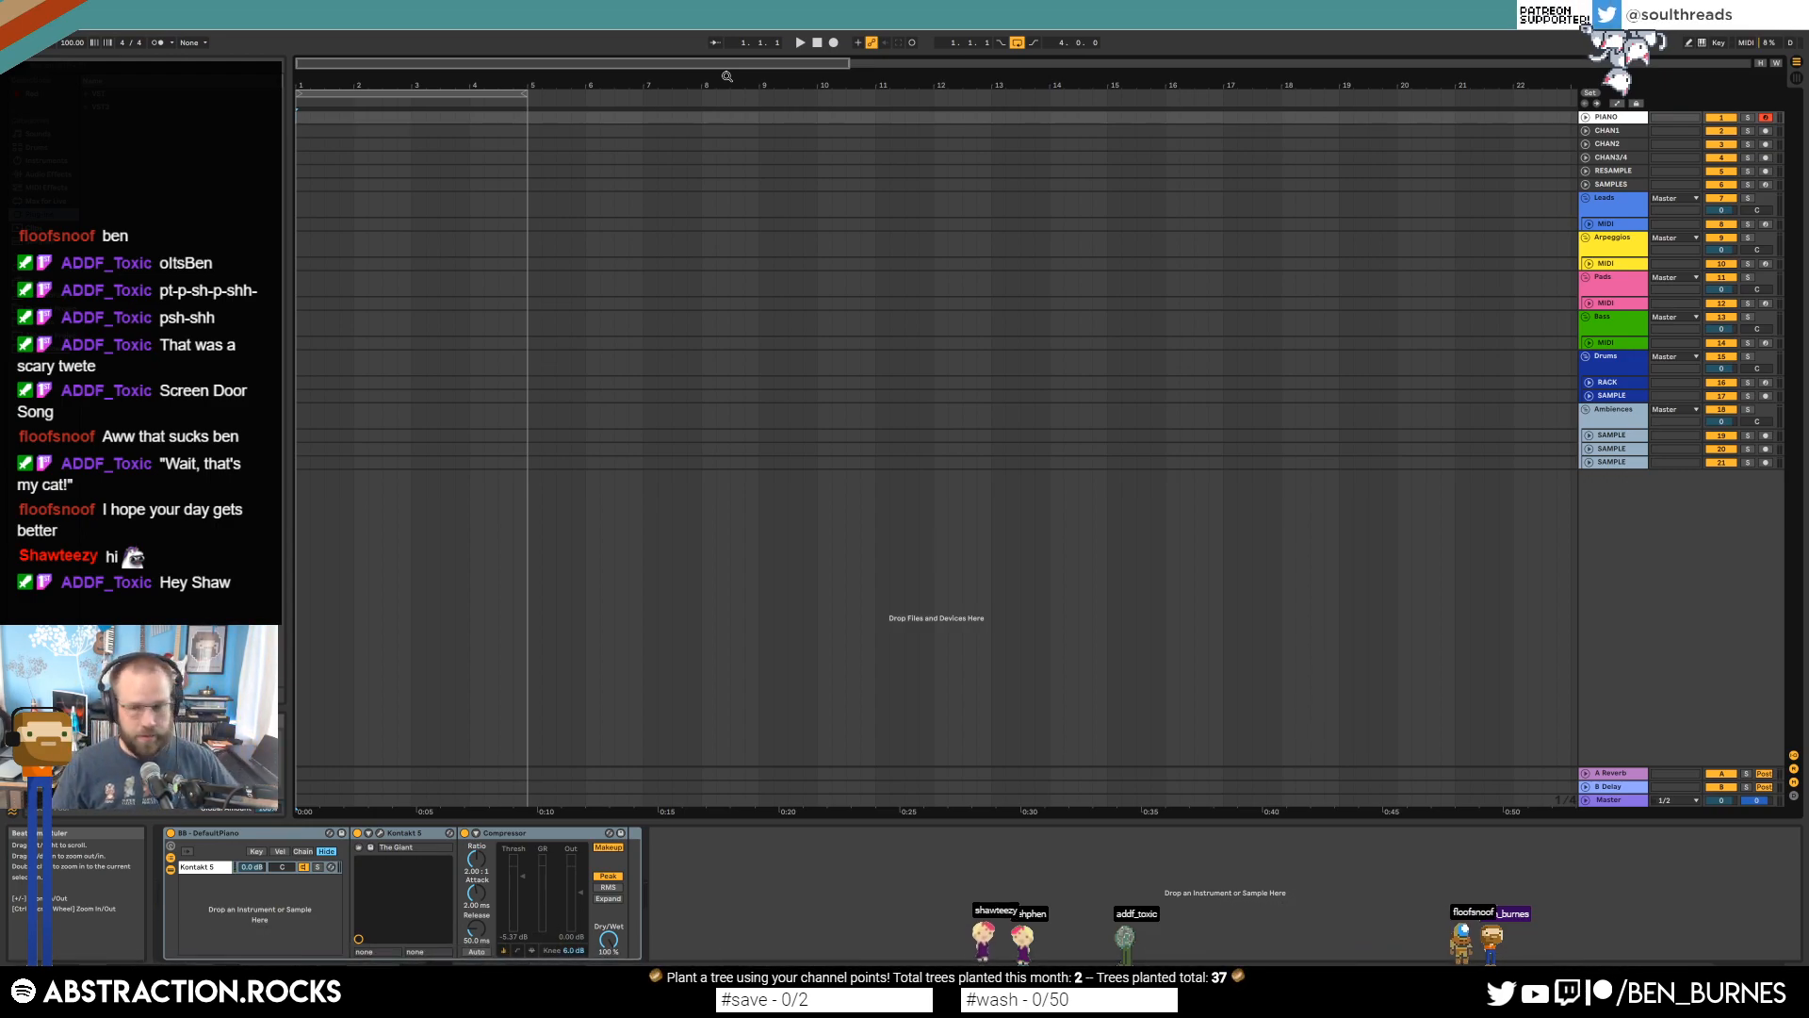
Unfold the CHAN1 track, arm it for recording and reset its volume to 0 dB.
click(1766, 131)
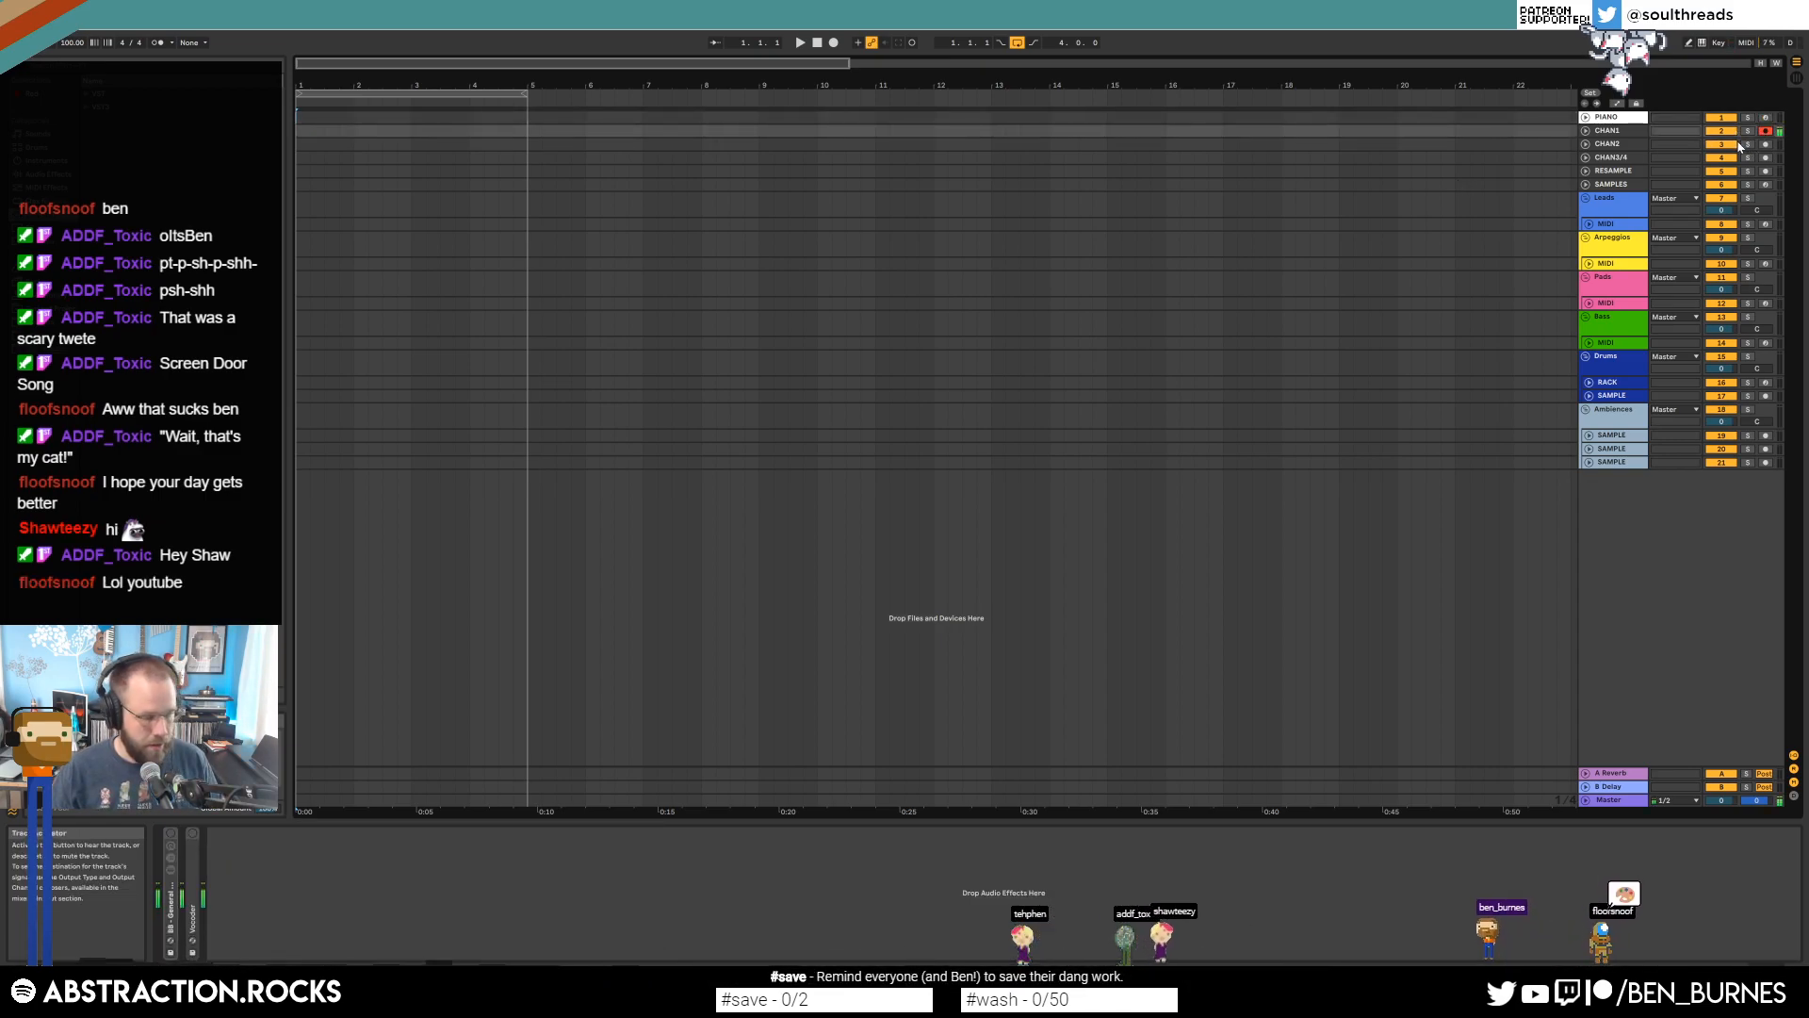
click(1587, 131)
drag(1728, 148, 1728, 152)
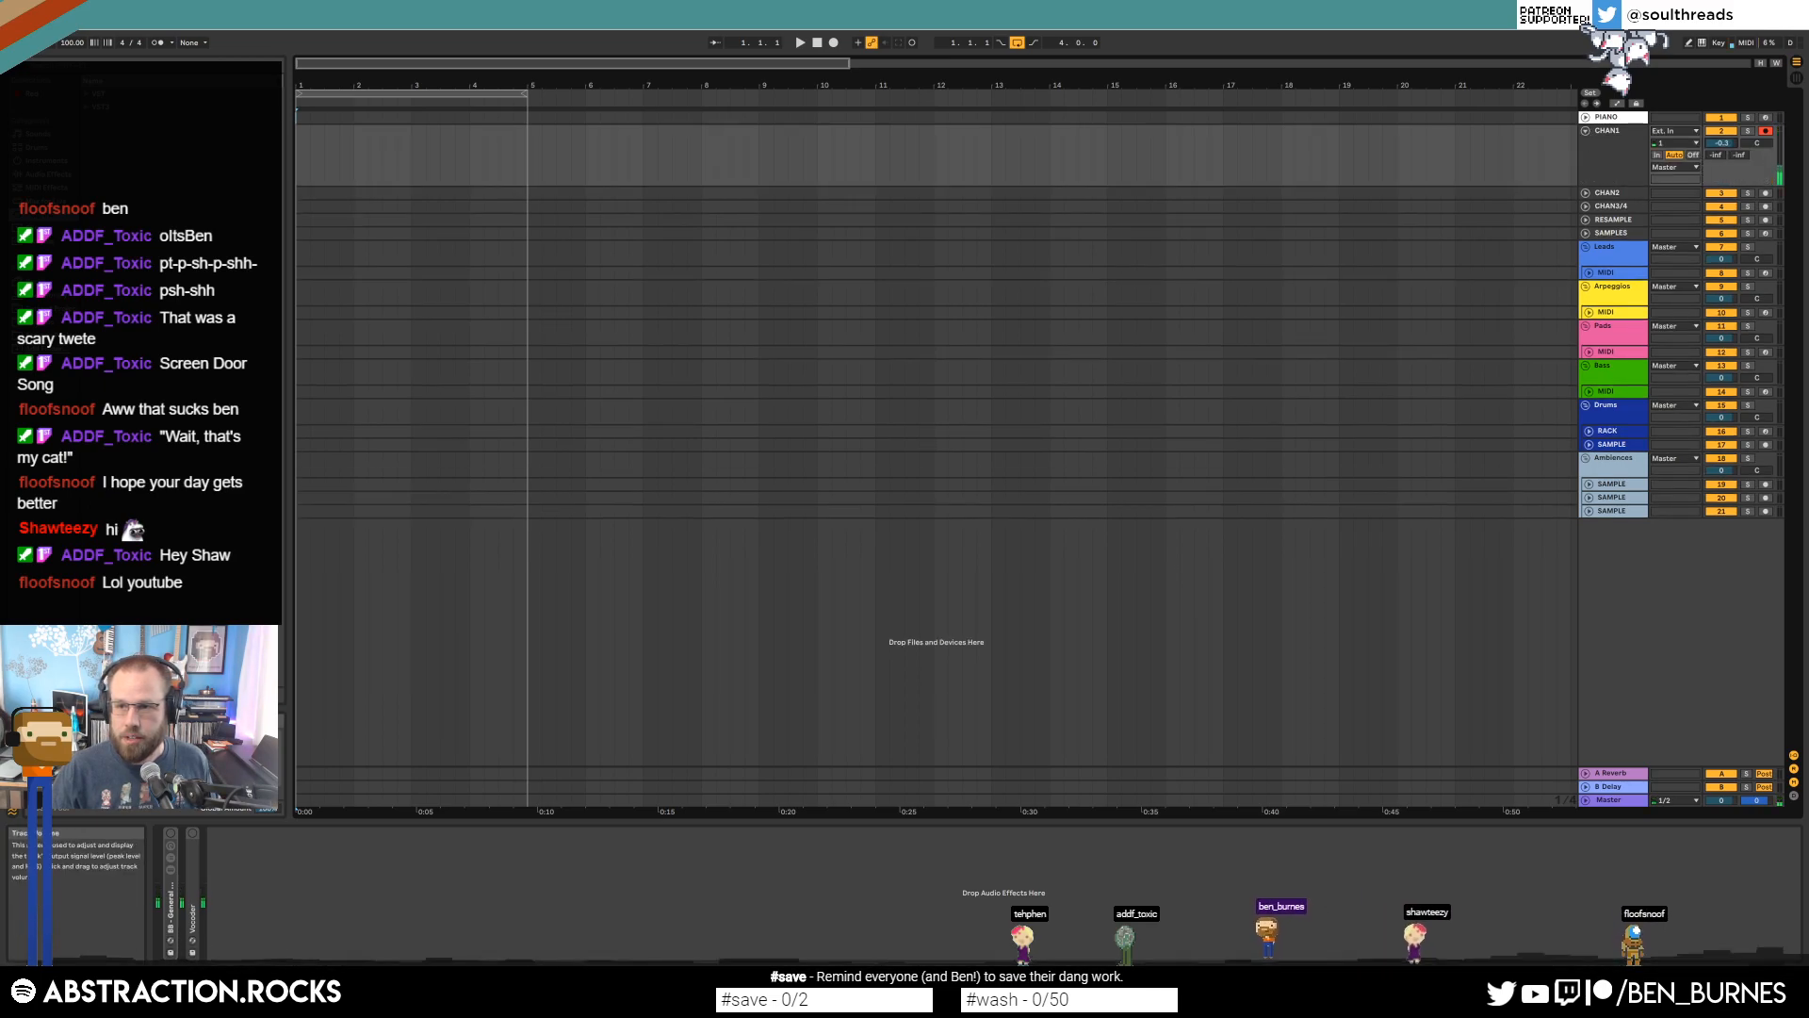
double_click(1724, 145)
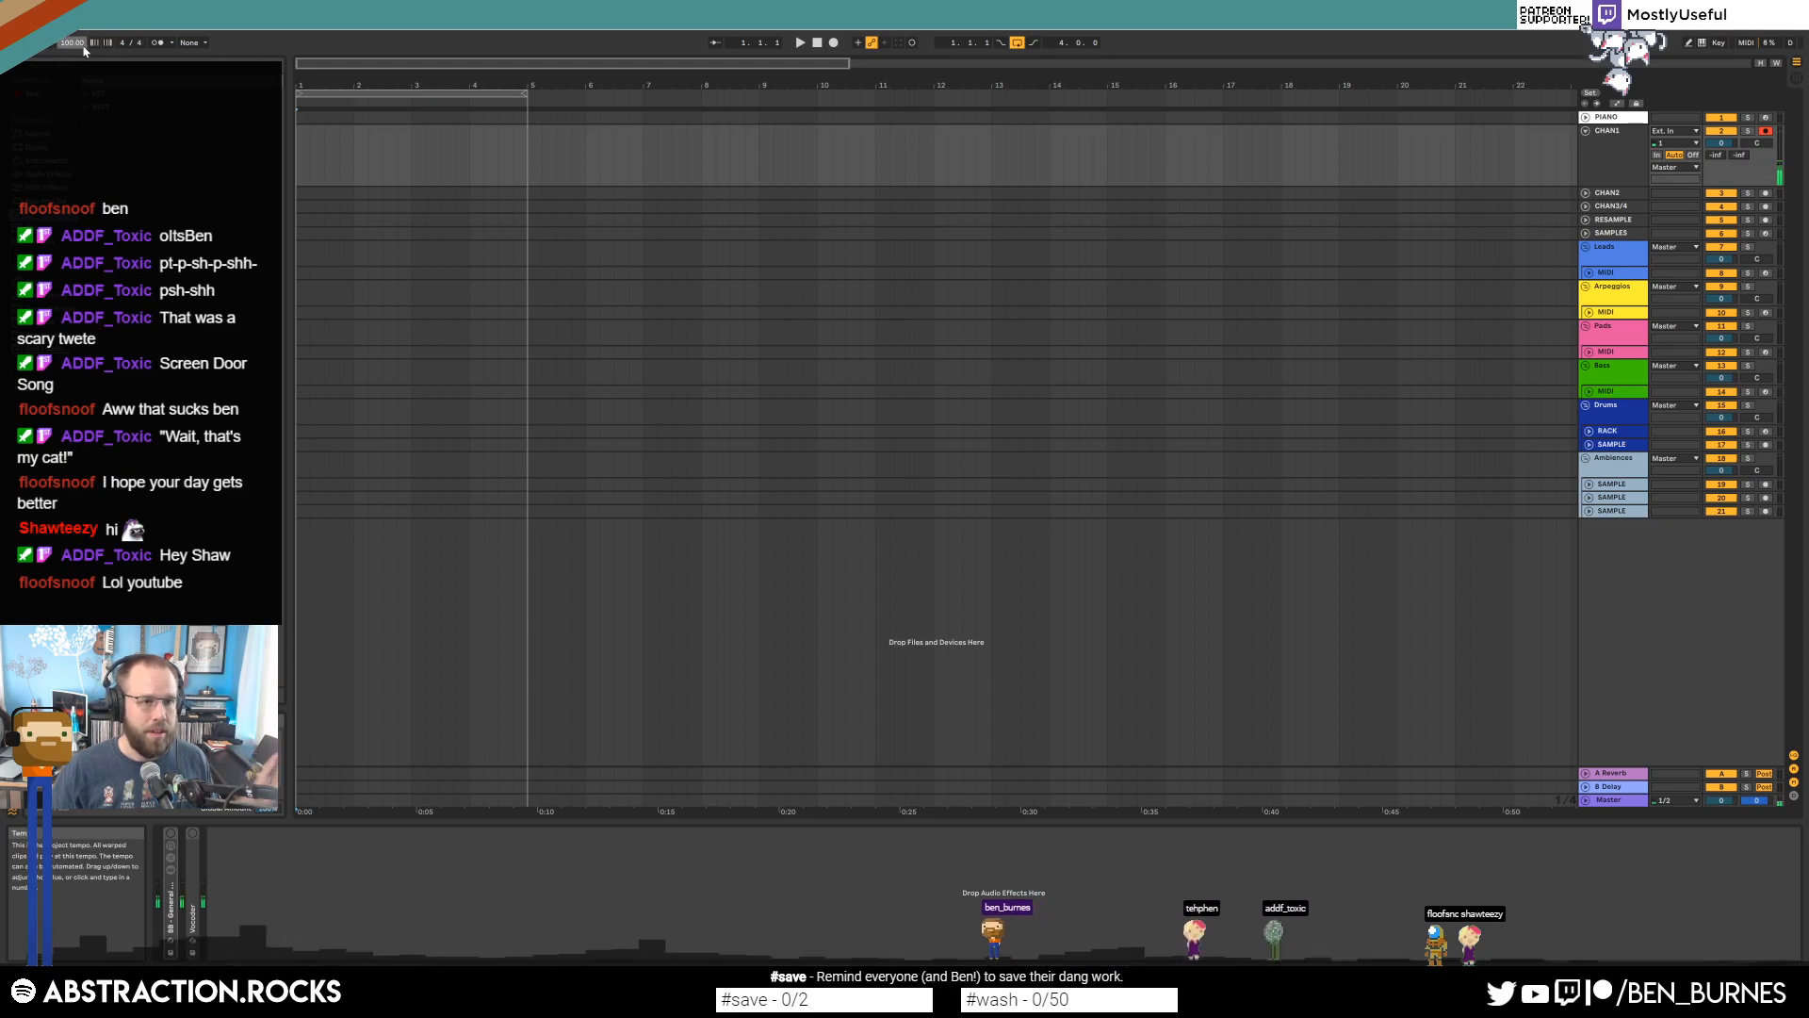
Set the tempo to 80 BPM, with the metronome on and the arrangement loop off.
text(80)
key(Return)
click(158, 44)
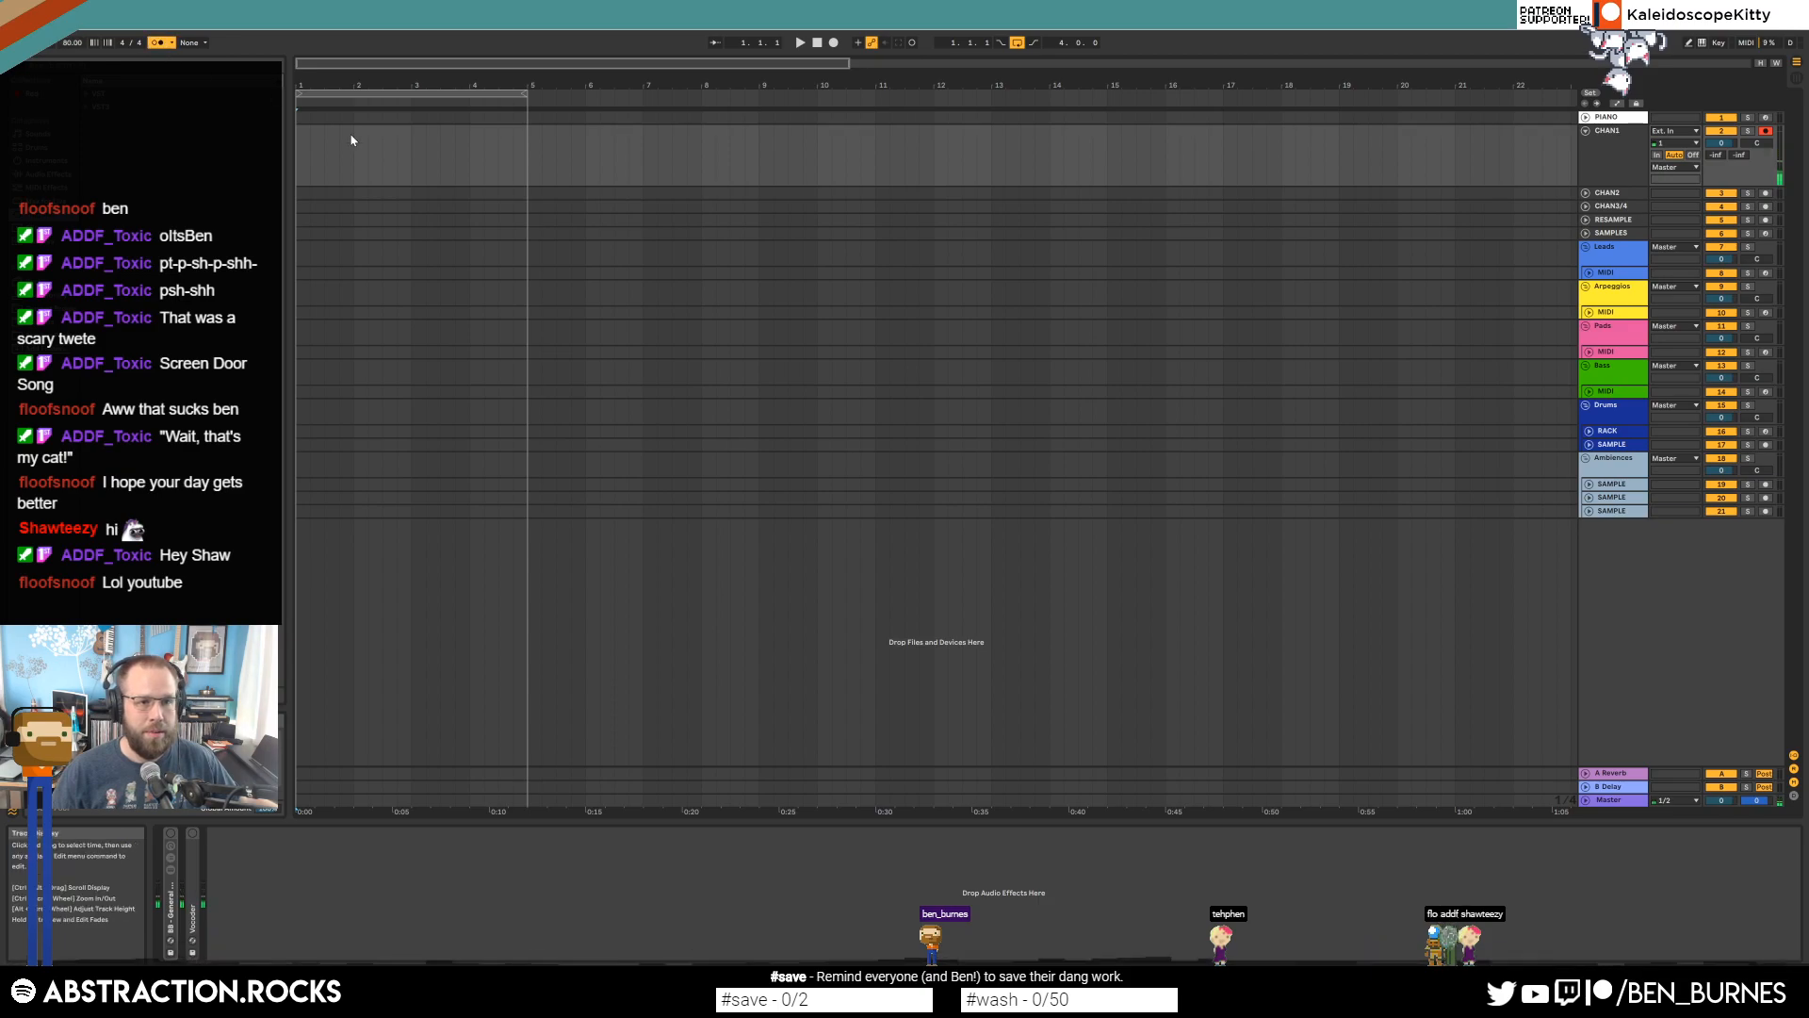
click(1017, 44)
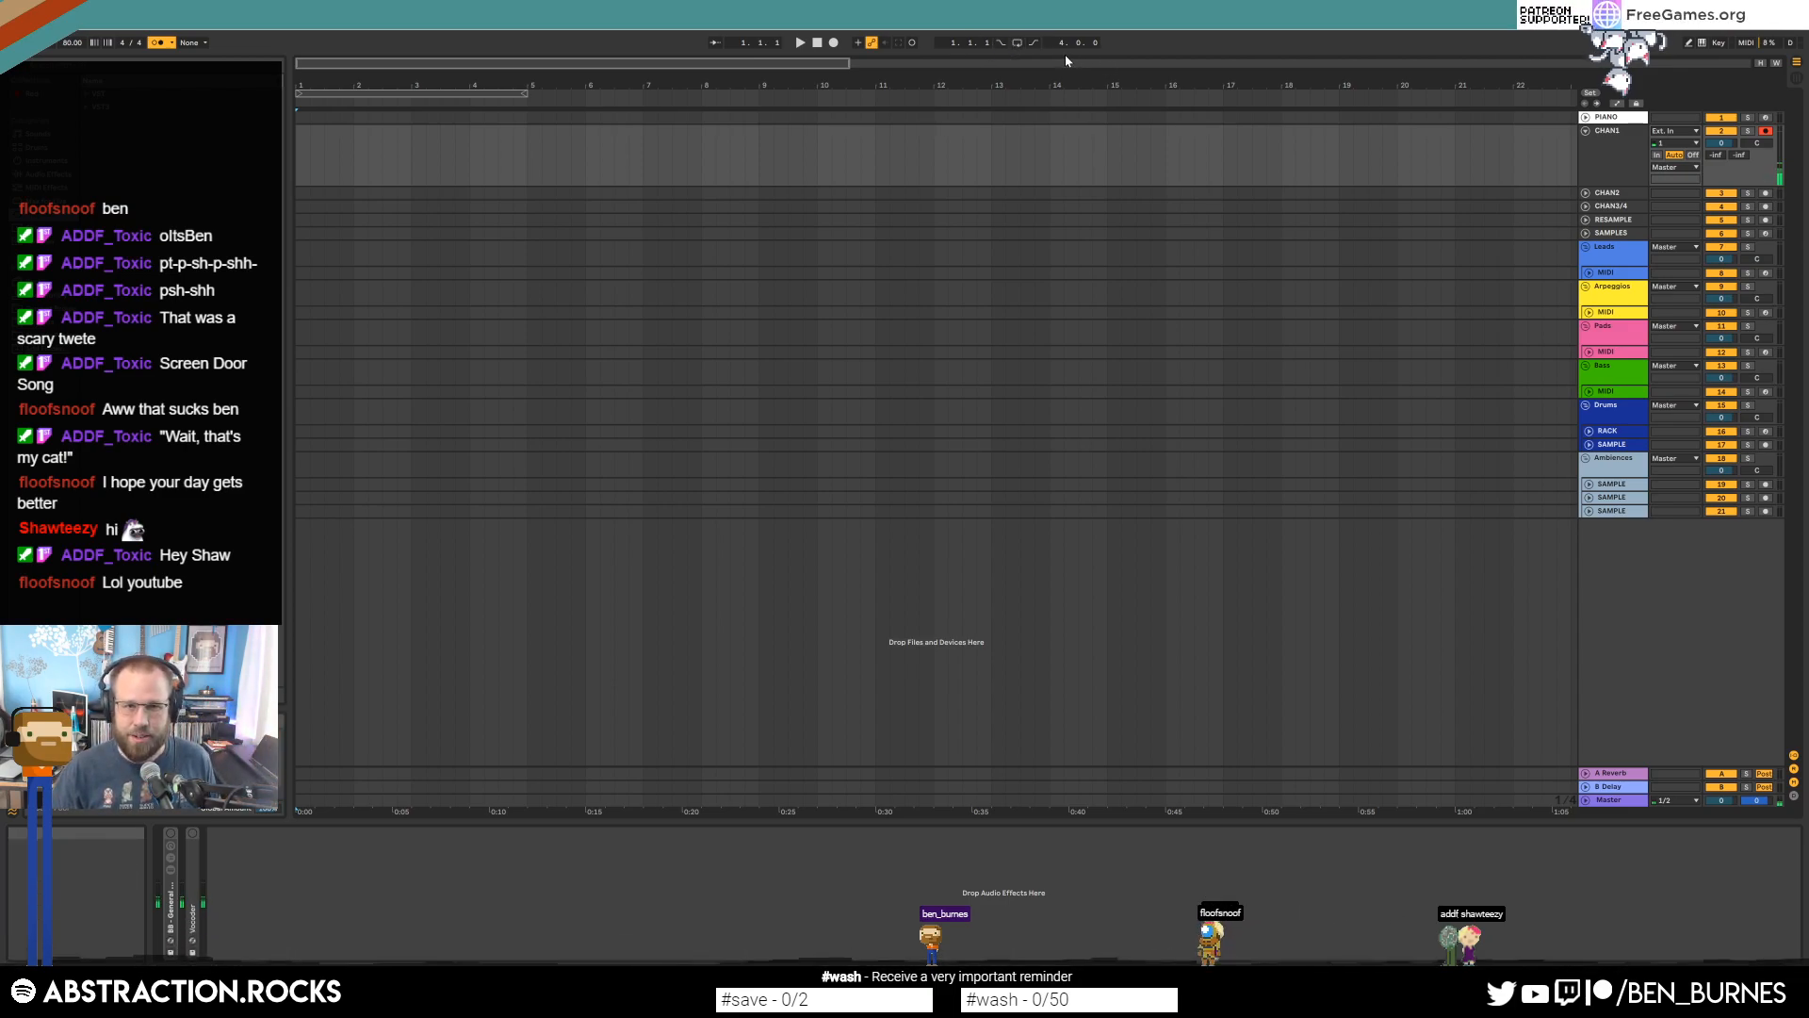
Record about ten bars of audio on CHAN1 starting from bar 1.
click(295, 147)
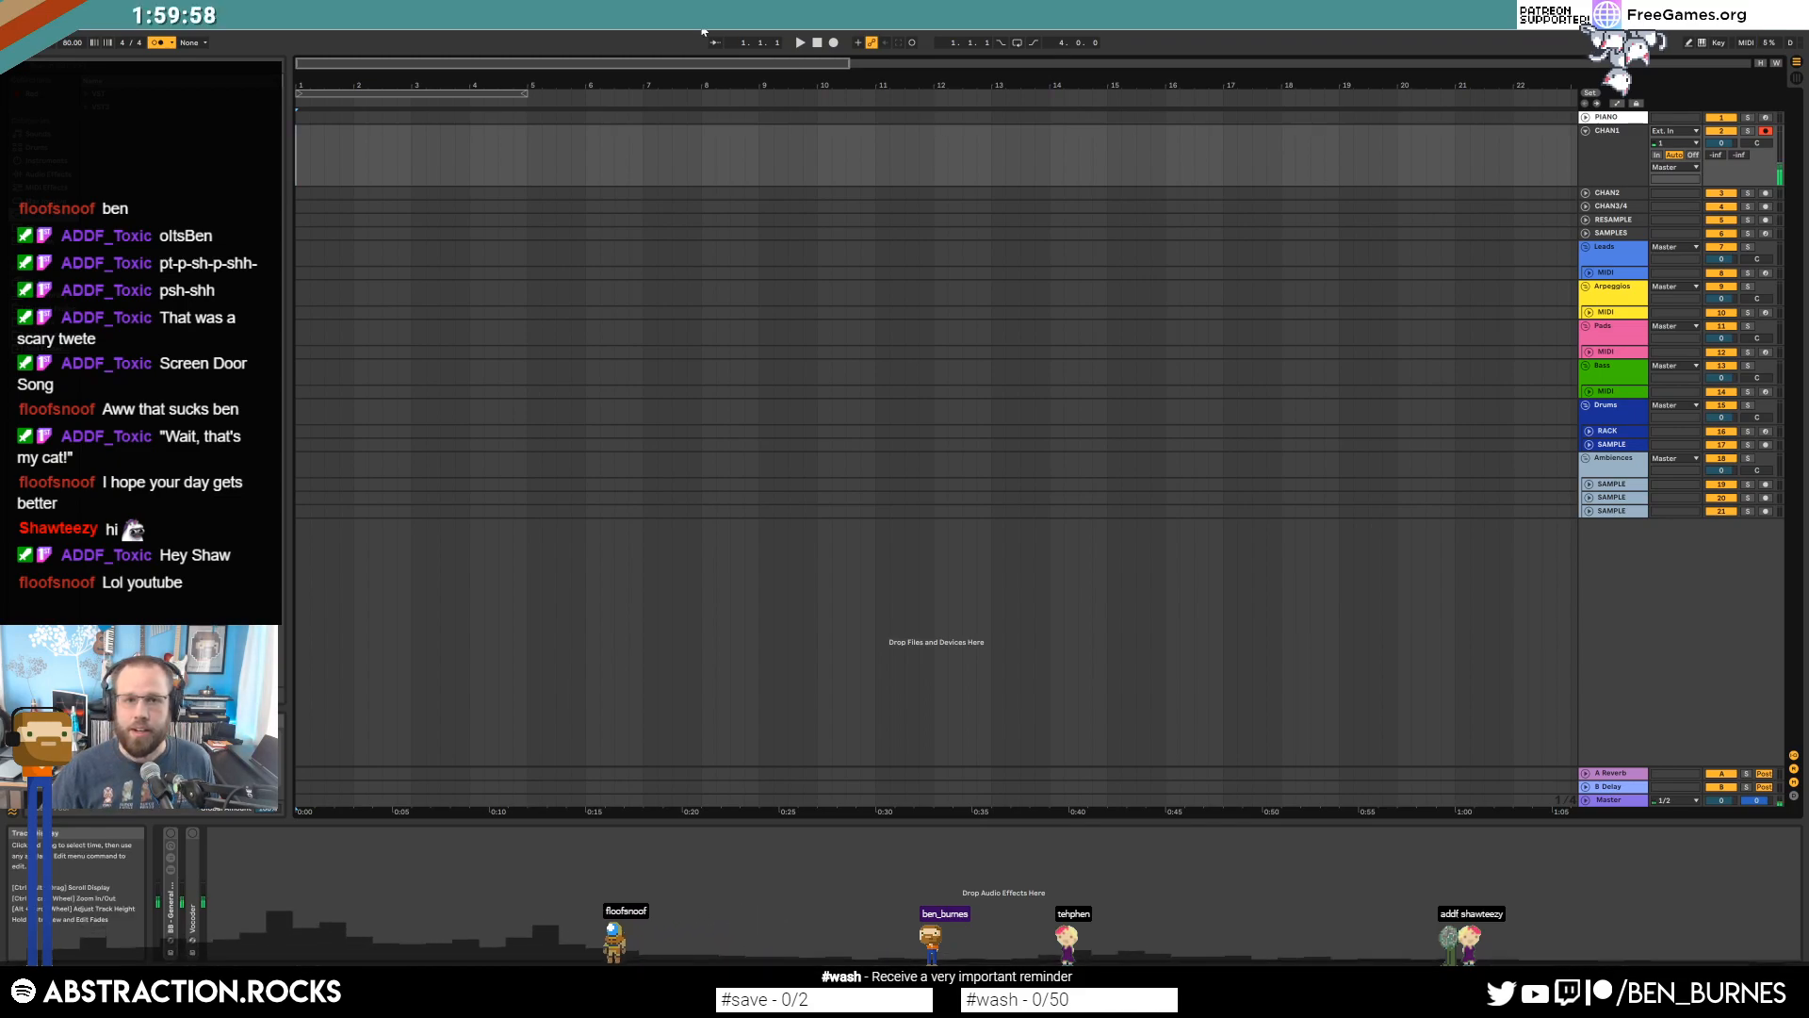
click(833, 43)
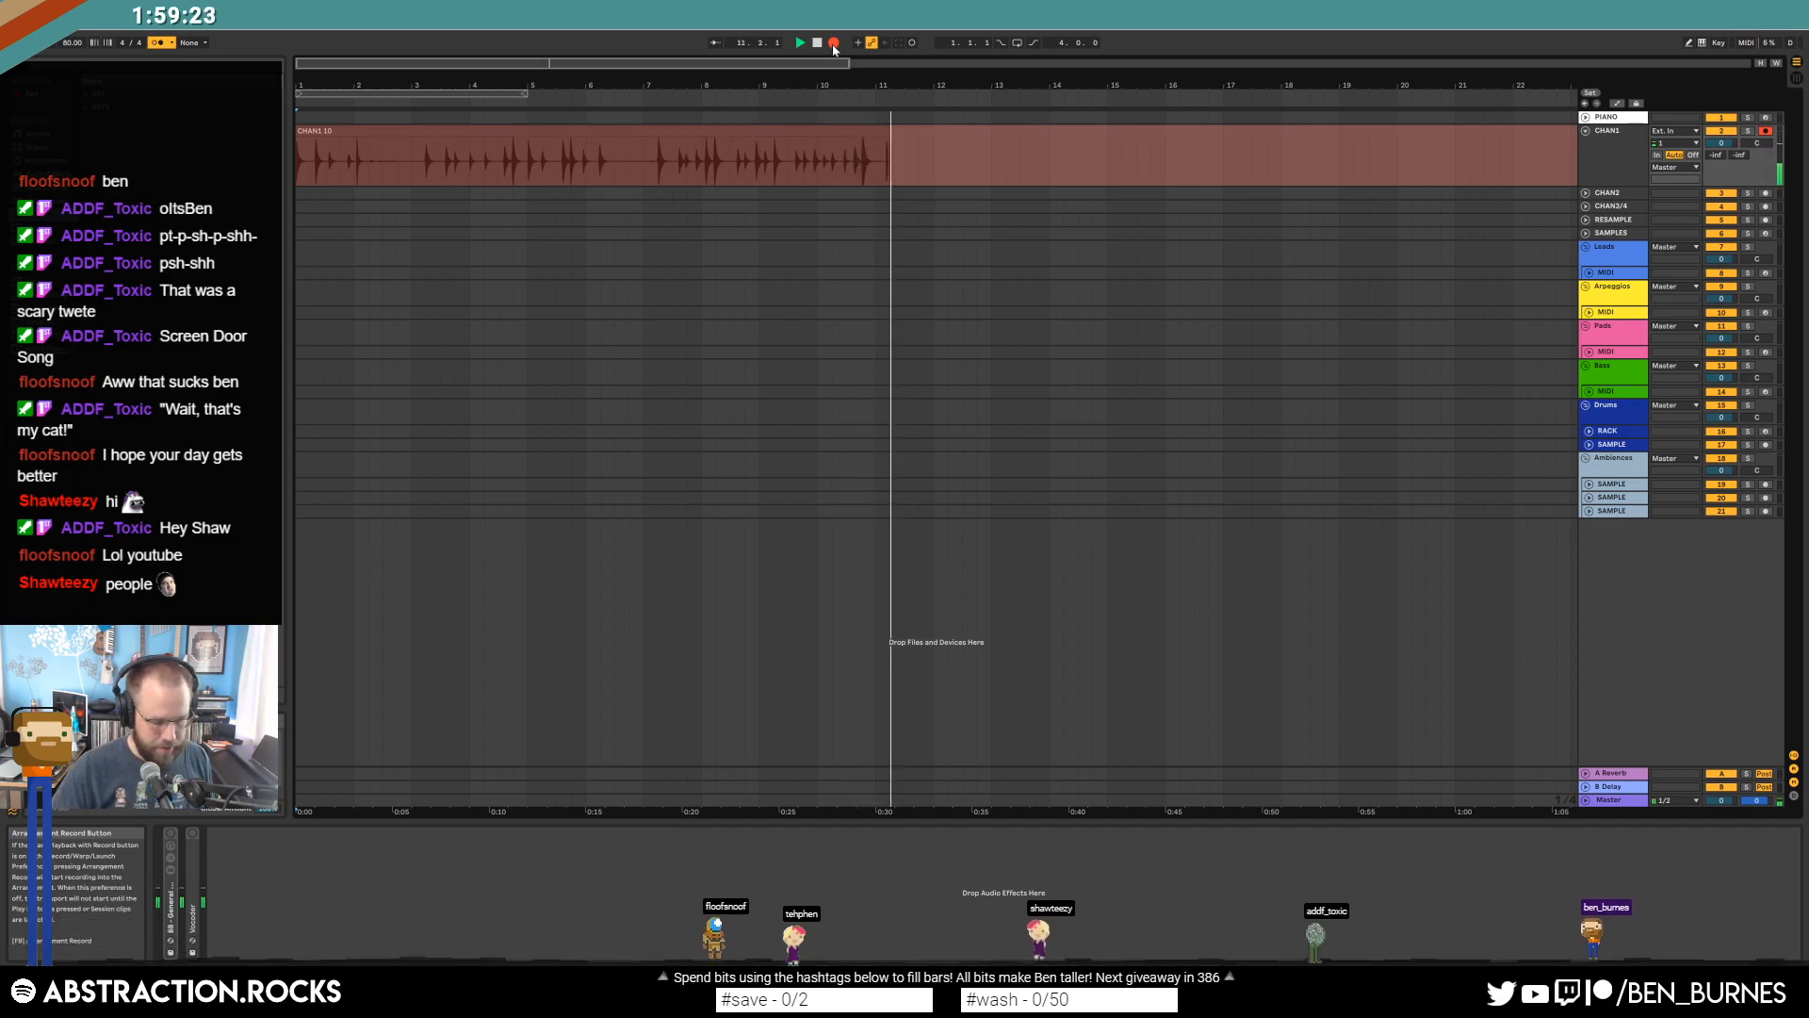
key(space)
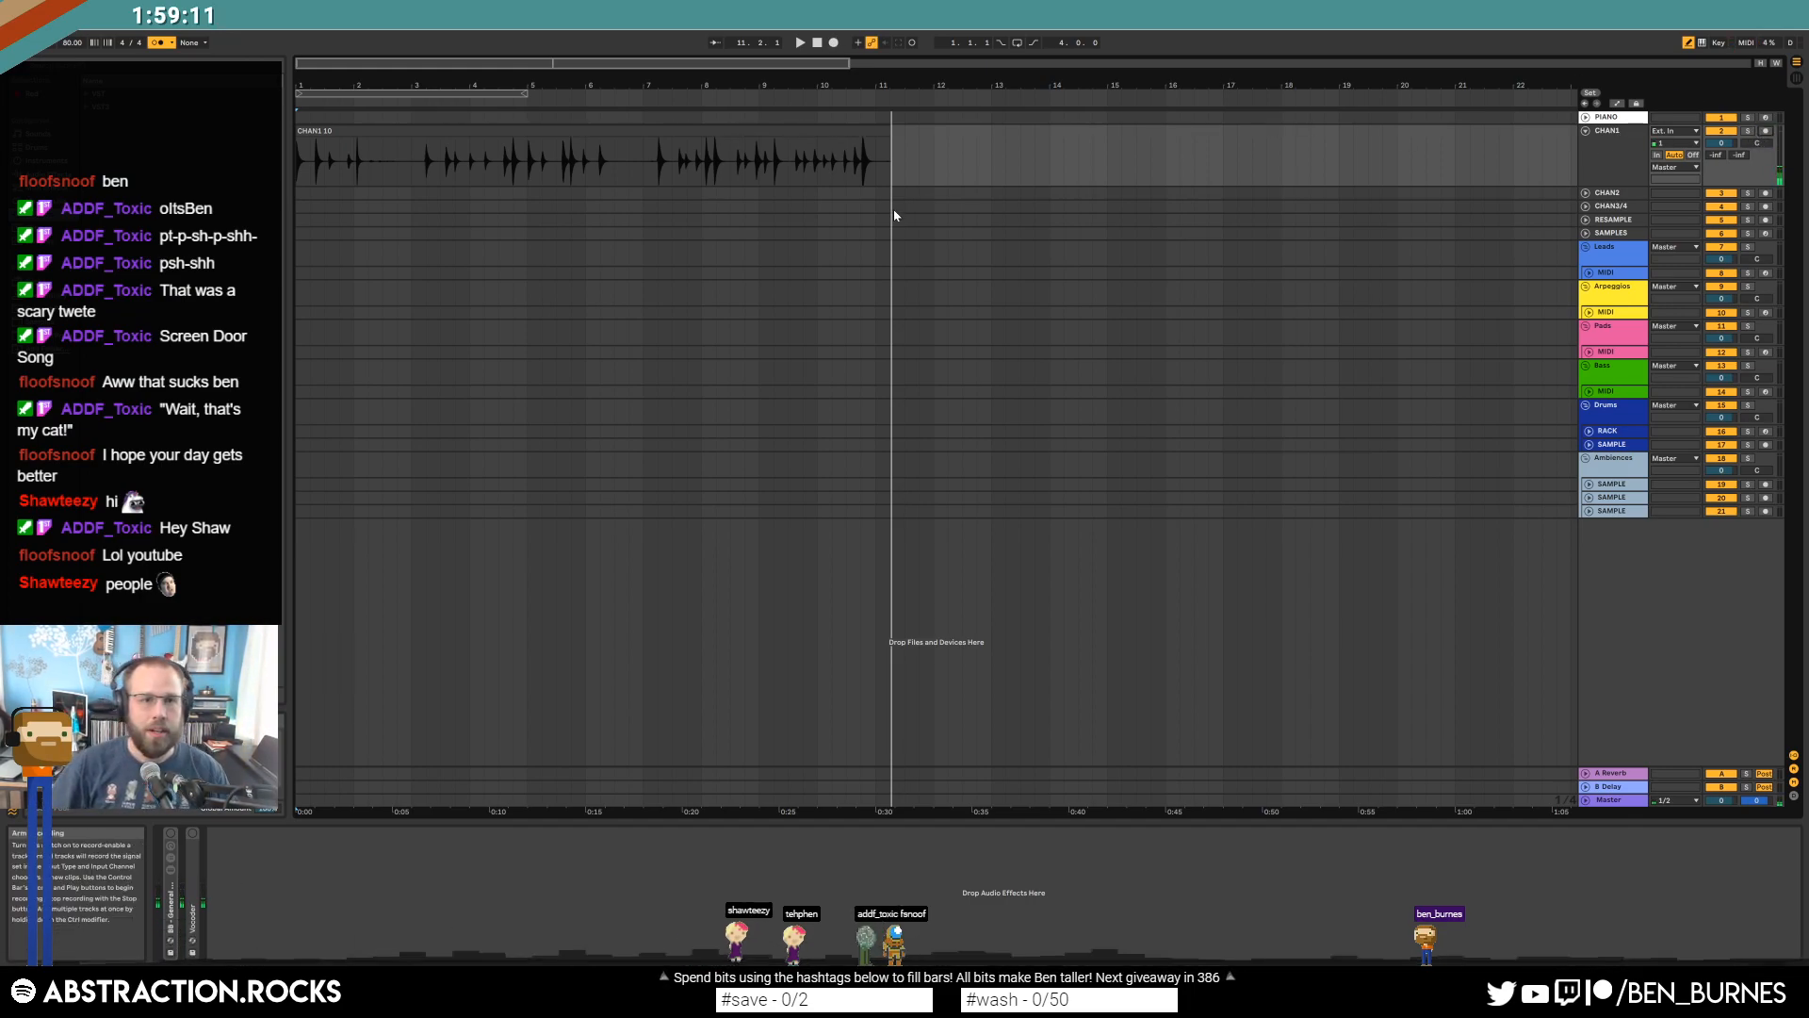
Play the CHAN1 recording from around bar 7 and switch the metronome off.
click(644, 175)
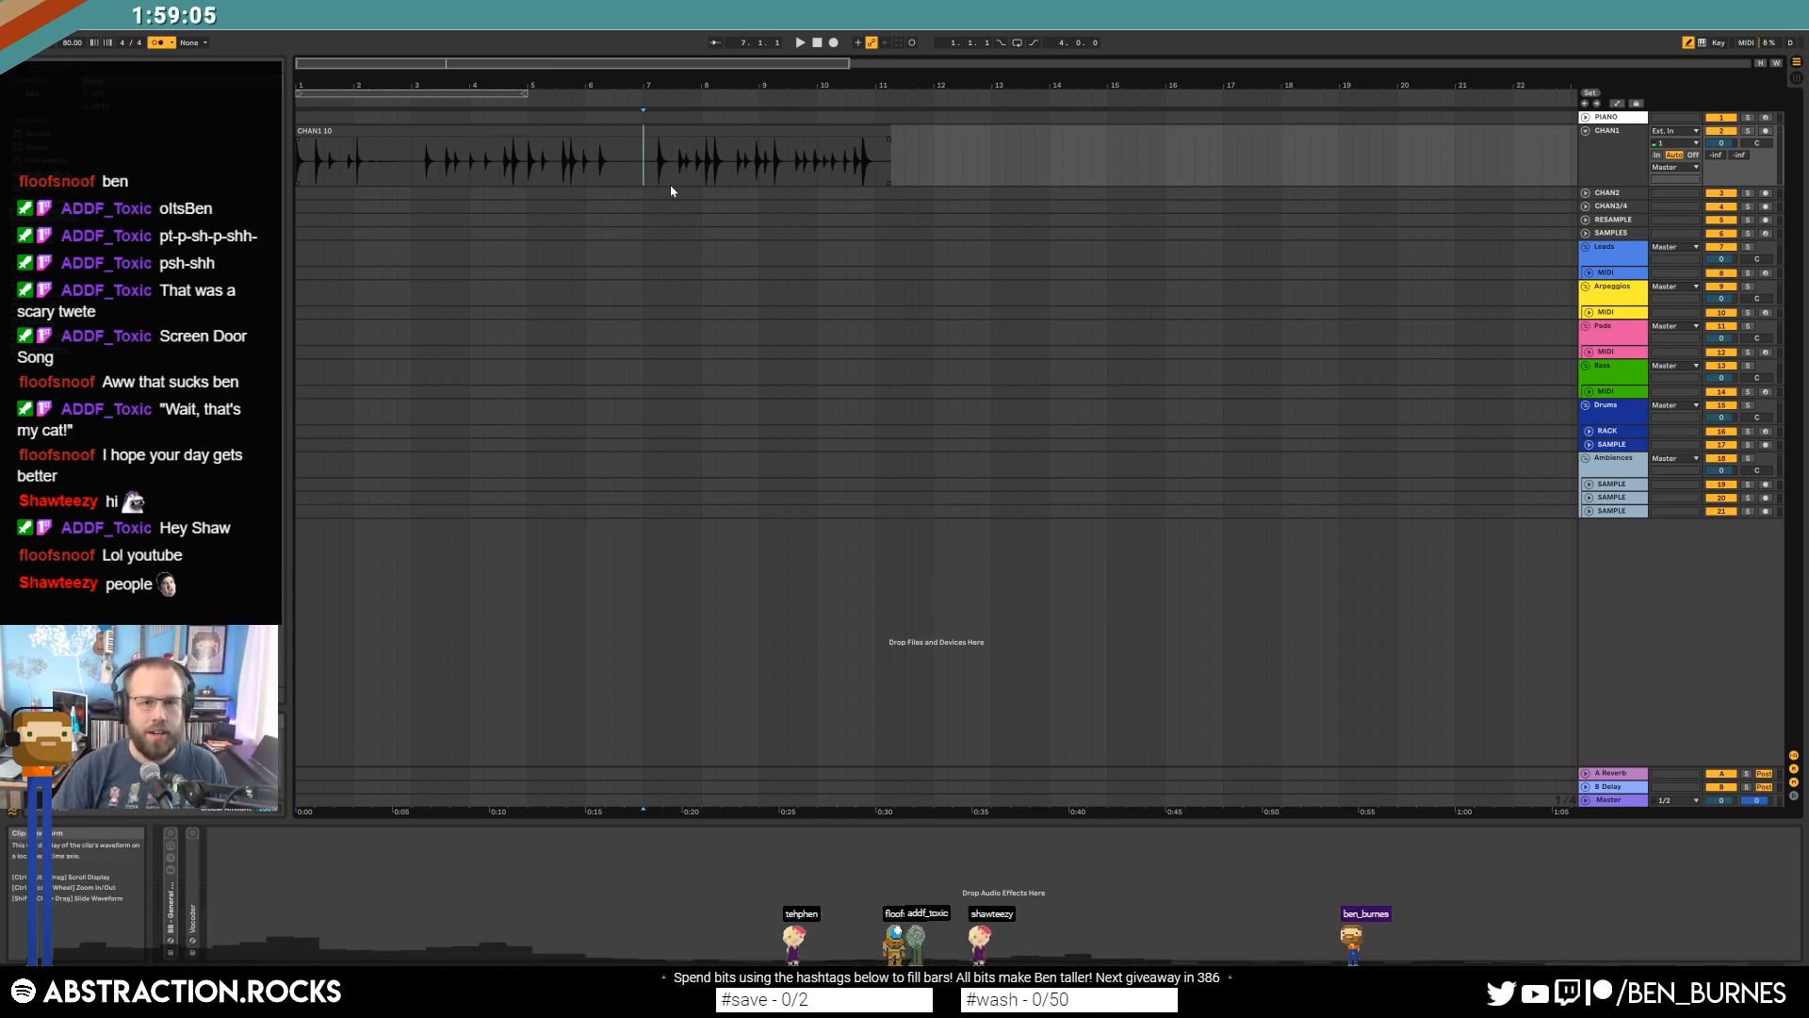
key(space)
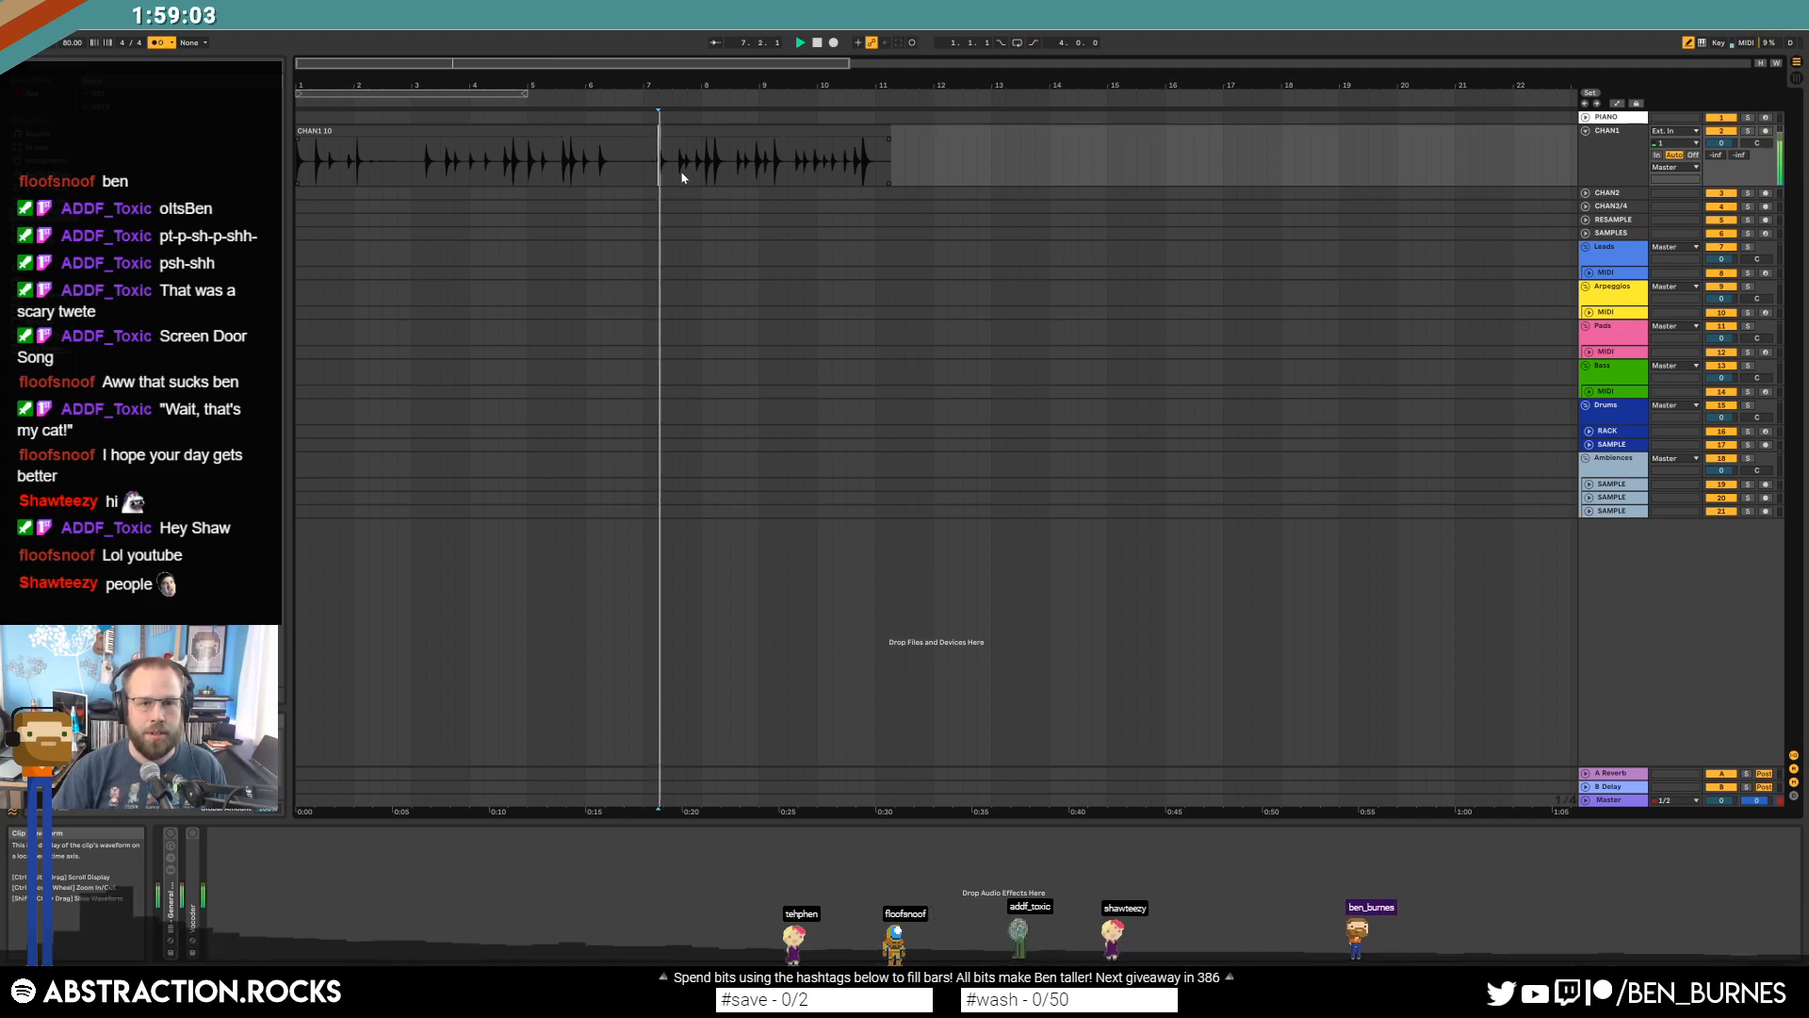
click(157, 43)
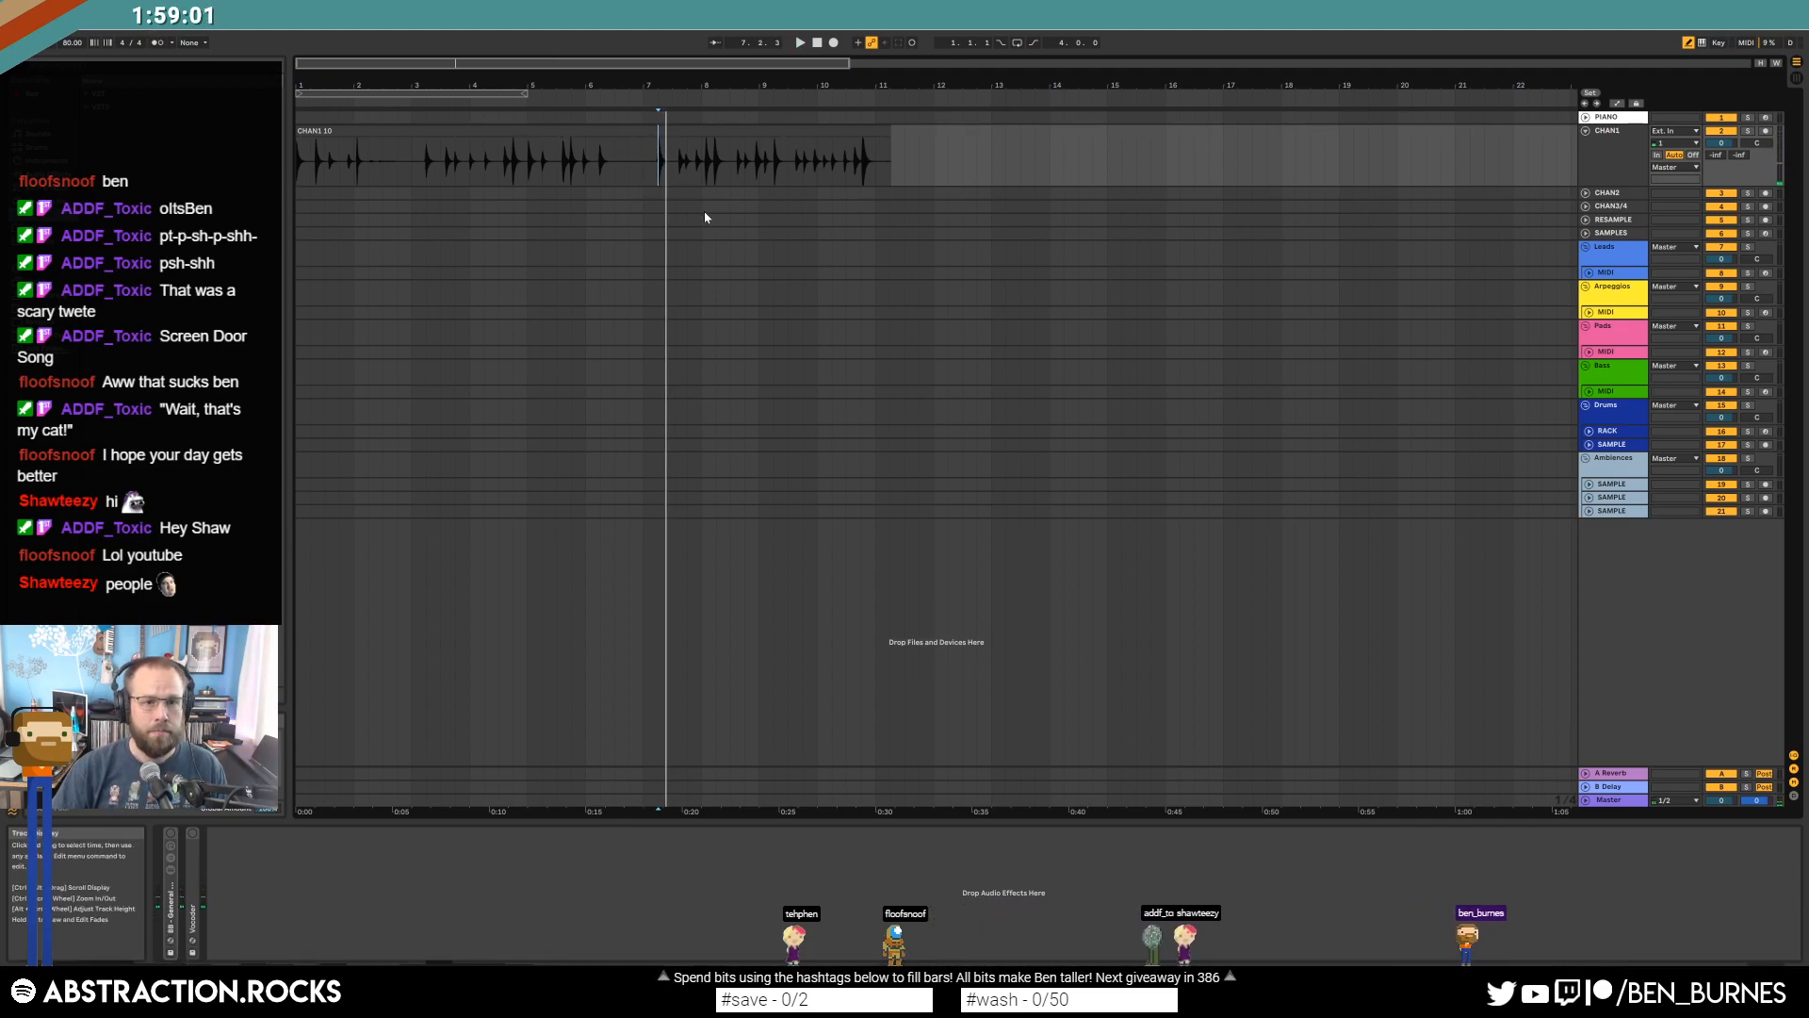
Split the CHAN1 recording at the first hit after bar 7 and delete all the audio before it.
scroll(702, 214, up, 6)
scroll(693, 170, down, 4)
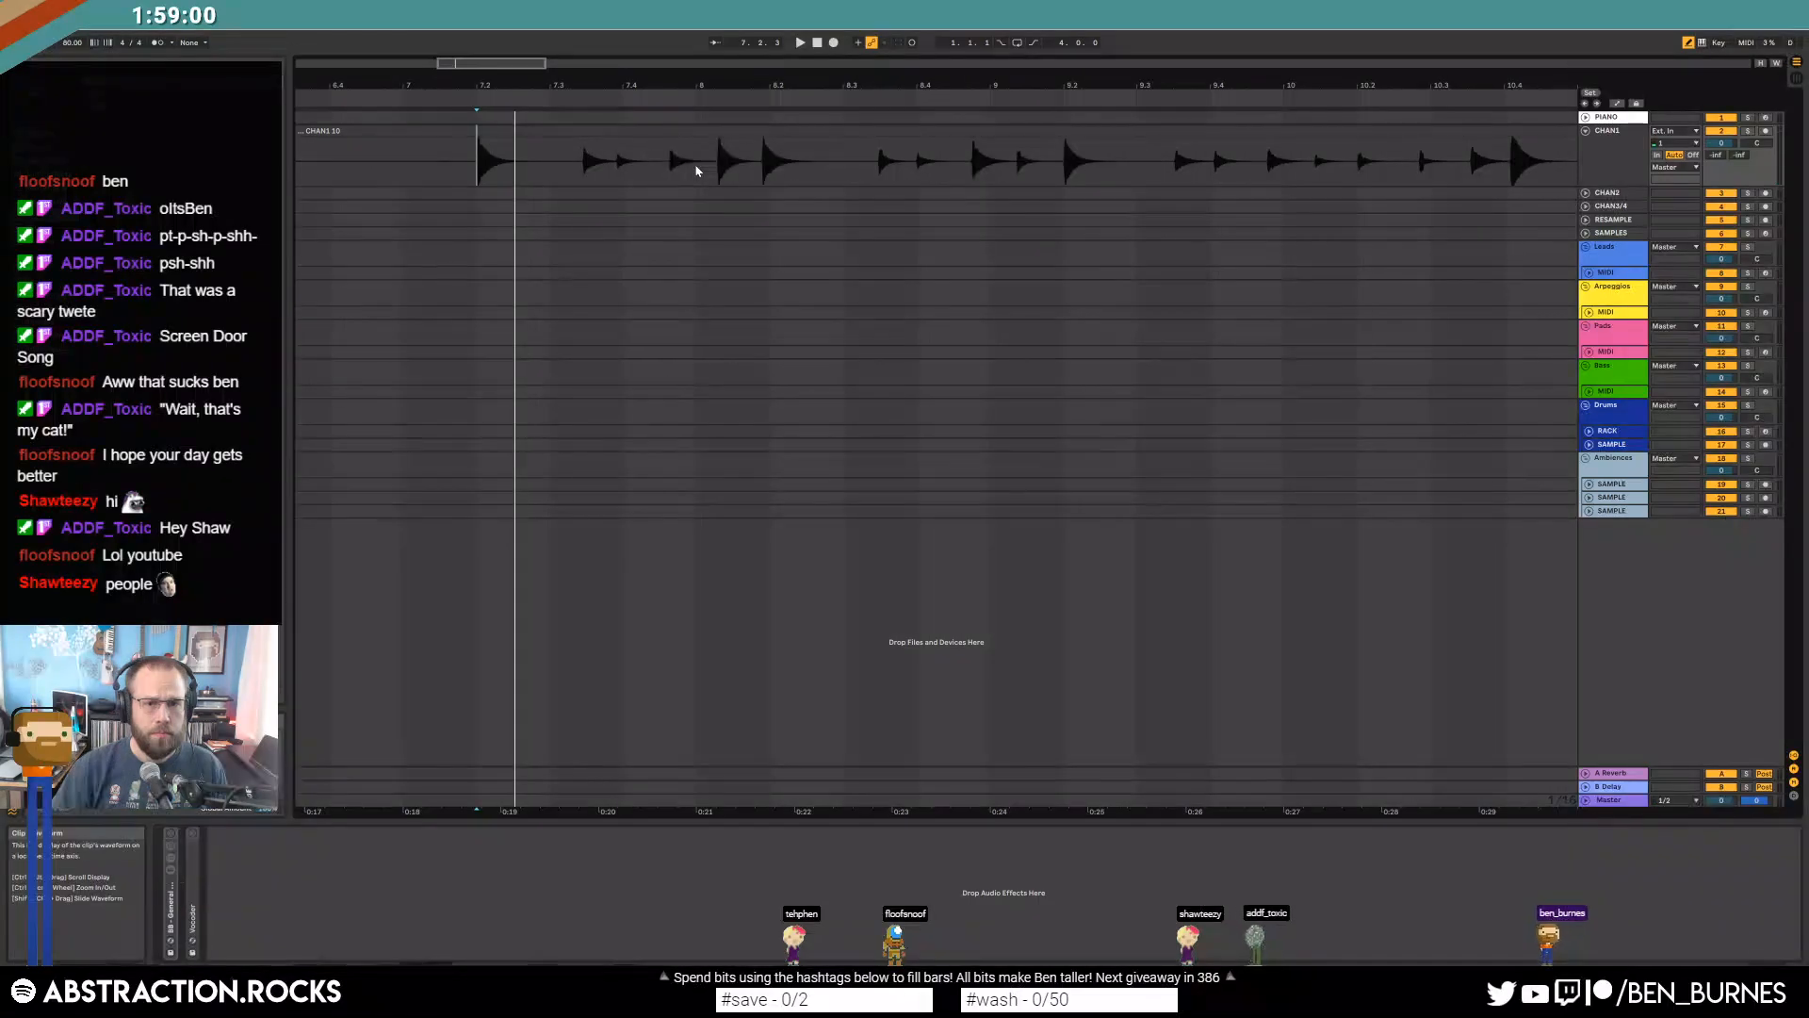
scroll(476, 174, down, 5)
click(474, 172)
key(ctrl+e)
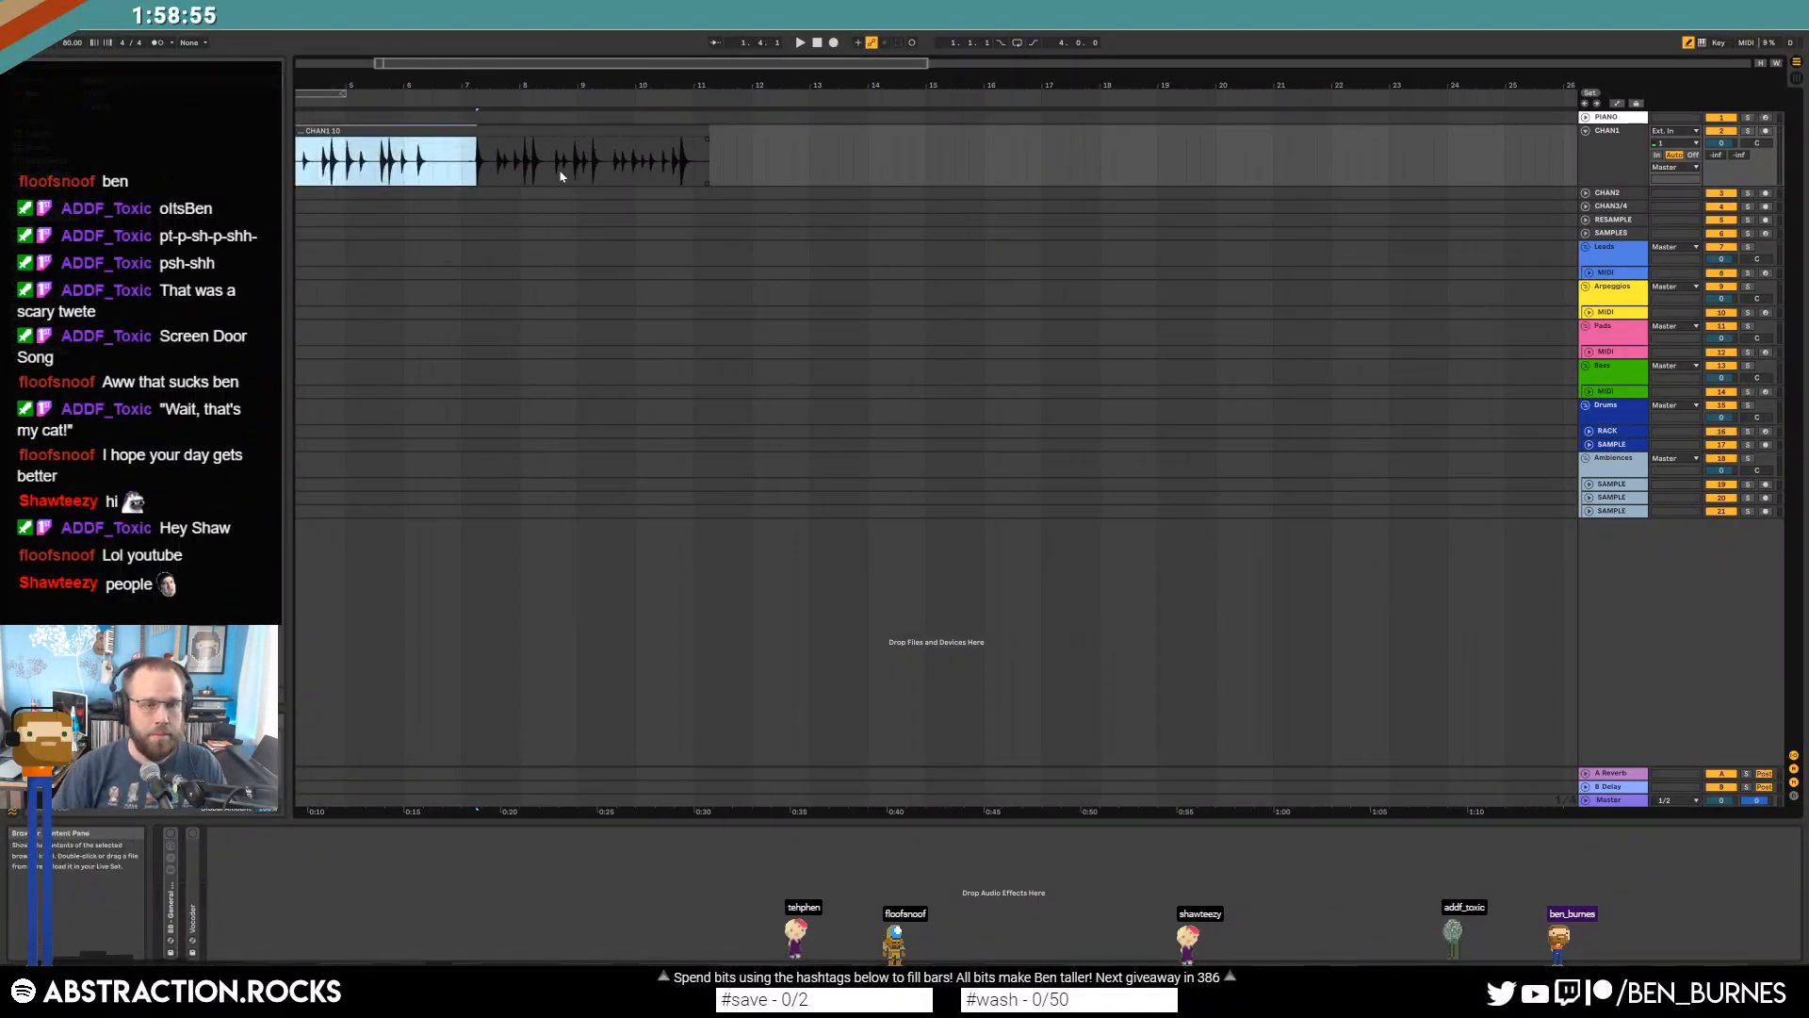
key(Delete)
drag(420, 87, 1175, 170)
drag(501, 158, 282, 160)
key(Delete)
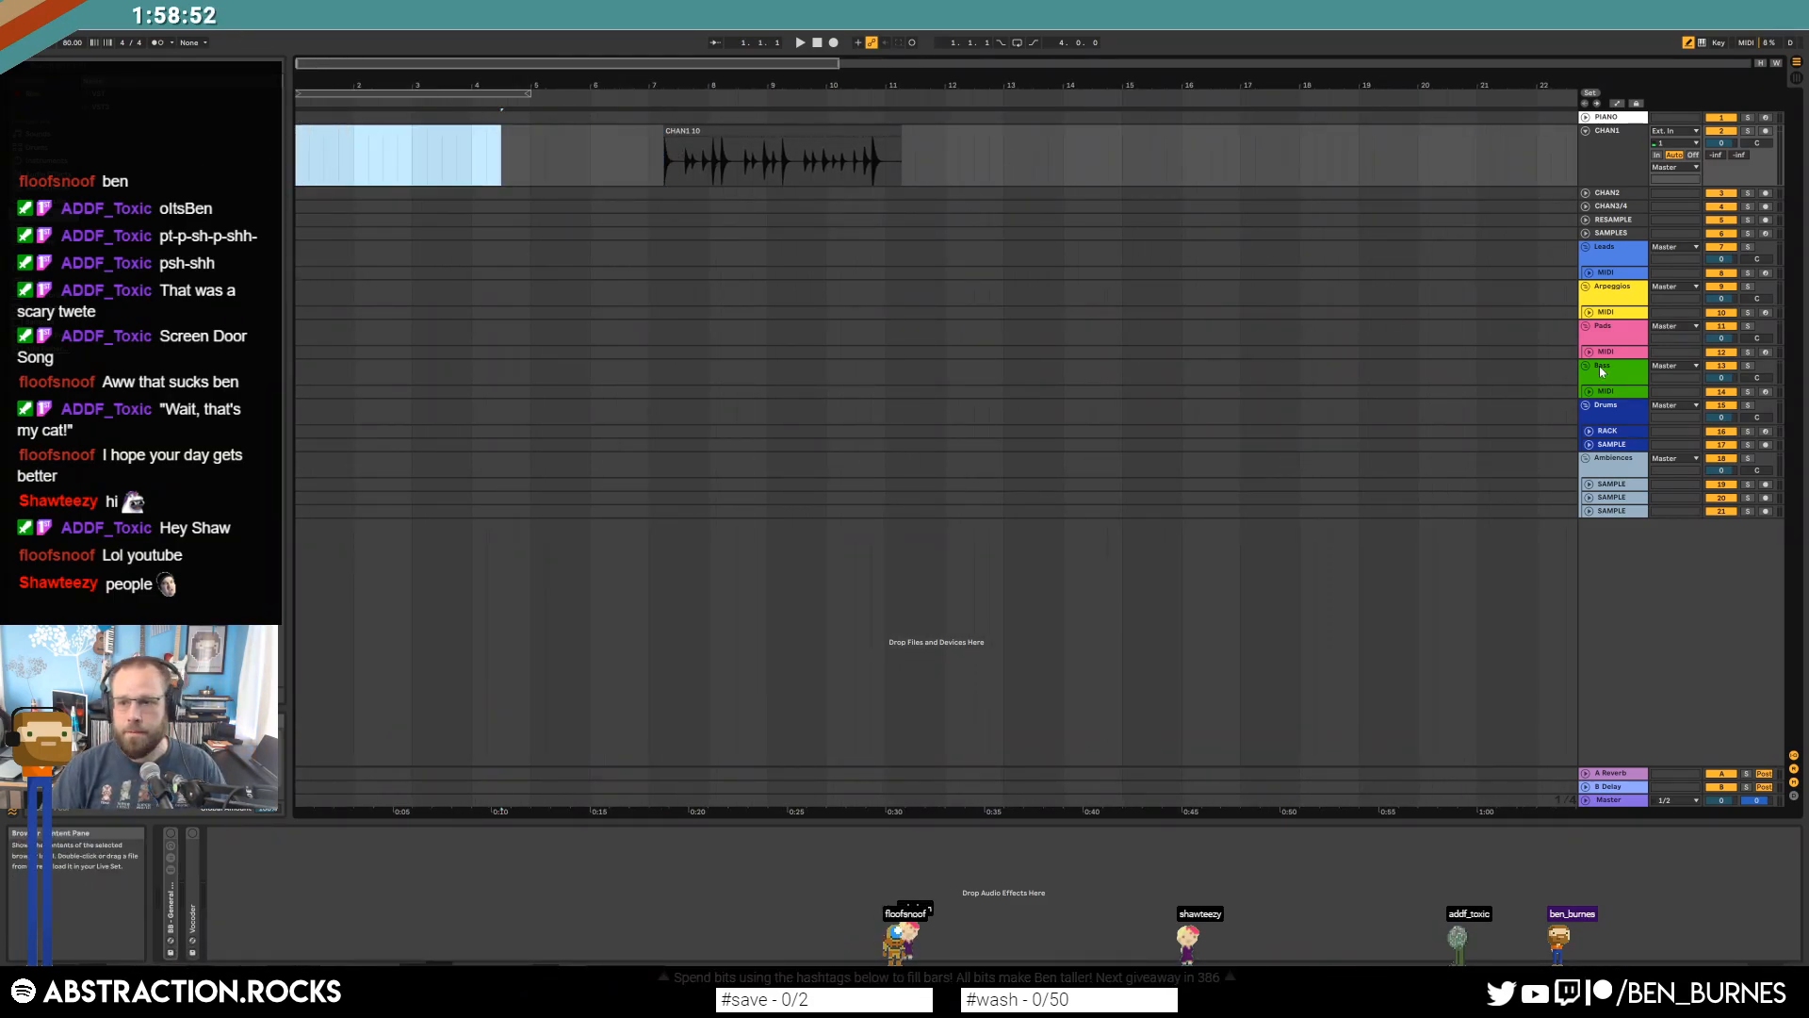
Insert a MIDI track below RACK in the Drums group and load the trimmed CHAN1 clip into it as a sampler instrument.
click(1600, 434)
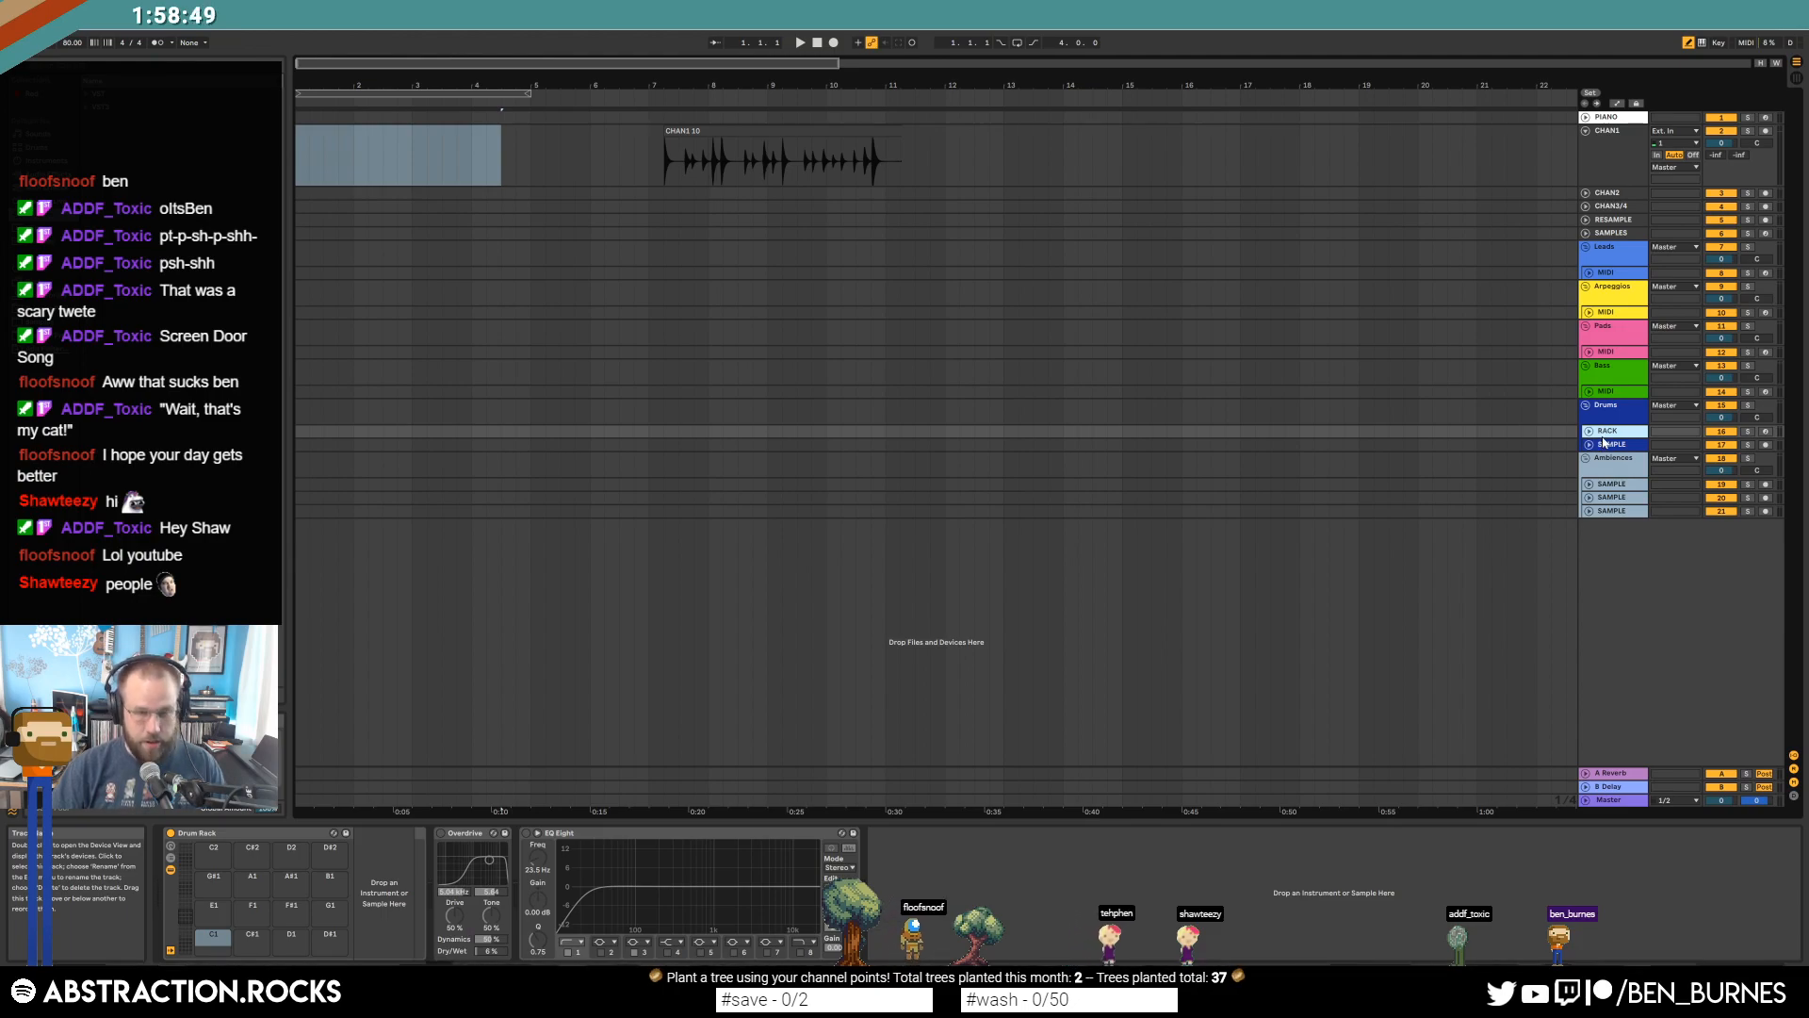
key(ctrl+shift+t)
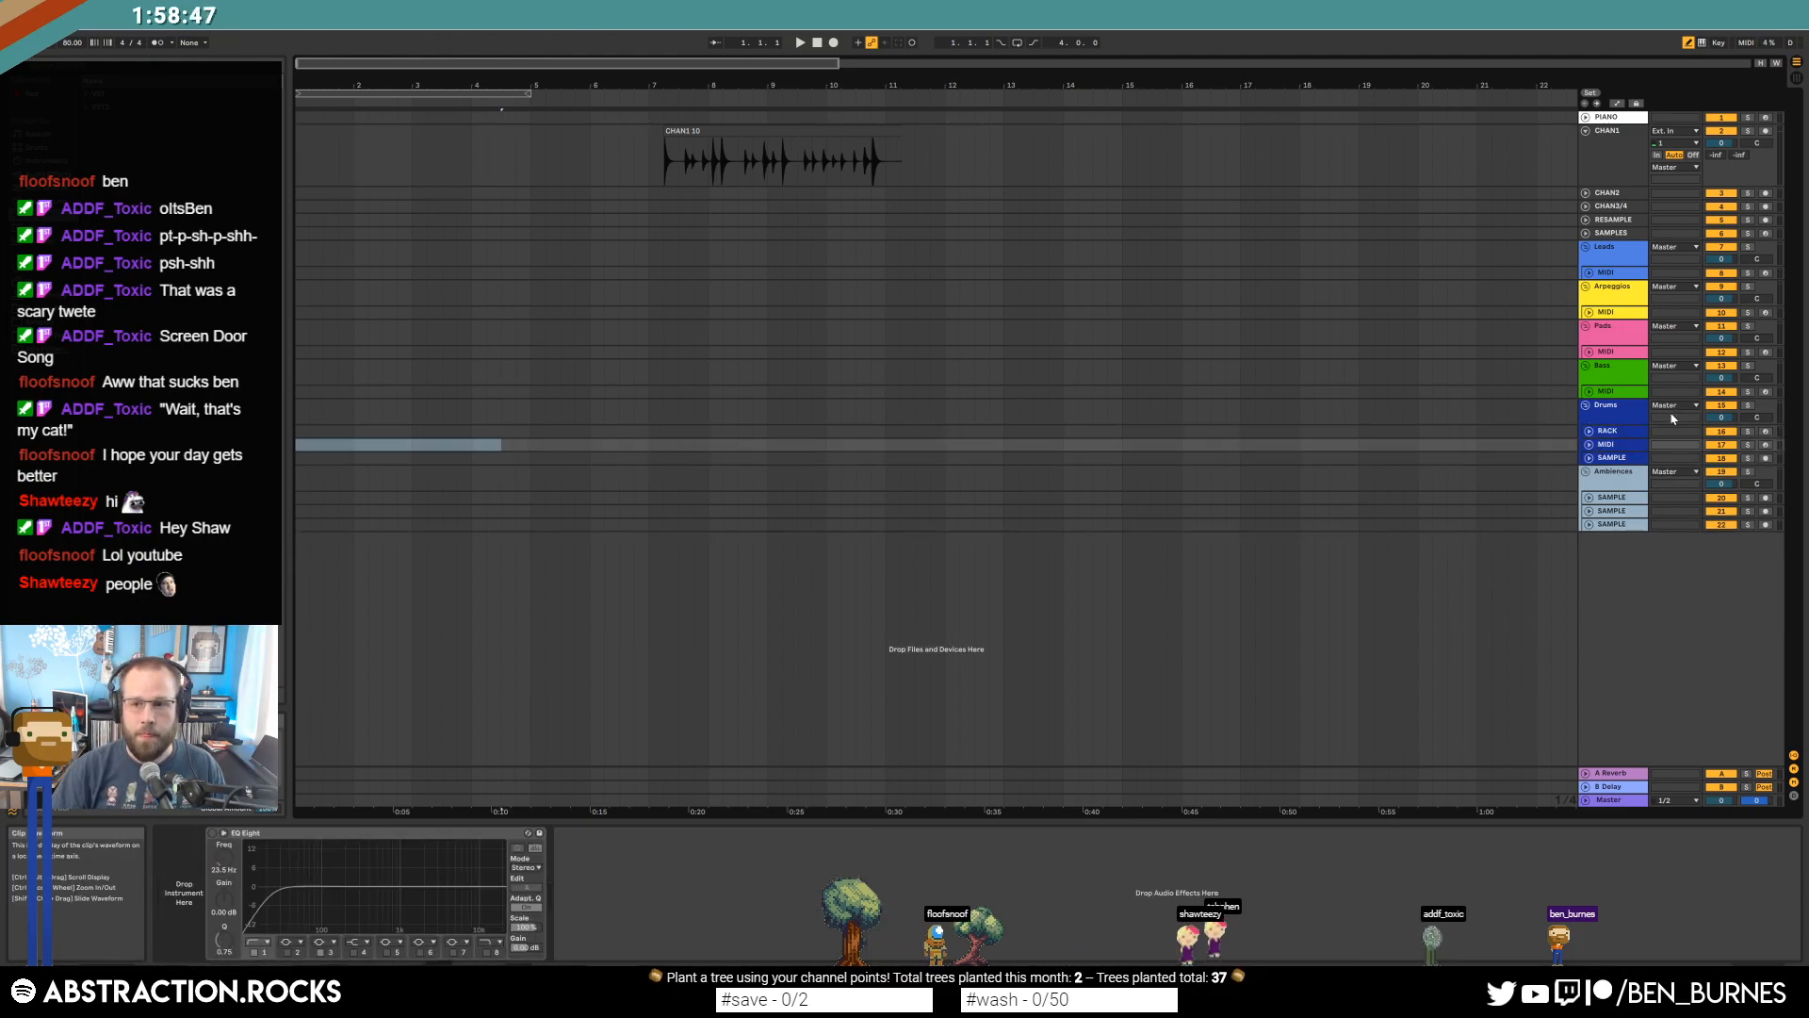
click(767, 130)
drag(208, 852, 267, 895)
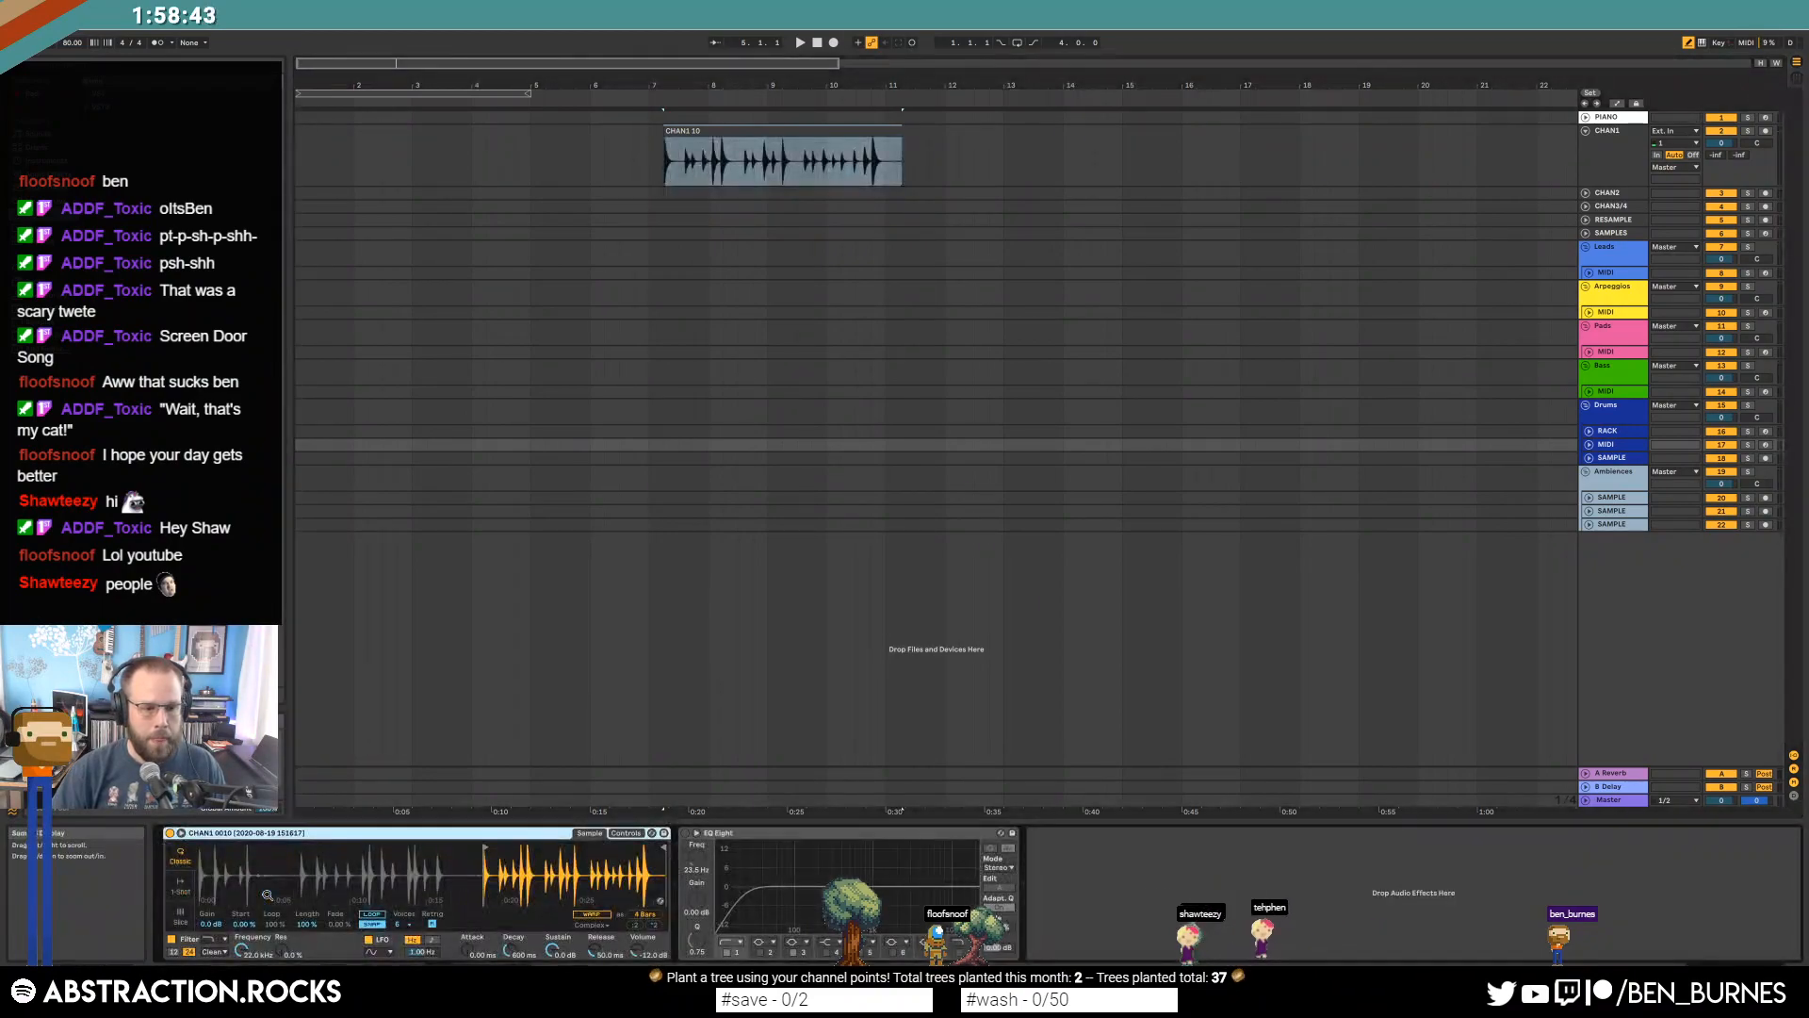
Switch the sampler to Slice mode and arm the new MIDI track in the Drums group.
click(180, 916)
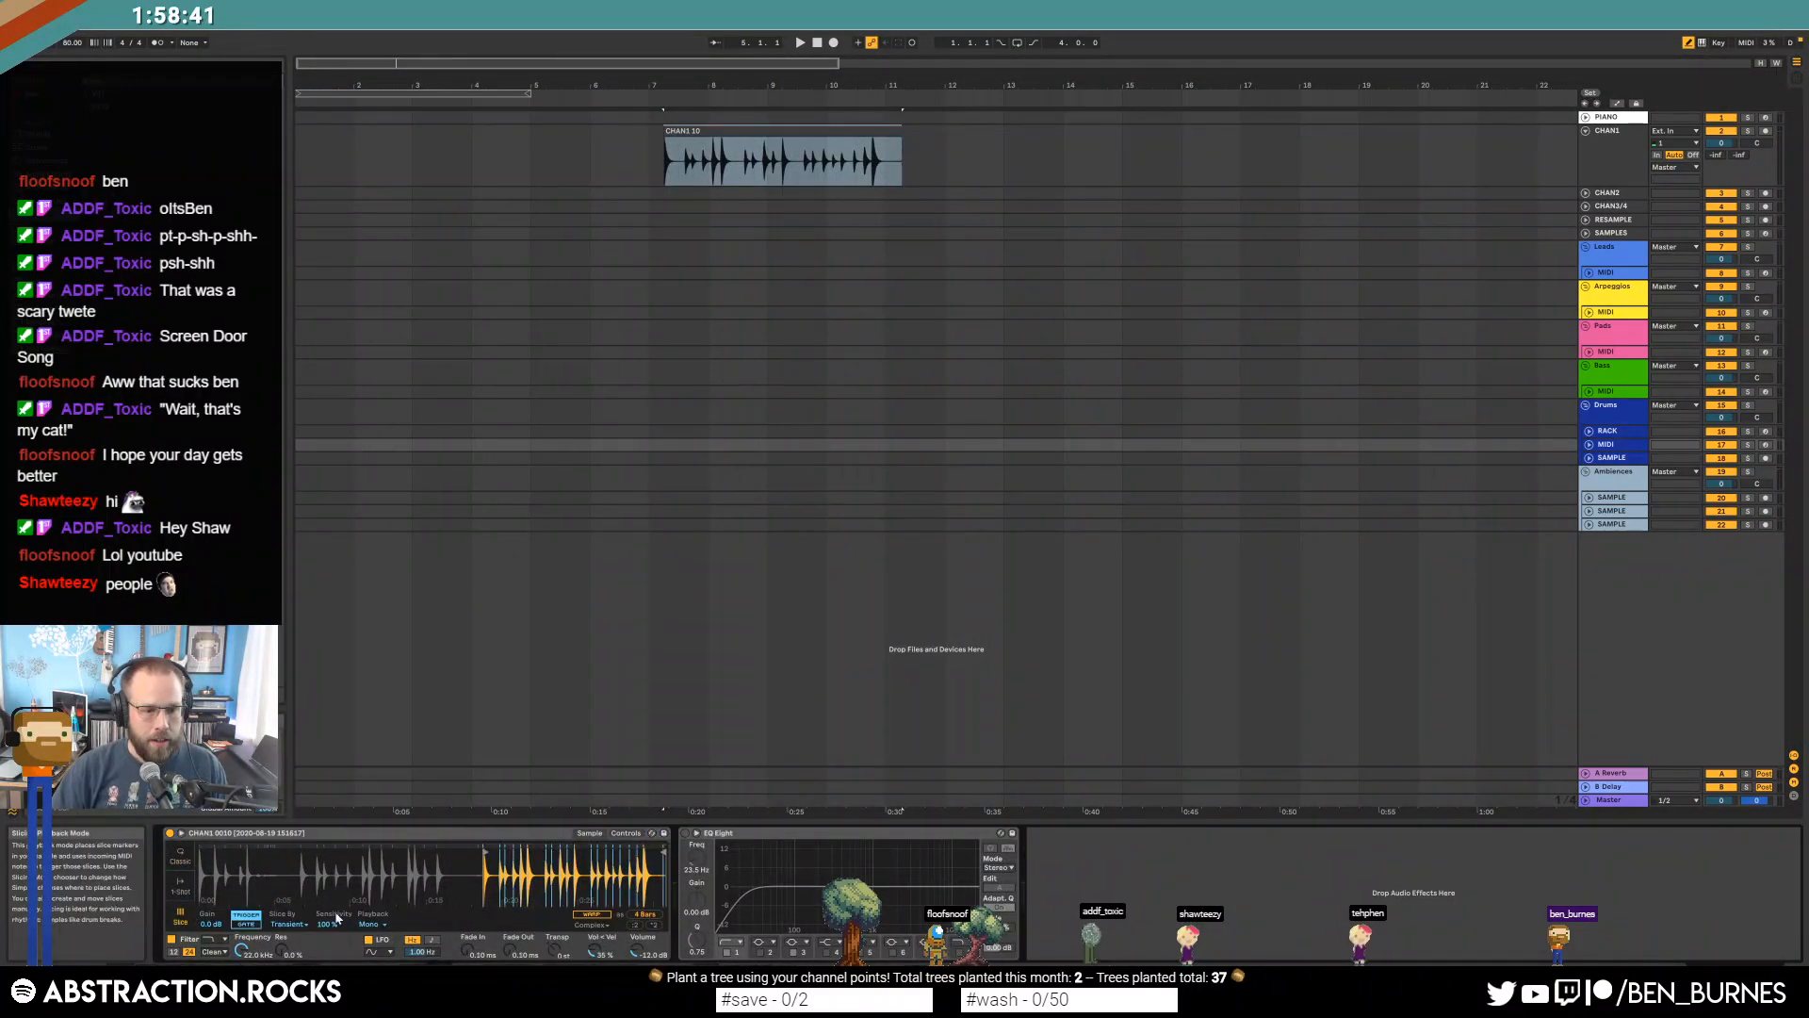
click(1771, 445)
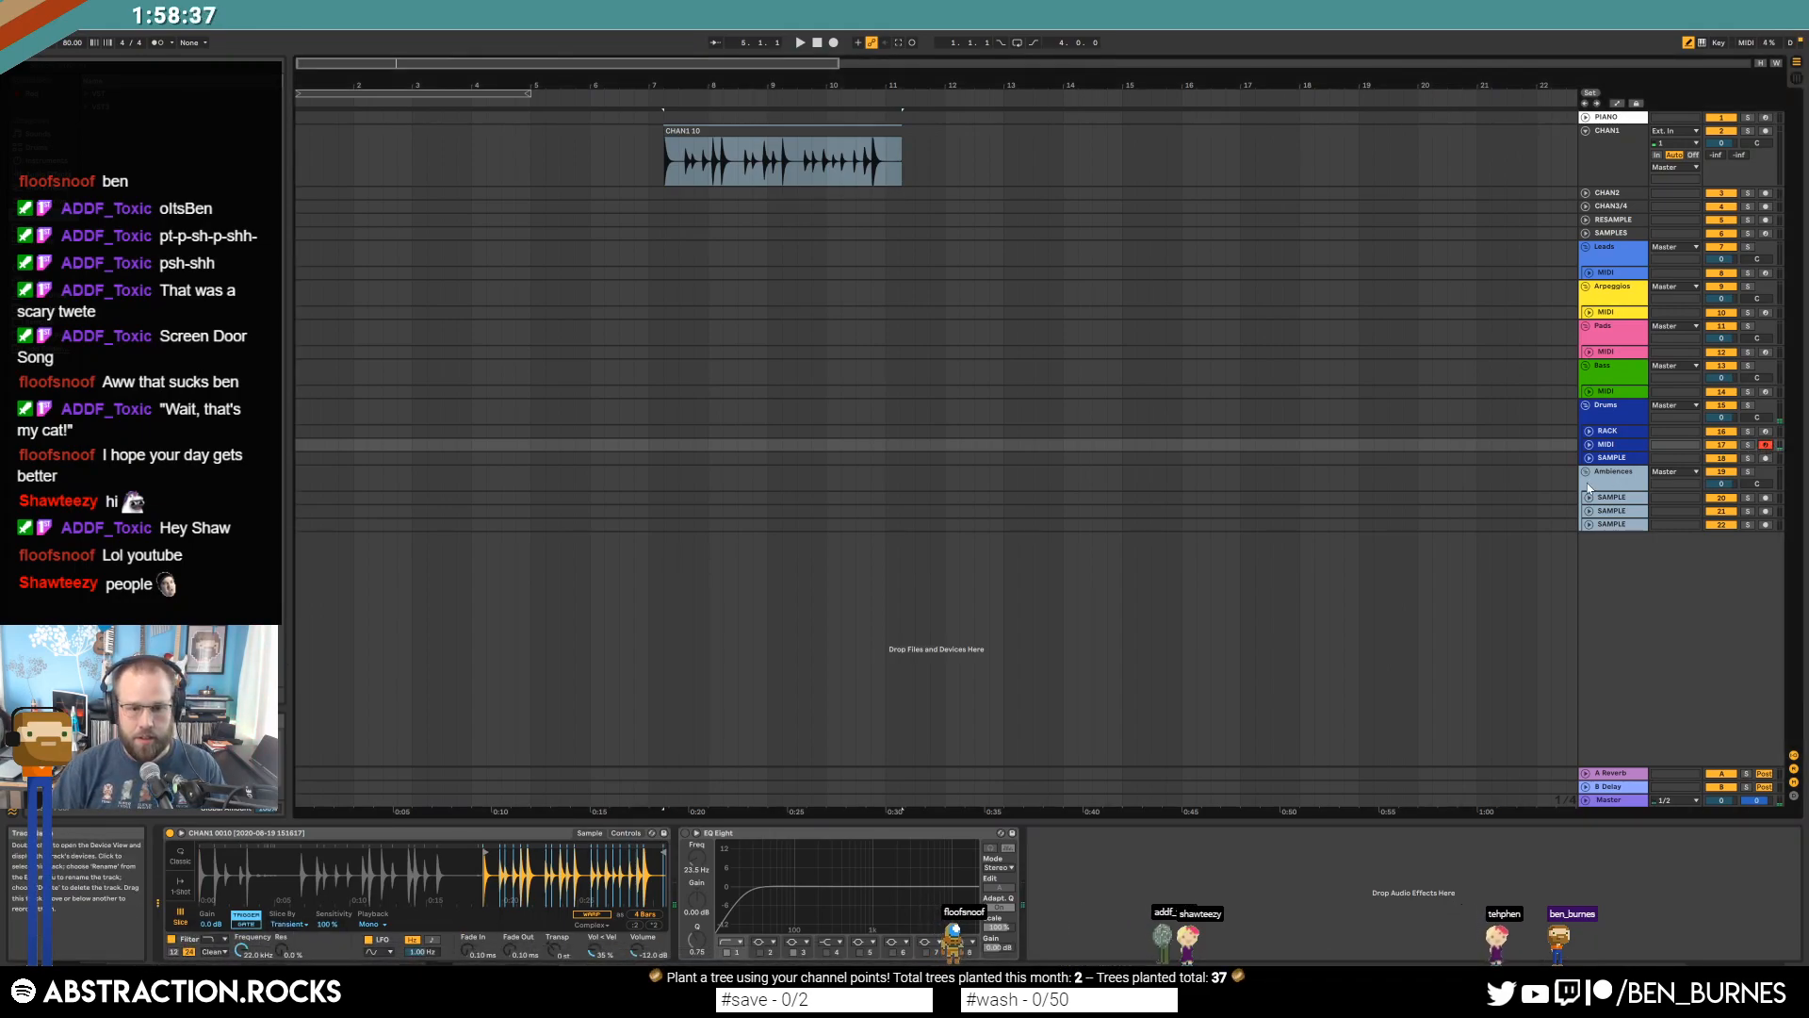
Delete the remaining clip from CHAN1 and unfold the Drums group's MIDI track with its sliced sample shown.
click(803, 179)
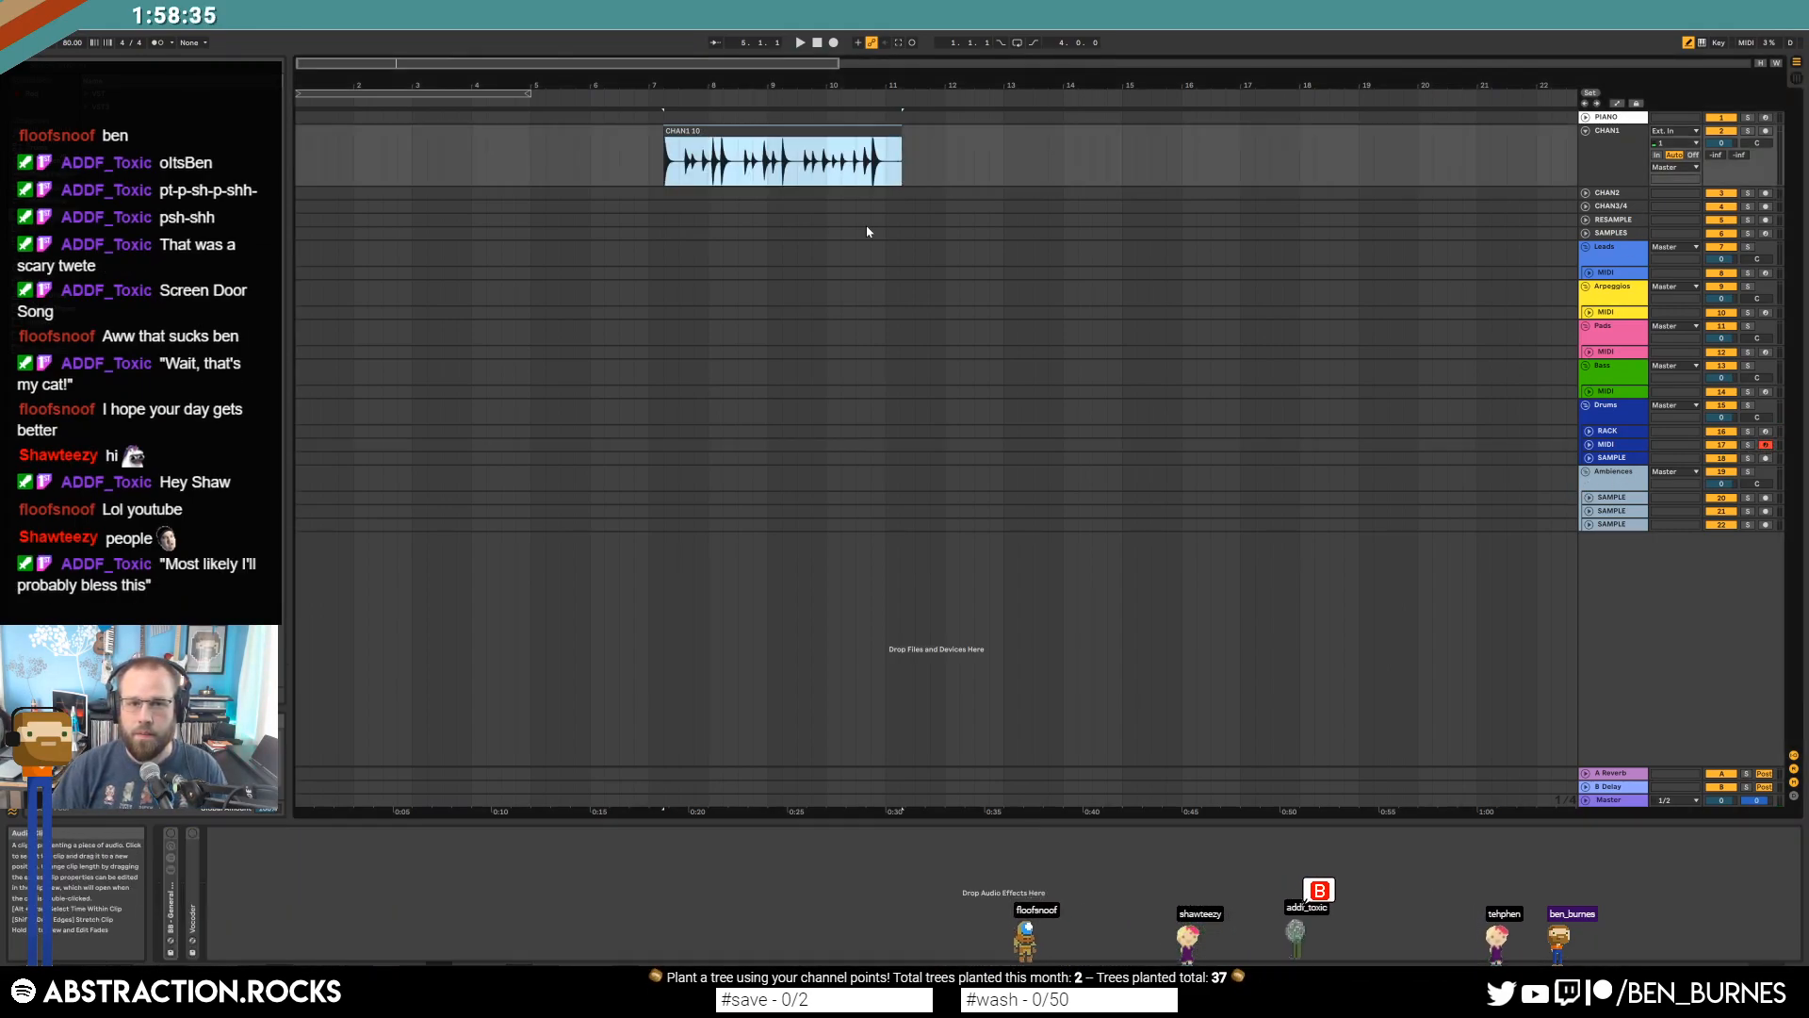
key(Delete)
click(1589, 445)
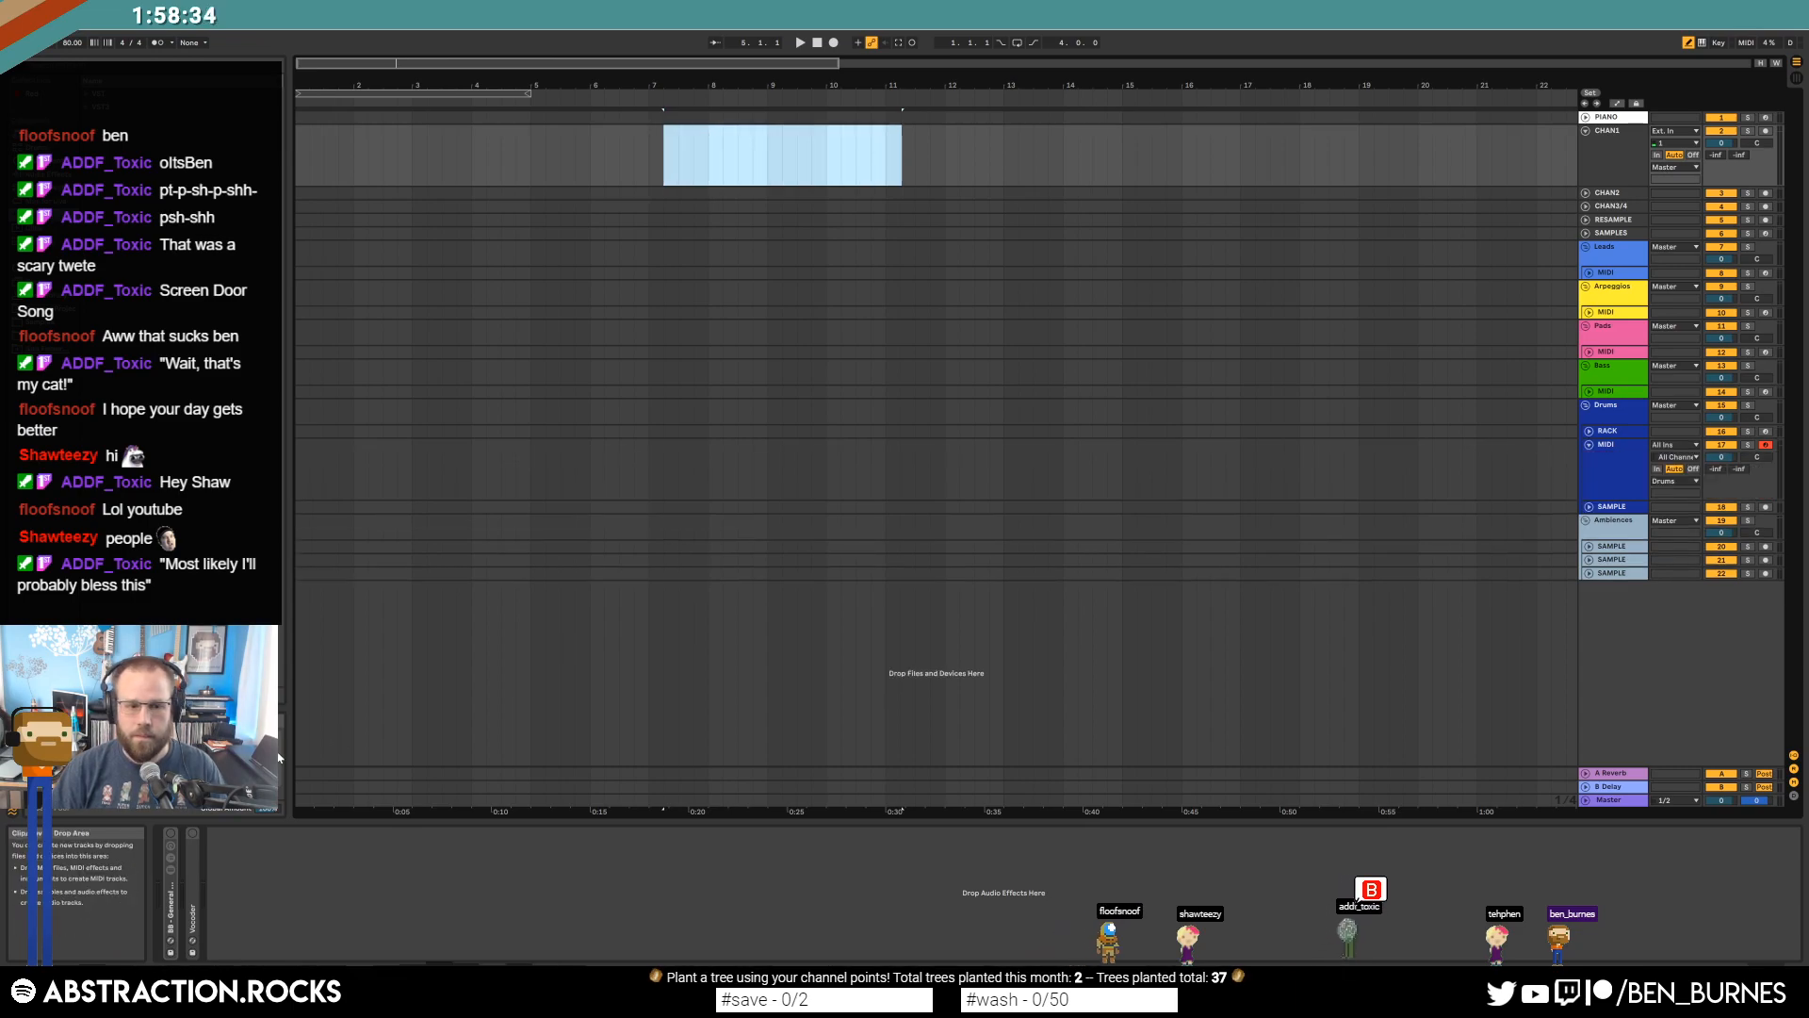
click(1633, 474)
drag(341, 897, 400, 886)
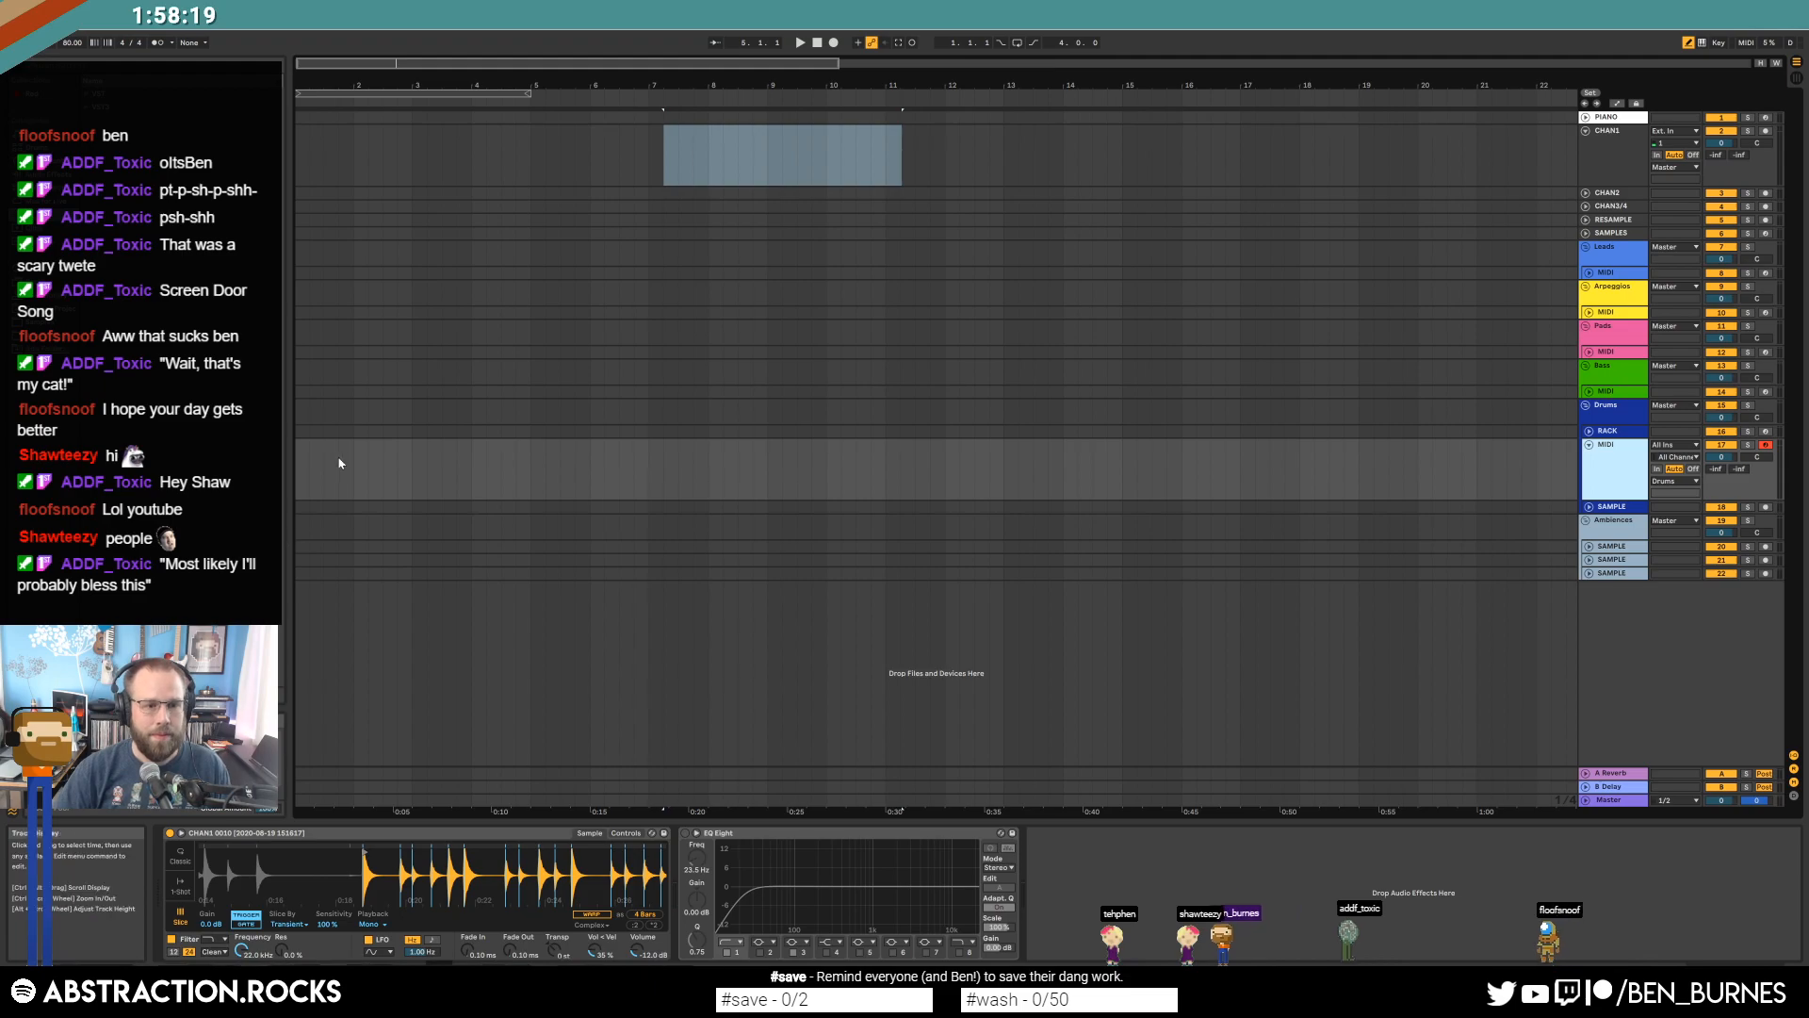
Create an empty two-bar MIDI clip from bar 1 on the Drums MIDI track, with a 1/16 note grid.
drag(303, 471, 408, 469)
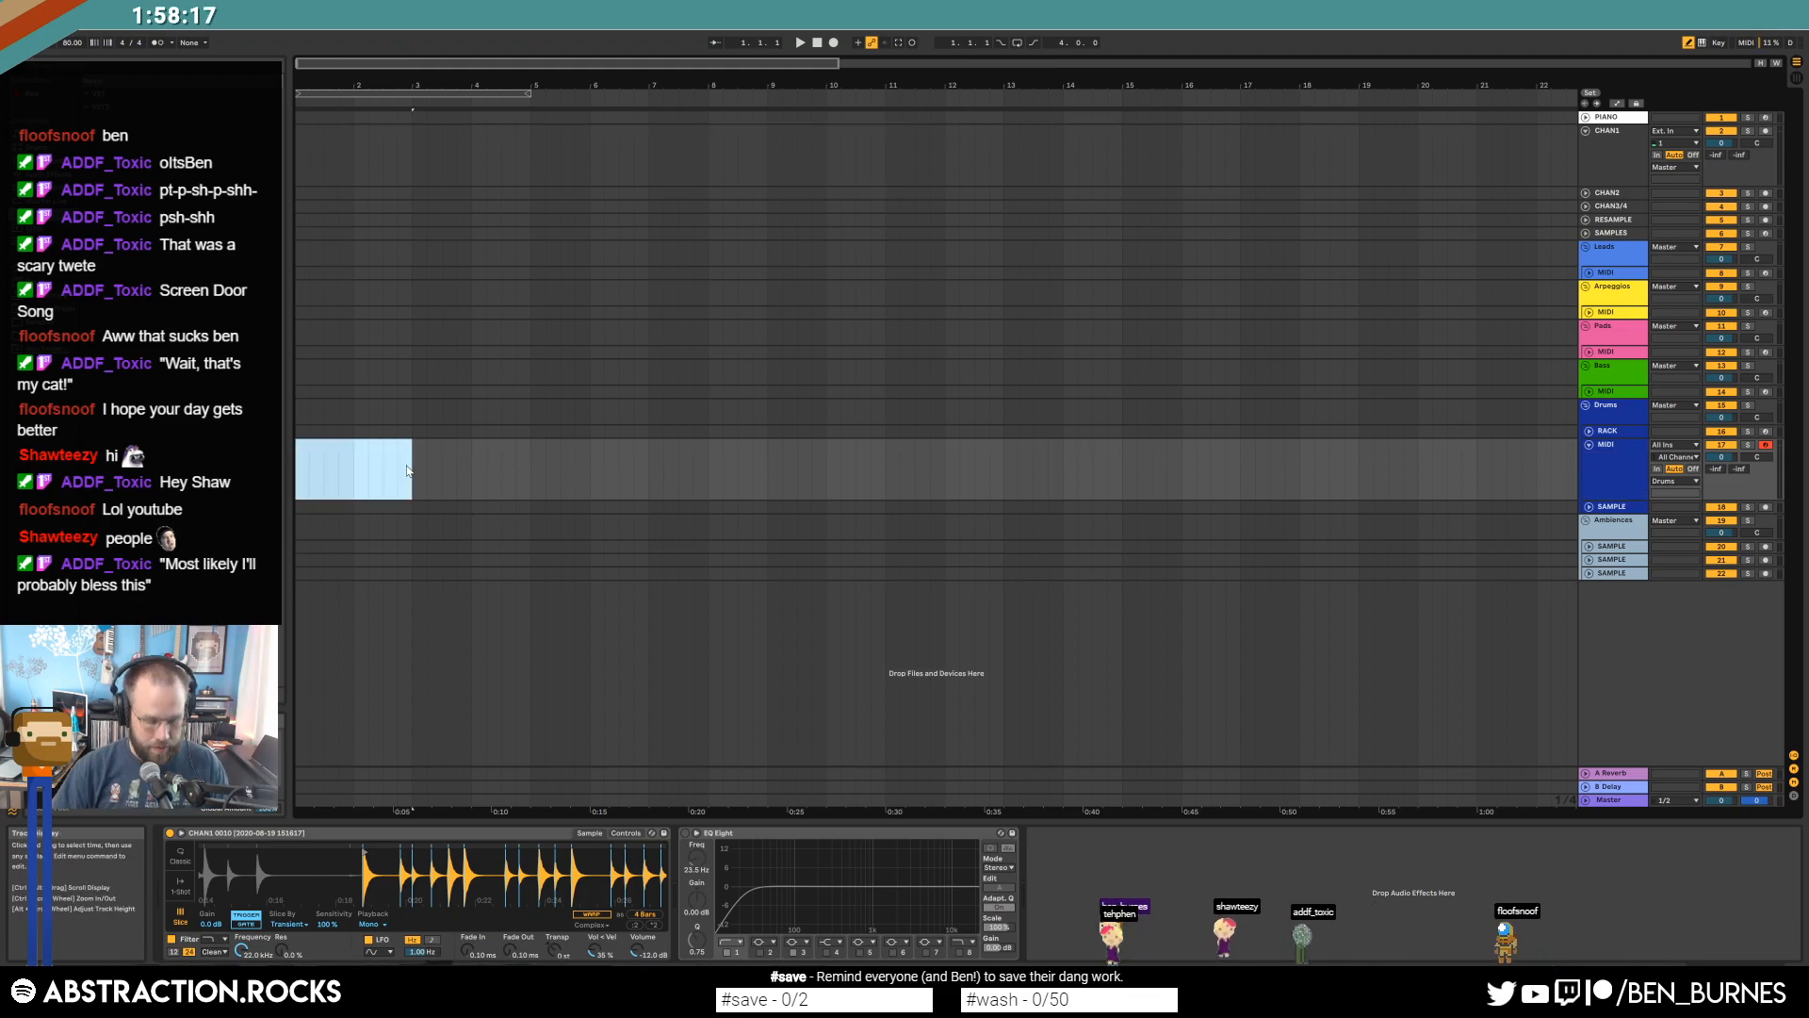
key(ctrl+shift+m)
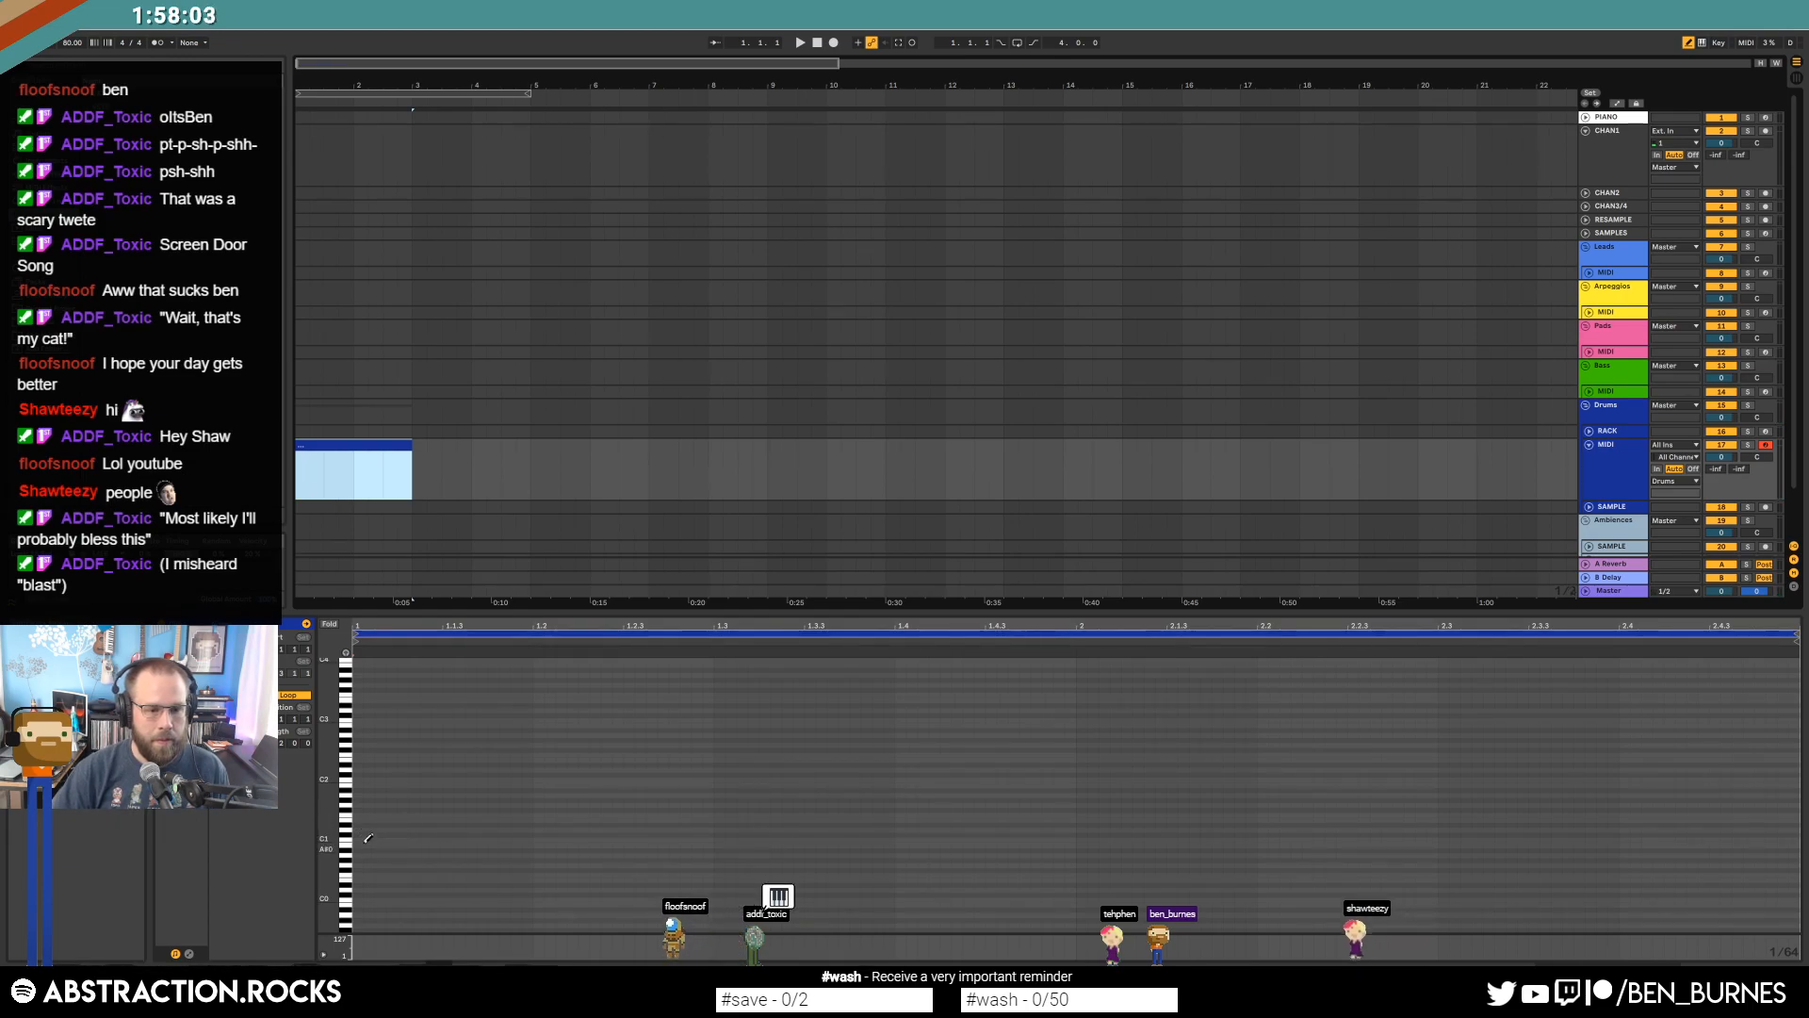
key(ctrl+z)
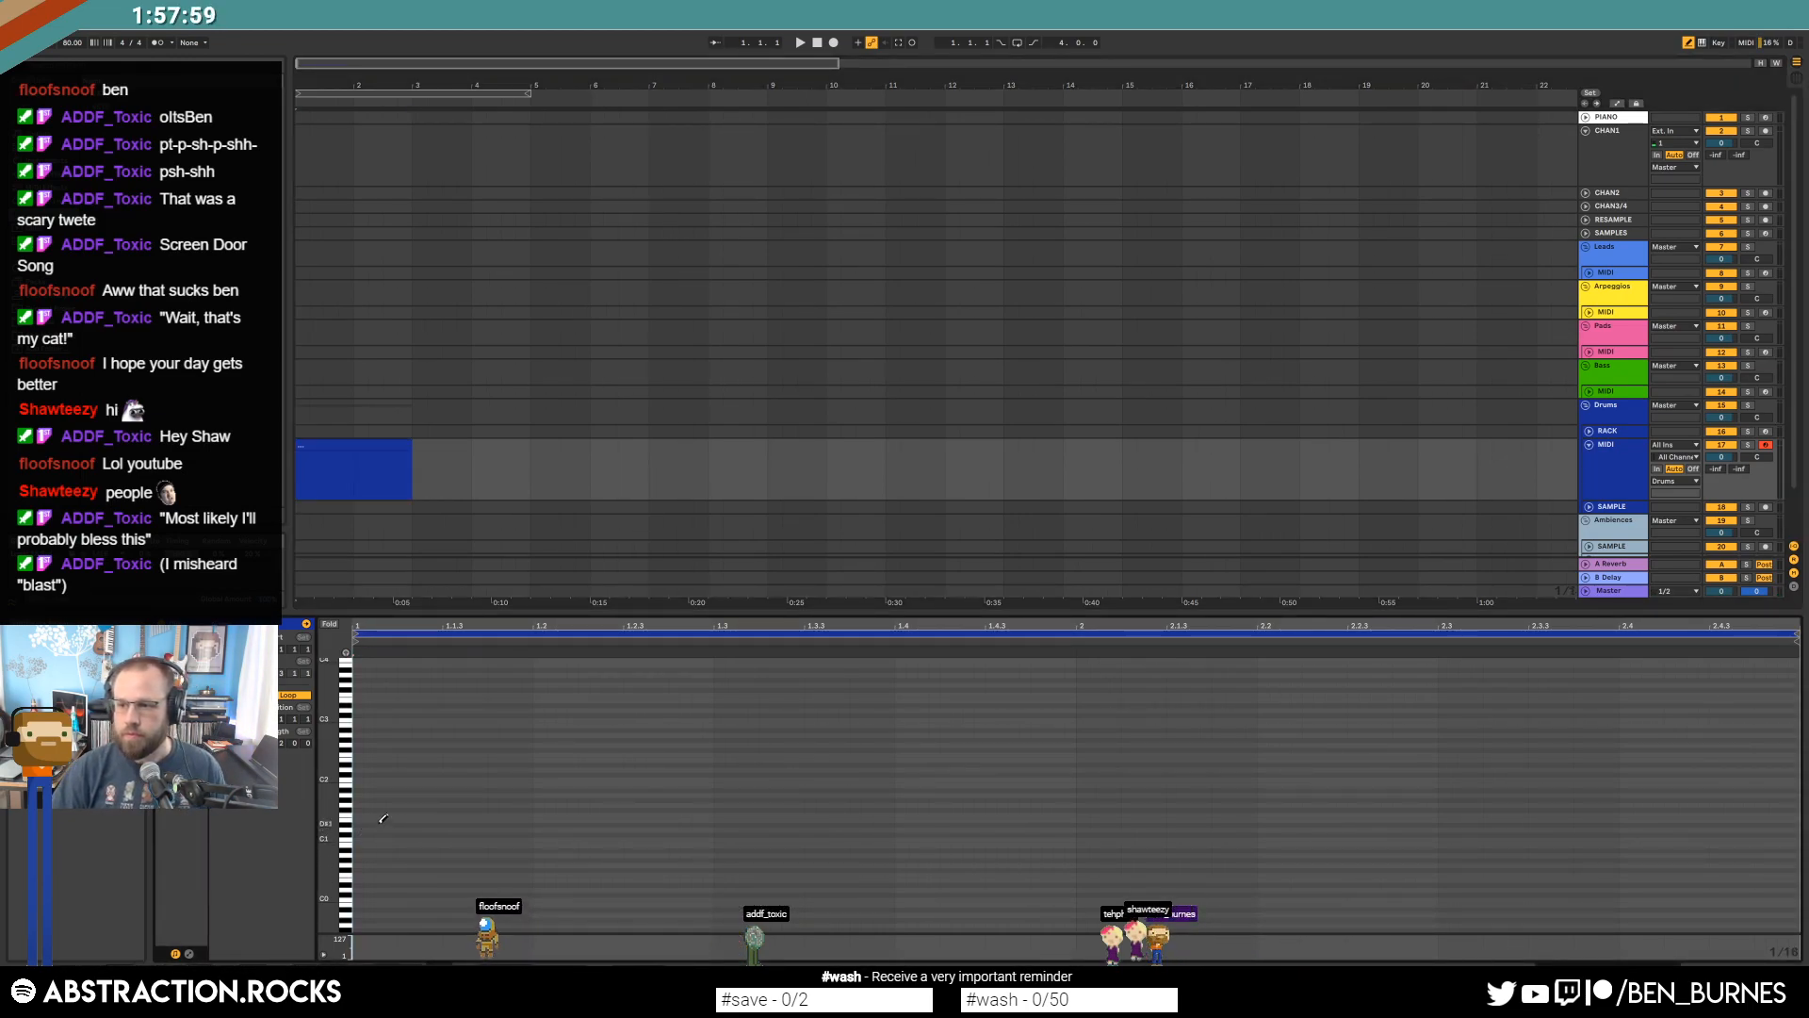
Draw a four-note 1/16 pattern in the first bar, two notes on C#1 and two on C1, and play it.
click(375, 835)
key(ctrl+1)
key(ctrl+2)
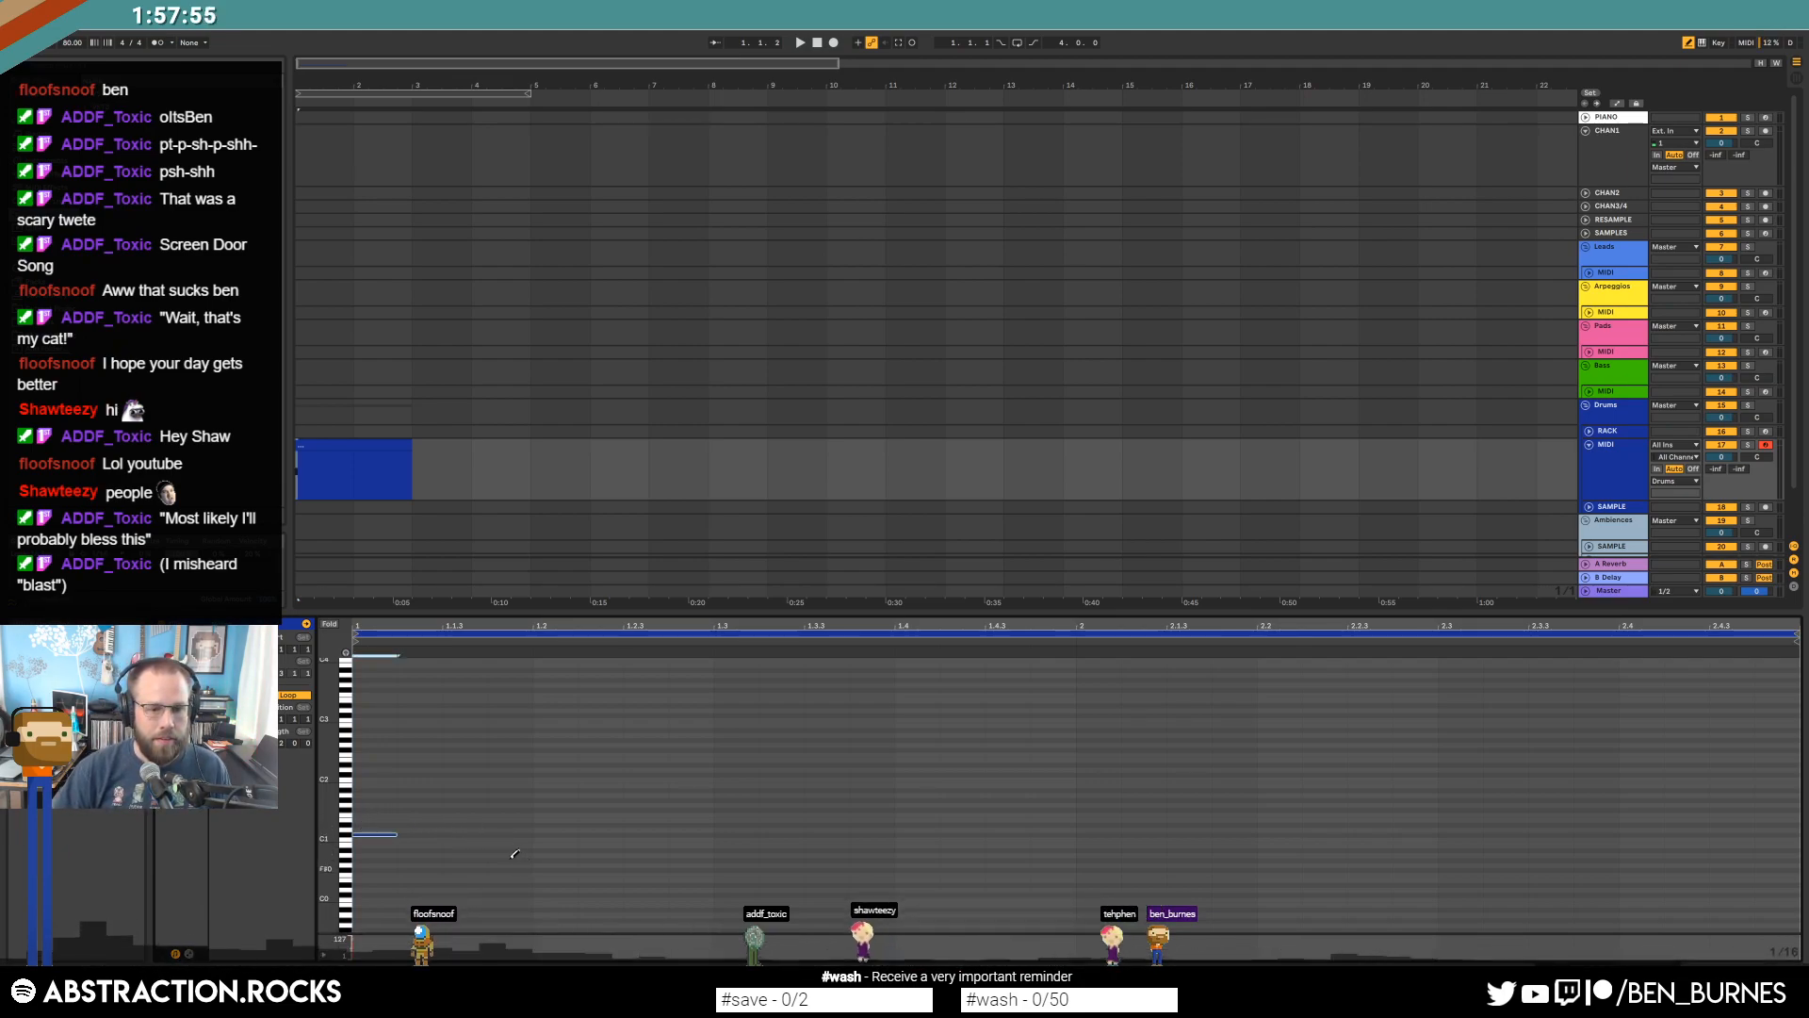
click(509, 834)
click(647, 838)
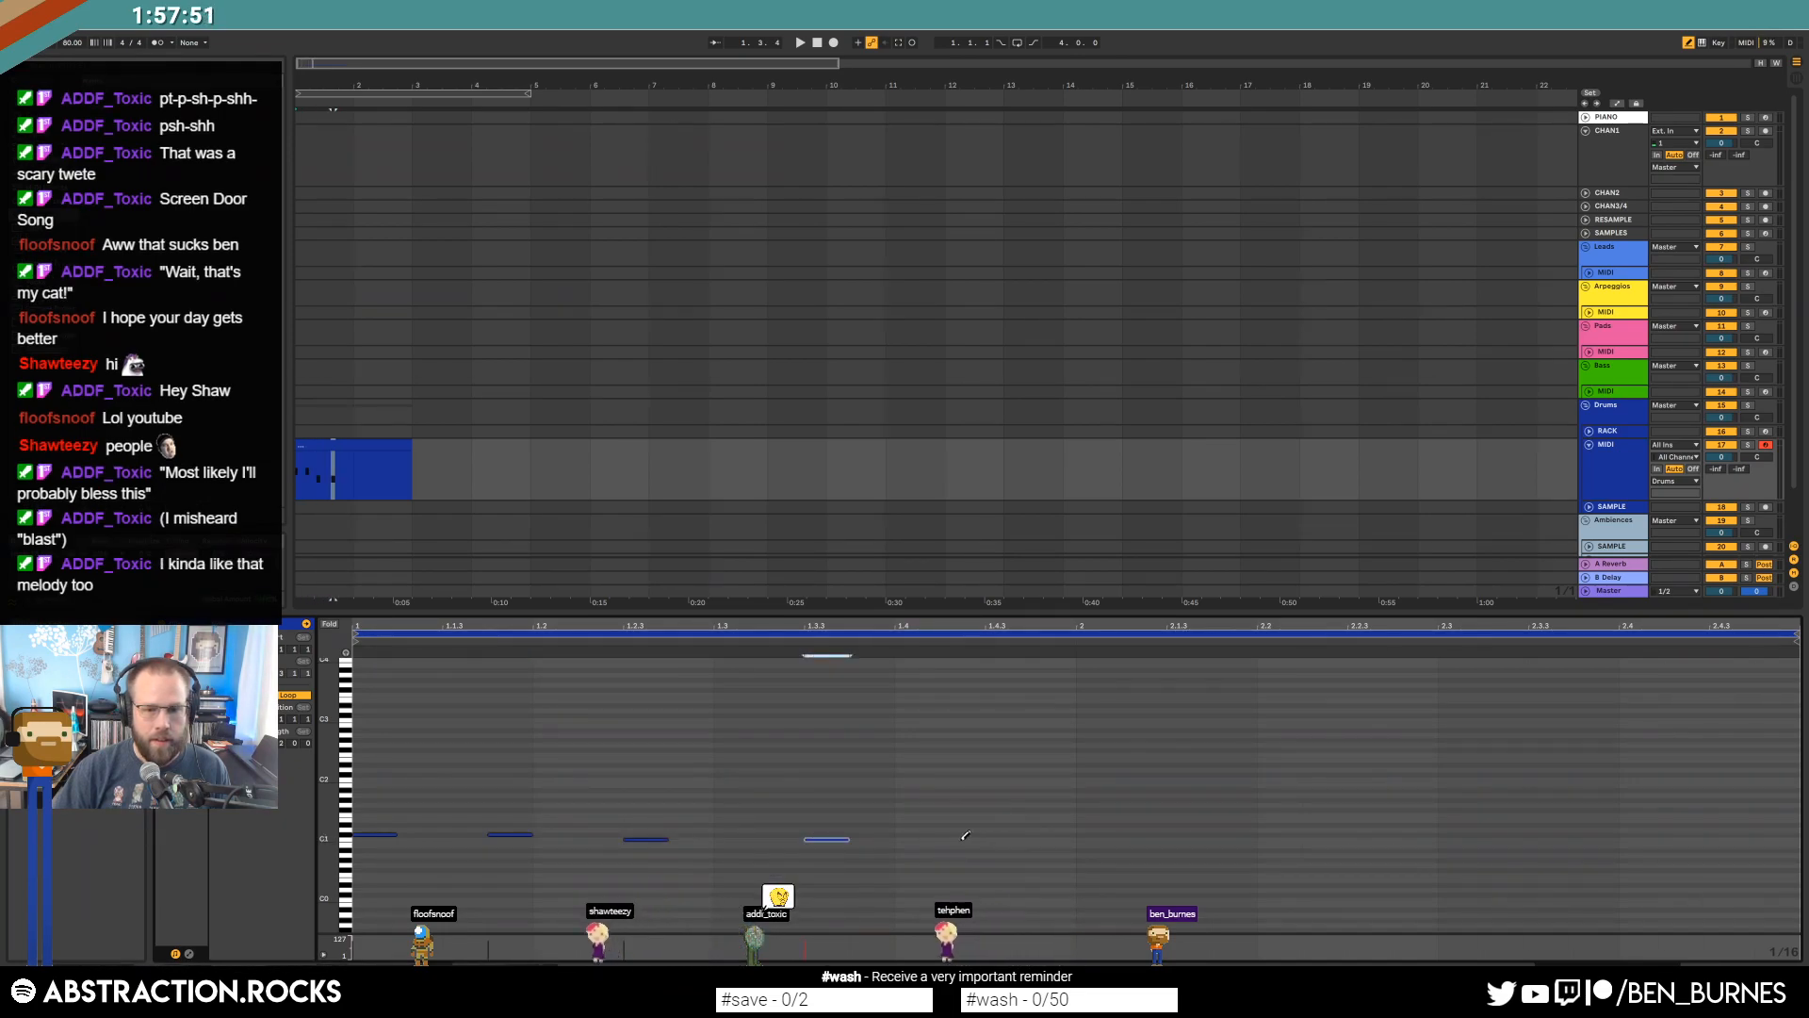
key(space)
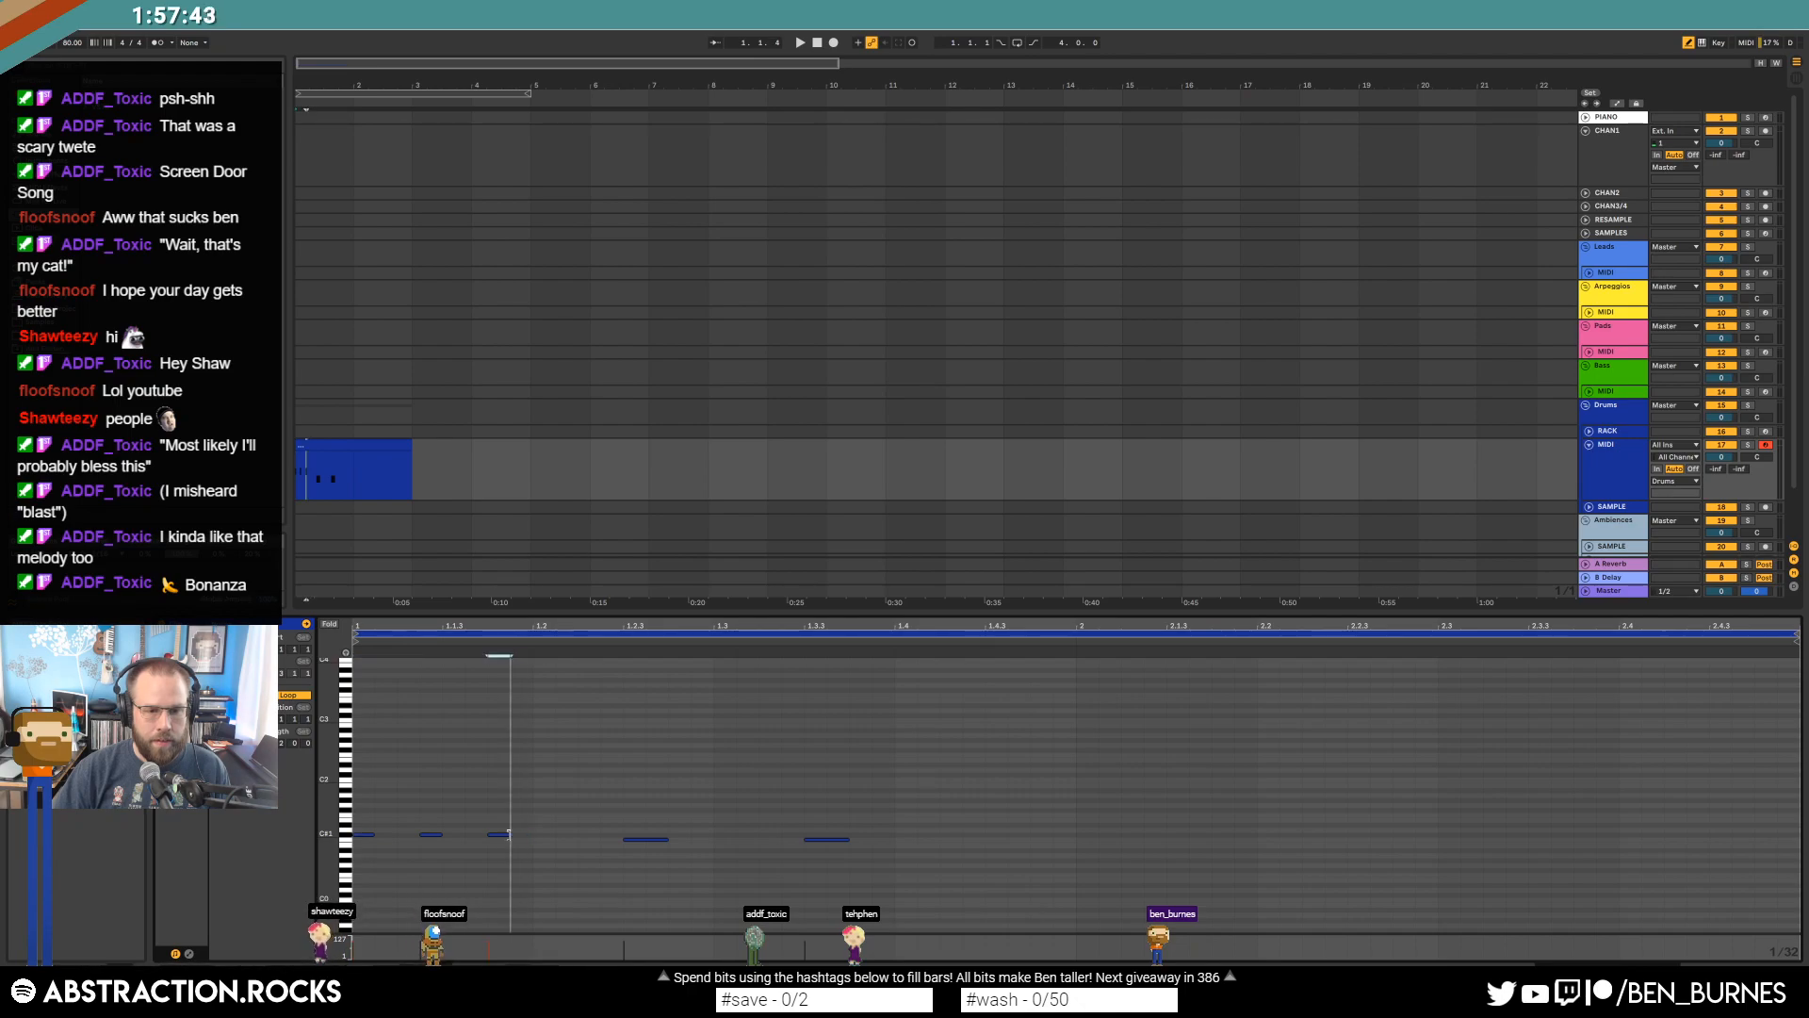
Extend the short 1/32 C#1 notes at dotted-sixteenth spacing up to just before beat 1.3, replacing the C1 note at 1.2.3.
click(573, 834)
click(658, 843)
click(635, 839)
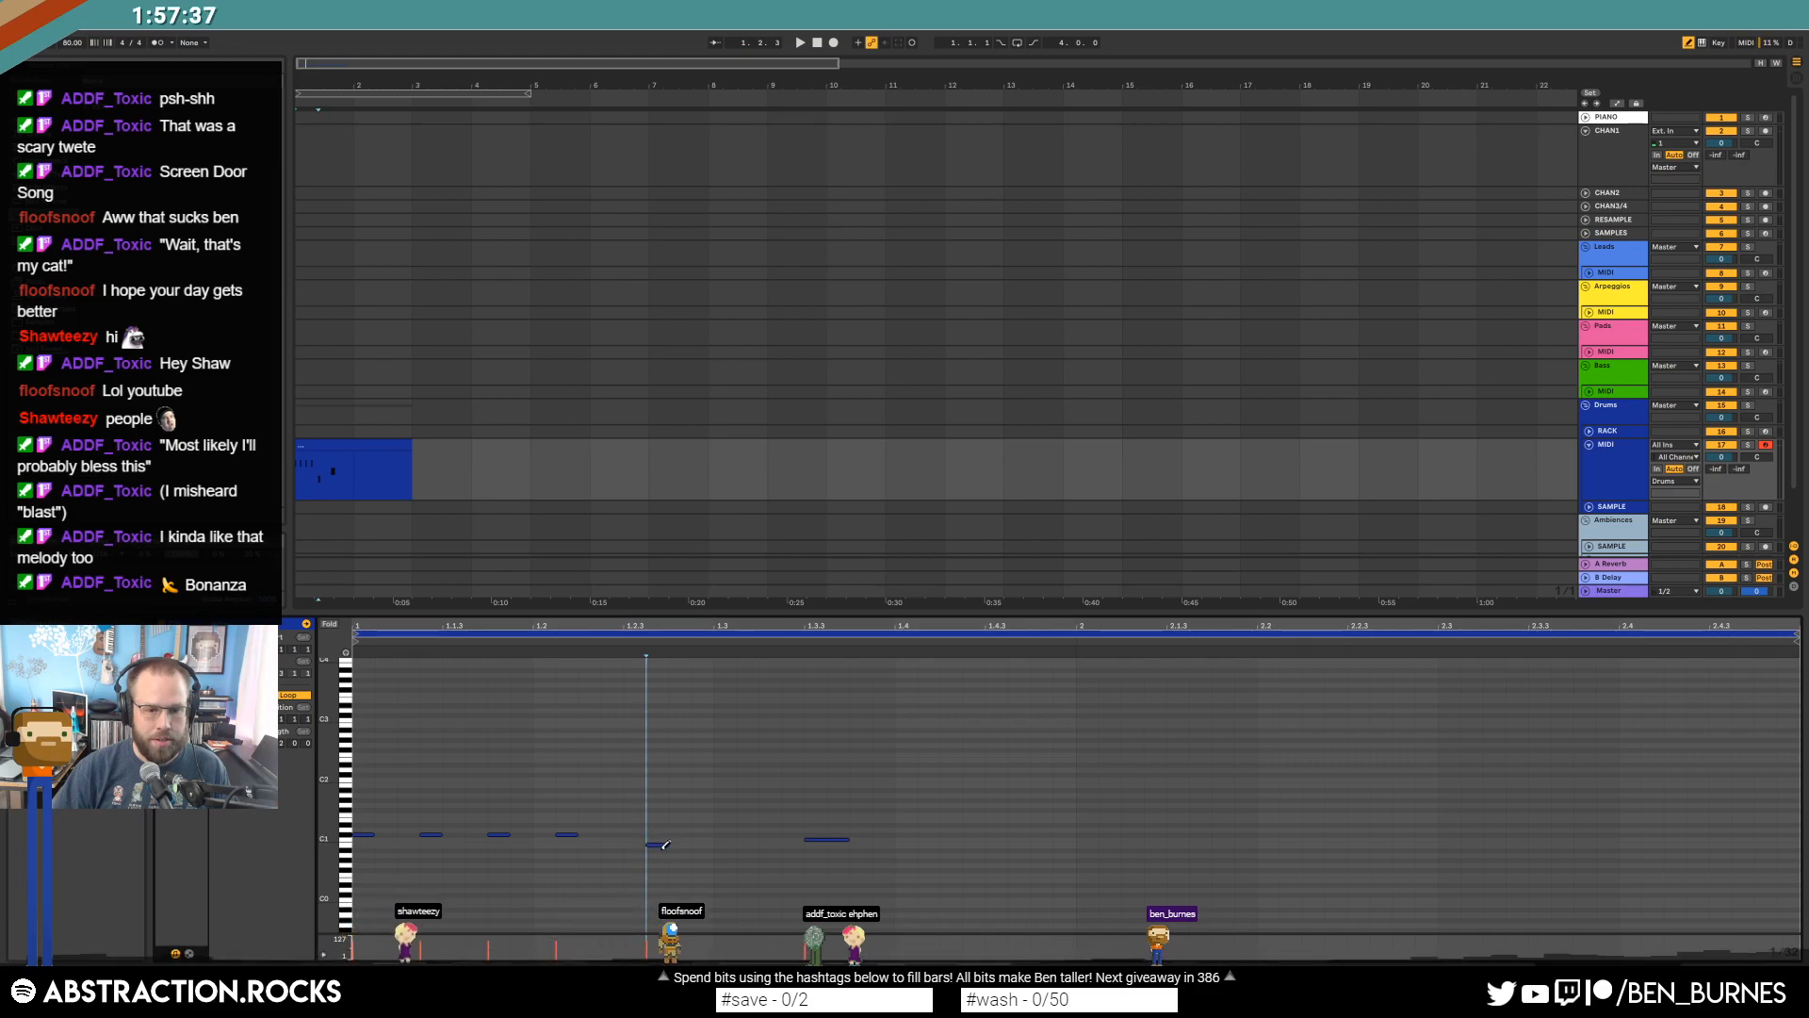
click(636, 834)
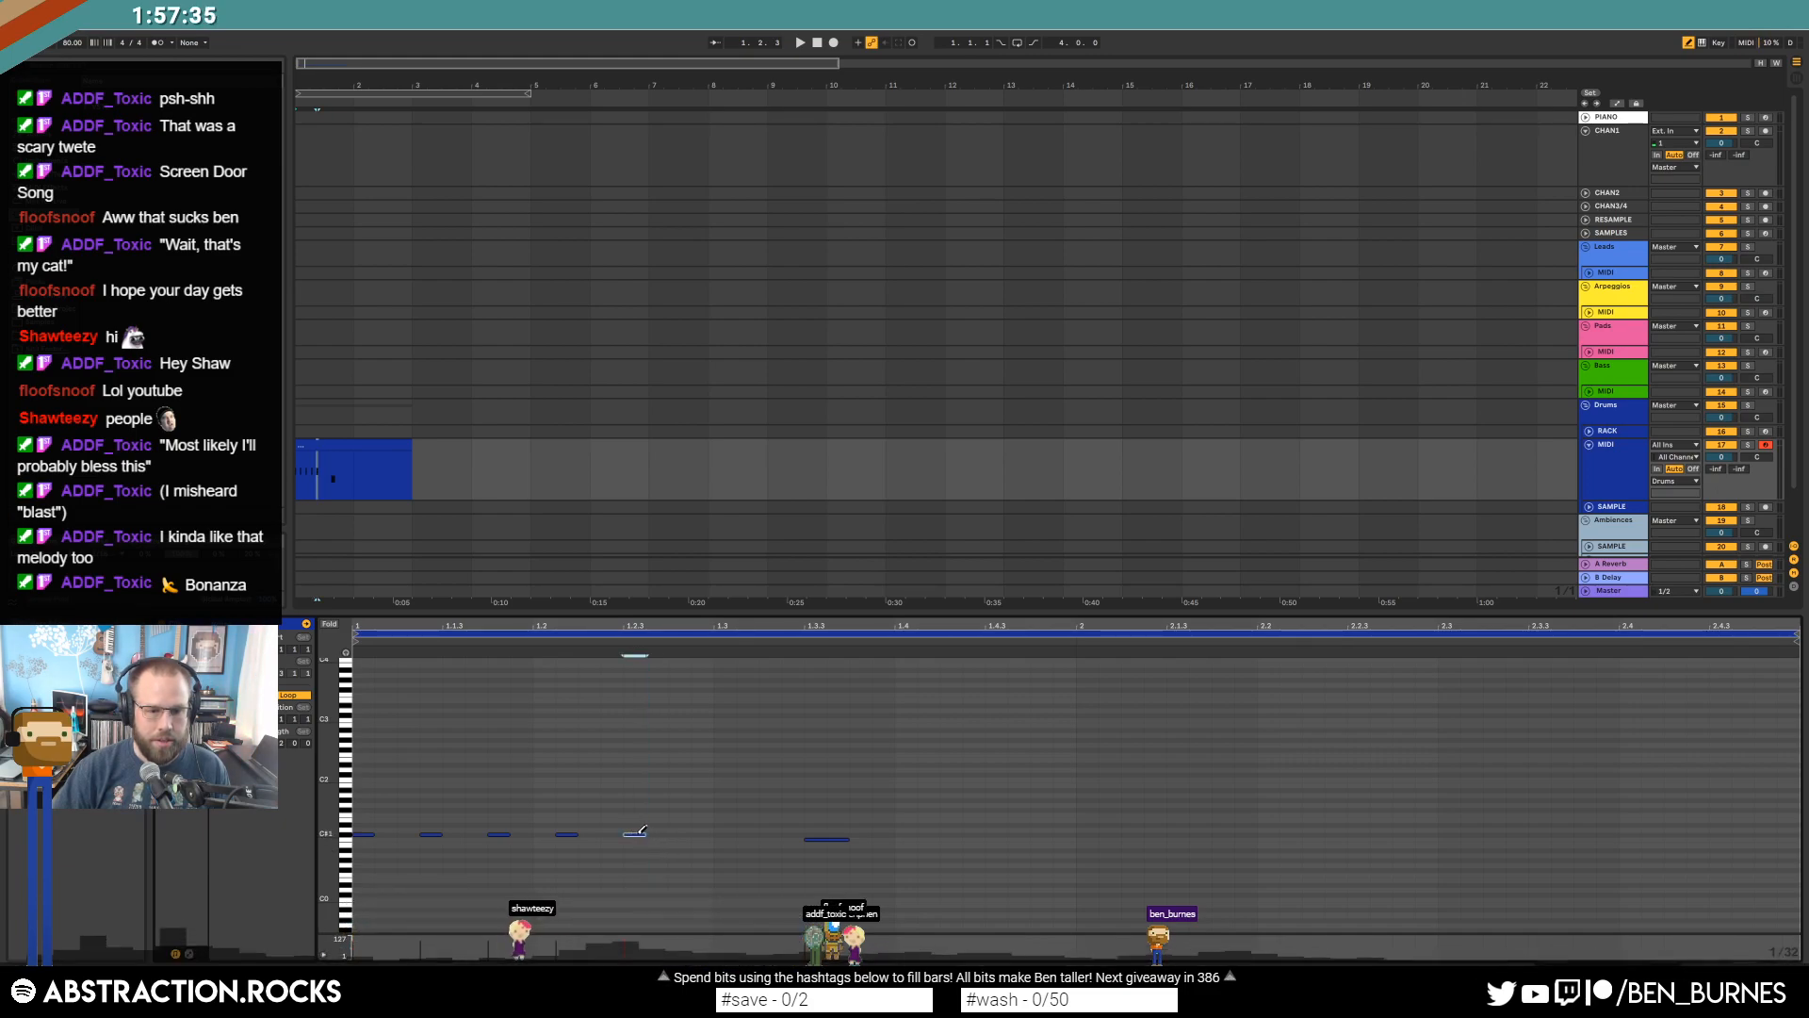
click(703, 834)
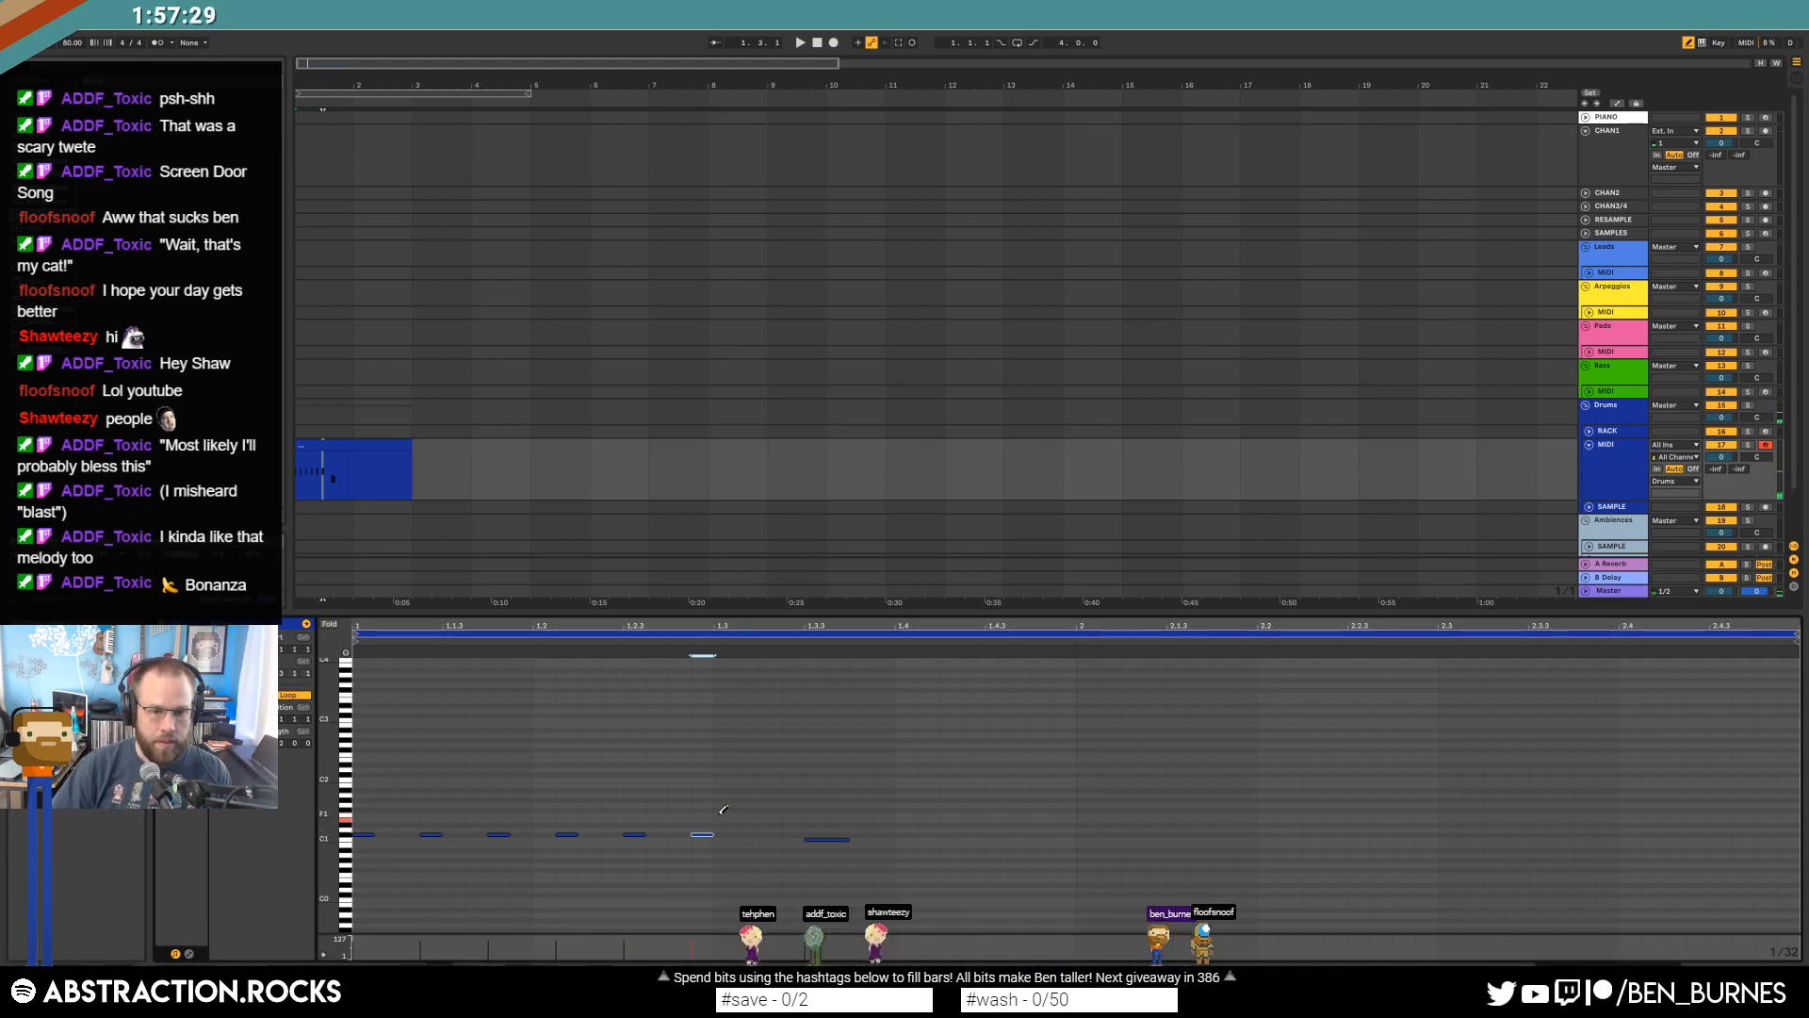
Replace the C1 note at 1.3.3 with two short higher notes just after beat 1.3 and play the pattern.
click(824, 838)
key(space)
key(space)
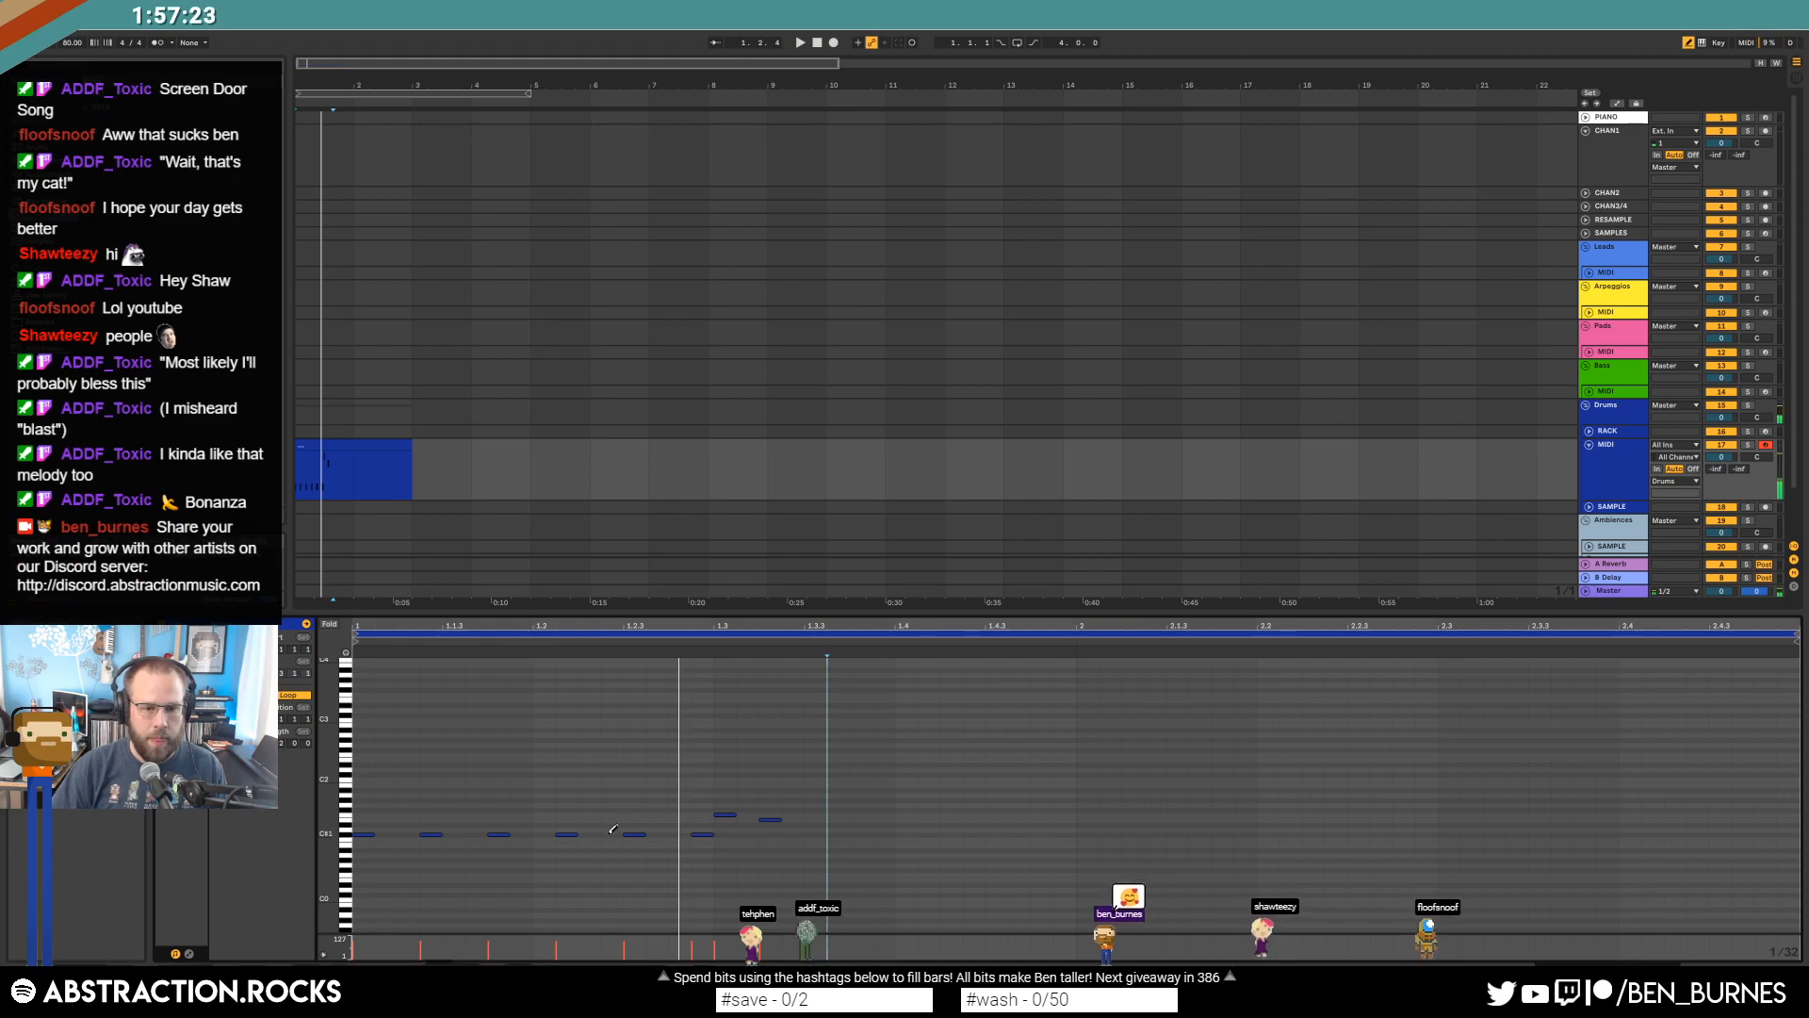
Add two higher 1/32 notes between 1.2.3 and 1.3, delete the last C#1 note and both notes after 1.3, and play the pattern.
click(657, 813)
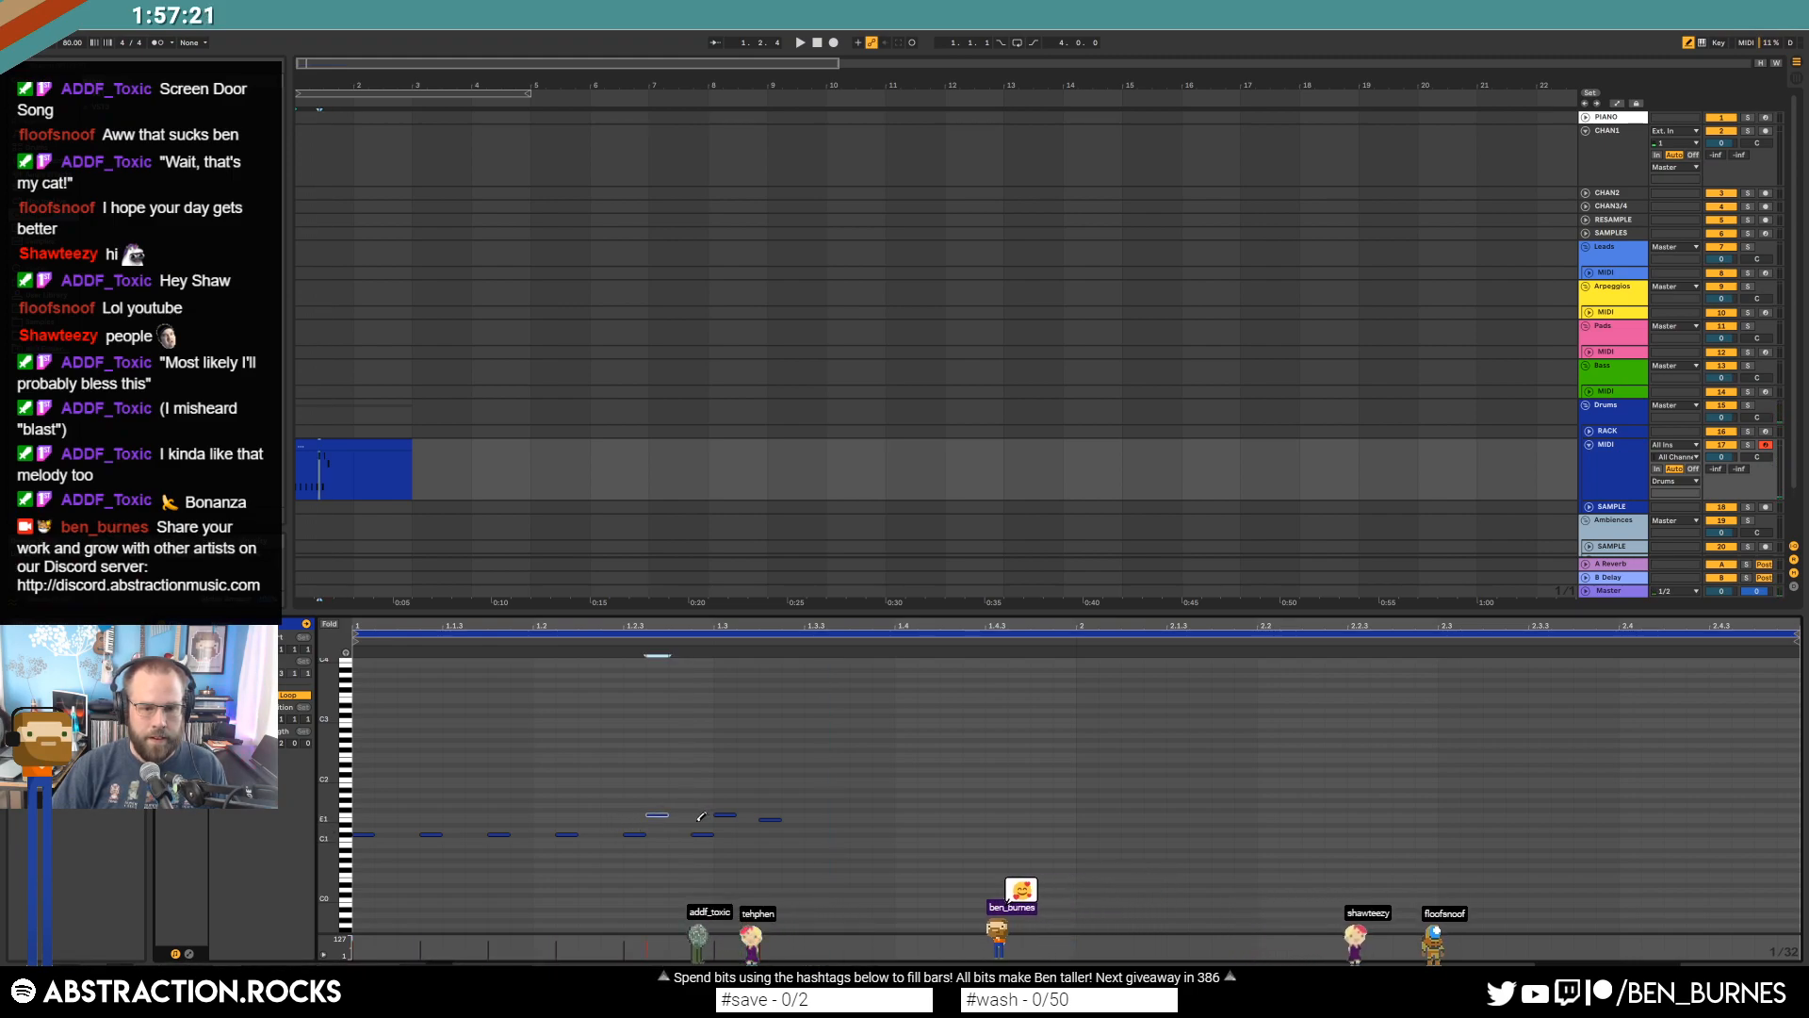
click(702, 820)
click(702, 834)
mouse_move(725, 800)
mouse_down()
mouse_move(770, 800)
mouse_move(783, 840)
mouse_up()
key(b)
key(Delete)
key(space)
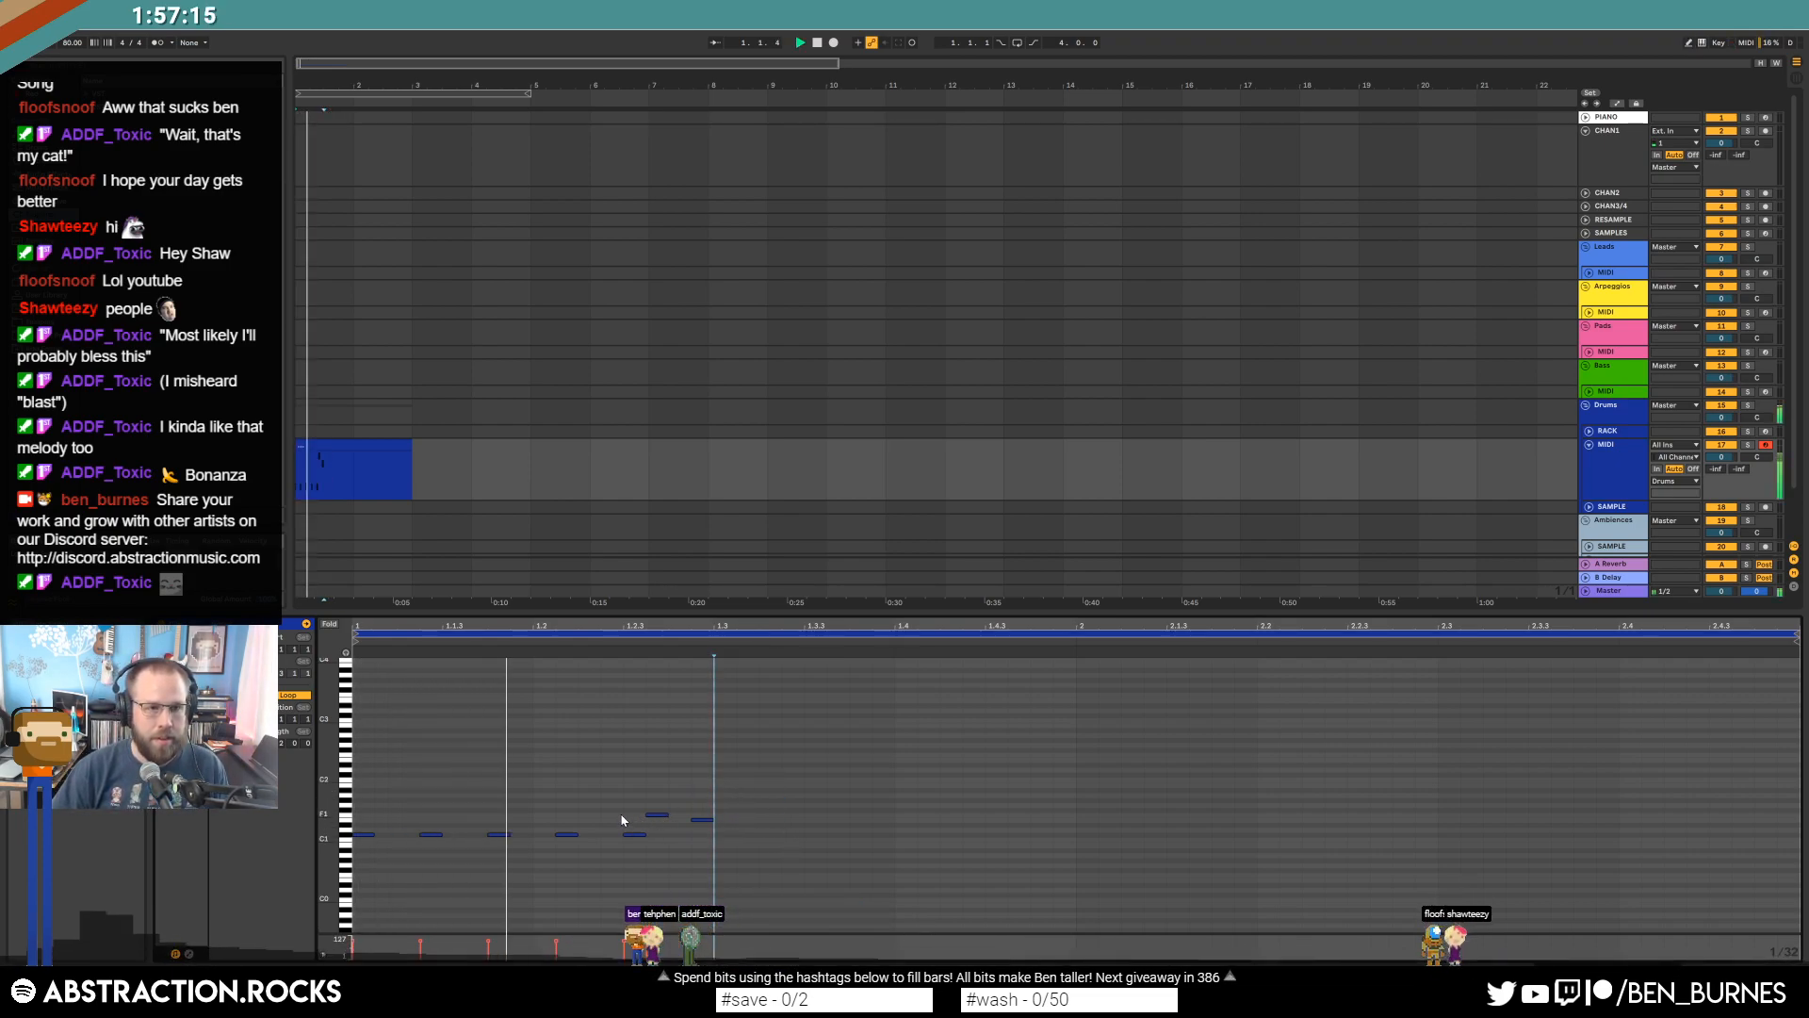
key(space)
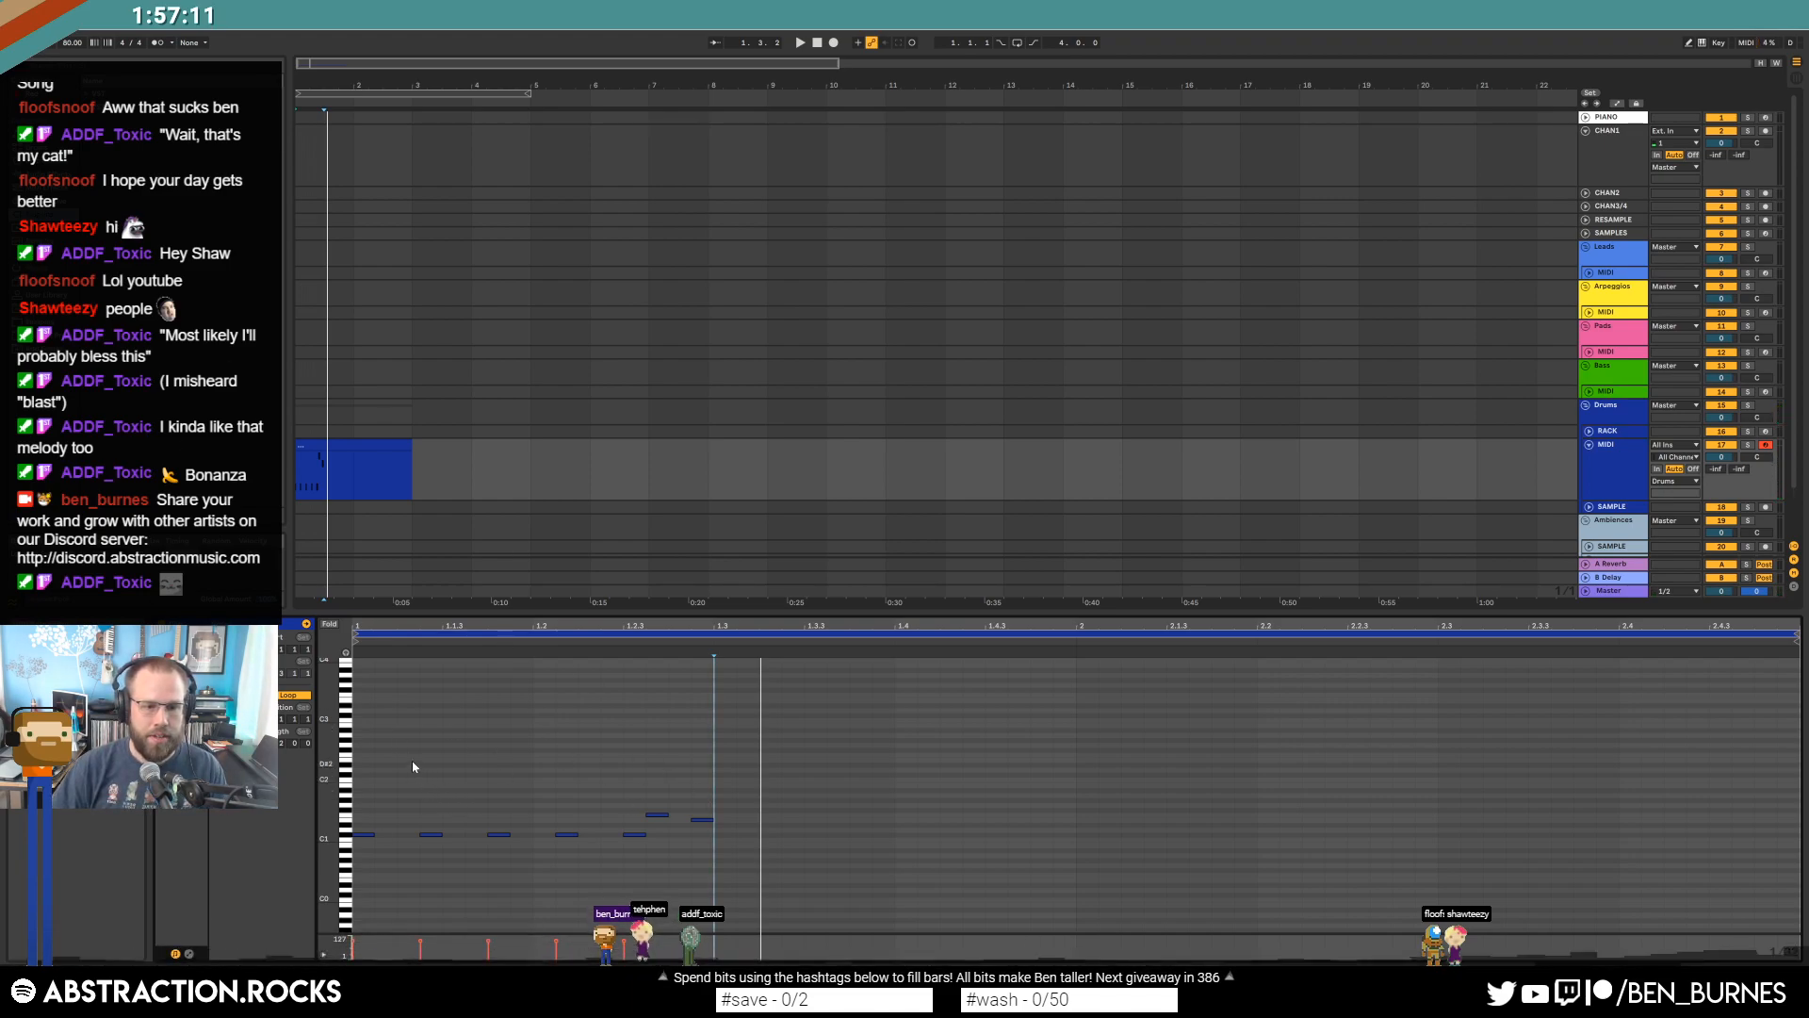
Stretch all notes to double length so the pattern fills the first bar, and duplicate it into the second bar.
key(ctrl+a)
drag(693, 656, 1021, 702)
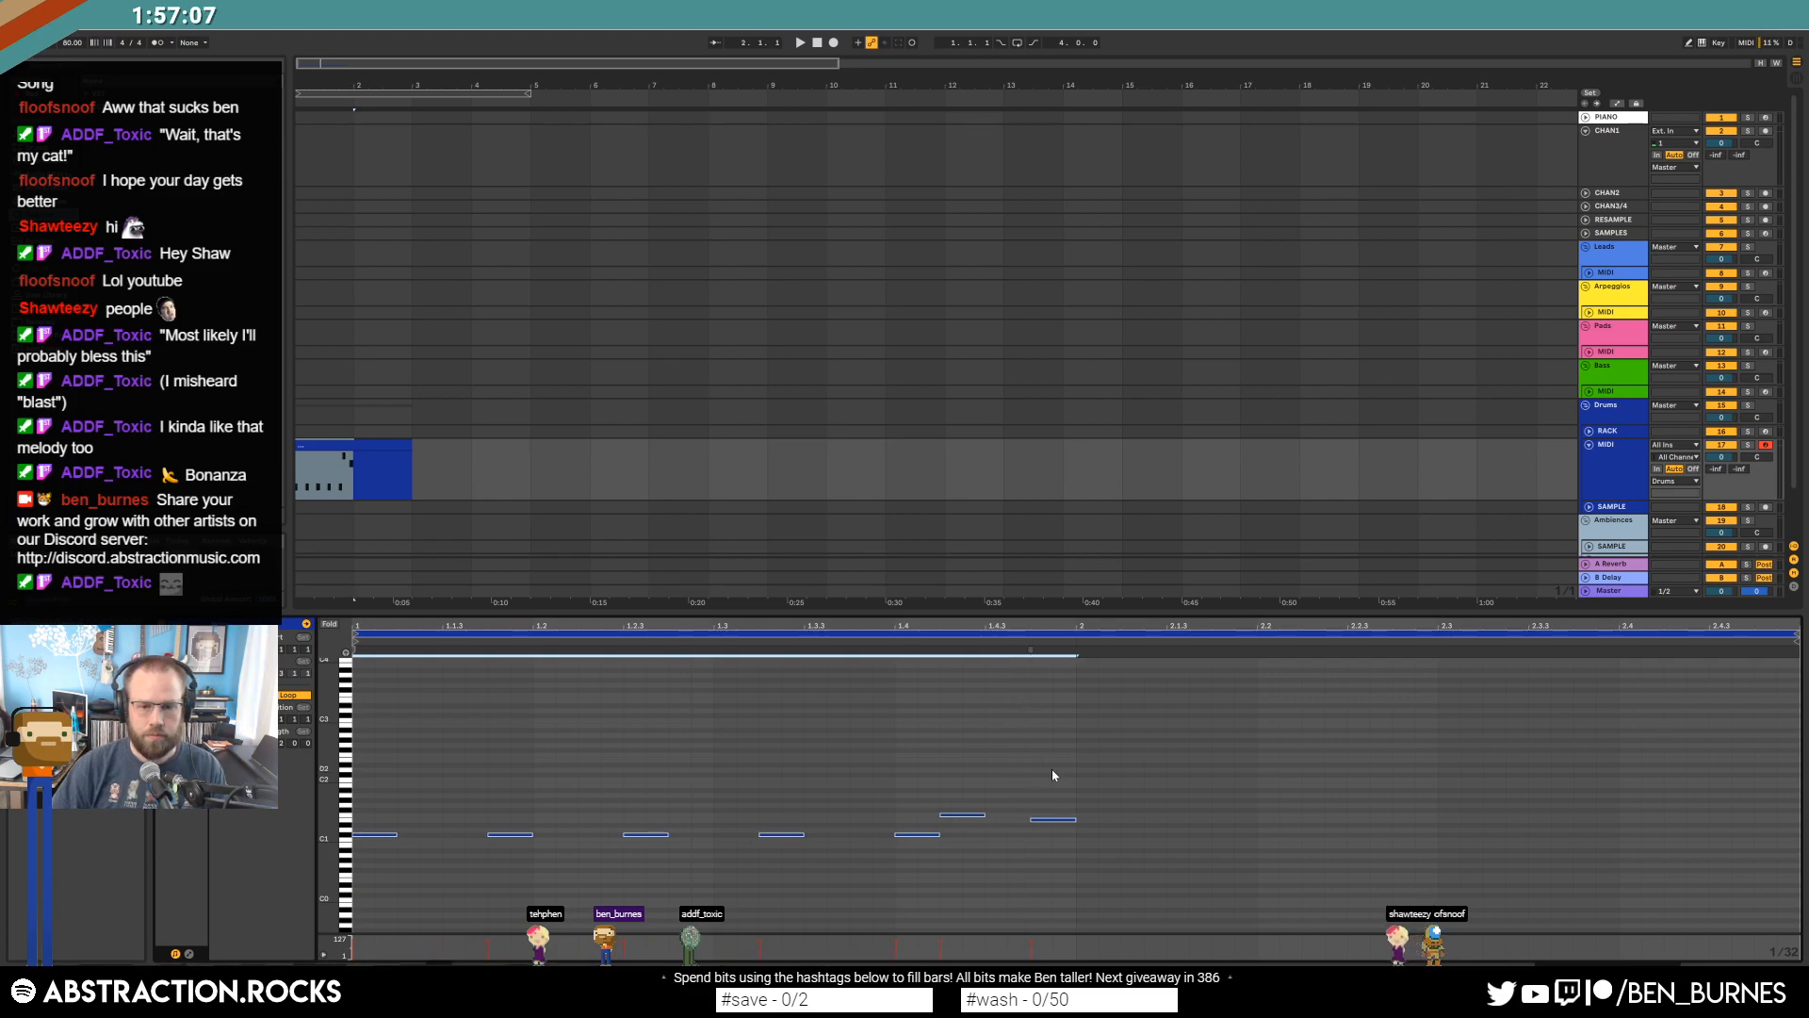
key(ctrl+d)
Vary the duplicated second bar by raising its second note and next-to-last note and lowering its last note.
click(1234, 834)
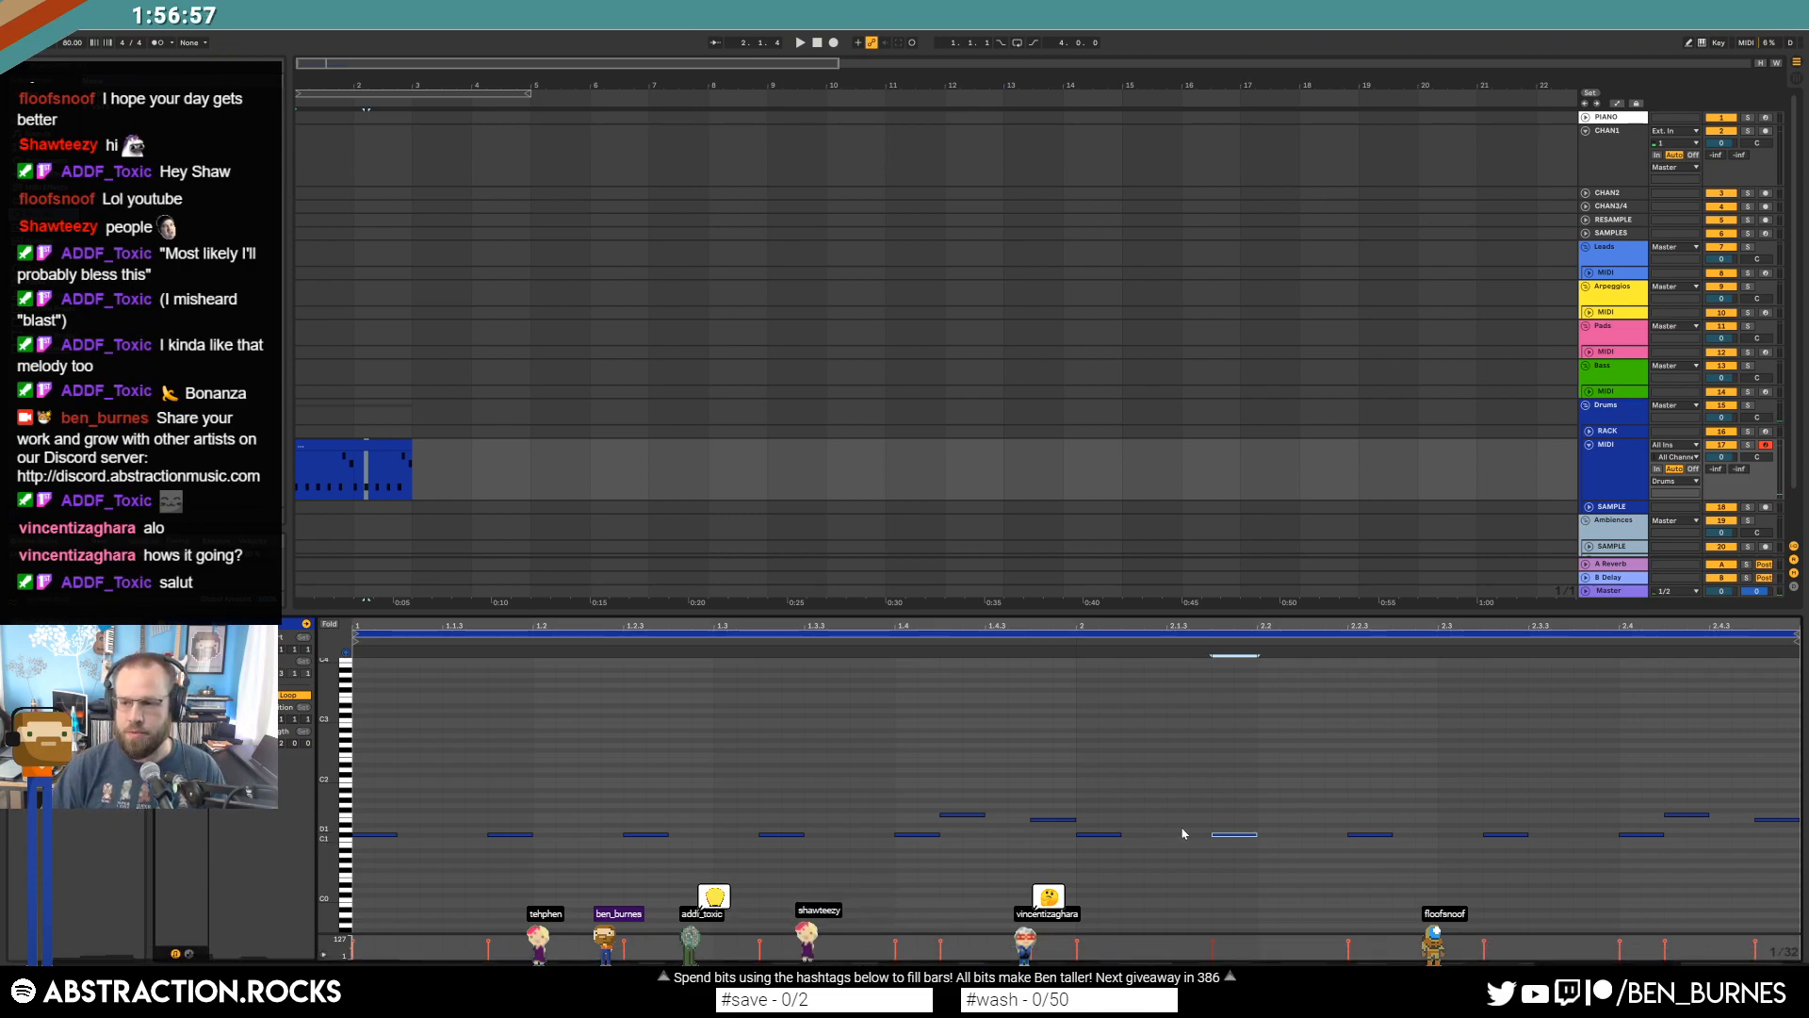
click(1230, 835)
key(Up)
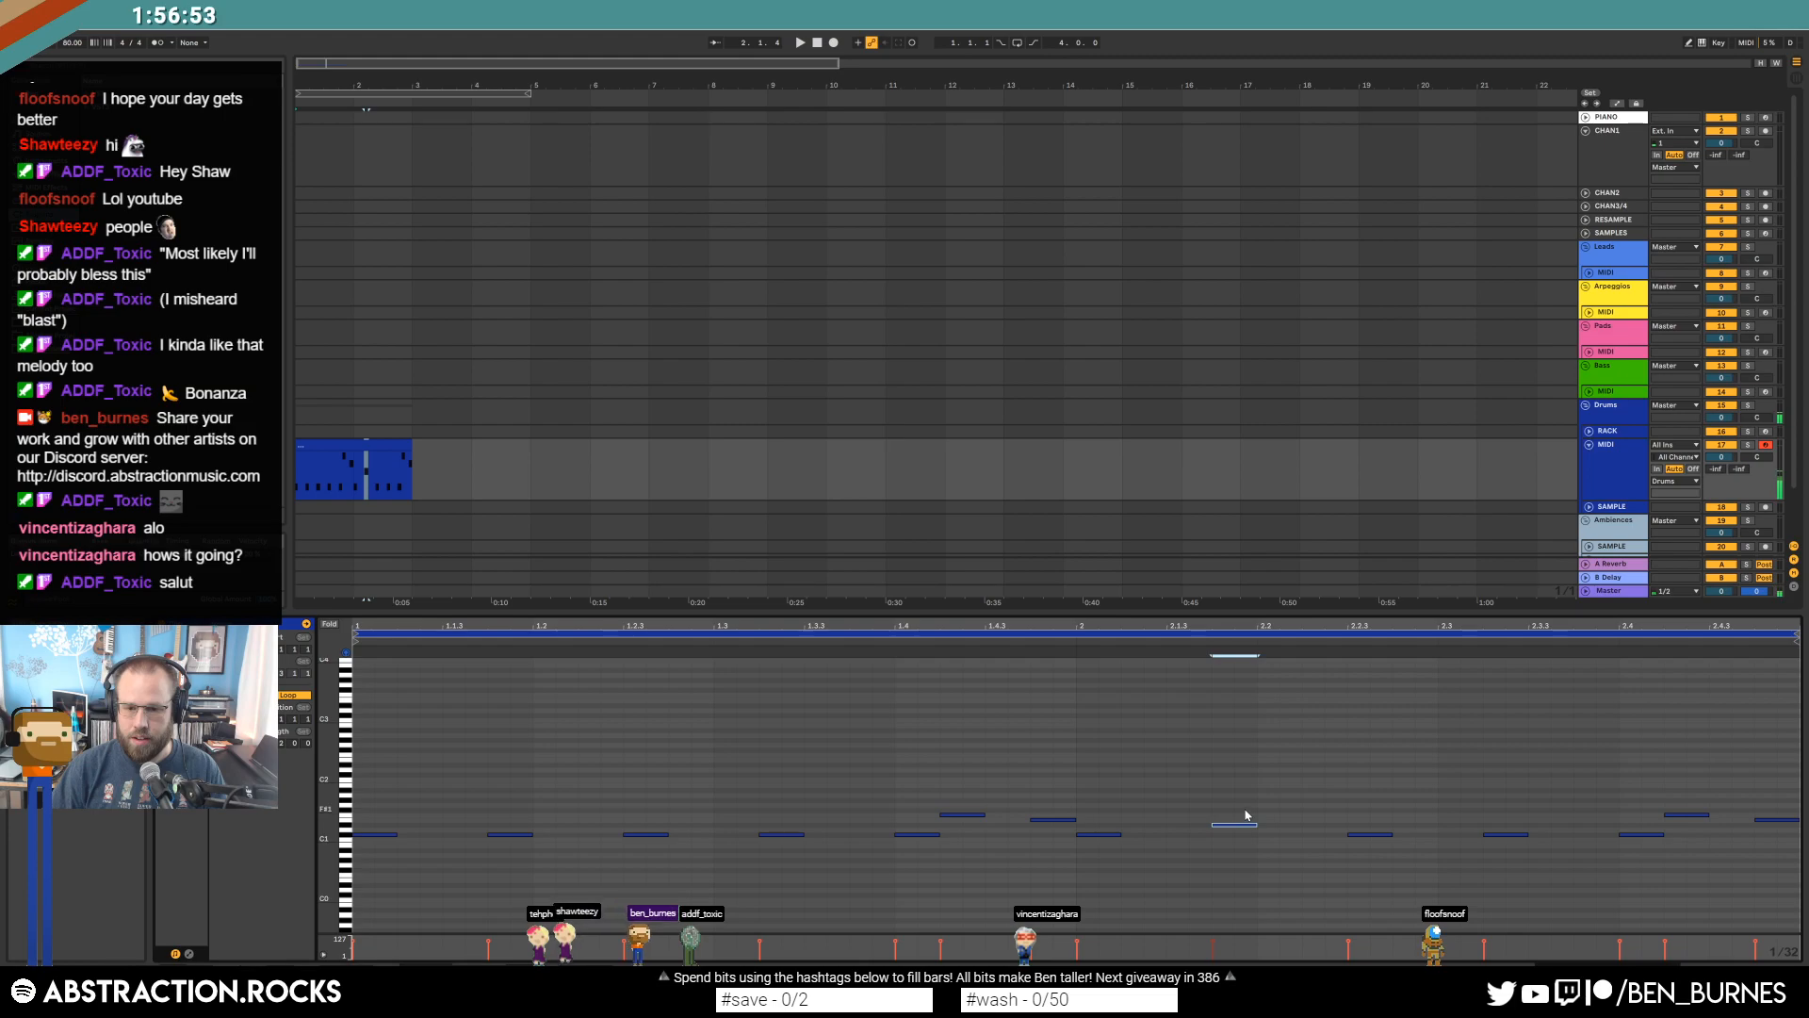
click(1509, 833)
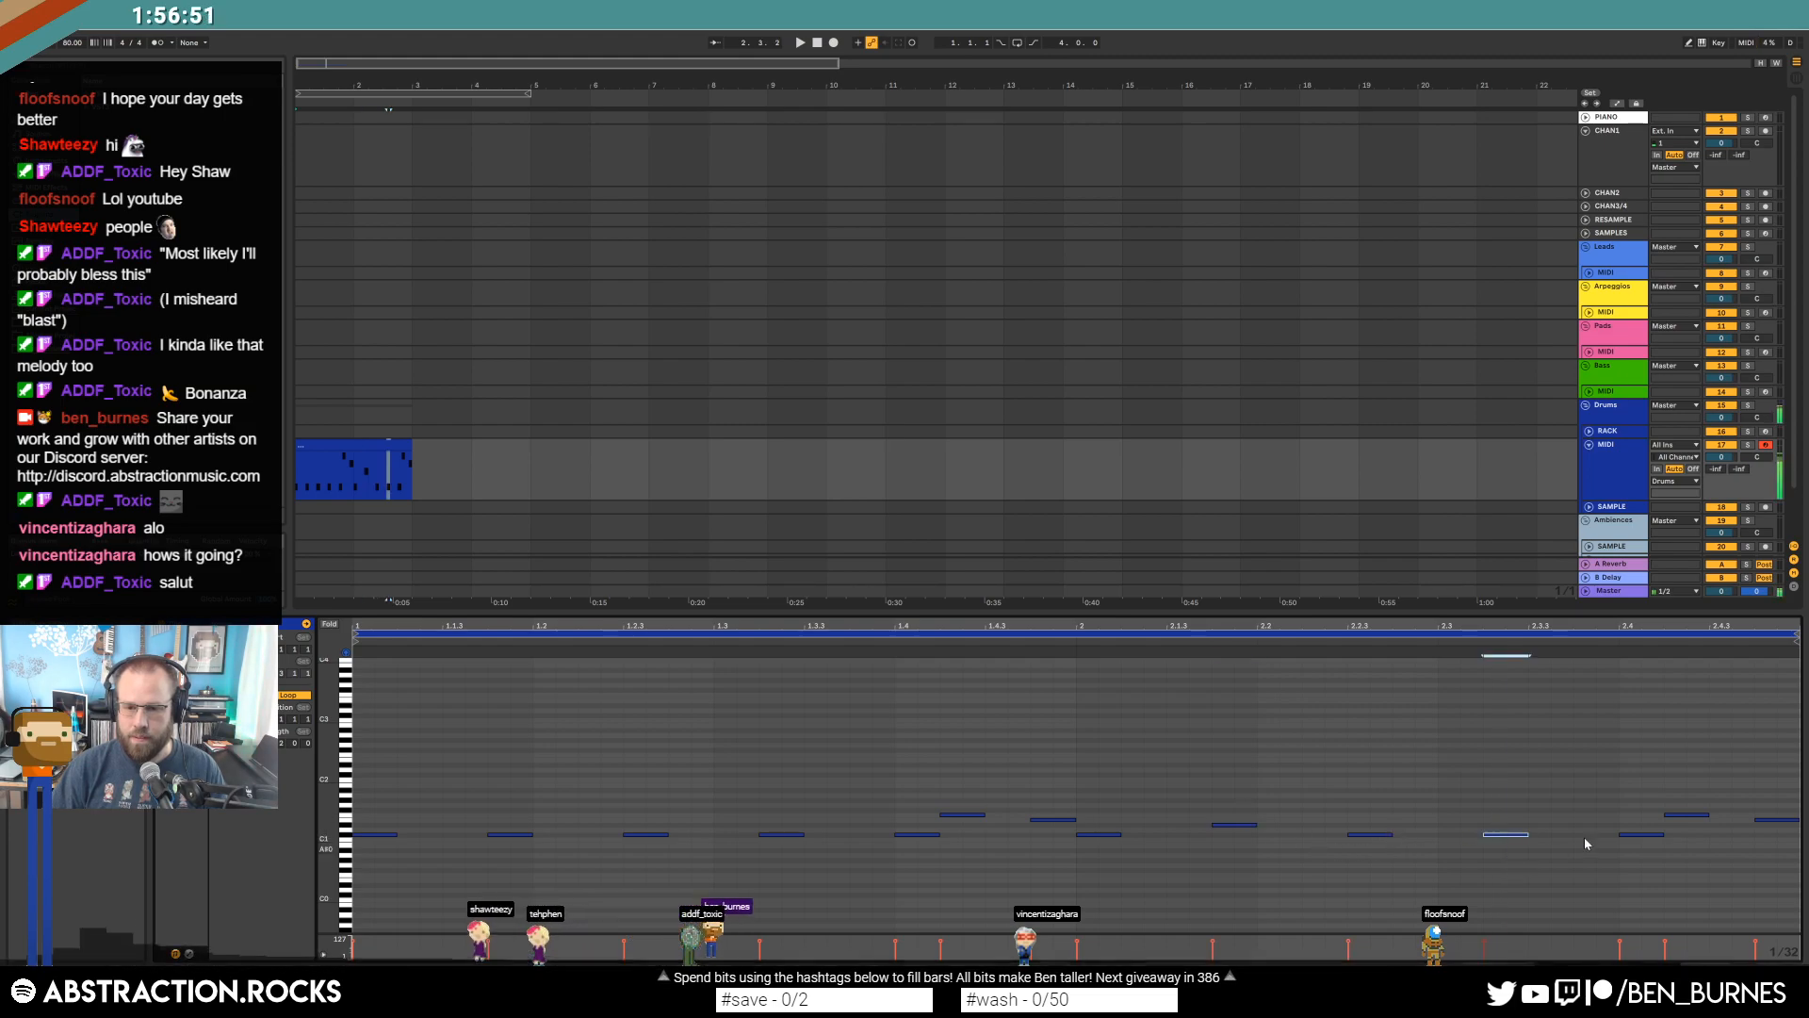
key(Up)
click(1762, 819)
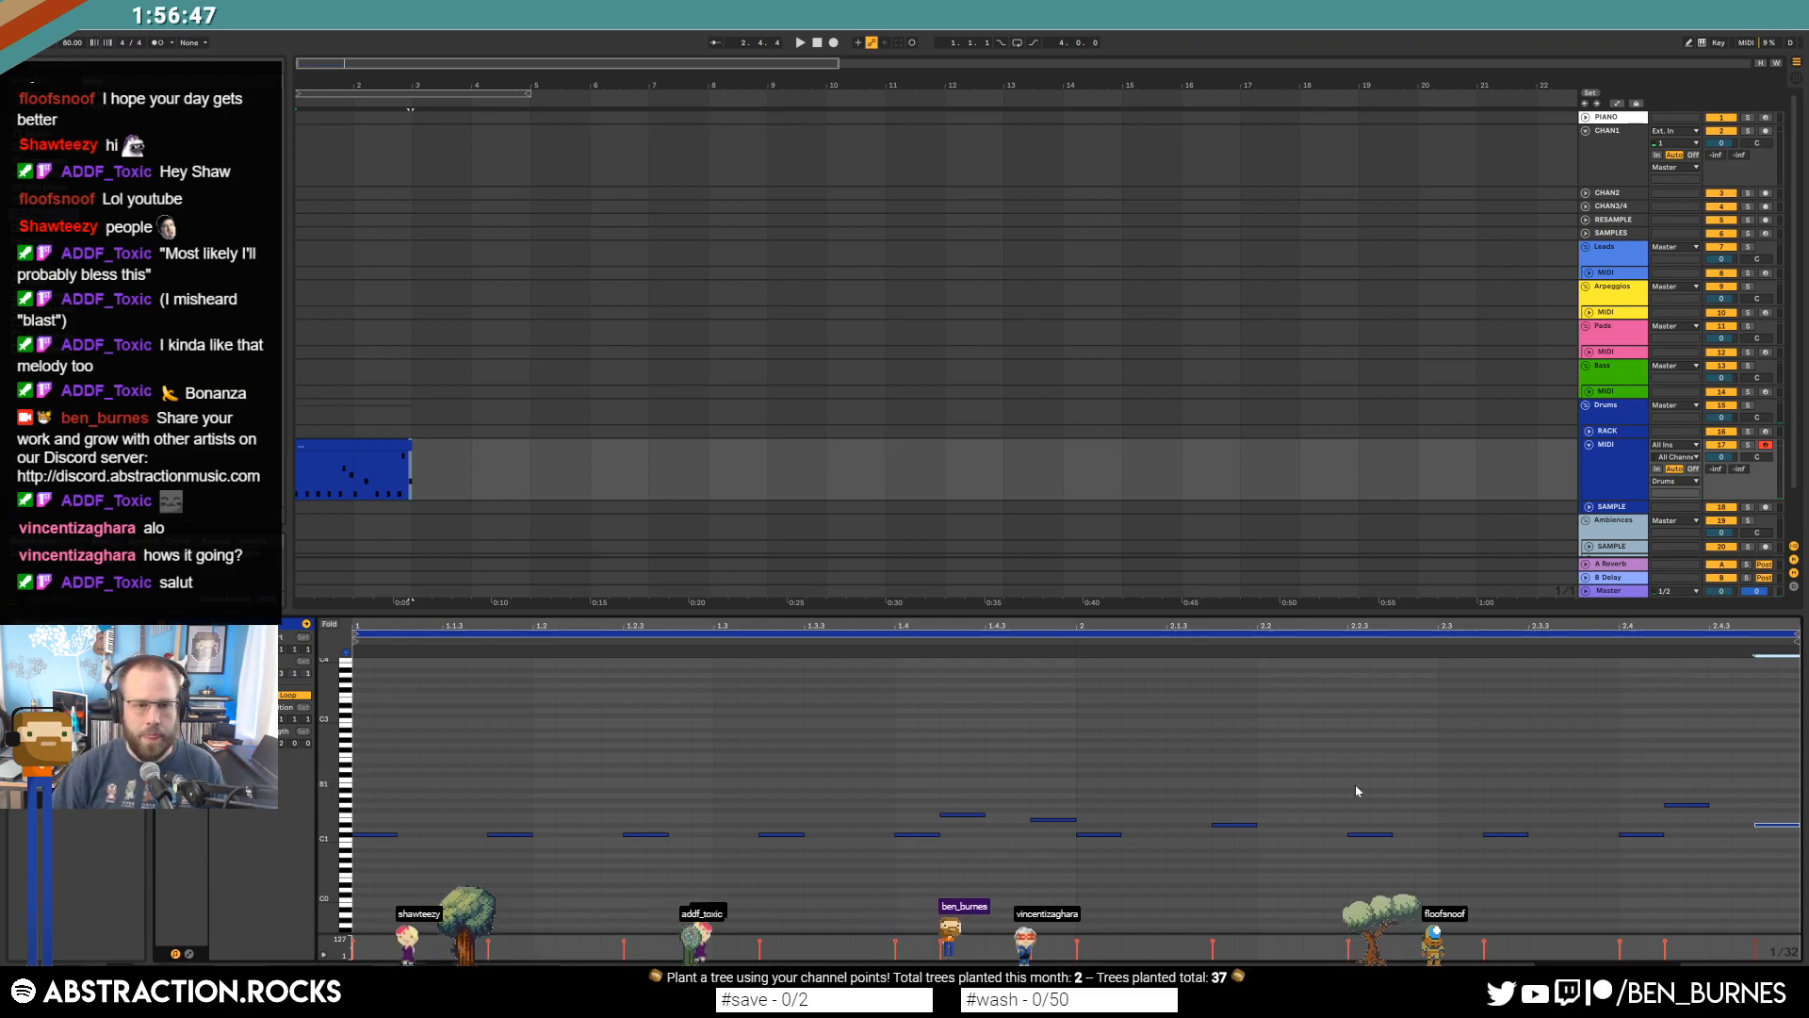
Adjust the sampler's velocity-to-volume amount, loop the two-bar drum clip and play it.
key(shift+Tab)
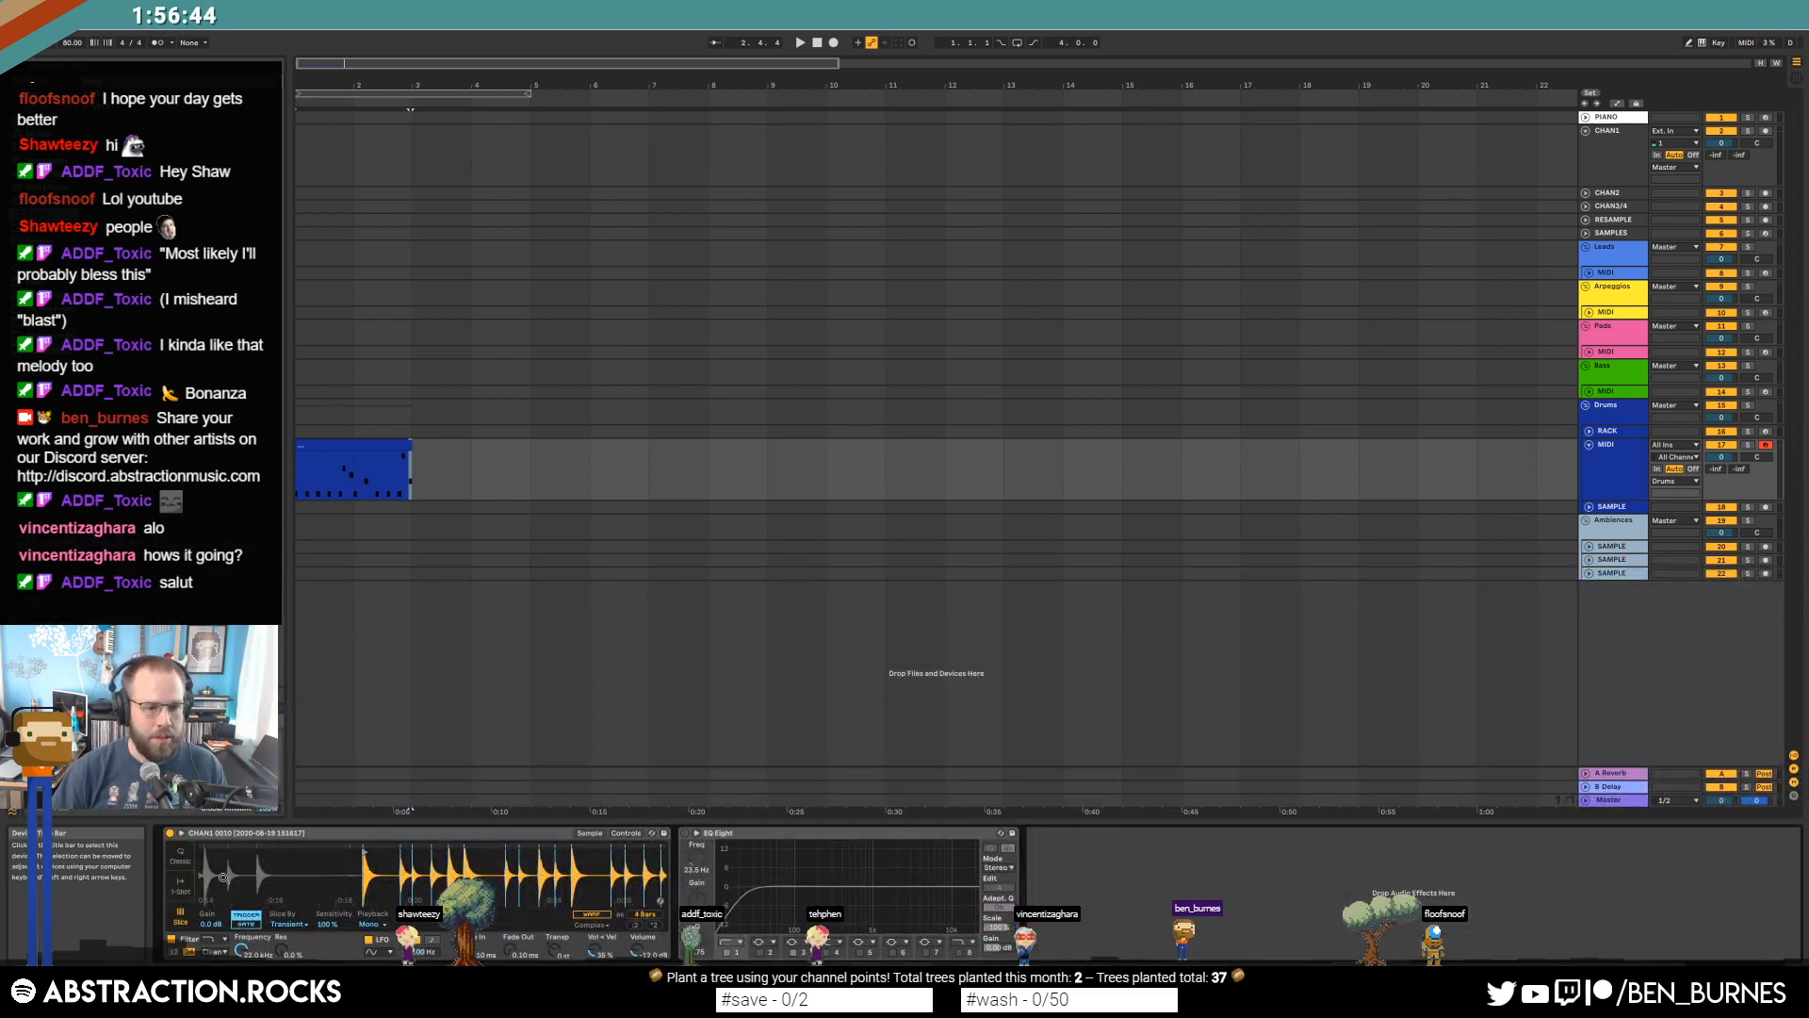
drag(507, 950, 507, 895)
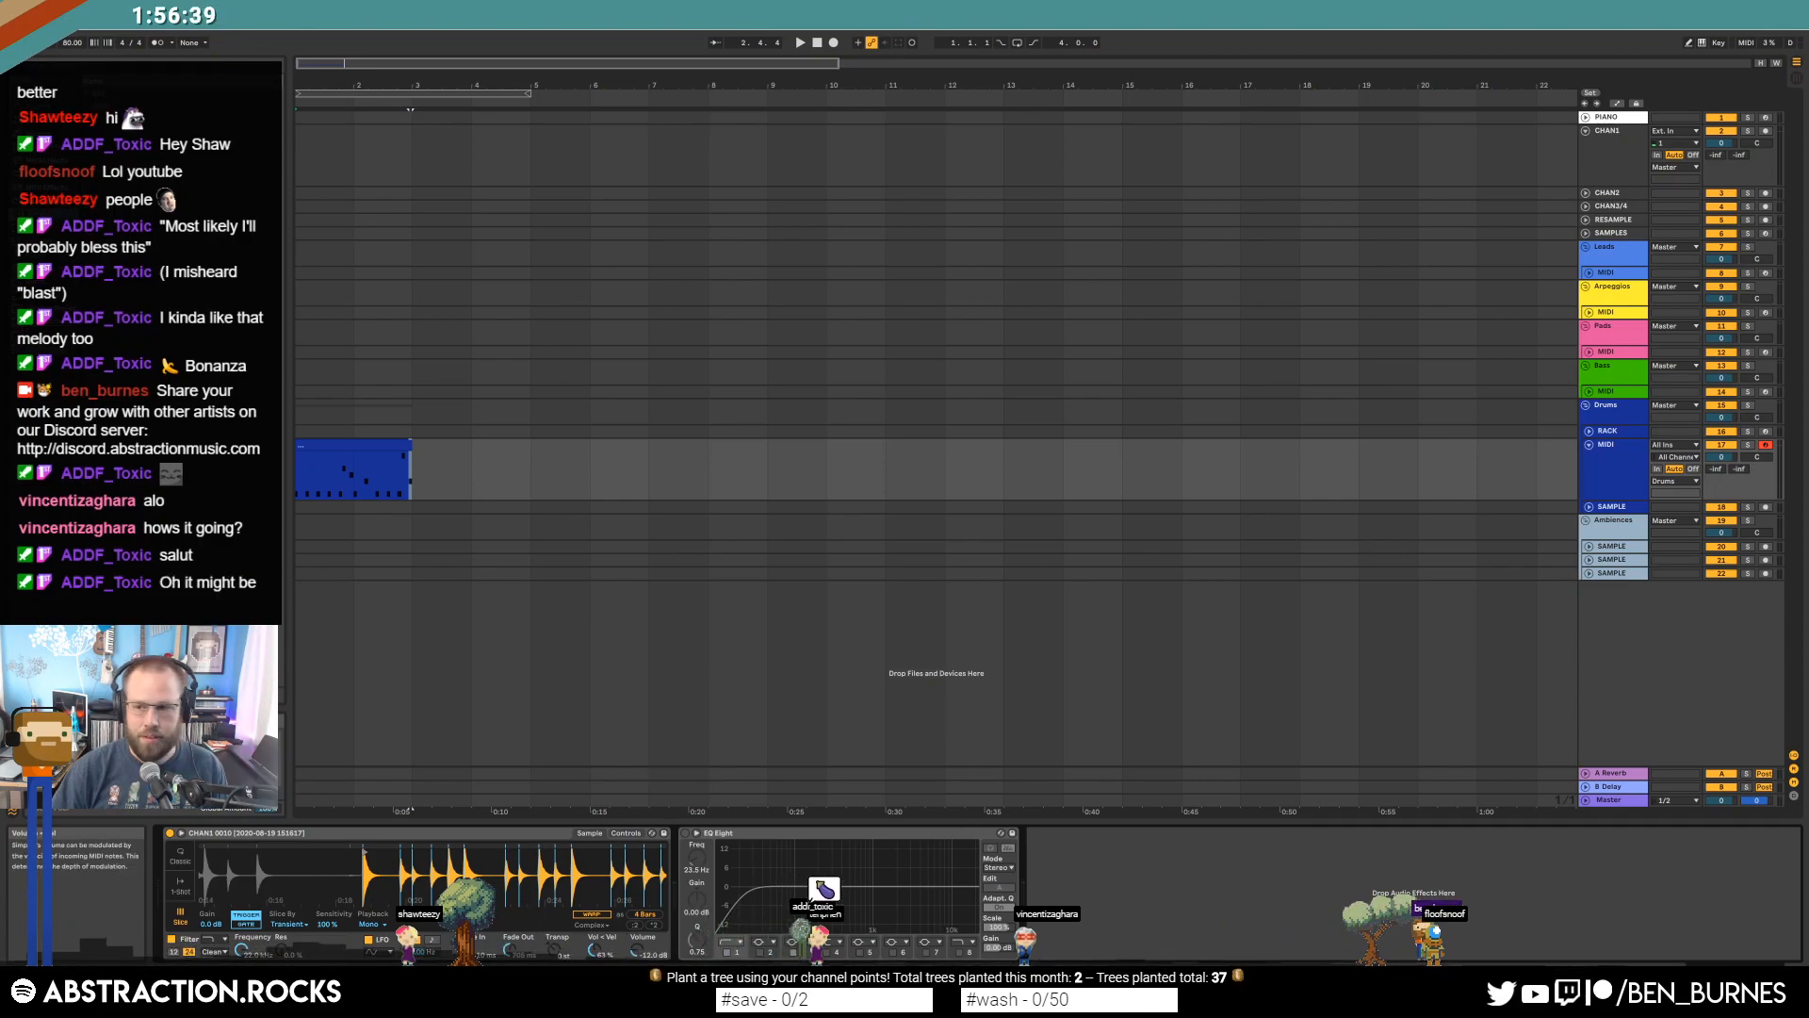
click(353, 457)
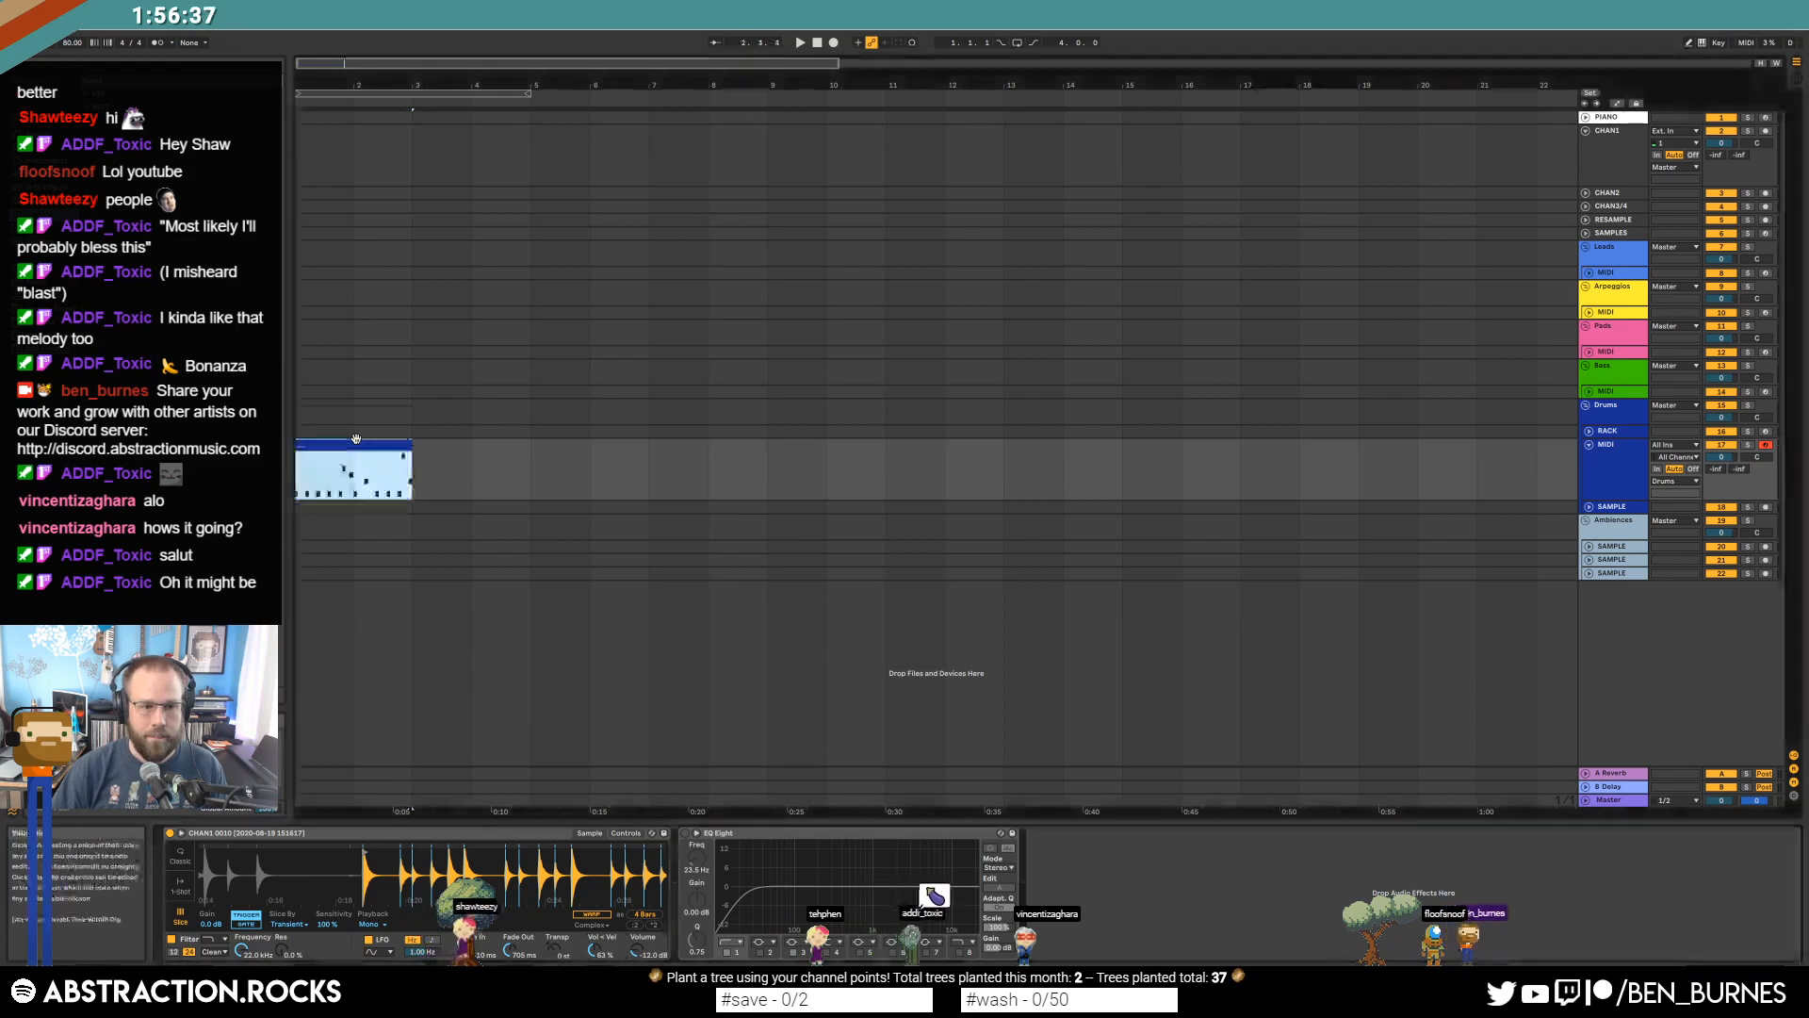
key(space)
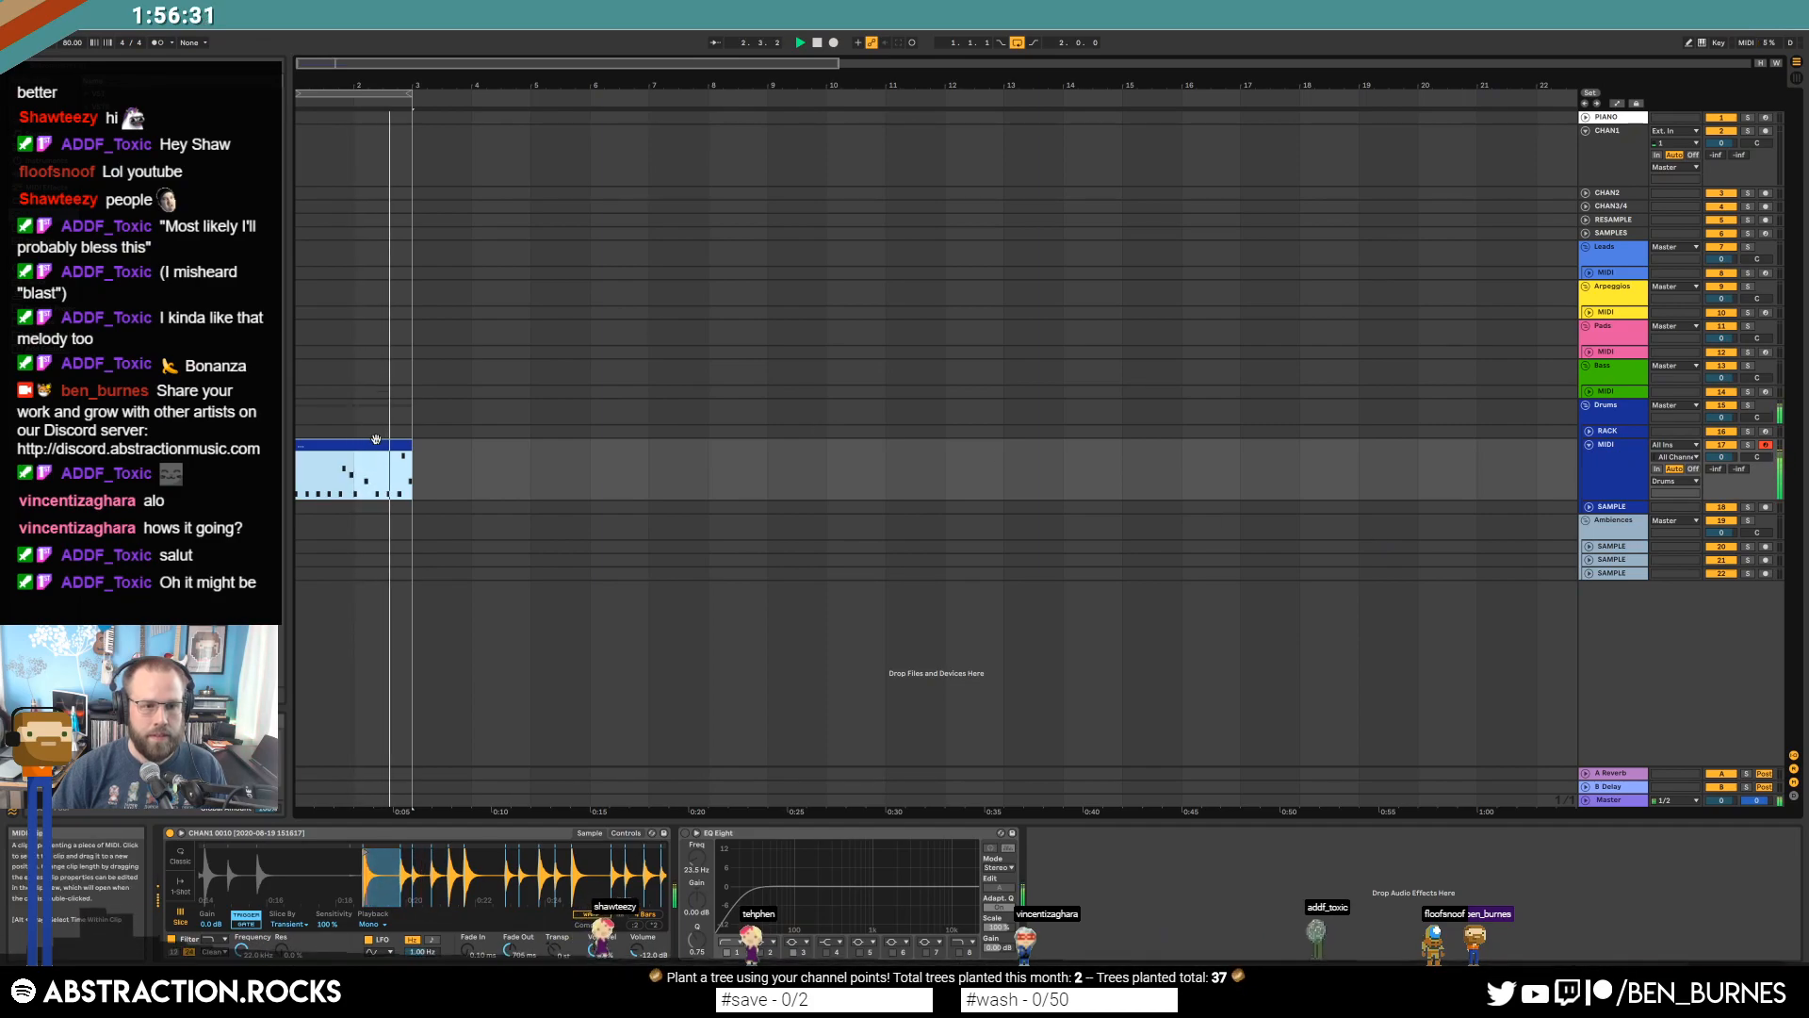
double_click(376, 441)
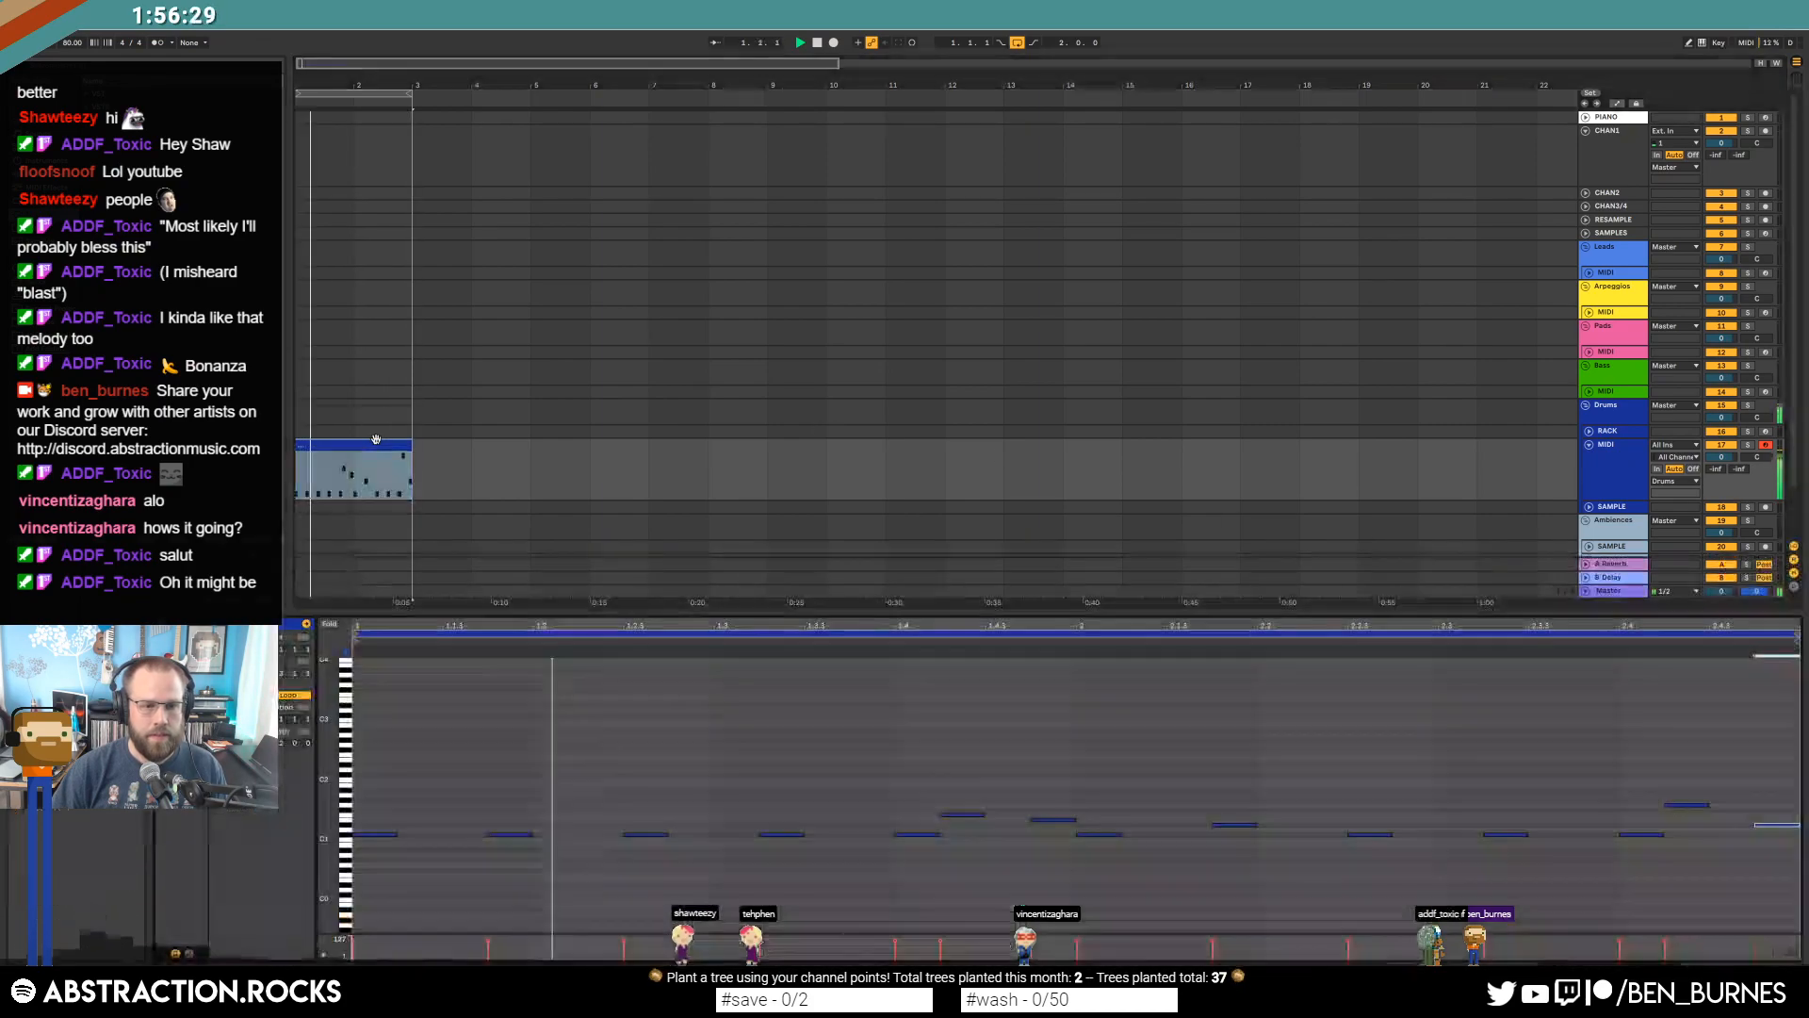
Try ValhallaDelay on the drum MIDI track in Ghost, Pitch and HiFi modes while the loop plays.
key(shift+Tab)
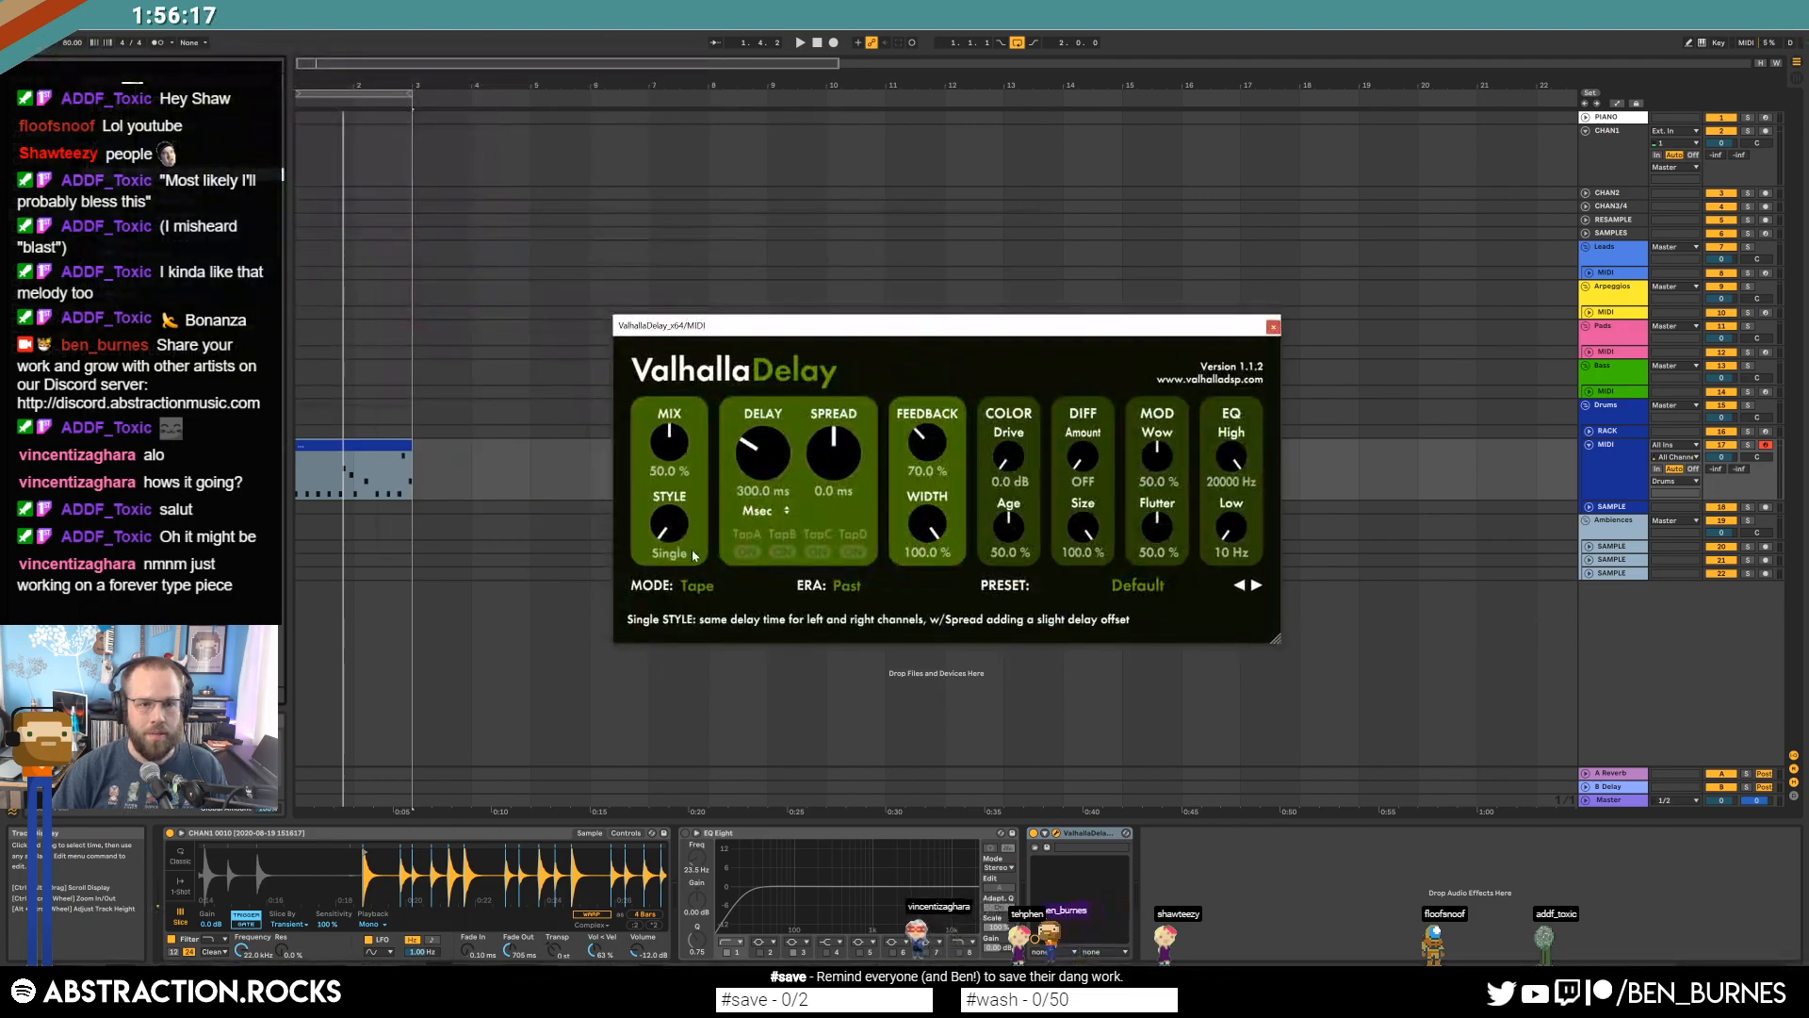
click(697, 585)
click(760, 673)
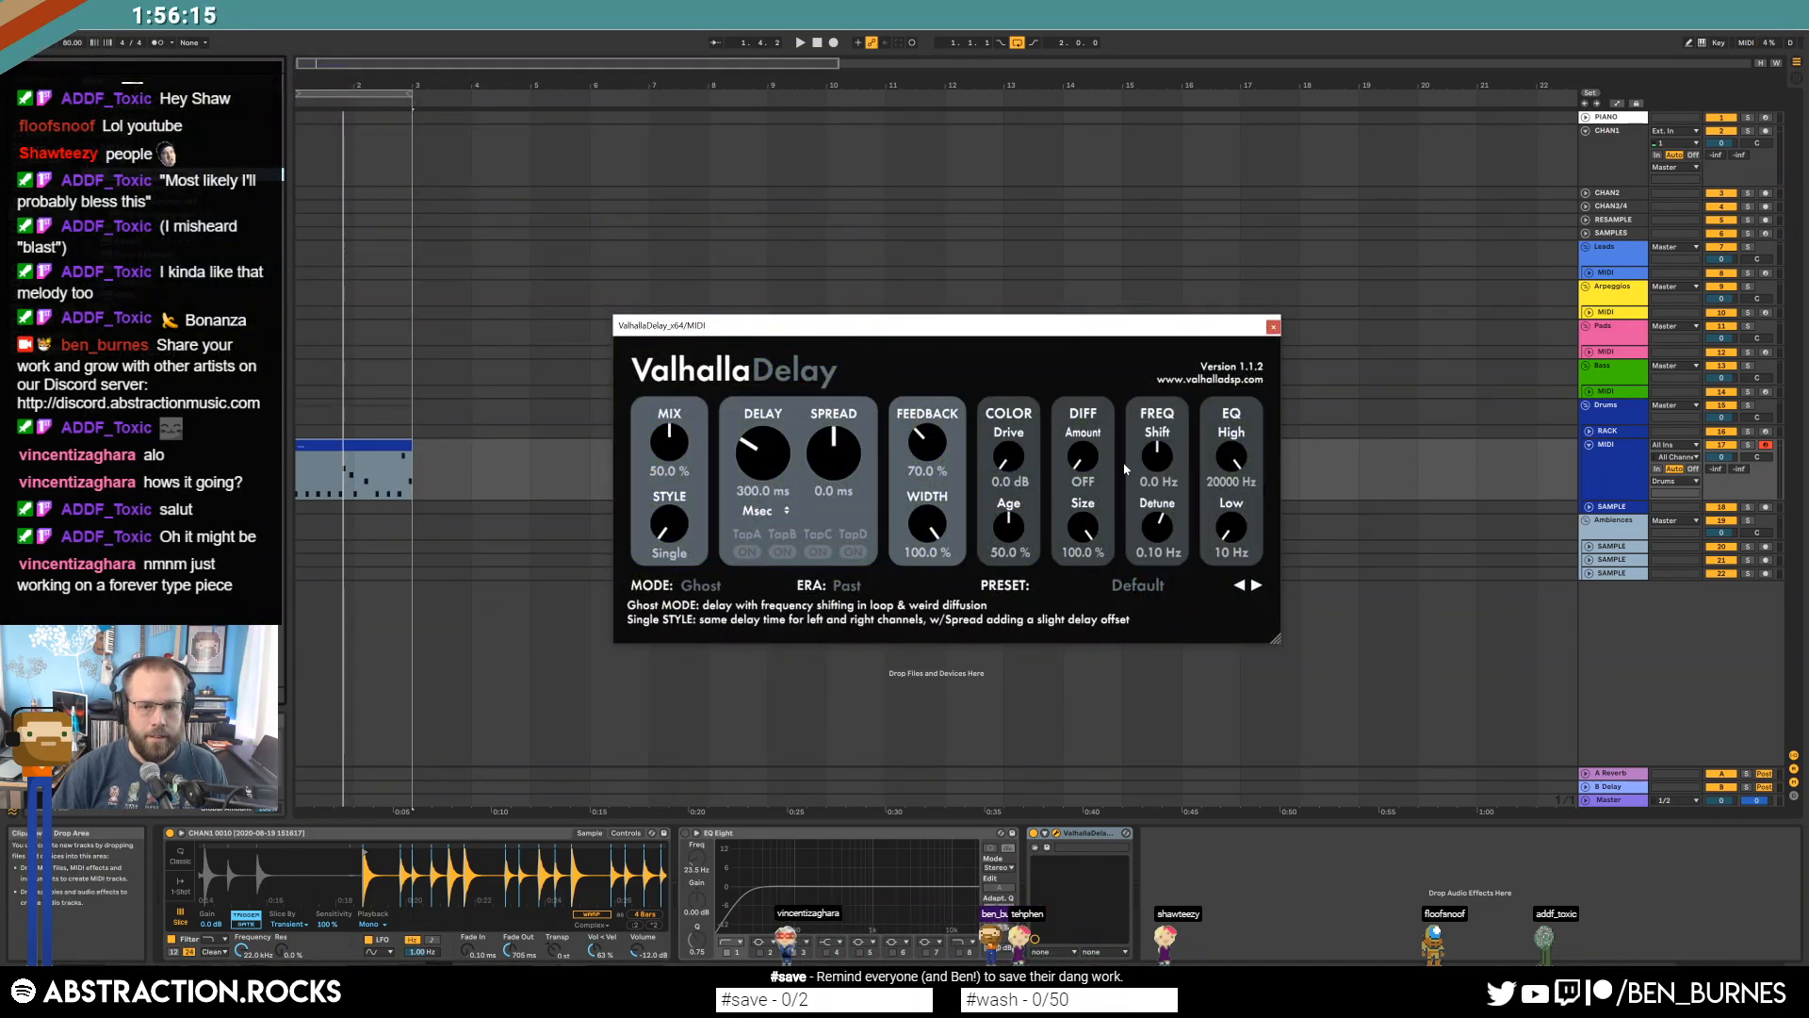
key(space)
click(697, 586)
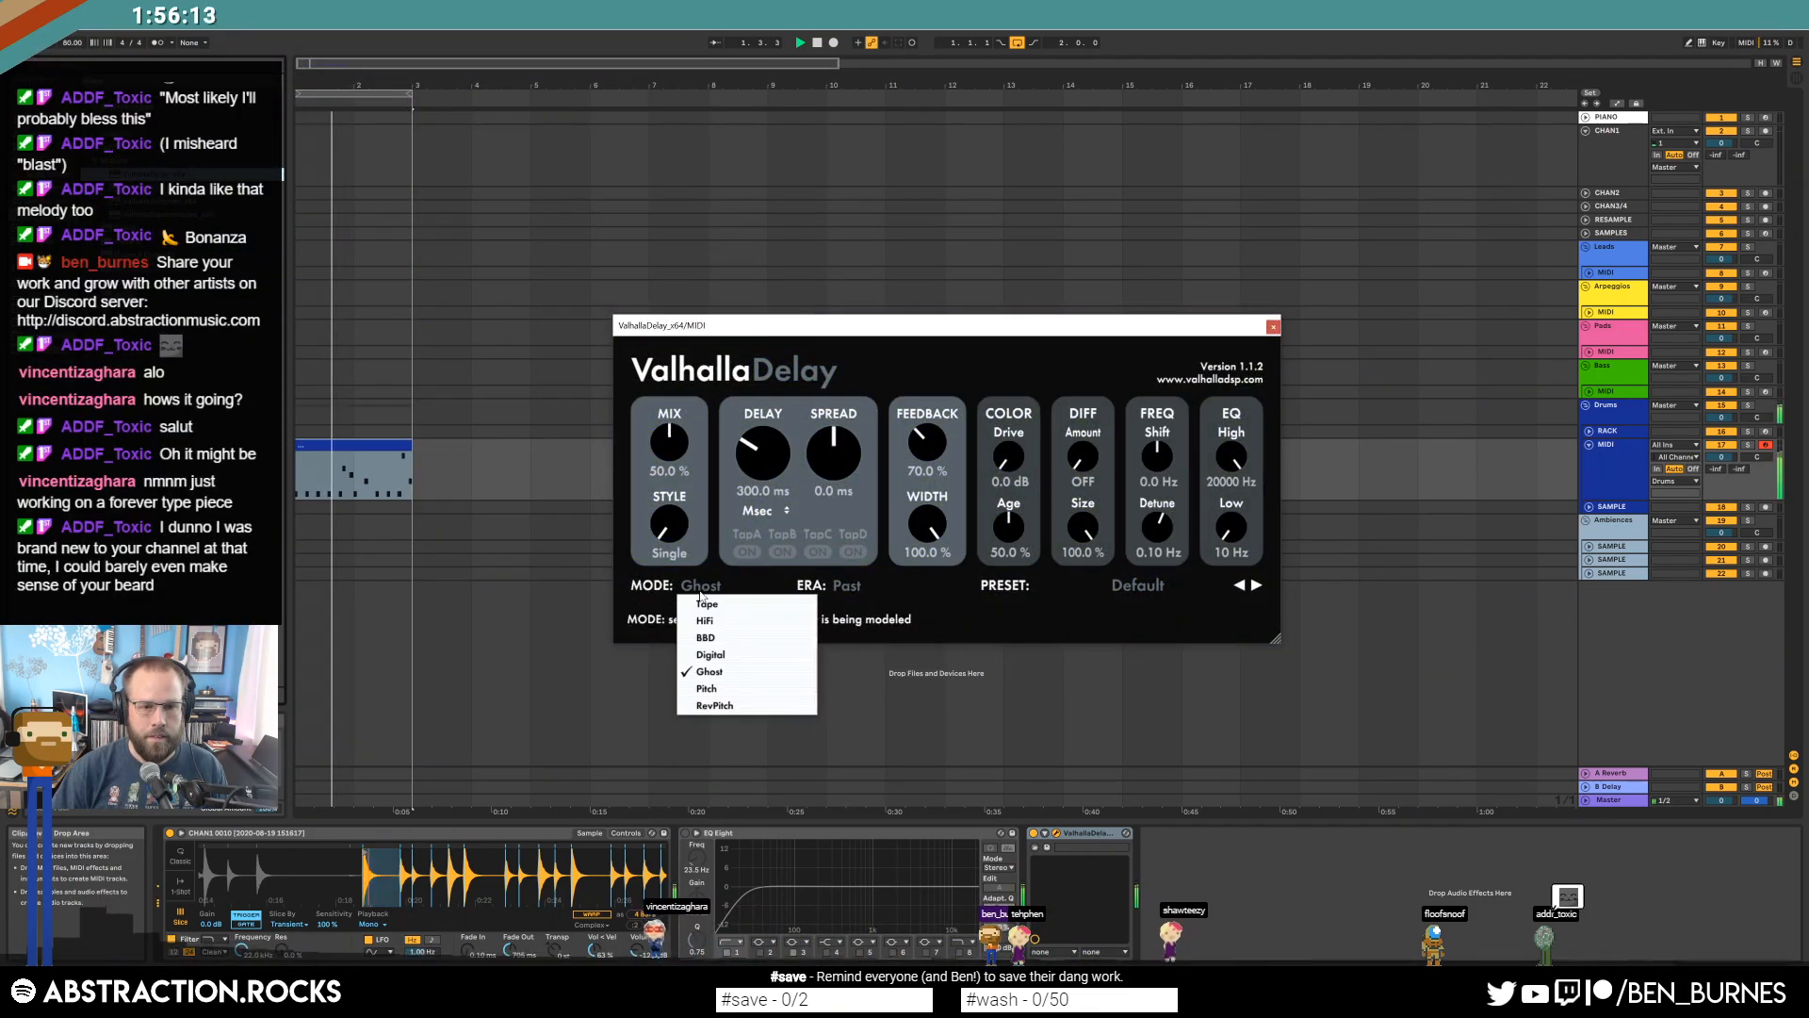
click(740, 695)
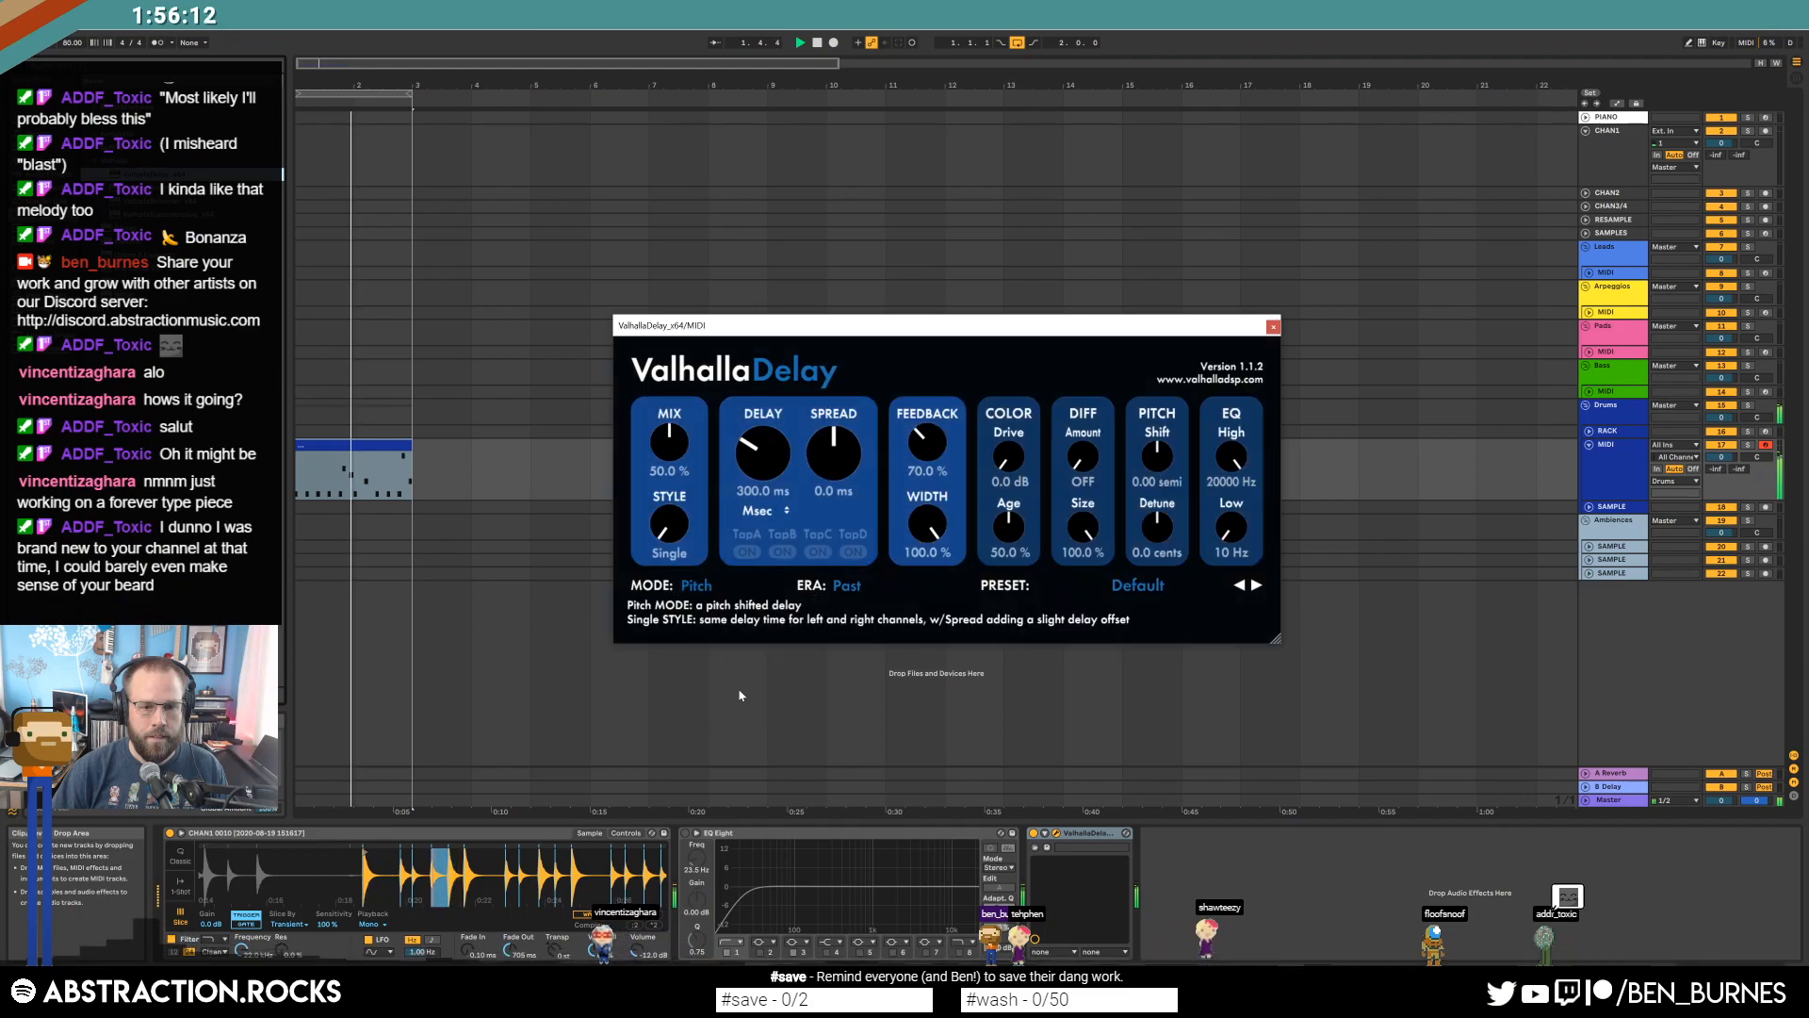
click(697, 586)
click(704, 620)
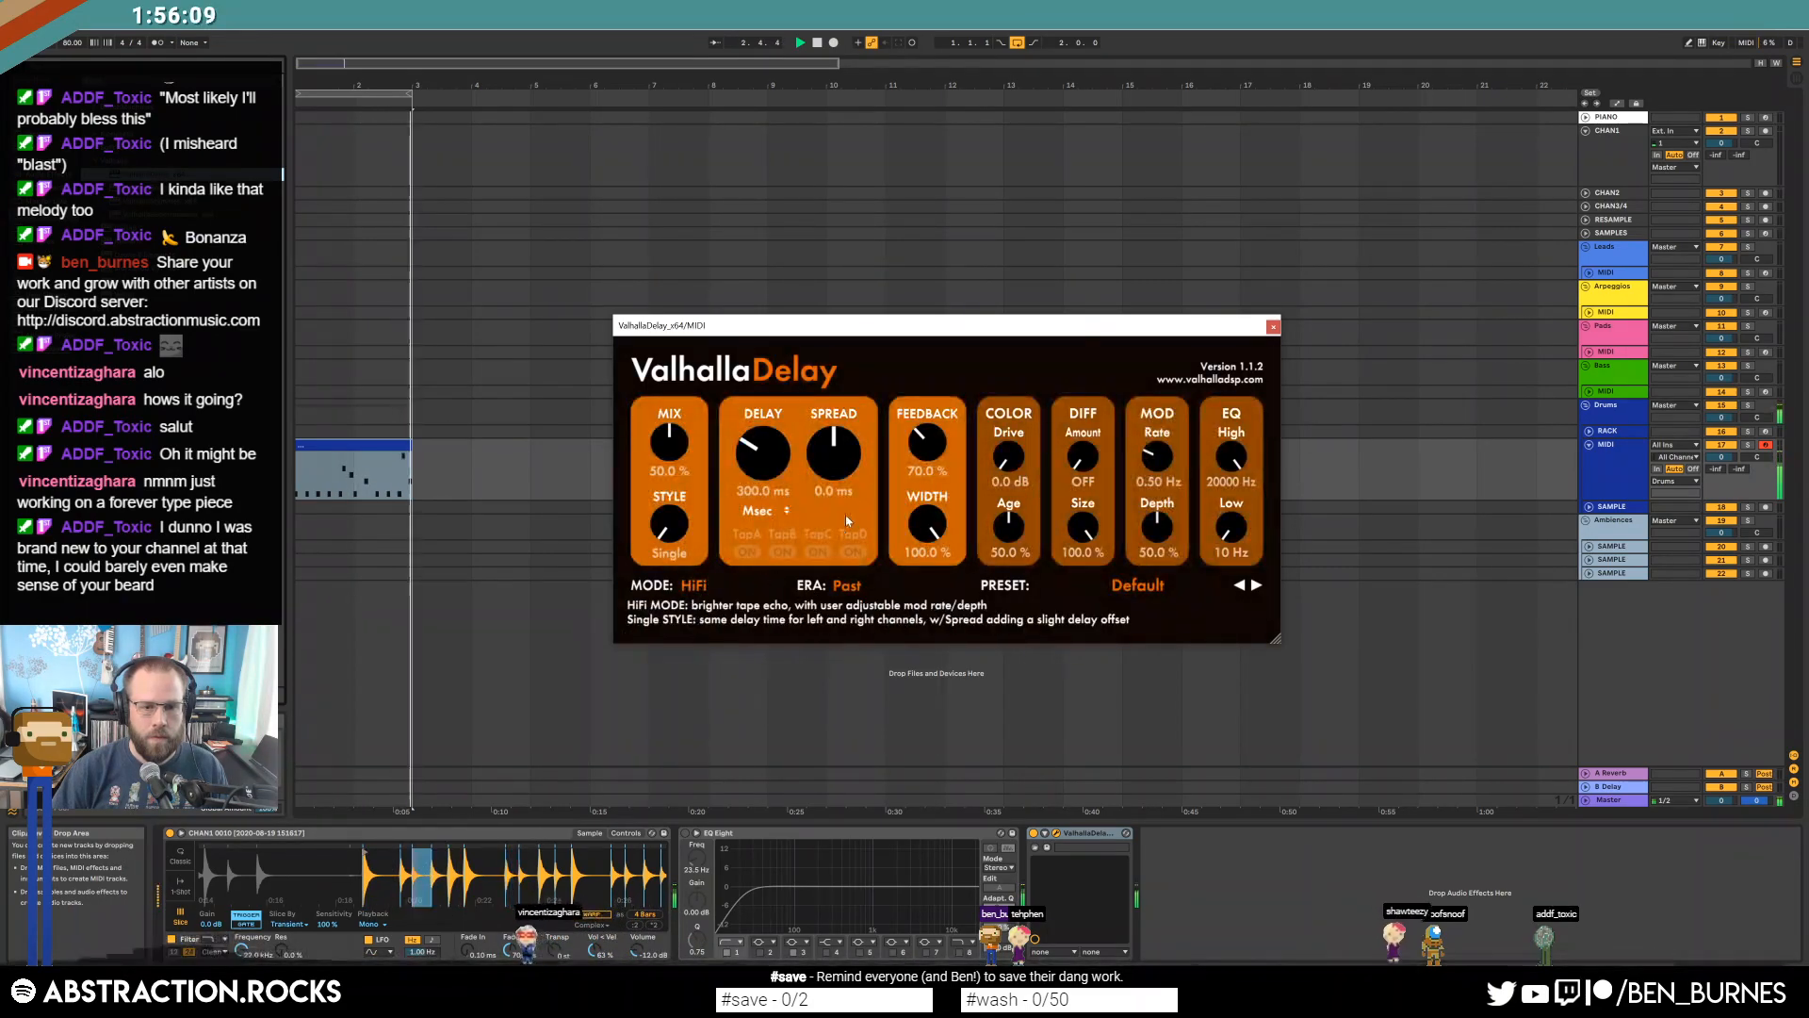
Try a dotted 1/16 delay time in ValhallaDelay, stop playback and remove the plugin from the track.
click(759, 511)
click(764, 554)
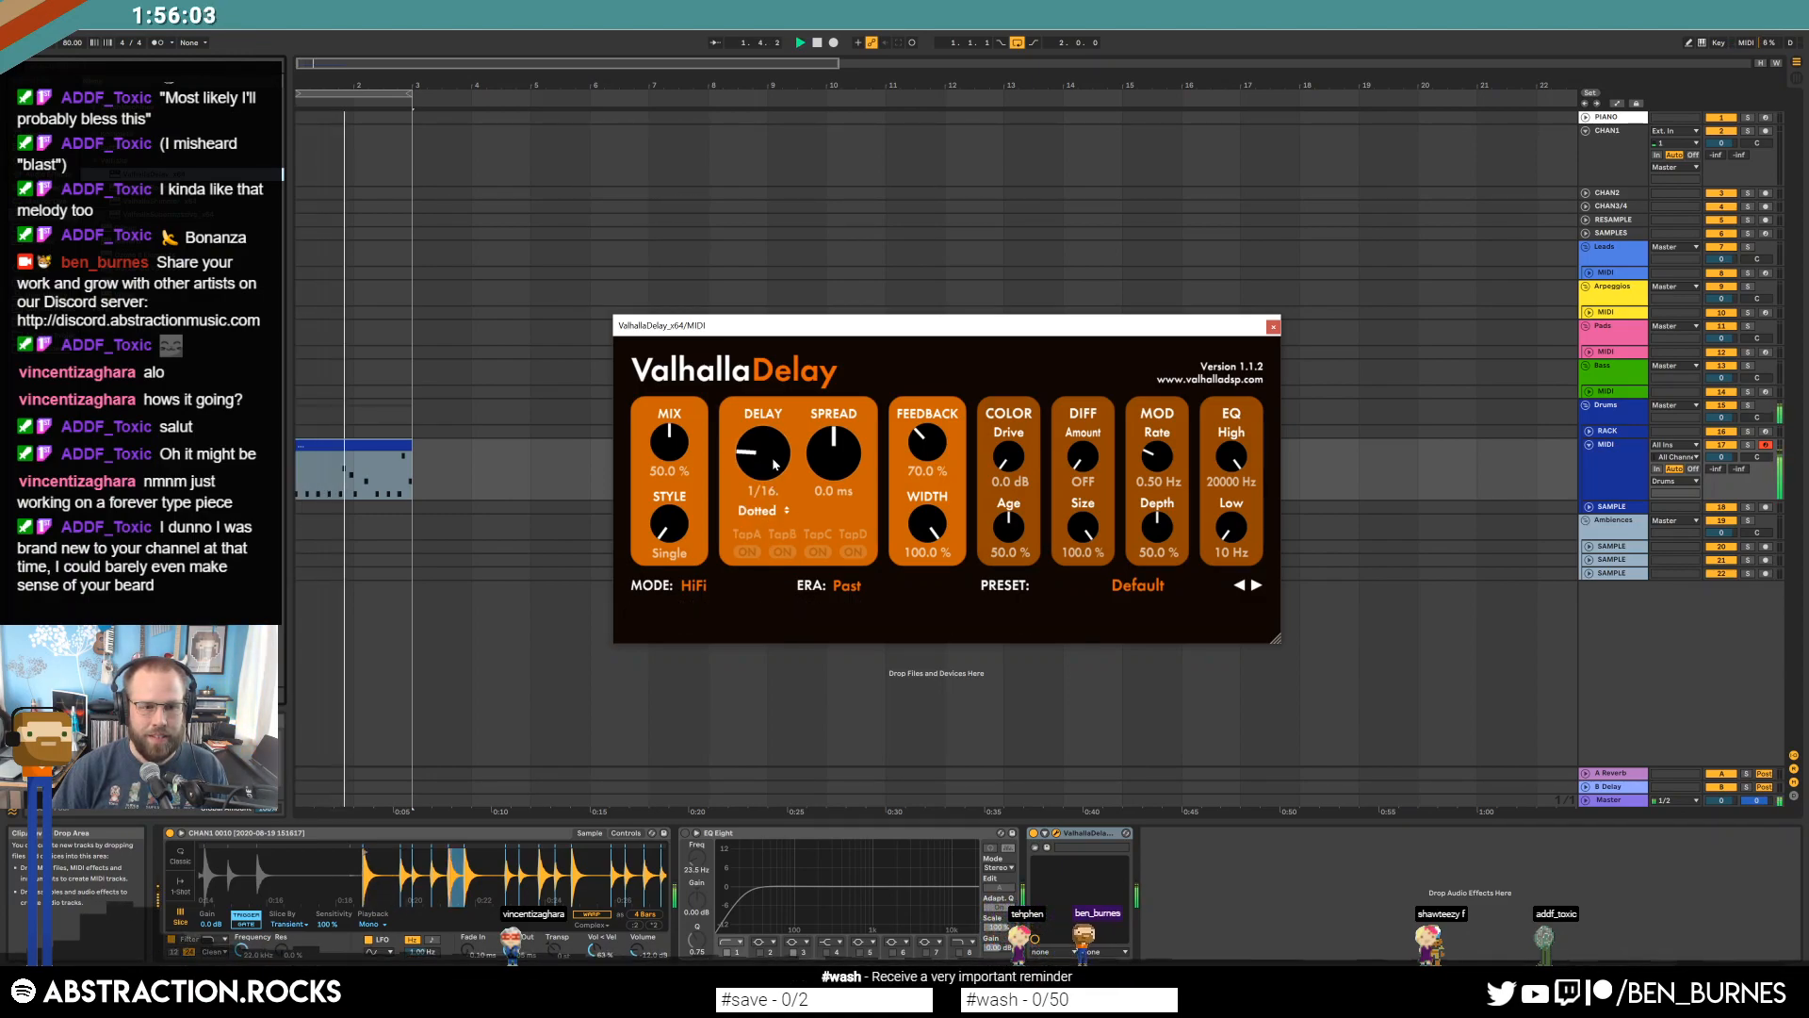
key(space)
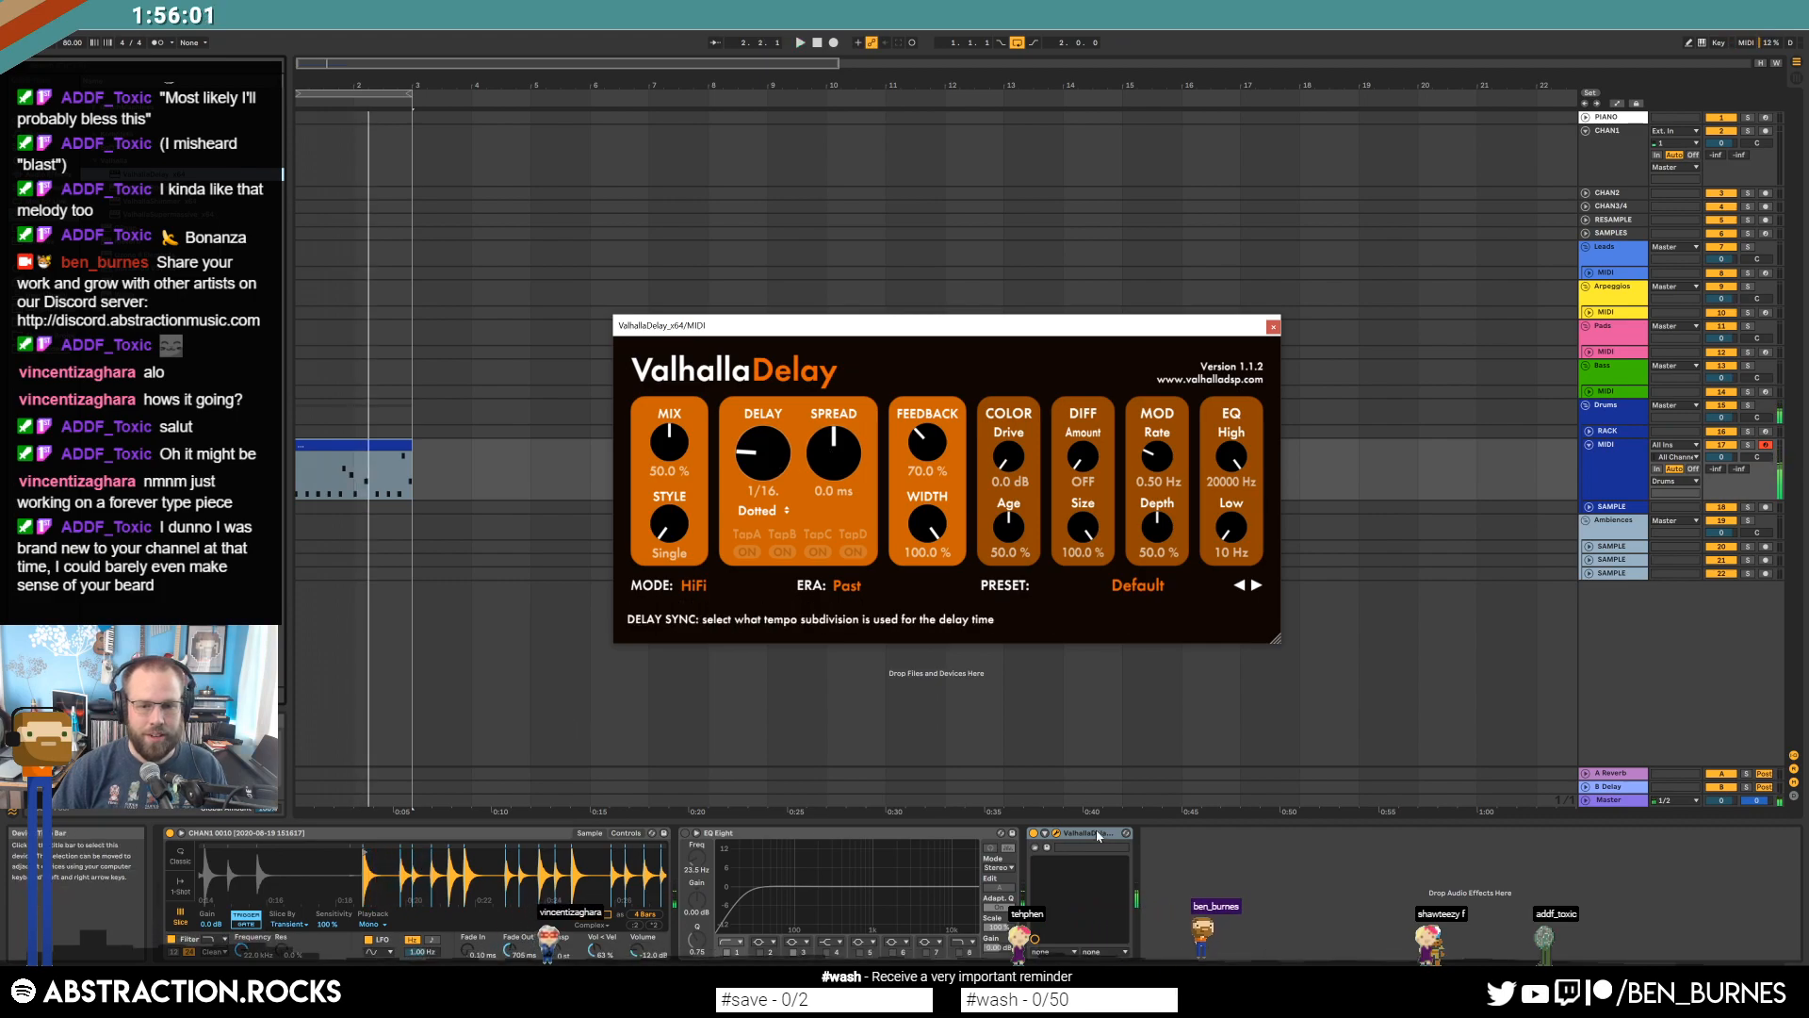
click(1086, 833)
key(Delete)
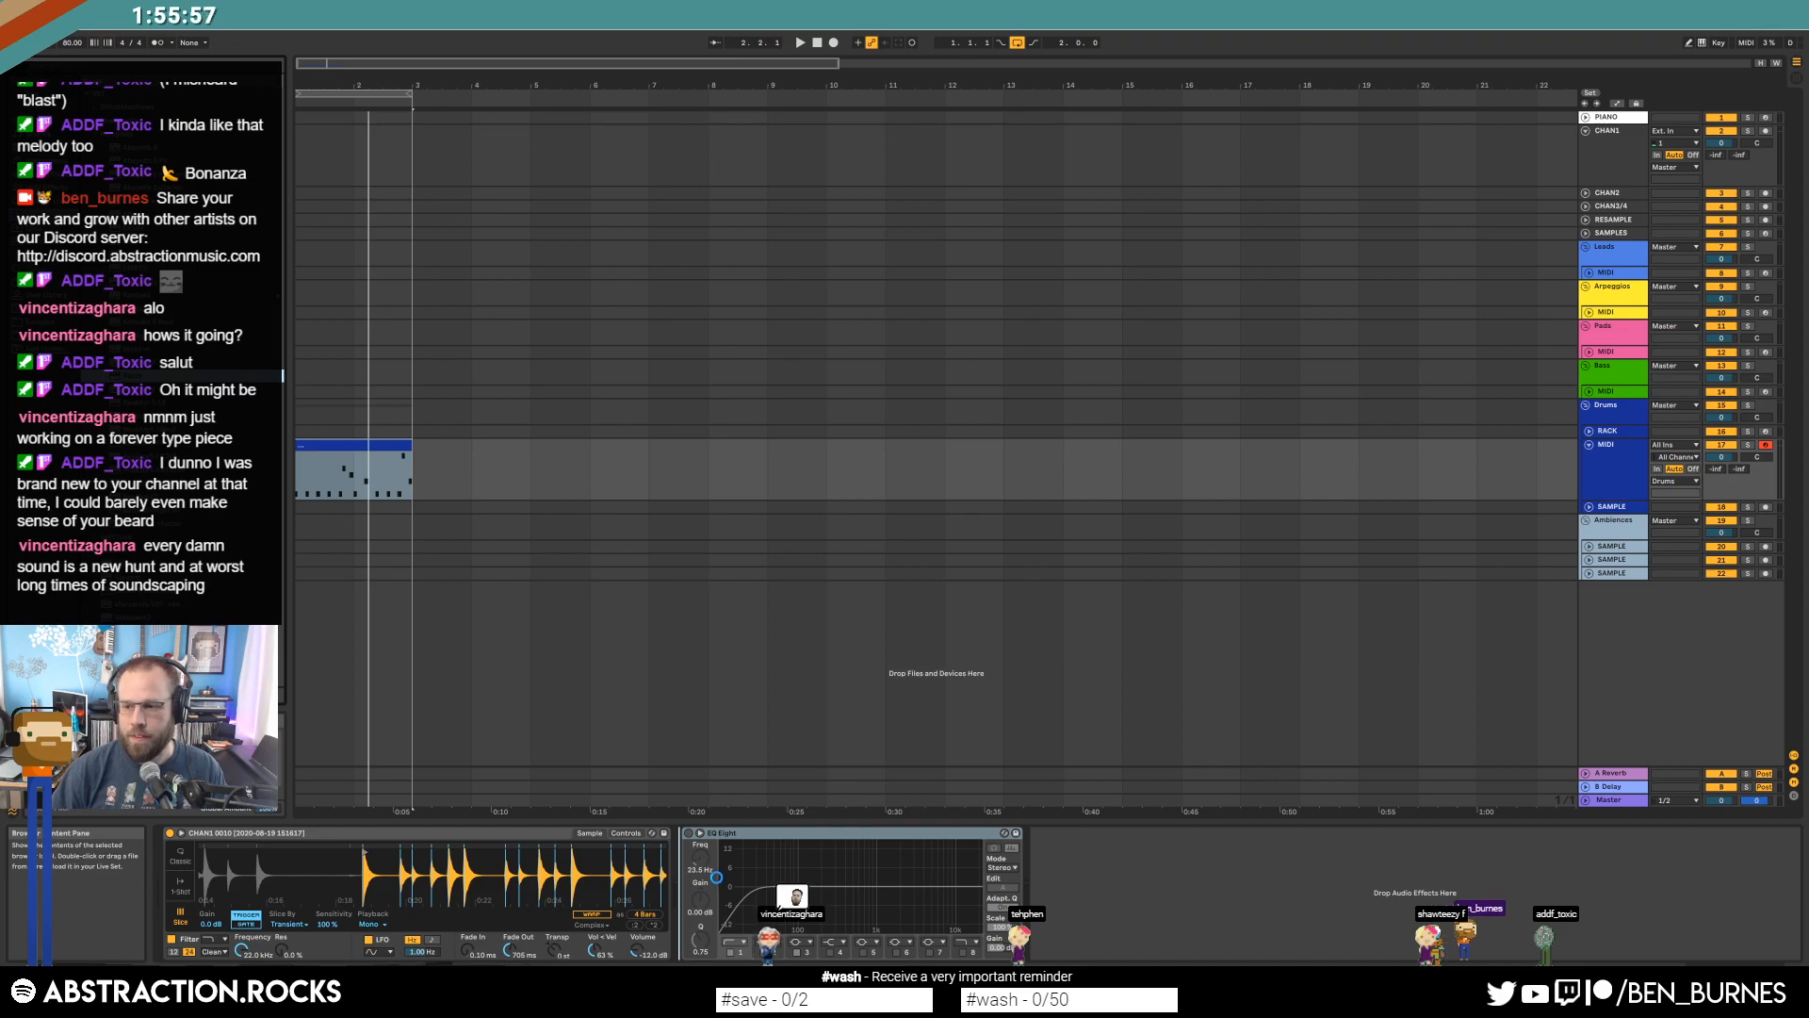
Insert the Raum reverb after the sampler on the drum MIDI track and remove EQ Eight.
drag(870, 837, 868, 837)
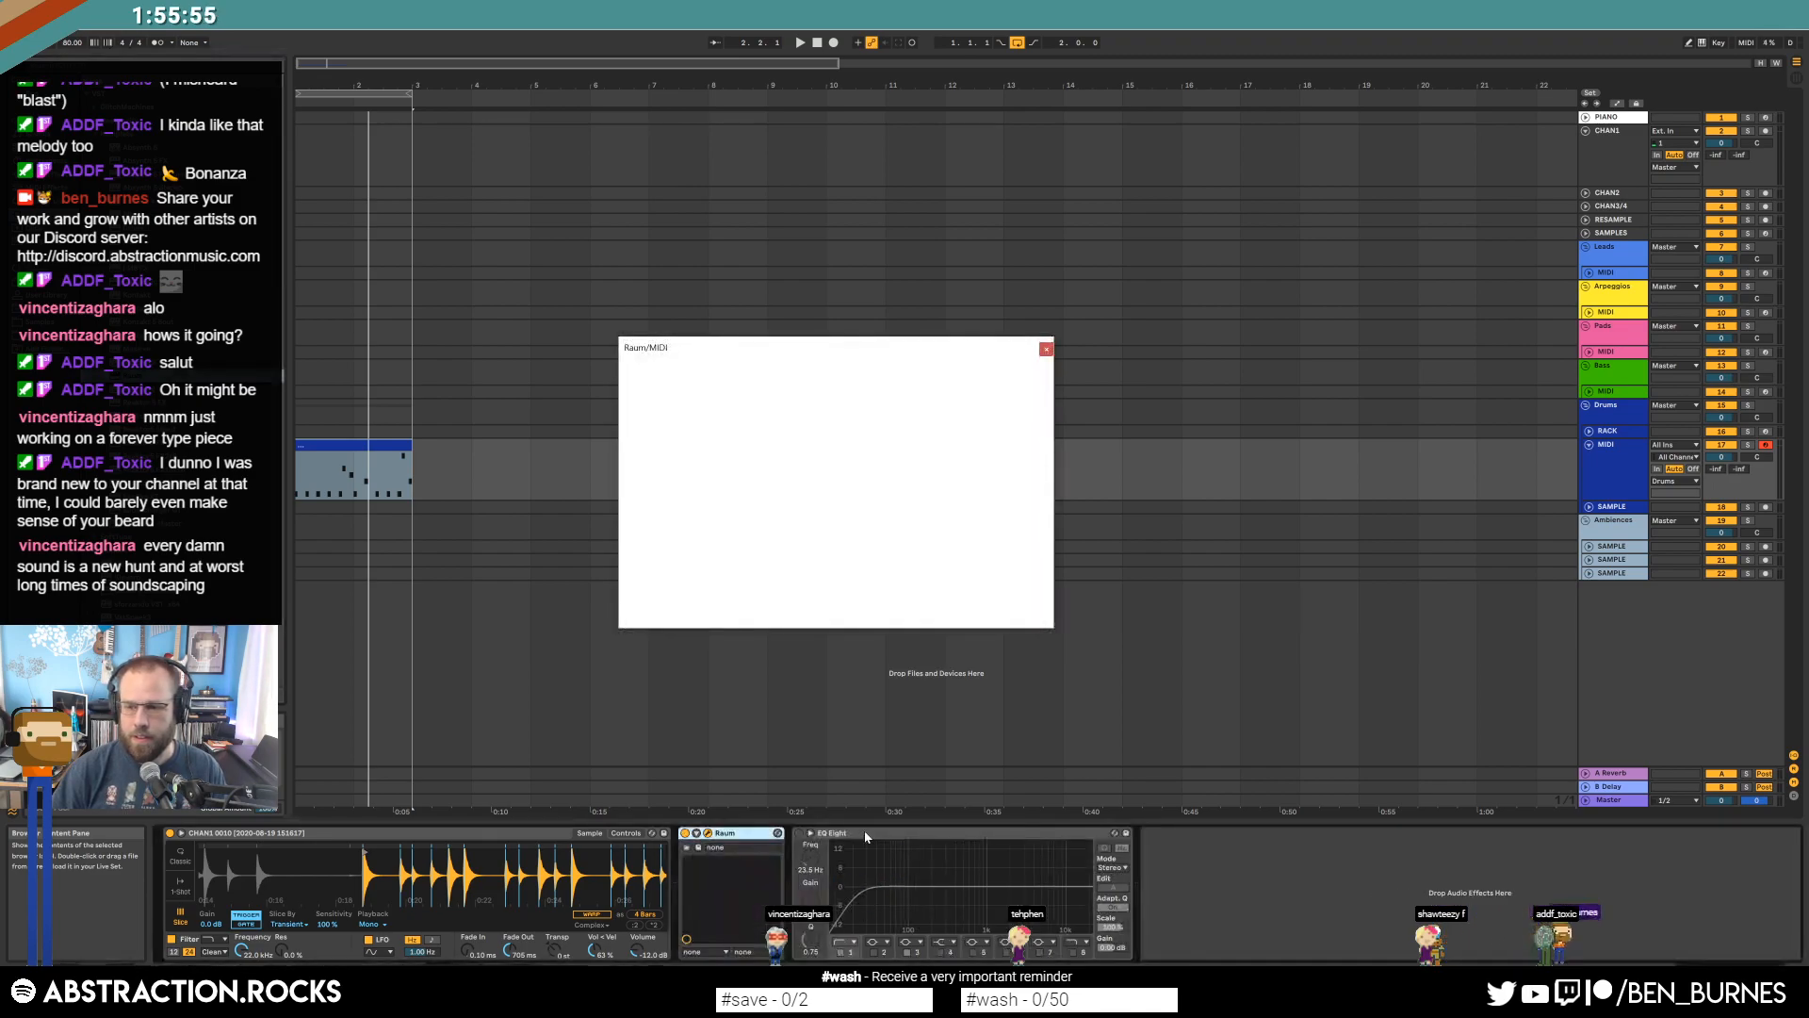
click(1013, 841)
key(Delete)
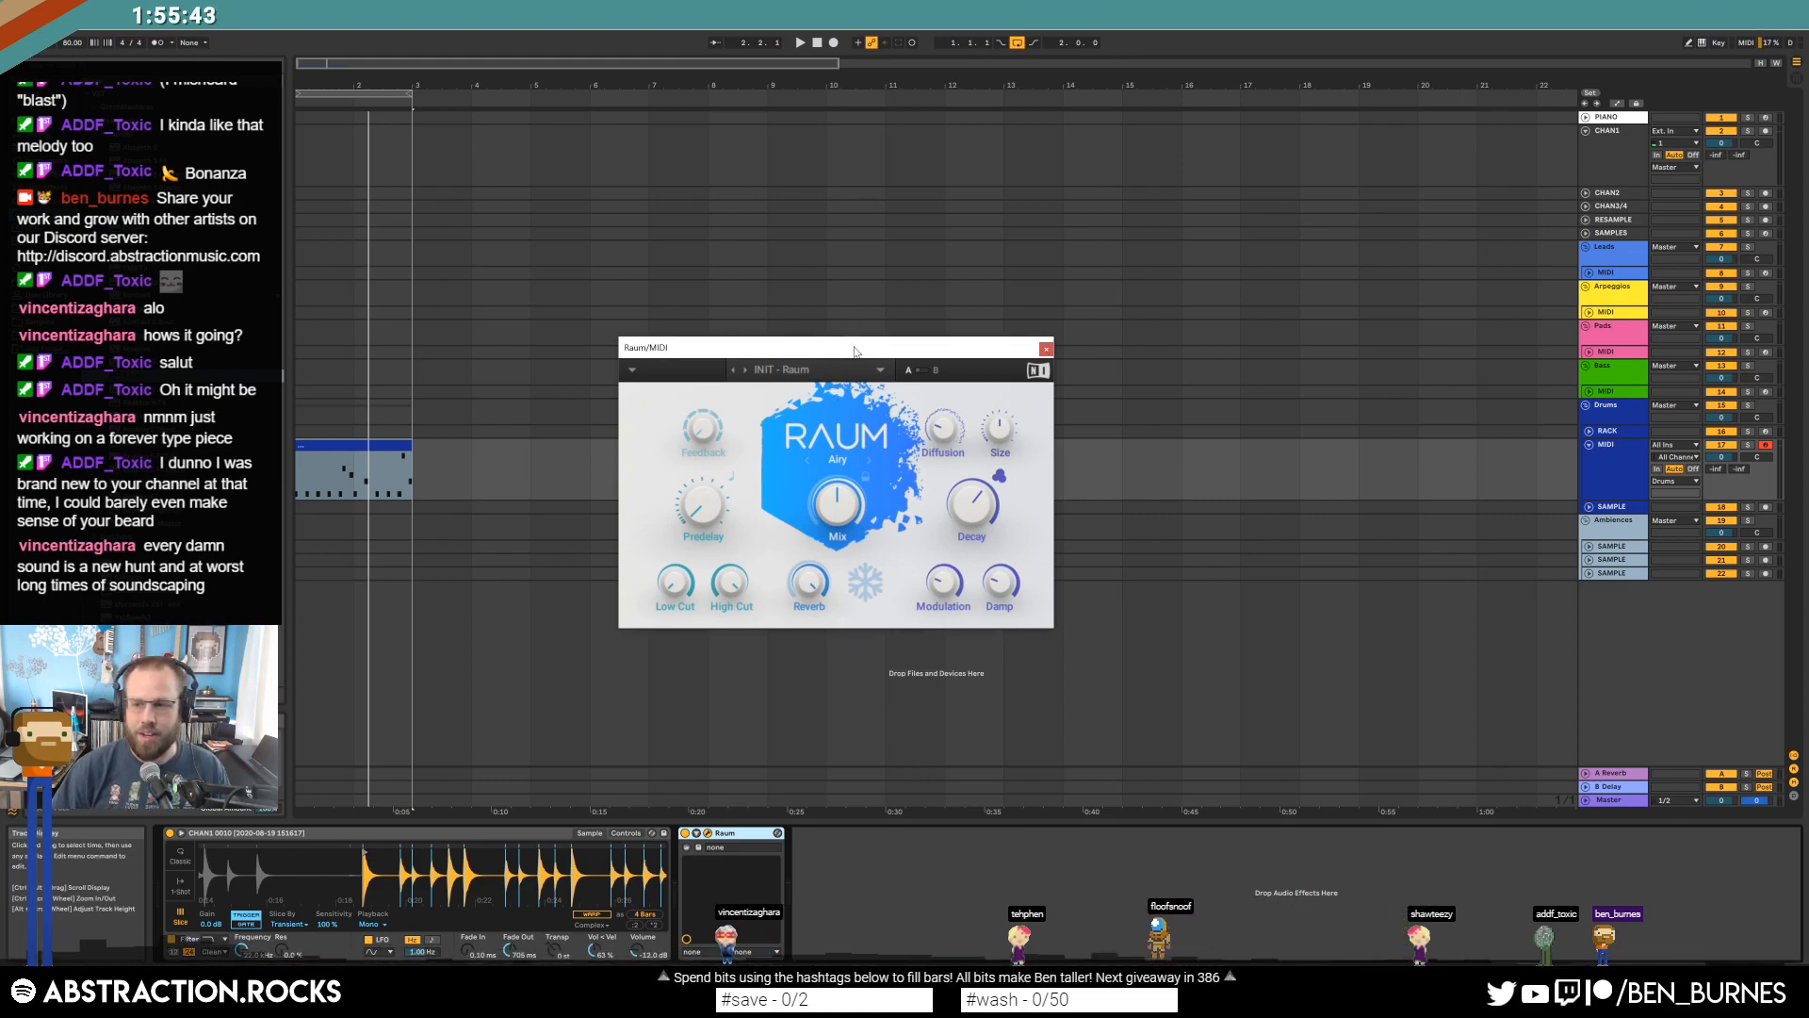
drag(854, 356, 742, 238)
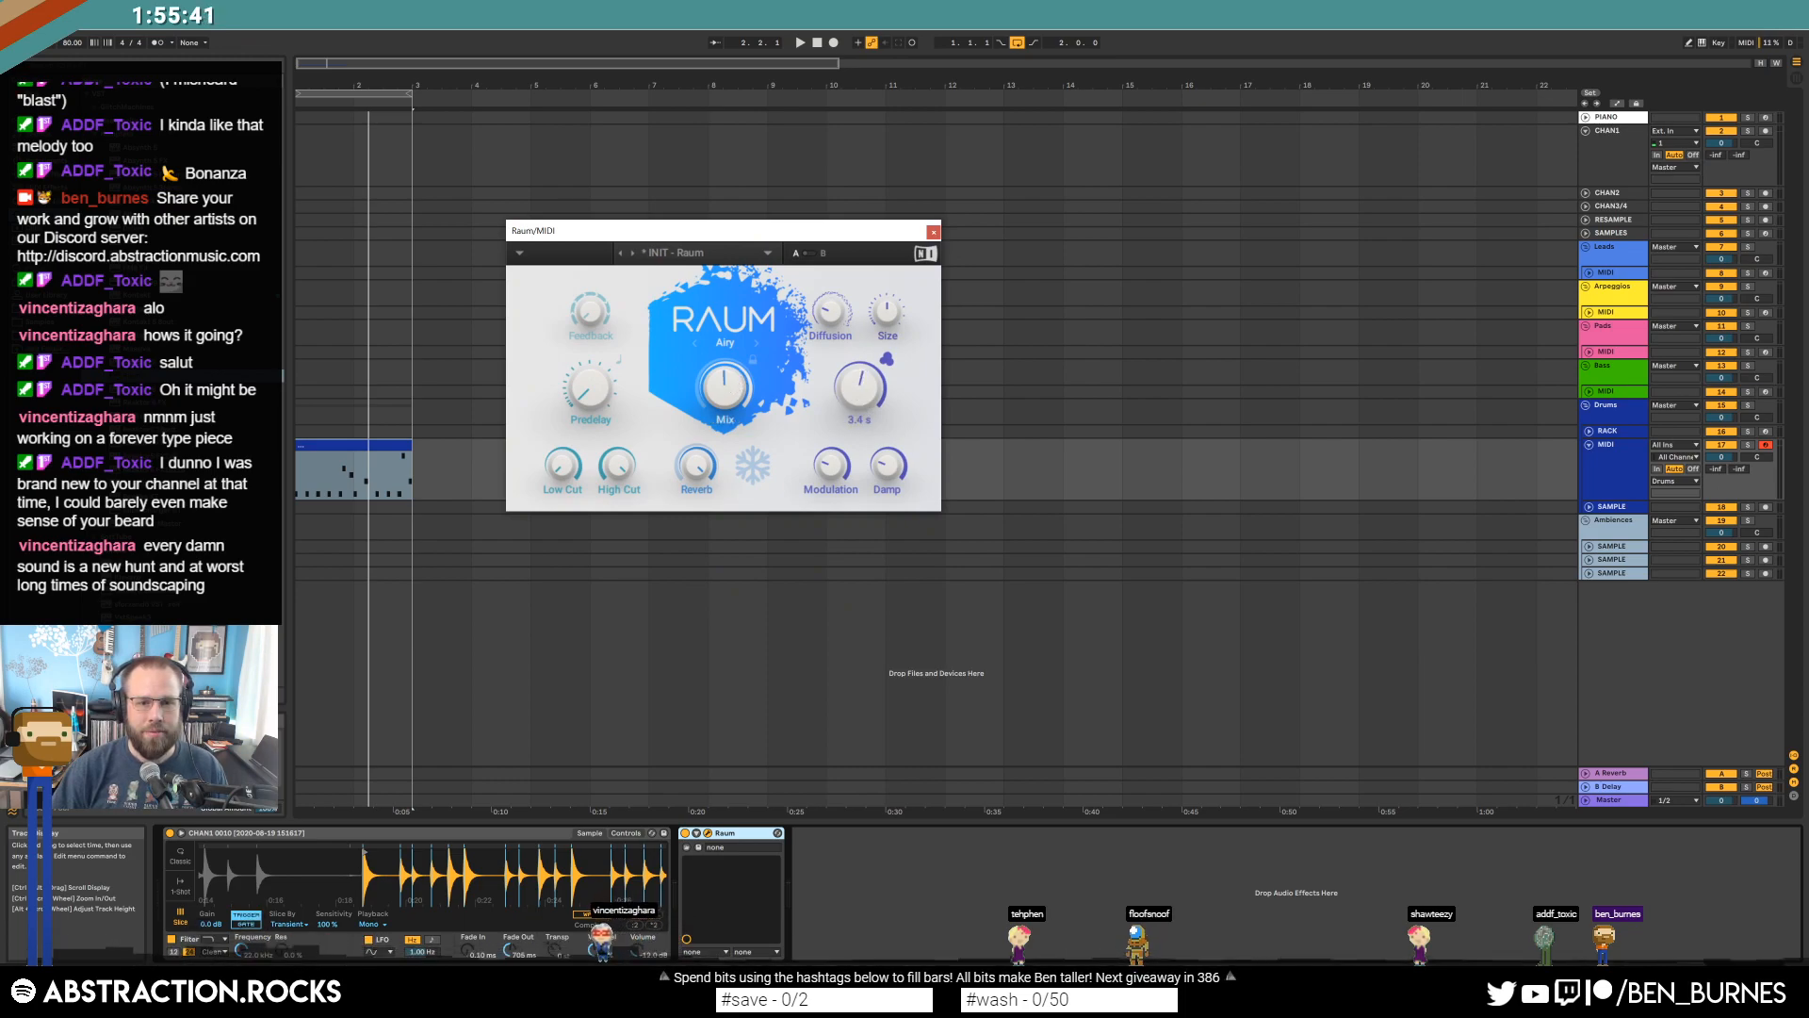
Shape Raum's Airy reverb while the loop plays: adjust mix and decay, set the low cut to -24 dB and lower the high cut.
key(space)
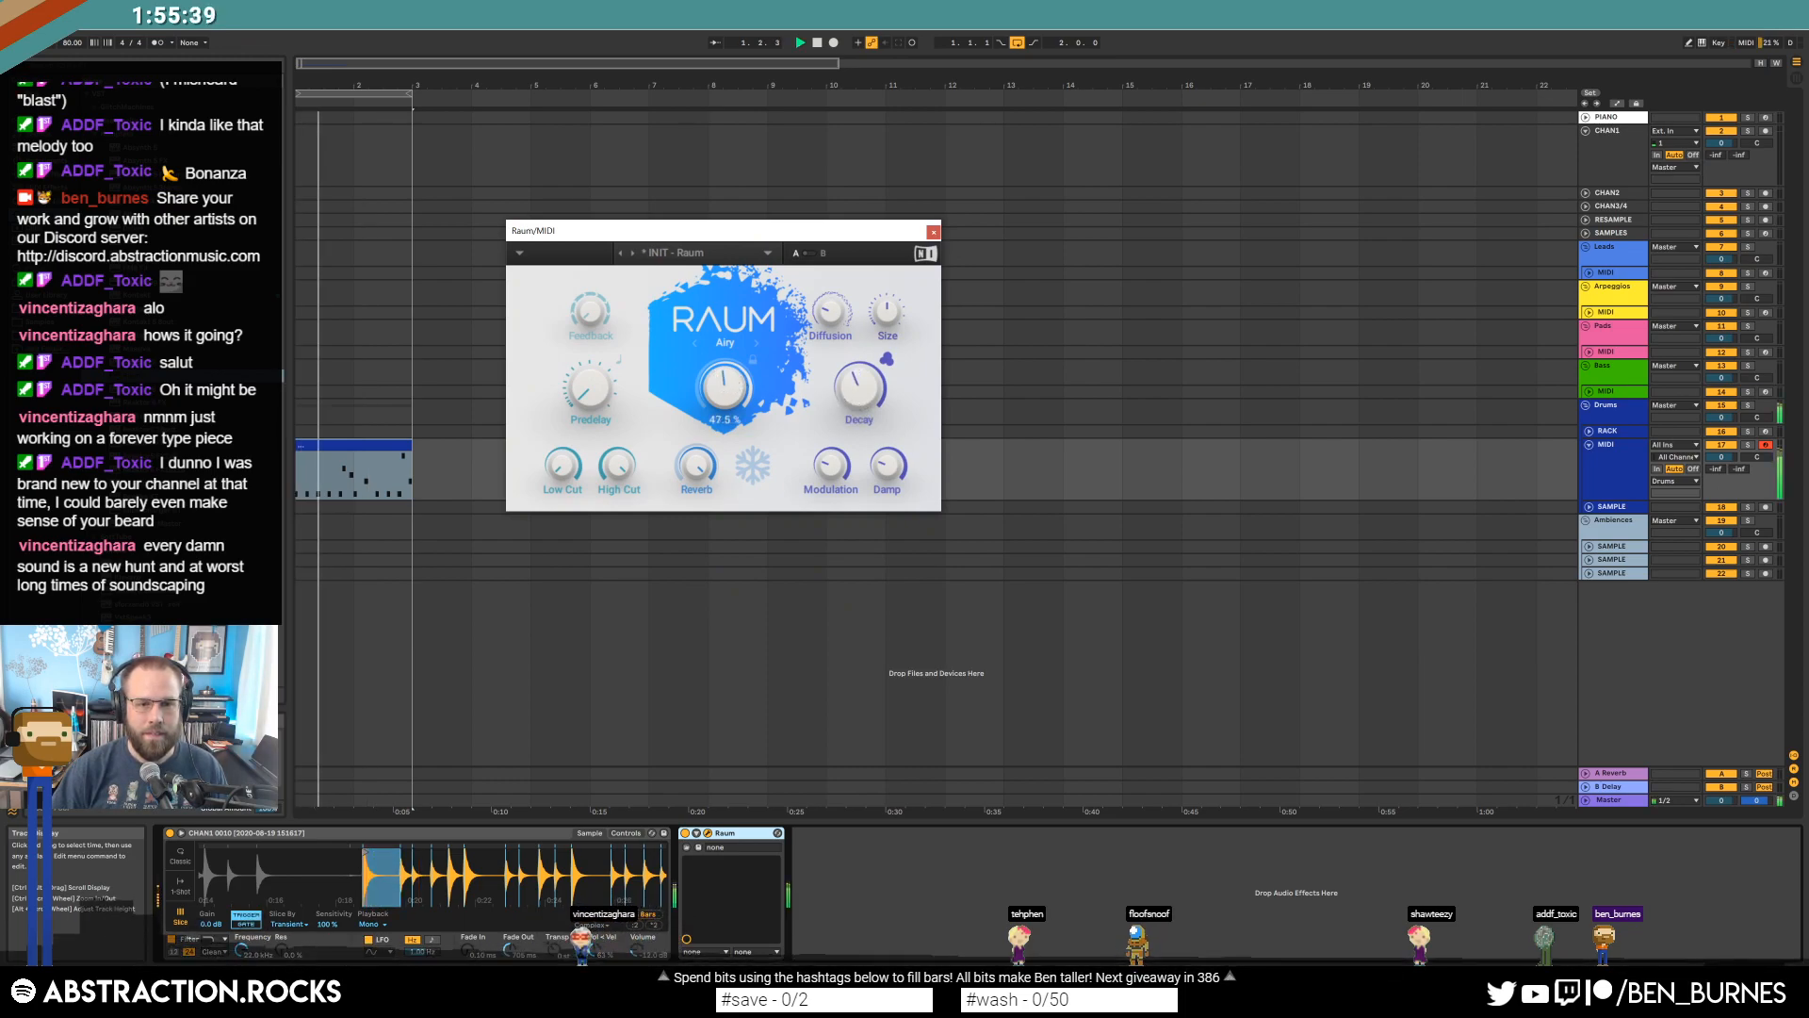
drag(724, 387, 725, 394)
drag(859, 388, 859, 400)
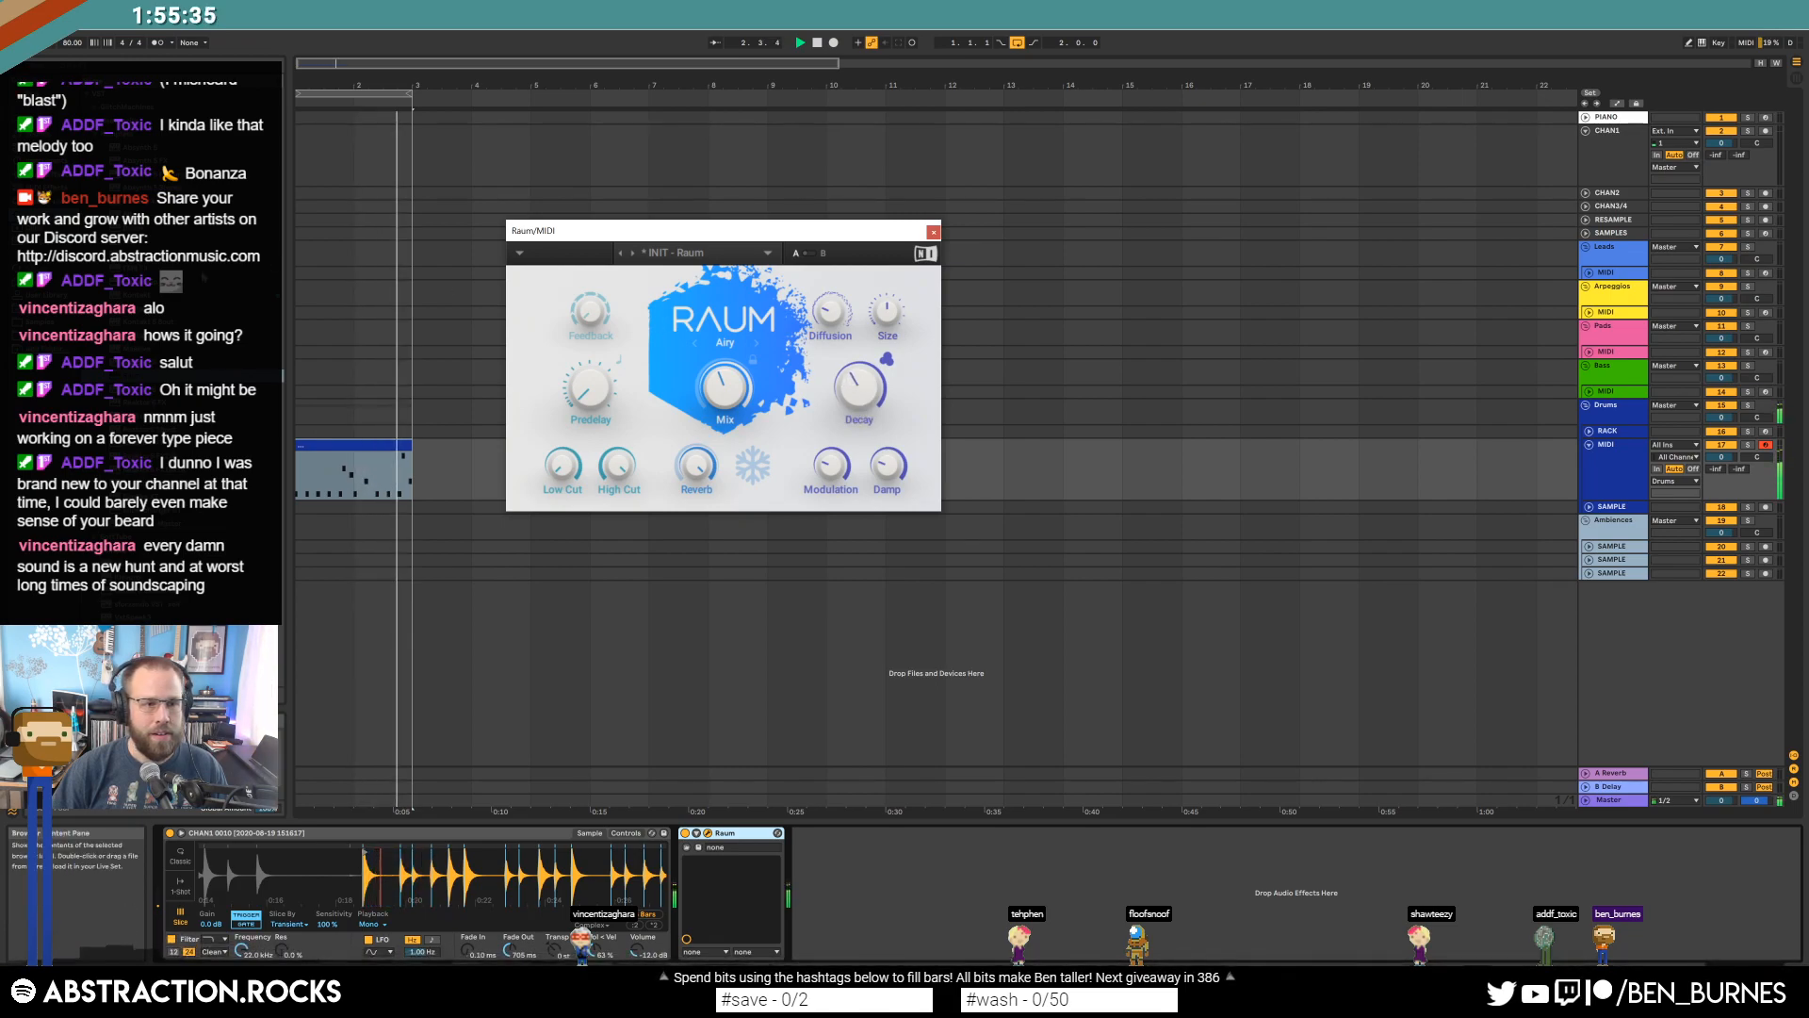
drag(859, 388, 859, 383)
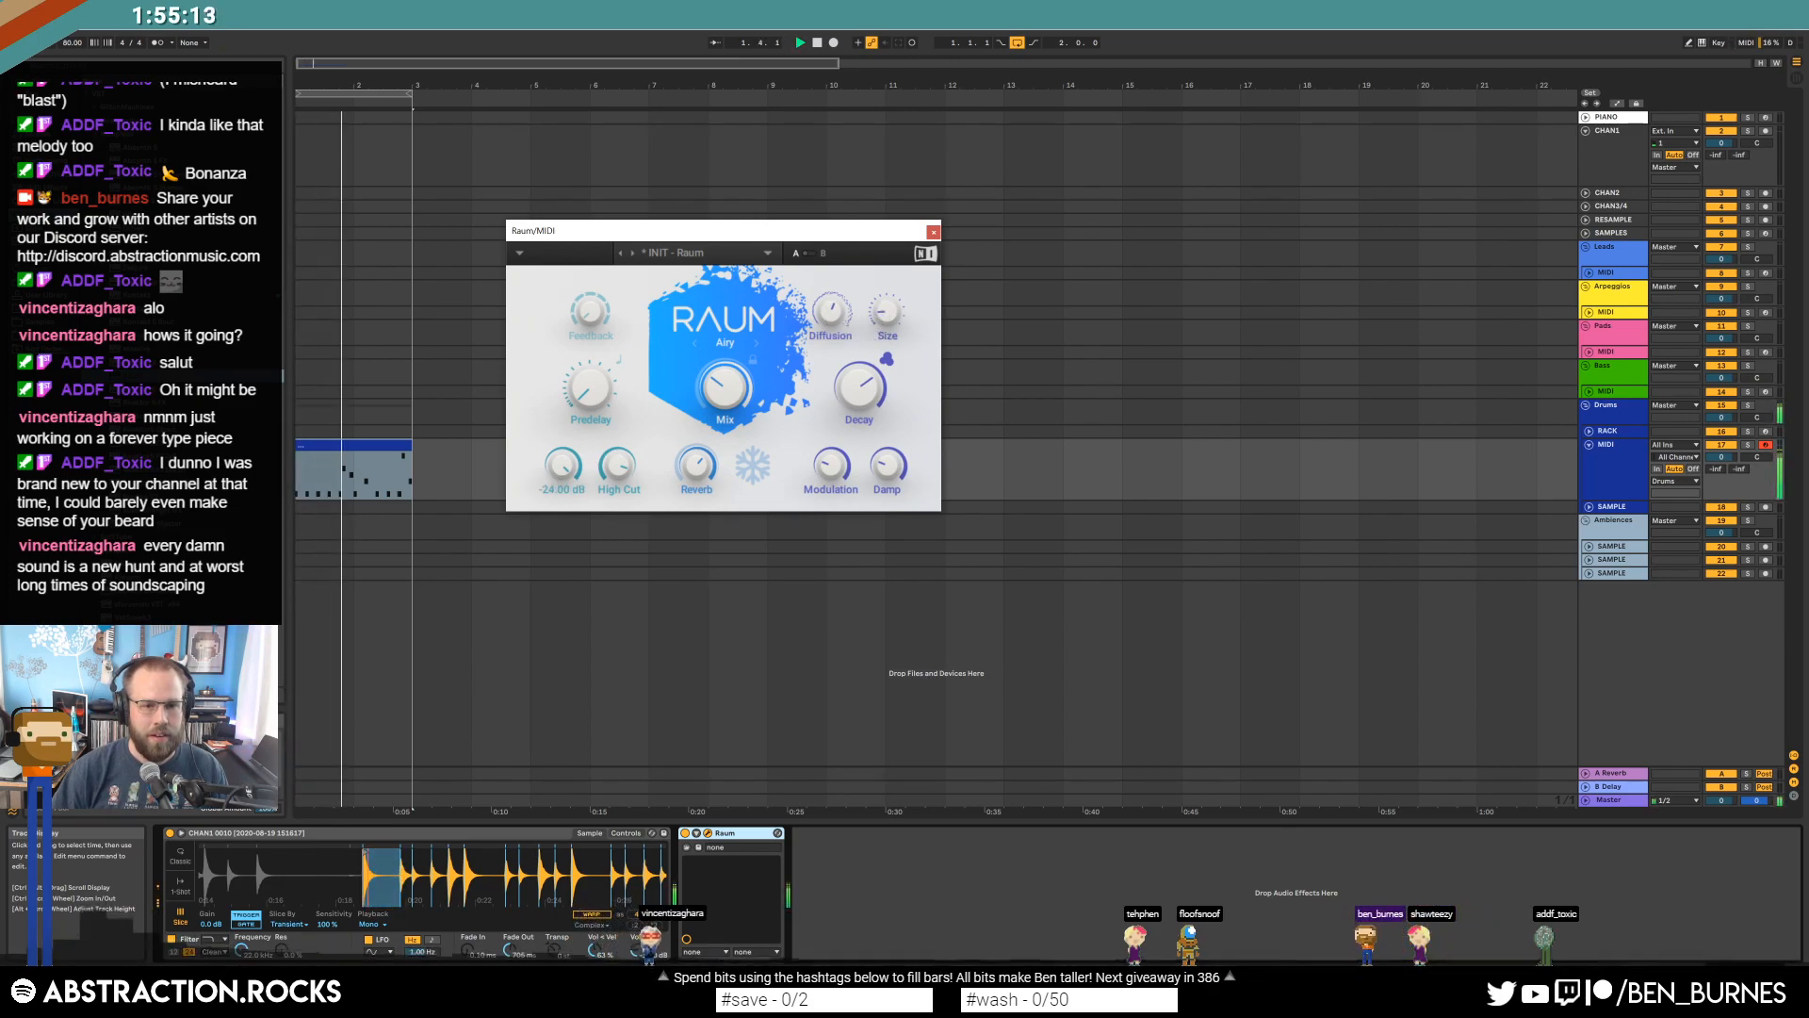
drag(617, 466, 617, 530)
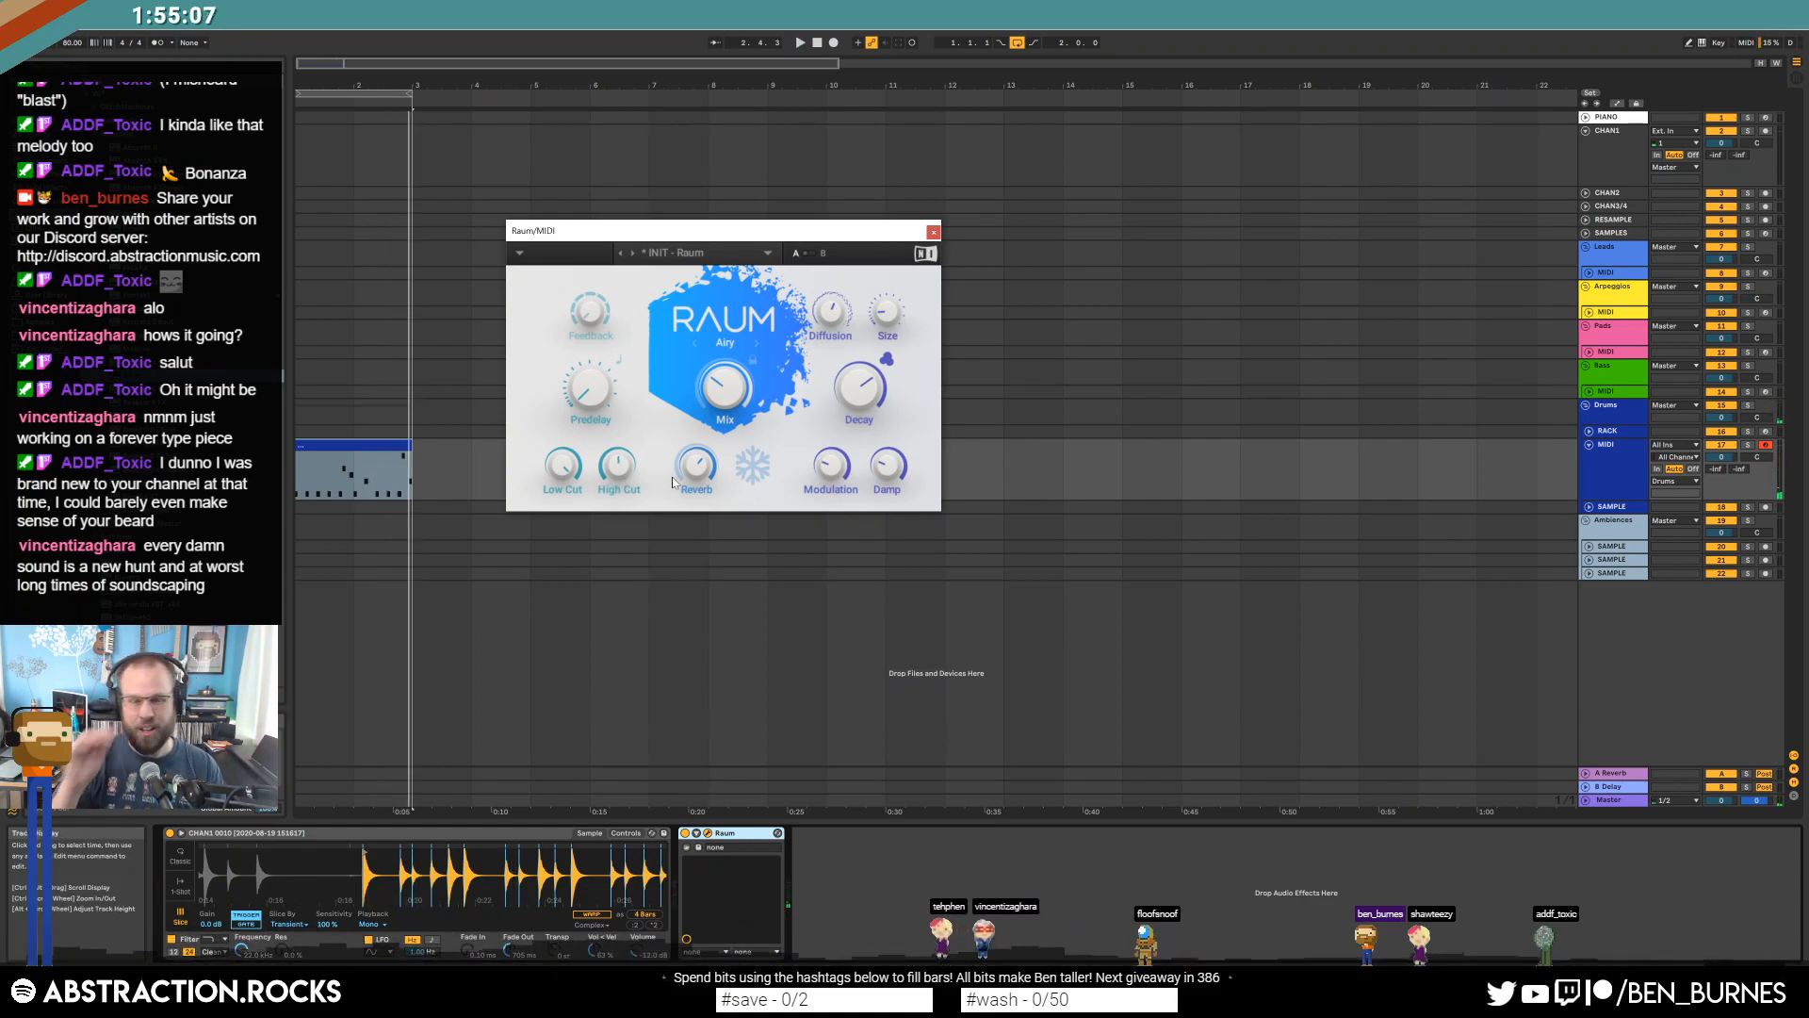
Switch Raum to the Cosmic algorithm, audition it with the loop, set the mix to 44.5 % and close the plugin window.
click(757, 343)
key(space)
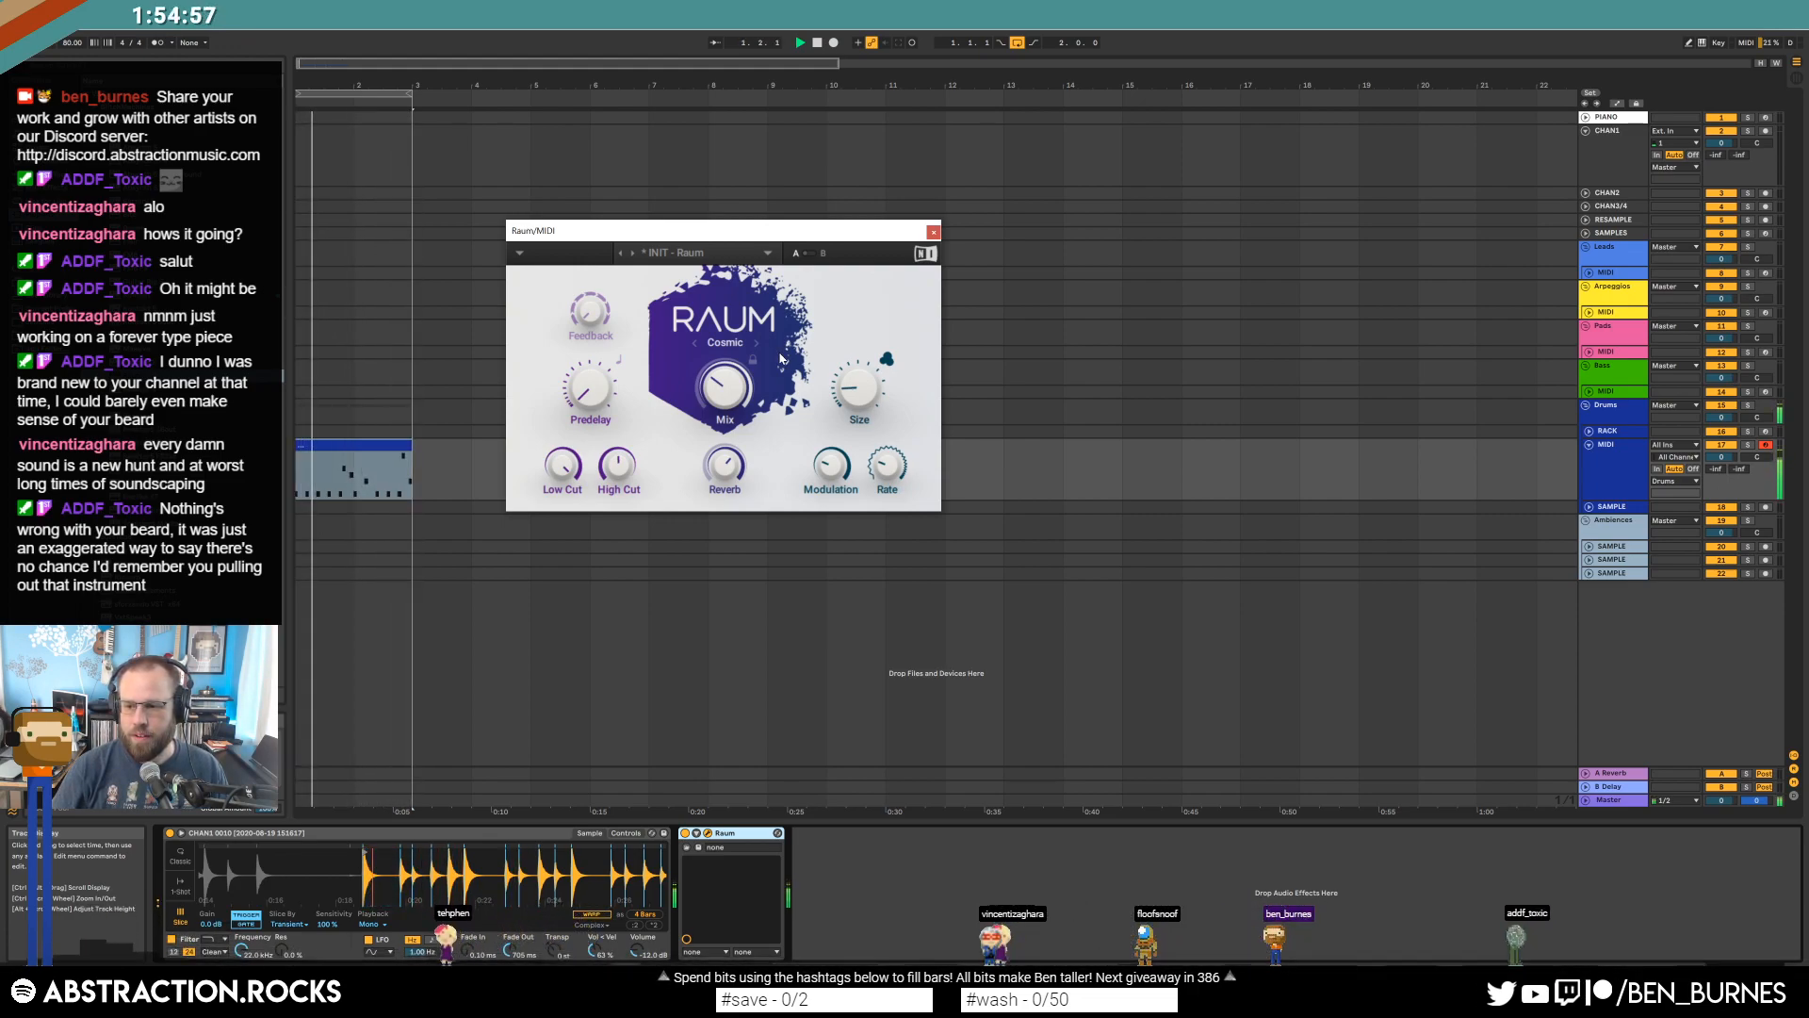
key(space)
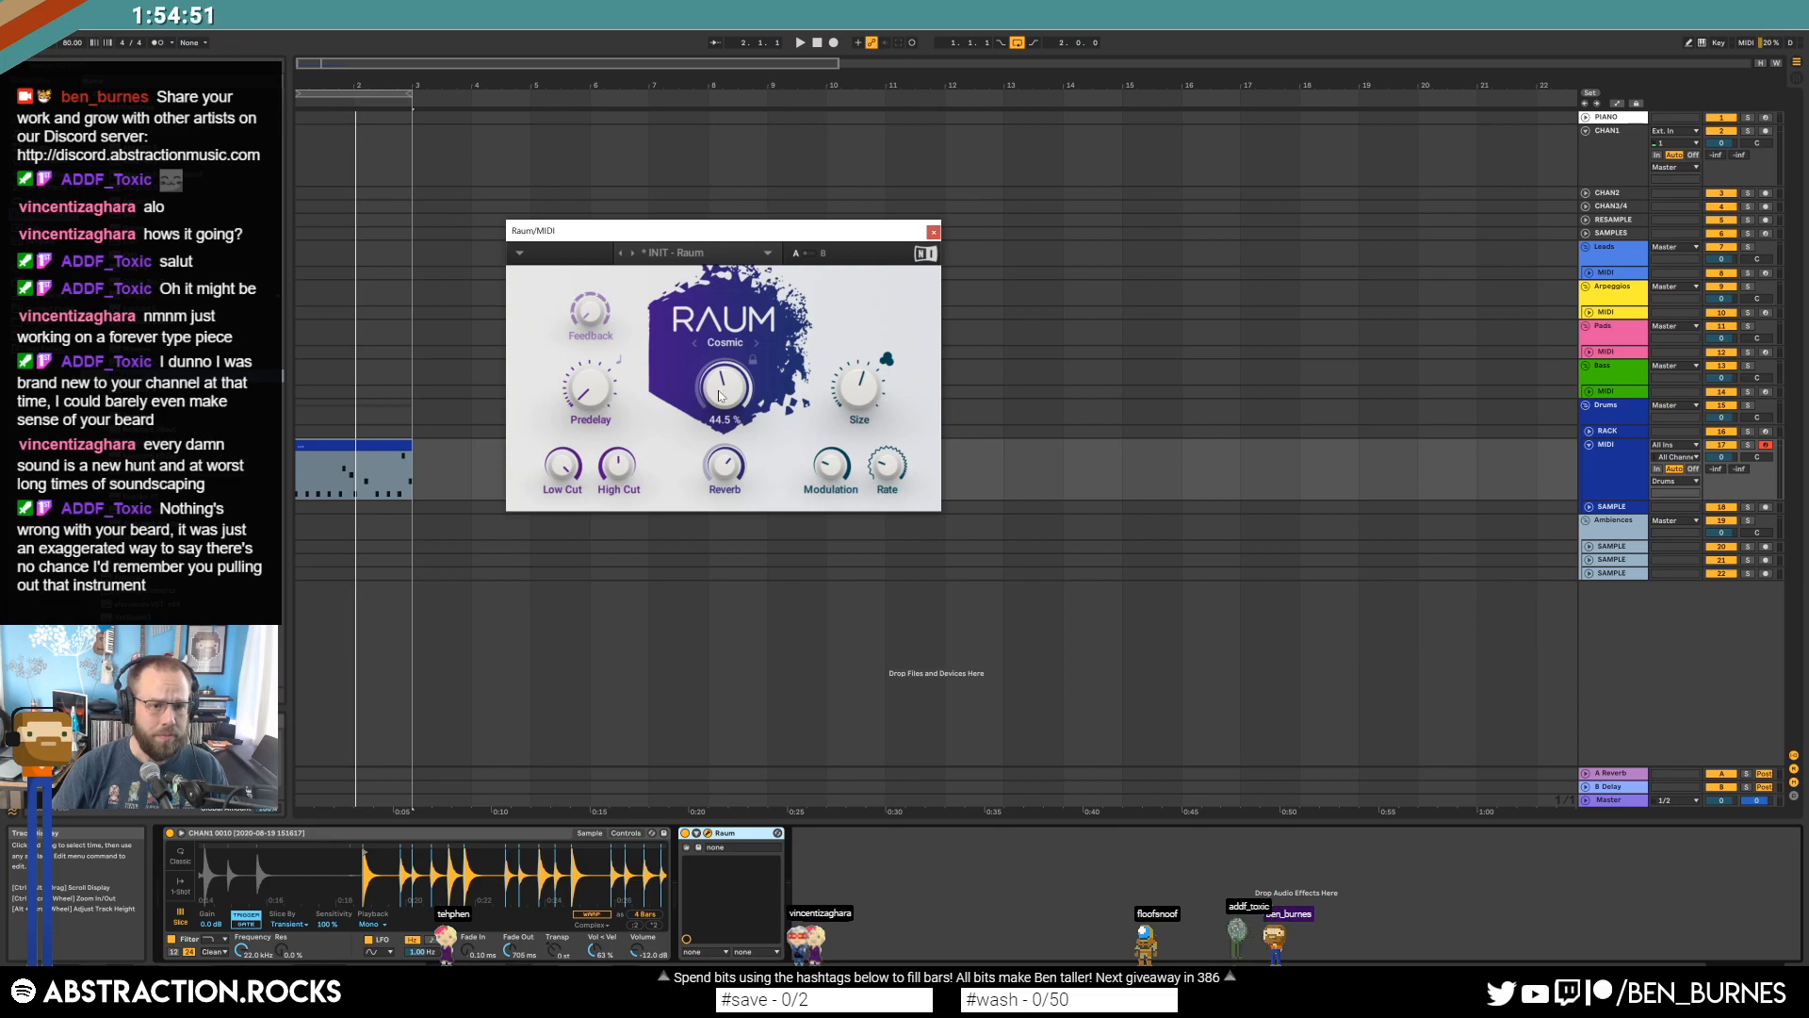
click(933, 232)
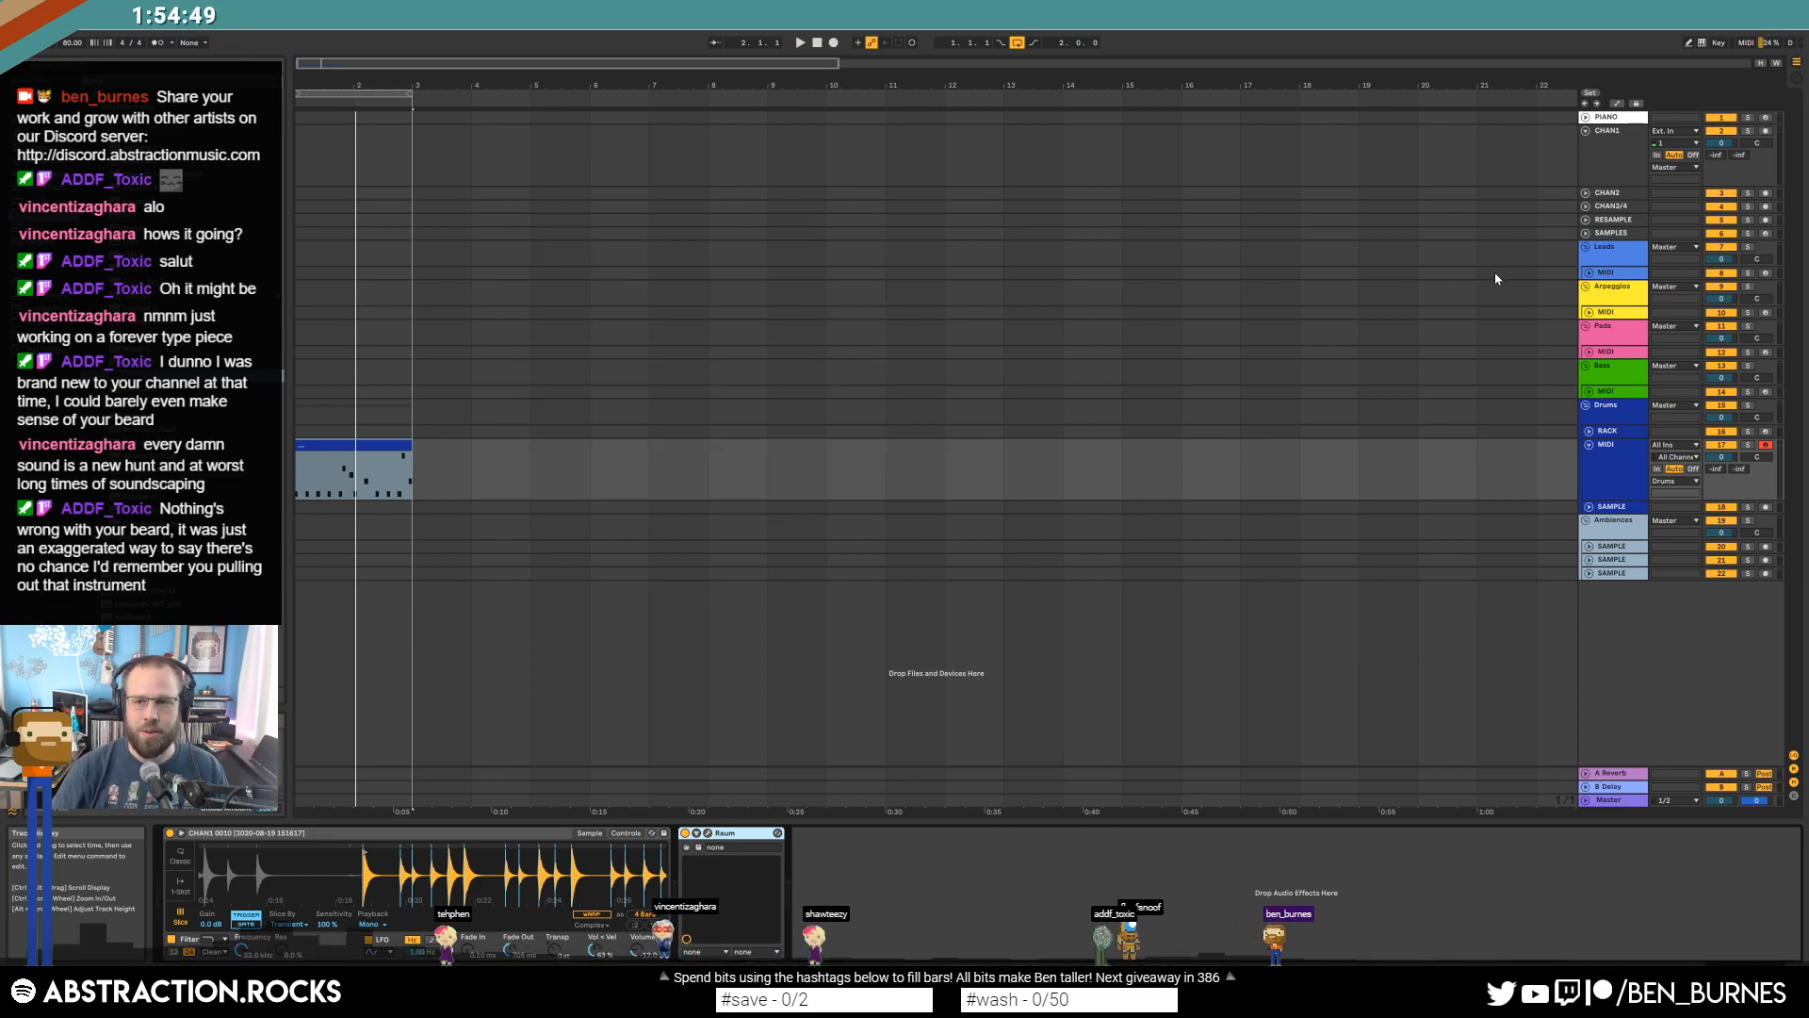
Unfold the MIDI track in the Leads group and load Operator onto it.
click(1590, 274)
click(1607, 302)
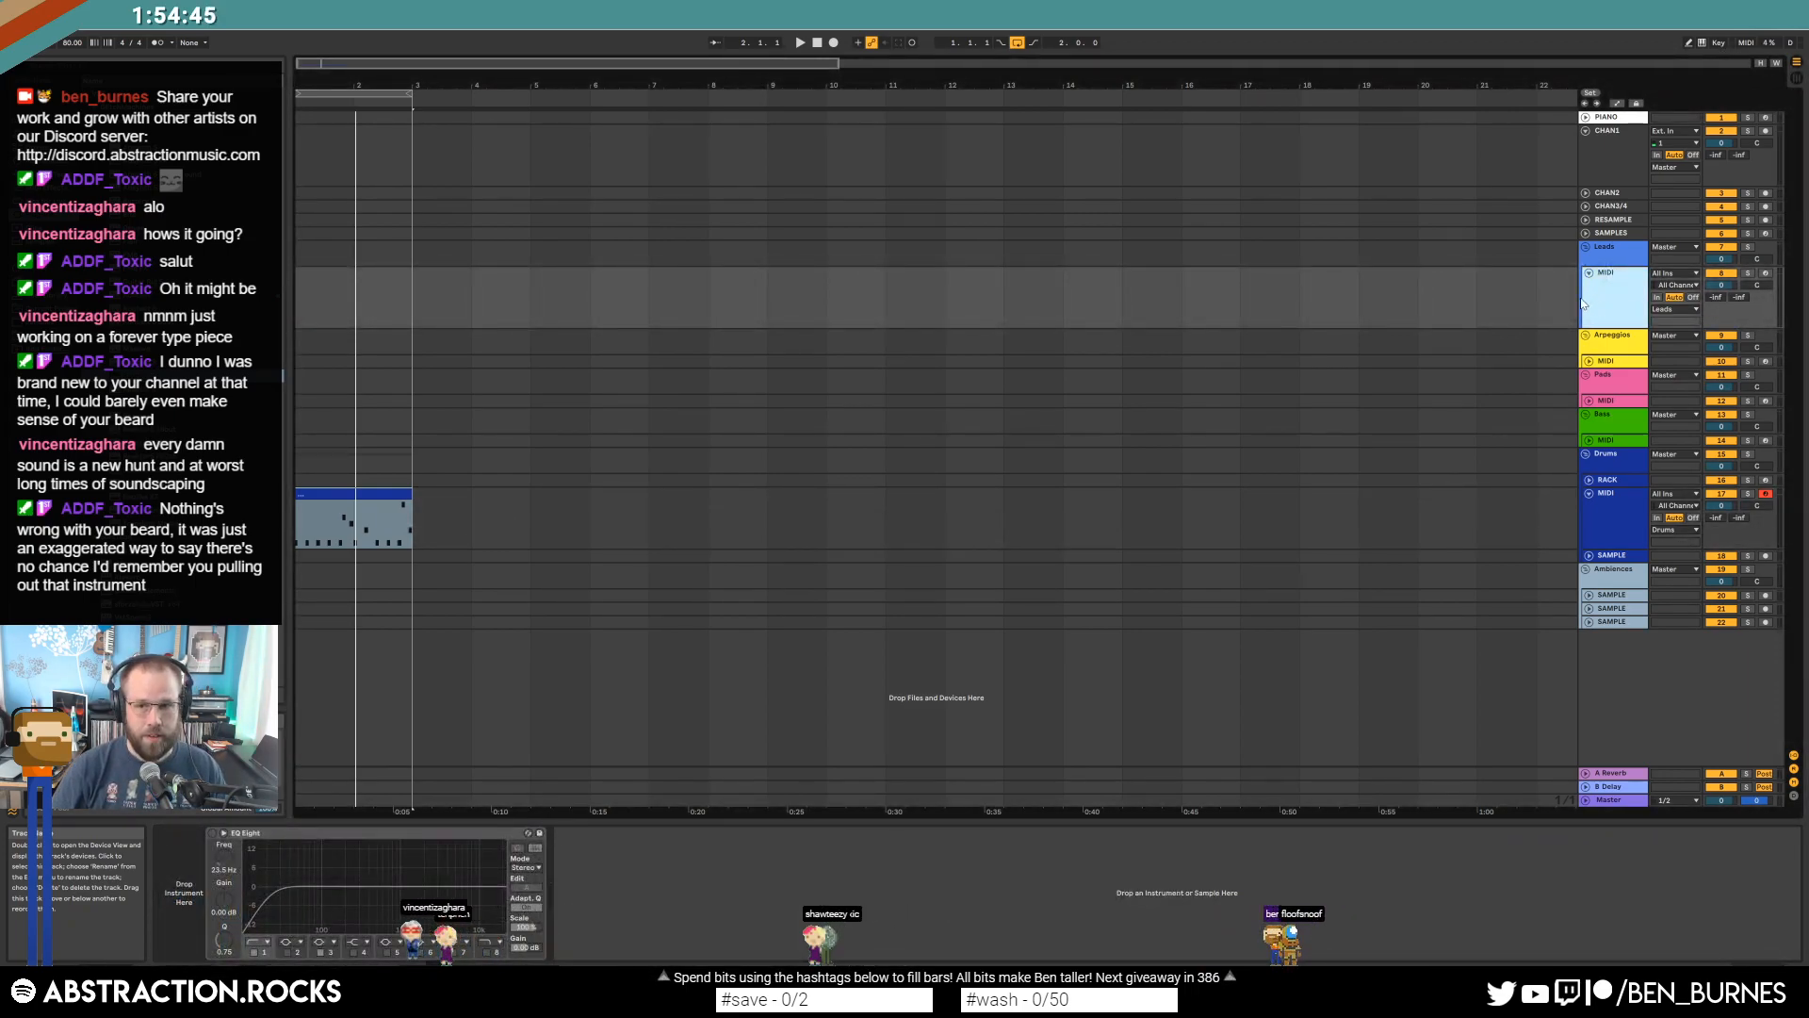
click(40, 161)
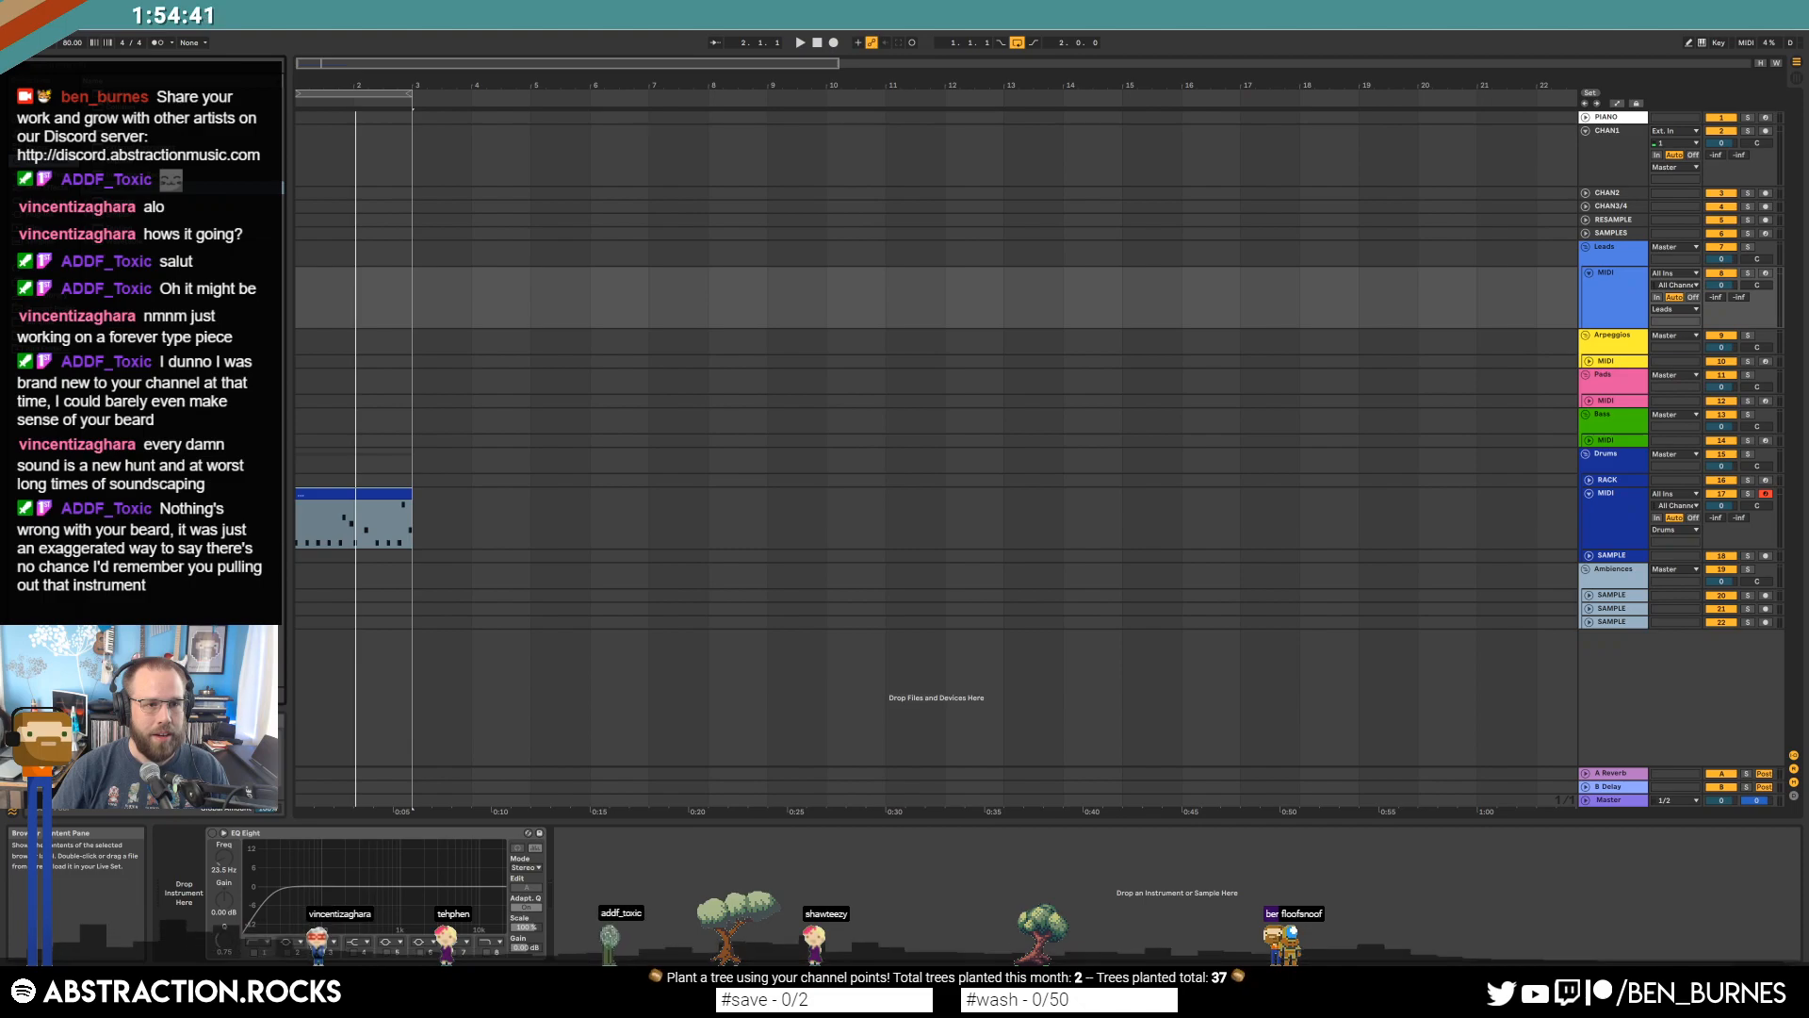
drag(210, 833, 207, 859)
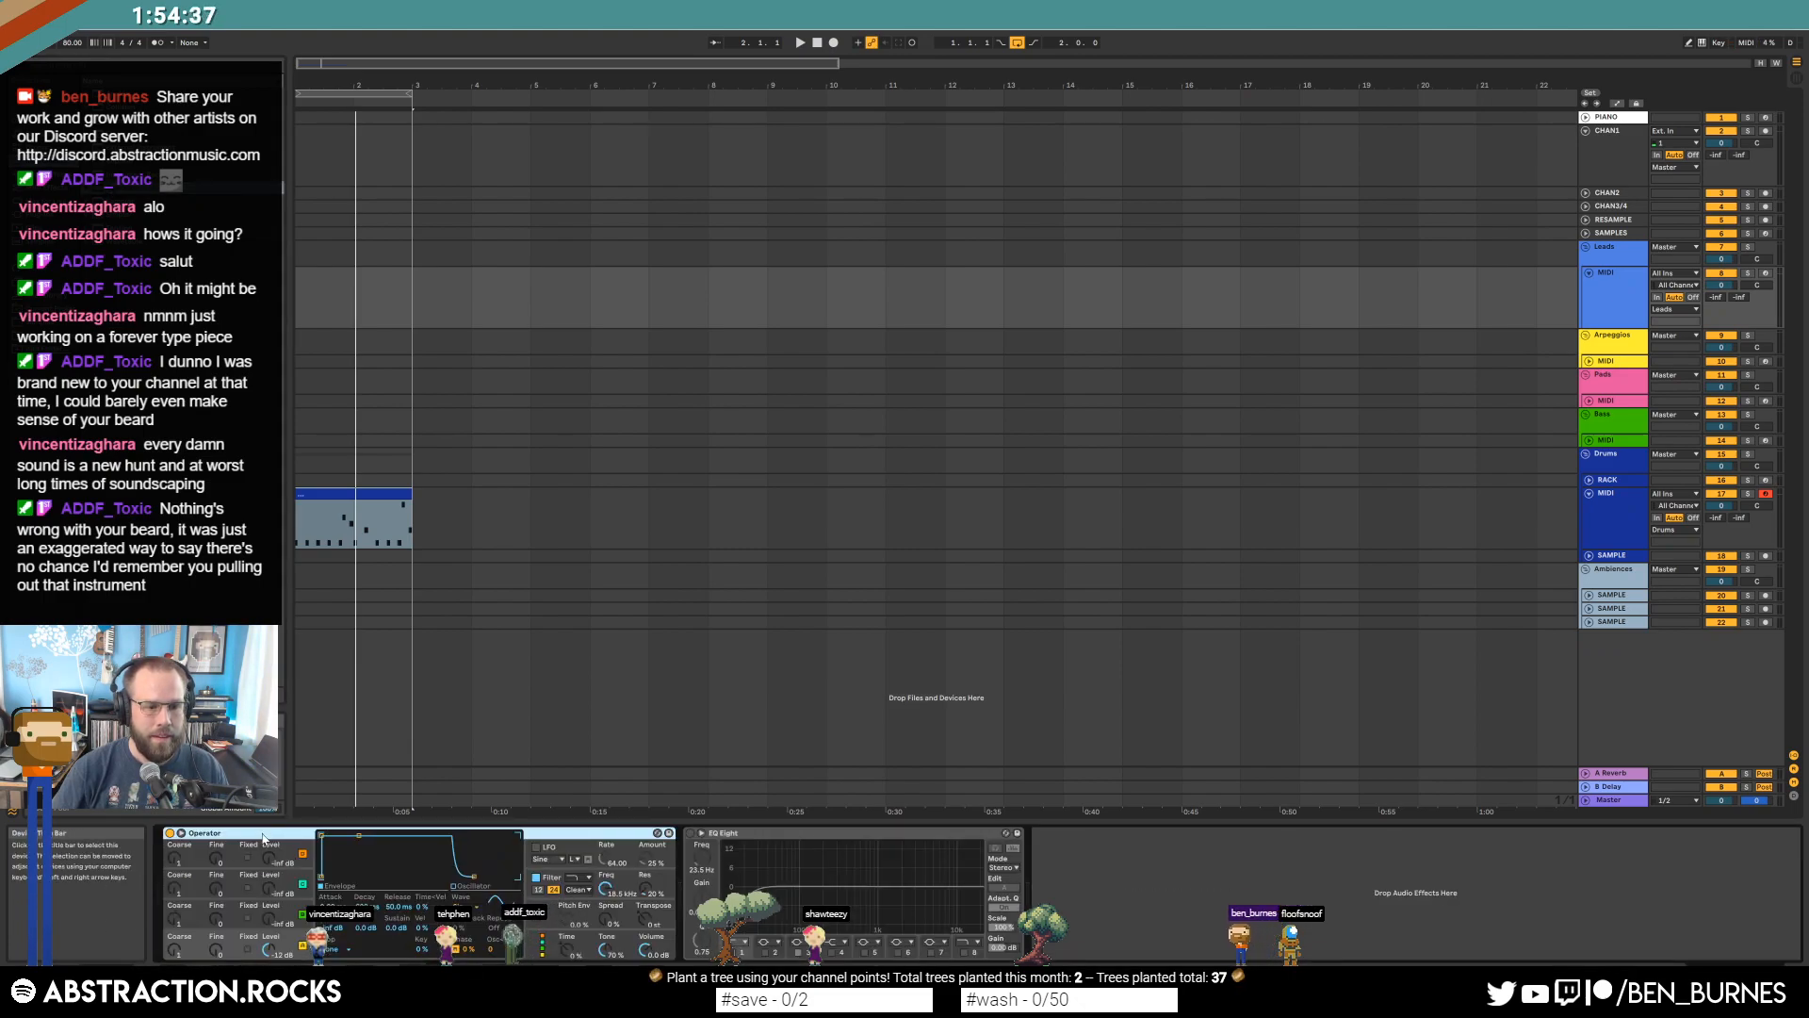
Arm the Leads MIDI track, record a two-bar melody over the drum loop and open the recorded clip's notes.
click(1767, 273)
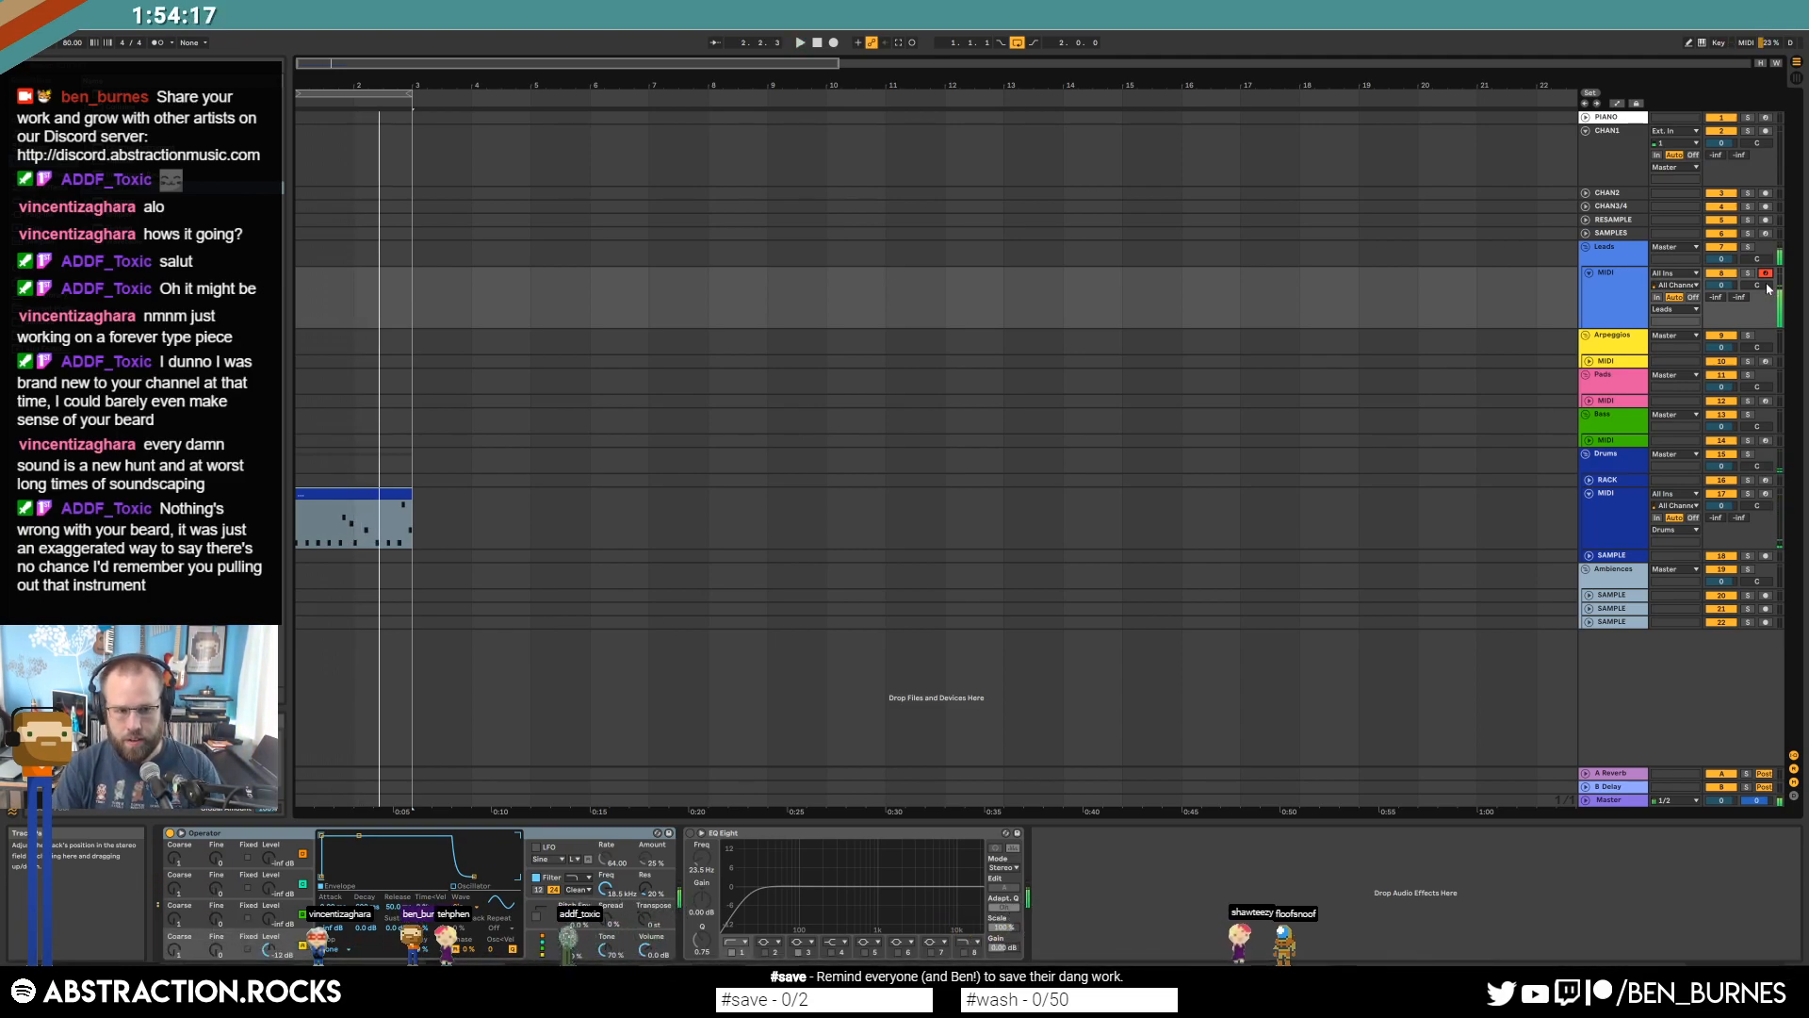
click(833, 43)
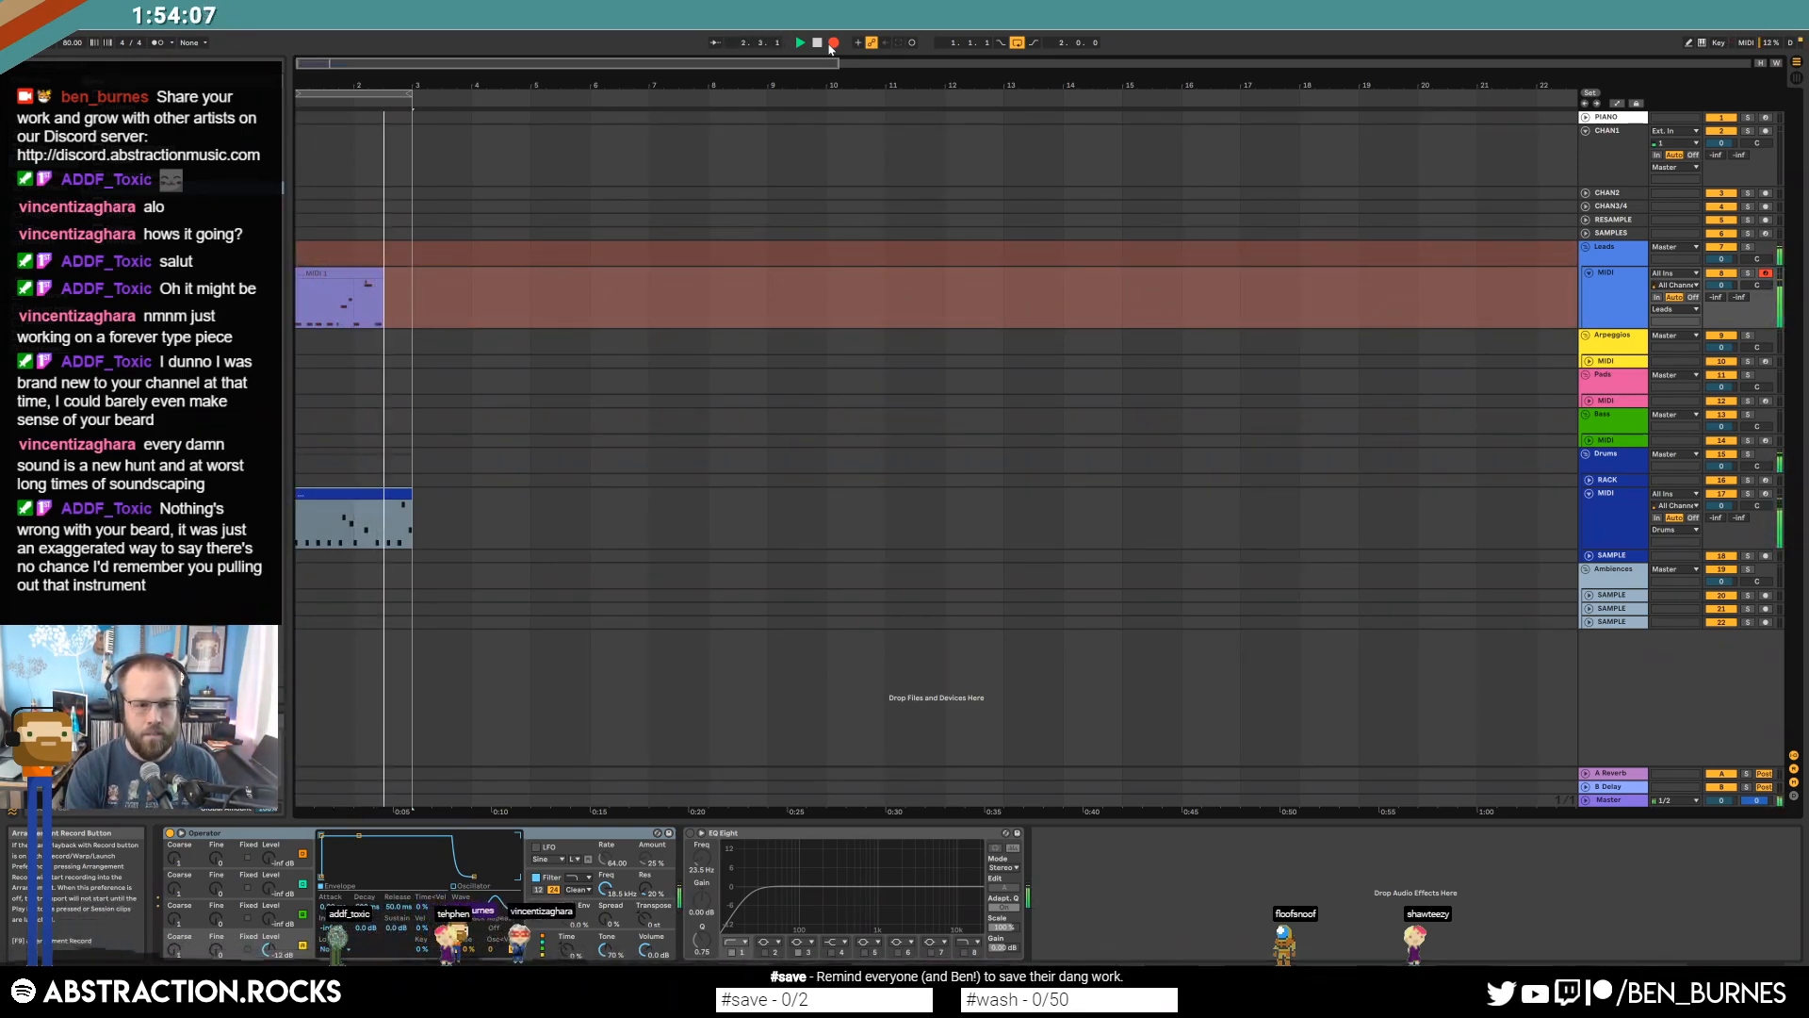
key(space)
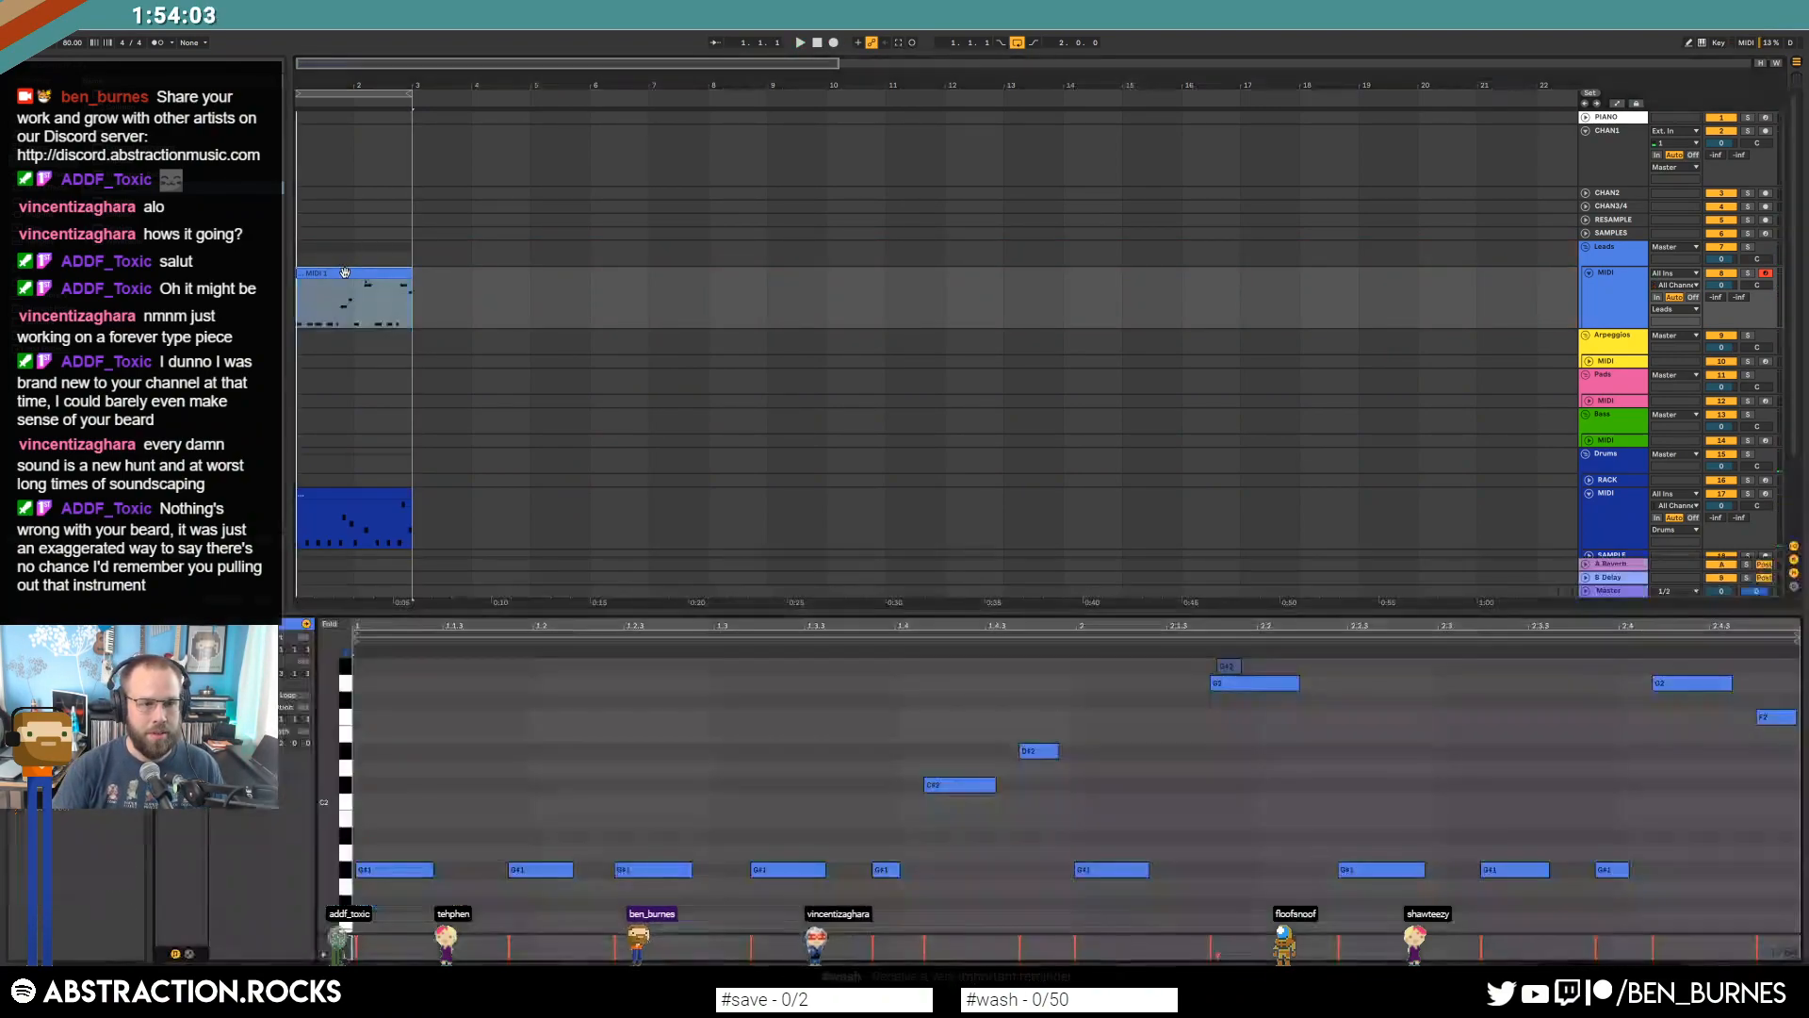
double_click(346, 273)
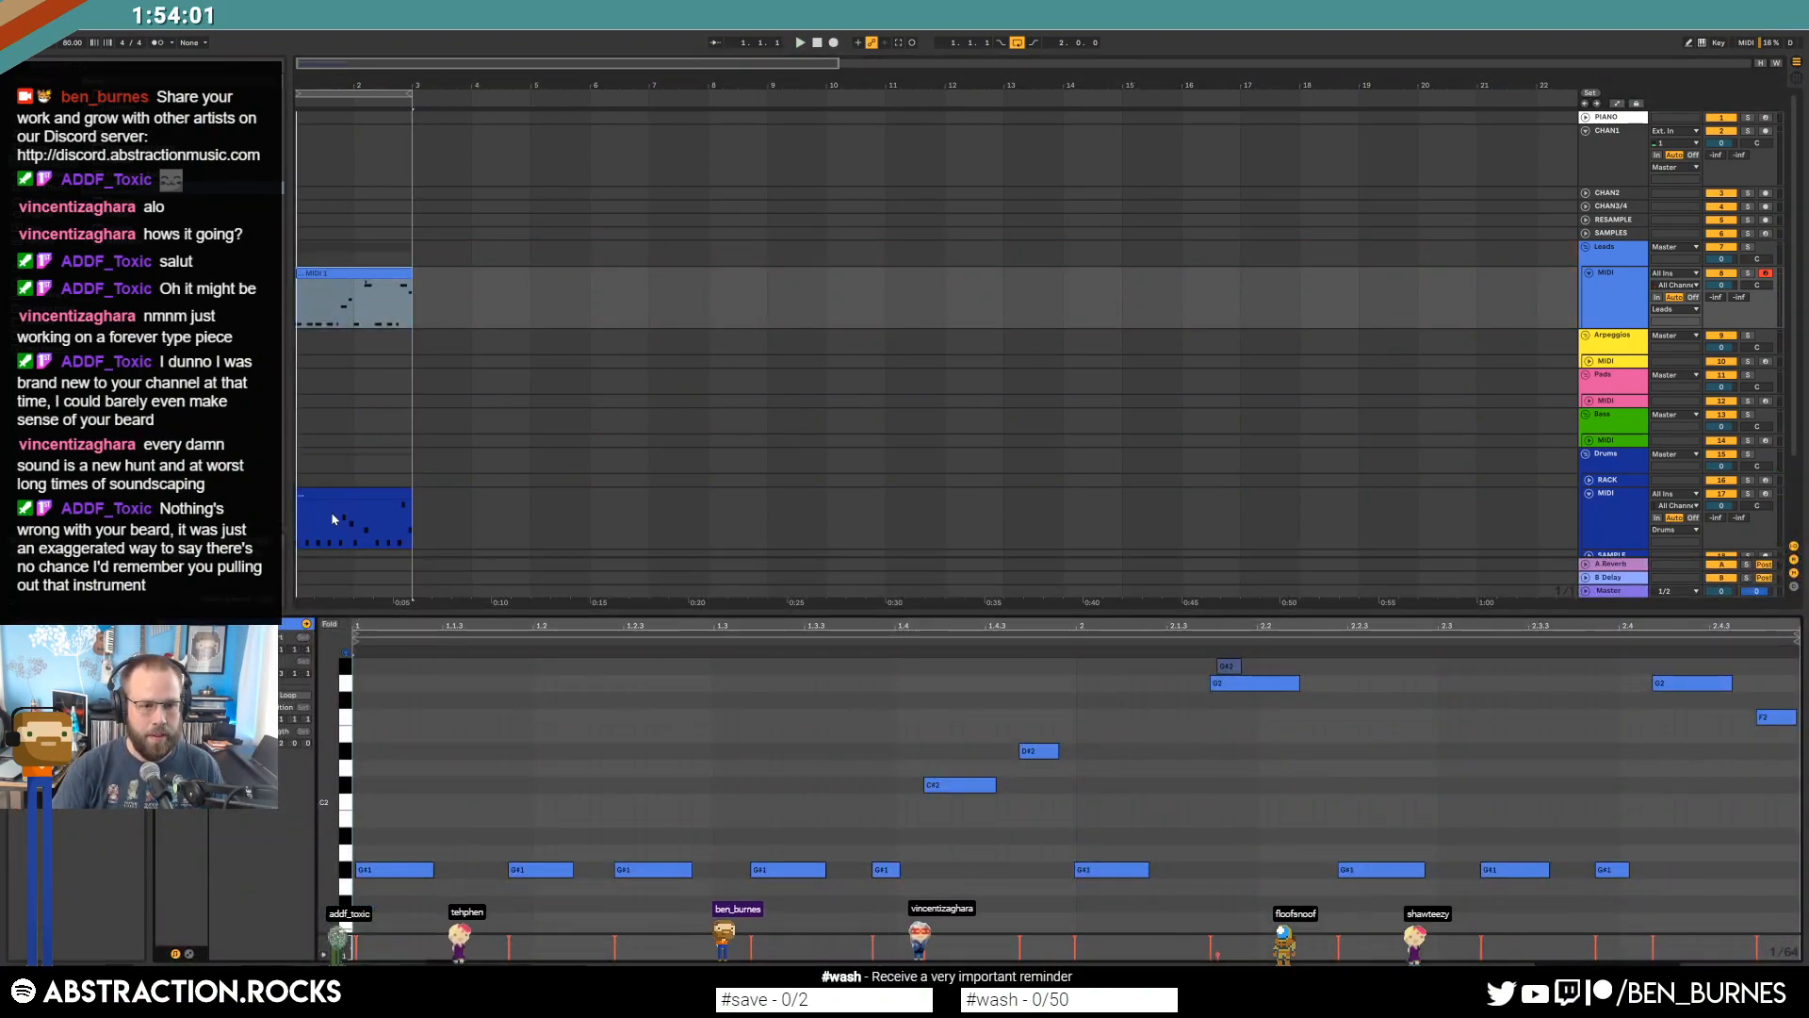
Align the first five G#1 notes of the lead clip to the grid and shorten the opening one.
click(402, 875)
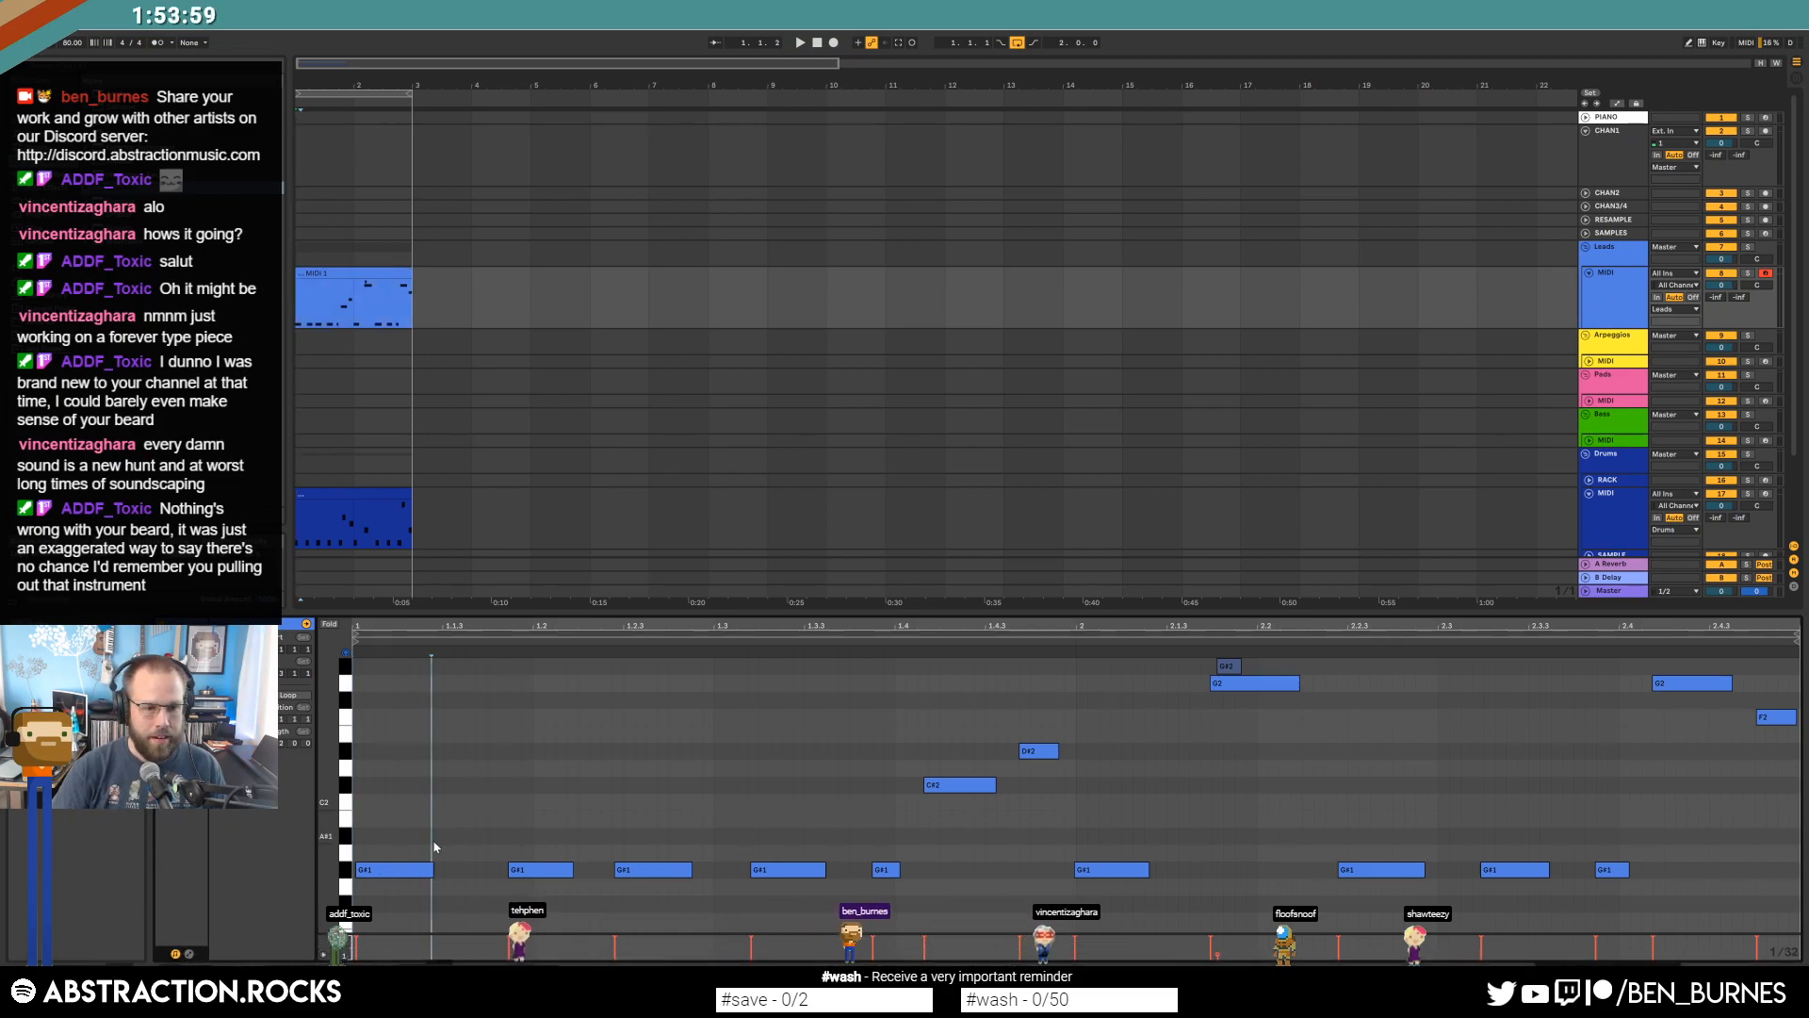
click(402, 873)
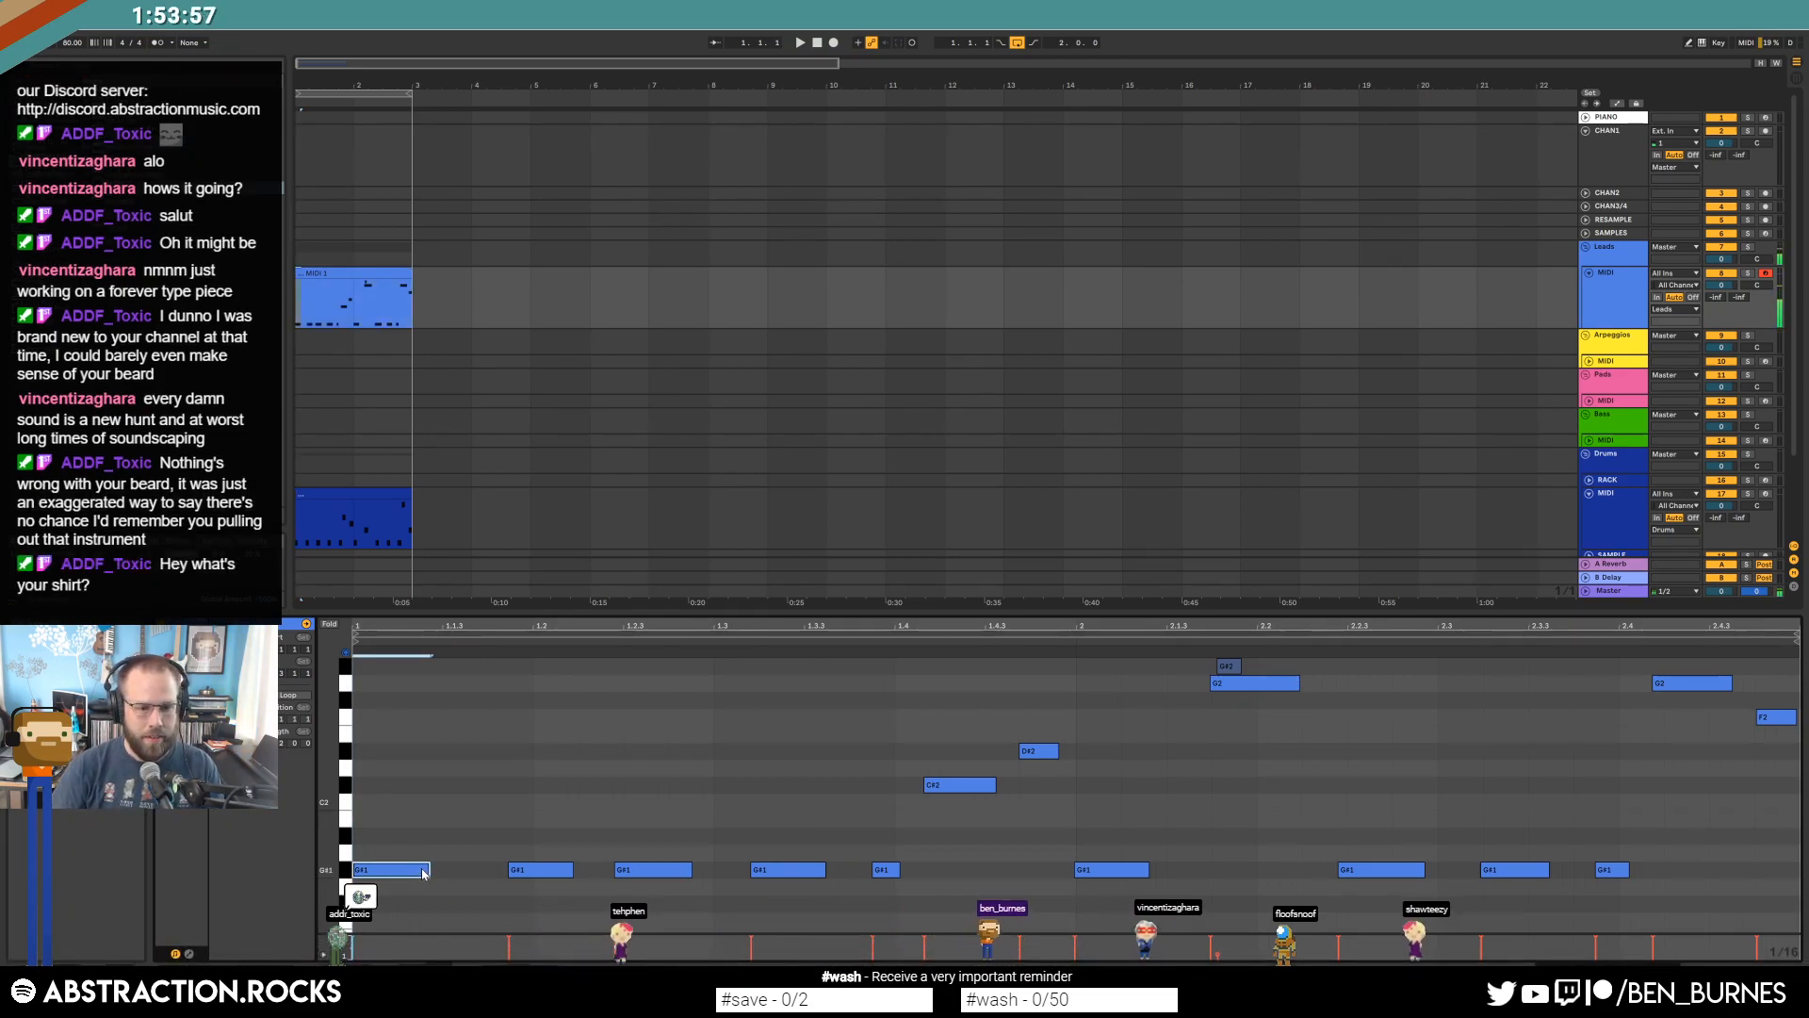
drag(422, 874, 397, 874)
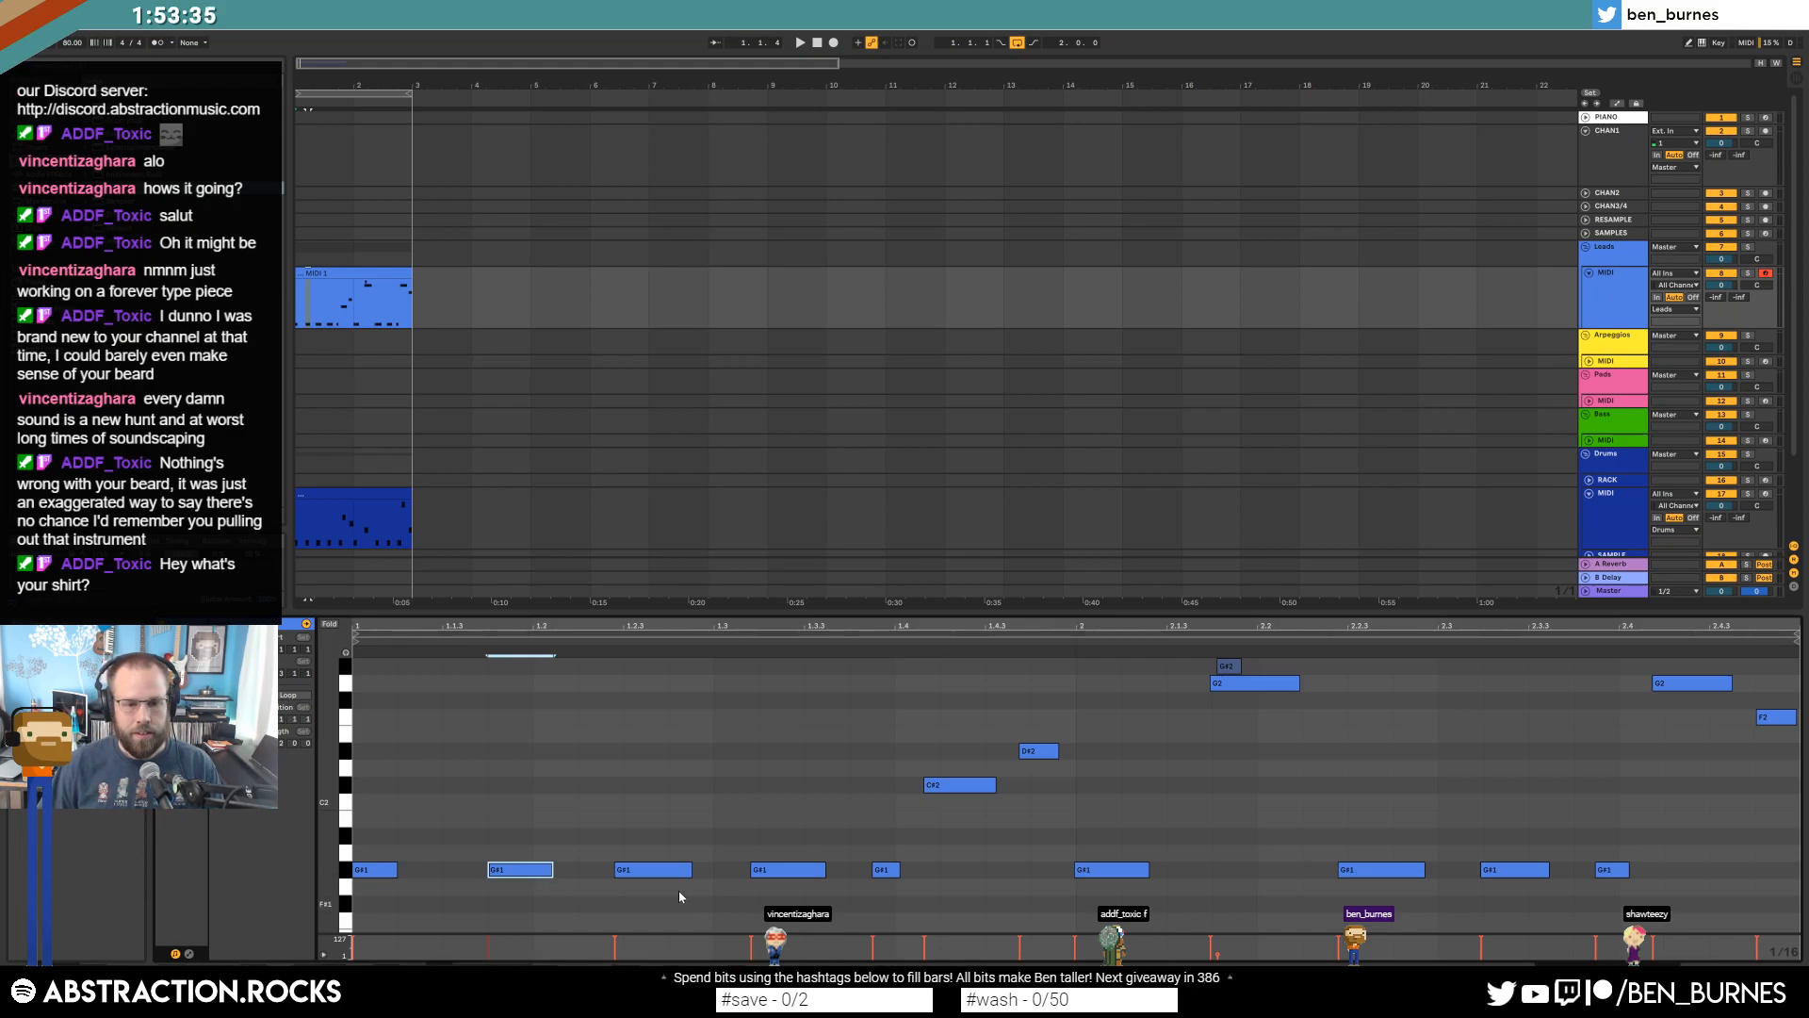
drag(782, 874, 852, 878)
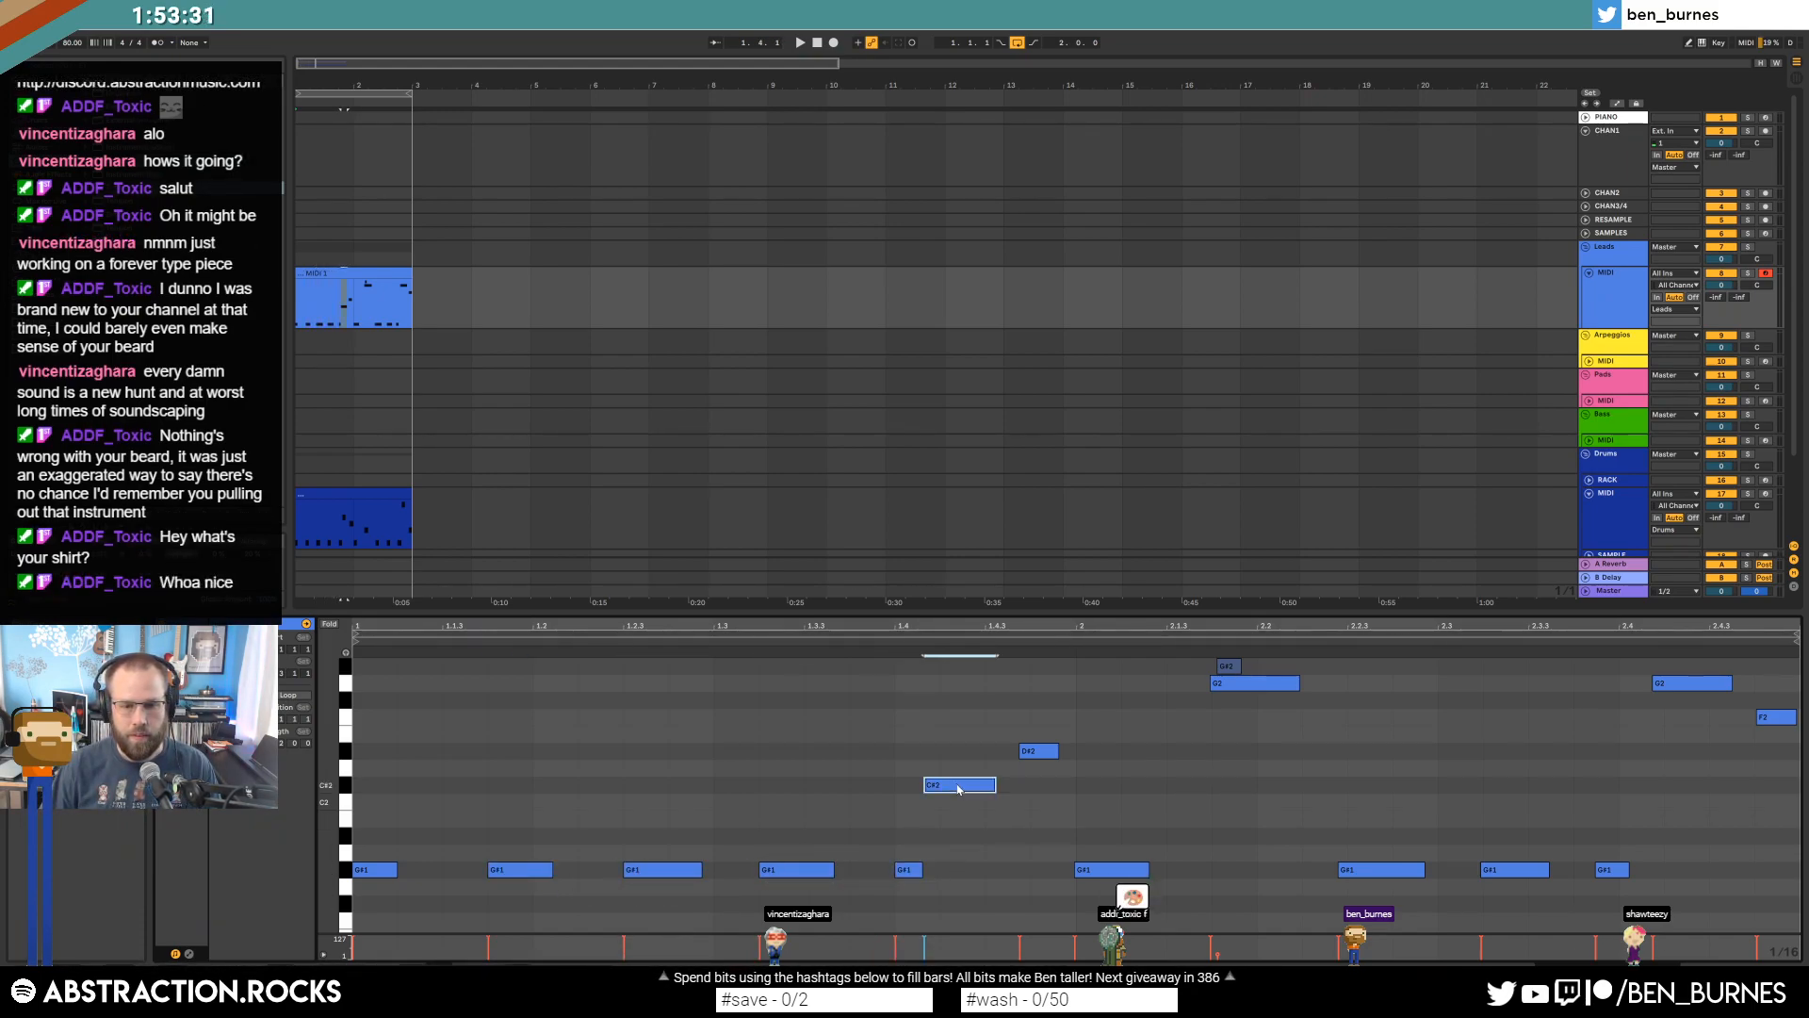
Align the lead clip's higher notes and following G#1 notes, remove the stray G#2, and shorten the notes to matching lengths.
drag(1131, 869, 1134, 869)
click(1239, 687)
drag(1300, 686, 1256, 686)
click(1291, 754)
drag(1366, 876, 1393, 872)
drag(1149, 872, 1120, 872)
drag(1010, 786, 984, 786)
drag(831, 869, 669, 872)
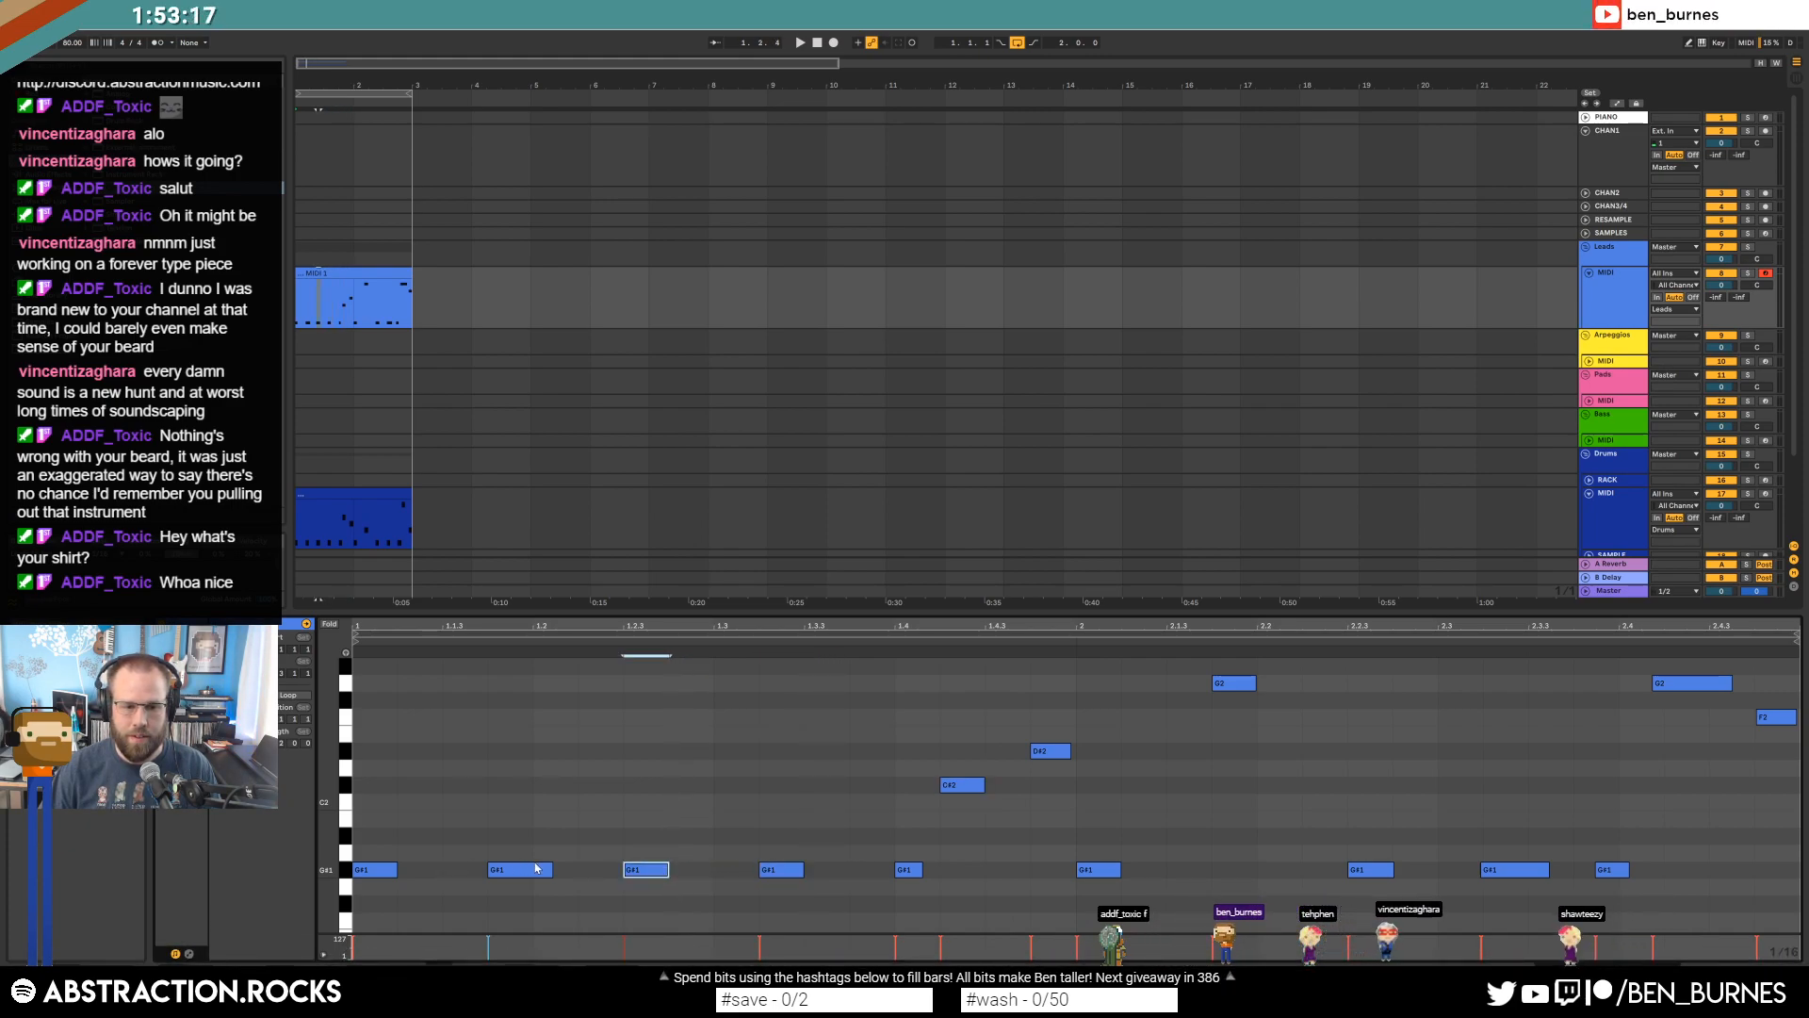
drag(552, 869, 534, 873)
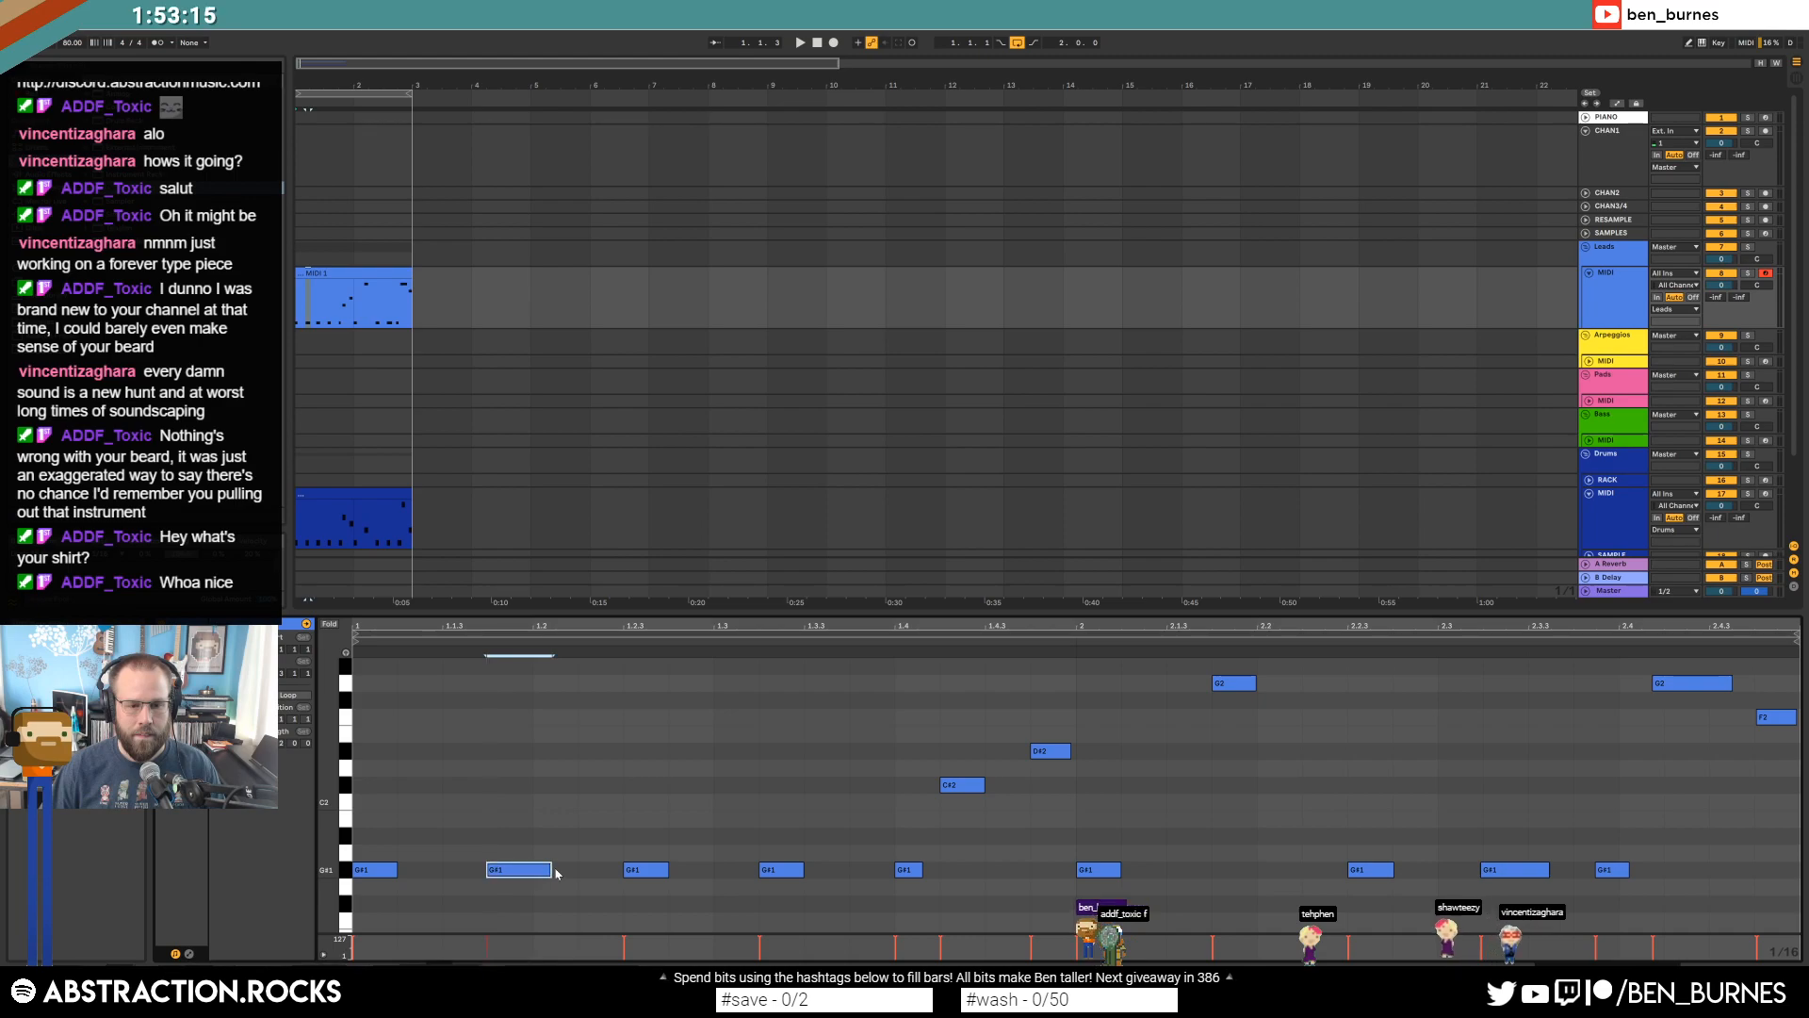
Audition the lead line with the loop, then shorten the second-to-last G#1 and shift the last G#1 onto the grid.
key(space)
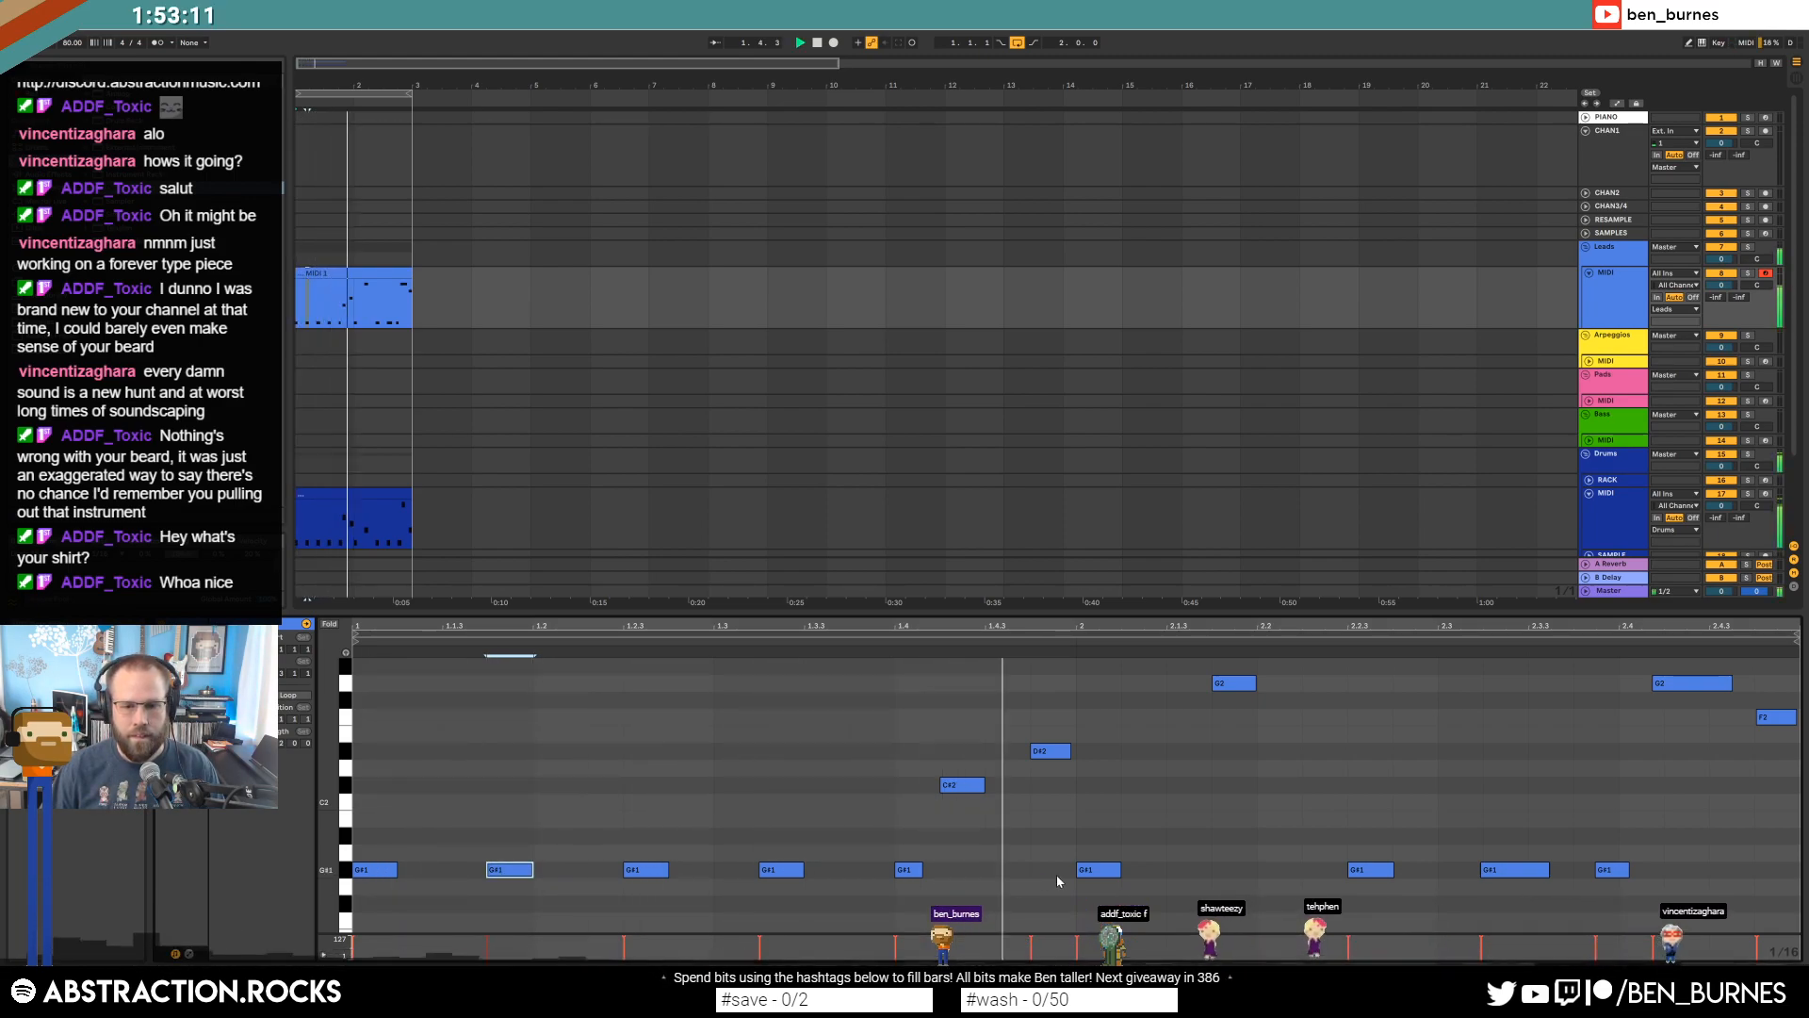
key(space)
click(1514, 869)
key(Up)
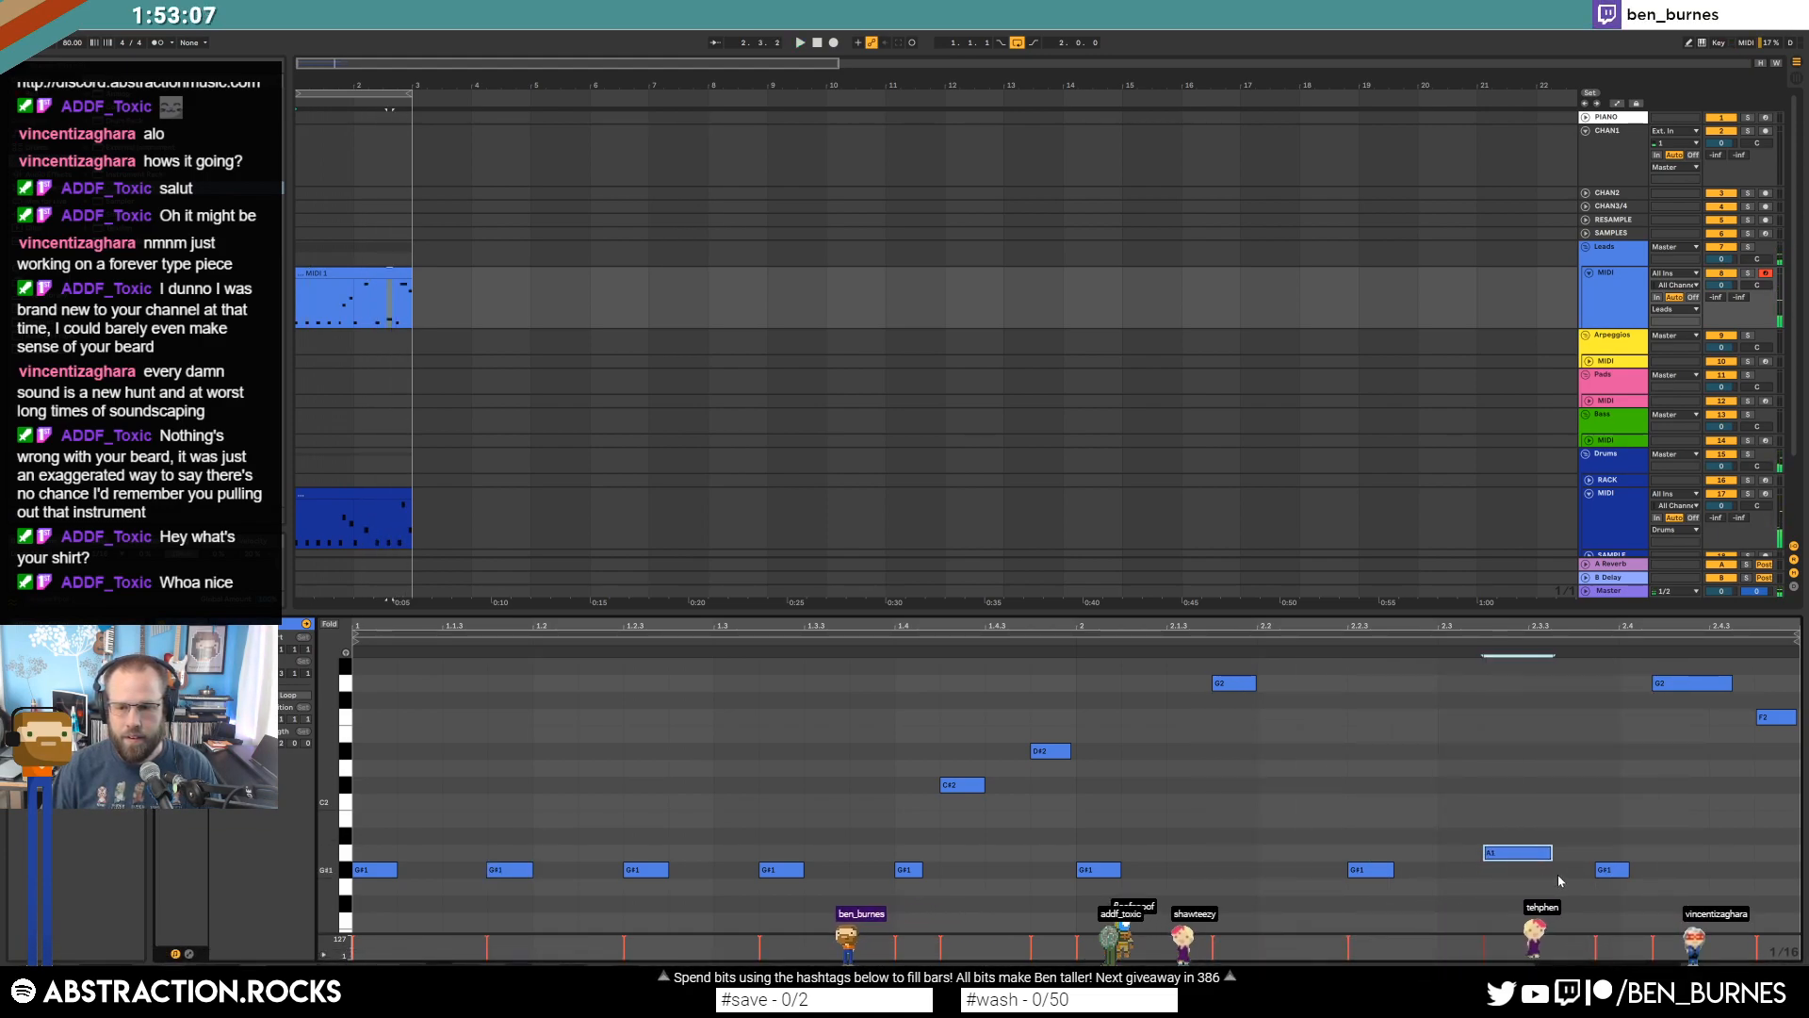
drag(1553, 875, 1618, 878)
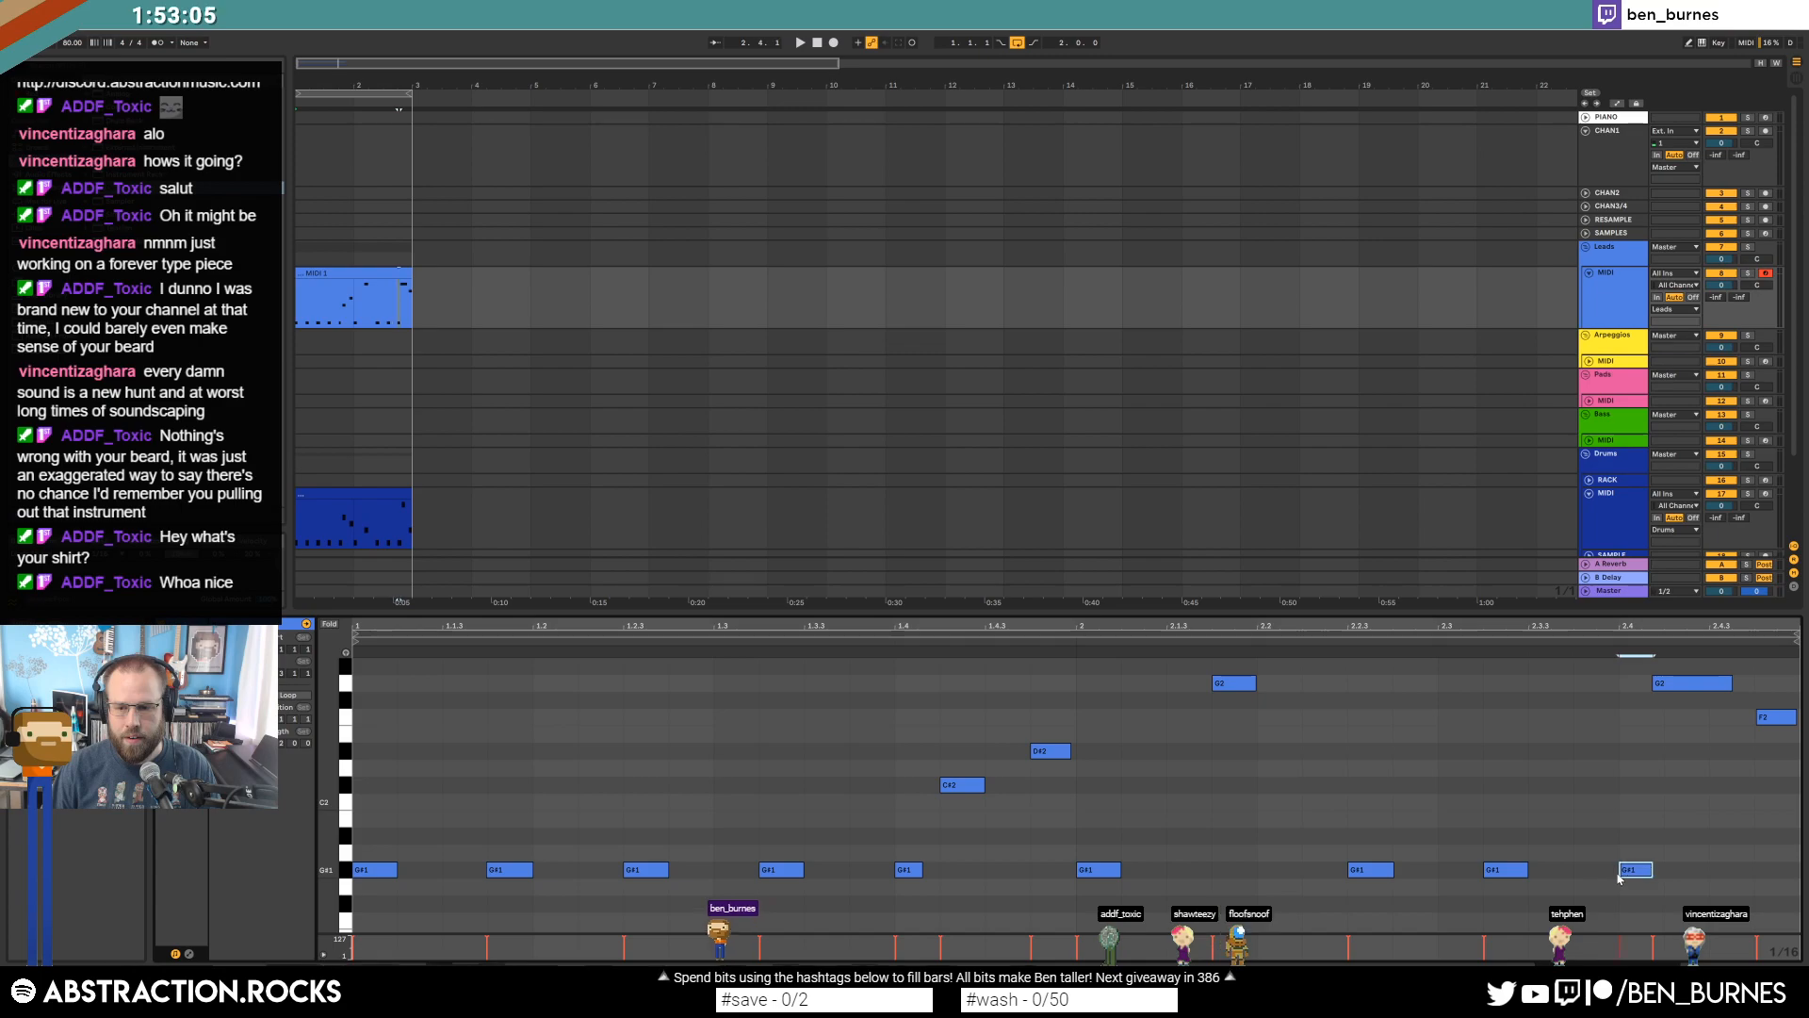
Play the percussion clip and check the pitch and timing of its closing notes, then reopen the lead clip's notes.
click(402, 494)
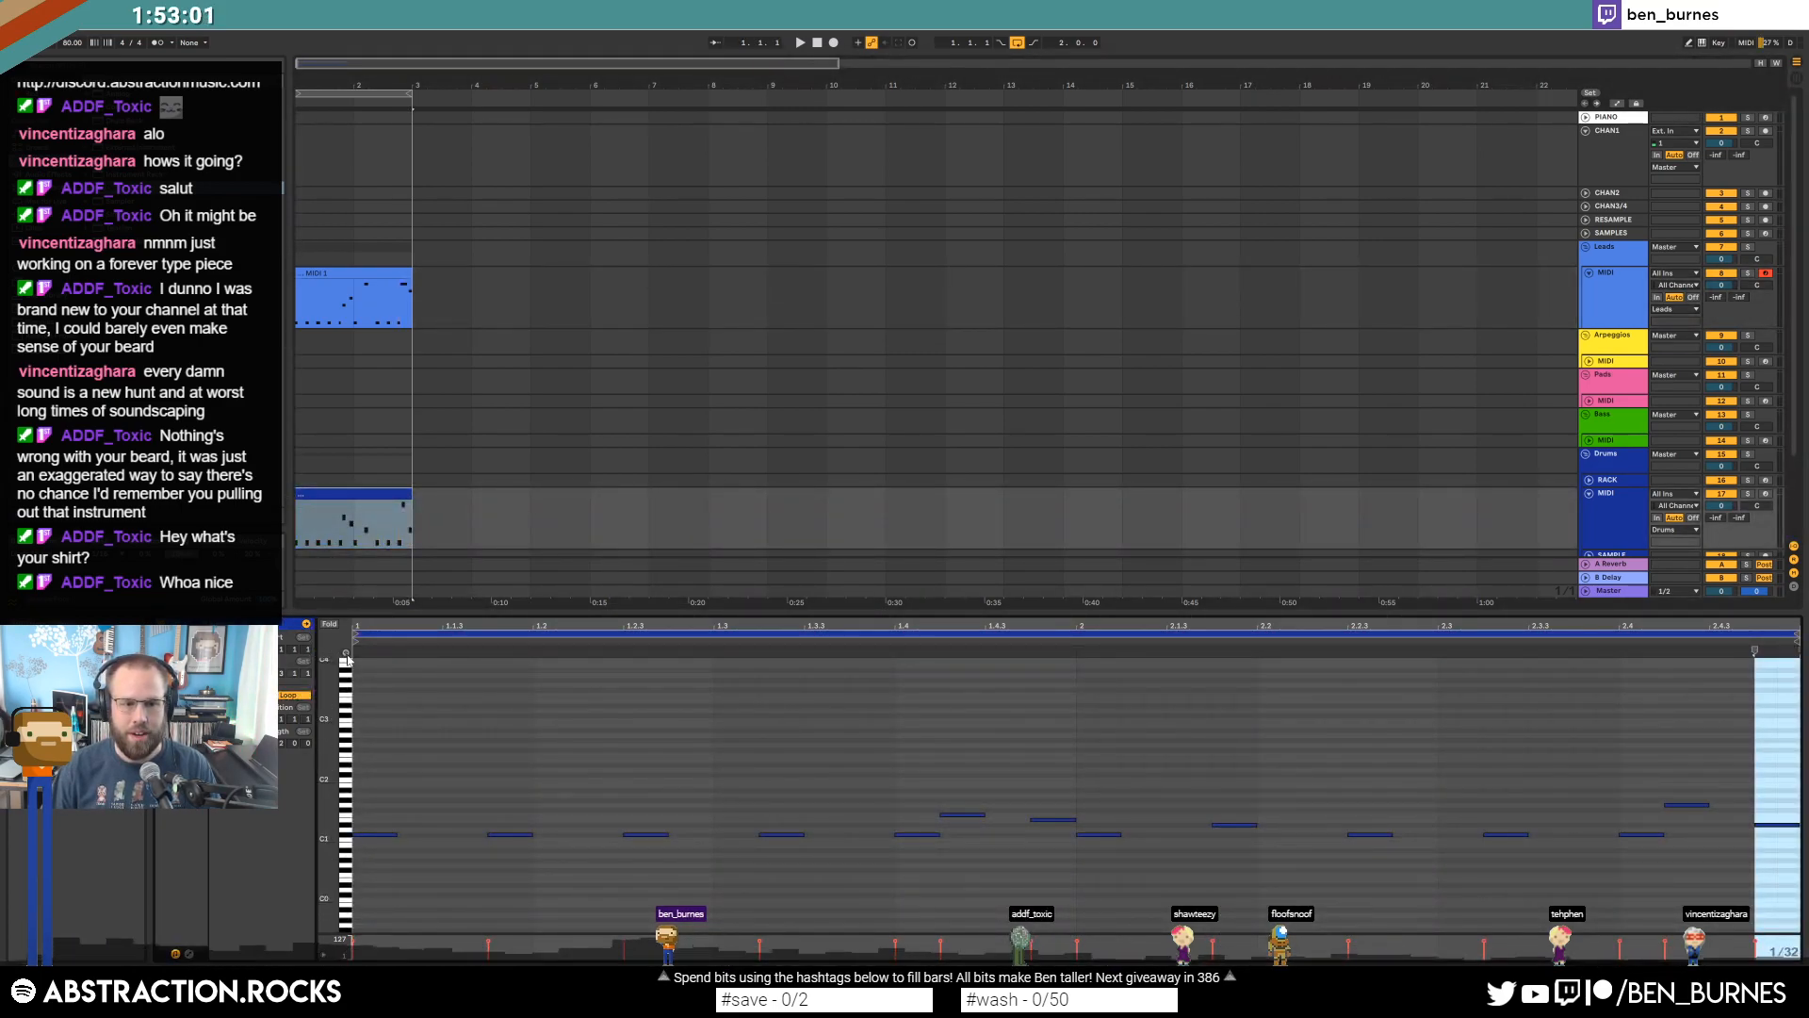
key(space)
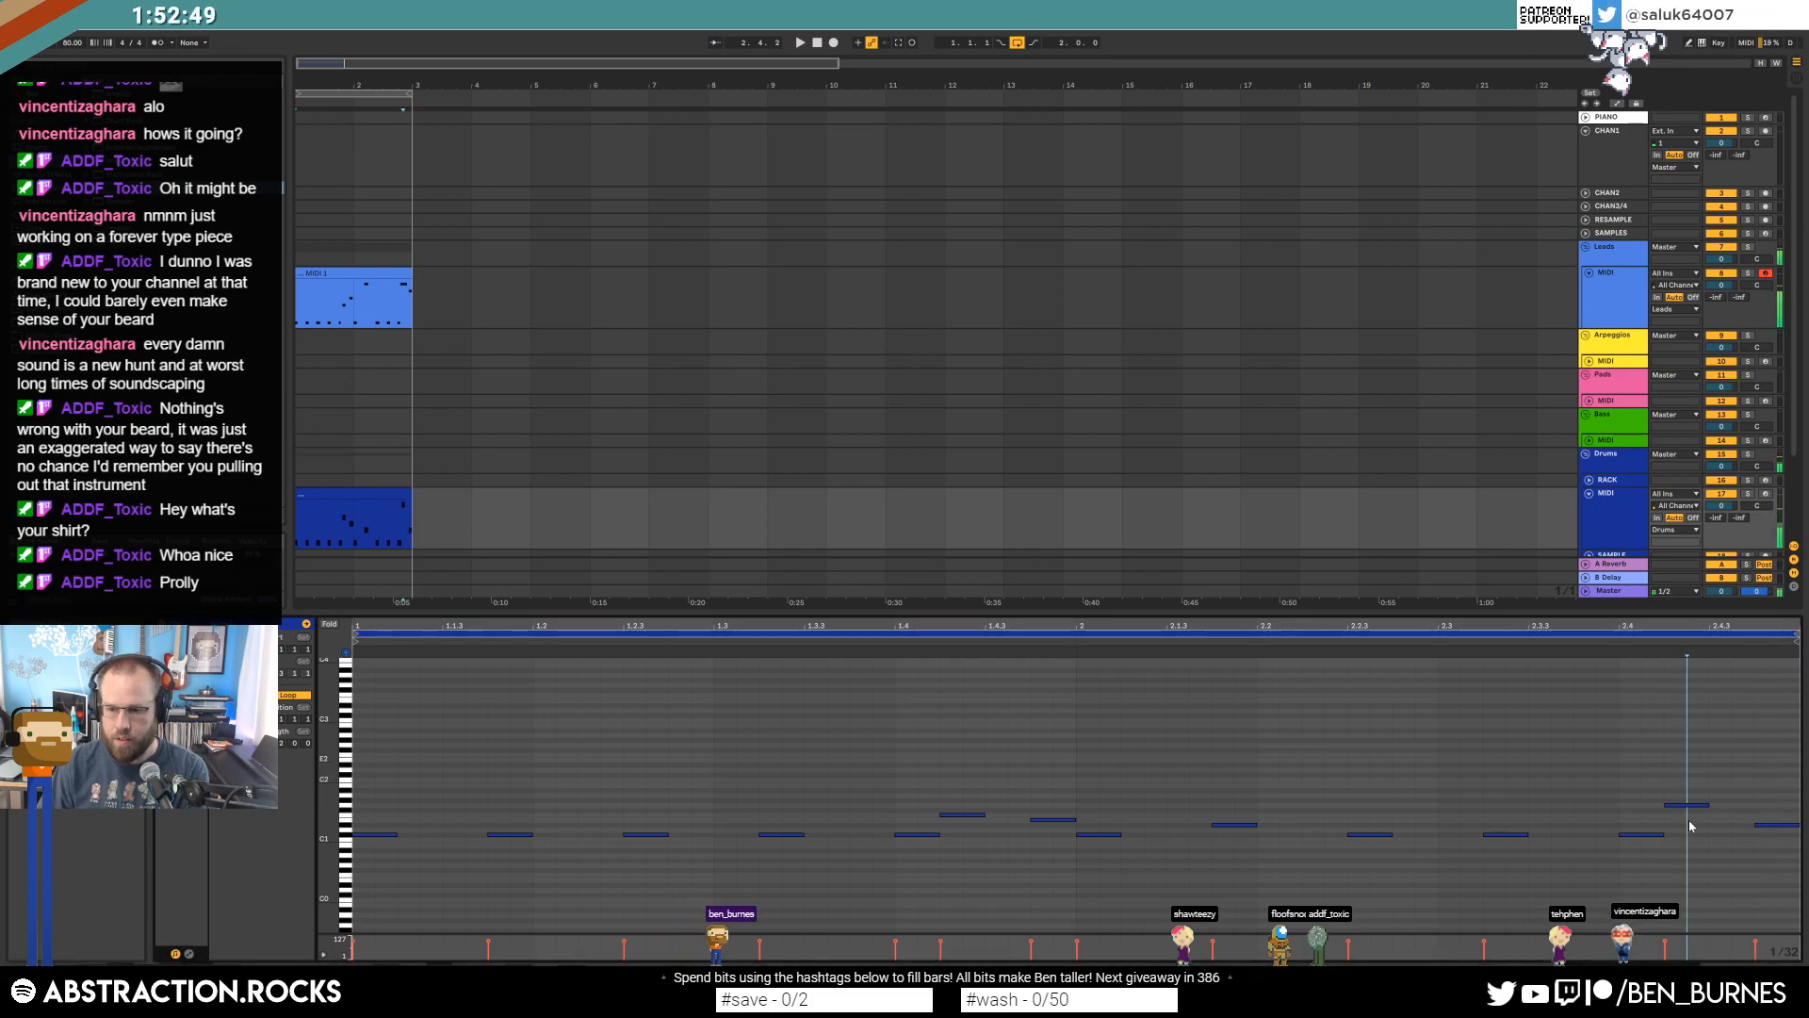
click(1669, 876)
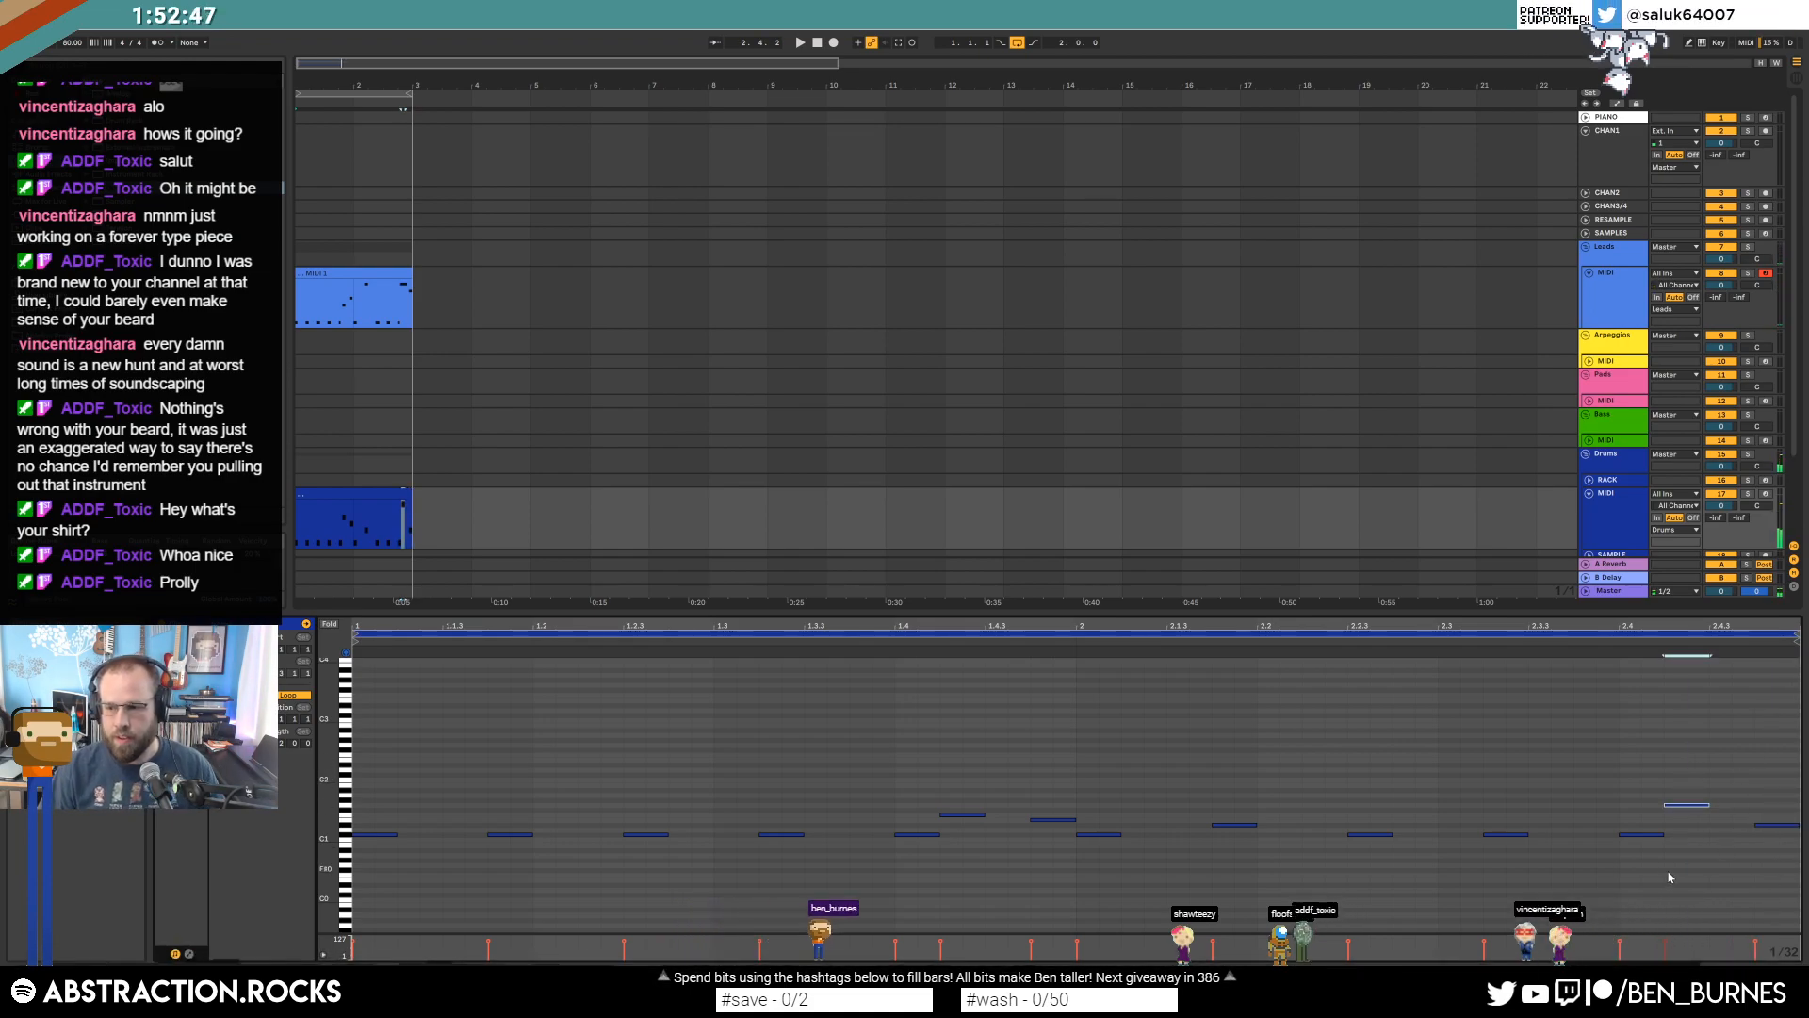
click(328, 273)
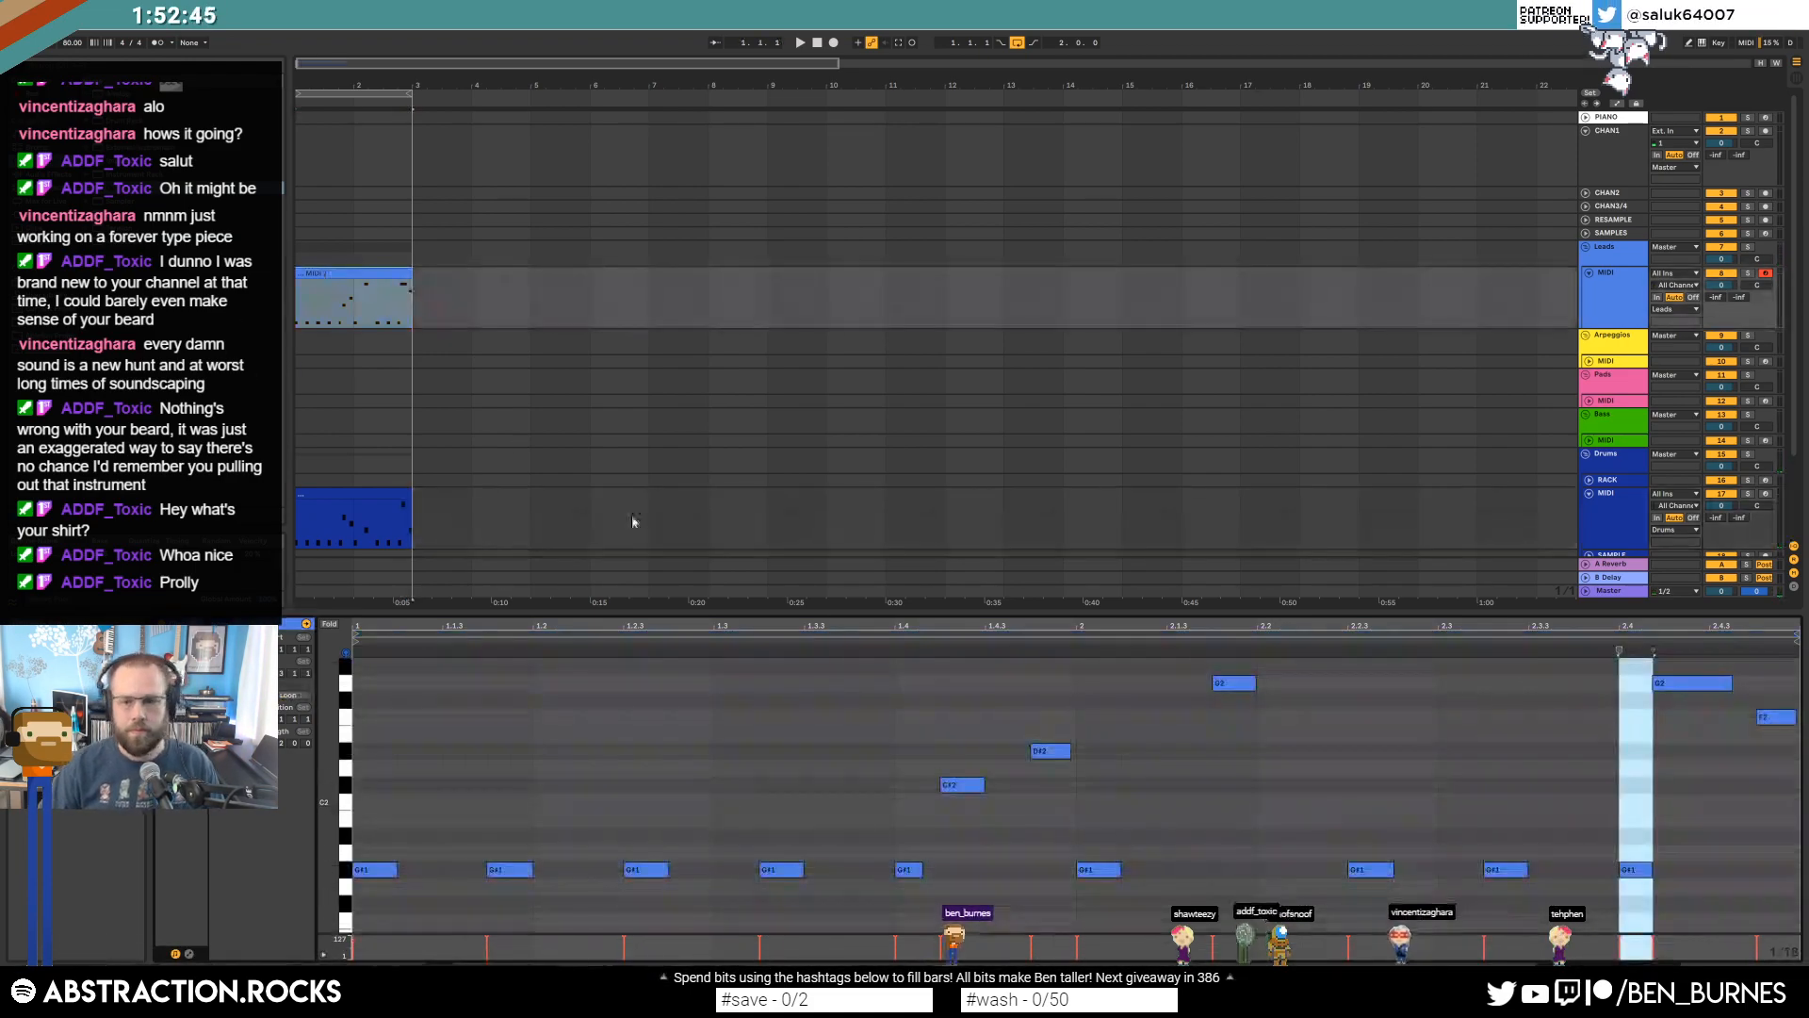
Raise the lead clip's last two notes to G#2 and G2, adjust the G#2's timing and length, and play the loop.
click(1701, 686)
key(Up)
key(Right)
key(shift+Left)
click(1776, 718)
key(Up)
key(Up)
key(space)
Check the lead track's devices and transpose all notes of the lead clip up two octaves.
key(shift+Tab)
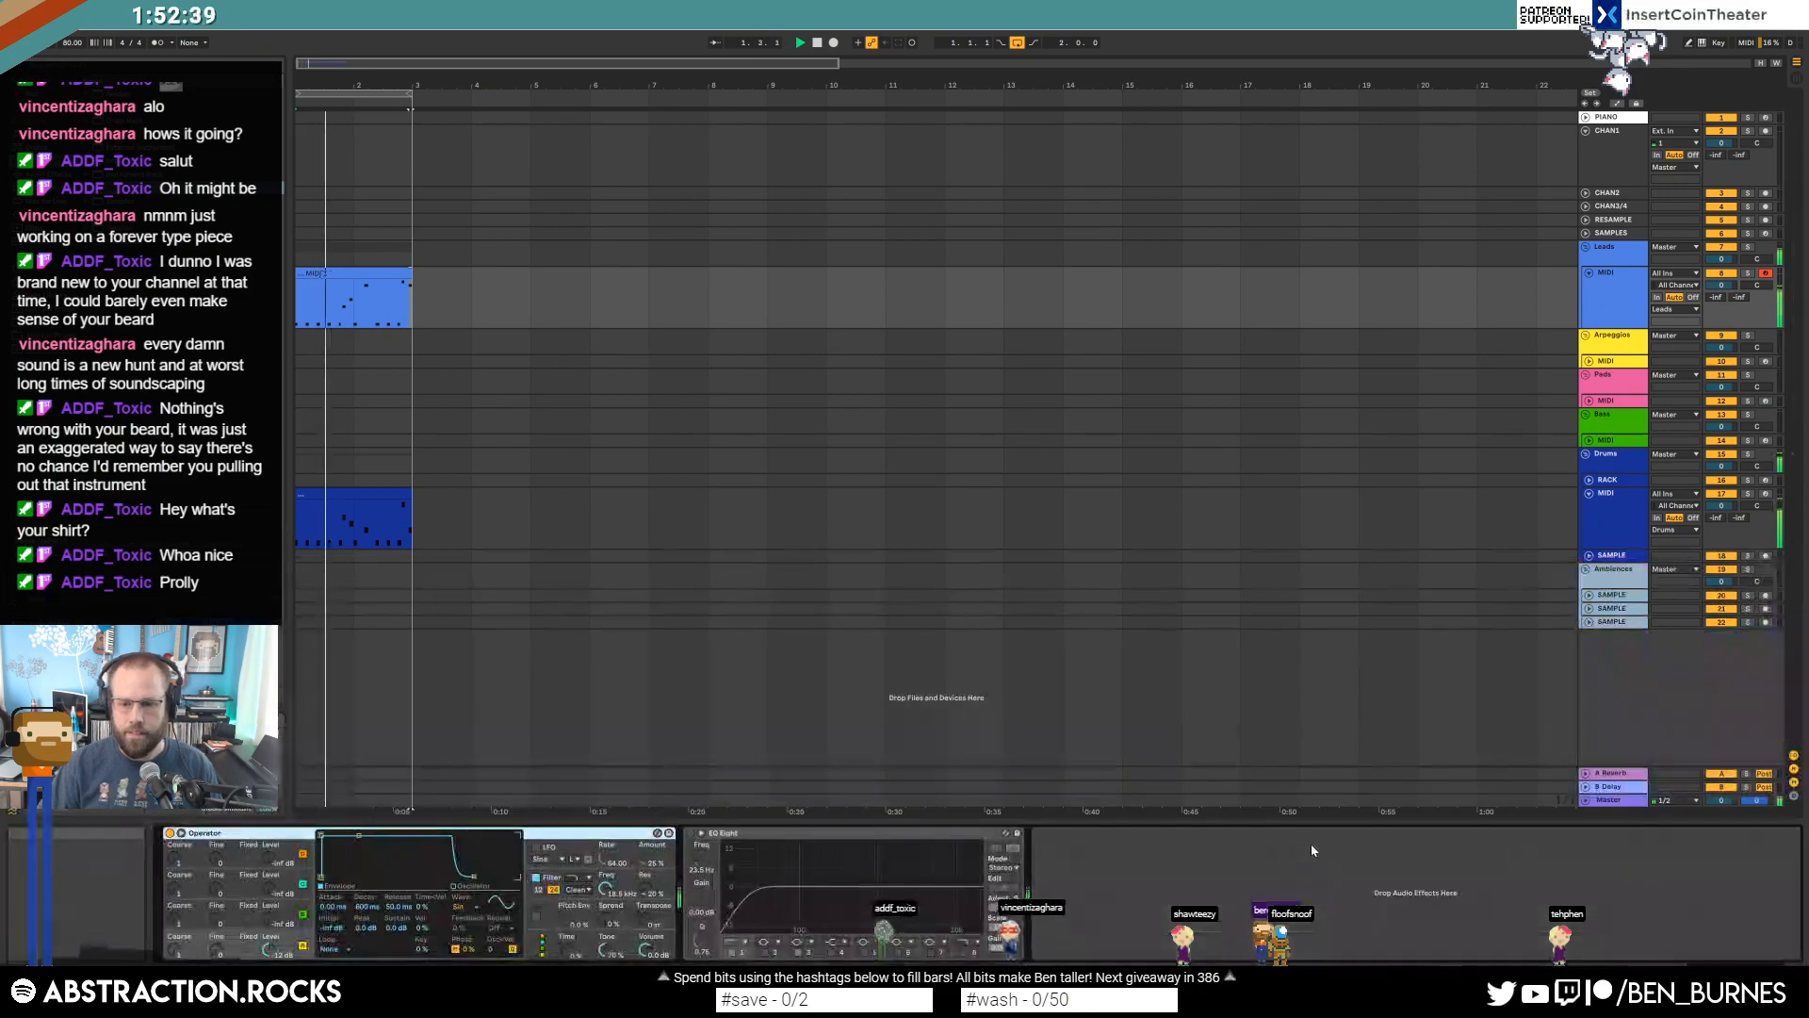
key(shift+Tab)
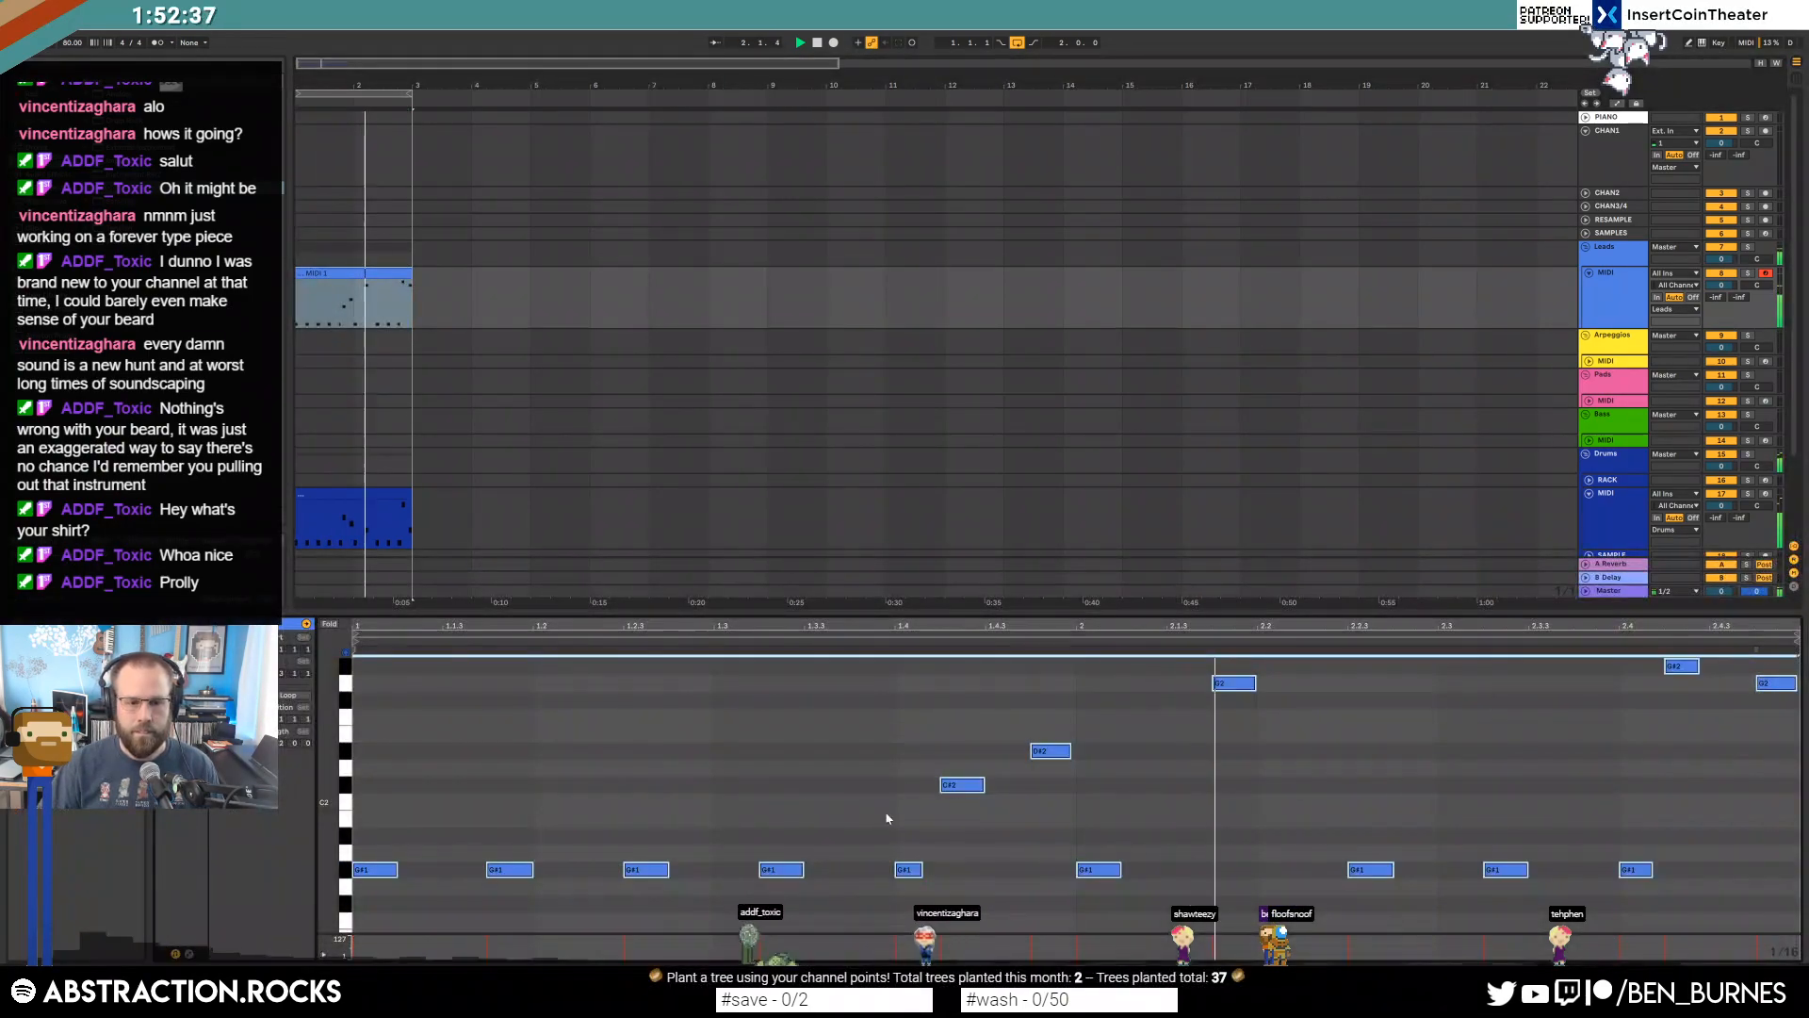
key(shift+Tab)
key(shift+Tab)
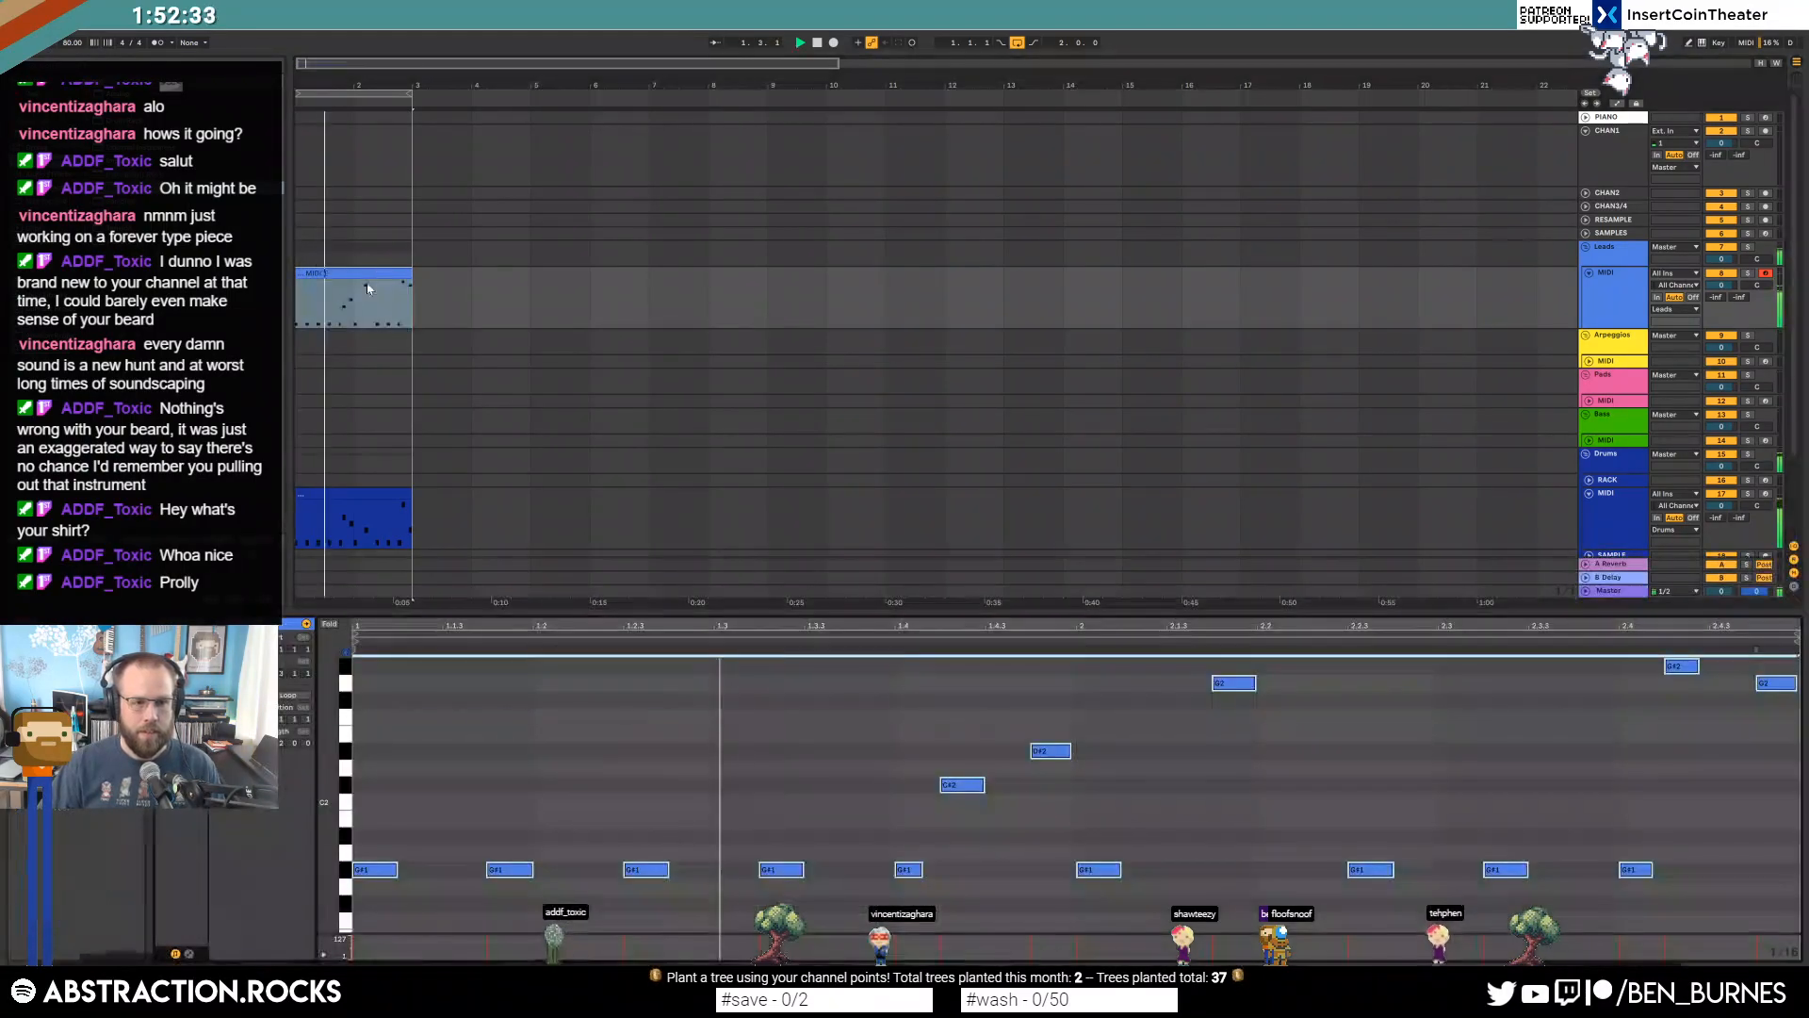
key(ctrl+a)
key(shift+Up)
key(shift+Up)
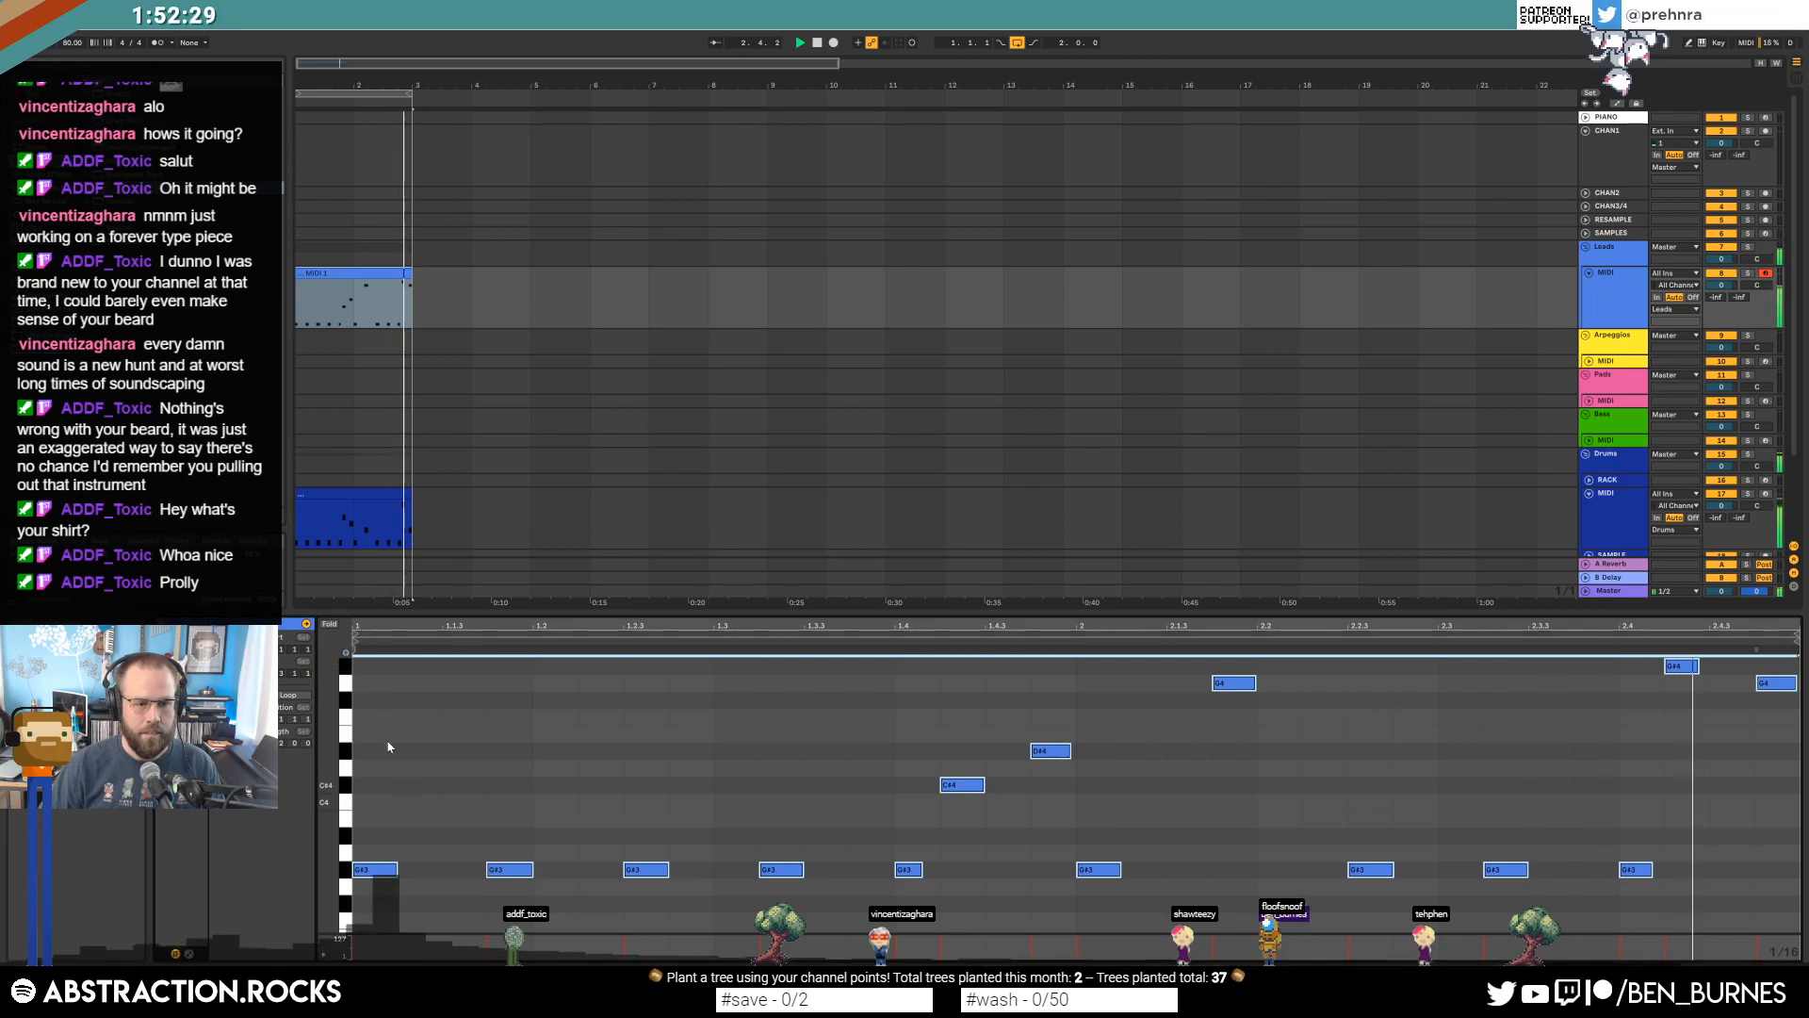
Reshape Operator's amplitude envelope on the lead track so it decays with no sustain.
key(shift+Tab)
key(space)
drag(359, 836, 368, 876)
Move Raum from the percussion track to between Operator and EQ Eight on the lead track, and move the percussion track into the Leads group.
click(384, 493)
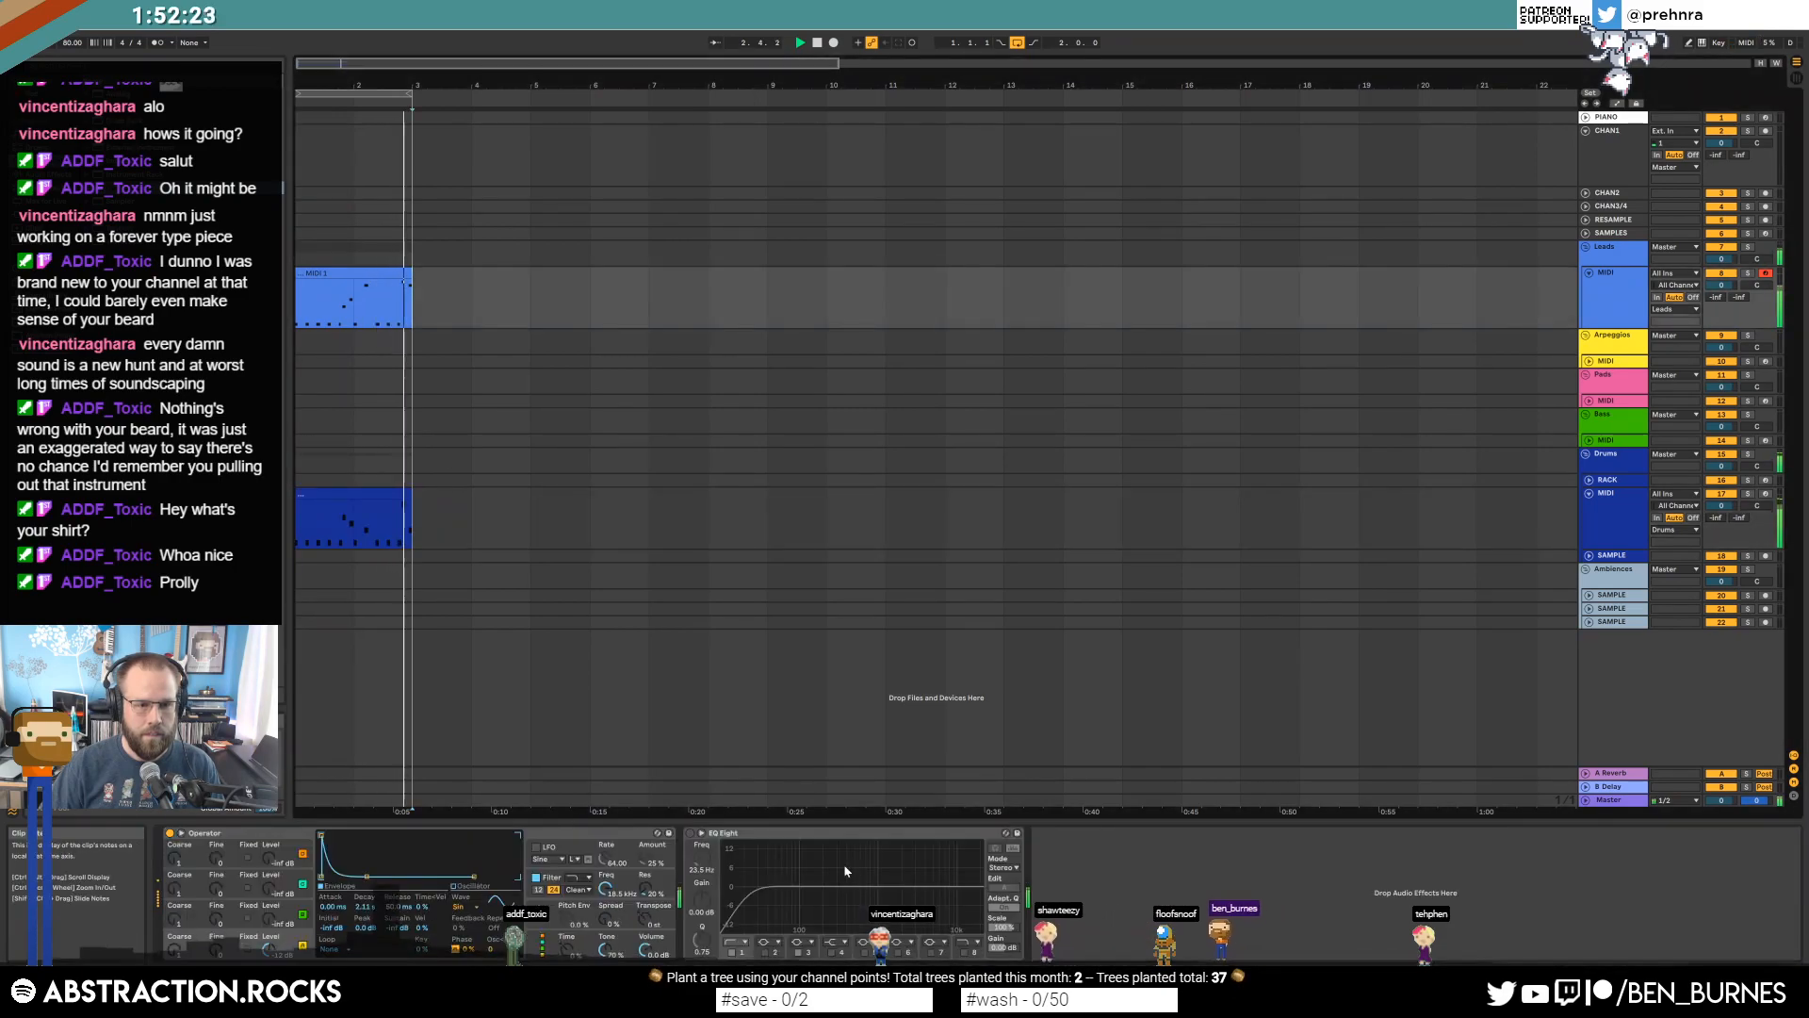
key(ctrl+v)
drag(1080, 833, 750, 856)
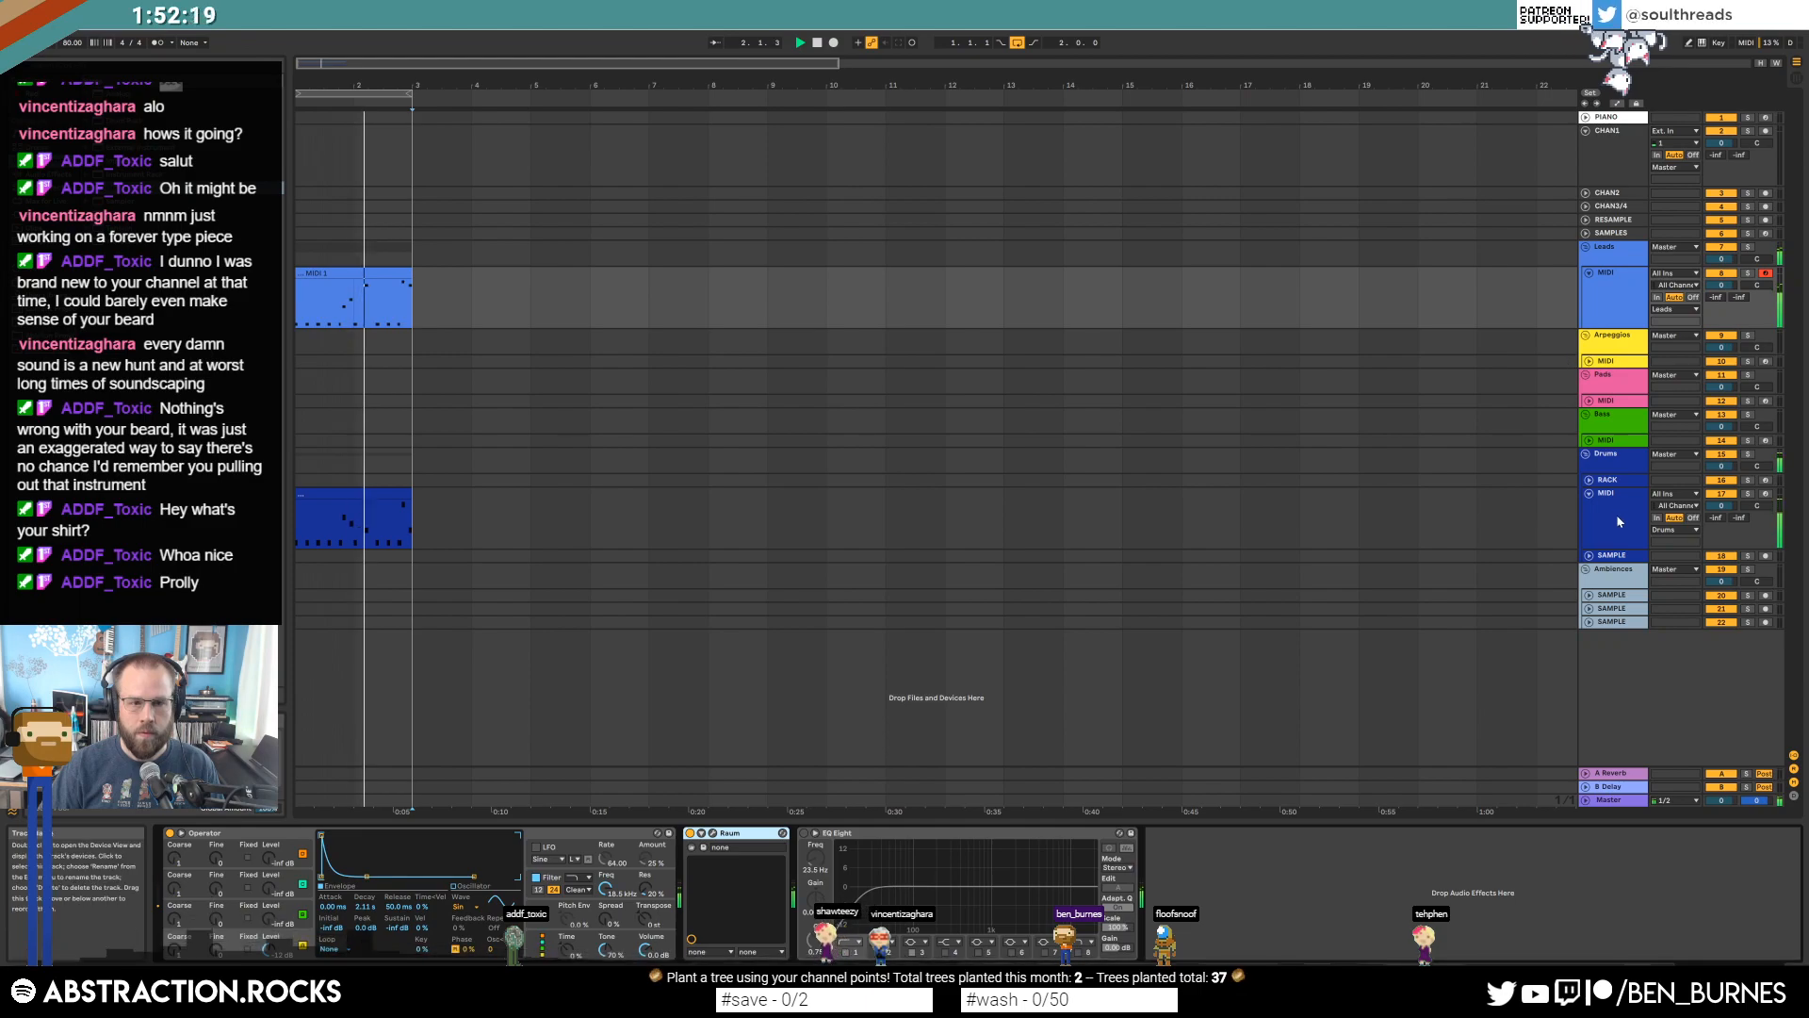
drag(1618, 520, 1620, 369)
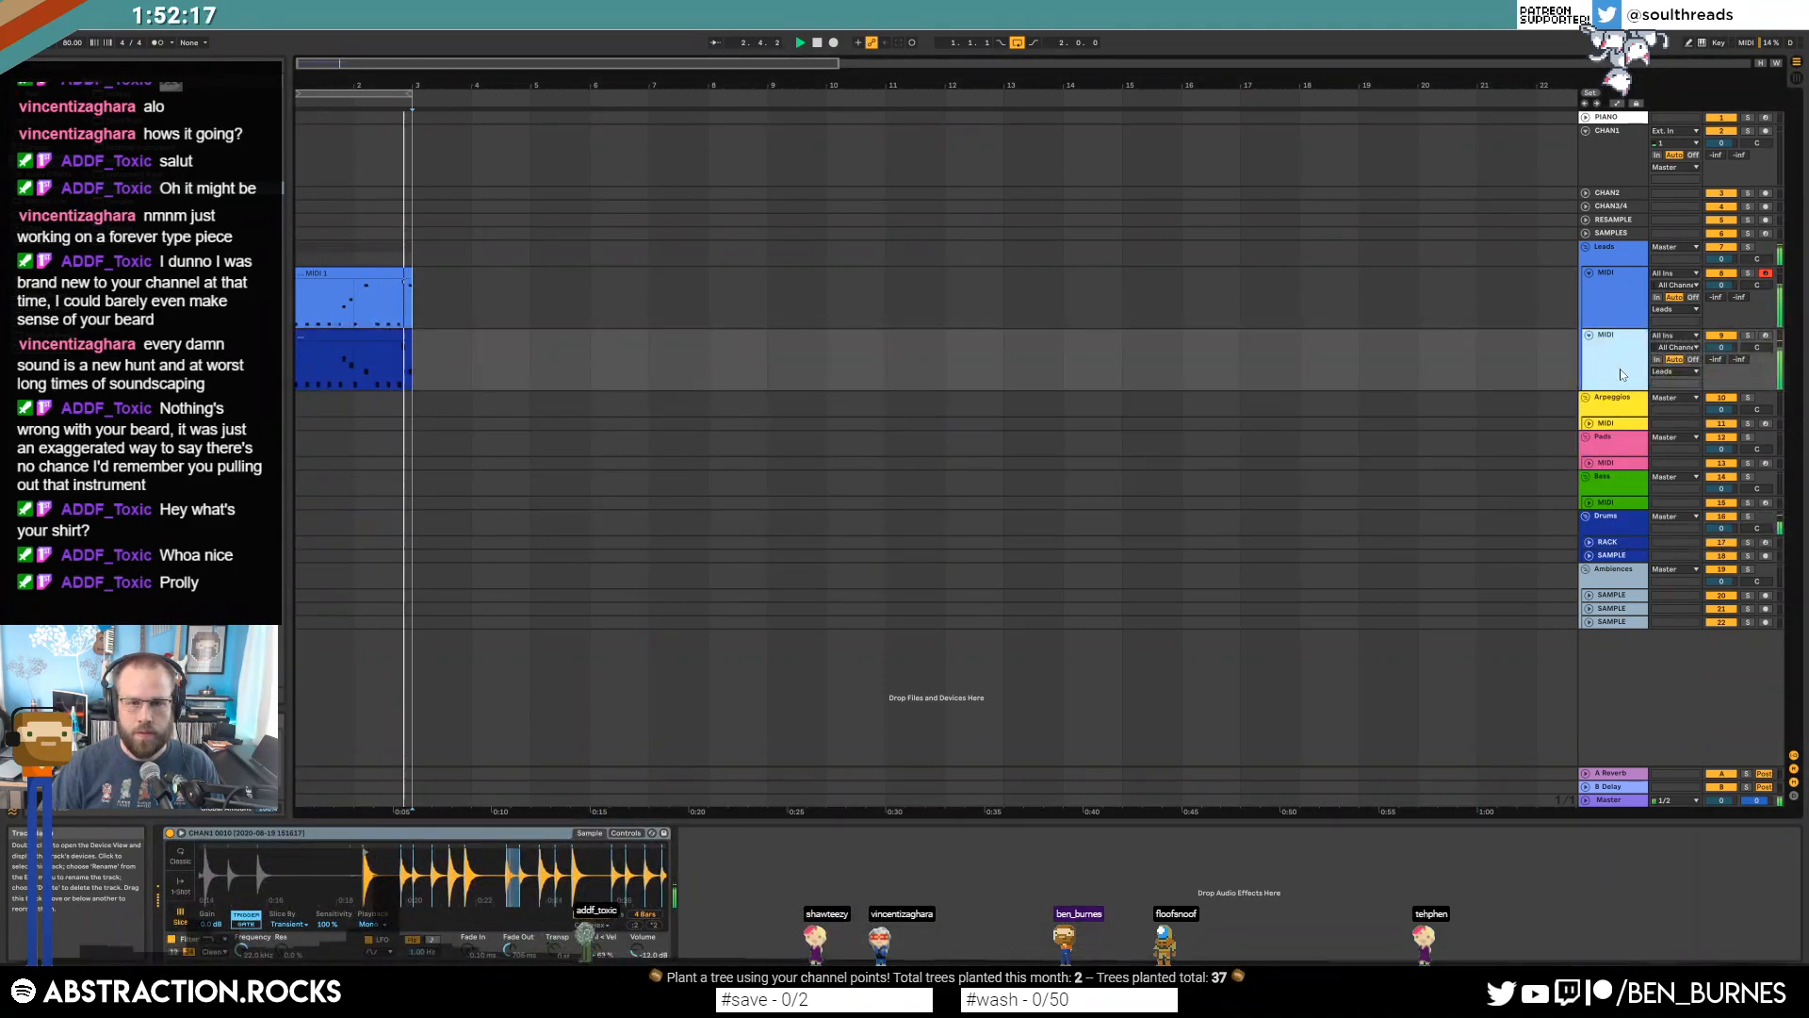
Set Operator's oscillator waveform to Sine 4 Bit and its envelope decay to about 445 ms.
click(473, 293)
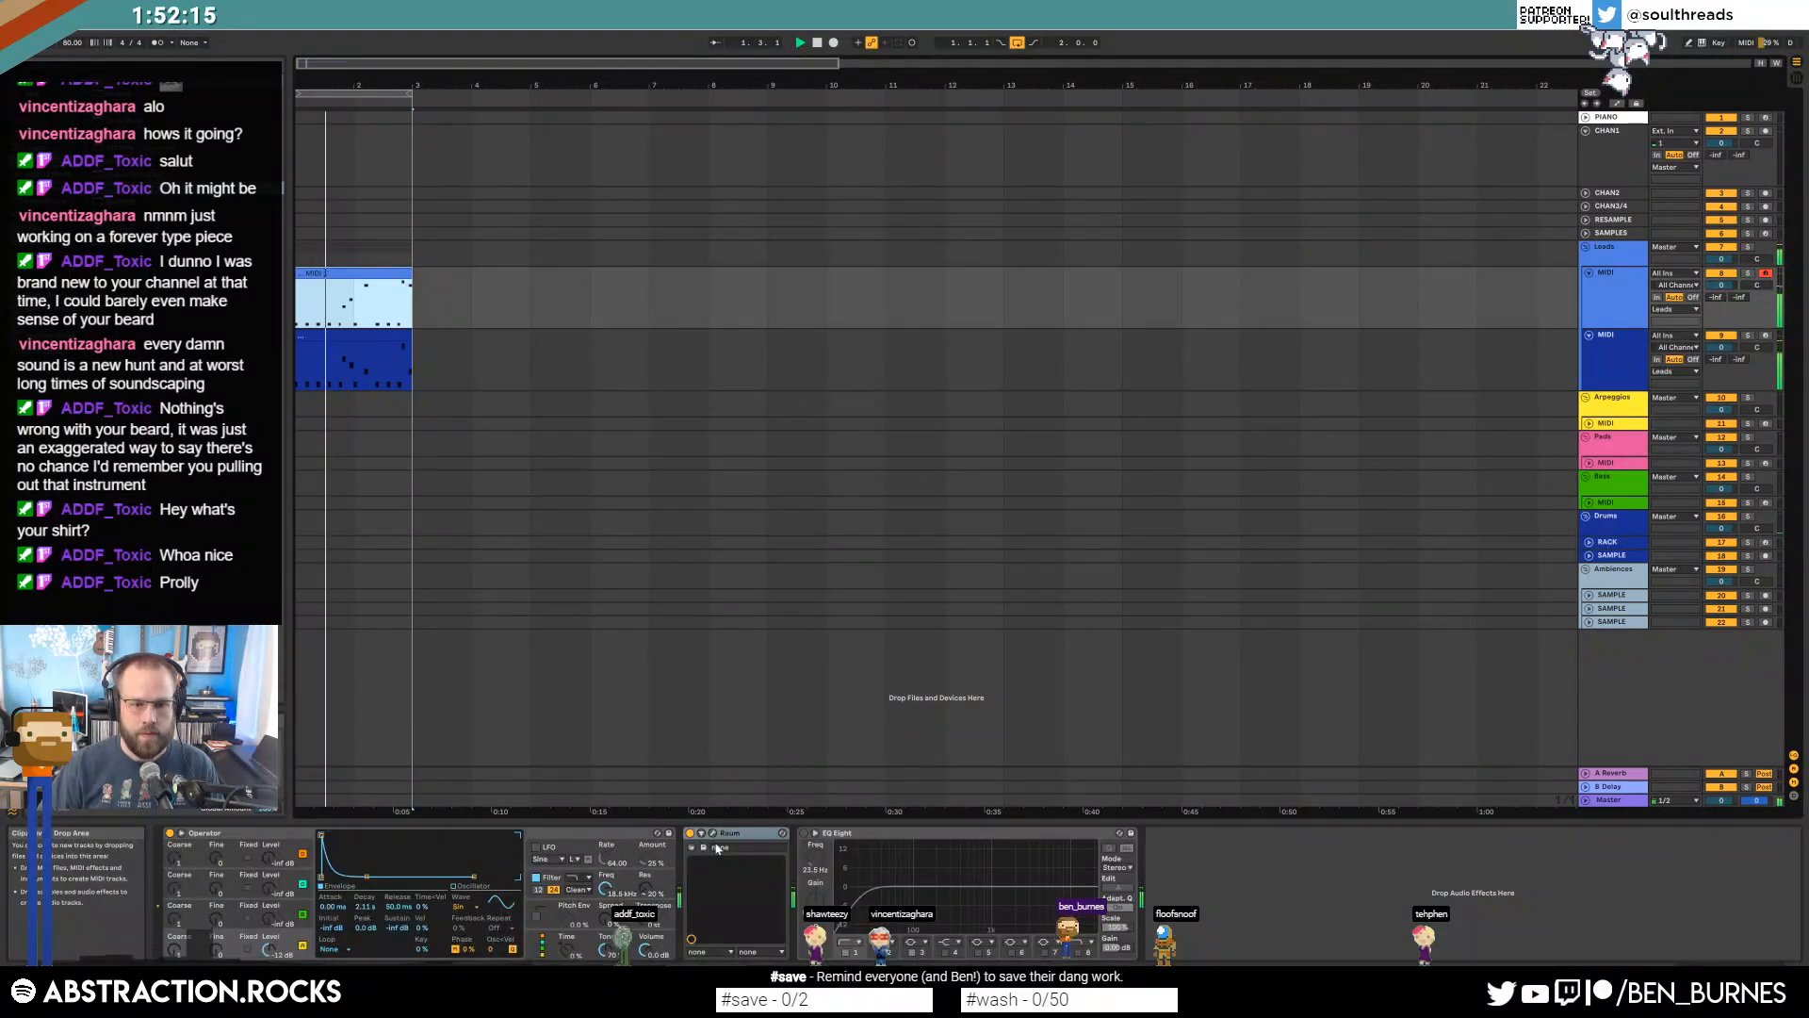
click(601, 888)
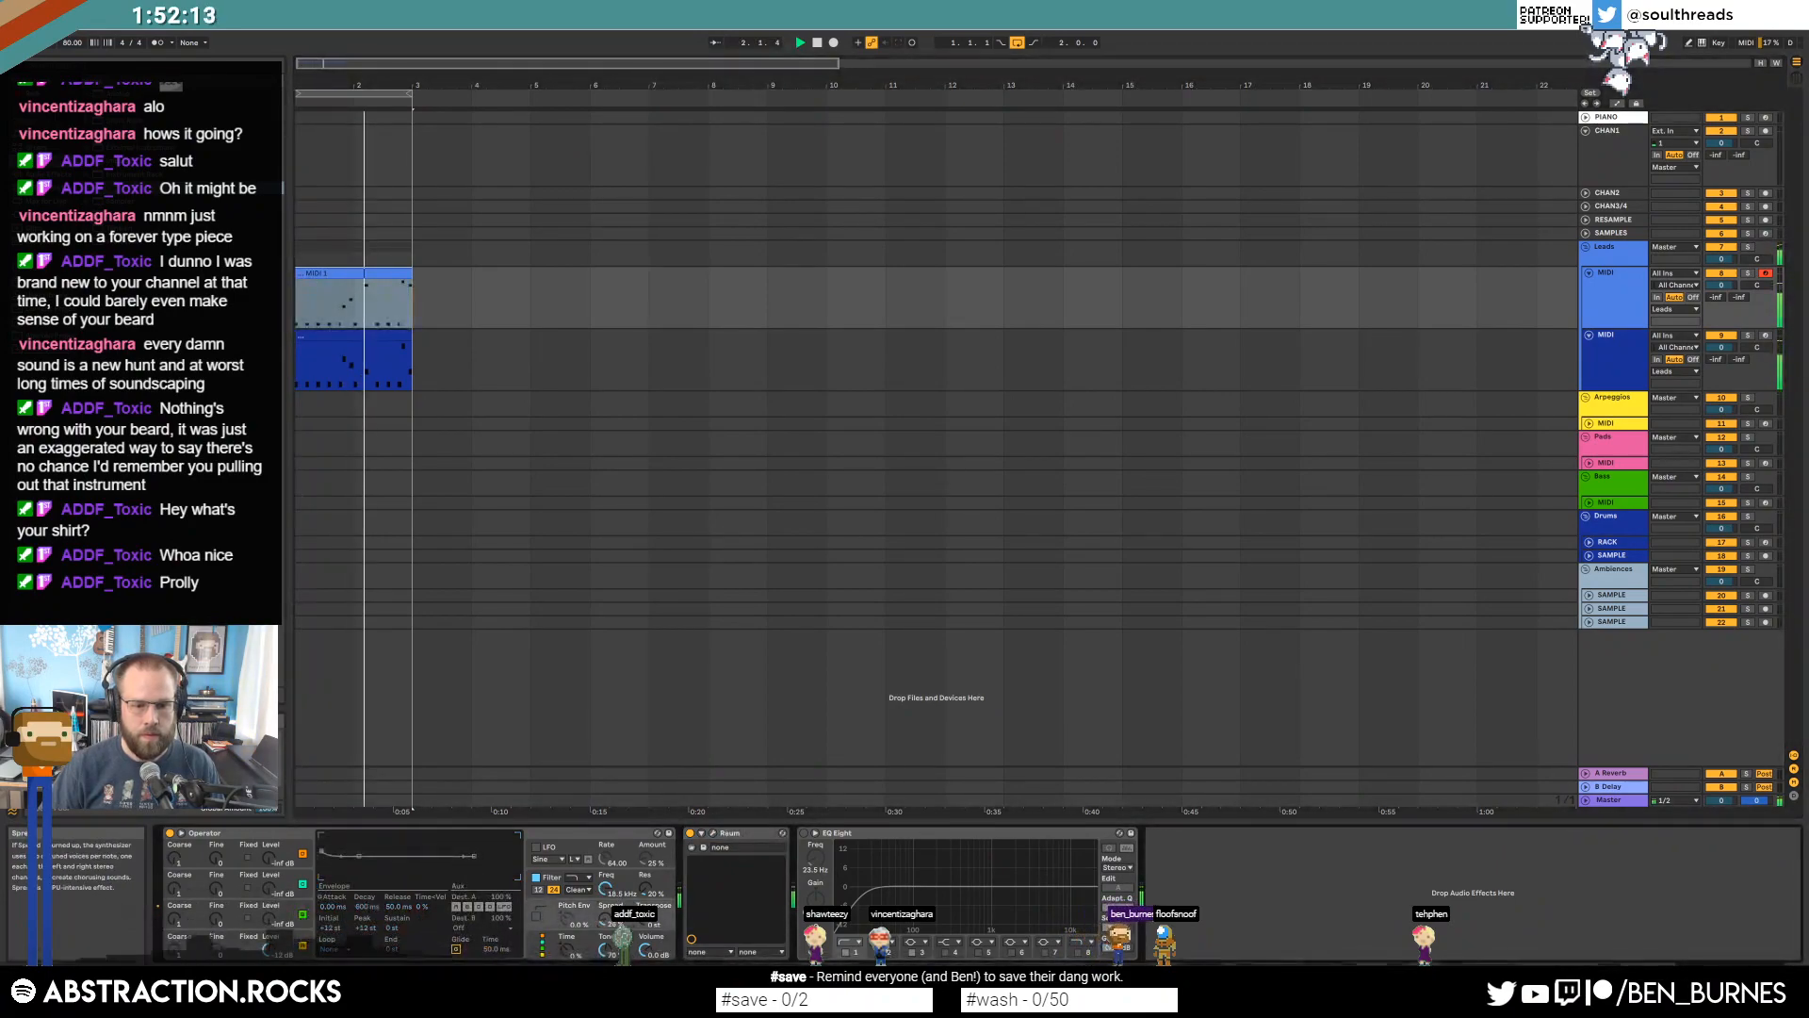
click(176, 950)
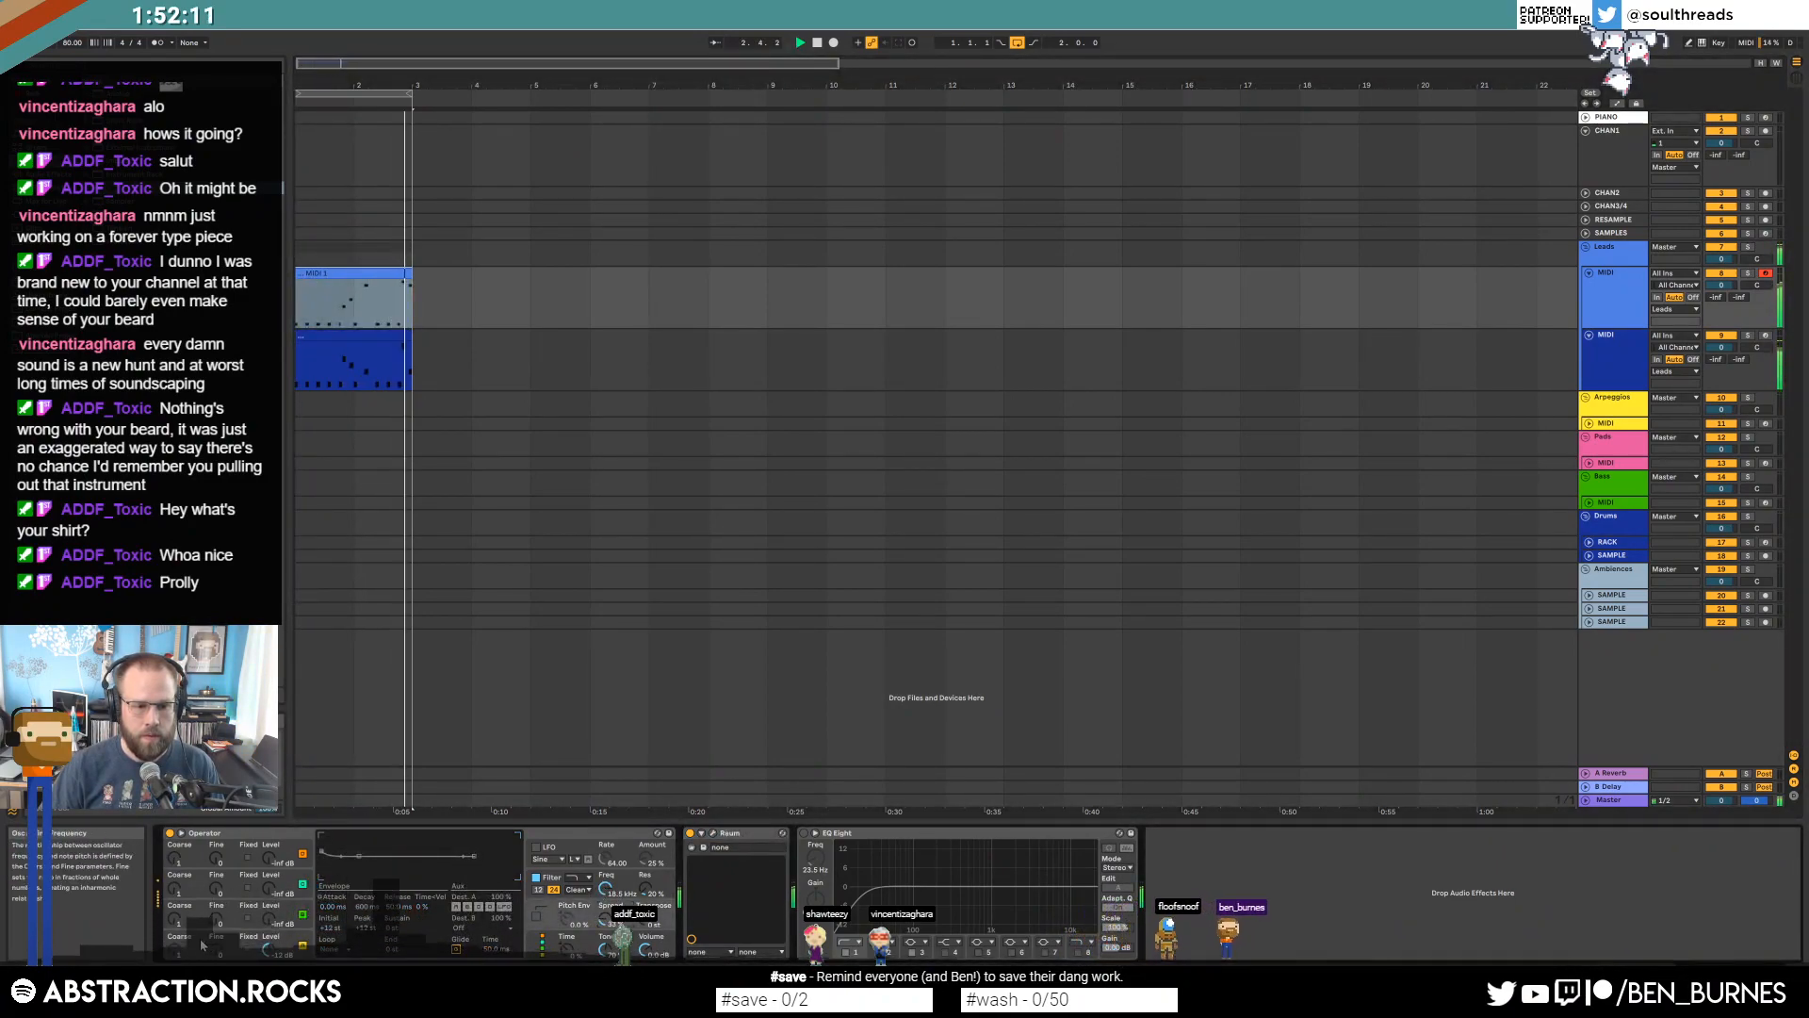
click(463, 907)
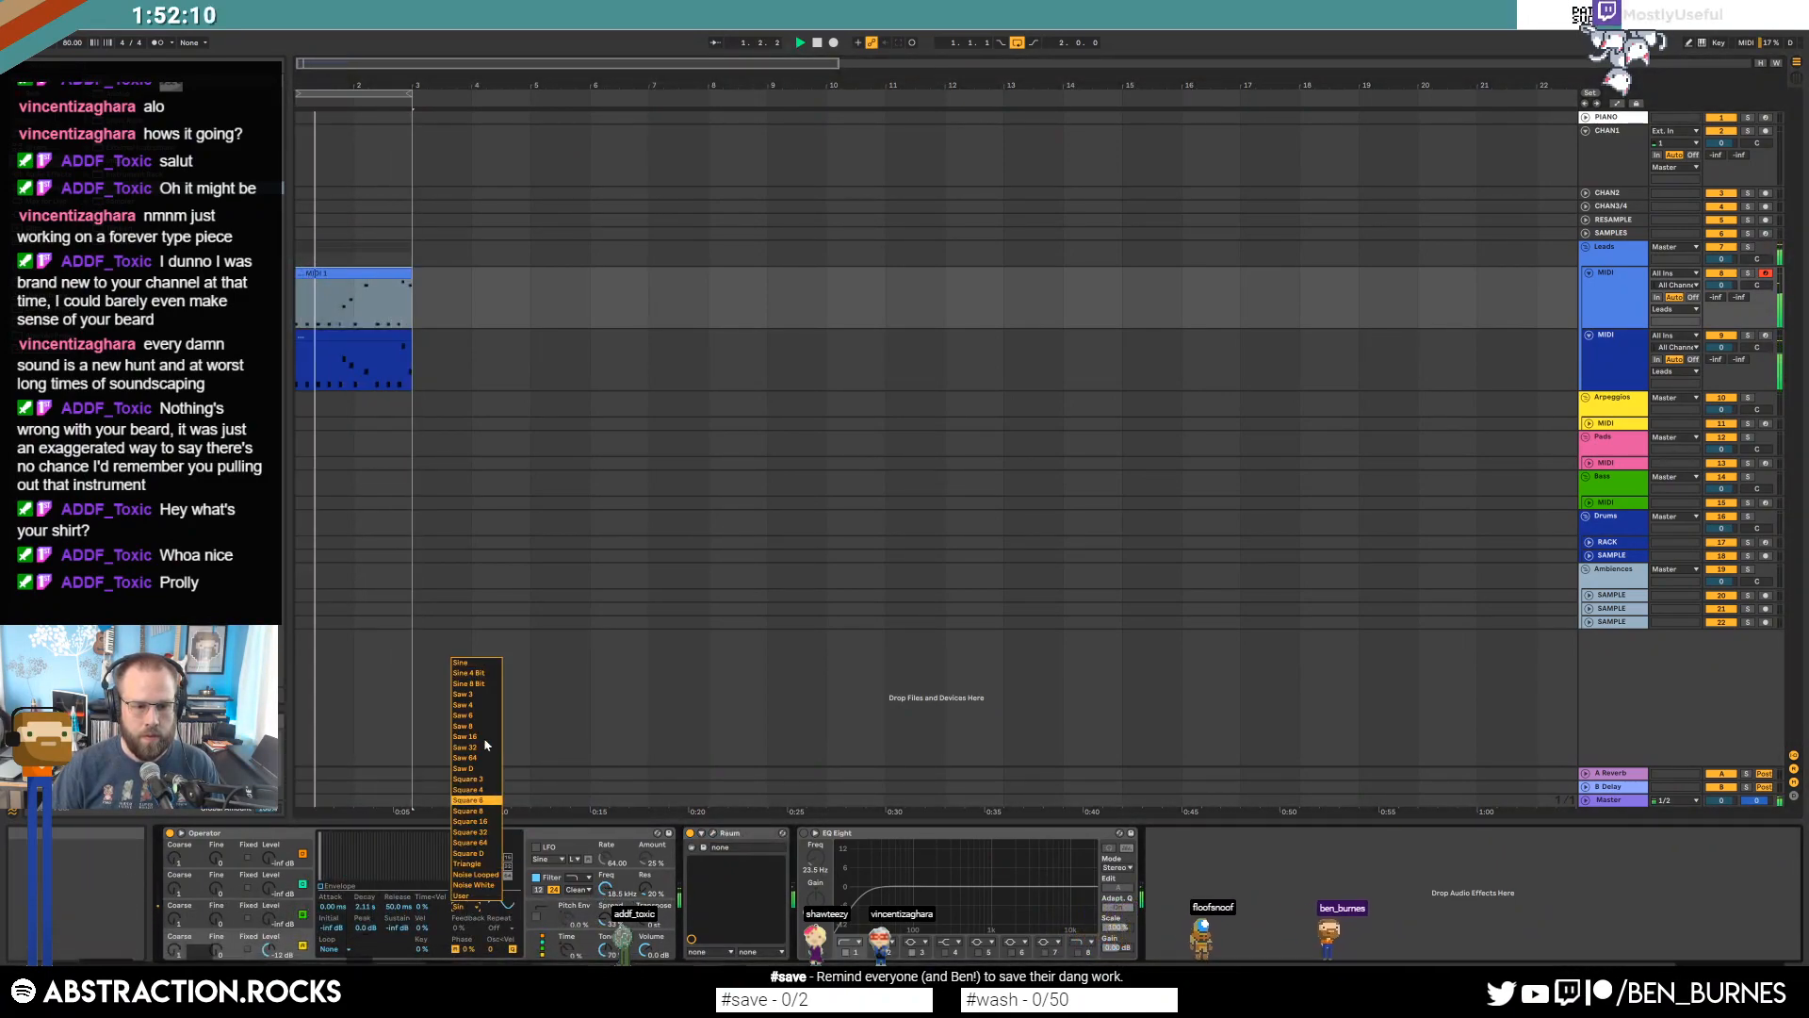
click(471, 673)
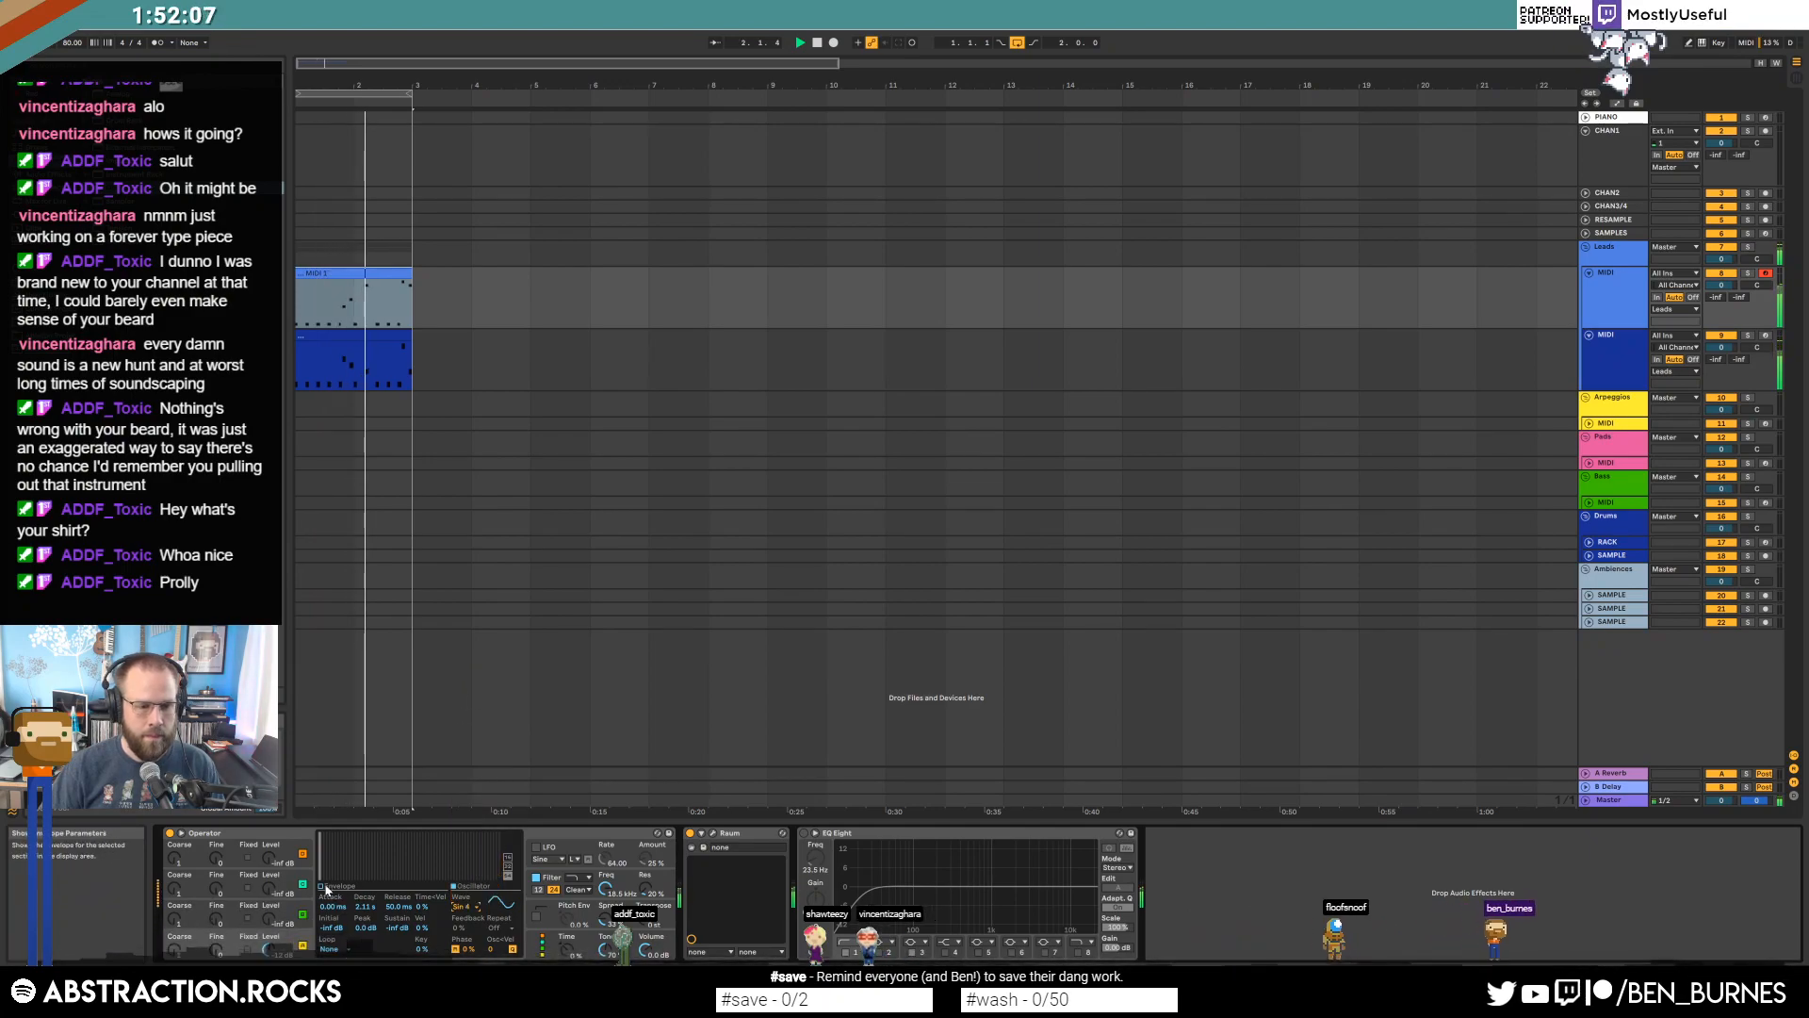
click(322, 889)
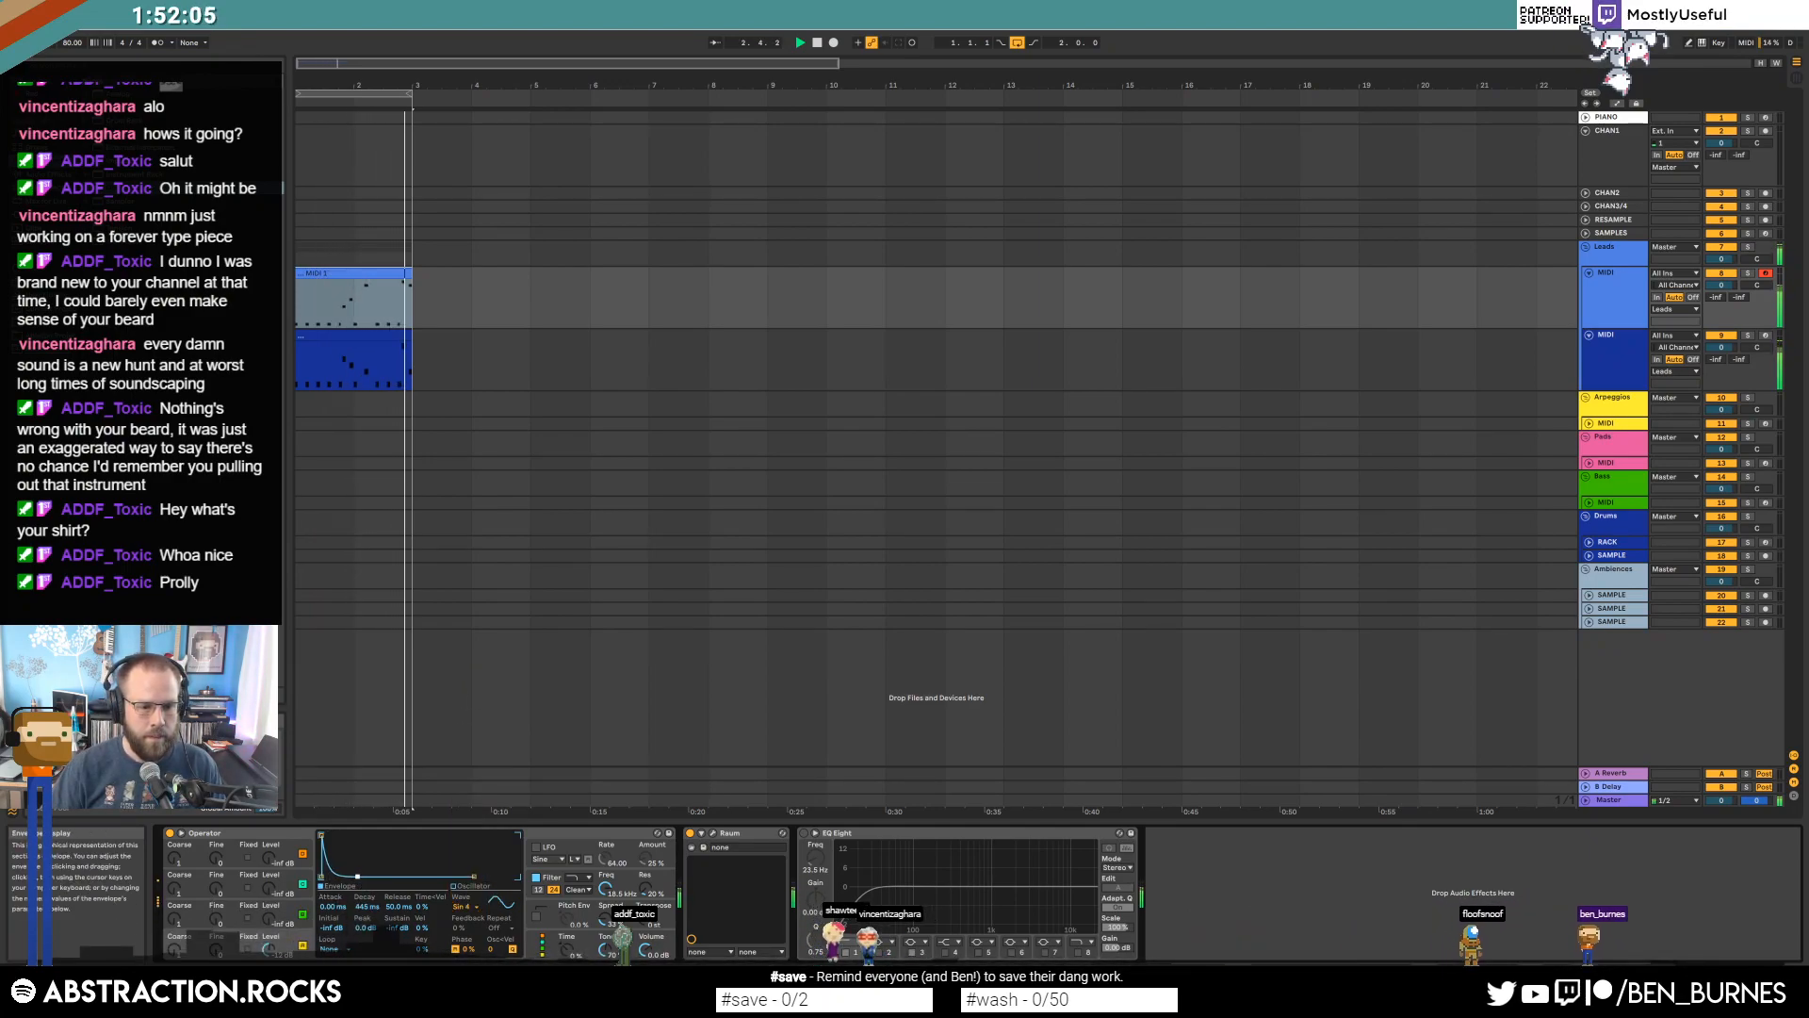
Open the percussion clip in the Leads group, stop playback and examine its note pitches up close.
click(359, 337)
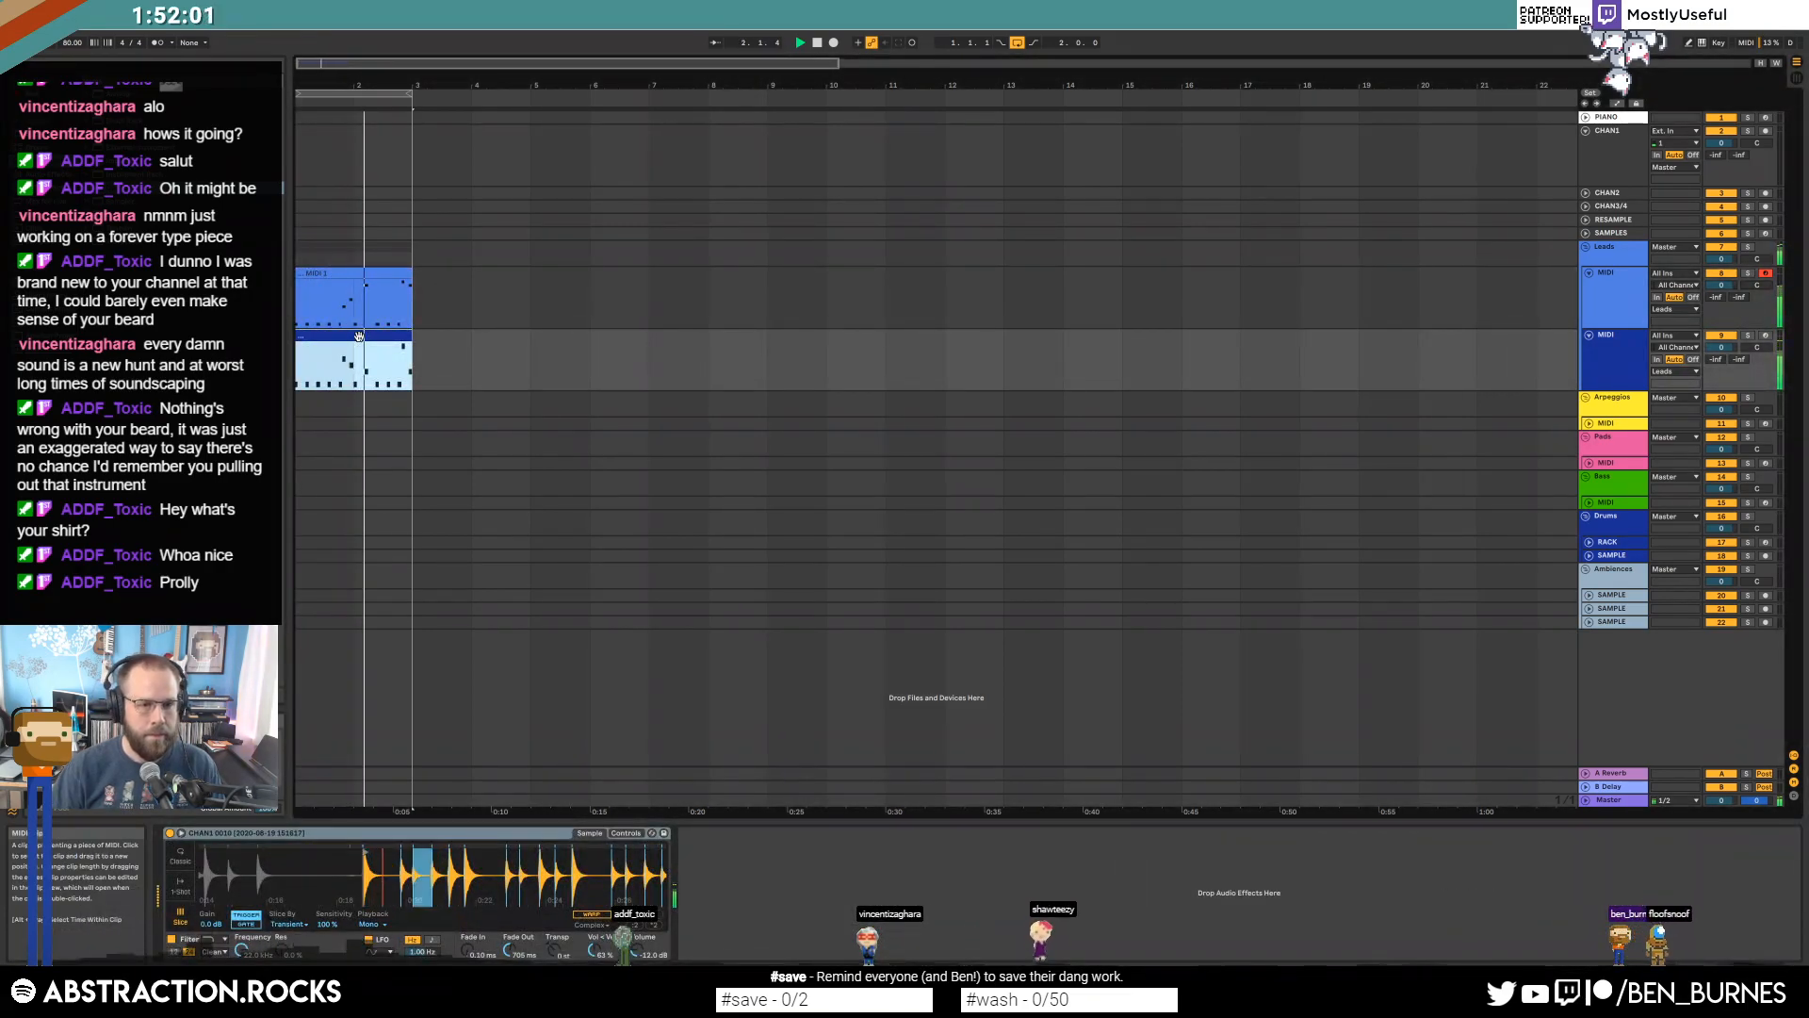
double_click(359, 337)
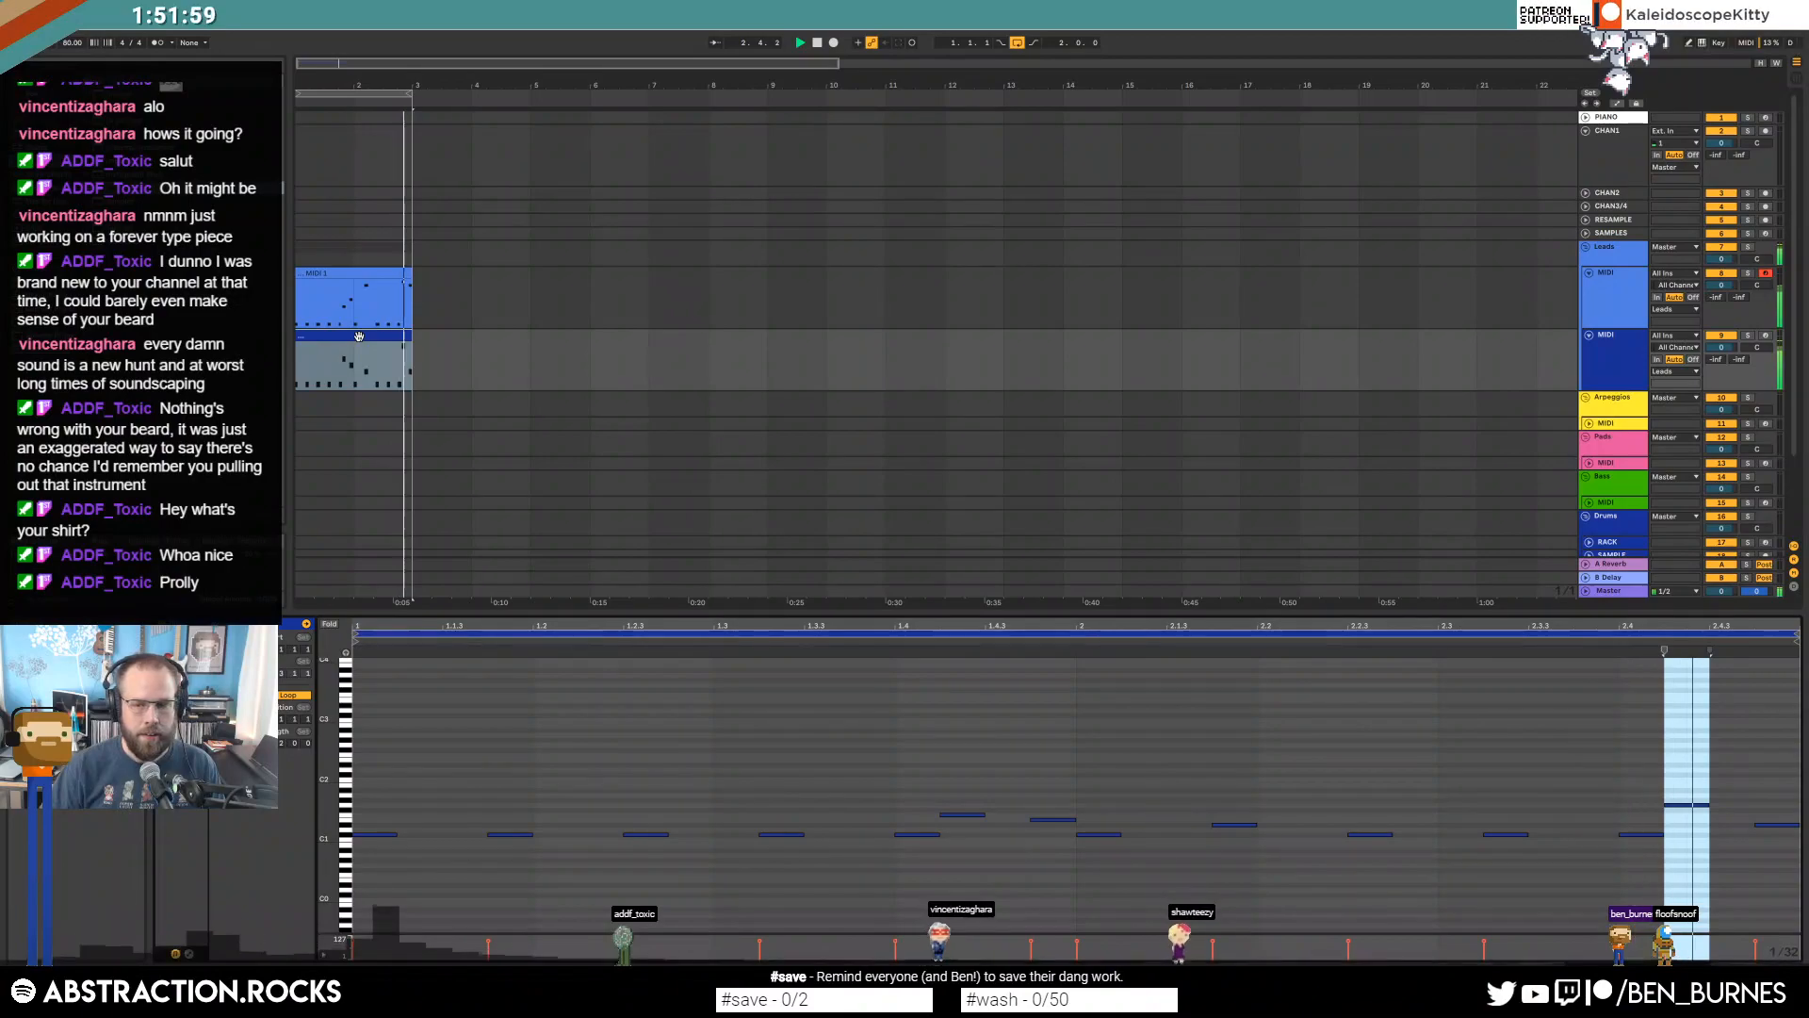
click(601, 723)
key(space)
mouse_move(326, 783)
mouse_down()
mouse_move(363, 783)
mouse_move(366, 659)
mouse_move(379, 708)
mouse_up()
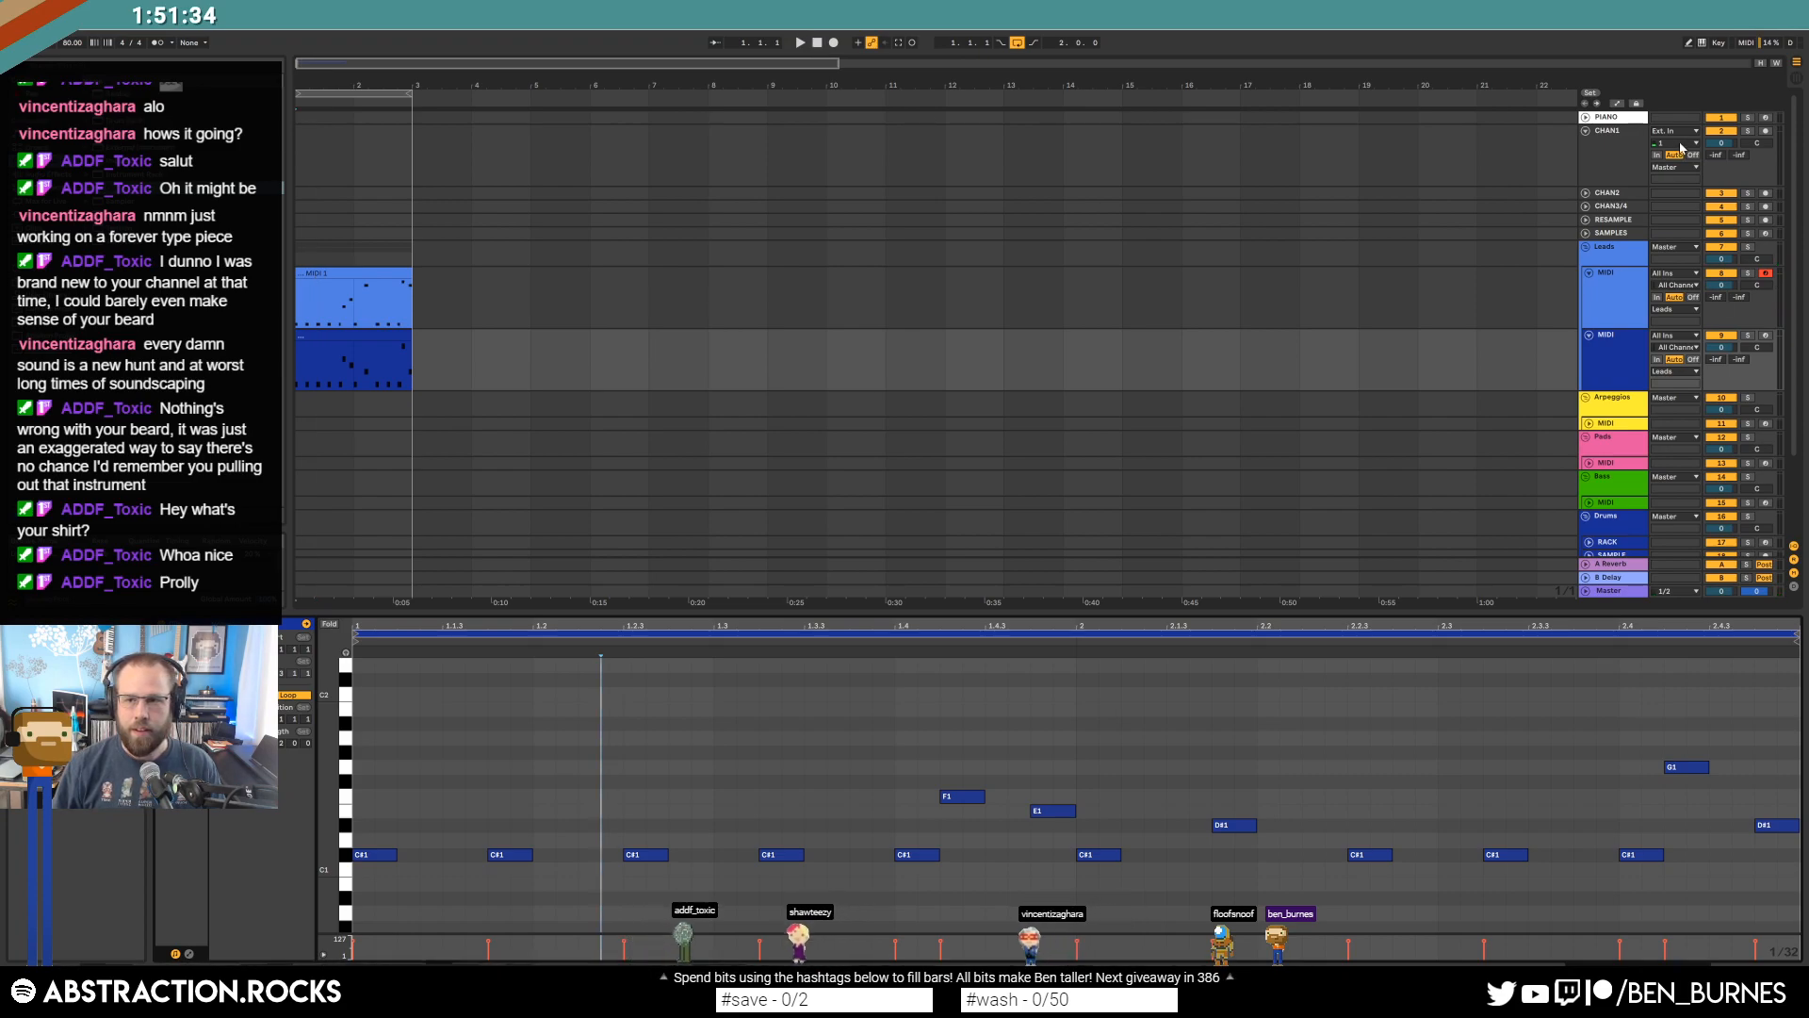
Arm the PIANO track, try piano parts over the loop and stop playback.
click(1766, 118)
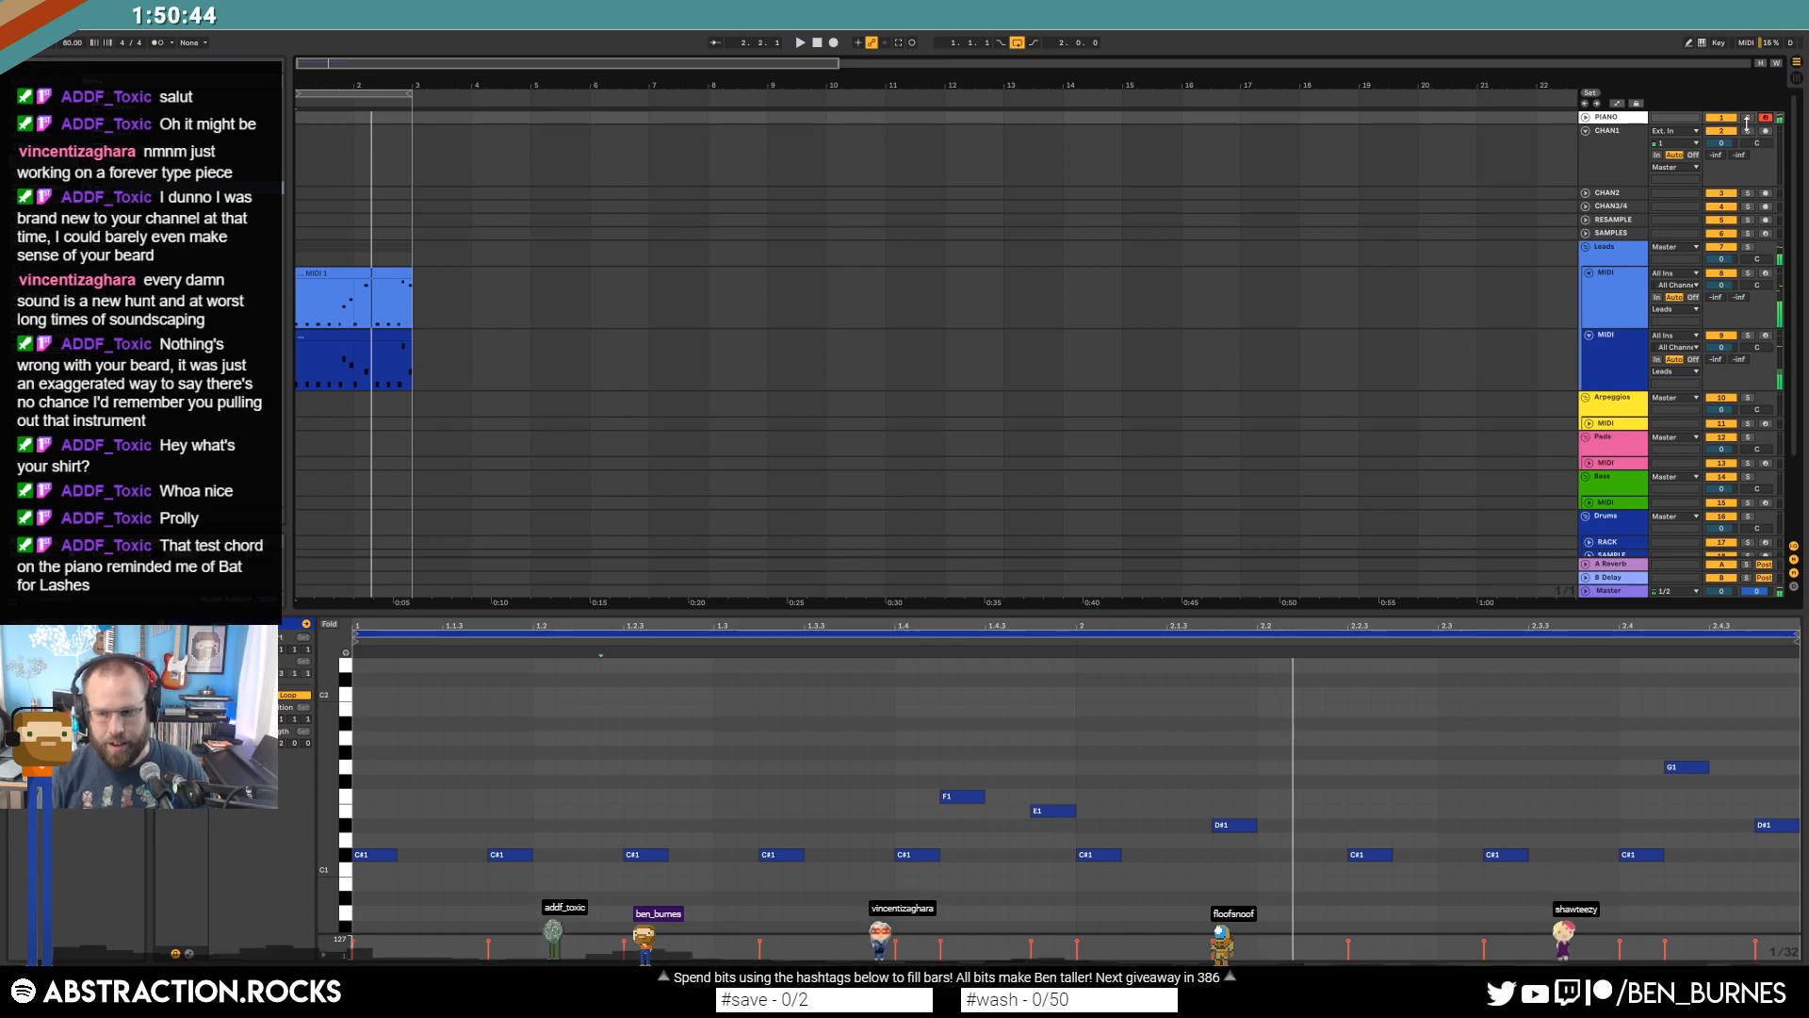
click(823, 49)
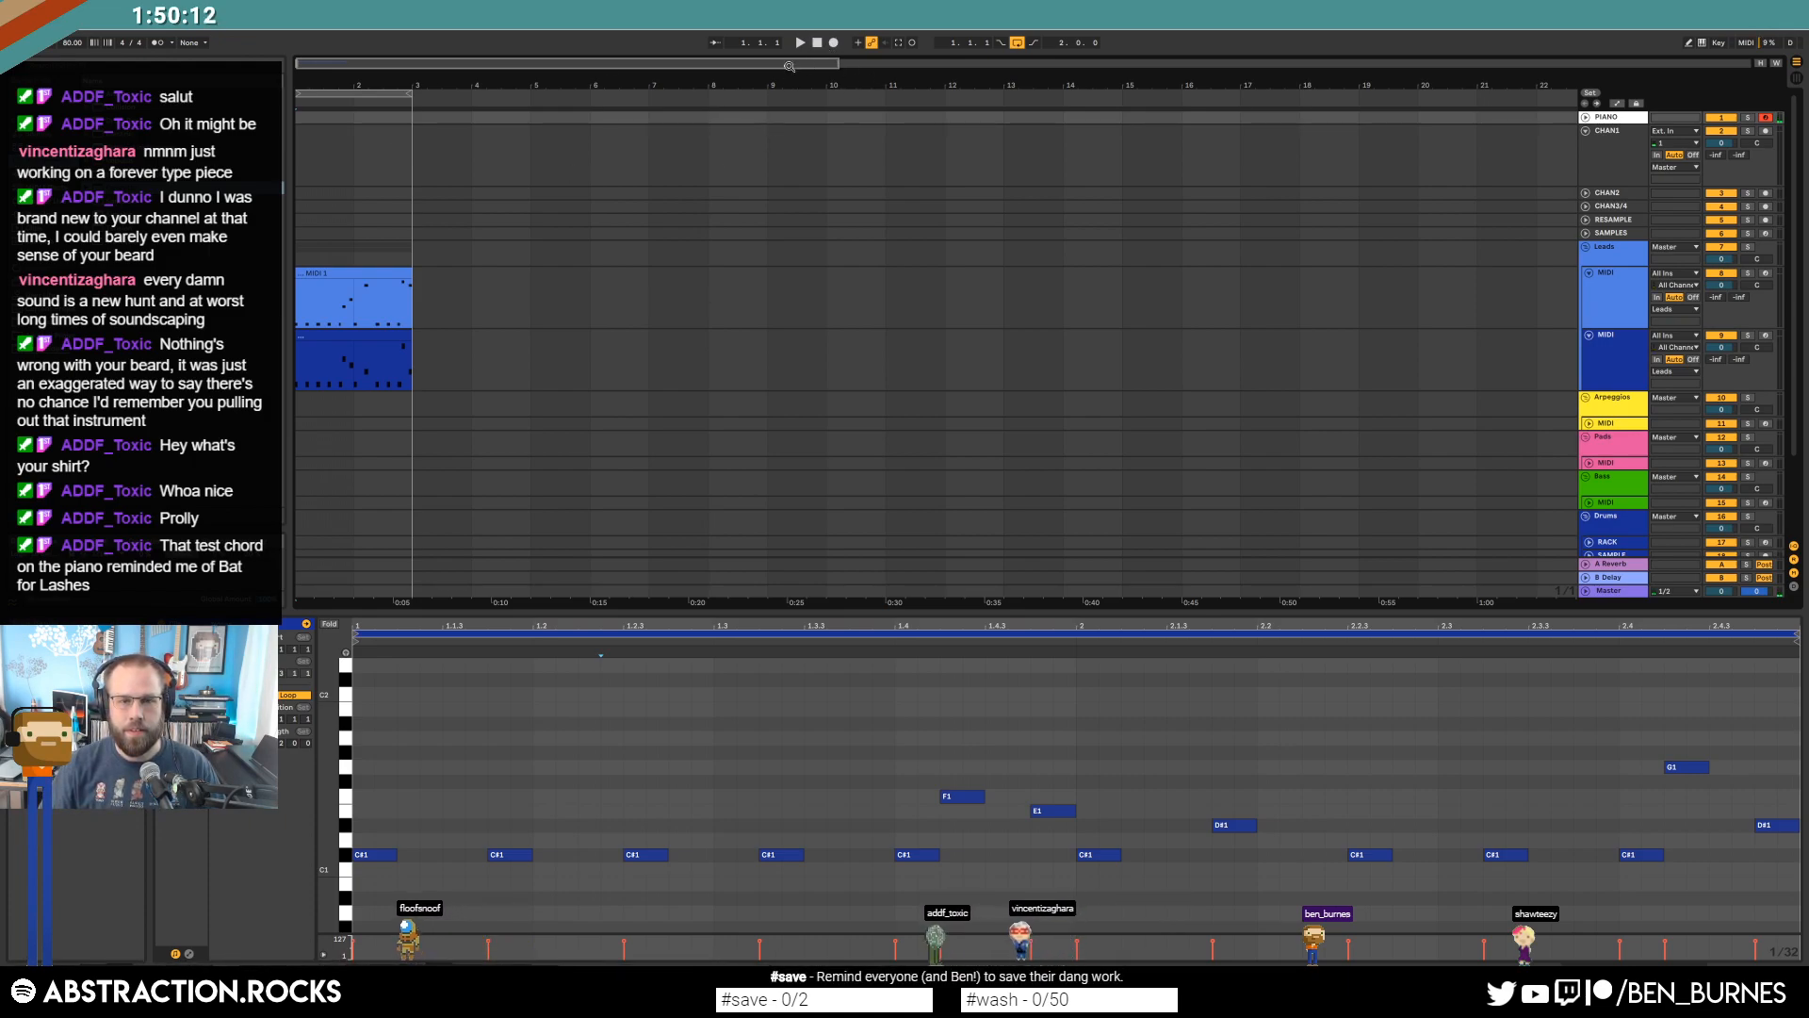
Show the devices of the percussion track in the Leads group and add a Delay after its sliced sample instrument.
click(1620, 316)
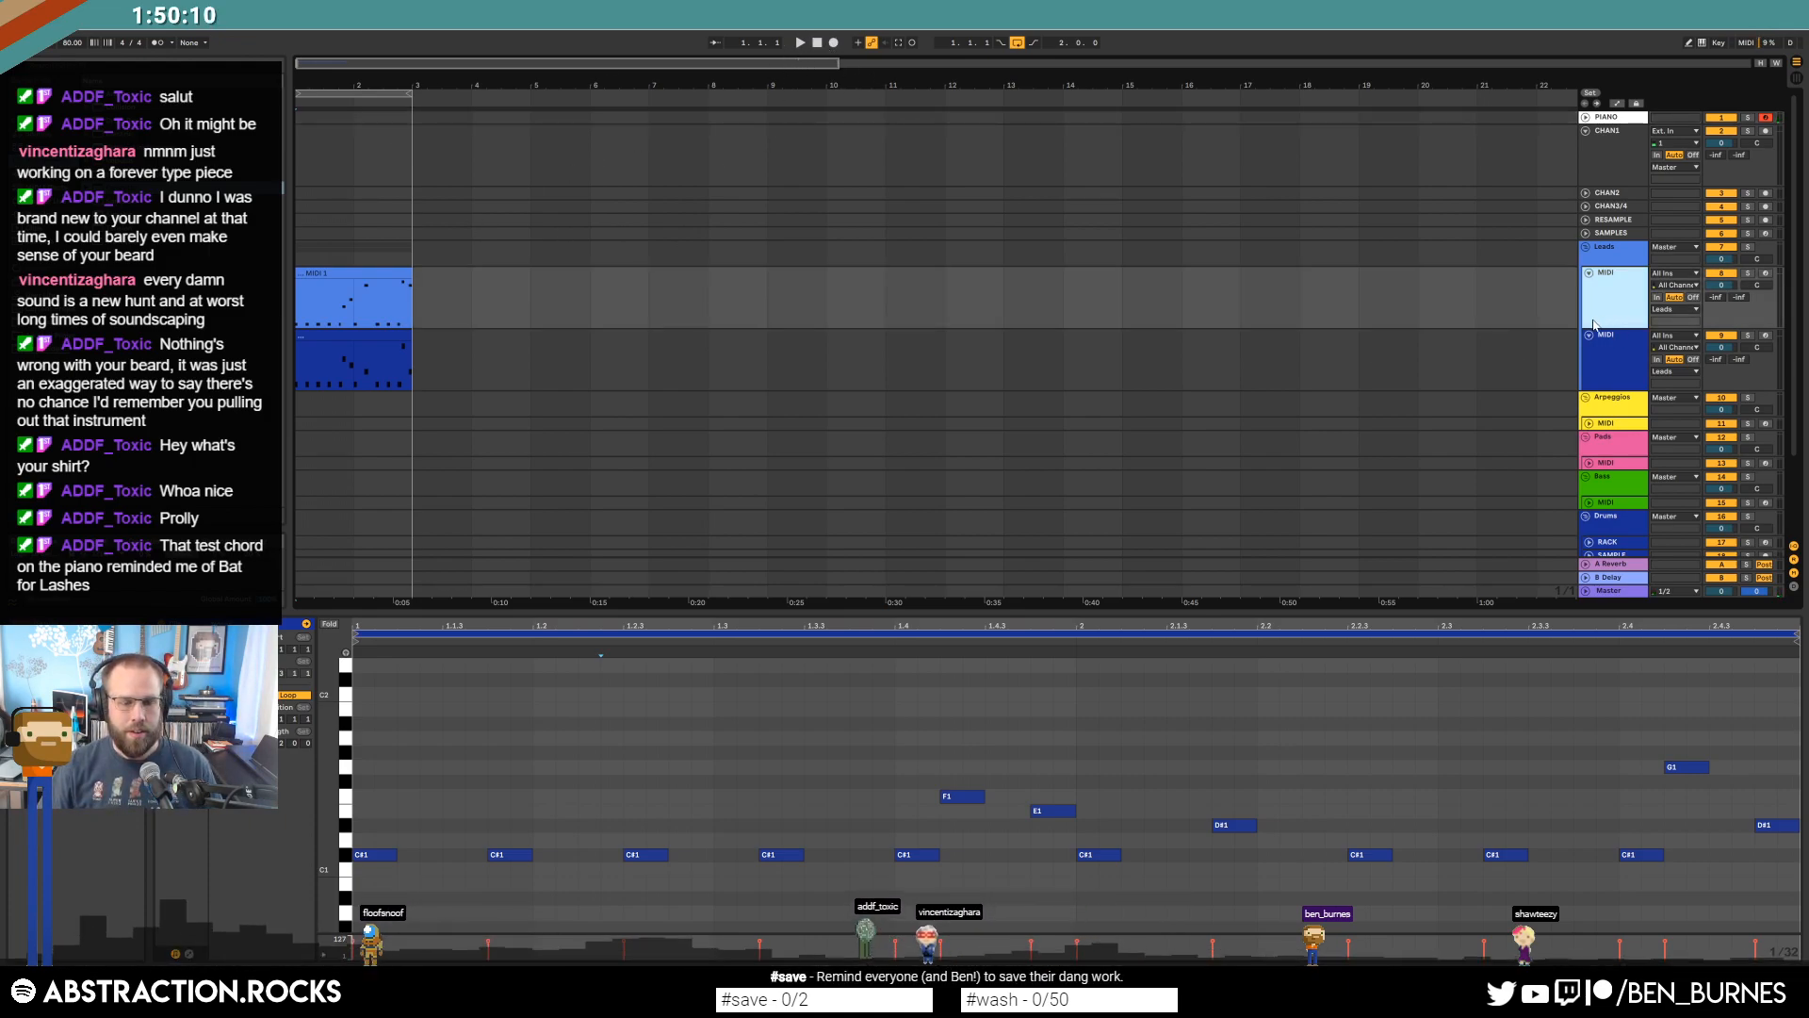
click(1594, 369)
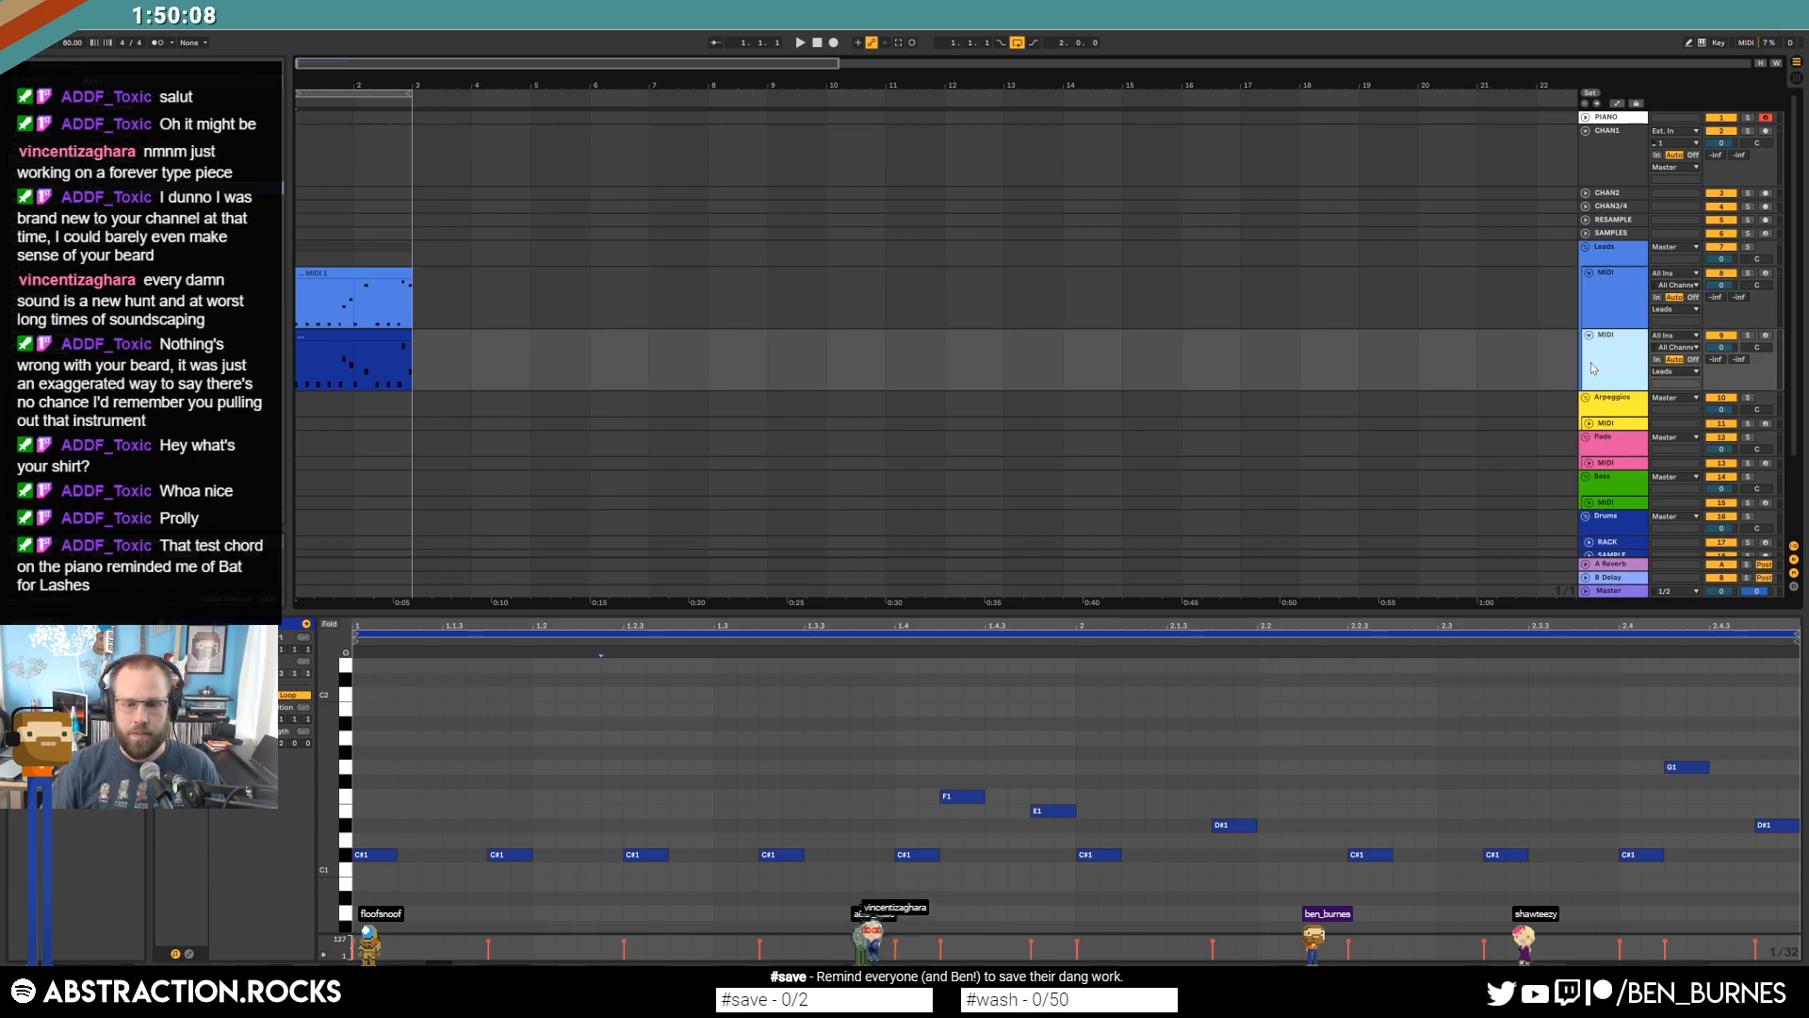
click(1593, 367)
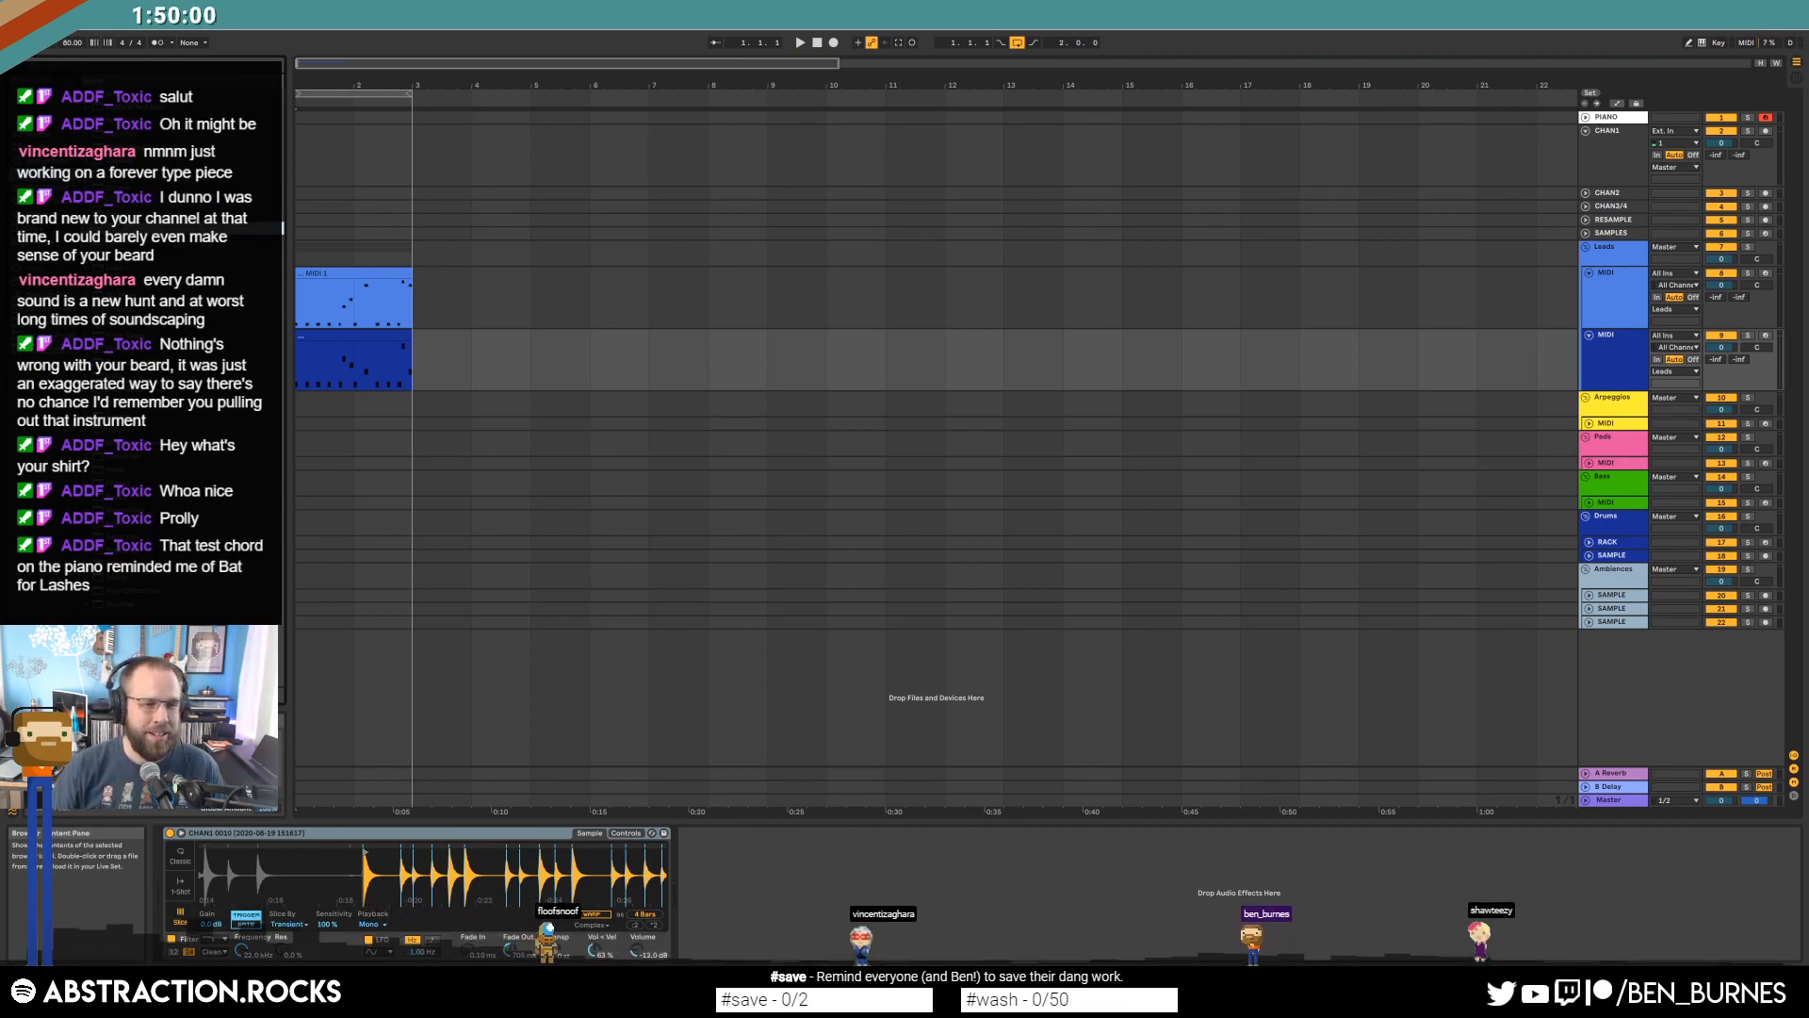
drag(781, 852, 721, 882)
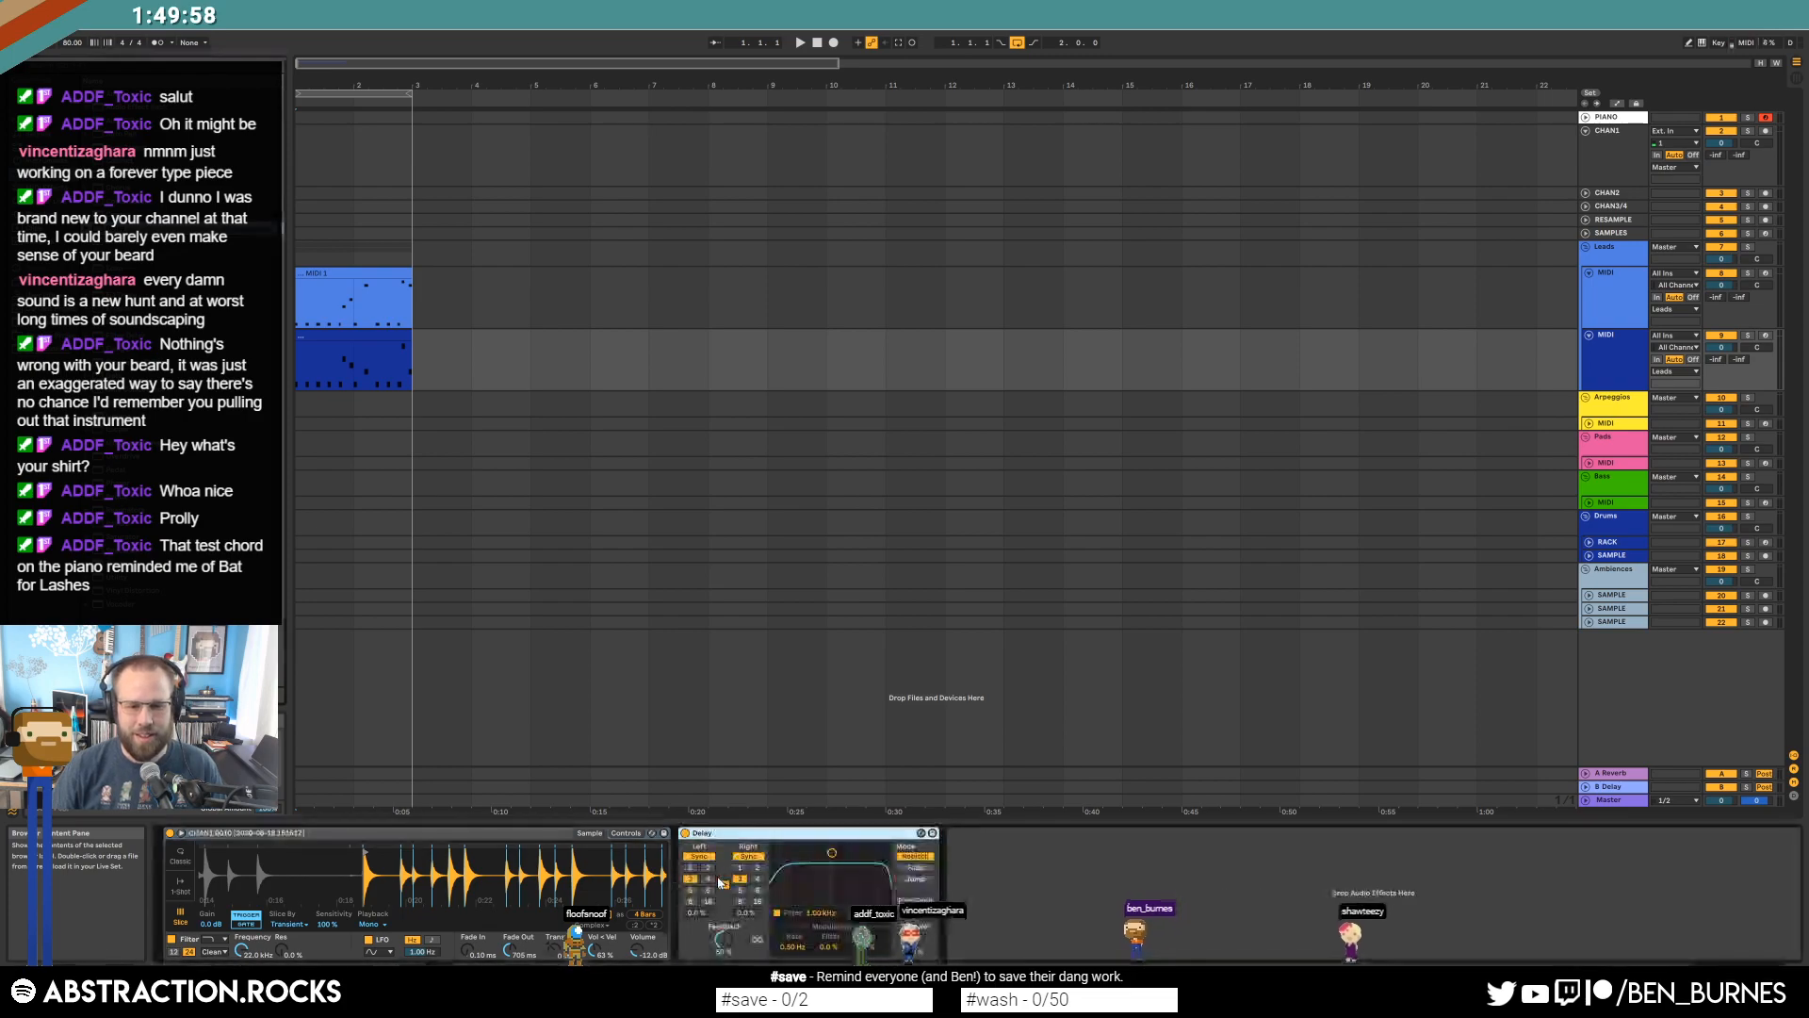
Set the Delay's time to 1 sixteenth and its feedback to about 41 %, and lower its Dry/Wet while the loop plays.
click(691, 869)
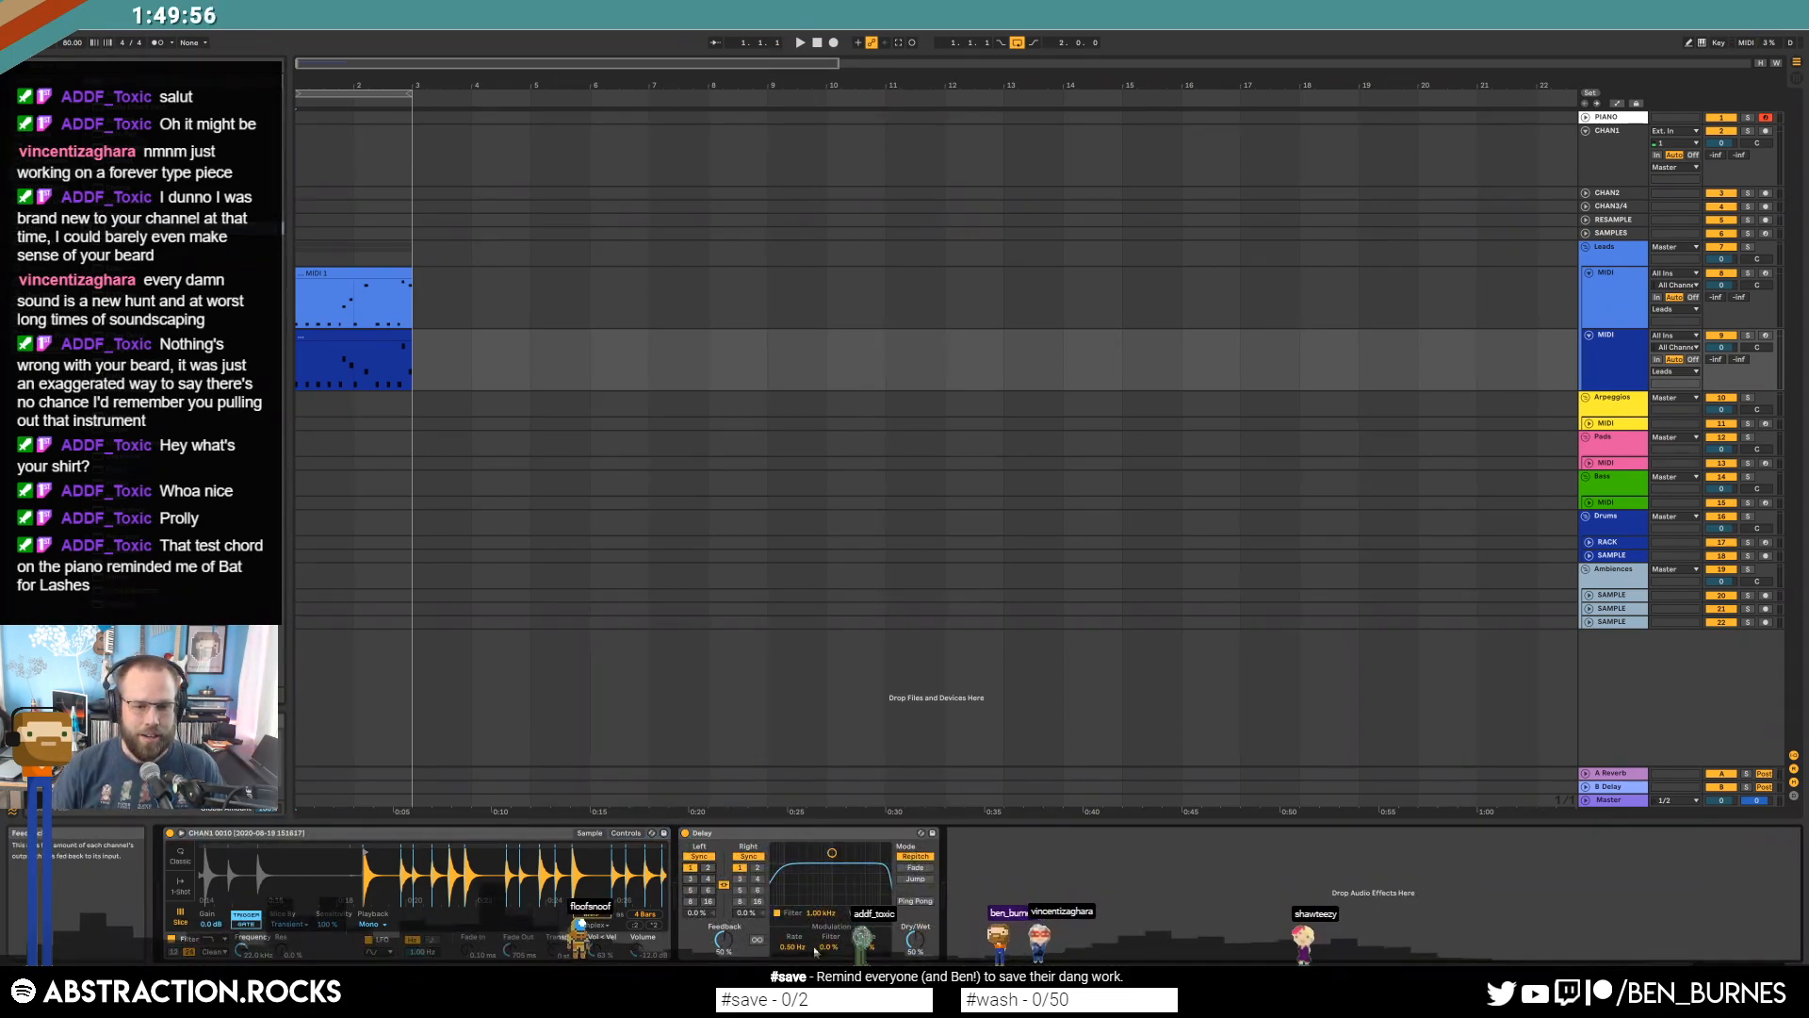
key(space)
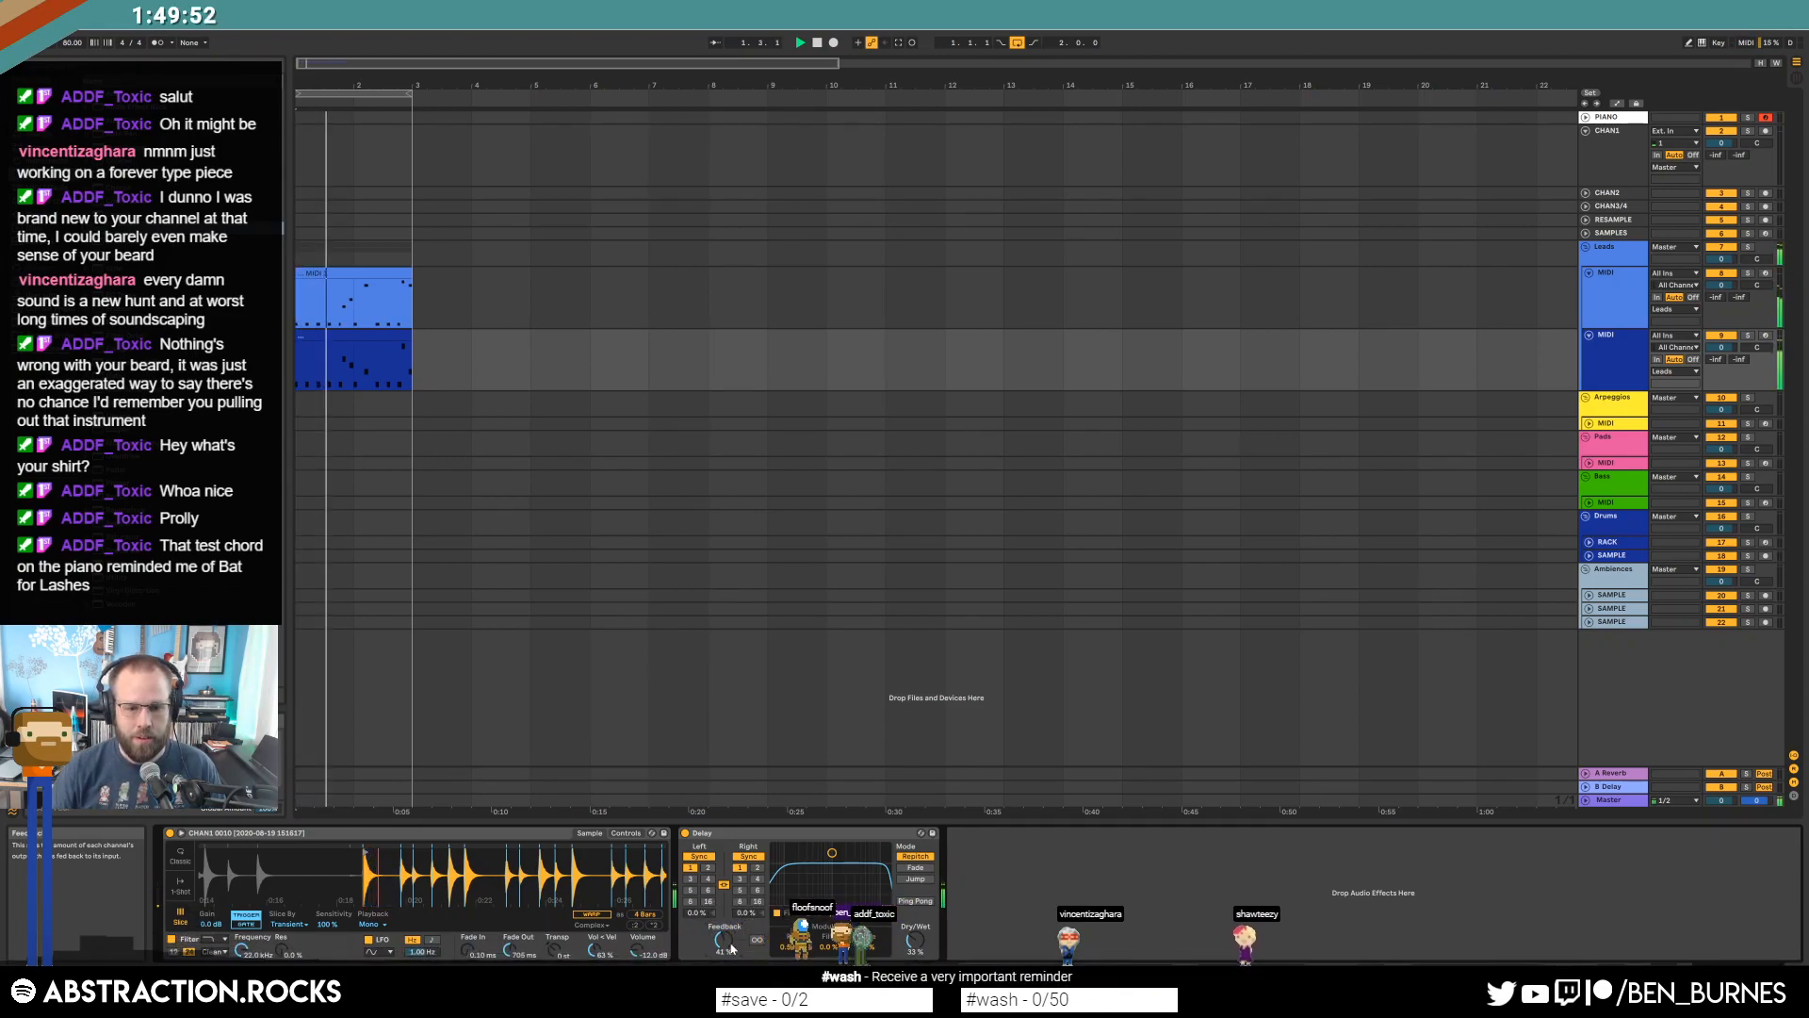
drag(914, 940, 915, 962)
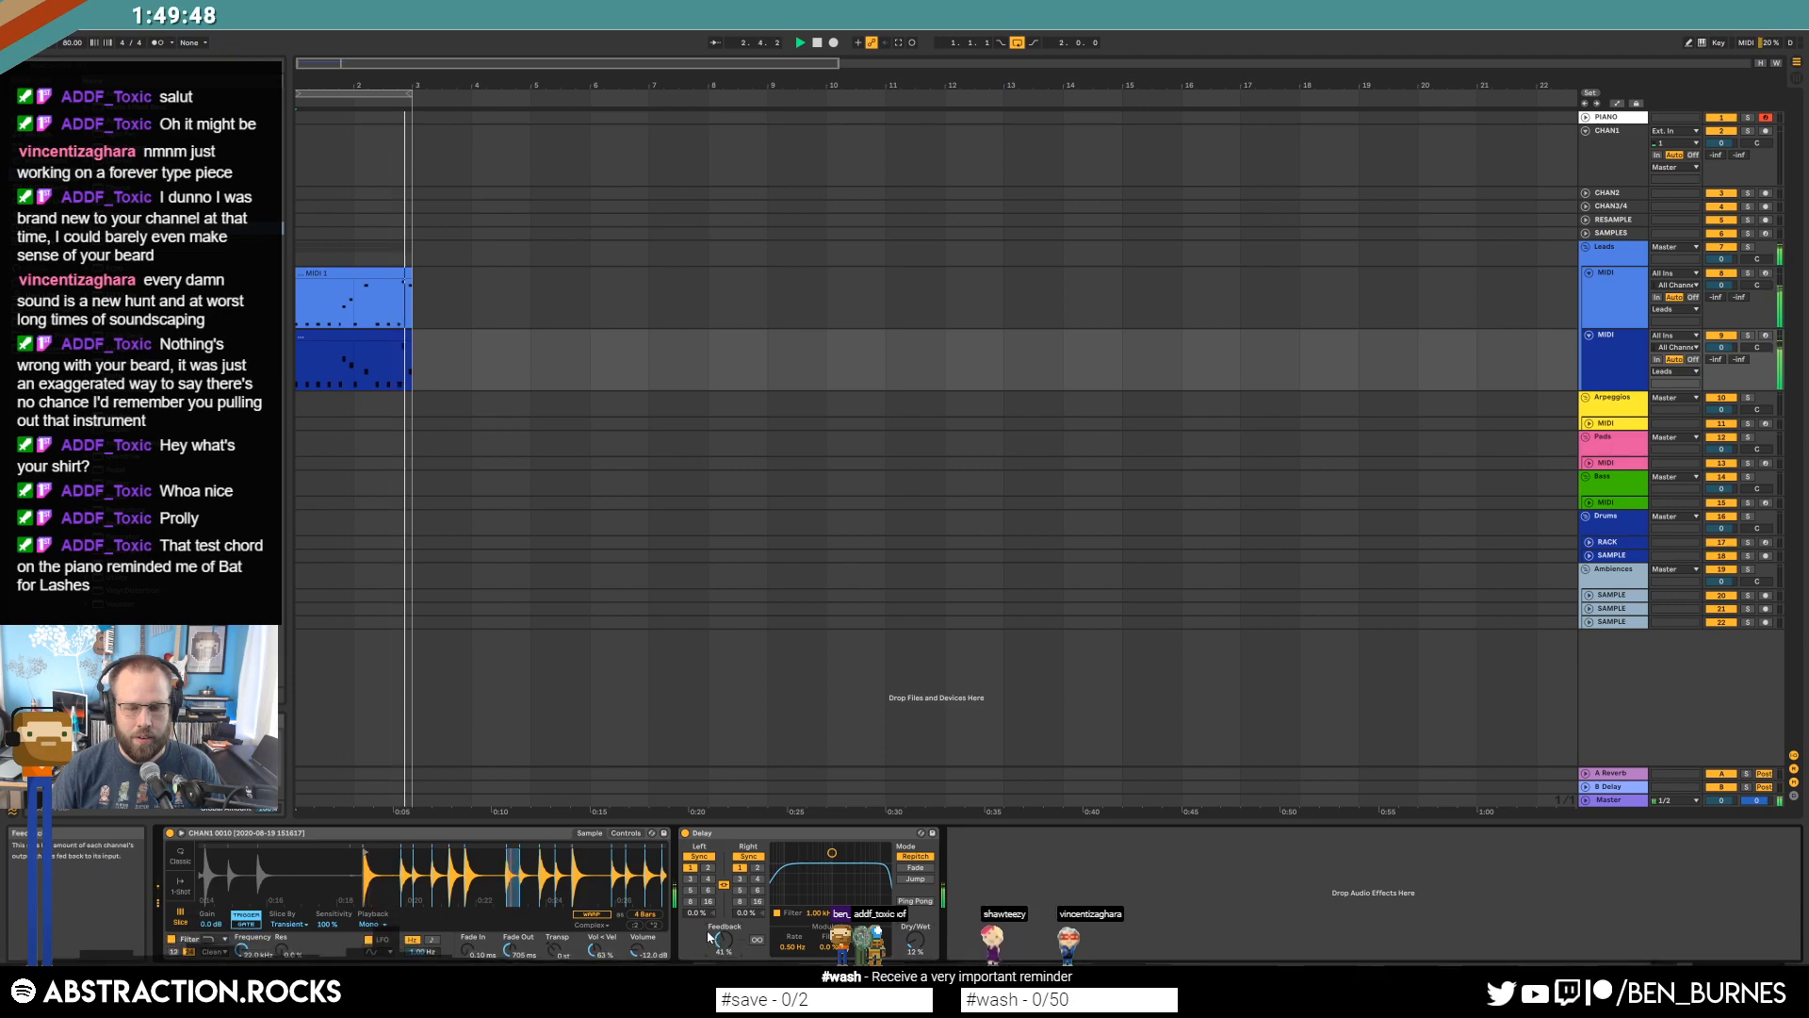
Change the sliced percussion sample's filter type, set the filter frequency to about 117 Hz and raise the Delay's Dry/Wet.
click(217, 937)
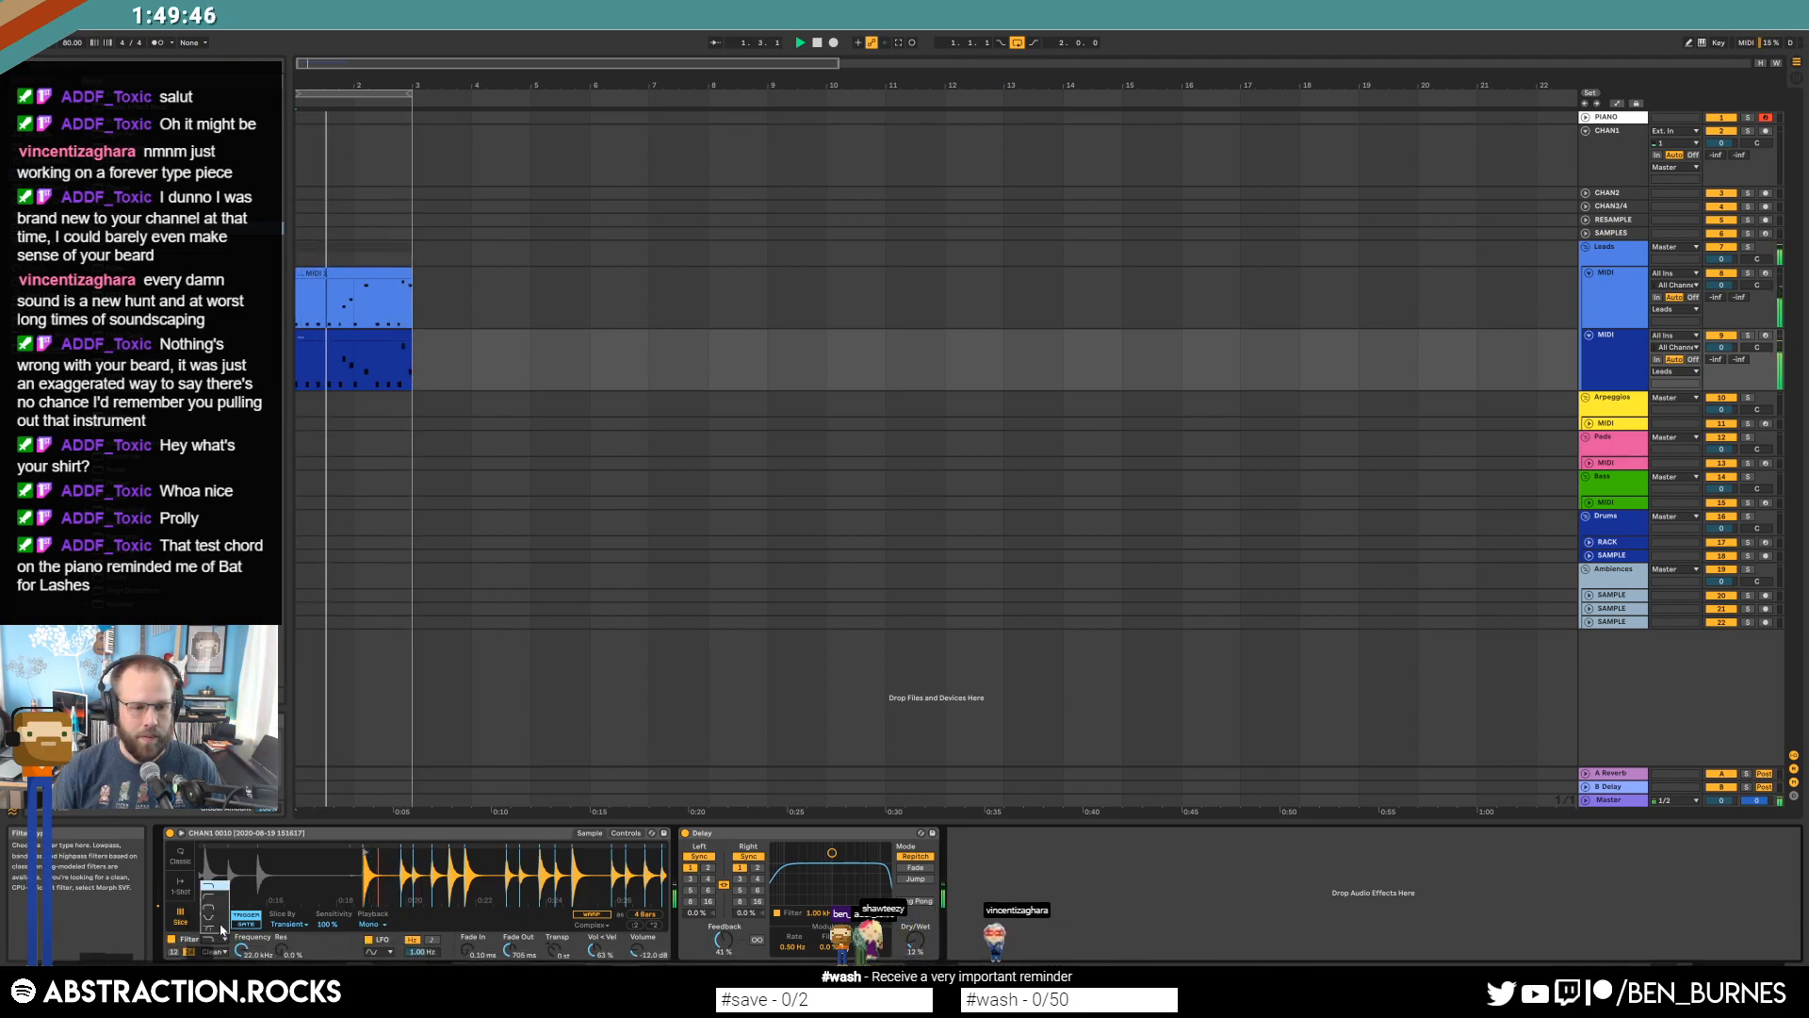
click(215, 887)
drag(242, 950, 242, 1017)
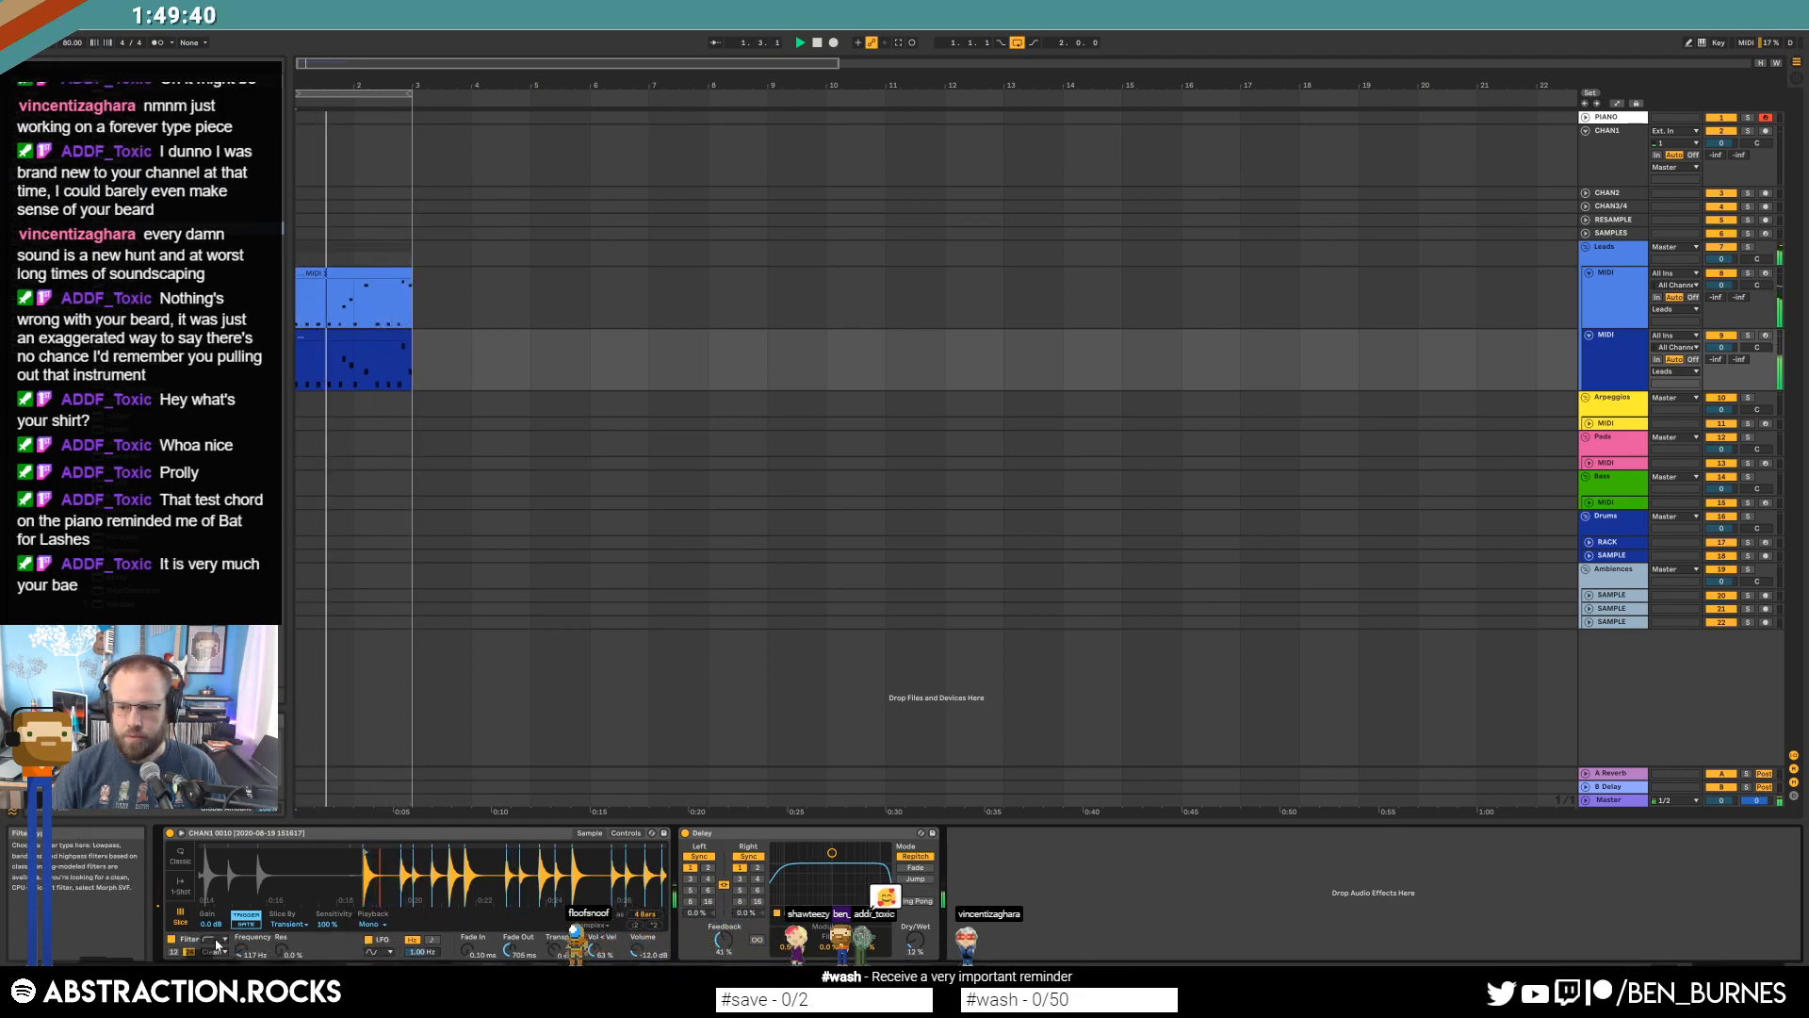
drag(900, 954, 900, 943)
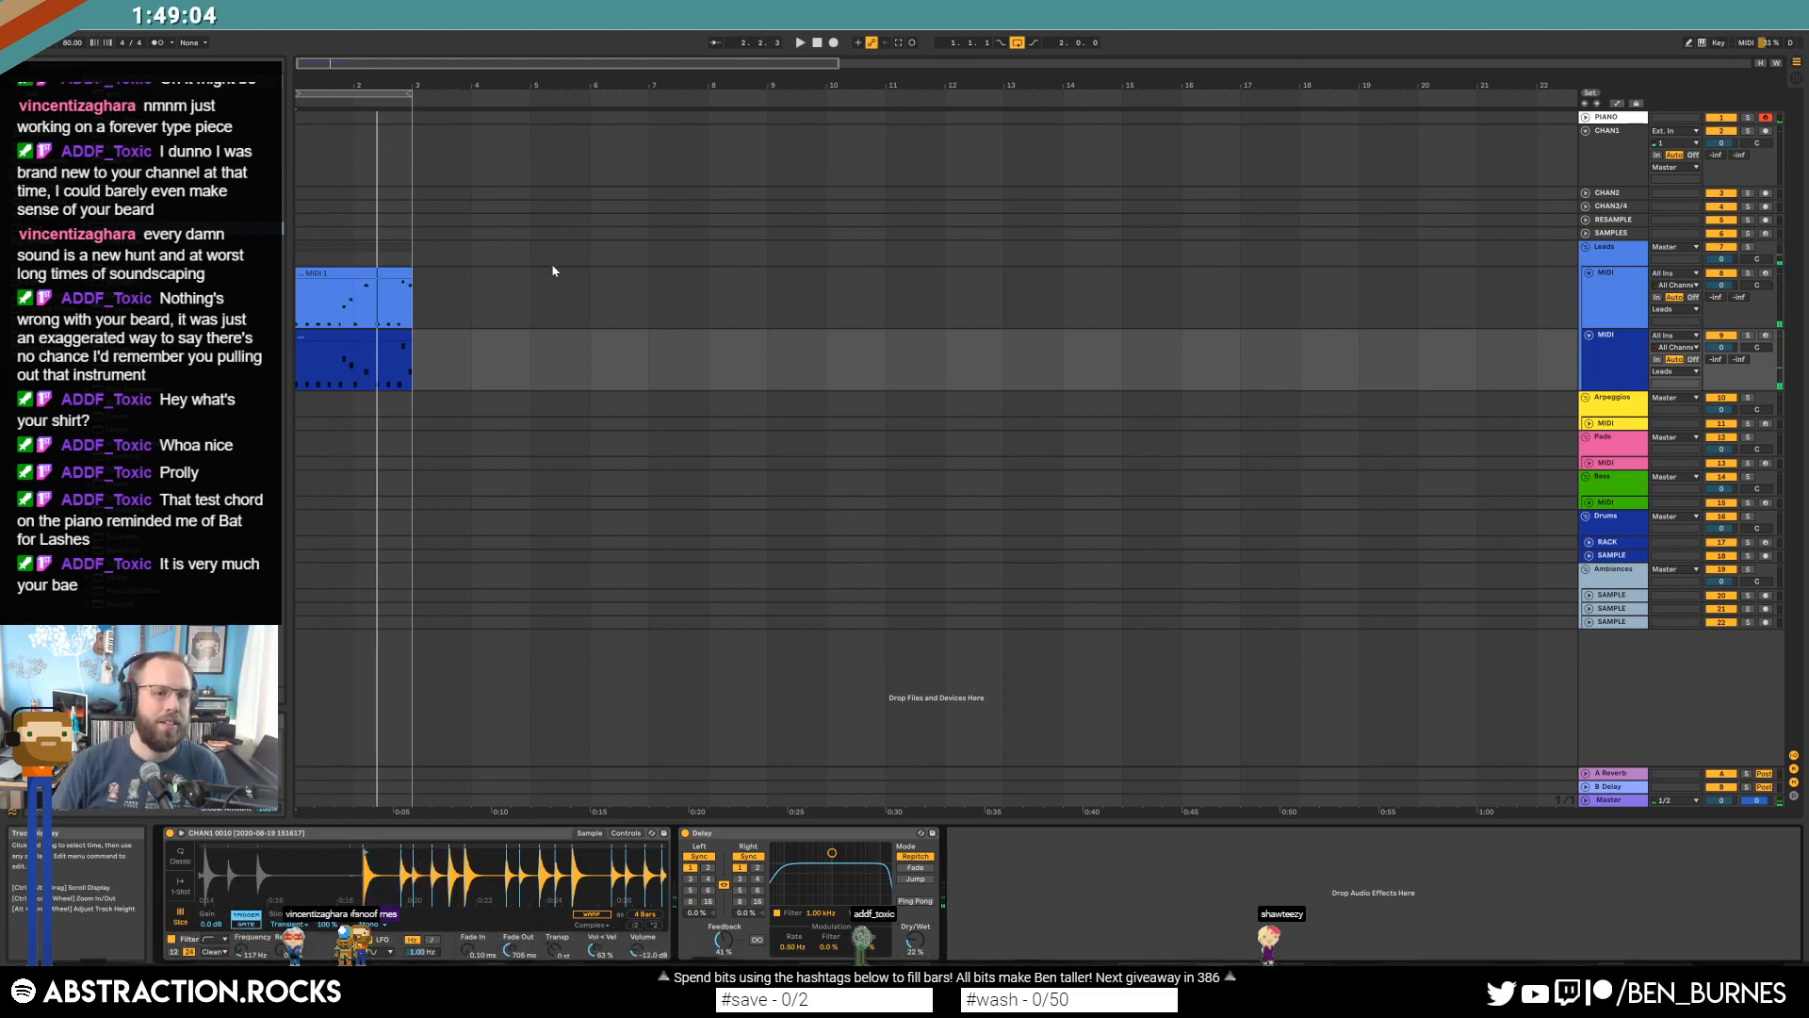
Unfold the RACK track in the Drums group and load a TR-808 kick sample onto the Drum Rack's C1 pad.
click(1607, 285)
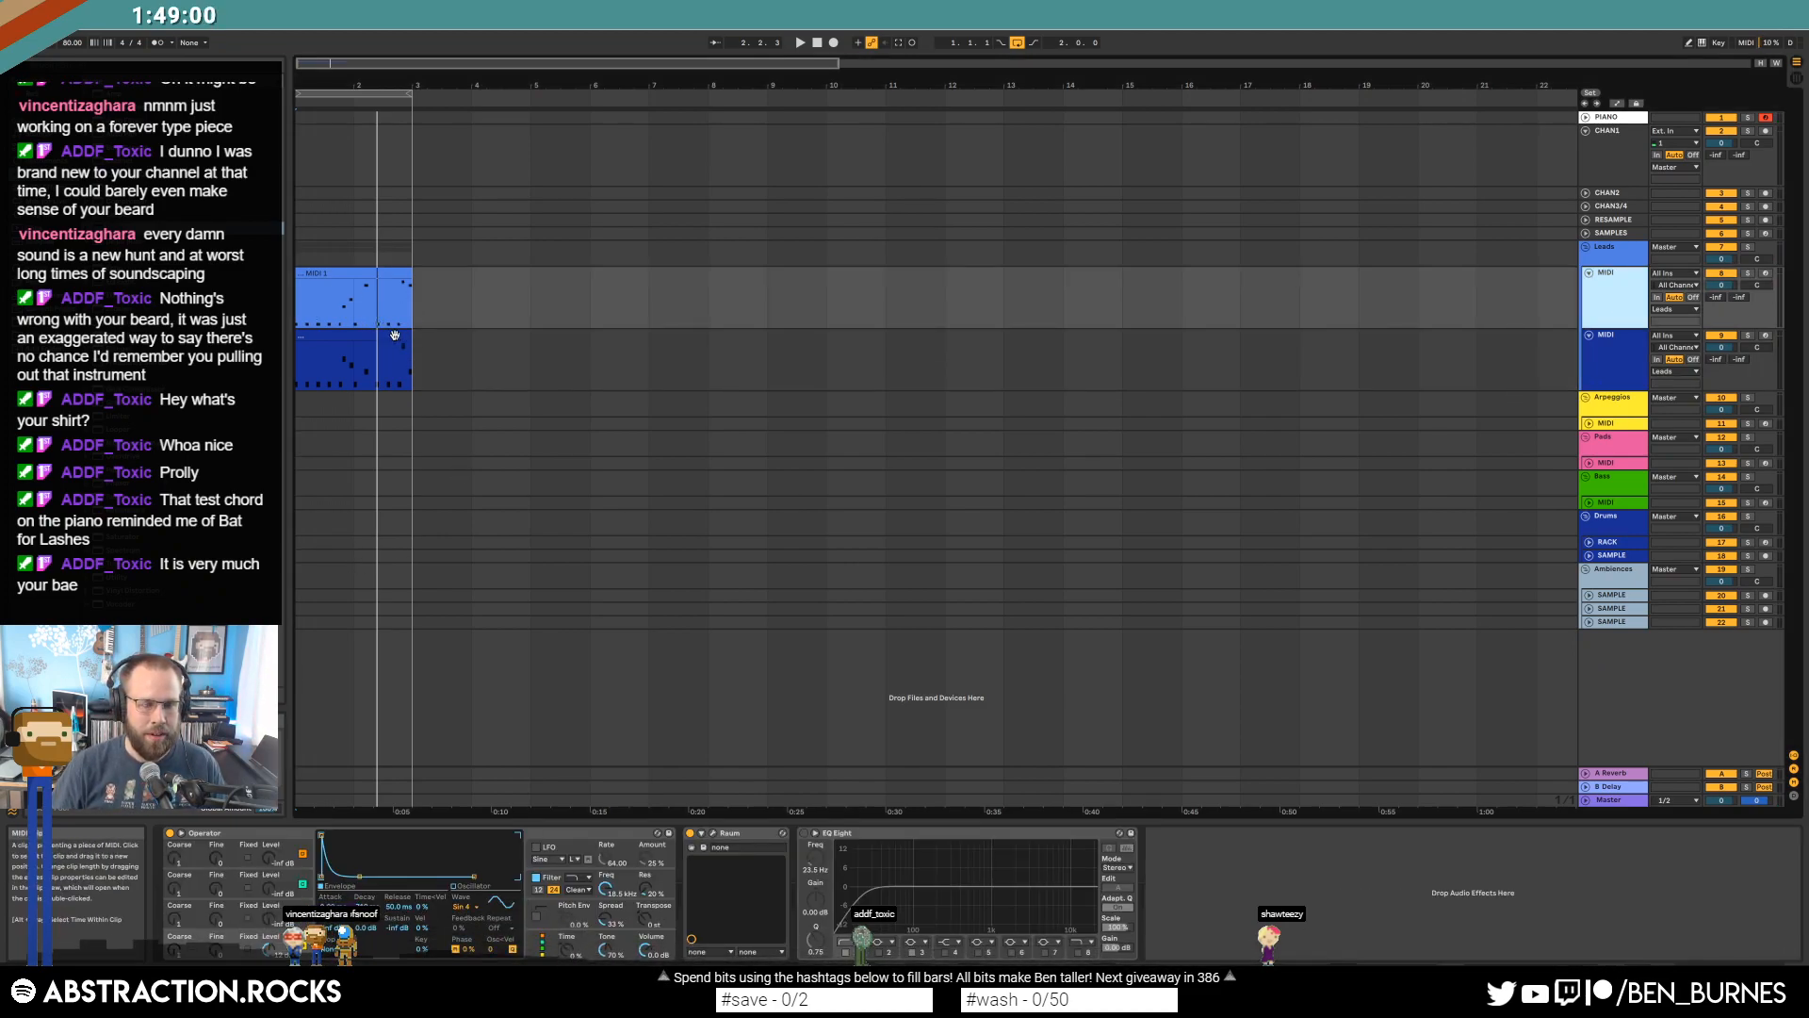
click(1590, 550)
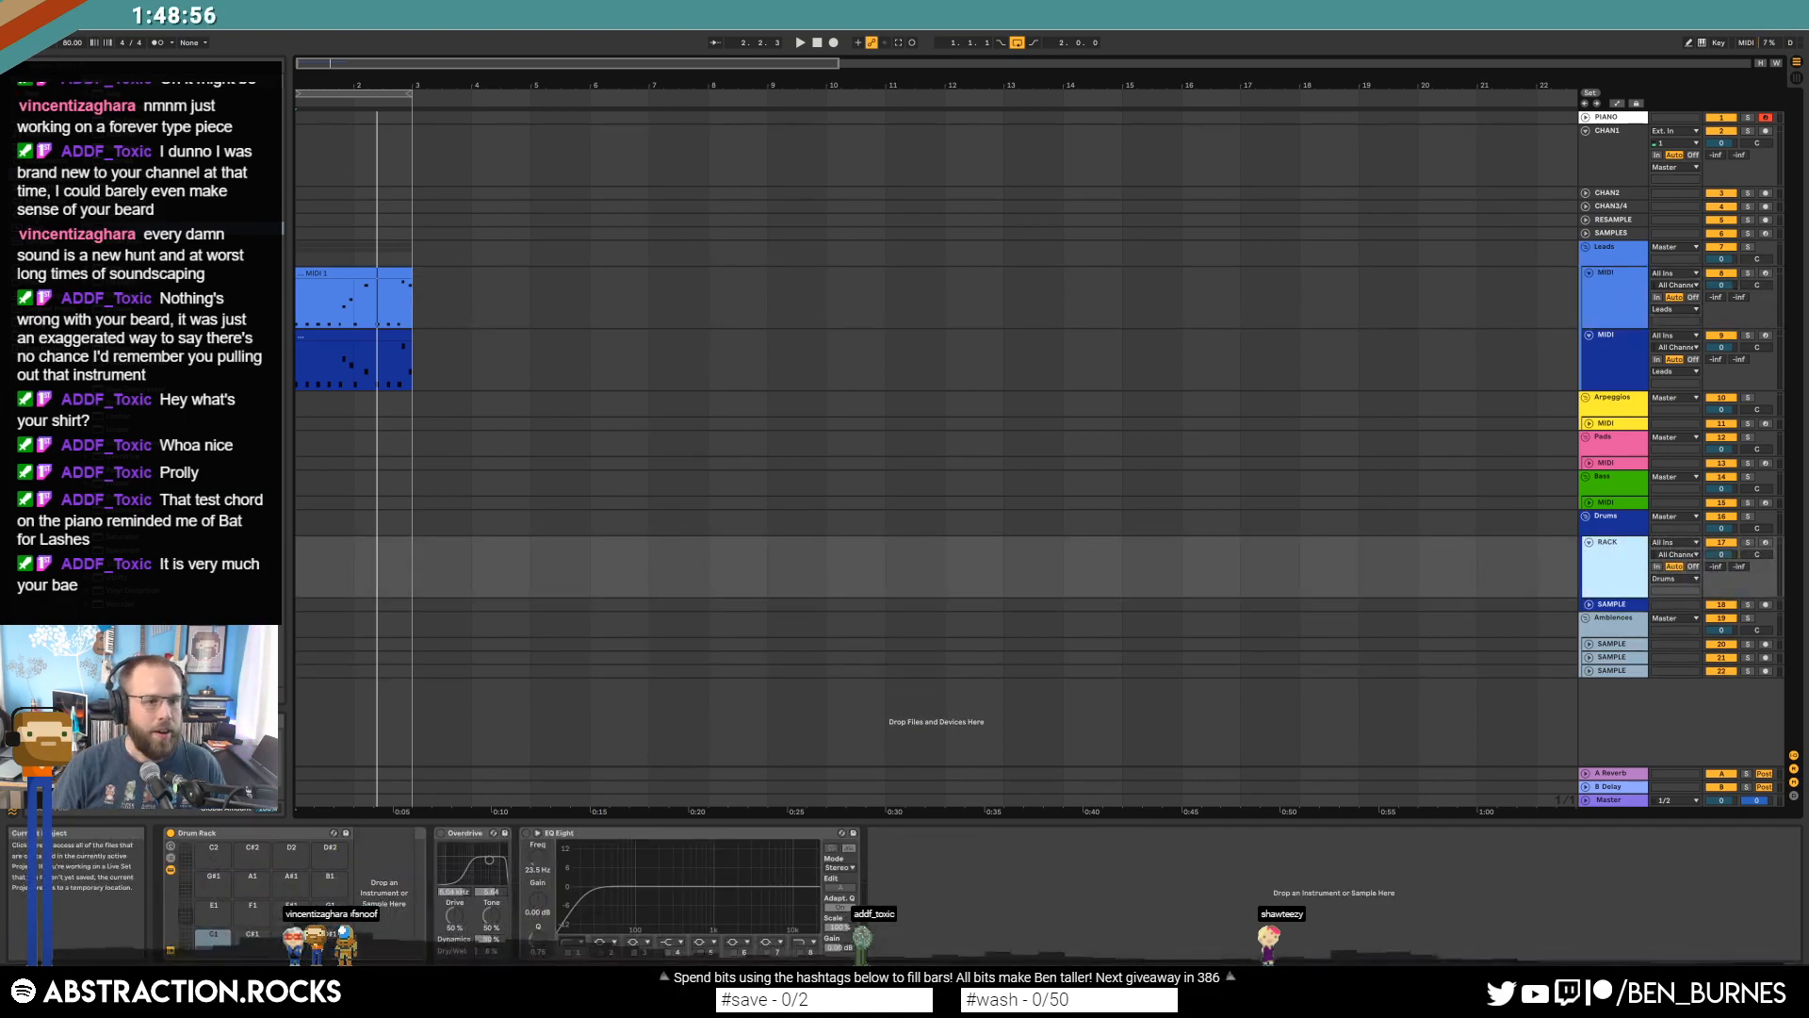
click(47, 322)
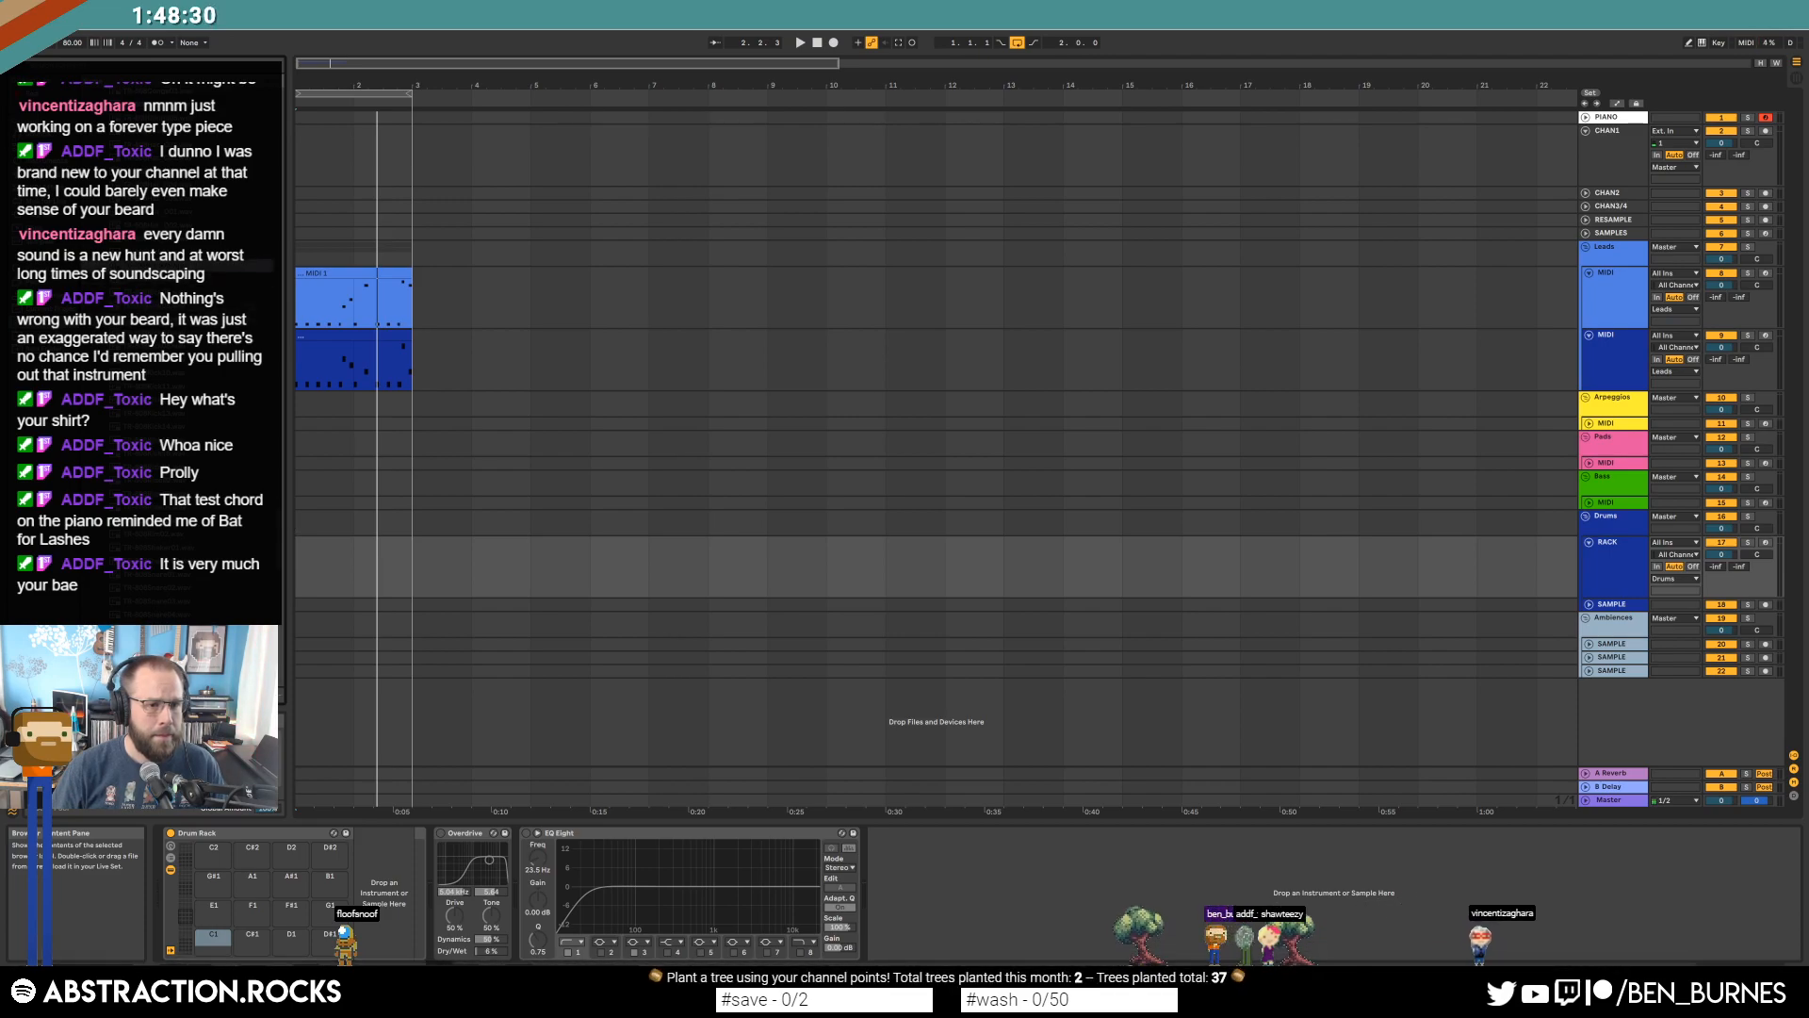
drag(155, 279, 213, 937)
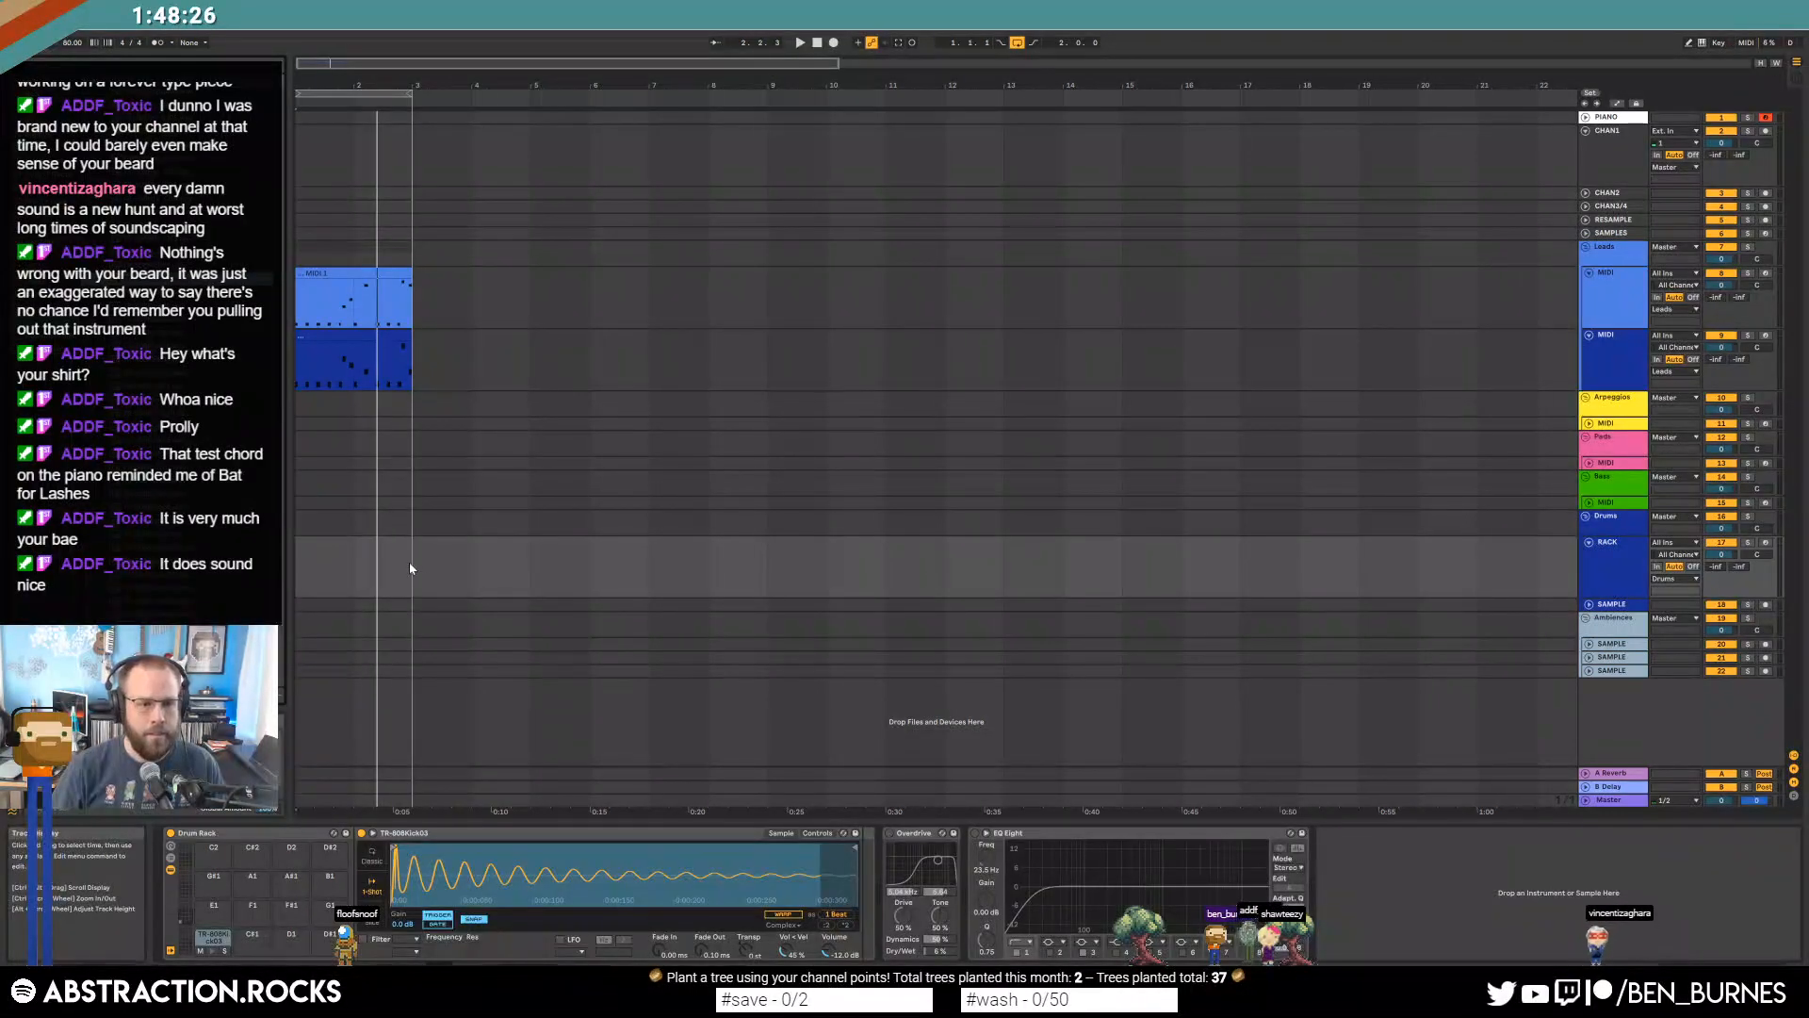
Create a two-bar MIDI clip on the RACK track, place a TR-808 kick on every beat and play the loop.
drag(409, 569, 290, 566)
key(ctrl+shift+m)
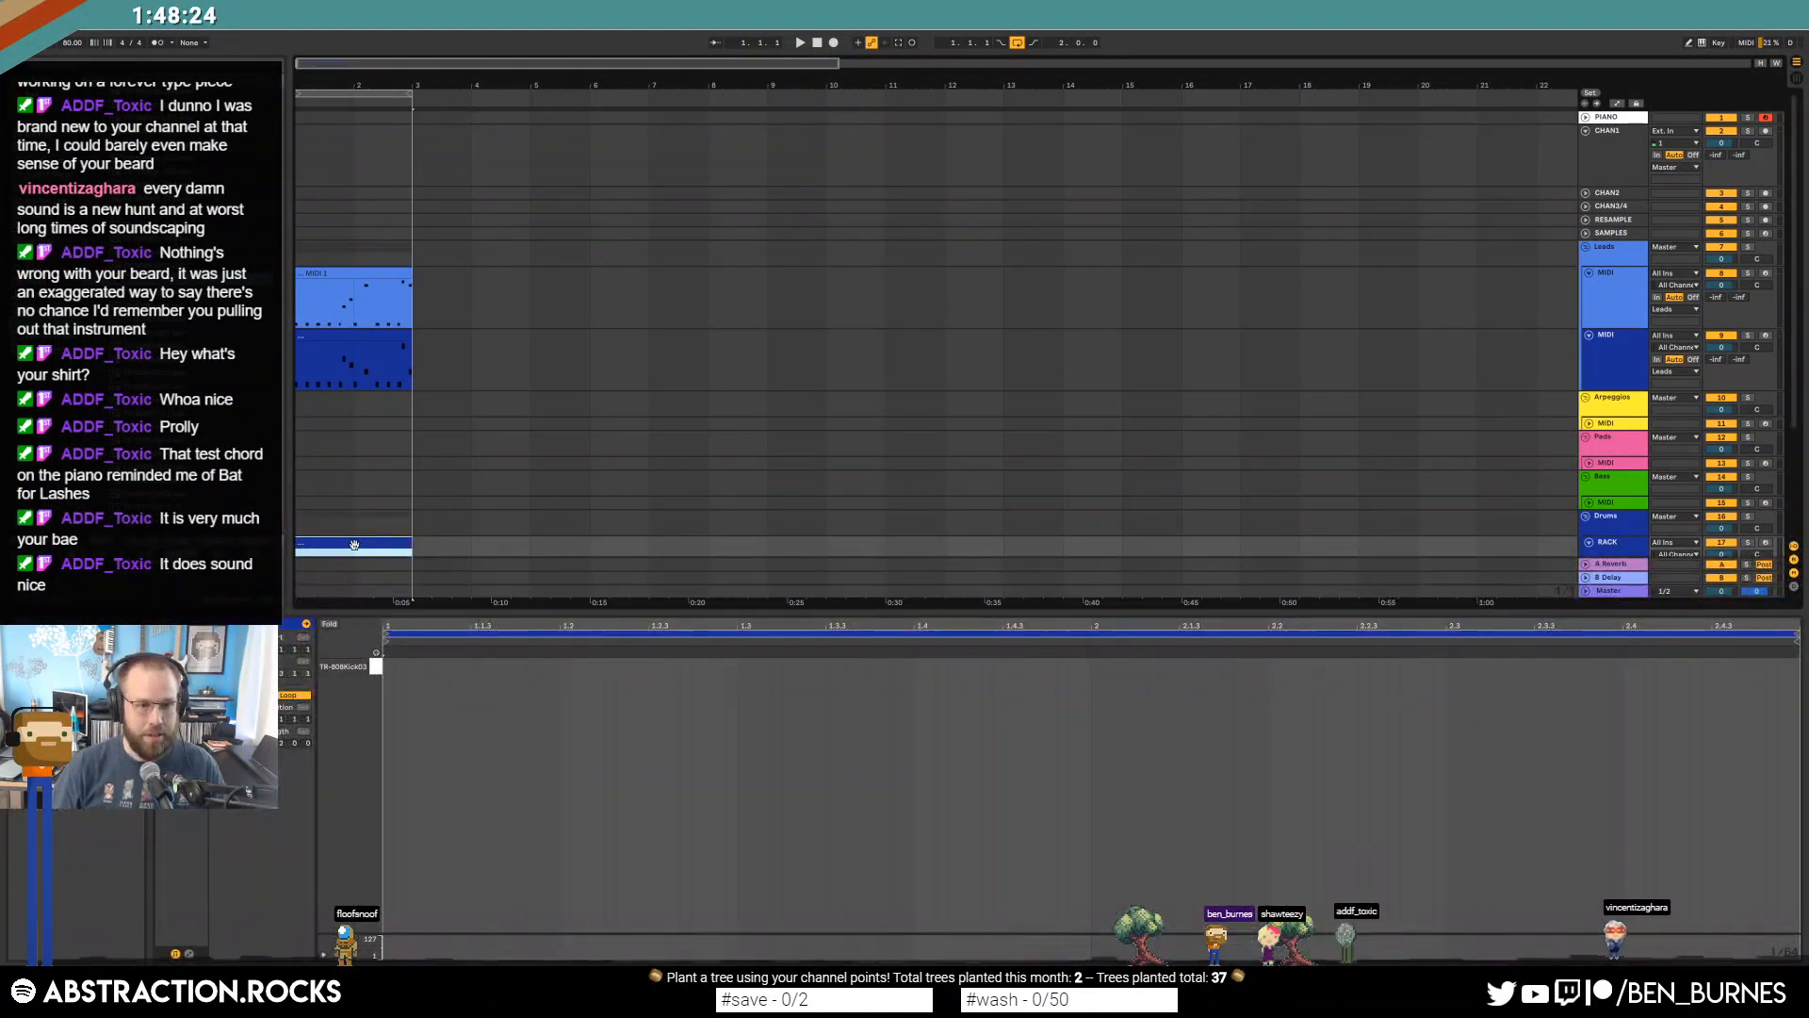
scroll(428, 492, down, 2)
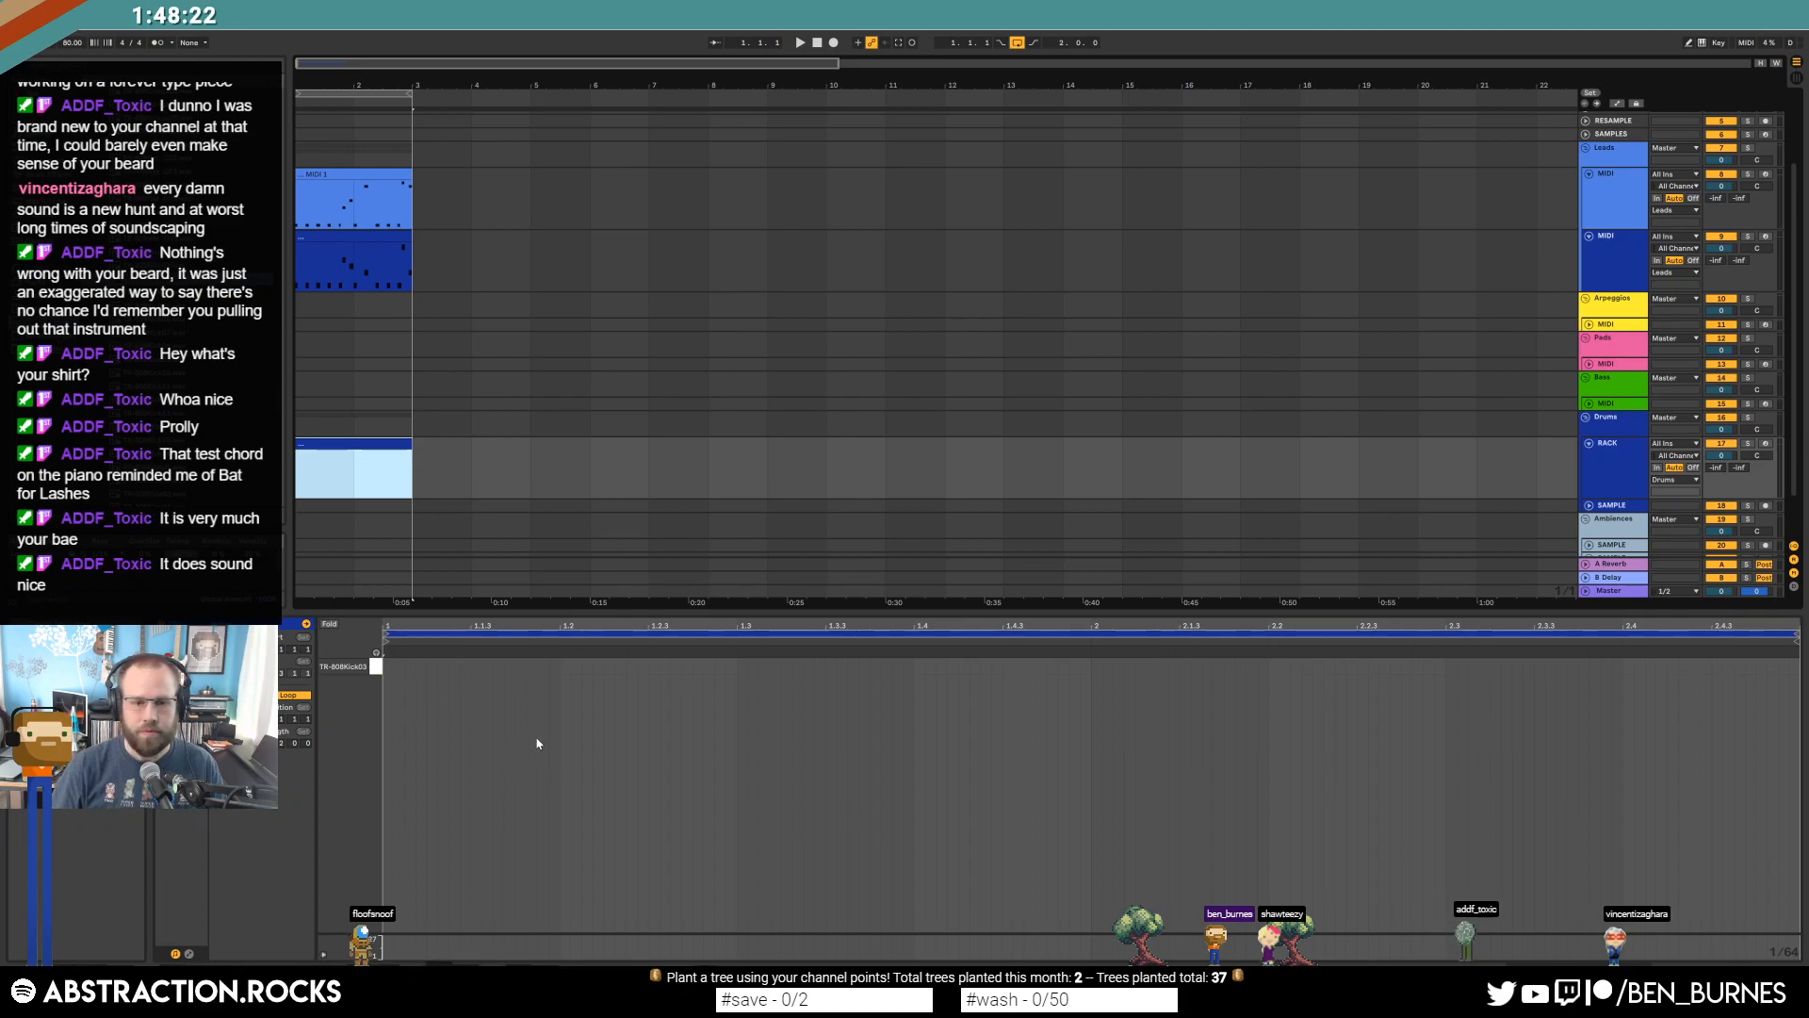
click(528, 665)
double_click(395, 670)
double_click(748, 665)
double_click(921, 665)
double_click(1098, 670)
double_click(1289, 668)
double_click(1628, 664)
key(space)
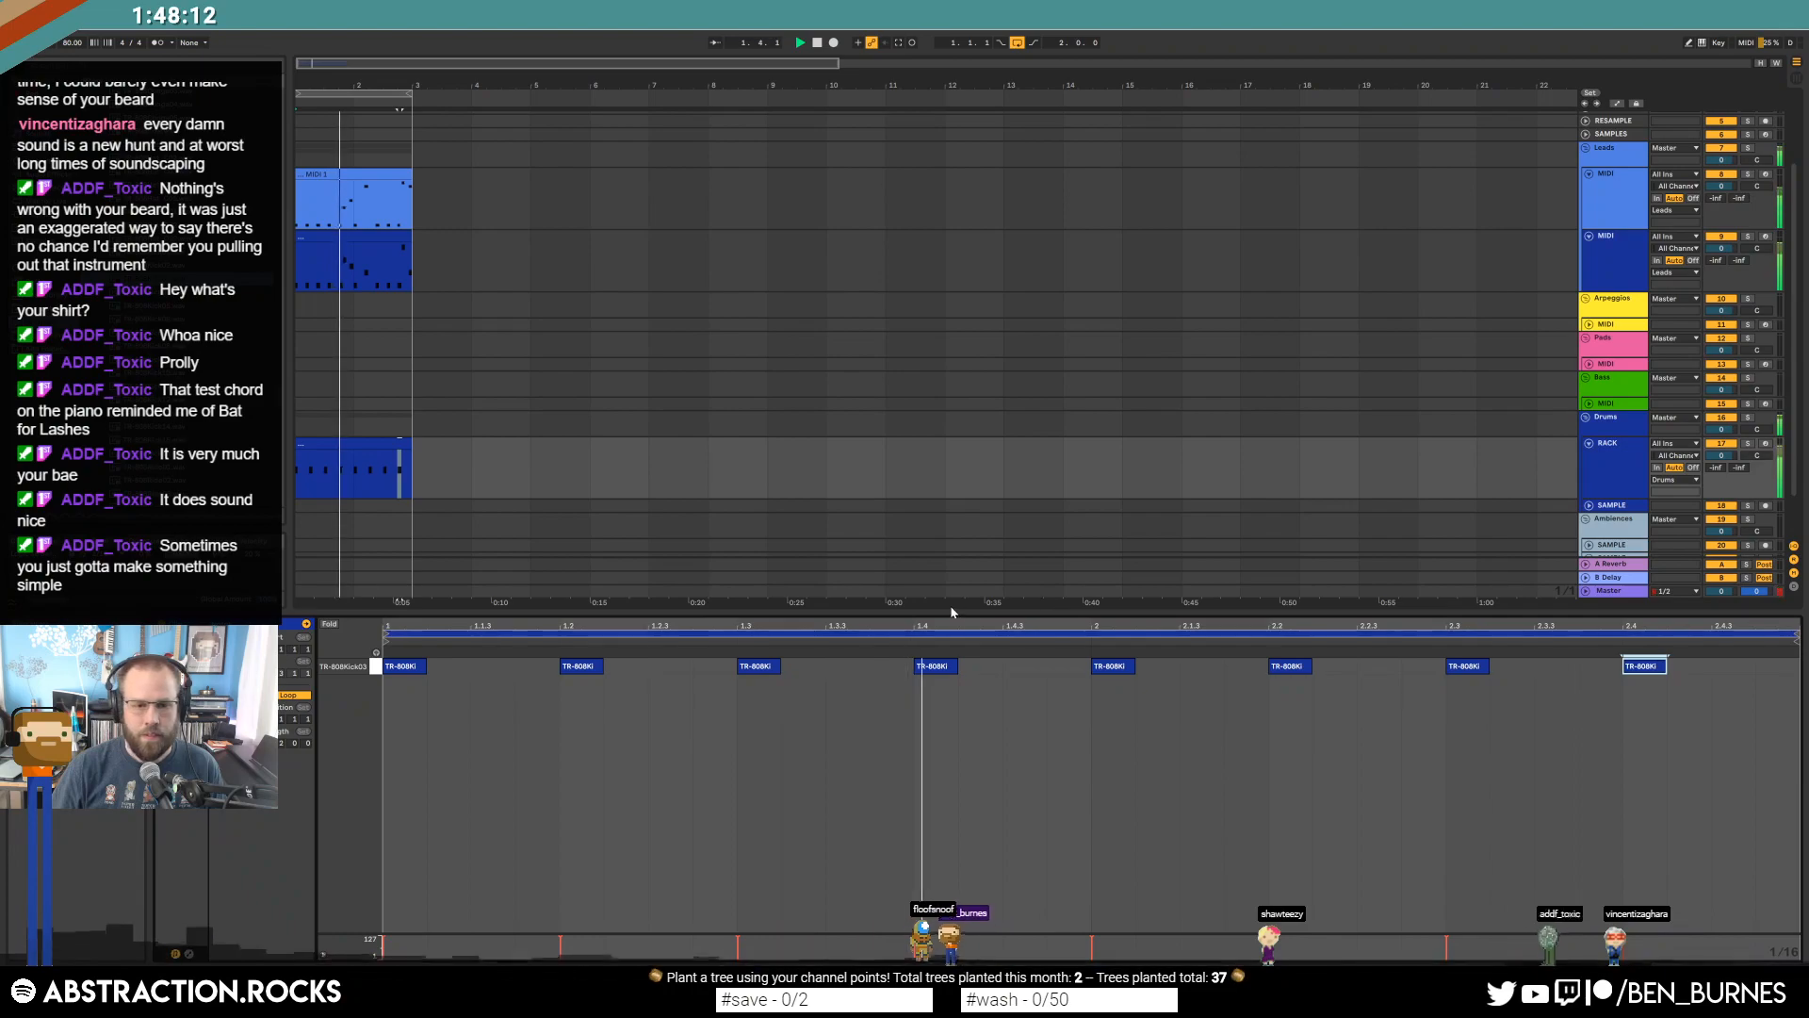
Show the RACK track's devices and lengthen the kick sample's fade-out while the loop plays.
key(shift+Tab)
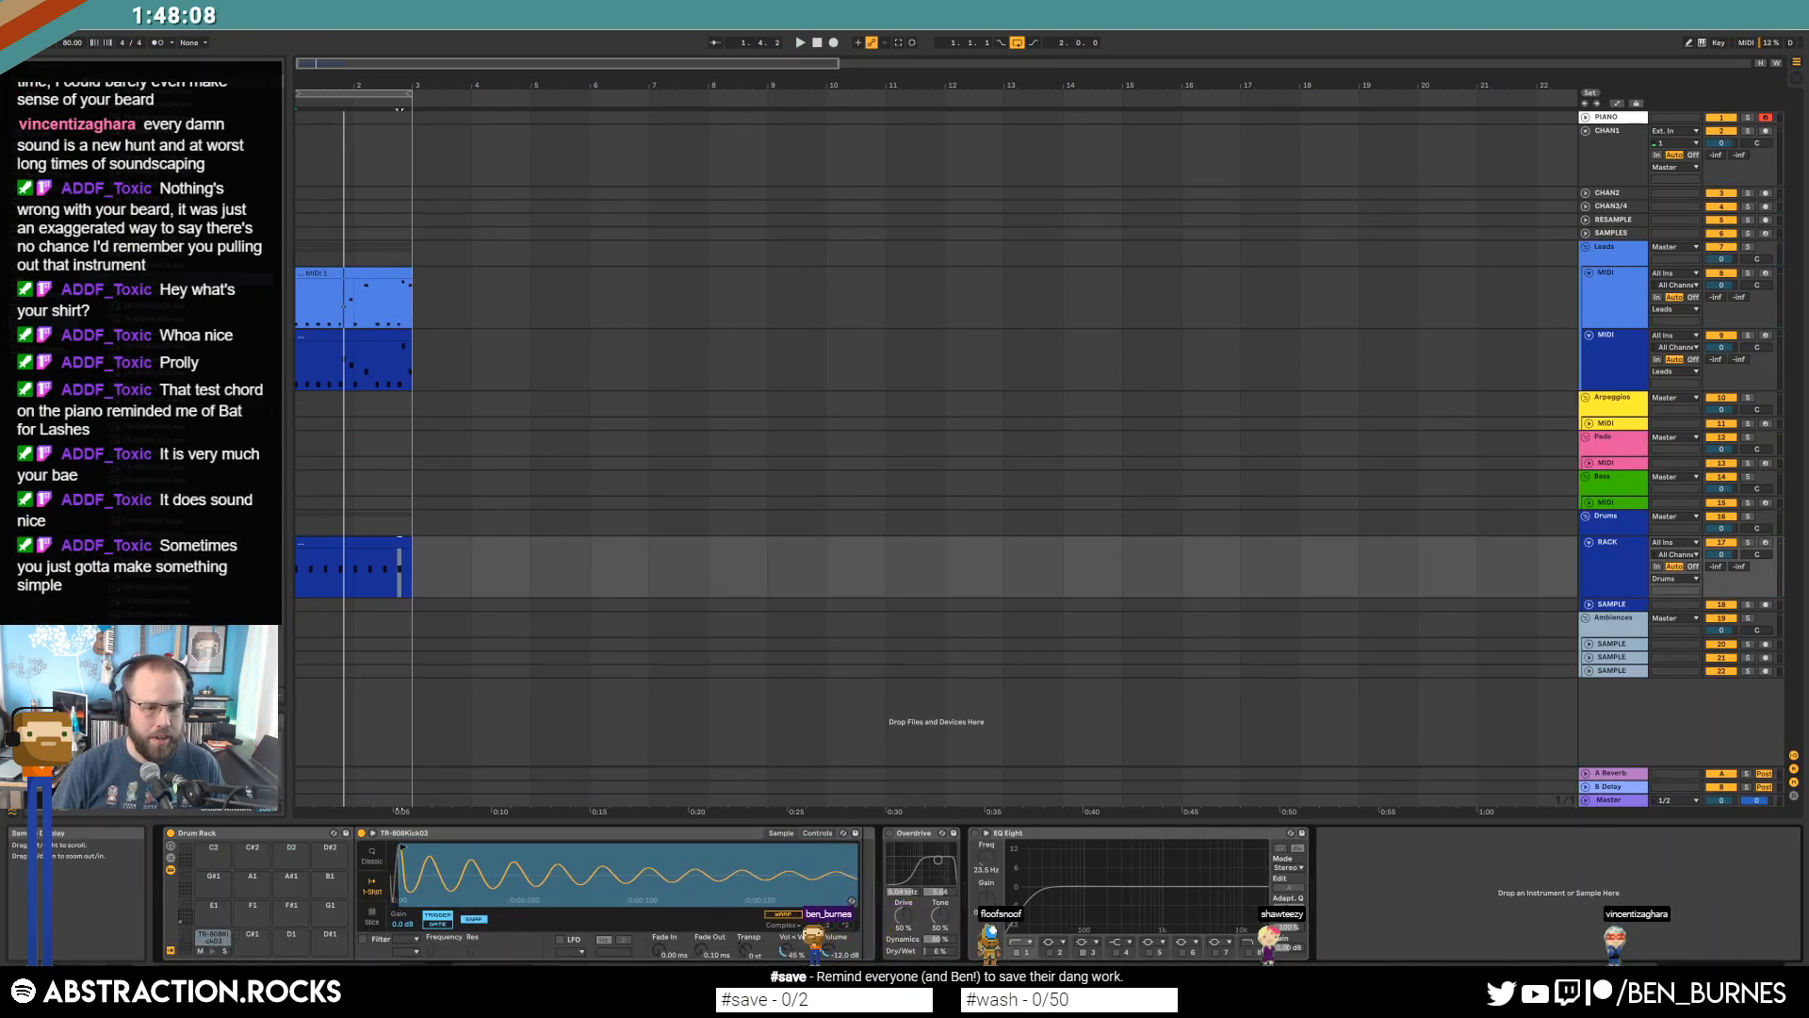
key(space)
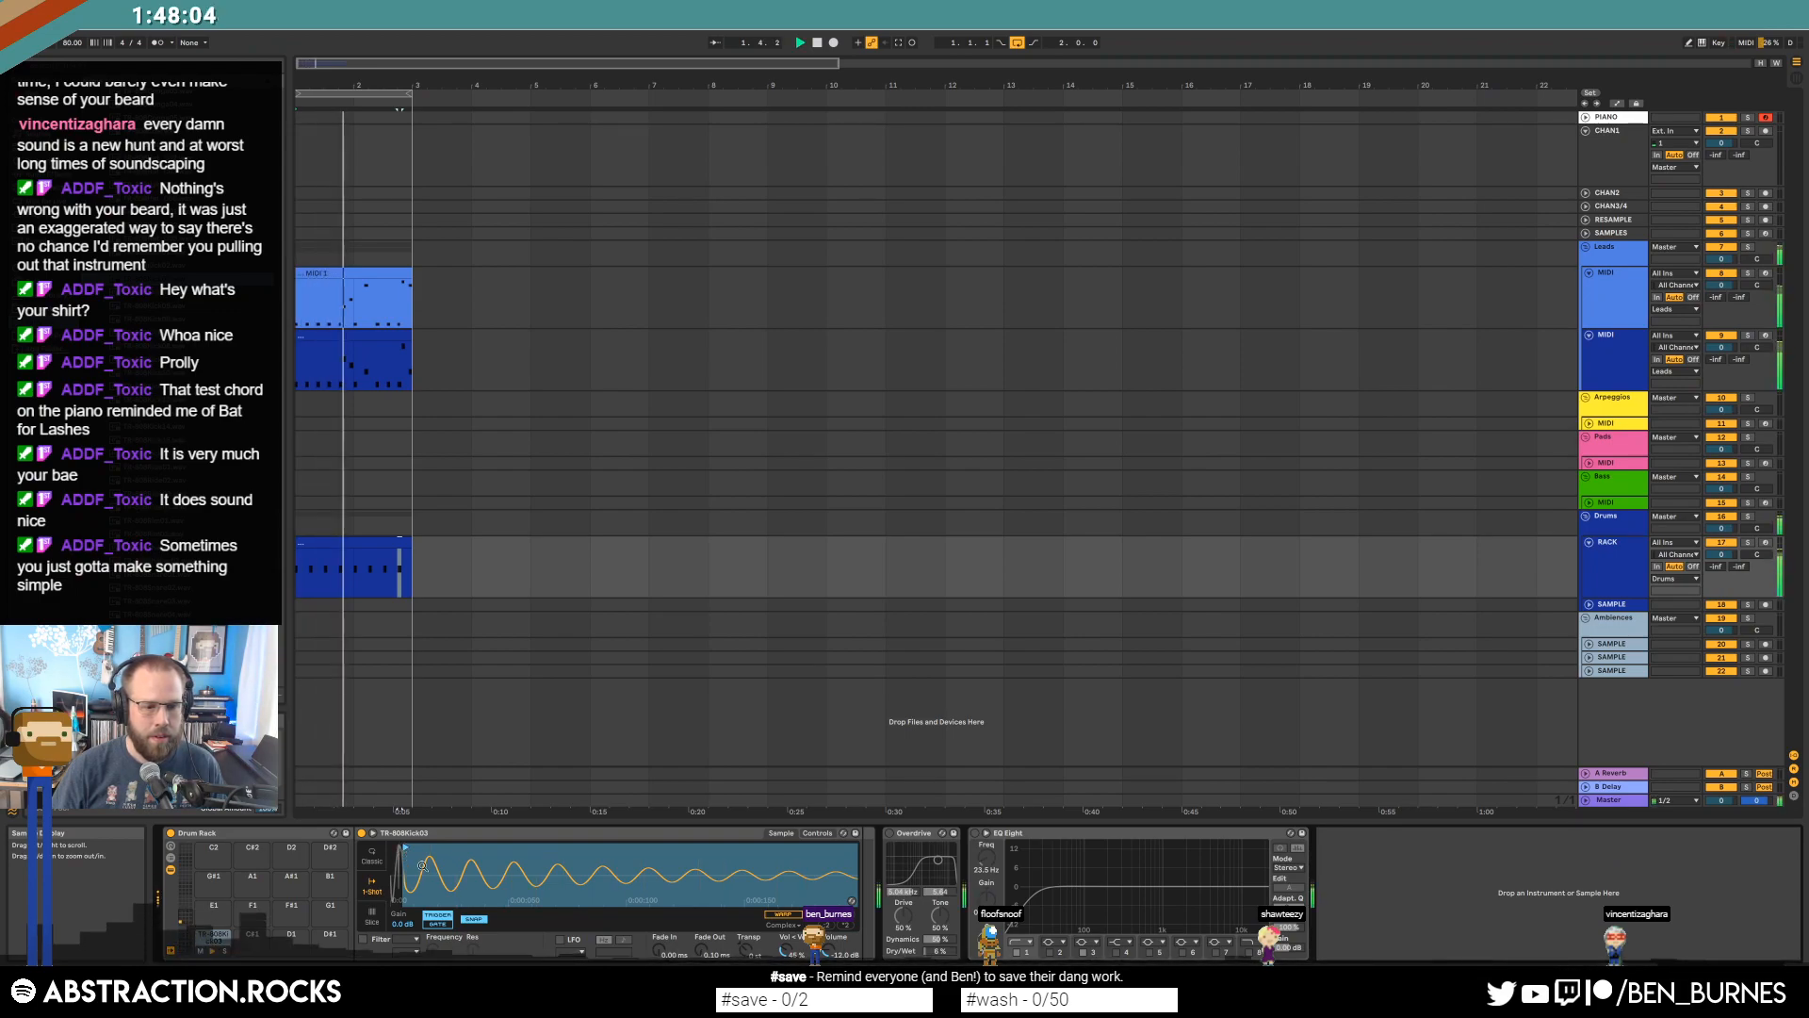
drag(701, 951, 701, 897)
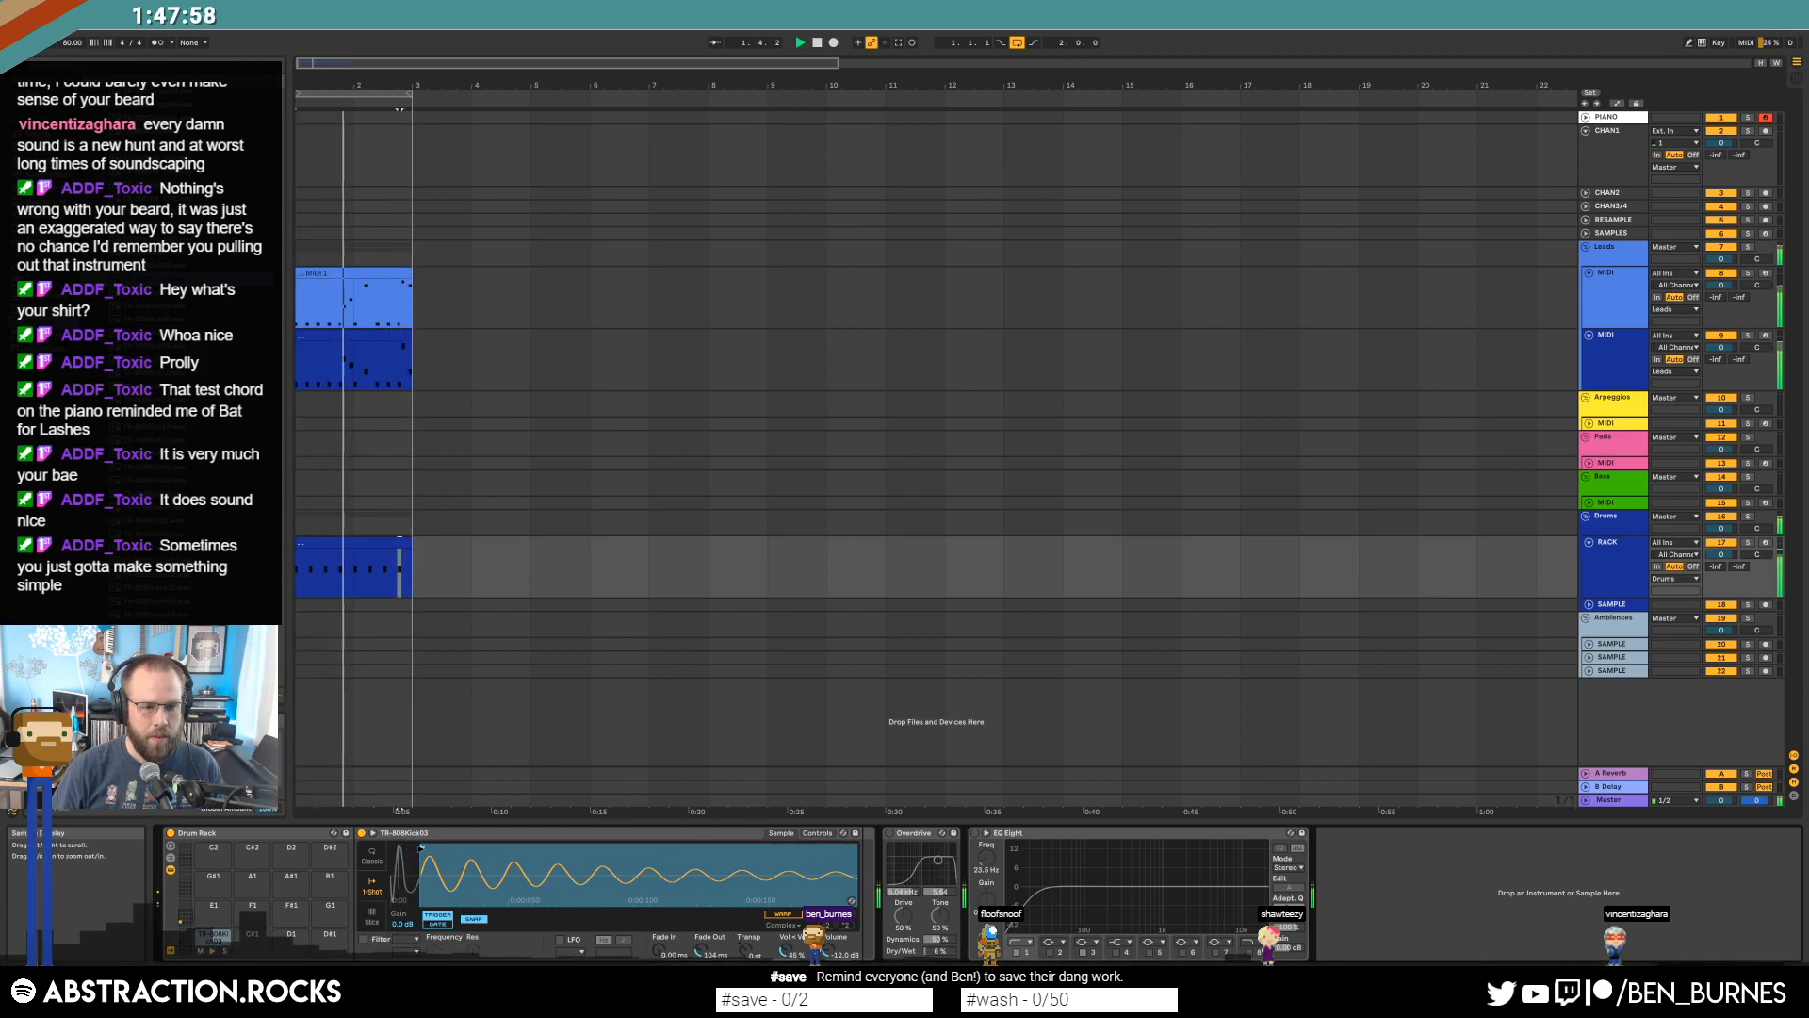
Load a TR-808 closed hat onto the Drum Rack's E1 pad and add two sixteenth hats after the first kick.
key(shift+Tab)
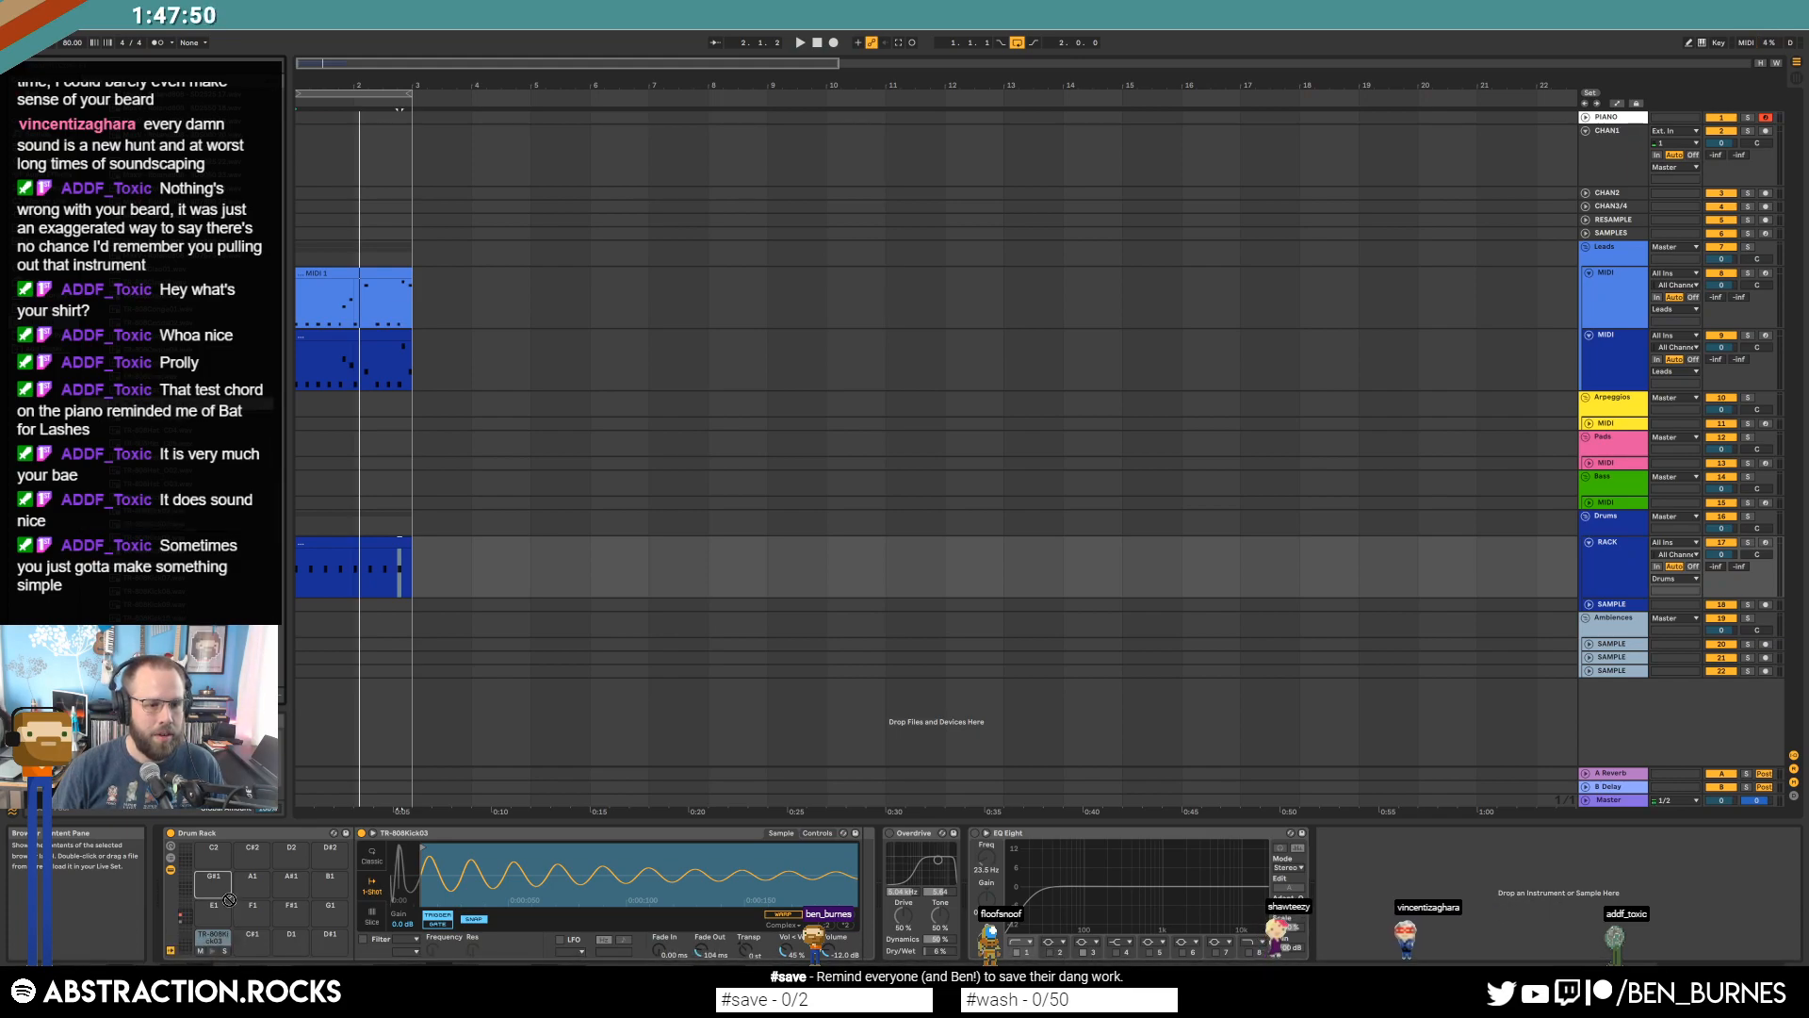
click(351, 542)
double_click(351, 541)
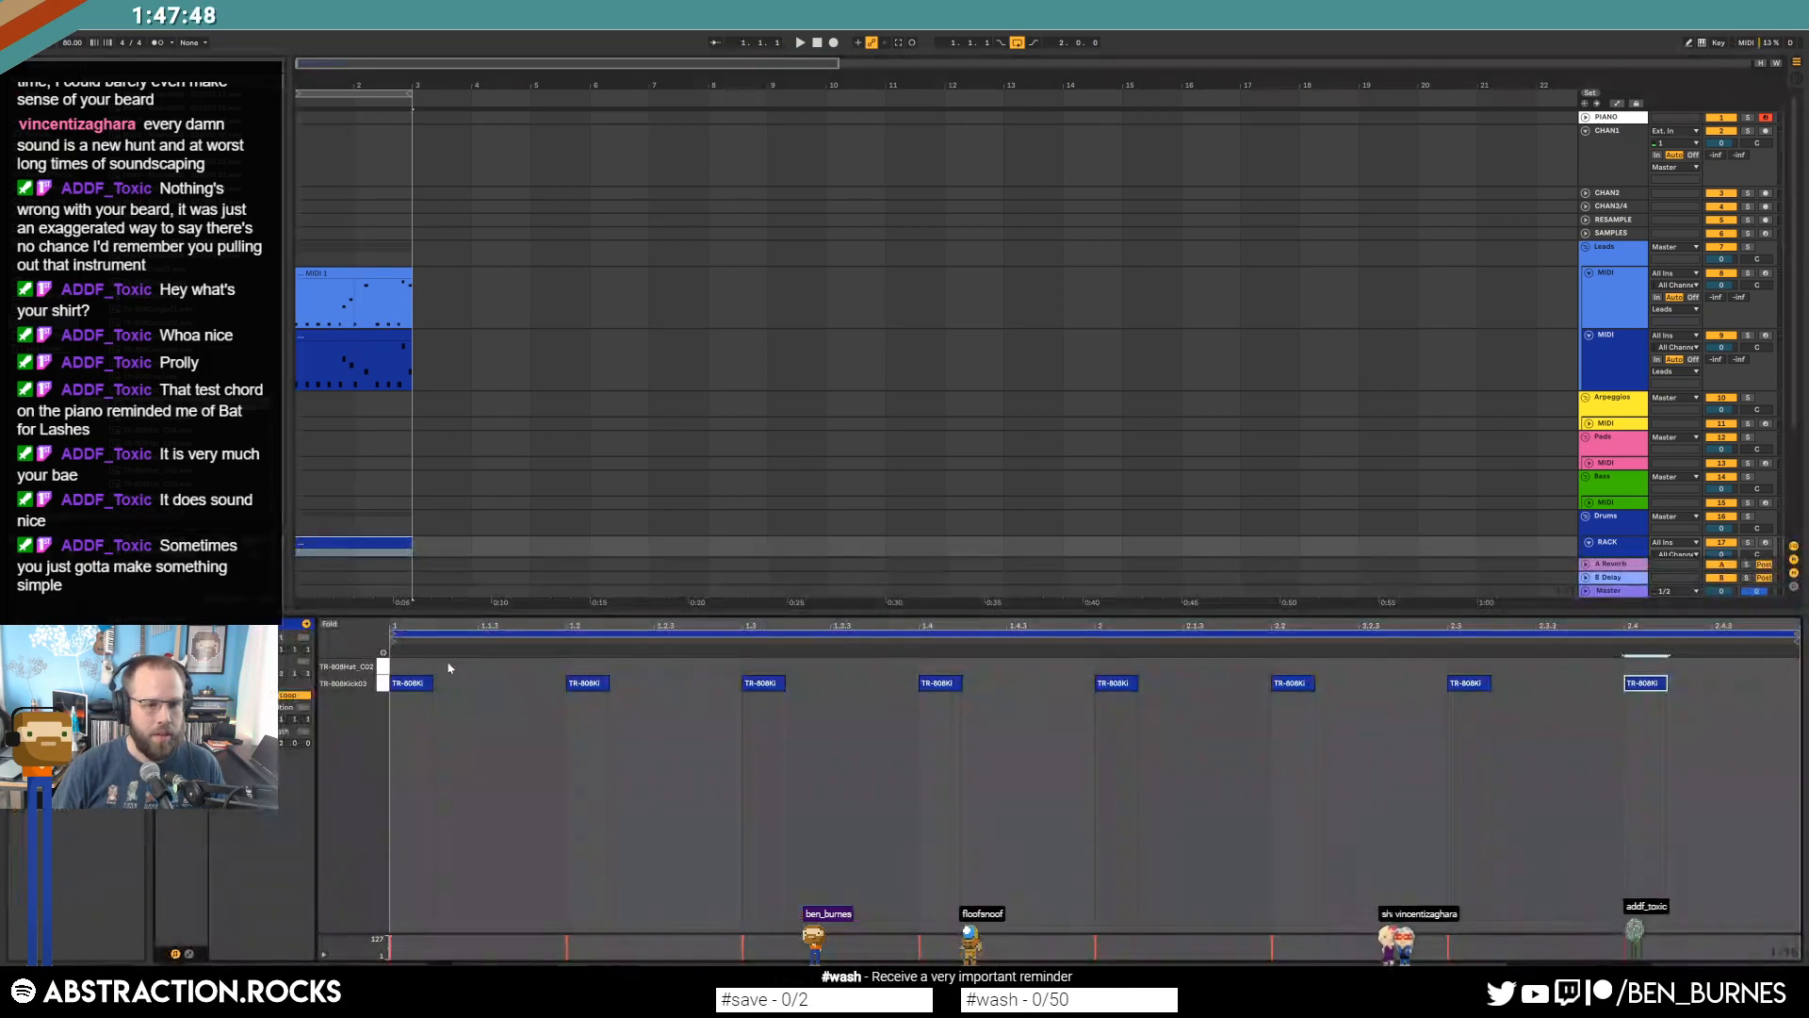
double_click(449, 666)
double_click(488, 666)
key(space)
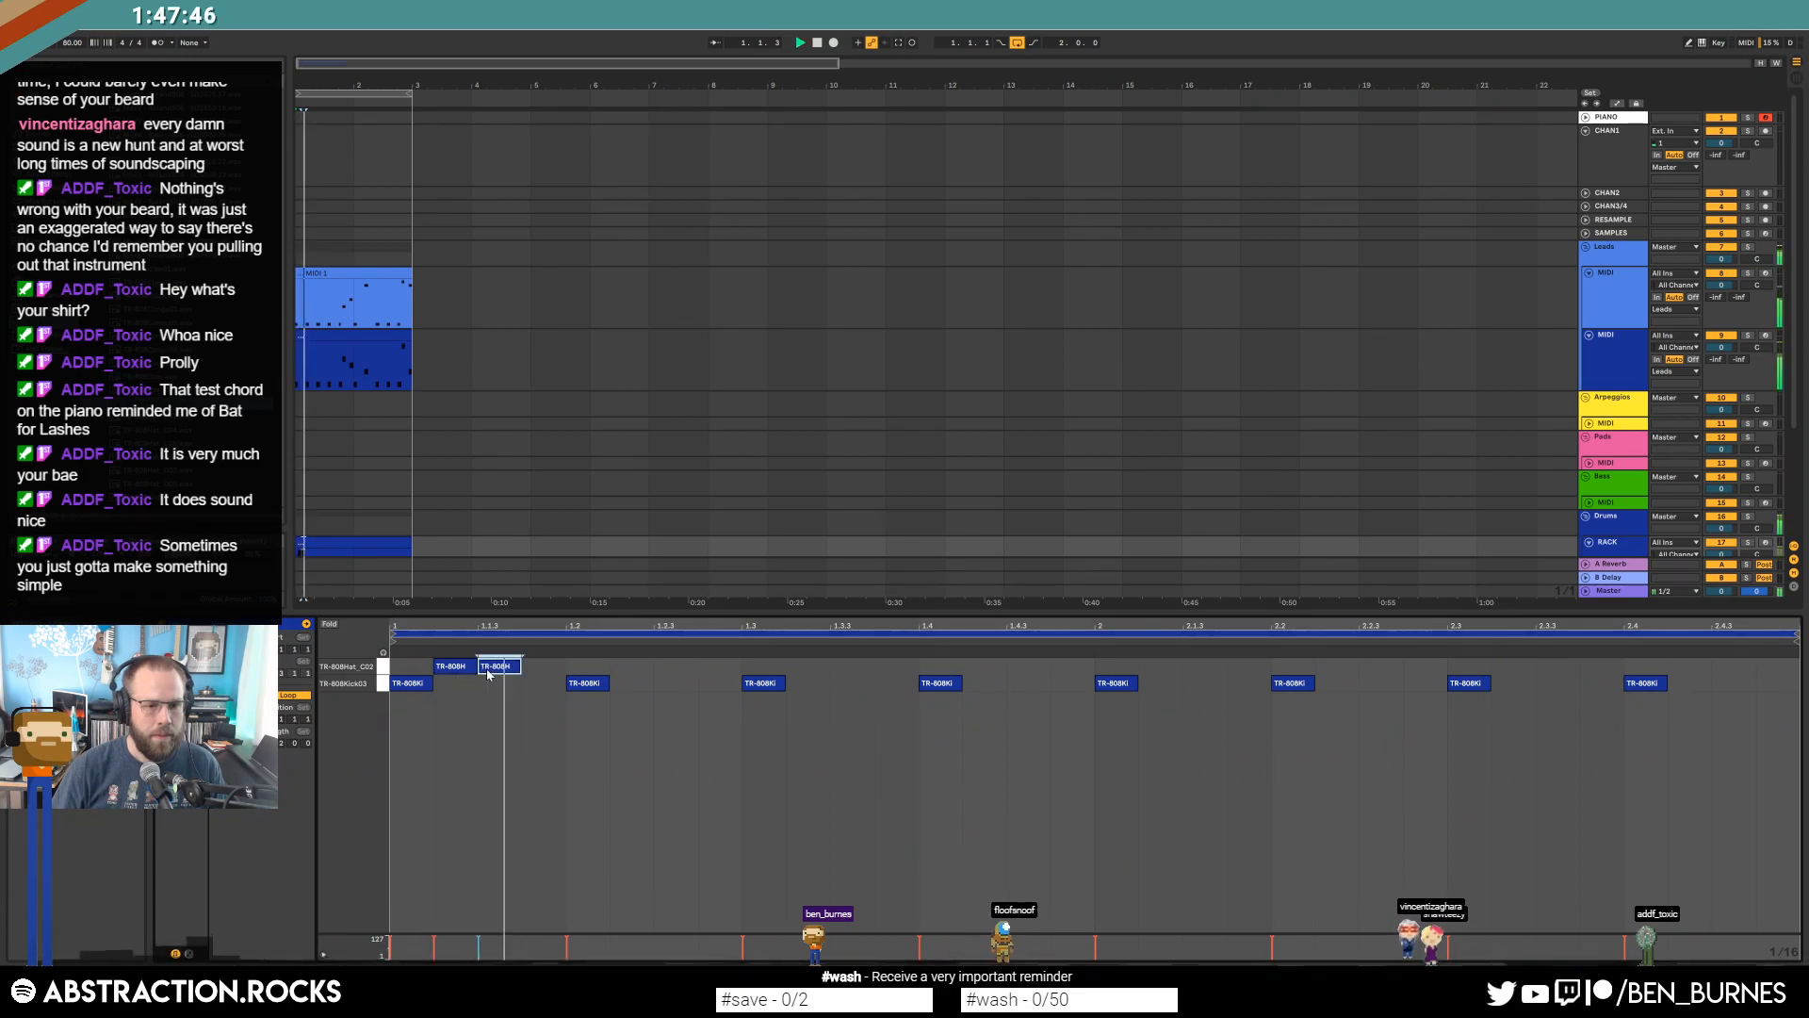
key(space)
Lower the velocities of the two hat notes in the RACK clip.
click(533, 670)
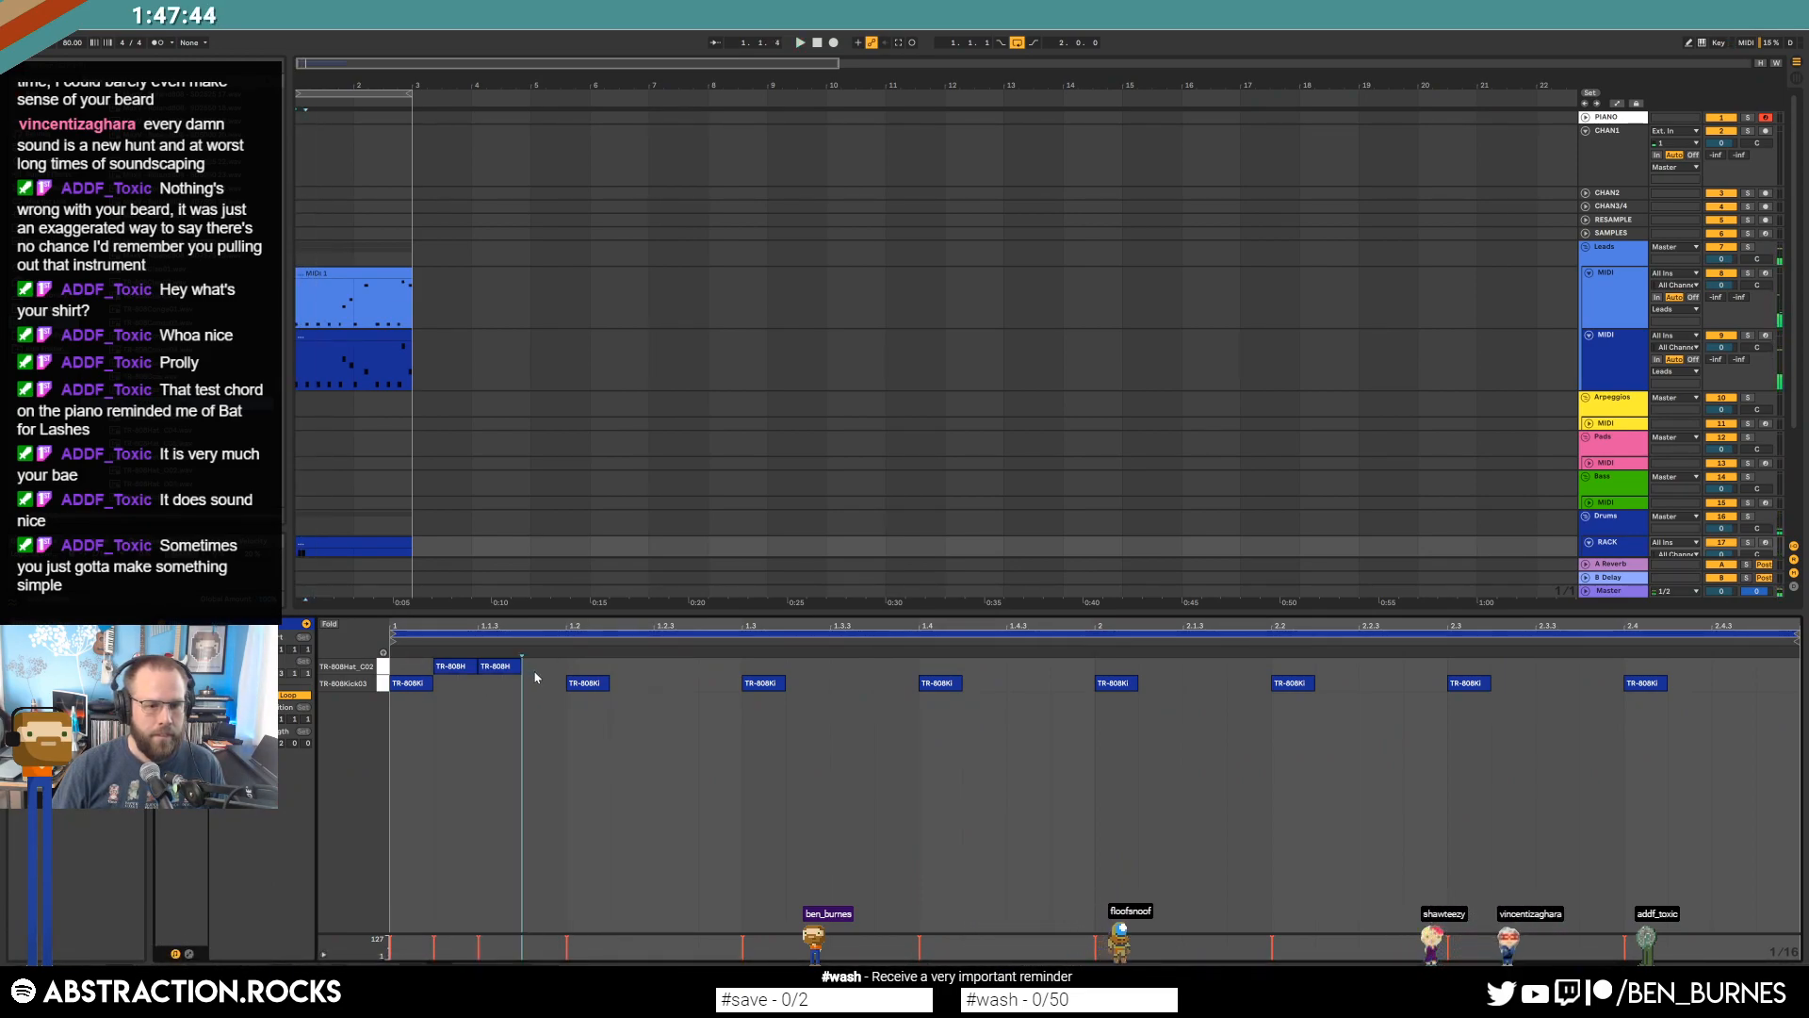
drag(430, 662, 458, 696)
click(494, 682)
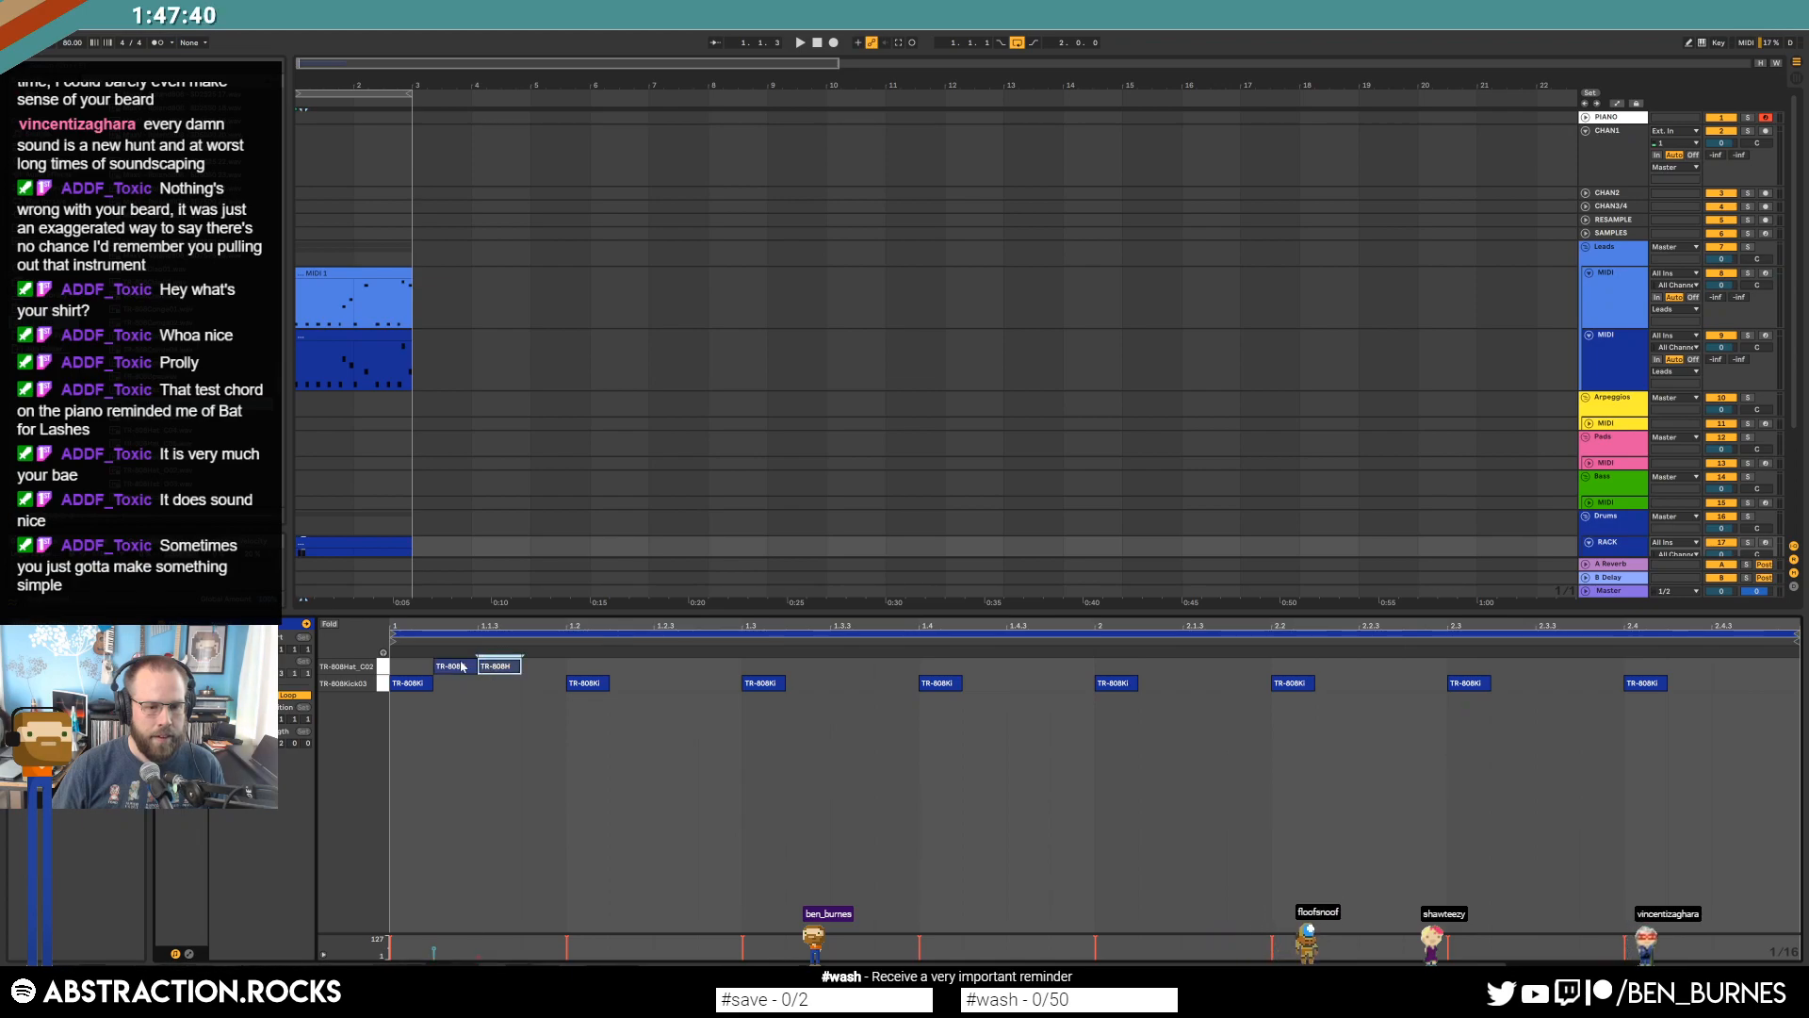
Duplicate the pair of hat notes nine times across the two-bar RACK clip and play the loop.
shift+click(467, 667)
key(ctrl+d)
key(ctrl+d)
key(ctrl+d)
key(ctrl+d)
key(ctrl+d)
key(ctrl+d)
key(ctrl+d)
key(ctrl+d)
key(ctrl+d)
key(space)
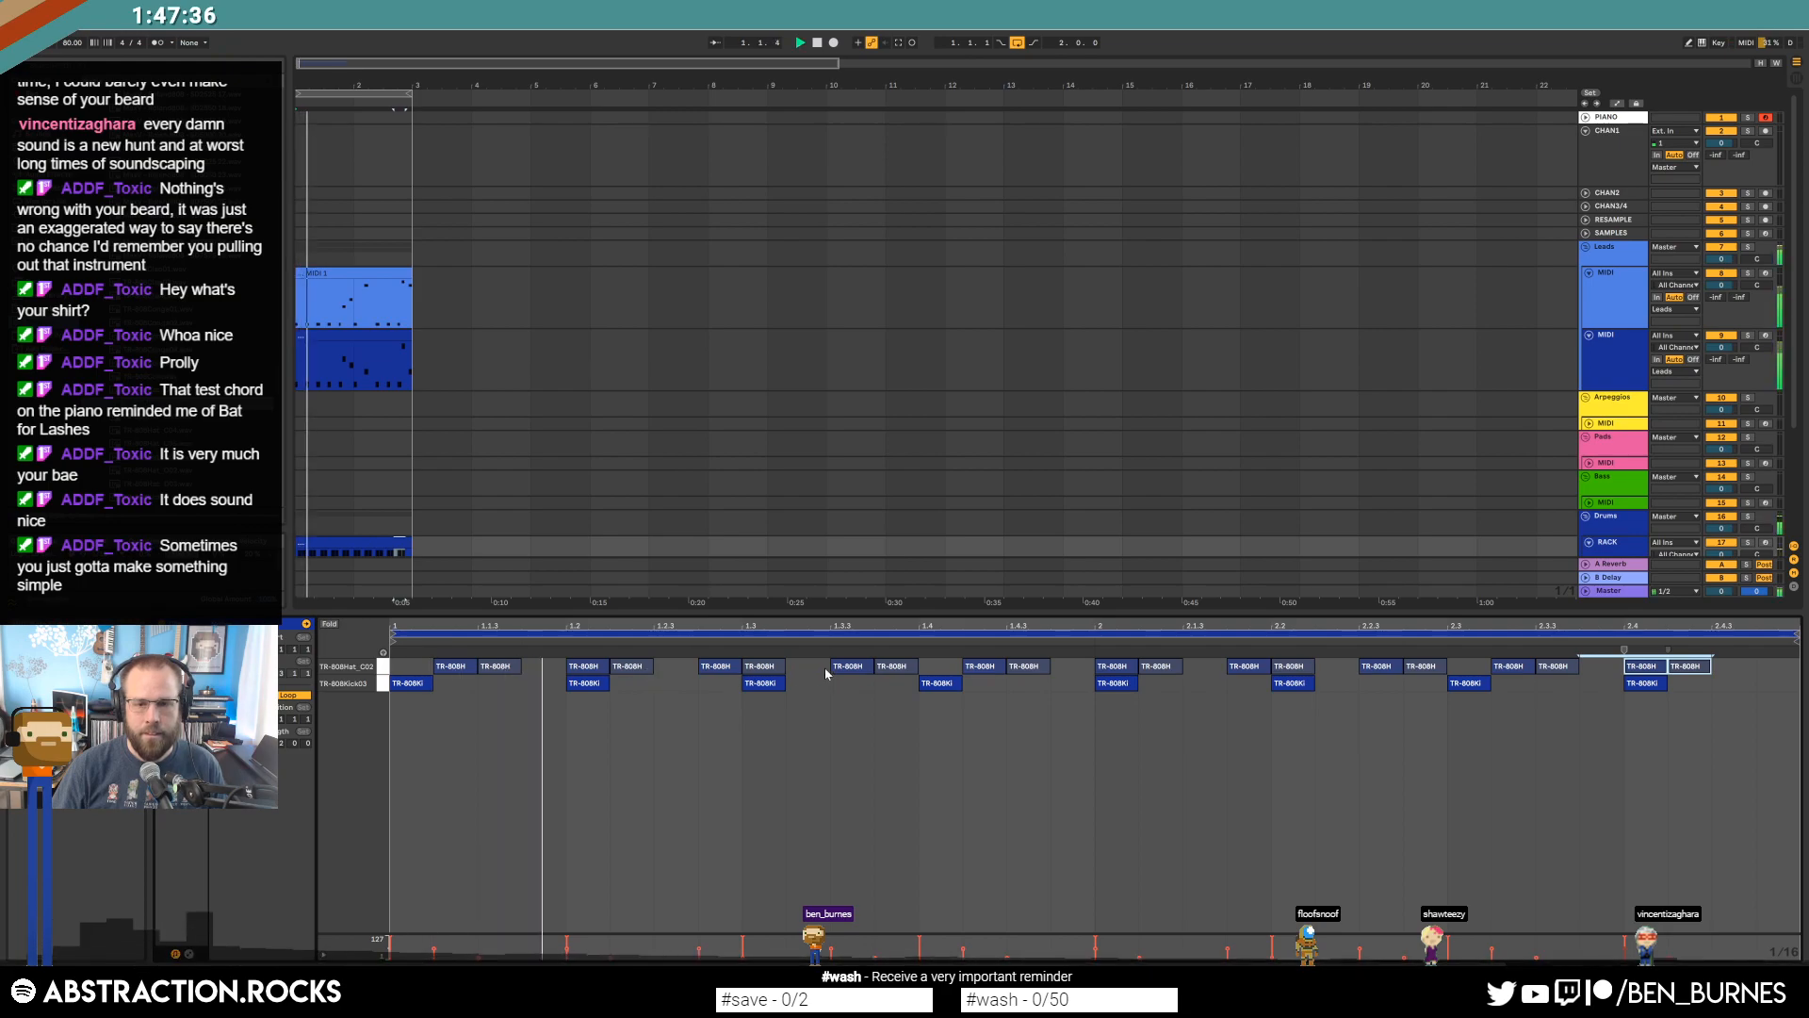
Shift all hat notes in the RACK clip's second bar one sixteenth later and stop playback.
click(749, 728)
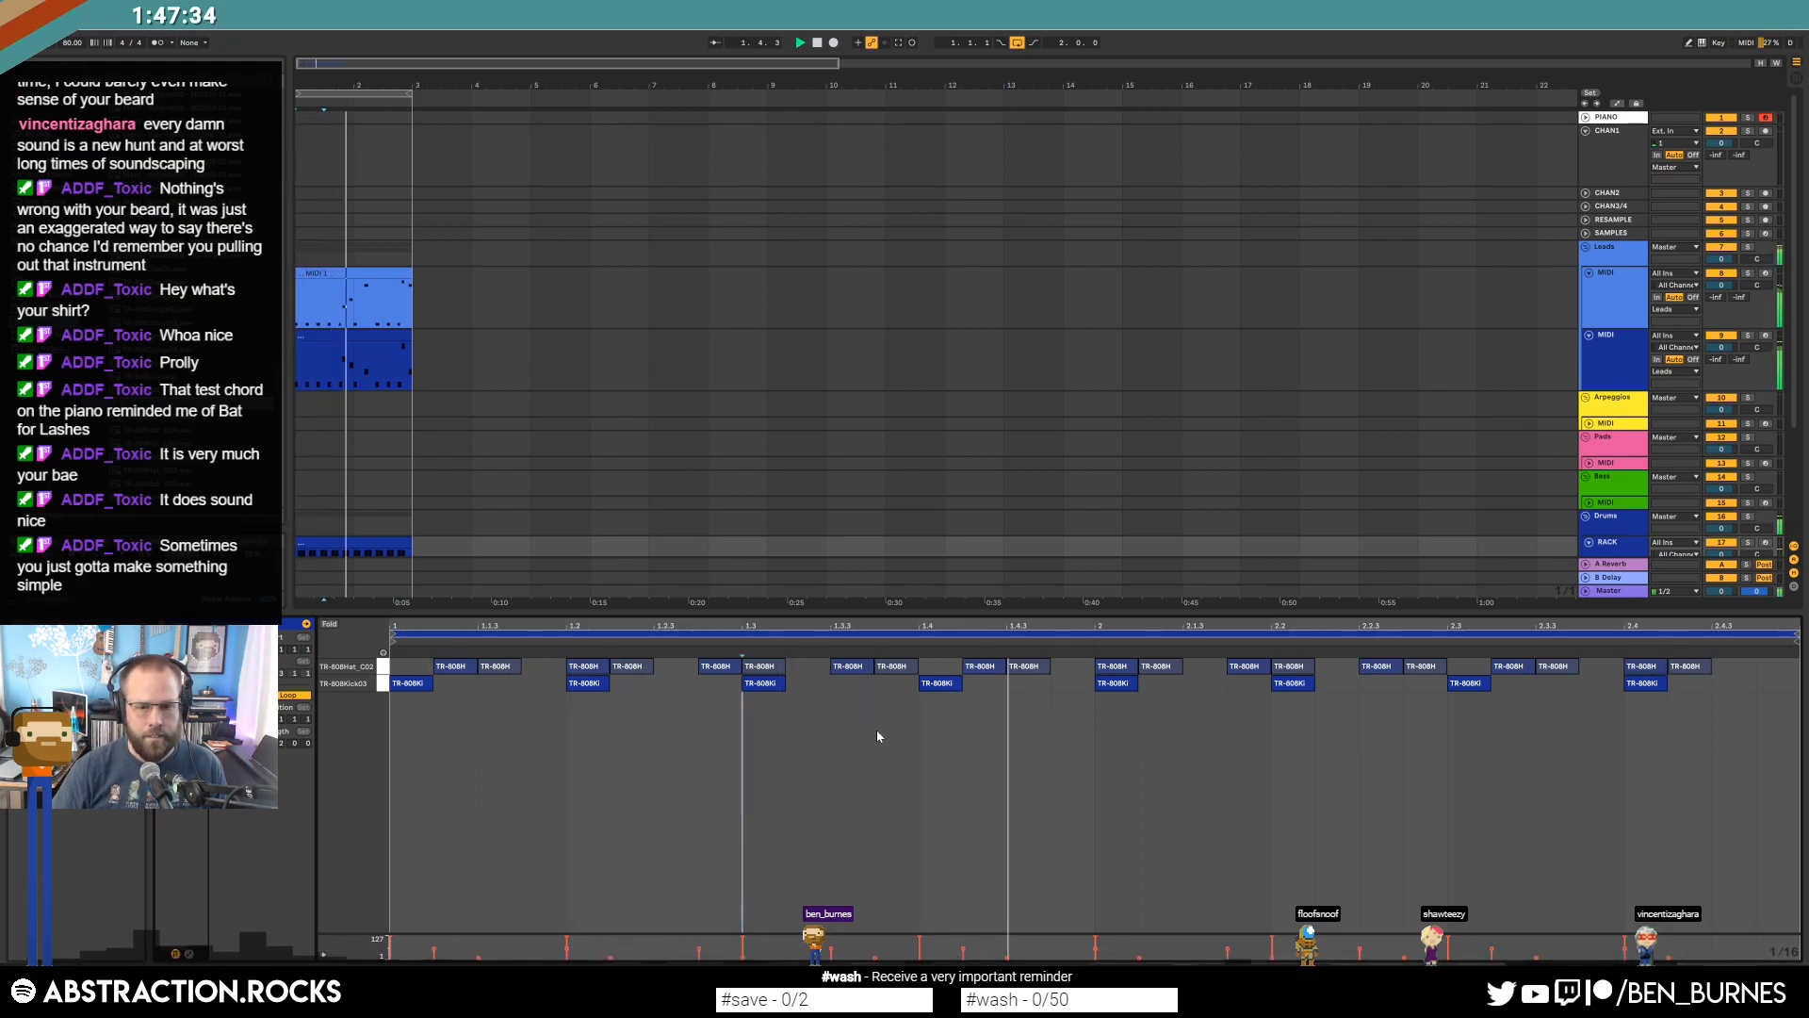
mouse_move(1082, 658)
mouse_down()
mouse_move(1775, 667)
mouse_move(1720, 675)
mouse_move(1743, 675)
mouse_up()
key(space)
click(1148, 682)
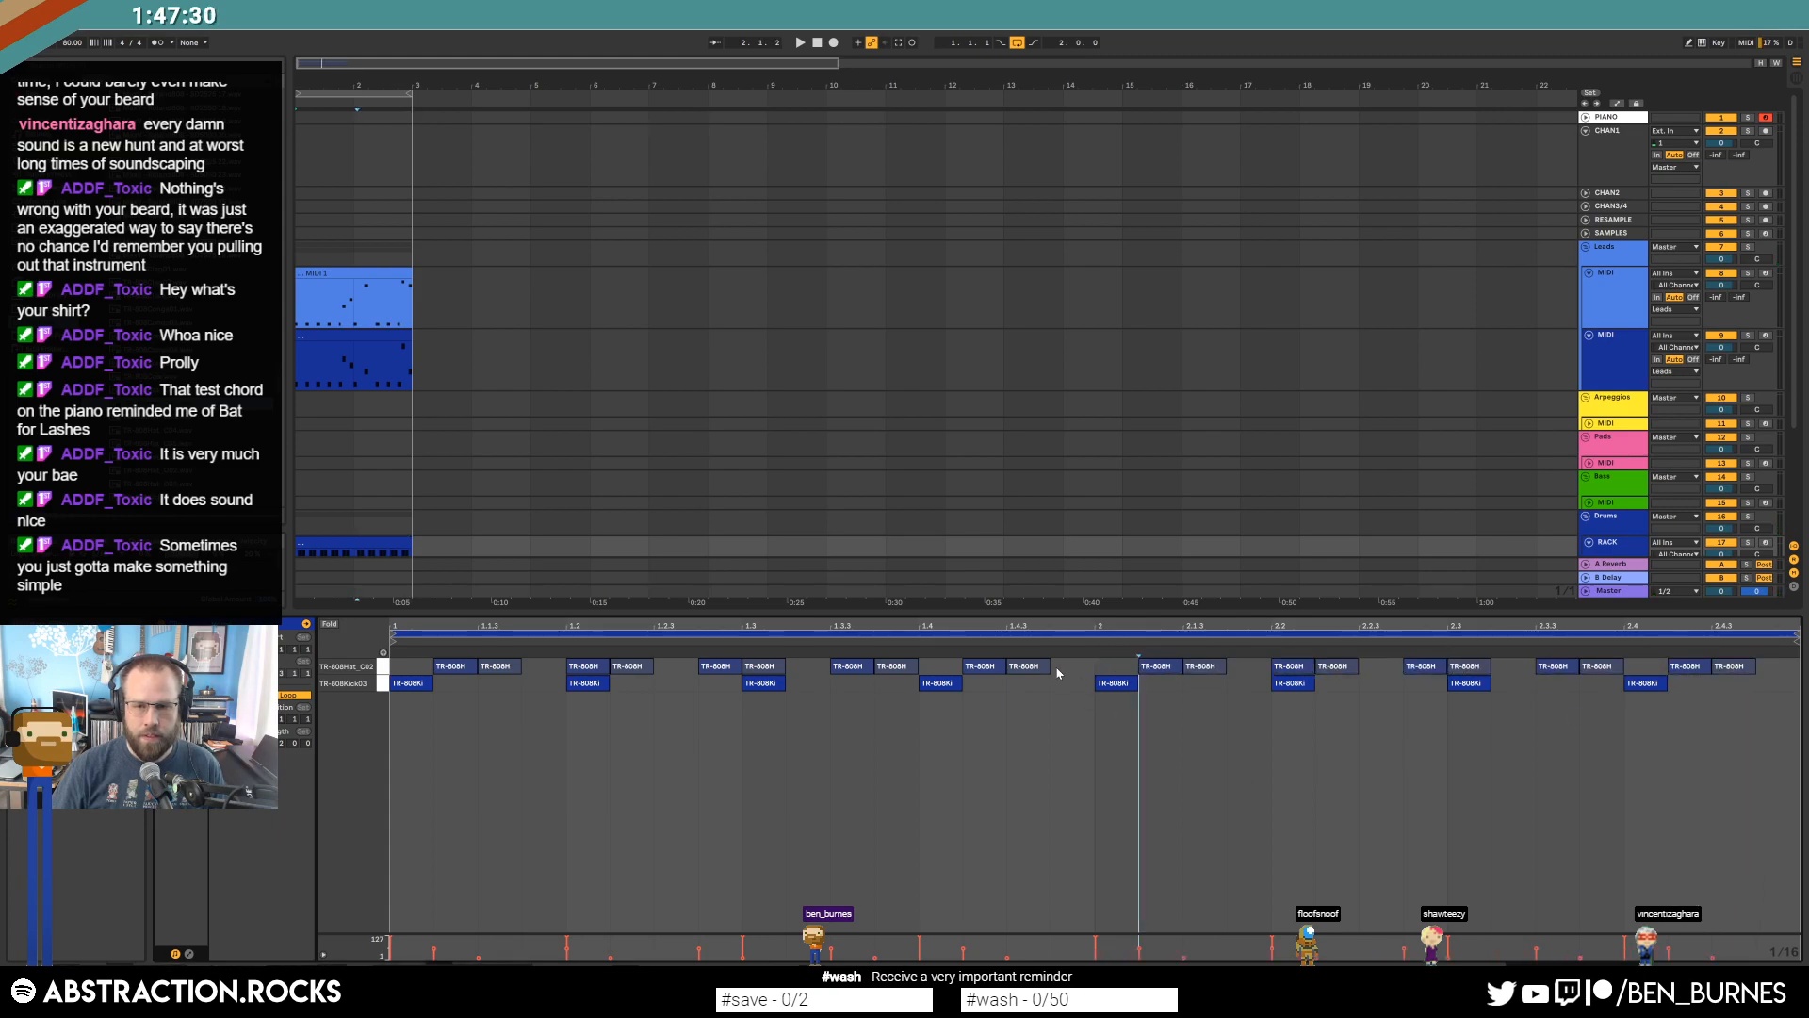
Move the first bar's last hat pair a sixteenth later, replace its final hat with two thirty-seconds and play from the start.
drag(1080, 670, 1031, 672)
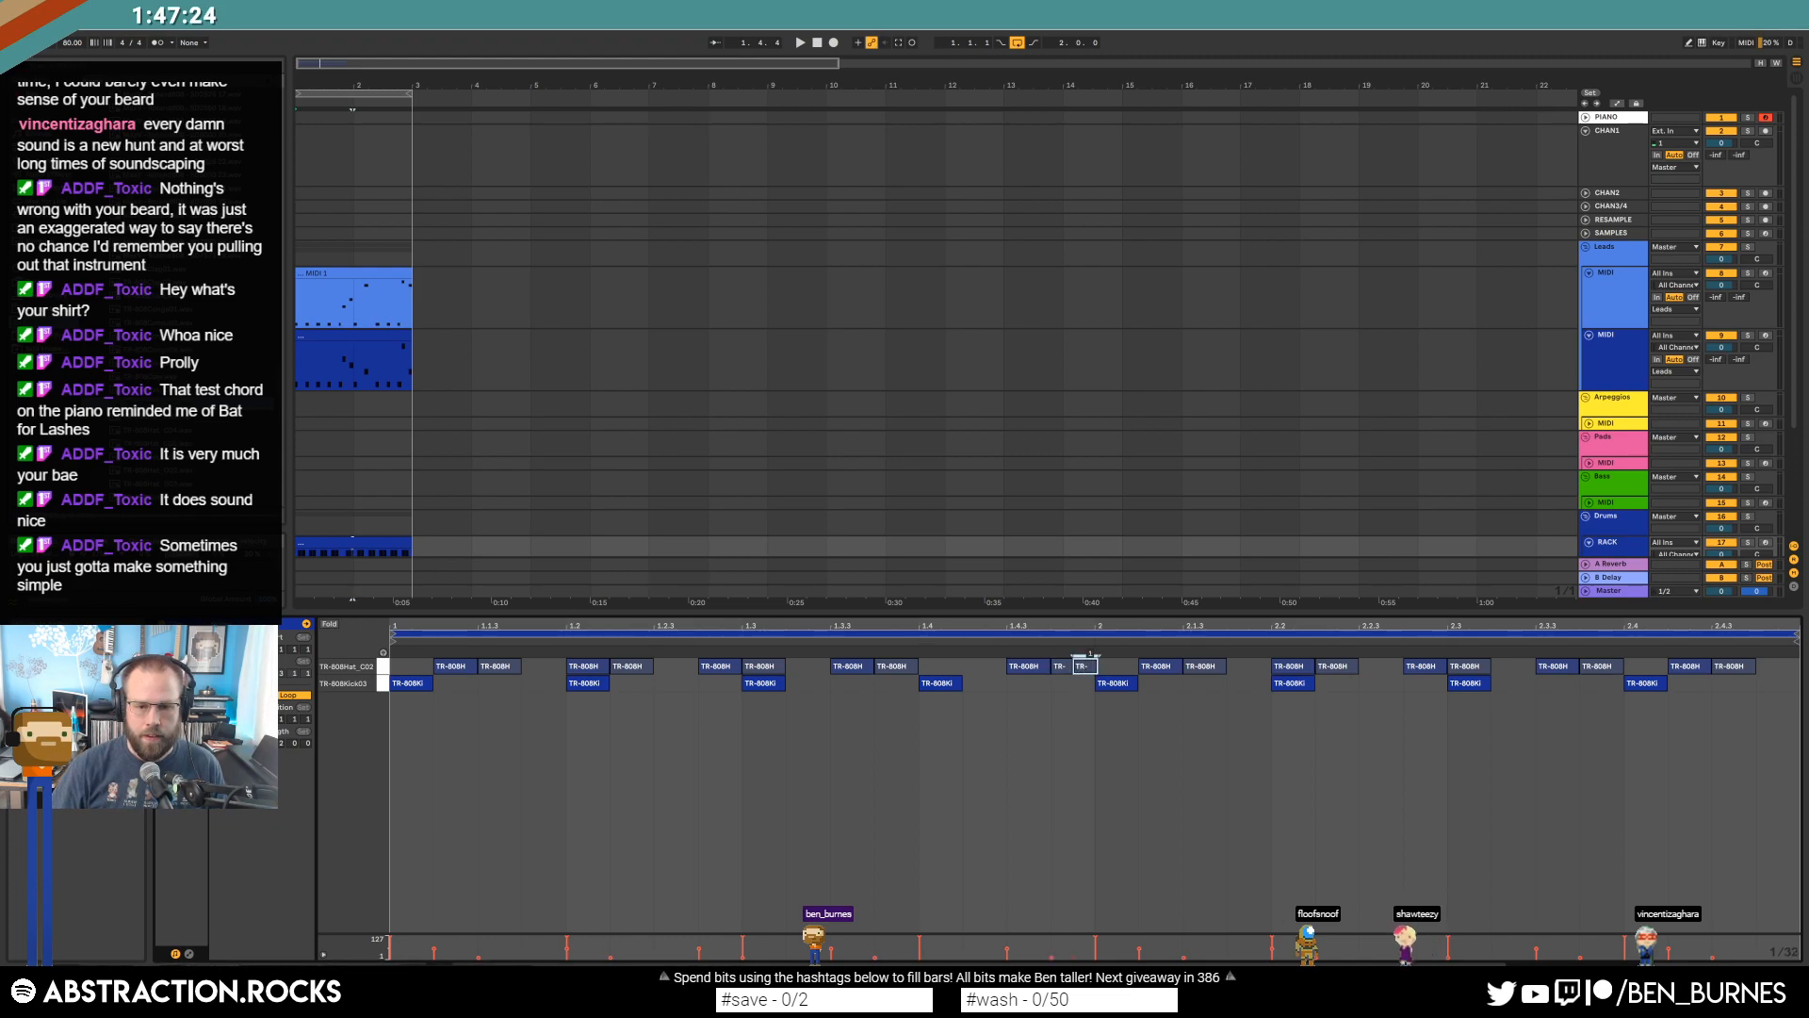
key(Home)
key(space)
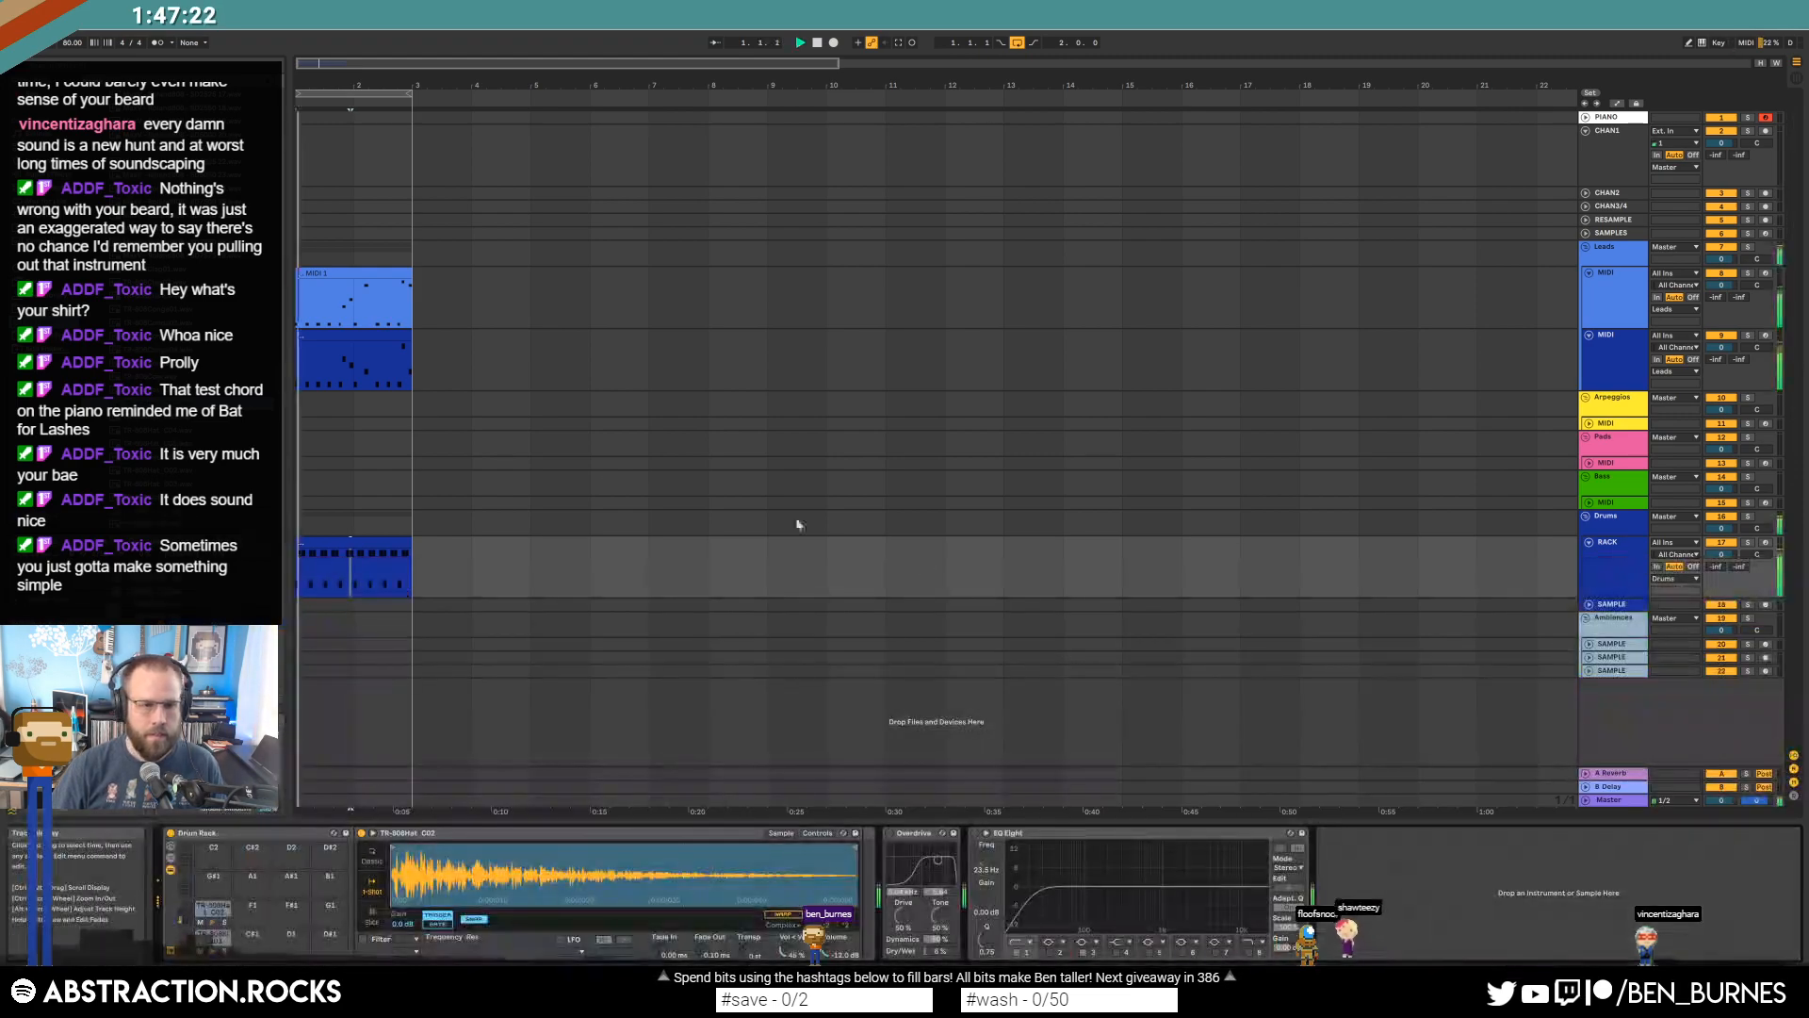
Reopen the RACK clip and turn its final hat into a run of four thirty-second hats up to the clip's end.
double_click(352, 540)
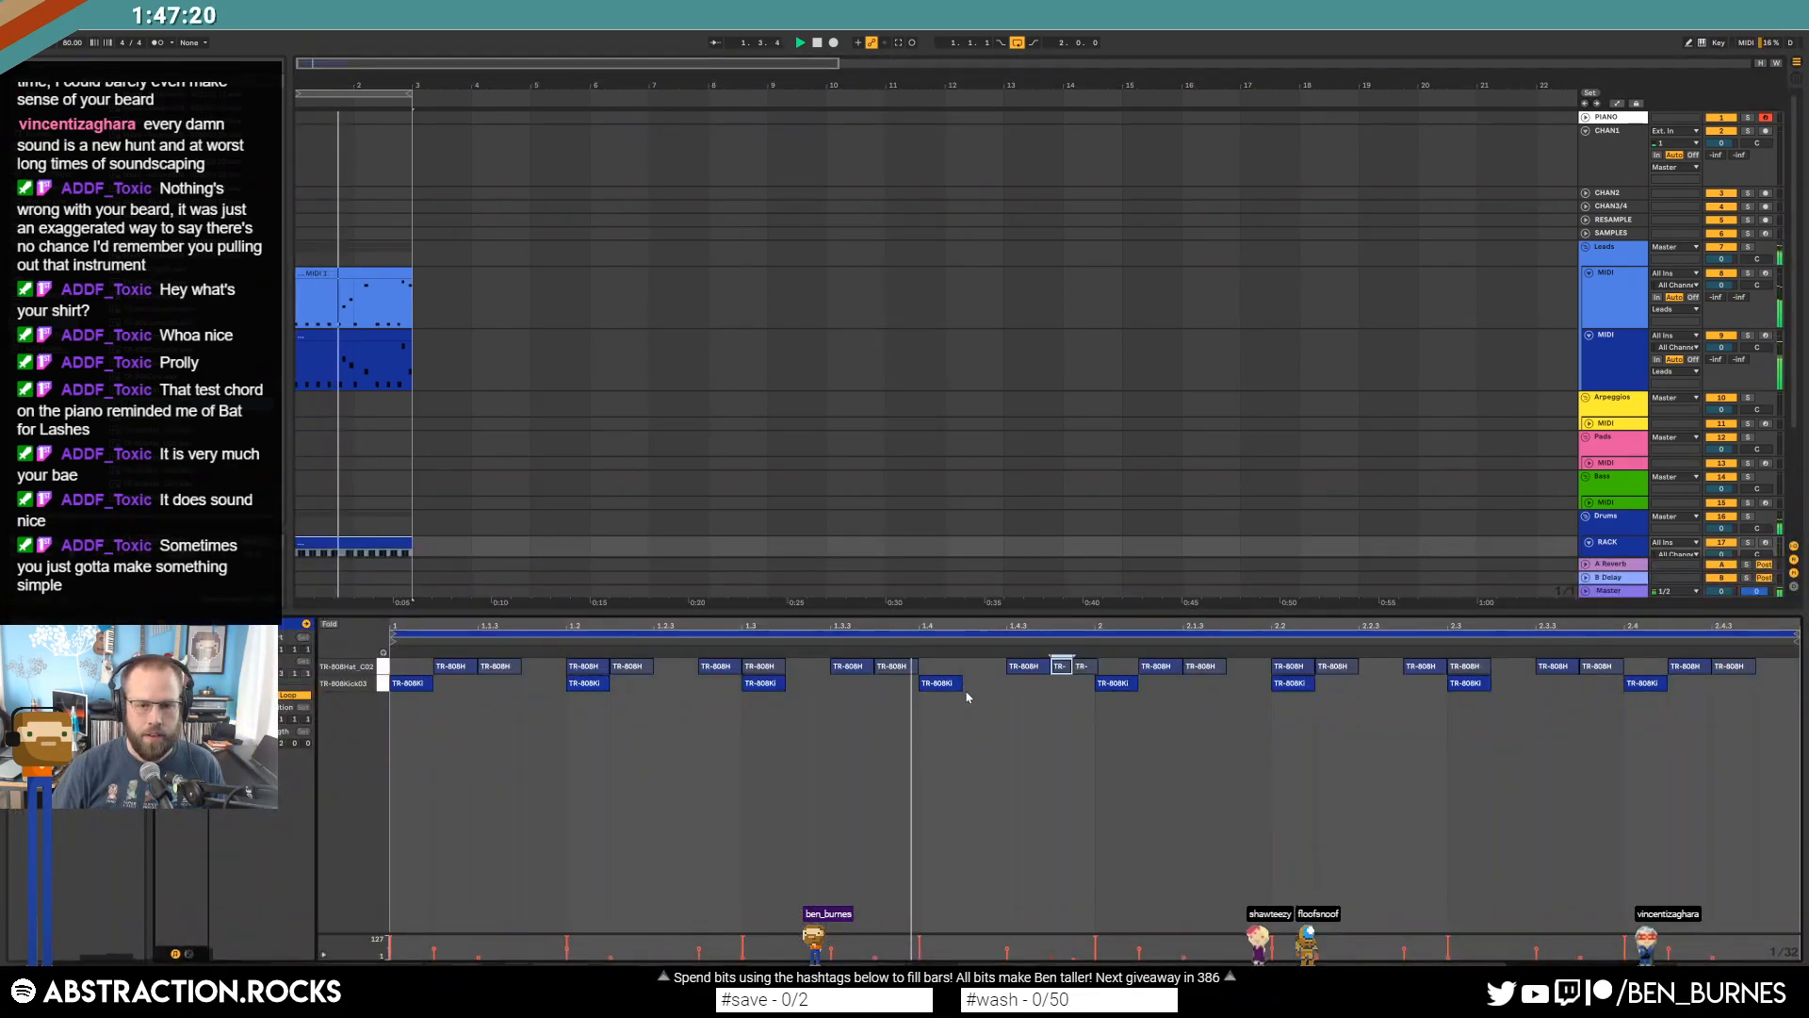
click(1029, 707)
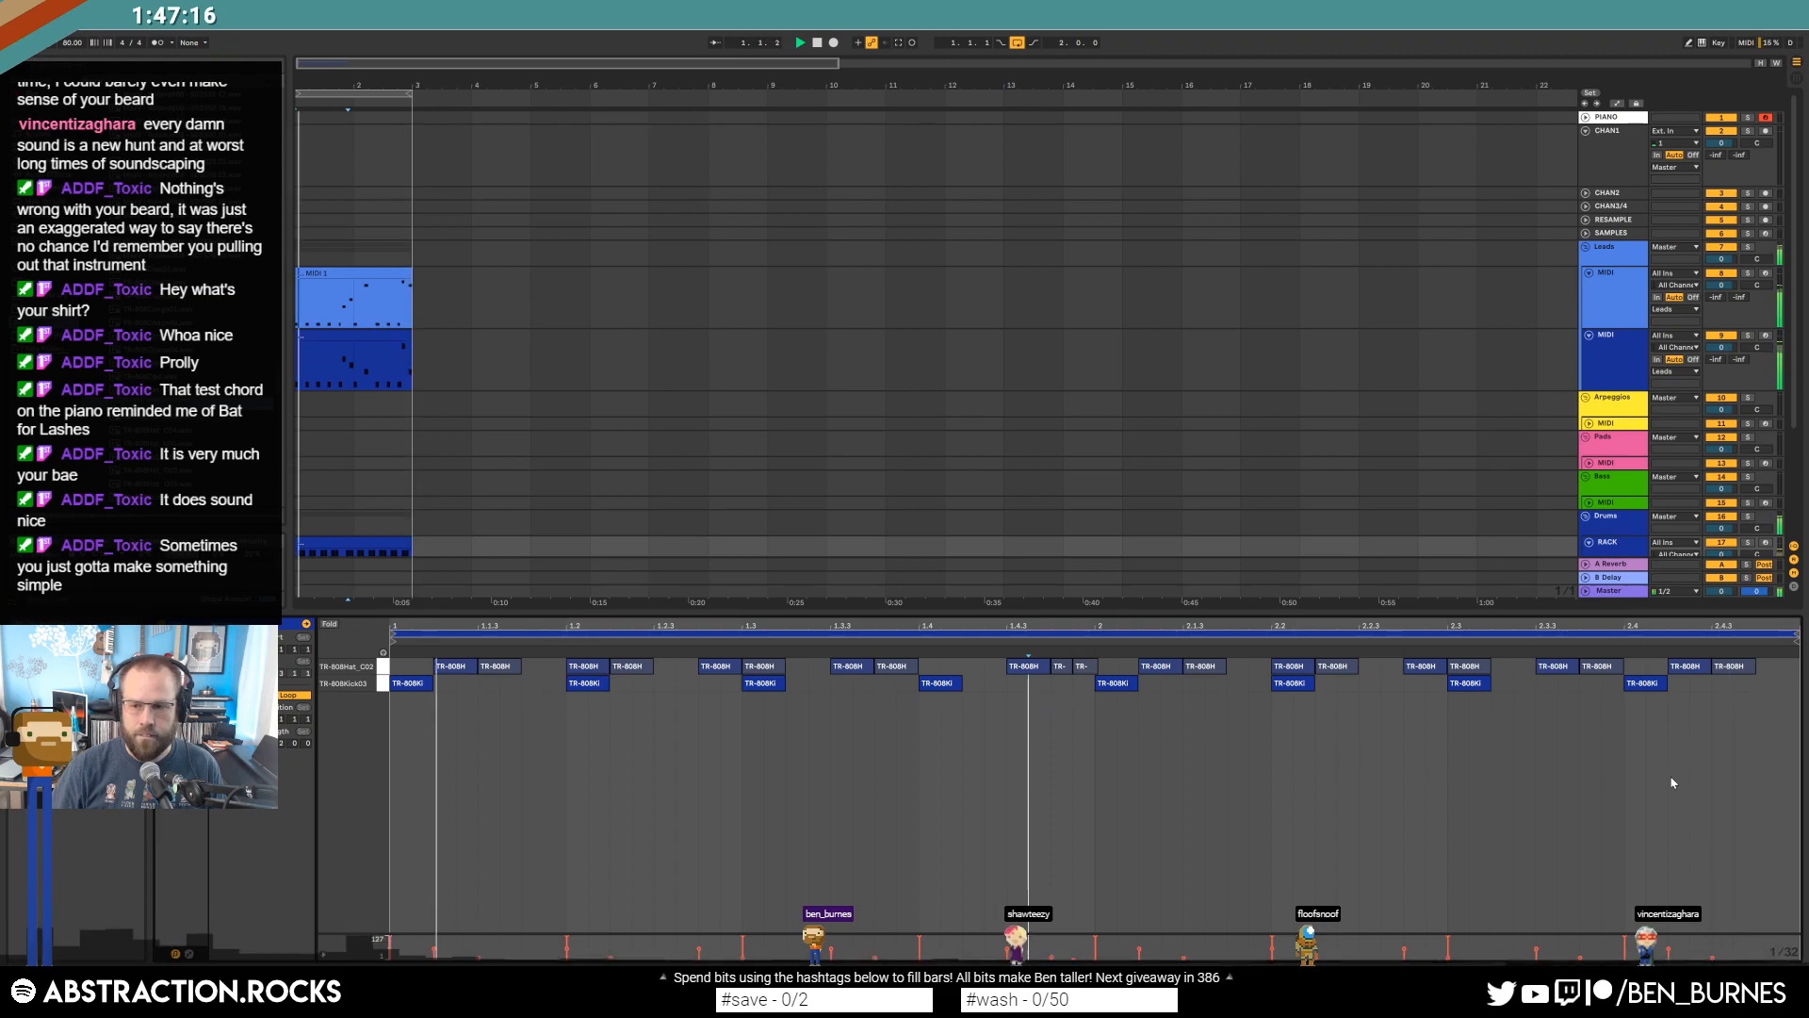
drag(1756, 668, 1739, 667)
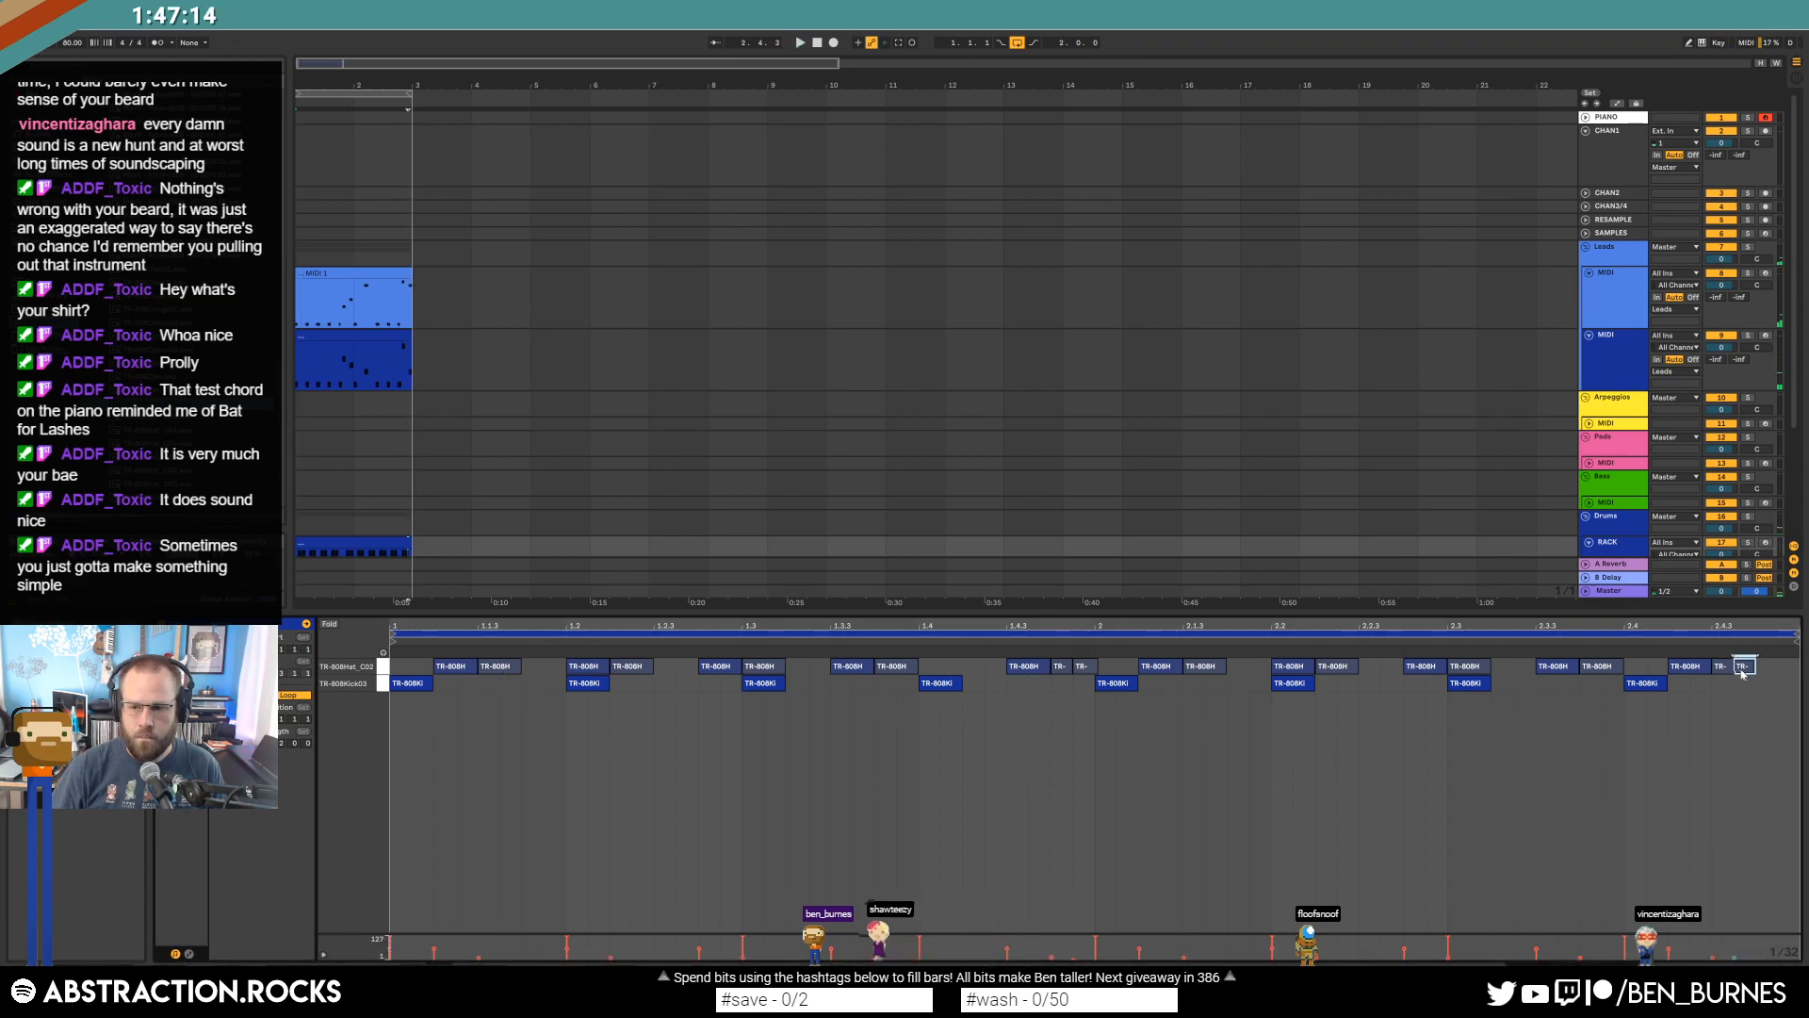
key(ctrl+d)
key(ctrl+d)
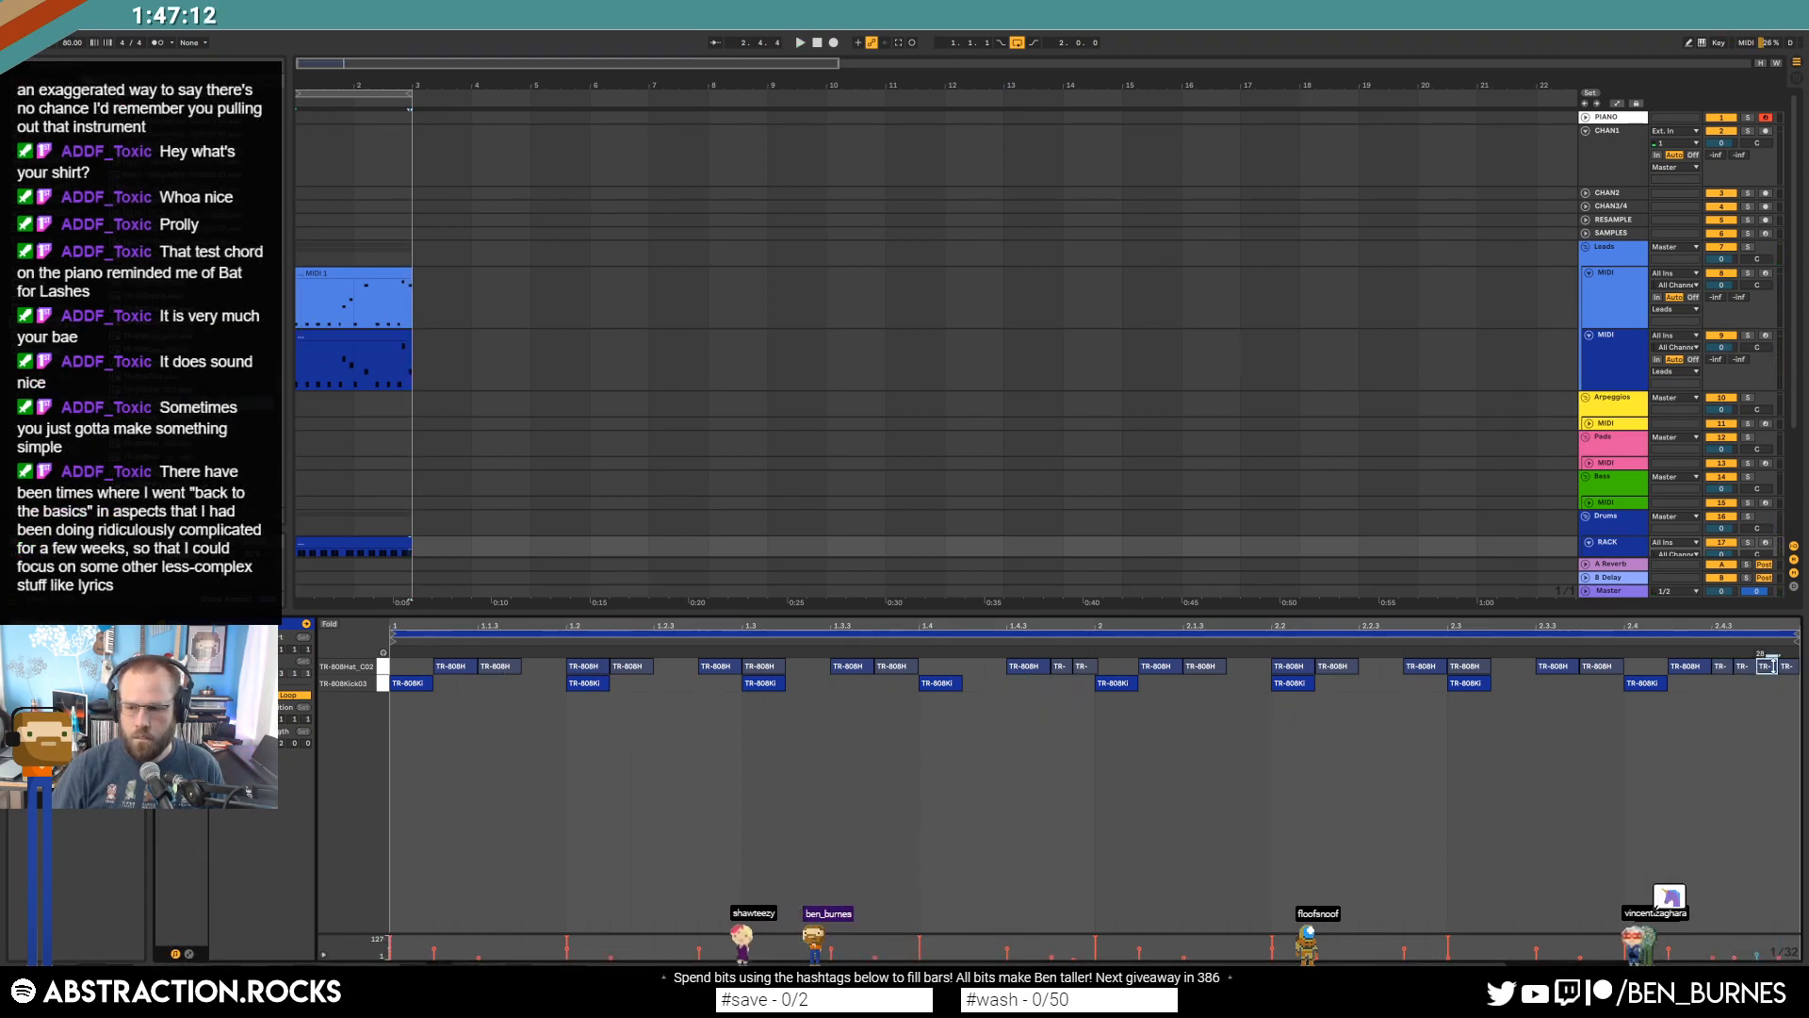
Select the Operator lead clip and lengthen the attack of Operator's envelope while auditioning the loop.
key(shift+Tab)
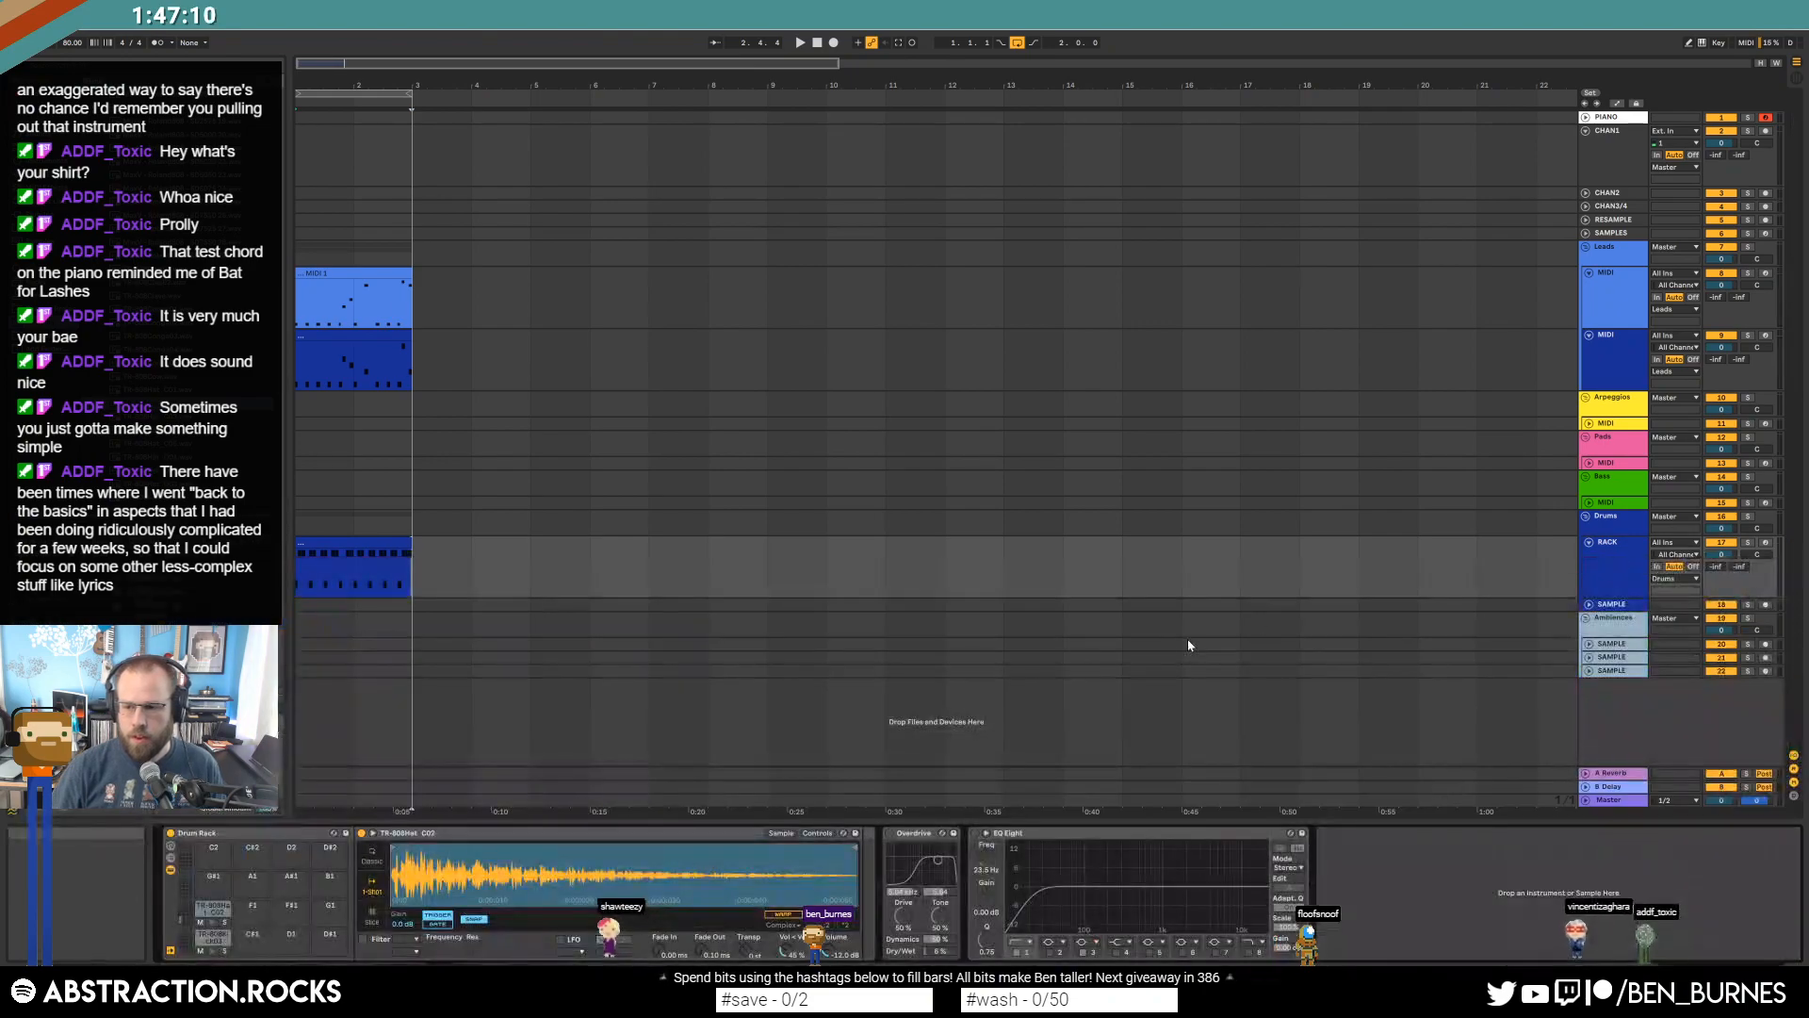
click(391, 272)
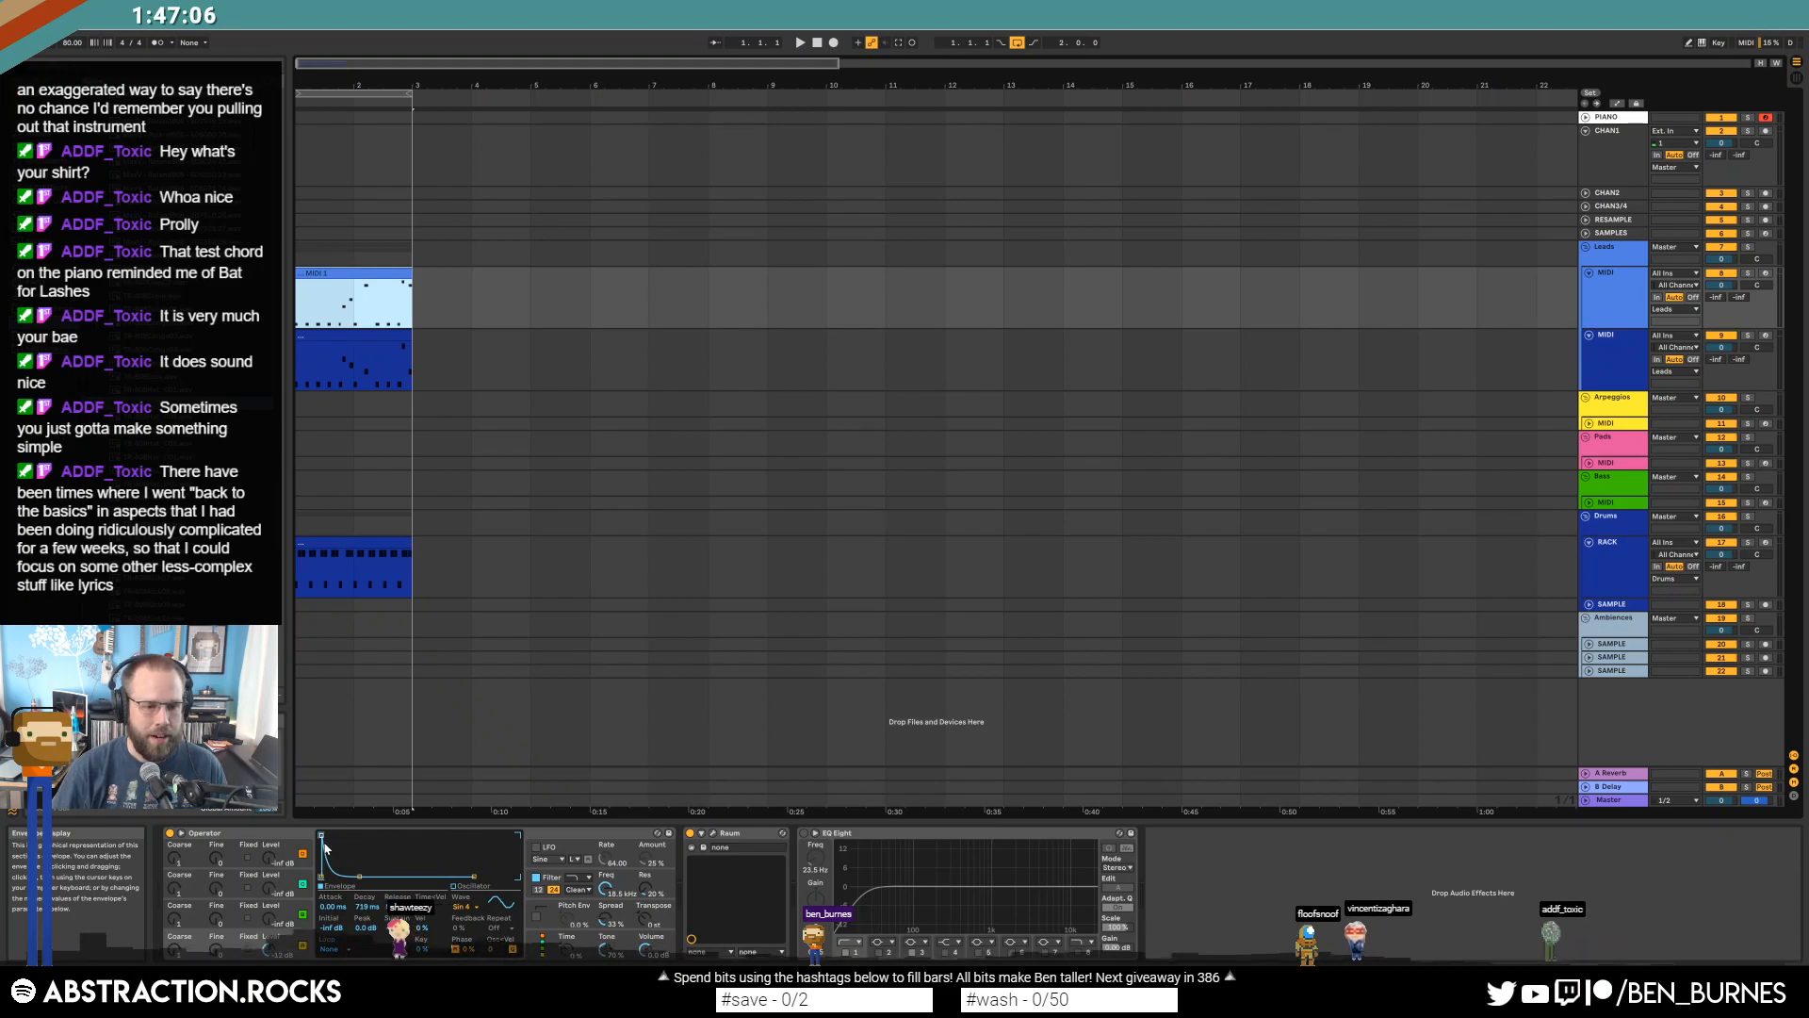
drag(323, 835, 335, 836)
key(space)
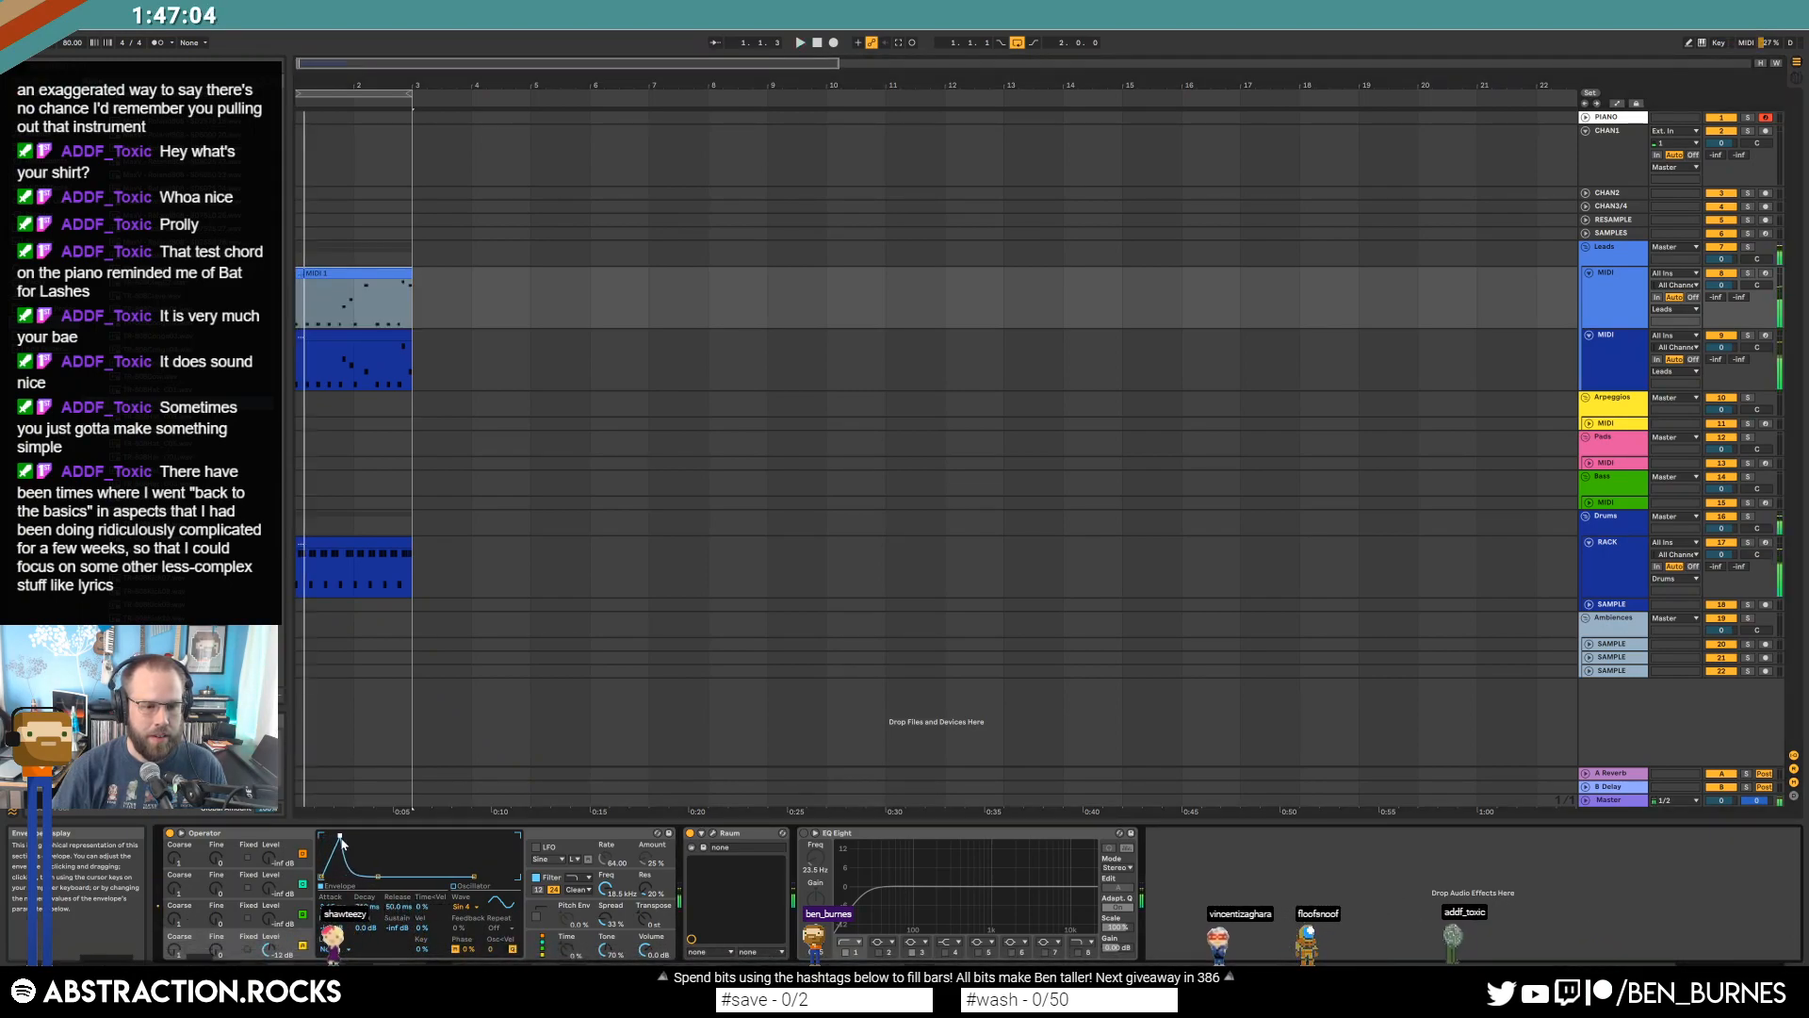
key(space)
drag(363, 836, 351, 836)
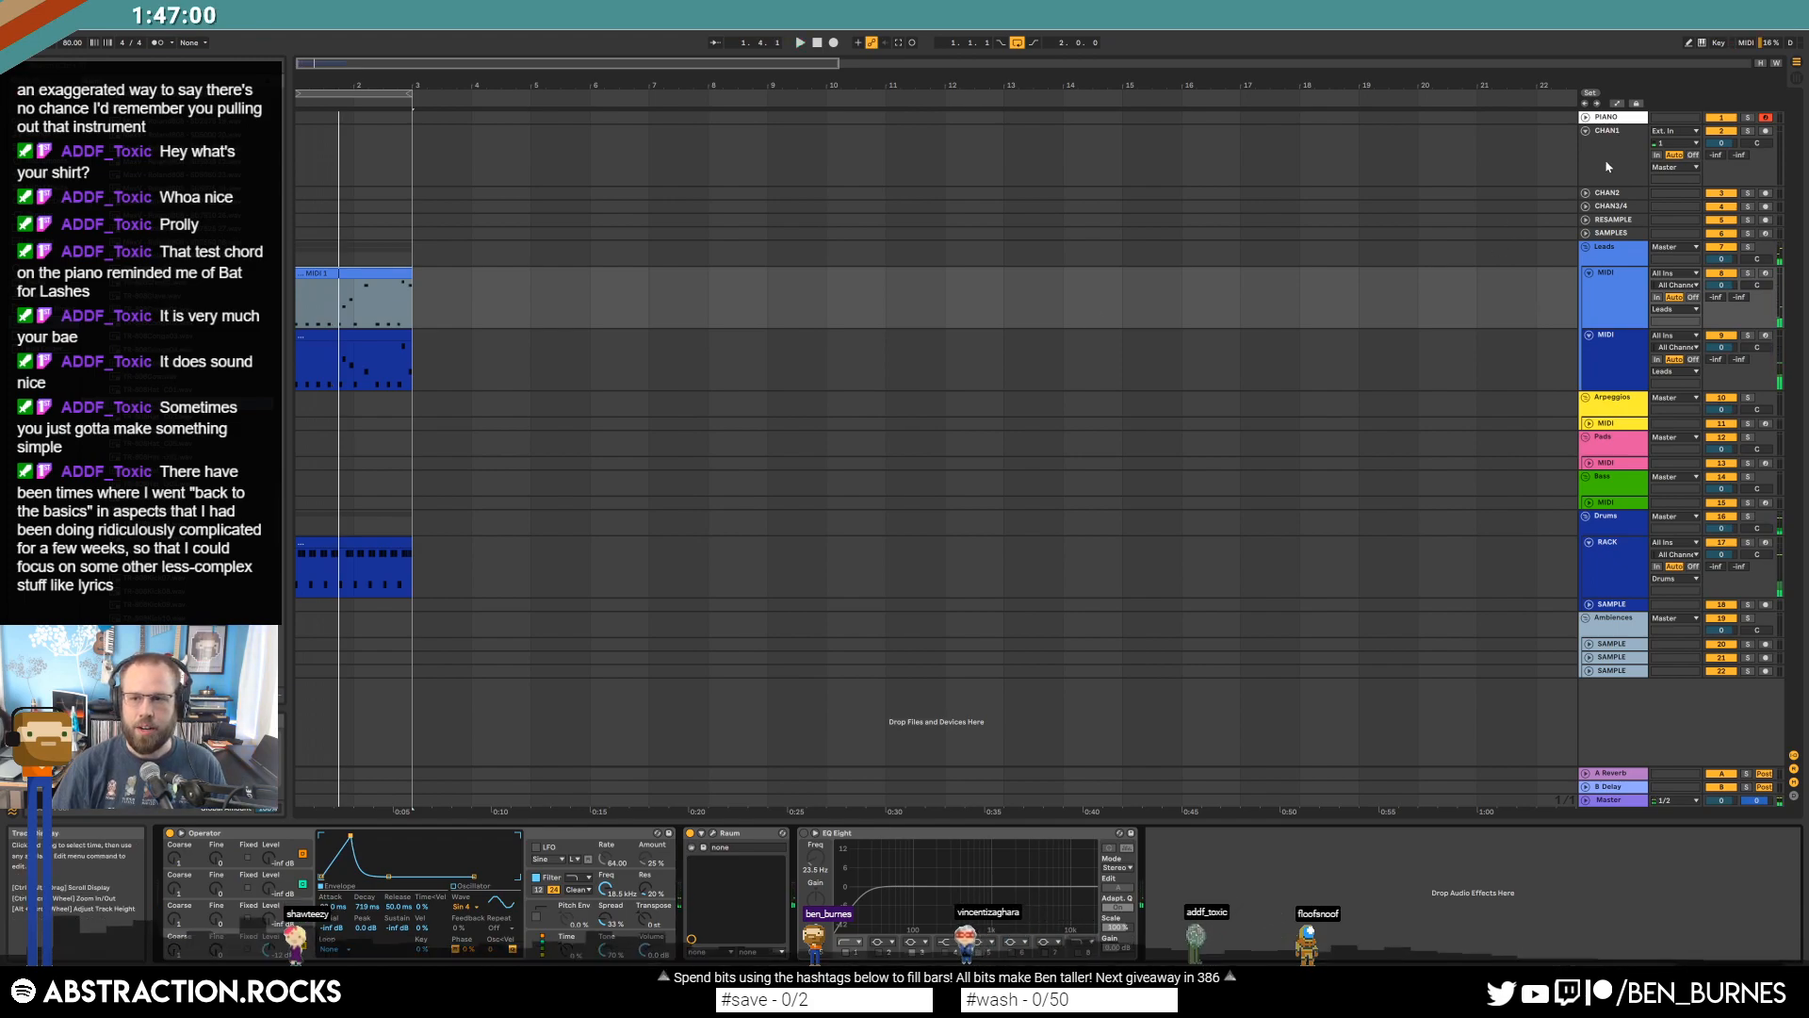
Insert a new MIDI track below the Operator lead in the Leads group.
click(1614, 299)
key(ctrl+shift+t)
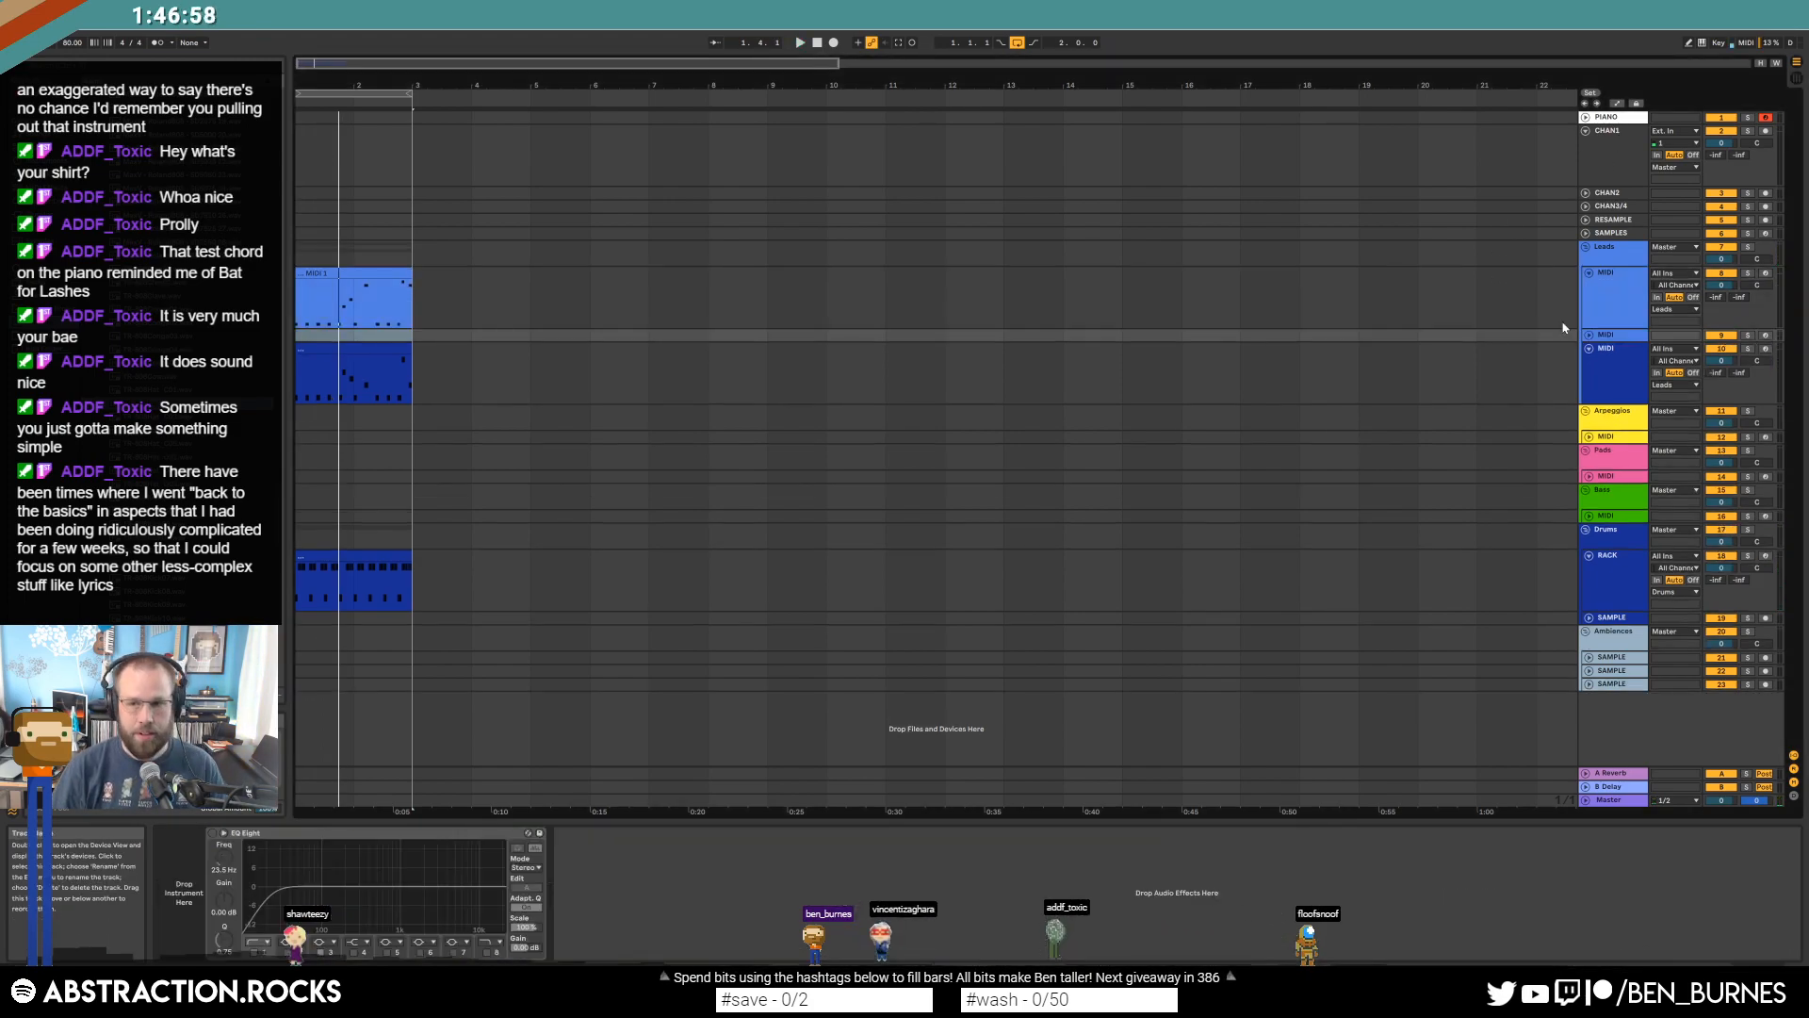
Place the new MIDI track at the bottom of the Leads group, unfold it and load Kontakt on it.
drag(1617, 390, 1597, 386)
click(1590, 397)
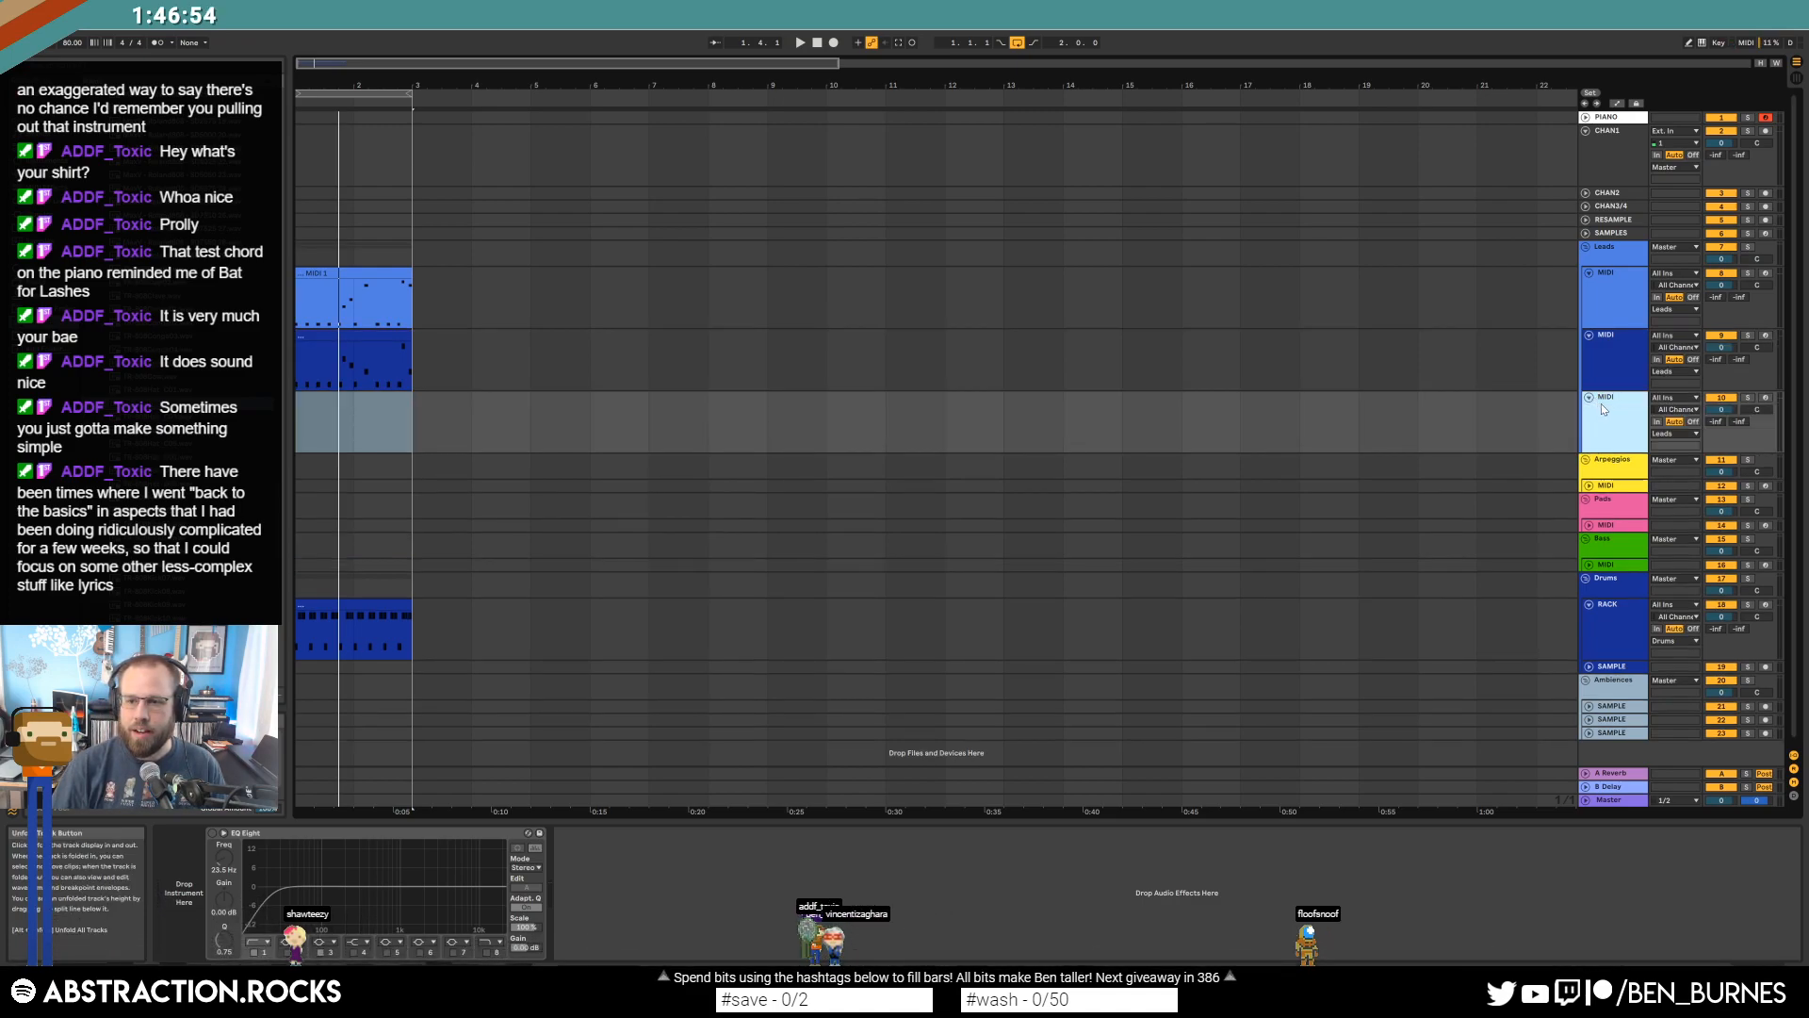
click(30, 216)
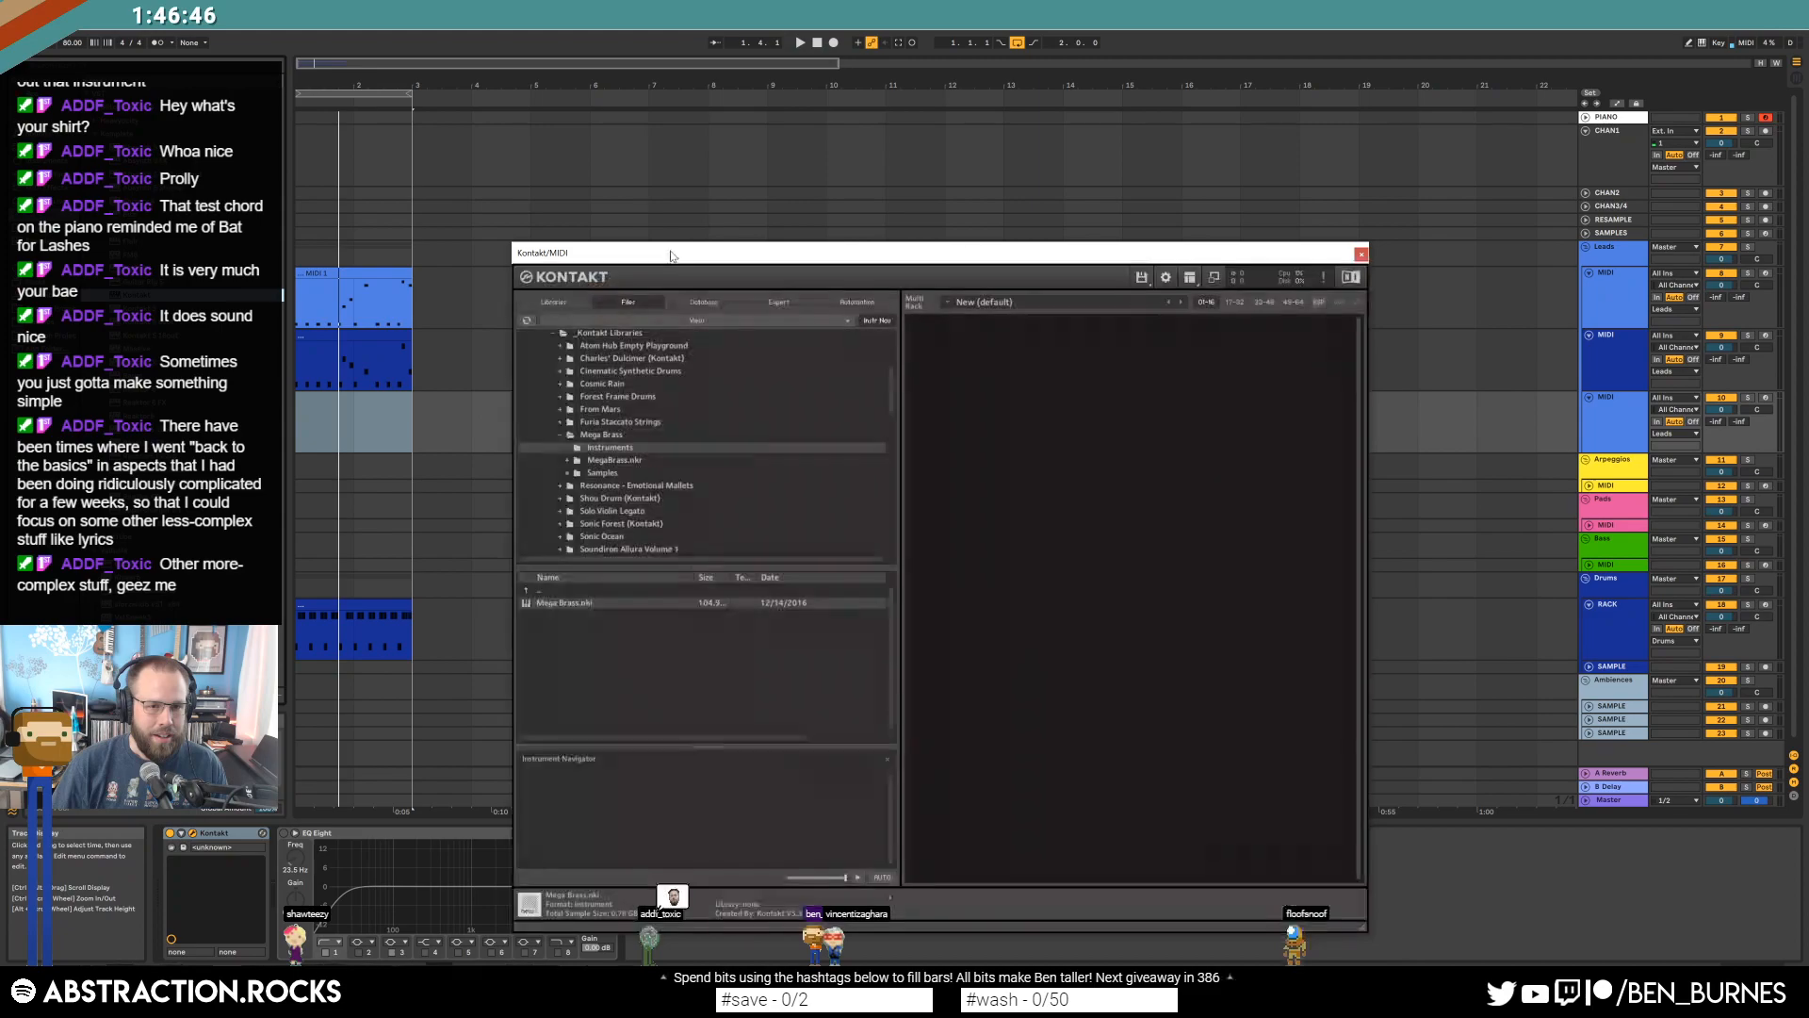
drag(672, 255, 688, 108)
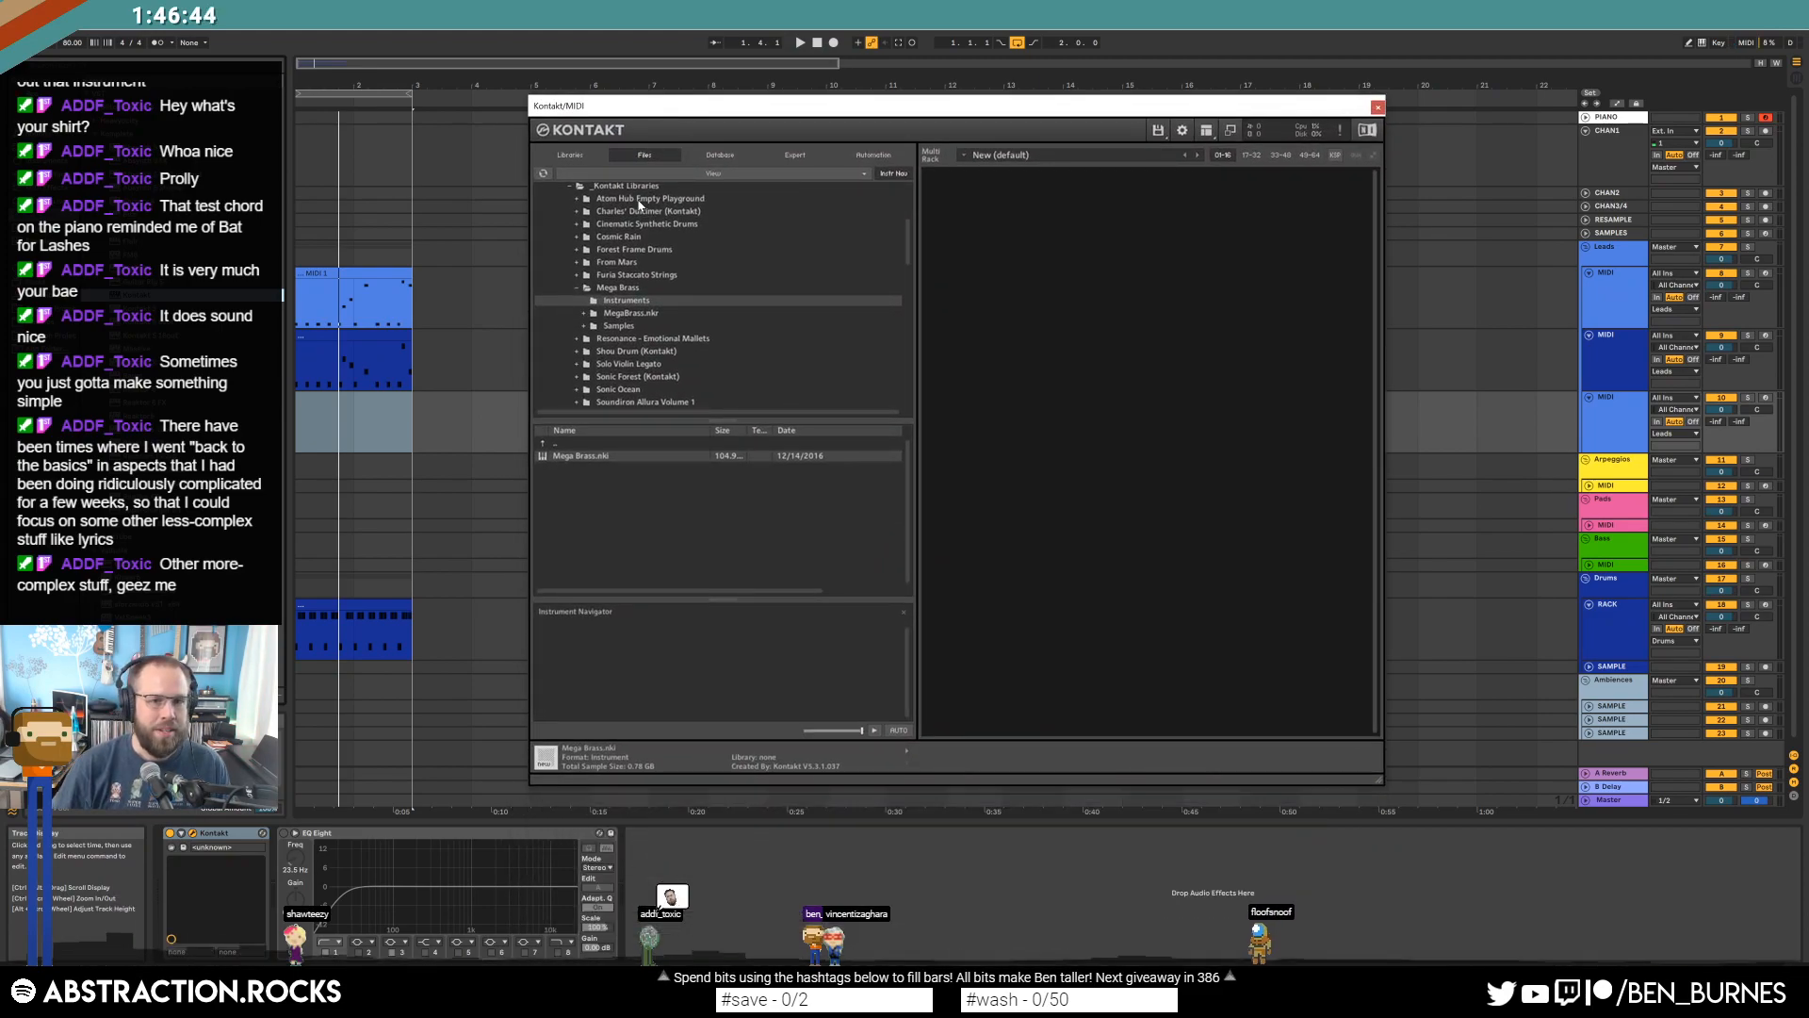
Load the Una Corda Felt instrument from Kontakt's Una Corda library and close the plug-in window.
click(570, 154)
drag(906, 234, 920, 324)
click(682, 514)
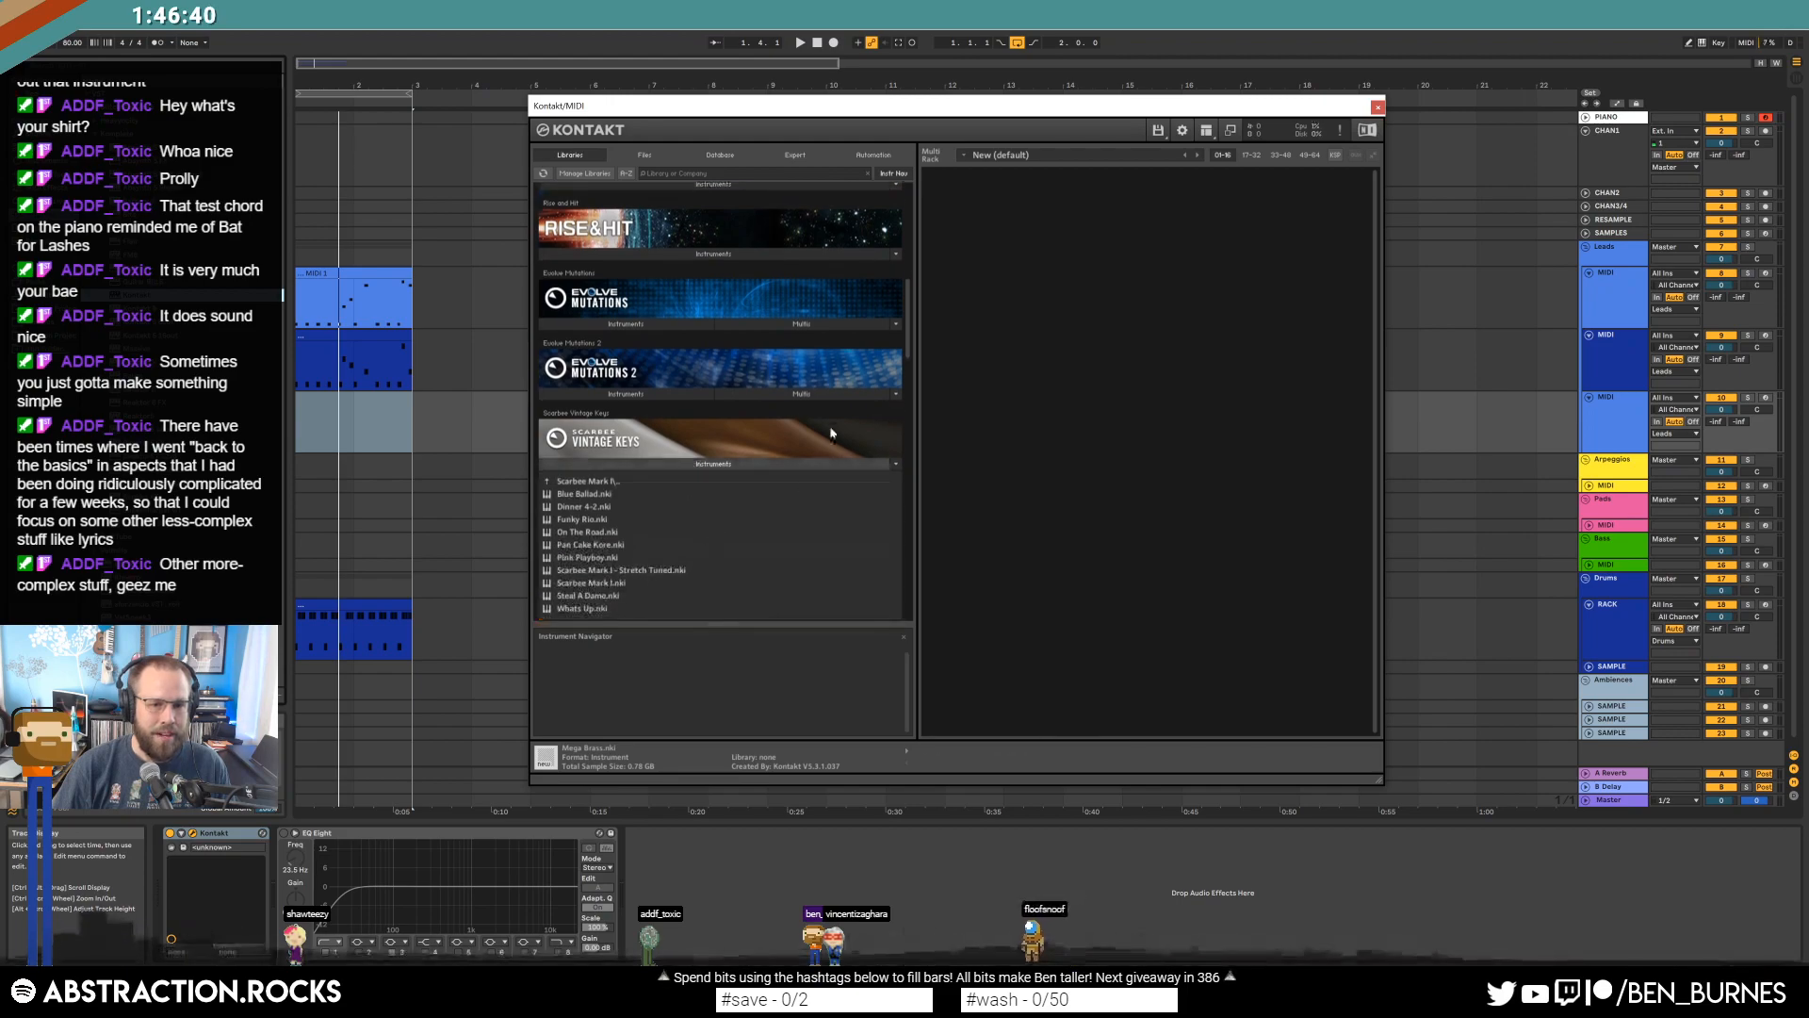
click(688, 467)
drag(920, 363, 915, 528)
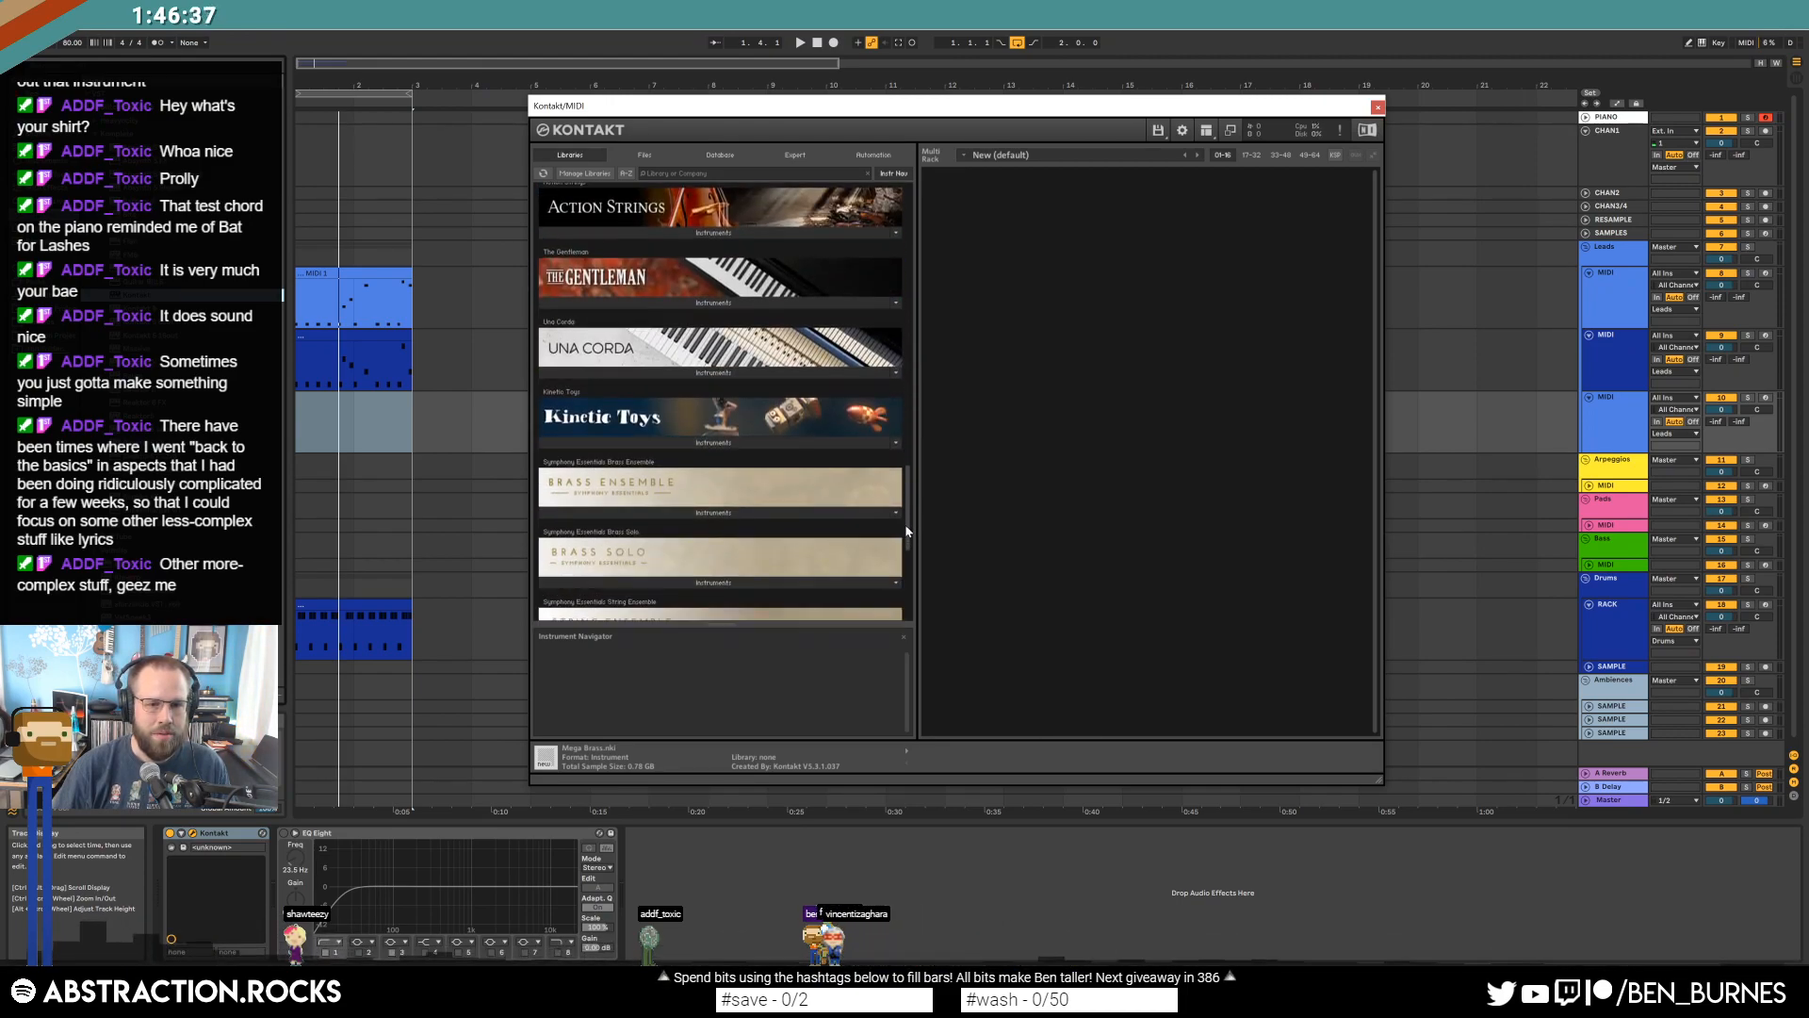
click(687, 372)
double_click(633, 402)
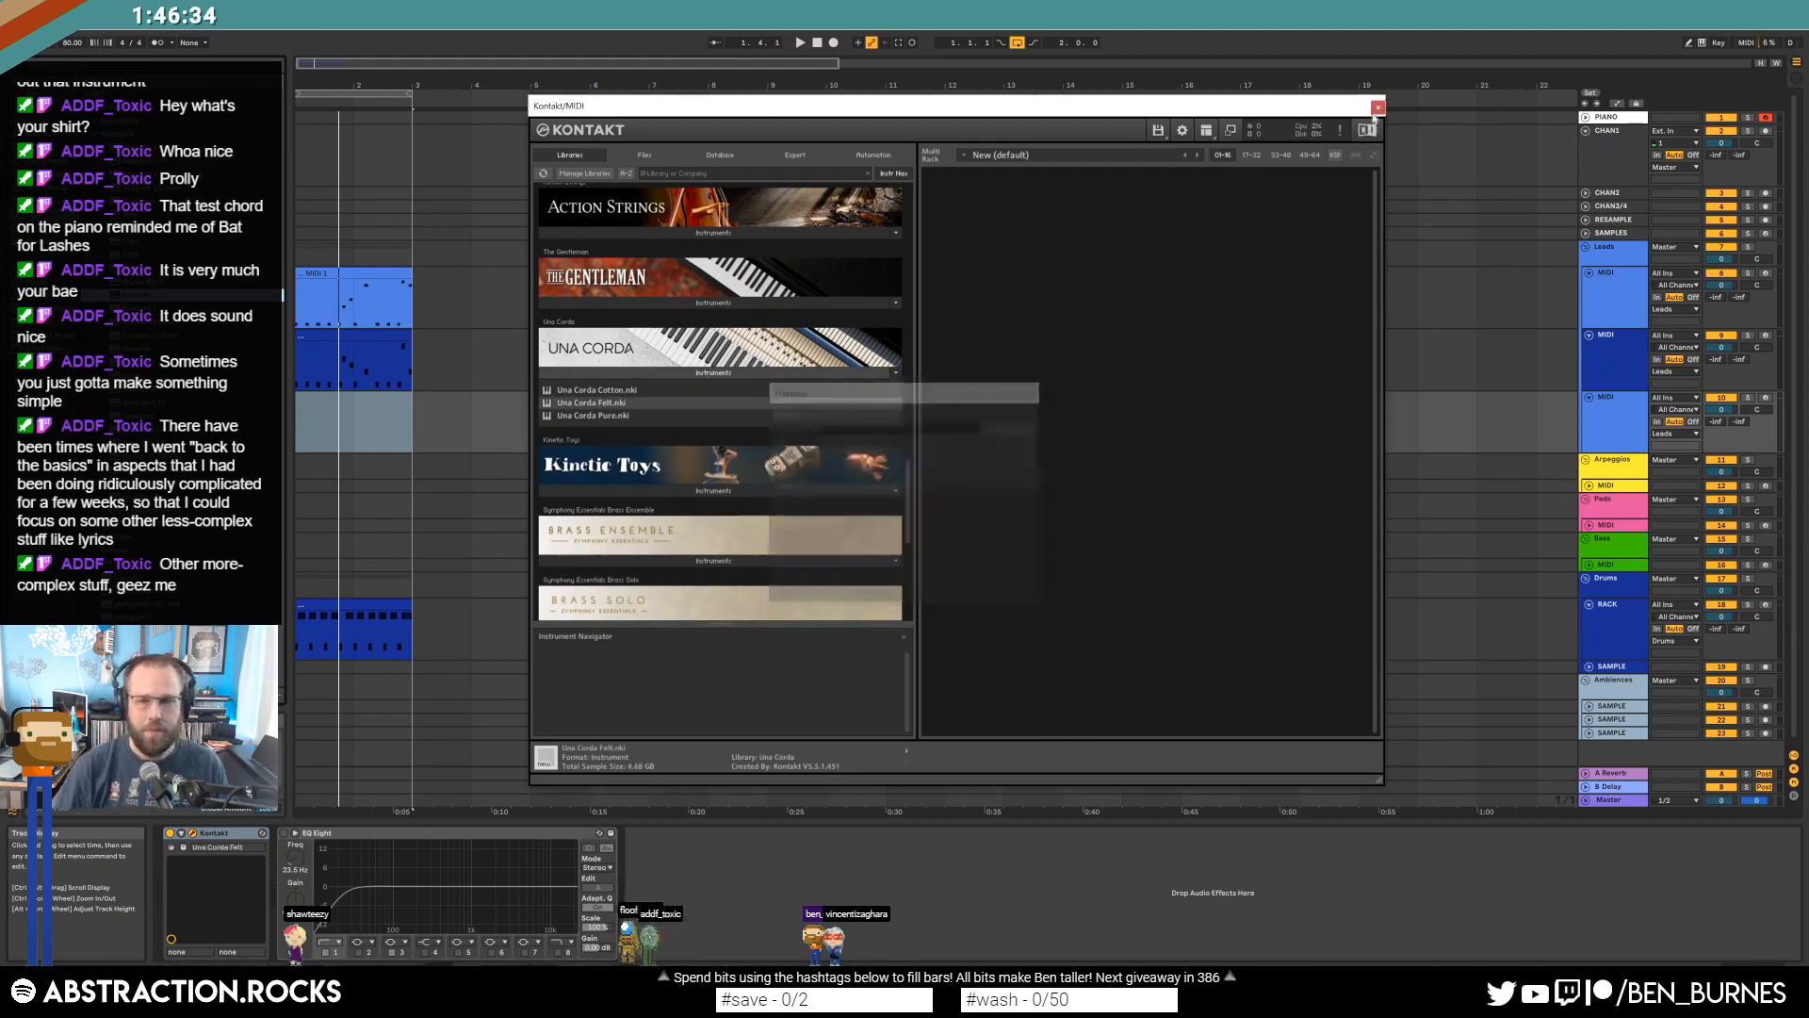
click(1378, 107)
Extend the Operator lead, sliced percussion and RACK drum clips so they repeat up to the start of bar 9.
click(411, 297)
mouse_move(411, 297)
mouse_down()
mouse_move(711, 297)
mouse_move(413, 294)
mouse_up()
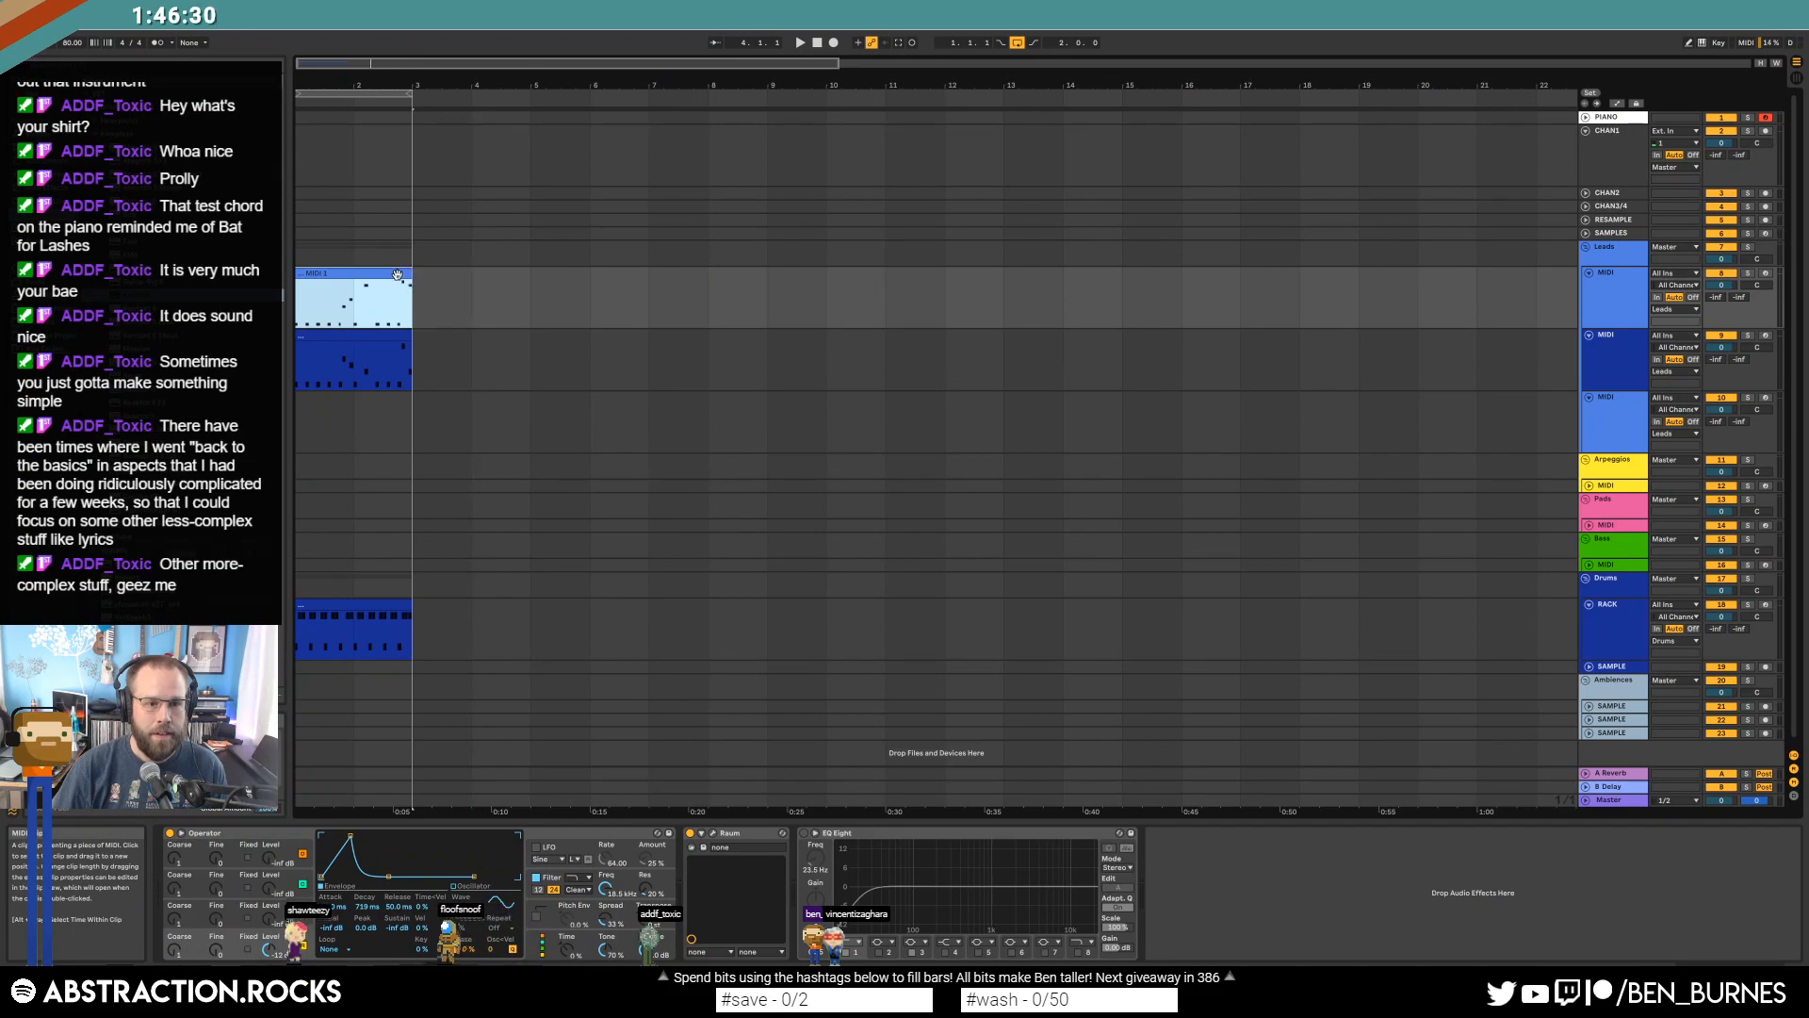
double_click(398, 274)
click(290, 698)
drag(413, 297, 769, 297)
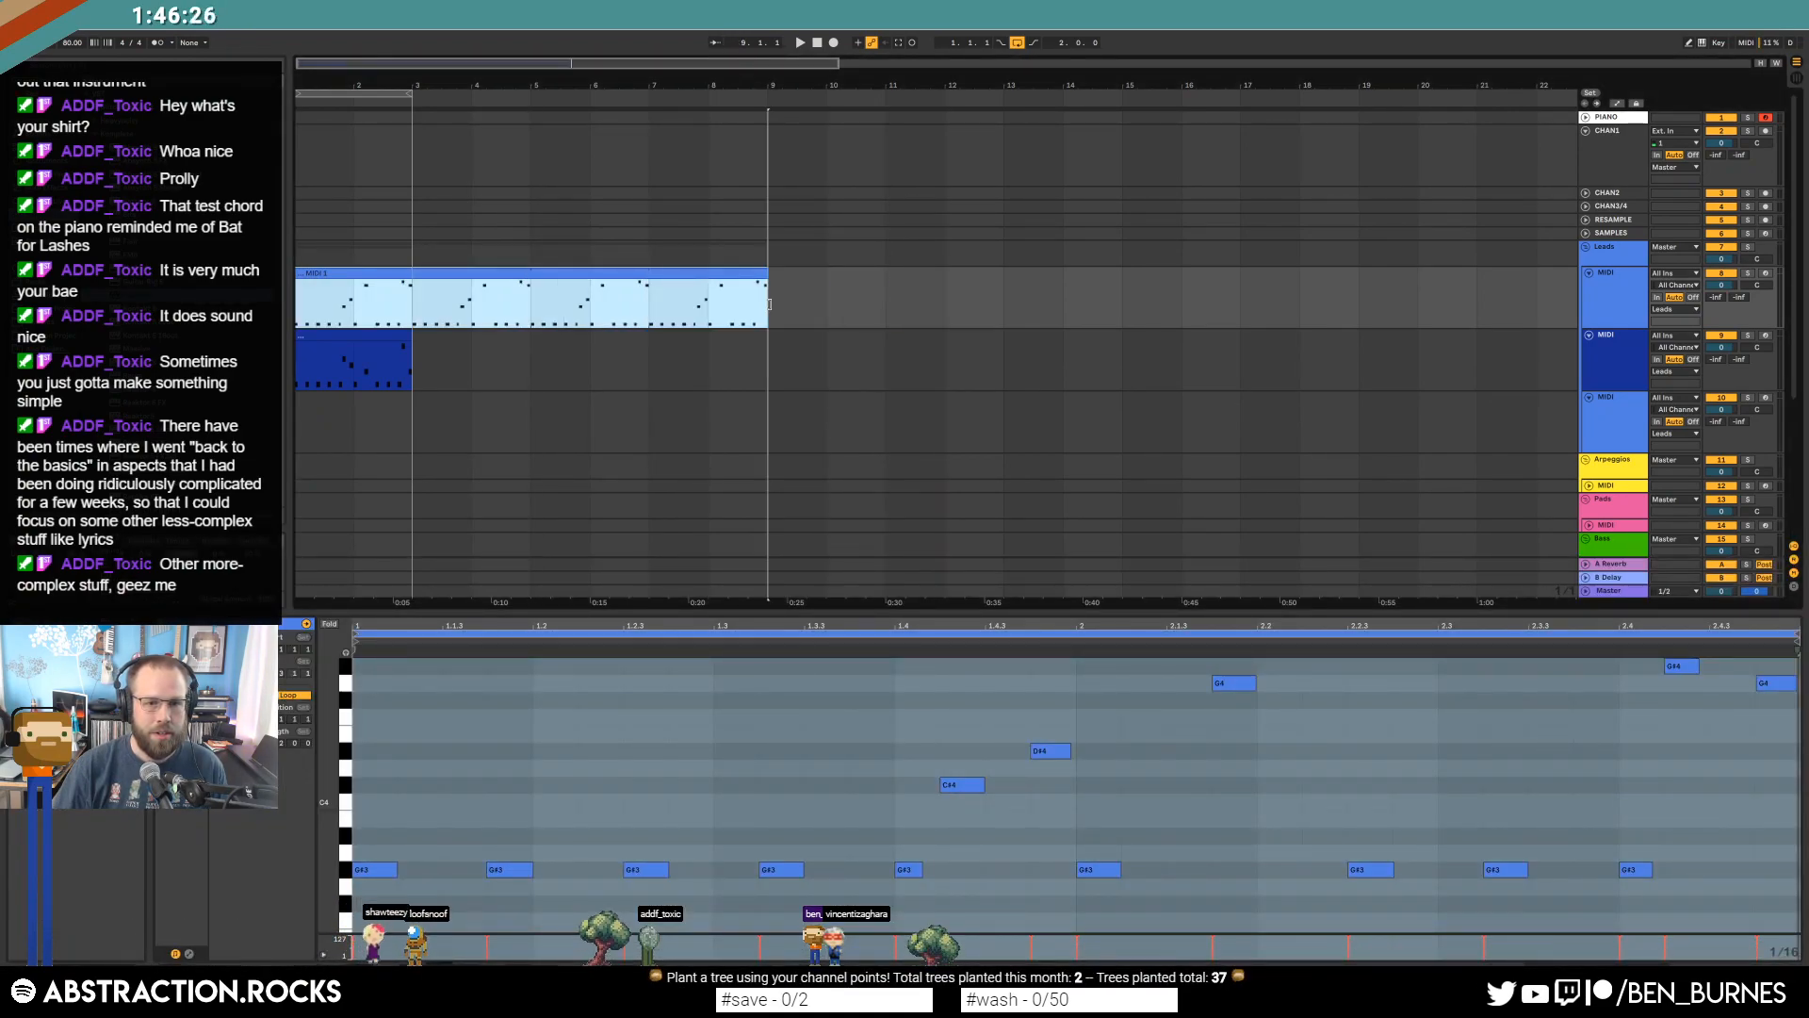
click(365, 326)
click(364, 337)
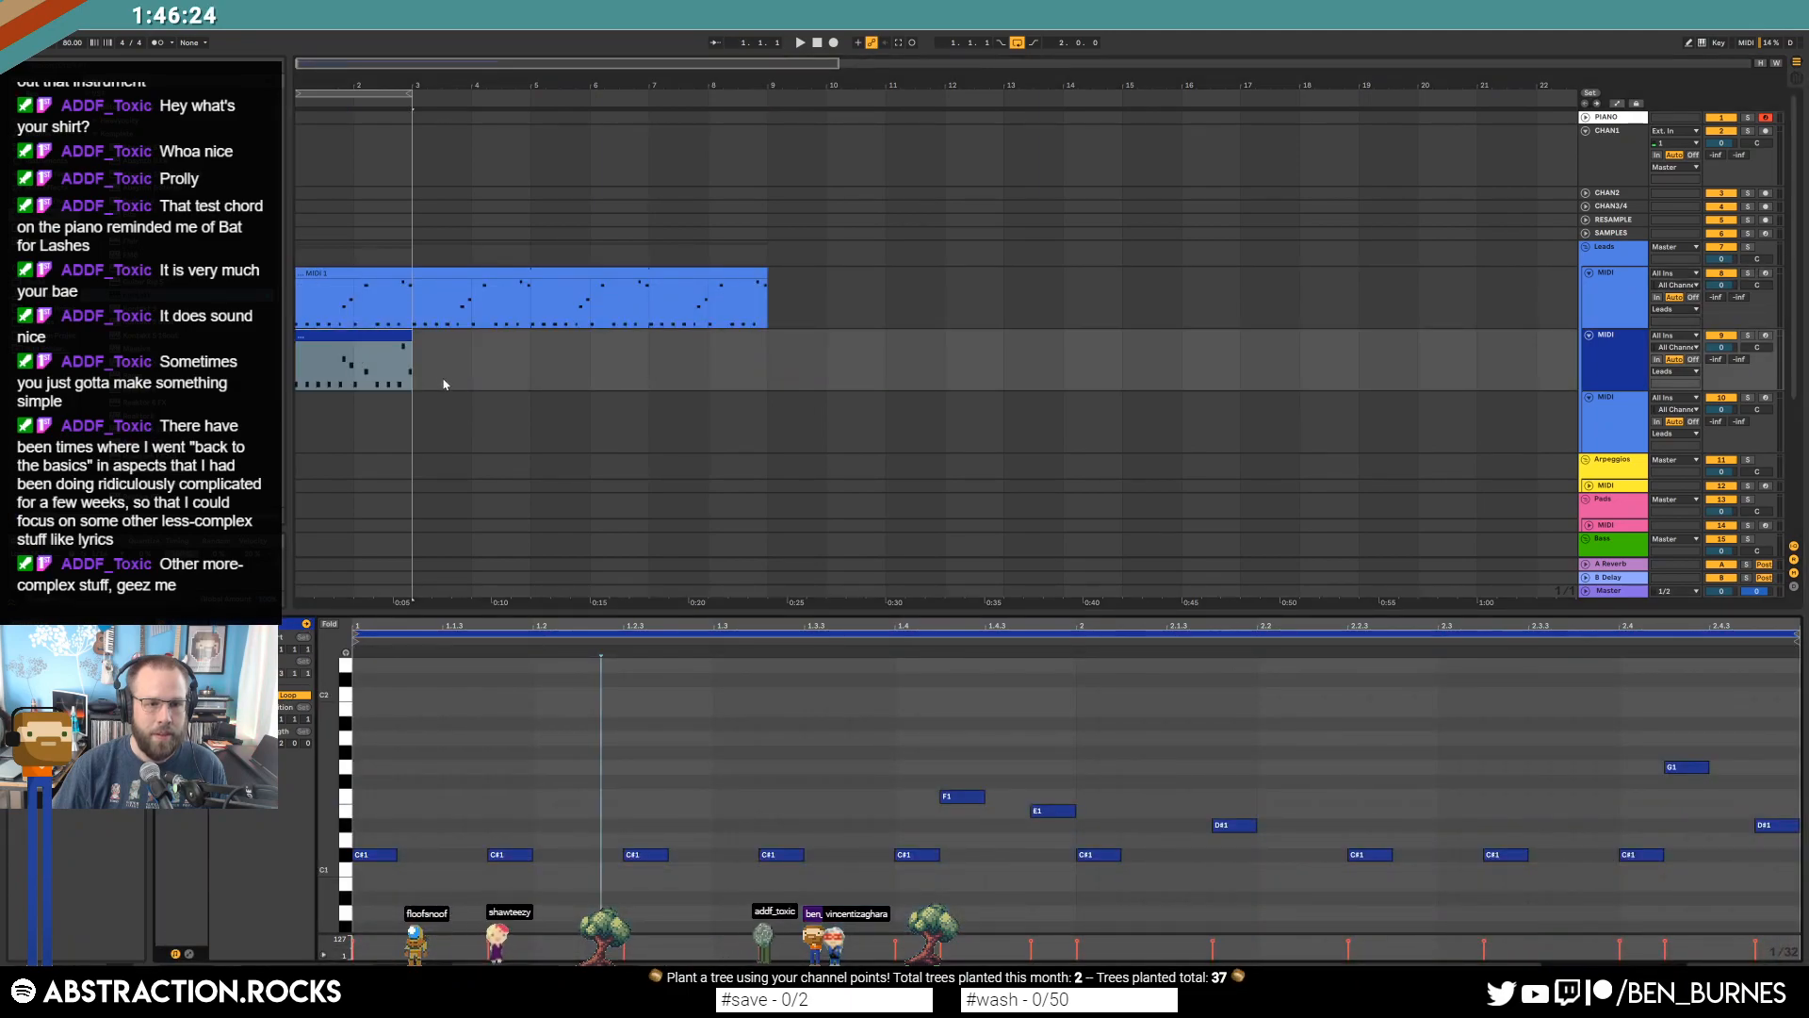
drag(410, 337, 768, 337)
scroll(444, 484, down, 3)
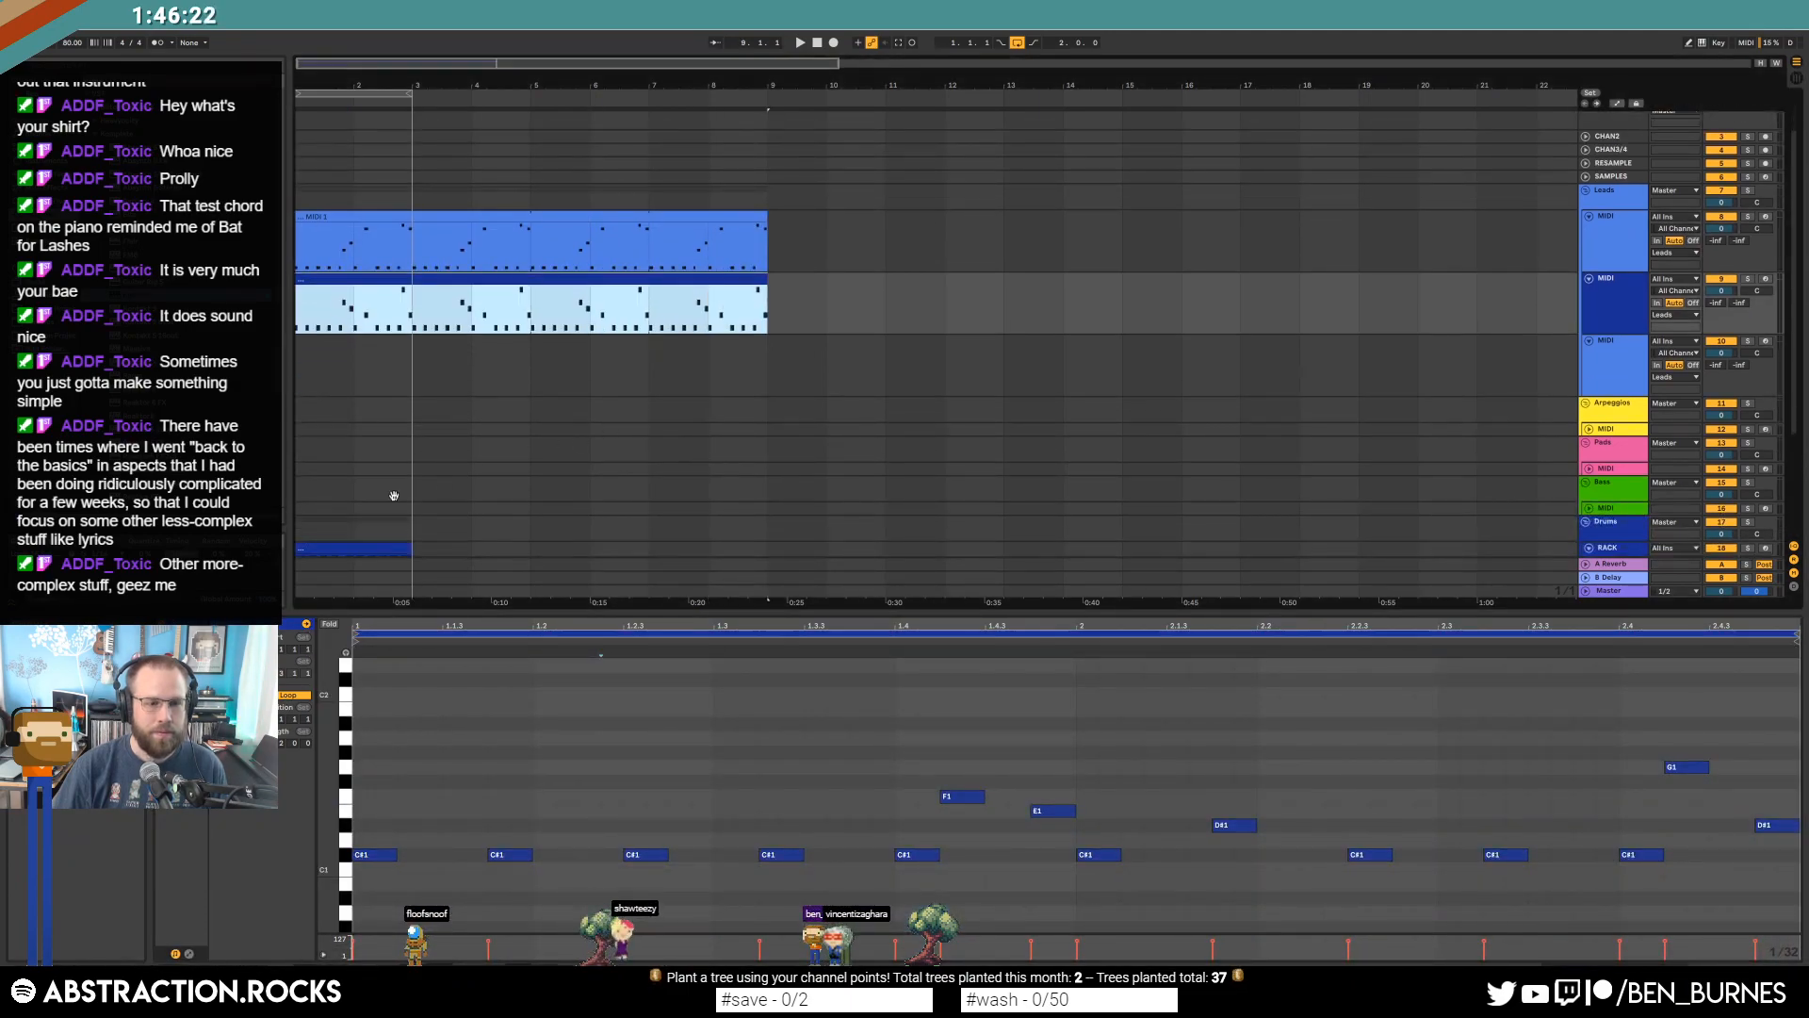
drag(405, 421, 751, 429)
key(shift+Tab)
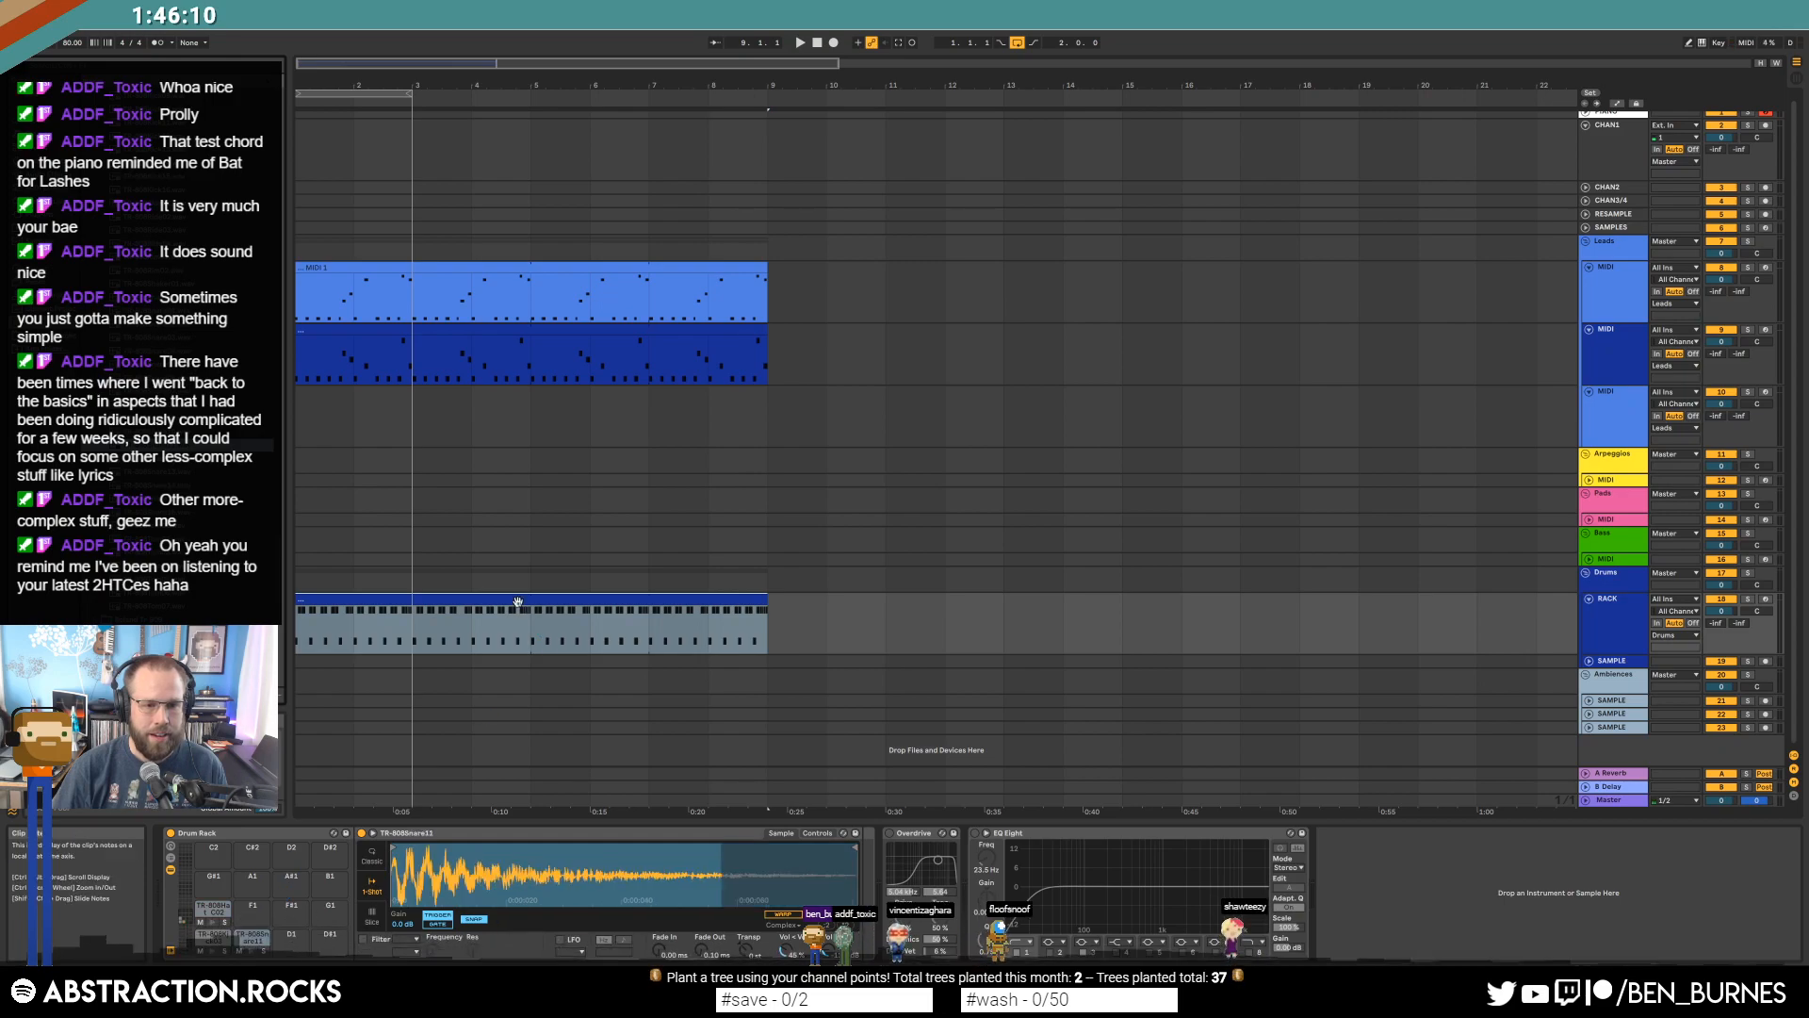
Add TR-808 snare hits on beats 2 and 4 of both bars in the RACK clip.
double_click(541, 657)
click(576, 690)
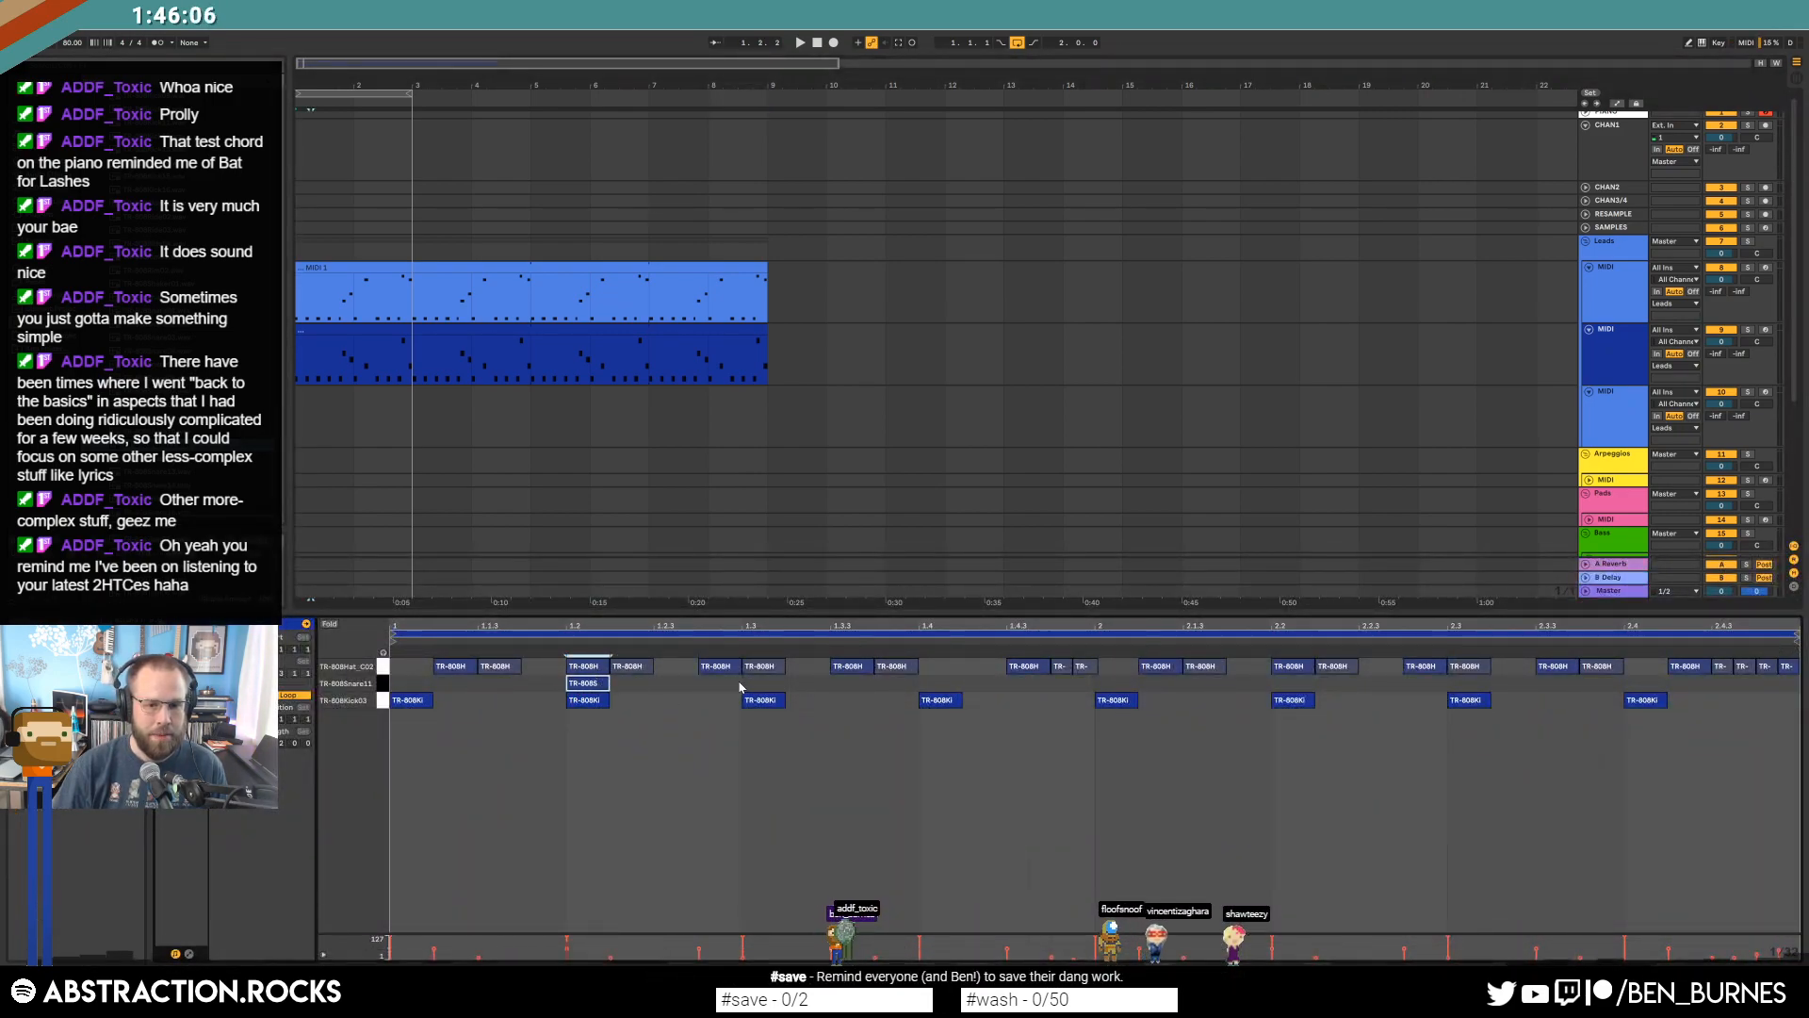
key(ctrl+d)
key(ctrl+d)
key(ctrl+d)
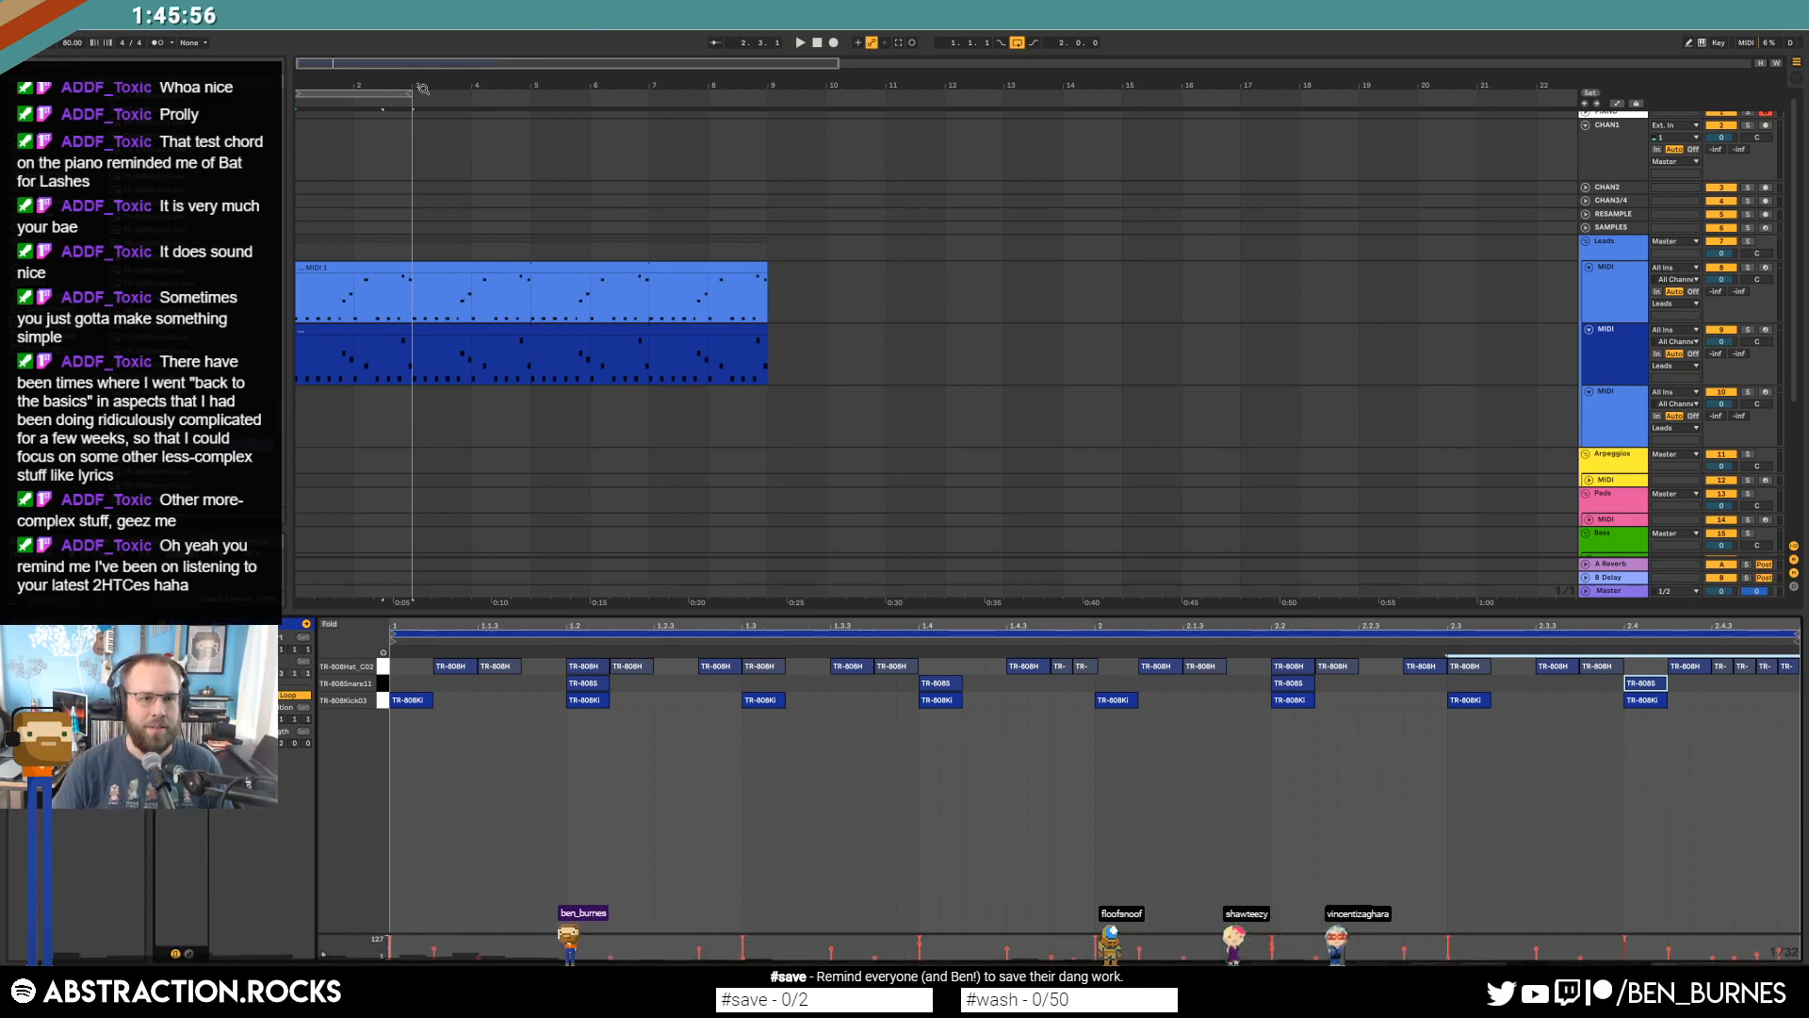
Set the arrangement loop to the eight bars from bar 1 to bar 9 and return to the start.
drag(298, 98, 780, 170)
key(shift+Tab)
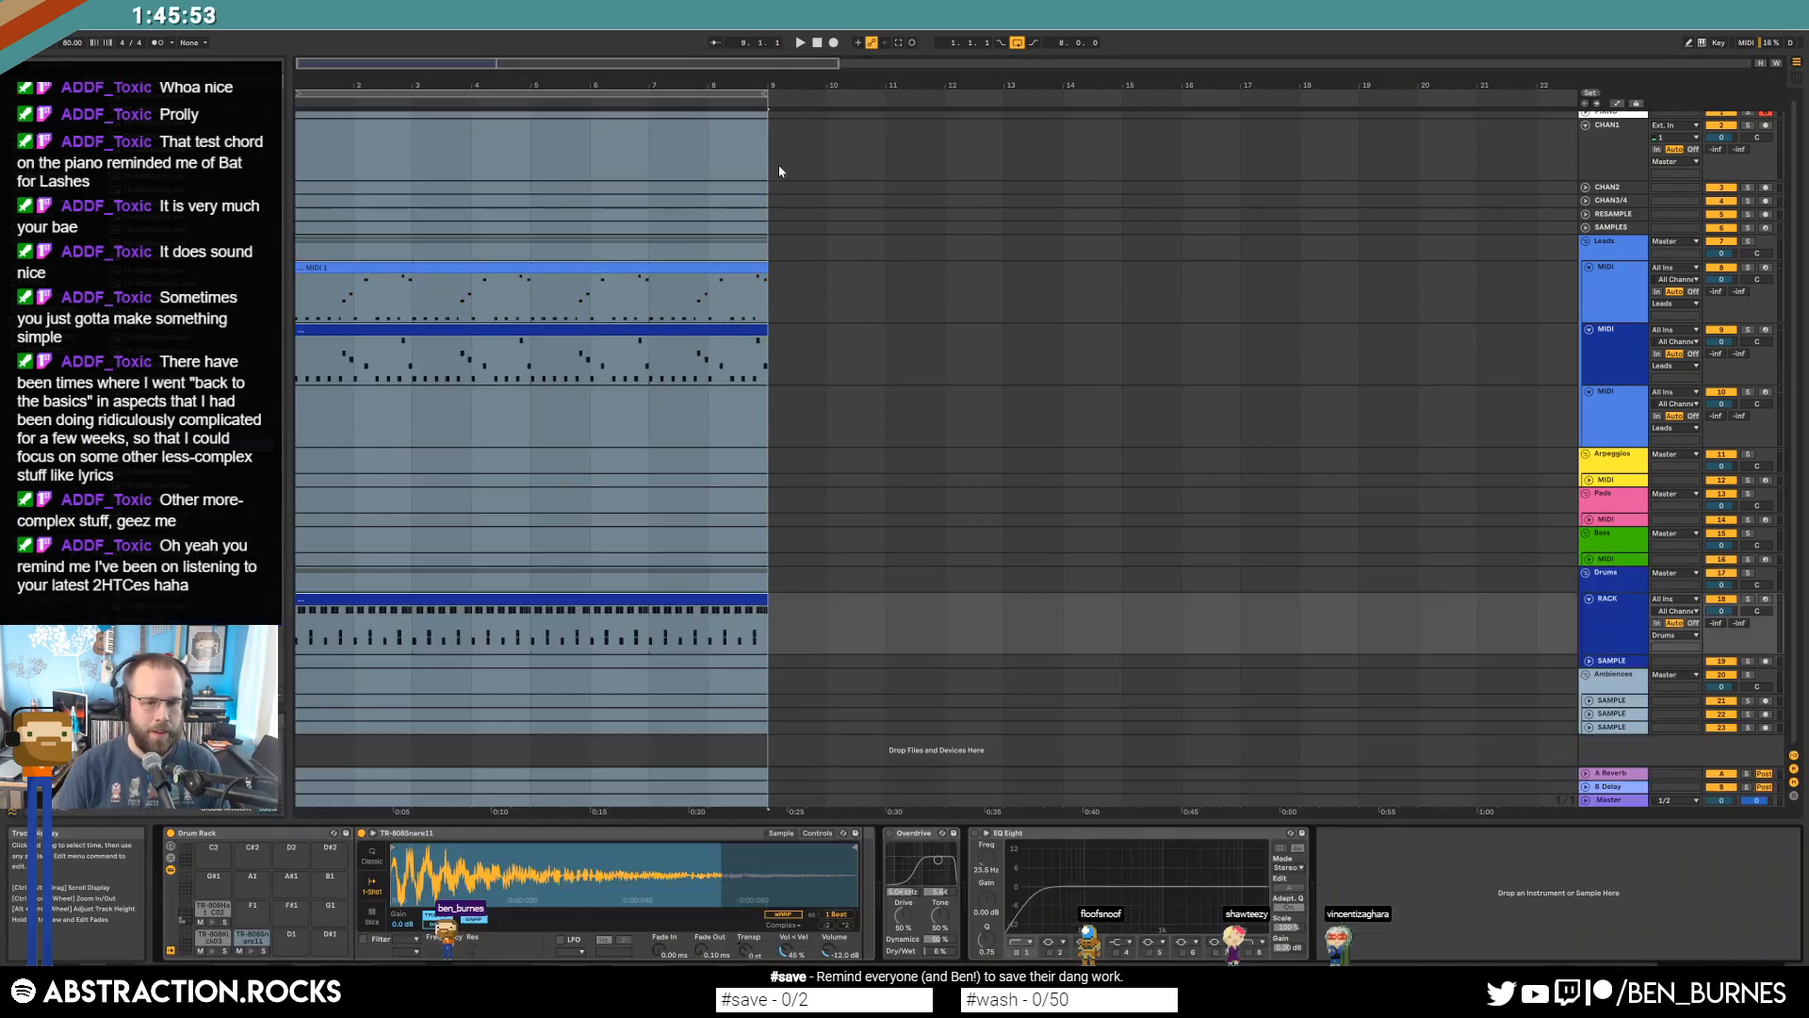
click(818, 43)
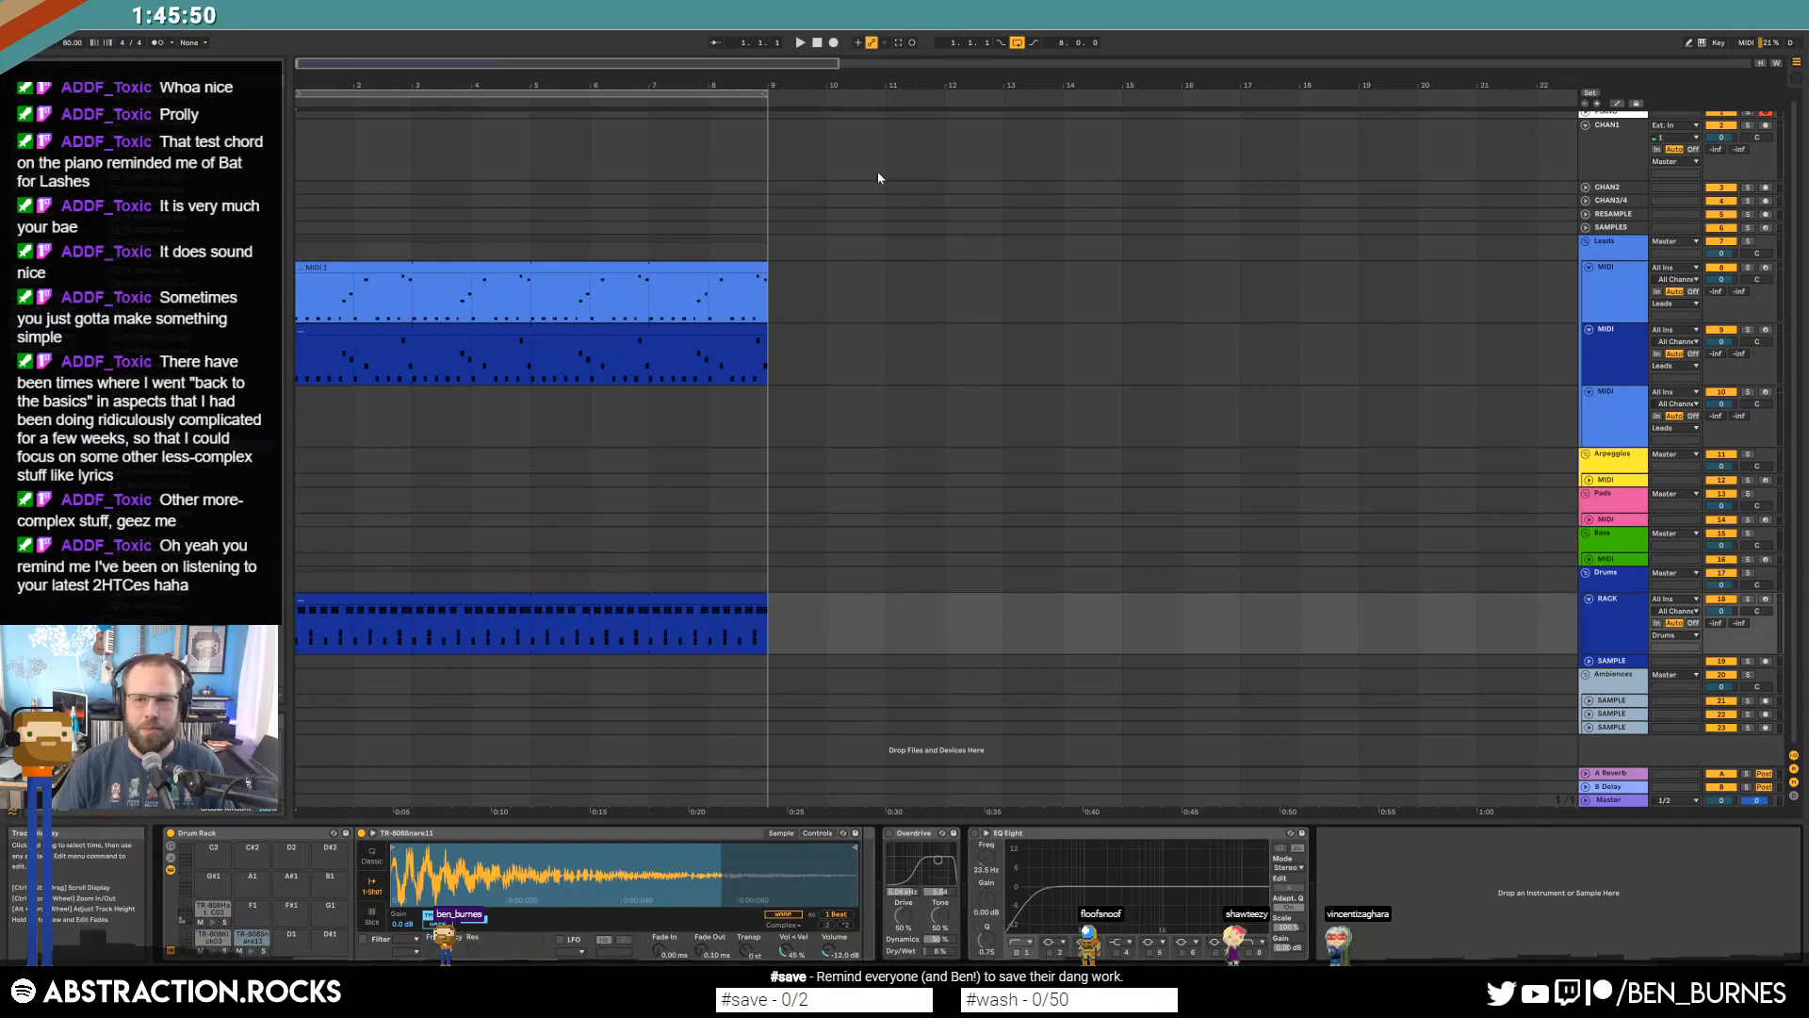
Arm the Una Corda track, record an eight-bar chord part over the loop and open the recorded clip.
scroll(556, 322, up, 1)
click(1608, 363)
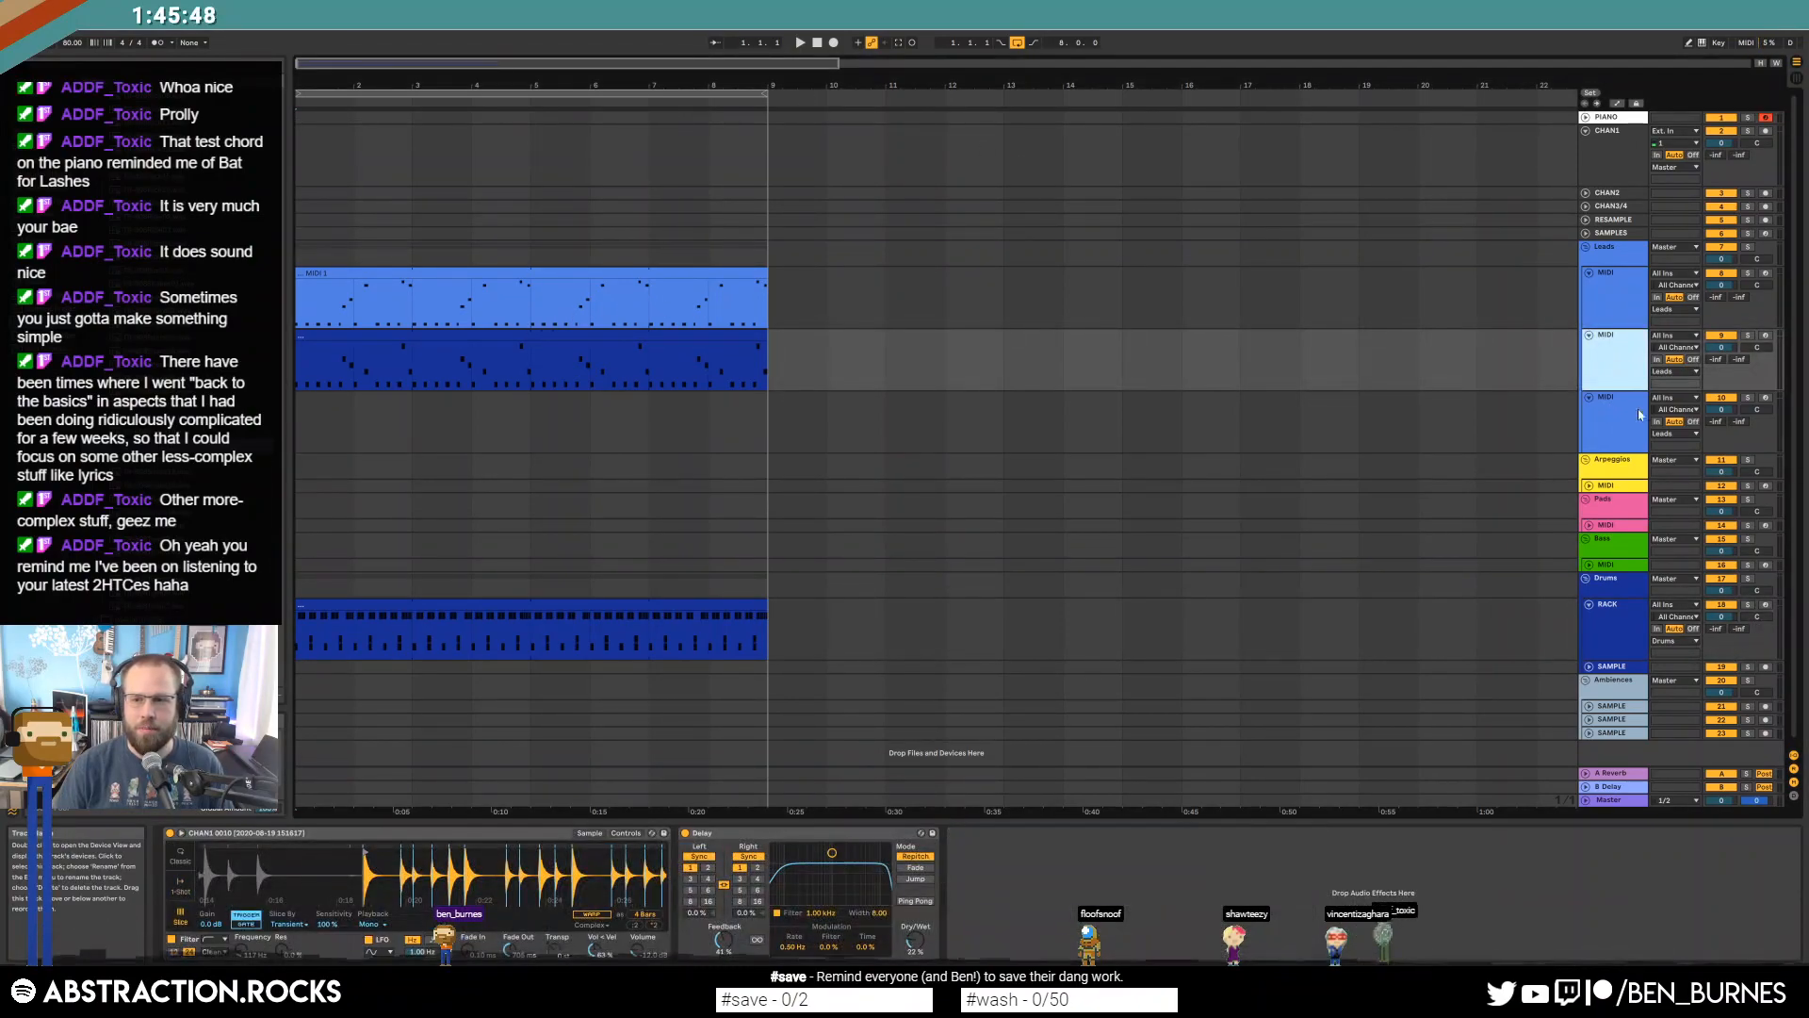
click(1635, 418)
click(1766, 398)
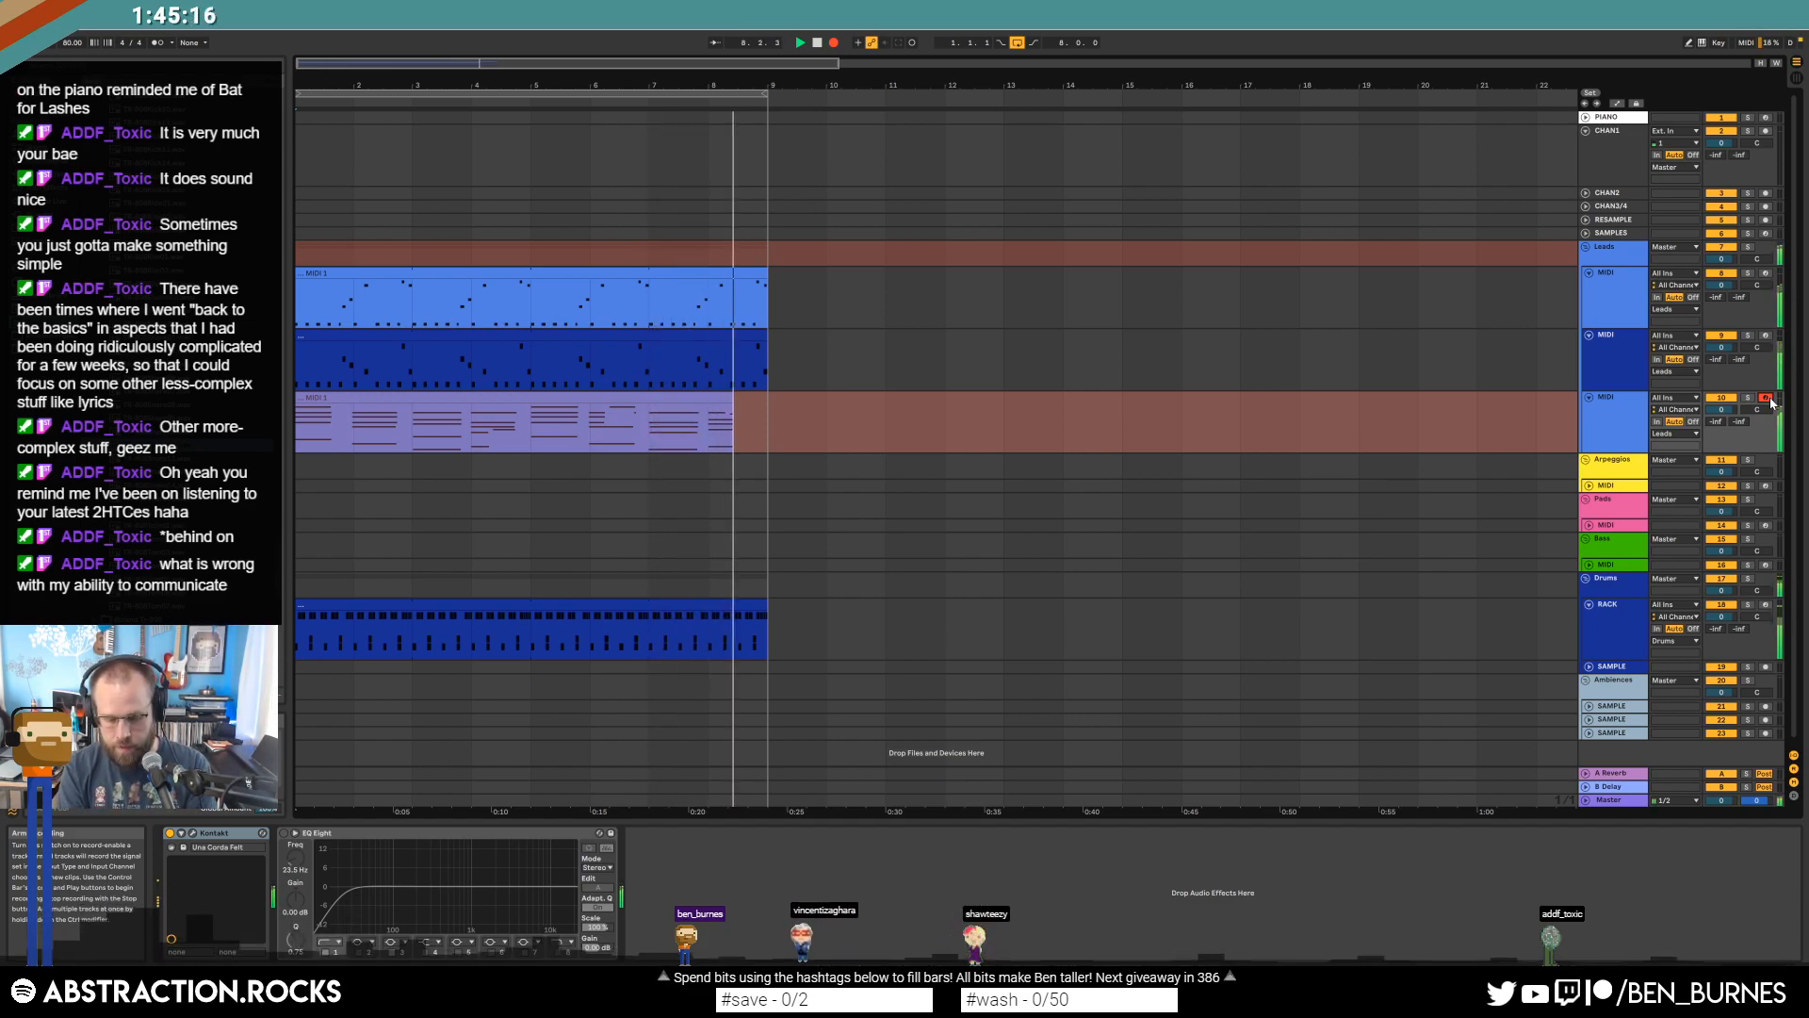
key(space)
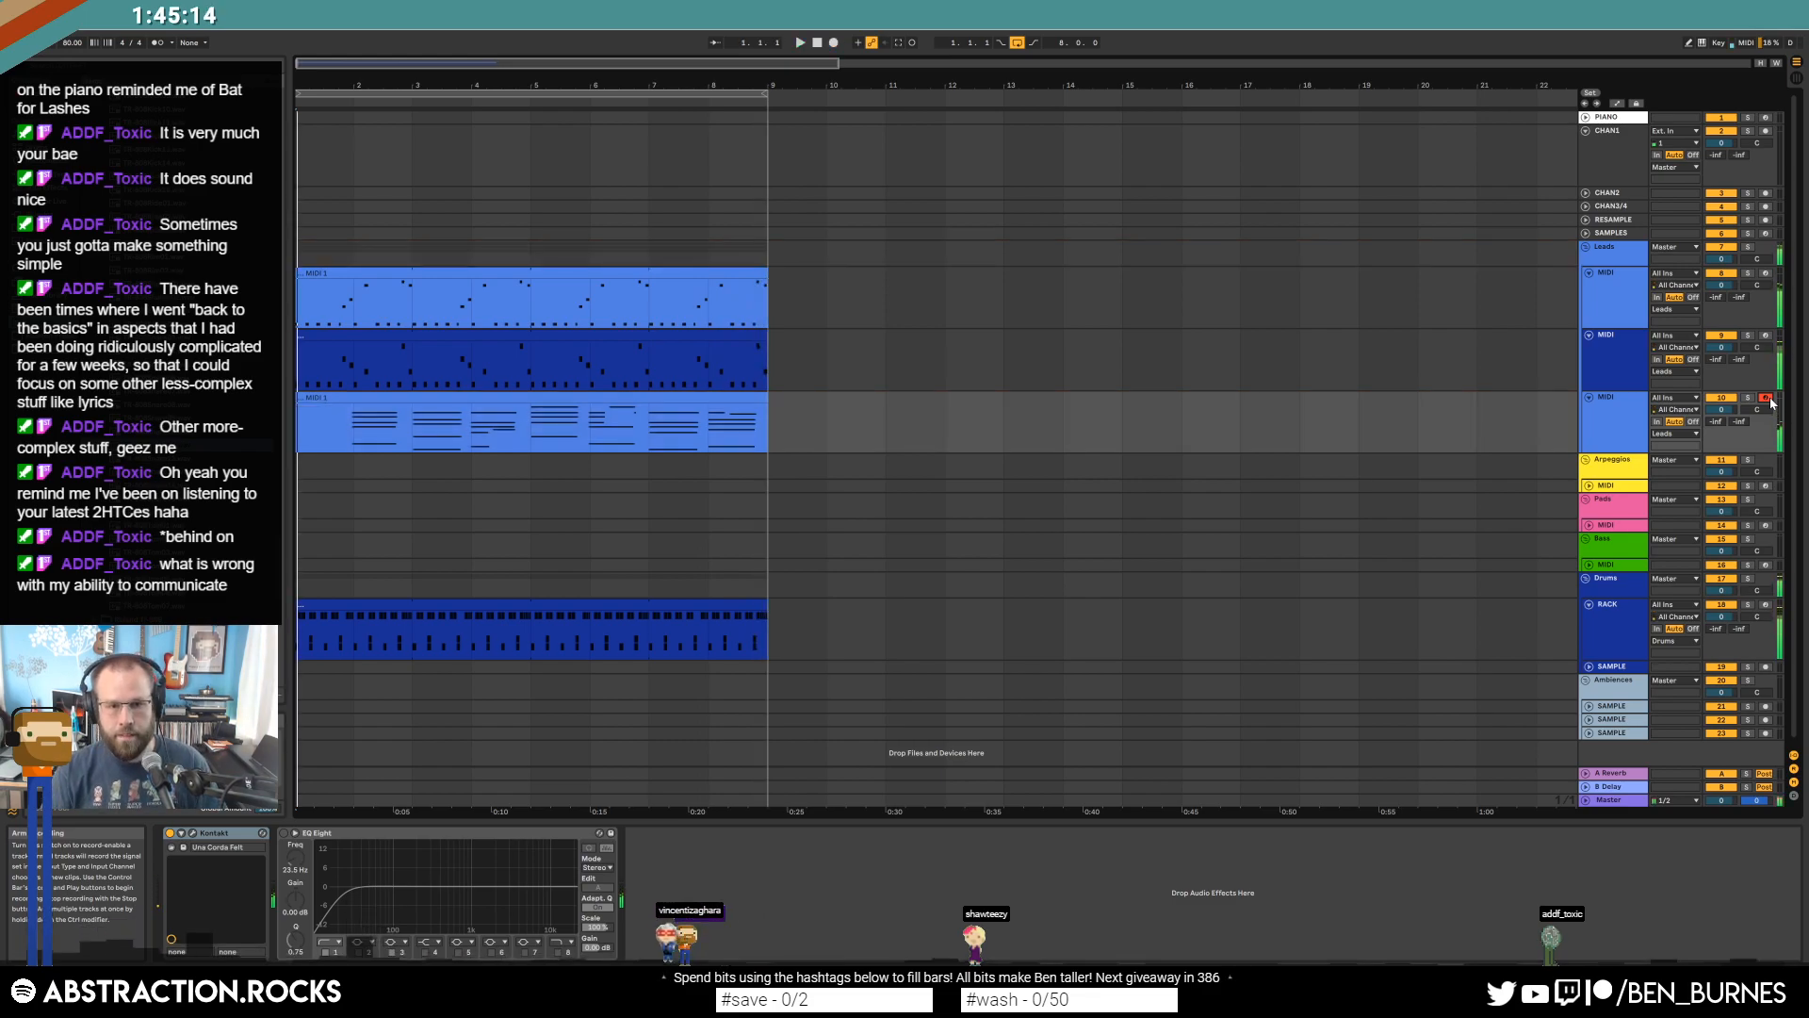
double_click(722, 394)
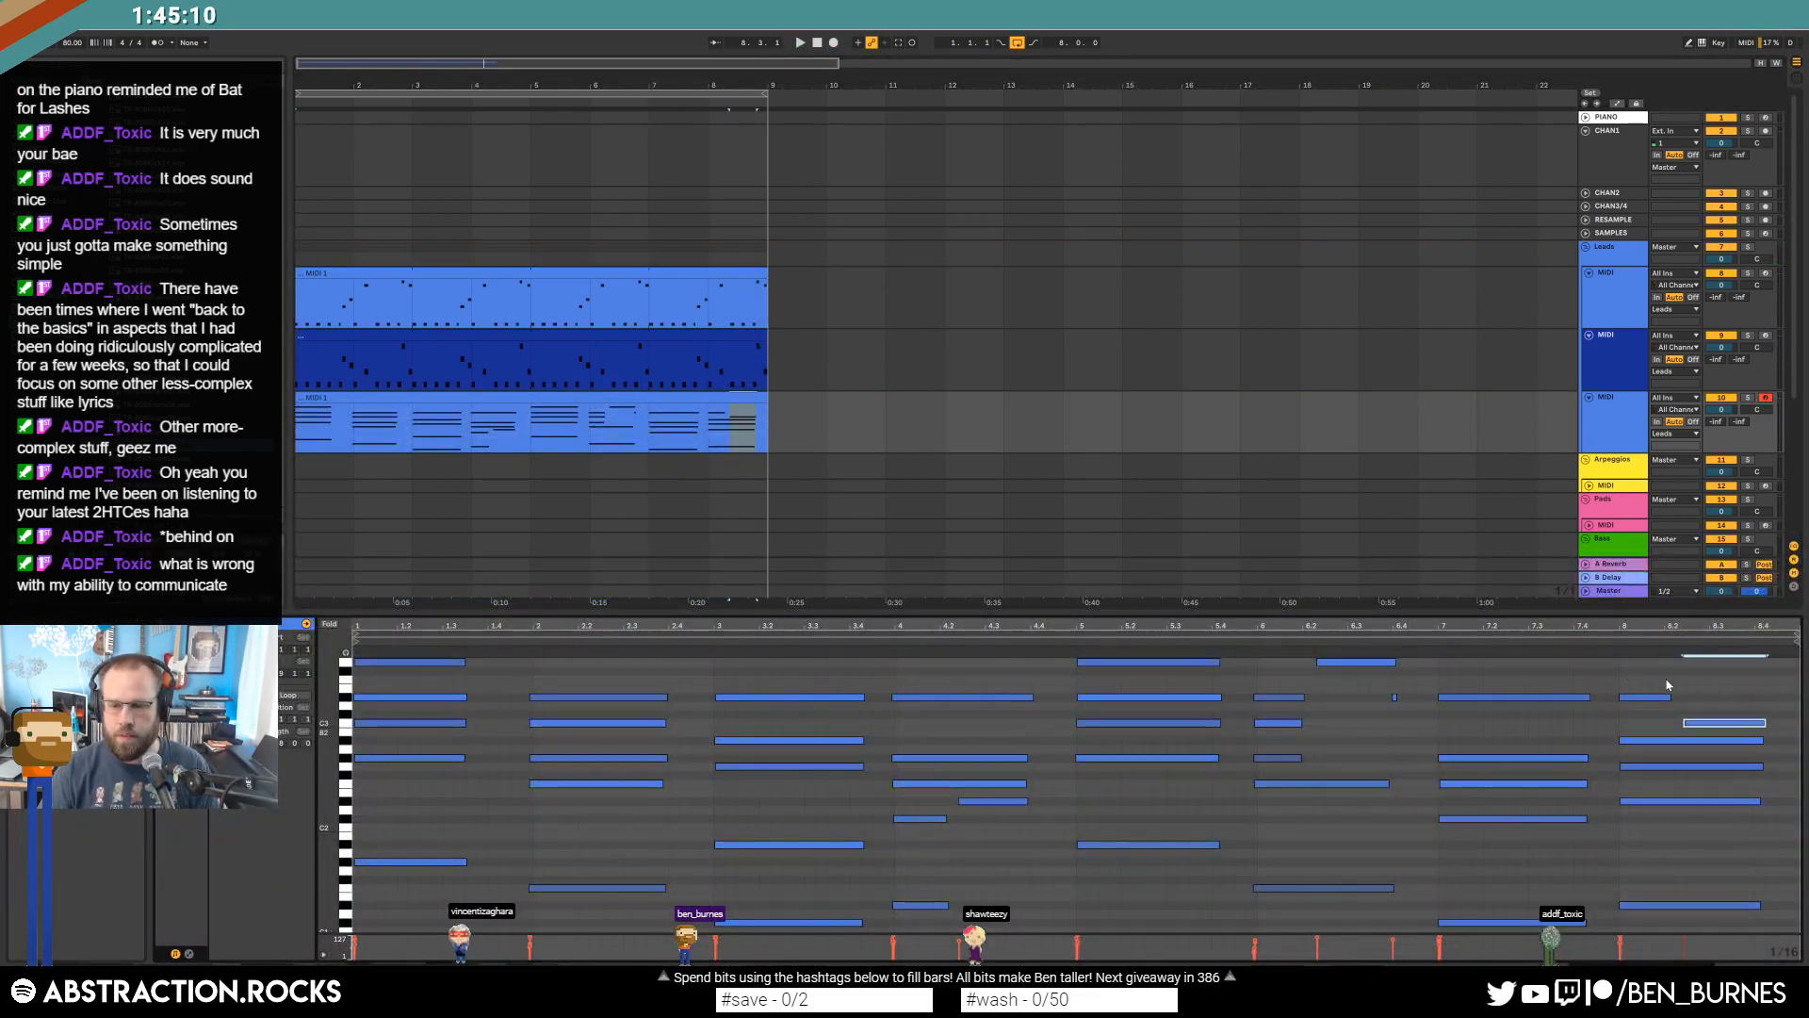
click(1596, 644)
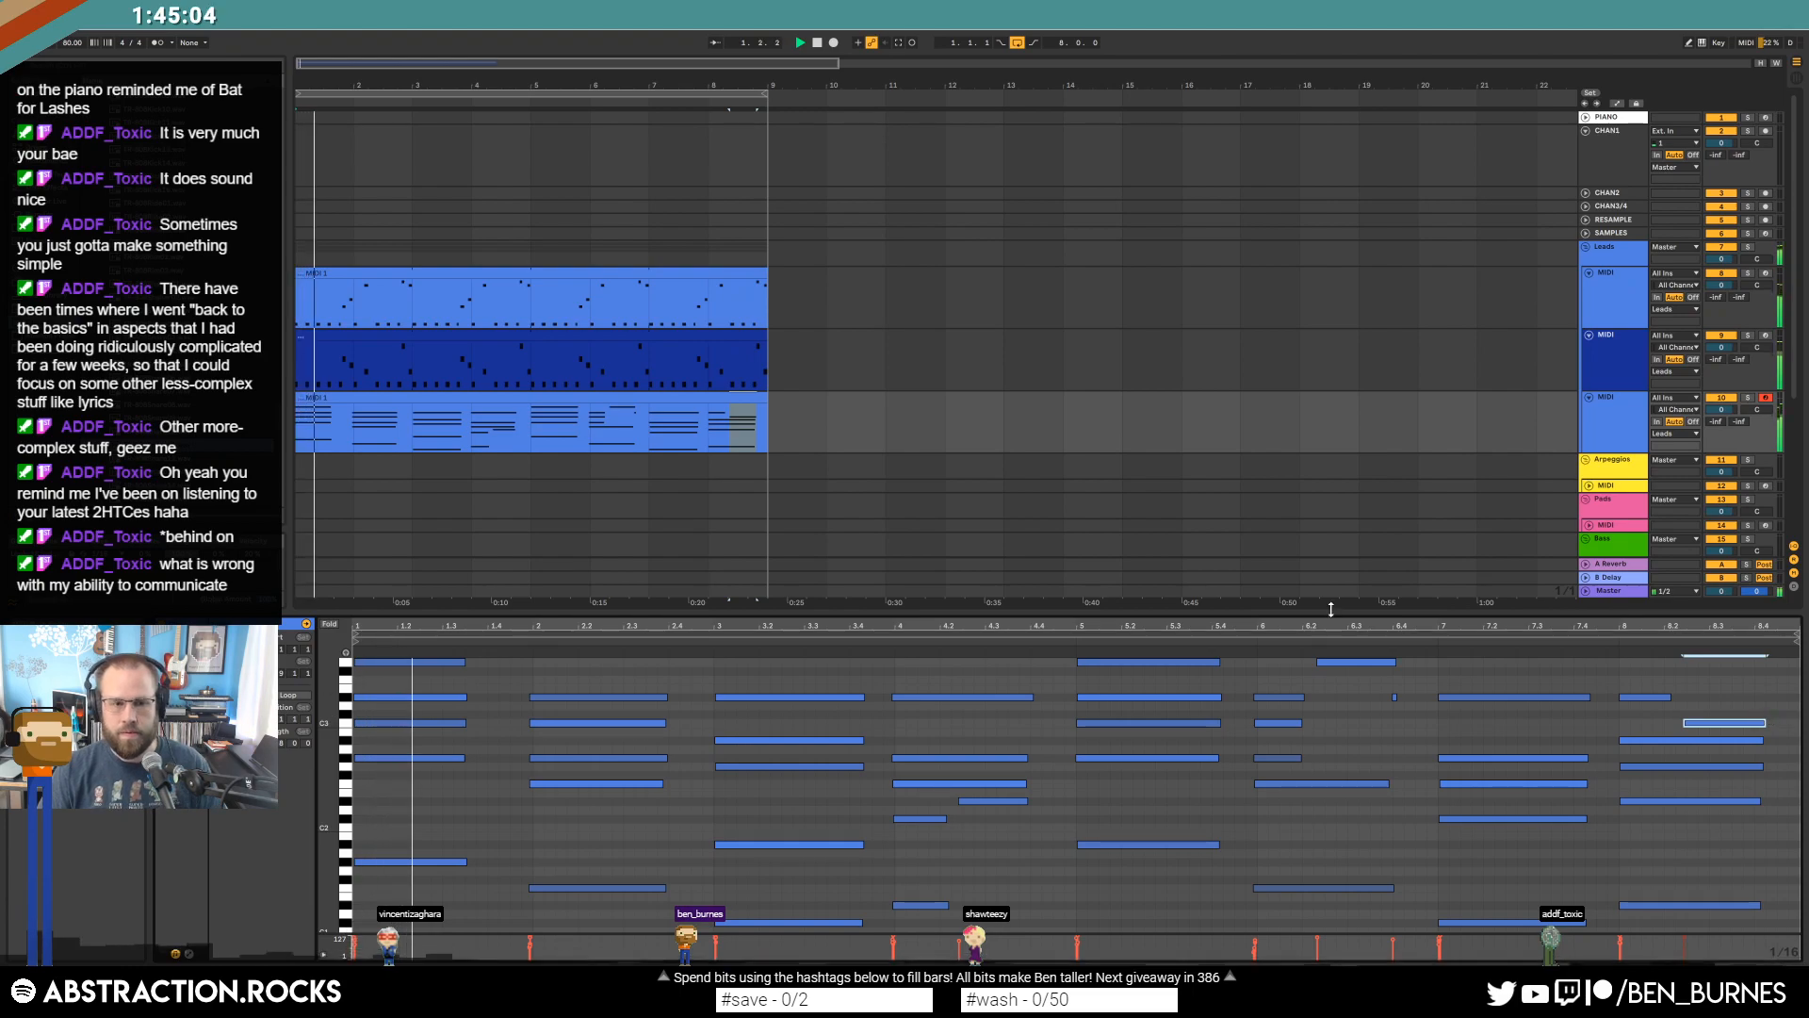
Select all the TR-808 kick notes in the RACK clip and lower their velocity.
key(shift+Tab)
click(704, 602)
double_click(704, 602)
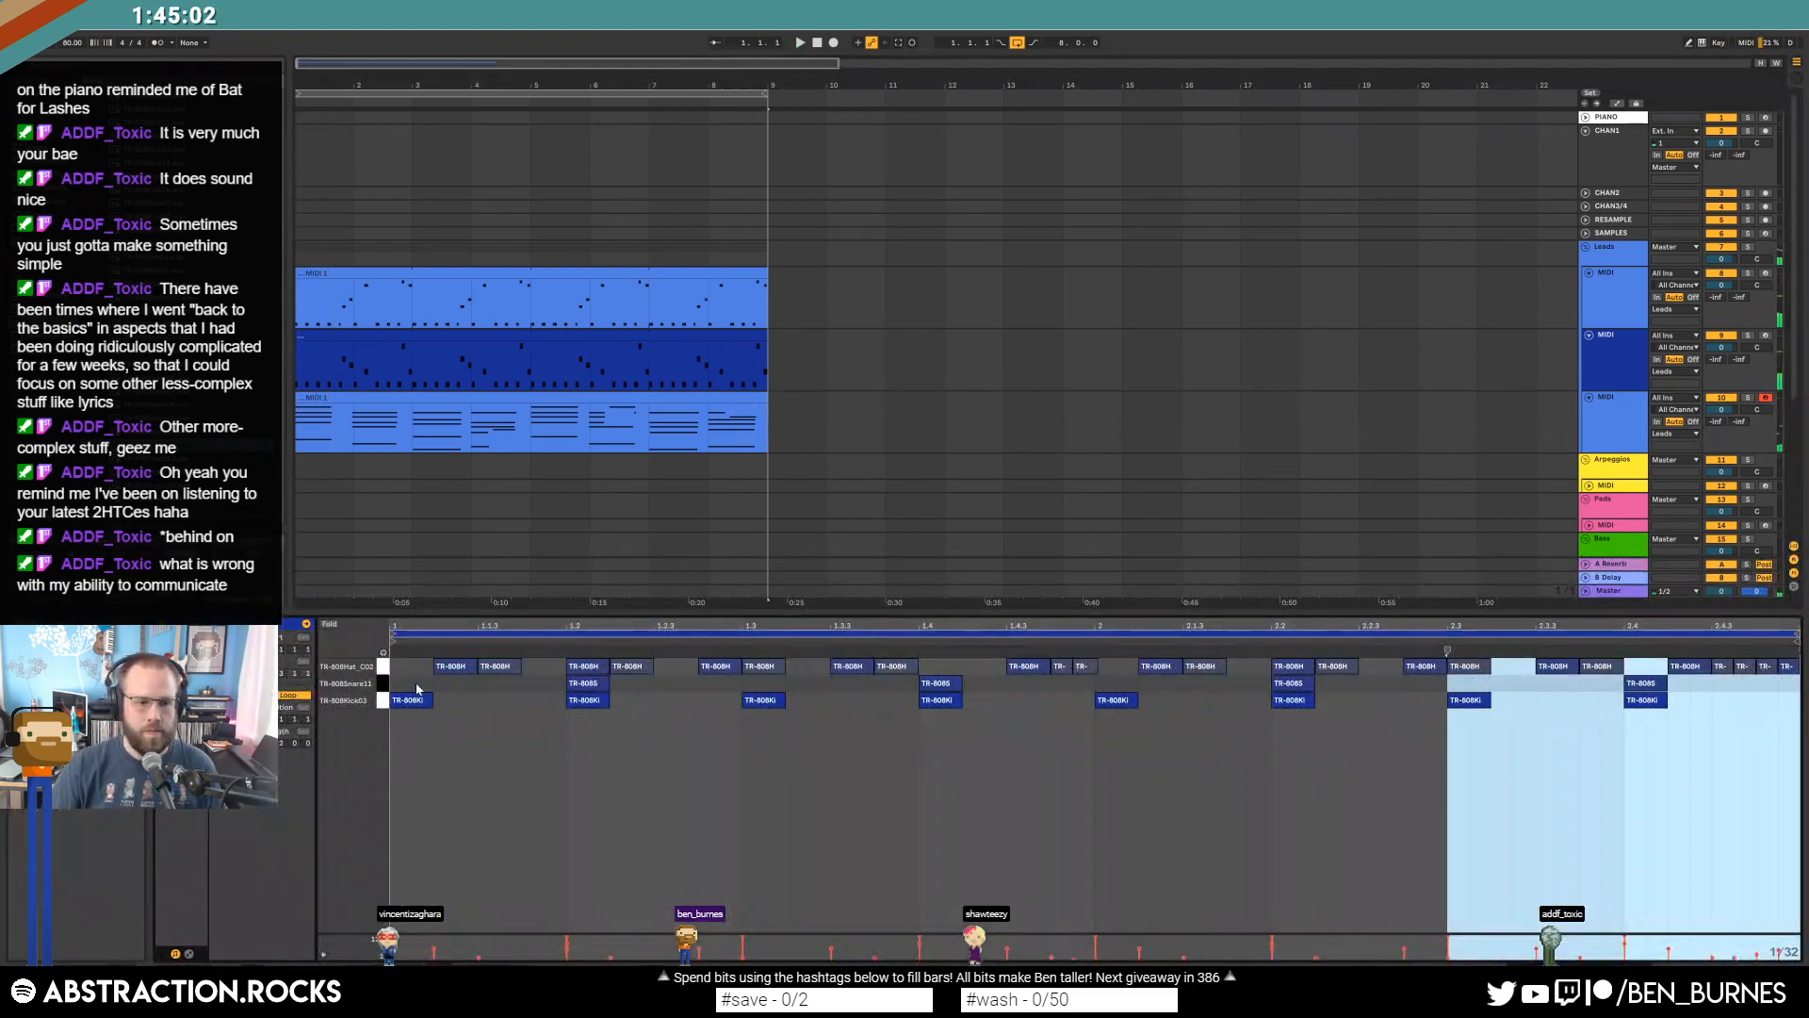
click(382, 702)
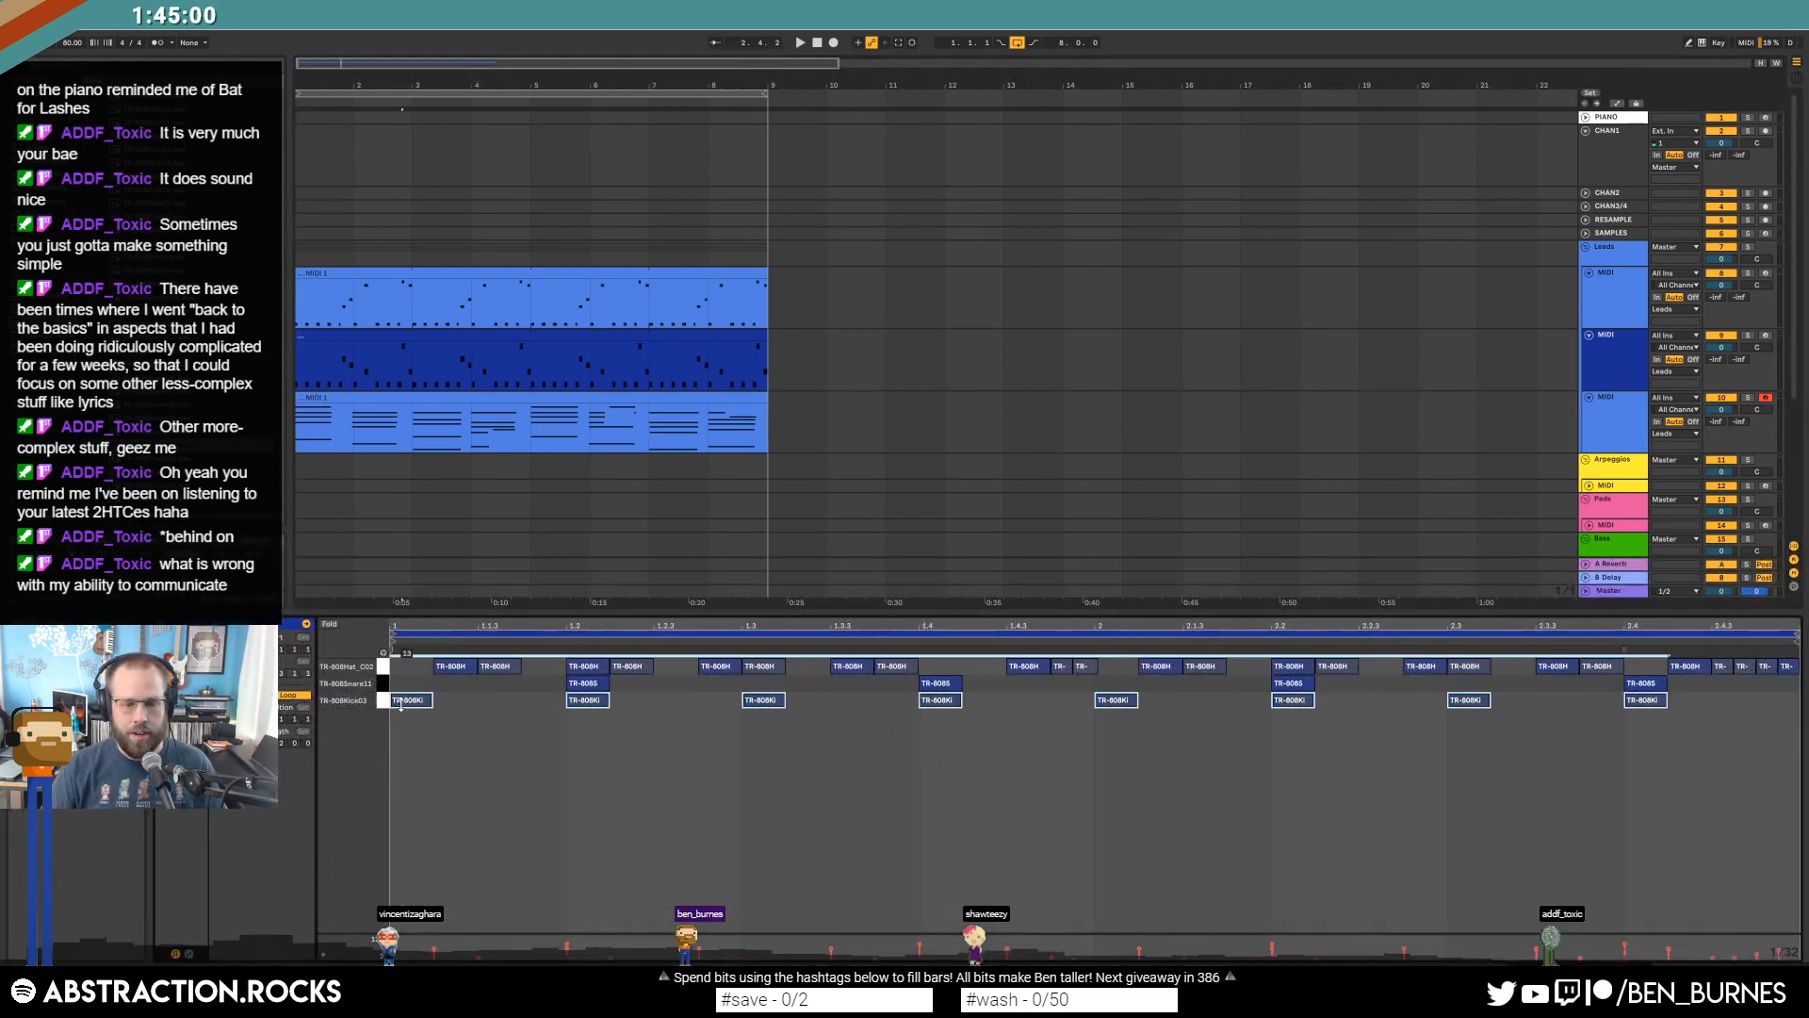
key(shift+Tab)
Play the loop and turn down the track volumes of the Operator lead and the sliced percussion.
key(space)
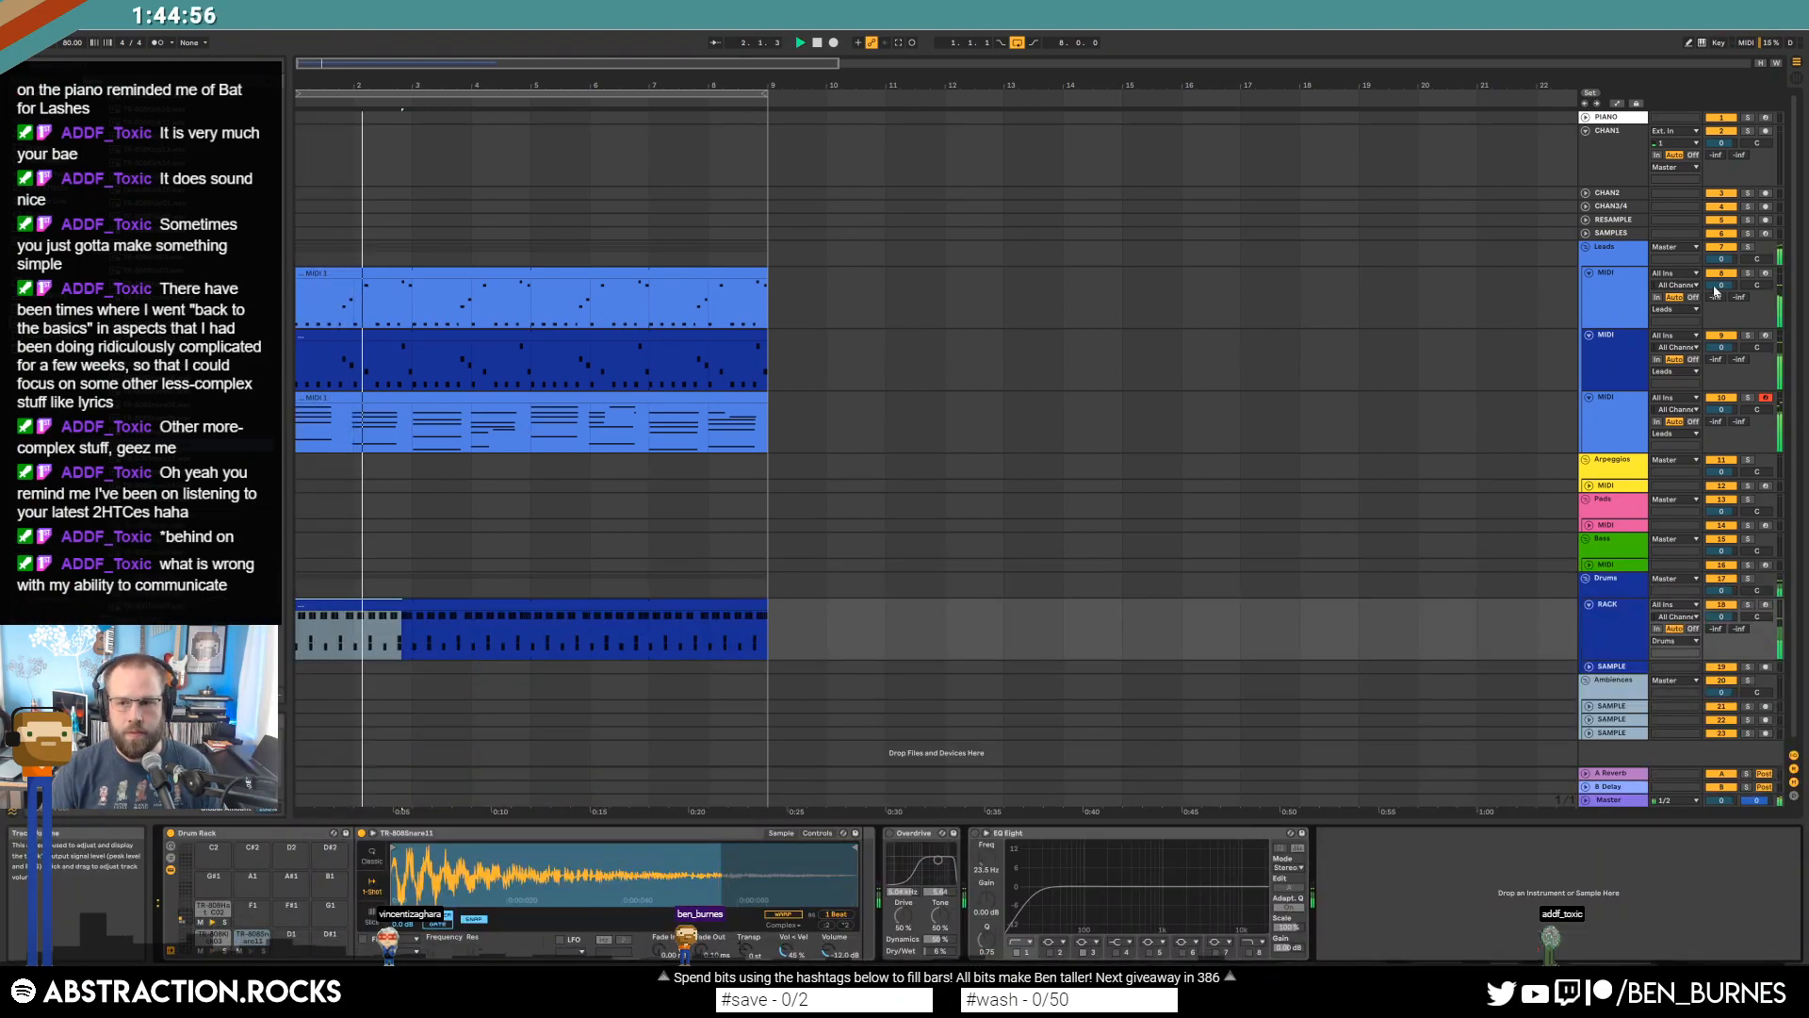
drag(1715, 290, 1715, 321)
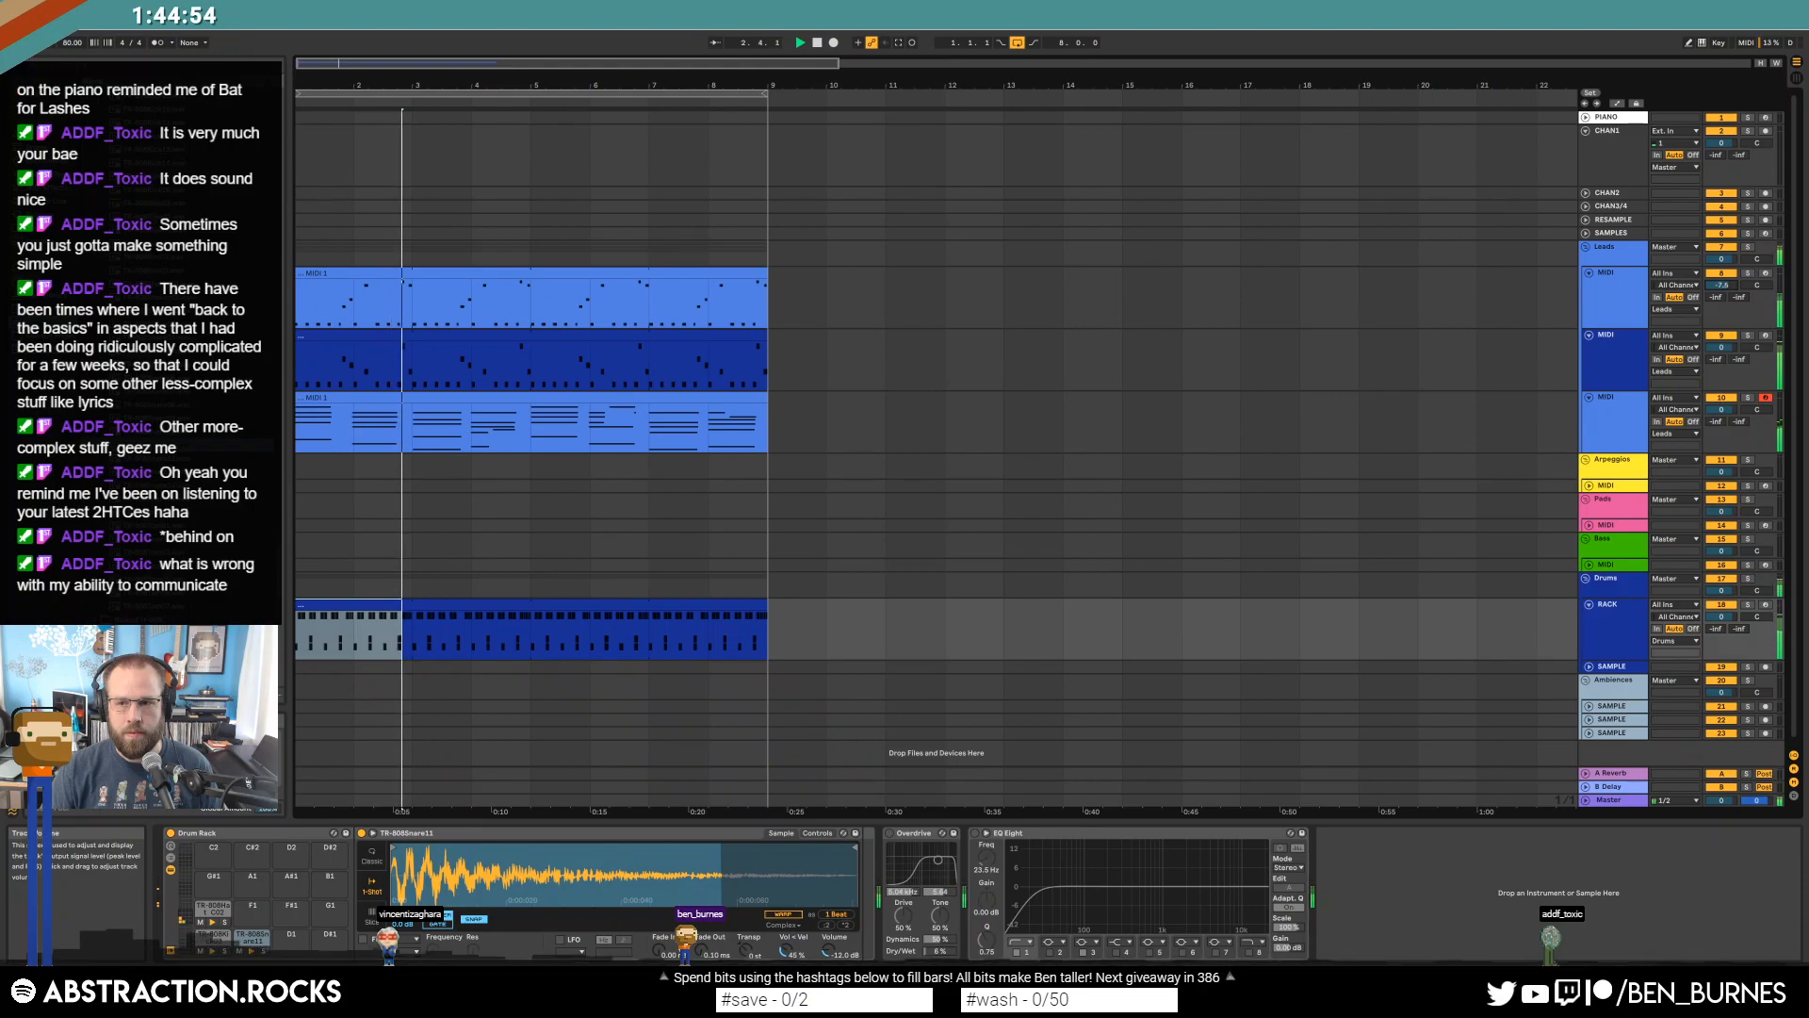
drag(1723, 348, 1723, 358)
In the Una Corda clip, move bar 5's lowest chord note down to G#1, add a C2 above it and play from the start.
double_click(448, 399)
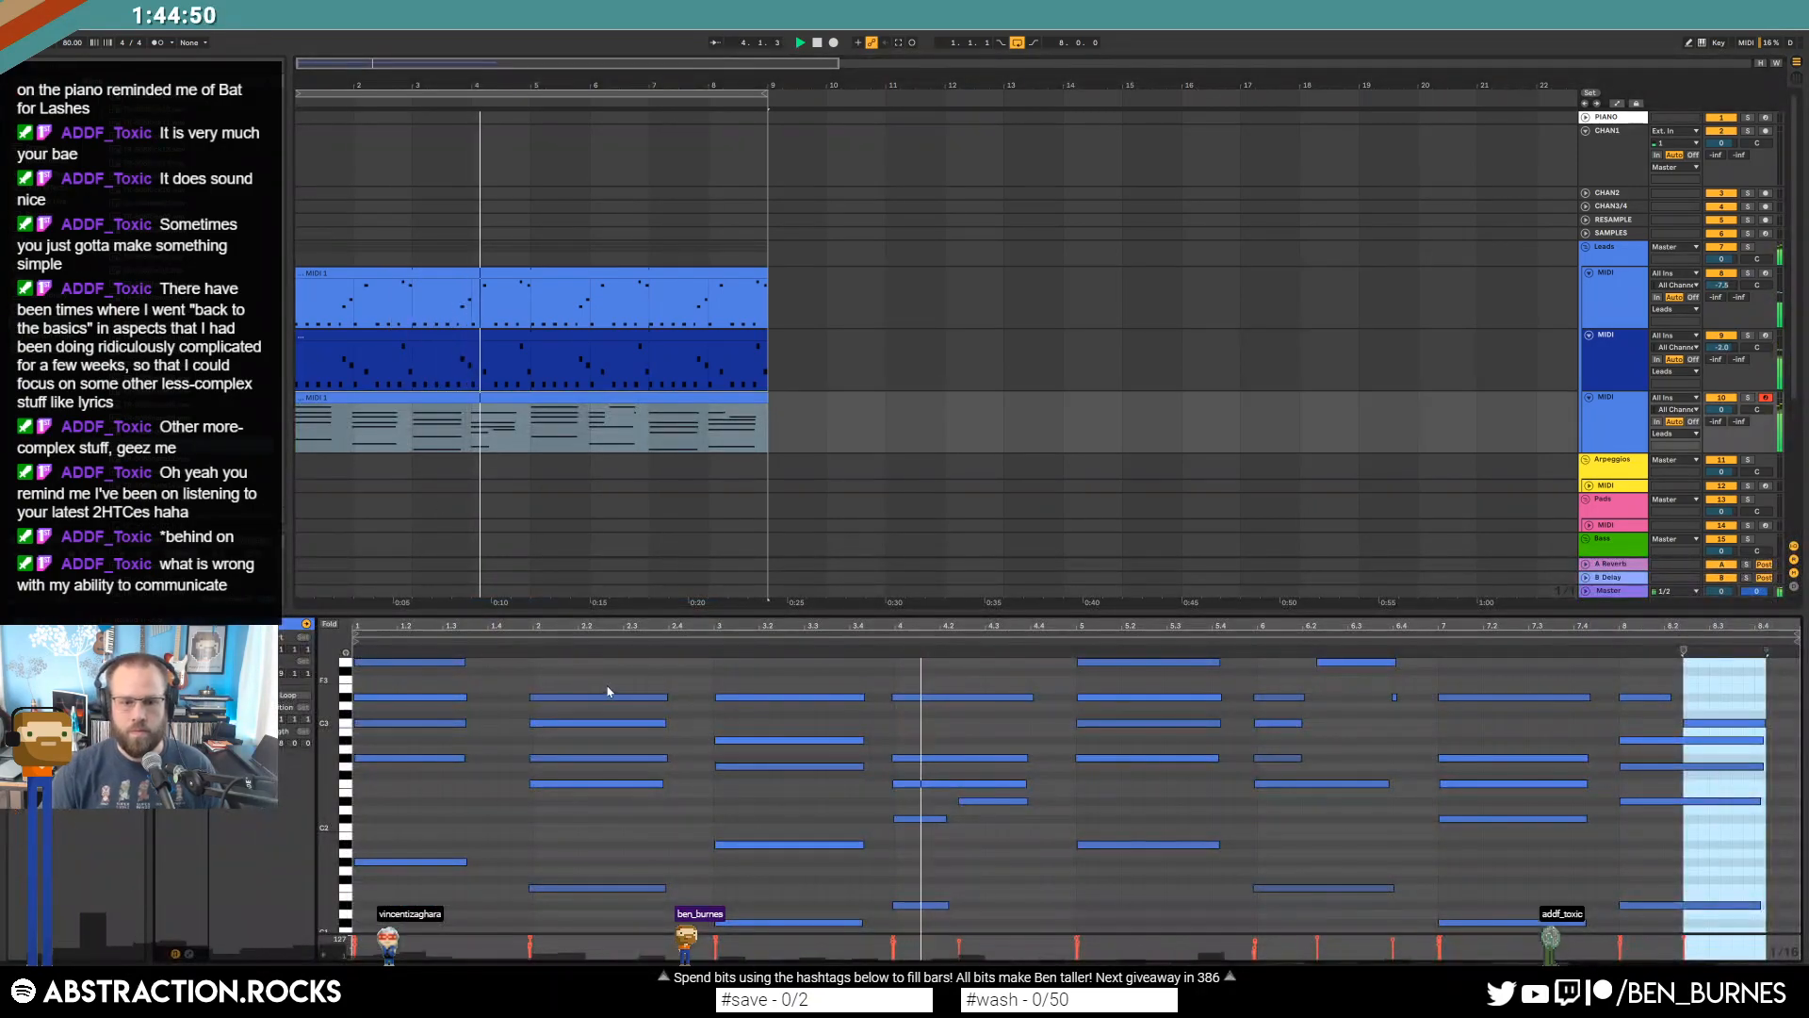
drag(793, 675, 781, 926)
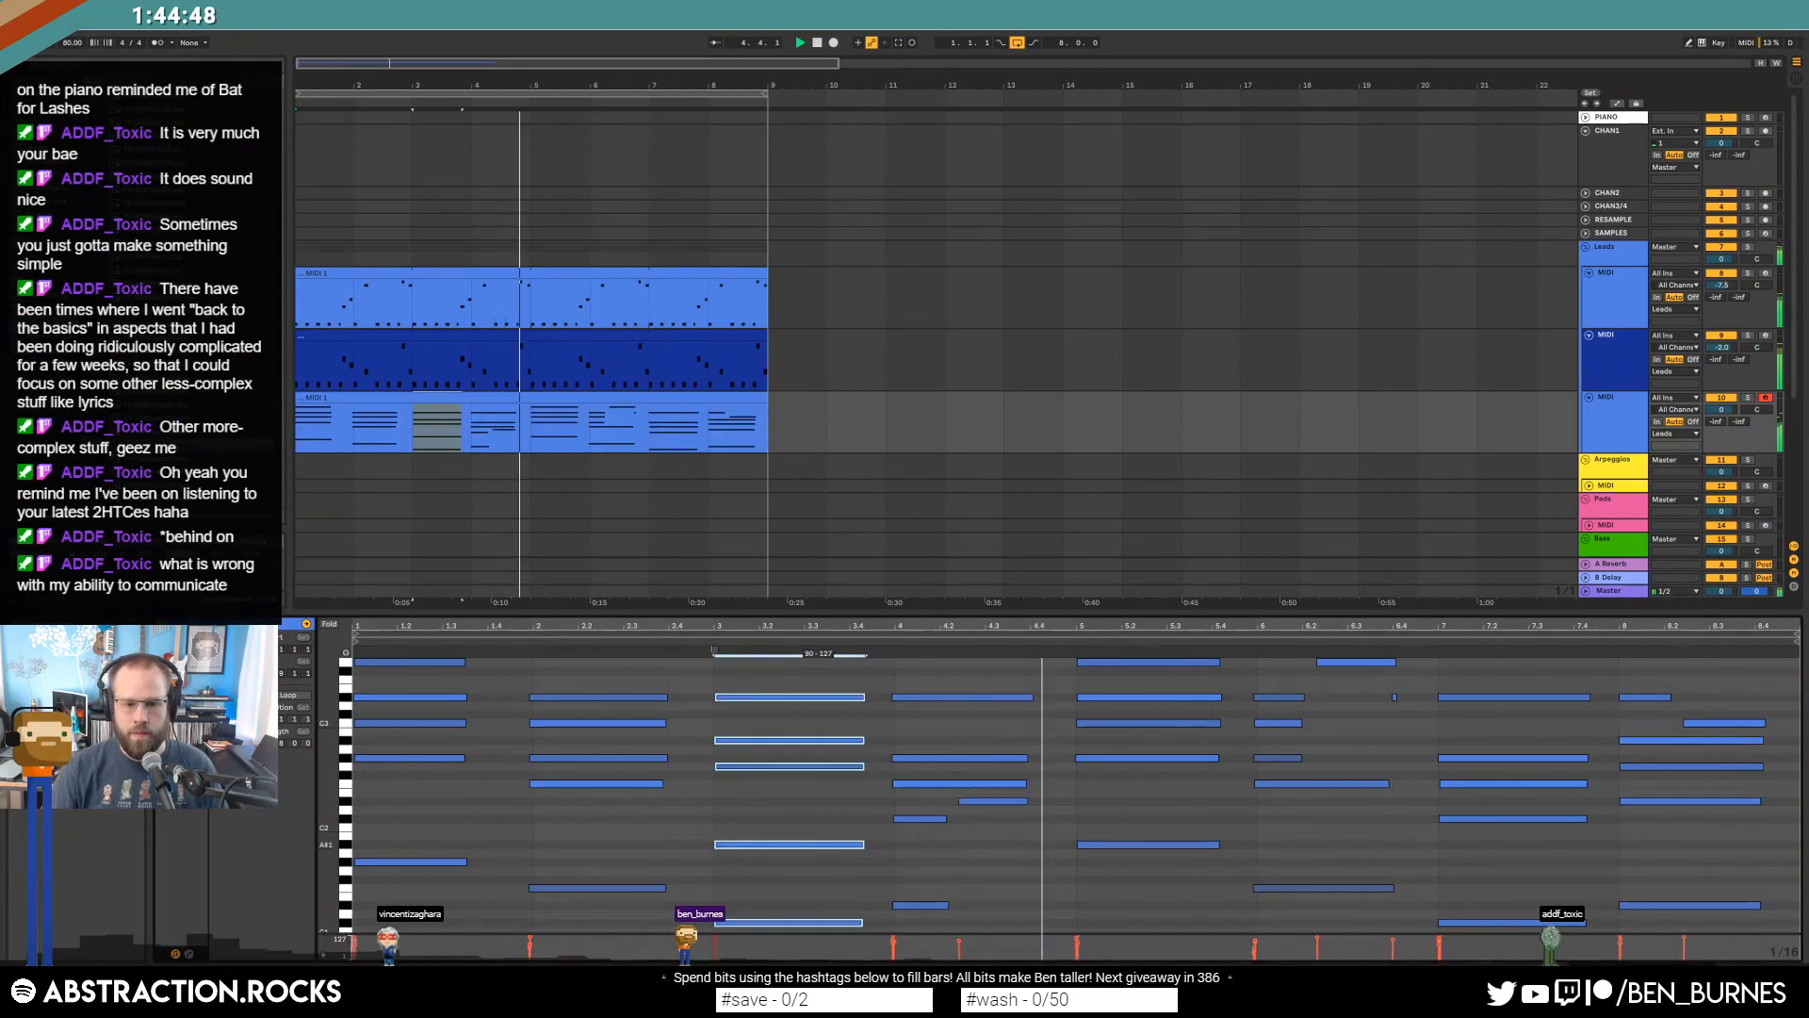
click(1153, 837)
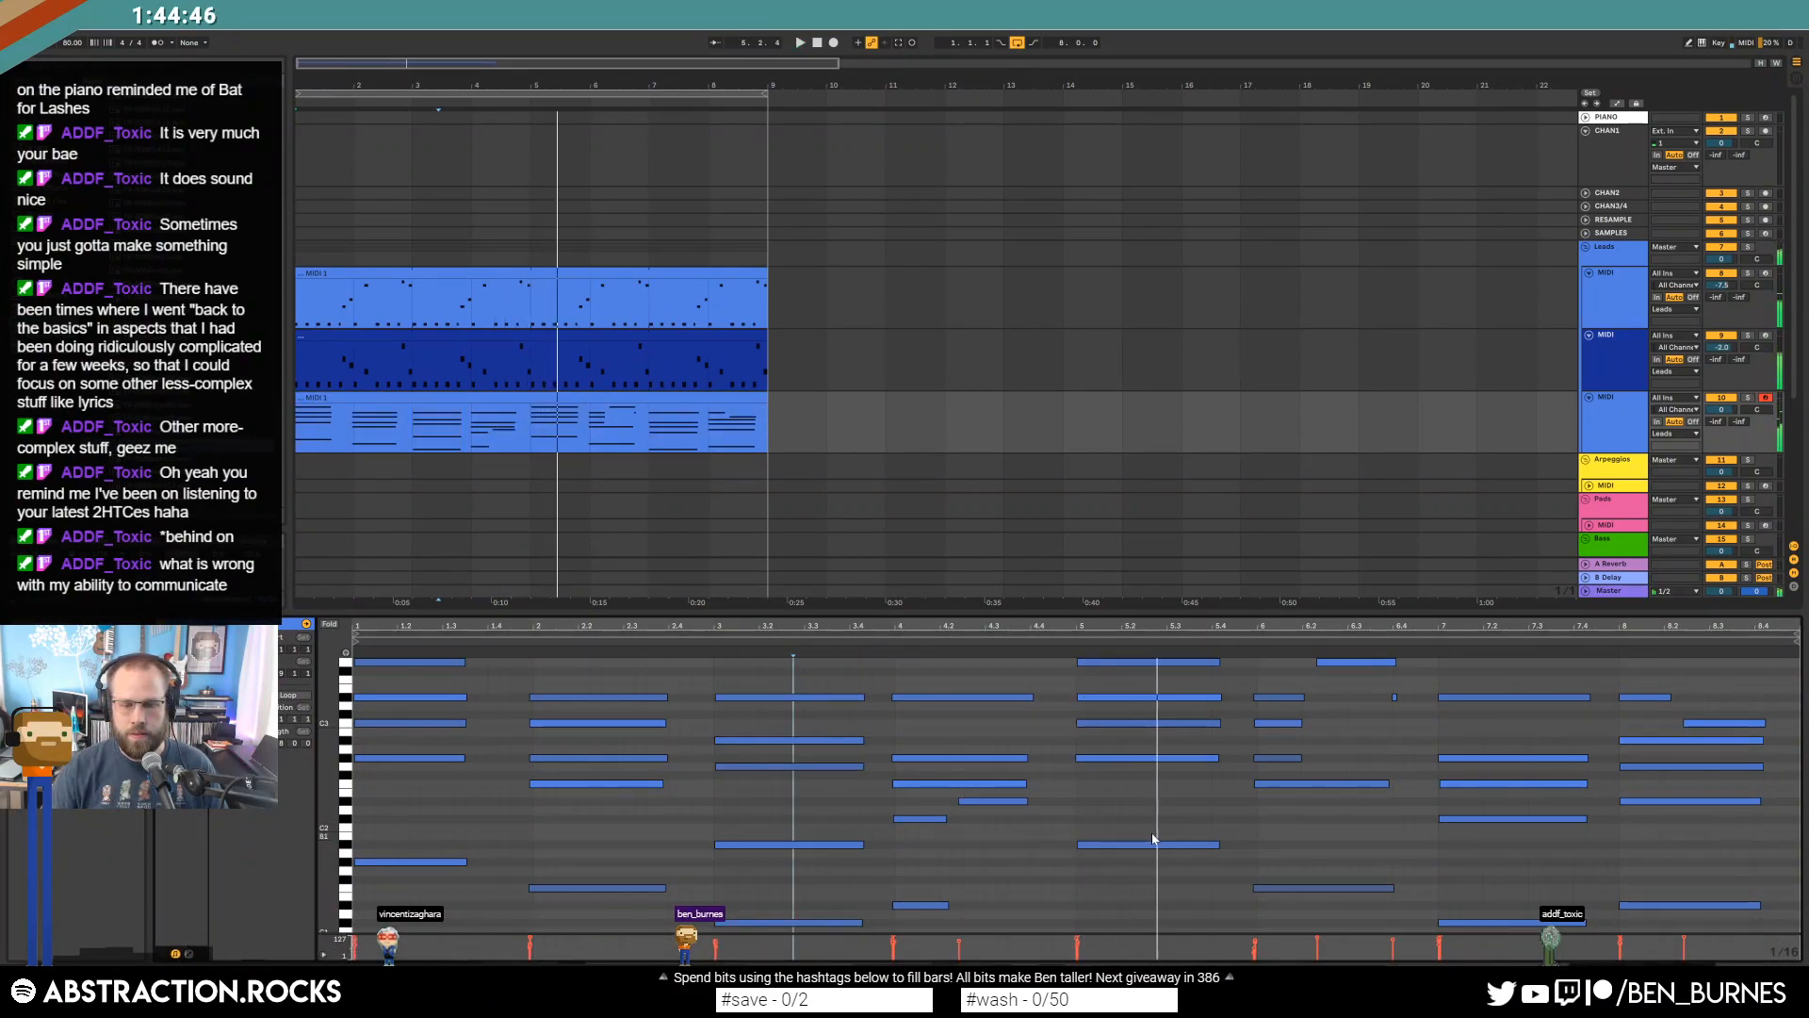
scroll(1158, 810, up, 3)
scroll(344, 778, down, 5)
drag(1147, 830, 1150, 861)
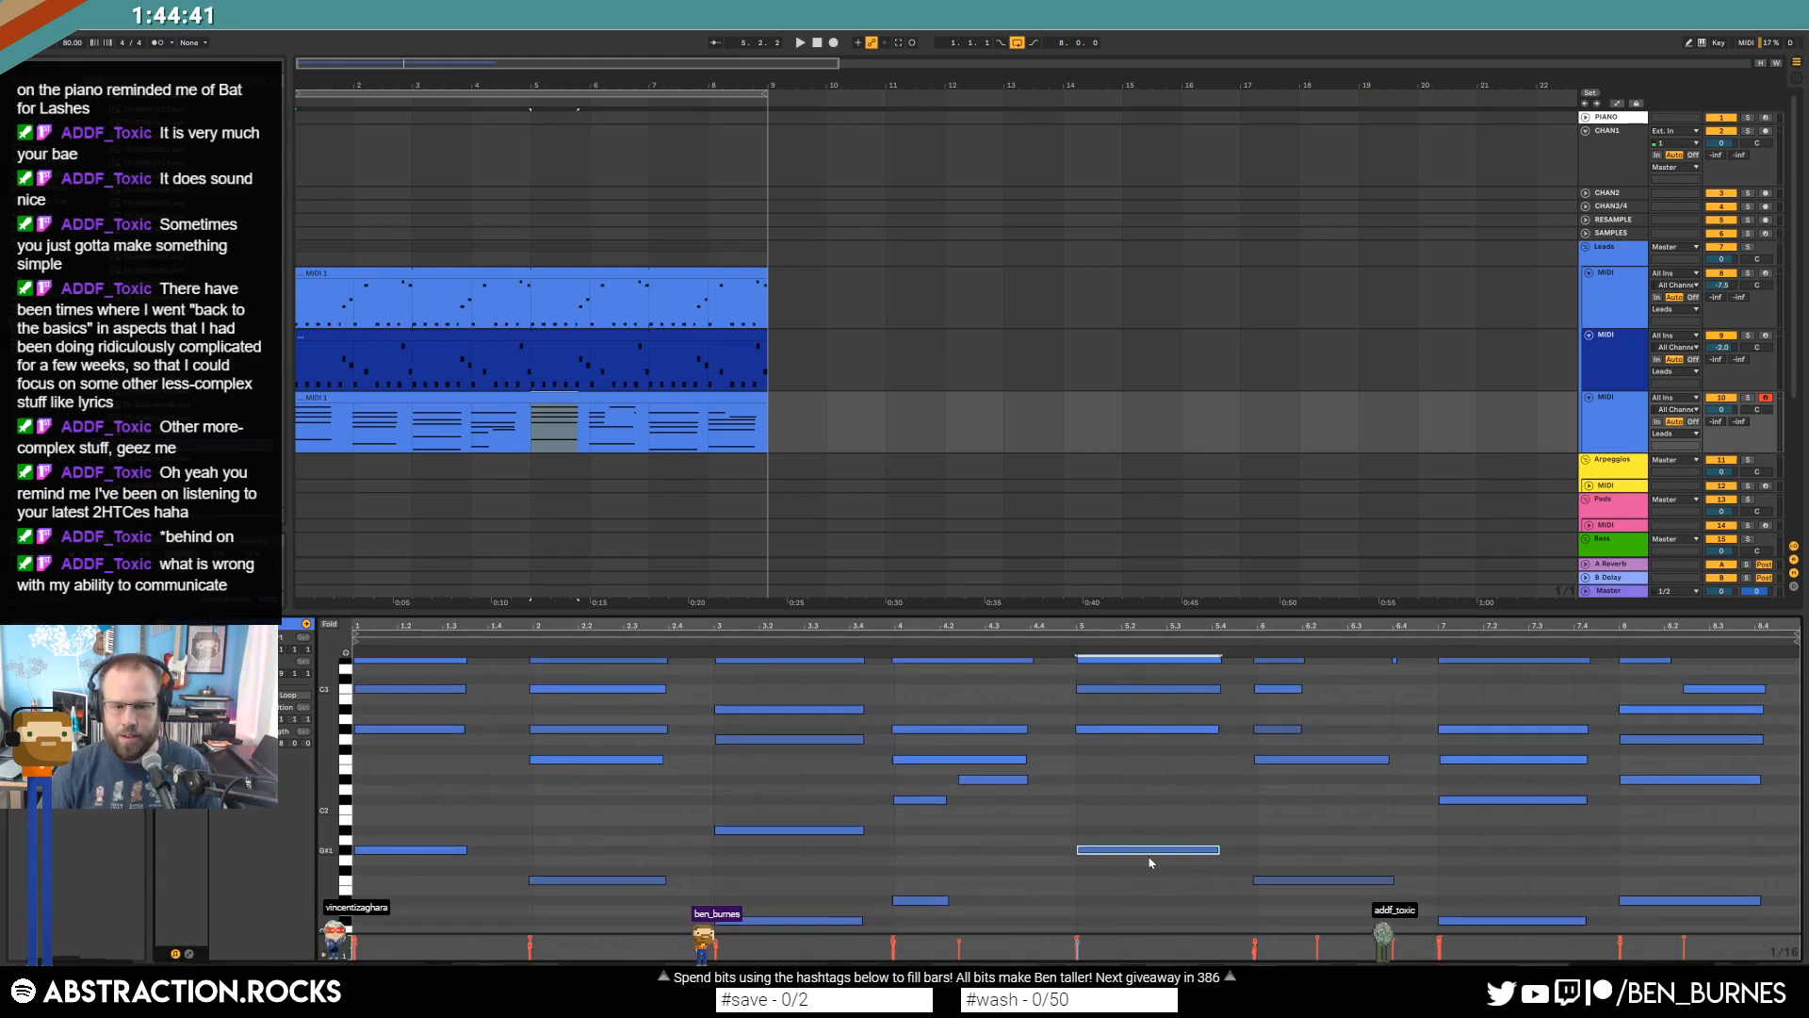
double_click(1082, 812)
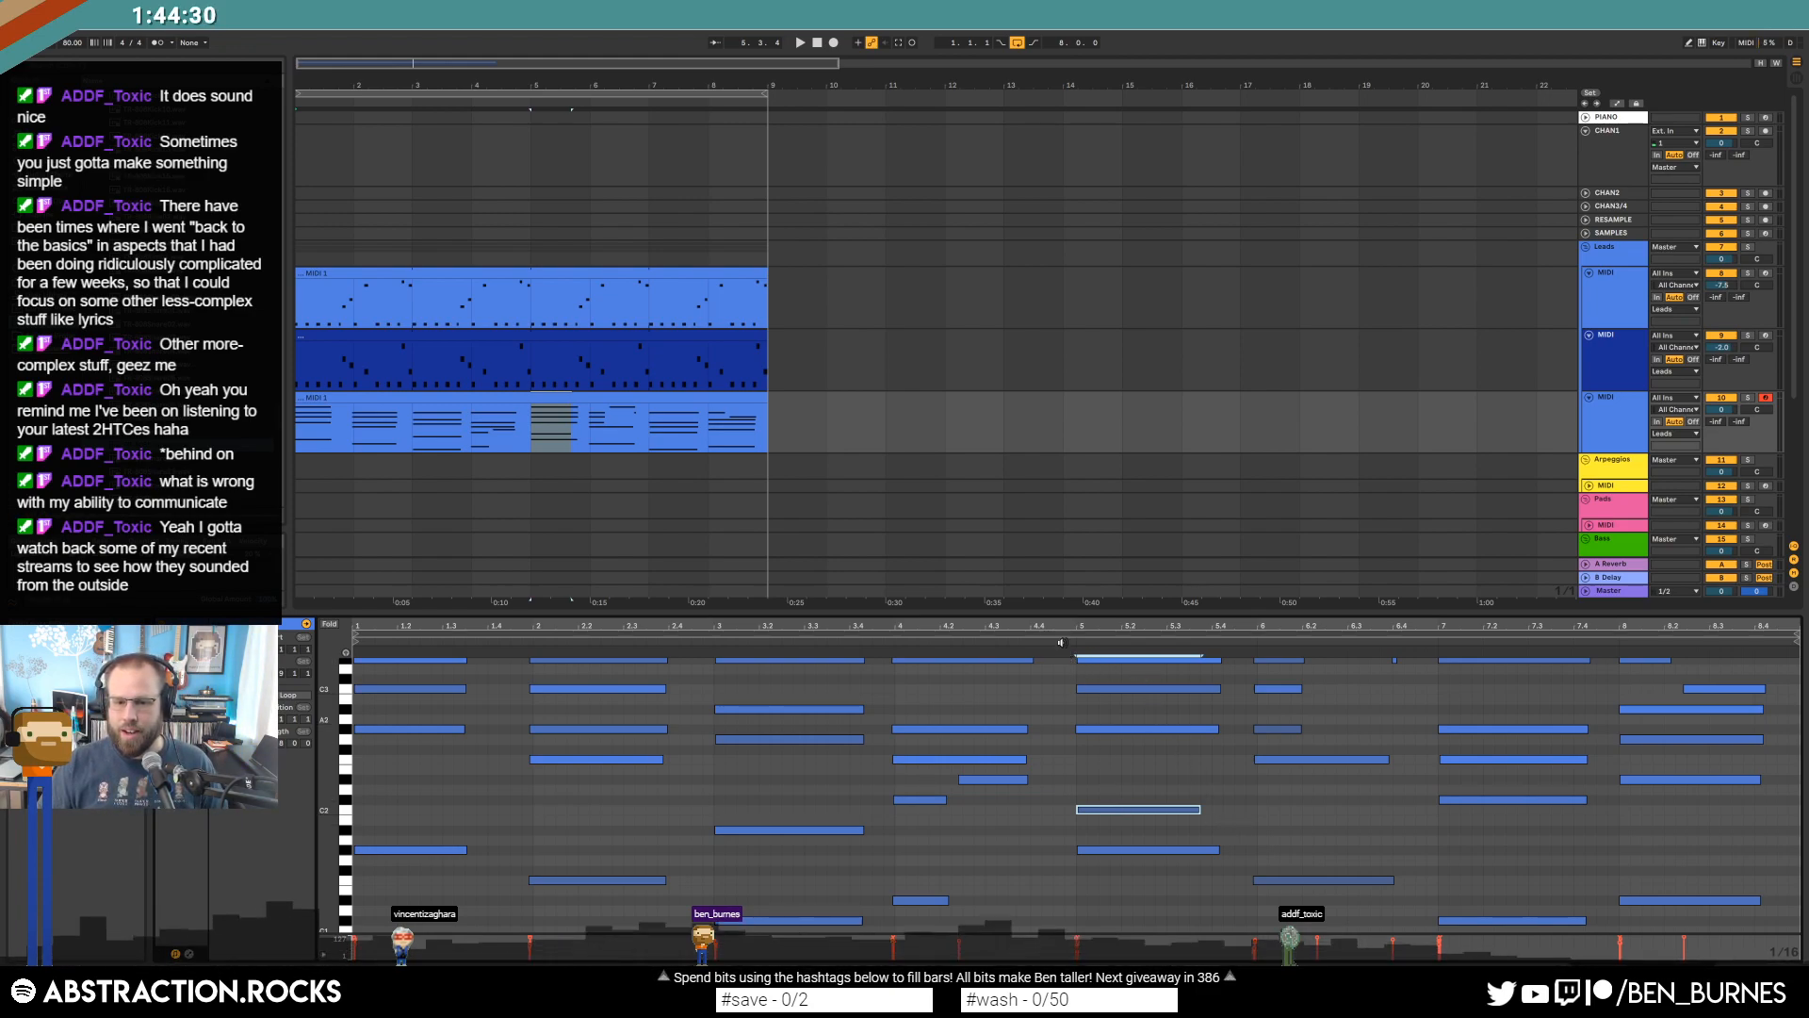
drag(1100, 886, 1130, 691)
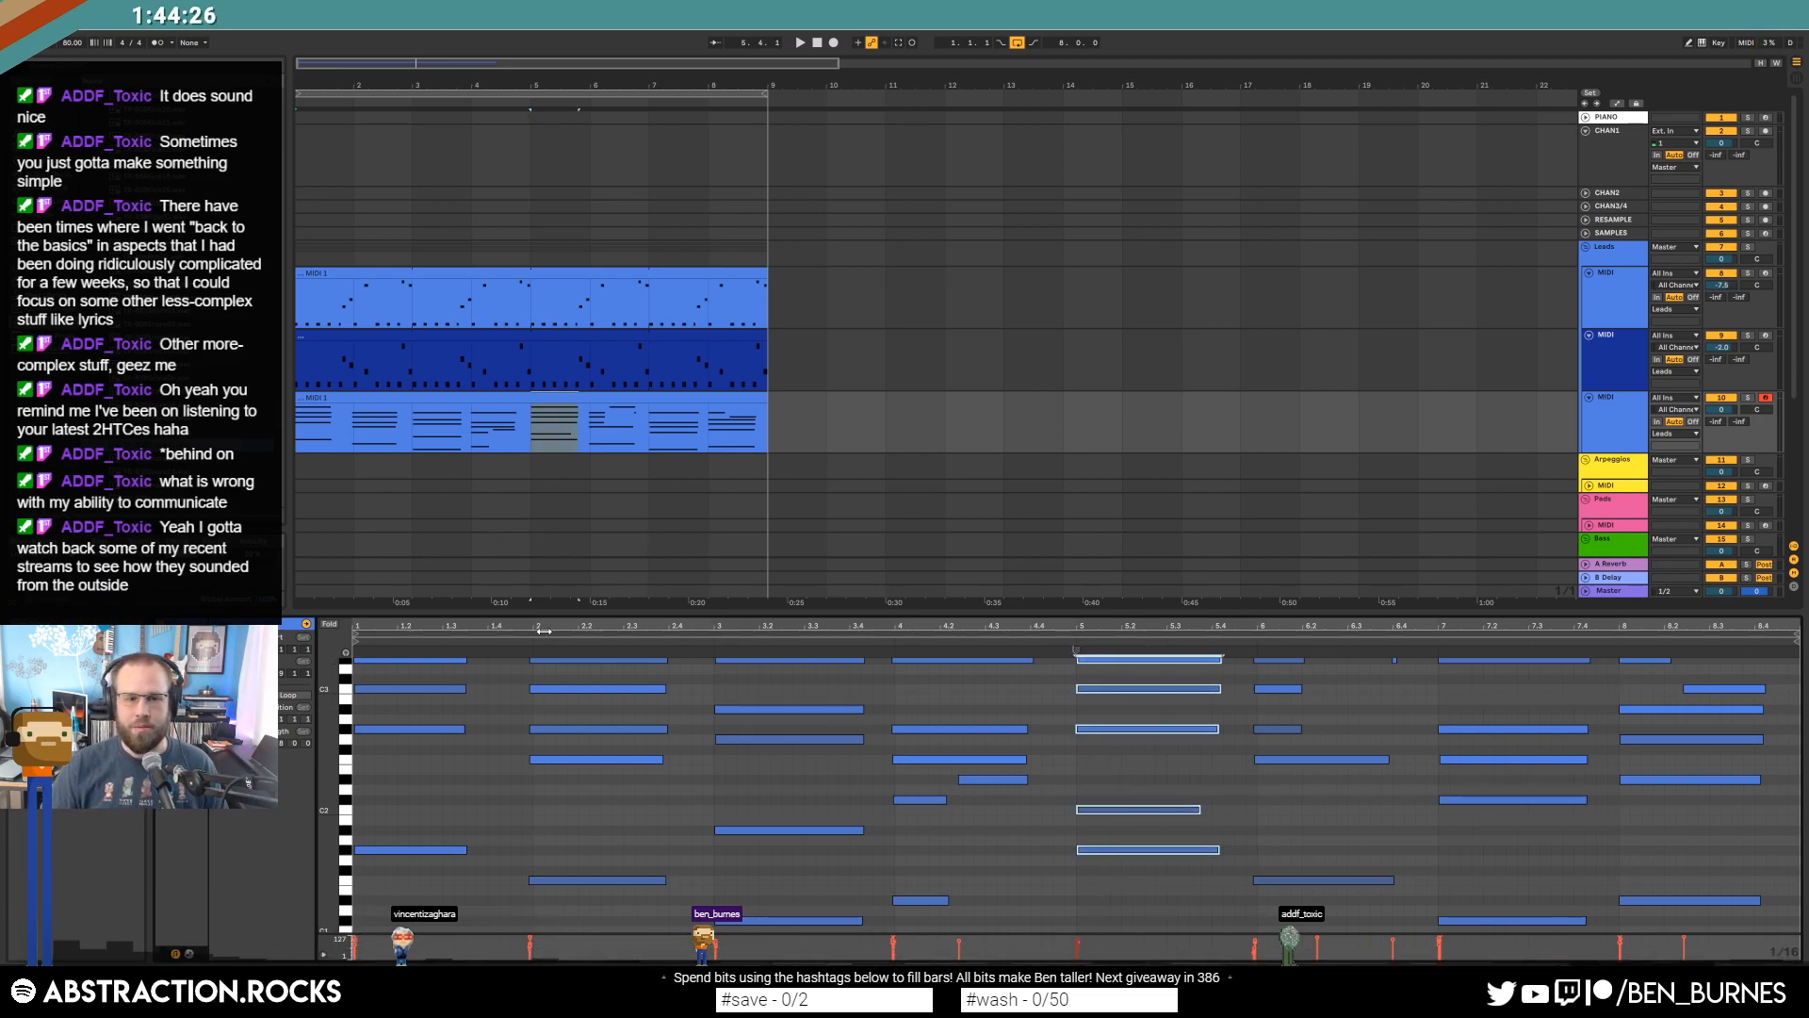
key(space)
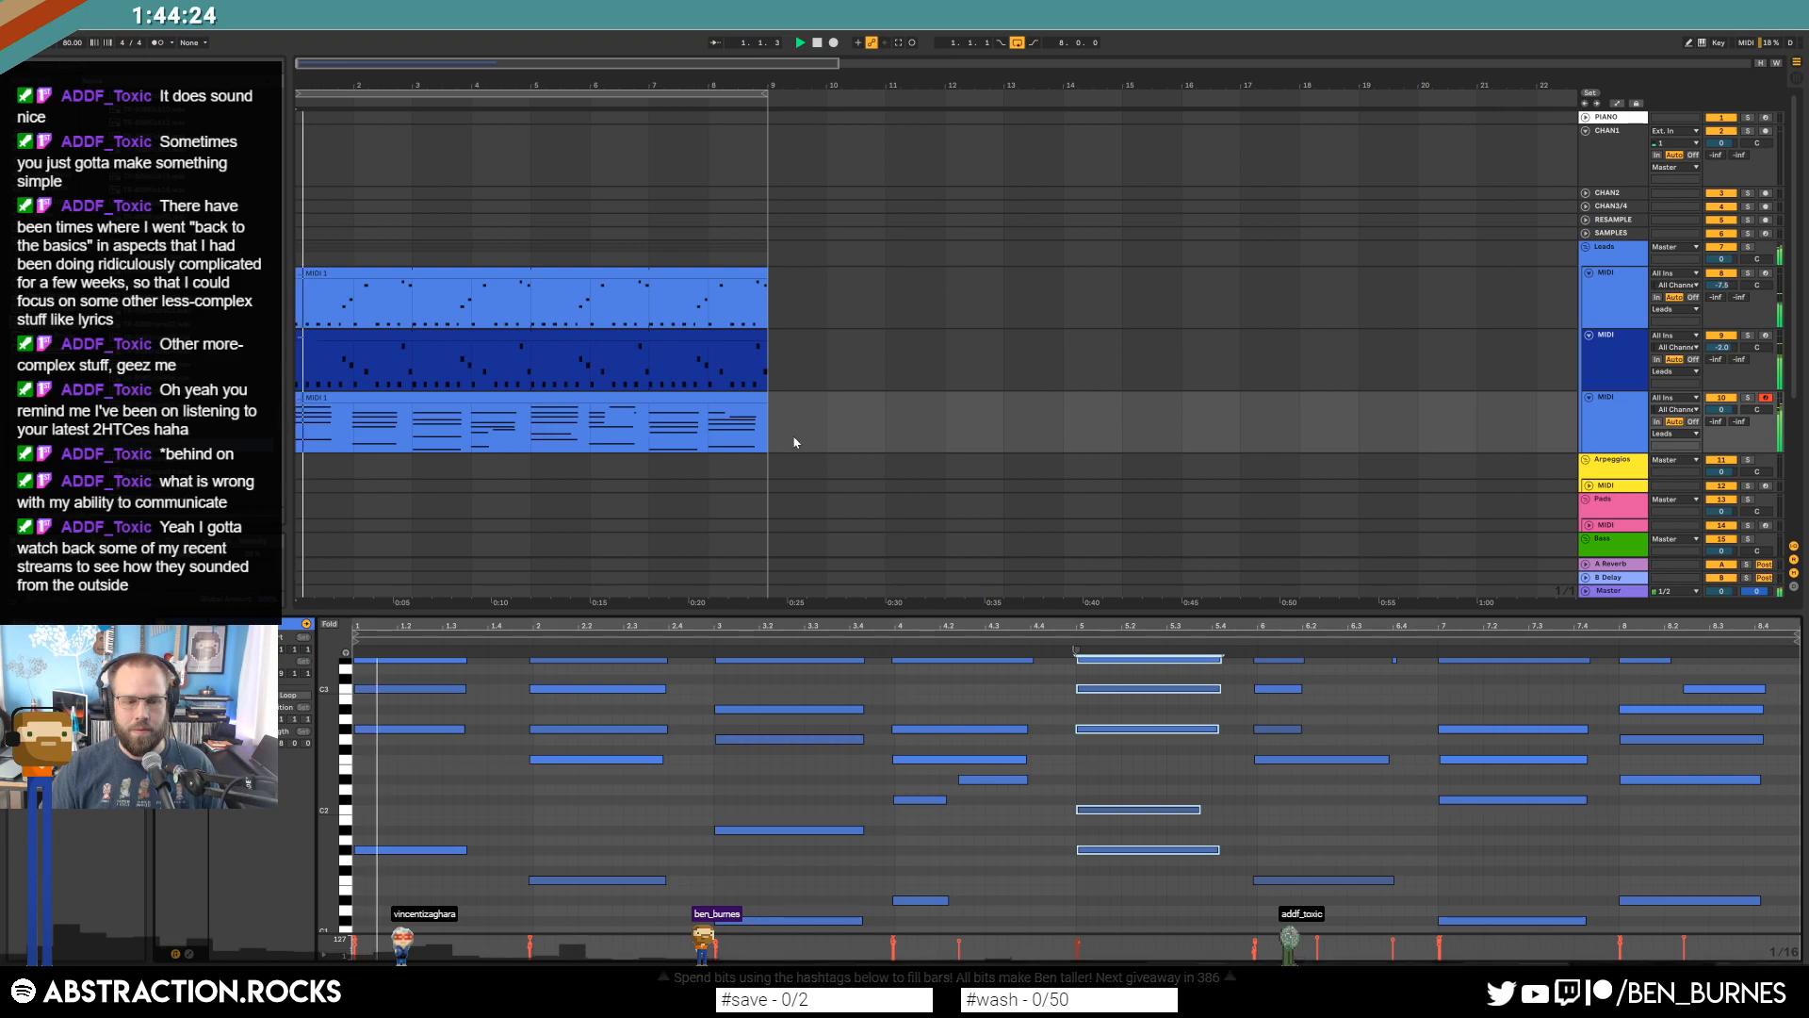
Lower the velocities of all TR-808 hat notes in the RACK clip and raise the hat sampler's velocity-to-volume amount.
scroll(555, 415, down, 3)
click(456, 473)
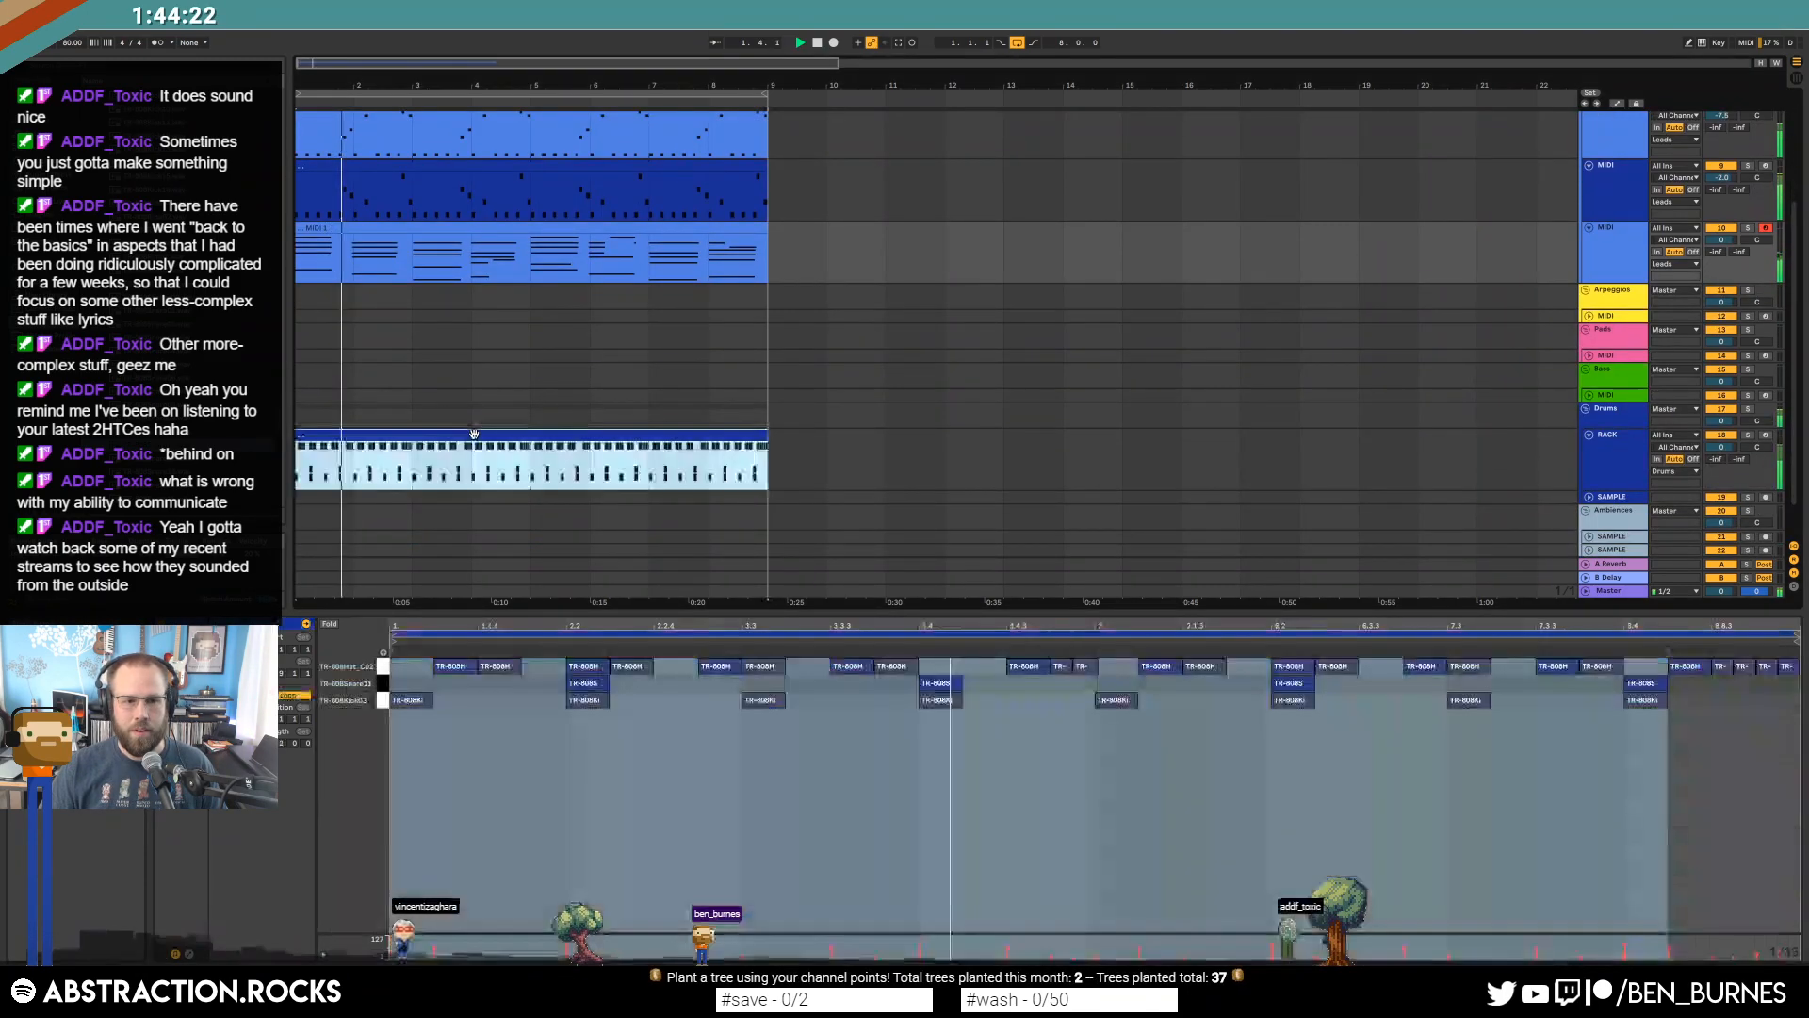
click(384, 667)
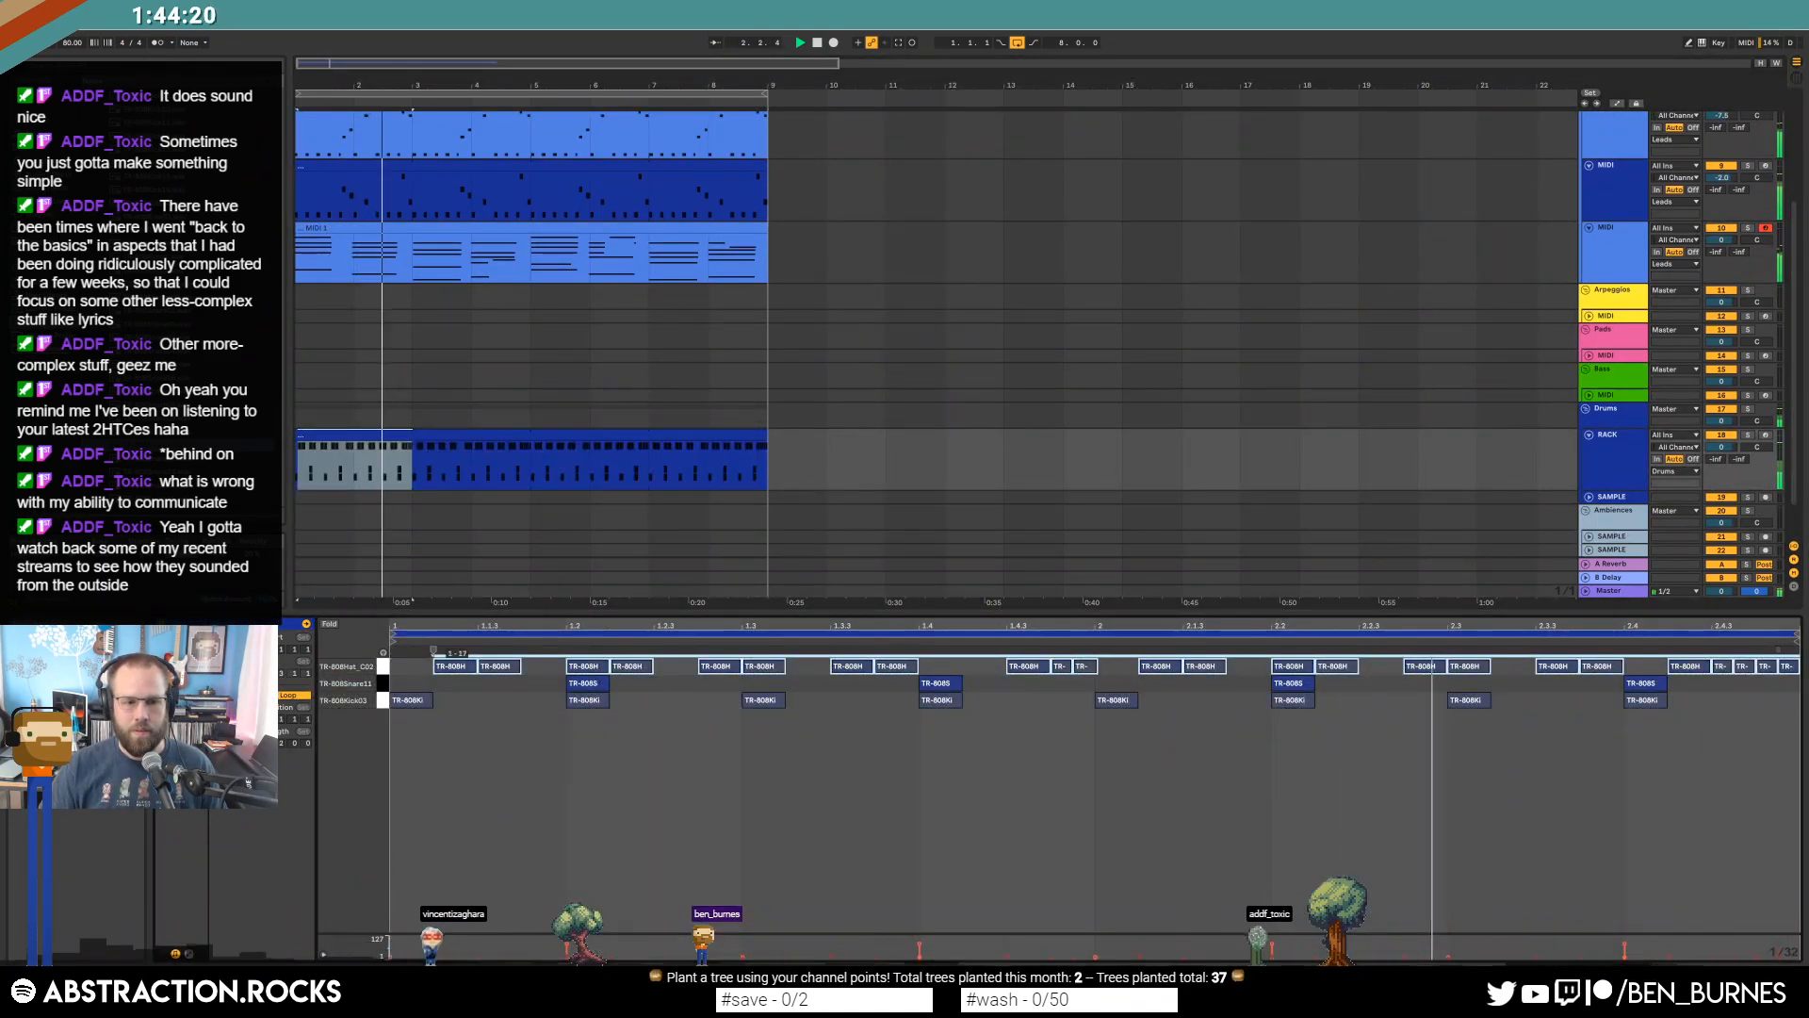
key(shift+Tab)
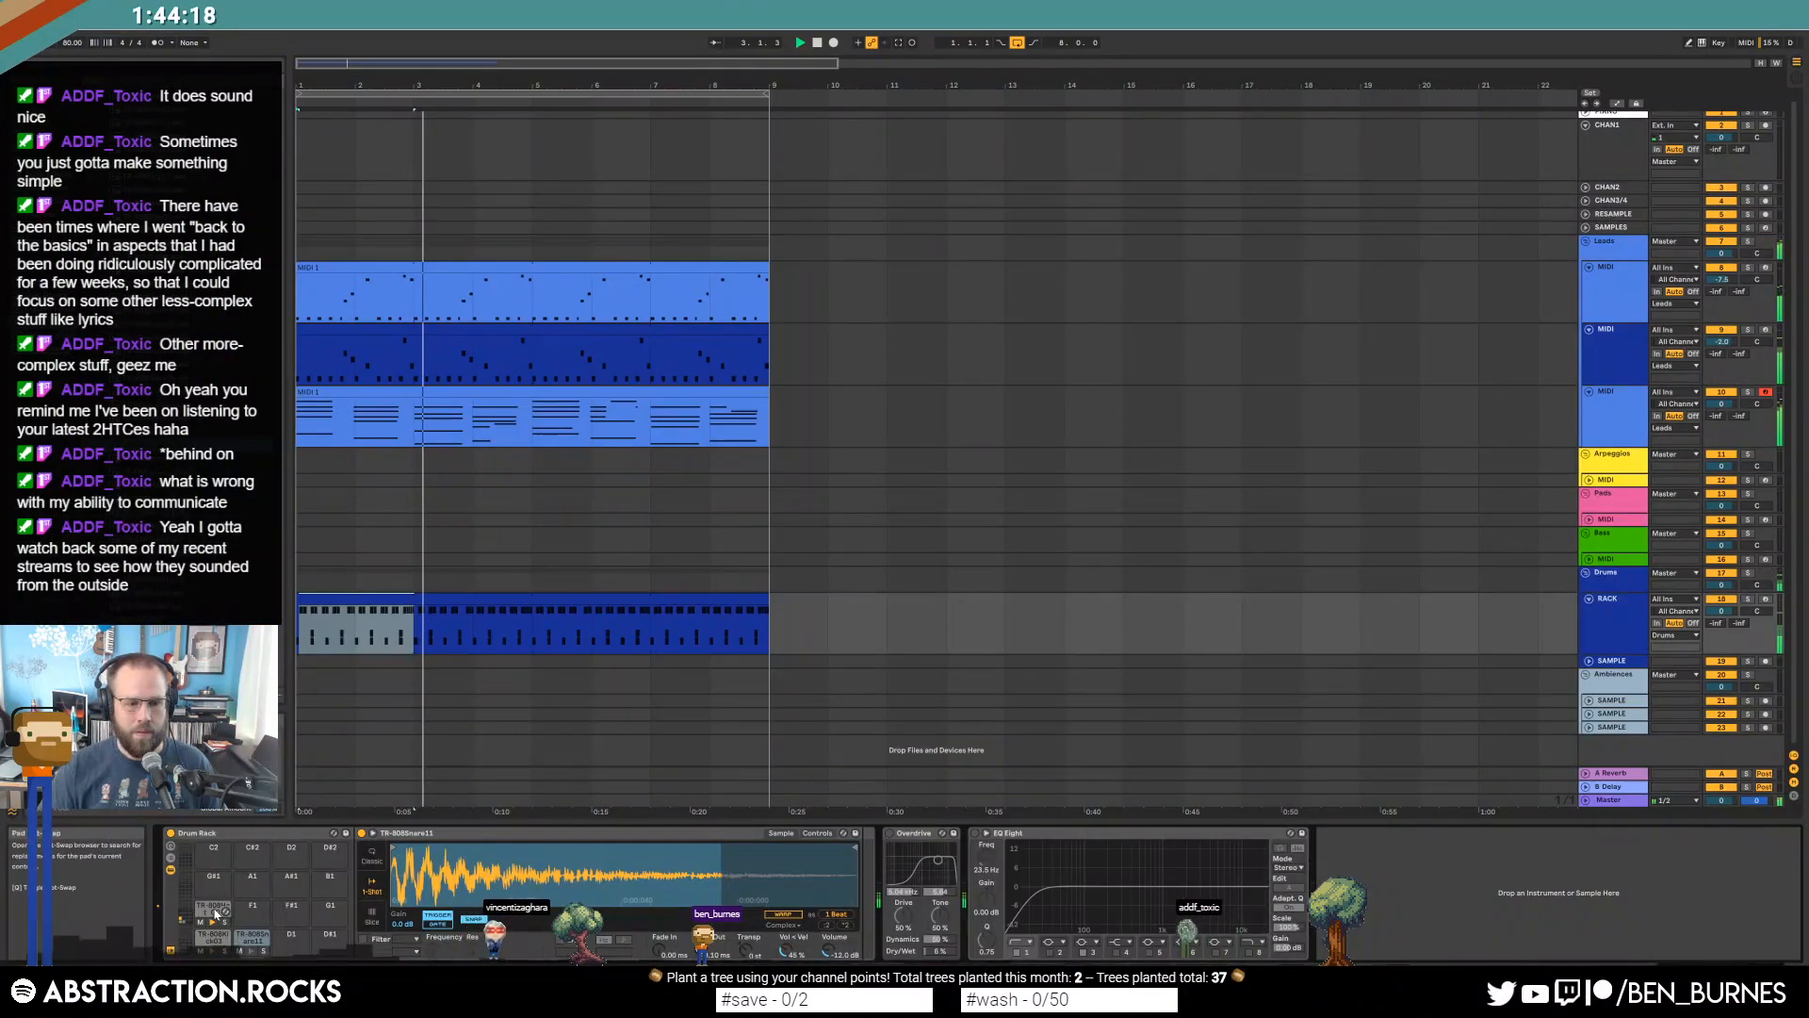
drag(785, 952, 785, 915)
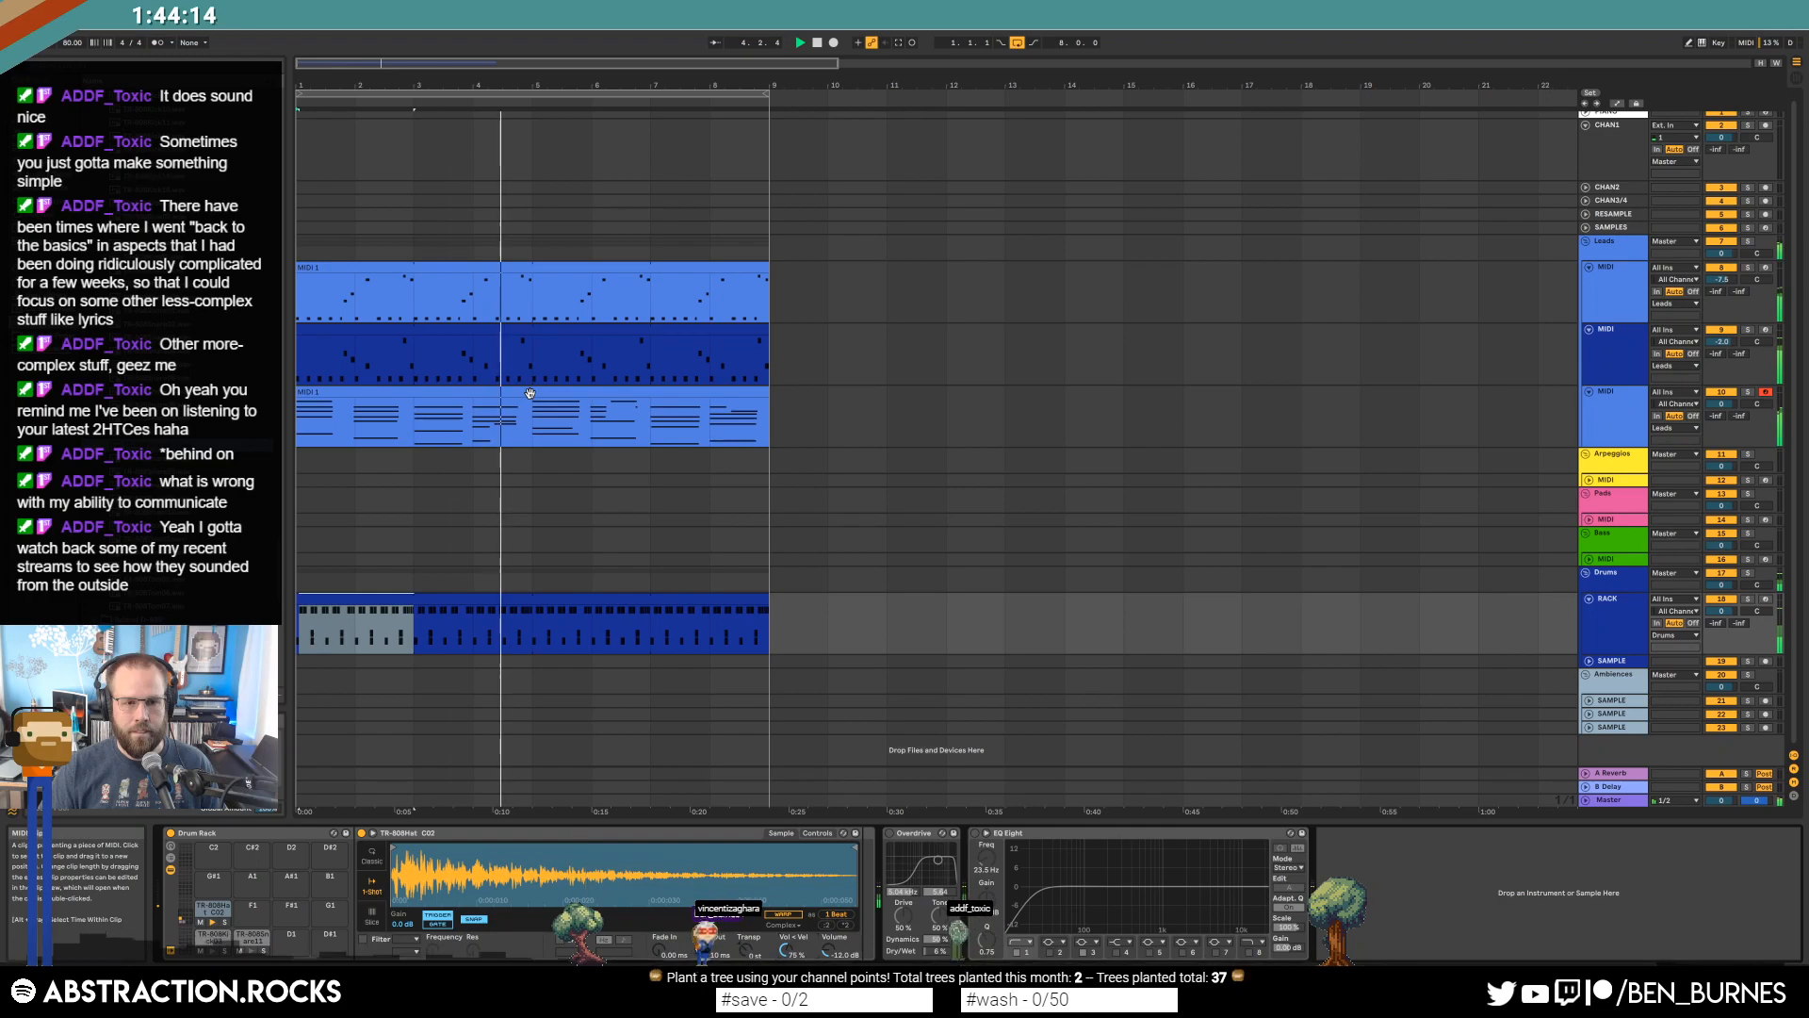
Stop playback and move both the Operator lead clip and the Una Corda chord clip to start at bar 9.
double_click(539, 392)
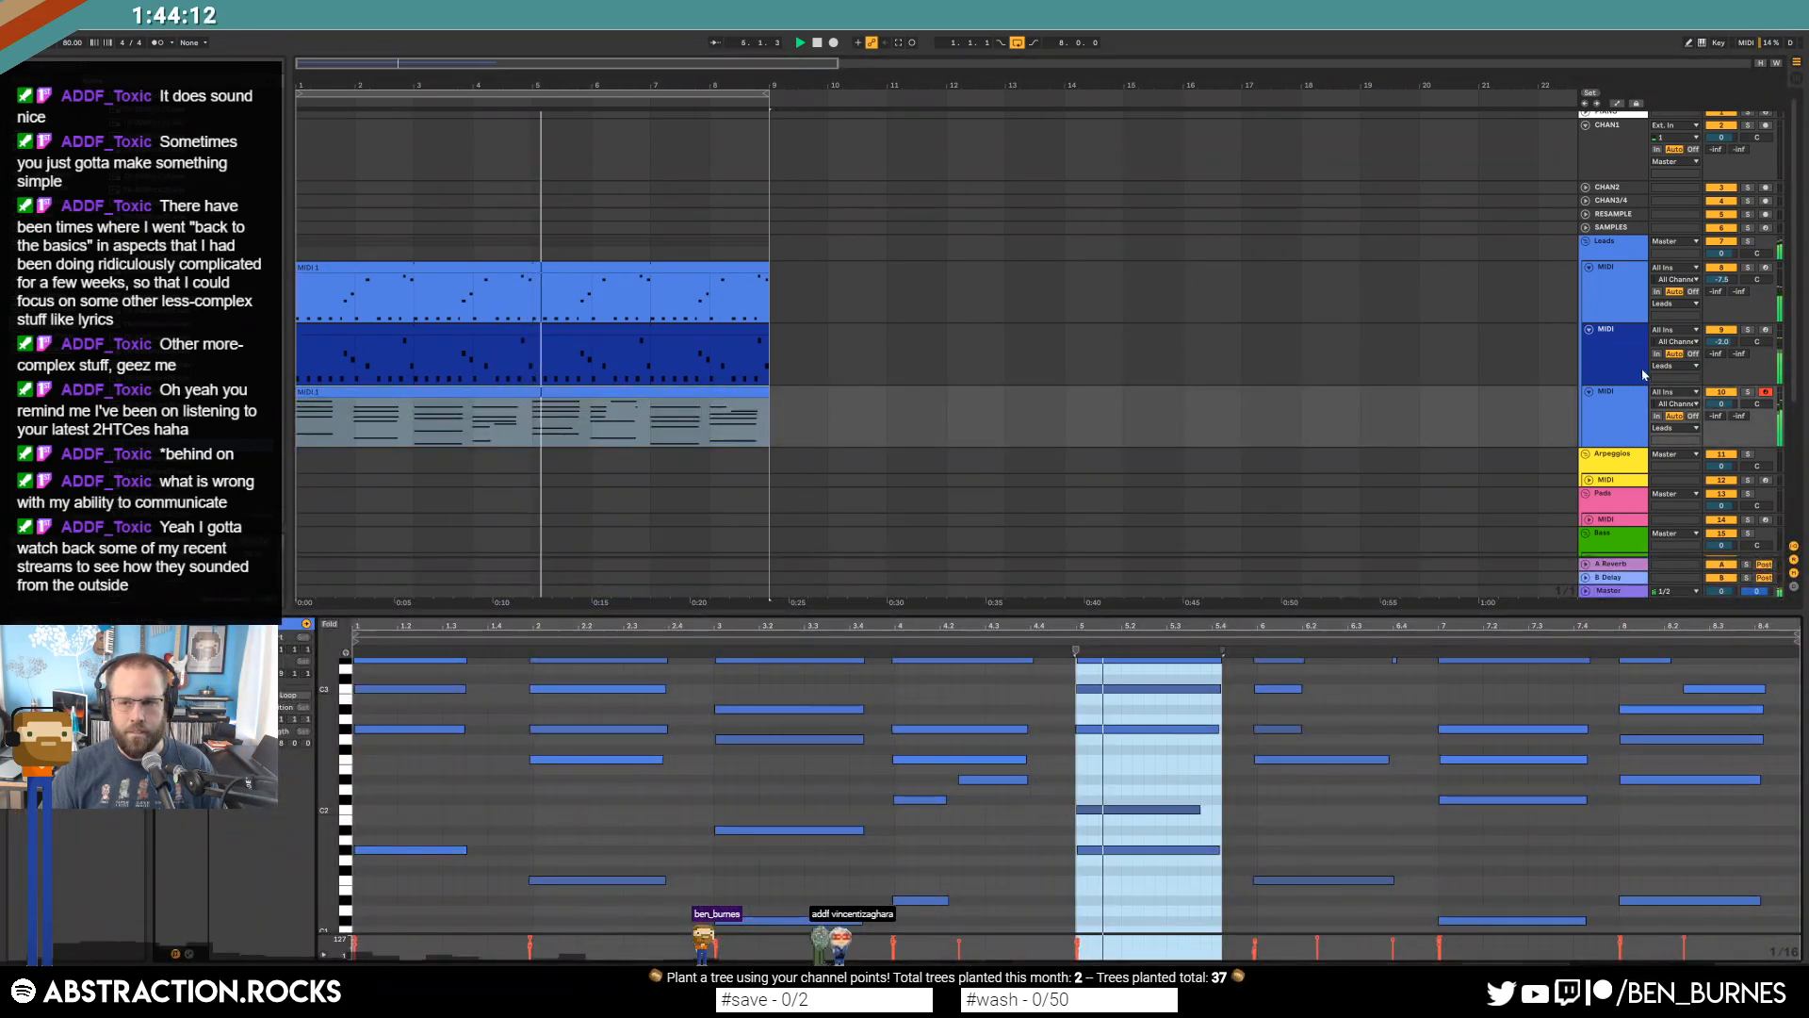
click(568, 329)
key(space)
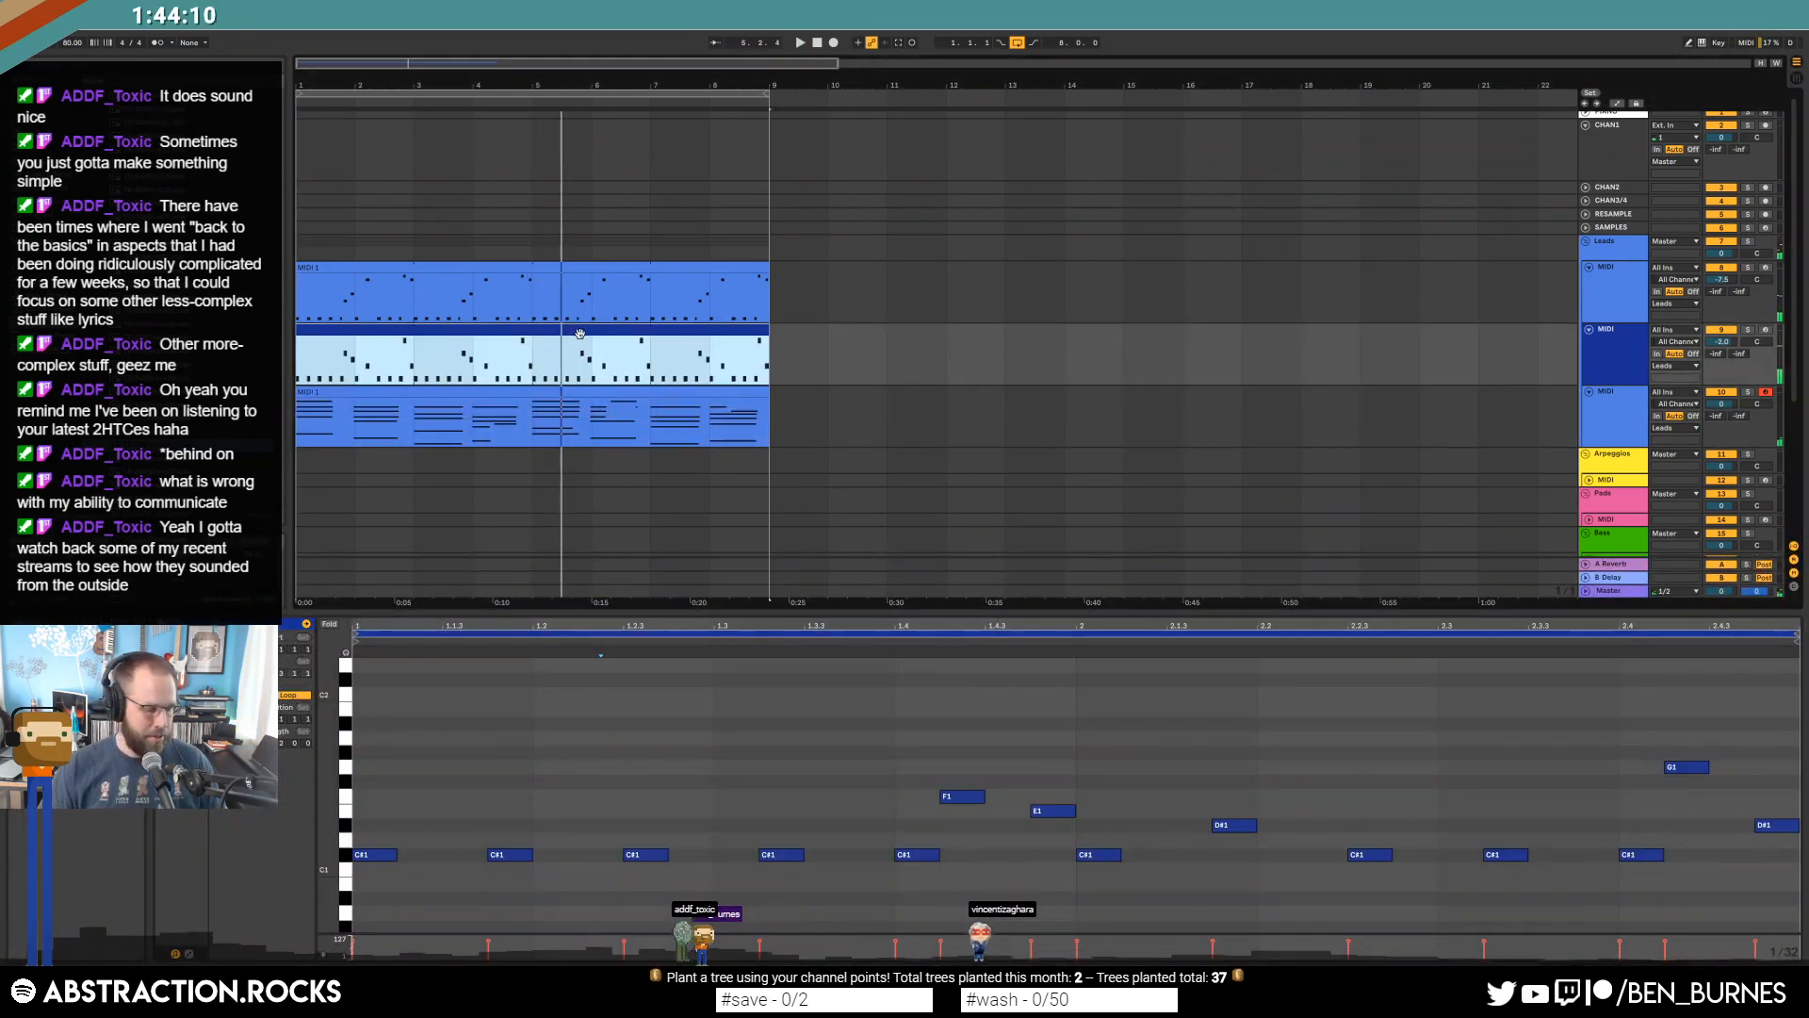
scroll(630, 368, down, 4)
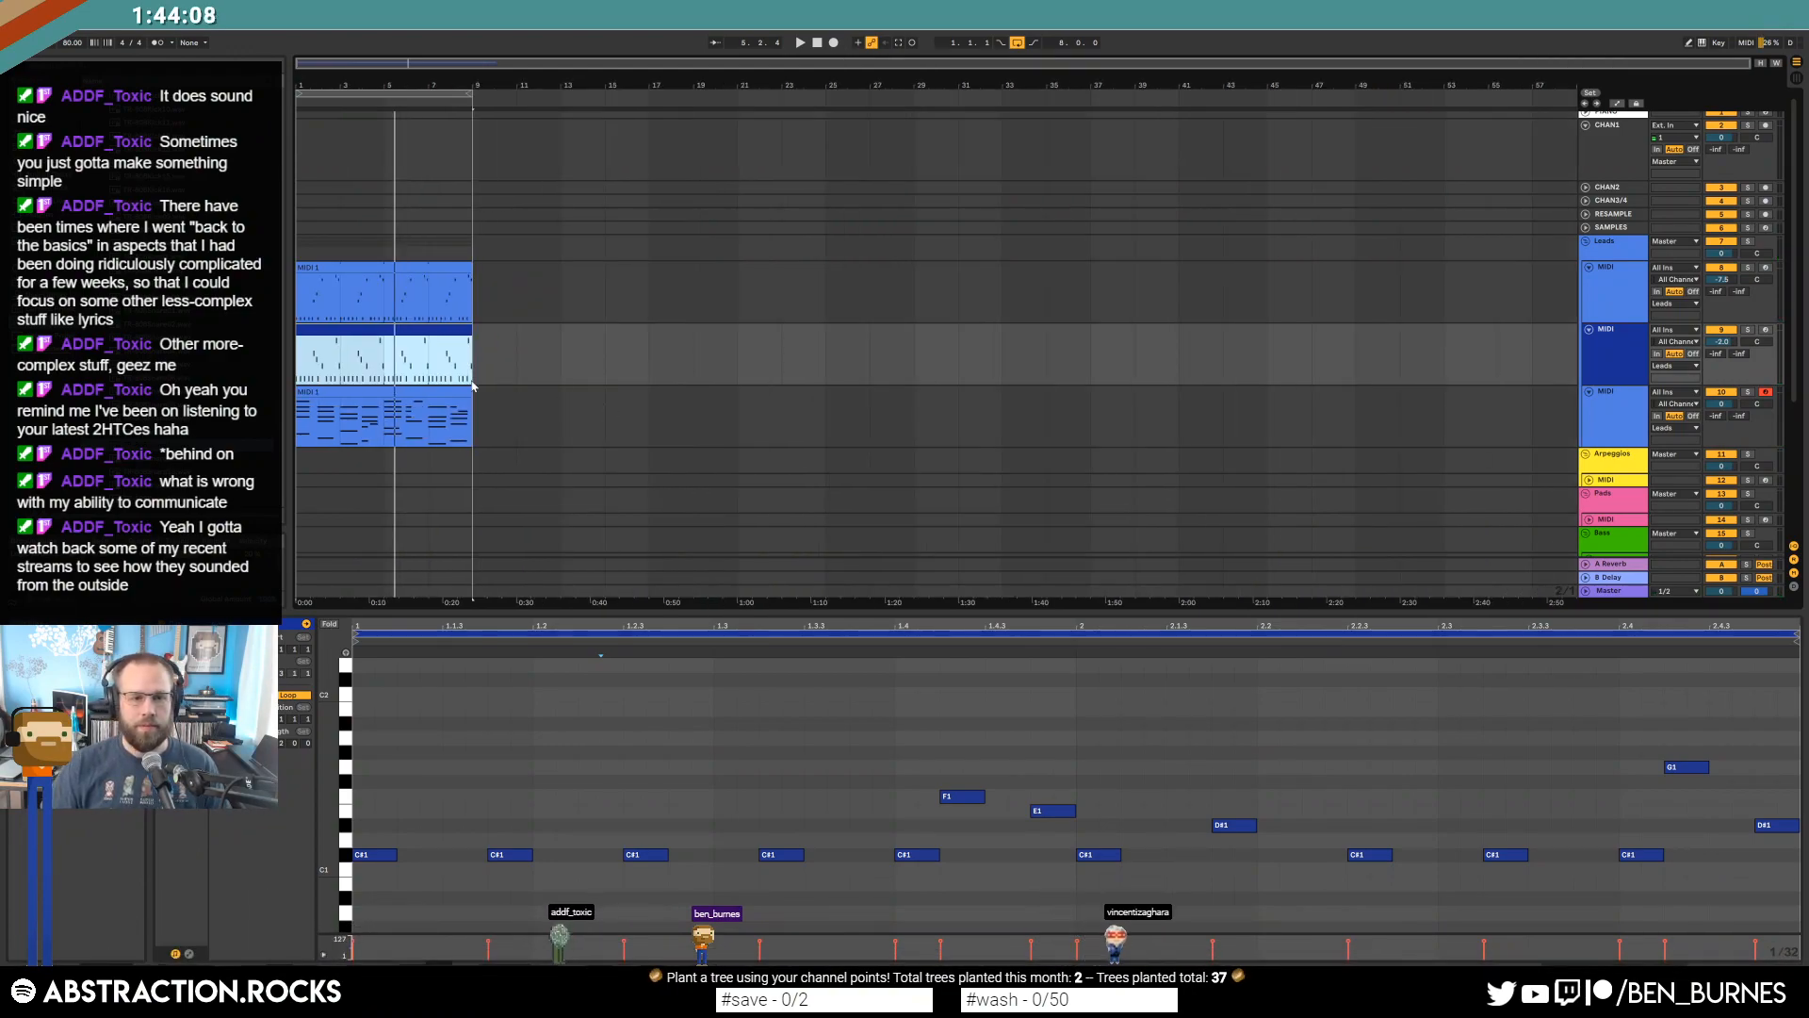
key(shift+Tab)
click(447, 601)
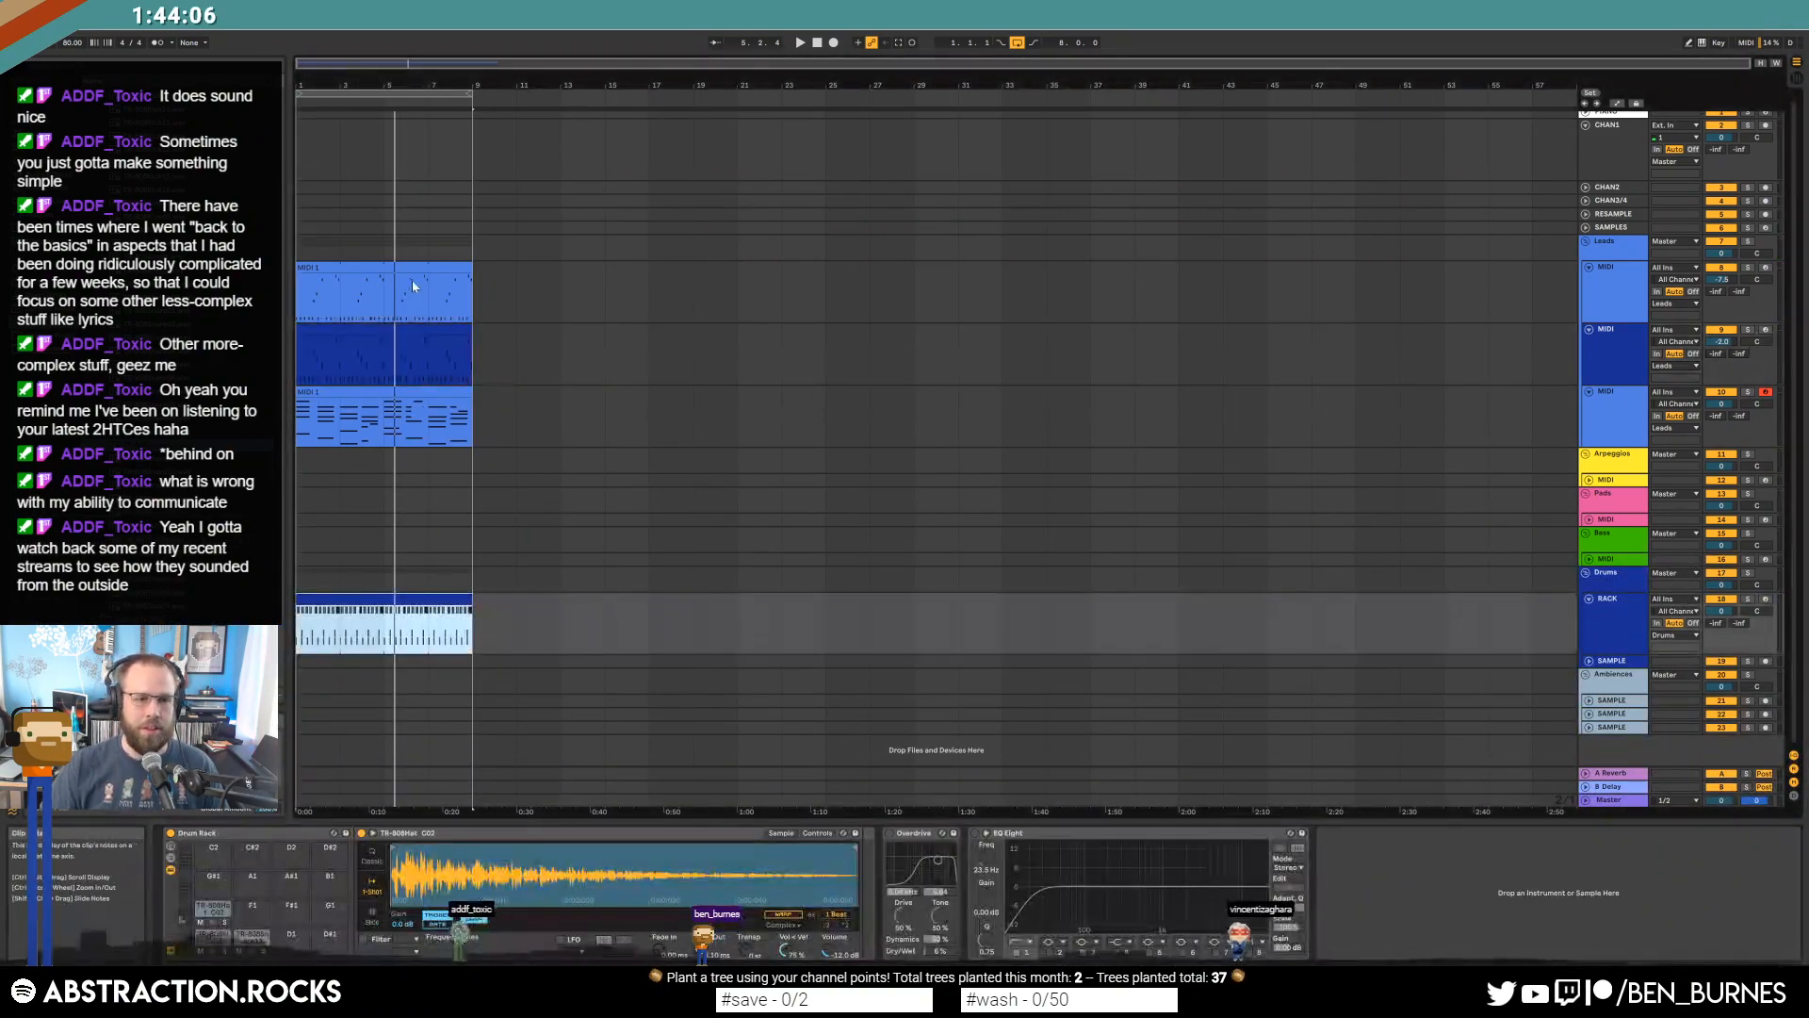
shift+click(428, 268)
click(470, 397)
click(433, 330)
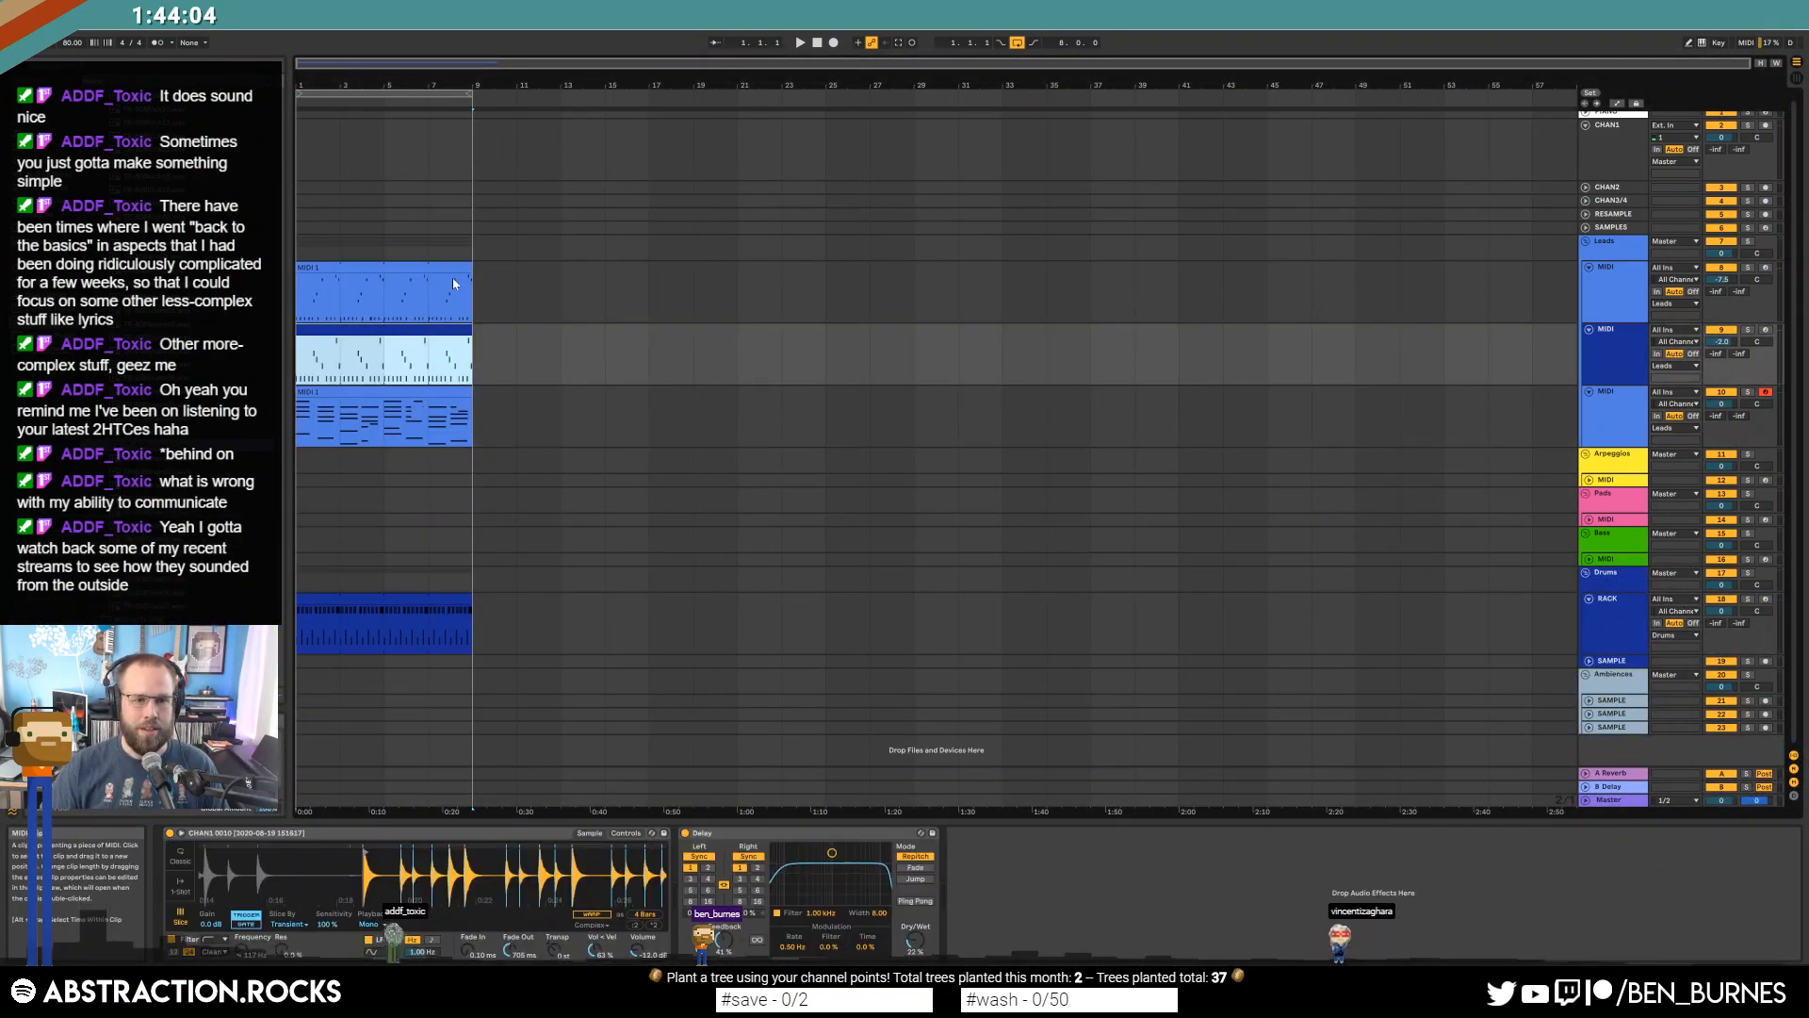
drag(428, 266, 592, 264)
click(429, 335)
drag(350, 393, 526, 394)
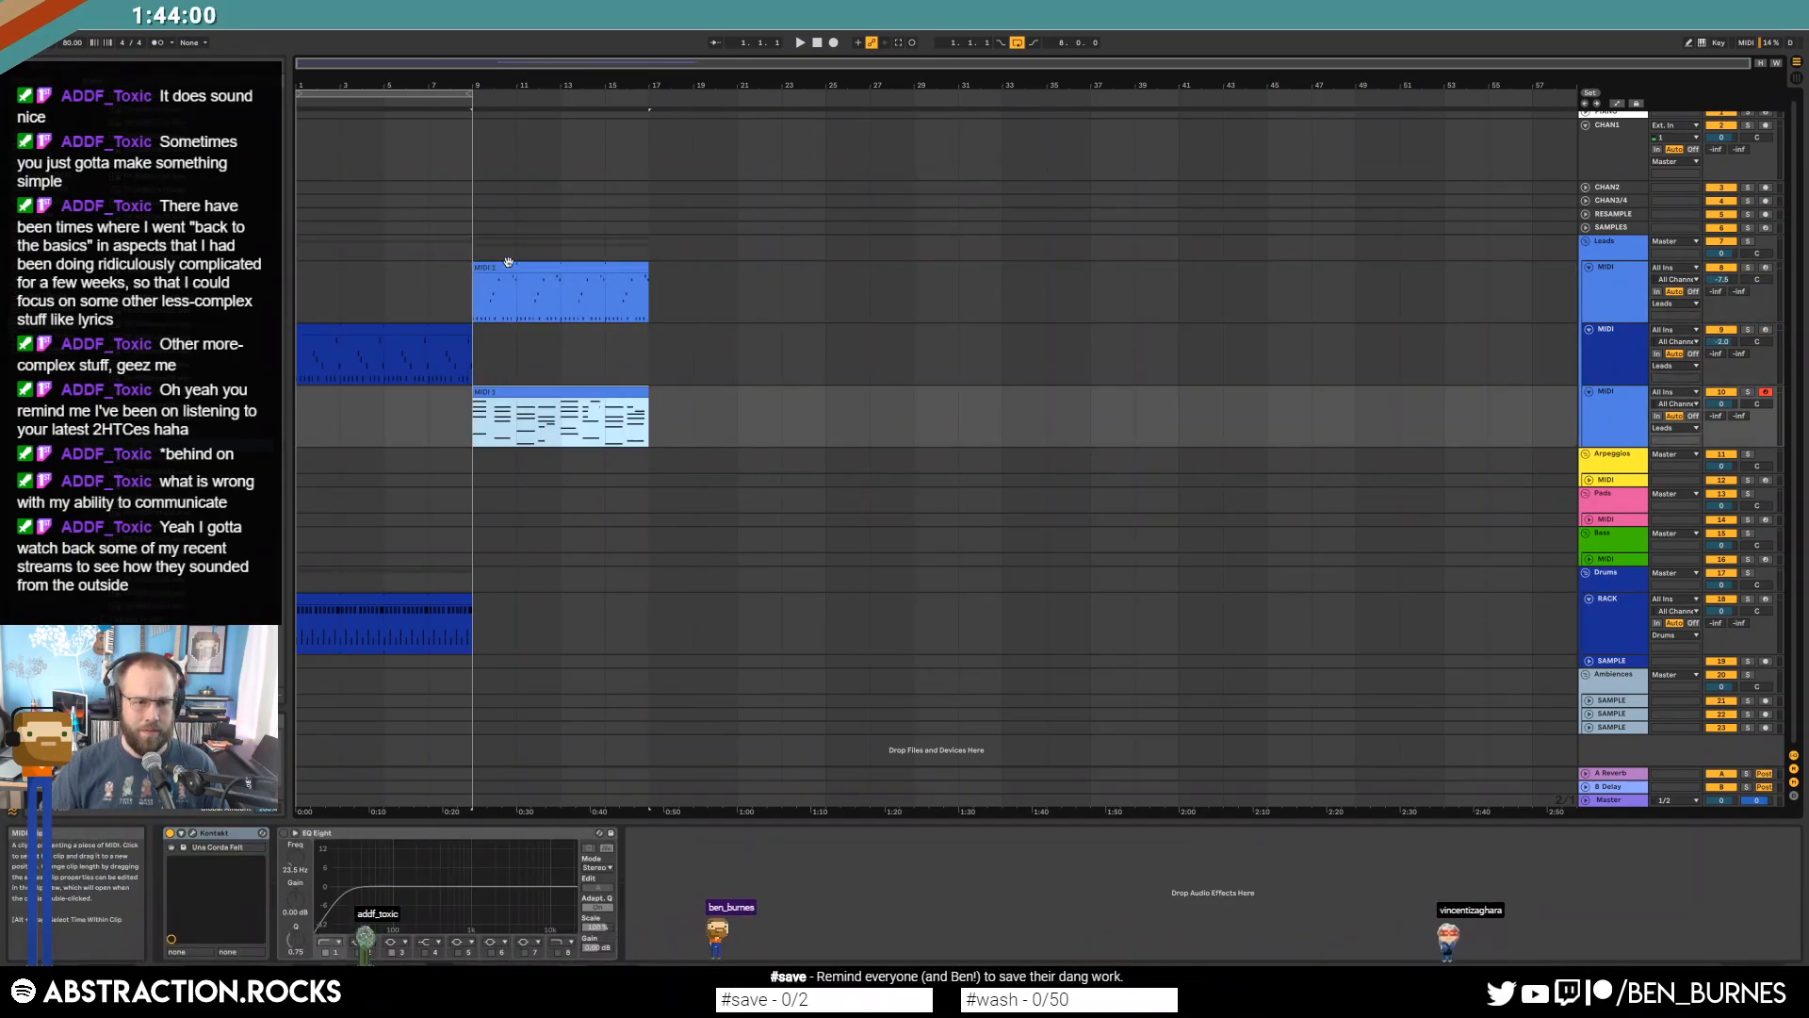
Move the Operator lead clip to start at bar 5, extend it and the RACK clip to bar 17, and loop bars 9 to 17.
drag(508, 262, 421, 263)
click(465, 334)
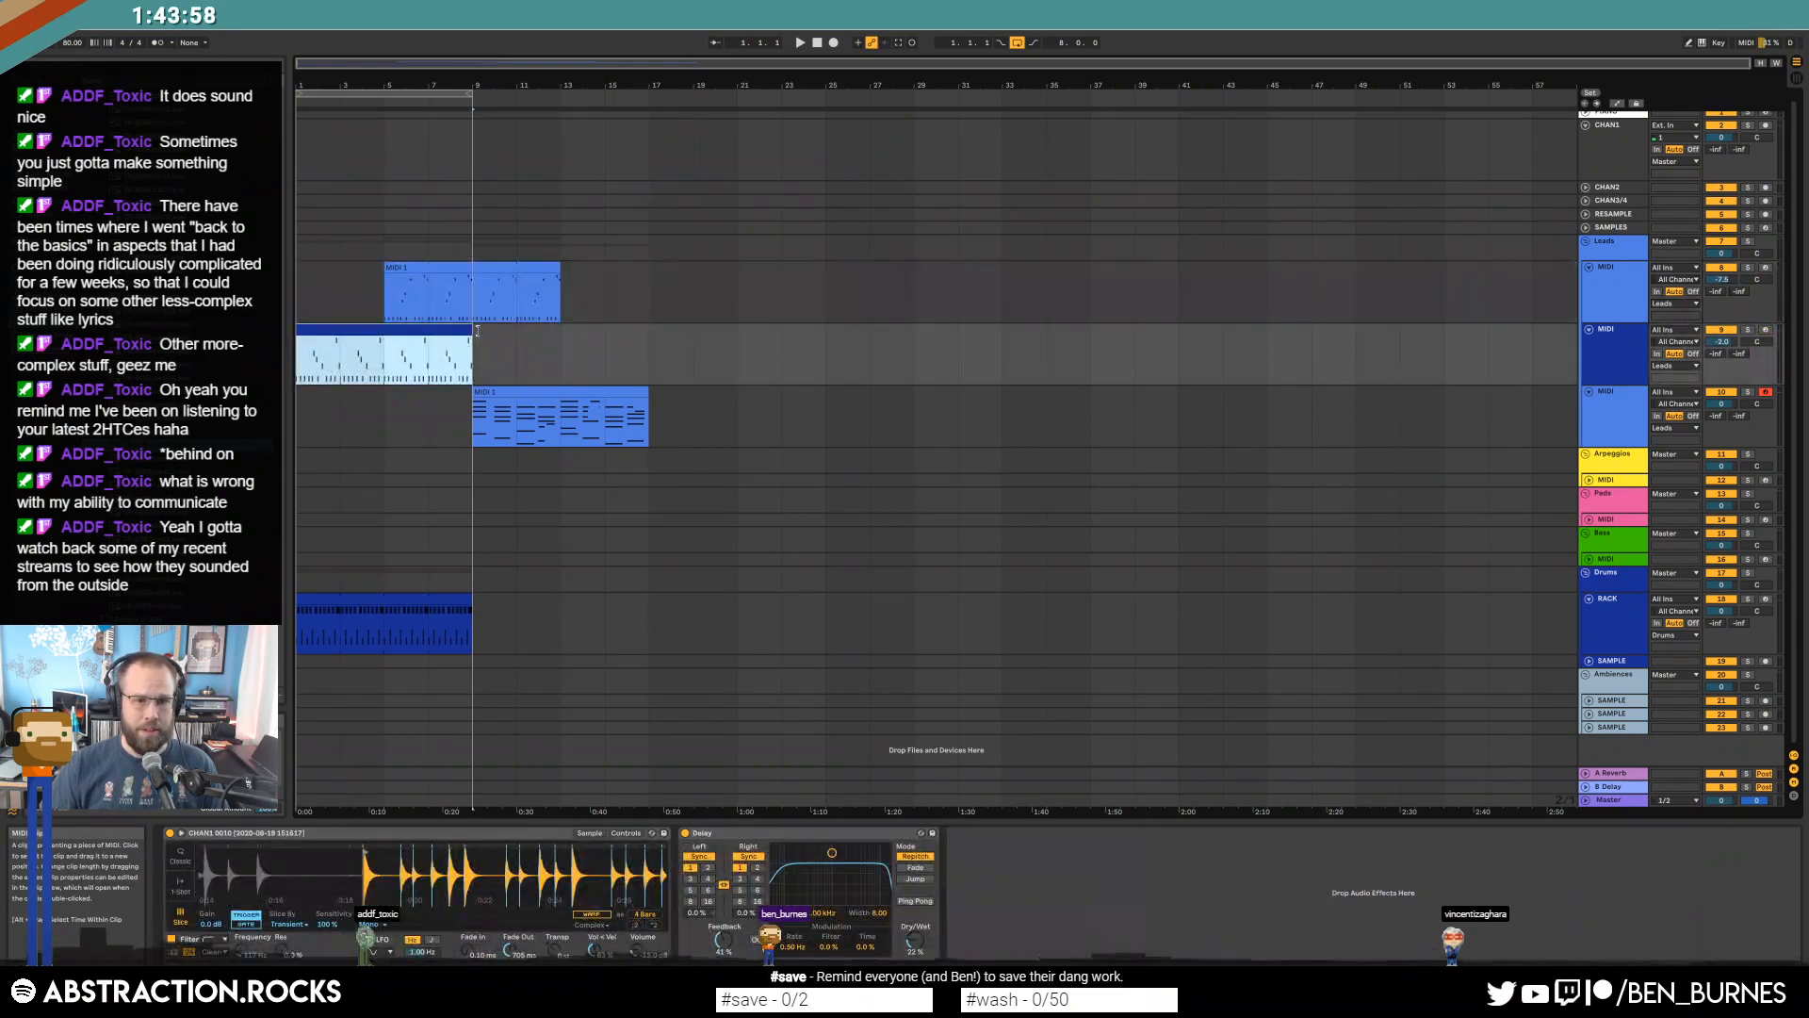
drag(317, 352, 468, 368)
drag(559, 269, 648, 274)
drag(452, 600, 636, 593)
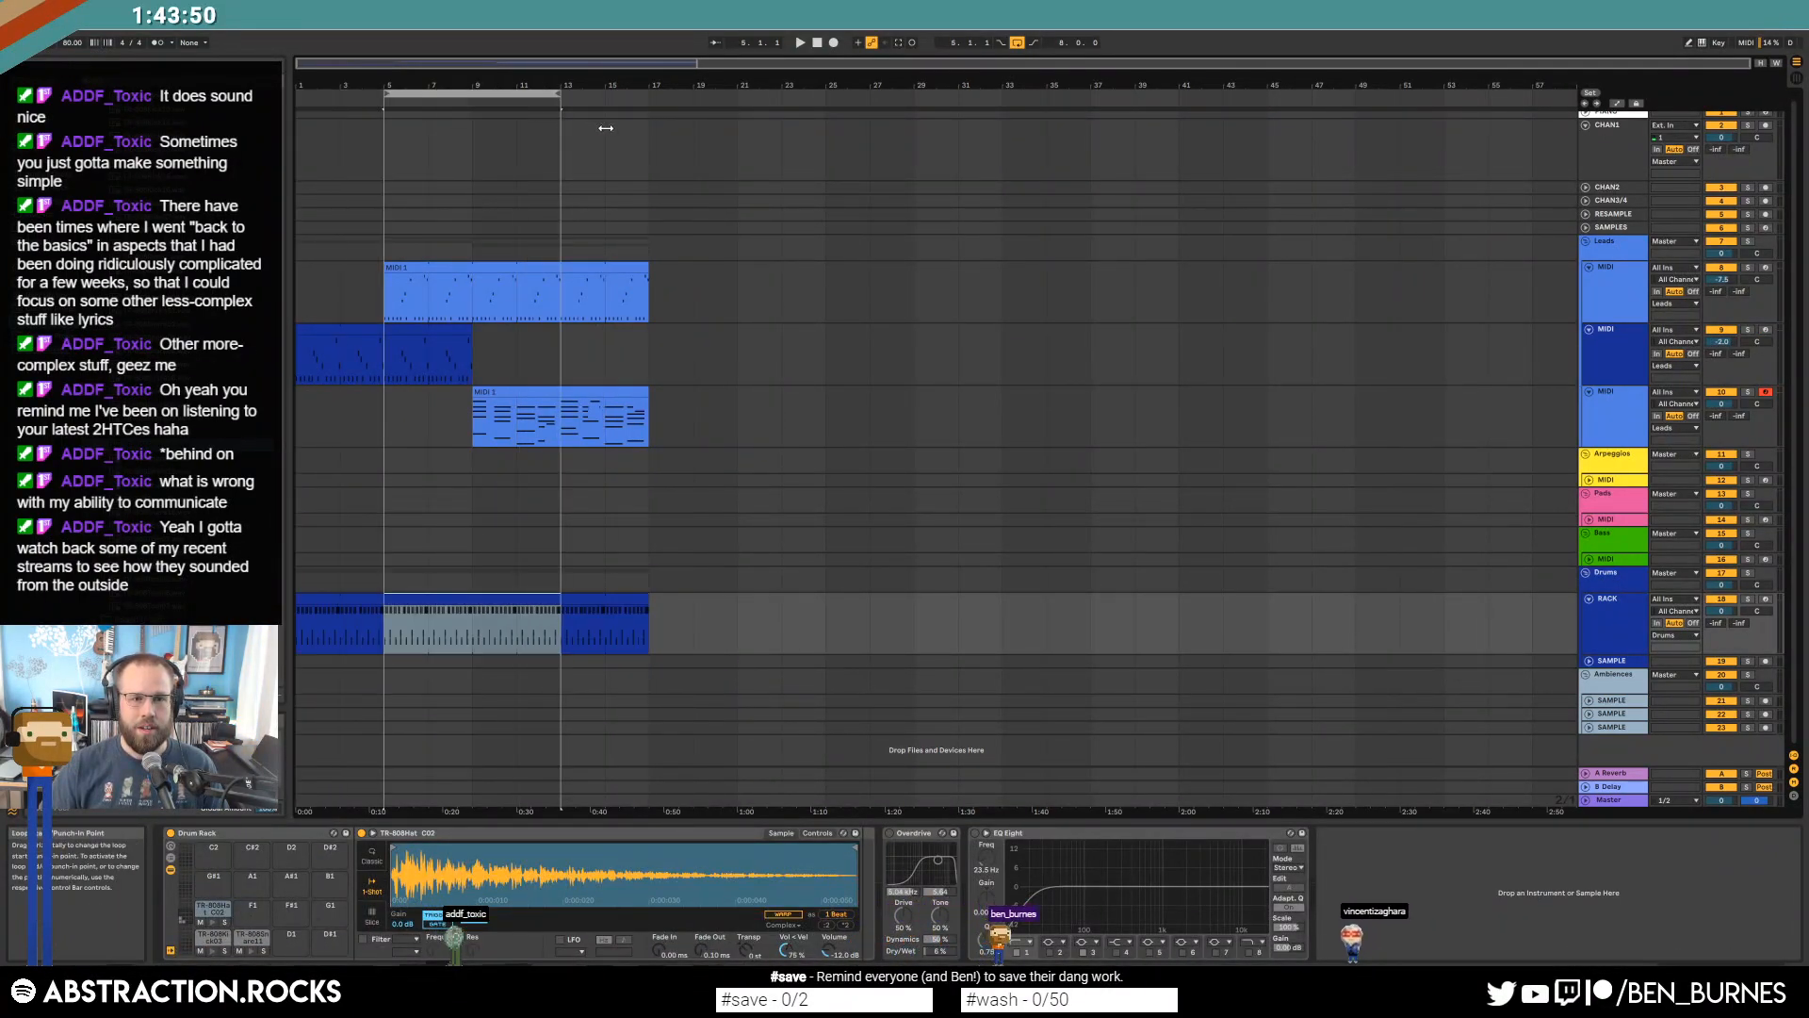
drag(447, 92, 649, 130)
Automate the sliced percussion sampler's Volume to fade down to about -36 dB between bars 5 and 9.
click(336, 344)
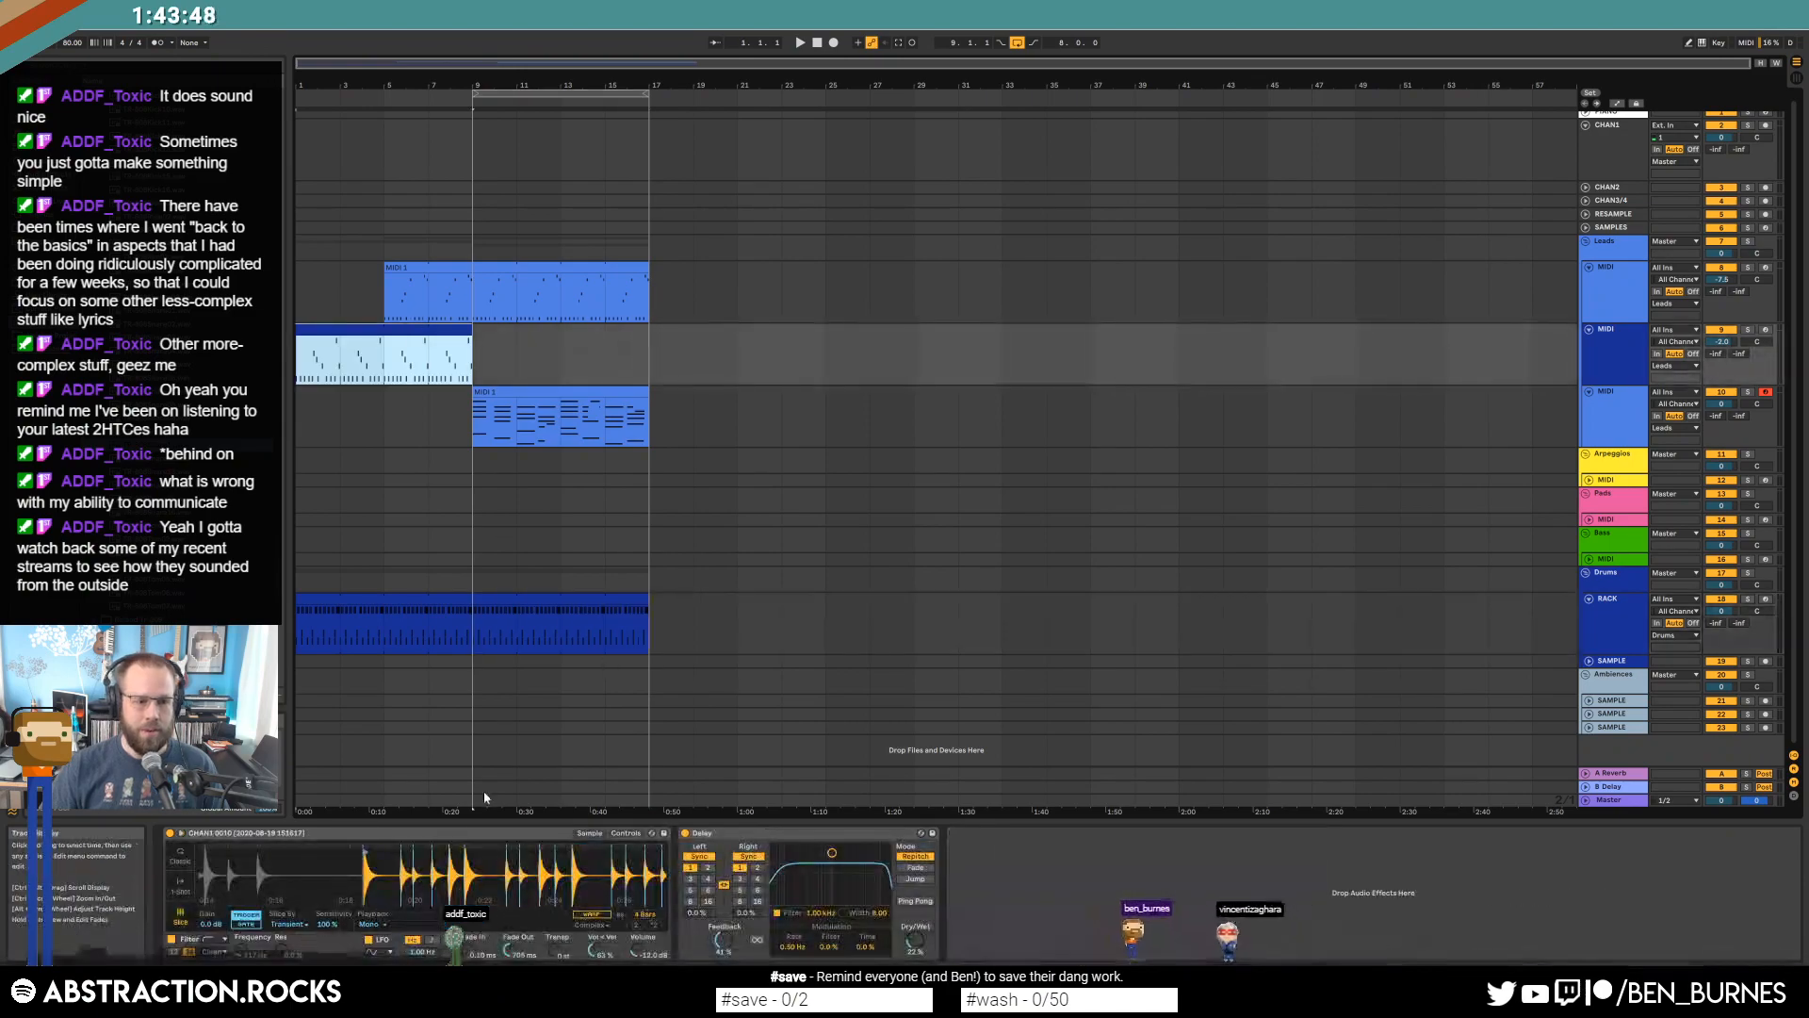
key(a)
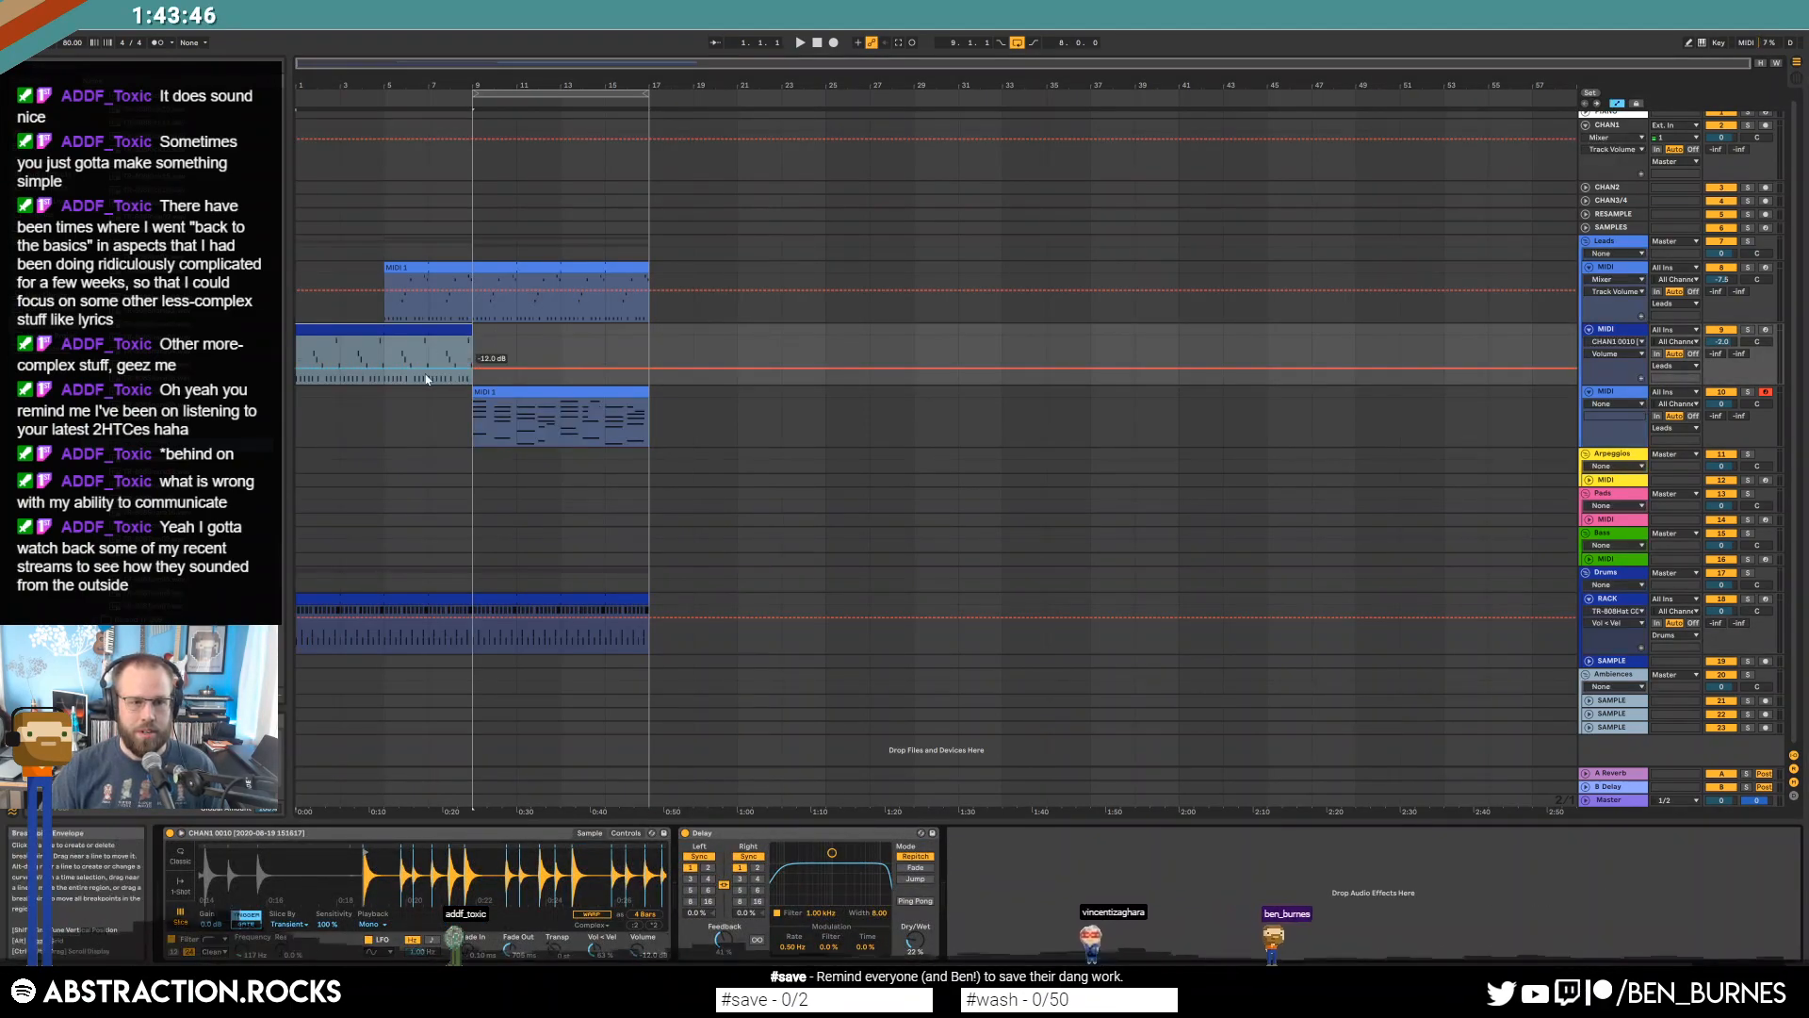
drag(471, 367, 455, 383)
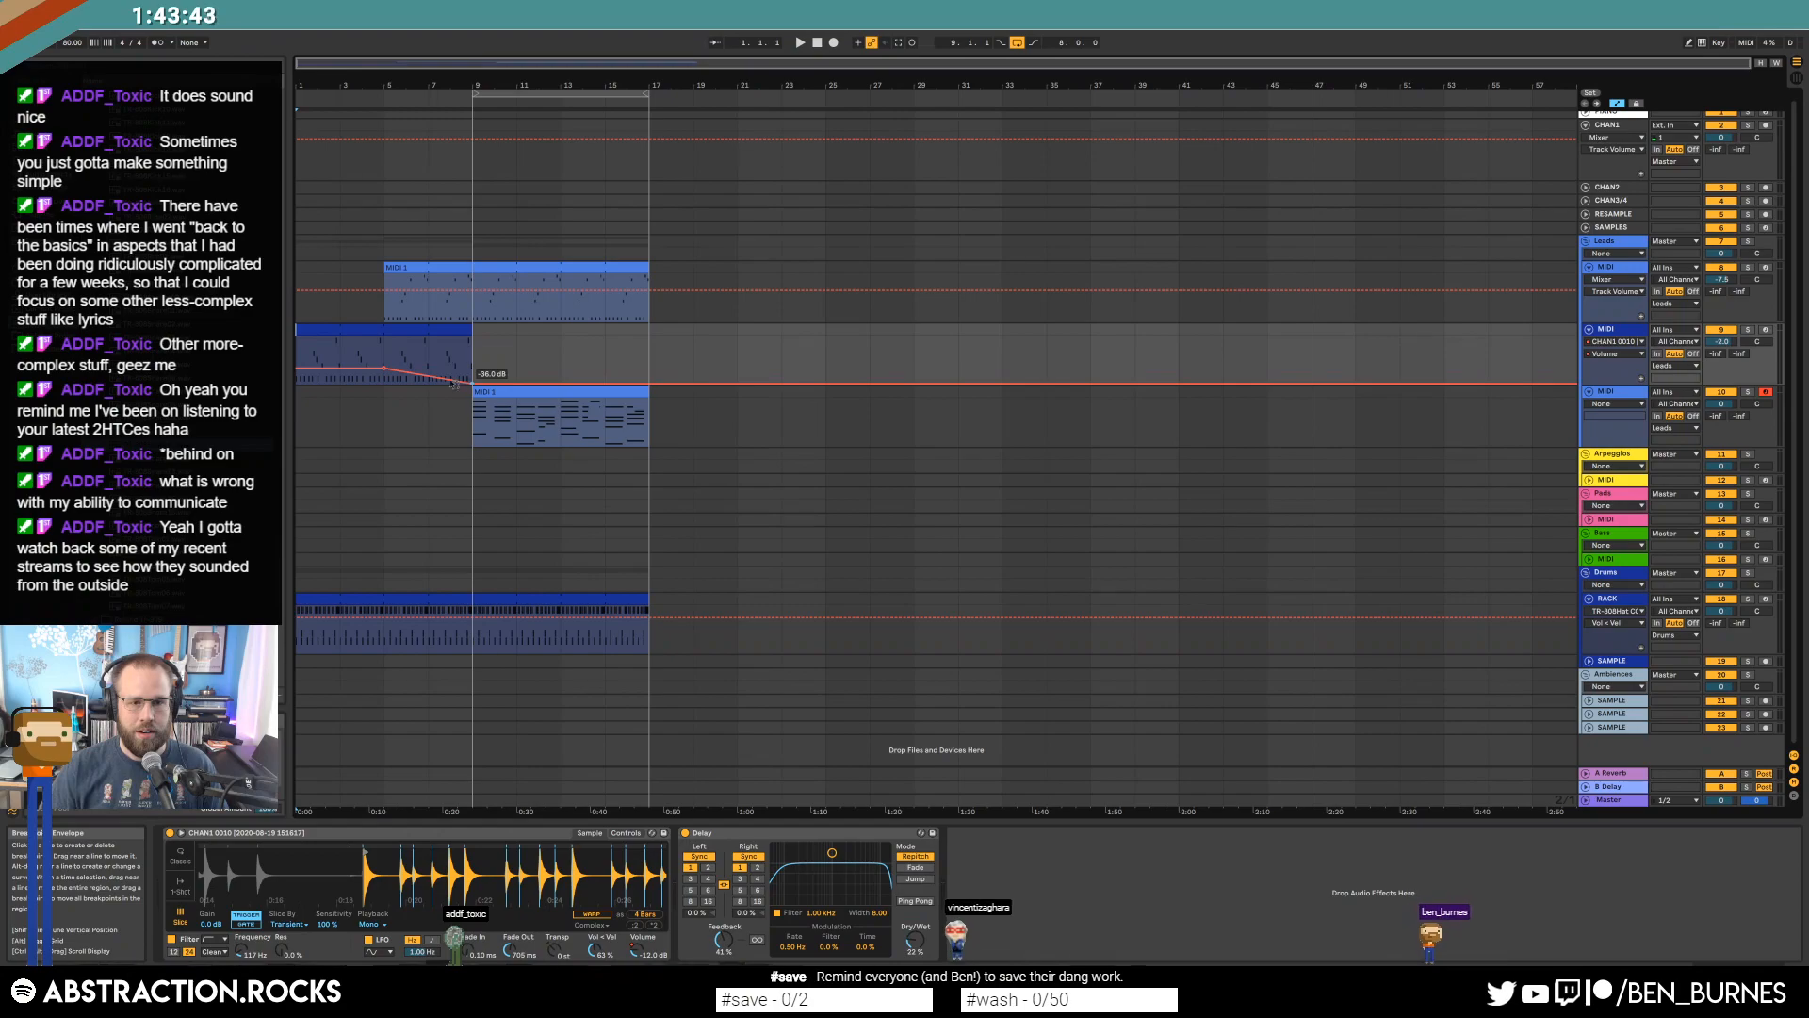
Delete the first four bars of the RACK drum clip so the drums start at bar 5.
click(393, 599)
drag(390, 644, 306, 645)
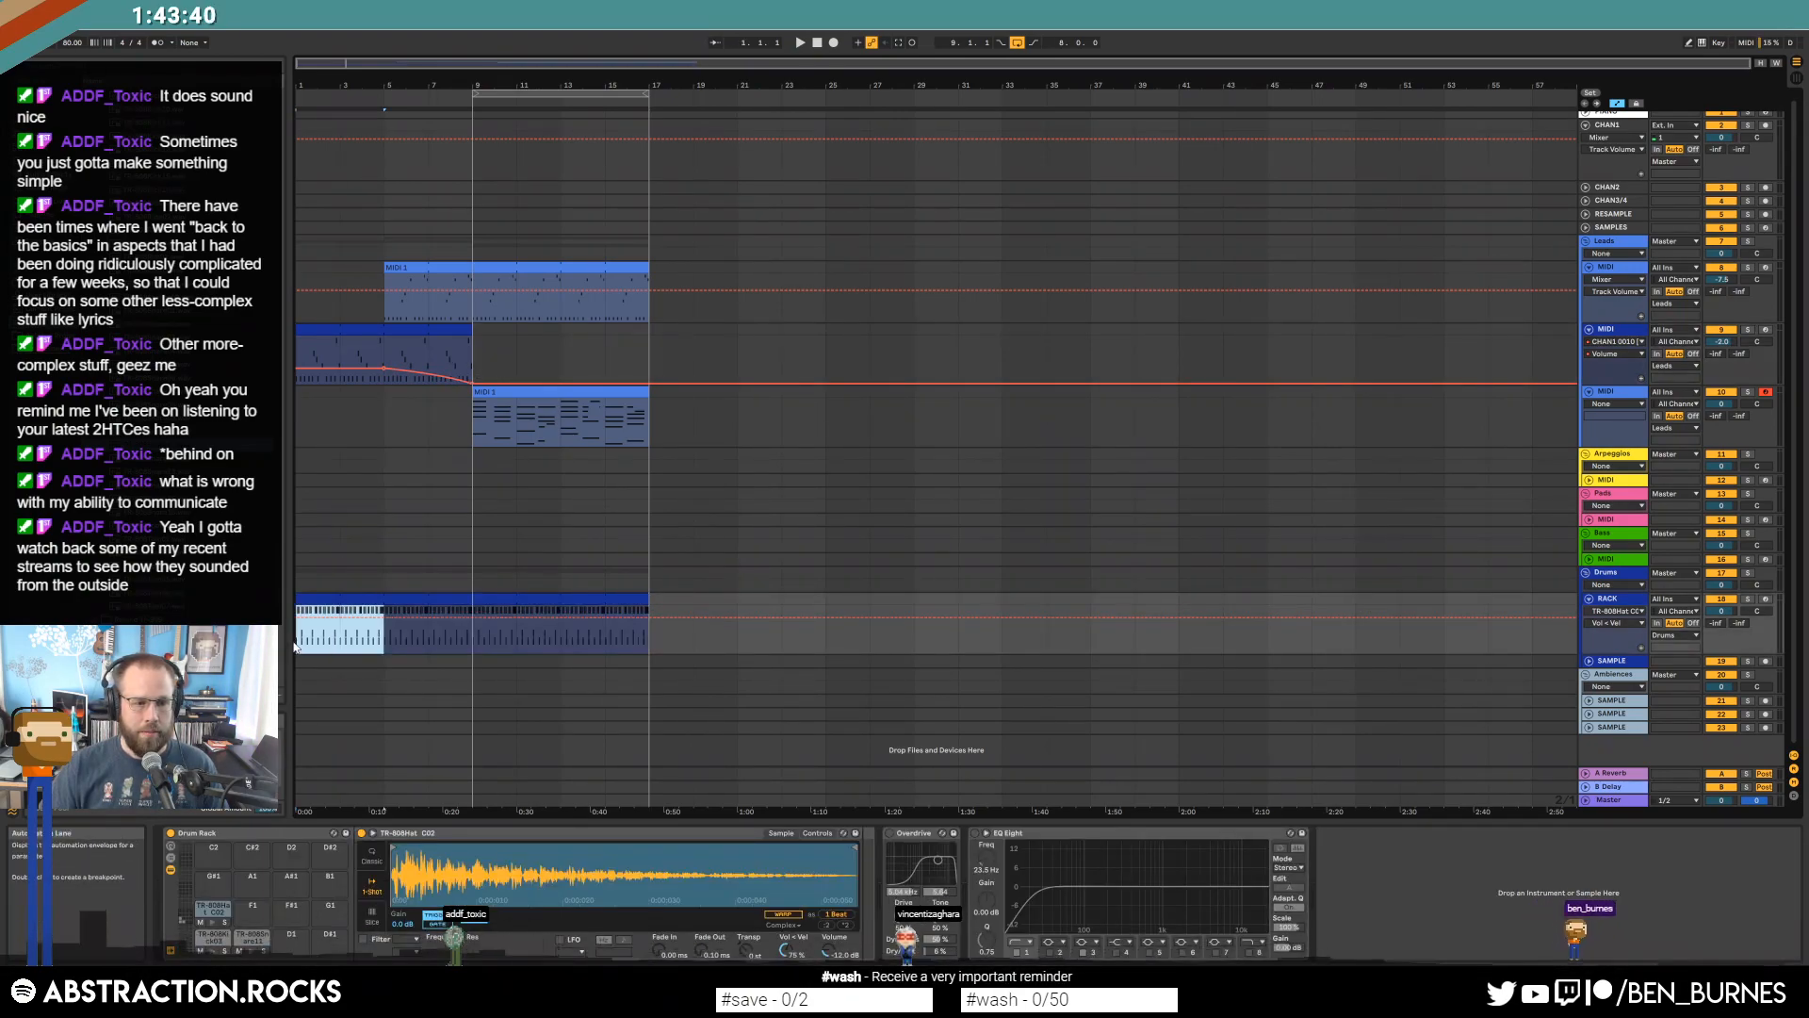
key(a)
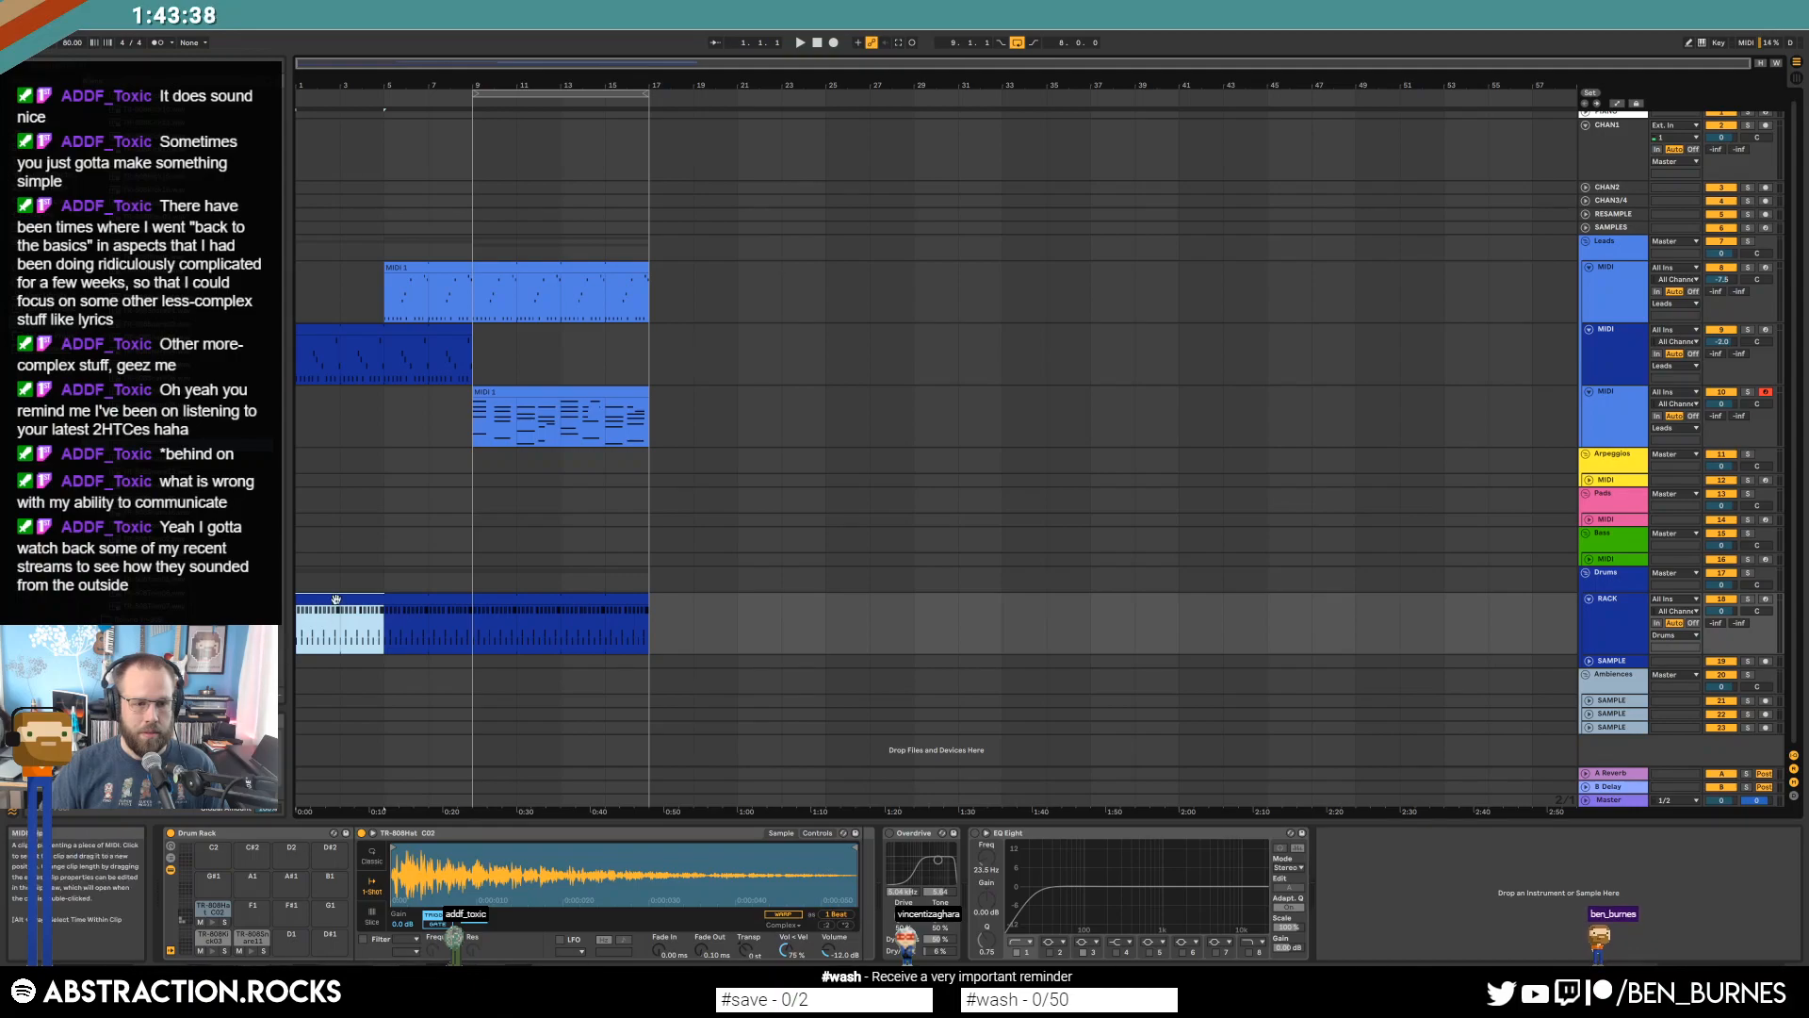
double_click(317, 633)
click(396, 544)
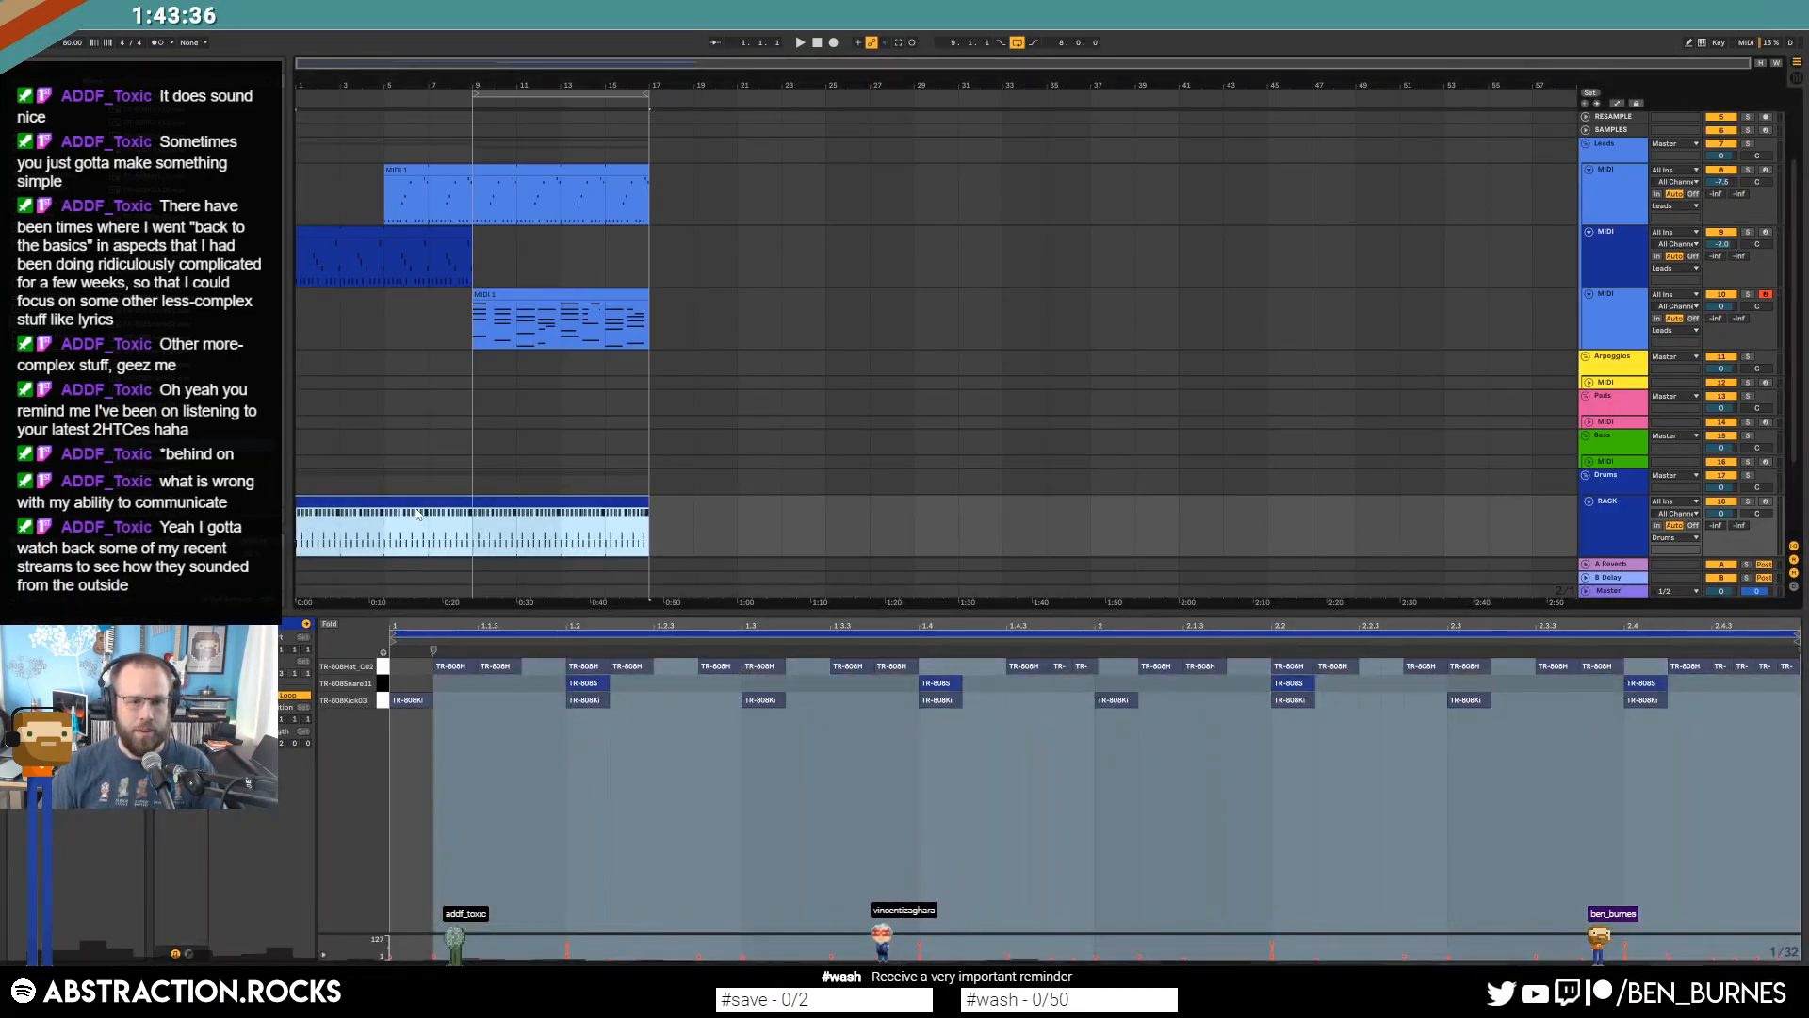
drag(389, 520, 294, 521)
key(Delete)
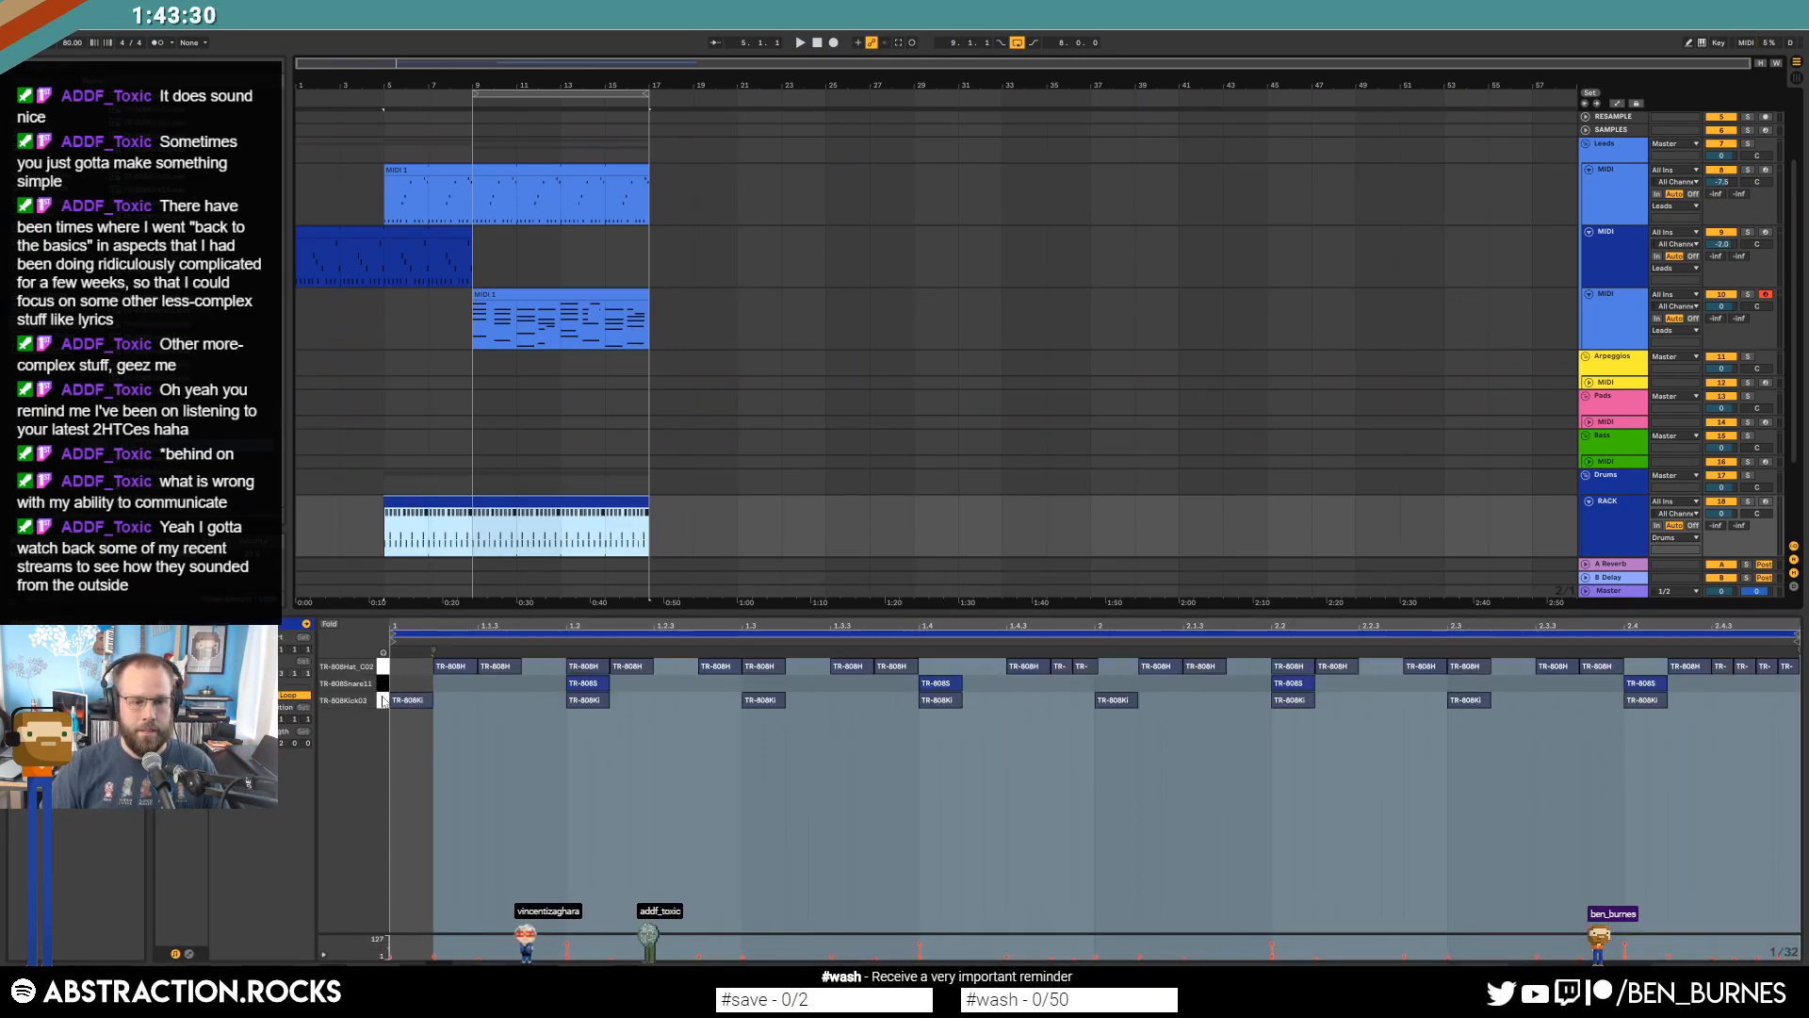
Separate bars 5 to 8 of the RACK clip and delete their TR-808 kick and hat notes, keeping only the snare.
click(382, 700)
drag(465, 514, 386, 524)
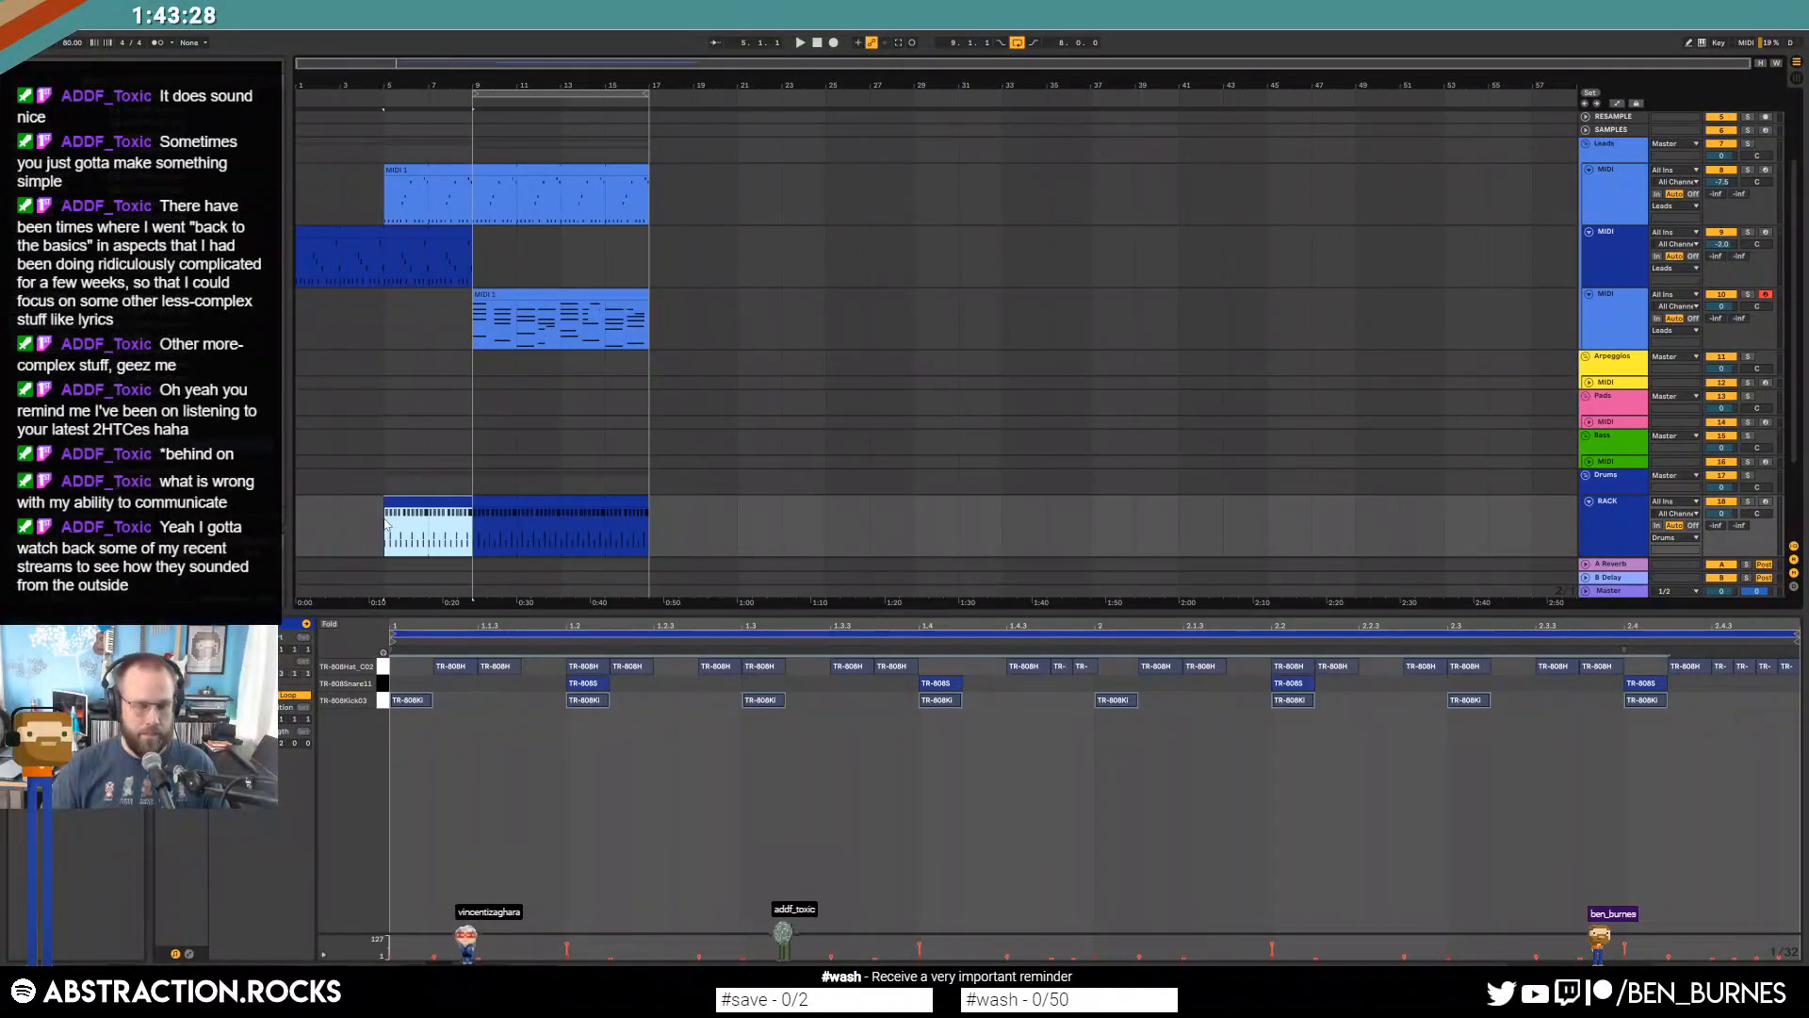
click(382, 668)
key(Delete)
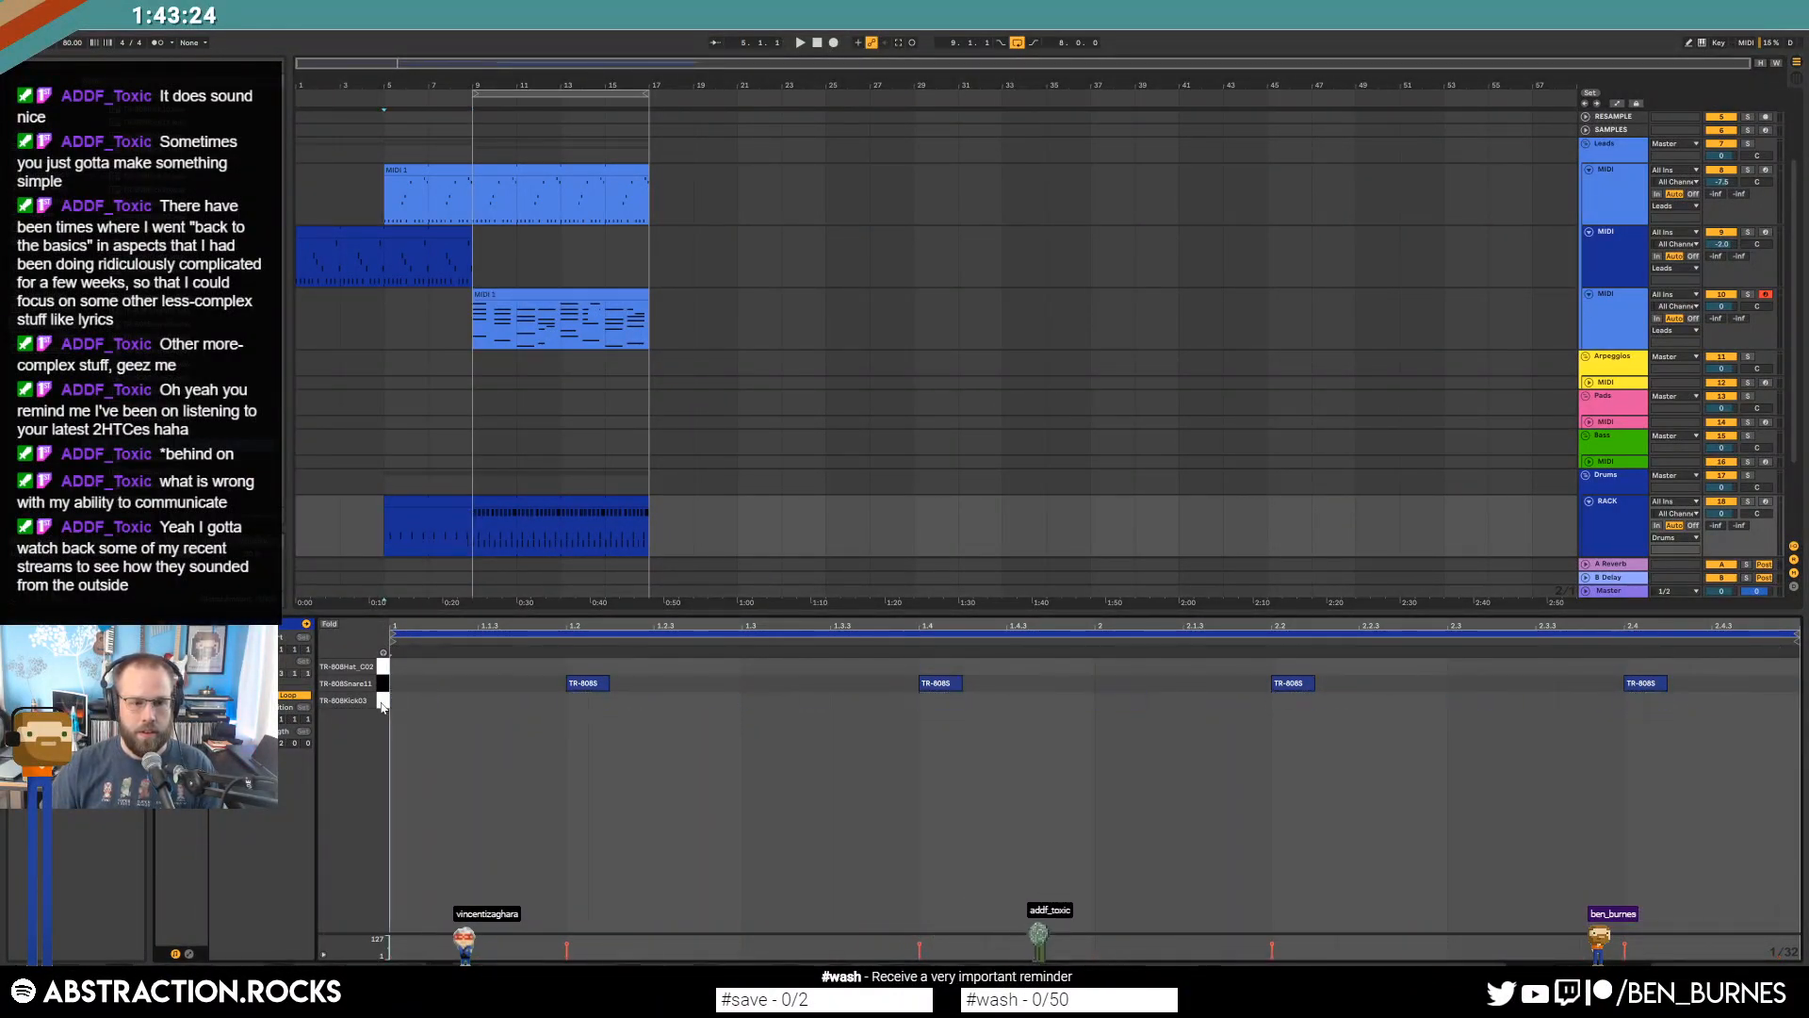
click(304, 525)
key(shift+Tab)
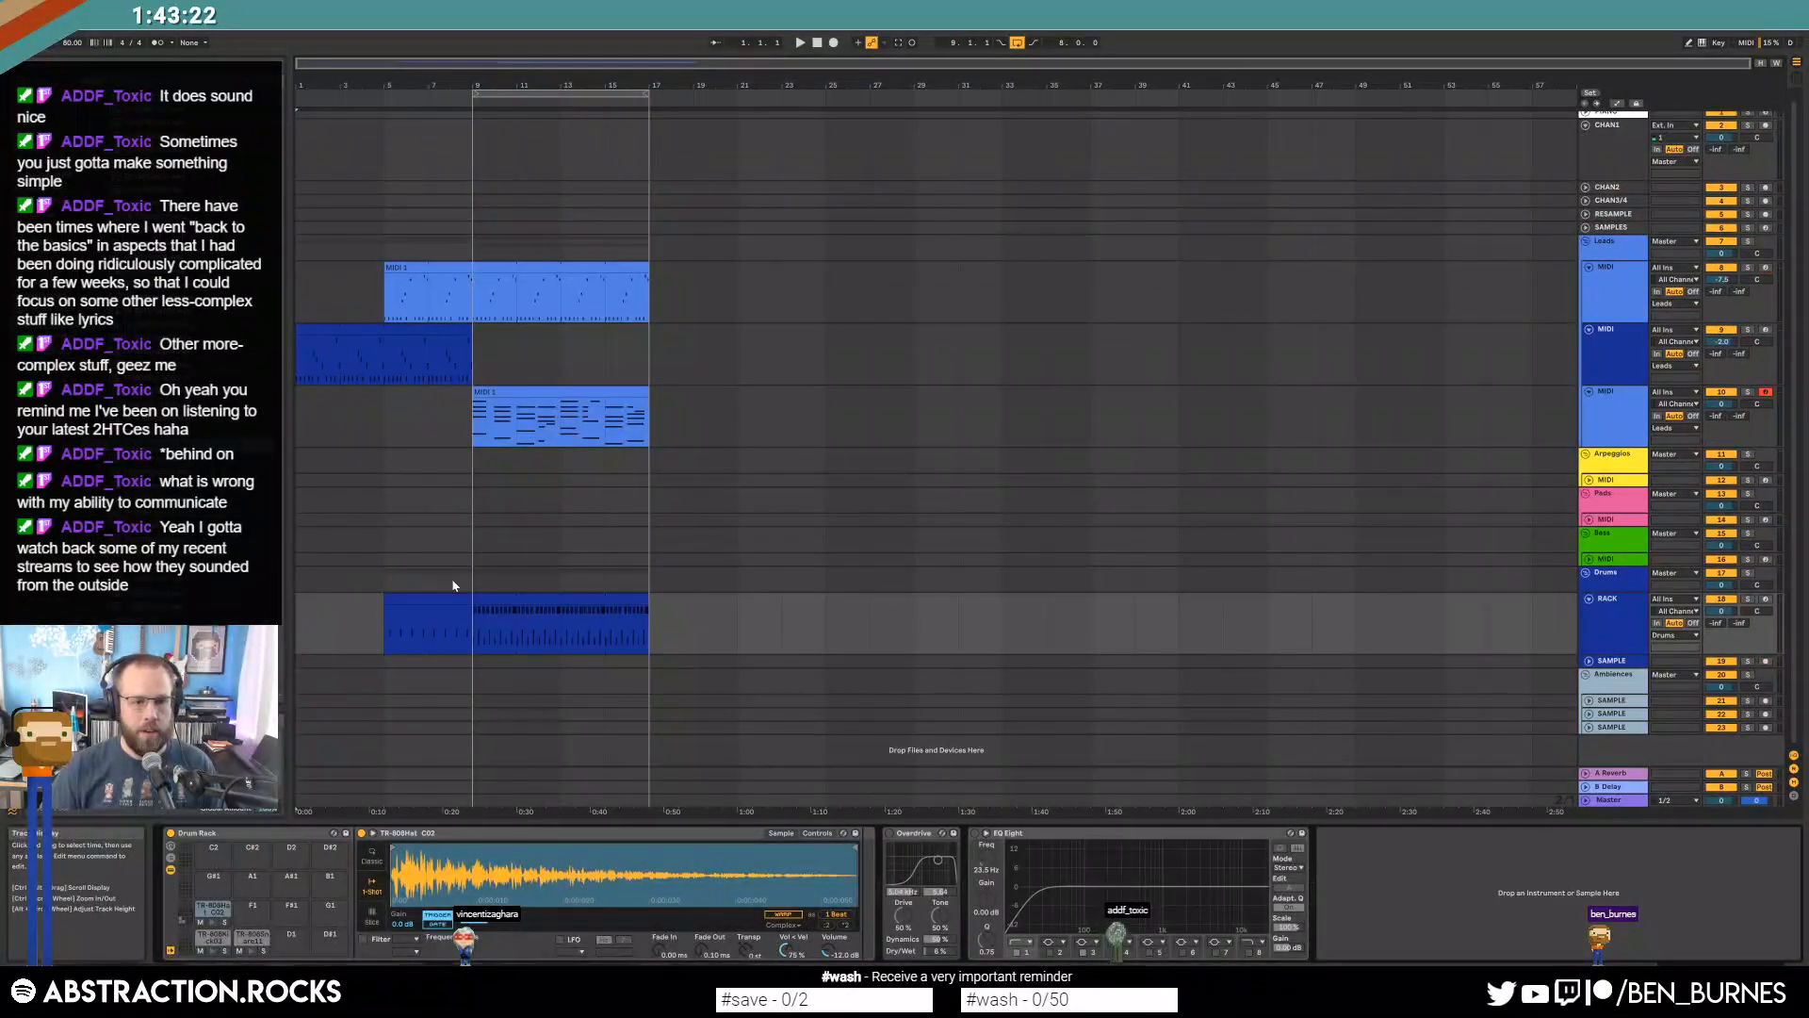
Add the Raum reverb after the sampler on the Drum Rack's TR-808 snare pad.
click(444, 598)
click(252, 950)
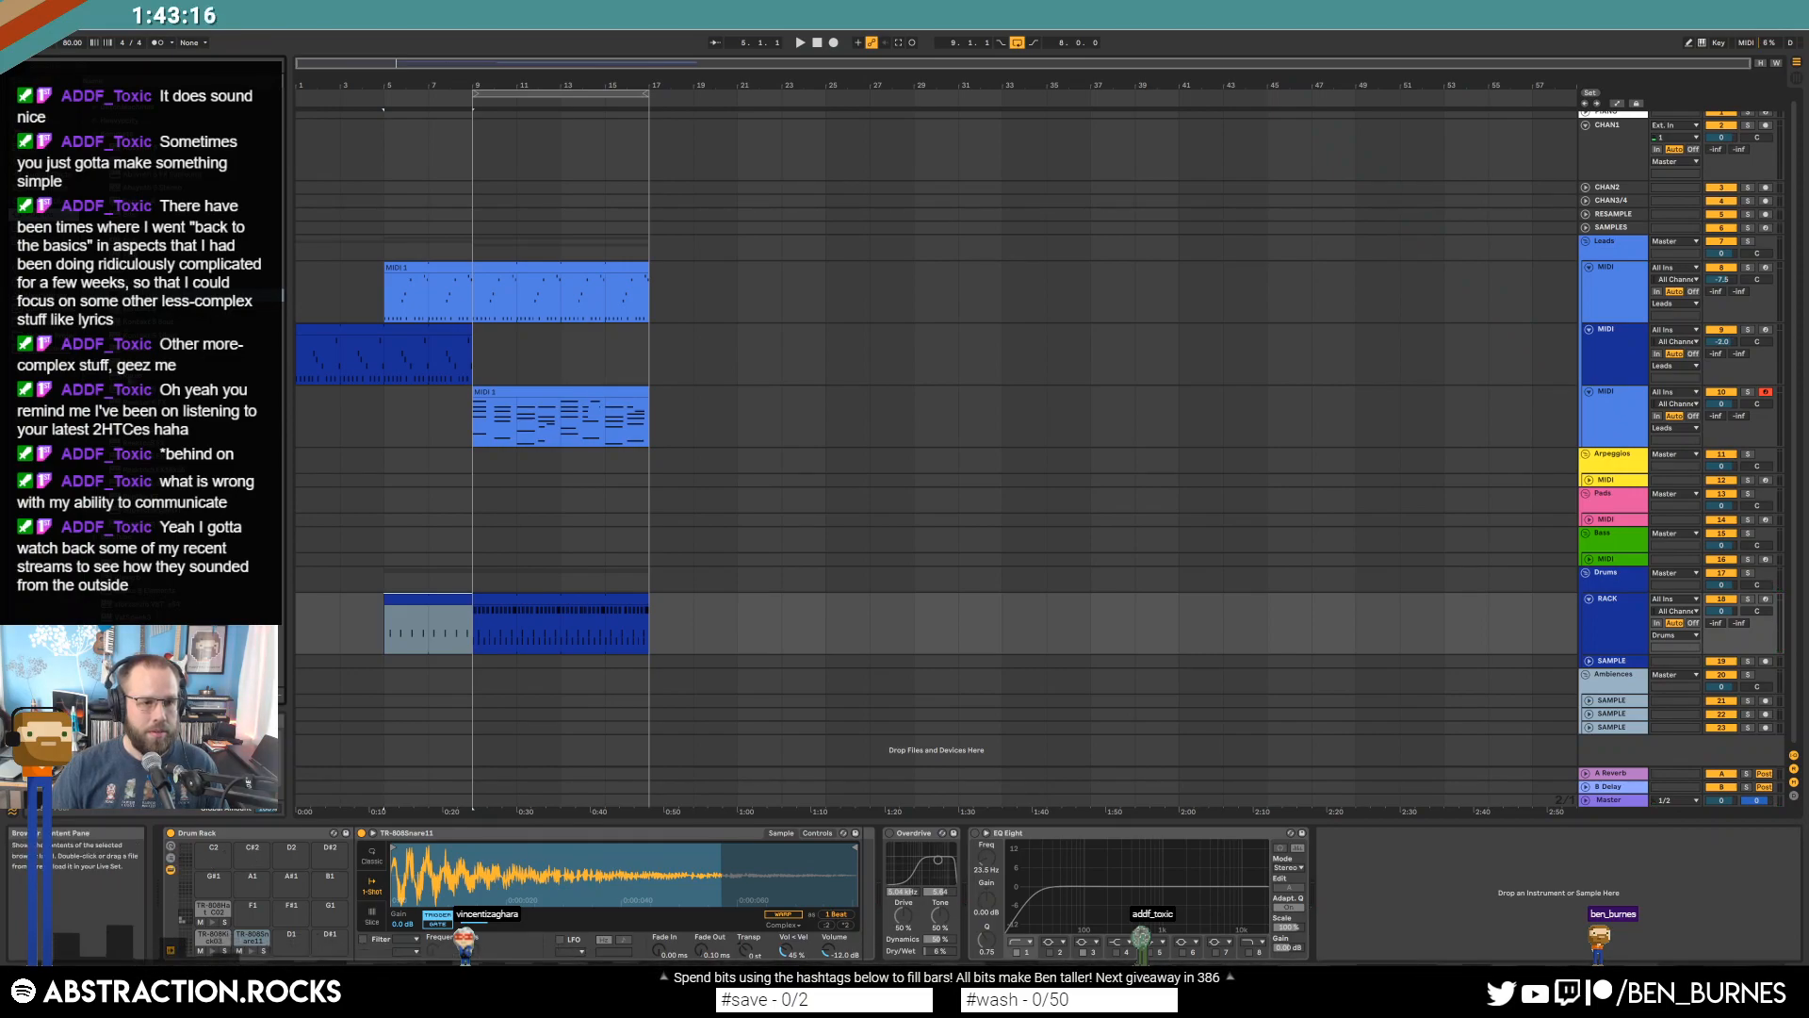
drag(627, 896, 869, 873)
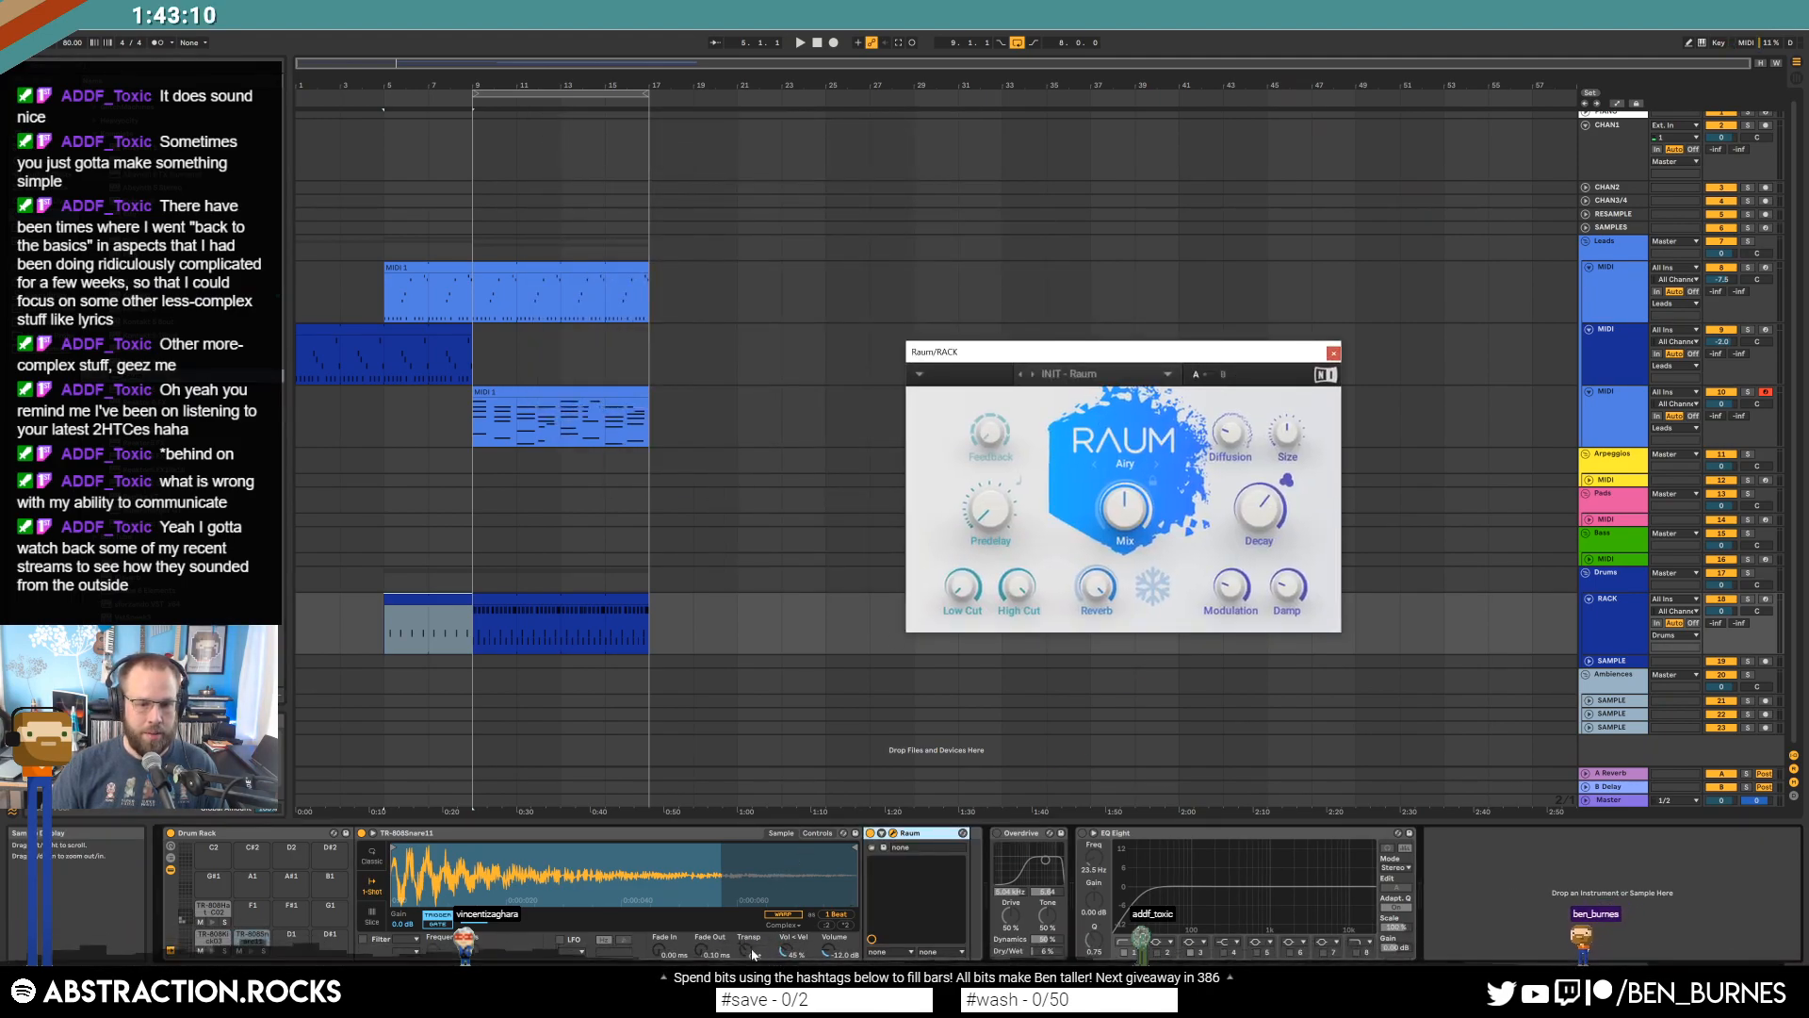
drag(752, 949, 751, 944)
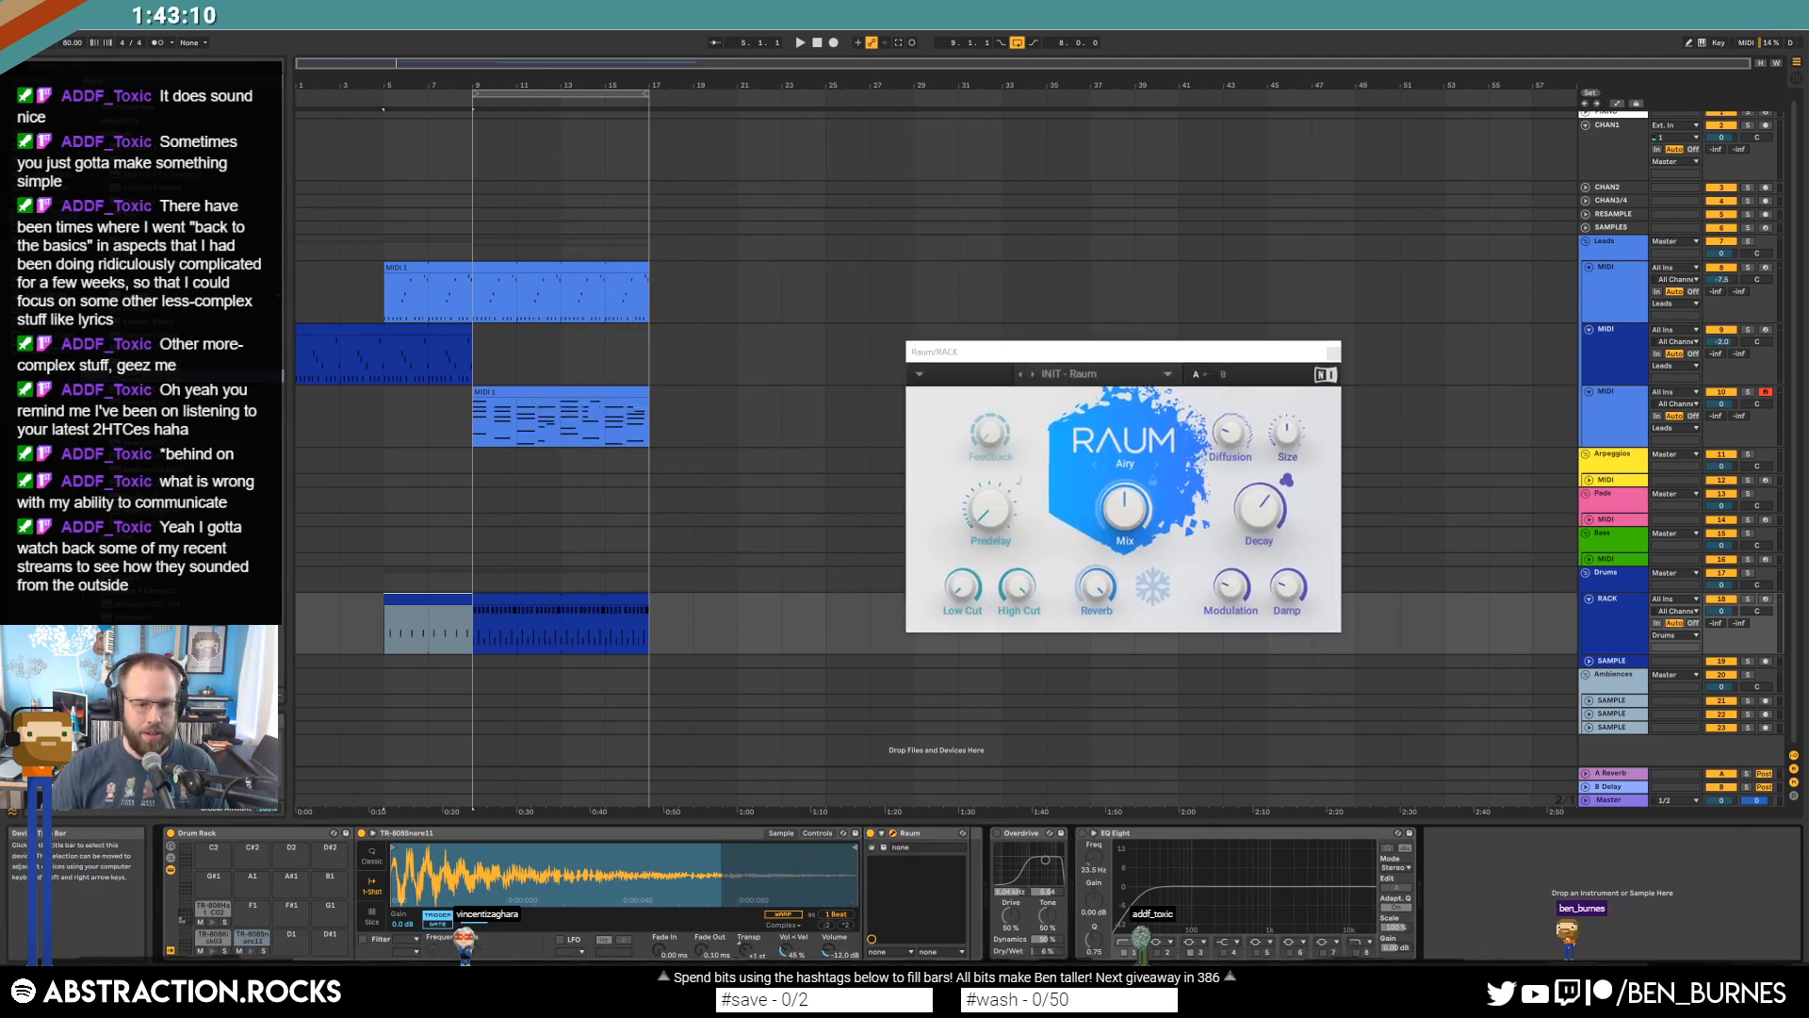
Audition the snare while adjusting its transposition, shortening Raum's decay and setting Raum's mix to 16%.
click(251, 952)
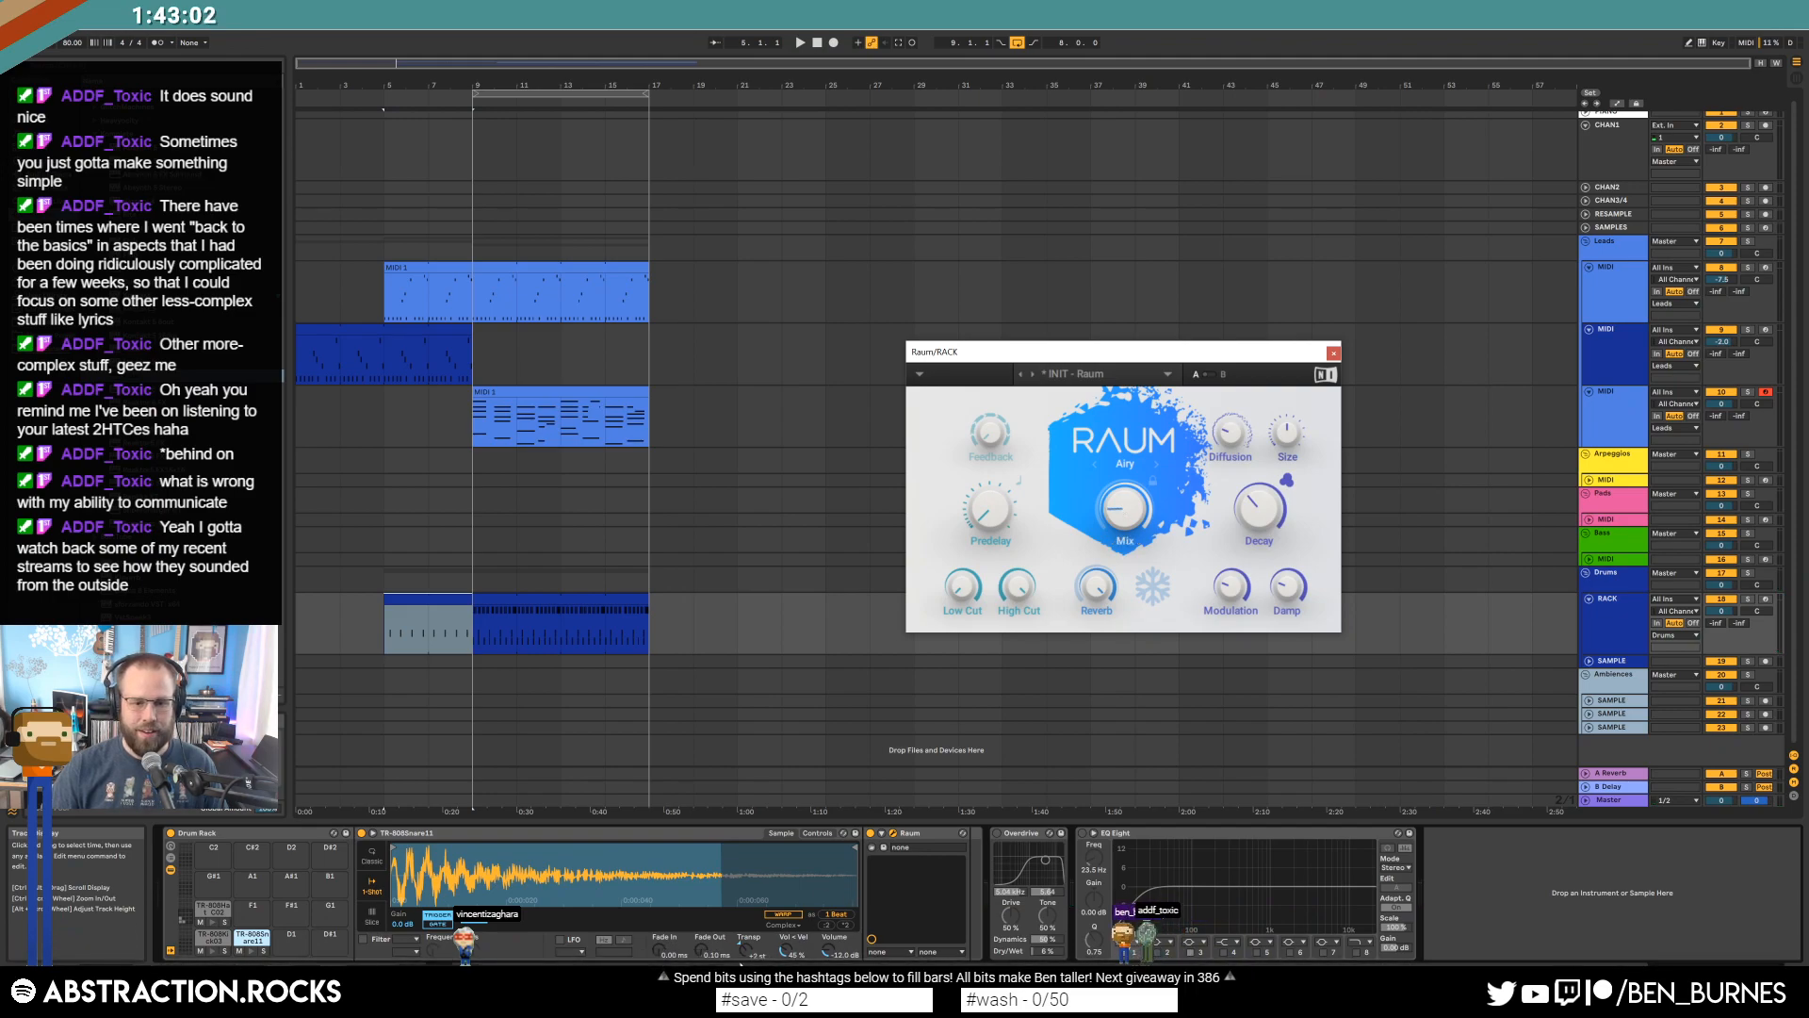
drag(747, 952, 747, 936)
click(251, 951)
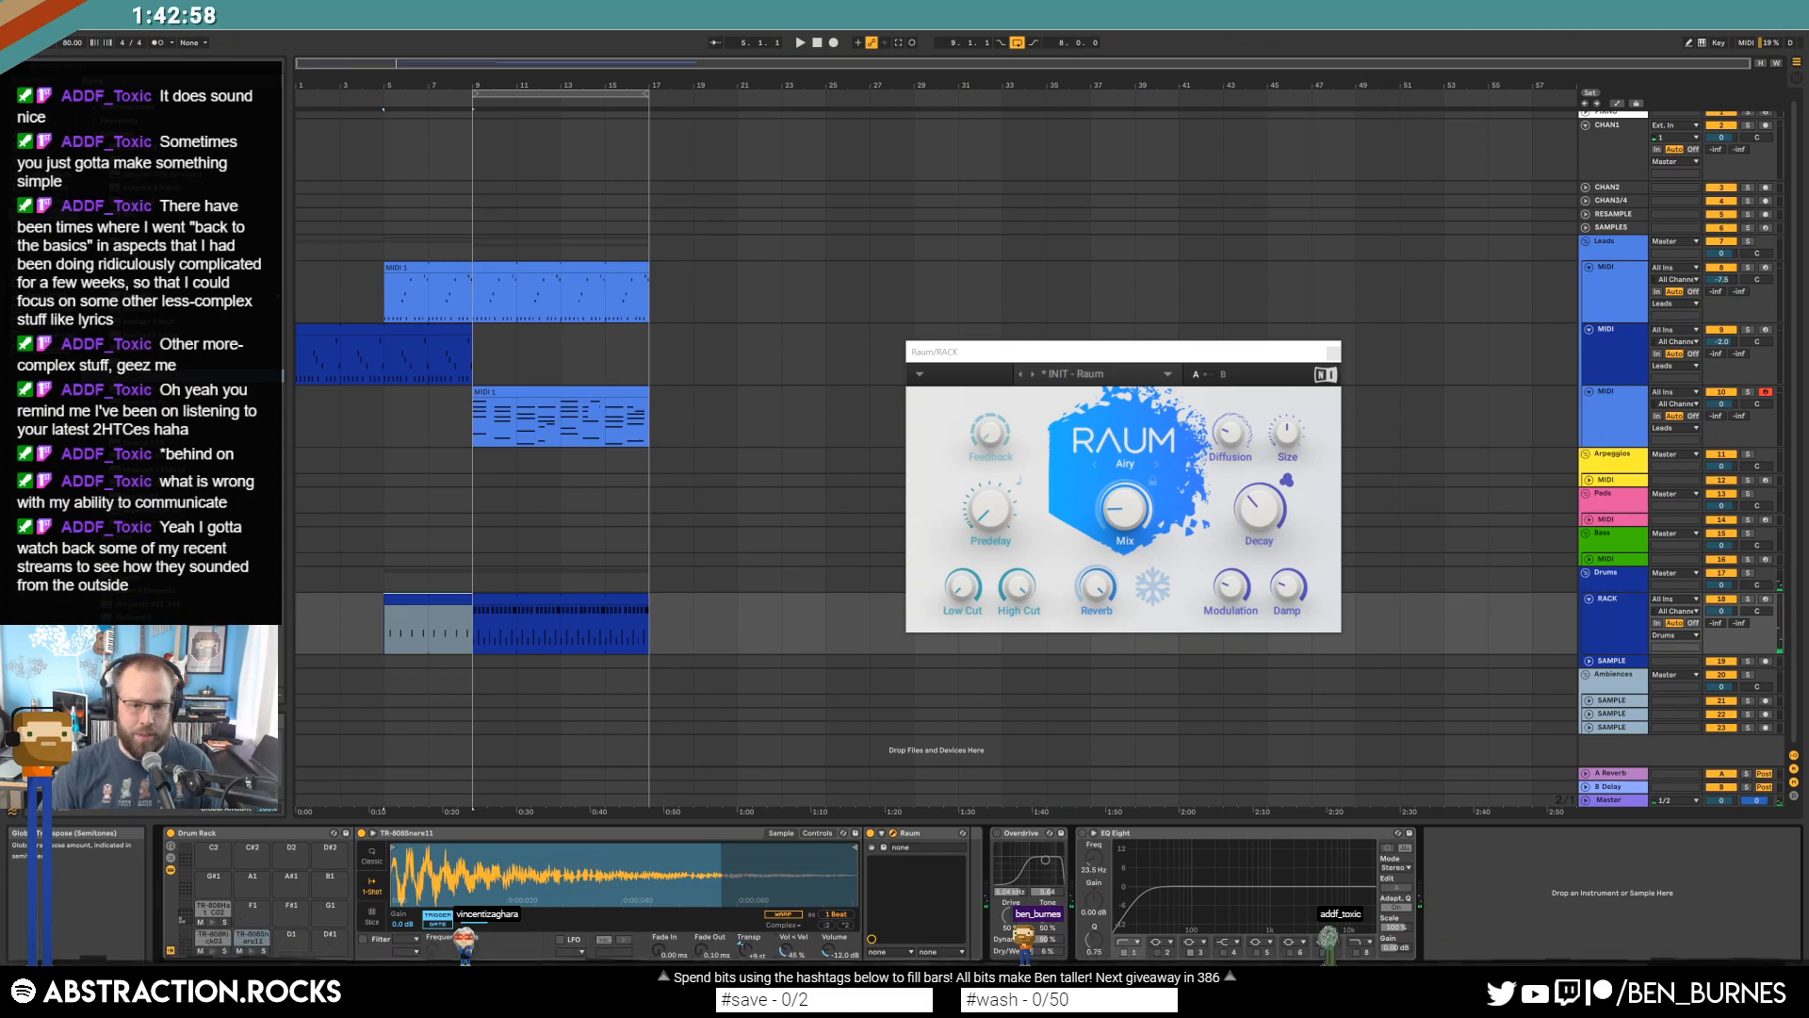
click(251, 951)
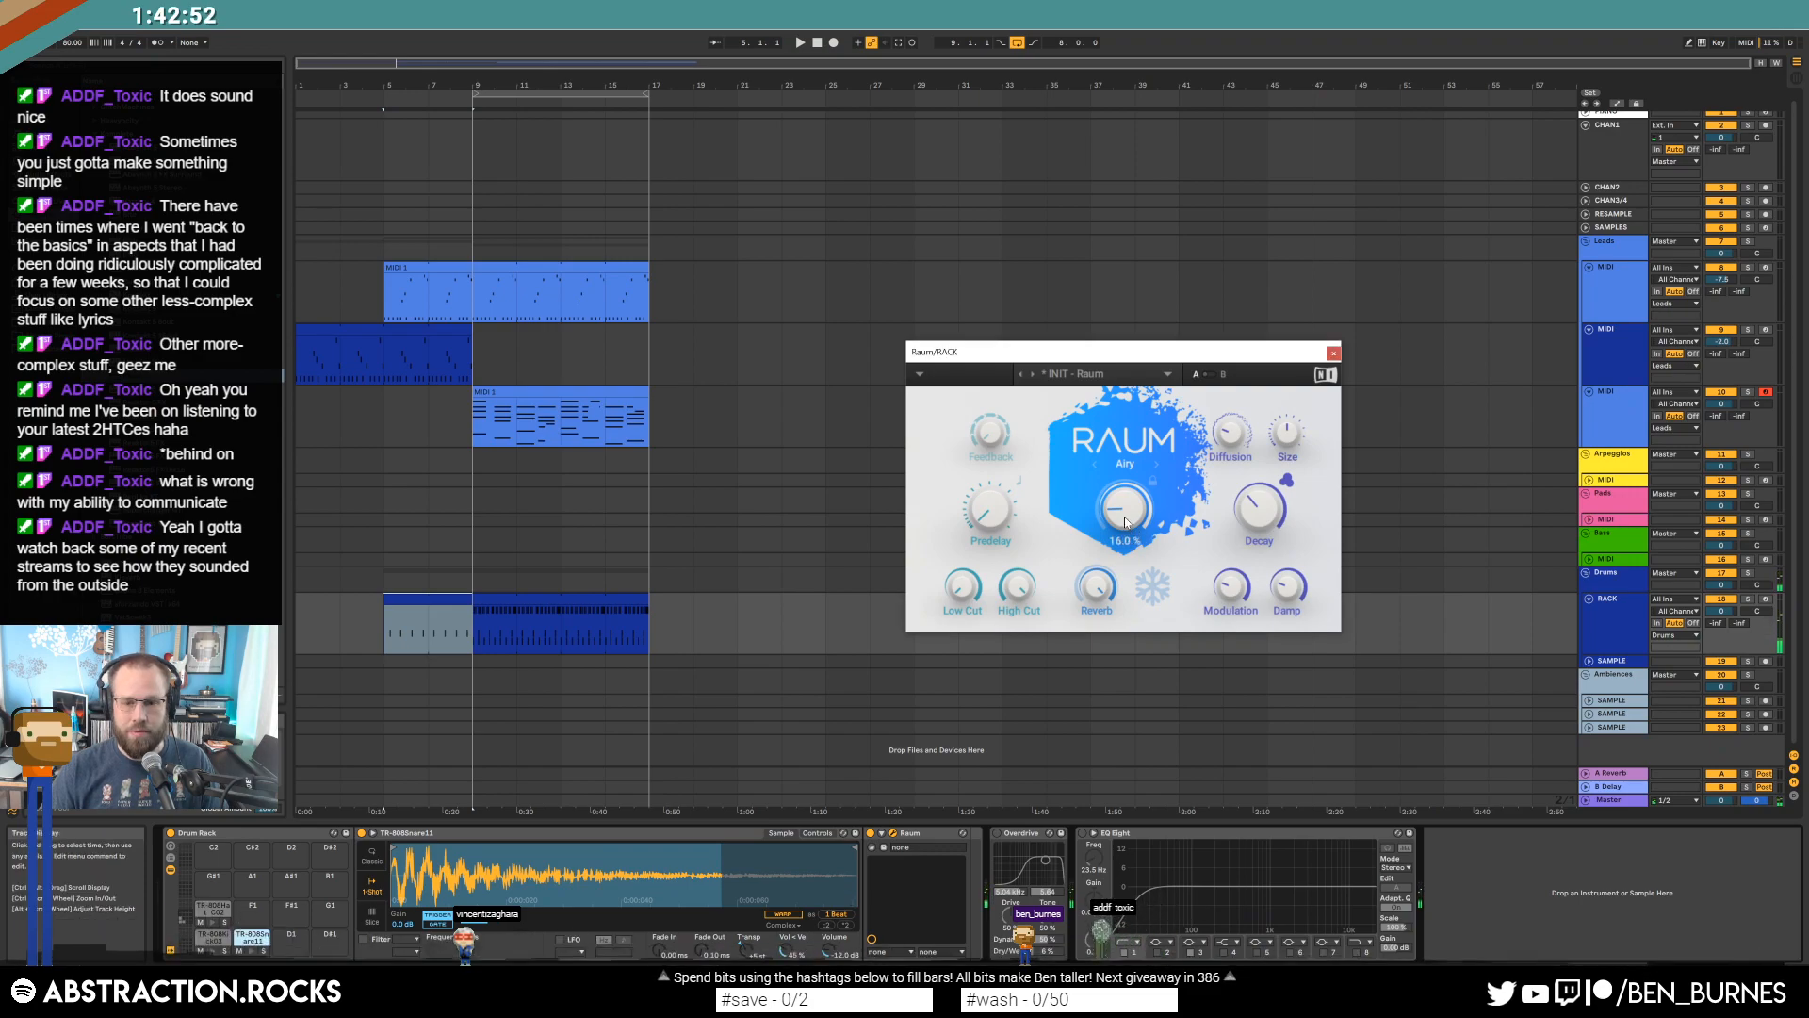
Play the arrangement from the start, close Raum and extend the Operator lead clip's beginning back to bar 3.
click(816, 44)
key(space)
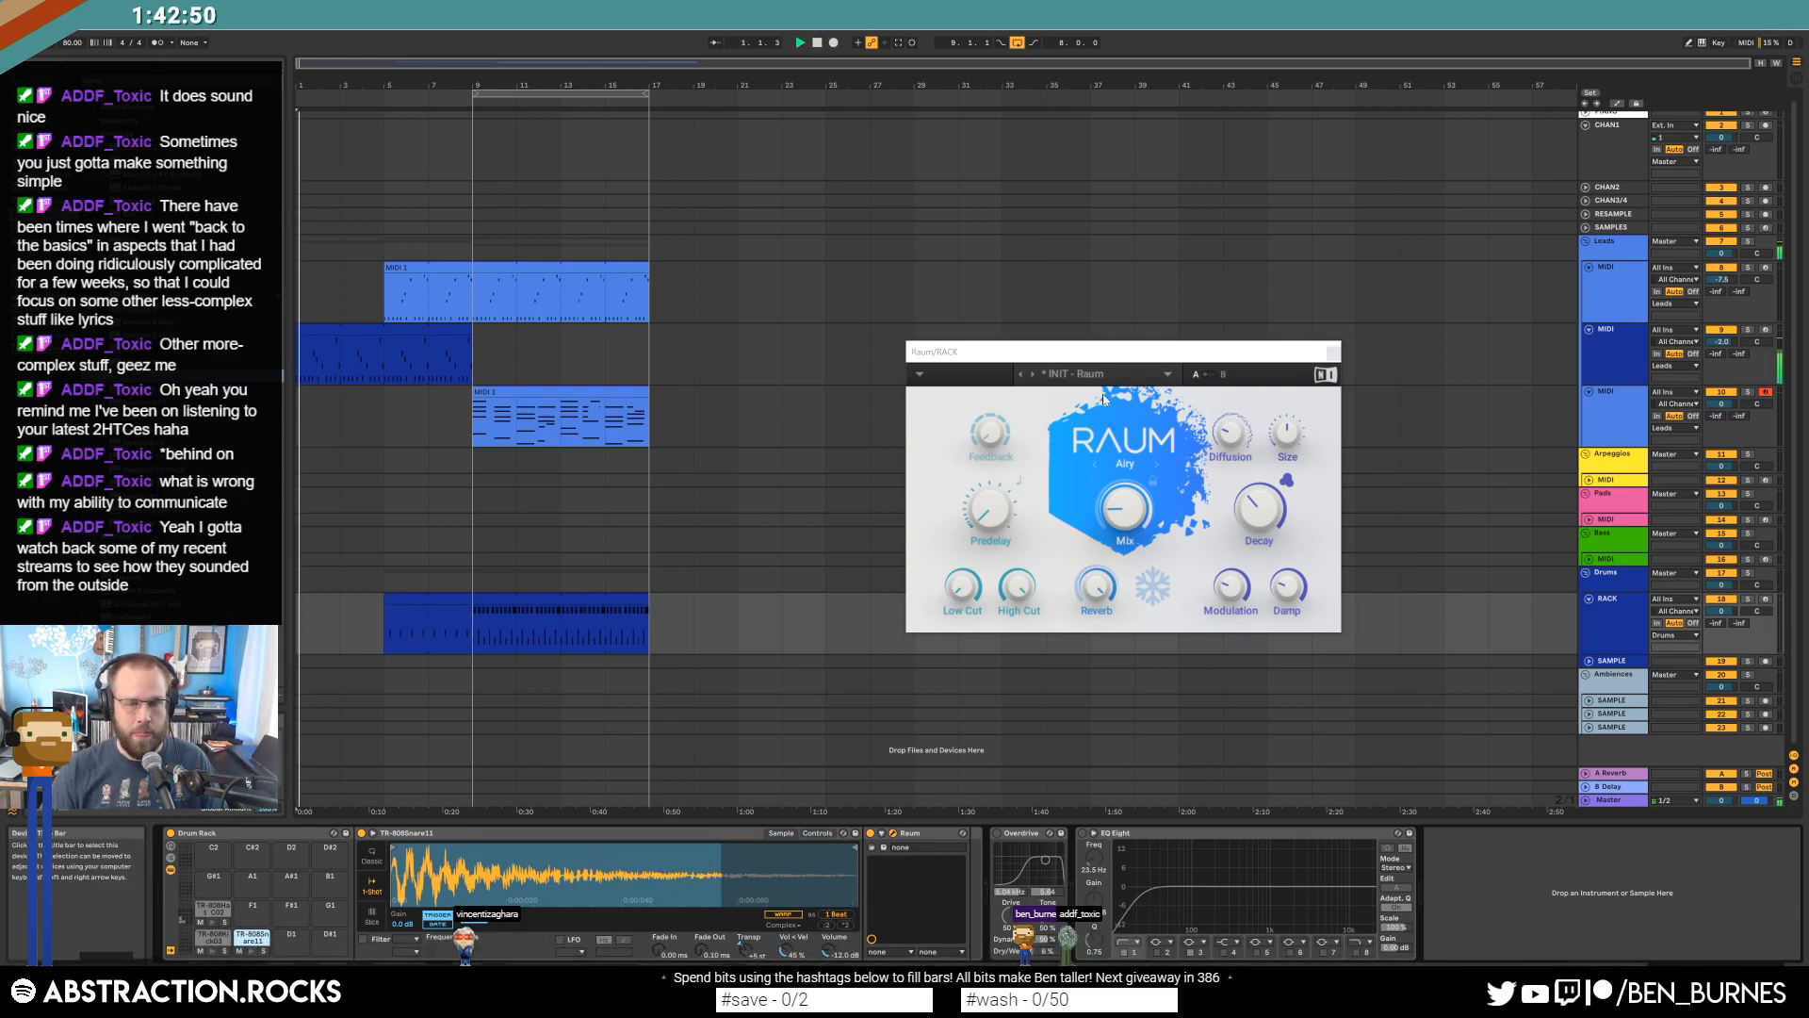
click(1334, 353)
drag(386, 269, 296, 270)
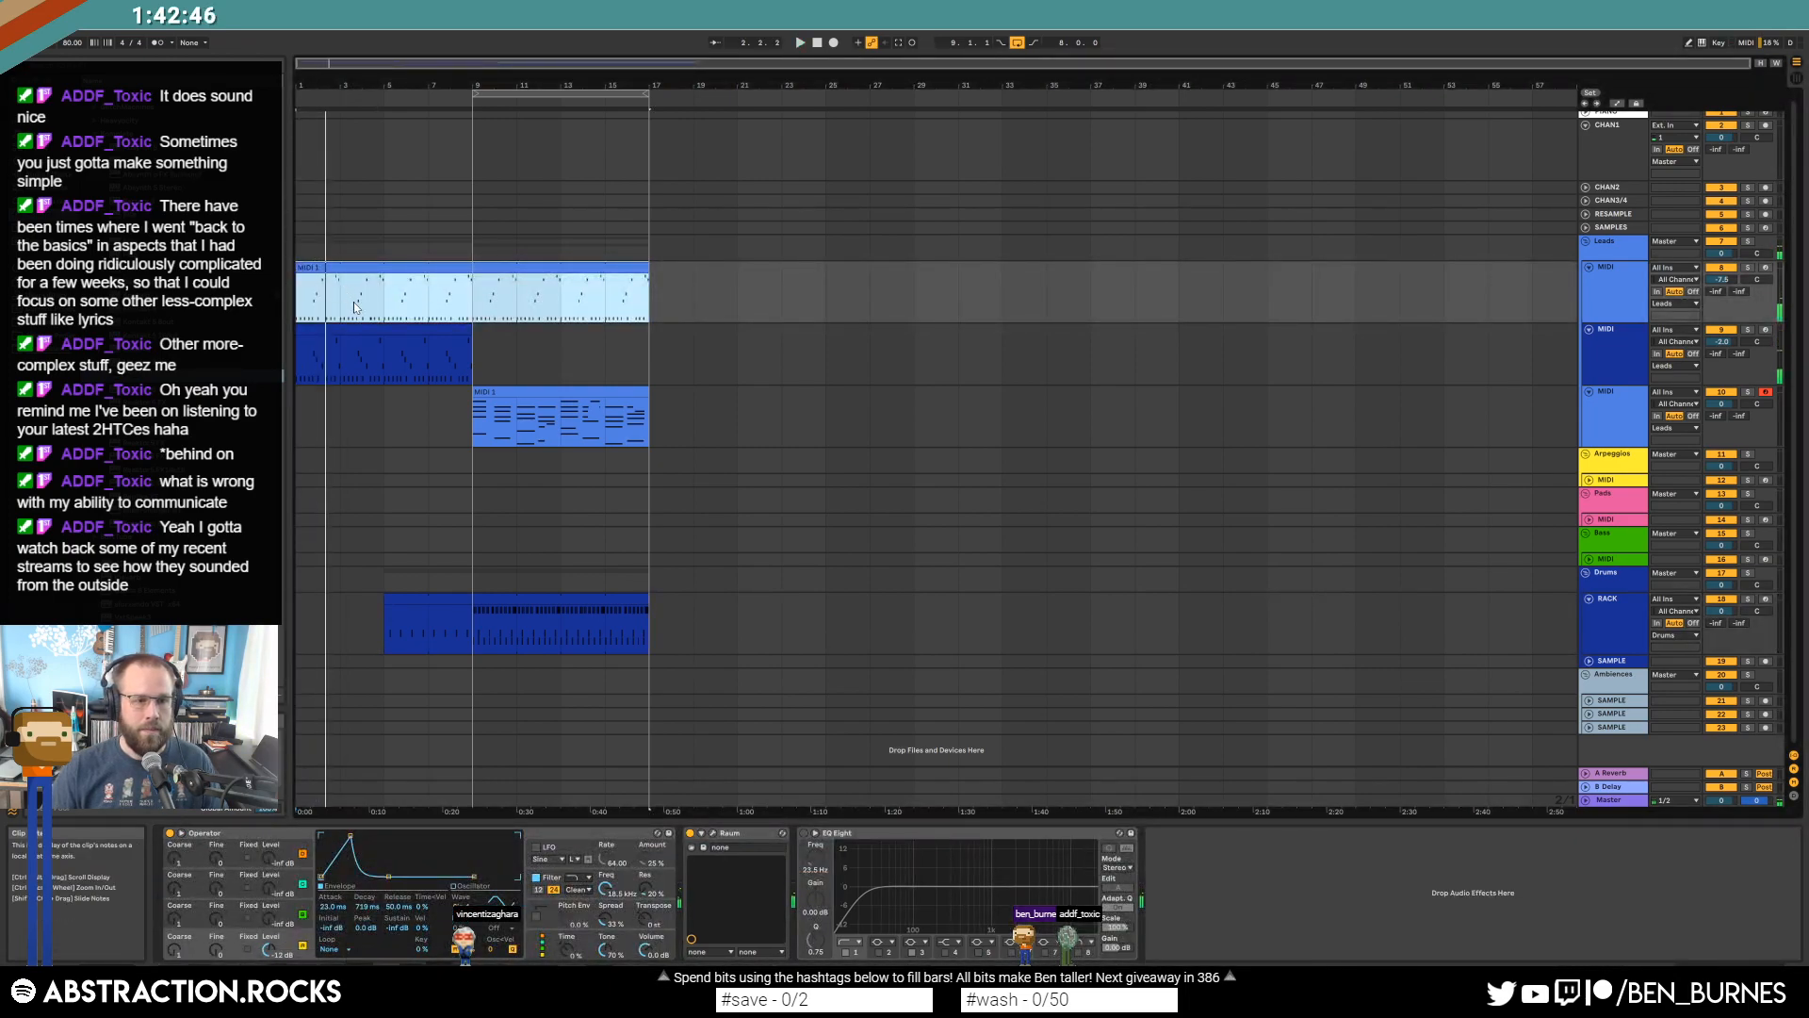
drag(298, 269, 341, 269)
Automate Operator's Volume to fade in from -inf dB at bar 3 to its normal level at bar 7, and play it back.
key(a)
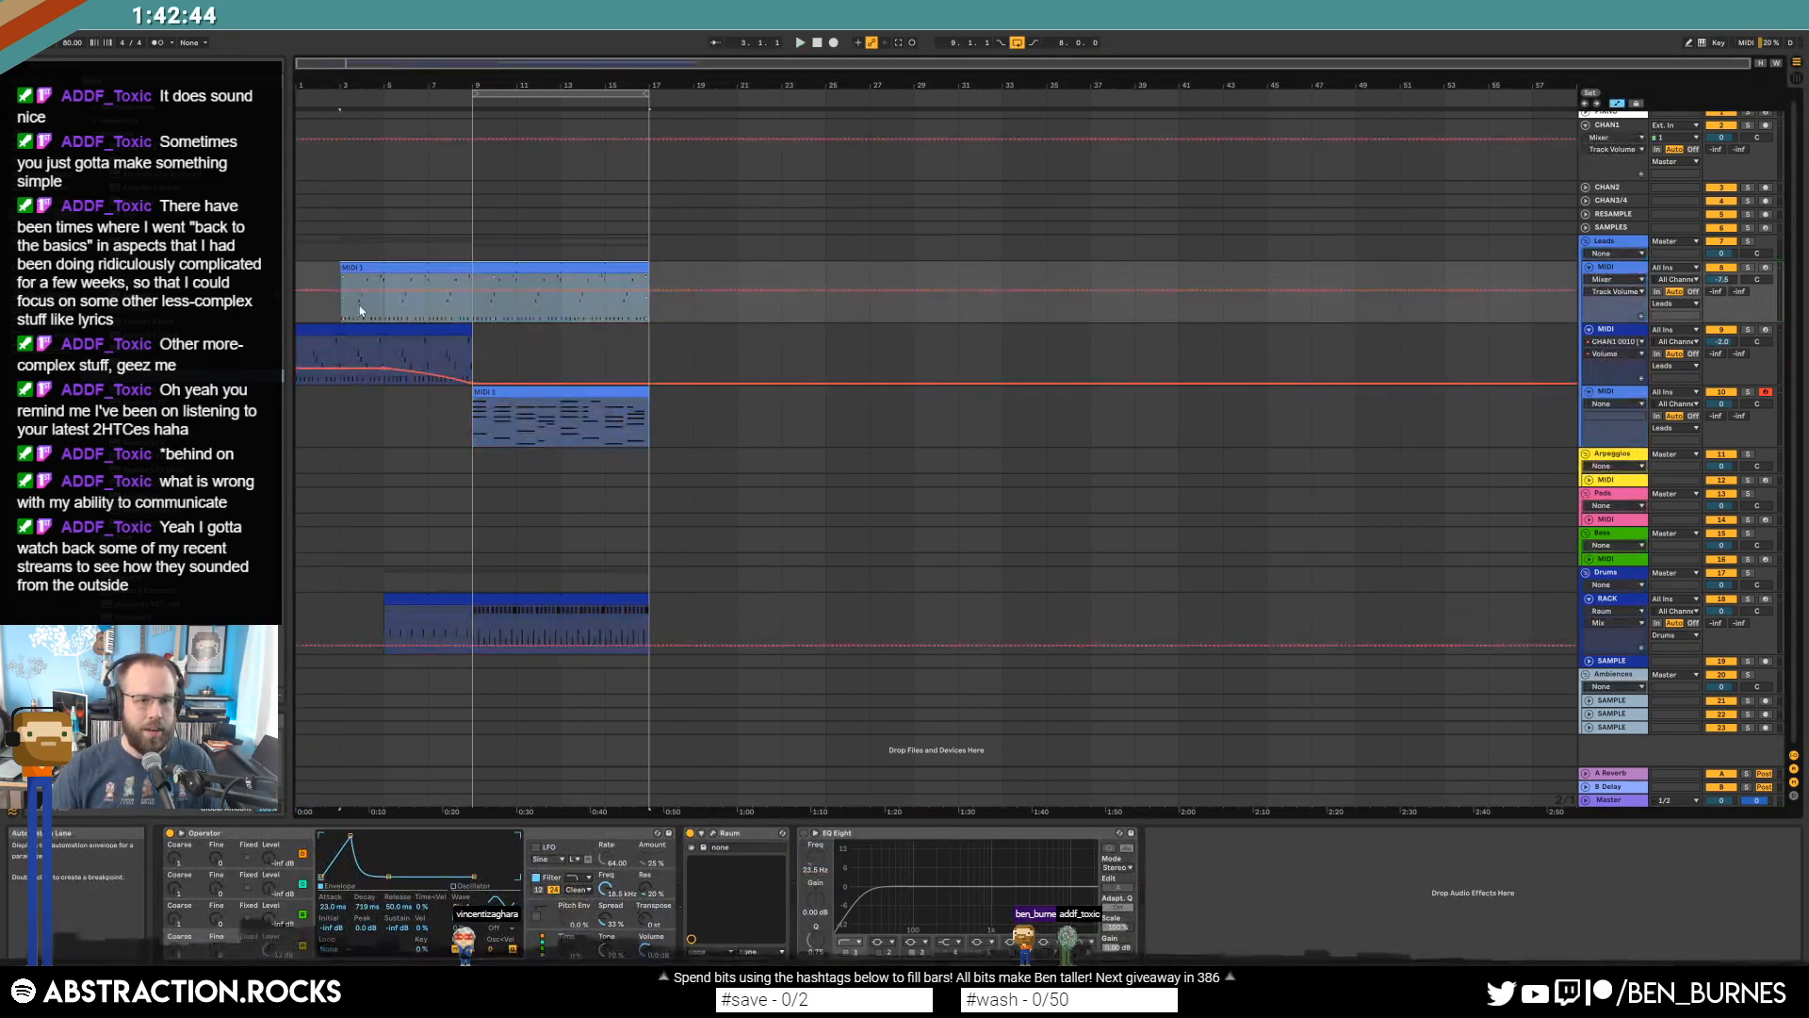
click(649, 946)
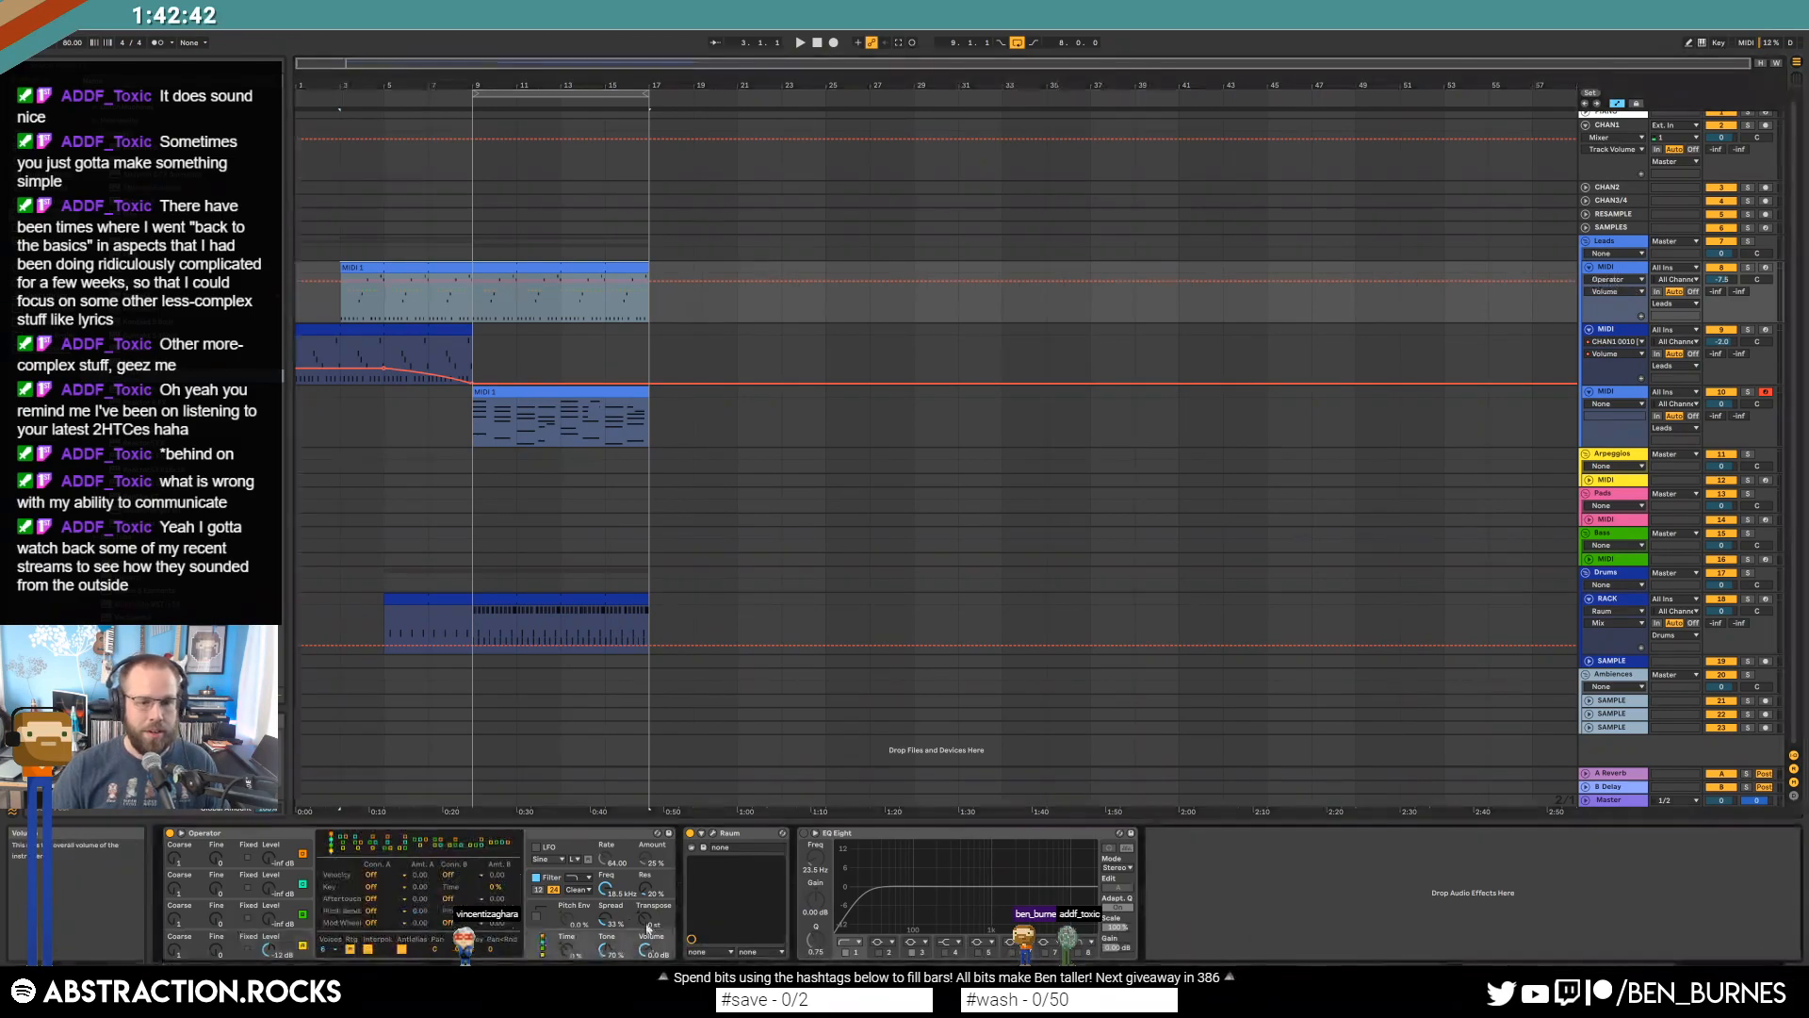
click(430, 281)
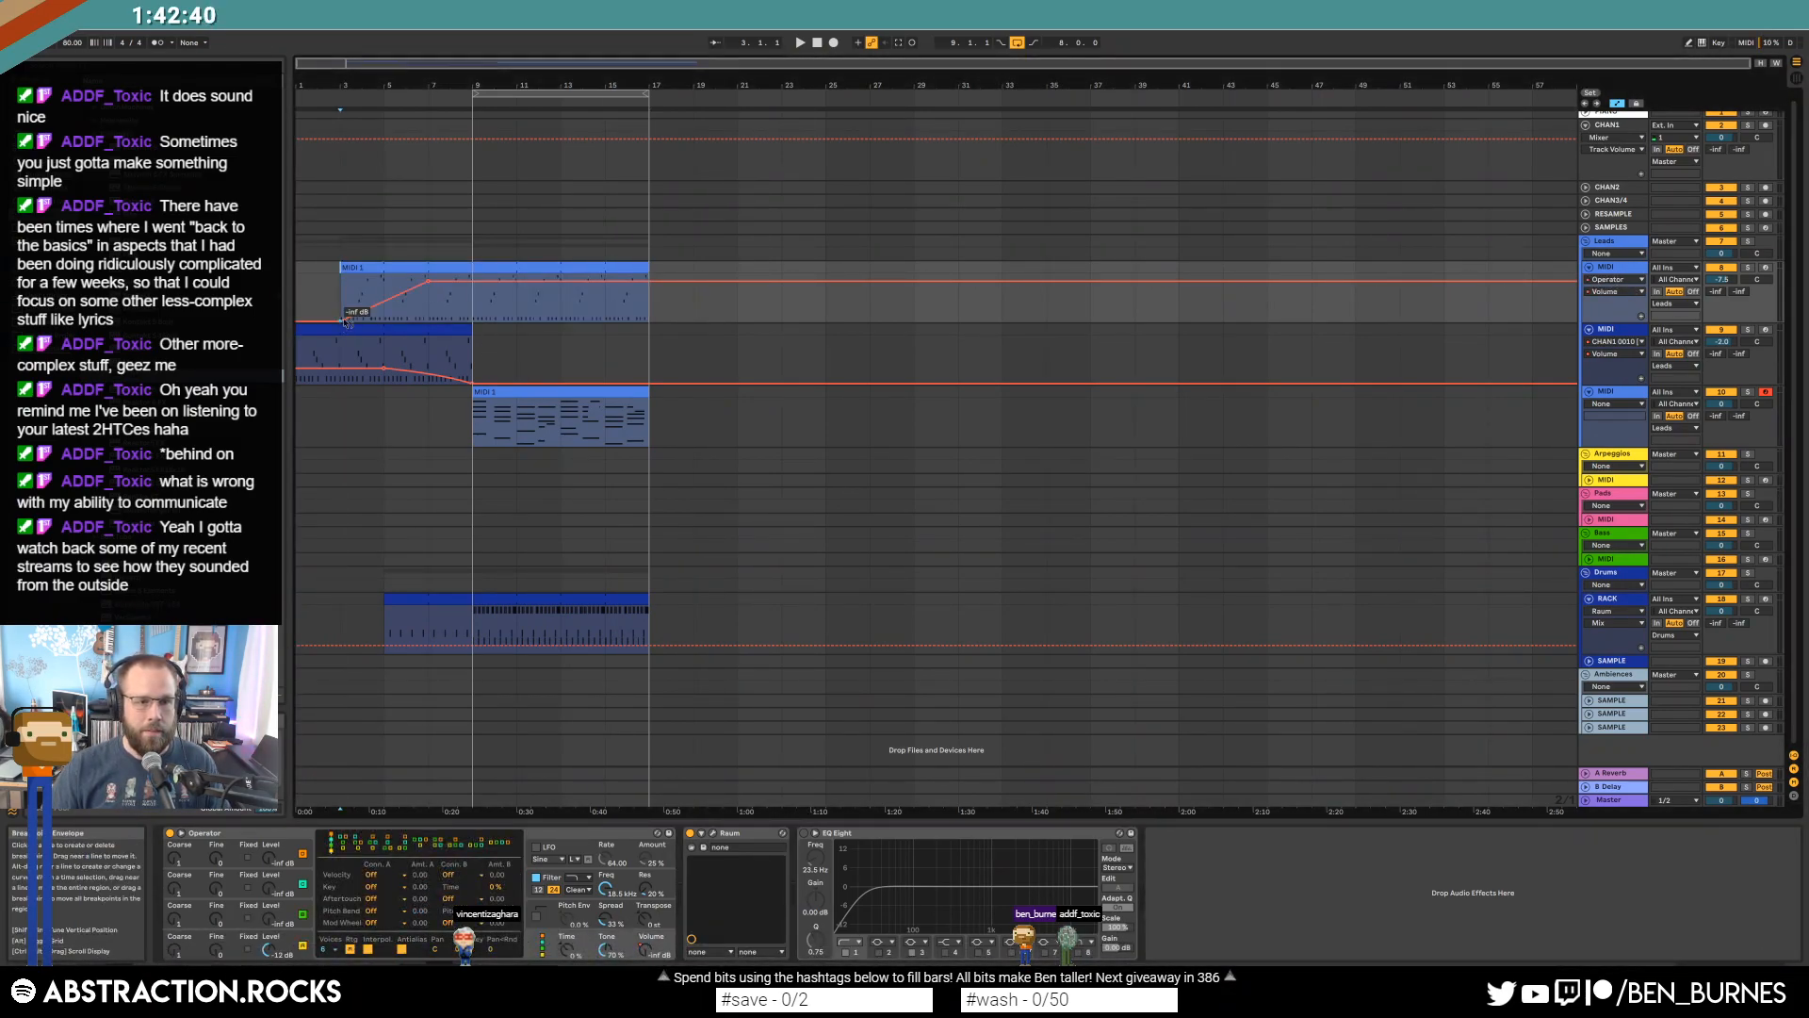
key(space)
key(a)
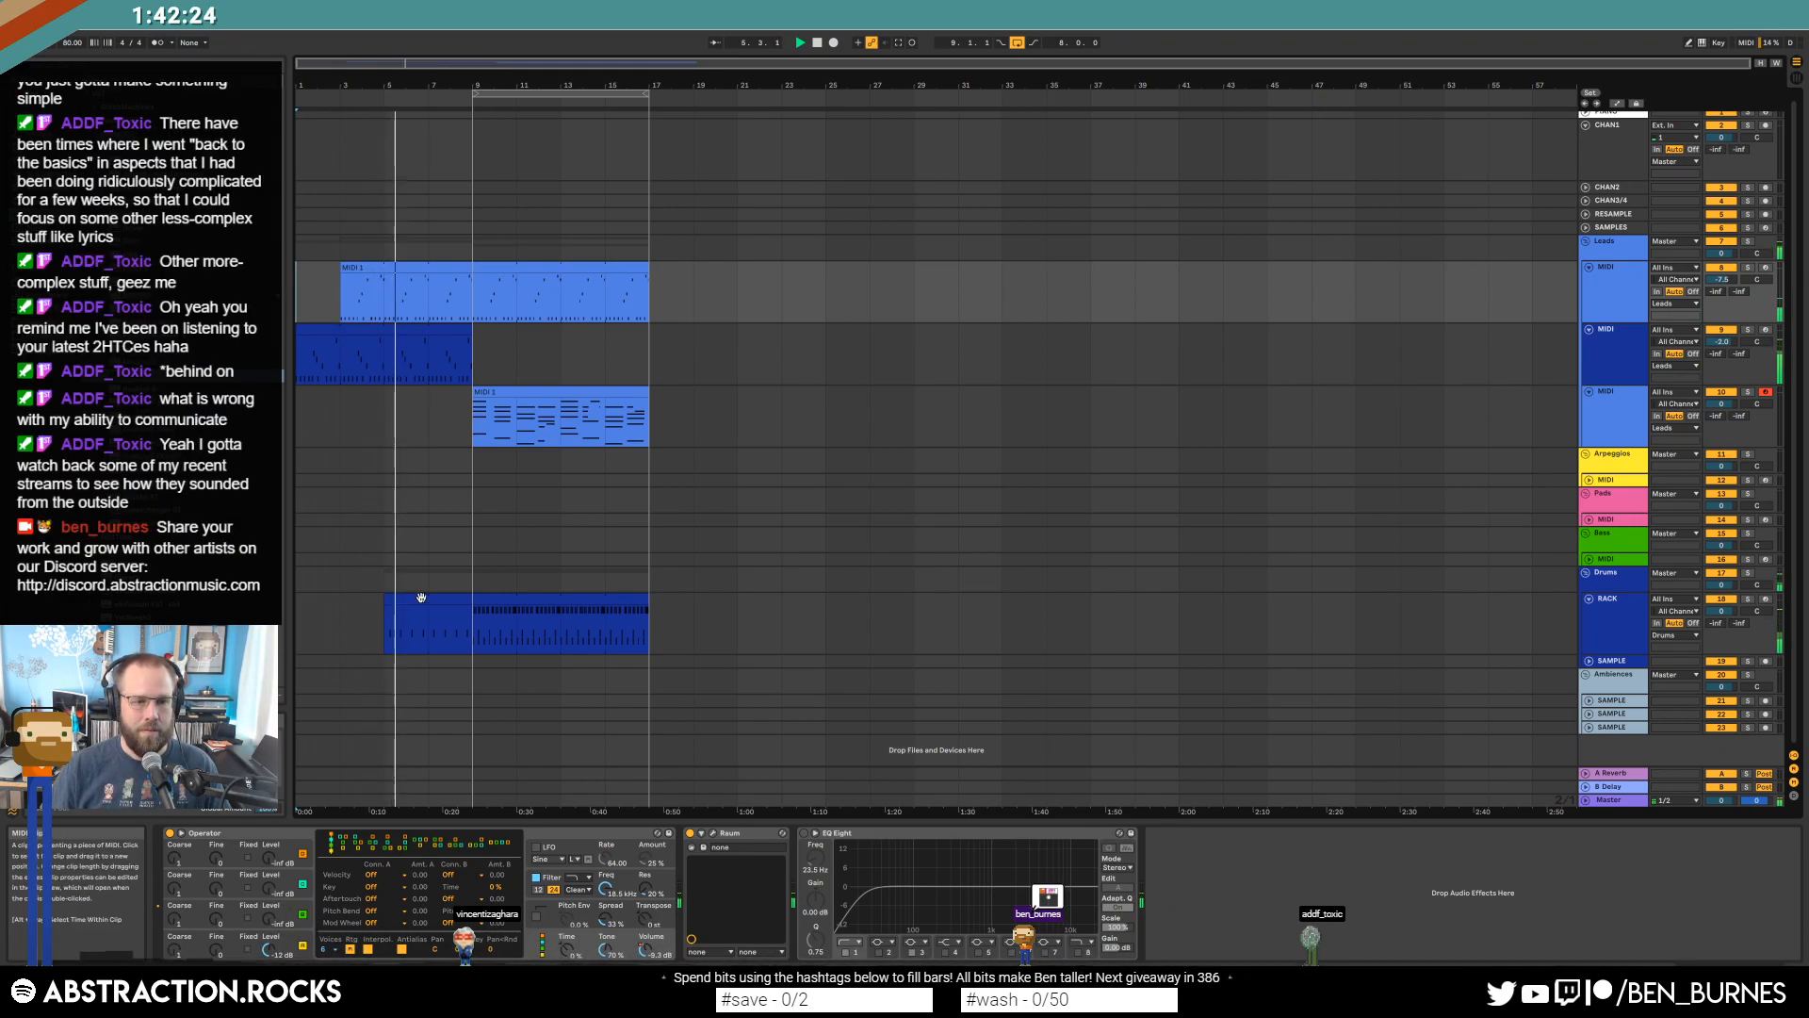
Turn bar 6's beat-4 snare into three very short hits, add a short snare on that beat's last sixteenth, and play the fill.
double_click(421, 598)
key(space)
drag(1668, 680, 1643, 684)
key(ctrl+shift+s)
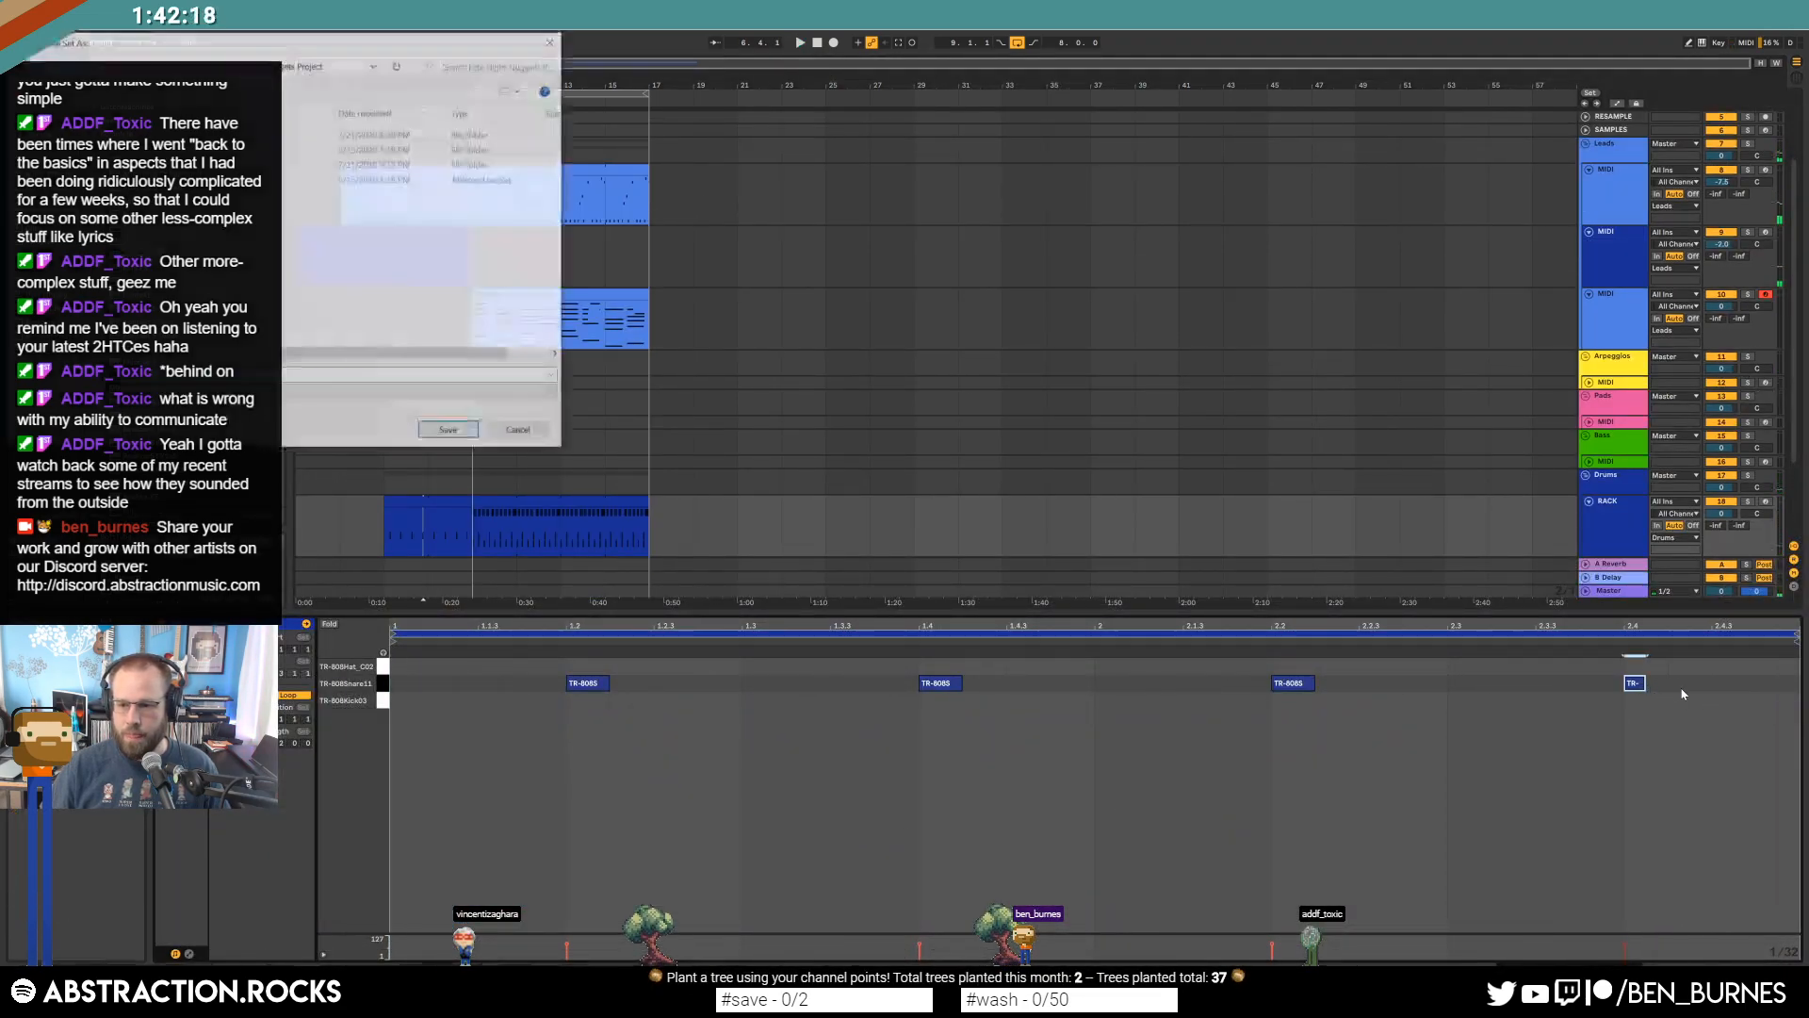
key(Escape)
click(1560, 792)
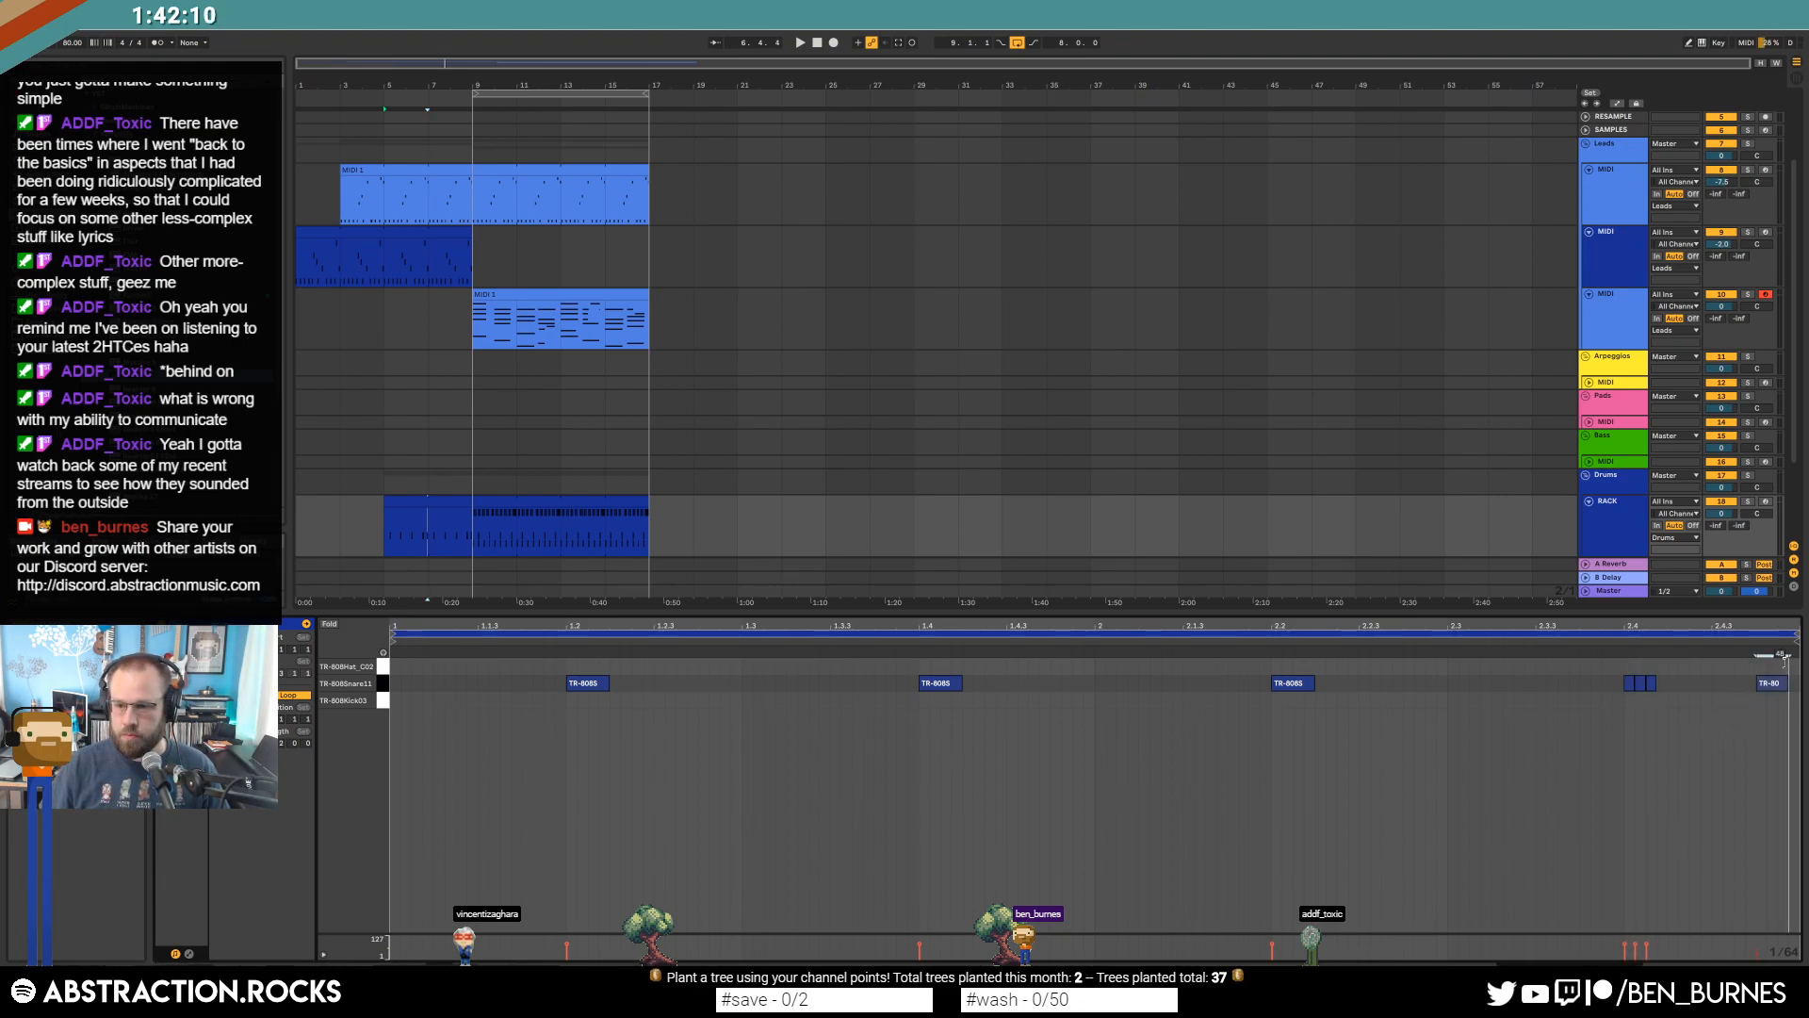
key(space)
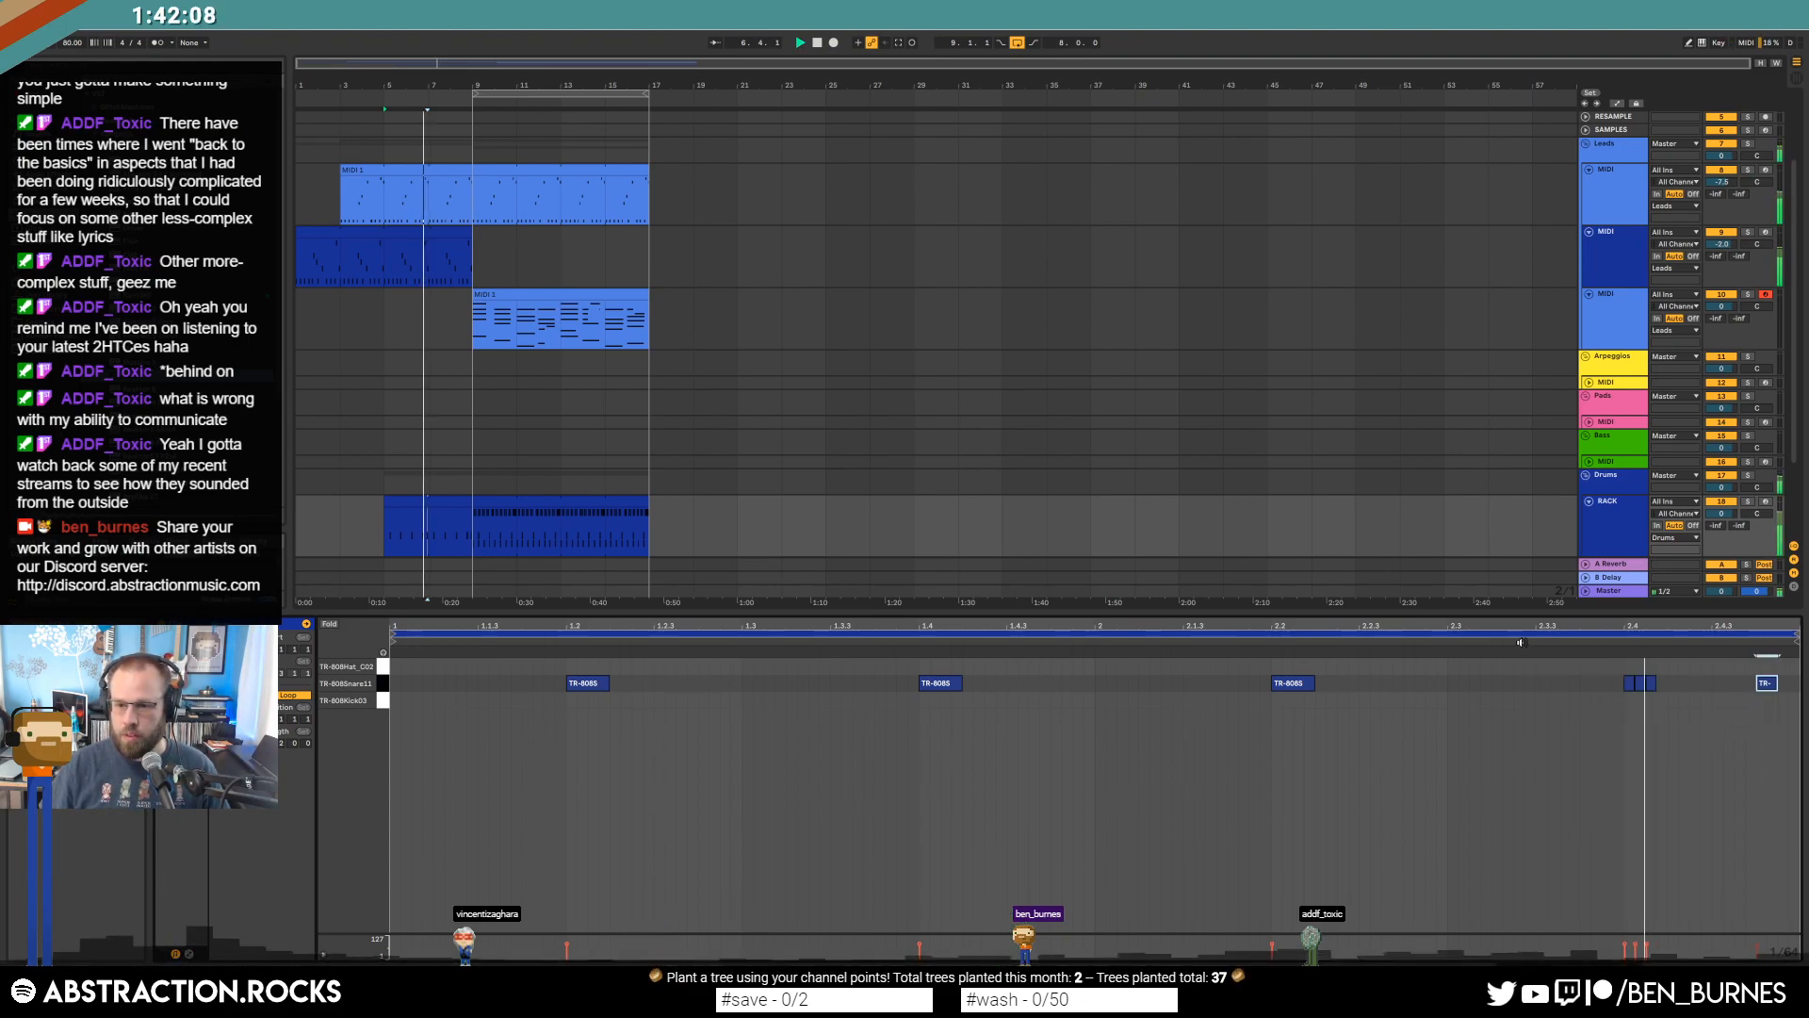
Open the Una Corda chord clip at bar 9 and quantize its first chords, followed by all of its notes.
key(shift+Tab)
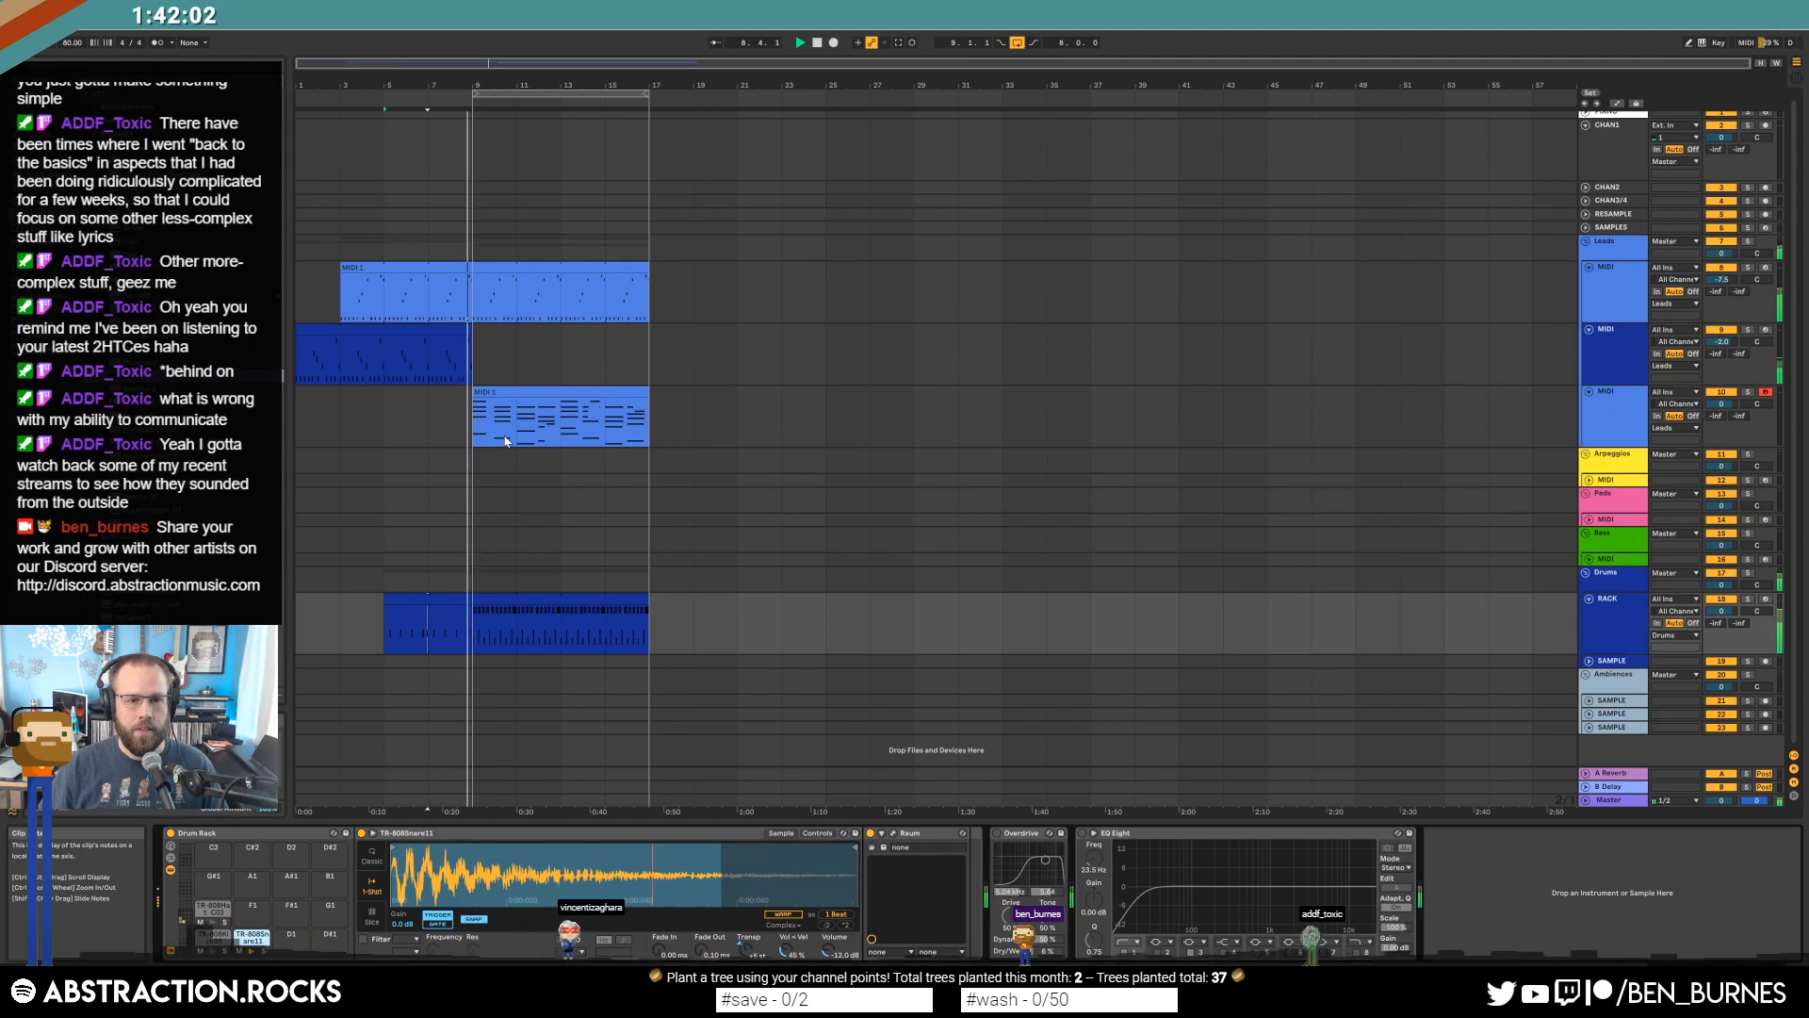
double_click(506, 442)
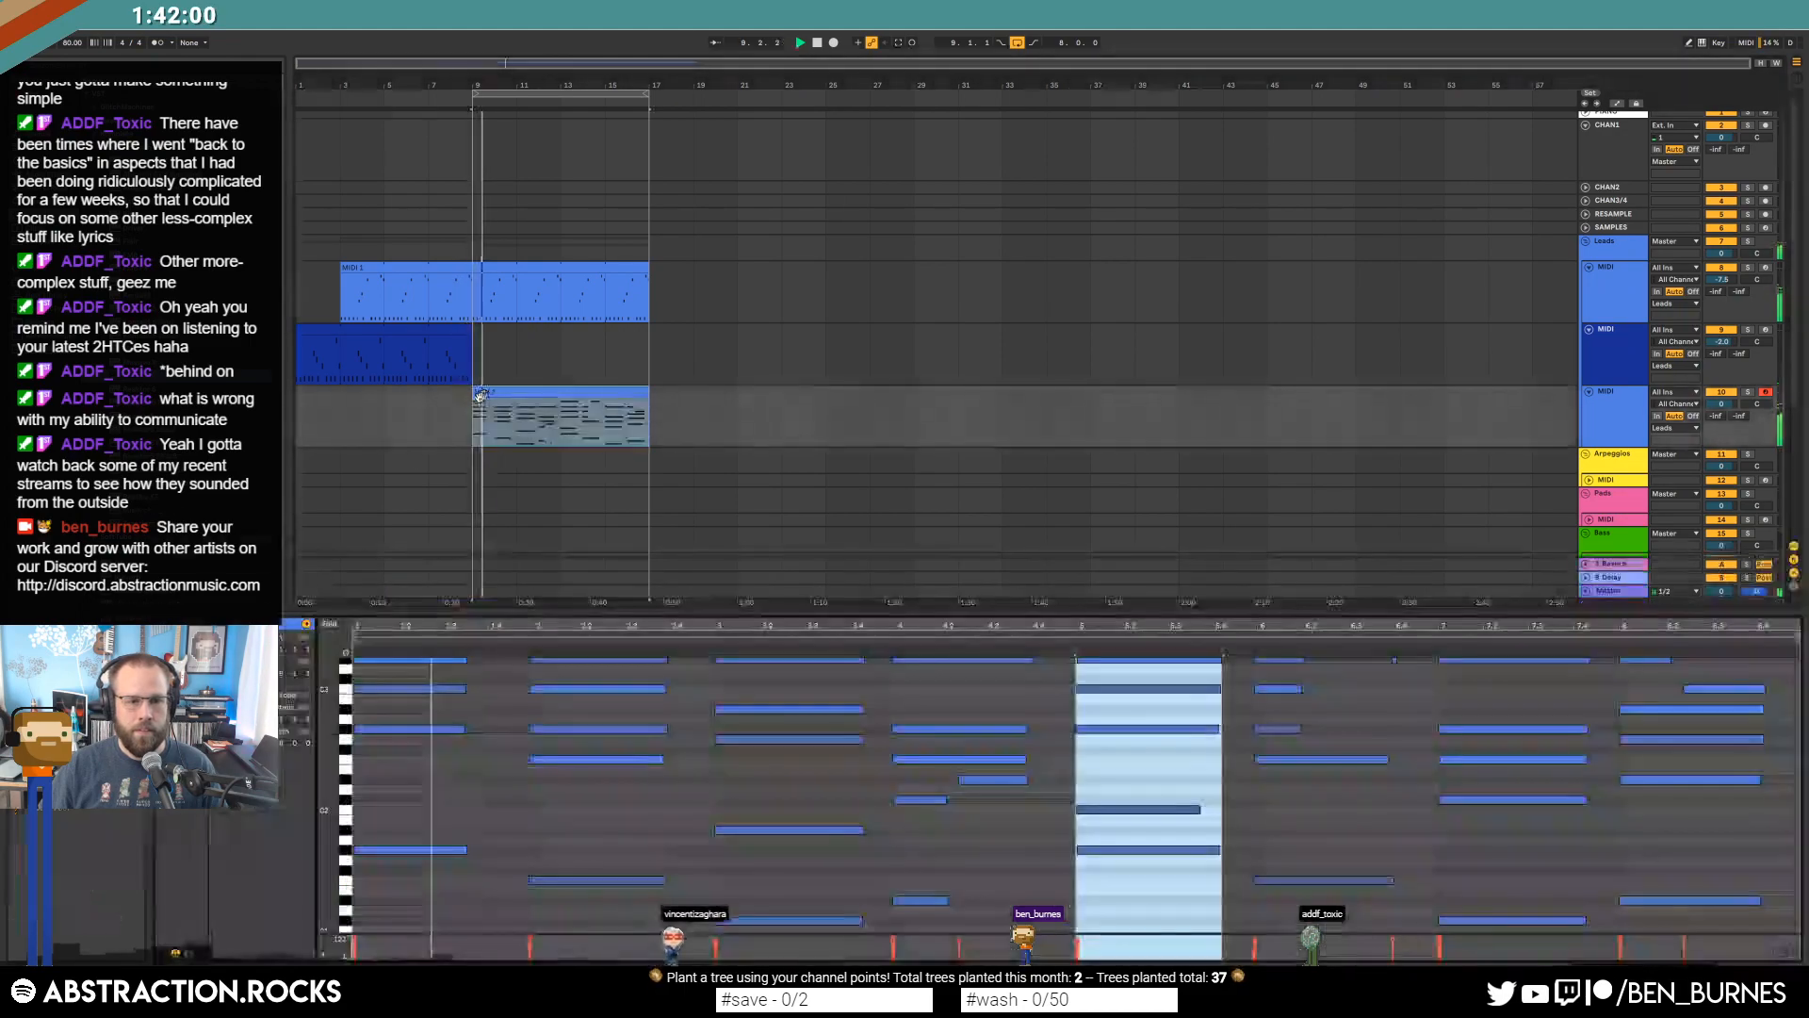
key(ctrl+u)
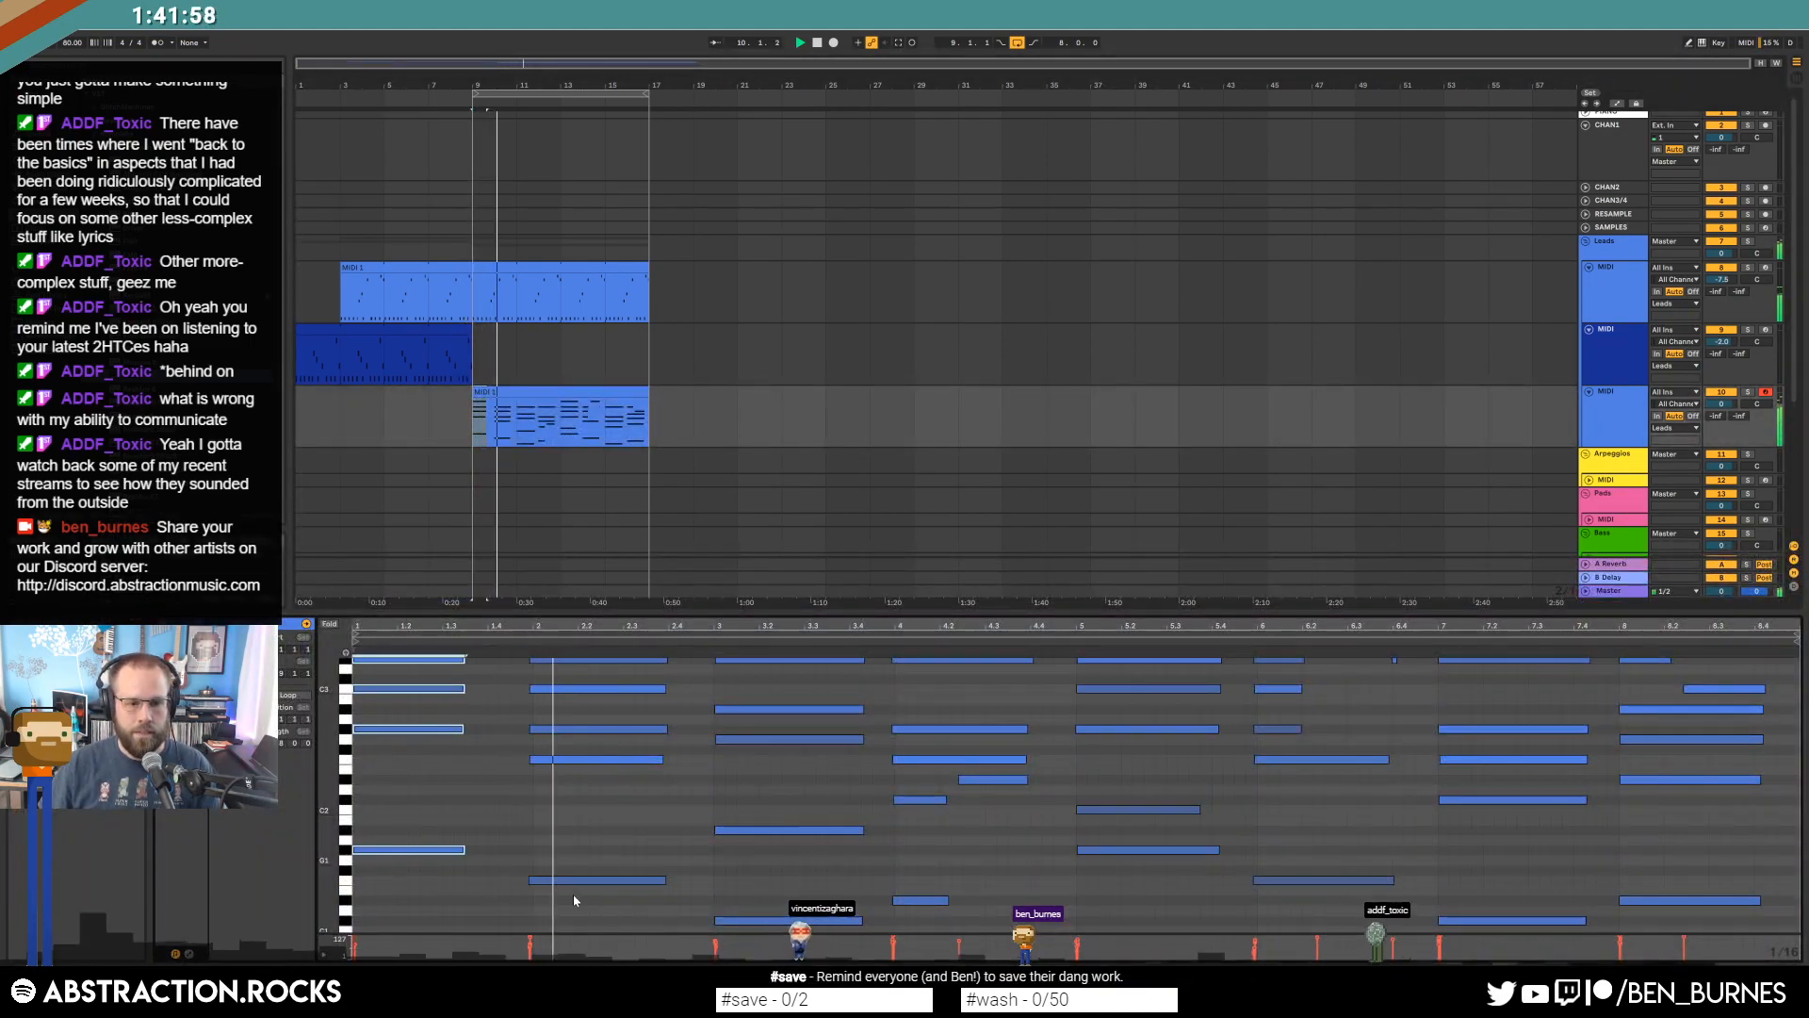
drag(573, 893, 569, 553)
key(ctrl+u)
click(755, 768)
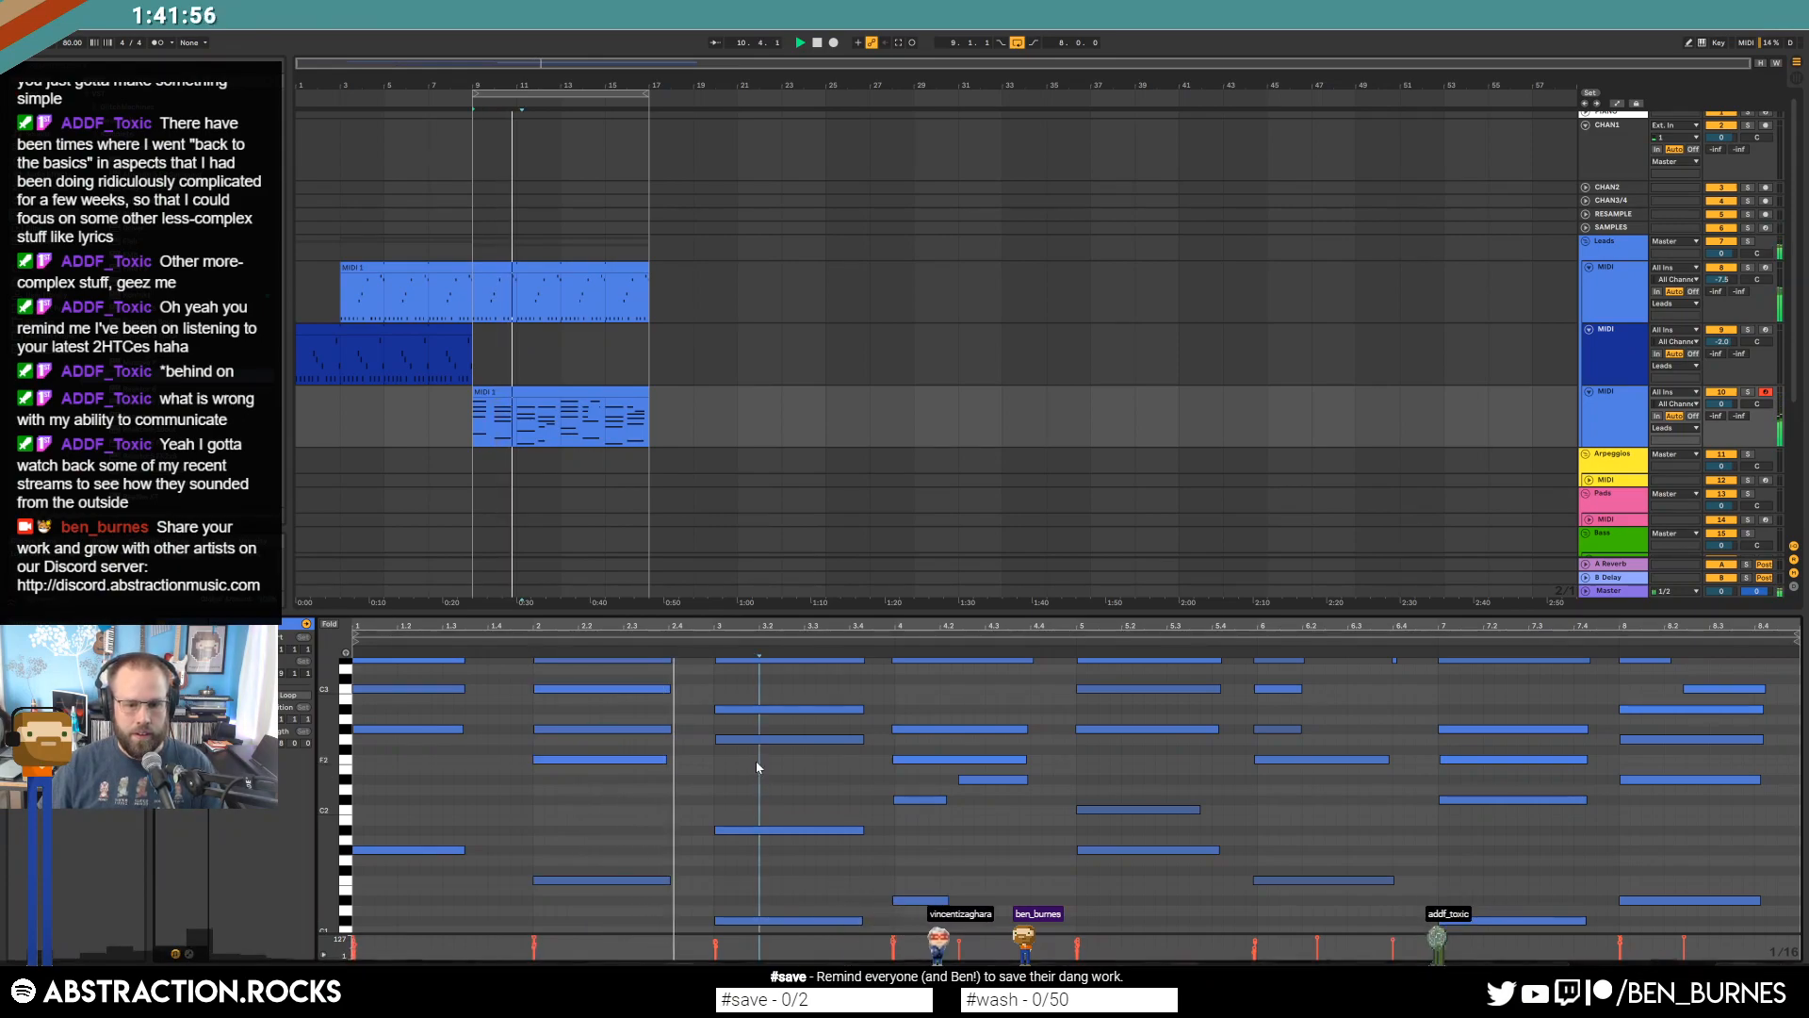
key(ctrl+a)
key(ctrl+u)
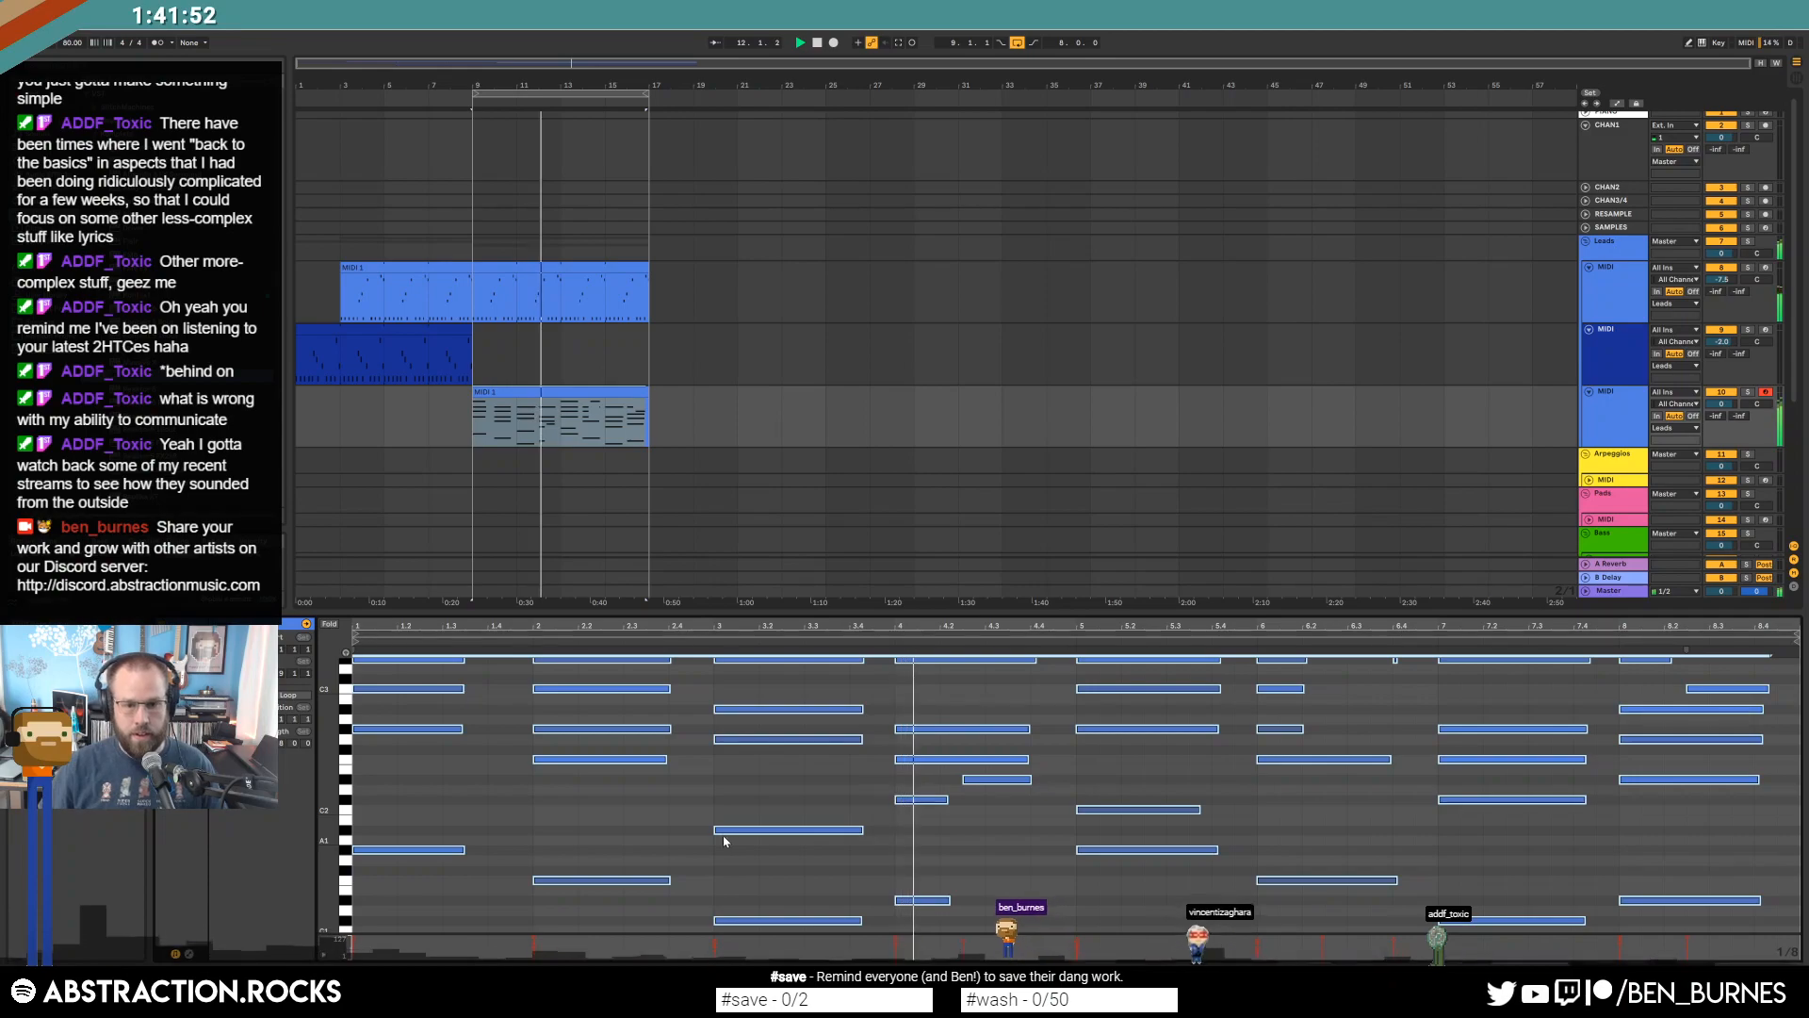
Lengthen the lowest note of the clip's fourth chord to the chord's full length and return to the device view.
click(1031, 861)
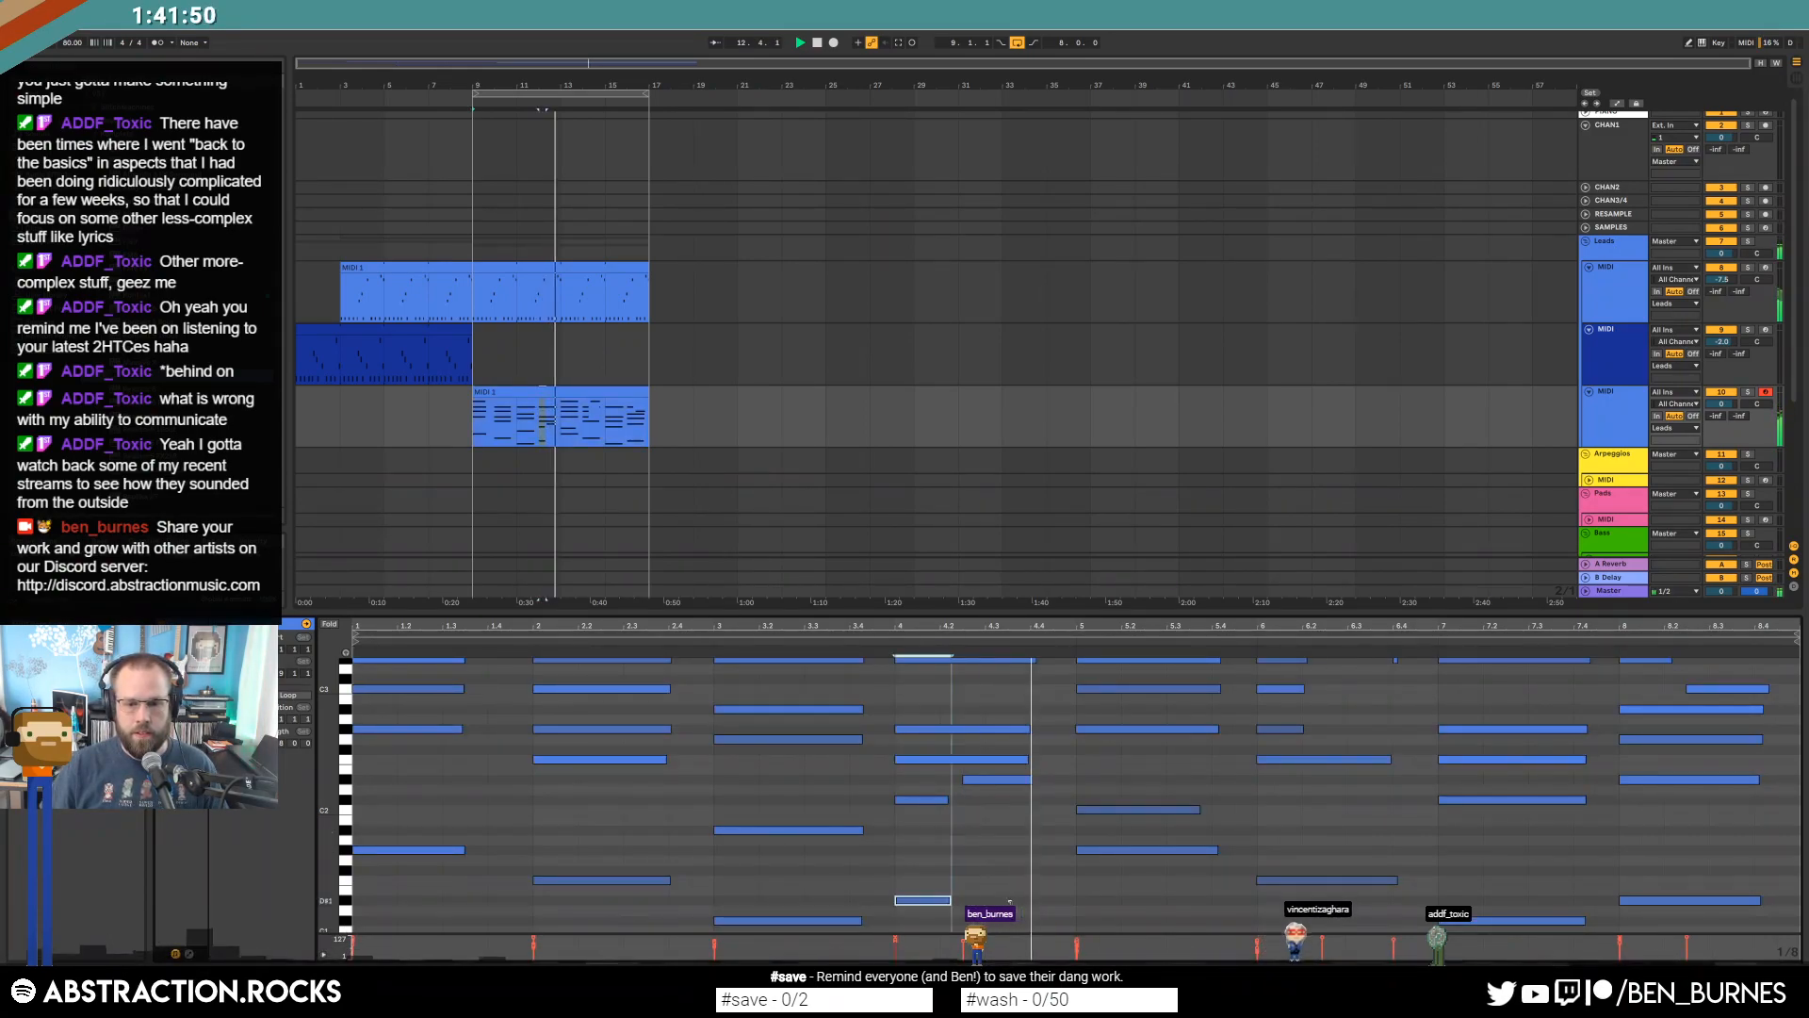
click(1084, 809)
key(shift+Tab)
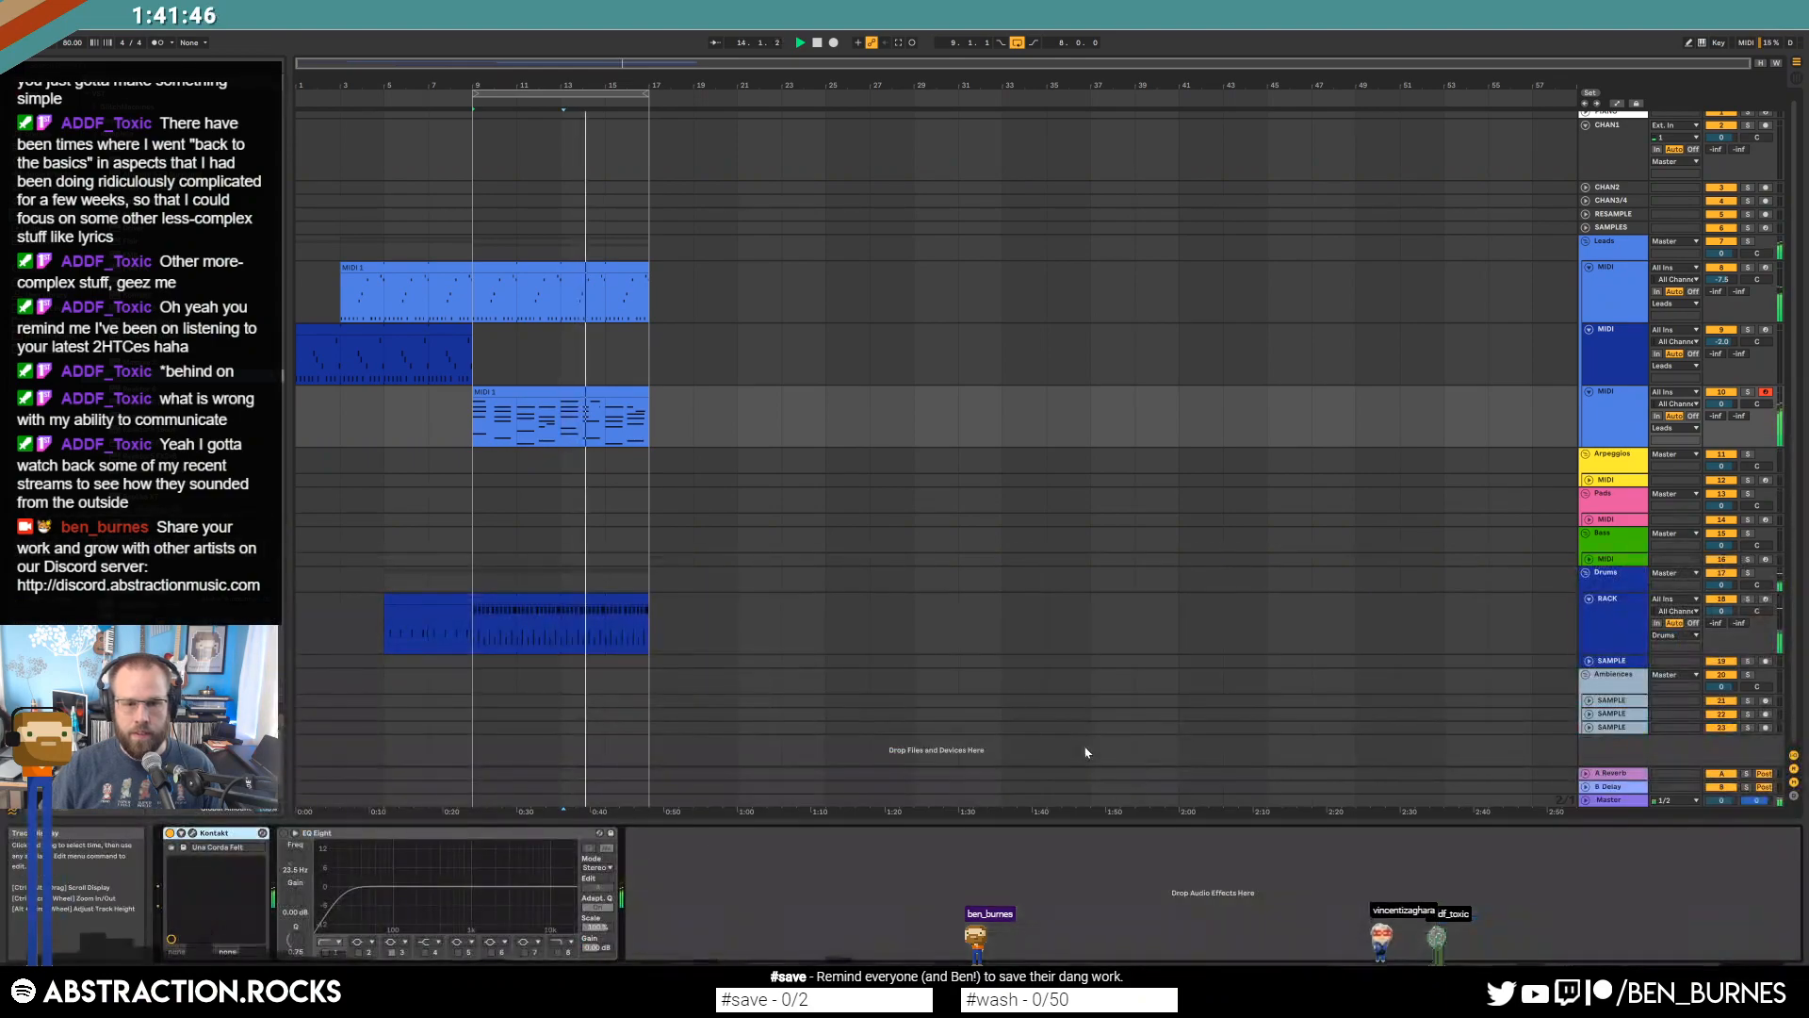
Copy the Una Corda chord clip to the Bass group's MIDI track at bar 9 and open the copy.
click(1590, 561)
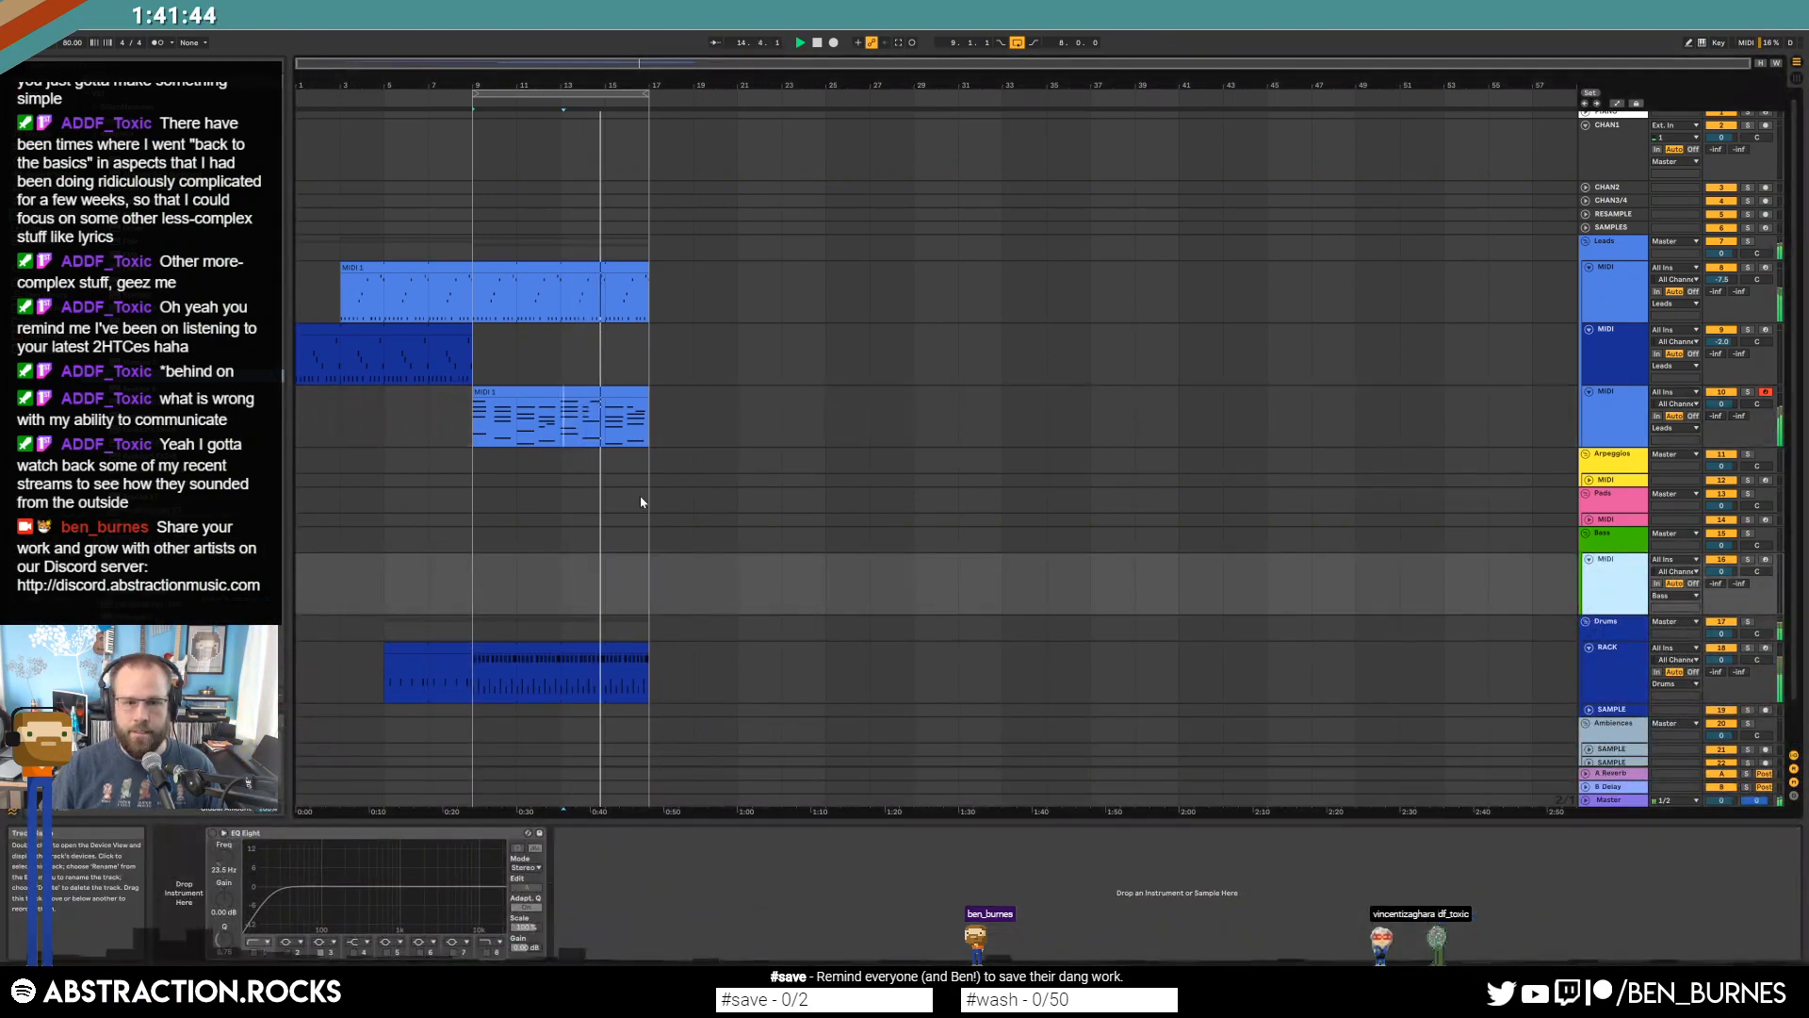
click(554, 393)
key(ctrl+c)
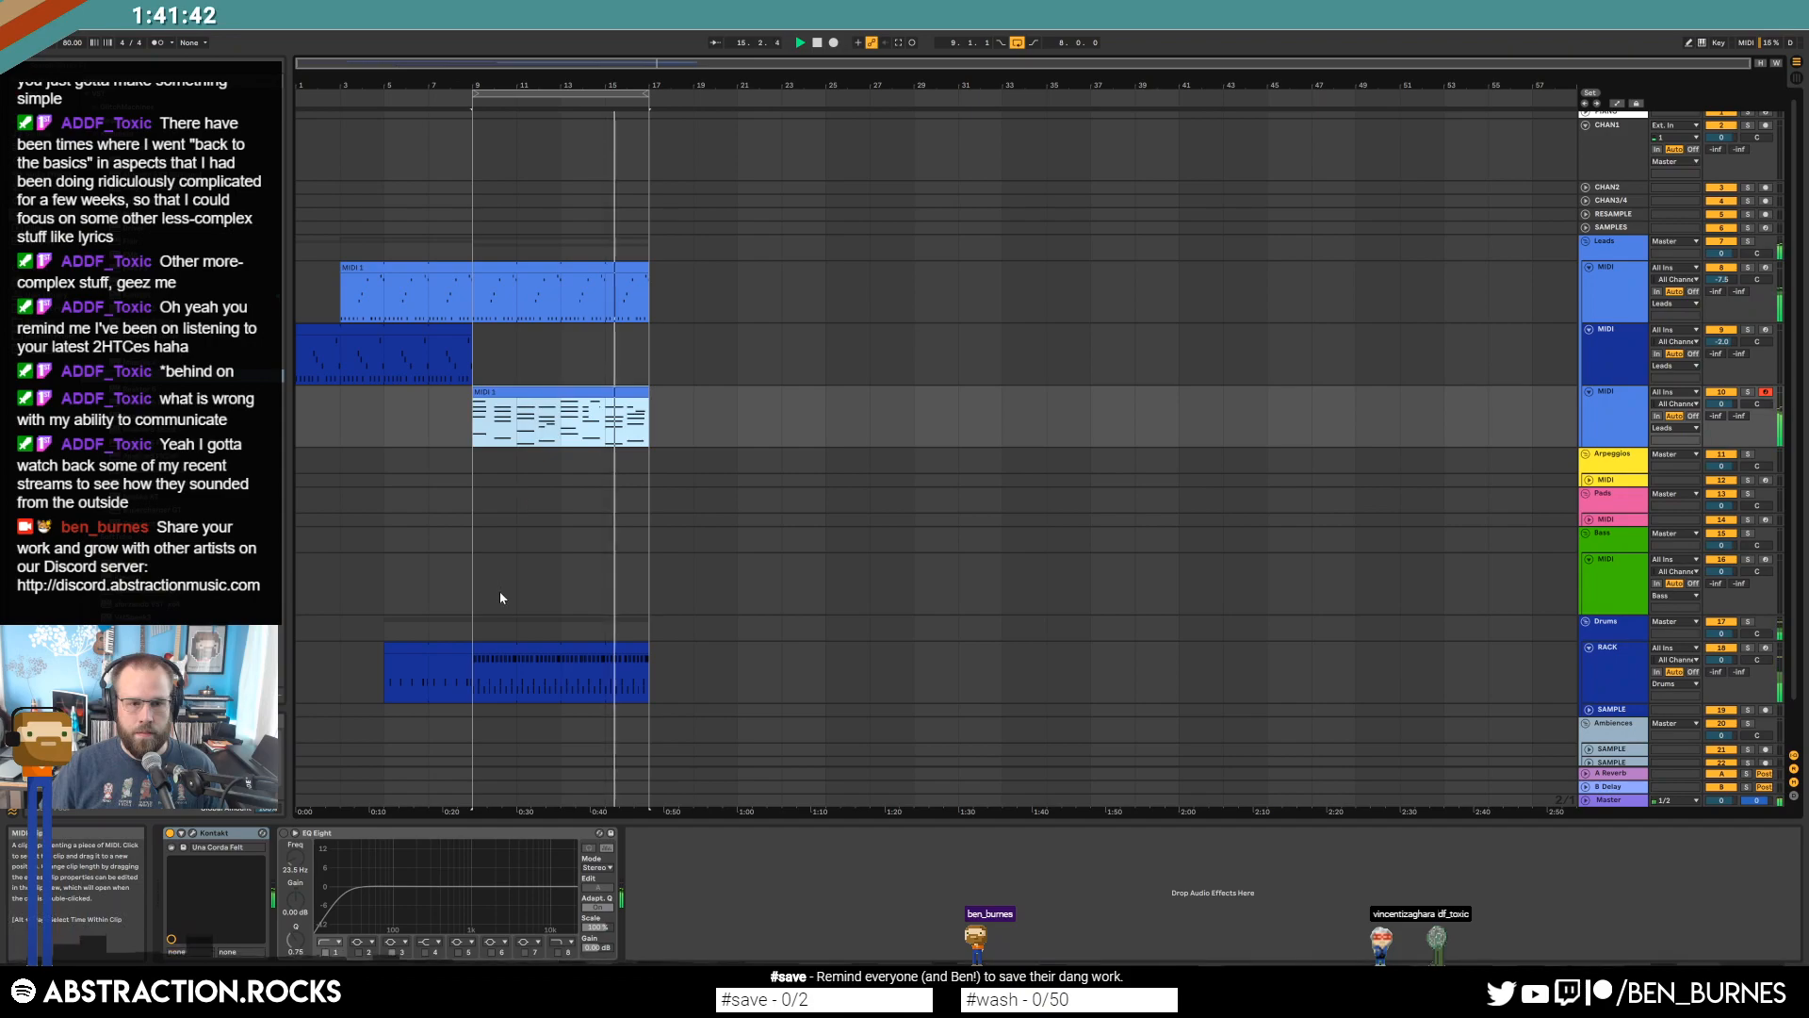
click(489, 575)
key(ctrl+v)
double_click(512, 557)
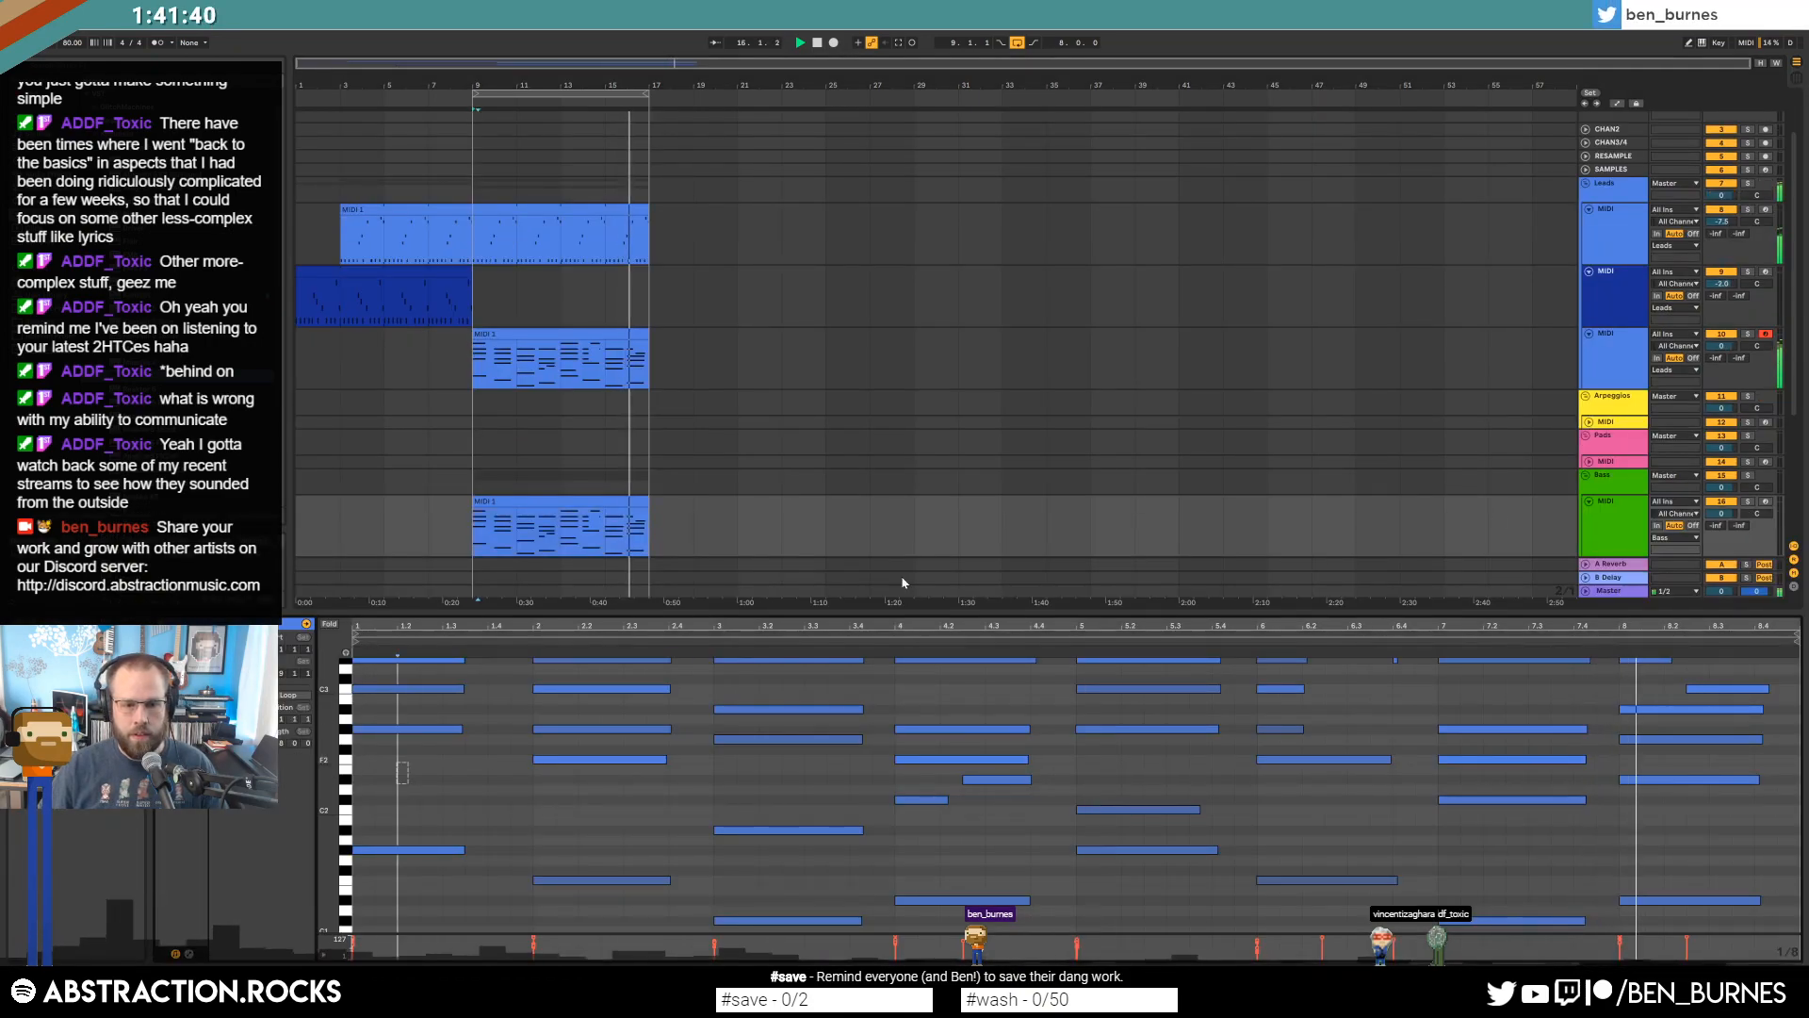
Delete the upper chord notes from the bass clip, keeping only the lowest note of each chord.
drag(729, 735, 963, 839)
key(Delete)
drag(1066, 752, 1582, 844)
key(Delete)
click(1396, 836)
click(1346, 884)
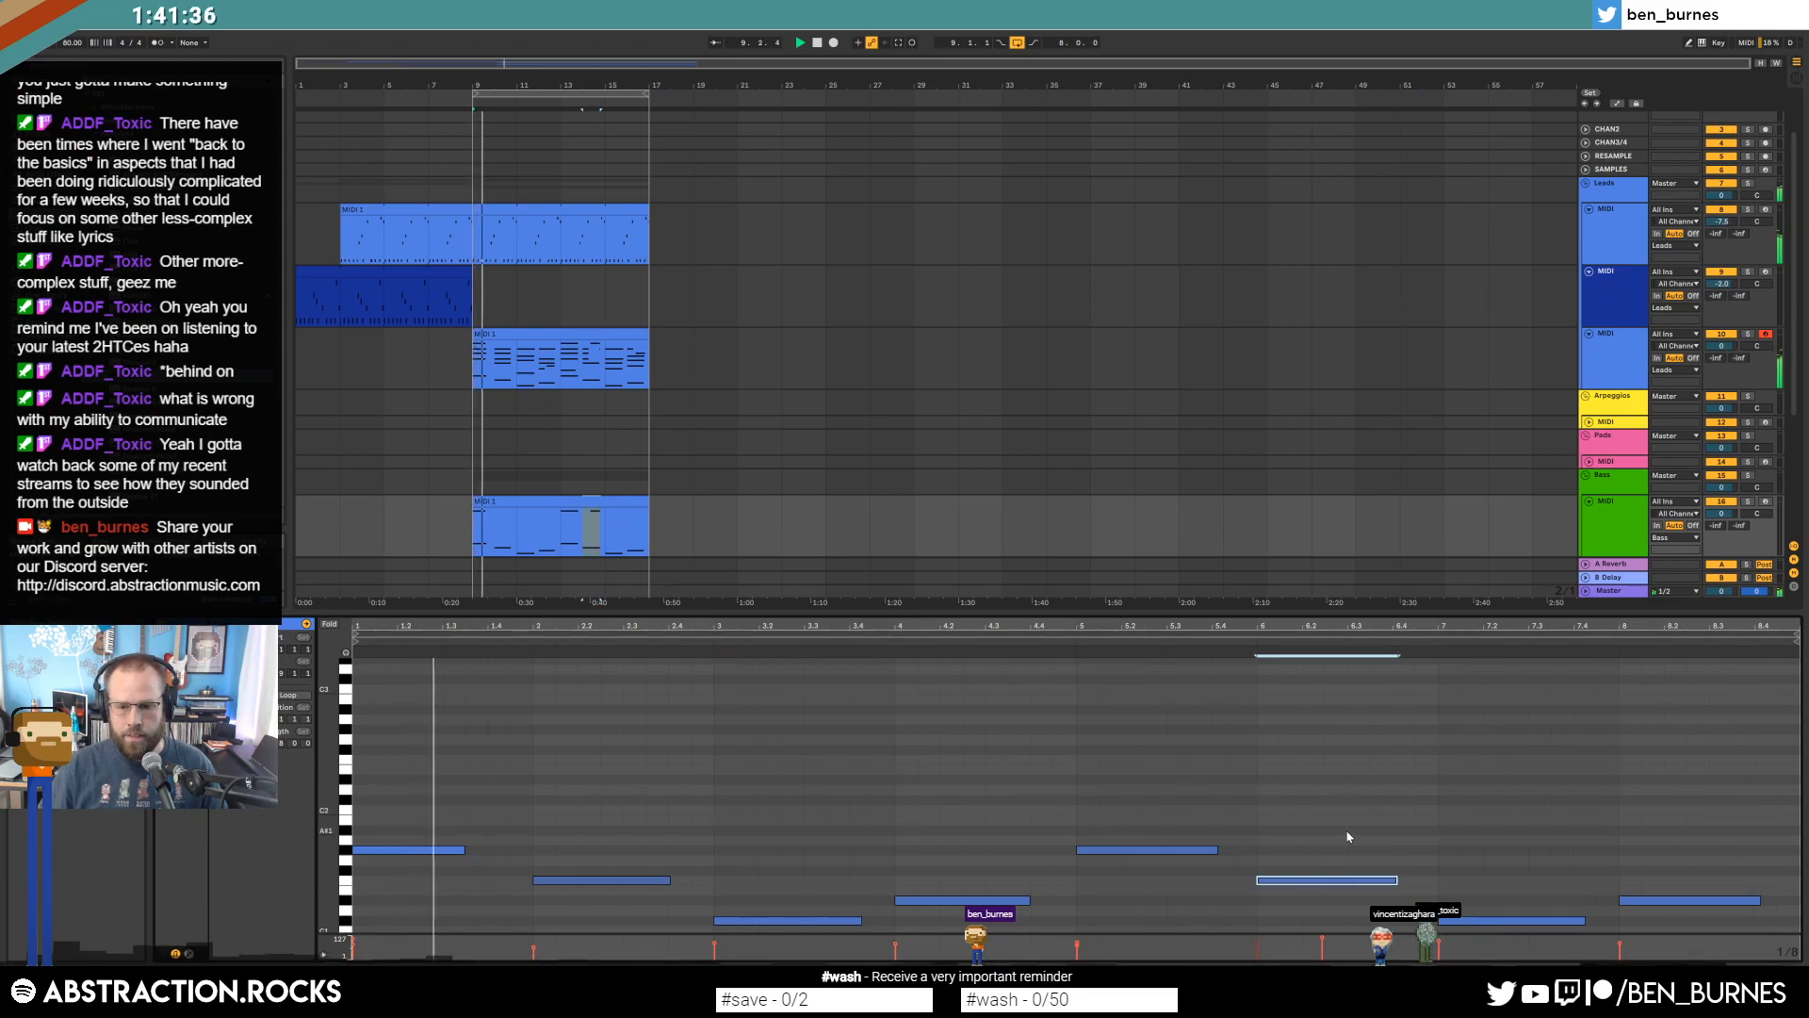
scroll(1367, 886, down, 3)
scroll(1370, 888, up, 5)
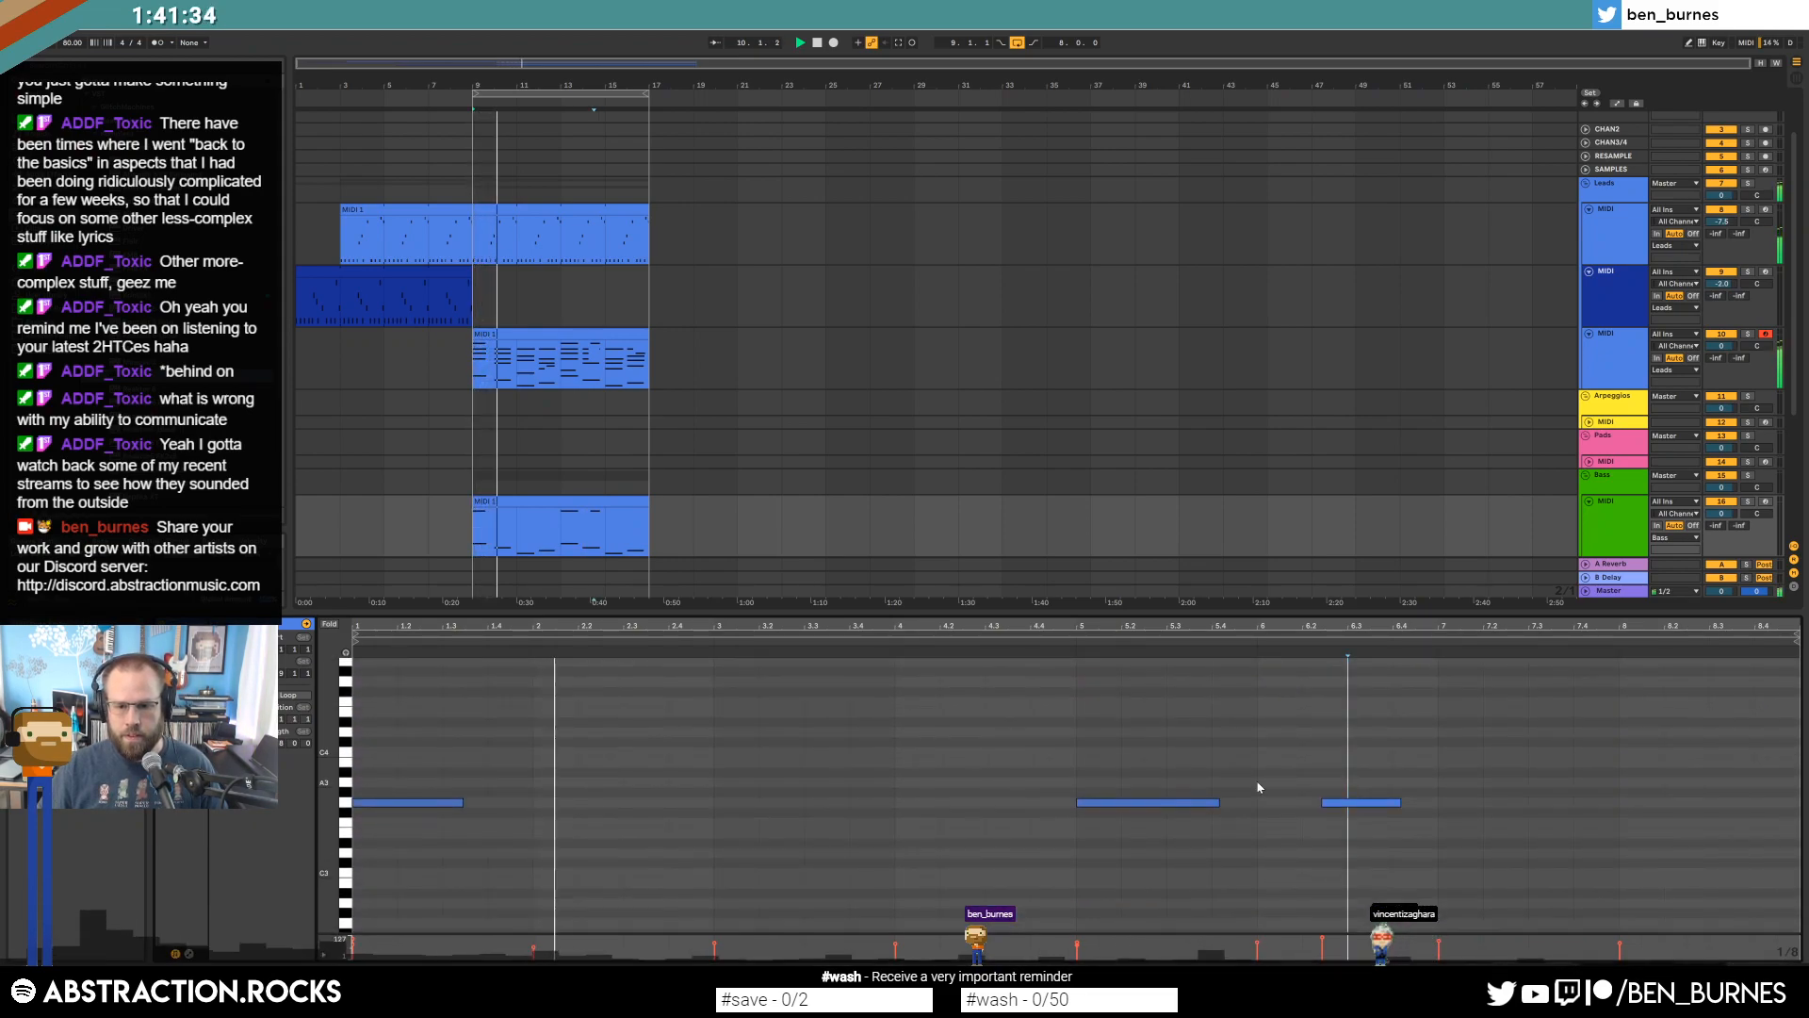
key(shift+Tab)
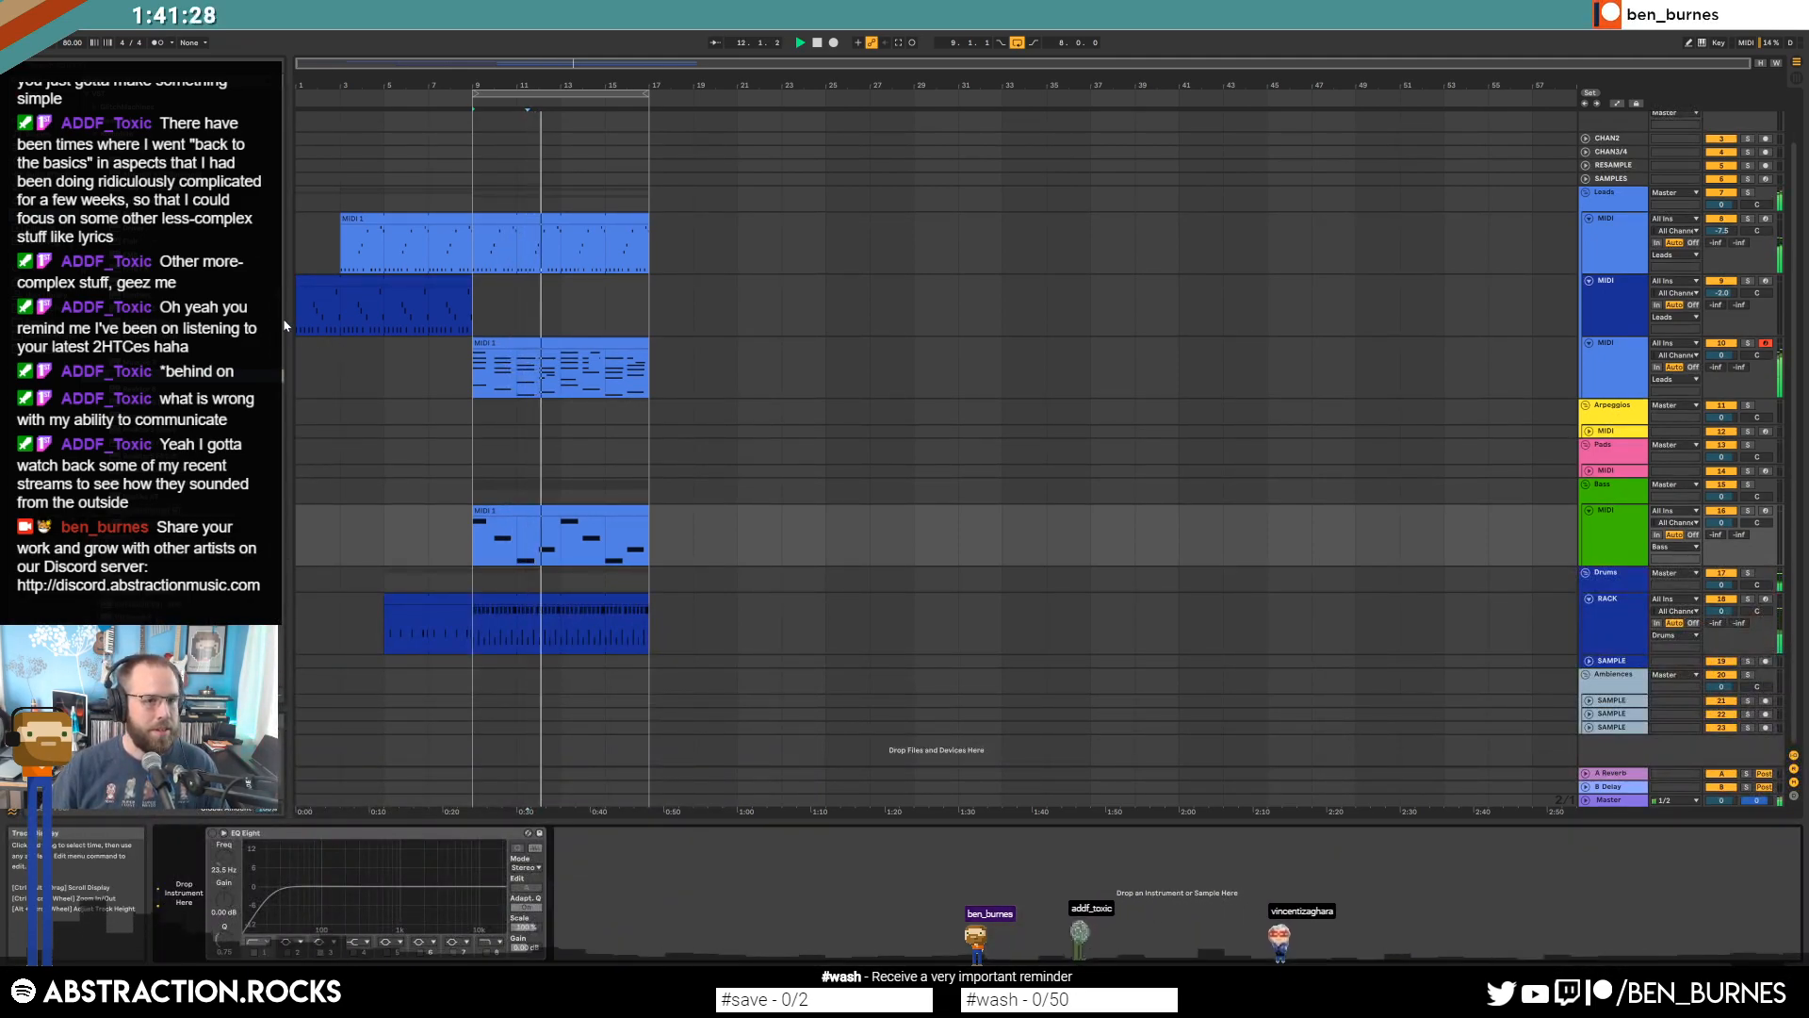
Stop playback and recolor the bass clip to match its track.
key(space)
click(407, 279)
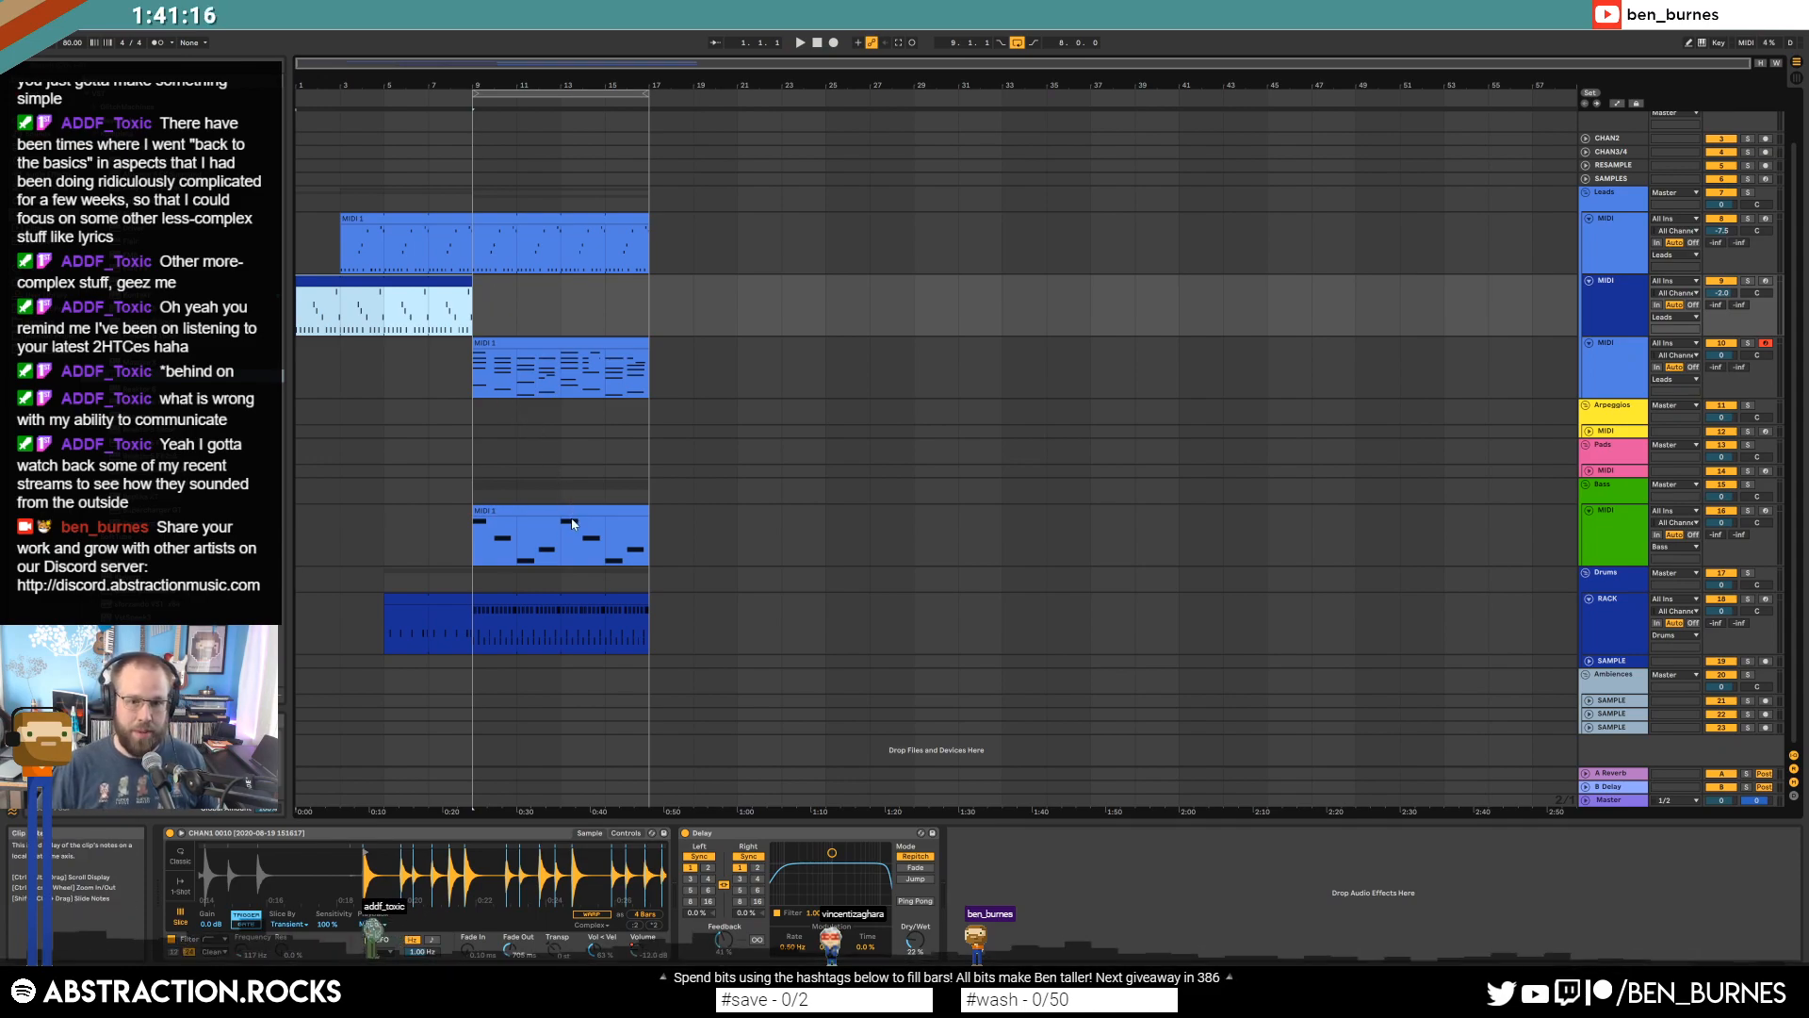
right_click(1608, 530)
click(1439, 682)
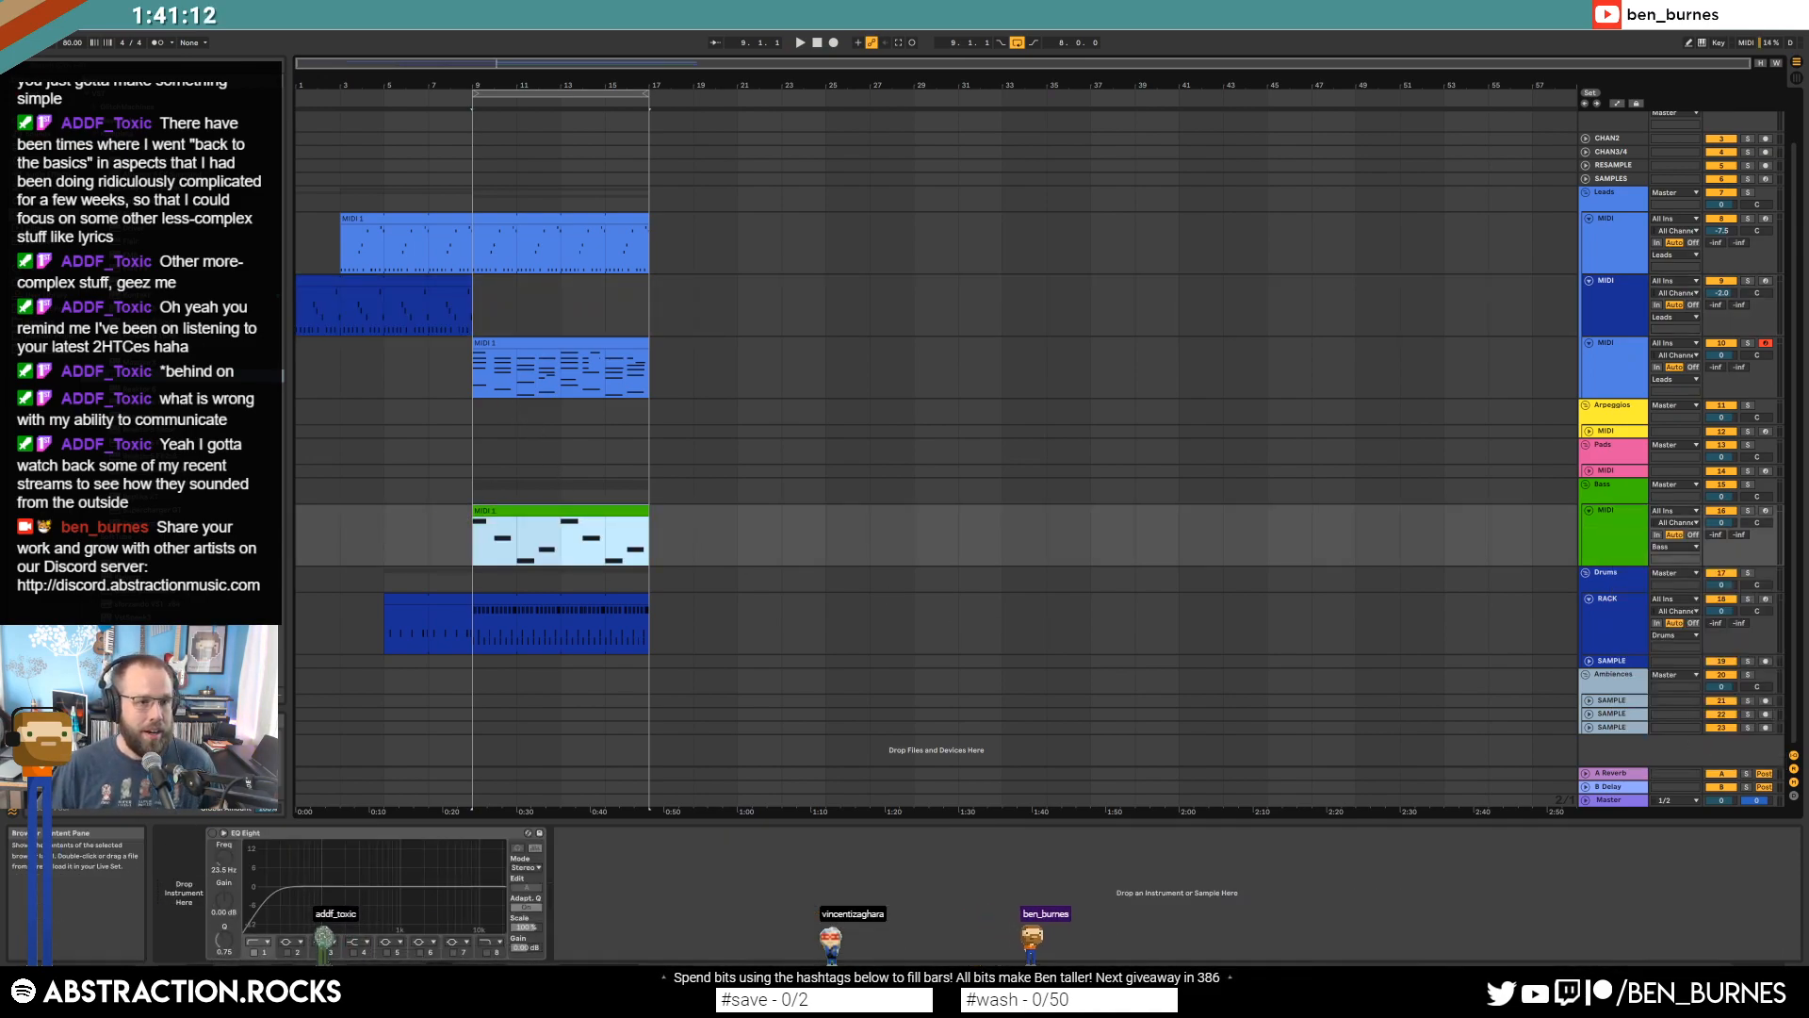
Load Massive on the bass track, transpose all bass notes down an octave, and move the synth window clear of the mixer.
click(47, 322)
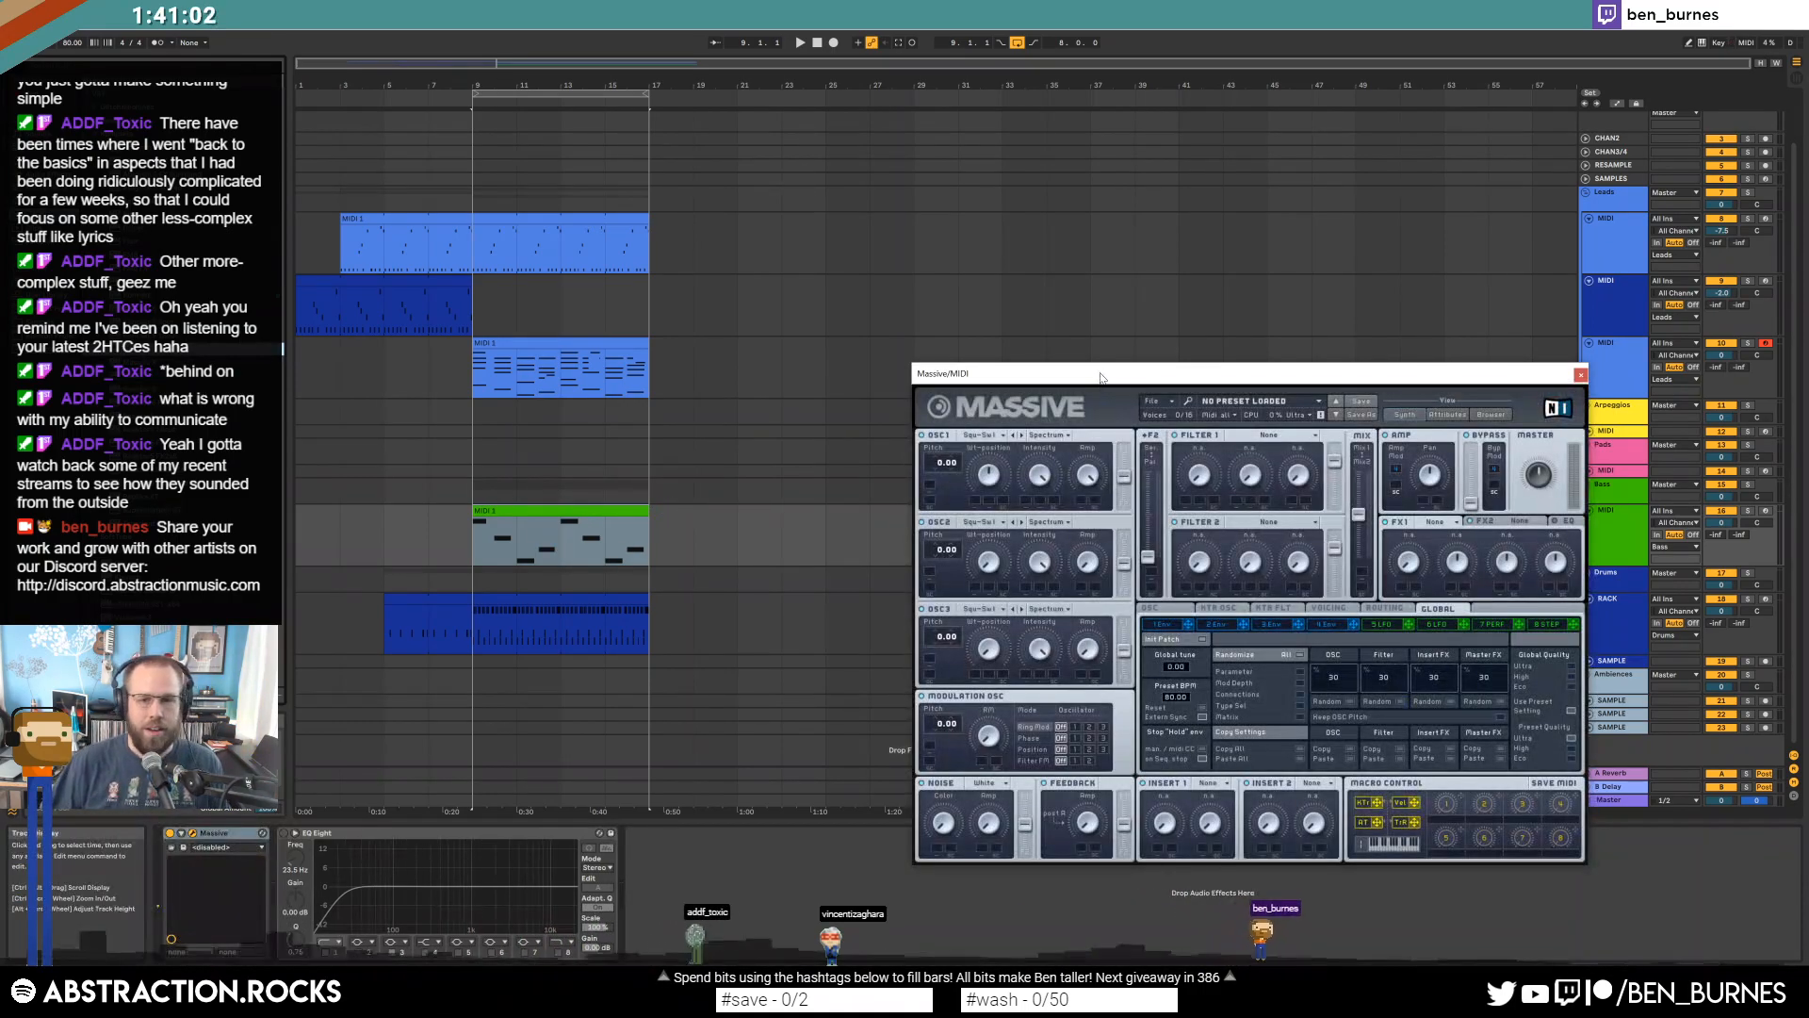
double_click(646, 511)
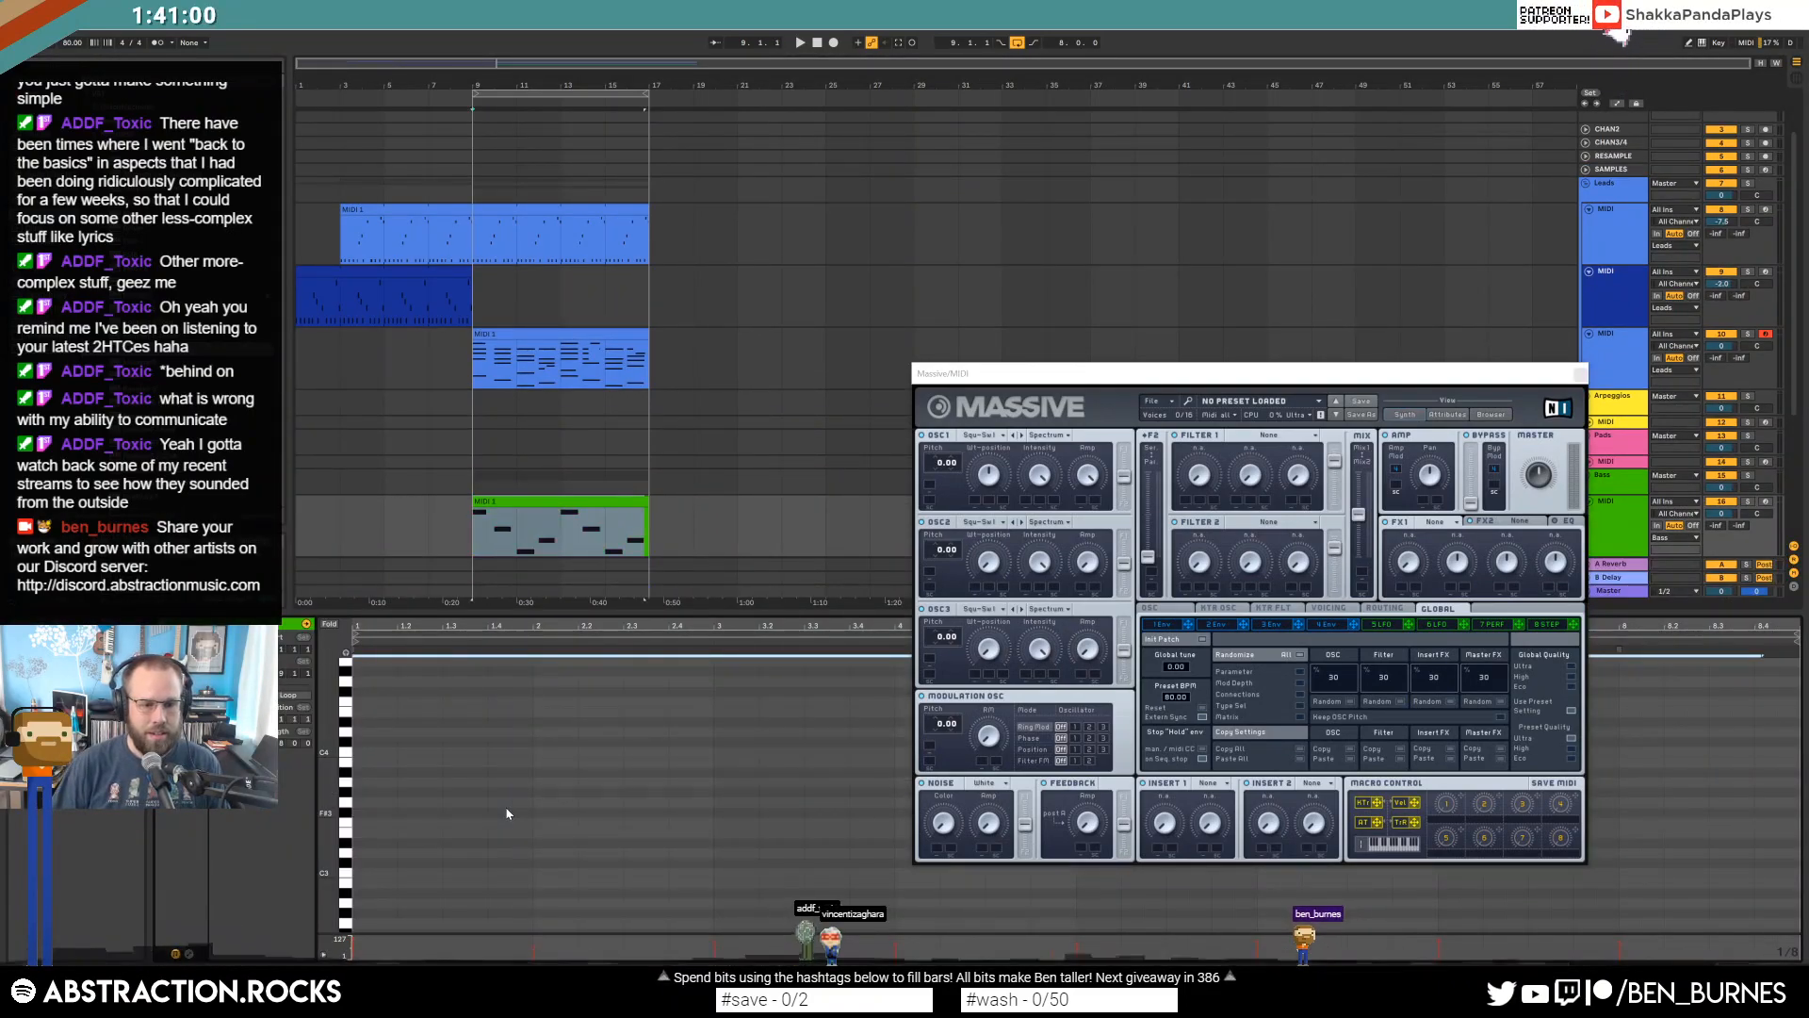
scroll(528, 801, down, 3)
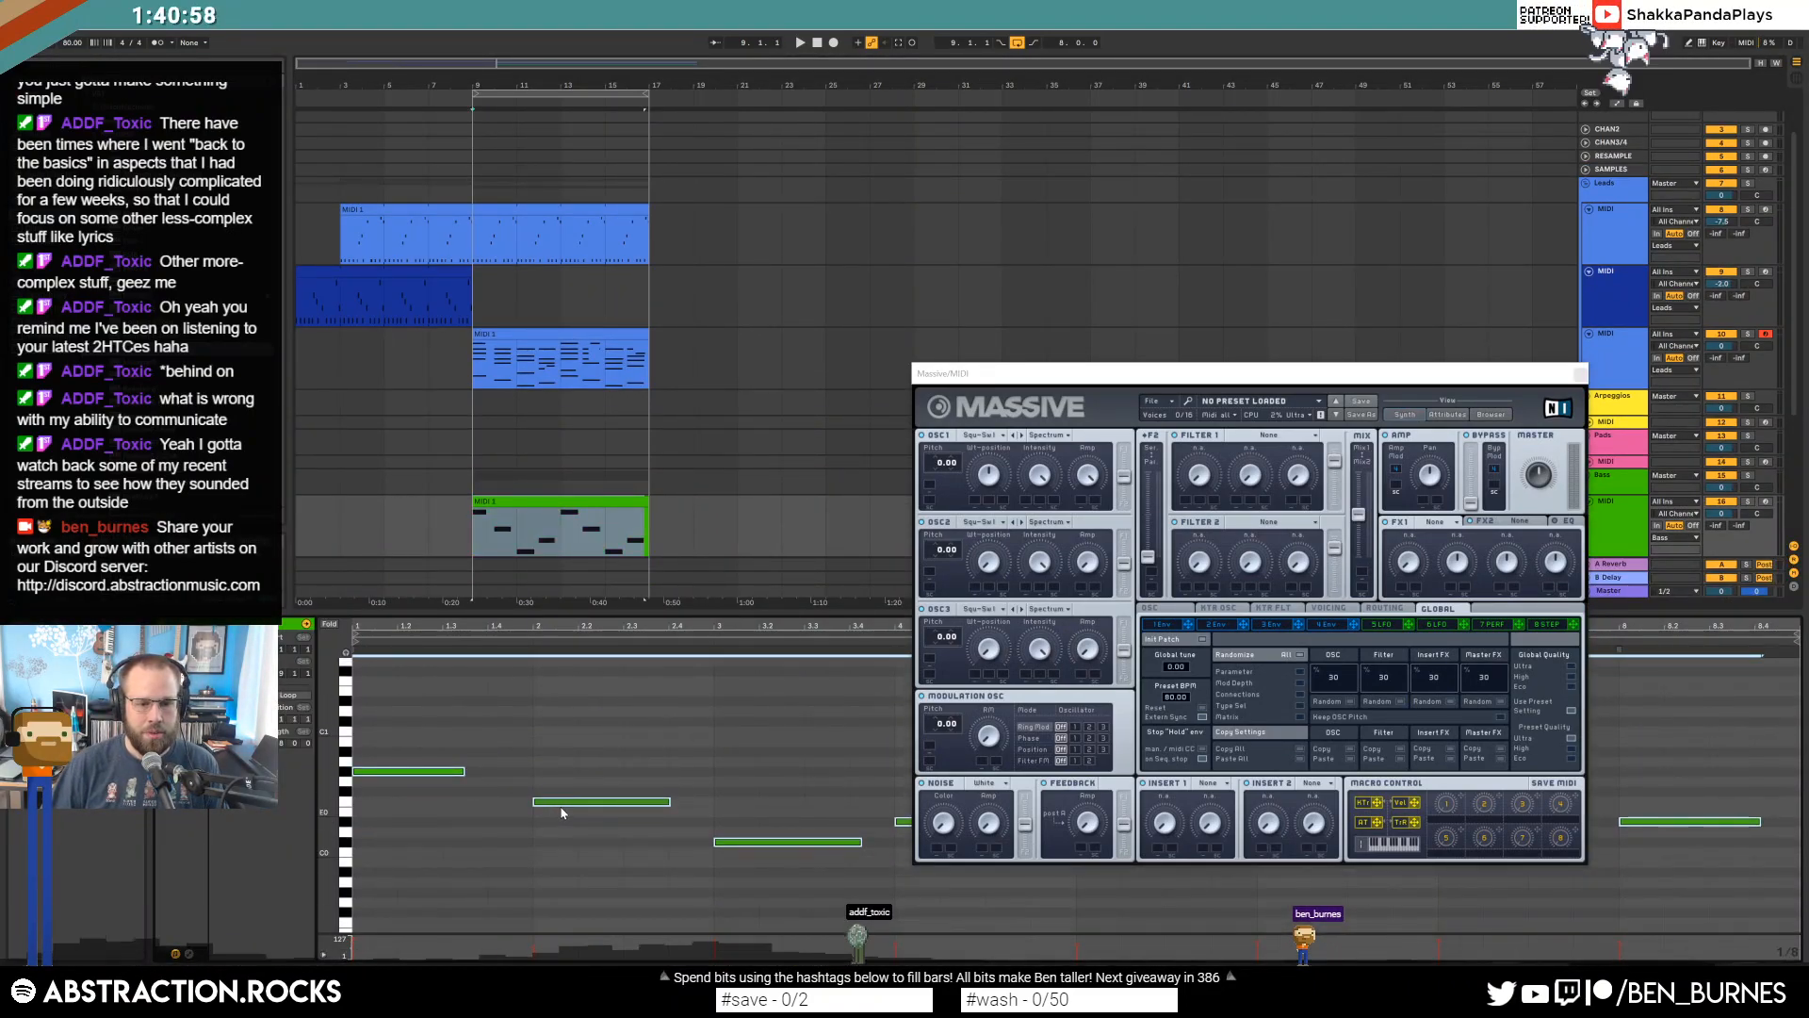
click(618, 852)
key(shift+Tab)
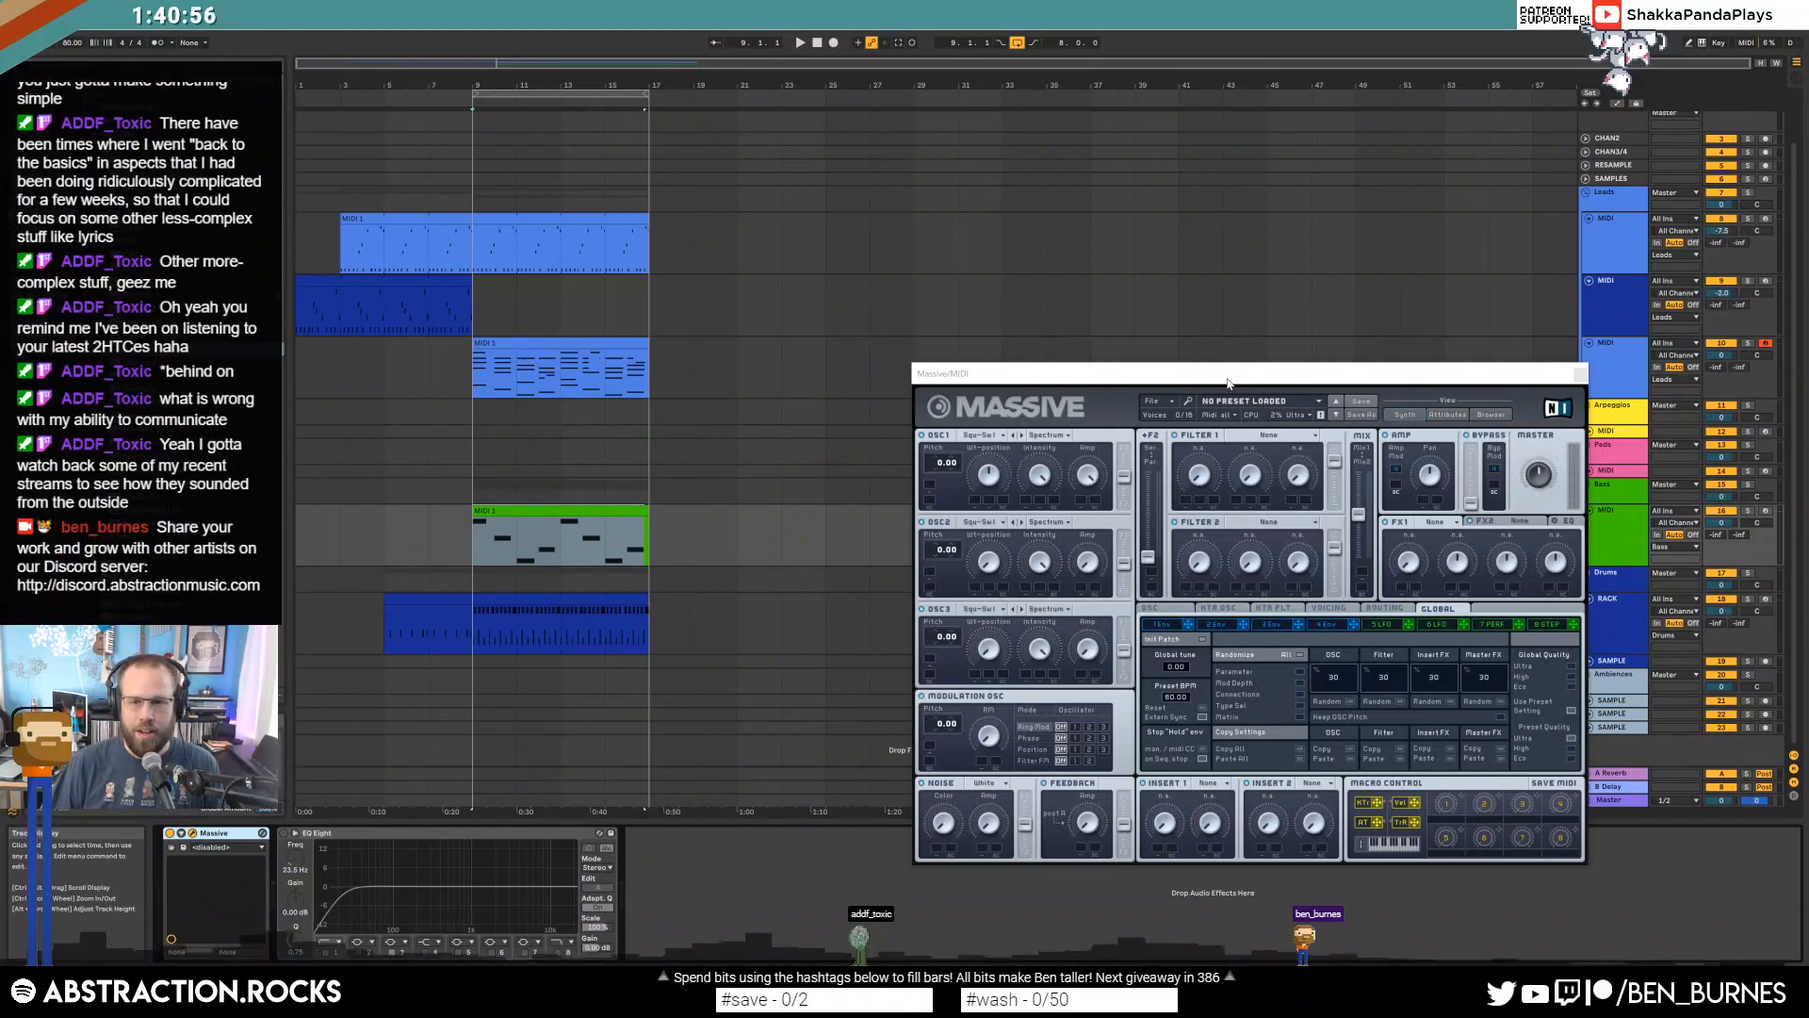
drag(1228, 384, 1067, 153)
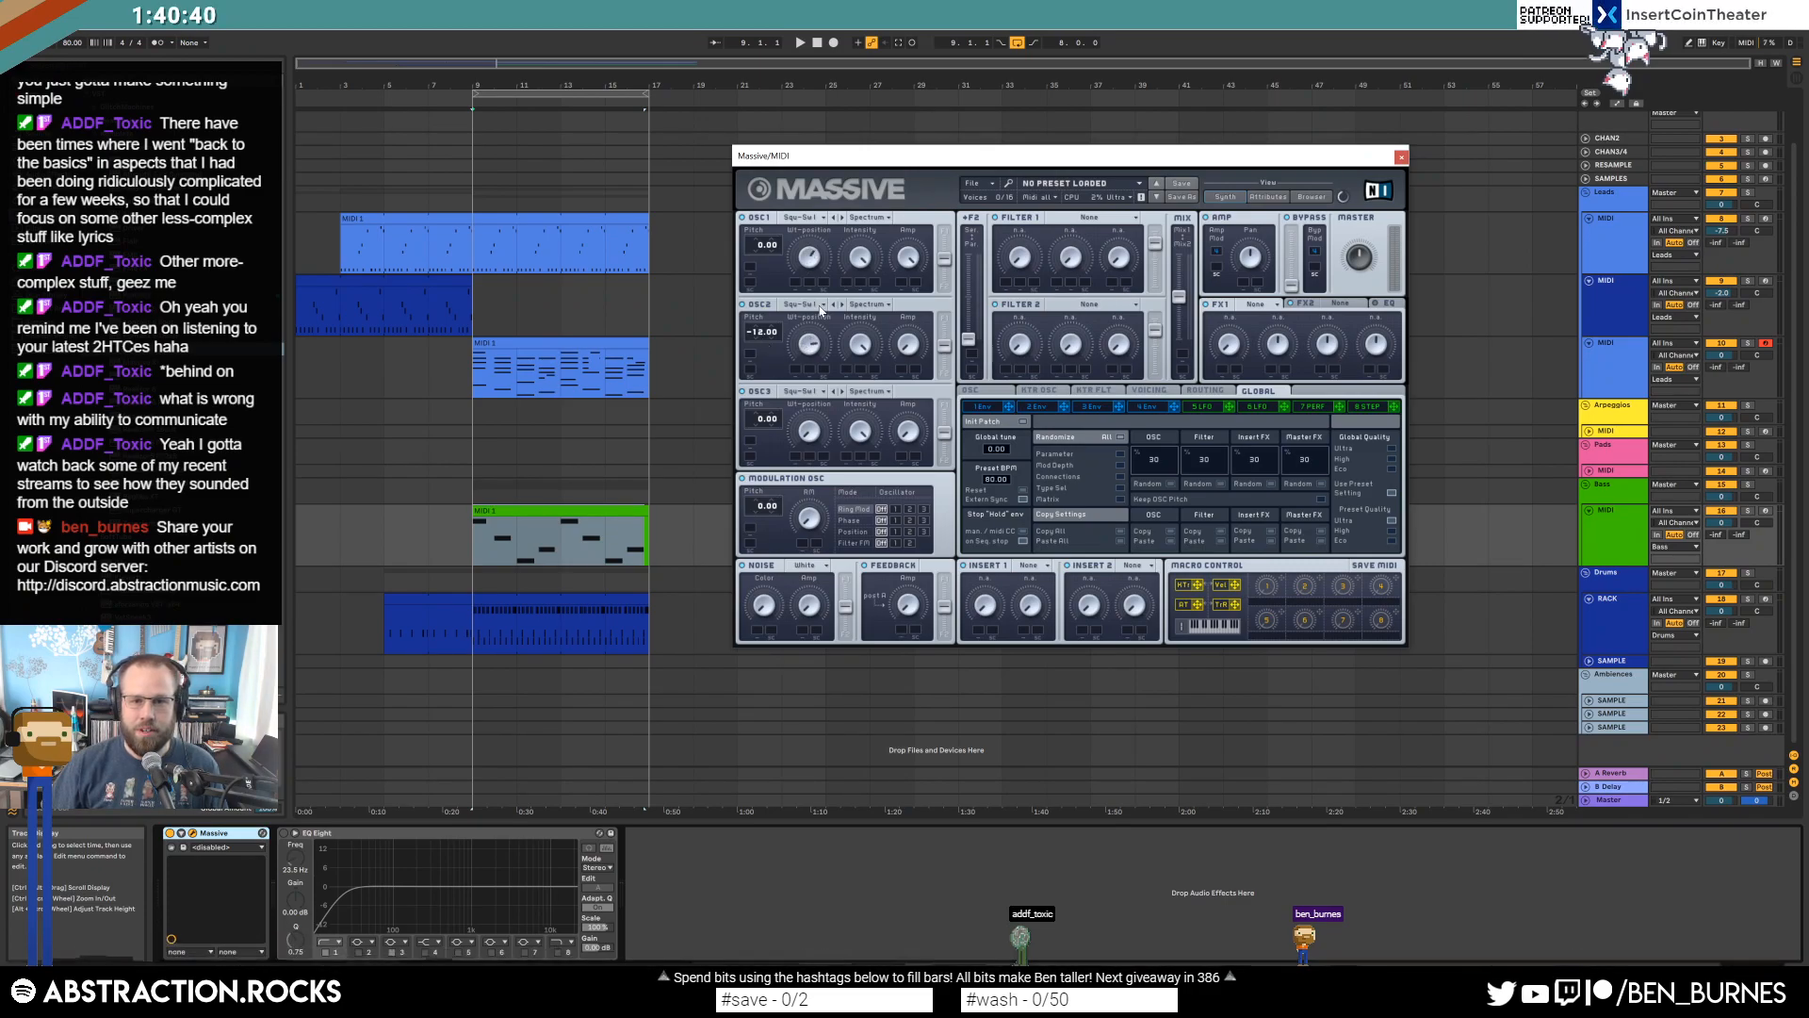
Set Massive's OSC2 to the Sin-Square wavetable with a pitch of -12.00, and choose a lowpass type for Filter 1.
click(816, 305)
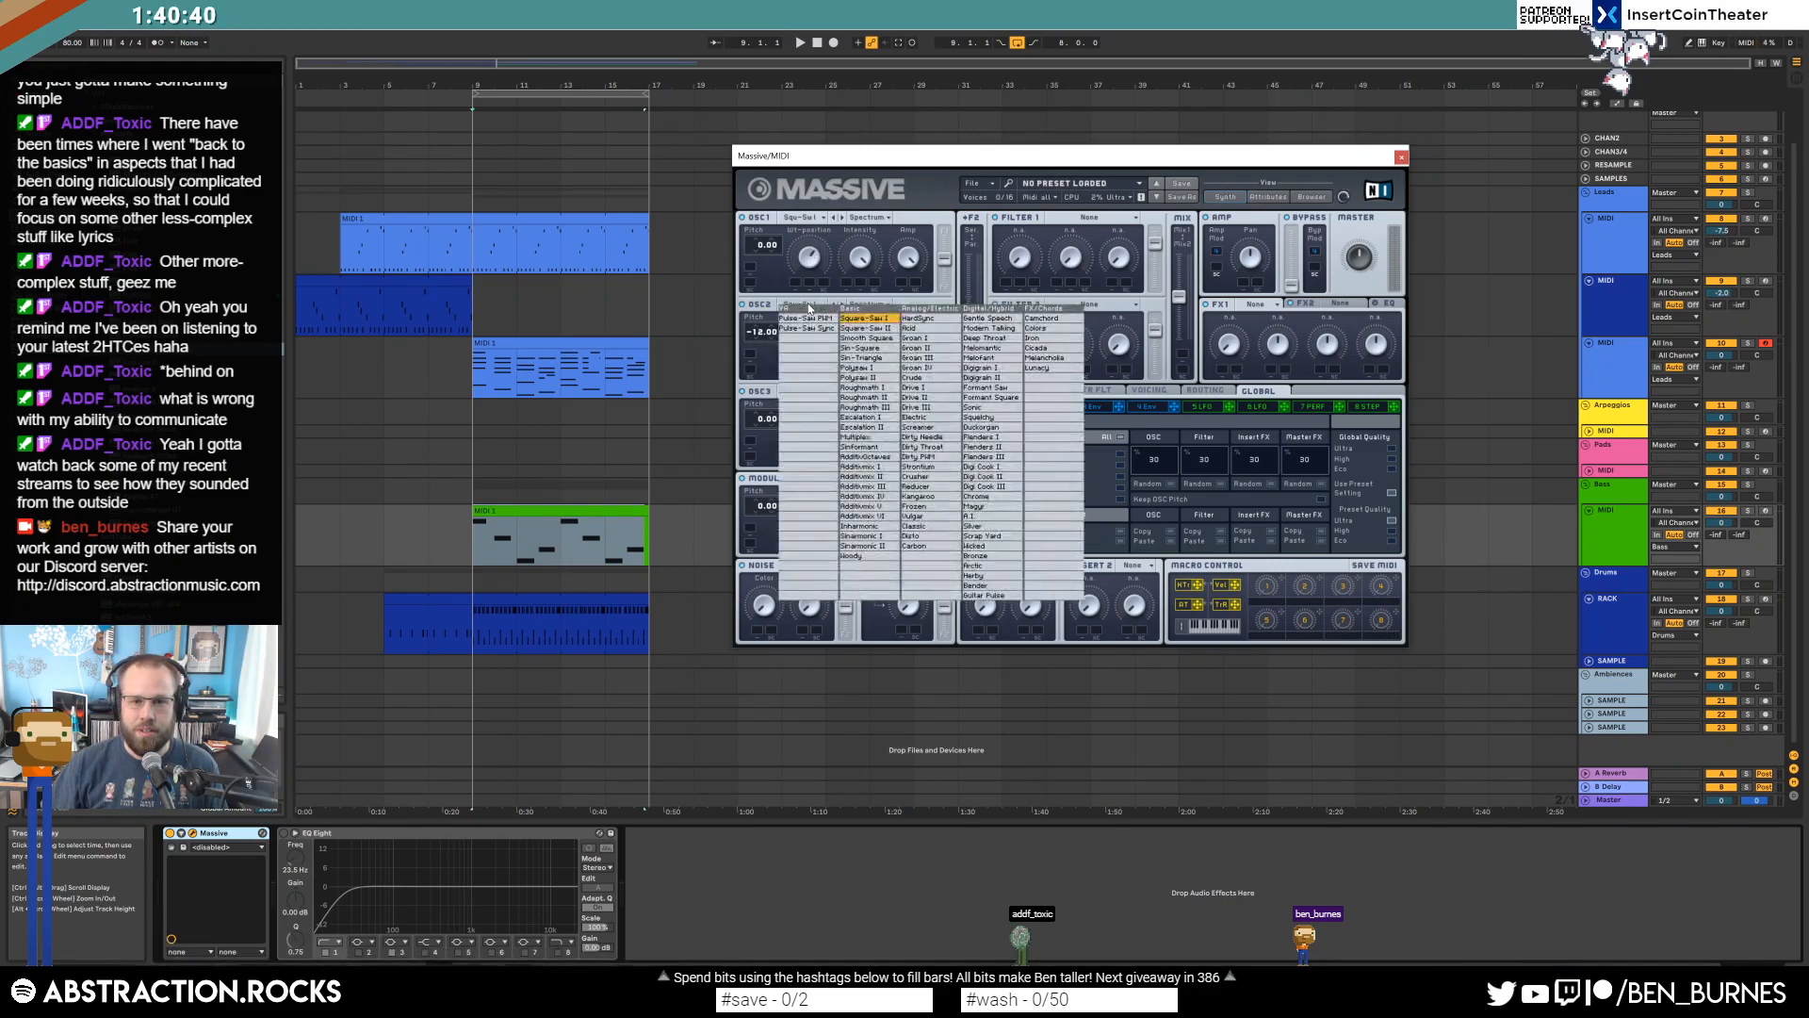
click(862, 348)
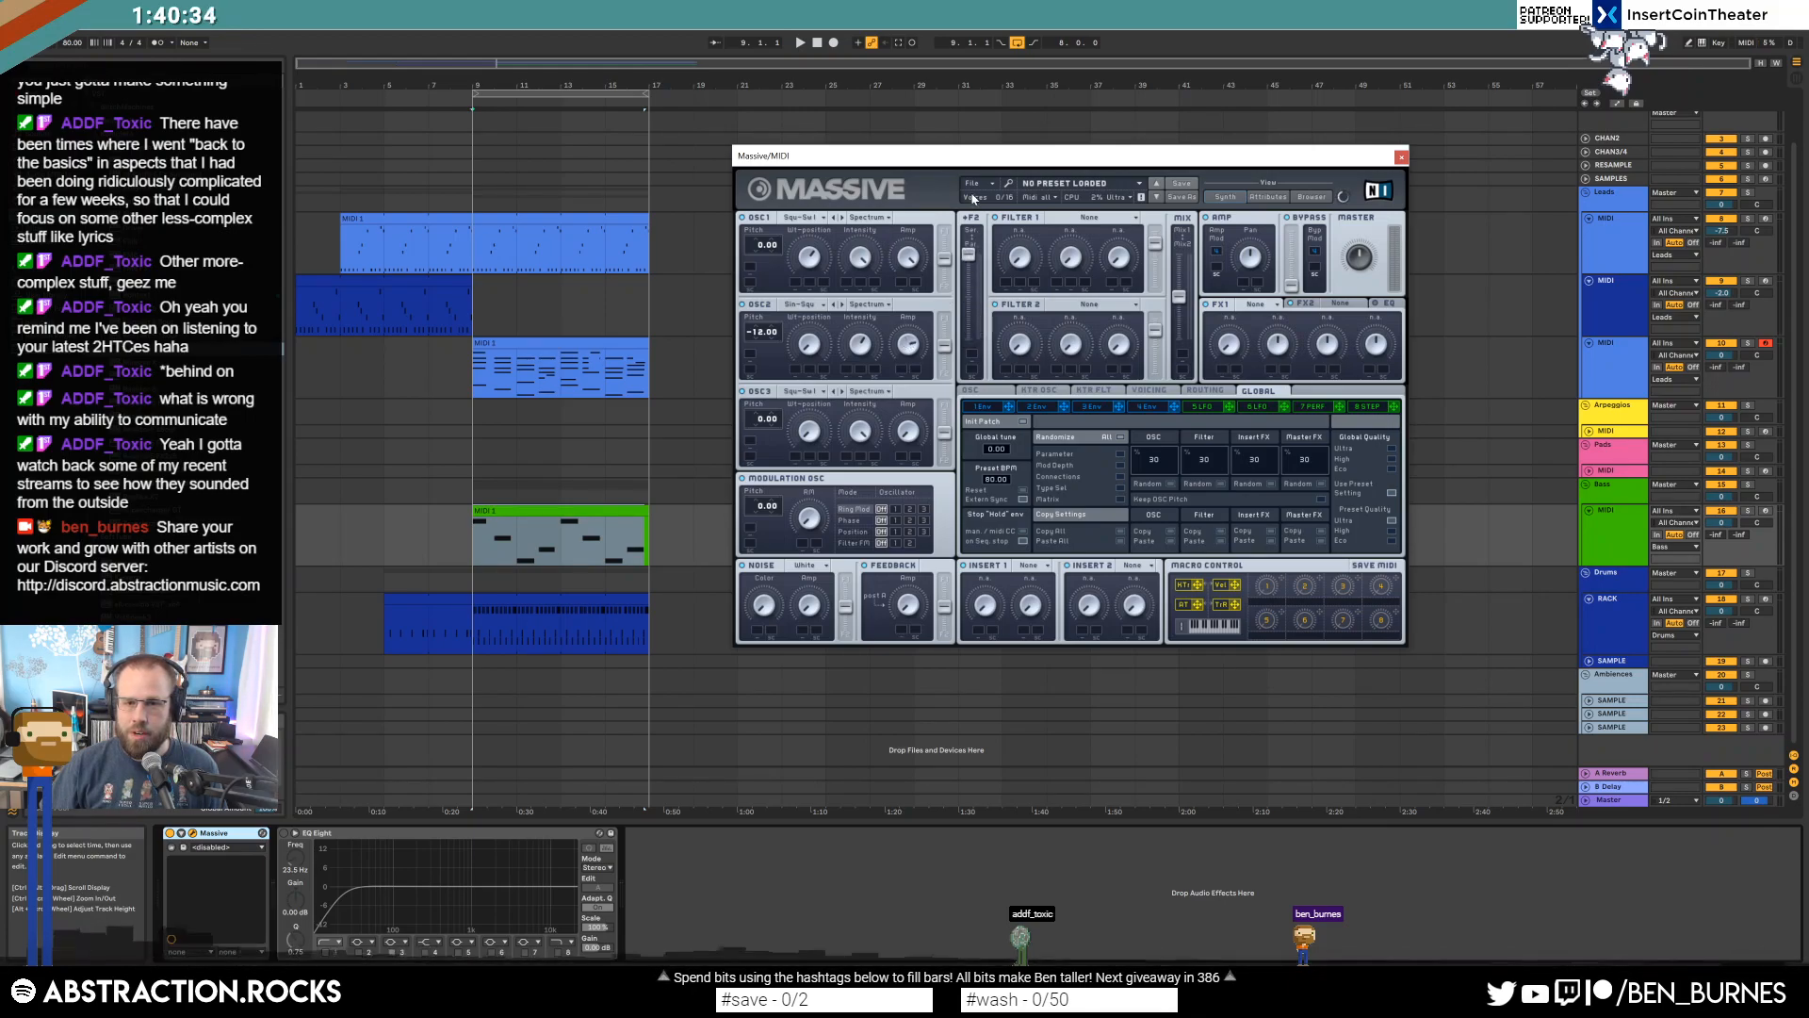
click(1080, 217)
click(1072, 235)
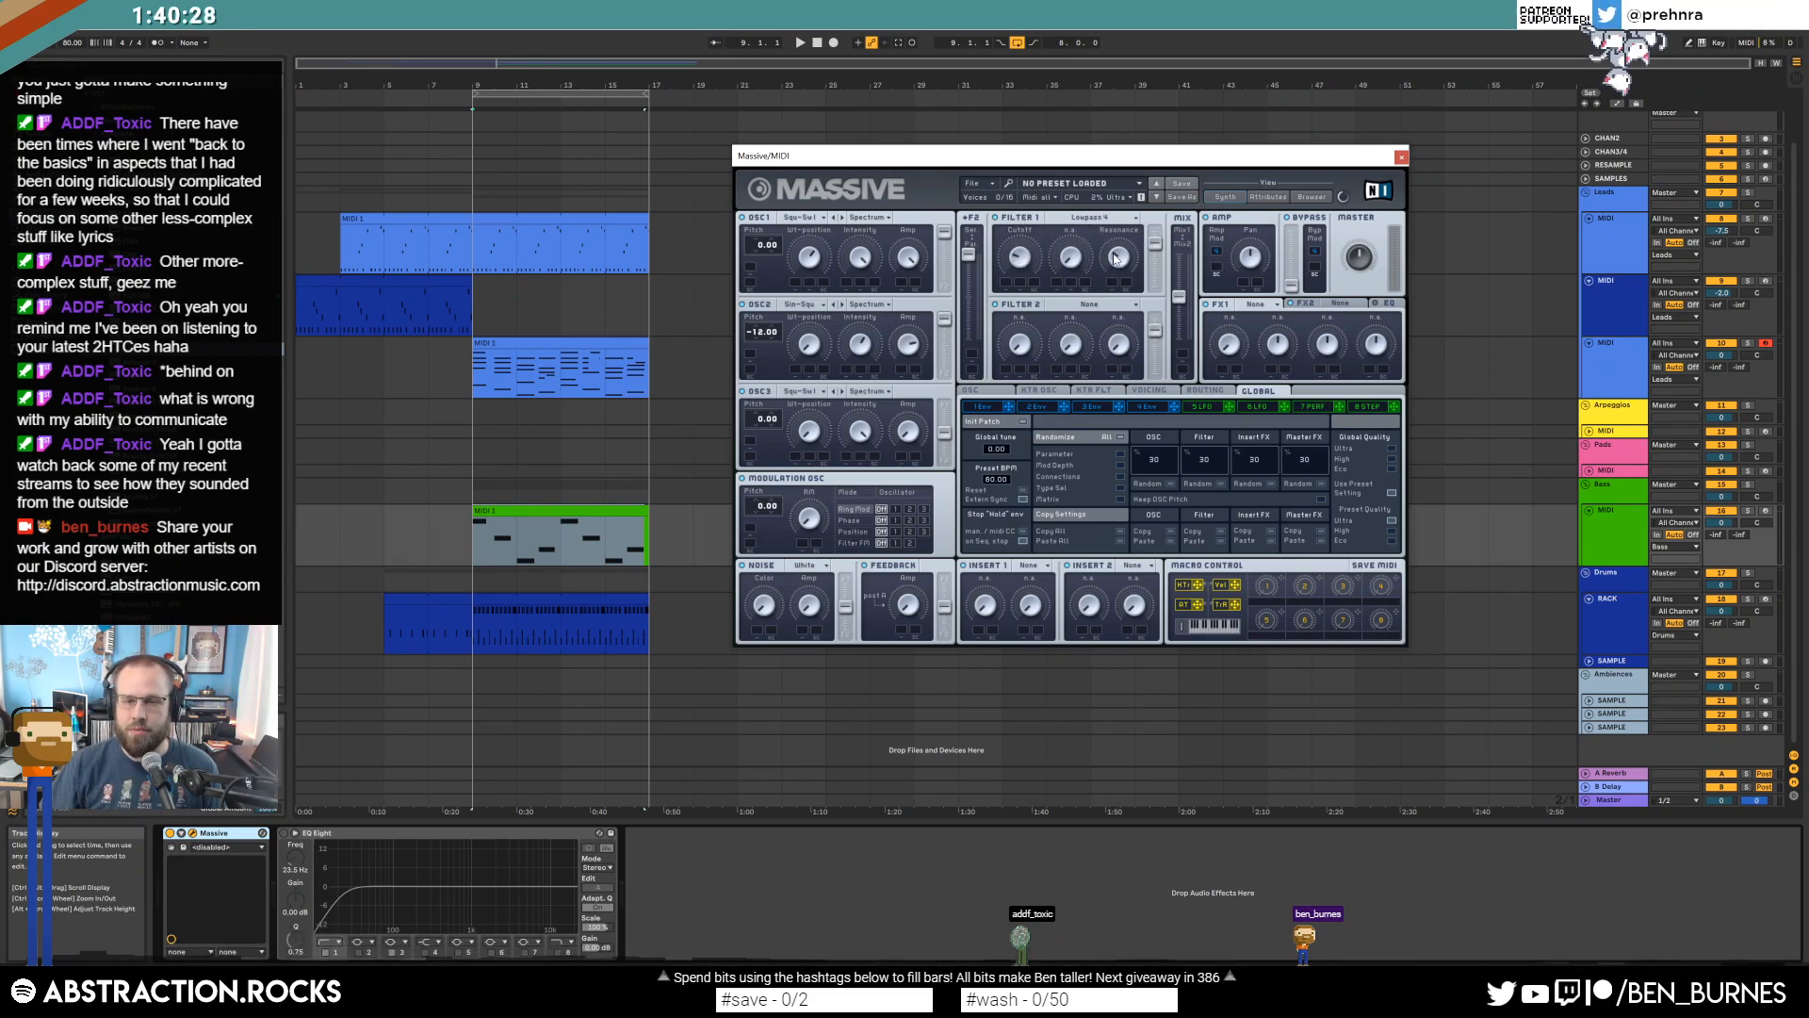
Play the loop, reset OSC2's pitch to 0.00 and check the bass track briefly in solo.
key(space)
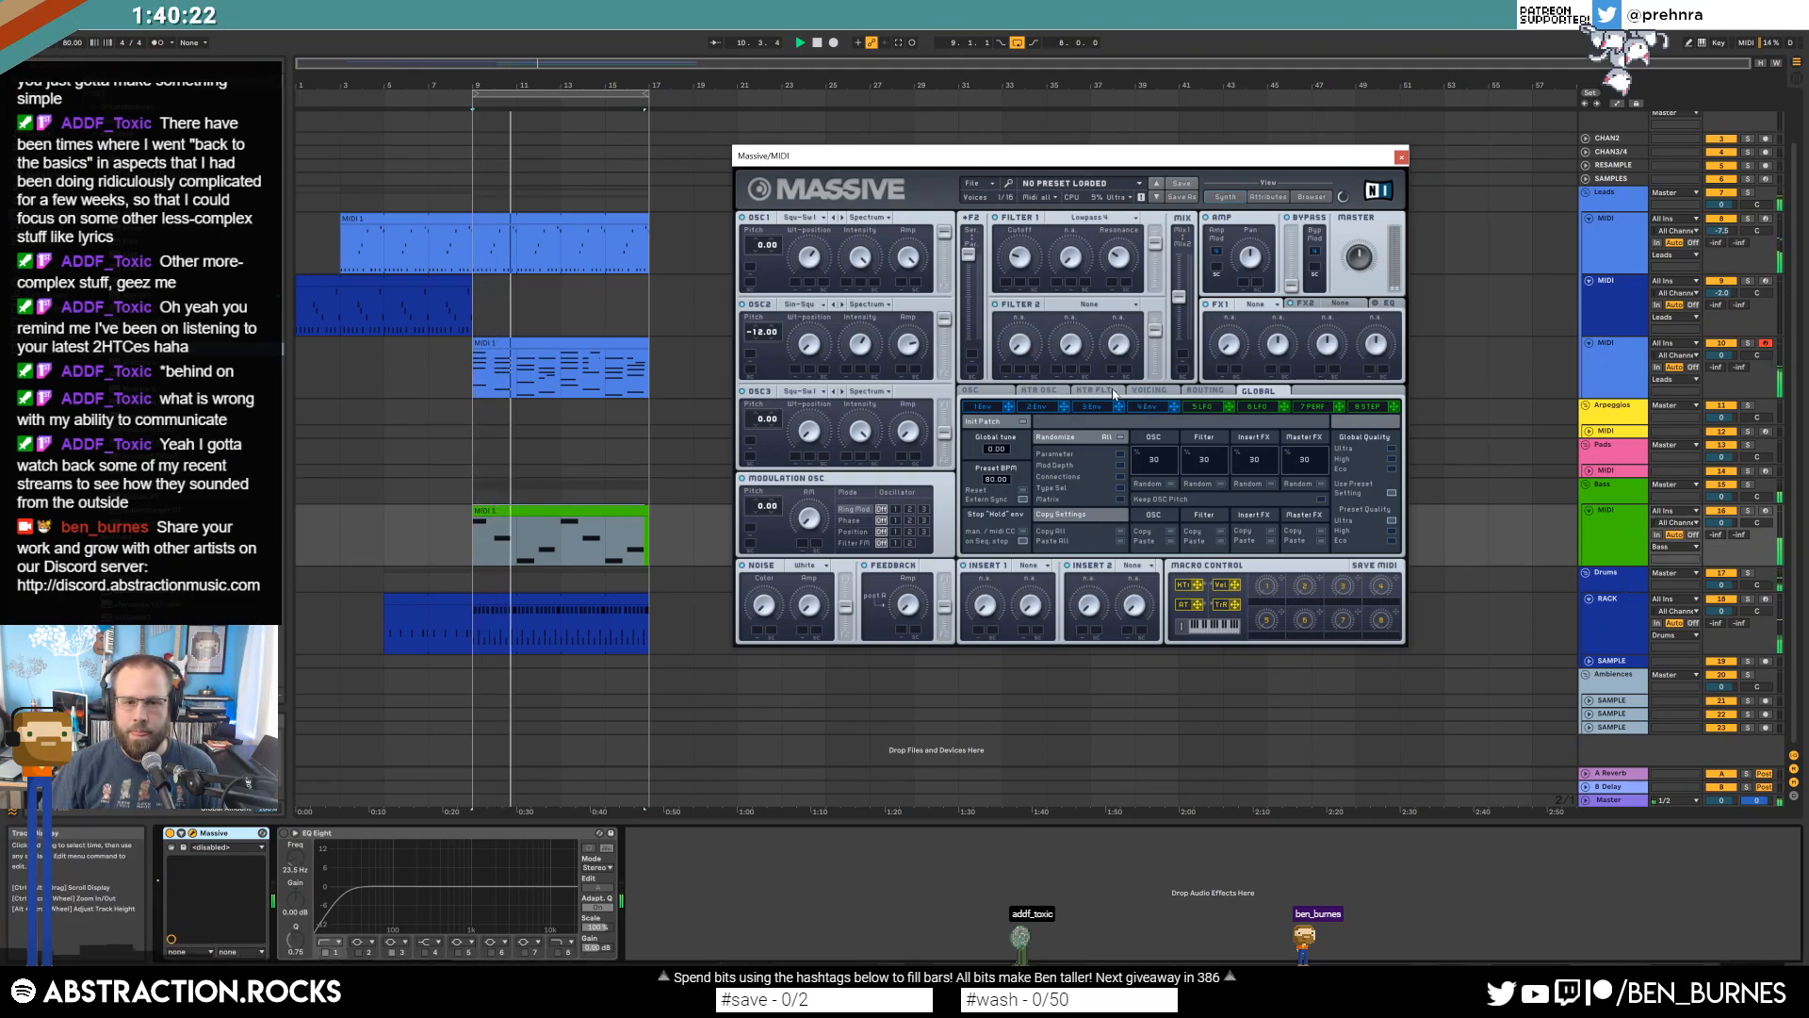
drag(757, 332, 755, 343)
double_click(754, 340)
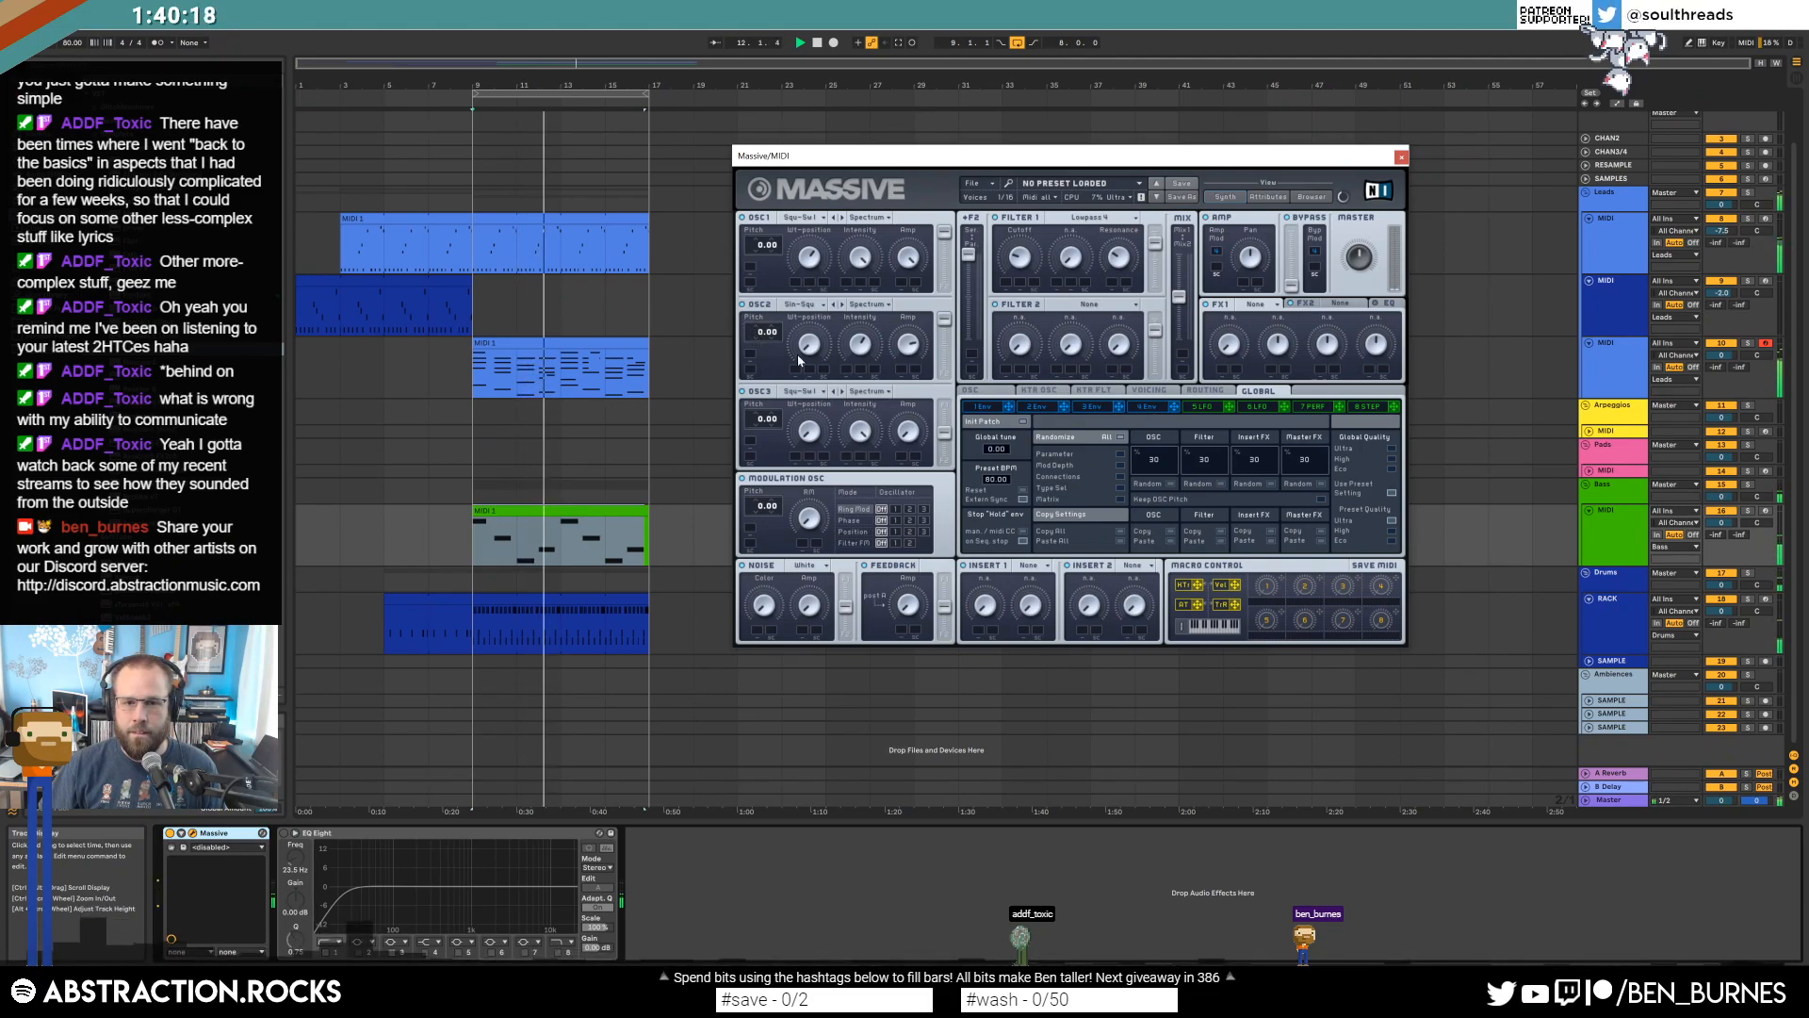
click(1746, 511)
click(1748, 511)
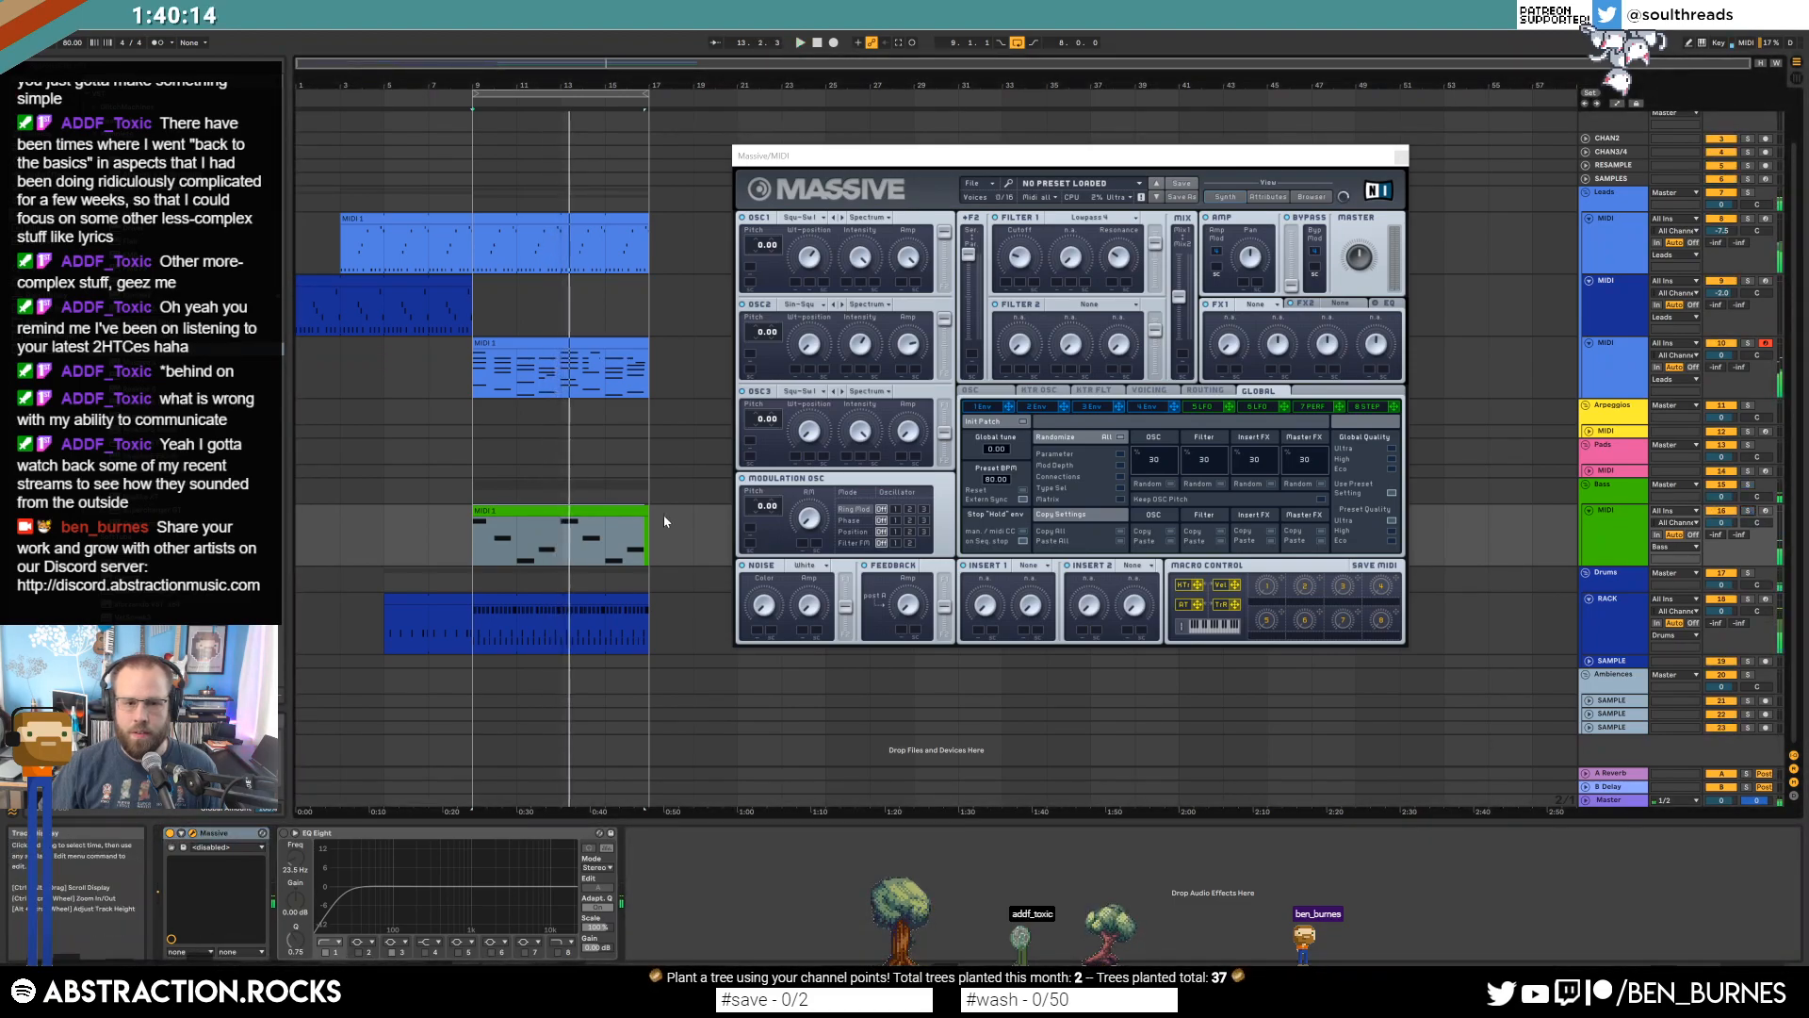
Transpose every note in the bass clip up an octave and play the loop.
double_click(594, 509)
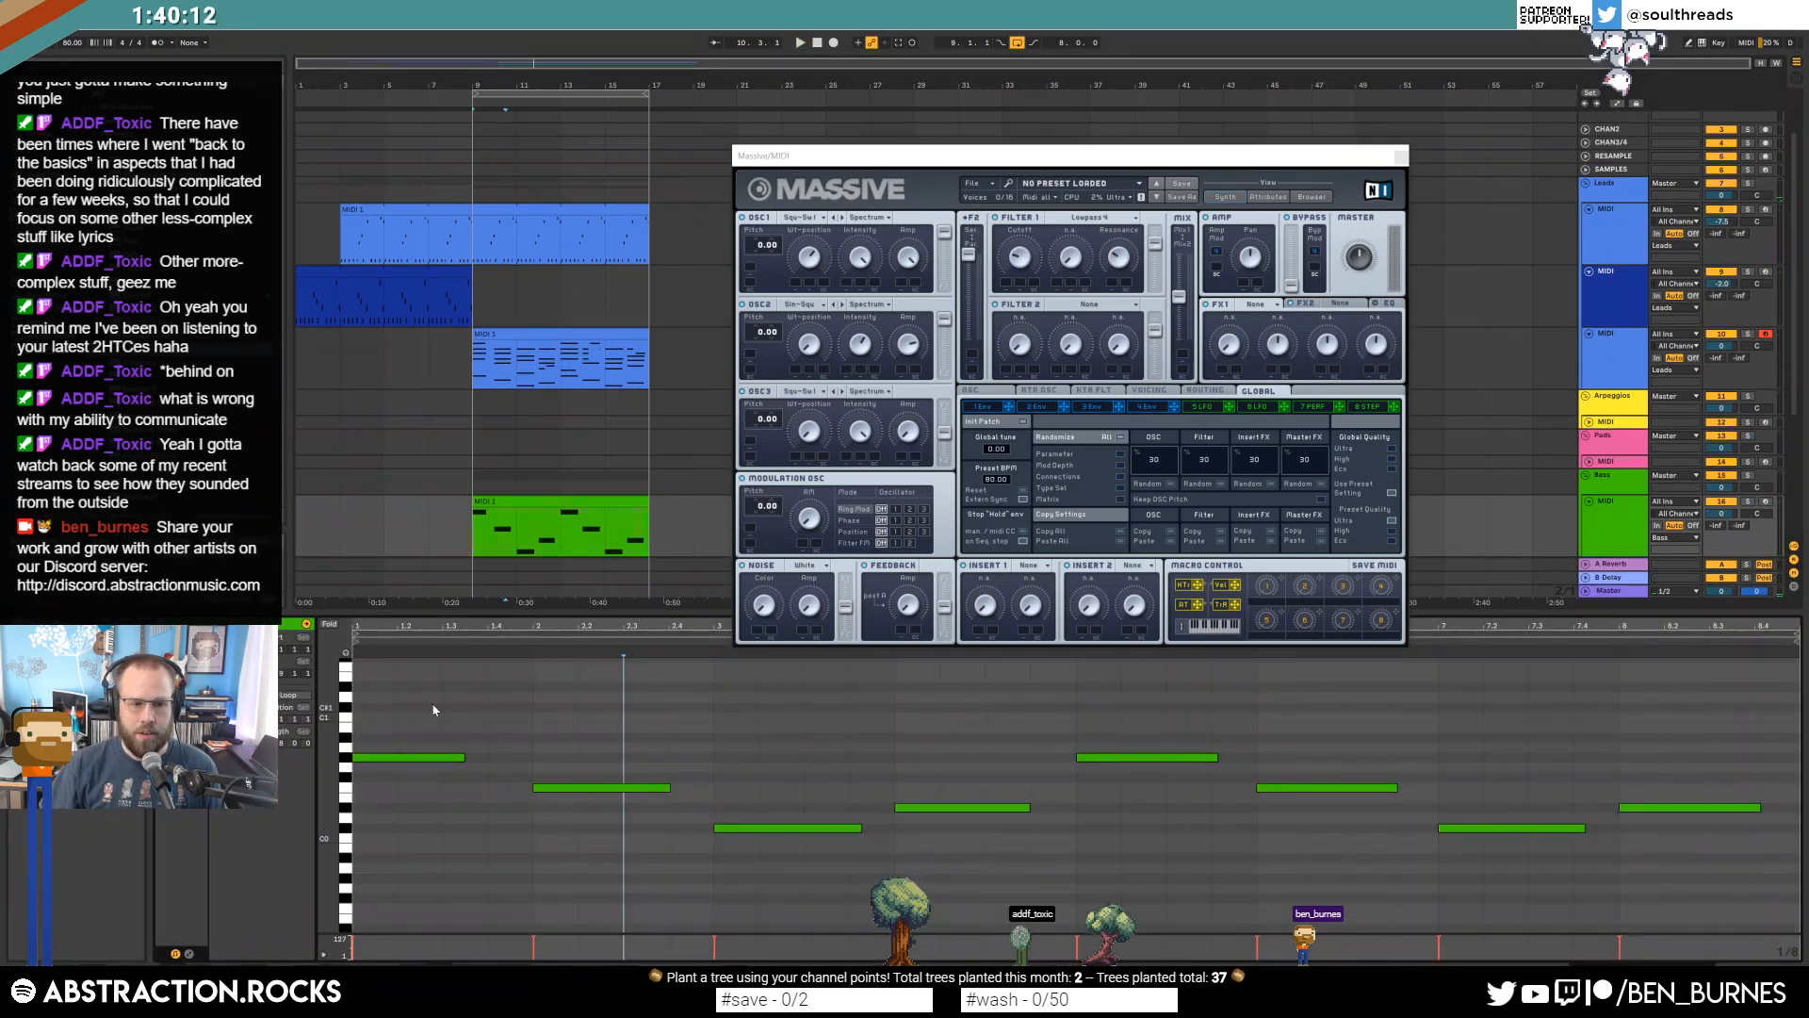
key(ctrl+a)
key(shift+Up)
key(space)
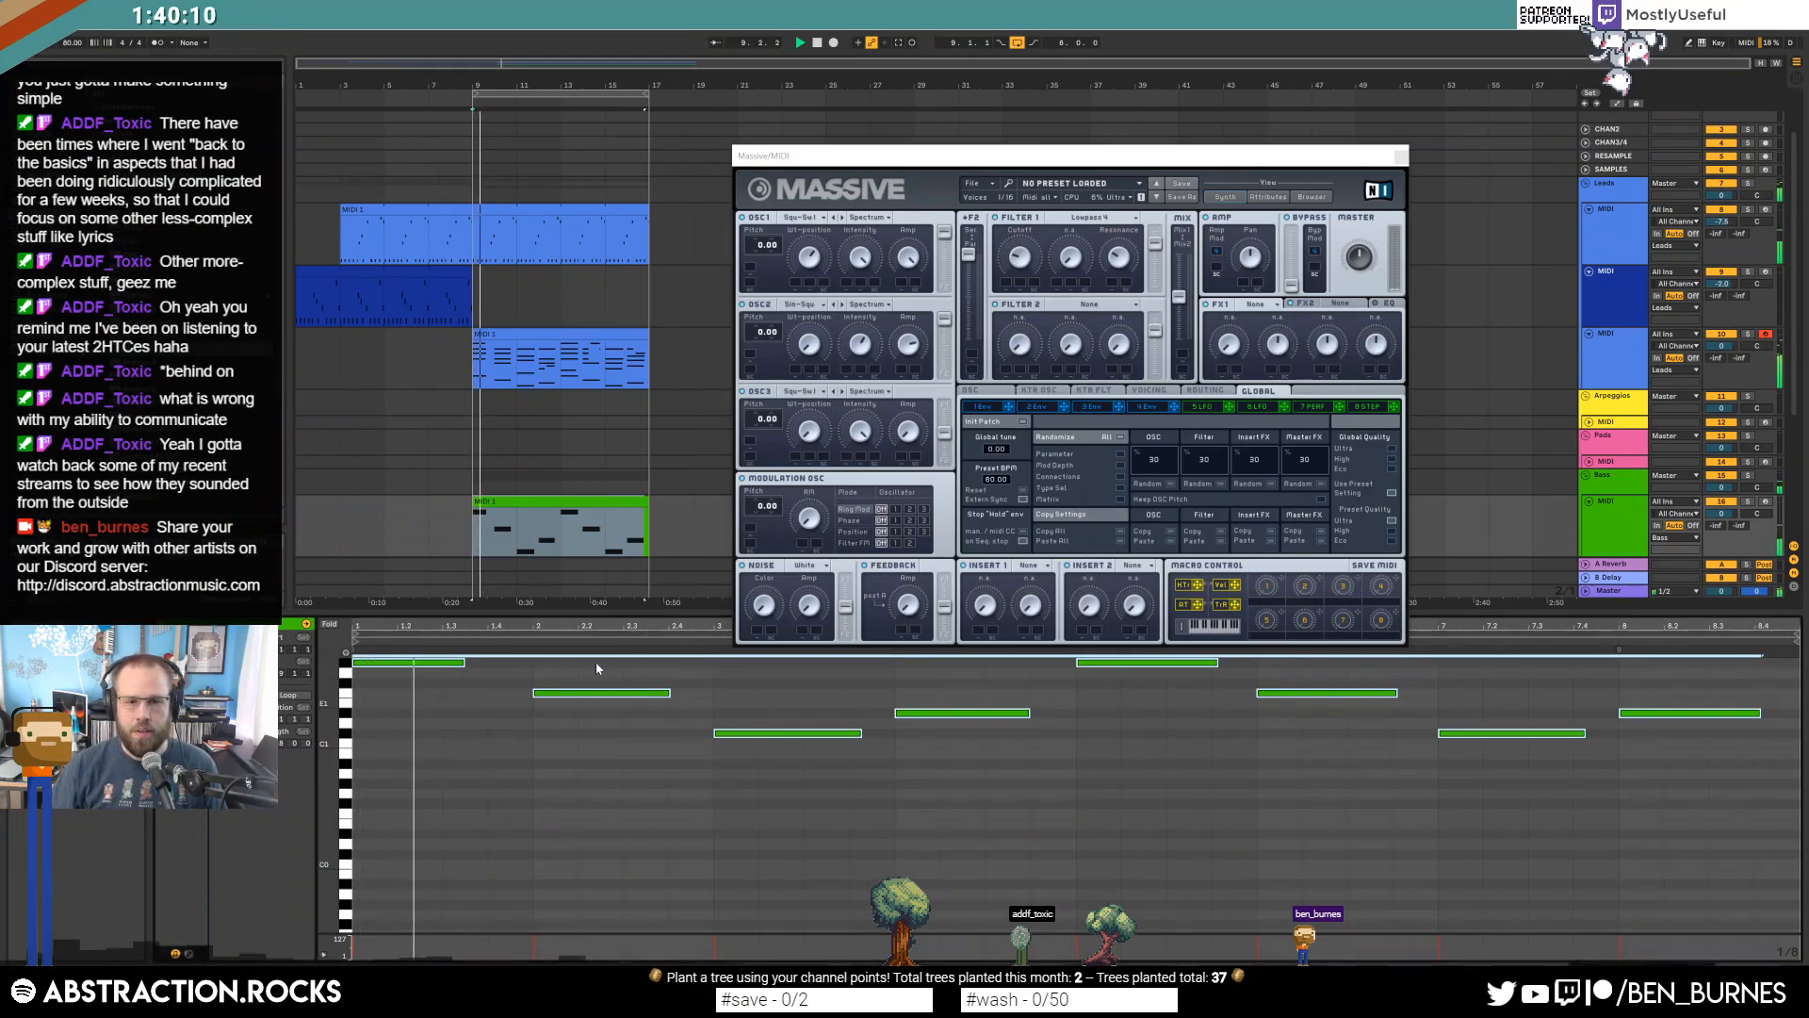
key(shift+Tab)
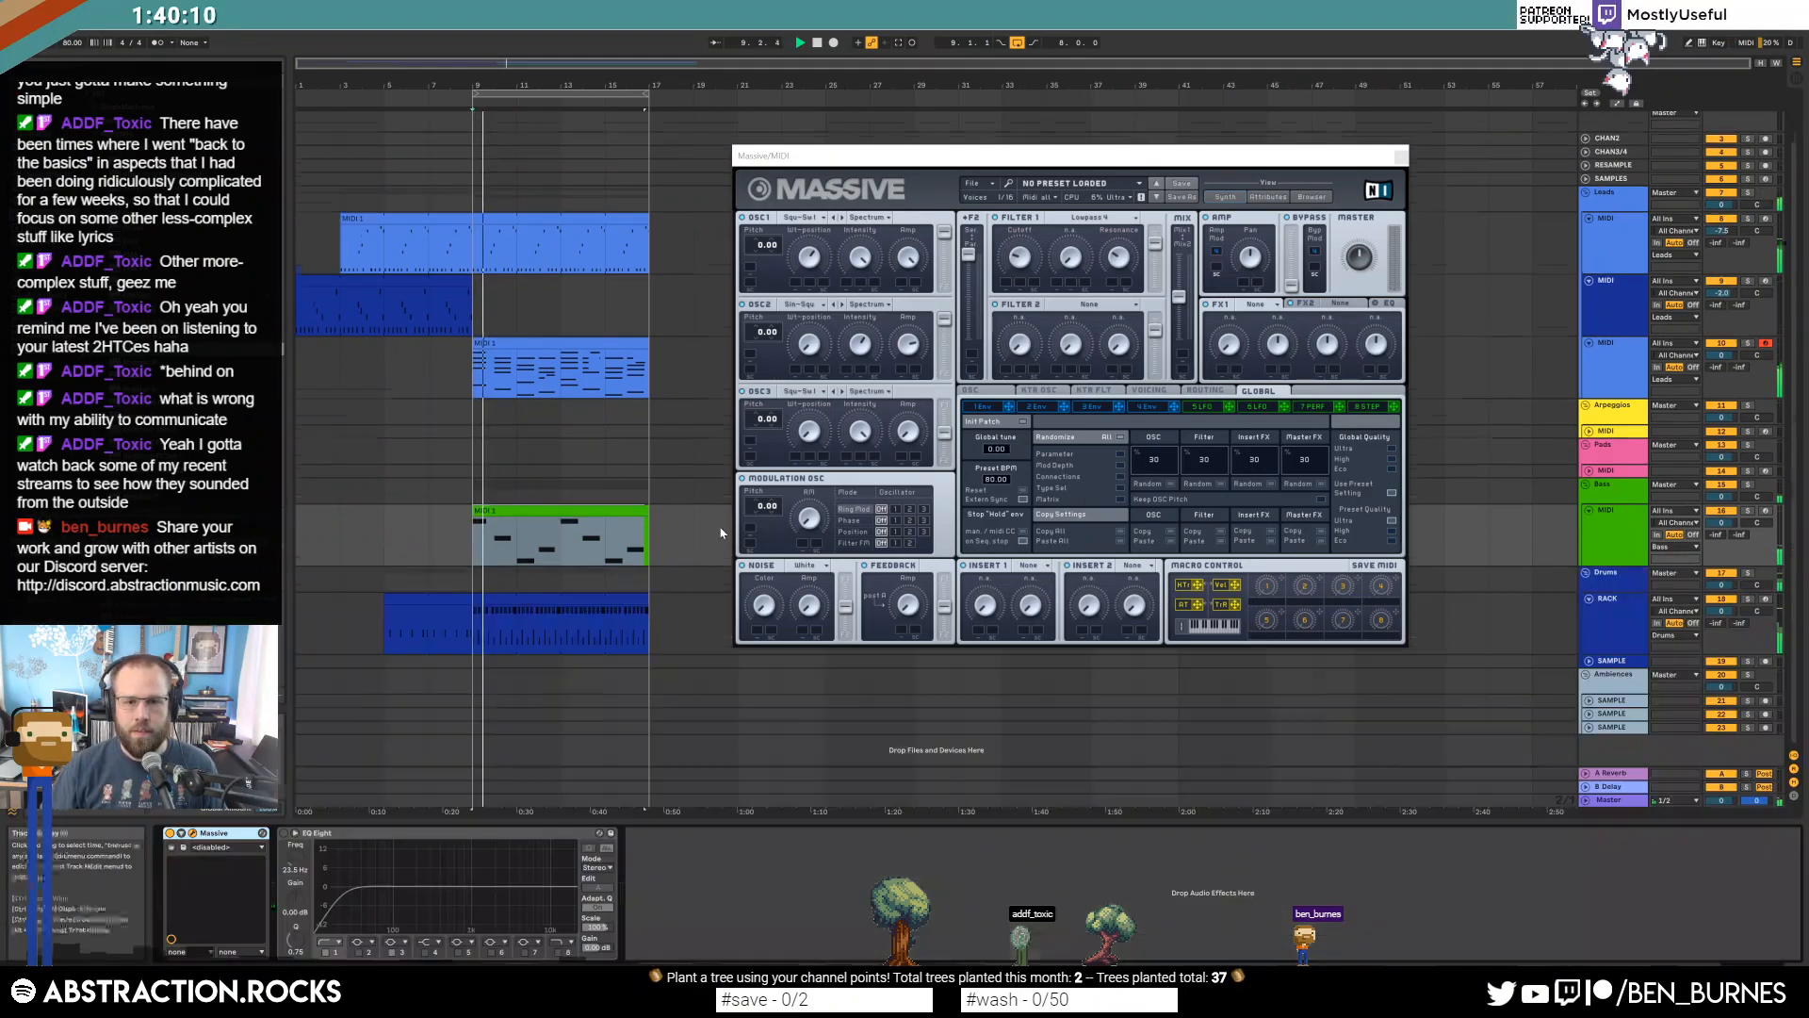
Assign LFO 5 to Filter 1's cutoff, audition the soloed bass, open the LFO's settings, and unsolo the track.
click(1746, 512)
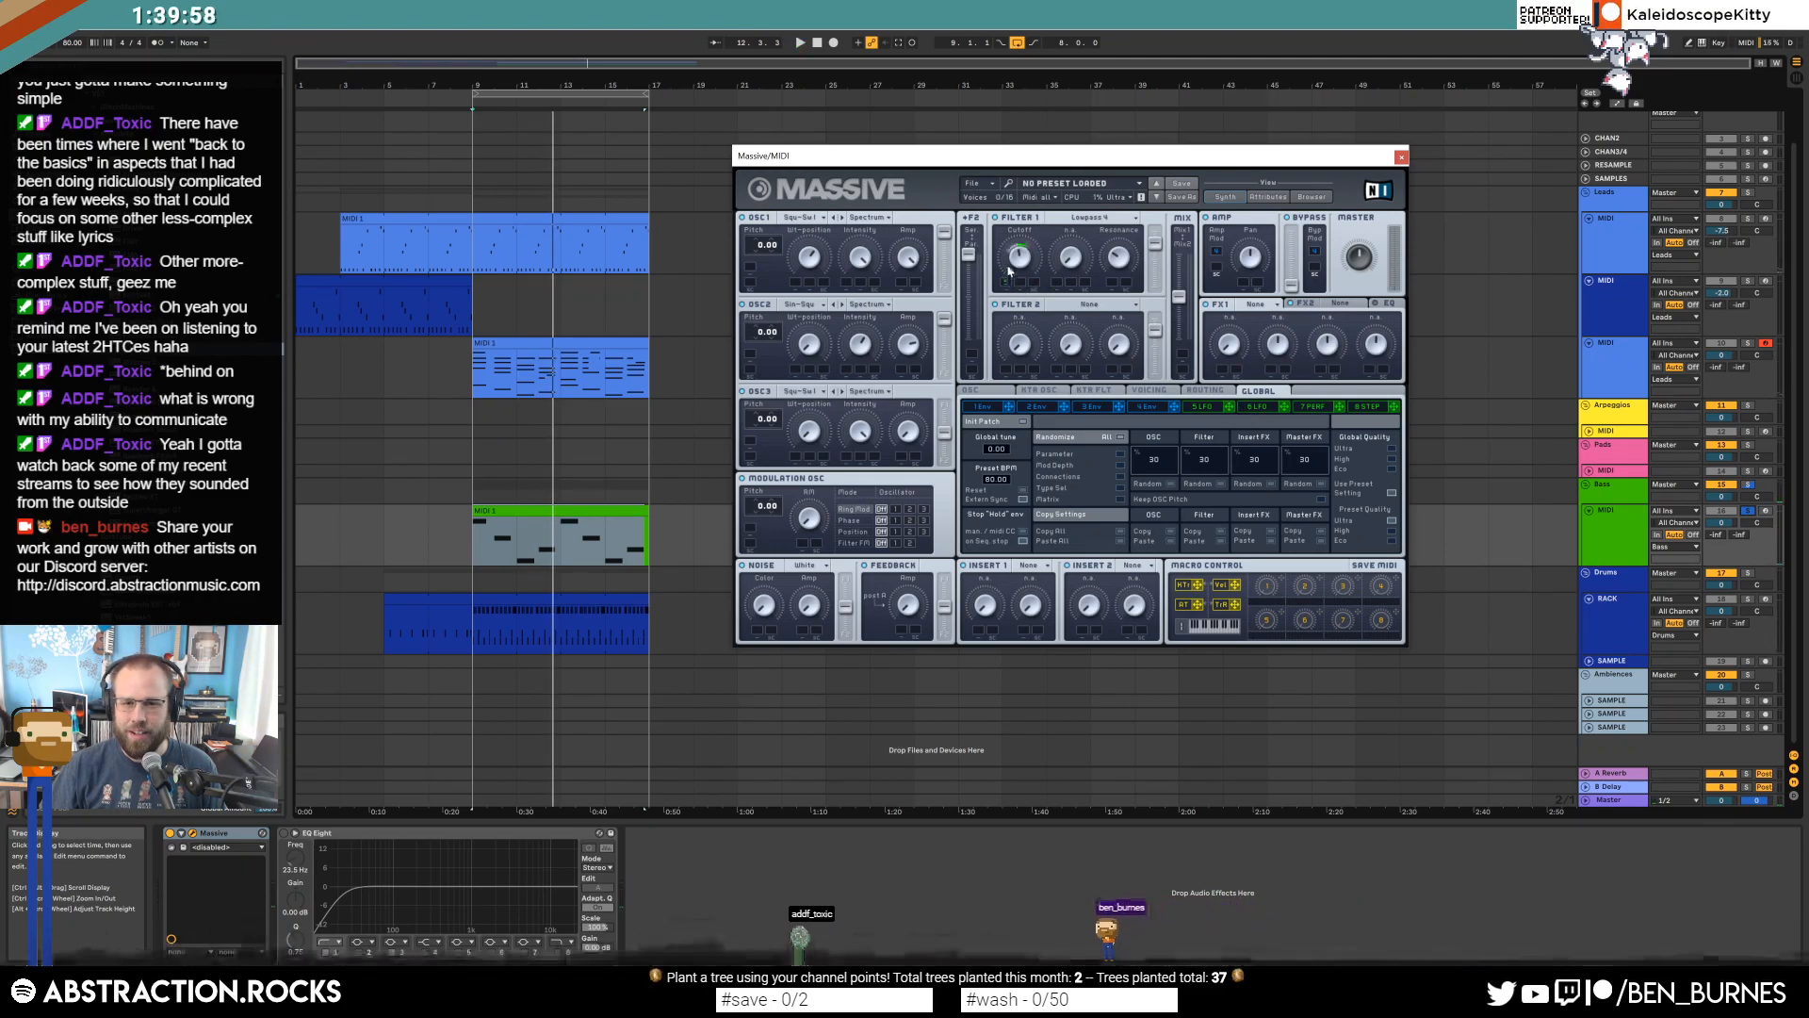
key(space)
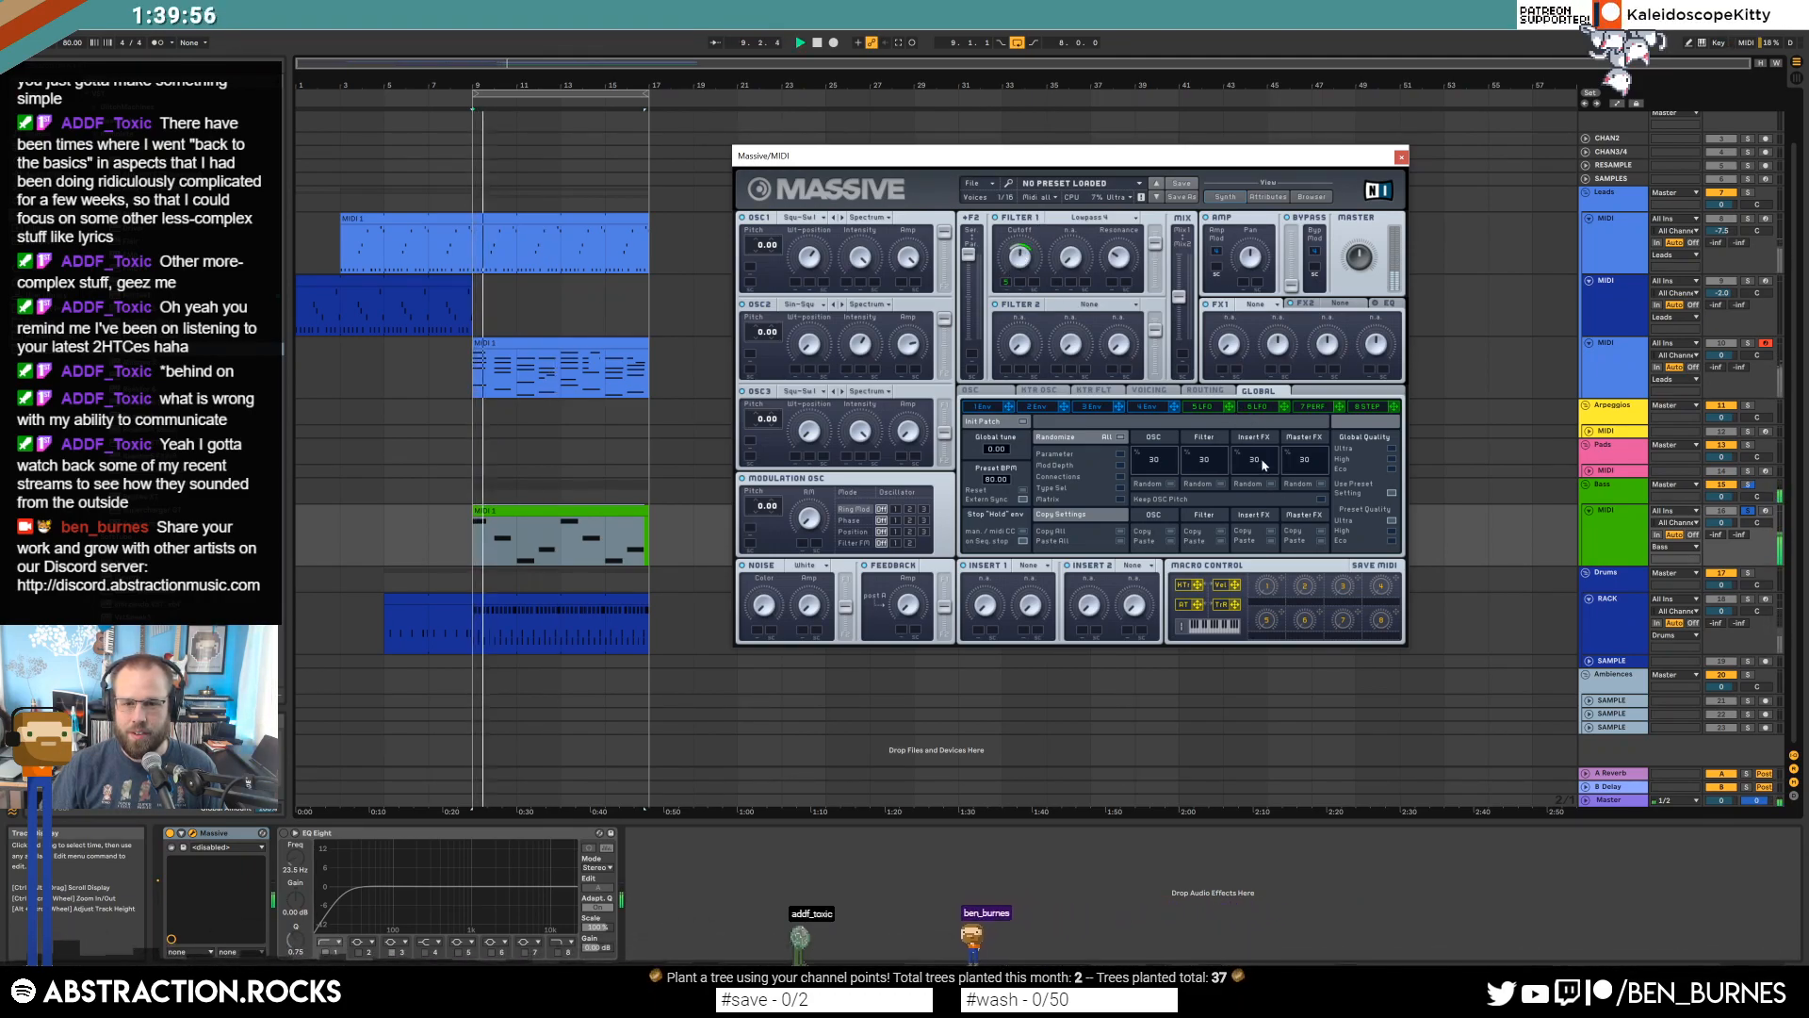
click(1216, 408)
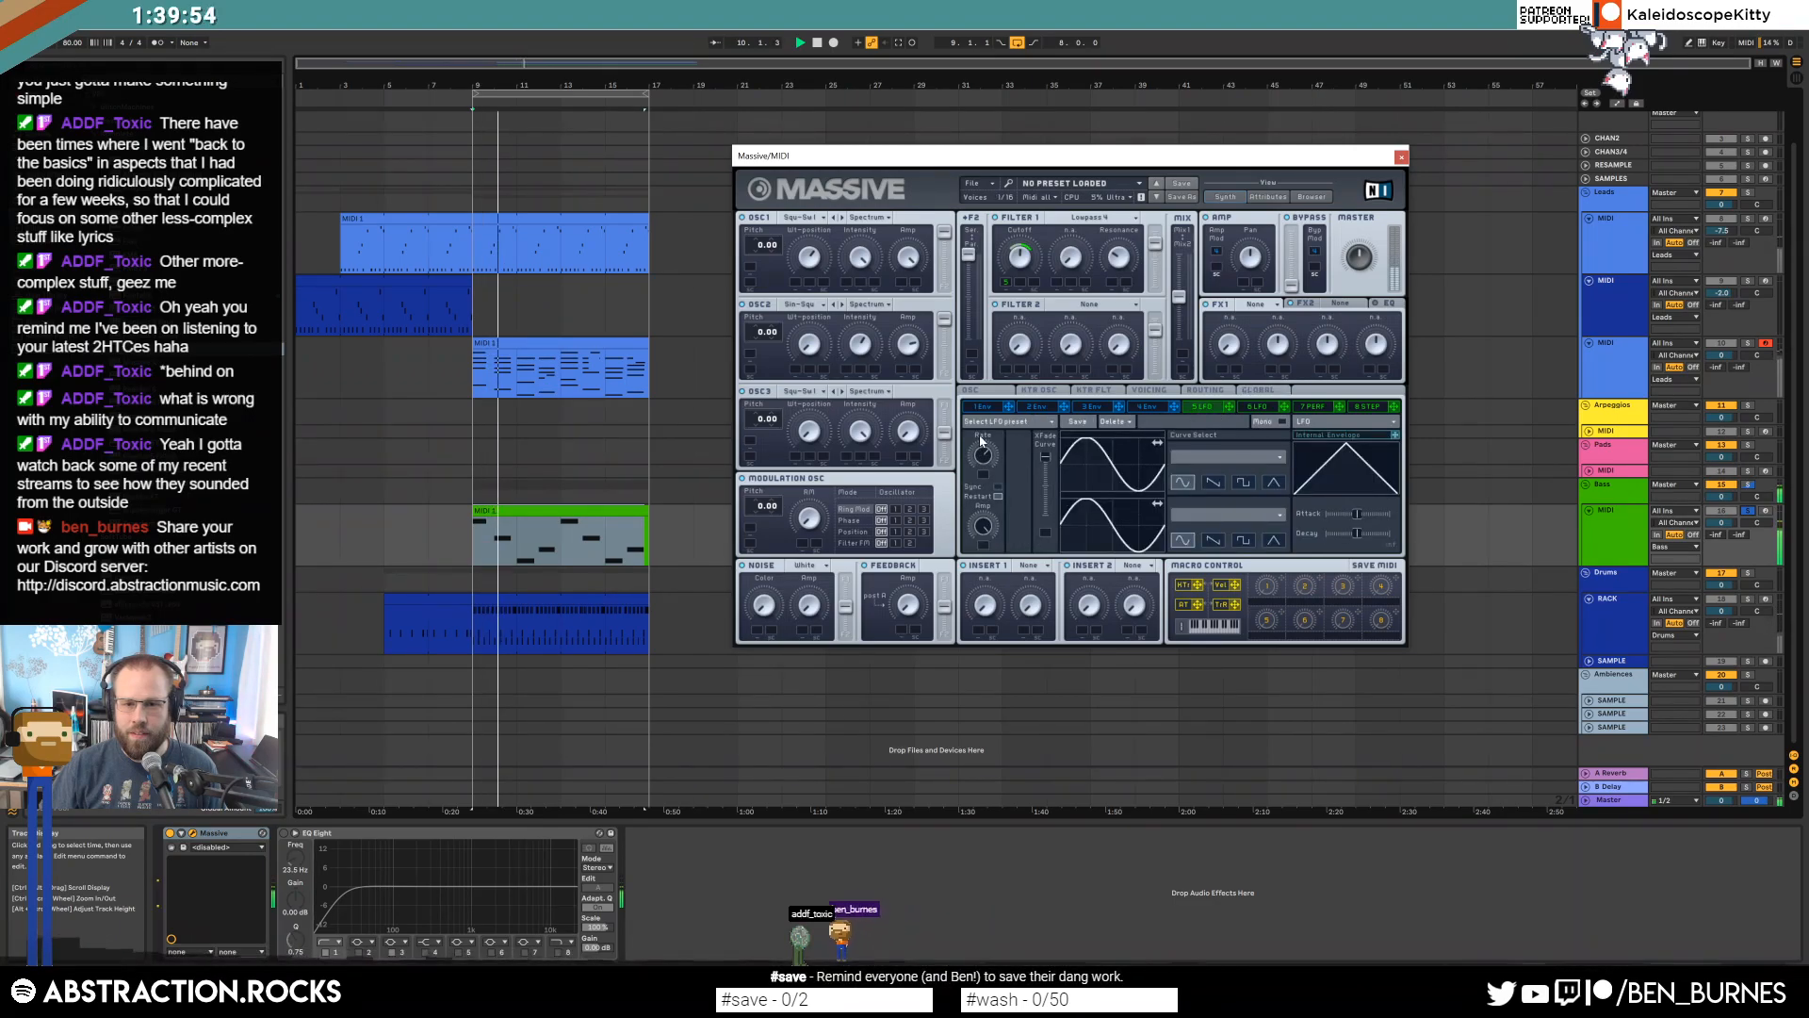
click(1748, 511)
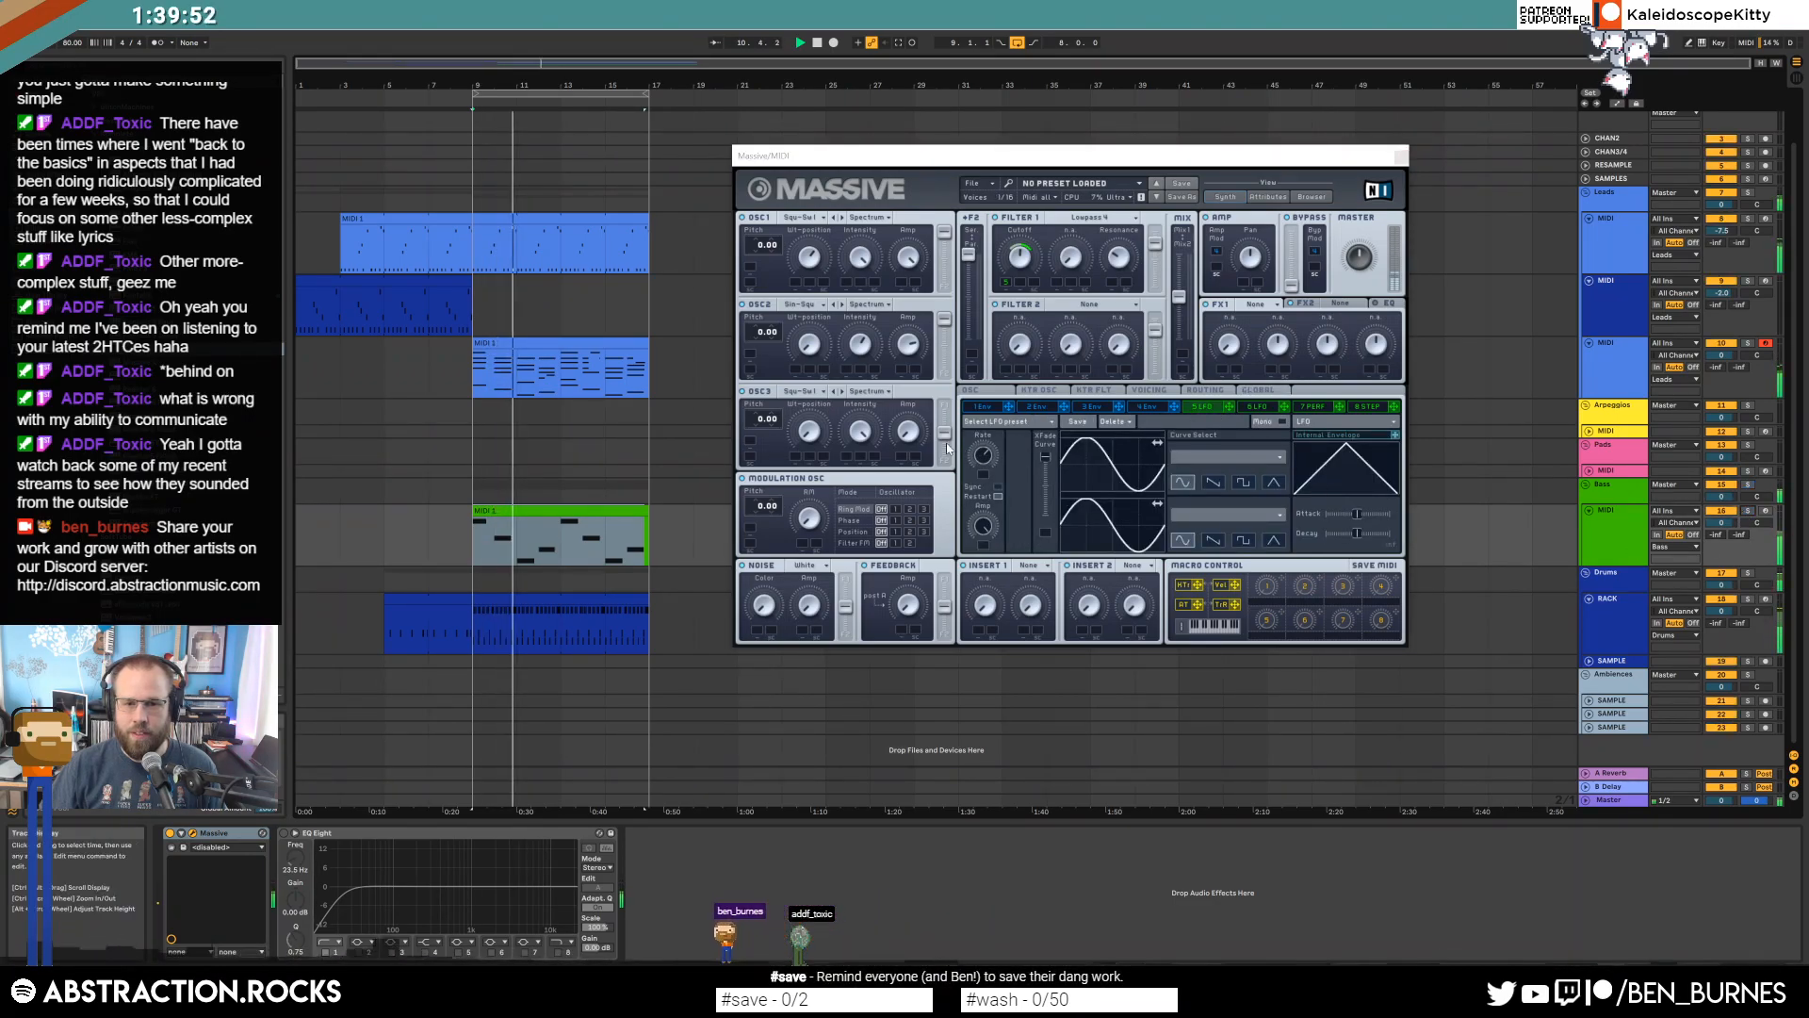
Adjust Filter 1's cutoff, turn on tempo sync for LFO 5 and change its ratio during playback.
click(1021, 264)
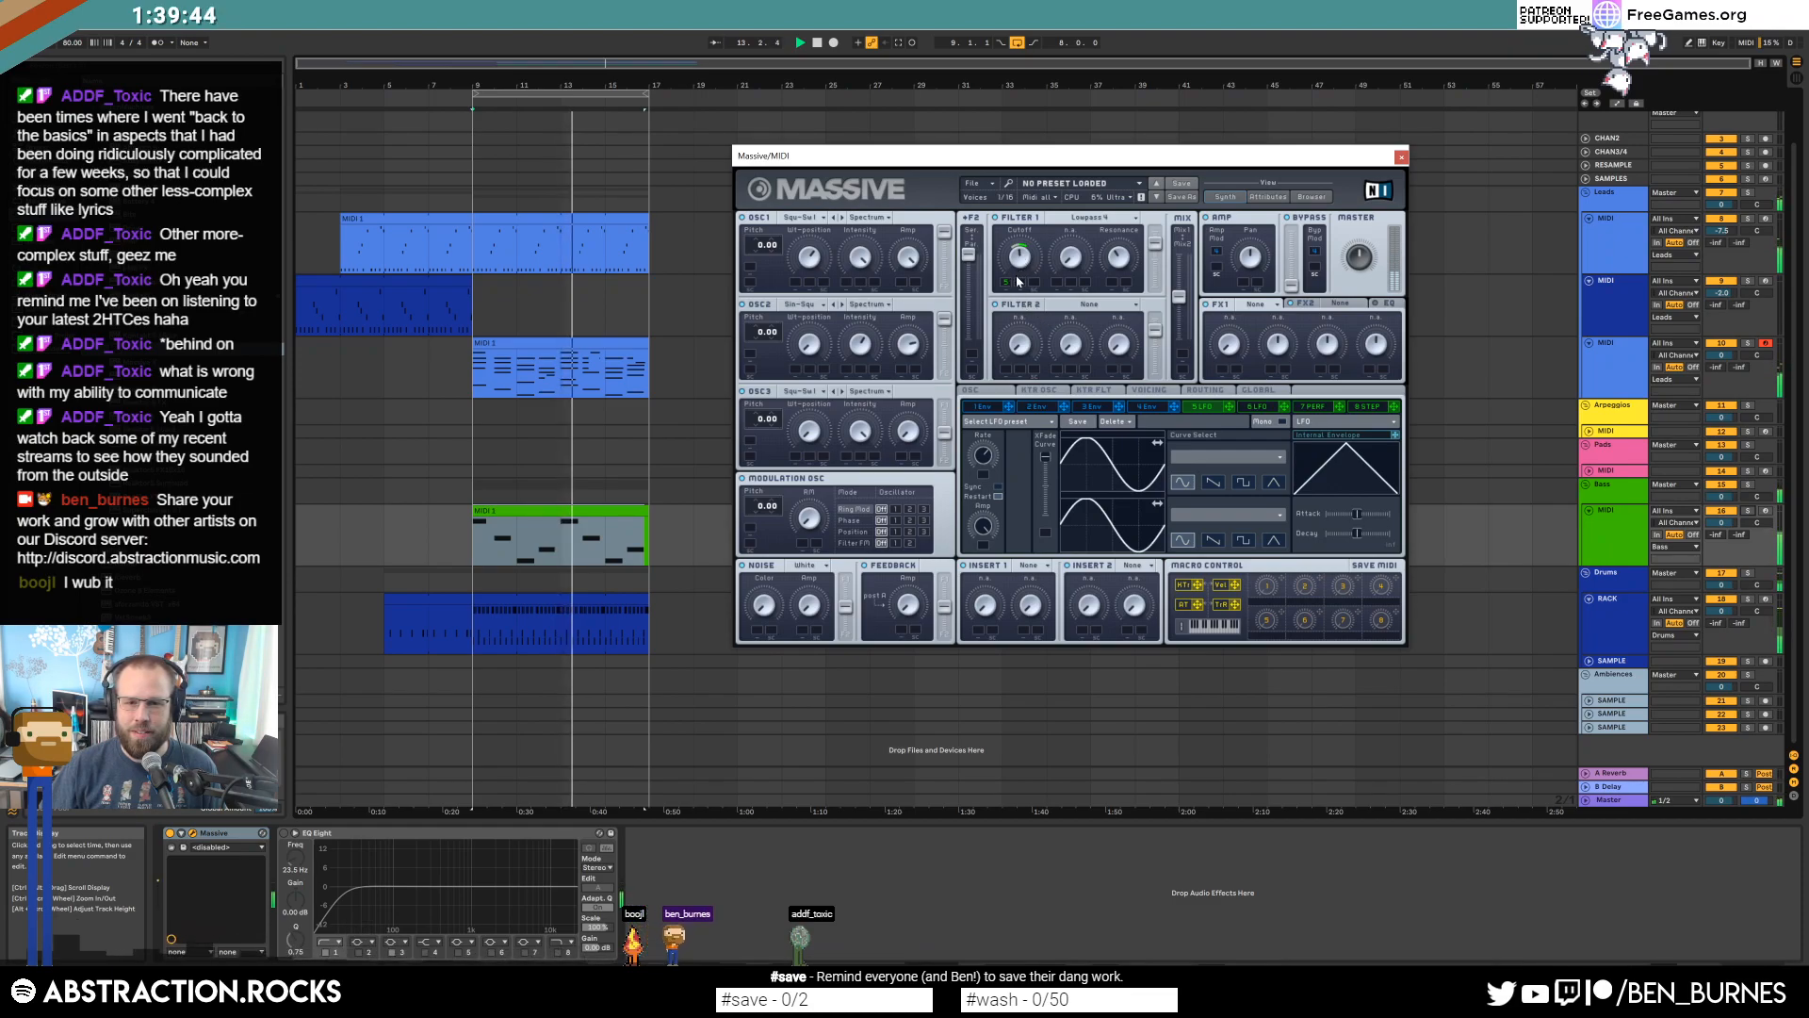
click(999, 497)
mouse_move(985, 466)
mouse_down()
mouse_move(990, 439)
mouse_move(989, 476)
mouse_up()
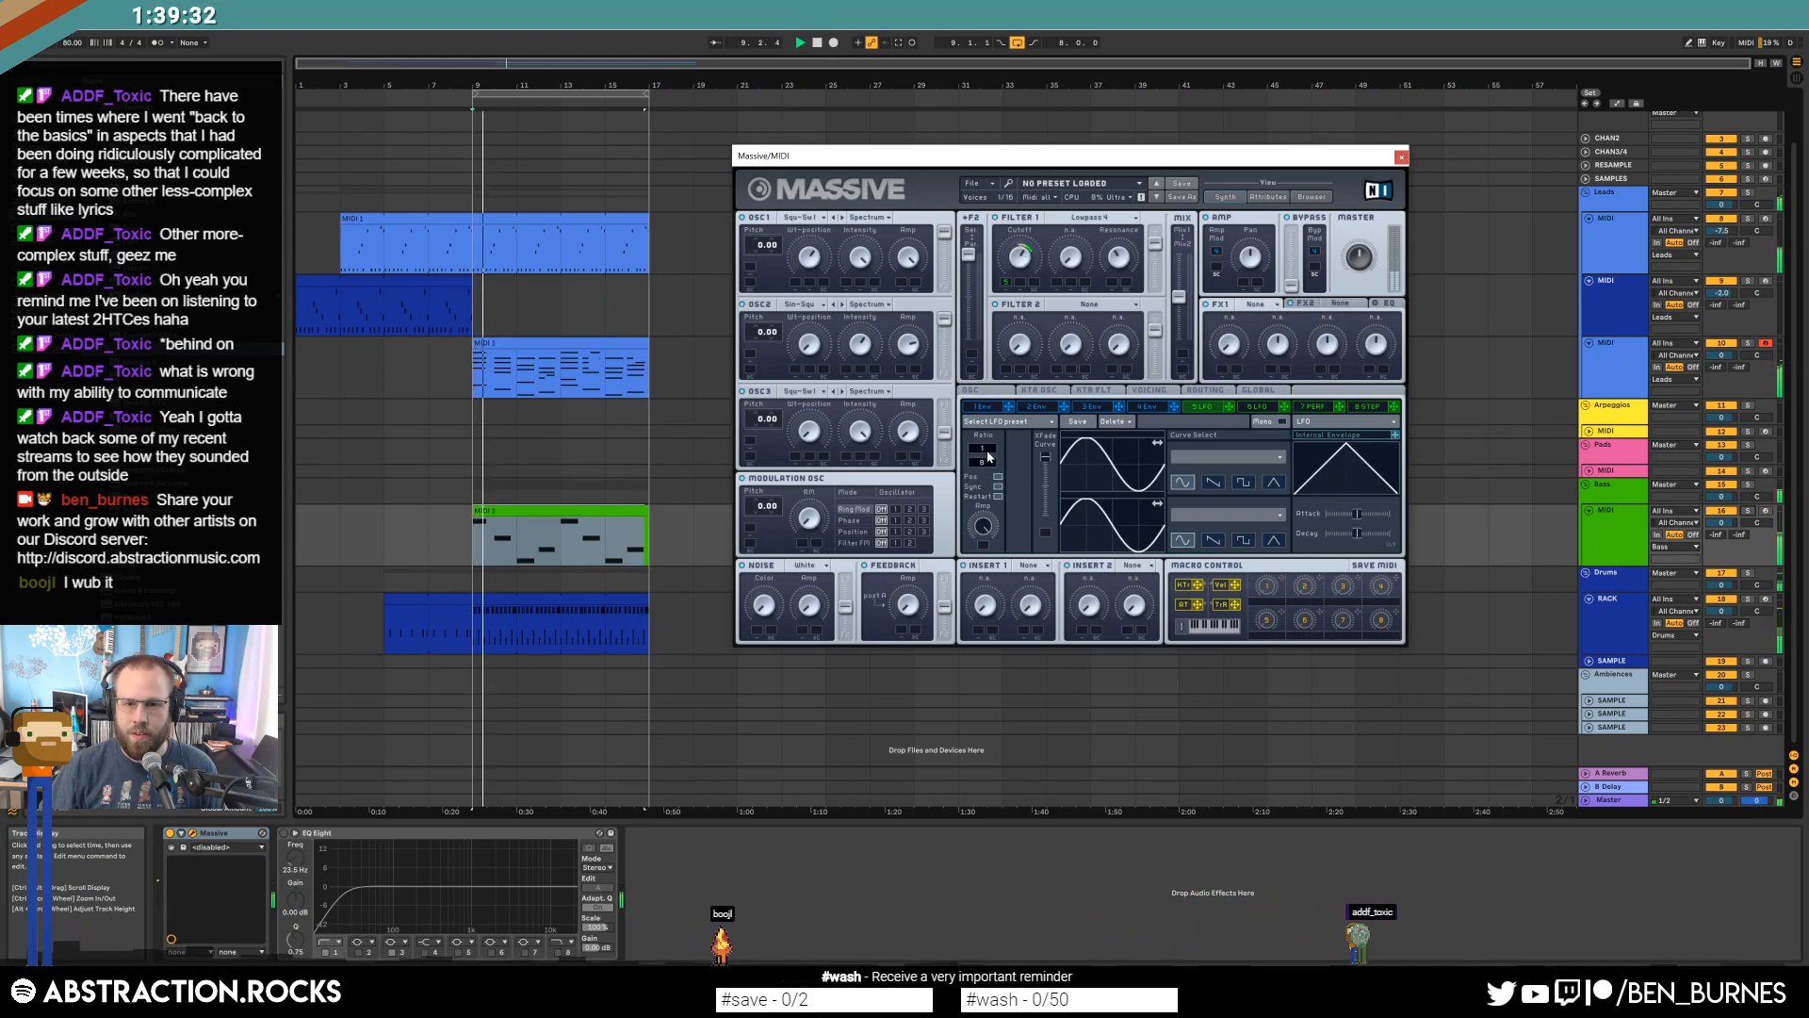
Adjust LFO 5's ratio during playback, set OSC1's pitch to -12.00 and close the Massive window.
drag(988, 457, 990, 451)
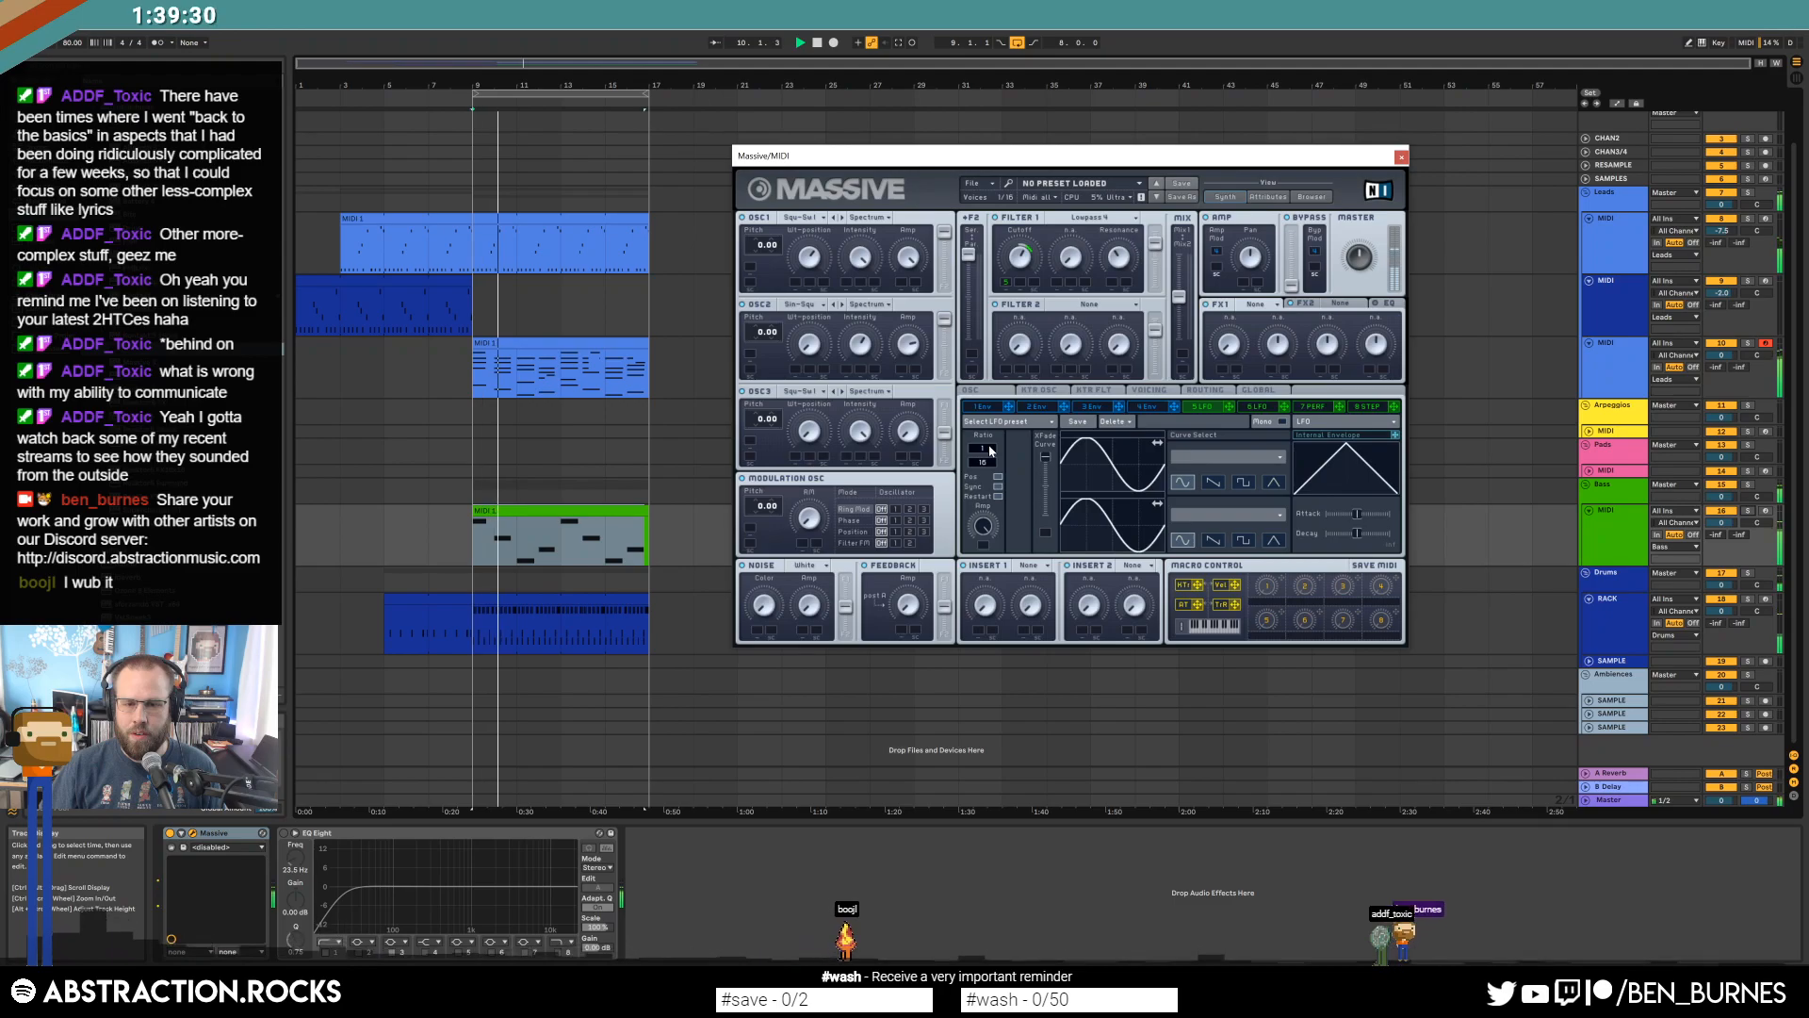
drag(991, 451, 990, 454)
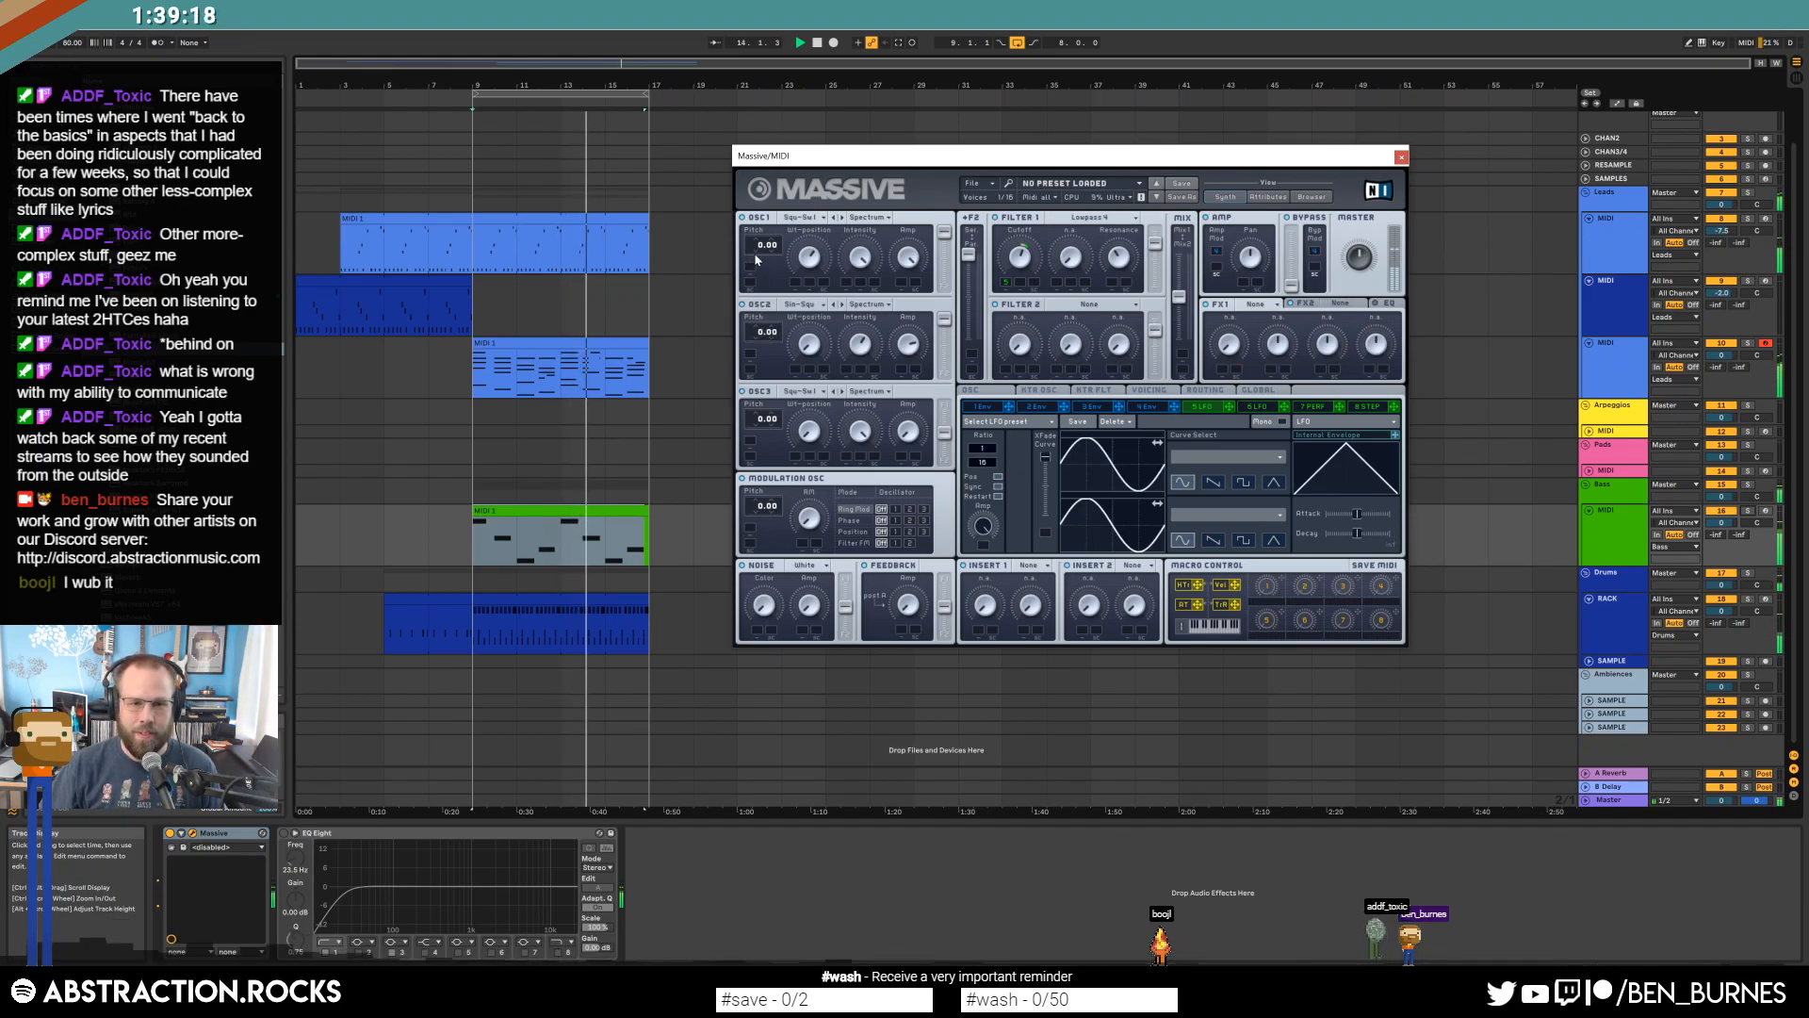
drag(760, 252, 759, 257)
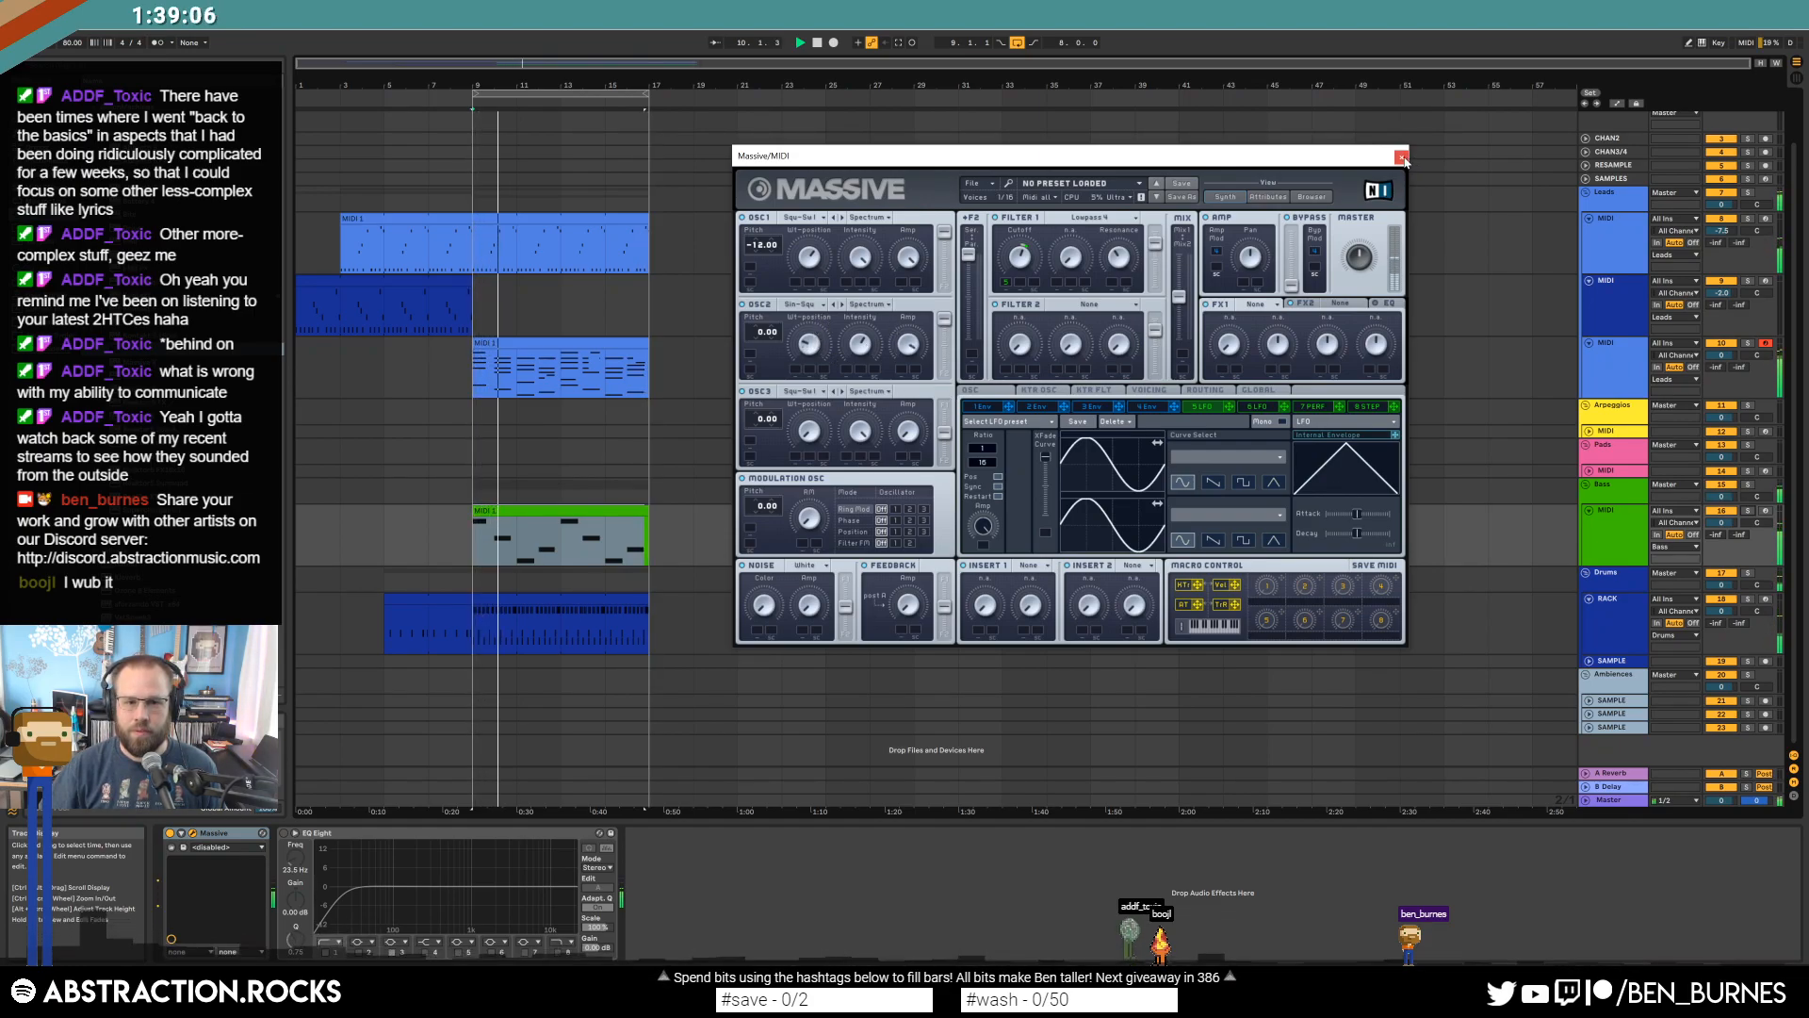
click(1401, 157)
Assign the second Leads MIDI track's light blue colour to its clips.
click(1604, 629)
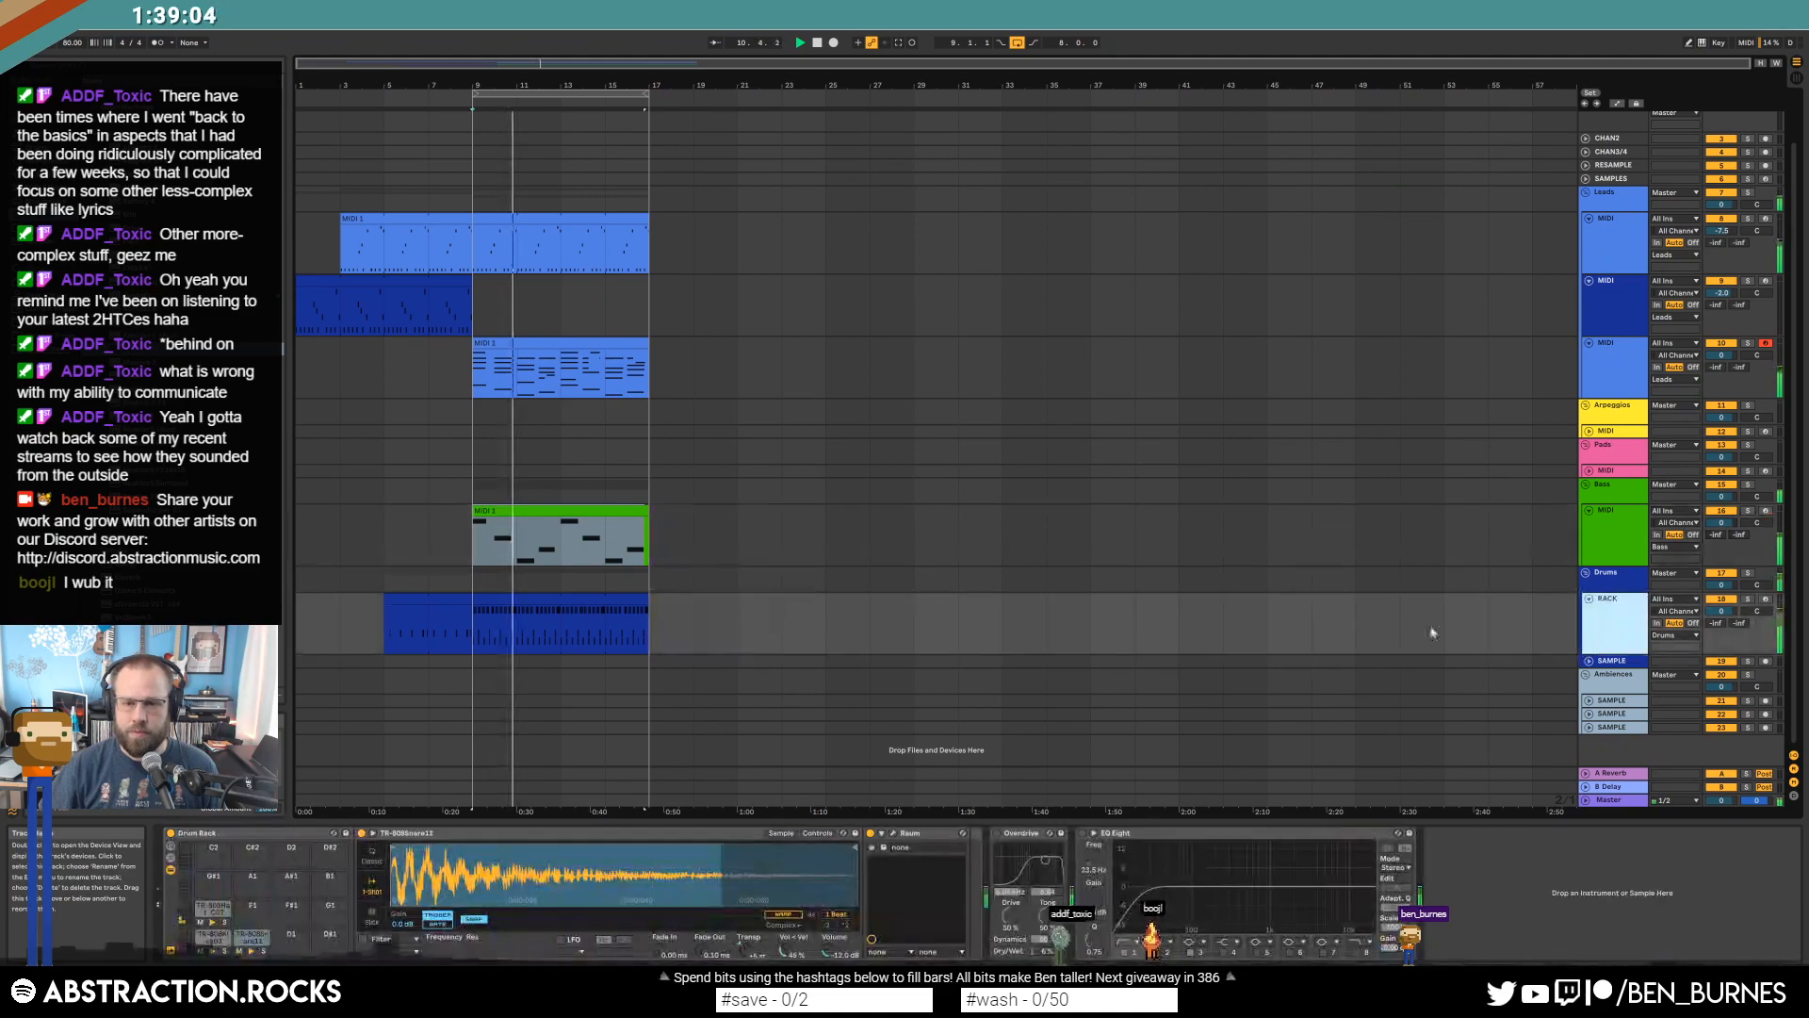
click(1607, 367)
right_click(1617, 311)
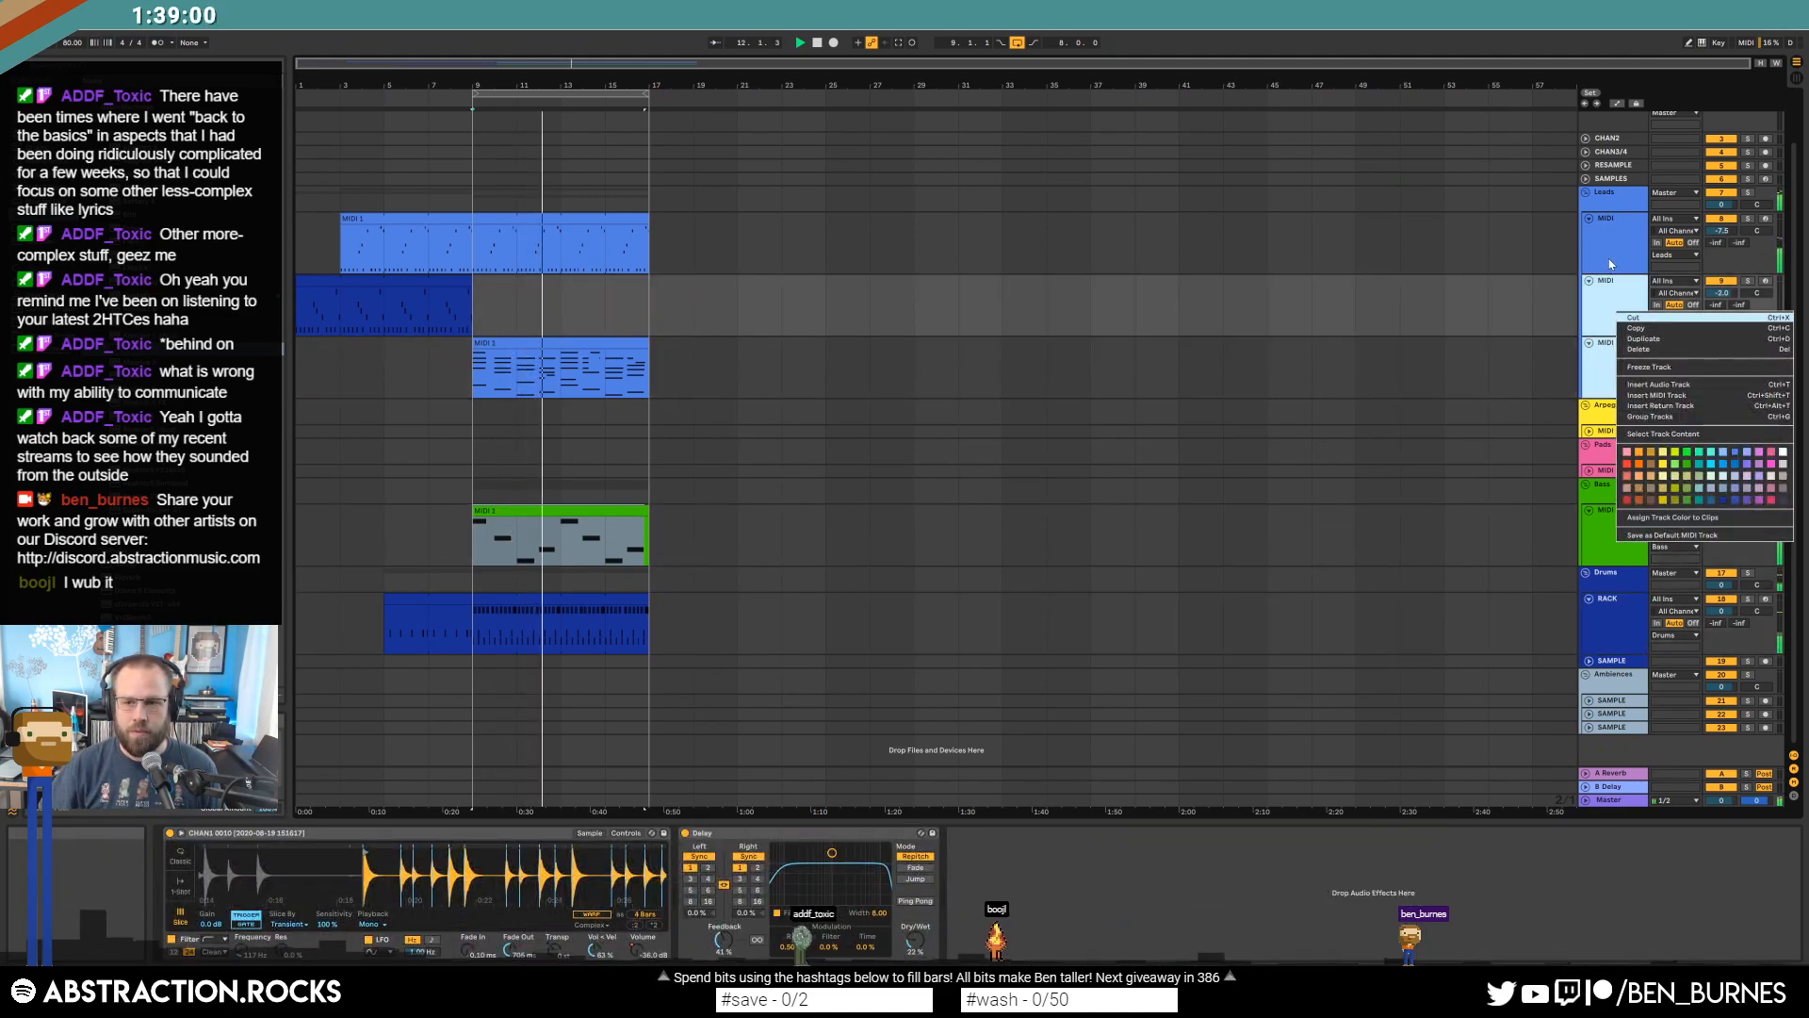
click(1614, 308)
right_click(1624, 286)
click(1756, 421)
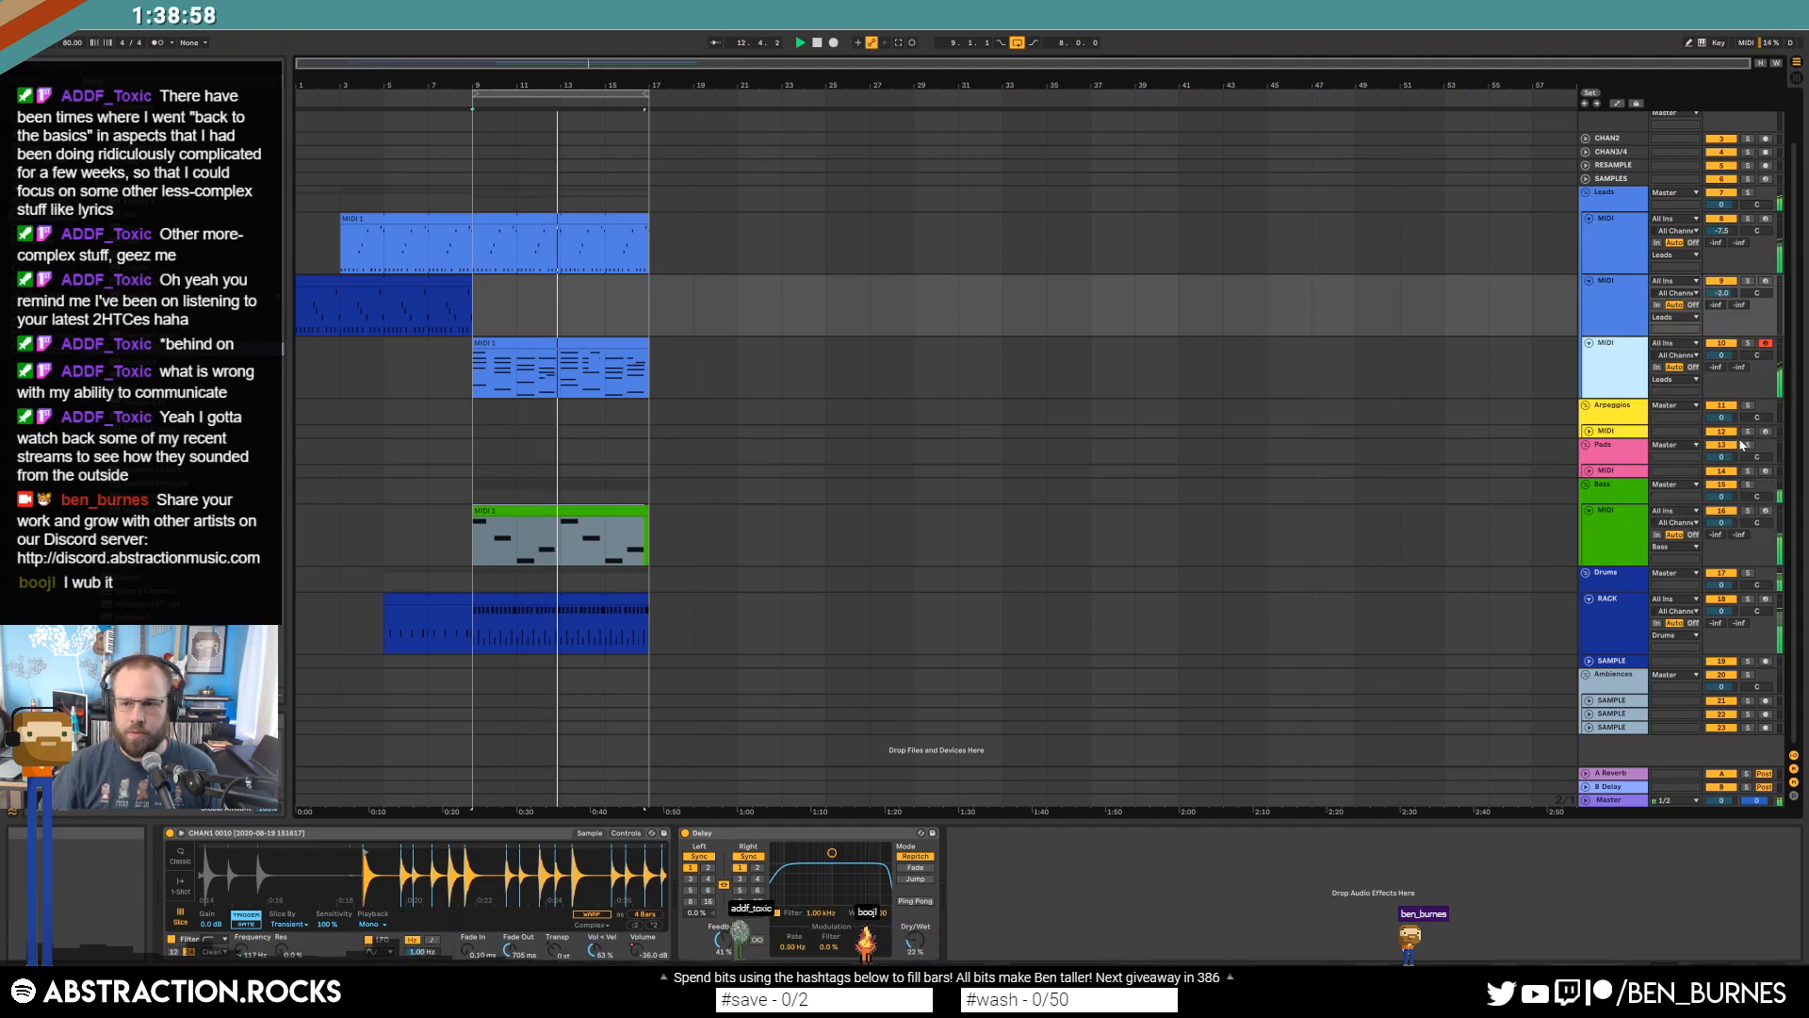
right_click(1640, 300)
click(1619, 290)
right_click(1617, 288)
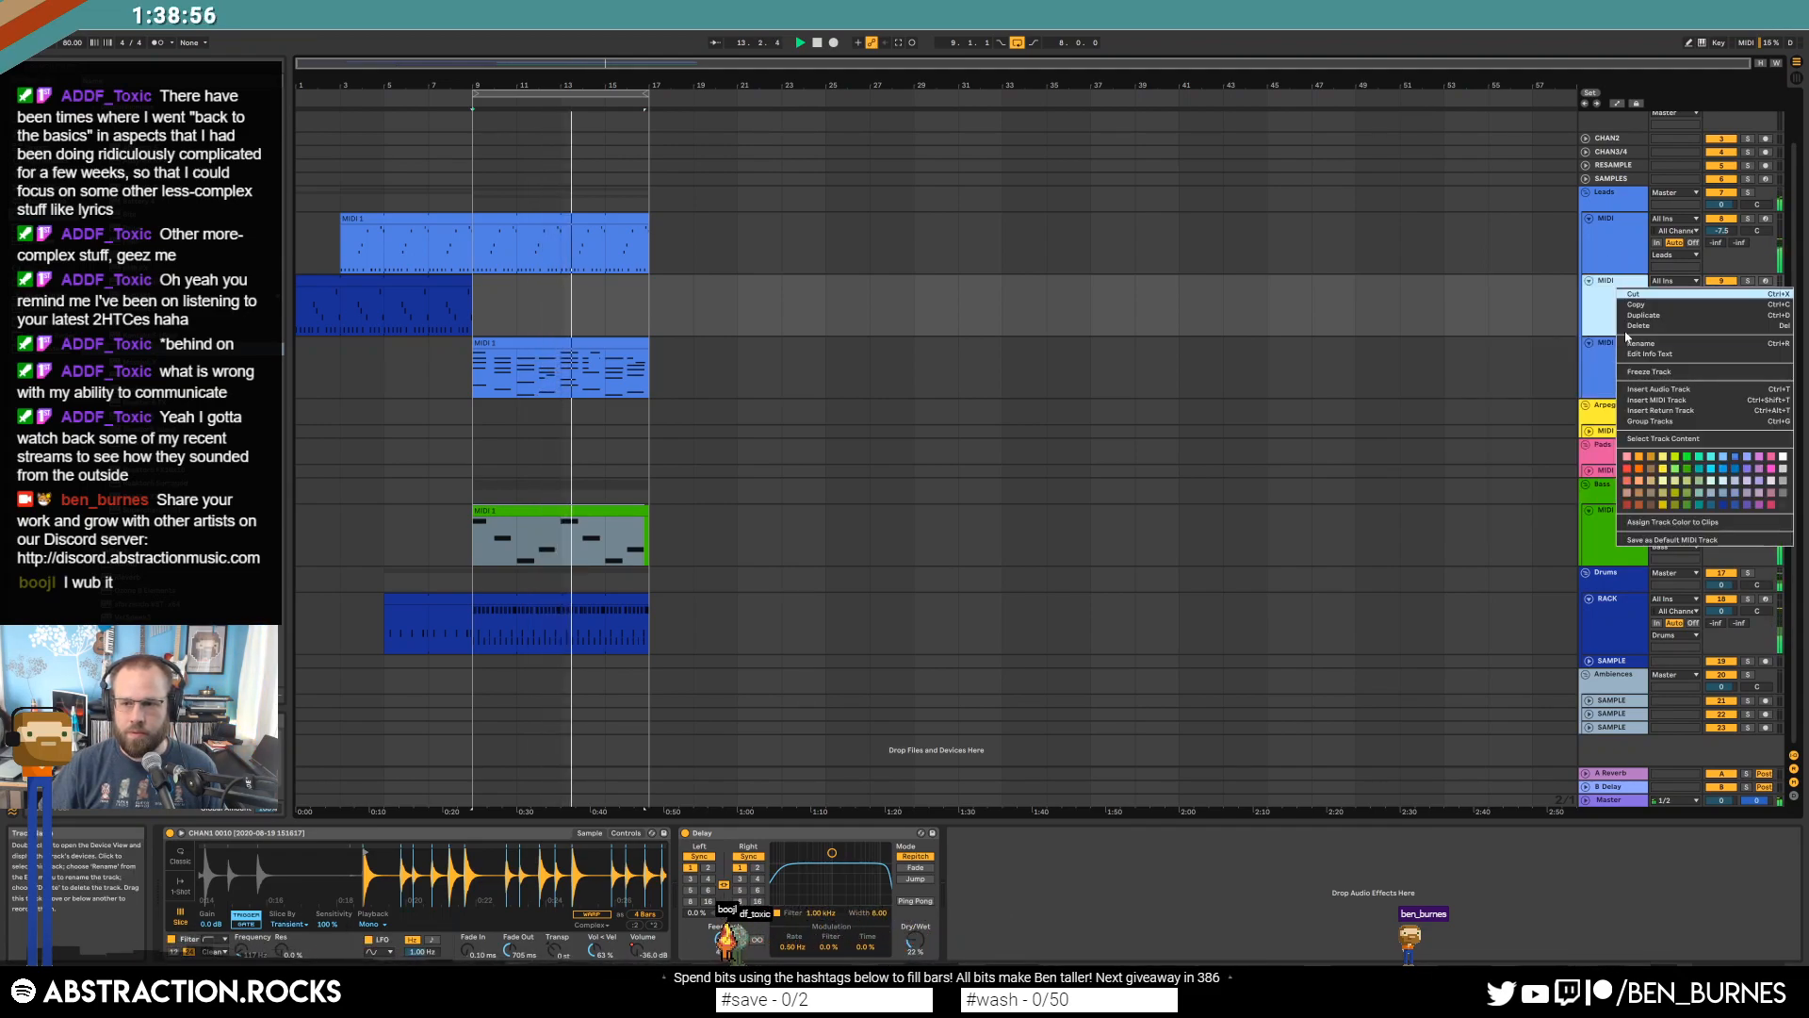
click(1689, 506)
Insert an empty MIDI track below the Una Corda chord track in the Leads group and stop playback.
click(1614, 384)
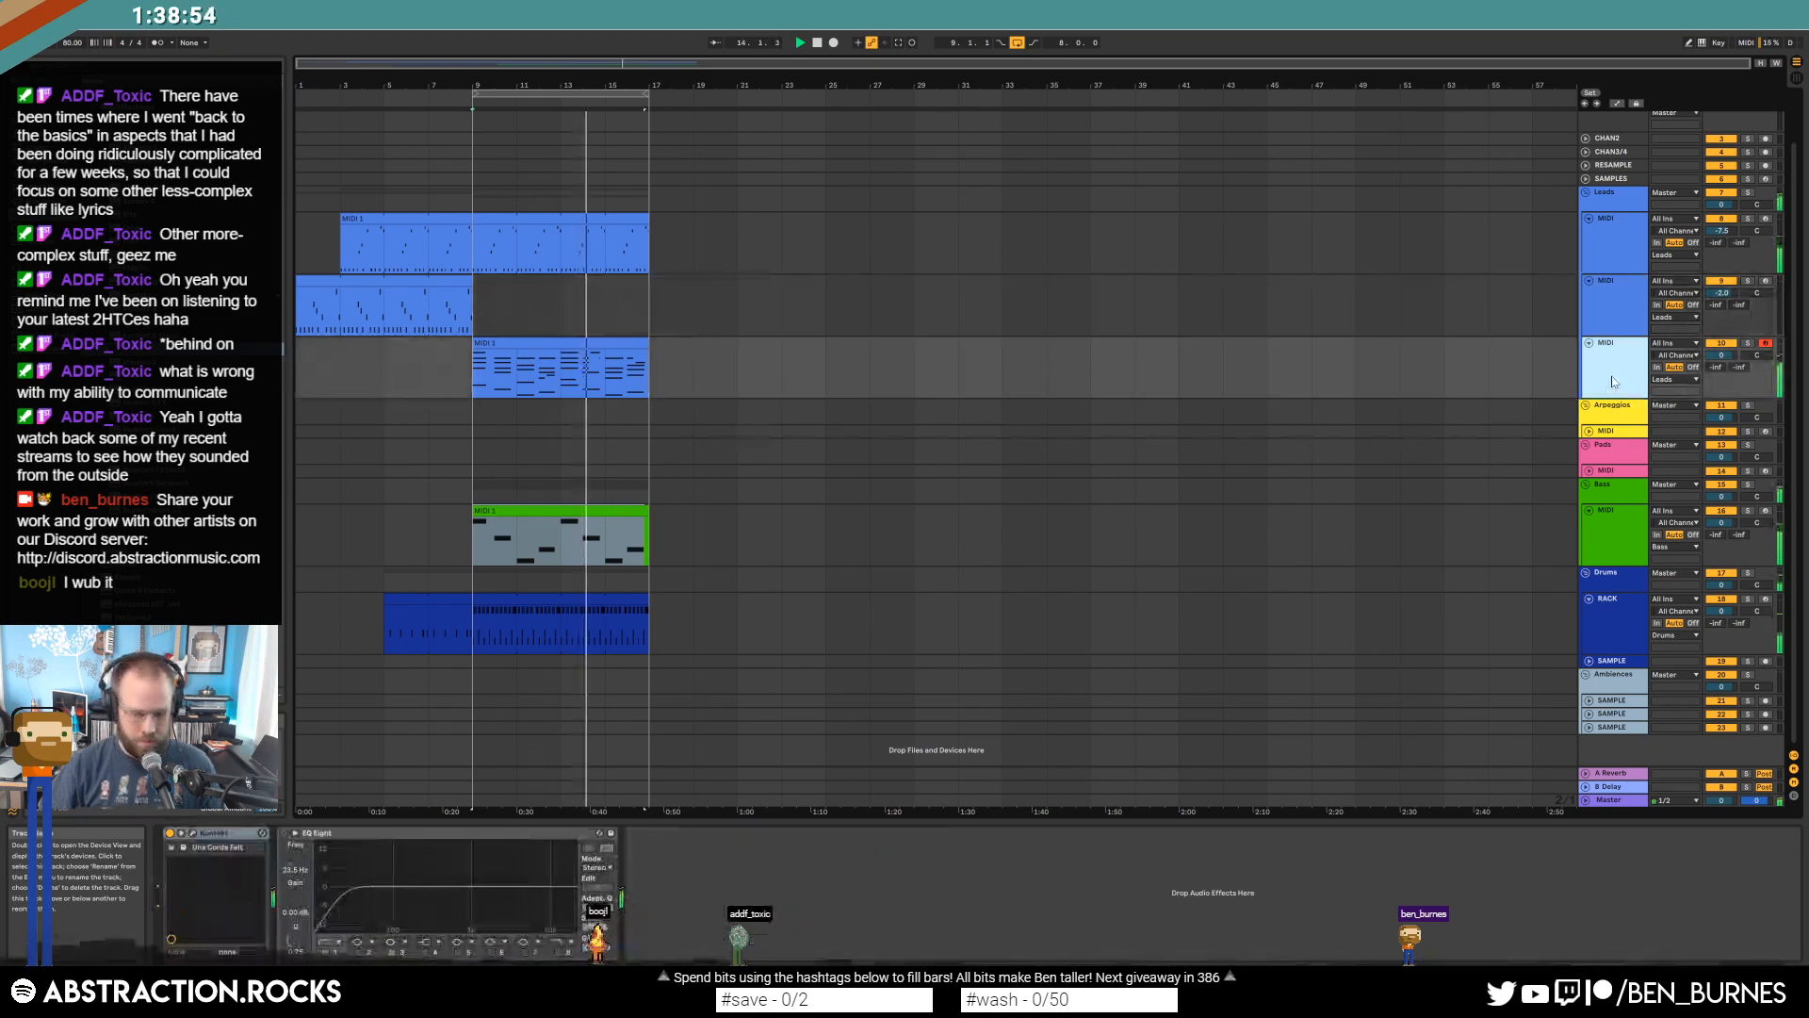
key(ctrl+shift+t)
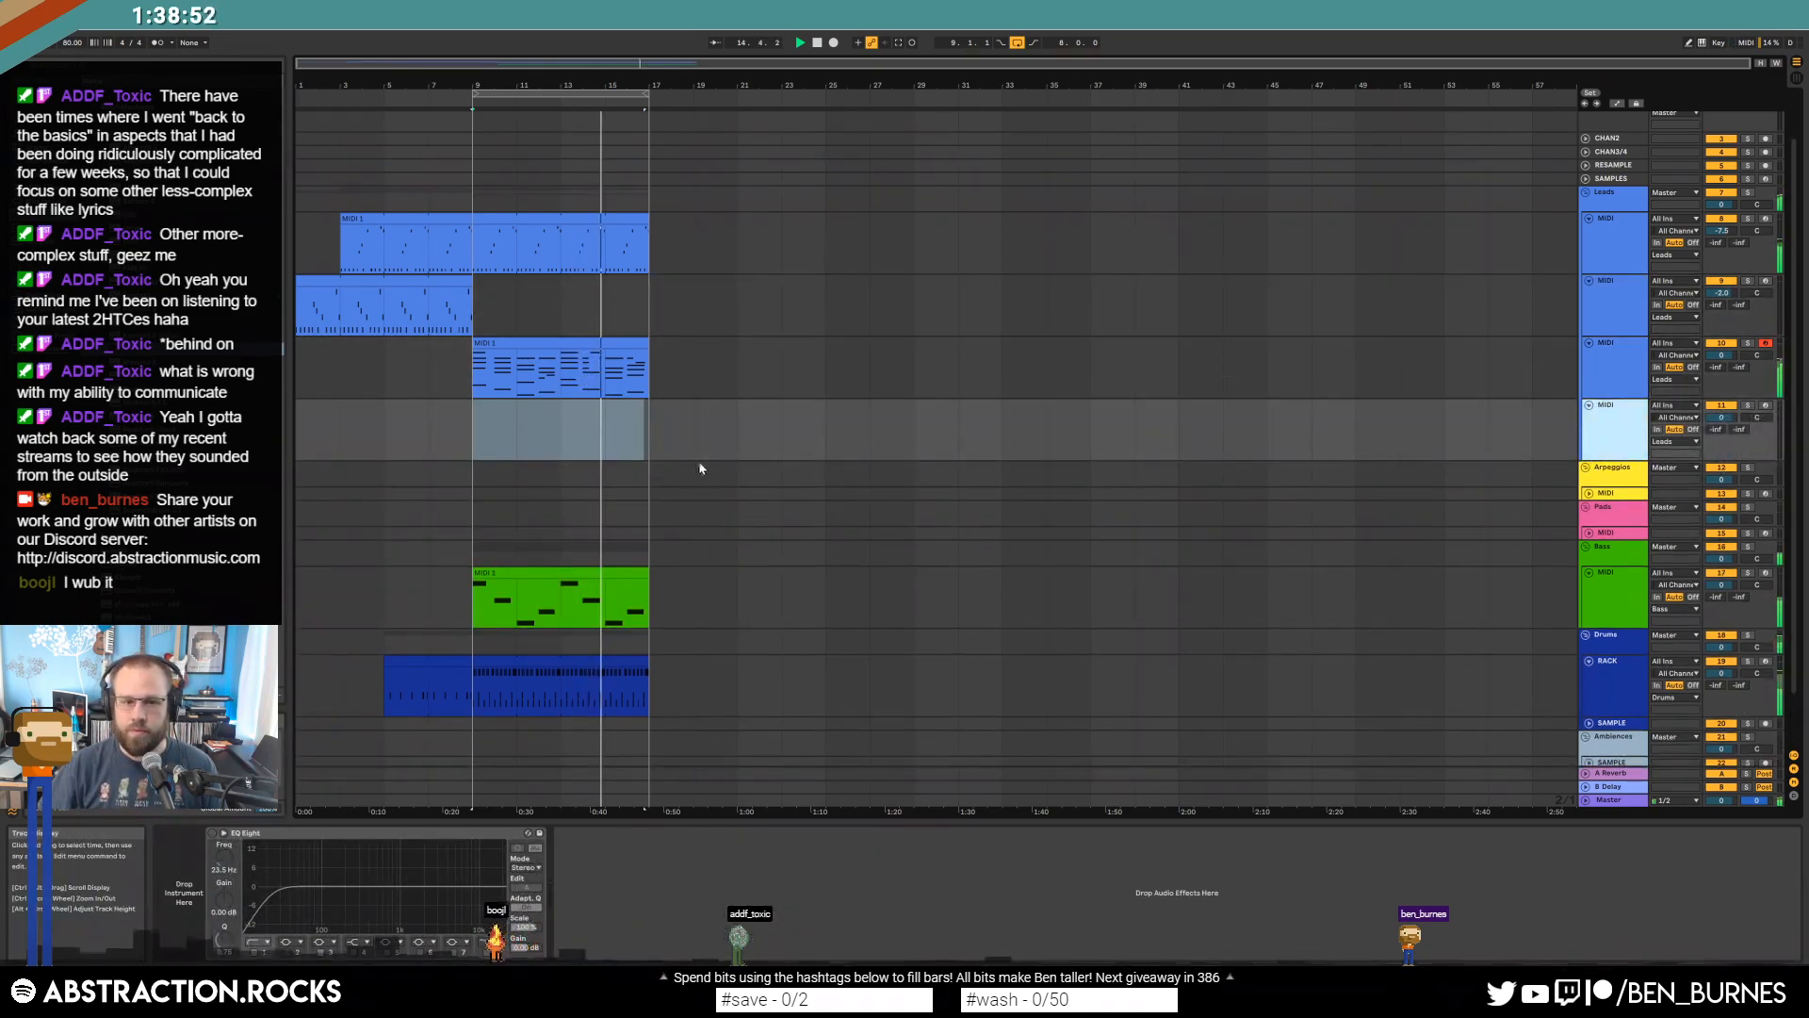
click(473, 431)
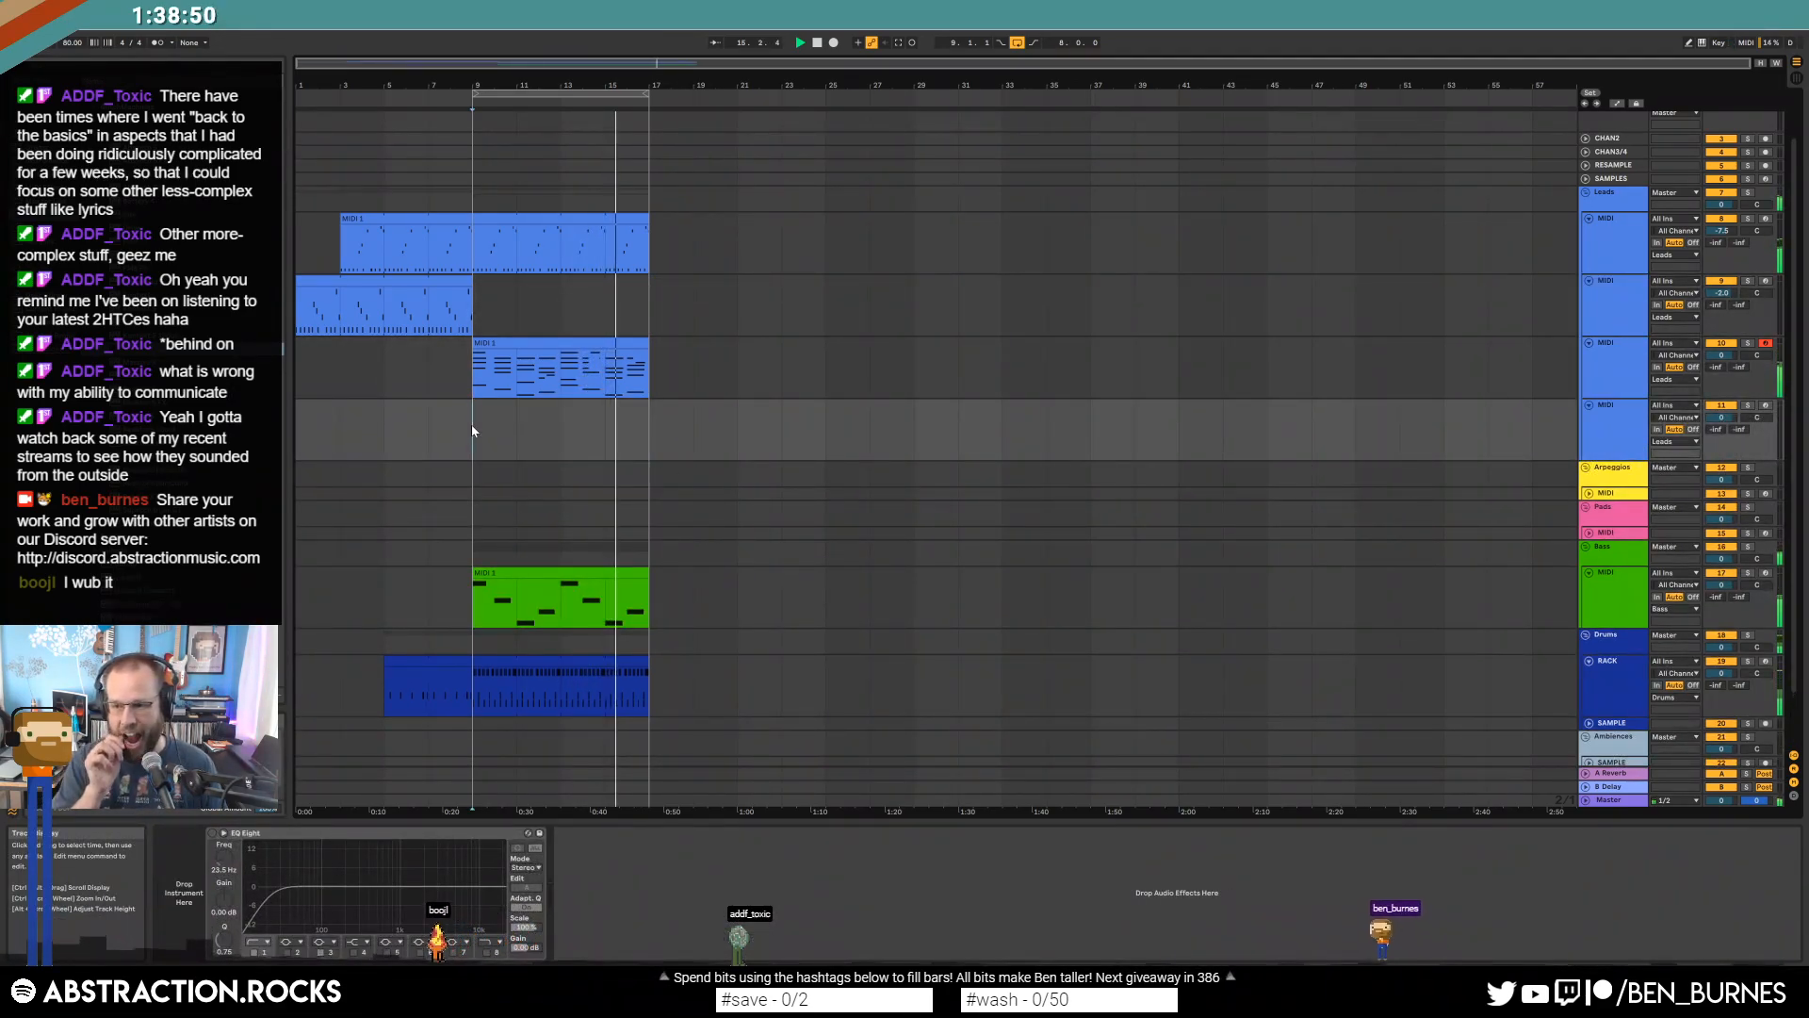
click(422, 481)
key(space)
Open the snare build-up clip on the drum rack track and add hi-hat notes near its end.
scroll(424, 547, down, 1)
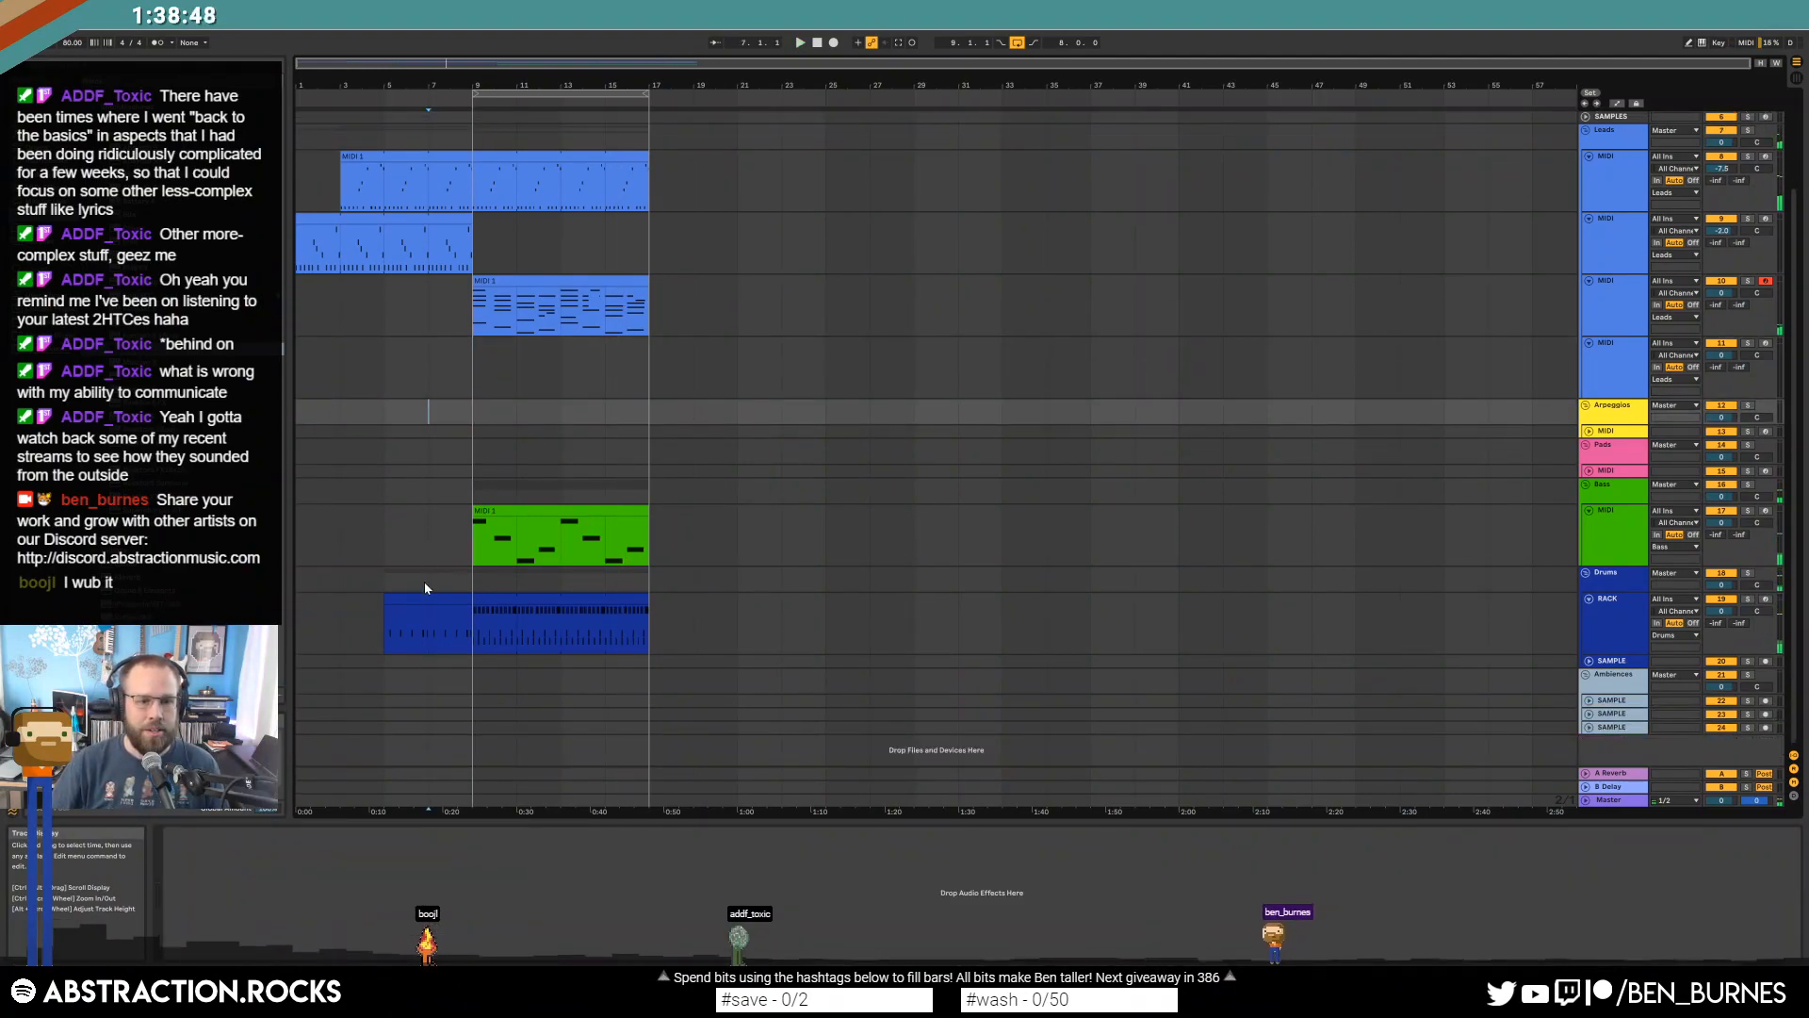
drag(436, 633, 453, 622)
click(444, 602)
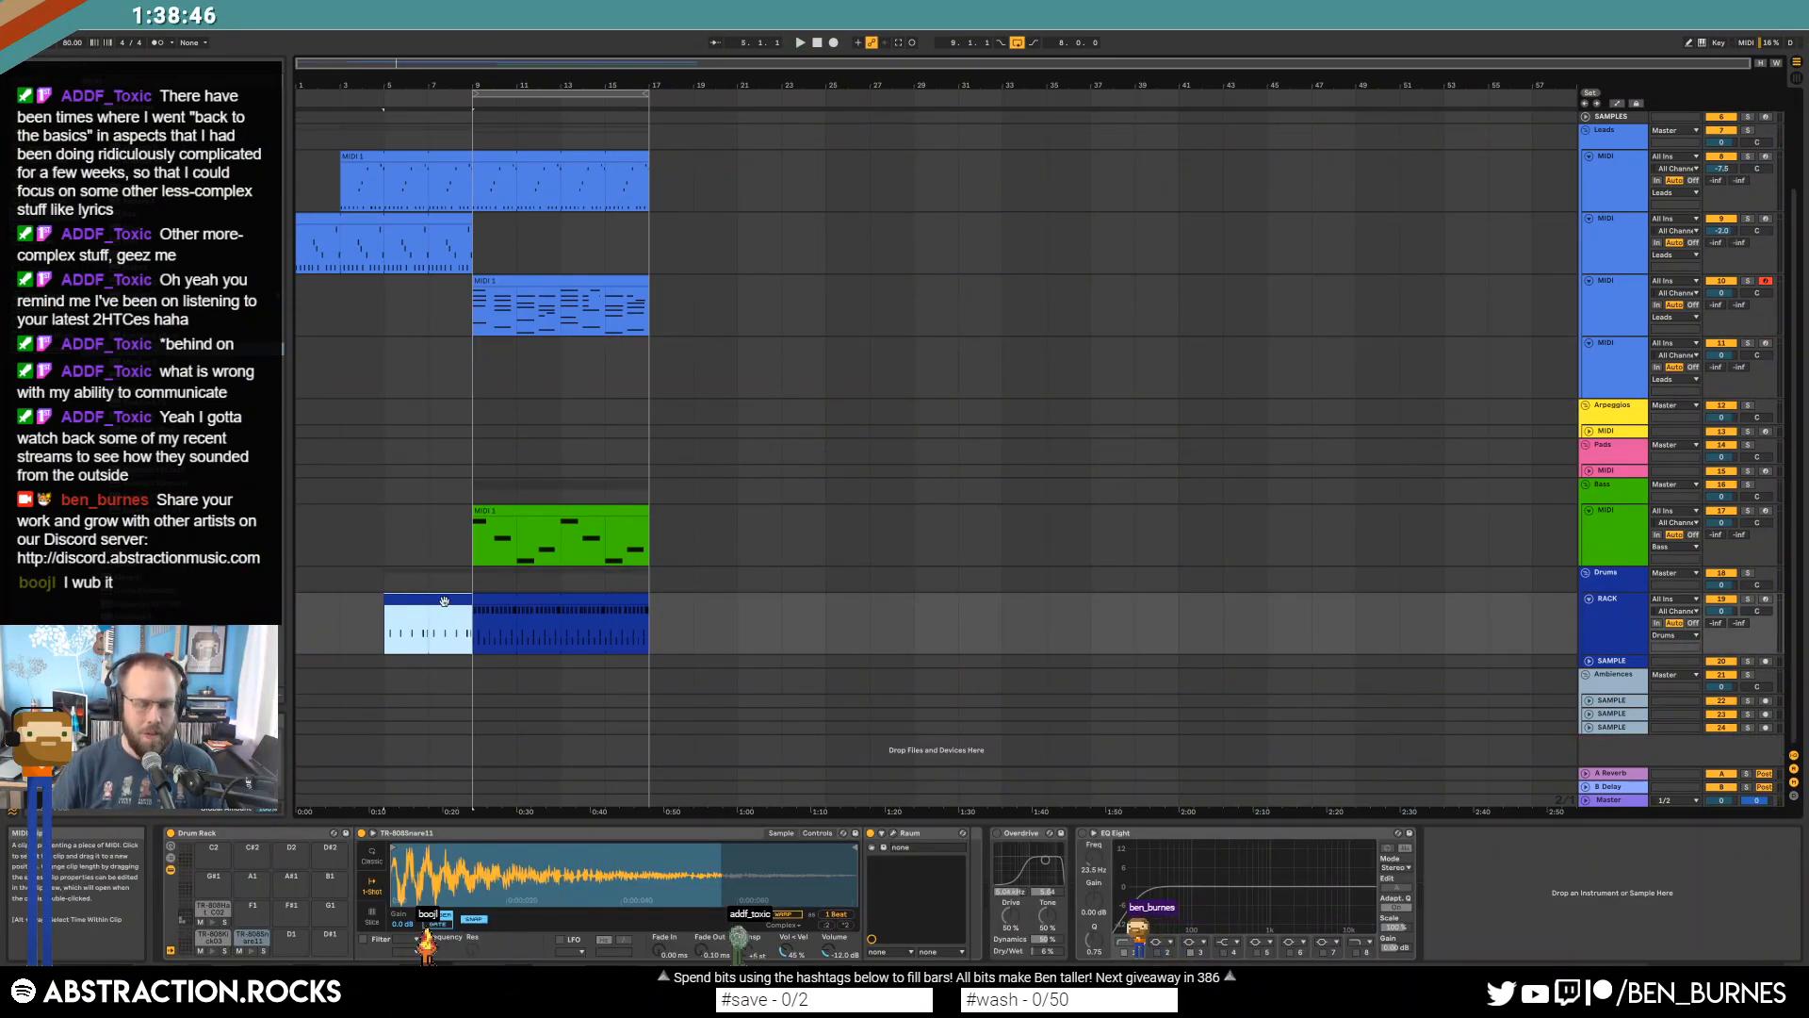
double_click(447, 598)
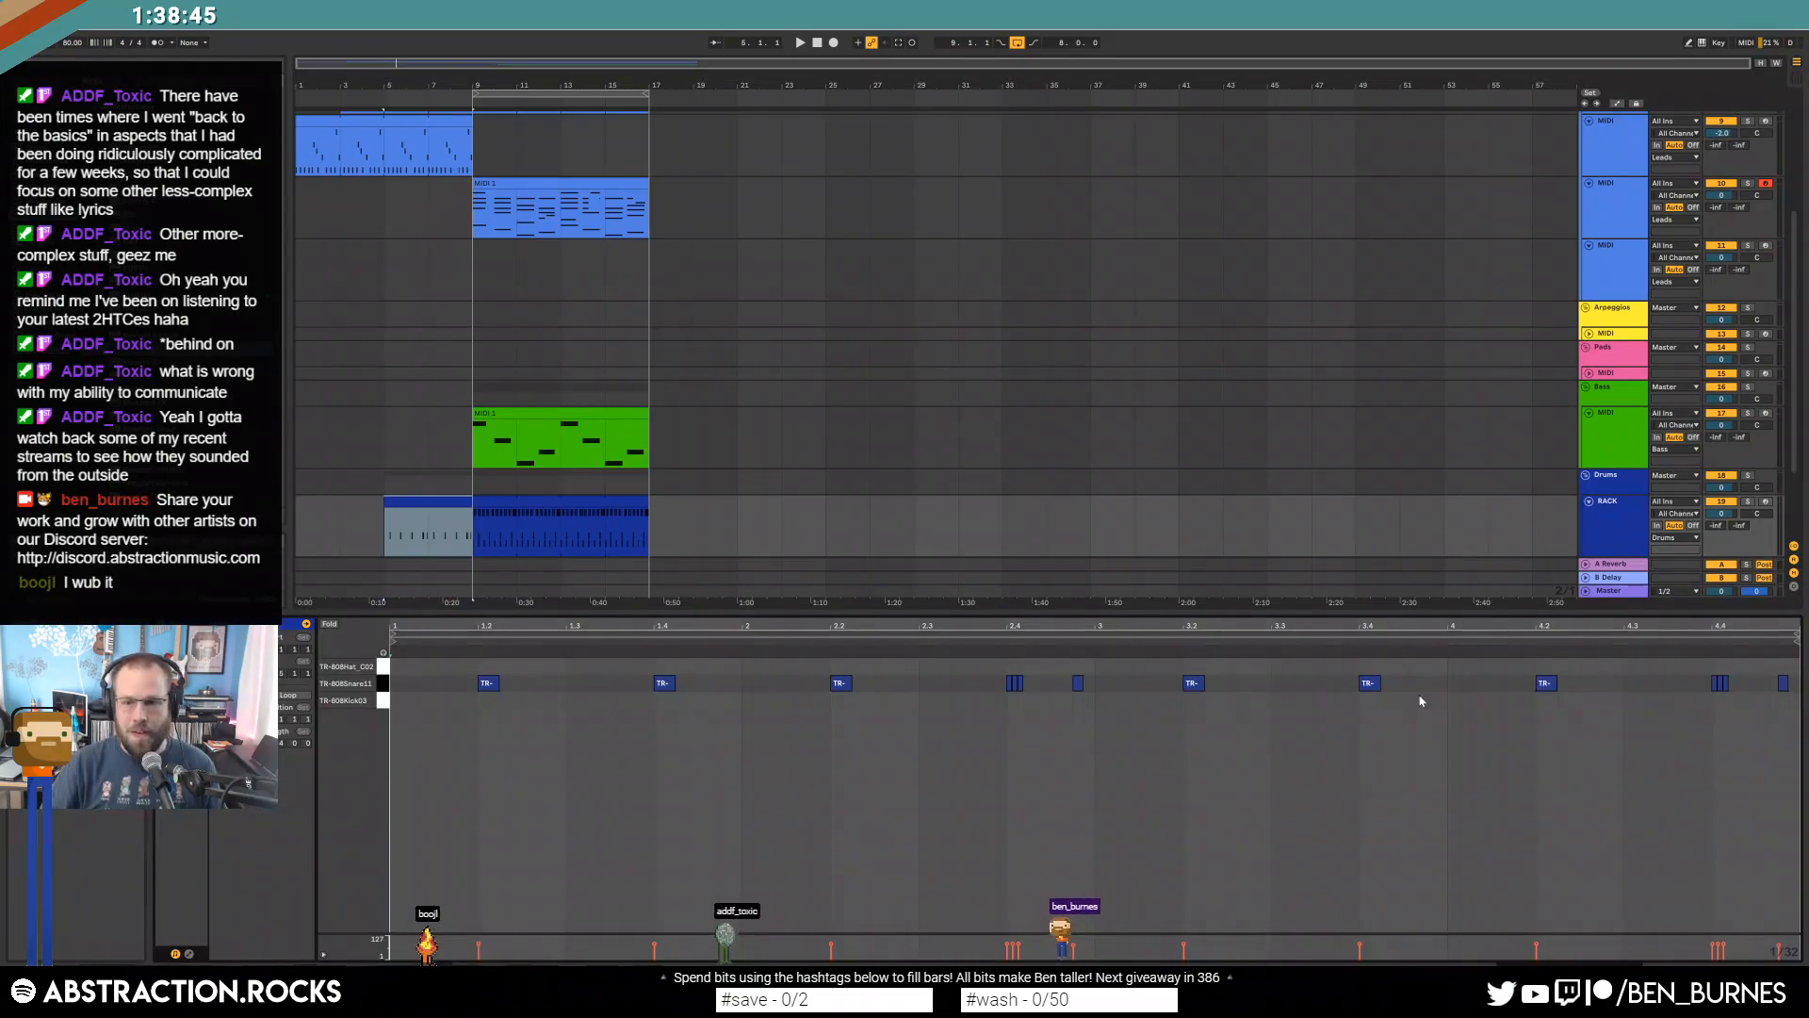
click(1747, 709)
drag(1748, 627, 1741, 659)
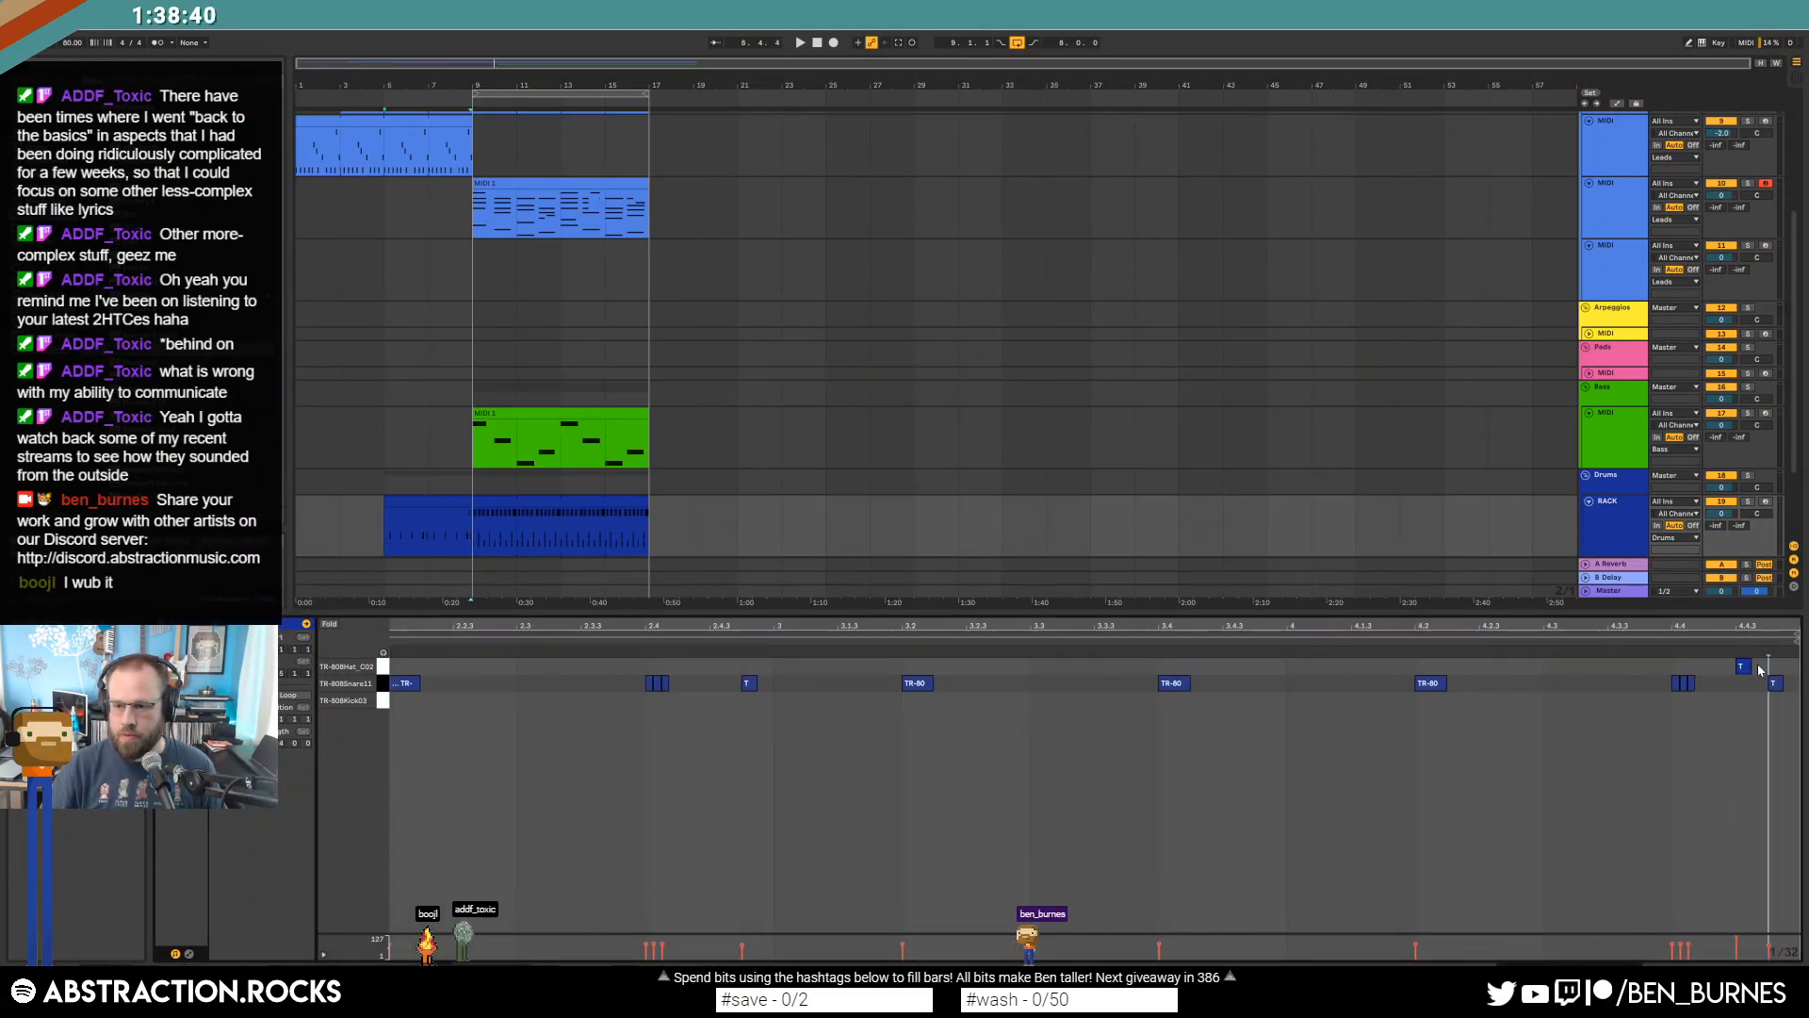
Play the build-up's ending and move the first of the two new hi-hat notes slightly earlier.
click(1389, 635)
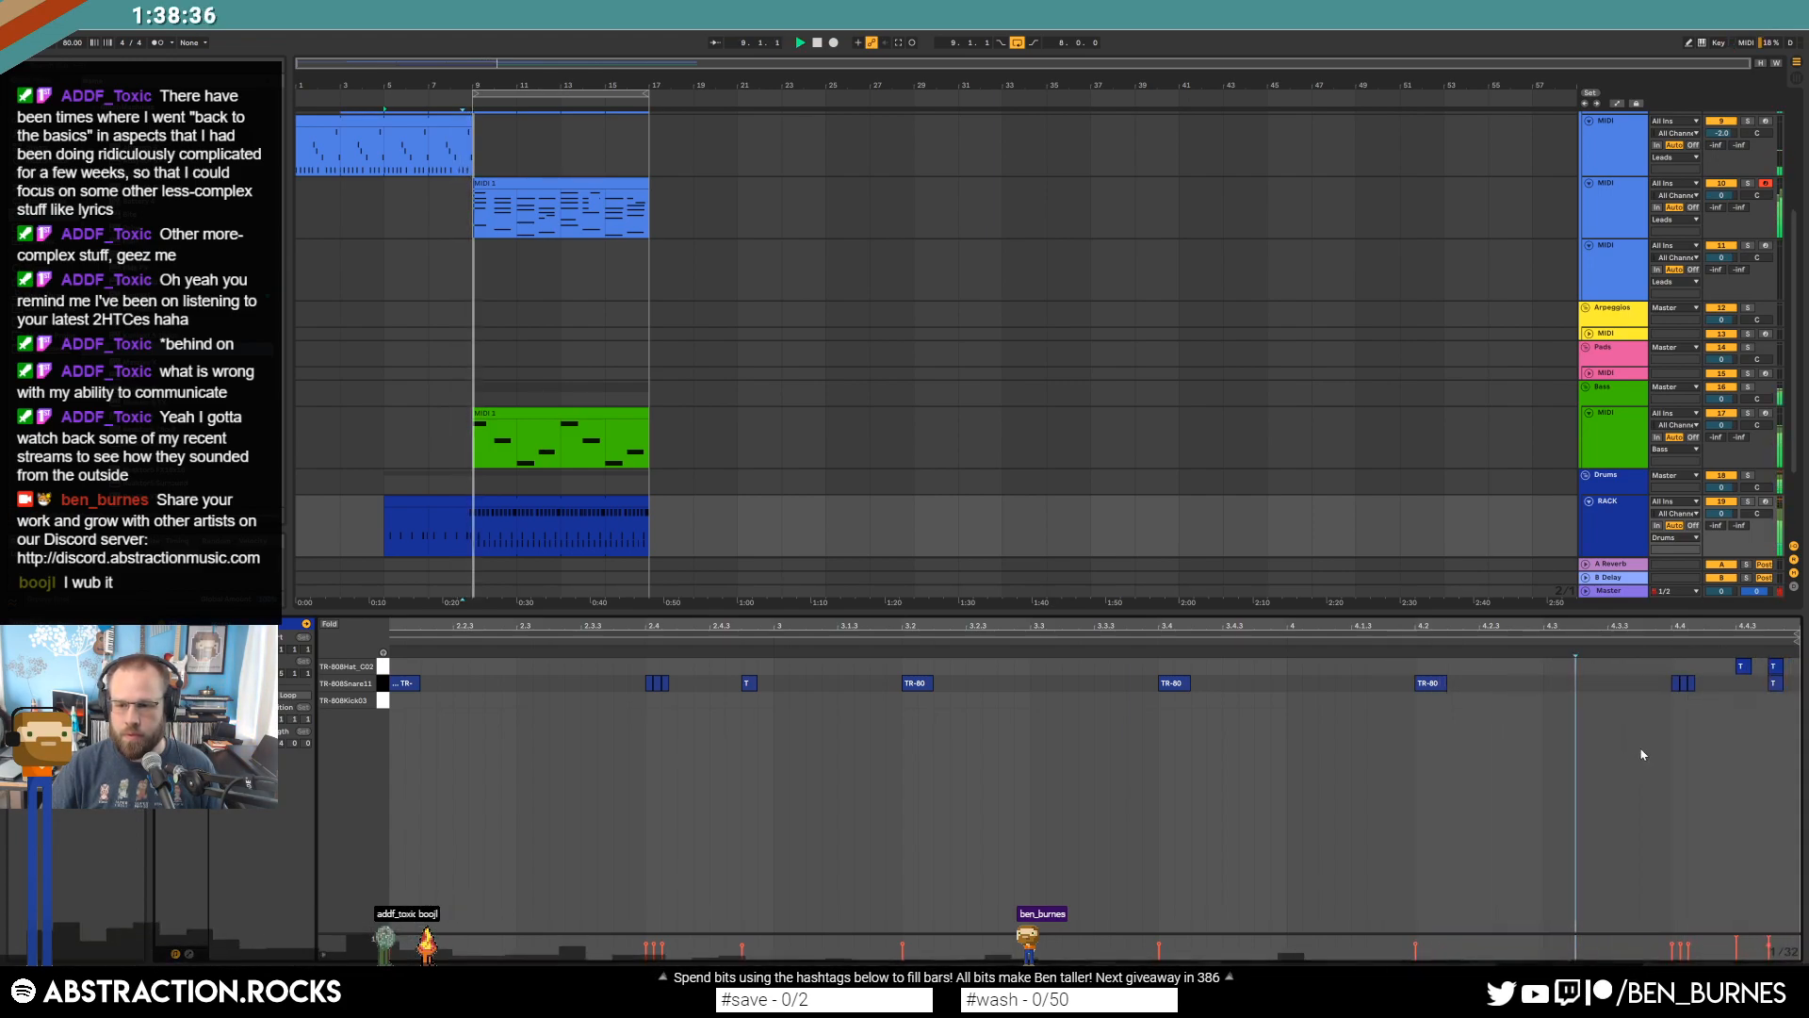
click(1742, 668)
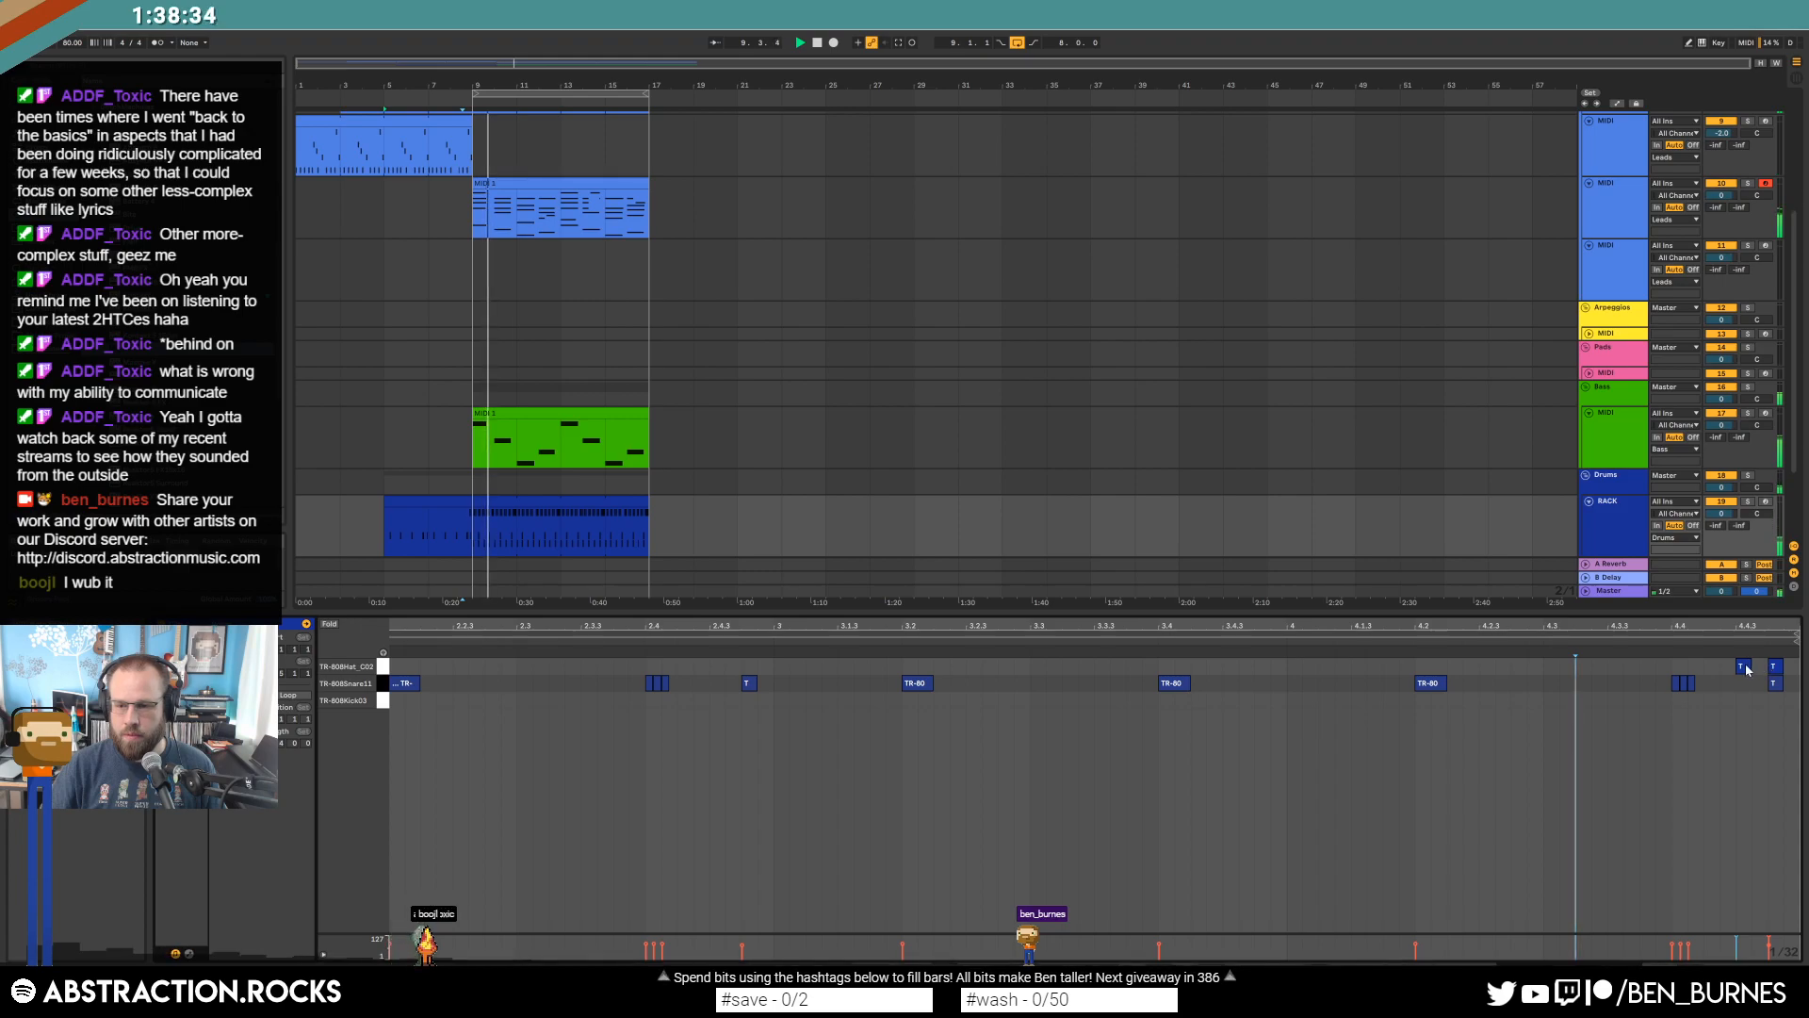
drag(1741, 667, 1776, 707)
click(1720, 721)
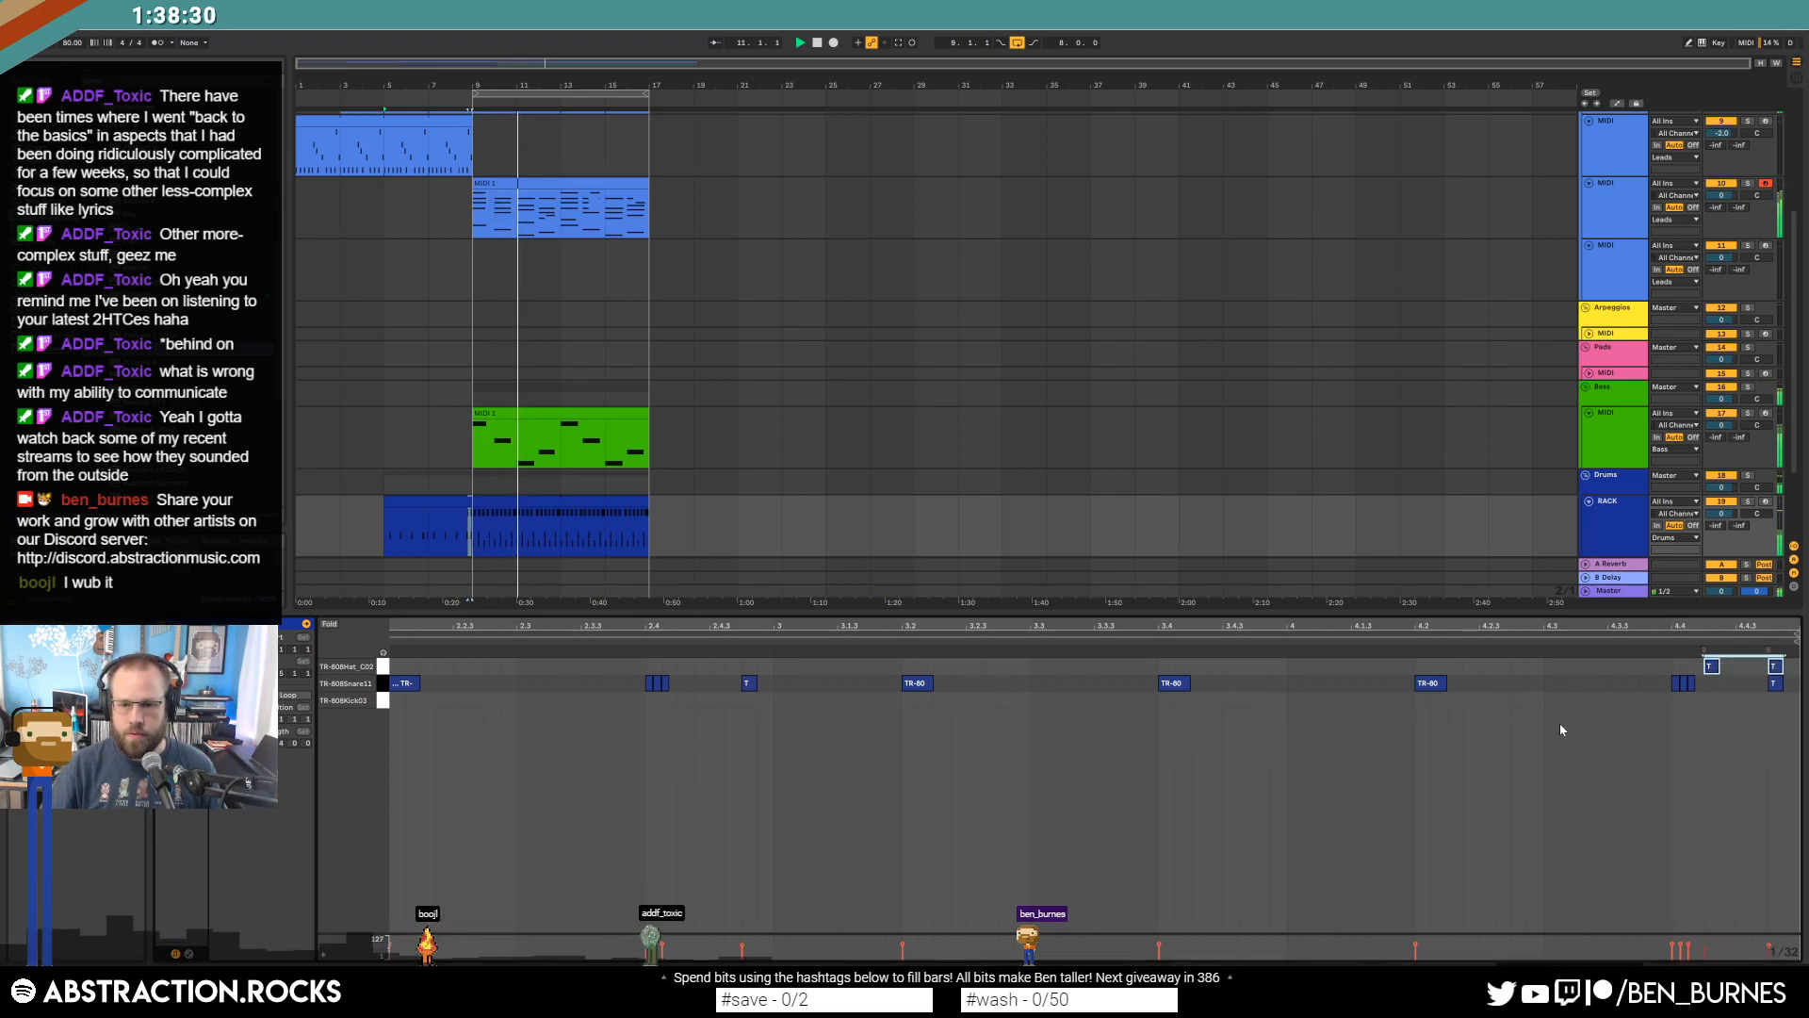
Copy the snare fill at the build-up's end and set the main drum clip's loop length to 4 bars.
drag(1670, 676, 1798, 696)
click(584, 528)
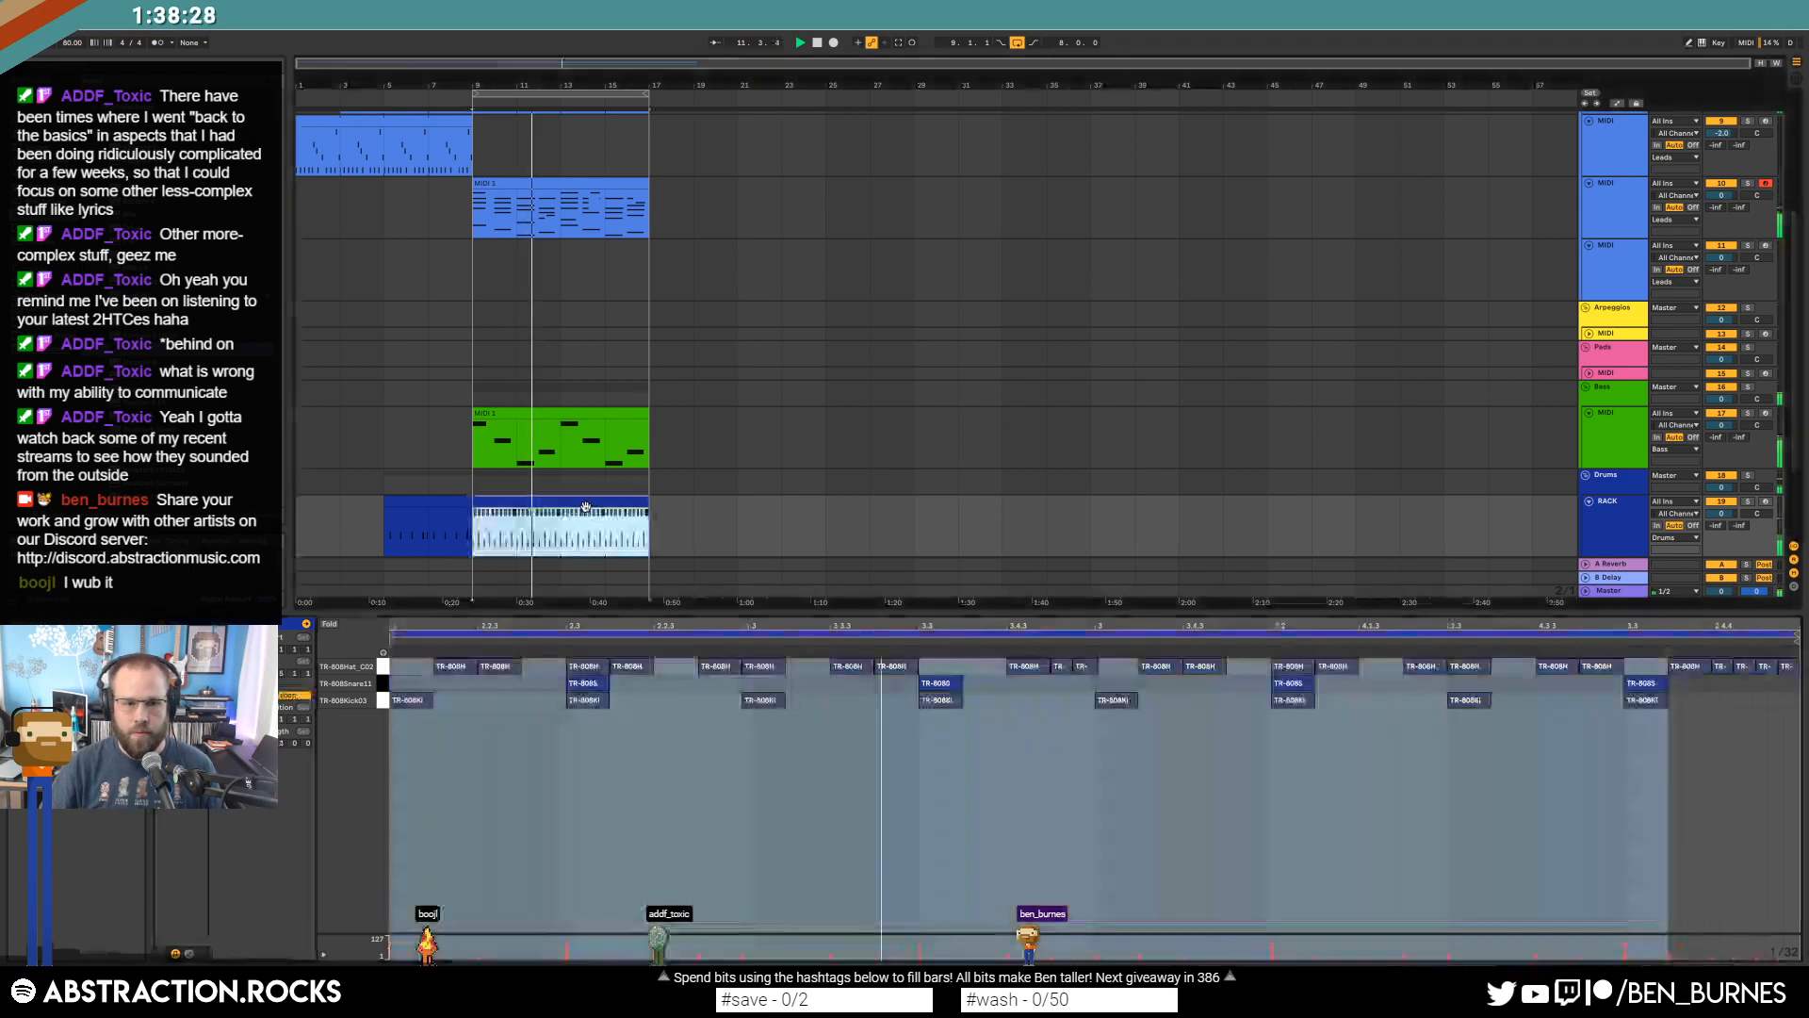
click(296, 744)
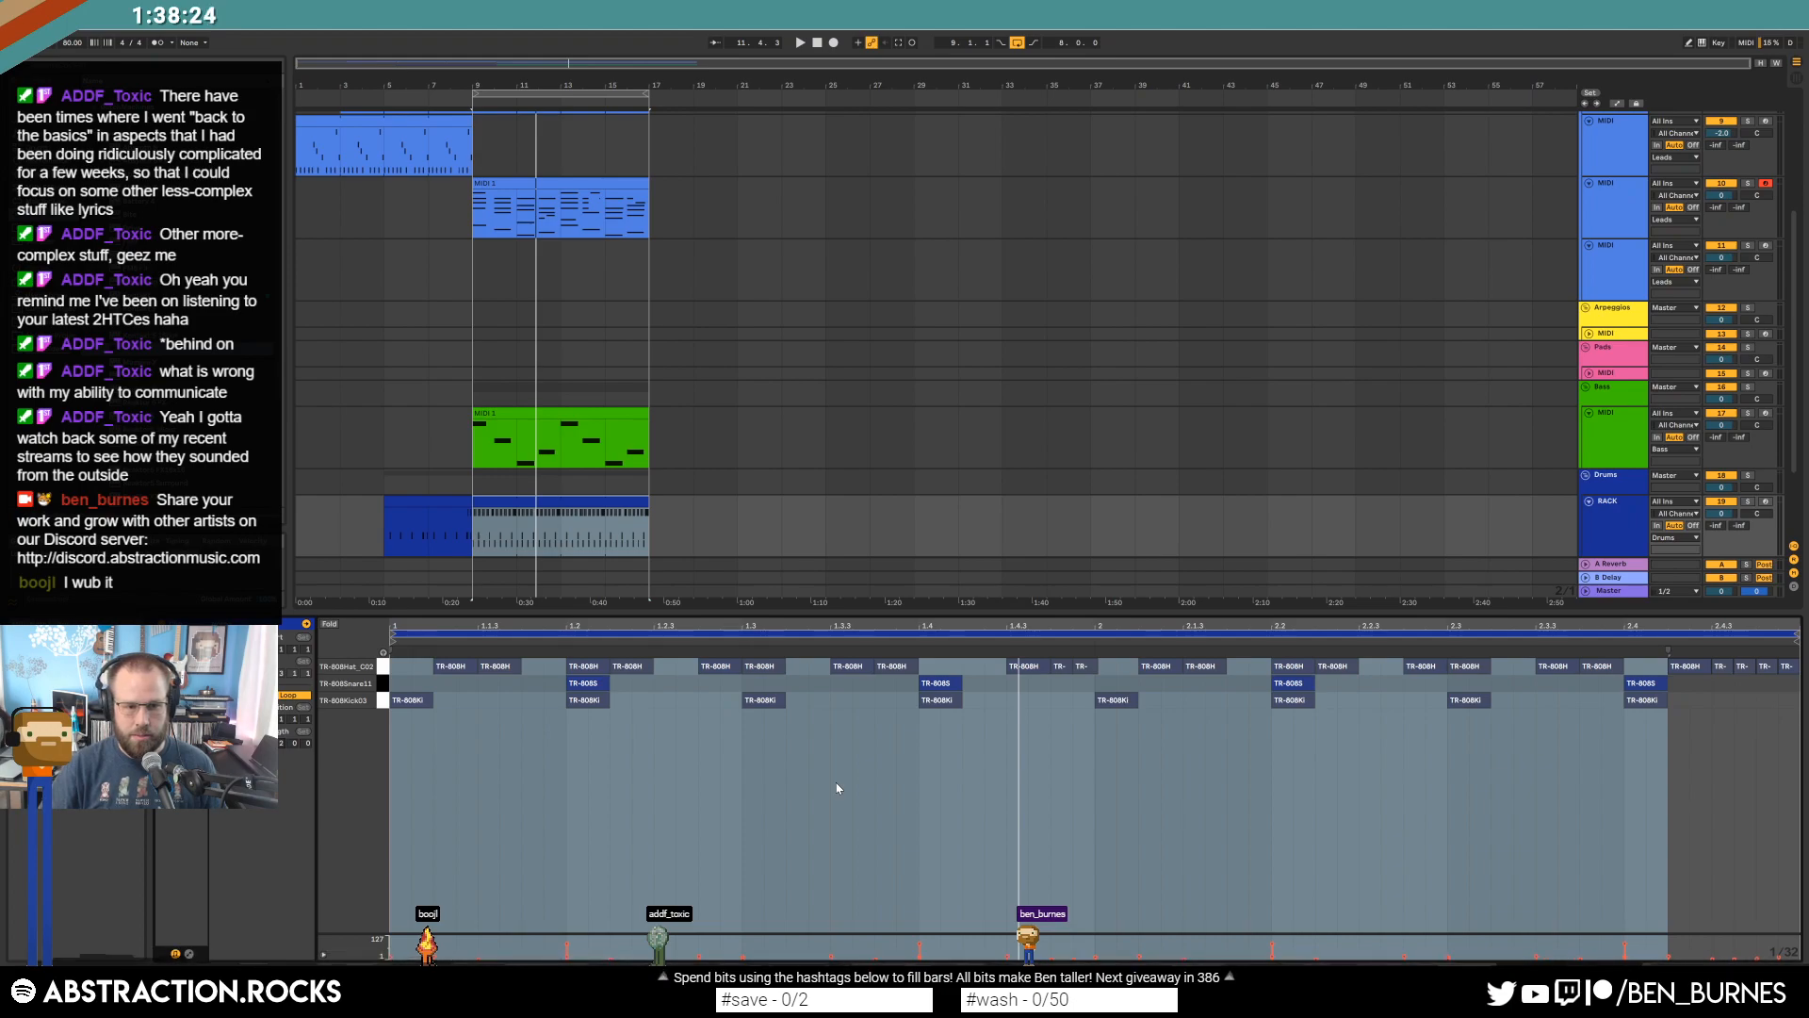
text(4)
key(Return)
Duplicate the main drum clip's first two bars, paste the snare fill at the end of bar 4 and play the loop.
mouse_move(1090, 709)
mouse_down()
mouse_move(949, 659)
mouse_move(394, 659)
mouse_up()
key(ctrl+d)
click(1454, 758)
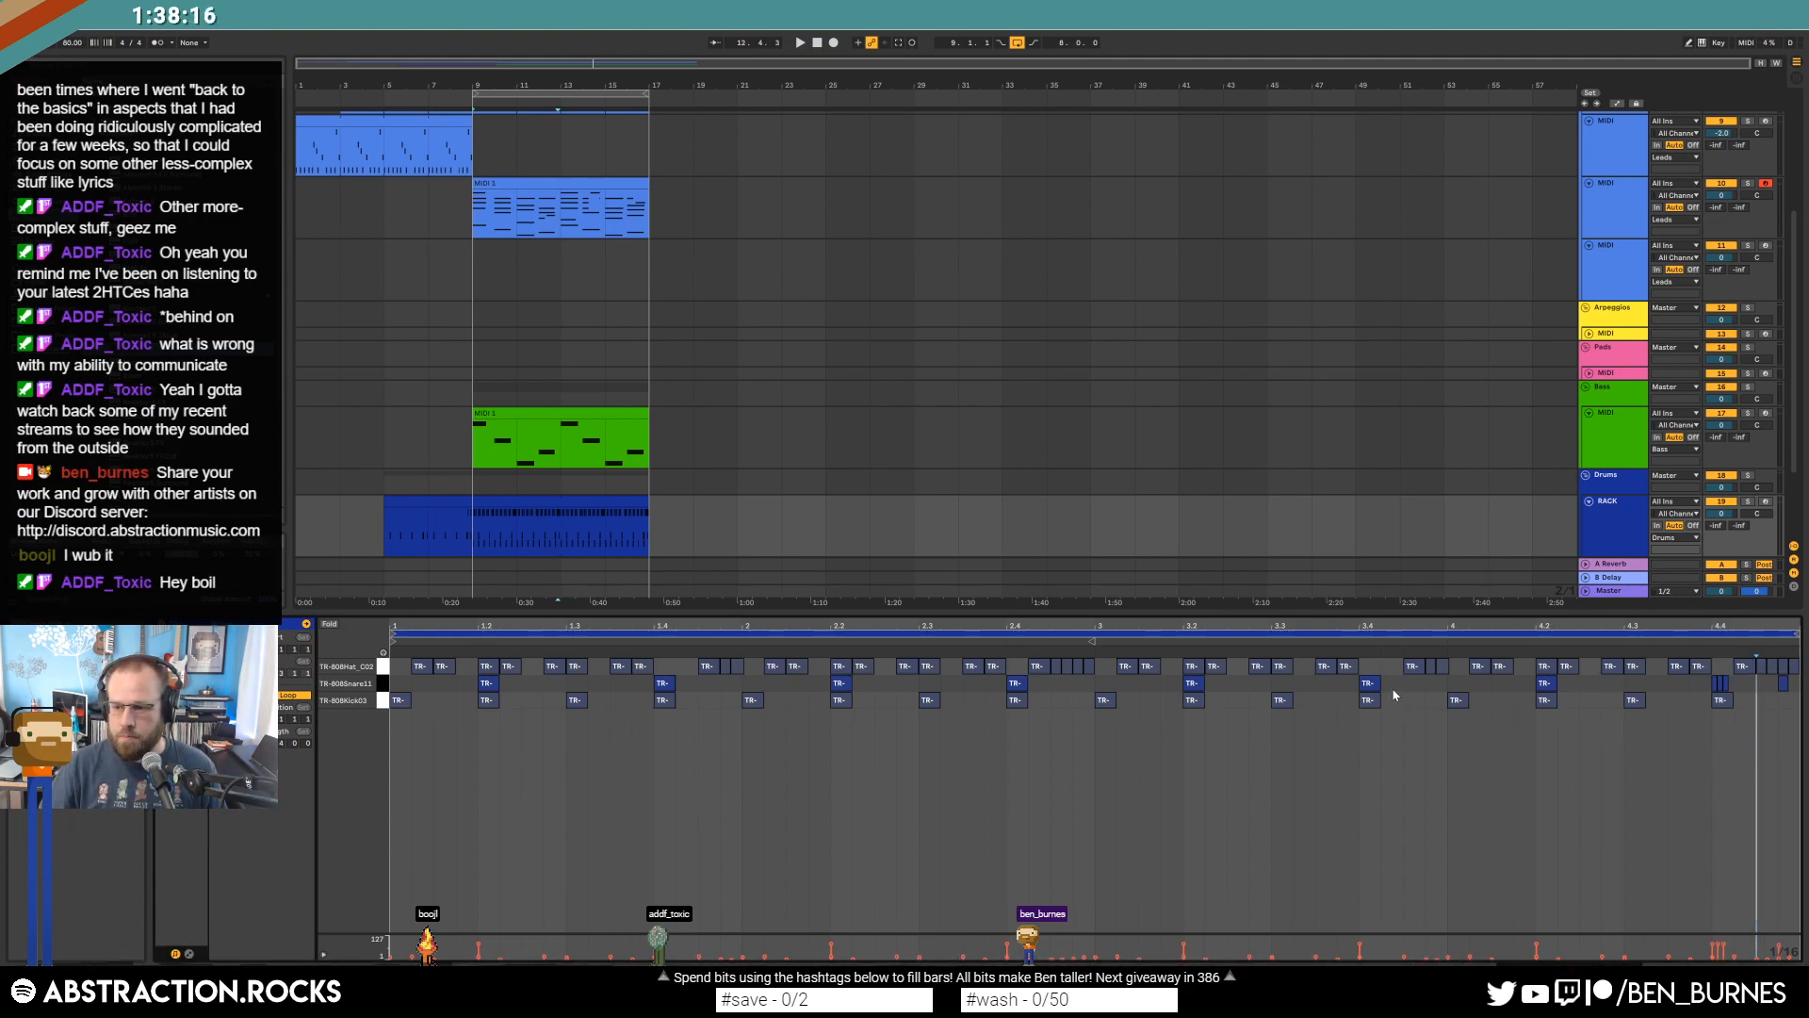
click(570, 498)
key(space)
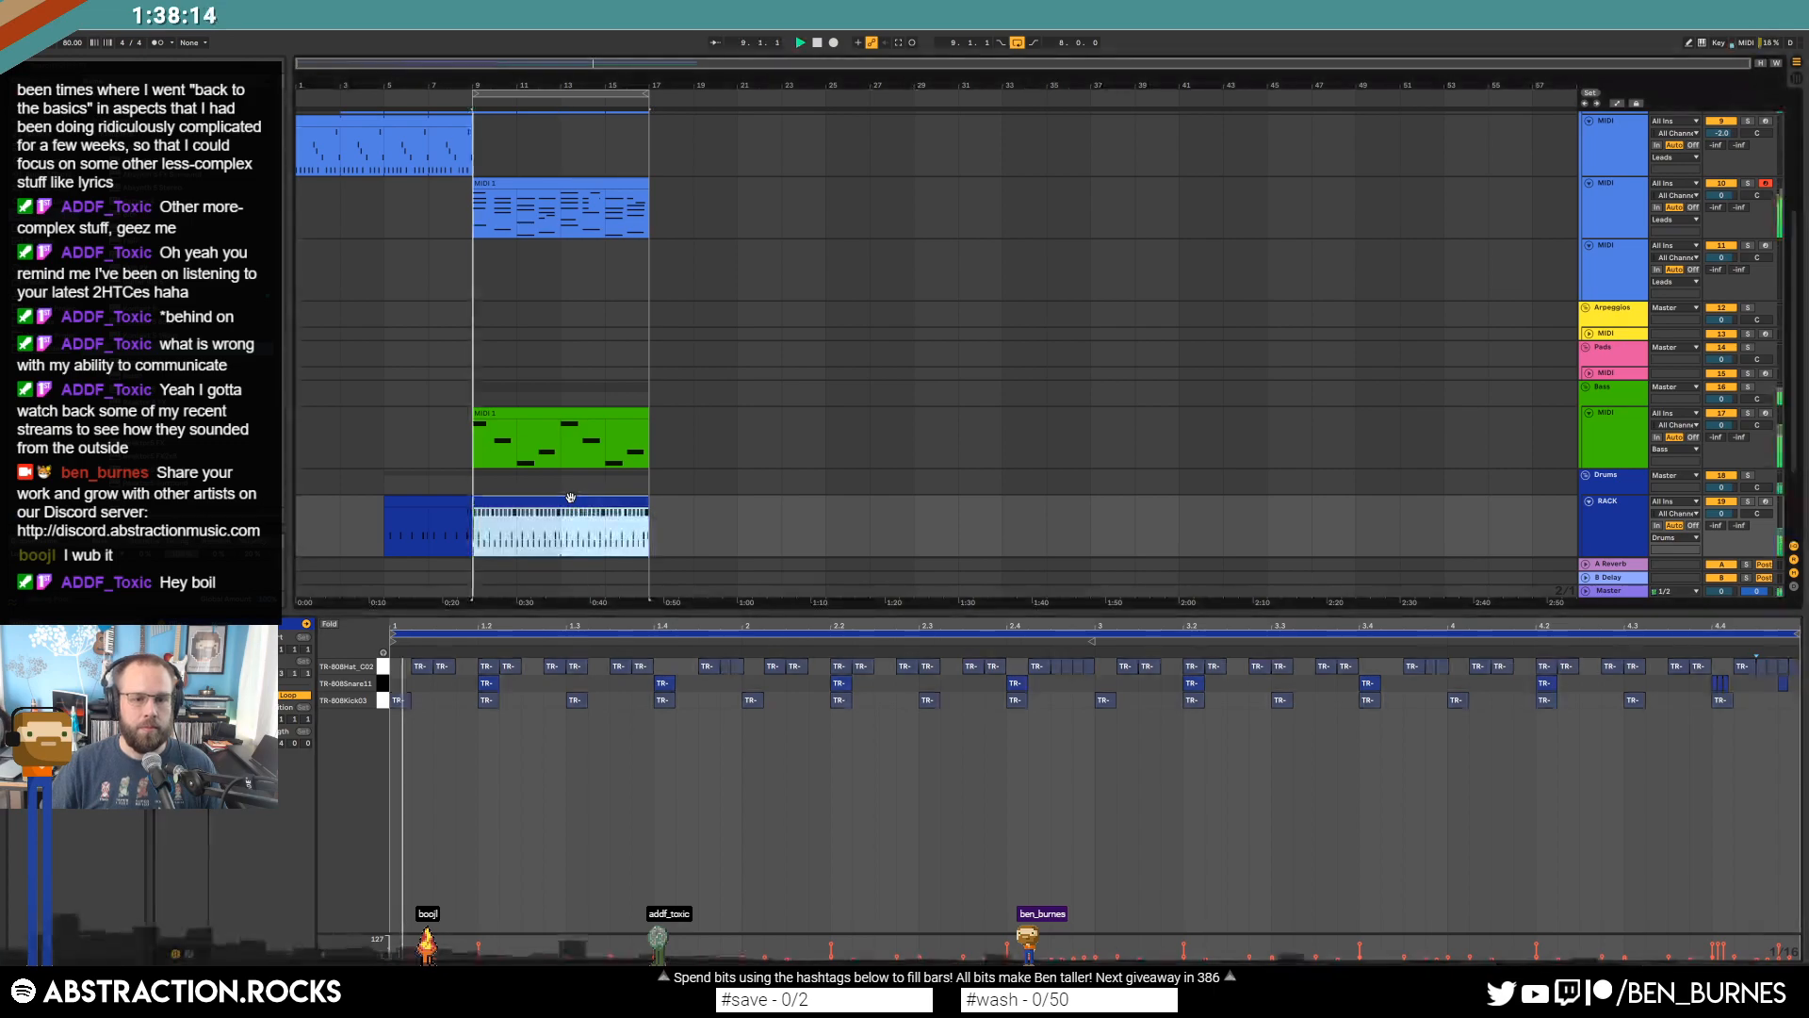
Open the bass track's Massive during playback and show the settings of Envelope 4.
key(shift+Tab)
click(574, 508)
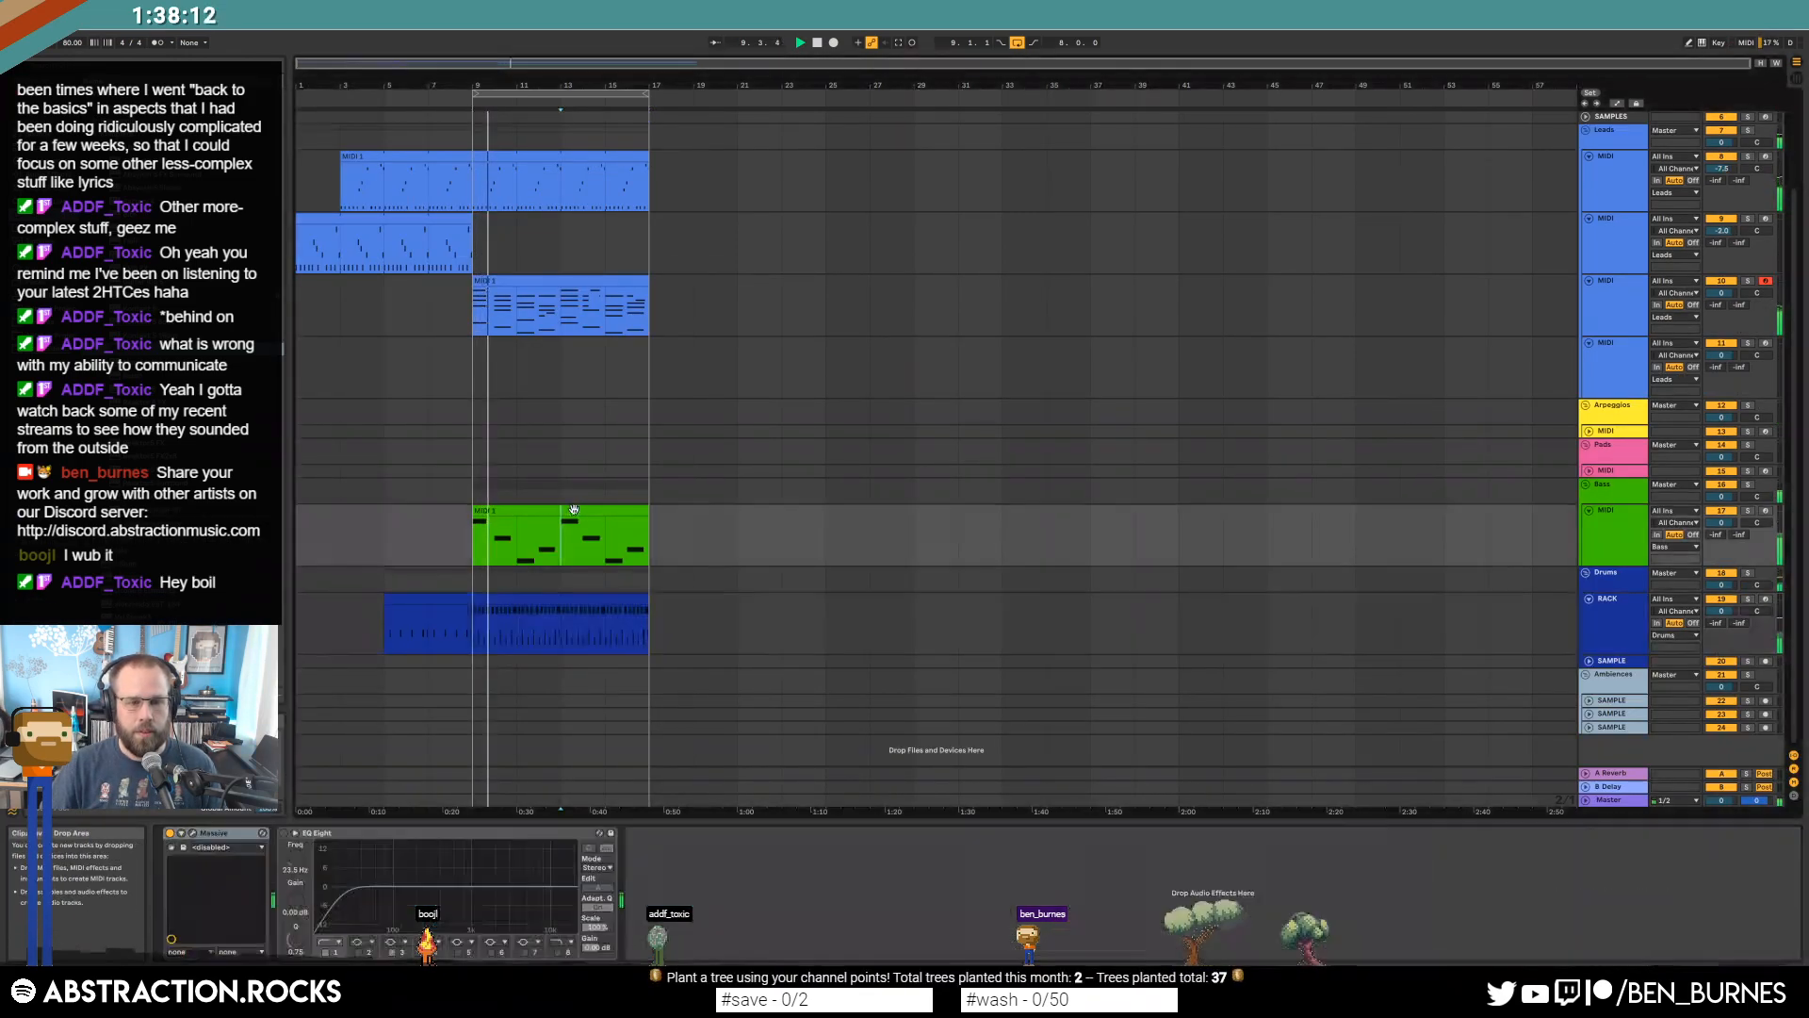
click(193, 833)
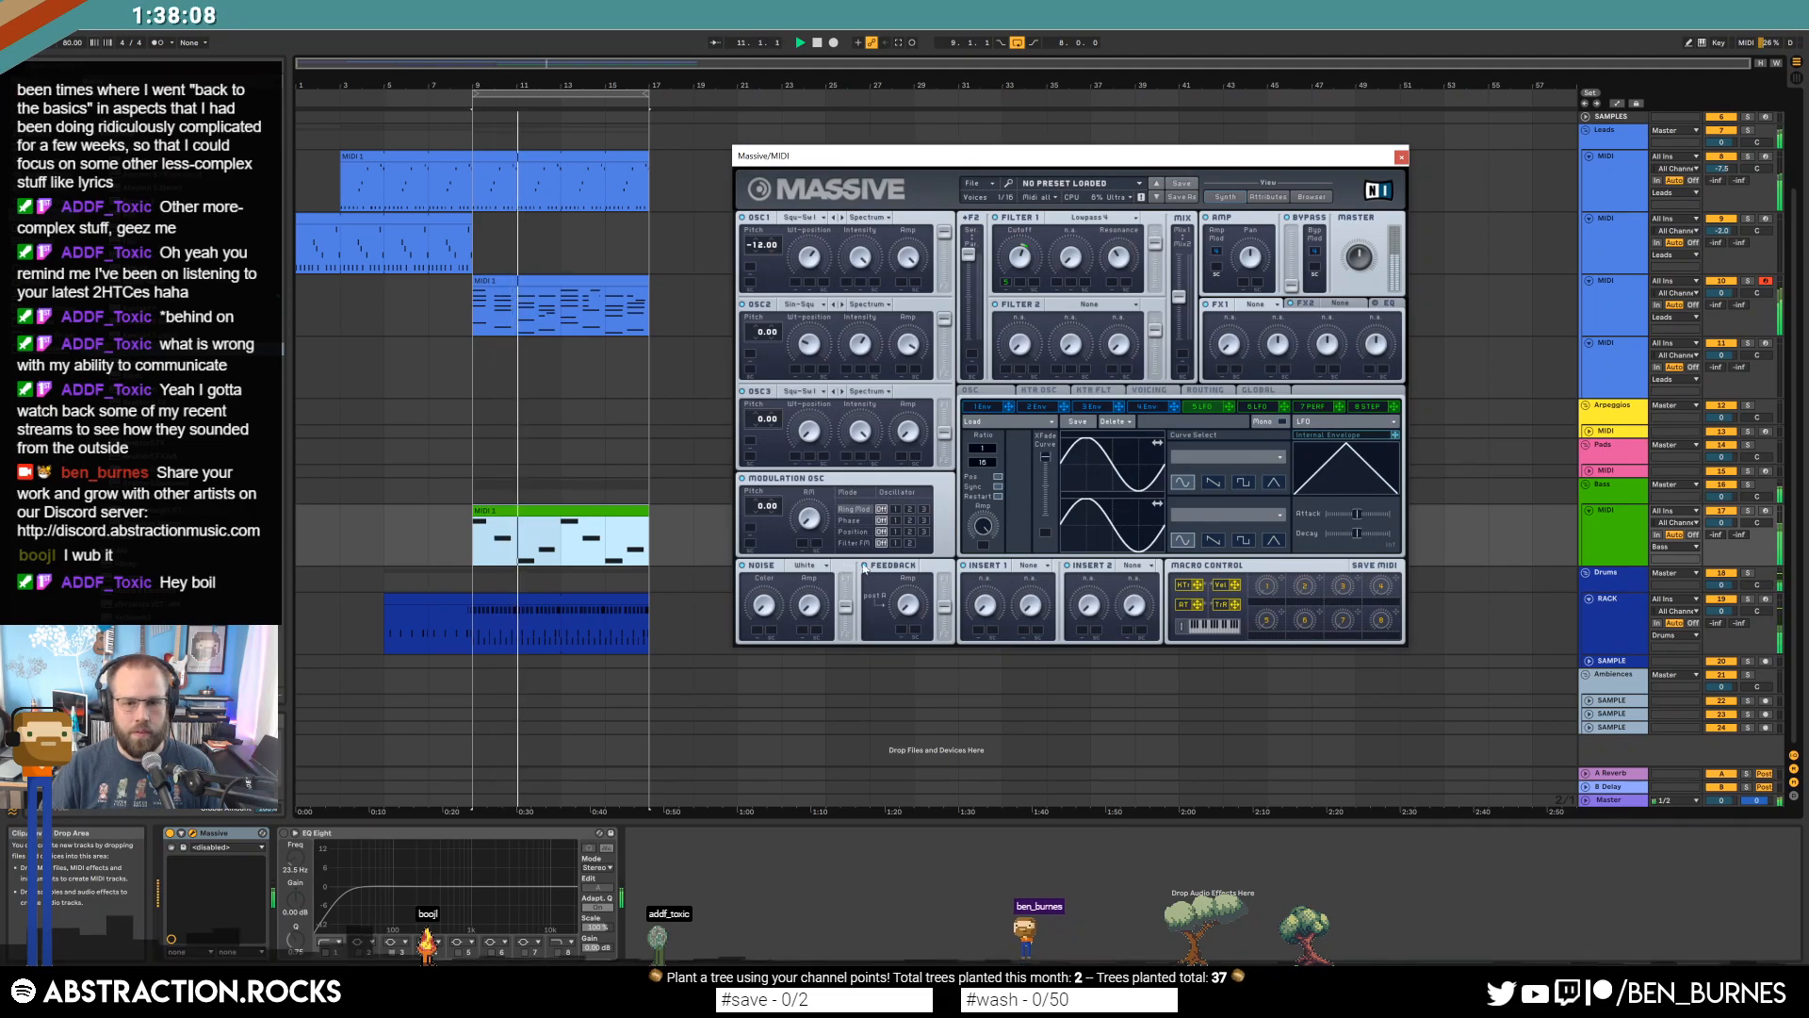
click(1145, 406)
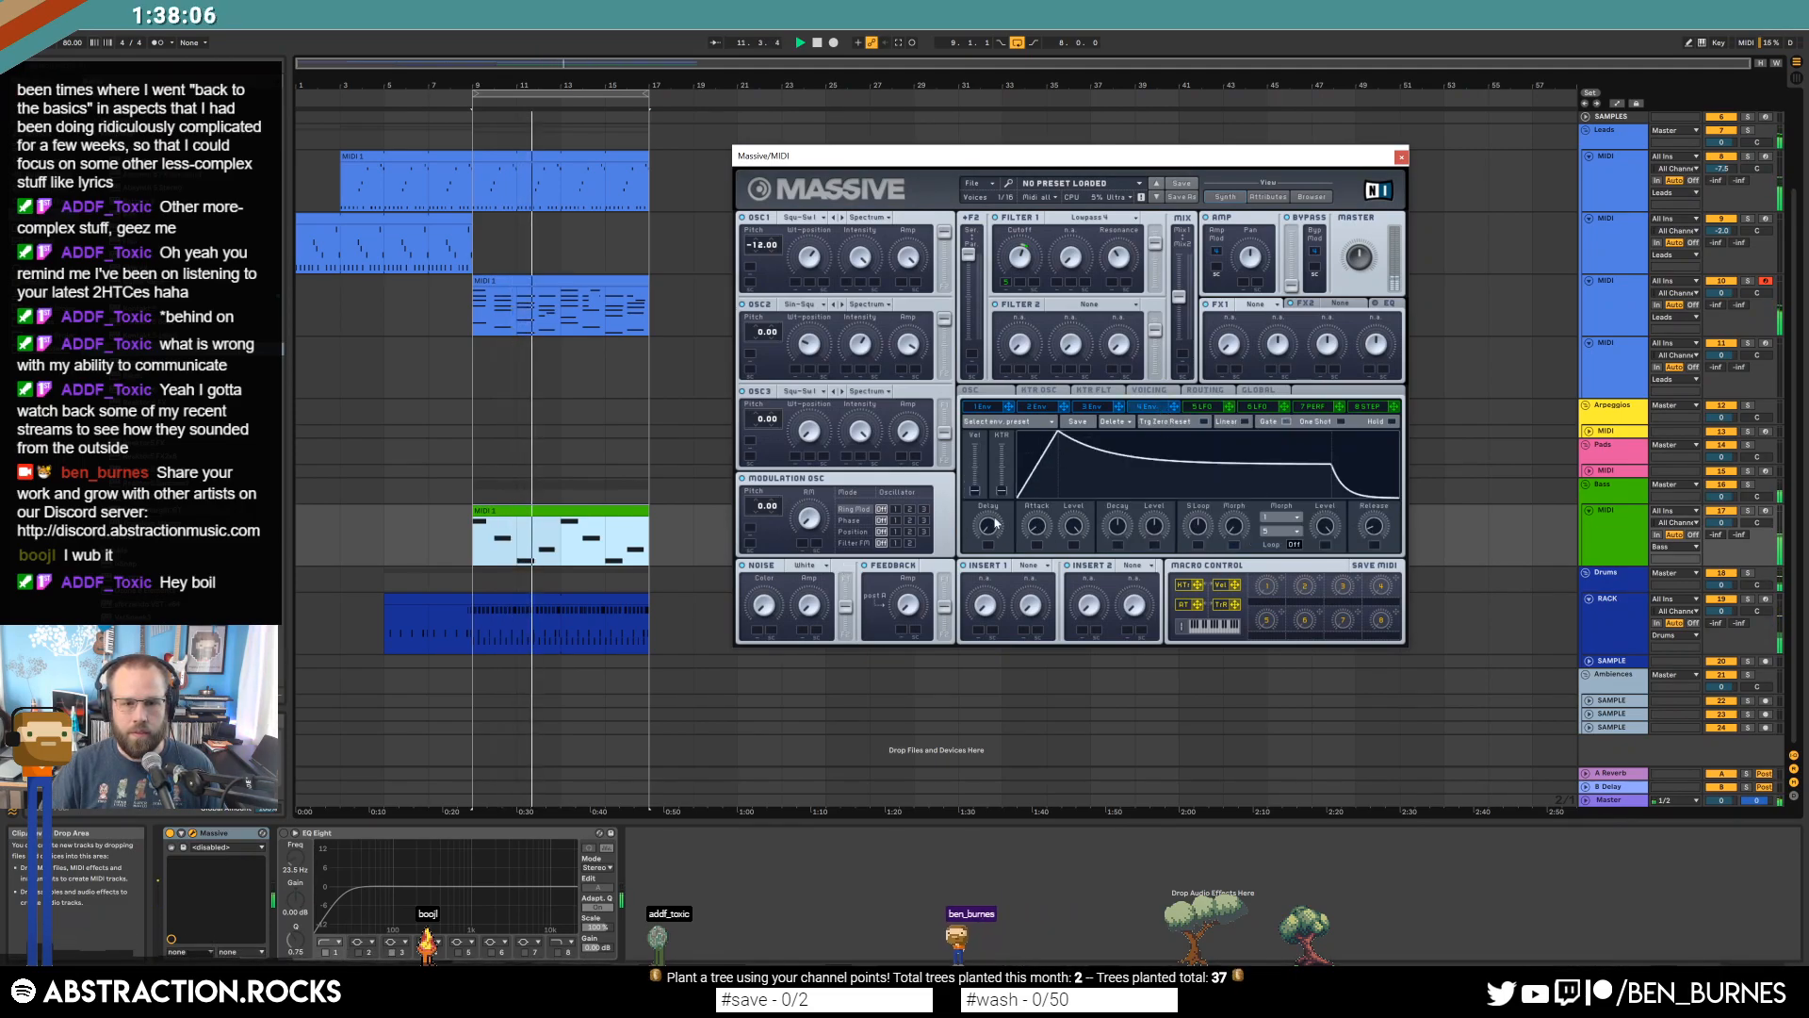
Stop playback, open the bass clip's envelopes and show the MIDI Ctrl envelope for controller 64.
double_click(584, 510)
key(space)
click(189, 954)
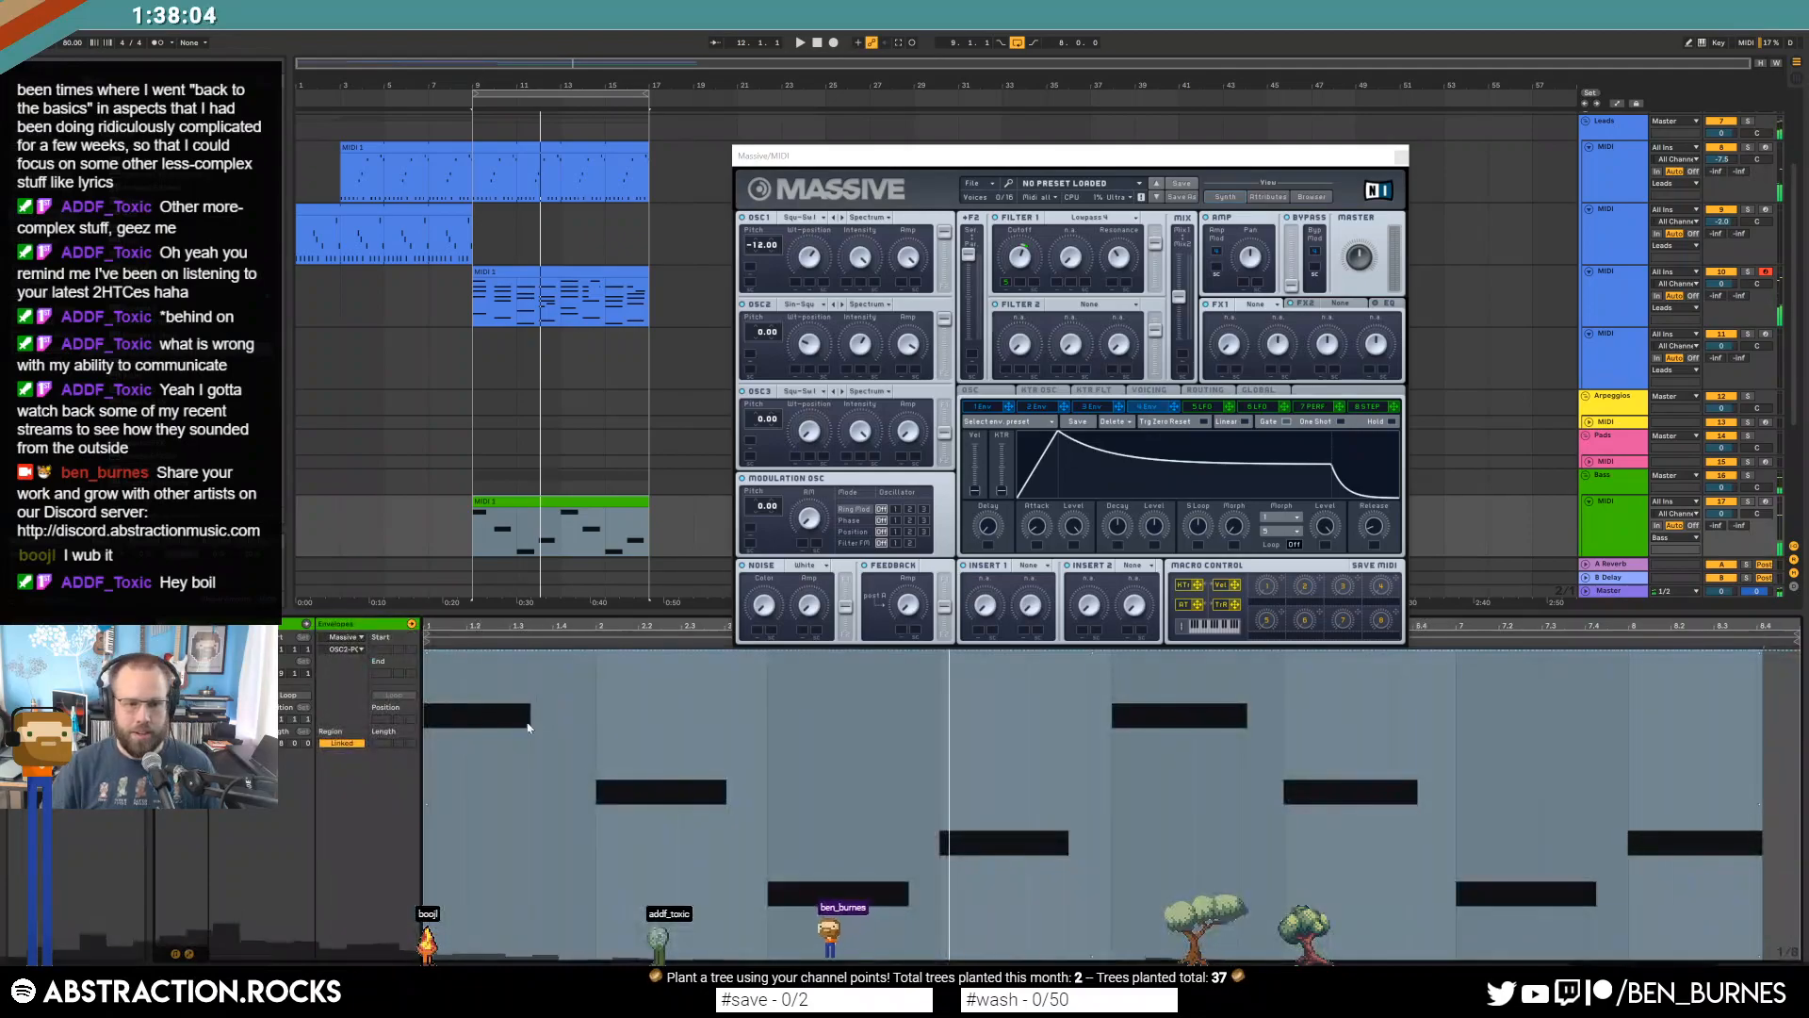
click(349, 638)
click(351, 649)
click(351, 649)
scroll(371, 617, down, 2)
click(365, 607)
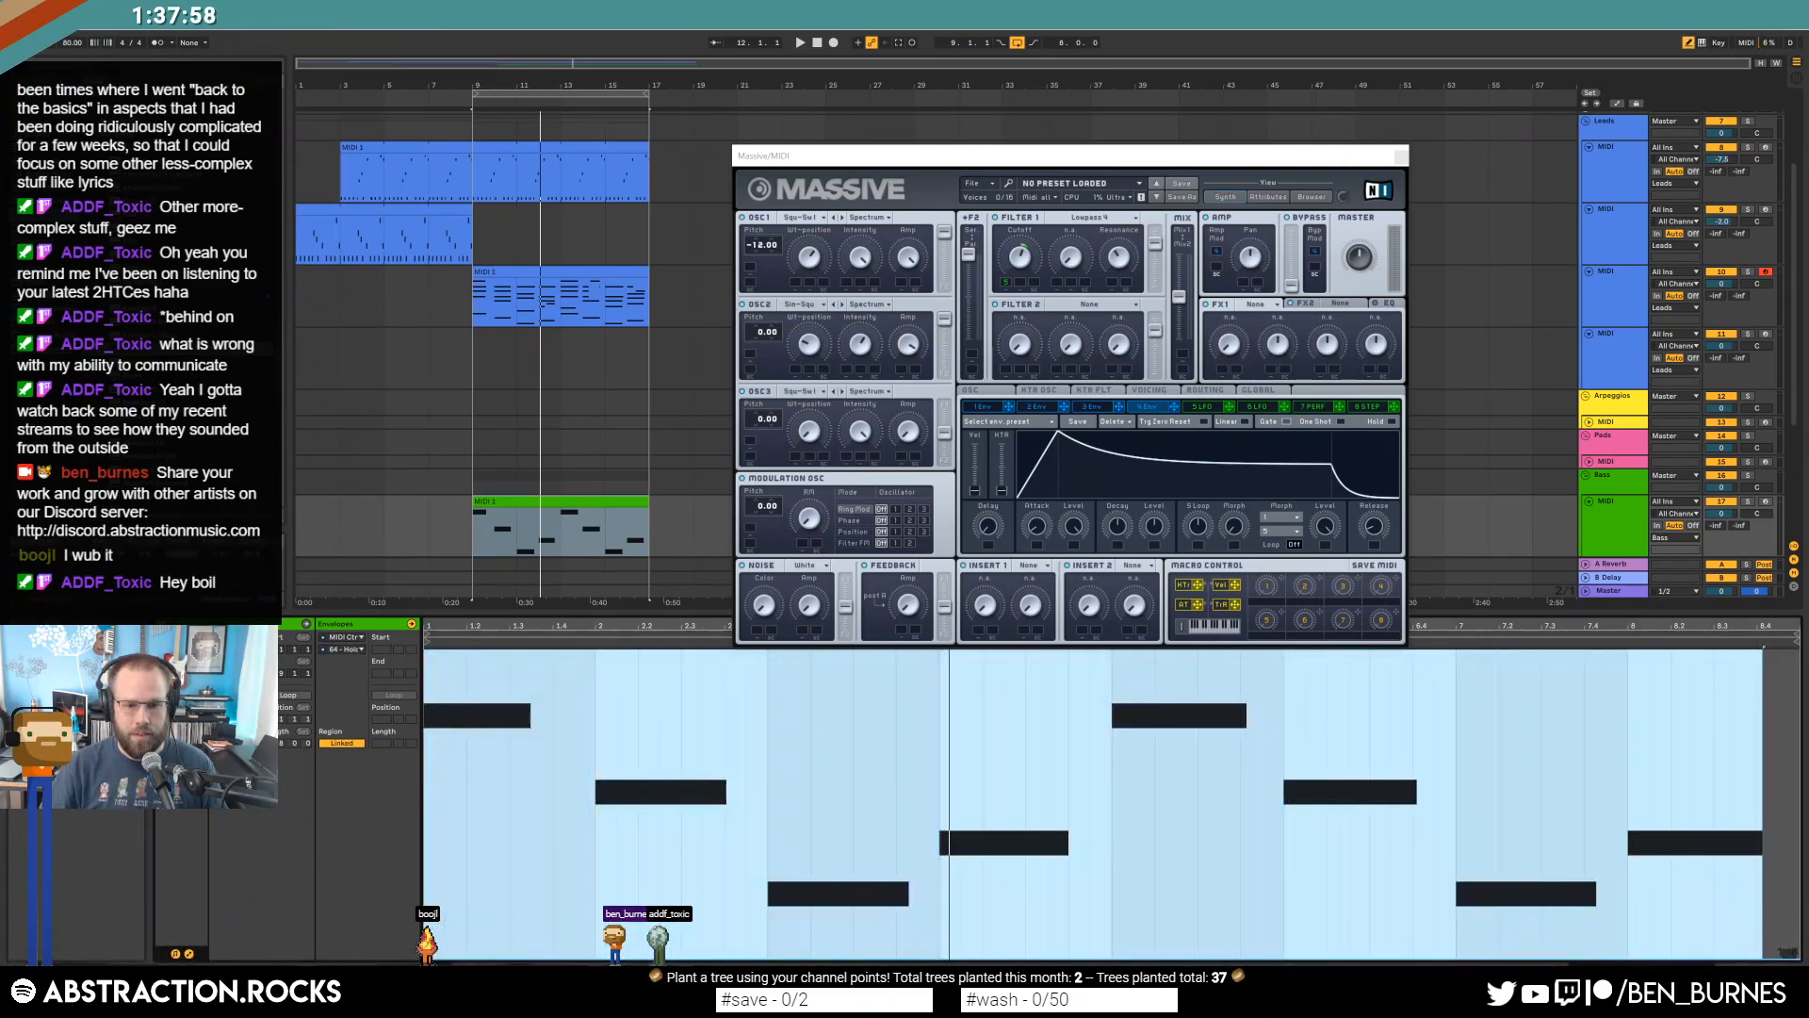
Even out the lengths of the individual bass notes during playback and extend all of them slightly.
click(188, 953)
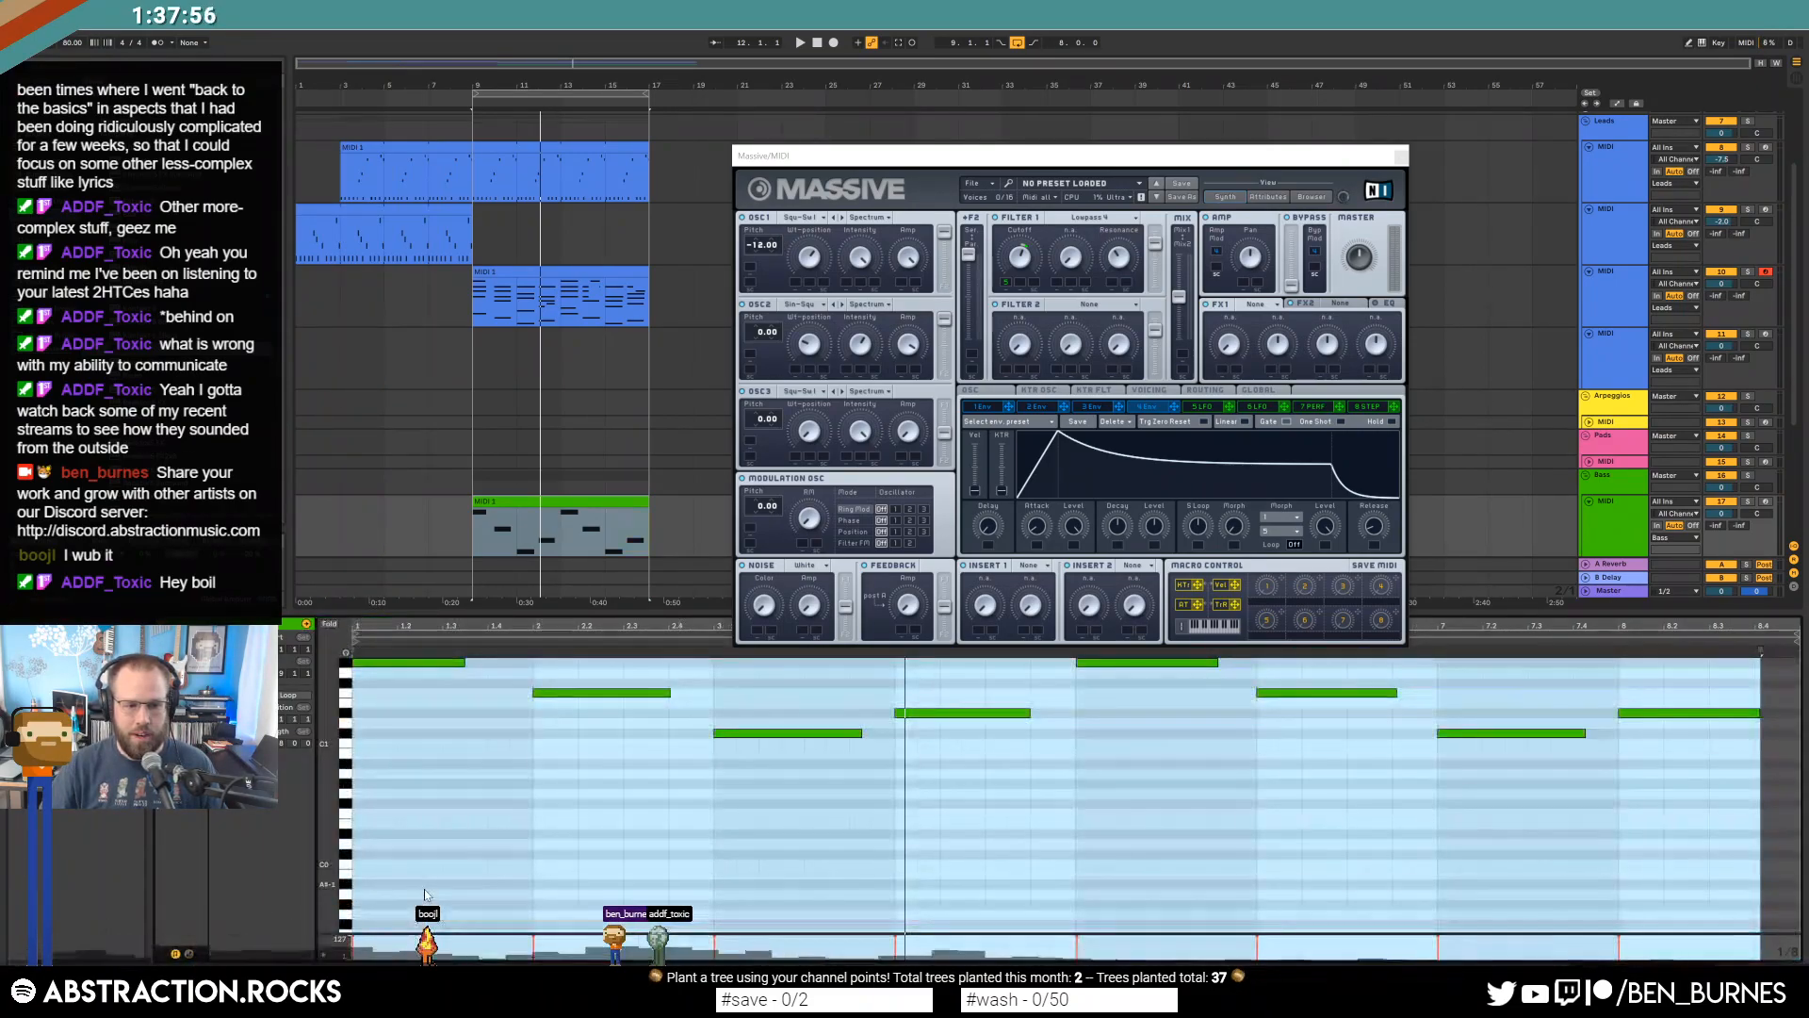
click(424, 889)
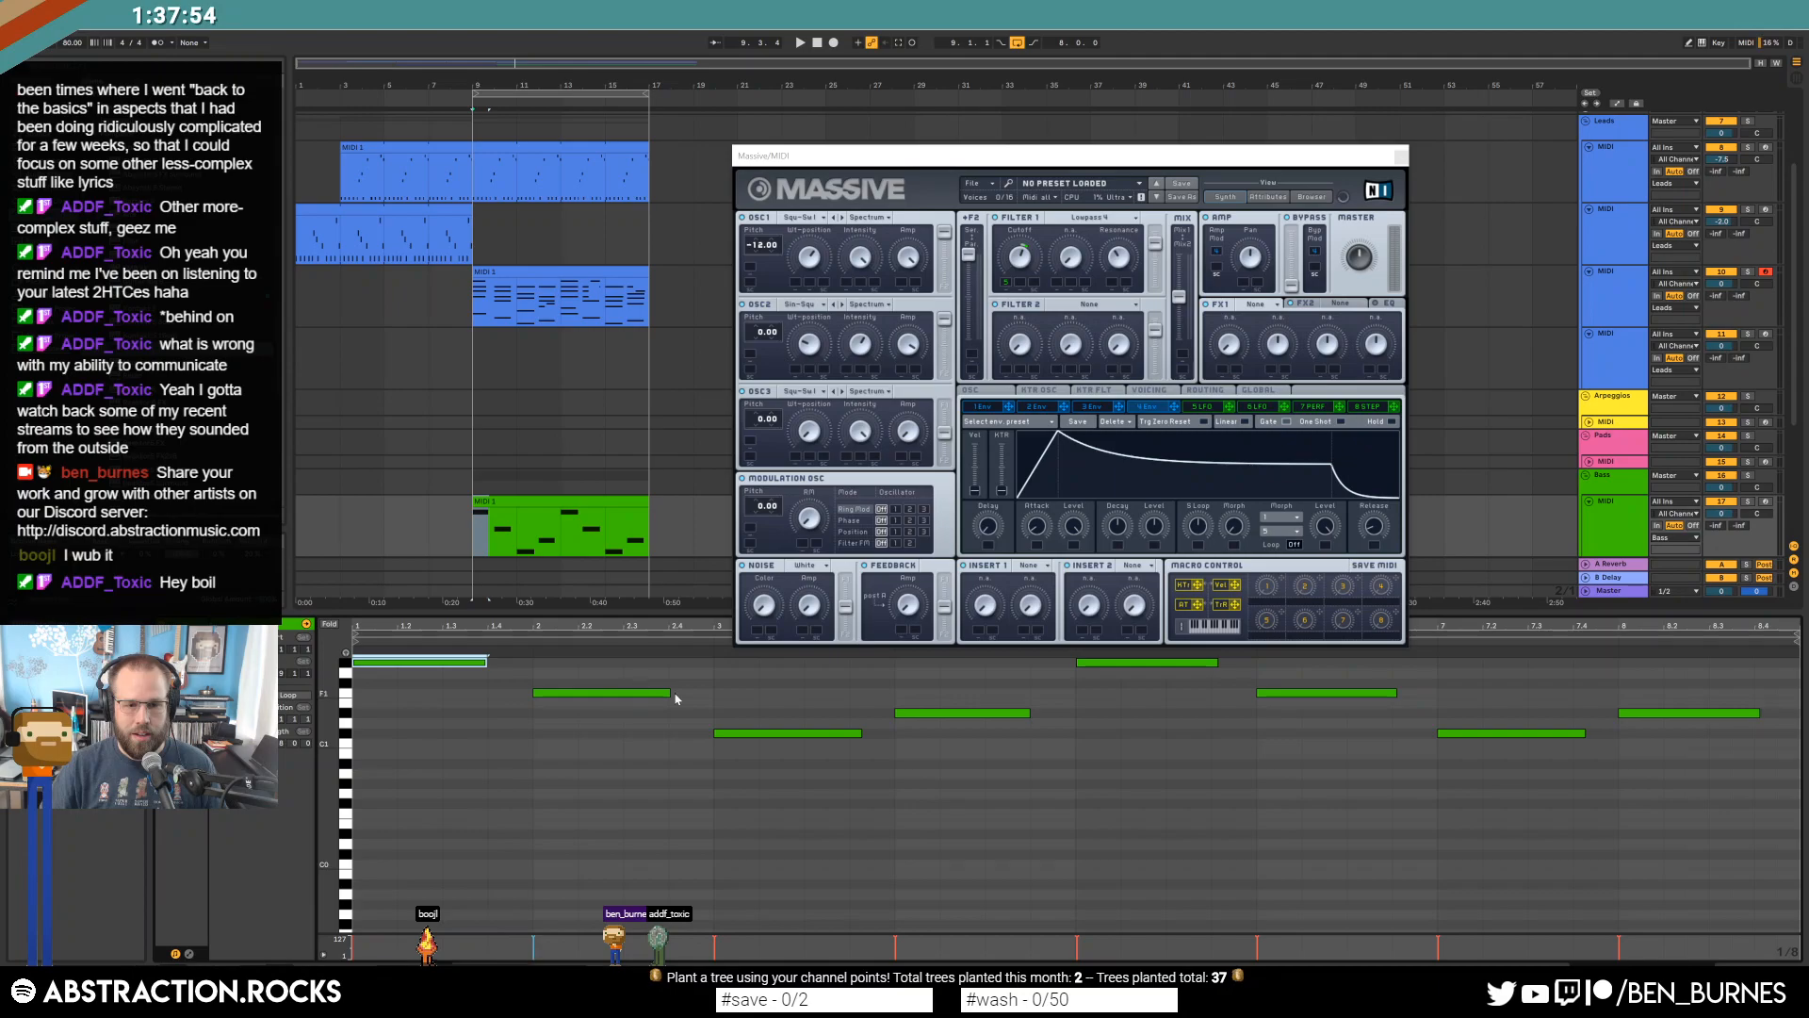
key(space)
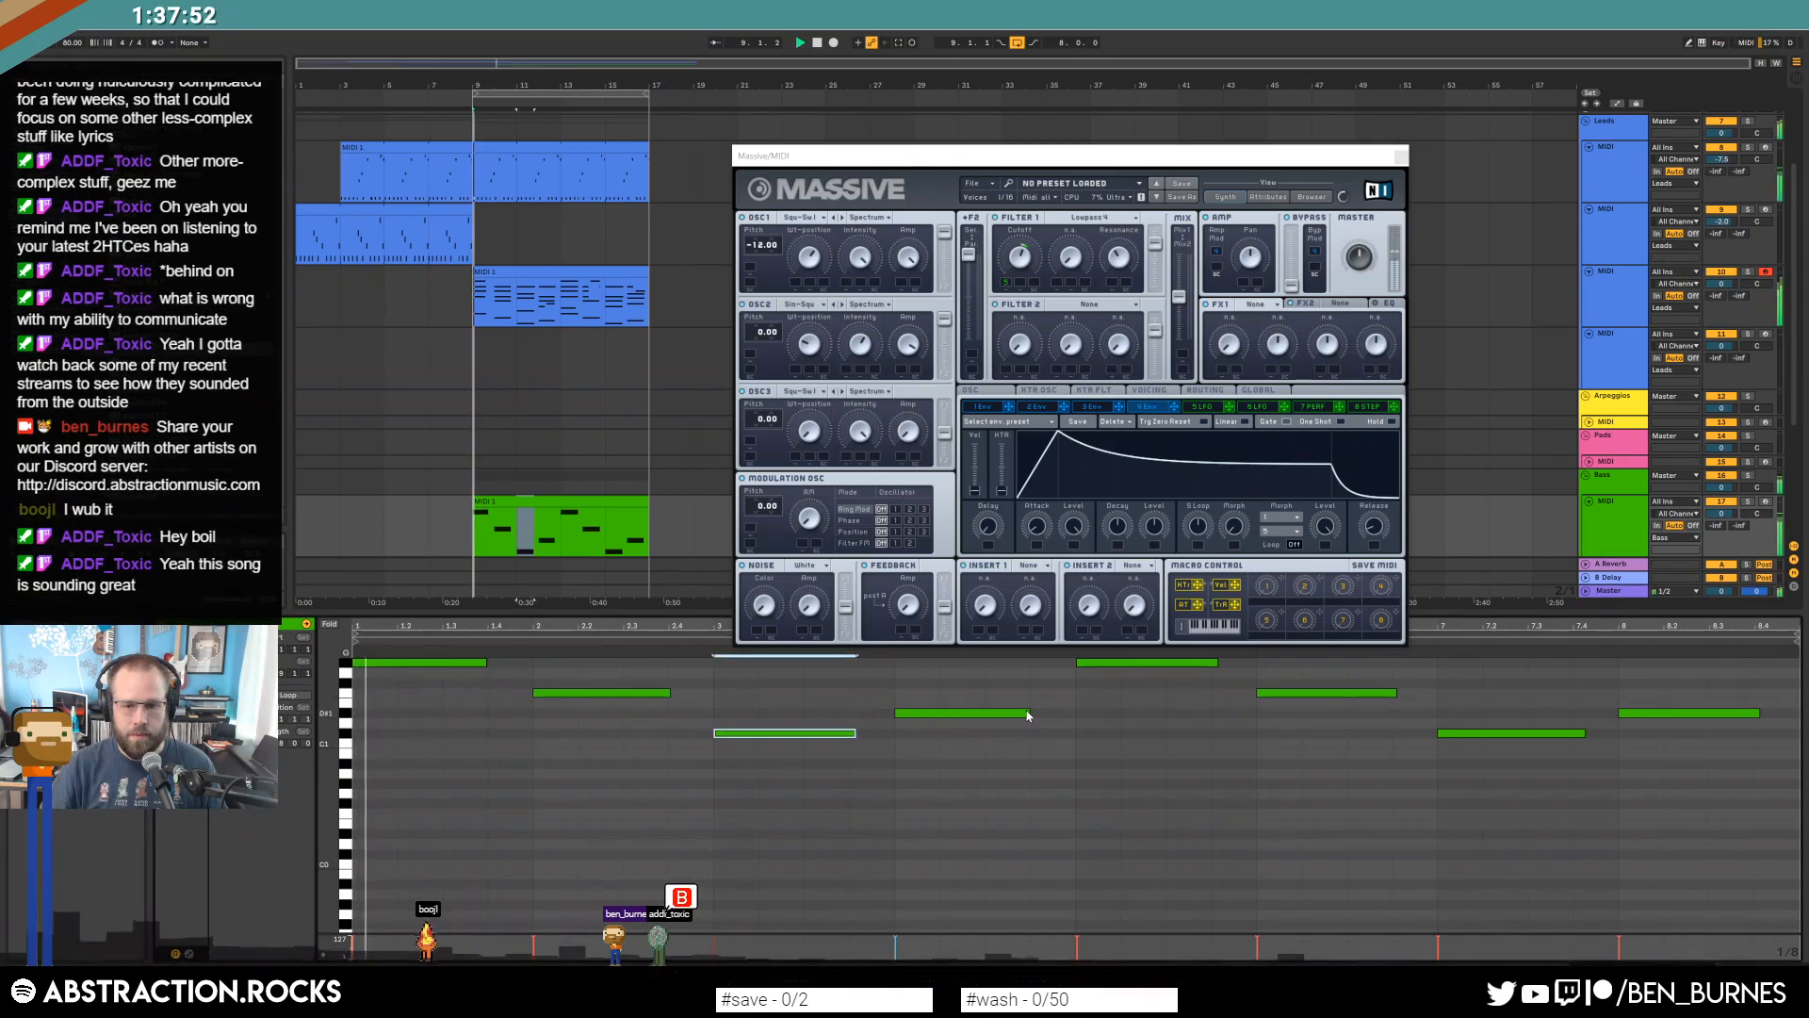
scroll(1248, 680, up, 2)
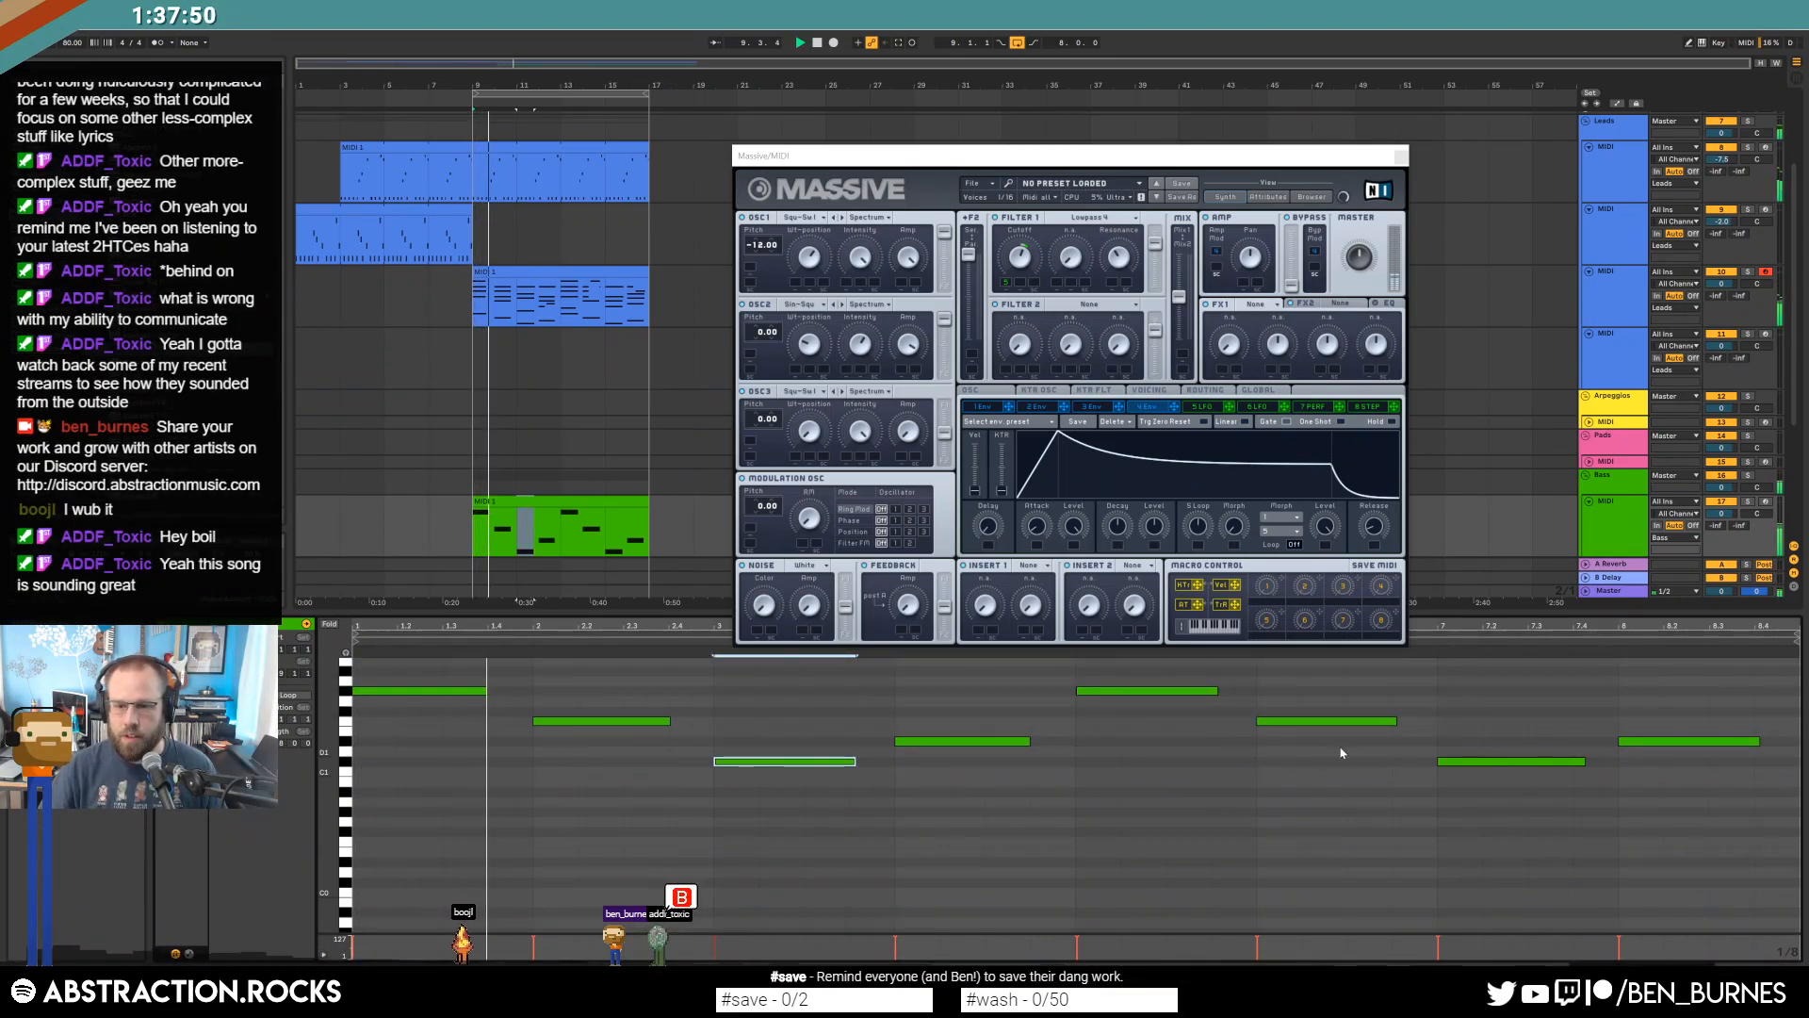
drag(1396, 721, 1391, 721)
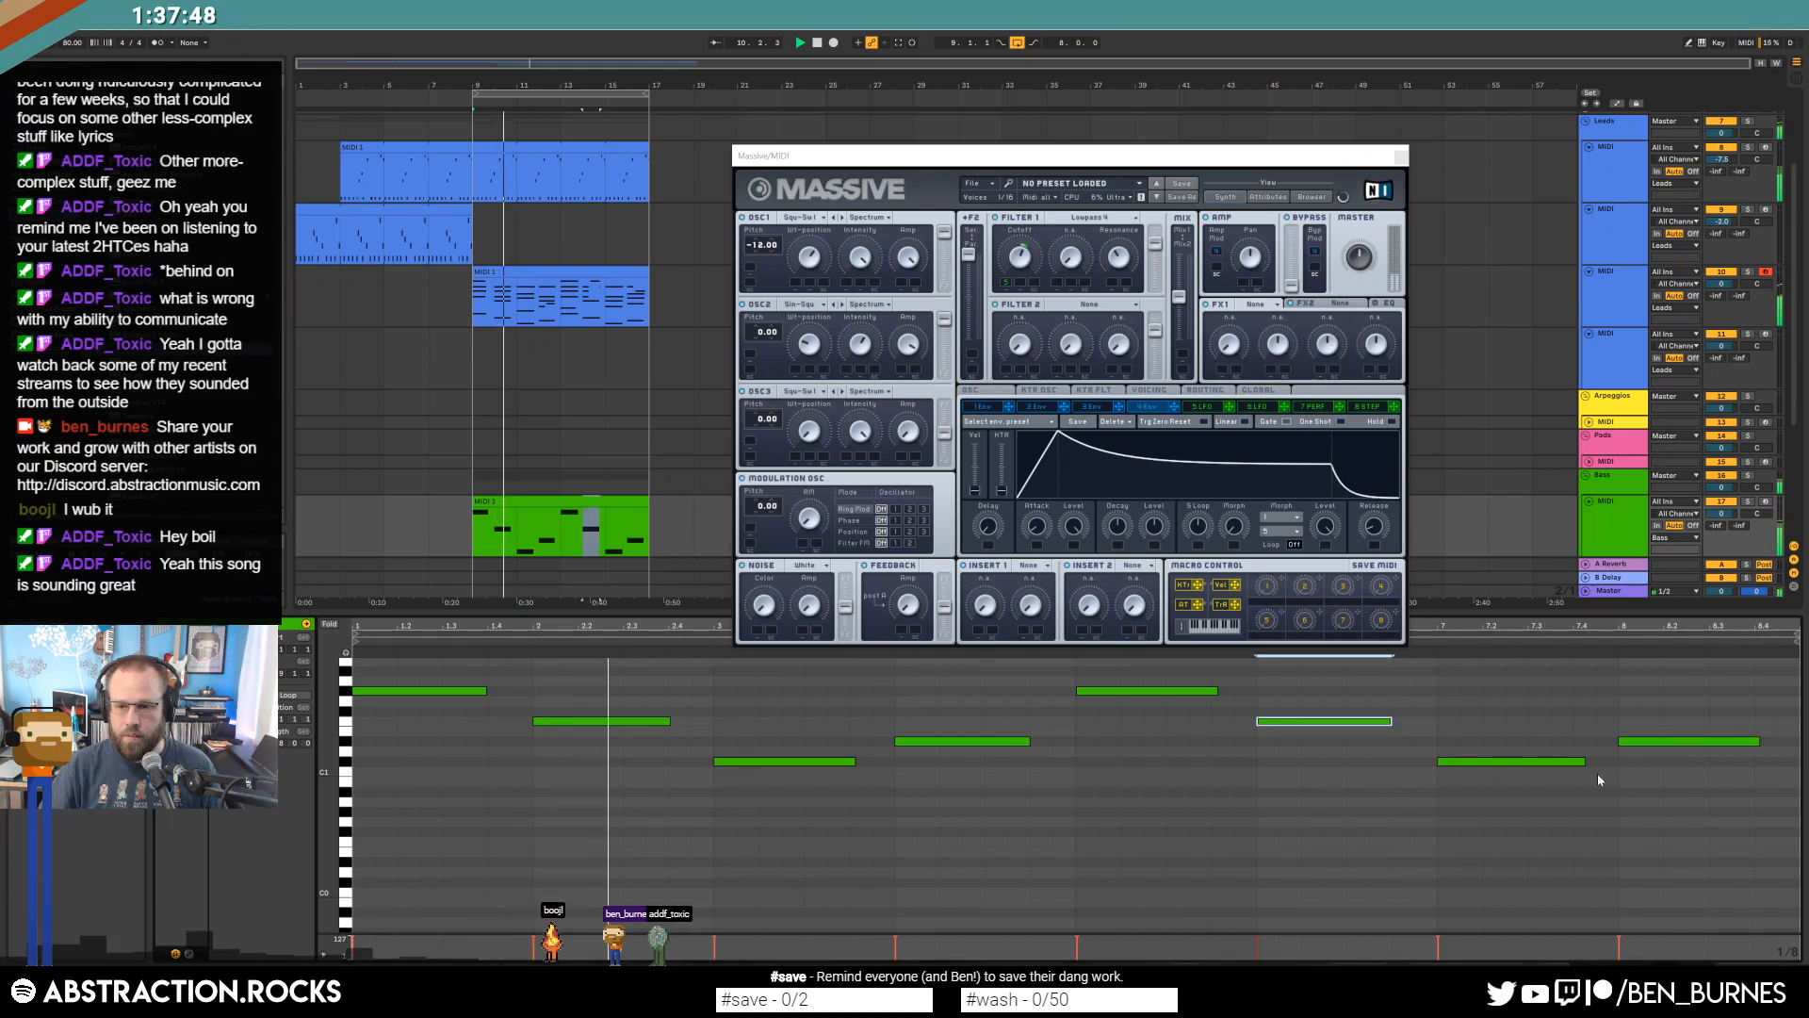
drag(1584, 762, 1572, 761)
click(1754, 743)
key(ctrl+a)
drag(1758, 743, 1777, 742)
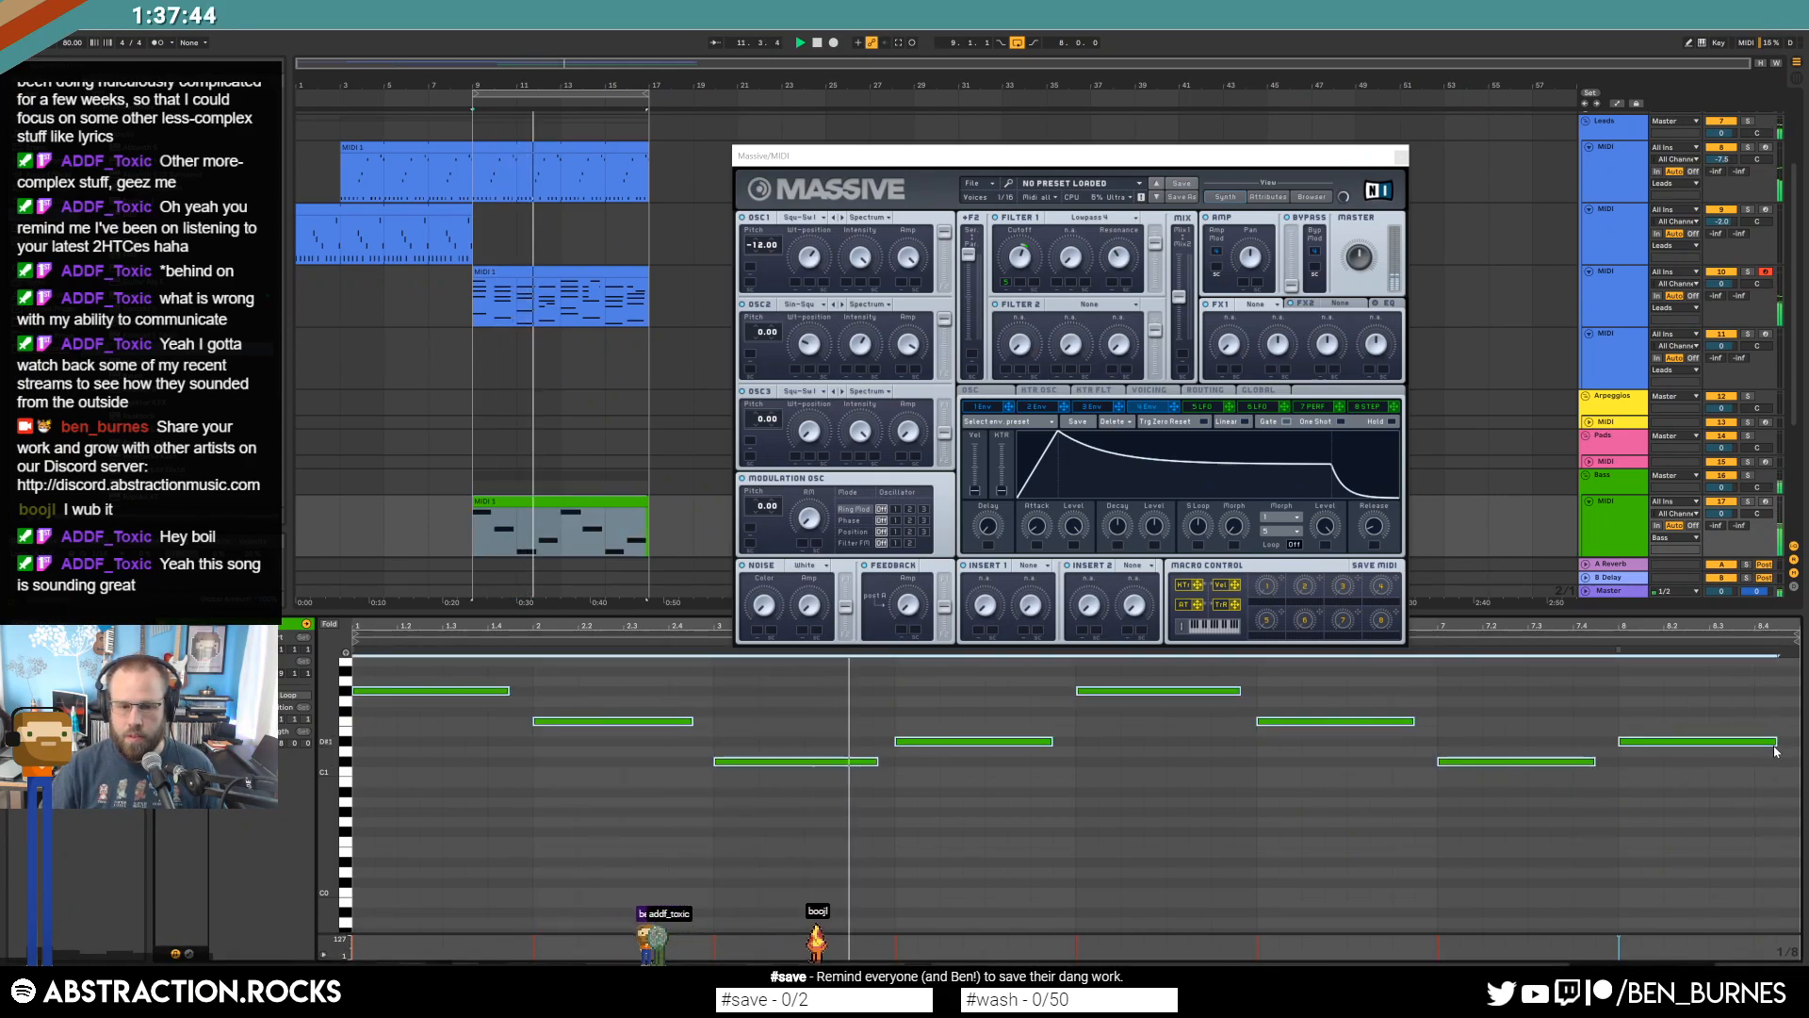
Close the clip editor and Massive, arm the empty Leads MIDI track for recording and stop playback.
key(shift+Tab)
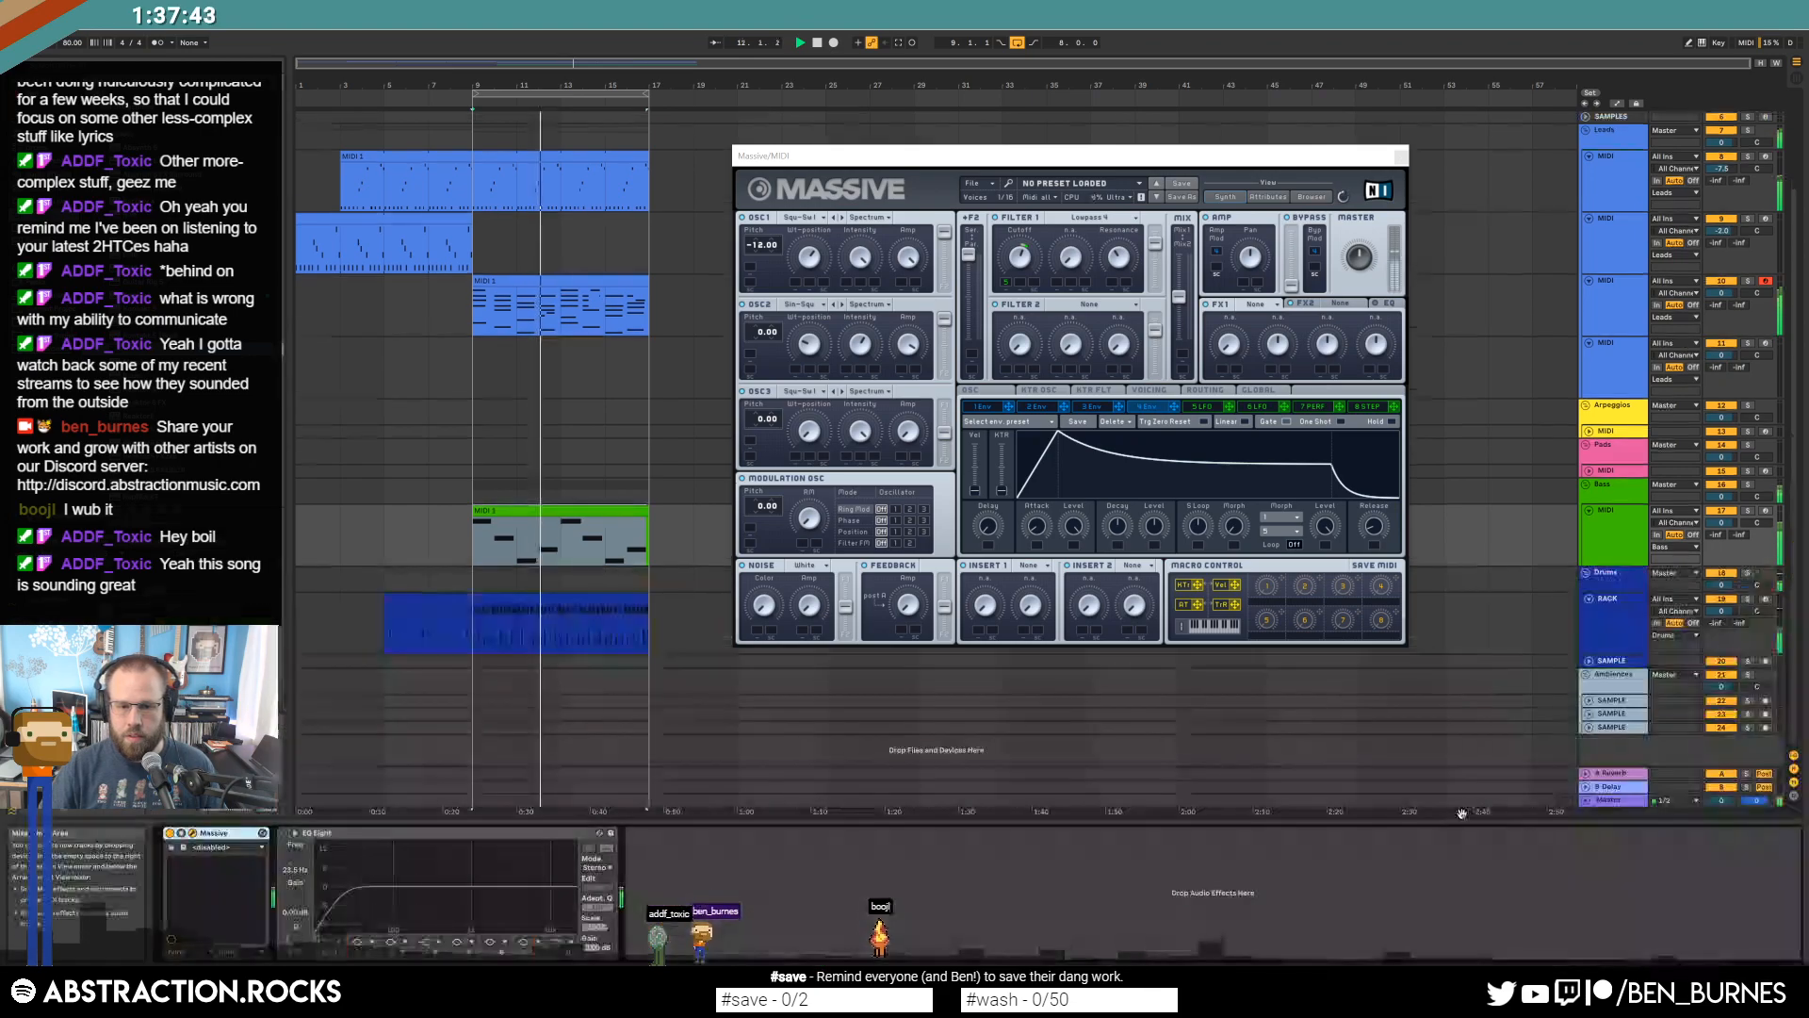
click(1402, 157)
click(563, 281)
click(1465, 359)
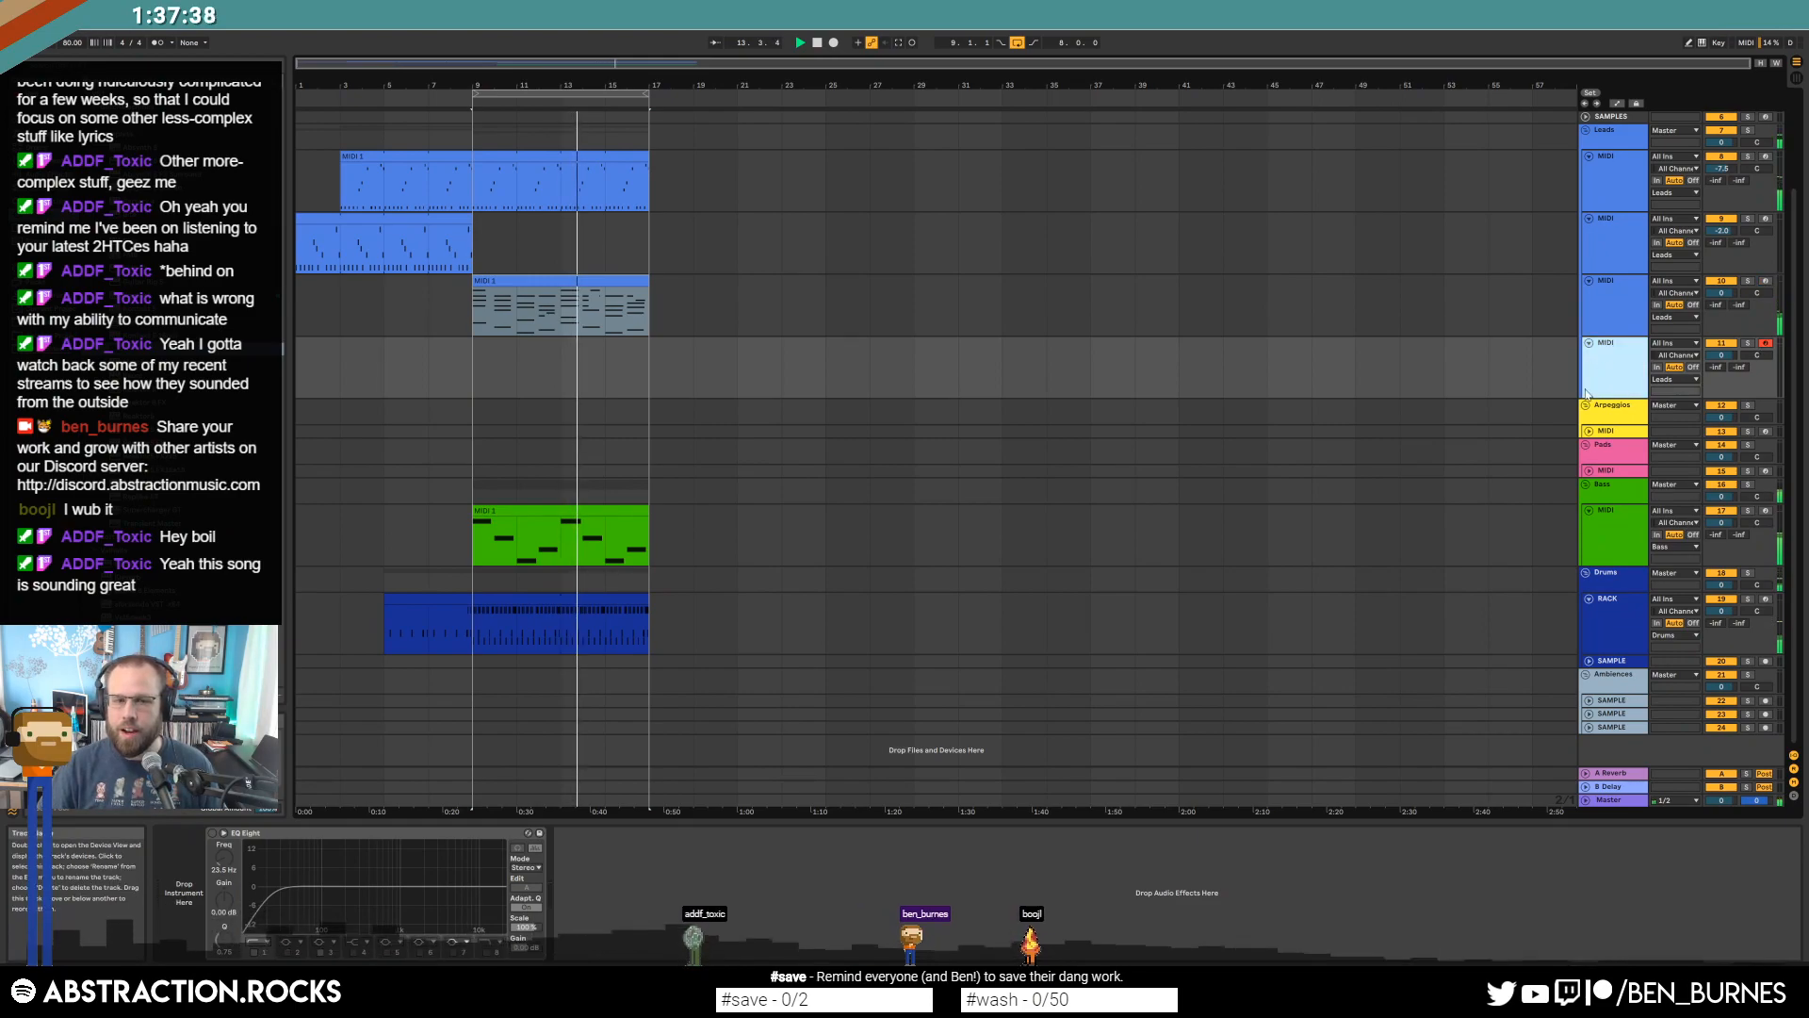
key(space)
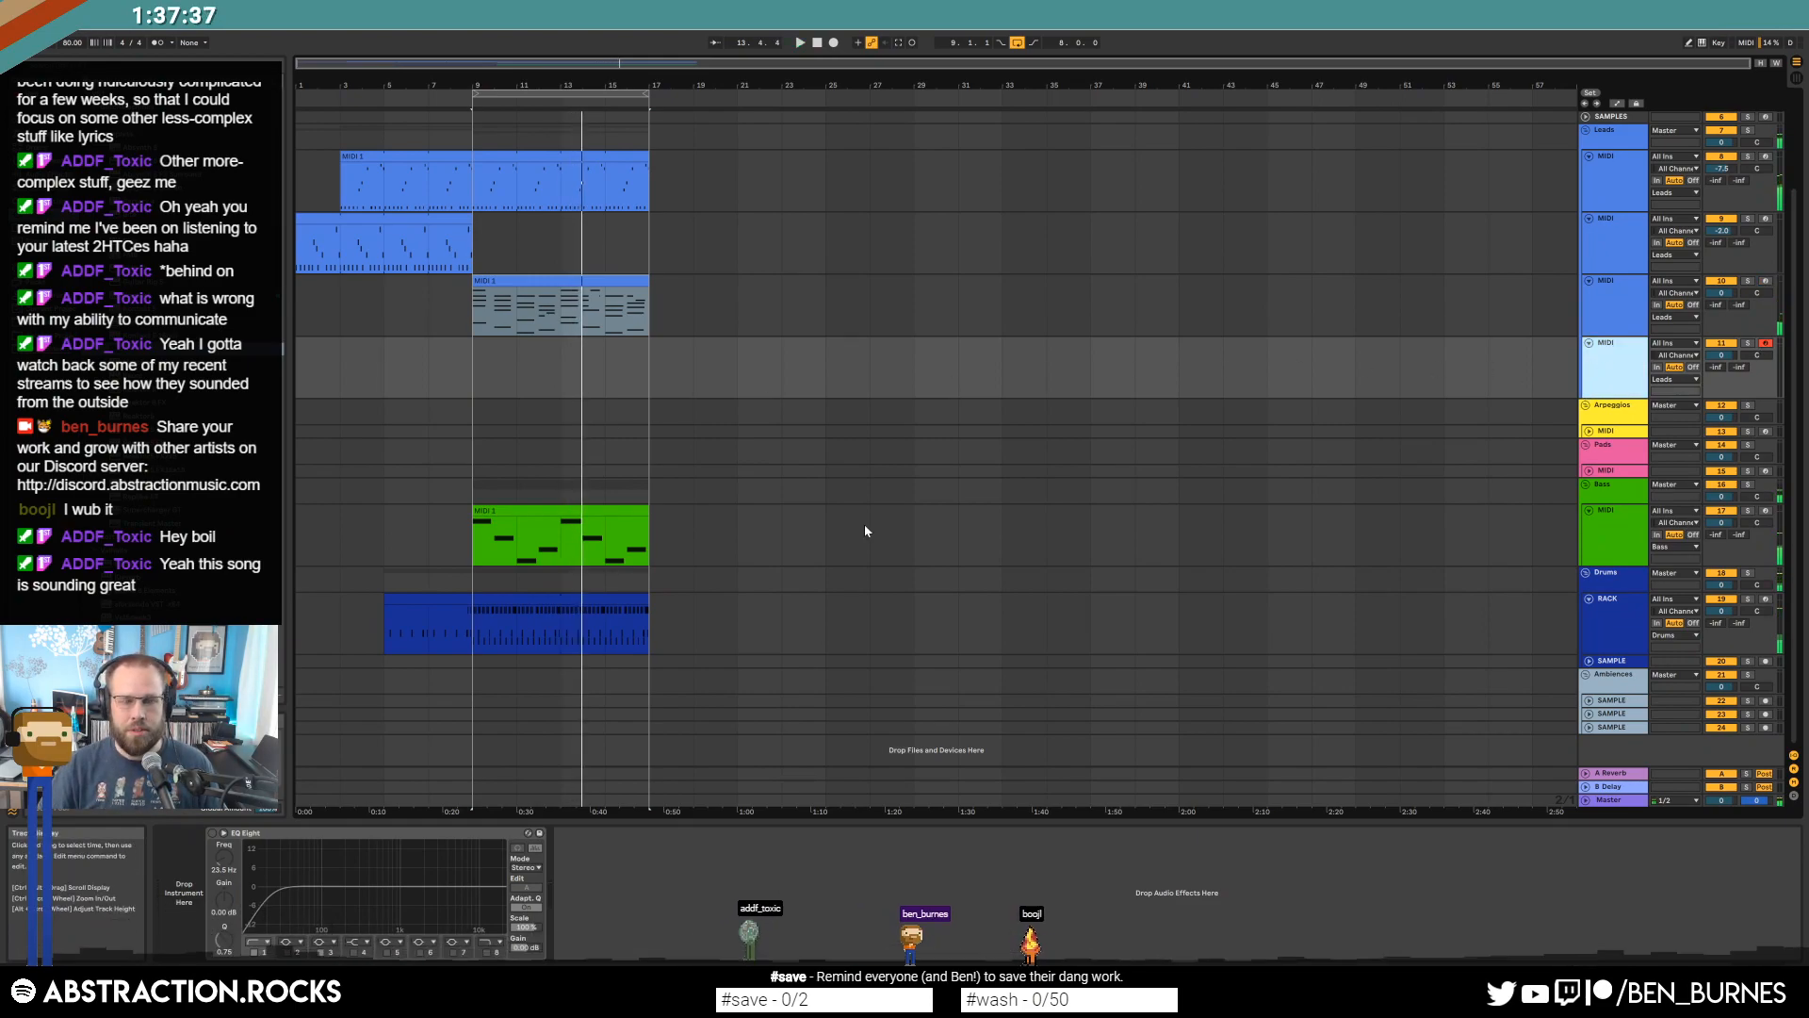
Unfold the first sample track of the Ambiences group and try out two recordings from the browser on it.
click(1614, 701)
scroll(486, 466, down, 1)
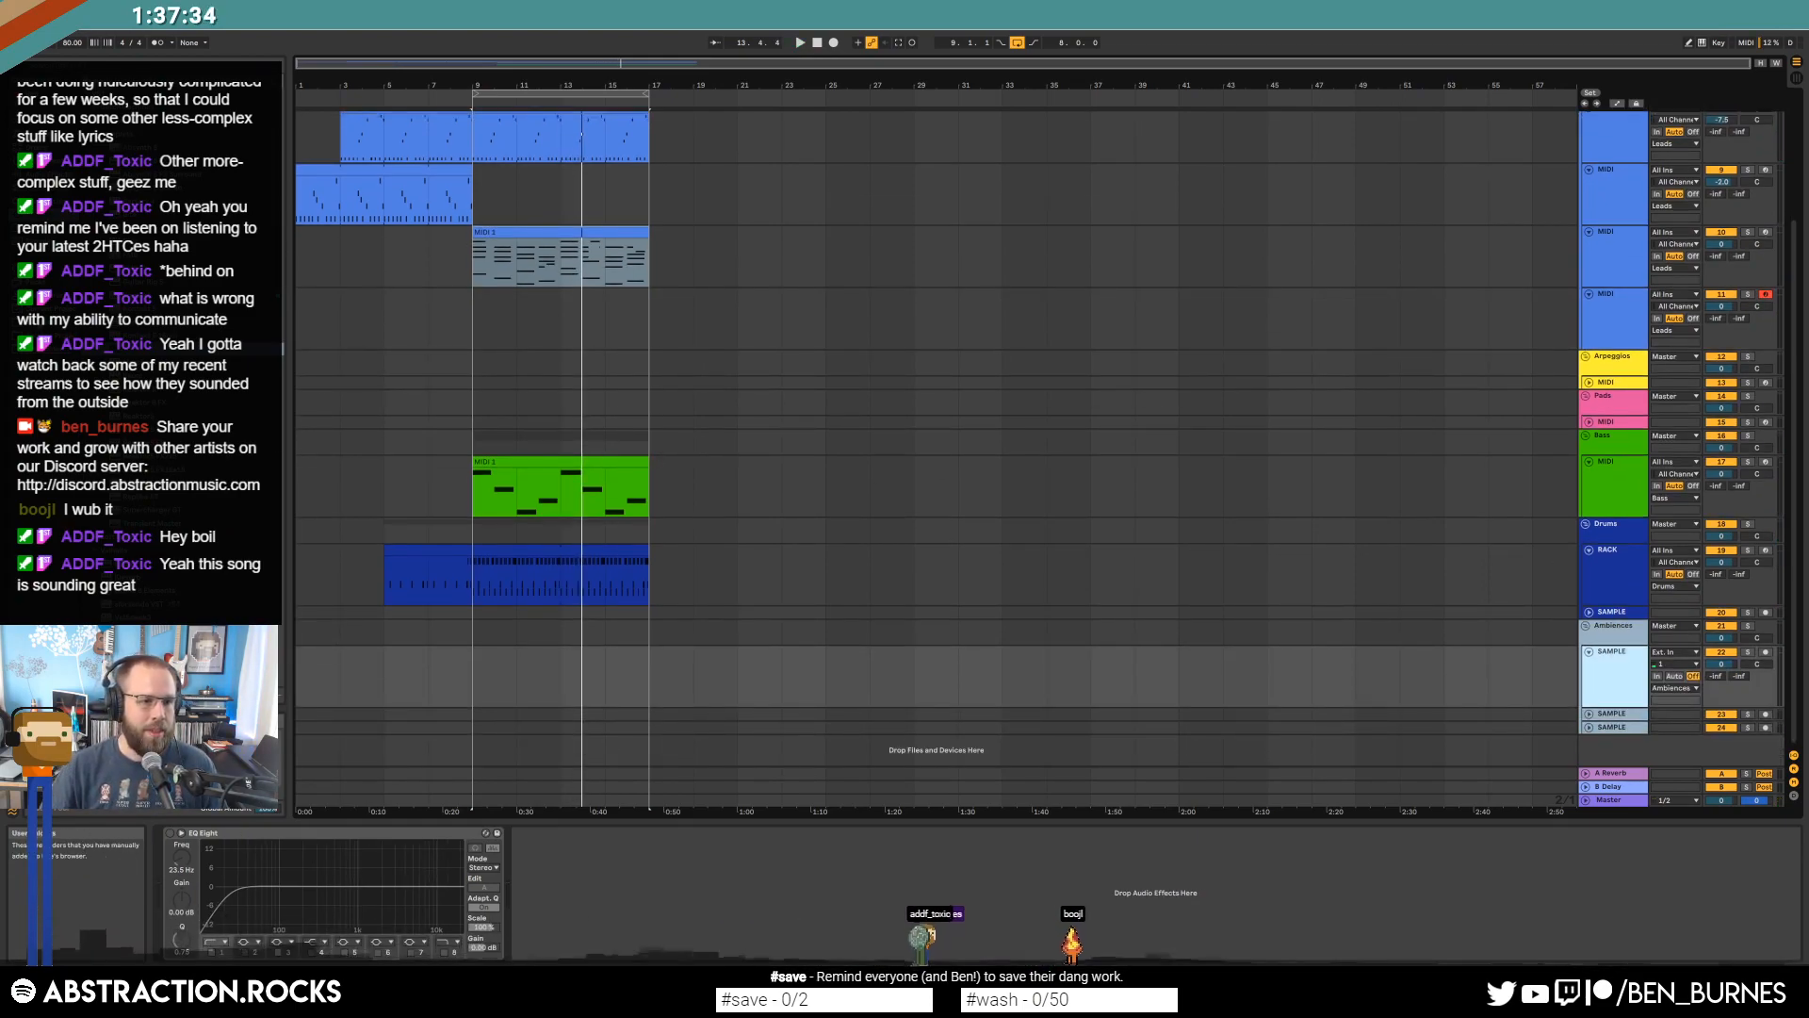
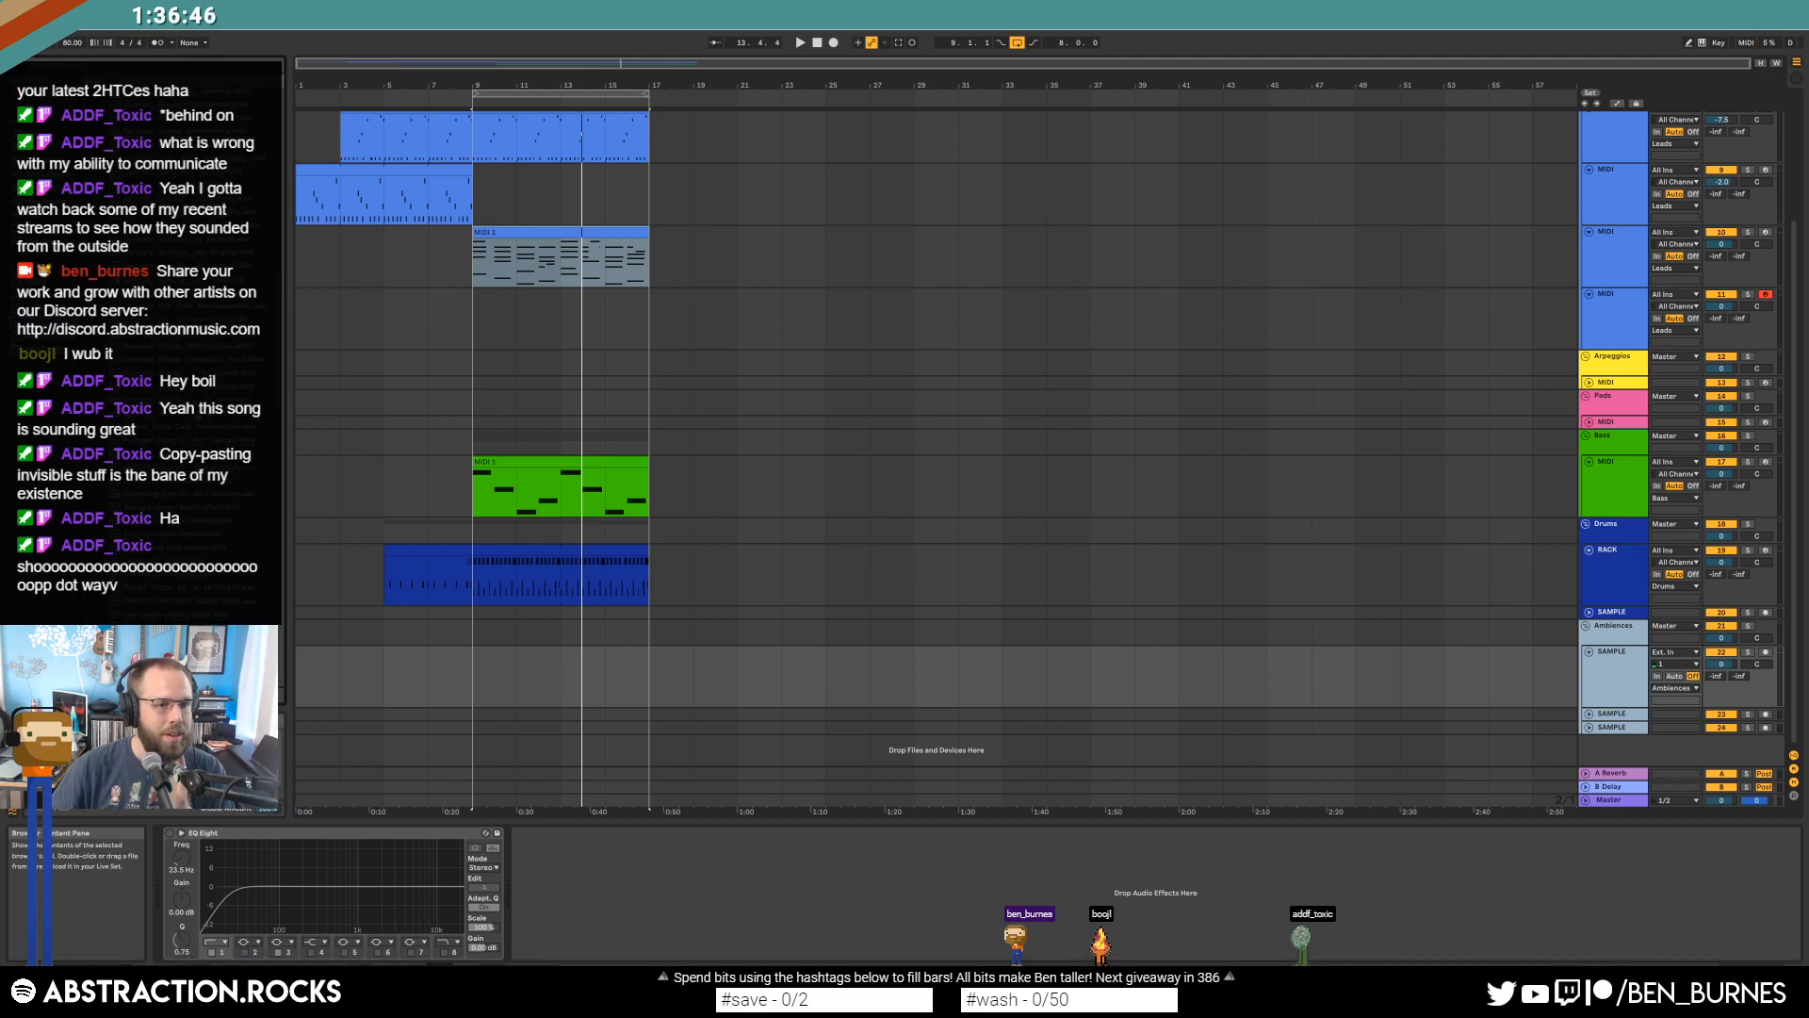
drag(189, 373, 902, 656)
scroll(957, 666, down, 5)
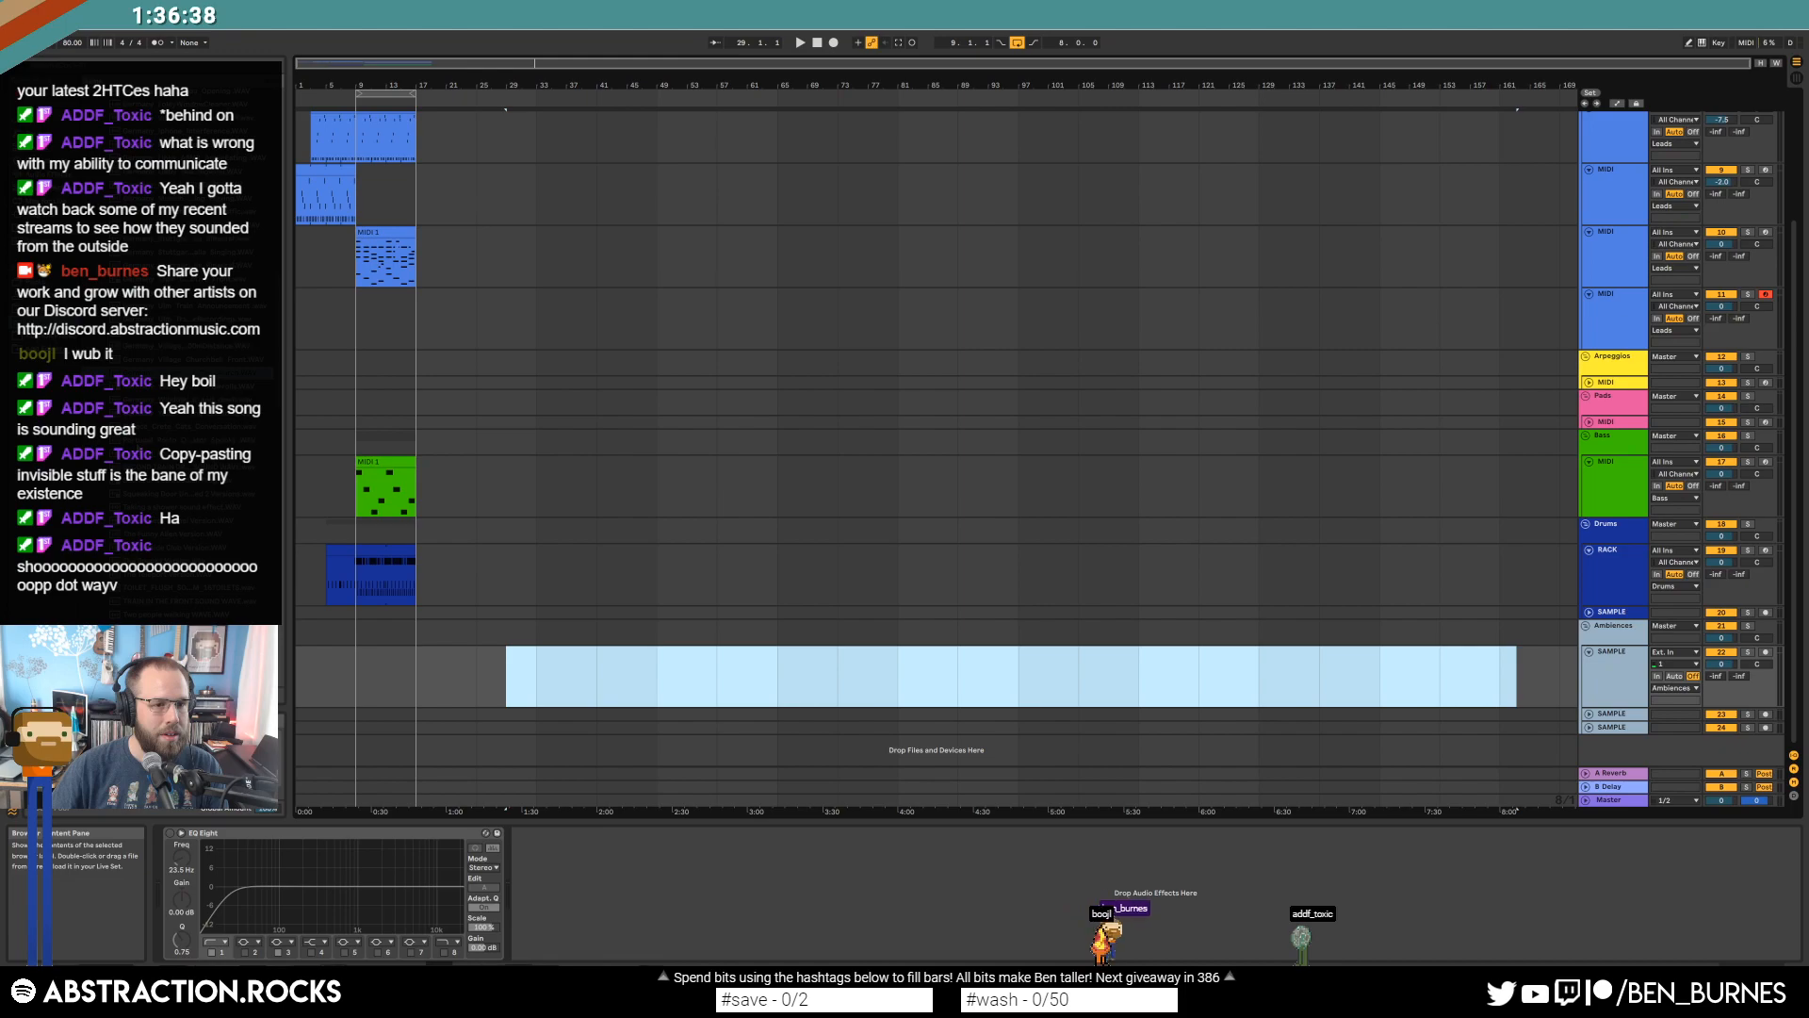
drag(157, 432, 656, 665)
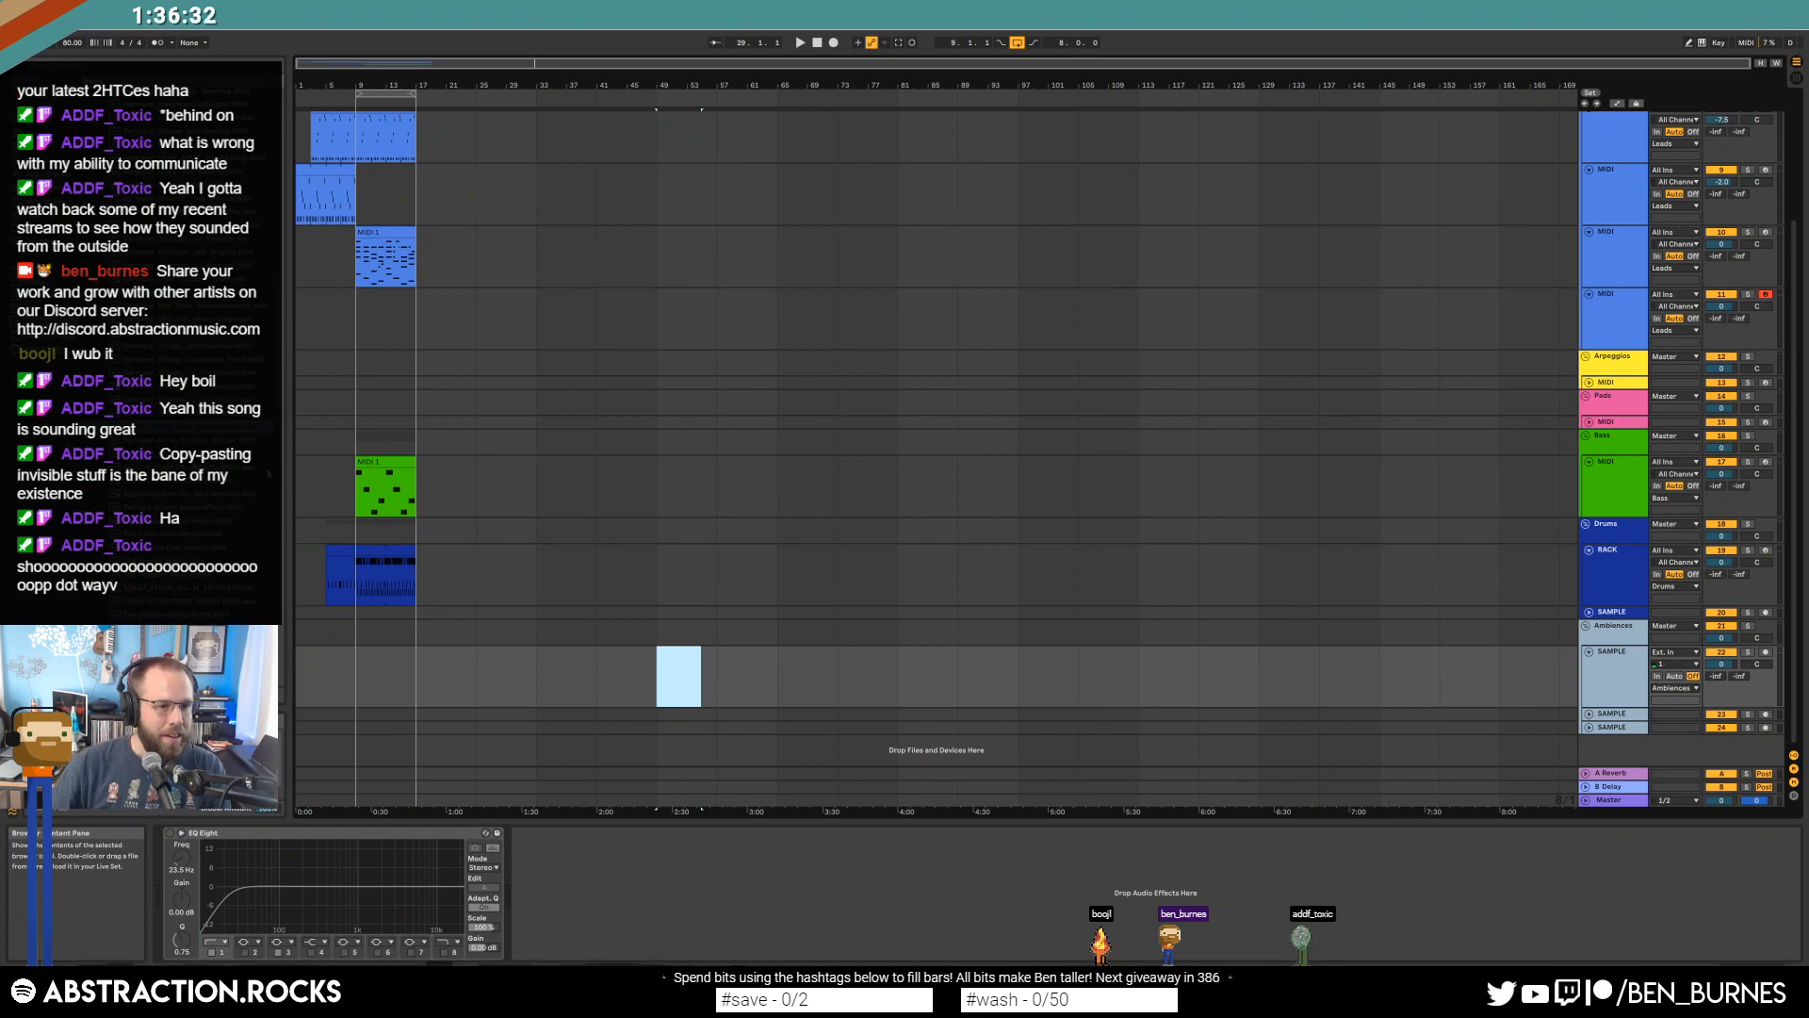
scroll(193, 530, down, 1)
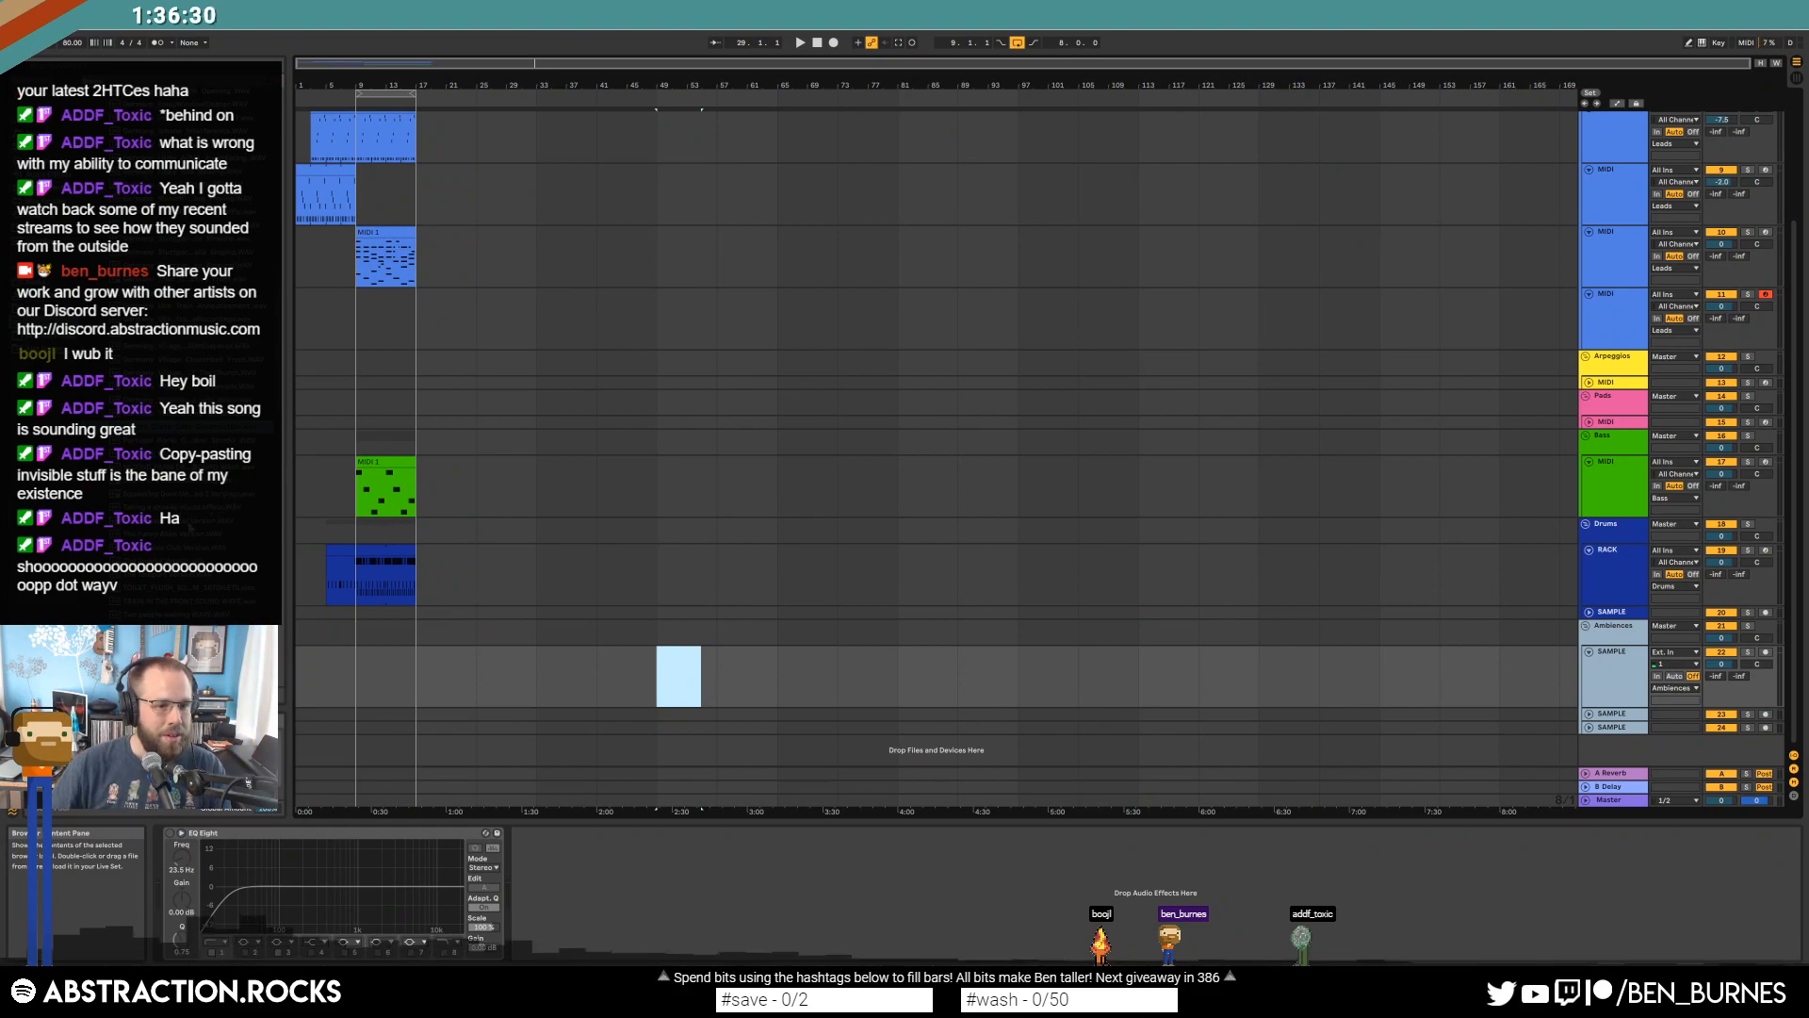
click(193, 531)
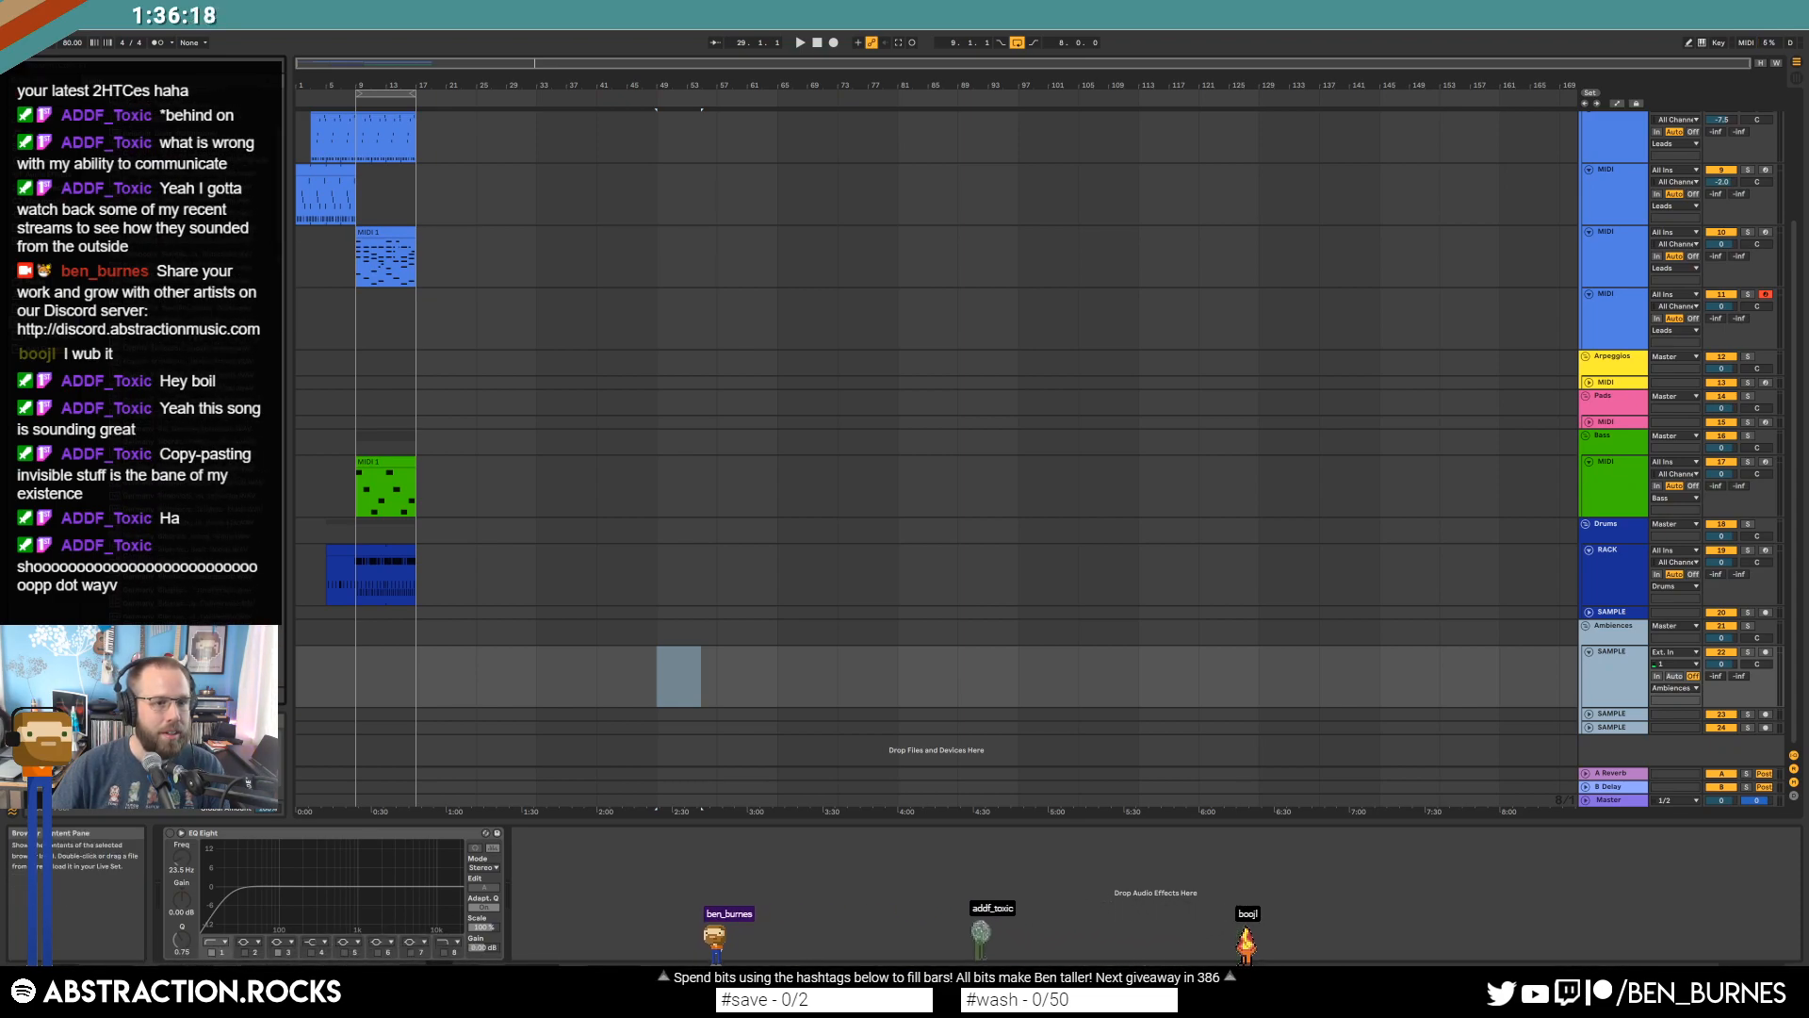
Place the Cambodia_SiemReap_Storm_Rain recording from the browser at bar 41 on the first Ambiences sample track.
drag(290, 267, 436, 263)
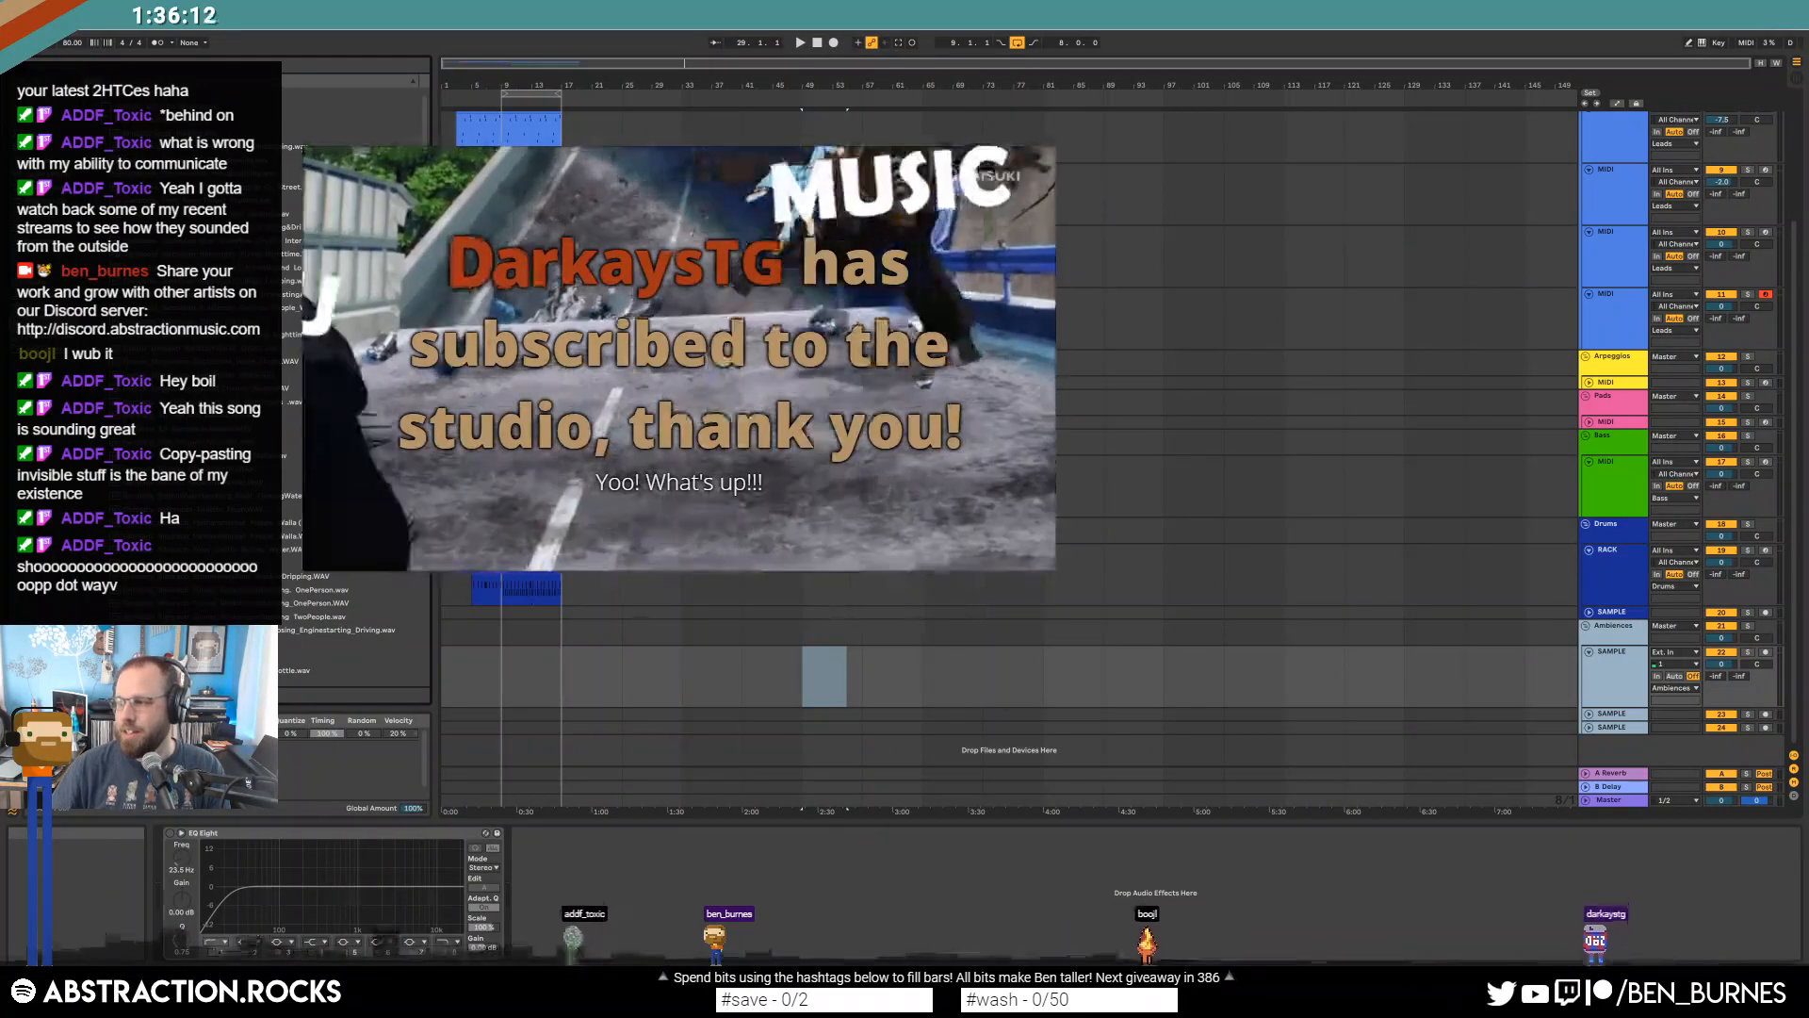
drag(436, 263, 420, 263)
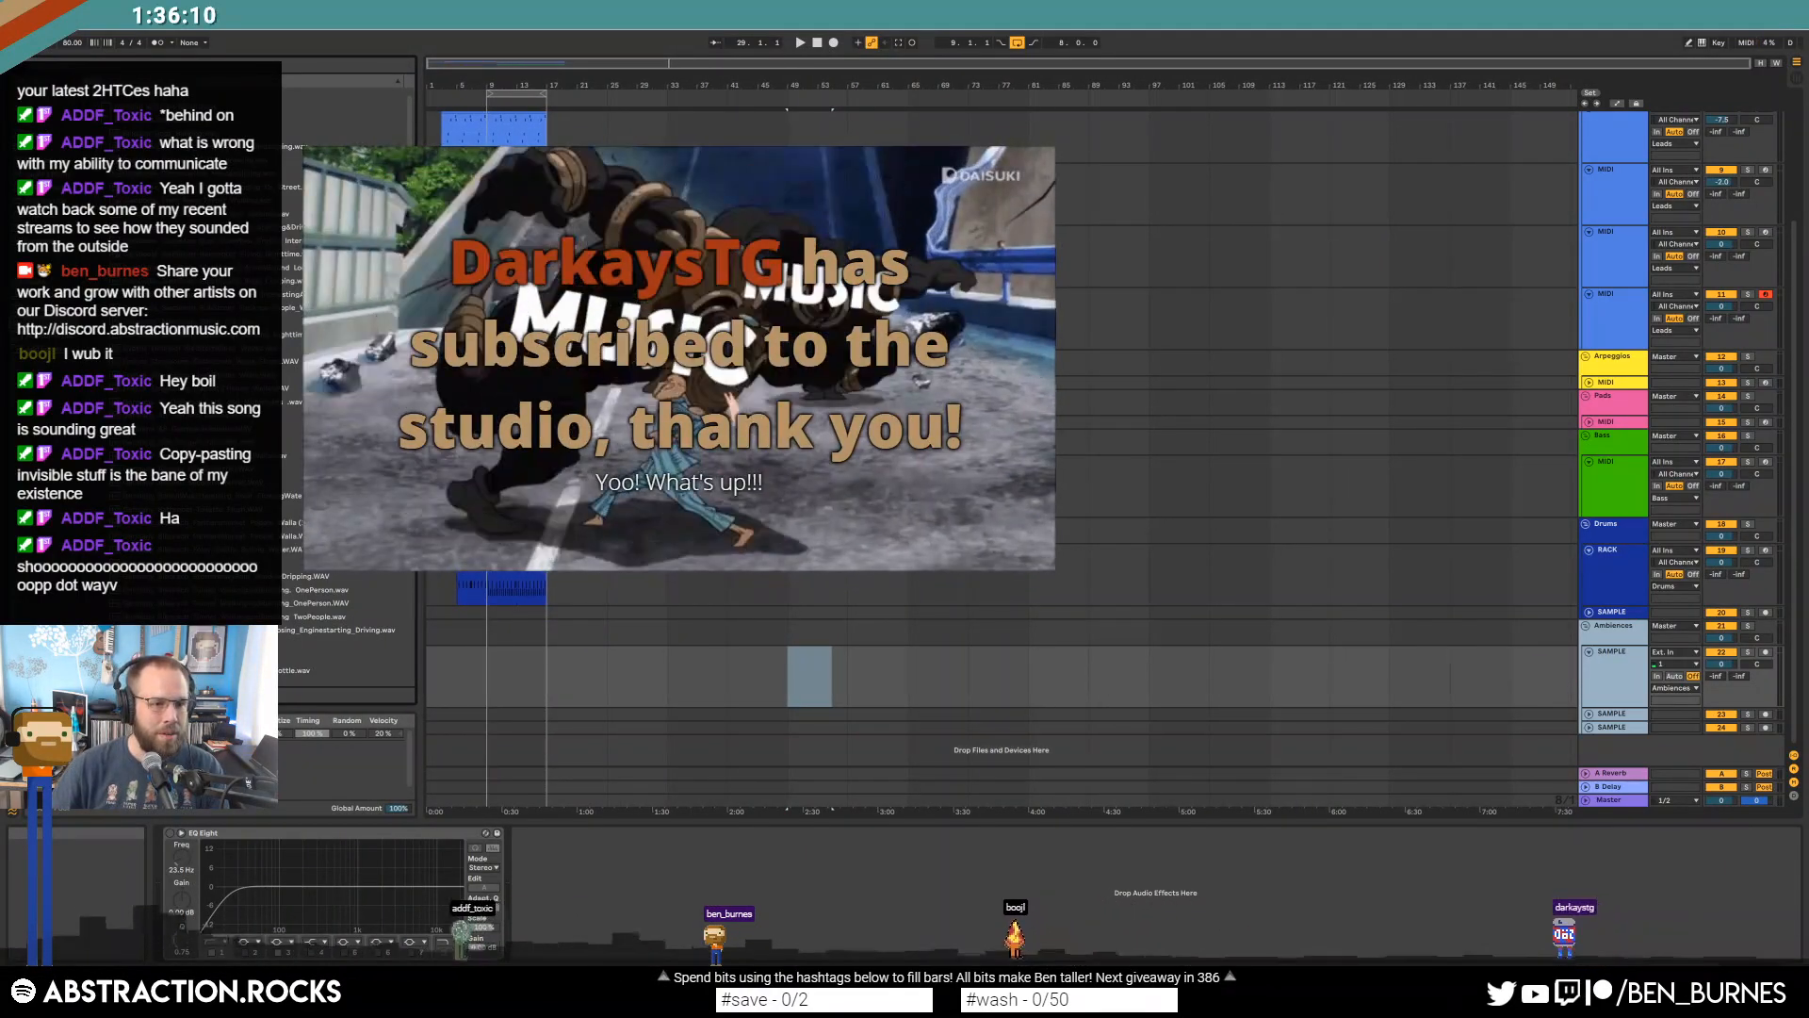
click(349, 321)
drag(803, 673, 765, 665)
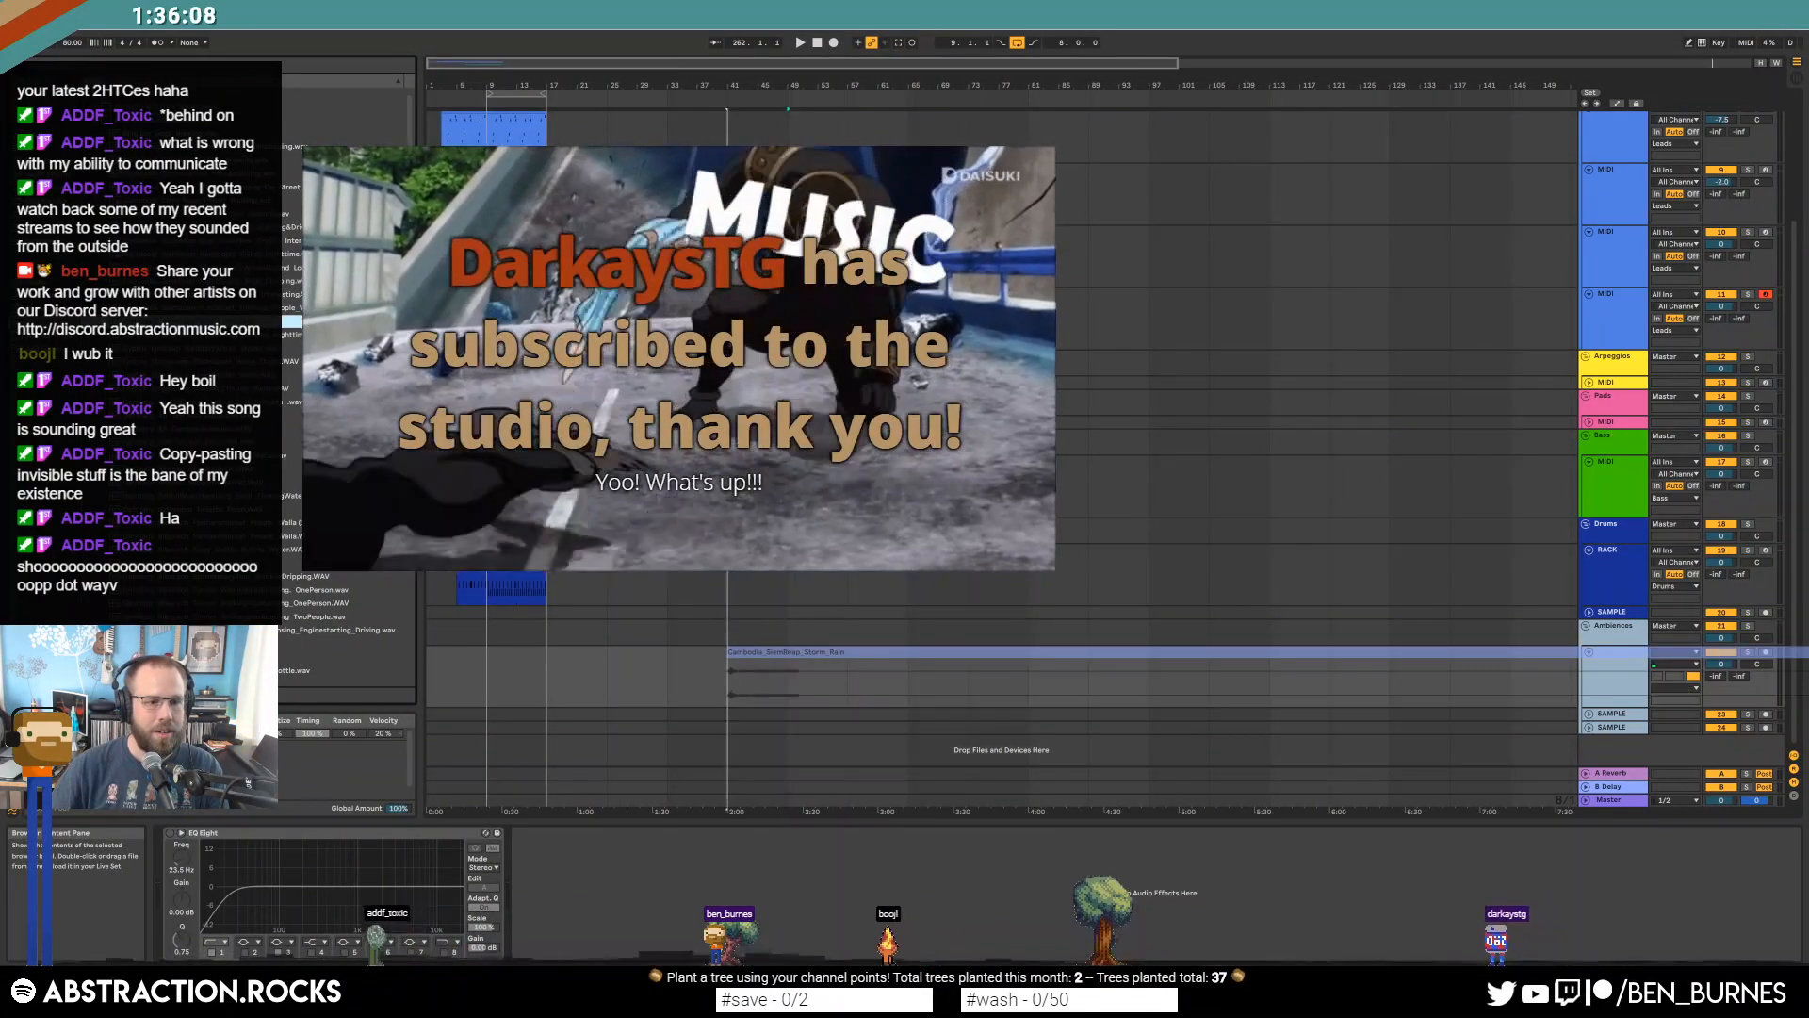
drag(421, 238, 301, 238)
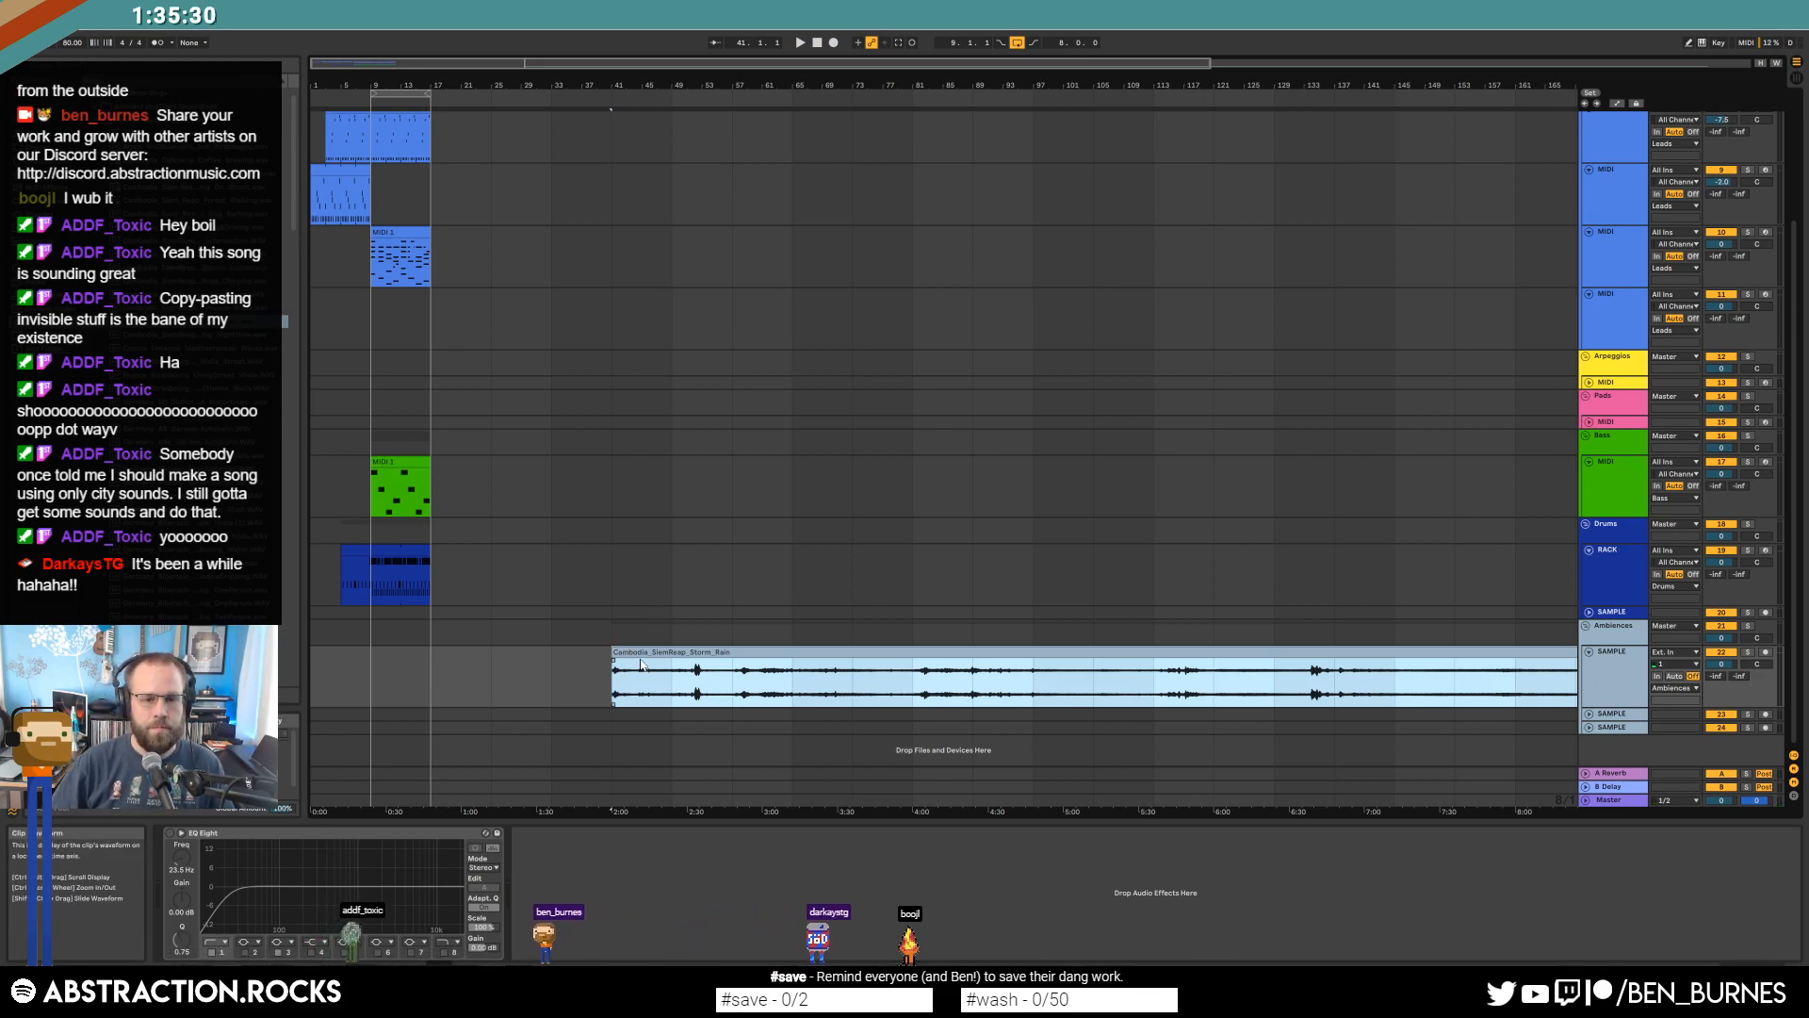
Trim the start of the Storm_Rain clip, align it with bar 1 and cut its end back to bar 38.
drag(656, 651, 1061, 674)
drag(781, 663, 327, 655)
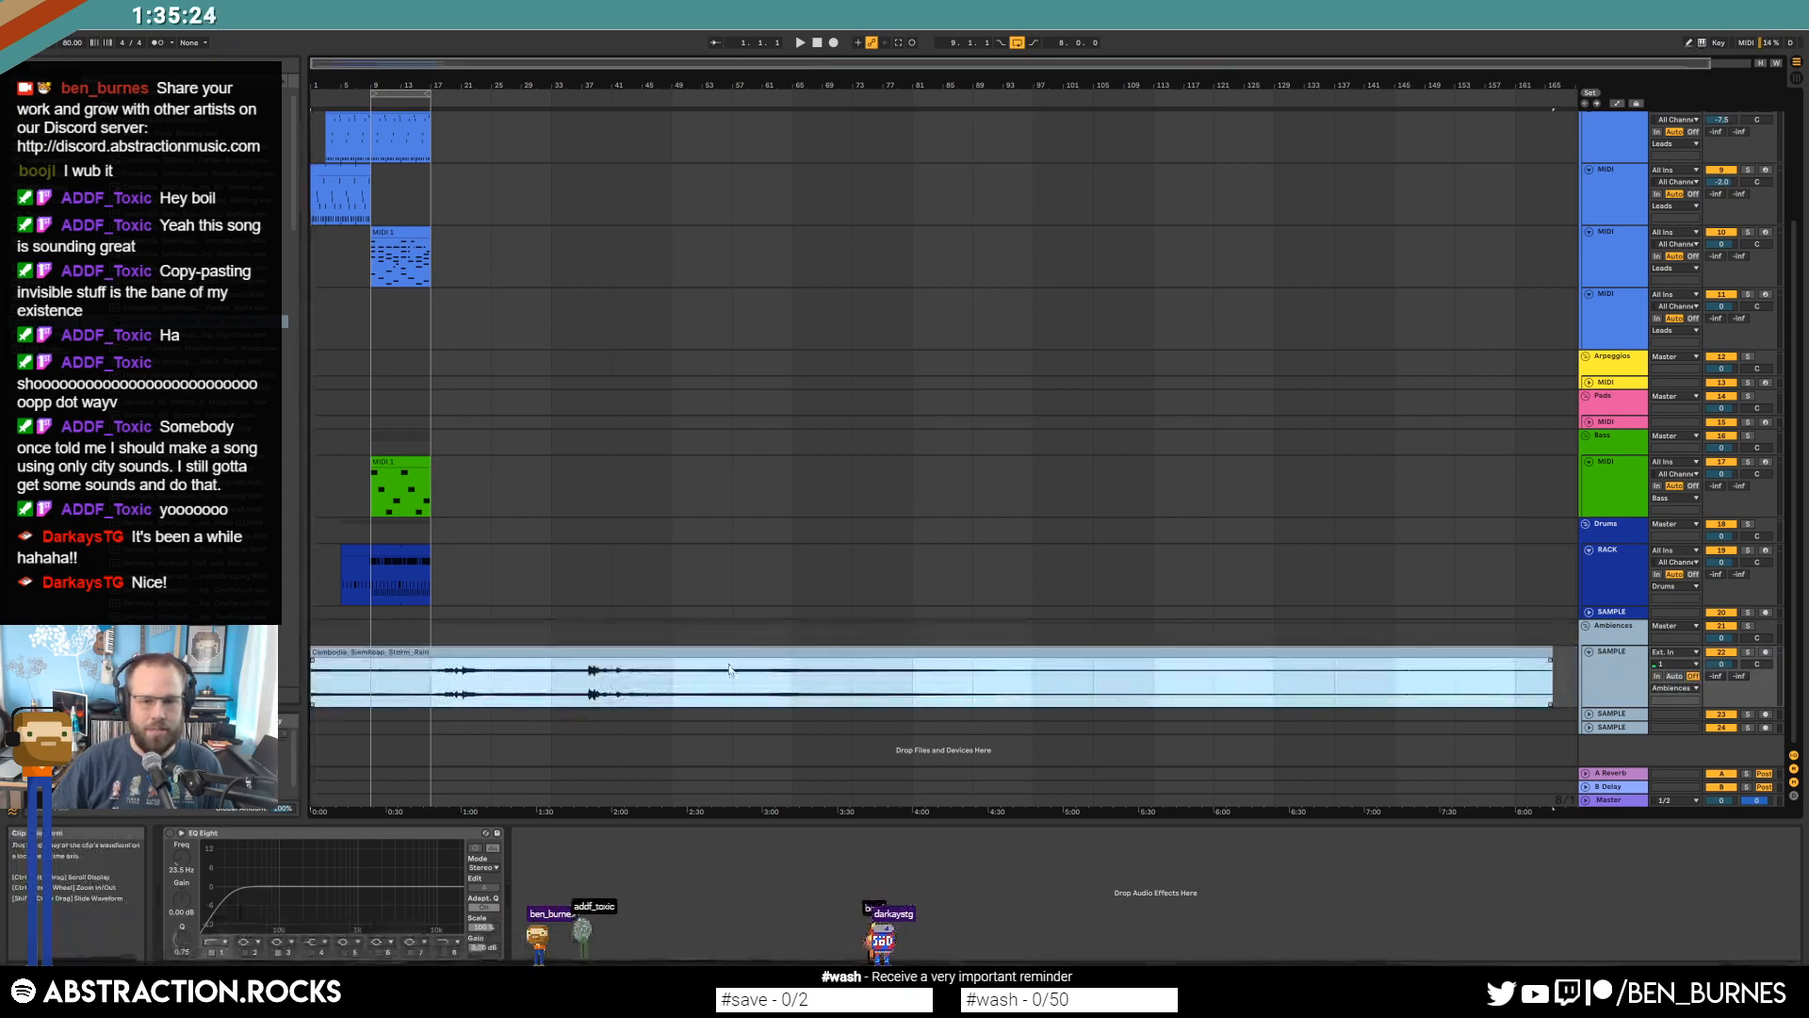
click(1274, 700)
drag(1552, 678, 579, 700)
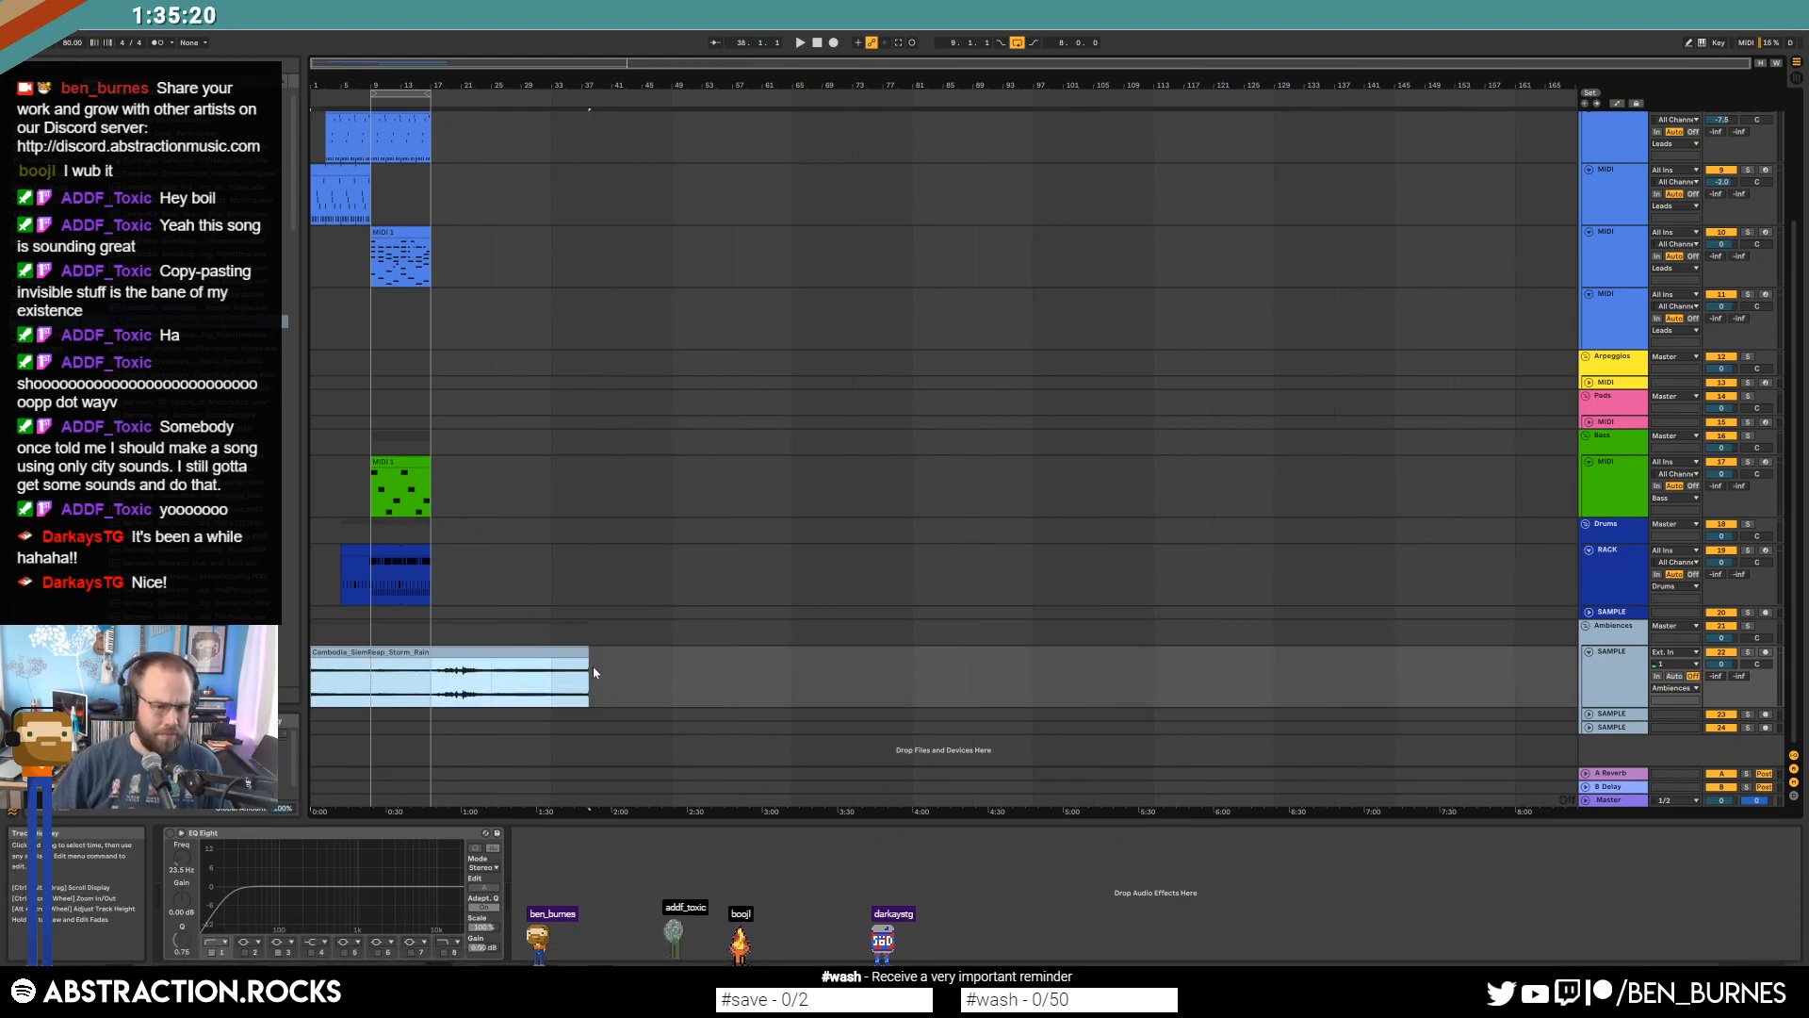
Warp the Storm_Rain clip, loop a 42-bar section of its waveform and extend the clip to about bar 93.
double_click(568, 653)
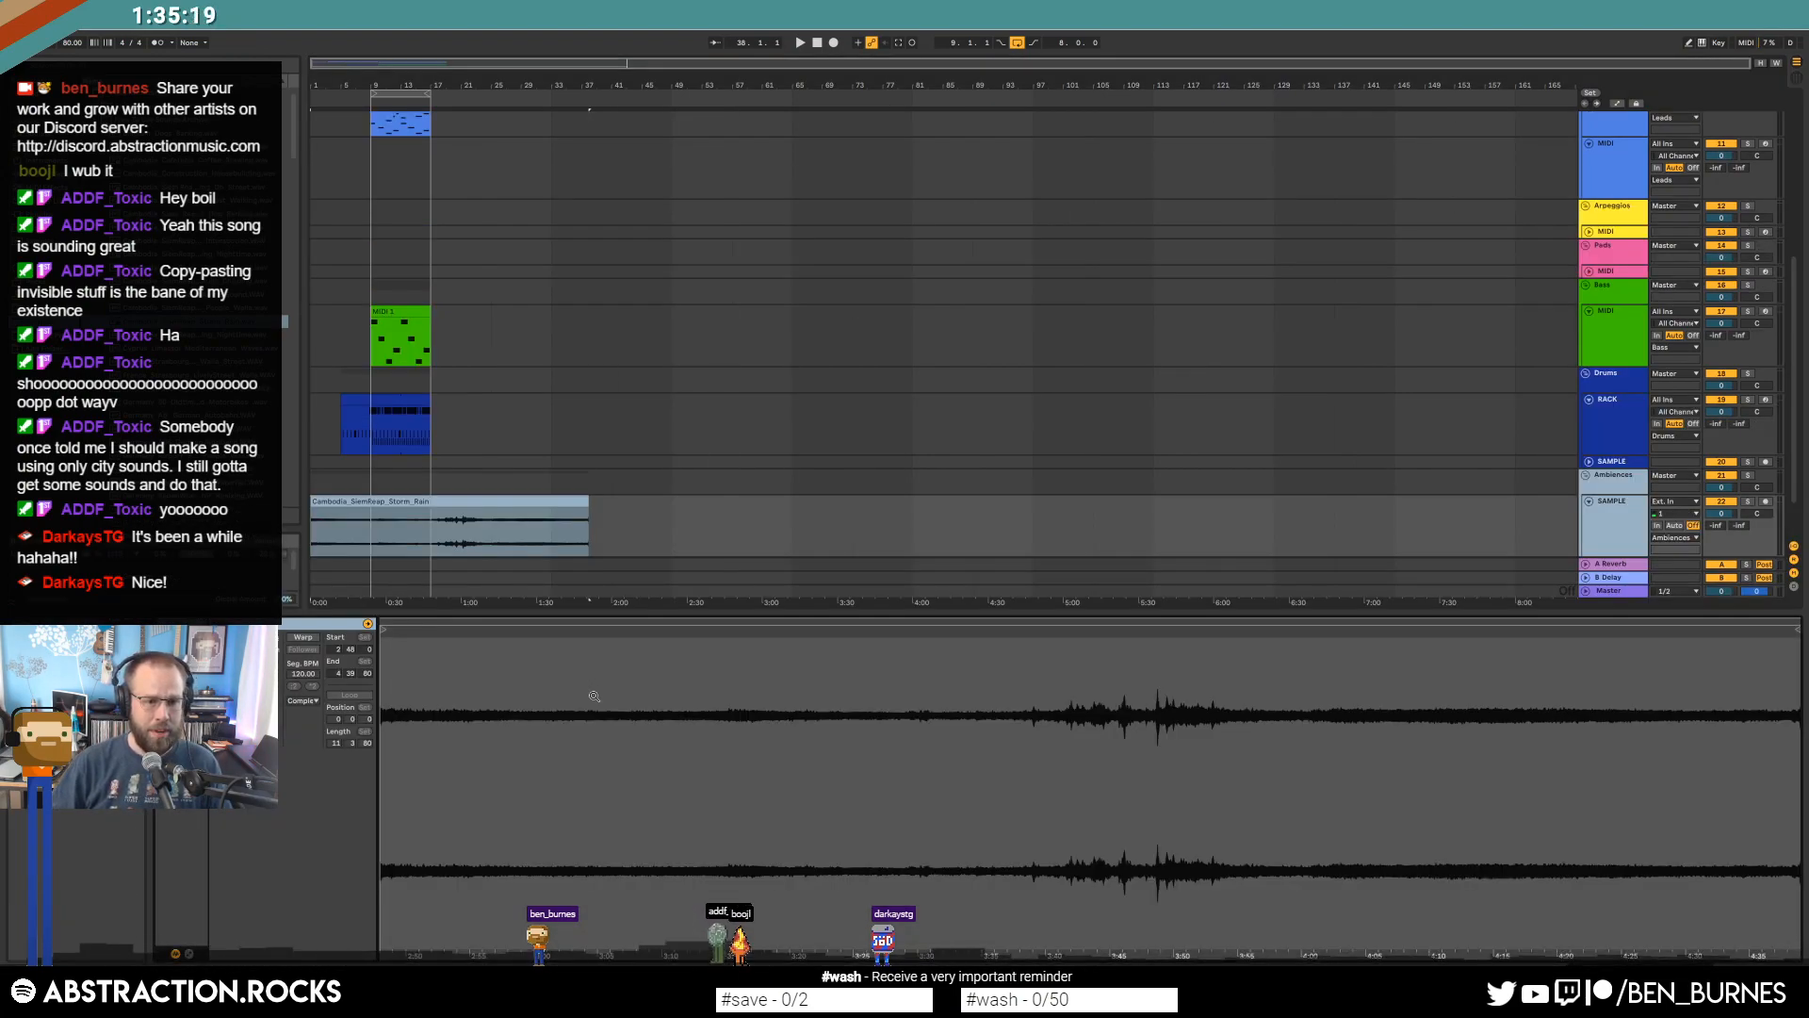
click(302, 640)
drag(701, 749, 971, 765)
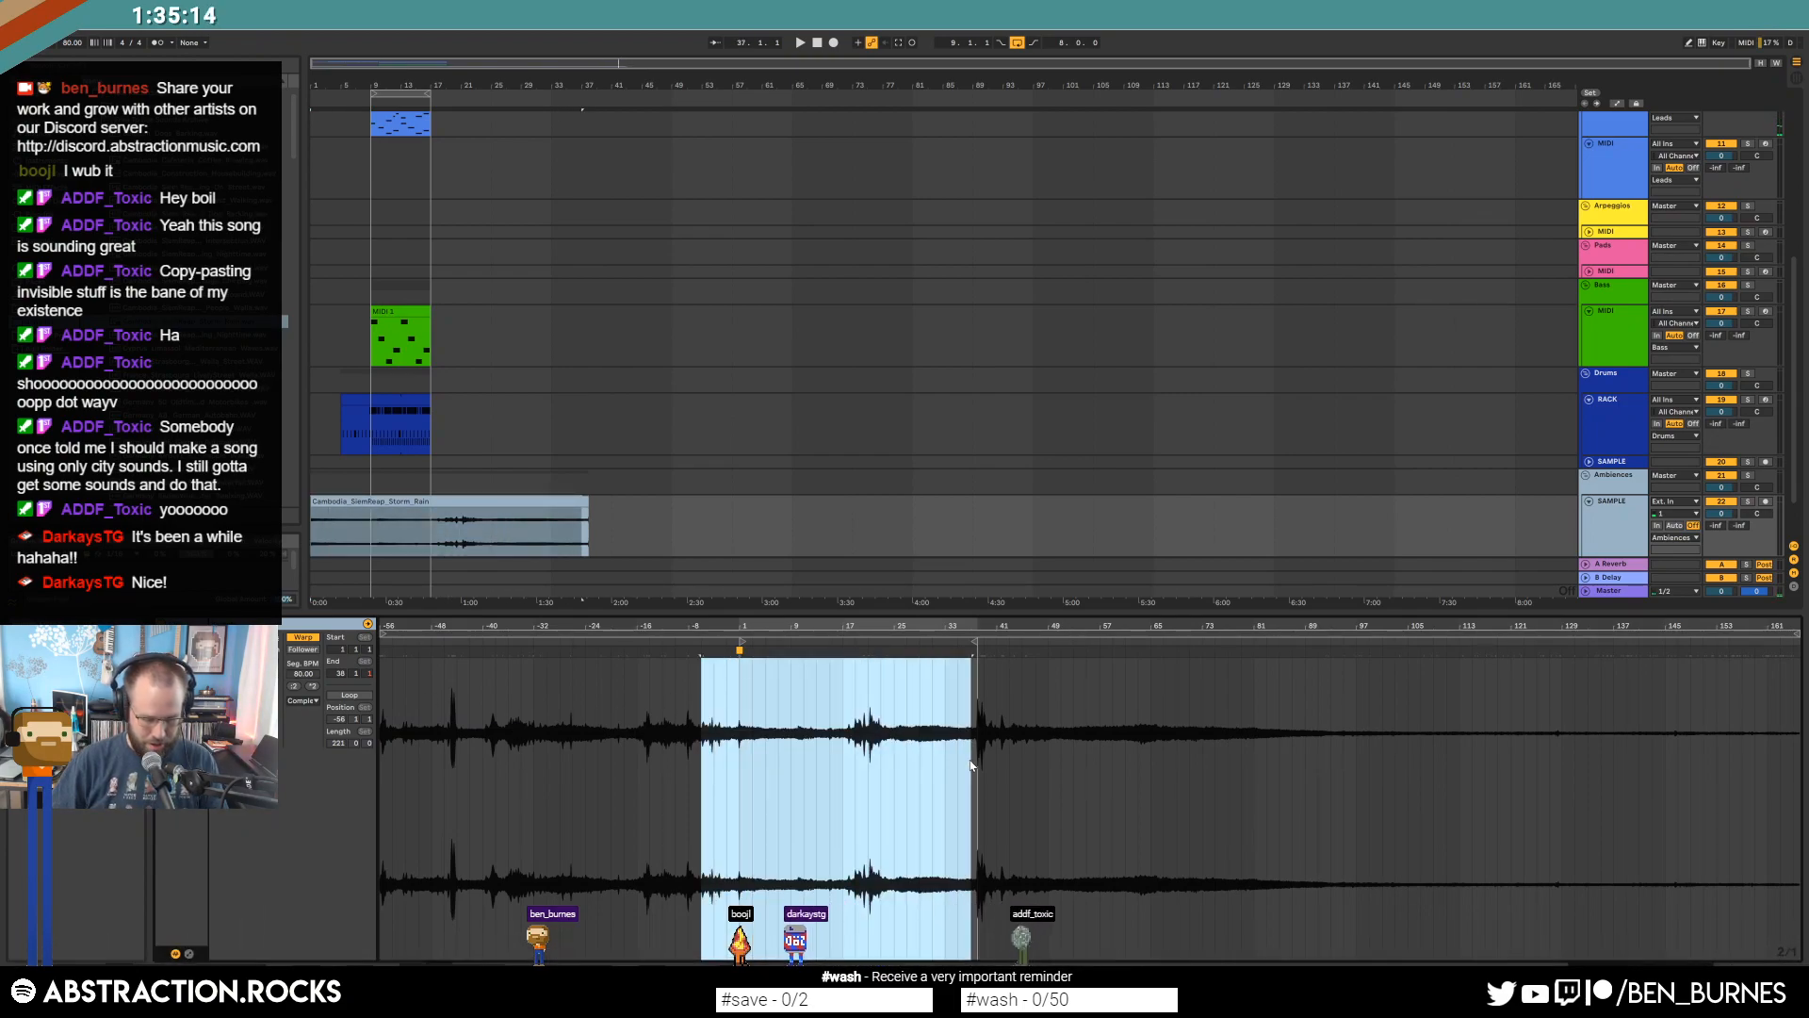
key(ctrl+l)
click(543, 501)
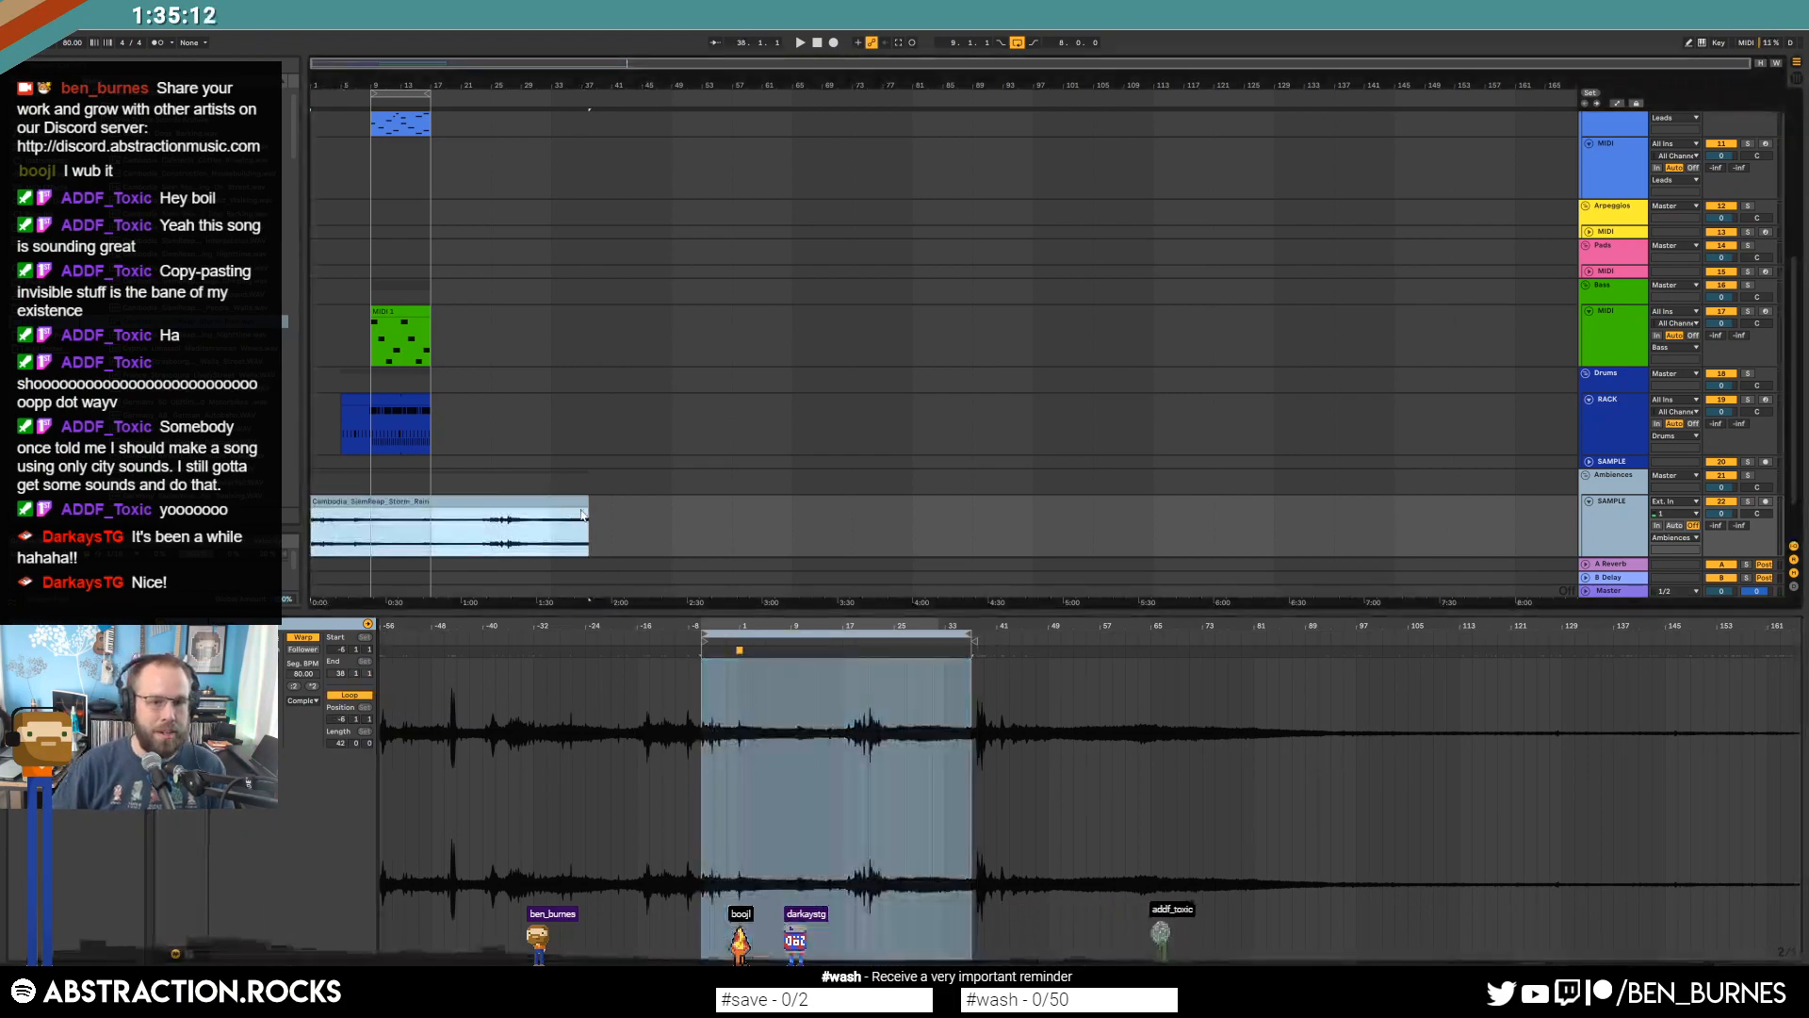
drag(586, 507, 1008, 506)
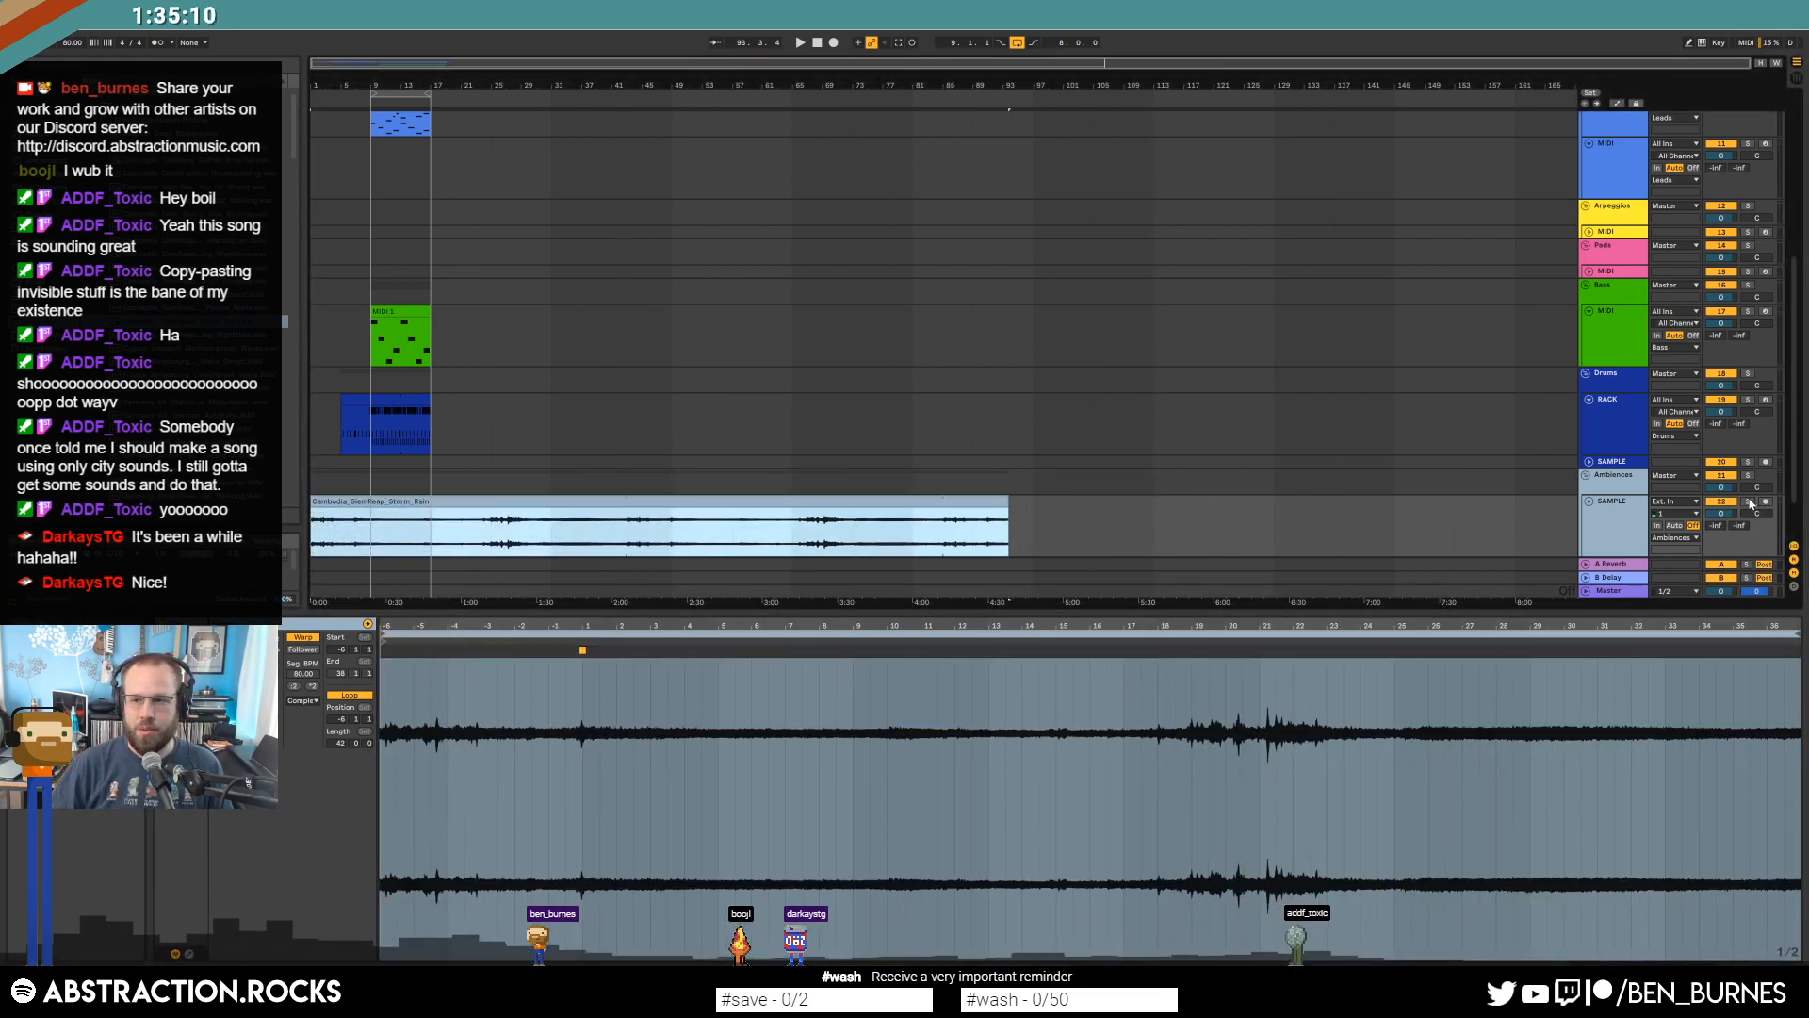
Solo the rain track and, during playback, enable its EQ Eight and raise the low-cut frequency to somewhat below 300 Hz.
click(1748, 502)
key(space)
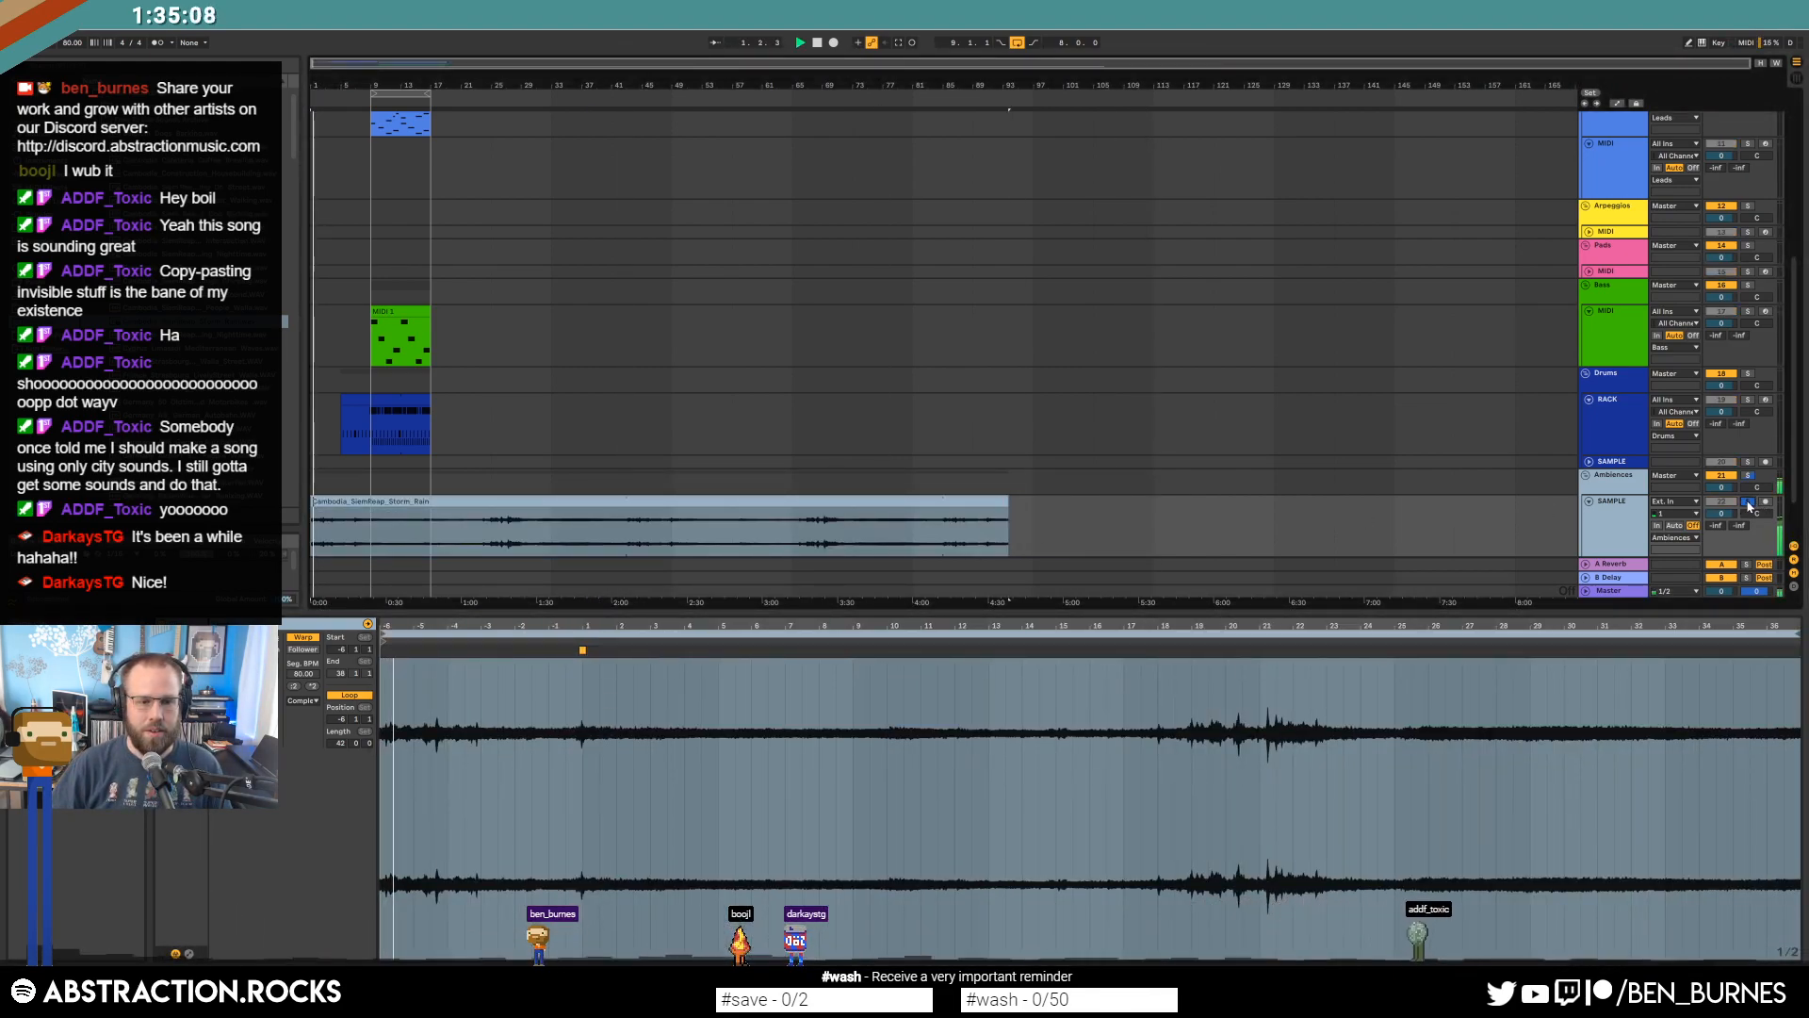
key(shift+Tab)
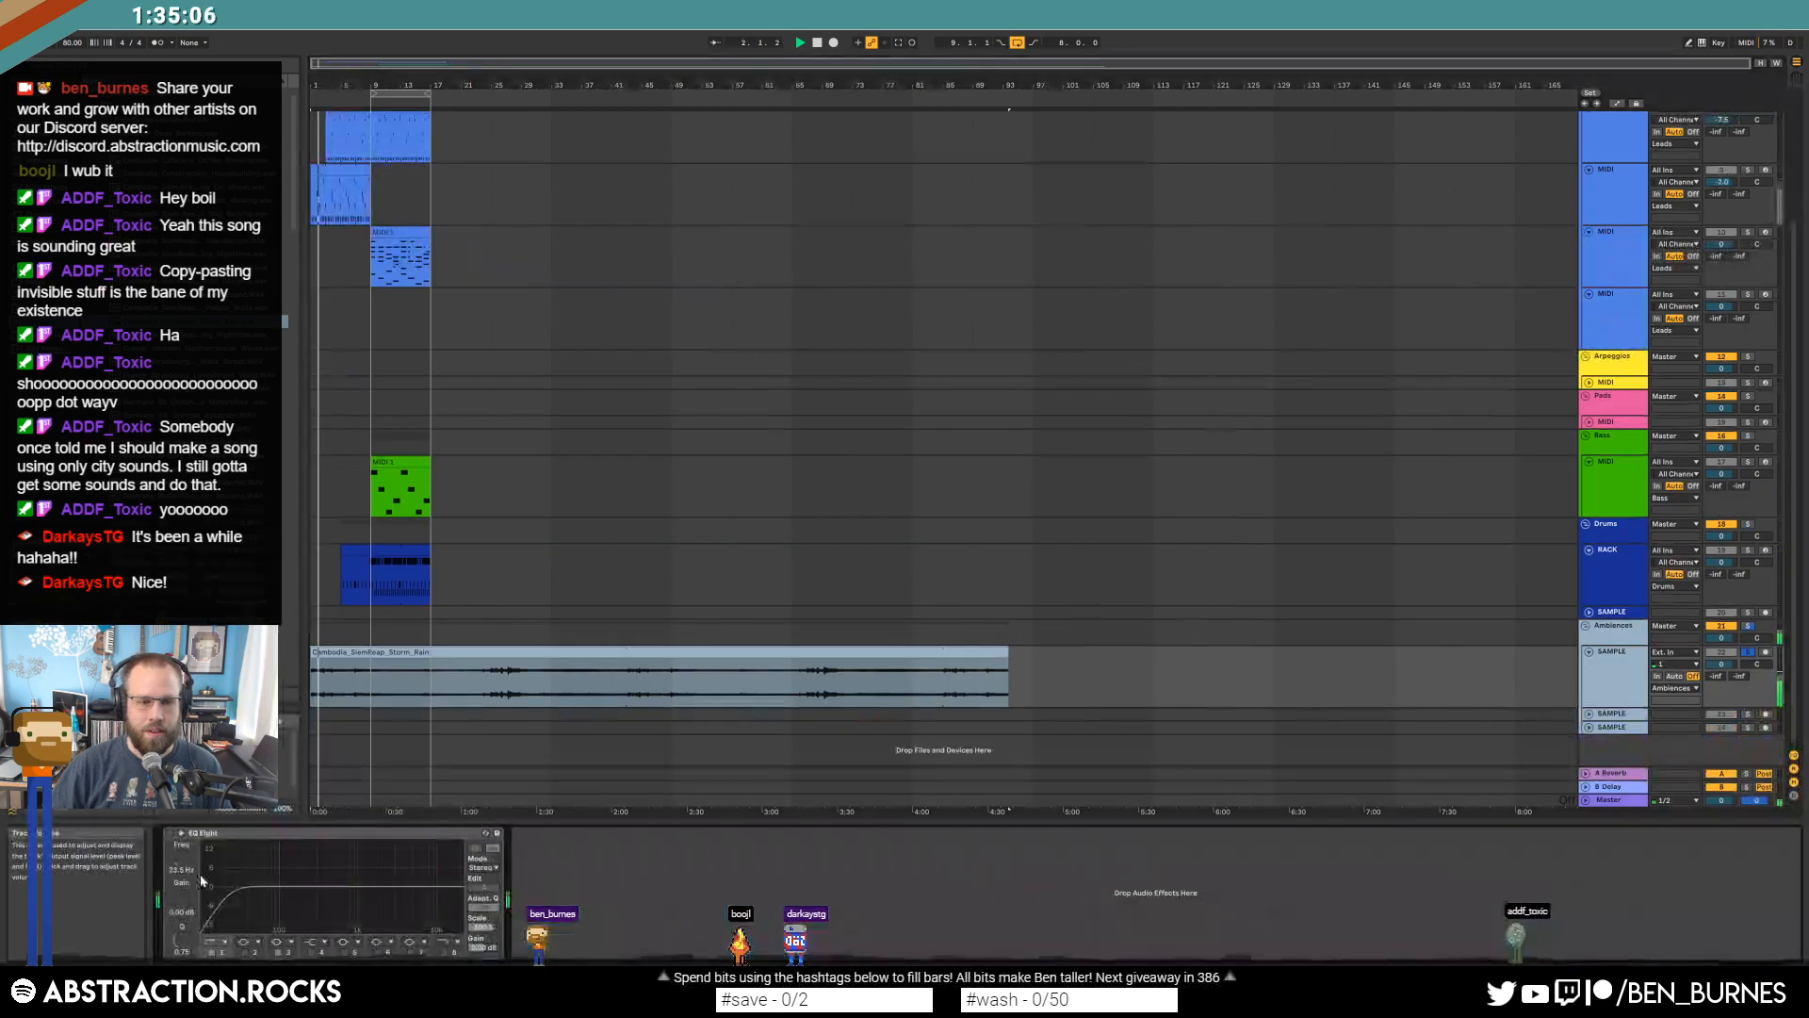
click(169, 833)
drag(231, 895, 316, 904)
key(space)
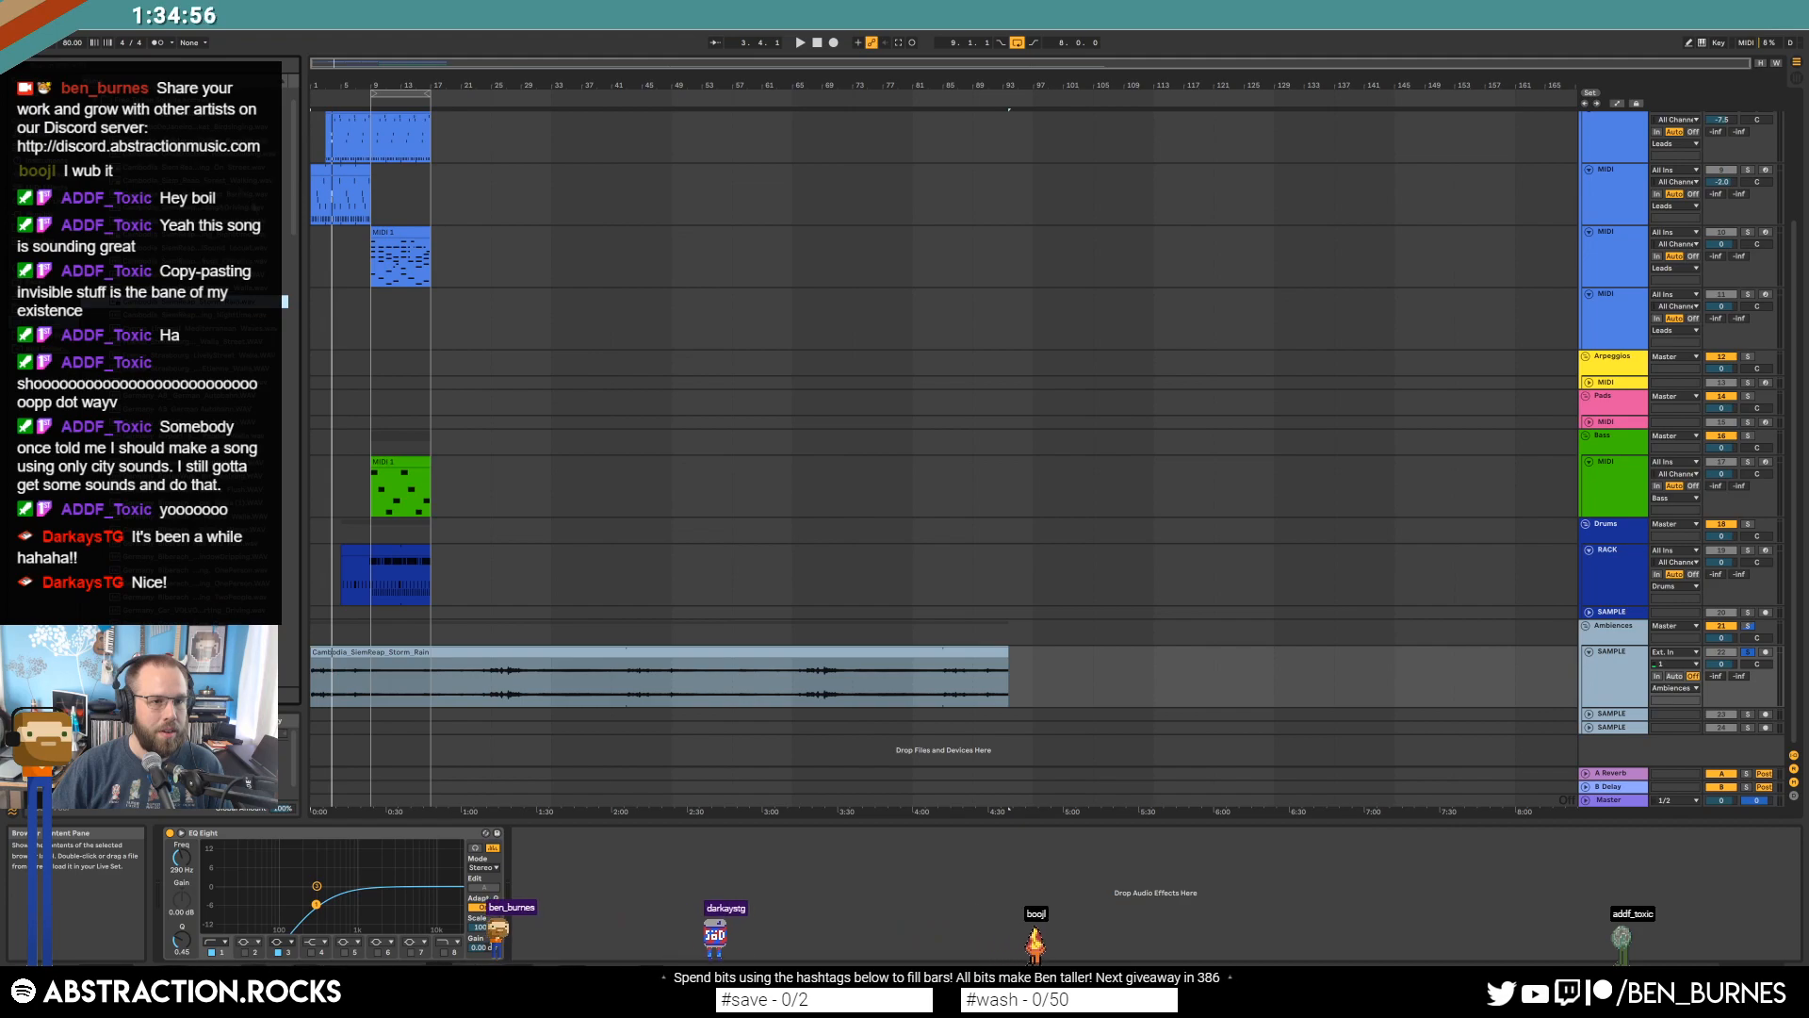
Add the Cambodia_SiemReap_Busy_RushHour_Traffic_Intersection recording to the second Ambiences sample track, starting at bar 1 and trimmed to about bar 75.
drag(295, 196, 1084, 714)
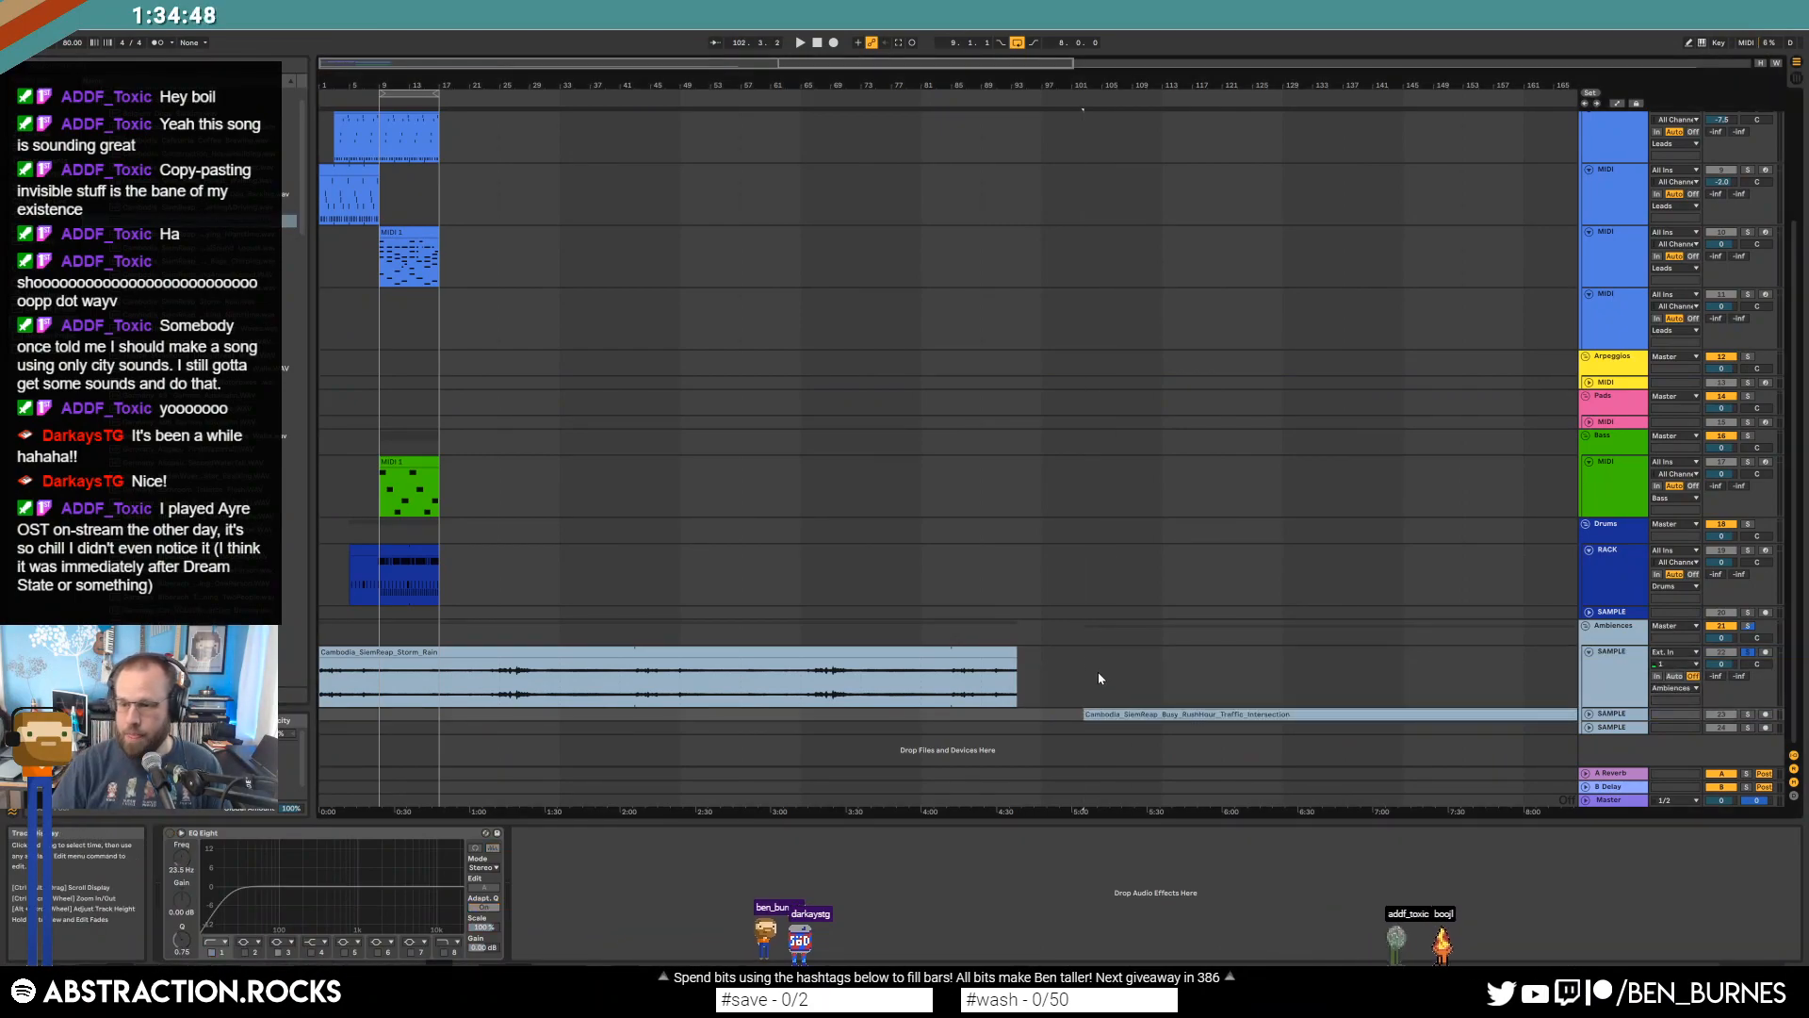
click(1590, 716)
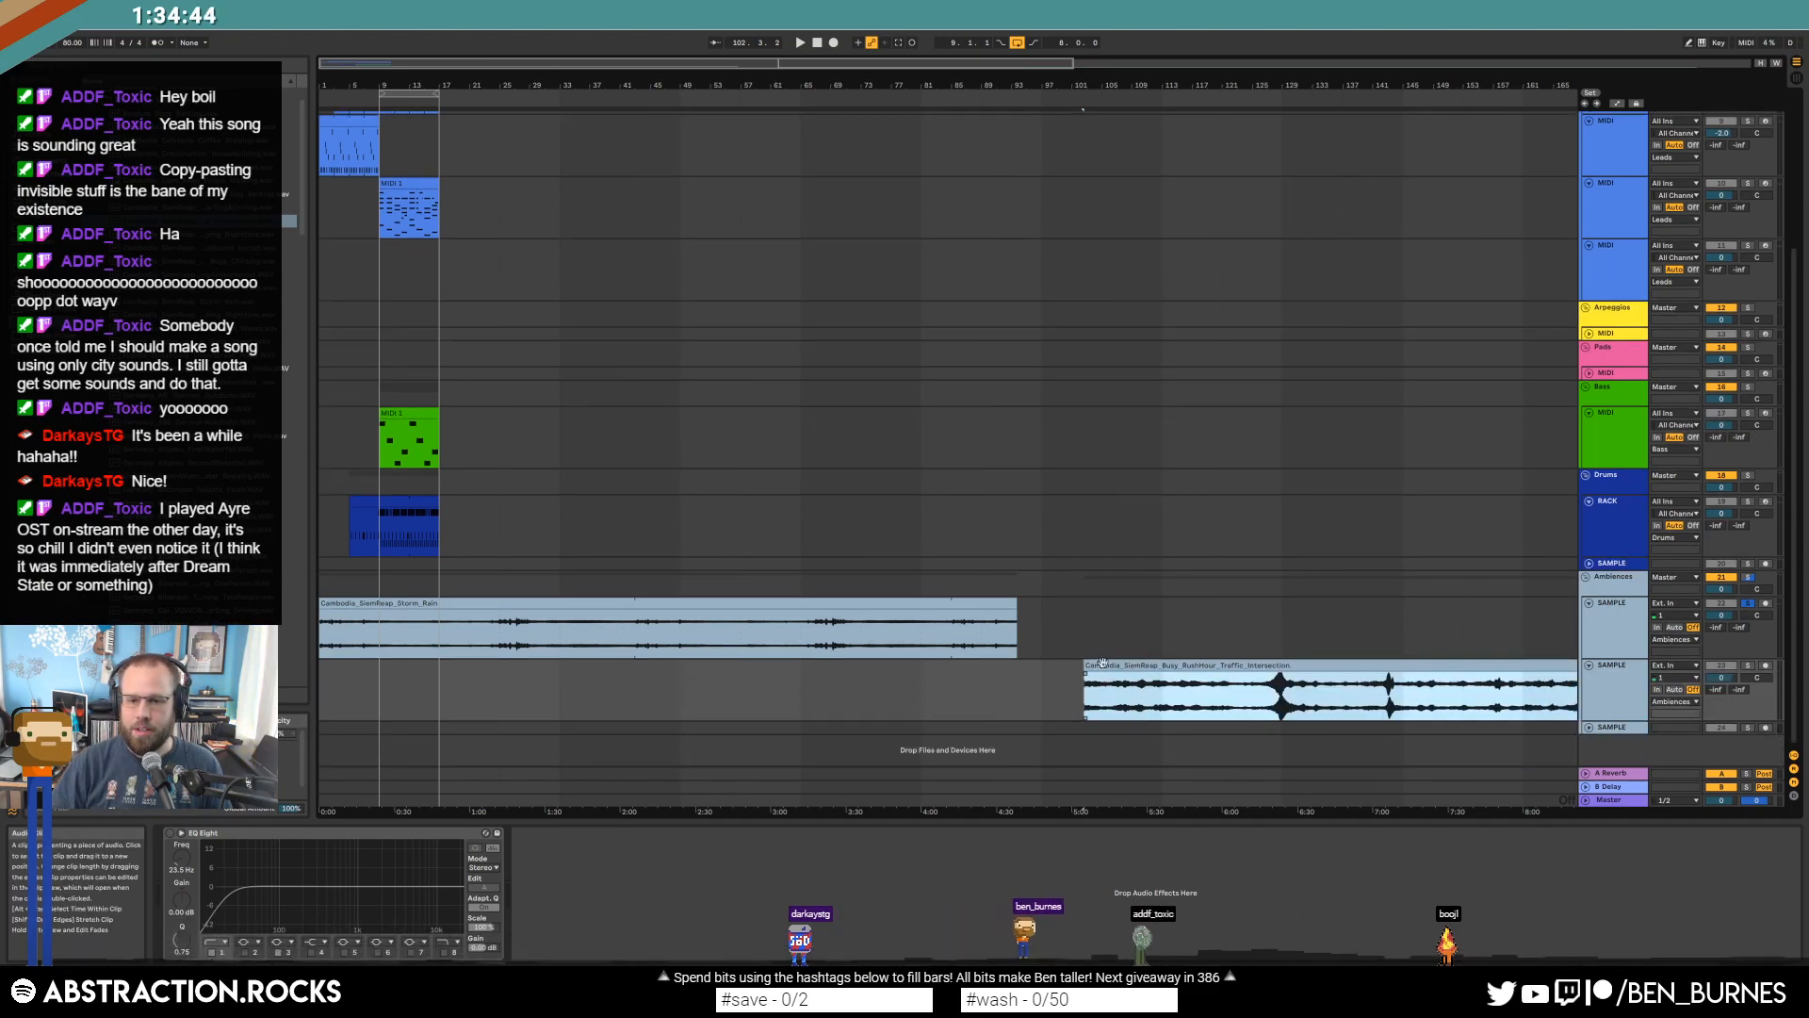
drag(1178, 667, 356, 679)
drag(1290, 678, 882, 677)
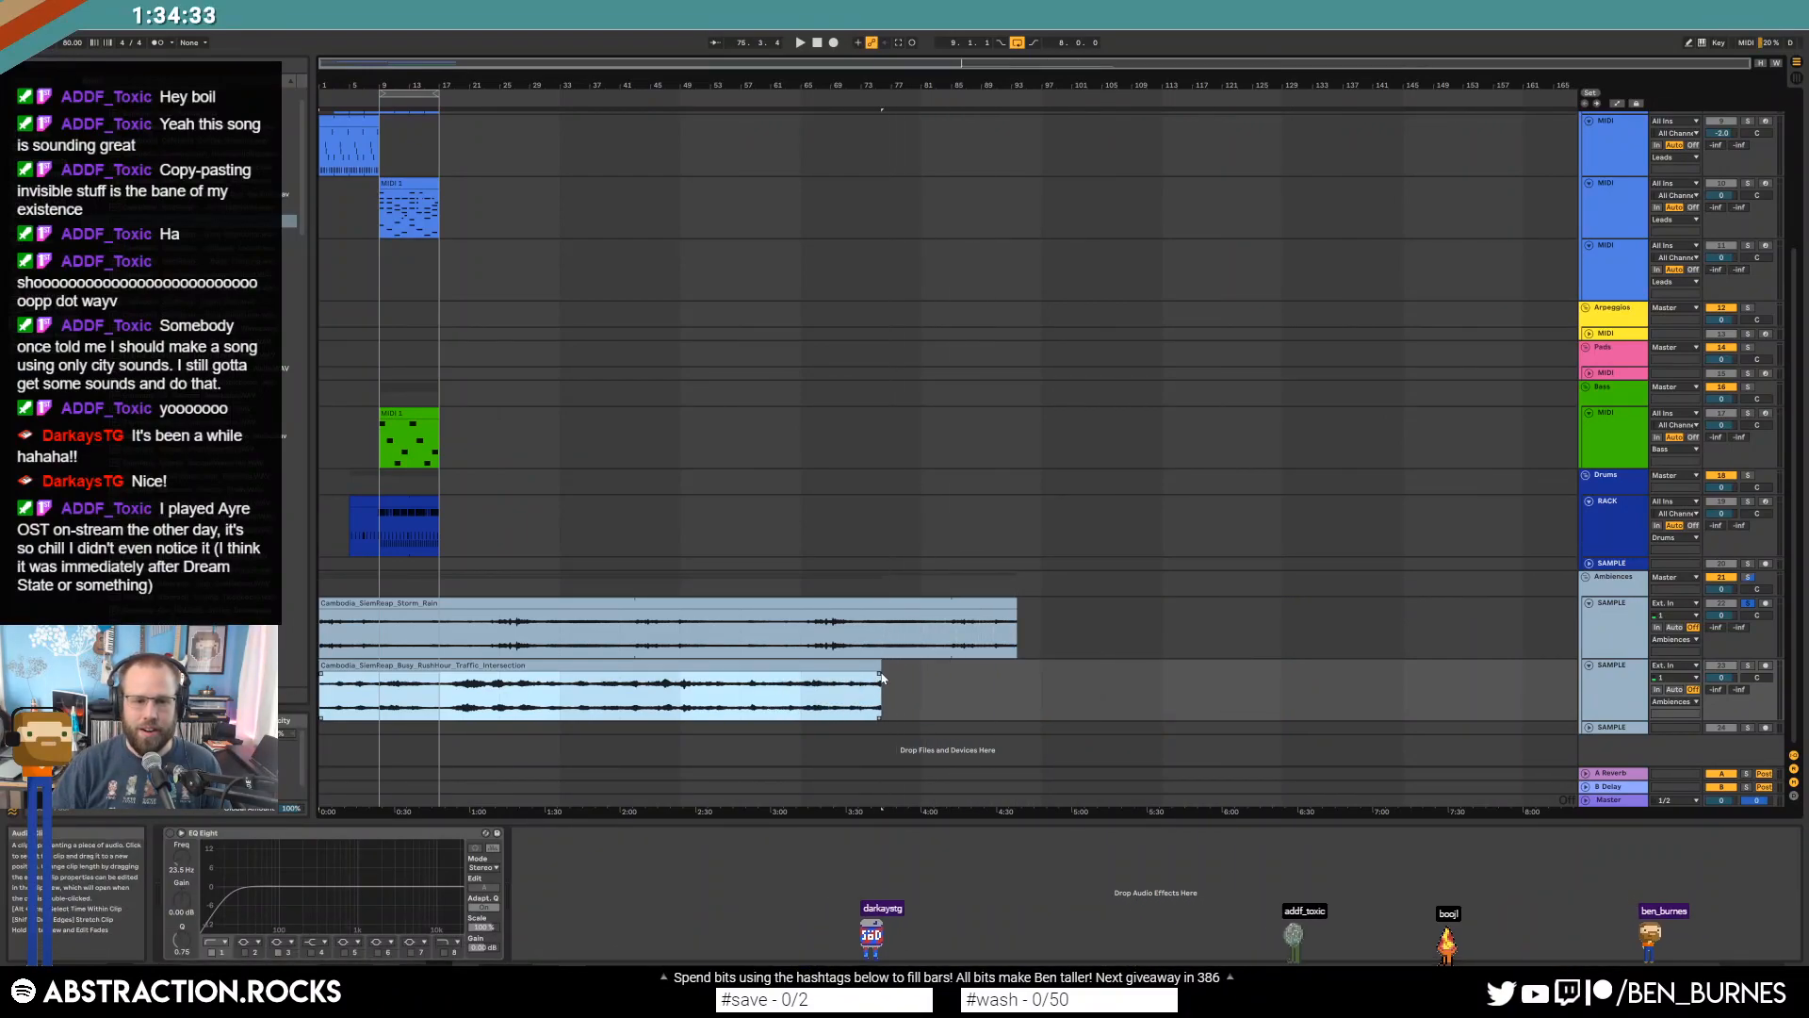
Warp the traffic clip, turn on looping and set the loop from bar 1 to about bar 75.
double_click(735, 666)
click(303, 637)
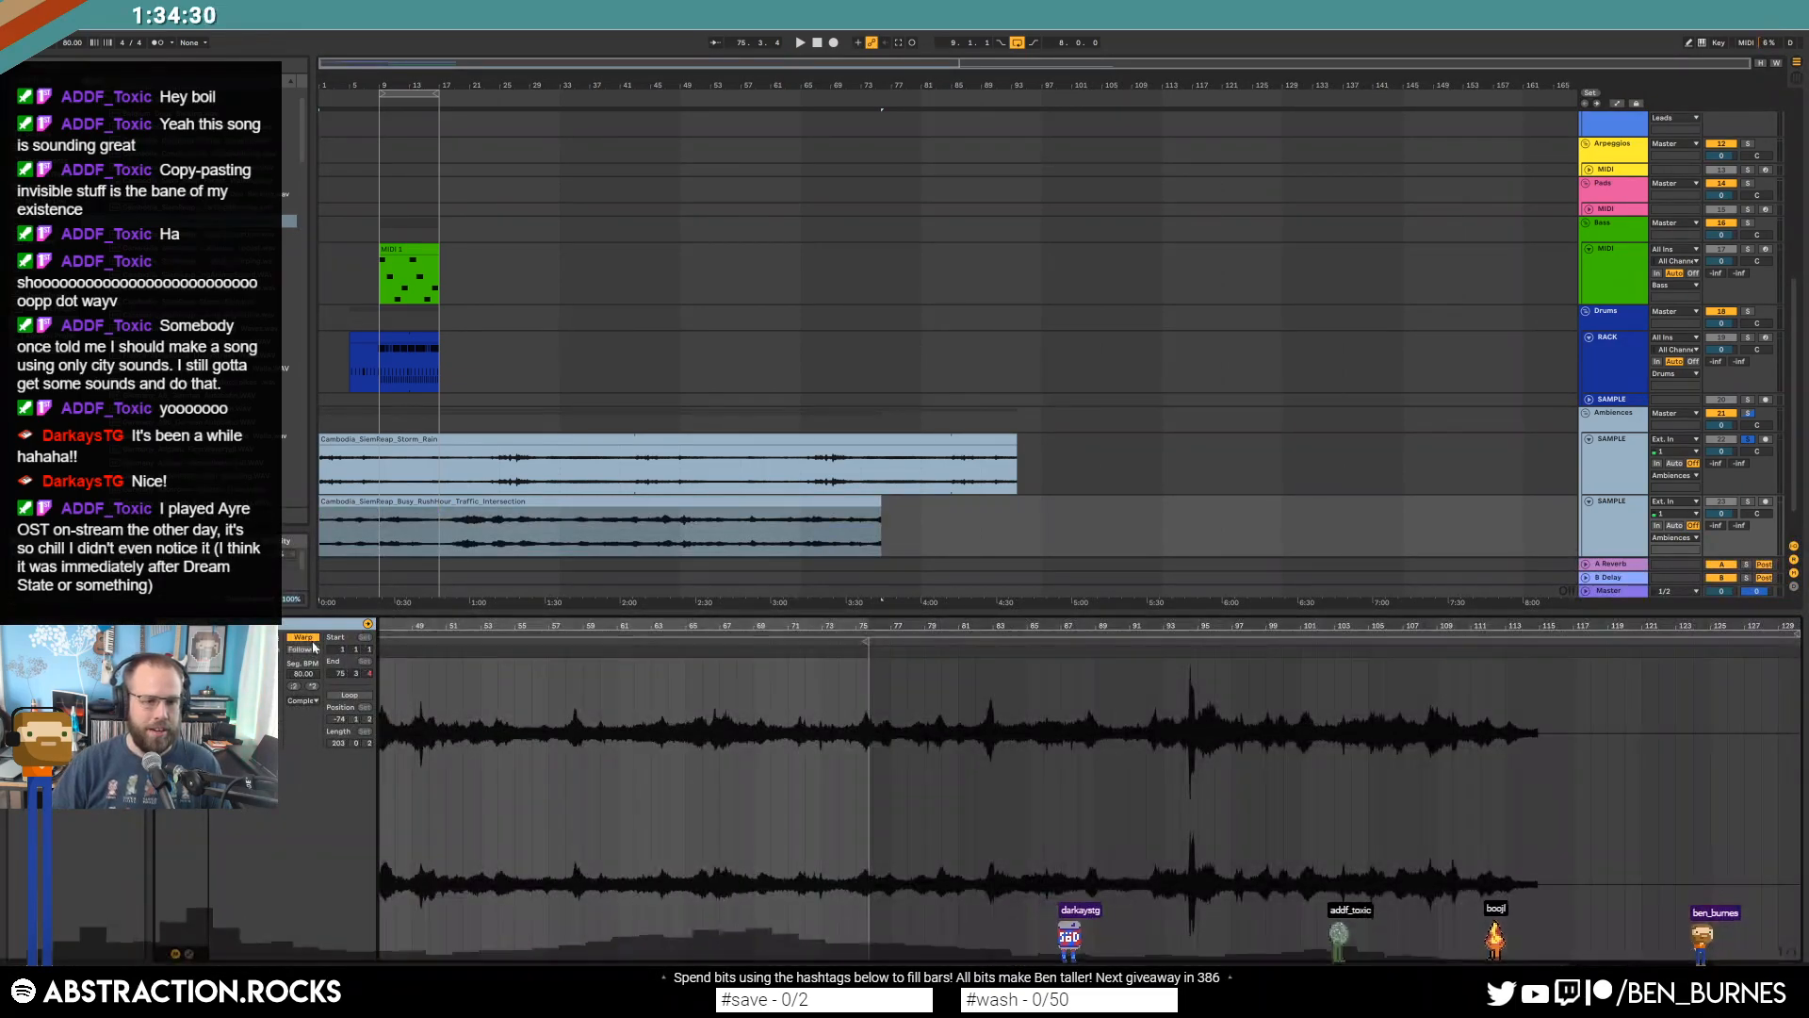
click(349, 696)
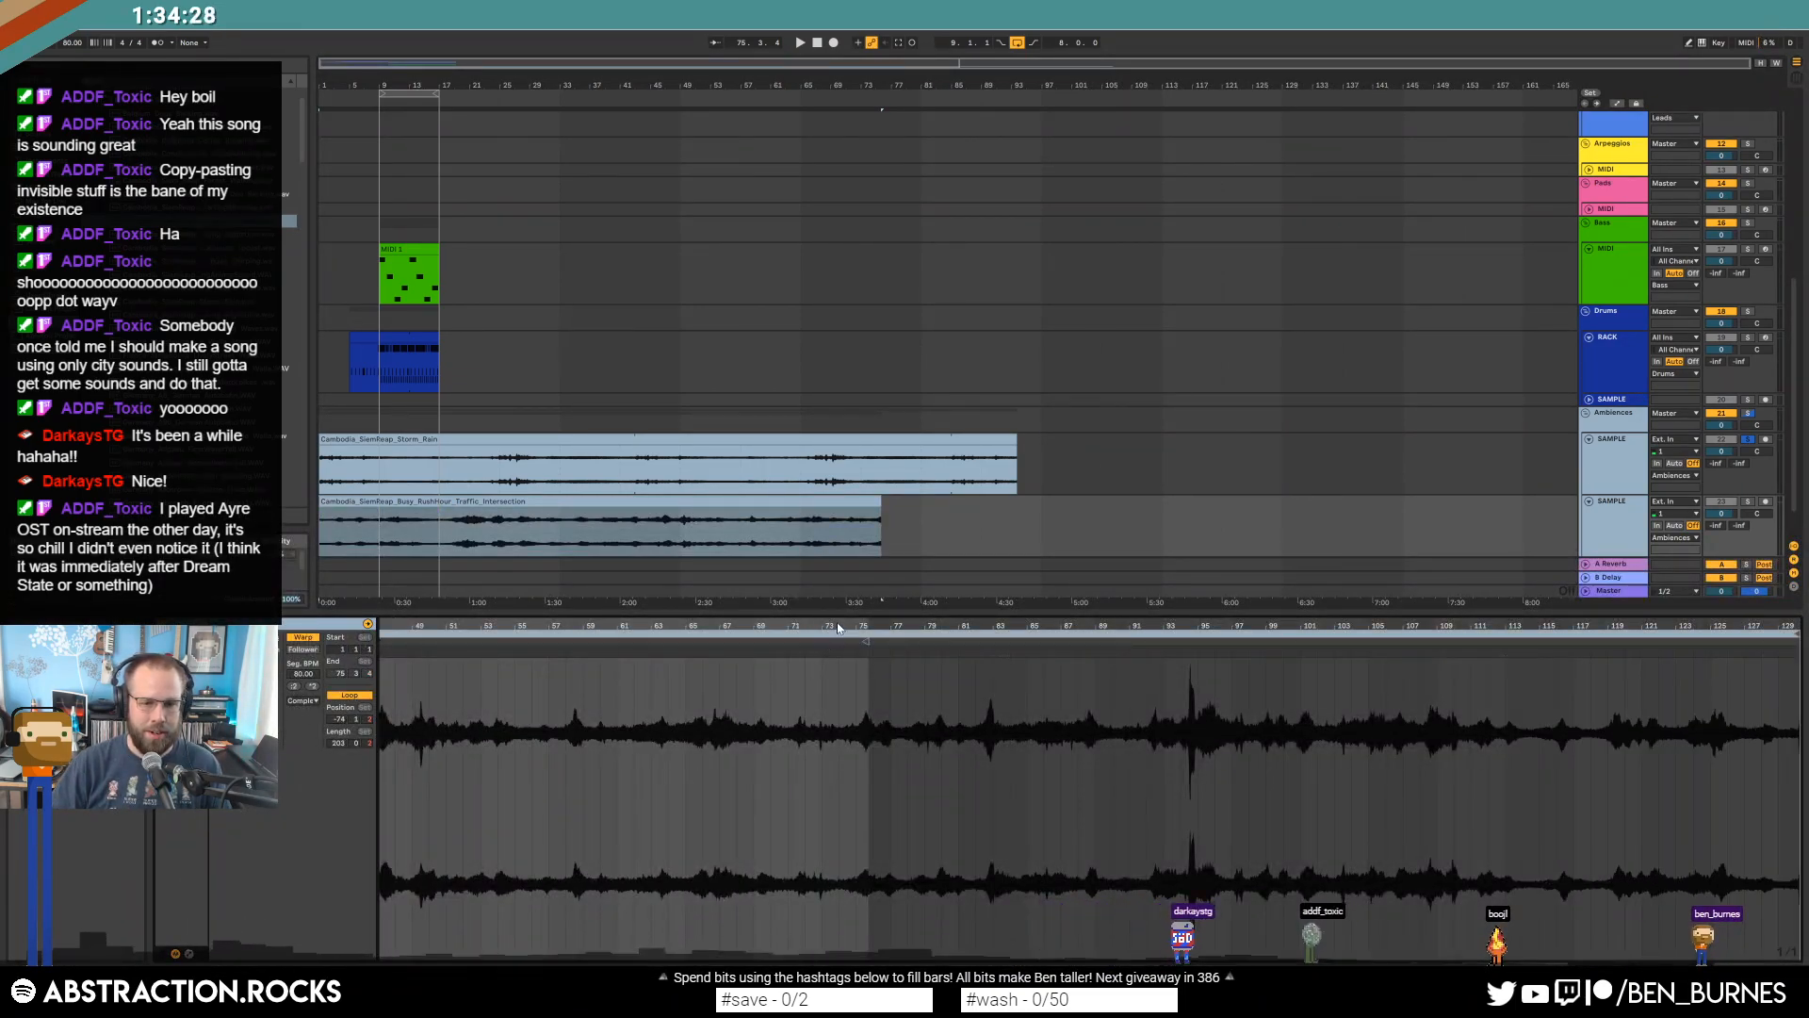
drag(862, 628, 1464, 608)
drag(563, 699, 1466, 733)
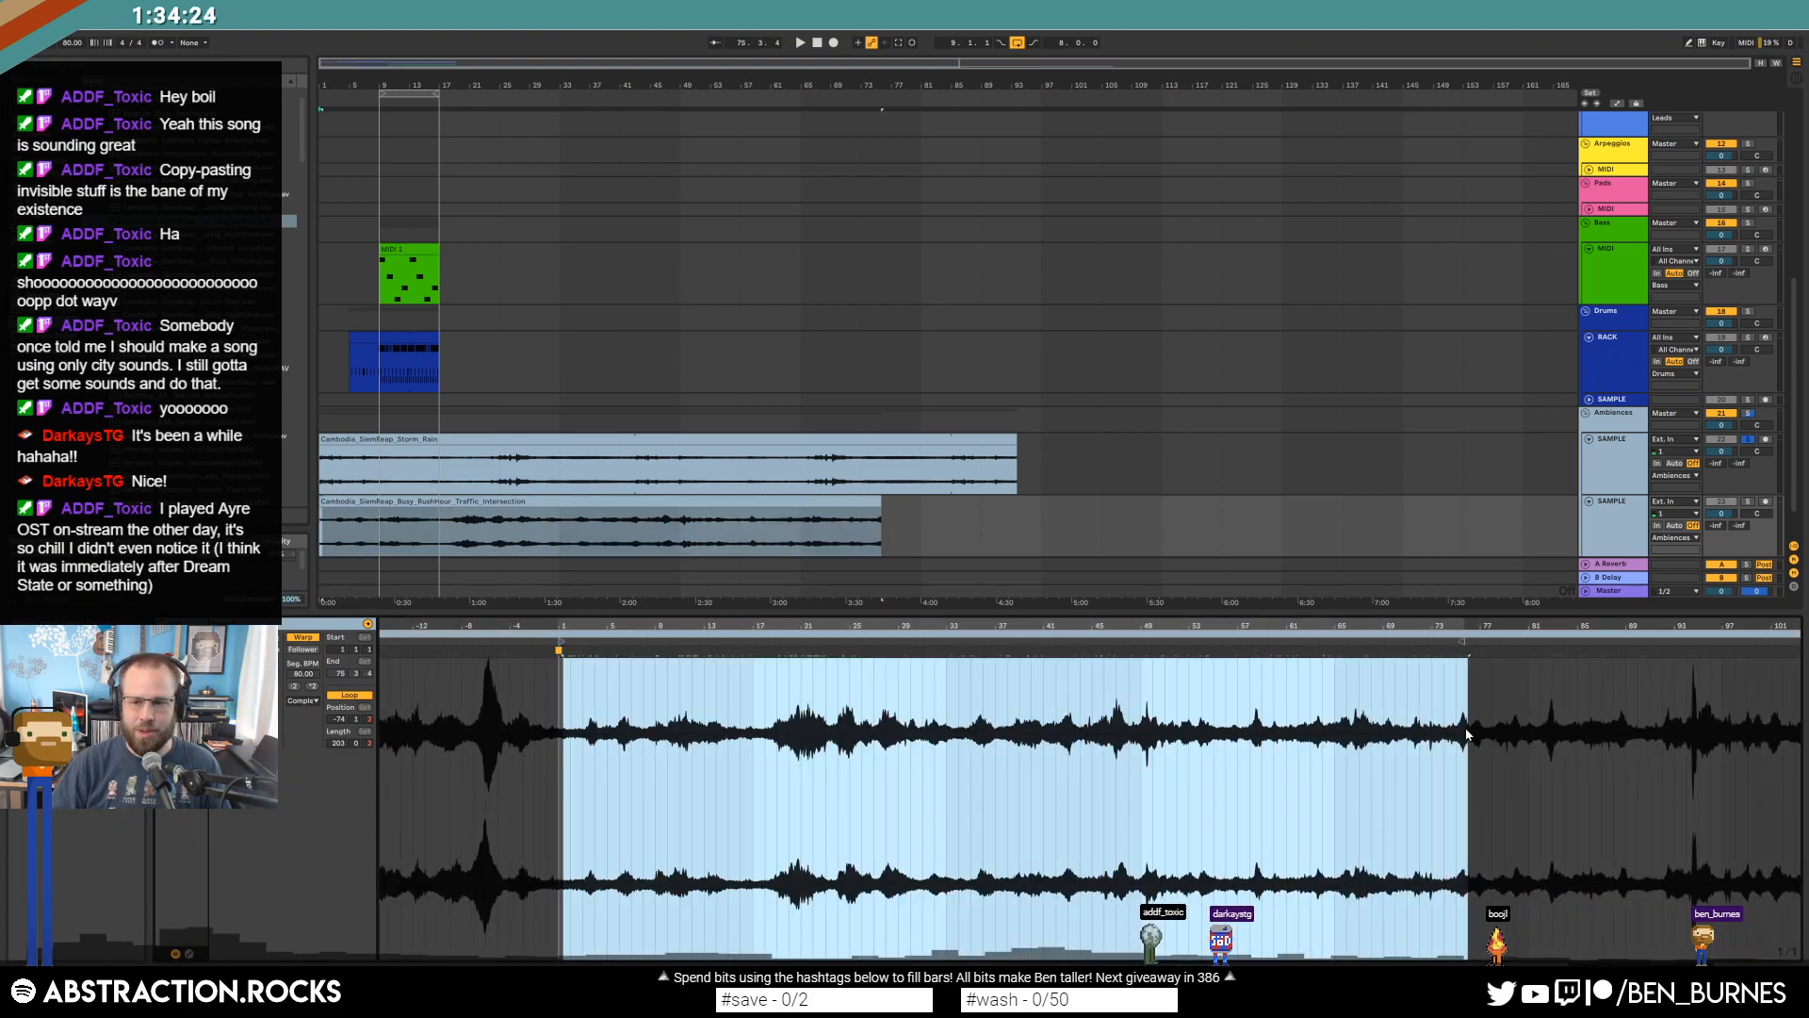
key(ctrl+l)
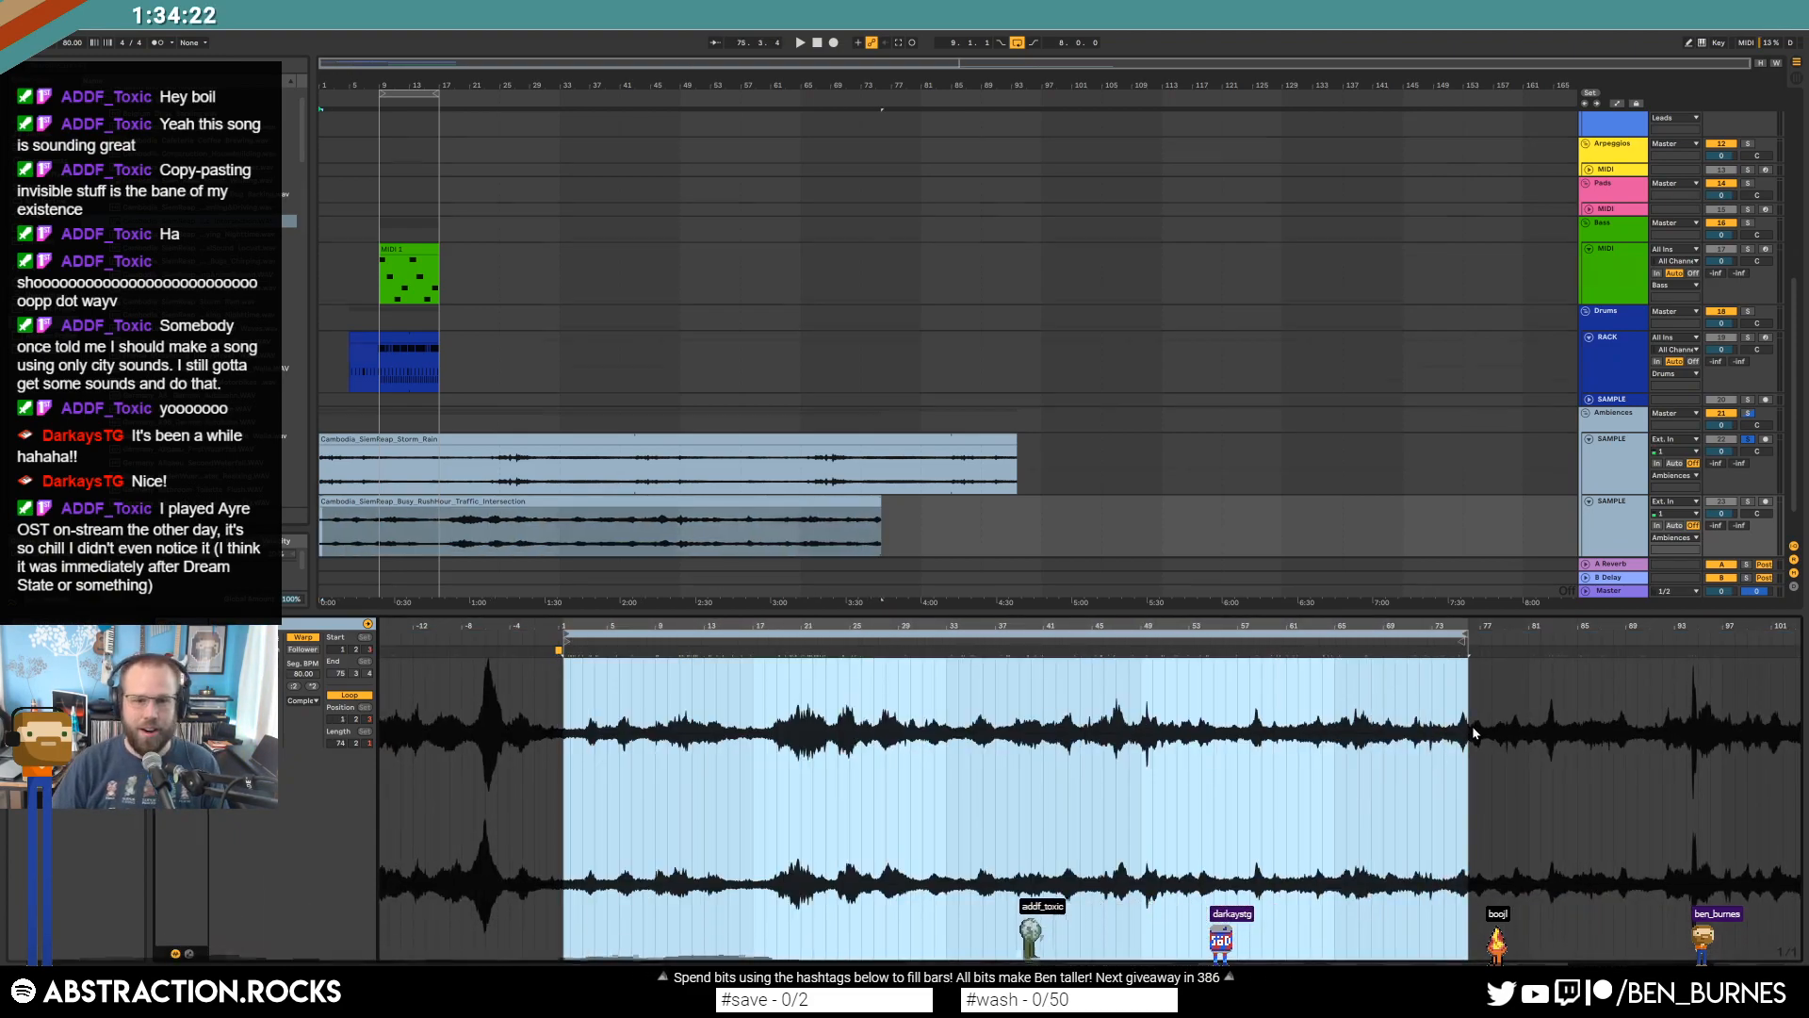
Extend the looped rain clip to about bar 120 and the looped traffic clip to about bar 118.
key(shift+Tab)
drag(885, 673, 1124, 674)
drag(1015, 603, 1222, 608)
drag(1124, 668, 1207, 666)
click(1341, 656)
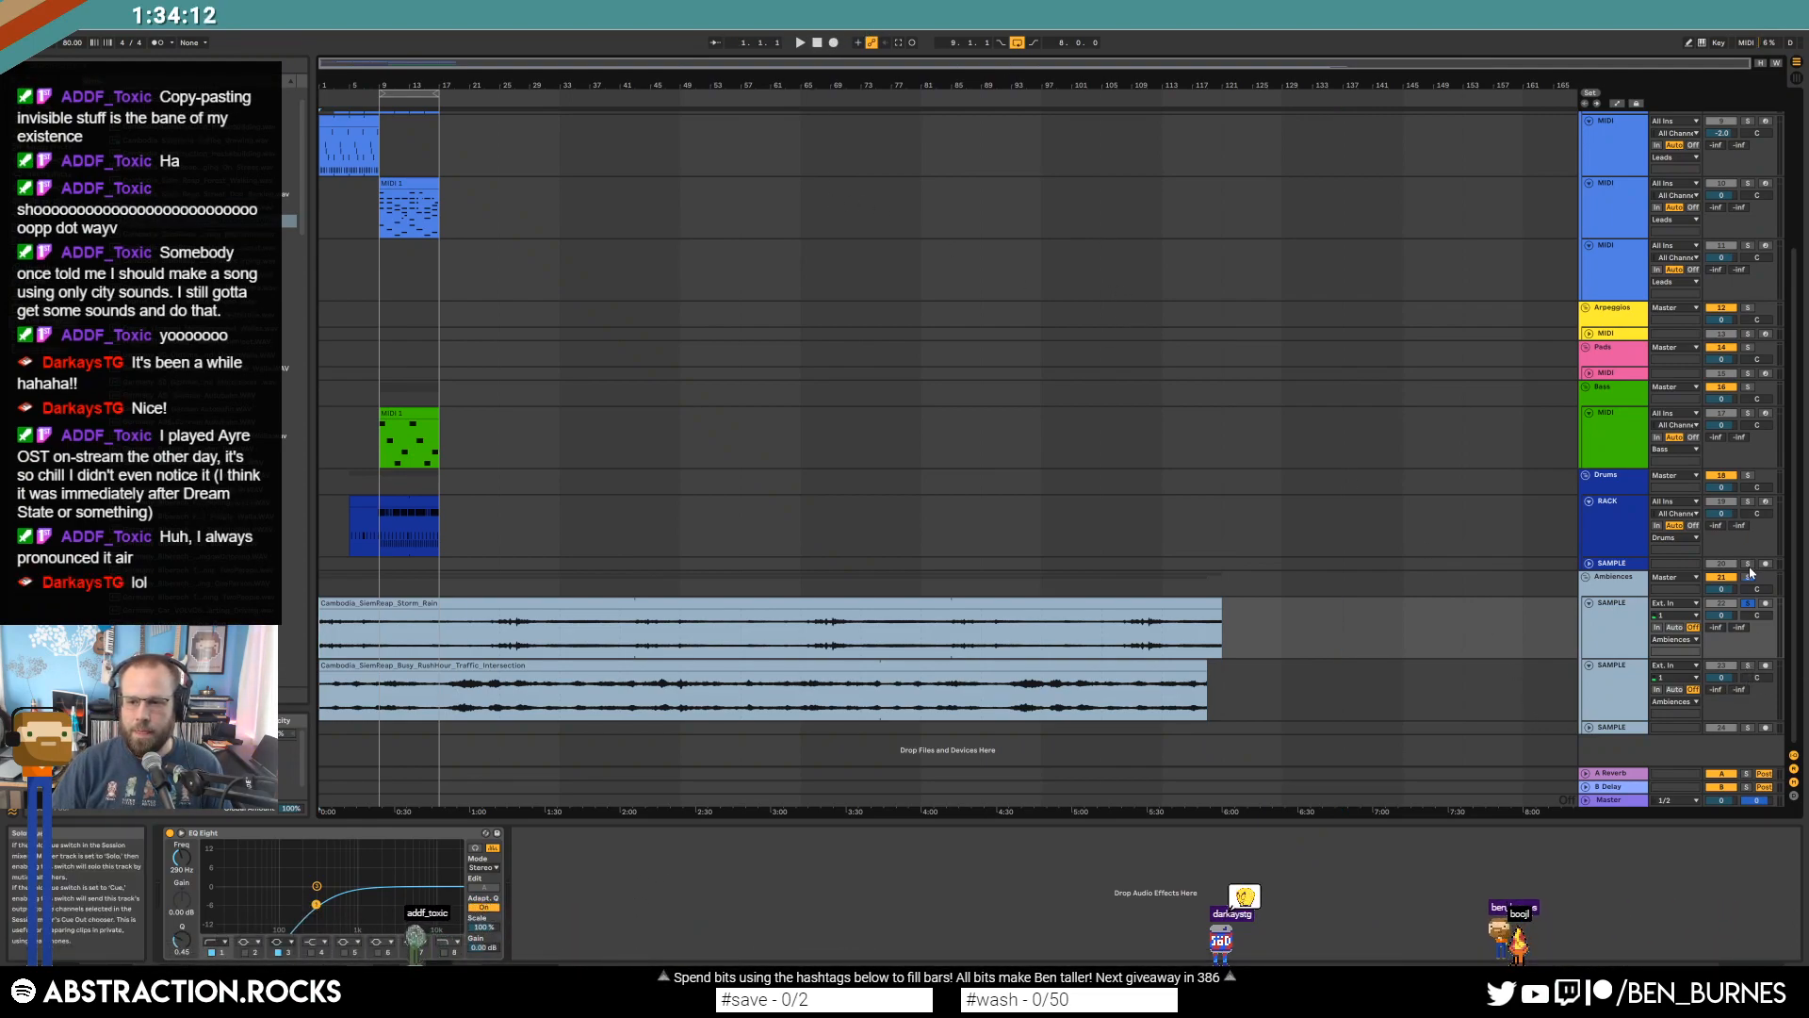
Enable the traffic track's EQ Eight with a low cut at about 980 Hz and lower the track volume to about -8.5 dB.
click(1617, 680)
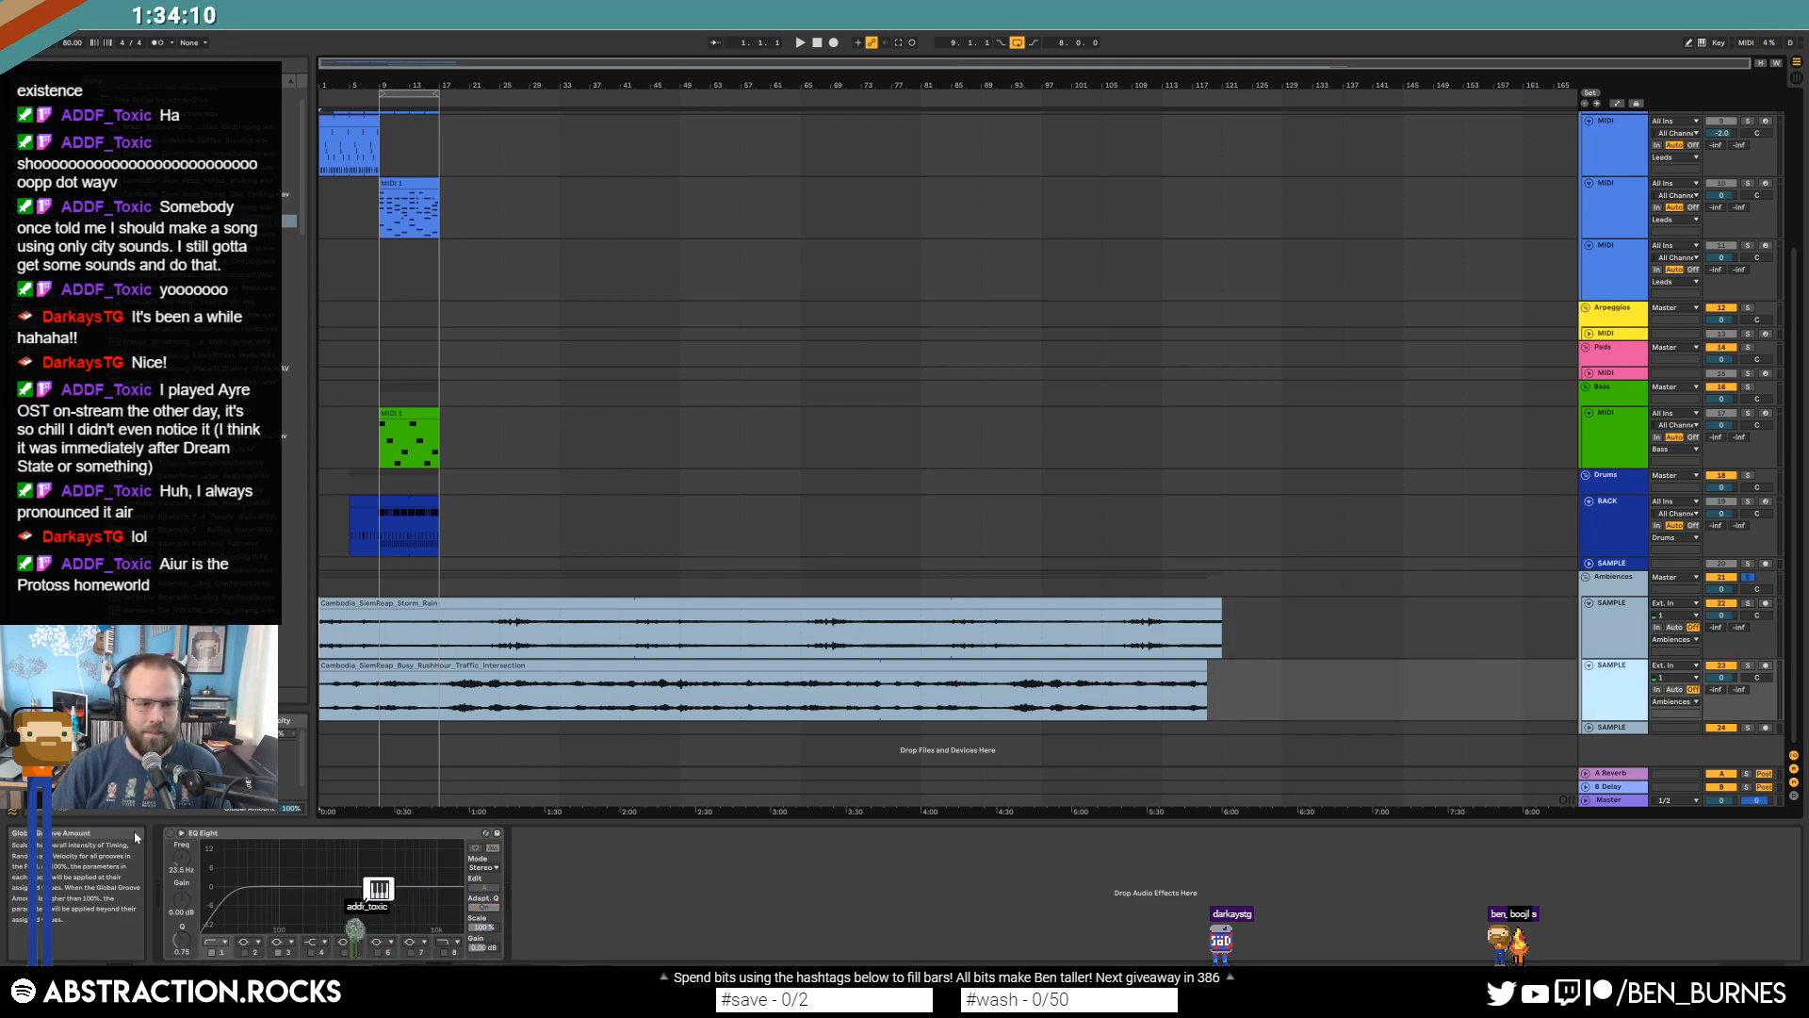
click(170, 834)
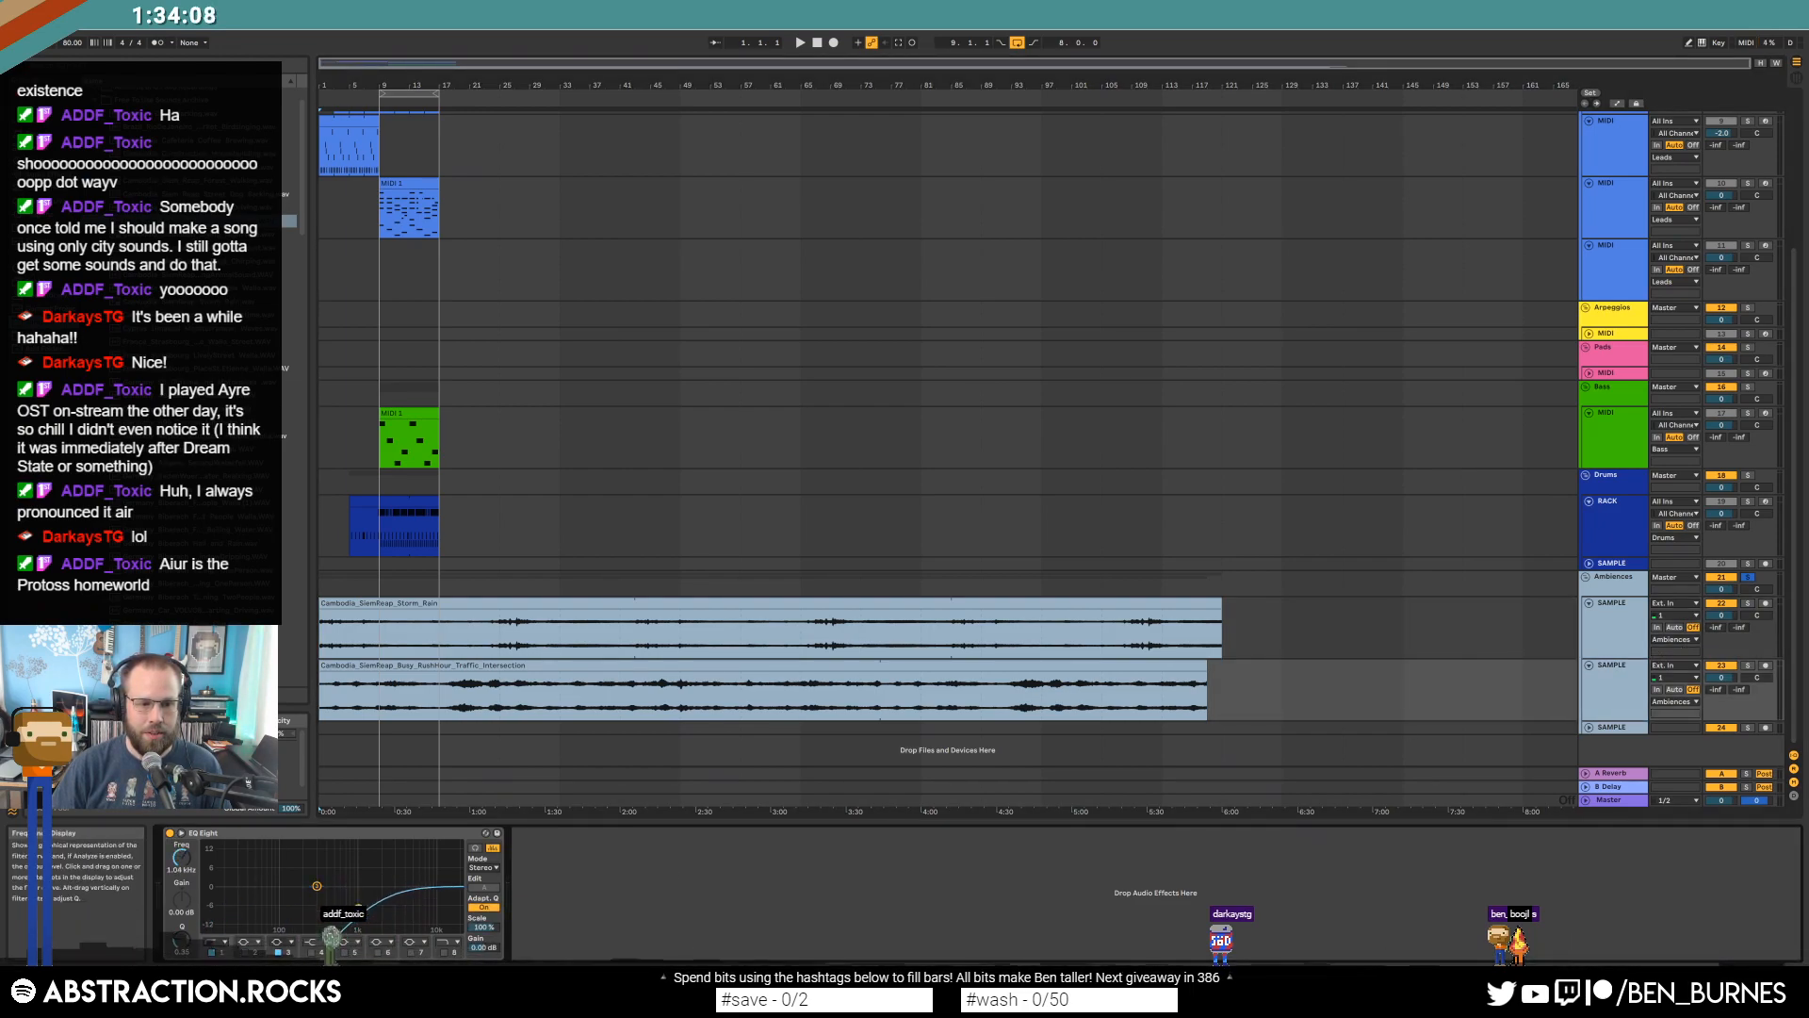
drag(1718, 677, 1719, 706)
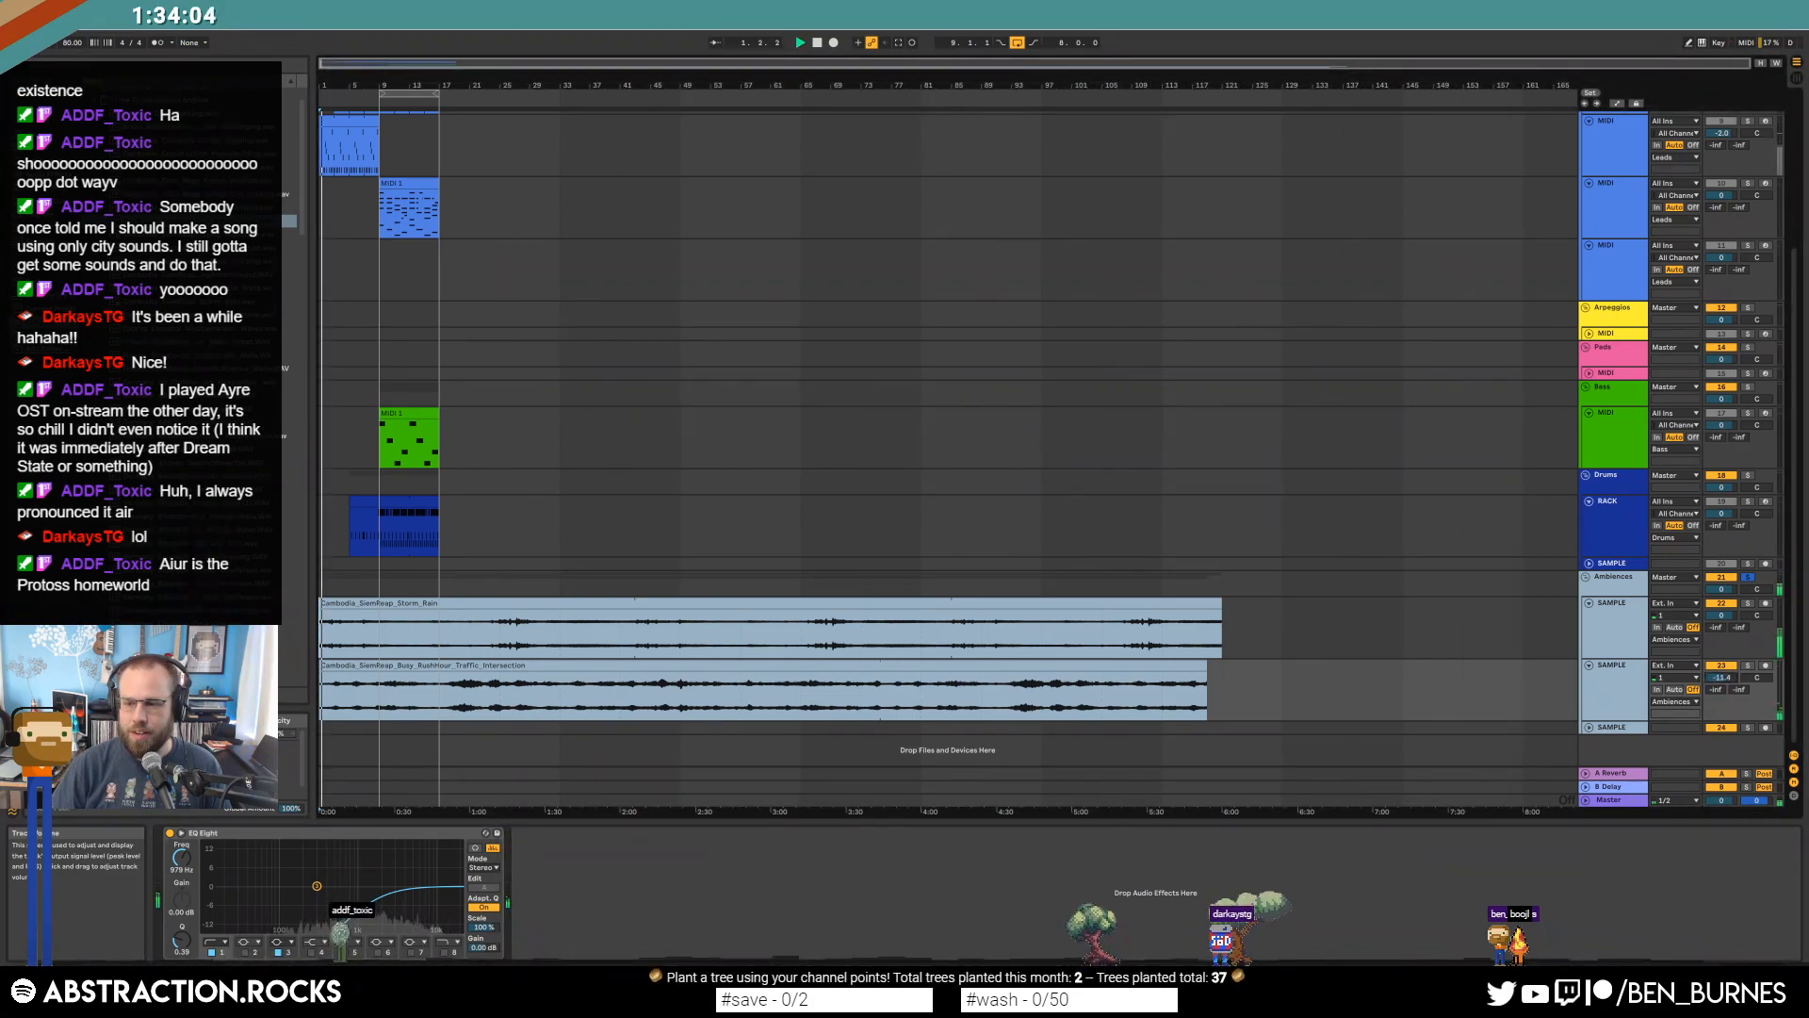
drag(1721, 677, 1721, 671)
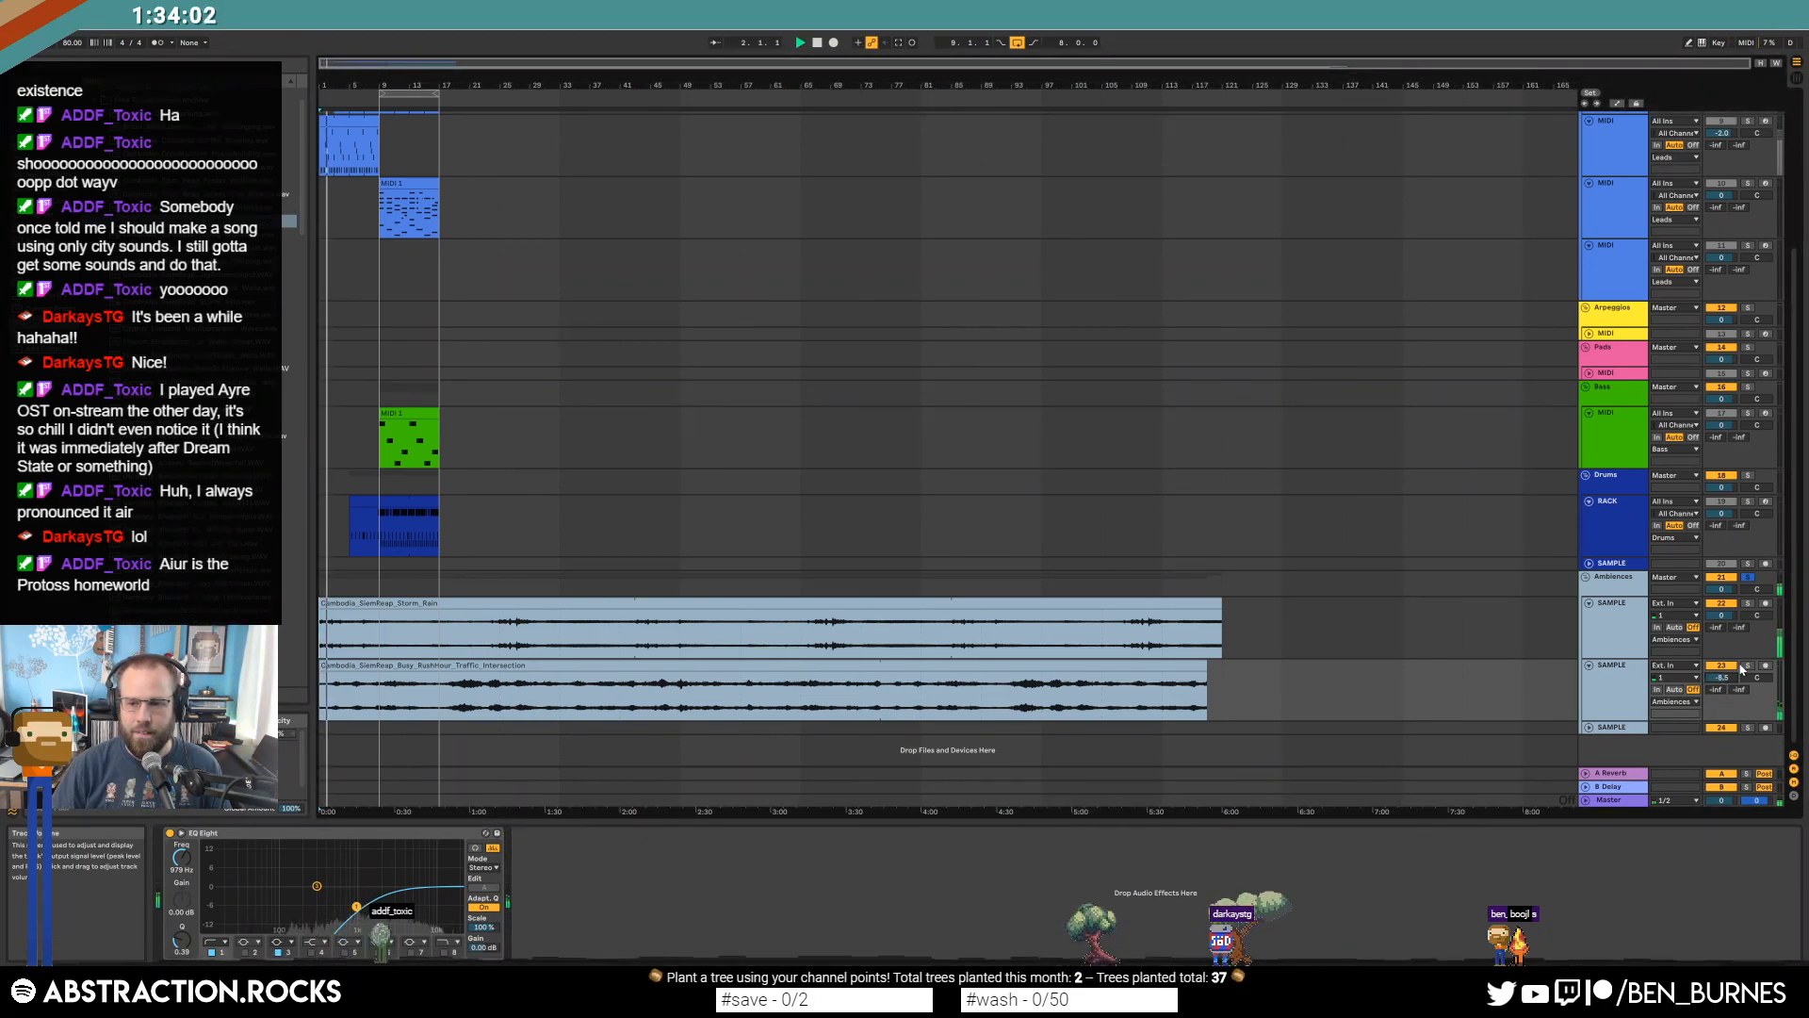
Lower the rain track to about -4.8 dB with the Ambiences group soloed, then unsolo the group and reduce its volume in the full mix.
click(1748, 666)
click(1748, 579)
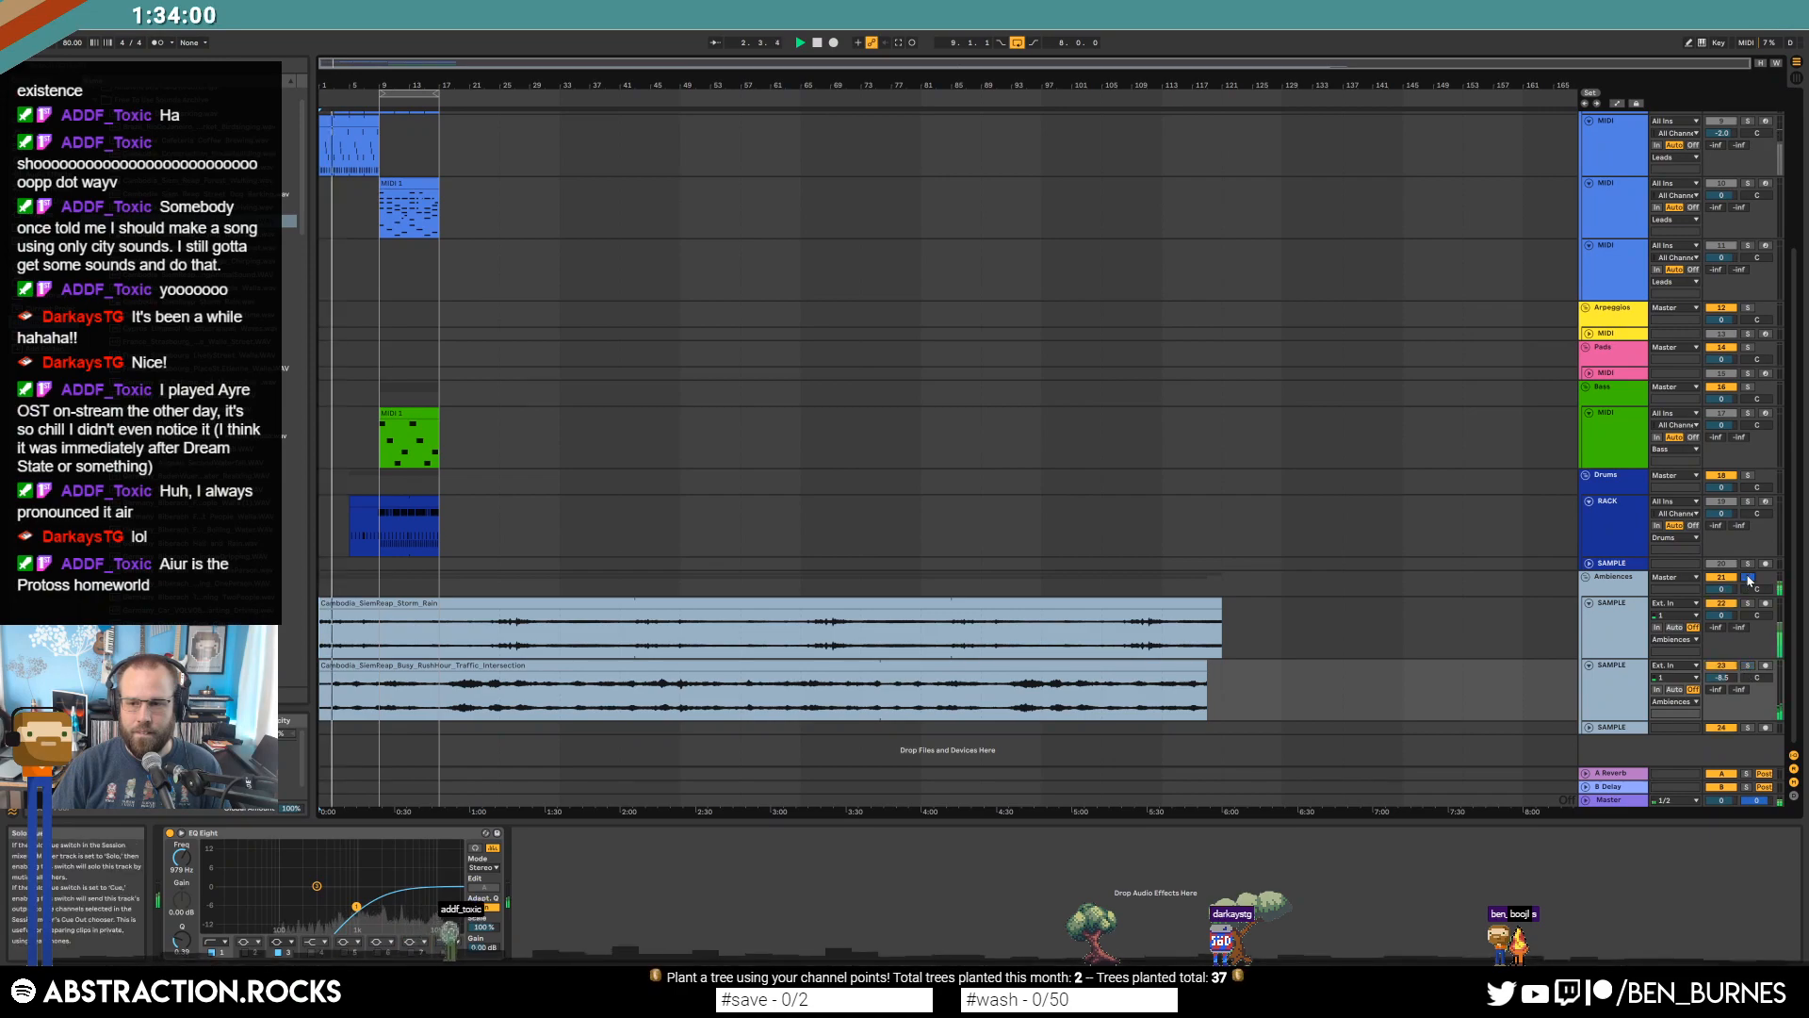
drag(1722, 615, 1721, 679)
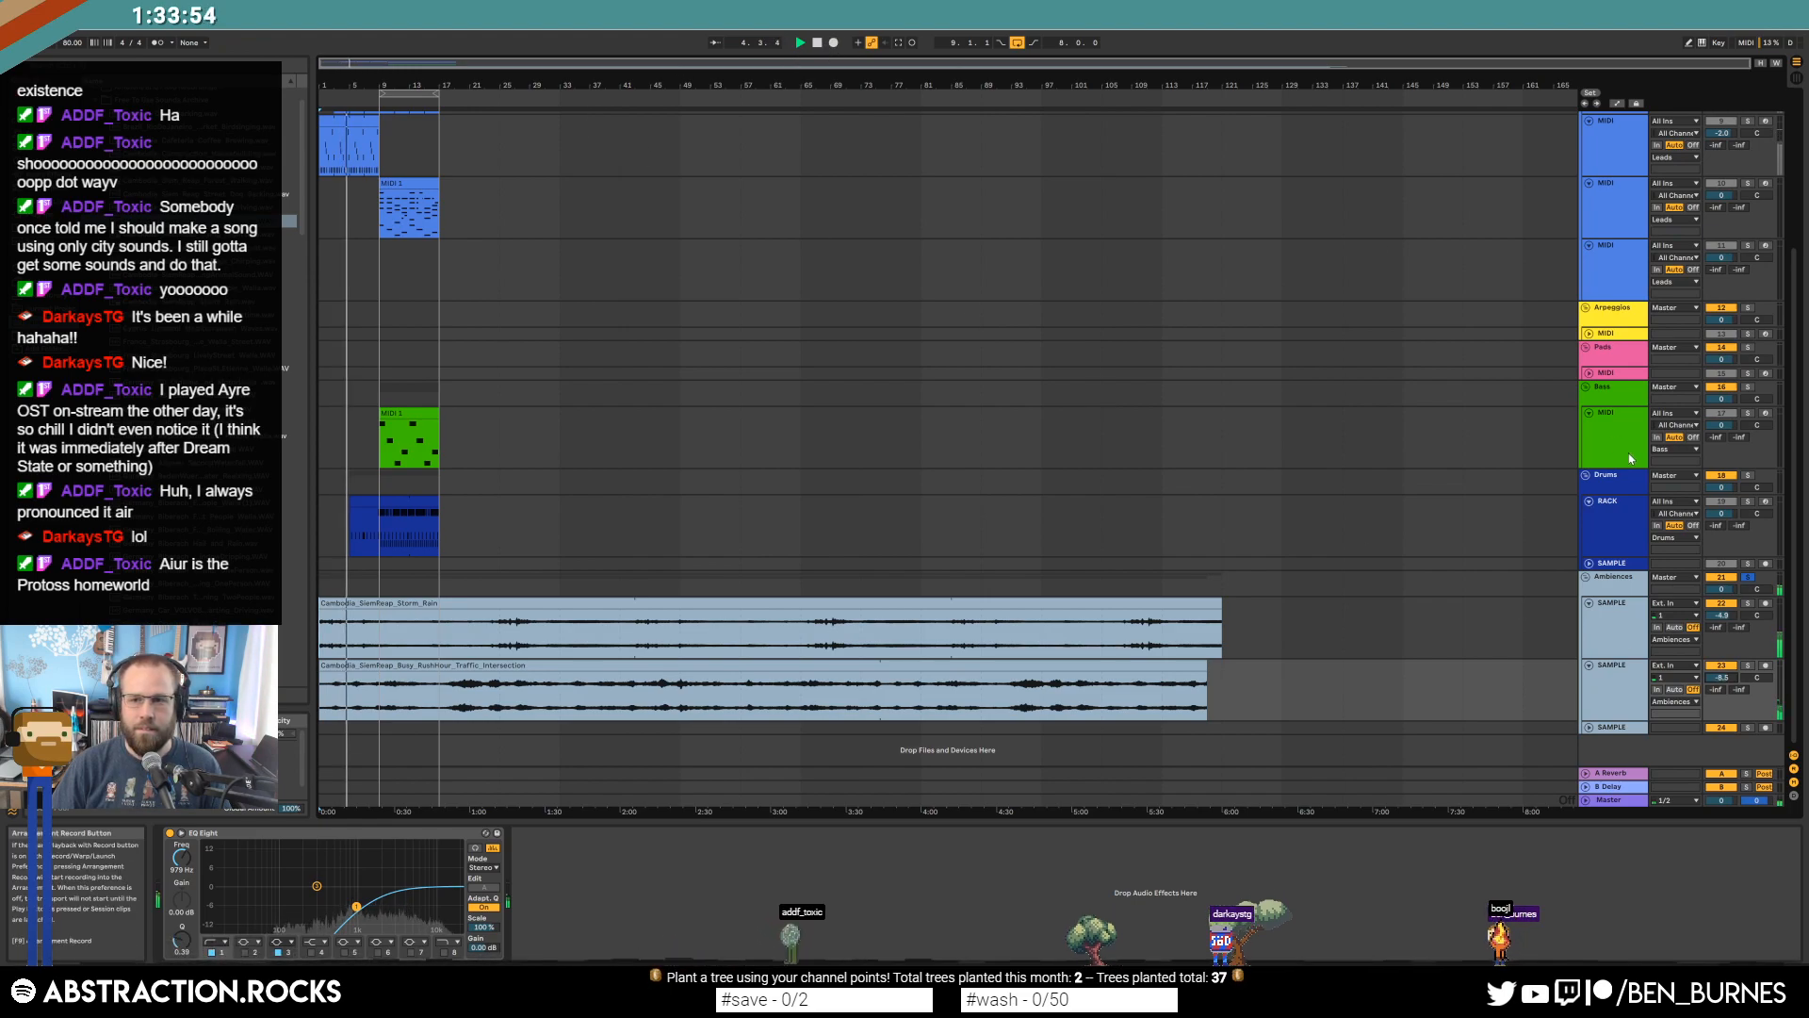
click(1748, 578)
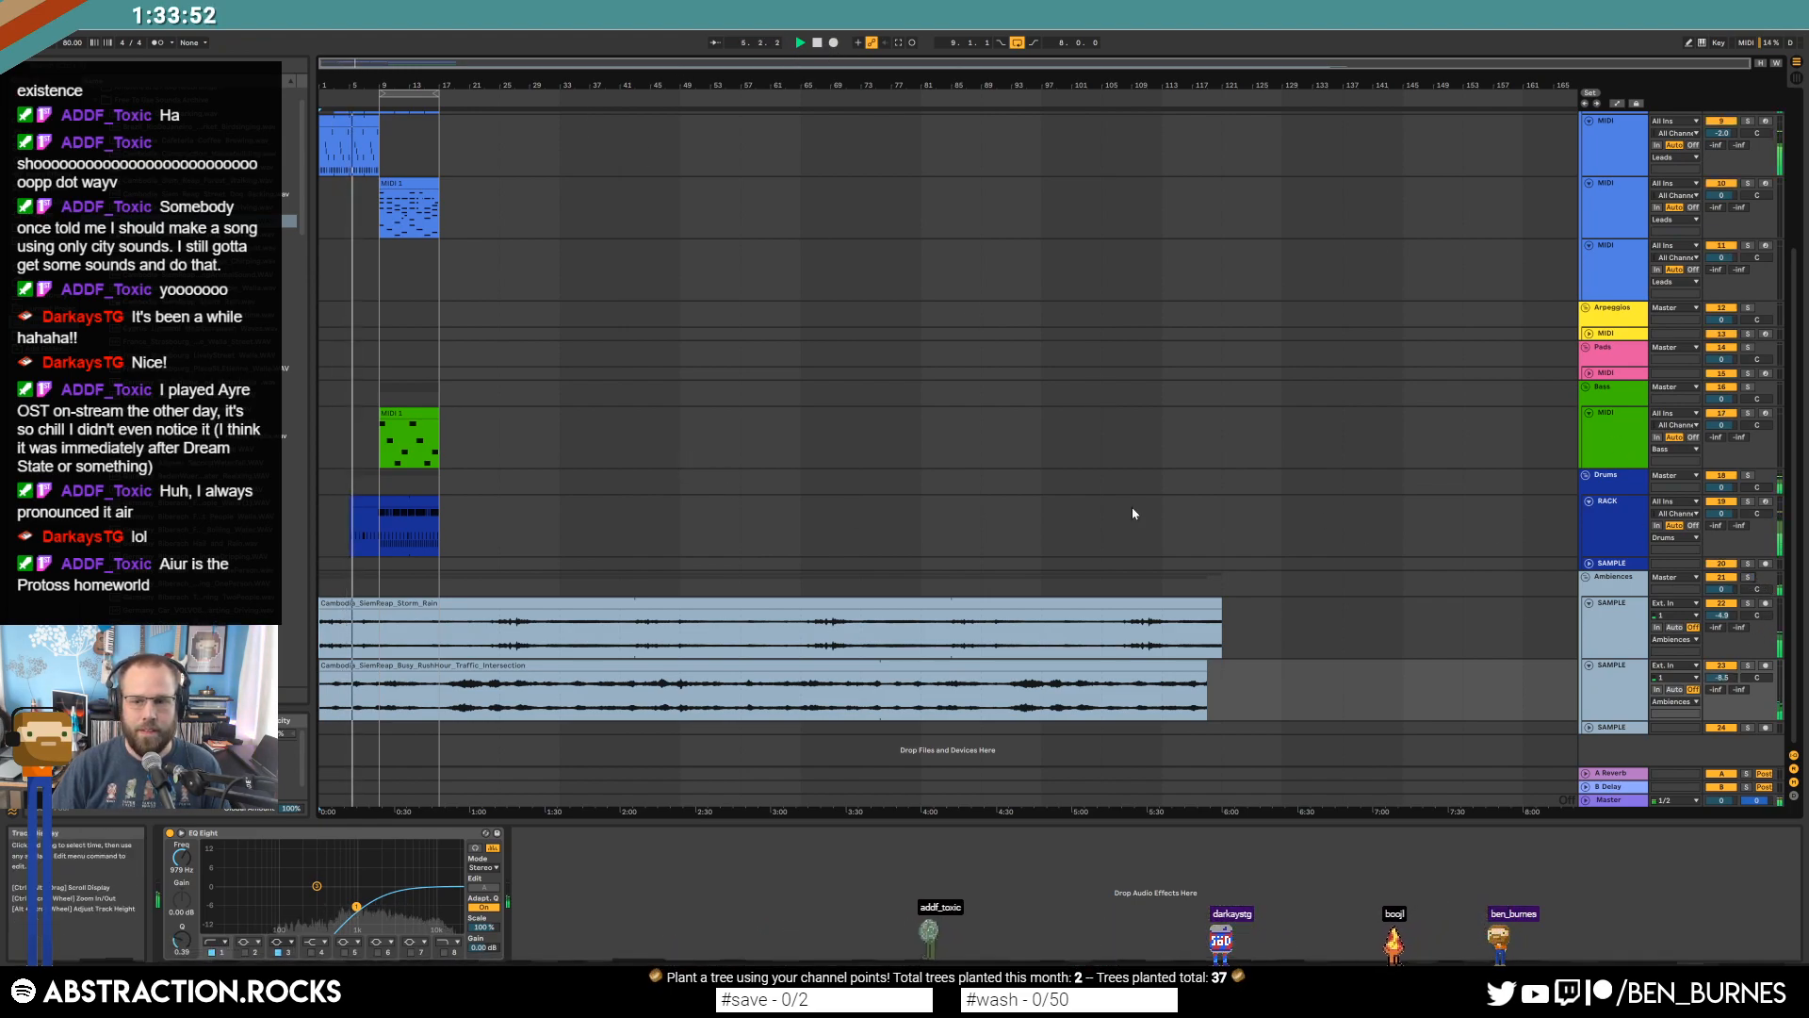
drag(1720, 589, 1721, 591)
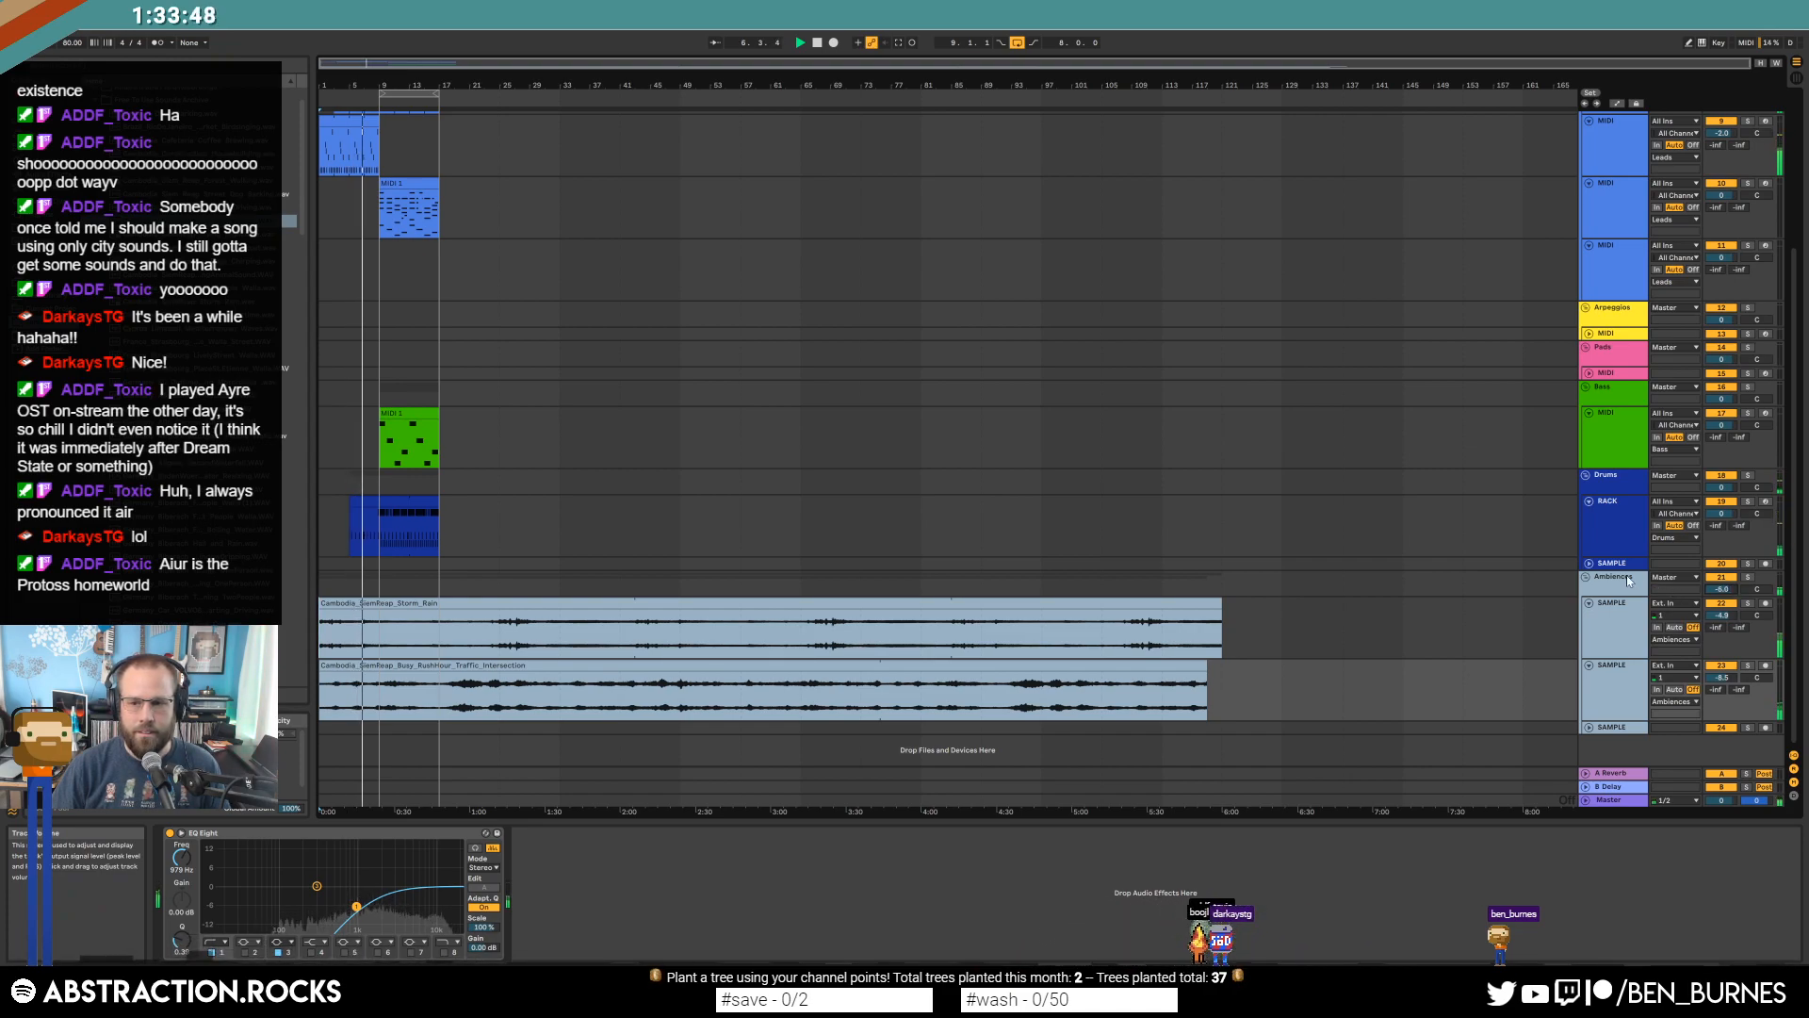
Add a Glue Compressor to the Ambiences group and lower the group's volume slightly.
click(1549, 583)
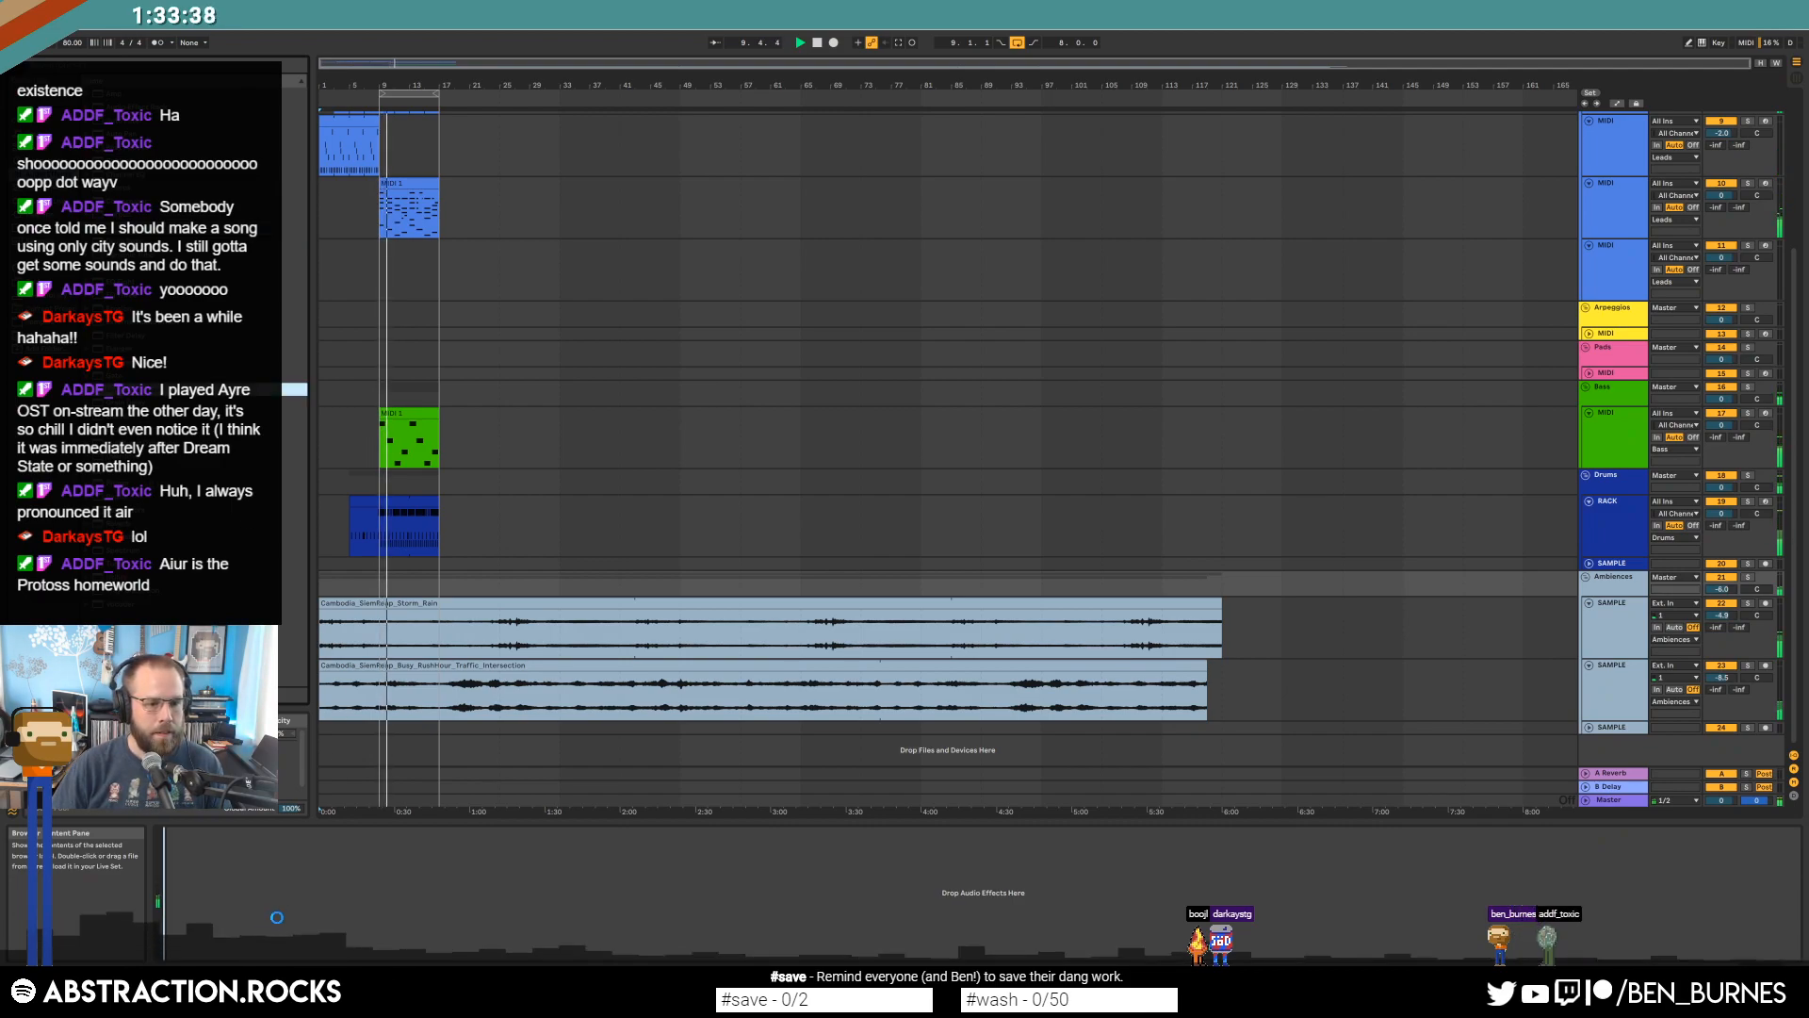
drag(244, 927, 278, 926)
drag(1722, 589, 1722, 598)
Open the Massive synth on the bass track, check its envelope and filter settings, and close its window.
drag(345, 85, 363, 169)
scroll(679, 393, up, 1)
scroll(678, 394, up, 1)
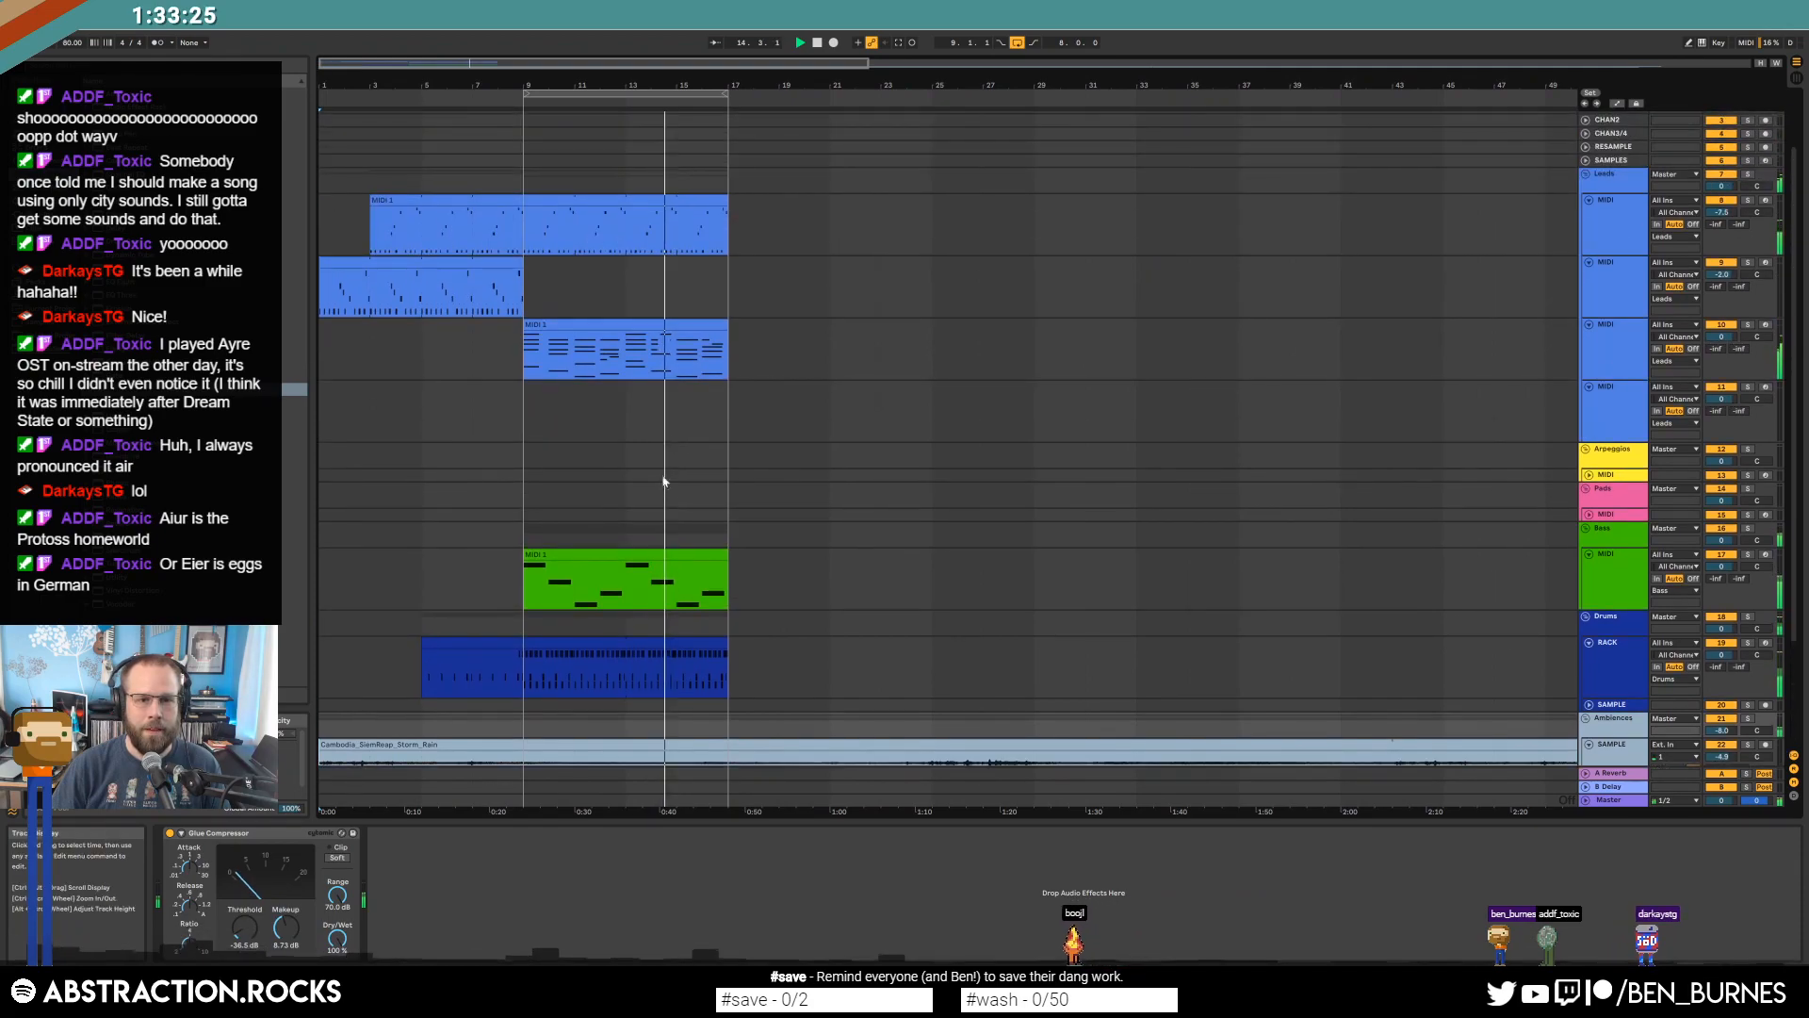
double_click(641, 554)
key(shift+Tab)
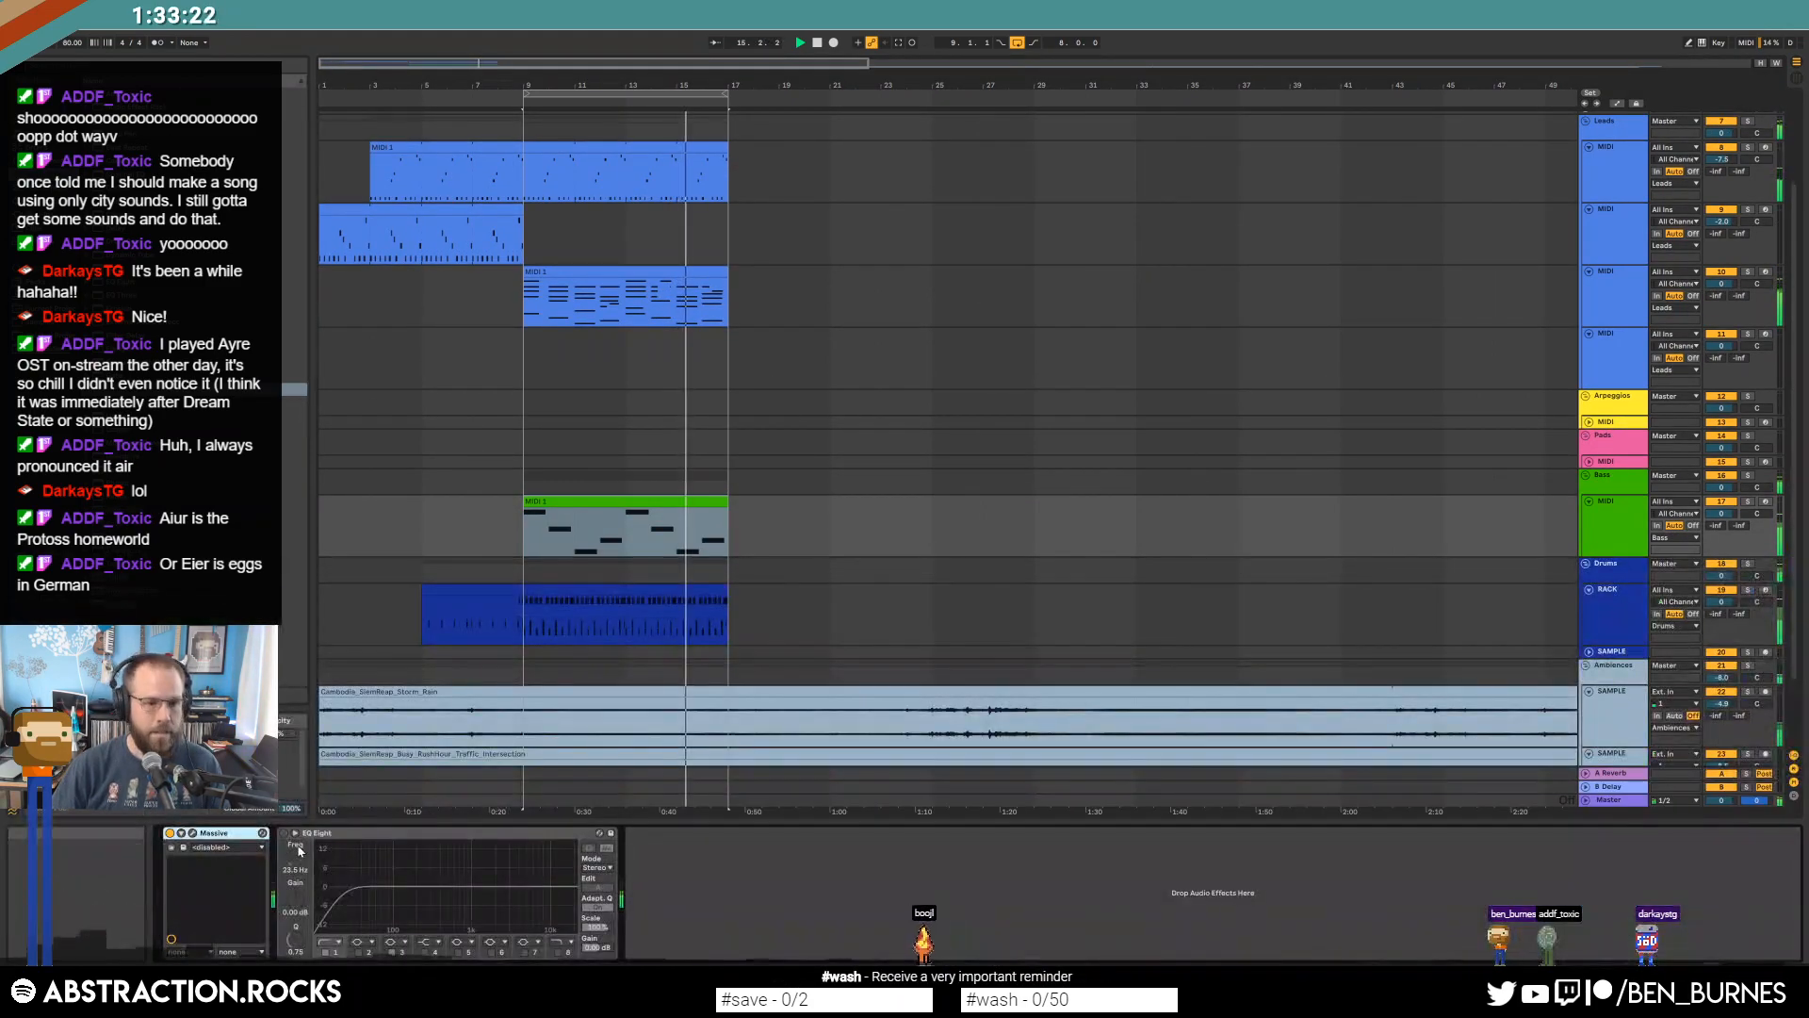
click(284, 827)
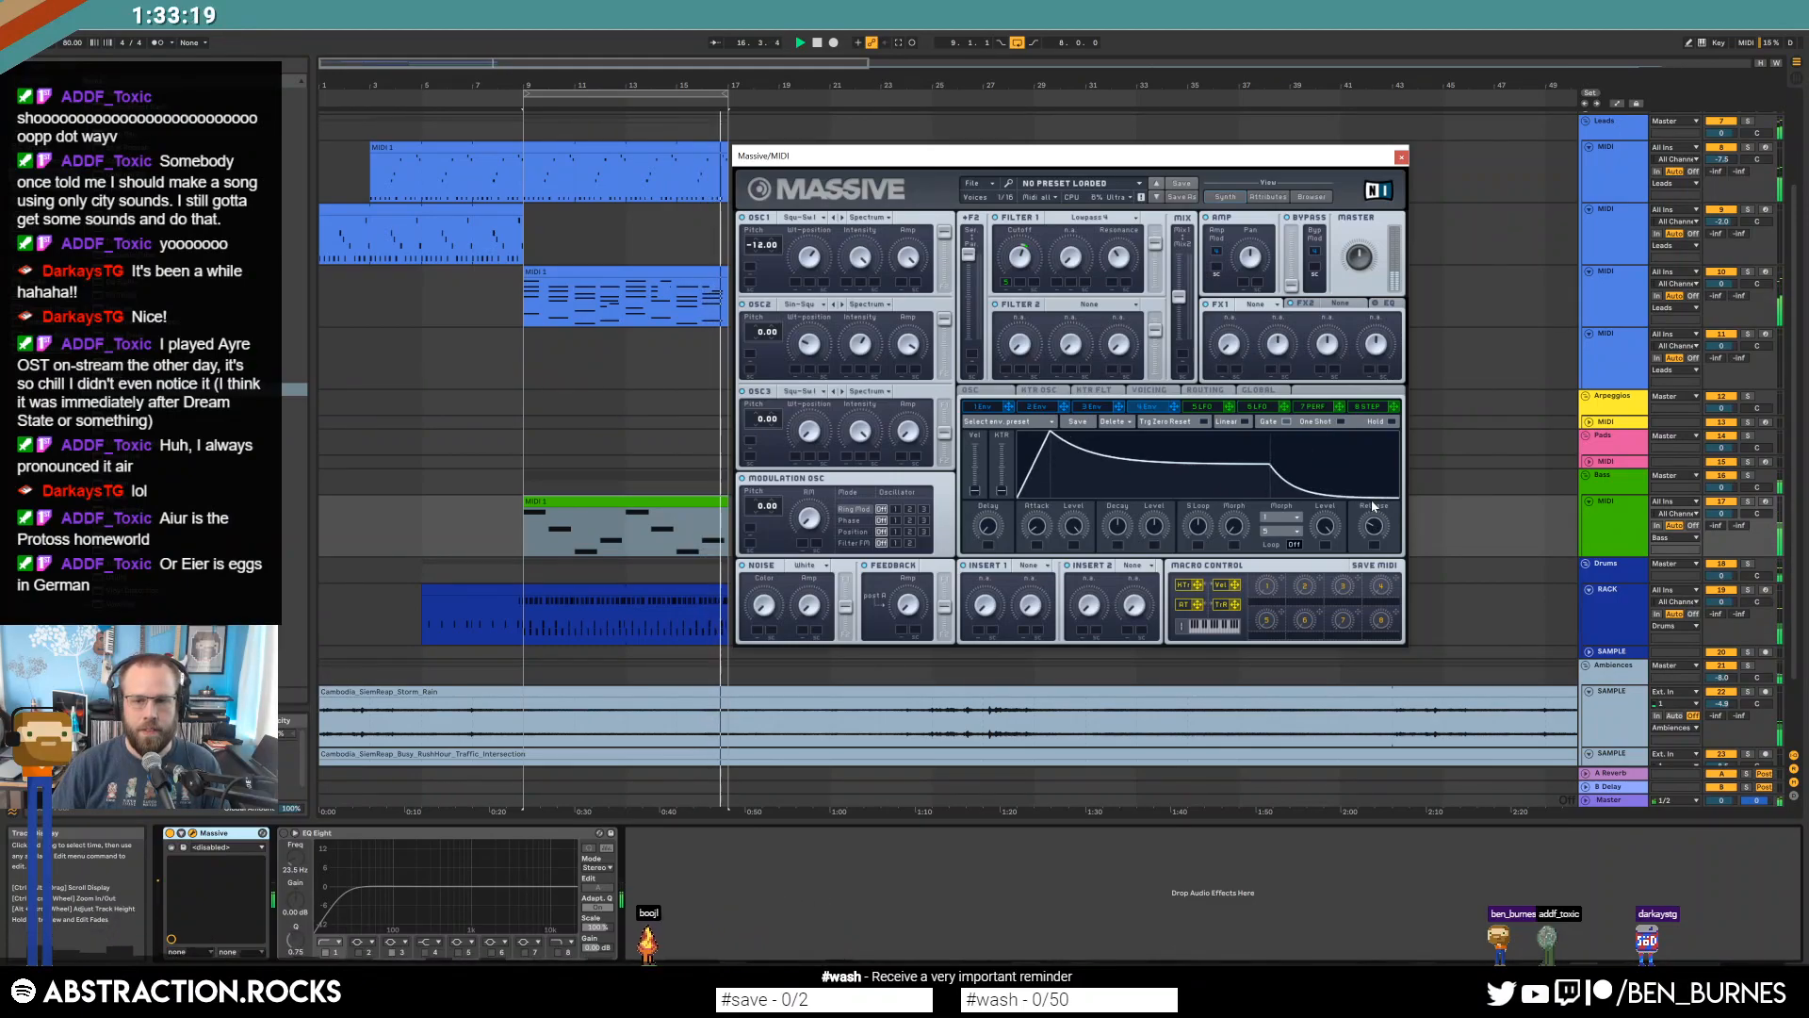
drag(1258, 470, 1259, 477)
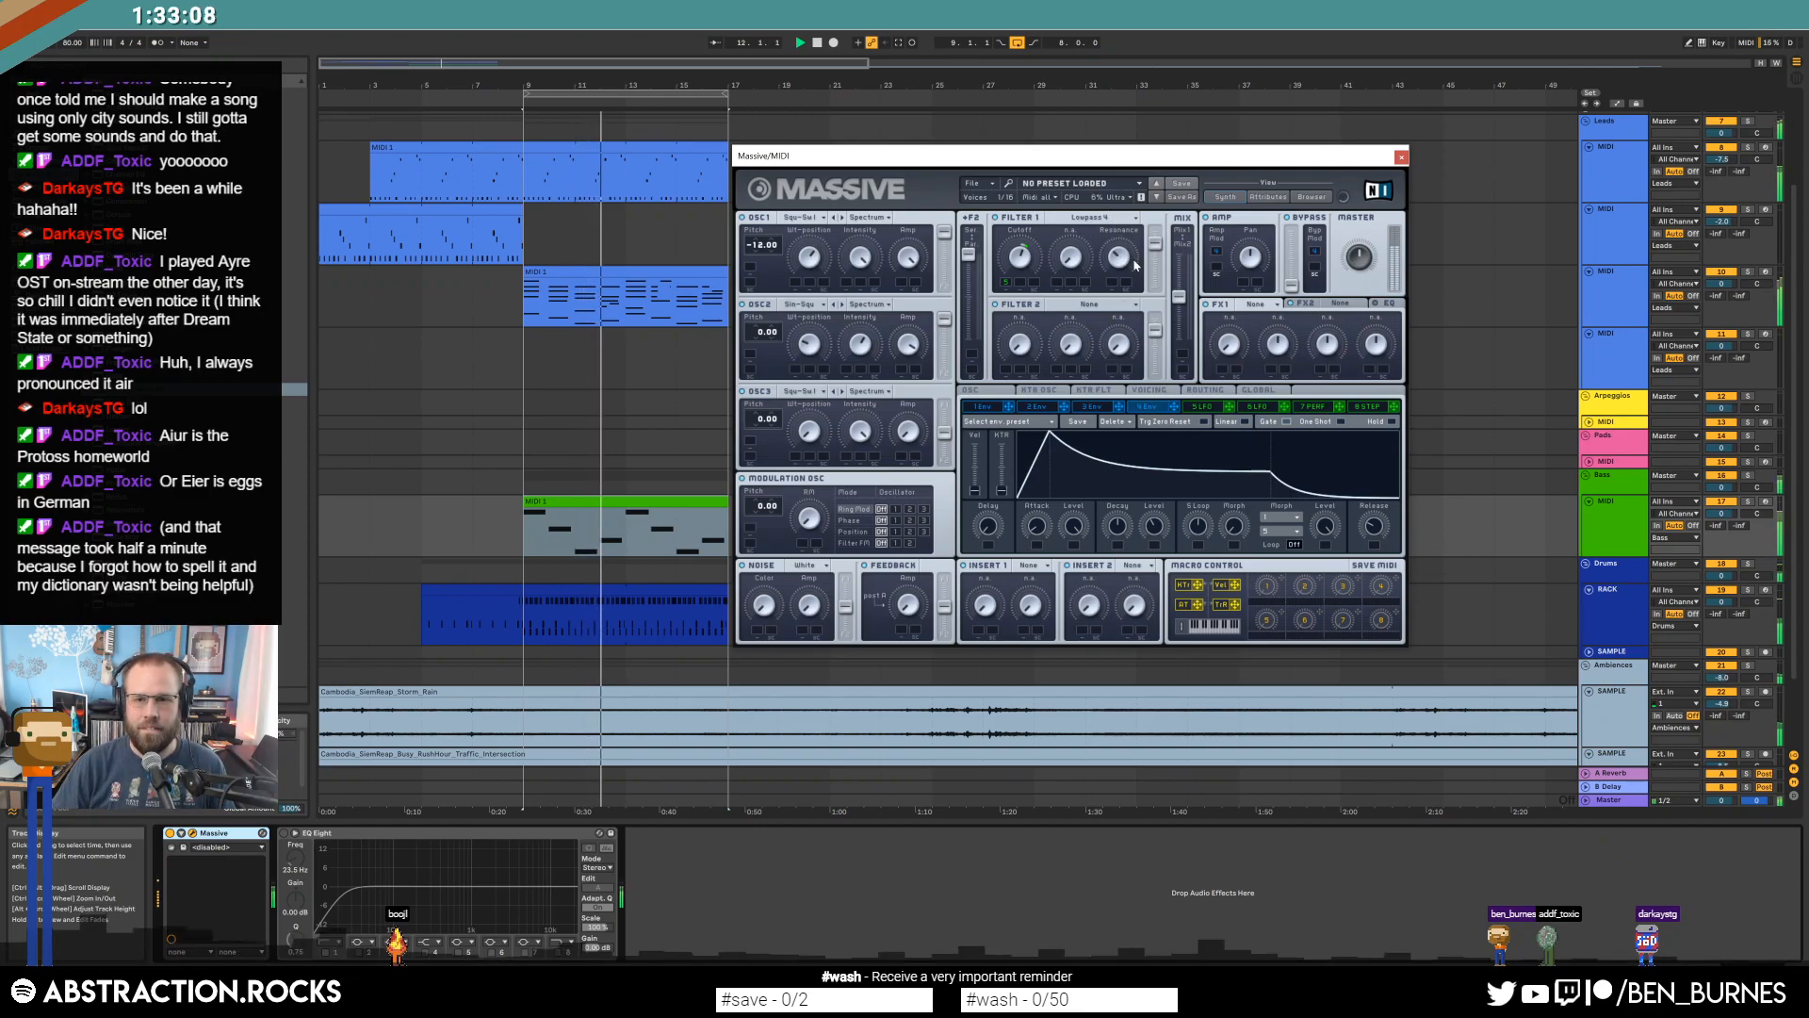
click(1402, 158)
Select Operator's oscillator A envelope attack on the first lead track and display its automation in the arrangement.
click(709, 148)
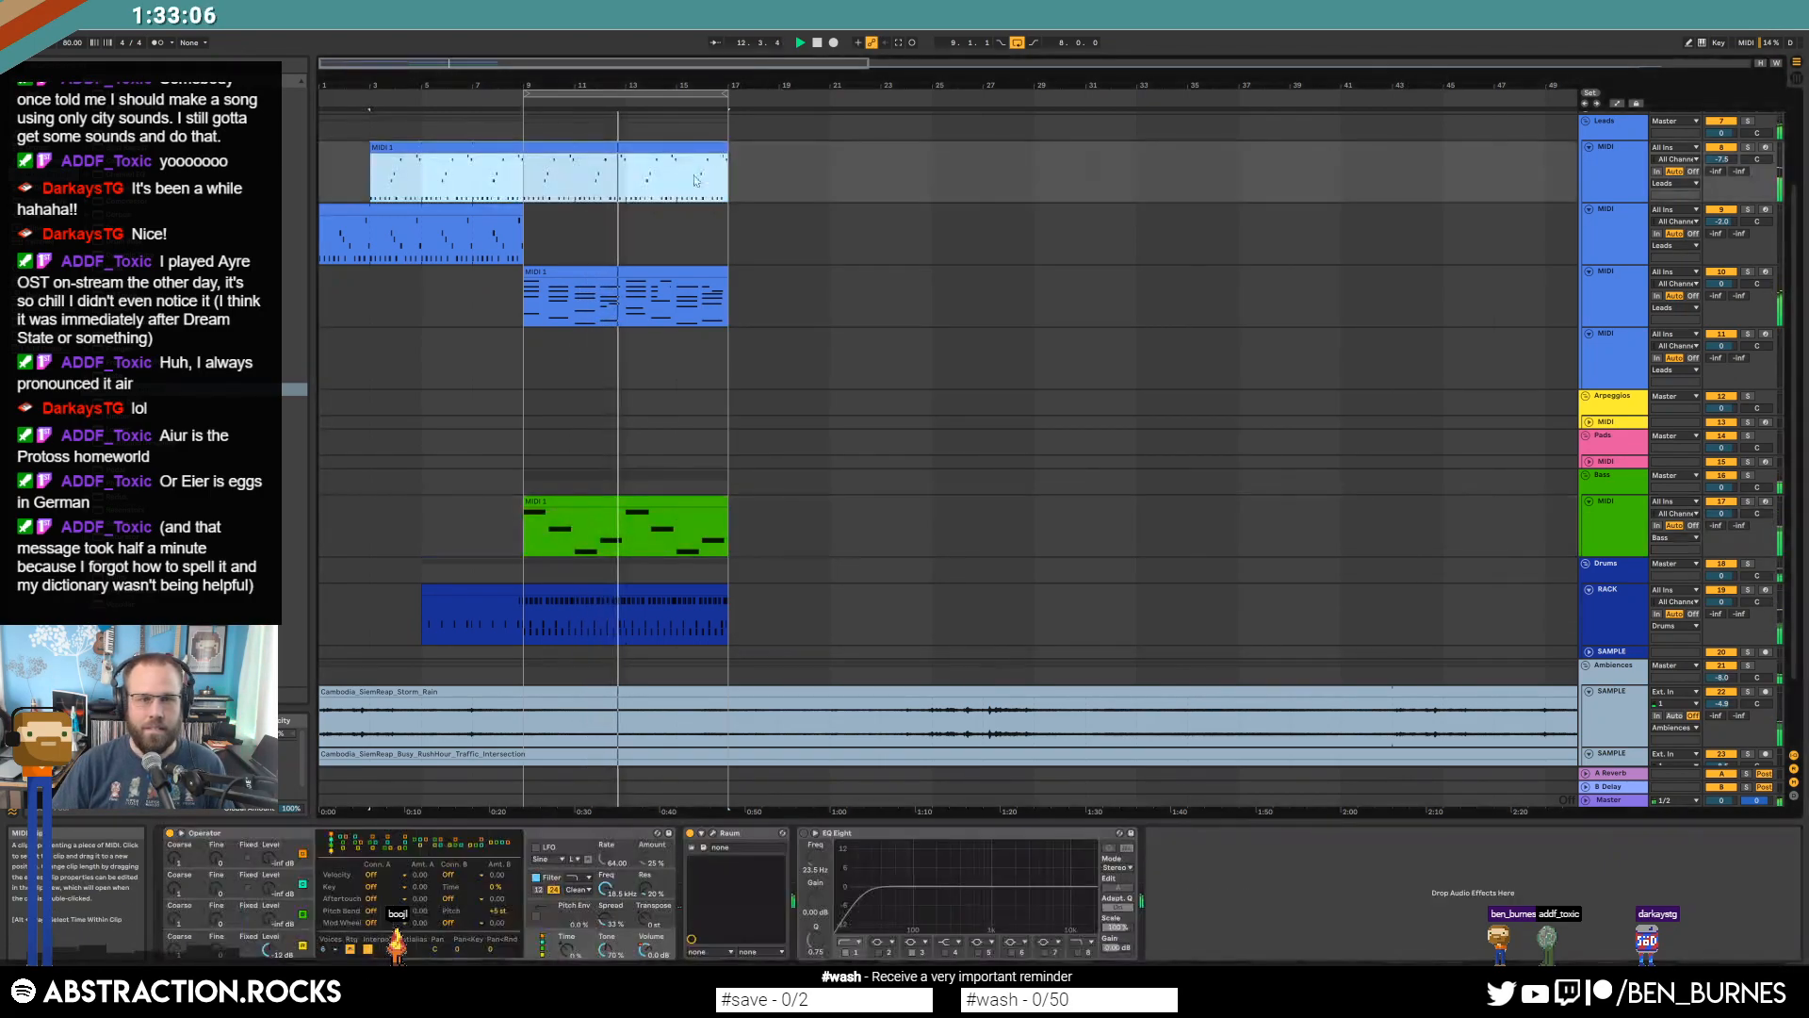
click(266, 947)
click(335, 907)
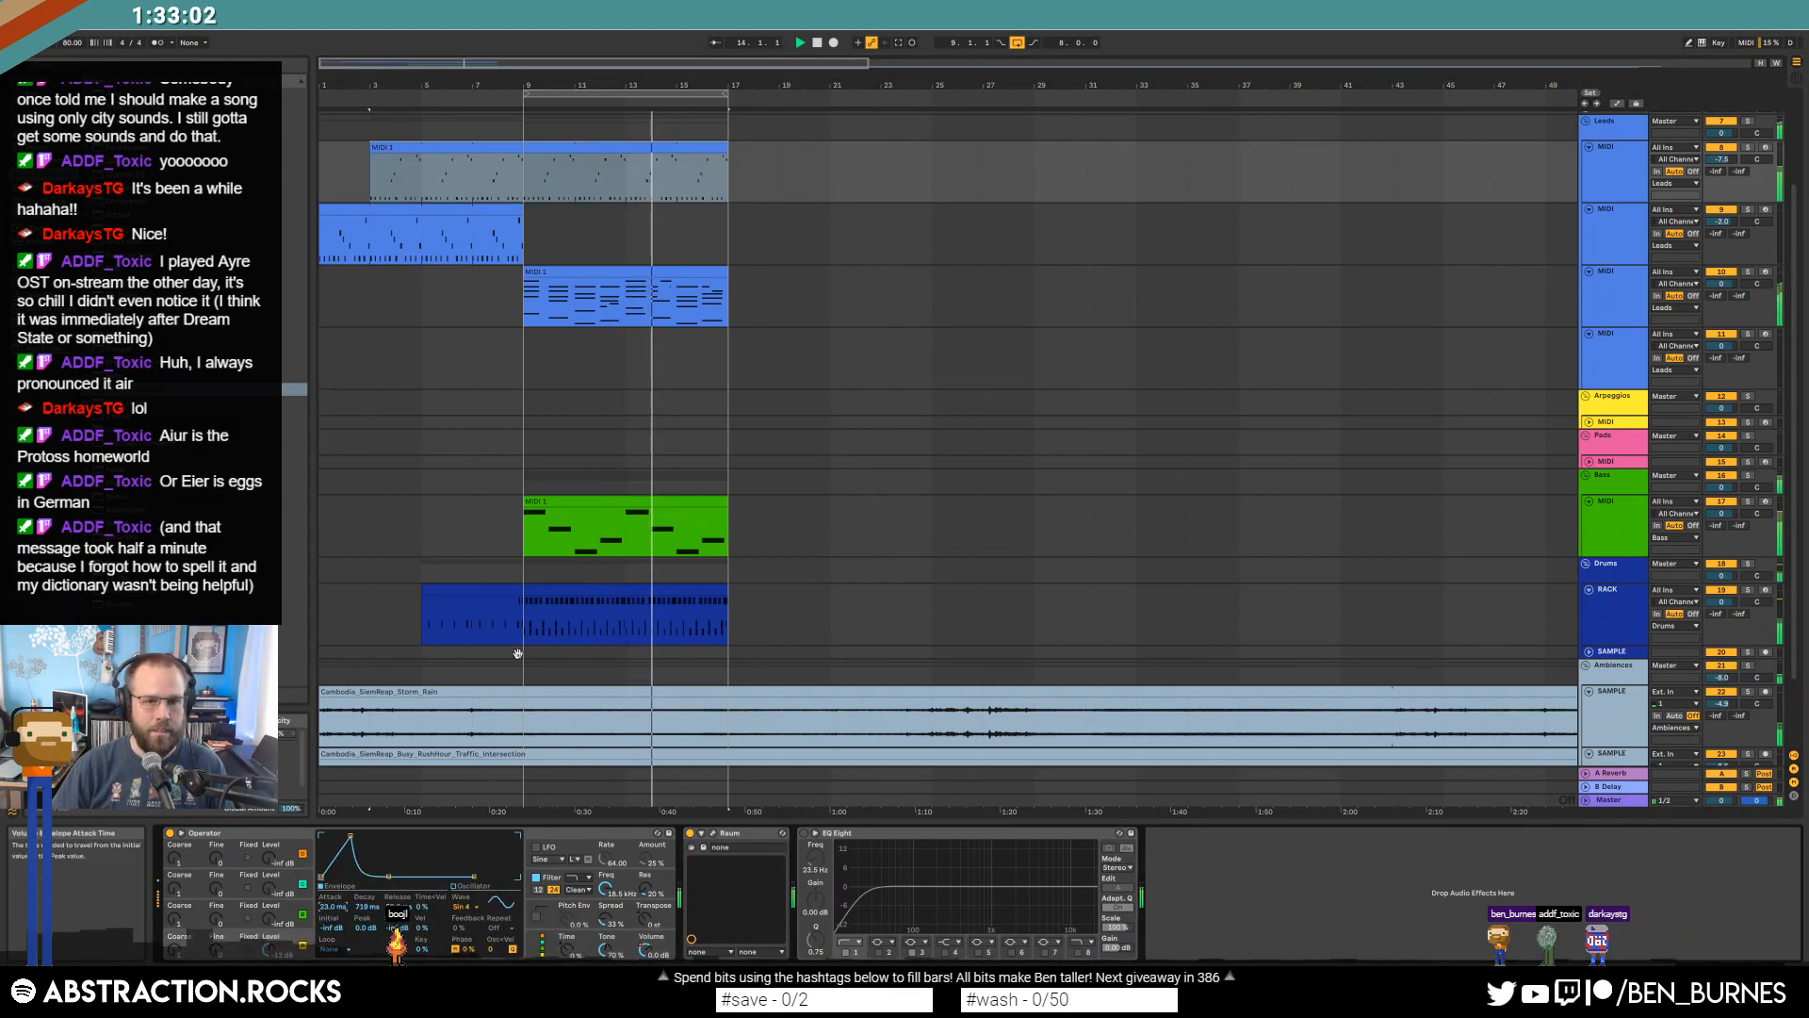
key(a)
scroll(670, 186, up, 5)
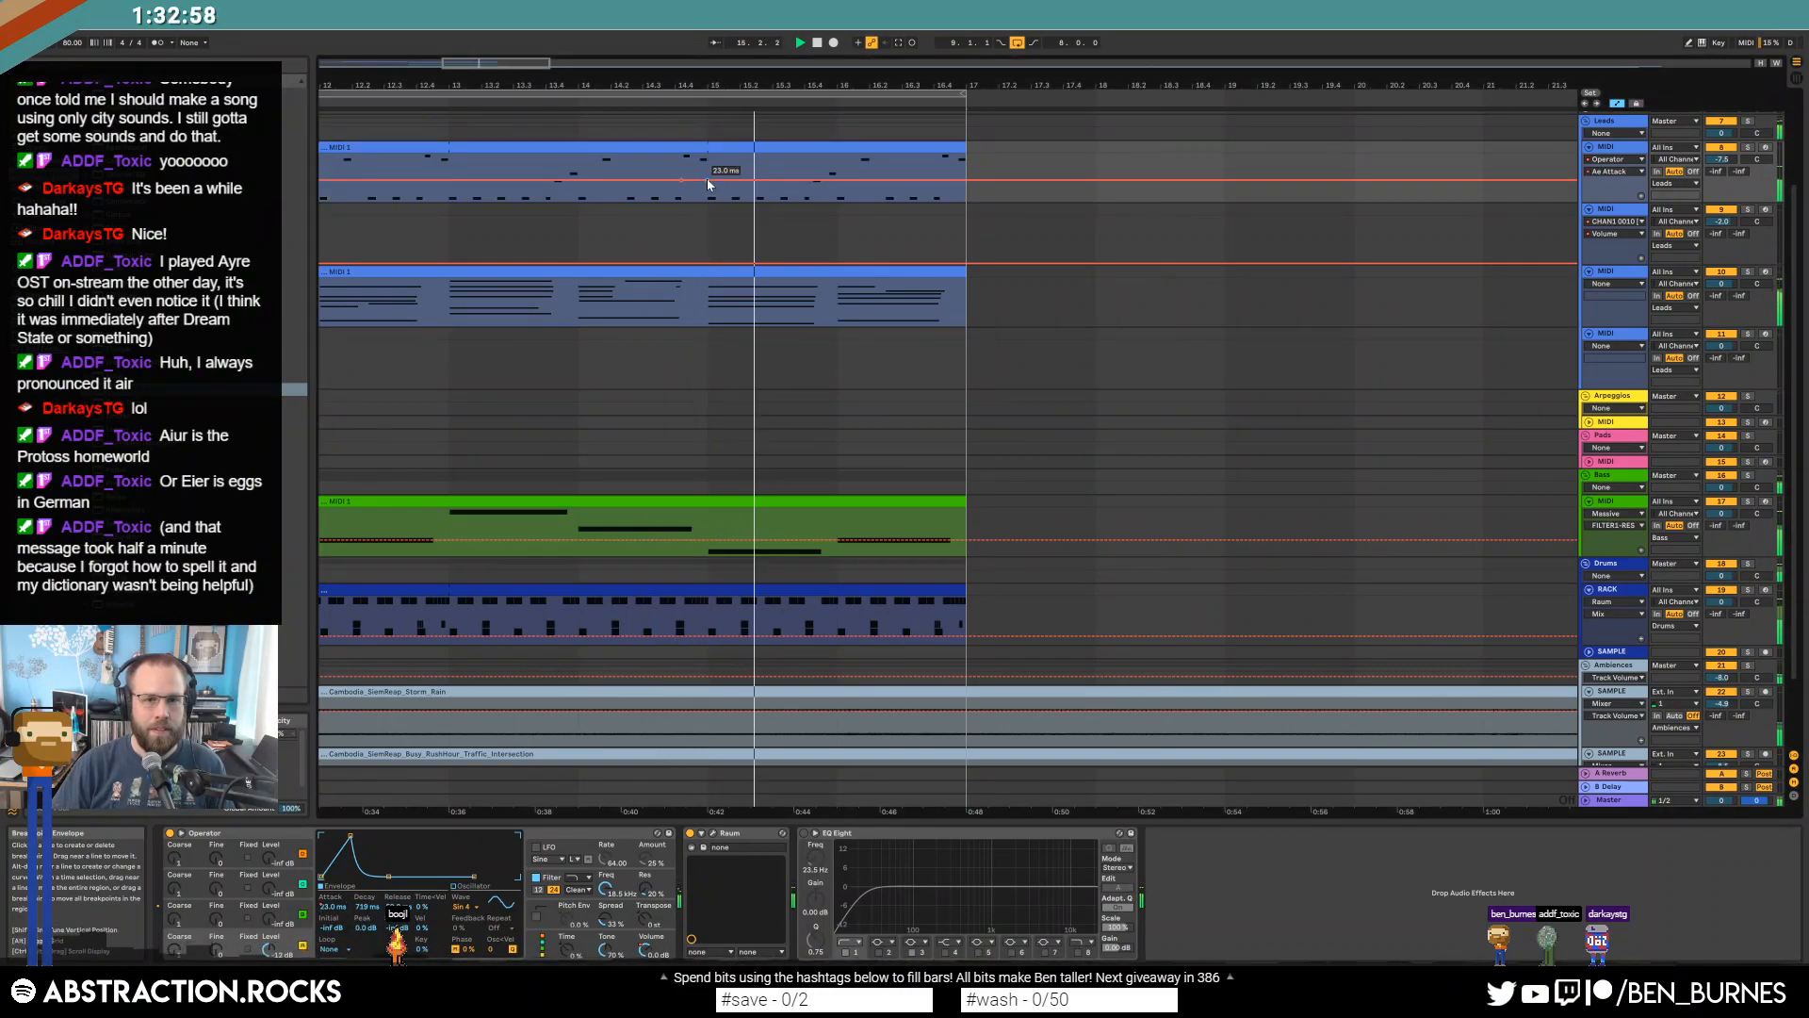
Raise the first lead's attack automation to about 250 ms from beat 14.4 up to bar 15.
click(684, 174)
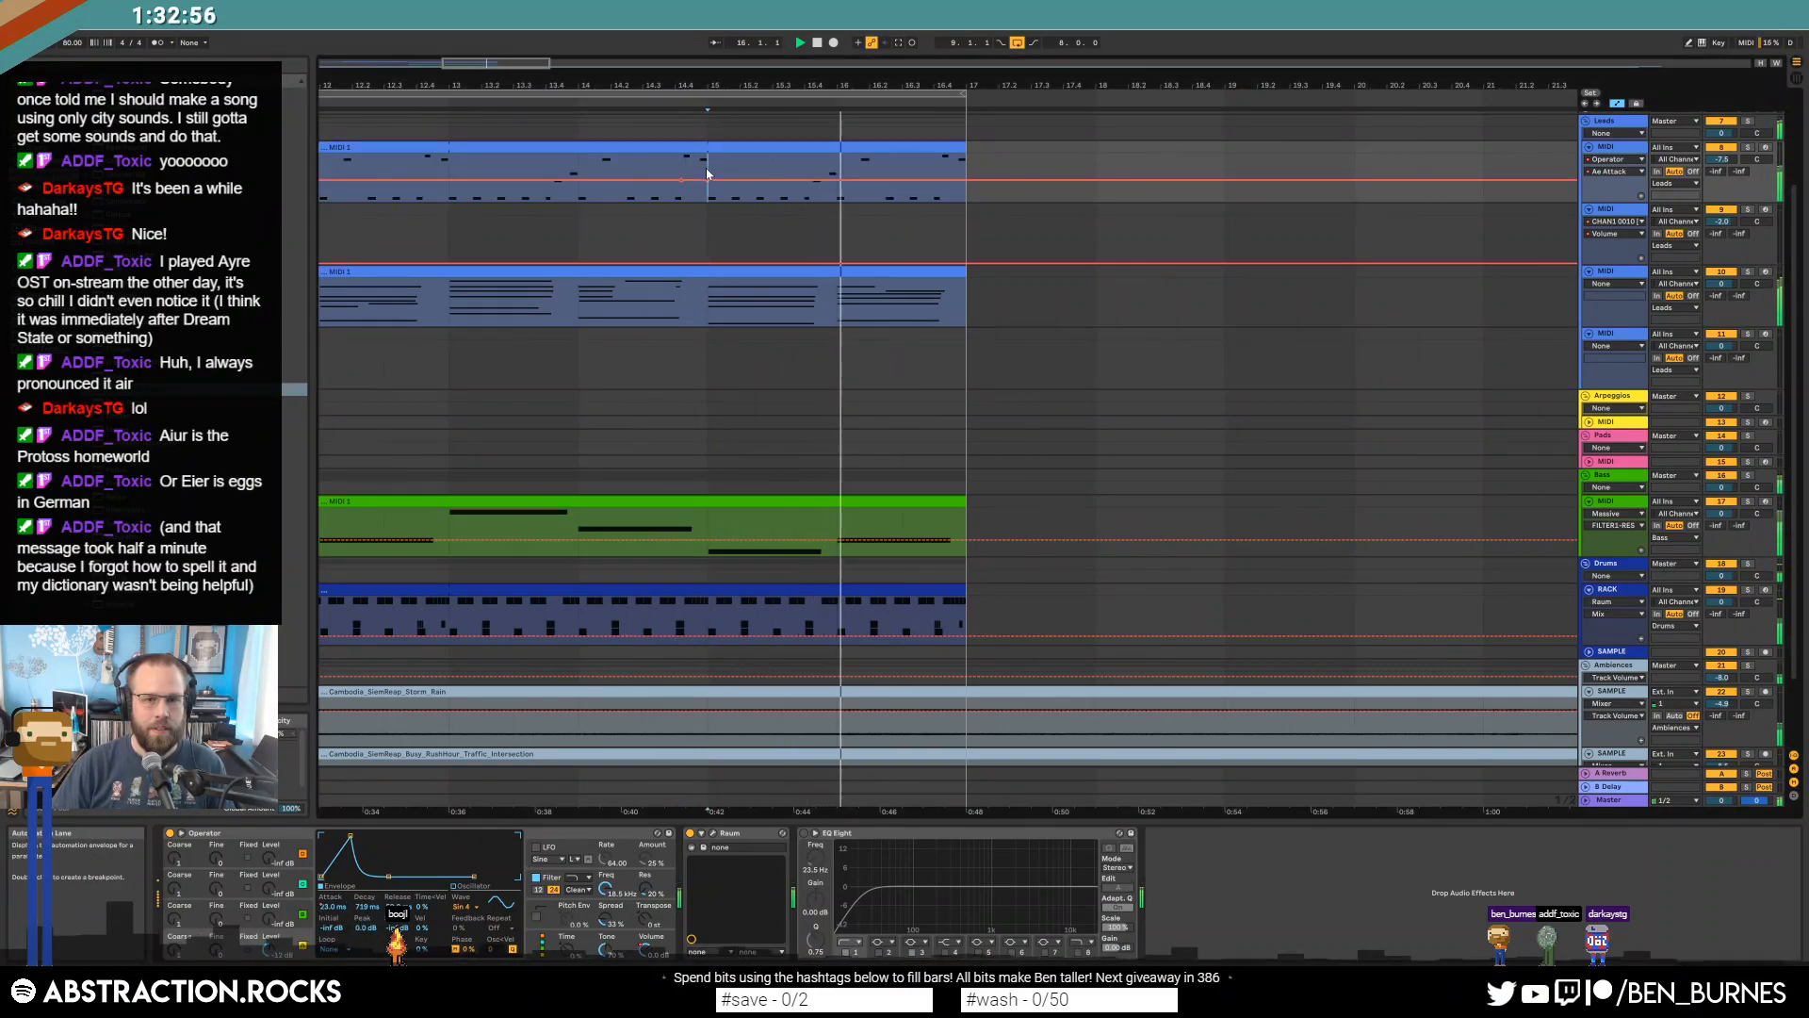
drag(708, 178, 714, 207)
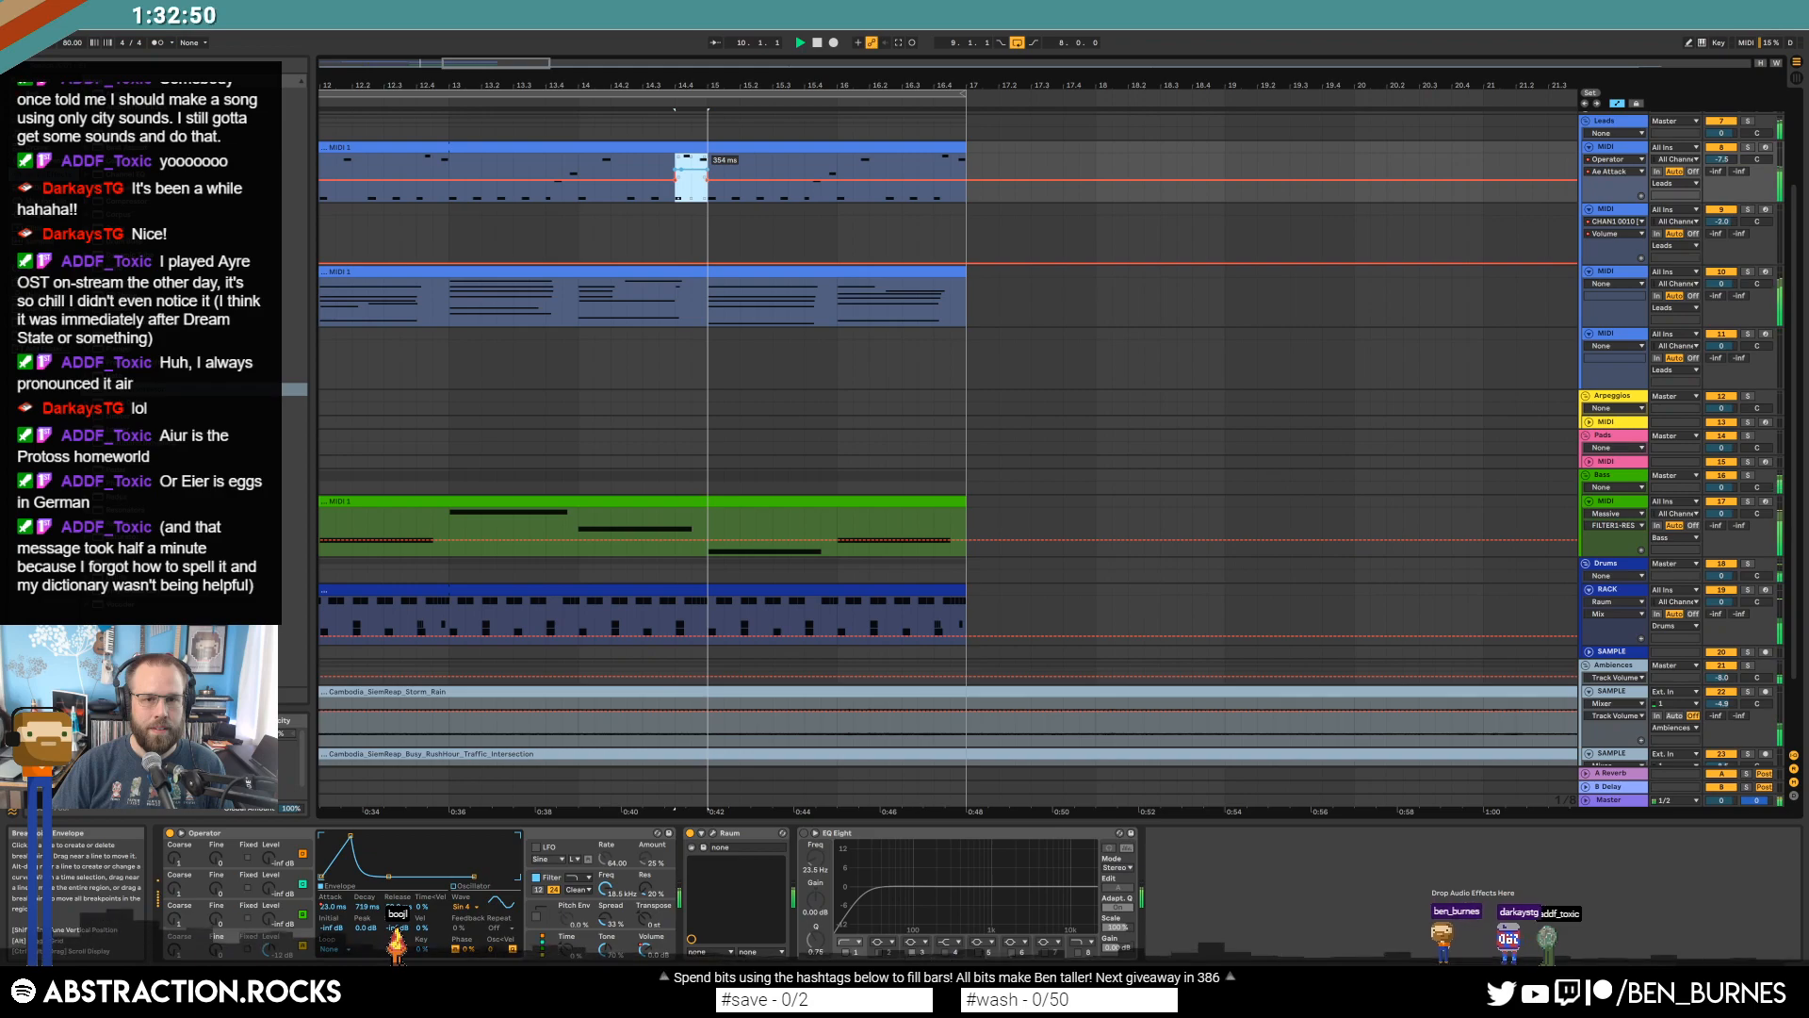
scroll(694, 184, up, 5)
click(650, 169)
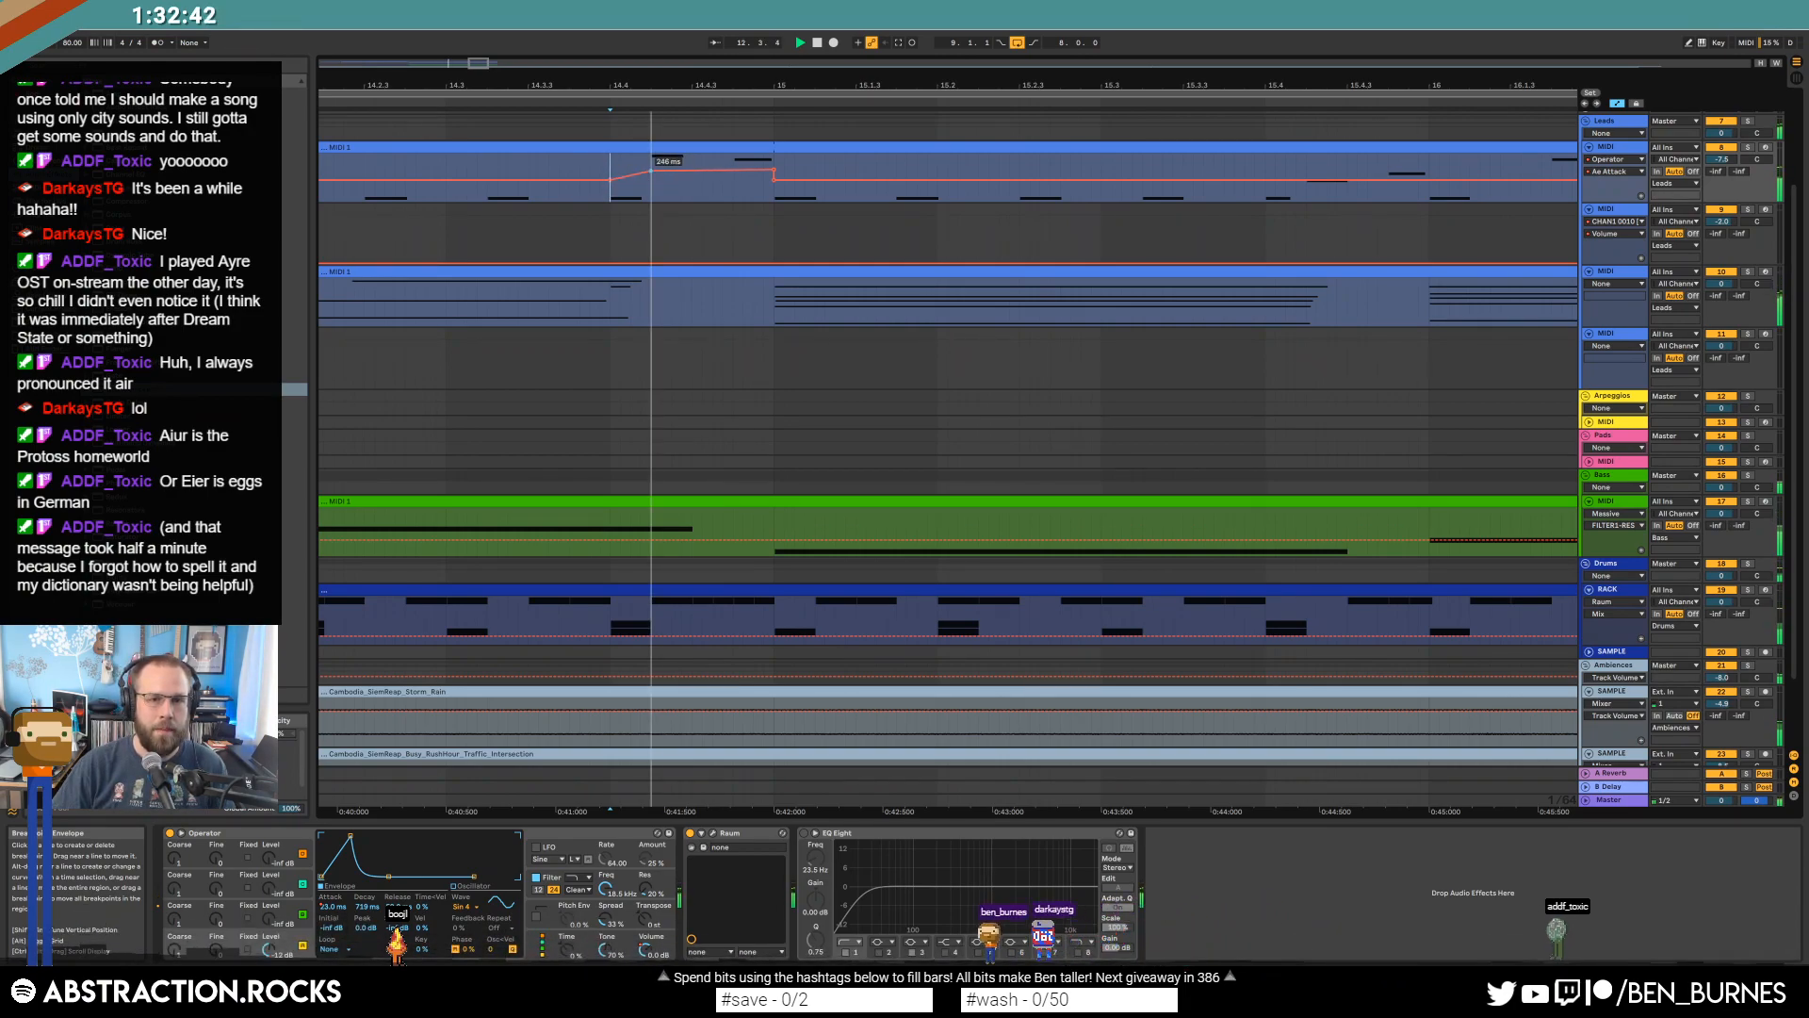
scroll(670, 201, down, 3)
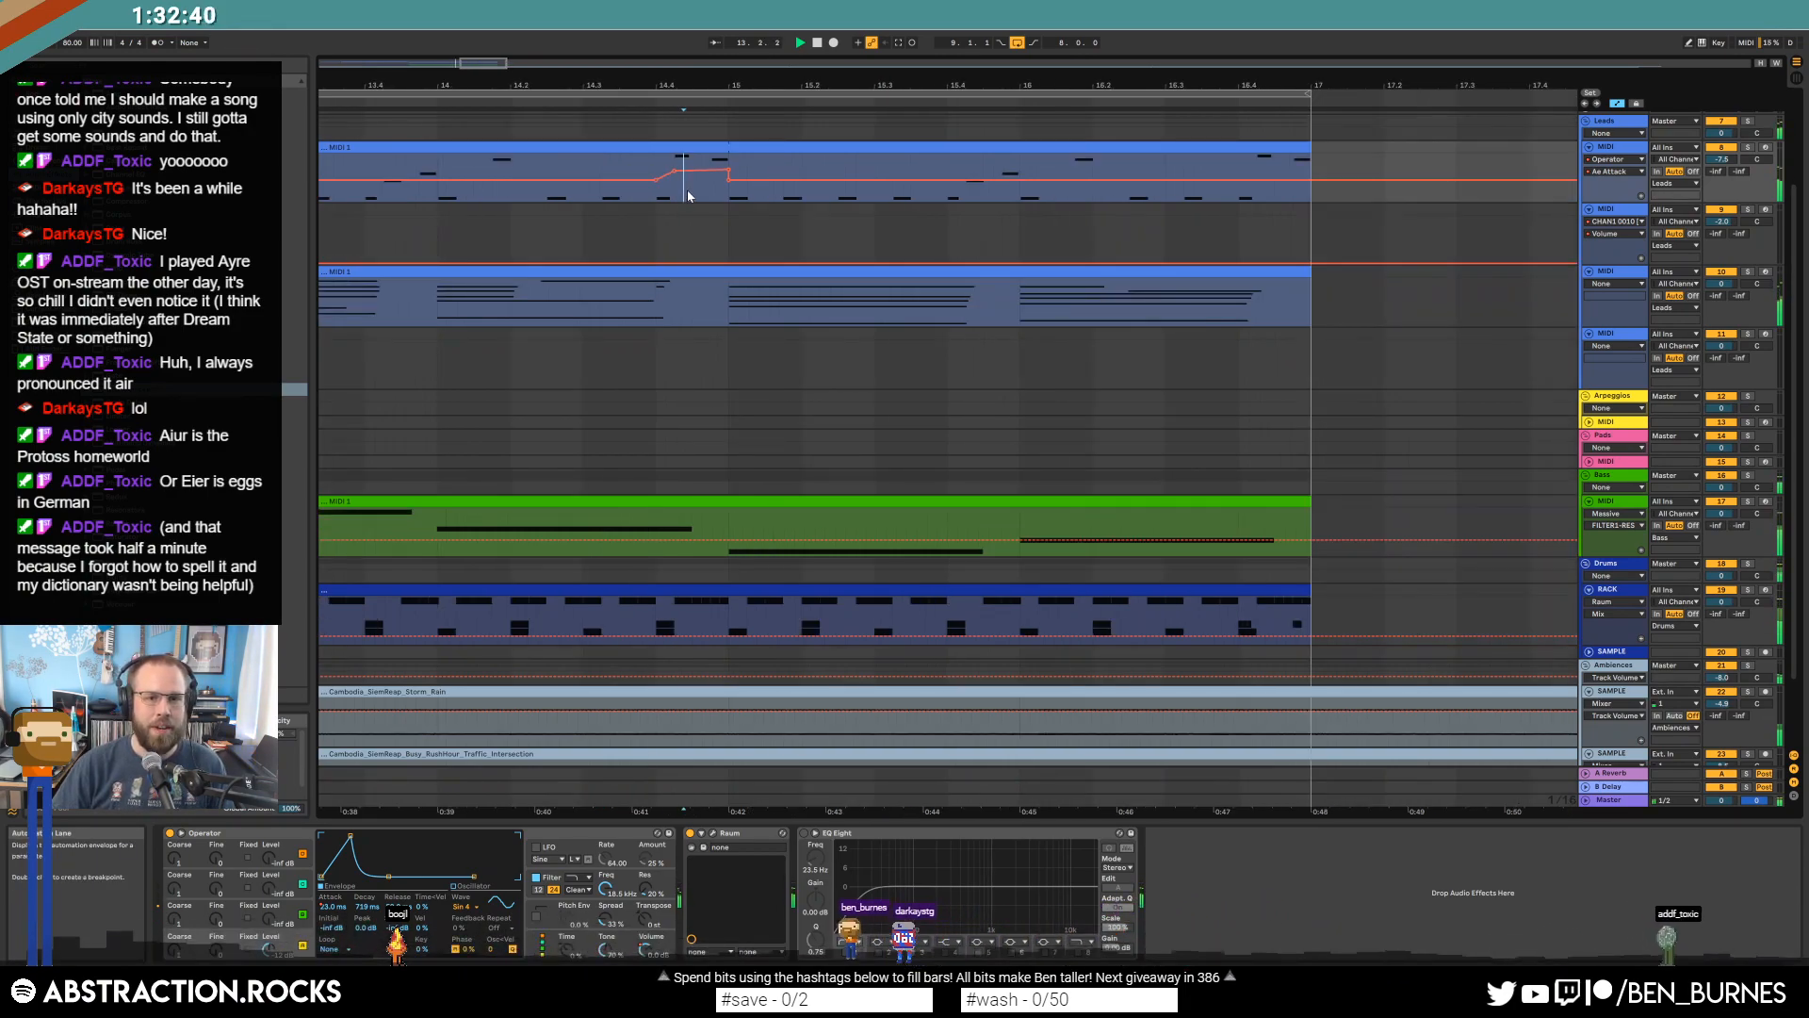
Lower the raised attack automation before bar 15 to about 173 ms and leave automation view.
drag(687, 180, 703, 178)
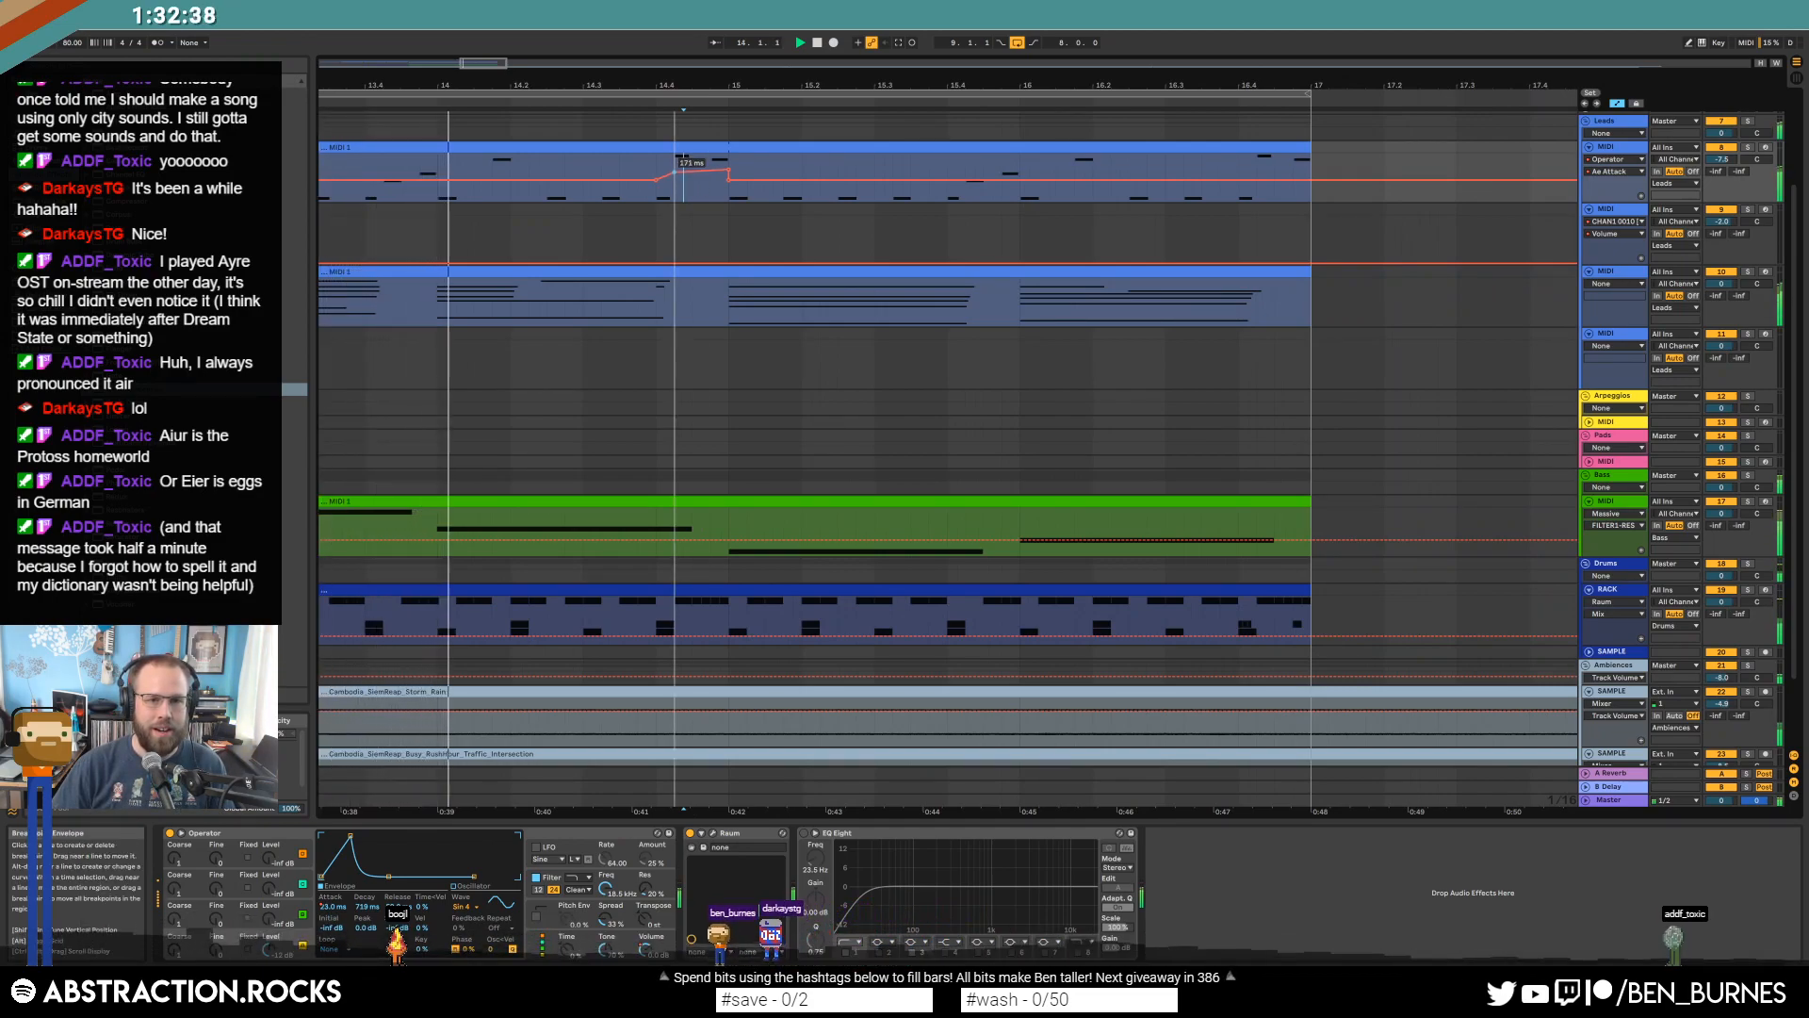
click(743, 168)
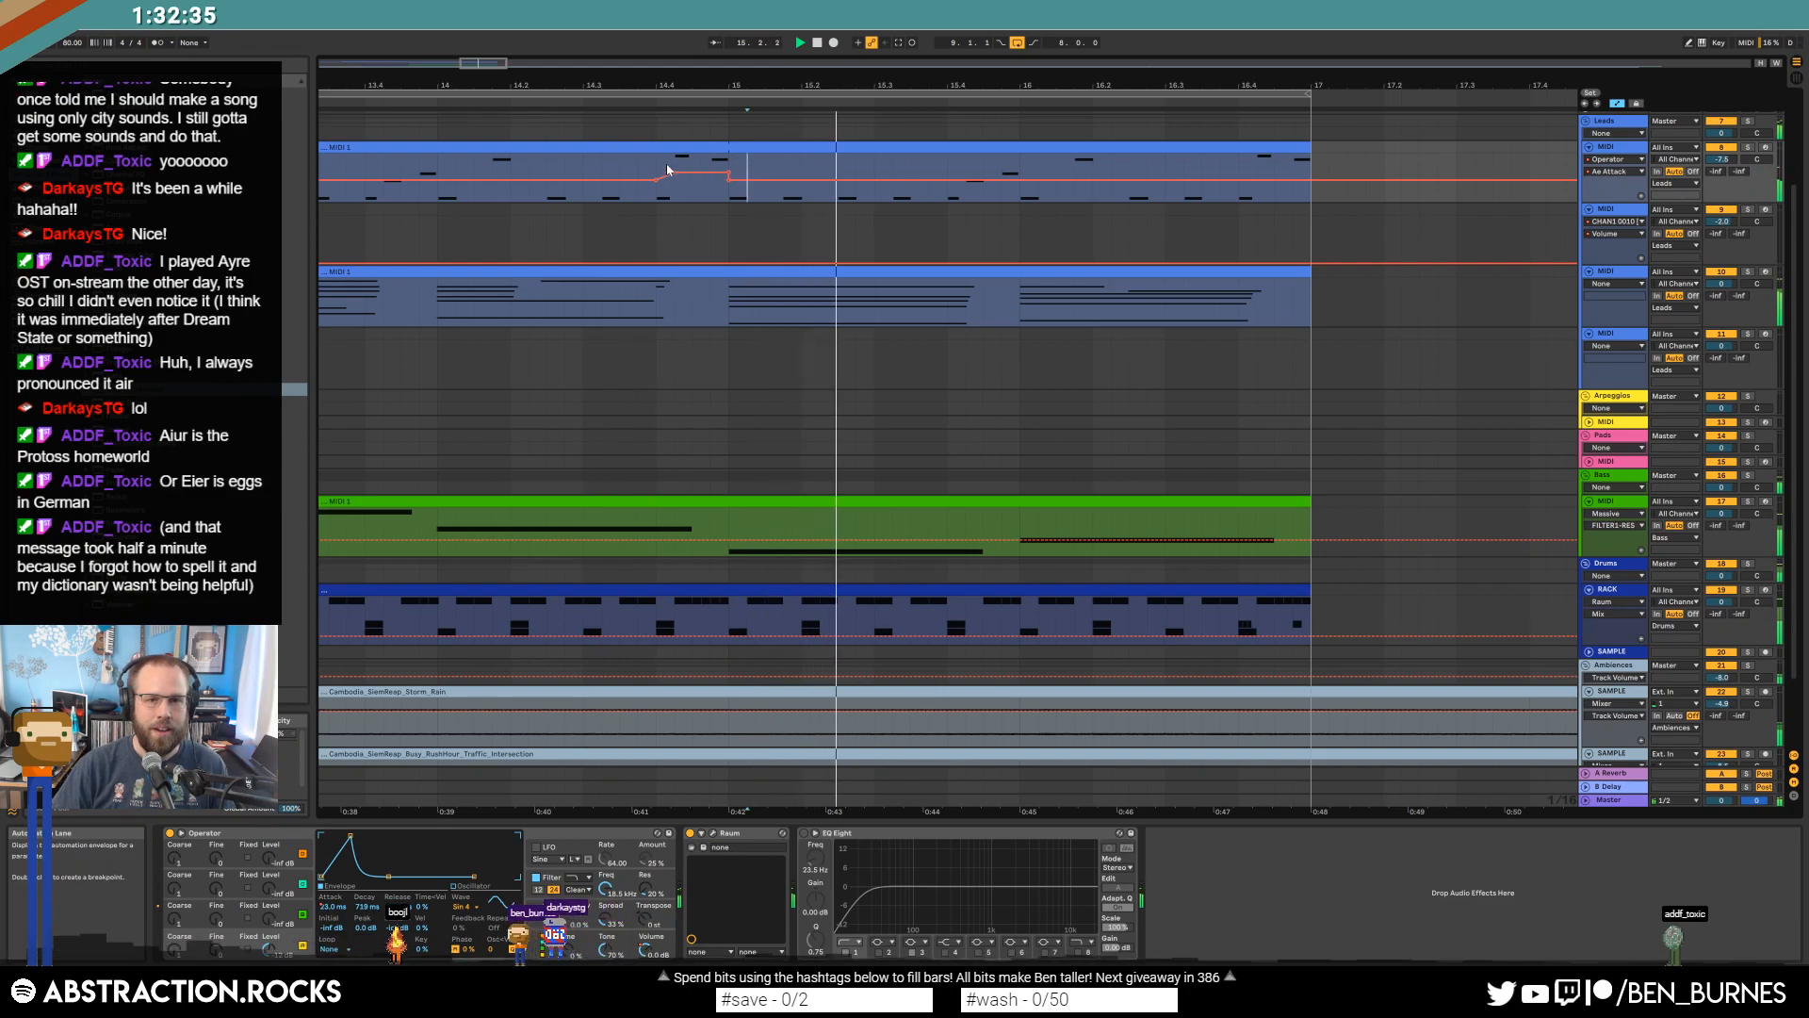
drag(658, 168, 730, 169)
scroll(631, 159, down, 5)
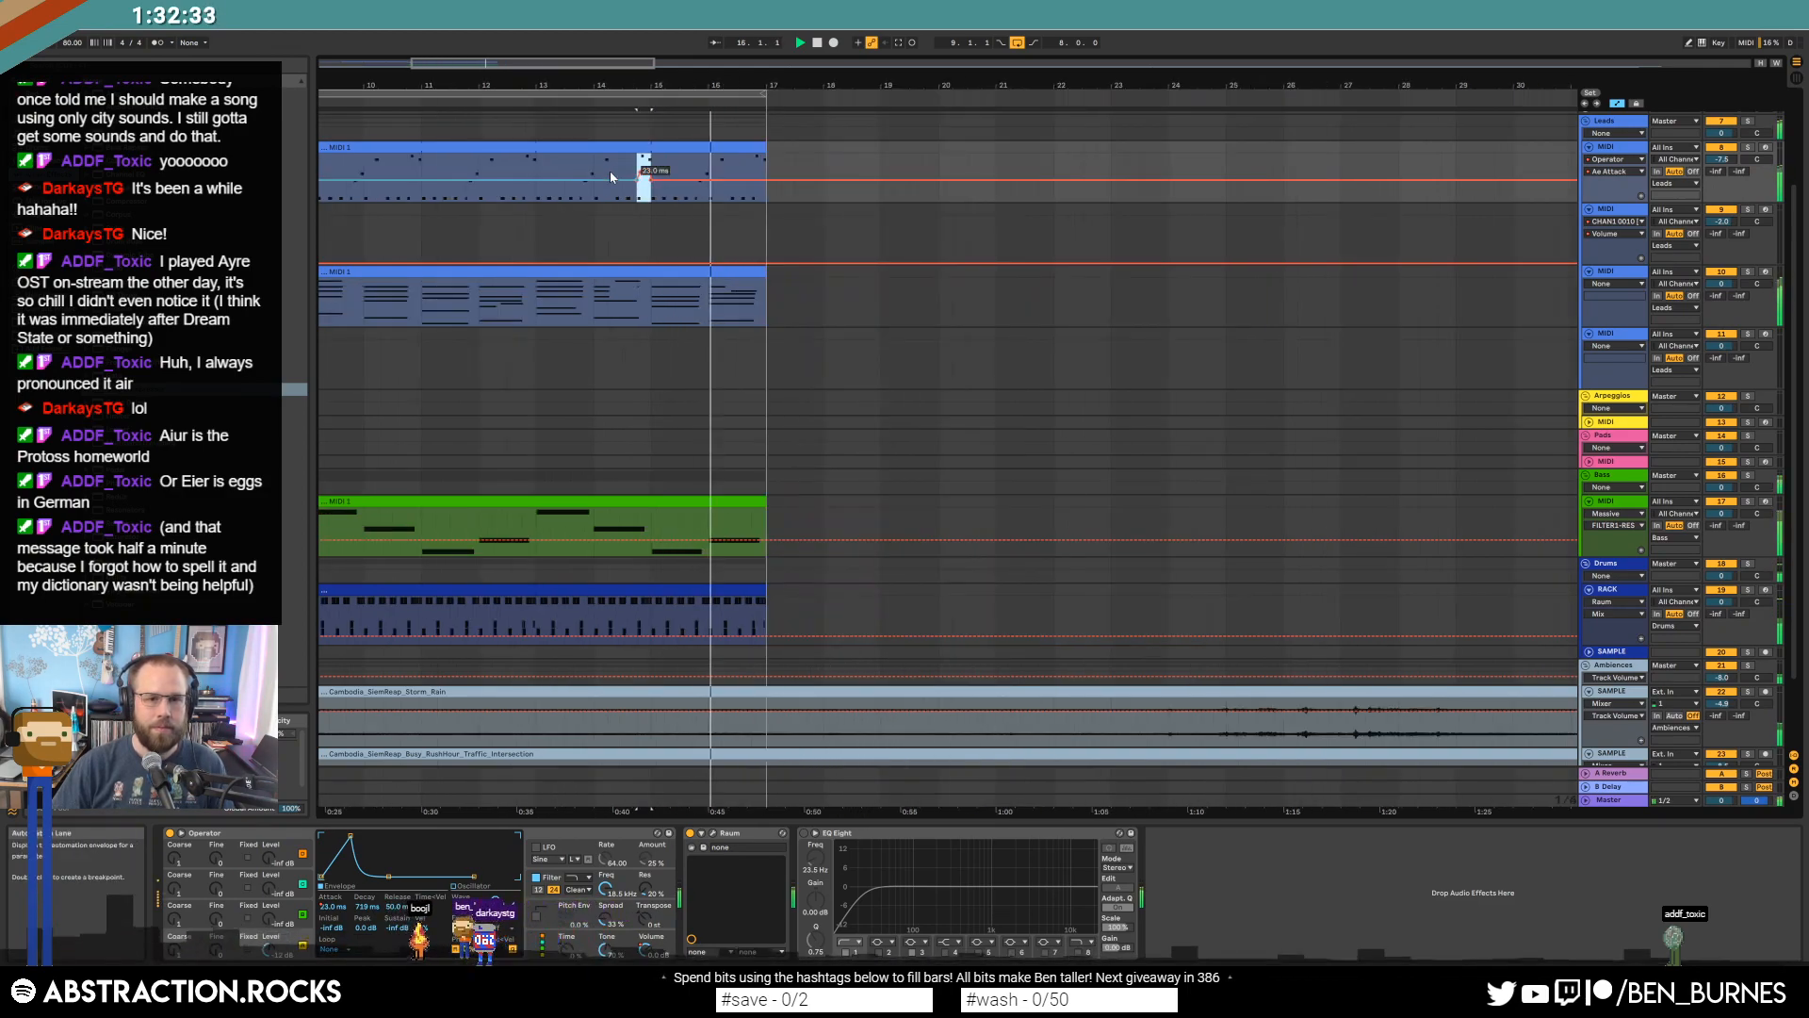
drag(572, 77, 876, 70)
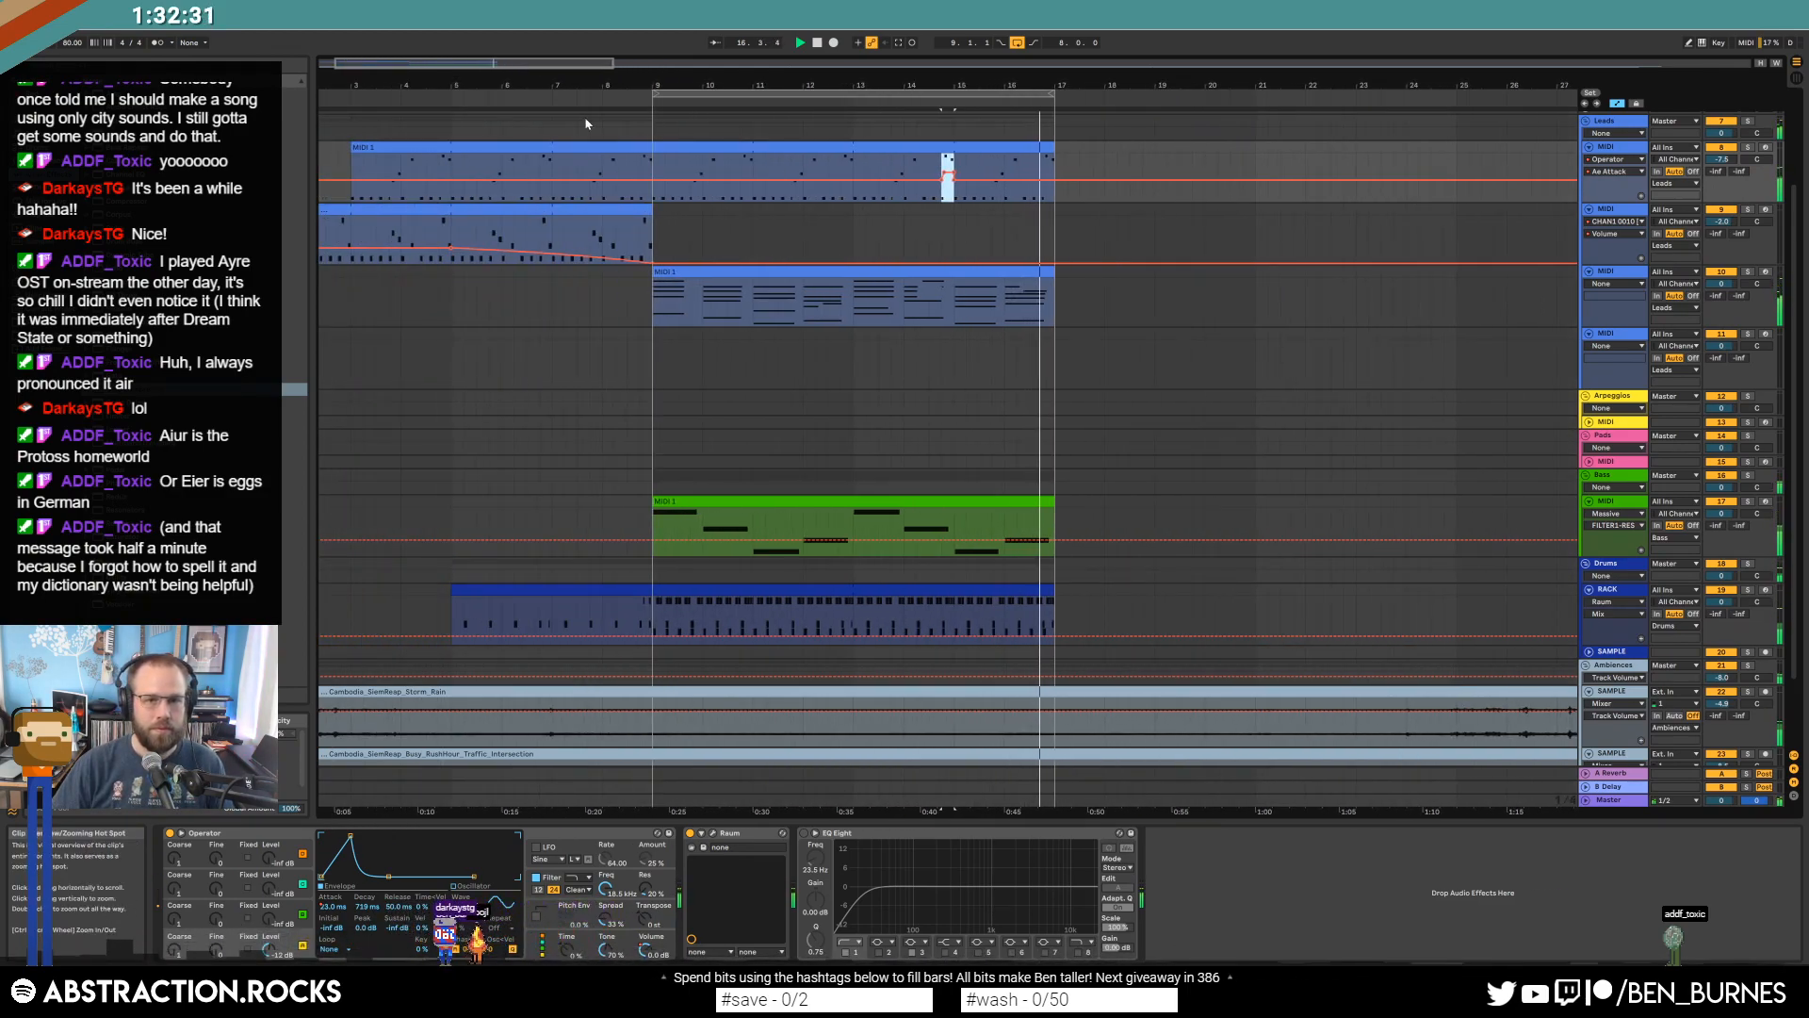
key(a)
Arm the Una Corda track for playing along and load Kontakt onto the empty fourth lead track.
click(1392, 359)
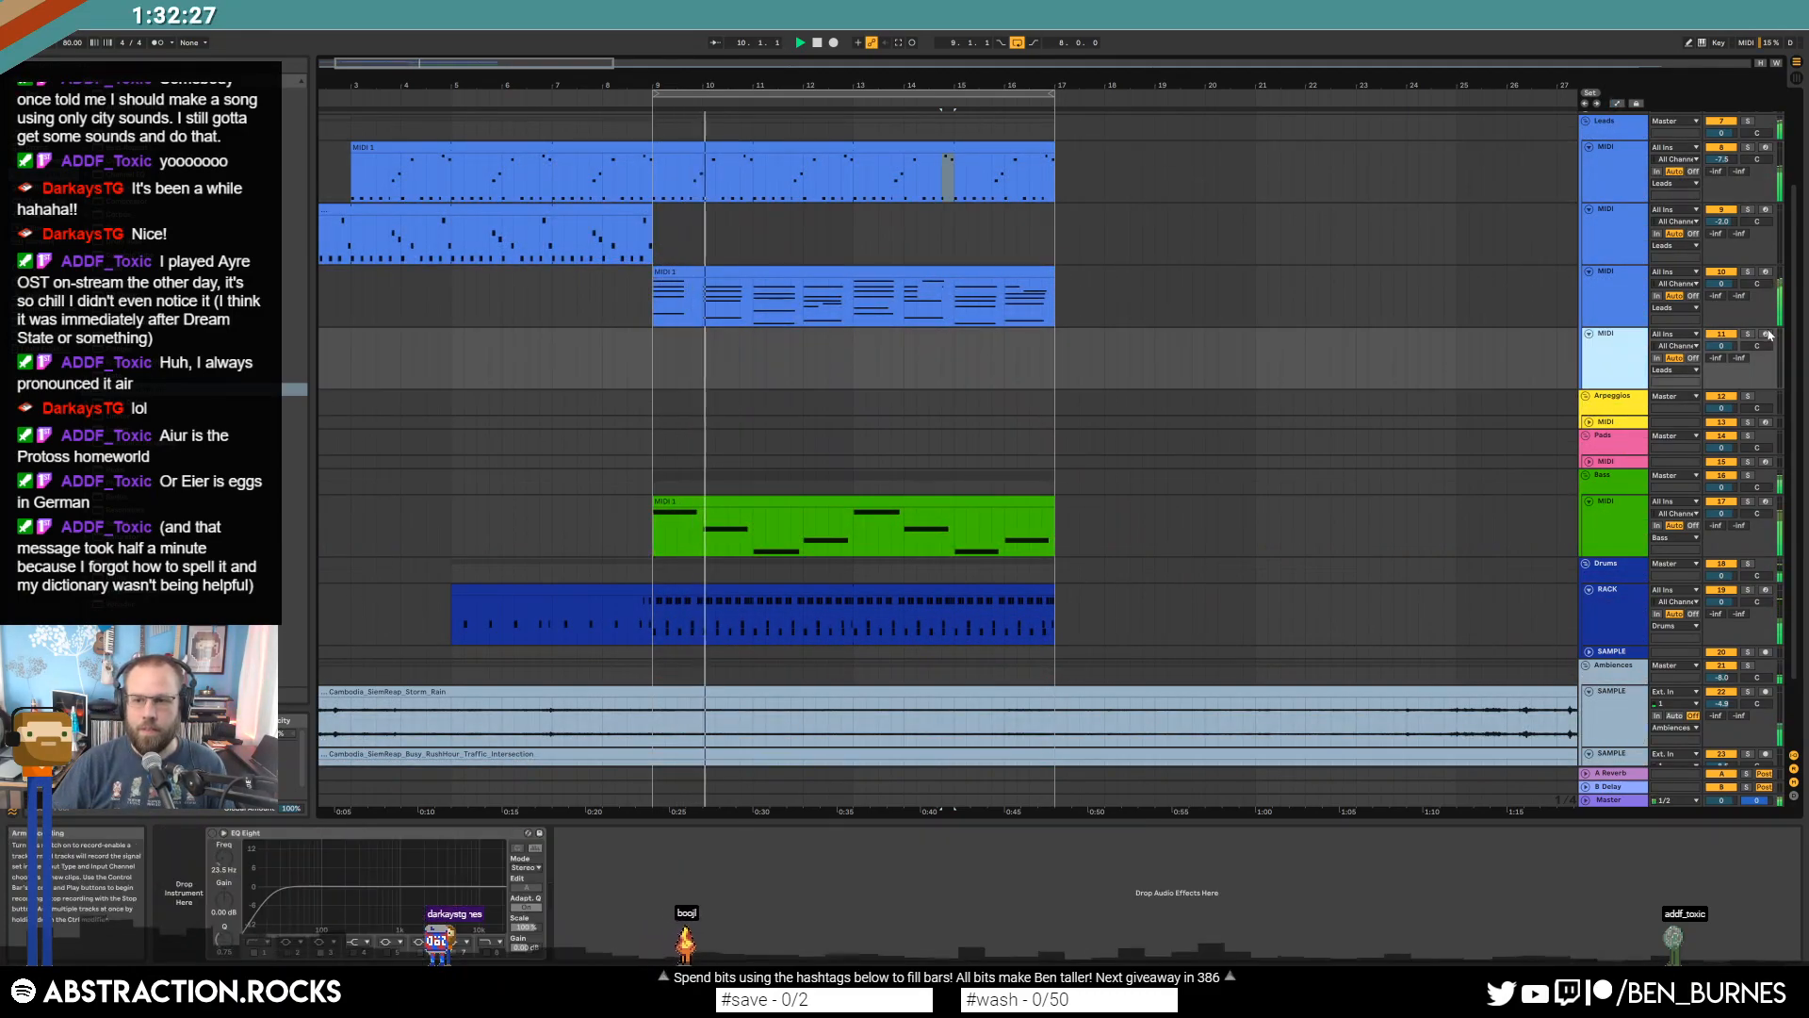
click(1766, 271)
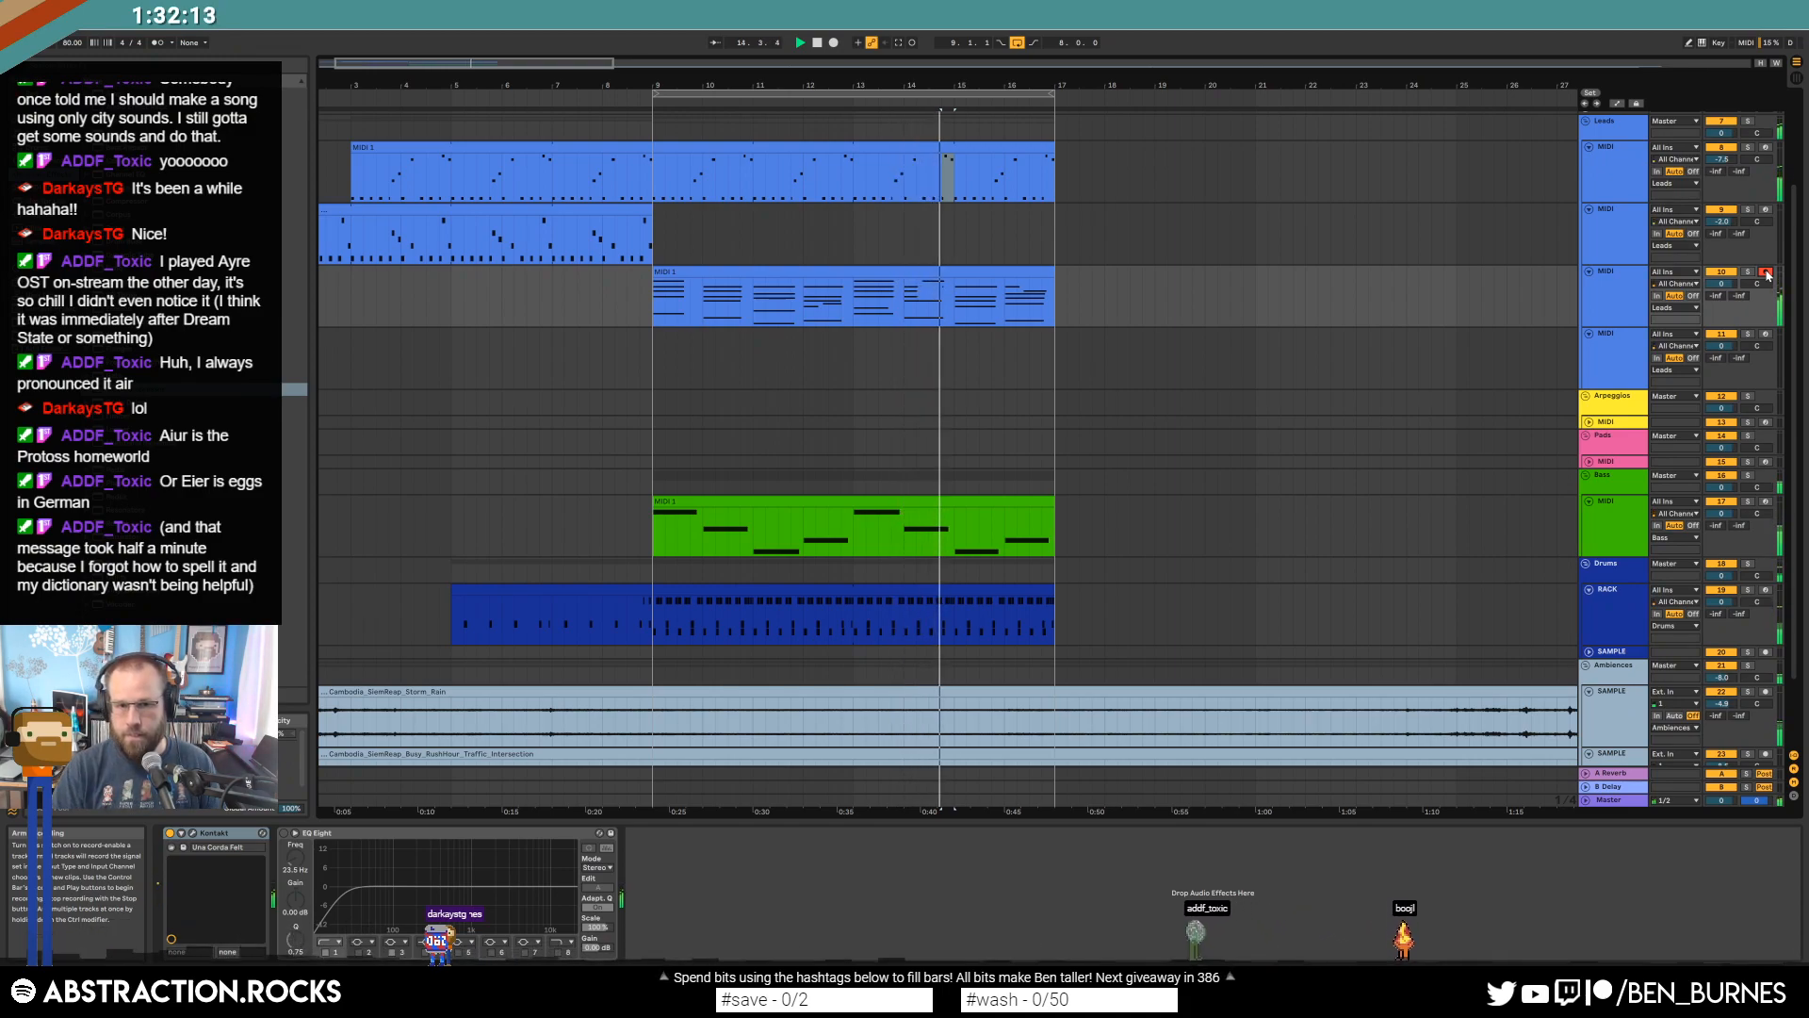
click(1613, 356)
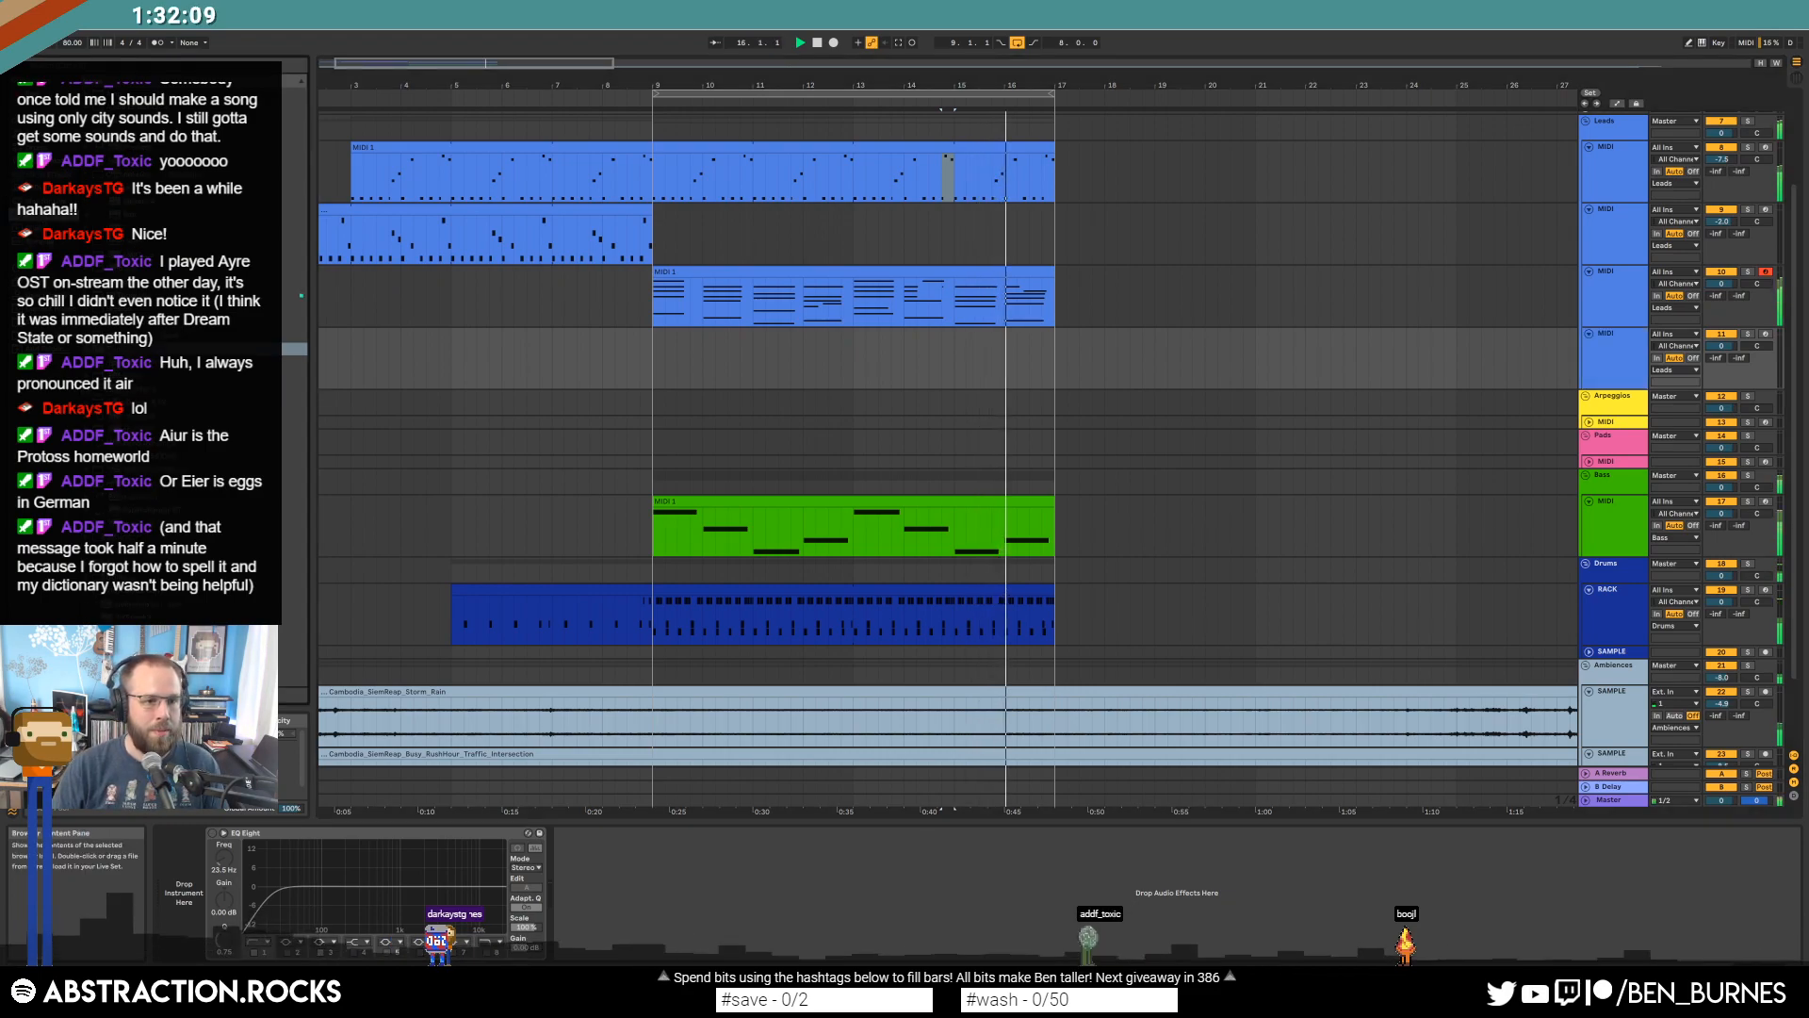
drag(170, 296, 828, 364)
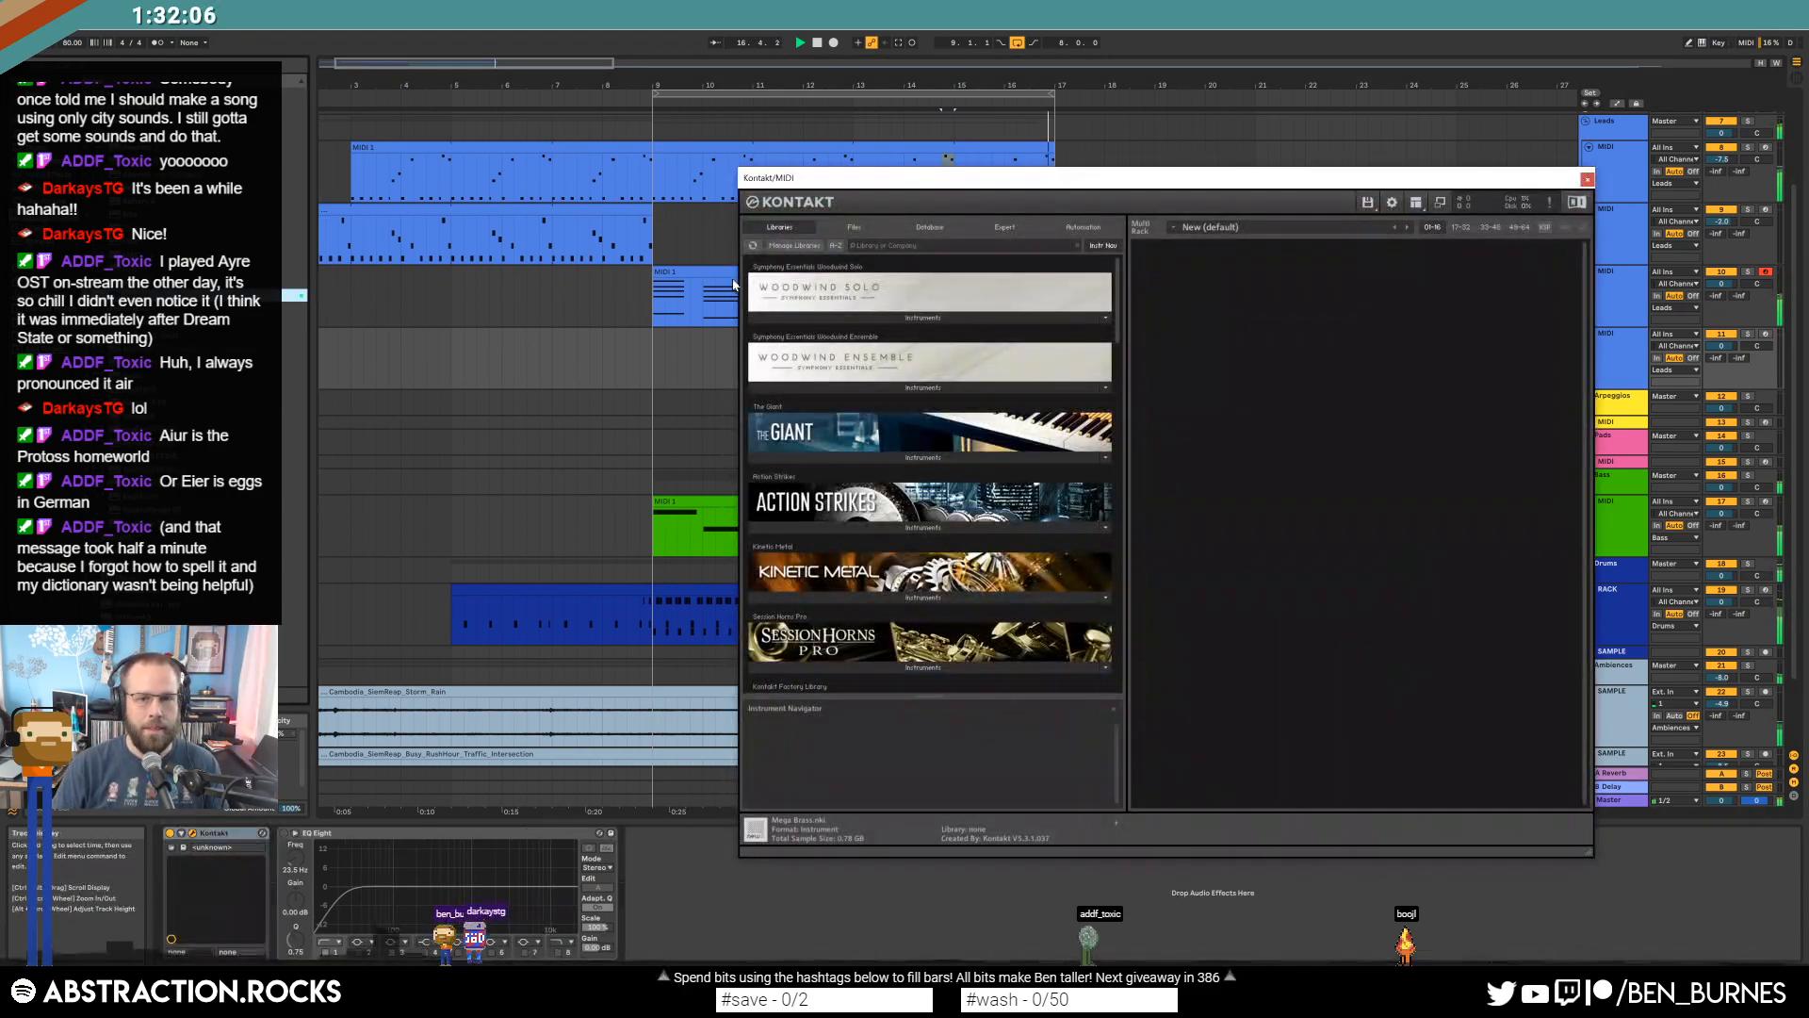
Lengthen the short top note just before bar 7 in the Una Corda chord clip.
double_click(735, 286)
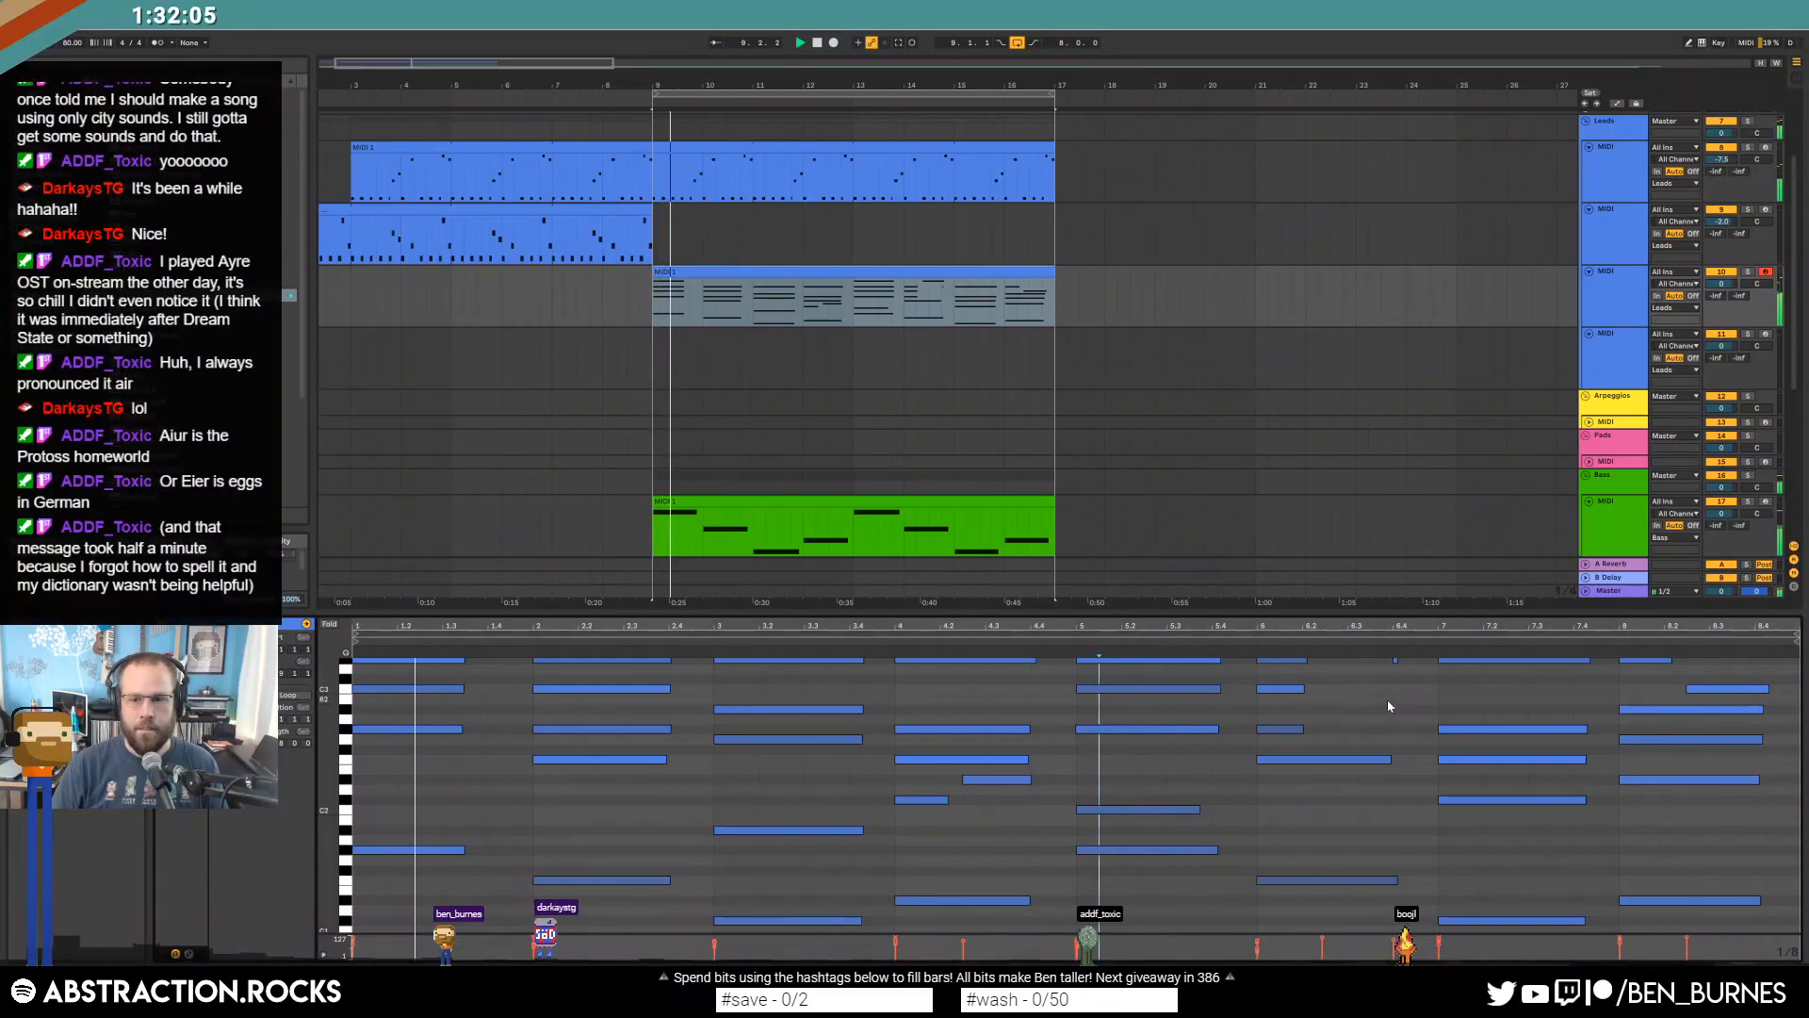
key(space)
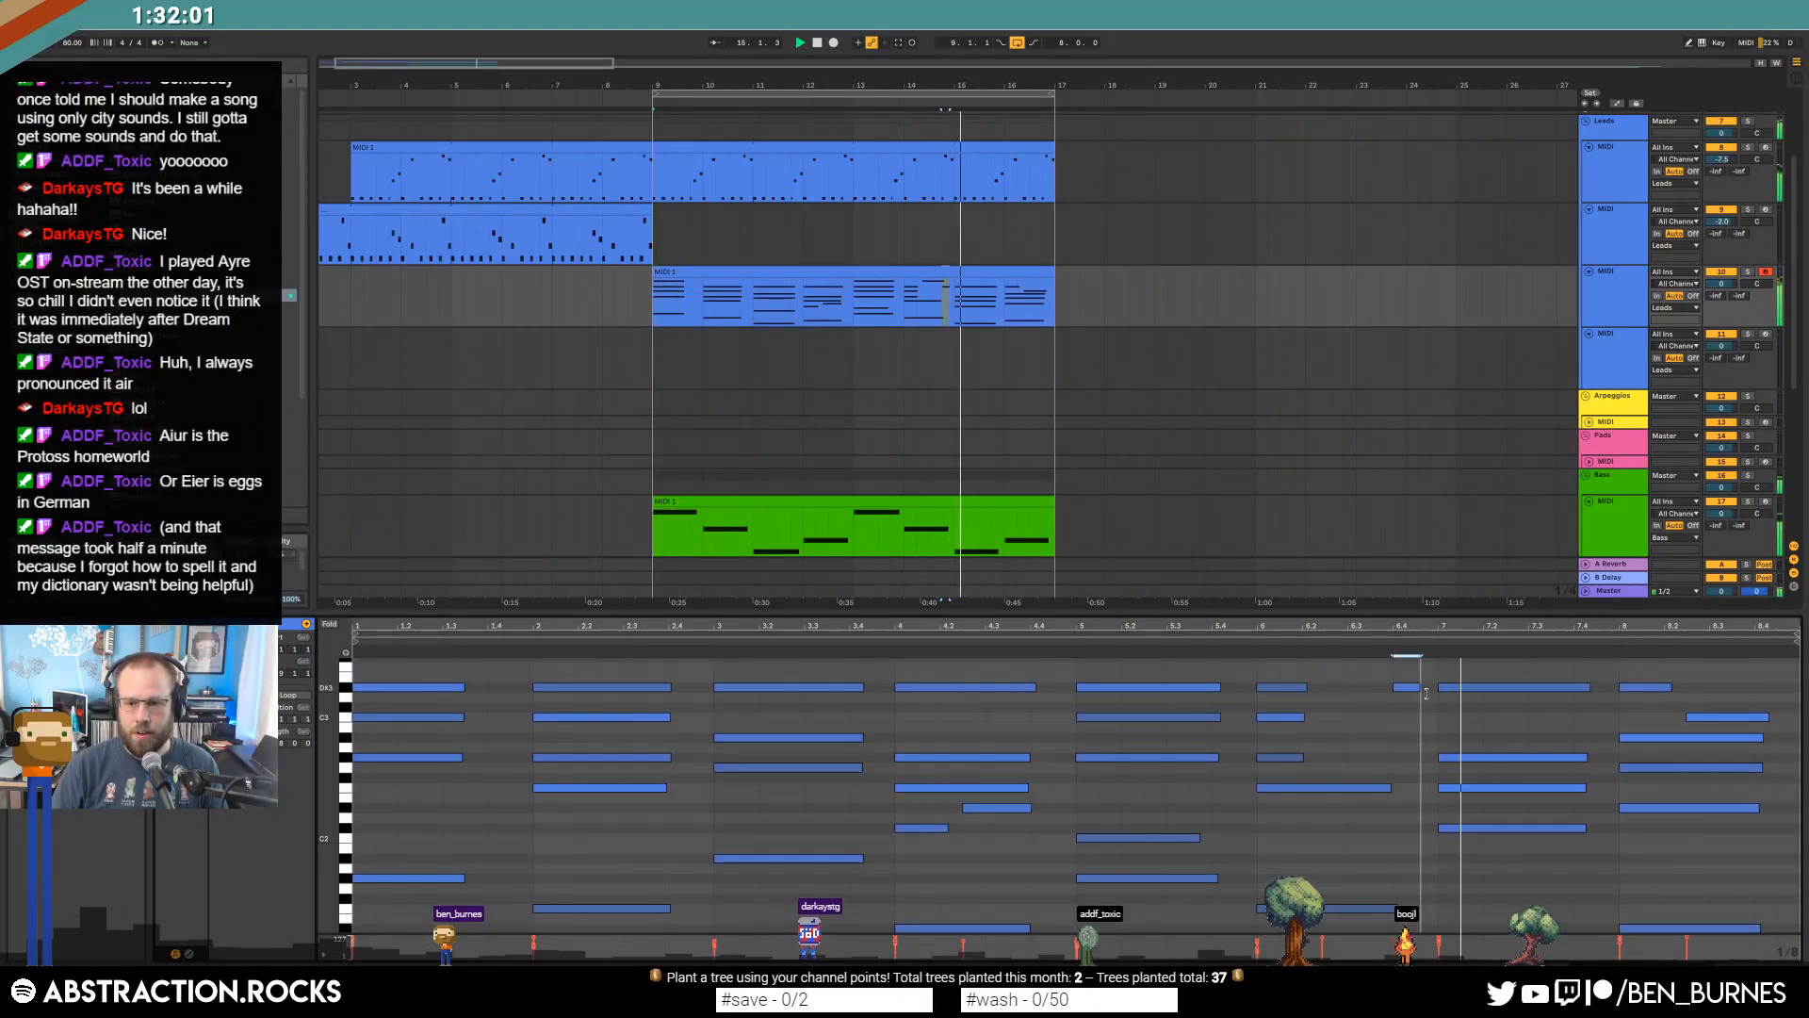
Load On The Road from Scarbee Vintage Keys into the fourth lead track's Kontakt and arm that track for recording.
click(1613, 360)
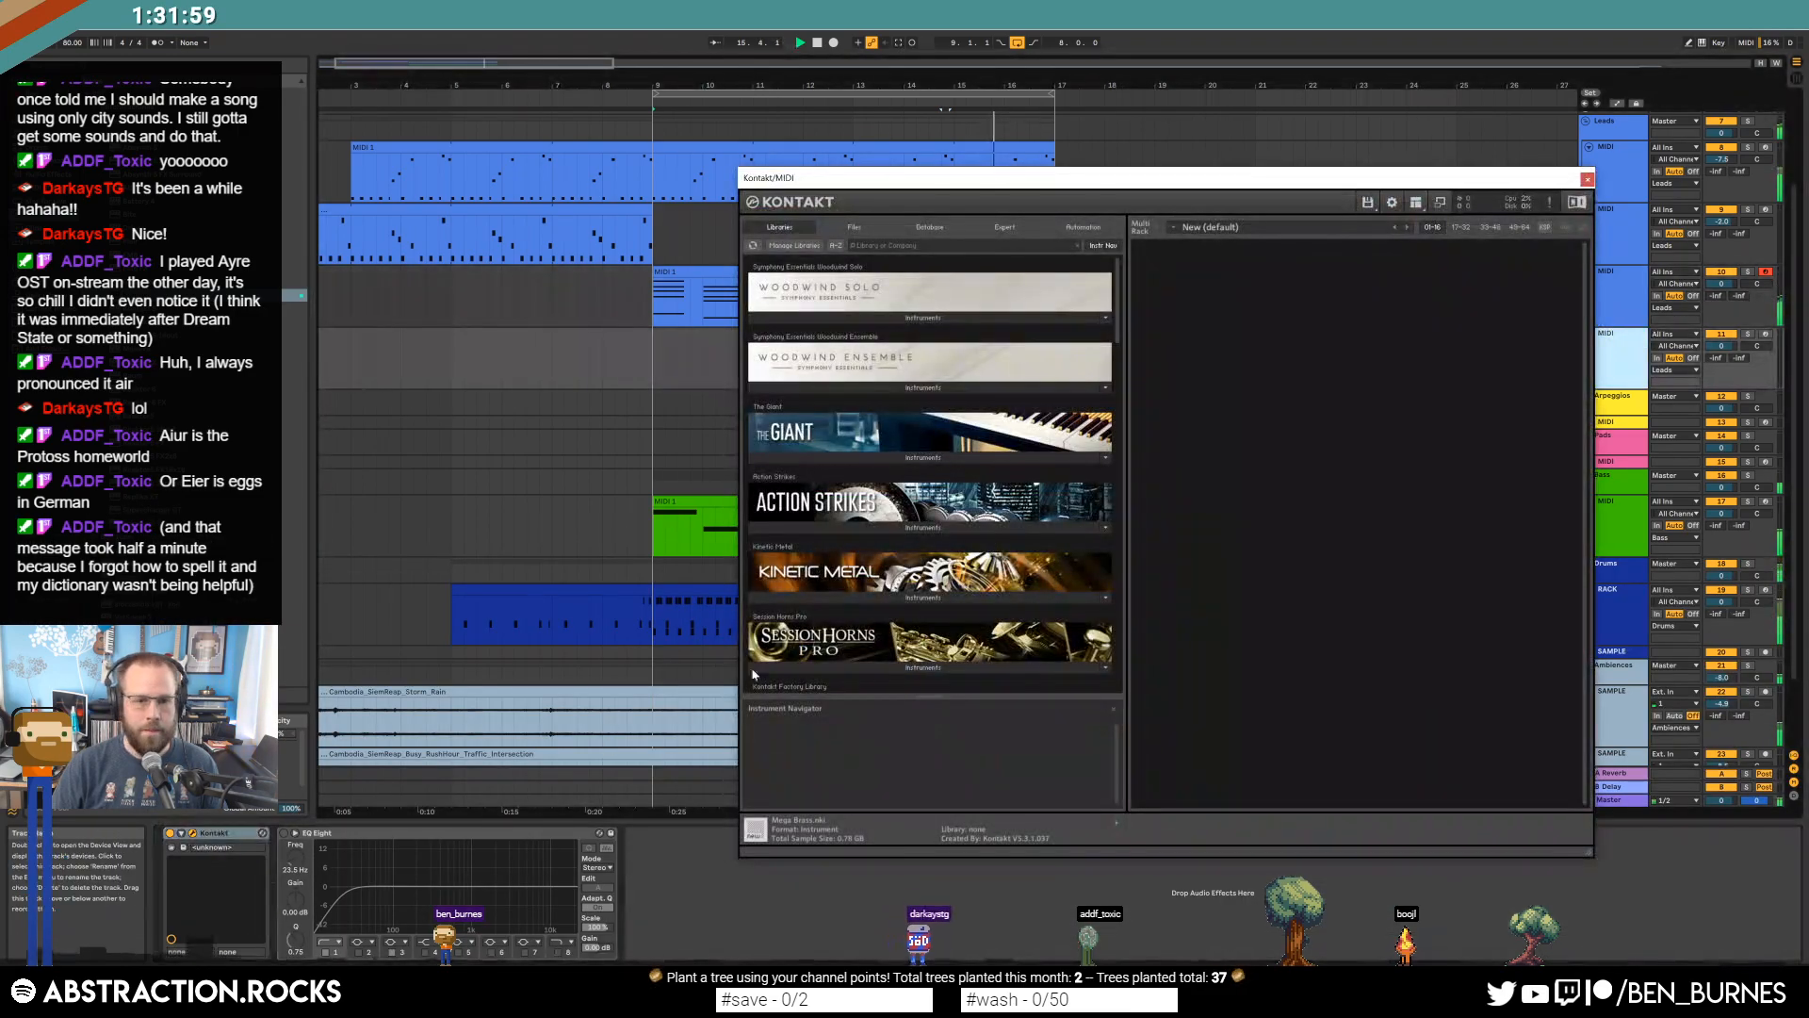
scroll(943, 570, down, 5)
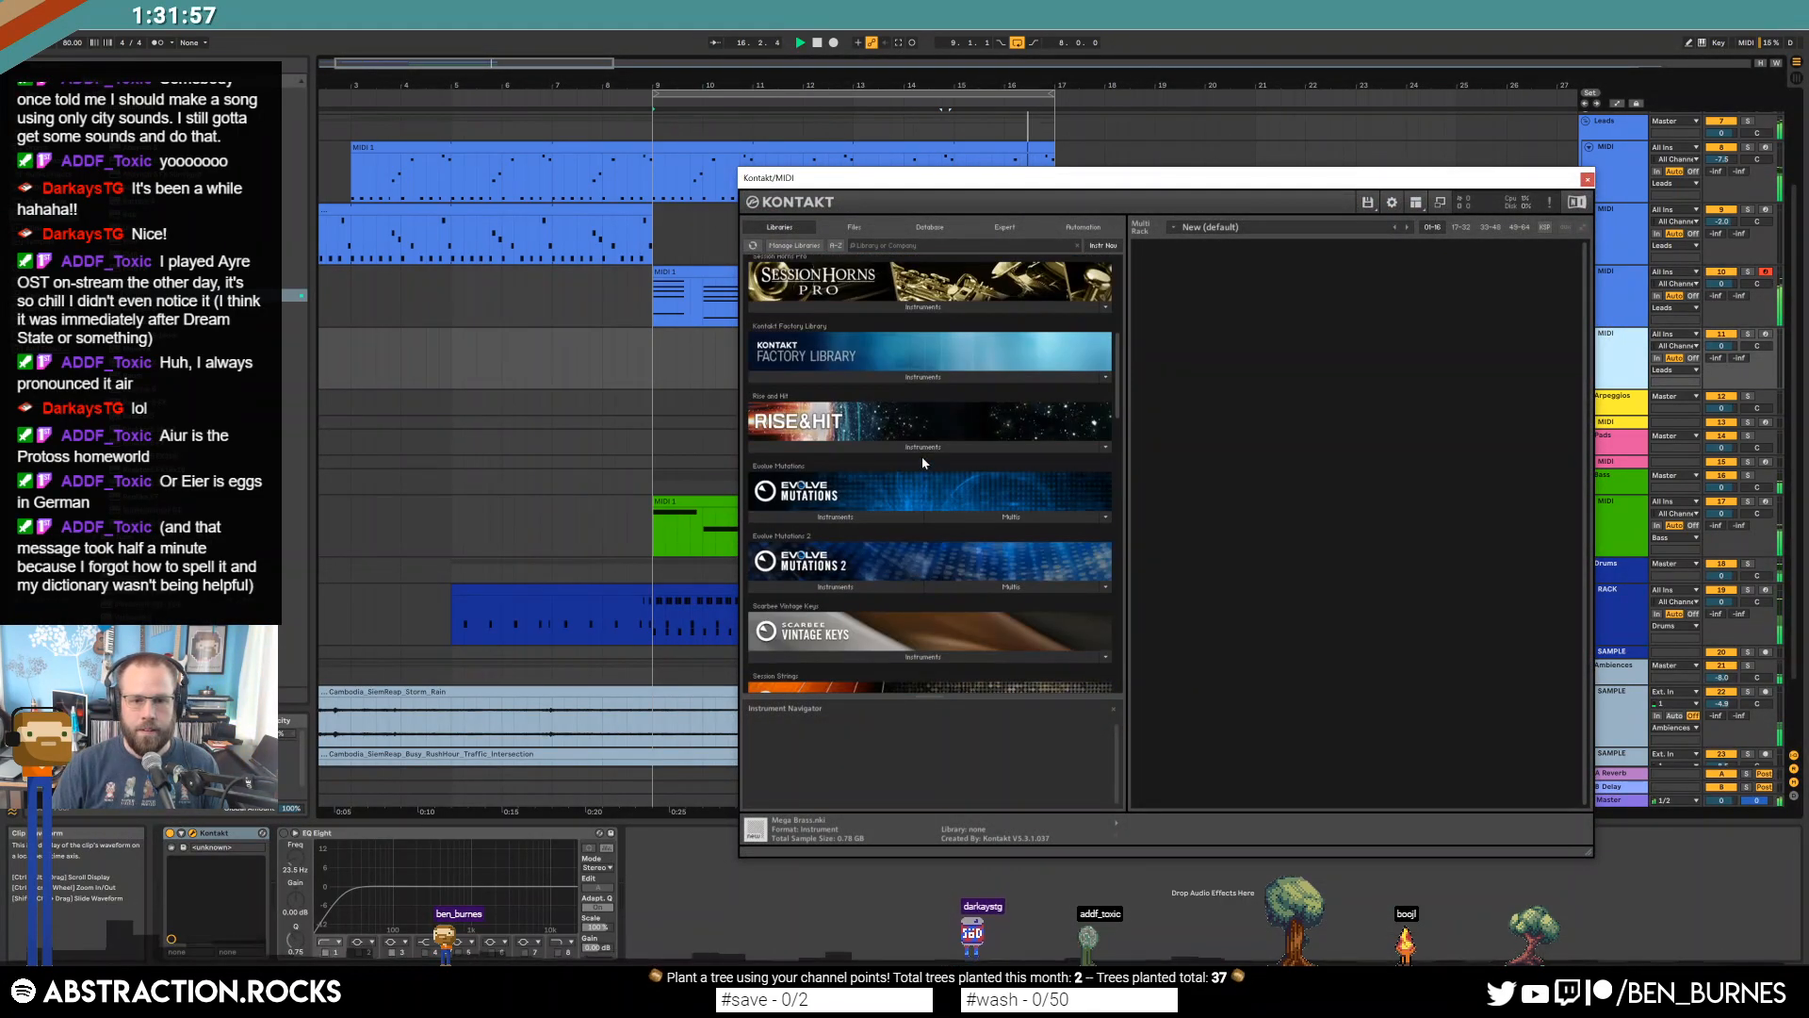
click(922, 657)
scroll(904, 603, down, 4)
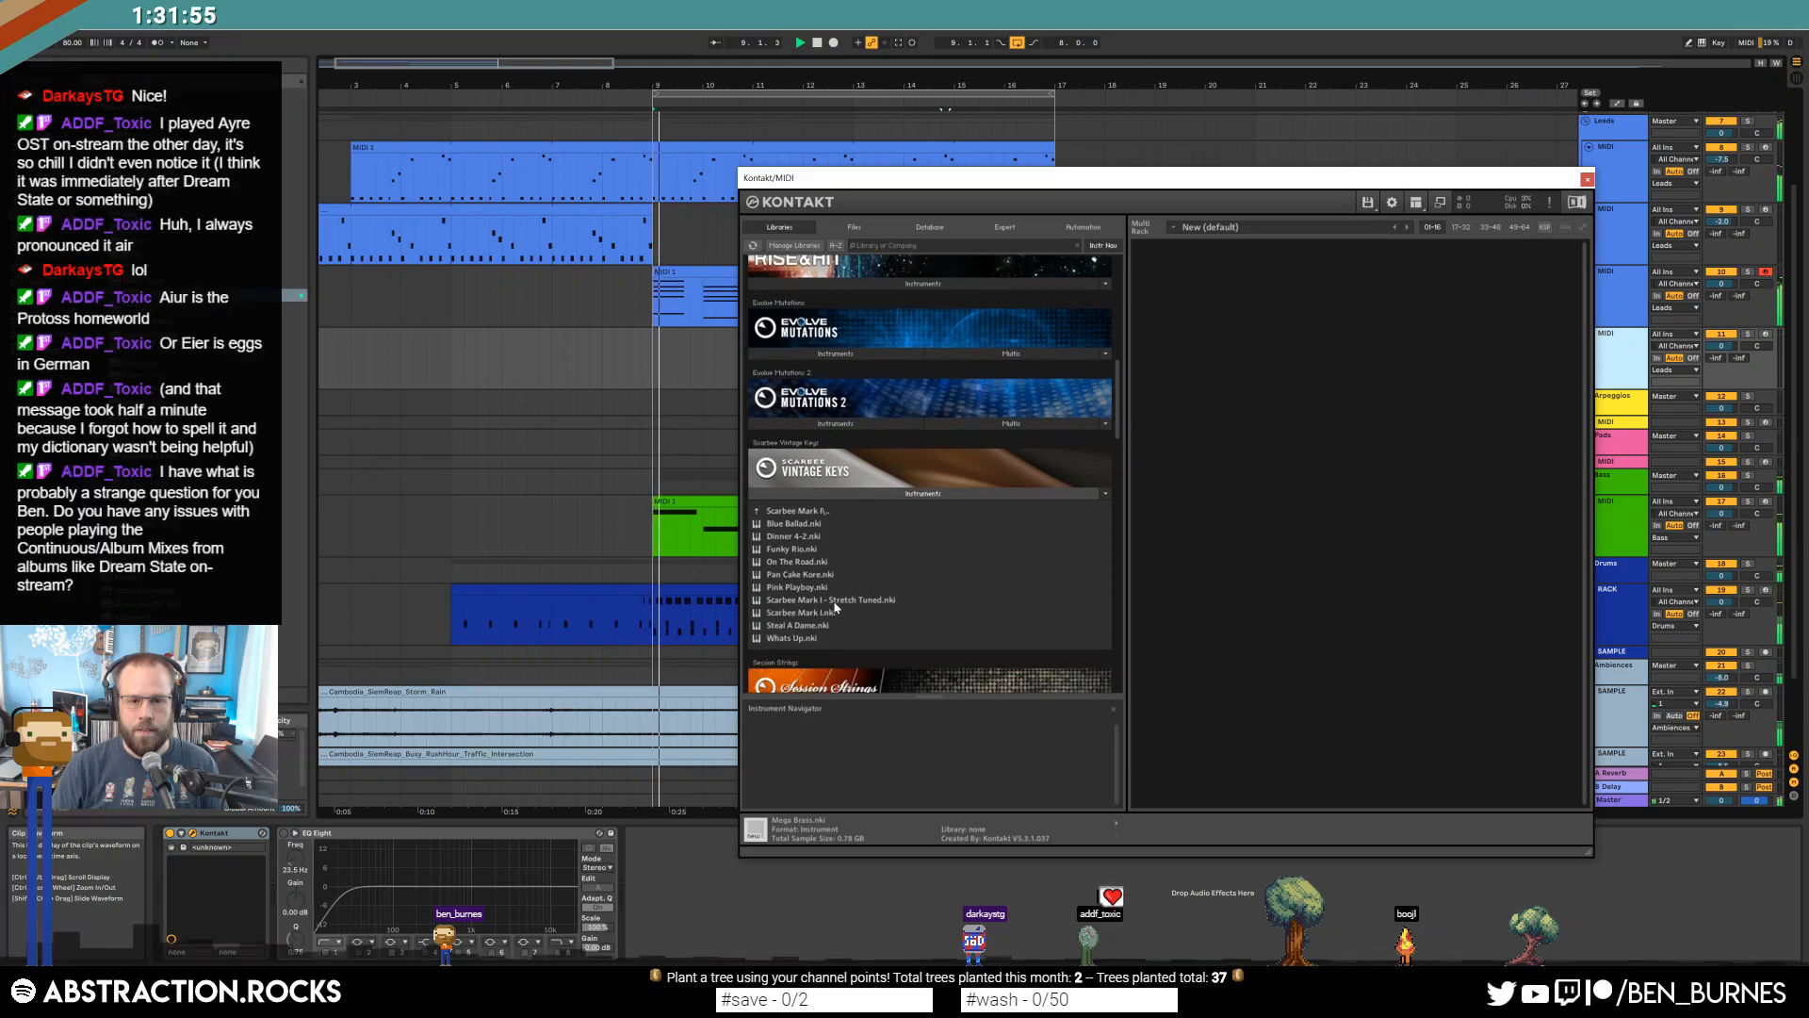
double_click(843, 563)
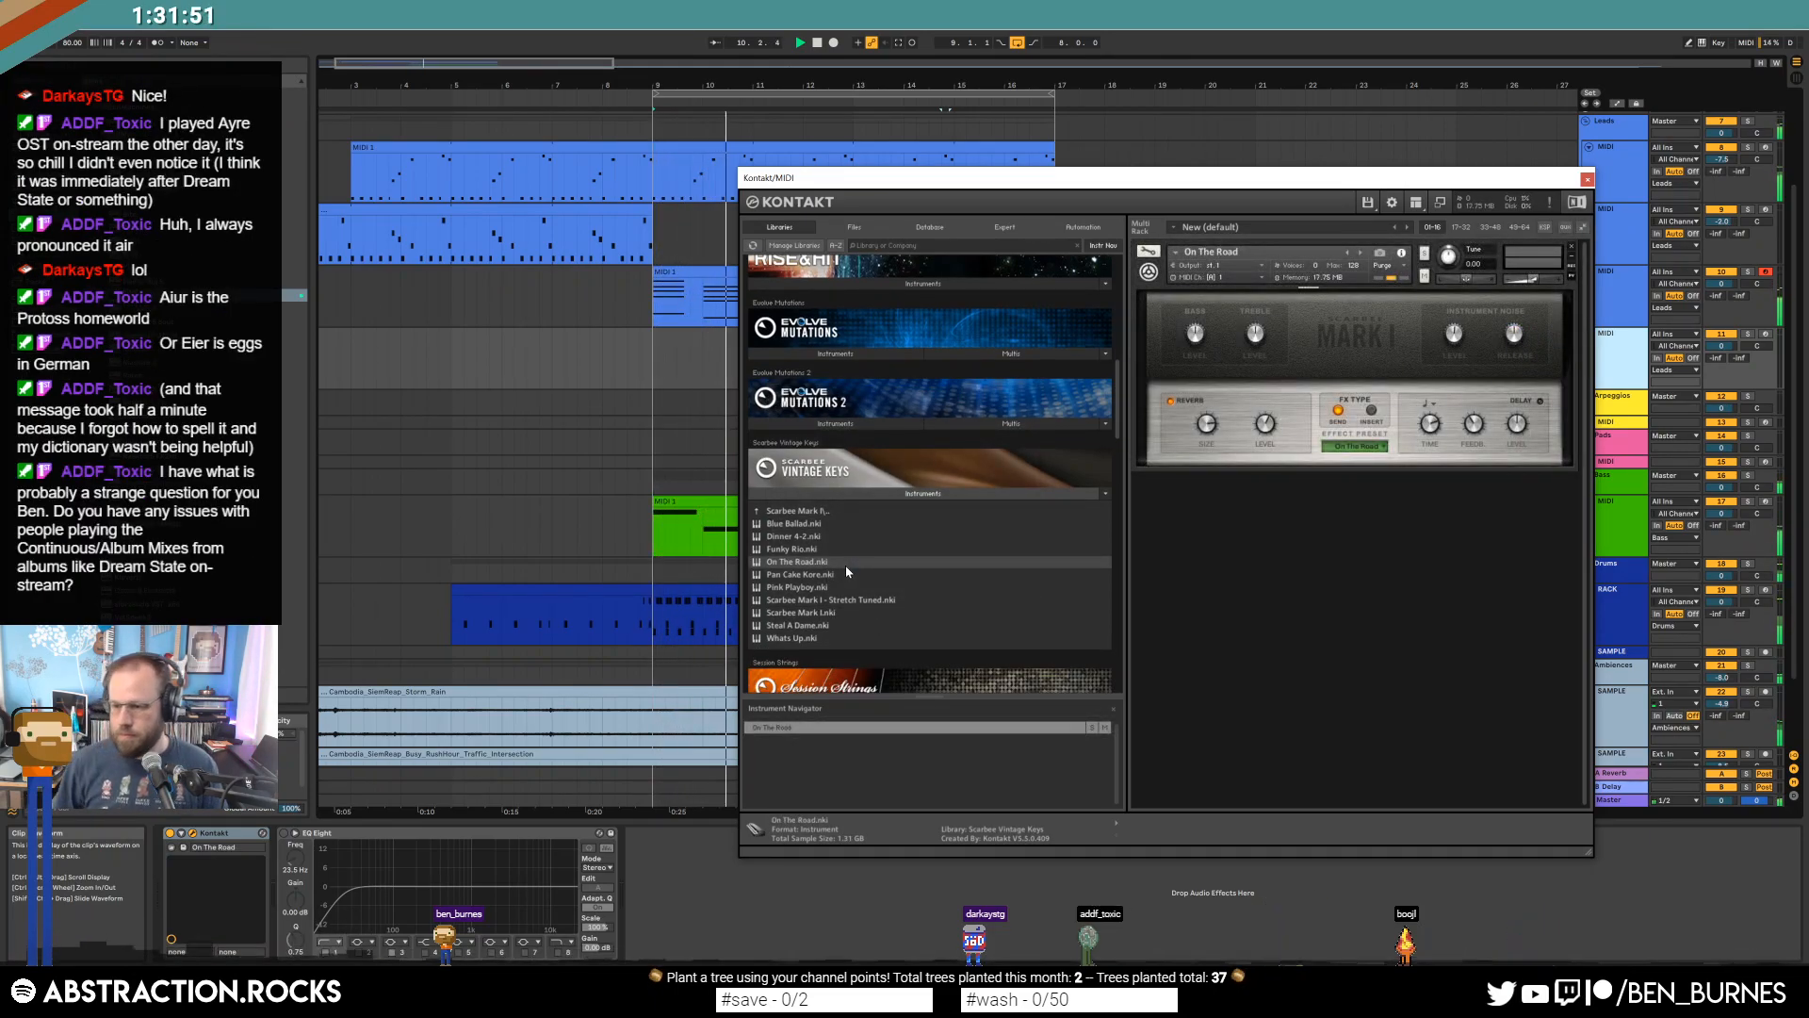
click(1587, 179)
click(1766, 334)
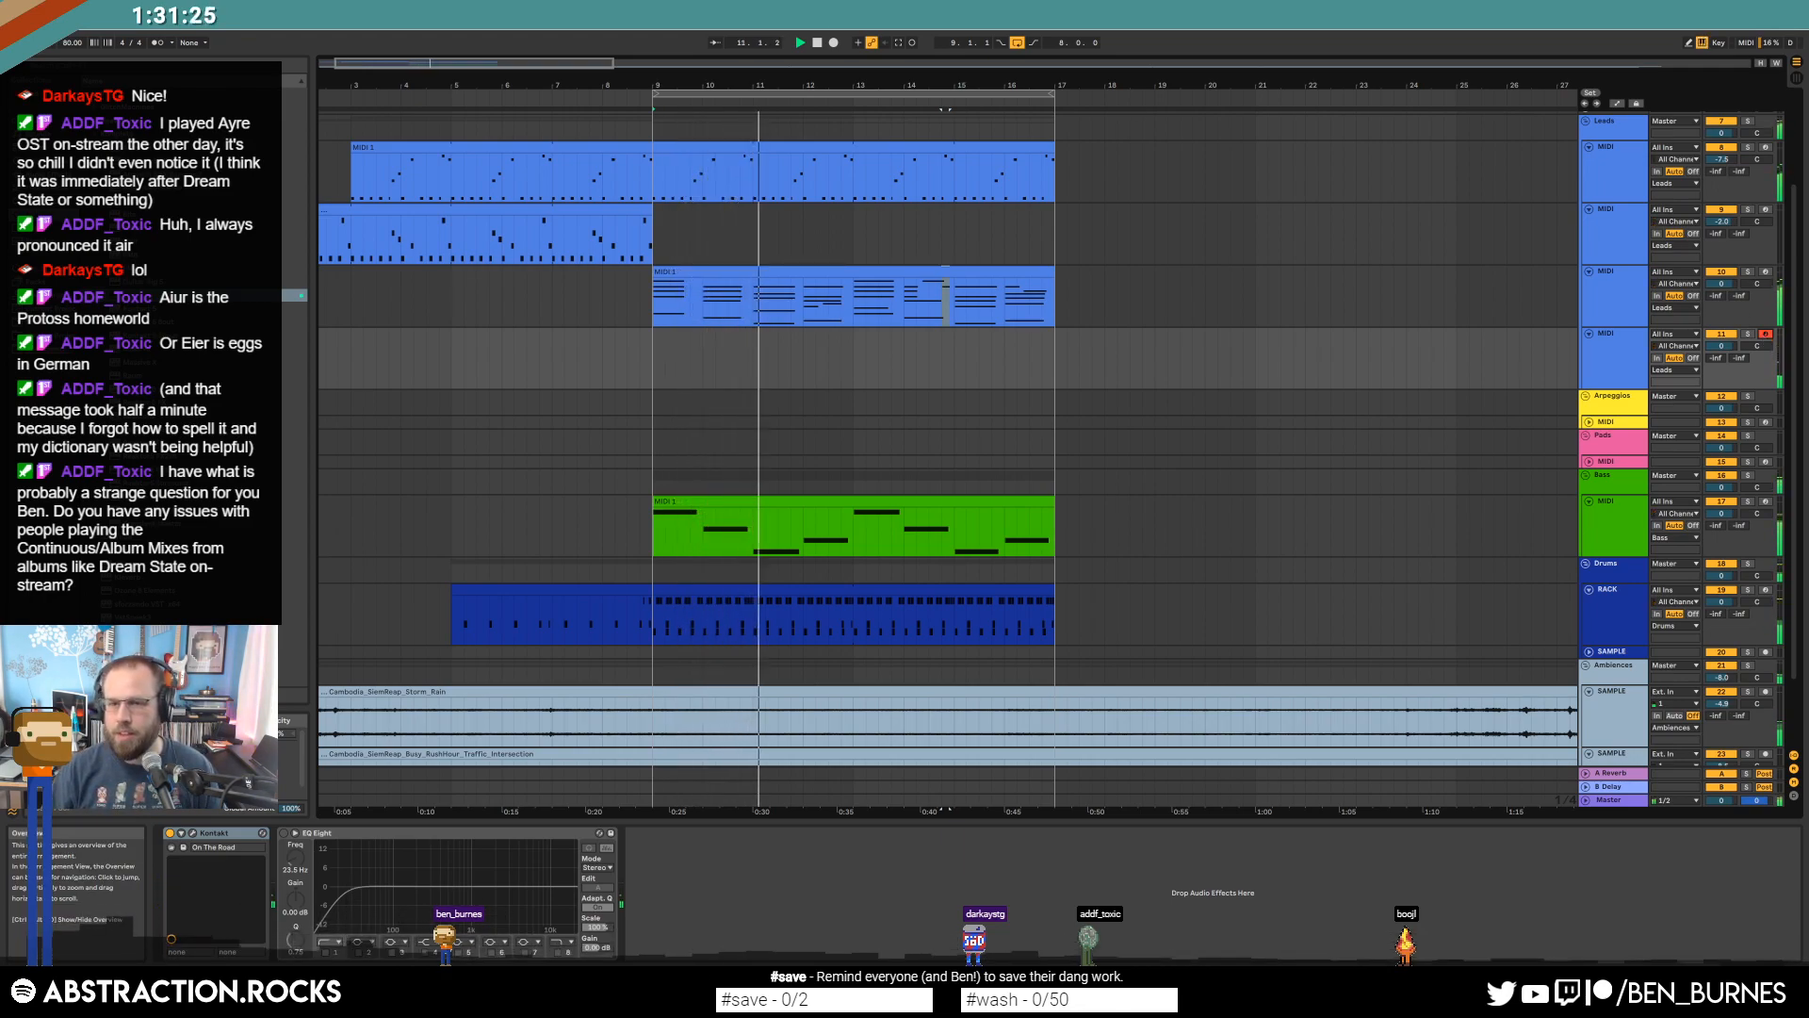
Place the playback start at bar 9 and unfold the MIDI tracks in the Arpeggios and Pads groups.
scroll(754, 335, down, 1)
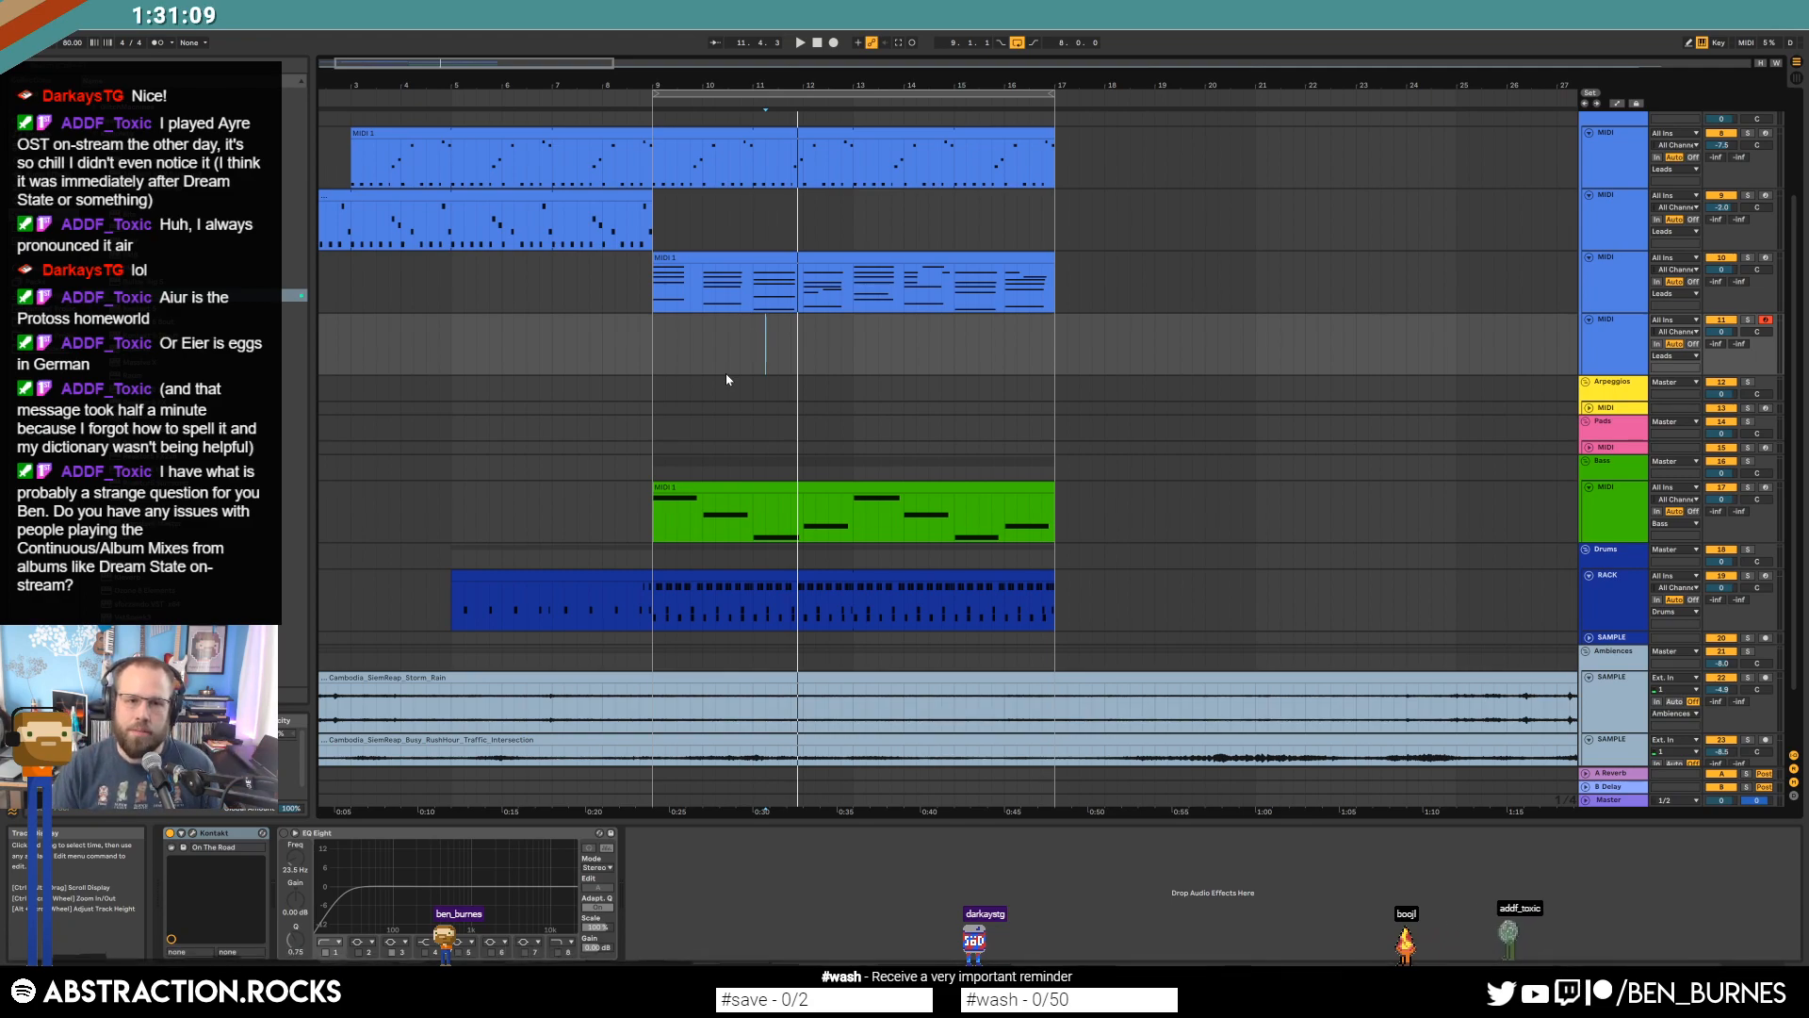
click(654, 345)
key(space)
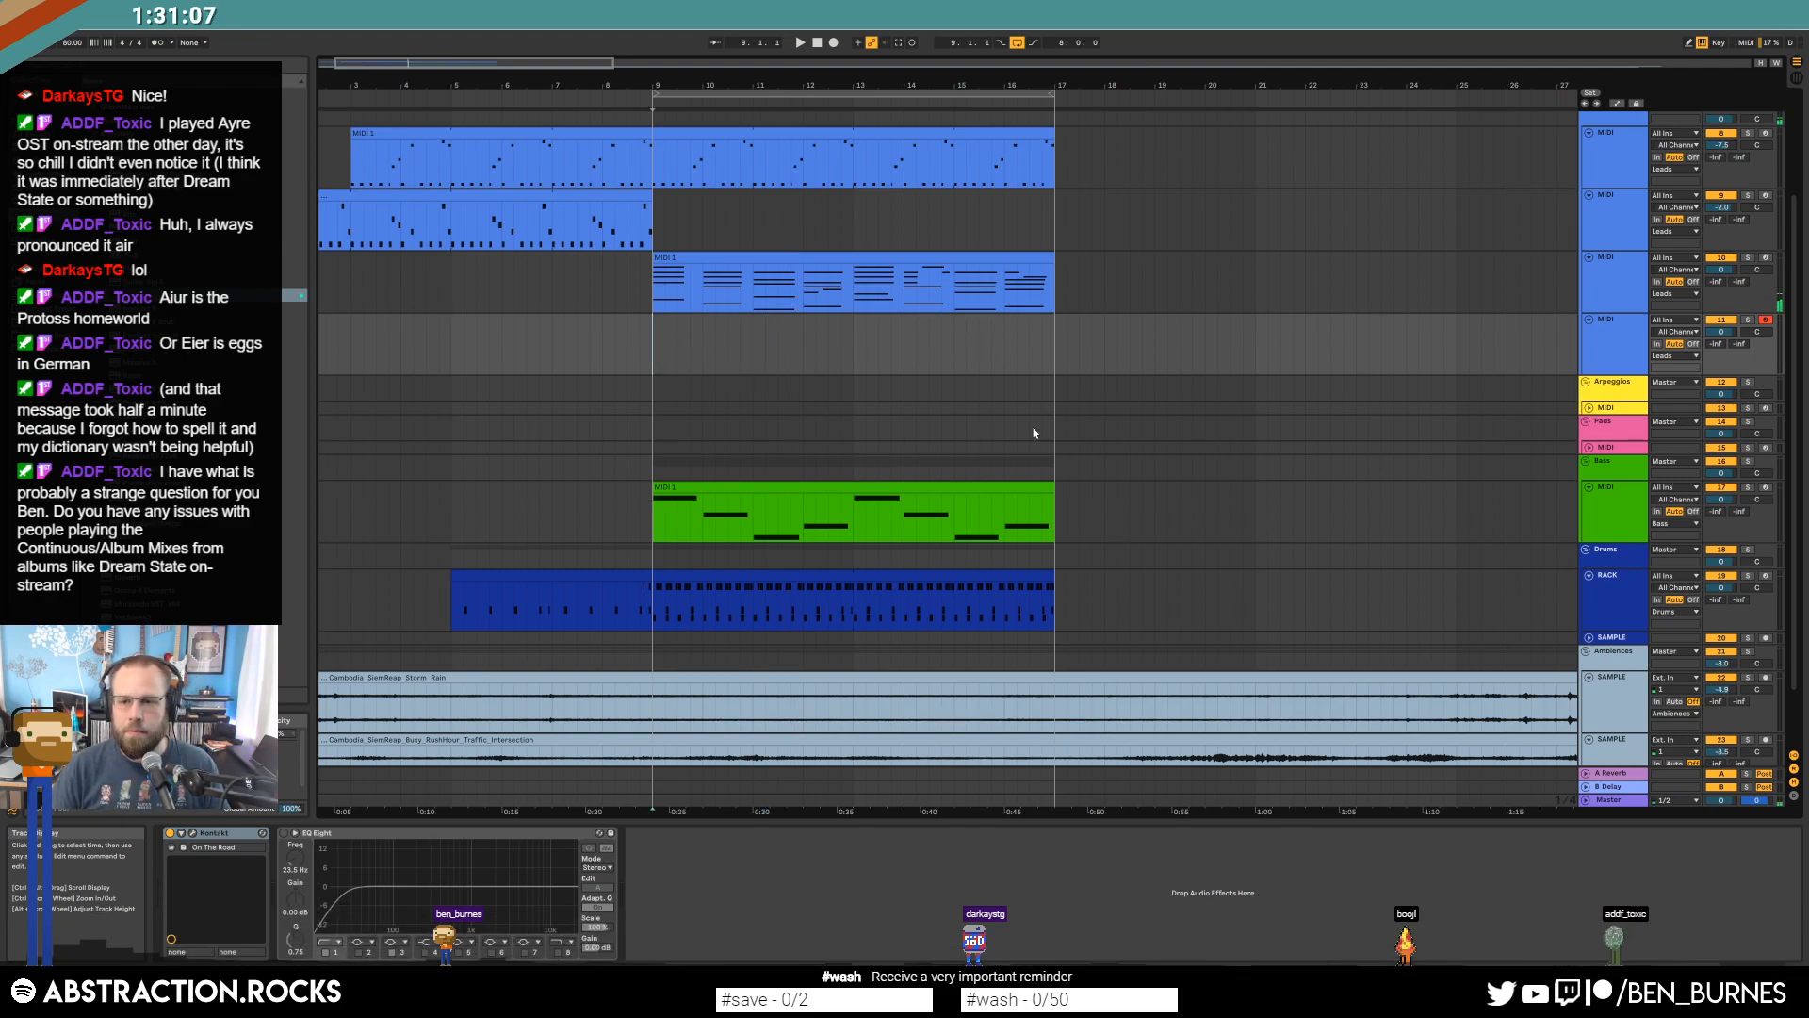
click(1590, 448)
click(1625, 454)
click(1590, 408)
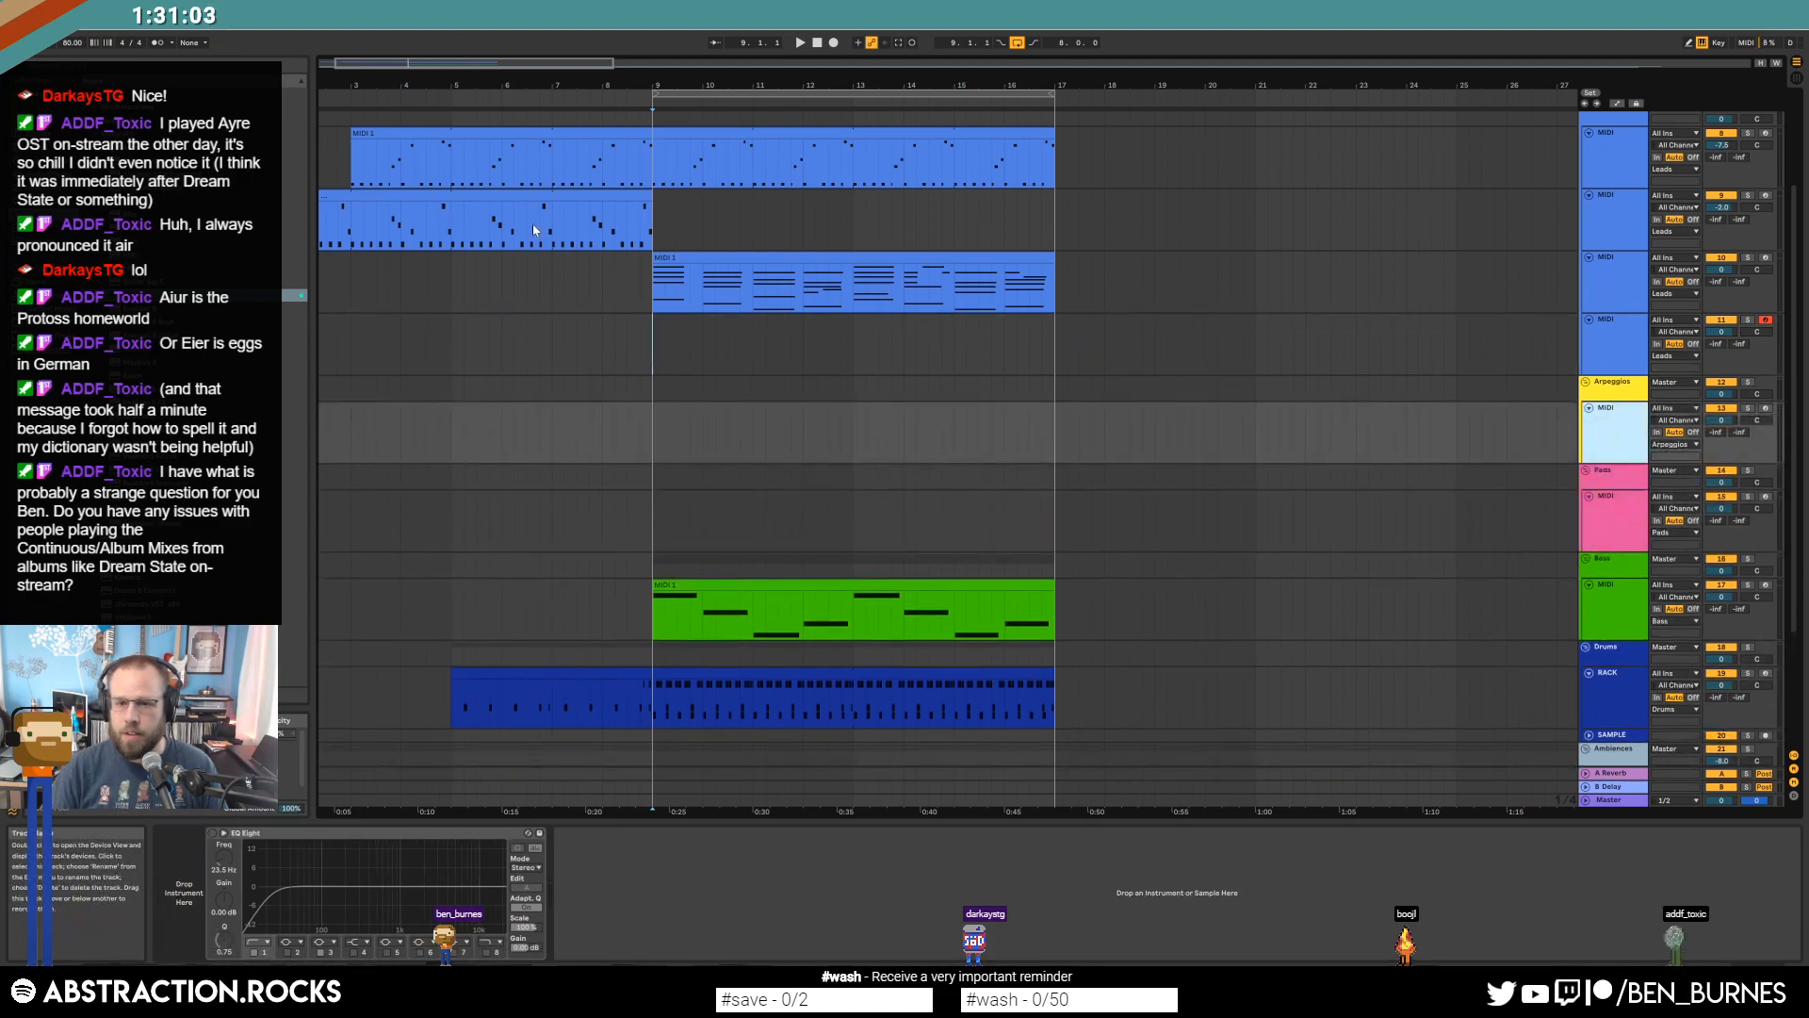
Add a Pitch effect set to -4 st before Kontakt on the fourth lead track.
click(650, 353)
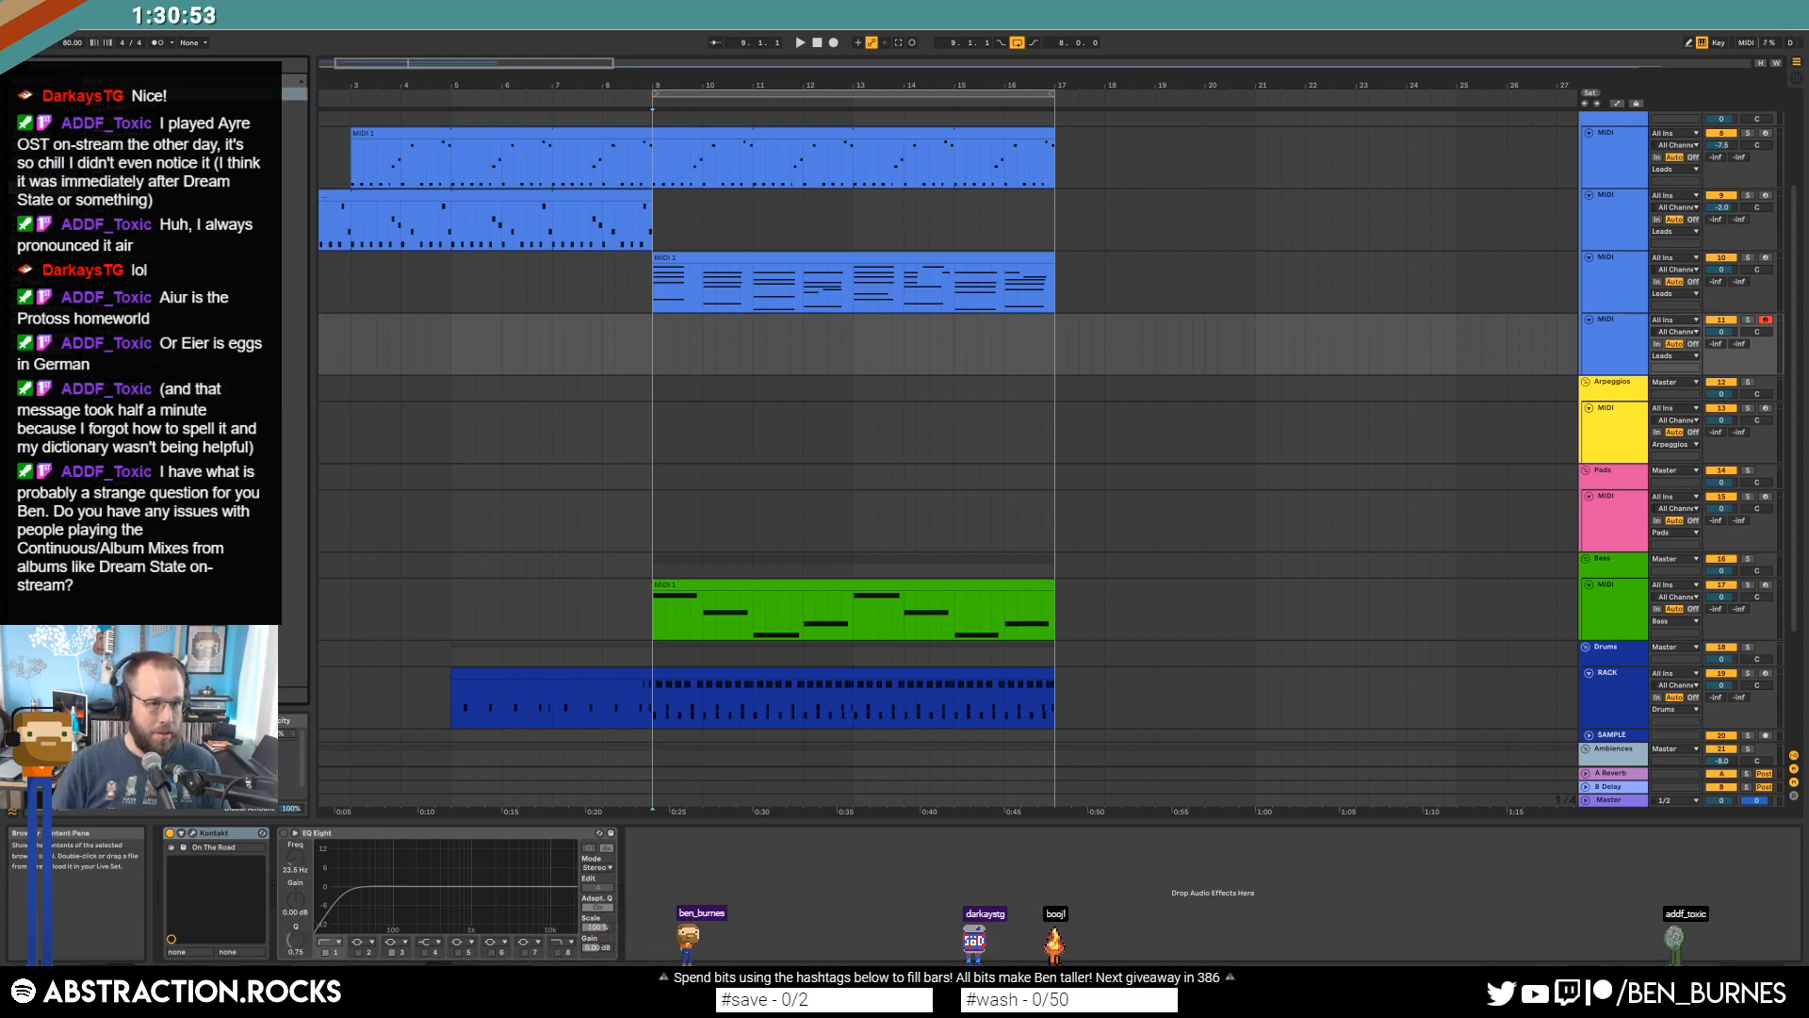
drag(207, 148, 254, 887)
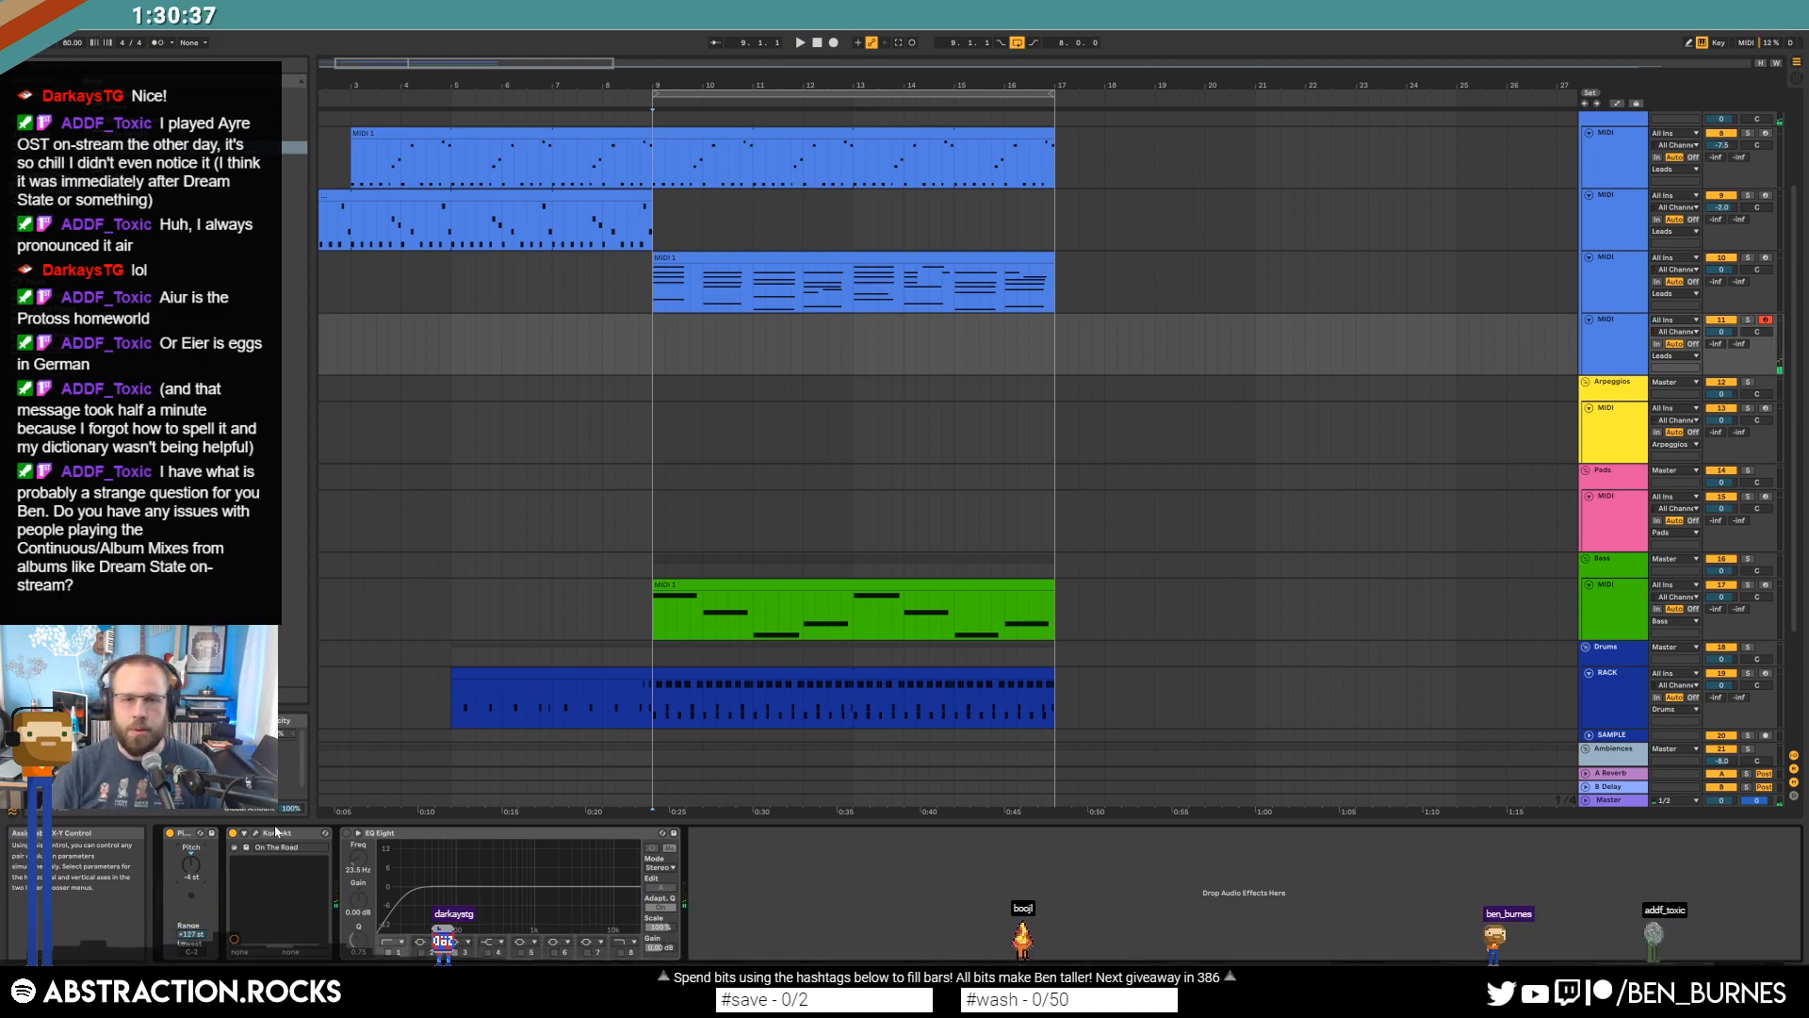
click(603, 348)
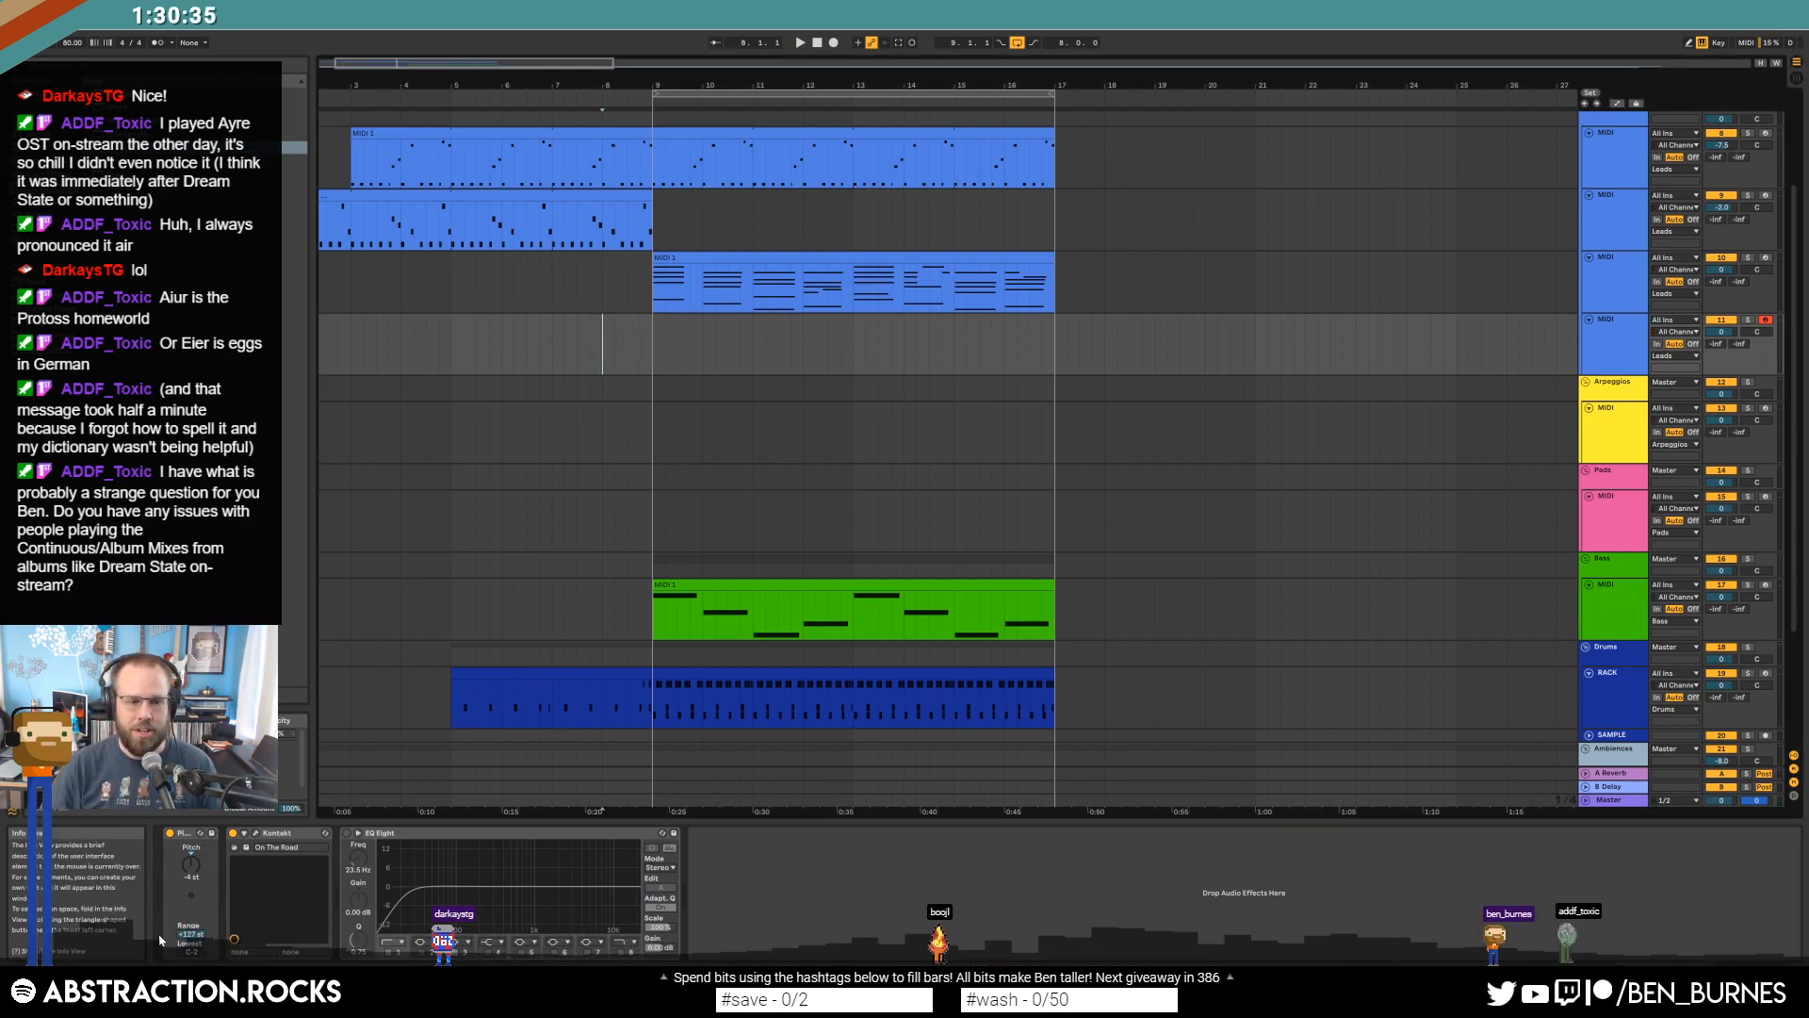
click(626, 349)
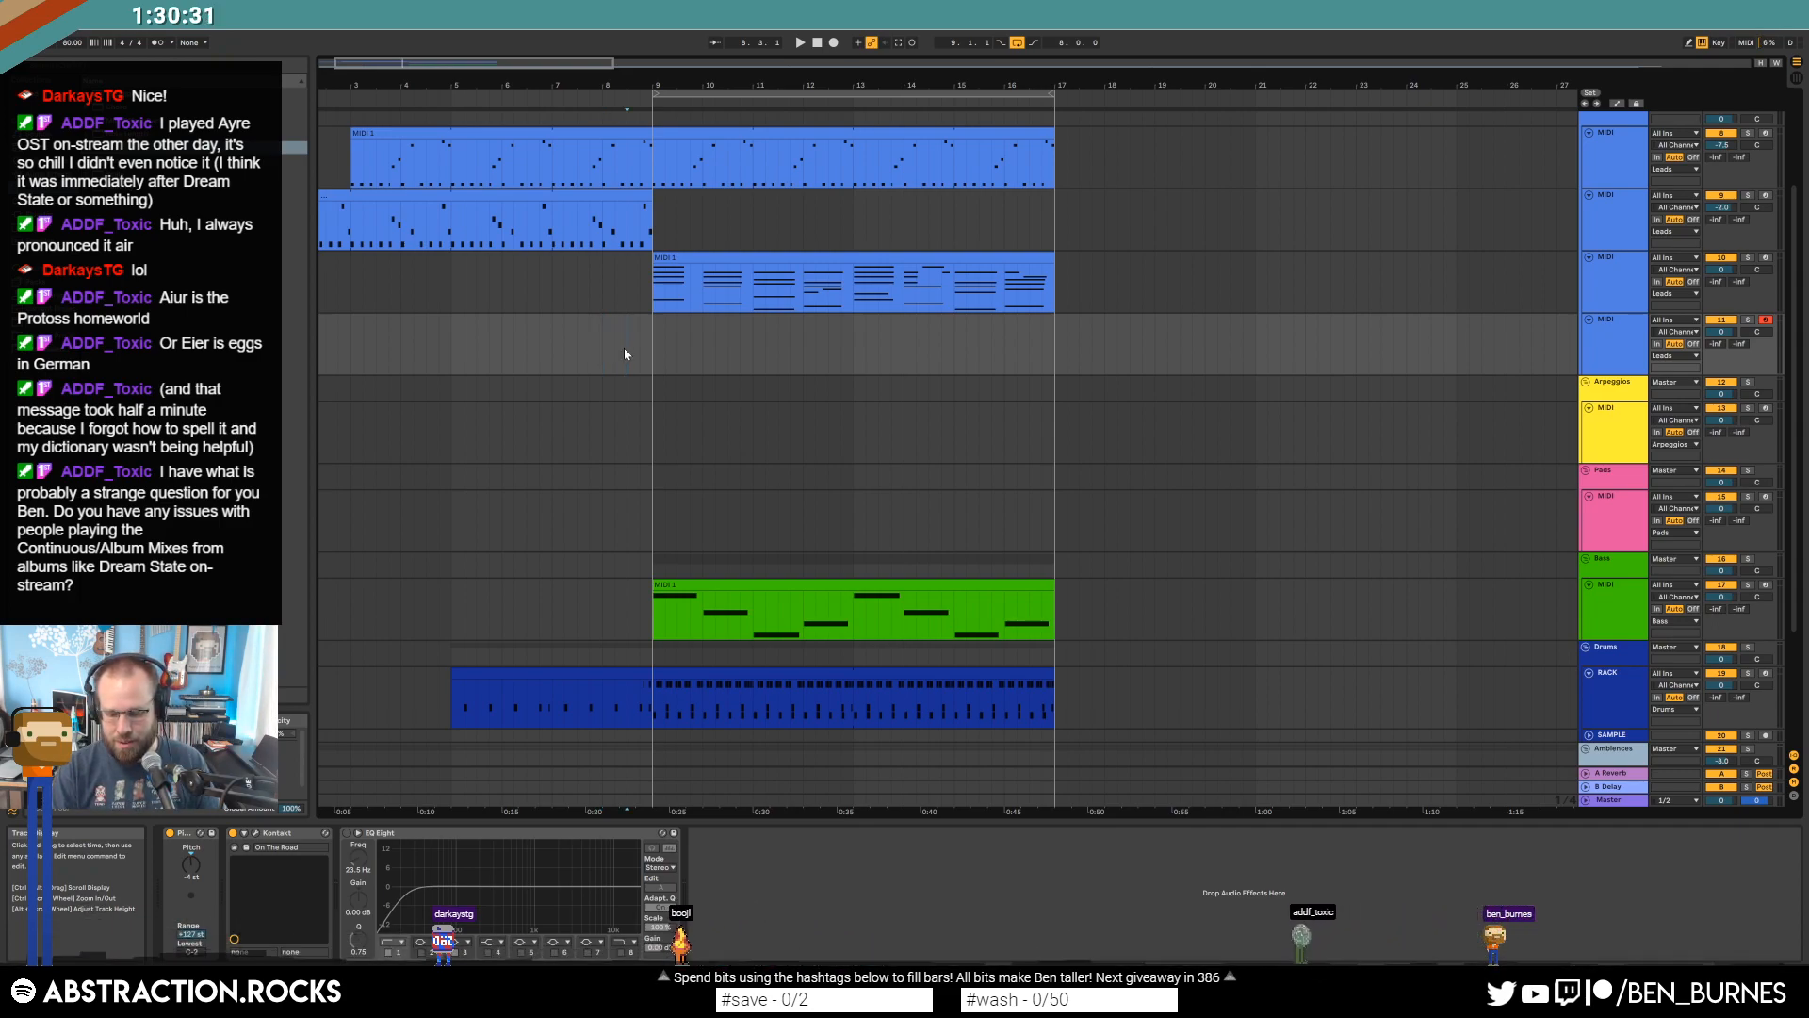
key(F9)
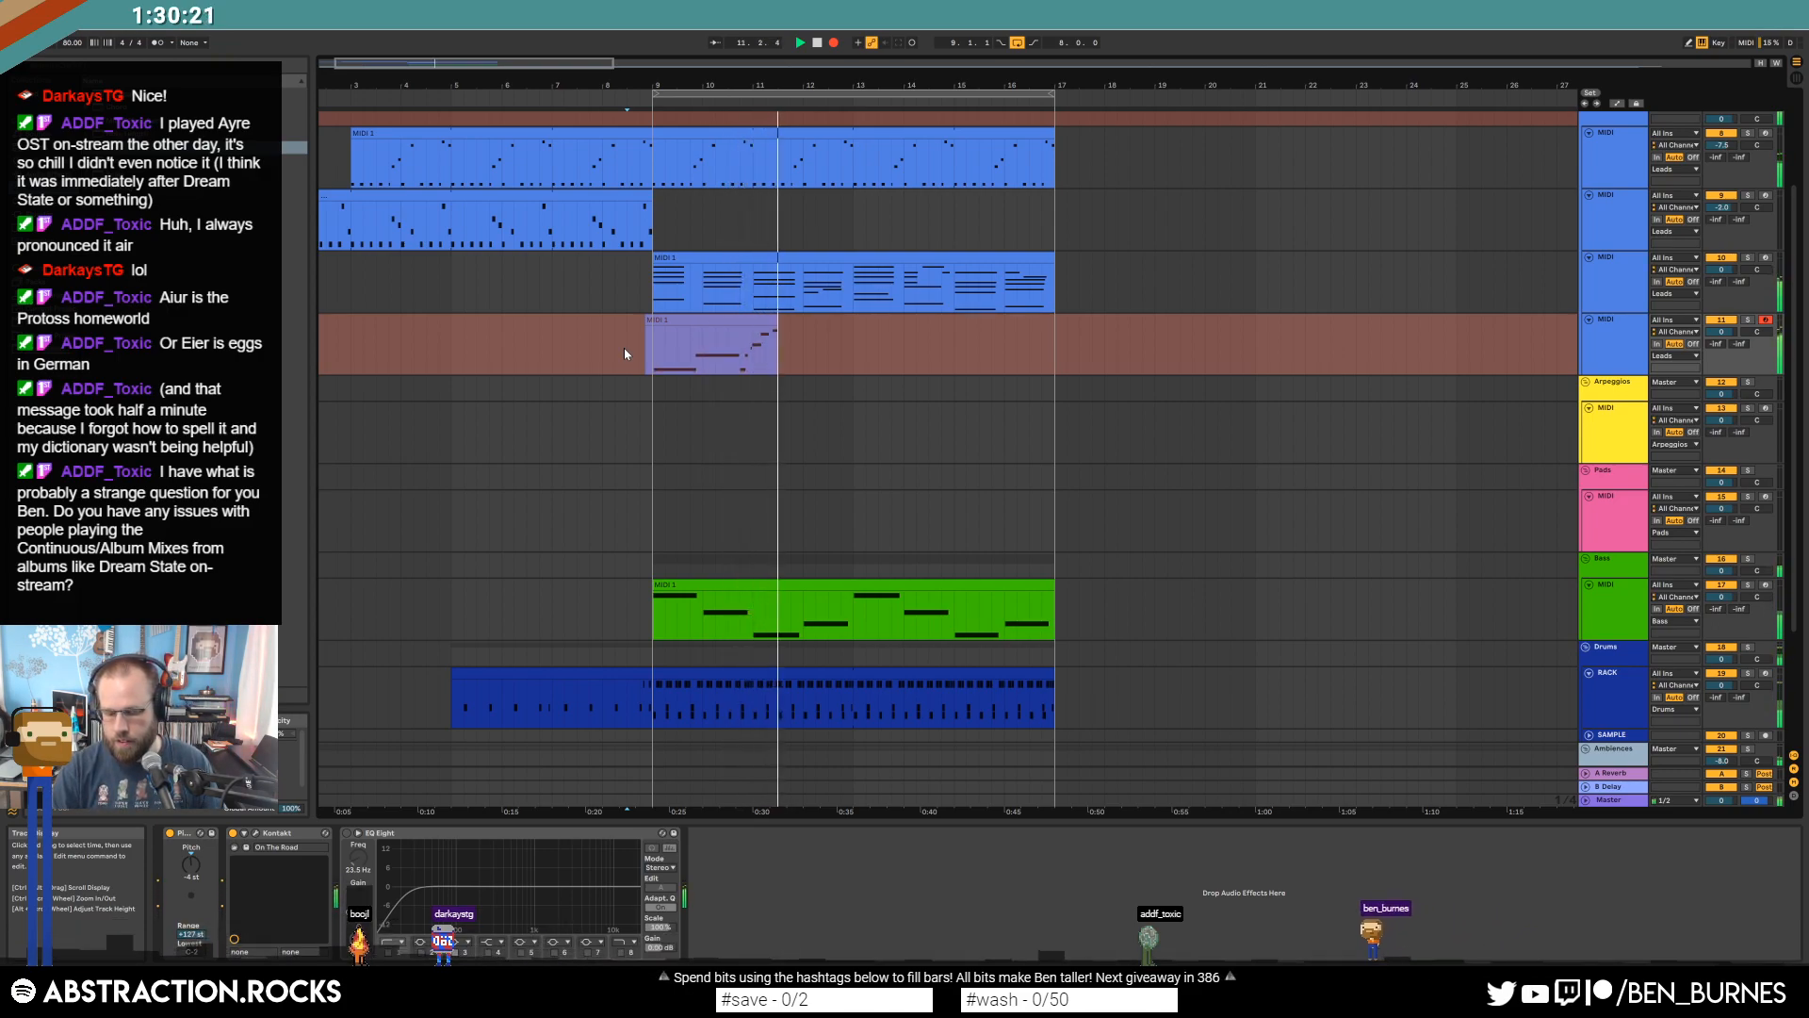
key(space)
click(712, 320)
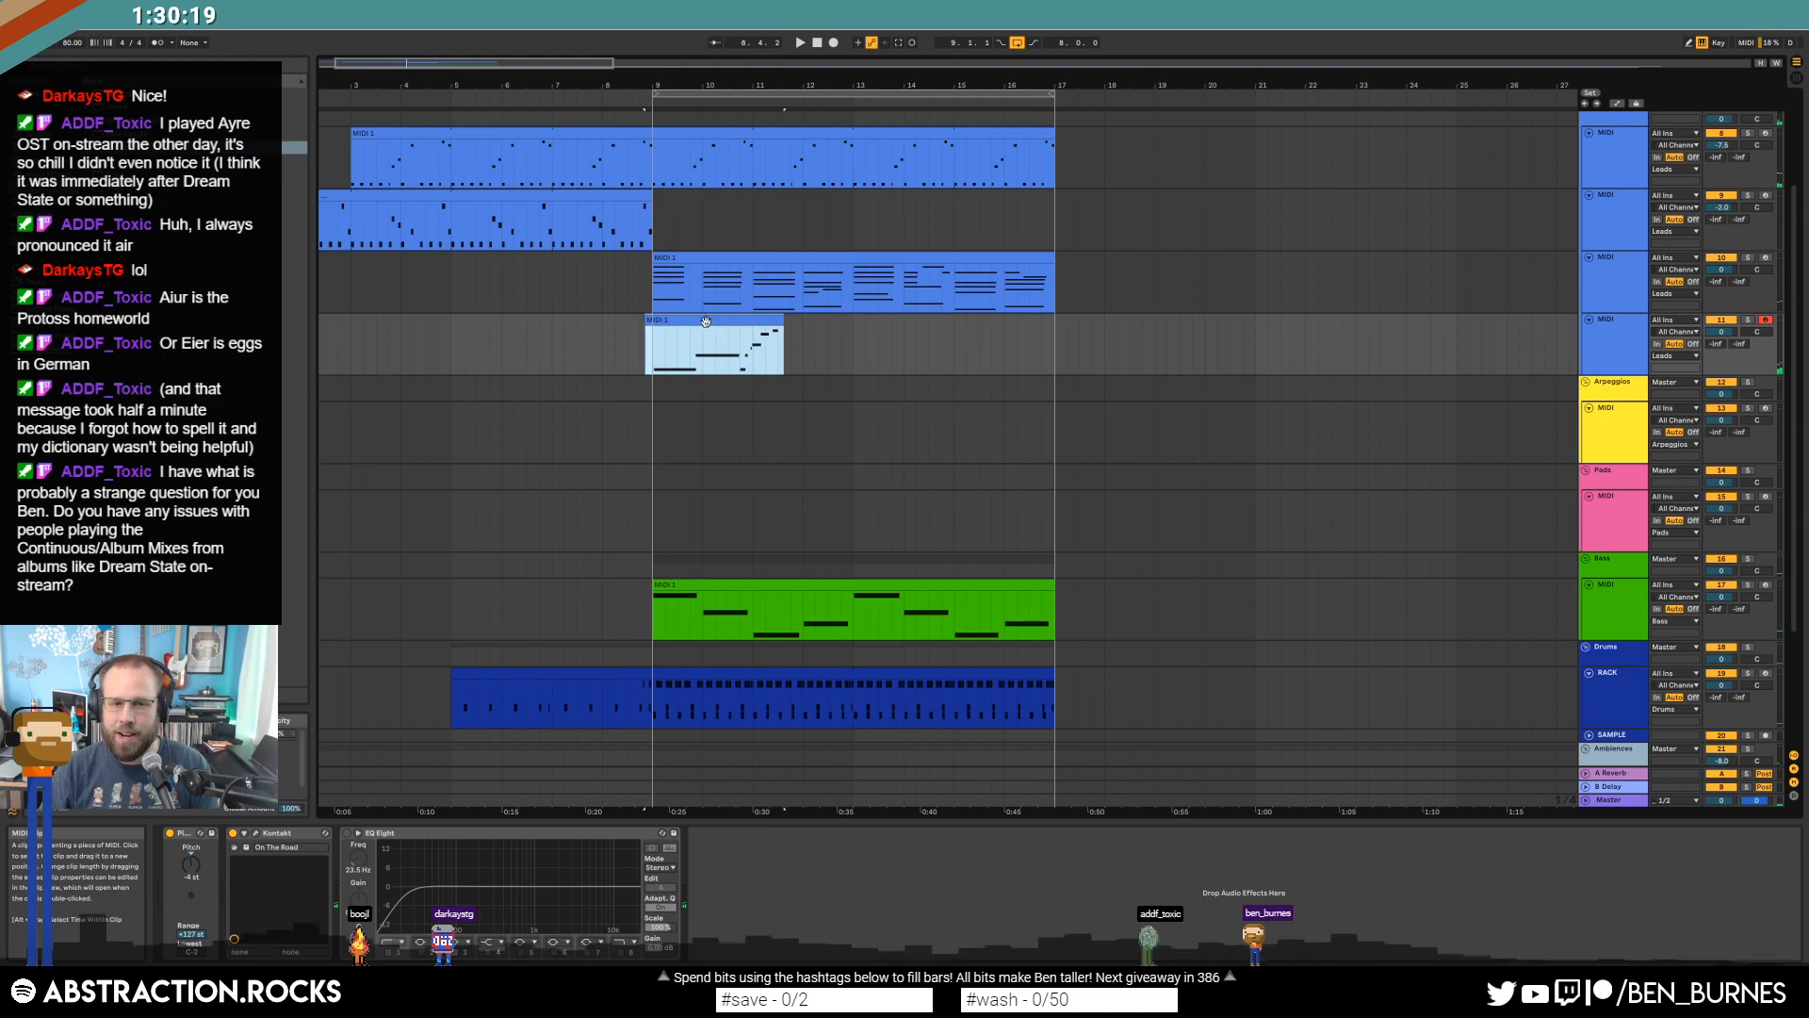
key(Delete)
Record an electric piano melody on the fourth lead track up to bar 17 and trim the clip's start to bar 9.
key(F9)
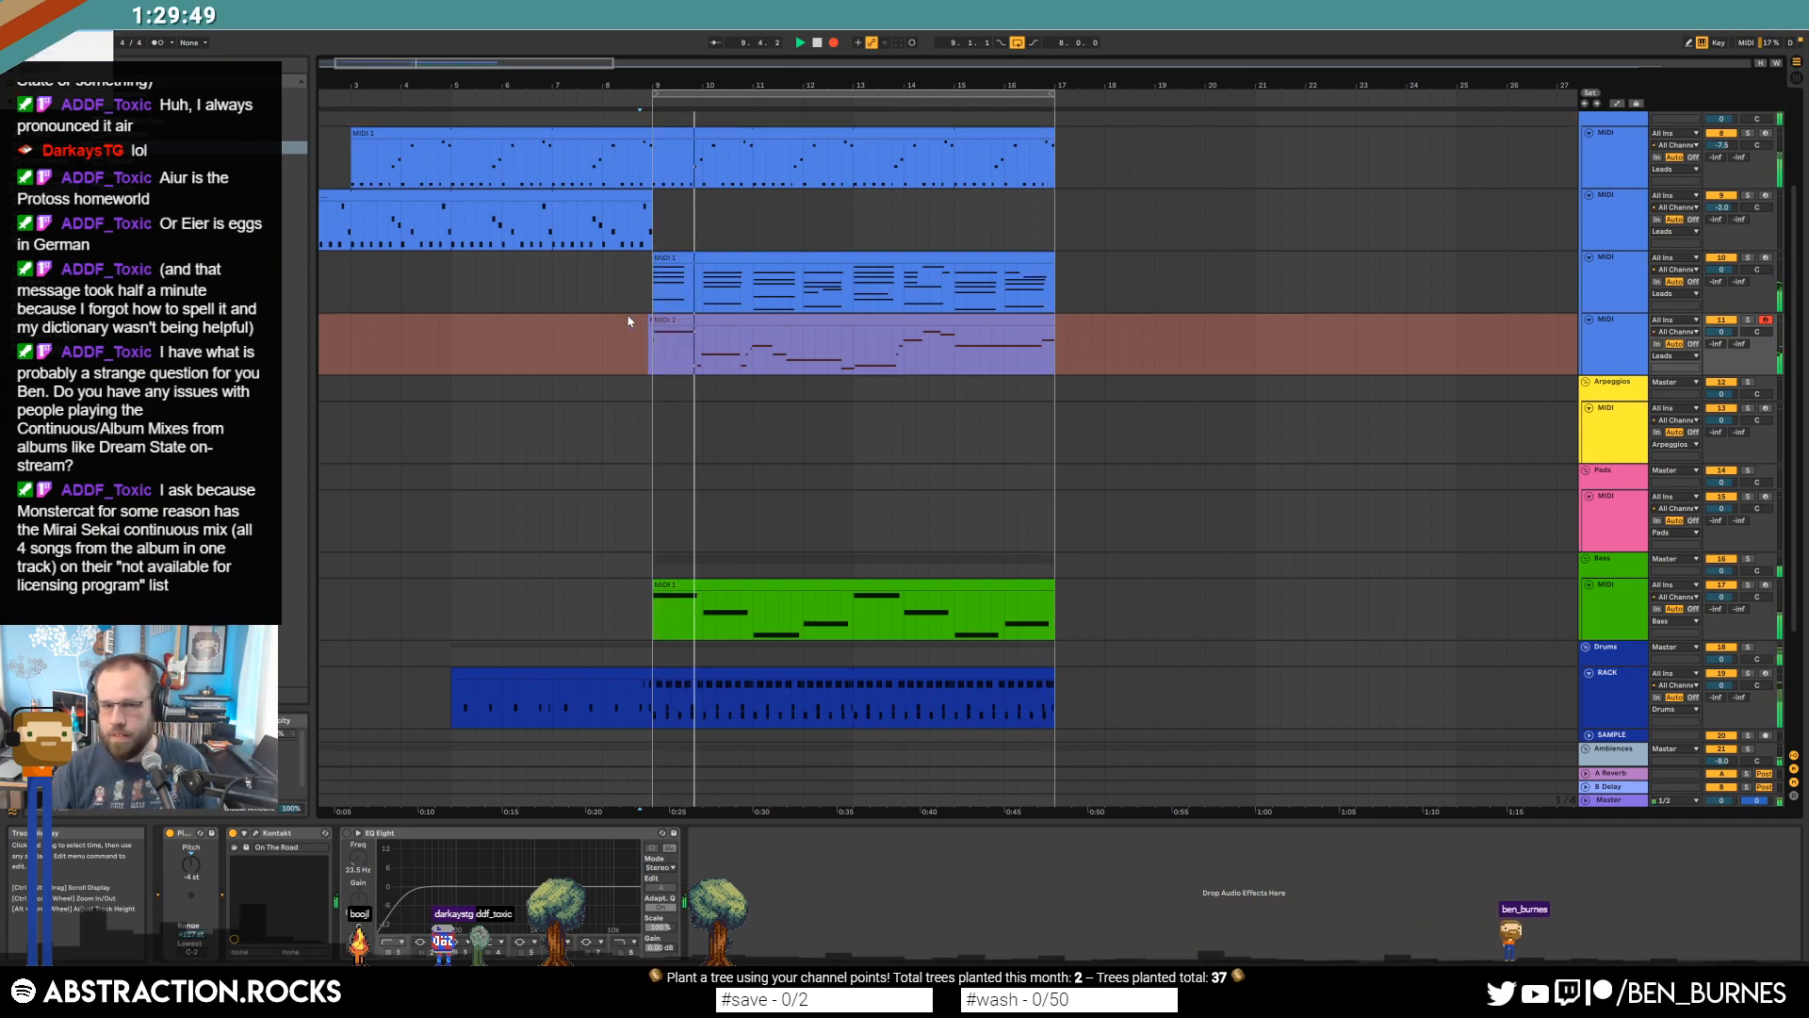
key(space)
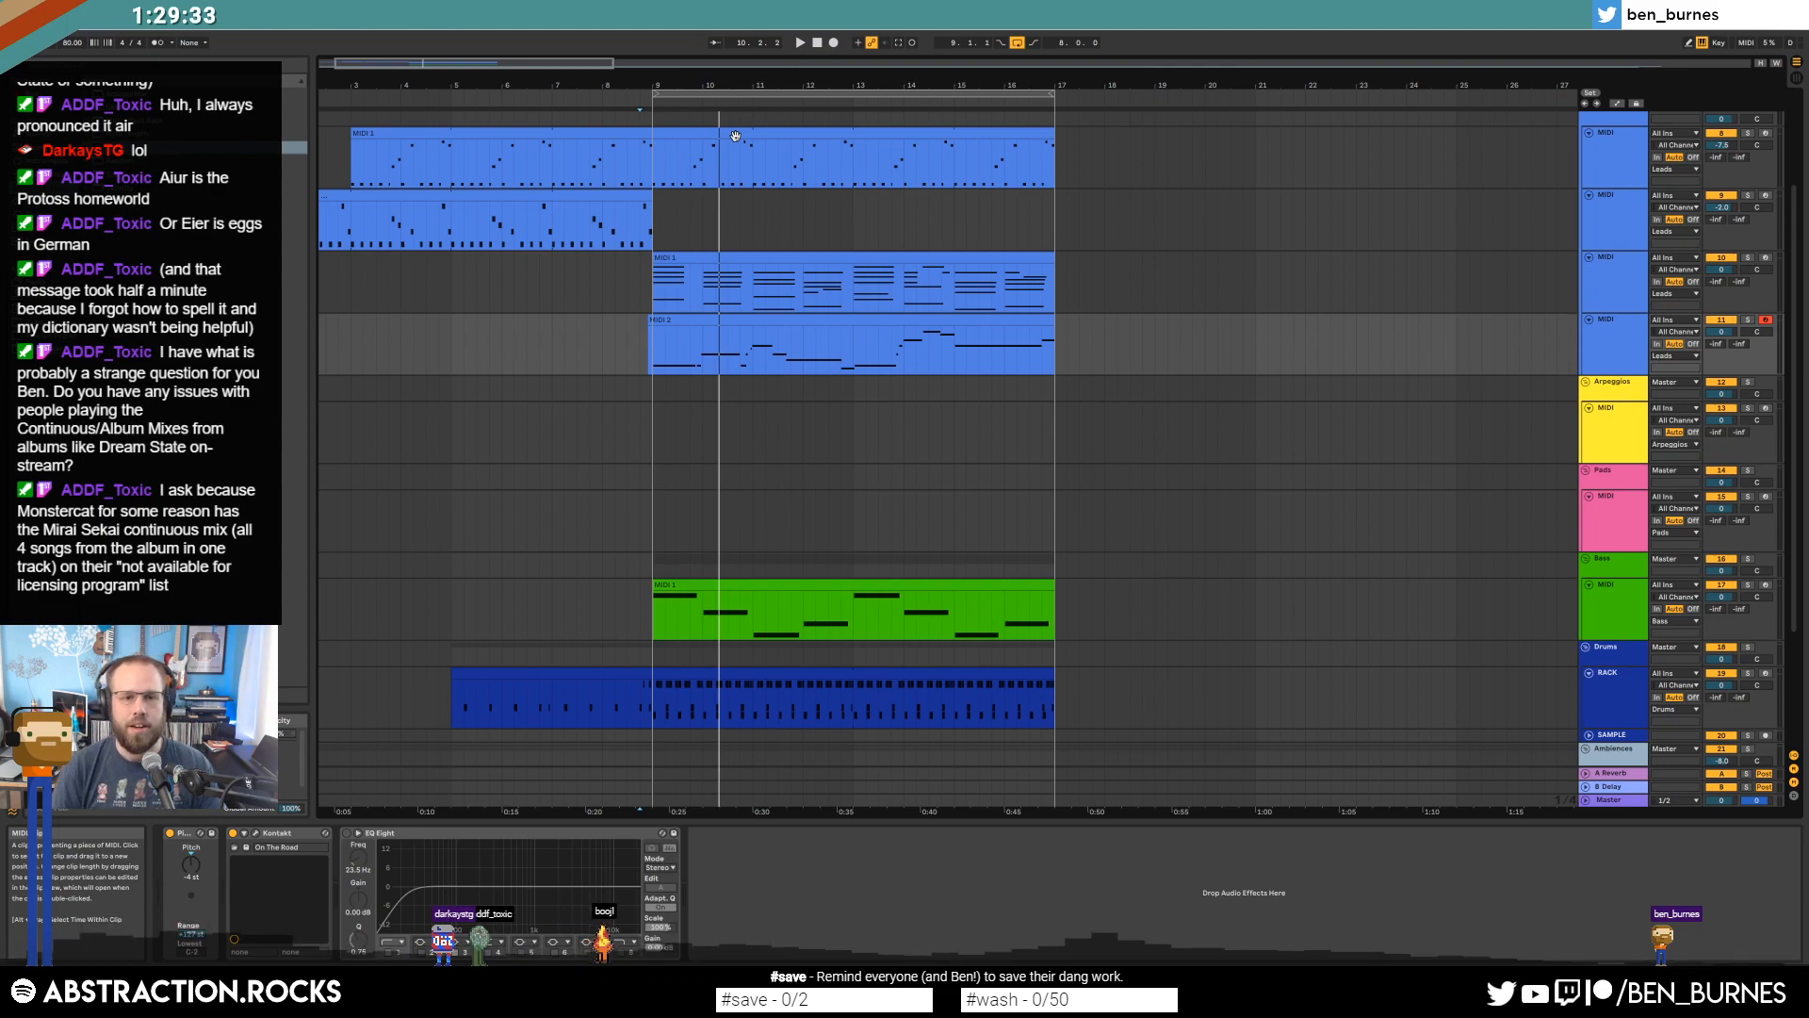
drag(650, 320, 653, 319)
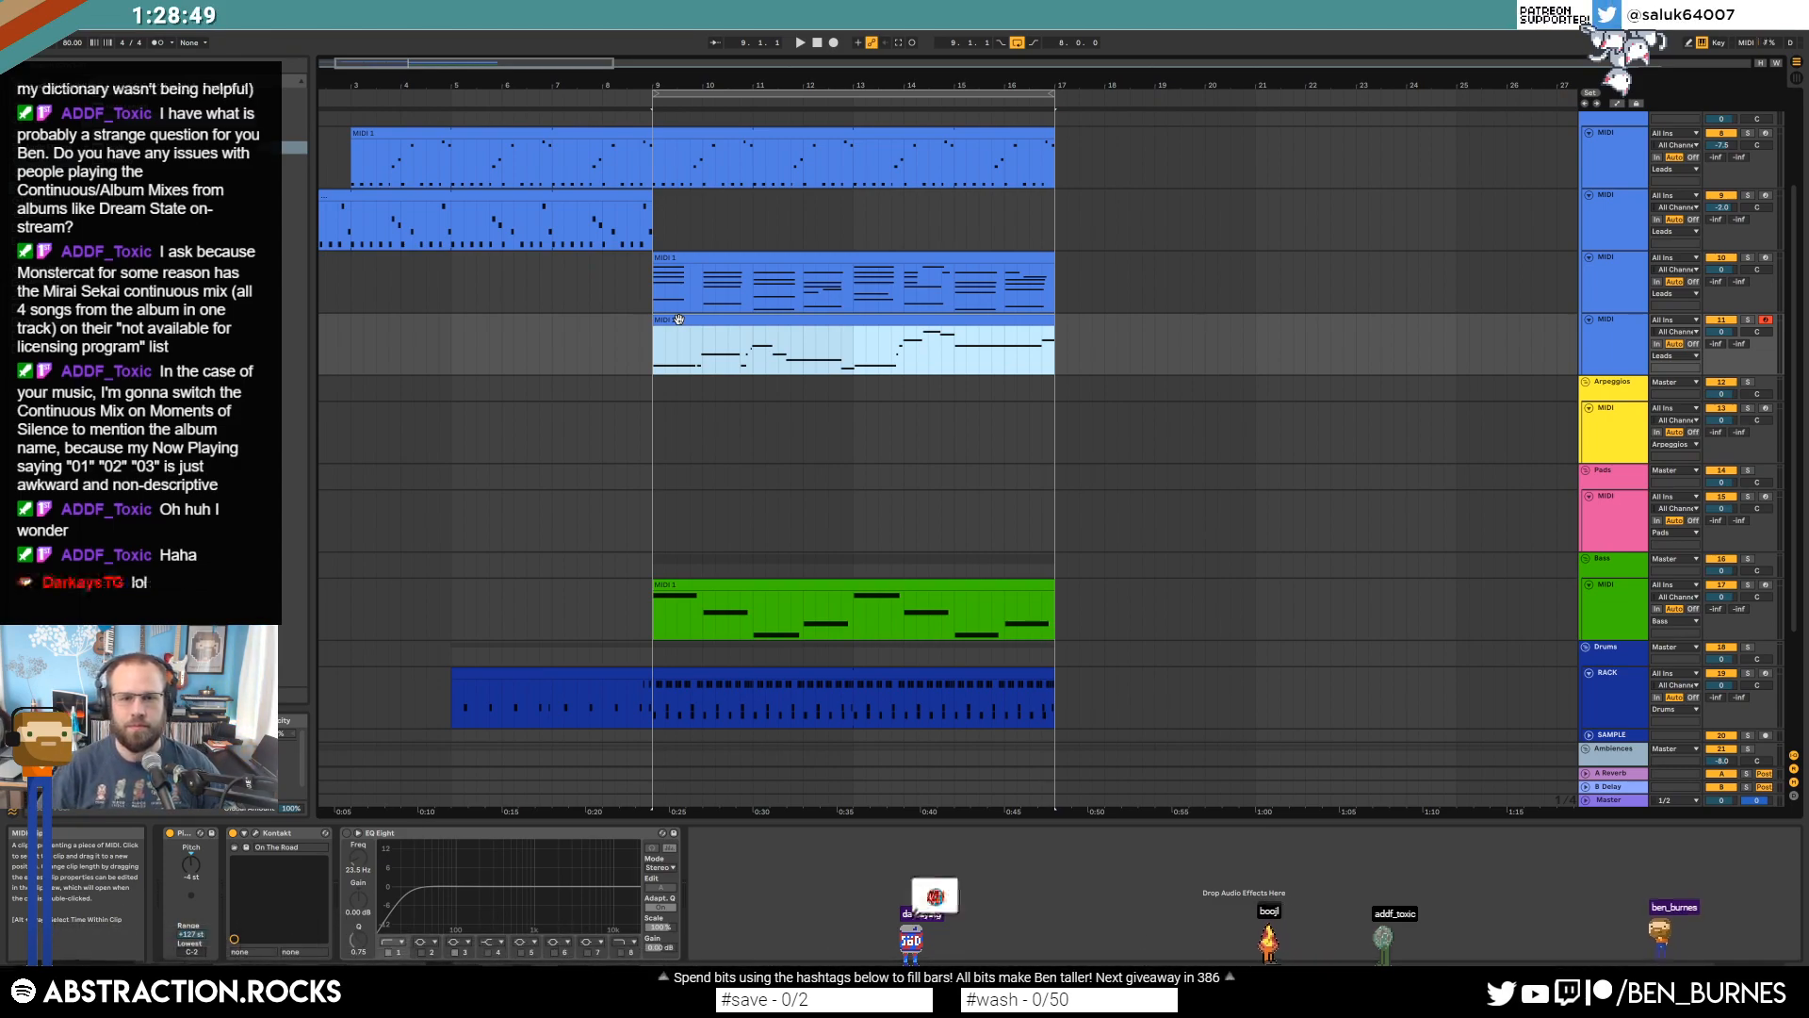
Play back the recorded electric piano clip and move it to start at bar 17.
key(space)
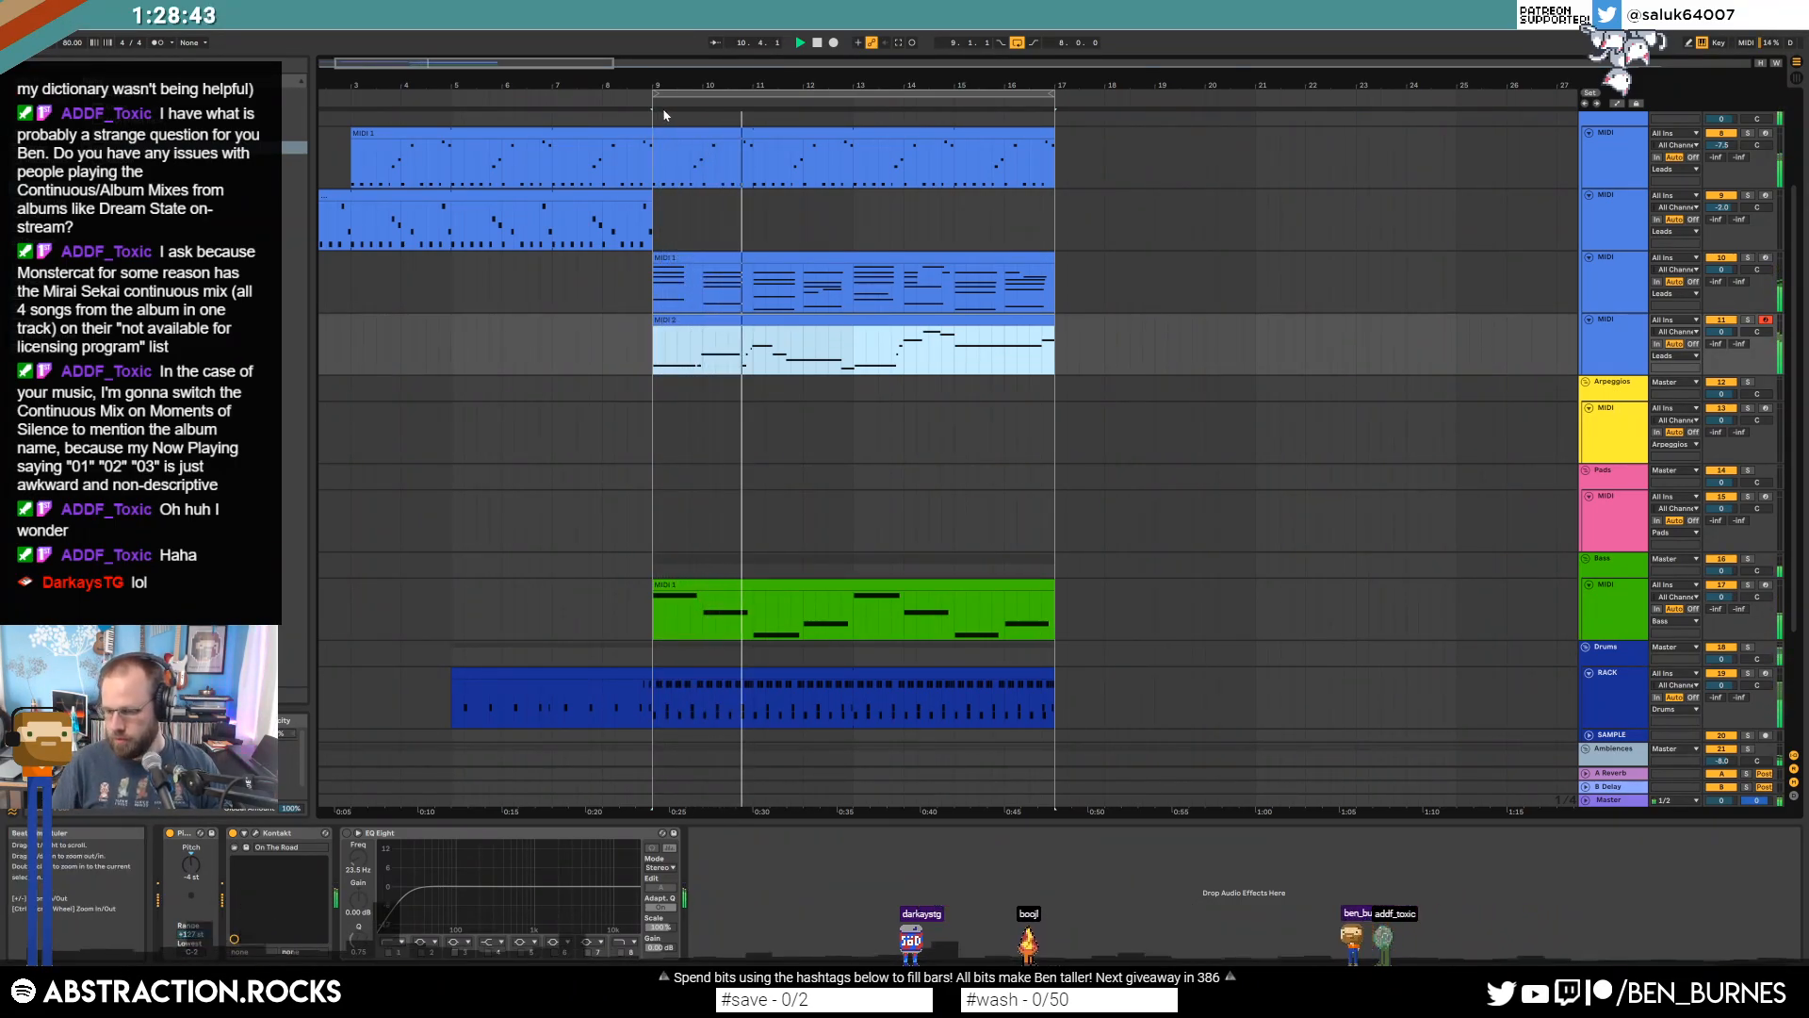
double_click(812, 324)
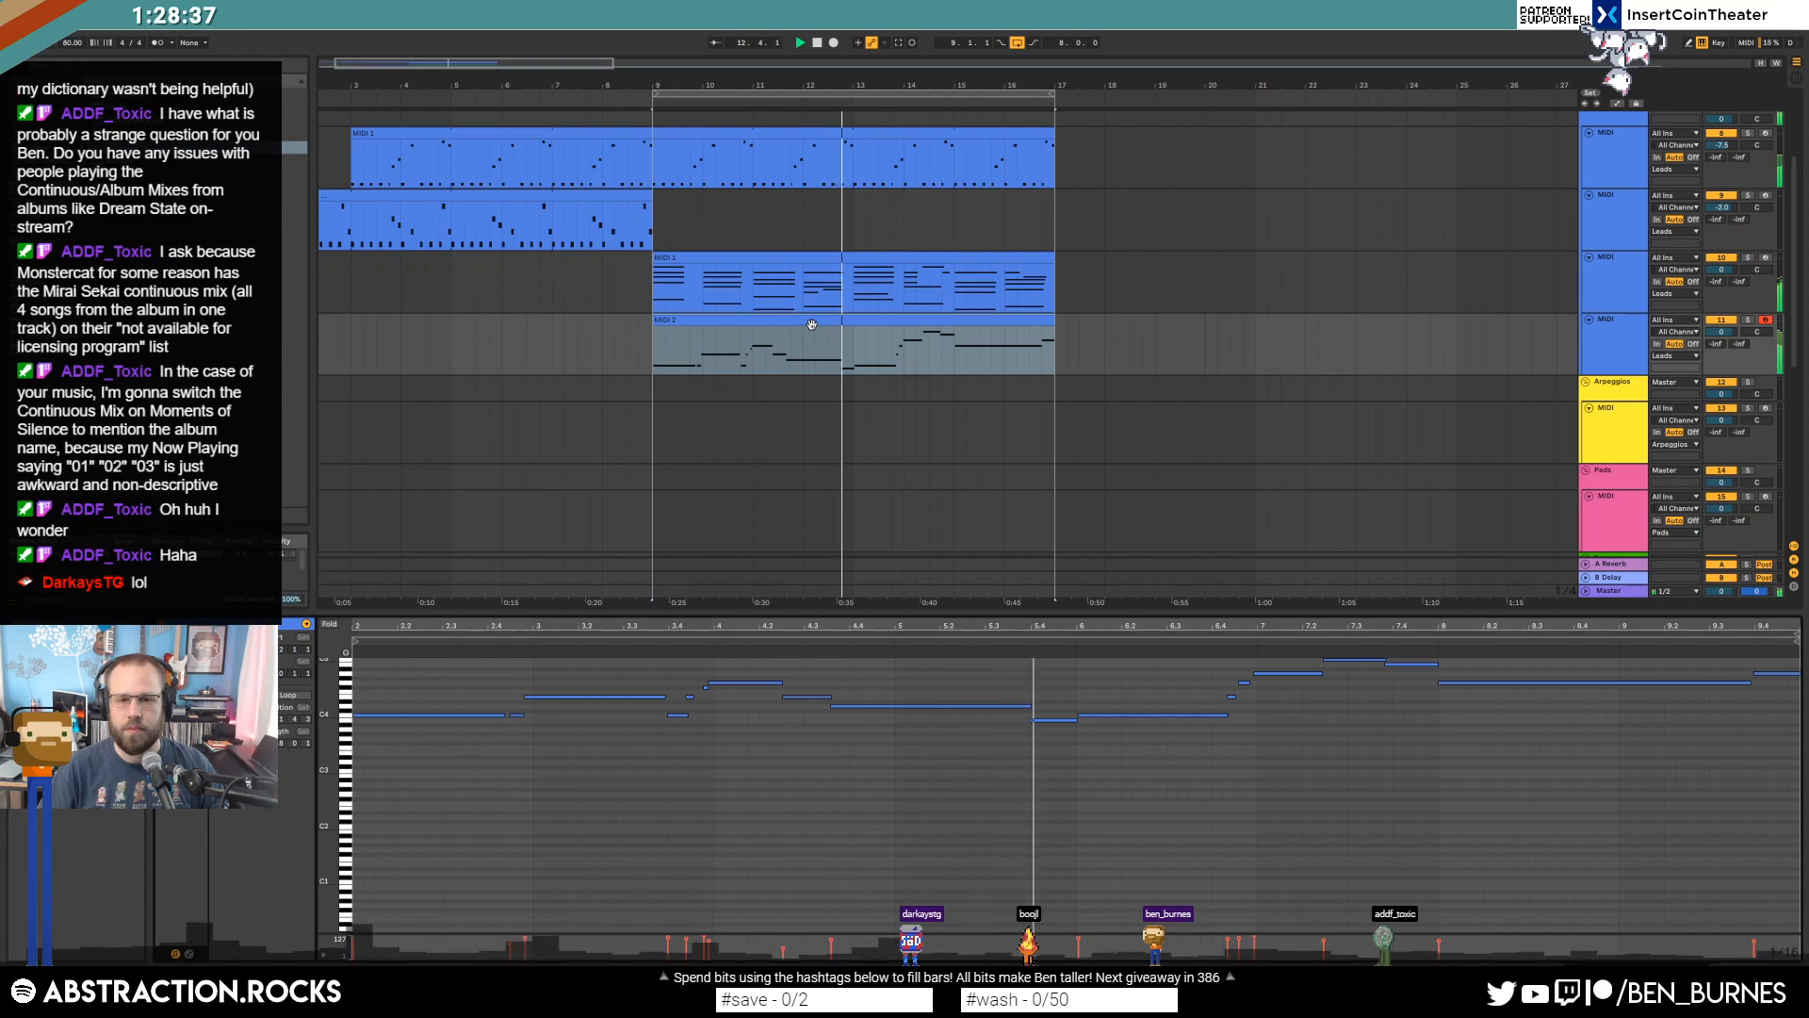
key(space)
drag(812, 324, 1210, 363)
Duplicate bars 9 to 17 of the Operator lead clip so the copy fills bars 17 to 25.
click(759, 133)
mouse_move(647, 167)
mouse_down()
mouse_move(991, 191)
mouse_move(1053, 162)
mouse_move(653, 166)
mouse_up()
key(ctrl+d)
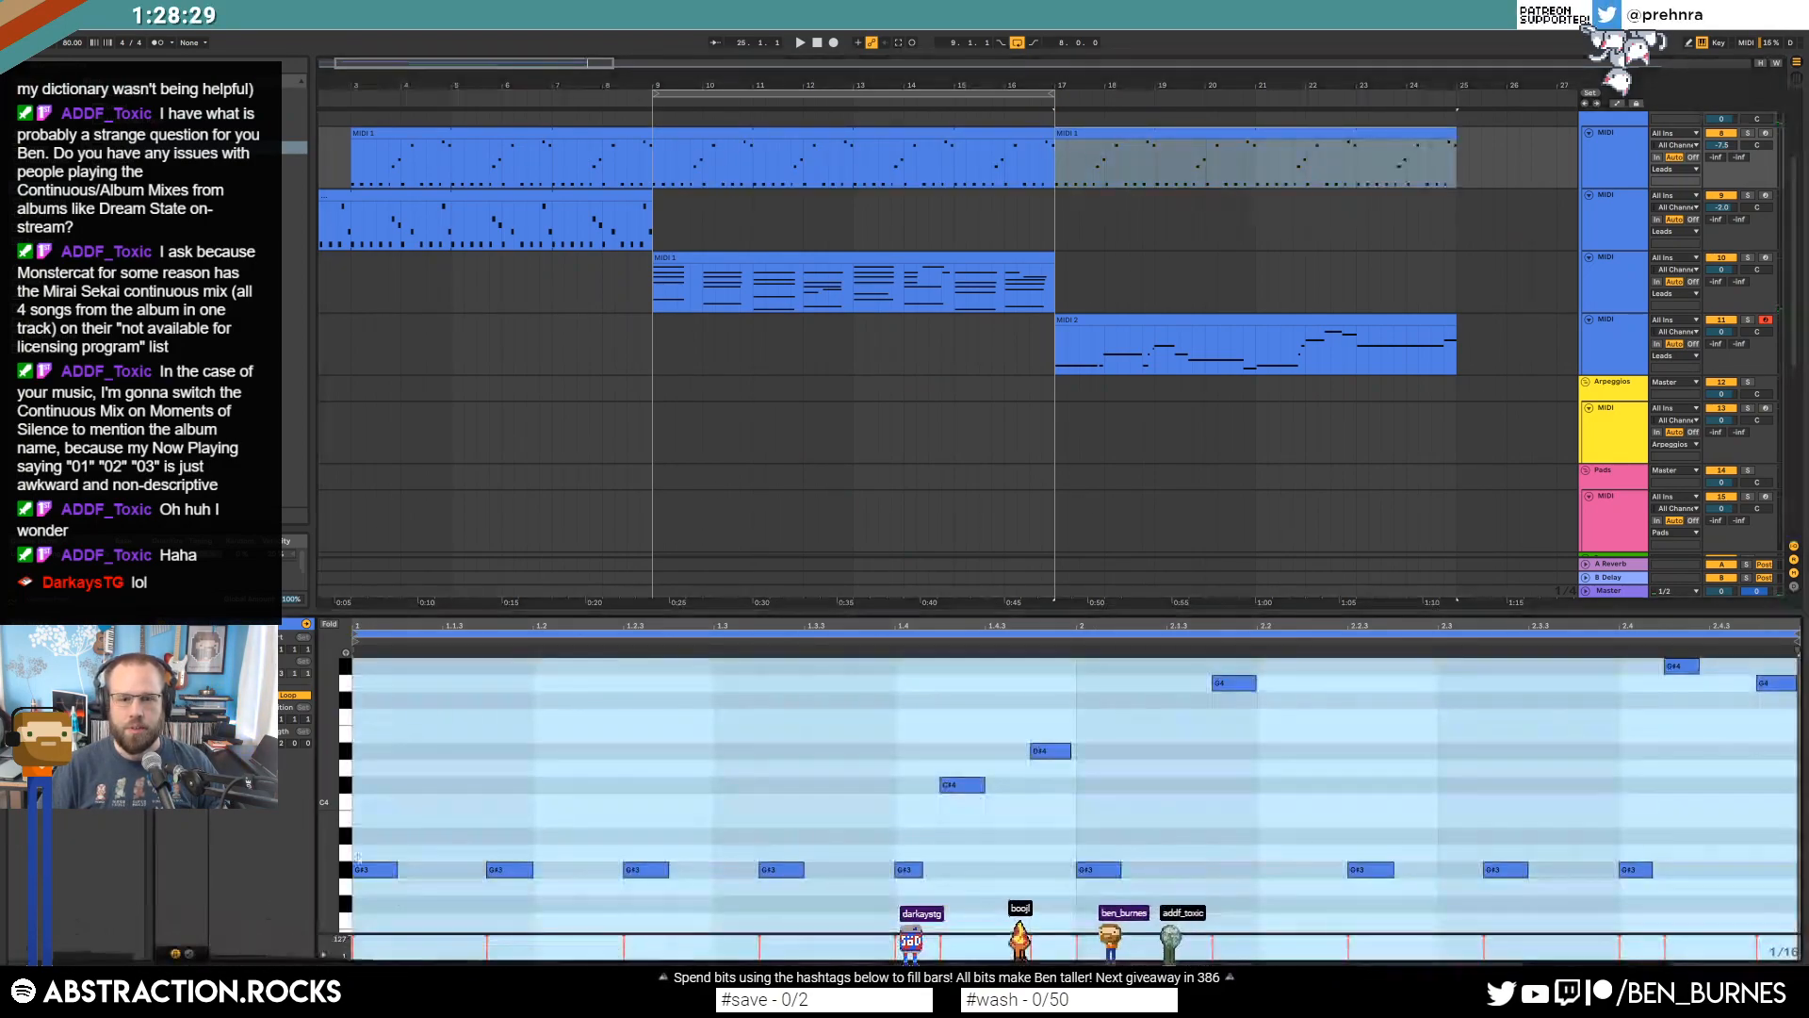
Duplicate the first G#3 note in the copied Operator clip, raise the copy an octave to G#4 and audition it.
click(578, 827)
click(376, 869)
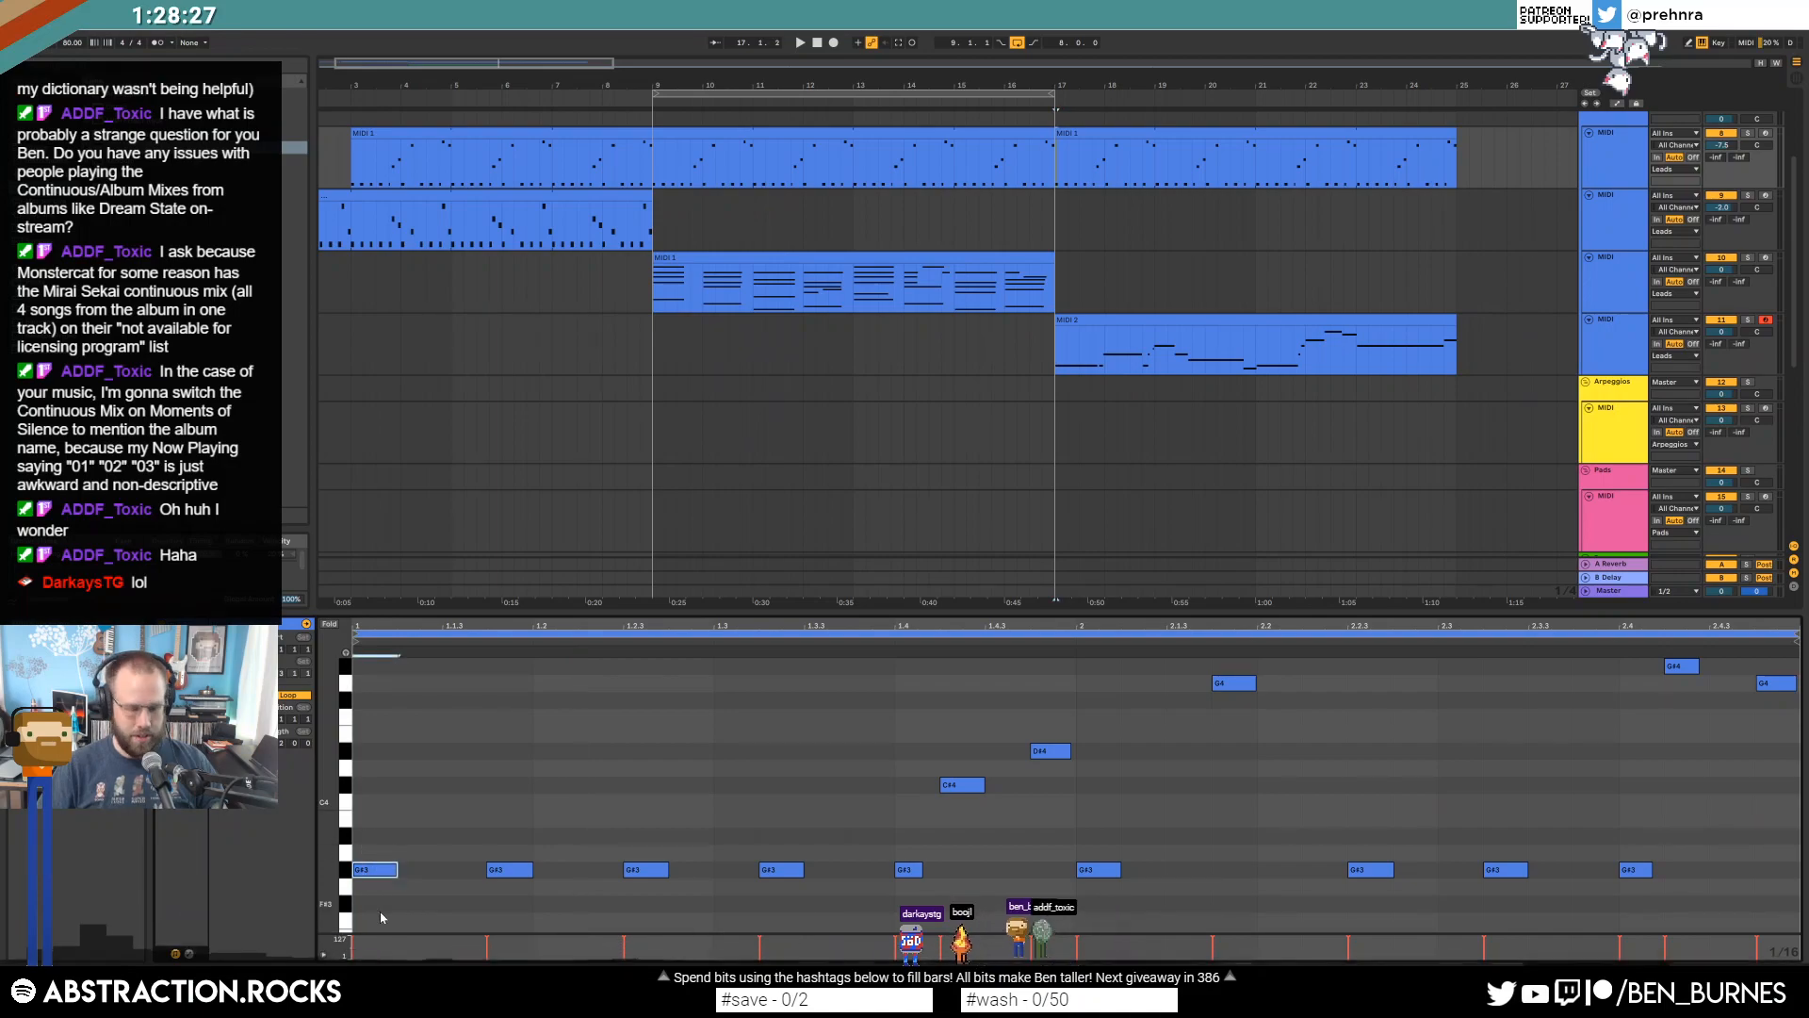
key(ctrl+d)
key(shift+Up)
key(space)
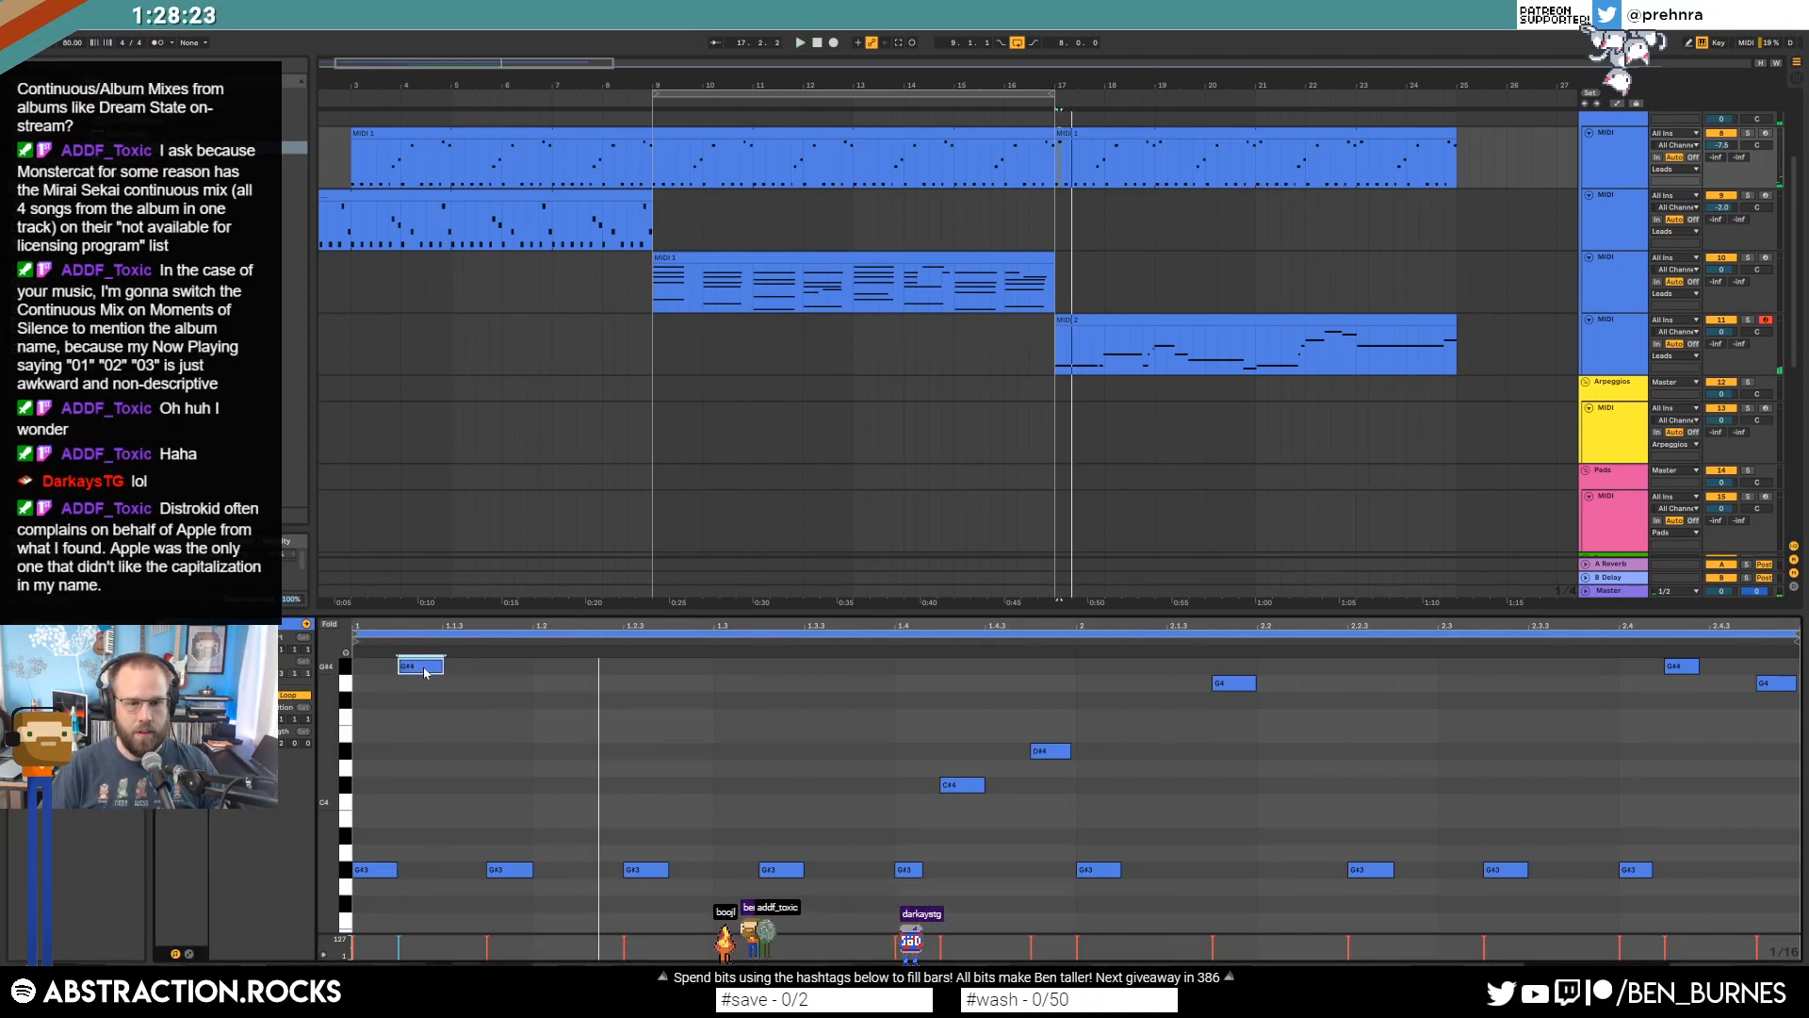
Show the Operator lead track's devices, solo the track and play it from bar 17.
key(shift+Tab)
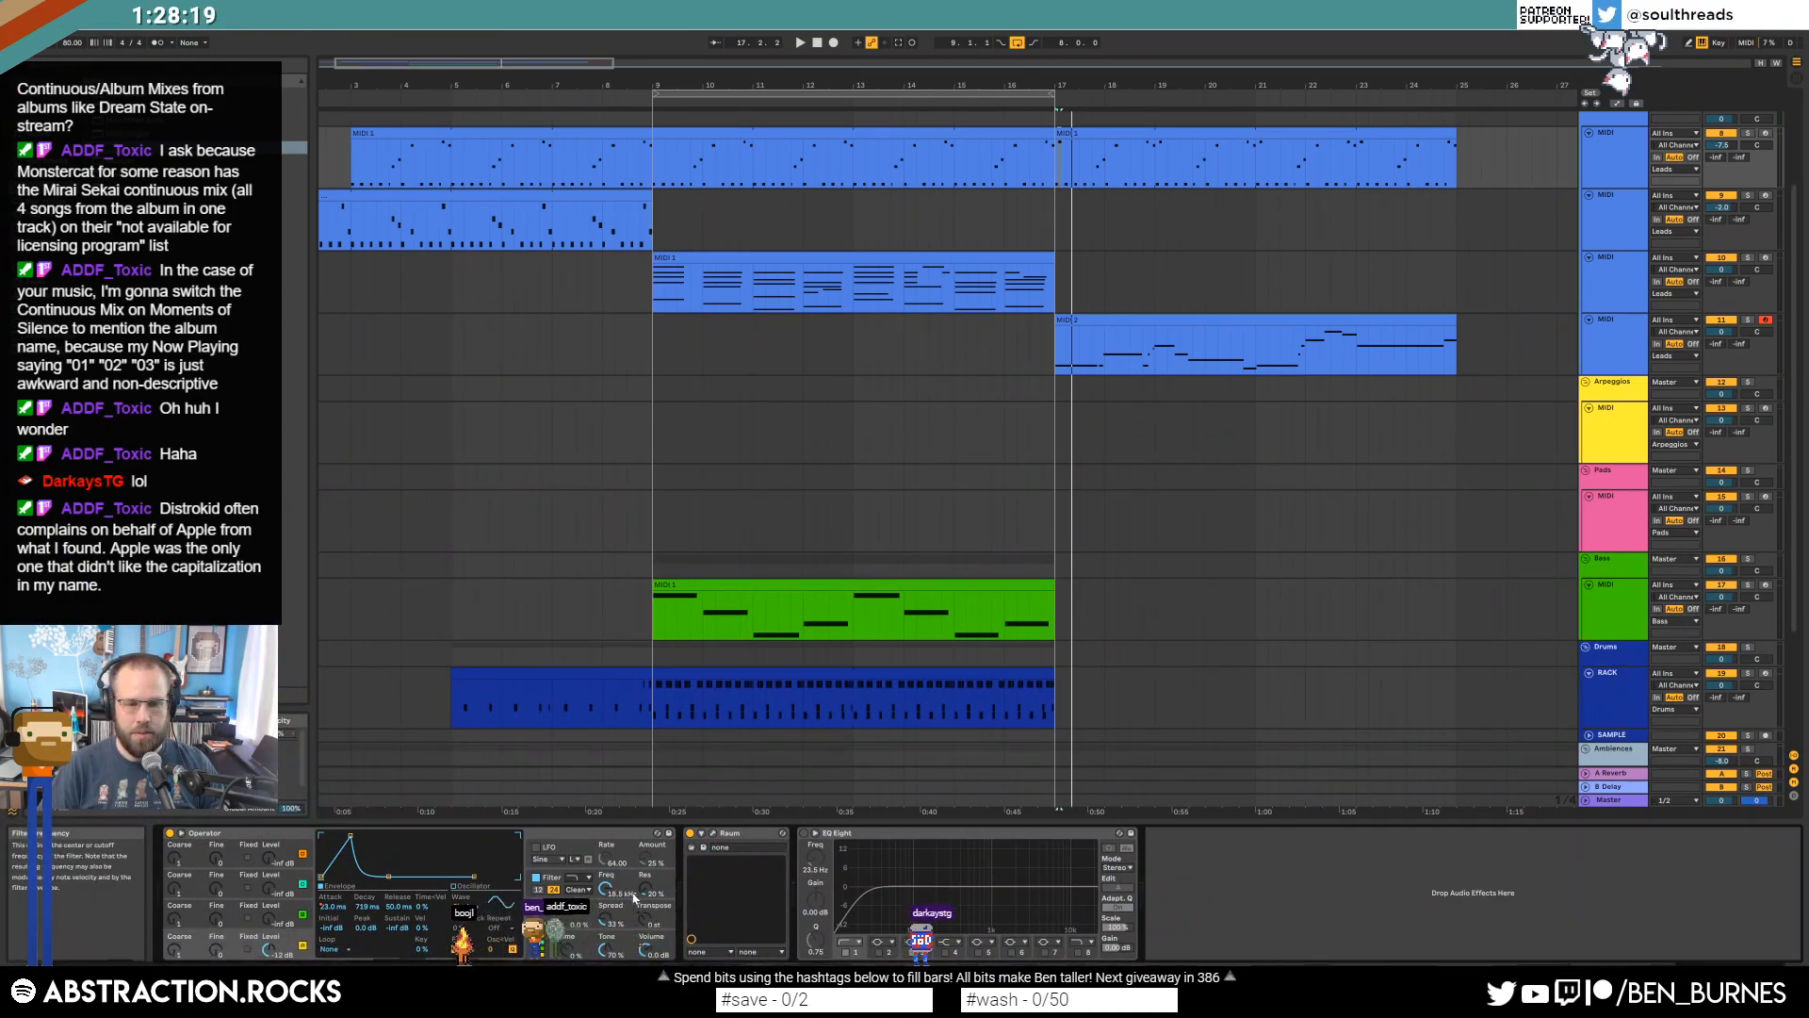
click(1740, 135)
key(space)
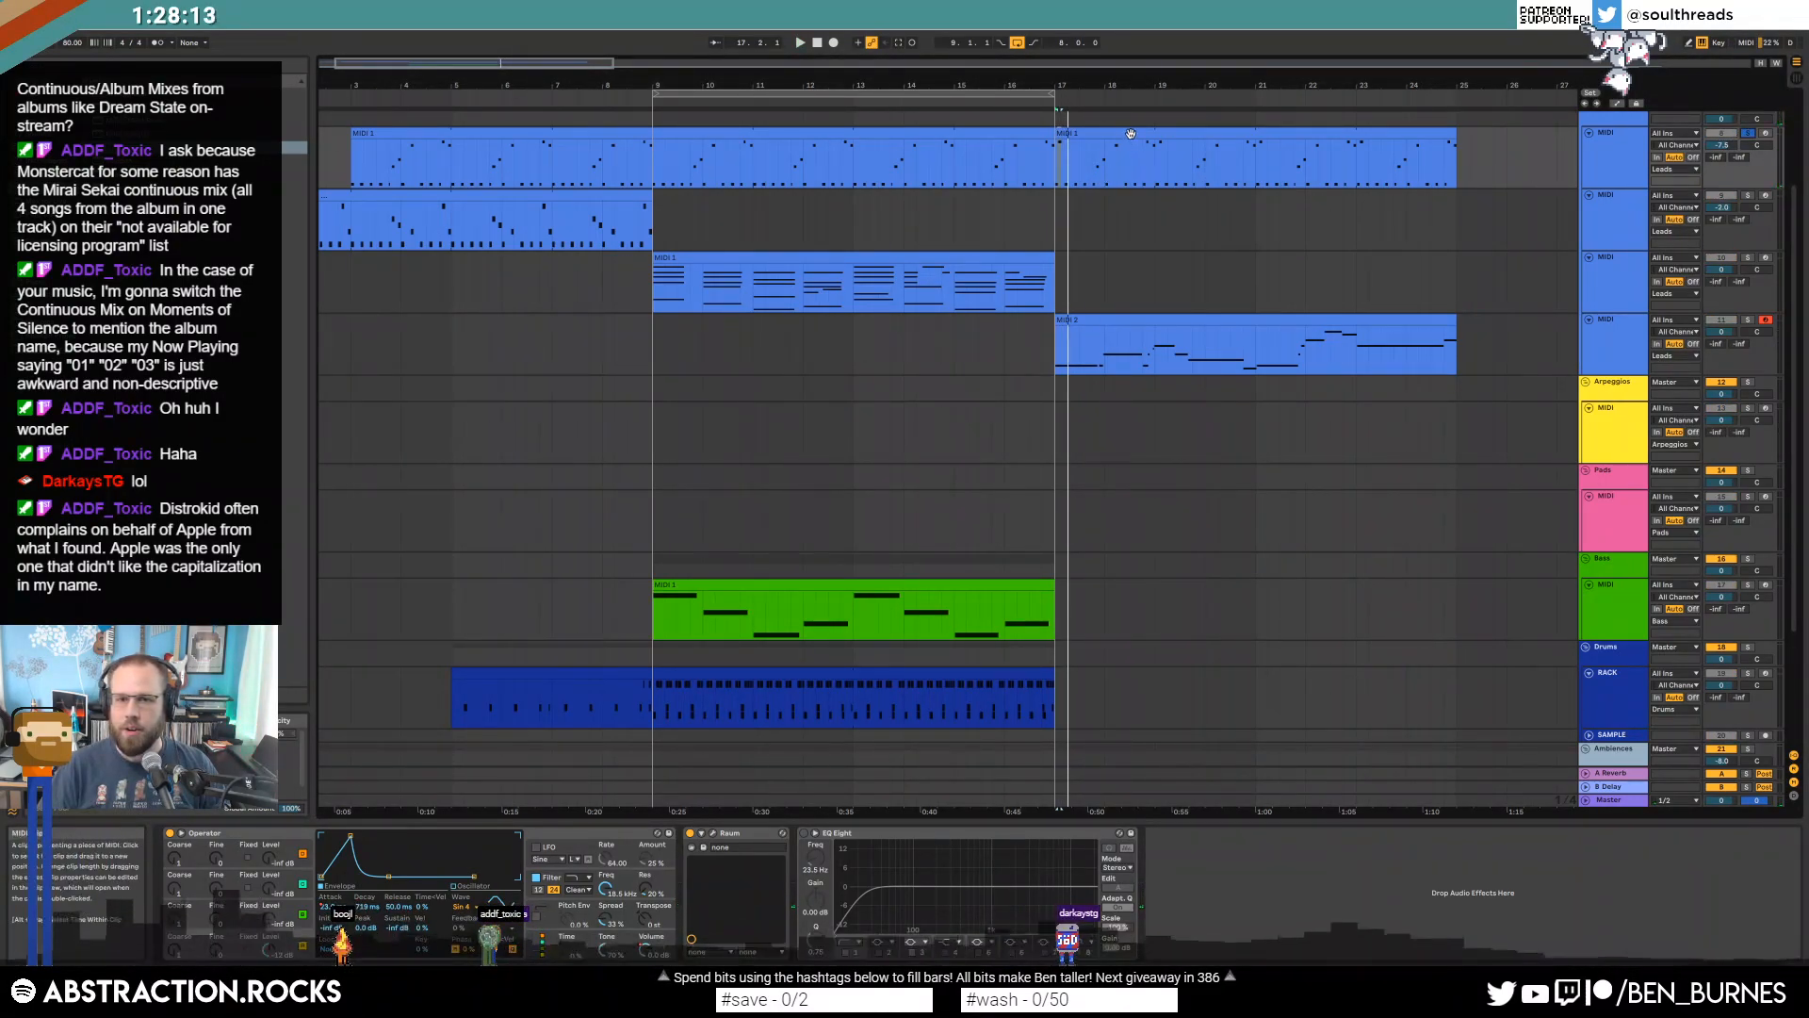
Repeat the G#4 note every three sixteenths with four copies in the bar 17 Operator clip, shifting the last copy to 1.4.3.
double_click(1089, 181)
mouse_move(326, 721)
mouse_down()
mouse_move(300, 721)
mouse_move(306, 748)
mouse_up()
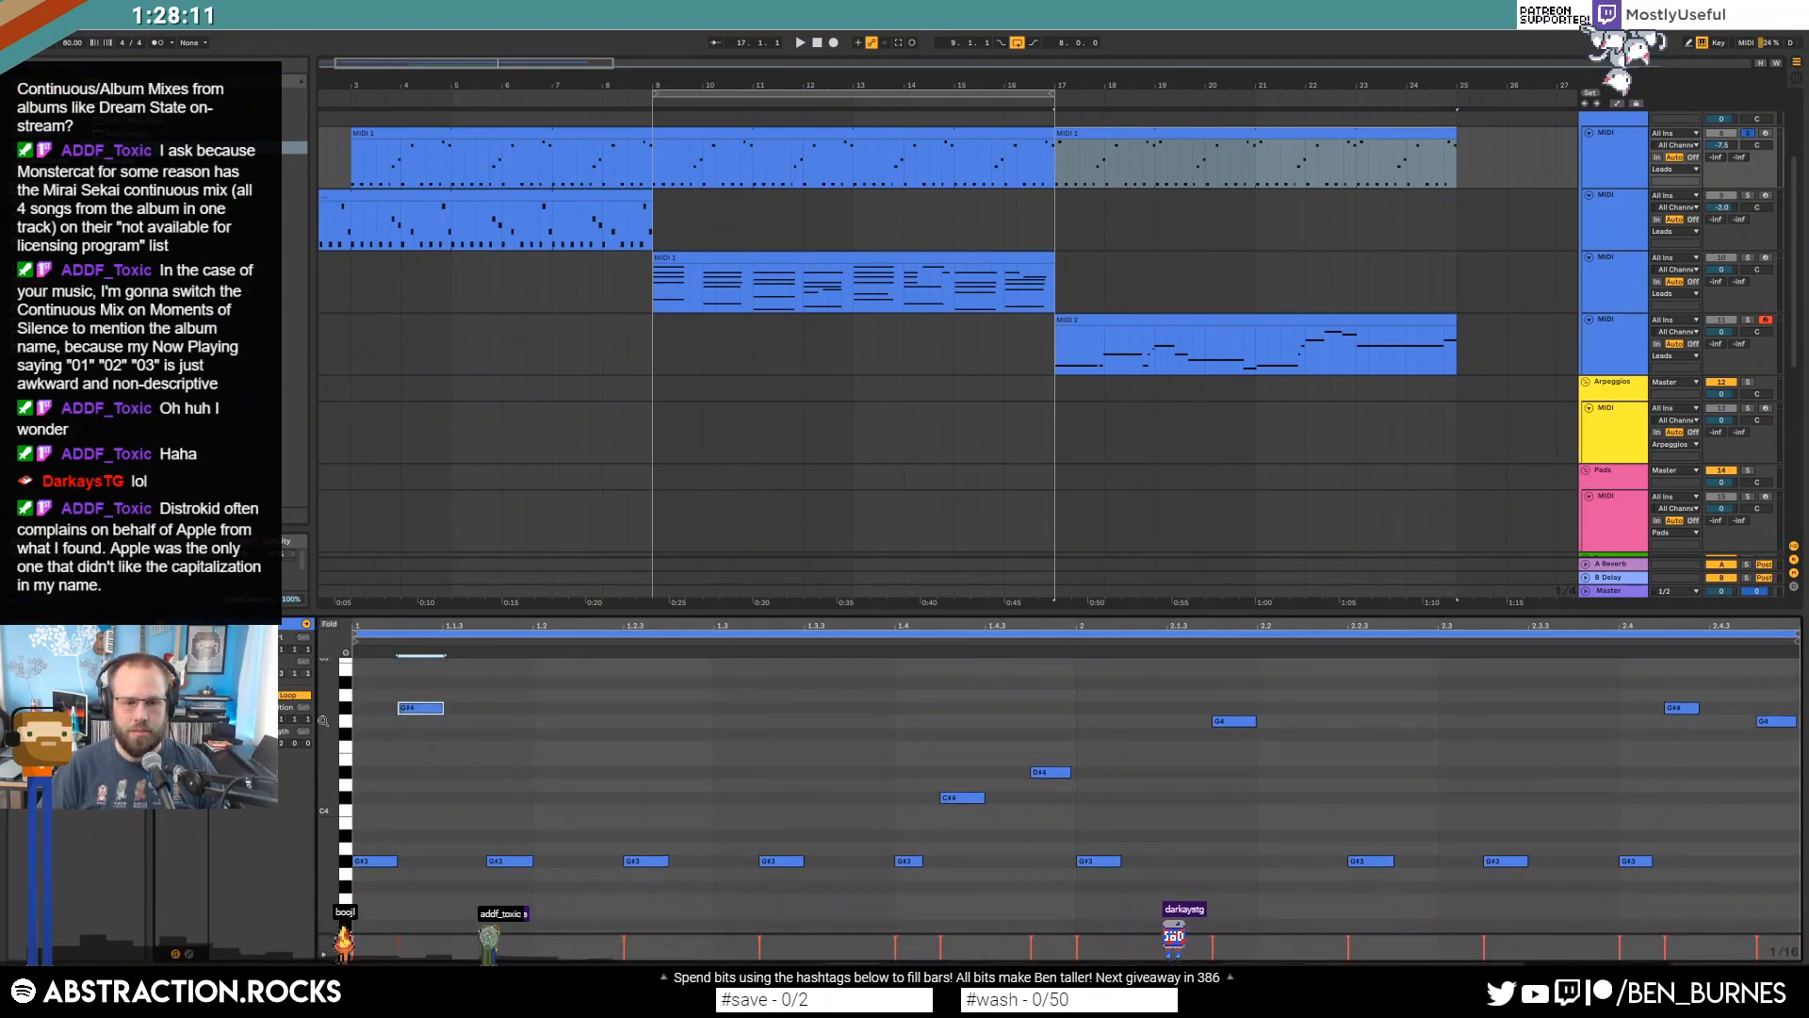
drag(411, 684, 514, 730)
key(ctrl+d)
key(ctrl+d)
key(ctrl+d)
key(ctrl+d)
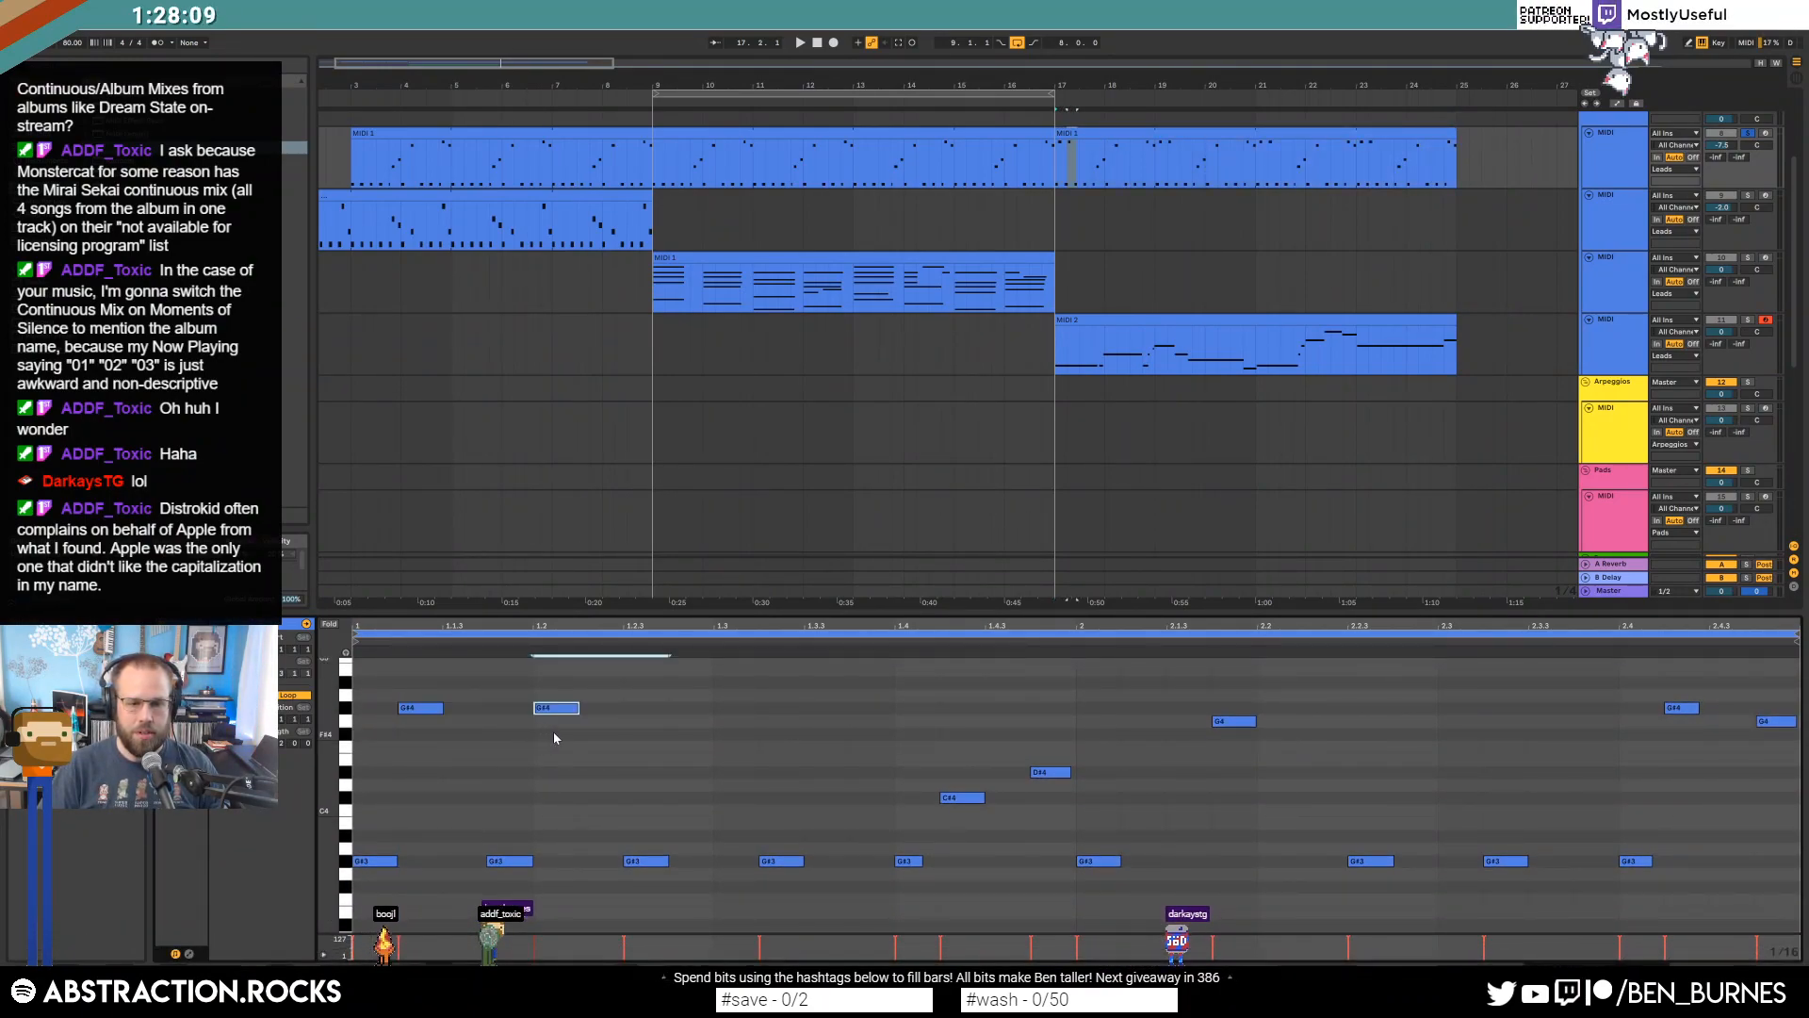
drag(966, 708, 1008, 712)
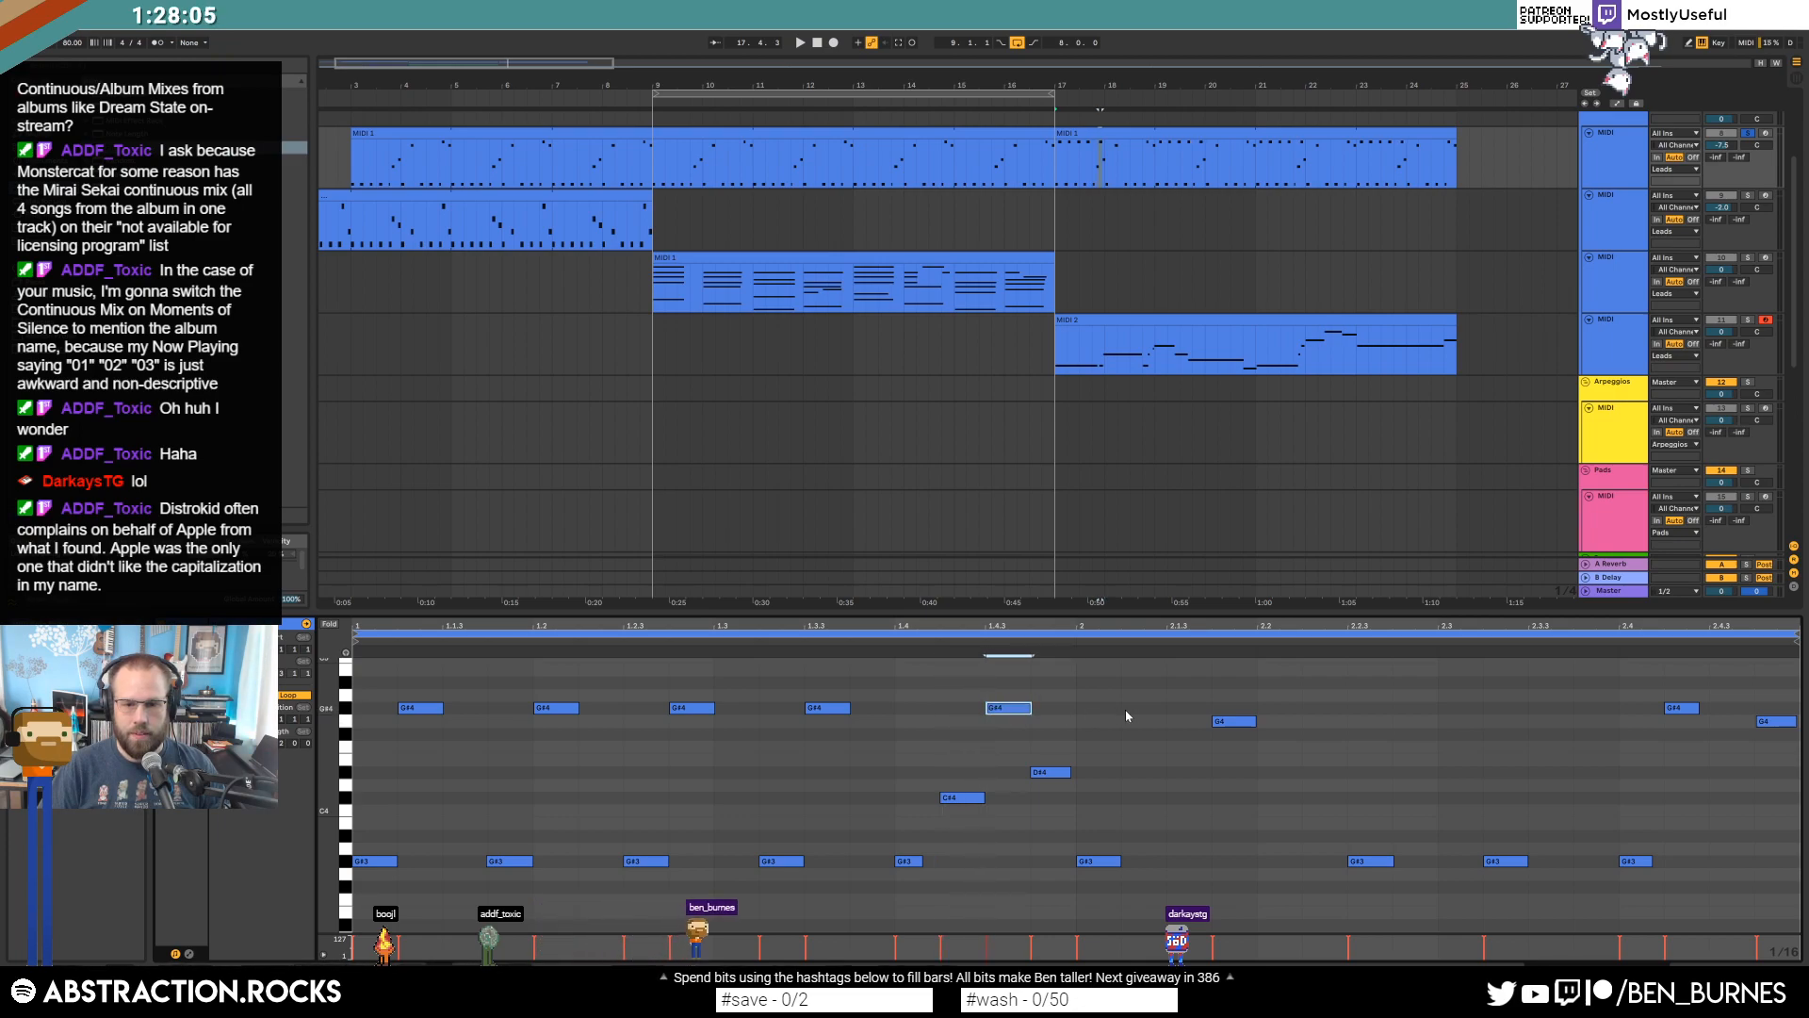
Duplicate the selected G#4 note three sixteenths later and play the section with the top lead track unsoloed.
key(ctrl+d)
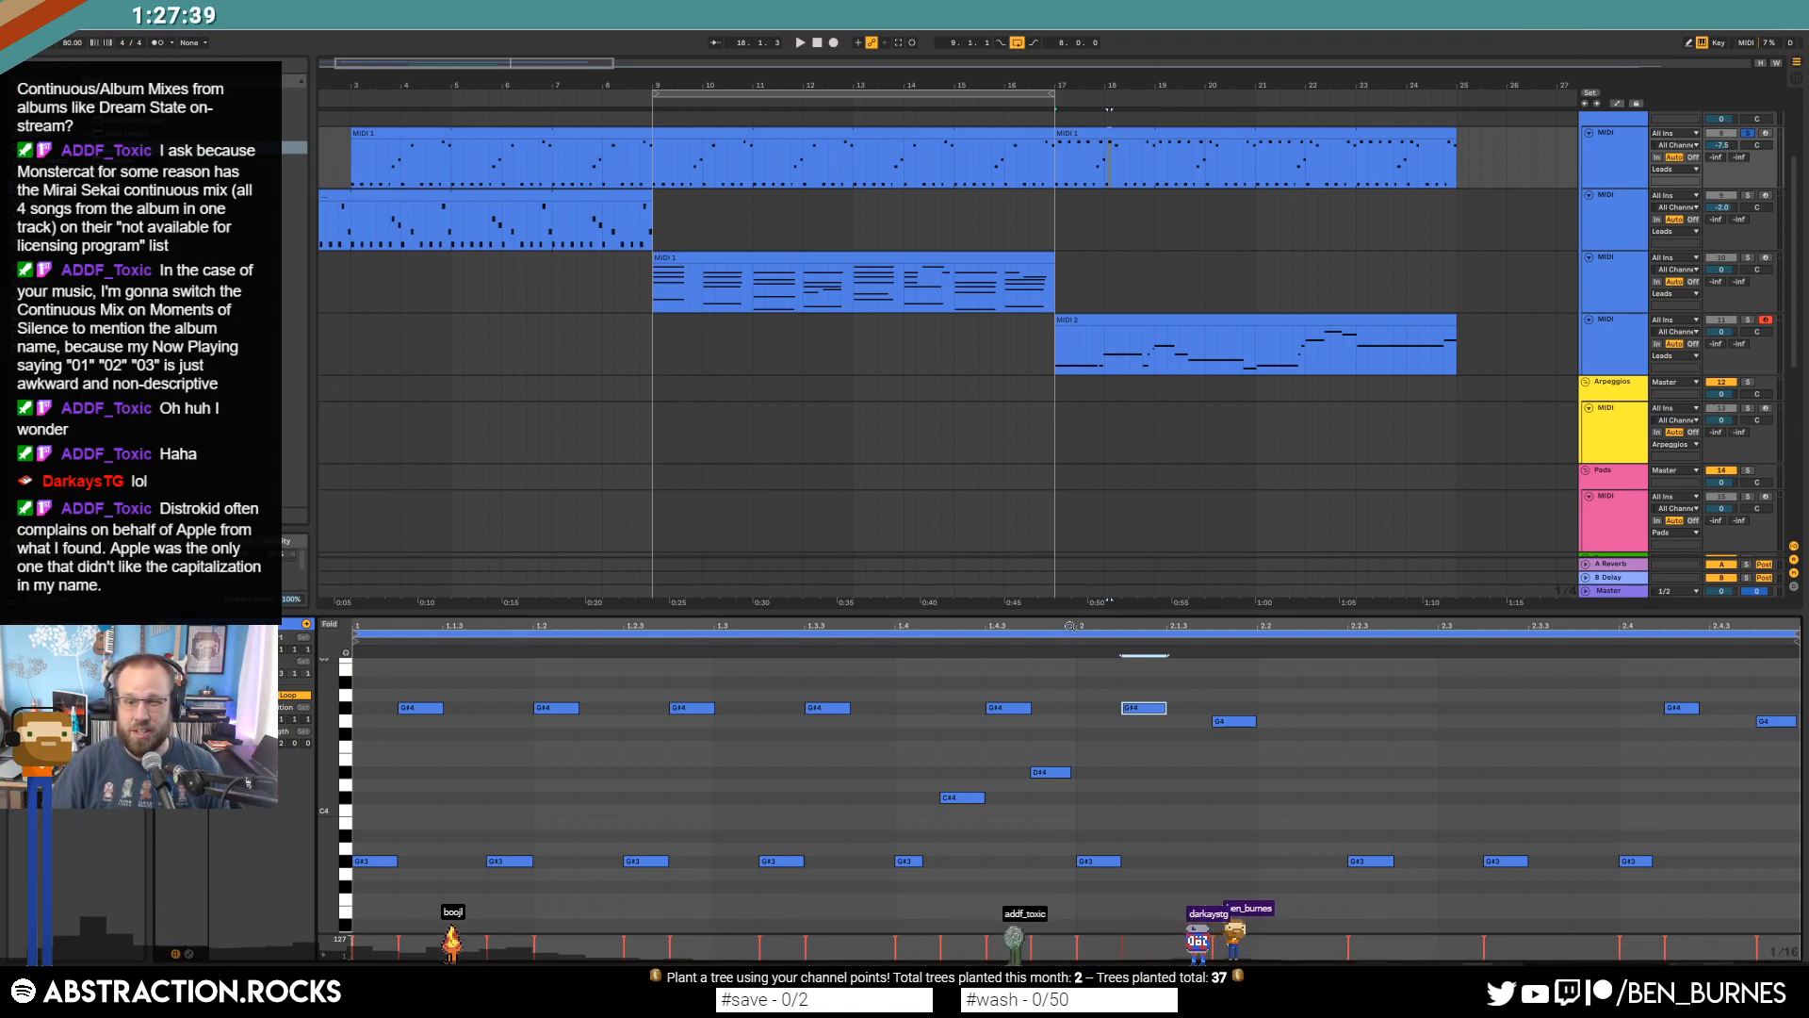
click(1075, 670)
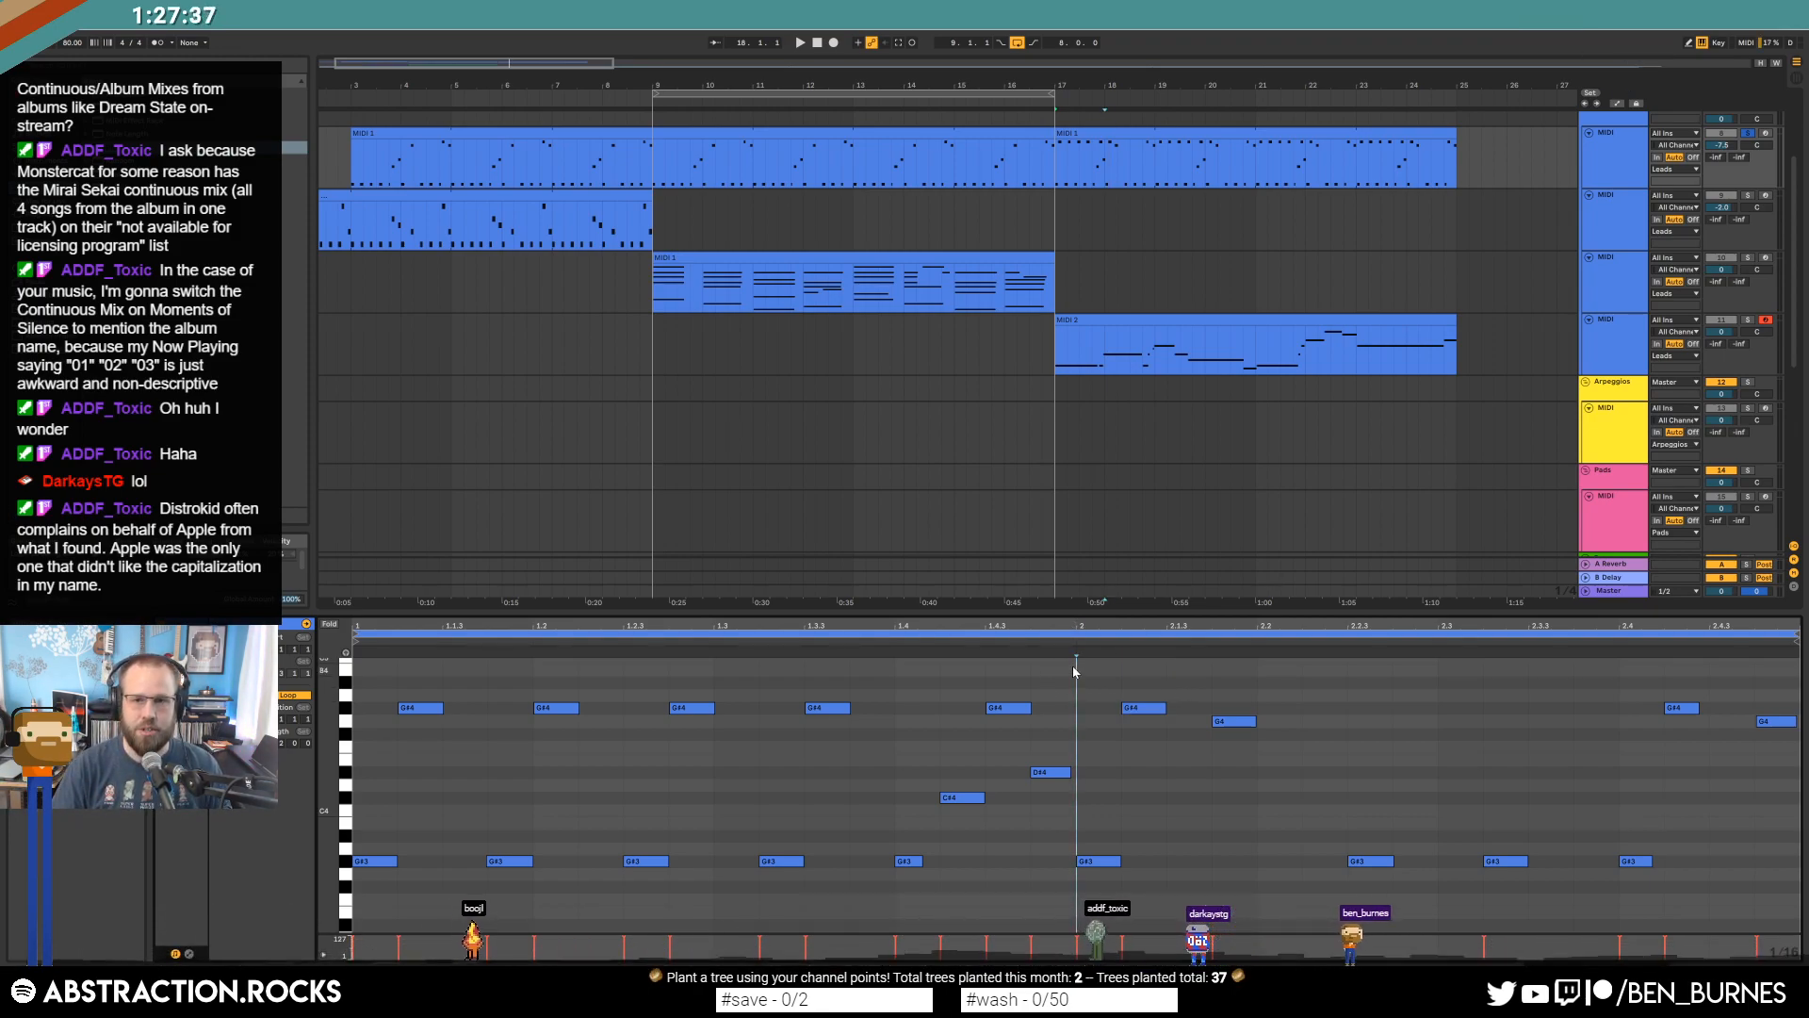
key(space)
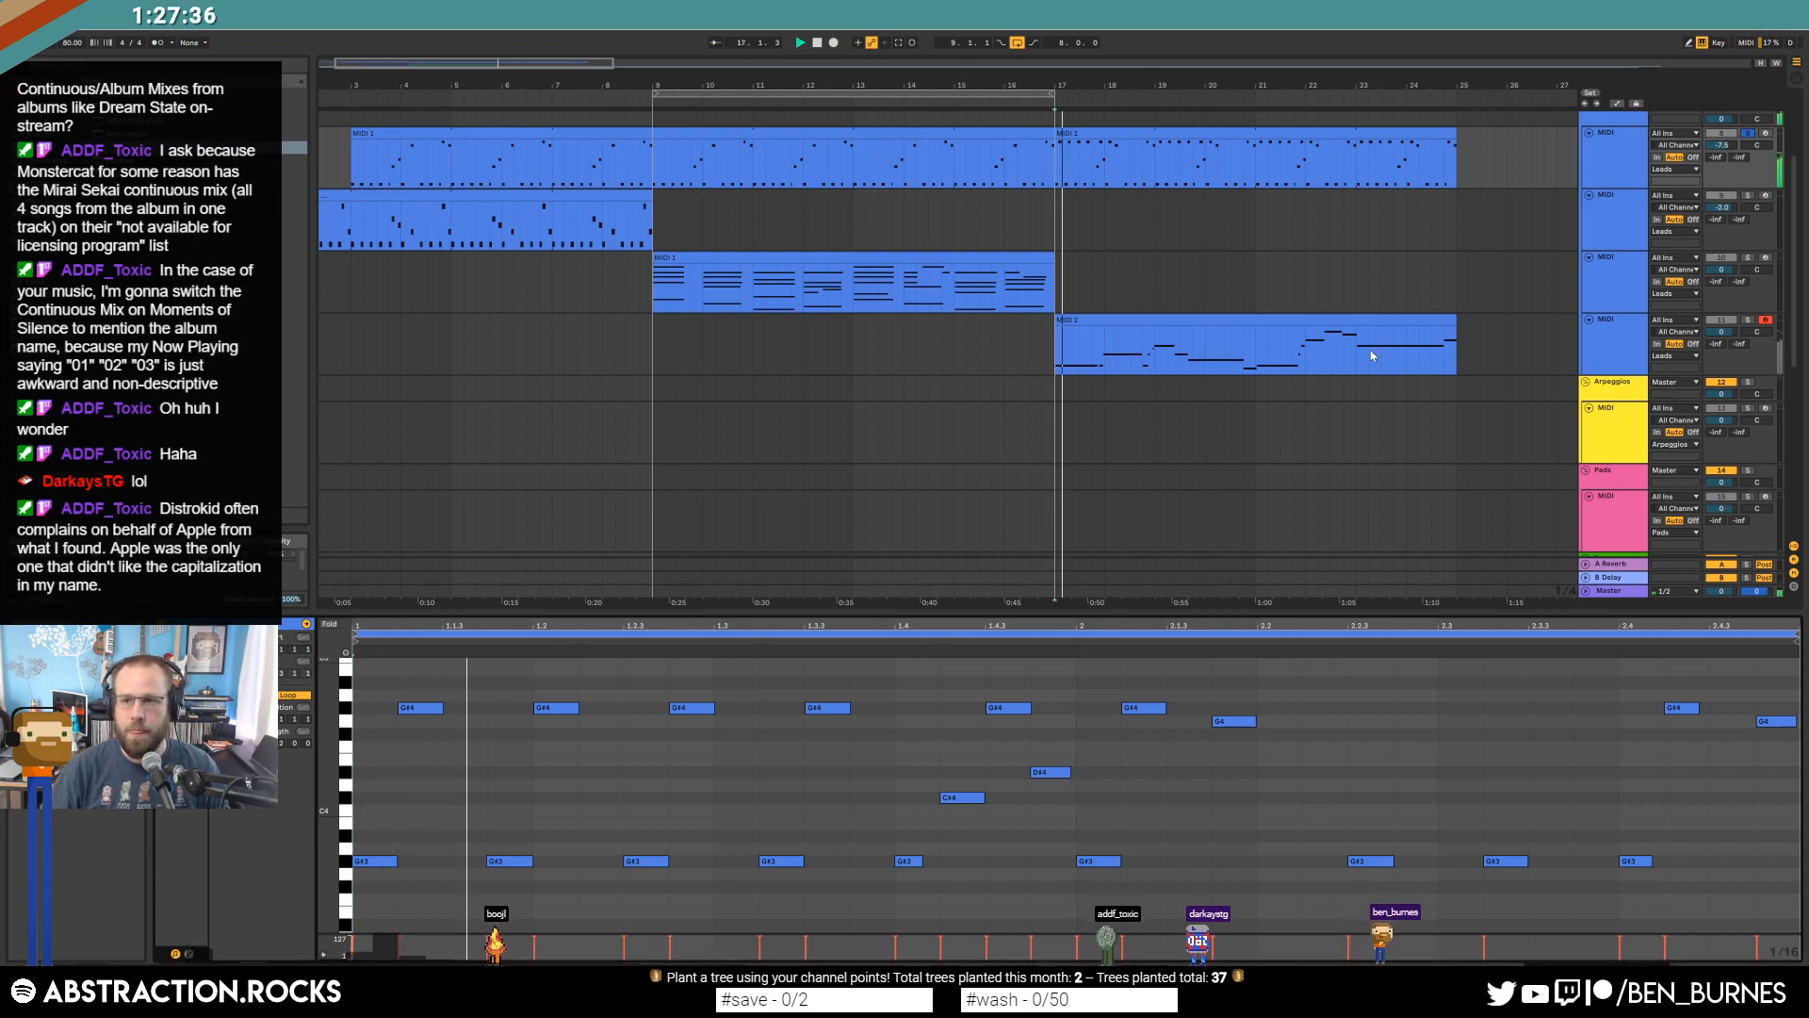
click(1739, 133)
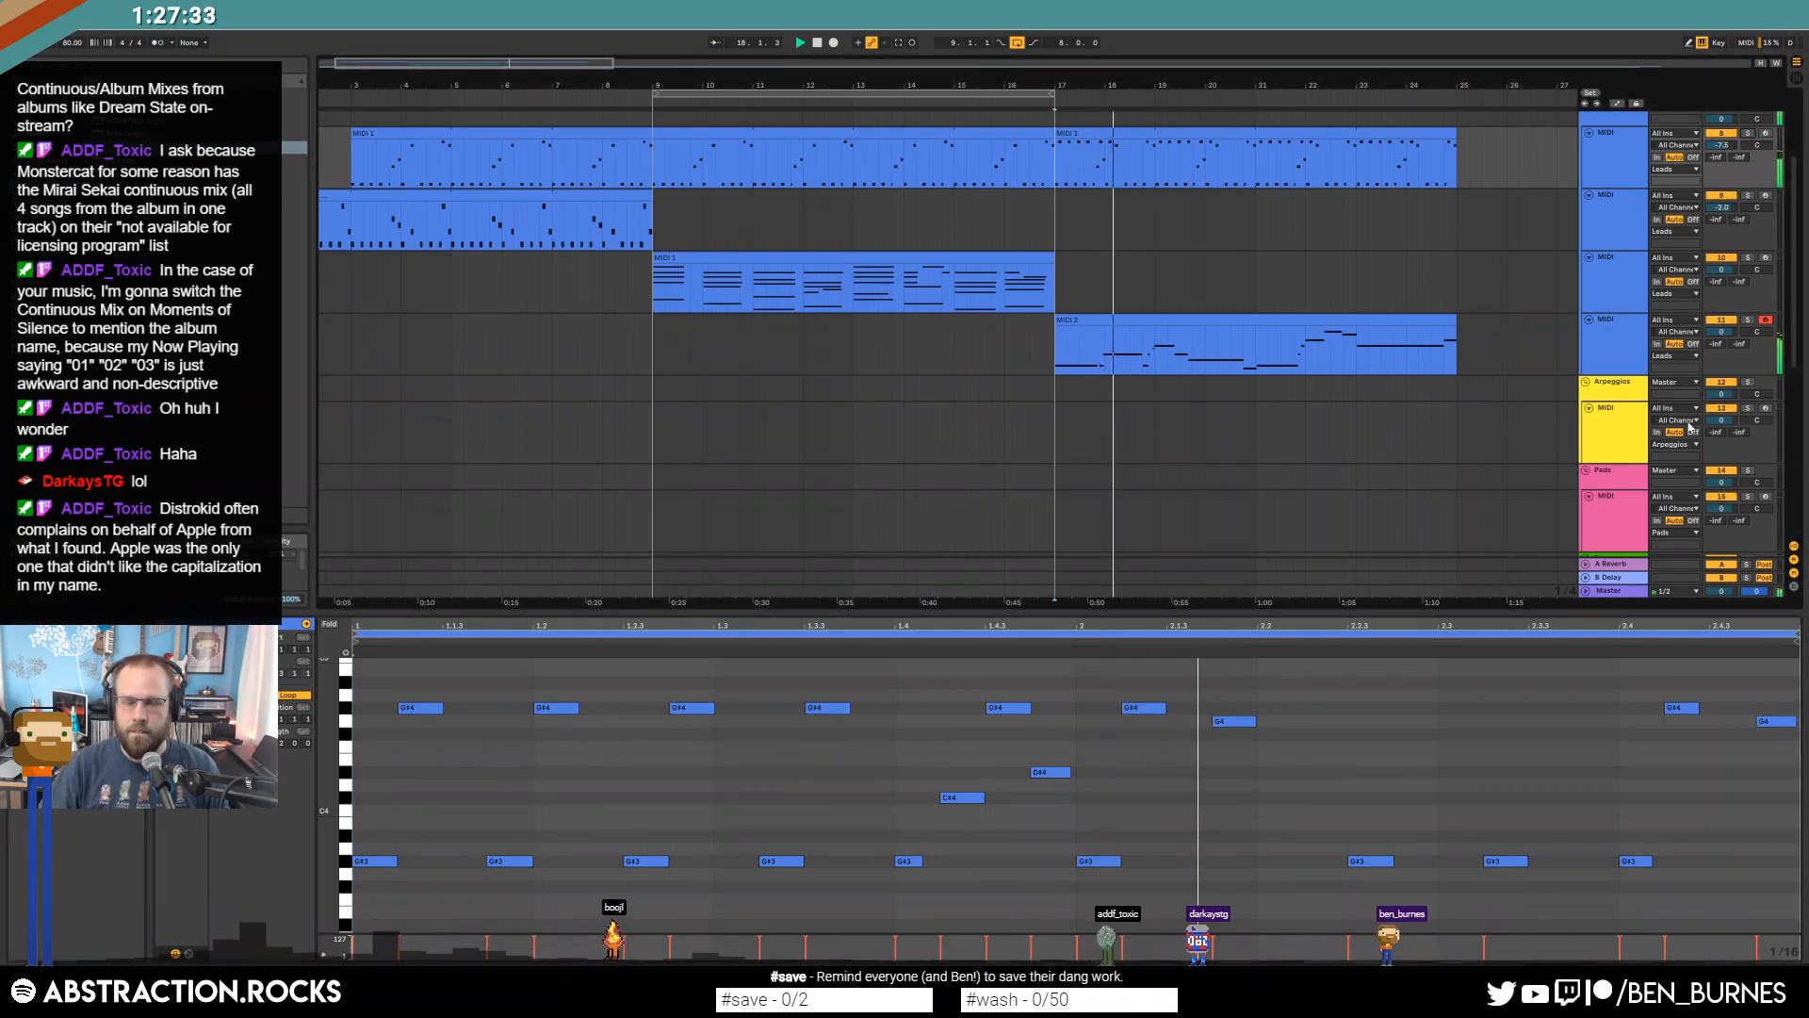
key(space)
Add a G#3 note just after the new G#4 and repeat the preceding run of G#4 notes across the following bar.
double_click(1180, 863)
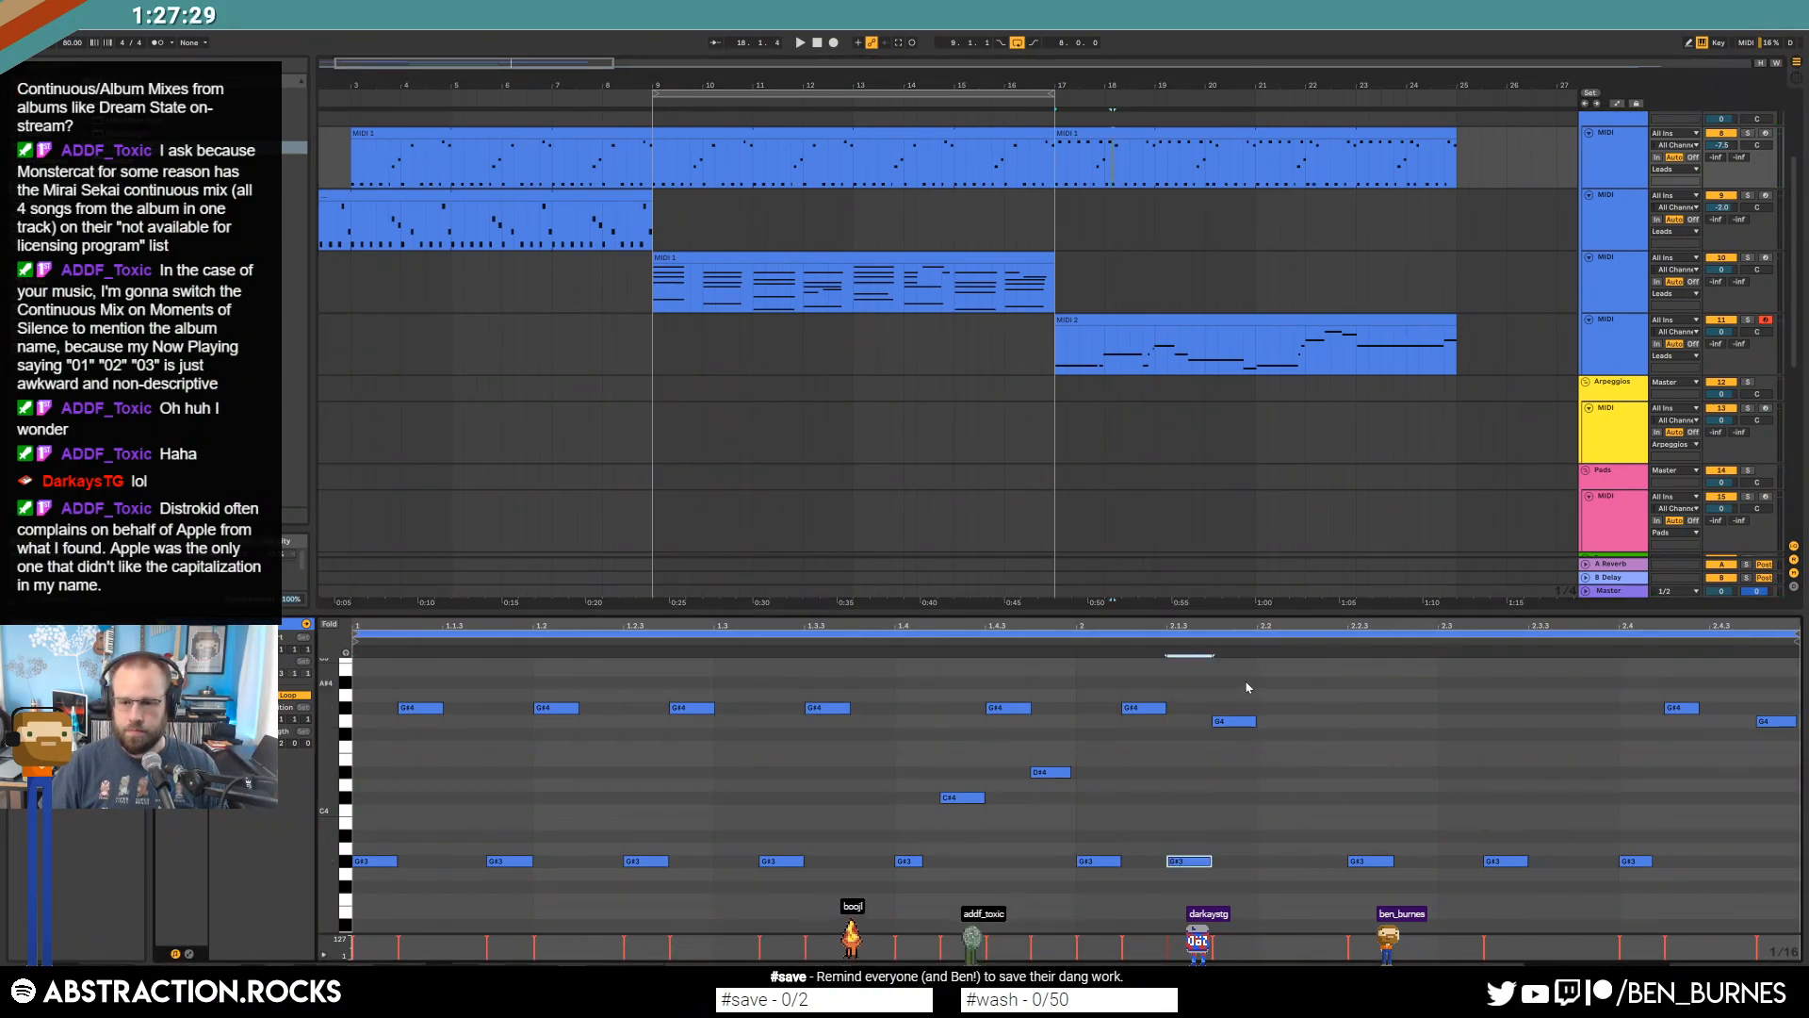
drag(927, 716, 365, 723)
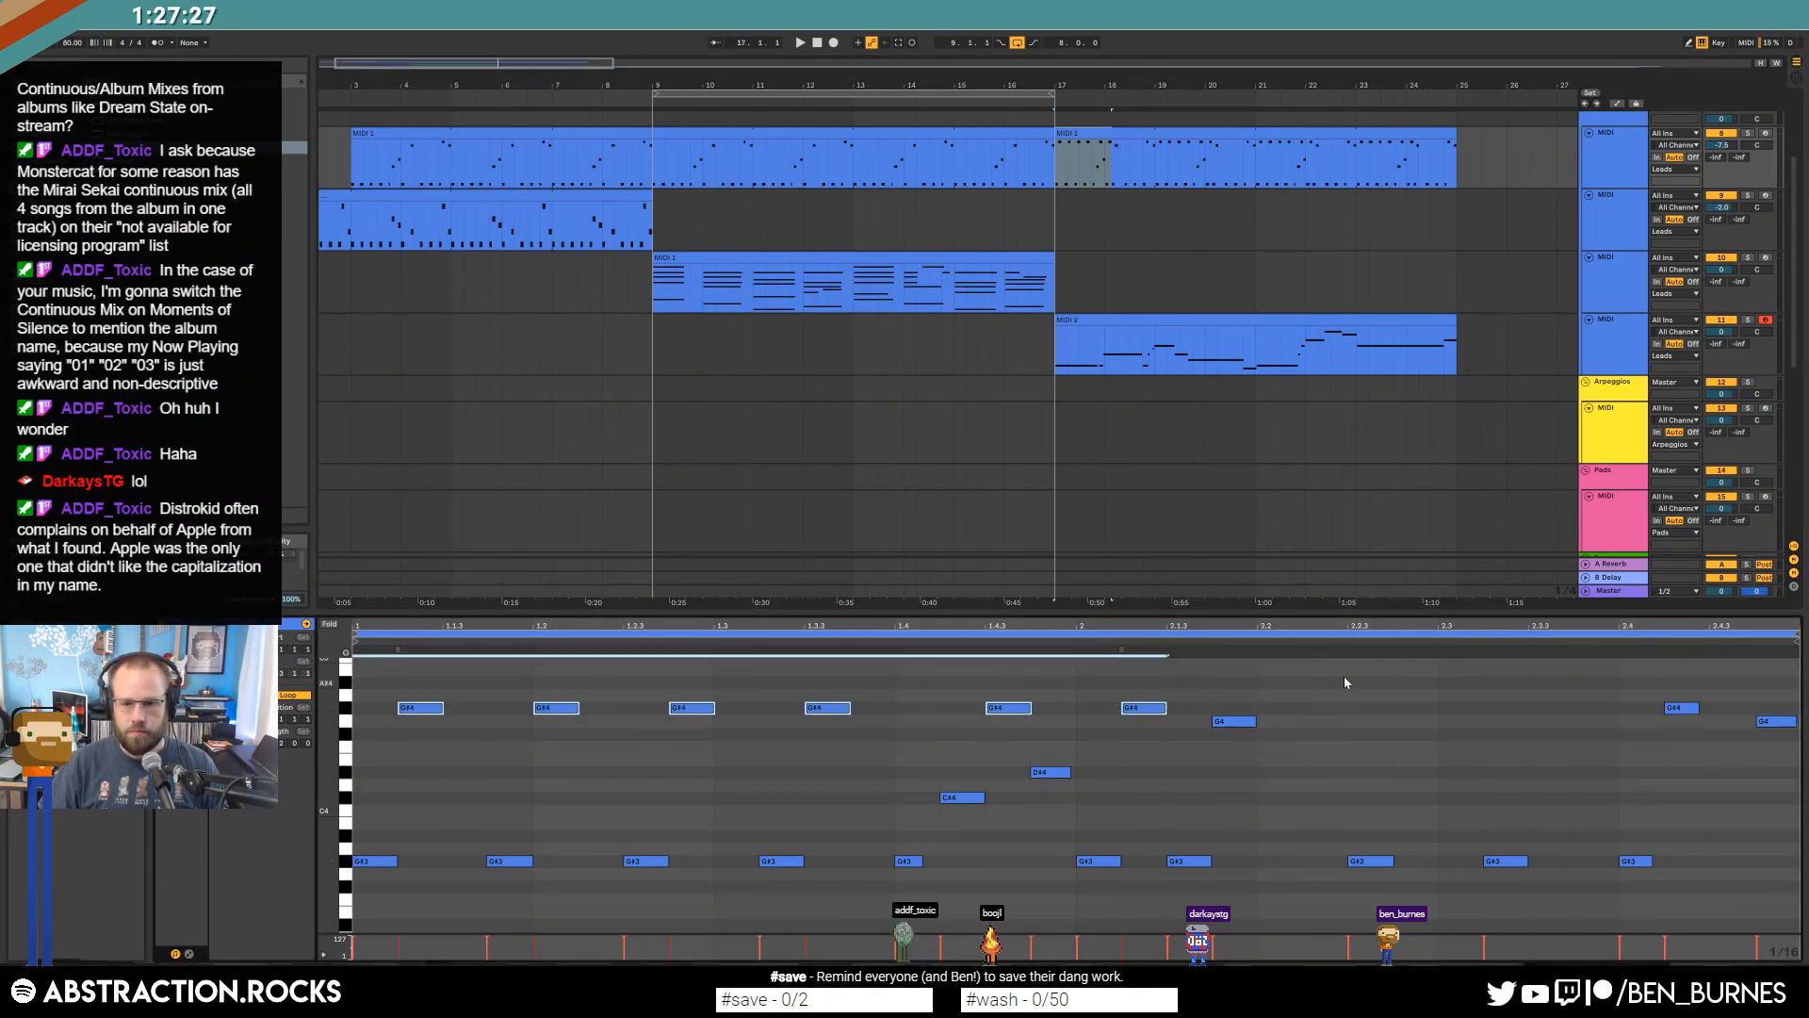
key(ctrl+d)
key(space)
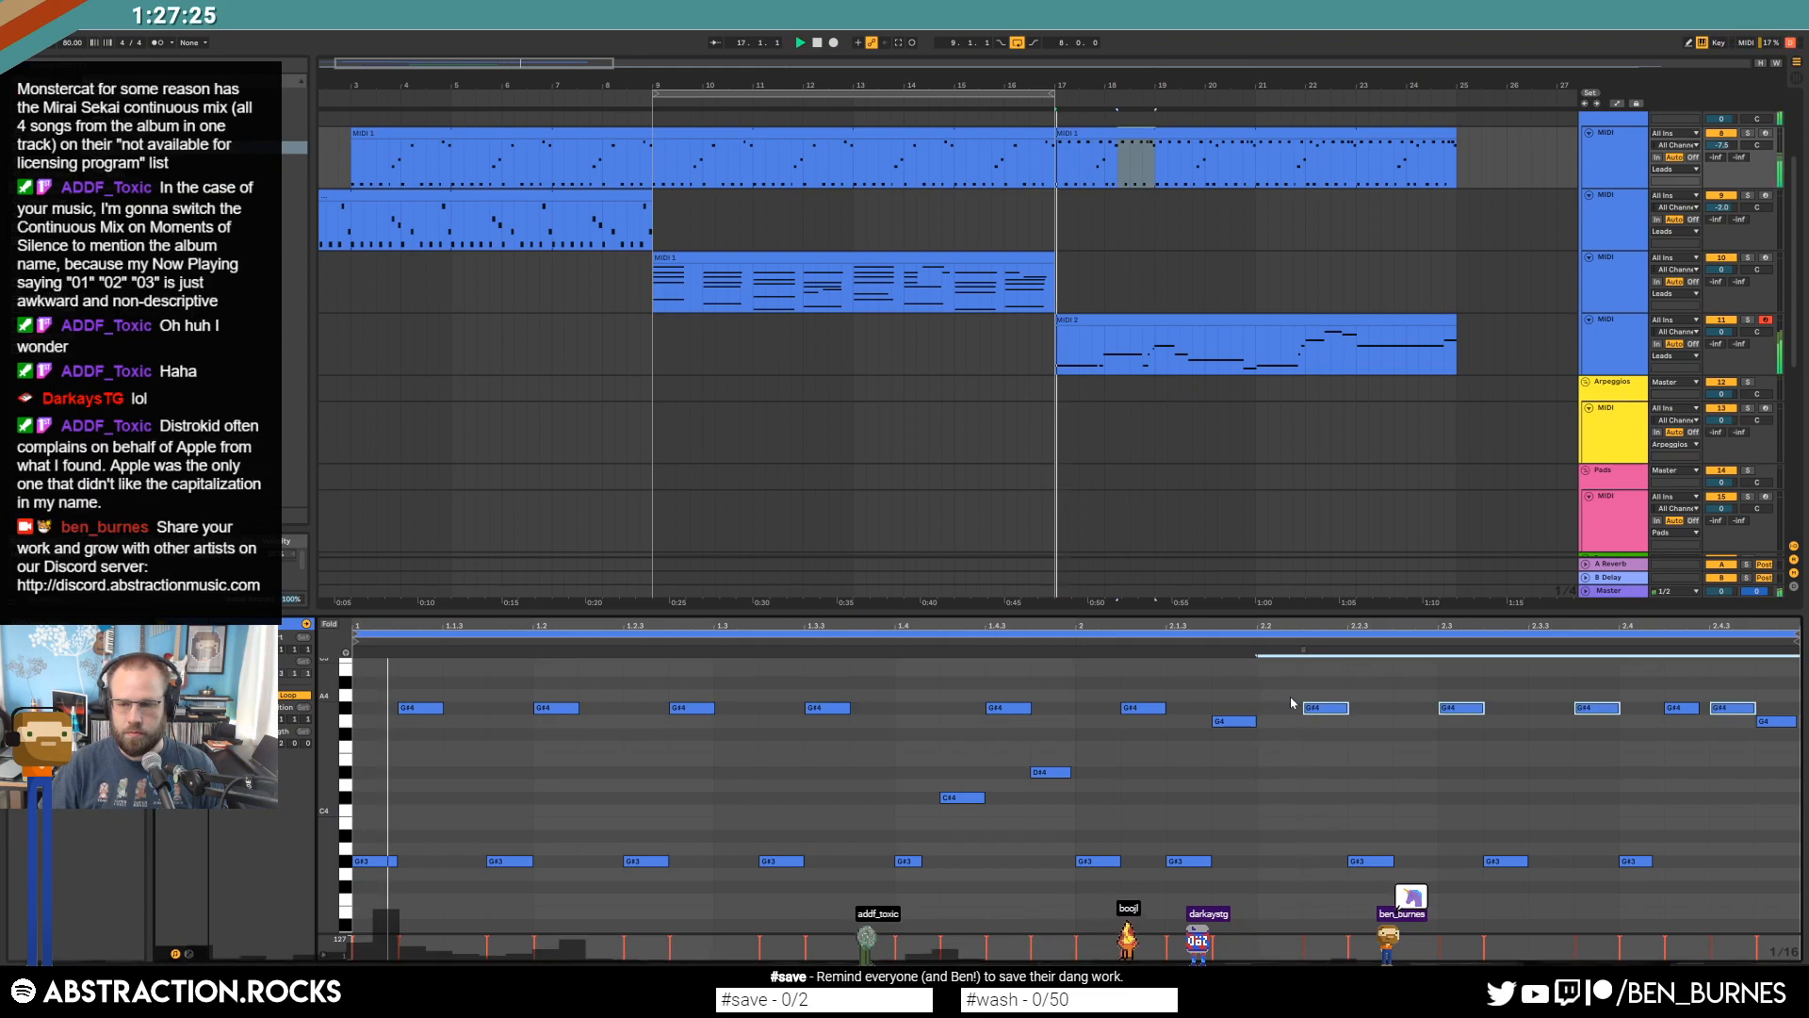
Raise the last duplicated G#4 note to A4.
click(1730, 706)
key(Up)
key(Up)
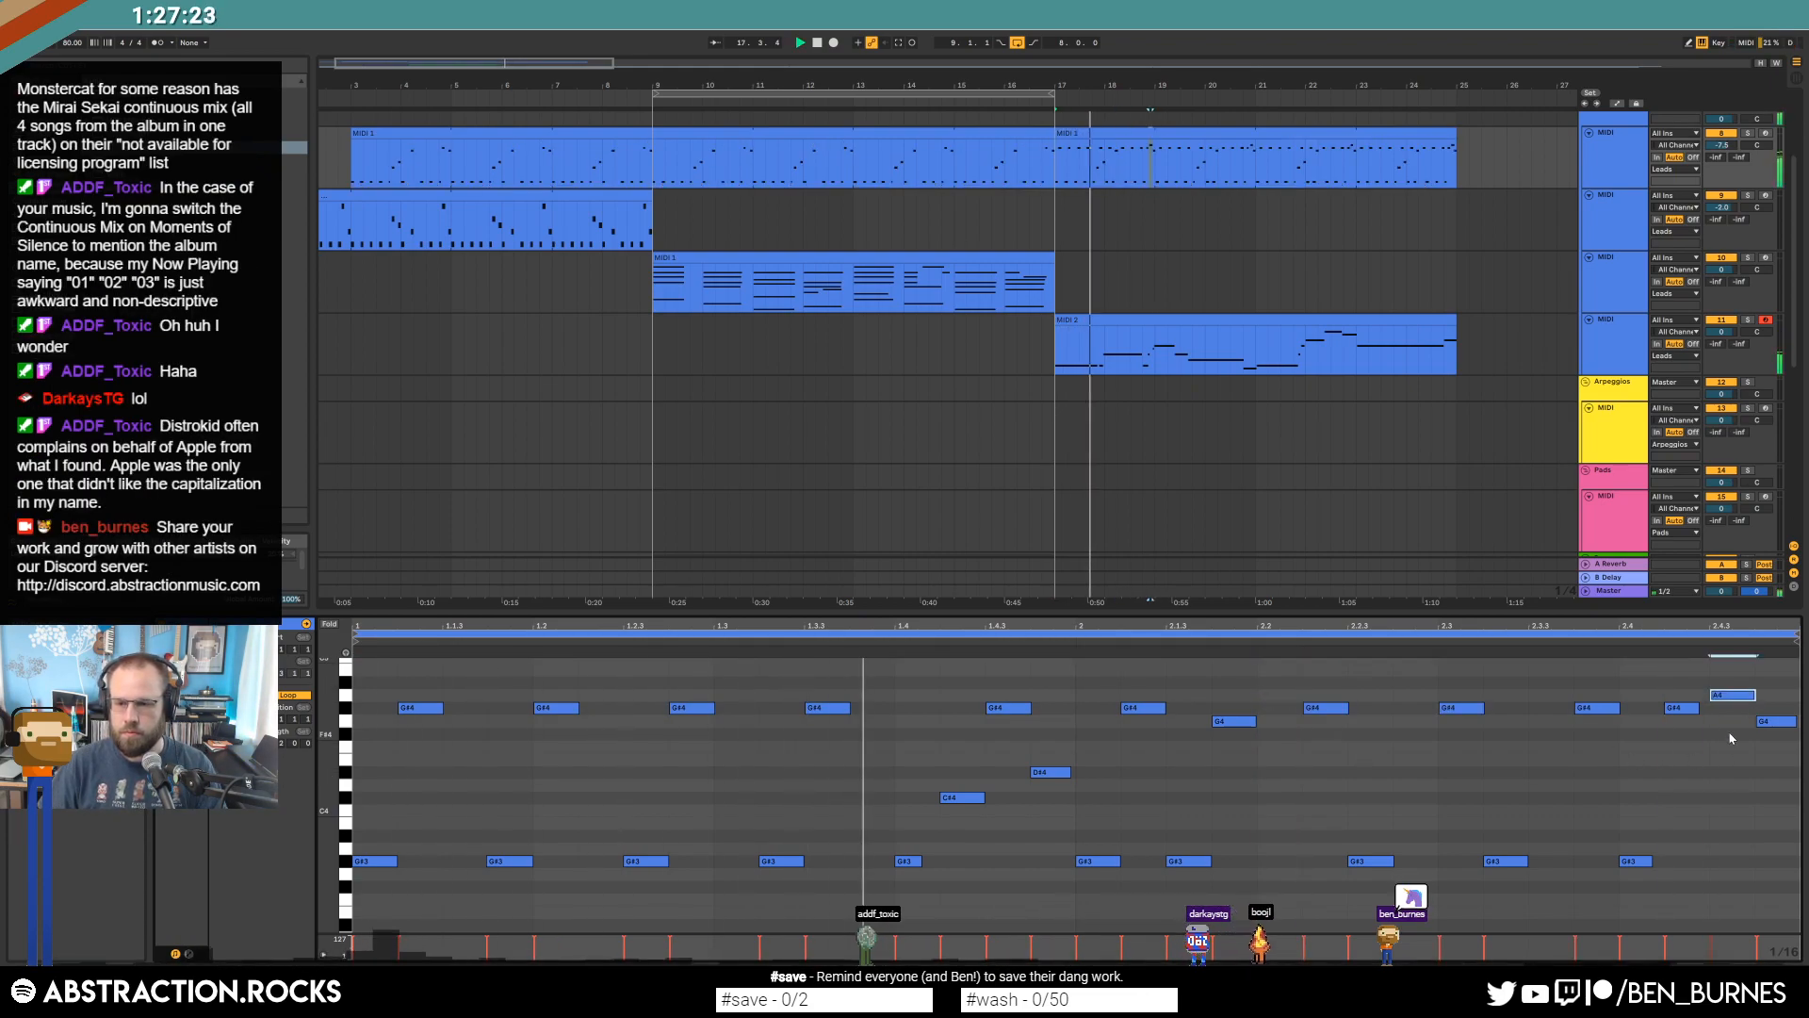
Duplicate the lead chord clip from bars 9 to 17 so it also fills bars 17 to 25.
key(shift+Tab)
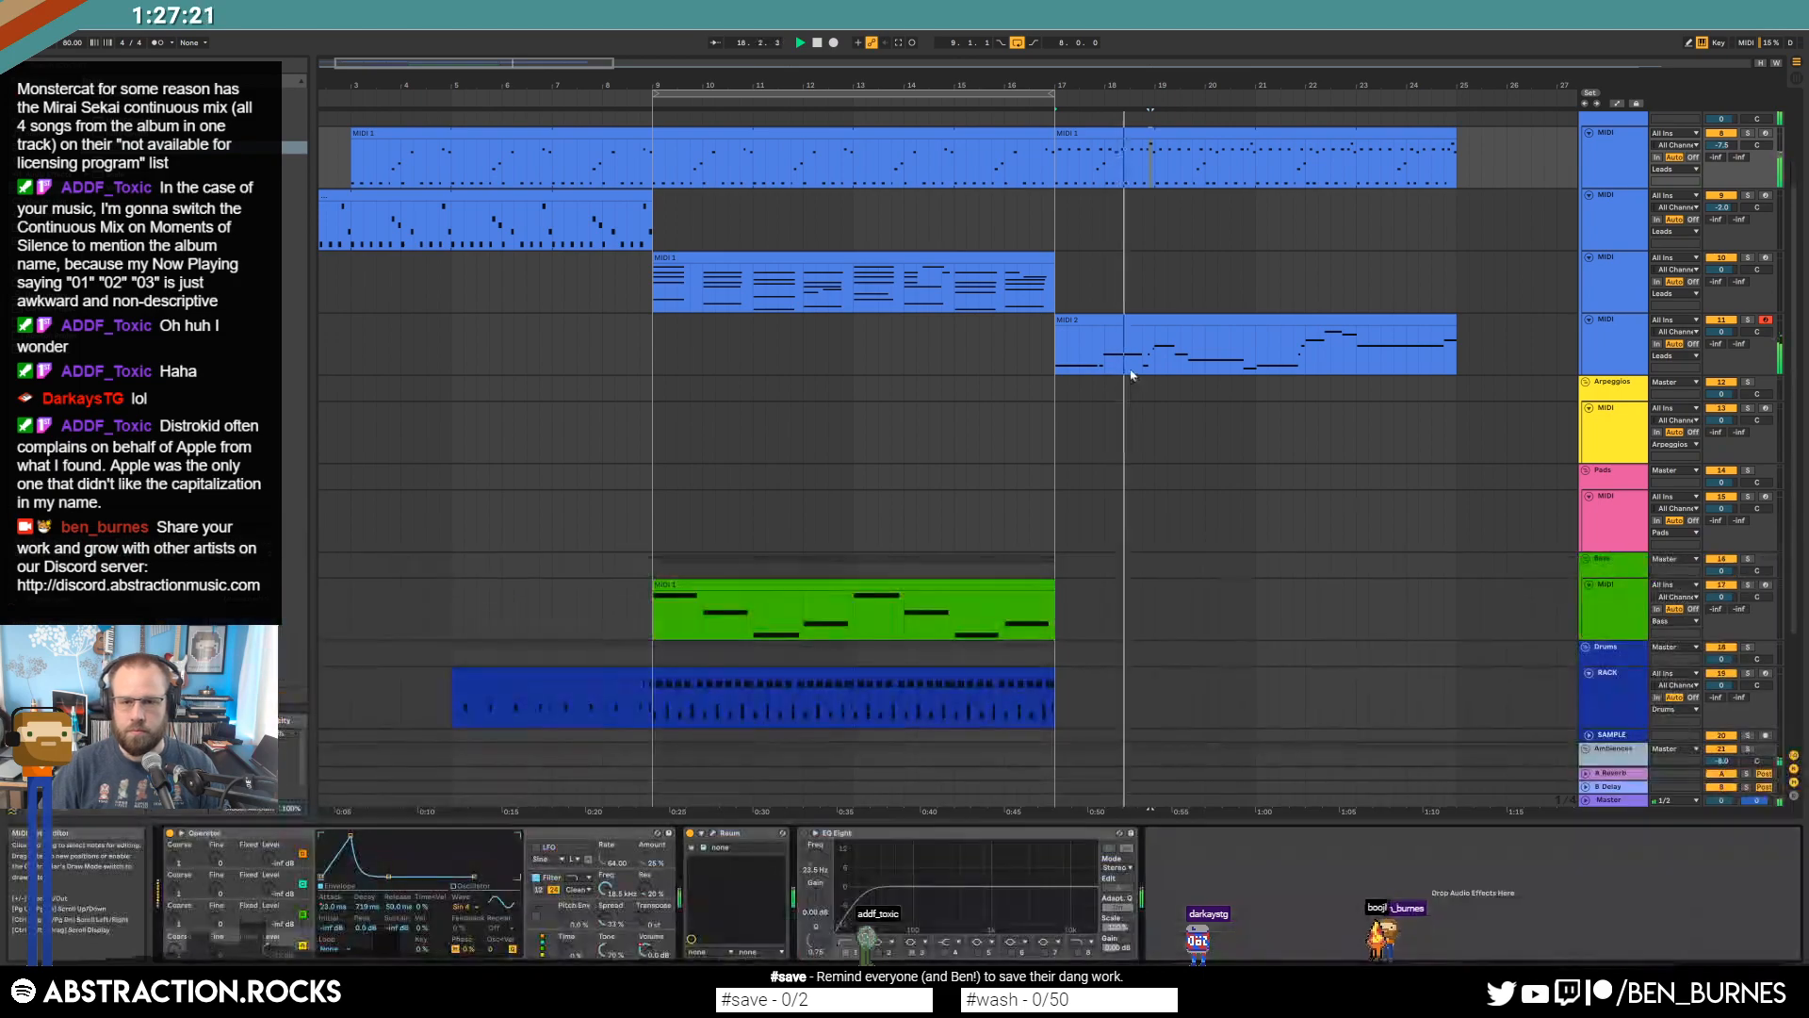
click(1021, 256)
key(ctrl+d)
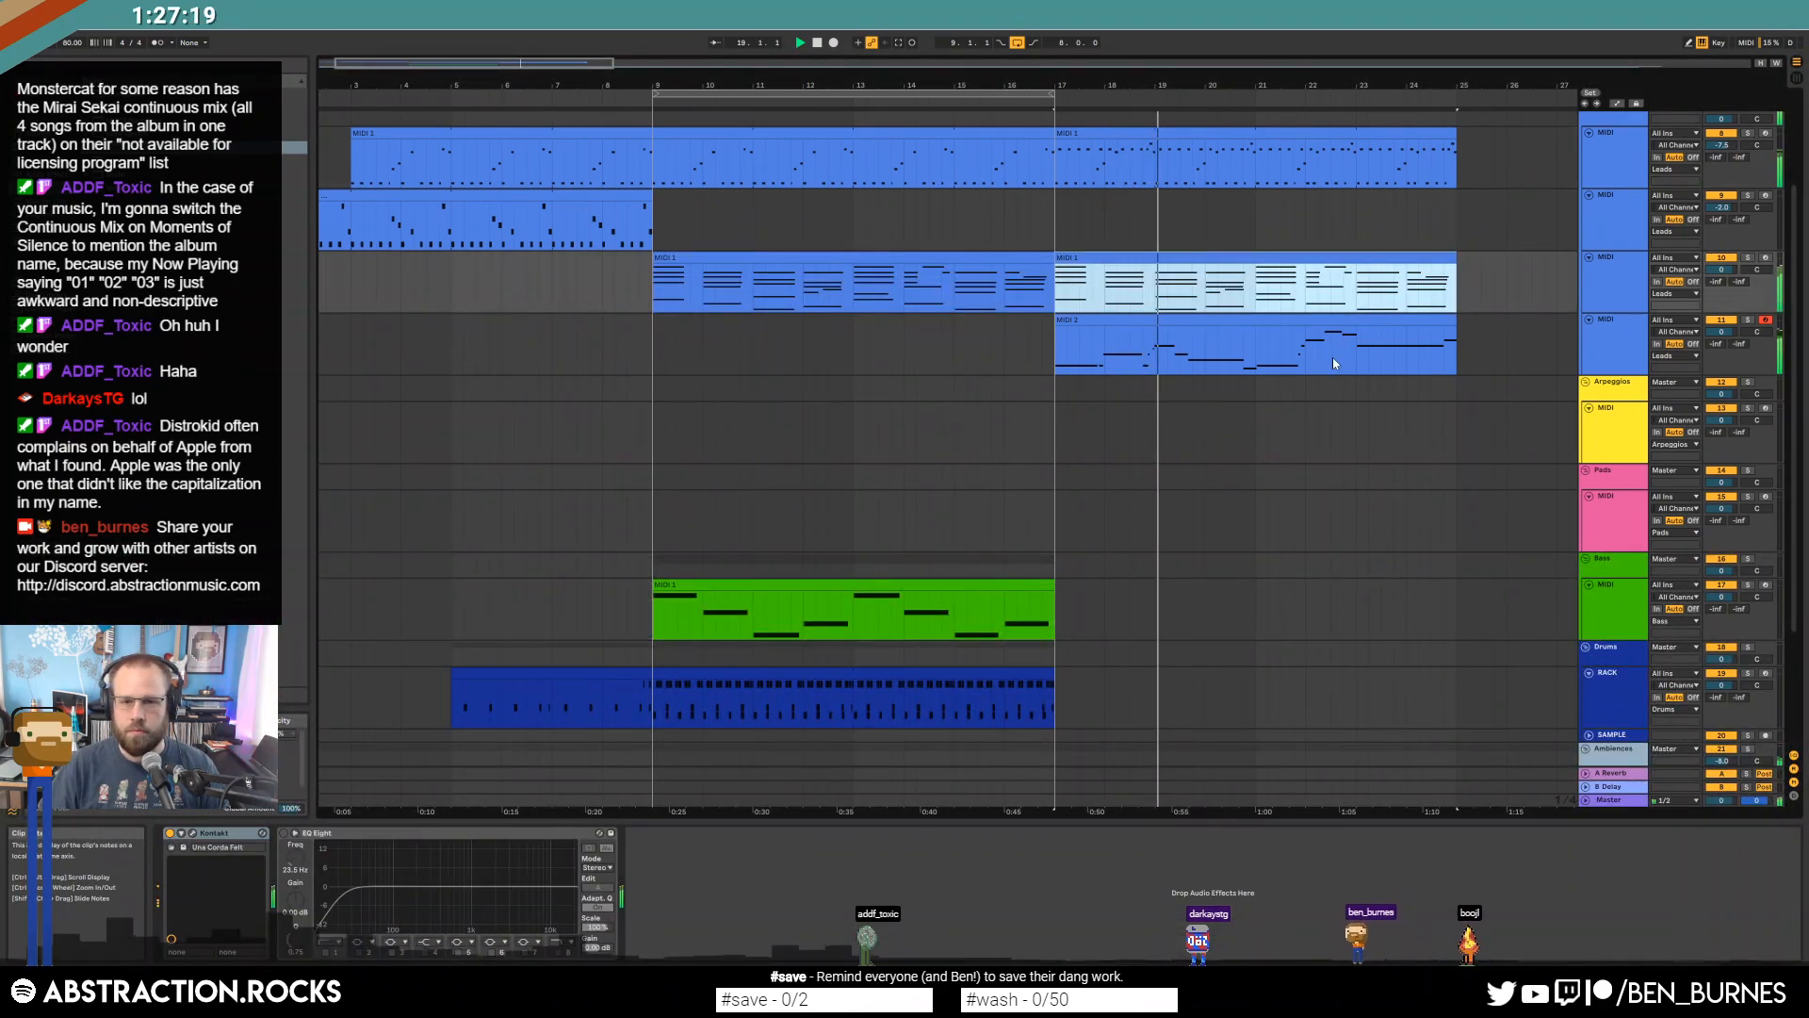
Loop the bass clip out to bar 25 and move the arrangement loop to bars 17 to 25.
click(964, 585)
key(shift+Tab)
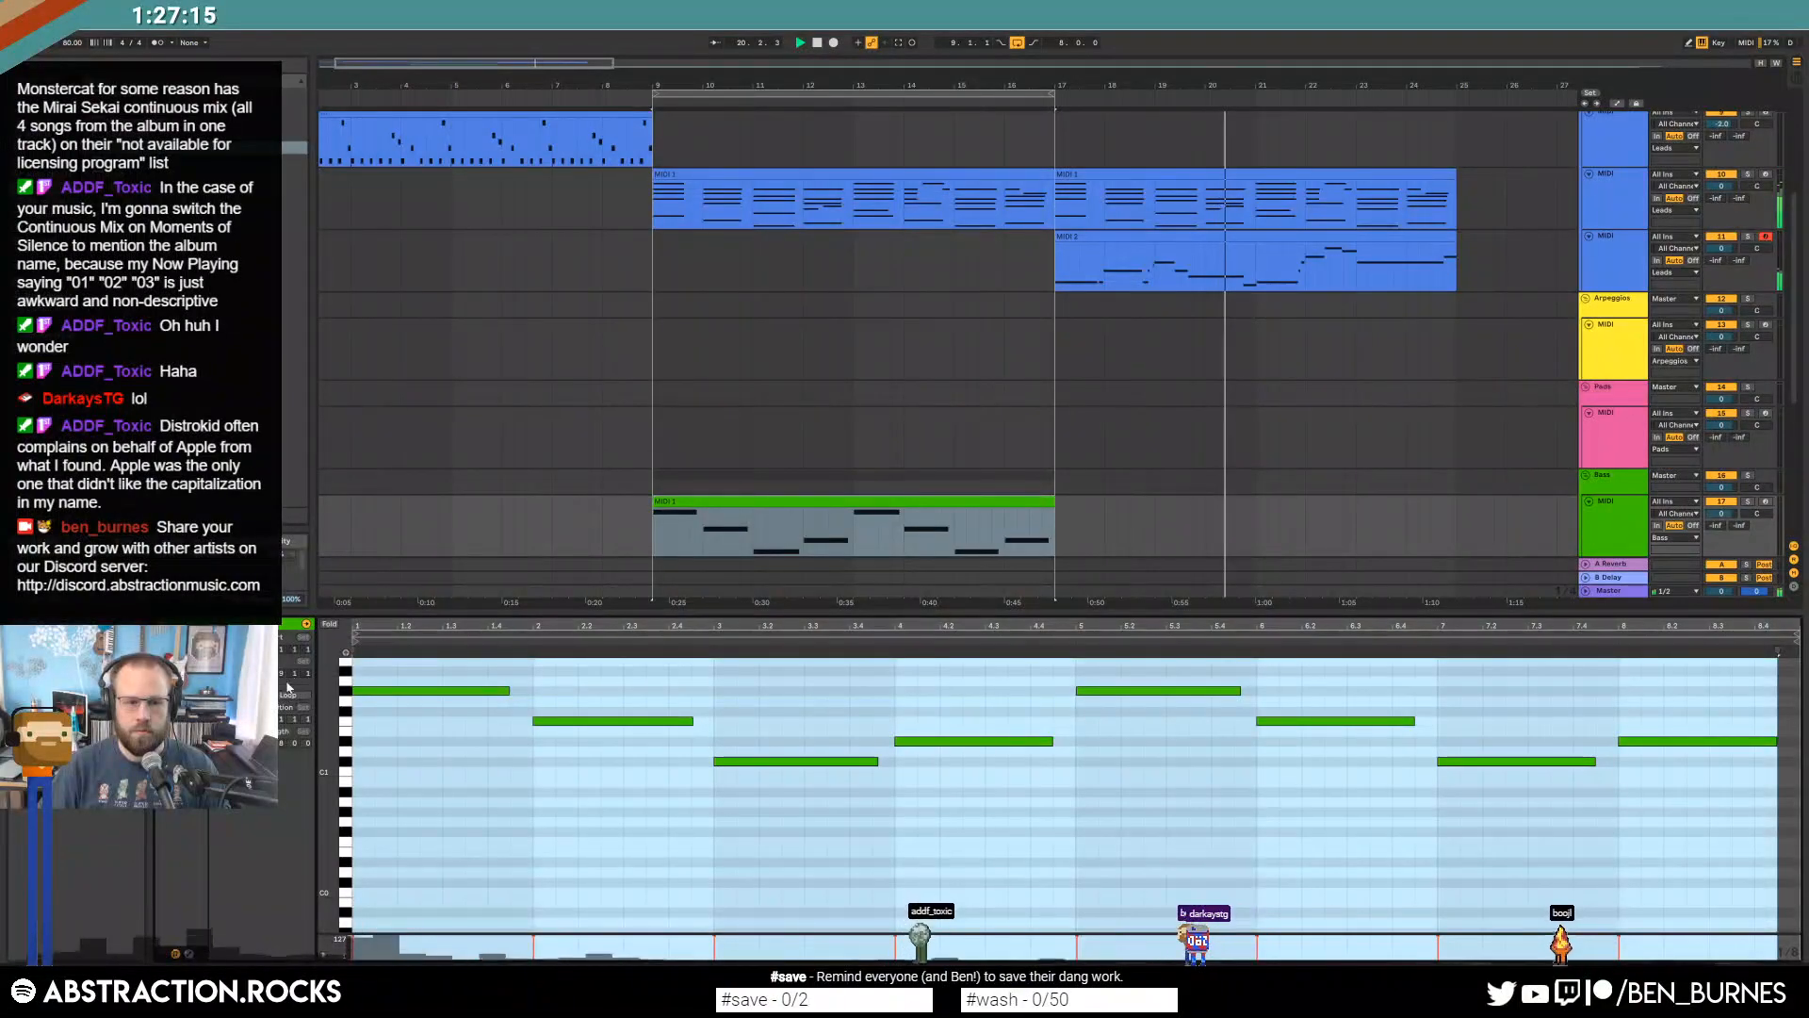
click(292, 697)
drag(1055, 521, 1454, 521)
drag(997, 94, 1399, 123)
Extend the drum rack clip to bar 25 and split off its bars 17 to 25 for editing.
scroll(1014, 500, down, 3)
key(shift+Tab)
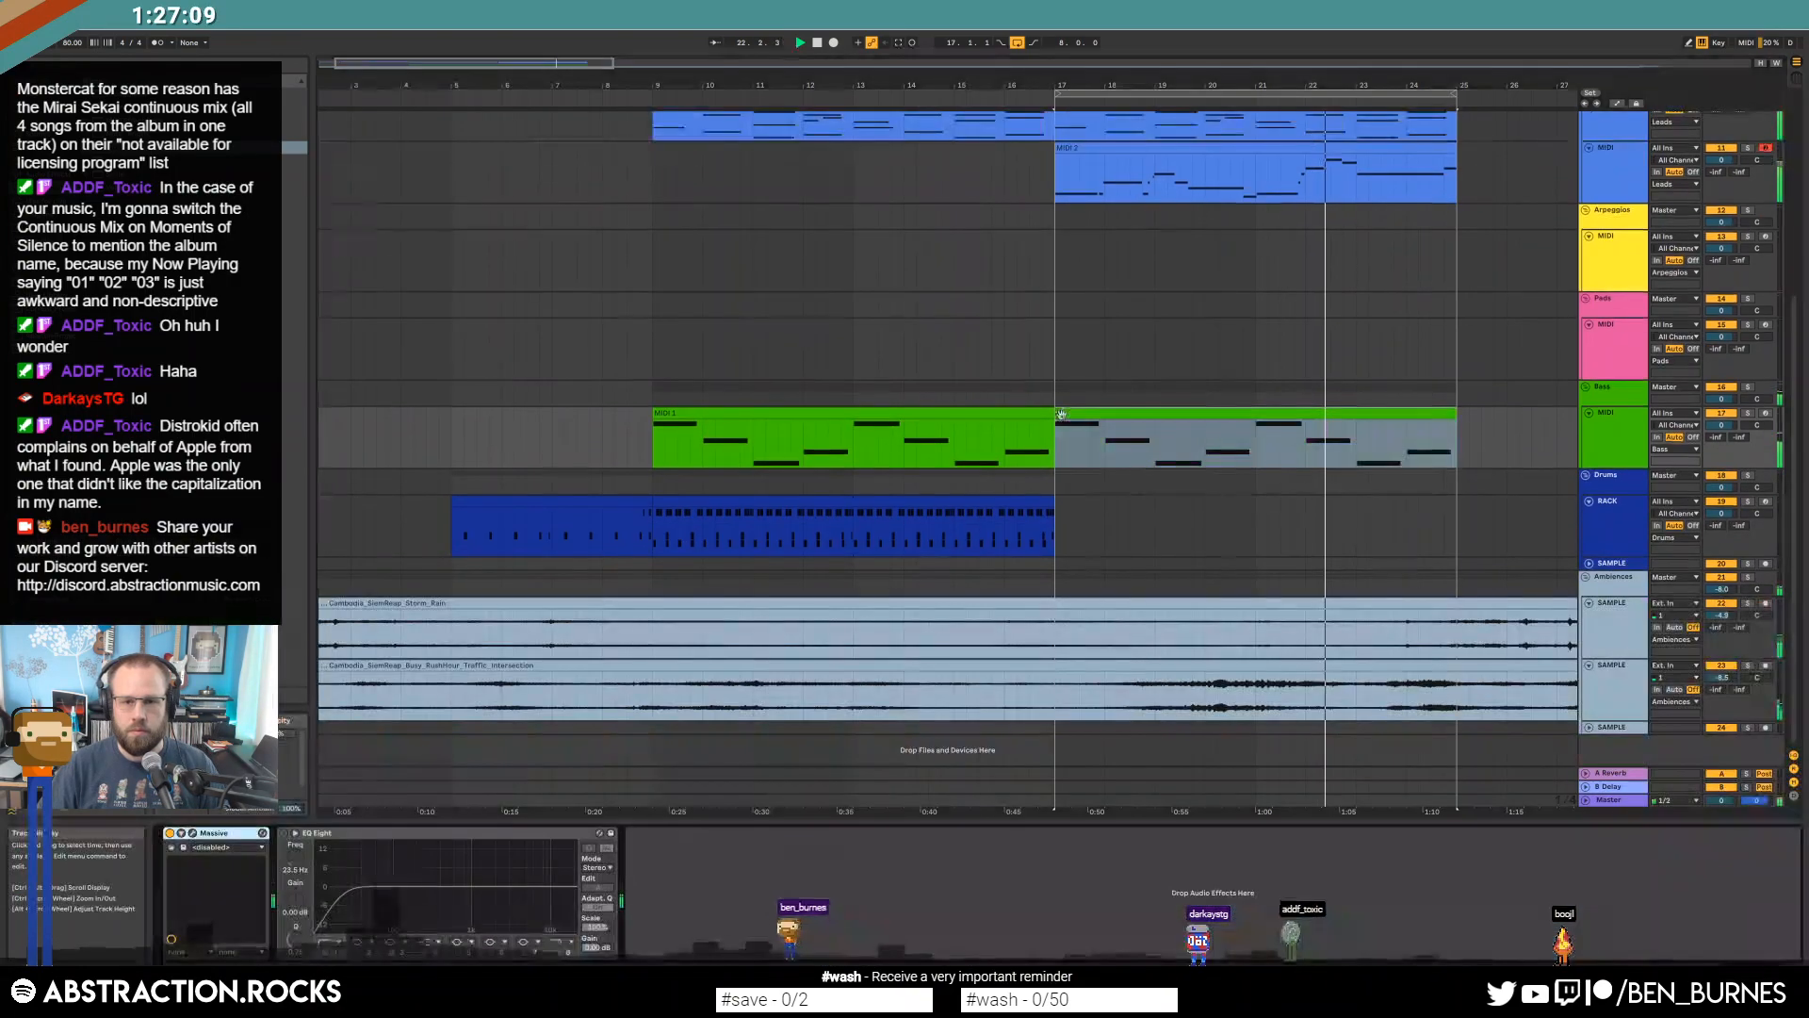
drag(1053, 523, 1457, 523)
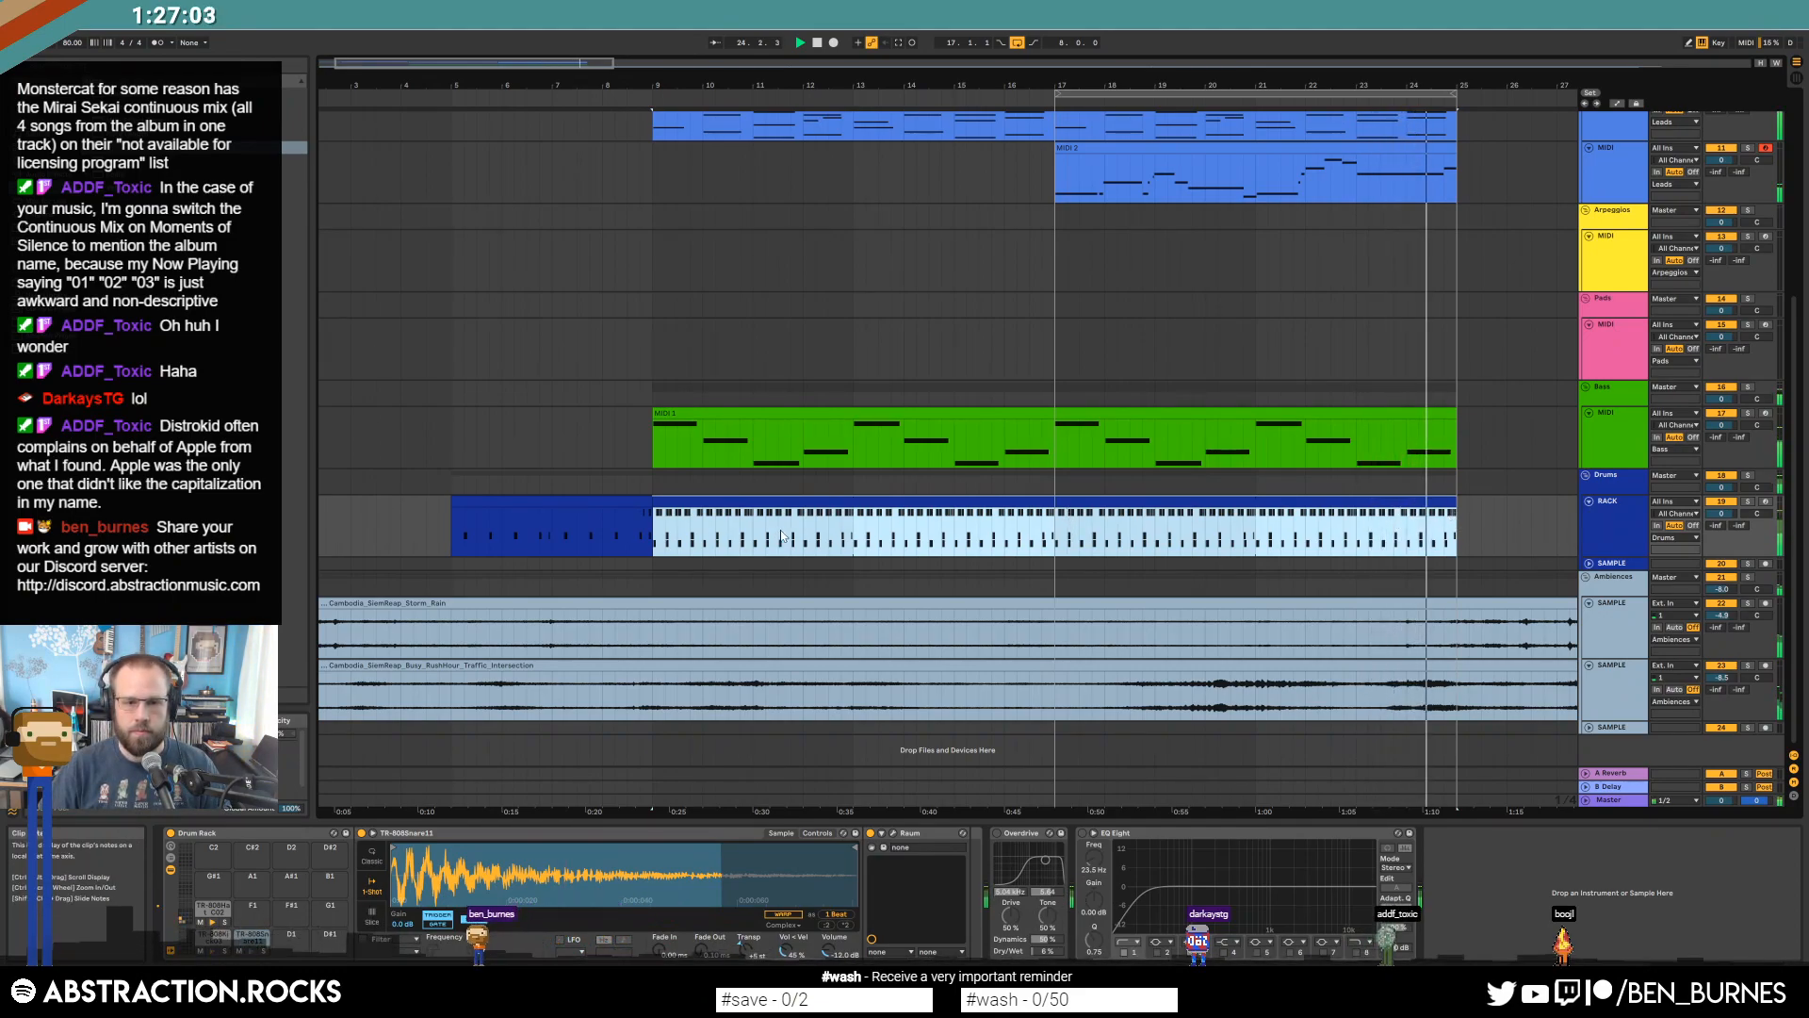
drag(1055, 542, 1457, 547)
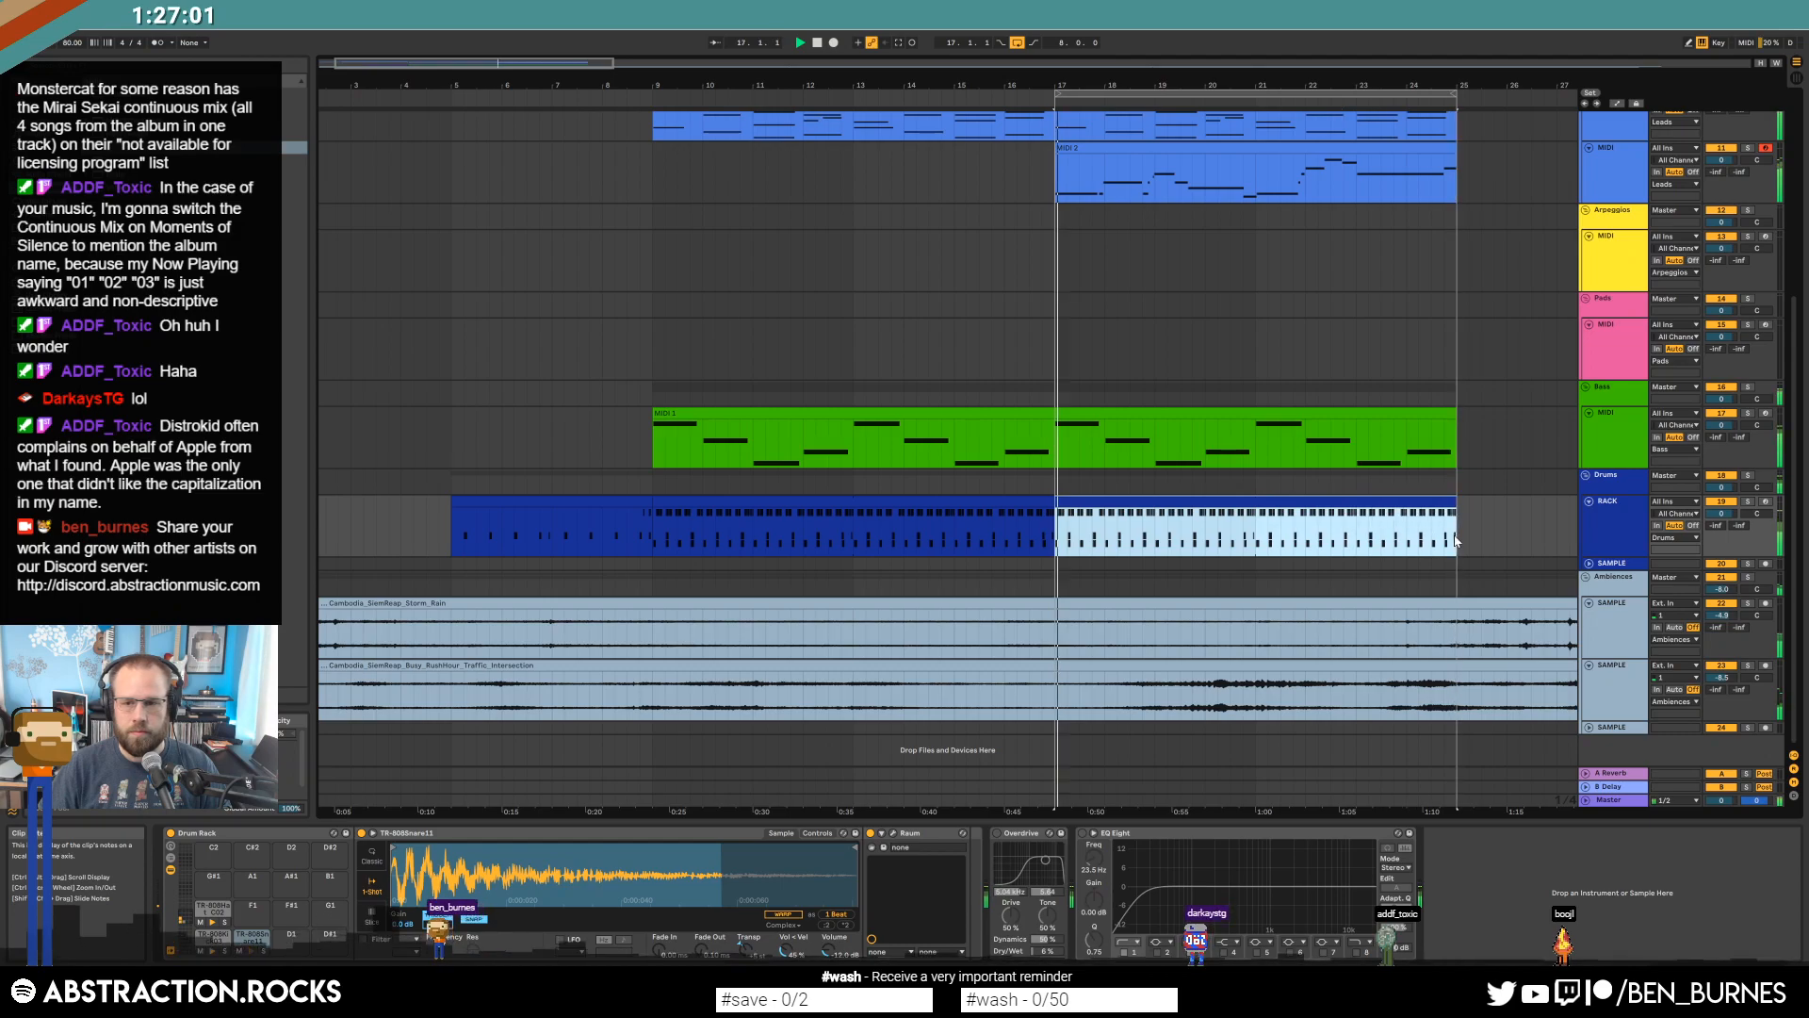
key(space)
double_click(1282, 527)
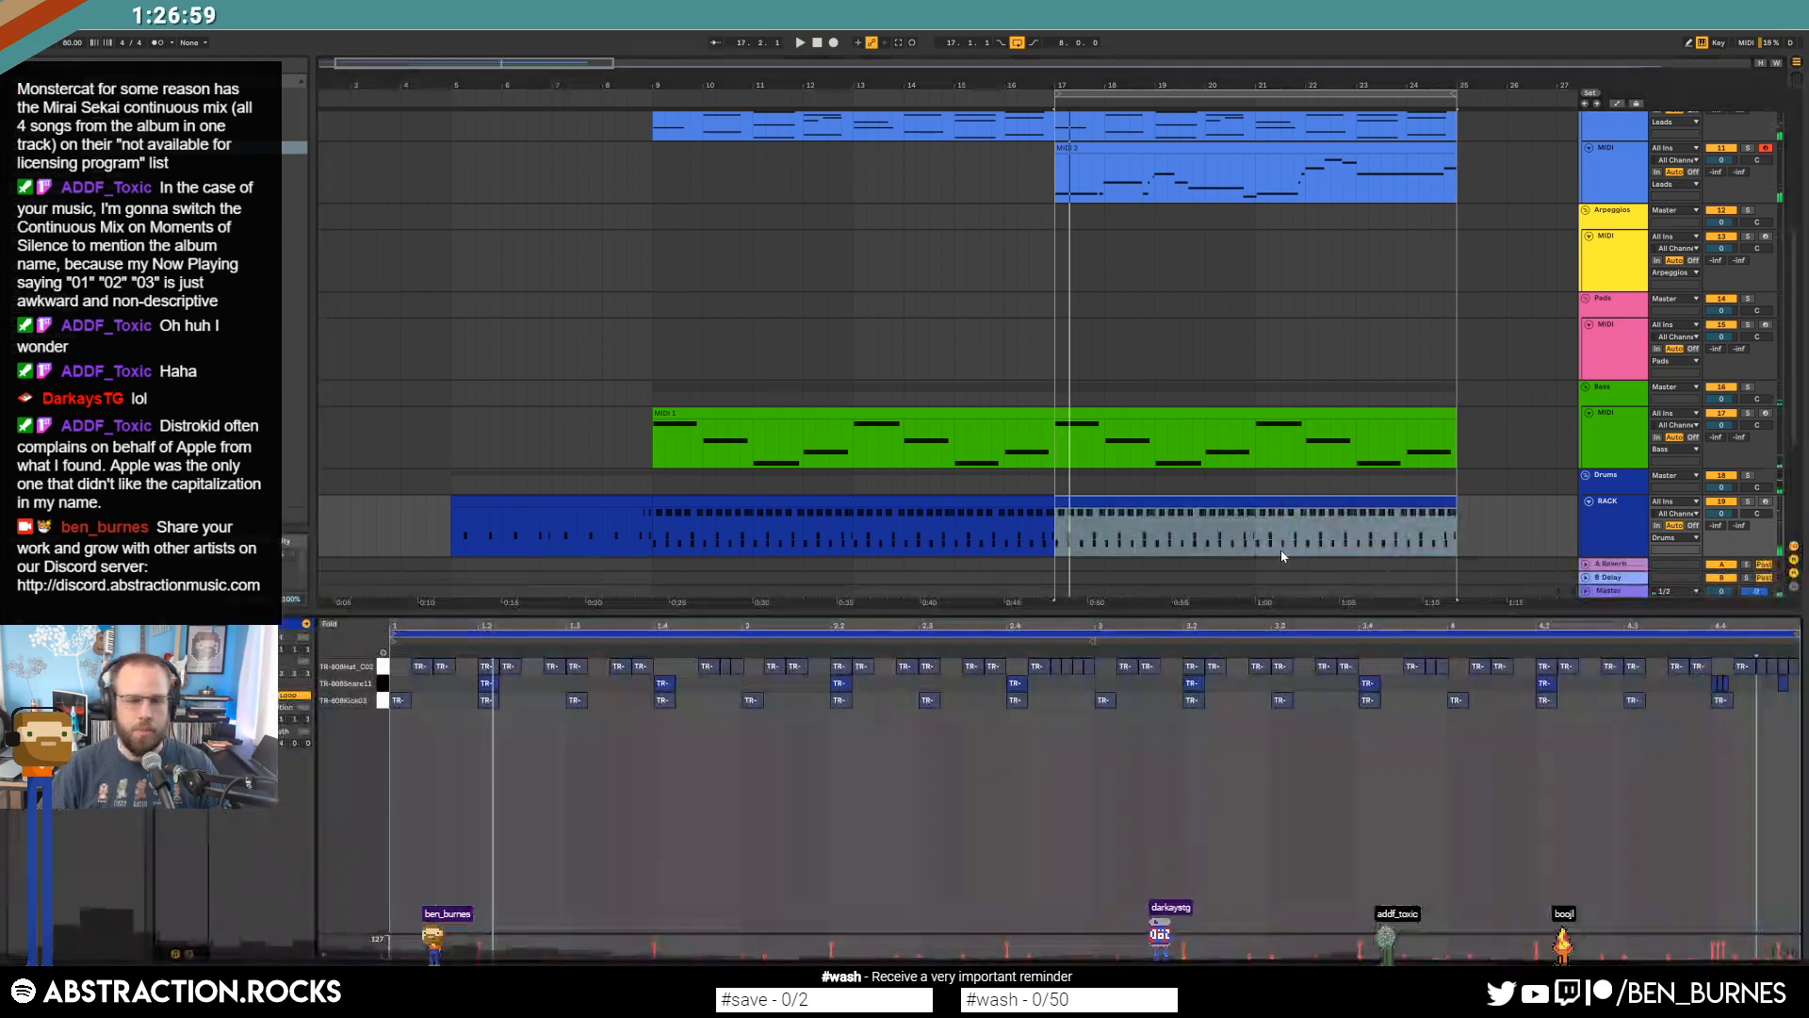
Load the Battery Insert 5 sample onto drum pad G#1 and trim its start to the loud final part of the waveform.
key(shift+Tab)
click(38, 216)
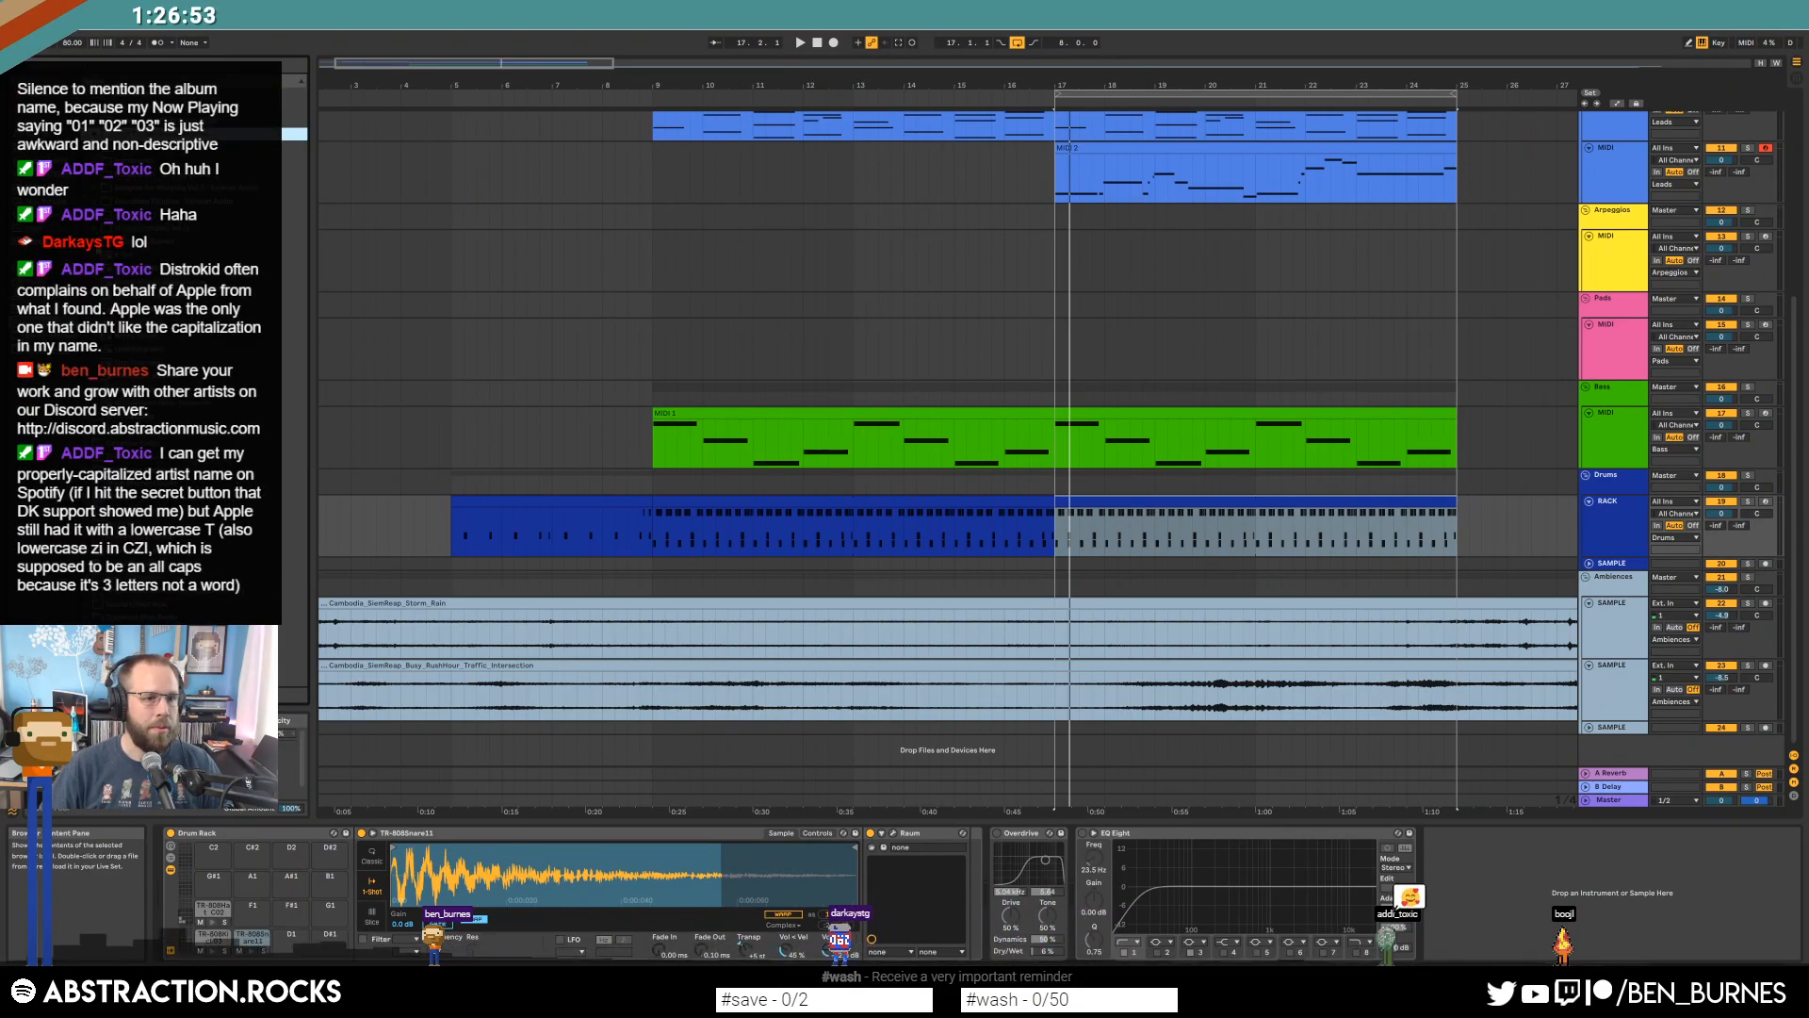
click(96, 216)
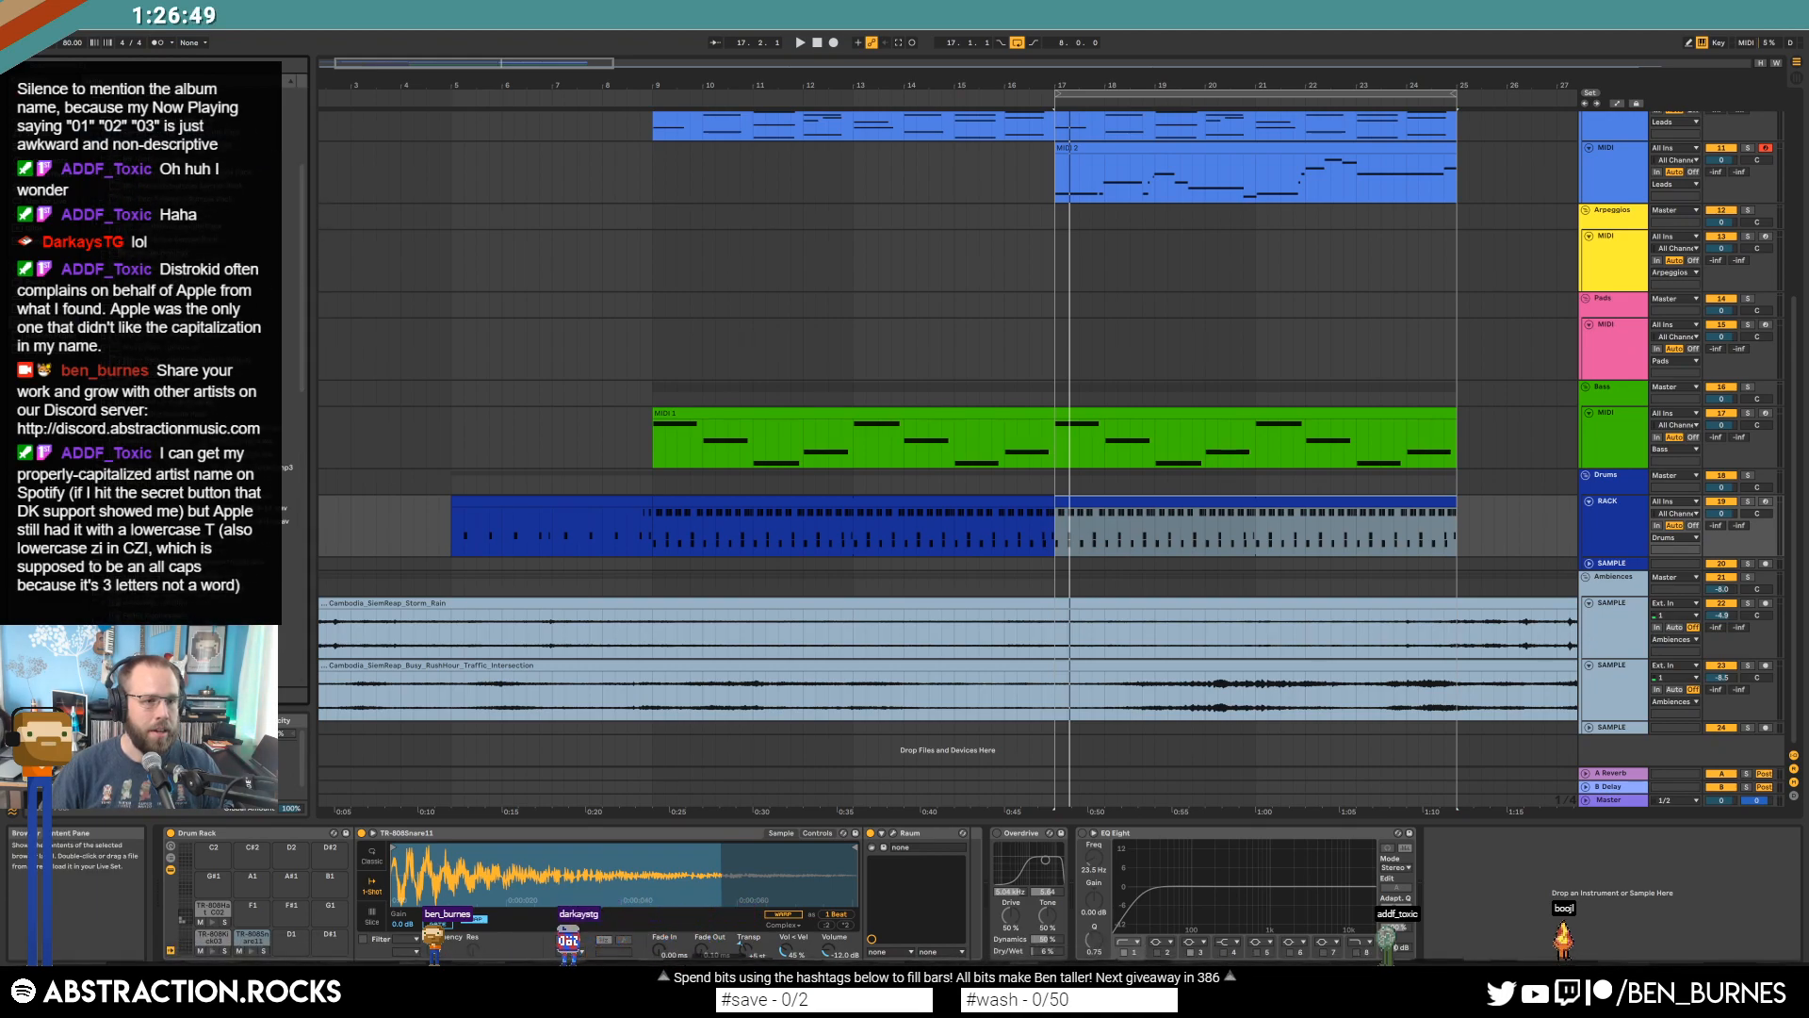
click(117, 240)
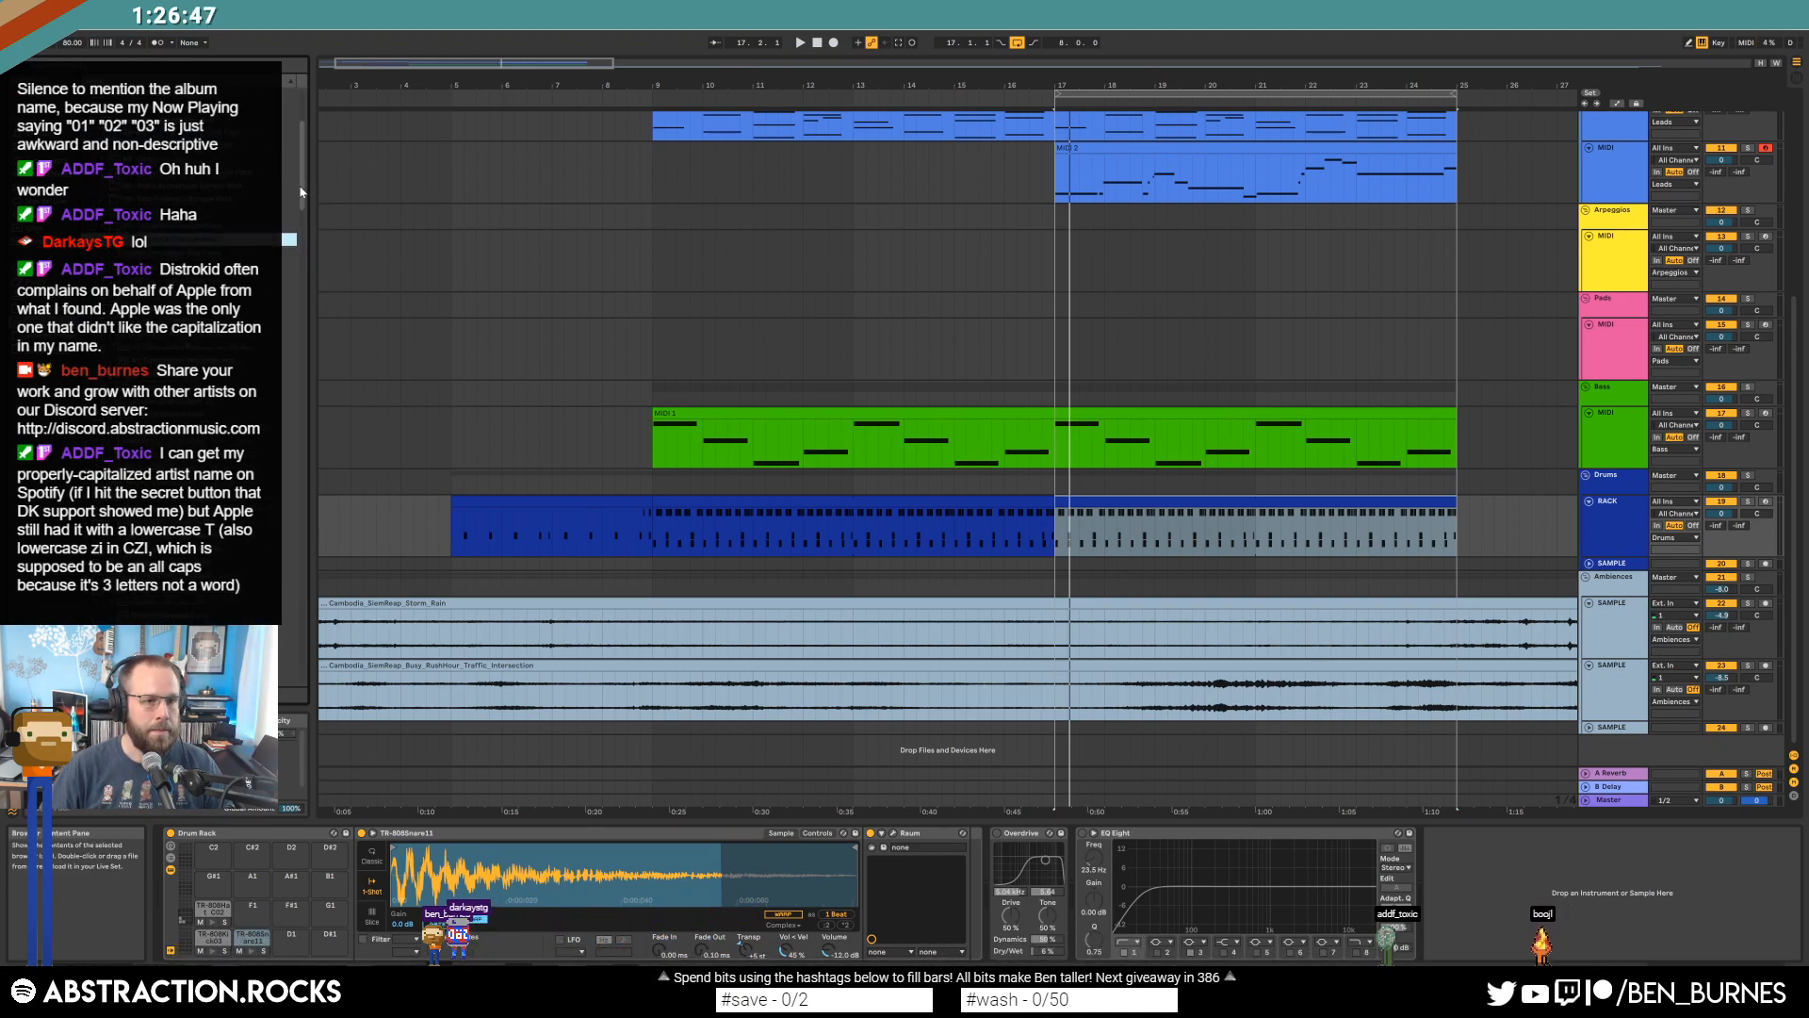
click(212, 228)
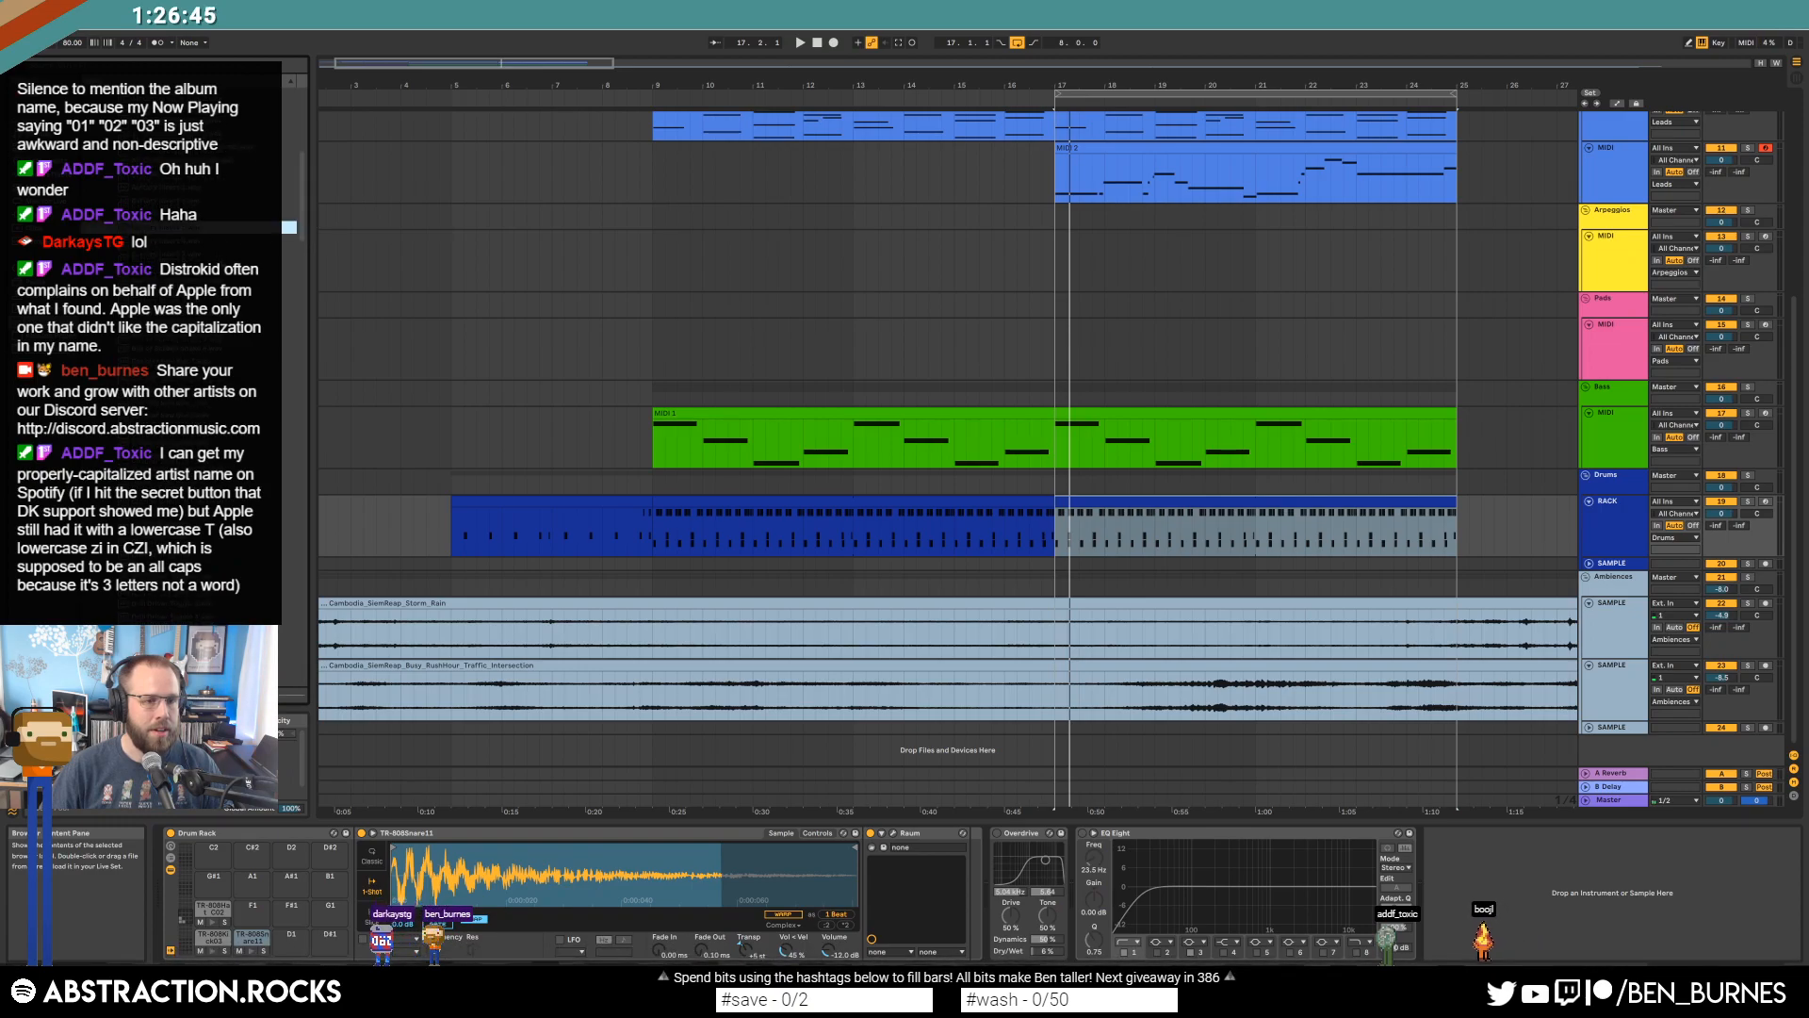
scroll(273, 363, down, 3)
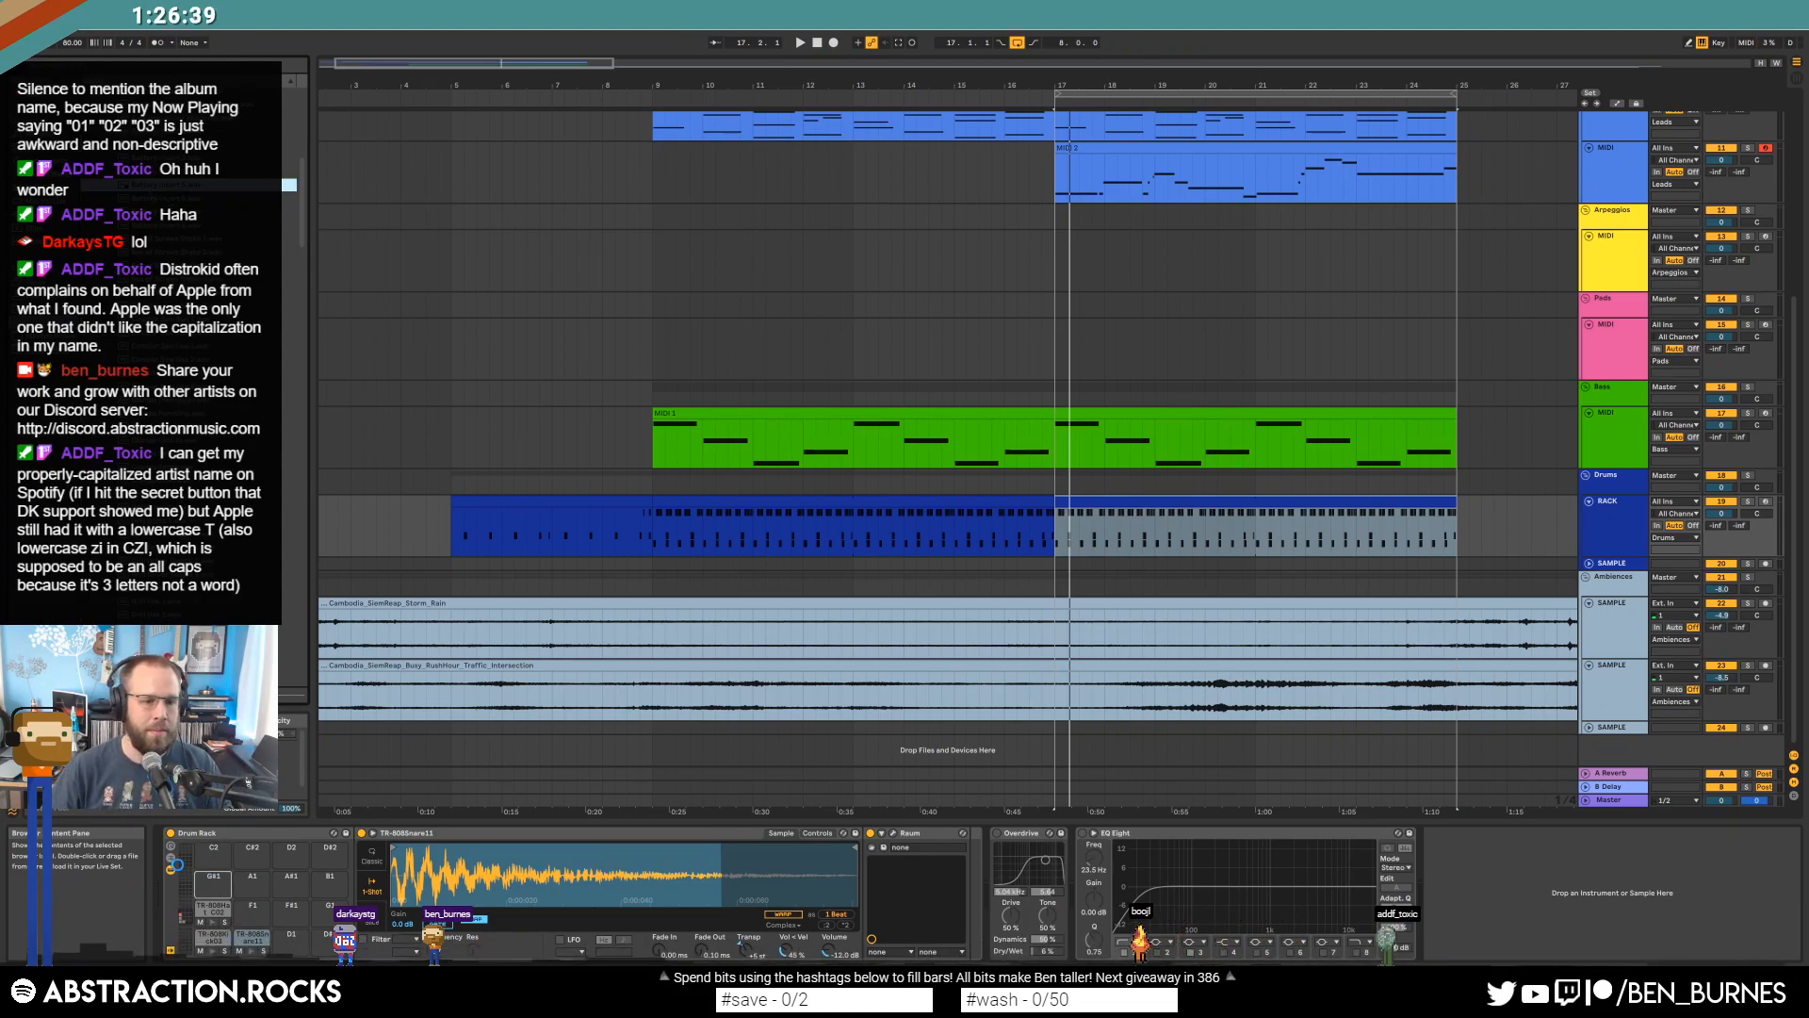
drag(212, 185, 215, 883)
drag(394, 849, 722, 874)
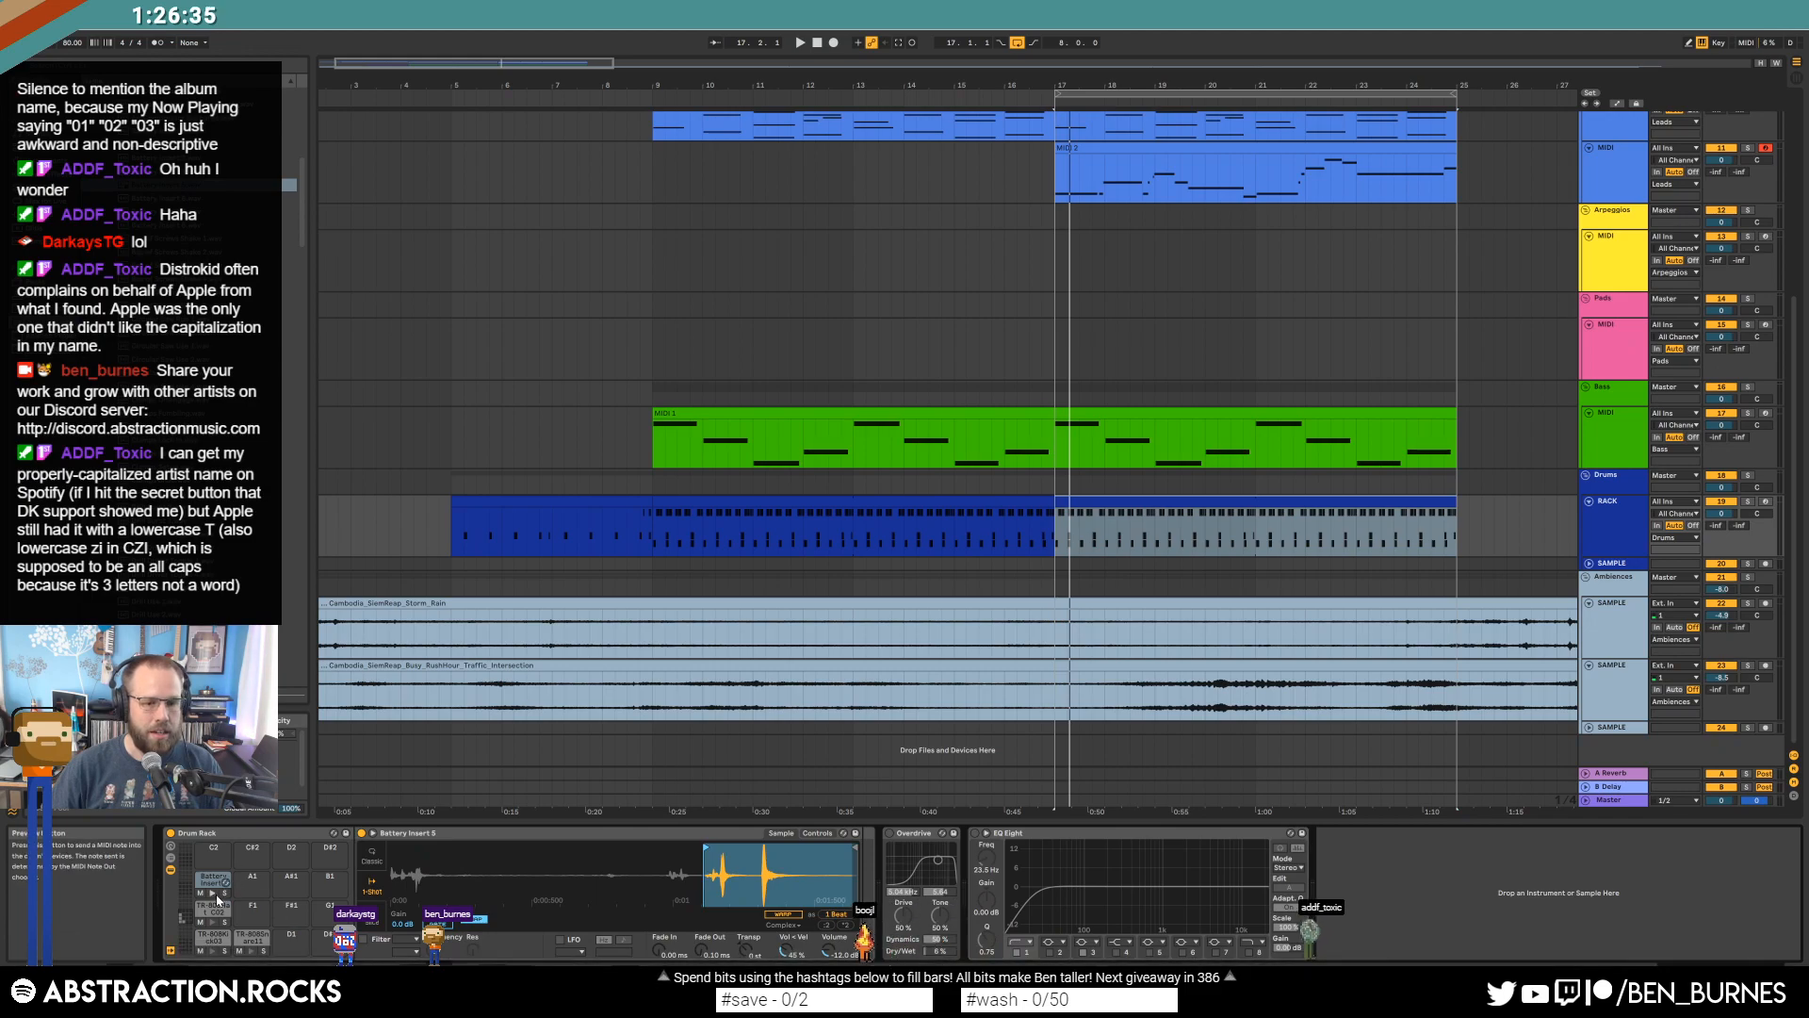
Add a Battery Insert 5 hit at 18.4.3 in the drum clip covering bars 17 to 25.
double_click(1128, 505)
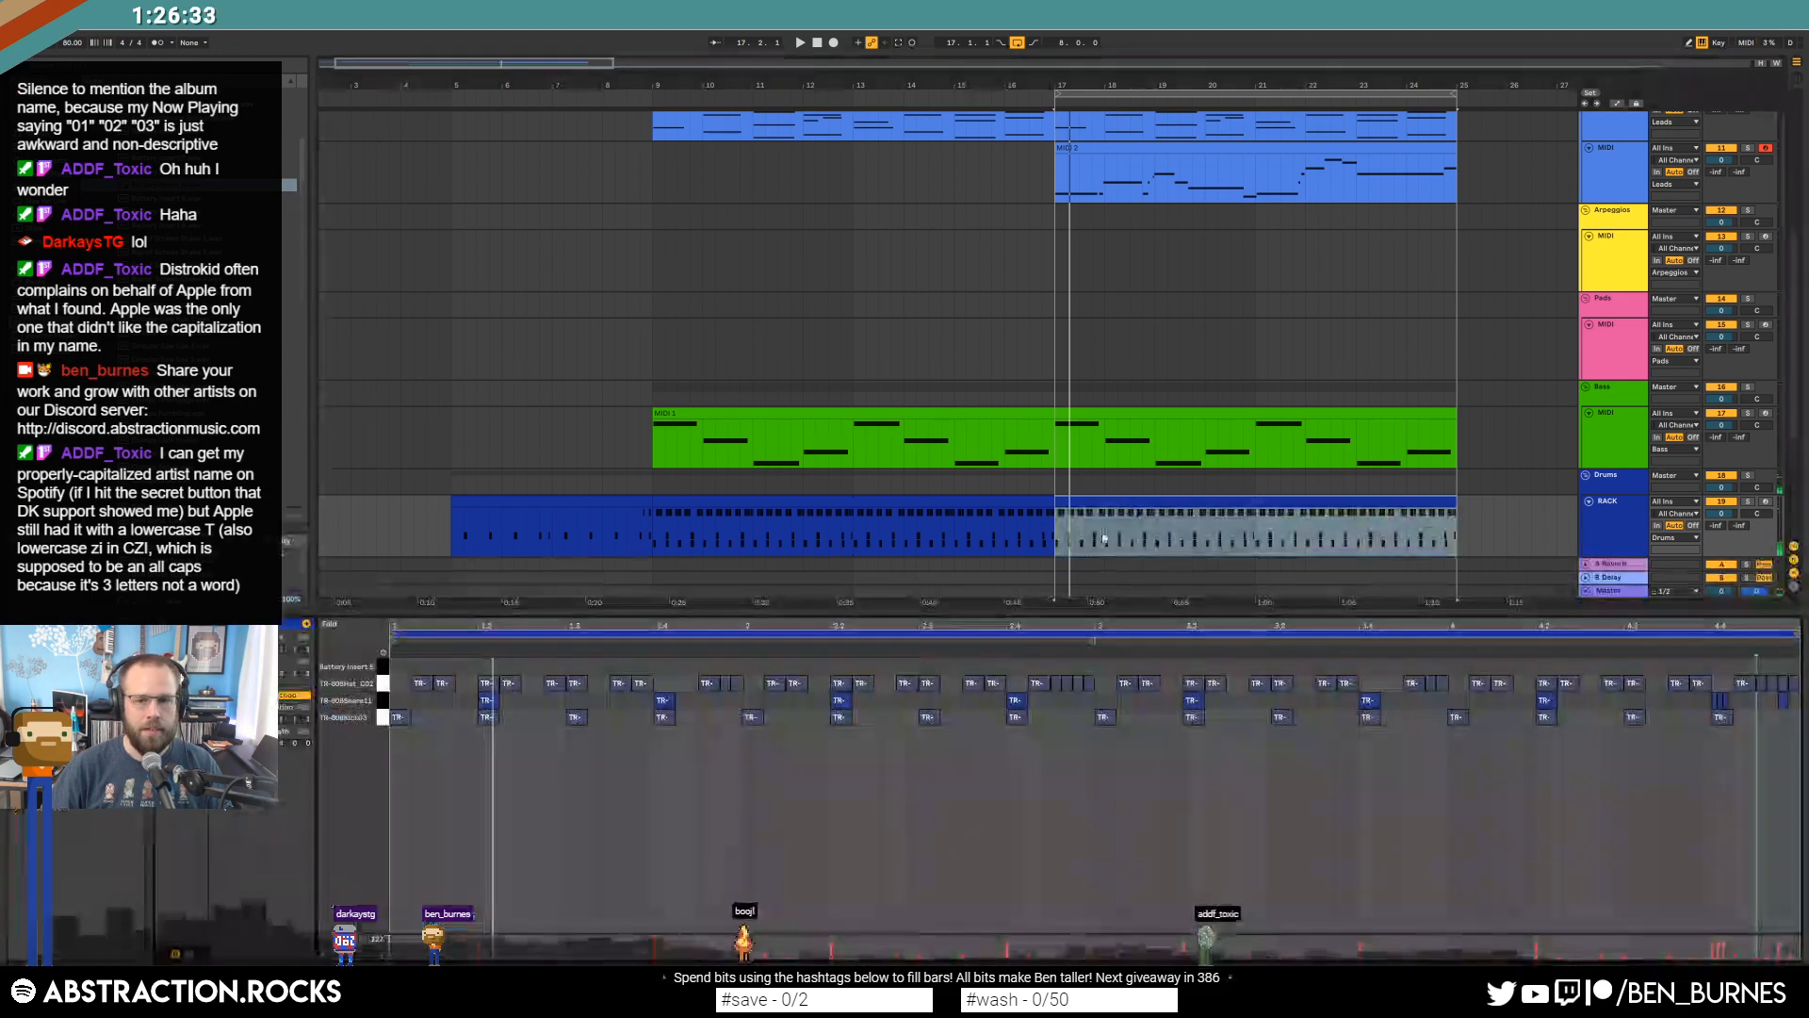
click(628, 762)
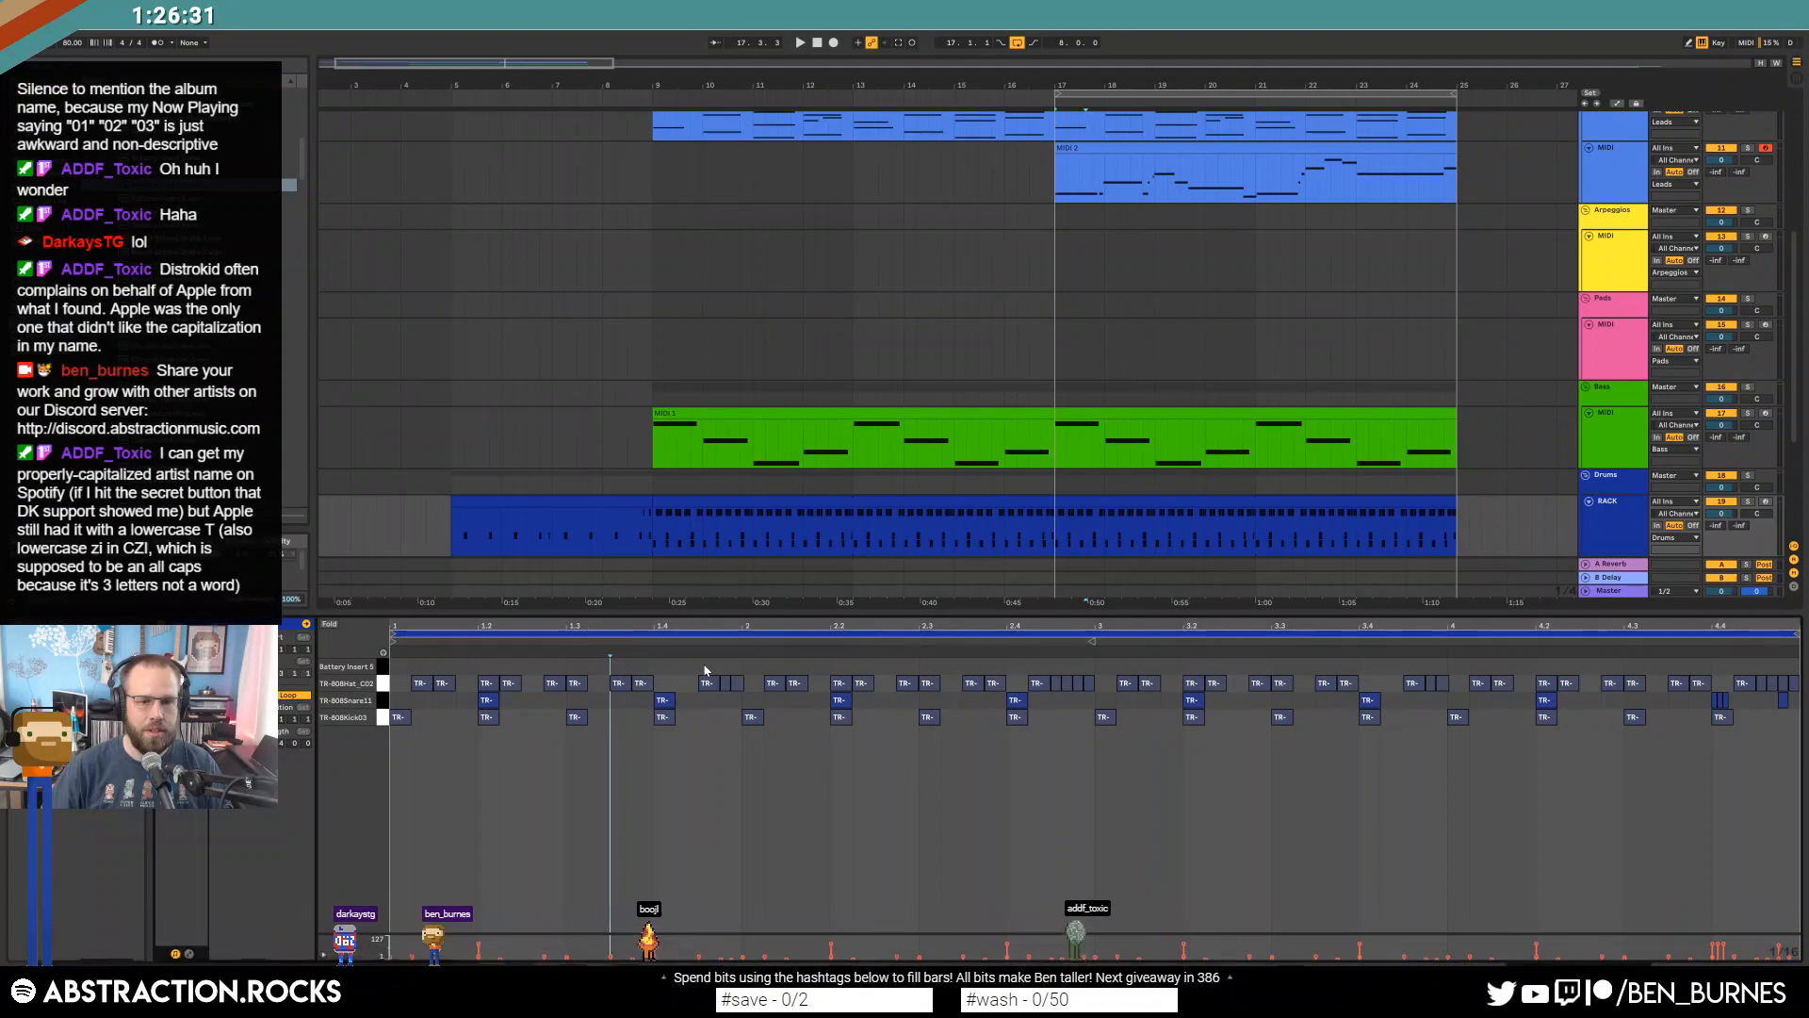
double_click(1061, 666)
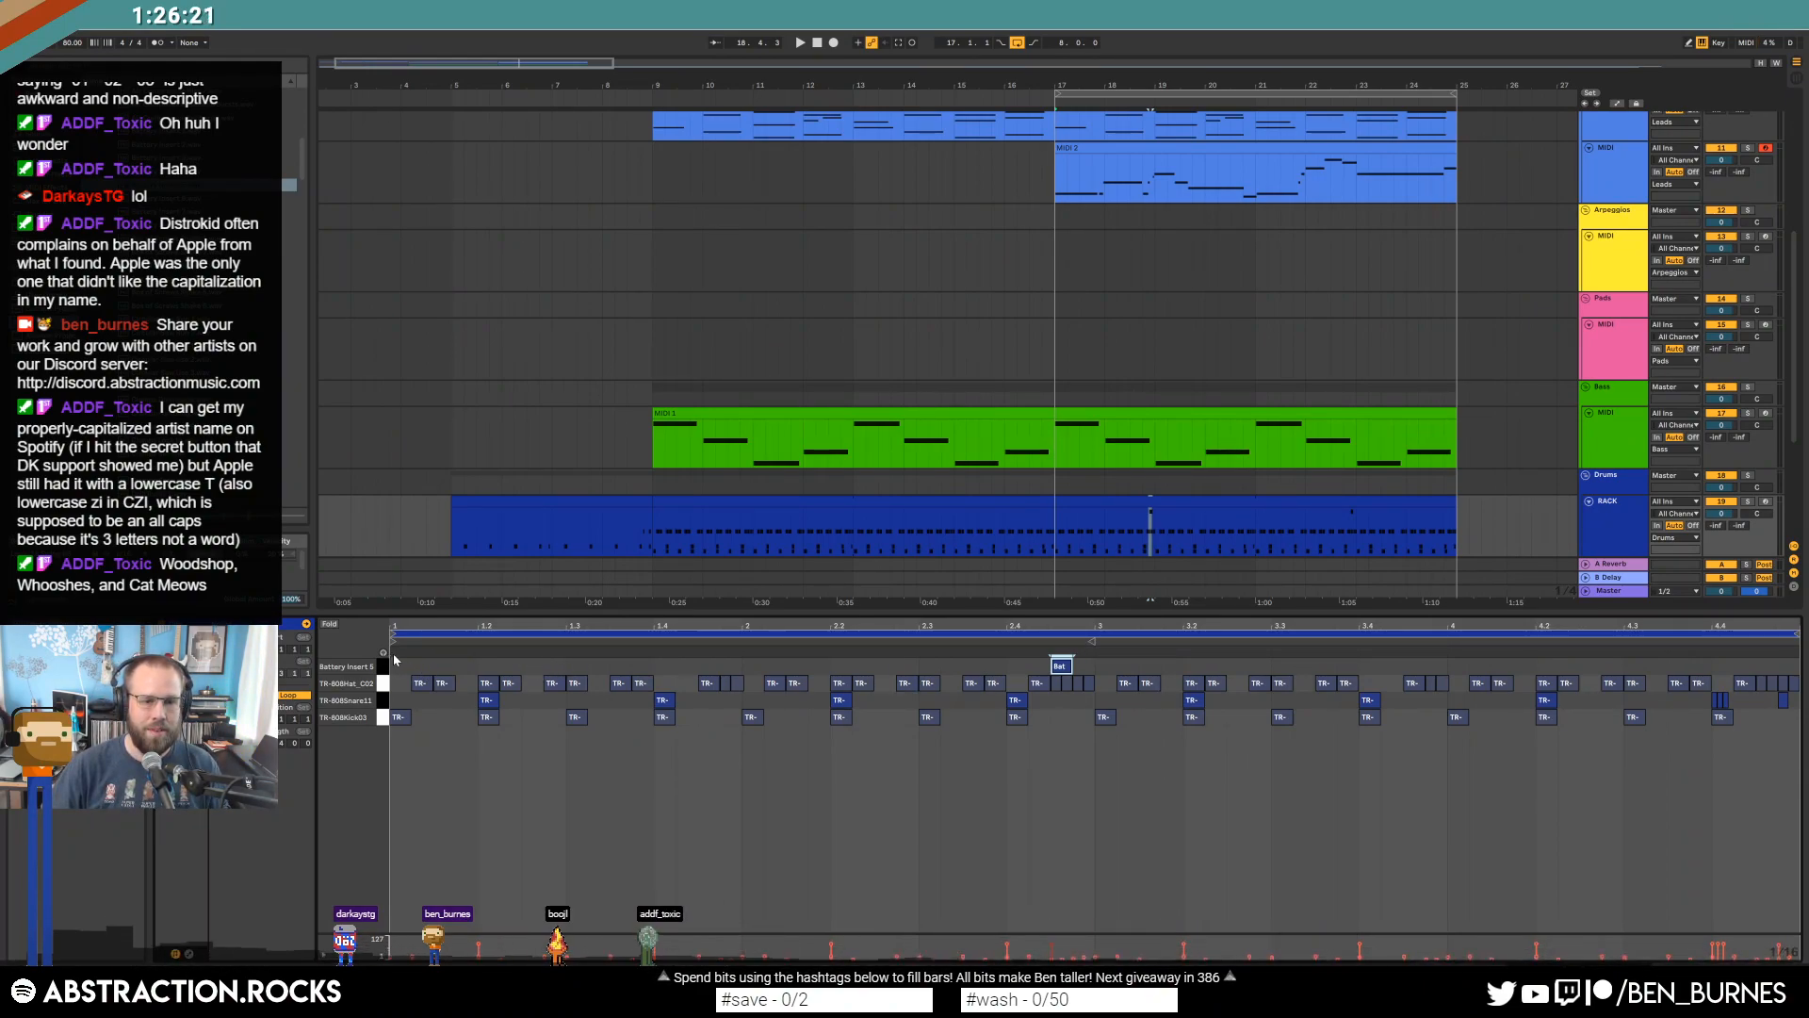
Load the Clamps Lock In sample onto drum pad A1 and add four hits in bar 17, spaced three sixteenths apart.
key(shift+Tab)
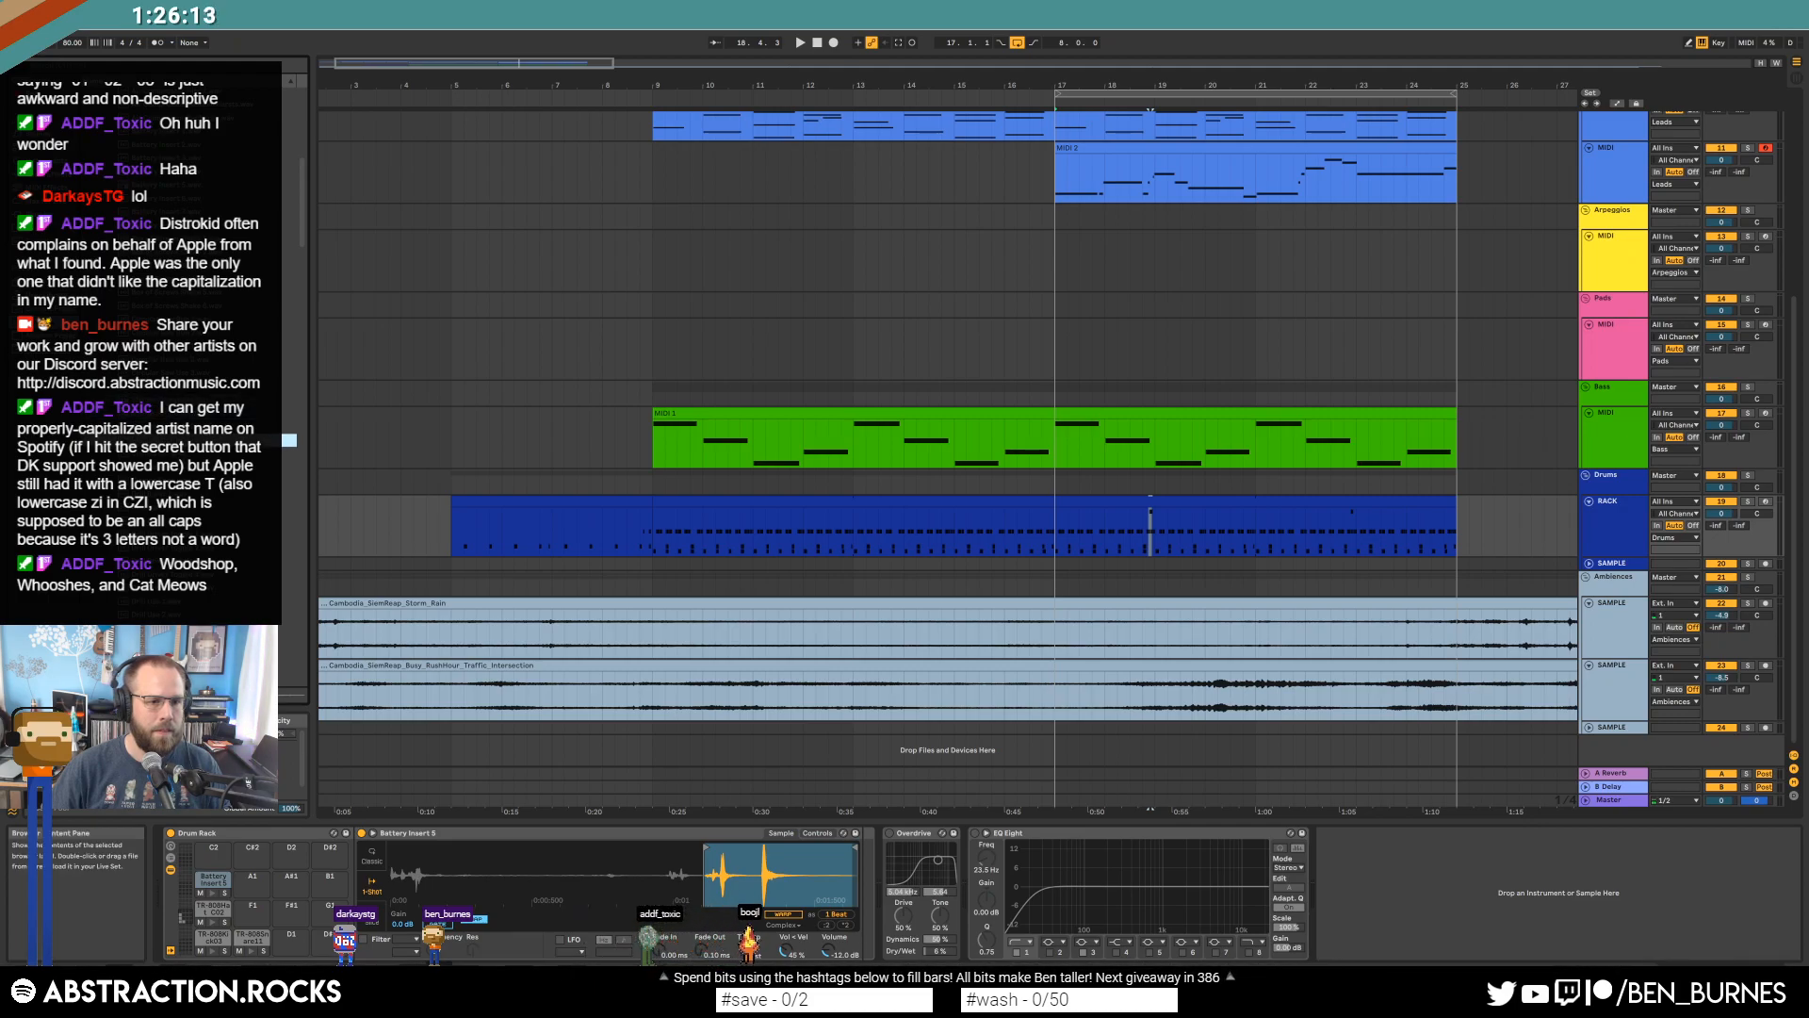
drag(255, 909, 246, 886)
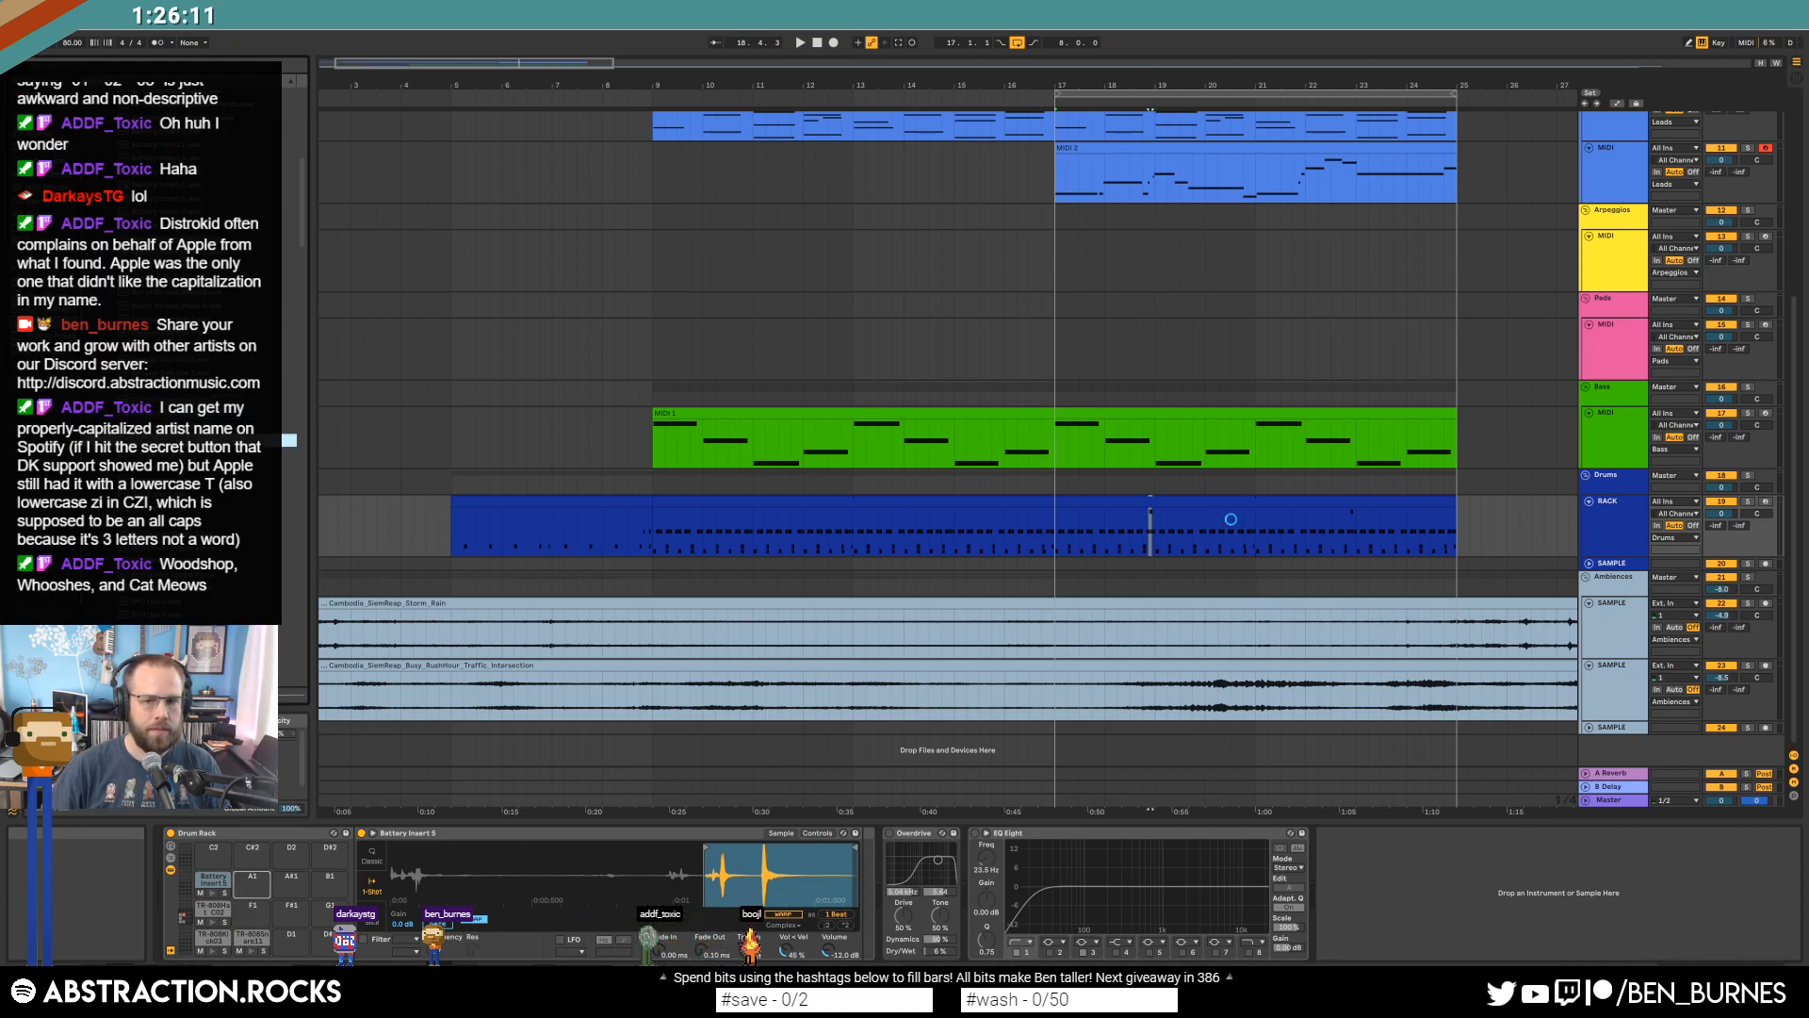
double_click(1183, 501)
click(402, 666)
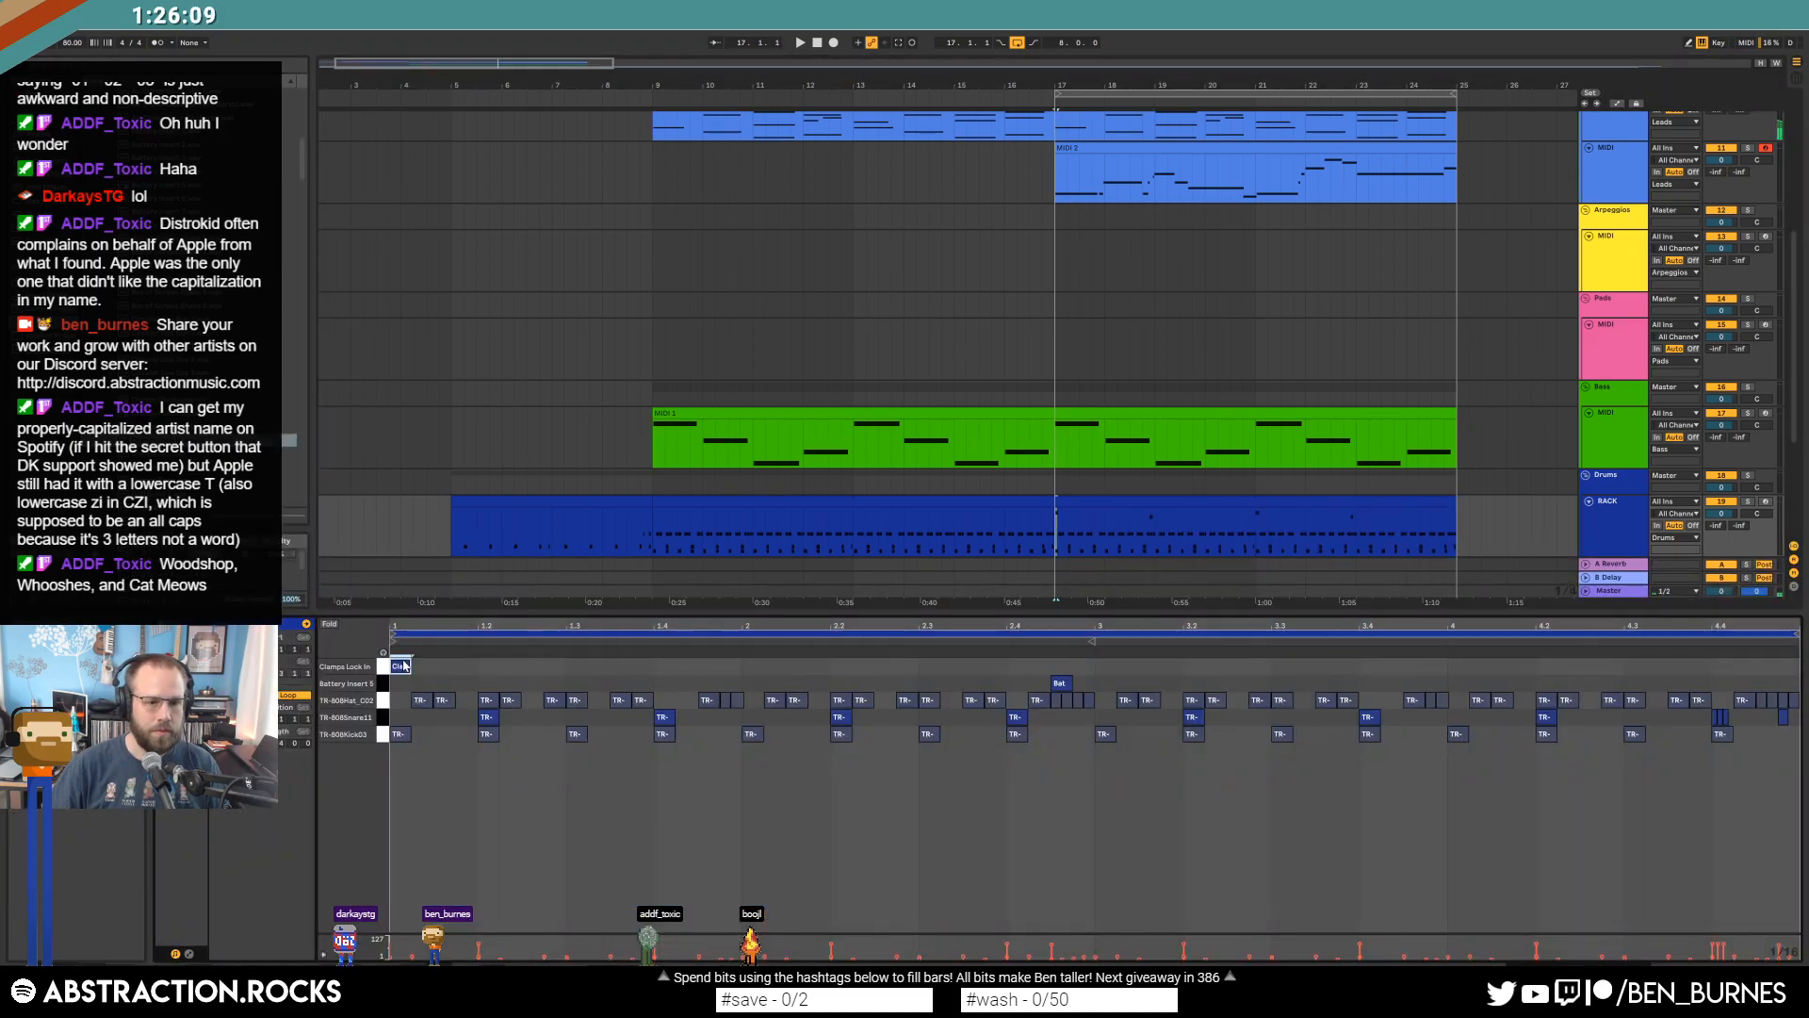
click(465, 666)
click(531, 666)
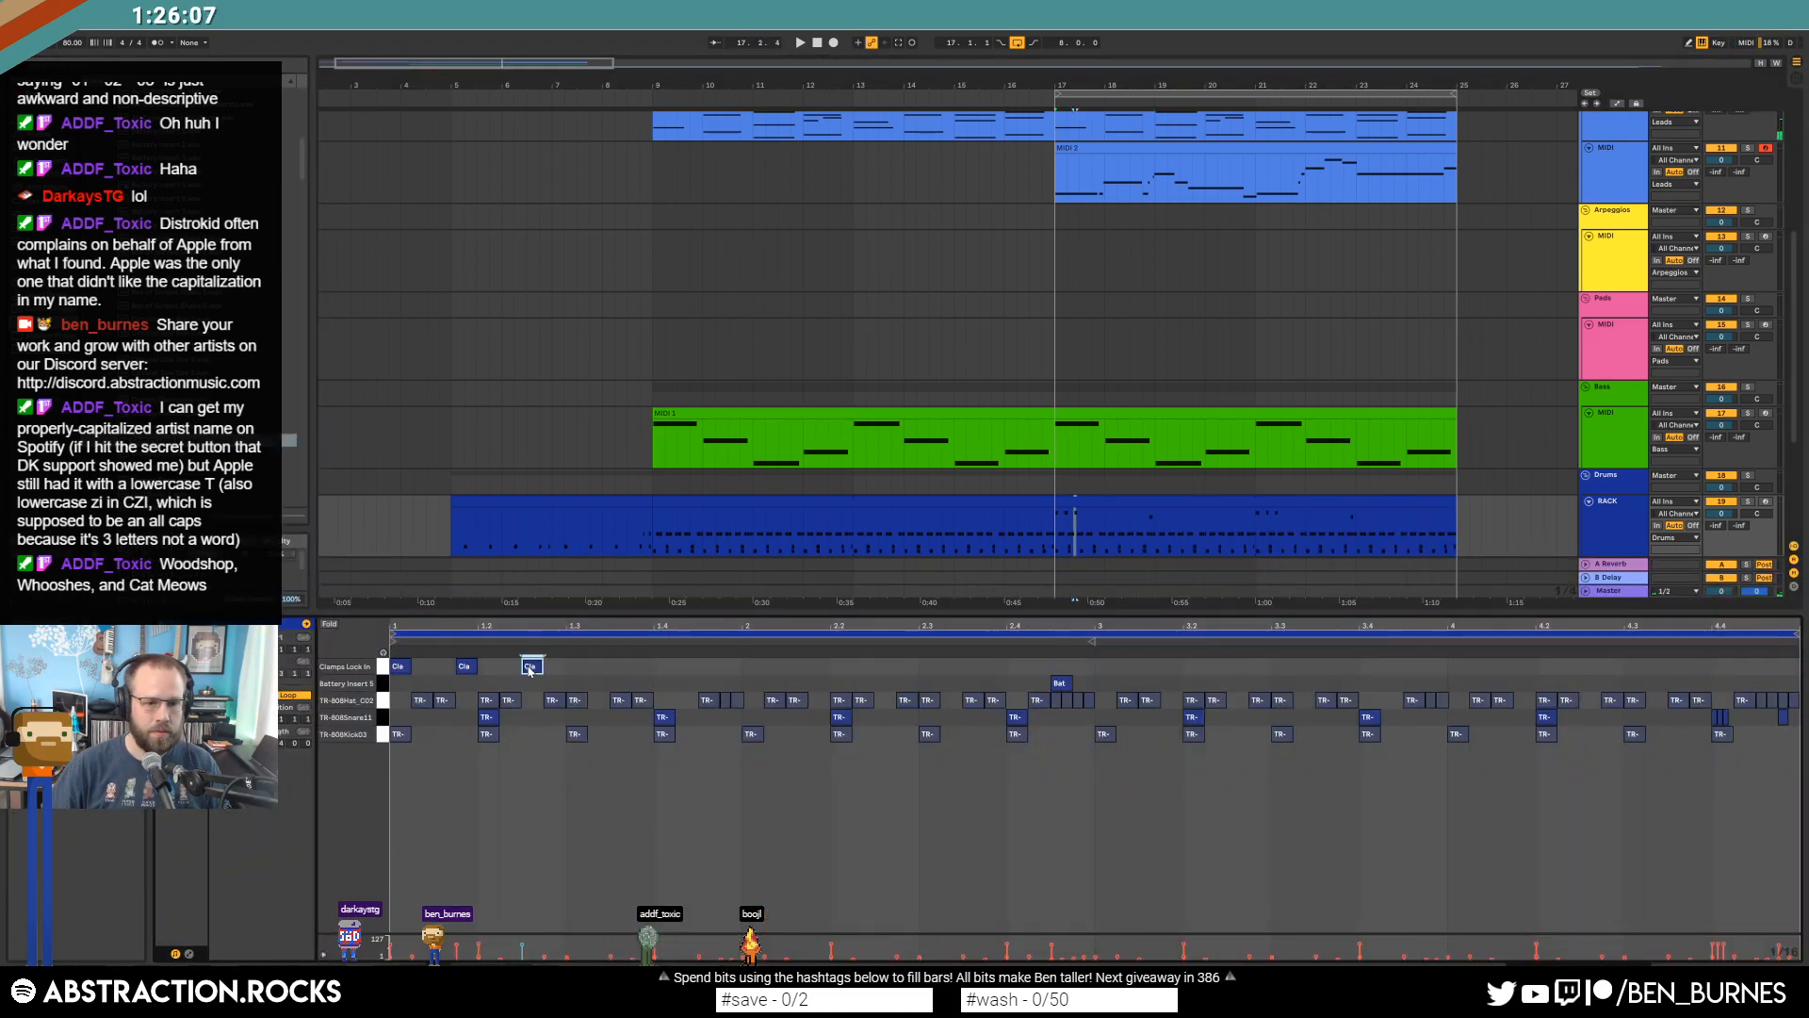
key(space)
click(598, 666)
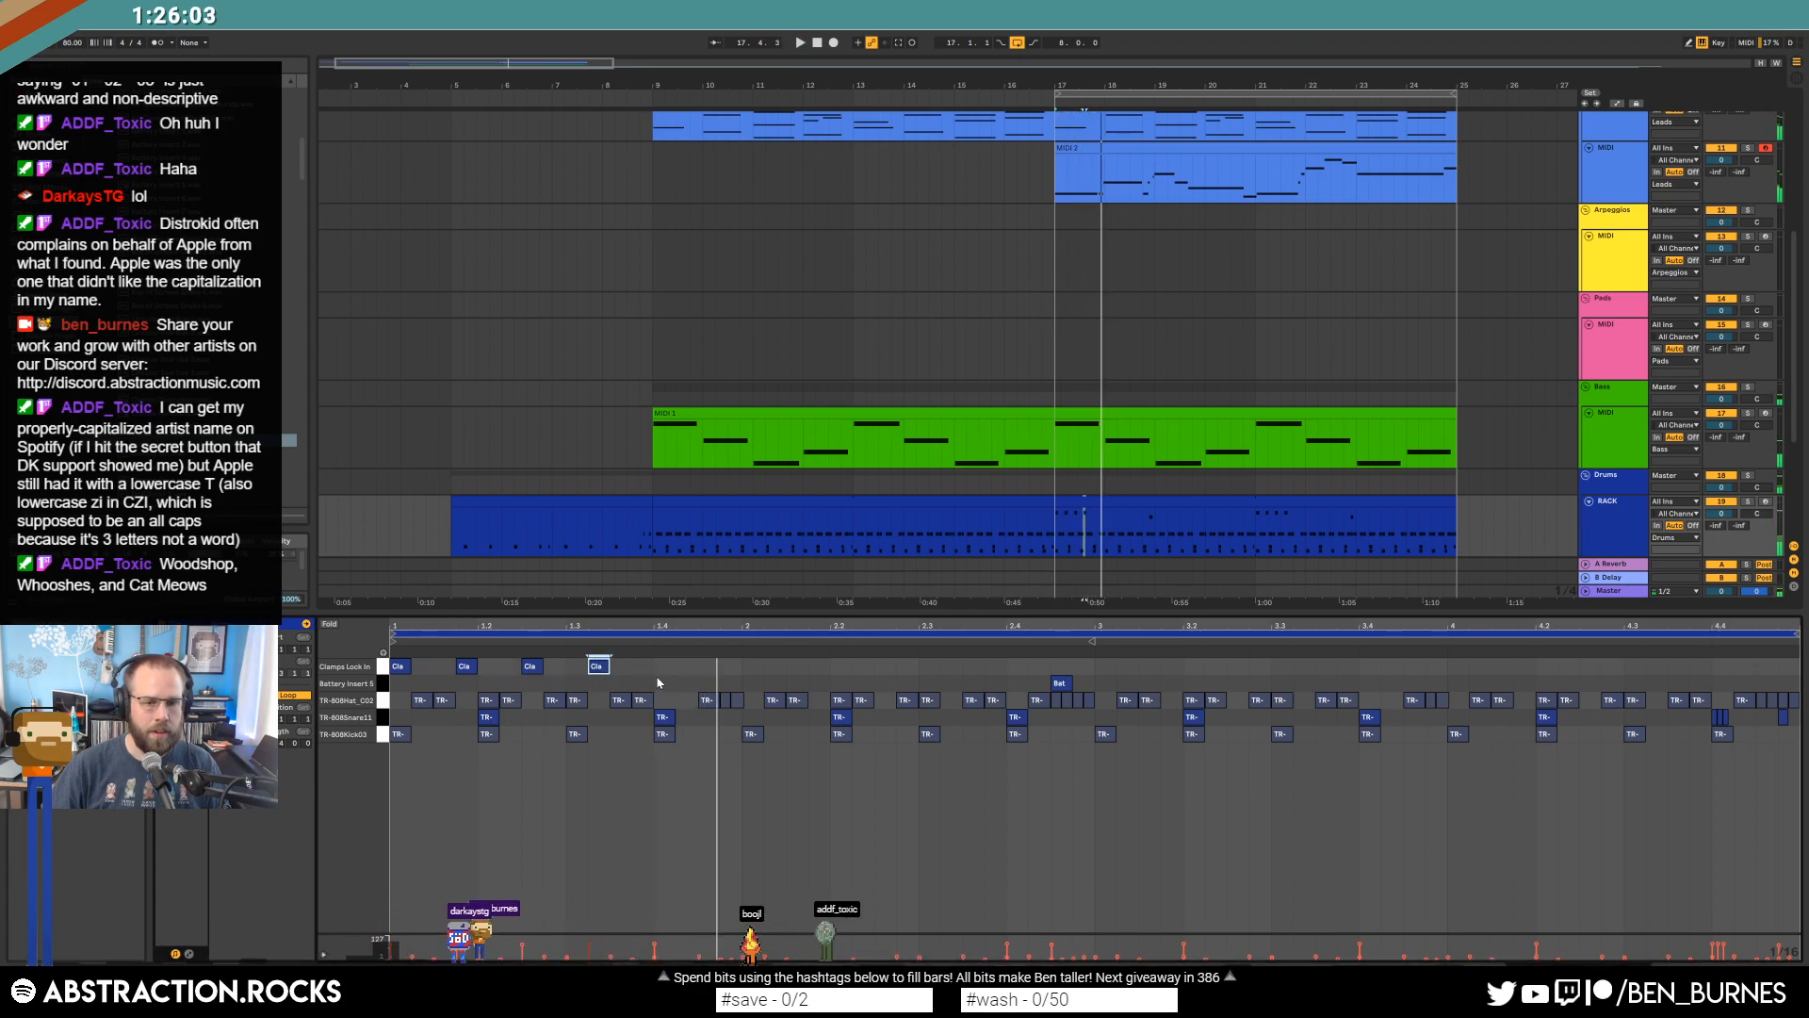
Load Drop Screw 3 onto drum pad A#1 with a one-beat hit at 17.4.1, and duplicate the bar's clamp and screw pattern into bar 18.
key(shift+Tab)
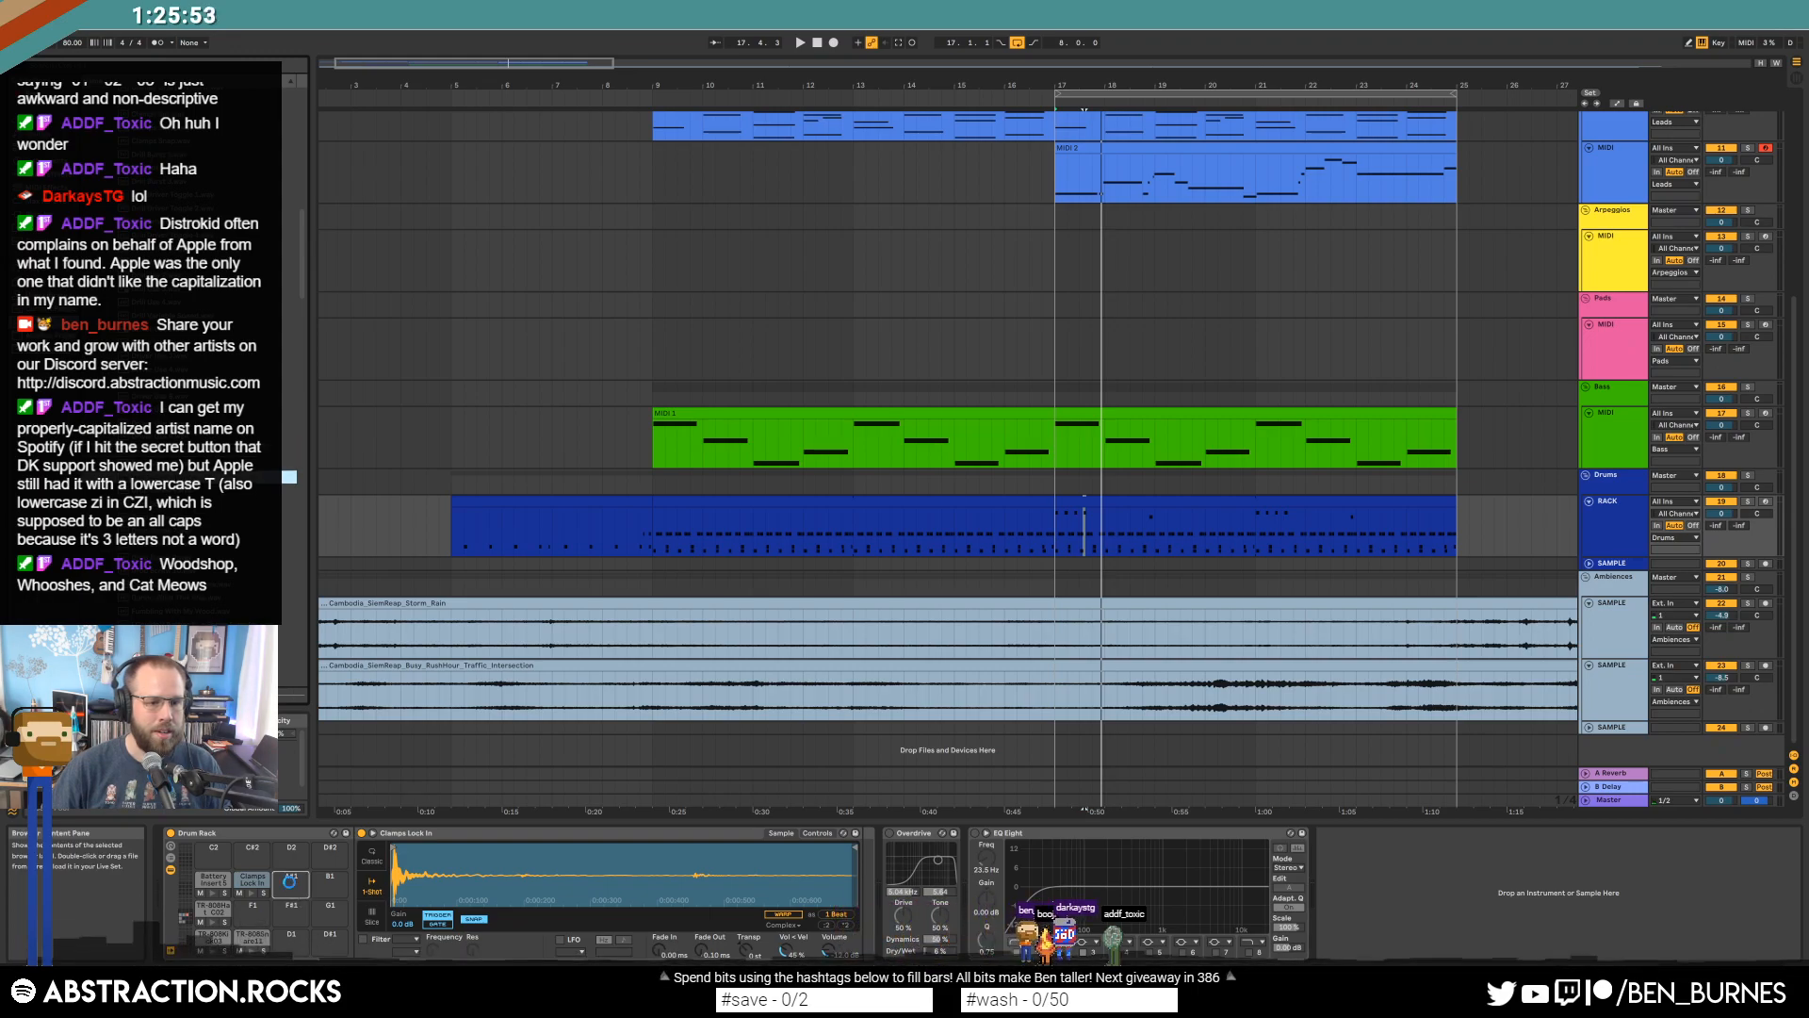
double_click(1083, 503)
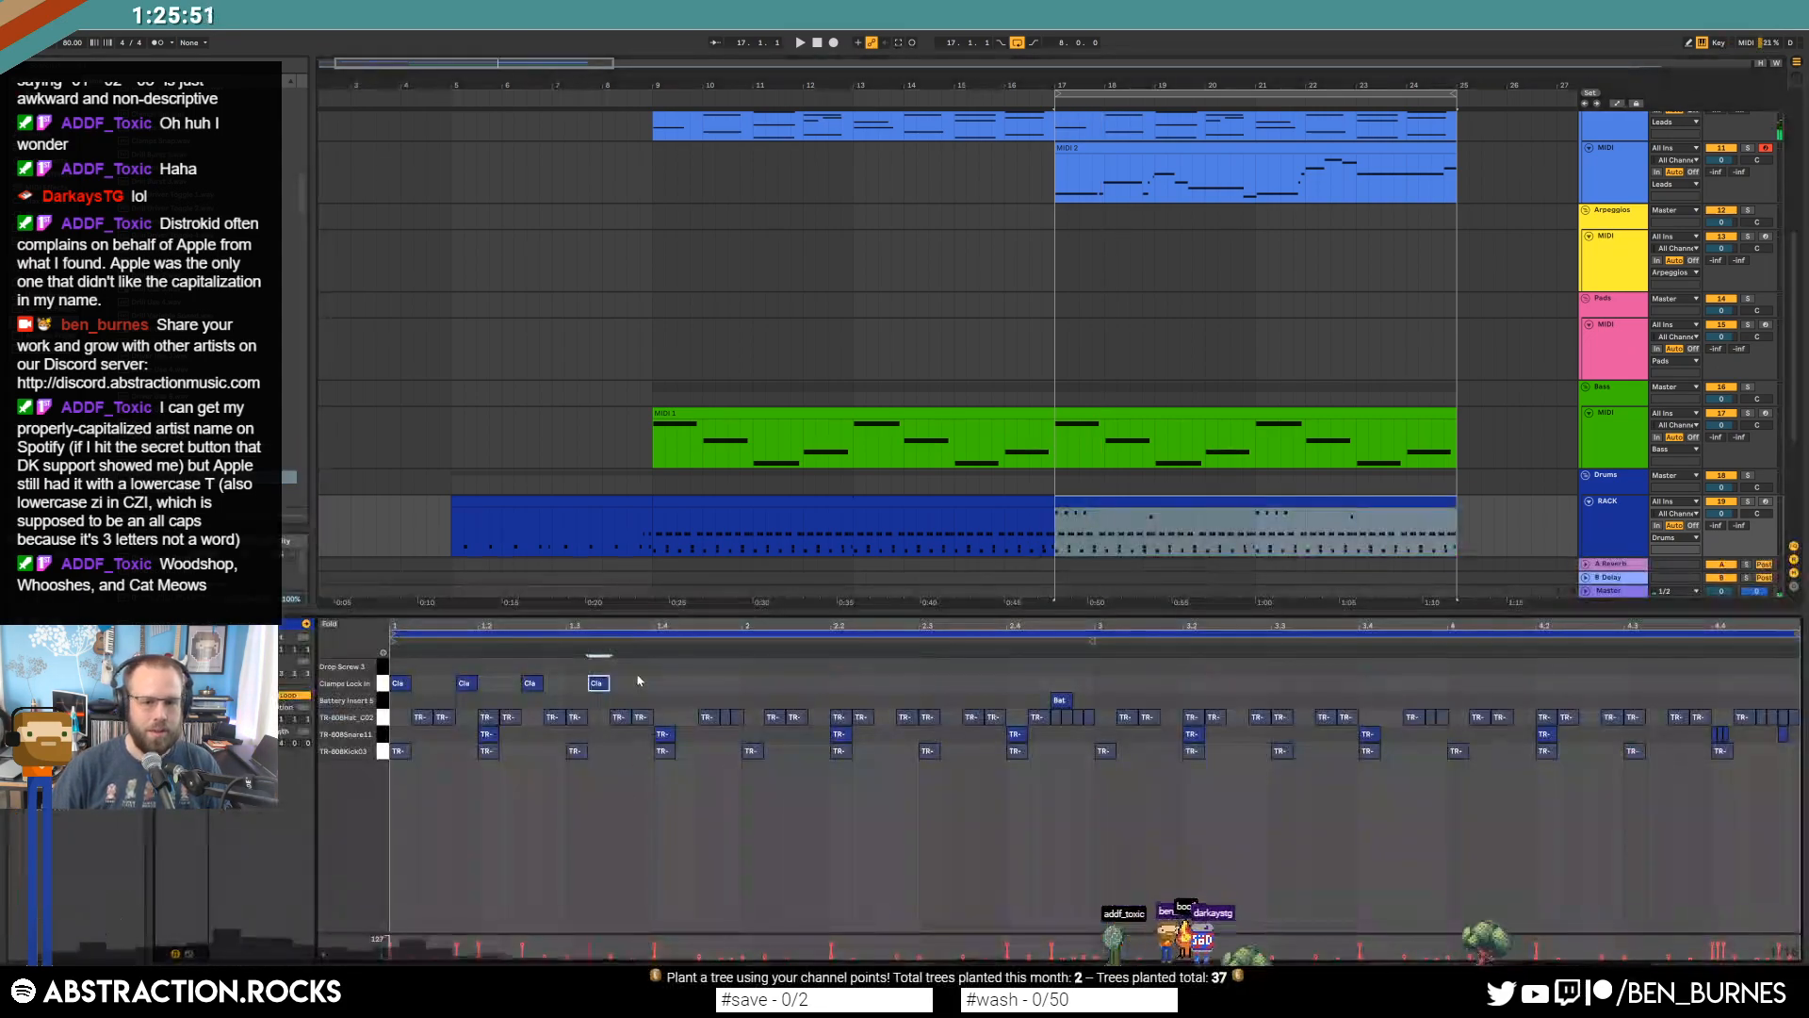
mouse_move(660, 674)
mouse_down()
mouse_move(744, 643)
mouse_move(391, 659)
mouse_up()
key(ctrl+d)
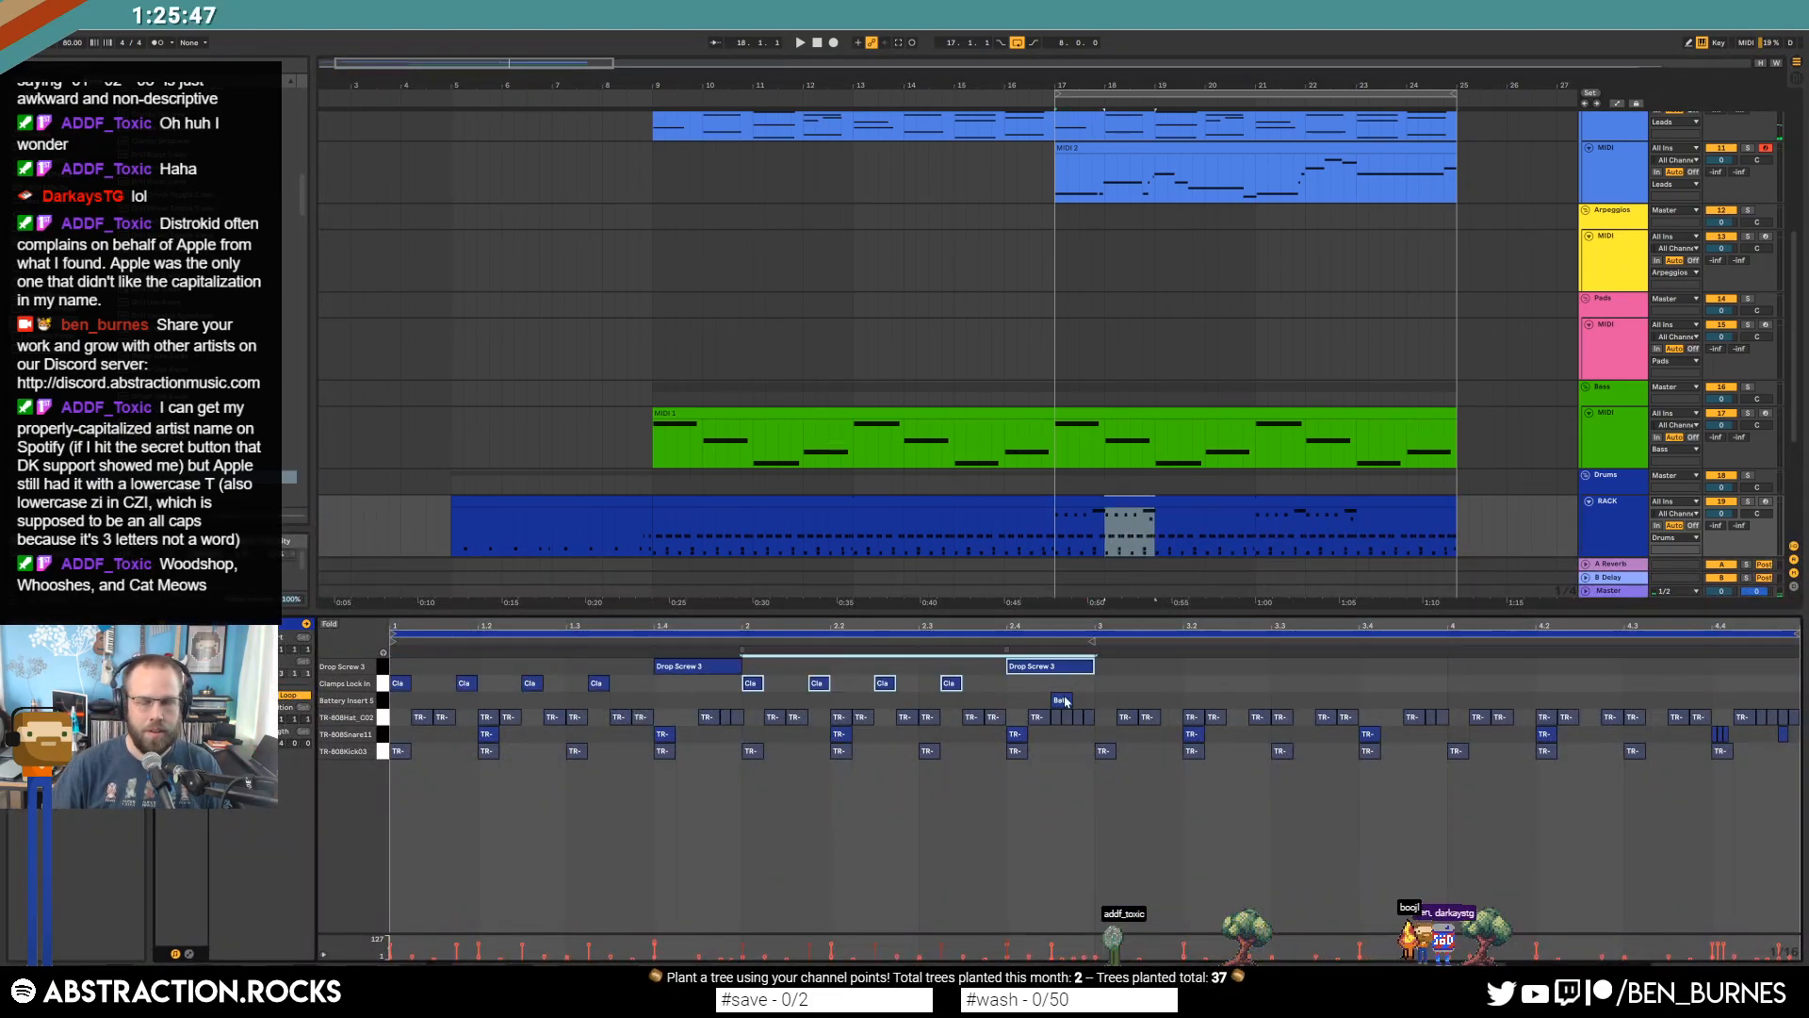
Duplicate the two-bar percussion pattern into bars 19 and 20, clearing the extra Drop Screw 3 hits and the final Battery Insert 5 hit.
mouse_move(1059, 700)
mouse_down()
mouse_move(1015, 701)
mouse_move(1089, 701)
mouse_move(350, 693)
mouse_up()
key(ctrl+d)
click(1161, 843)
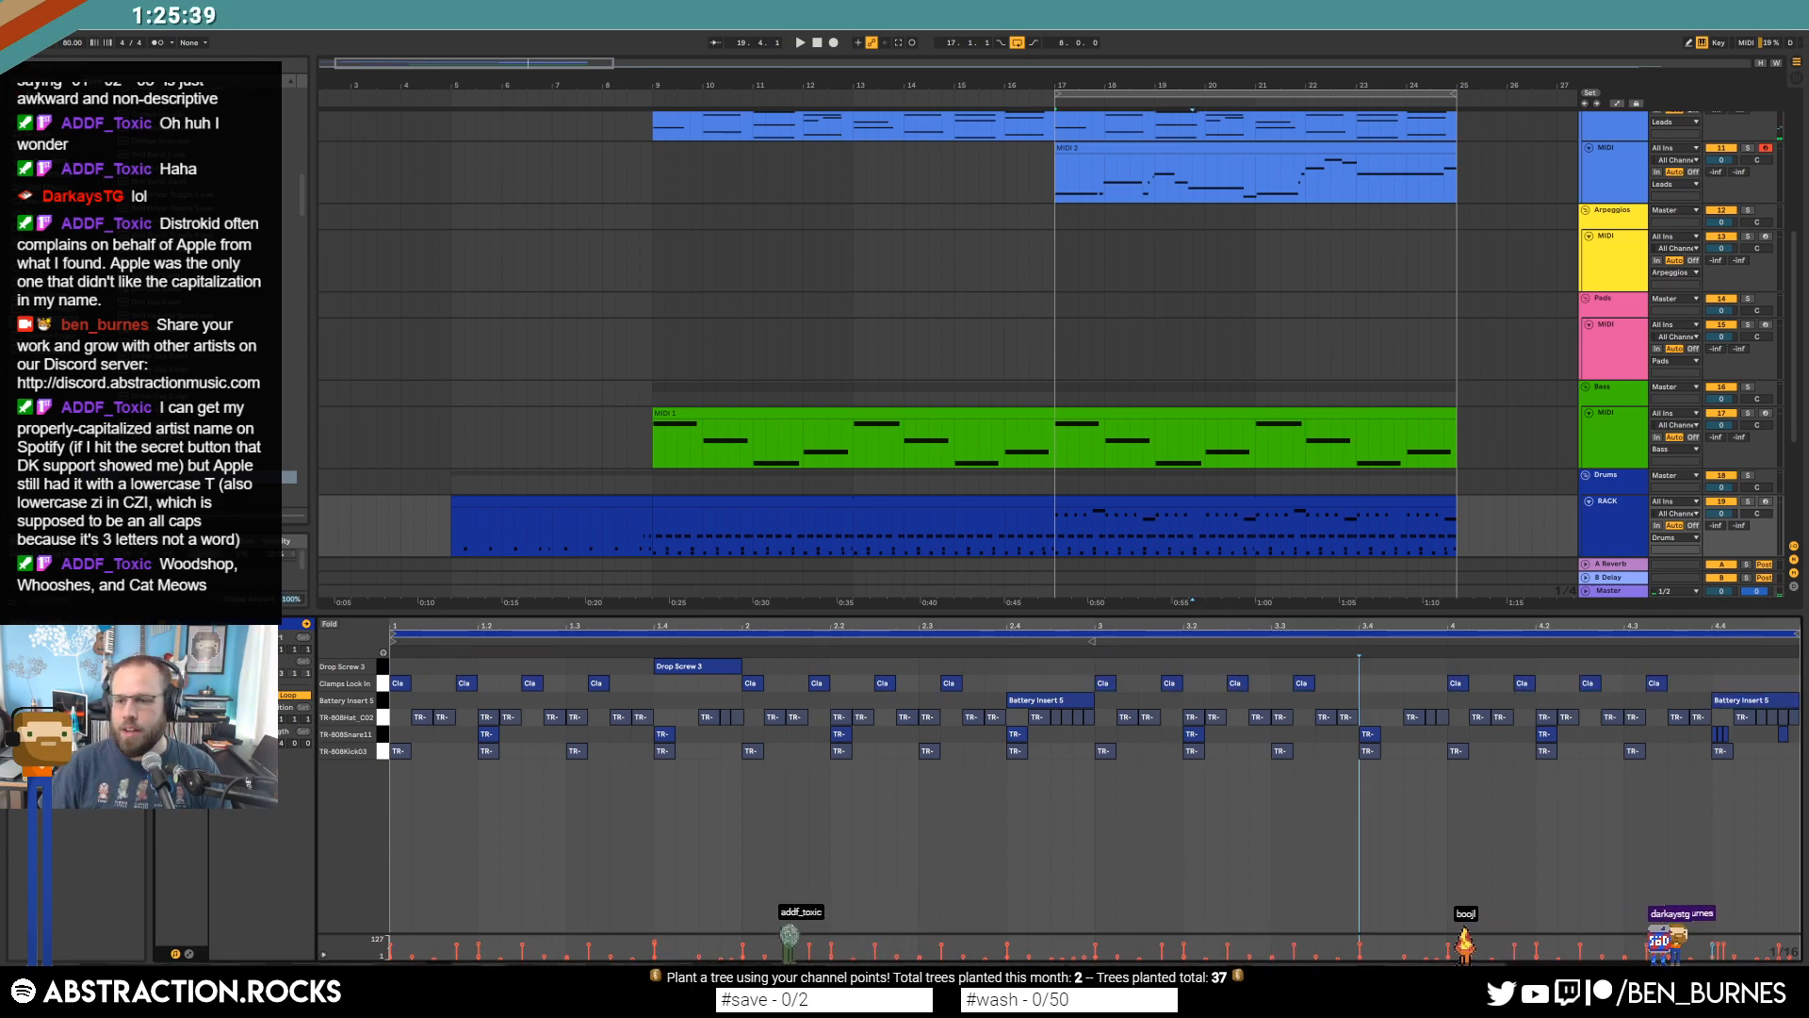
double_click(1769, 706)
Load the lumber sample onto drum pad C2.
key(shift+Tab)
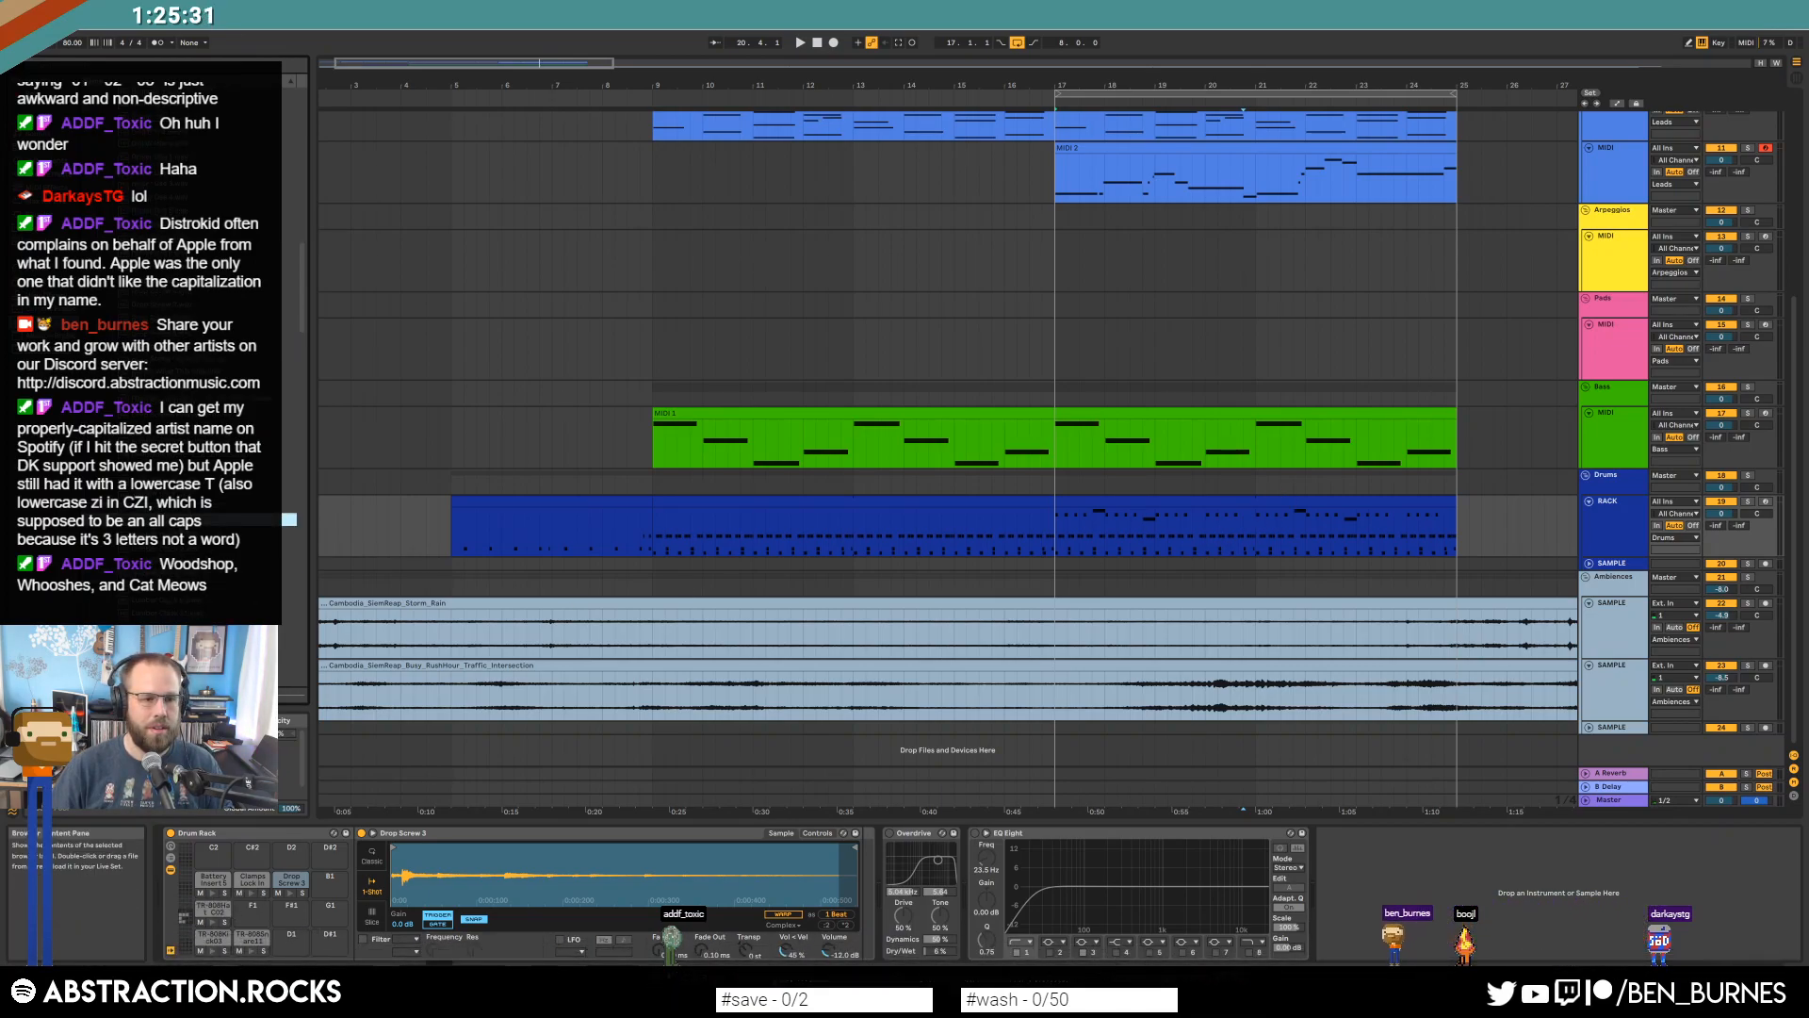
scroll(226, 588, down, 3)
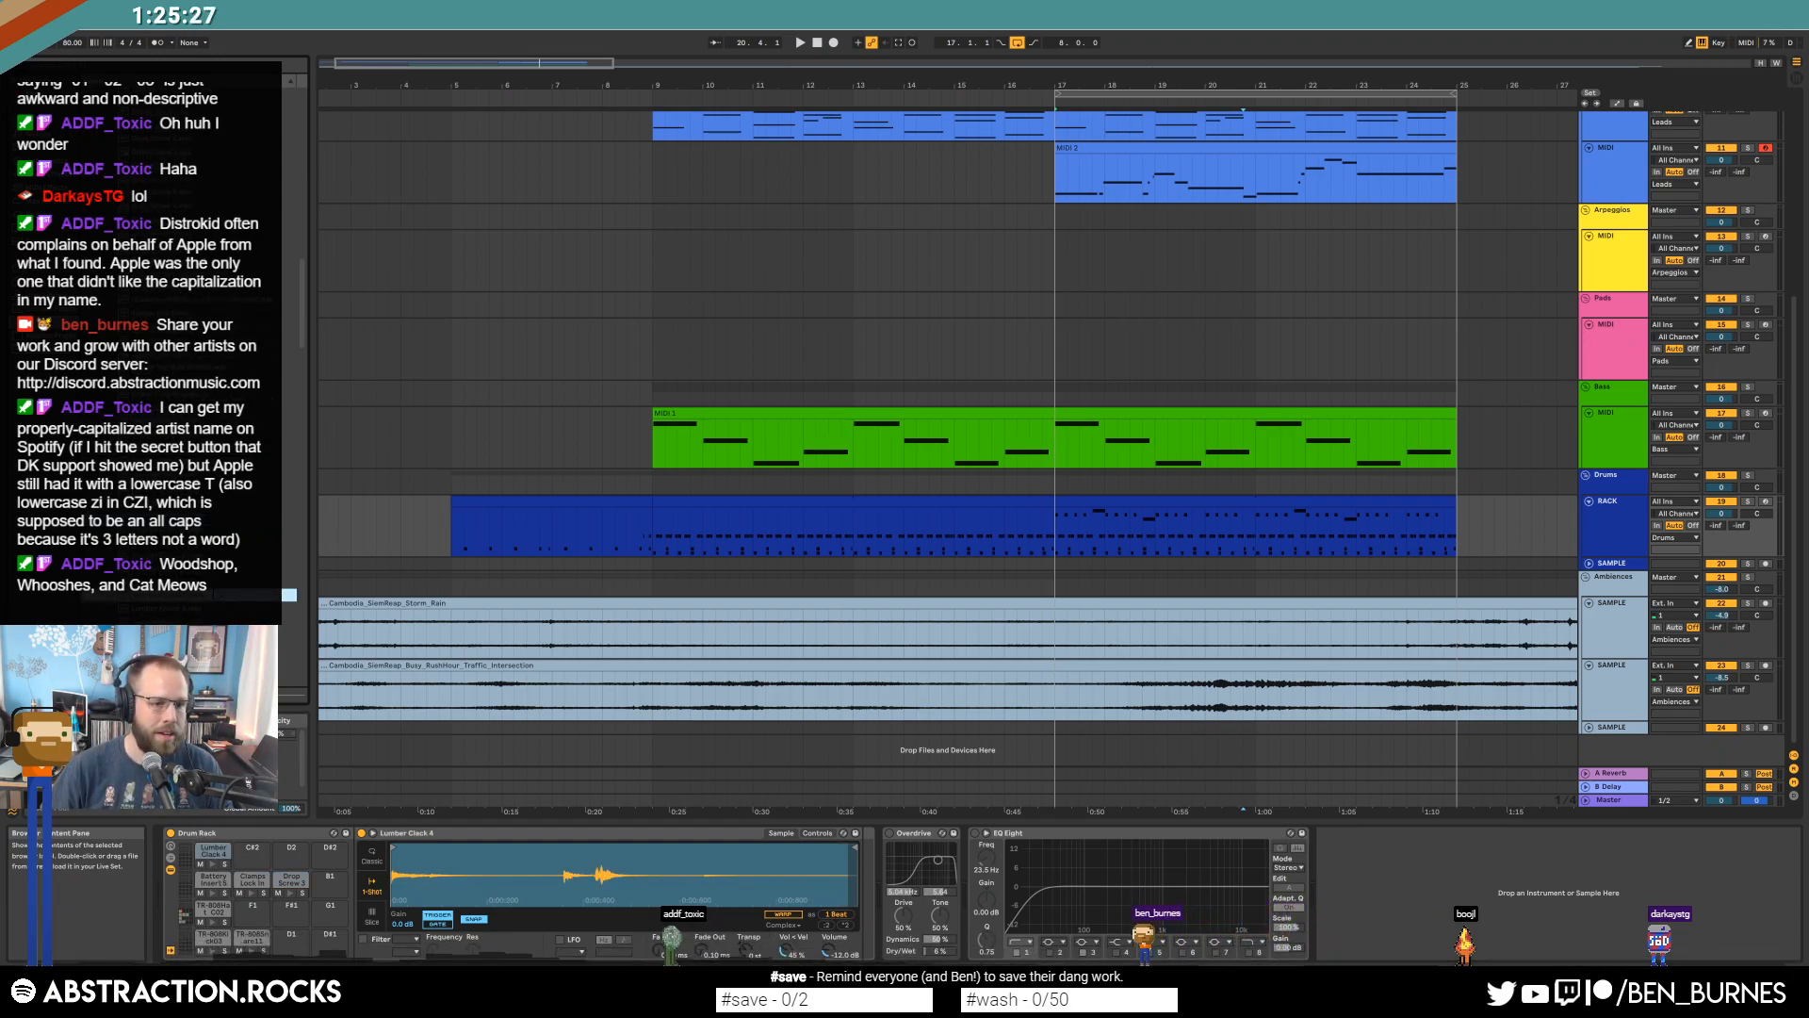
Load the Router Set Bit 4 sample onto drum pad C#2.
scroll(226, 471, down, 4)
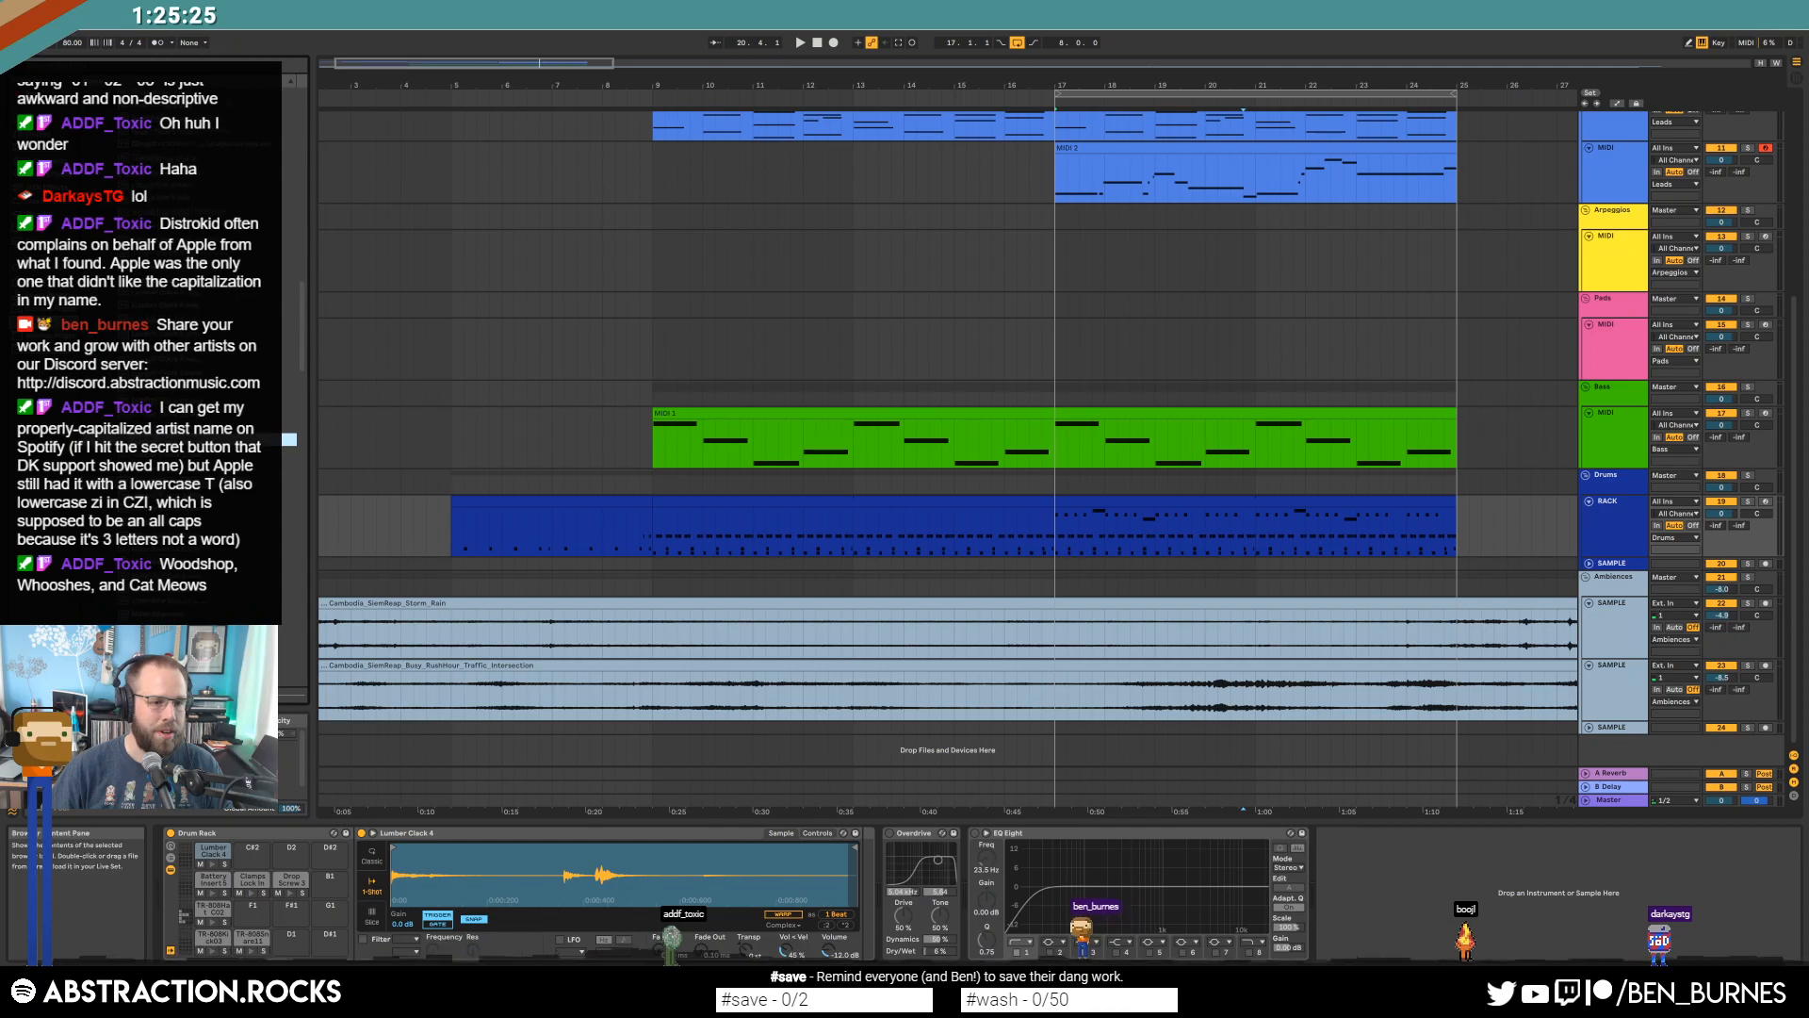
click(208, 627)
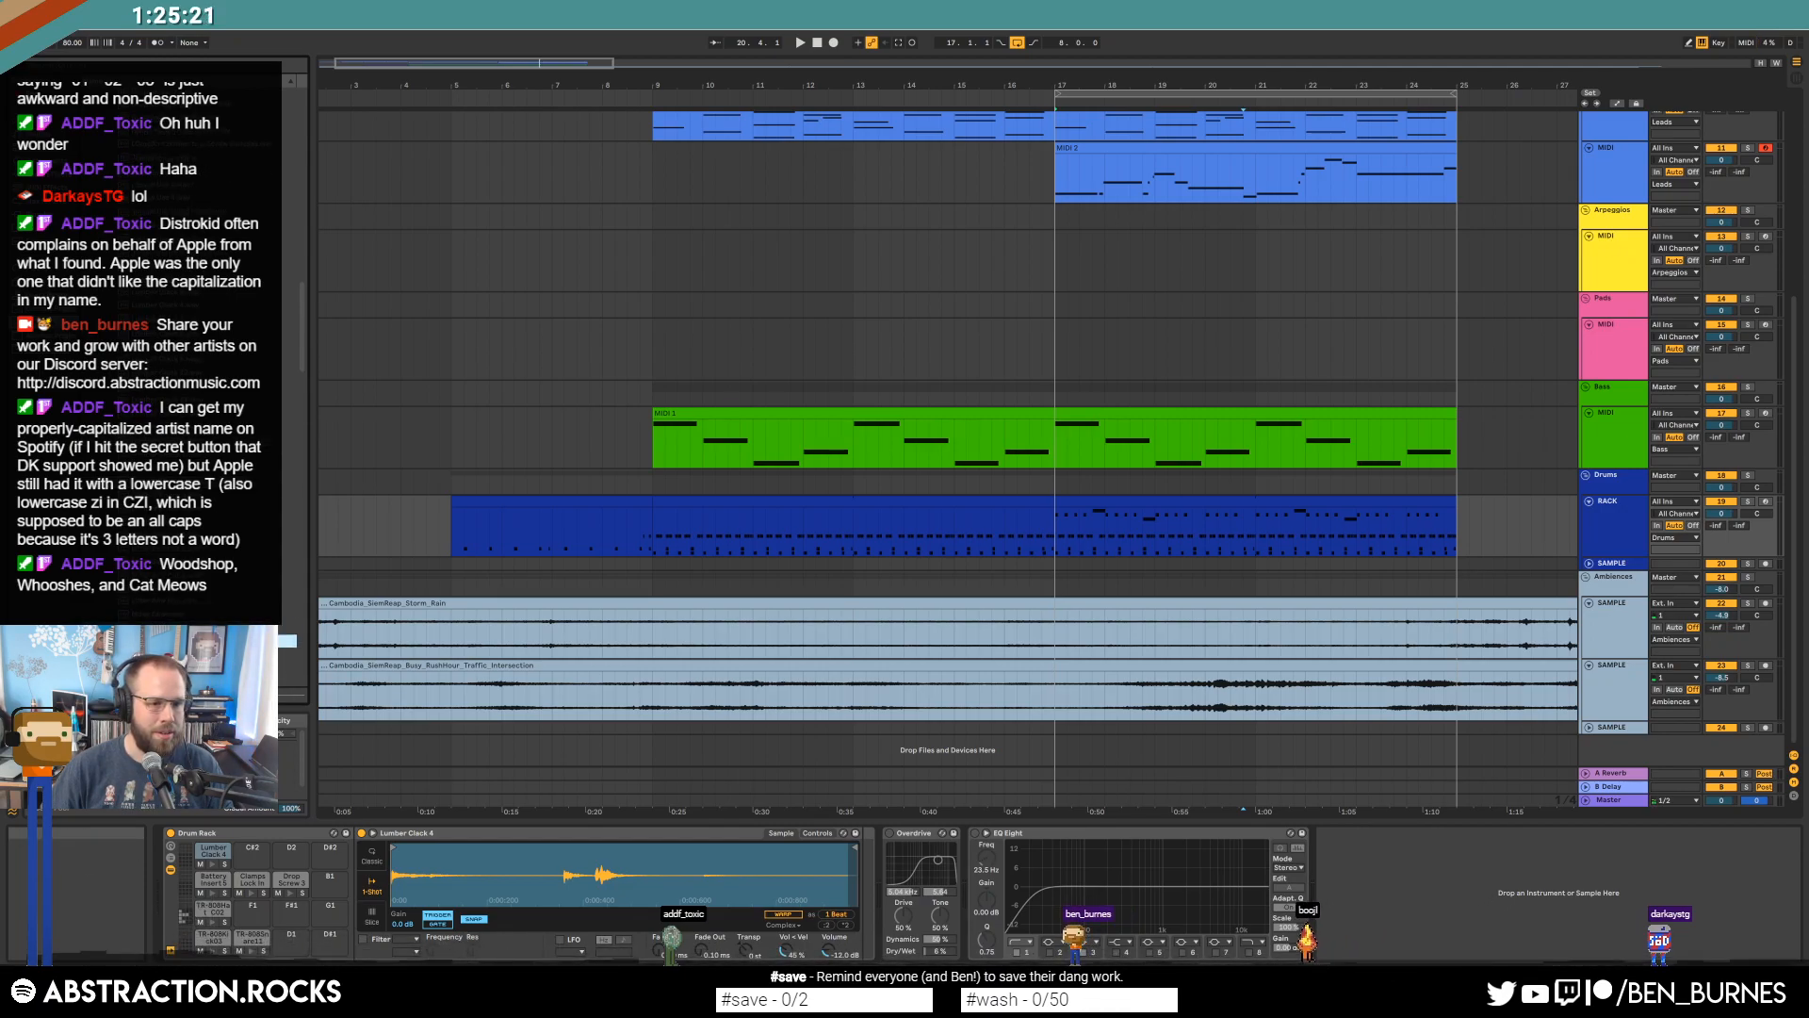
scroll(216, 471, down, 5)
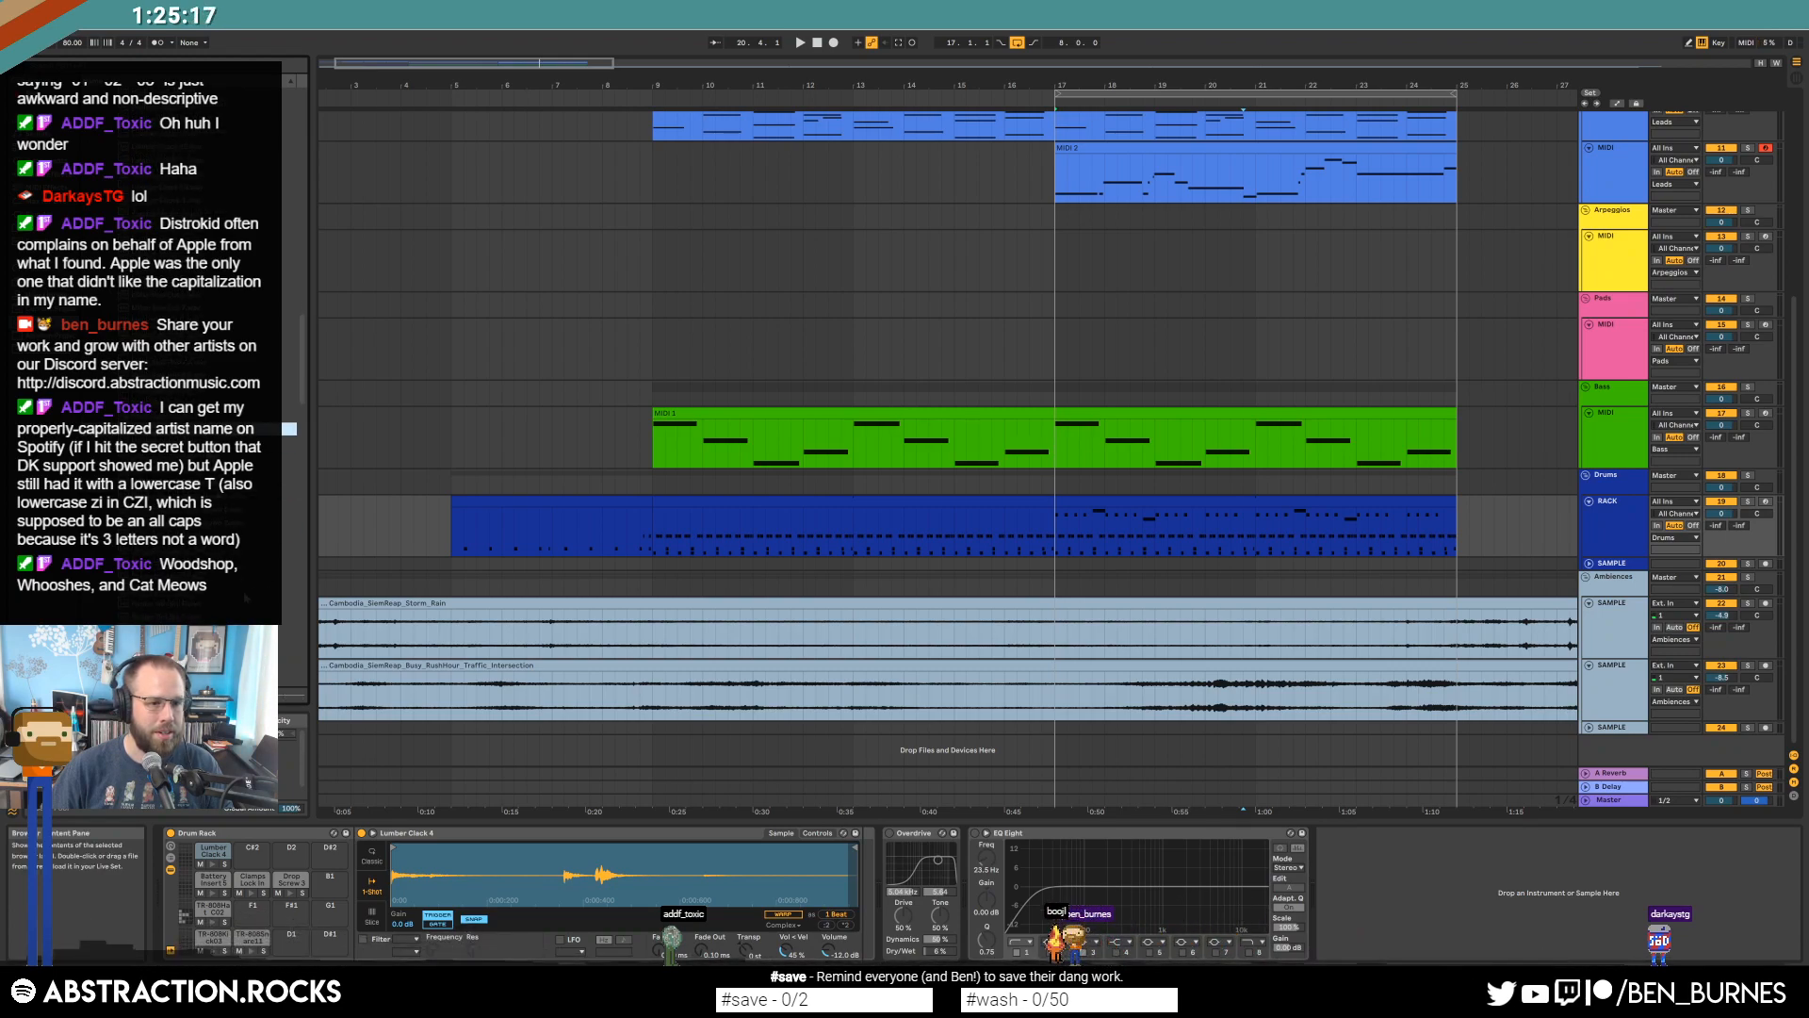
scroll(217, 396, down, 2)
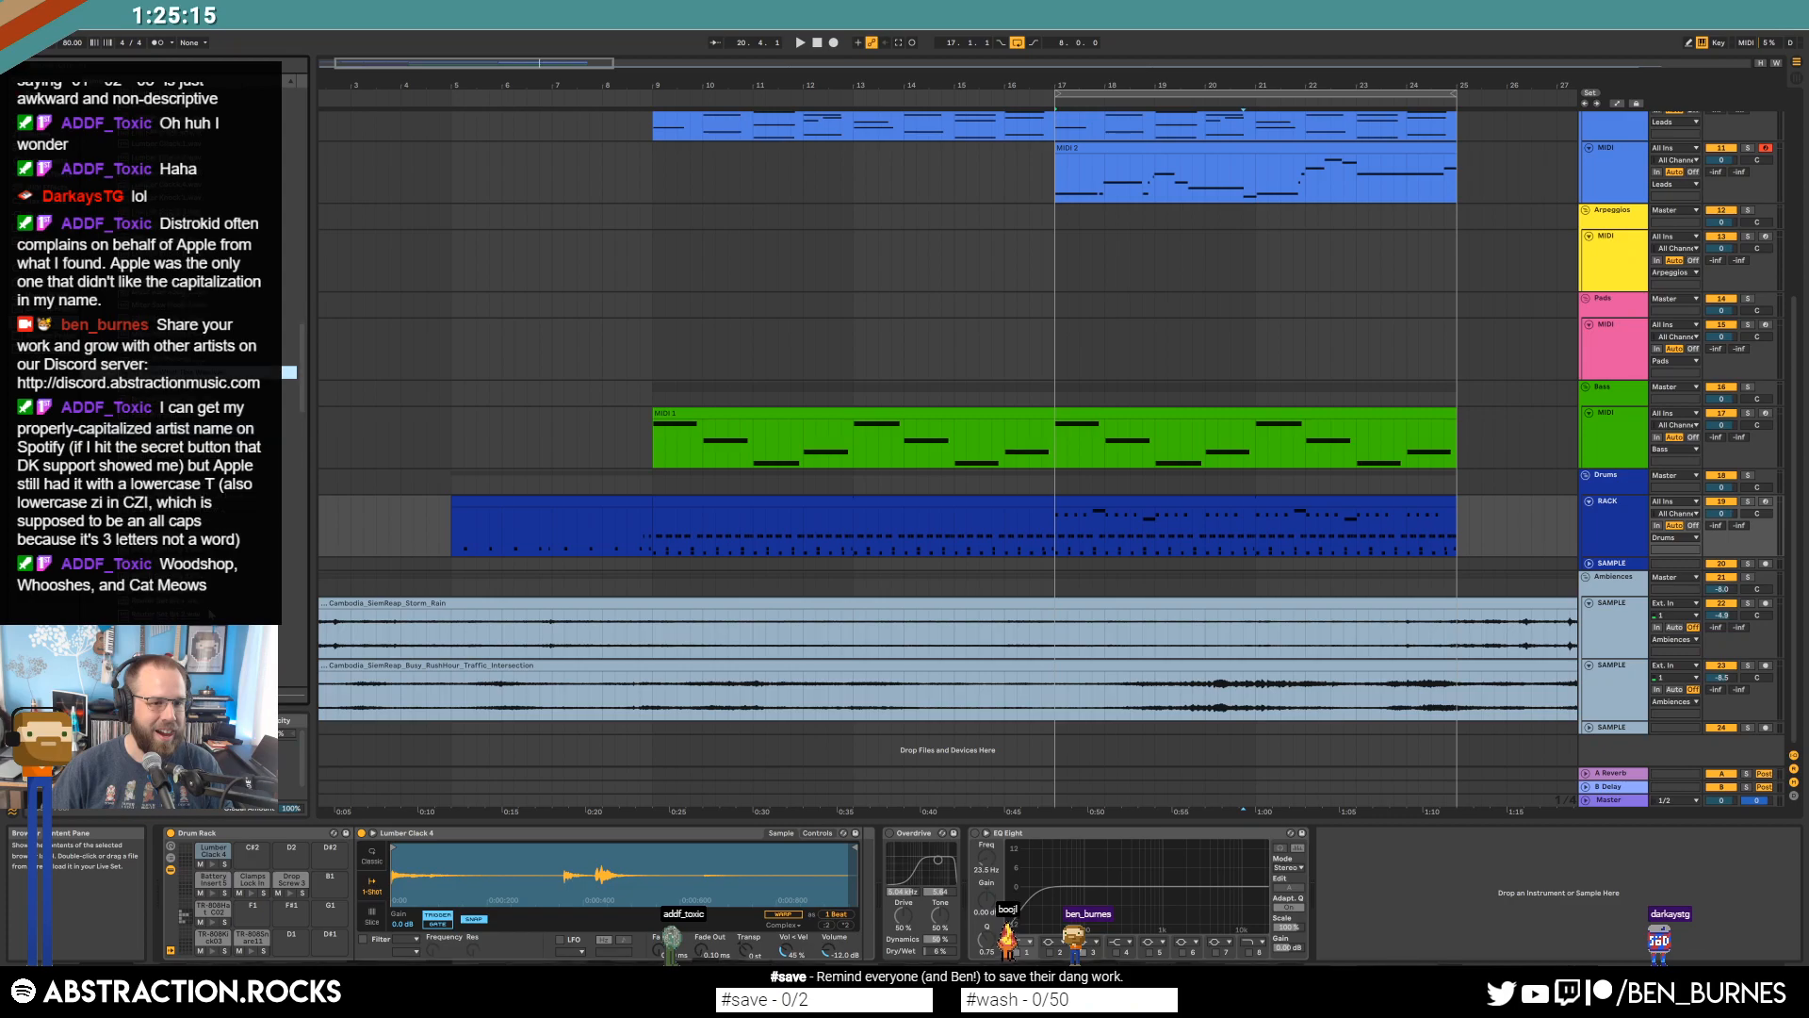
click(212, 588)
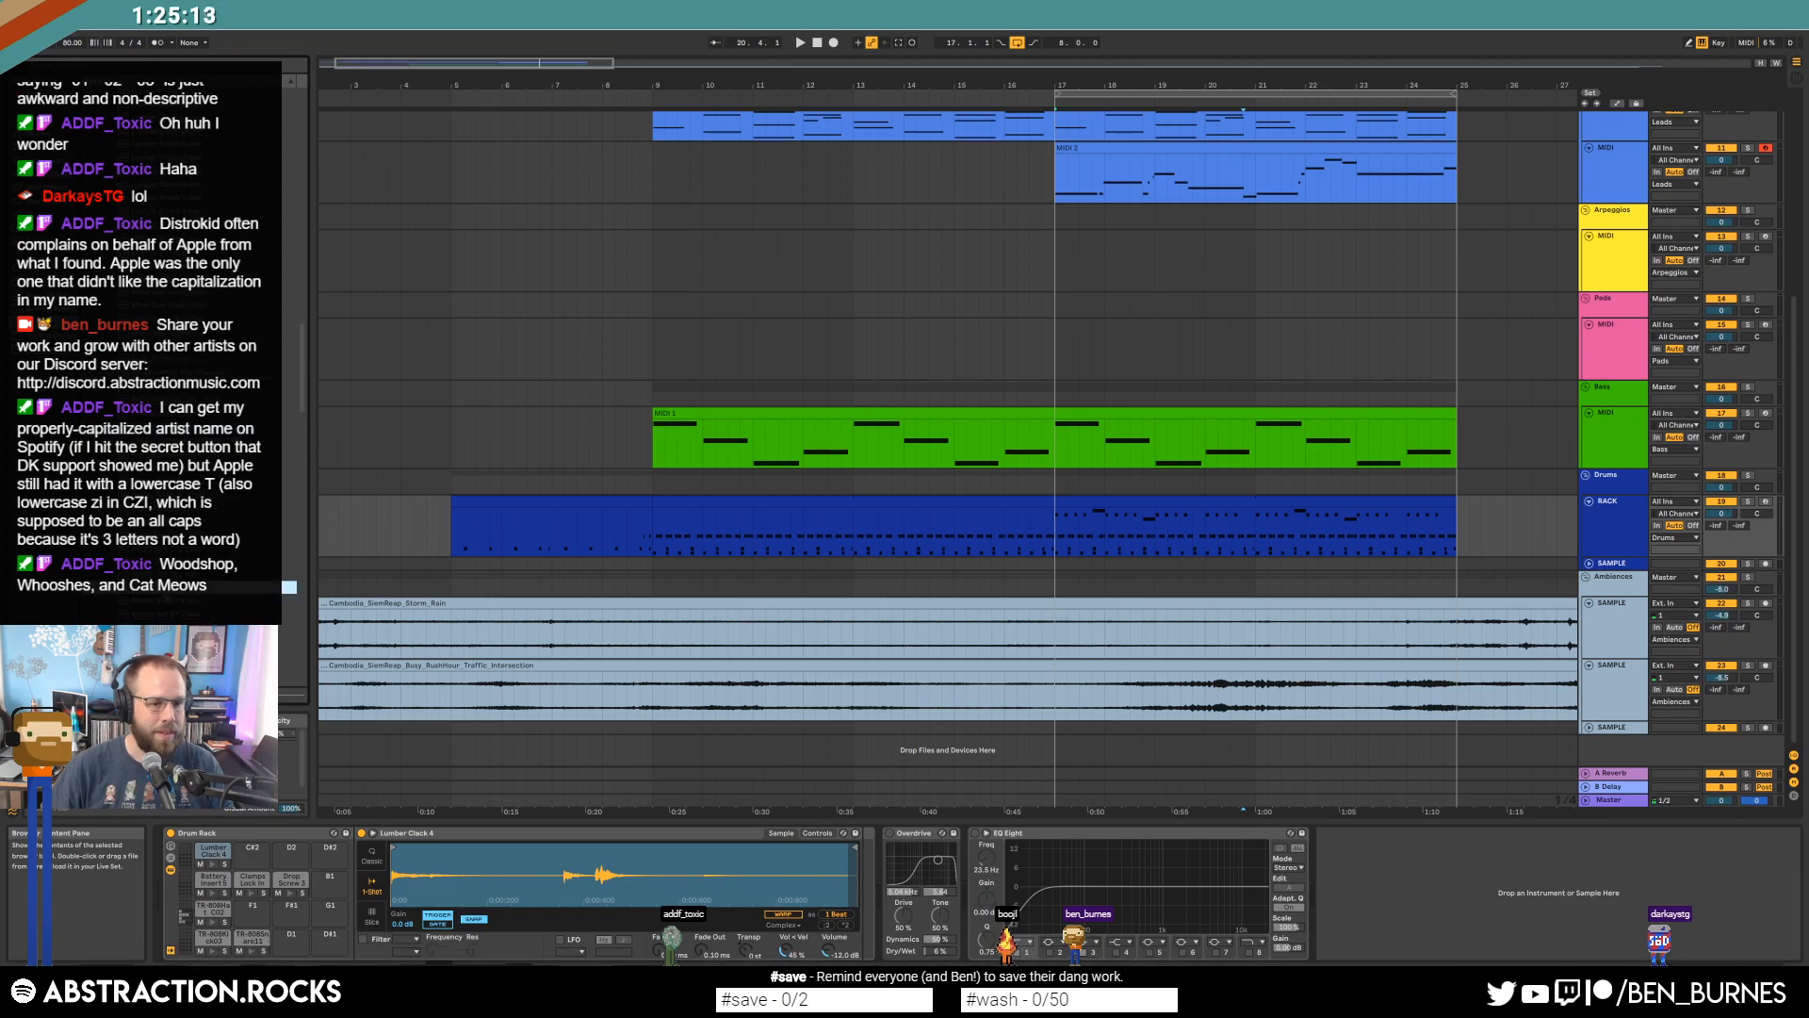
Add one-beat hits of Lumber Clack 4 at 19.4 and Router Set Bit 4 at 20.4 in the drum clip, and play the loop.
double_click(1289, 502)
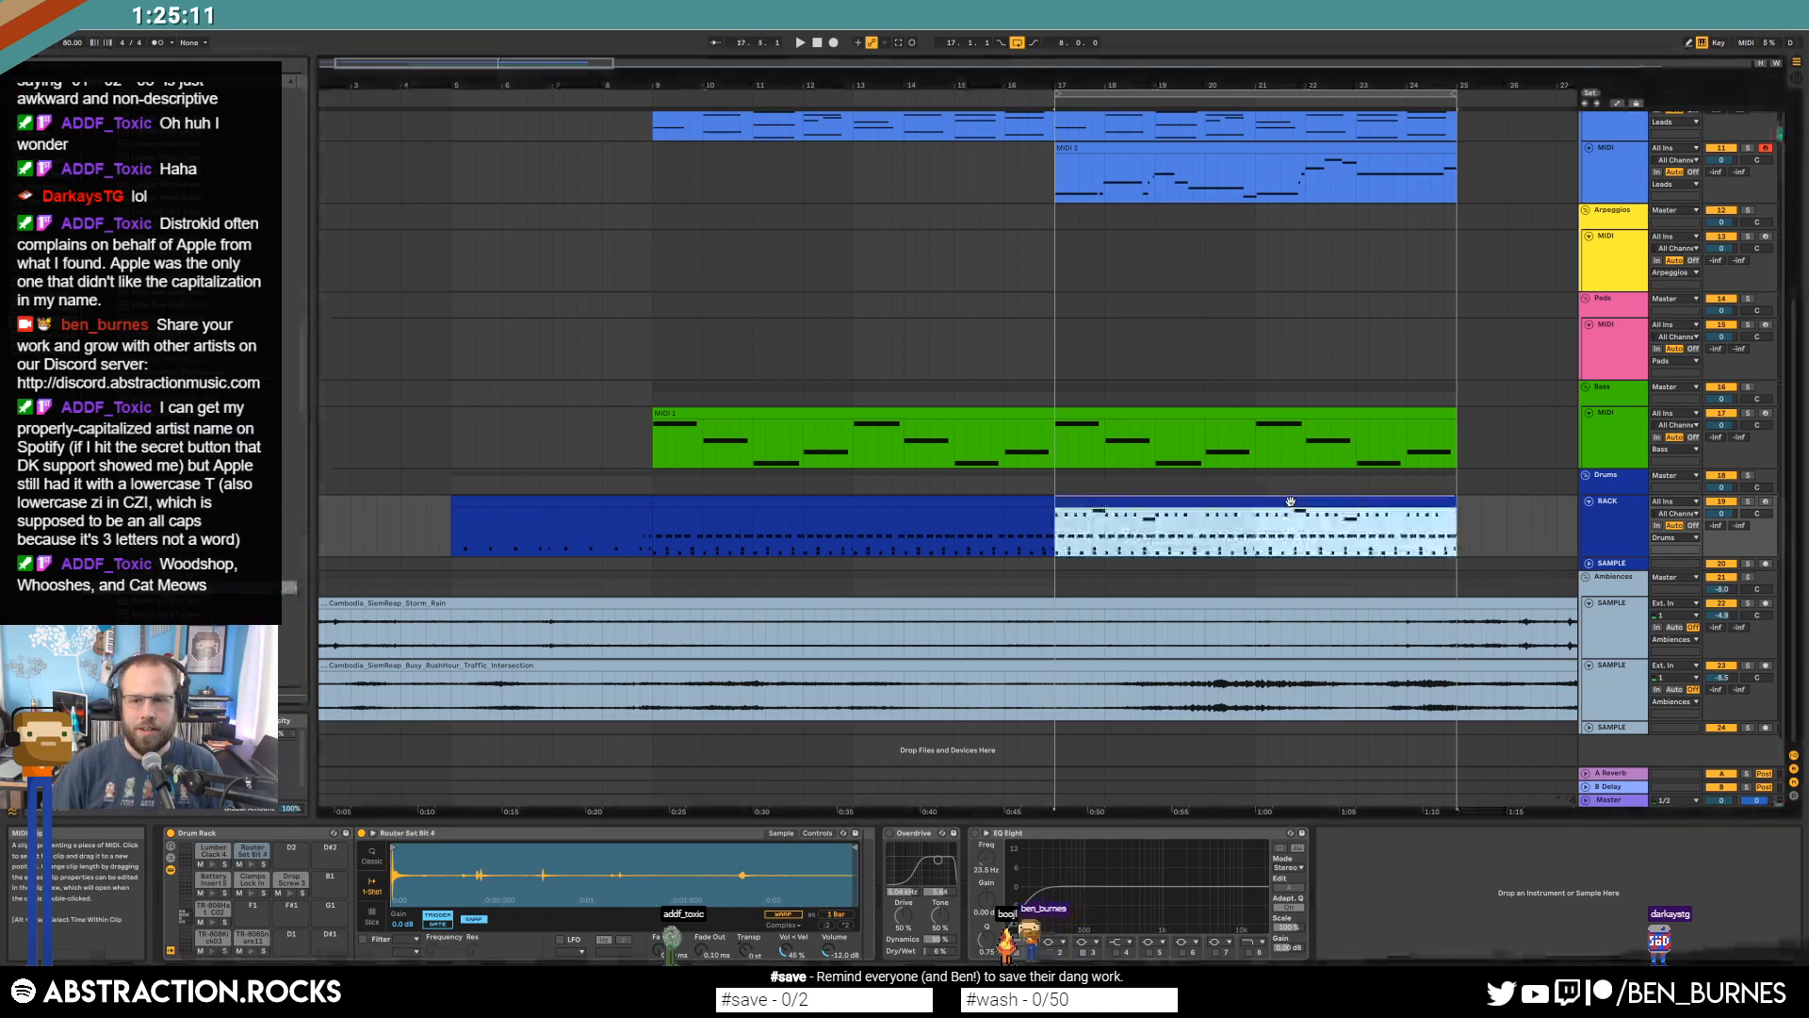
click(1318, 759)
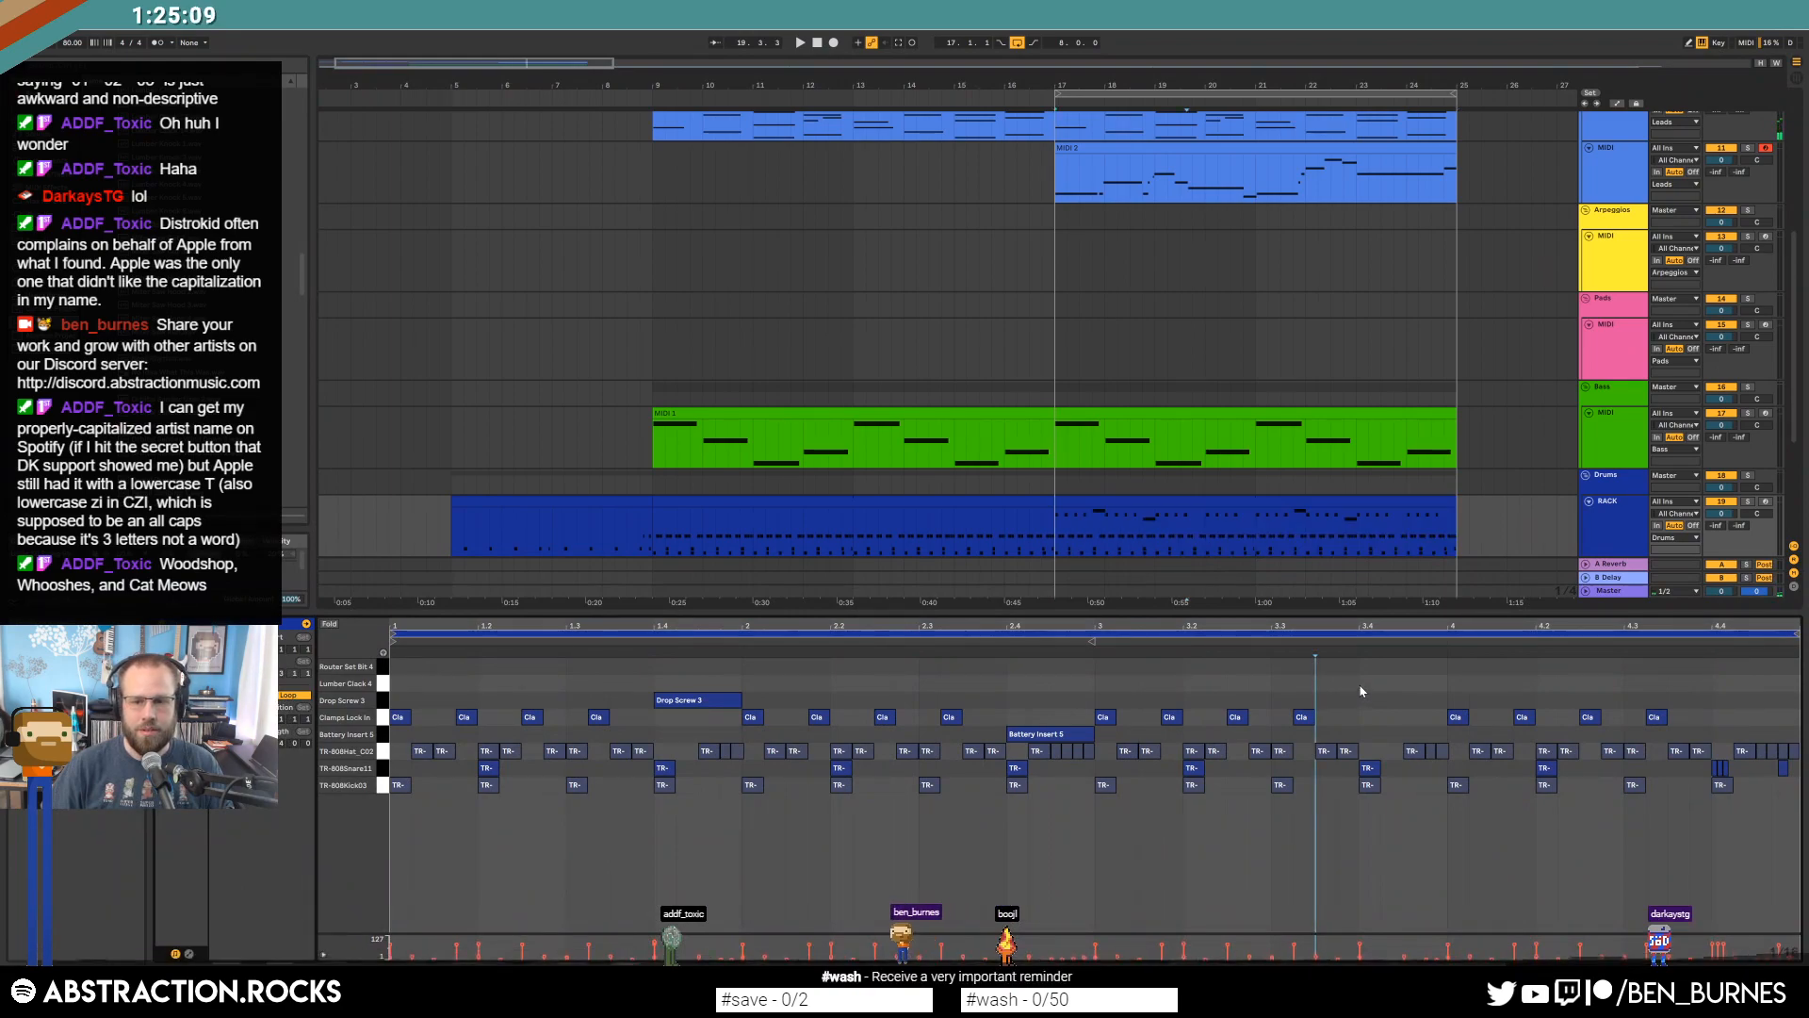
double_click(1360, 688)
click(1714, 666)
double_click(1719, 666)
key(shift+Tab)
key(space)
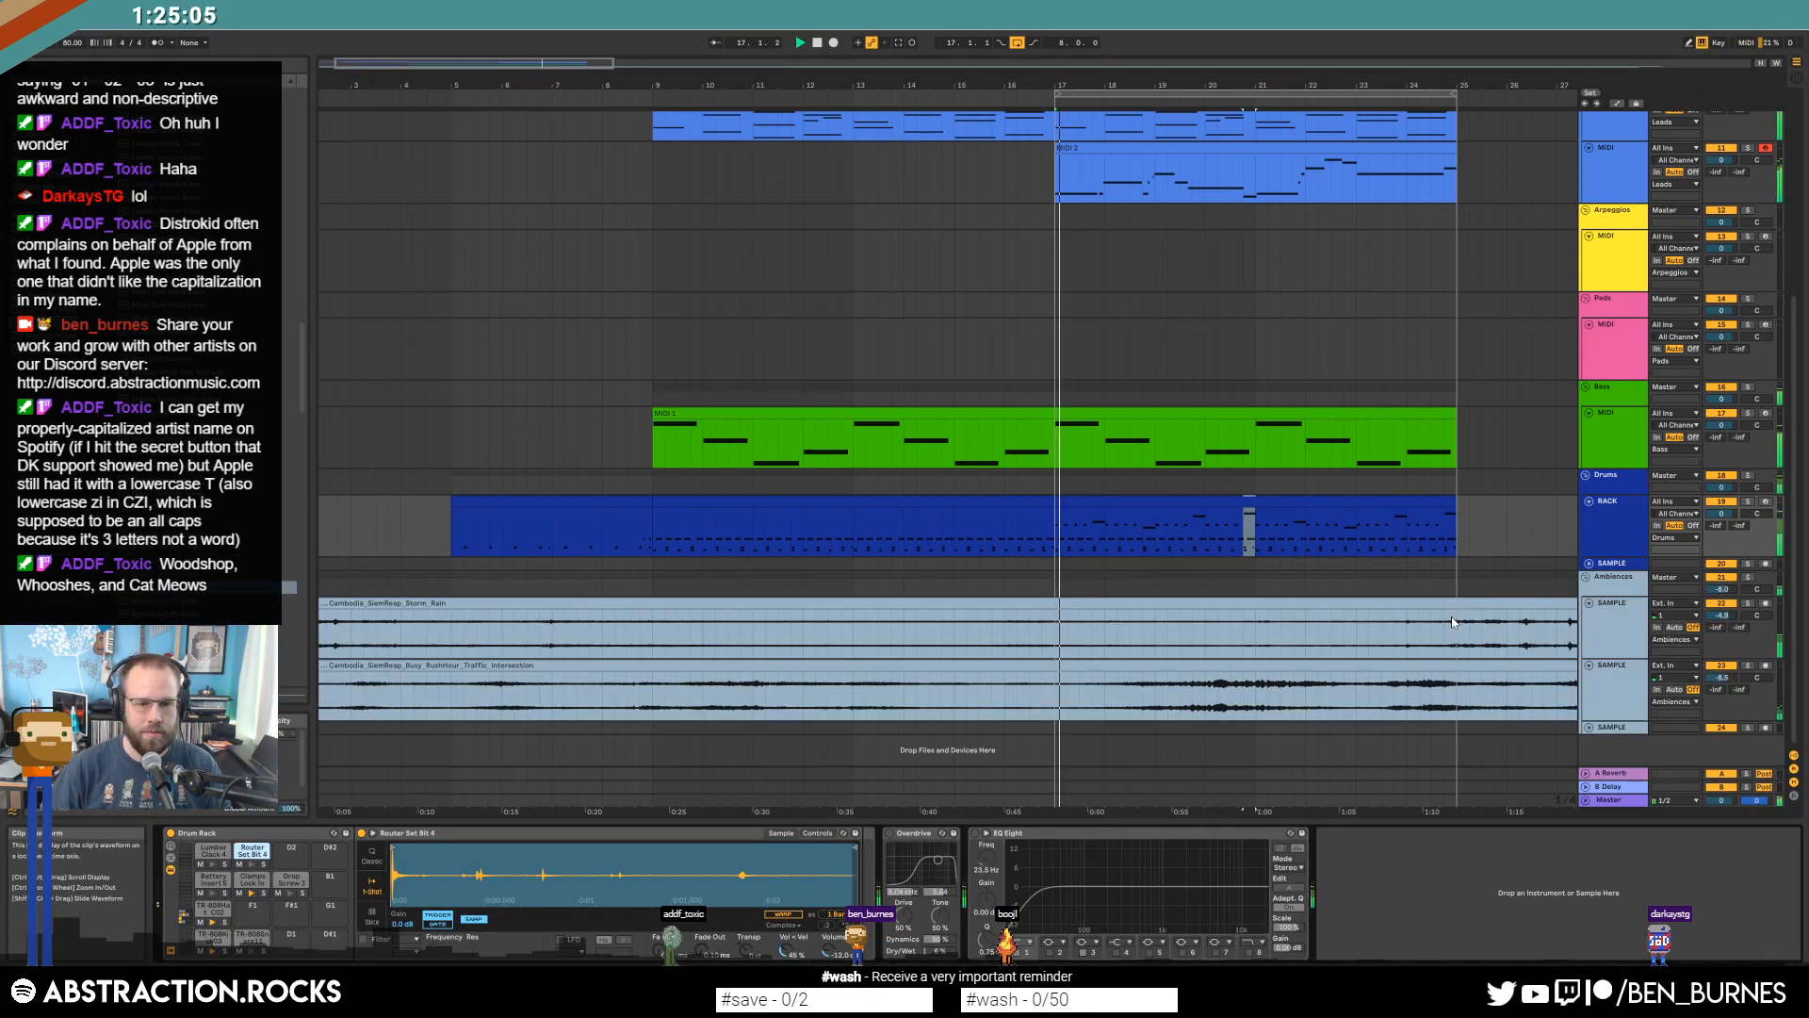
Re-enter the Lumber Clack 4 hit at 19.4, and shorten the Router Set Bit 4 hit at 20.4 to a sixteenth repeated through the beat.
double_click(1180, 520)
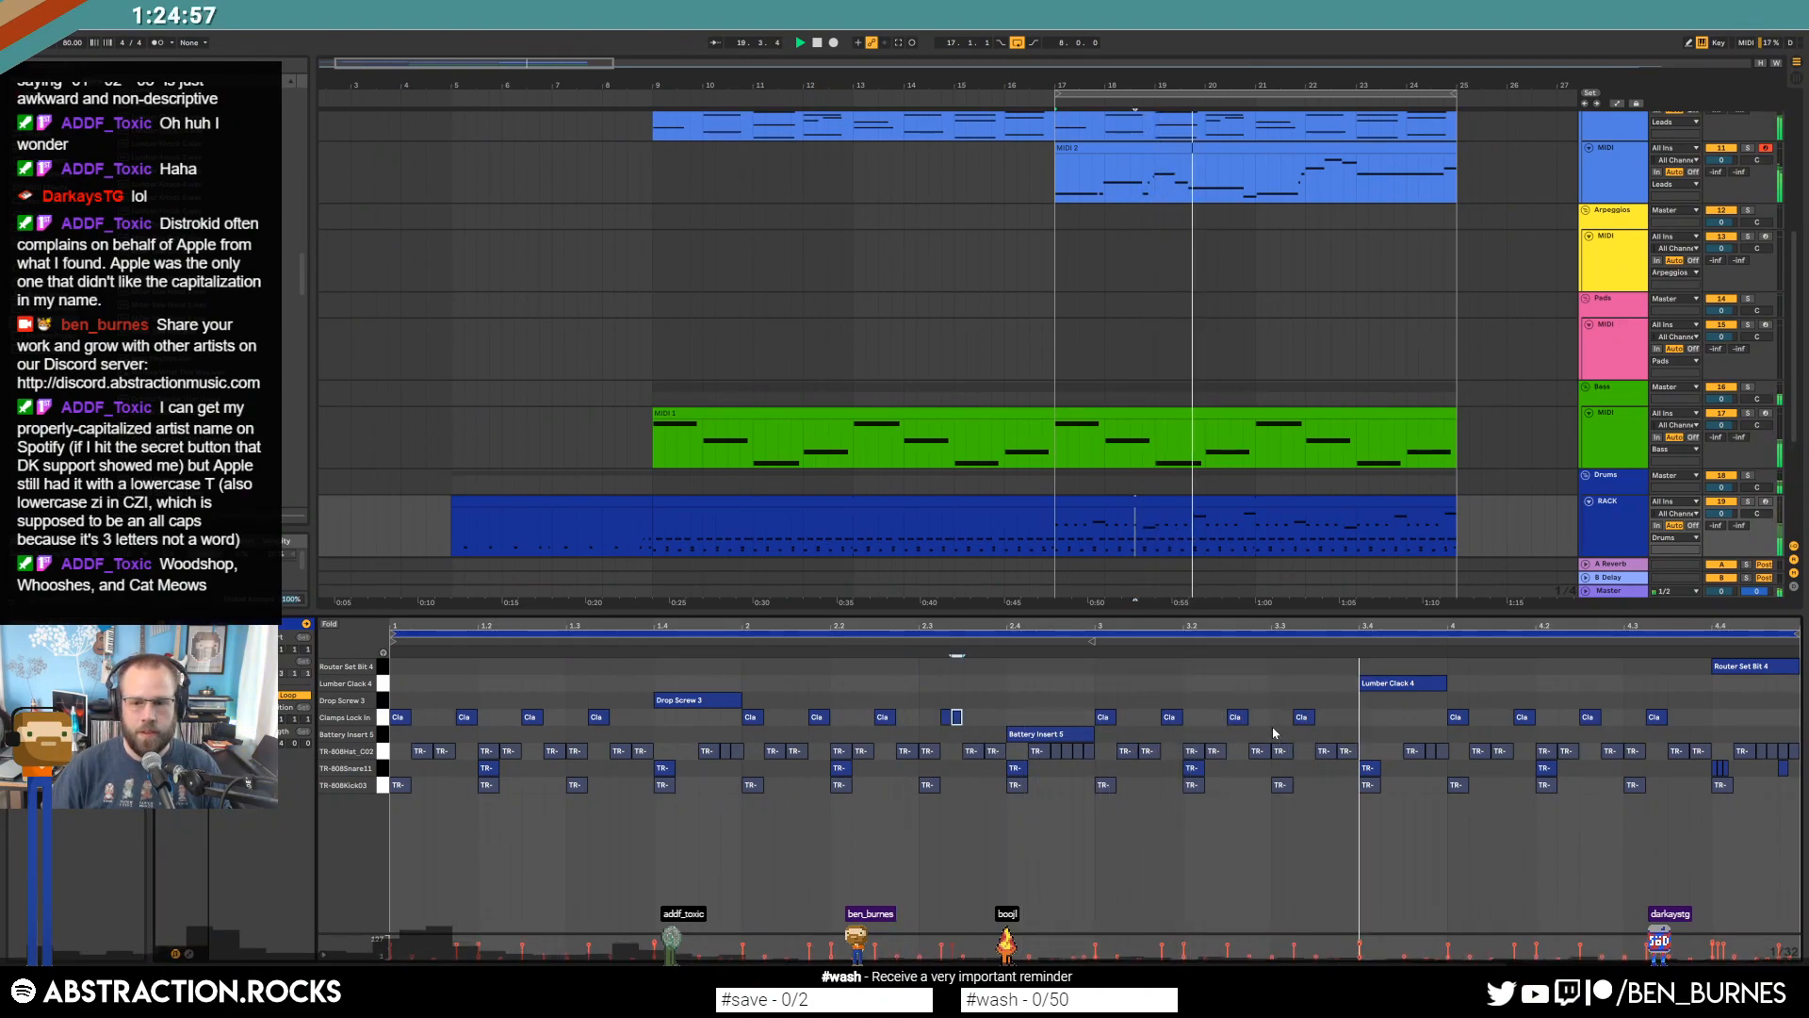
double_click(1398, 689)
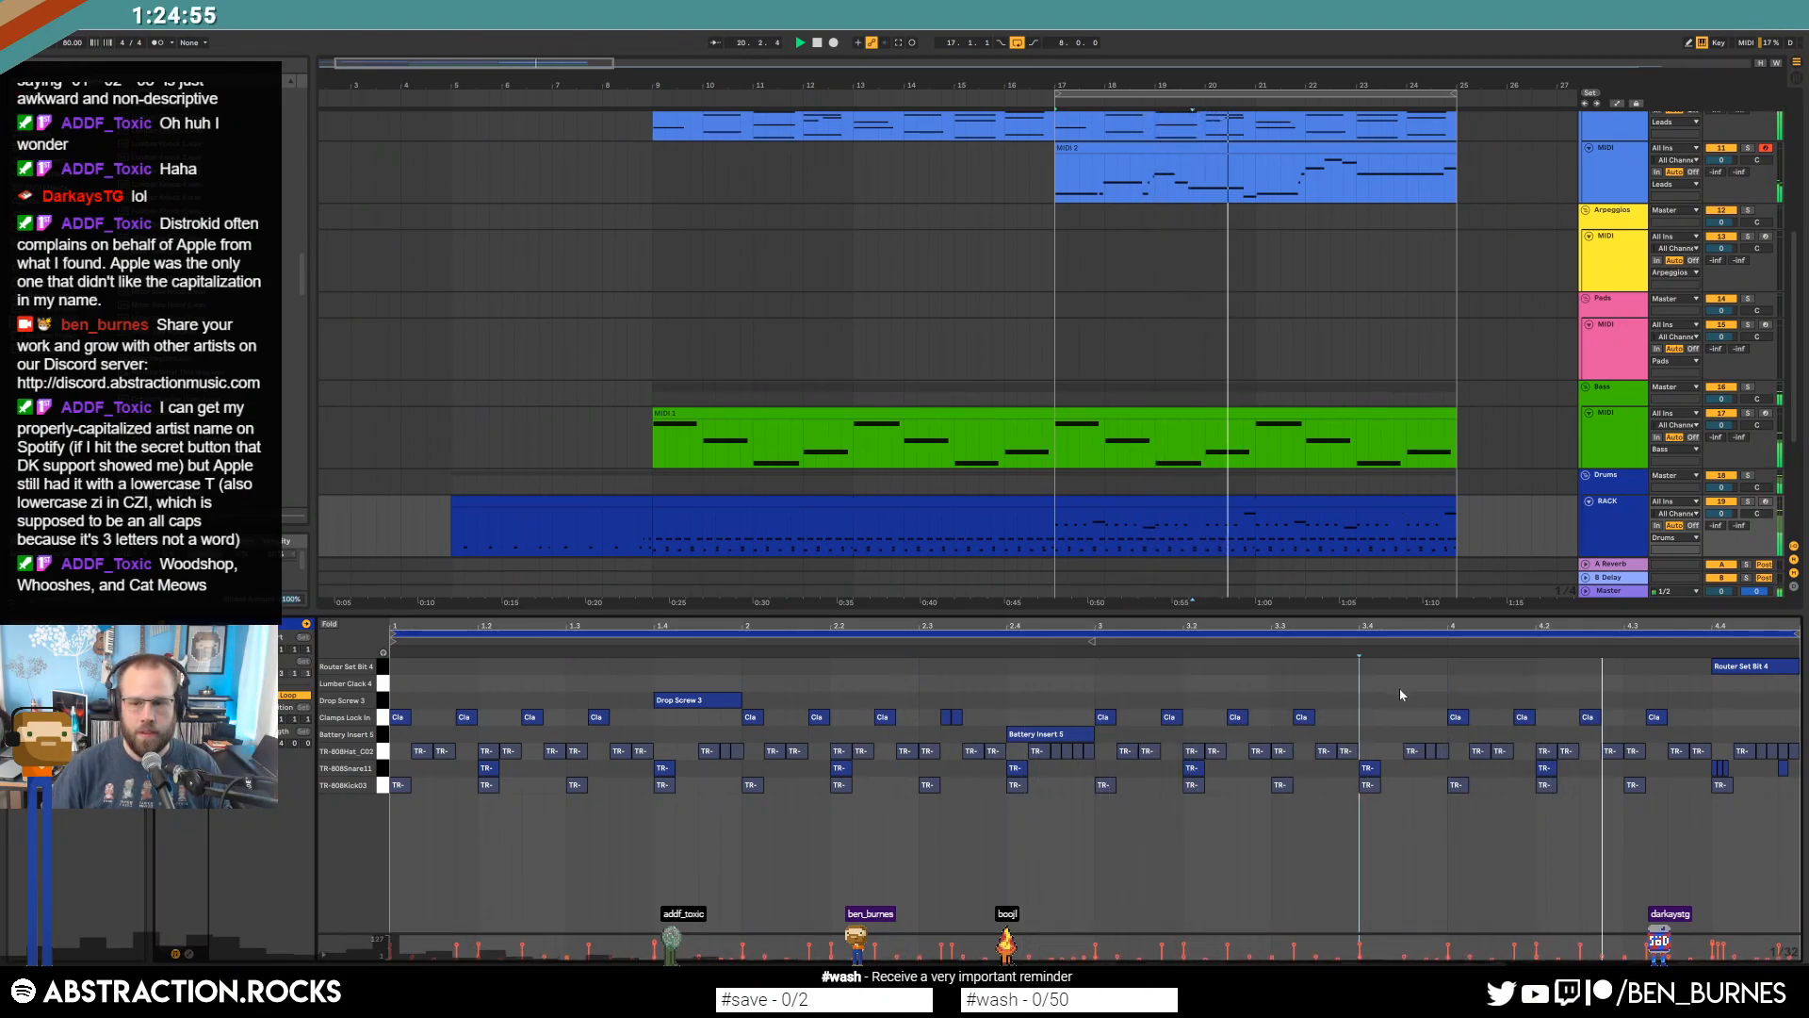
double_click(1402, 685)
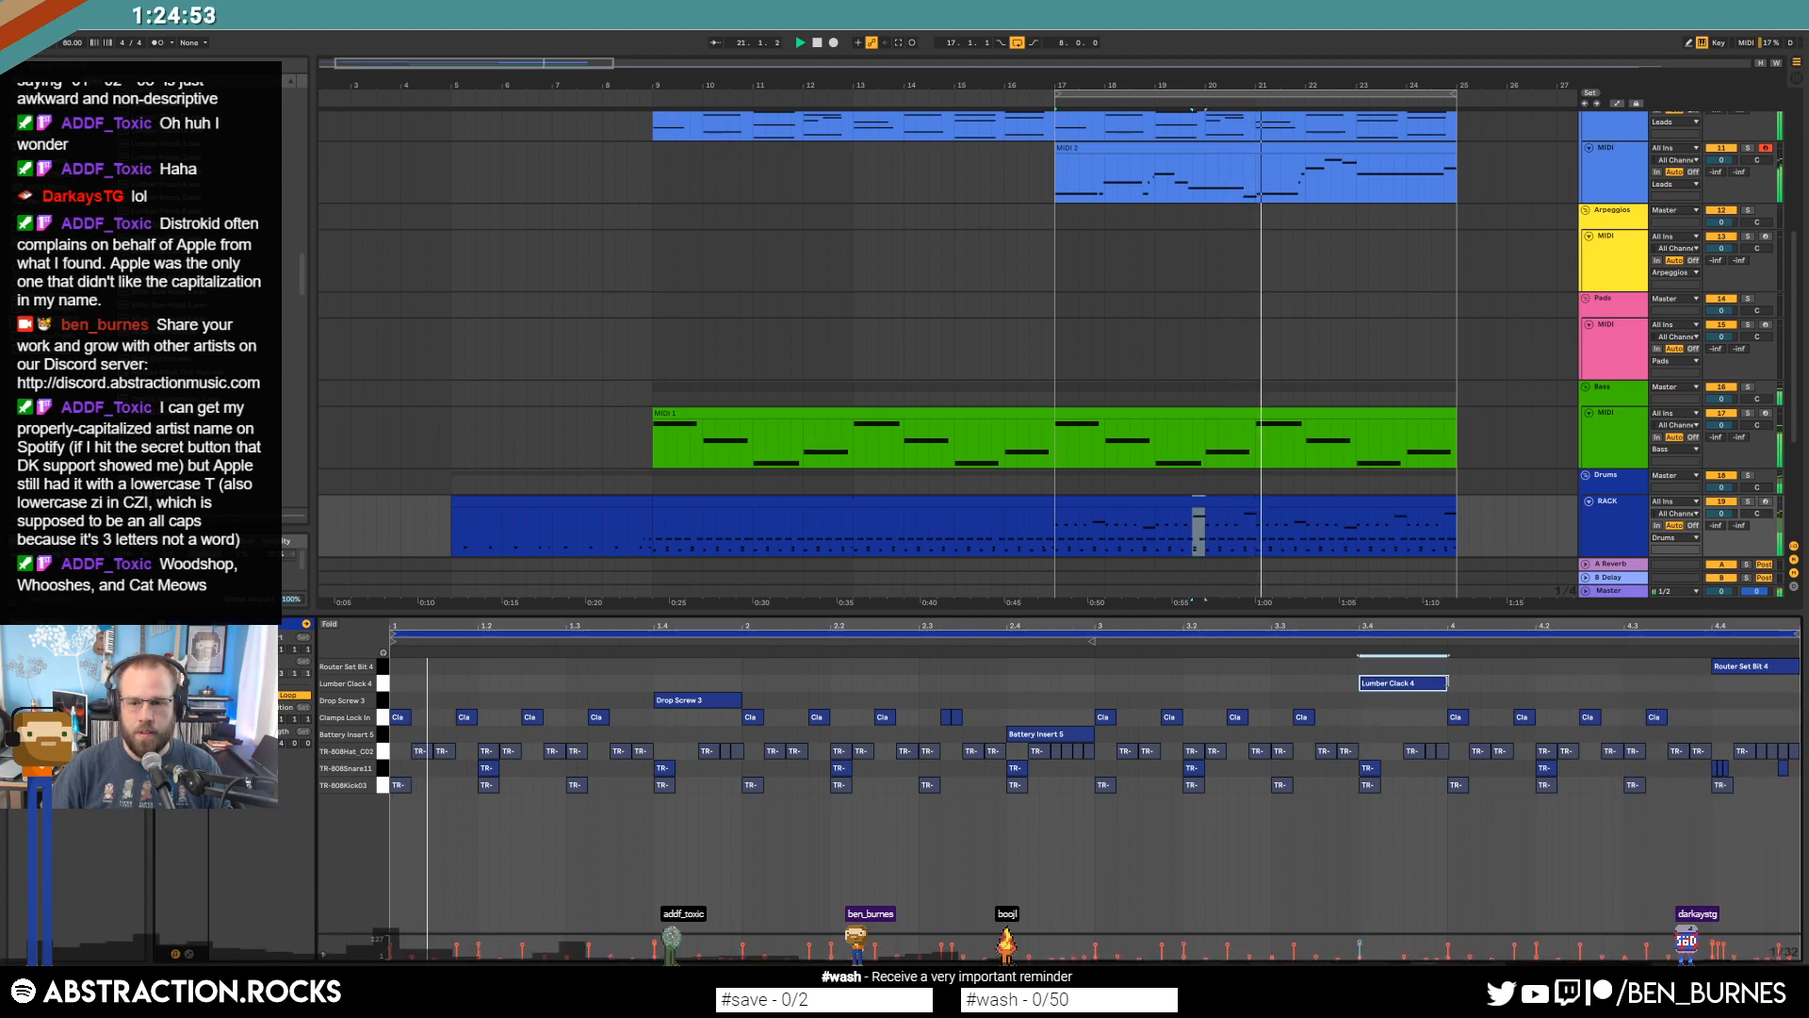
click(1761, 667)
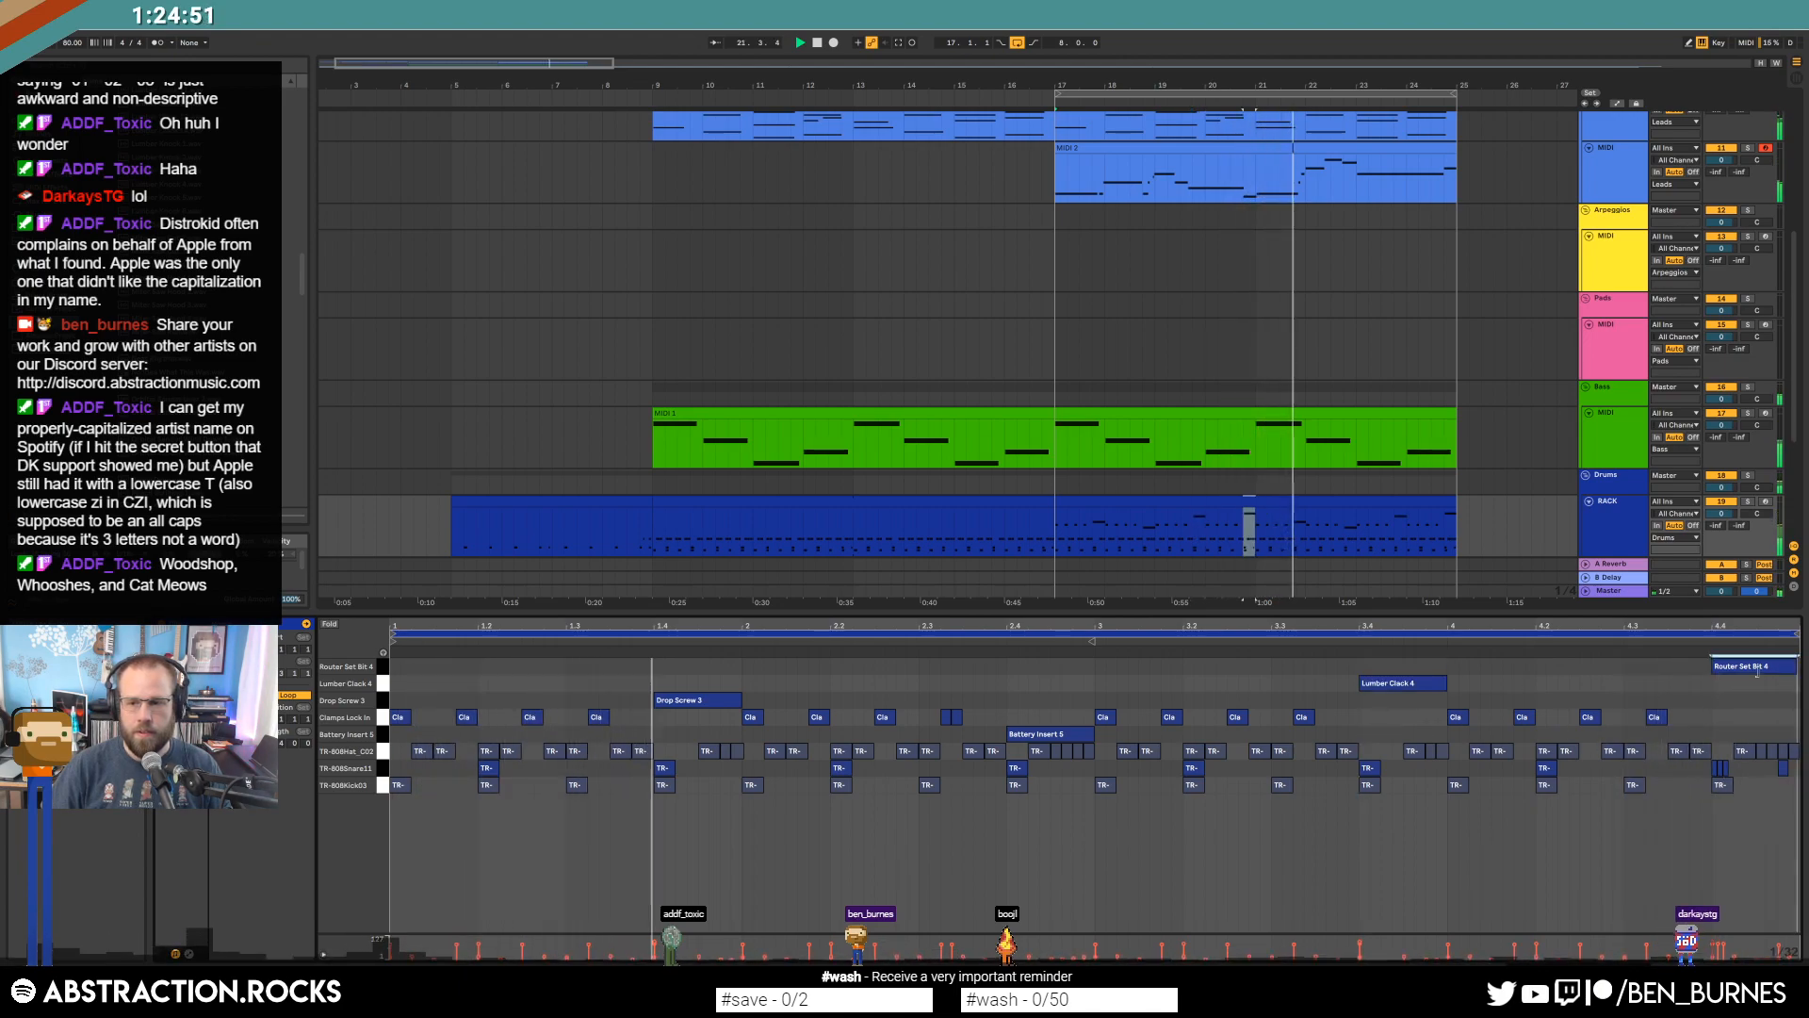
drag(1761, 671, 1736, 671)
key(ctrl+d)
key(ctrl+d)
key(ctrl+d)
key(ctrl+d)
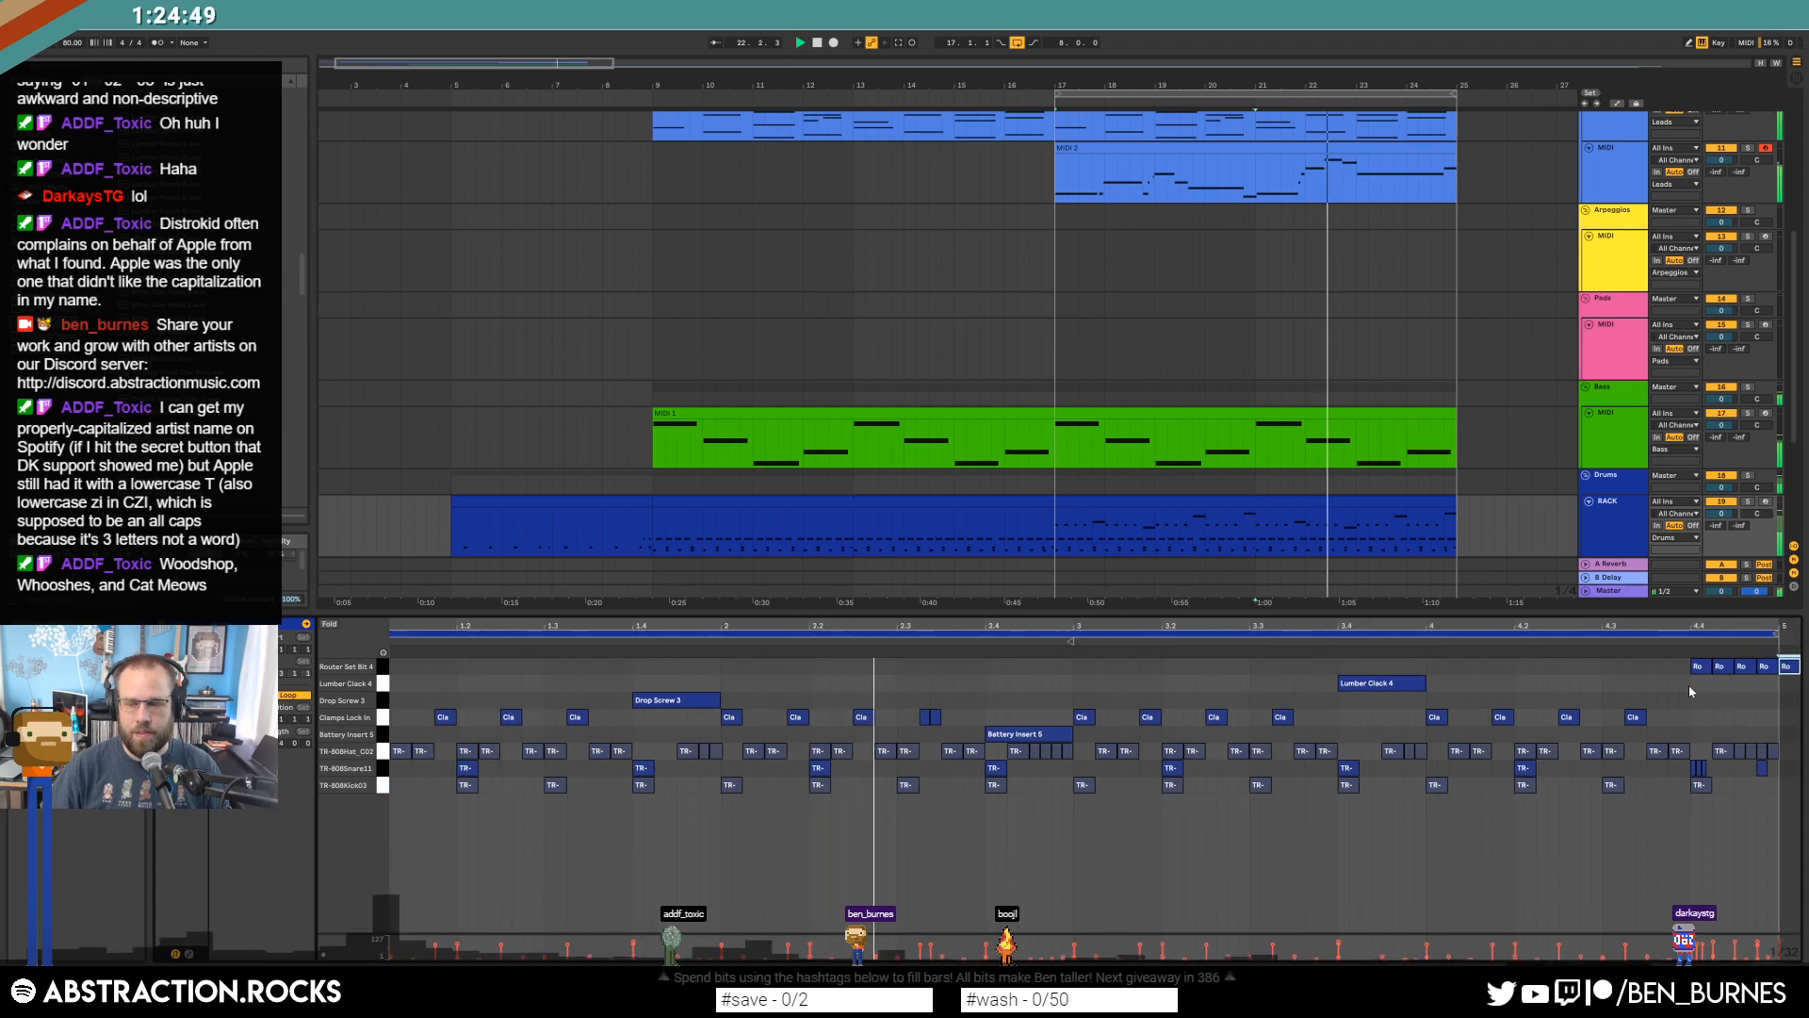
Raise the Router Set Bit 4 volume and replace the Battery Insert 5 sample on drum pad G#1 with Scrap Wood Taps 7.
key(shift+Tab)
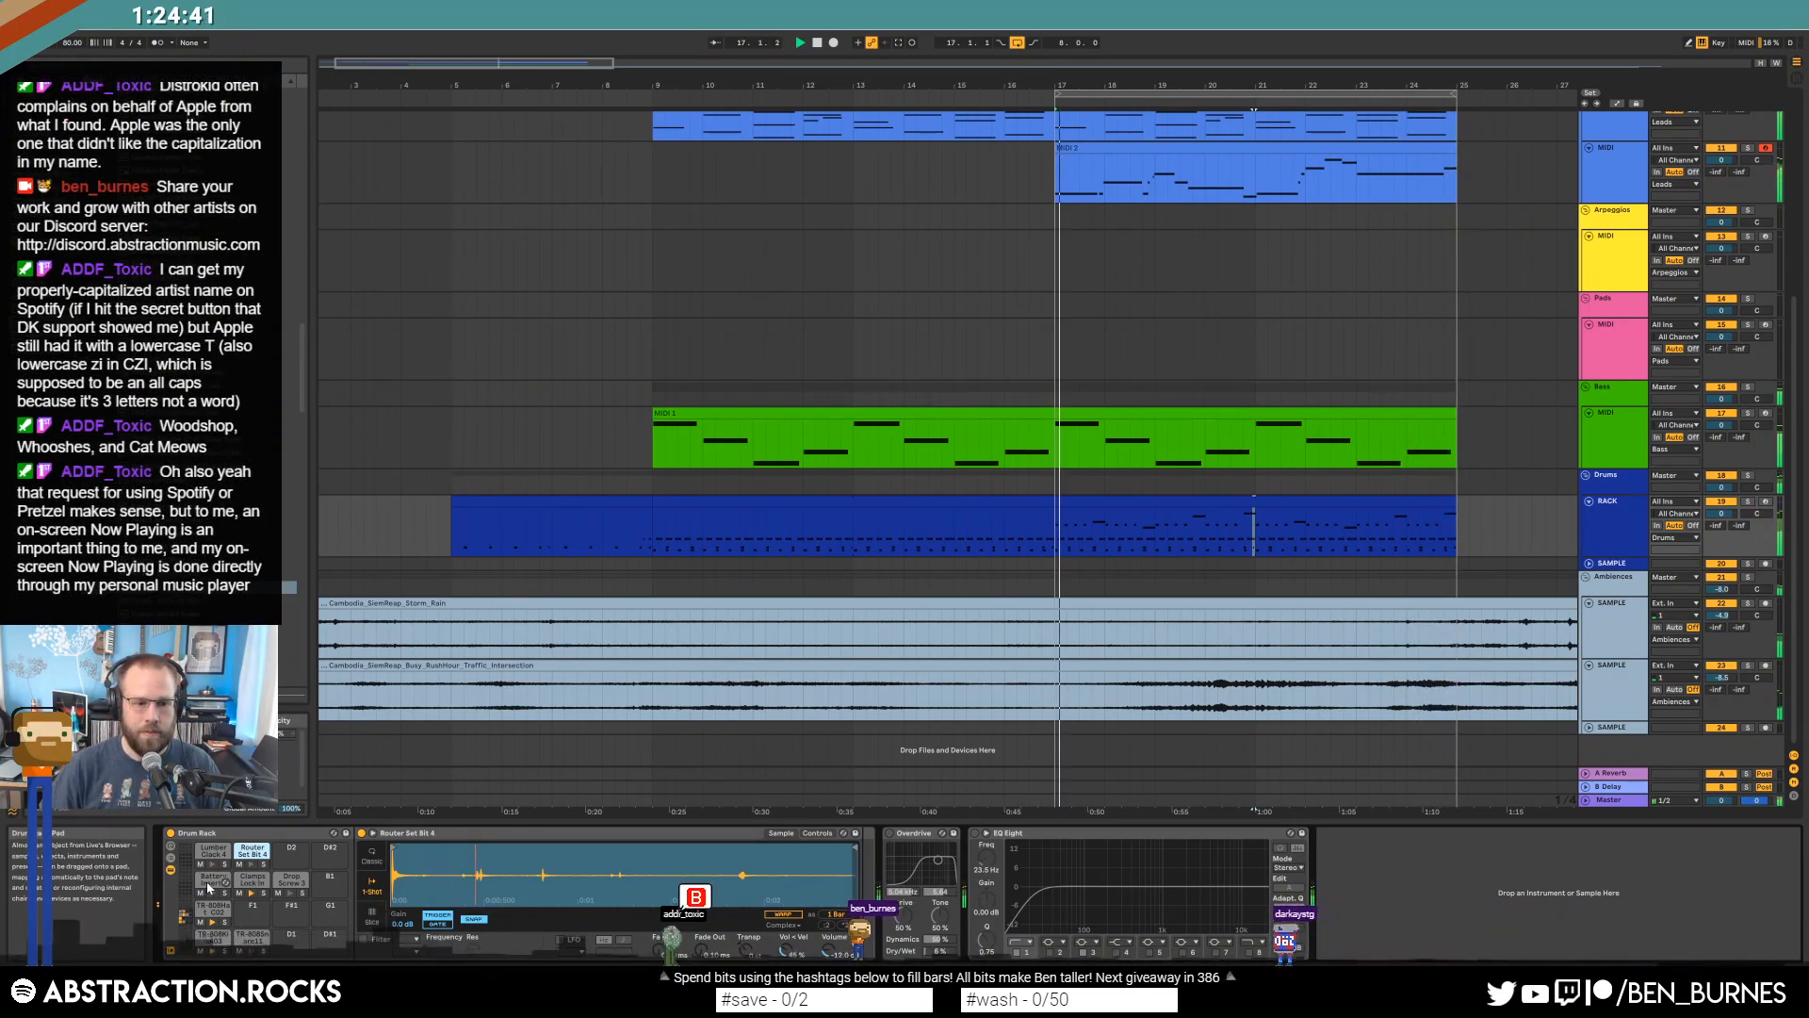
drag(837, 952, 837, 932)
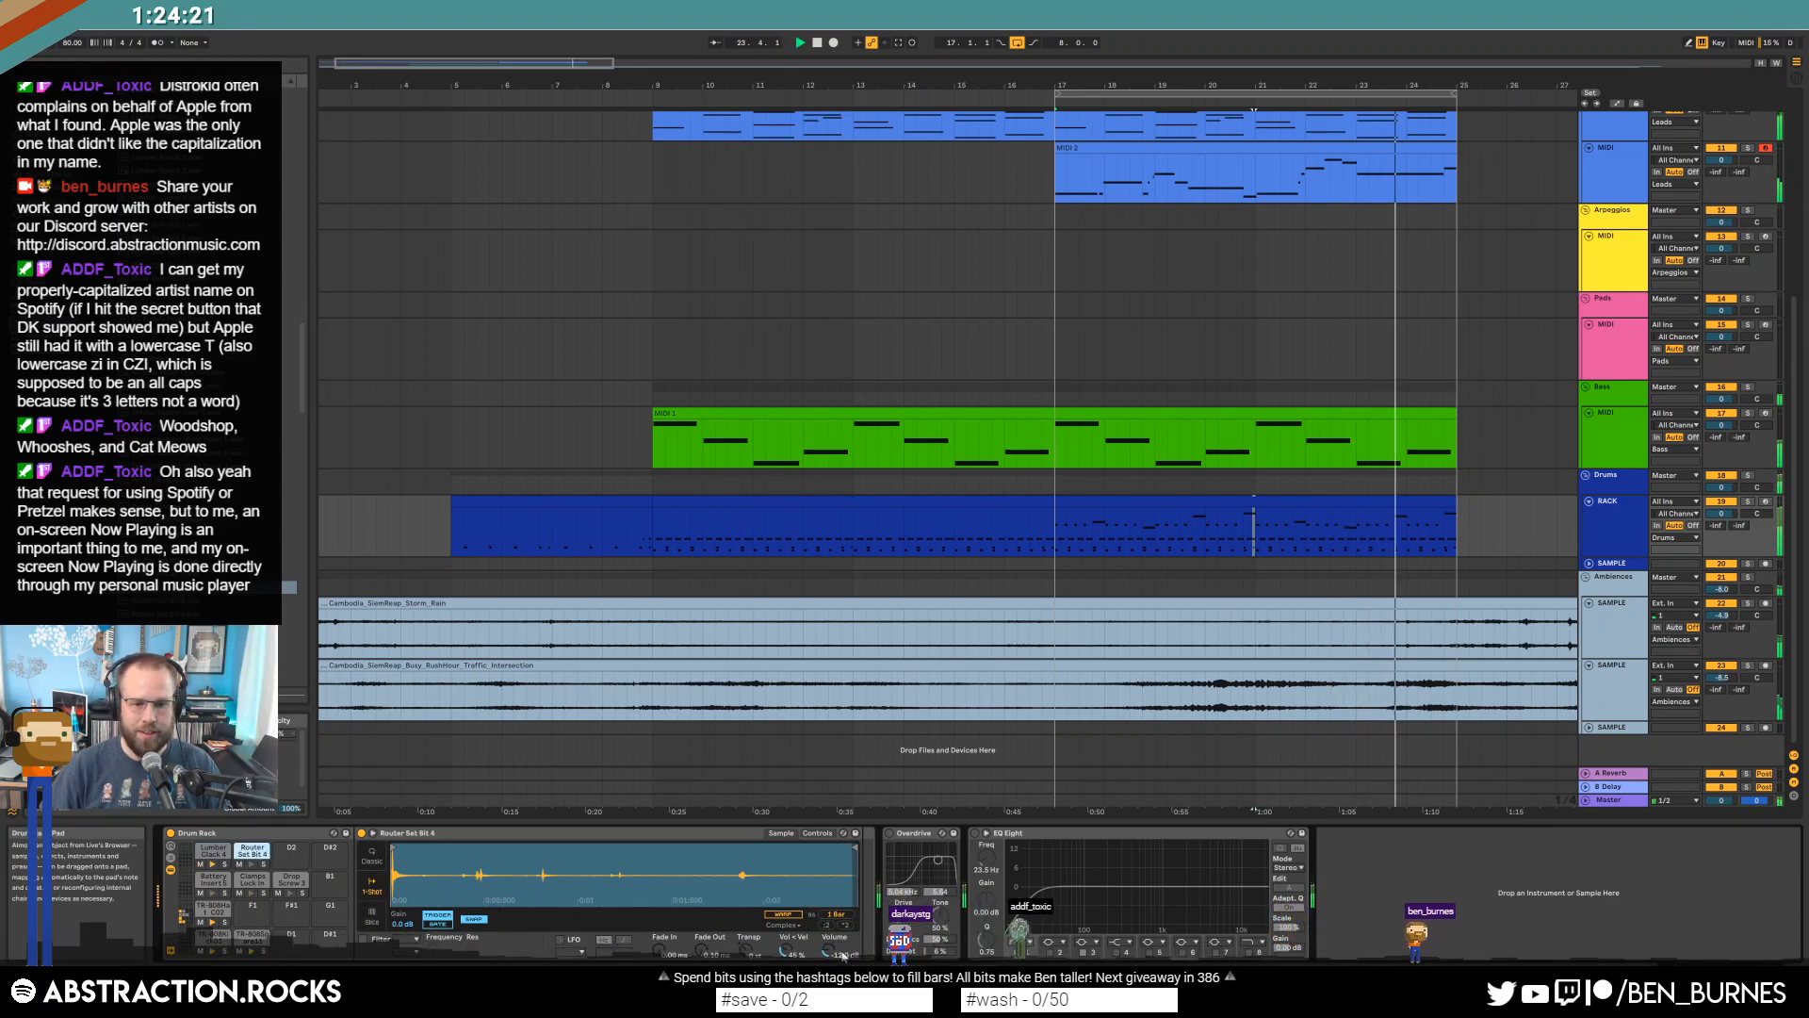
click(215, 881)
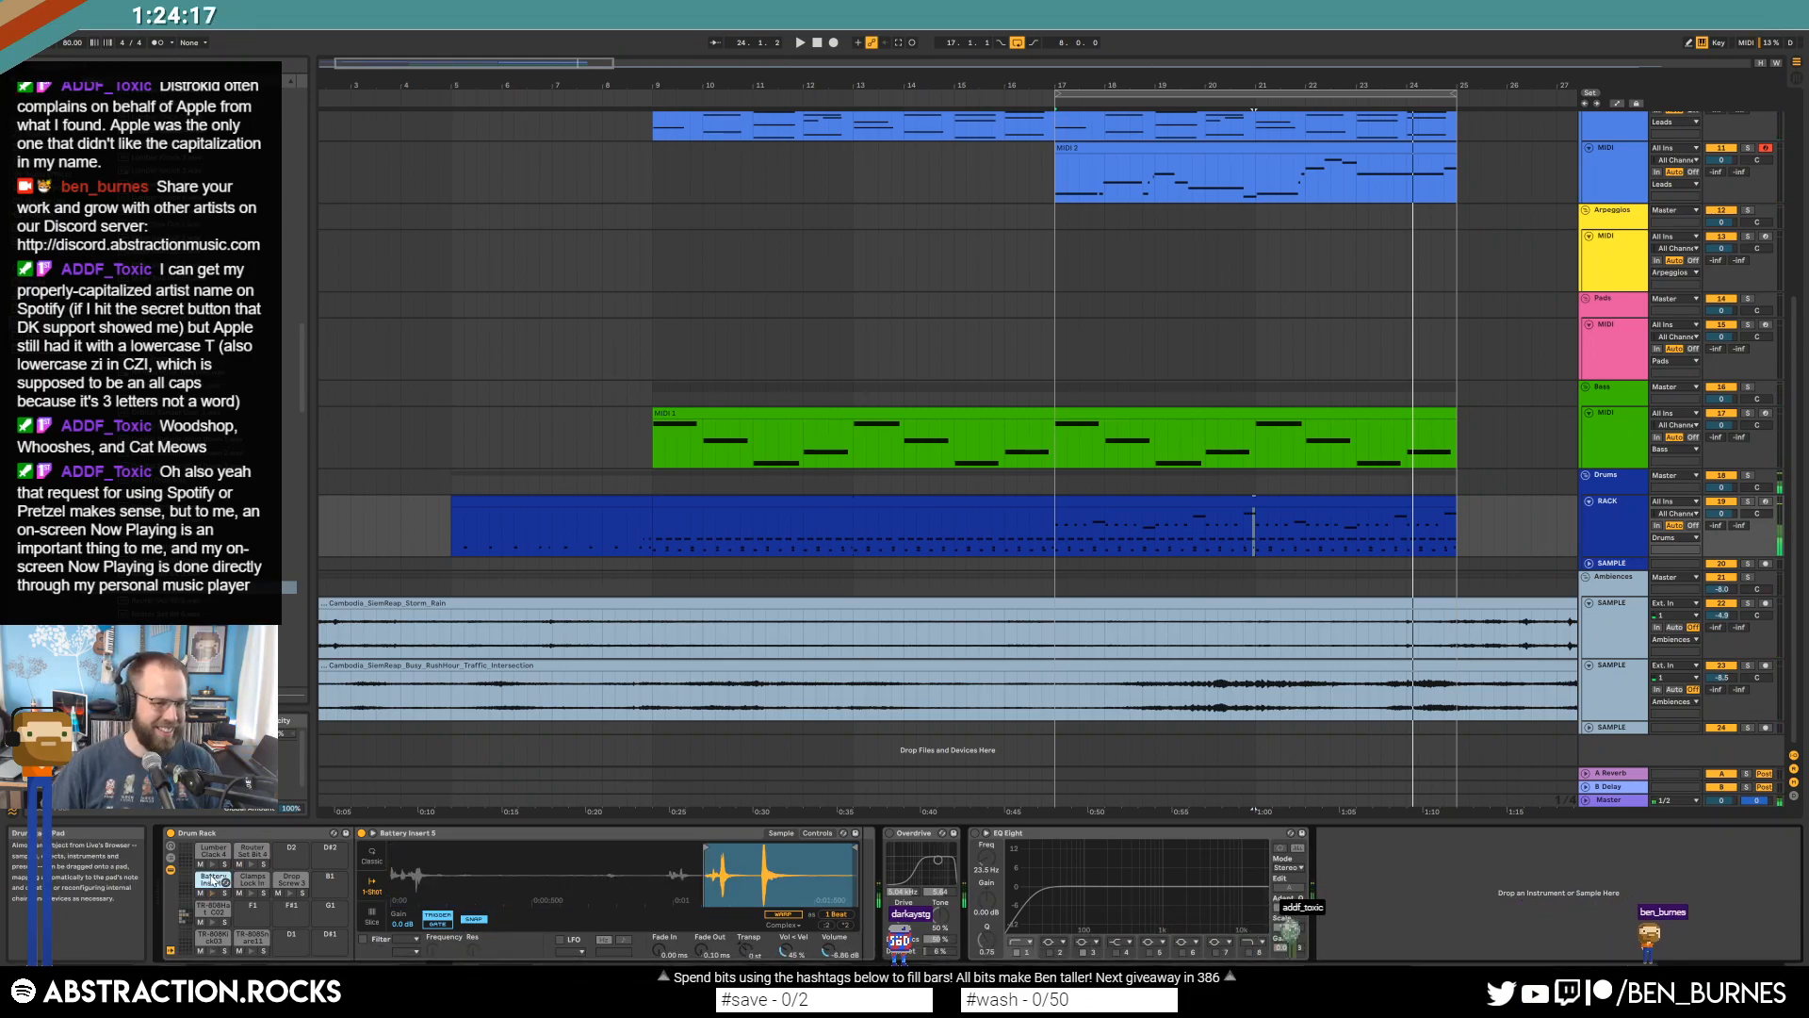
key(shift+Tab)
key(shift+Tab)
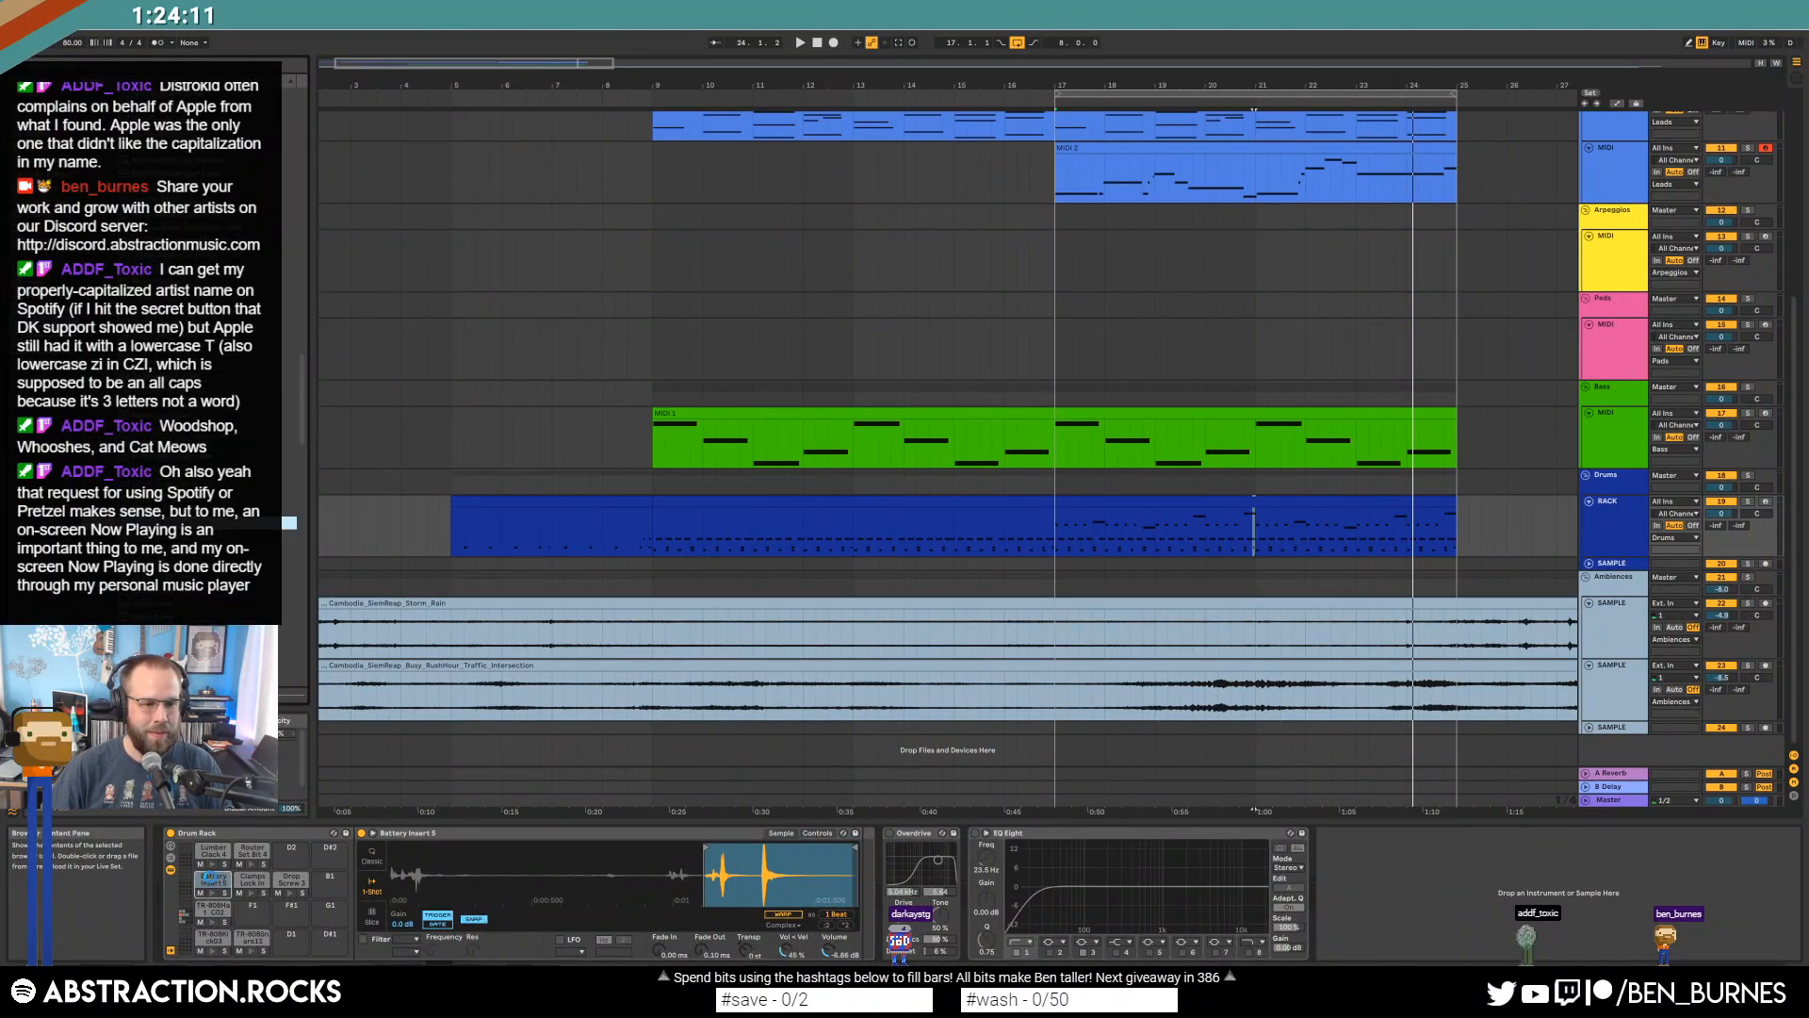
key(space)
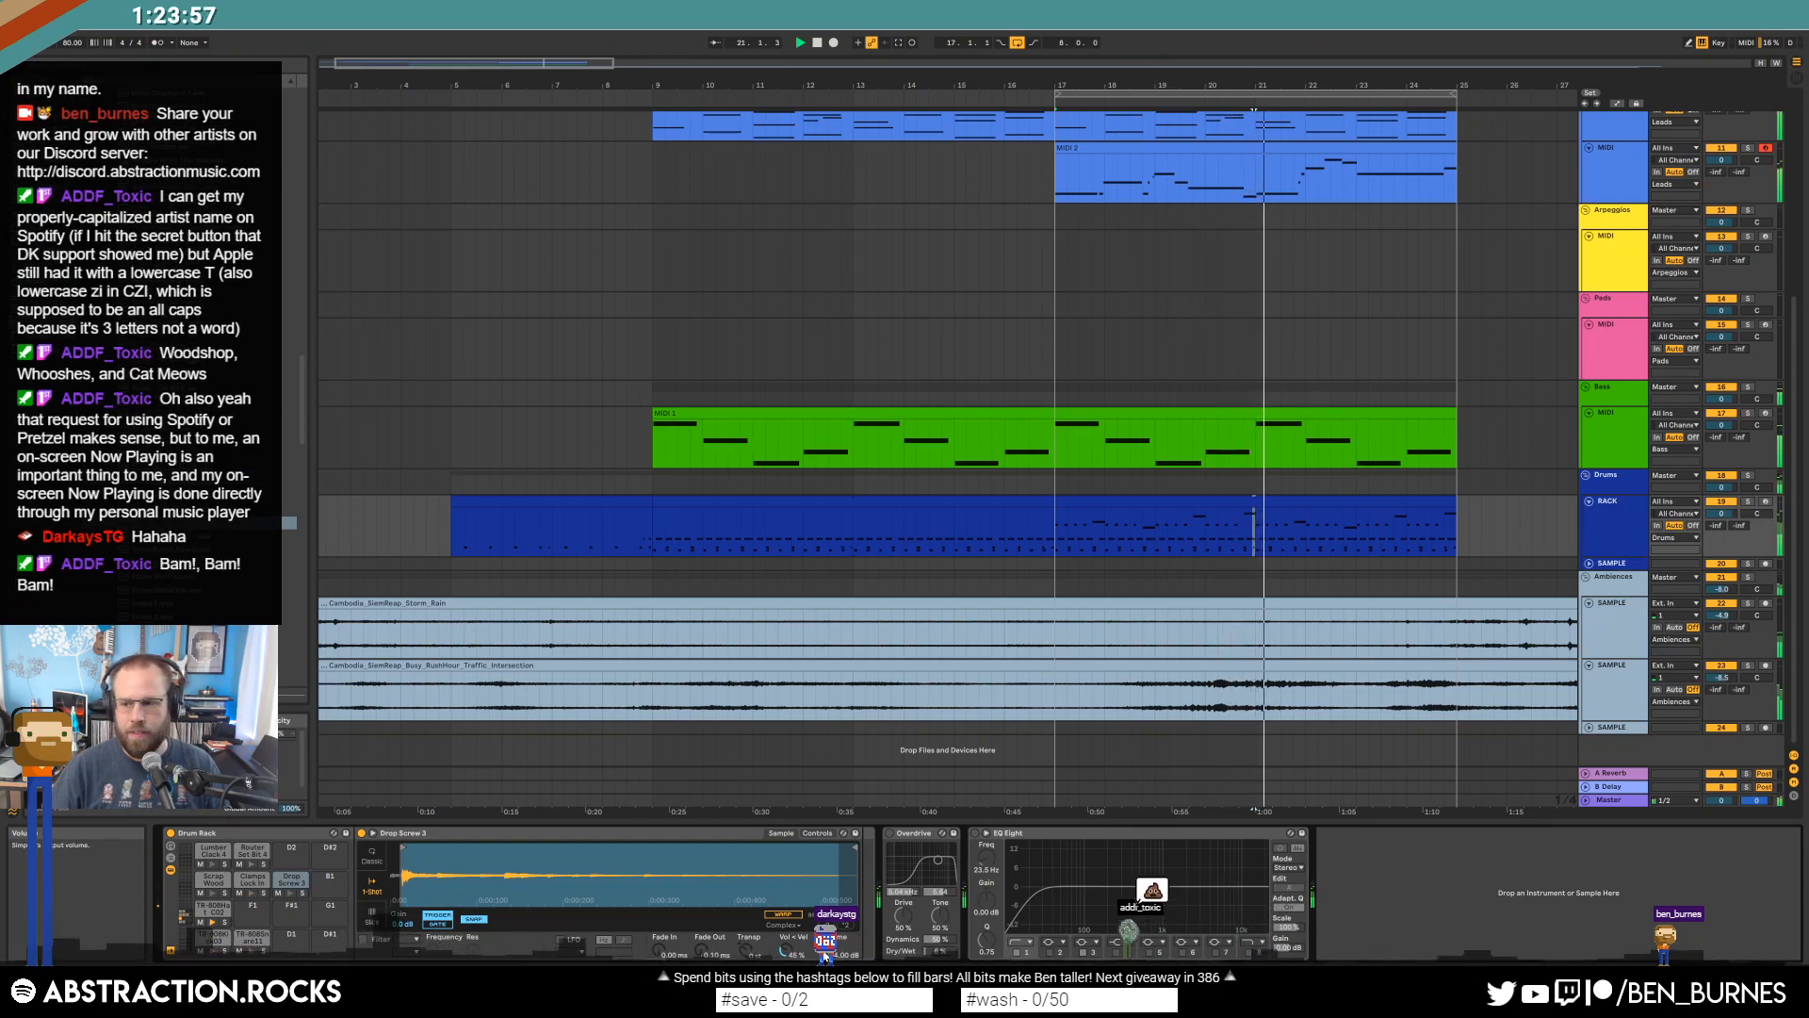
Replace the split Clamps Lock In hits at 18.3.2 with a single sixteenth hit at 18.3.3 in the drum clip.
key(shift+Tab)
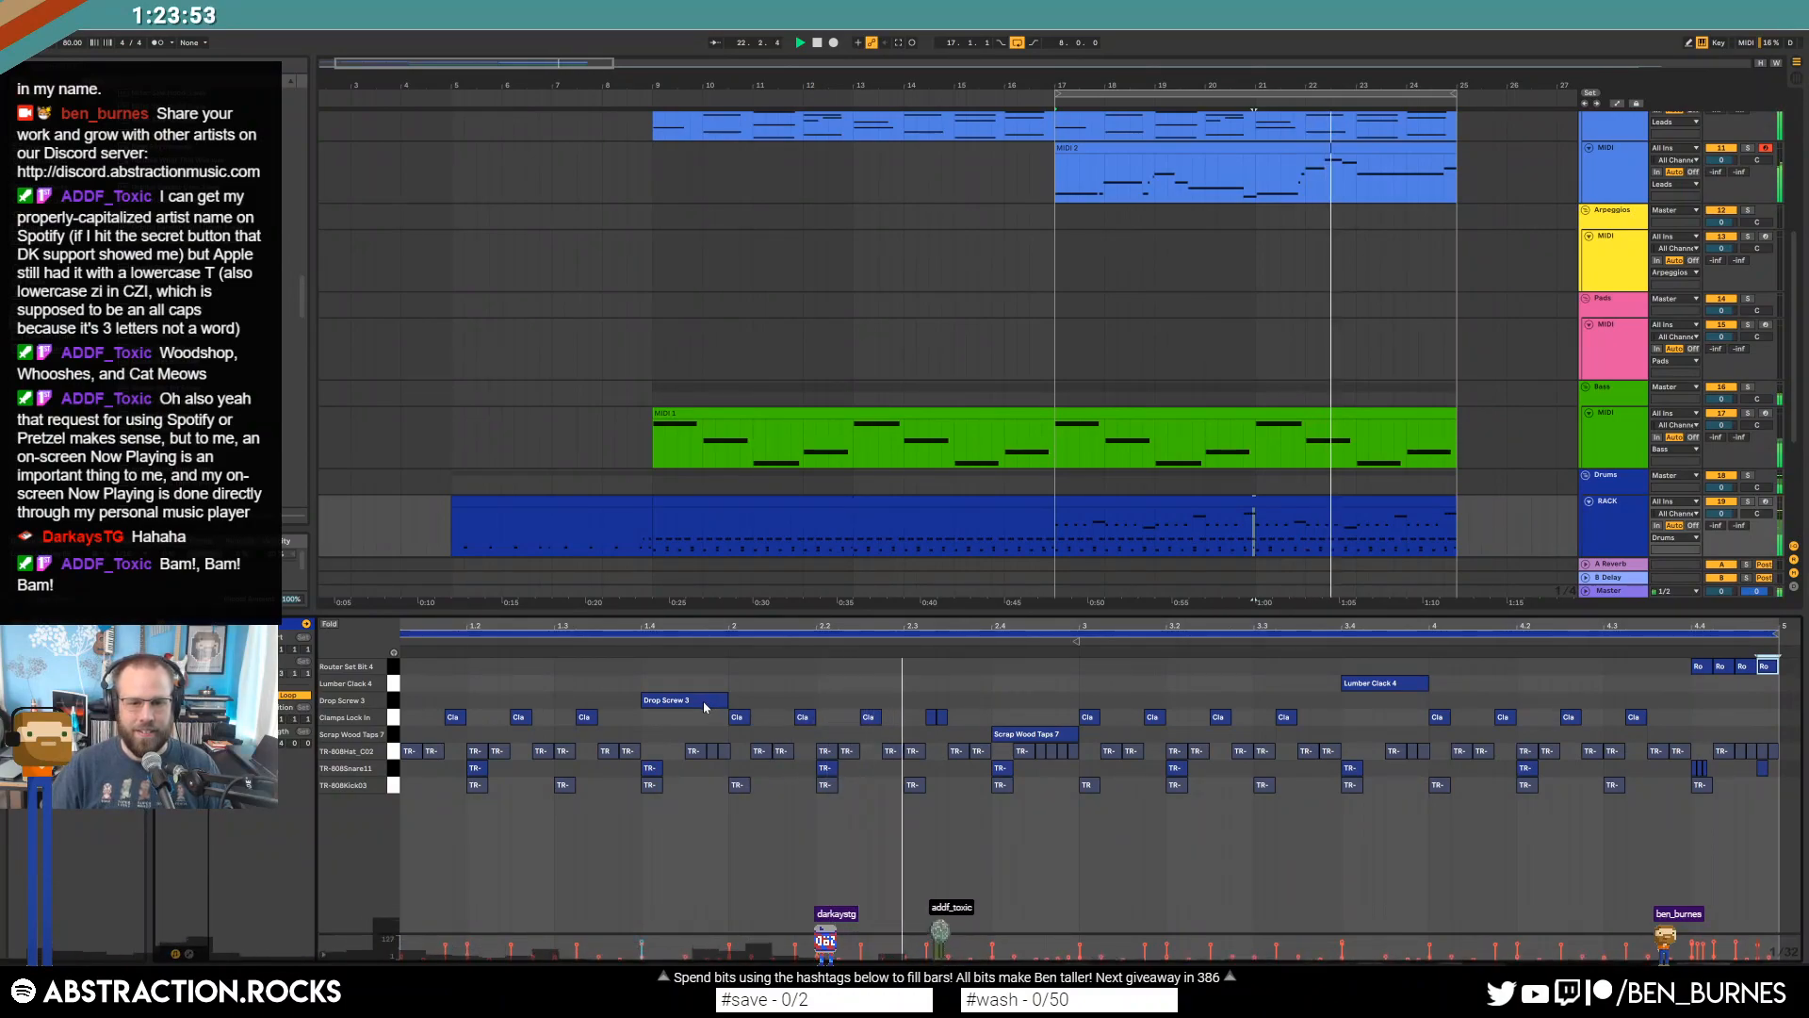
drag(944, 718, 947, 721)
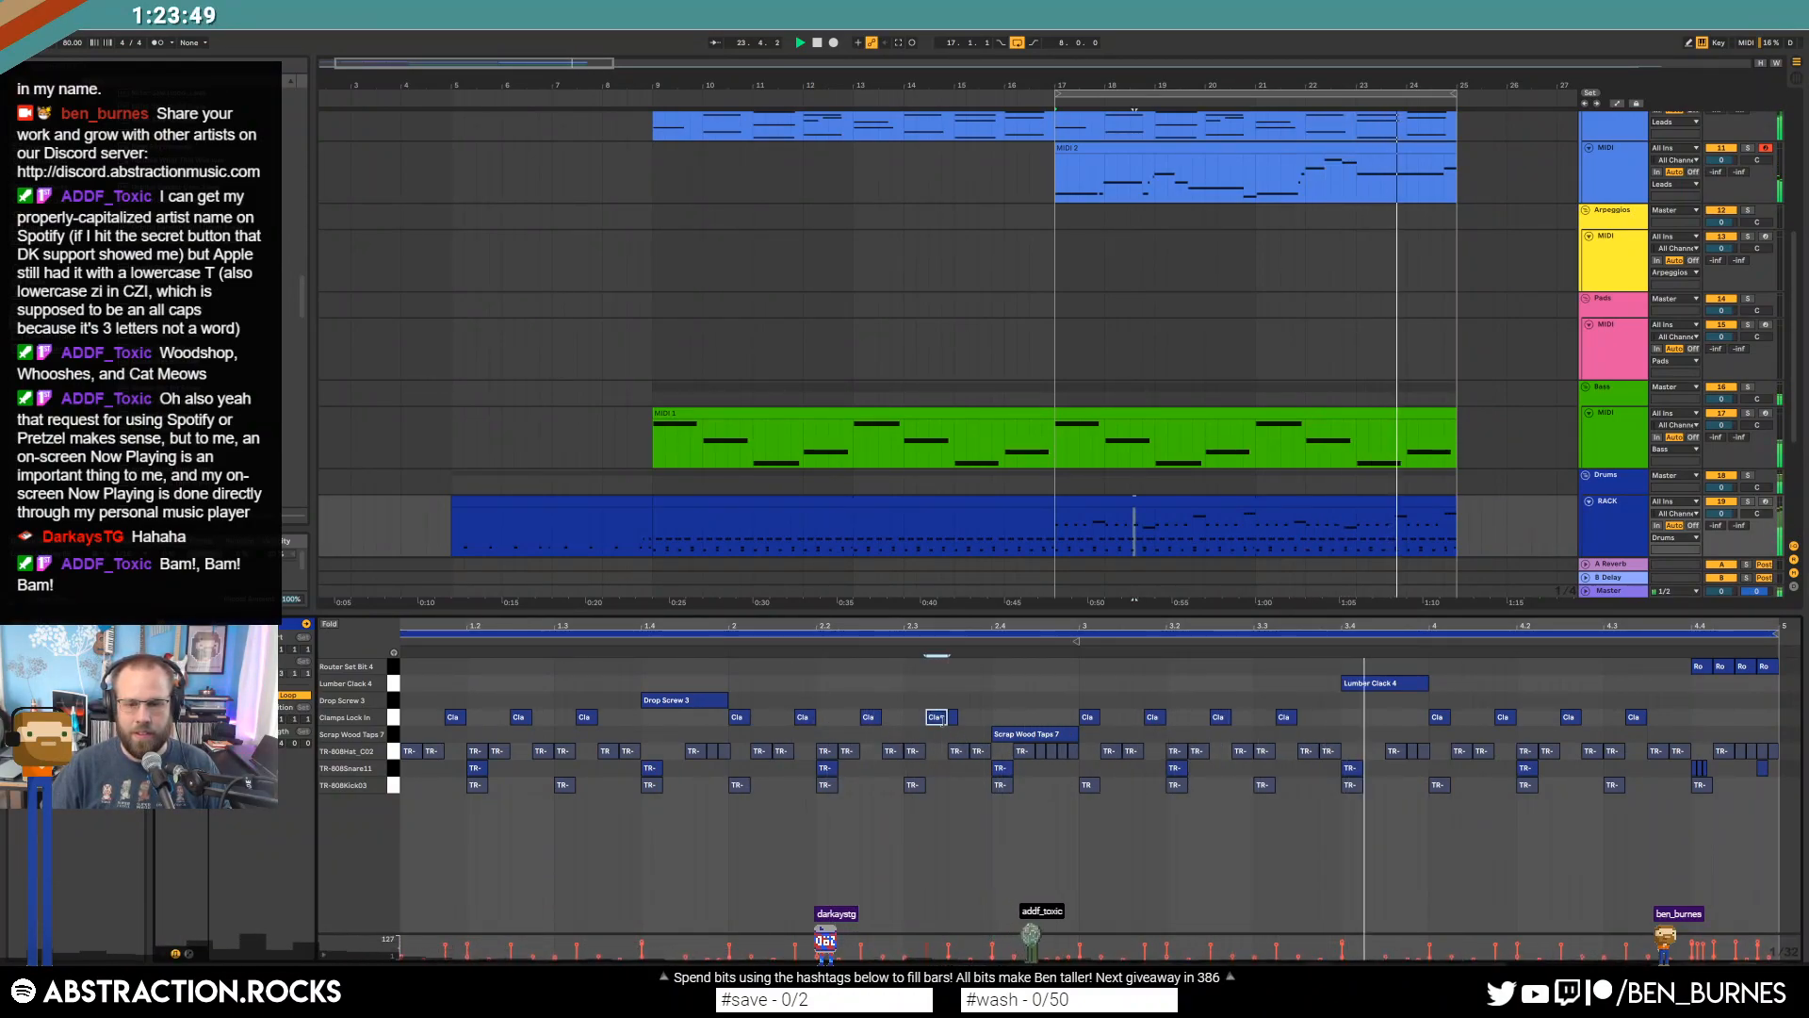
key(Delete)
double_click(954, 716)
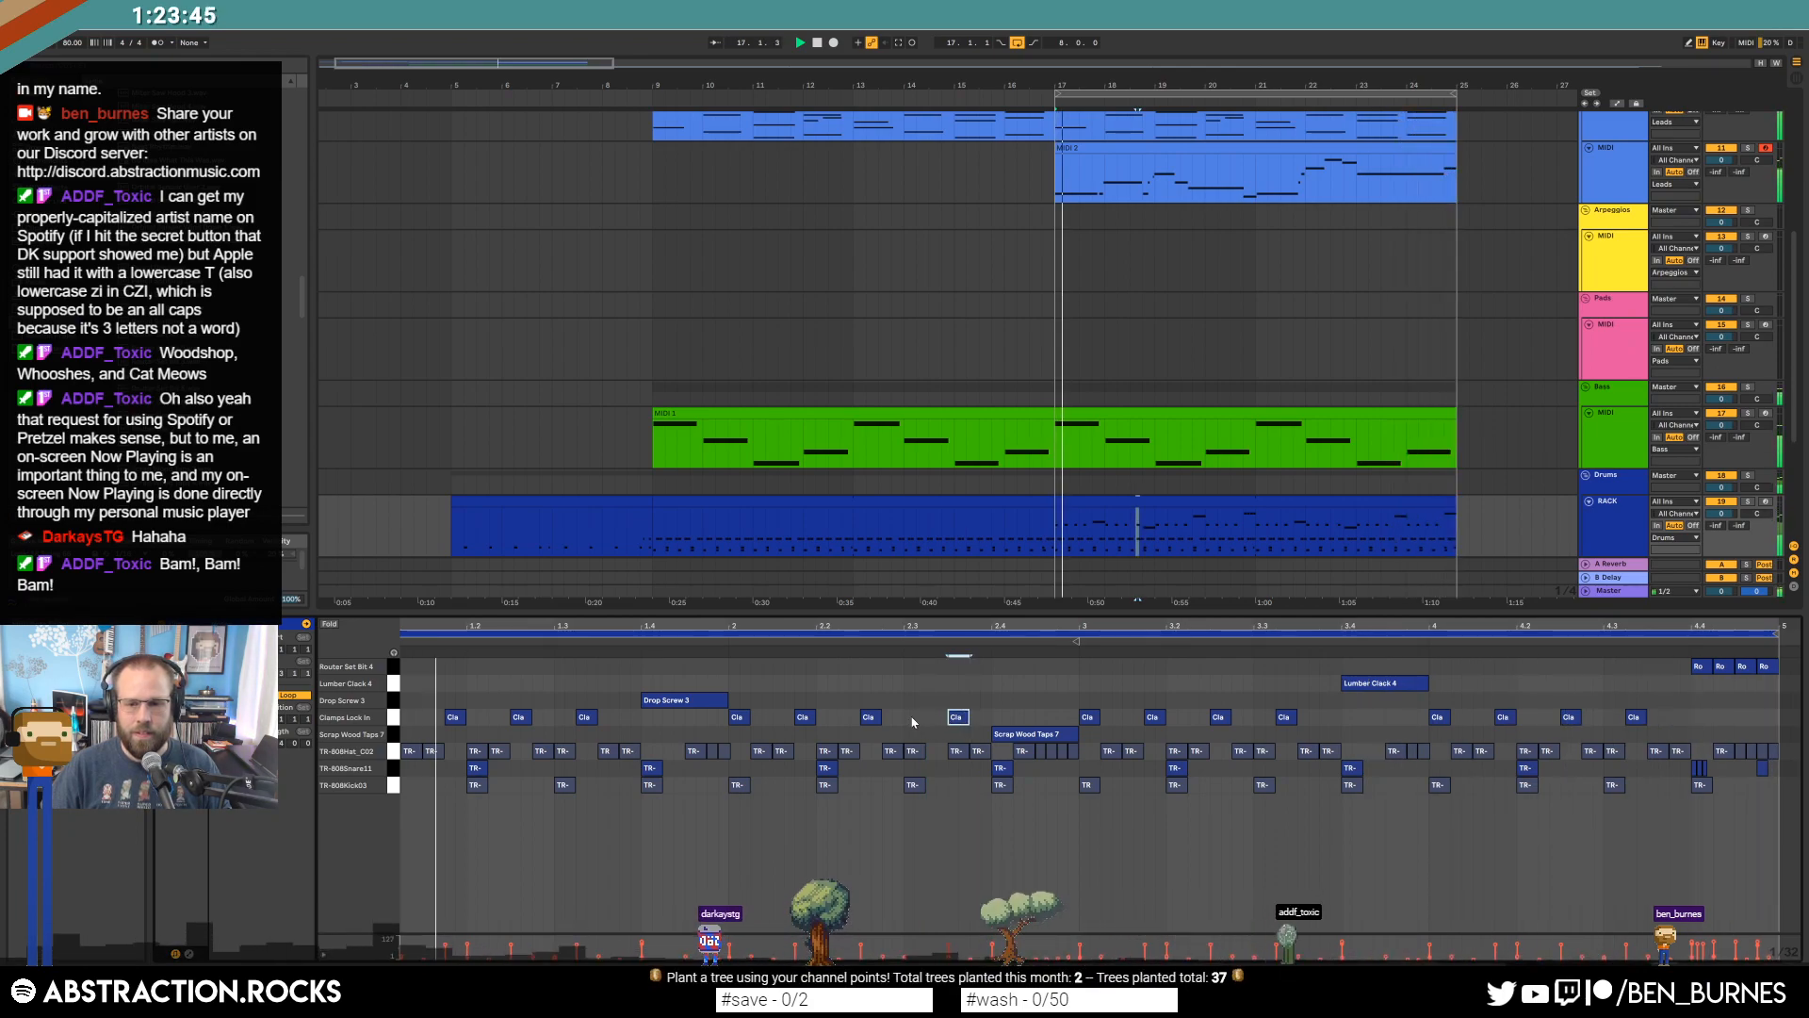
key(shift+Tab)
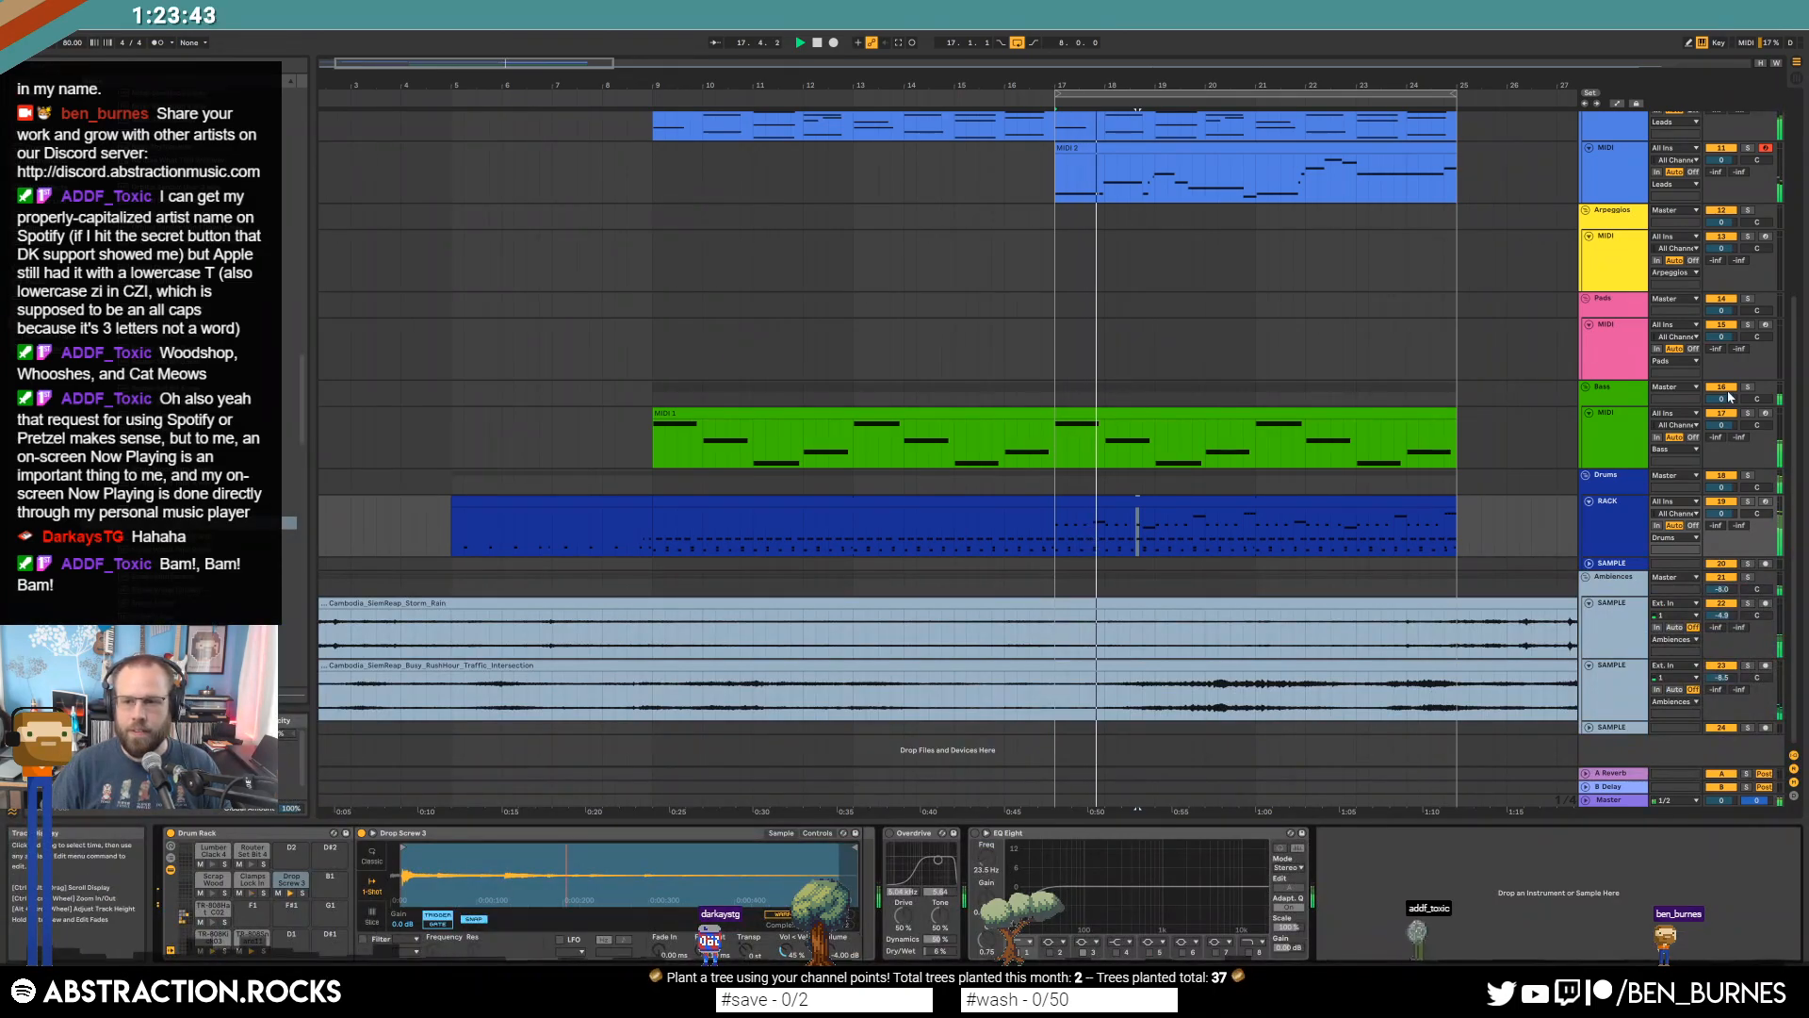
Stop playback and load the Massive synth onto the MIDI track in the Pads group.
click(1255, 333)
key(space)
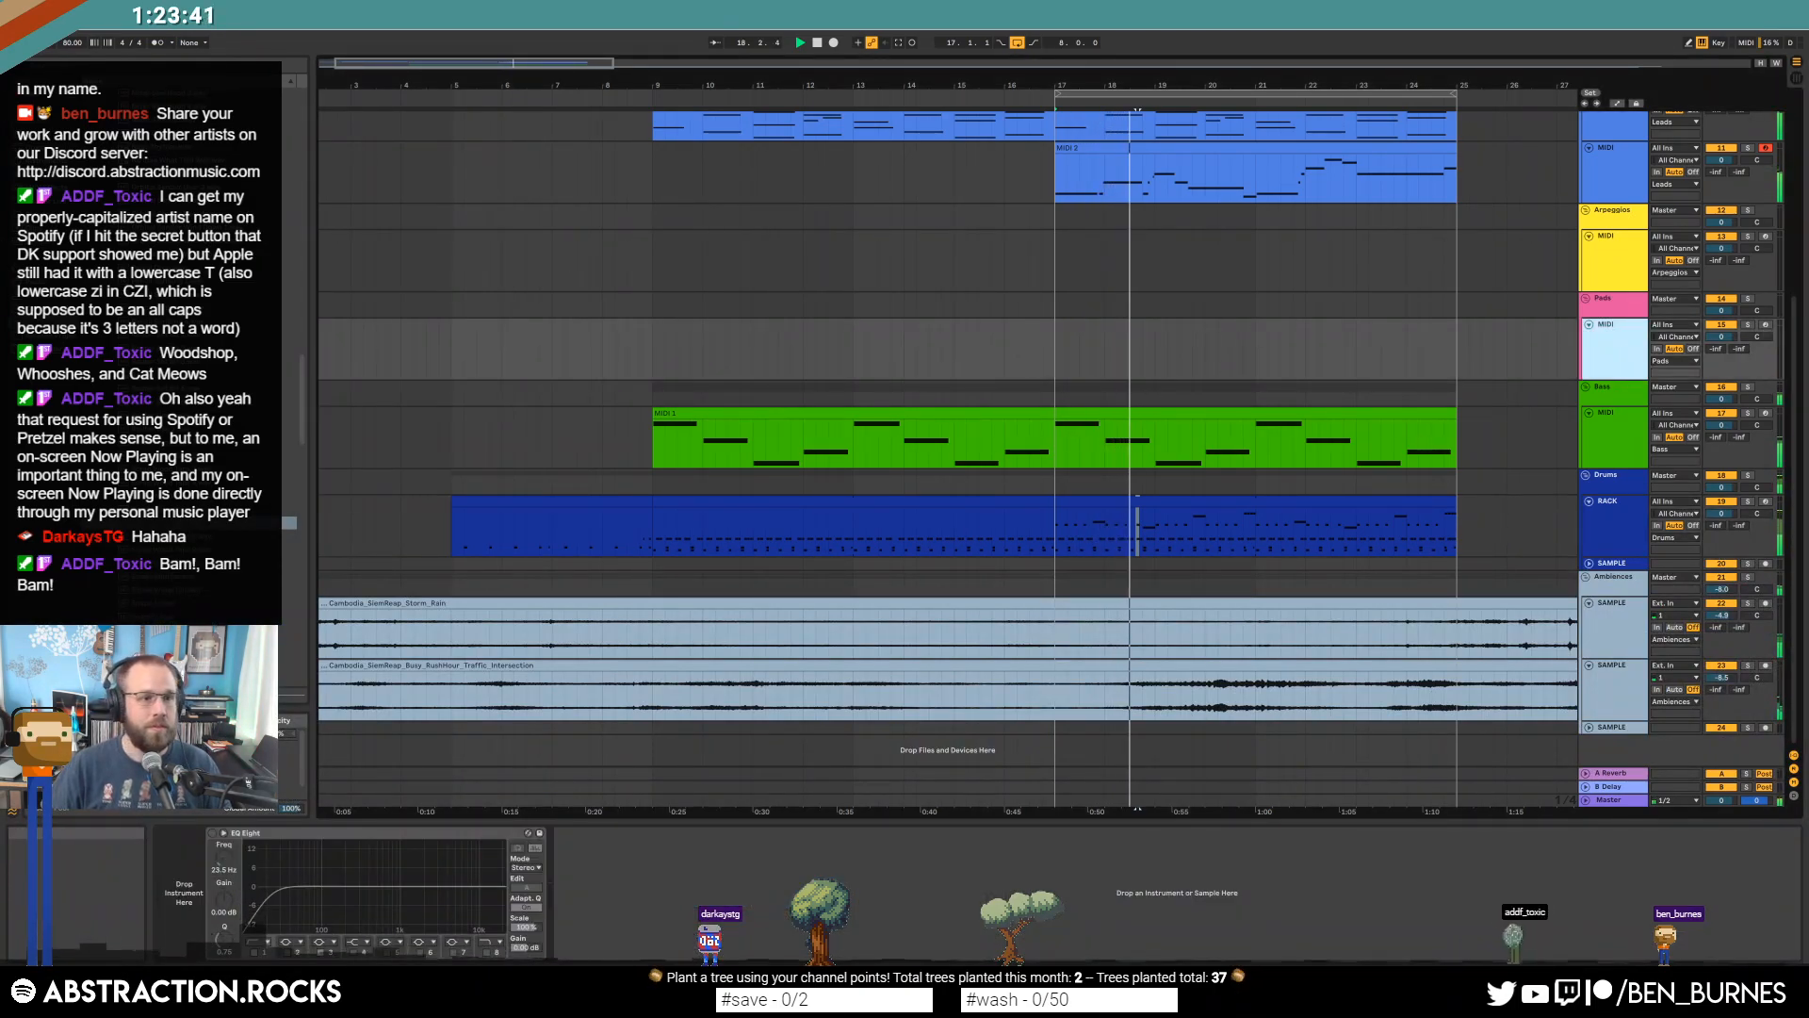
click(42, 268)
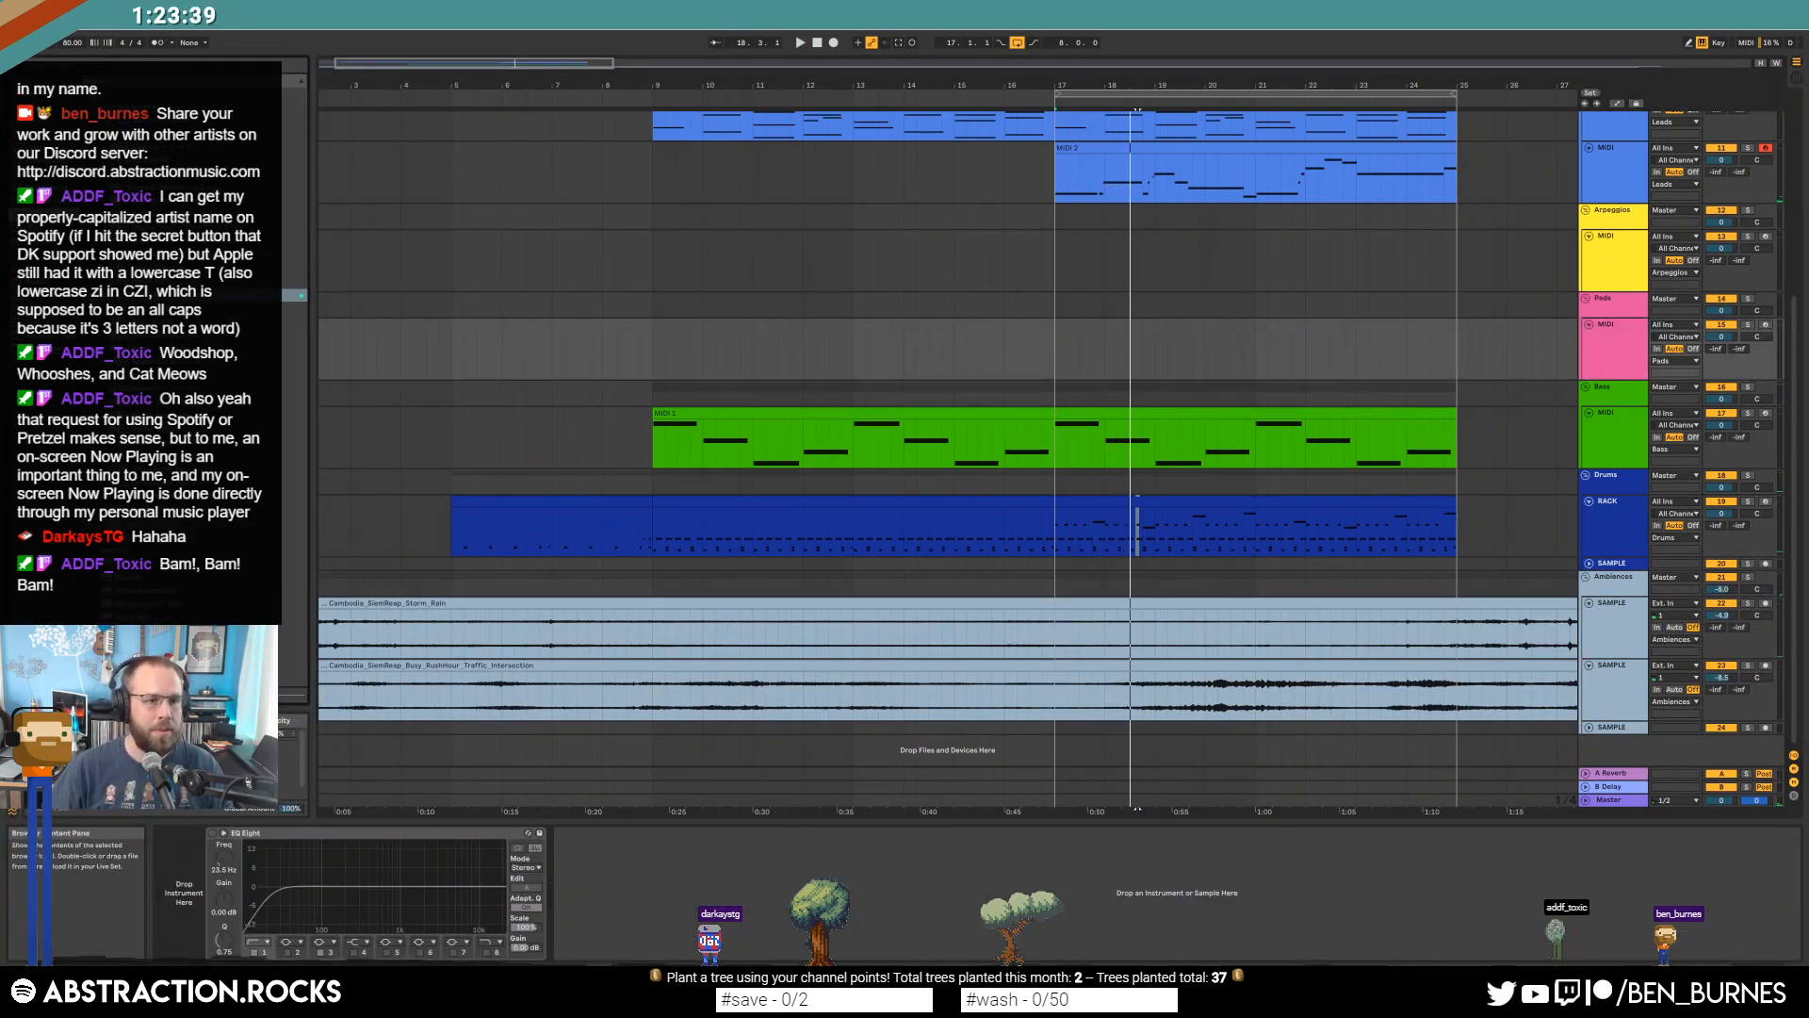
drag(1112, 355, 1076, 352)
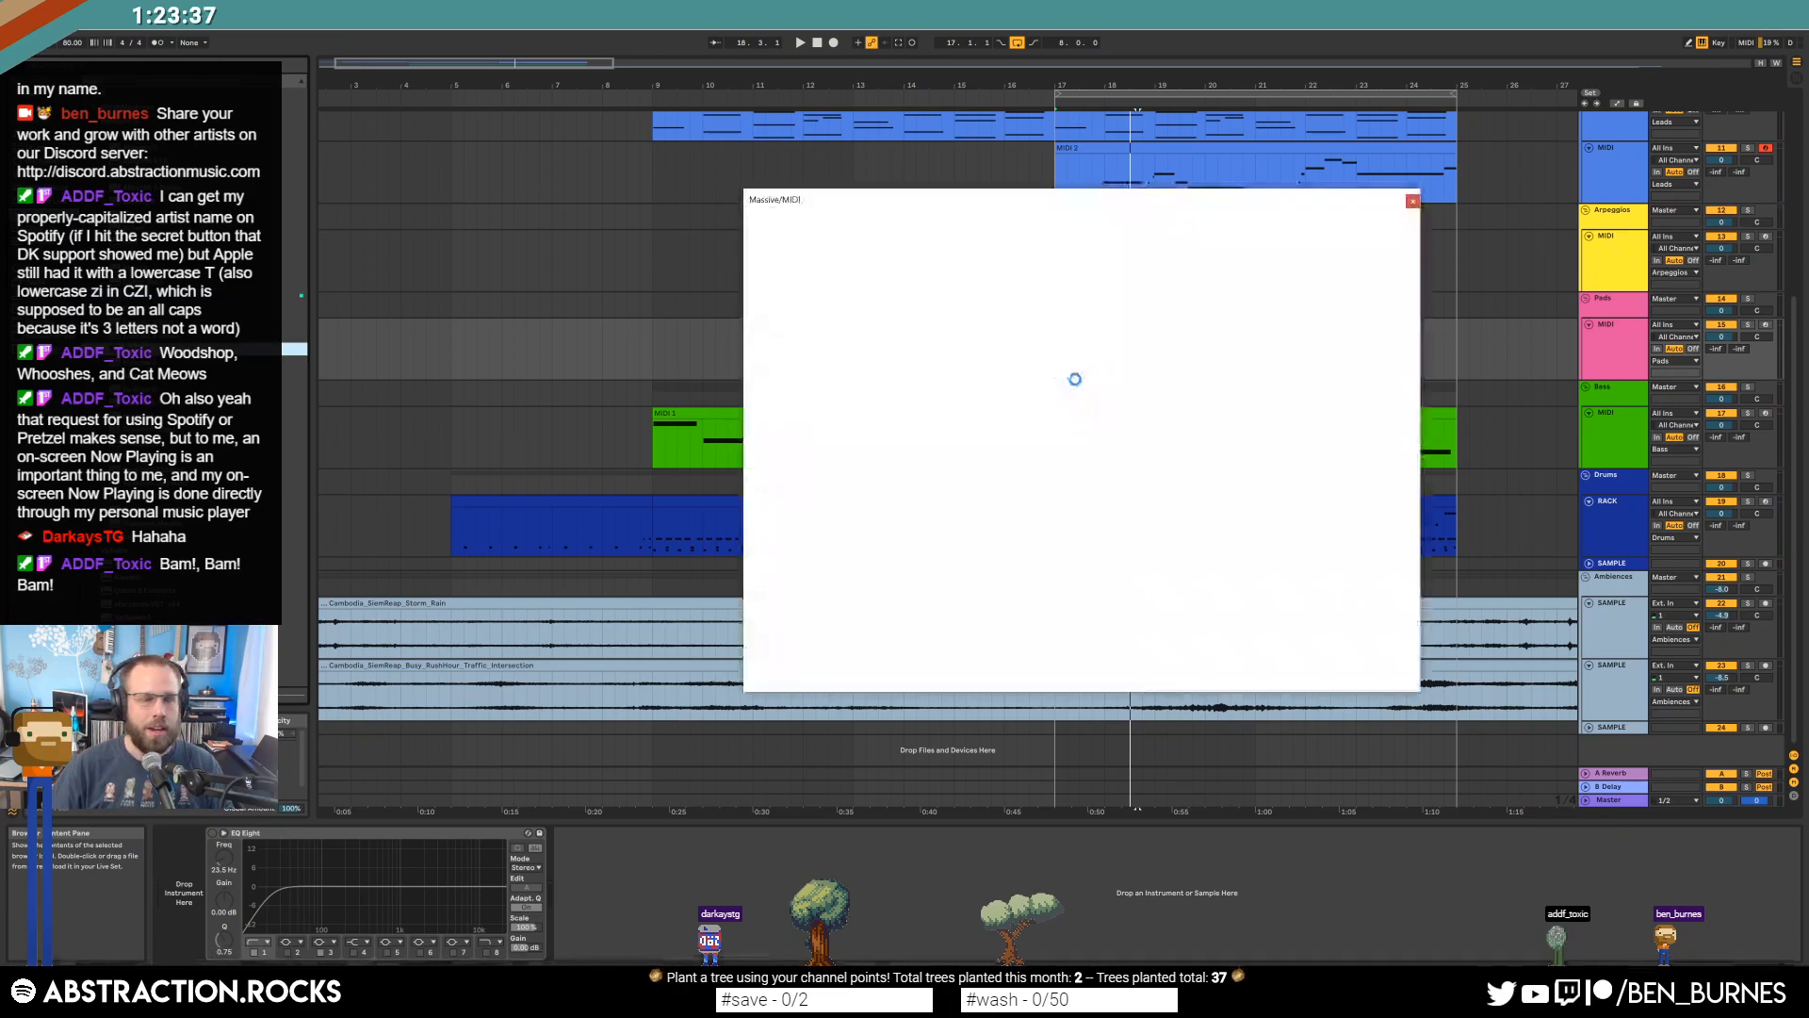
drag(1056, 202, 579, 197)
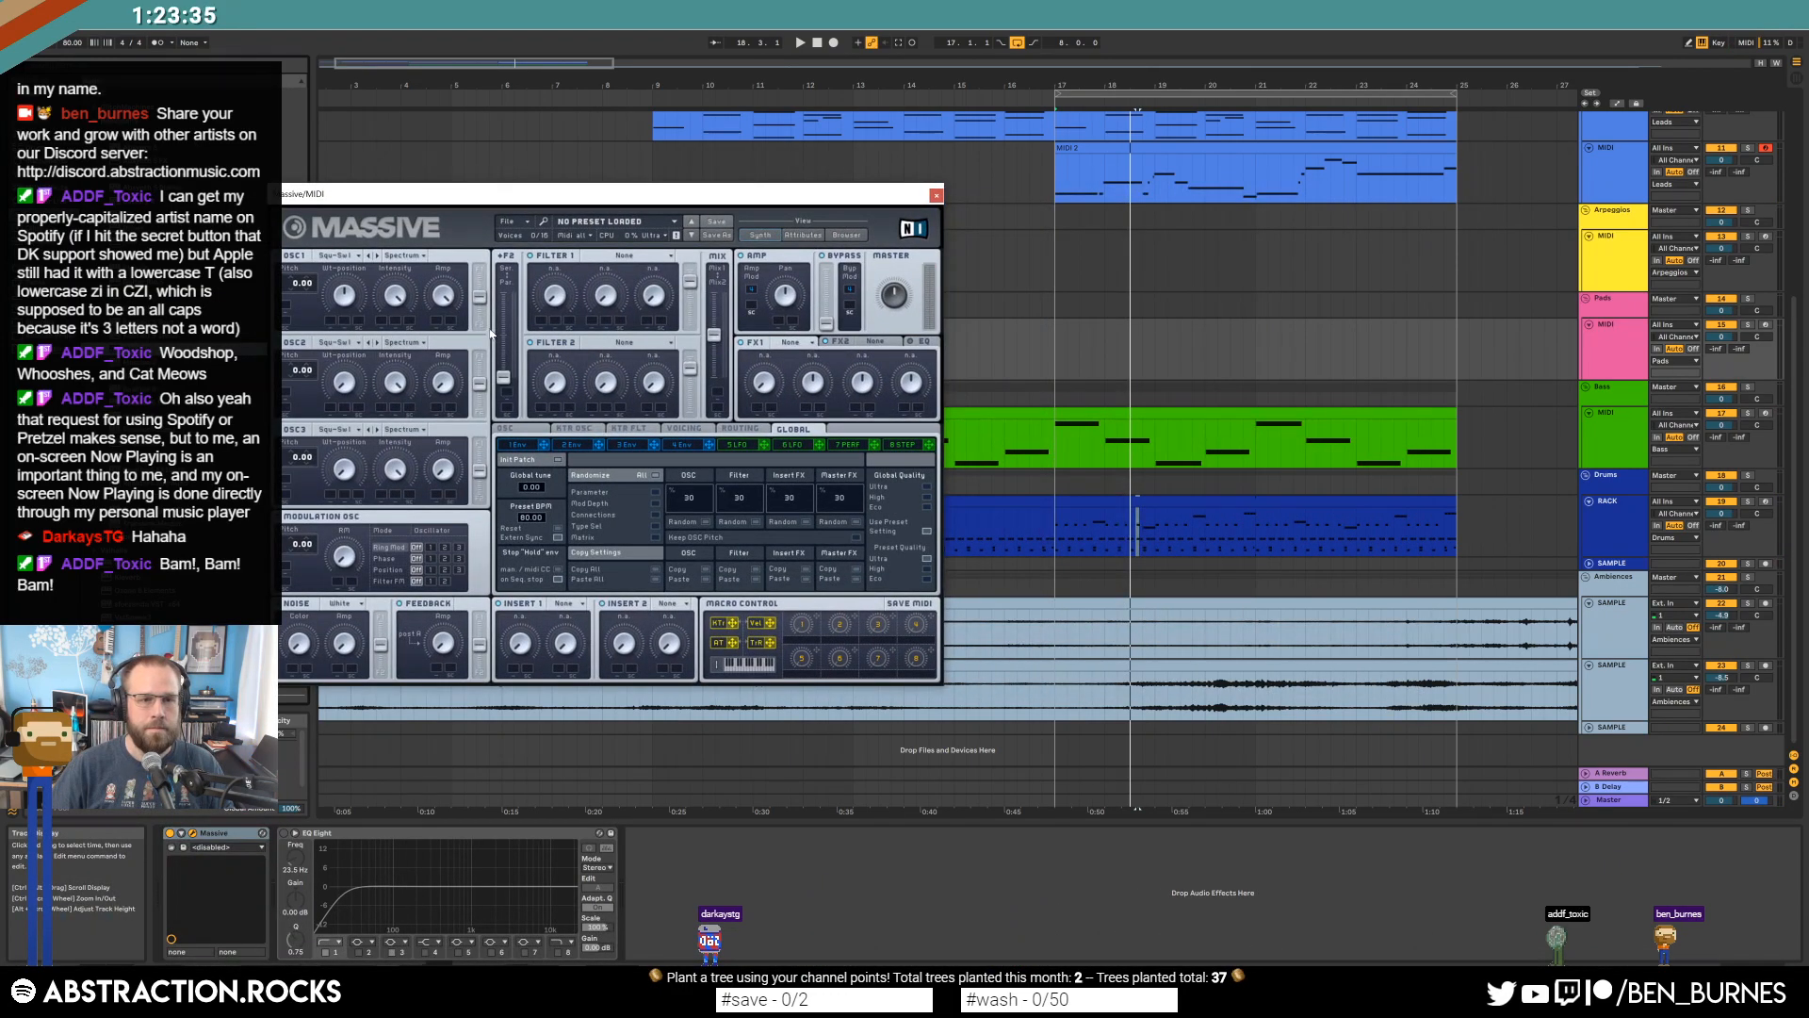
Copy the chord clip at bar 17 of the Leads group onto the Pads MIDI track at bar 17.
scroll(1160, 193, up, 3)
click(1151, 157)
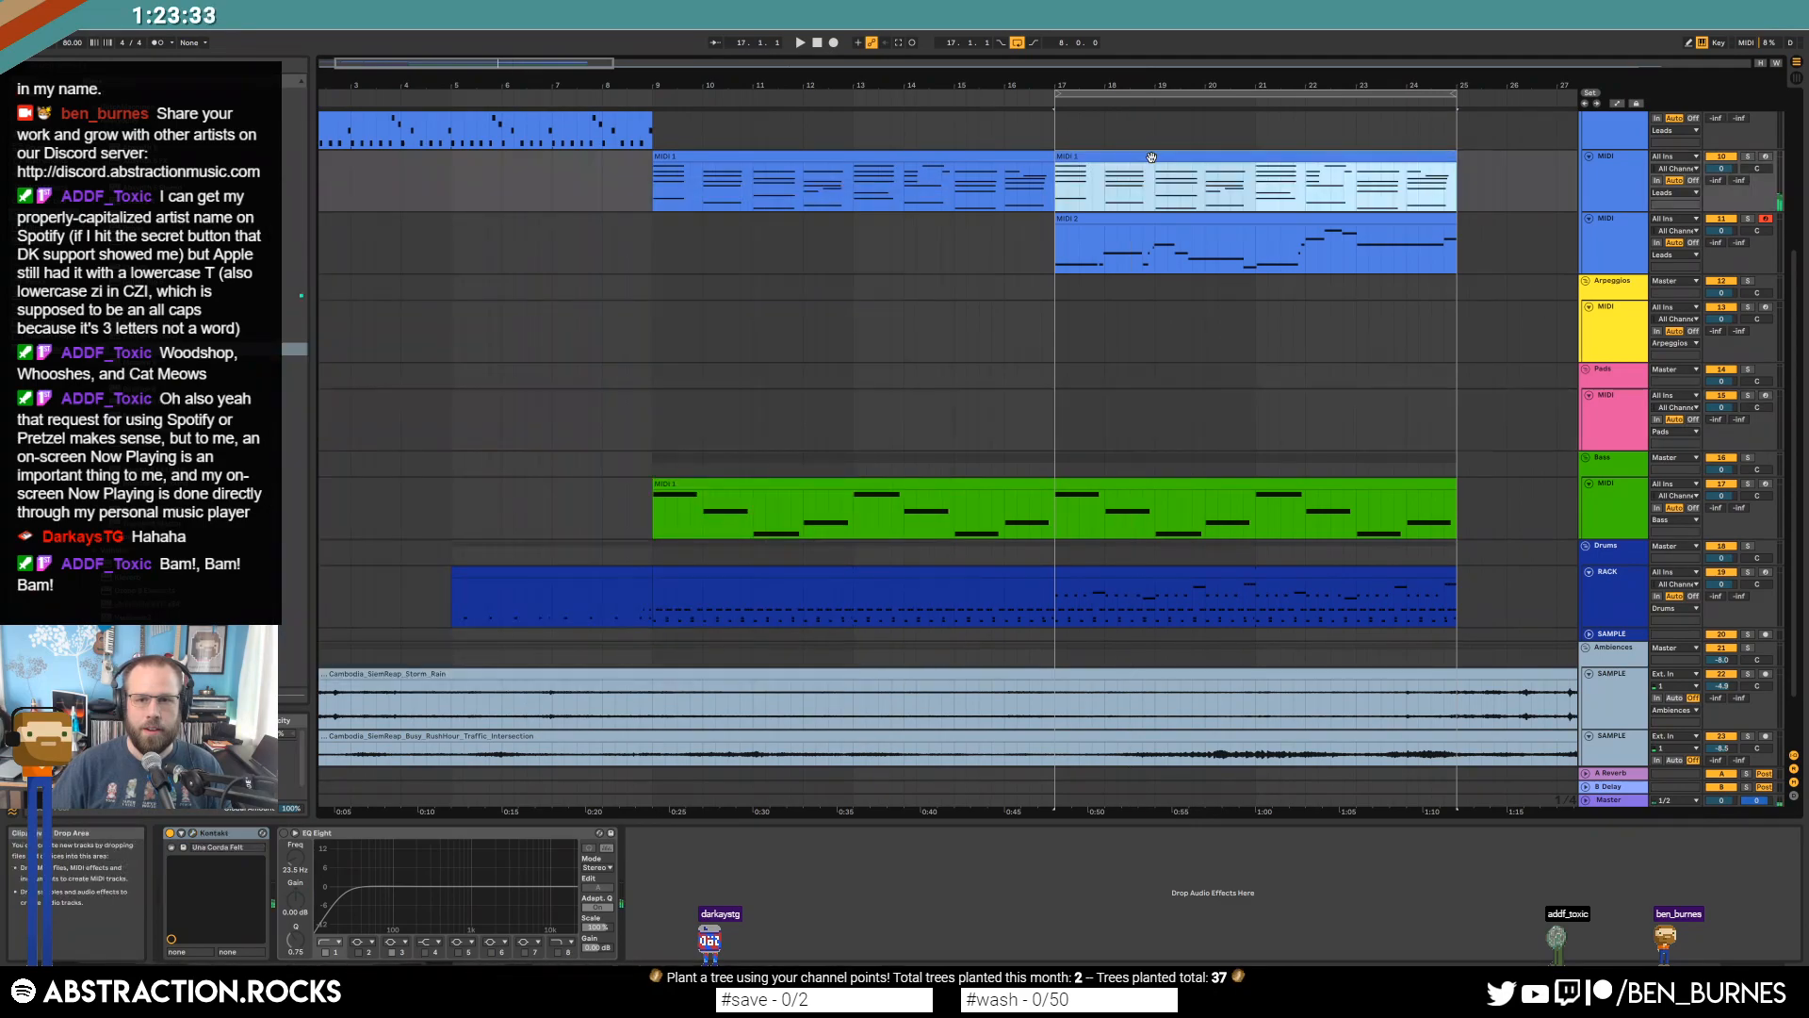
click(1059, 404)
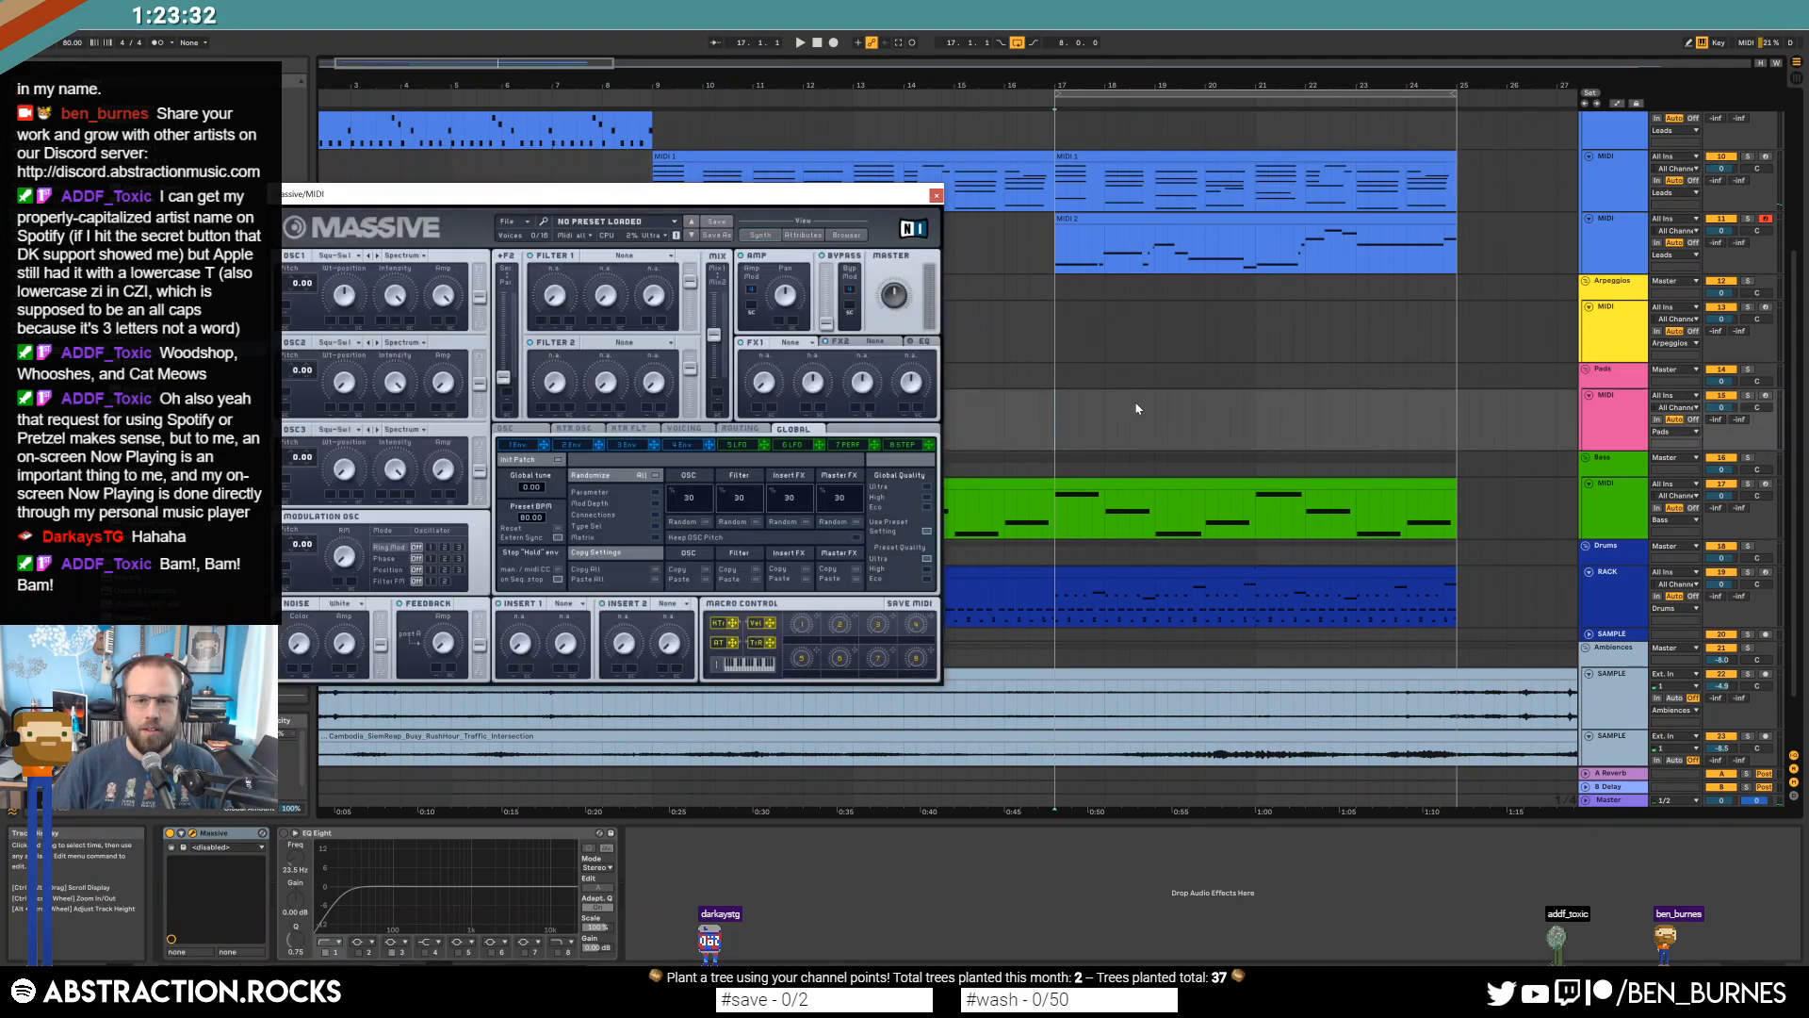
double_click(1125, 156)
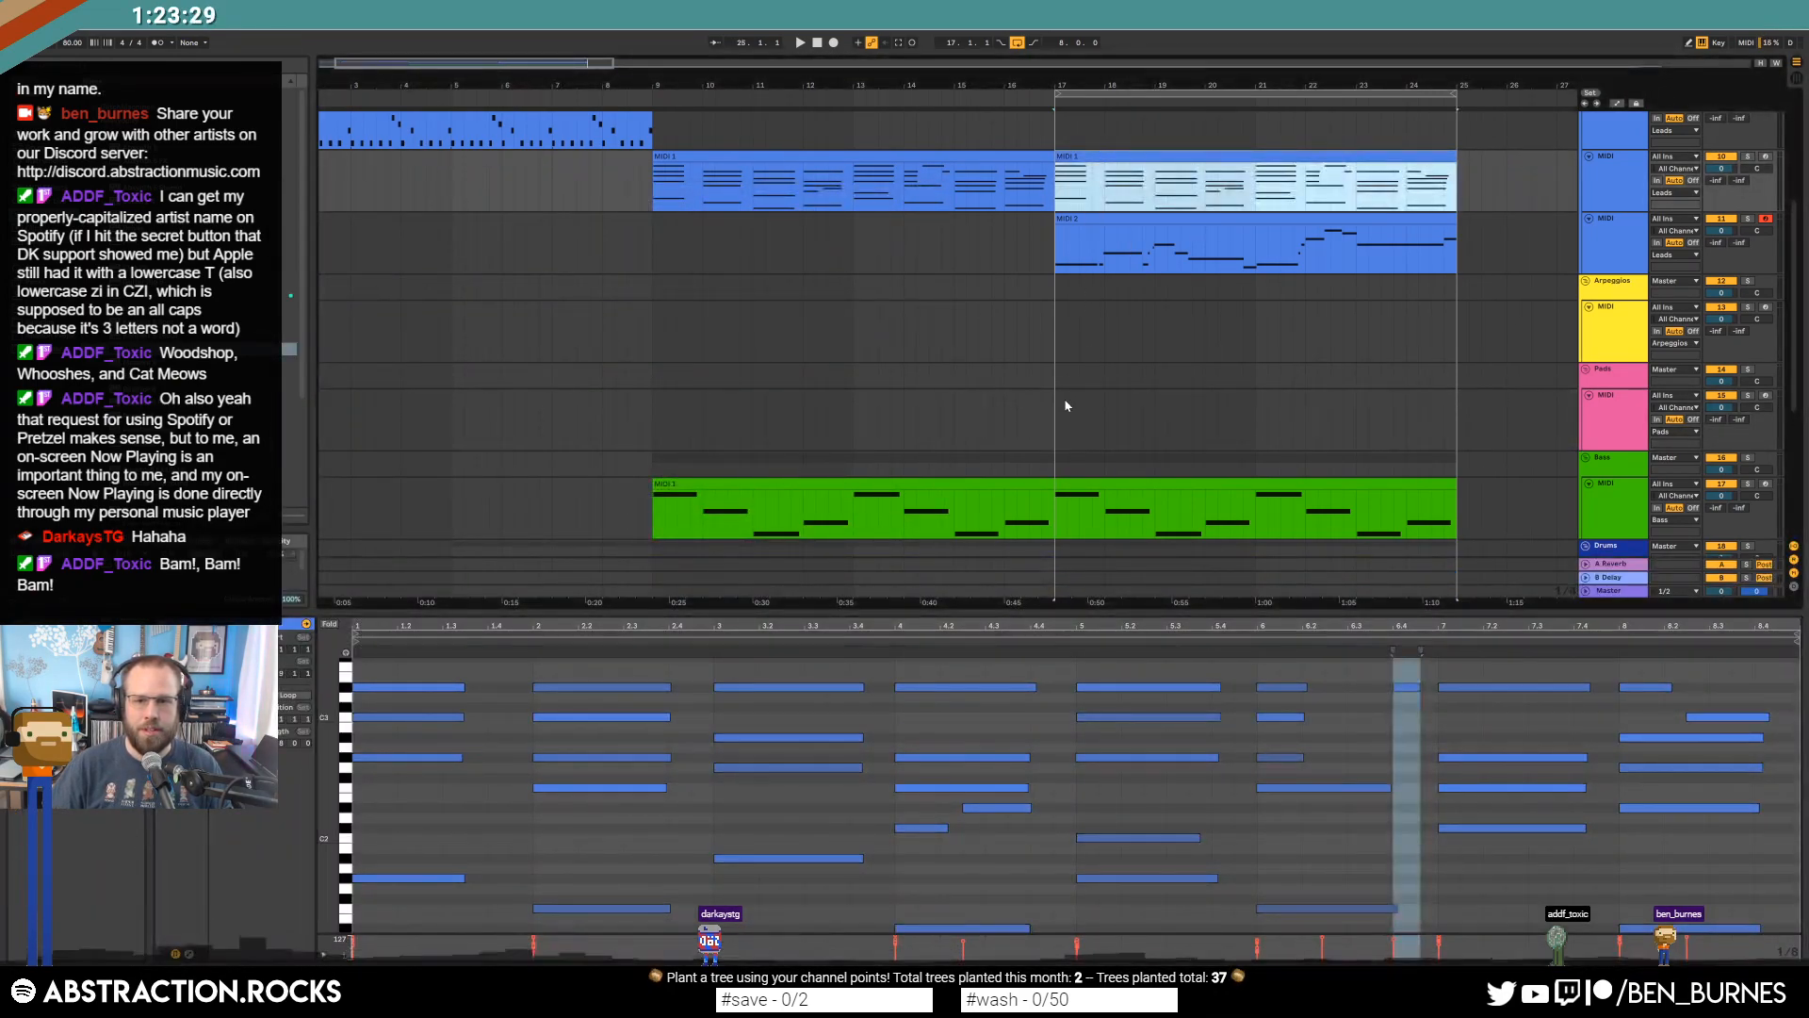
click(1059, 404)
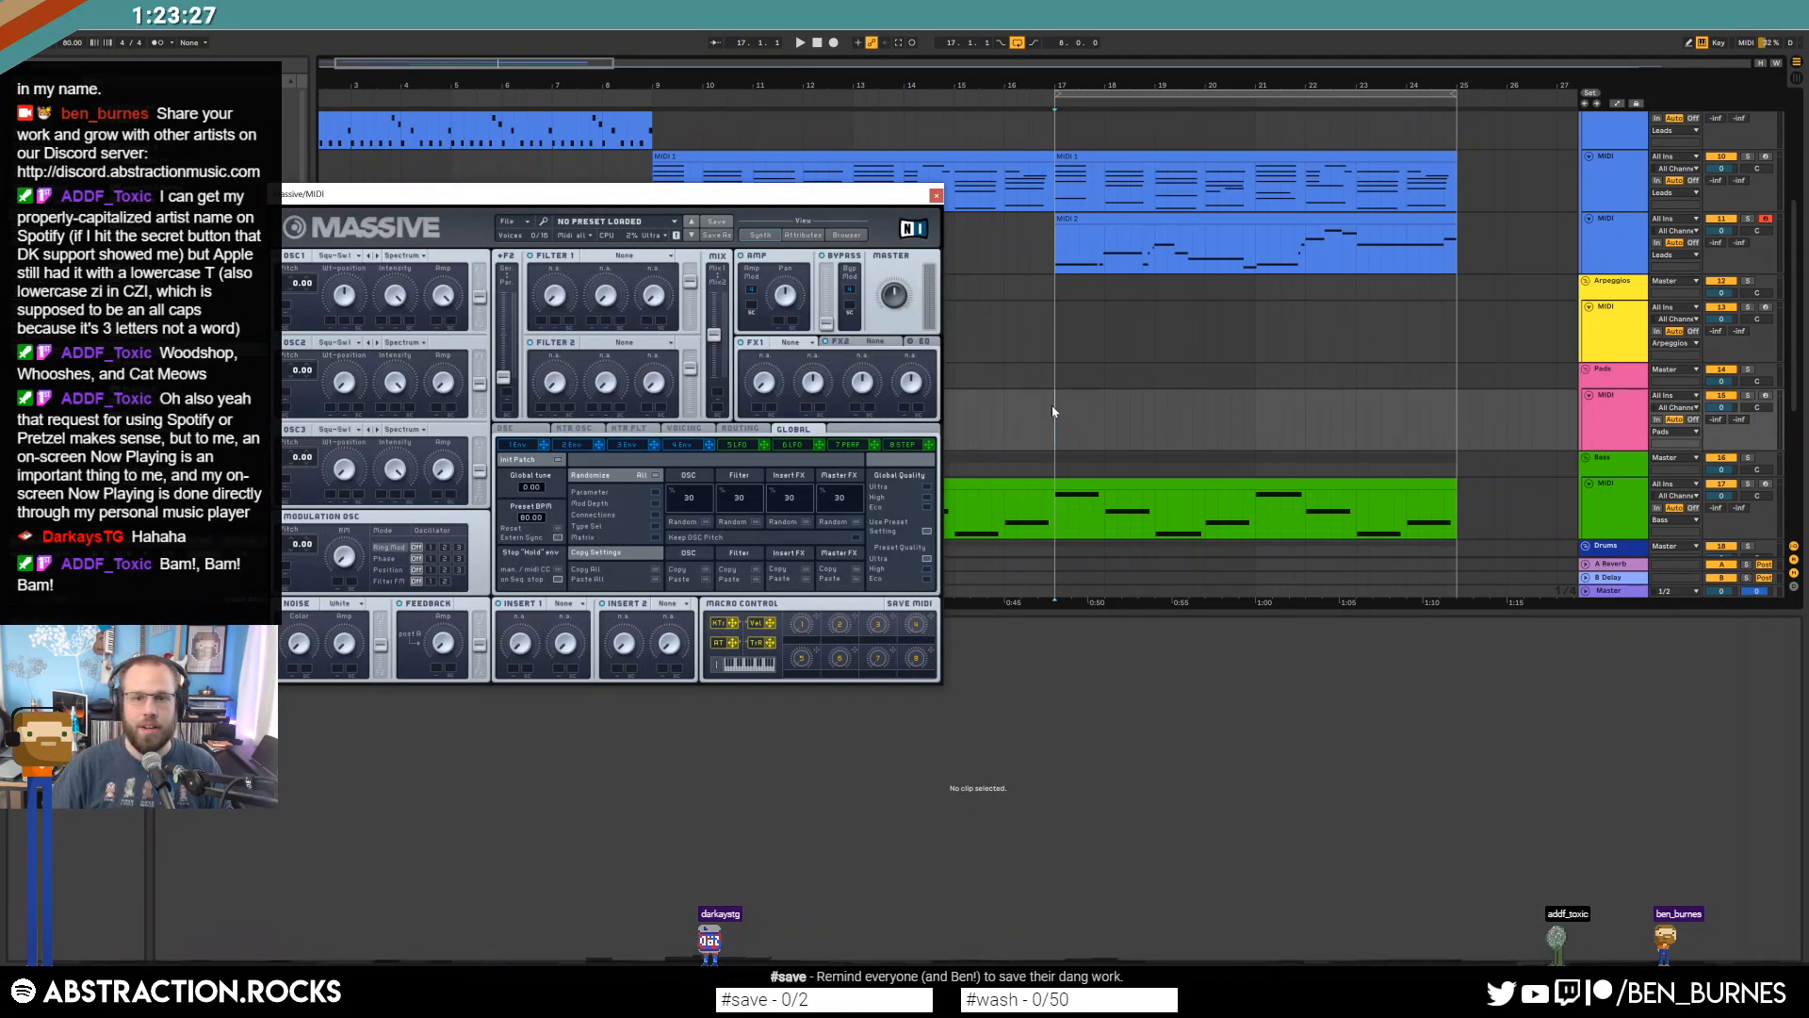
double_click(1116, 155)
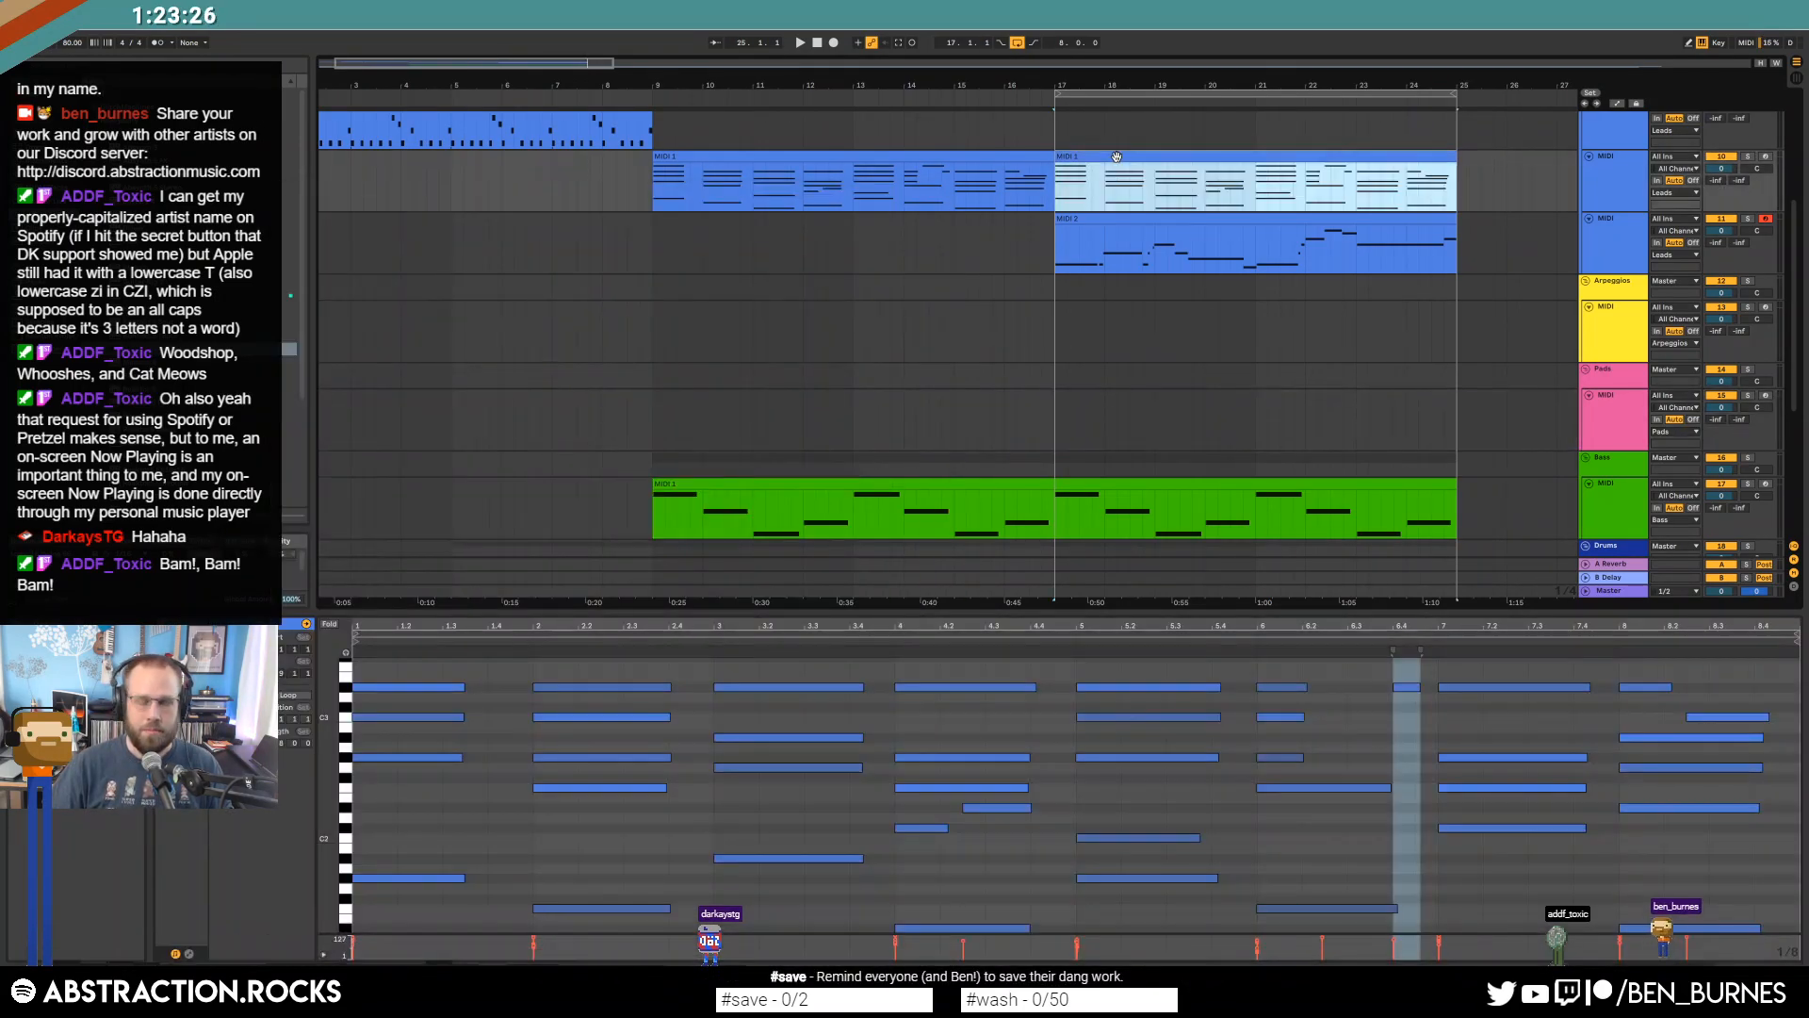
click(1059, 401)
key(ctrl+v)
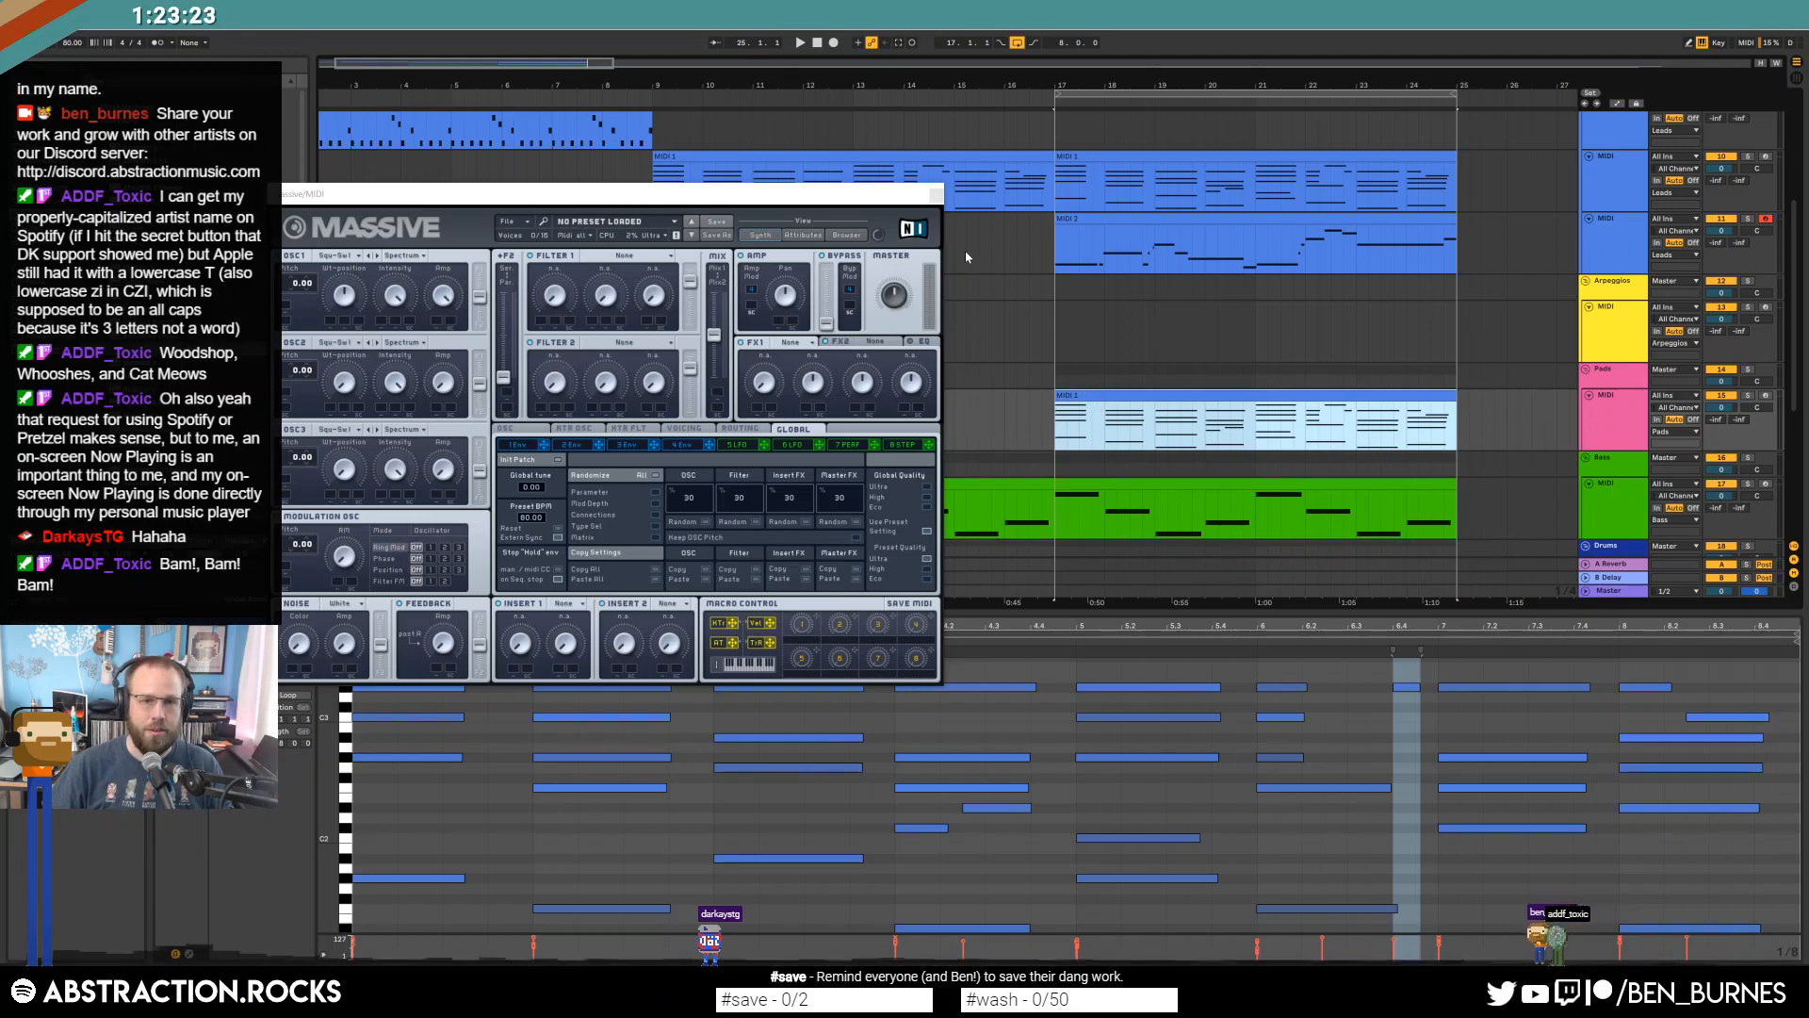
Delete the two short inner notes from the bar 4 chord of the Pads clip and close the Massive window.
drag(931, 201, 940, 213)
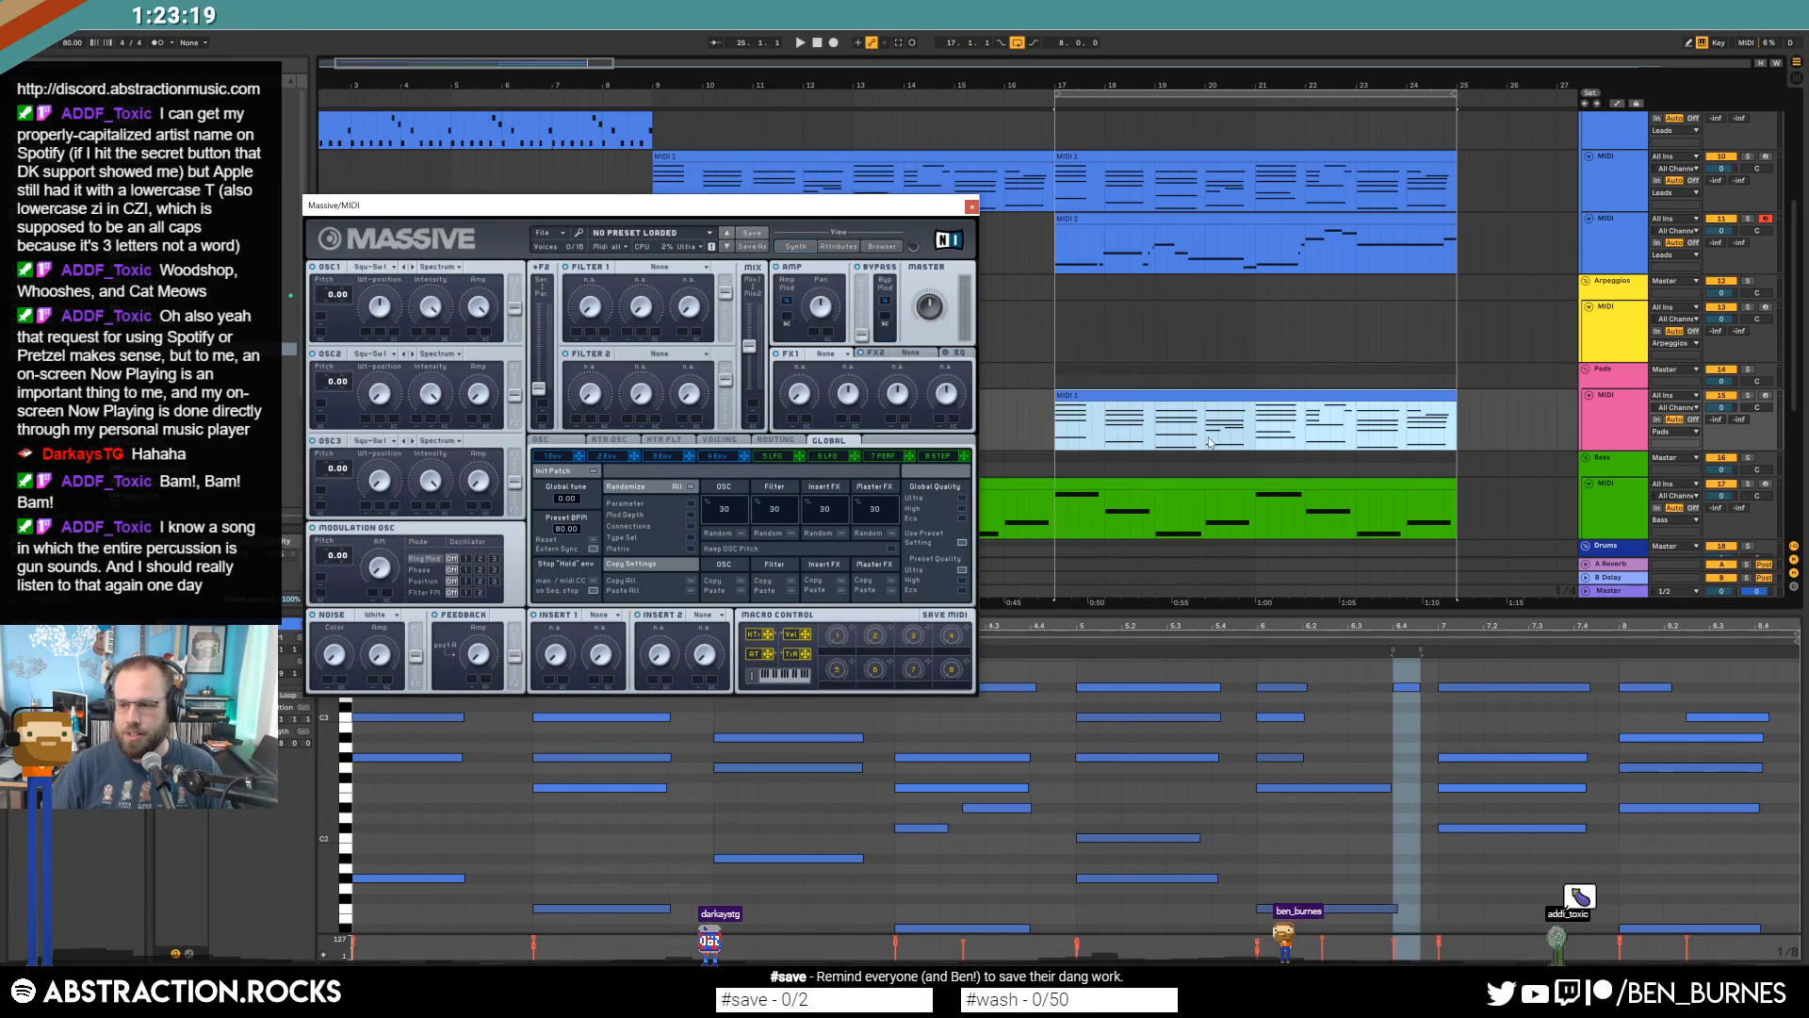
click(1269, 400)
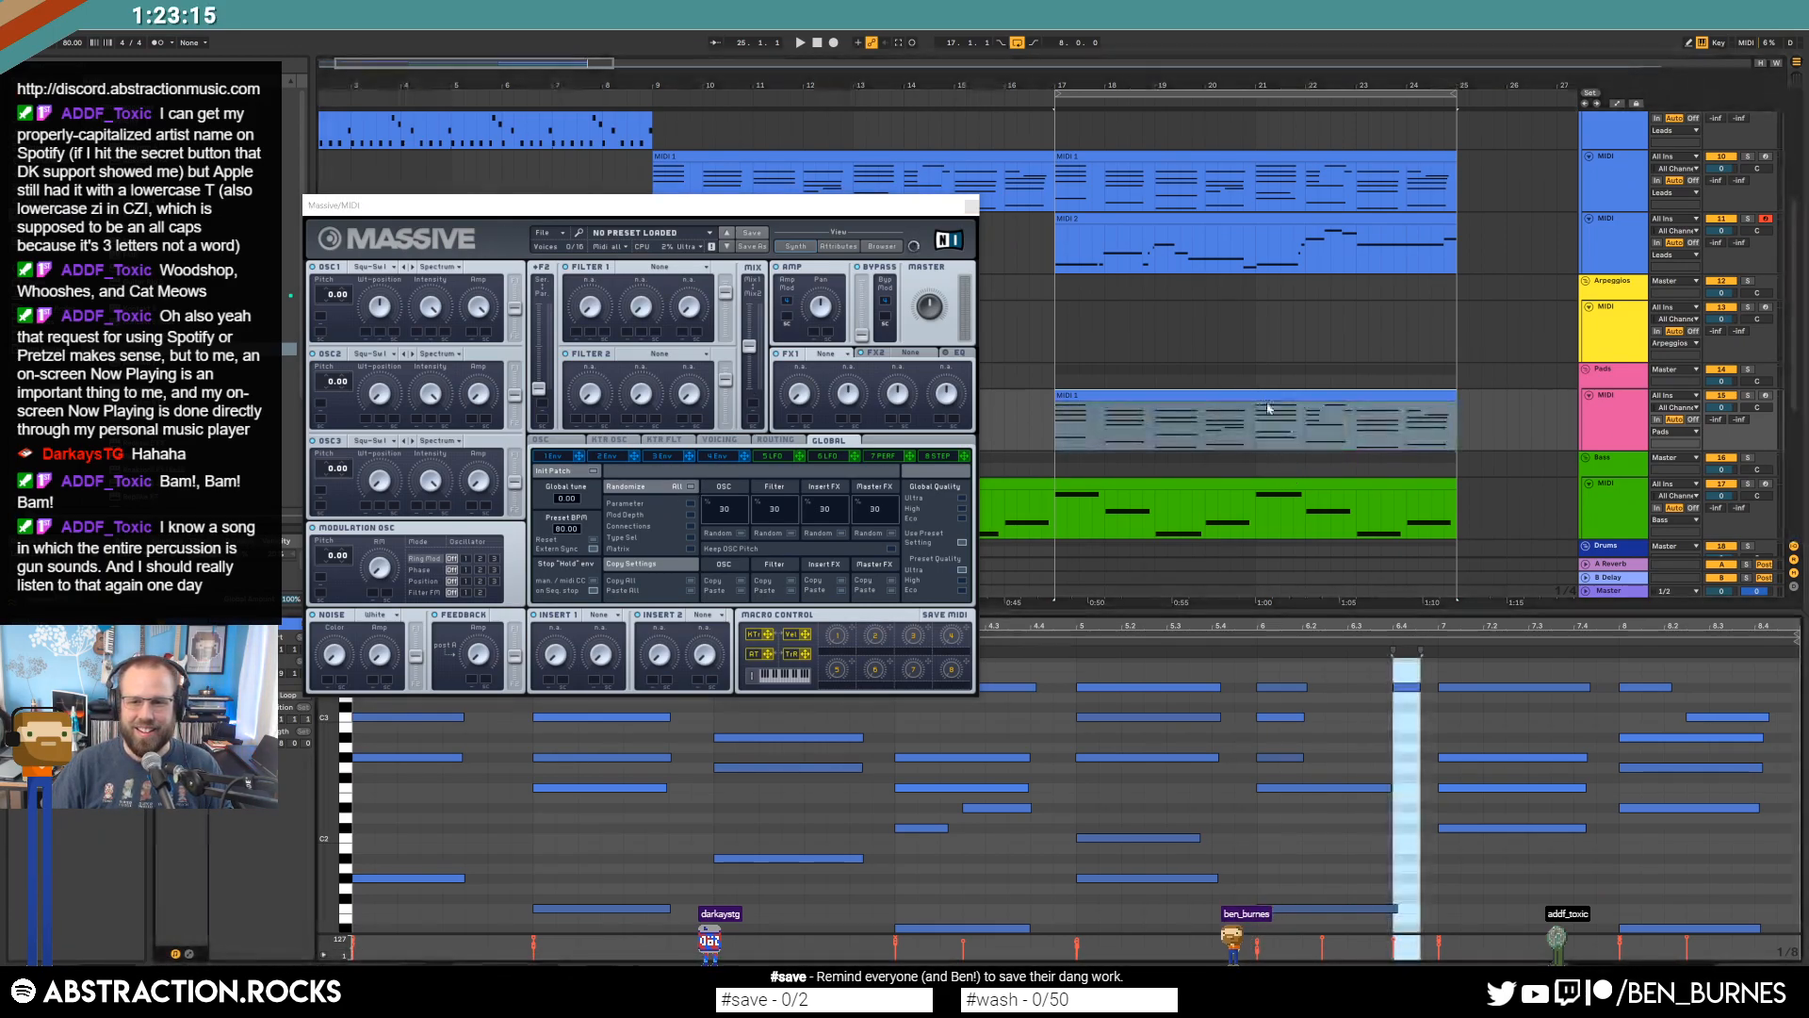
drag(945, 808, 1015, 811)
key(Delete)
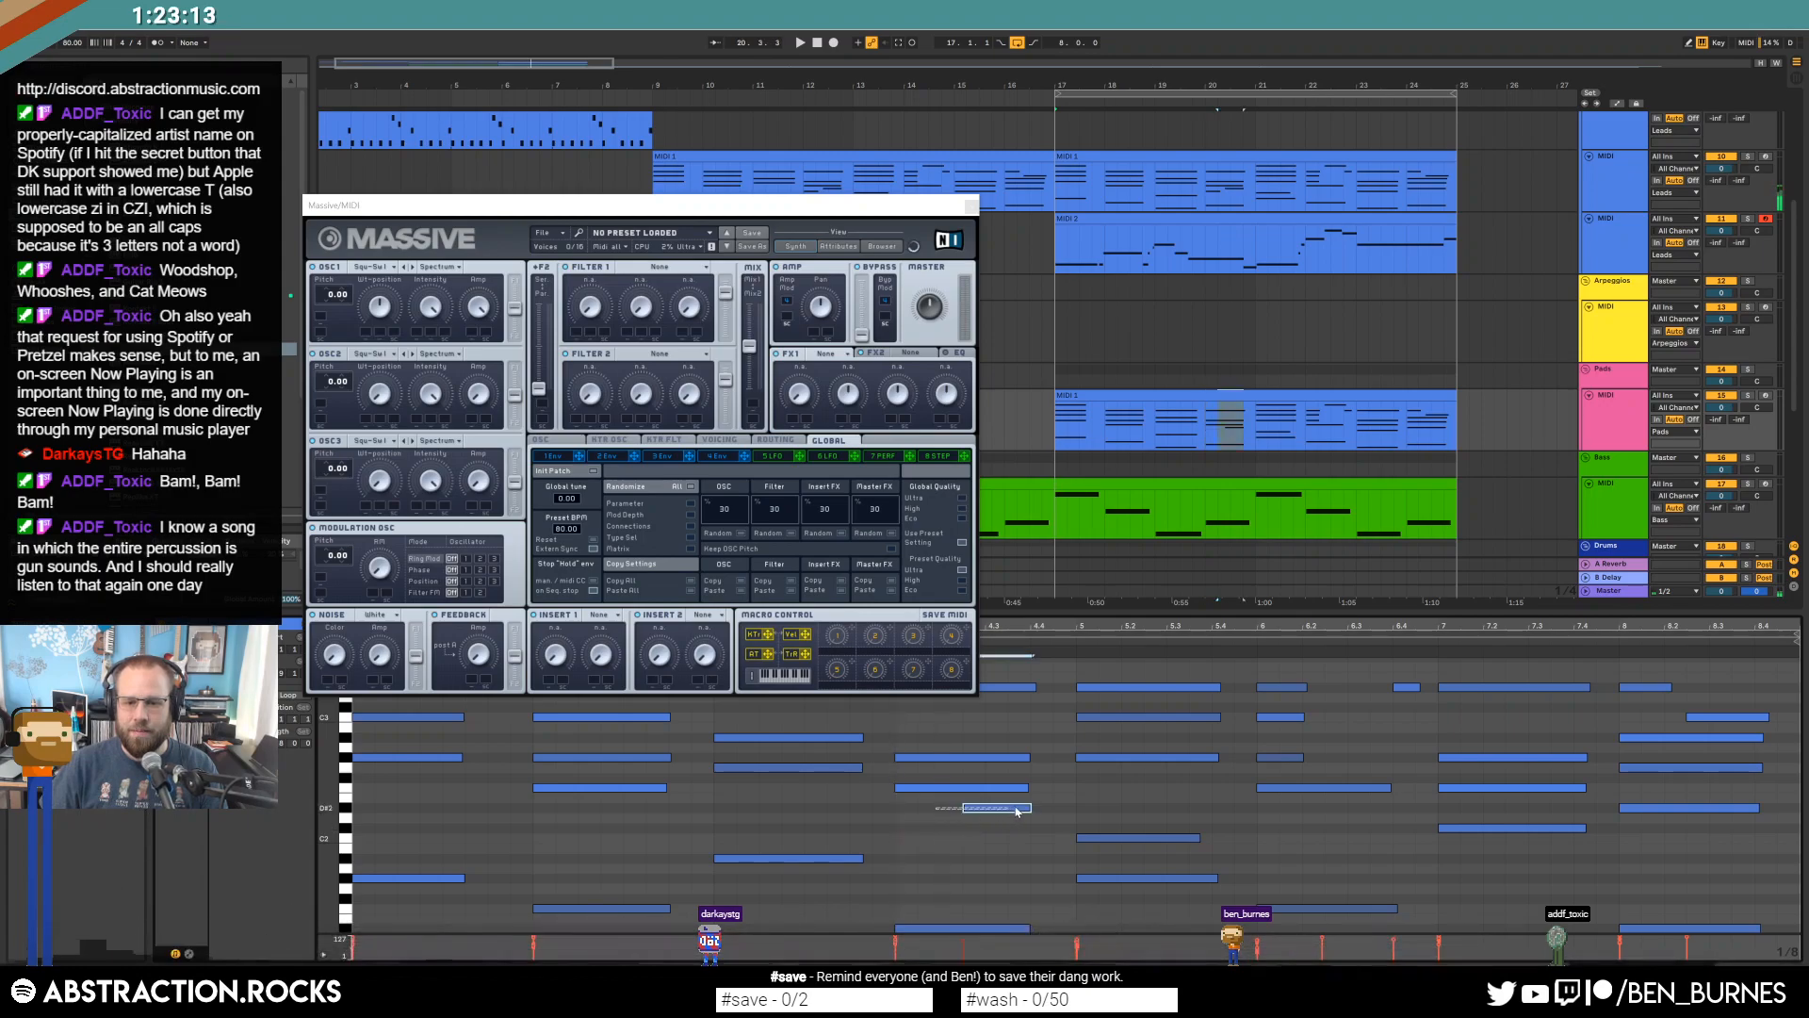
click(972, 206)
mouse_move(327, 717)
mouse_down()
mouse_move(283, 712)
mouse_move(326, 715)
mouse_up()
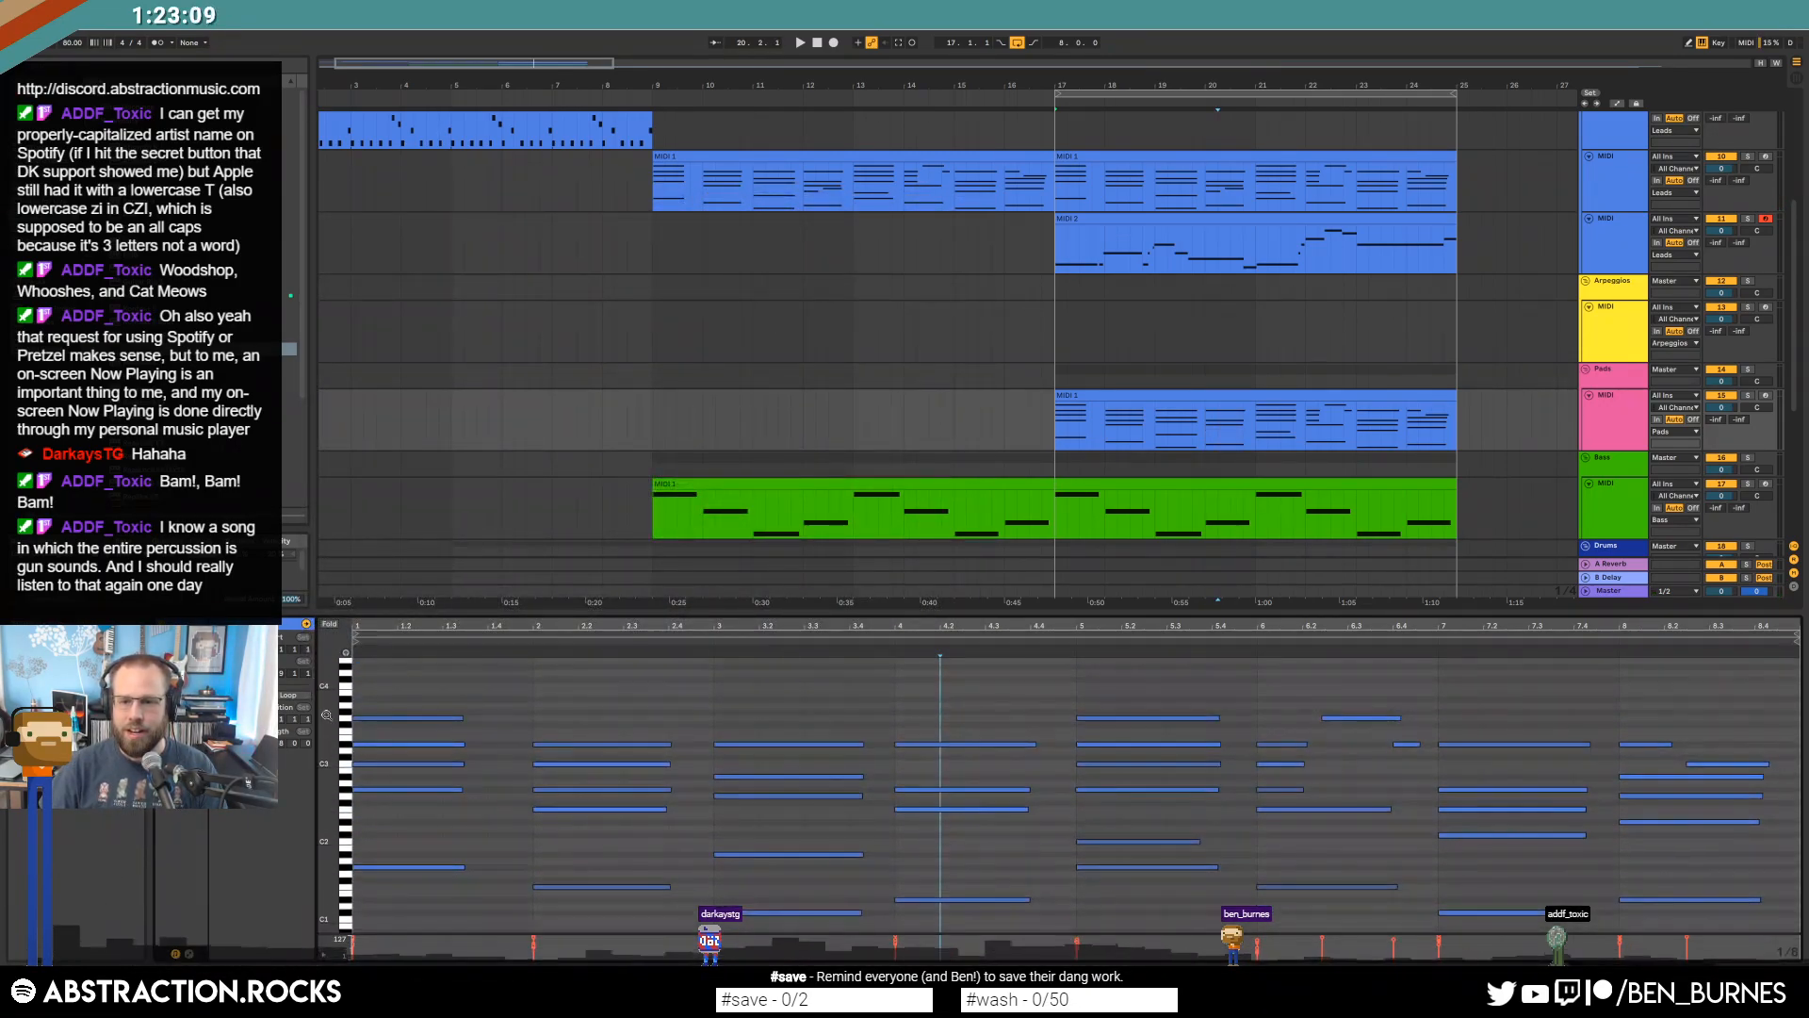
Extend the bar 6 chord's notes and the bar 8 chord's upper note to full chord length, deleting the late short note in bar 8.
drag(1280, 787, 1283, 801)
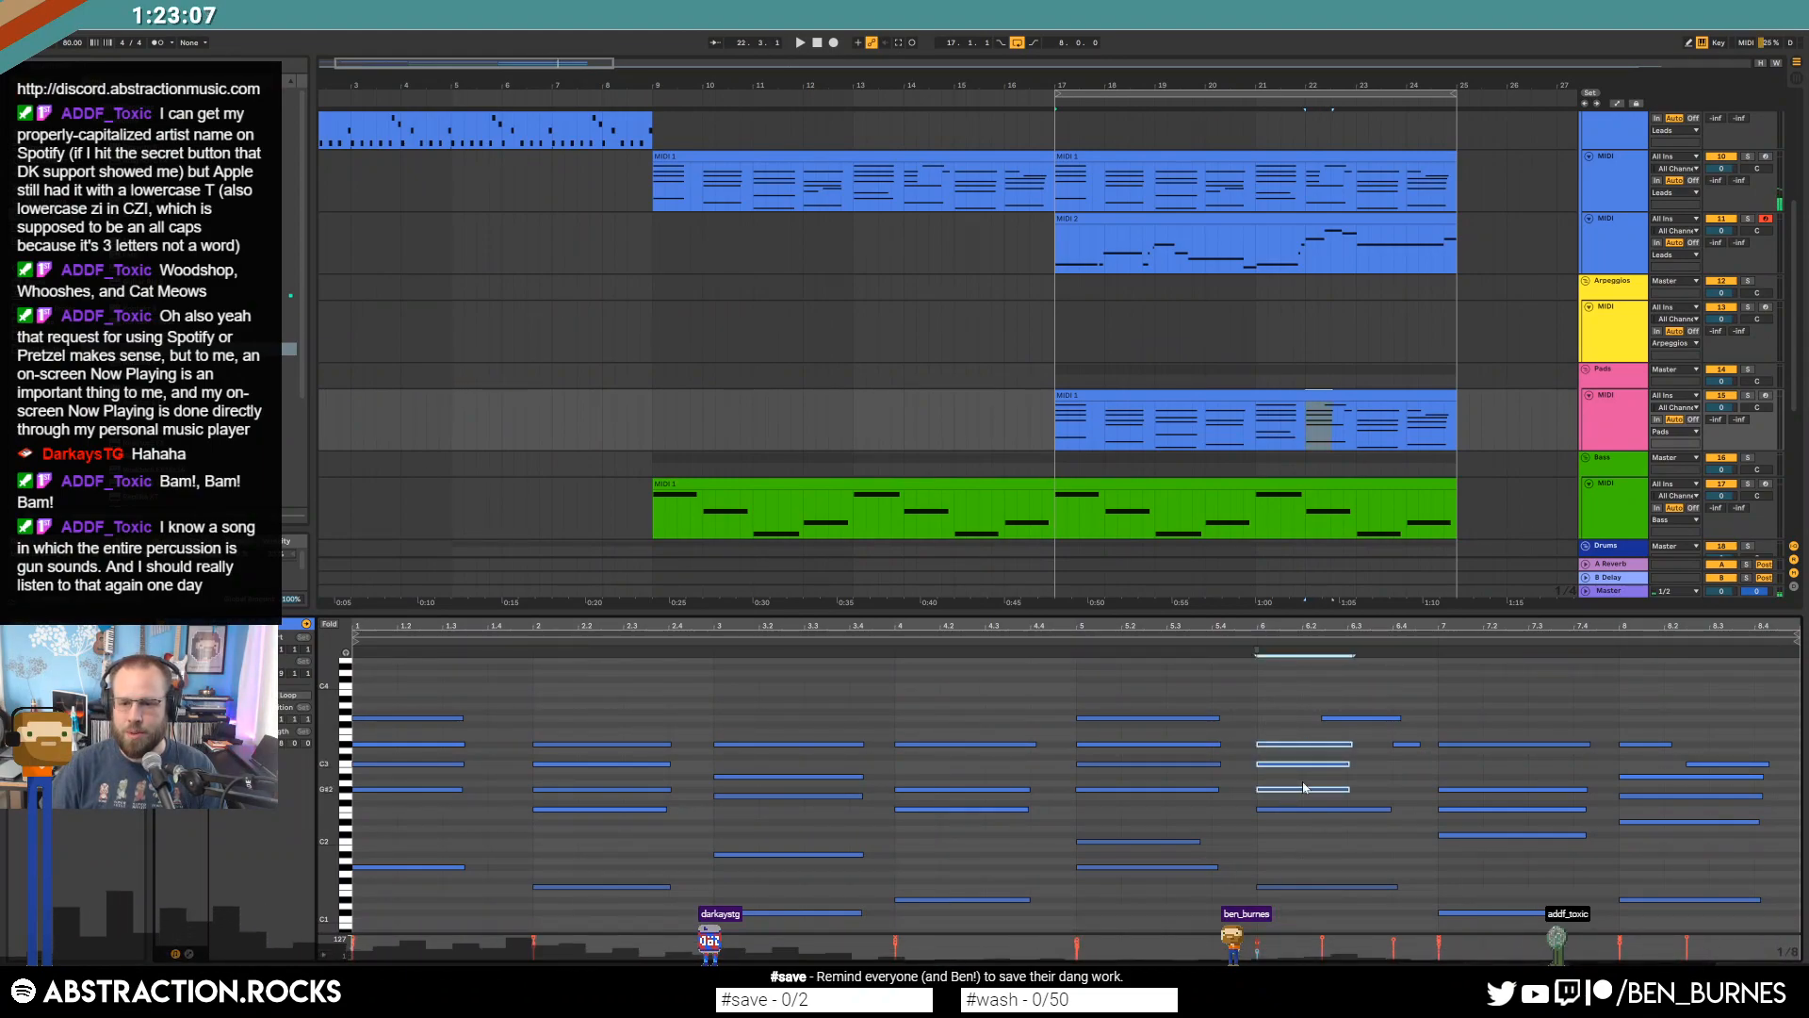
click(1377, 720)
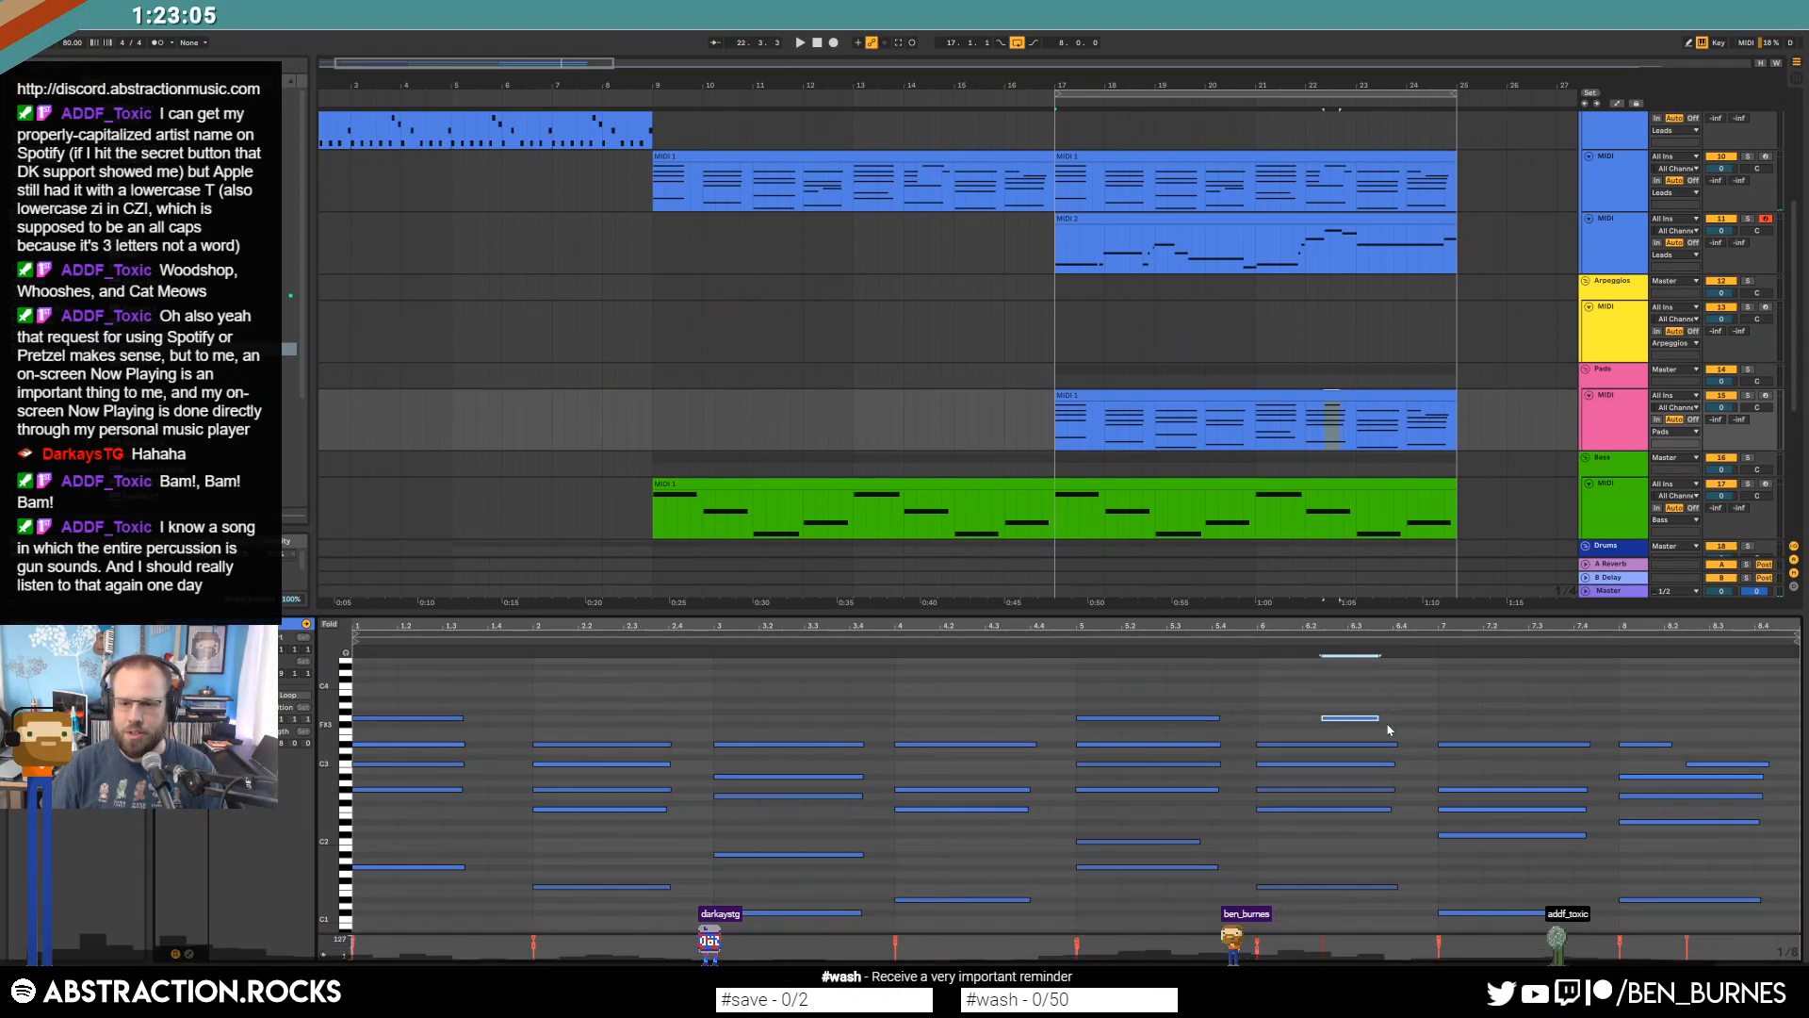
key(Left)
key(Left)
key(shift+Right)
key(shift+Right)
key(shift+Right)
key(shift+Right)
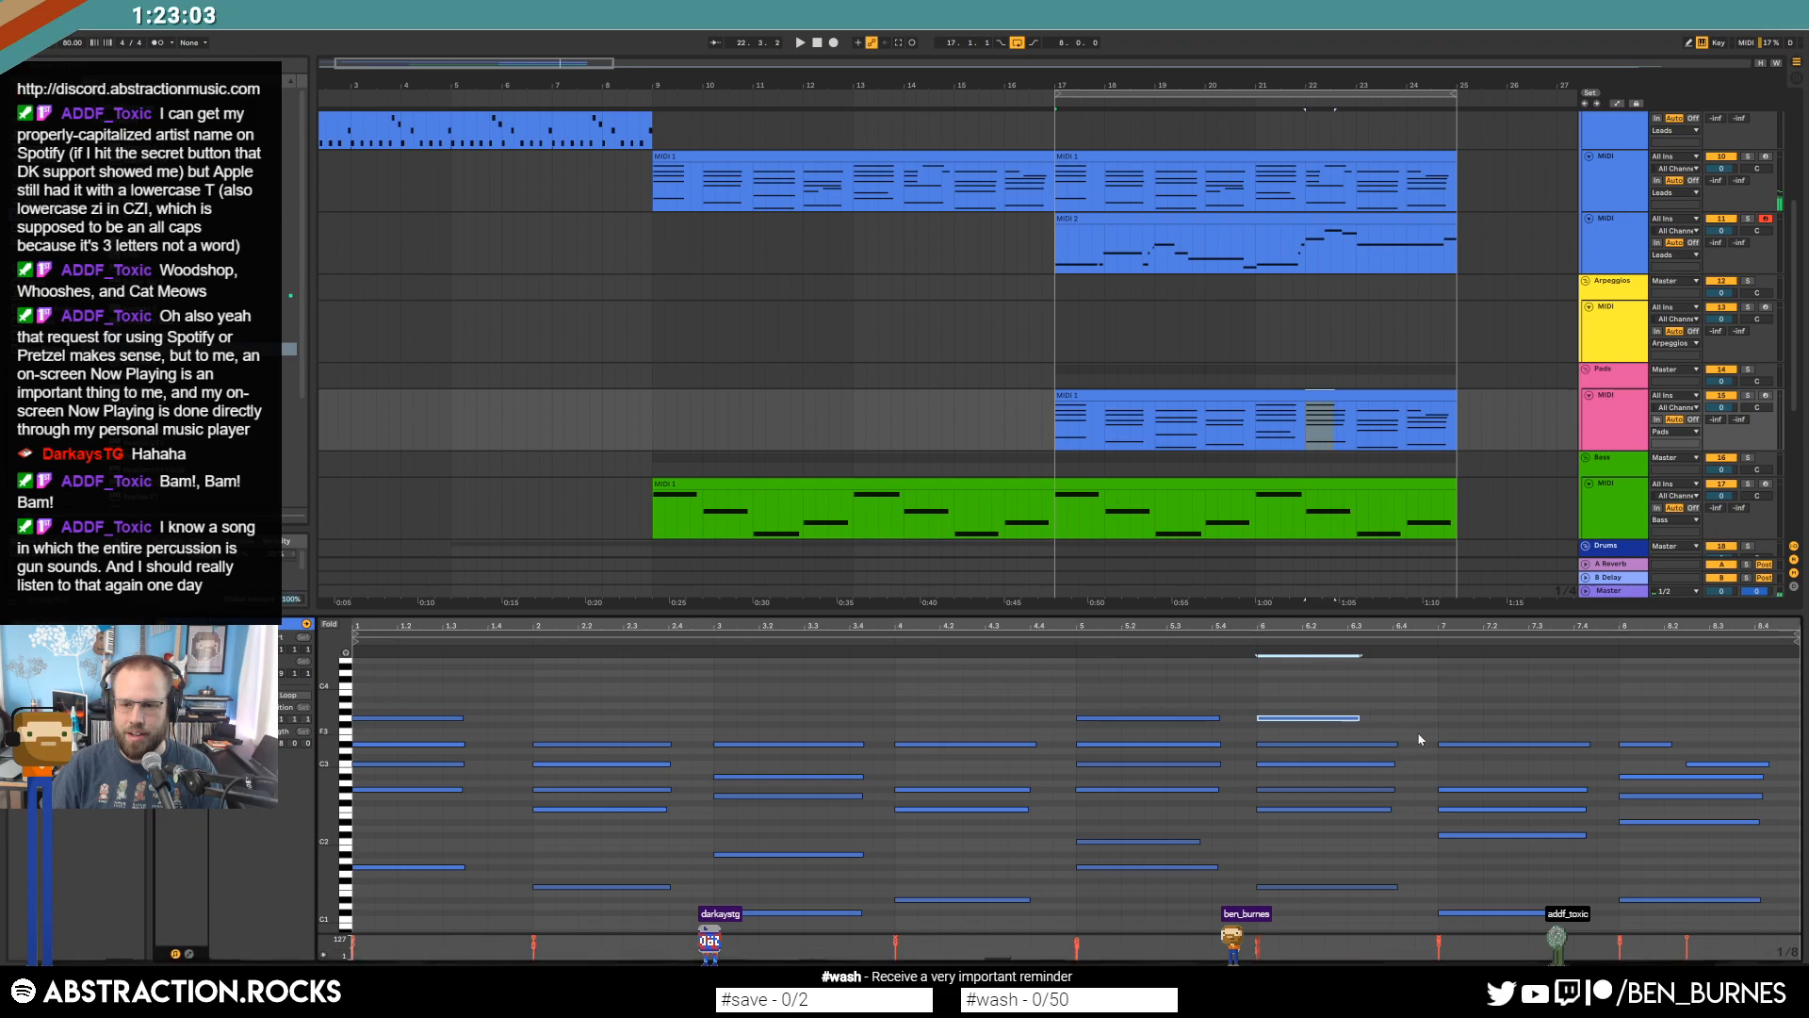
double_click(1687, 765)
drag(1671, 745, 1755, 745)
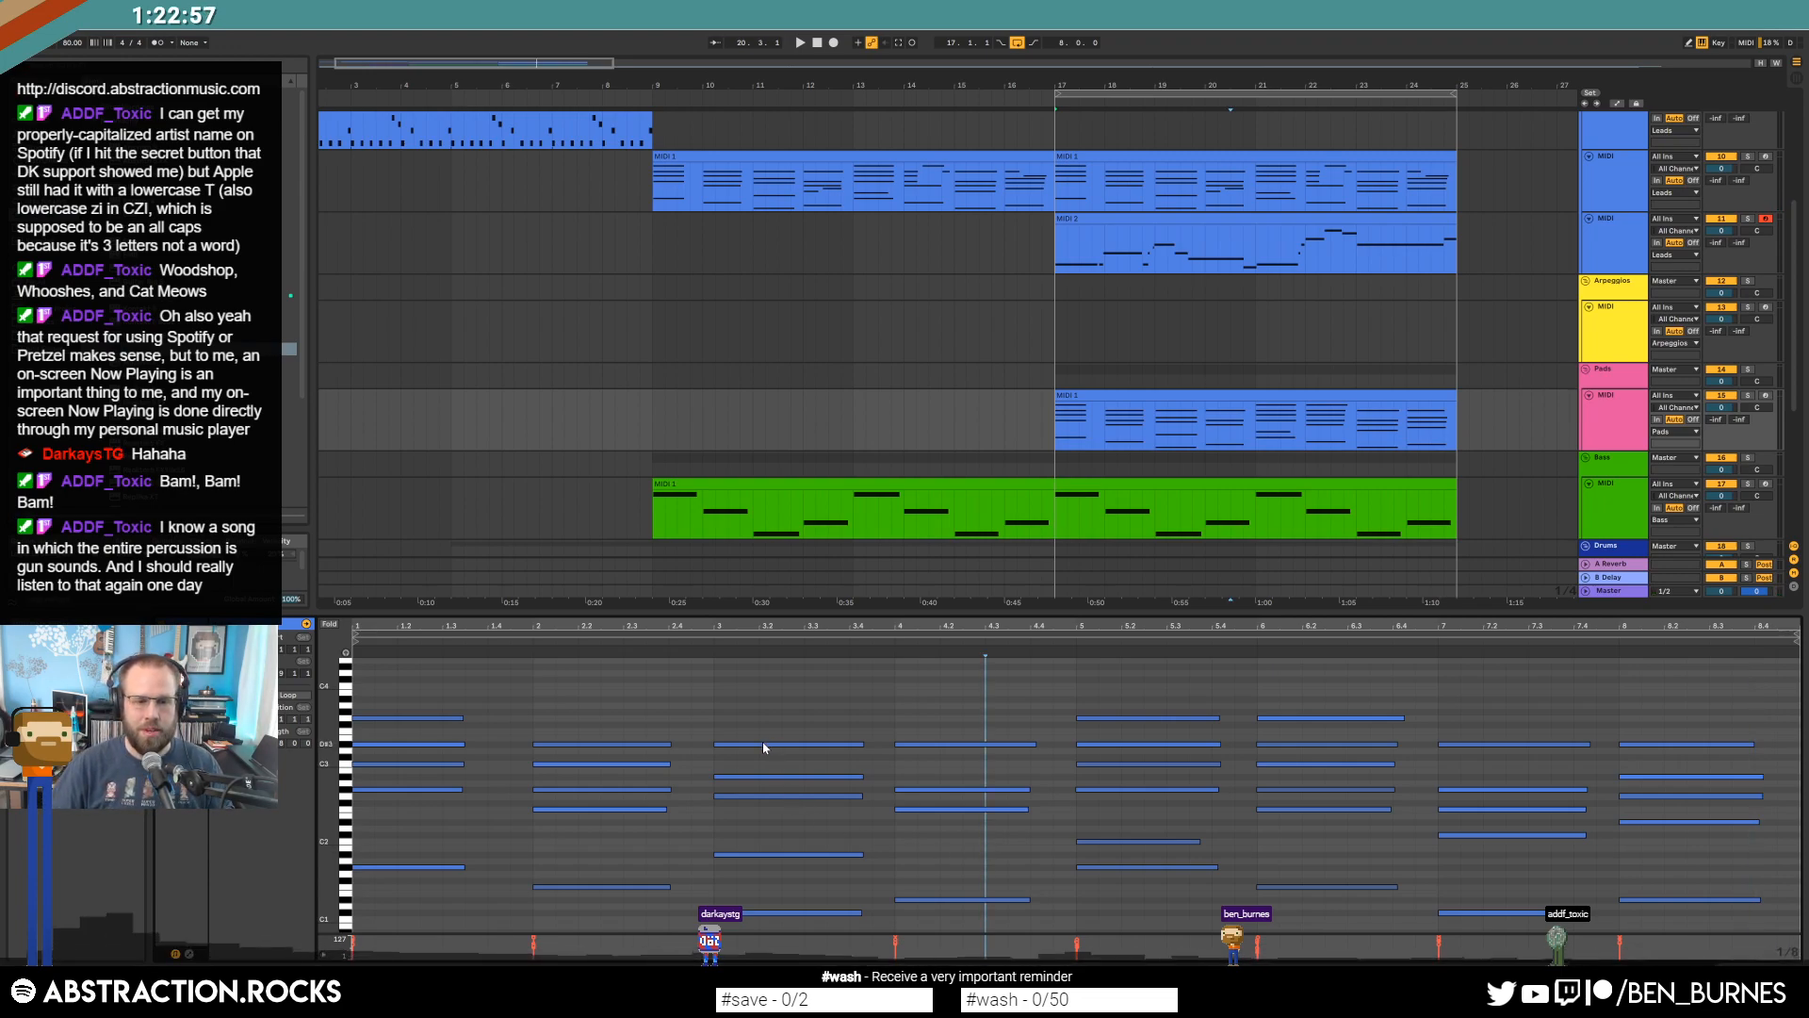
Thin the chords in bars 2, 3, 5 and 6 of the Pads clip by deleting one inner note from each.
key(Delete)
click(511, 790)
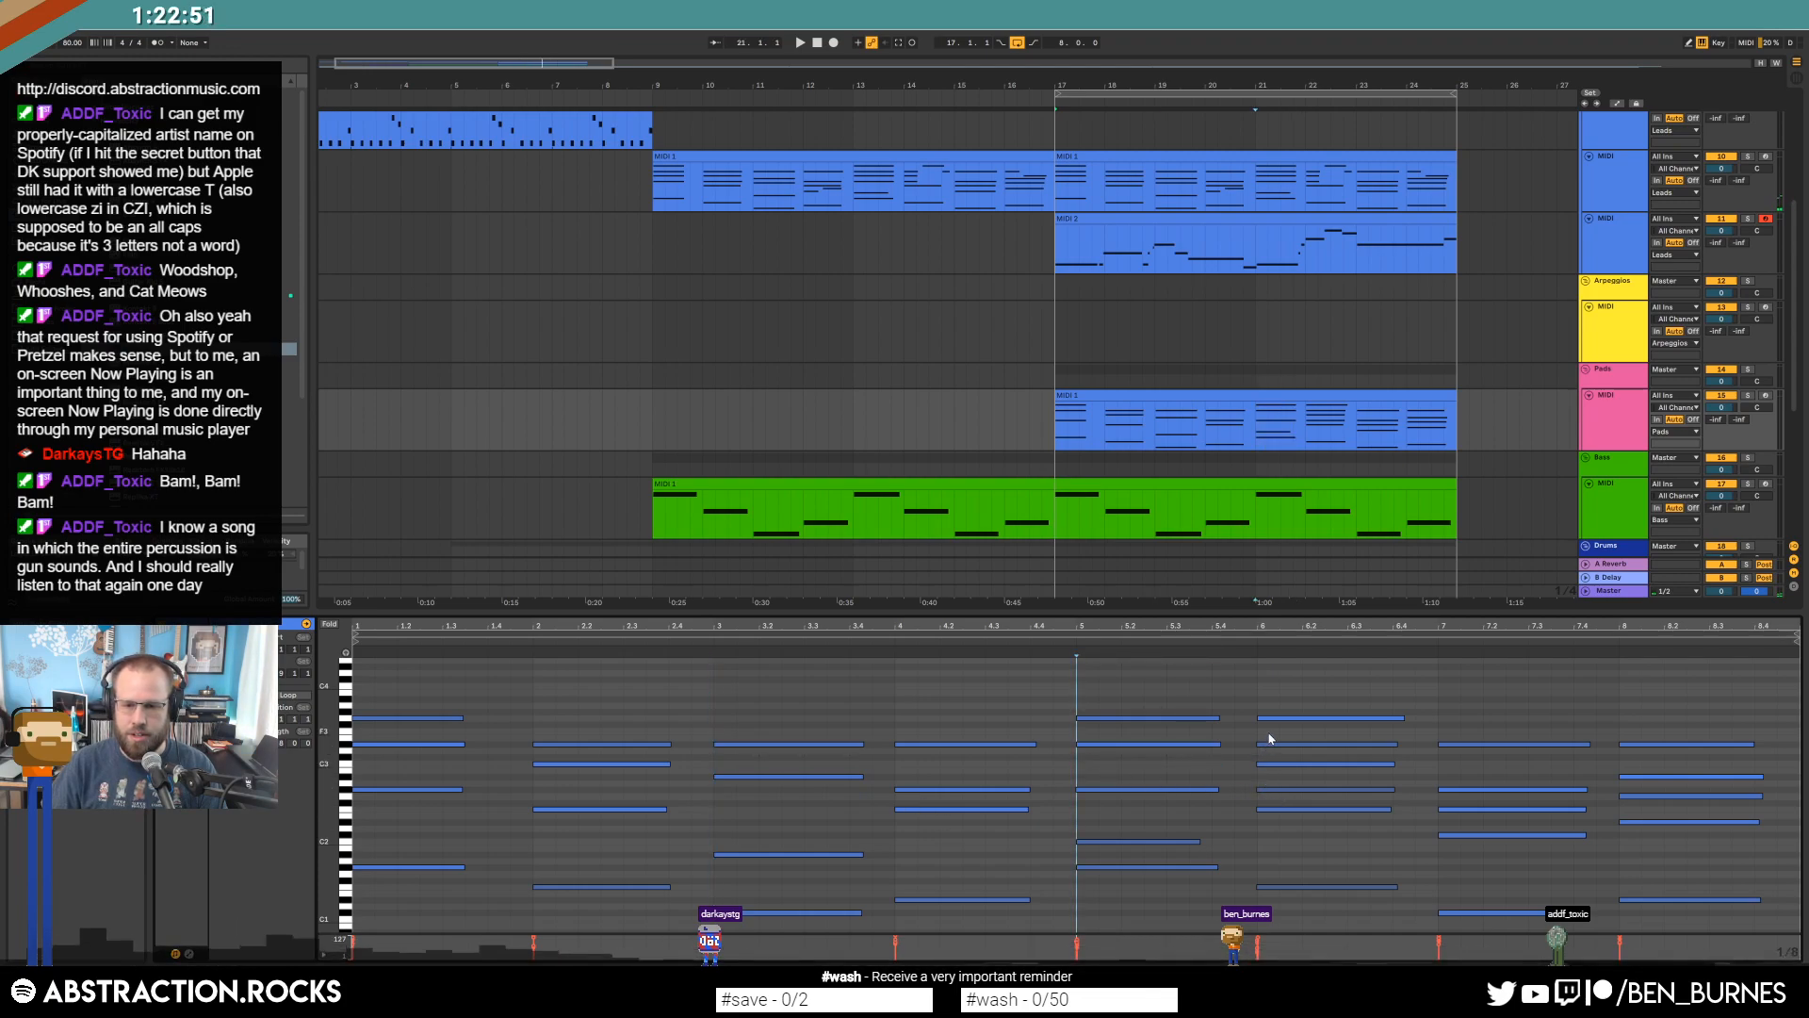
click(1288, 781)
scroll(1329, 839, down, 3)
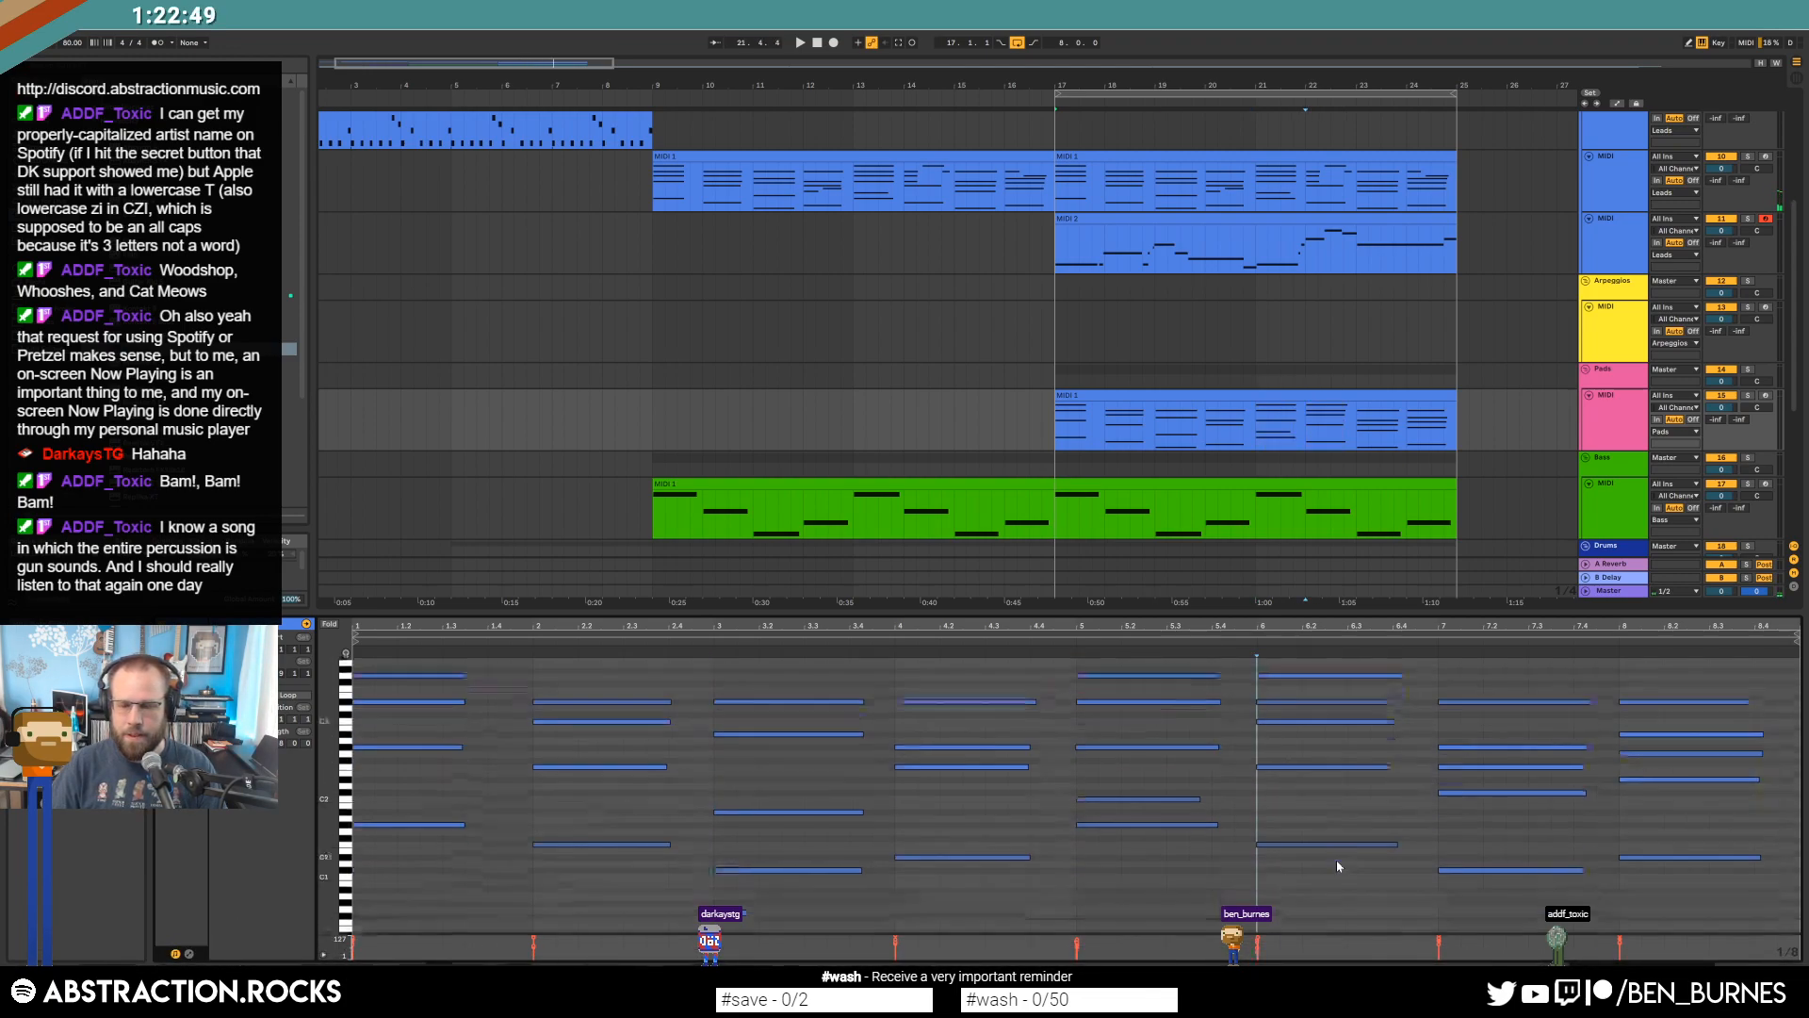
Open Massive on the Pads MIDI track and set FX1 to Reverb and Filter 1 to Lowpass 2.
key(shift+Tab)
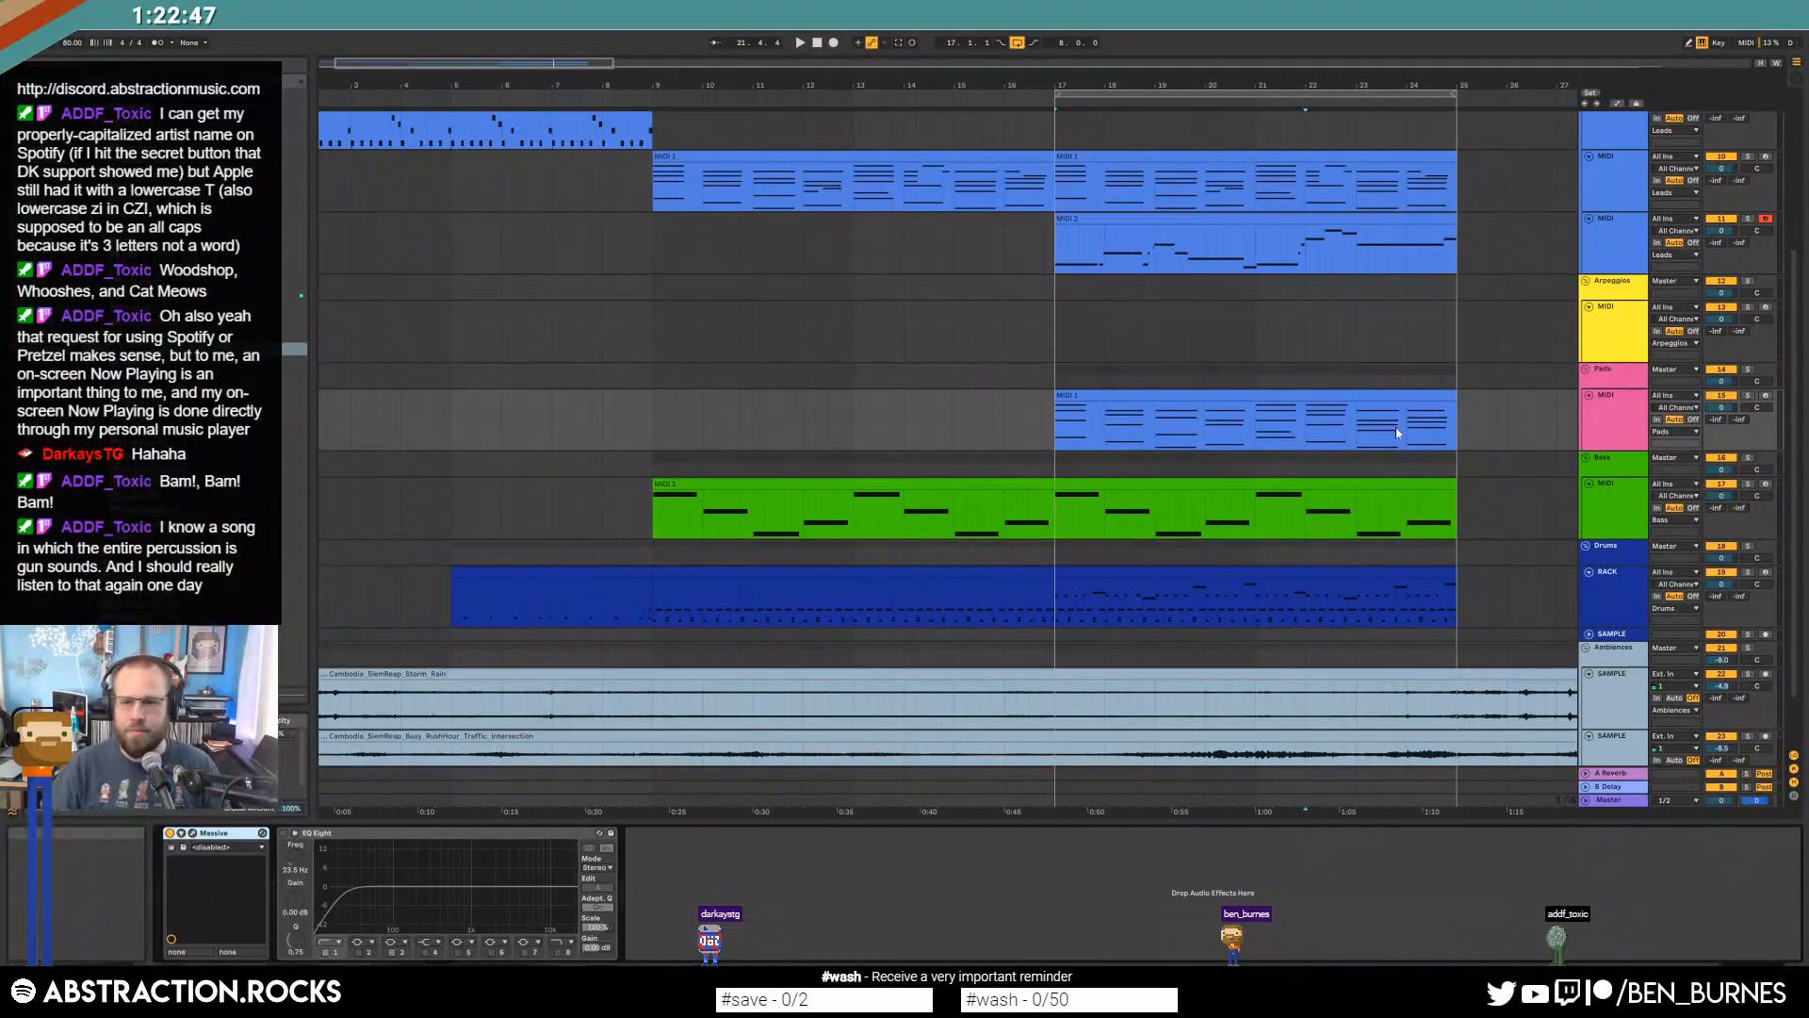
click(1619, 422)
click(193, 833)
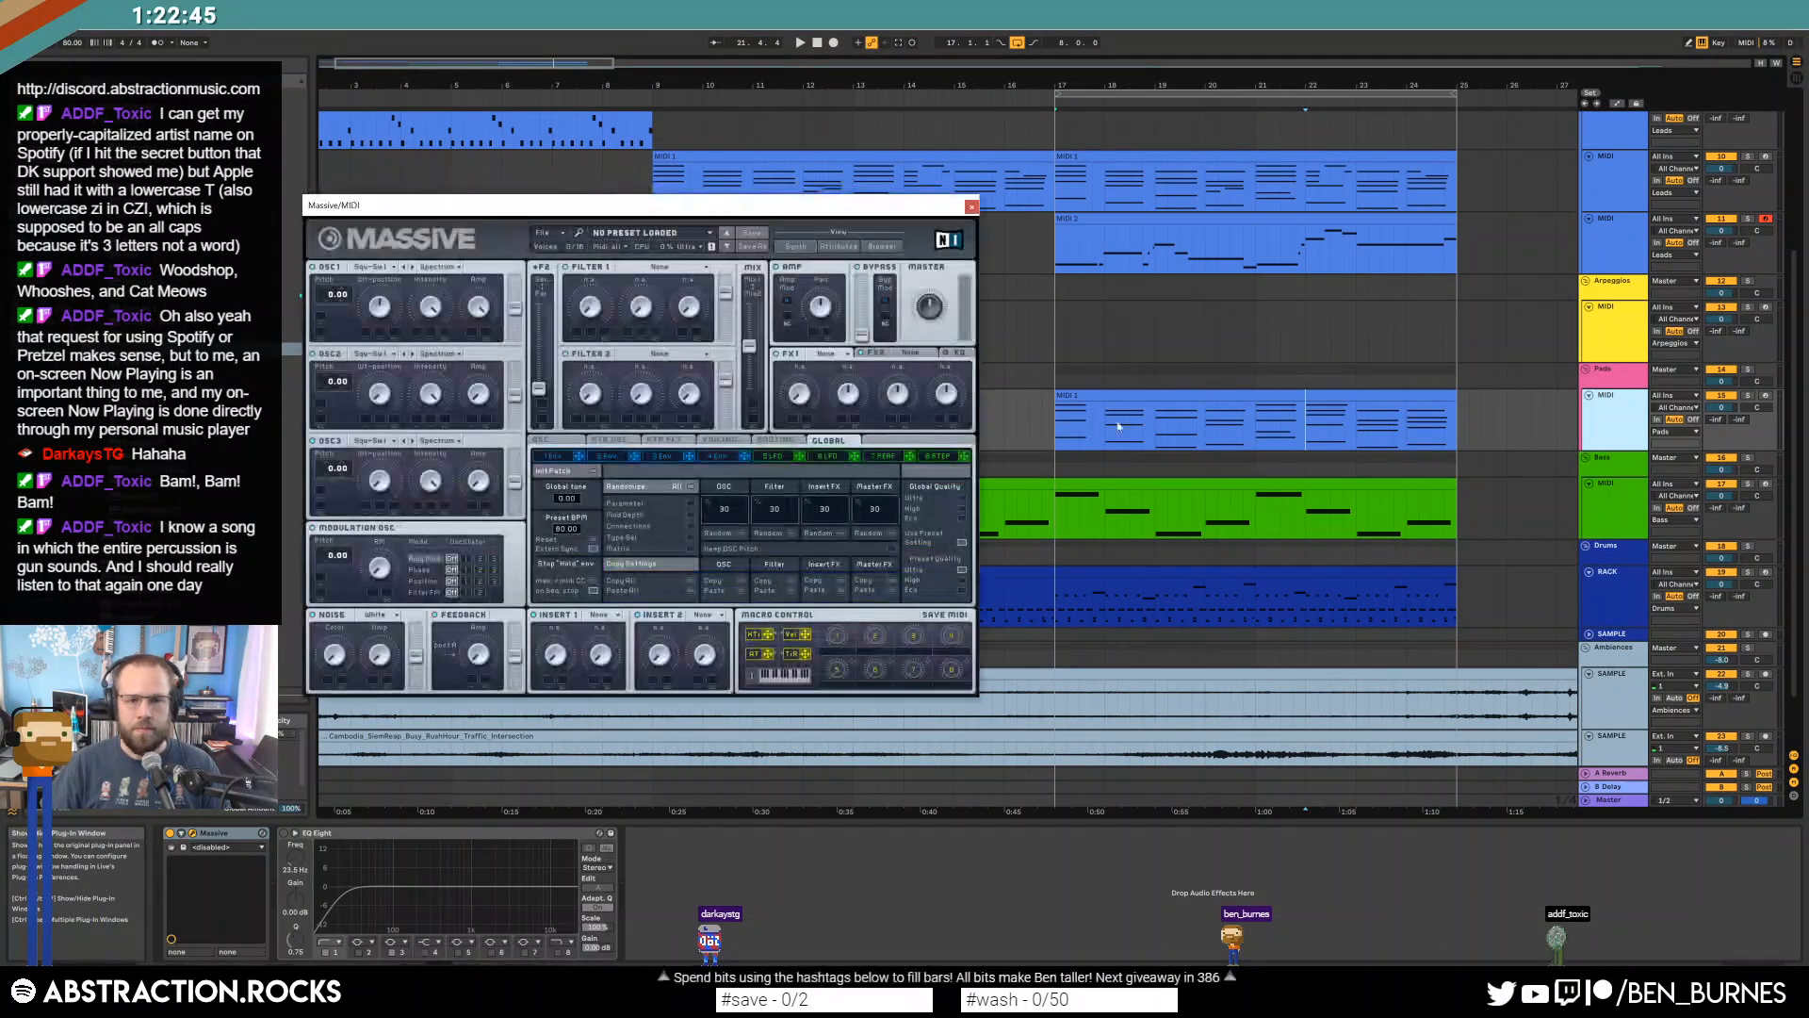
click(826, 353)
click(834, 373)
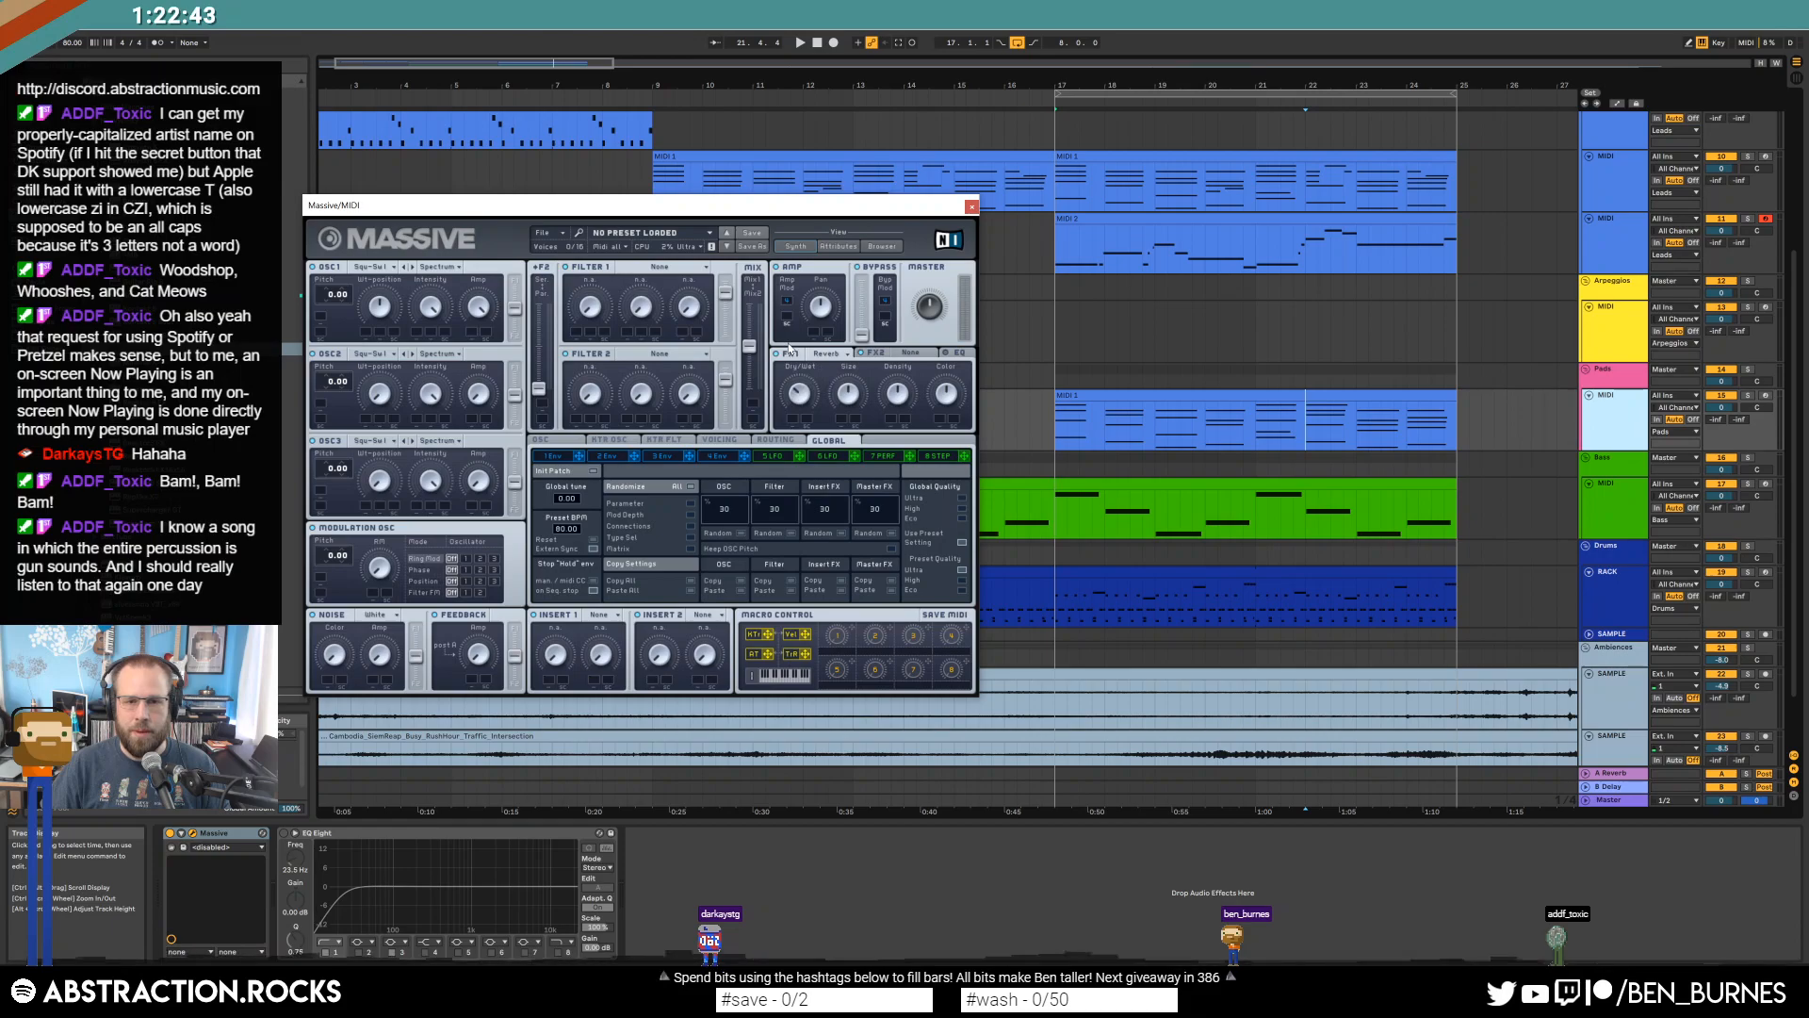
click(660, 266)
click(657, 287)
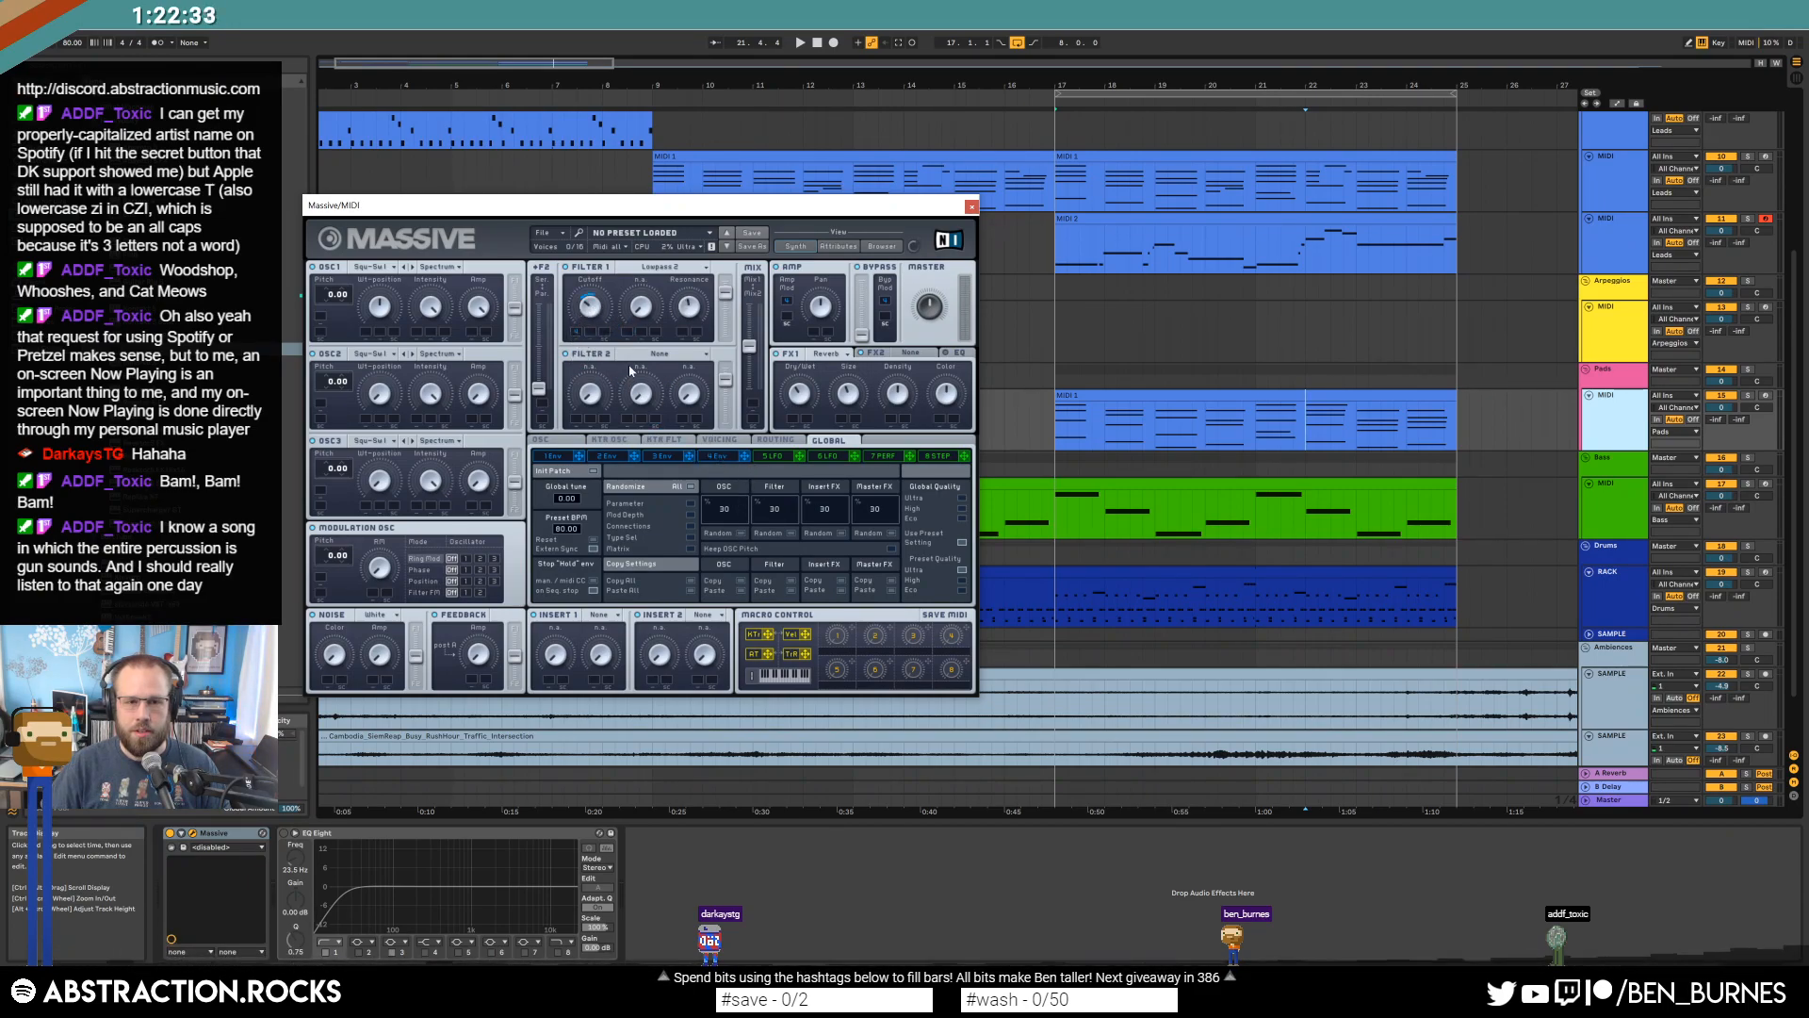
Lengthen the attack of Massive's envelope 4 for a slow swell, auditioning the pad from bar 17.
click(717, 456)
drag(635, 486, 779, 484)
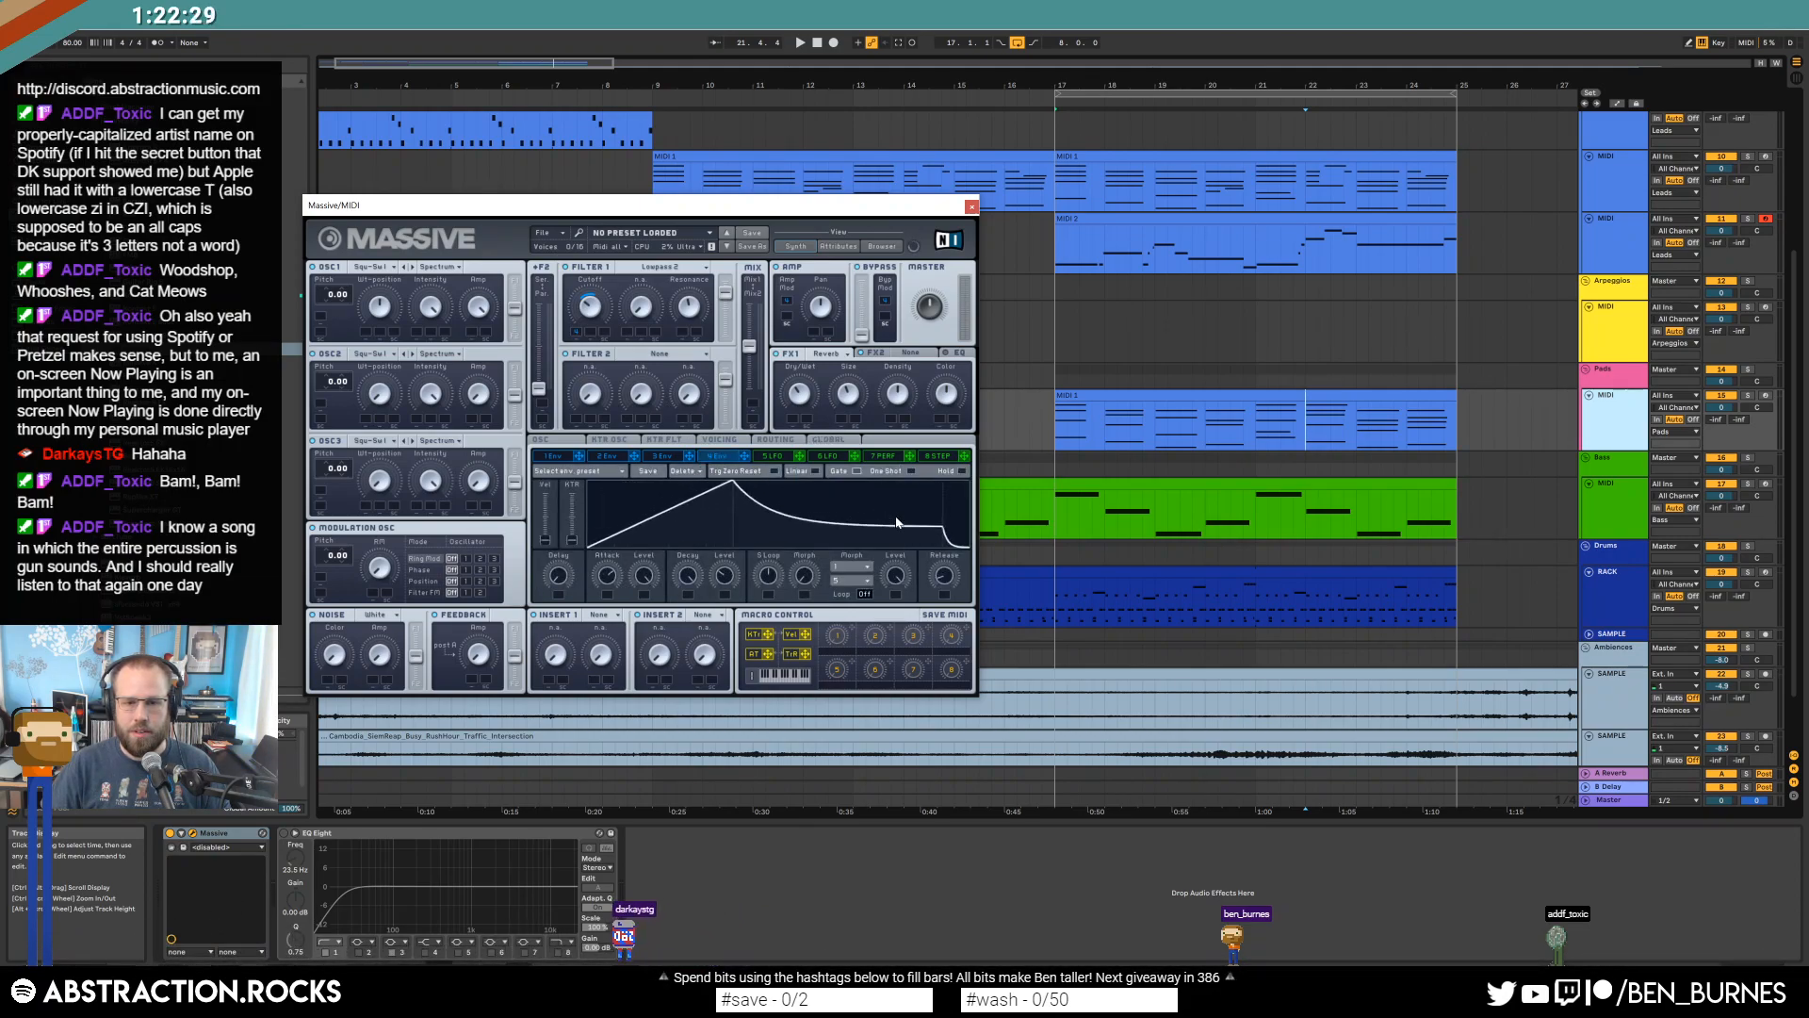
key(space)
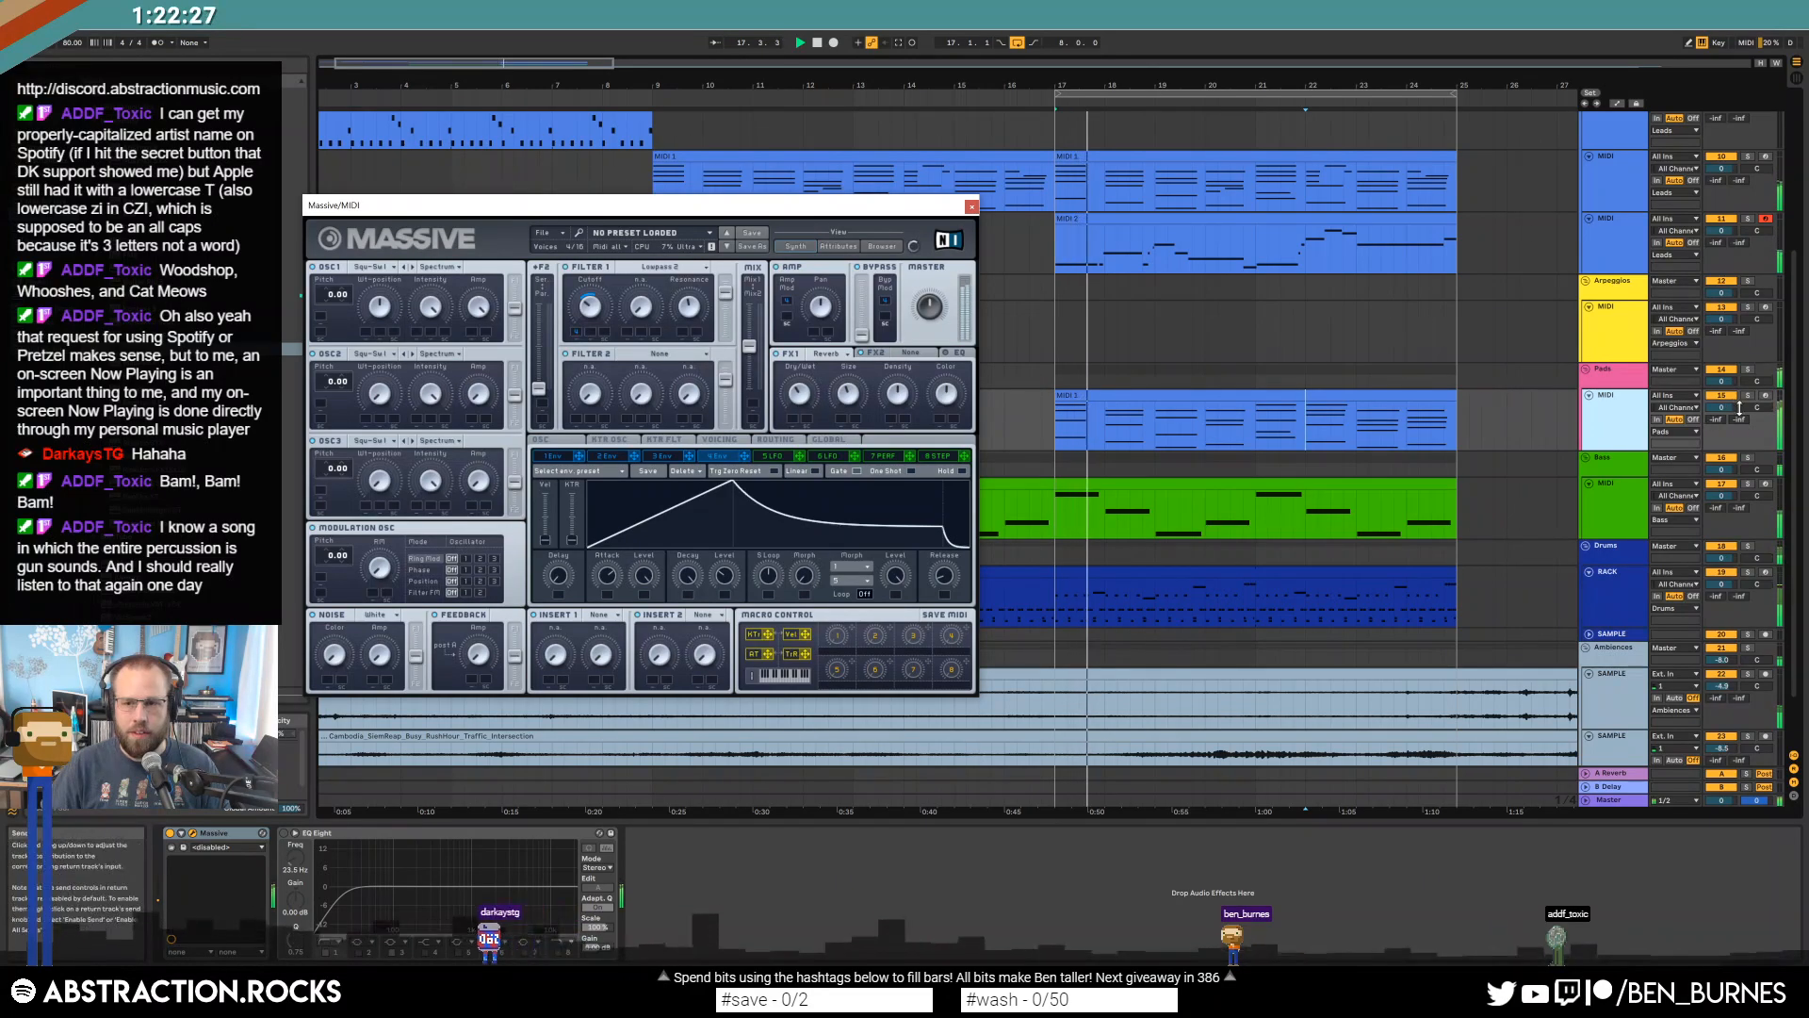
key(space)
drag(906, 529, 896, 533)
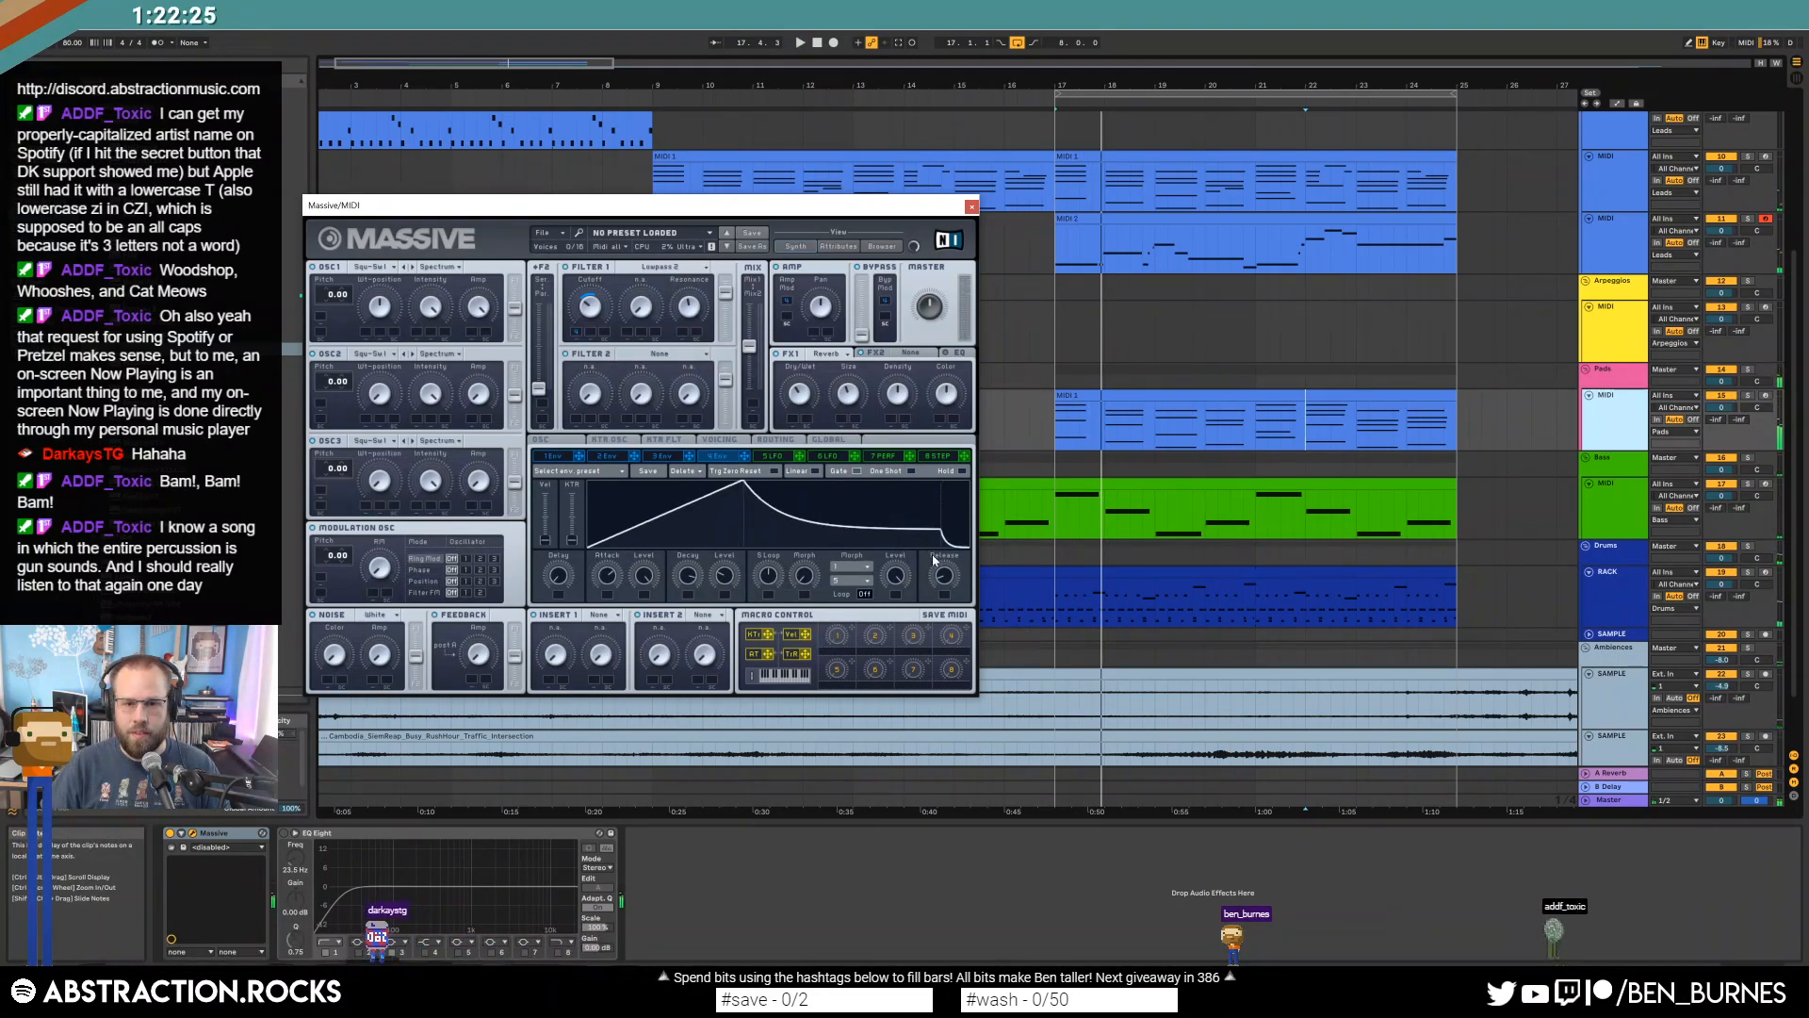
Open the Pads clip's MIDI controller envelopes and display the controller 64 Hold Pedal envelope.
double_click(1119, 395)
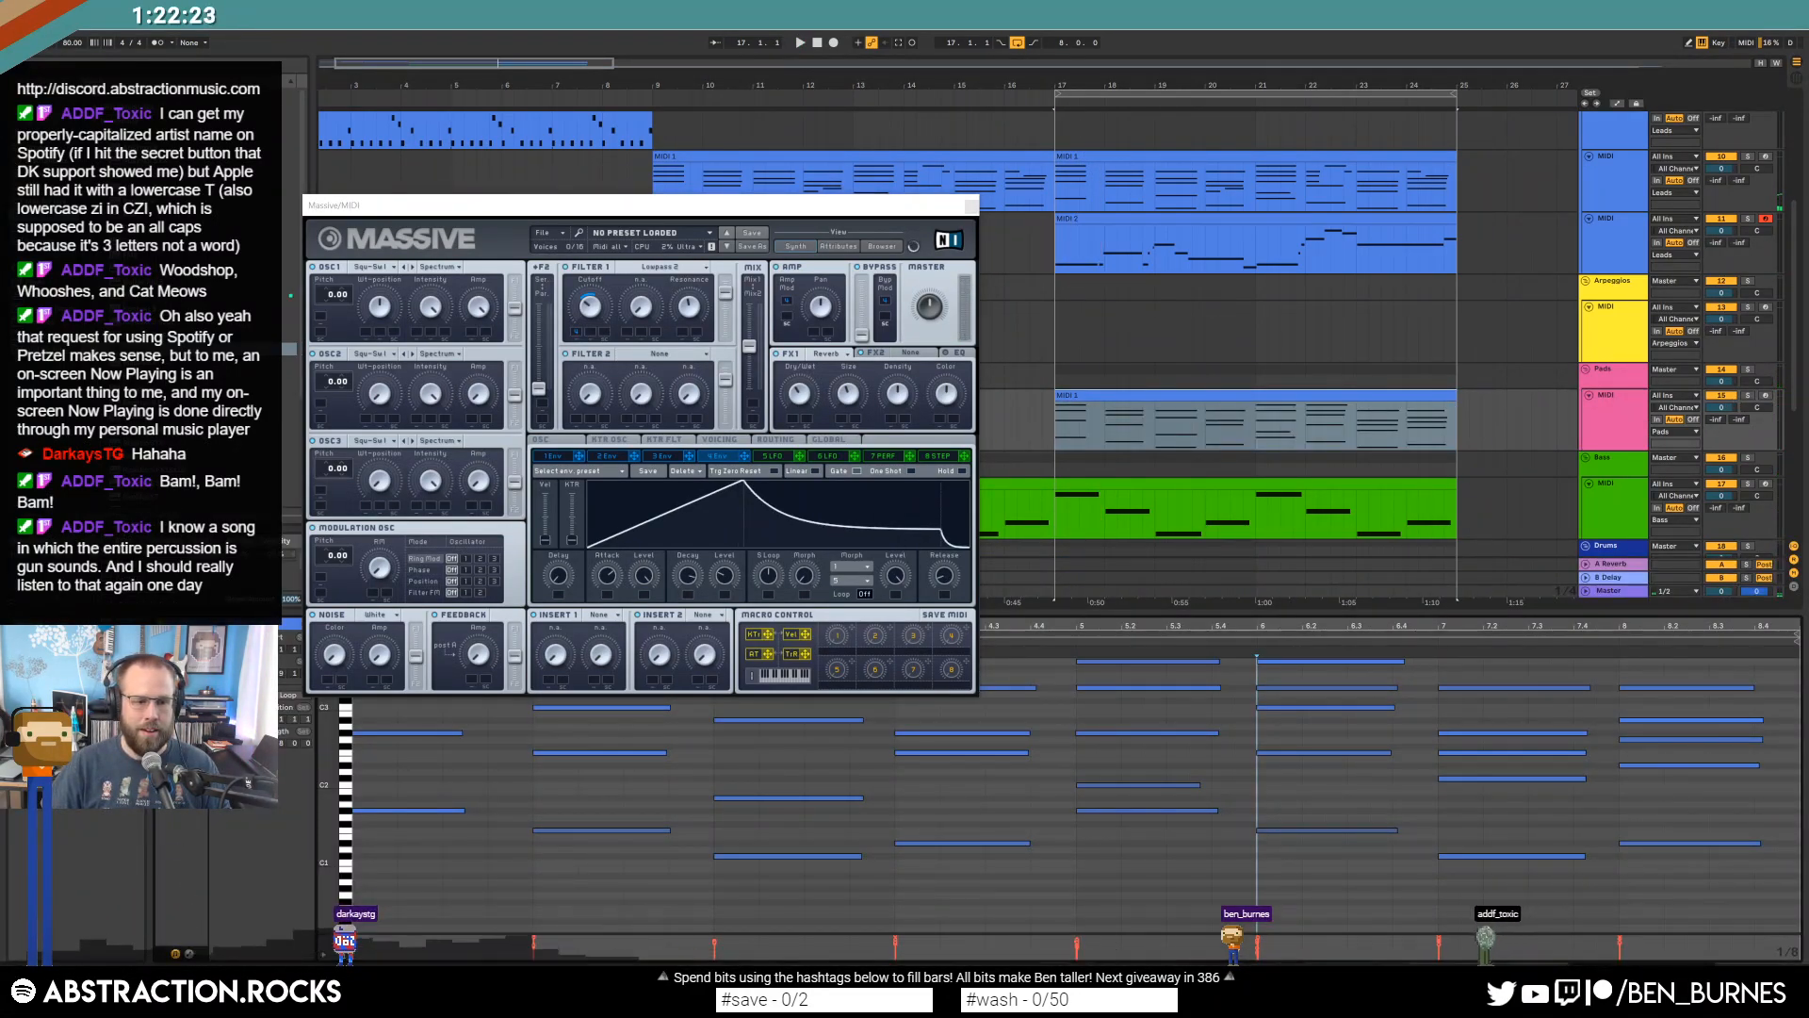
drag(625, 206, 678, 122)
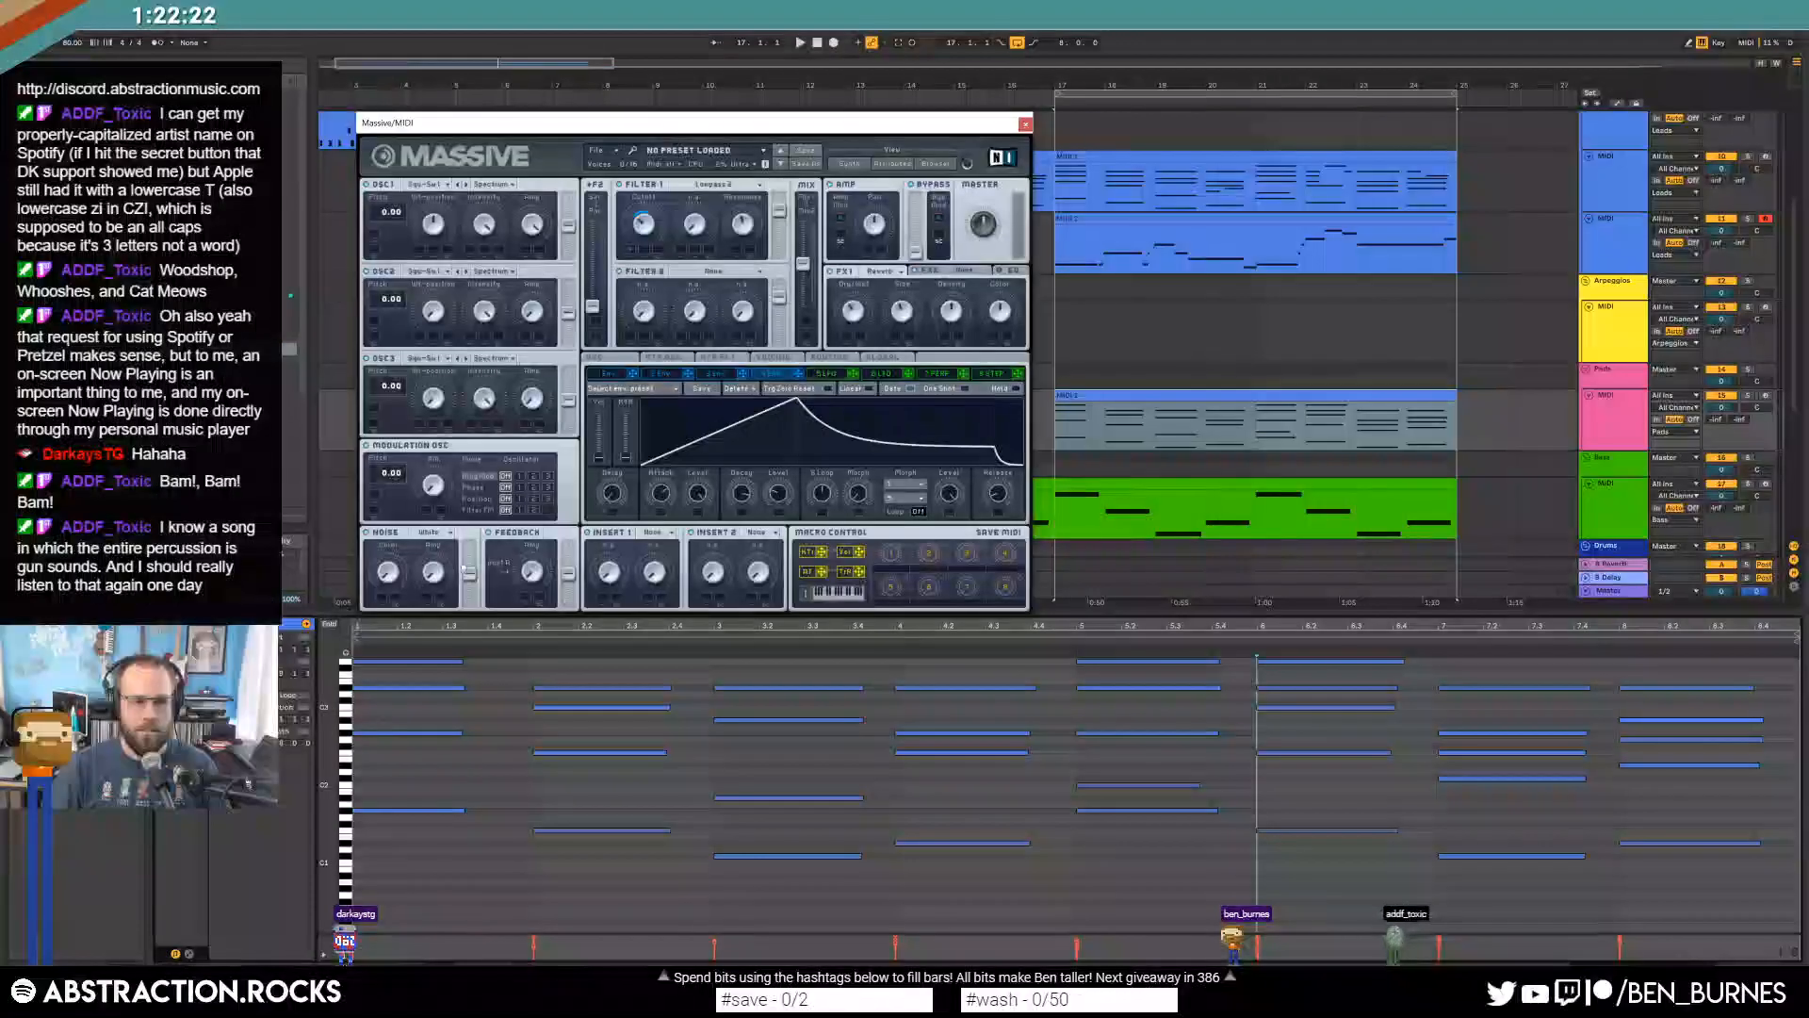
click(190, 954)
click(341, 639)
click(370, 686)
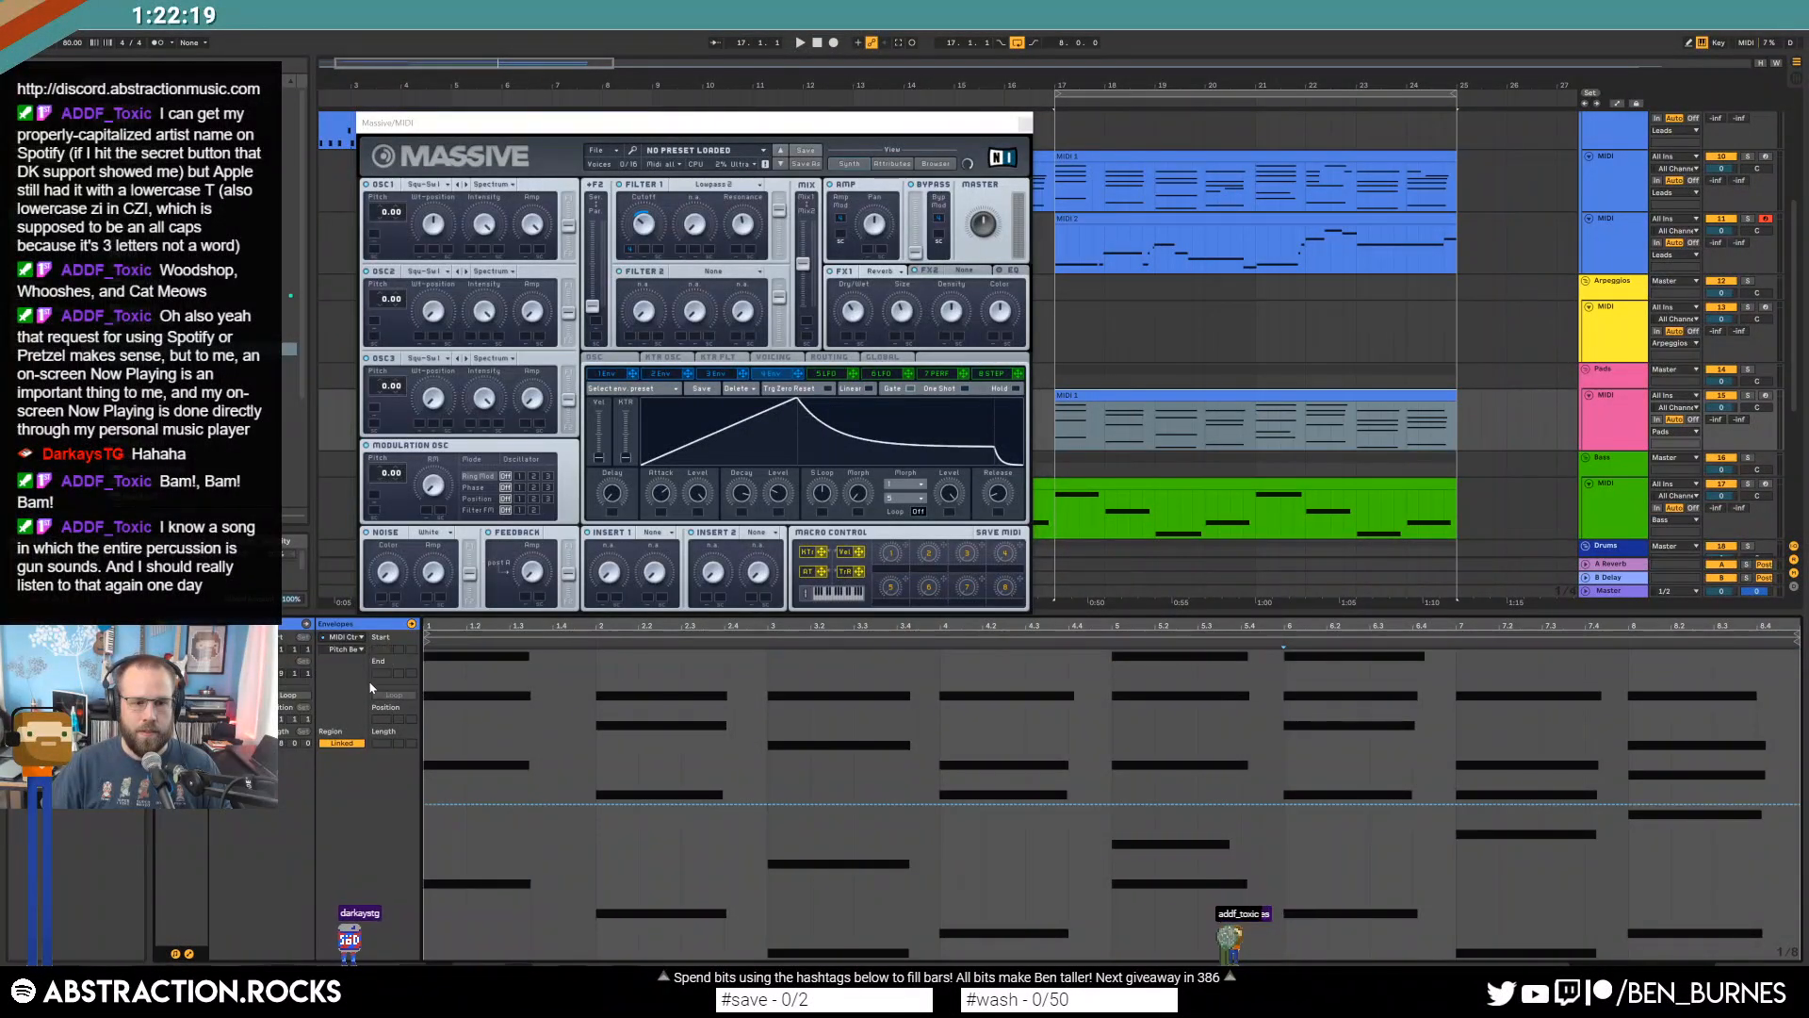
click(345, 650)
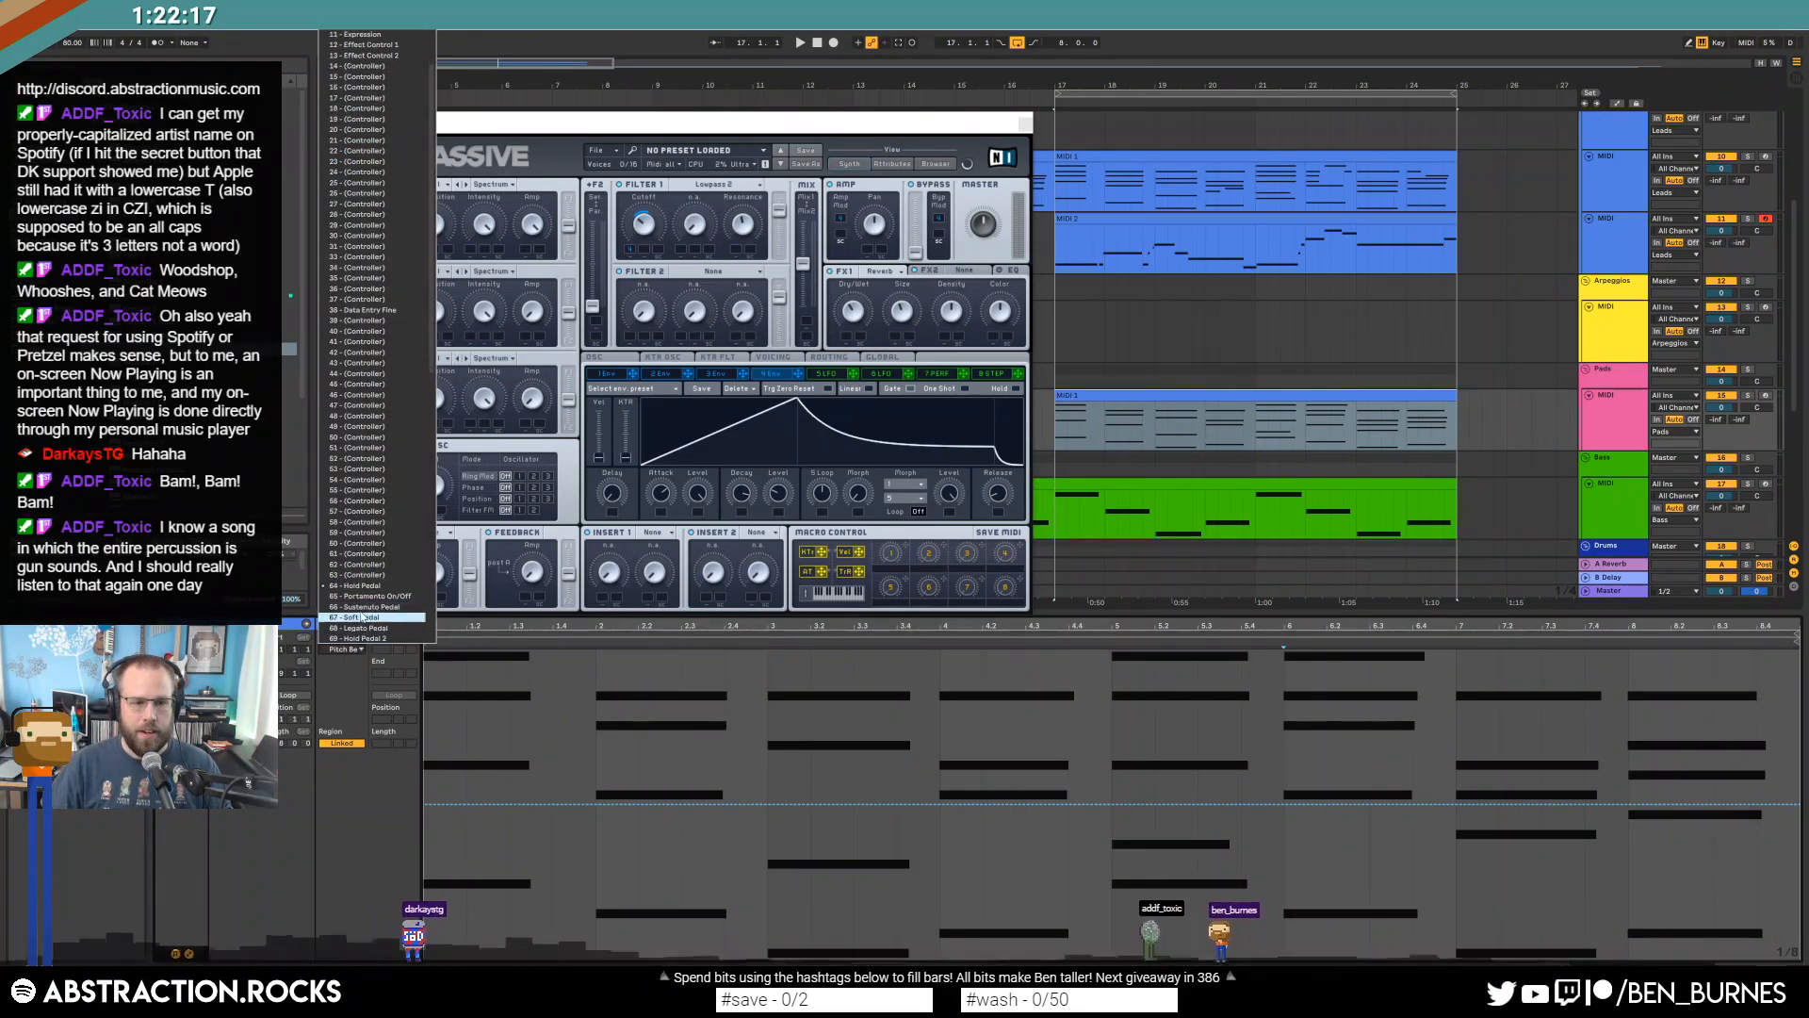
click(368, 624)
mouse_move(631, 958)
mouse_down()
mouse_move(424, 959)
mouse_move(1798, 959)
mouse_up()
key(b)
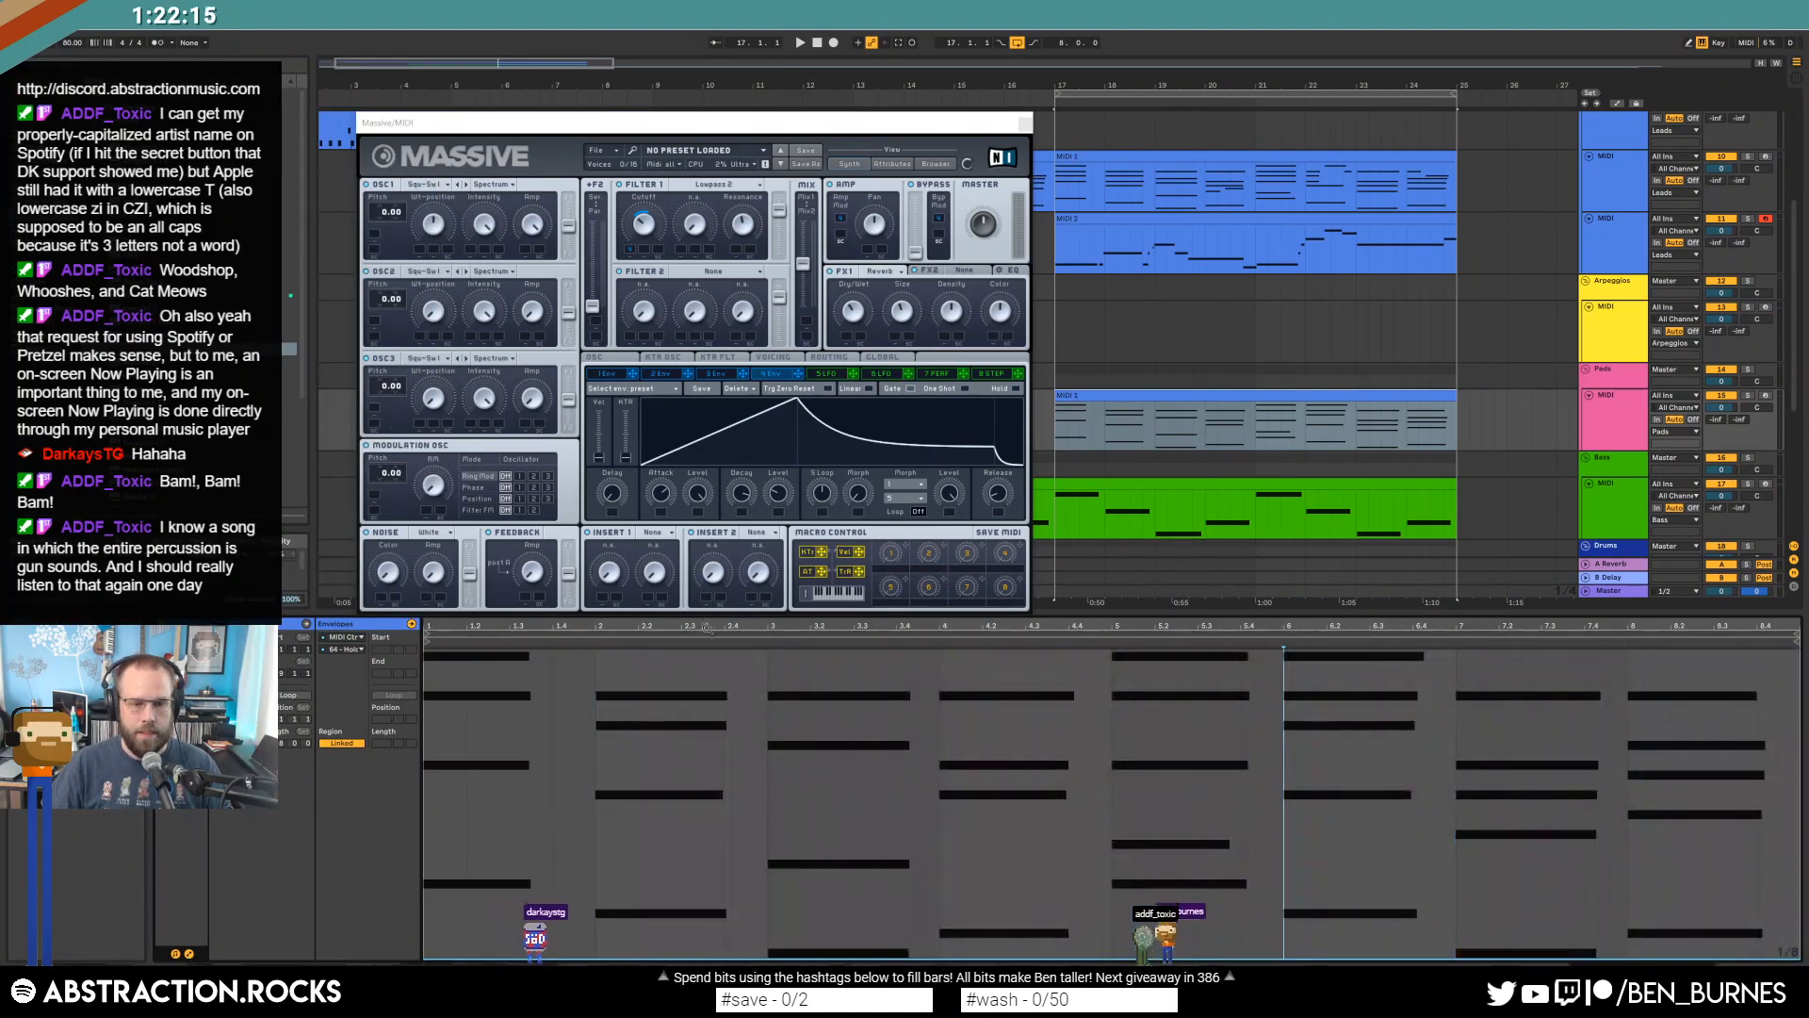
double_click(1216, 432)
key(shift+Tab)
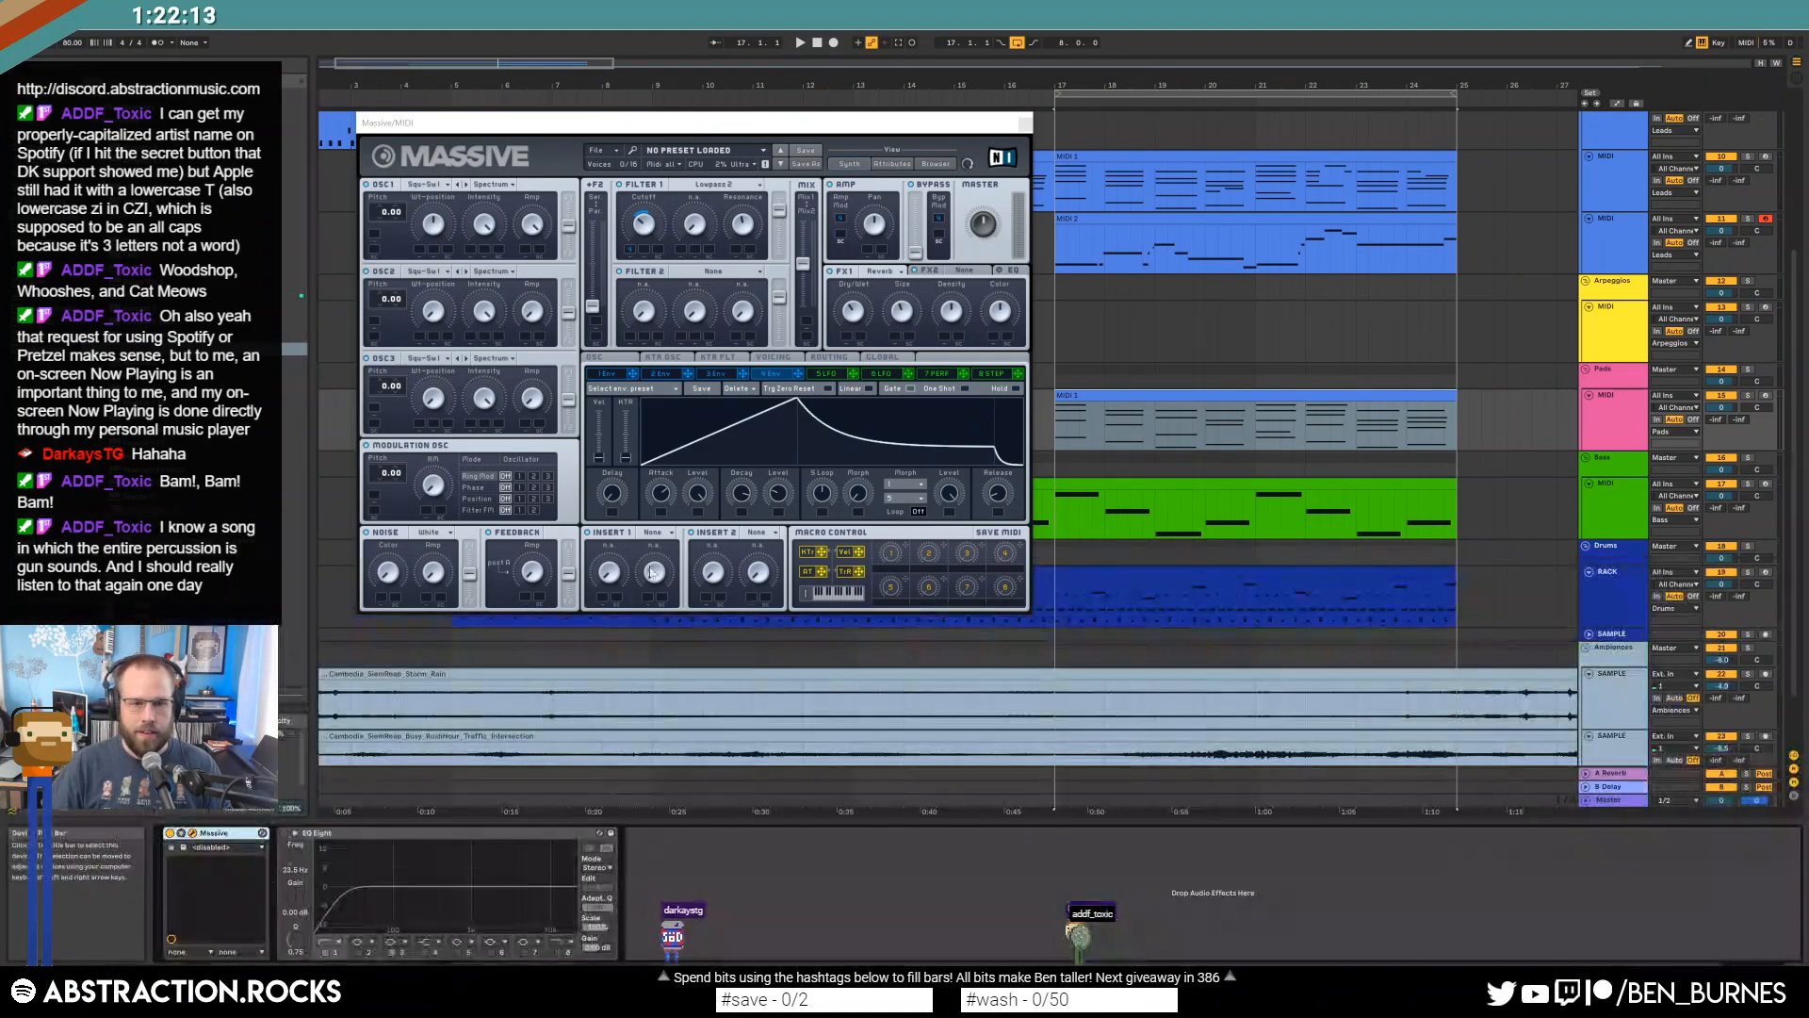
key(shift+Tab)
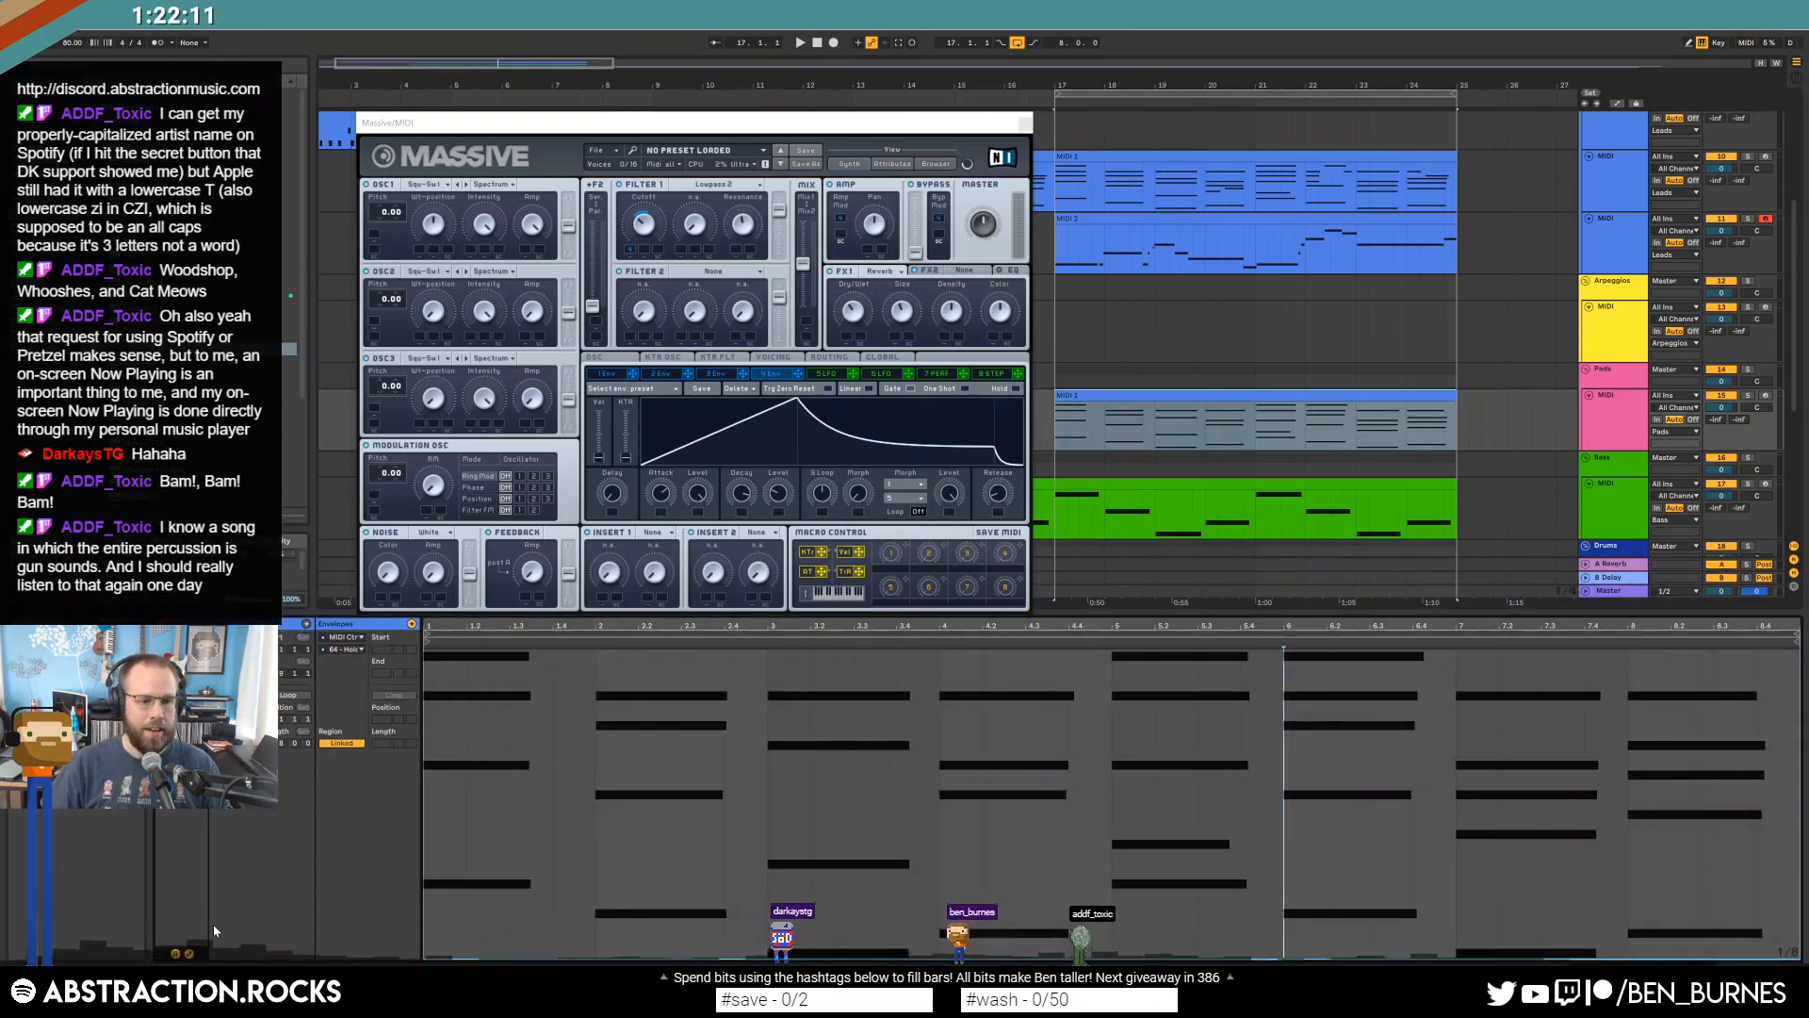
Return to the Pads clip's notes and shorten the chords in bars 1 to 4 to about half a bar each.
click(189, 954)
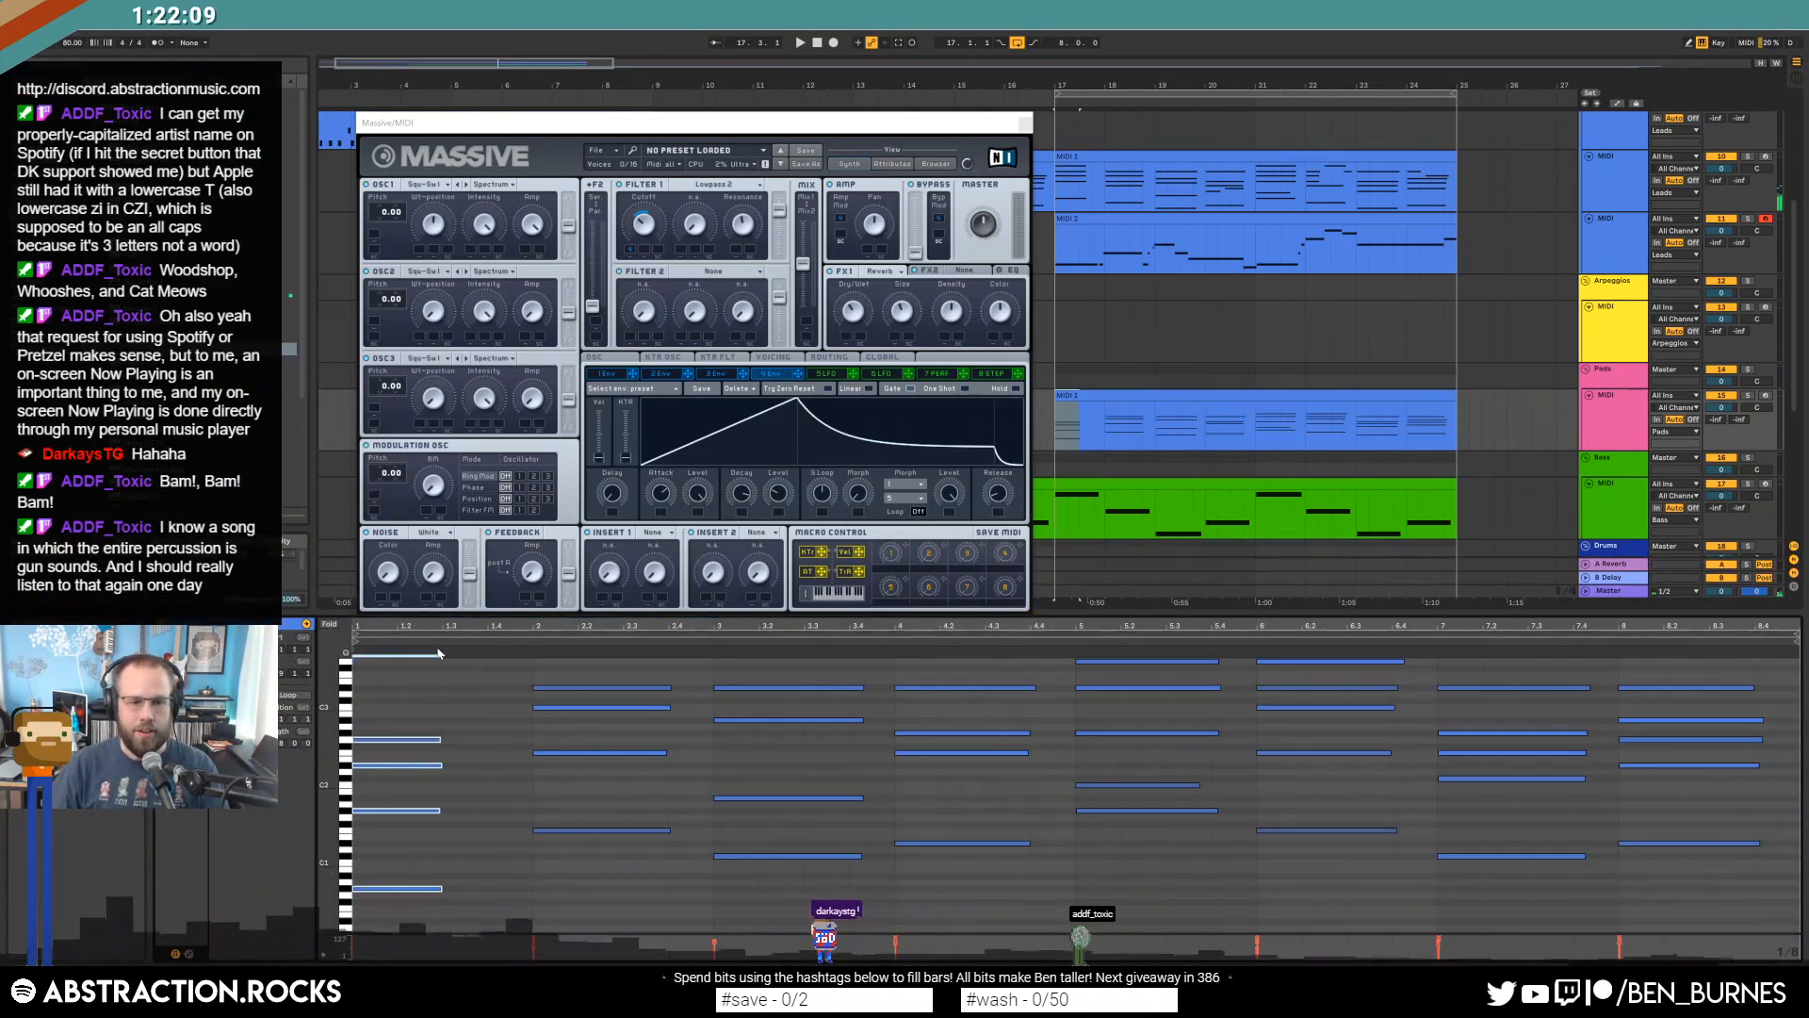
key(shift+Up)
drag(531, 675, 592, 901)
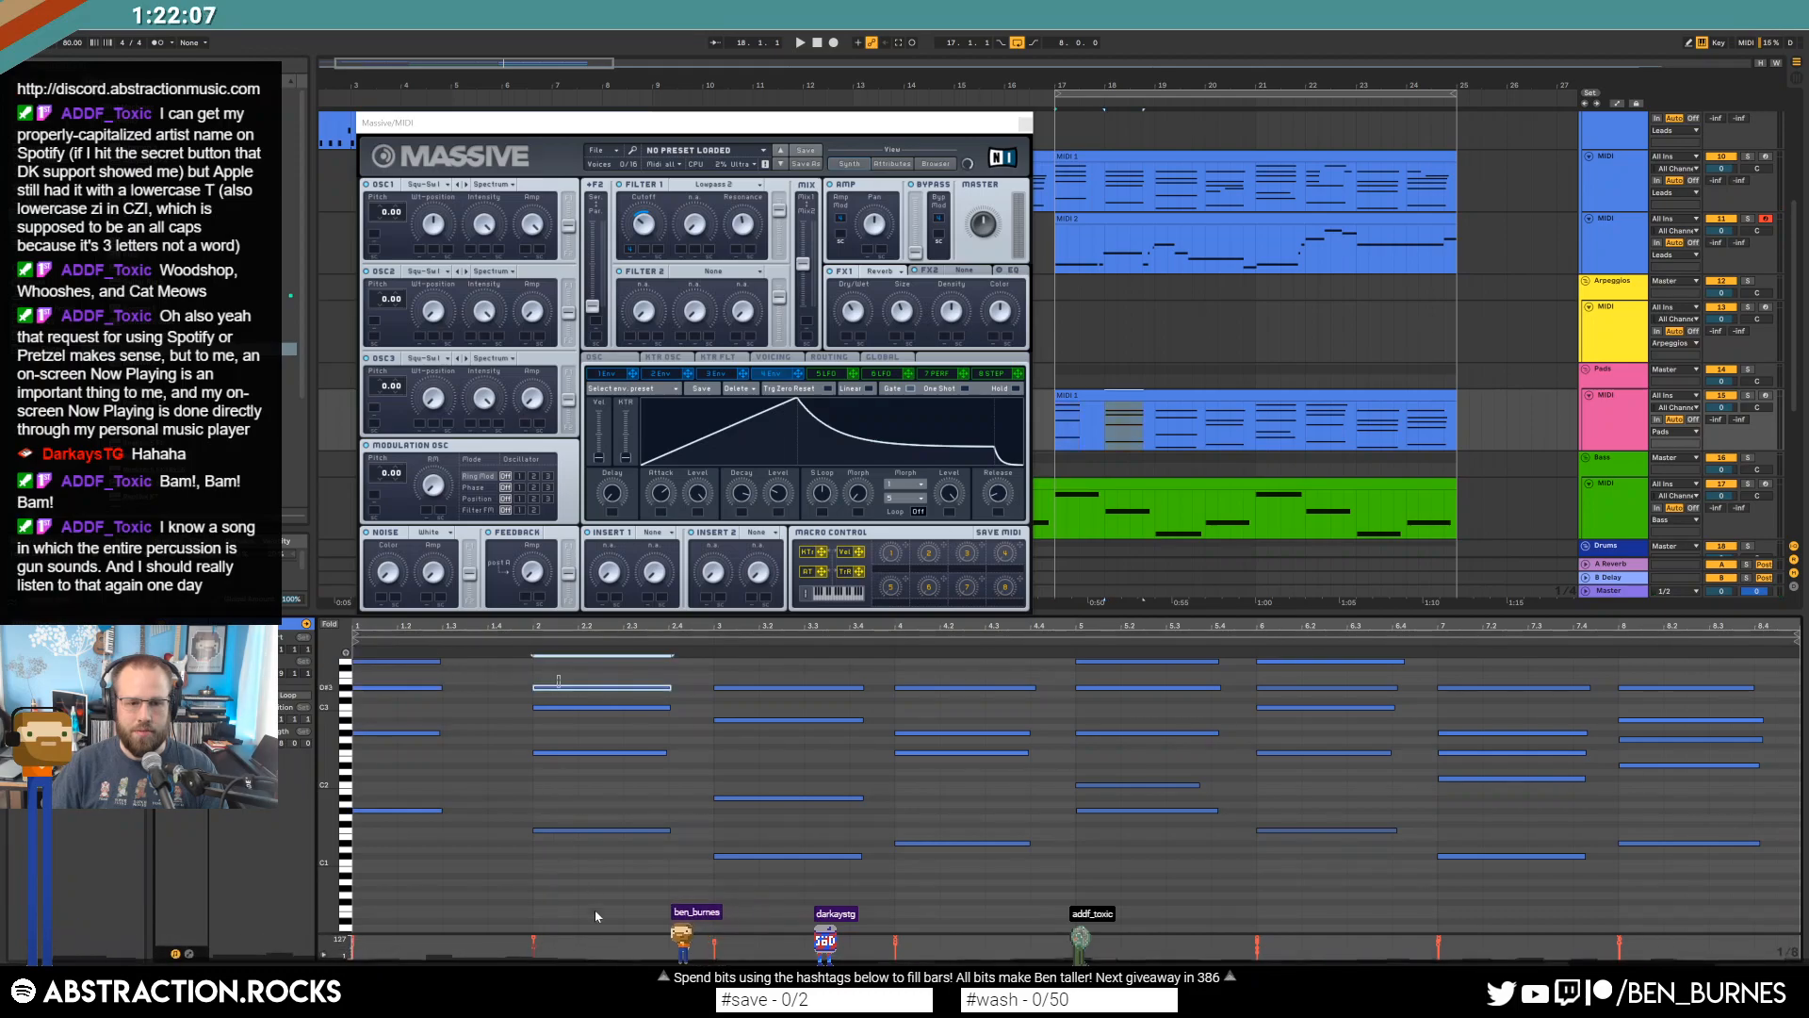
drag(669, 689, 625, 689)
drag(840, 677, 801, 876)
drag(865, 688, 811, 692)
drag(969, 675, 988, 880)
key(shift+Left)
key(shift+Left)
Shorten the bar 5 chord of the Pads clip to about half a bar and delete its short inner note.
drag(1109, 883, 1135, 586)
key(shift+Left)
key(shift+Left)
click(1191, 787)
click(1149, 785)
key(Delete)
Shorten the chords in bars 6 to 8 of the Pads clip to about half a bar each.
drag(1379, 851, 1348, 663)
drag(1512, 674, 1531, 935)
key(shift+Left)
key(shift+Left)
key(shift+Left)
drag(1692, 671, 1695, 920)
key(shift+Left)
key(shift+Left)
click(1694, 918)
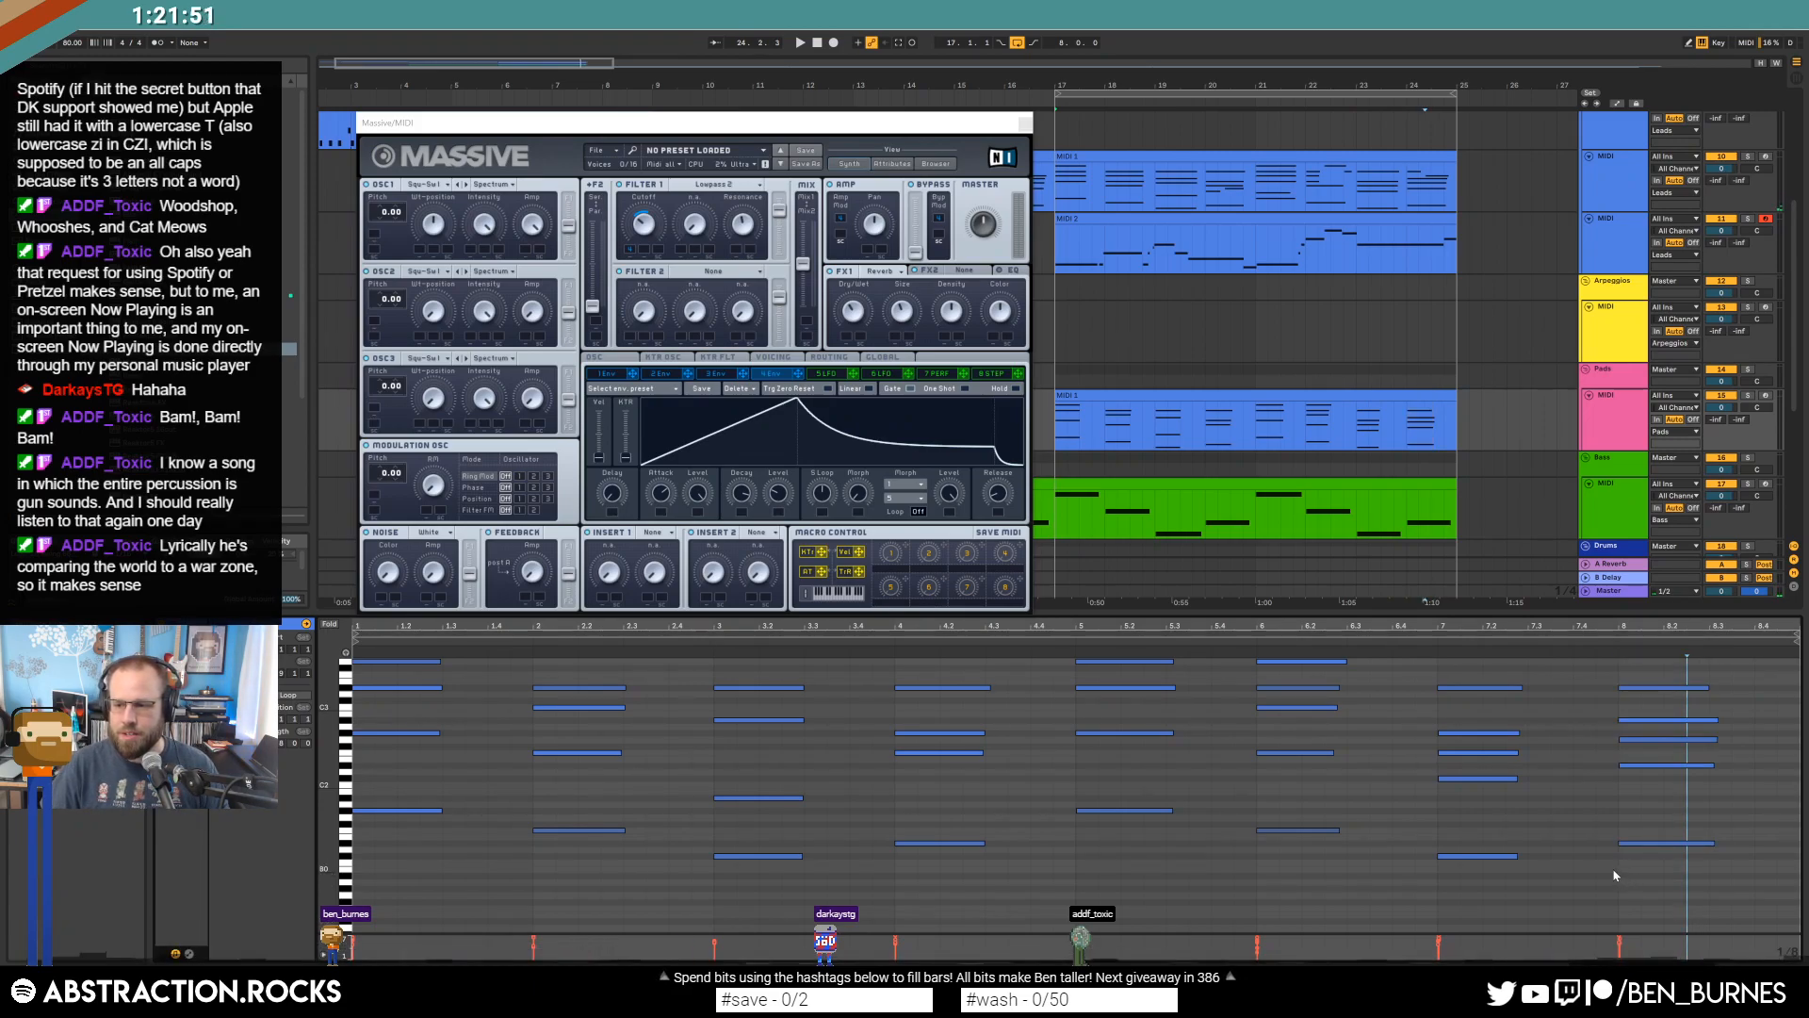
Lower the Pads MIDI track volume to -6.7 dB and raise the attack time and decay level of Massive's envelope 4.
key(shift+Tab)
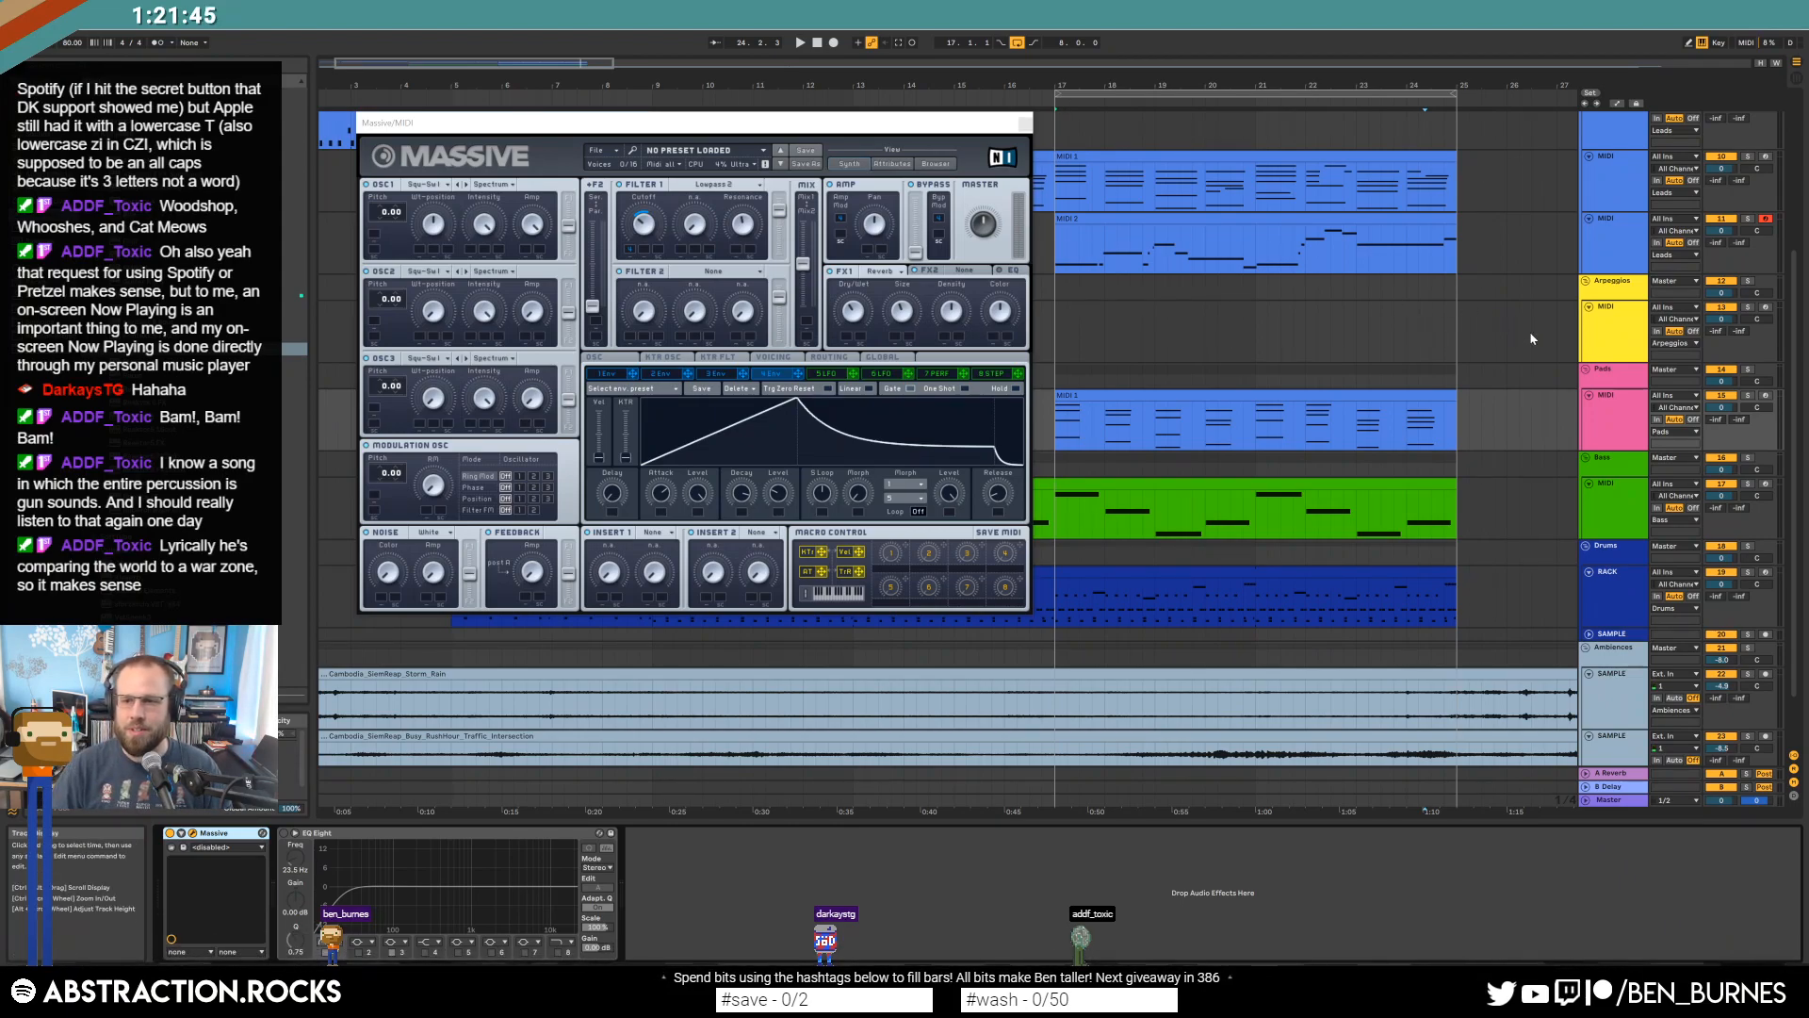
drag(1721, 408, 1722, 425)
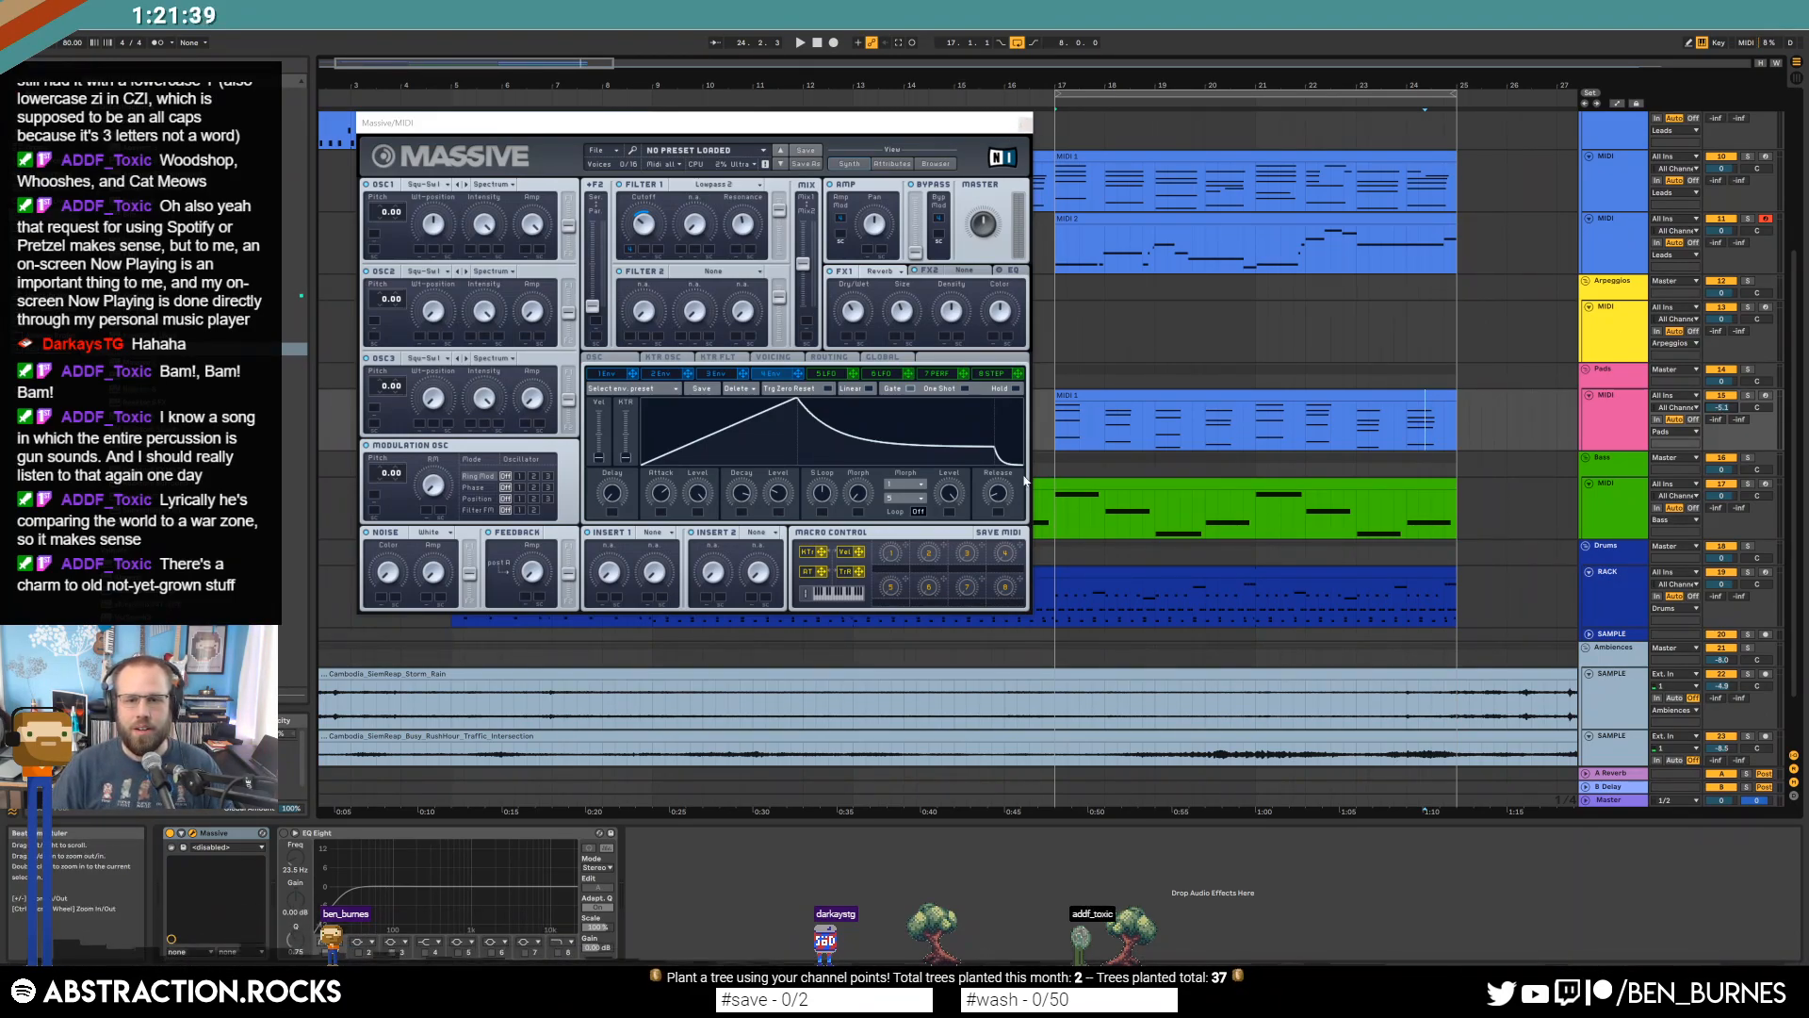
drag(1001, 494, 1001, 510)
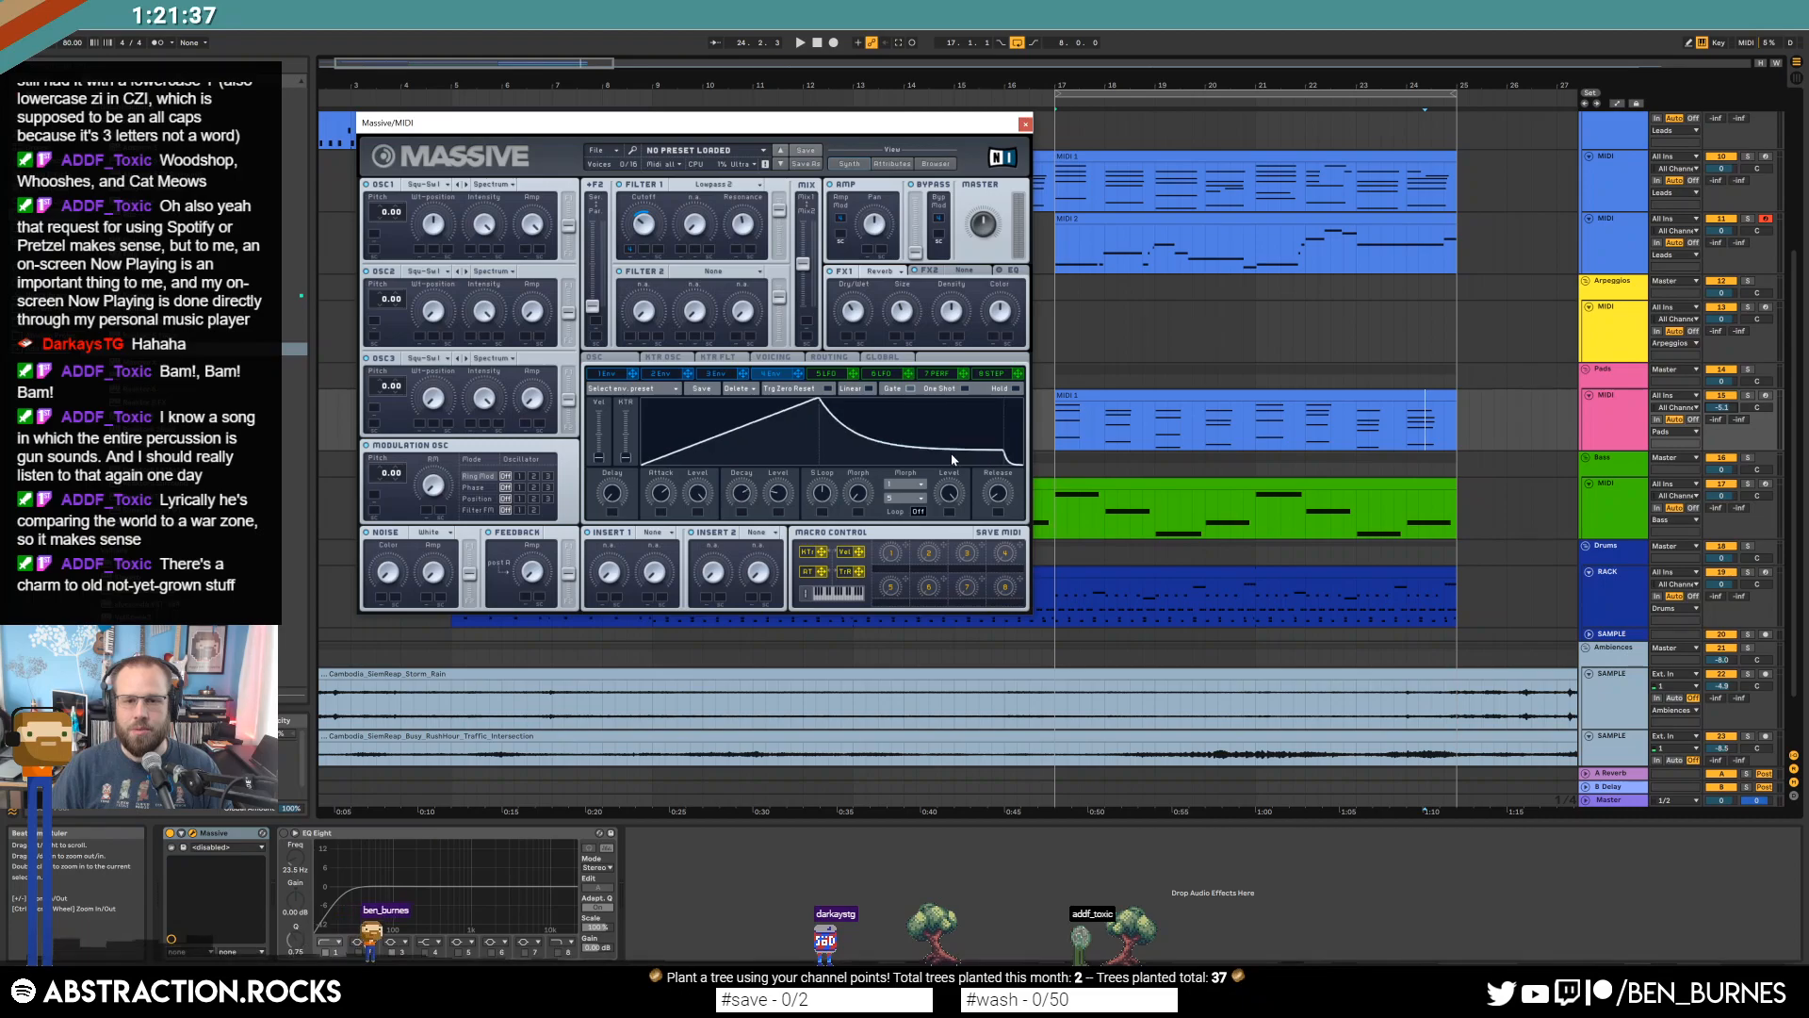
drag(741, 493, 782, 377)
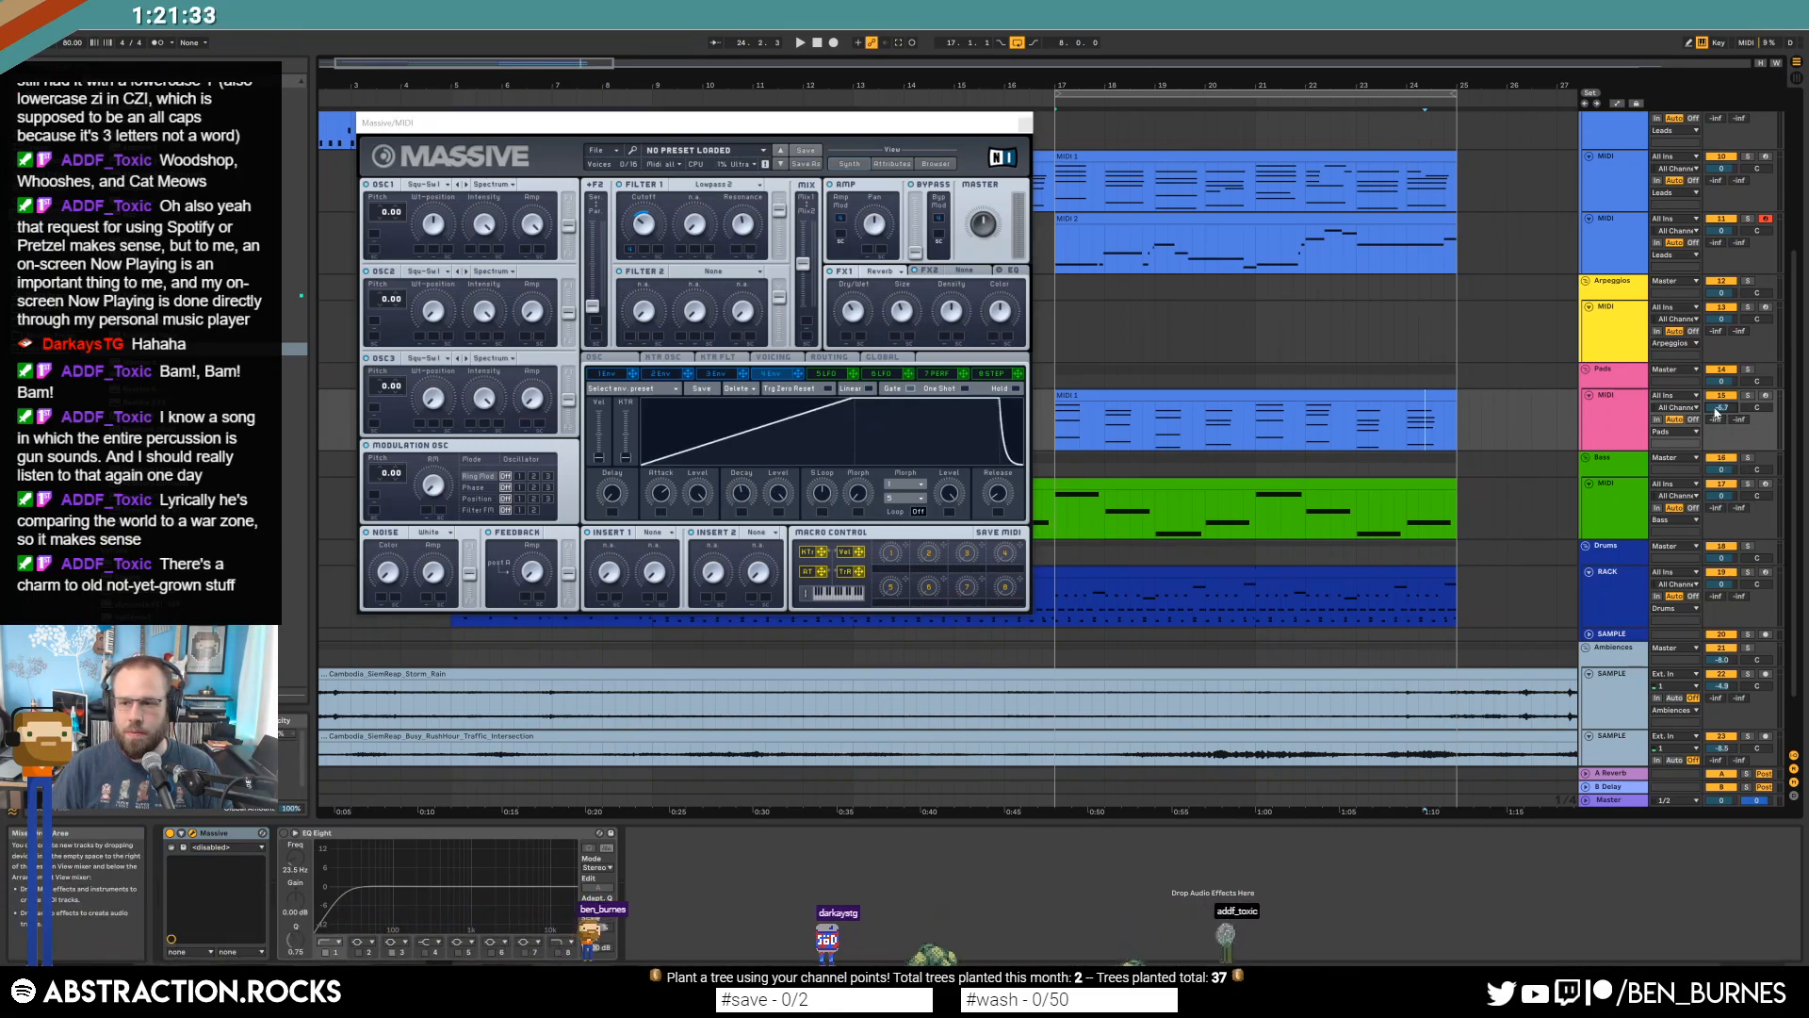
key(space)
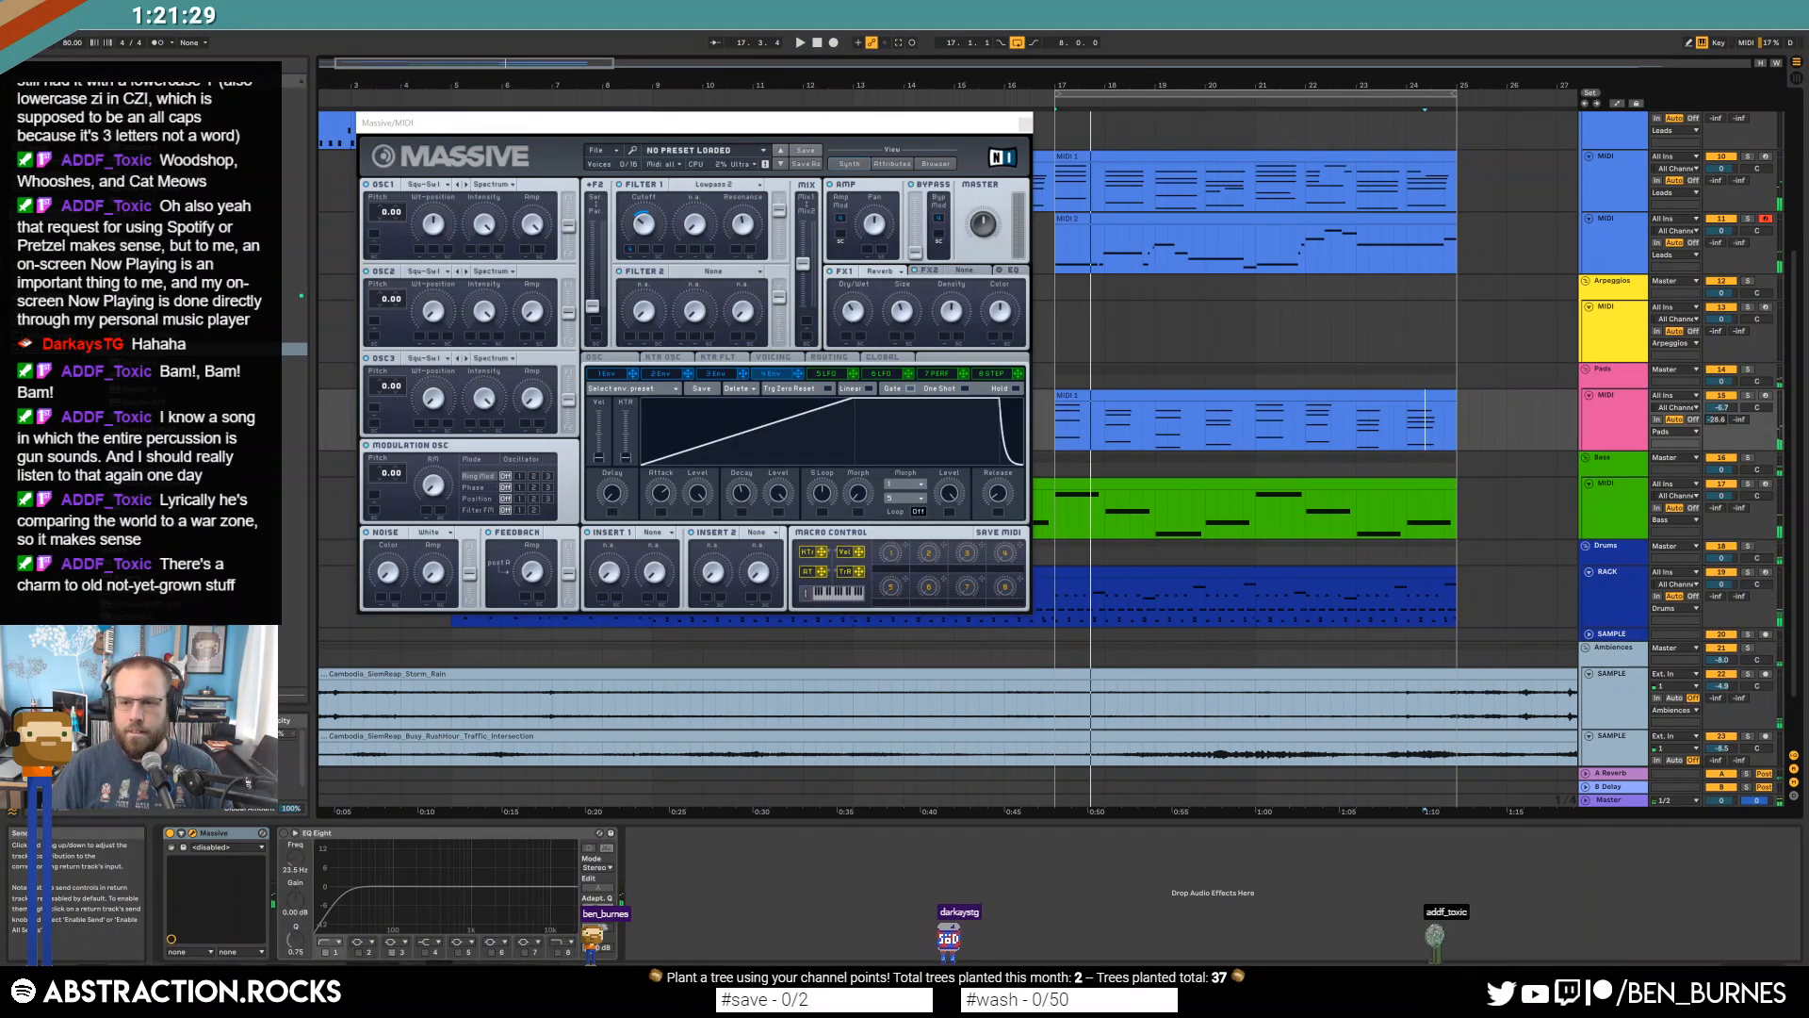
Close the Massive window and insert a Delay effect between Massive and EQ Eight on the Pads MIDI track.
click(1024, 124)
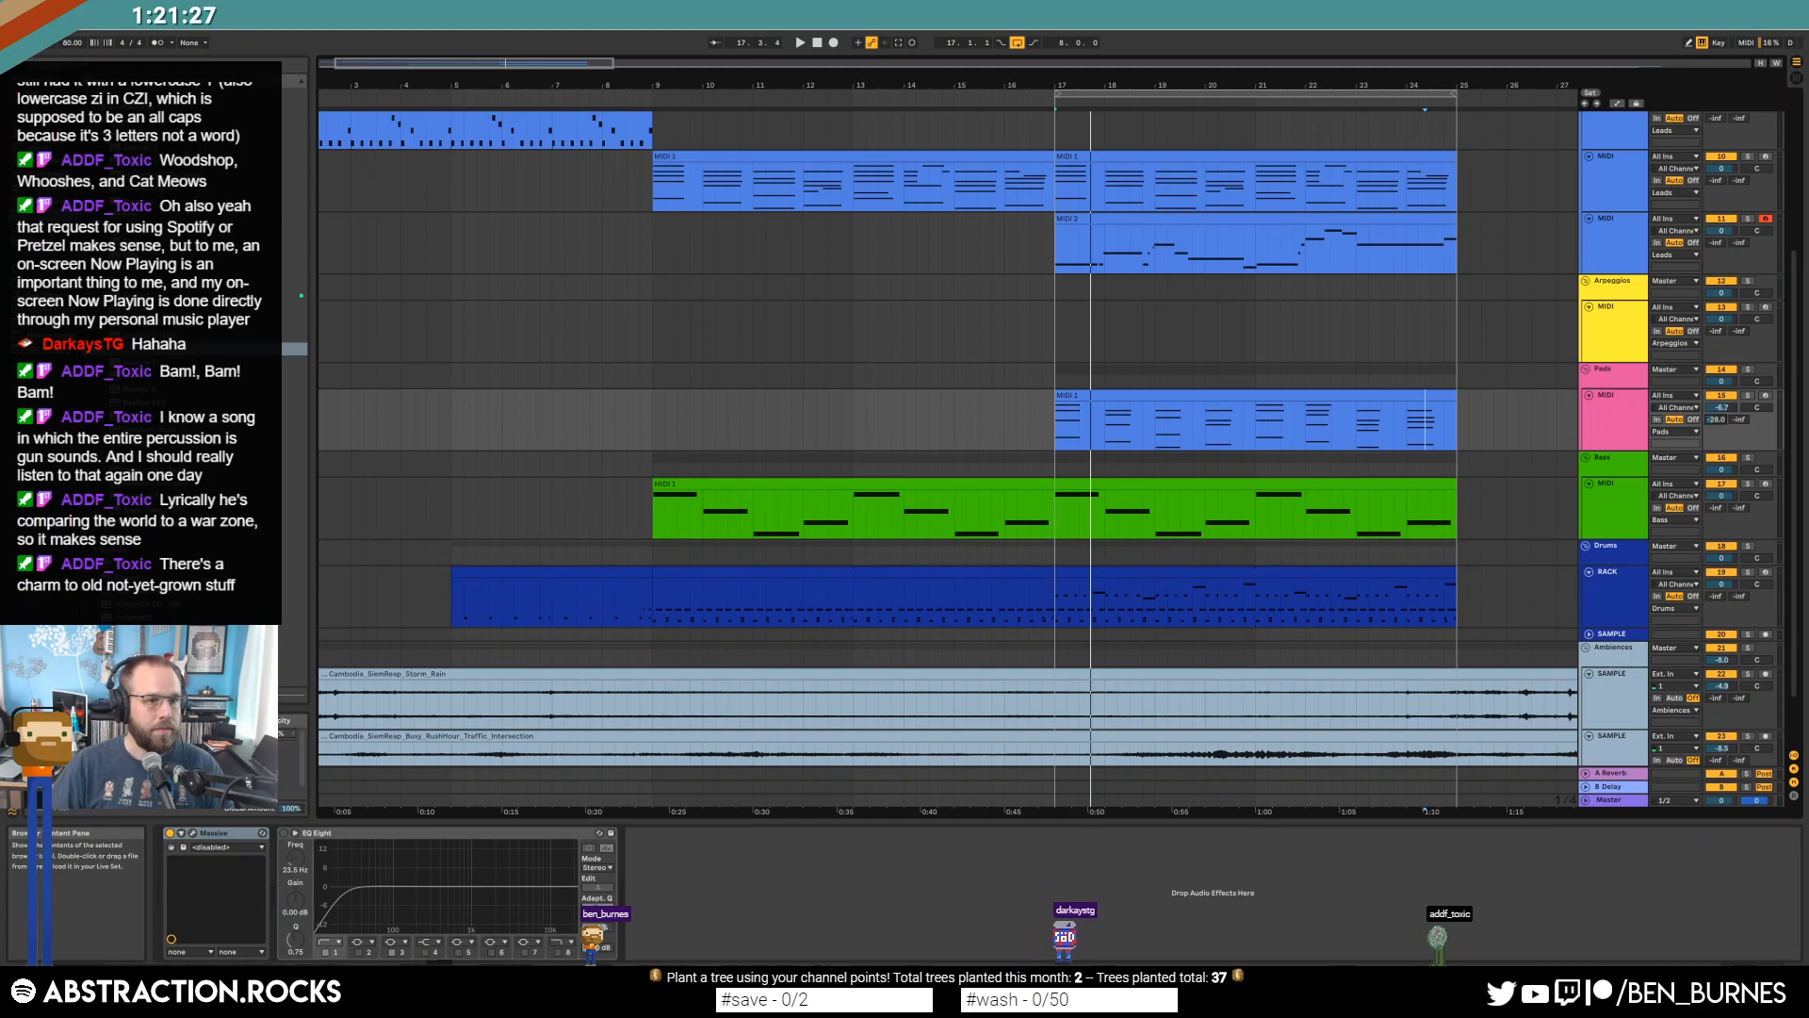
click(45, 175)
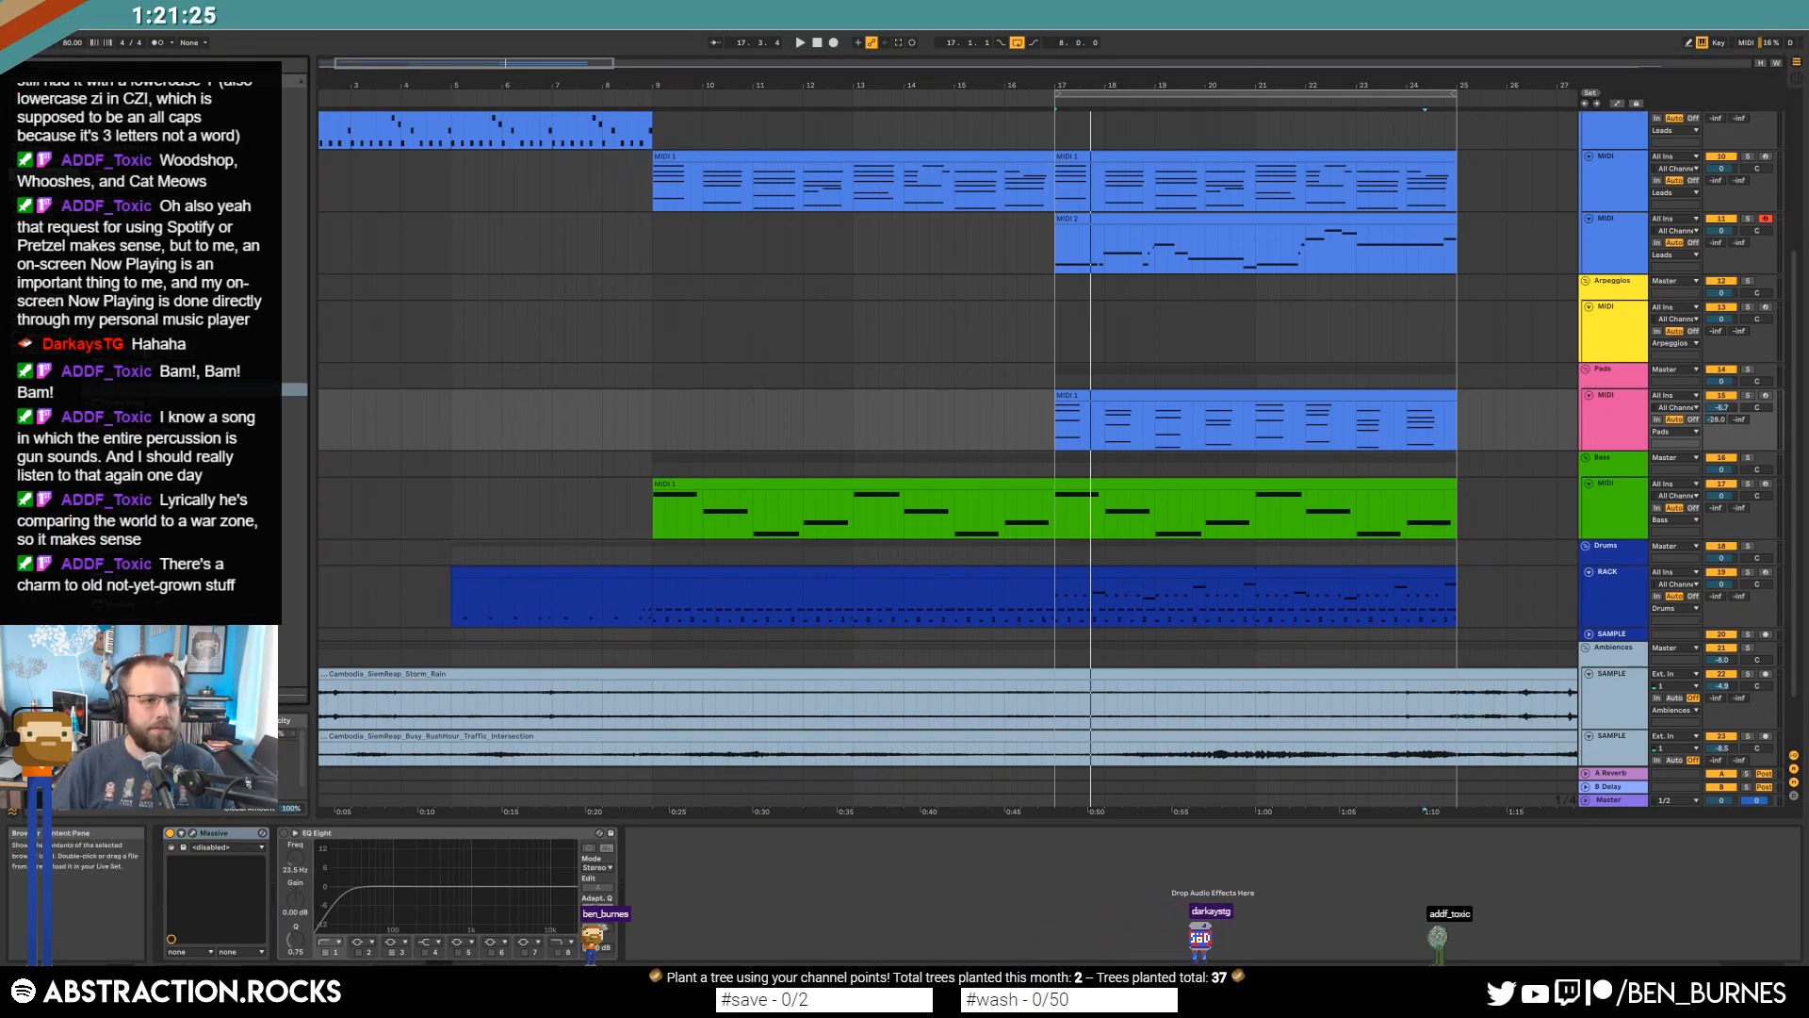
drag(122, 228, 421, 874)
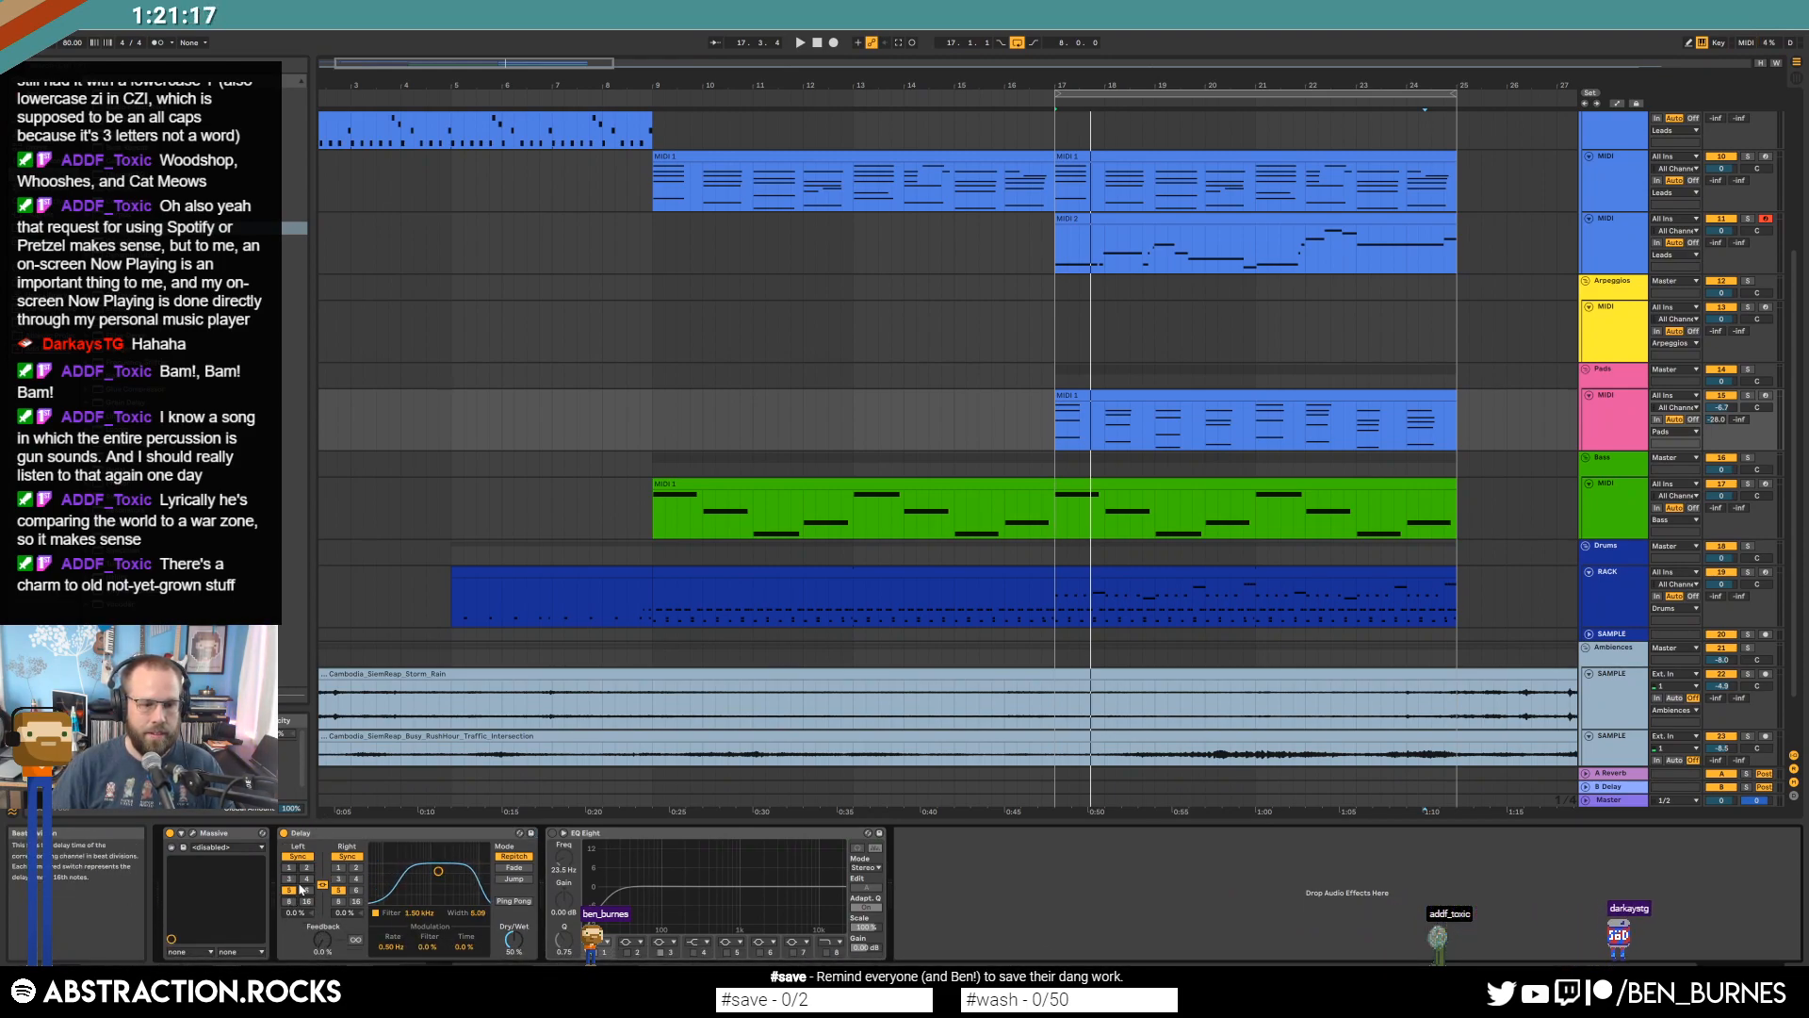
During playback, set the Pads MIDI track volume to -5.1 dB and adjust the feedback of its Delay.
key(space)
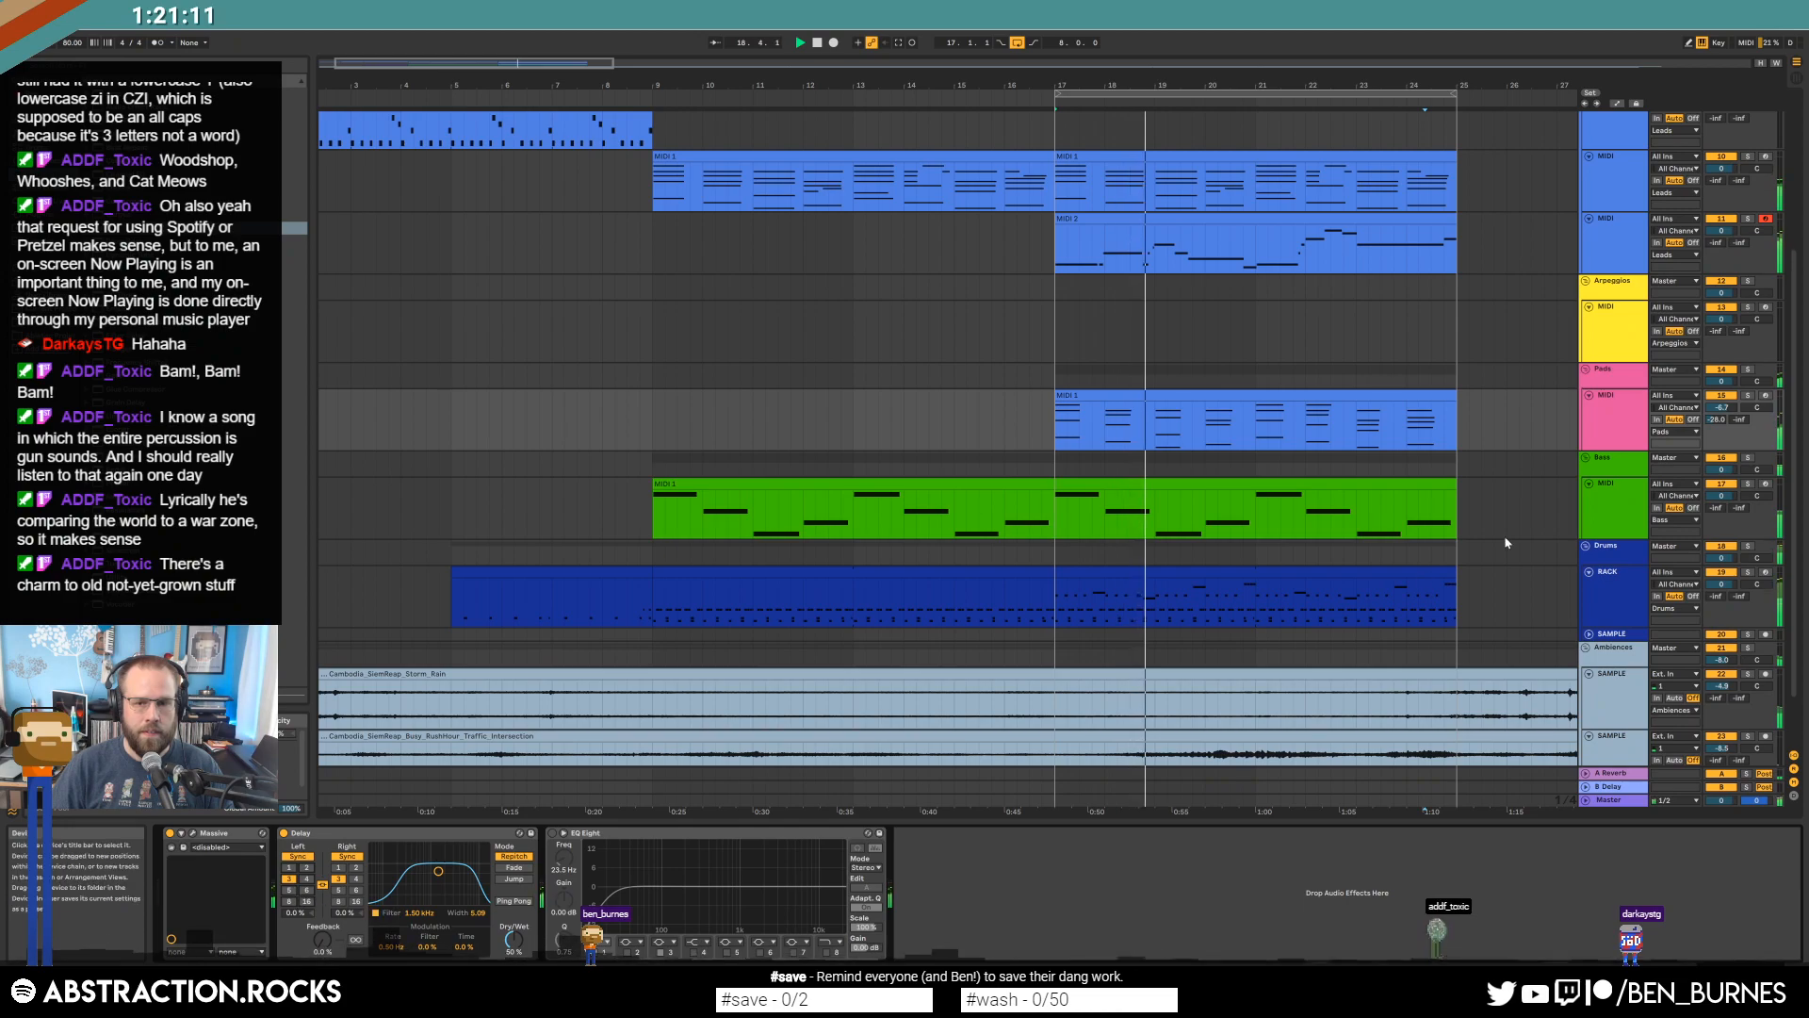
drag(1722, 408, 1722, 396)
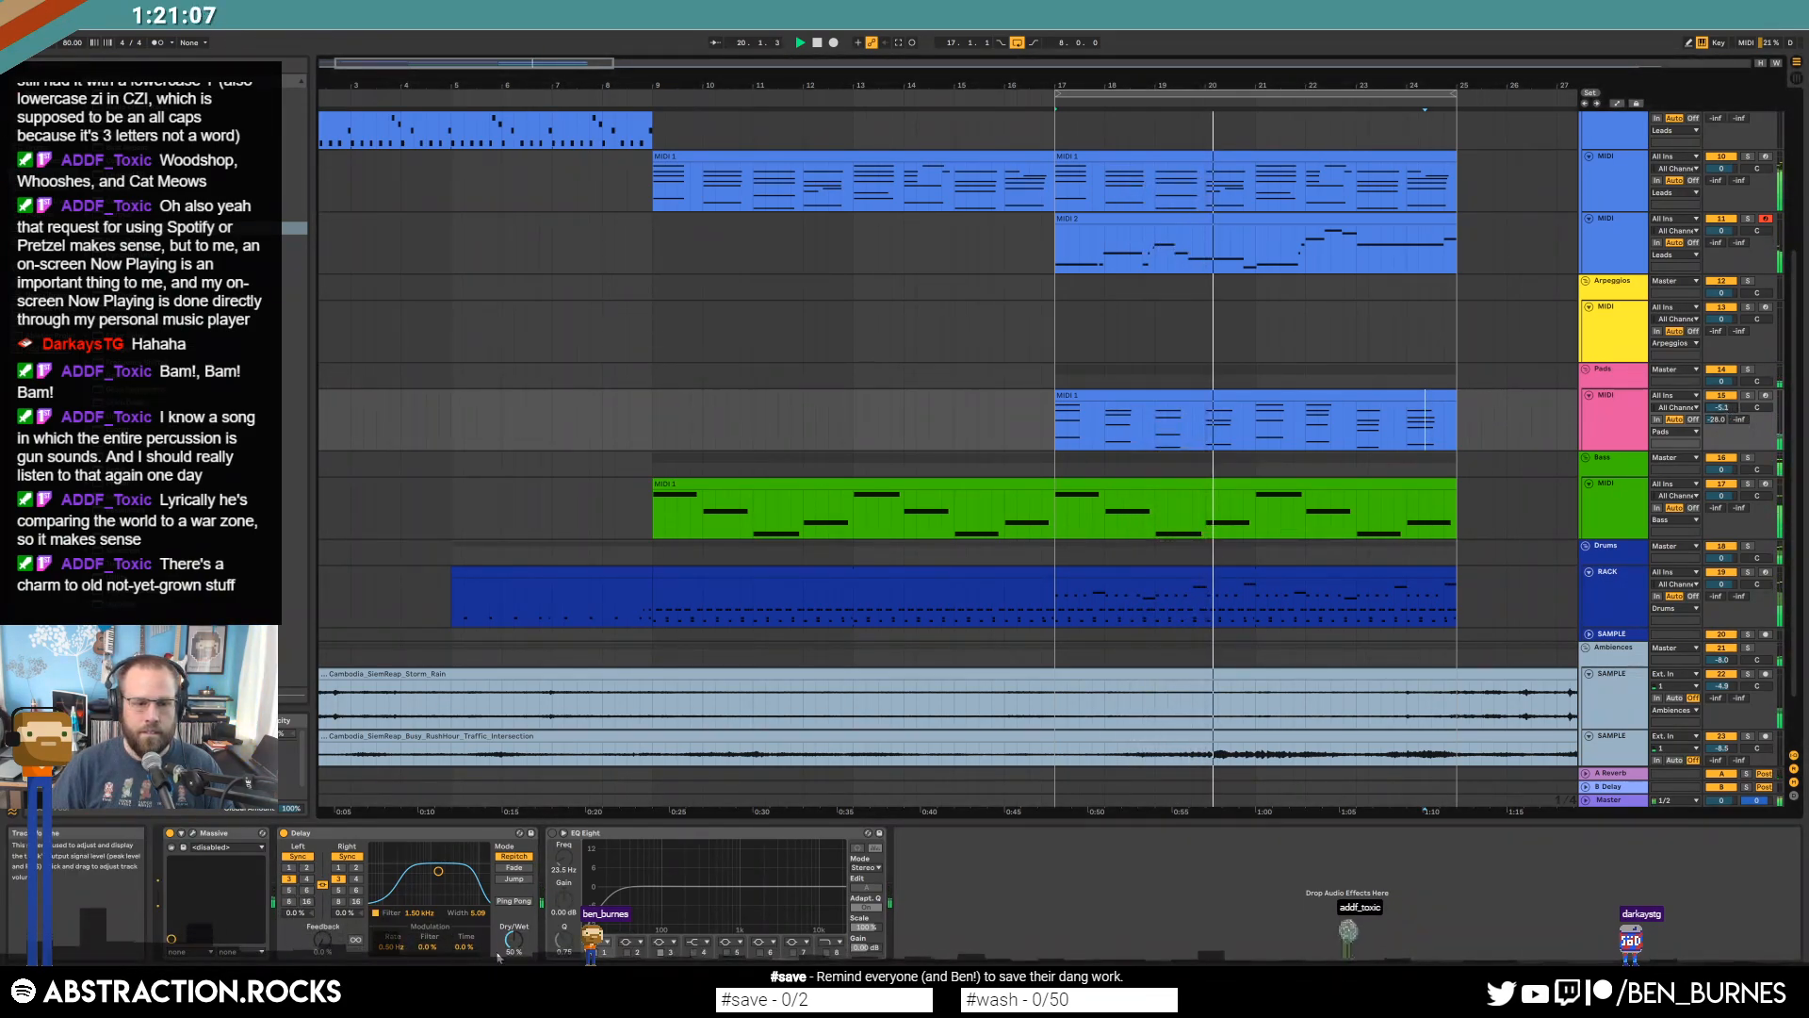
drag(323, 939, 323, 917)
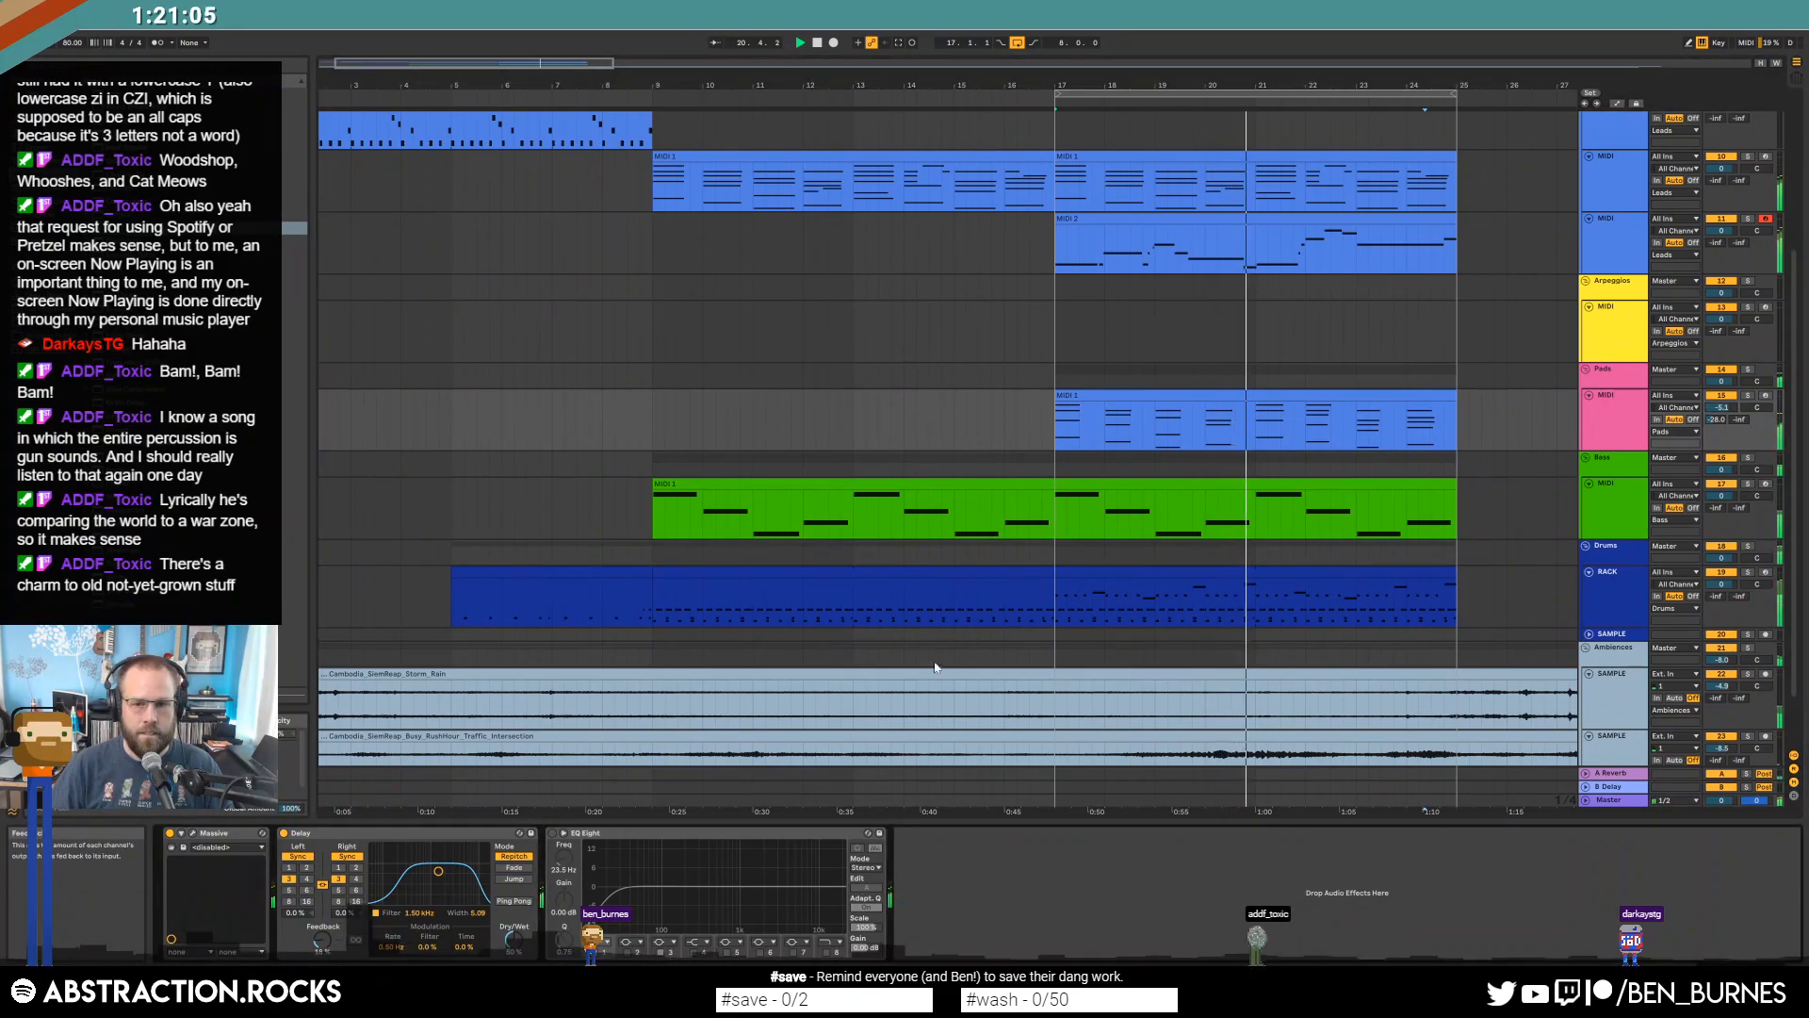
click(1613, 409)
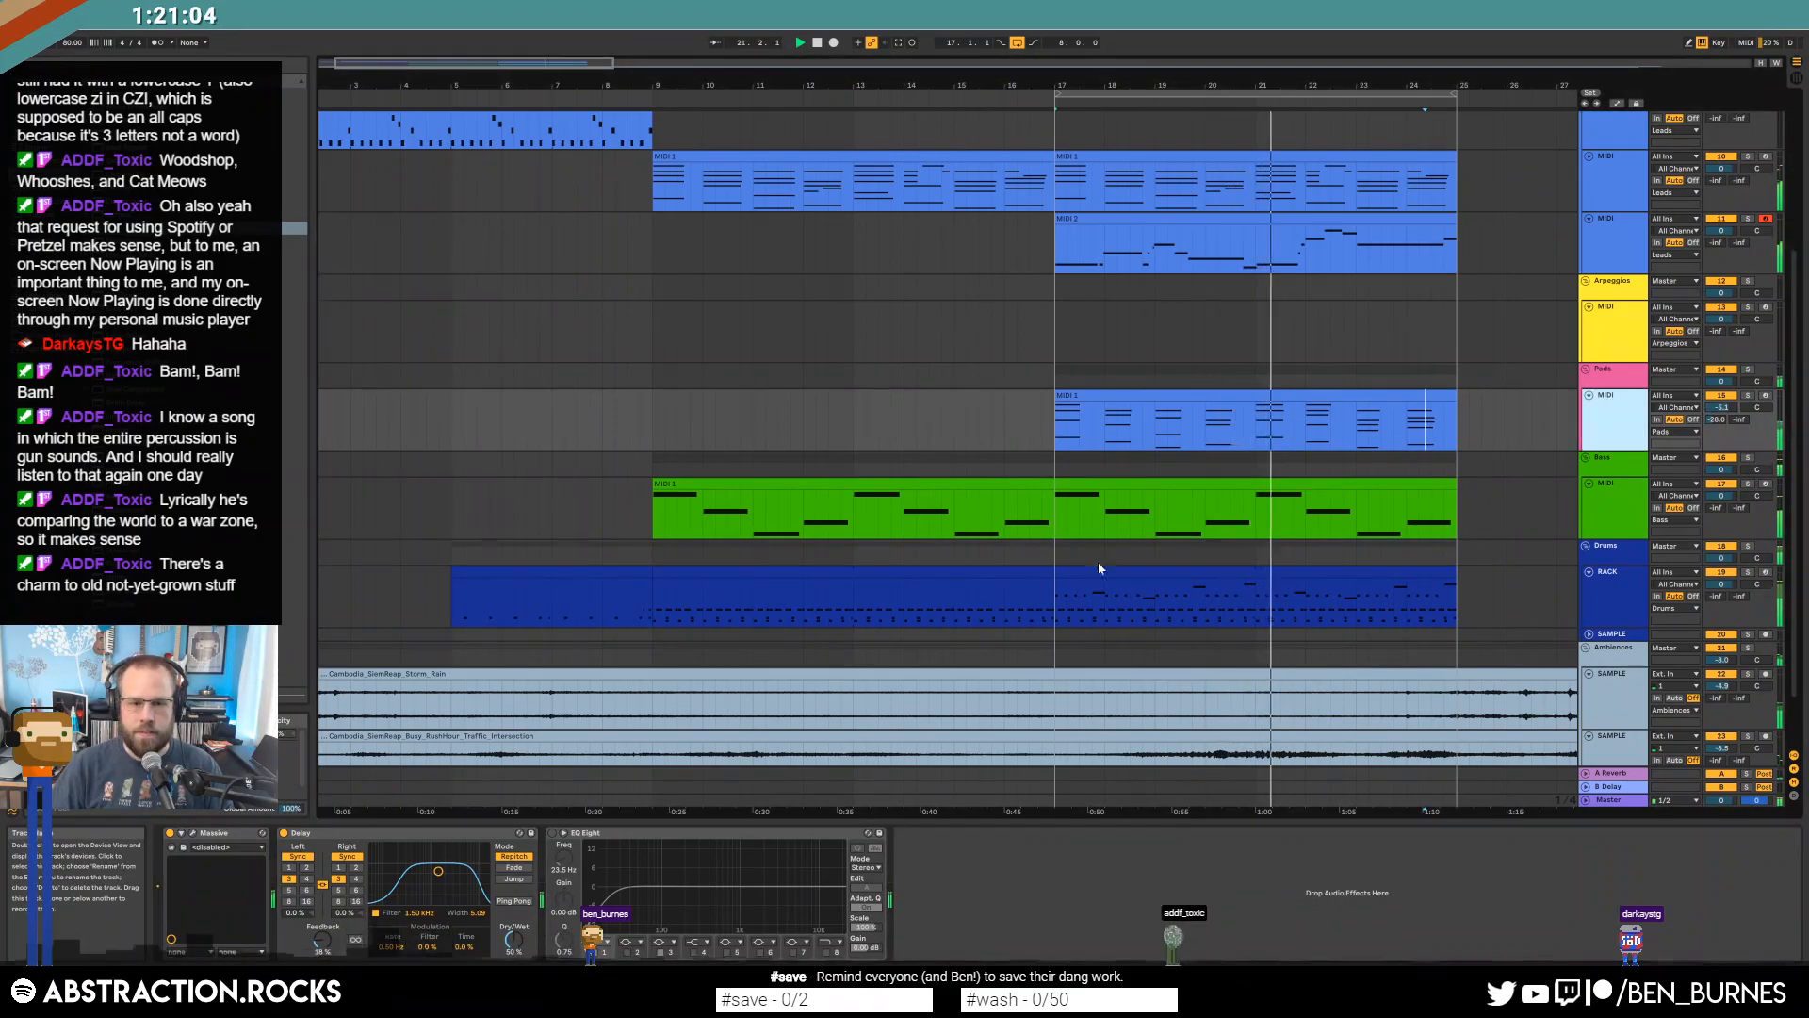
Review the Massive patch of the Pads track against the playing arrangement and close its window.
click(192, 833)
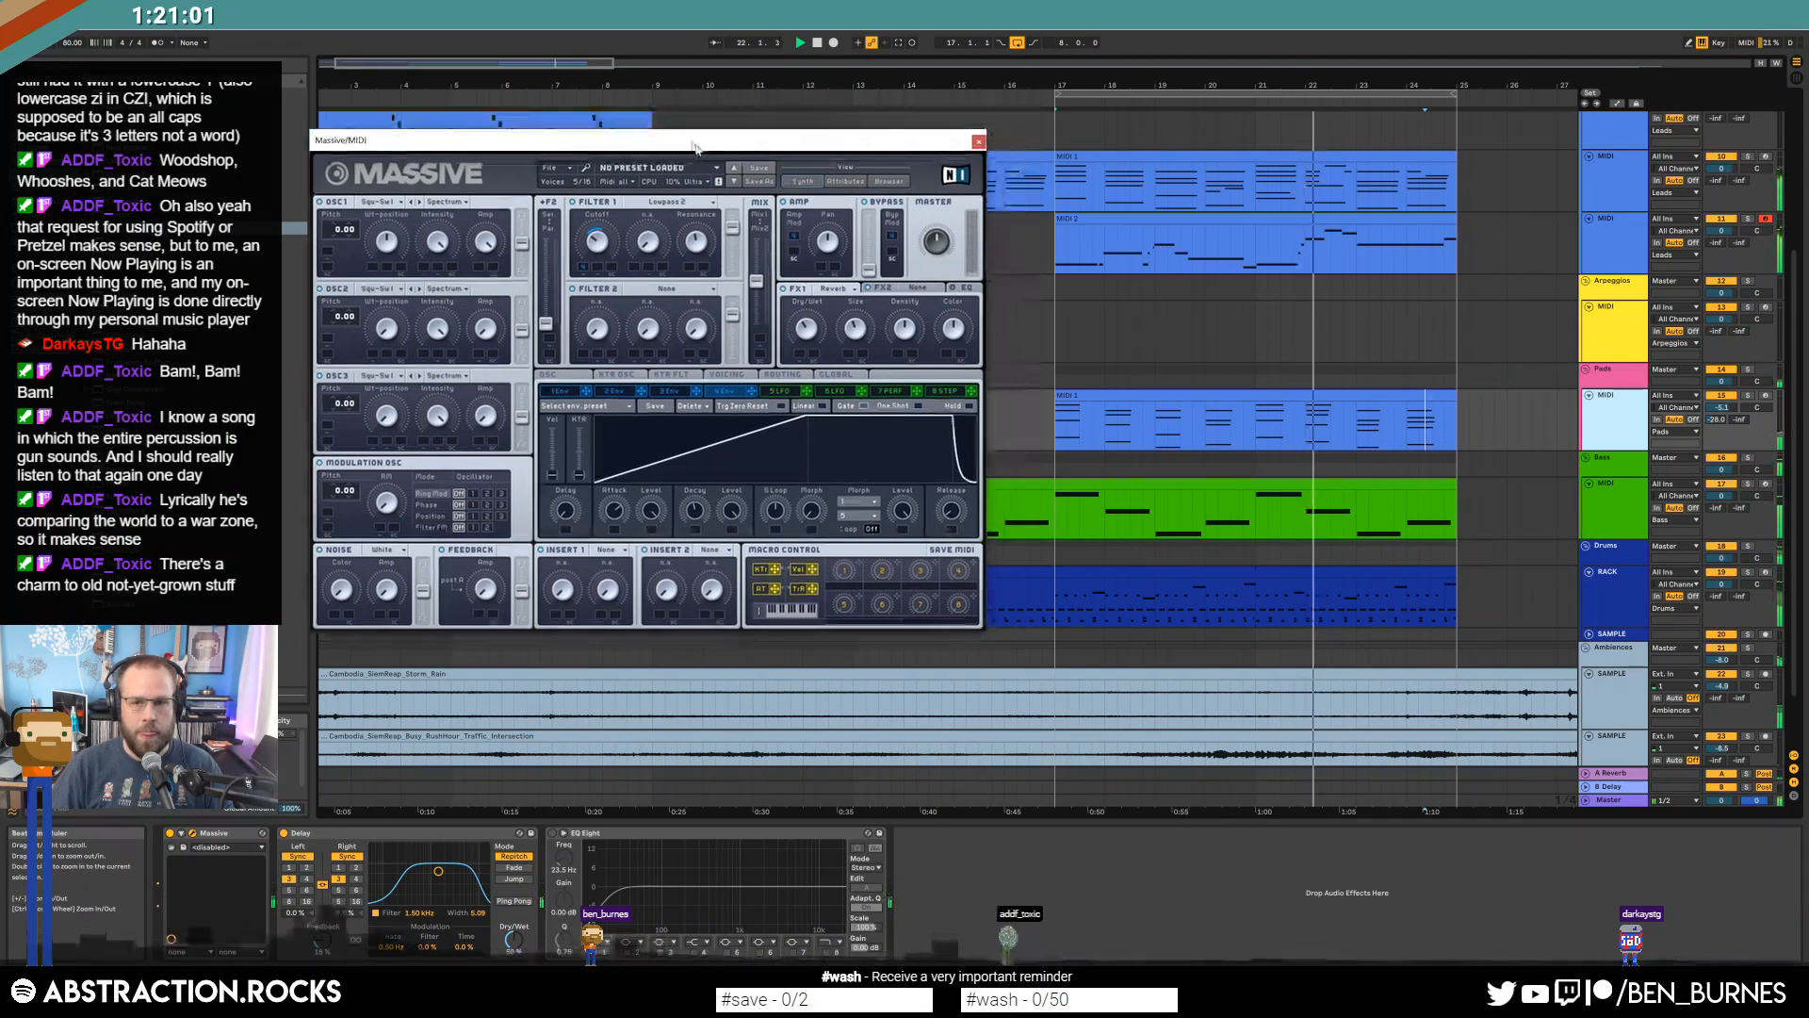
drag(696, 148, 685, 144)
click(1207, 396)
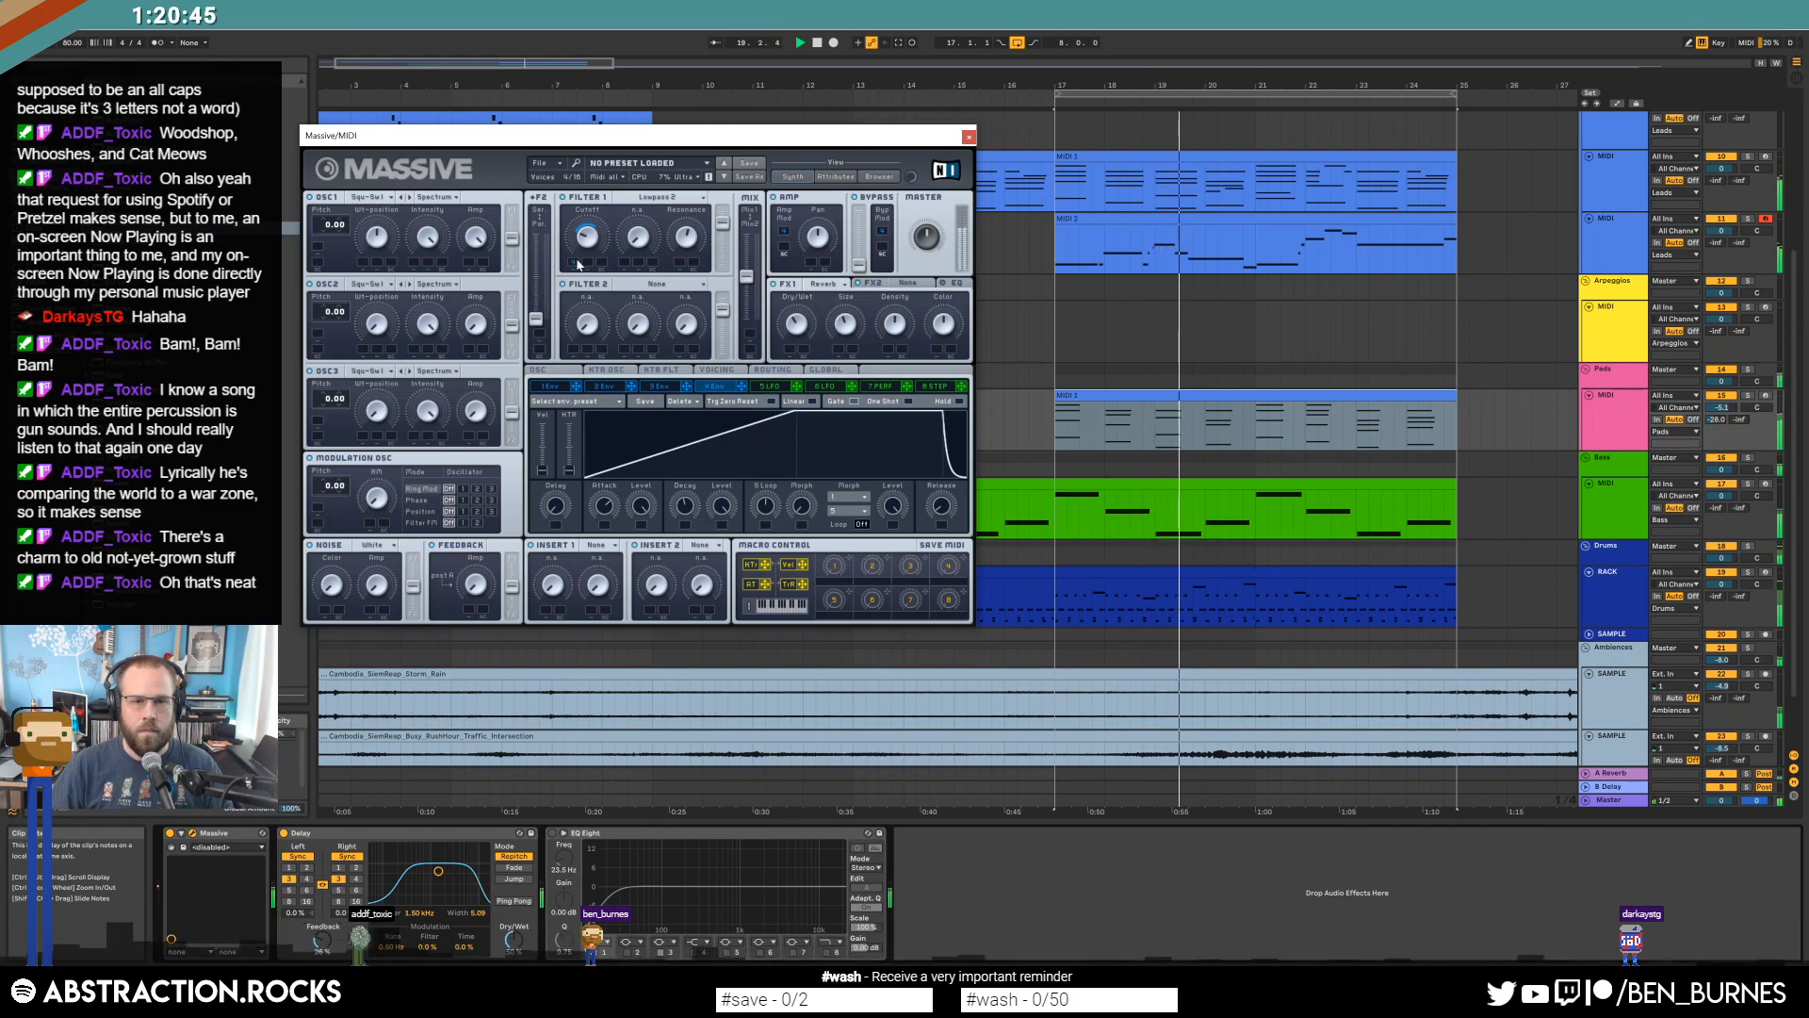
click(969, 137)
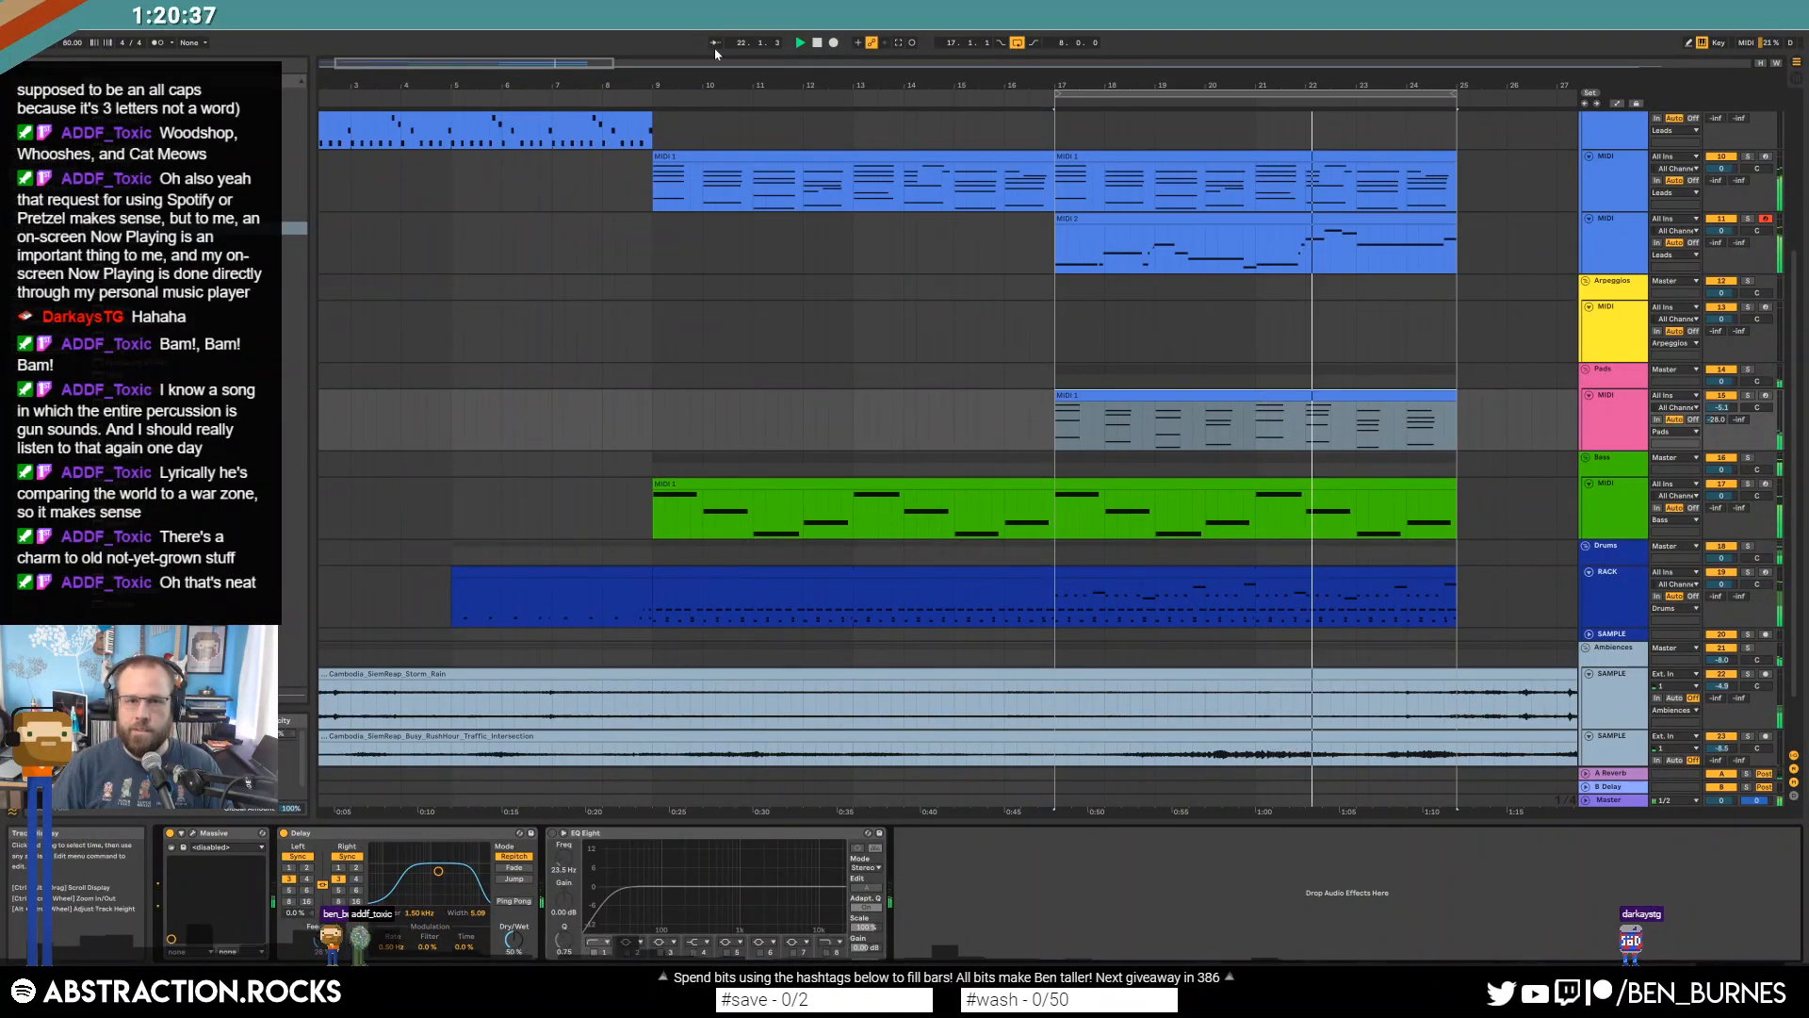
Examine the notes around bar 6 of the Leads chord clip that starts at bar 17.
drag(611, 63, 610, 39)
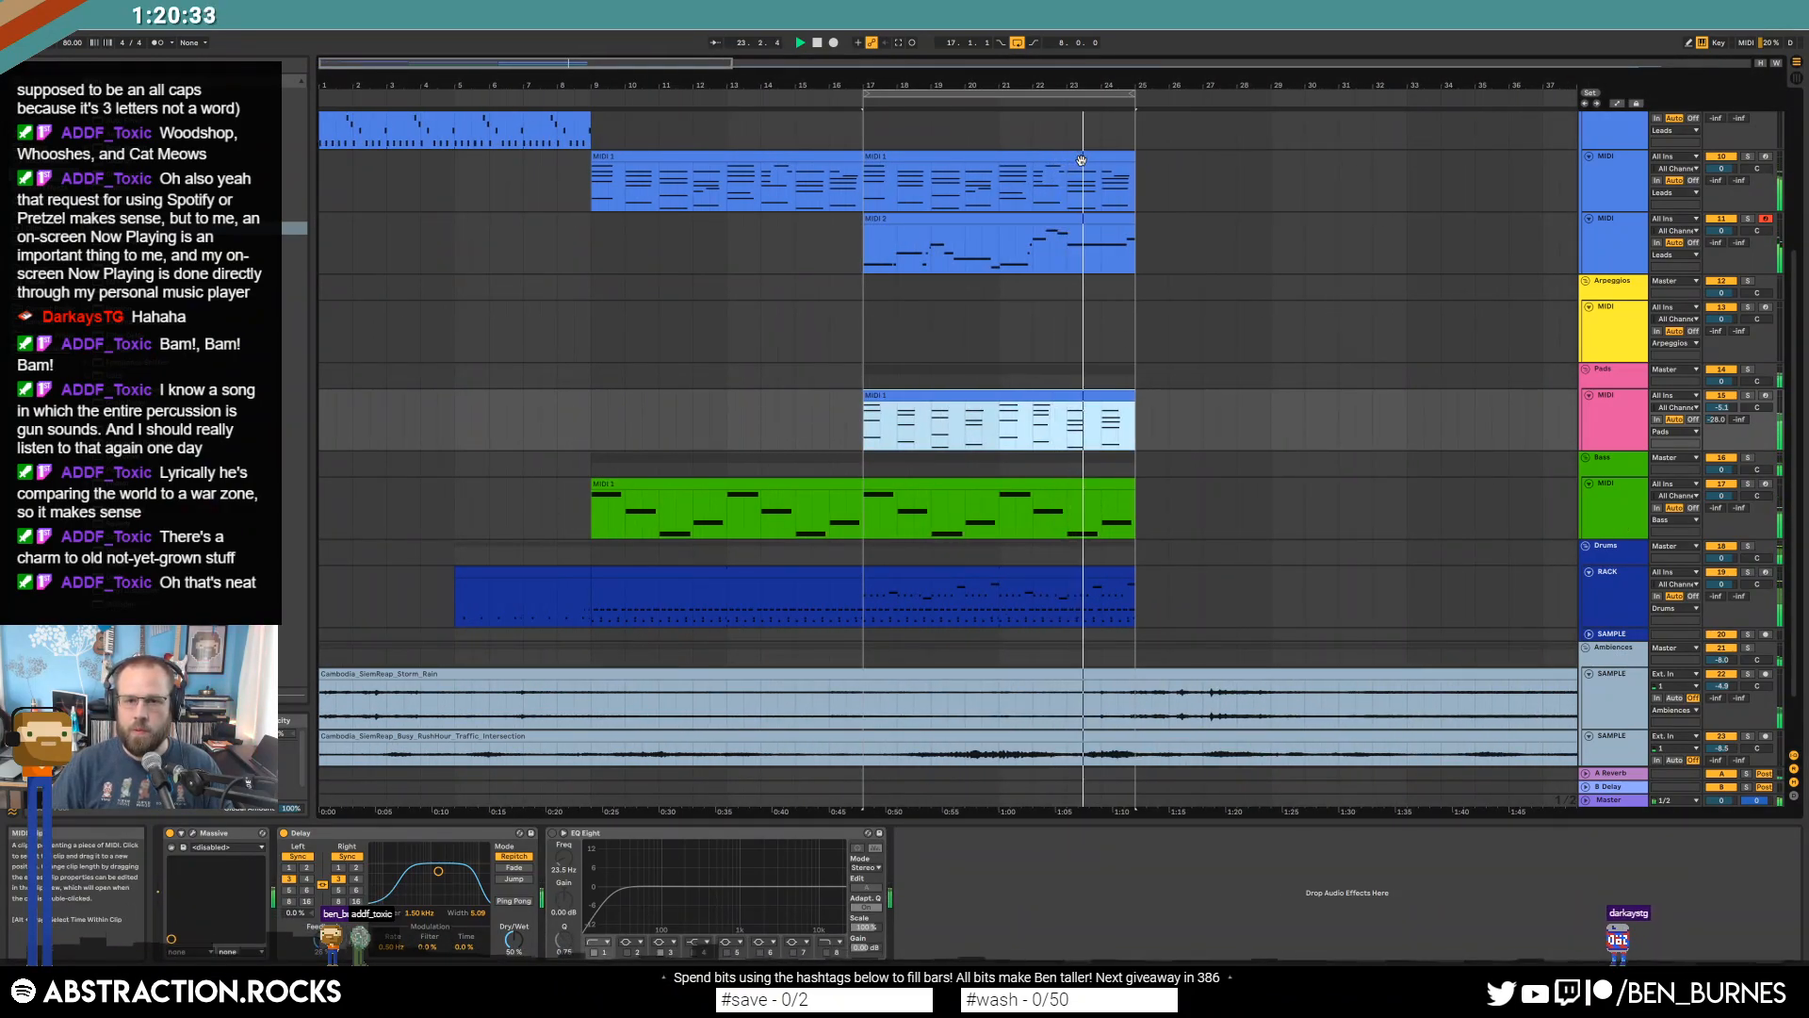
double_click(1081, 160)
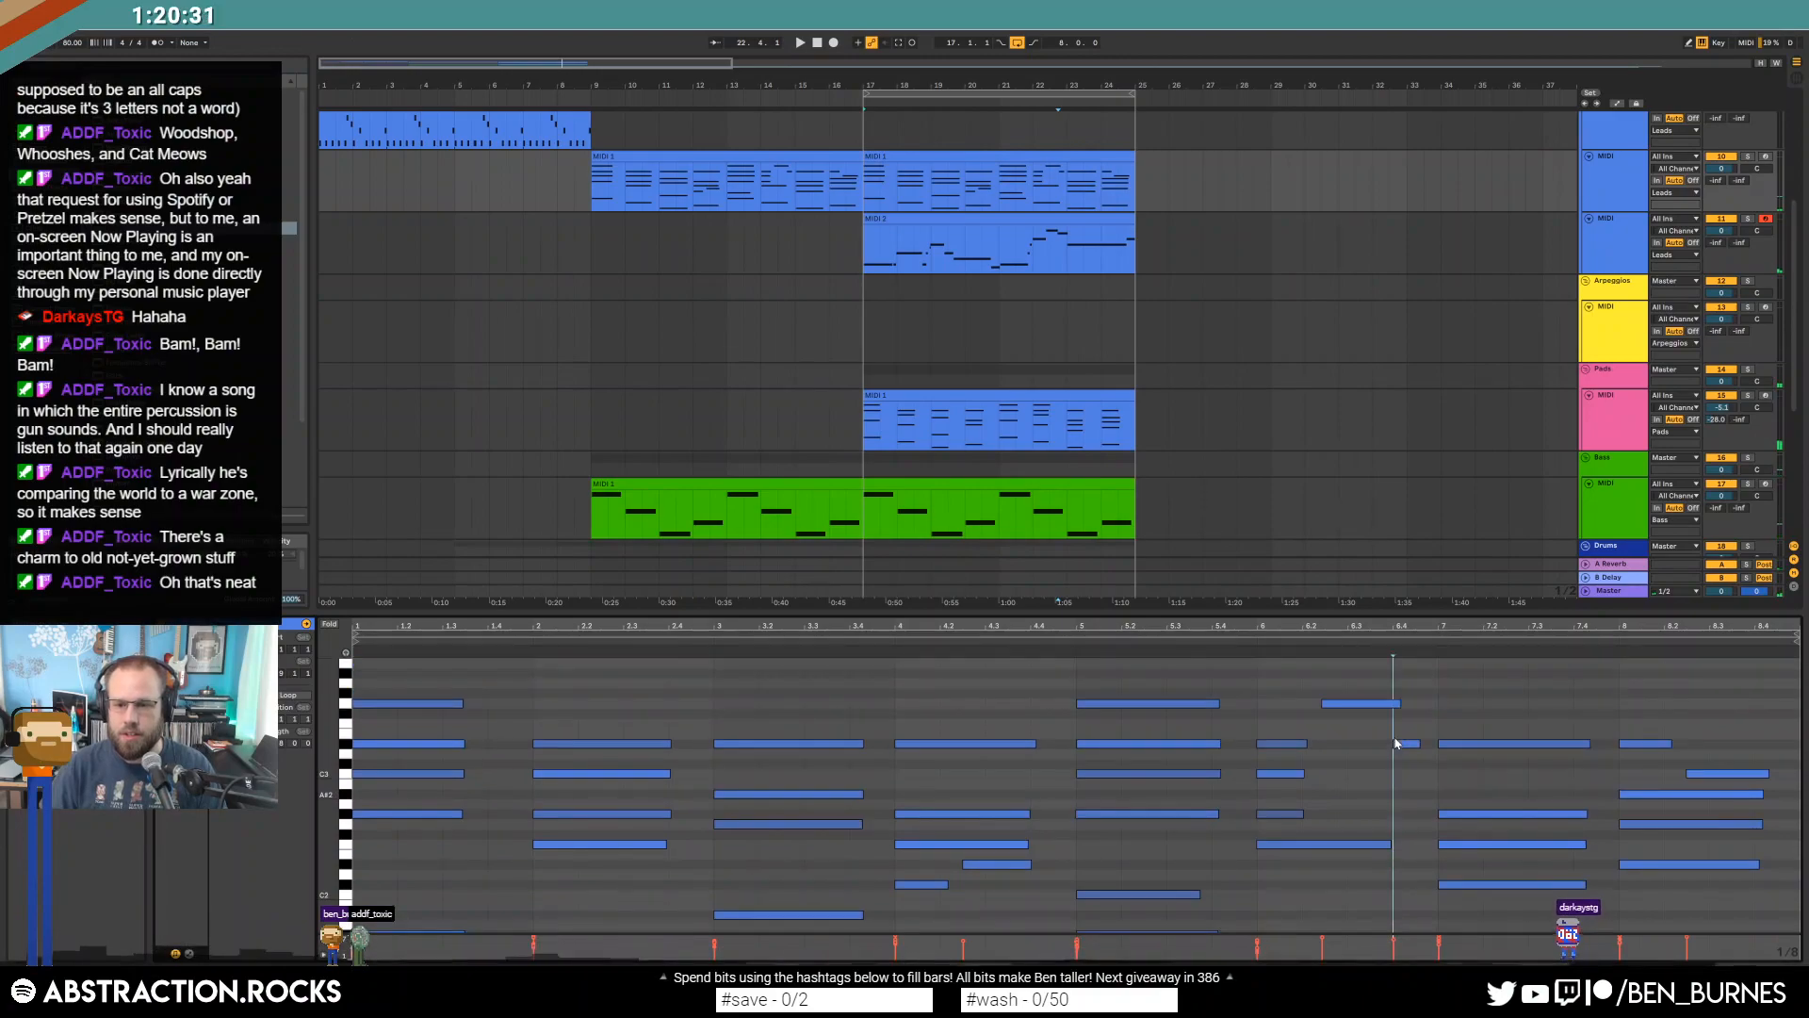
click(1412, 744)
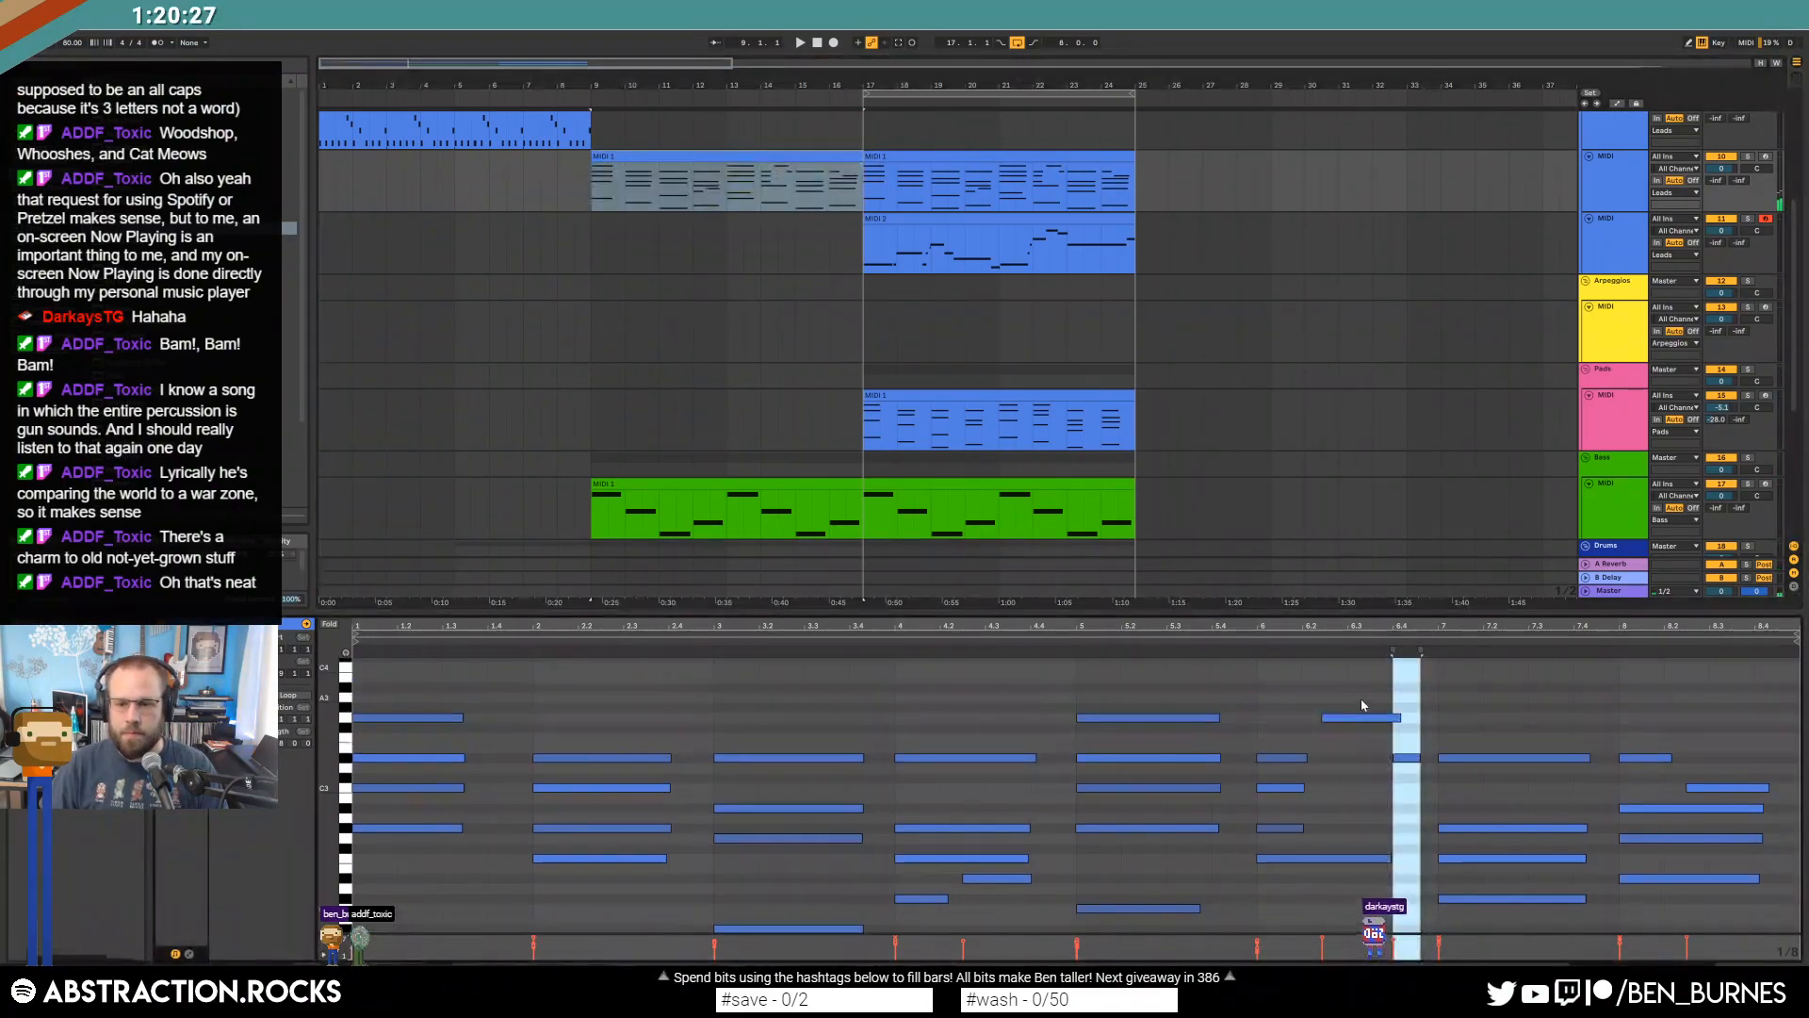
click(1357, 698)
scroll(1361, 735, up, 2)
key(shift+Tab)
In the Leads melody clip, lengthen the short C4 just before bar 4, shift the short E4 to follow it, and listen back.
double_click(1016, 219)
click(1354, 731)
click(1412, 734)
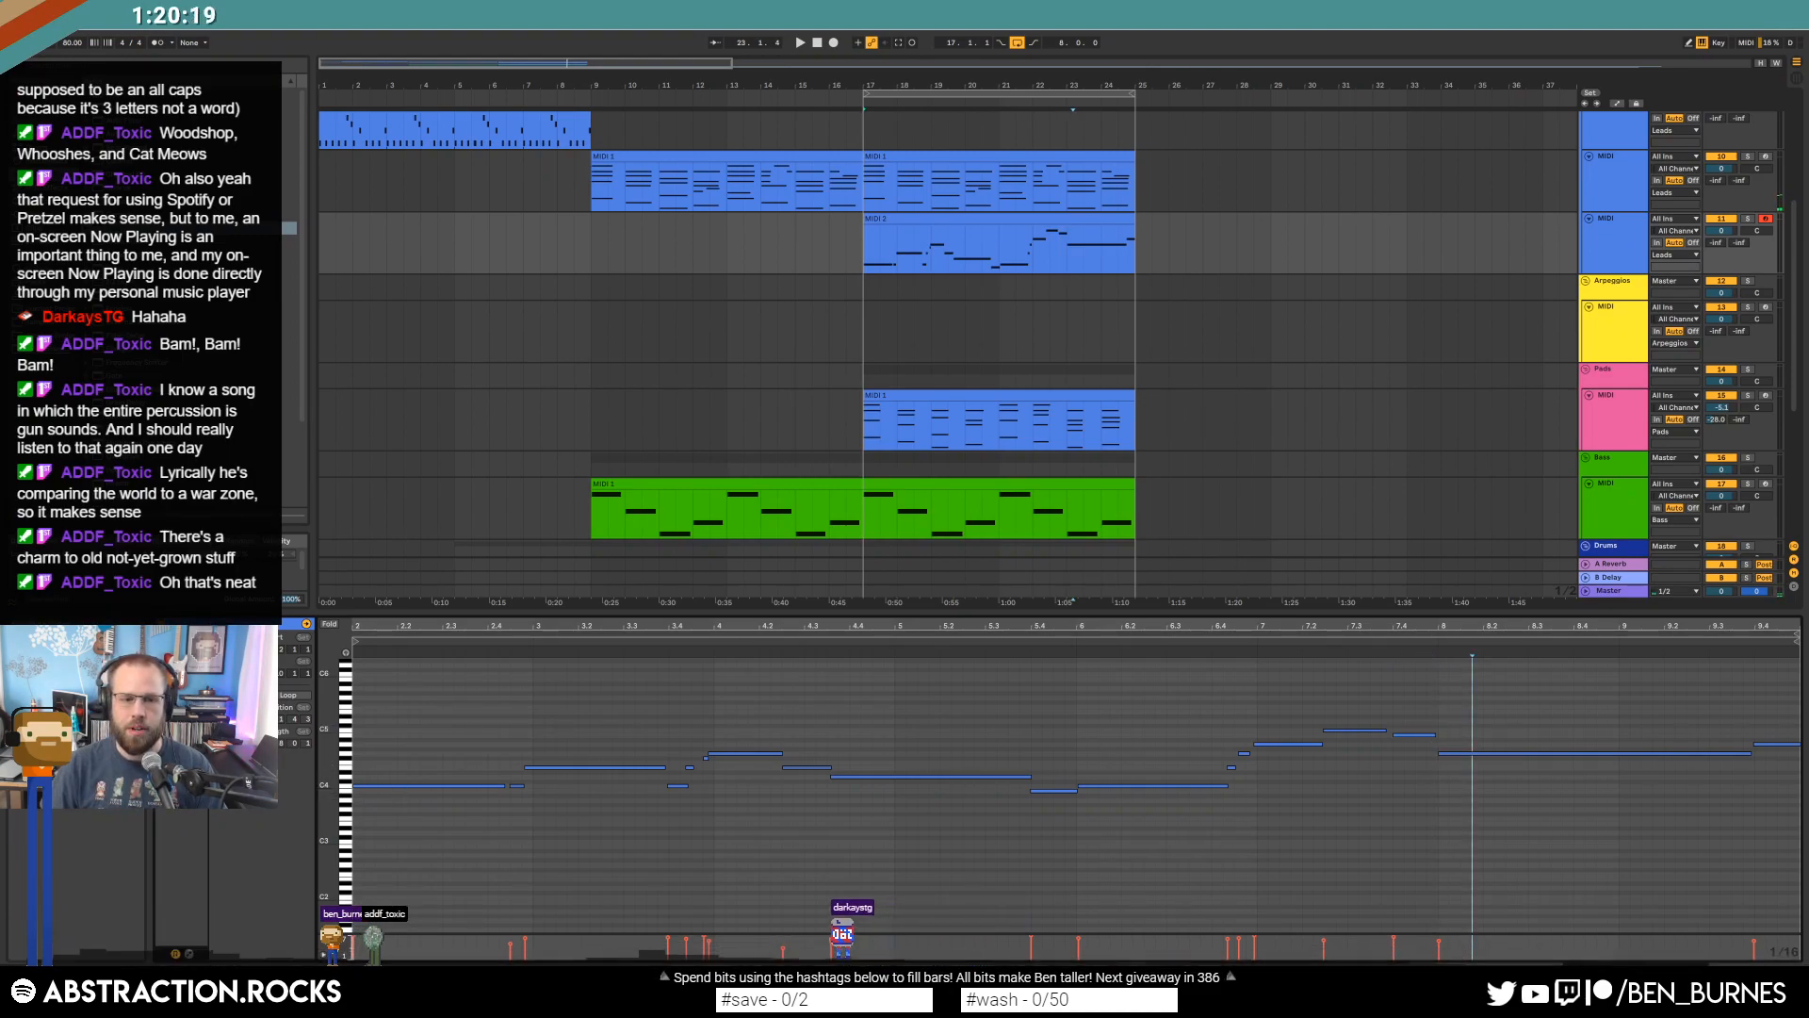
click(612, 752)
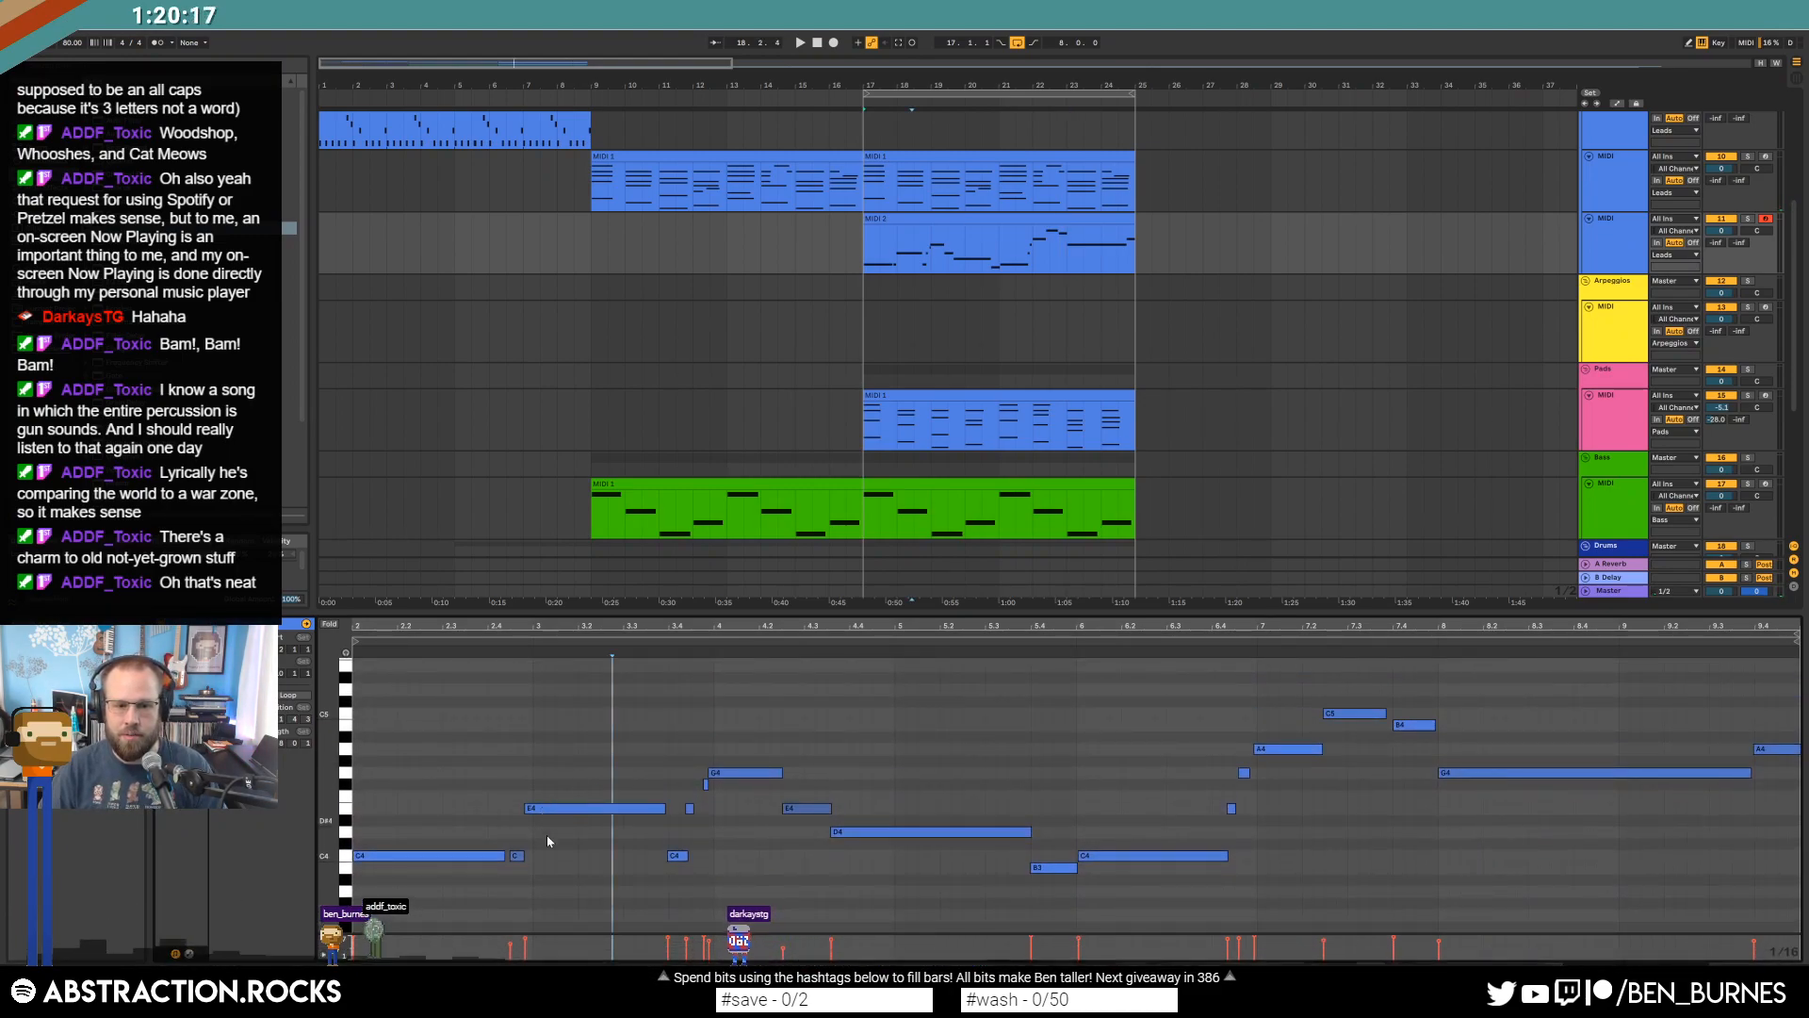
click(678, 841)
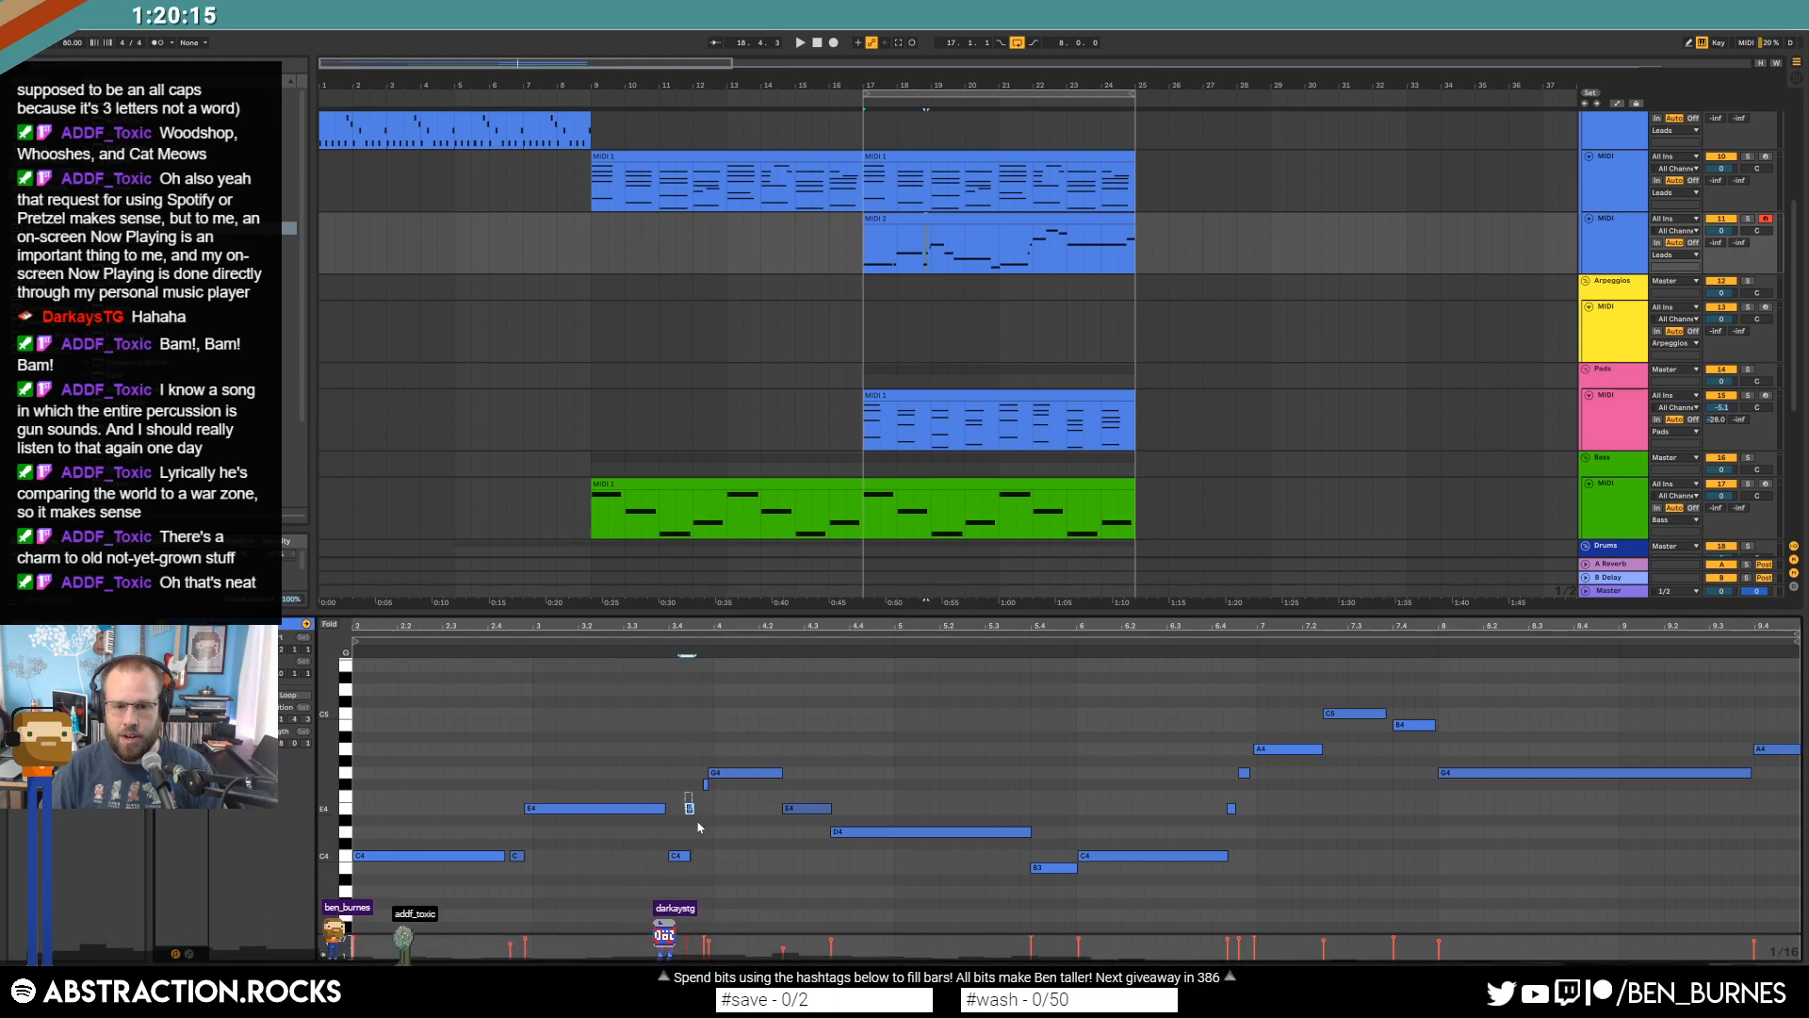
click(807, 808)
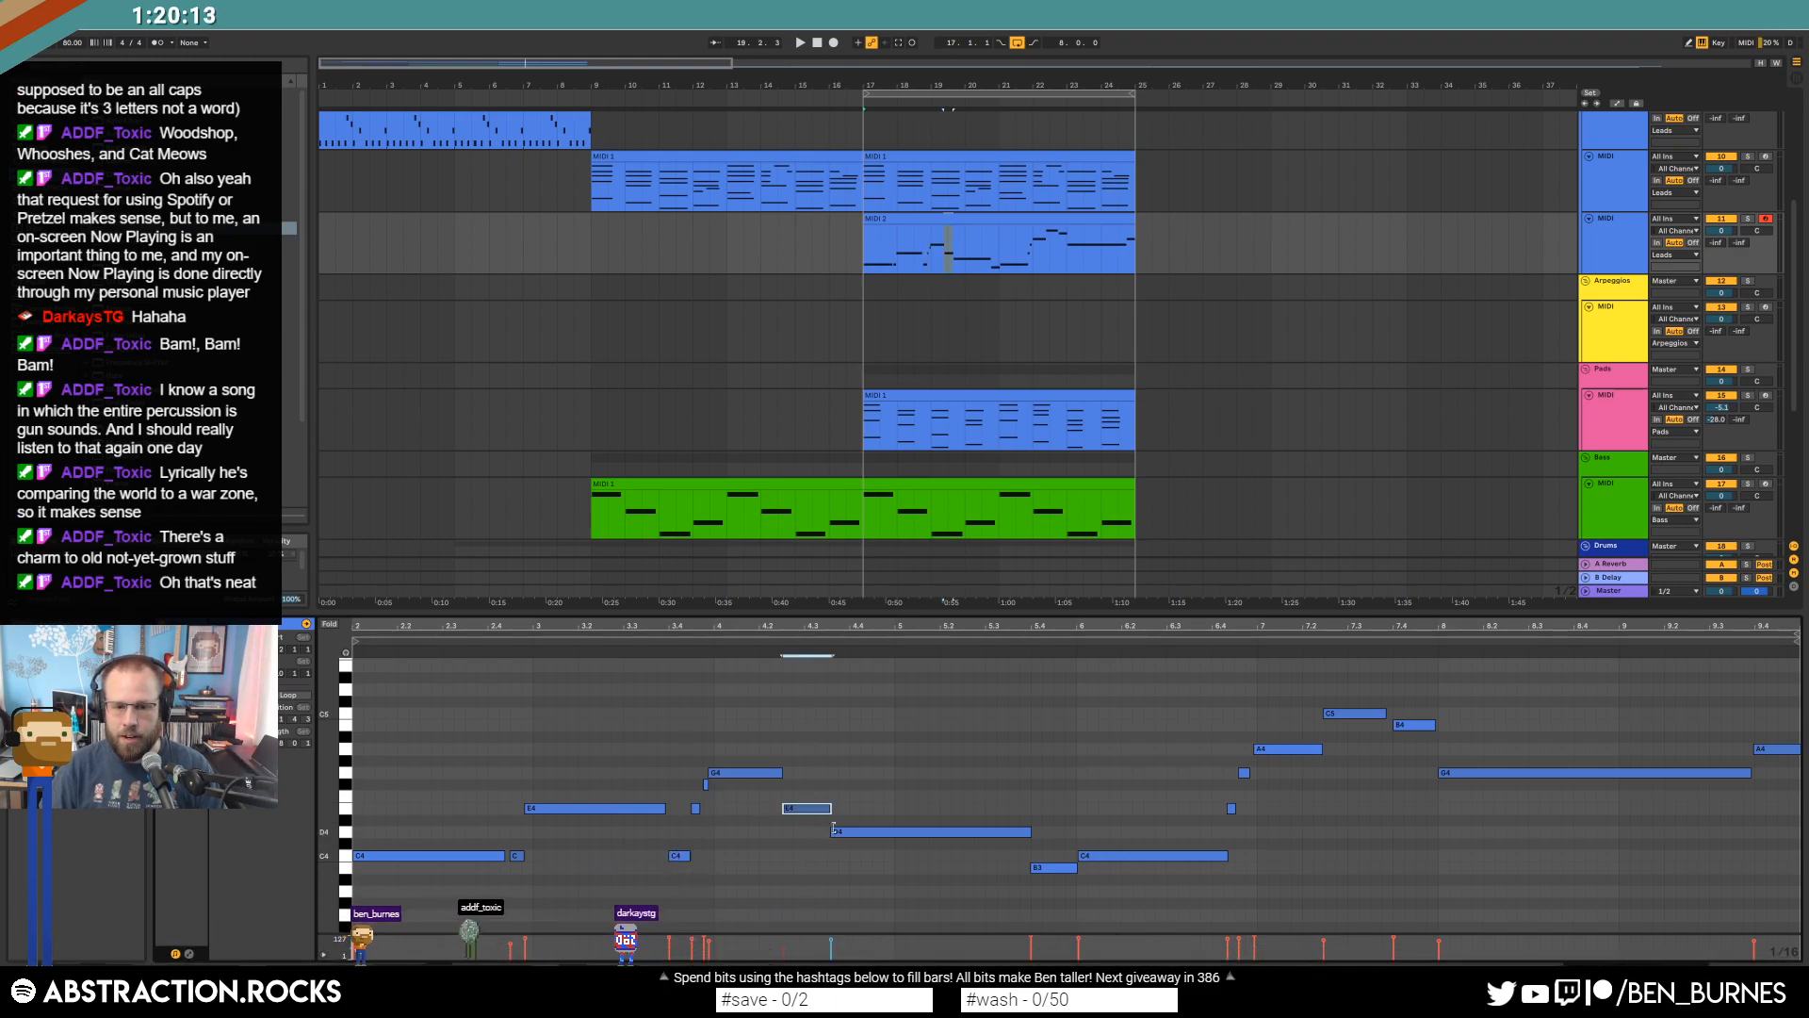
click(905, 785)
key(shift+Tab)
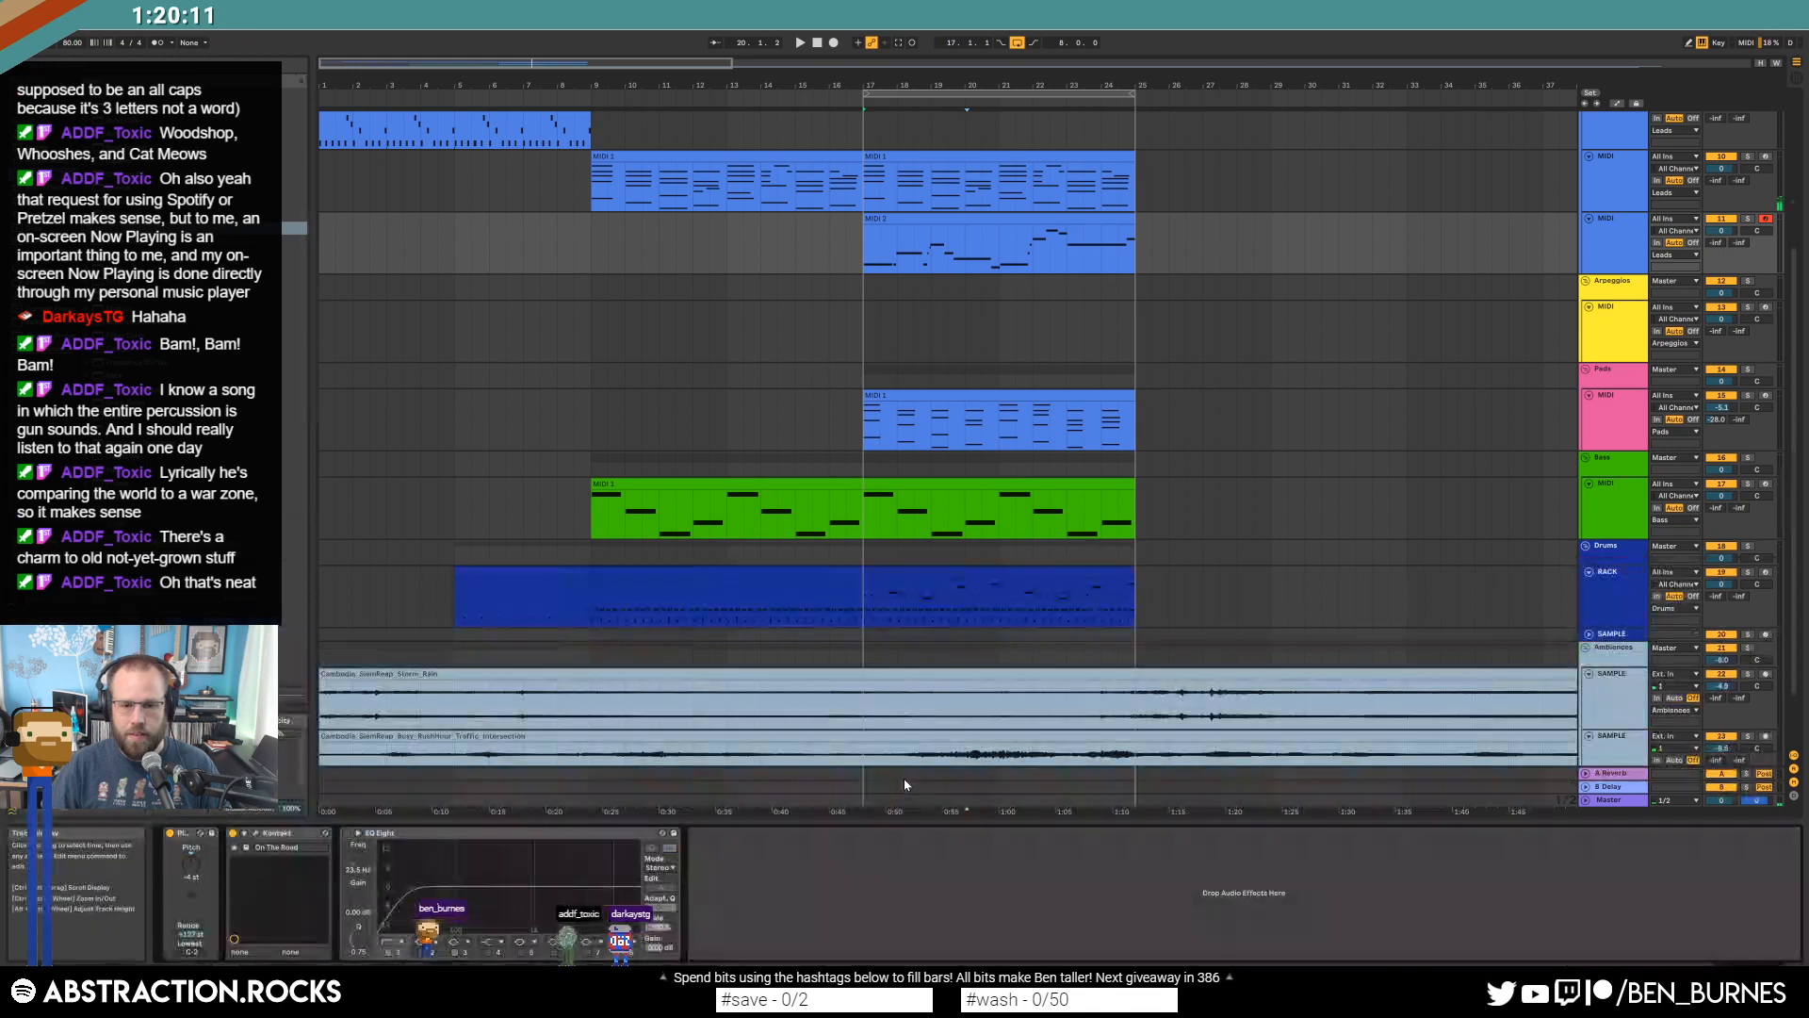
key(space)
scroll(1197, 626, down, 2)
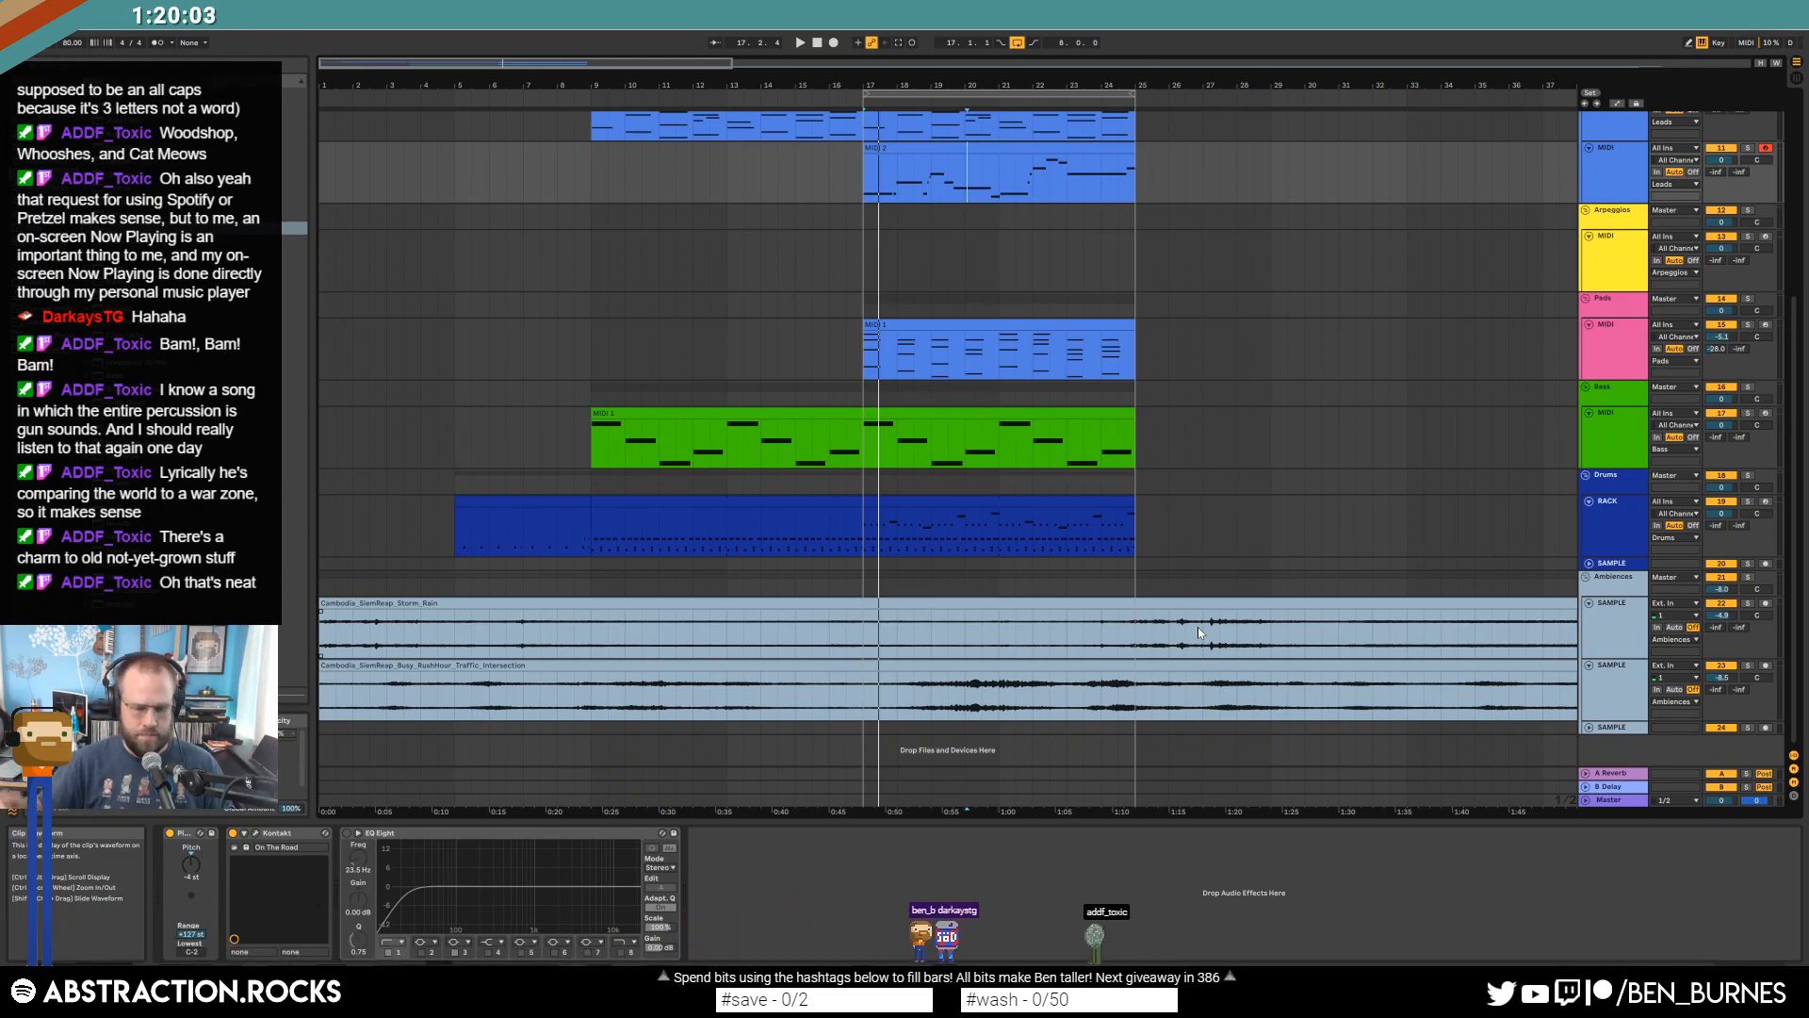
Save the Live Set as "2020-08-19 Simpler Time" in the 2 Hour Tracks 2020 folder.
key(ctrl+shift+s)
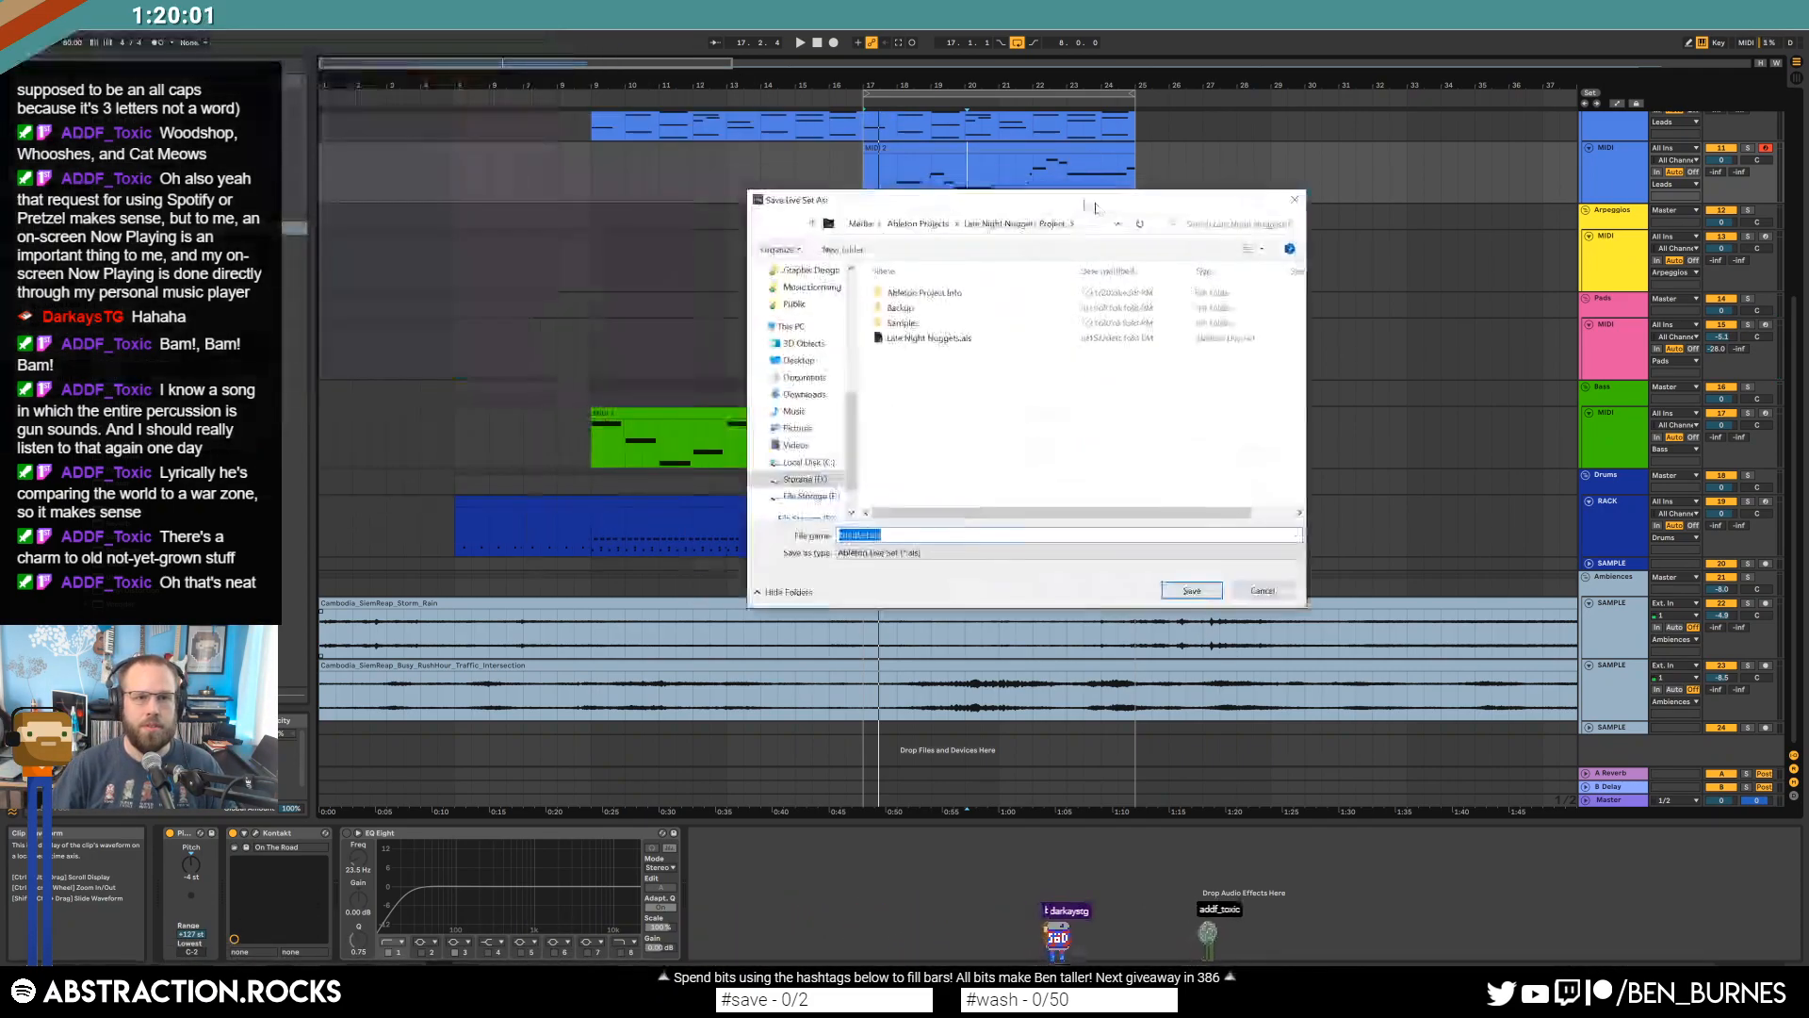
click(906, 230)
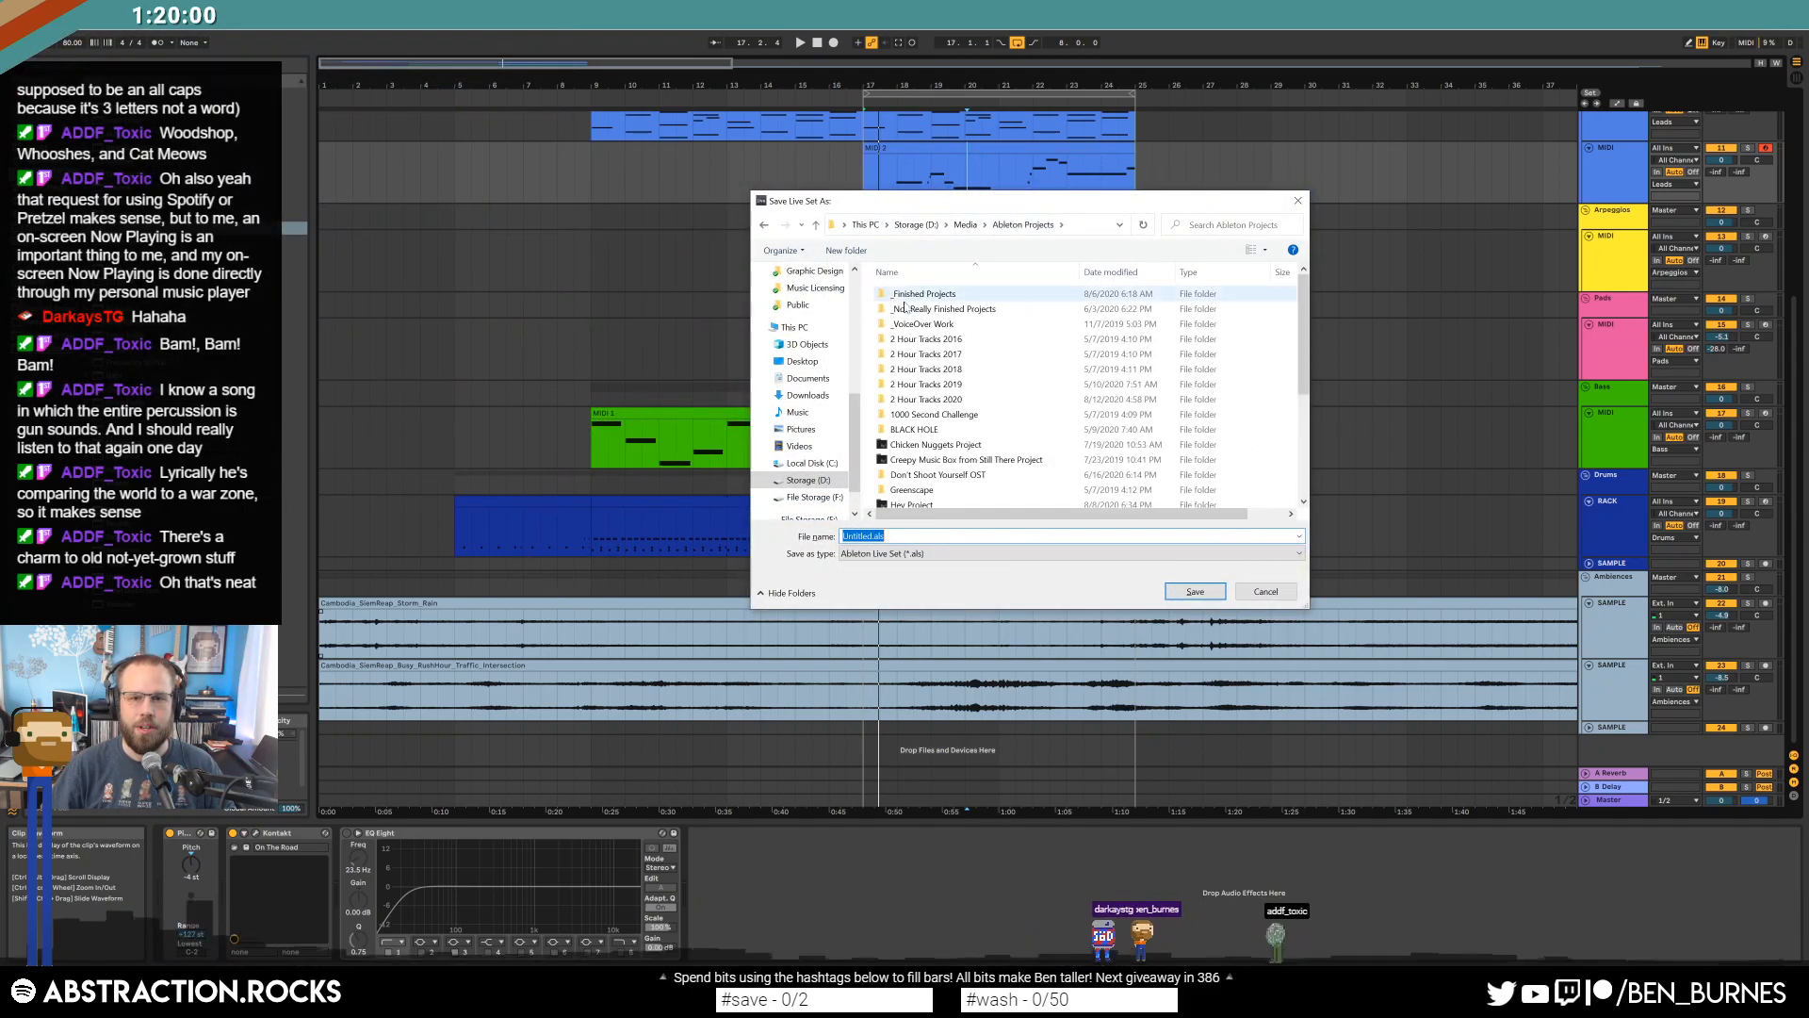
double_click(943, 398)
text(2020-08-19)
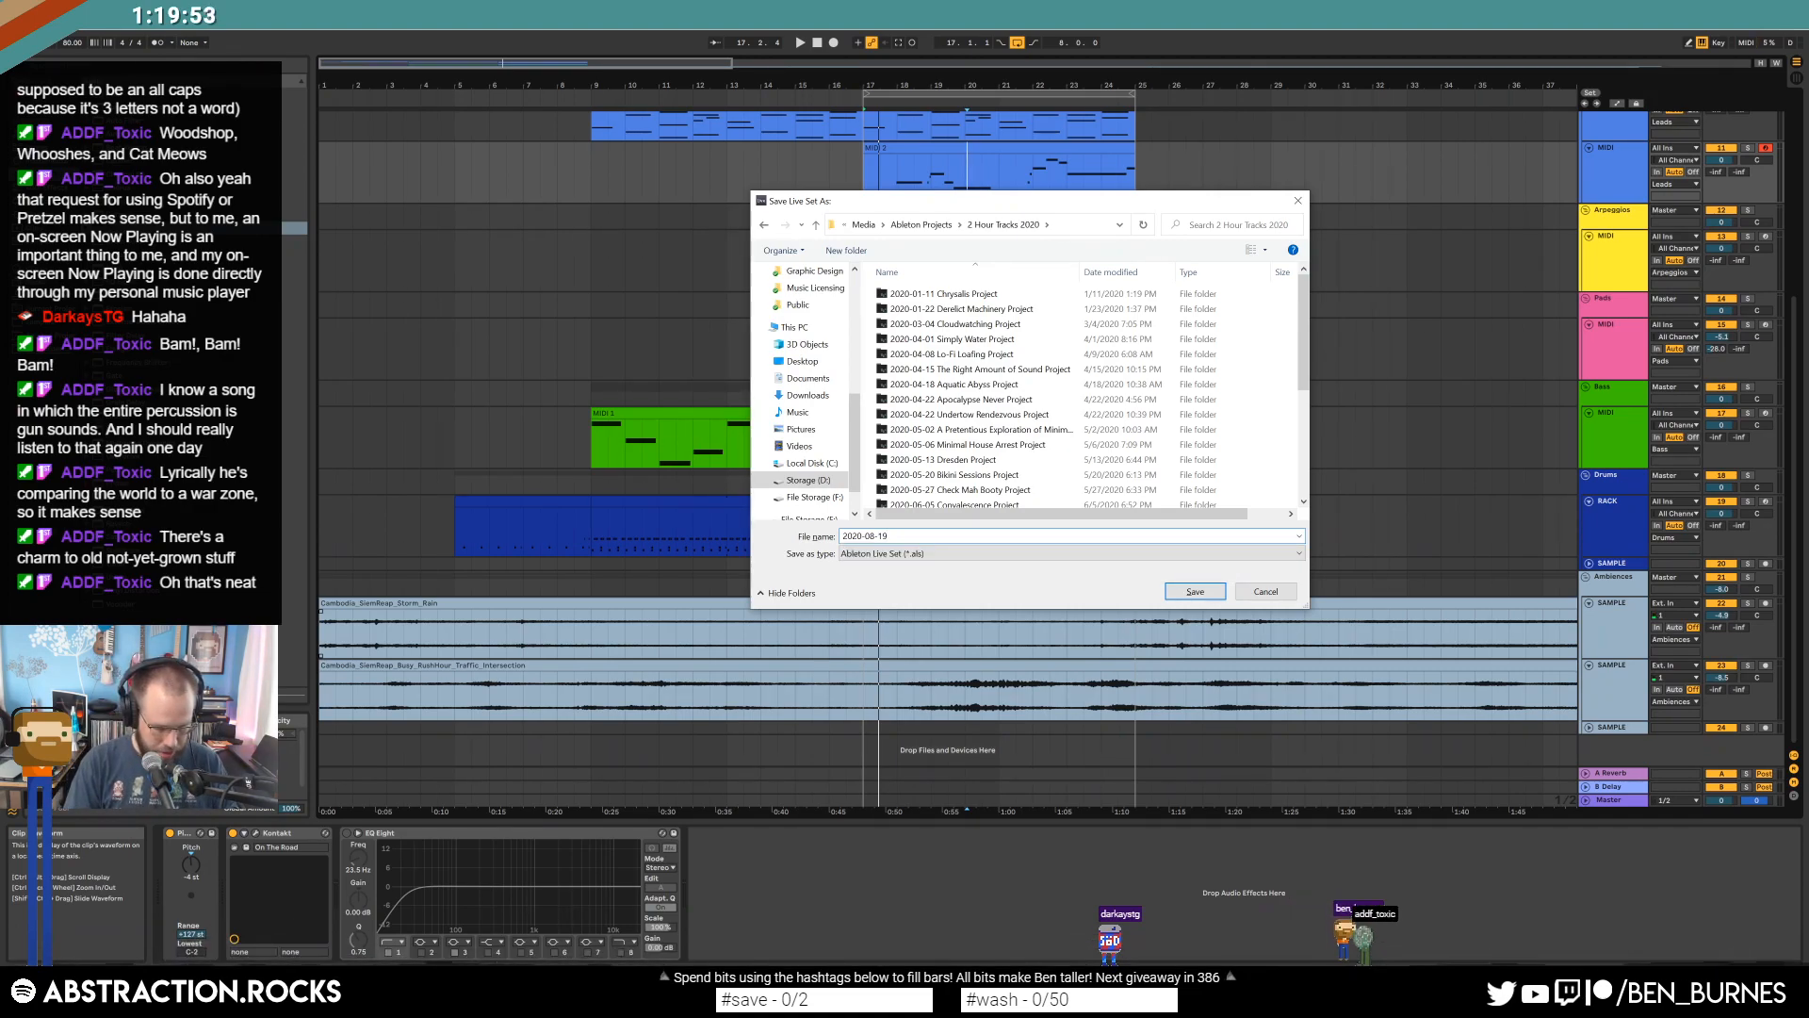
text( Simpler Time)
key(Return)
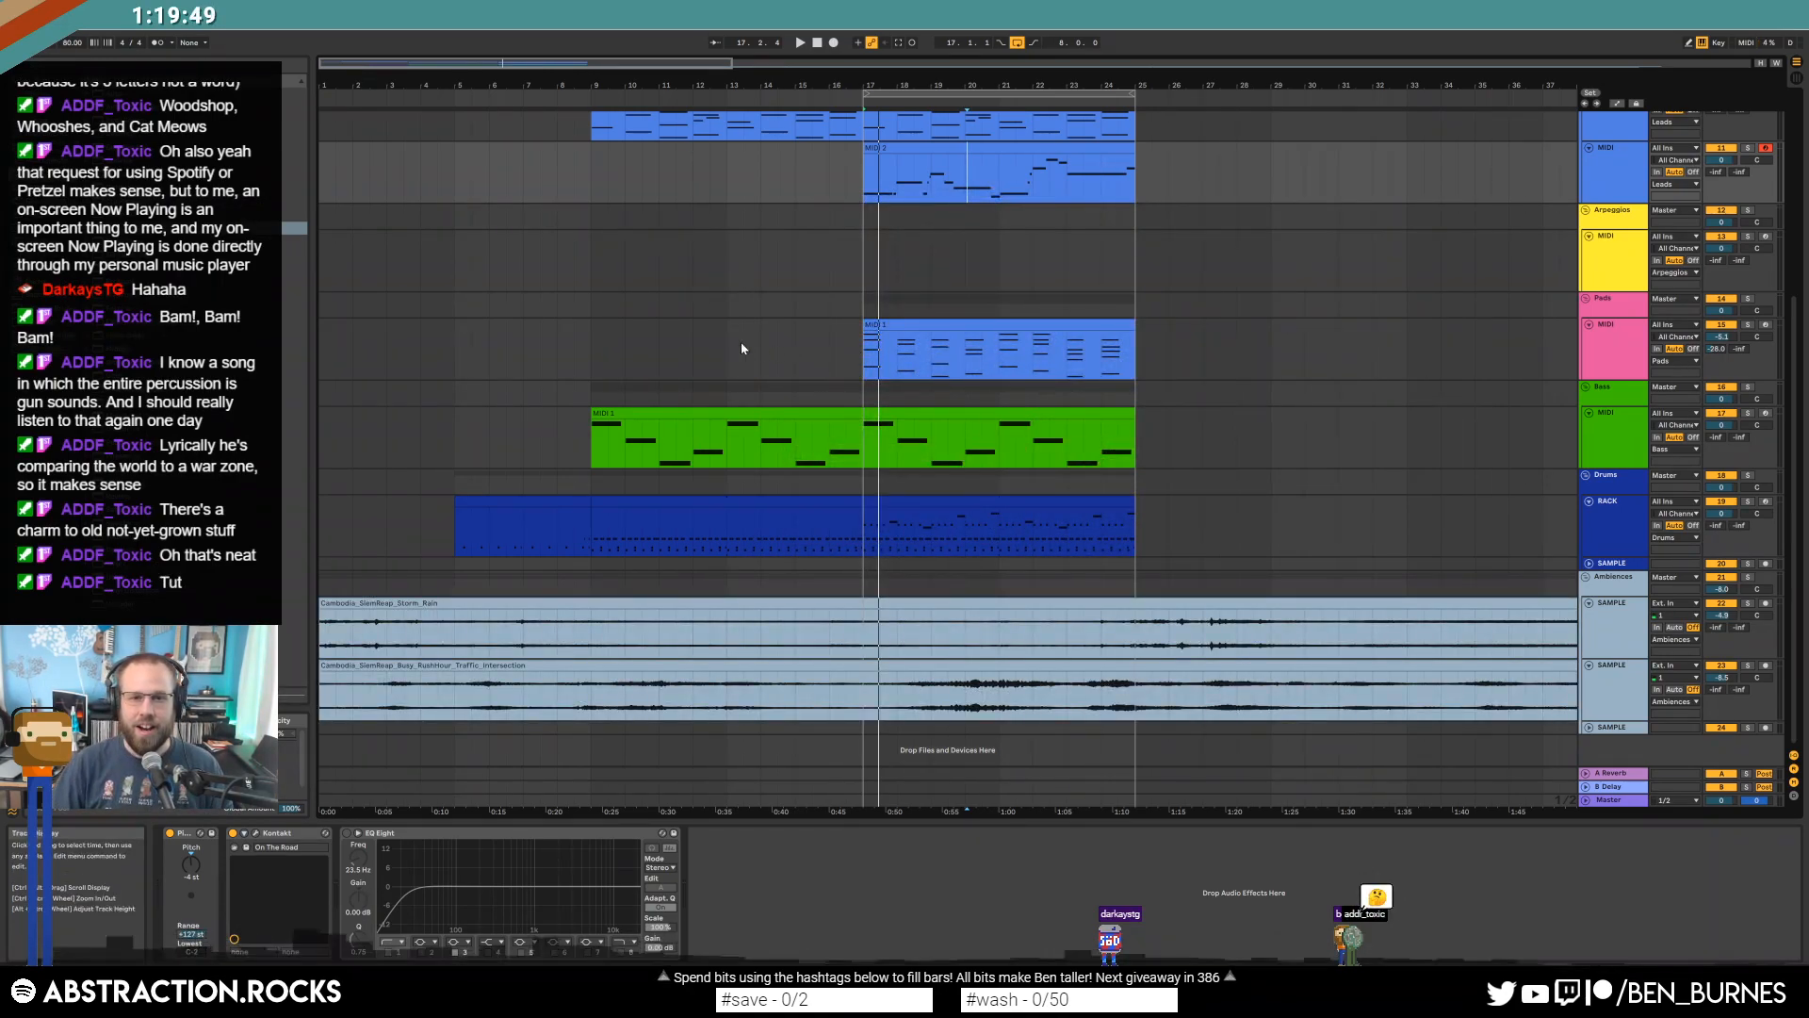
Play the arrangement from the beginning and set the first Leads MIDI track's volume to -7.0 dB.
click(595, 344)
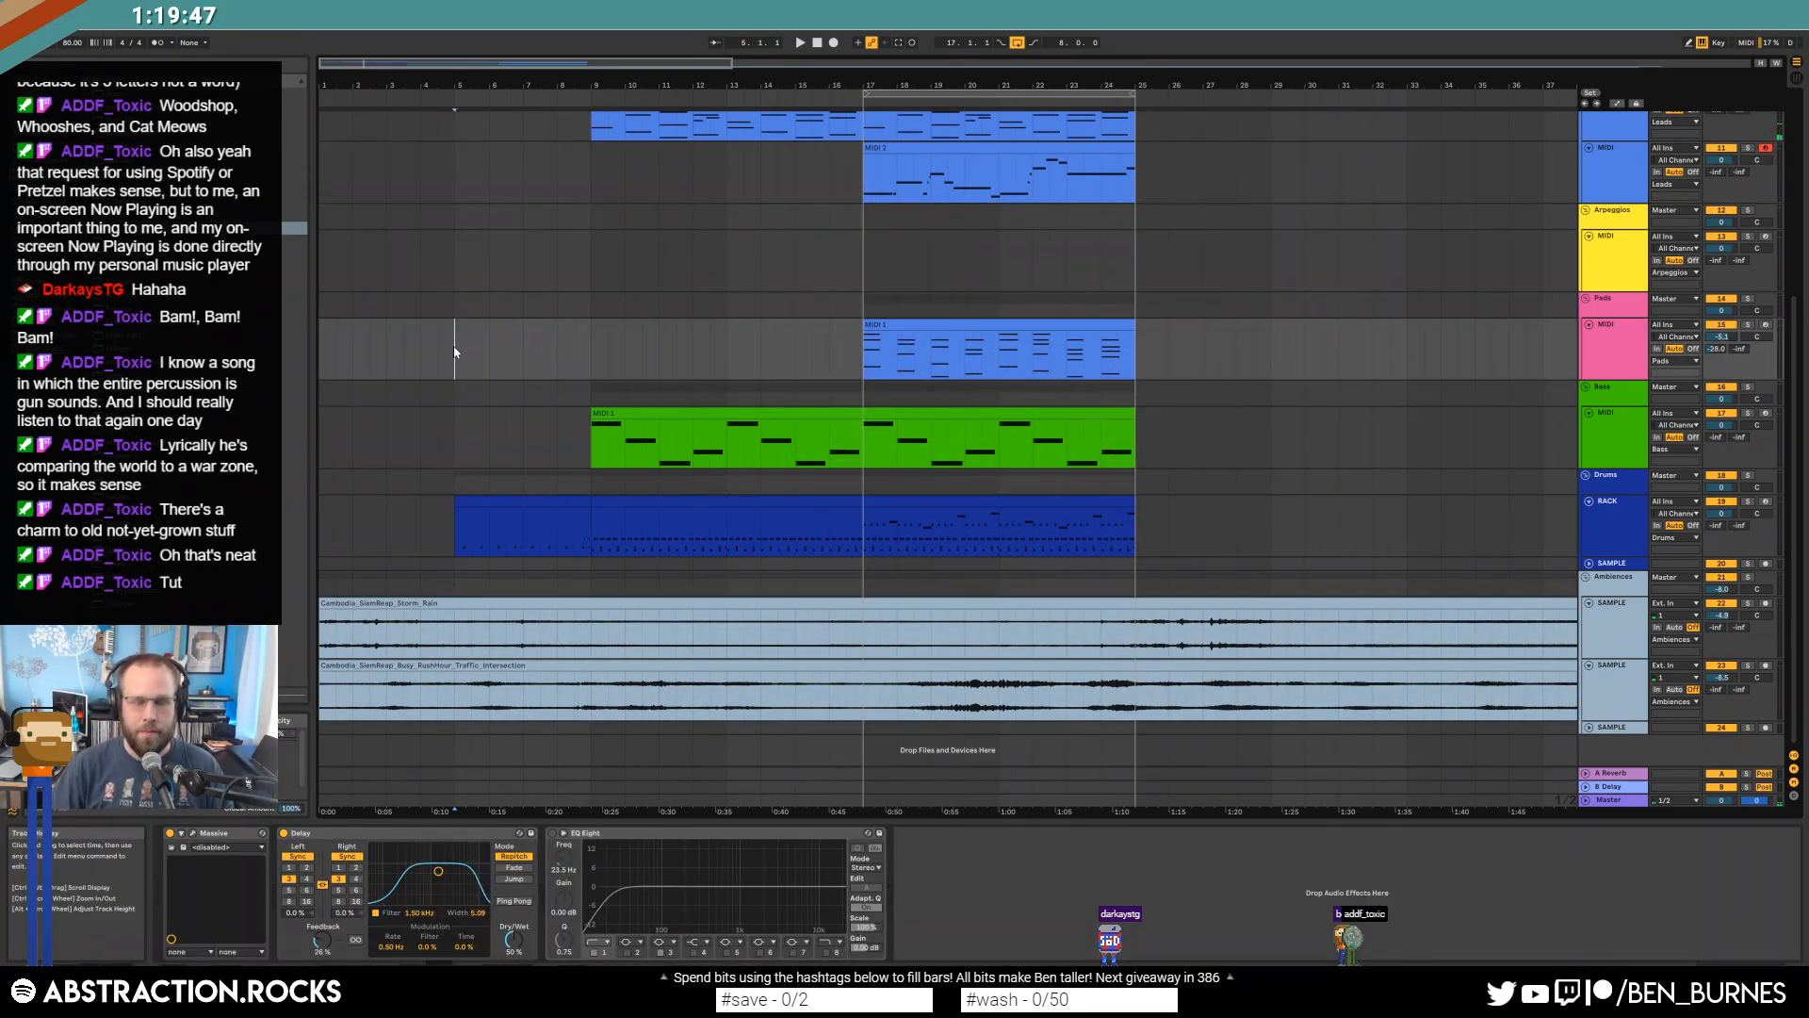
key(Home)
key(space)
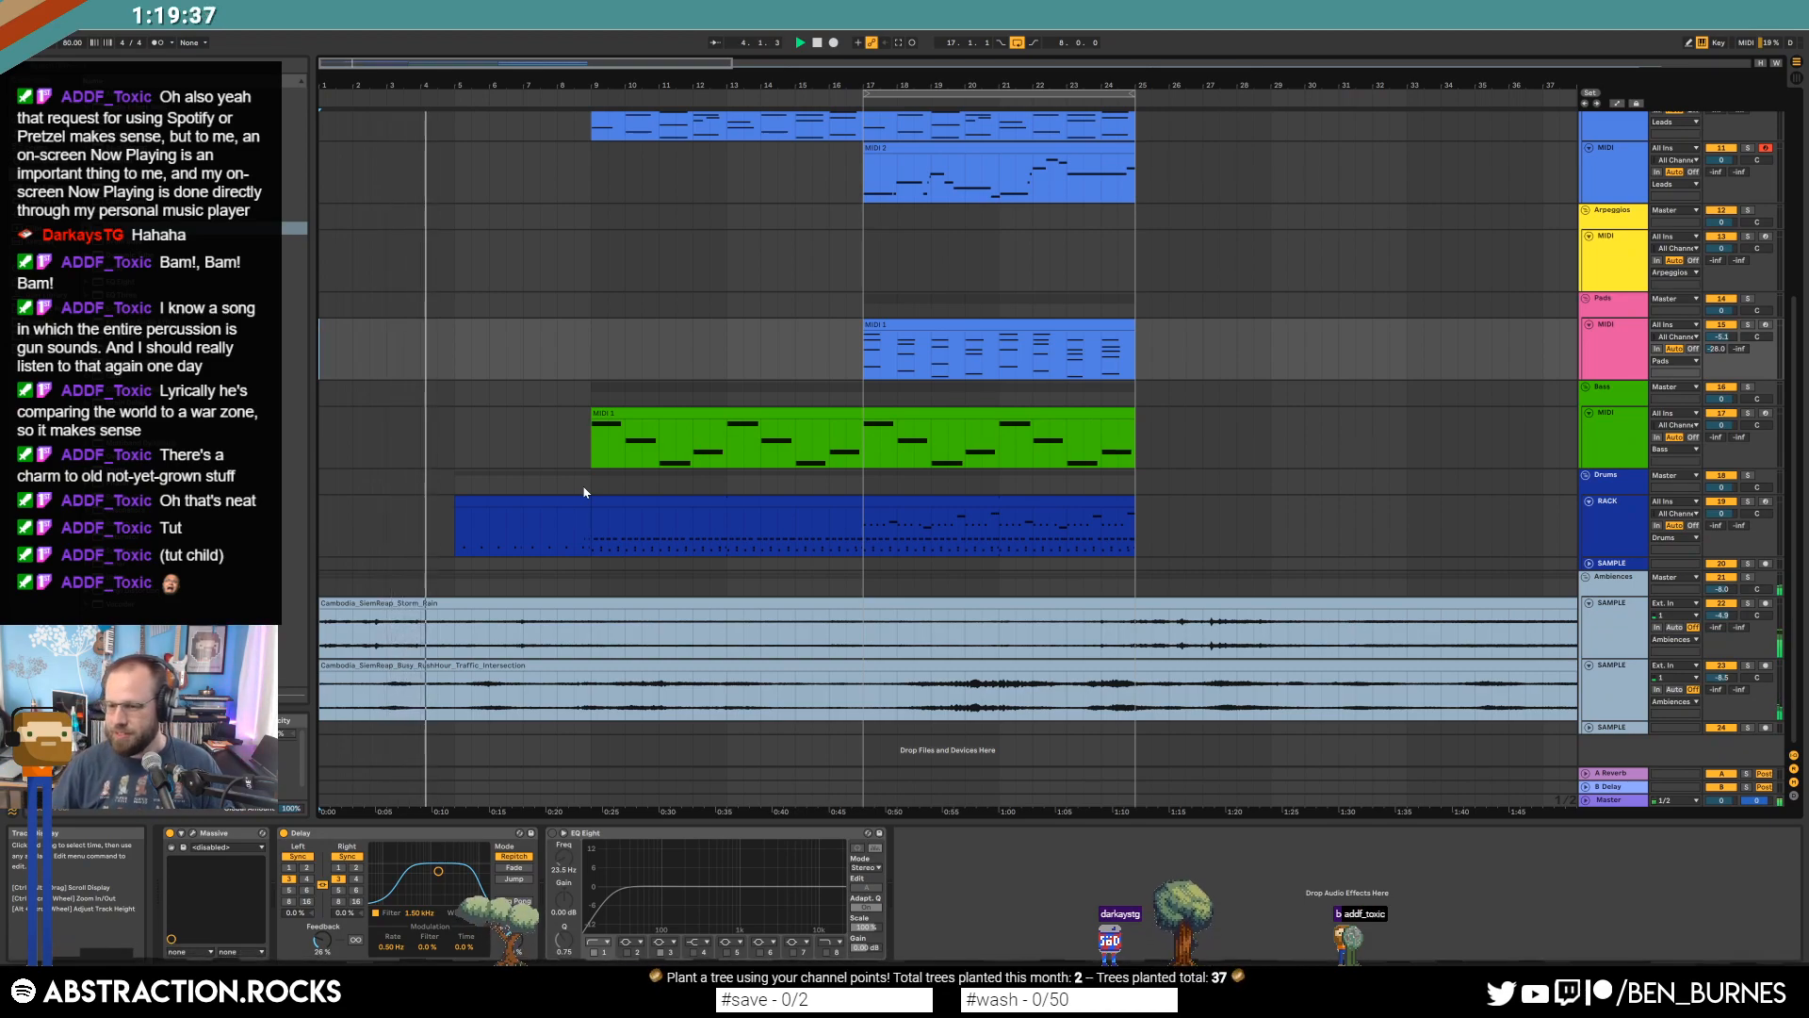
scroll(660, 486, up, 4)
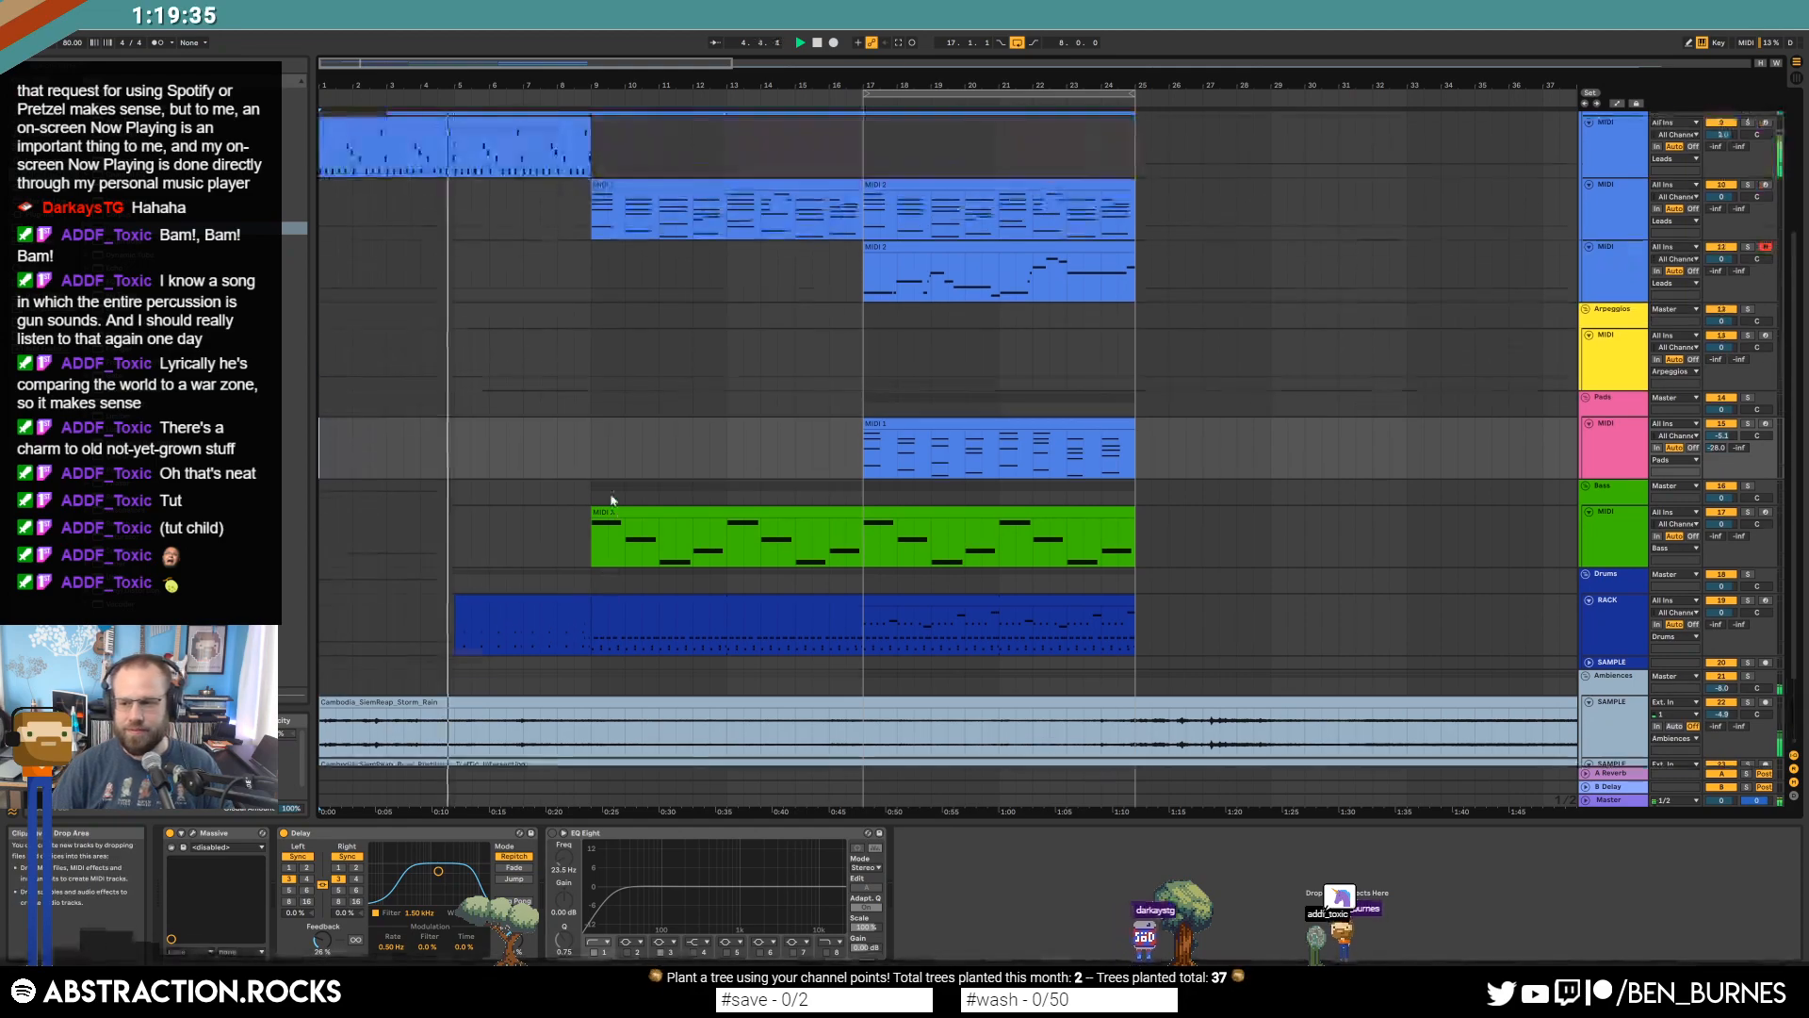
click(1623, 174)
drag(1722, 157, 1722, 153)
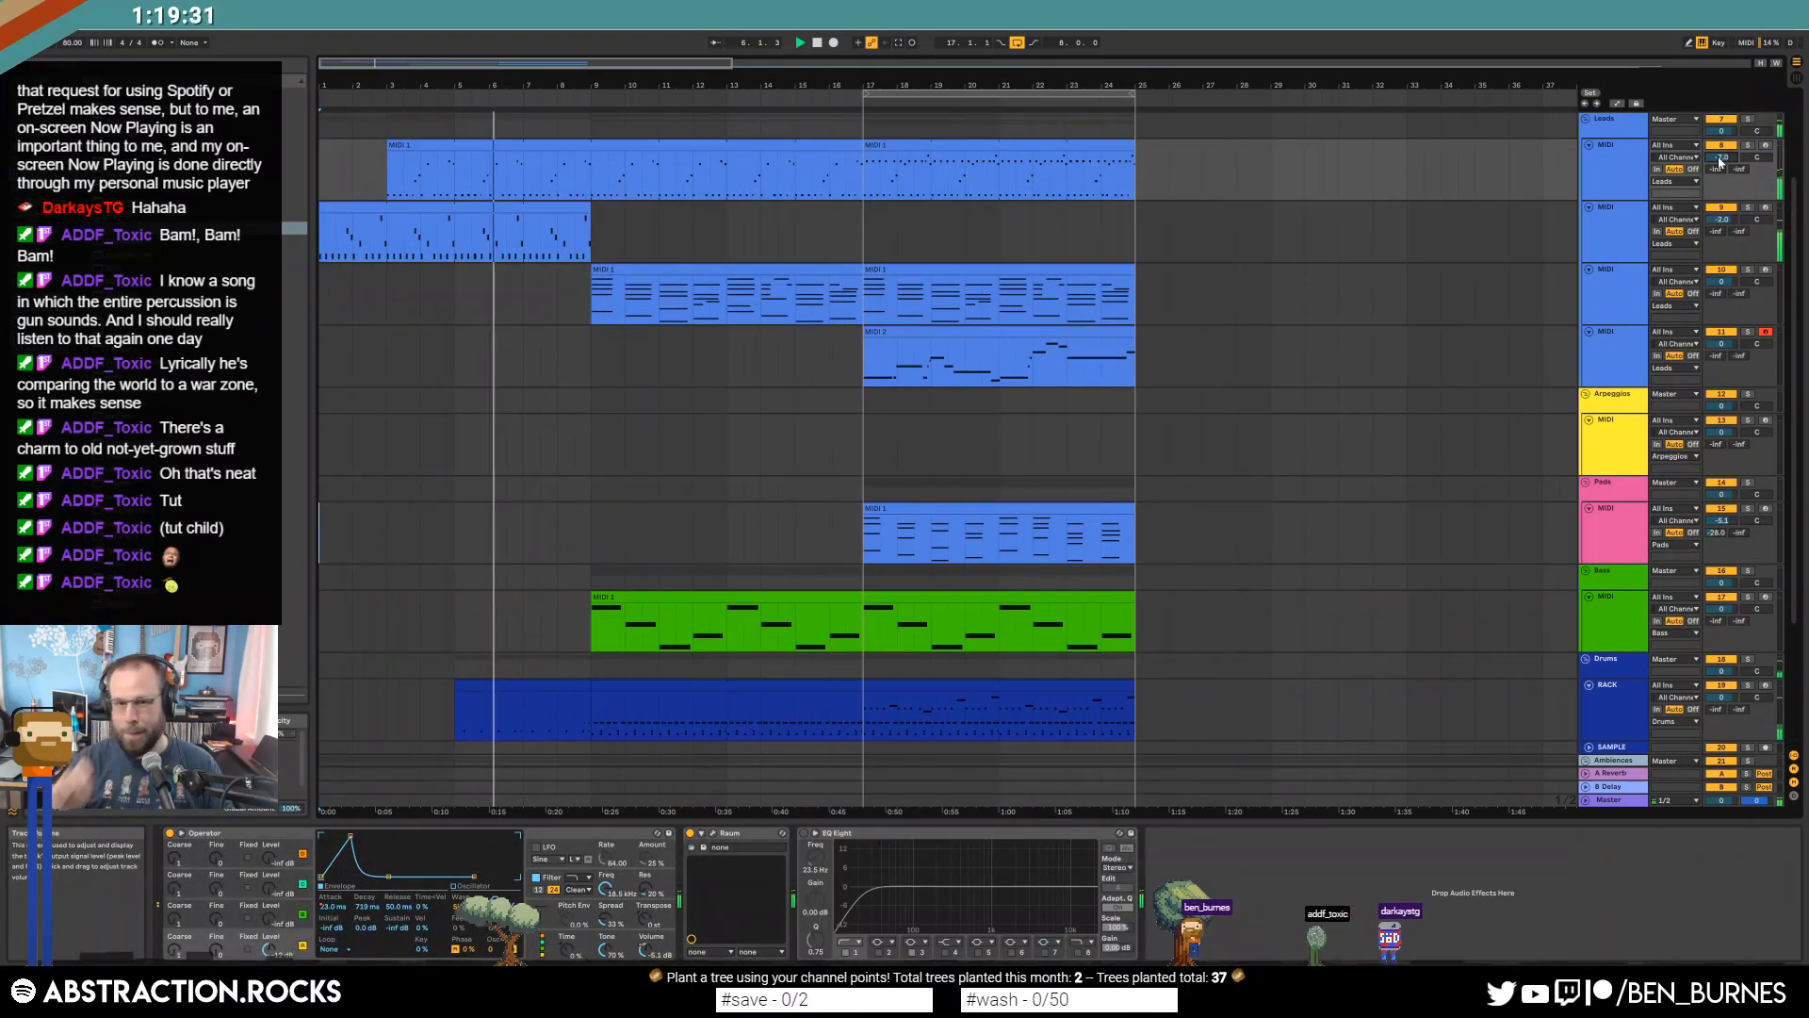
key(shift+Tab)
key(shift+Tab)
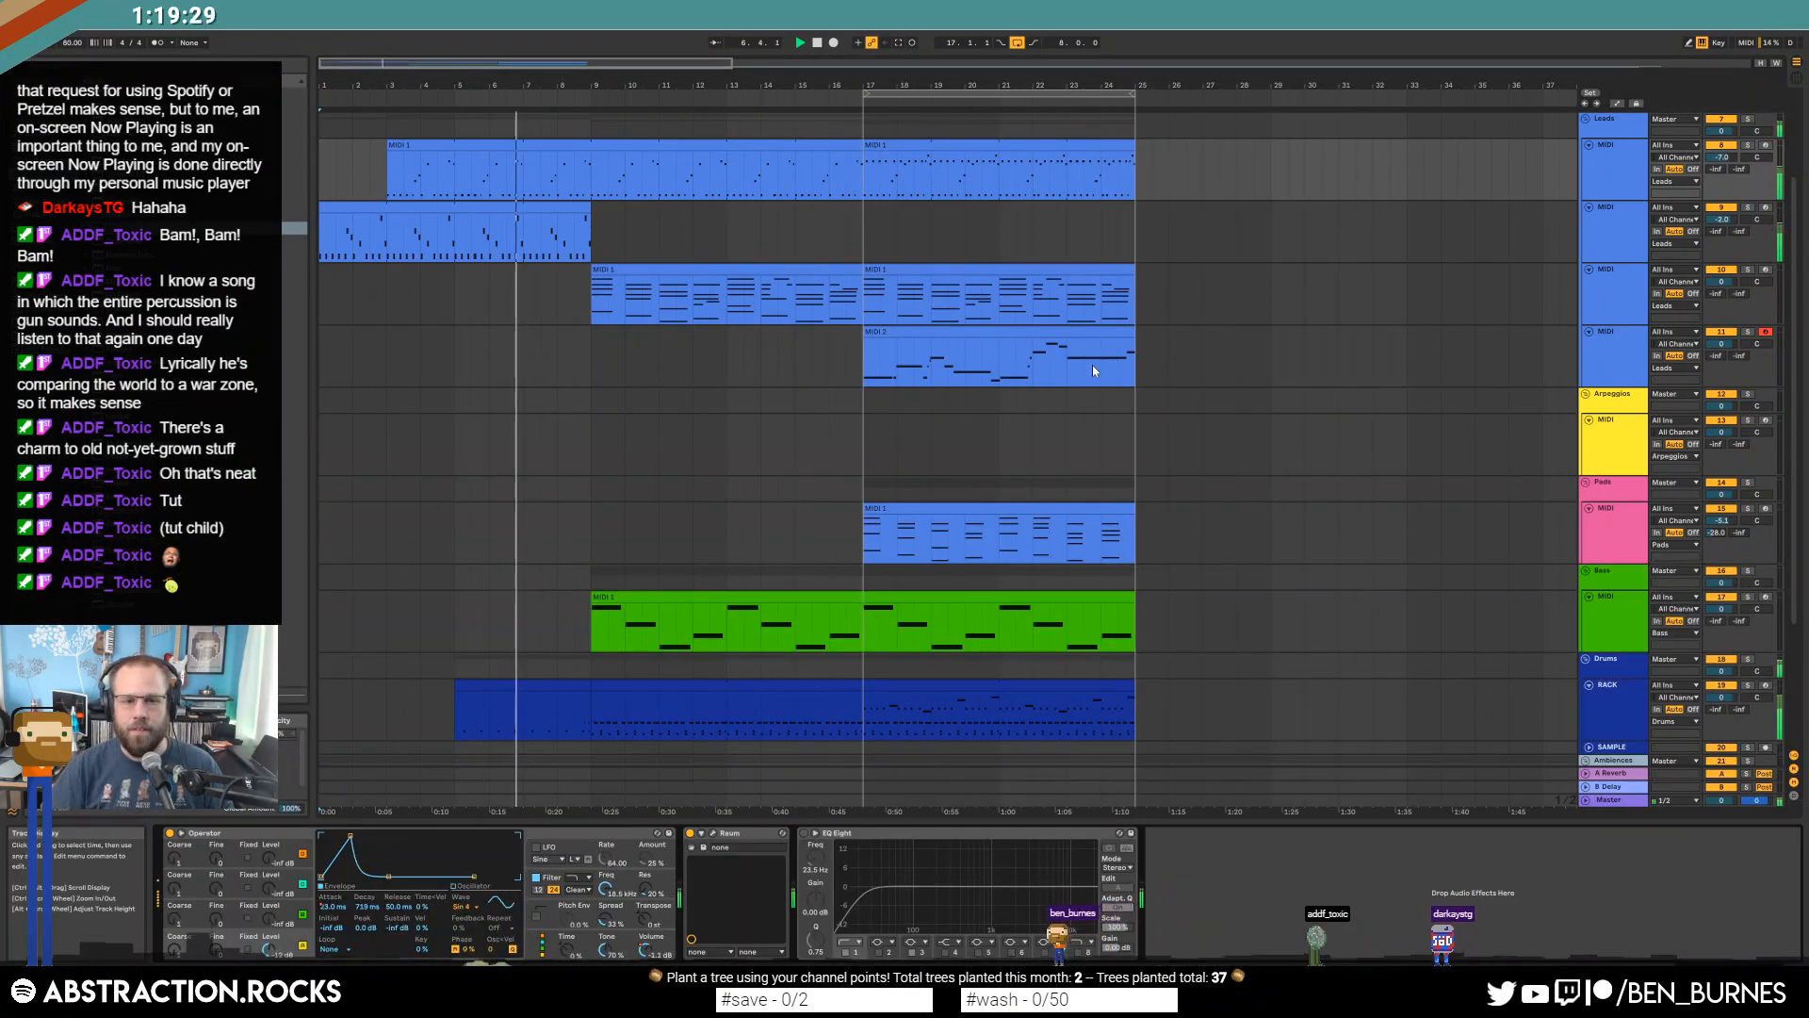
Cut the highs of the Storm Rain ambience with an EQ Eight band at about 6.67 kHz and check the traffic ambience's EQ.
scroll(1559, 680, down, 5)
click(1628, 608)
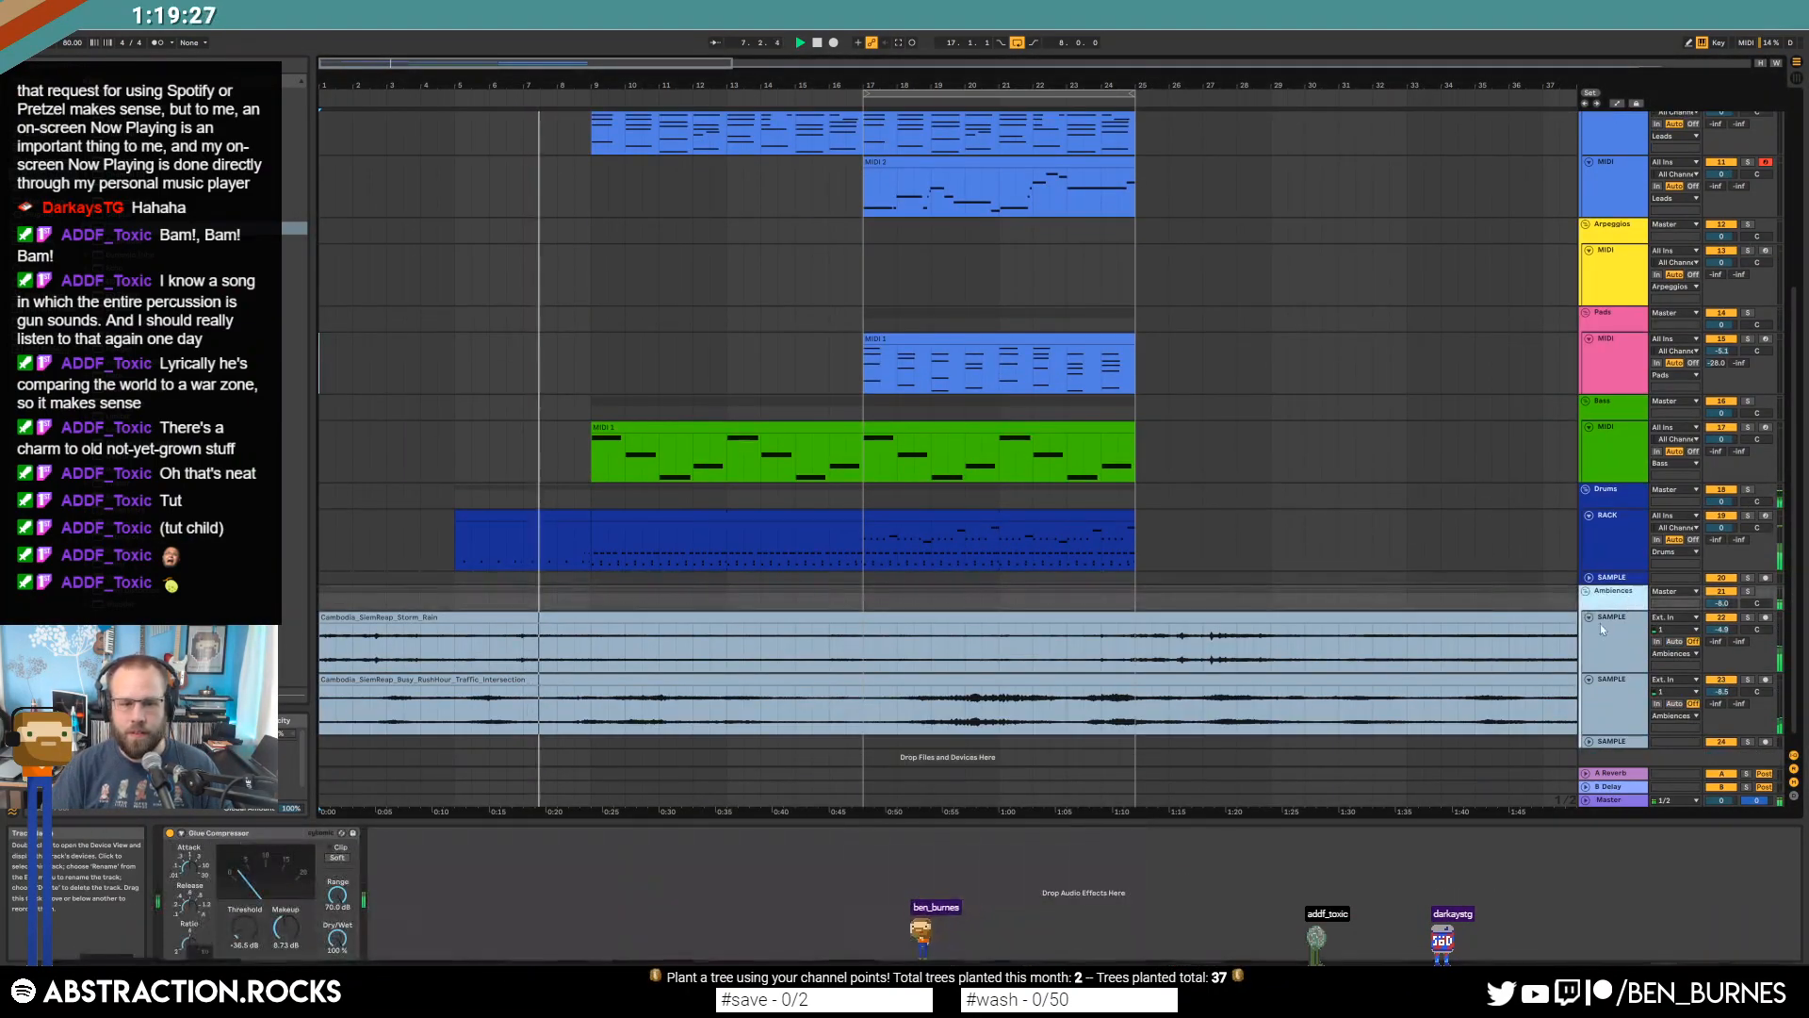
click(444, 952)
drag(456, 887, 420, 917)
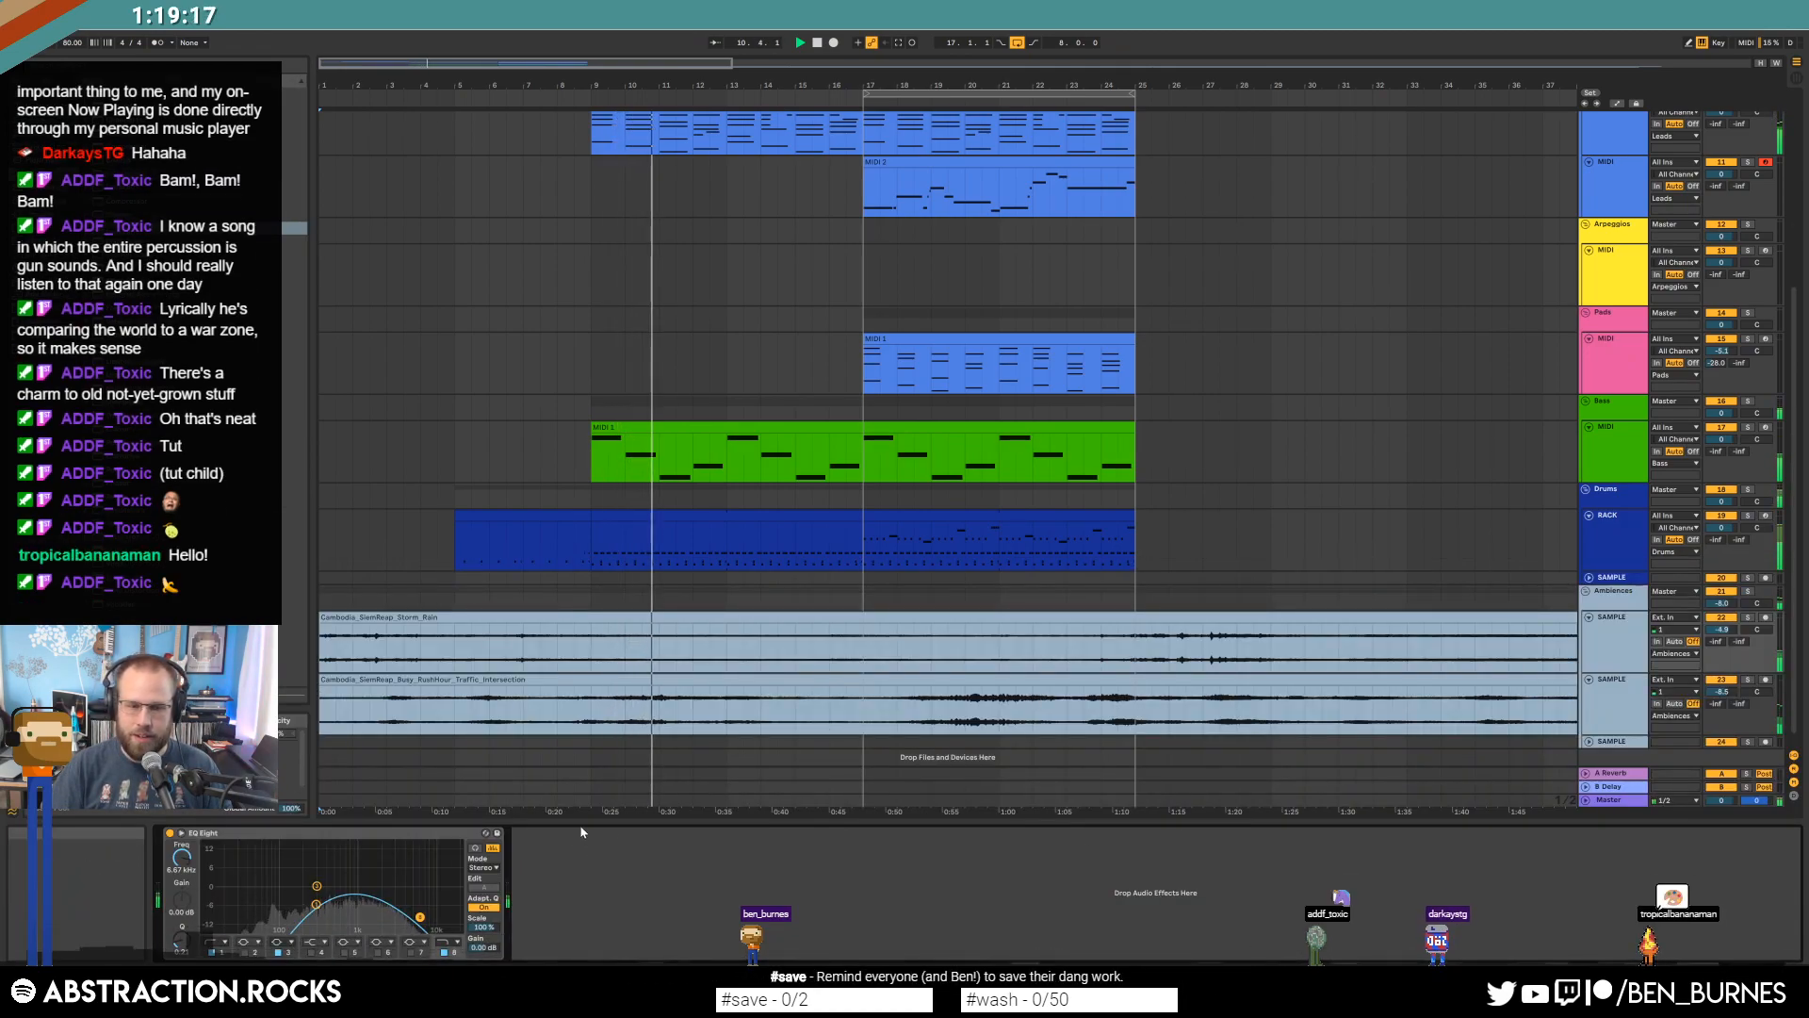
click(1614, 703)
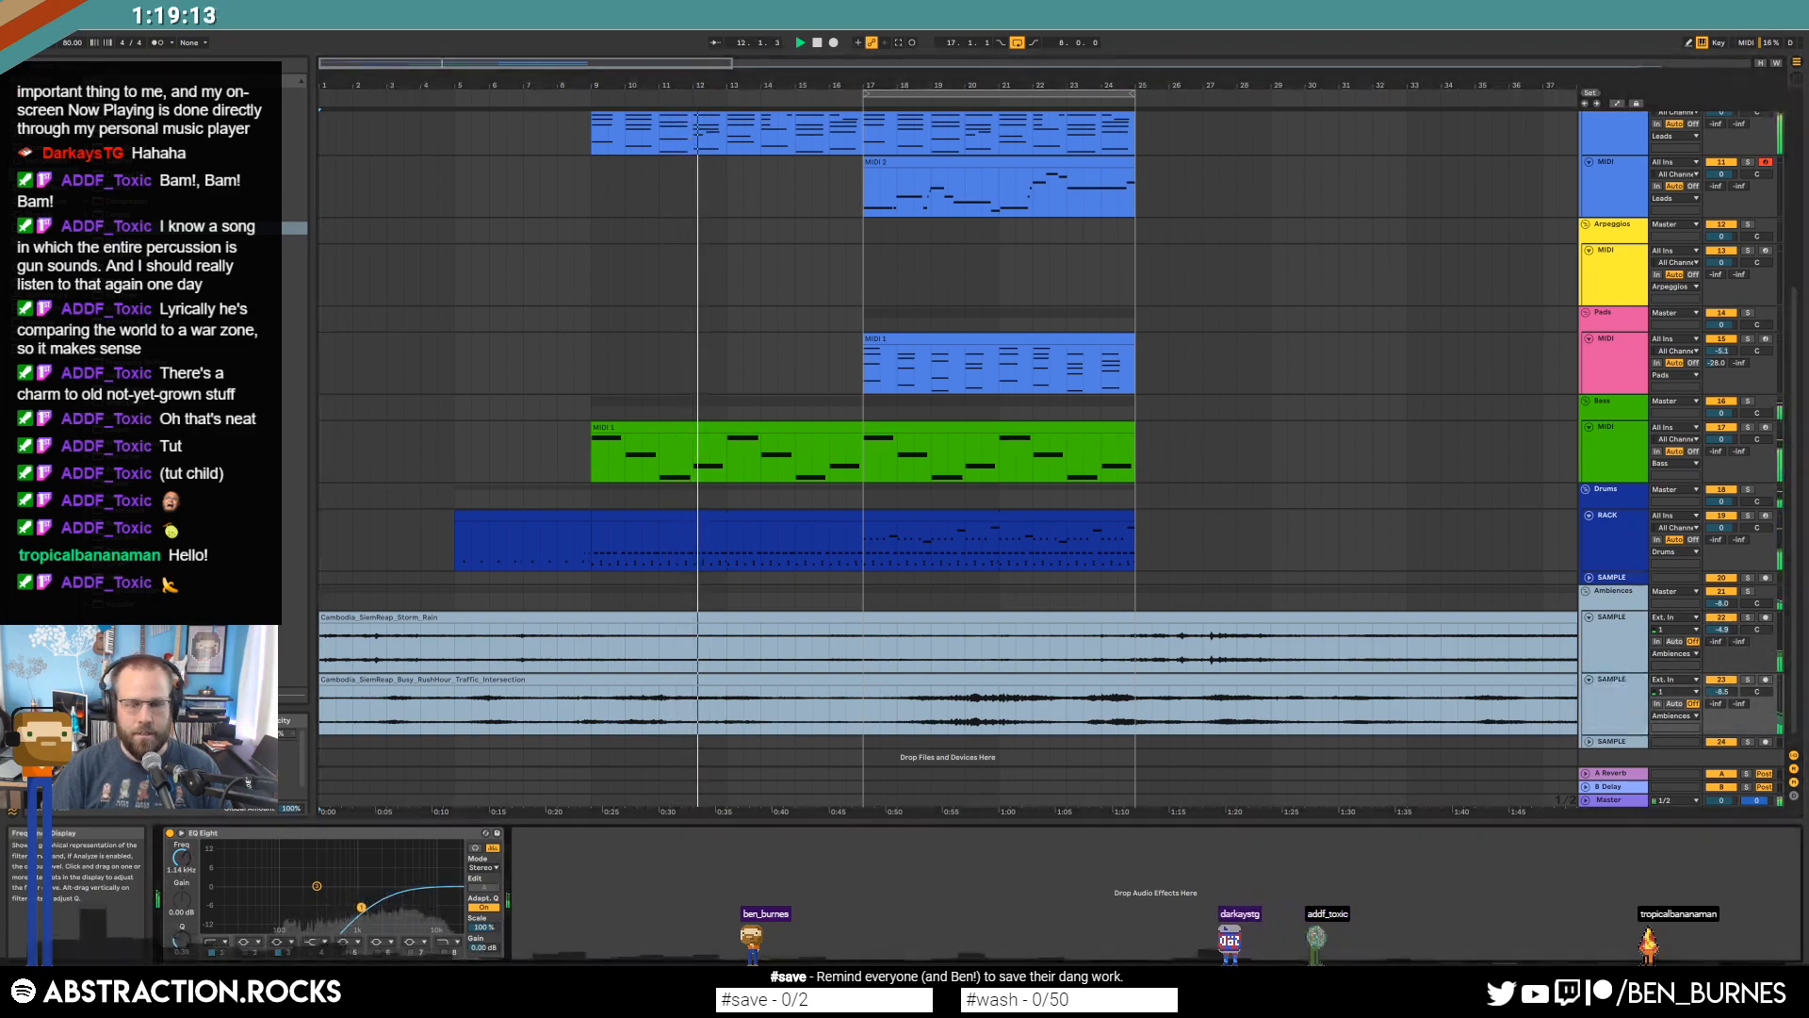
Adjust the Dry/Wet mix of the Delay on the Pads MIDI track while the arrangement plays.
scroll(868, 566, up, 5)
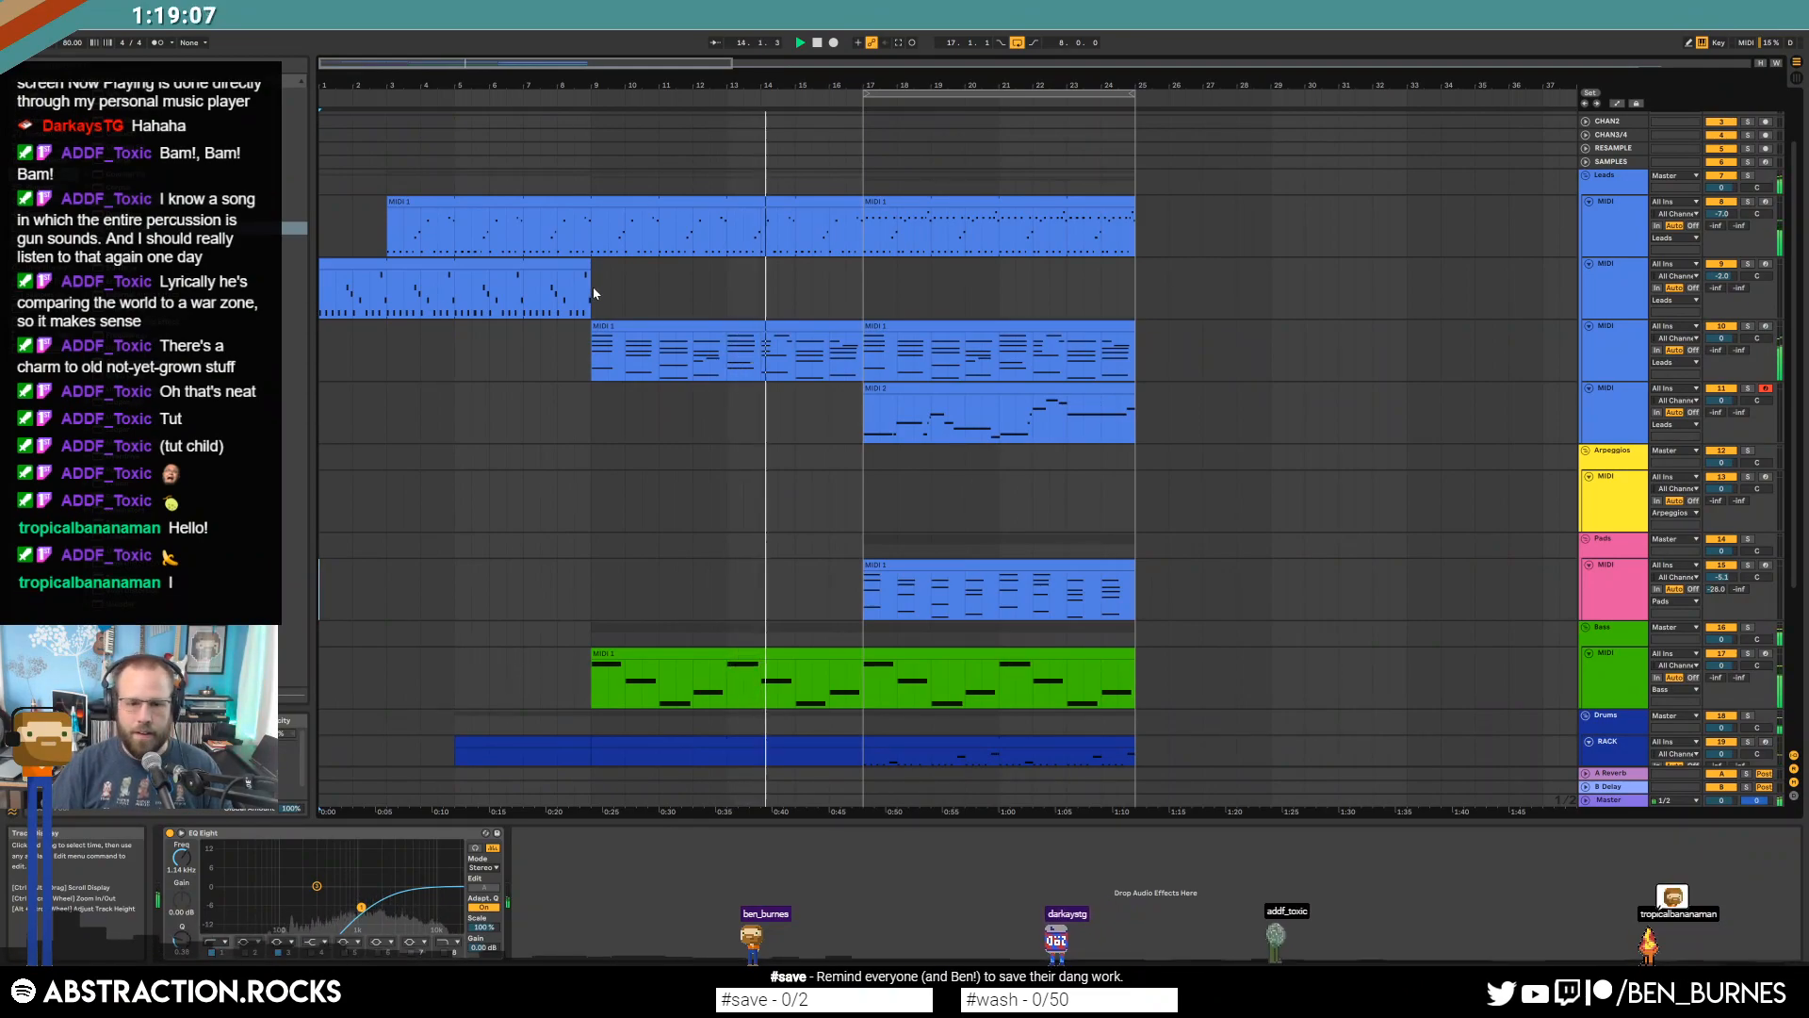
click(730, 285)
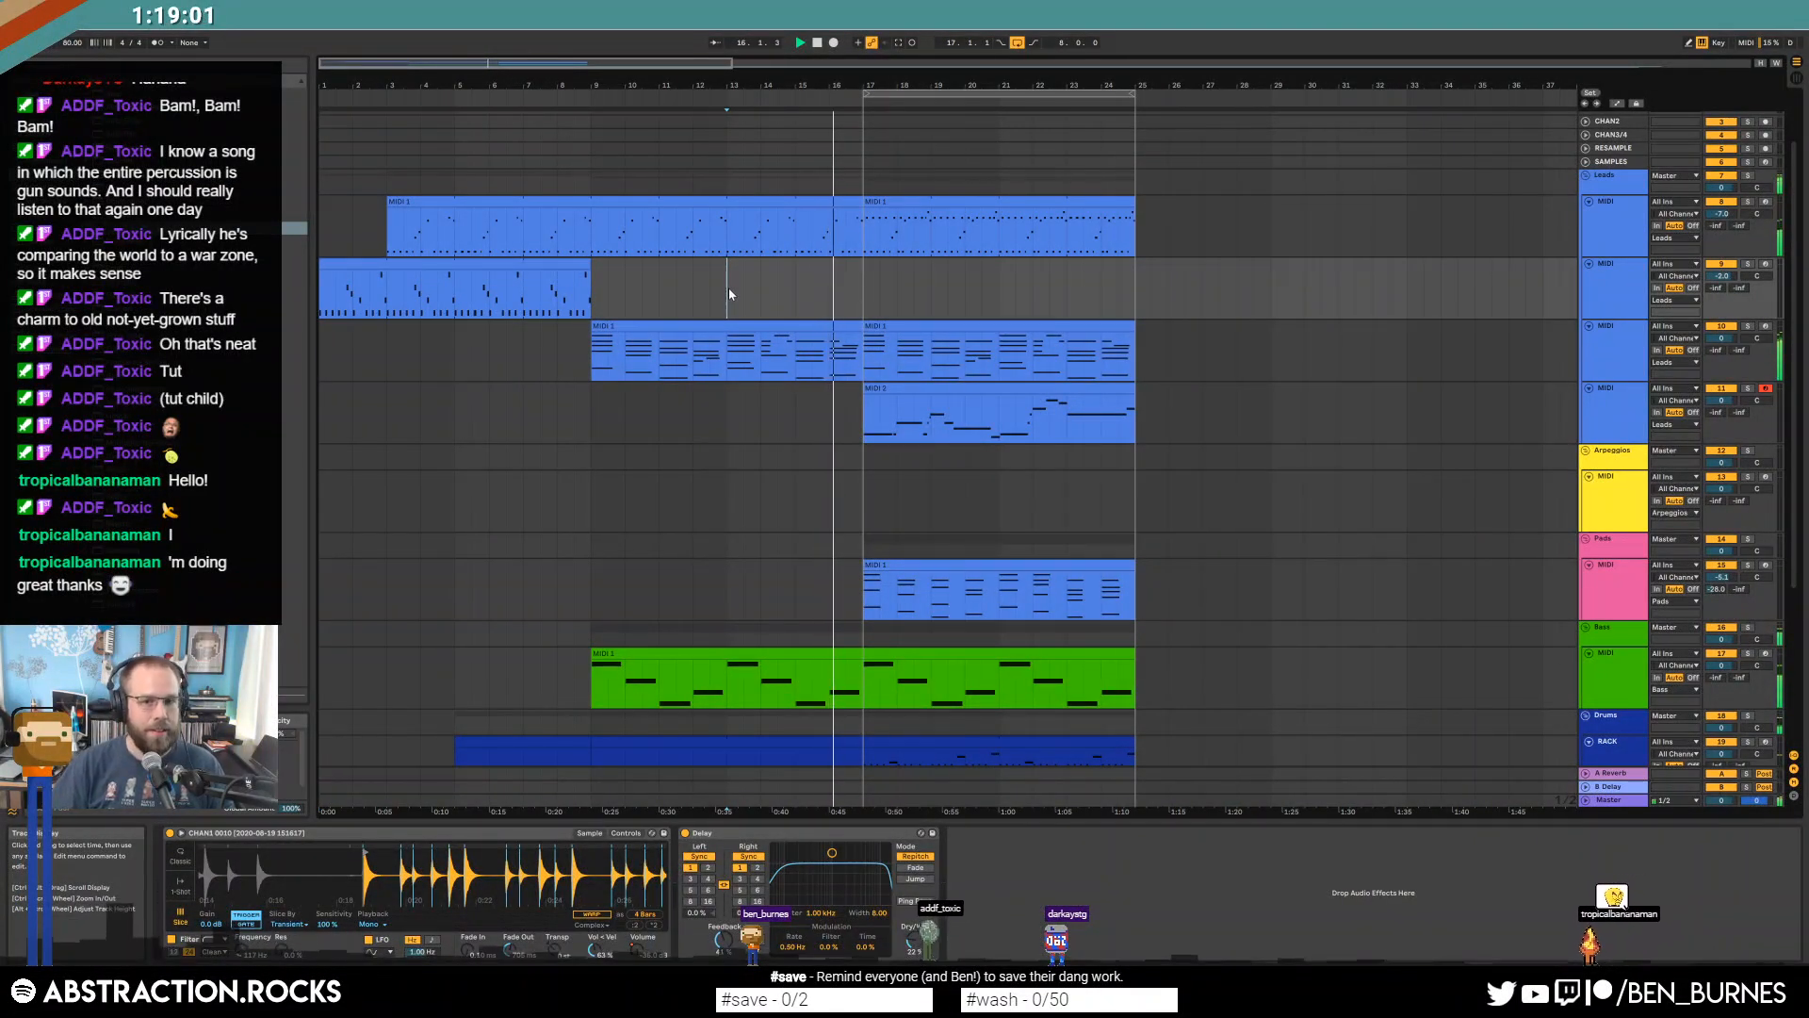
scroll(831, 533, down, 4)
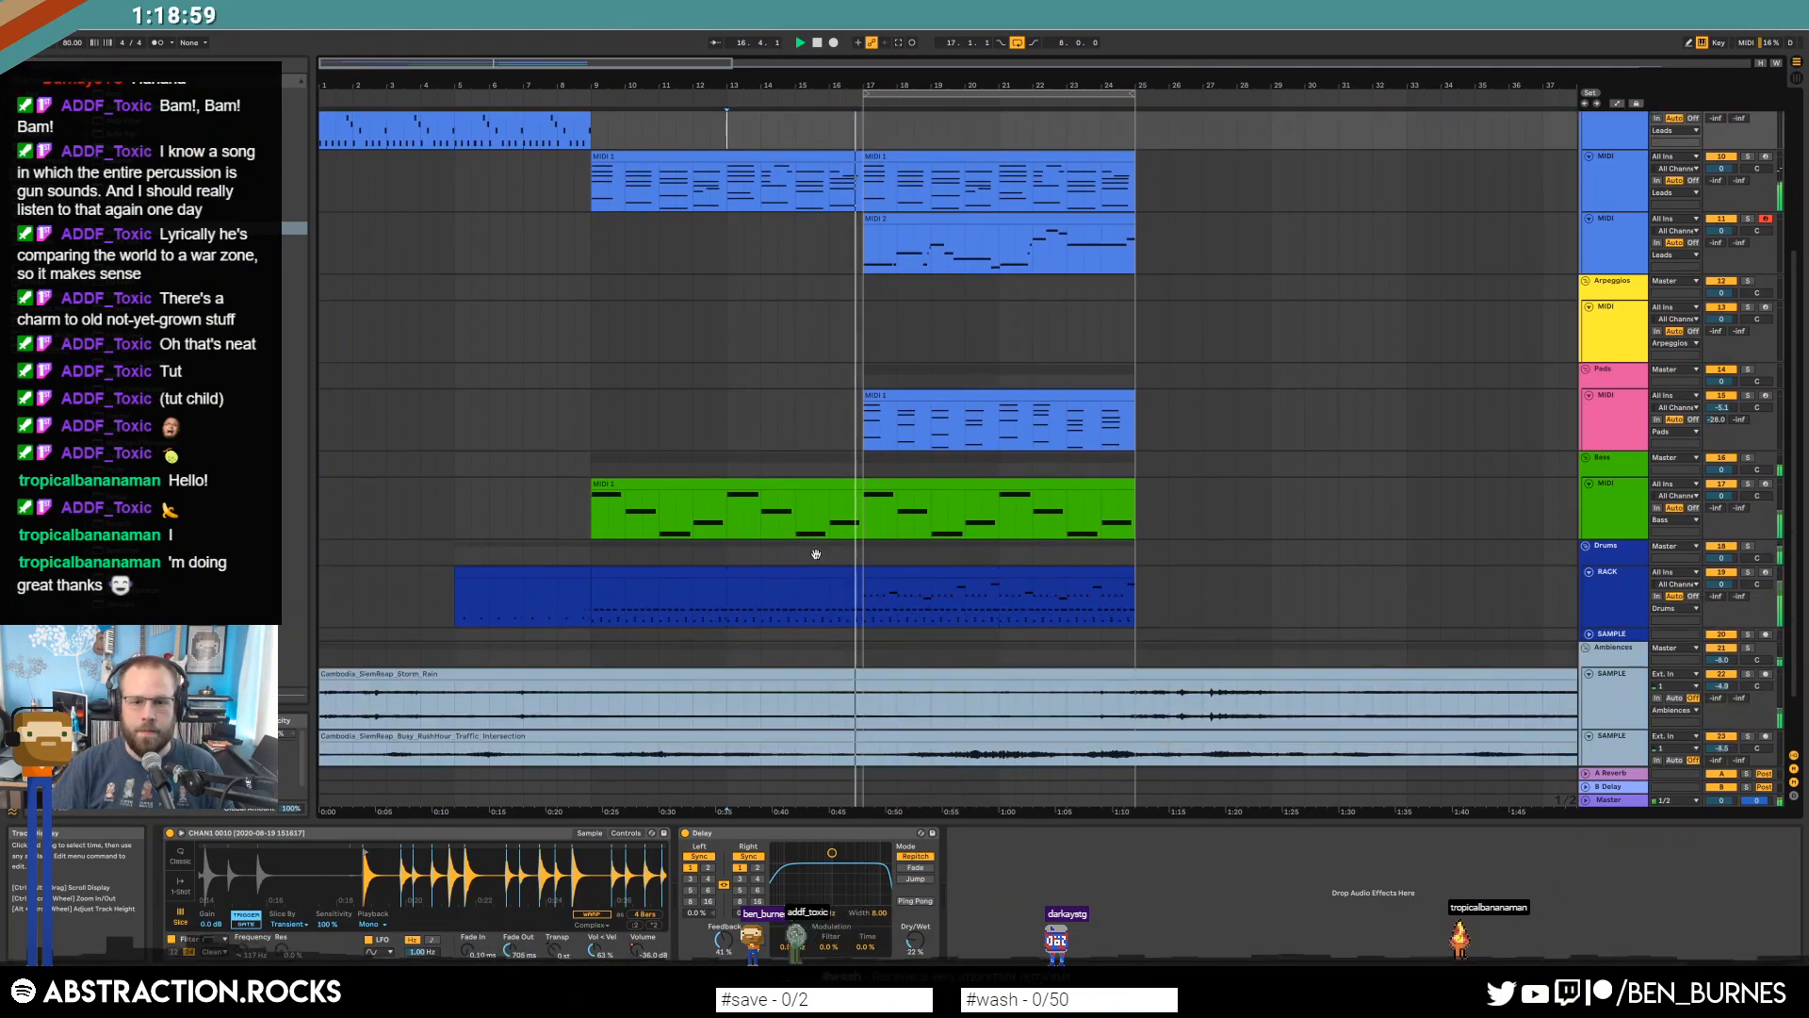
scroll(860, 392, up, 1)
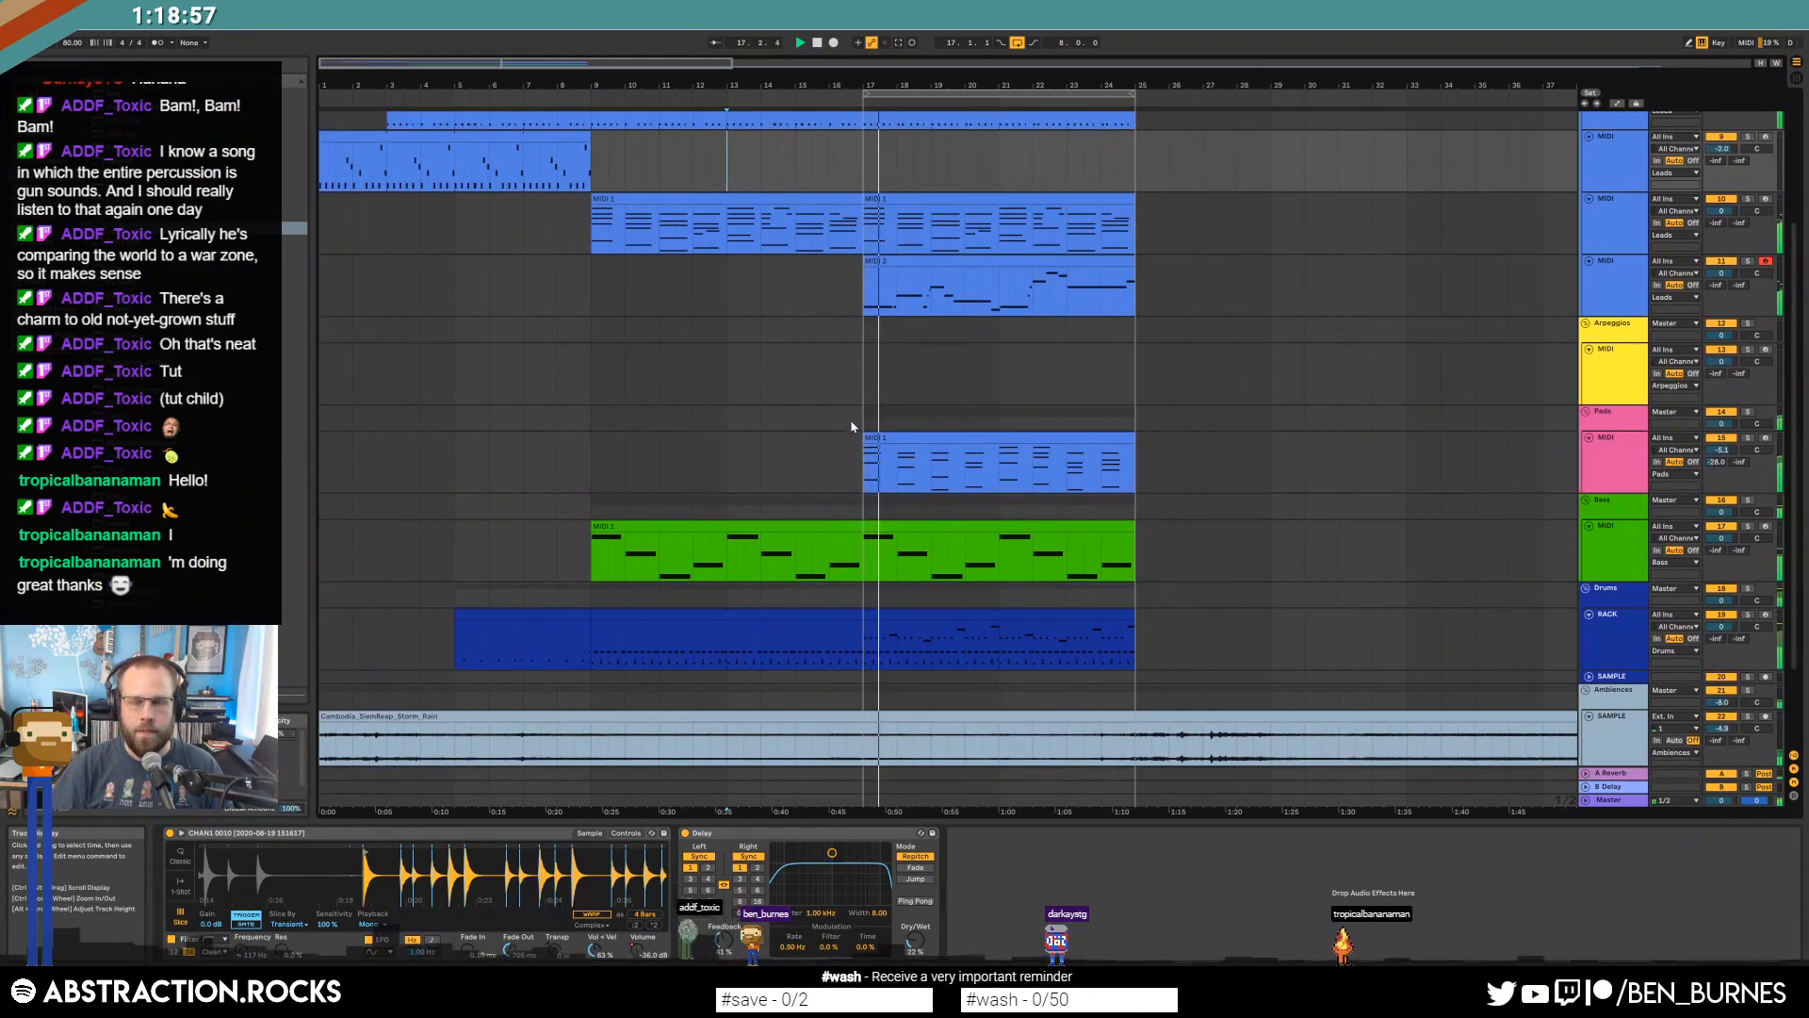
click(992, 435)
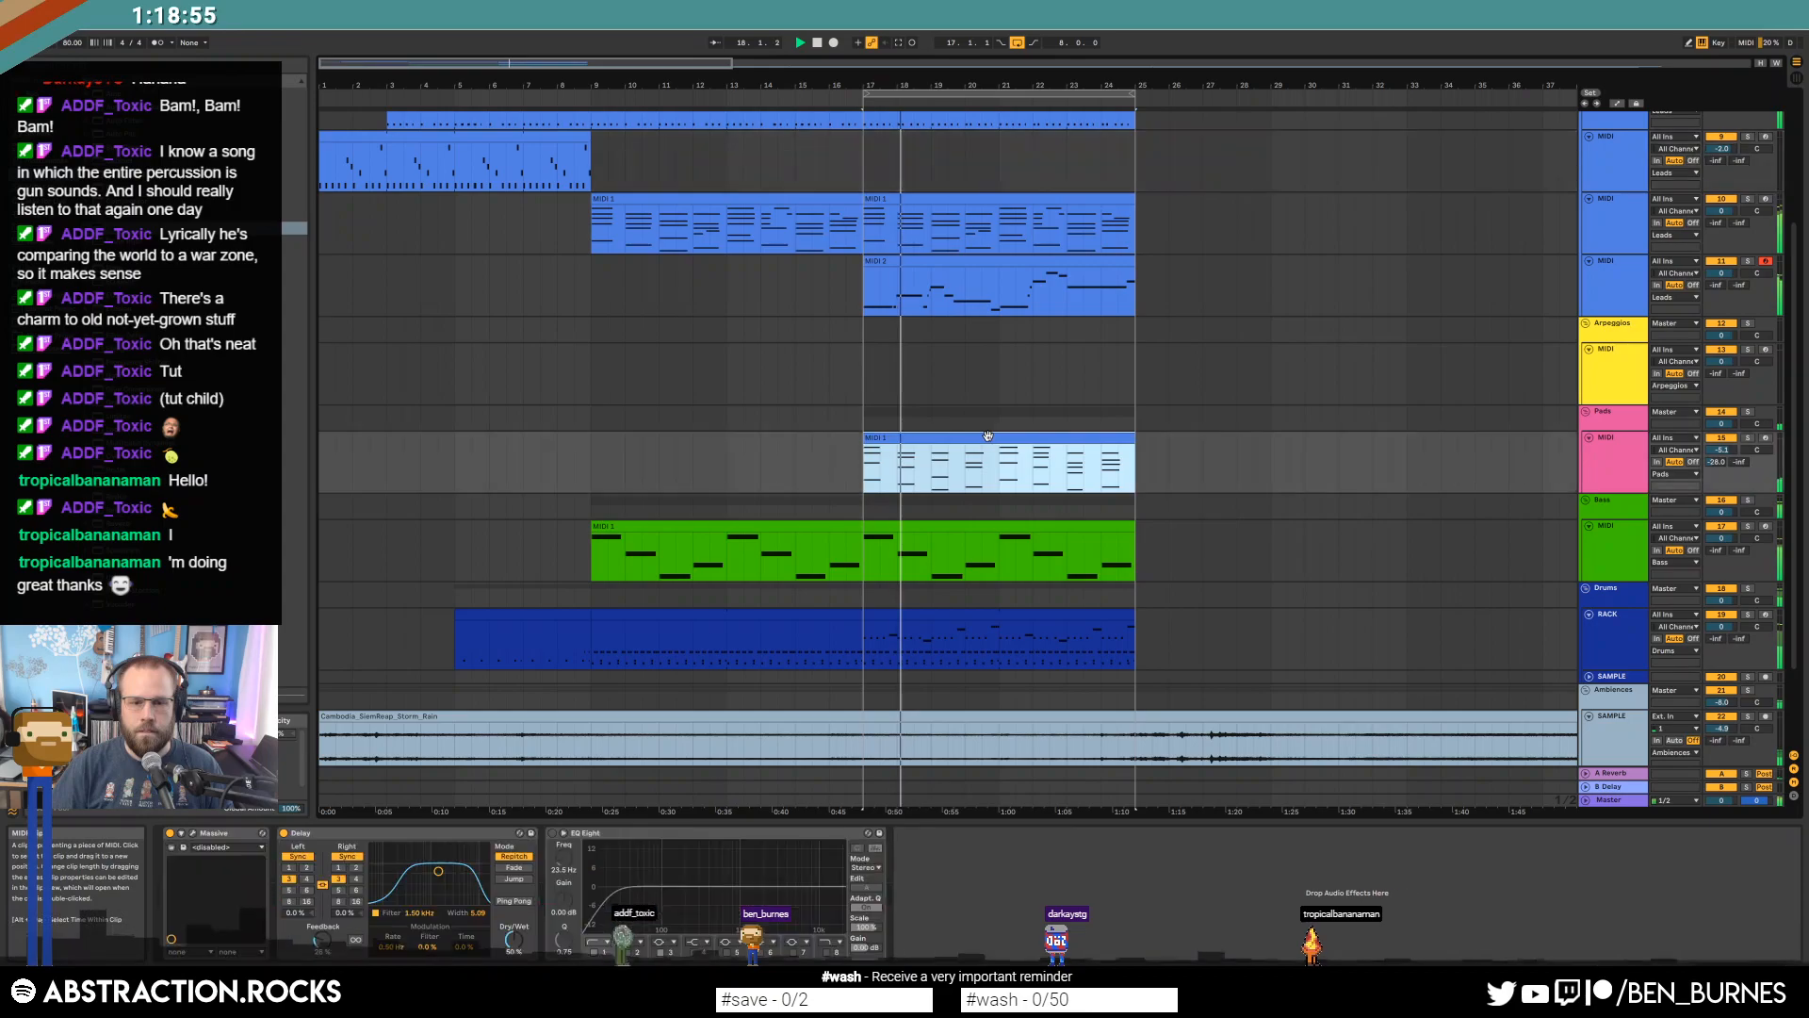
drag(513, 939, 513, 955)
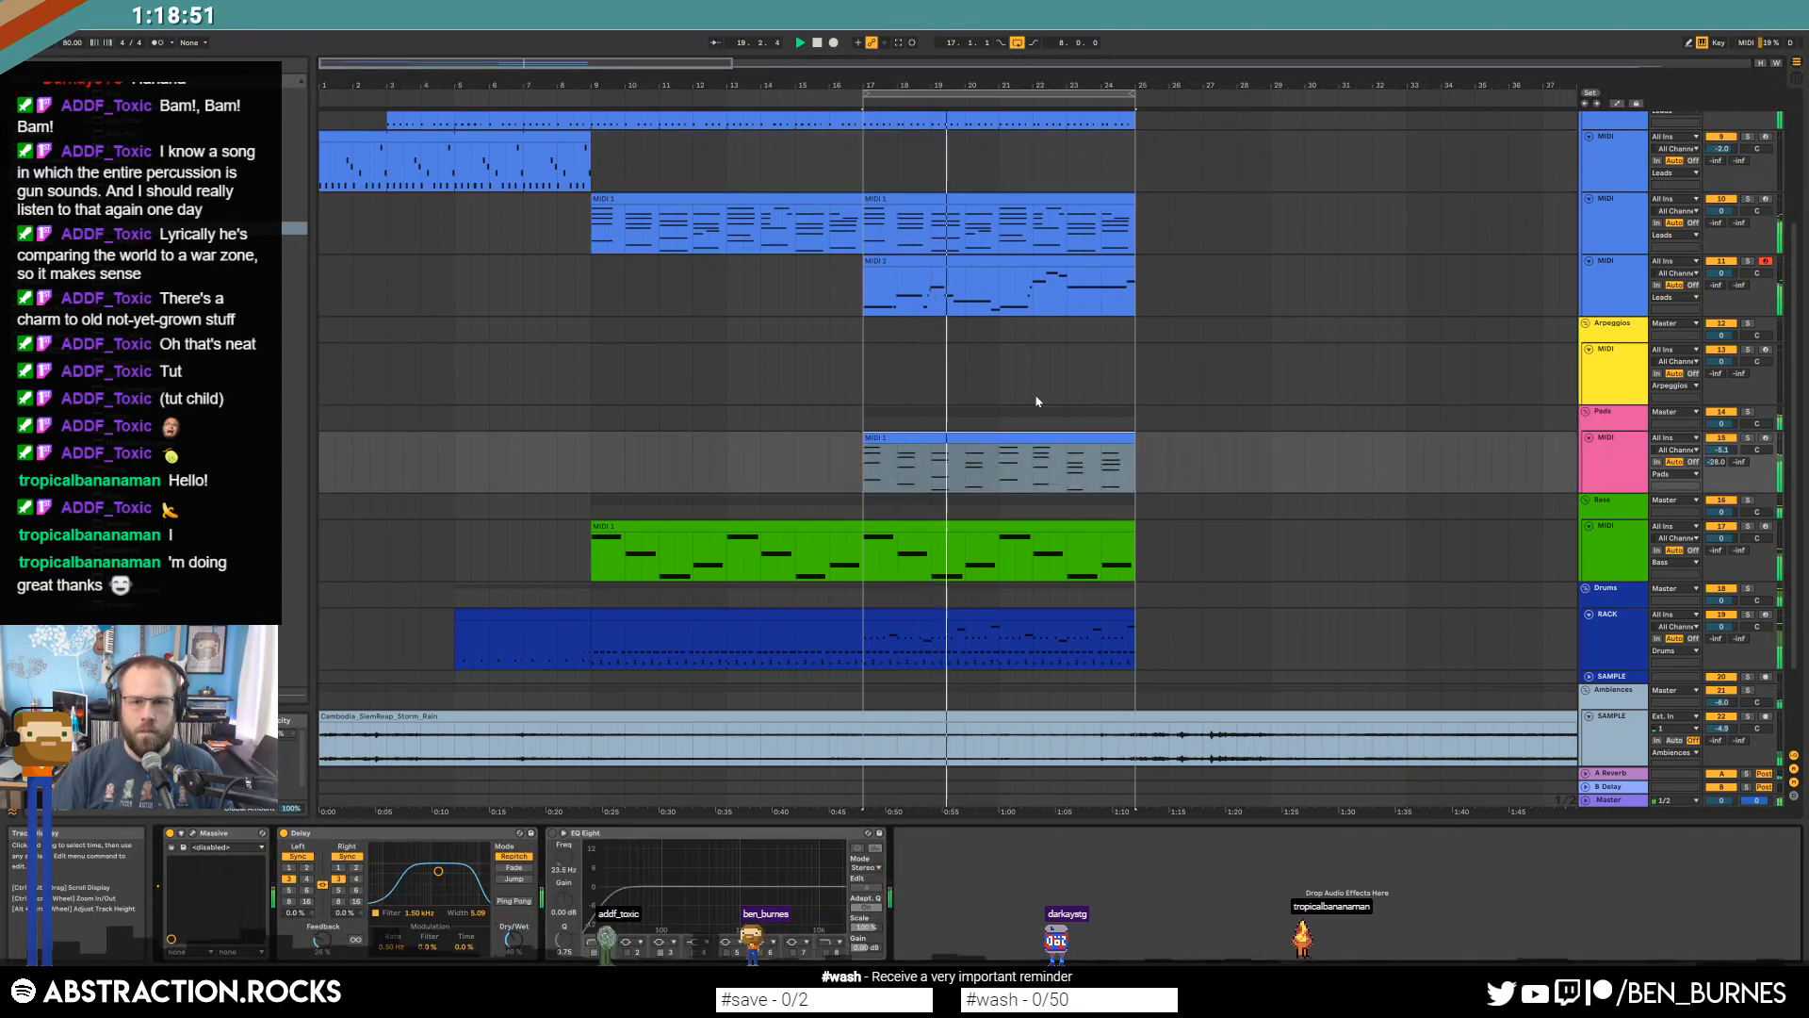
scroll(1037, 401, up, 3)
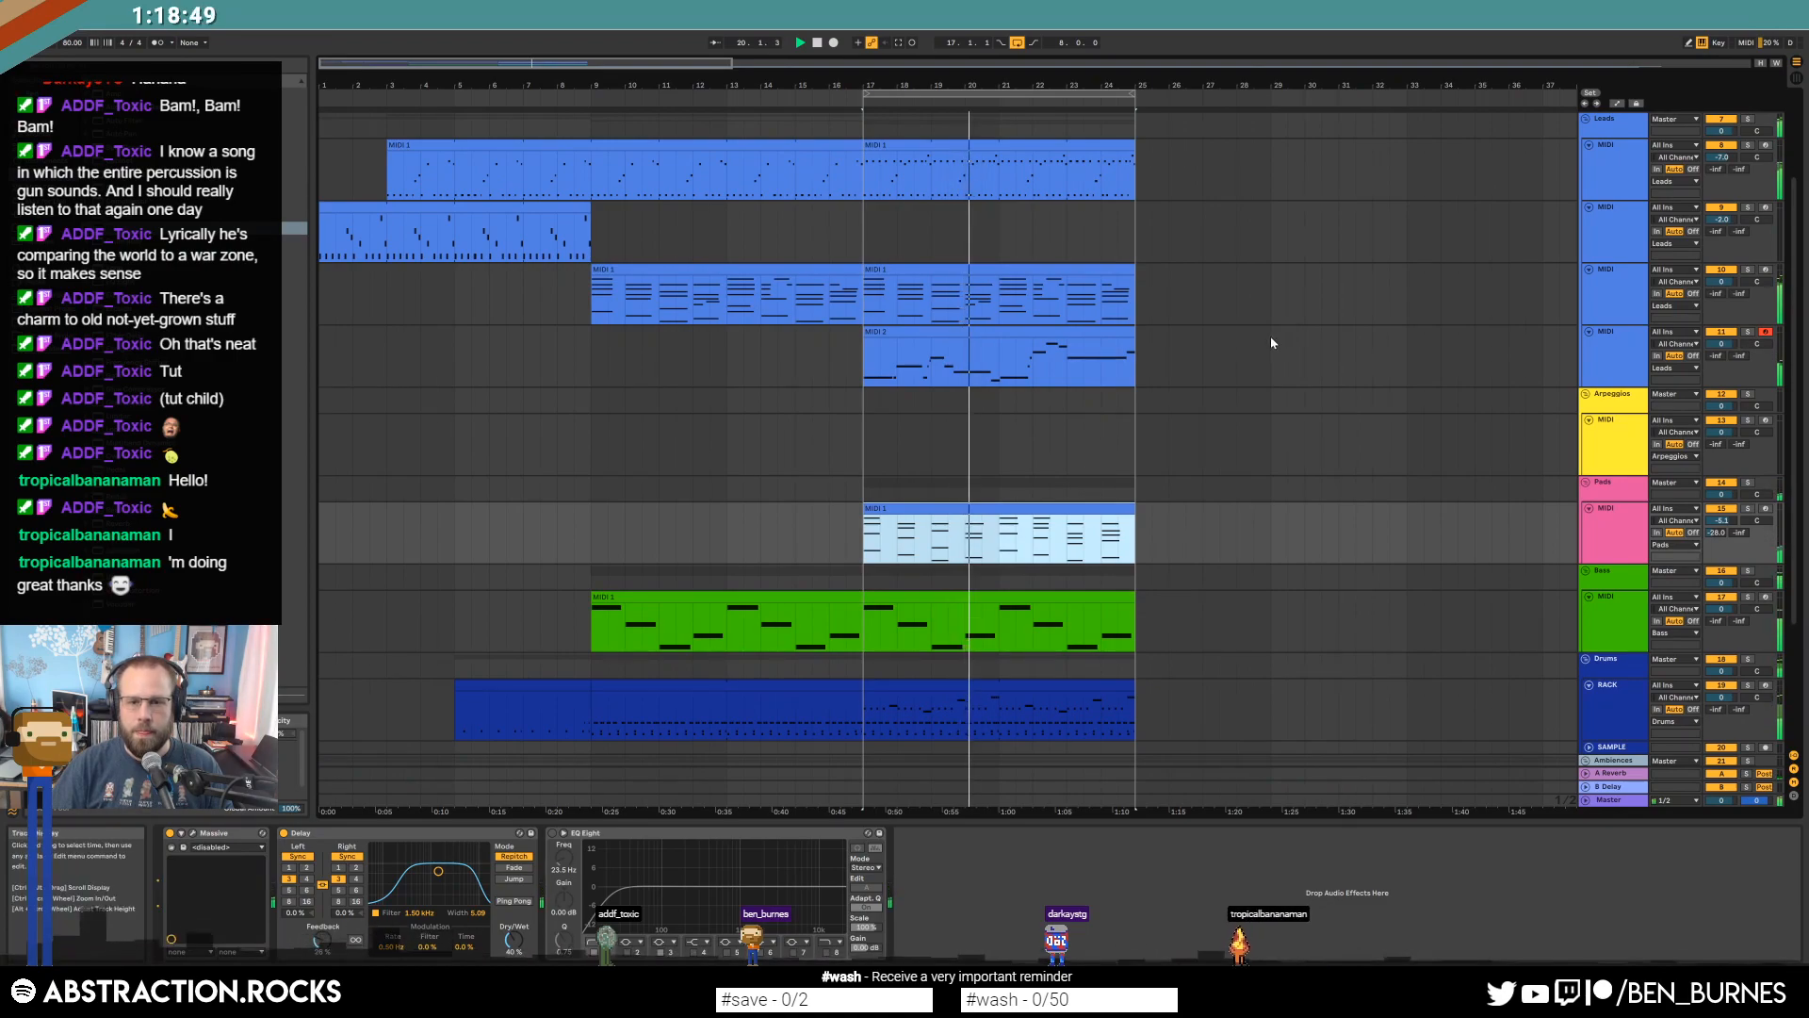
Split the Drums RACK clip at bar 21 and open the notes of the part running to bar 25.
scroll(1083, 622, down, 1)
drag(1005, 710, 1136, 707)
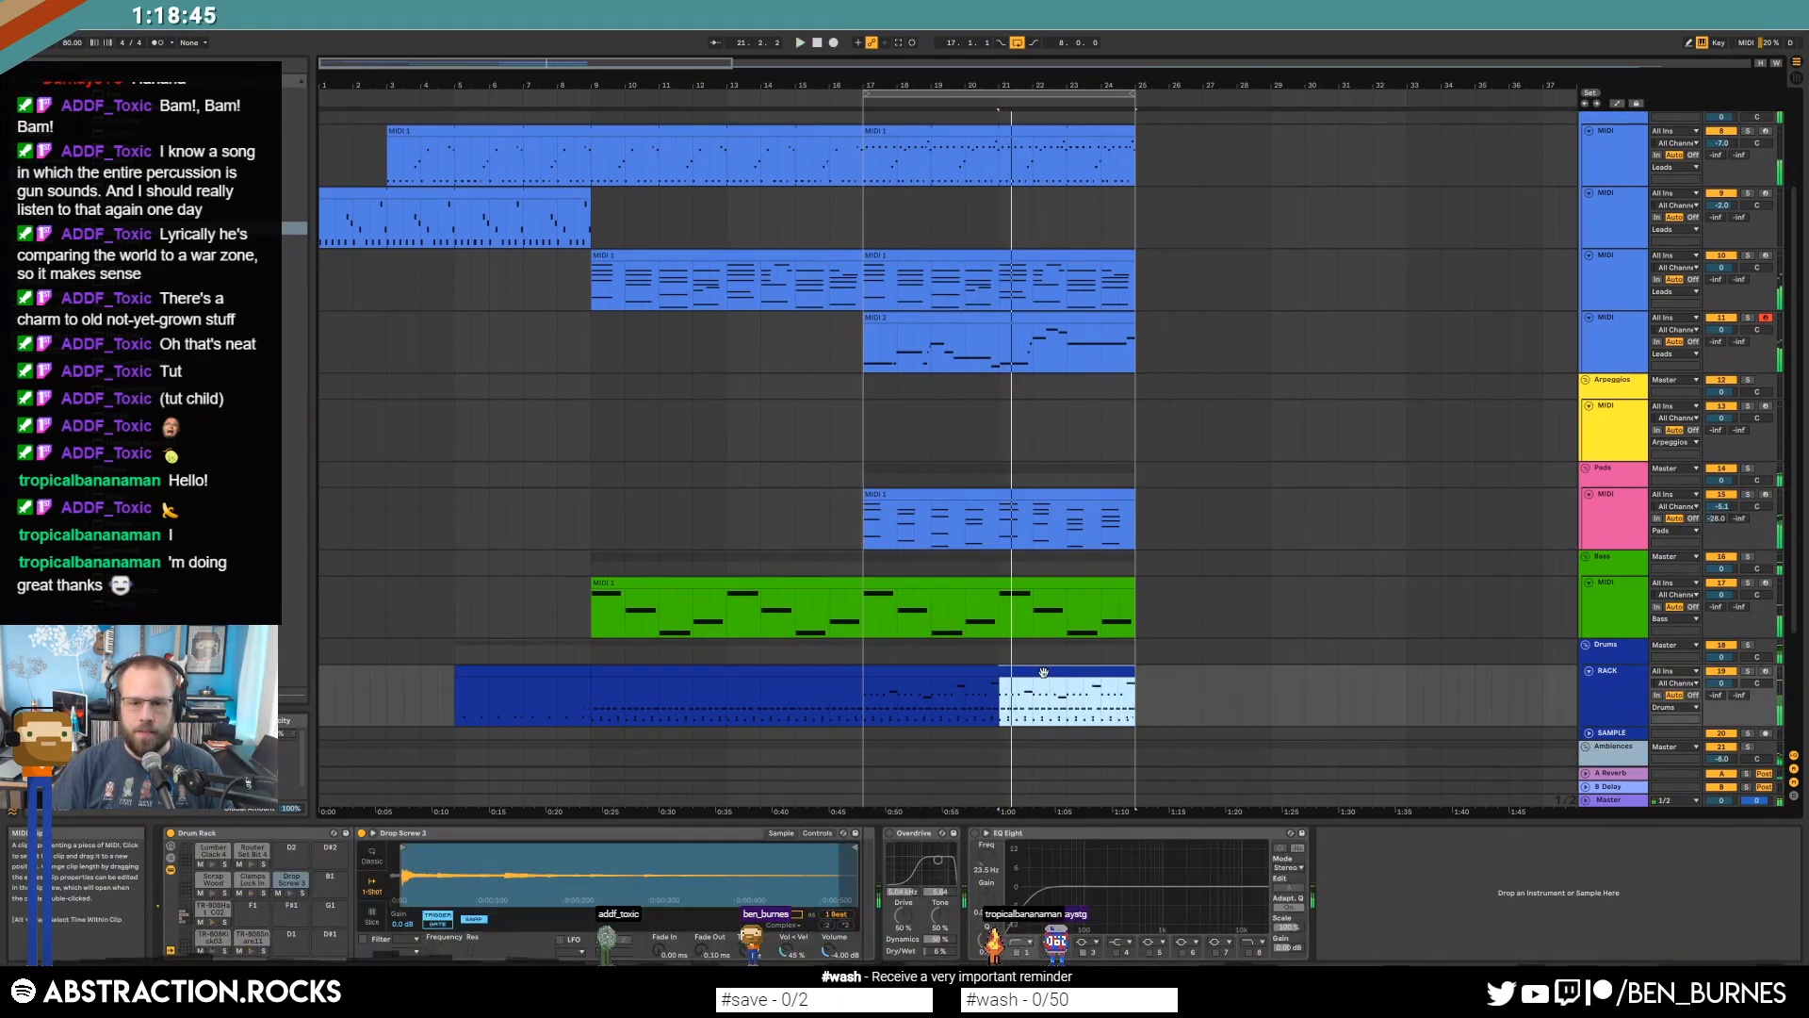
double_click(1044, 672)
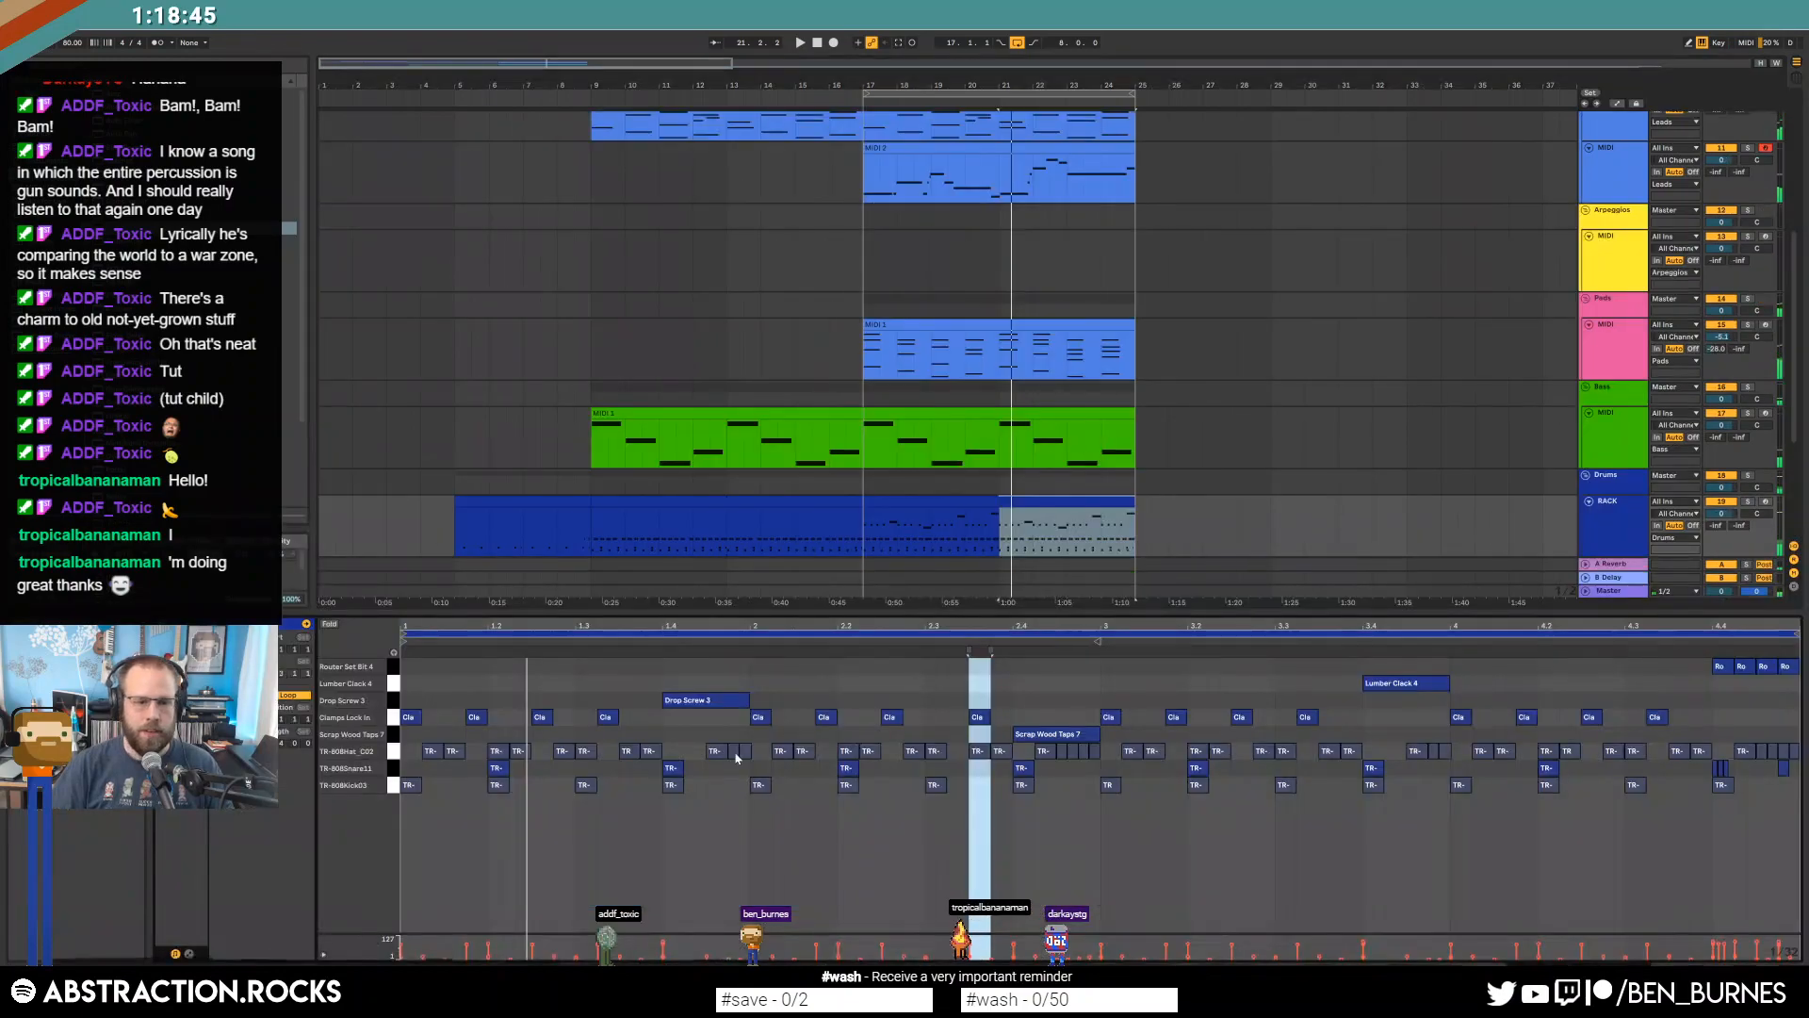
Fill the gaps in the TR-808 hat row with extra hits across the clip's first two bars, checking them against playback.
click(407, 751)
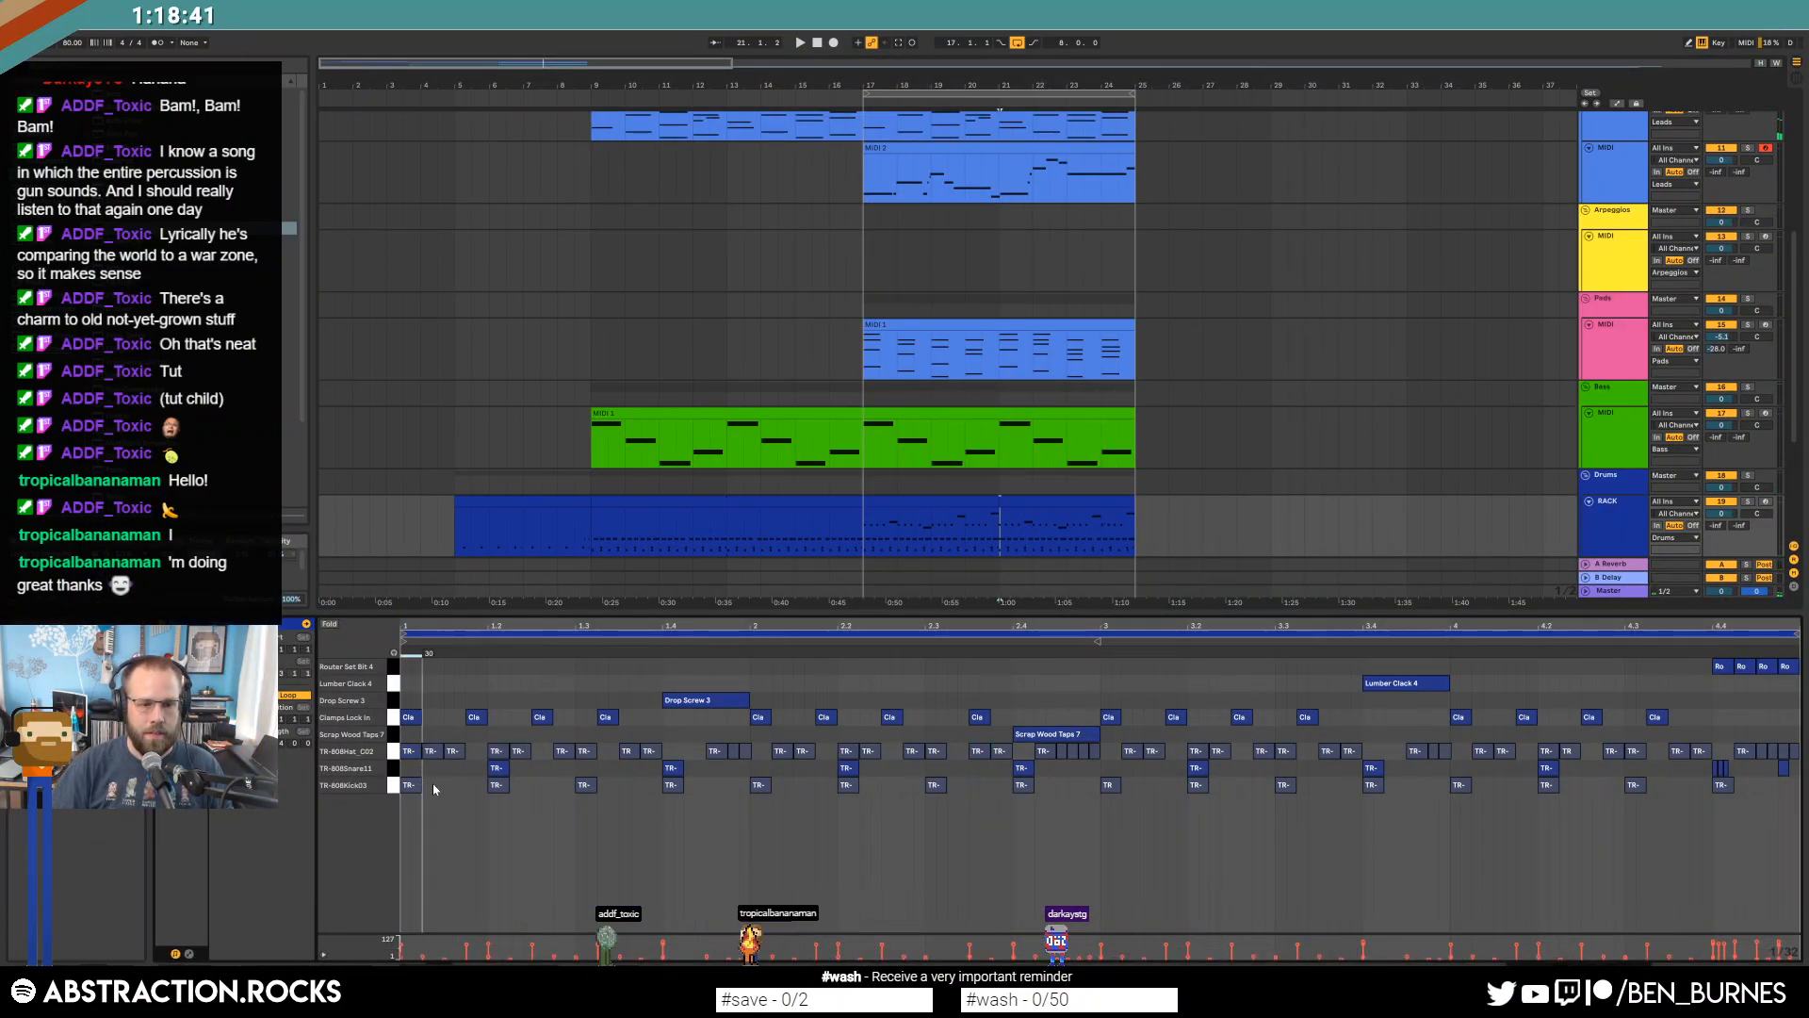
double_click(475, 751)
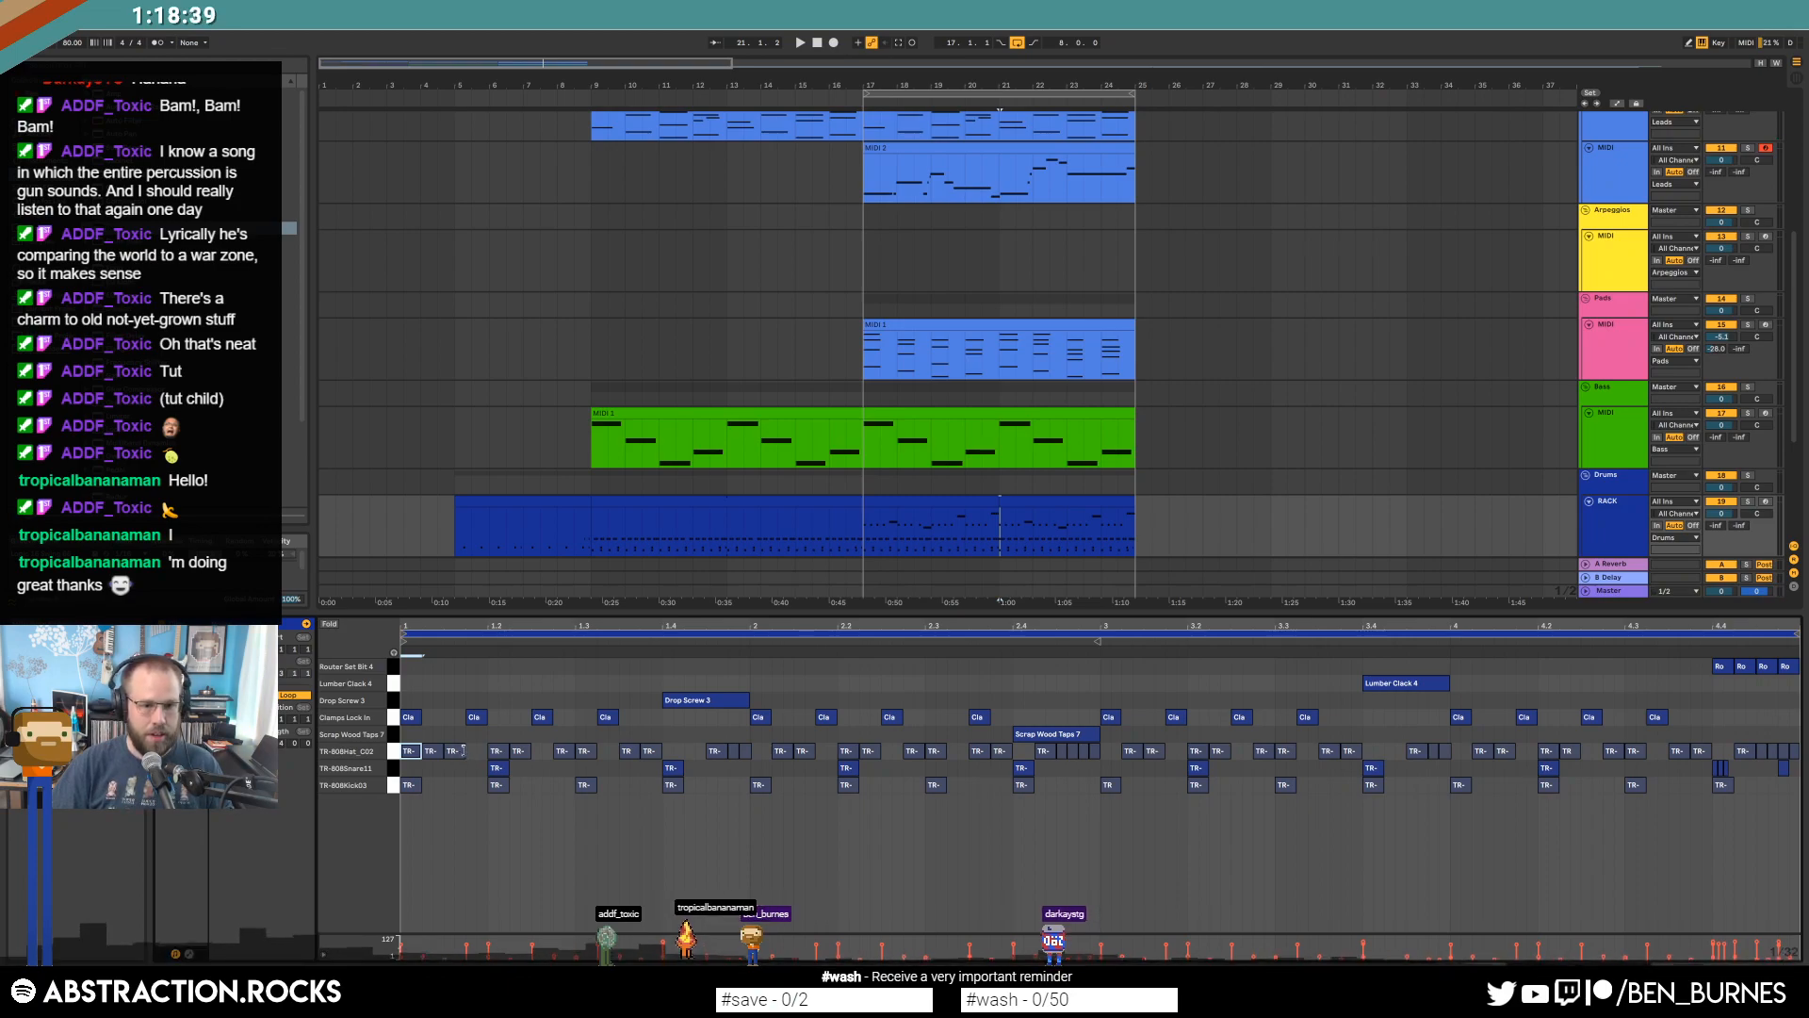
double_click(542, 751)
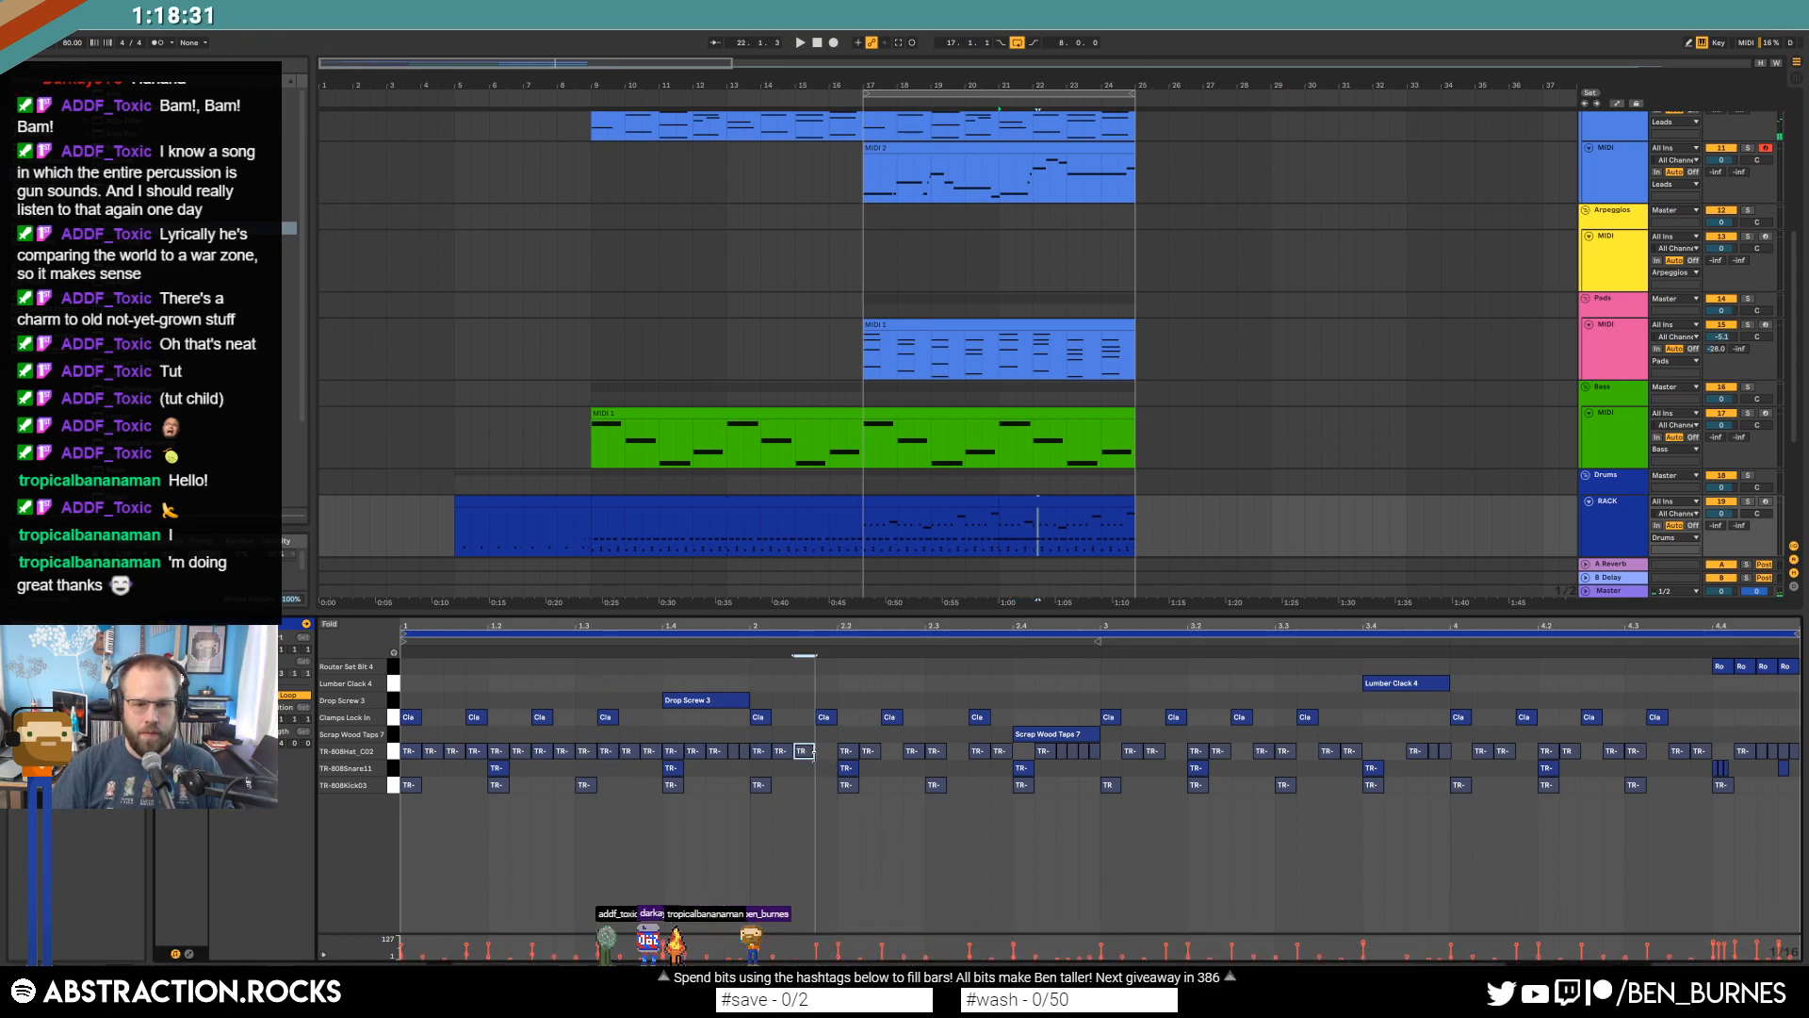
double_click(885, 754)
key(space)
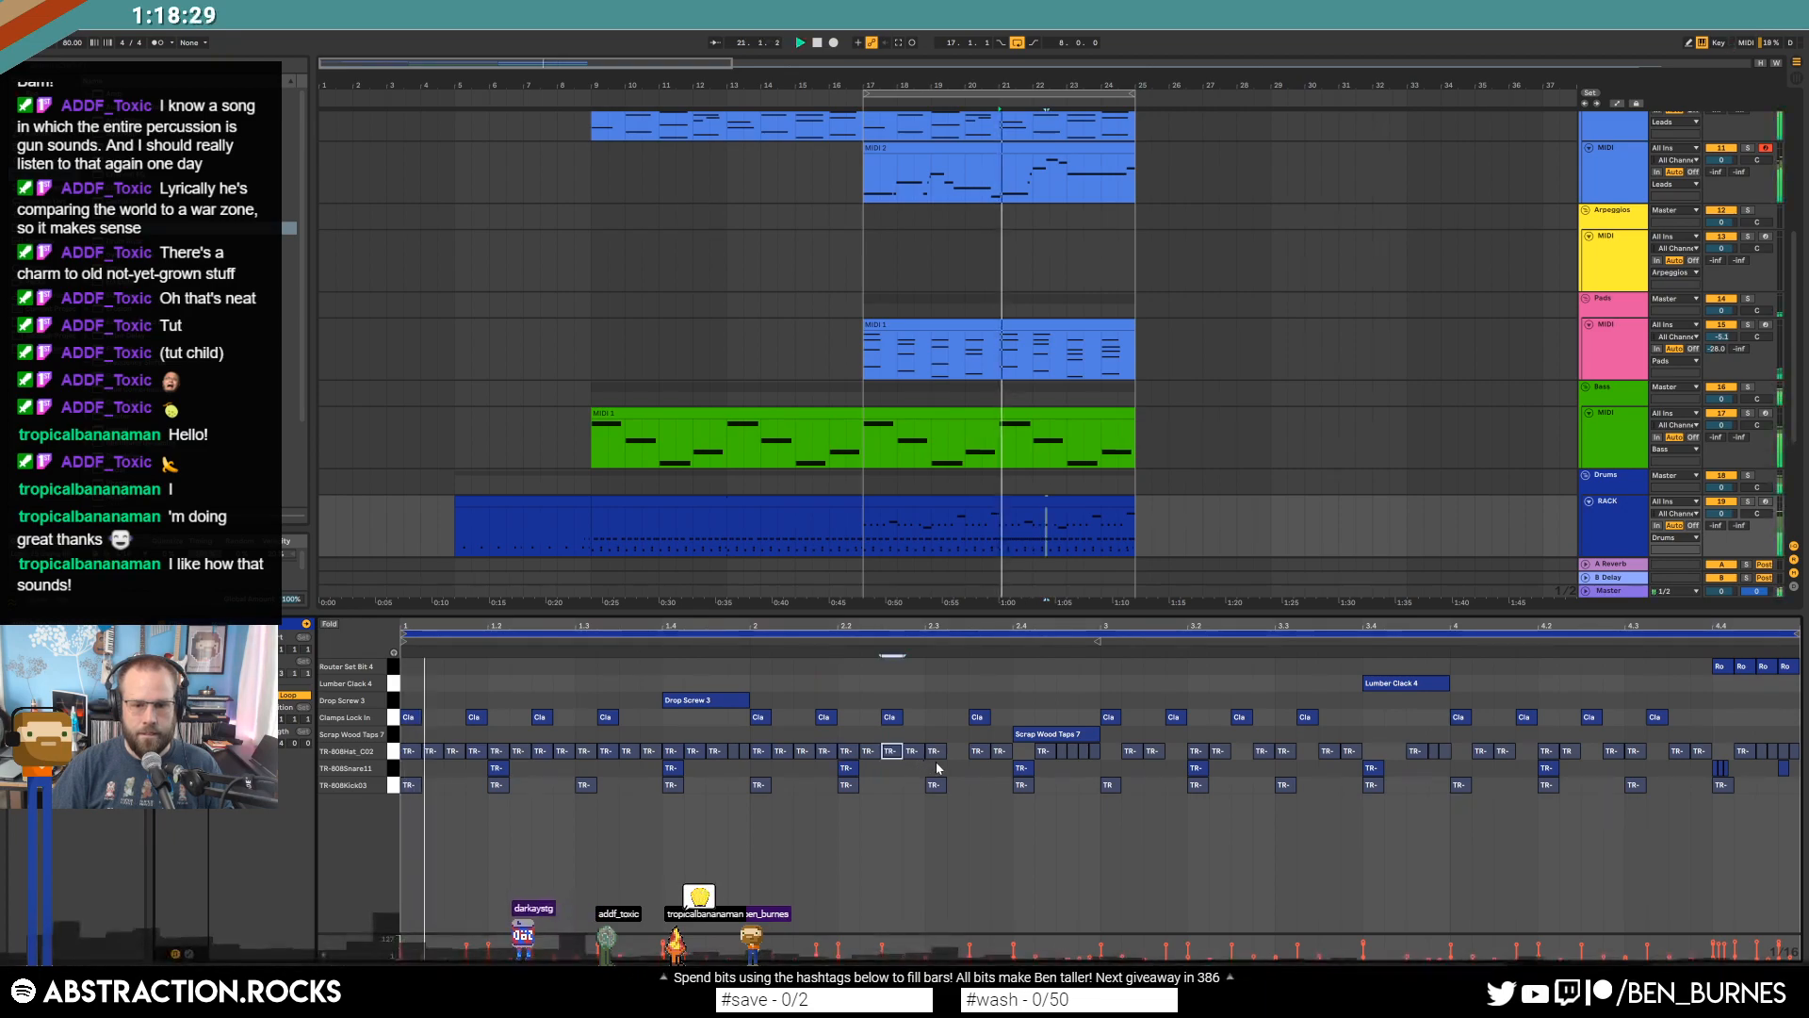
double_click(953, 751)
key(space)
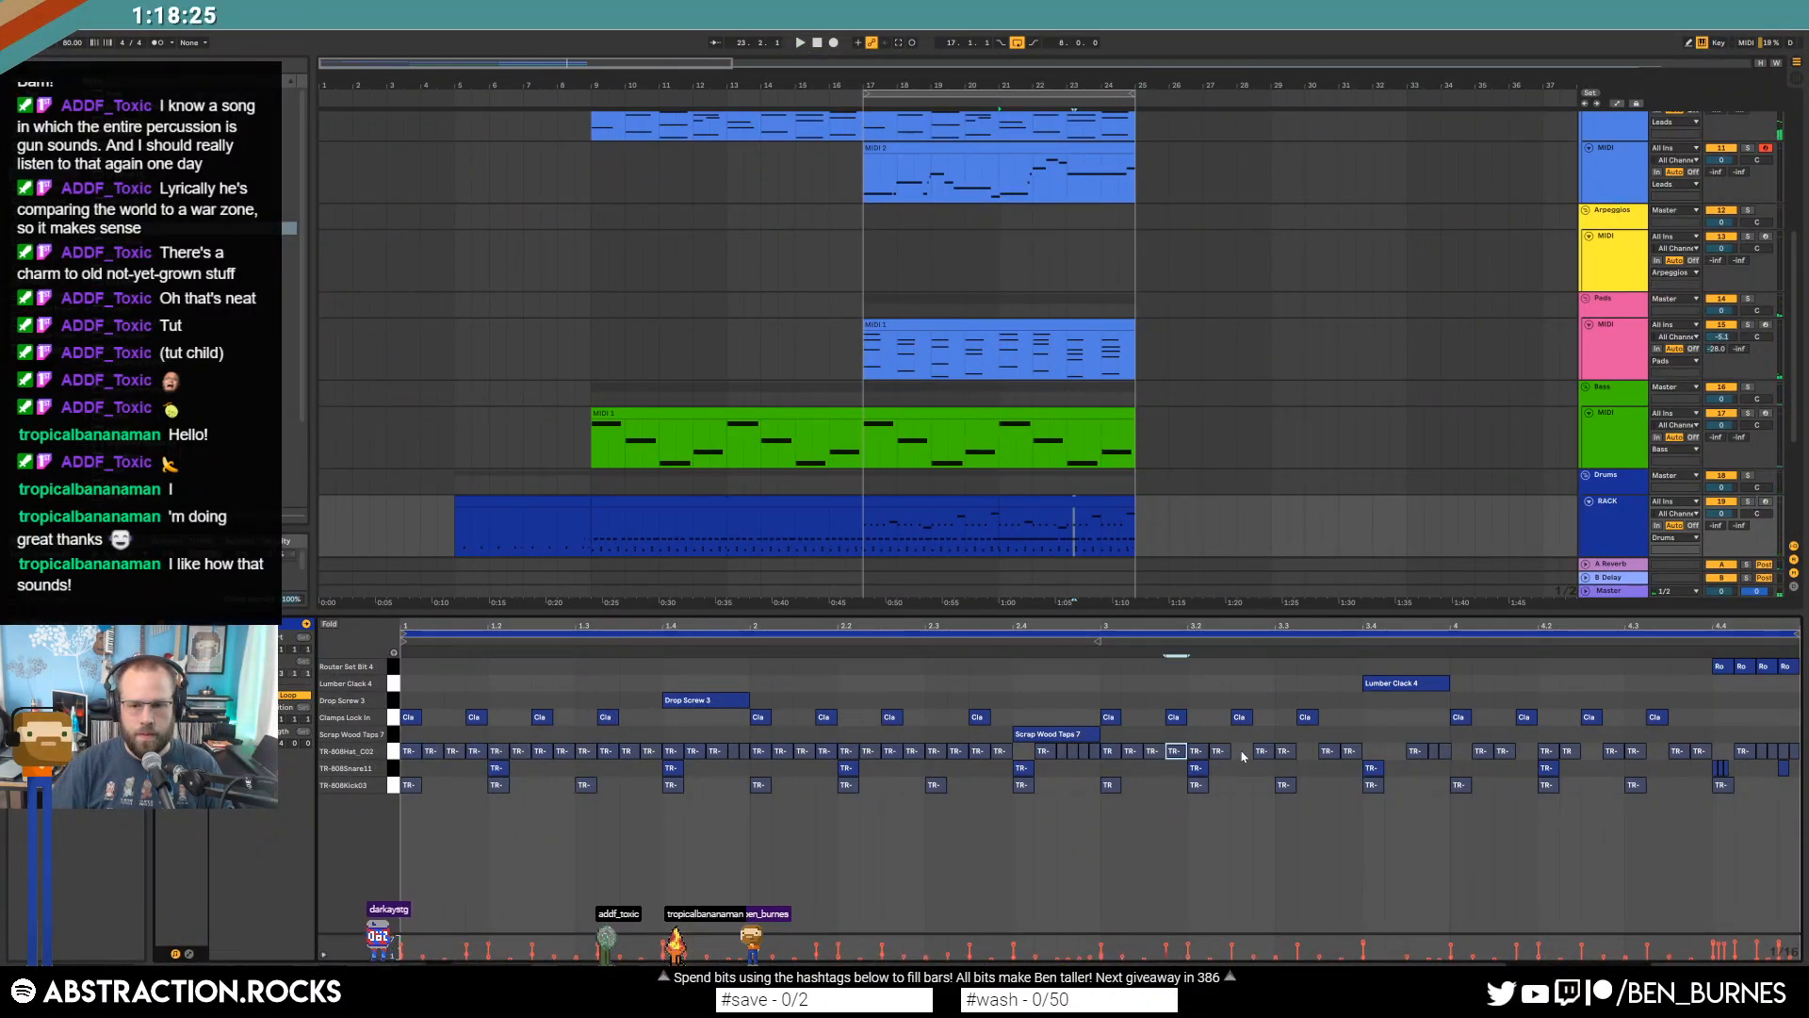
Fill the remaining gaps in the TR-808 hat row through bars 3 and 4 of the clip.
double_click(1307, 752)
double_click(1374, 752)
double_click(1395, 752)
double_click(1458, 752)
double_click(1525, 752)
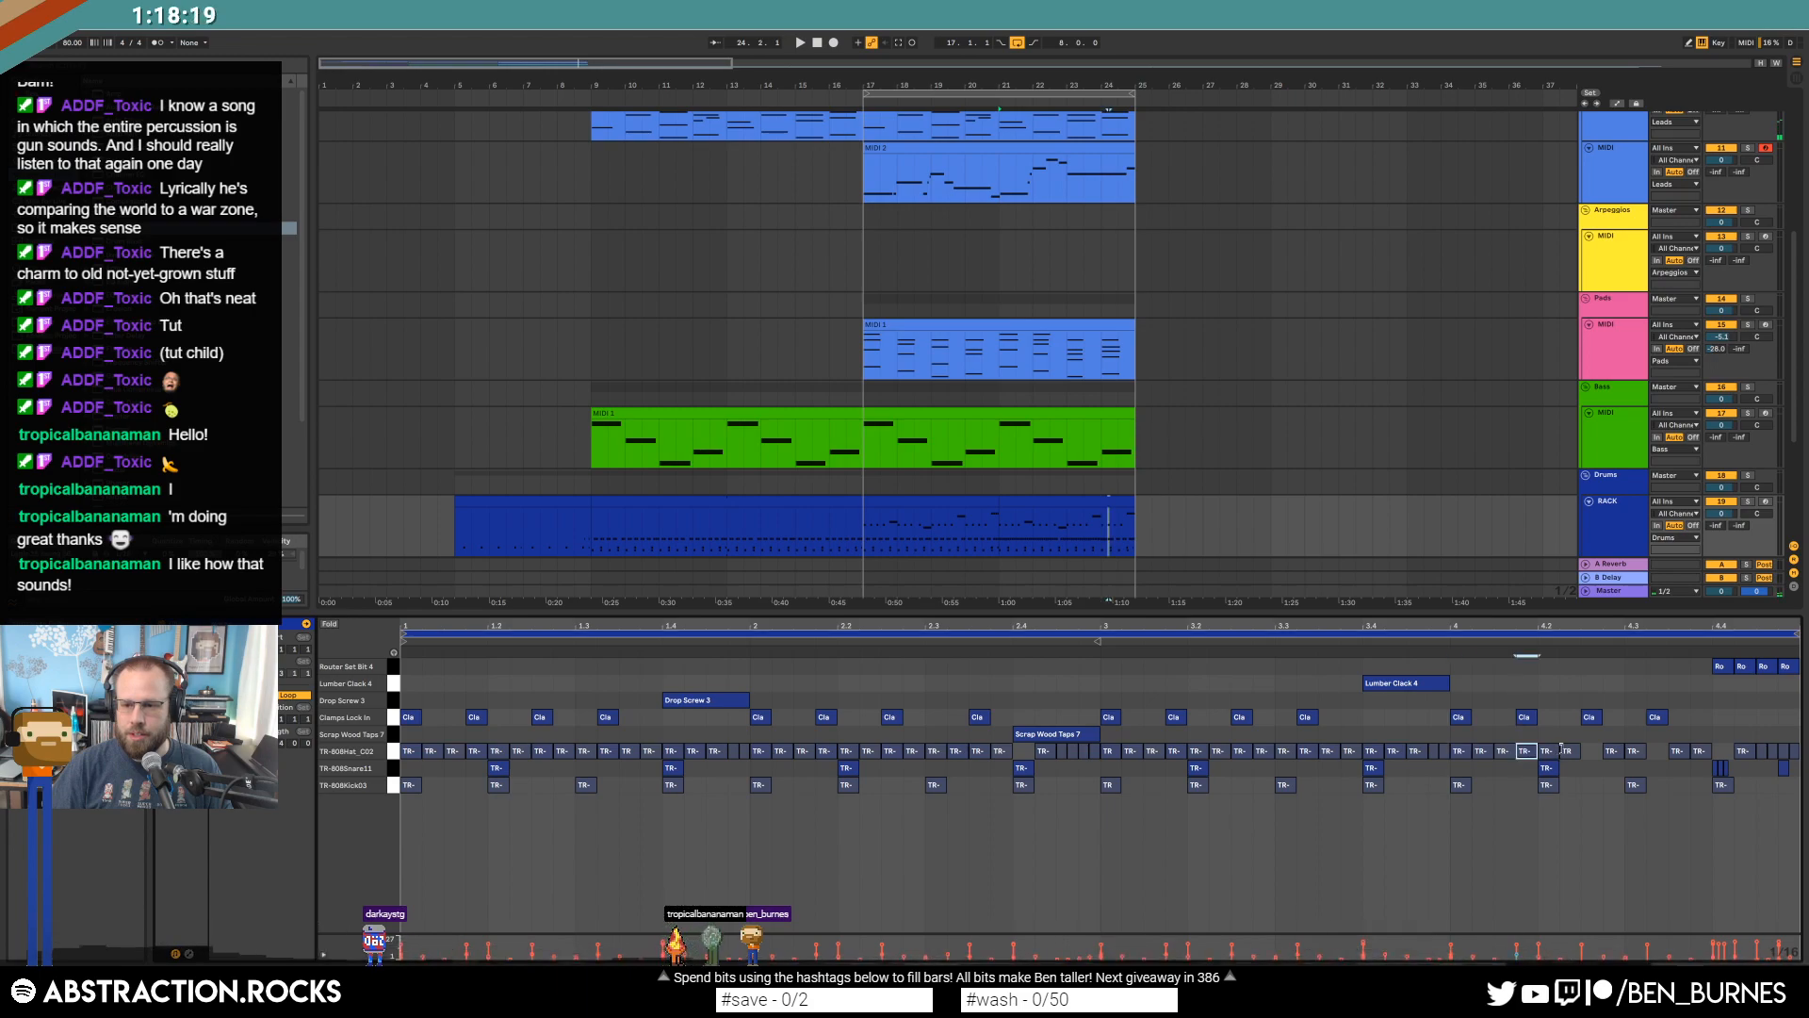
double_click(1591, 752)
double_click(1656, 752)
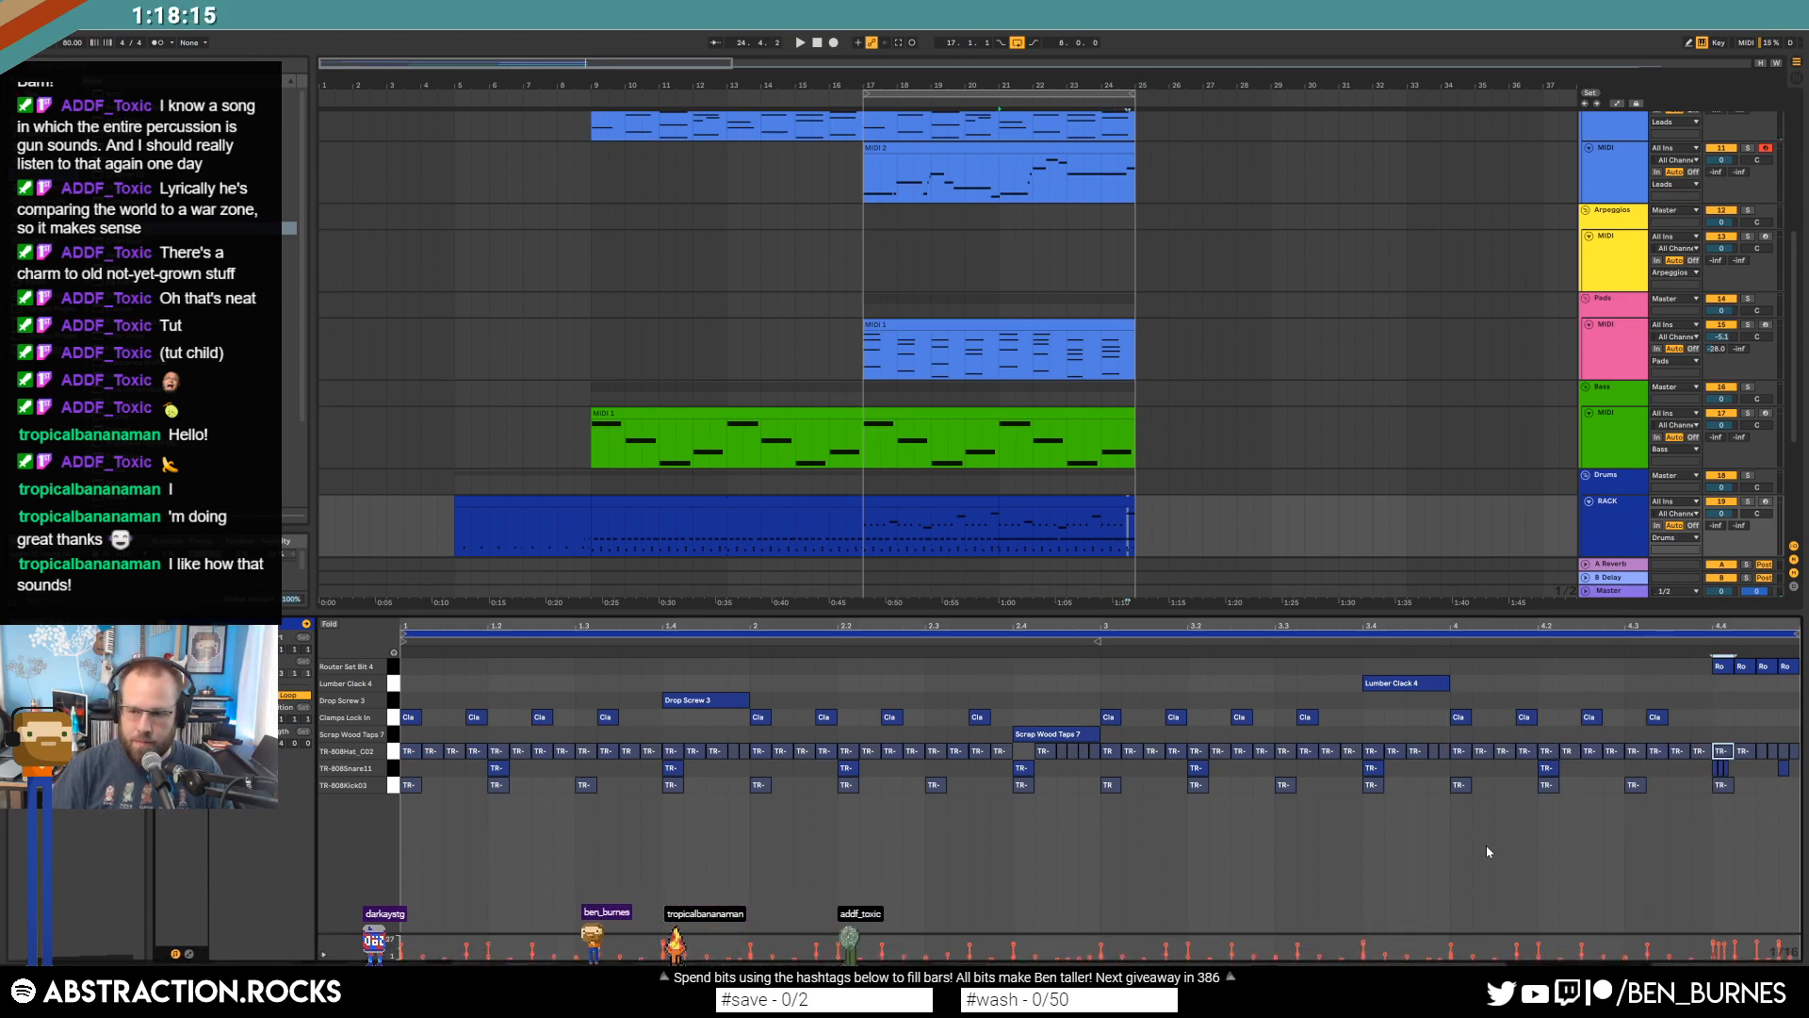
Audition the browser's percussion samples and load Ding 3 Spoon and Clink 2 onto empty Drum Rack pads.
key(shift+Tab)
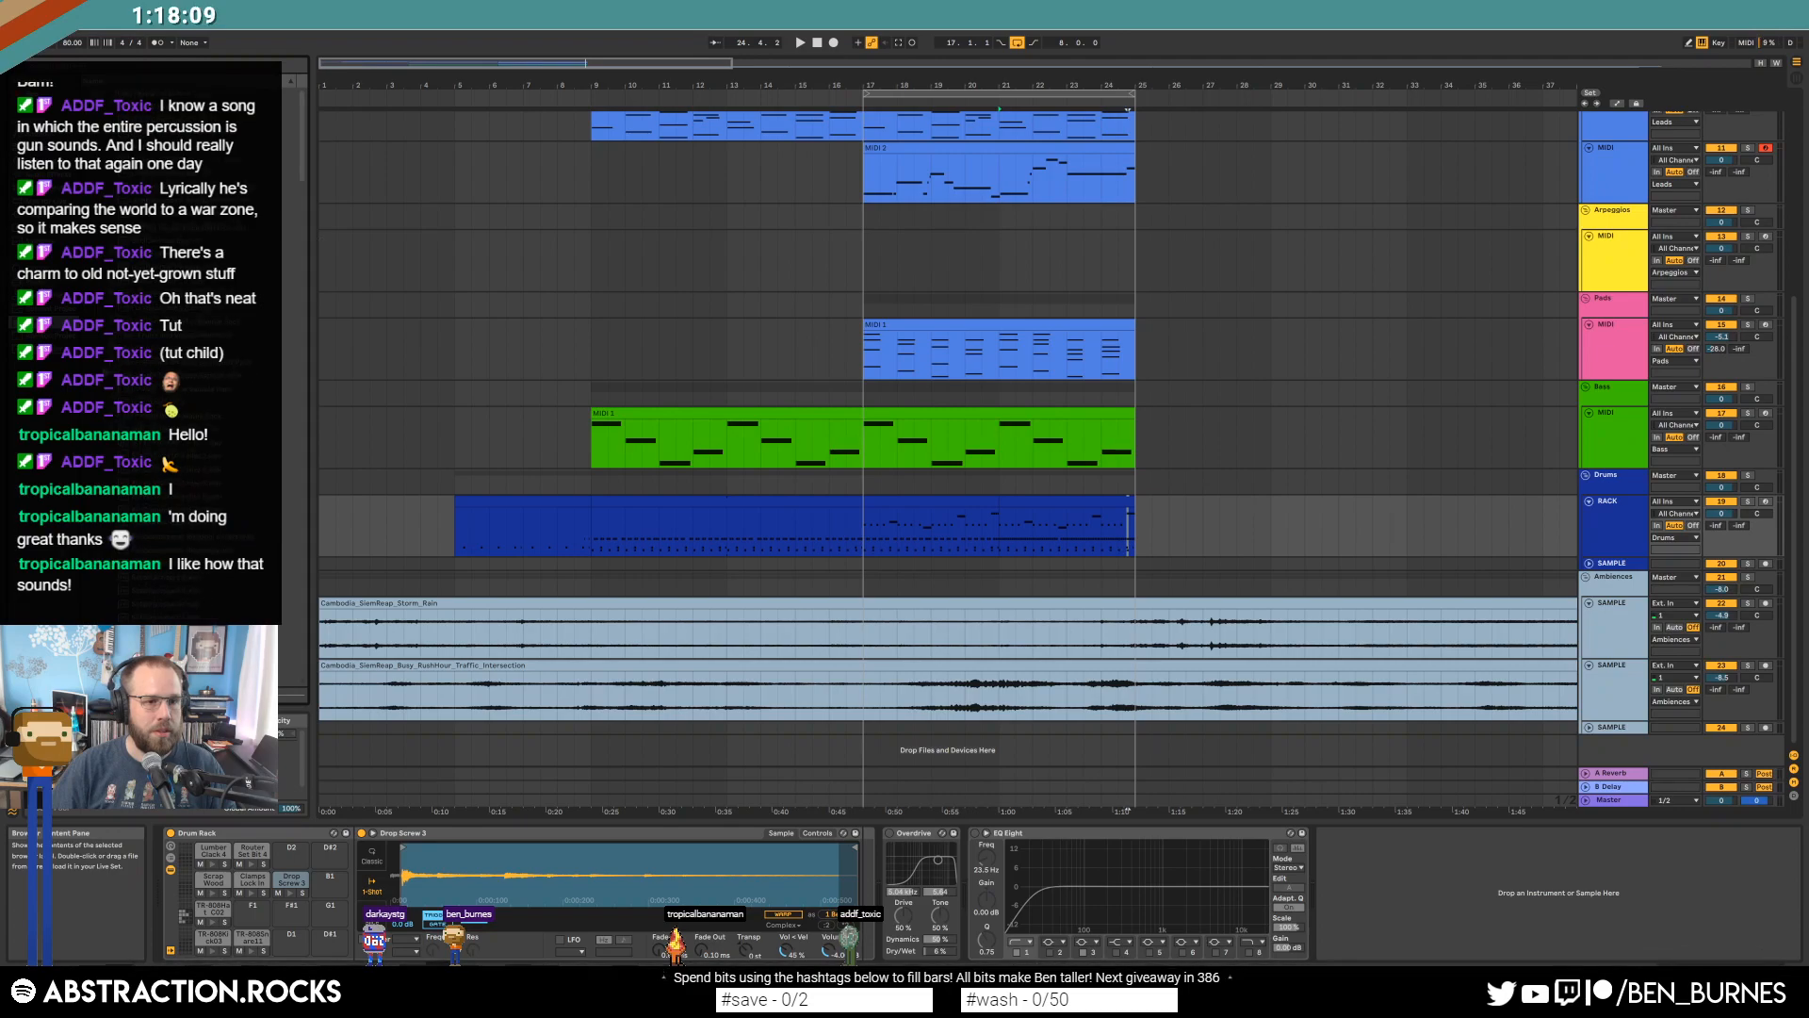
scroll(193, 396, down, 4)
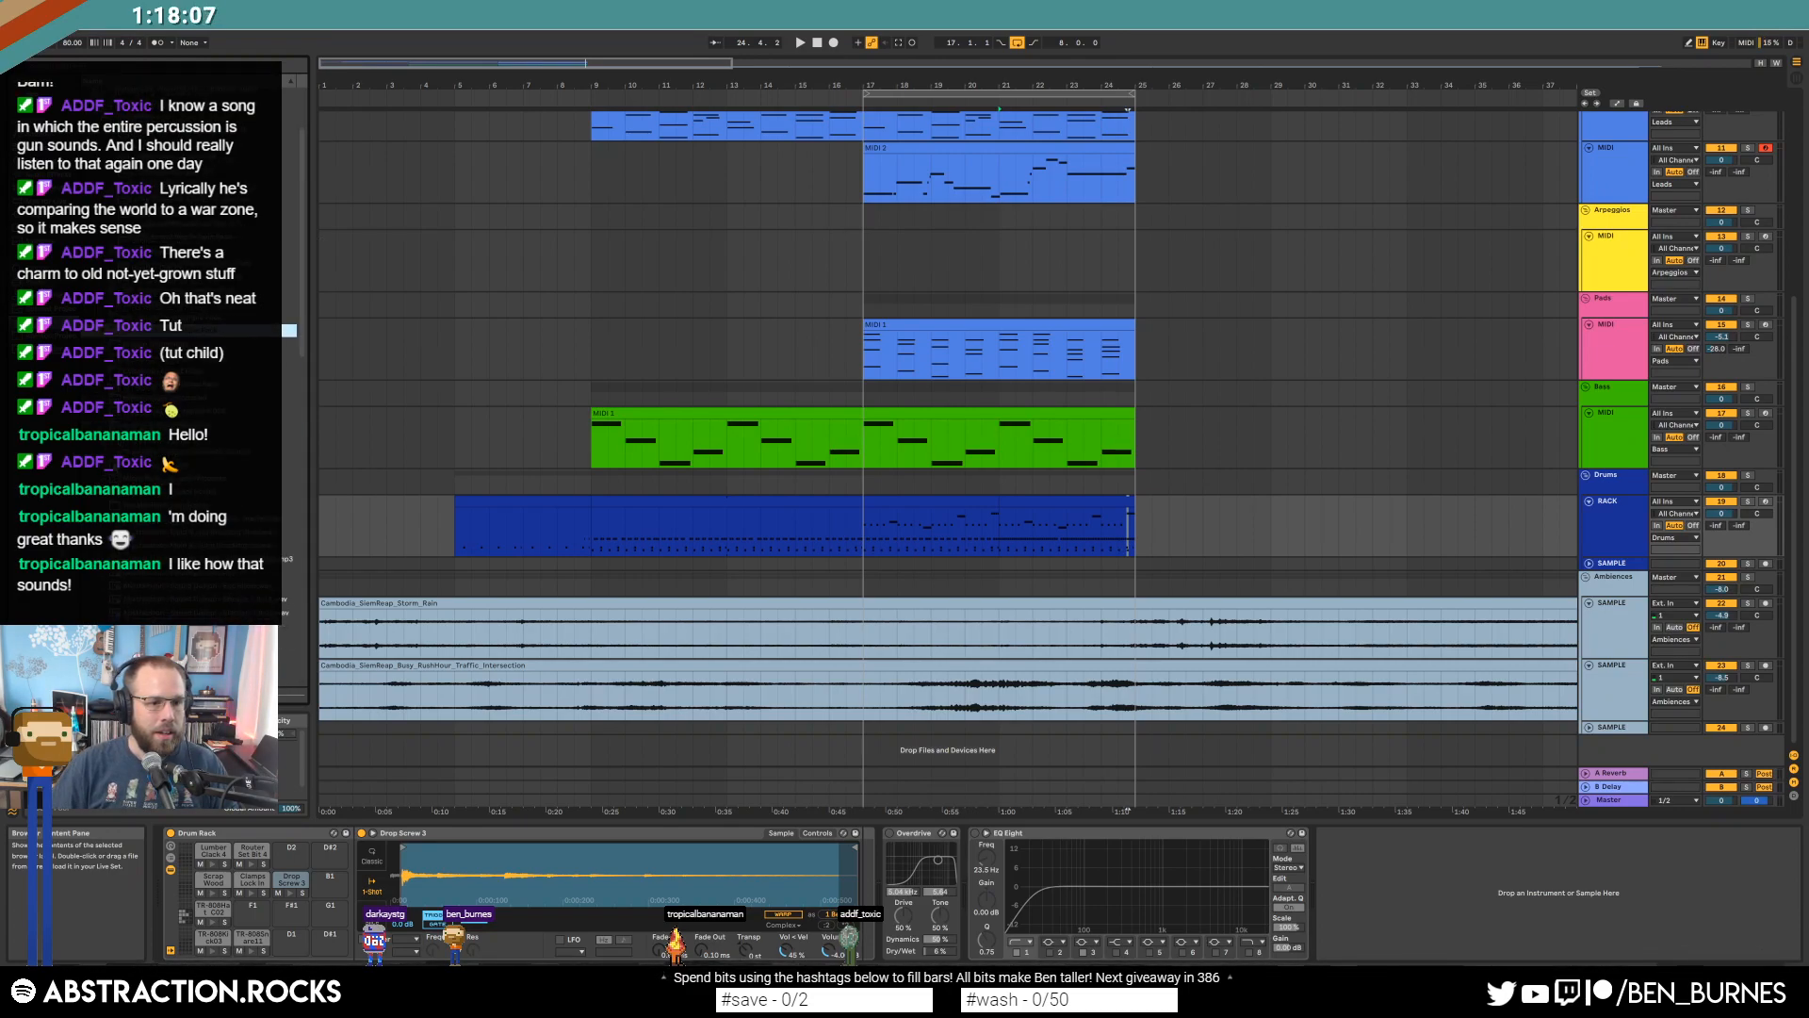
scroll(193, 311, down, 4)
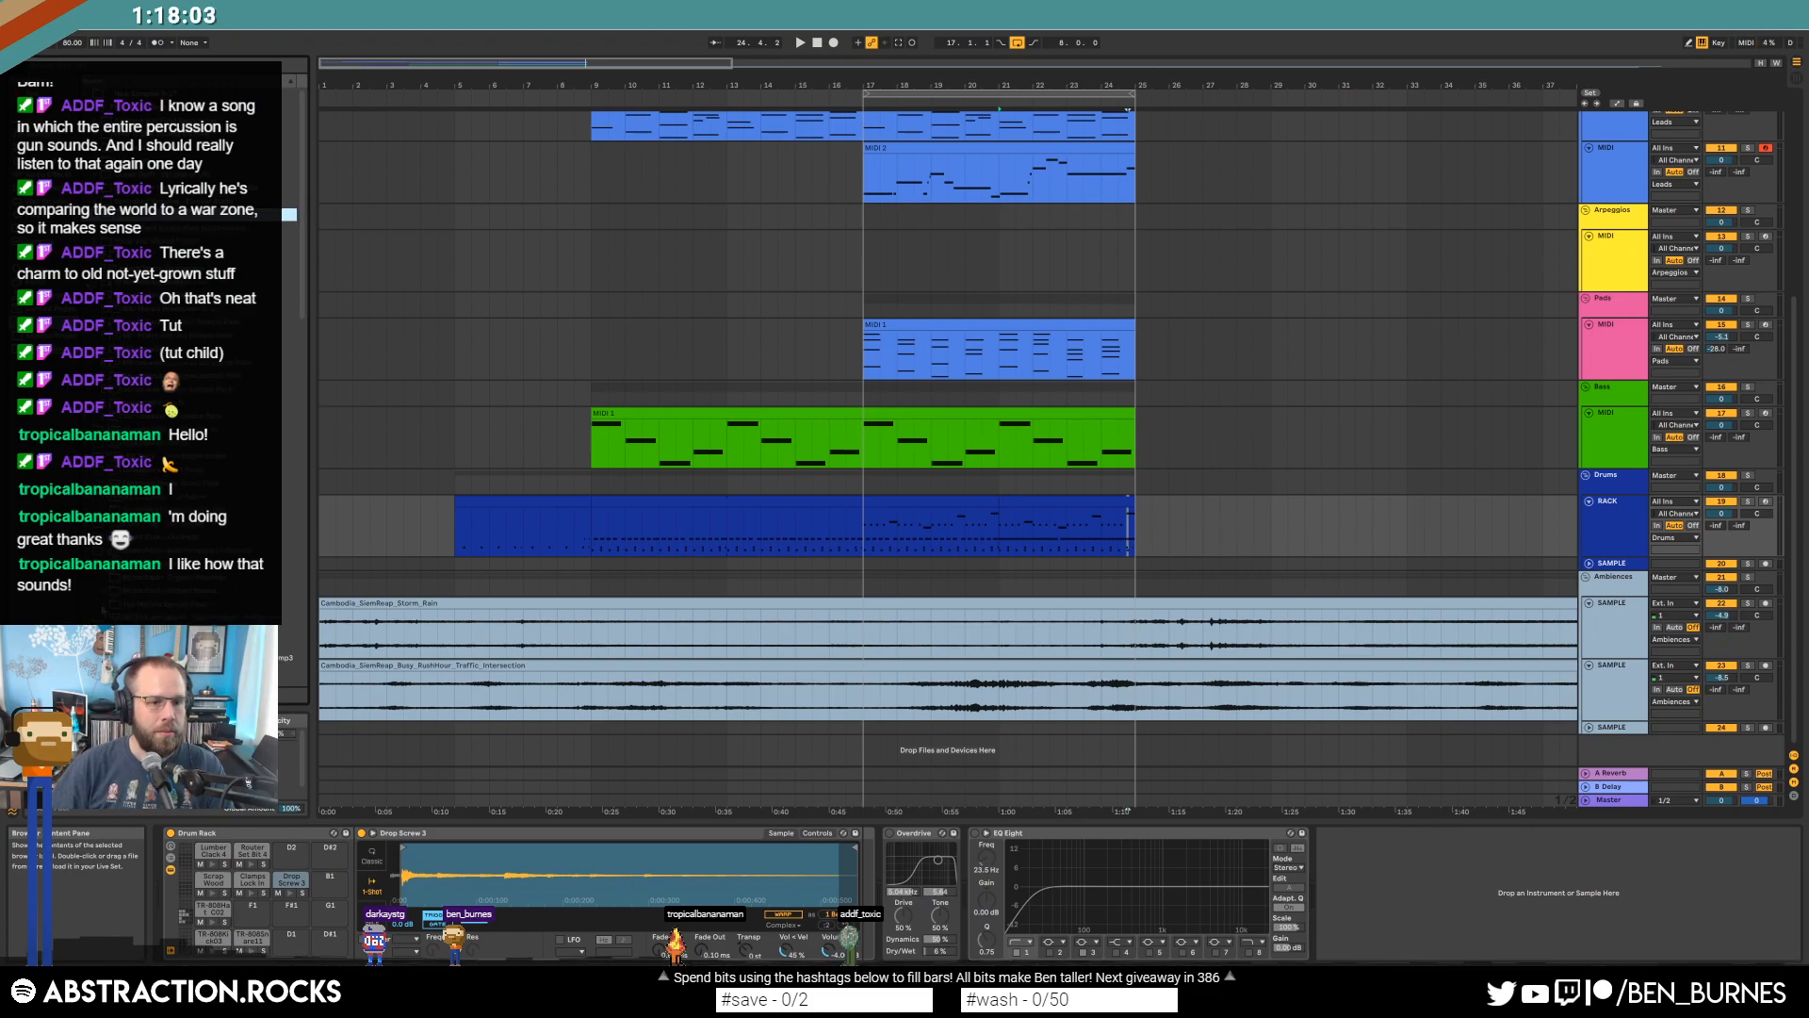
scroll(193, 377, up, 4)
scroll(193, 377, down, 3)
scroll(193, 377, up, 2)
click(193, 481)
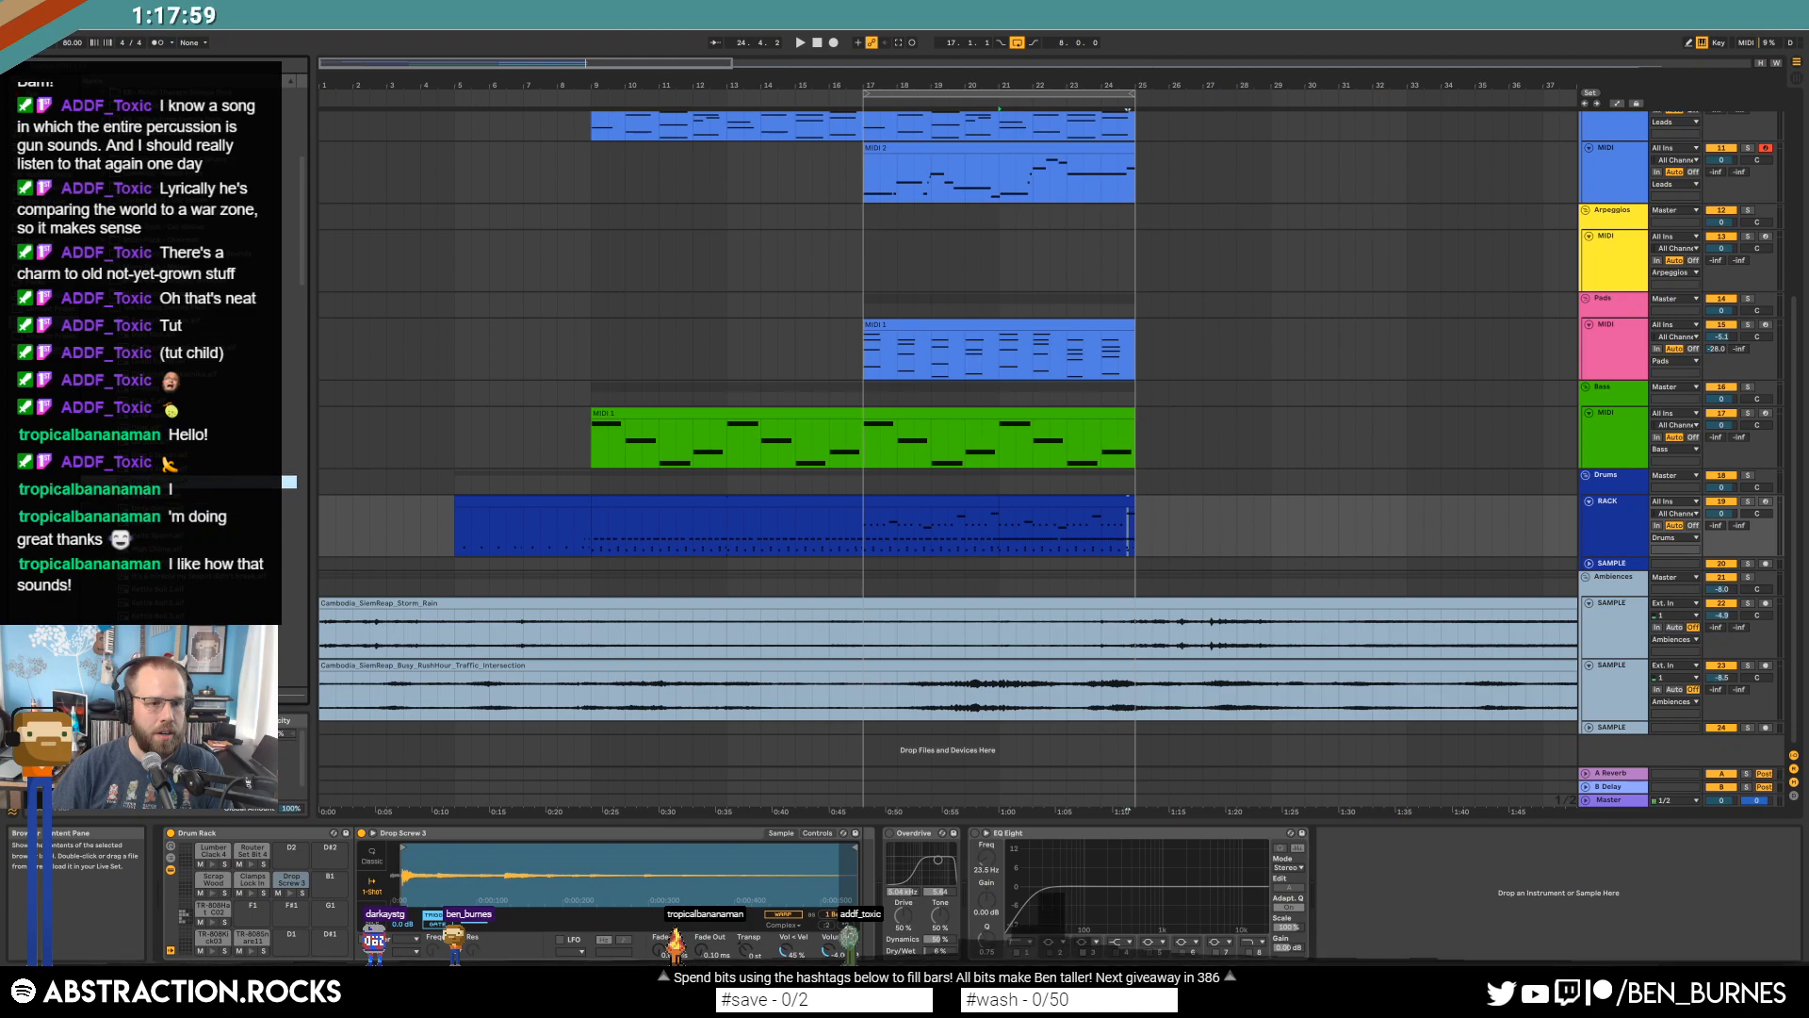
click(193, 468)
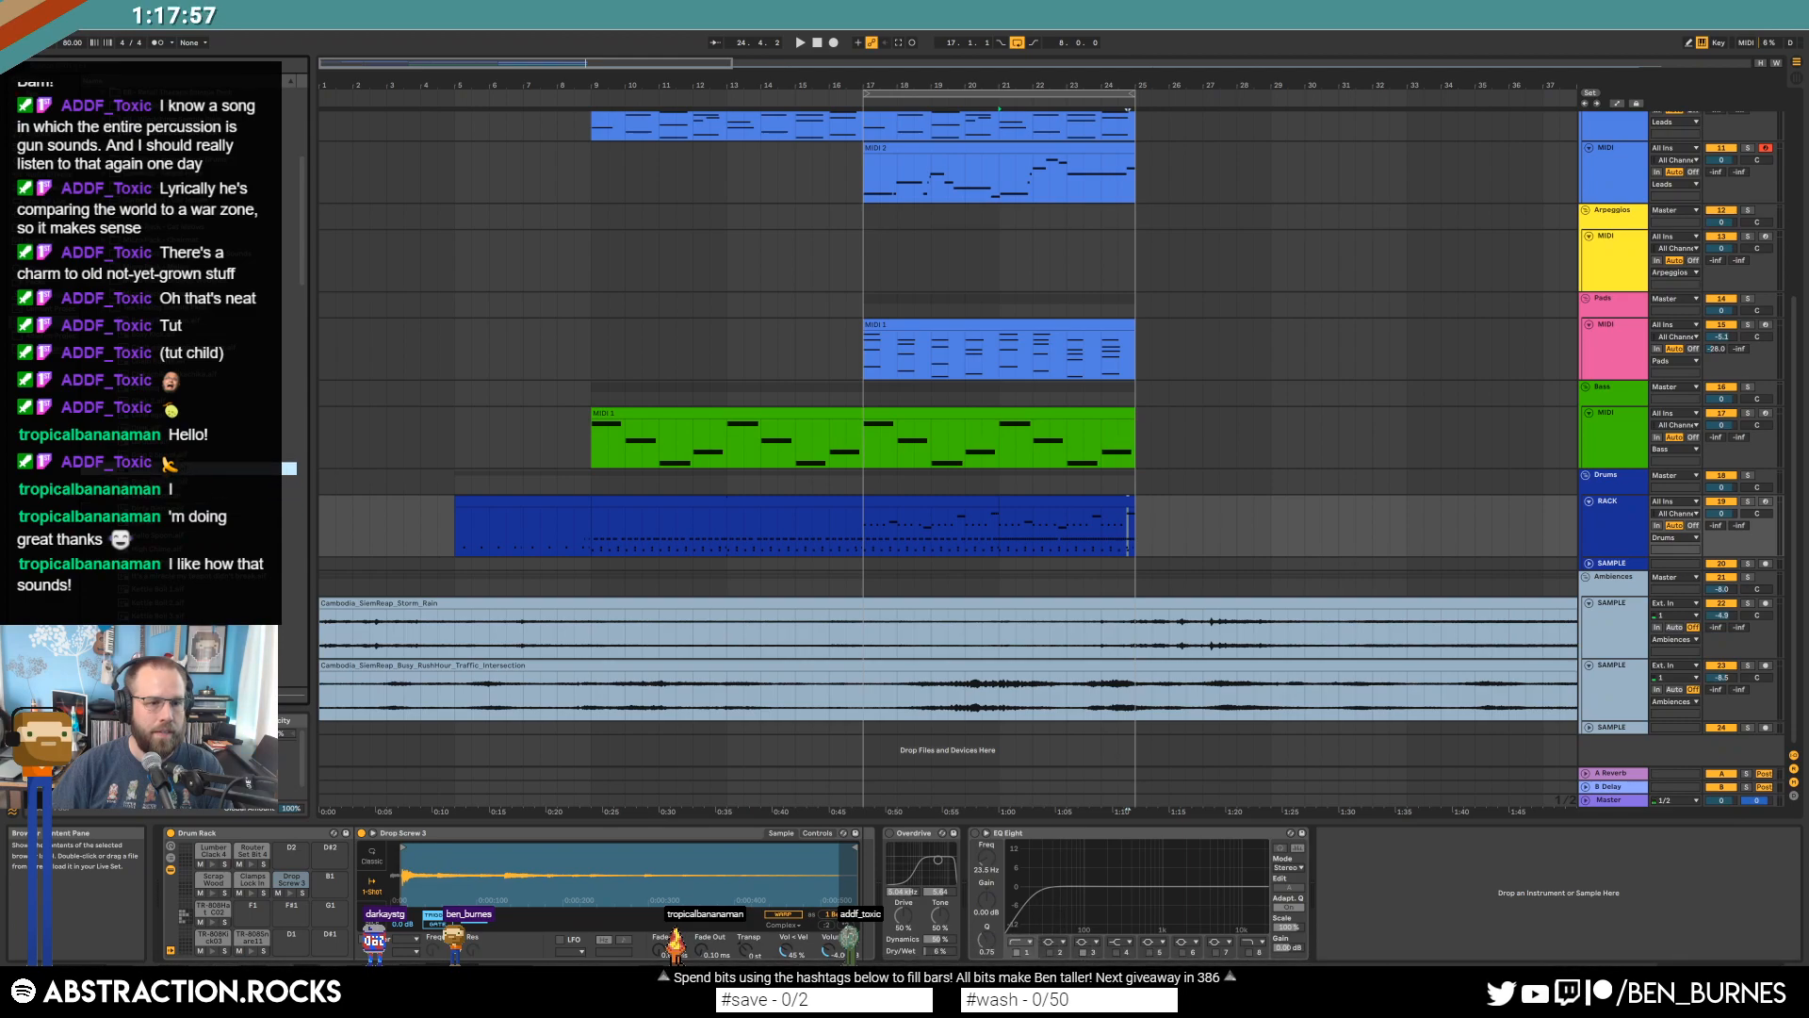
drag(193, 468, 294, 854)
click(193, 402)
double_click(188, 402)
click(188, 336)
Load the "Lid is back!" sample onto the Drum Rack pad below Clink 2.
drag(303, 279, 312, 341)
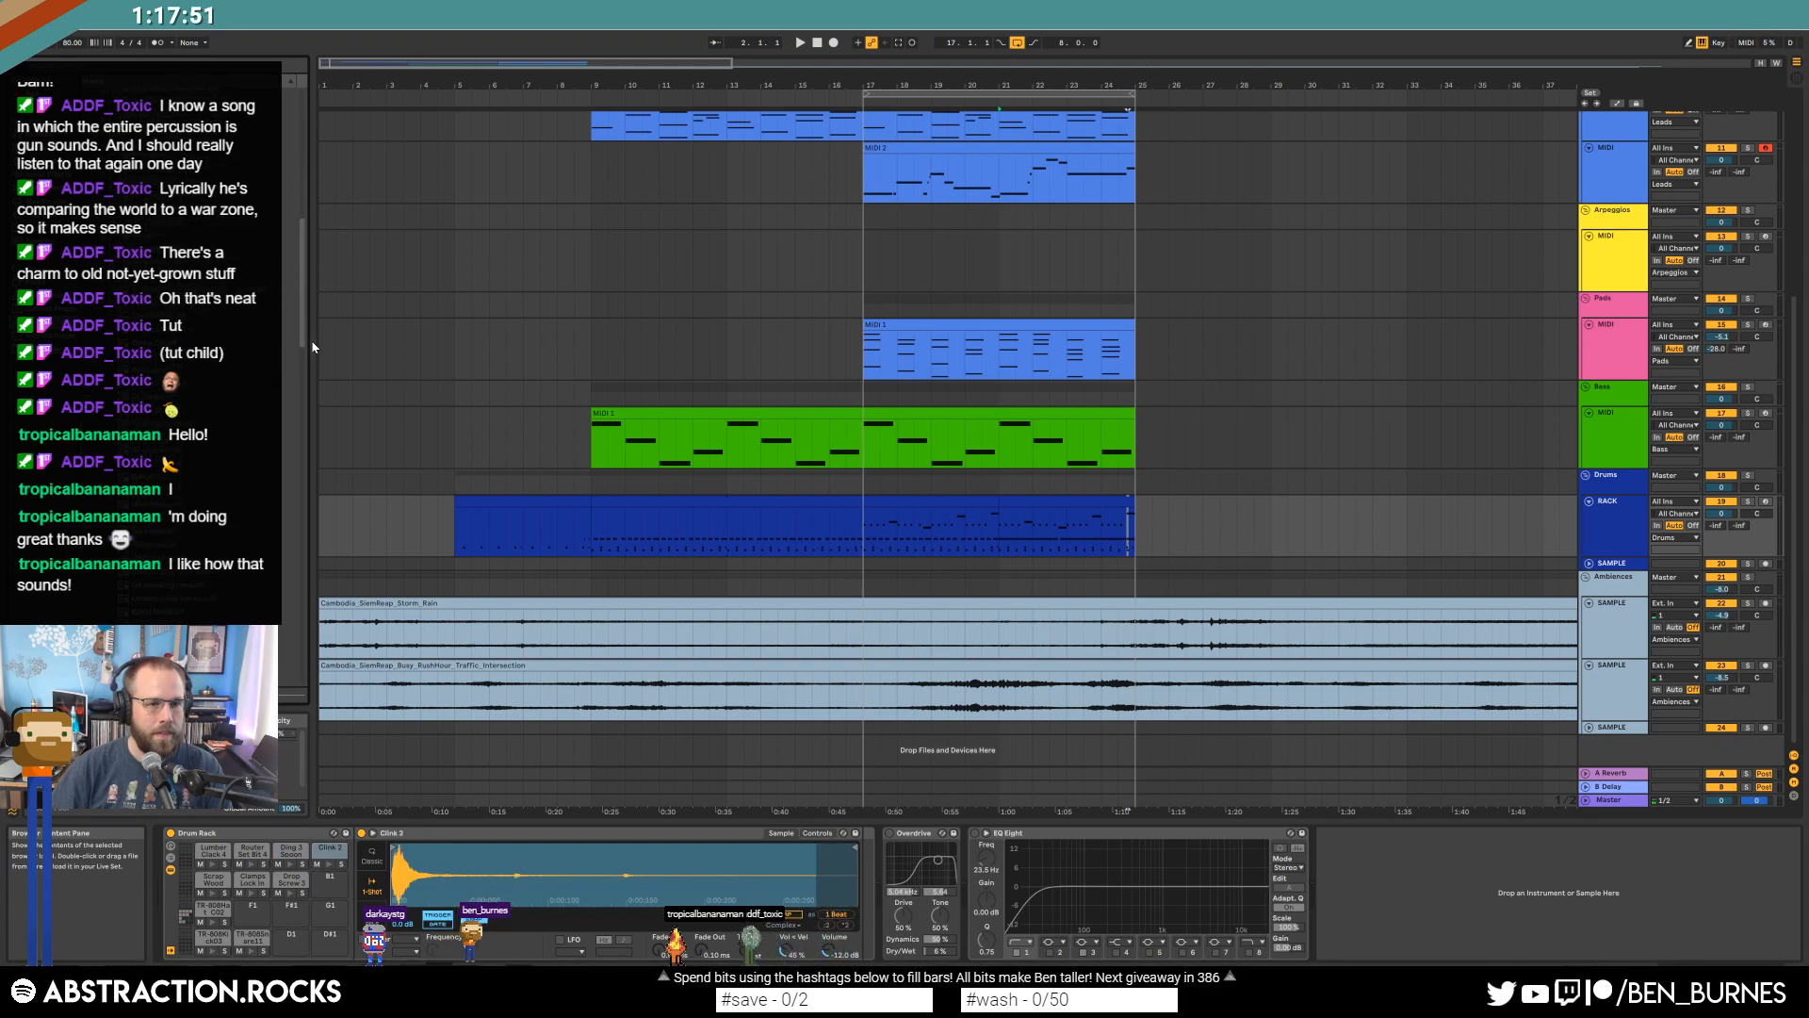
click(189, 426)
click(188, 439)
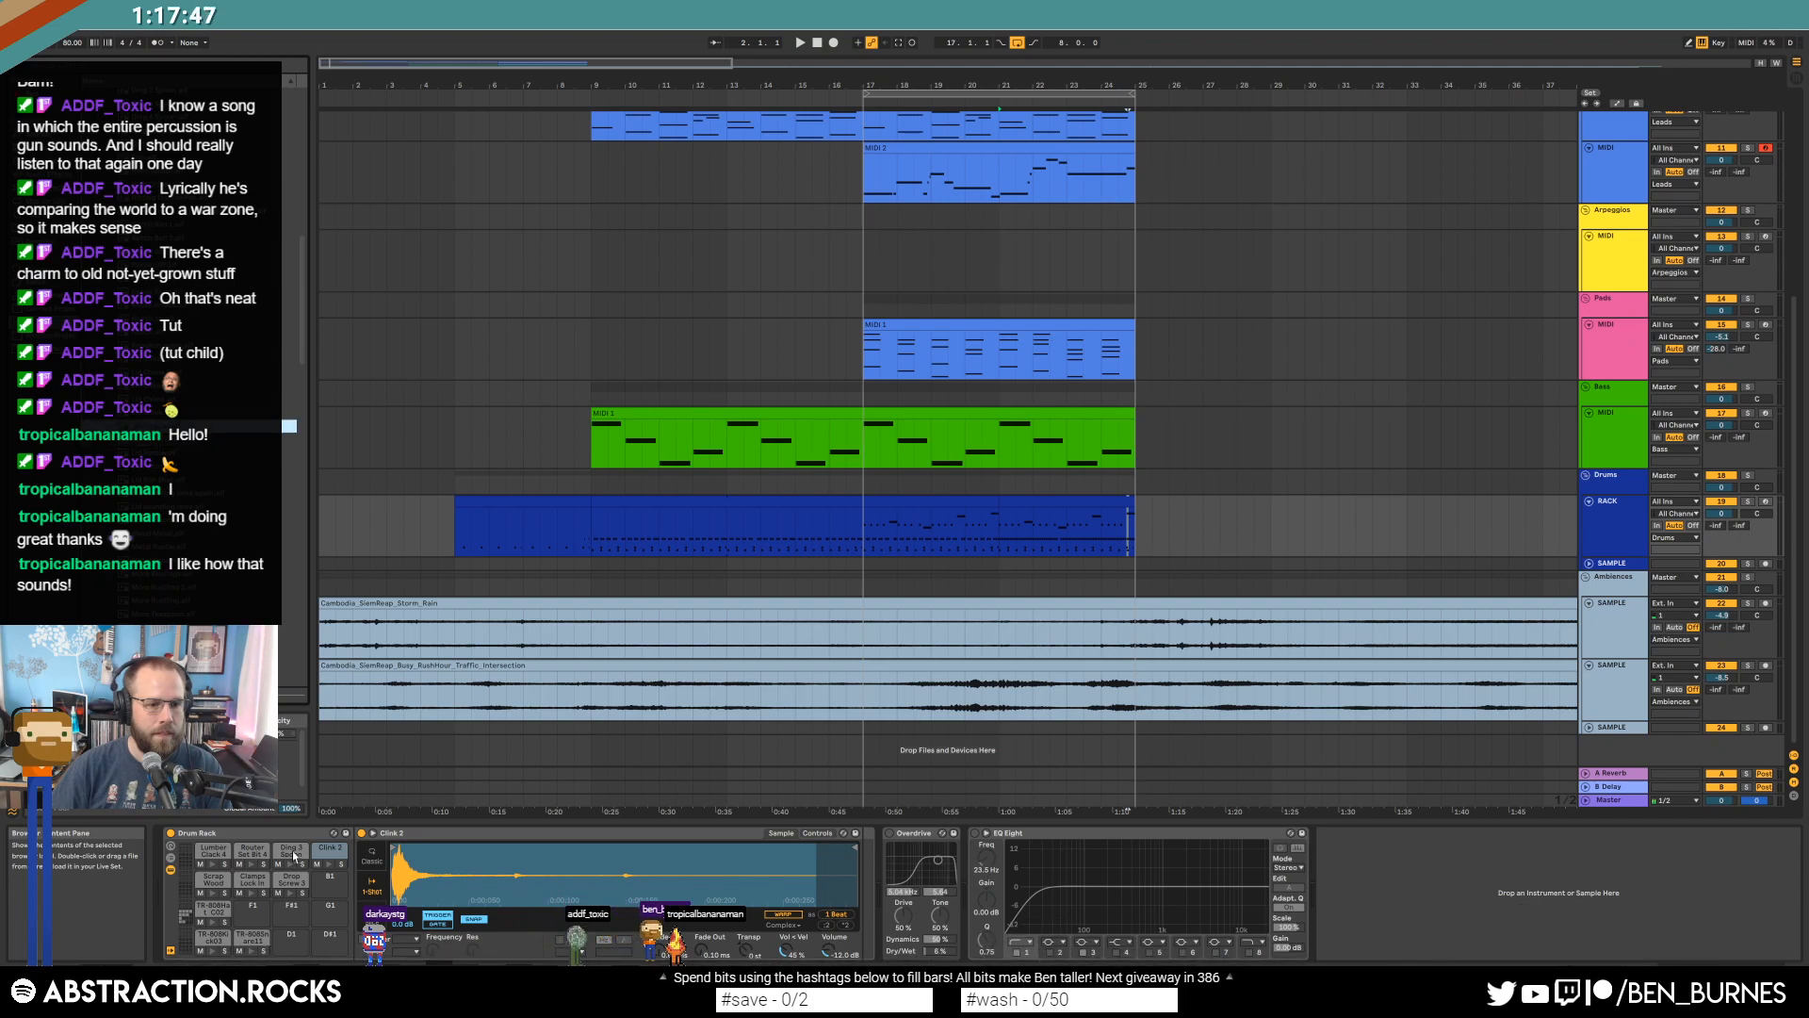
drag(328, 884, 329, 884)
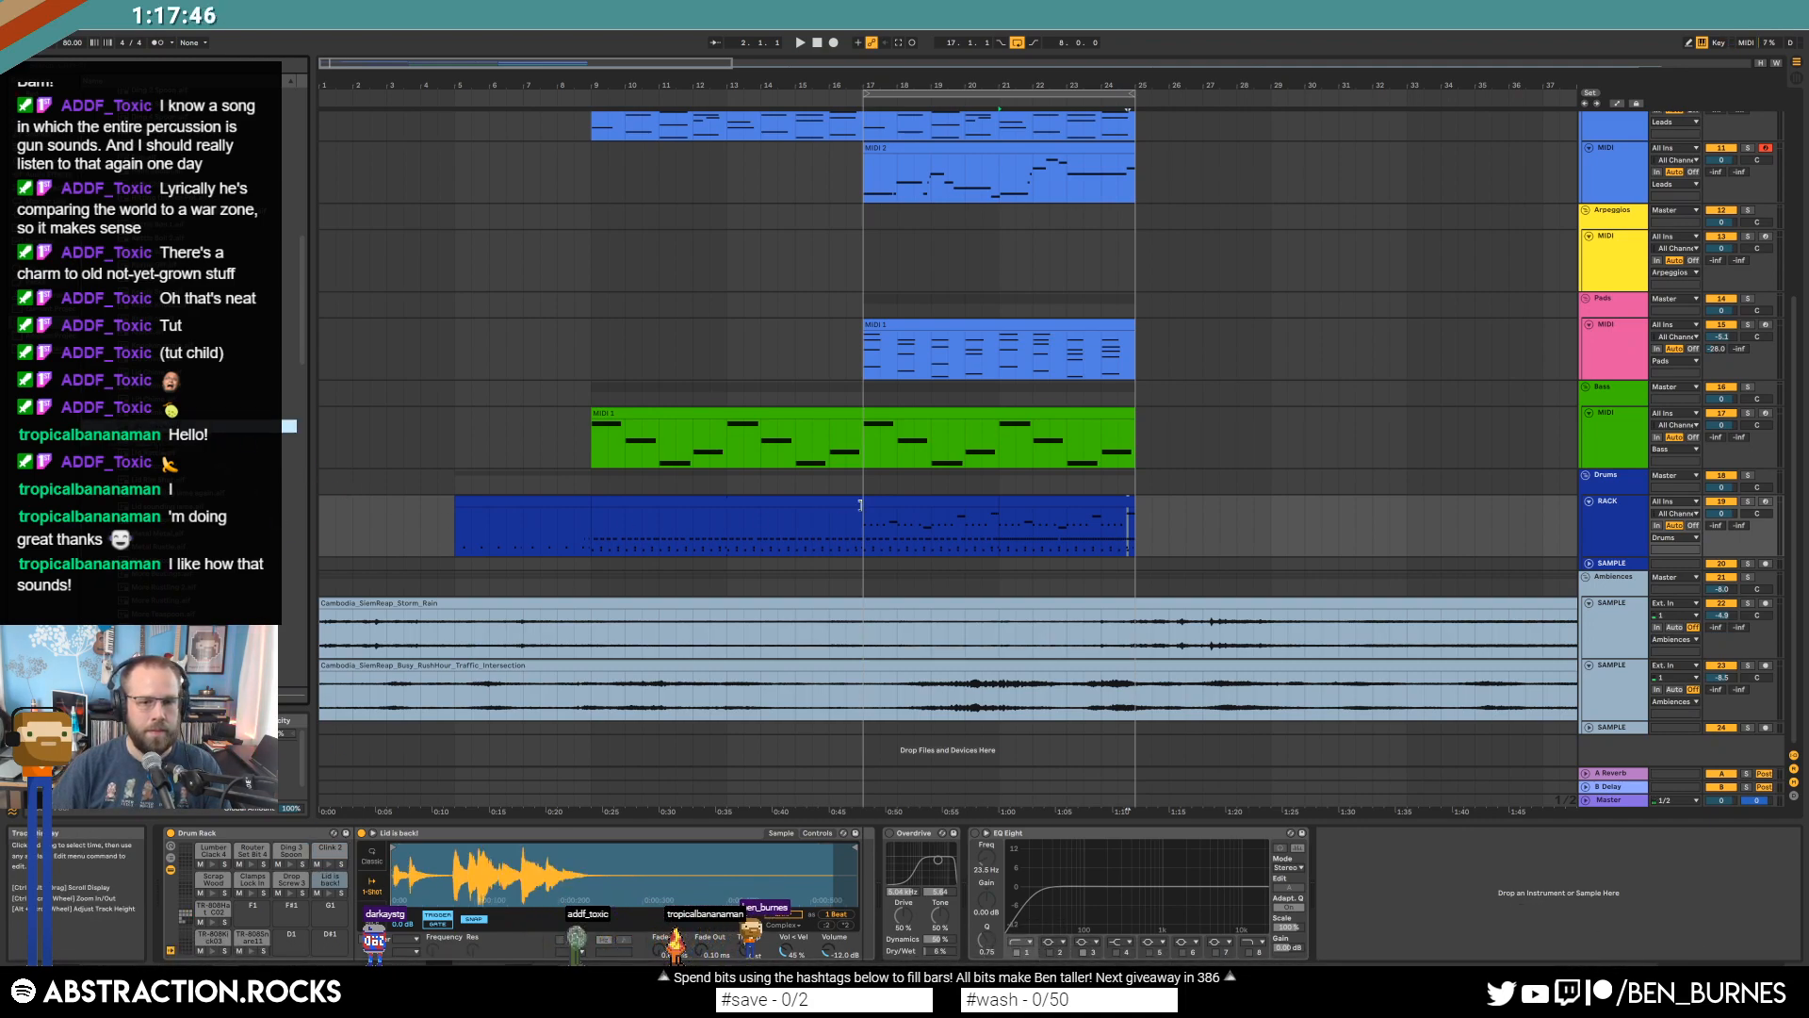
Open the drum clip starting at bar 21 and add an eighth-length Ding 3 Spoon note just before beat 2, then play it.
click(985, 498)
click(1006, 500)
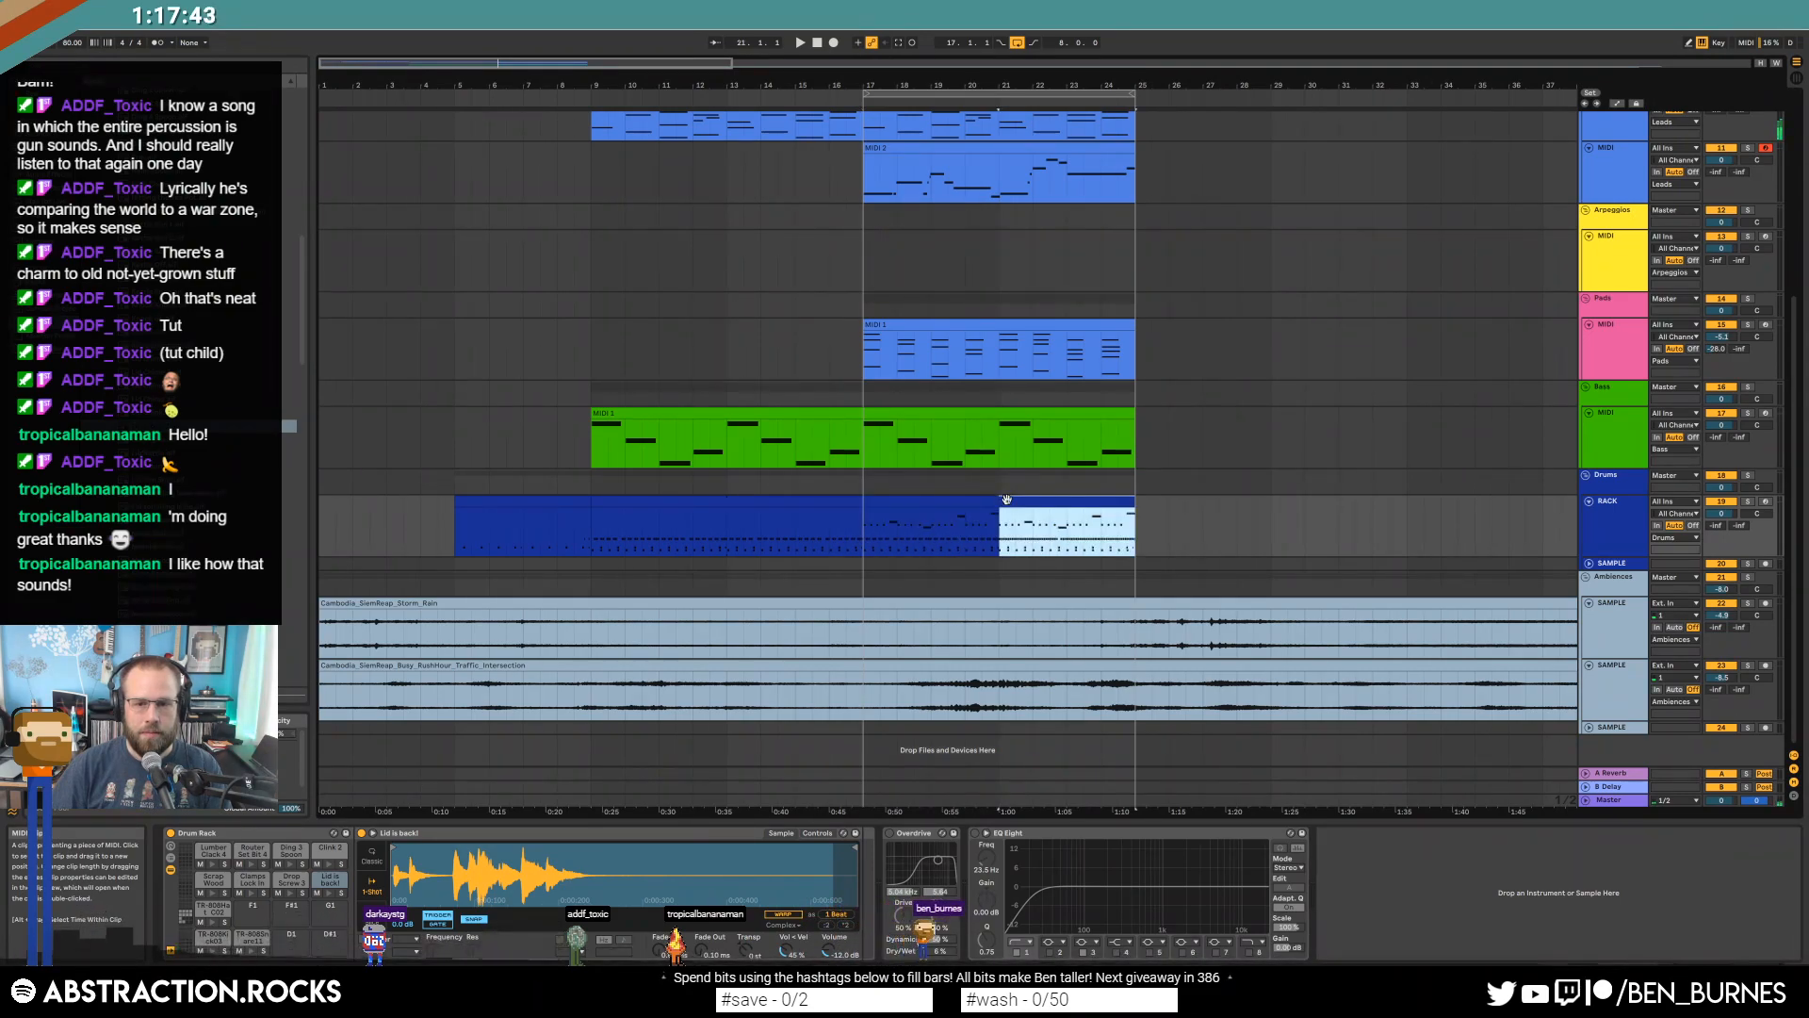
double_click(1007, 499)
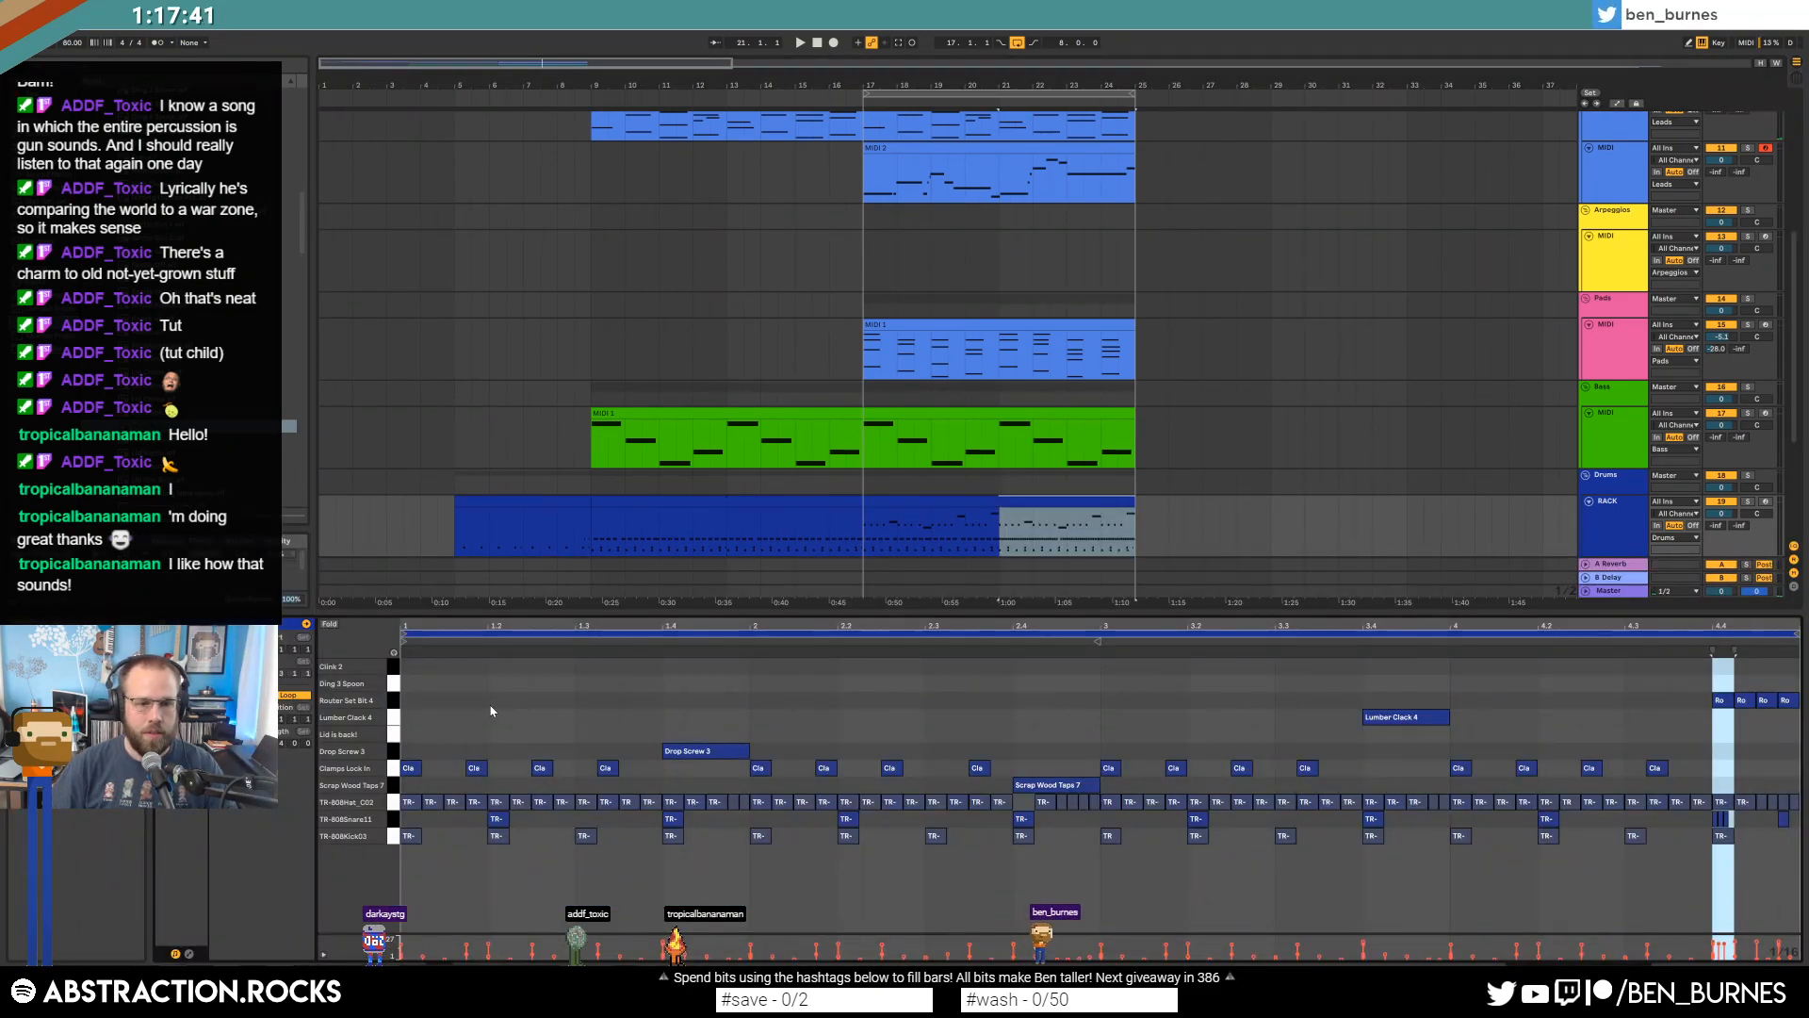
double_click(454, 684)
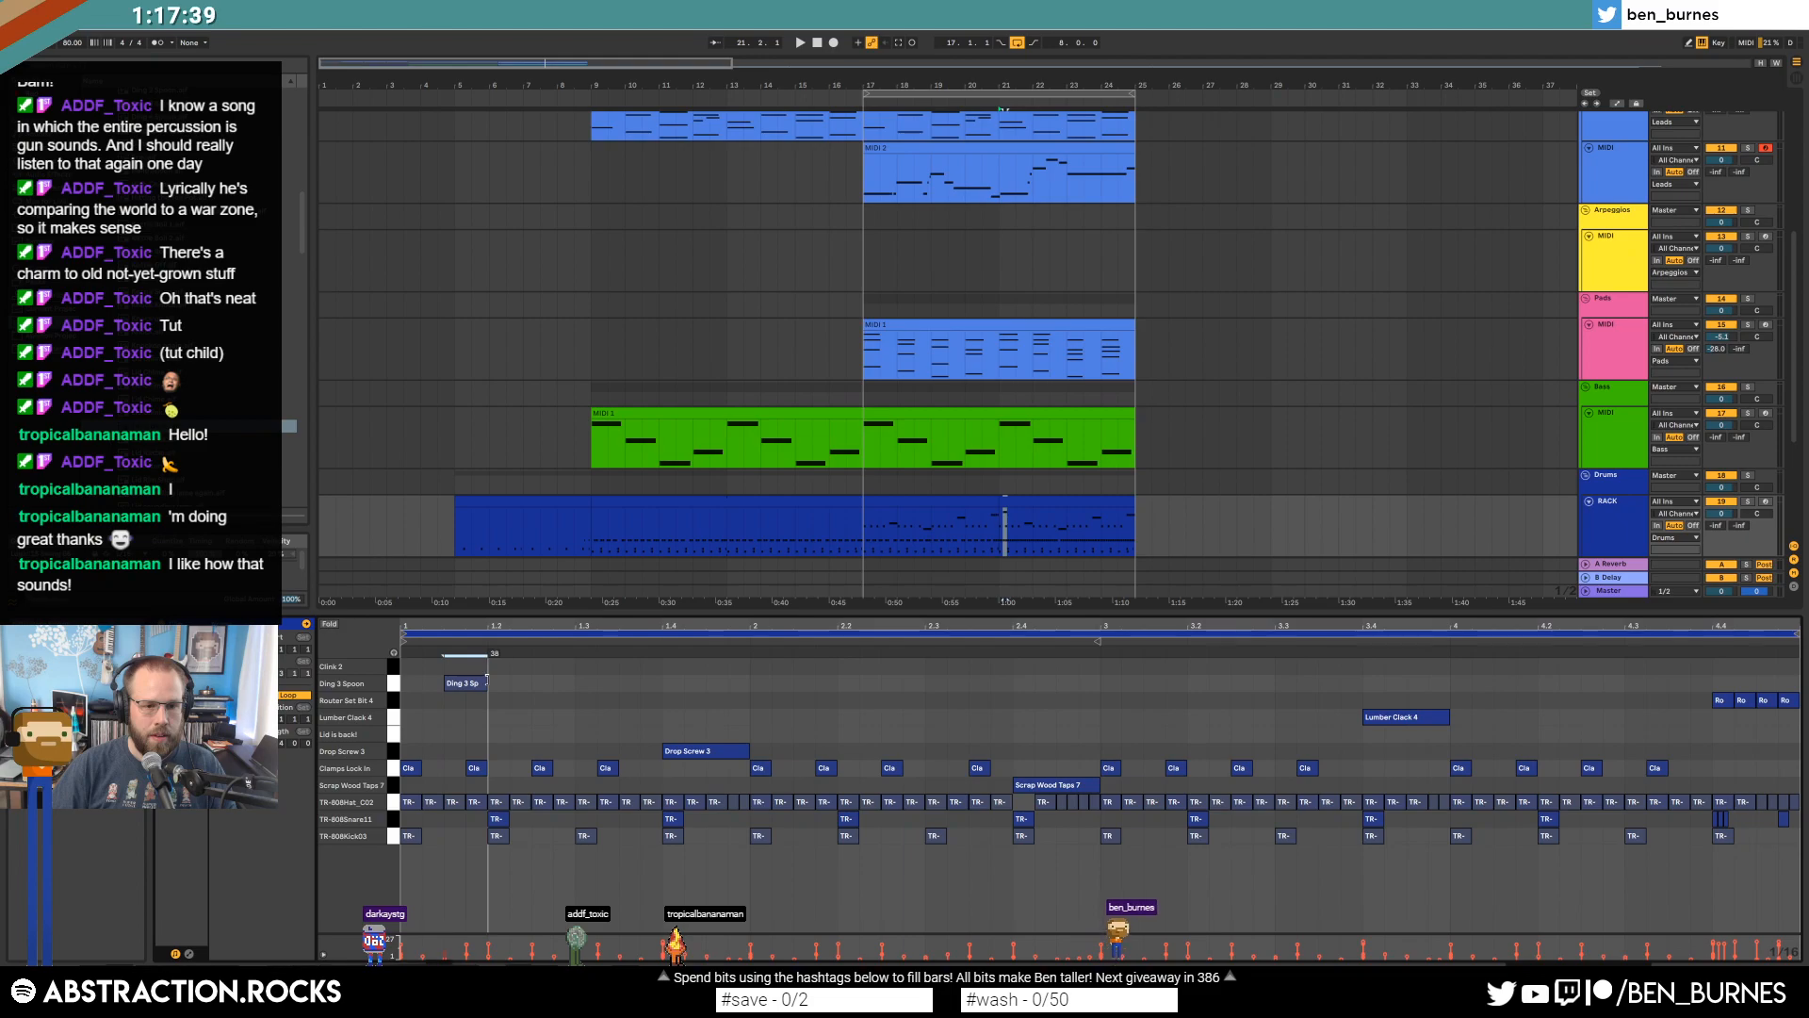
key(space)
key(space)
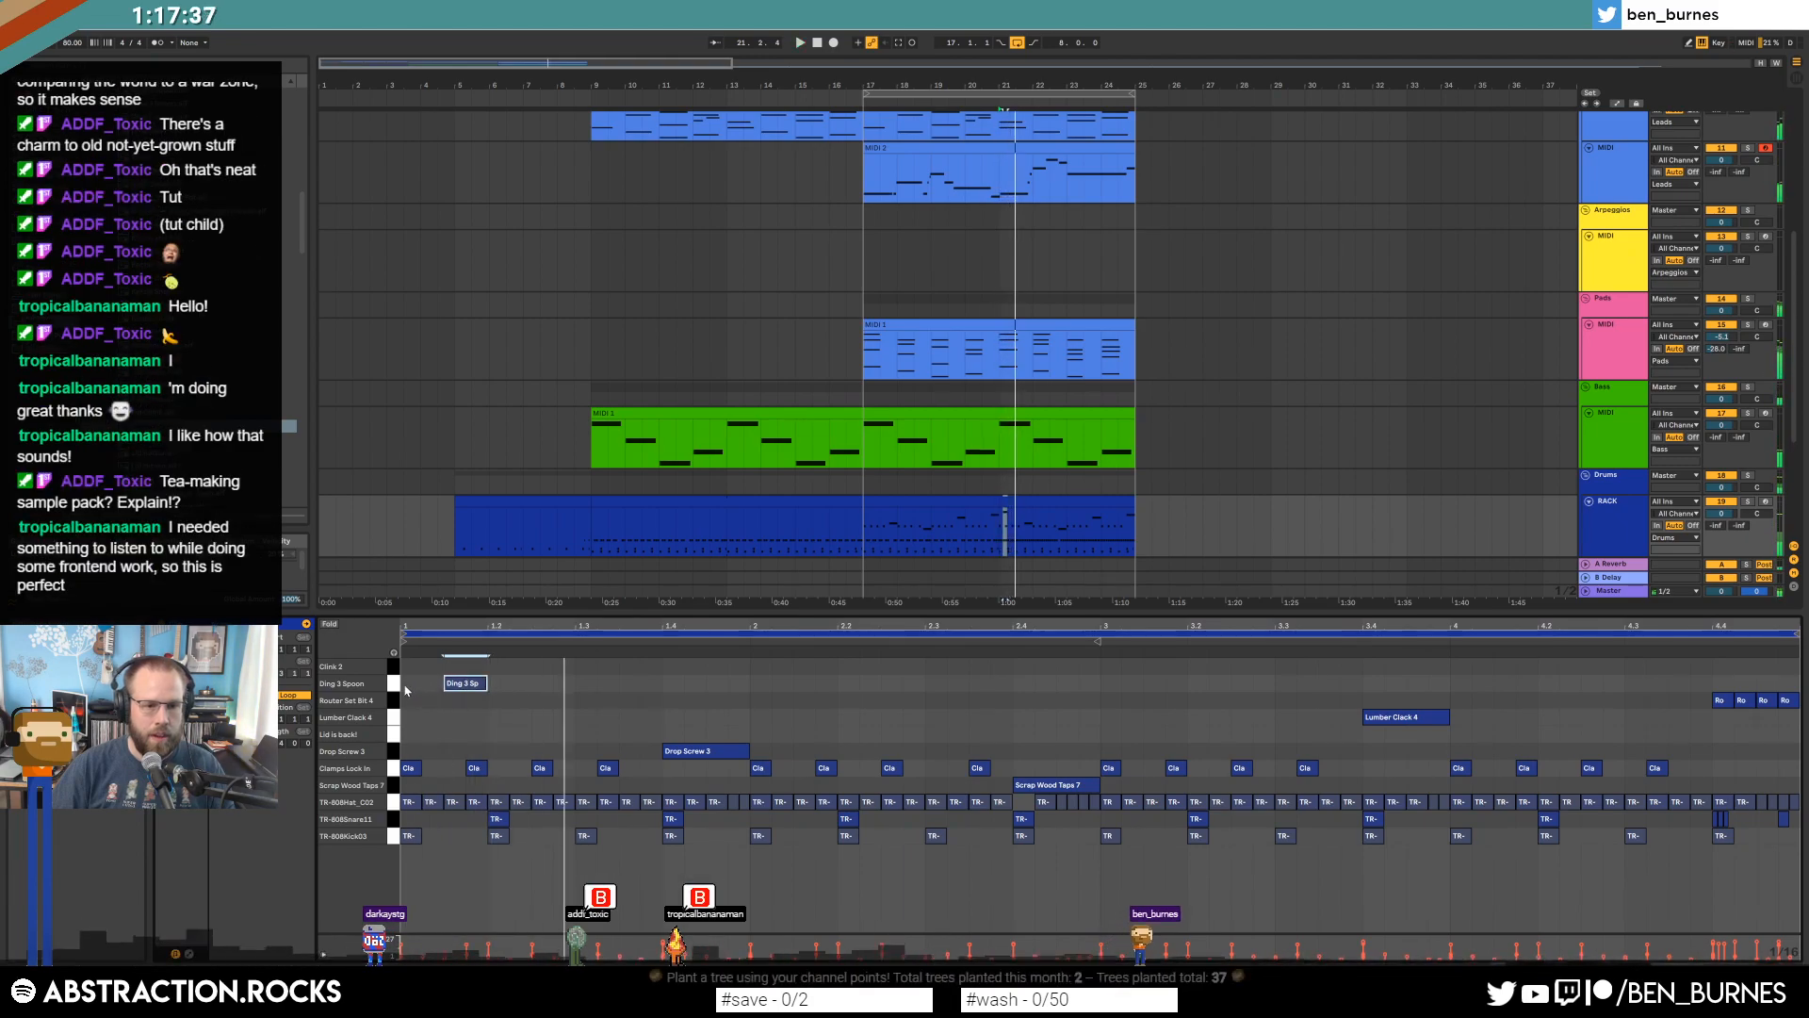
Complete the first bar's Ding 3 Spoon pattern with two more eighth-length notes and two short notes on beat 4.
drag(404, 684, 475, 690)
key(ctrl+d)
key(Left)
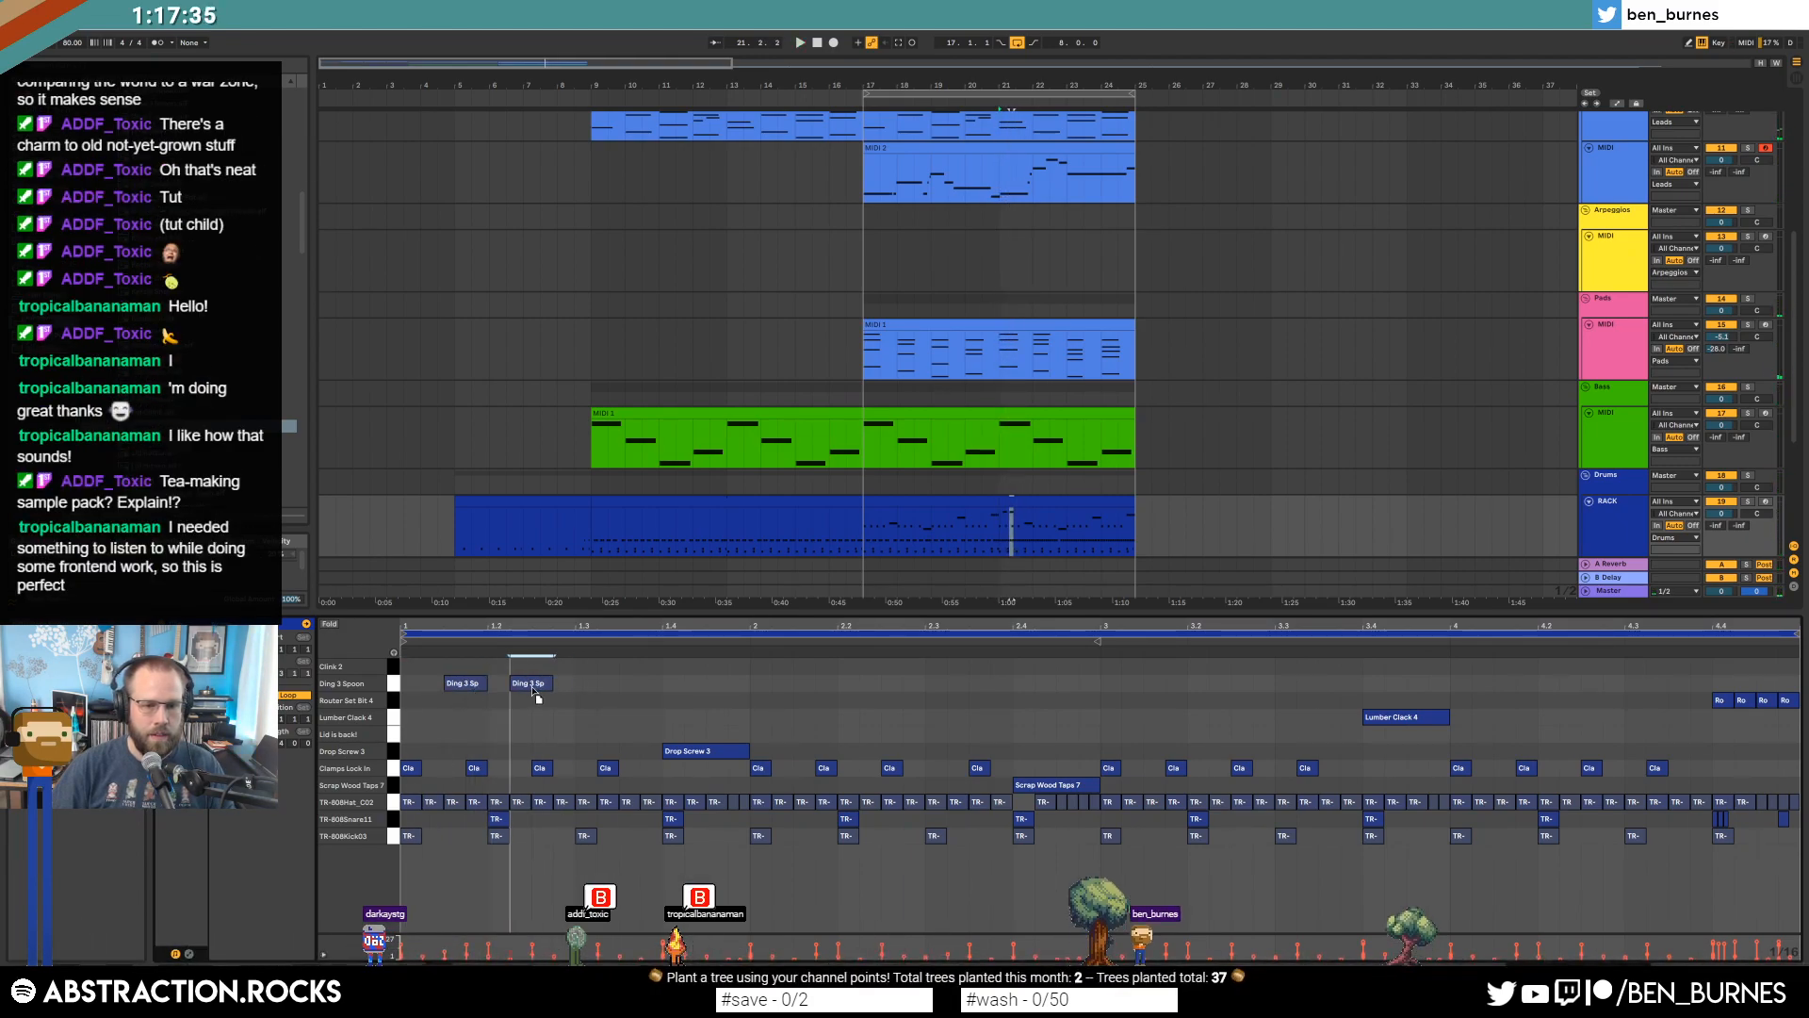
key(space)
double_click(587, 690)
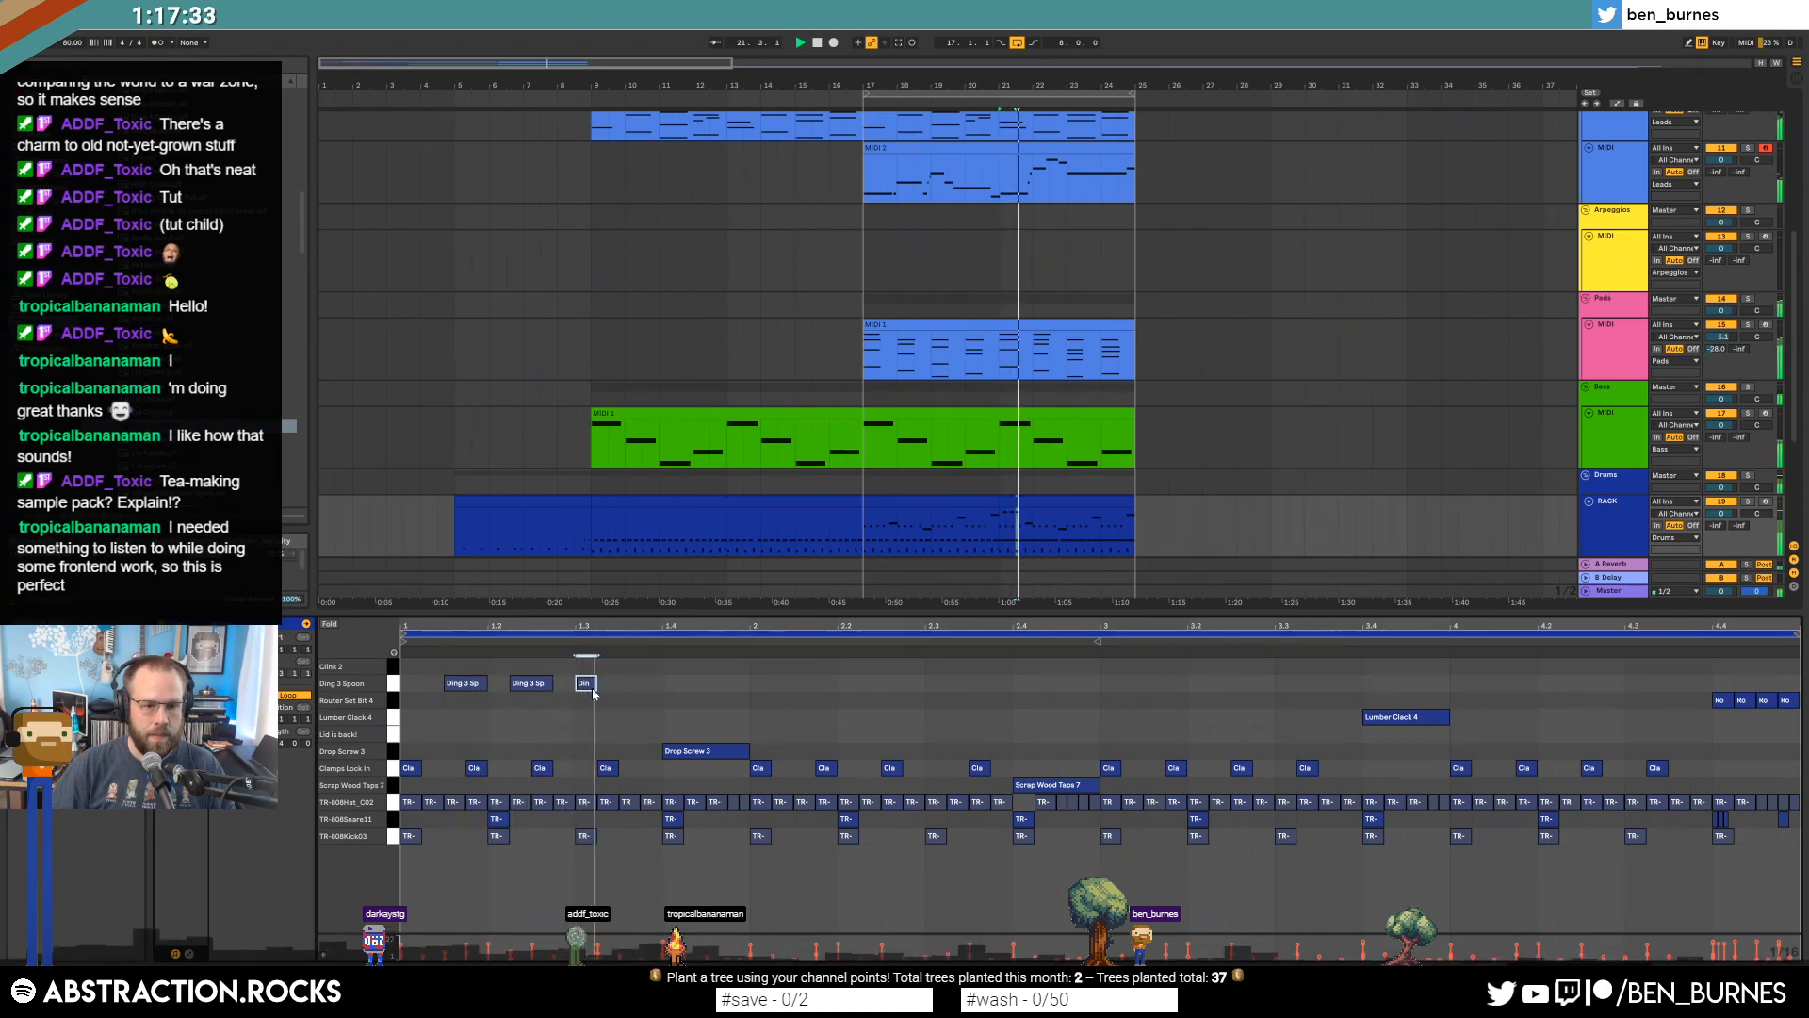
key(space)
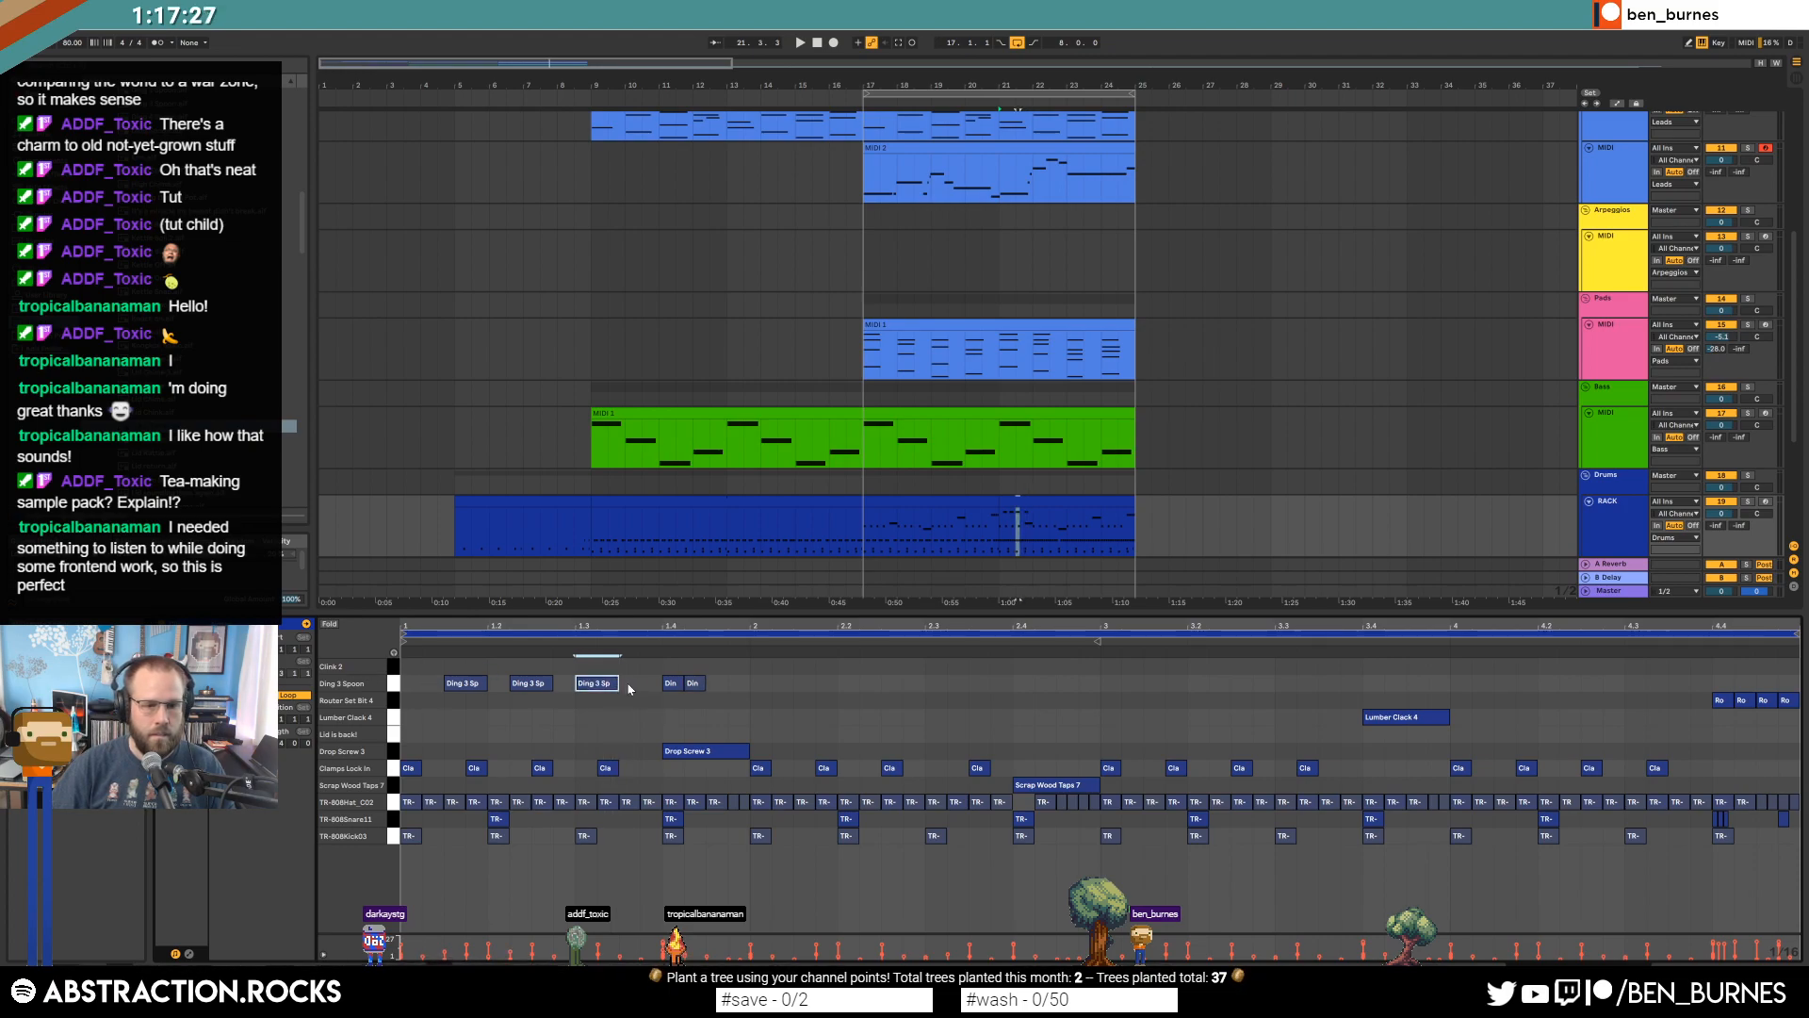
Repeat the Ding 3 Spoon pattern through all four bars, with a Clink 2 note ending bars 2 and 4.
drag(756, 687, 382, 695)
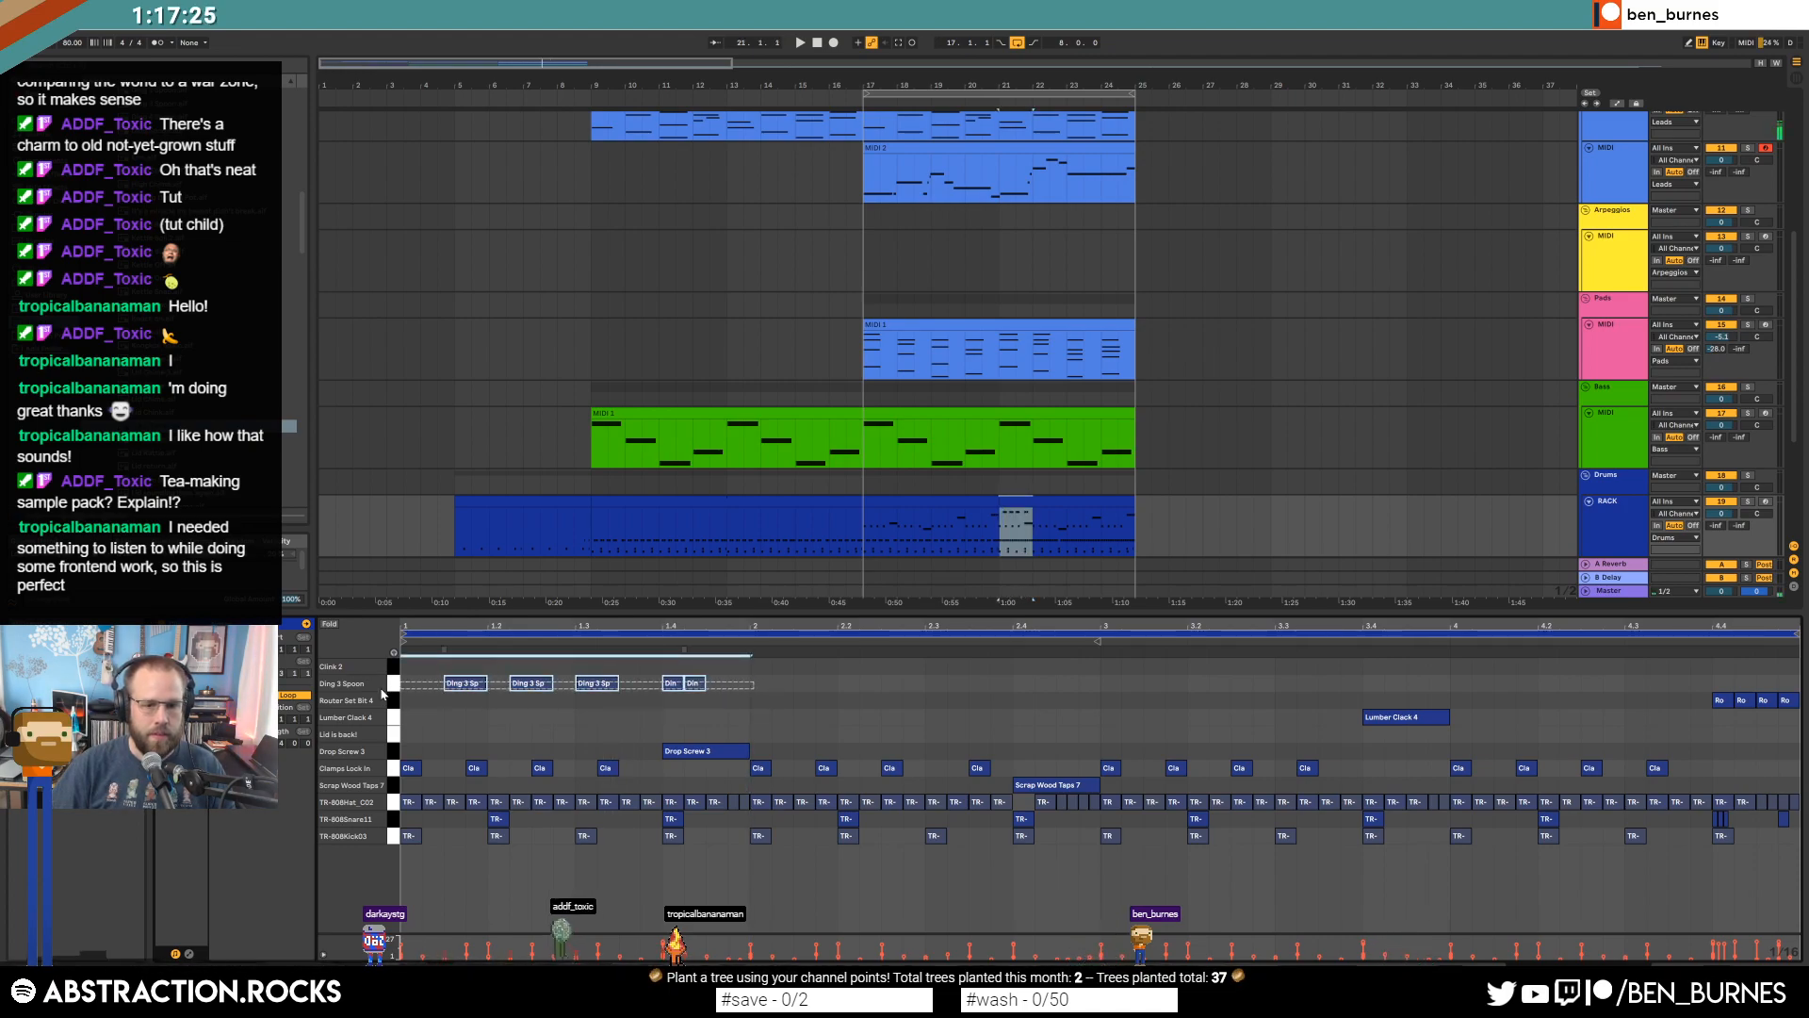
key(ctrl+d)
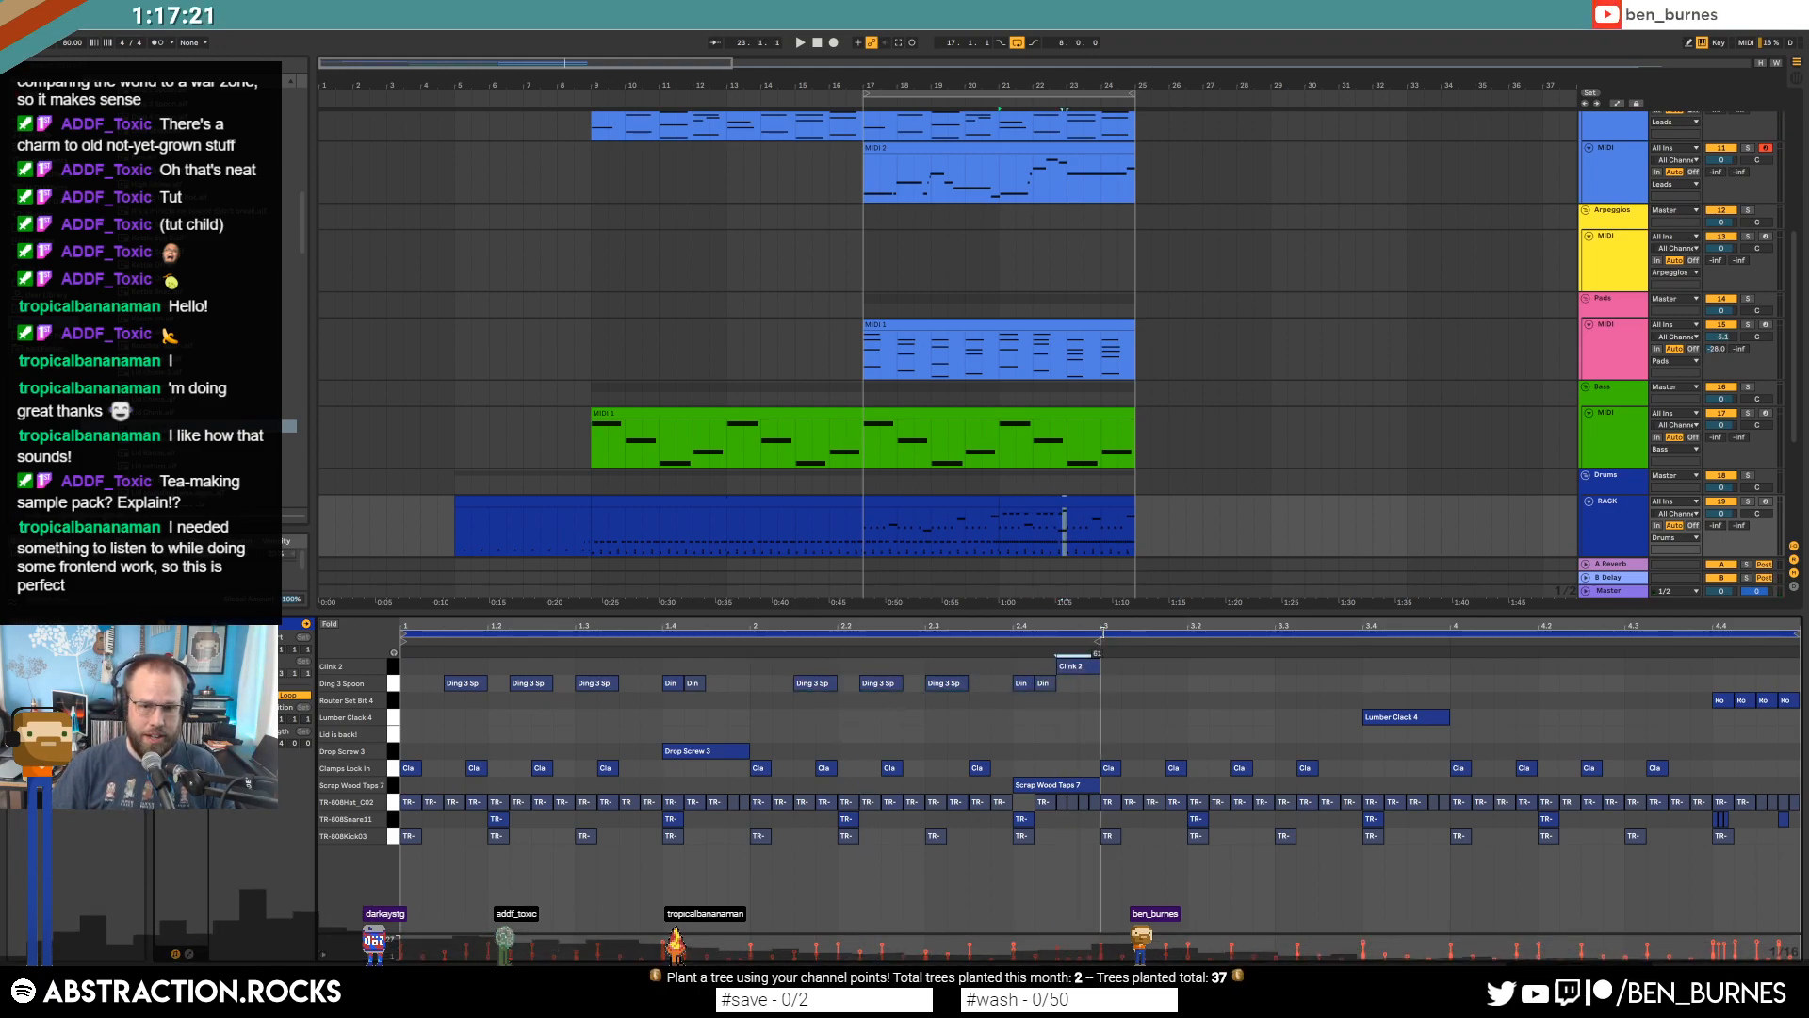
double_click(1091, 665)
drag(1100, 690, 399, 661)
key(ctrl+d)
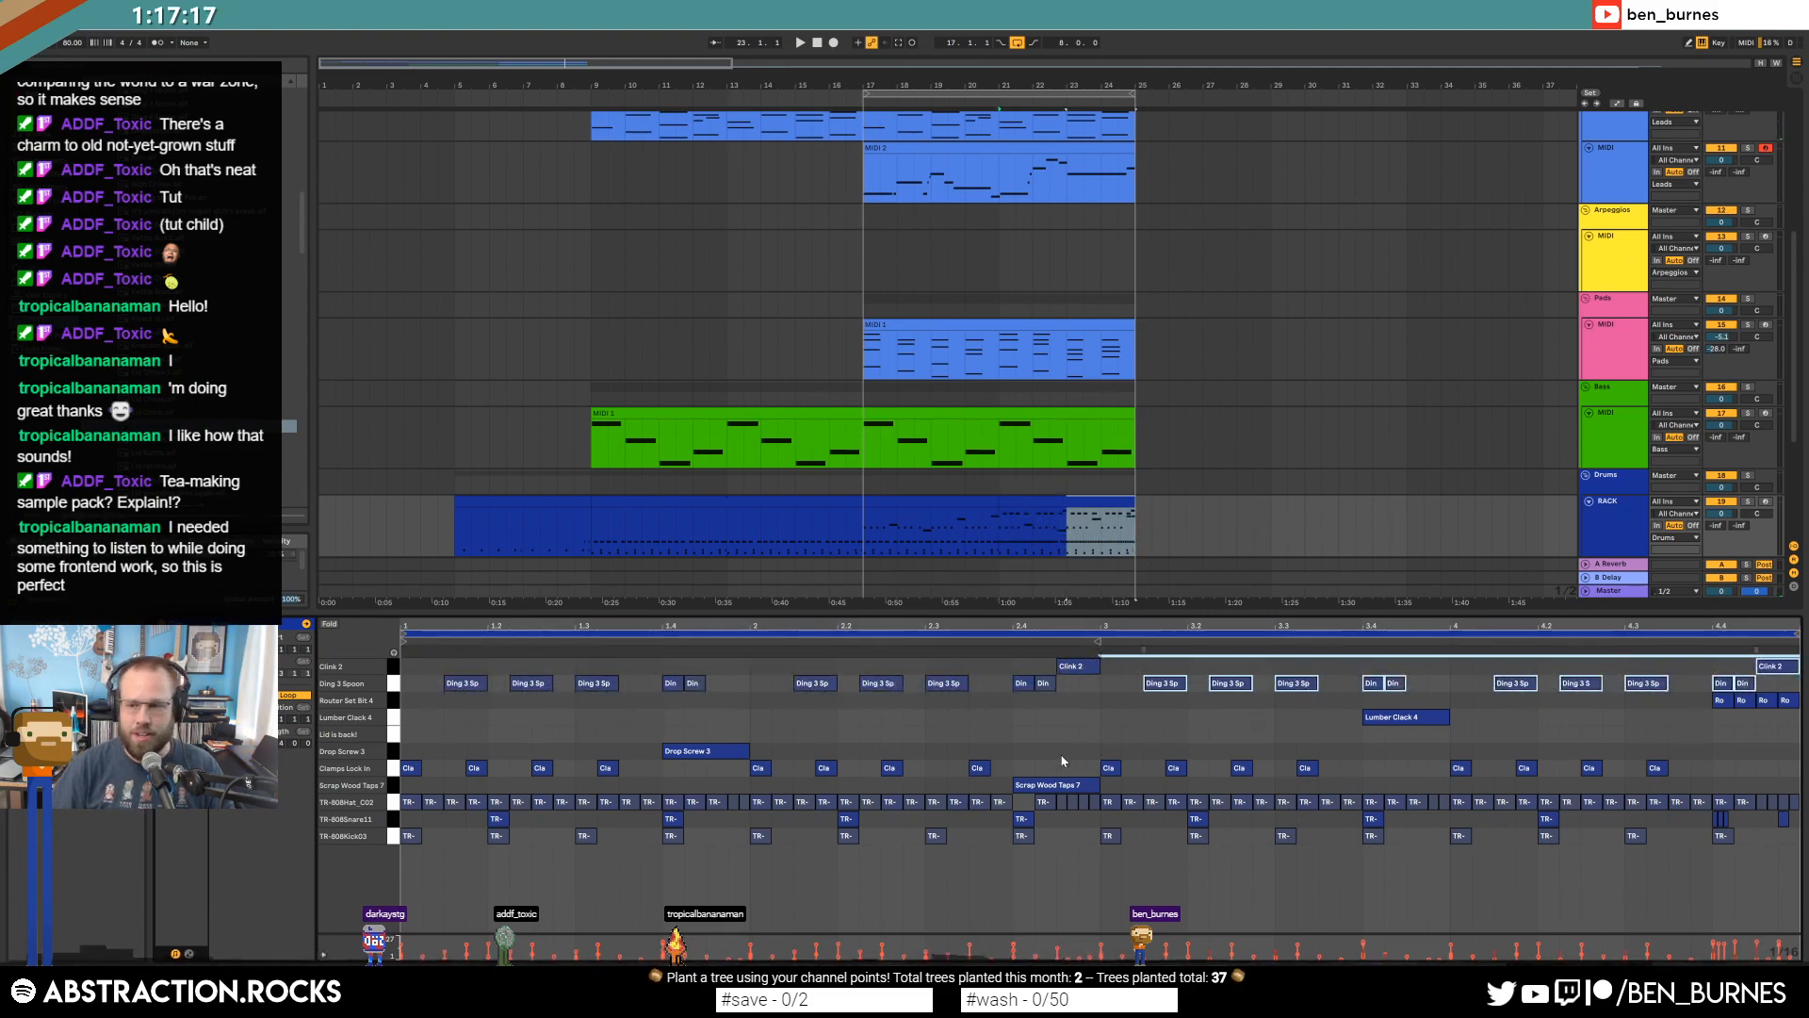
During playback, shift bar 1's pair of short Ding 3 Spoon notes later and turn bar 2's Clink 2 note into two short hits.
key(space)
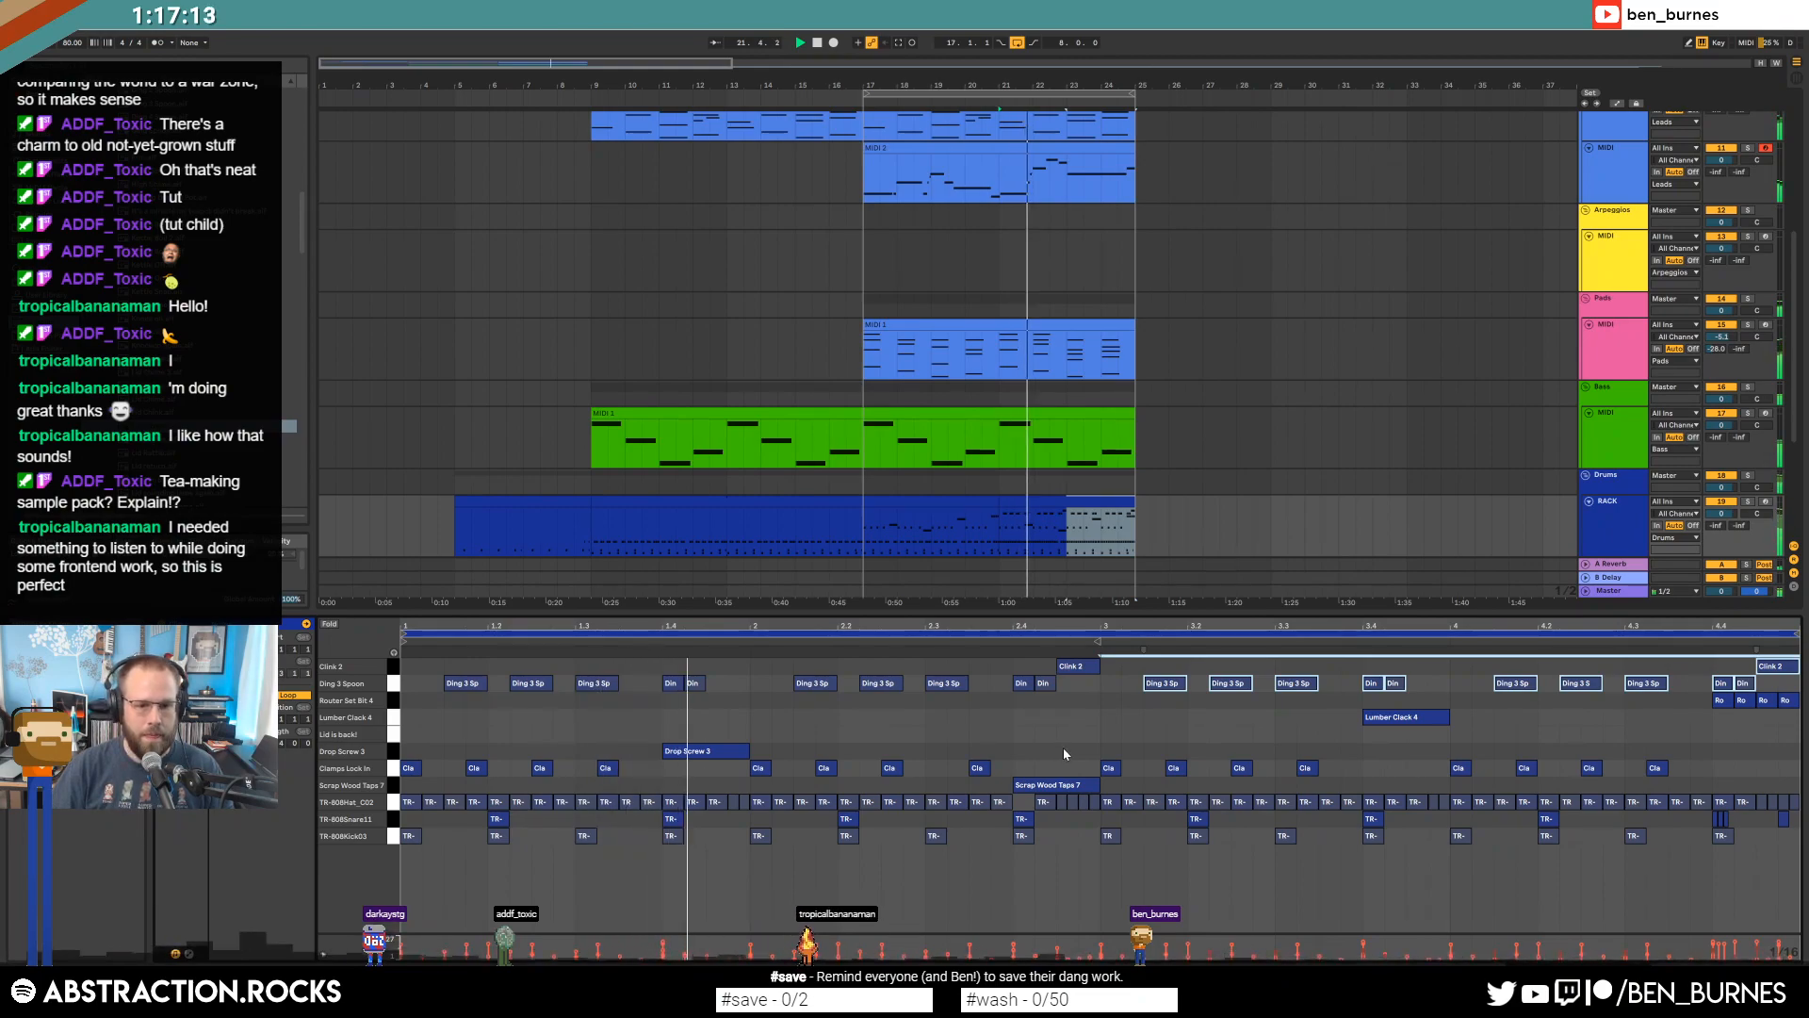
drag(662, 675, 719, 695)
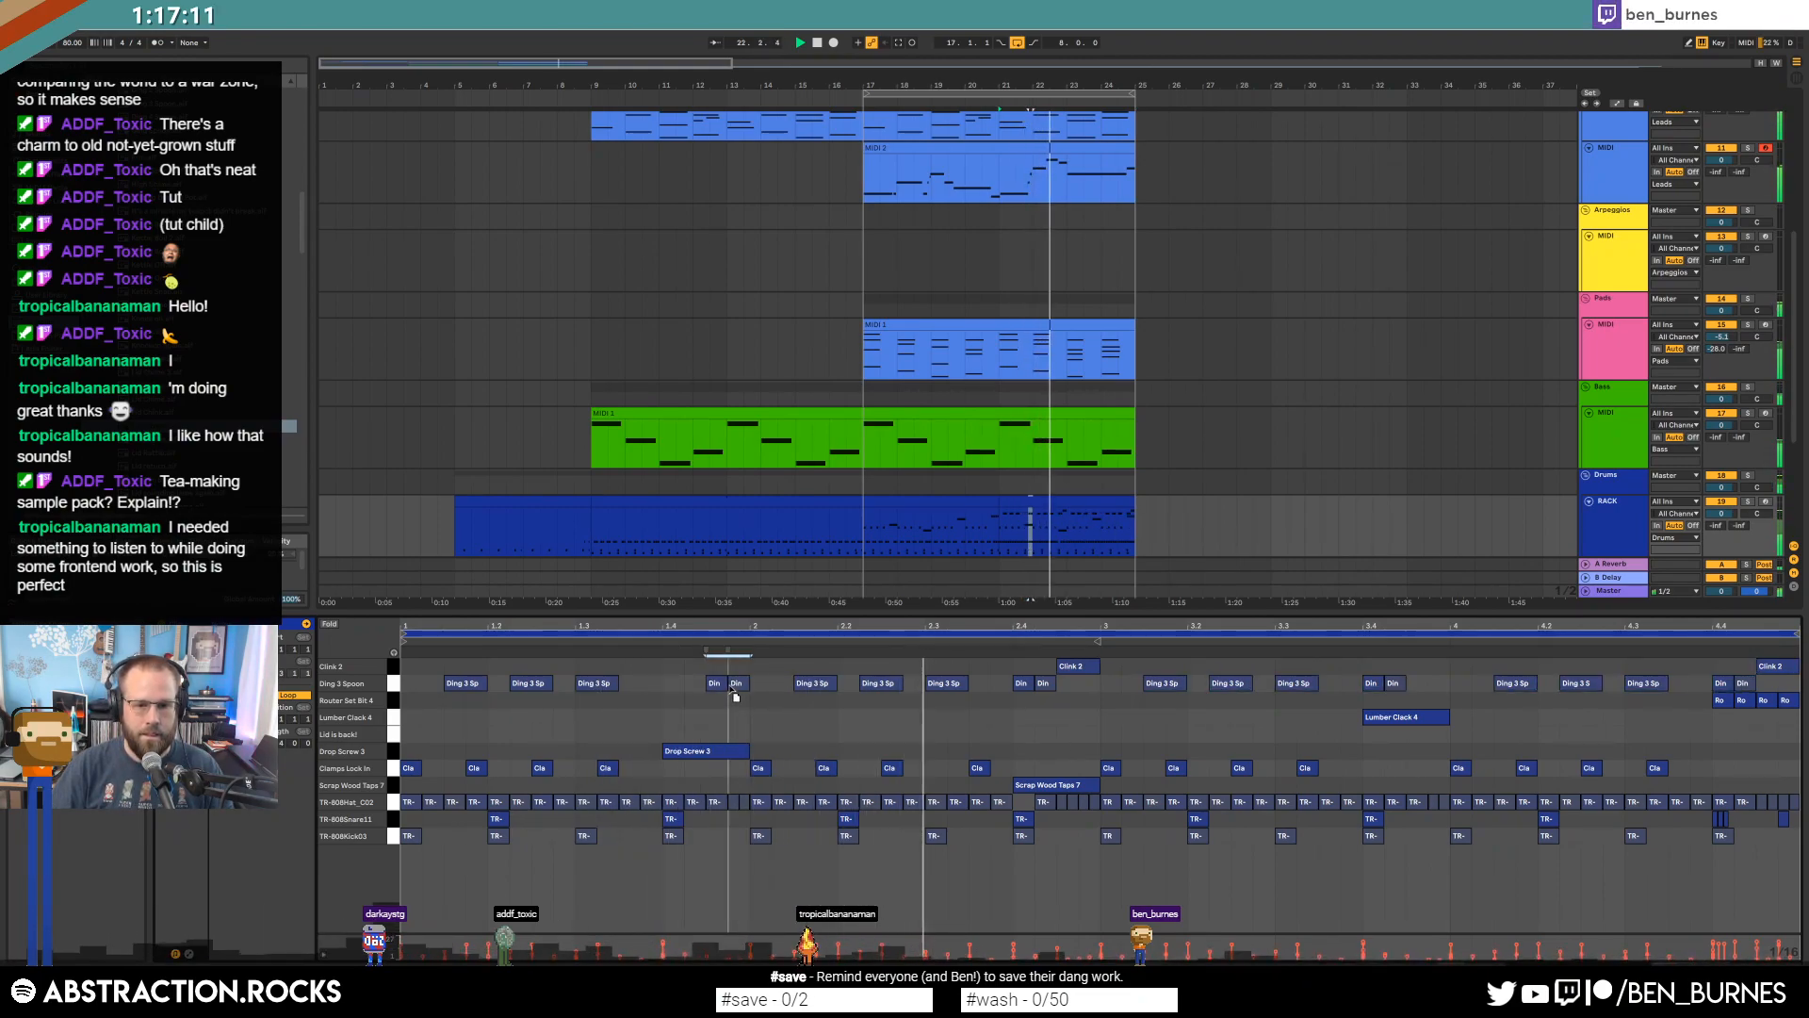
click(1084, 666)
drag(1090, 663, 1080, 665)
double_click(1086, 665)
Shift bar 3's pair of short Ding 3 Spoon notes one grid step later and move the final Clink 2 note to "Lid is back!".
drag(1365, 670, 1409, 696)
key(Right)
drag(1787, 671, 1787, 737)
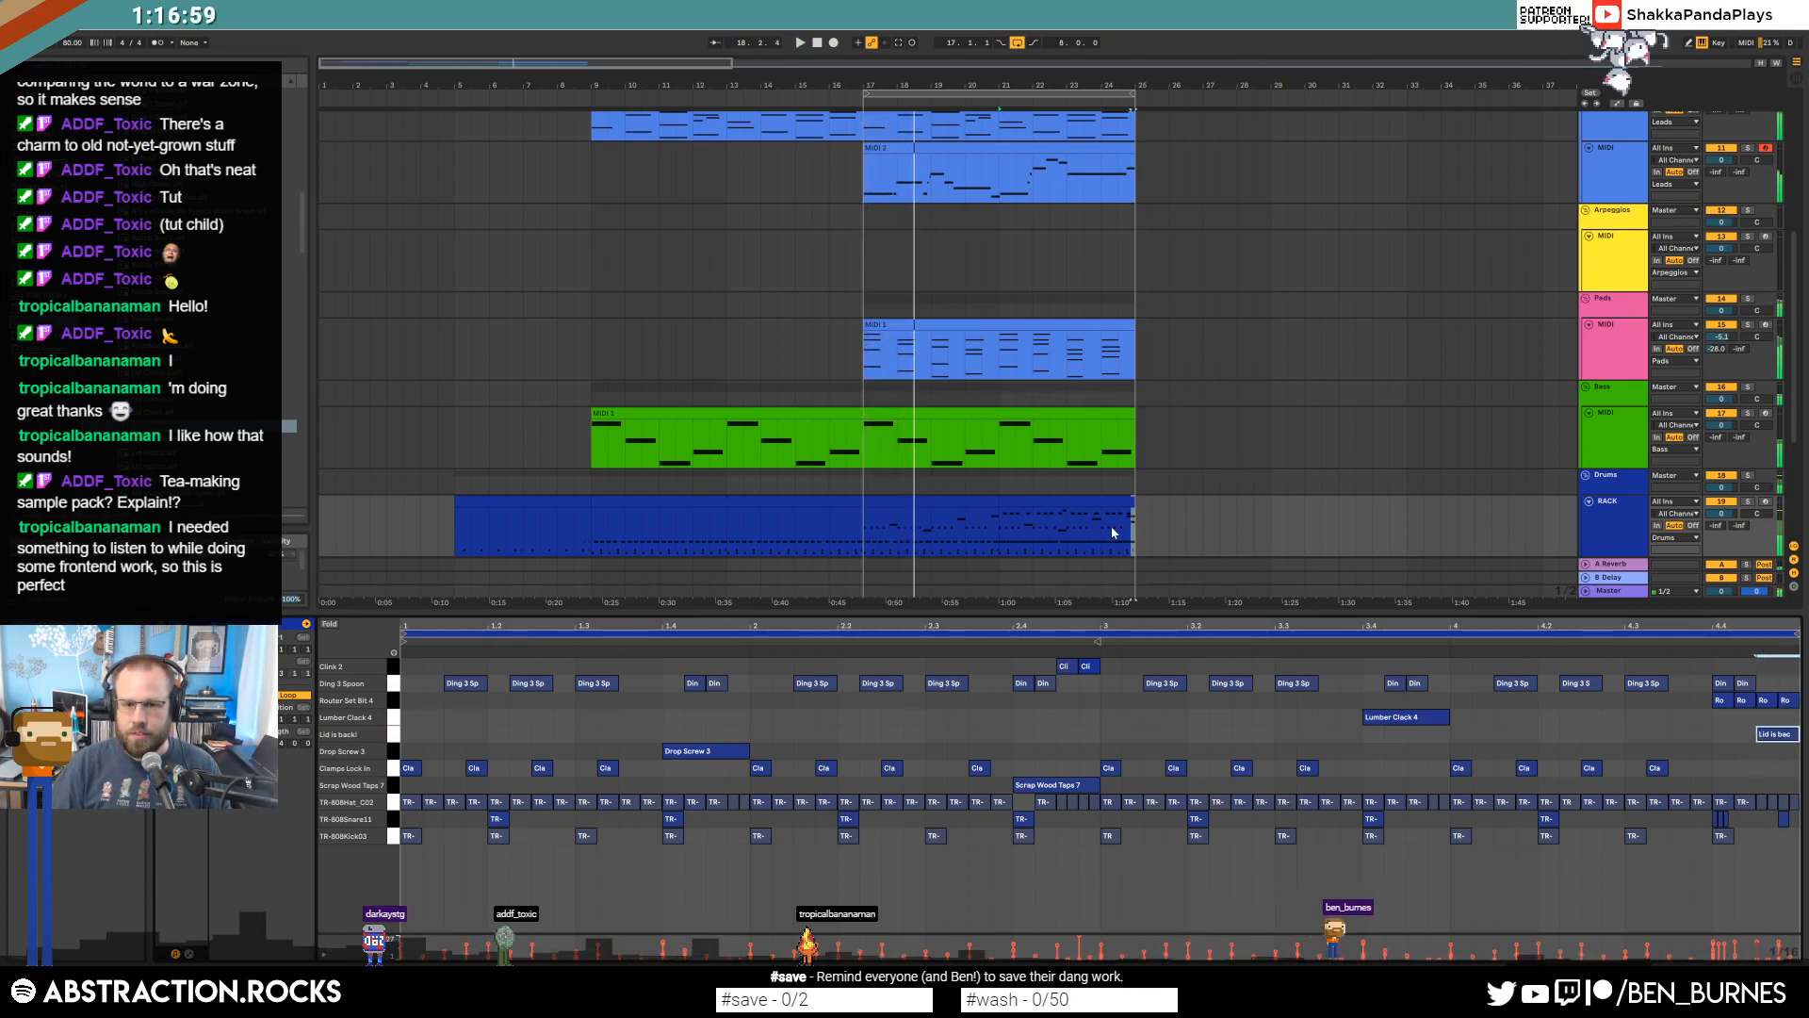
Adjust the velocities of all Ding 3 Spoon notes in the drum clip together.
click(1063, 505)
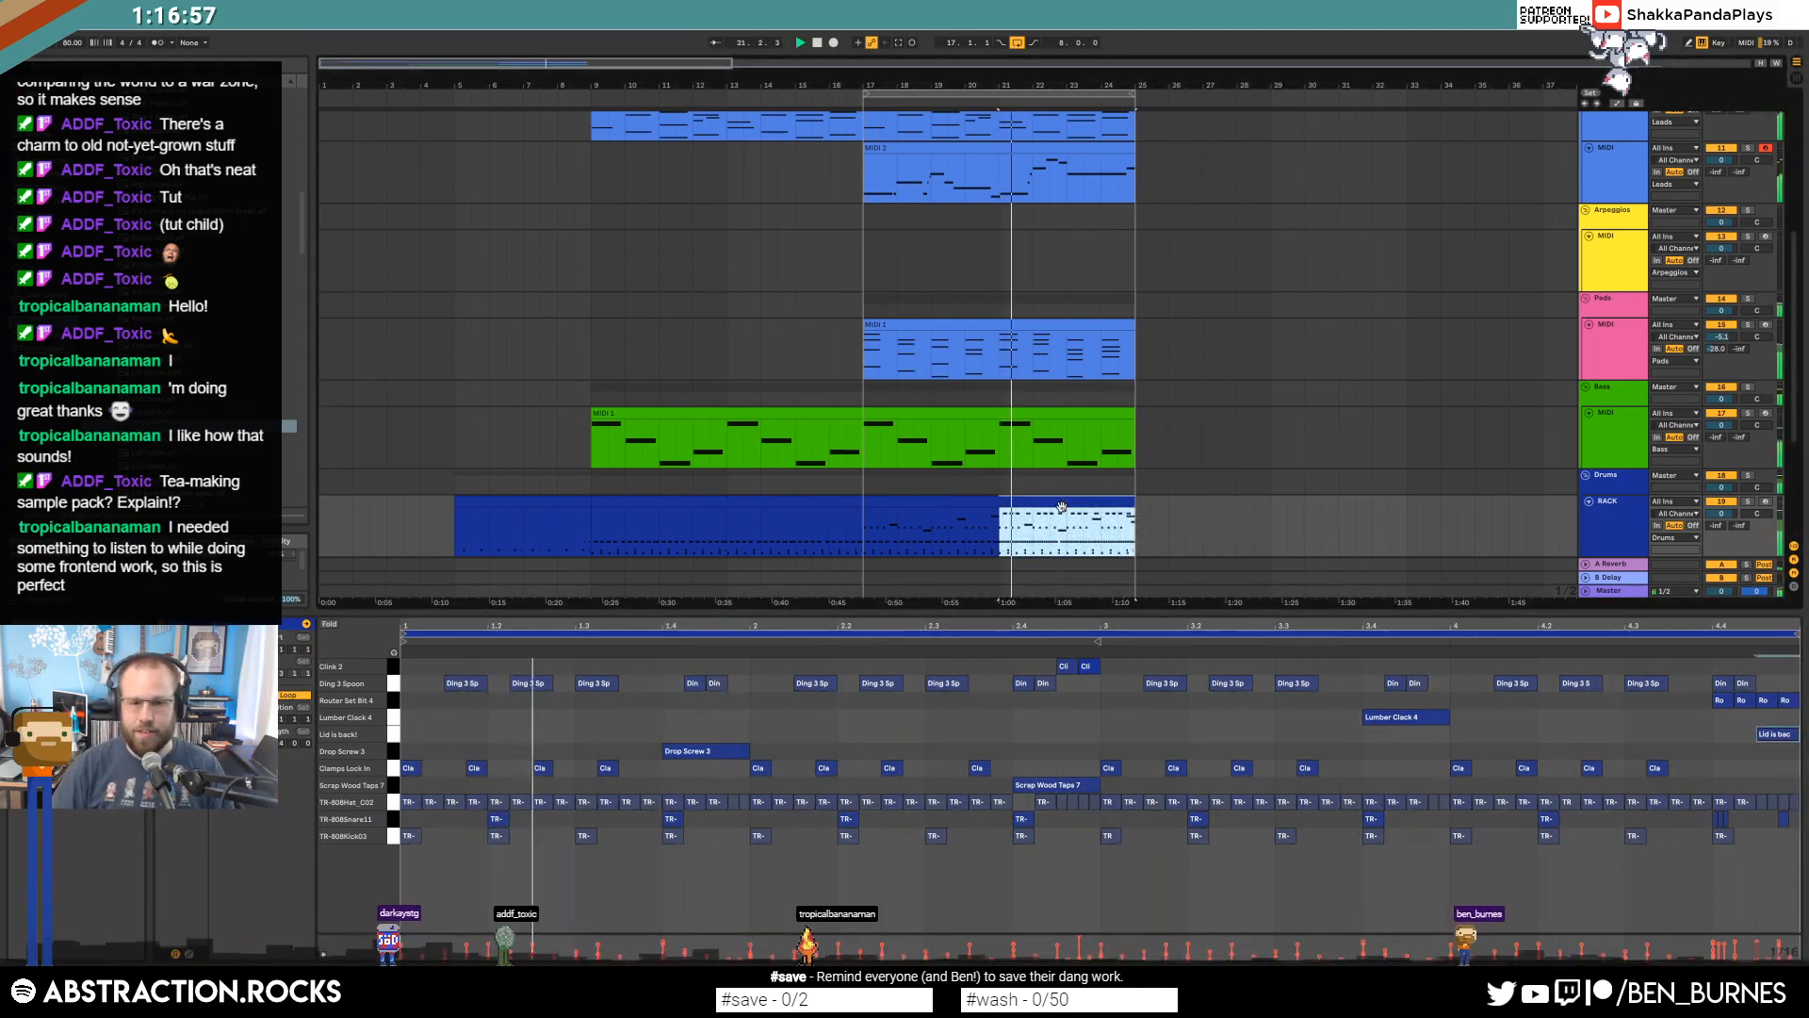
click(394, 683)
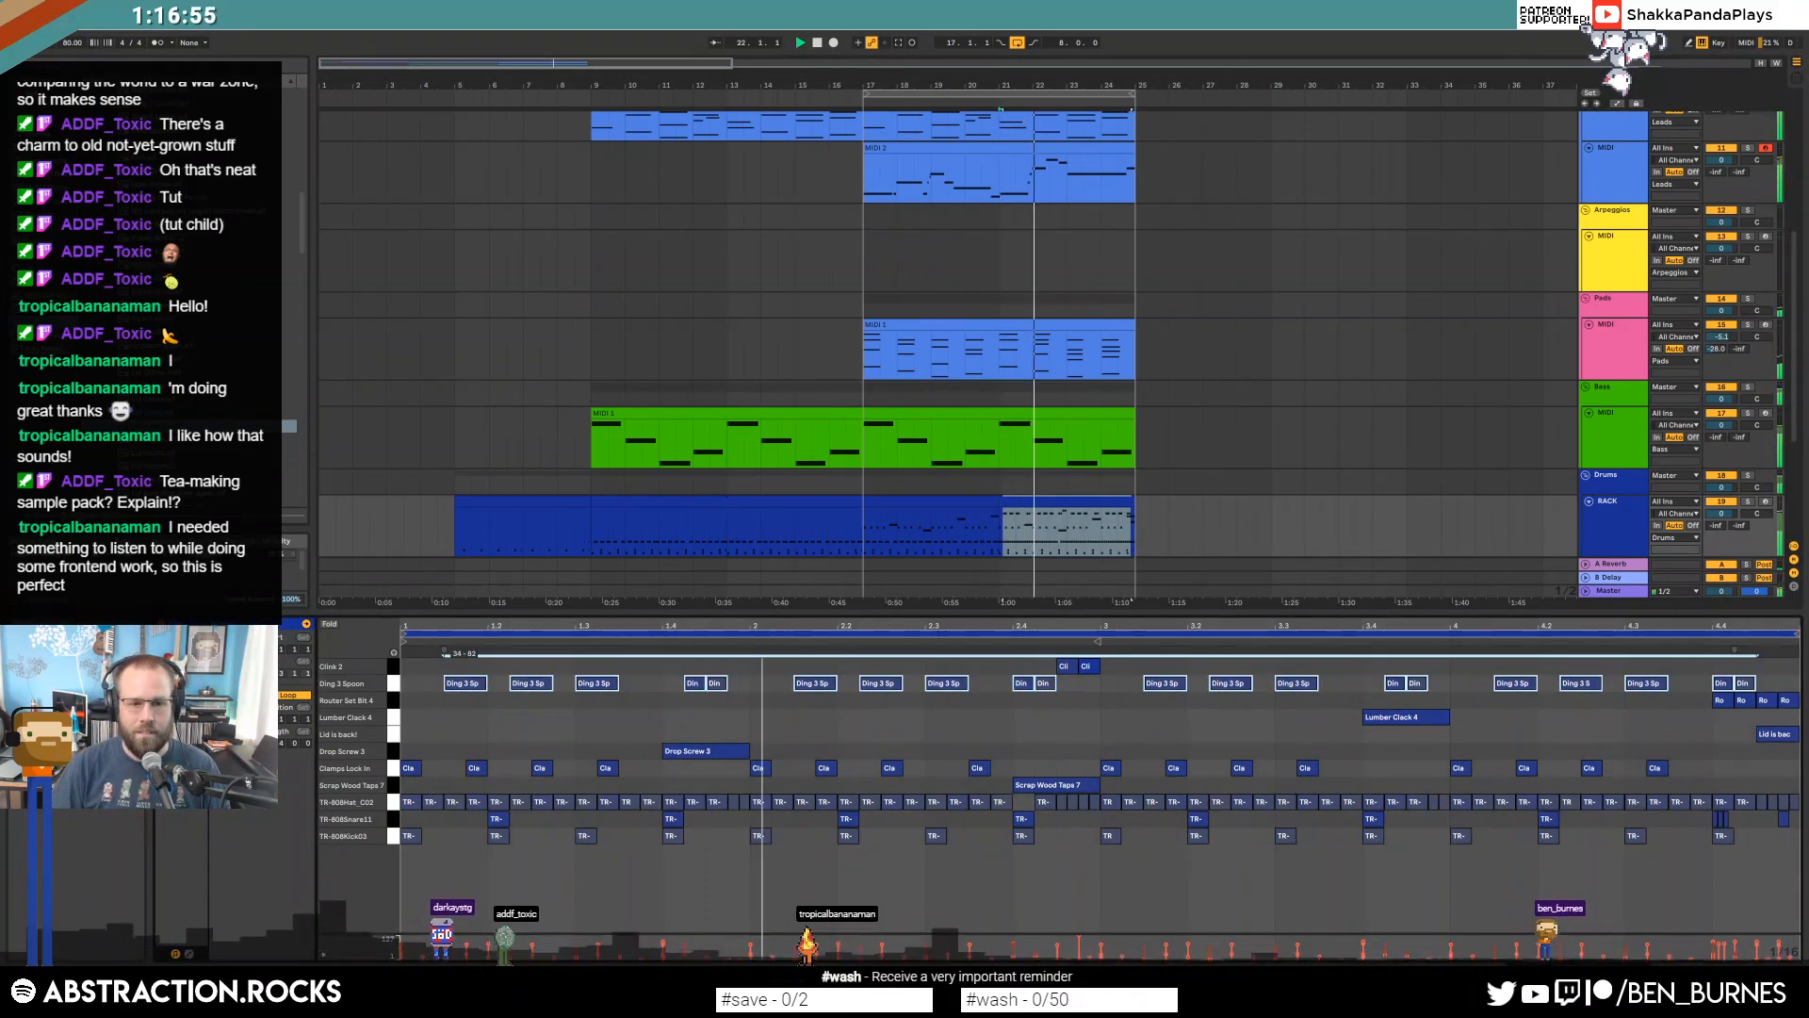
click(622, 712)
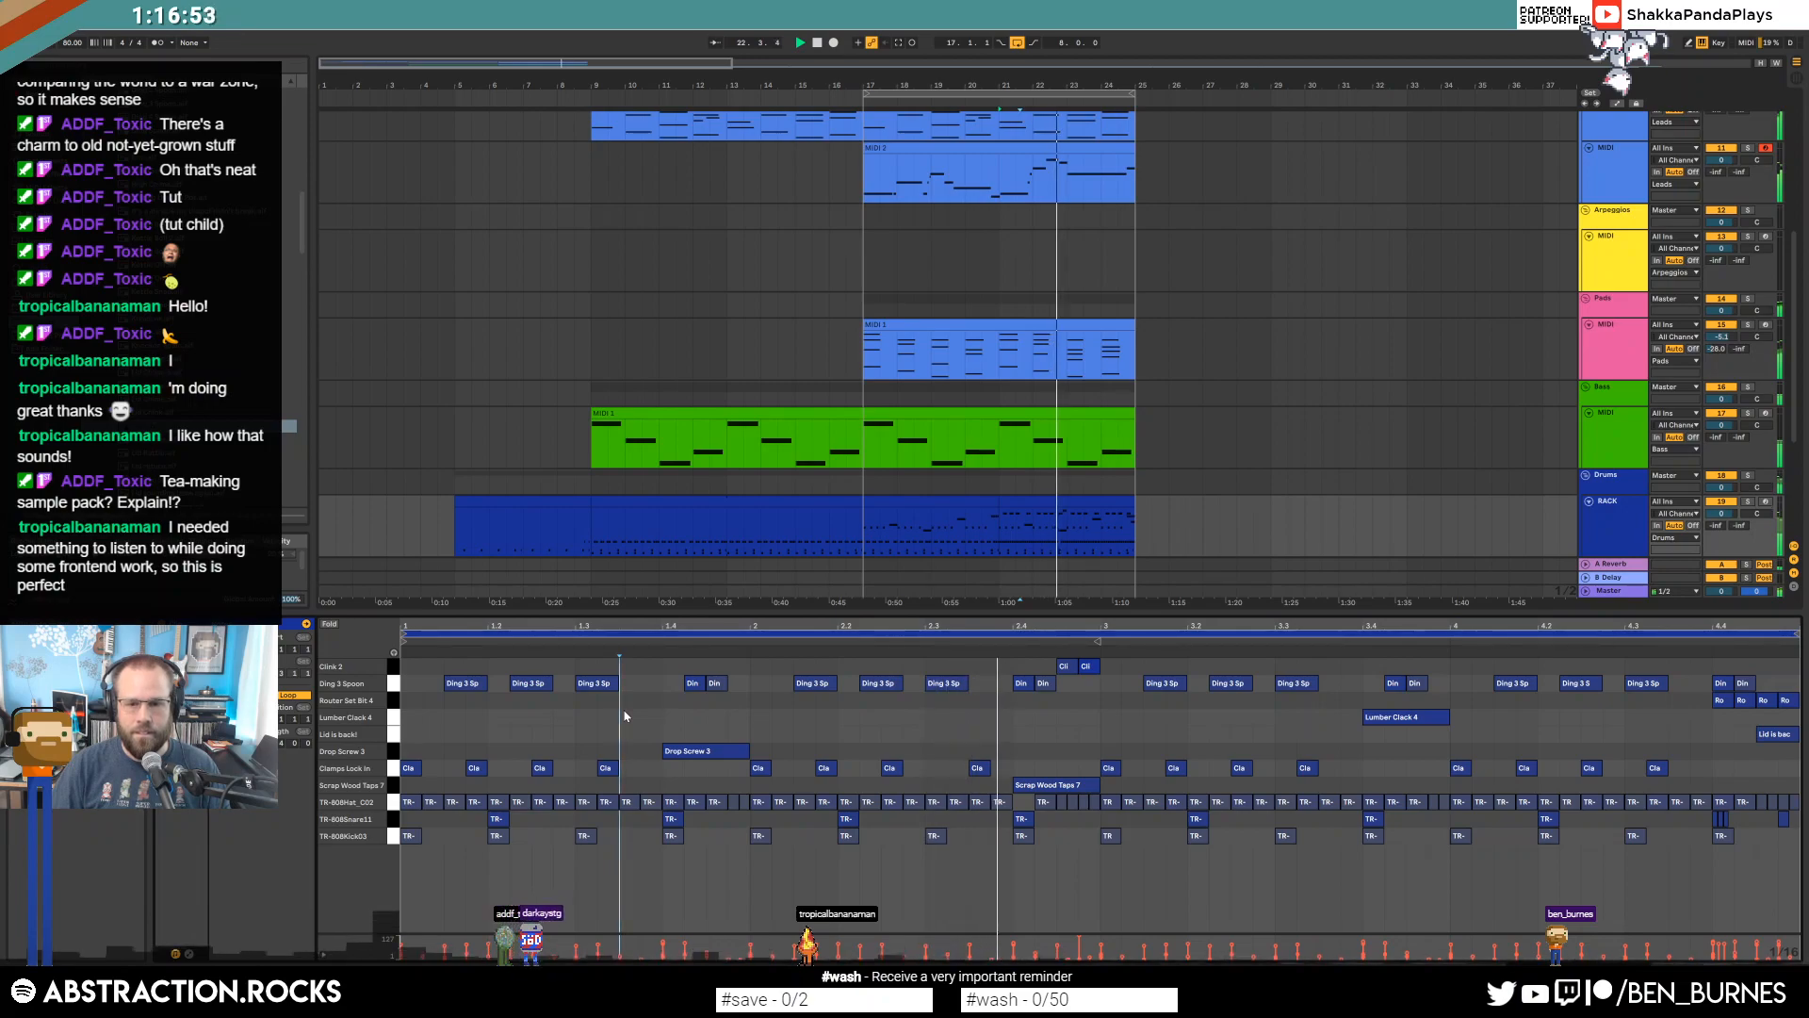
Adjust bar 2's second Clink 2 hit and add a short Ding 3 Spoon note with velocity 17 at the end of bar 3.
drag(1090, 668, 1089, 688)
click(1072, 716)
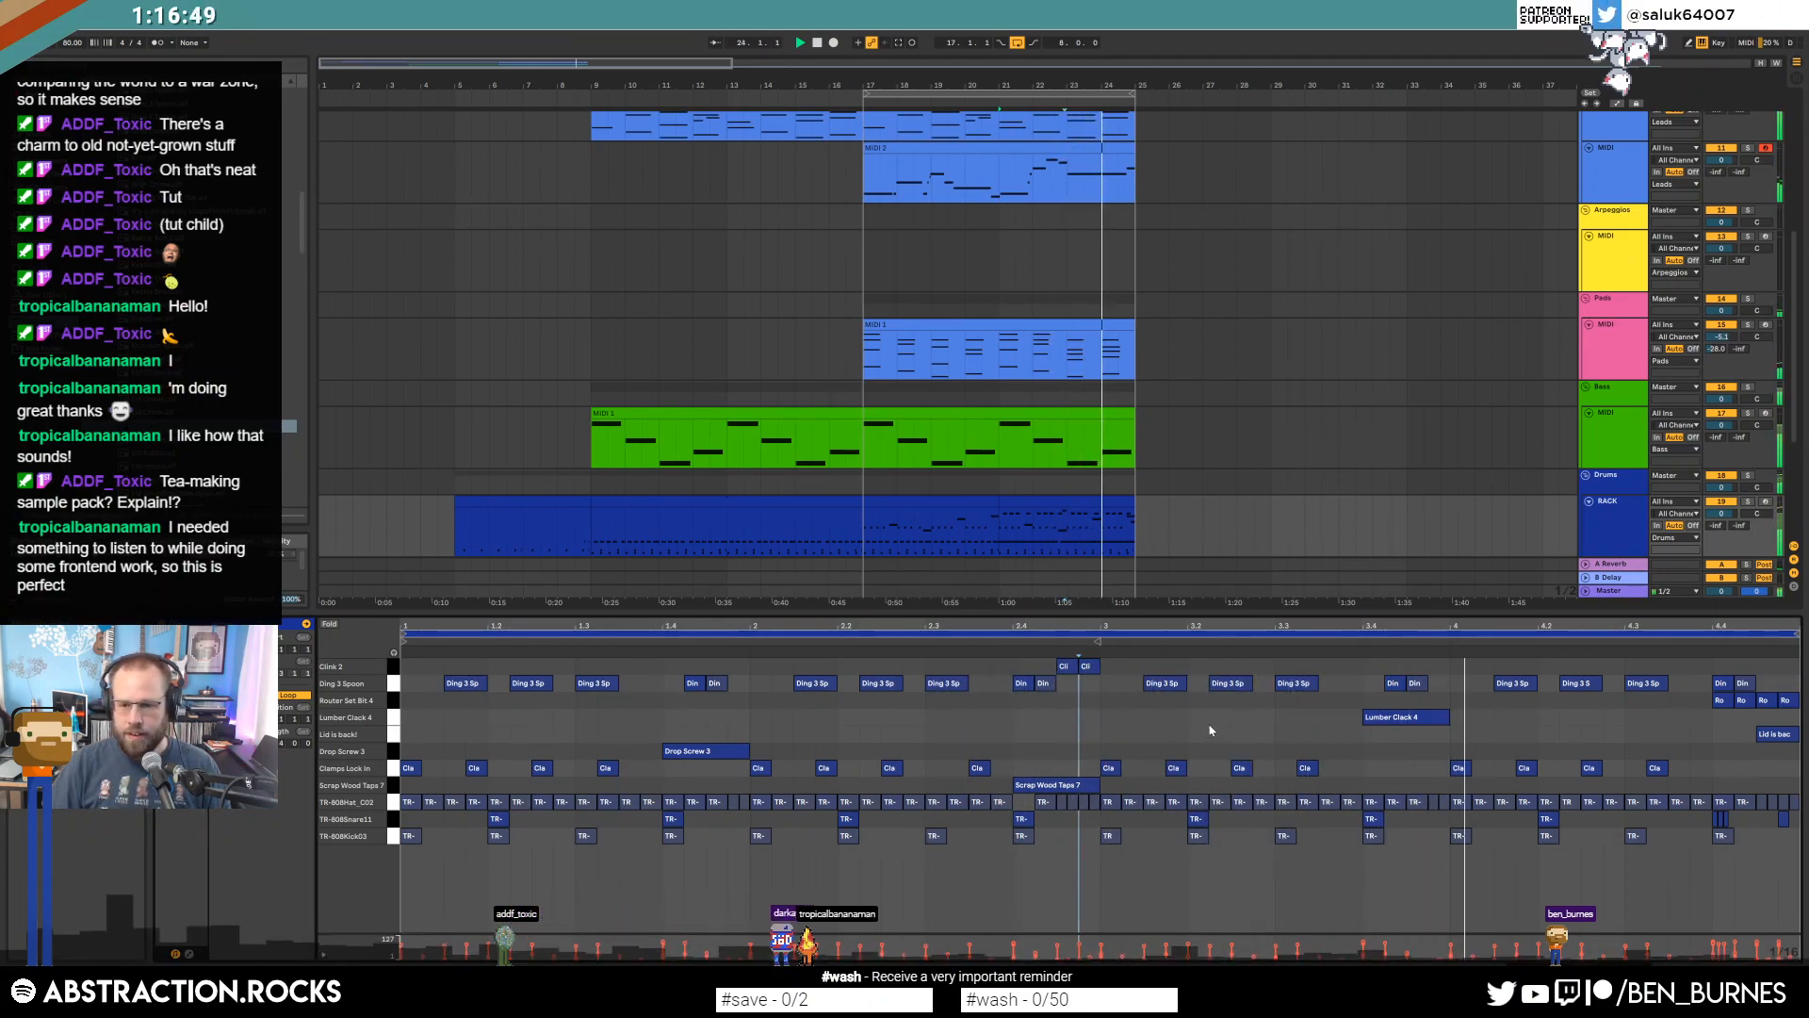
double_click(1437, 683)
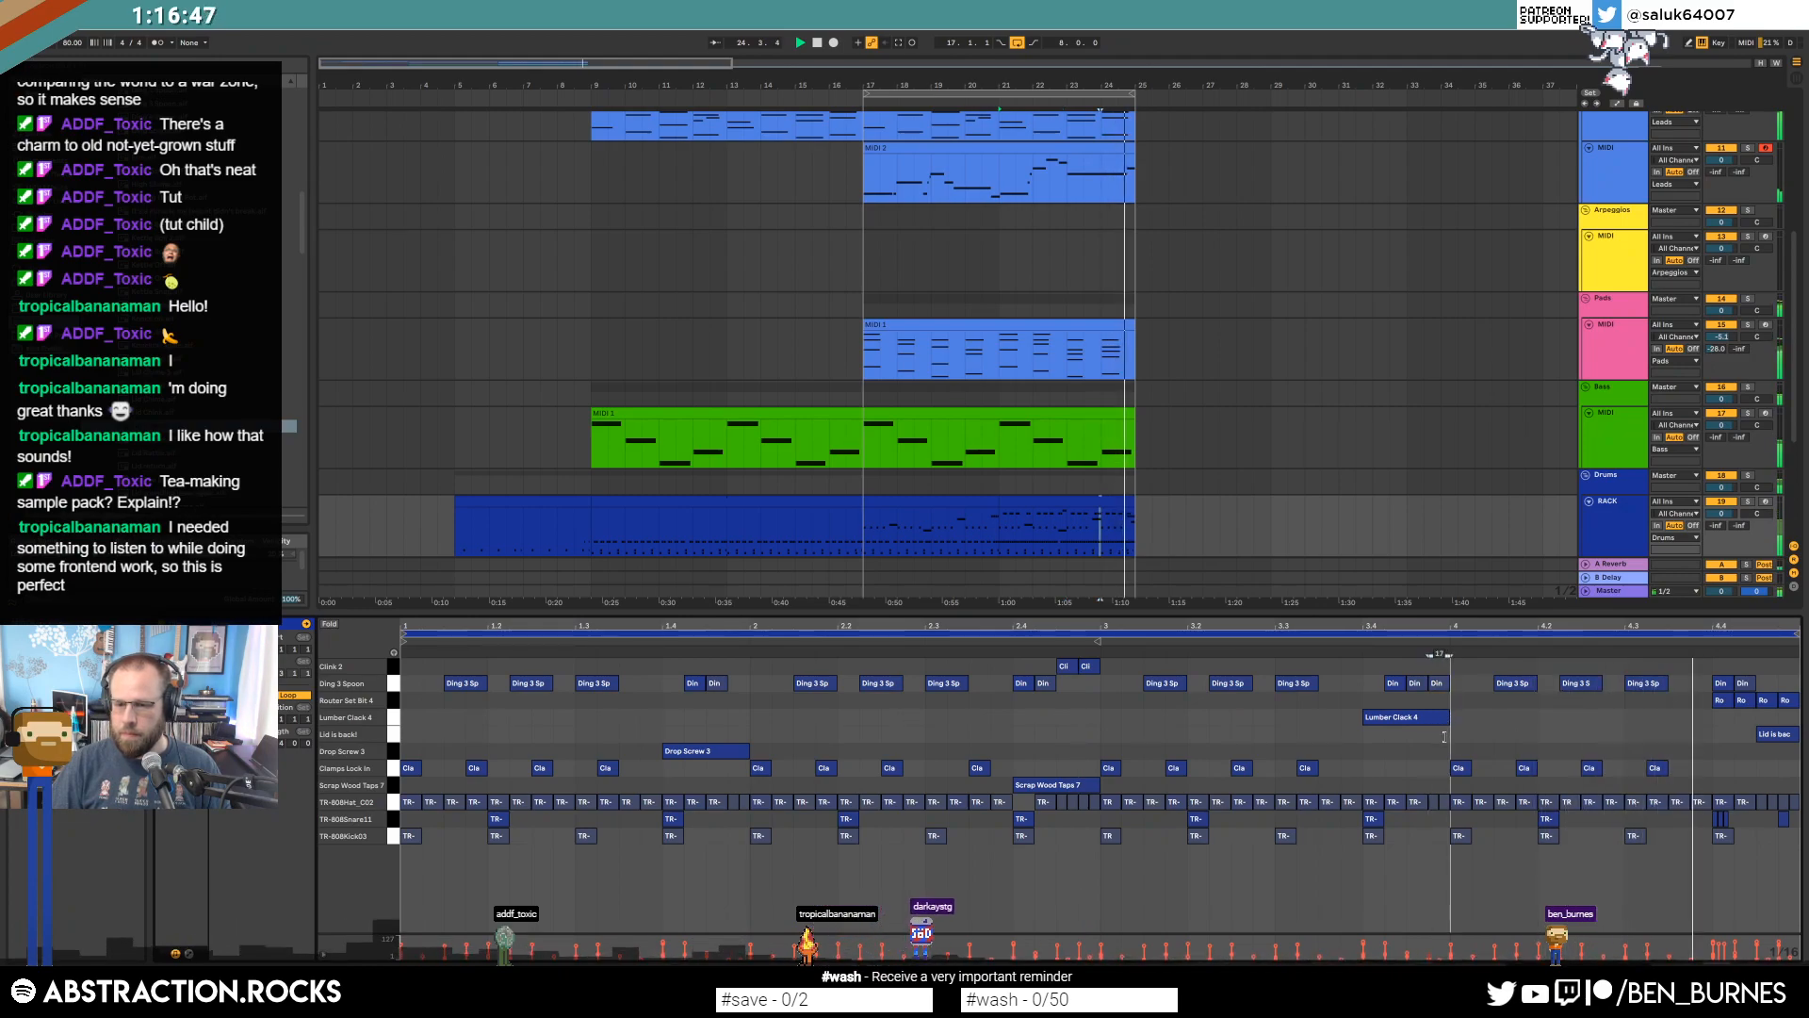
Select the final "Lid is back!" note in the drum clip and show the sample's device chain.
click(1775, 733)
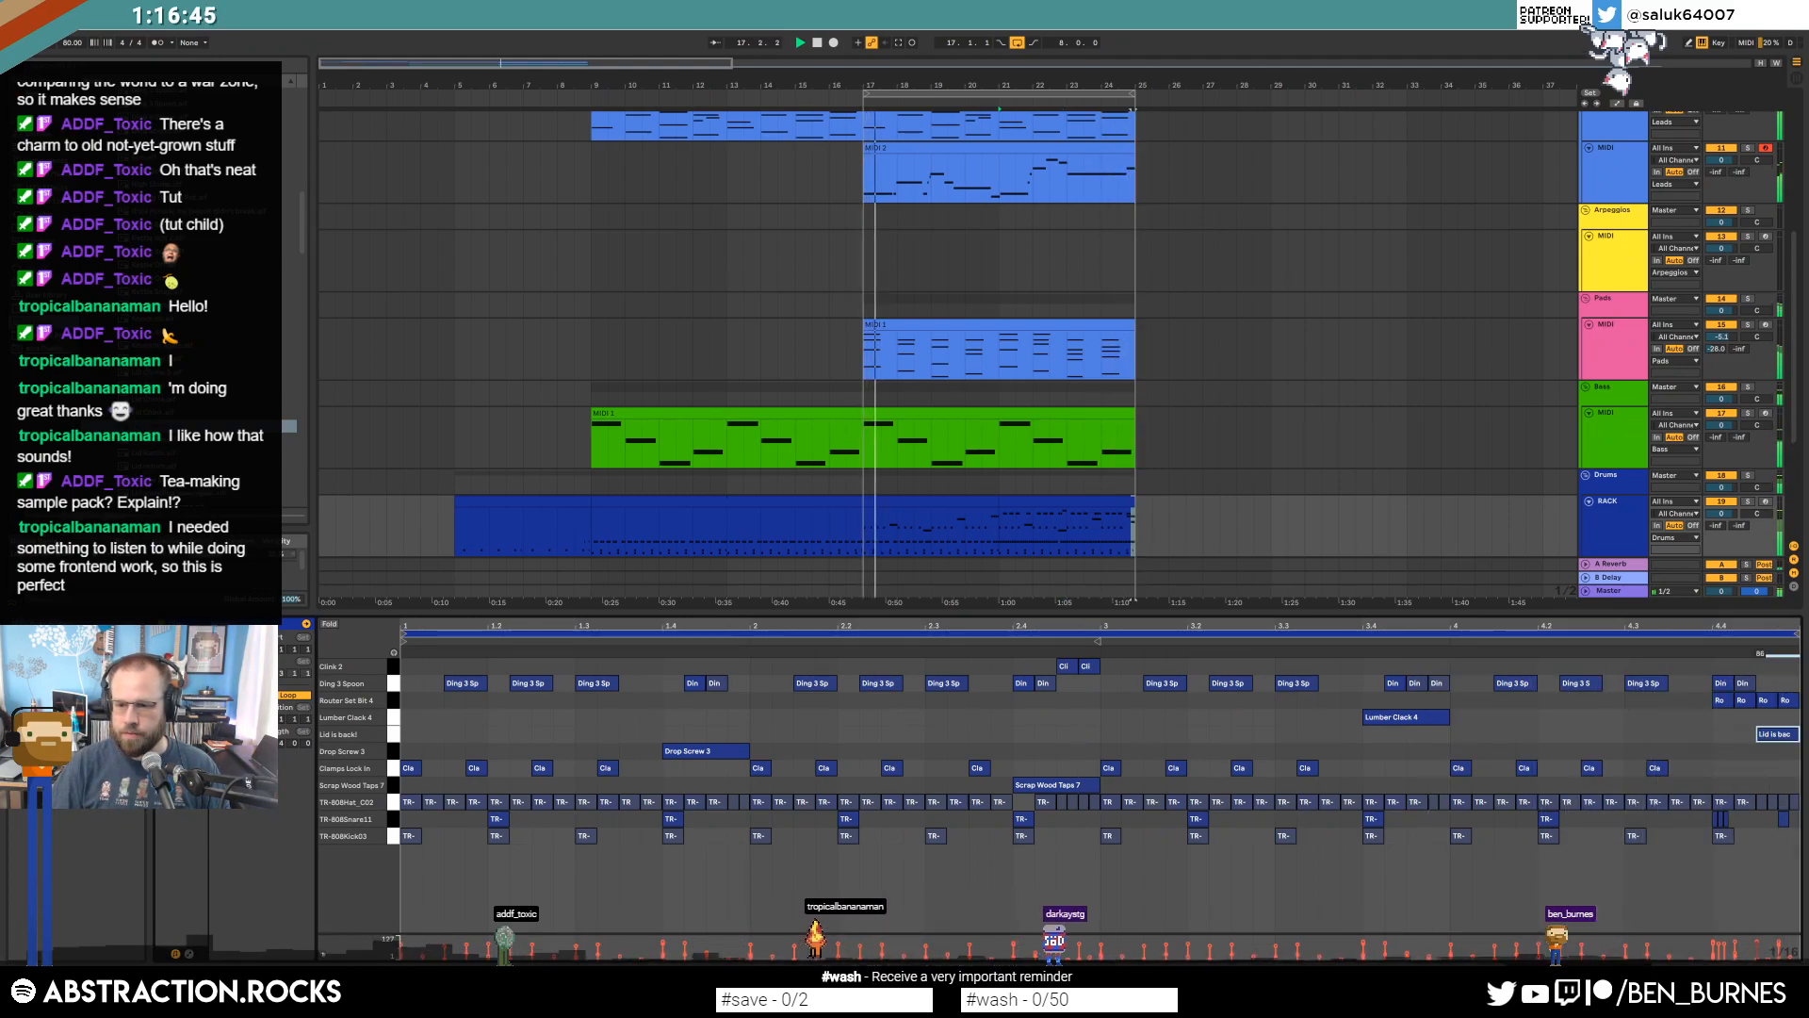
key(shift+Tab)
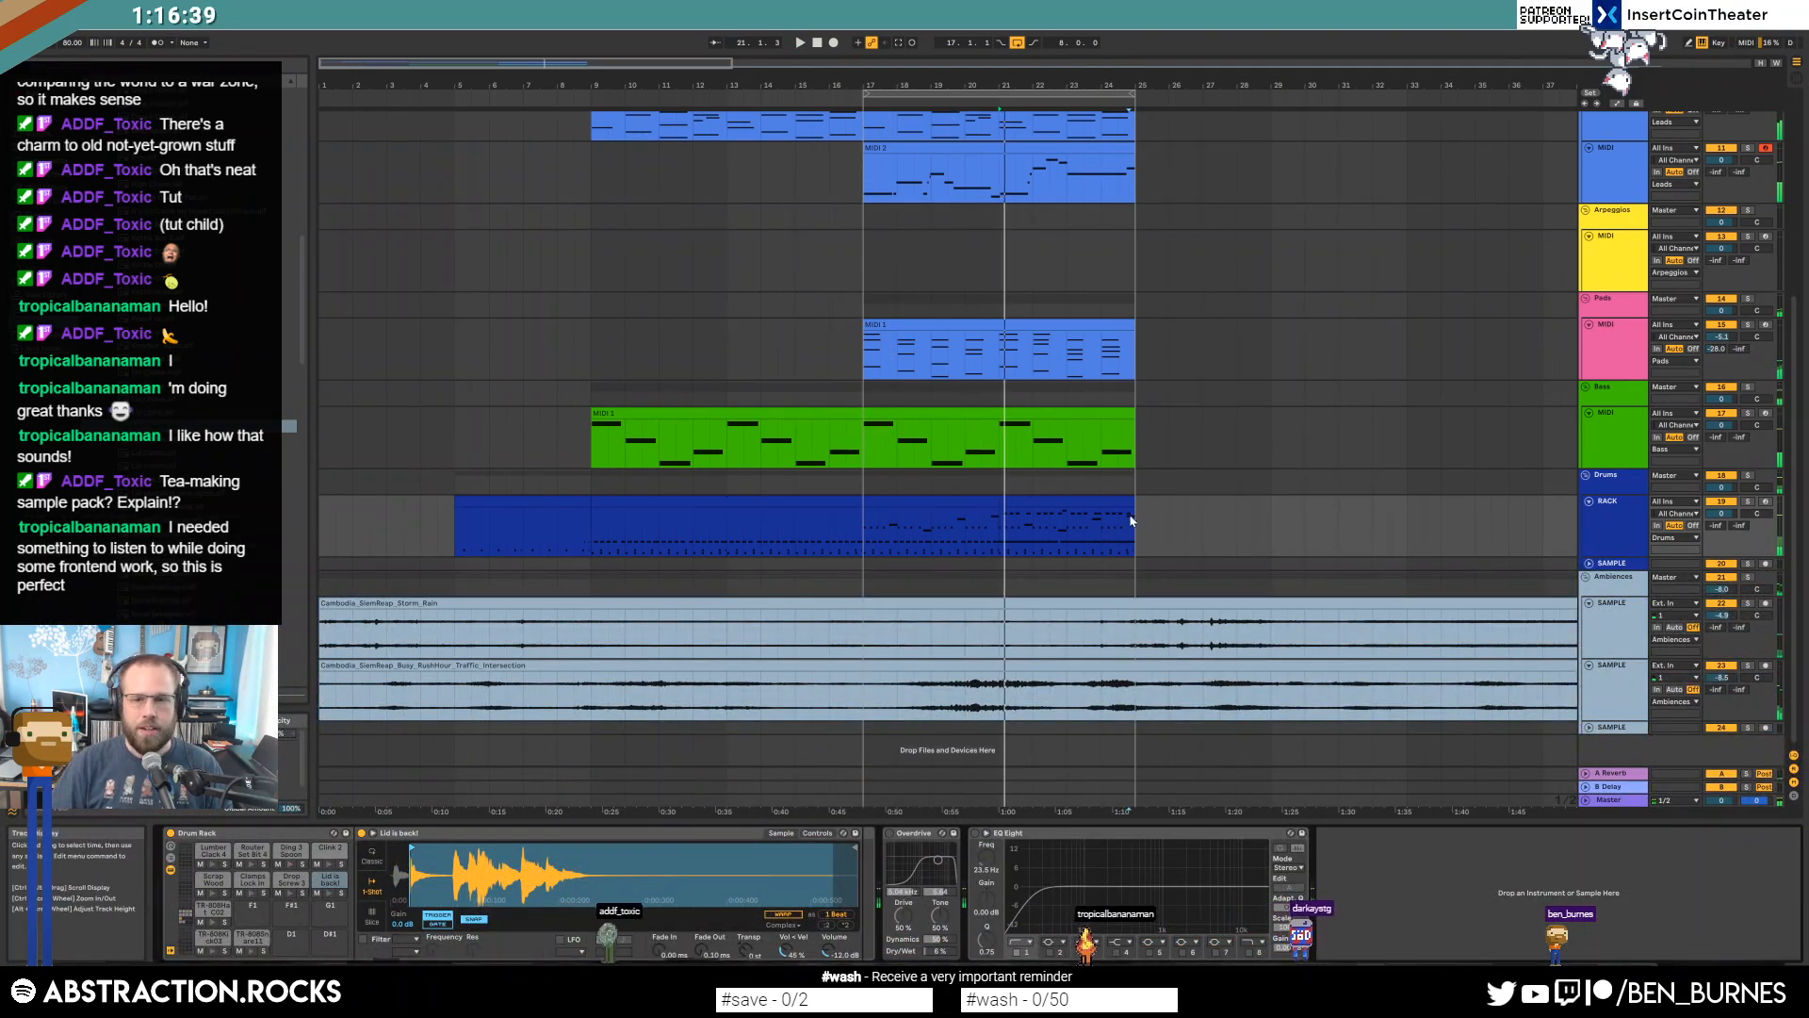
Duplicate the Pads clip and the chord clip in Leads from bars 17–25 into bars 25–33.
click(1123, 351)
key(ctrl+d)
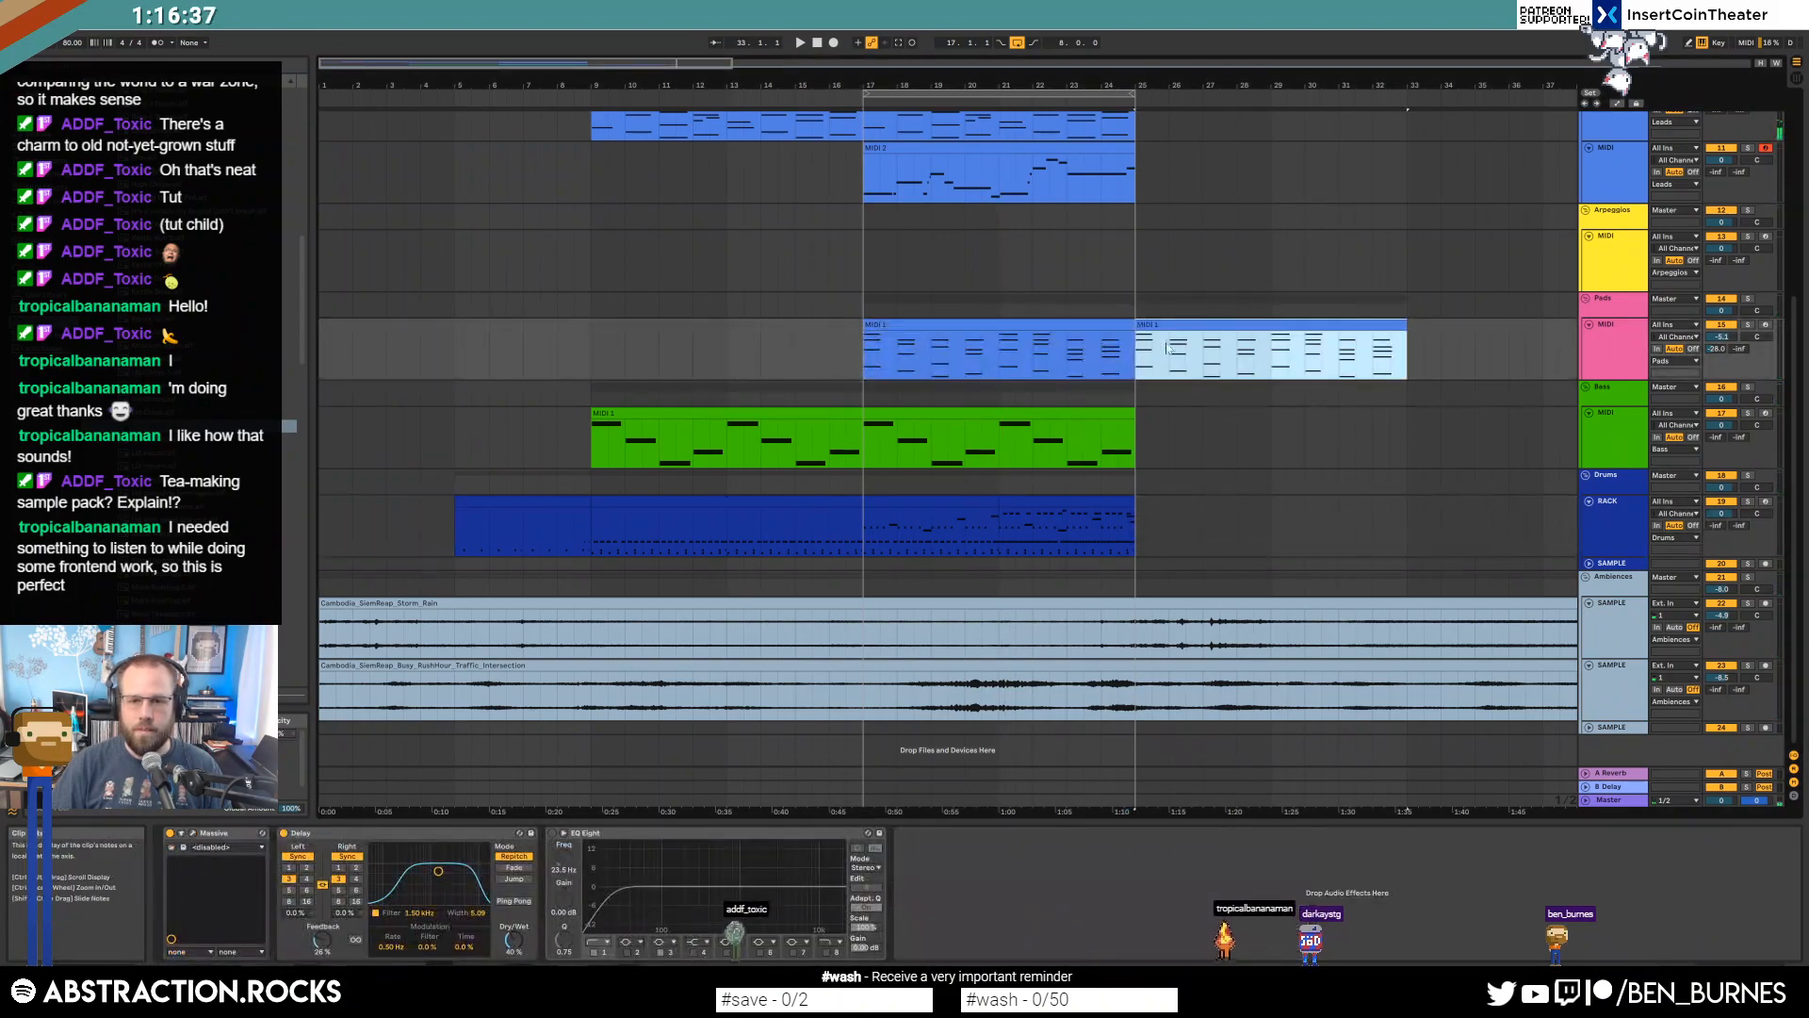
scroll(1154, 351, up, 4)
click(1083, 243)
key(ctrl+d)
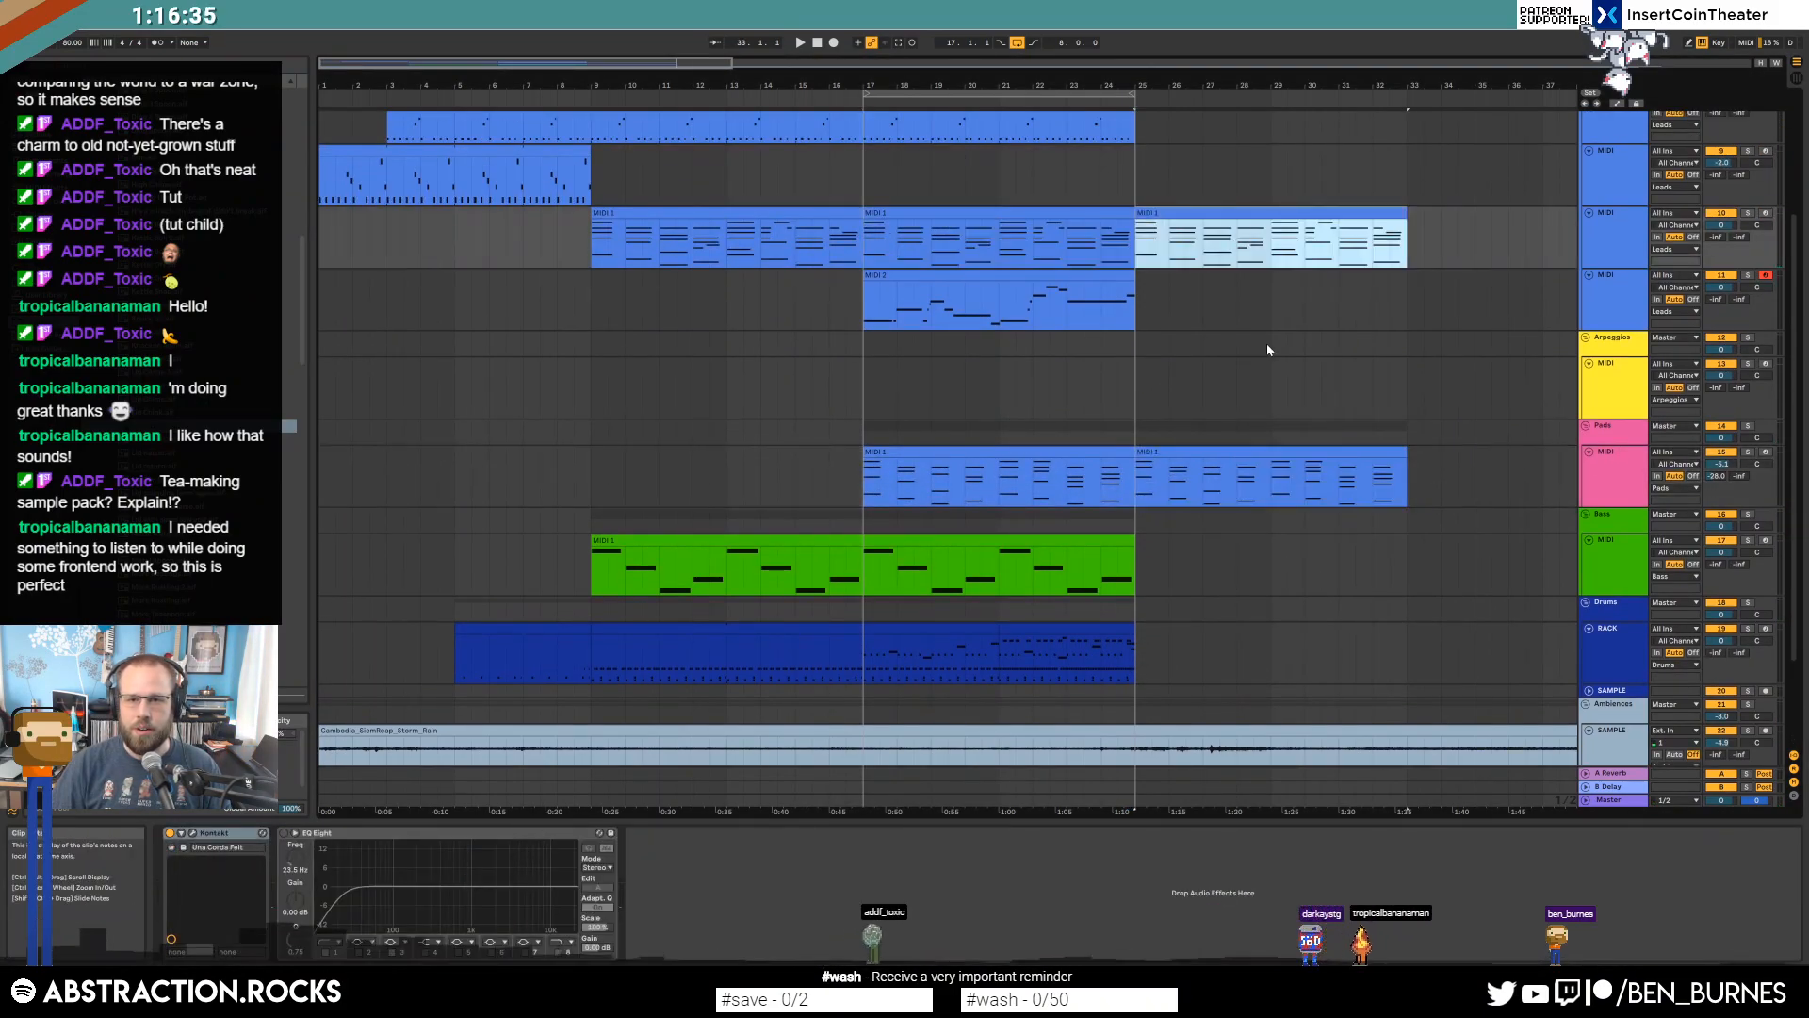
Extend the uppermost Leads clip that starts at bar 17 so it runs to bar 33.
scroll(1267, 350, up, 1)
click(969, 159)
key(ctrl+d)
key(ctrl+z)
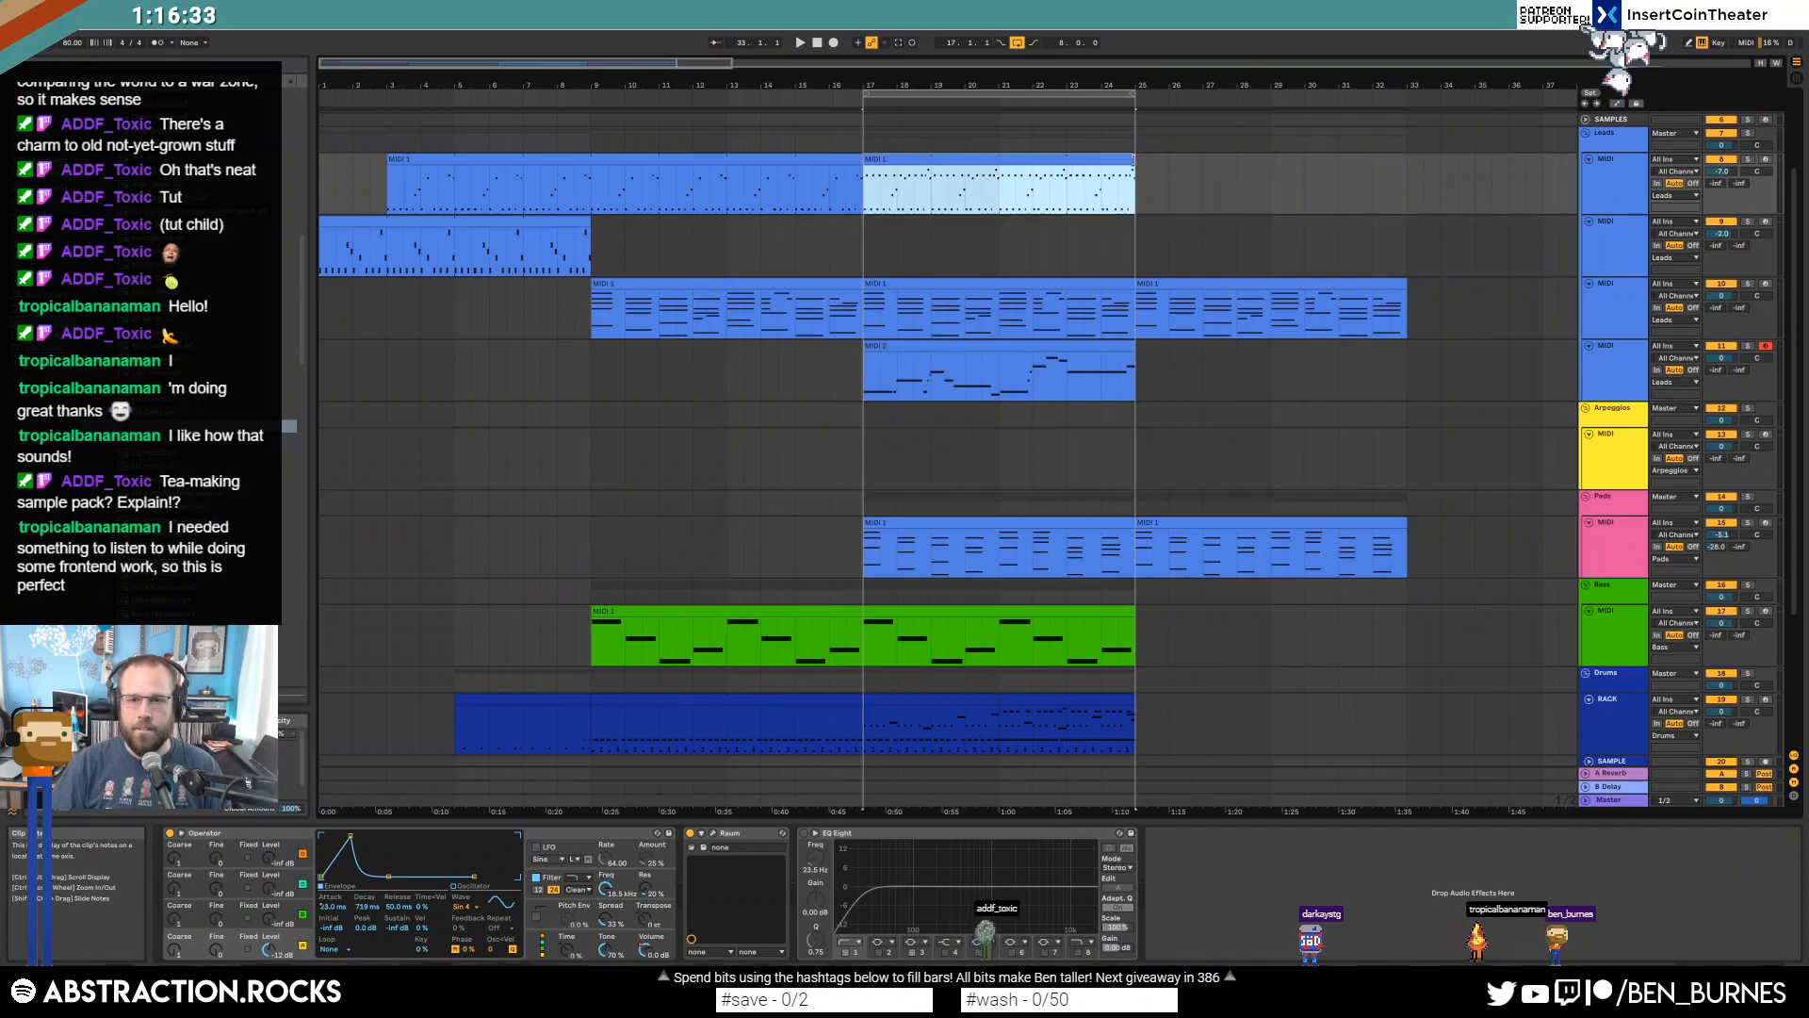
key(ctrl+d)
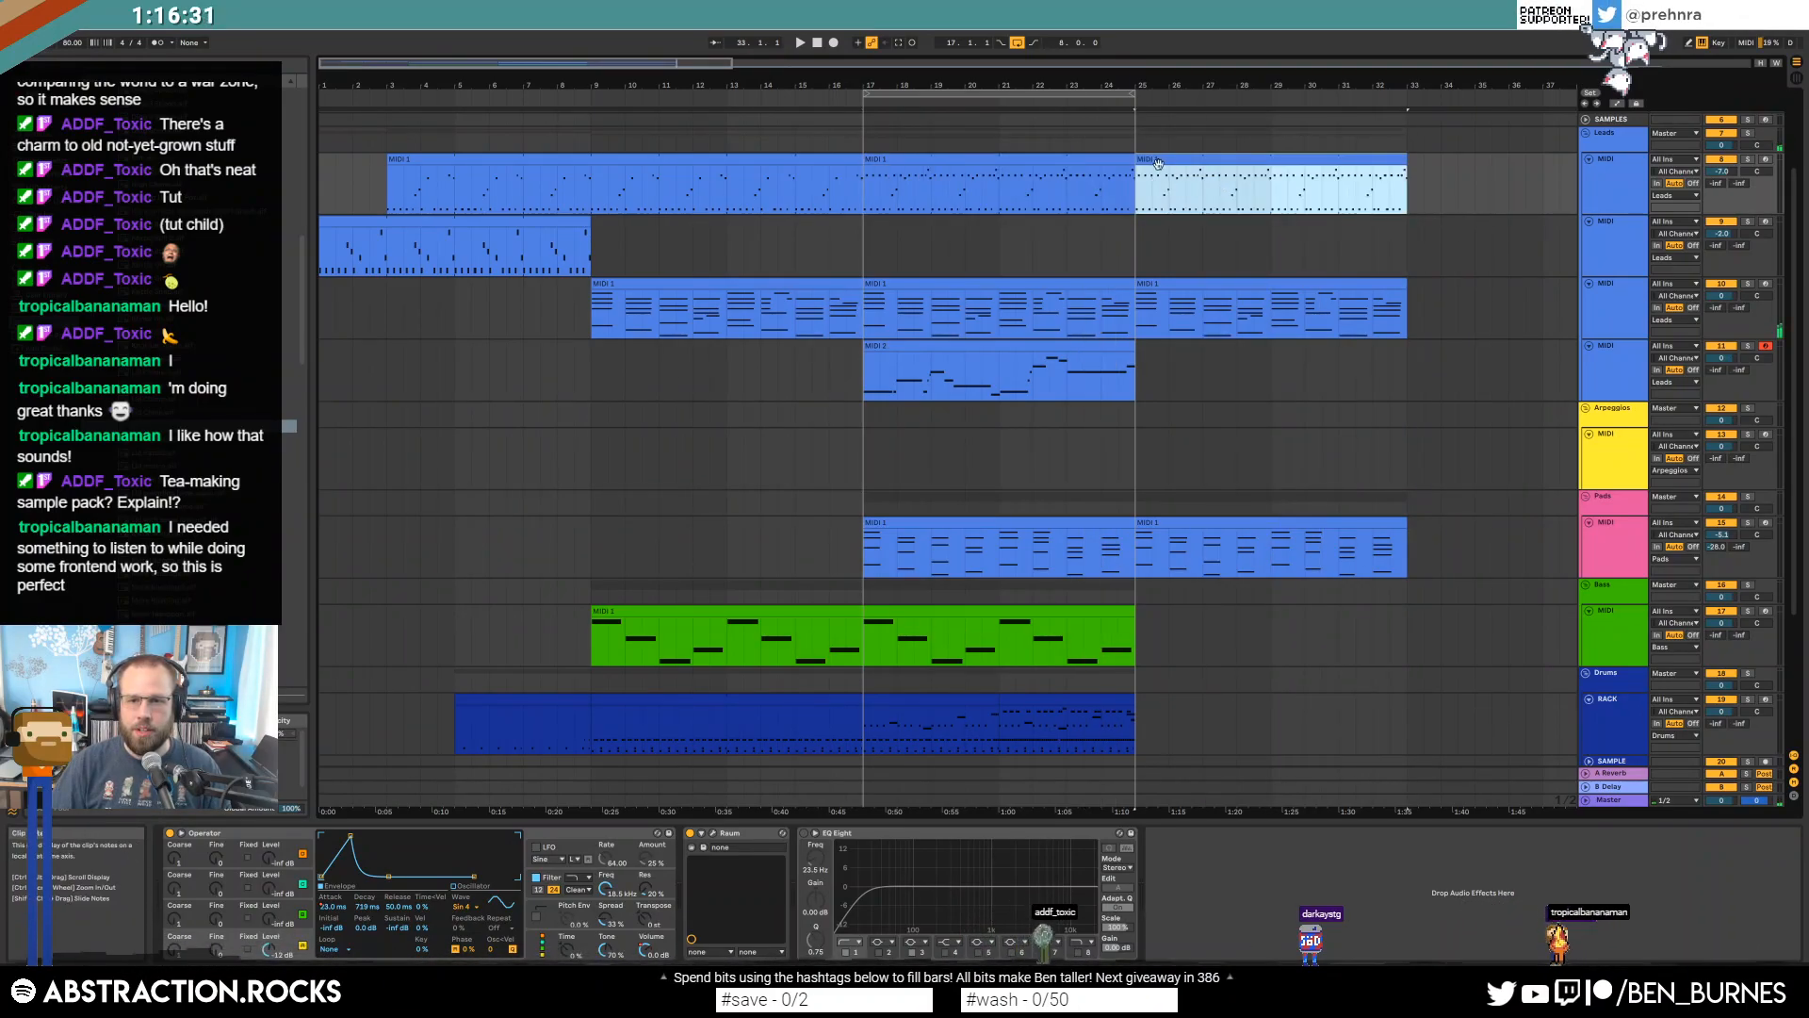
drag(1133, 160, 1407, 182)
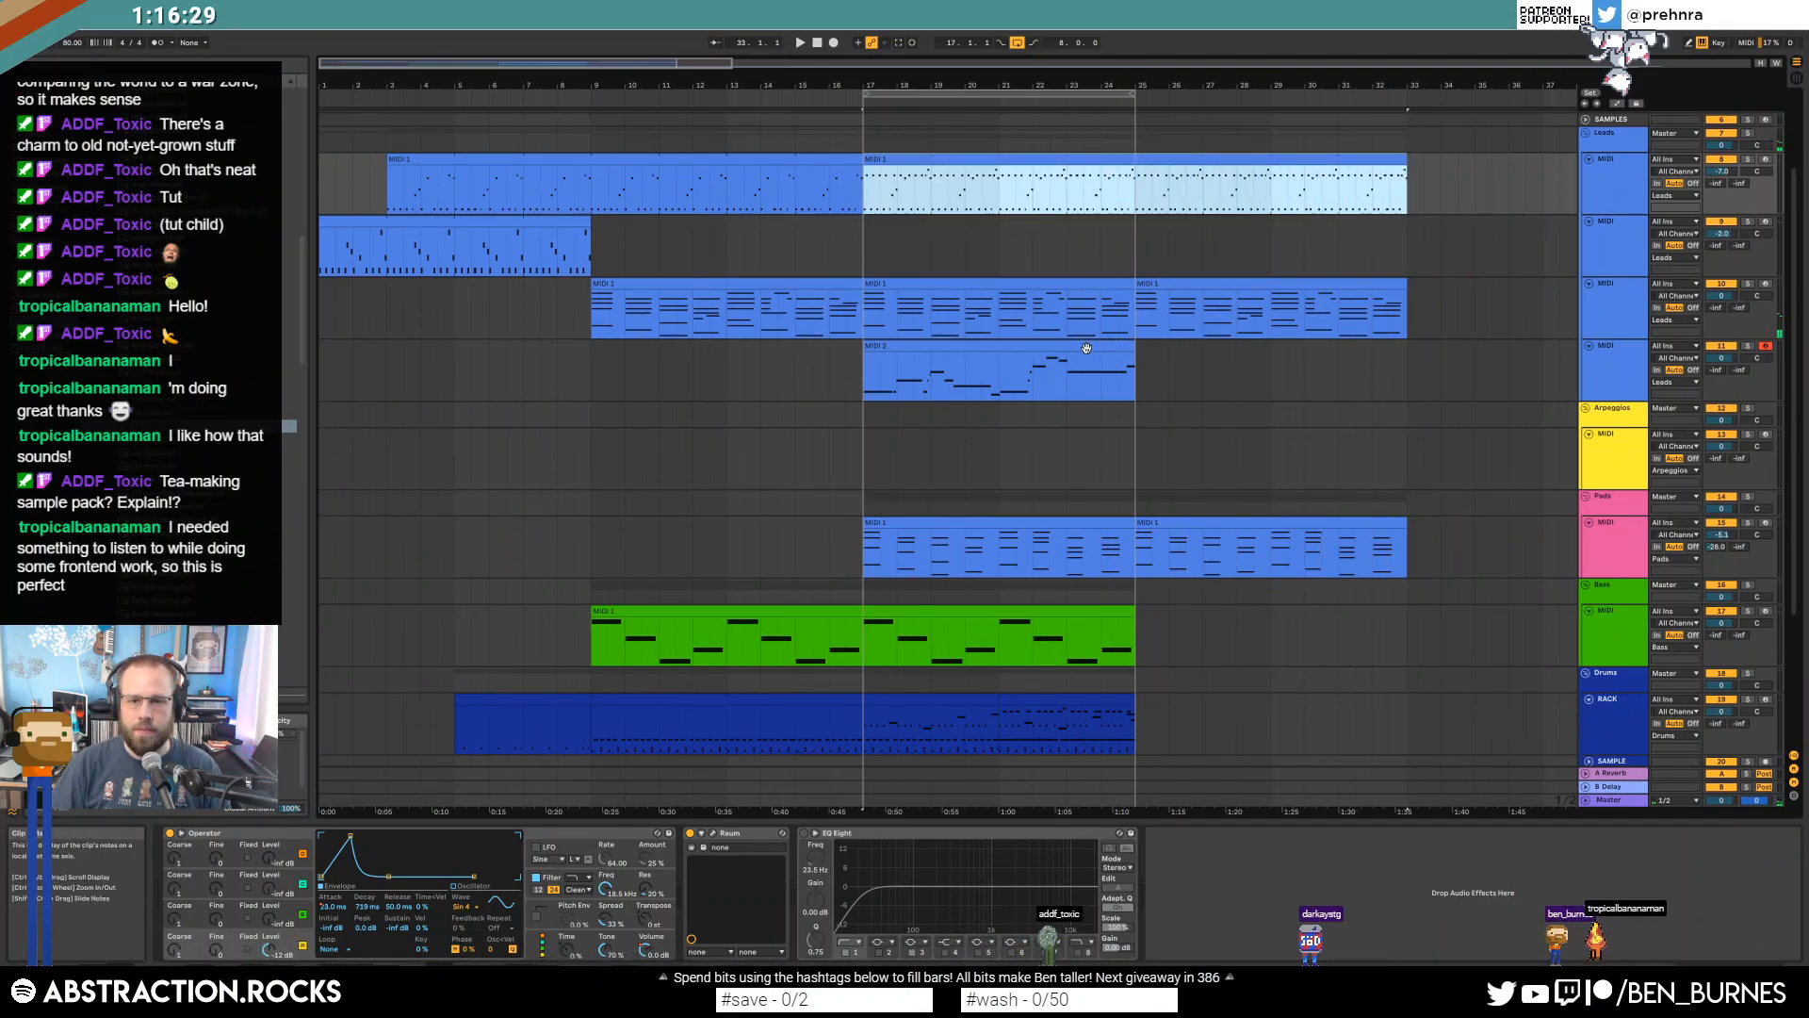
Open the duplicated Leads chord clip at bar 25 for note editing and arm its track for recording.
click(1085, 349)
double_click(1218, 290)
scroll(433, 825, down, 5)
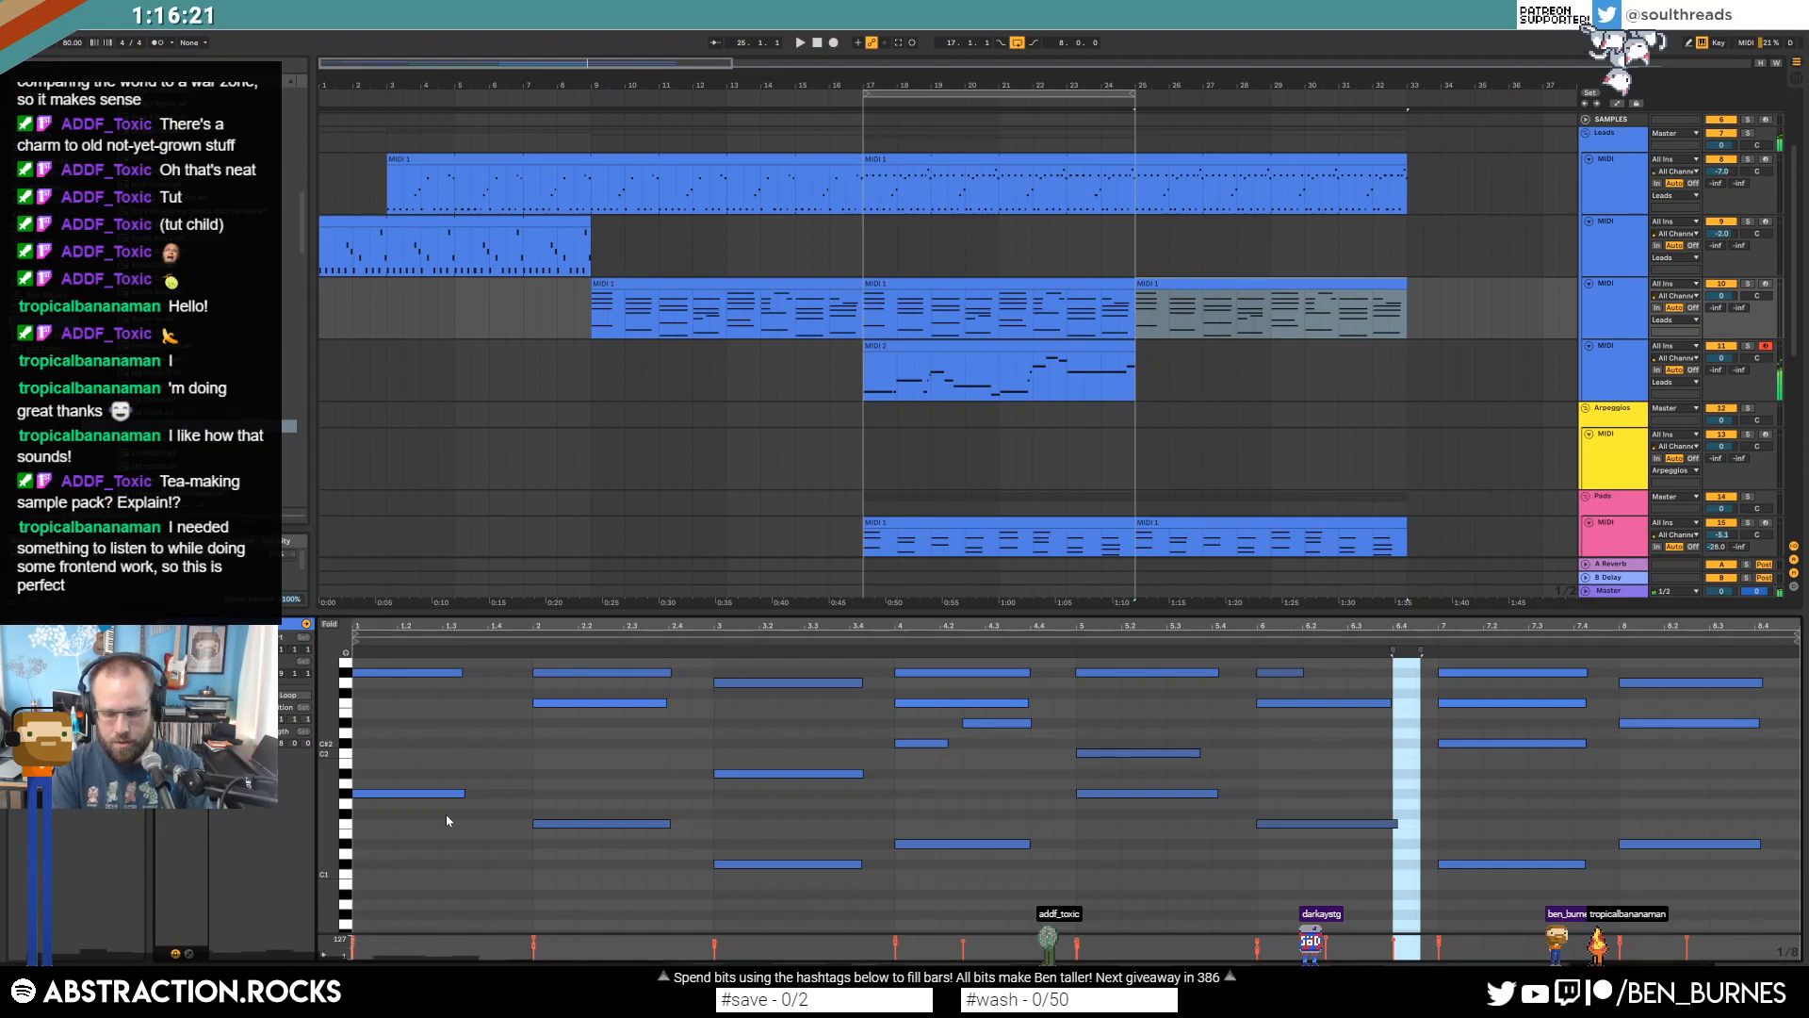
click(1624, 318)
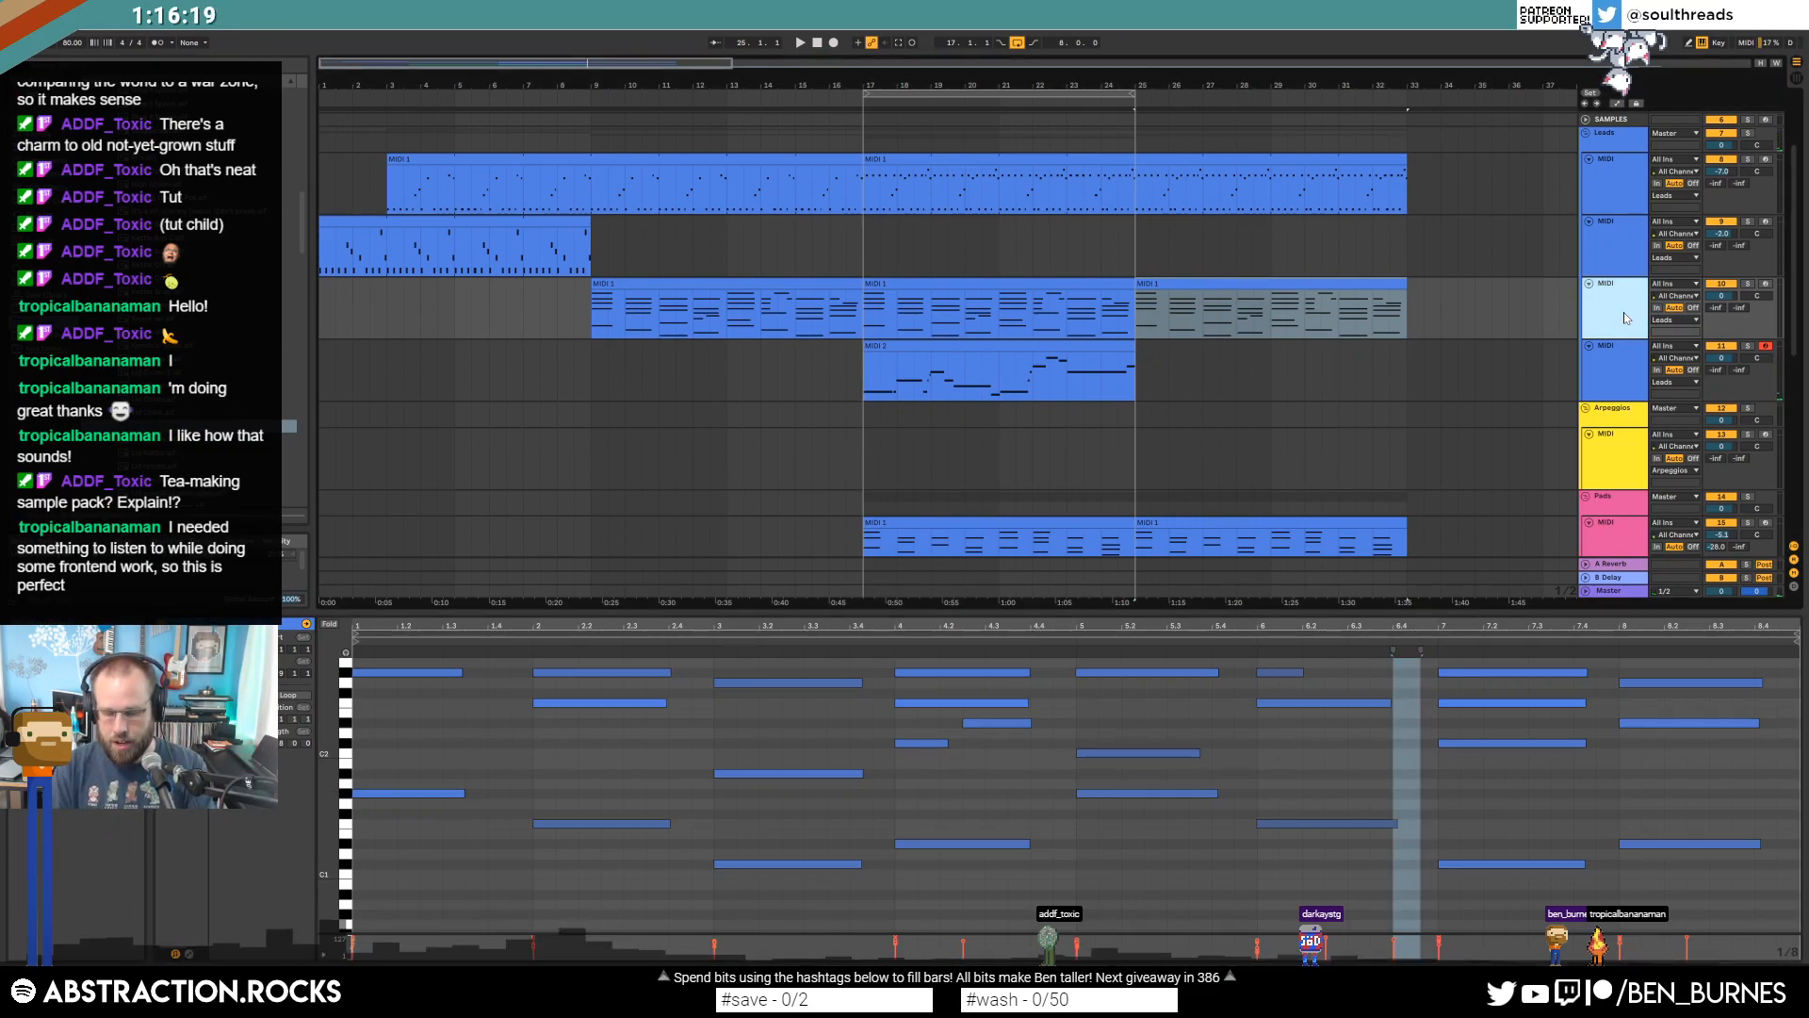
click(1768, 284)
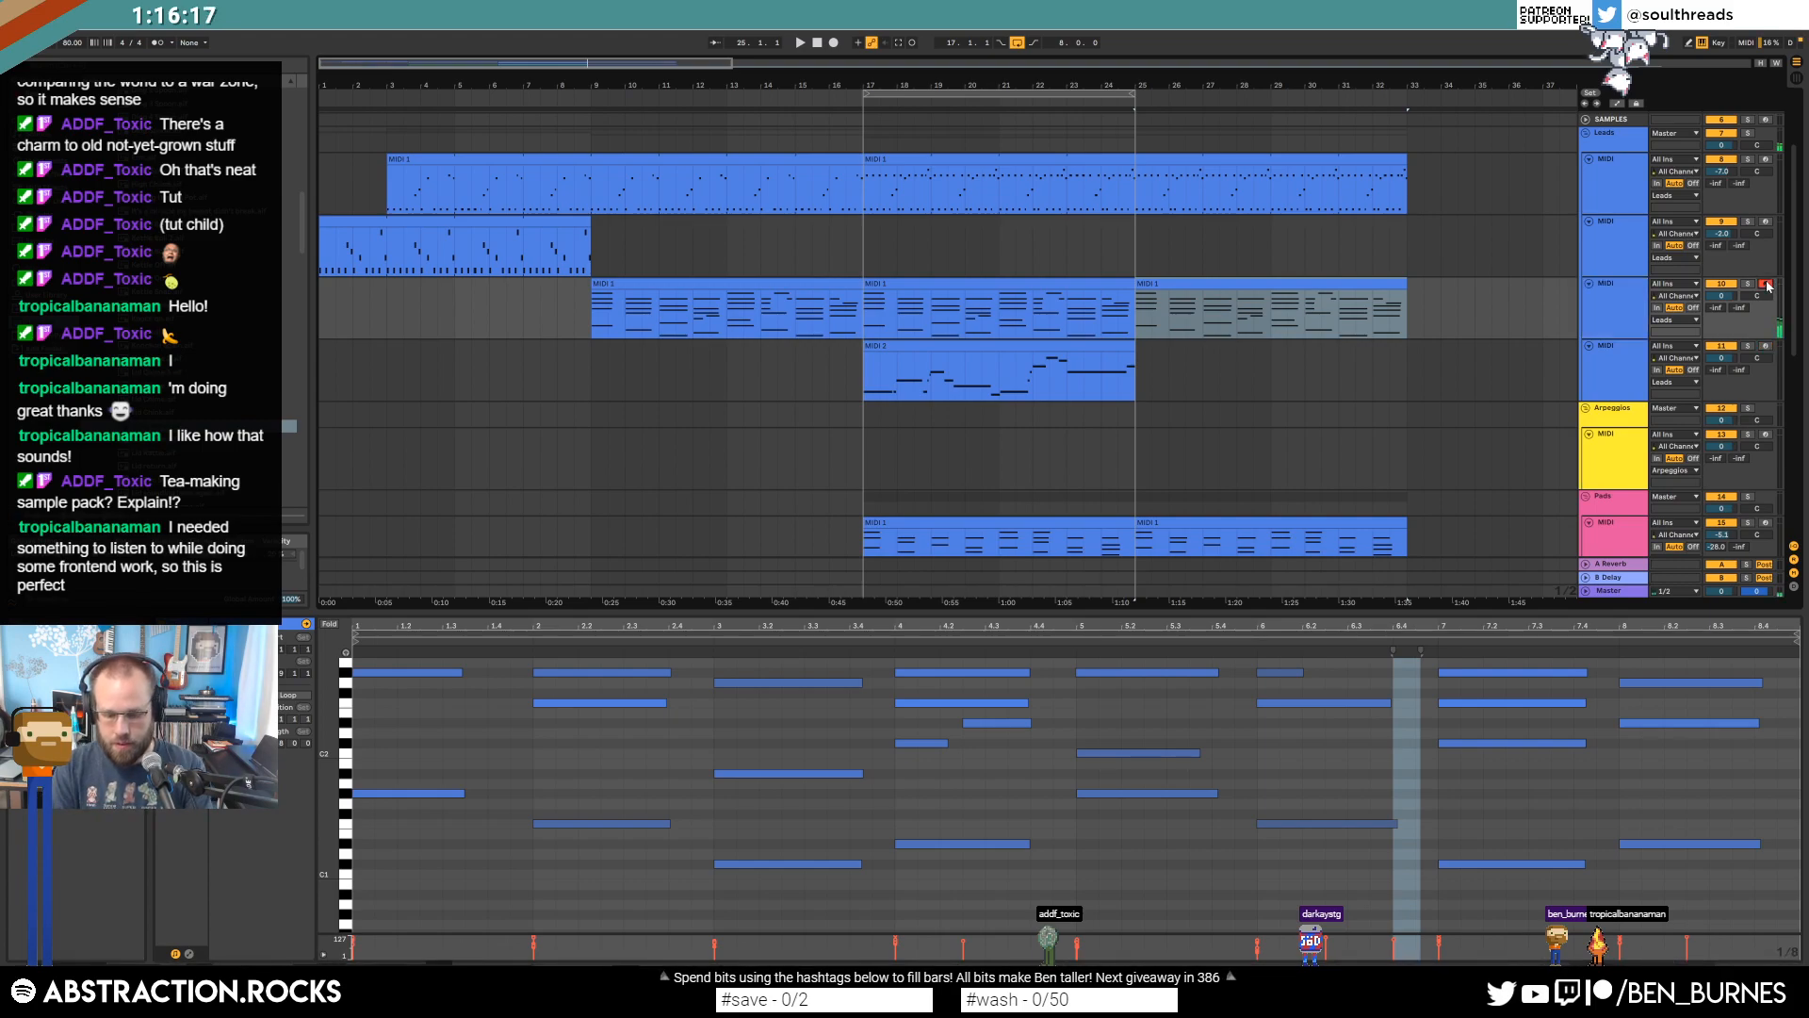
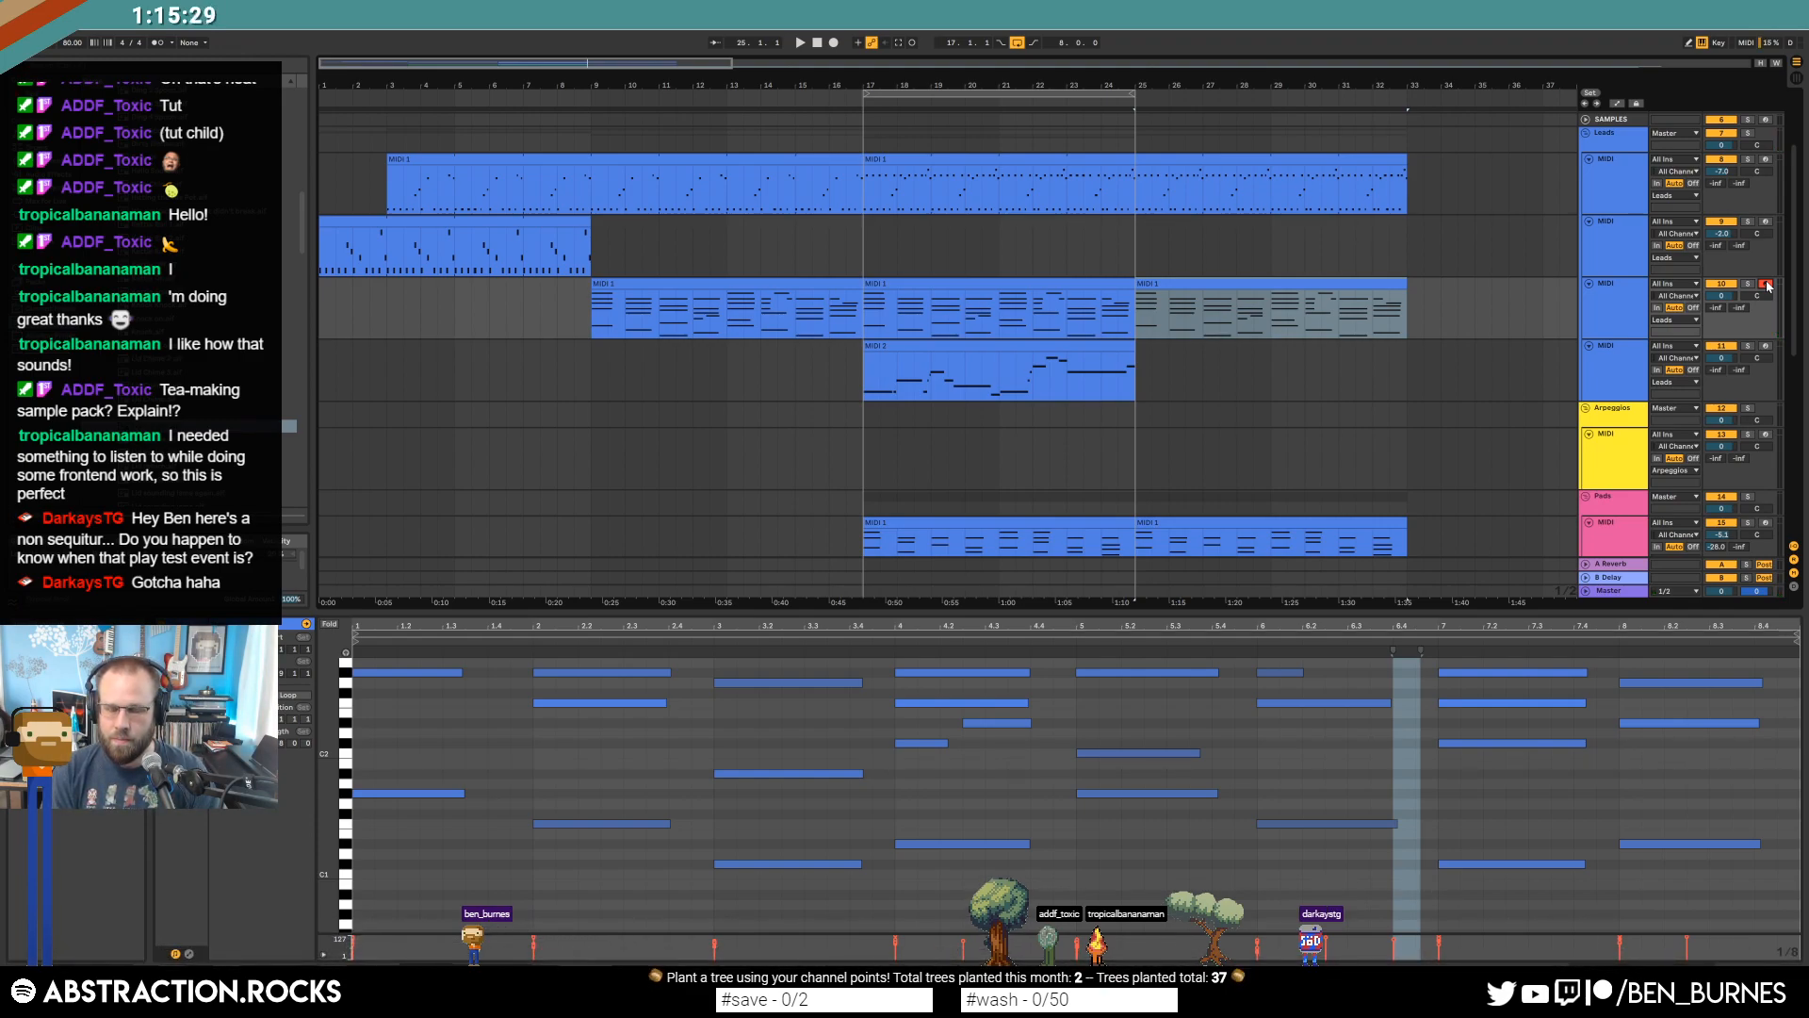
Add a low note seven semitones below the opening chord's lowest note, lower a middle note one semitone, and audition the chord.
drag(415, 790, 407, 851)
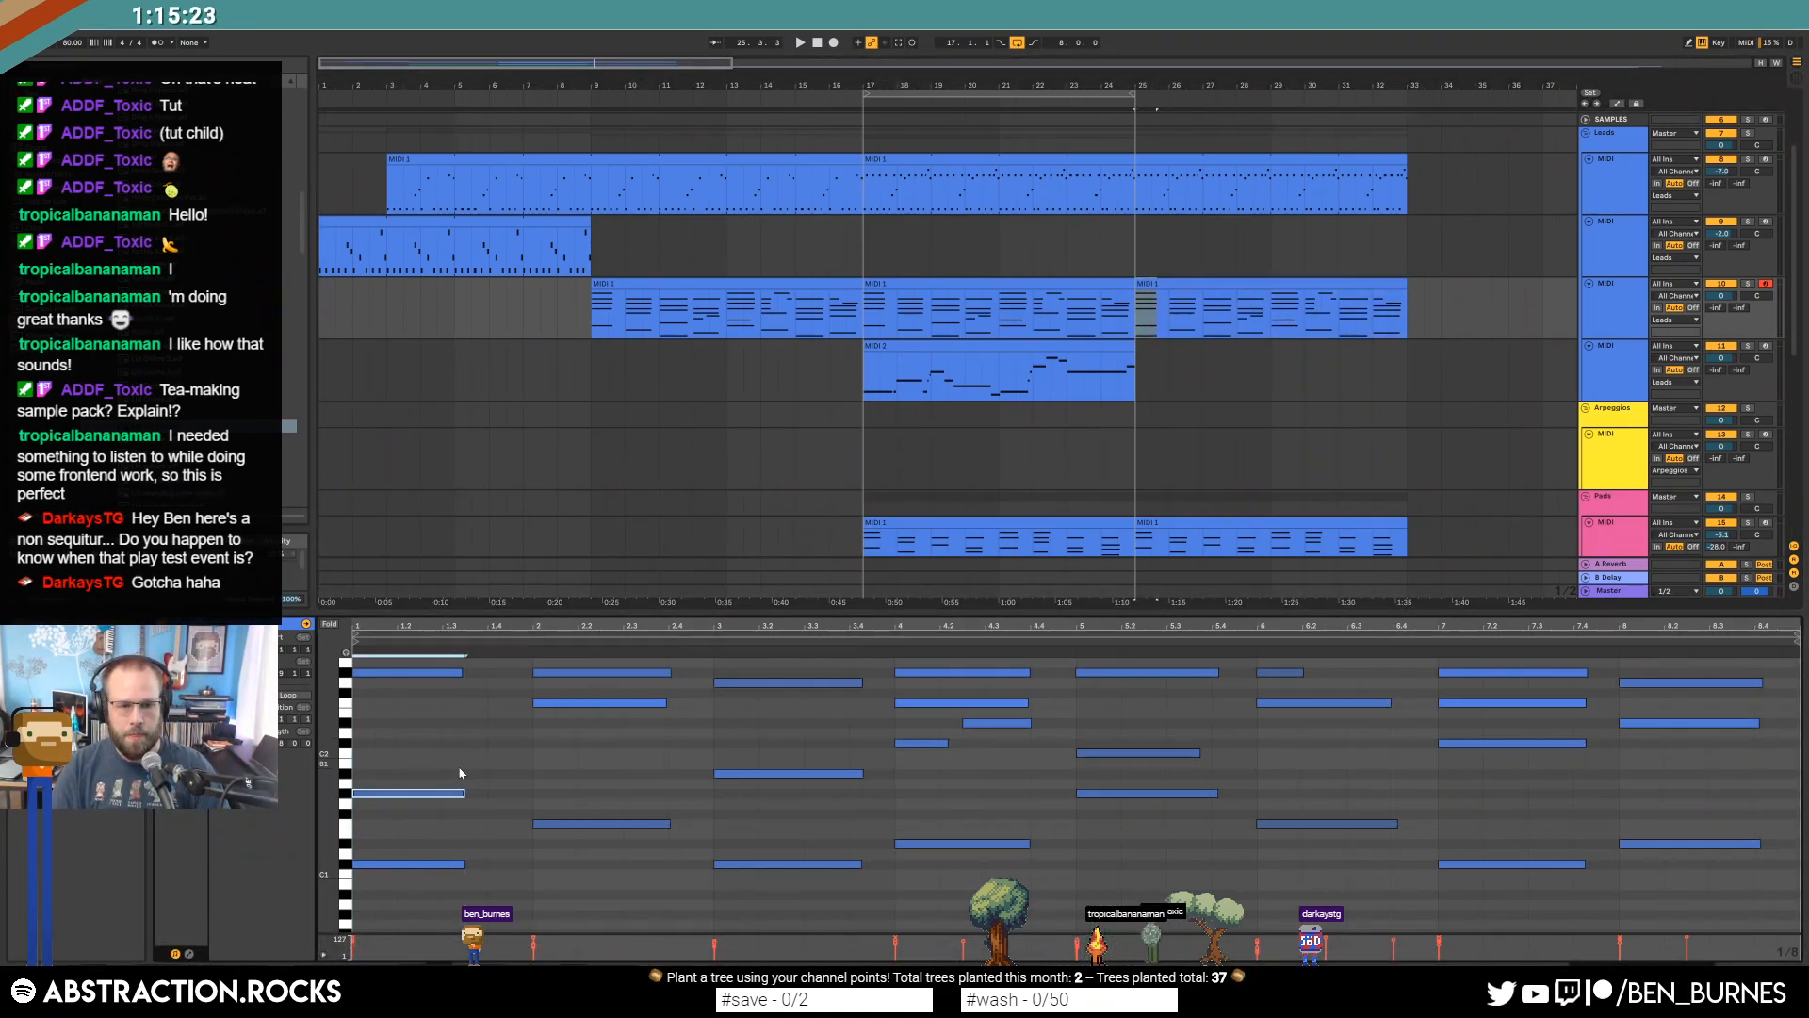
scroll(459, 771, up, 1)
drag(415, 714, 417, 725)
key(space)
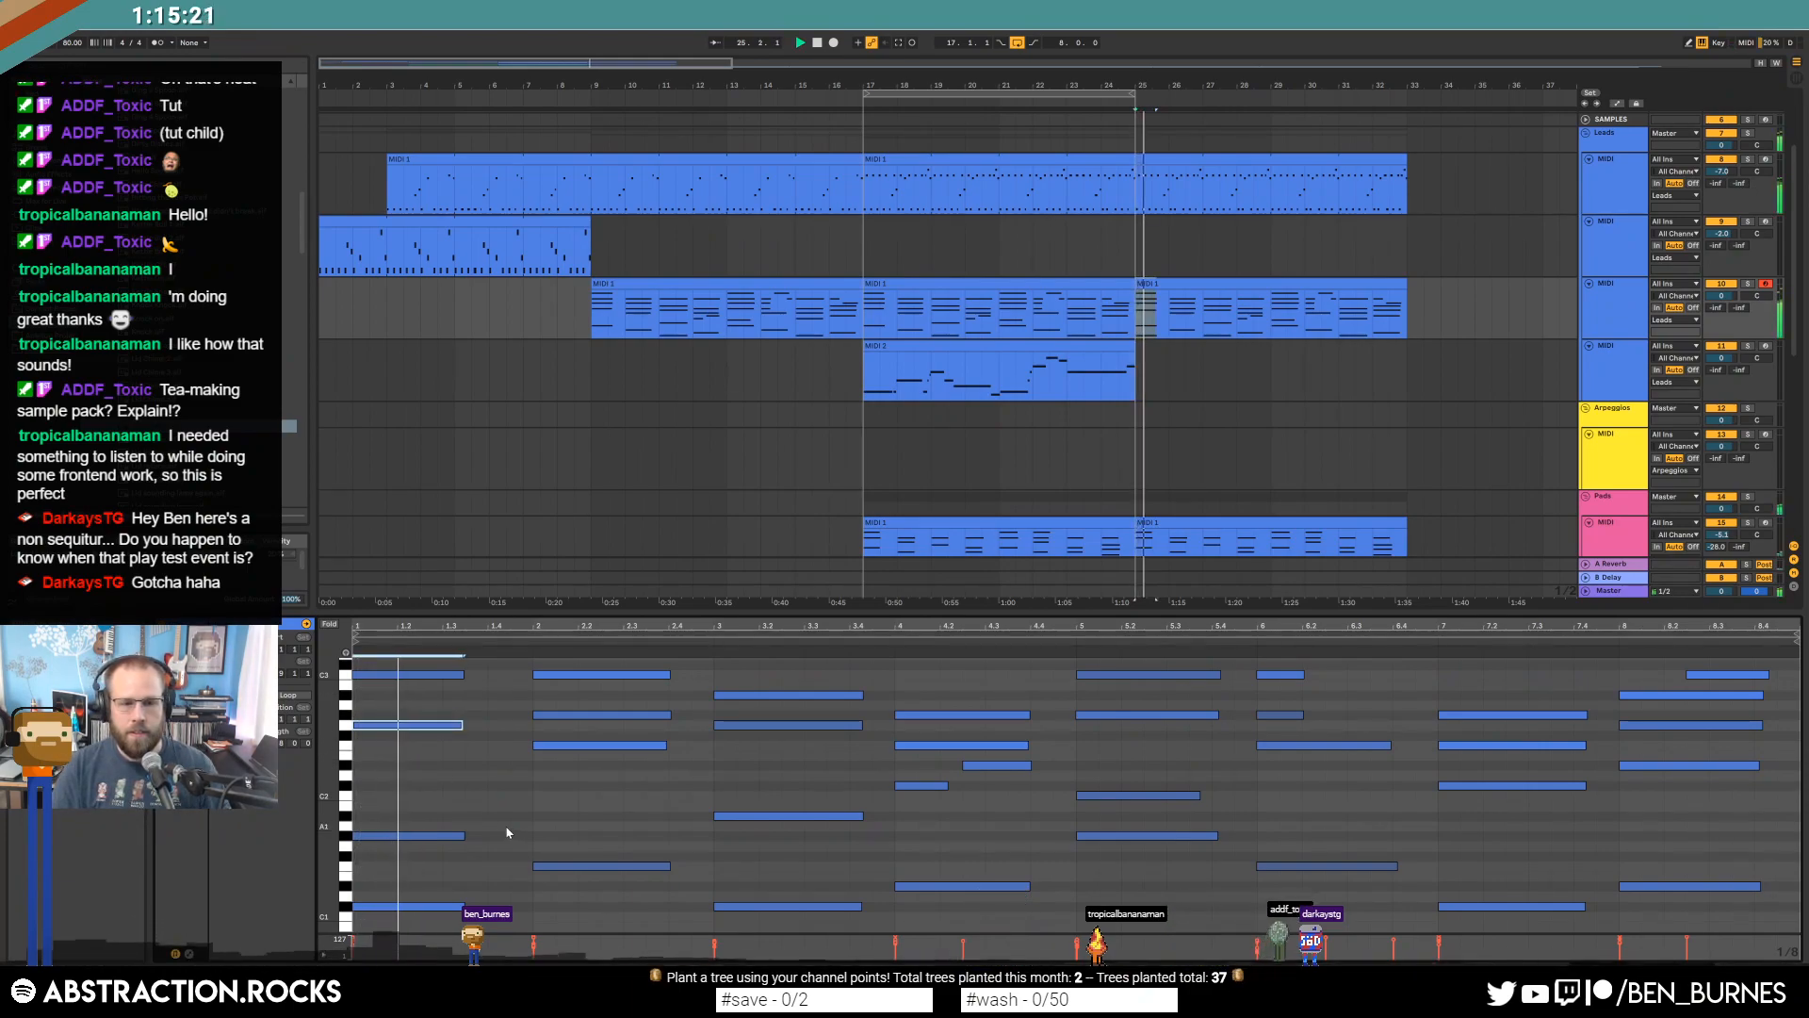
key(space)
Raise the opening chord's two lowest notes two semitones and its middle note one semitone, auditioning the changes.
drag(394, 801, 462, 887)
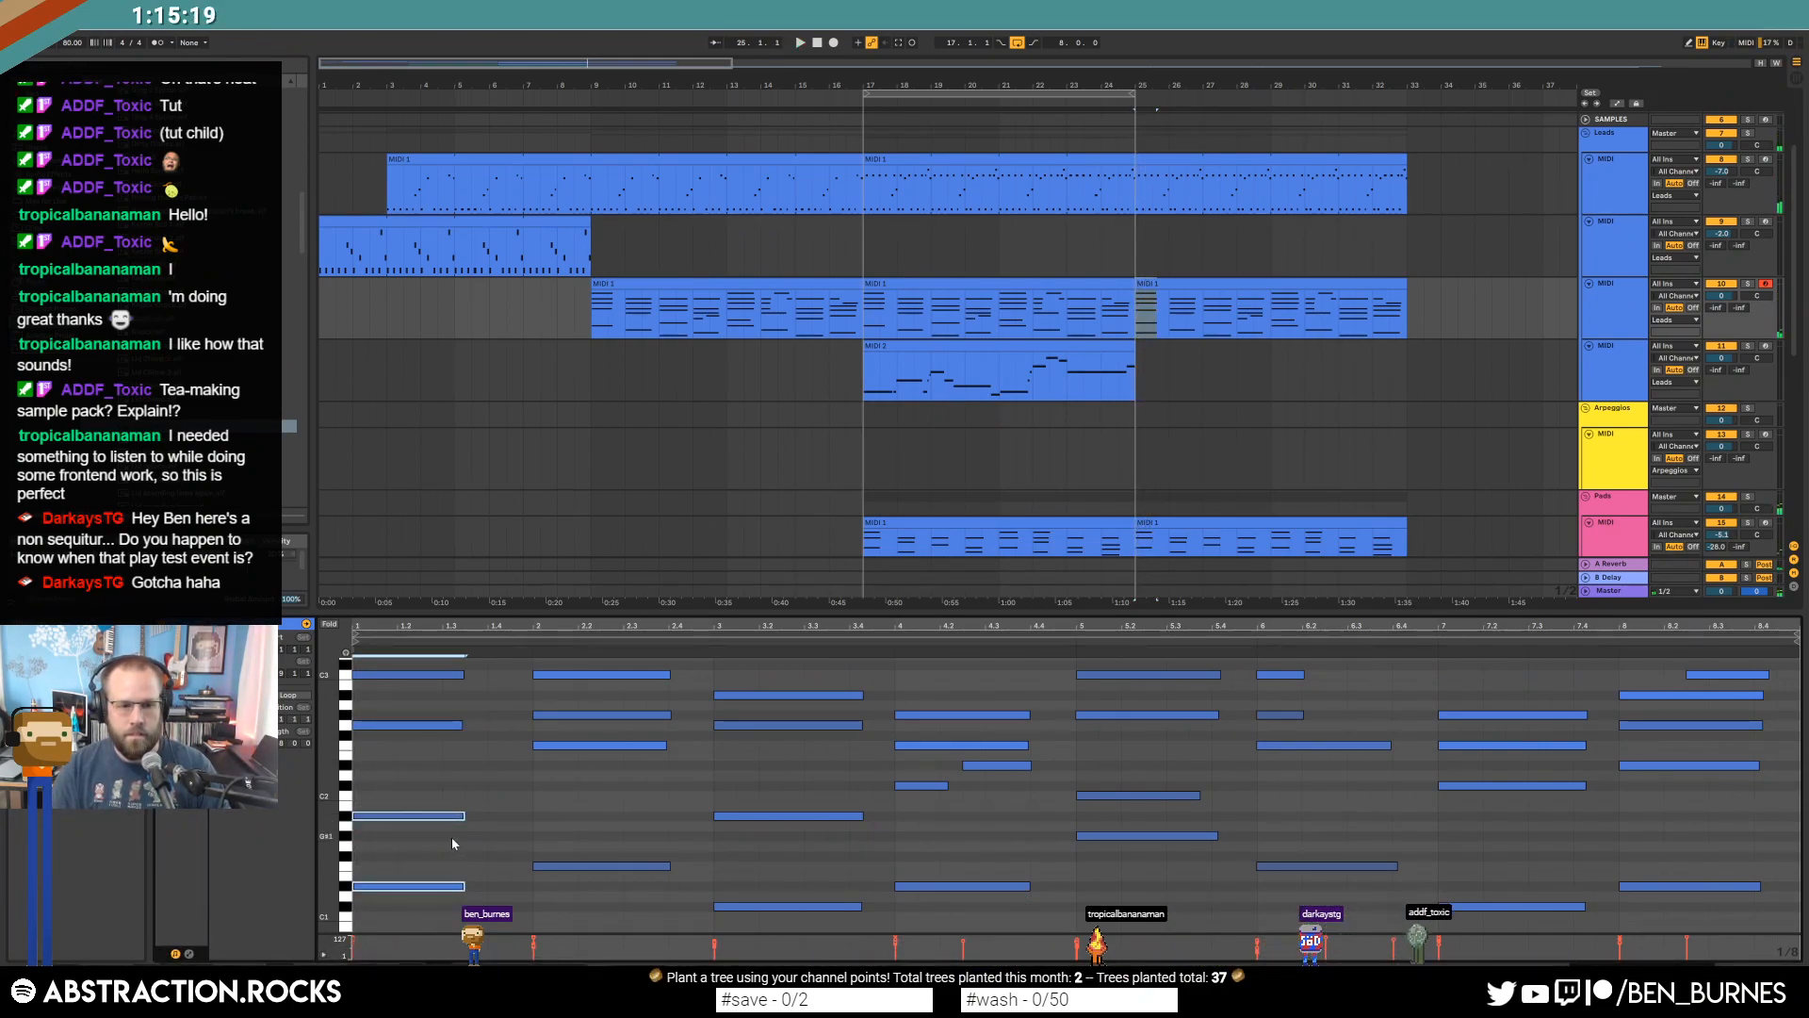
key(space)
click(407, 725)
key(Up)
key(space)
key(space)
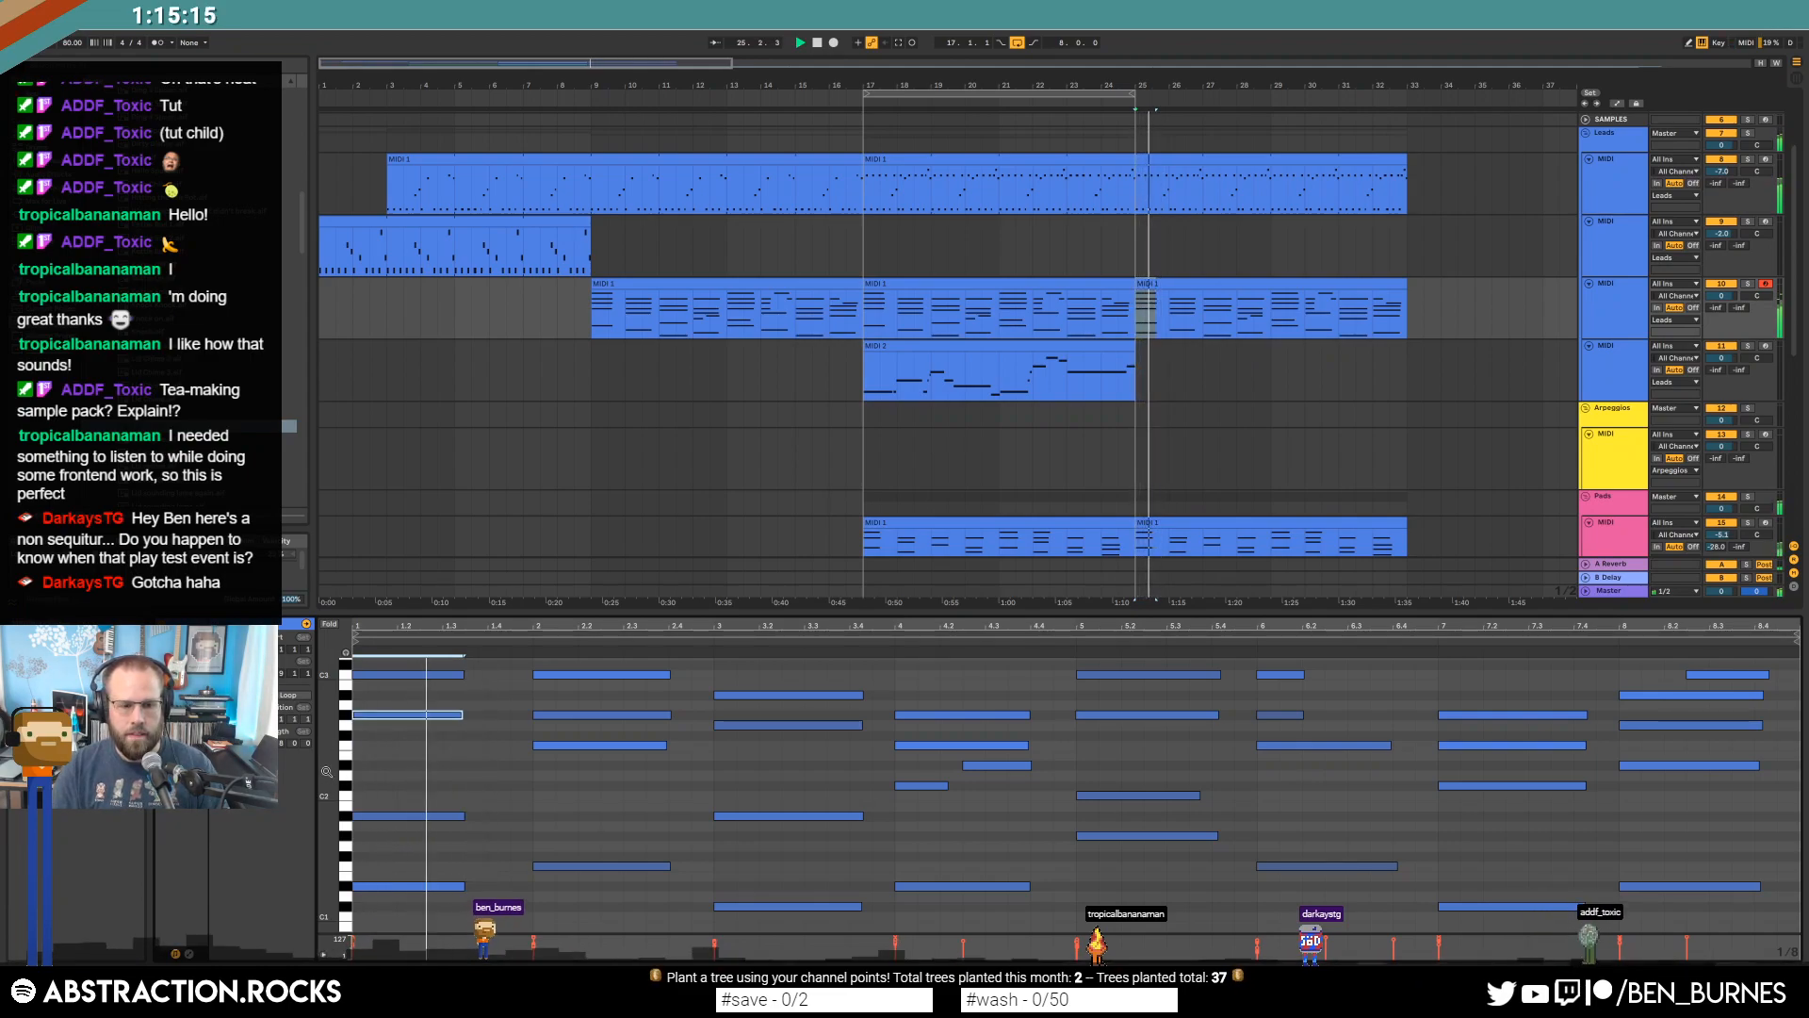
Turn off arrangement looping and extend the drum and bass clips to bar 33.
drag(327, 772, 317, 772)
click(1086, 110)
click(1018, 43)
scroll(1133, 456, down, 5)
drag(1133, 456, 1407, 460)
click(1135, 382)
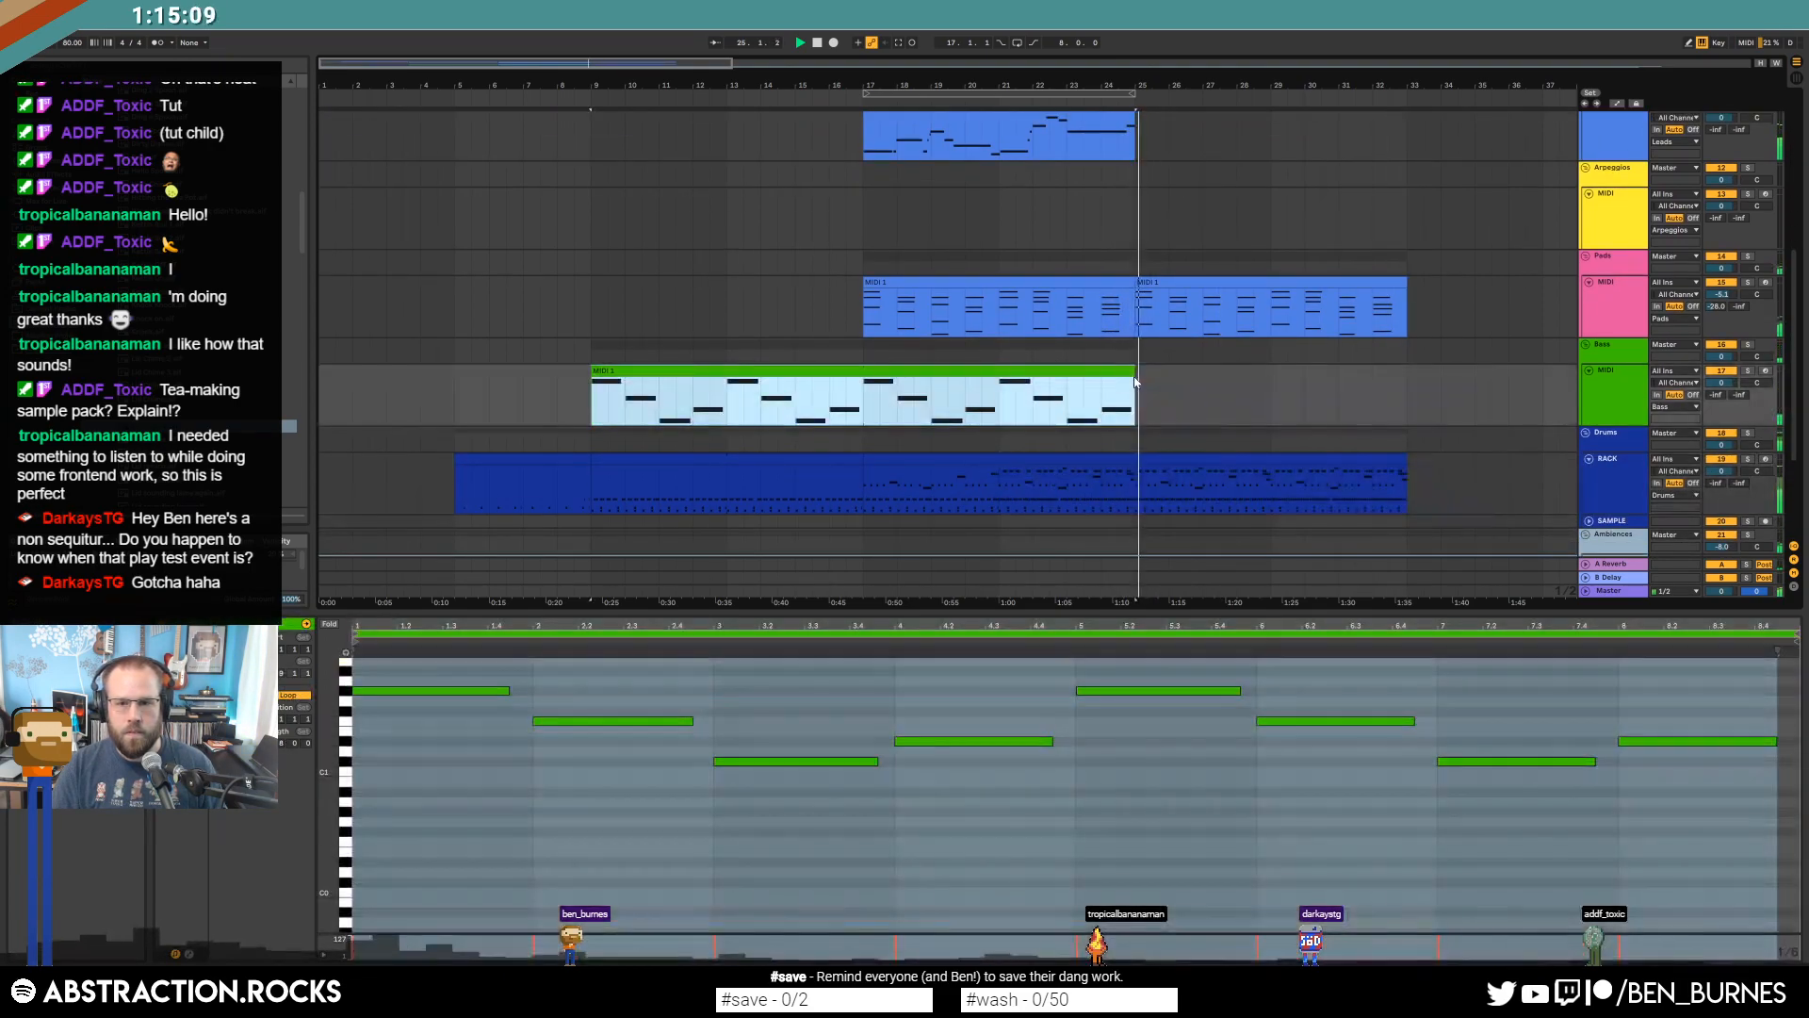
drag(1136, 382, 1407, 381)
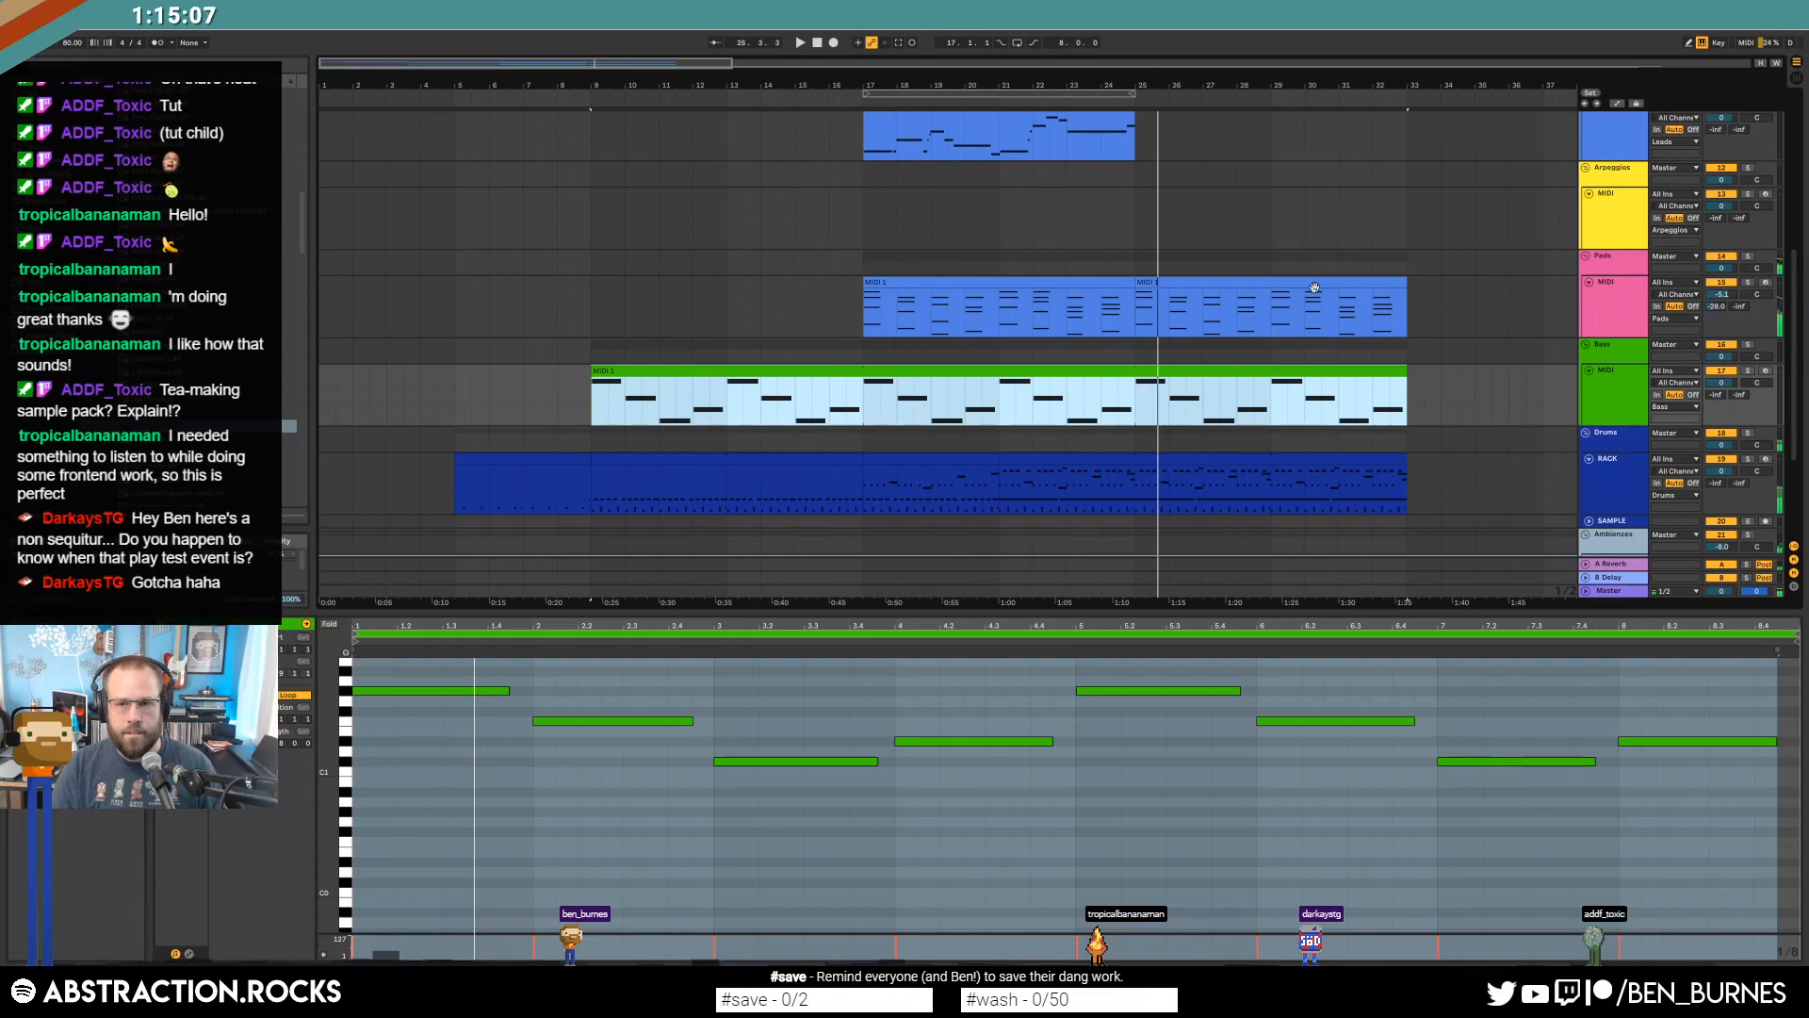
Open the duplicated Pads clip at bar 25 and select the notes of its first chord.
click(1293, 298)
drag(344, 769, 349, 808)
scroll(471, 855, down, 3)
scroll(470, 865, up, 3)
click(400, 854)
drag(386, 675, 401, 866)
scroll(1312, 334, up, 3)
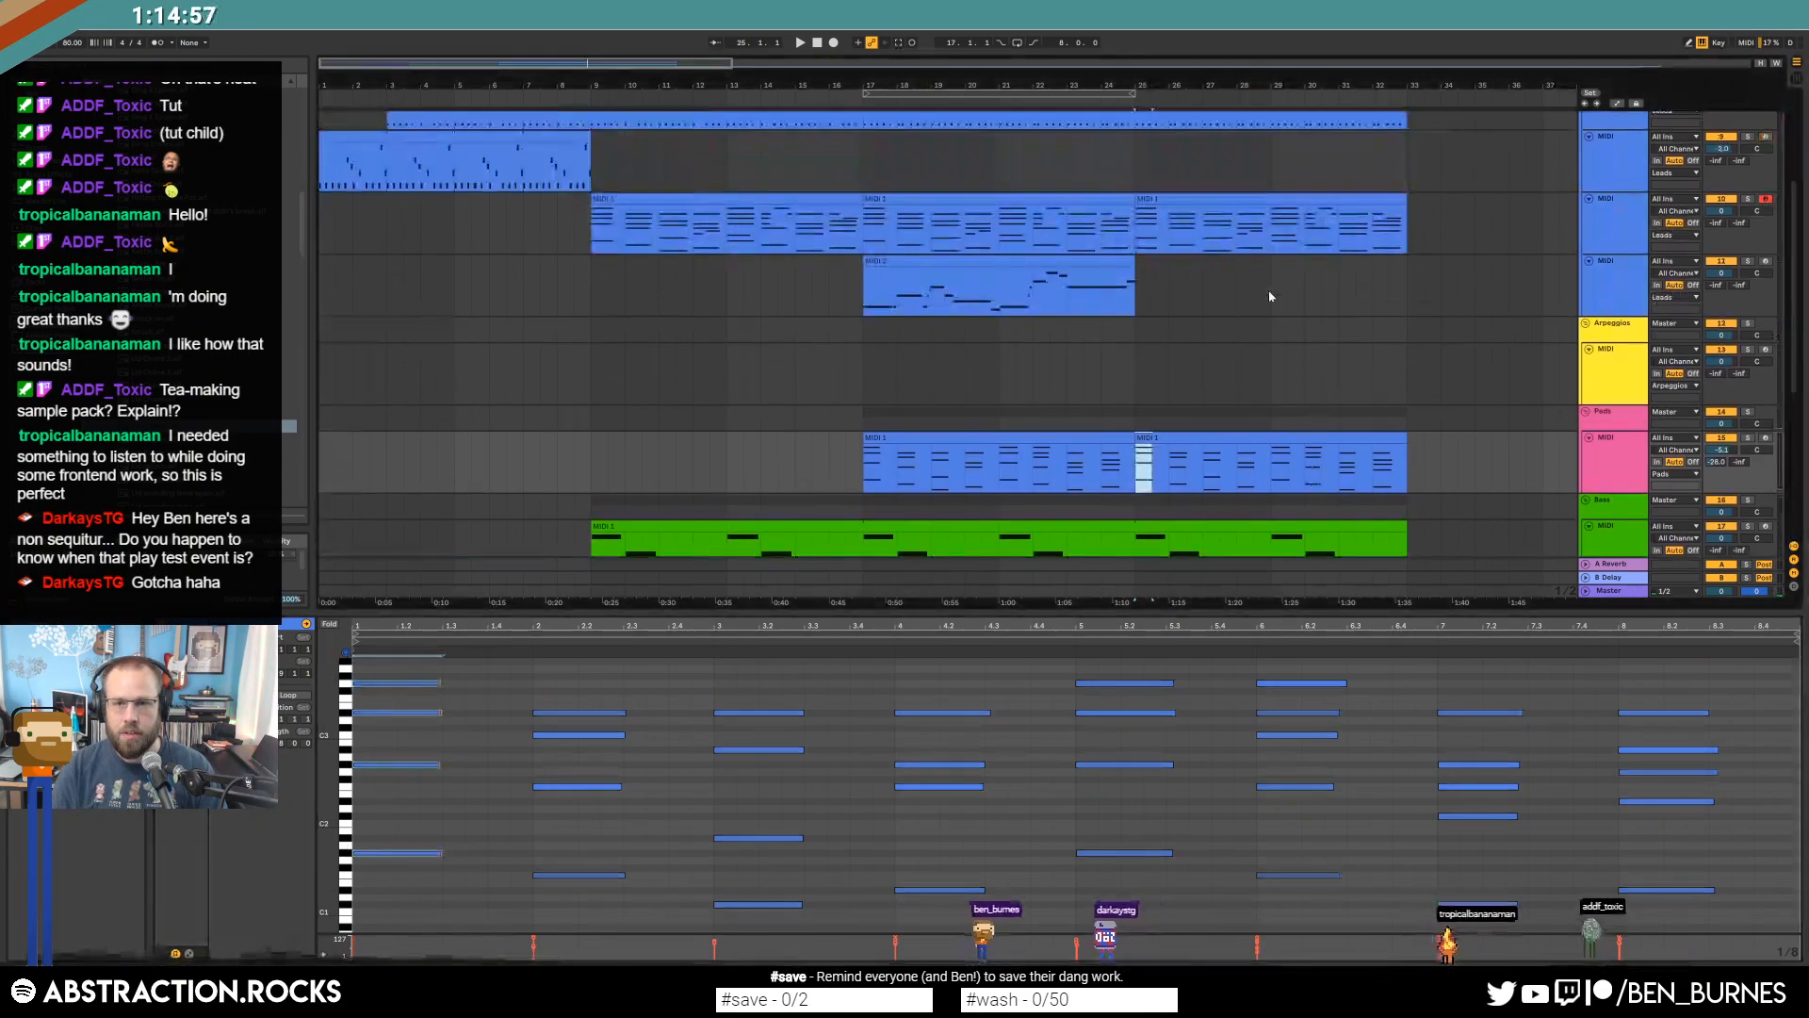
In the Leads chord clip at bar 25, lower the opening chord's second-lowest note two semitones.
click(1213, 199)
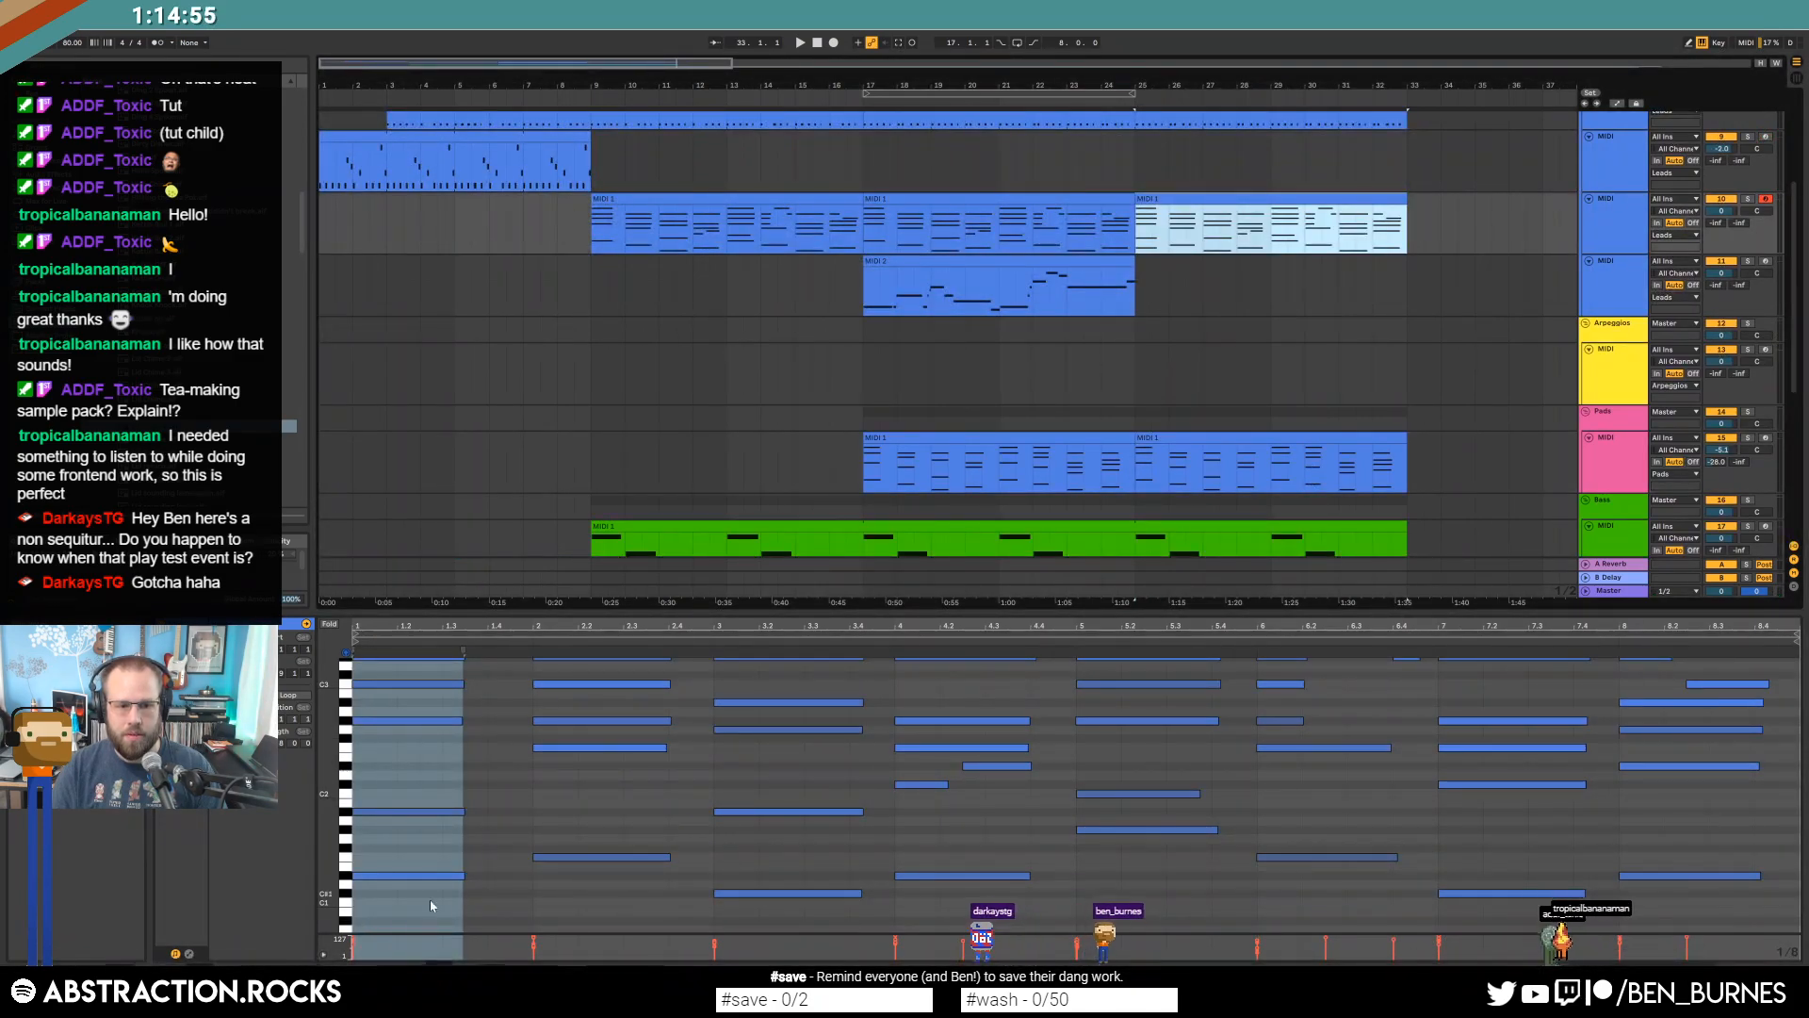
drag(422, 897, 352, 482)
mouse_move(330, 752)
mouse_down()
mouse_move(302, 752)
mouse_move(301, 776)
mouse_up()
drag(396, 683, 436, 929)
click(424, 672)
drag(424, 672, 475, 825)
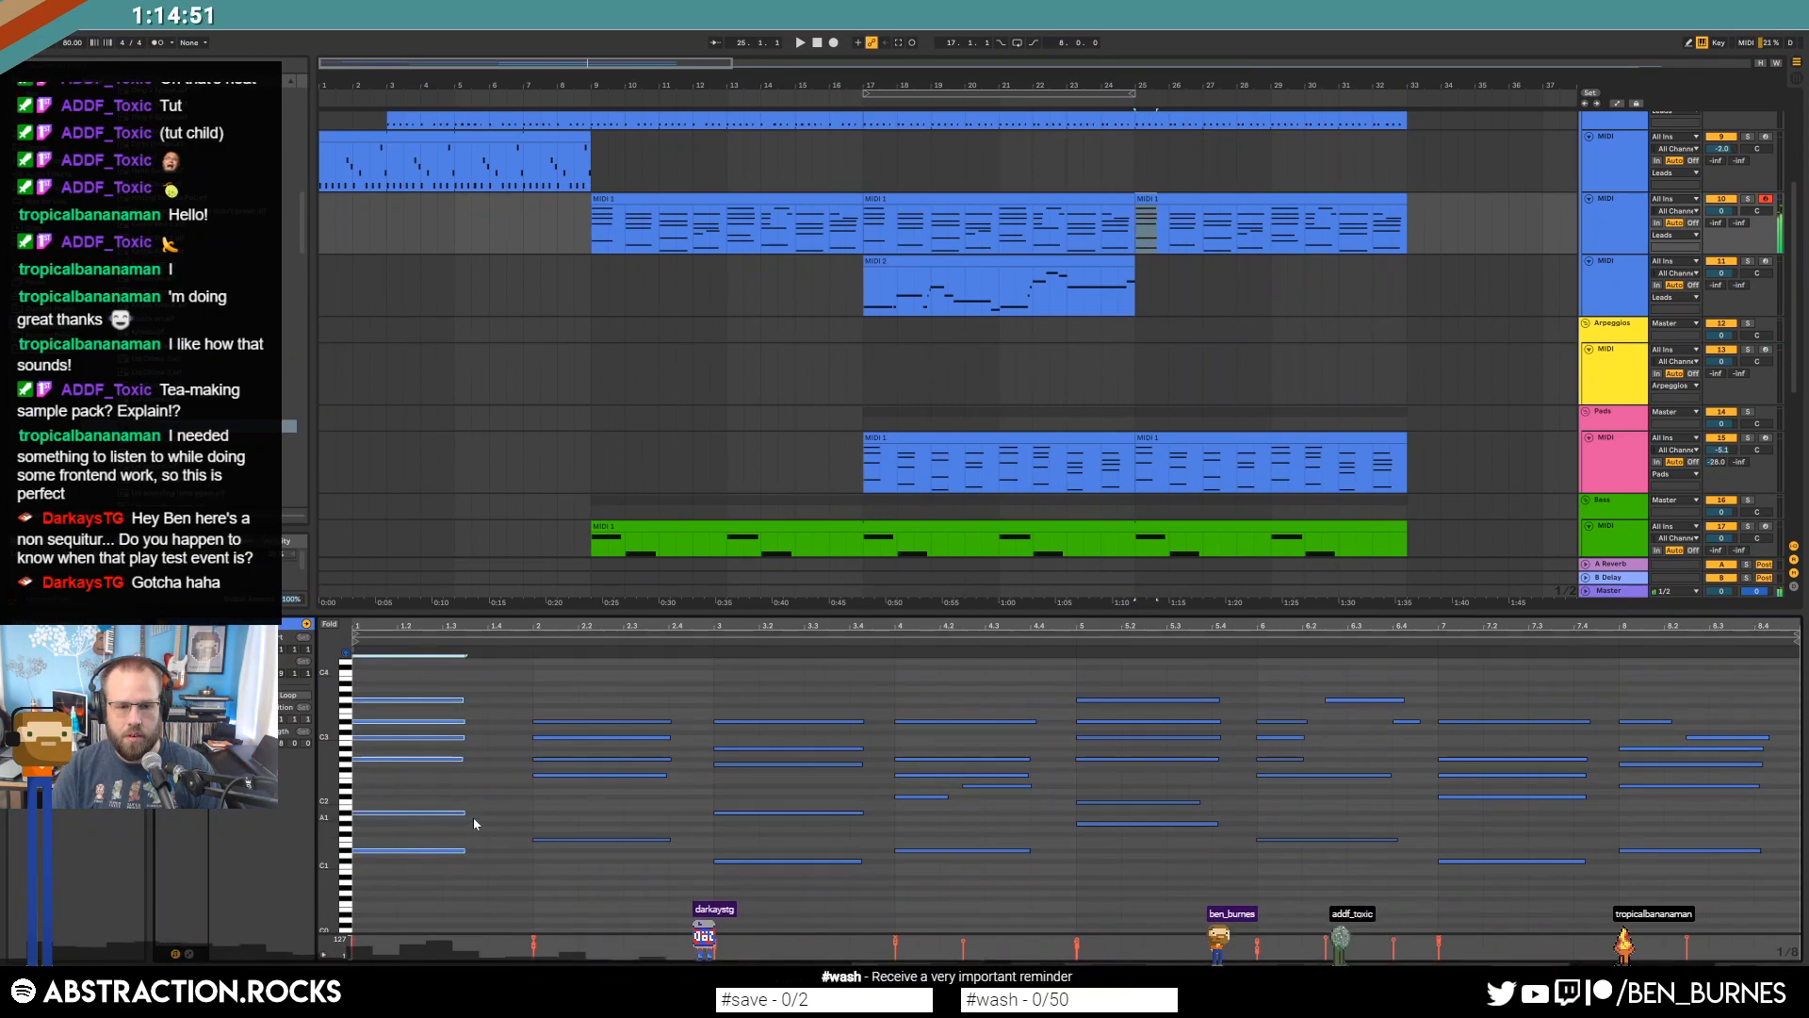
click(395, 813)
key(Down)
key(Down)
drag(406, 672, 408, 948)
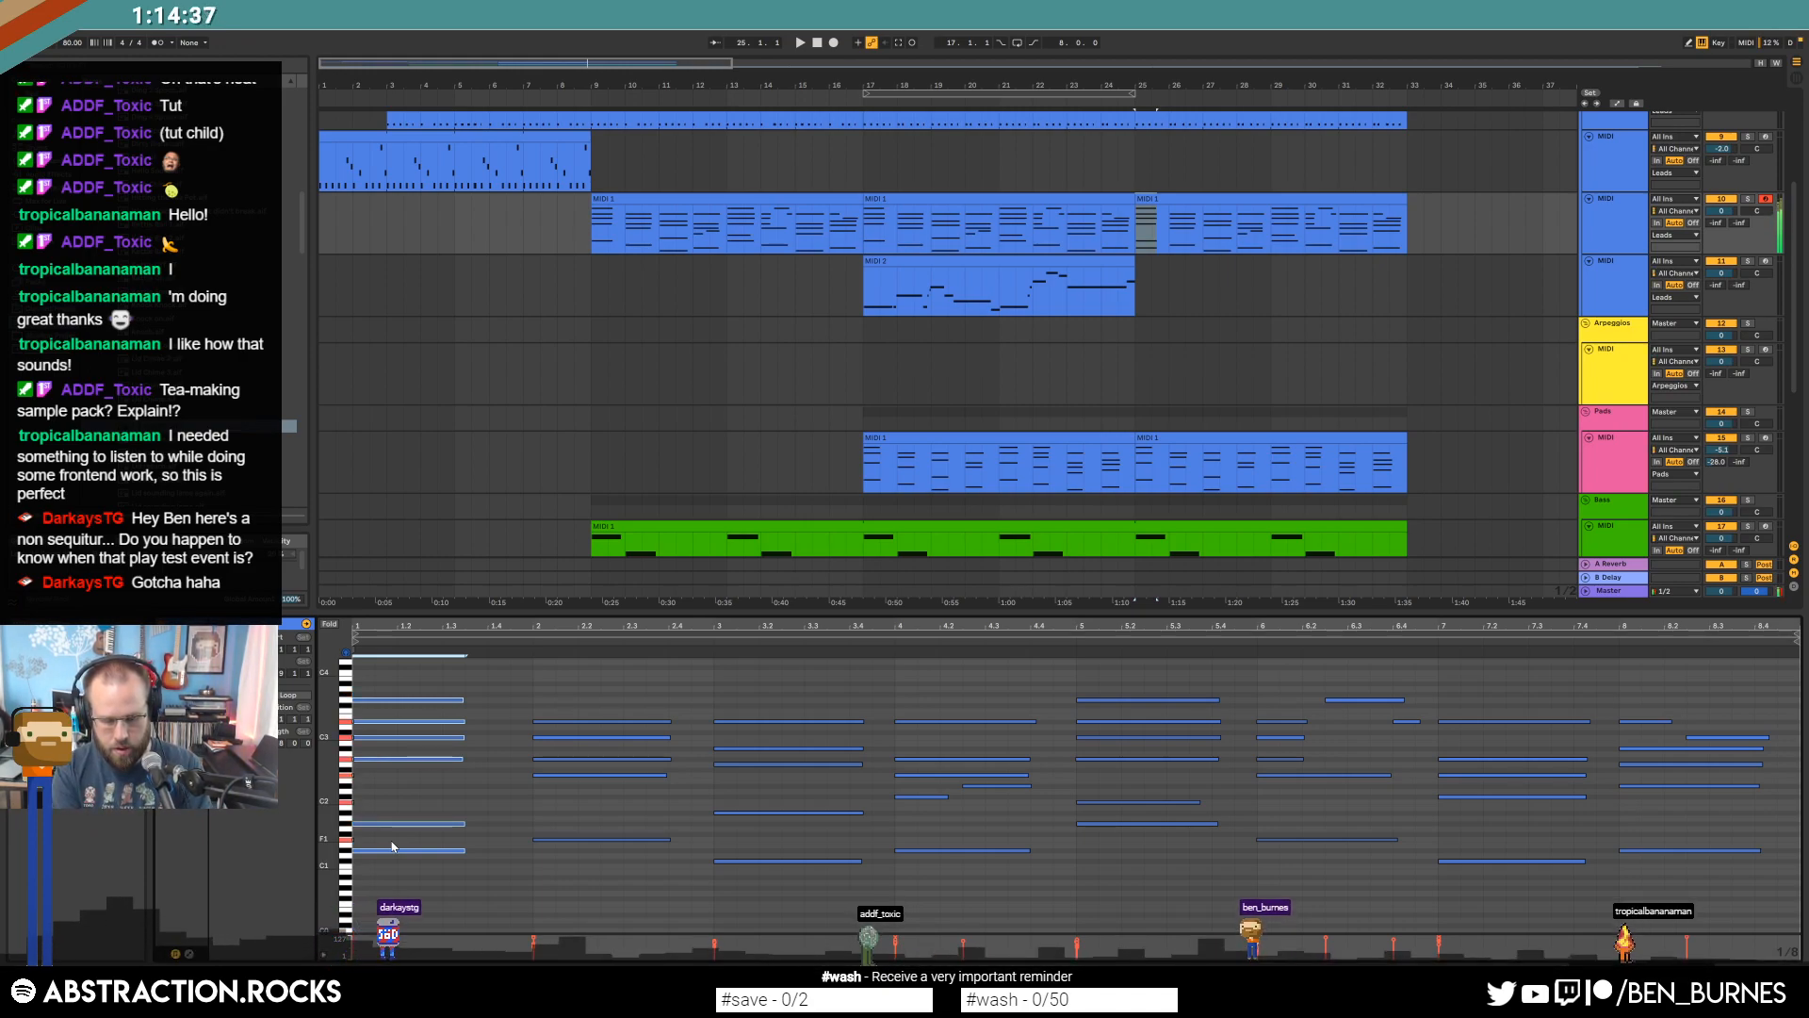
Lower the opening chord's two lowest notes three semitones, raise the bottom one an octave, and audition the chord.
click(405, 824)
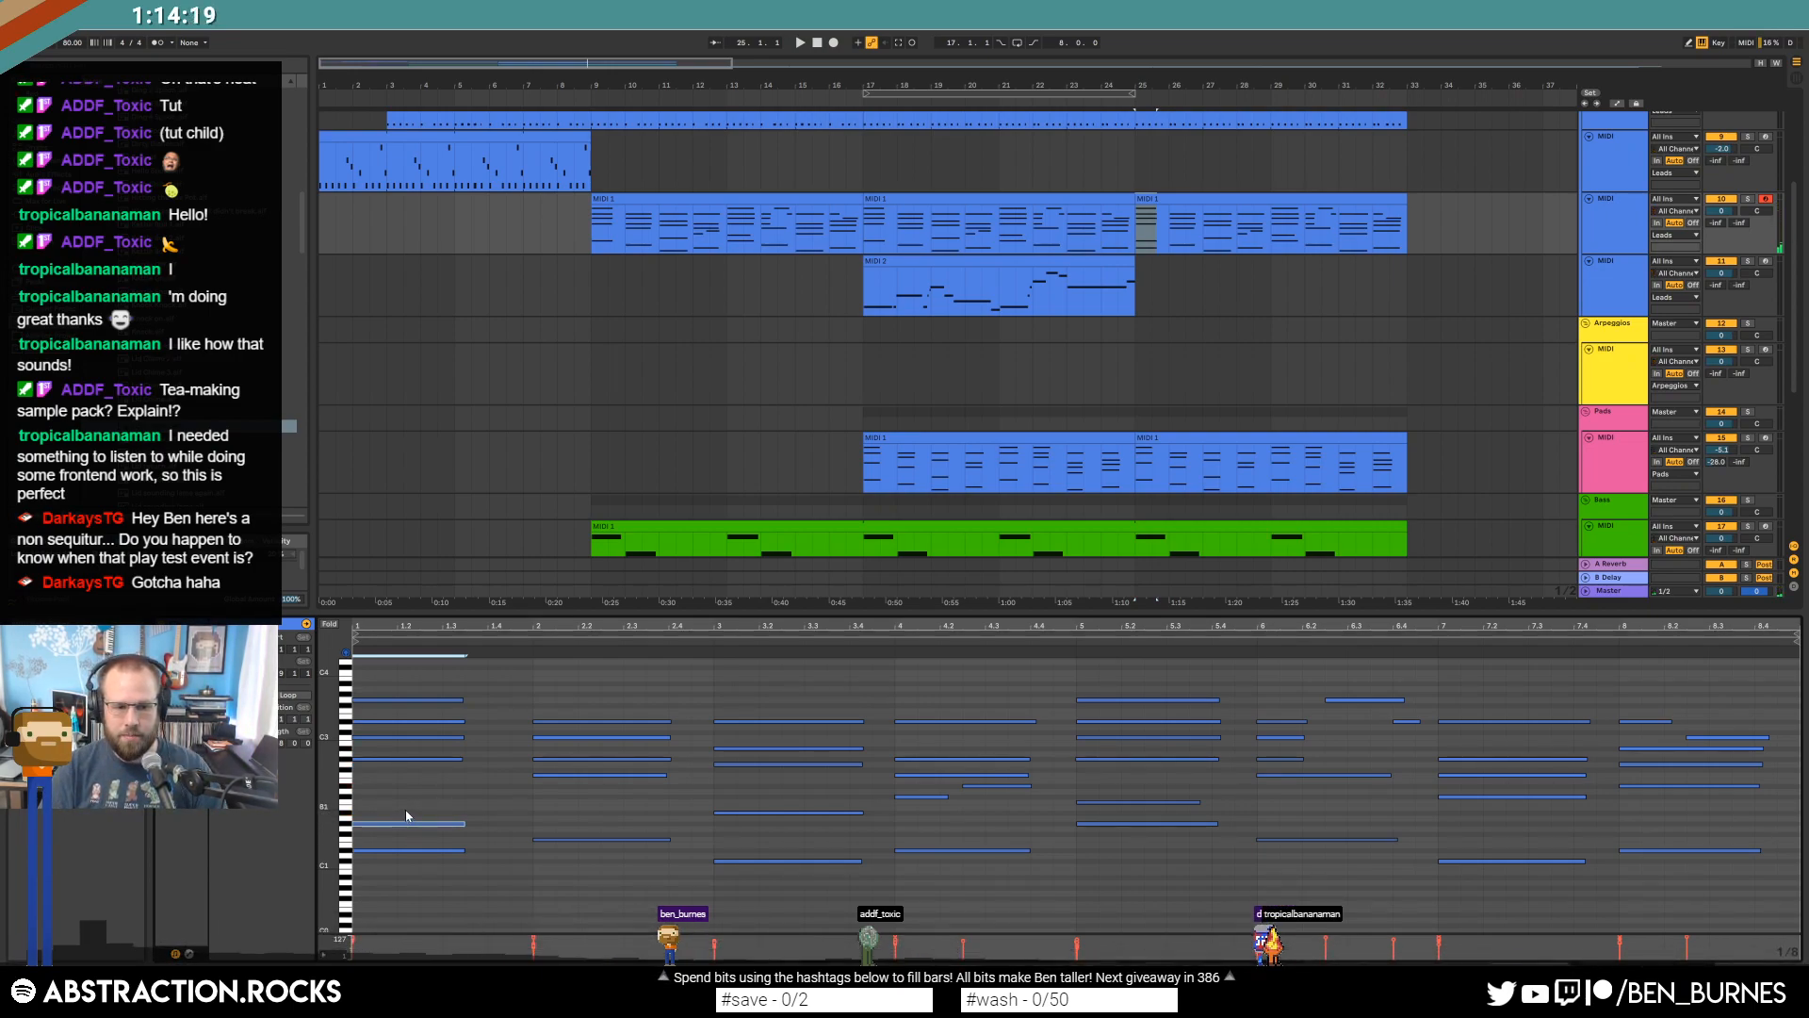
key(Down)
key(Down)
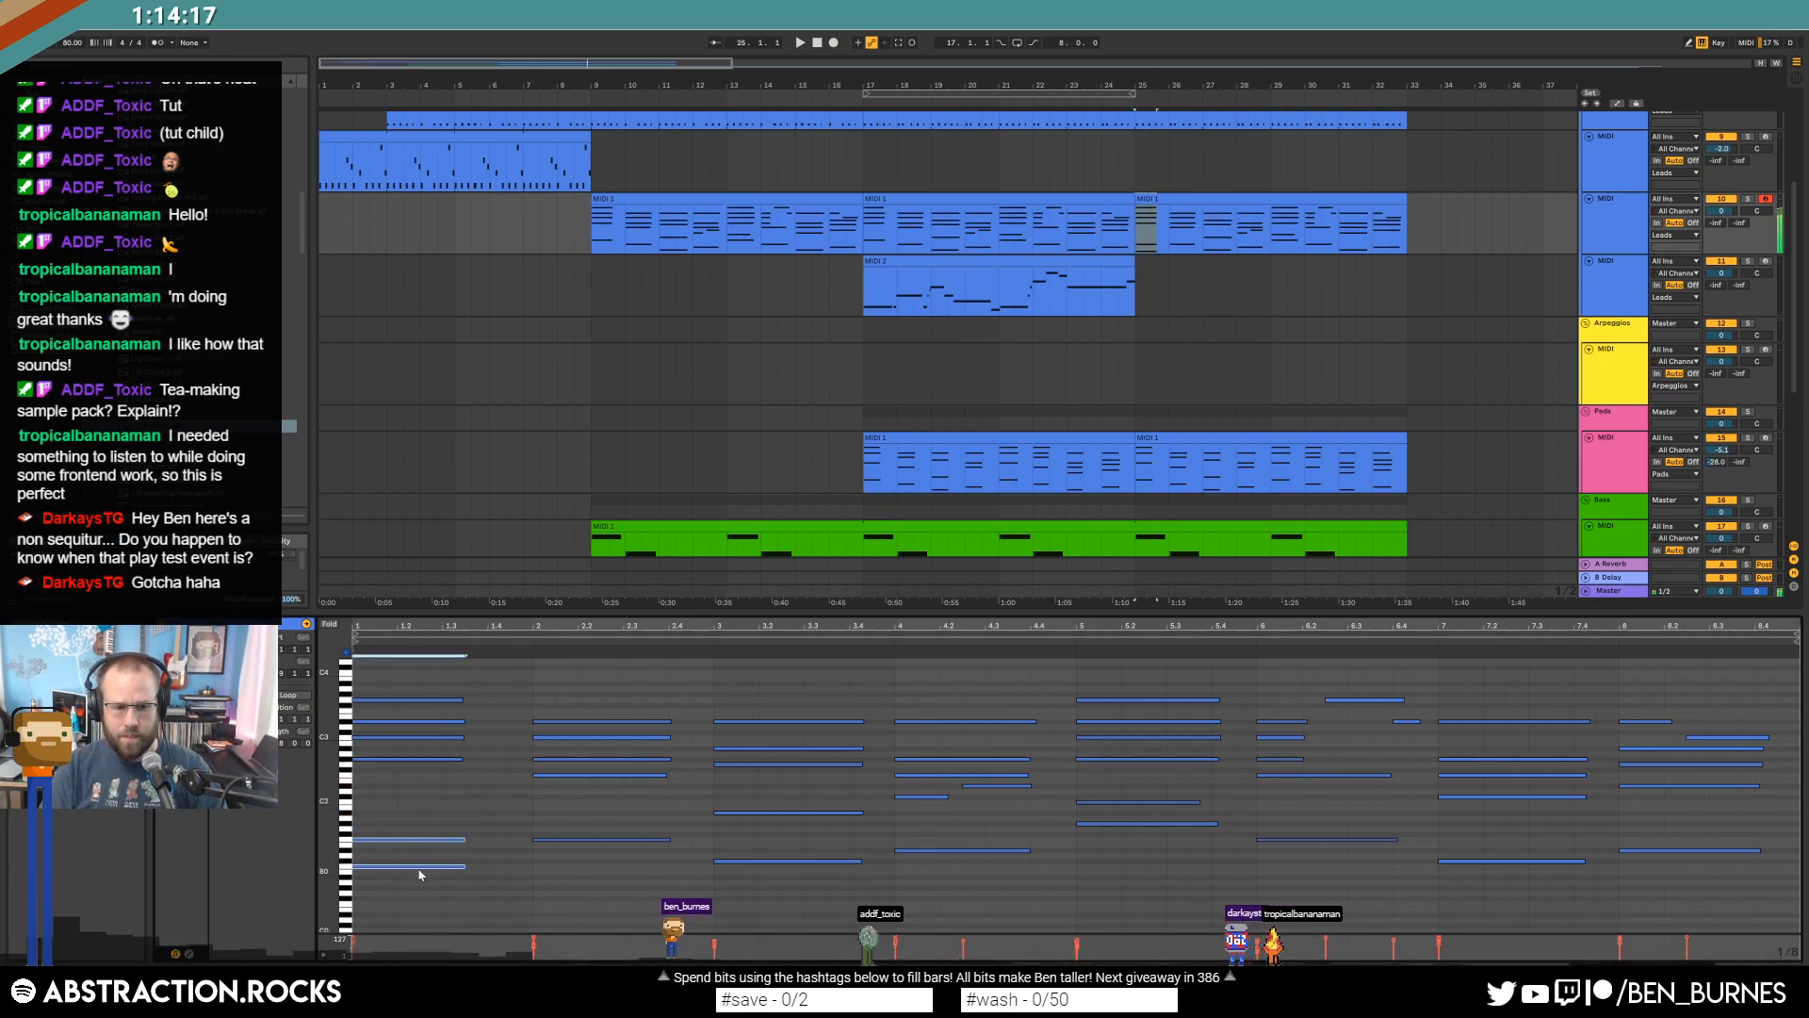
click(416, 866)
key(shift+Up)
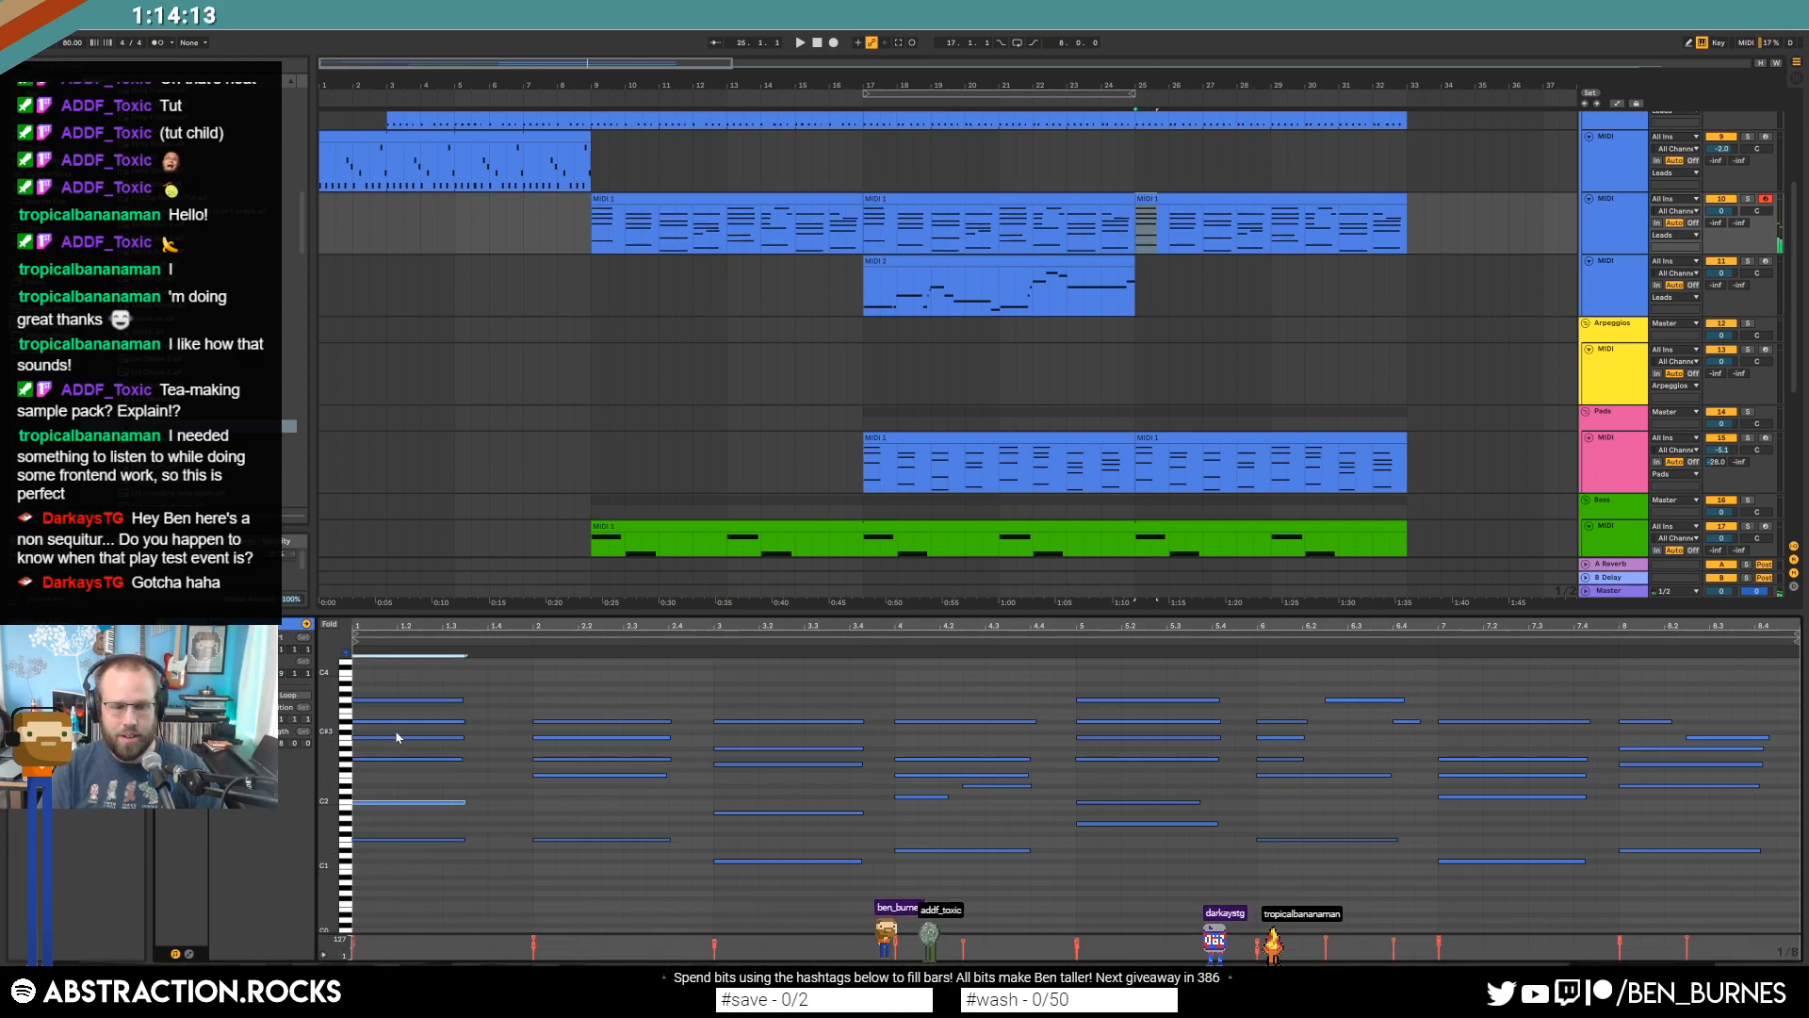
key(space)
key(space)
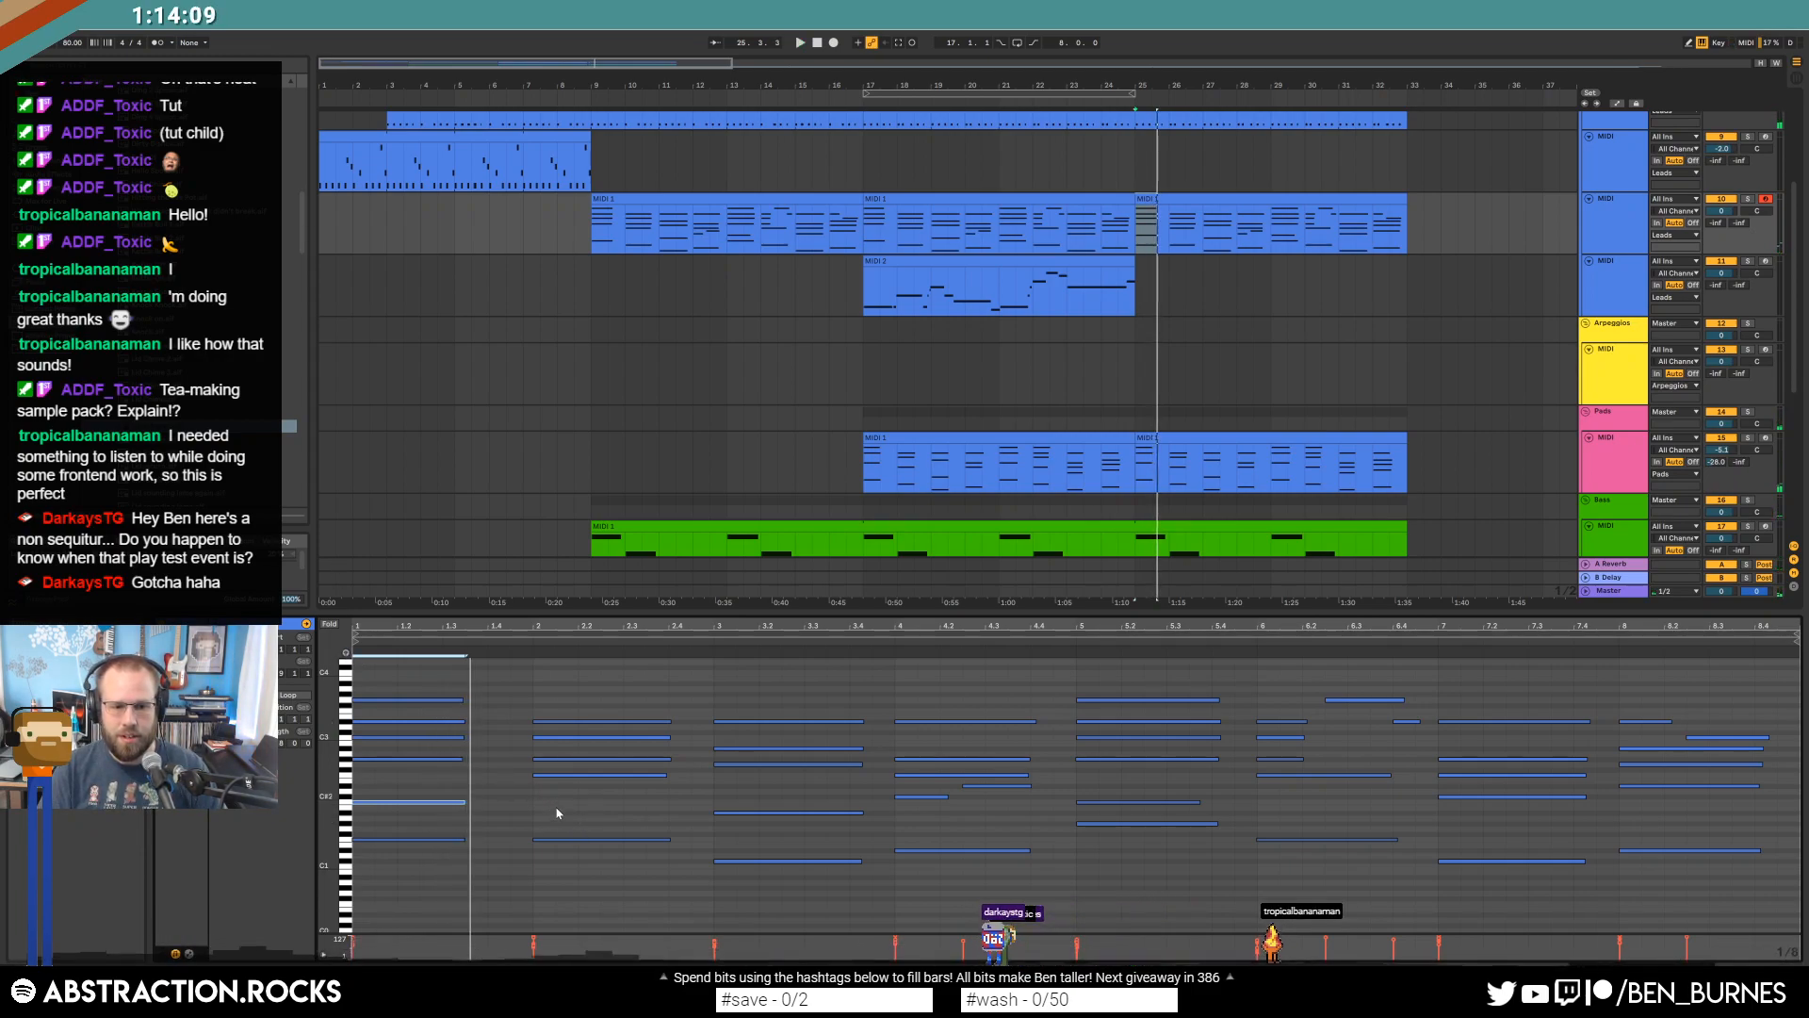
Try raising the lowest note of the clip's second-bar chord by three semitones.
click(571, 839)
key(Up)
key(Up)
key(Up)
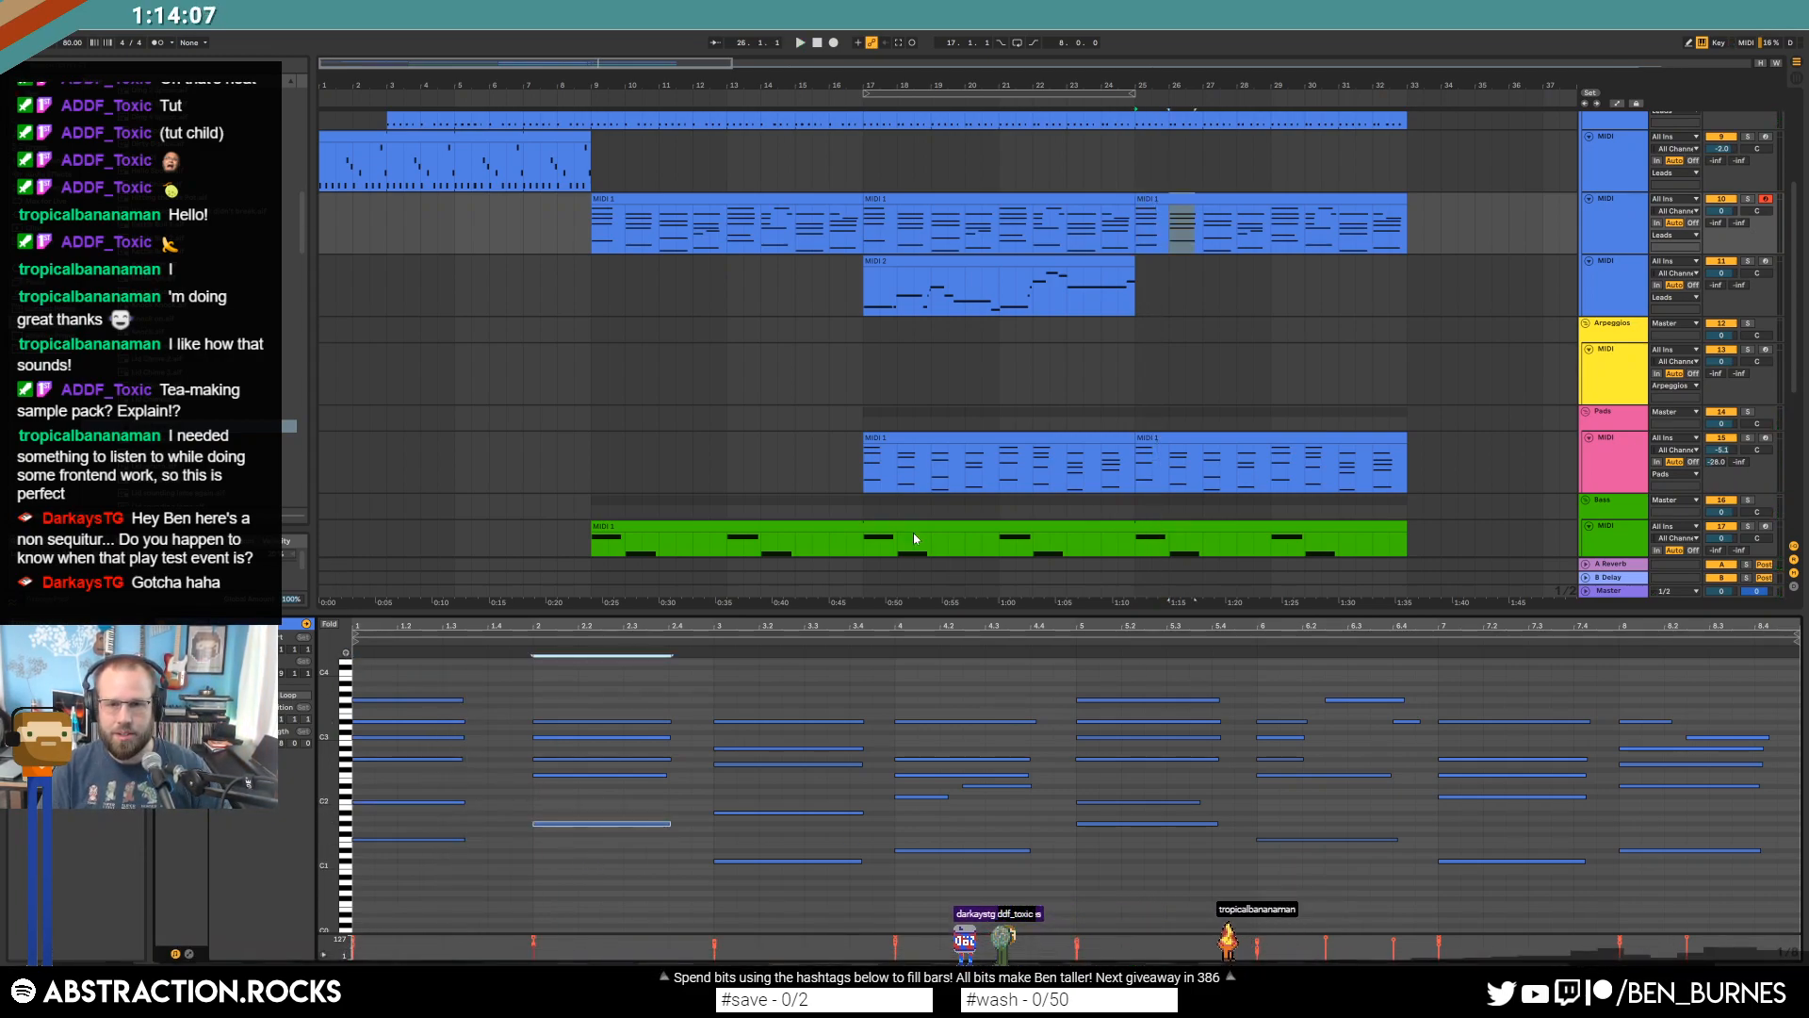
Separate the bass part at bar 25 into its own clip and lower its first note three semitones.
scroll(1216, 326, up, 1)
scroll(1238, 345, down, 1)
scroll(1205, 452, down, 1)
drag(1172, 470, 1410, 515)
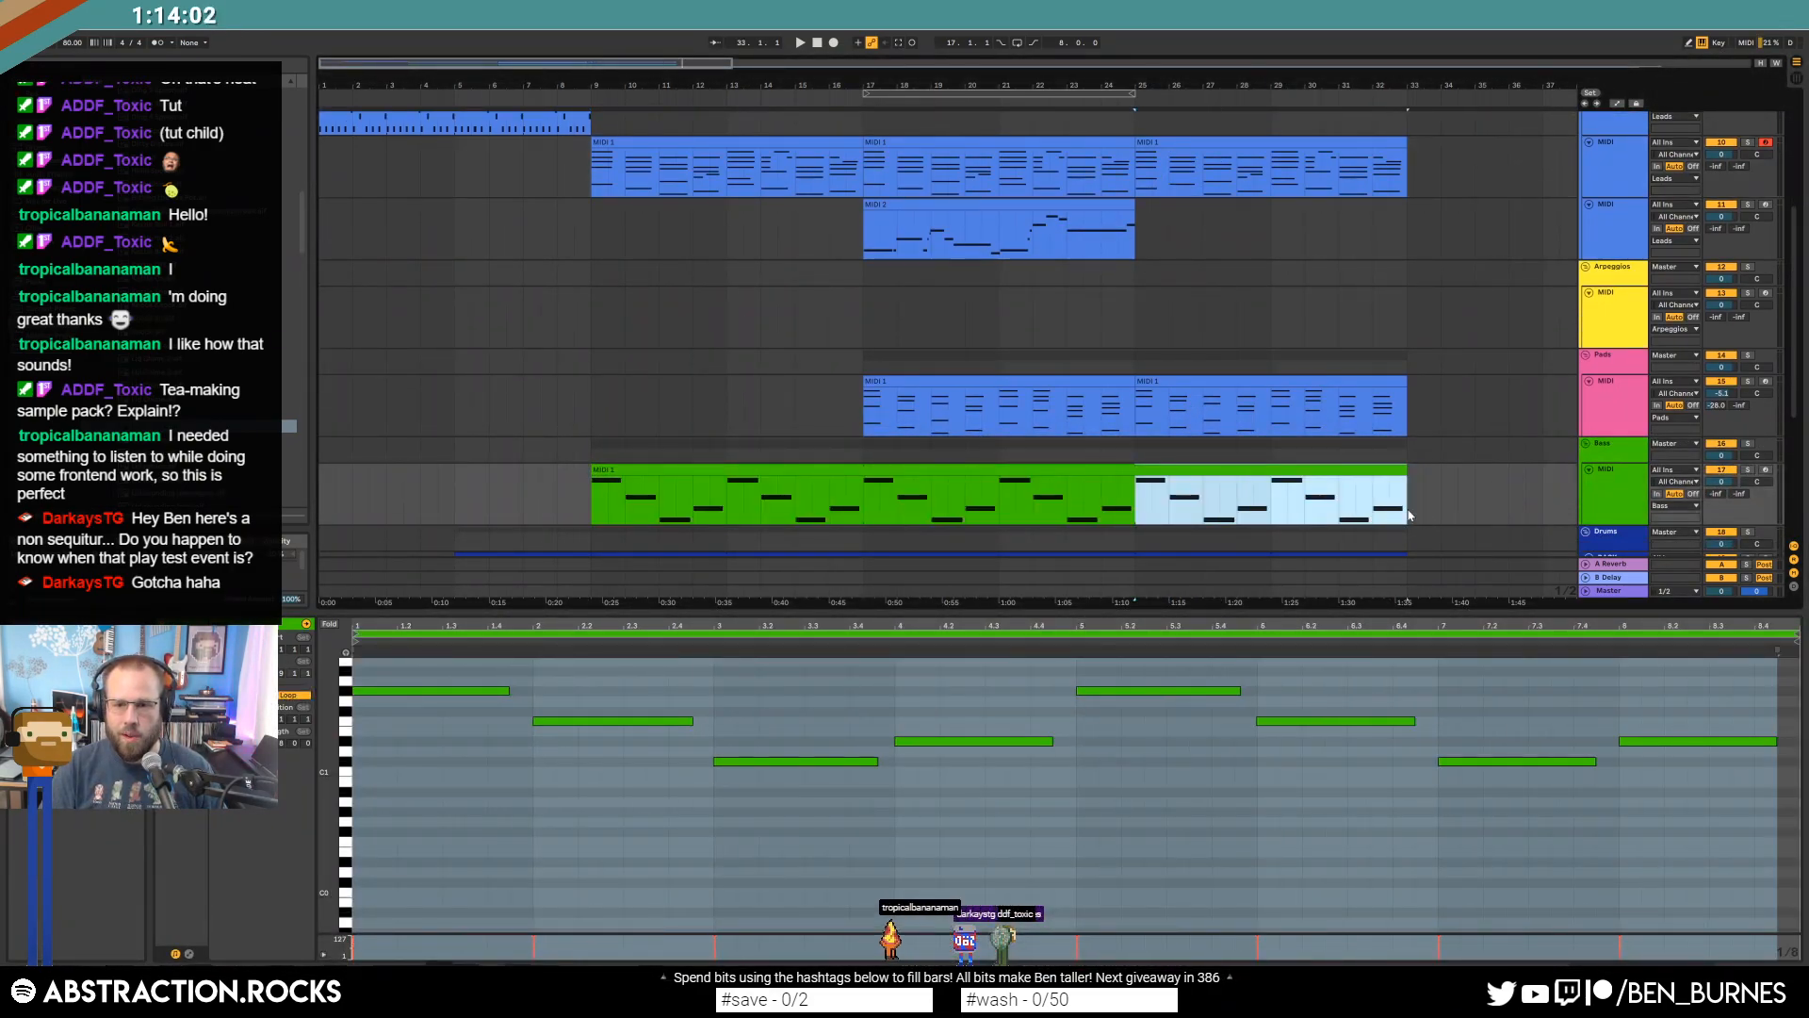
double_click(1378, 469)
click(420, 764)
drag(433, 690, 438, 721)
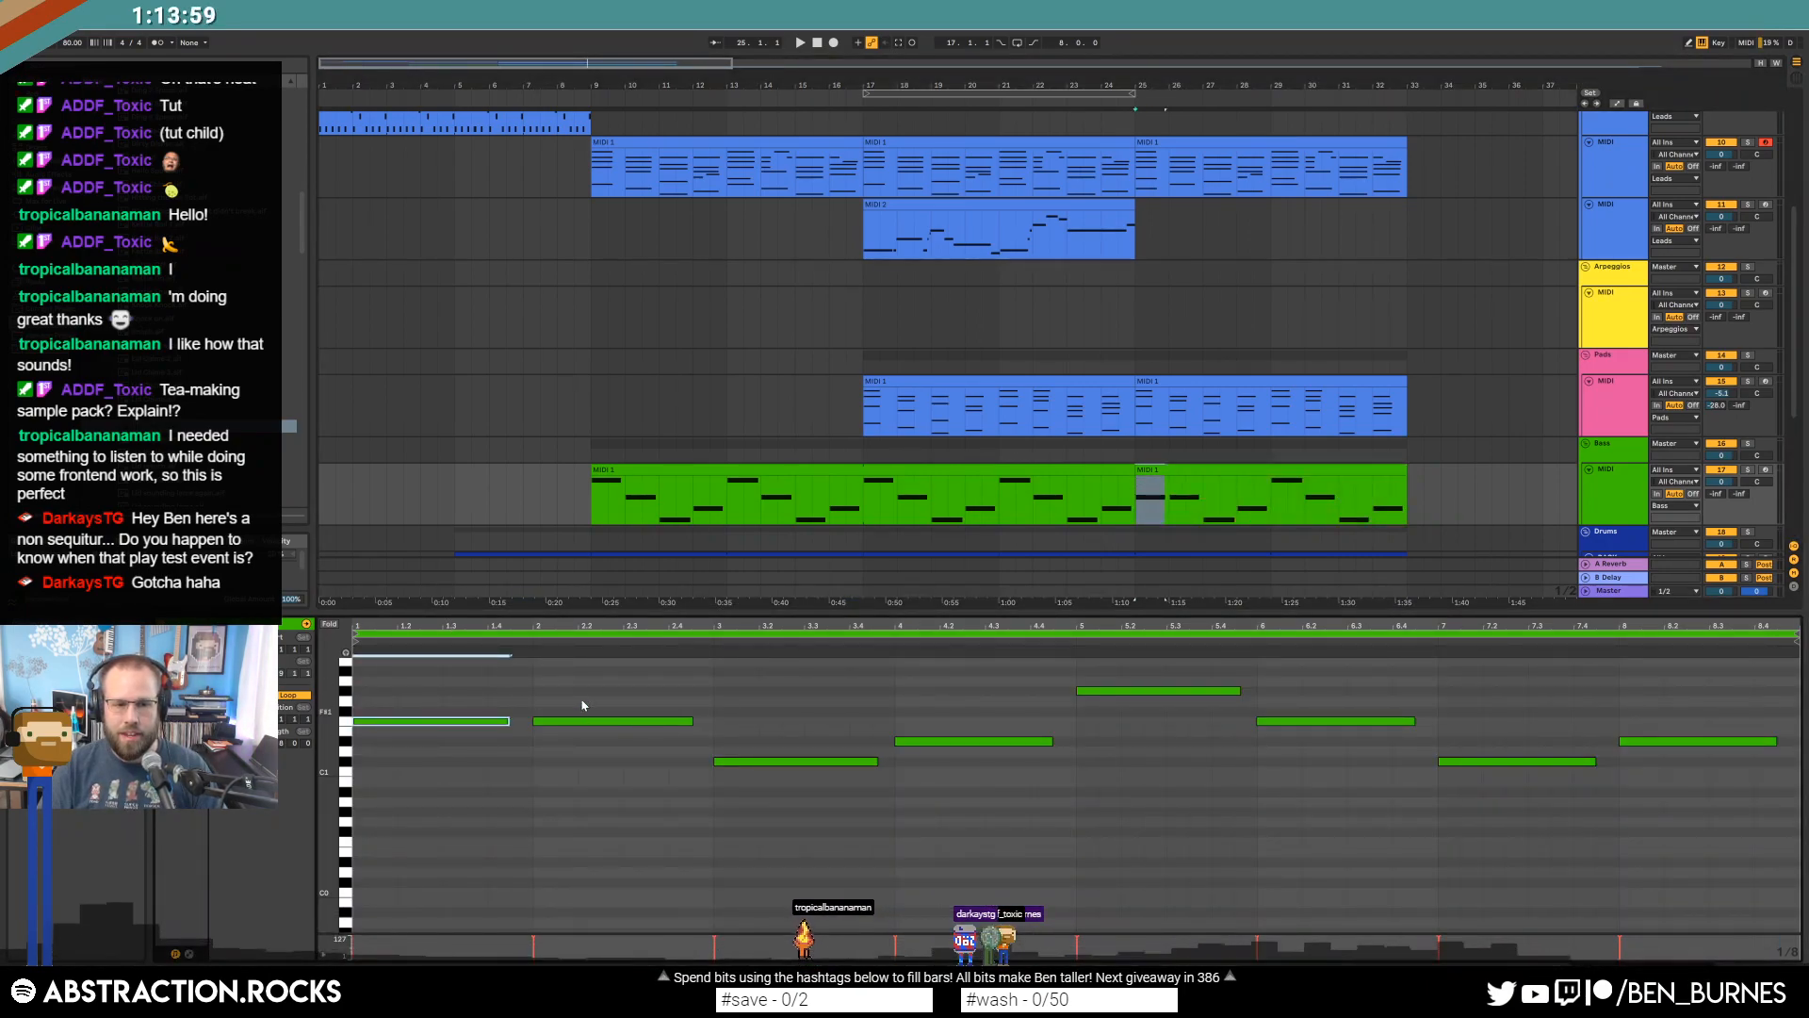
Try the new bass clip's second note three semitones higher and play the section from bar 25.
drag(592, 721, 594, 731)
key(Up)
key(Up)
key(Up)
key(Up)
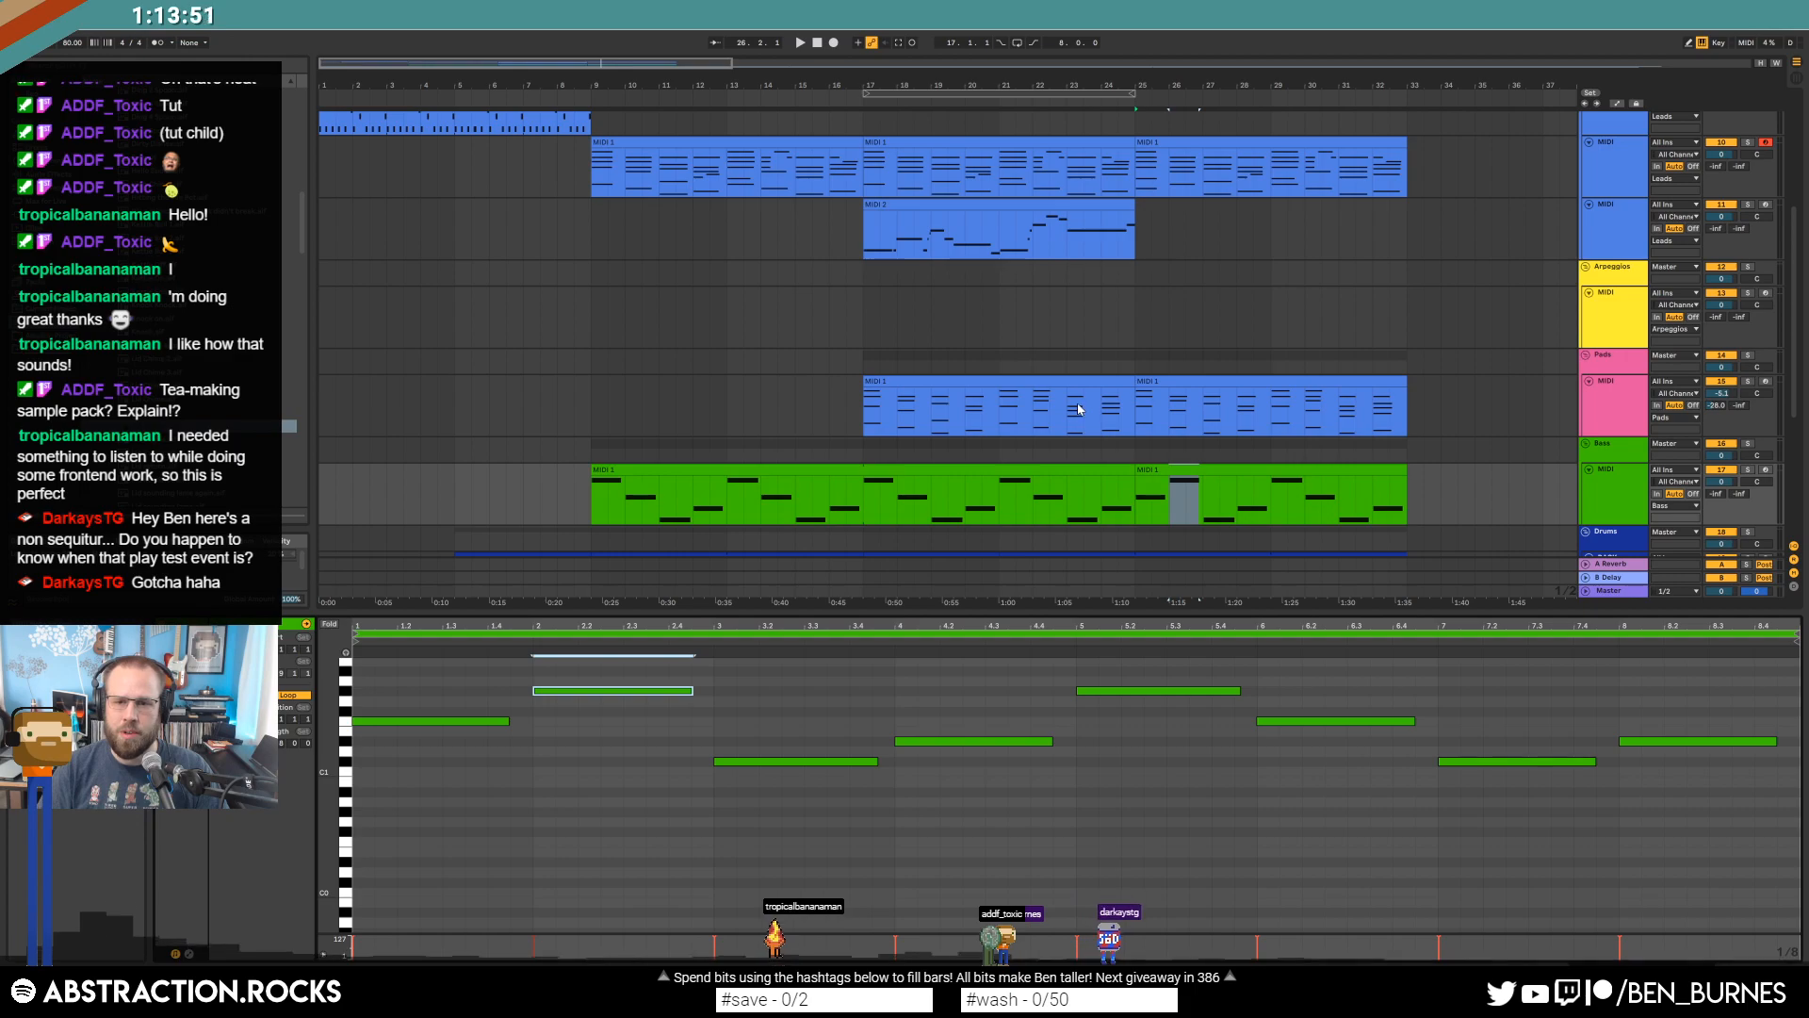
click(1180, 470)
key(space)
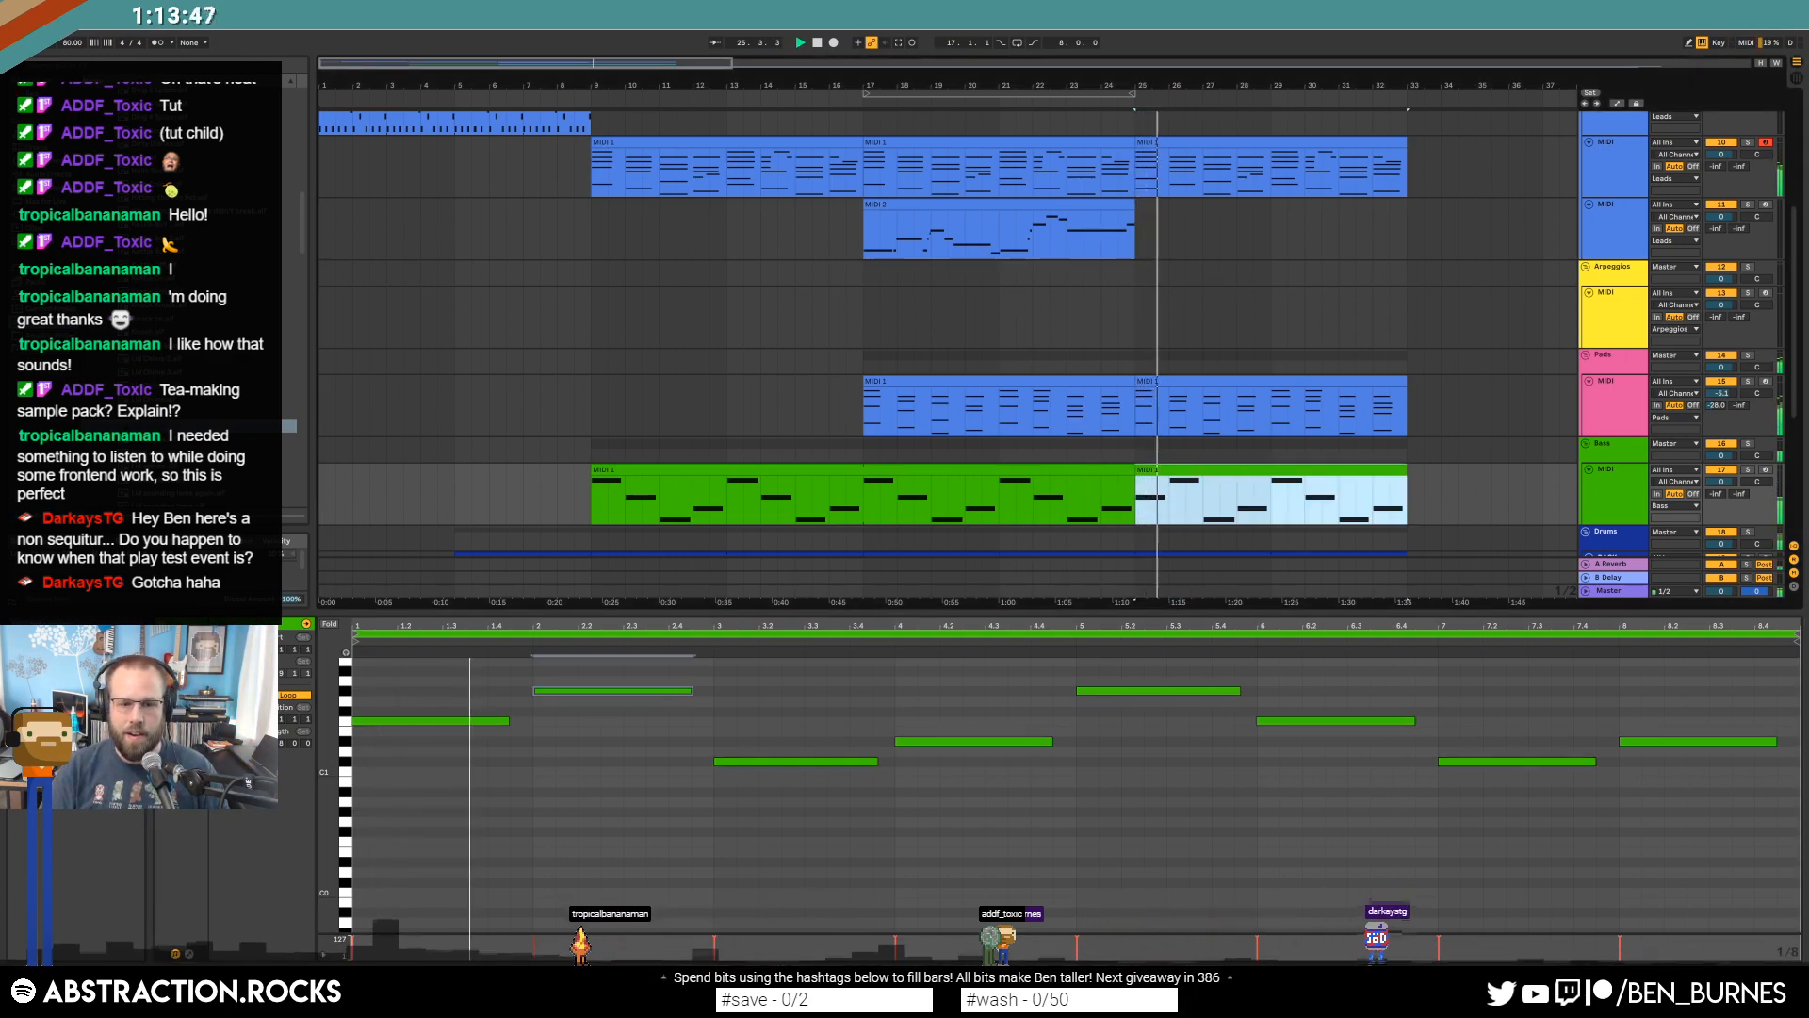
drag(329, 711, 324, 768)
key(space)
Lower the second note of the new bass clip to the same pitch as its fourth note.
drag(642, 725, 639, 772)
key(Down)
key(Down)
key(Down)
key(Down)
key(Down)
key(Down)
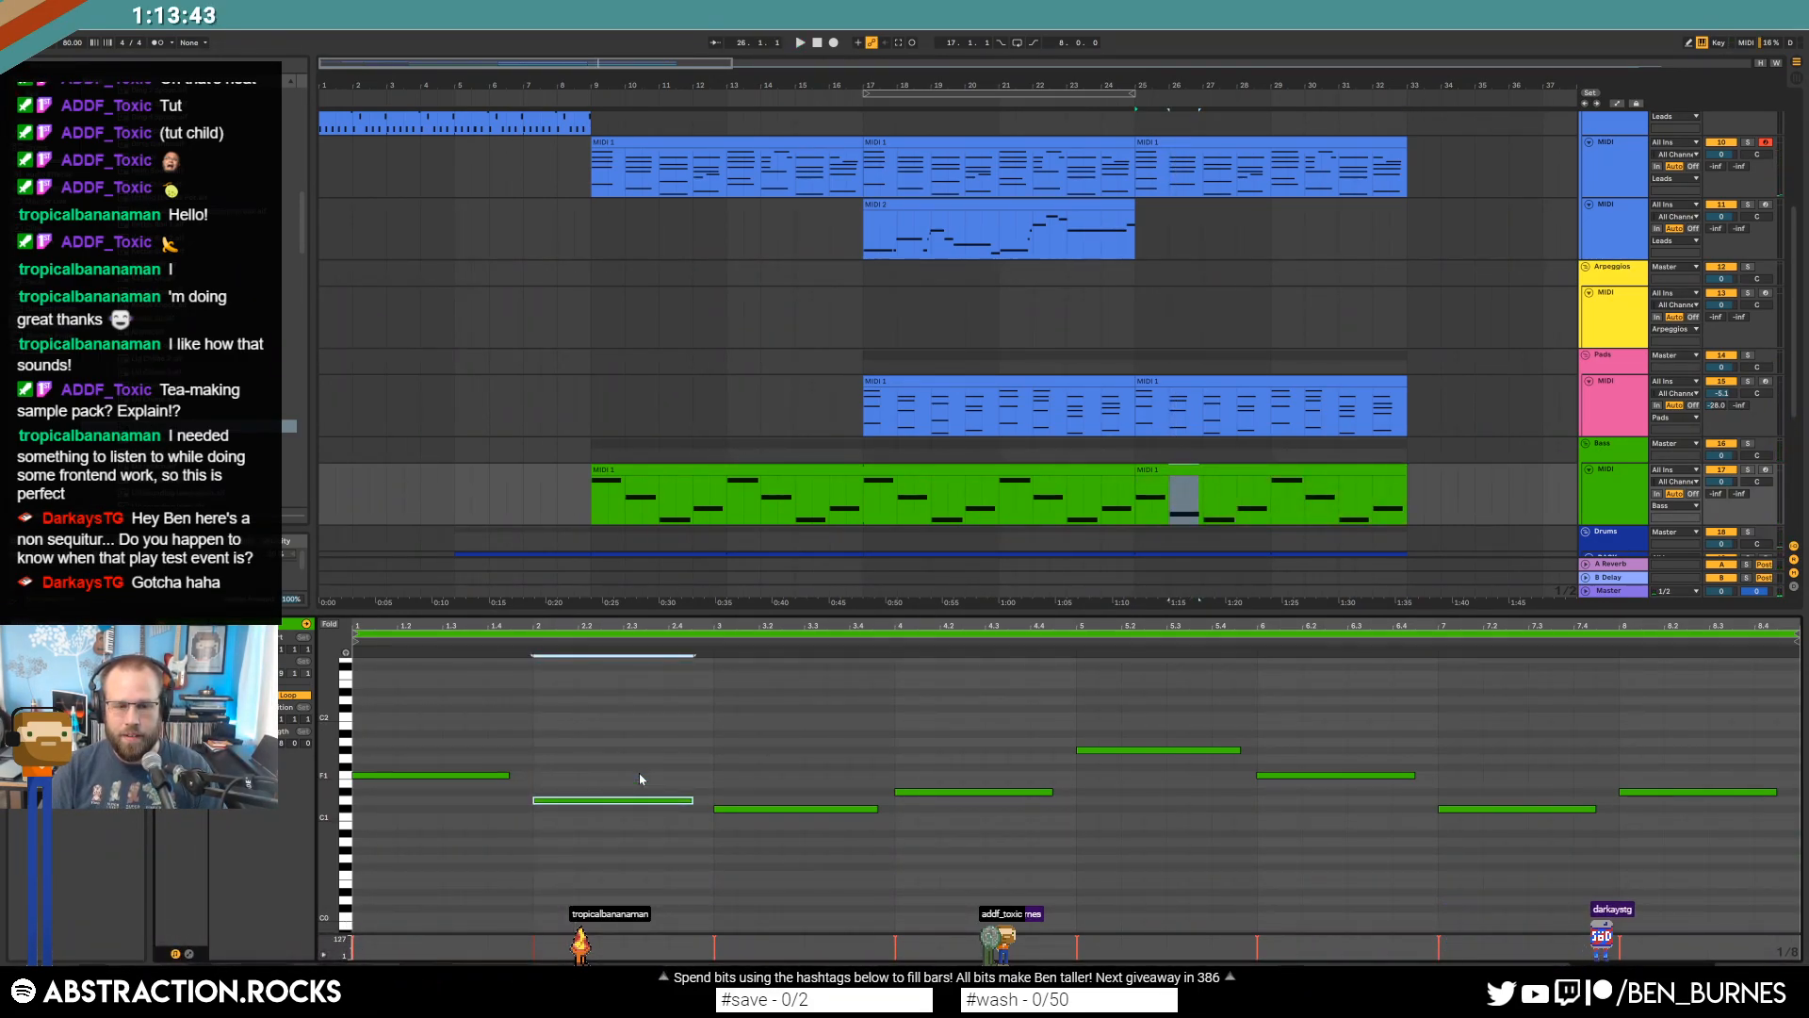
key(Up)
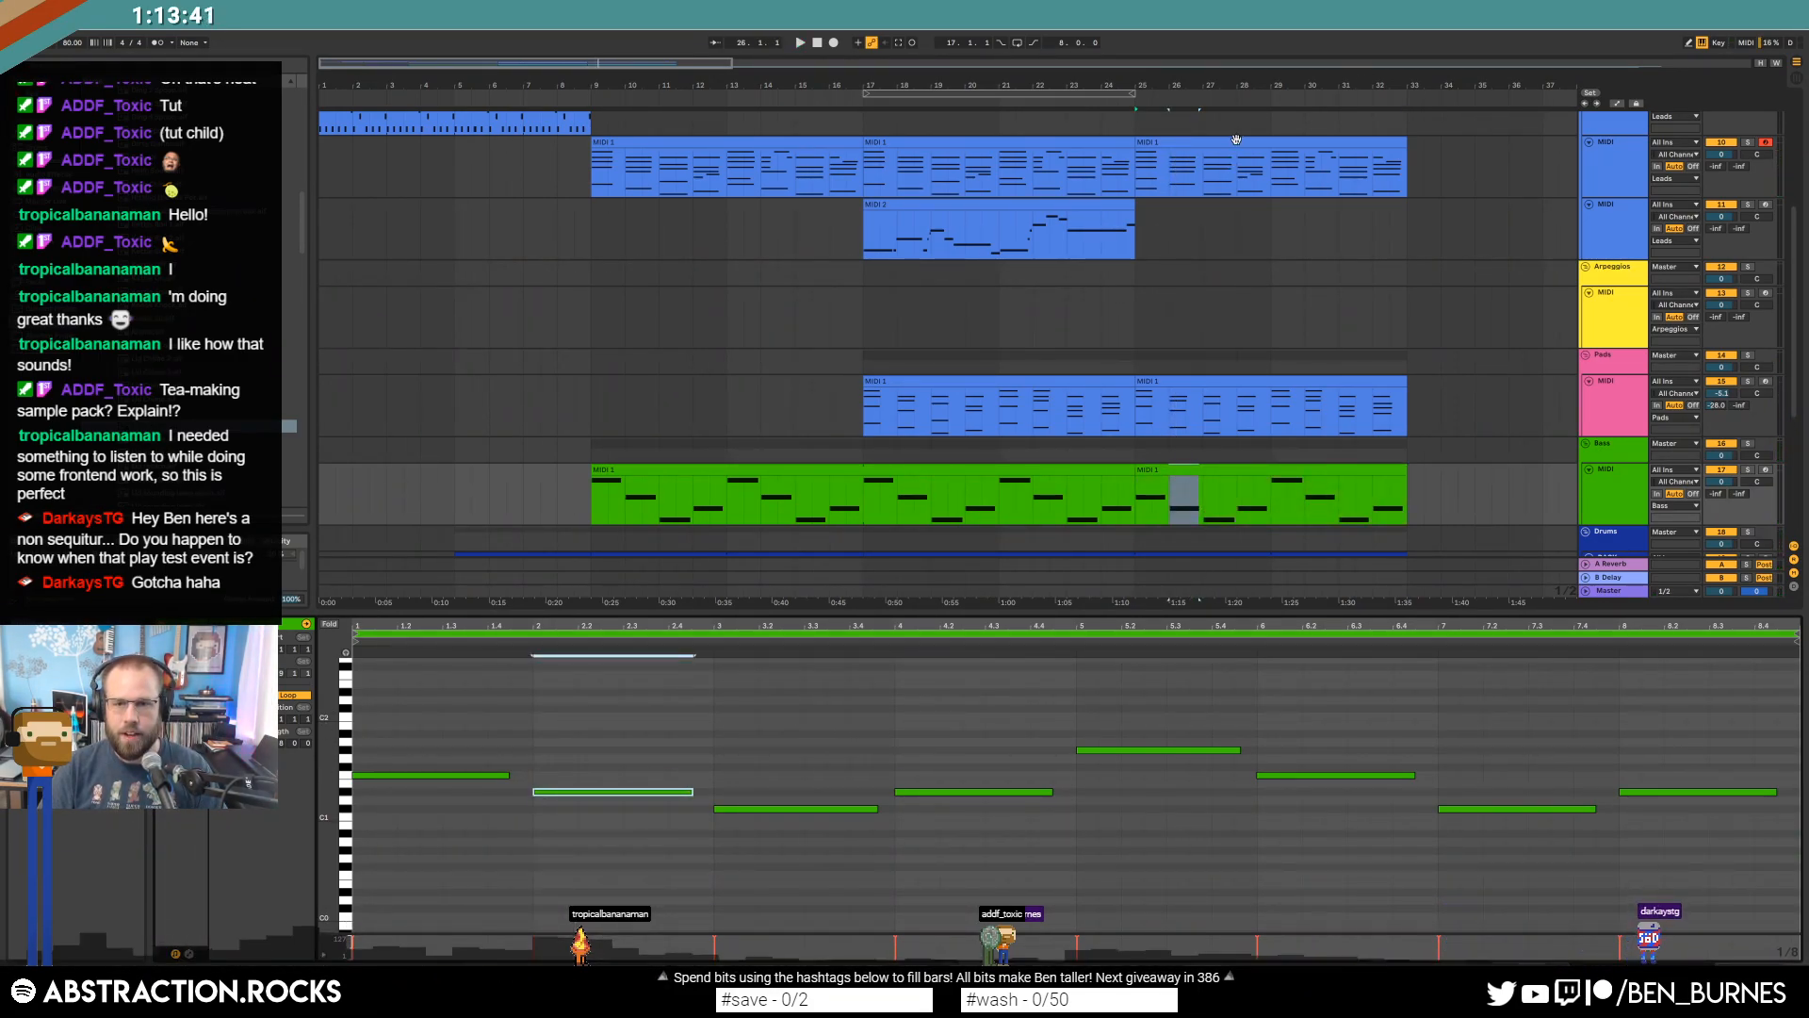
In the Leads chord clip, lower the second chord's bottom note to match the fourth bar's lowest note and play it back.
click(1229, 170)
click(577, 823)
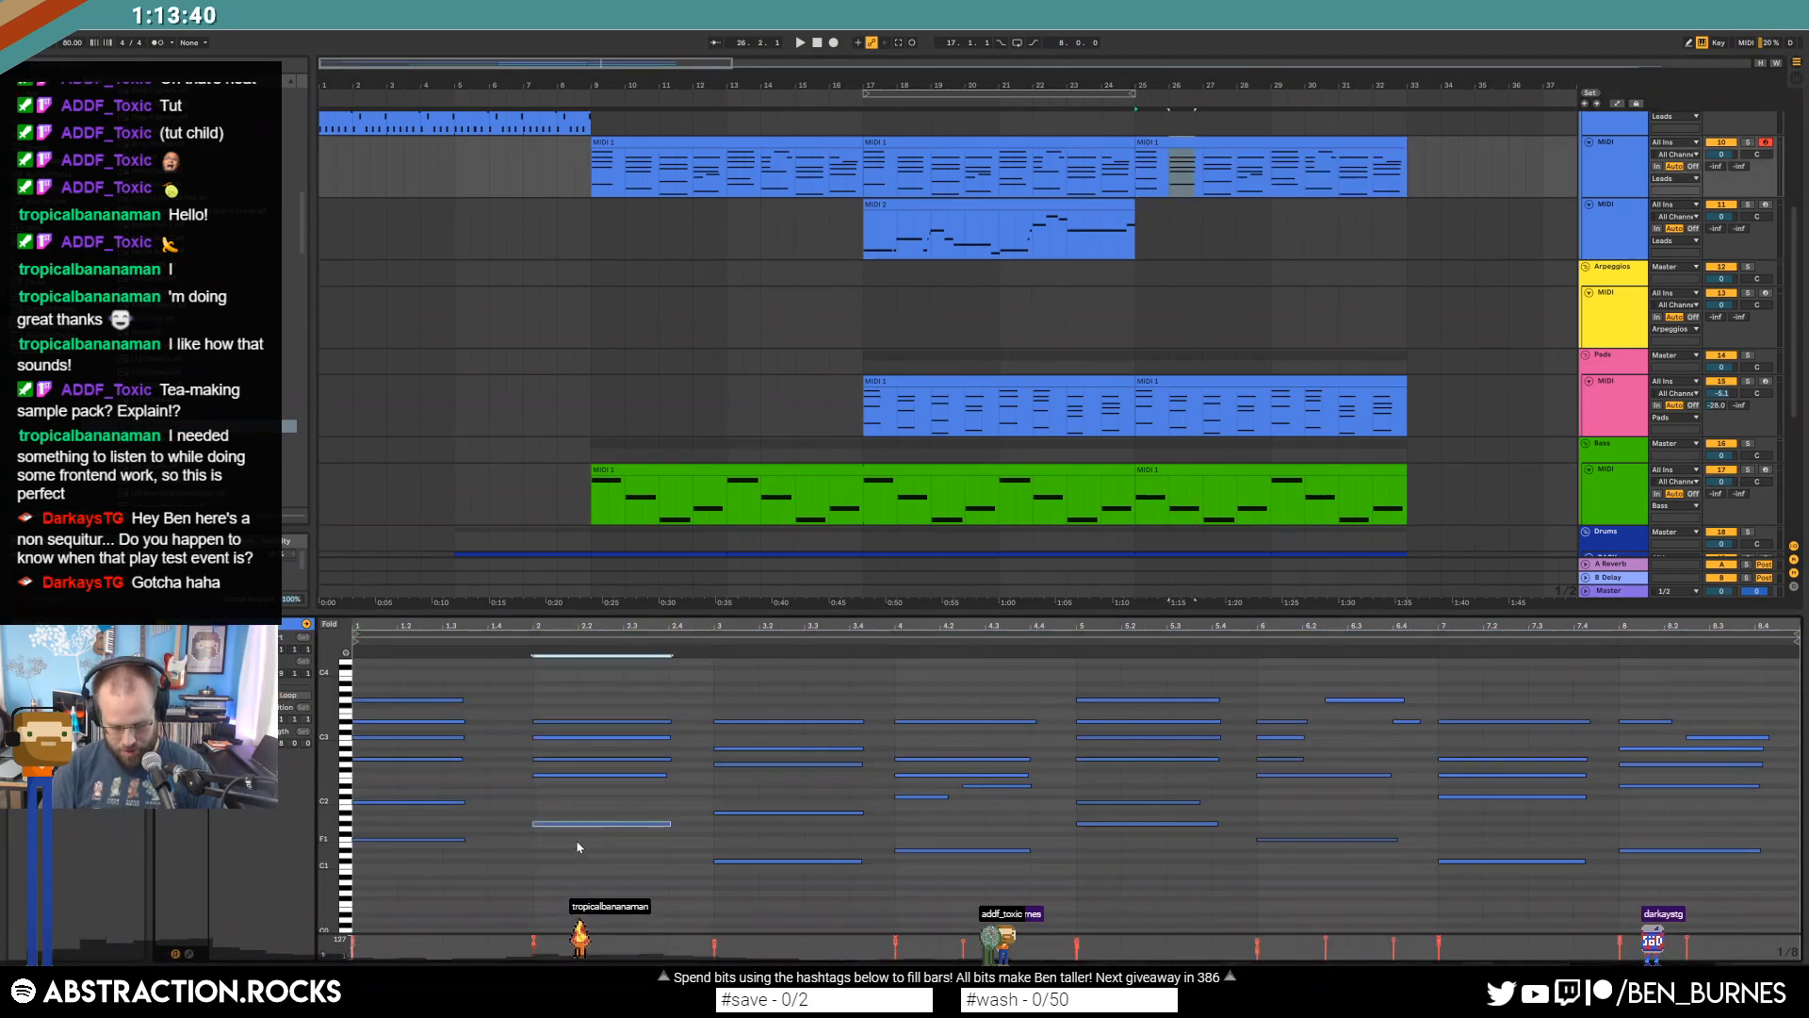
key(Down)
key(Down)
key(Down)
key(Down)
key(Down)
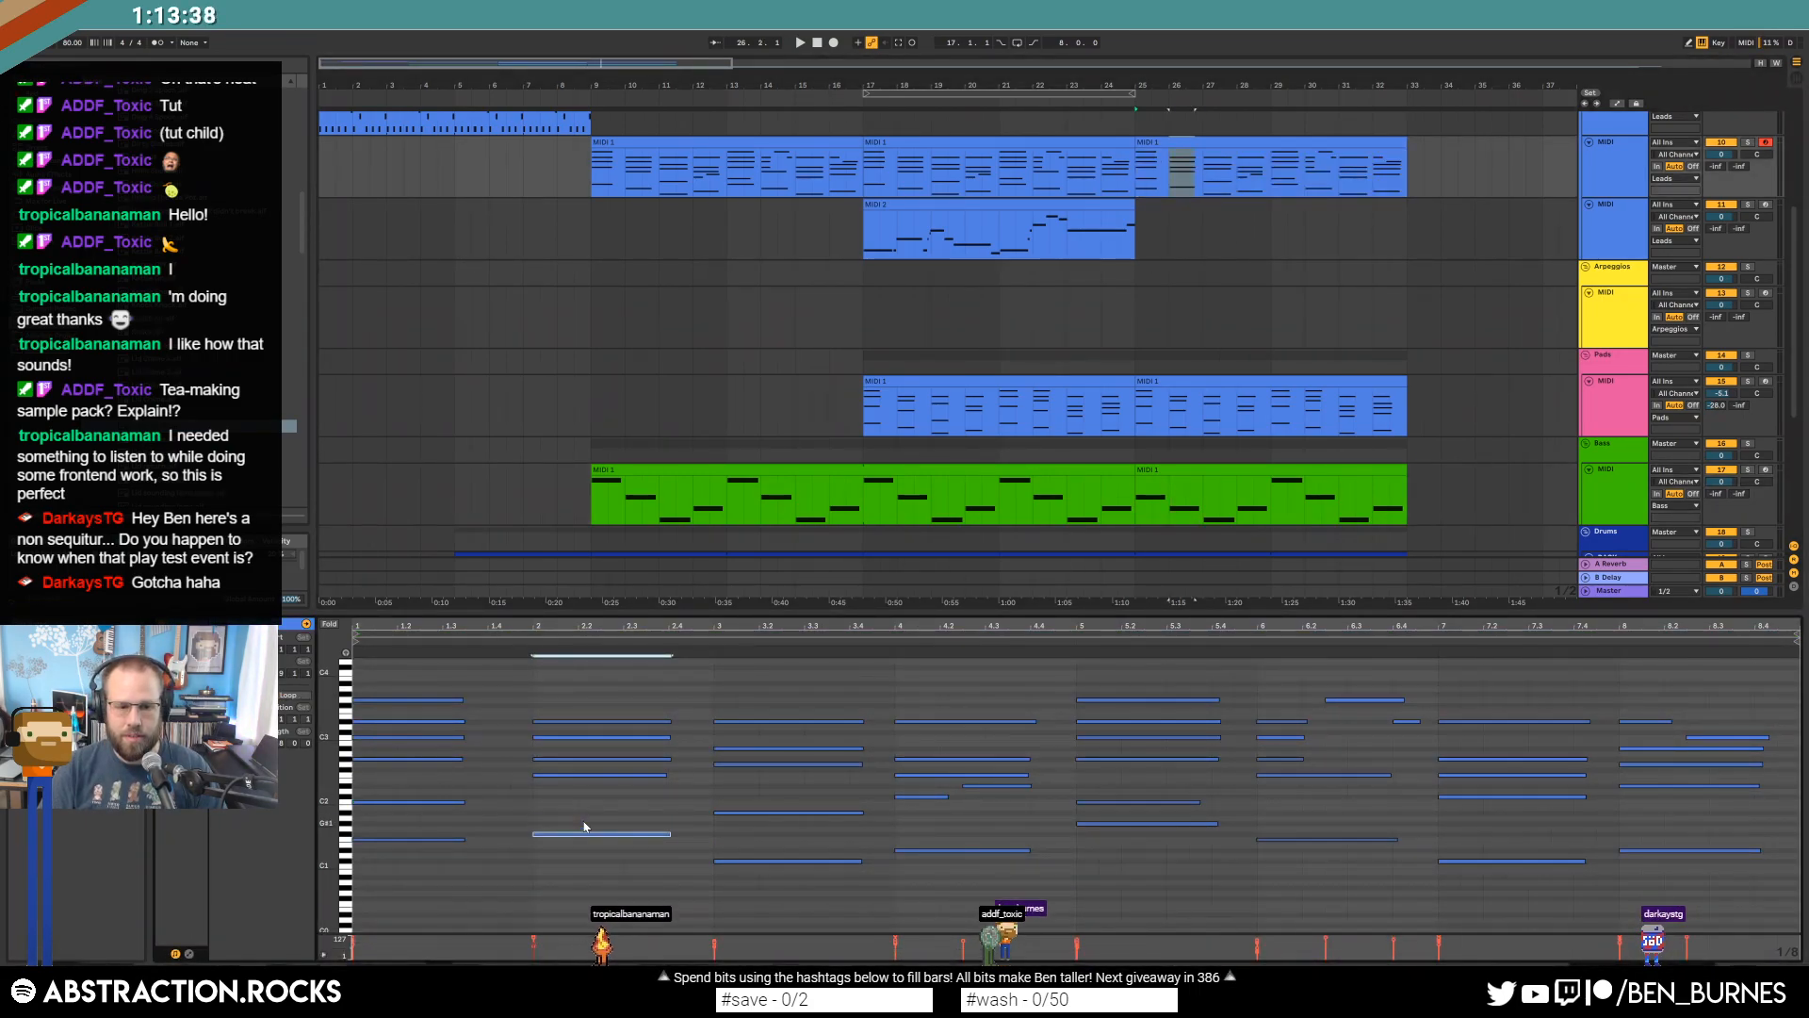
key(space)
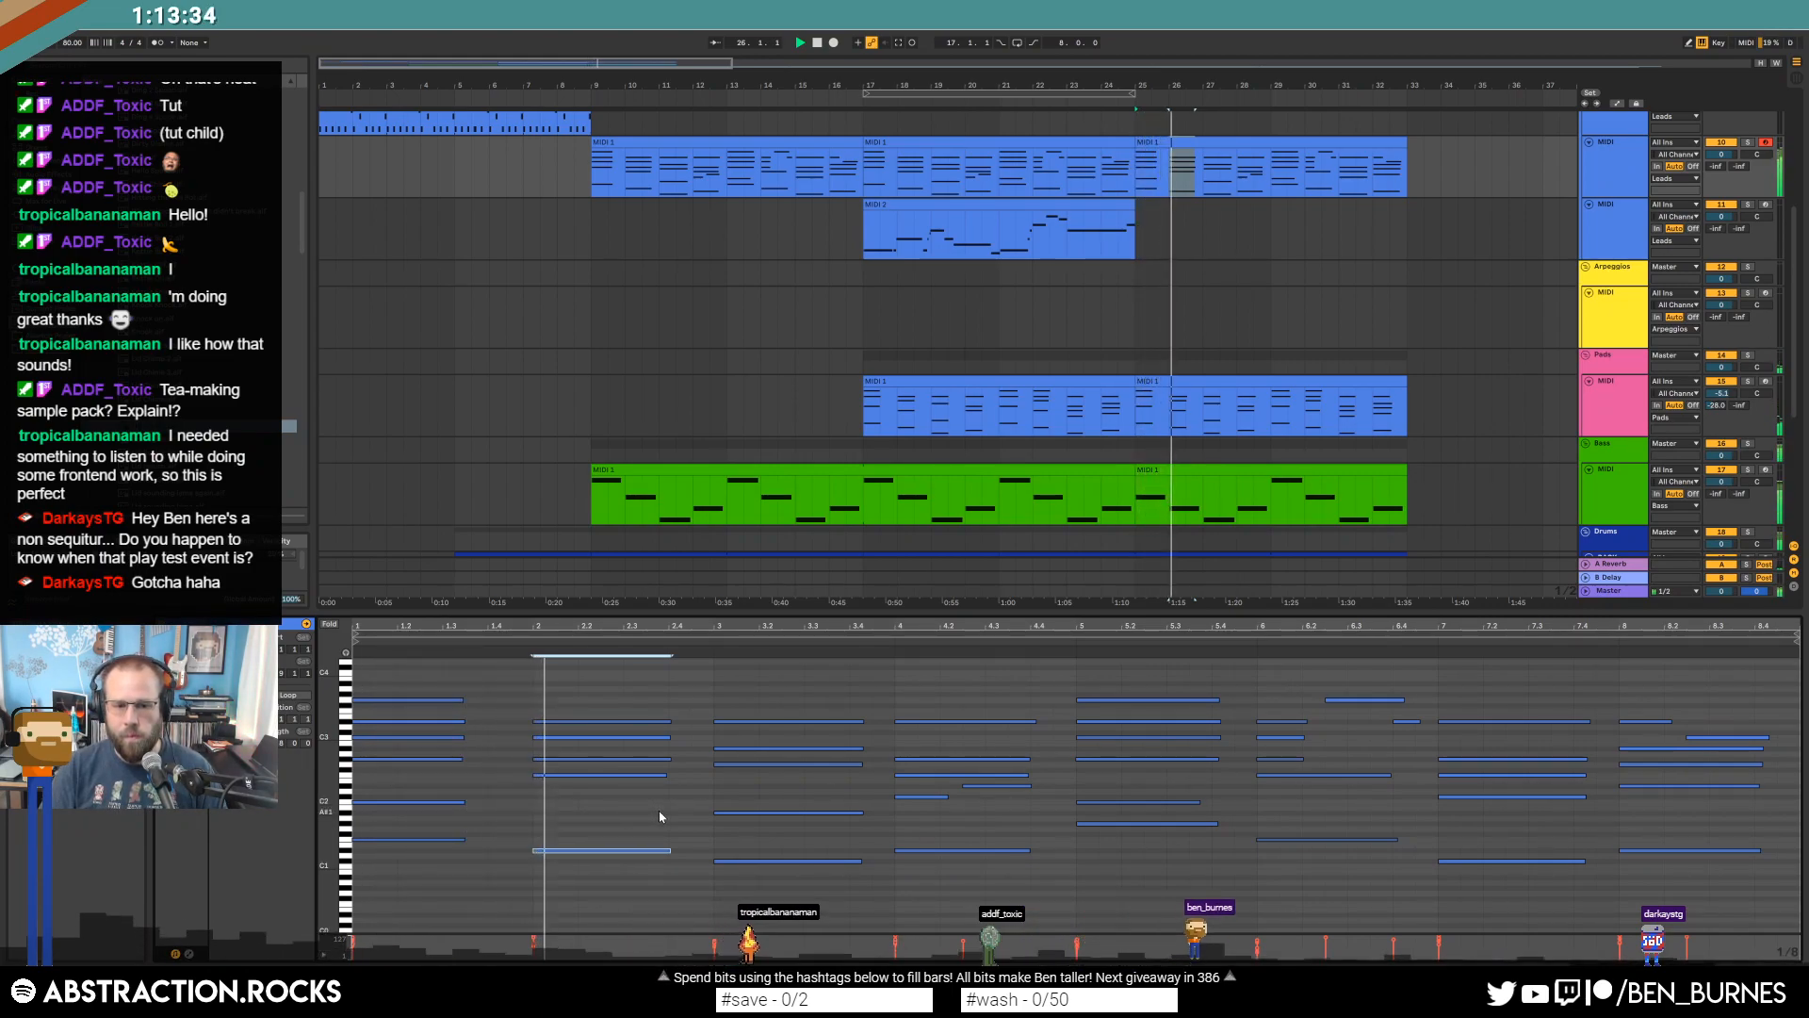
In the Leads chord clip at bar 25, raise the second chord's bottom note two semitones.
key(space)
key(Up)
key(Up)
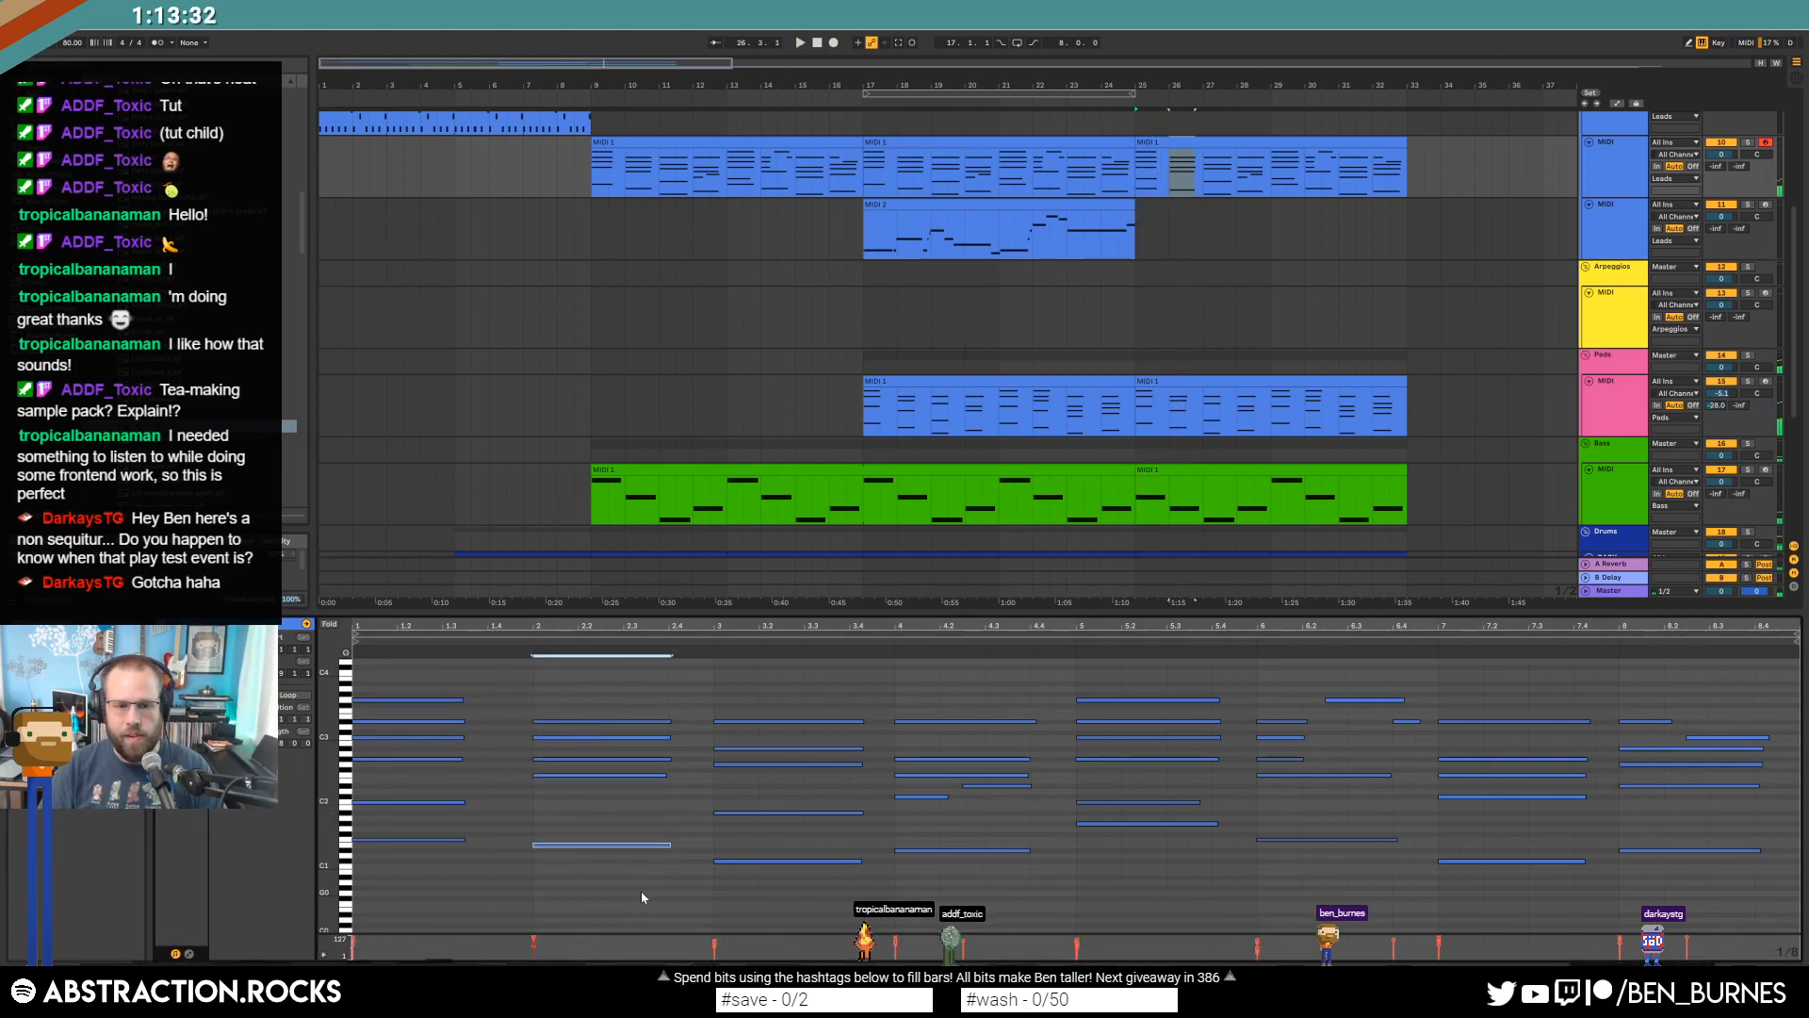
click(638, 888)
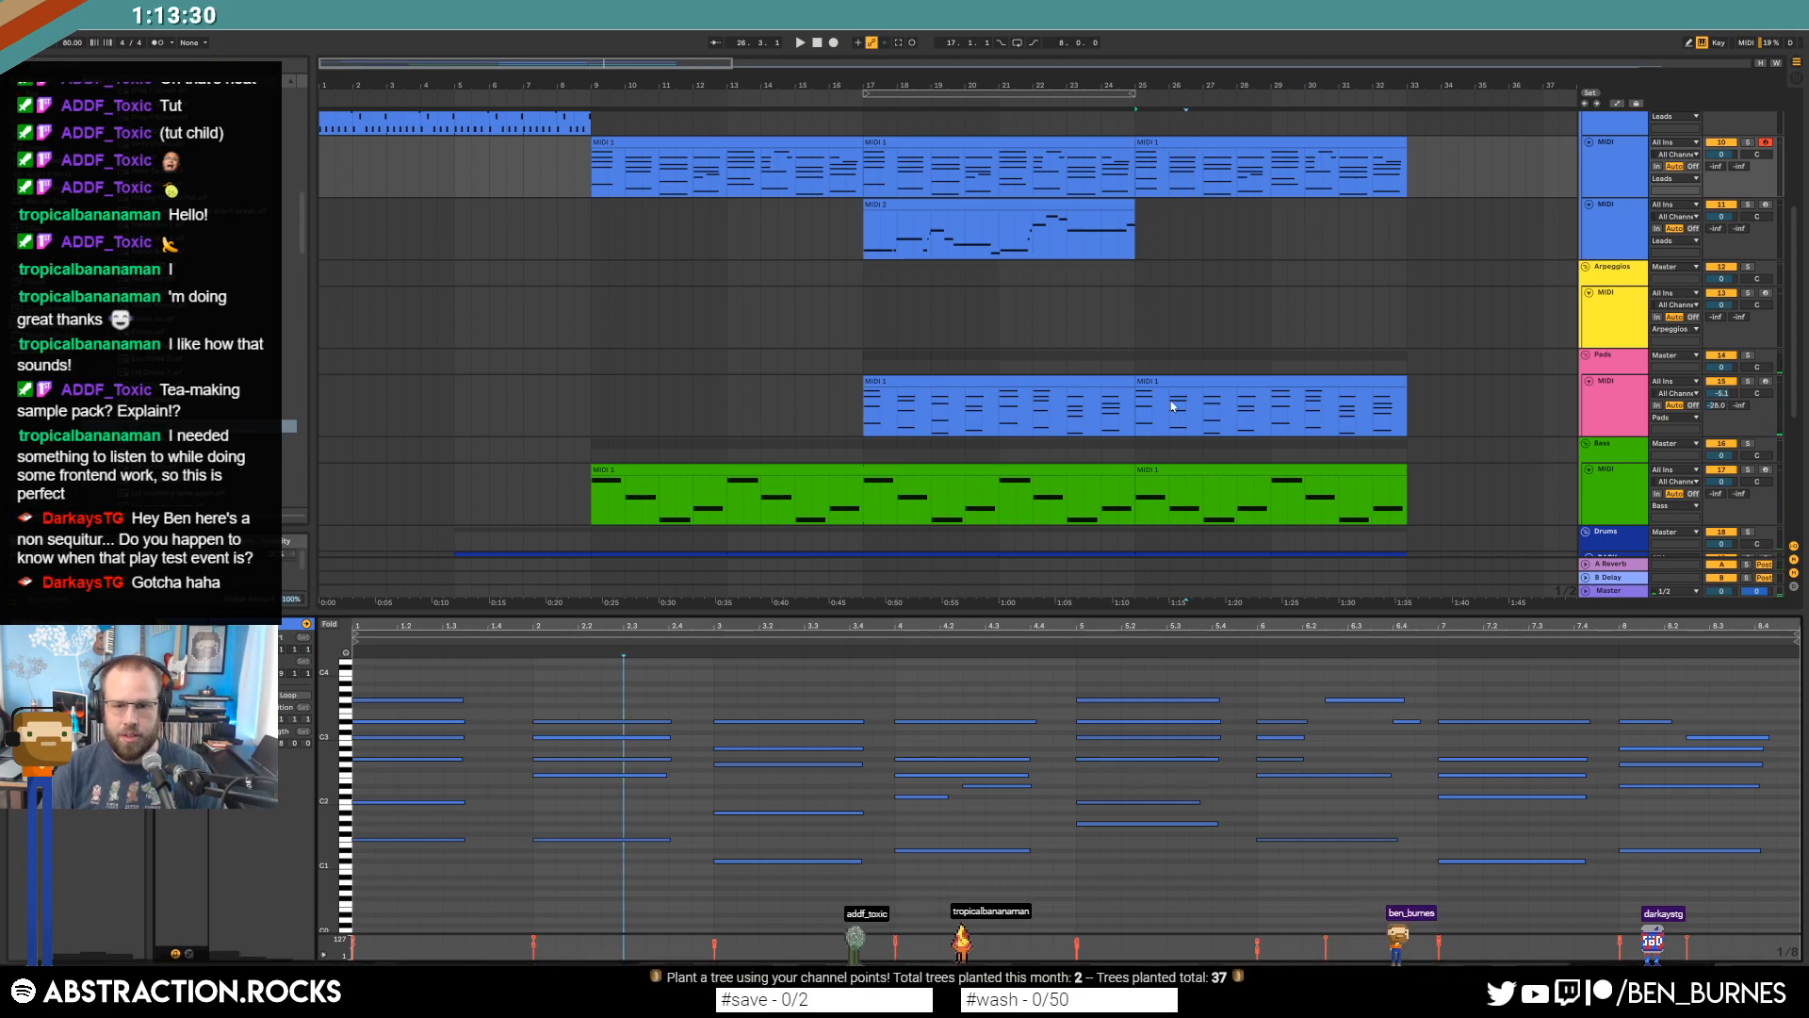
Raise the second note of the bass clip at bar 25 to the same pitch as its first note.
double_click(1283, 470)
click(558, 790)
key(Up)
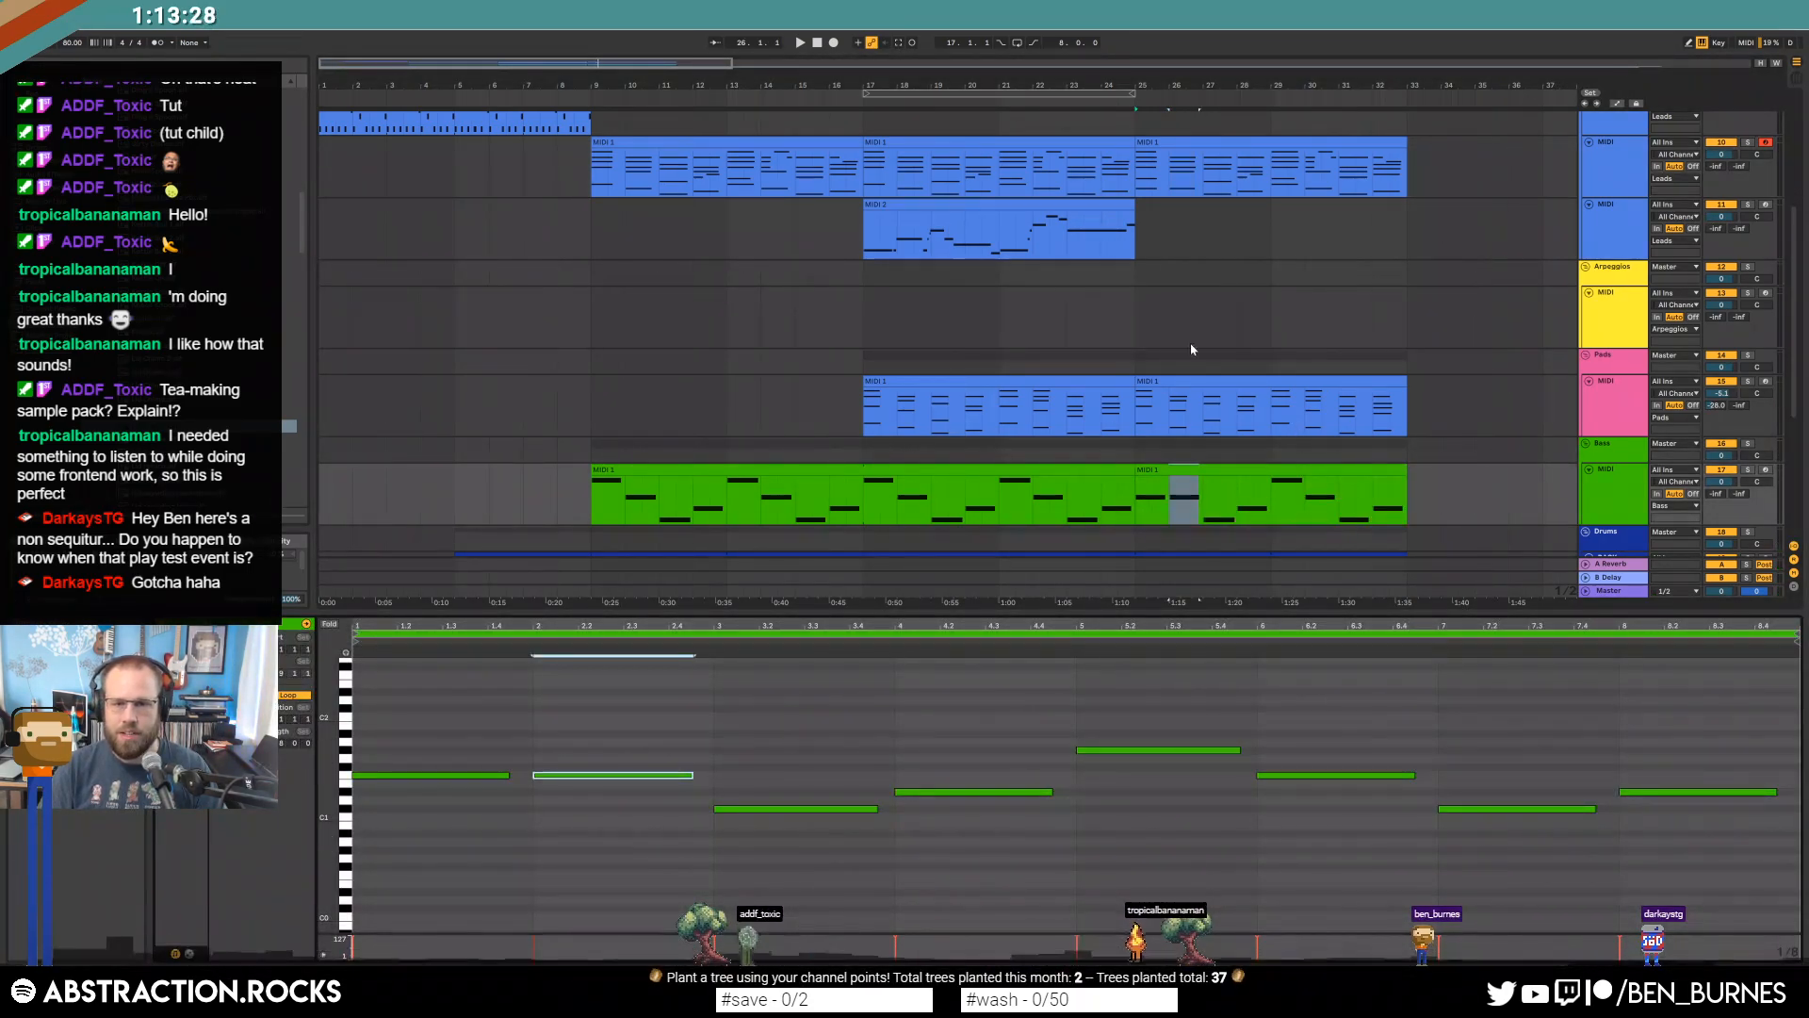
Arm the Leads melody track and record a new melody from bar 25 to just past bar 33.
click(1134, 217)
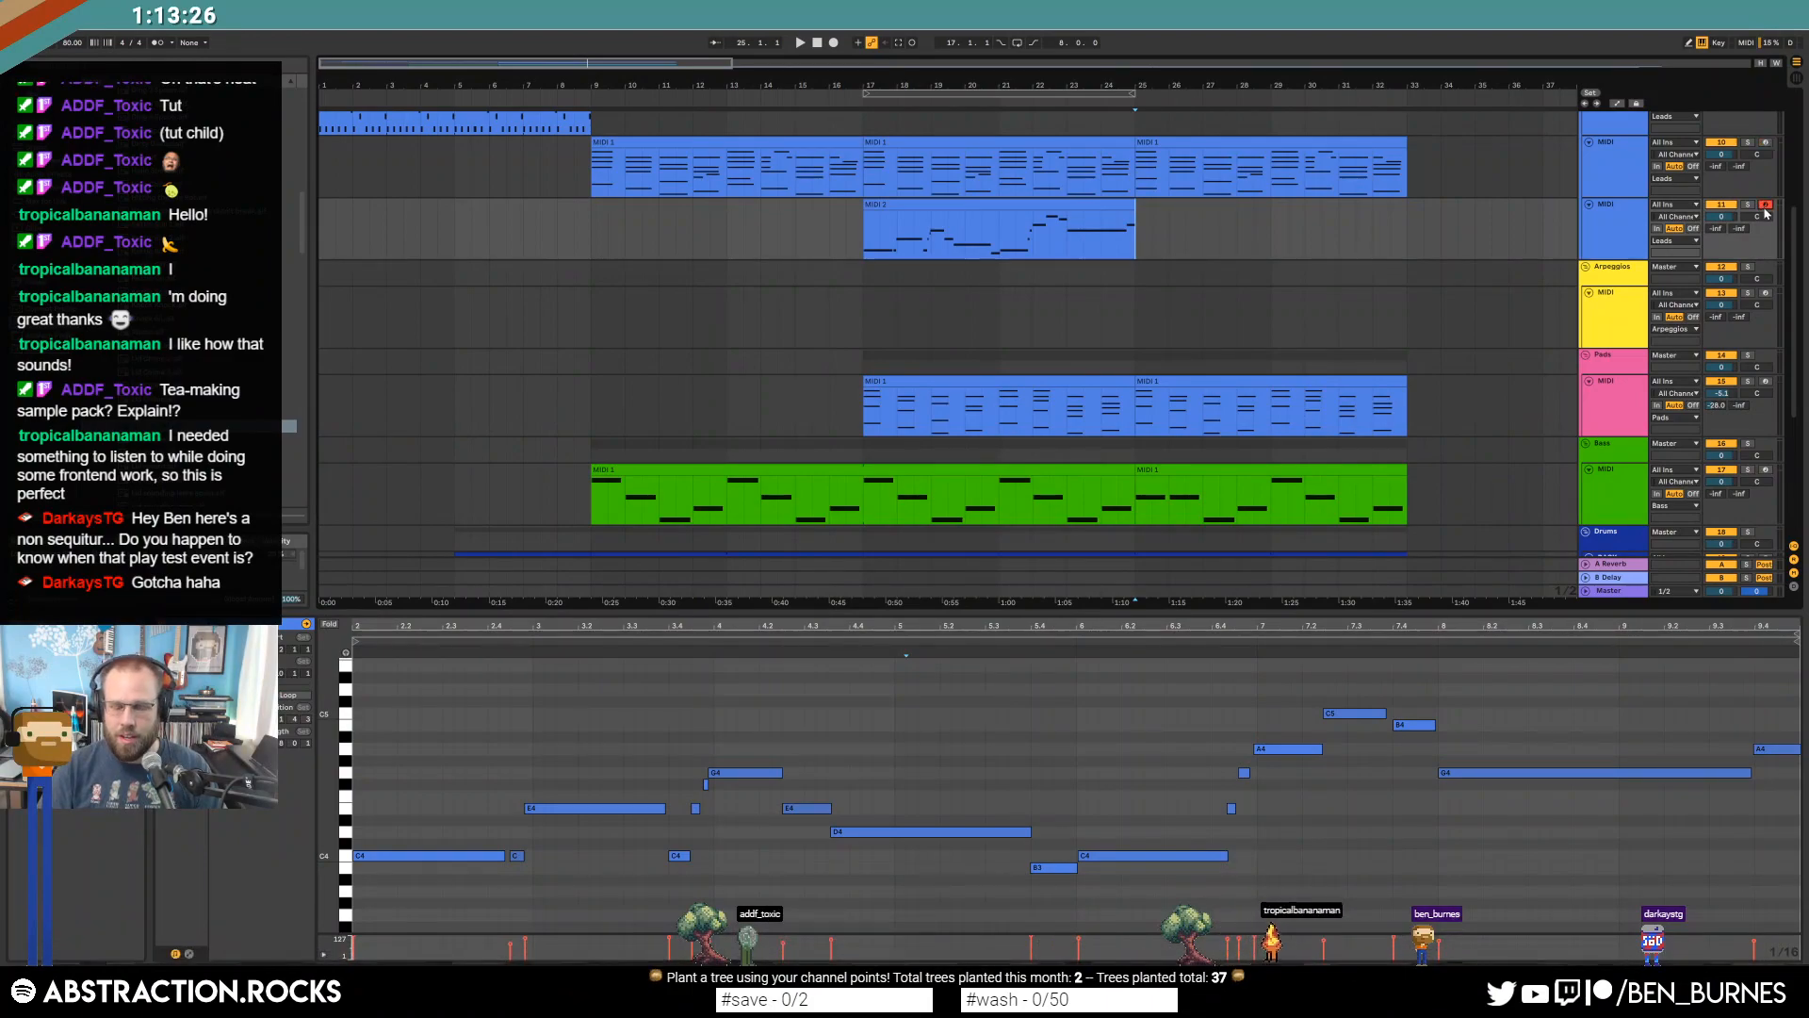
key(F9)
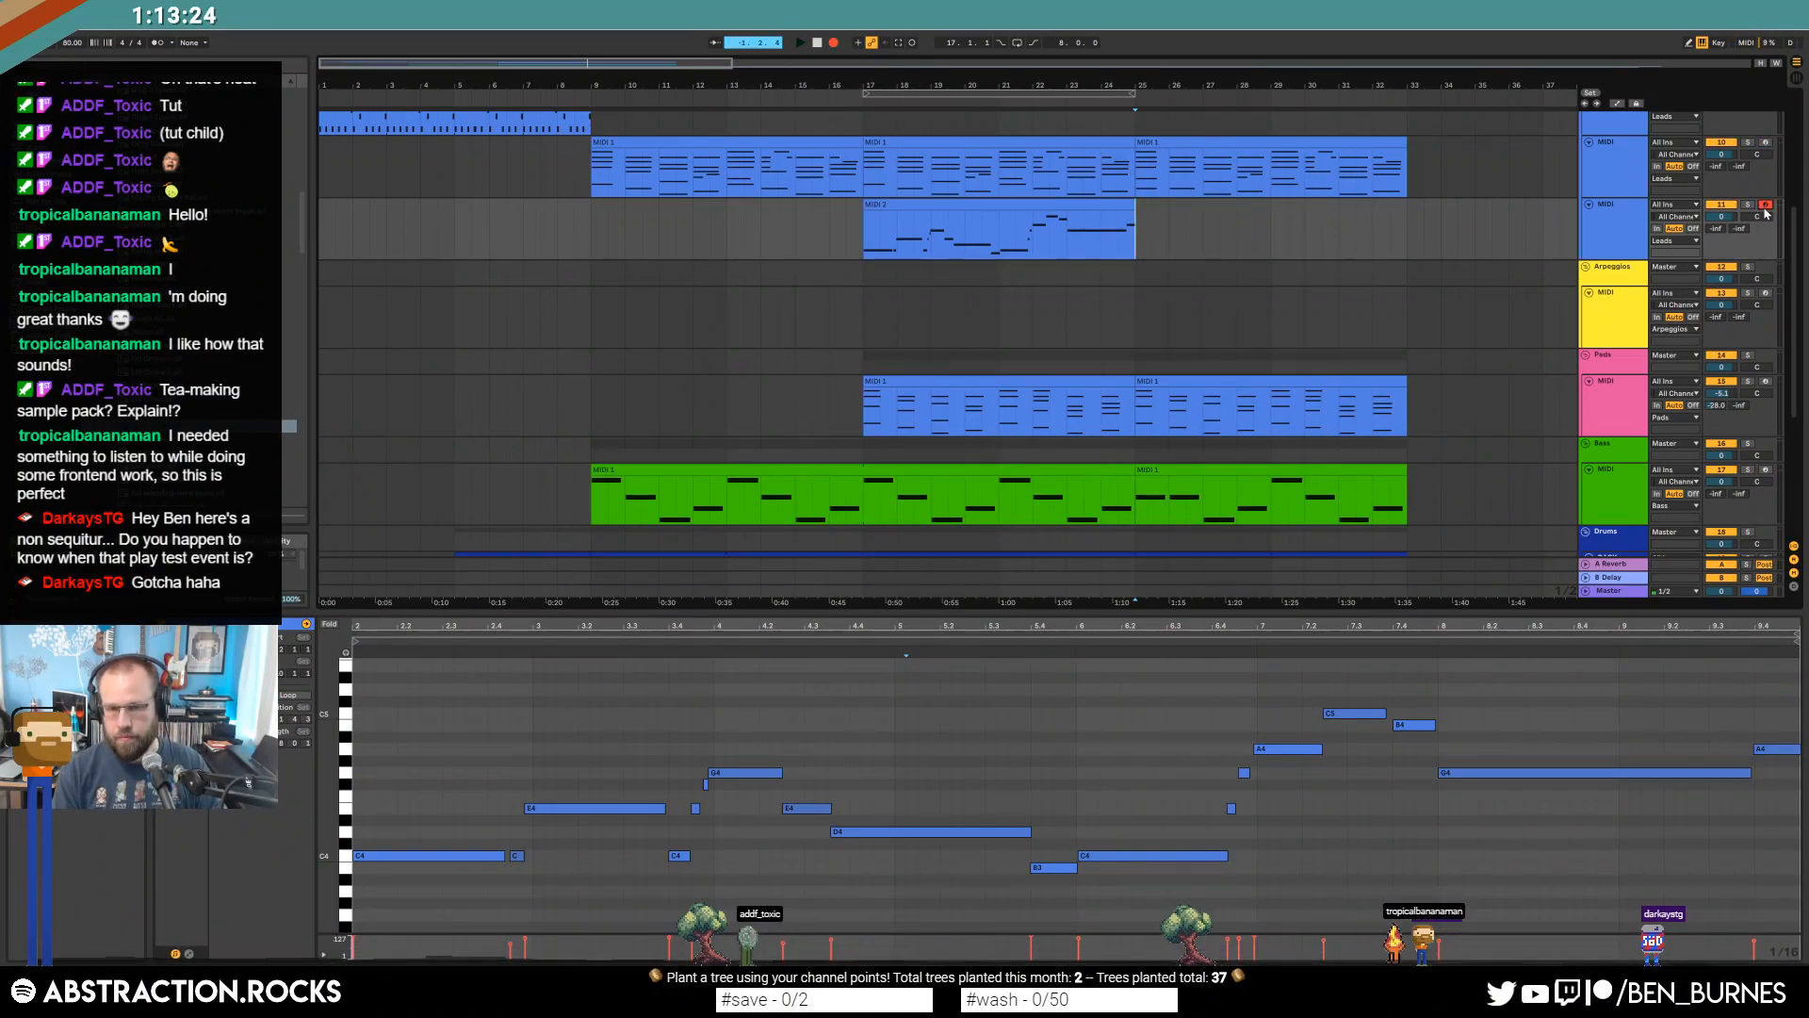
key(space)
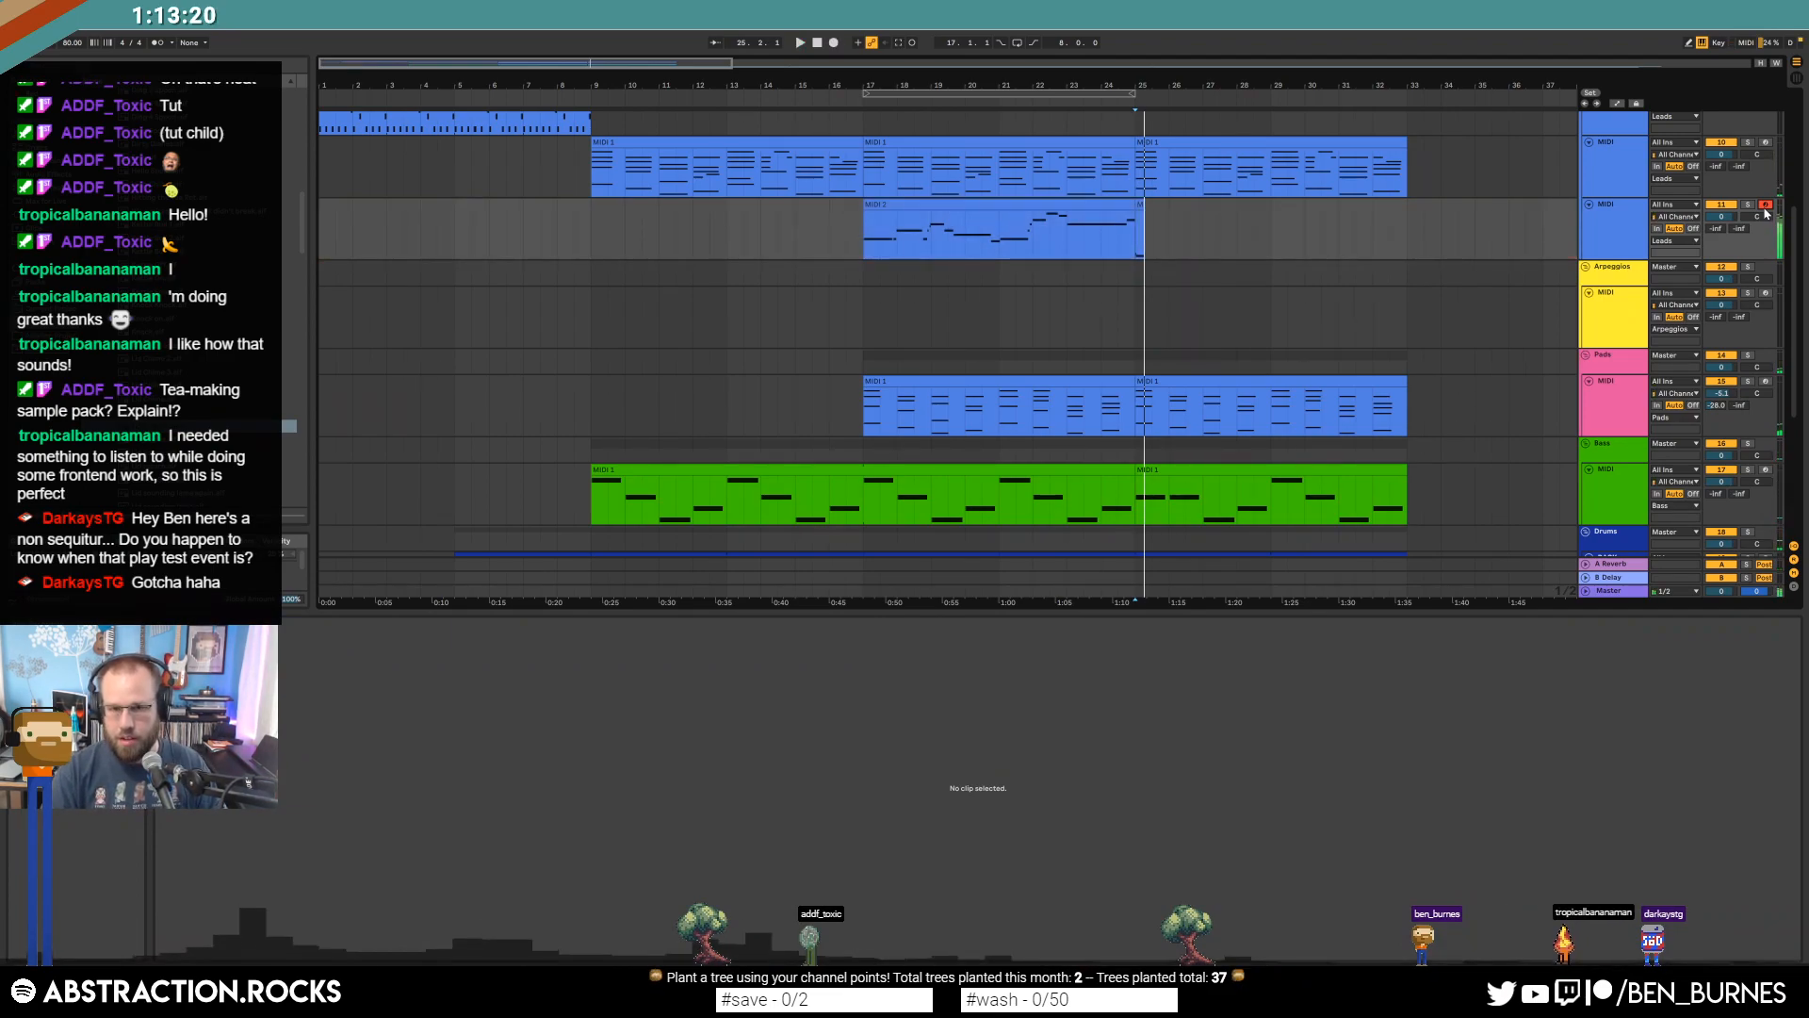
key(F9)
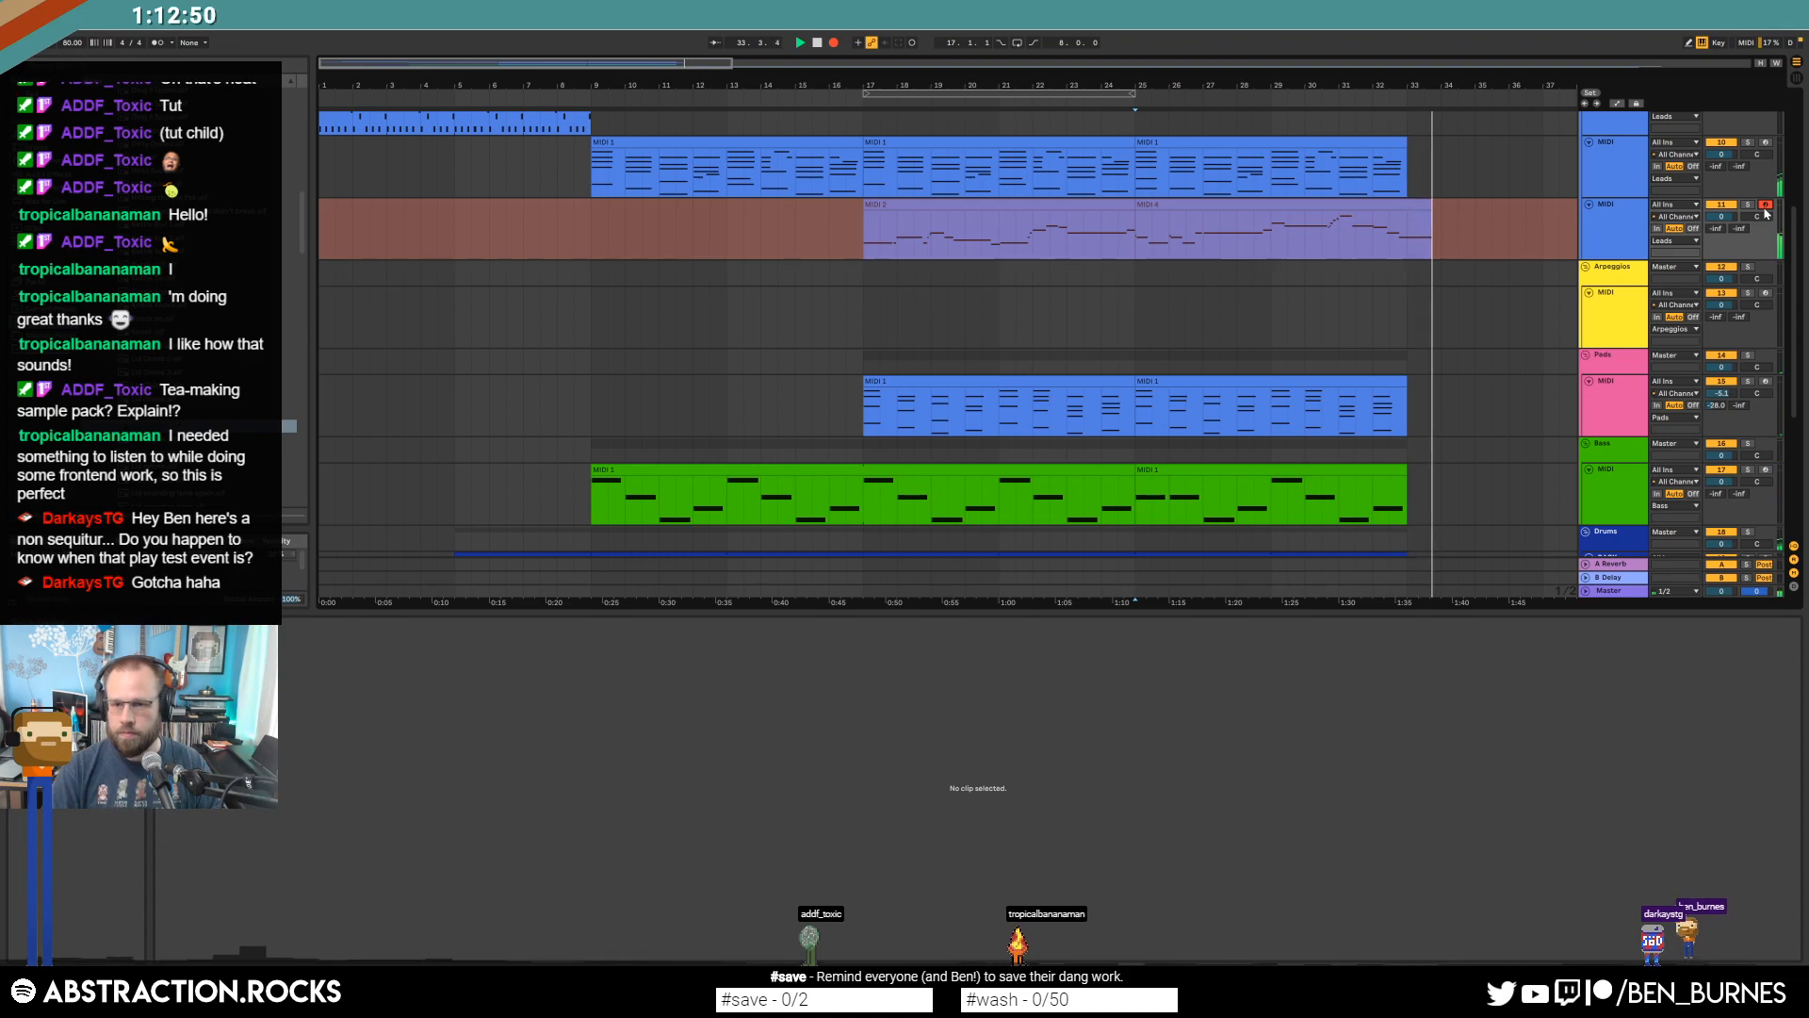
key(space)
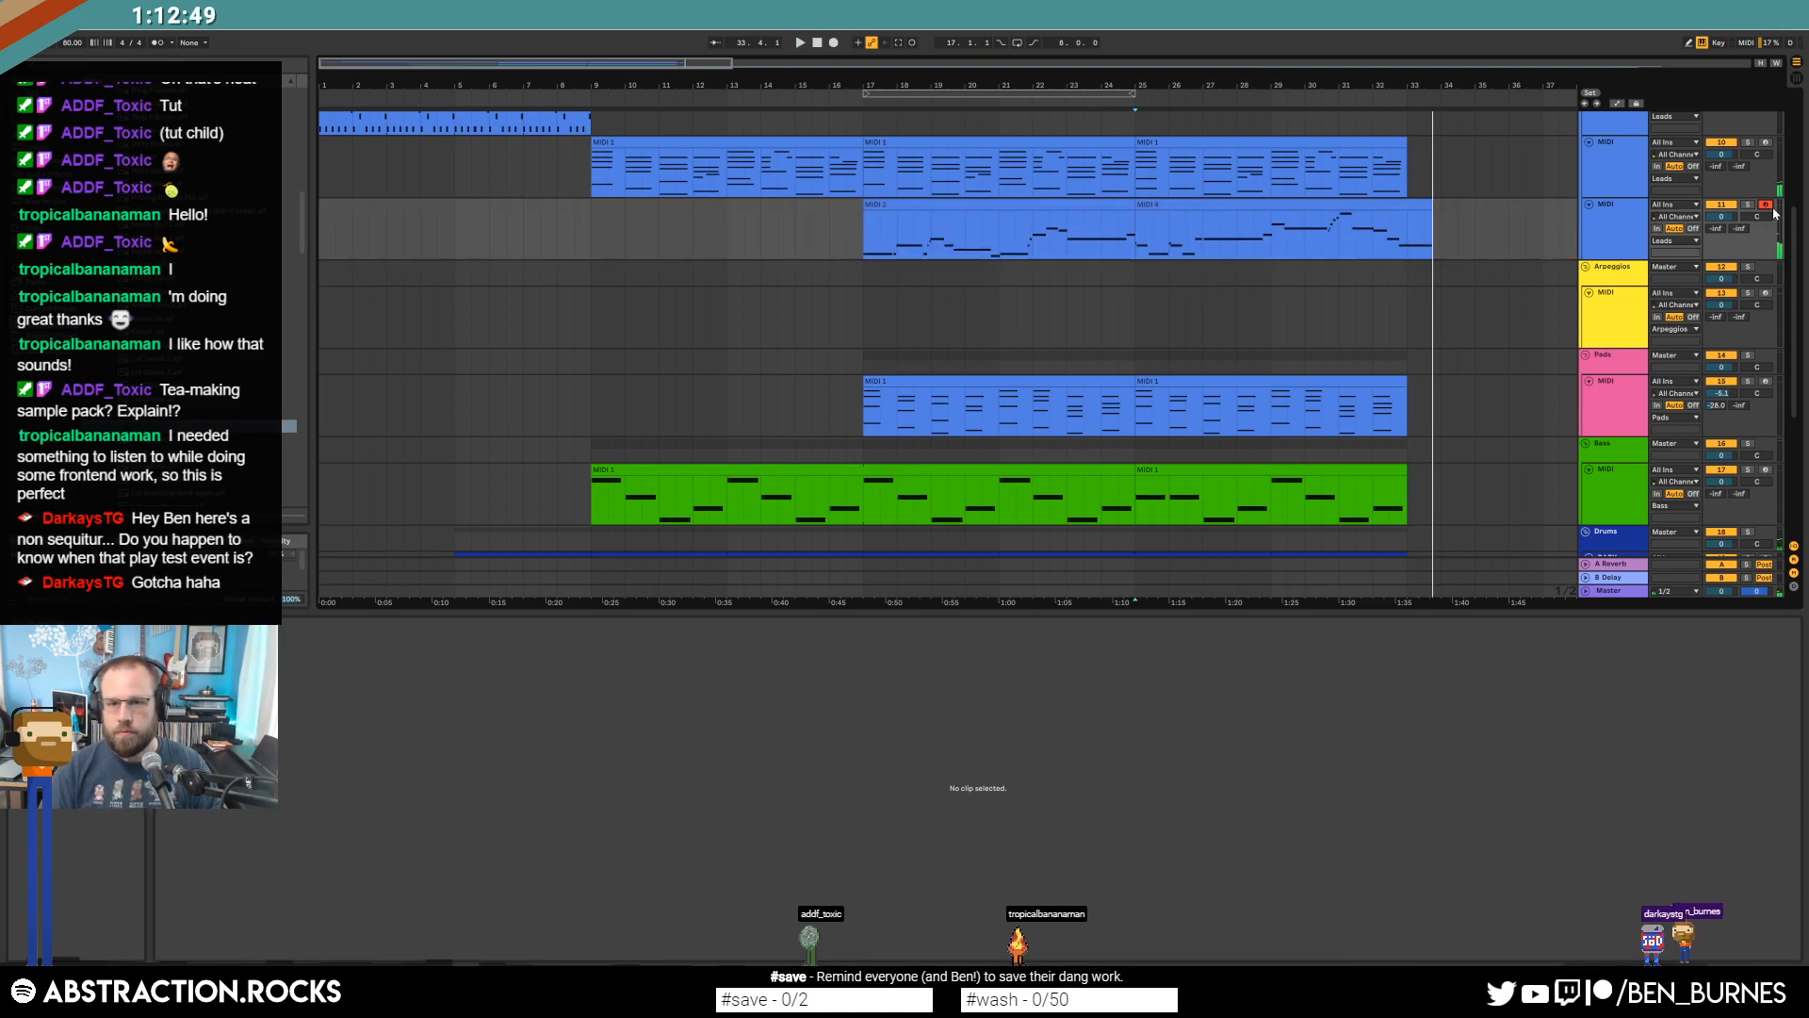
Place a copy of the Leads chord clip and a copy of the bar 9 to 17 drum clip at bar 33.
click(1084, 146)
key(ctrl+d)
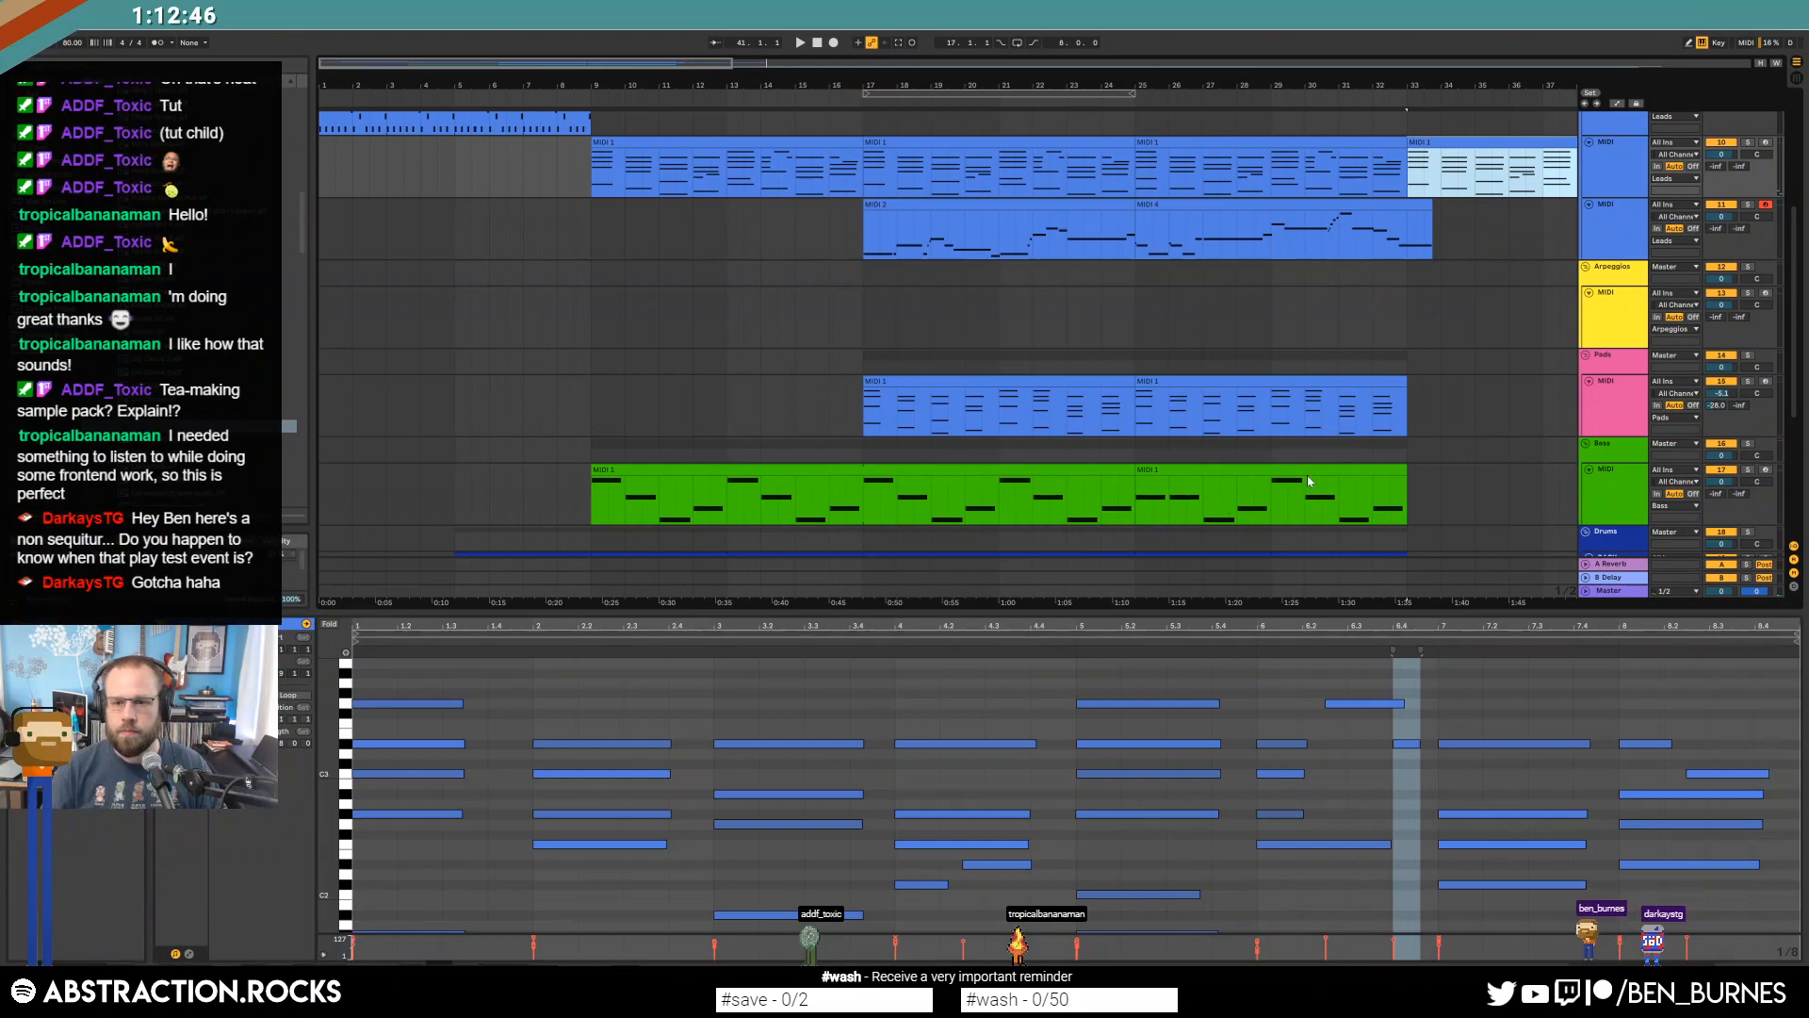
scroll(1138, 478, down, 4)
click(783, 392)
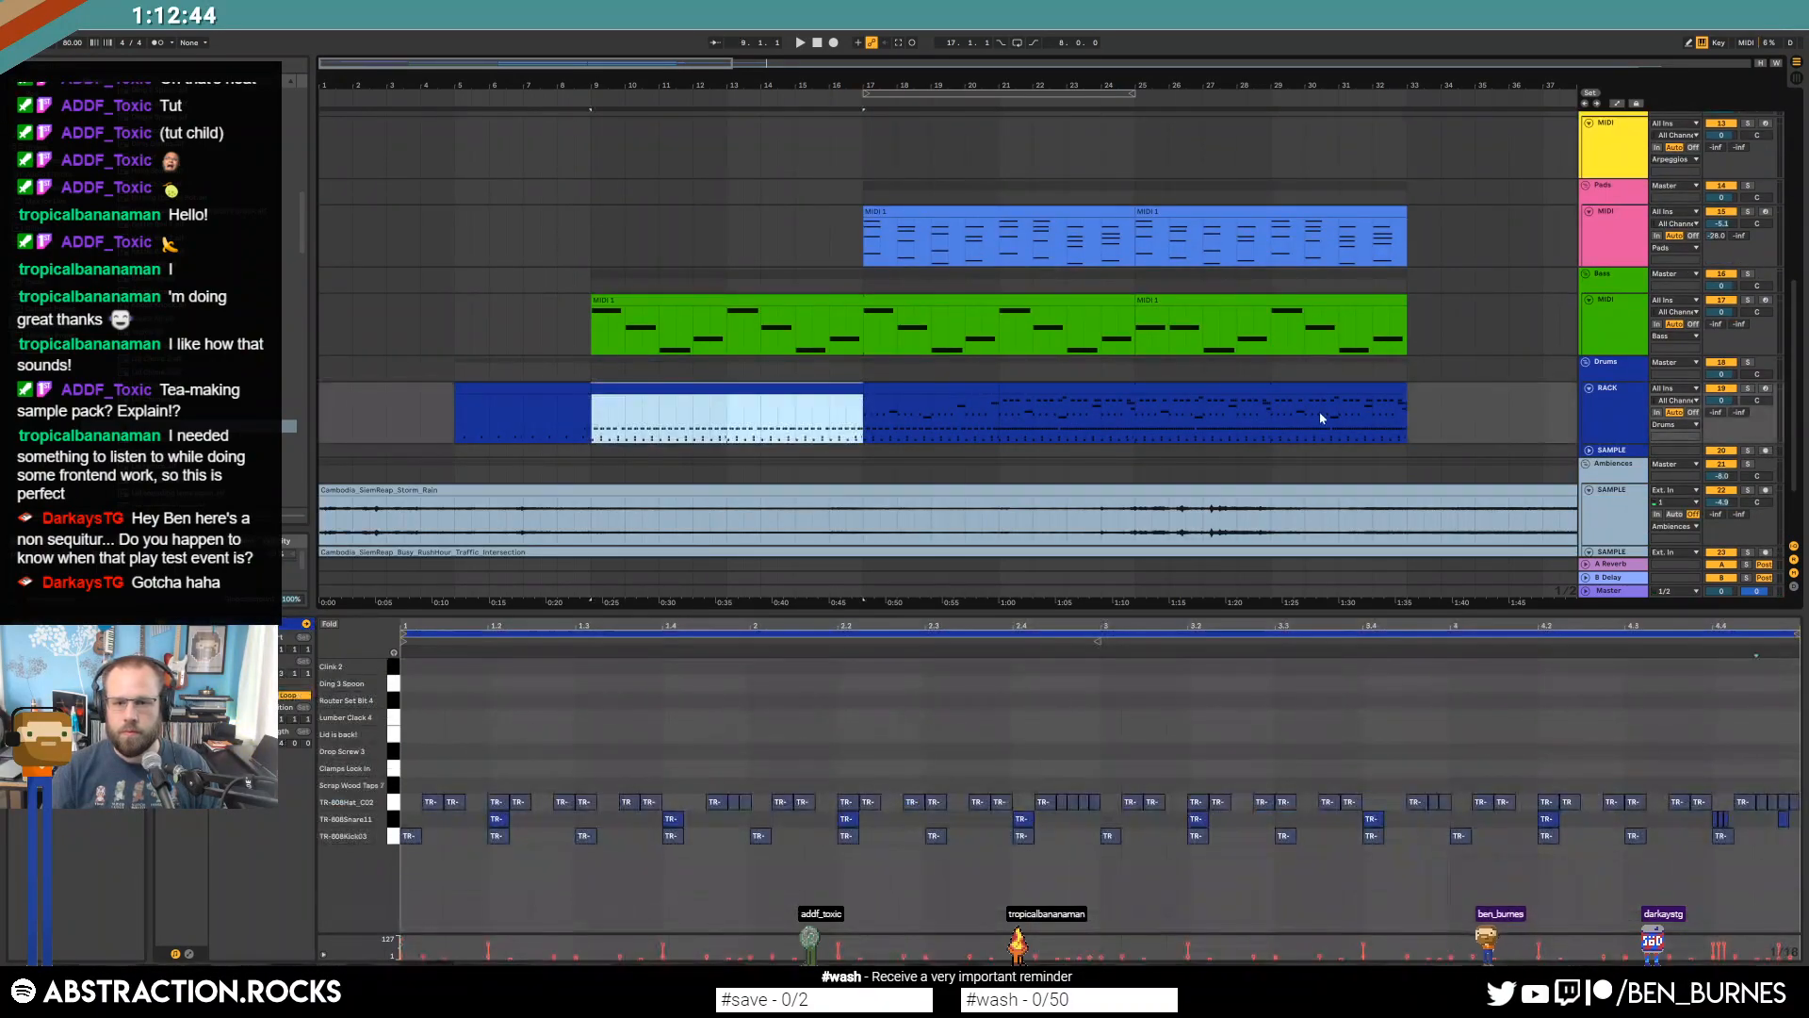
click(1408, 416)
key(ctrl+v)
scroll(1421, 388, up, 5)
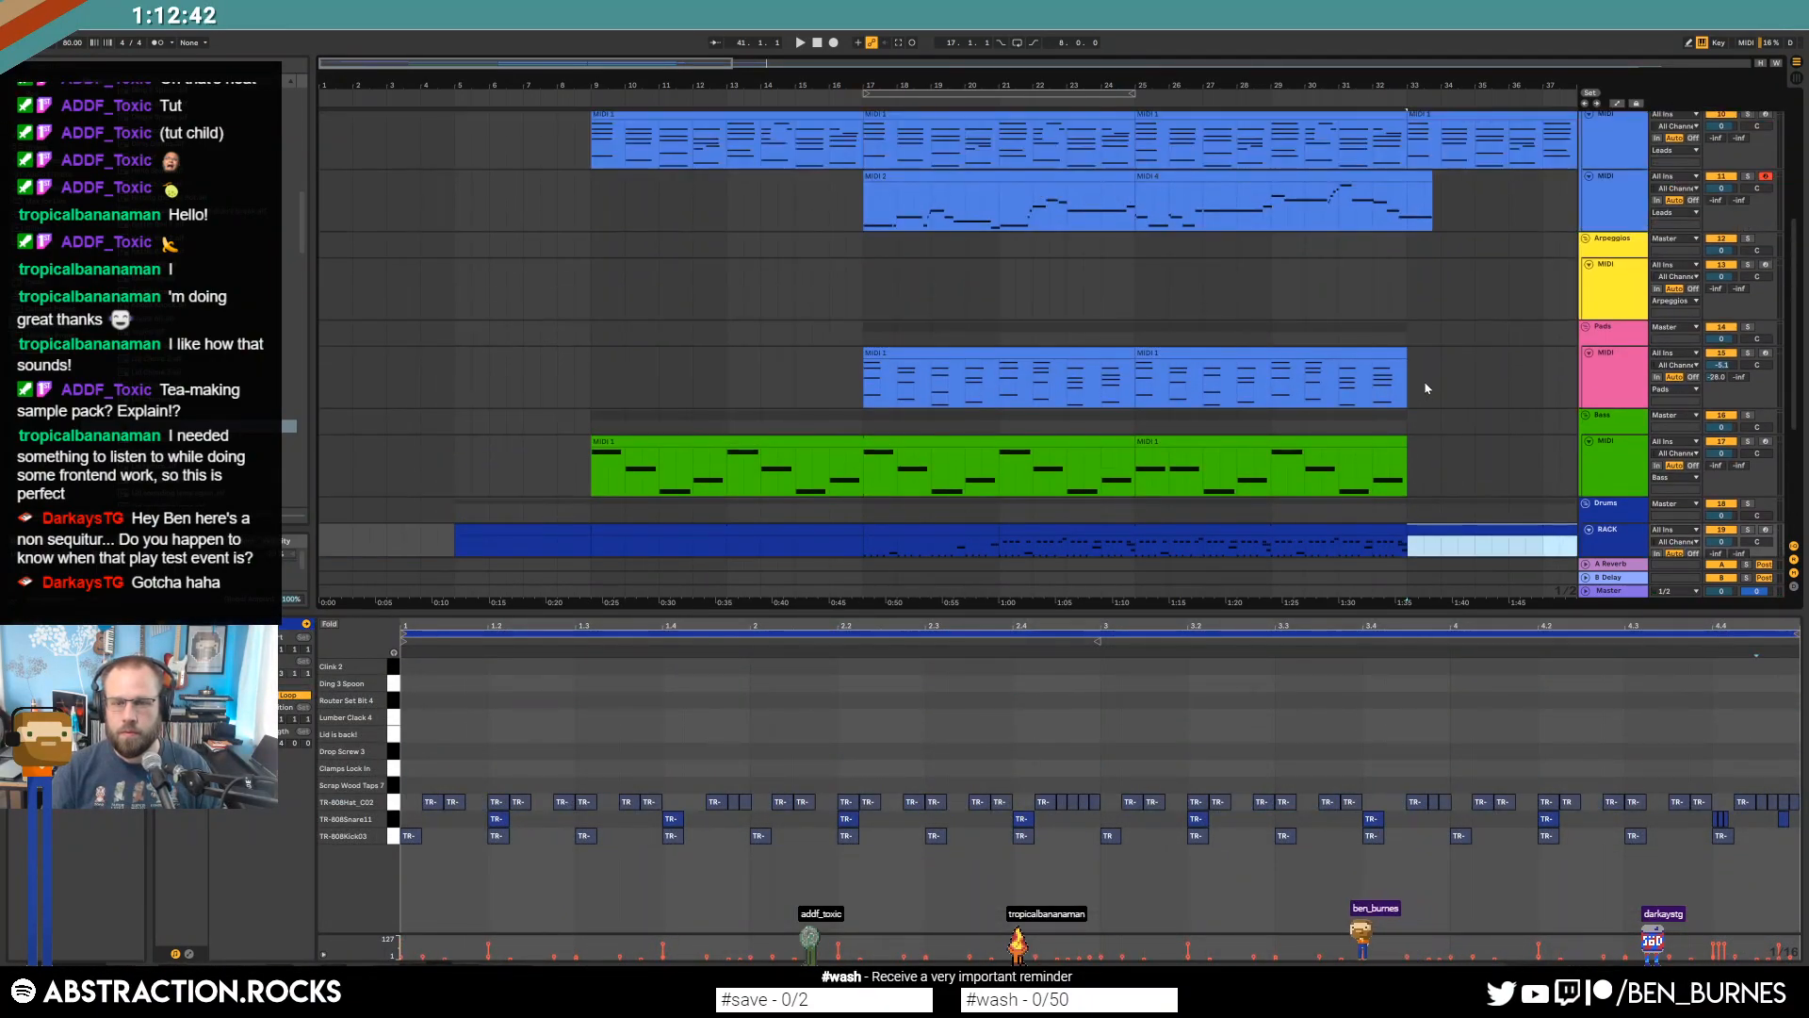
Play from just before bar 17 and copy the 16-bar bass clip from bar 9 to bar 33.
key(shift+Tab)
click(837, 100)
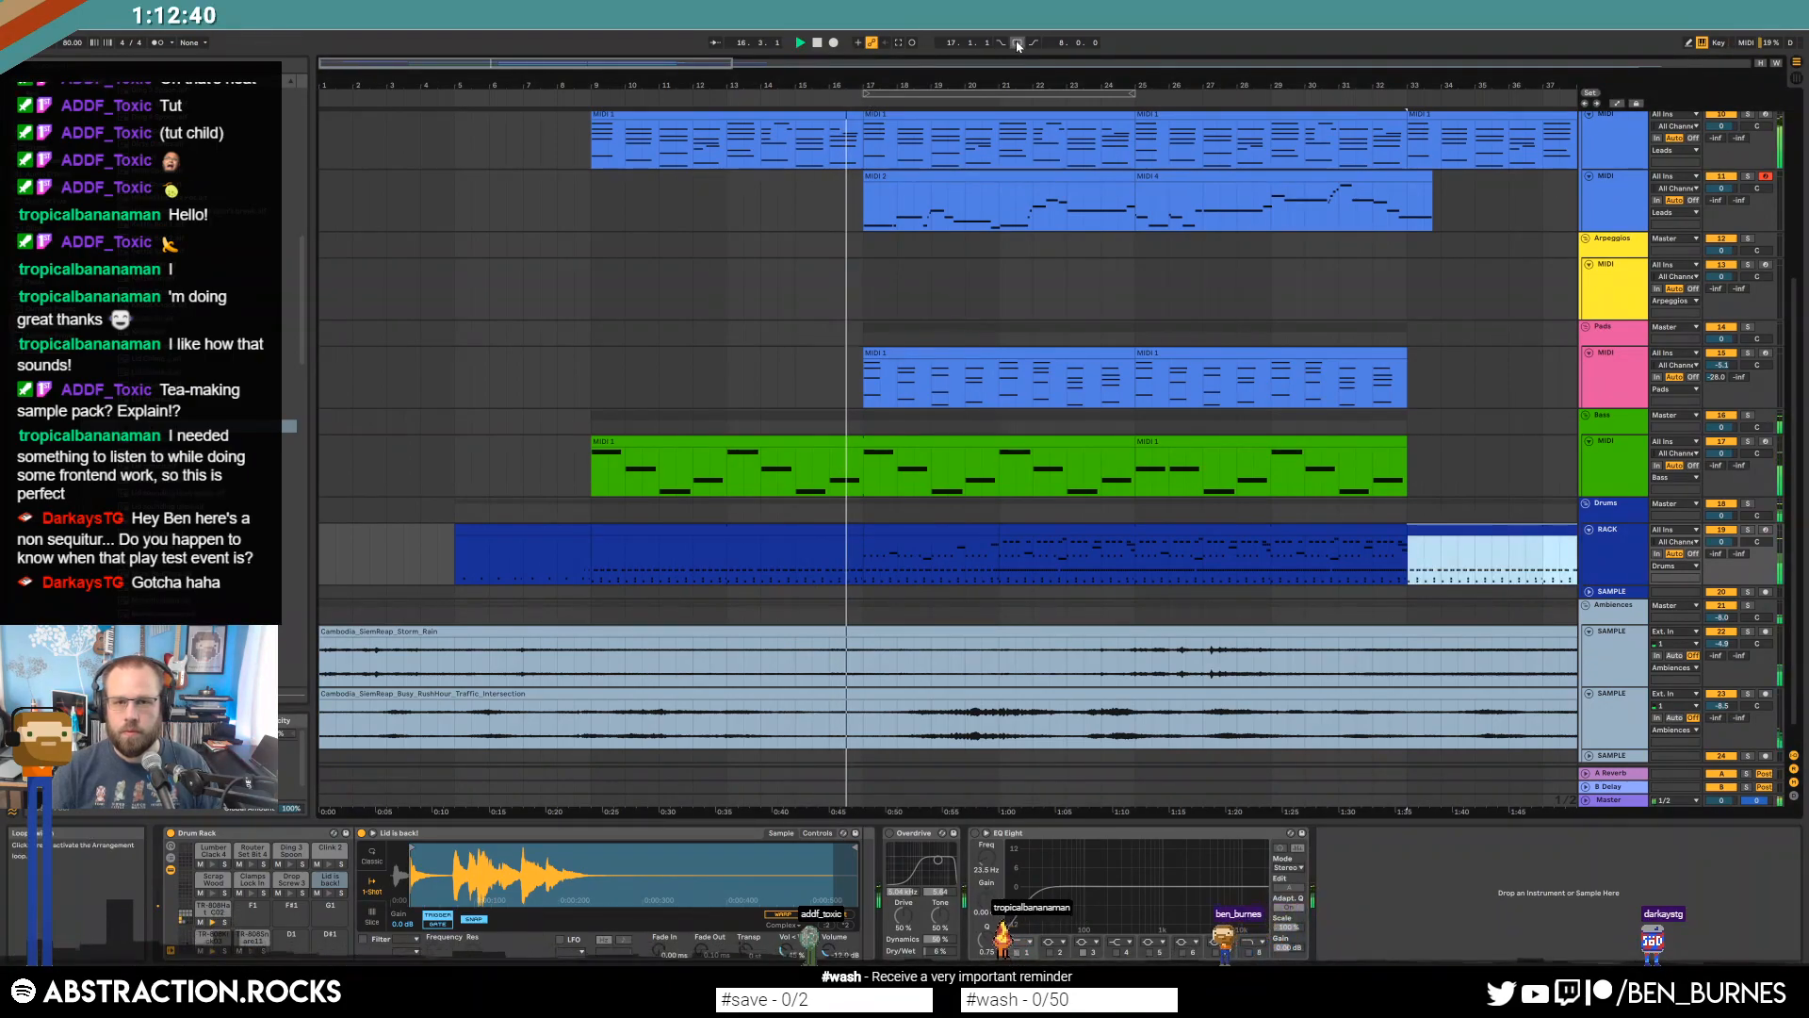
scroll(1098, 416, down, 4)
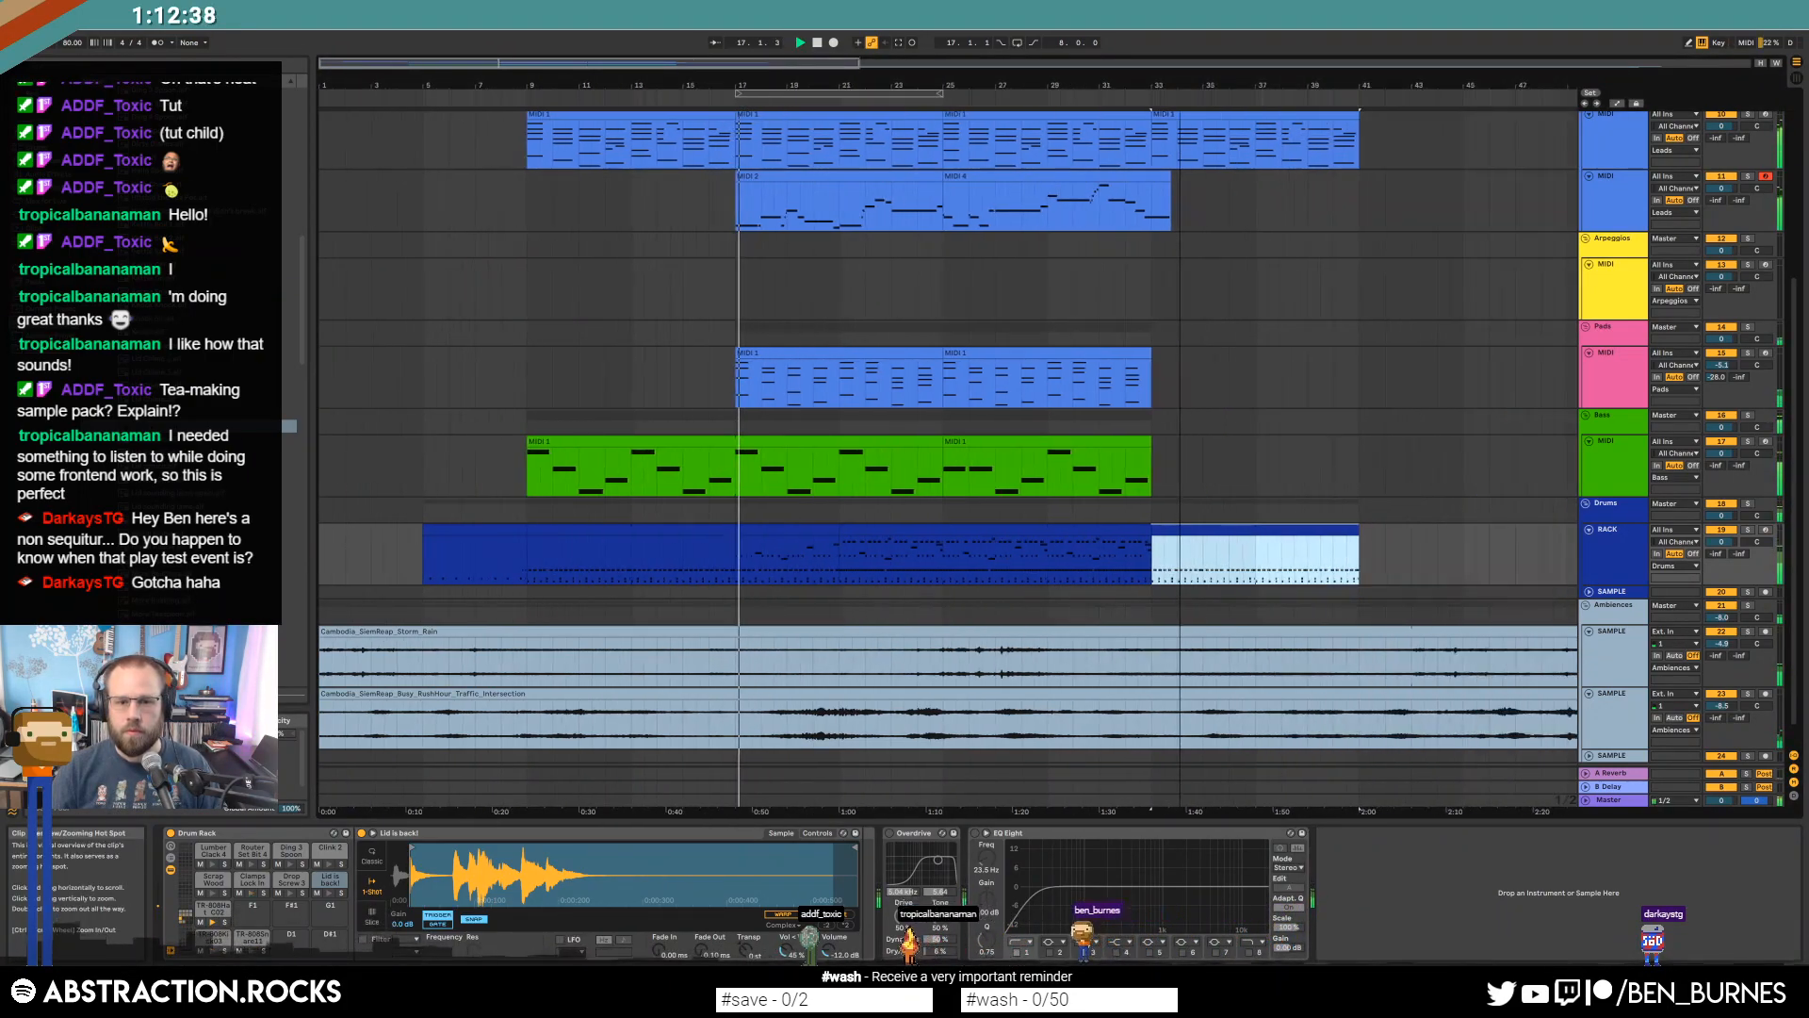
scroll(1173, 492, up, 3)
scroll(1173, 492, up, 1)
click(814, 554)
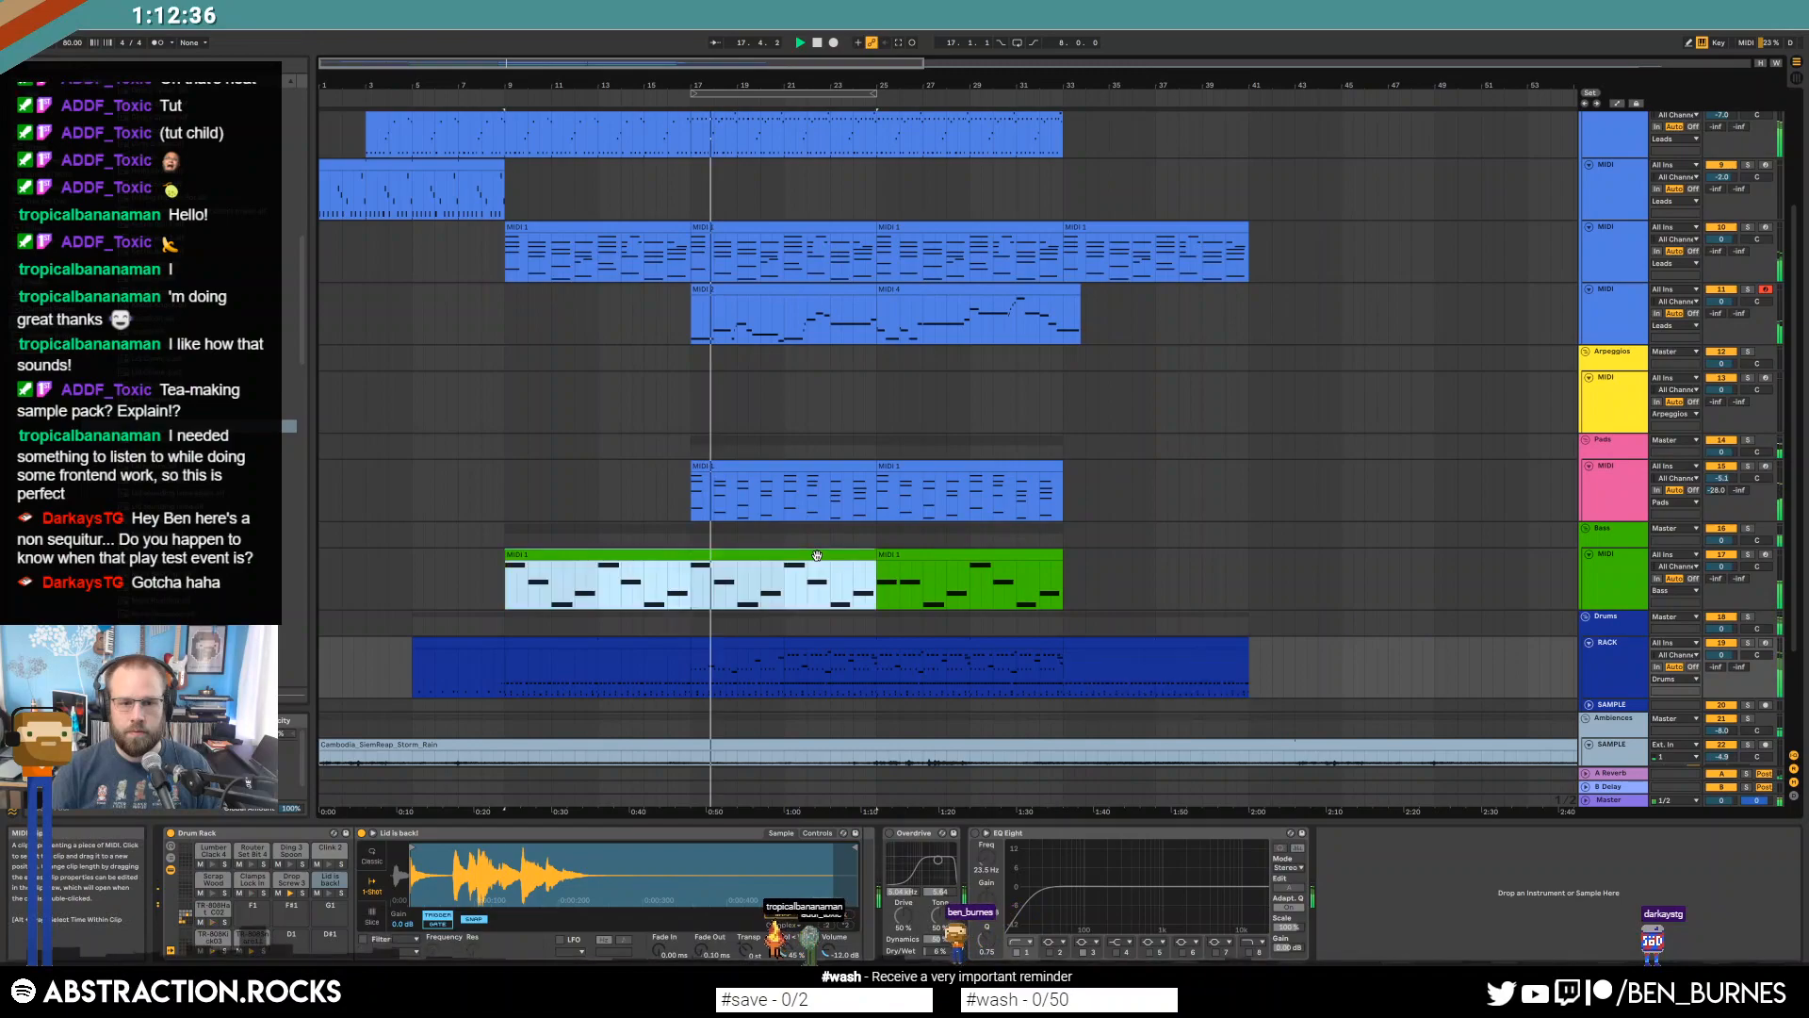
click(1076, 582)
key(ctrl+v)
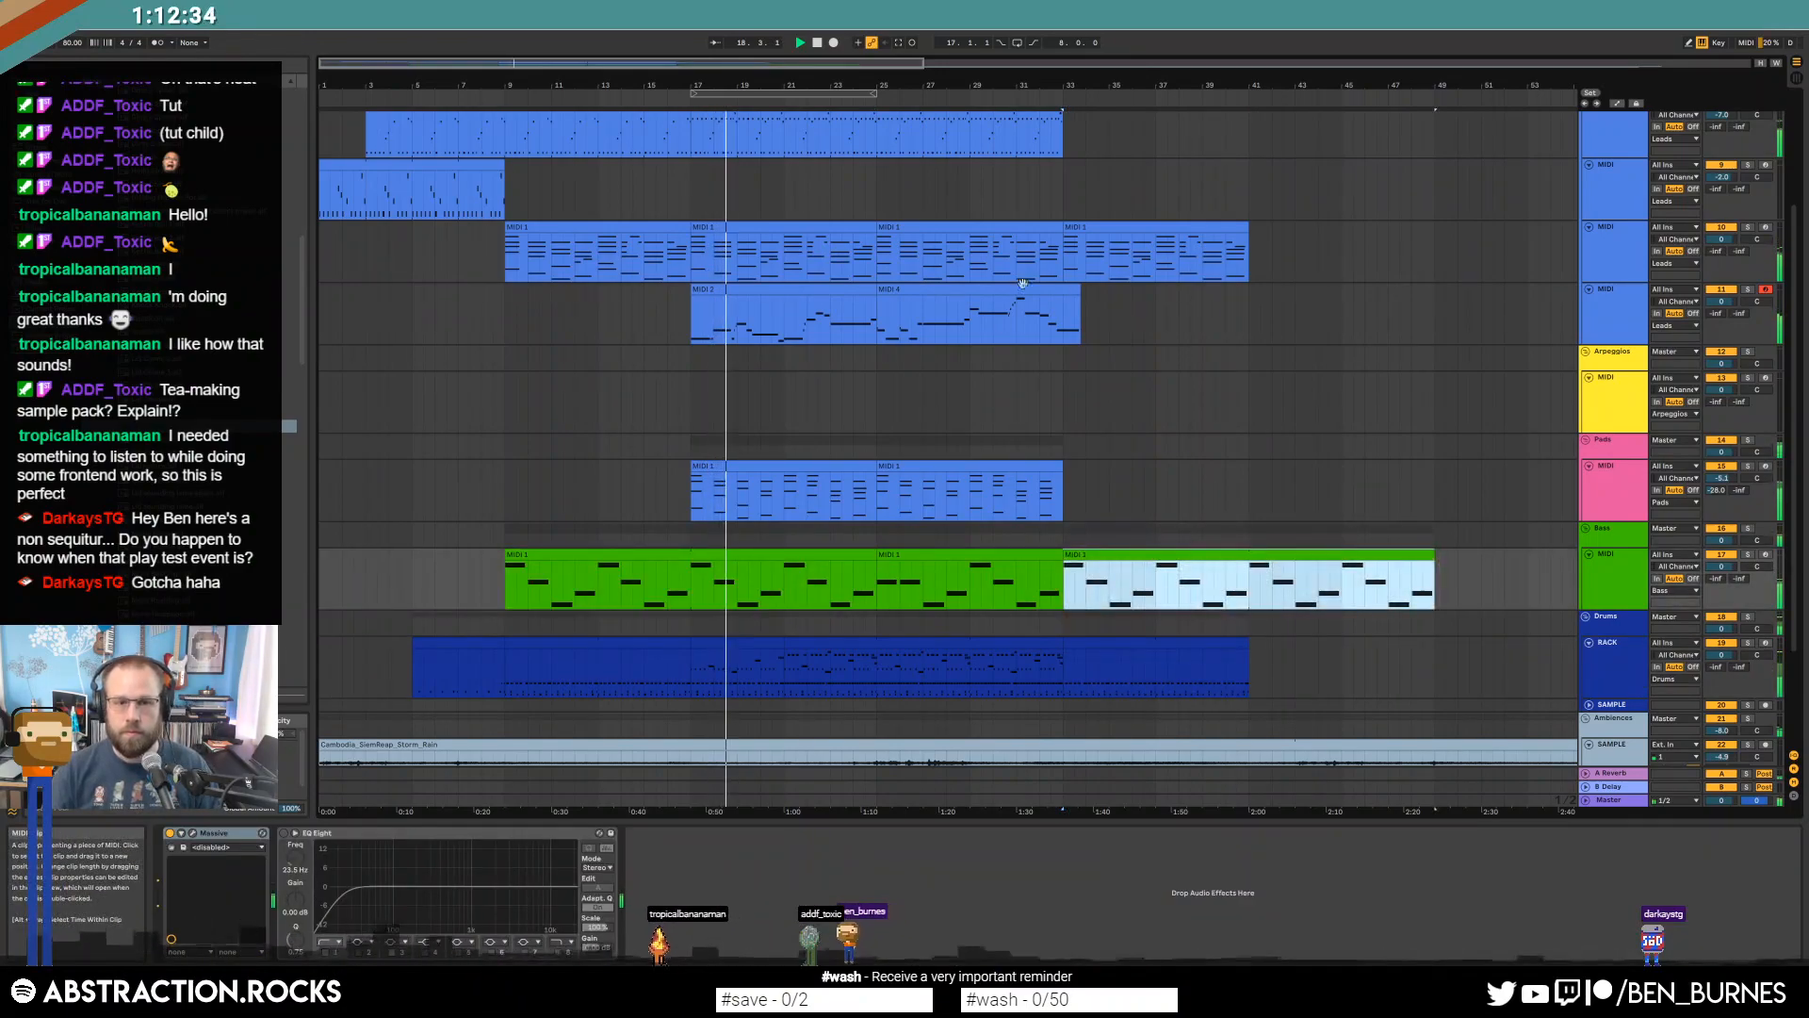
scroll(519, 336, up, 2)
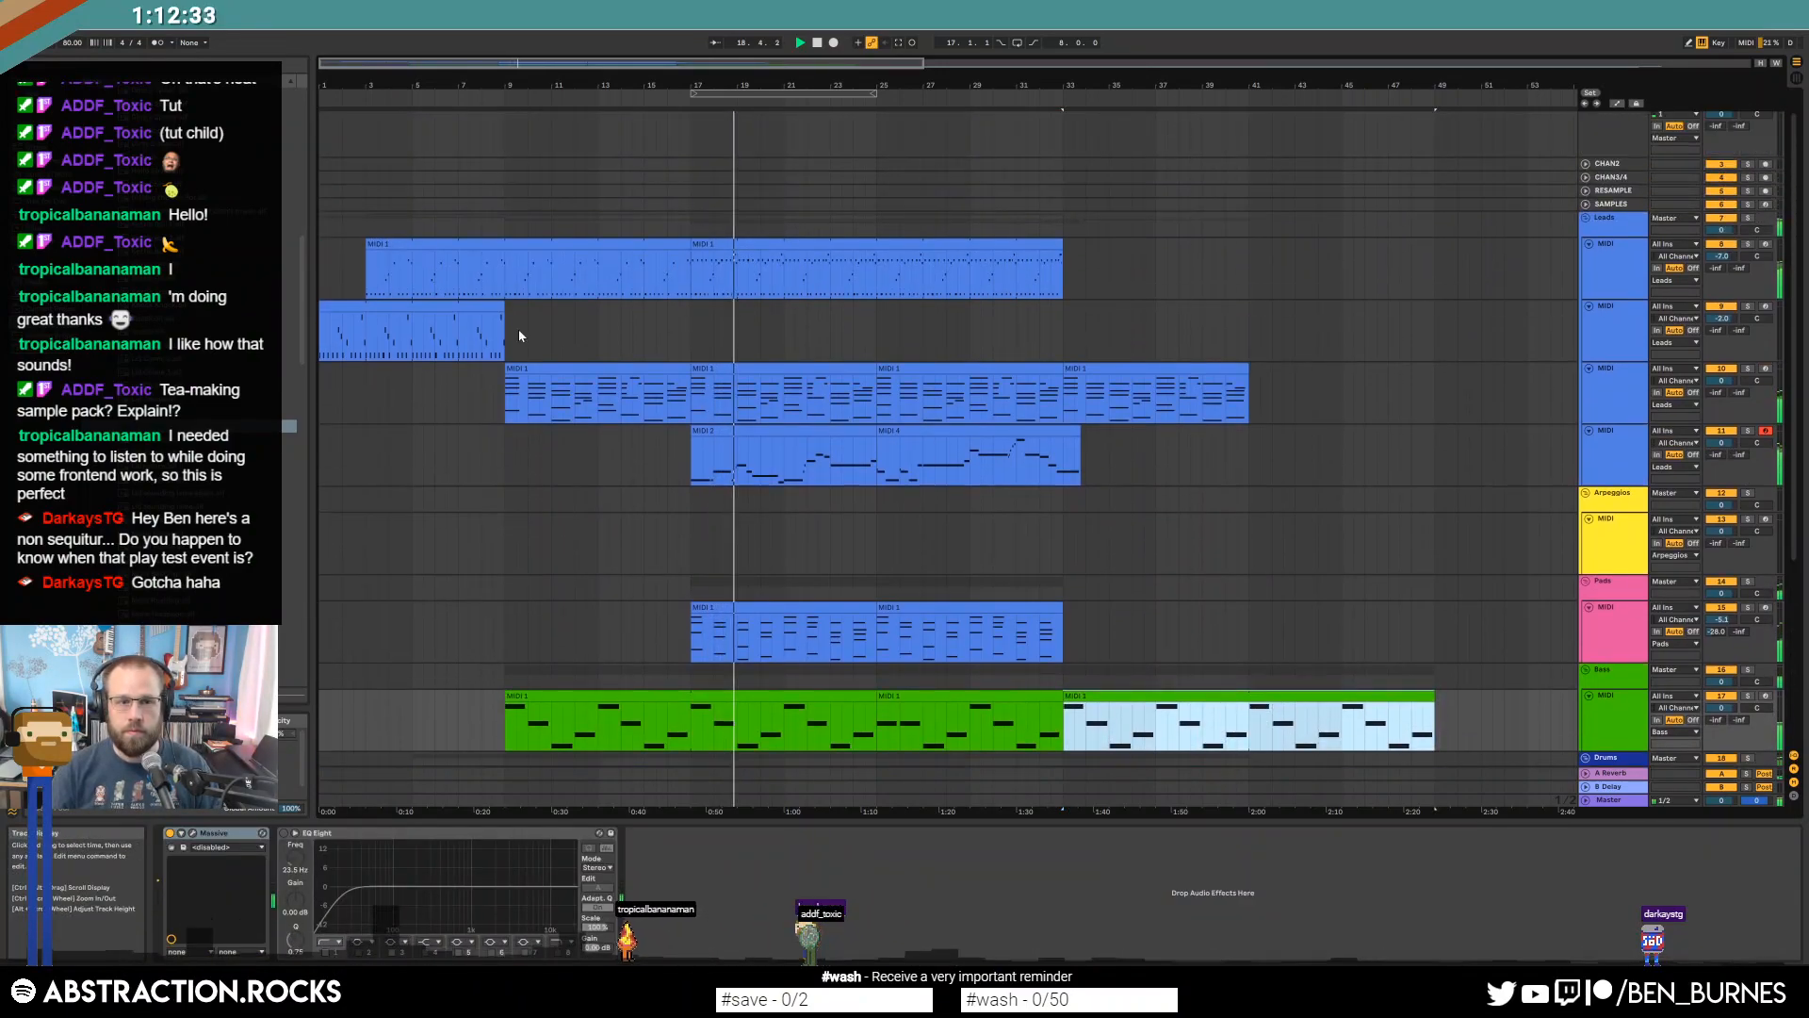
click(697, 334)
key(ctrl+v)
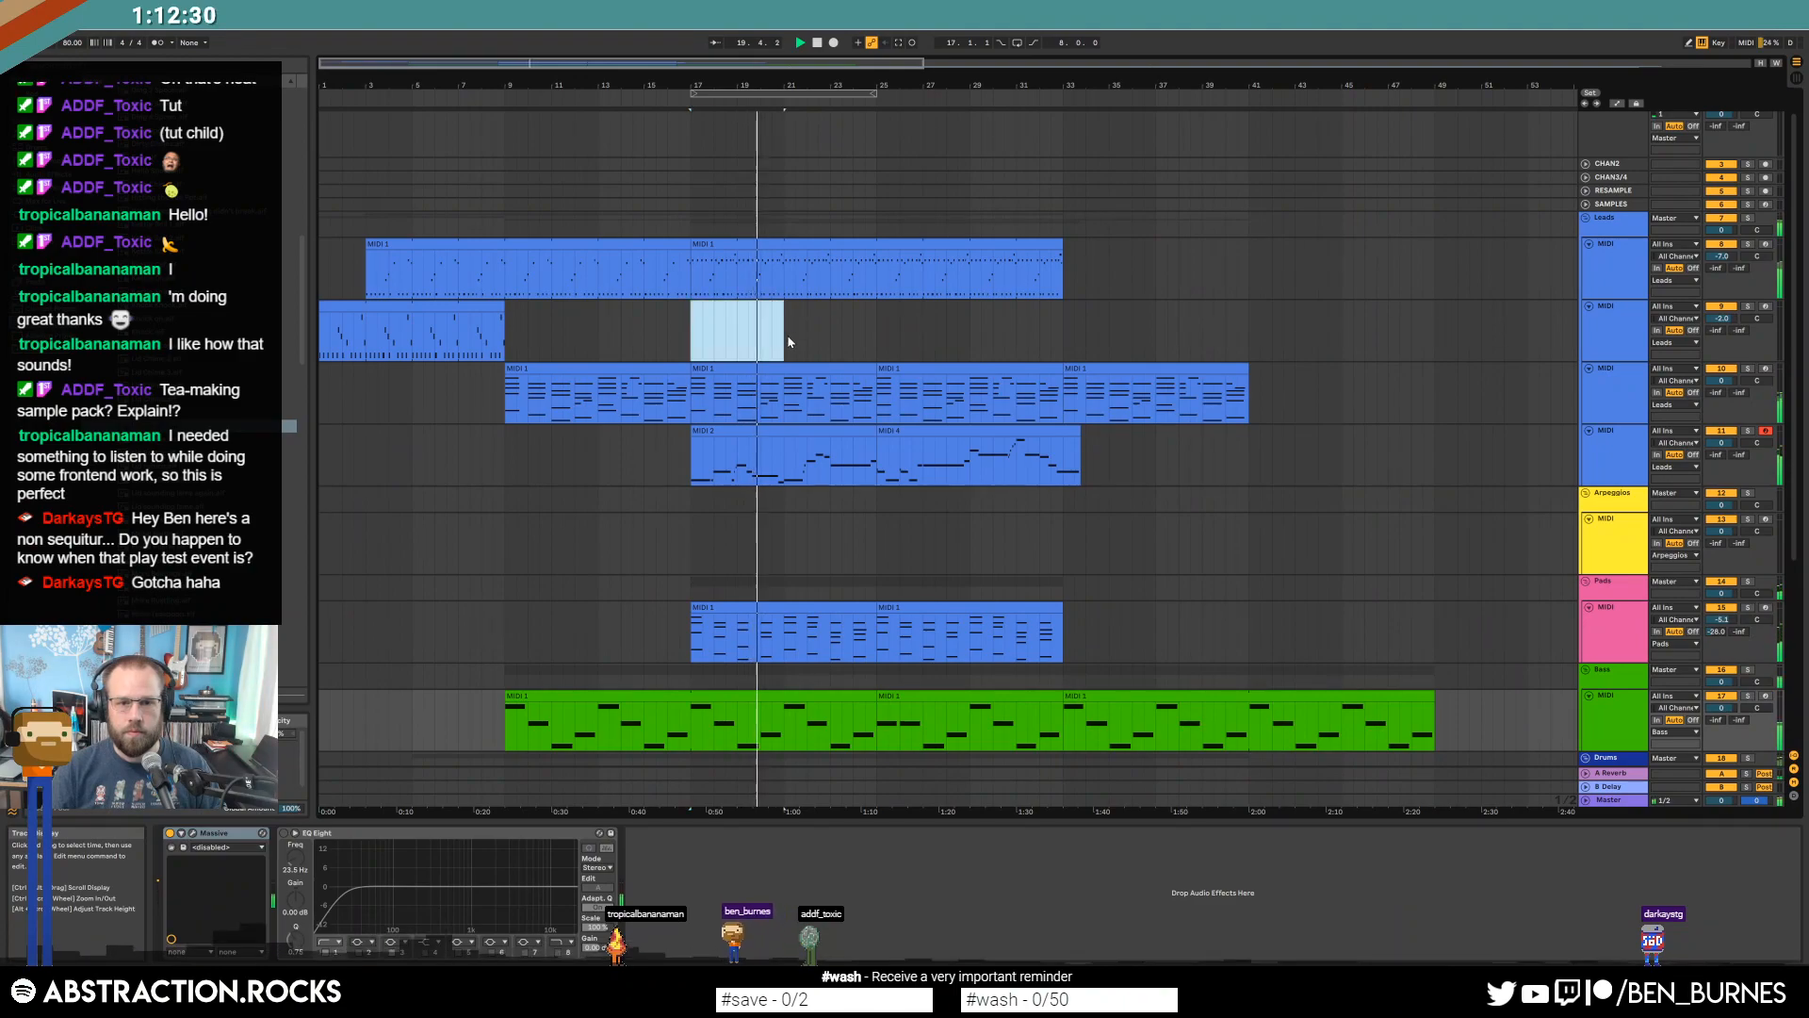
Consolidate the two Leads melody clips from bars 17 and 25 into one clip and open its notes for editing.
click(845, 430)
shift+click(944, 432)
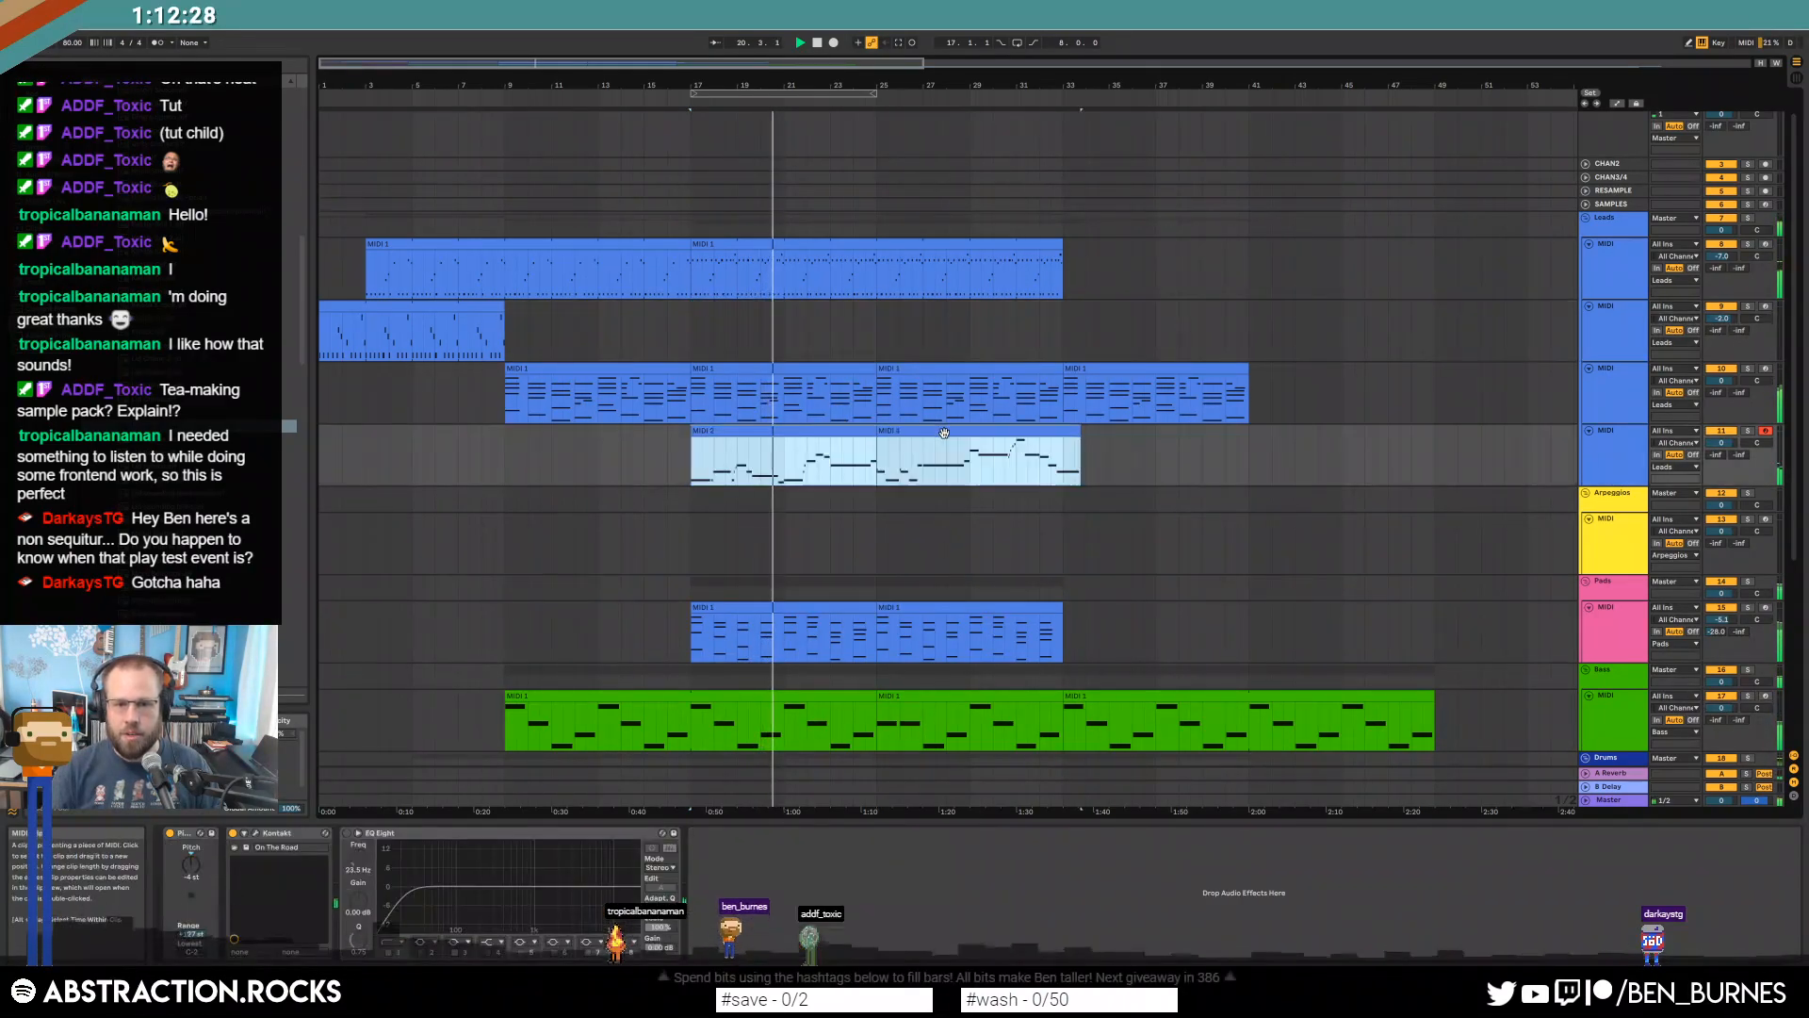
key(ctrl+j)
double_click(945, 433)
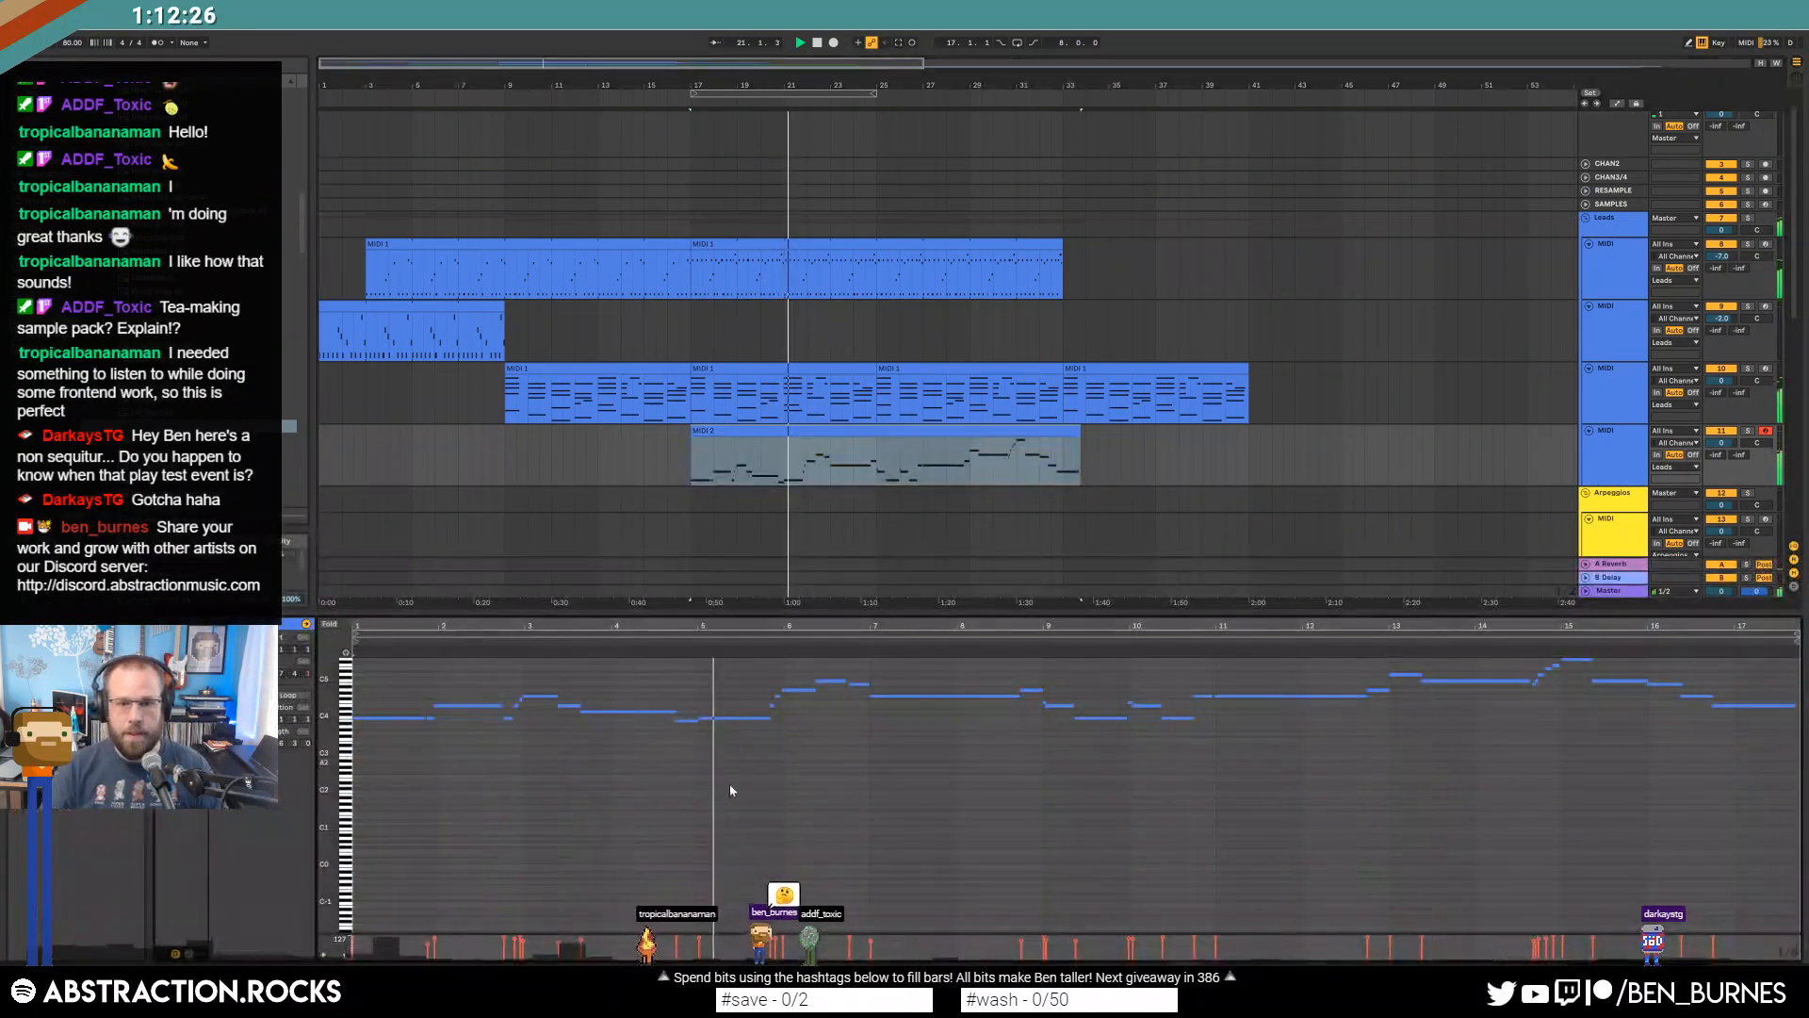
drag(329, 792, 369, 927)
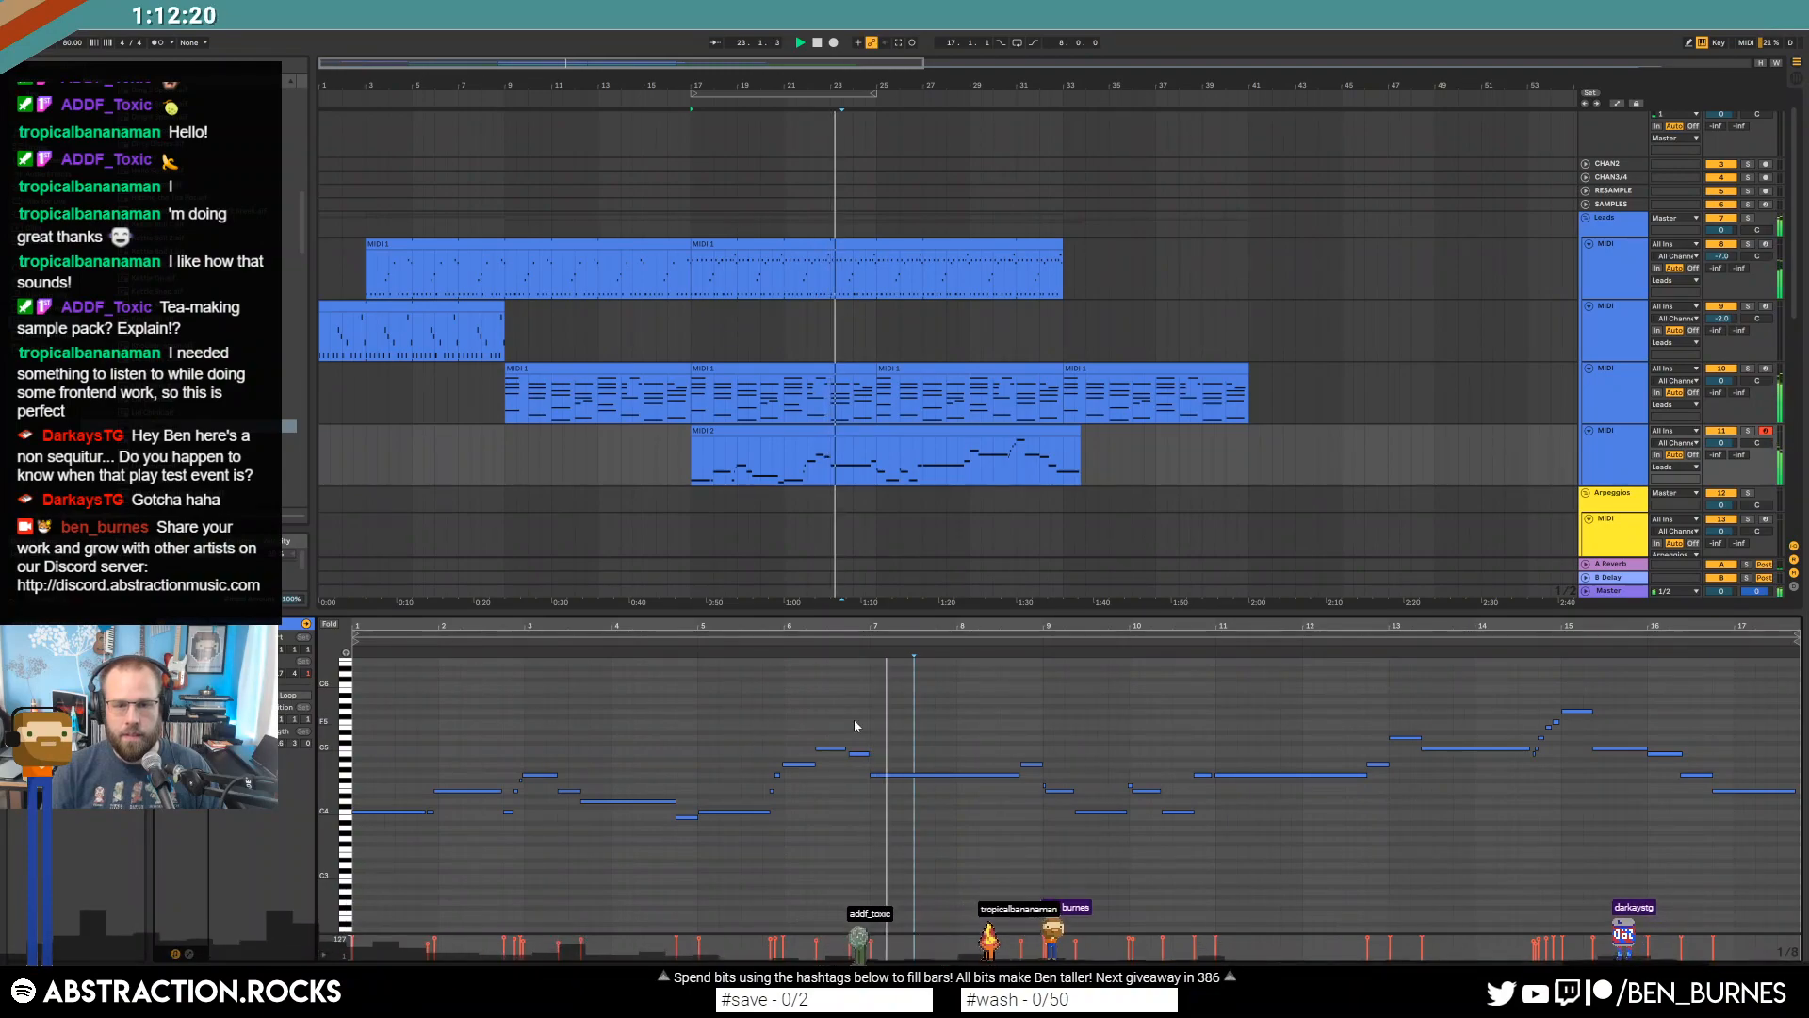
Lower the short melody note just after bar 10 of the consolidated clip by five semitones and play it back.
click(963, 555)
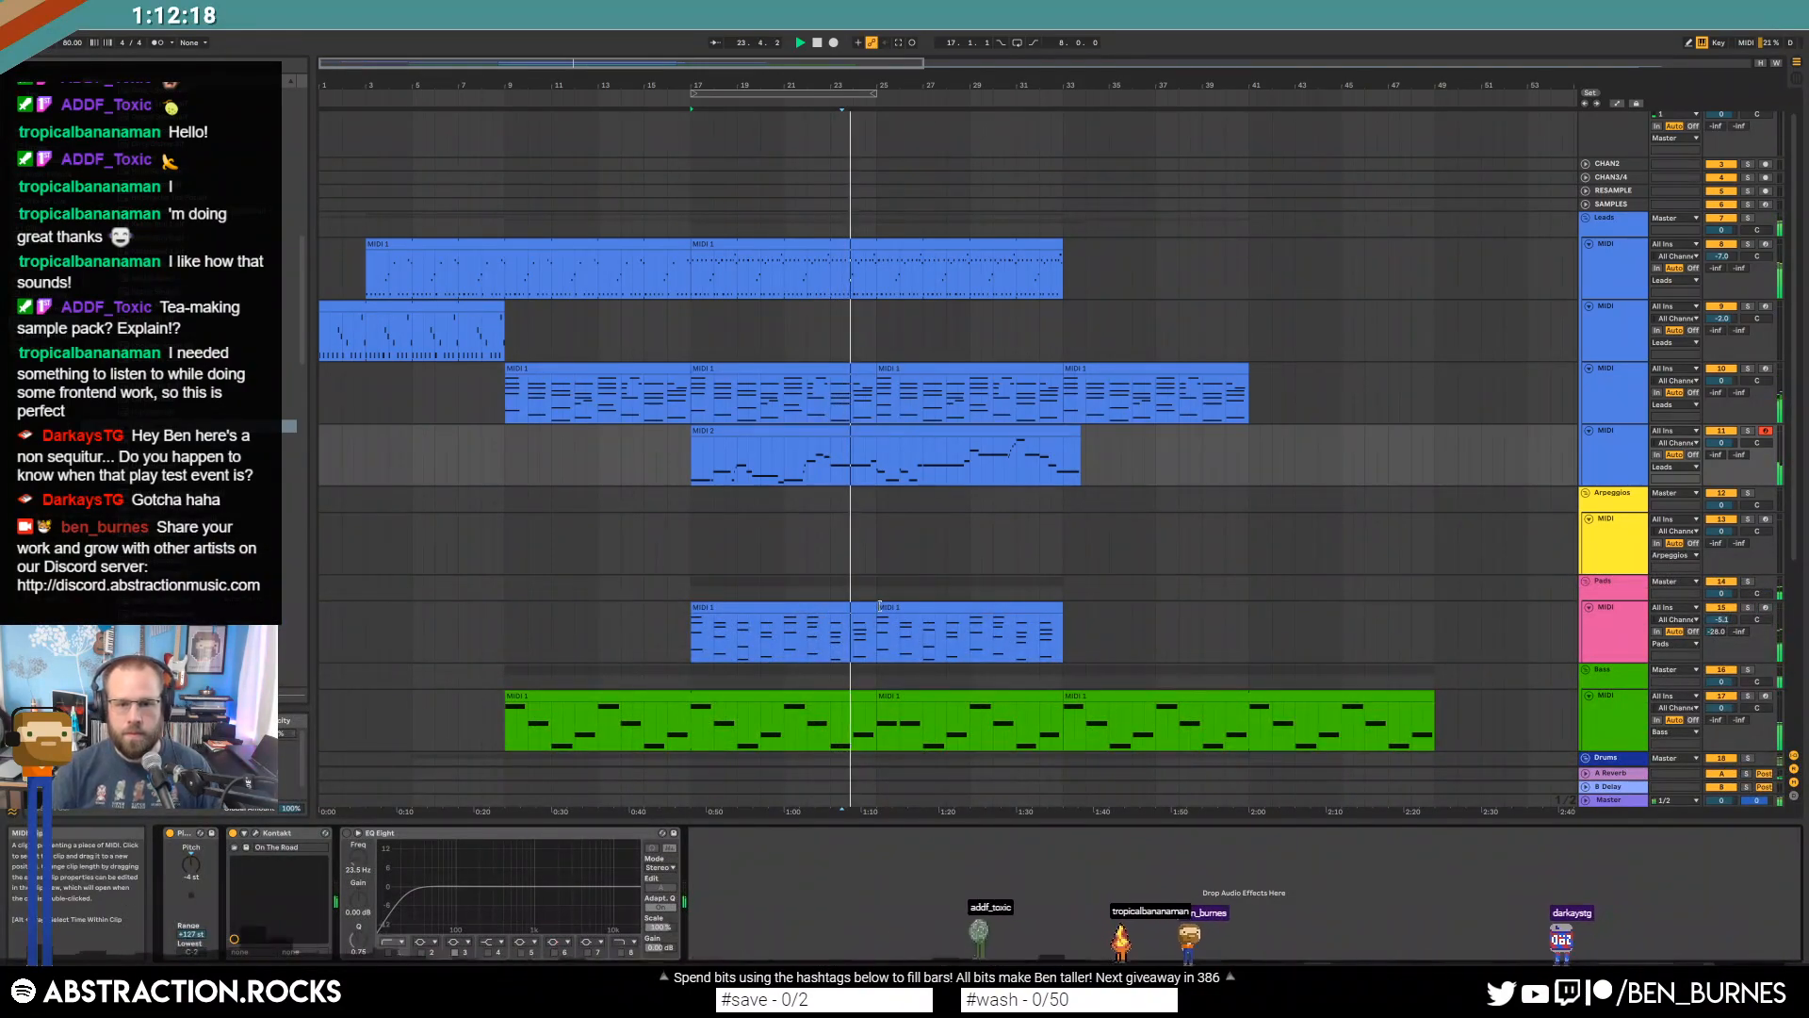
click(884, 610)
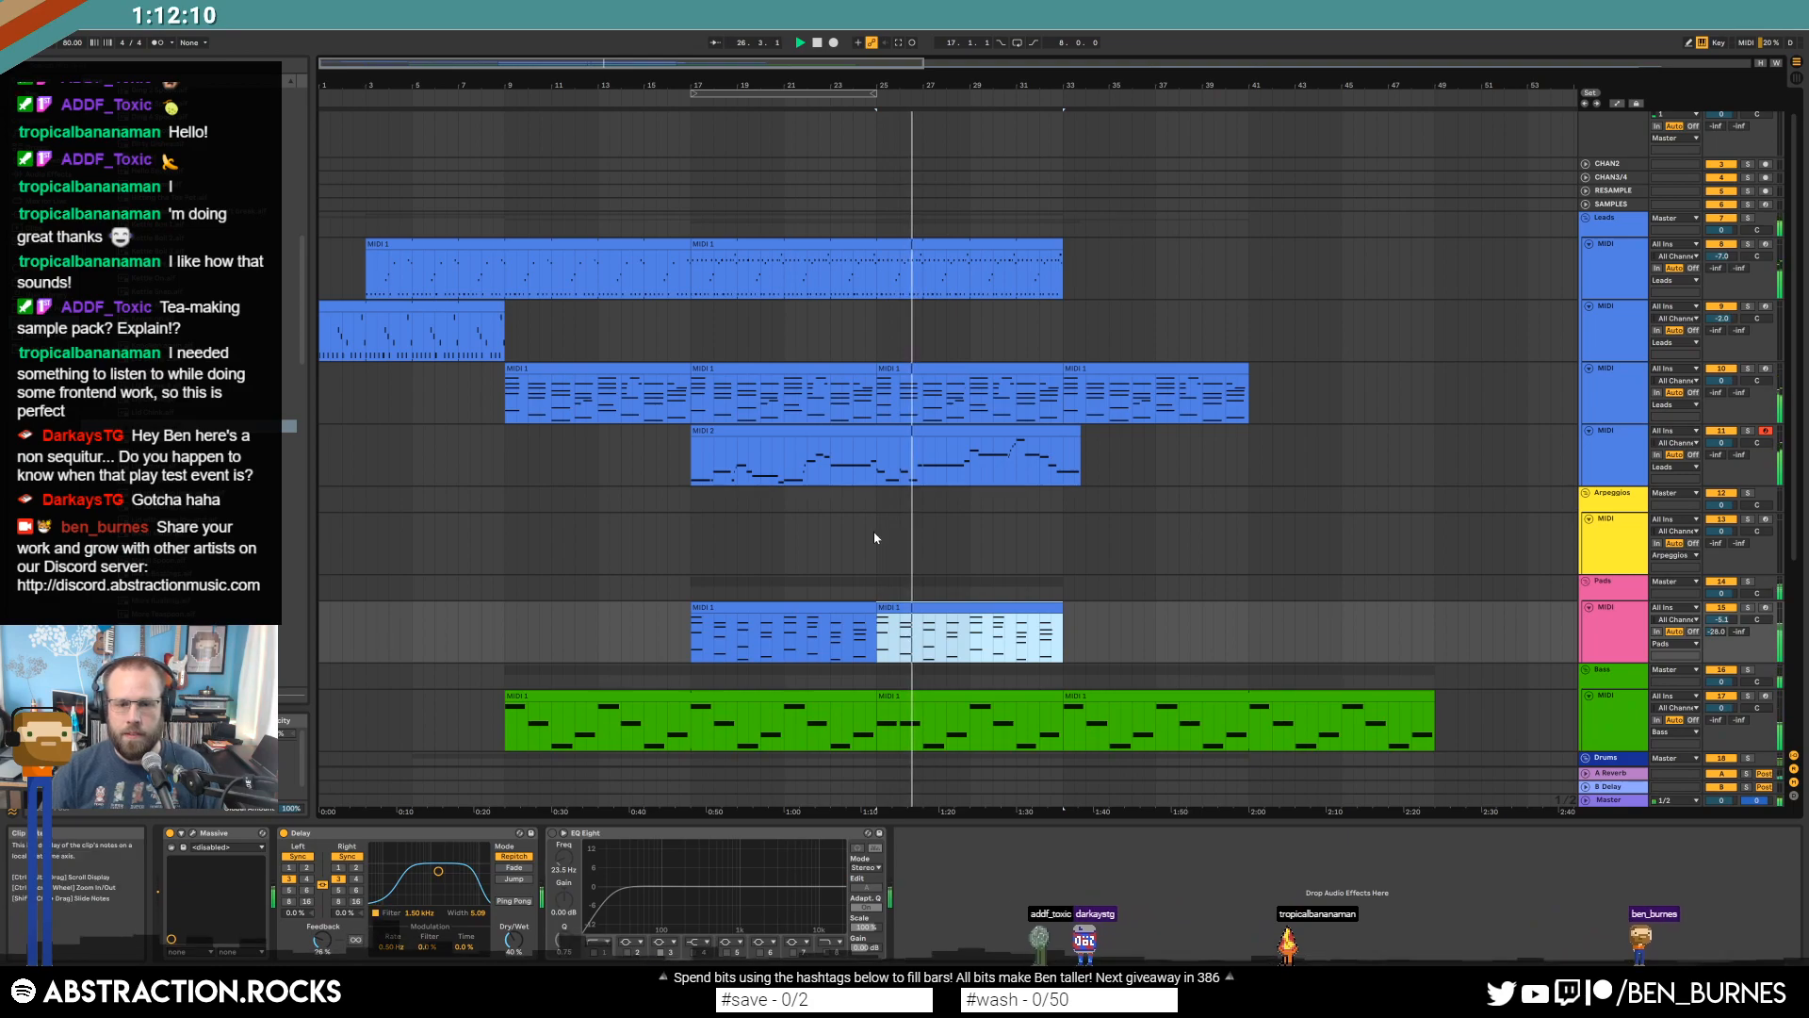
double_click(919, 436)
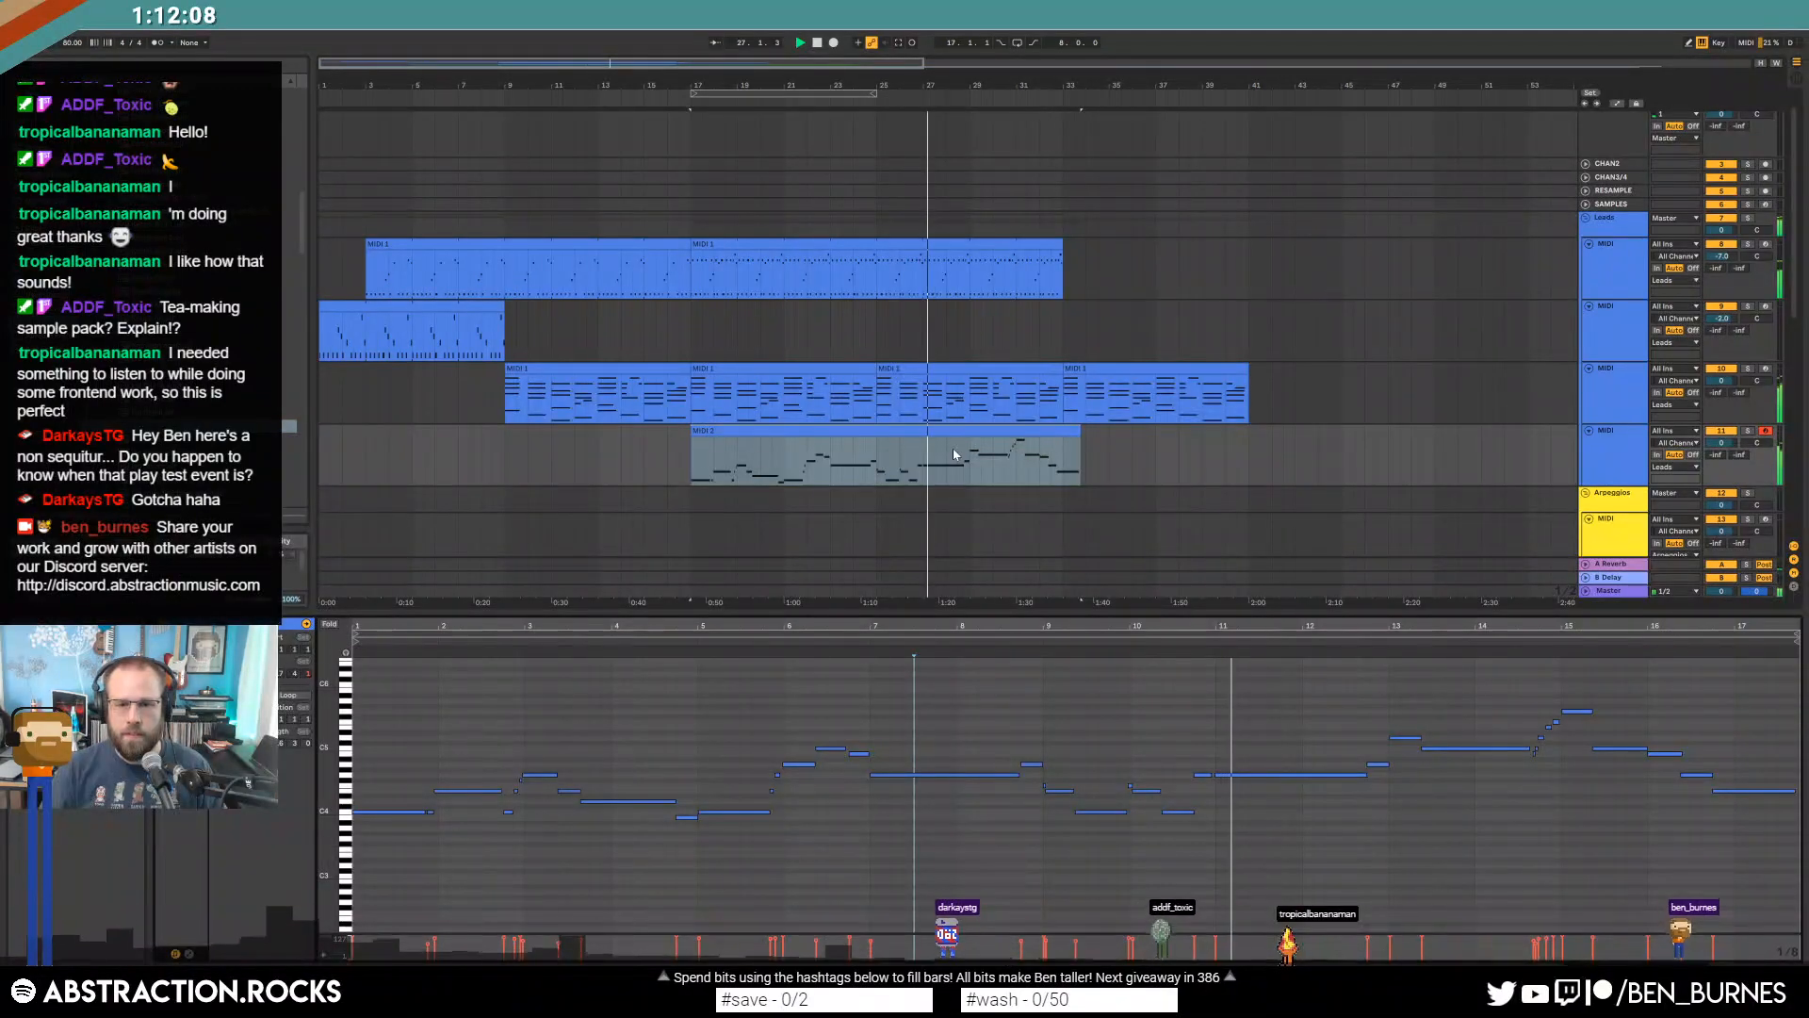
key(space)
click(1178, 741)
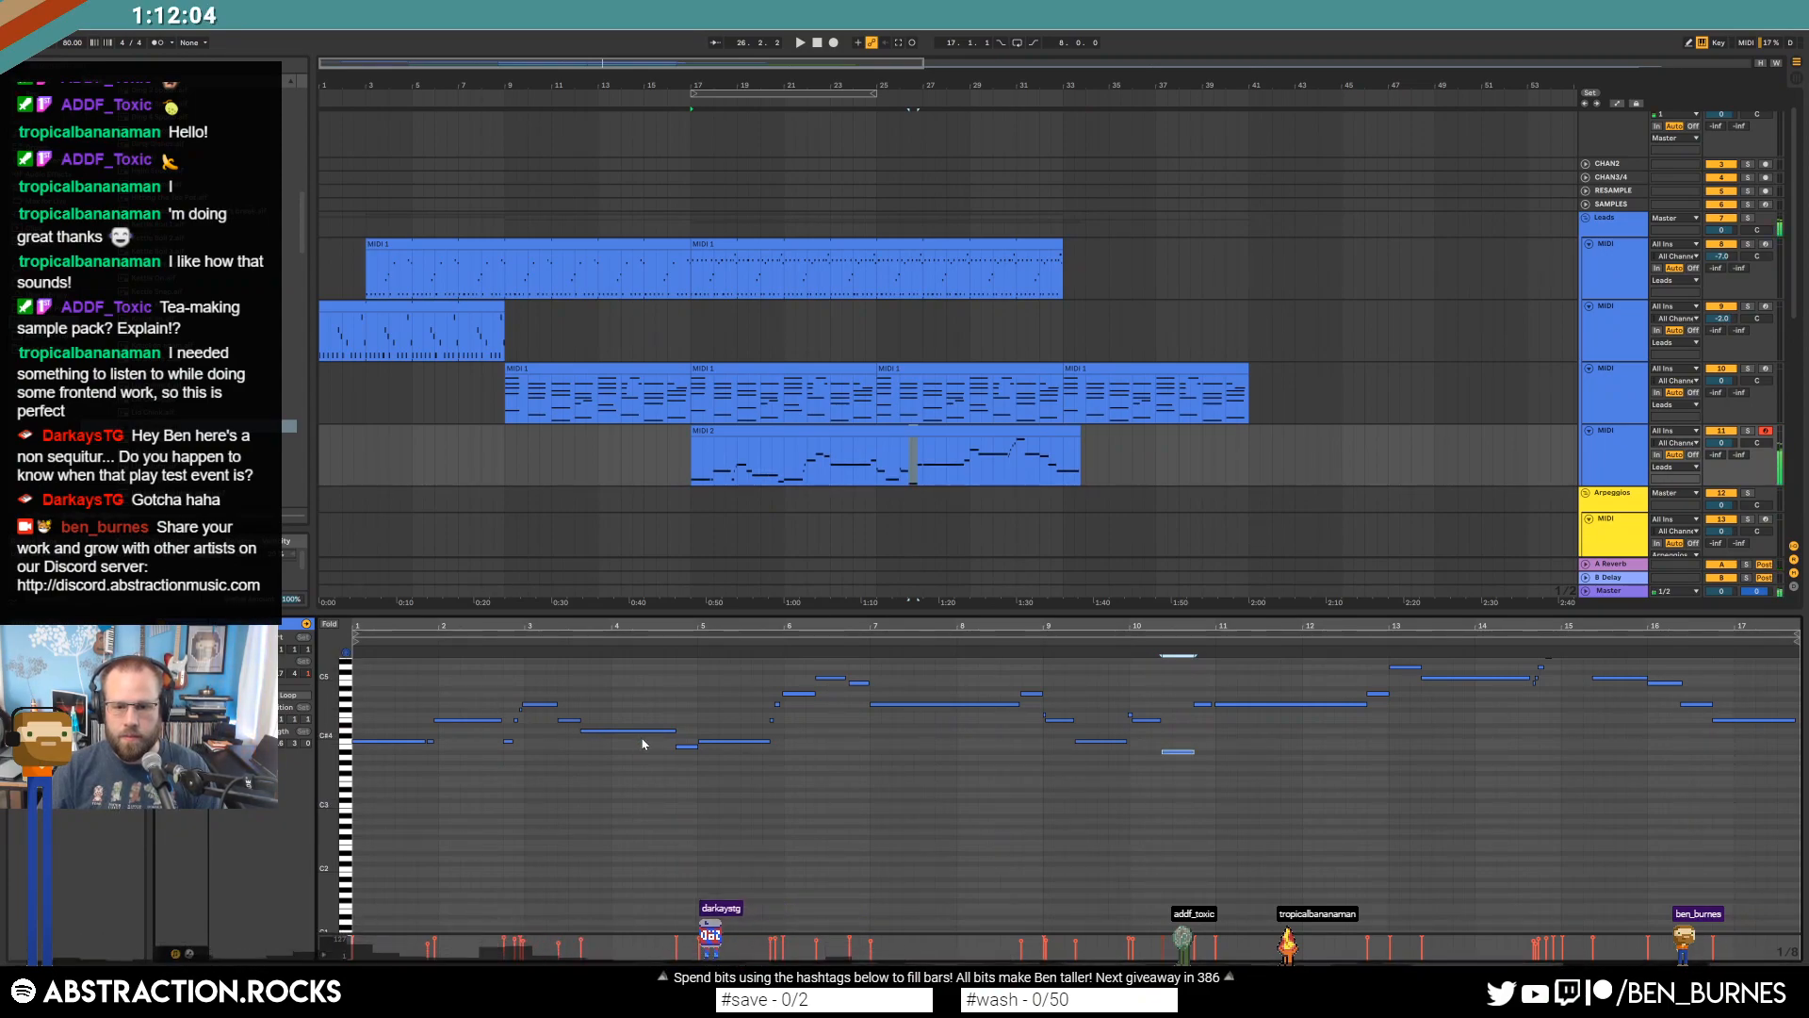
key(Down)
key(Down)
key(Down)
key(Down)
click(1100, 641)
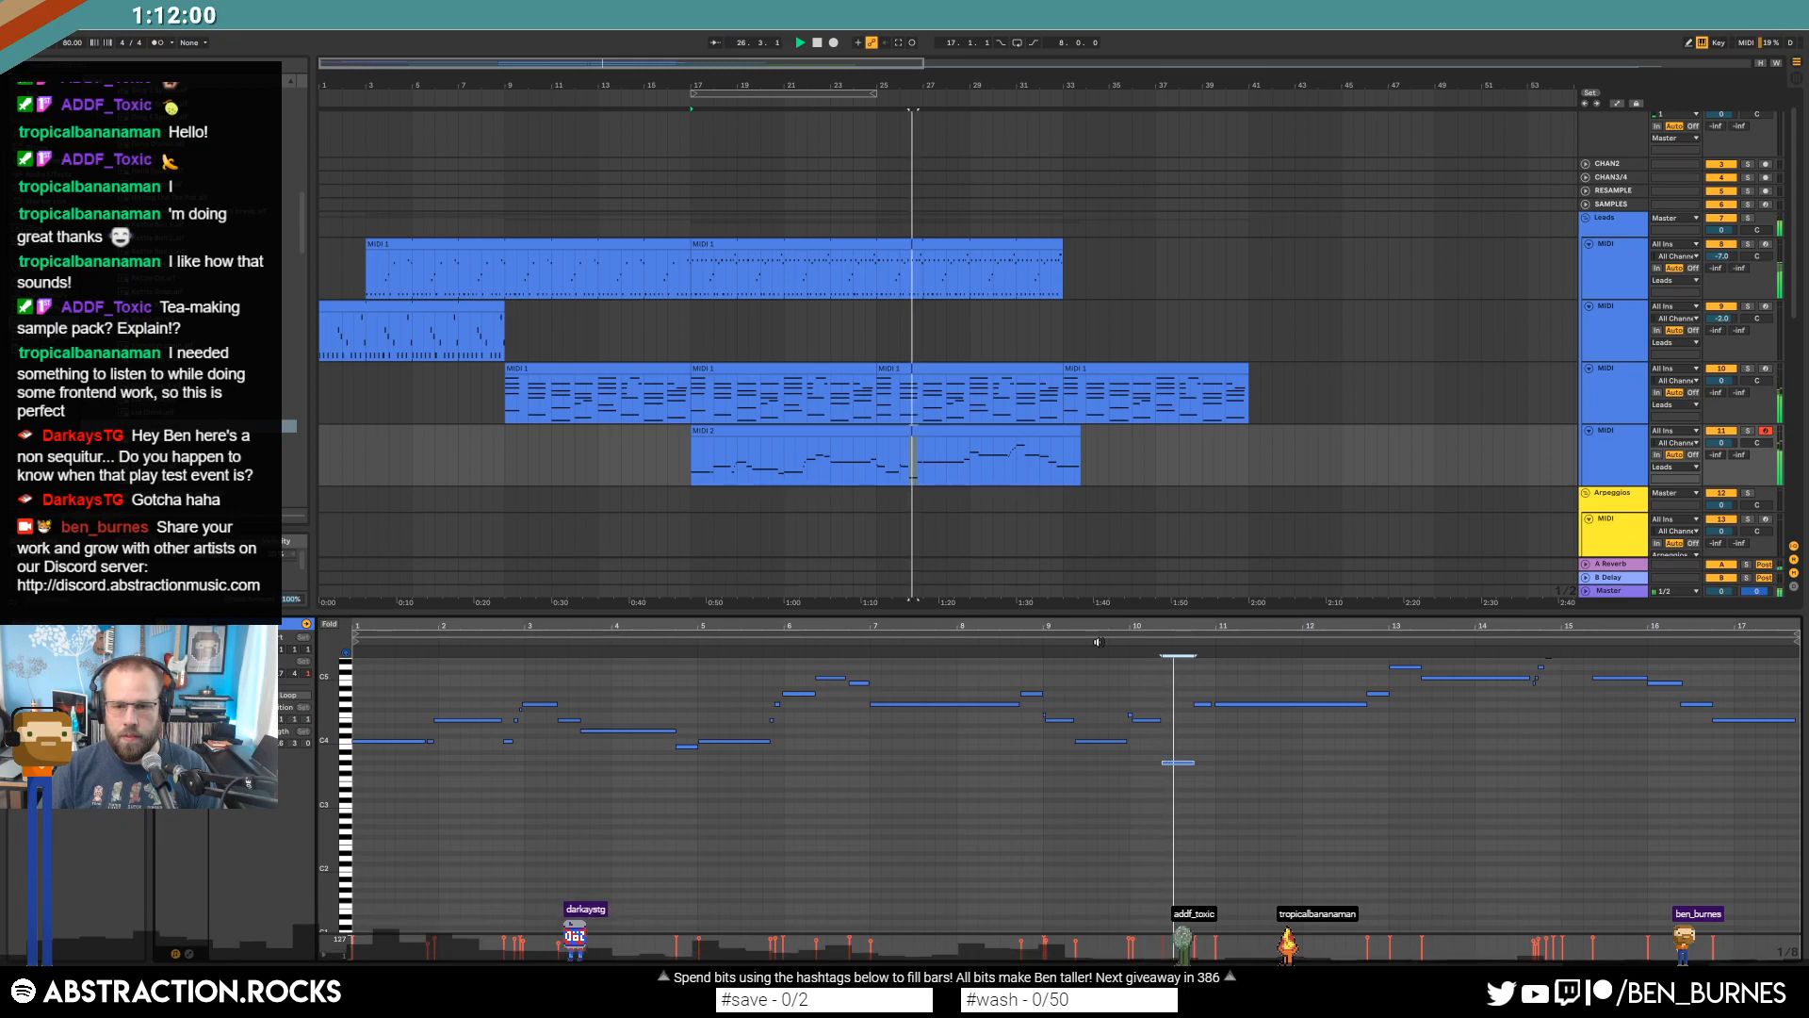
key(Down)
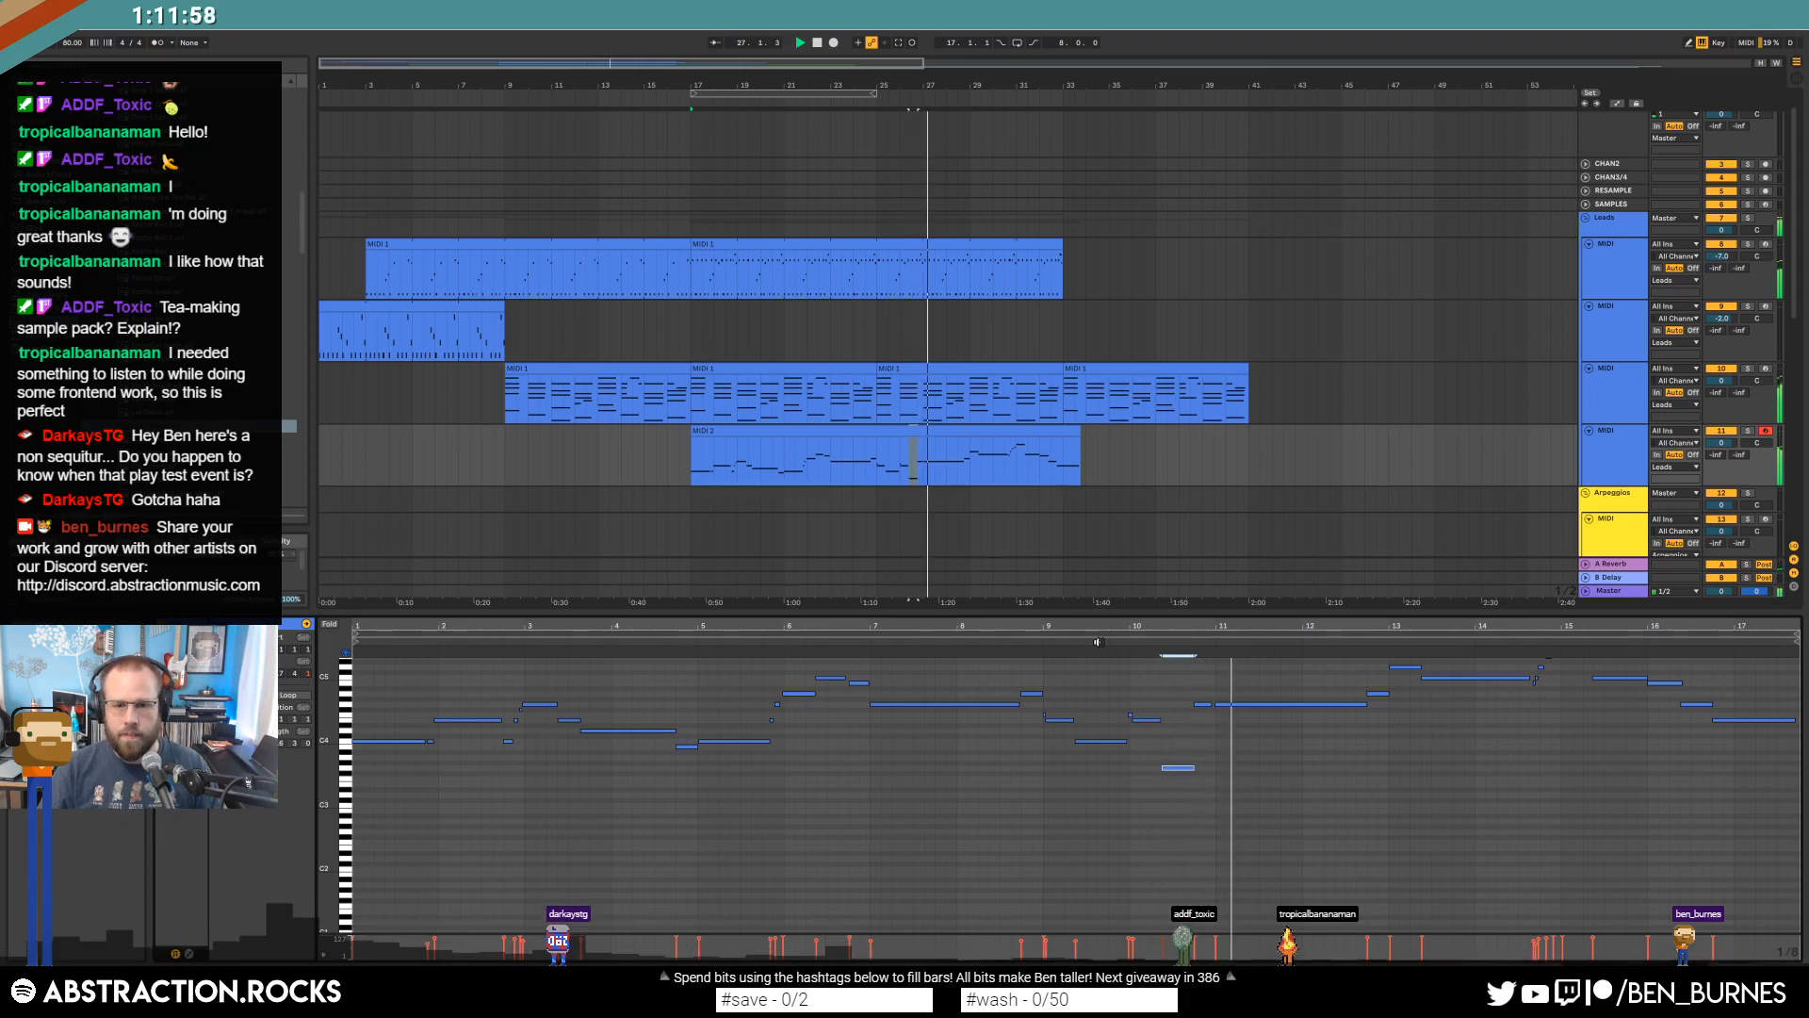
key(shift+Tab)
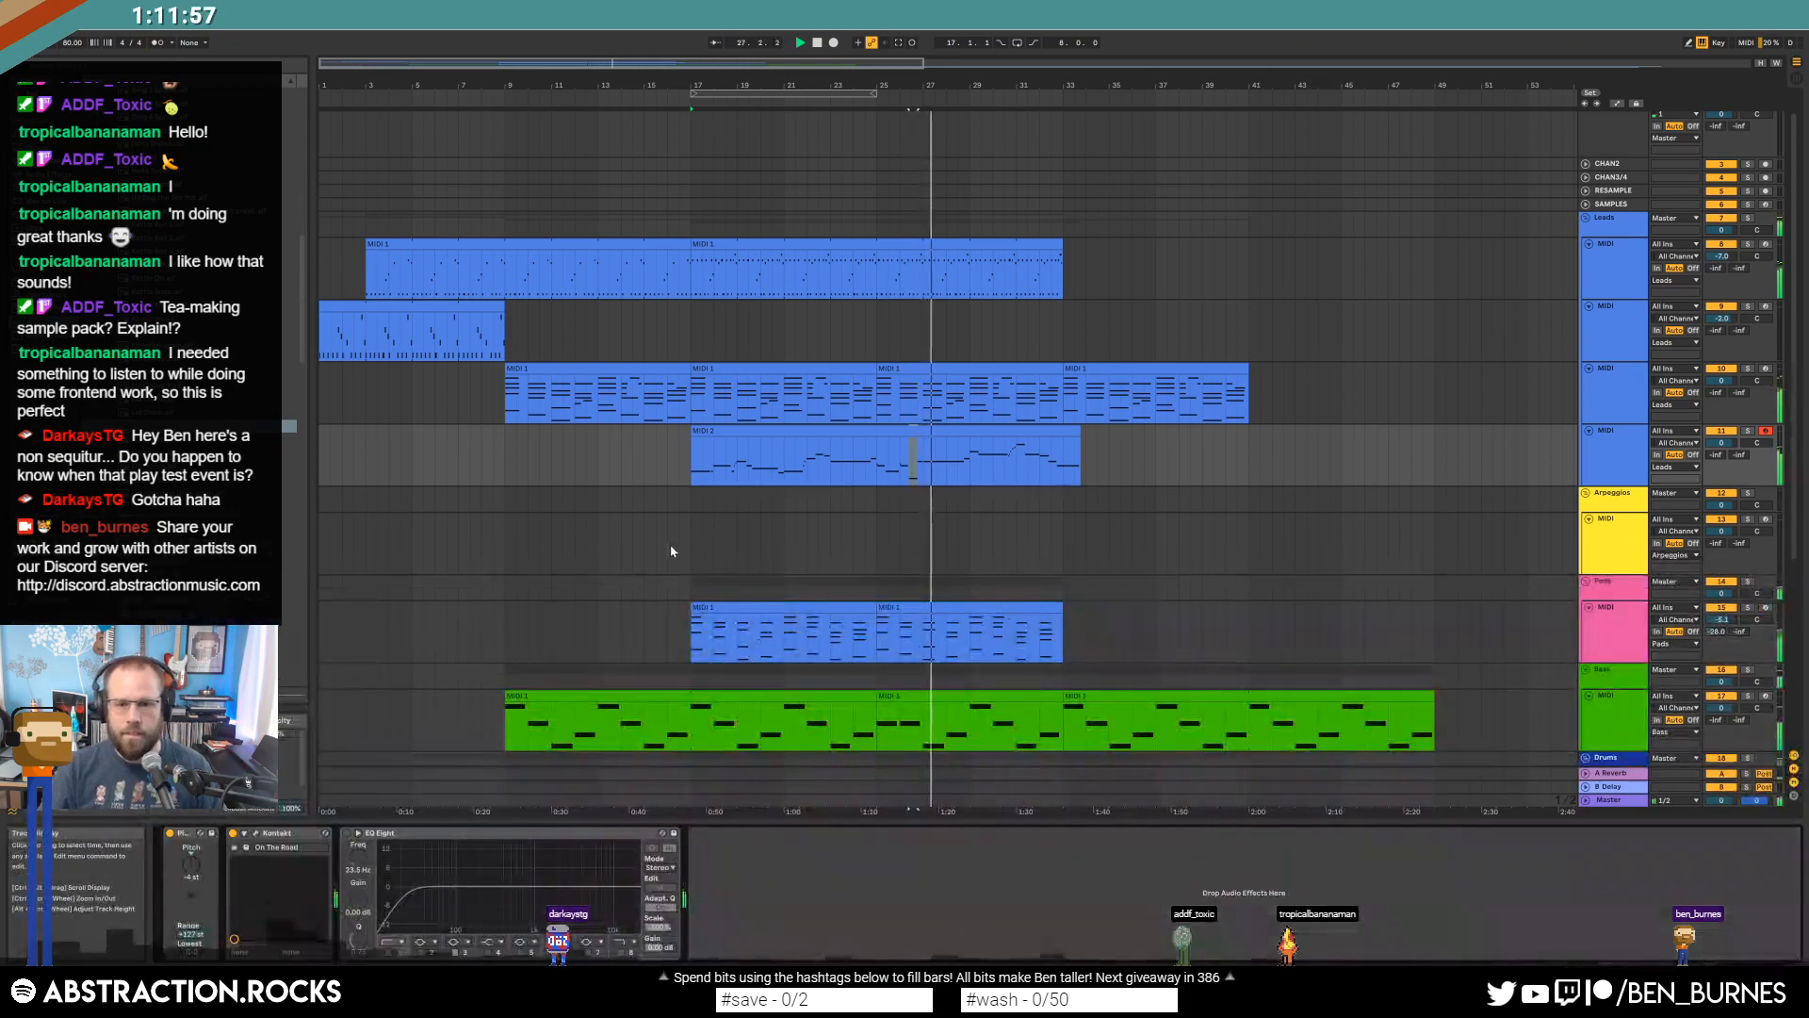
Shorten the melody note just before bar 13 of the clip and add short rising notes after it up to bar 13.
double_click(940, 427)
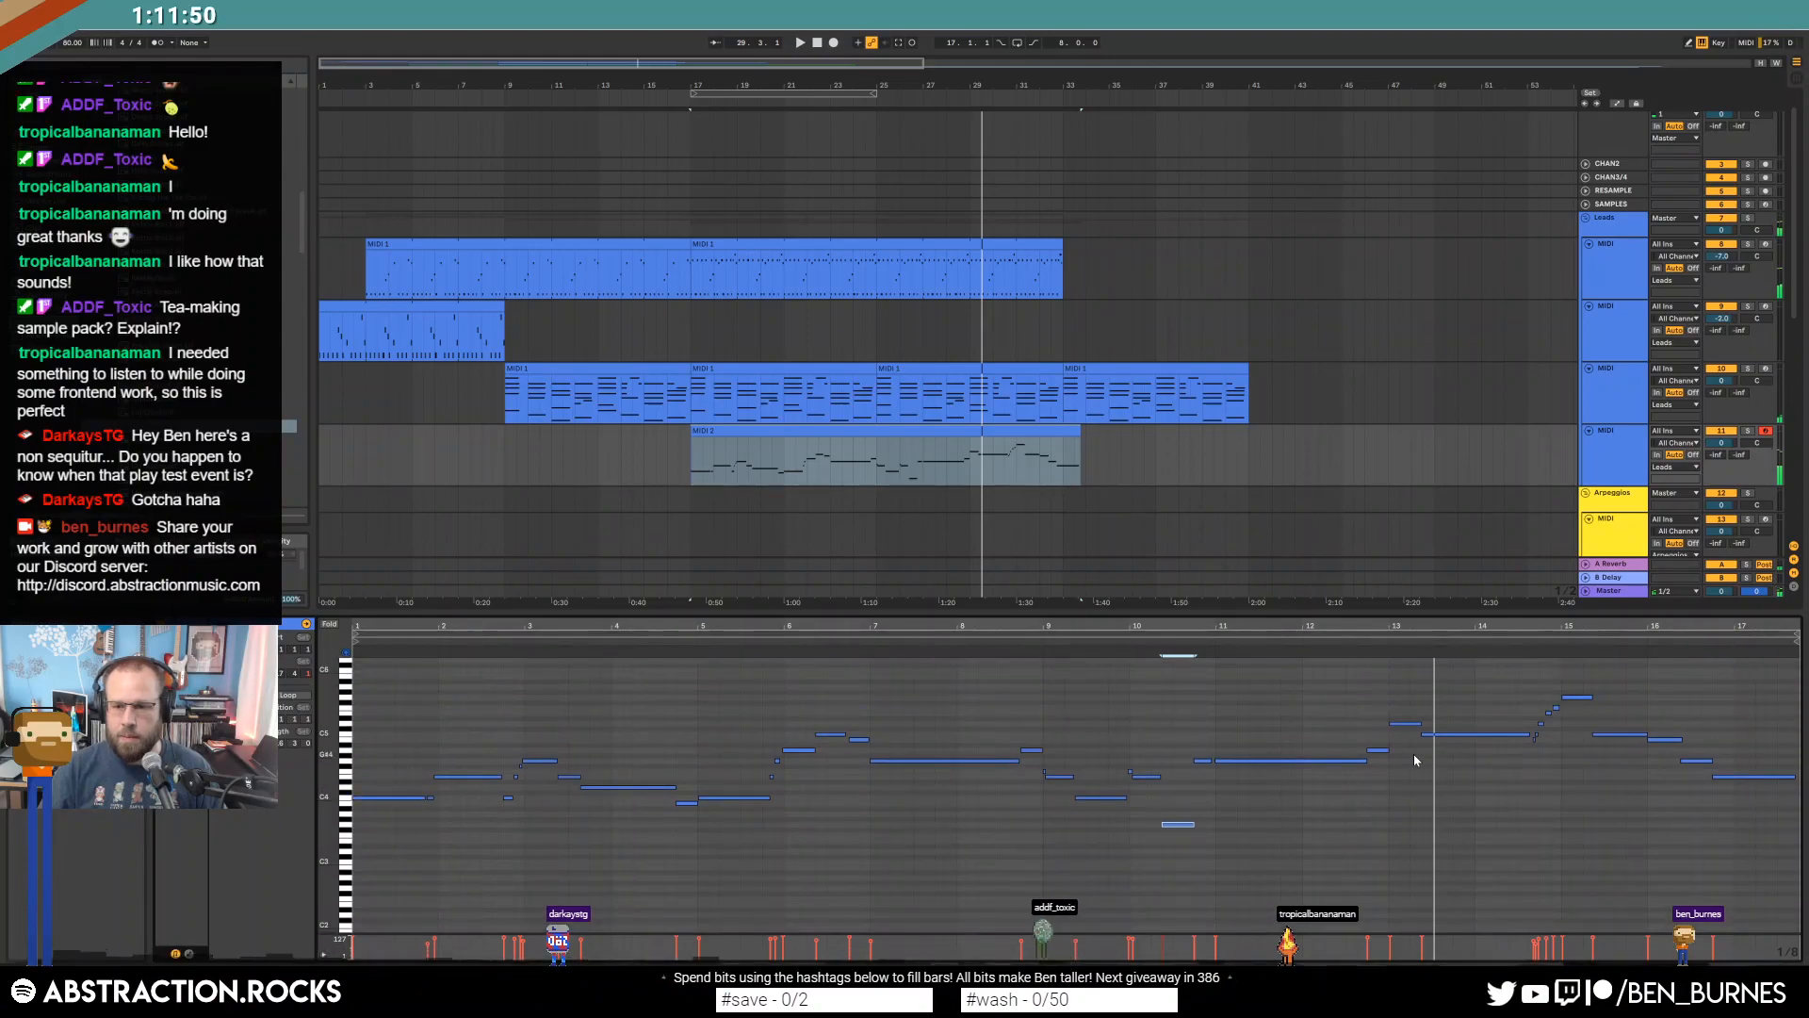
scroll(1410, 760, up, 5)
drag(1280, 750, 1208, 750)
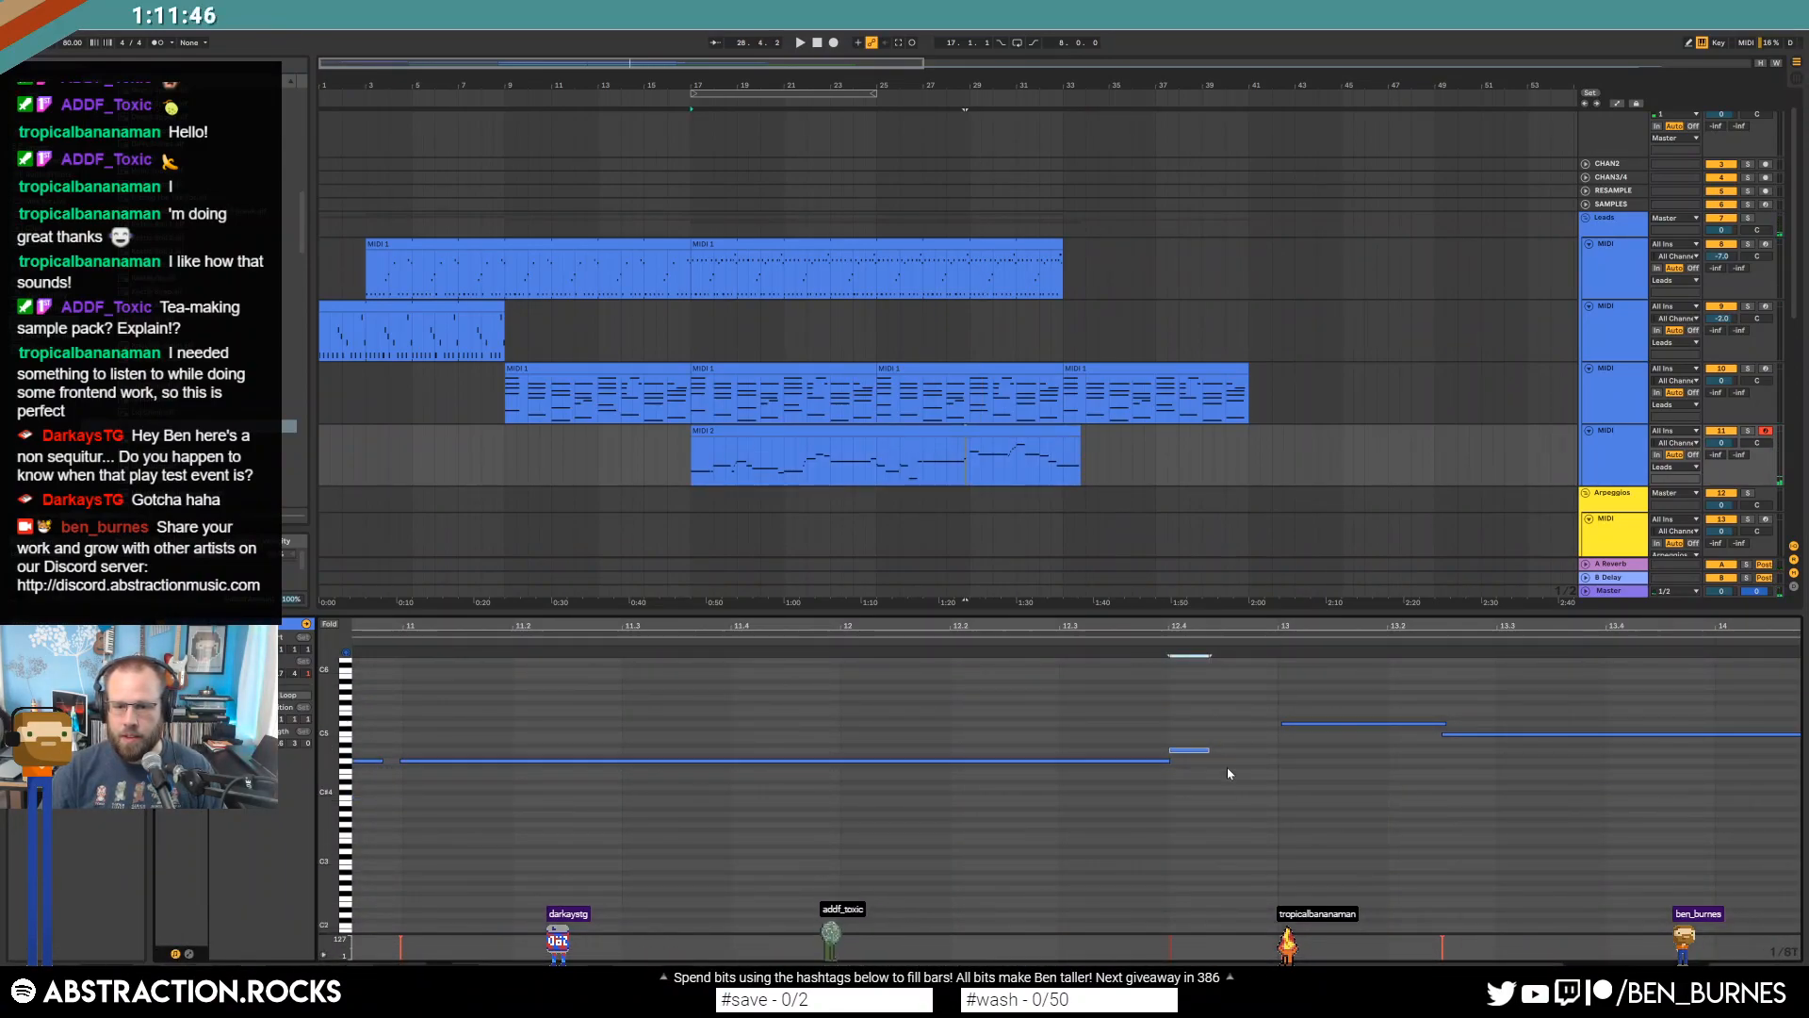
key(Down)
double_click(1245, 735)
double_click(1287, 731)
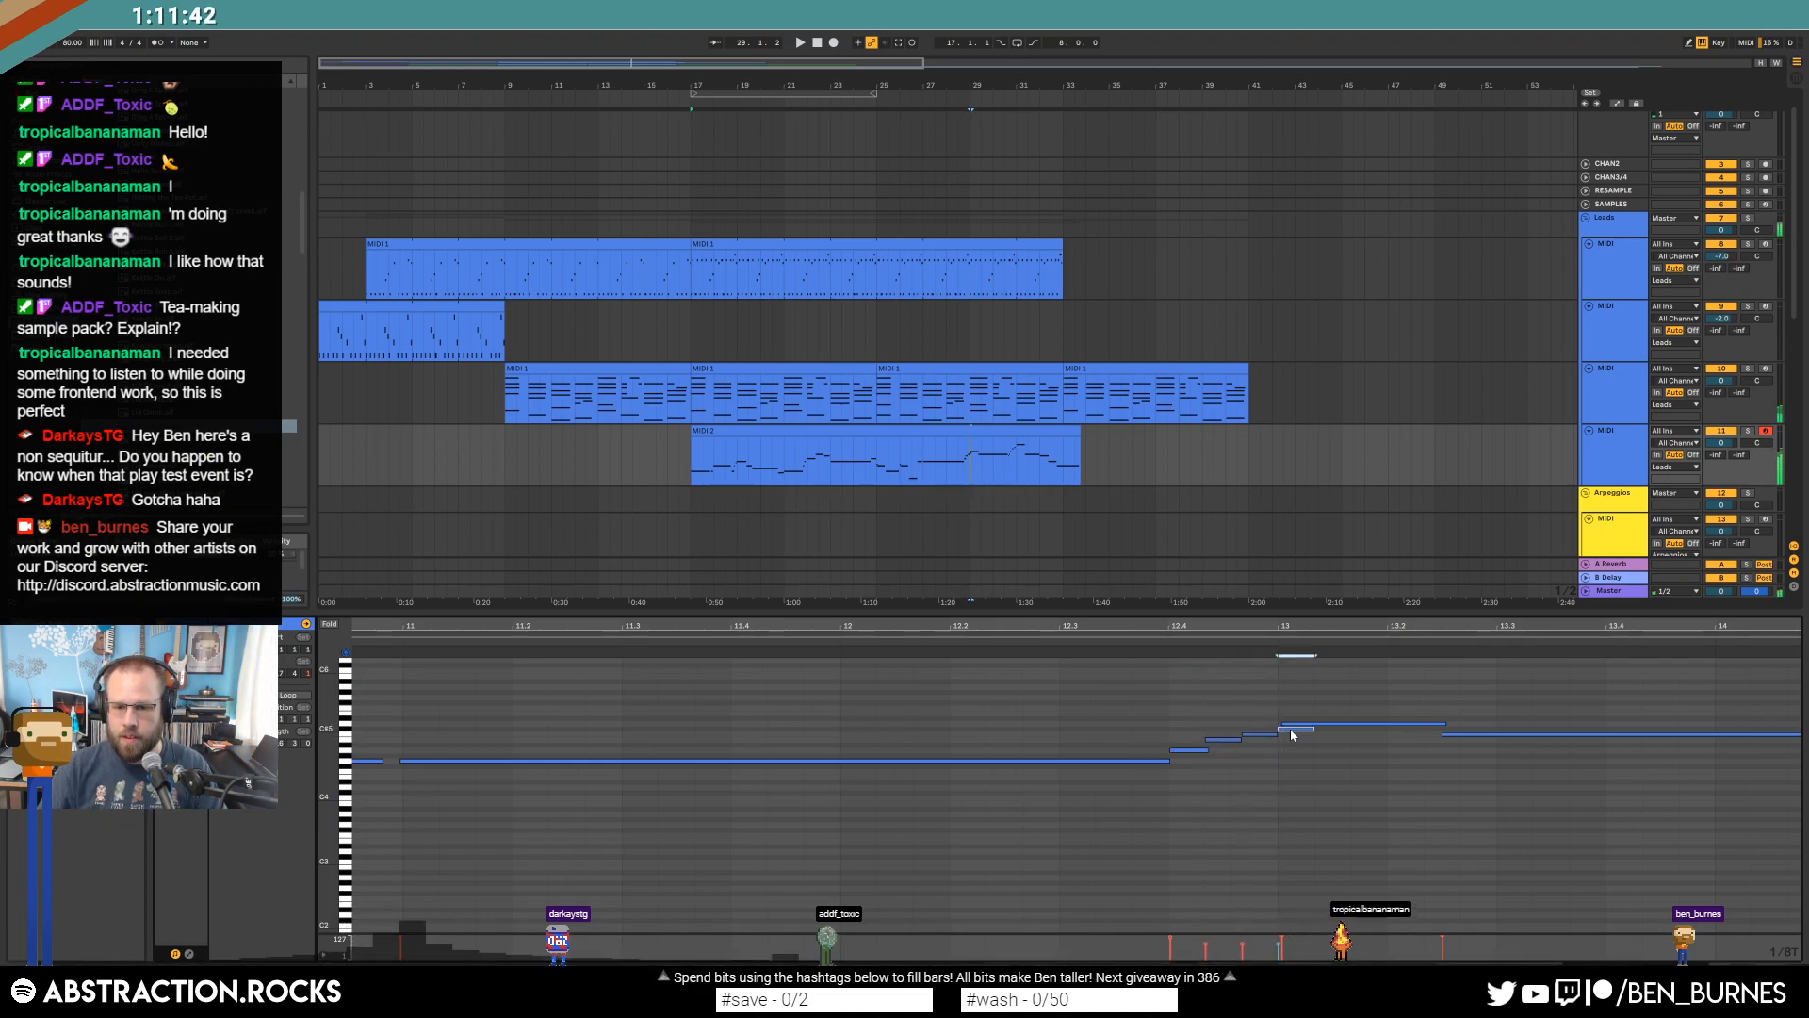
drag(1312, 727, 1287, 731)
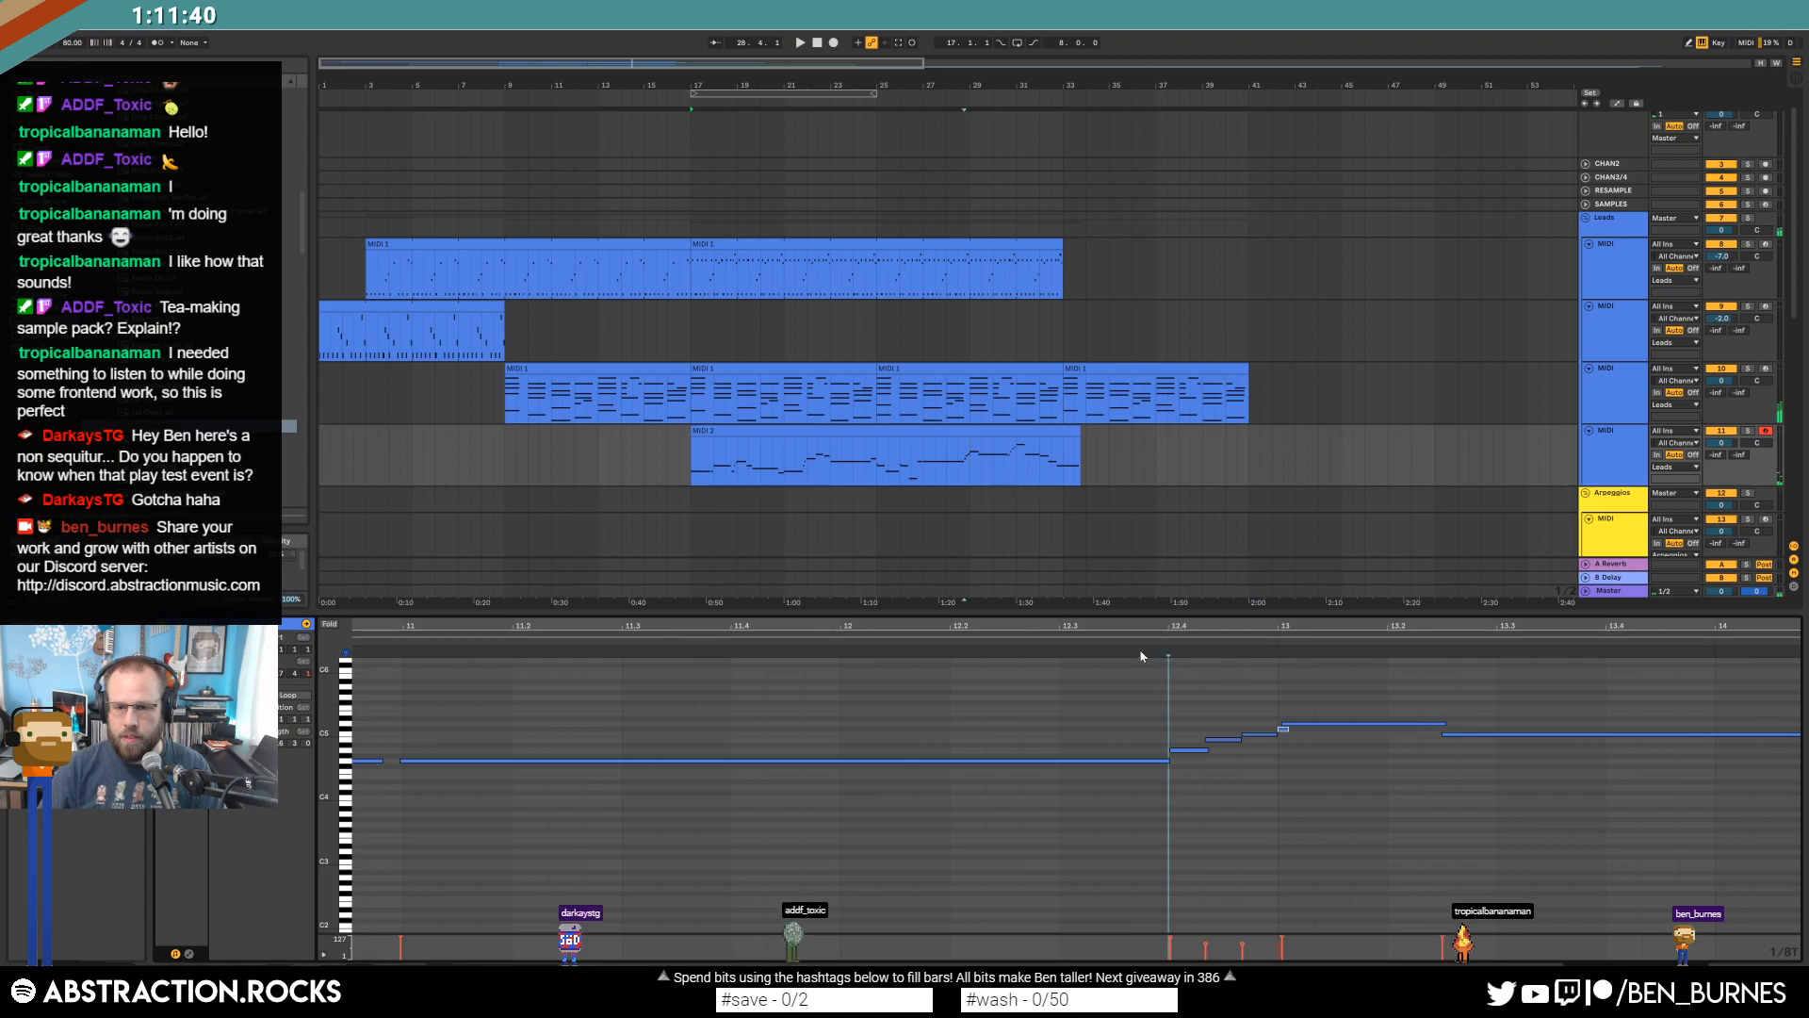
Play back the melody run and delete its very short last note at bar 13 of the clip.
key(space)
drag(1228, 723, 1256, 744)
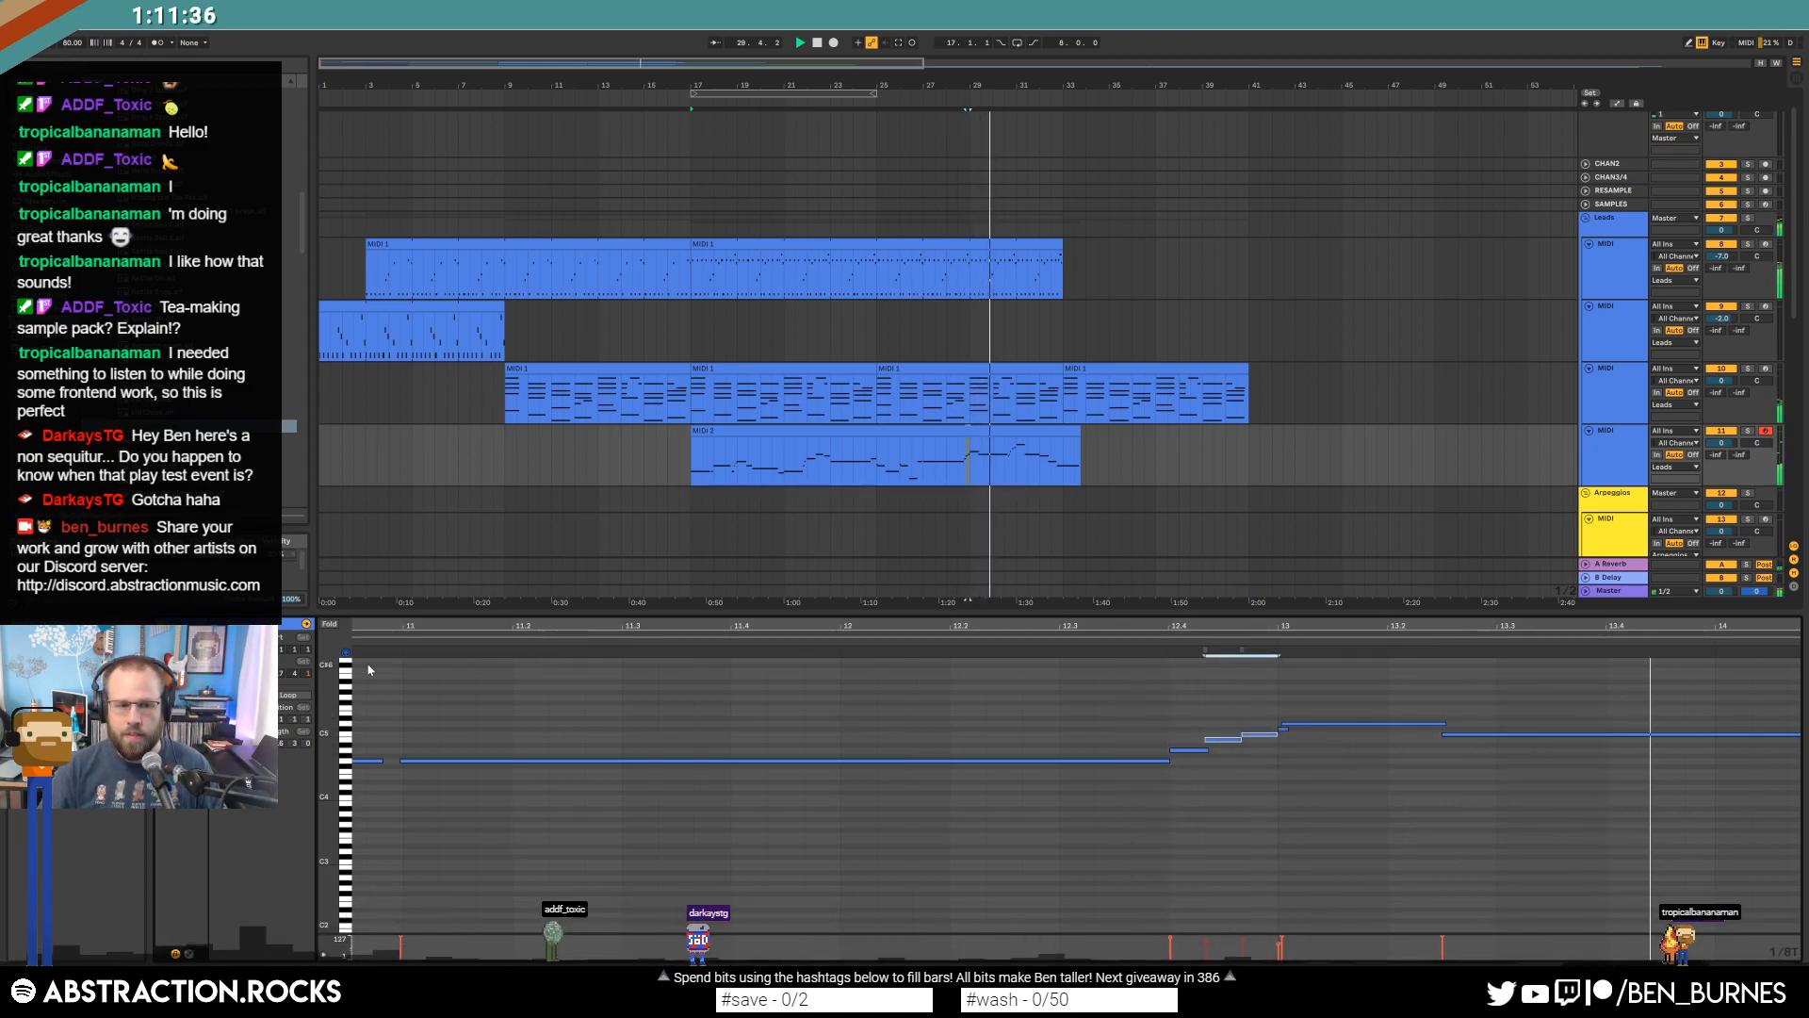
click(1286, 729)
key(Delete)
drag(1283, 725, 1279, 726)
click(1274, 712)
scroll(1279, 709, down, 8)
key(shift+Tab)
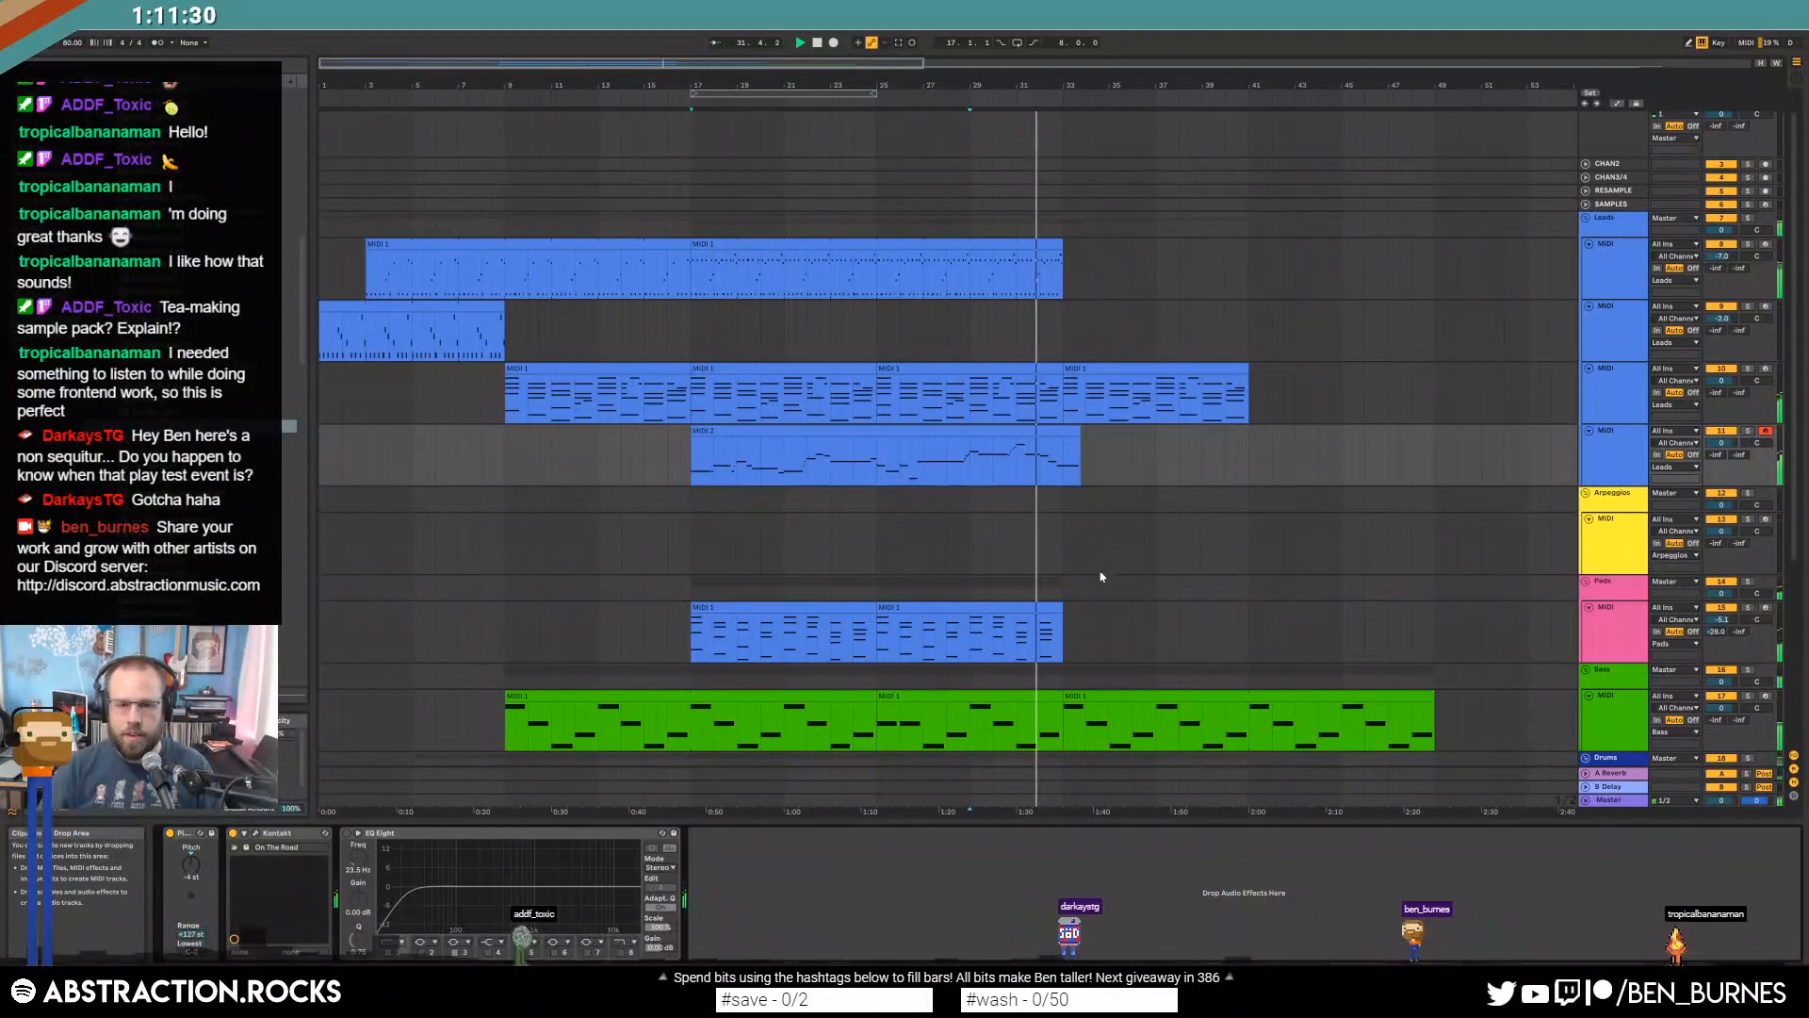
Copy the Pads clip from bar 17 to bar 33.
click(864, 606)
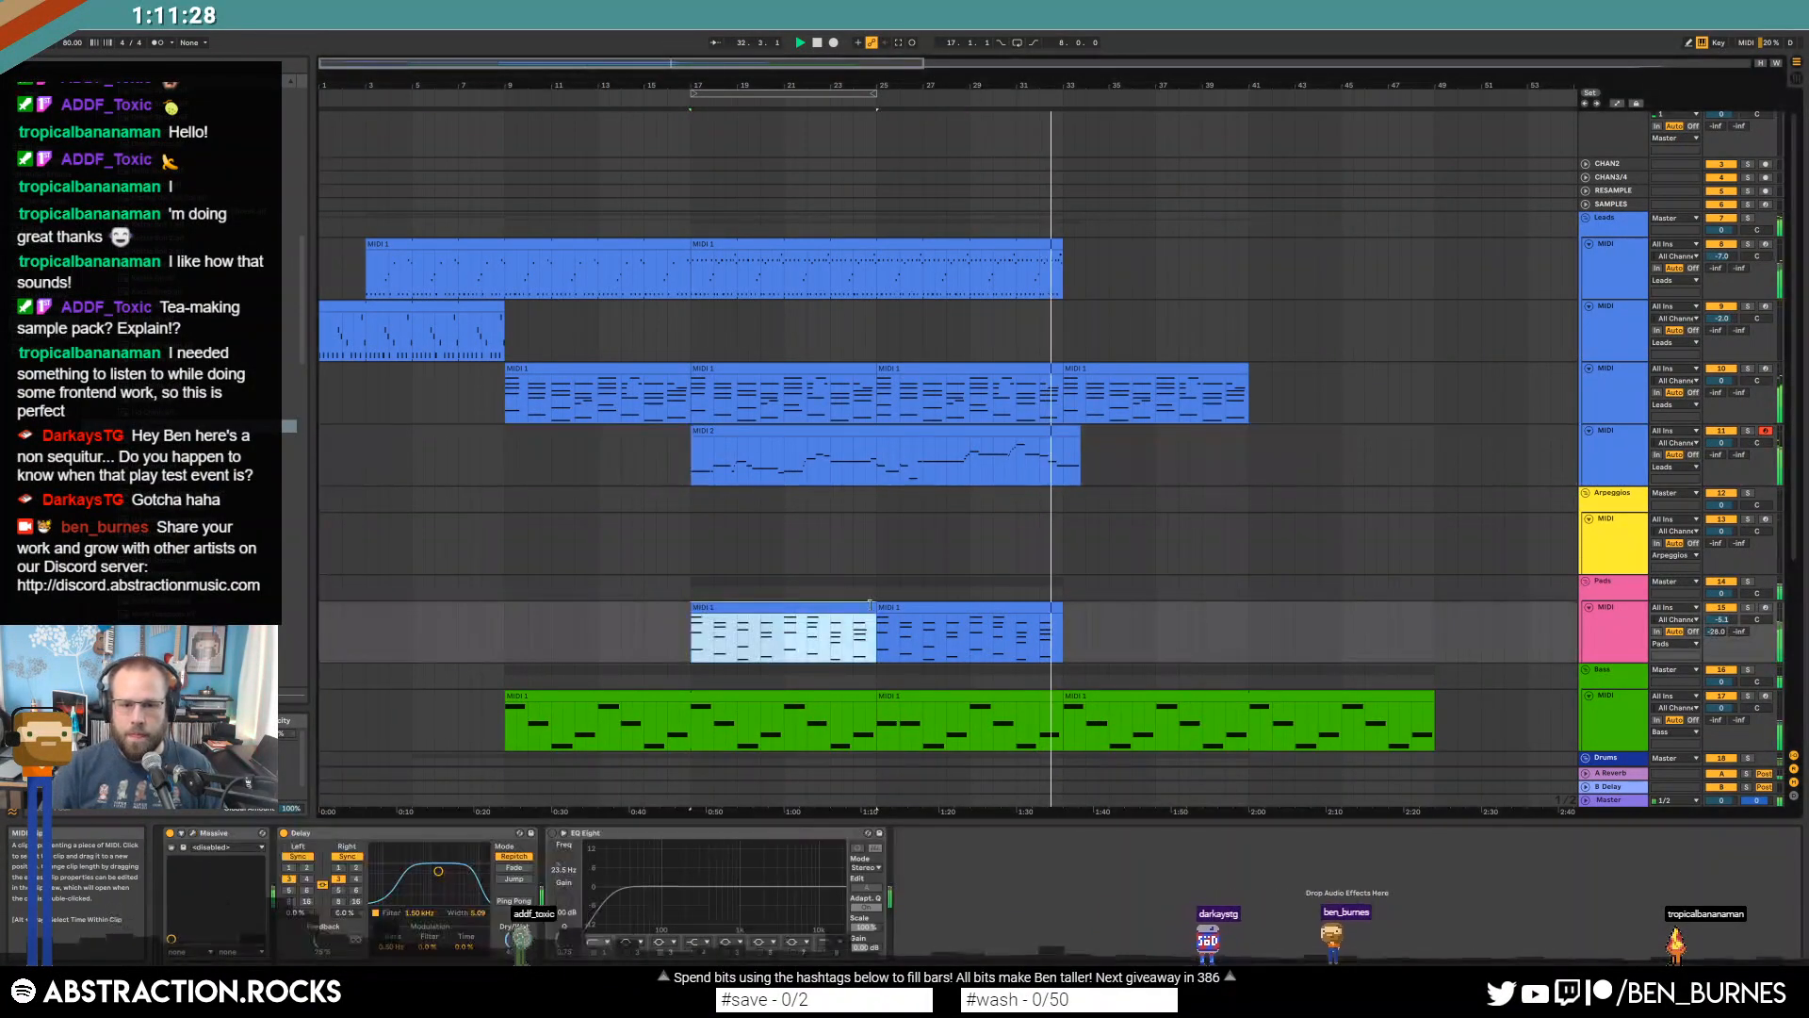
click(1071, 634)
key(ctrl+v)
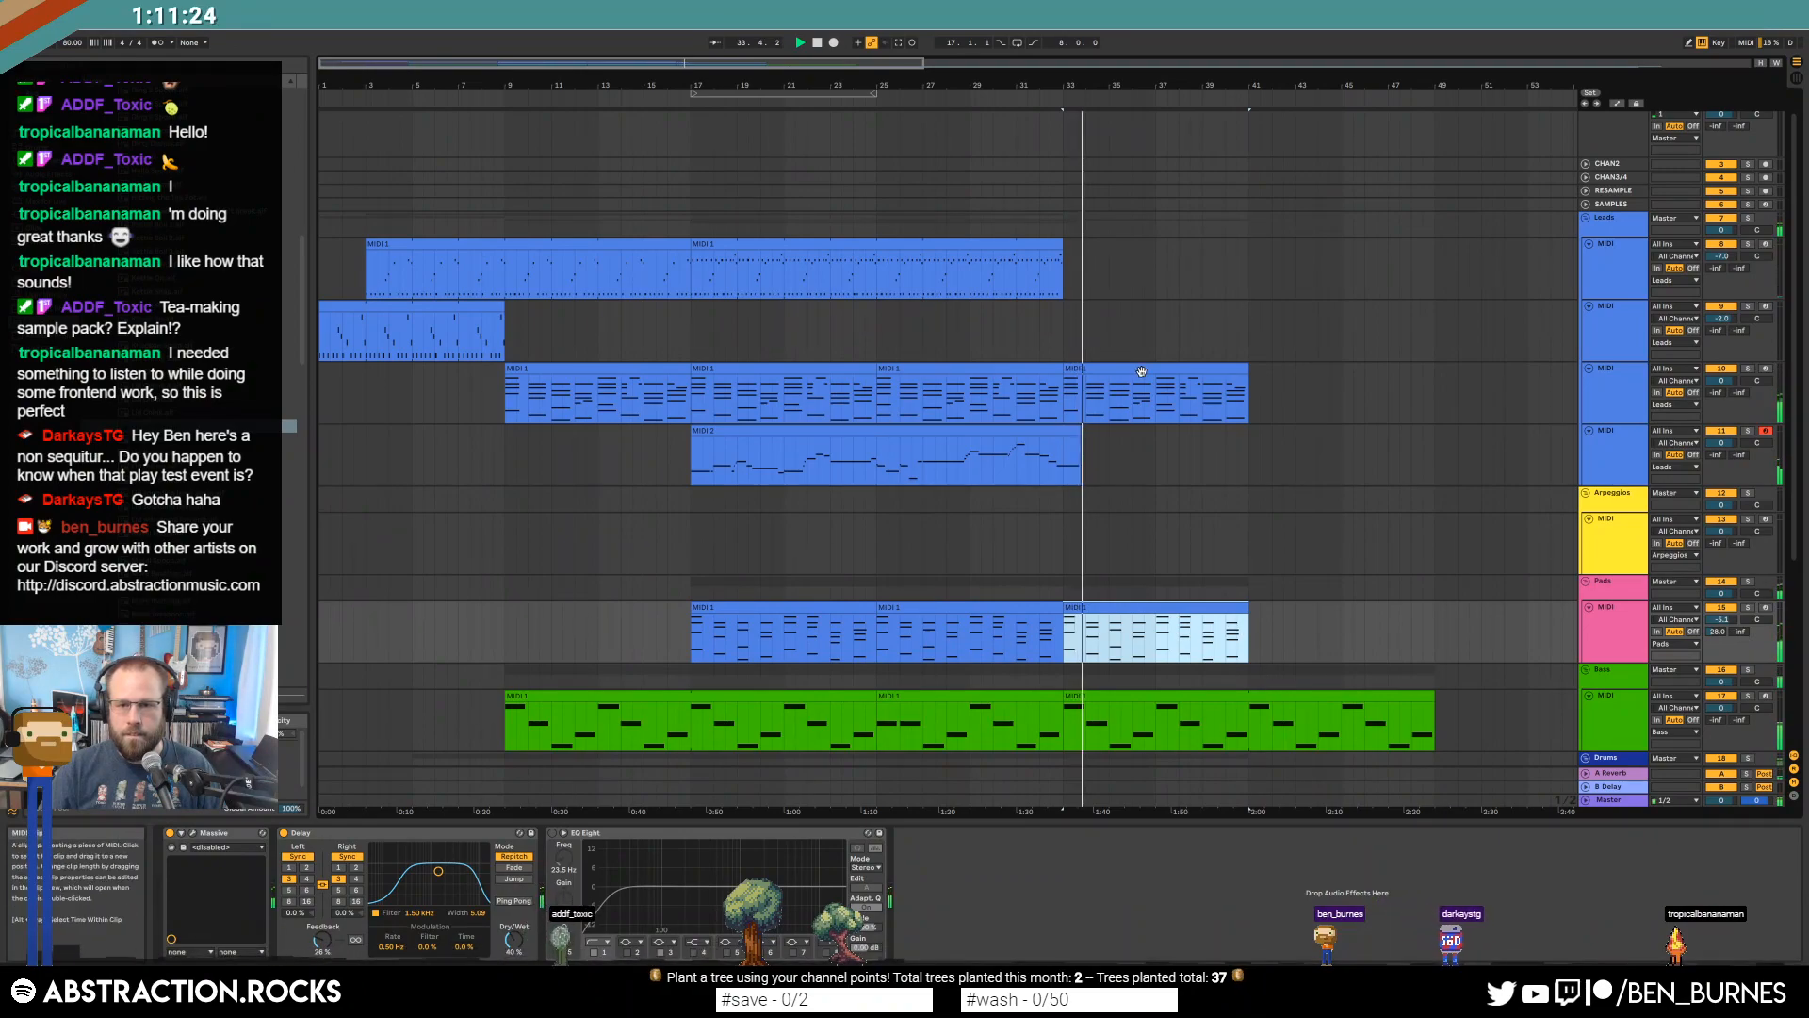
Arm the chord lead track for recording and delete its clip at bar 33.
double_click(1141, 372)
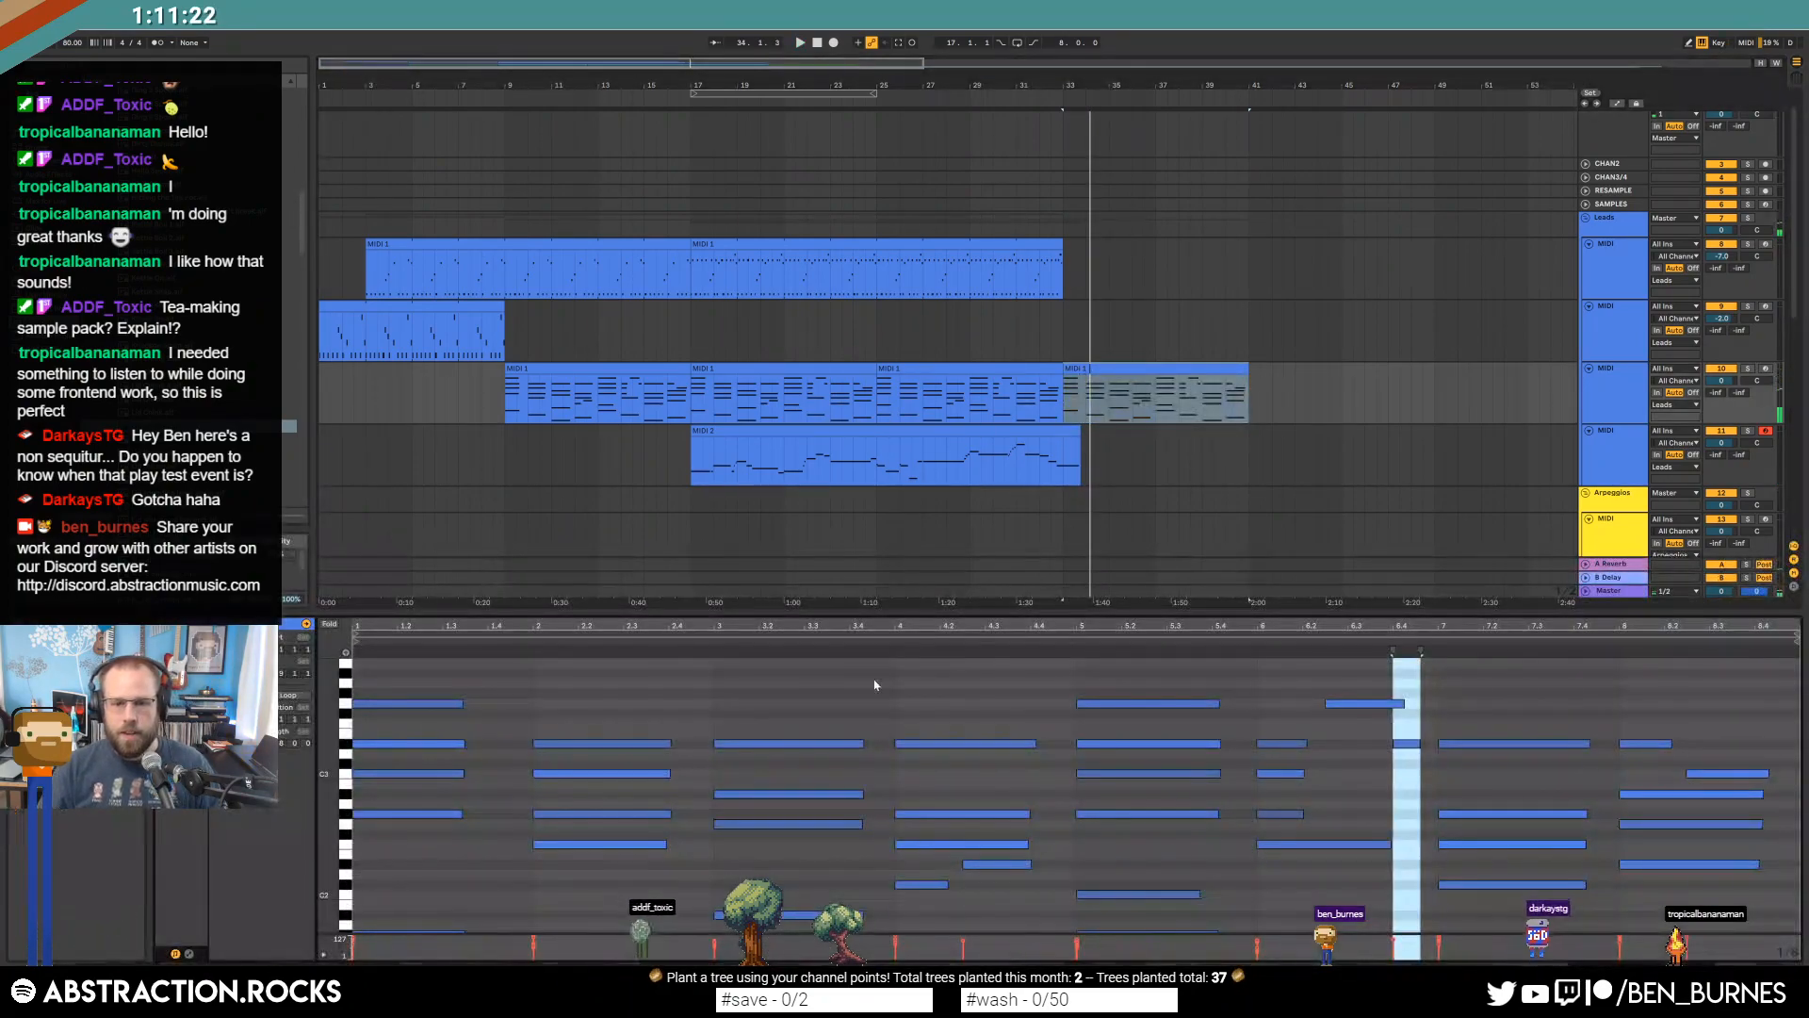
click(790, 713)
click(1767, 369)
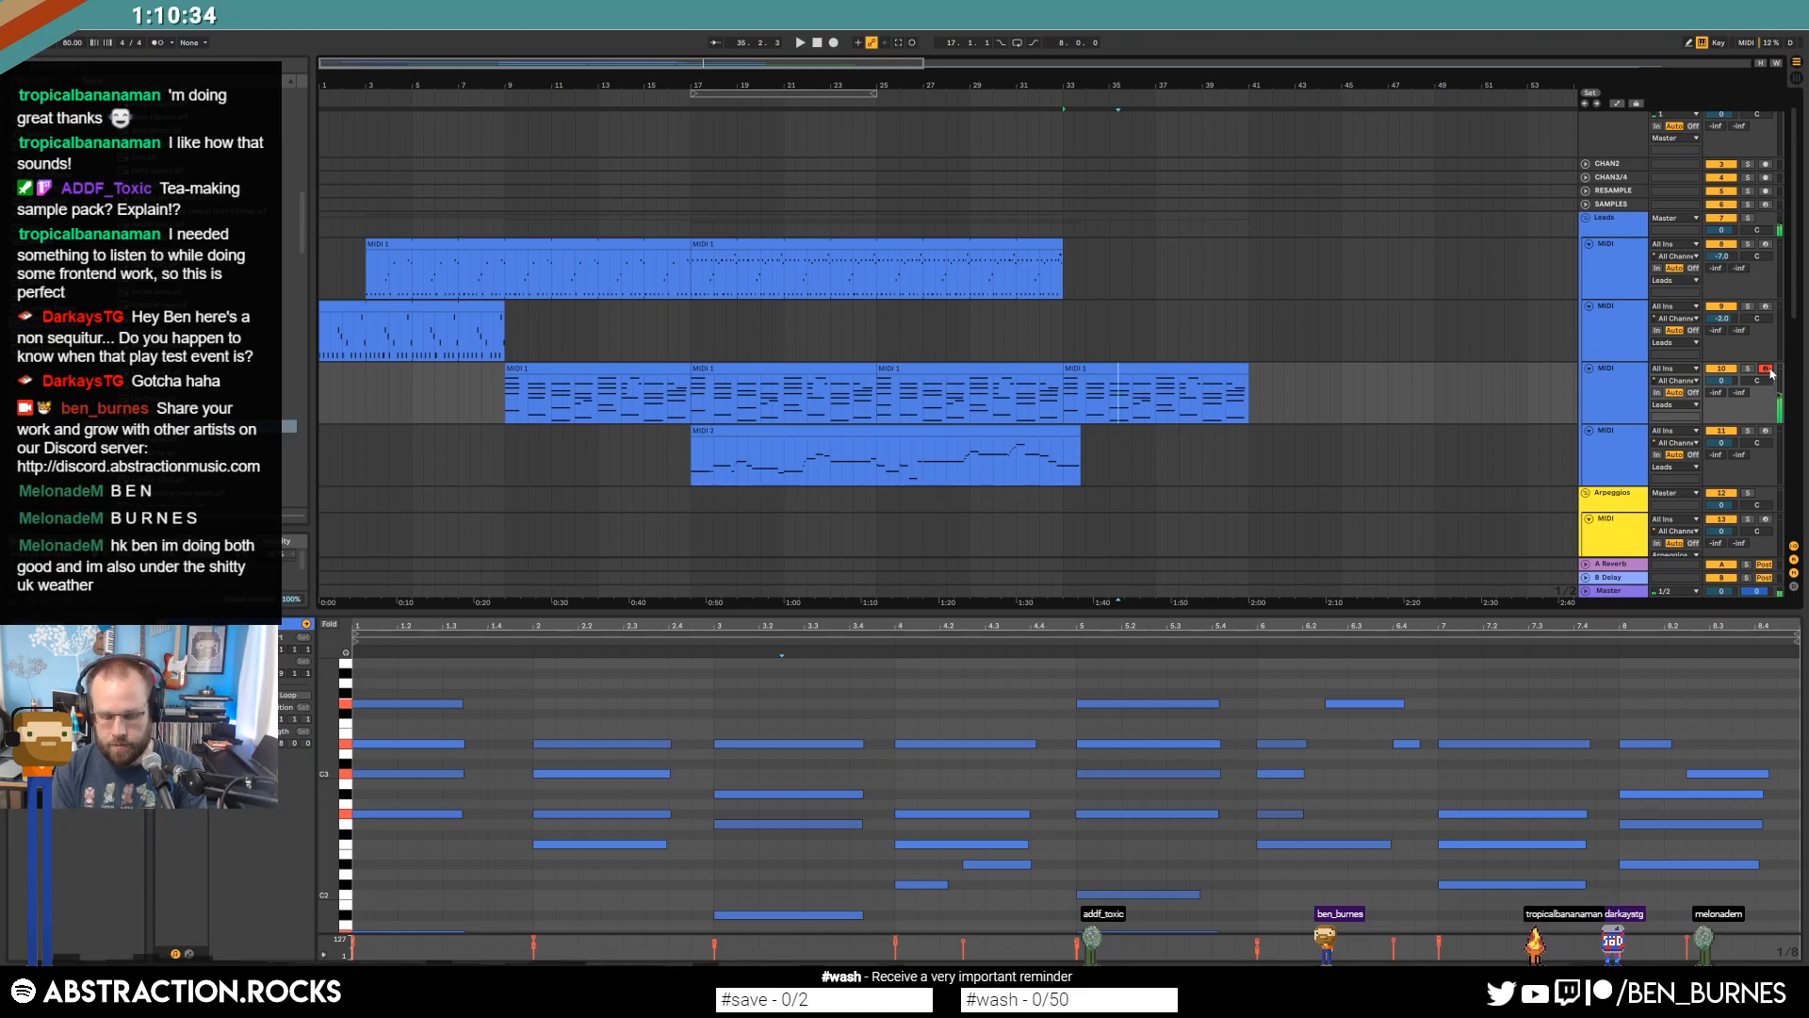
scroll(1193, 224, down, 5)
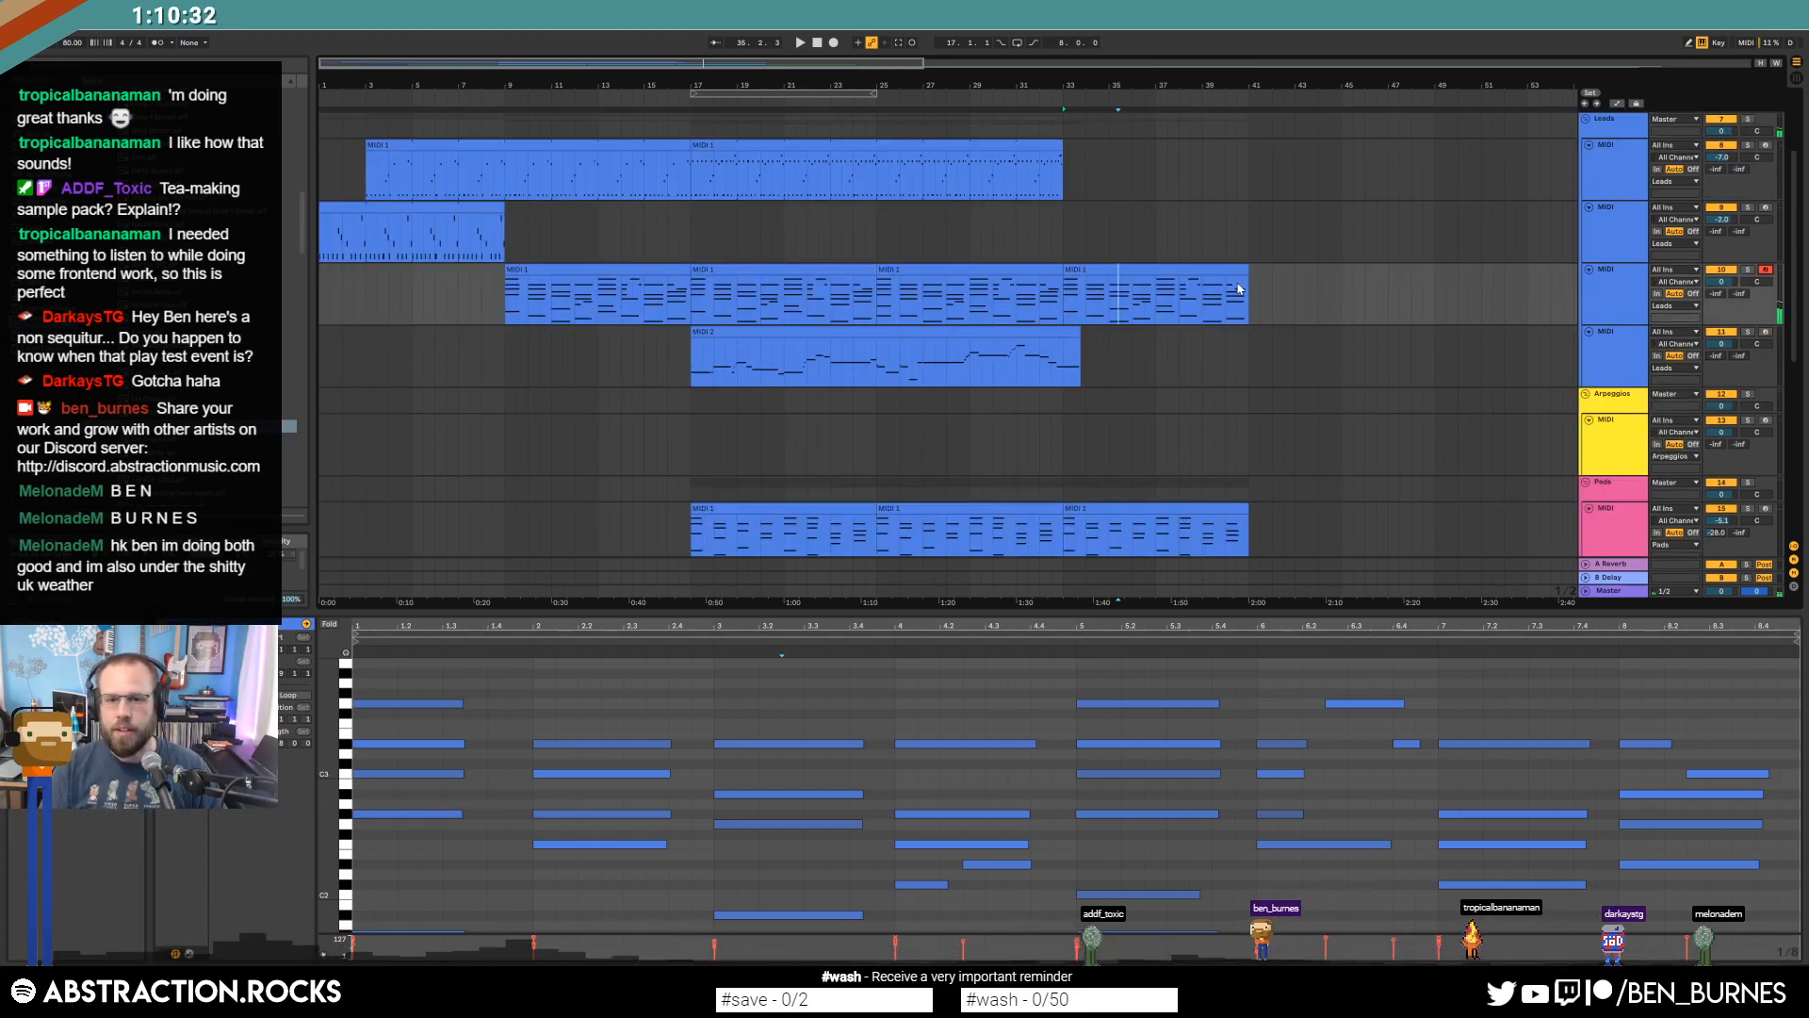
click(1193, 224)
key(Delete)
scroll(1315, 248, up, 2)
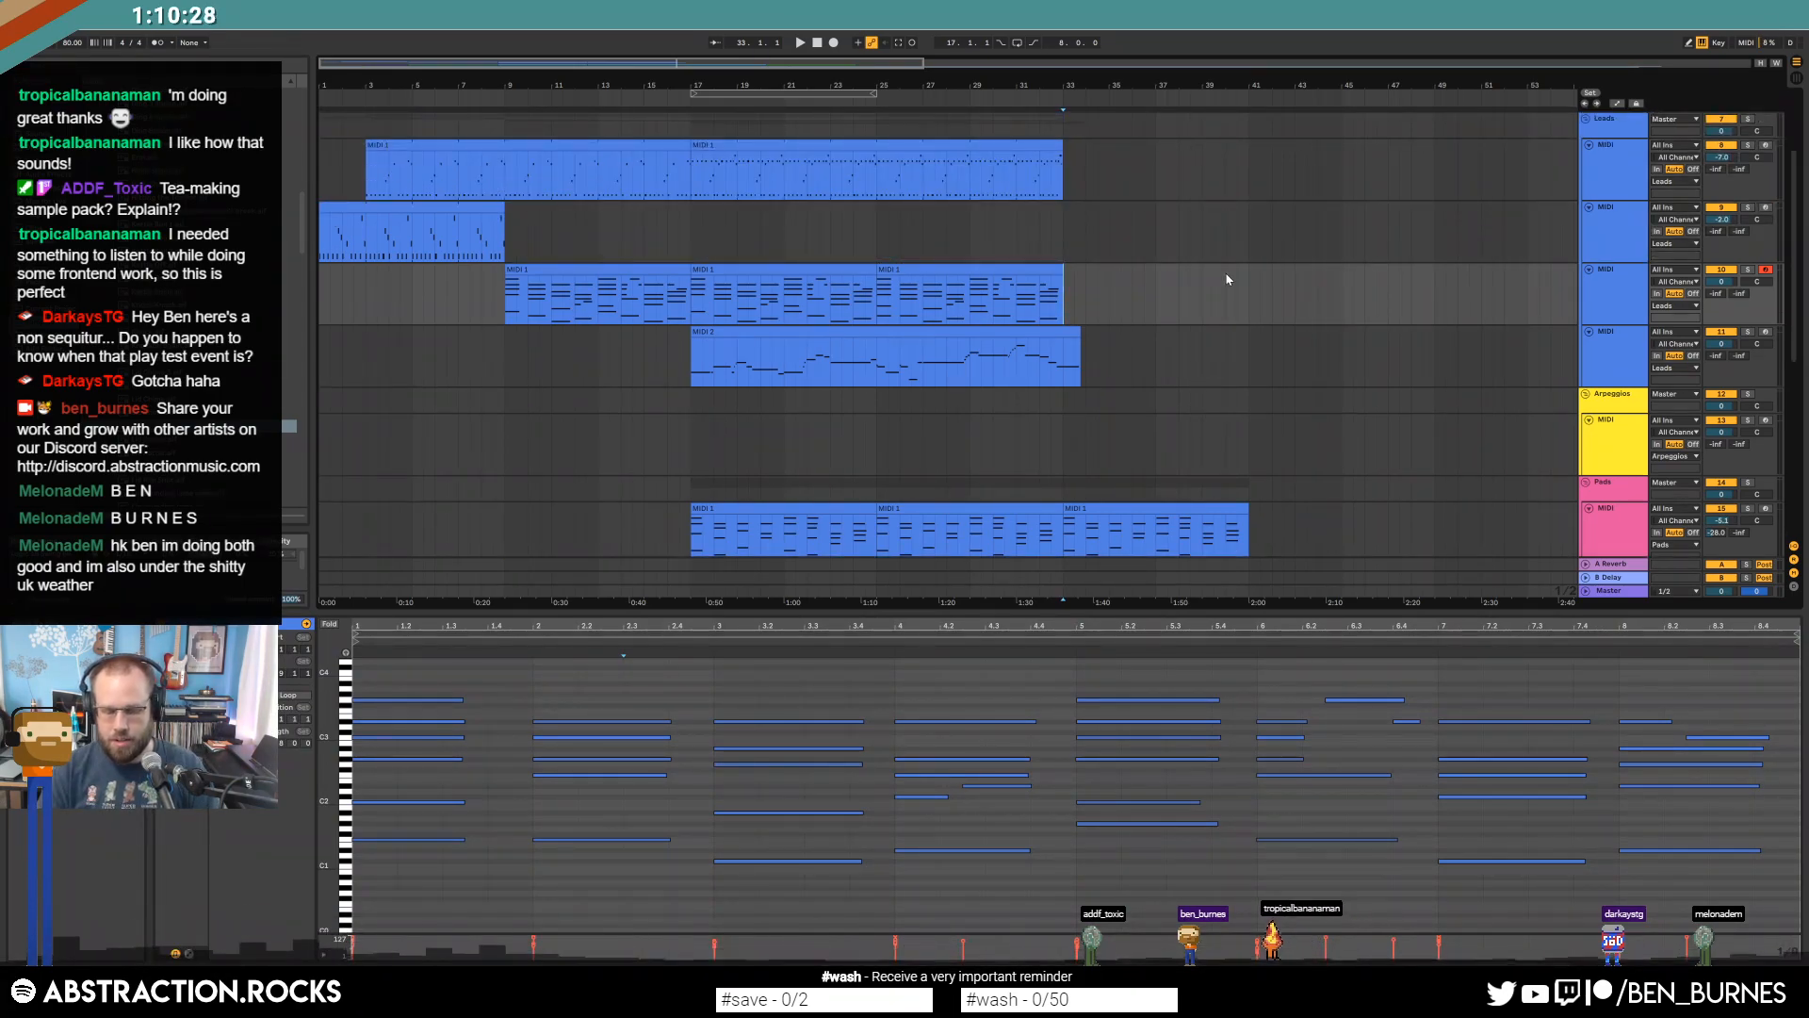
Try recording new chord takes on the chord lead track from bar 33 and discard them.
key(F9)
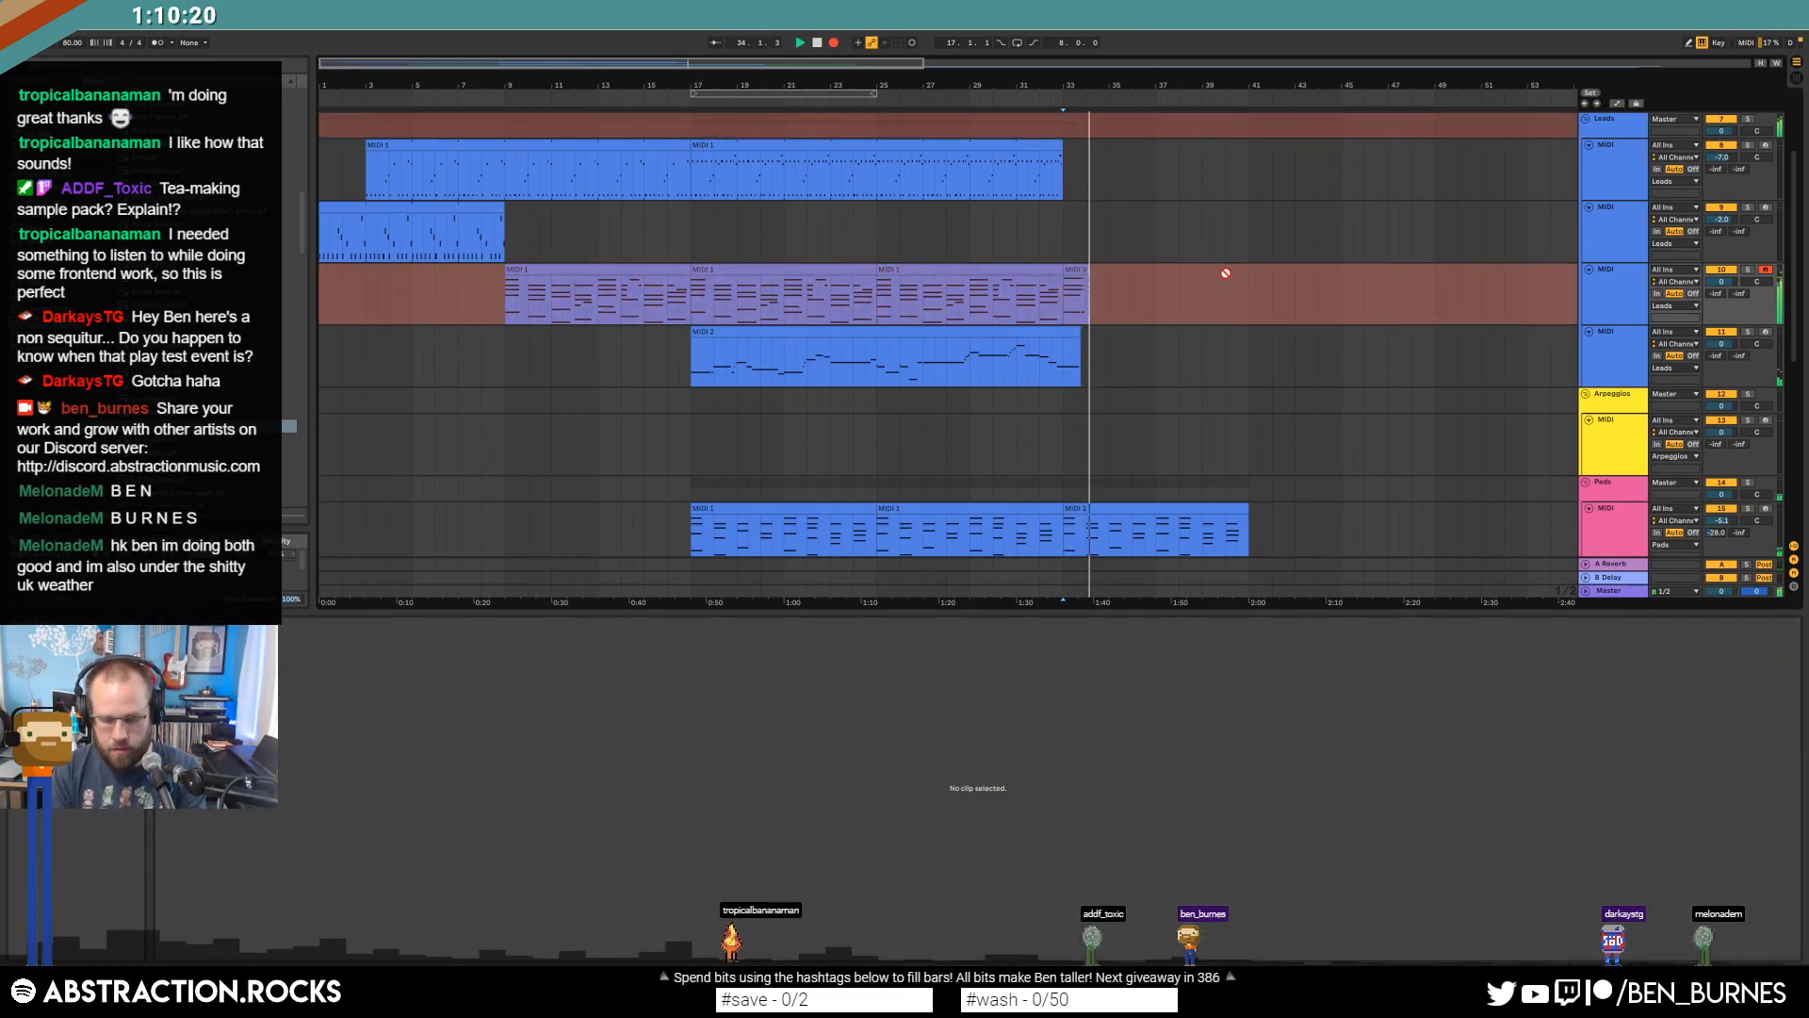
key(space)
key(ctrl+z)
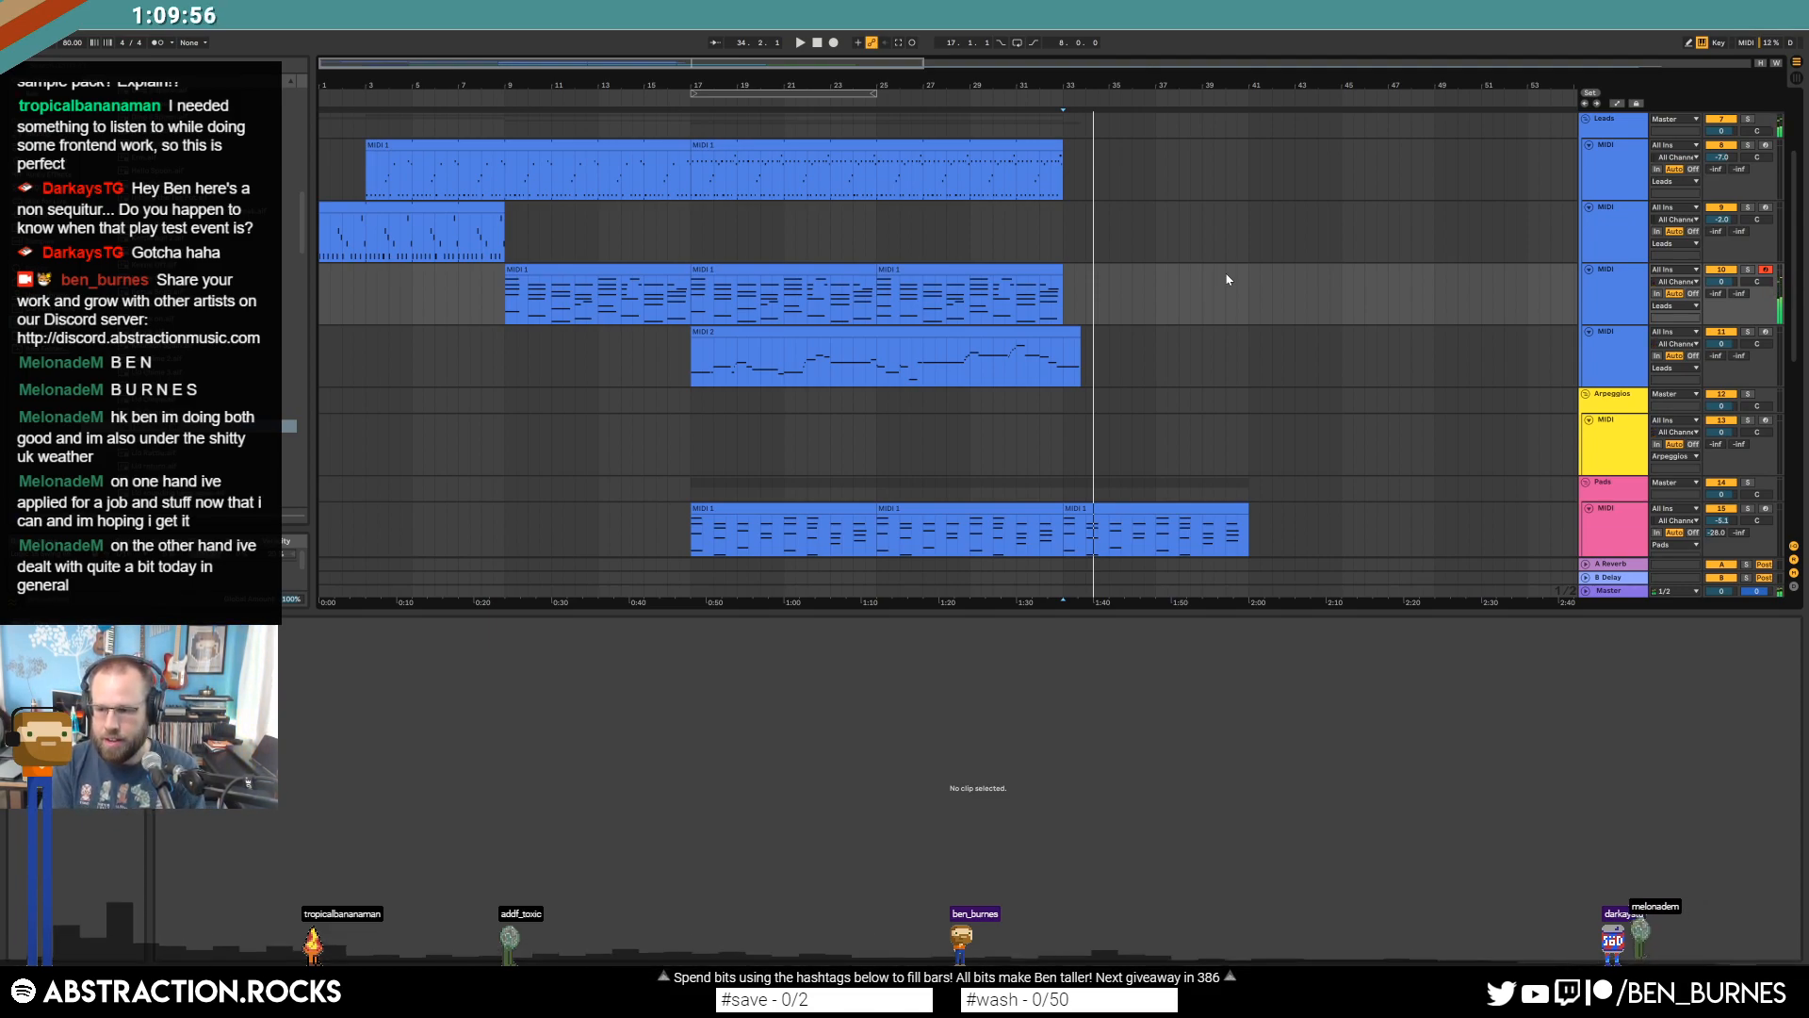
key(F9)
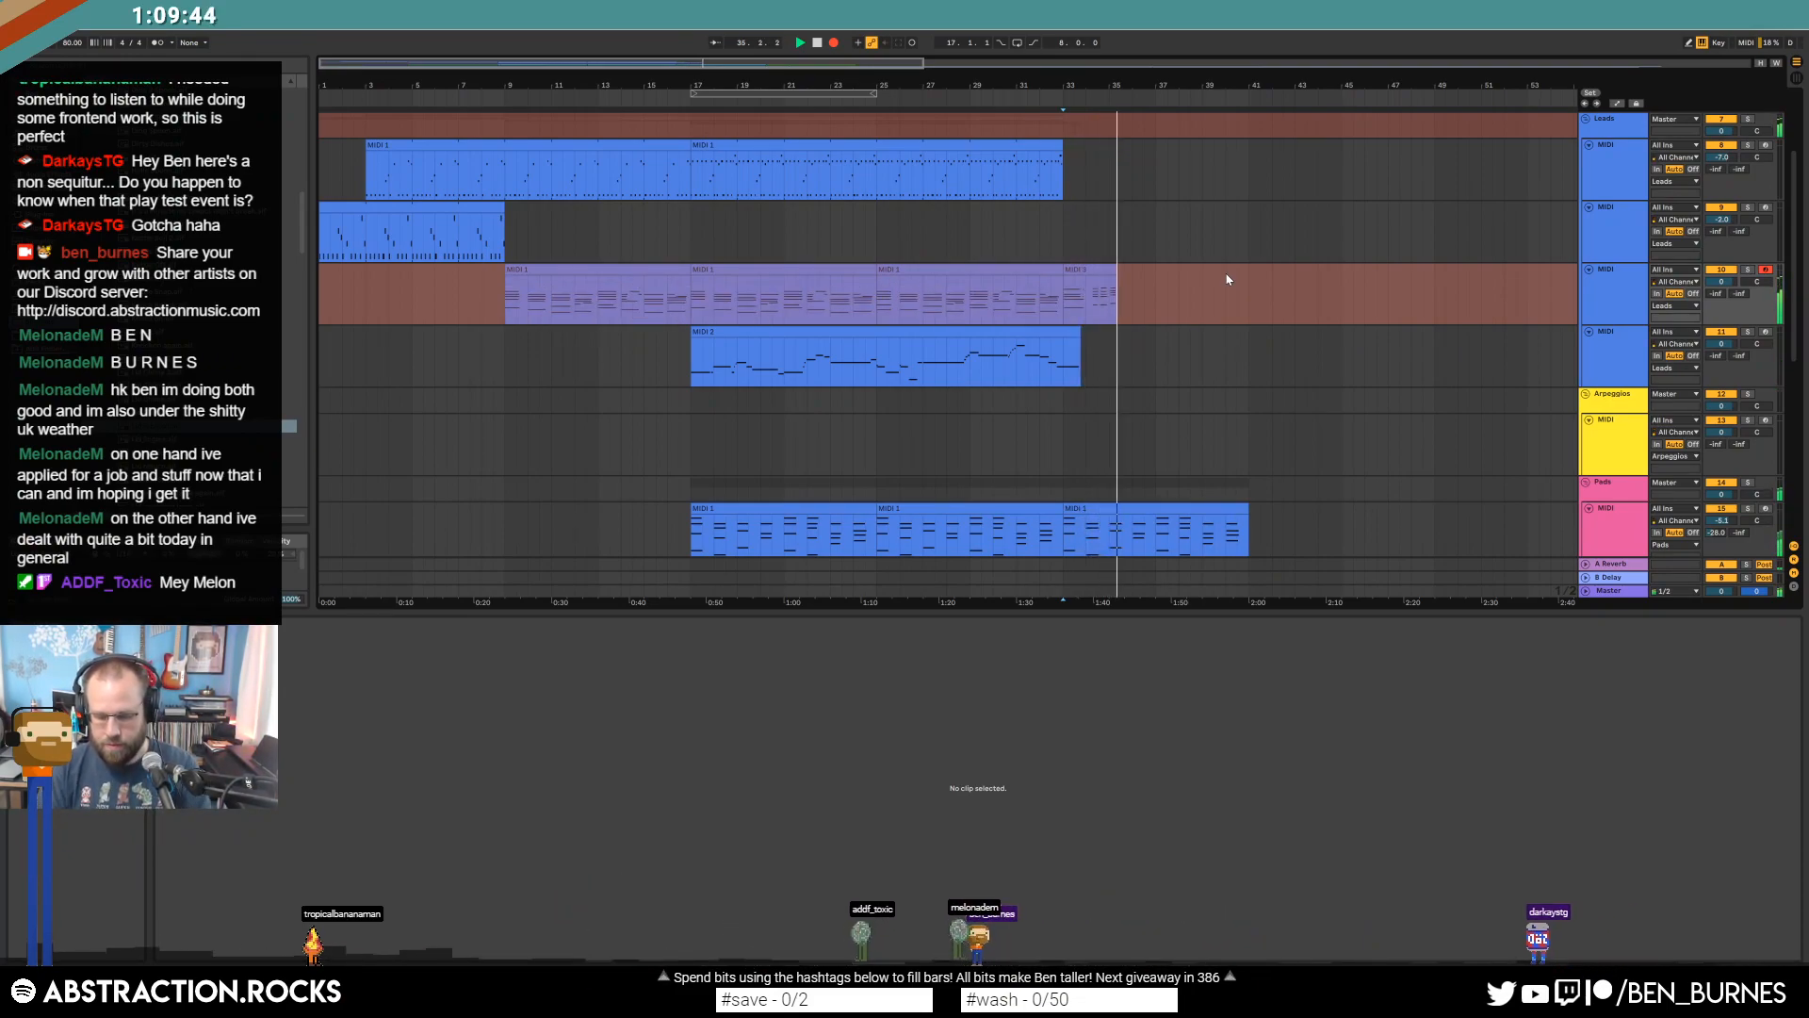
key(space)
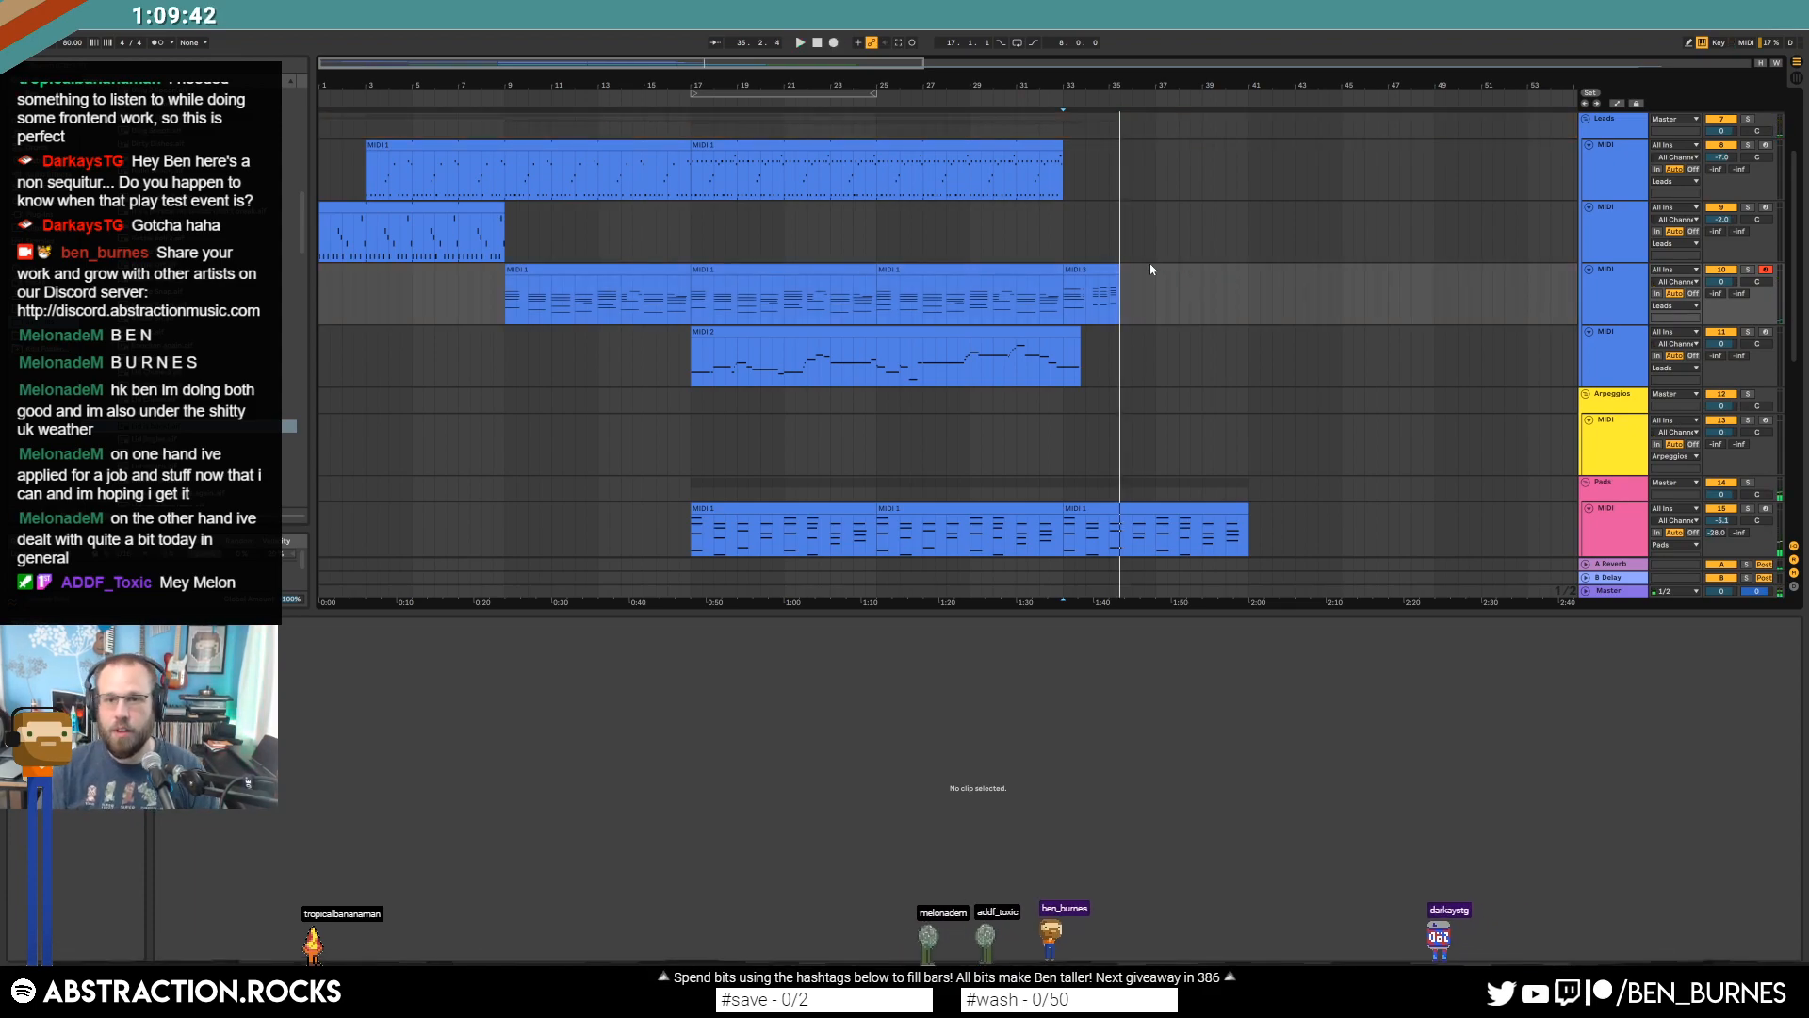
click(1079, 270)
key(Delete)
Delete the Pads and Bass clips that start at bar 33.
scroll(1127, 392, down, 3)
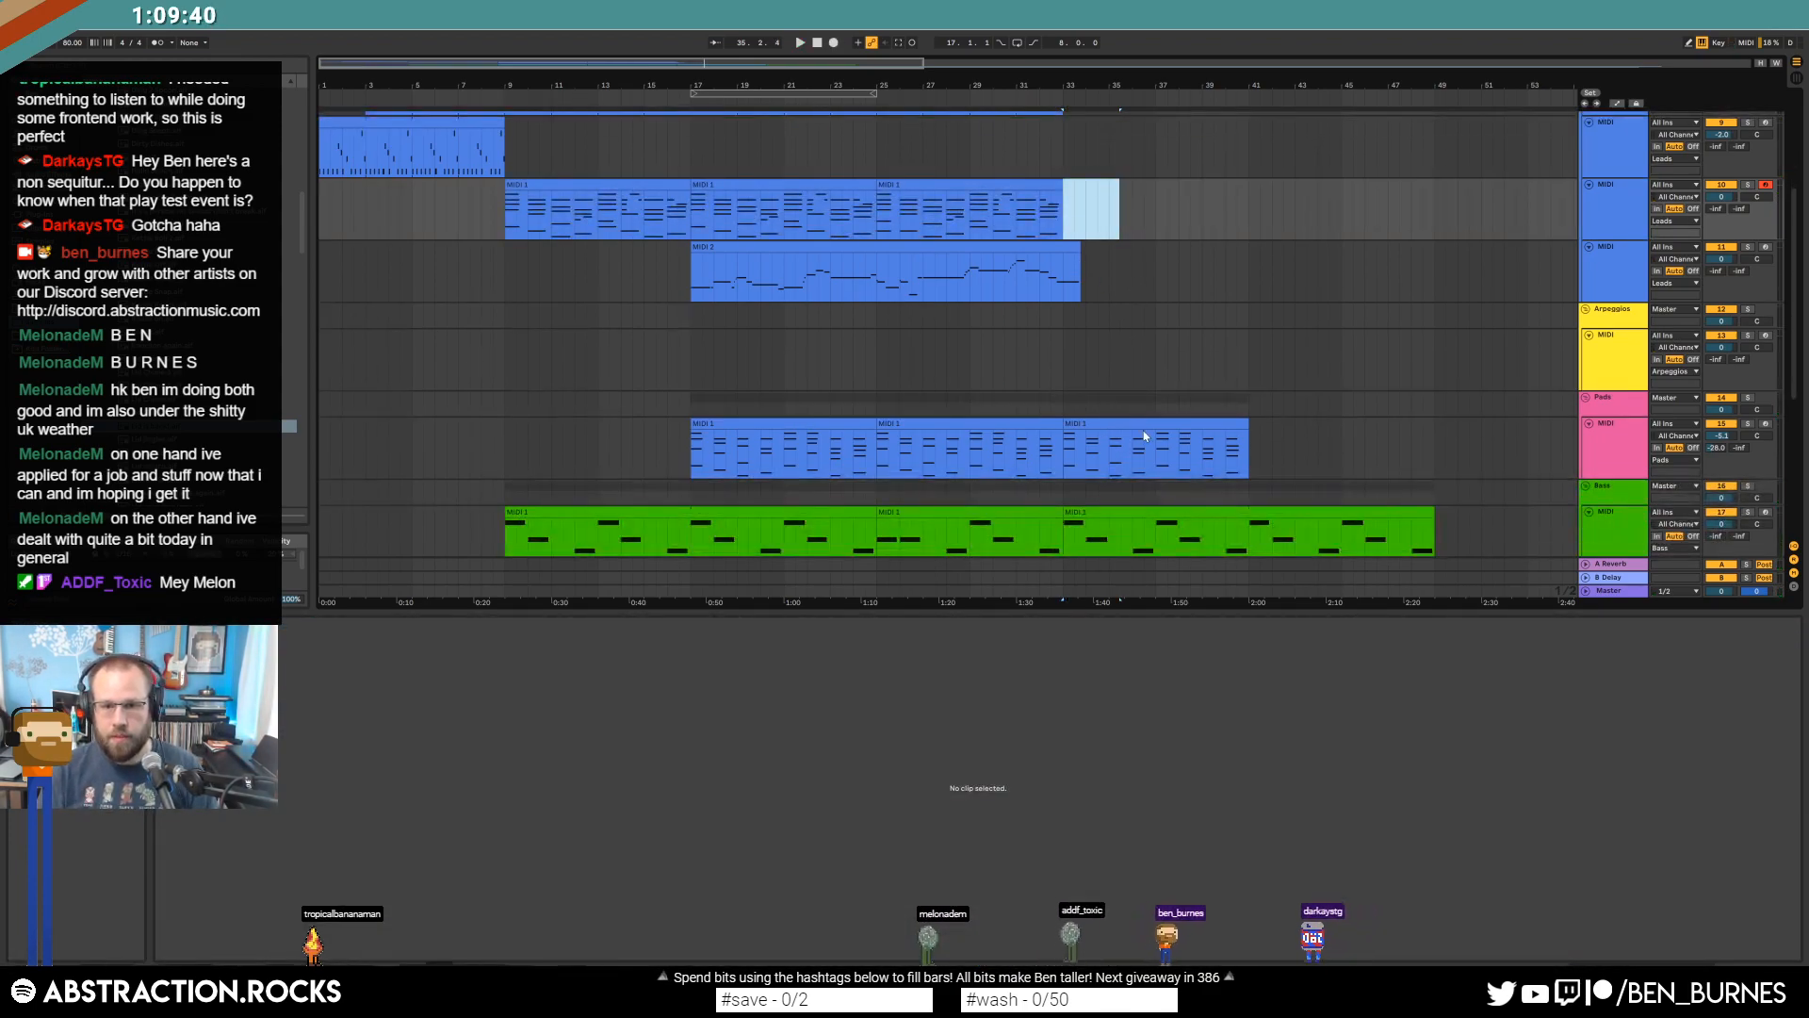
click(1144, 428)
key(Delete)
click(1127, 512)
key(Delete)
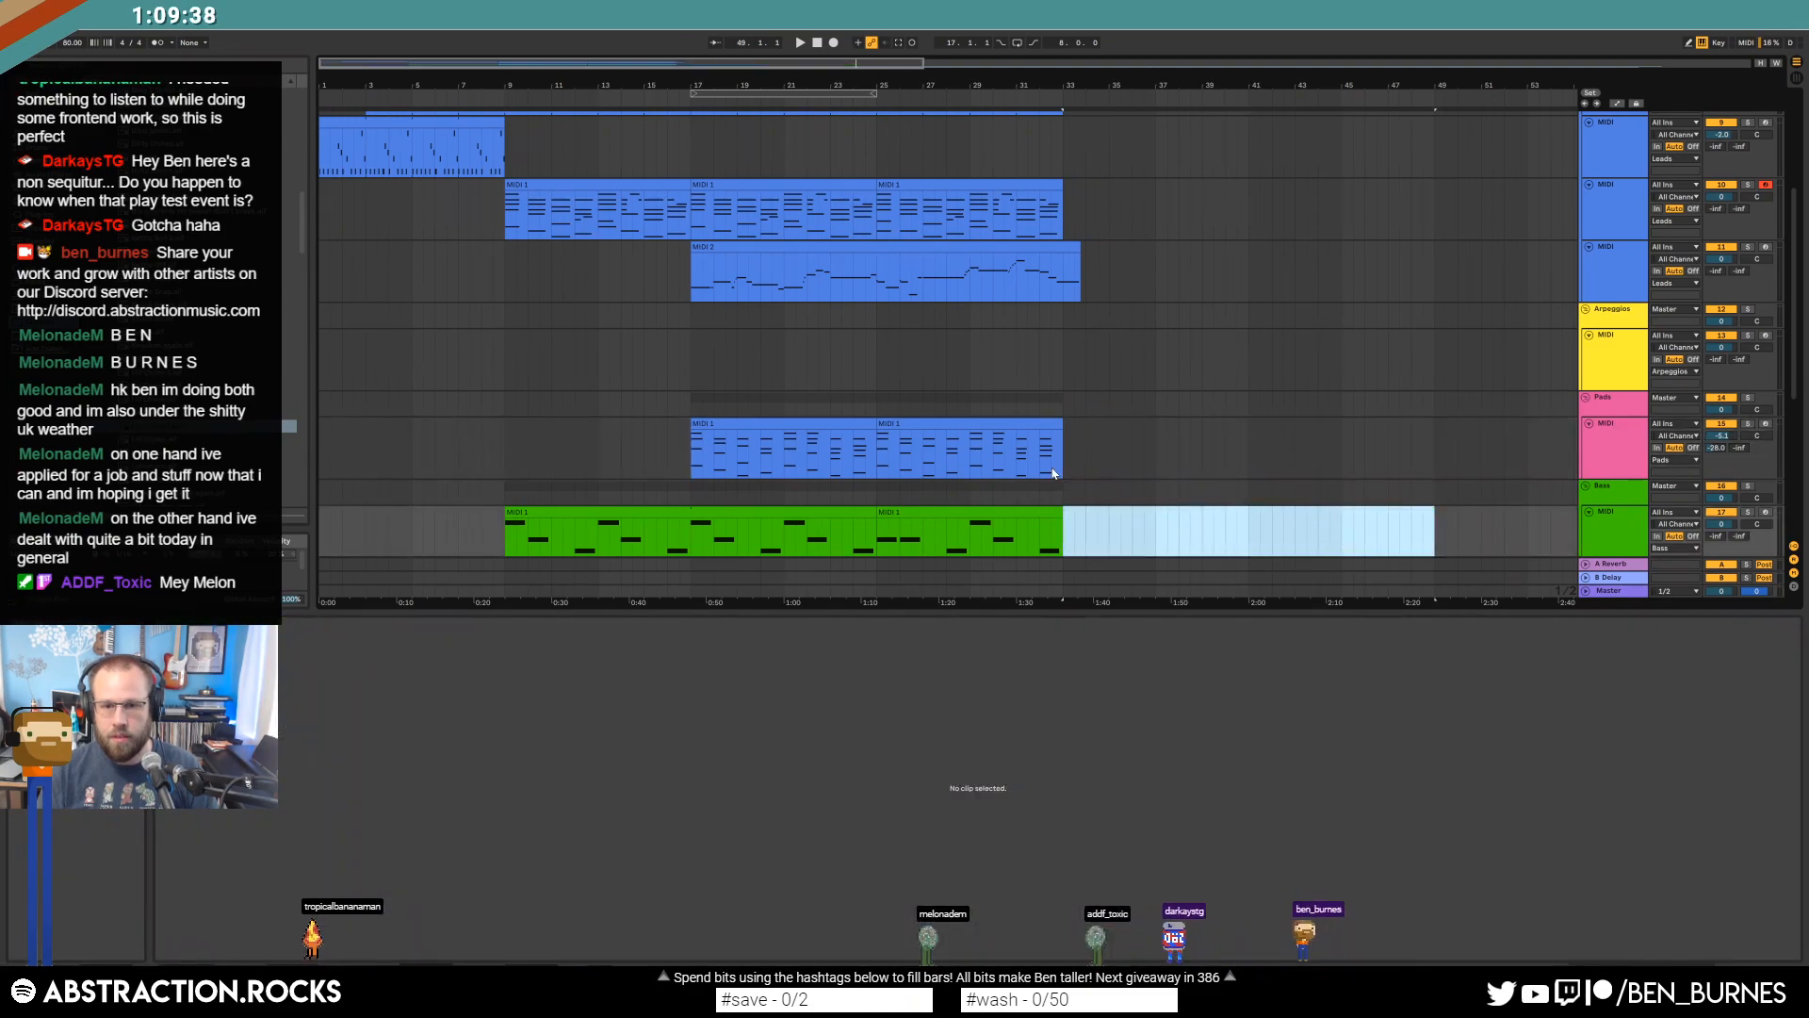
click(1070, 210)
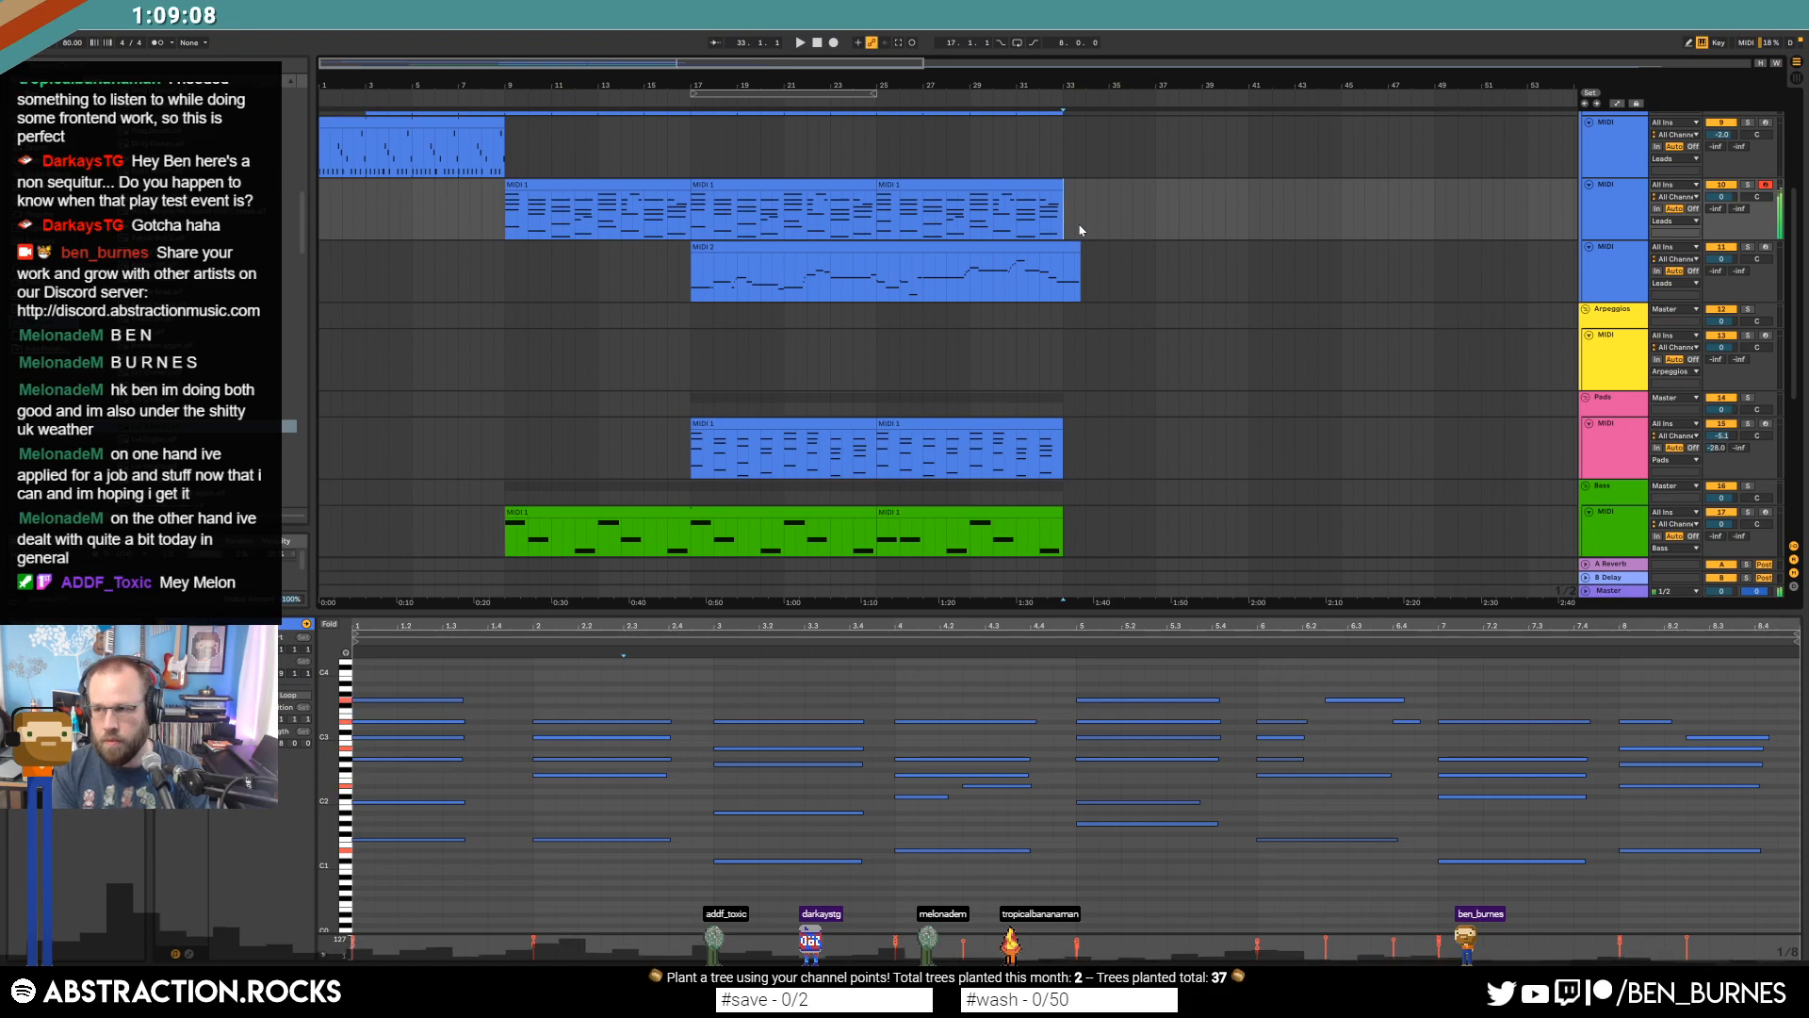
Duplicate the Pads clip at bar 25 into bars 33 to 41.
scroll(1081, 230, down, 3)
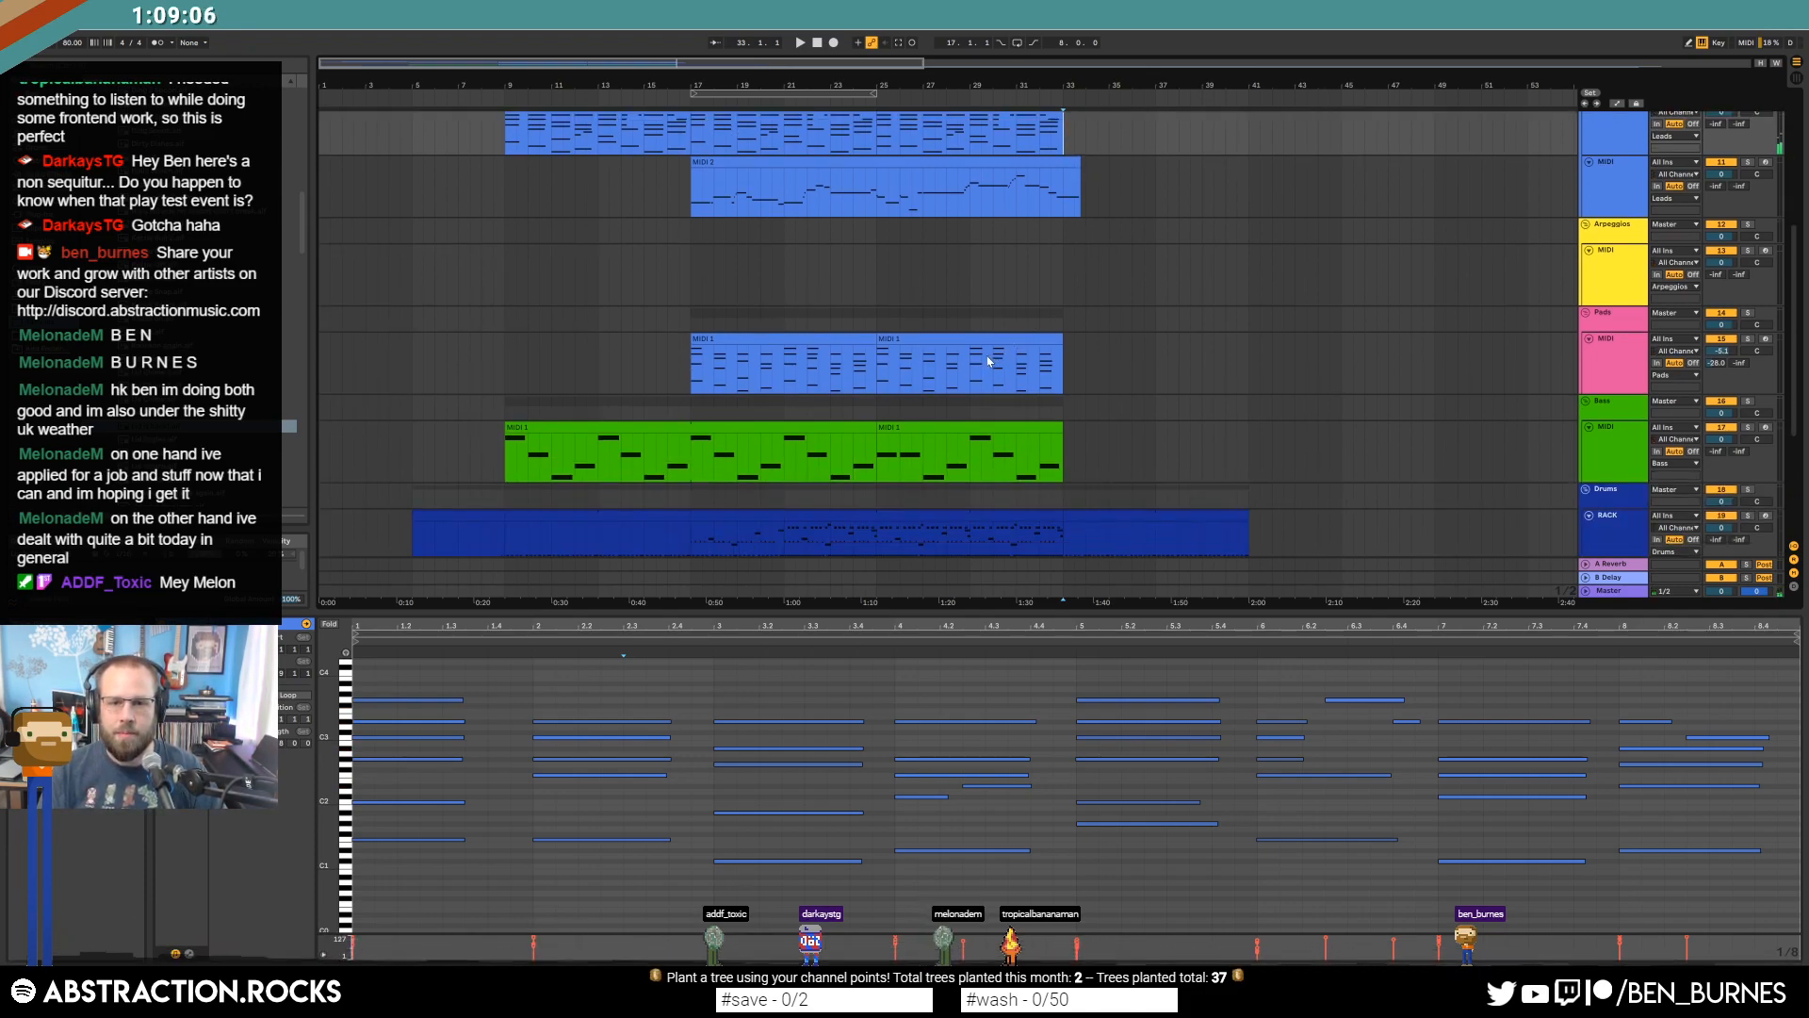
click(997, 352)
key(ctrl+d)
scroll(933, 367, up, 2)
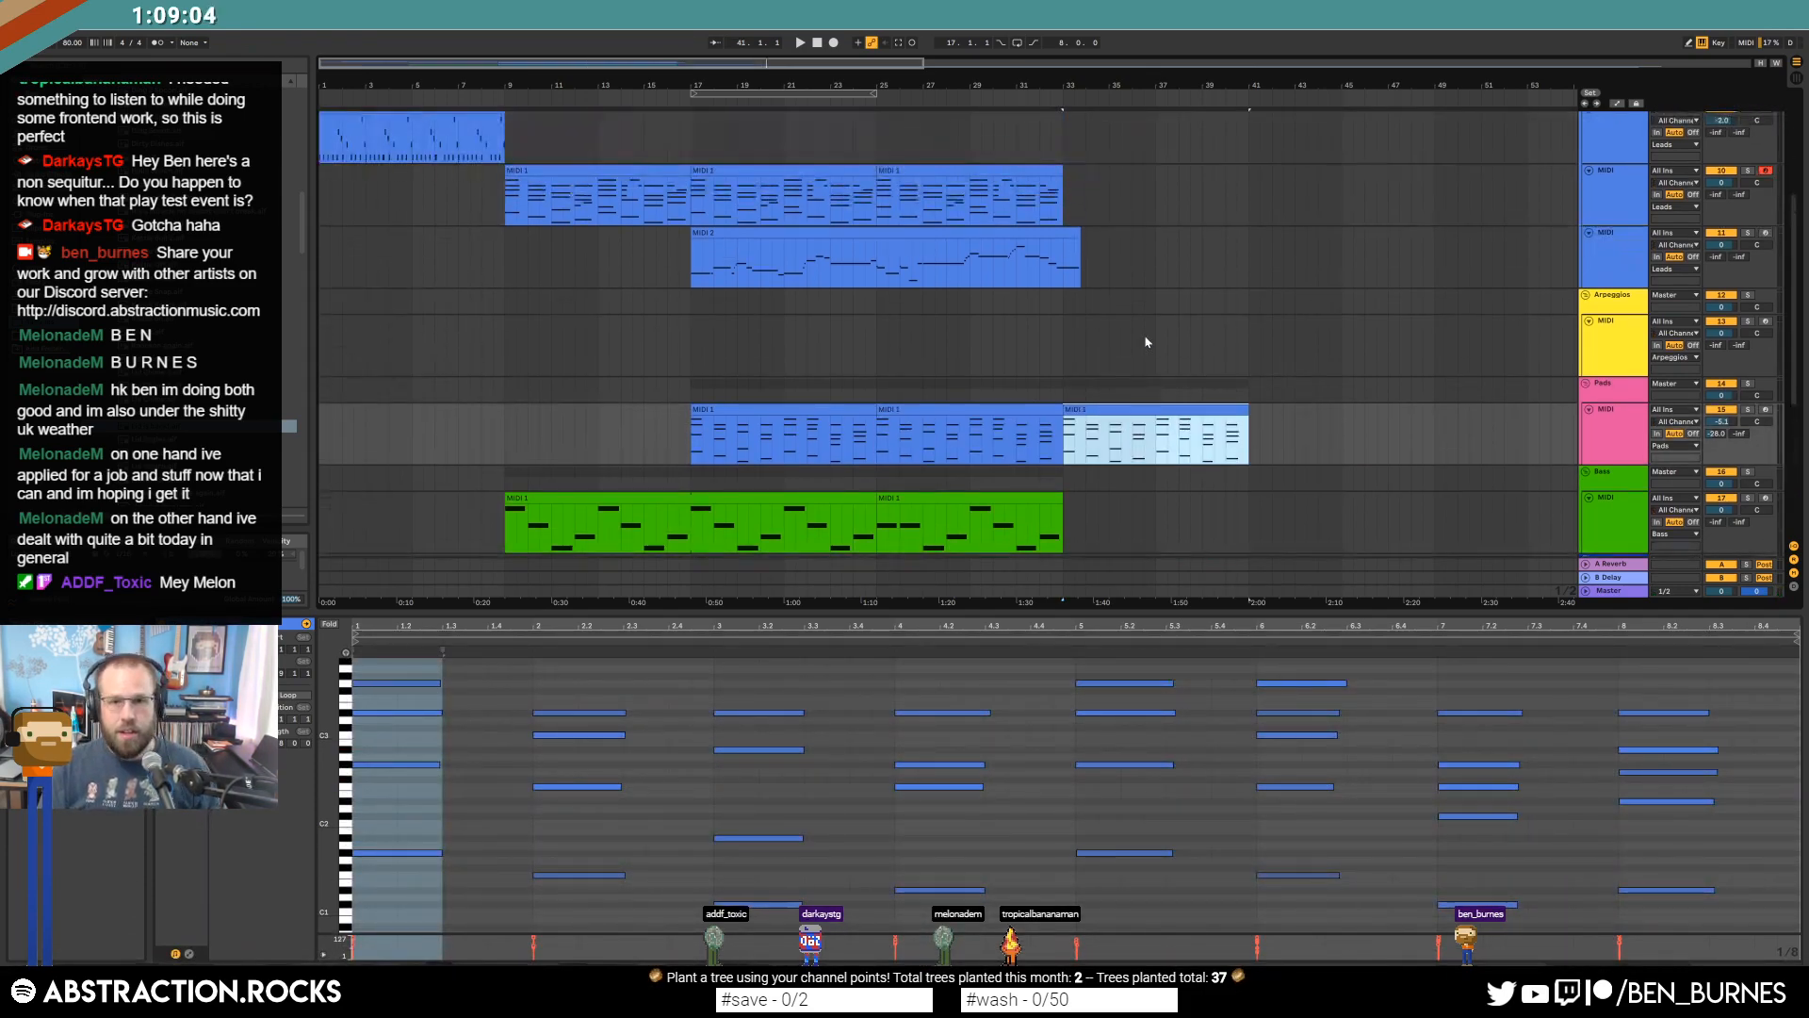
Copy the Bass clip from bar 9 to bar 33 and shorten the copy to end at bar 41.
scroll(868, 385, down, 3)
click(837, 387)
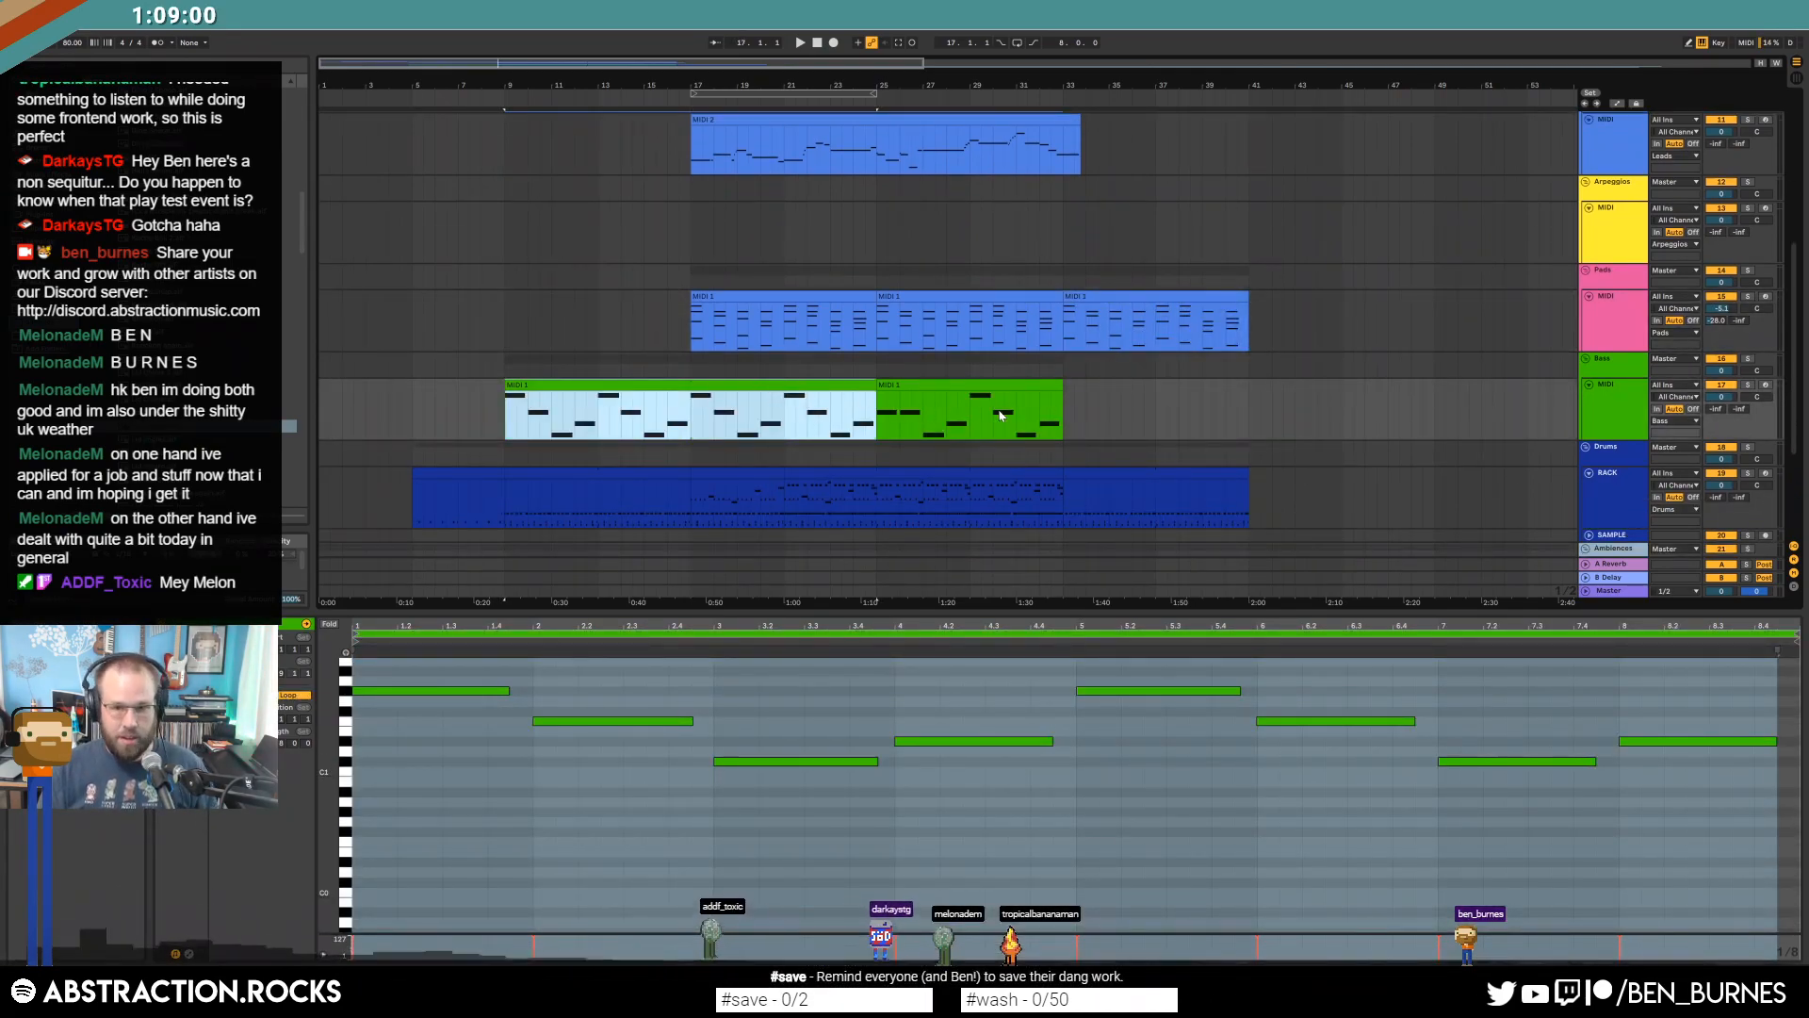
key(ctrl+d)
drag(1430, 384, 1249, 383)
Try recording a new part on the first lead track from bar 33 and delete the take.
scroll(1281, 420, up, 3)
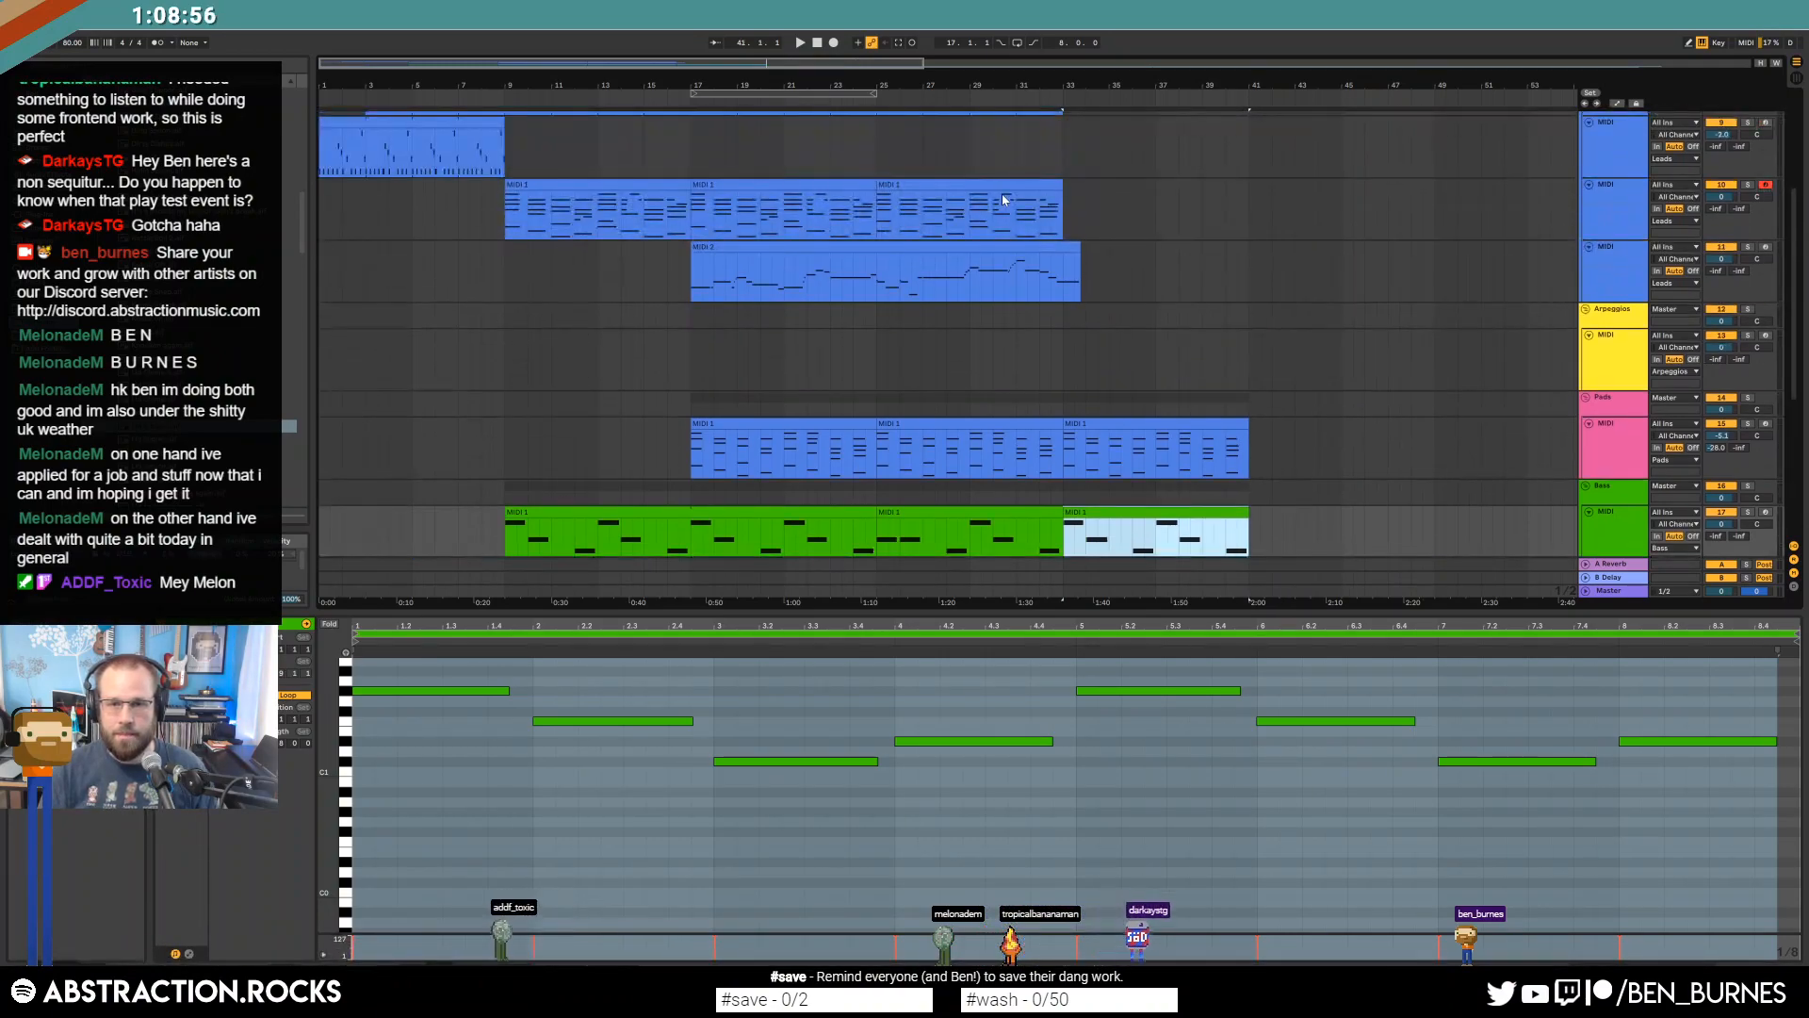
click(1074, 195)
scroll(1078, 196, up, 2)
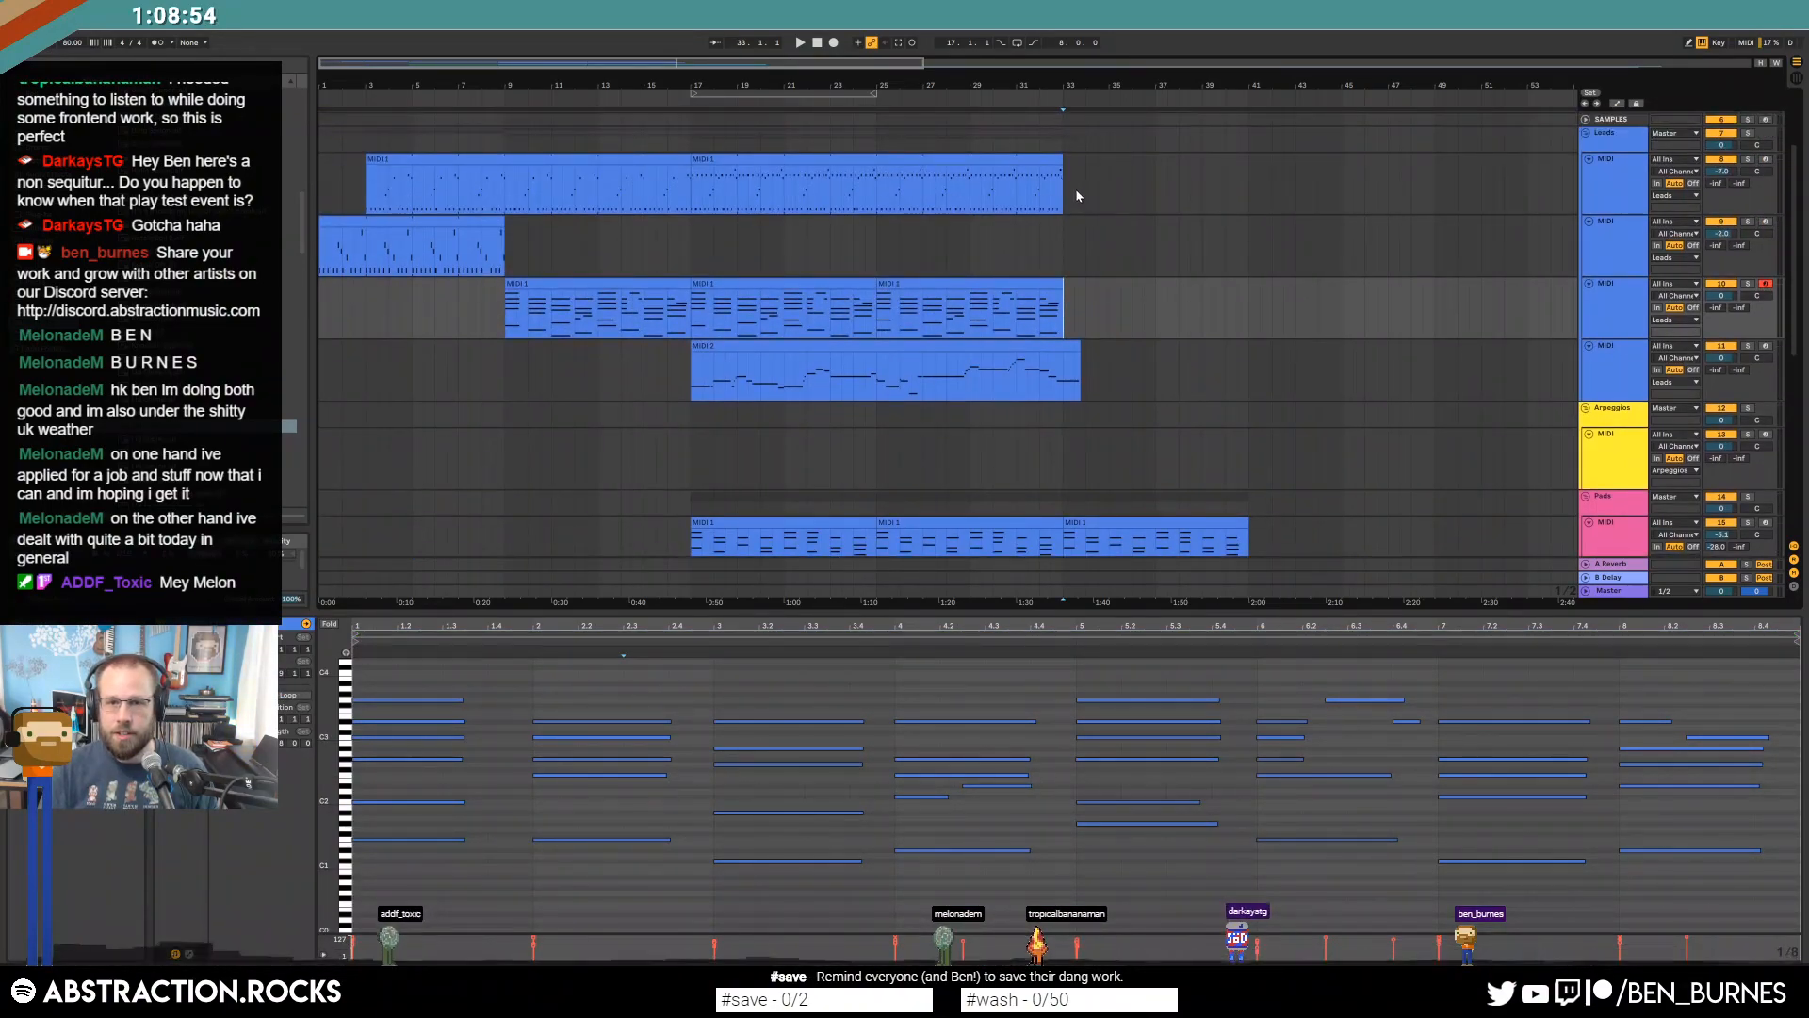
click(1079, 196)
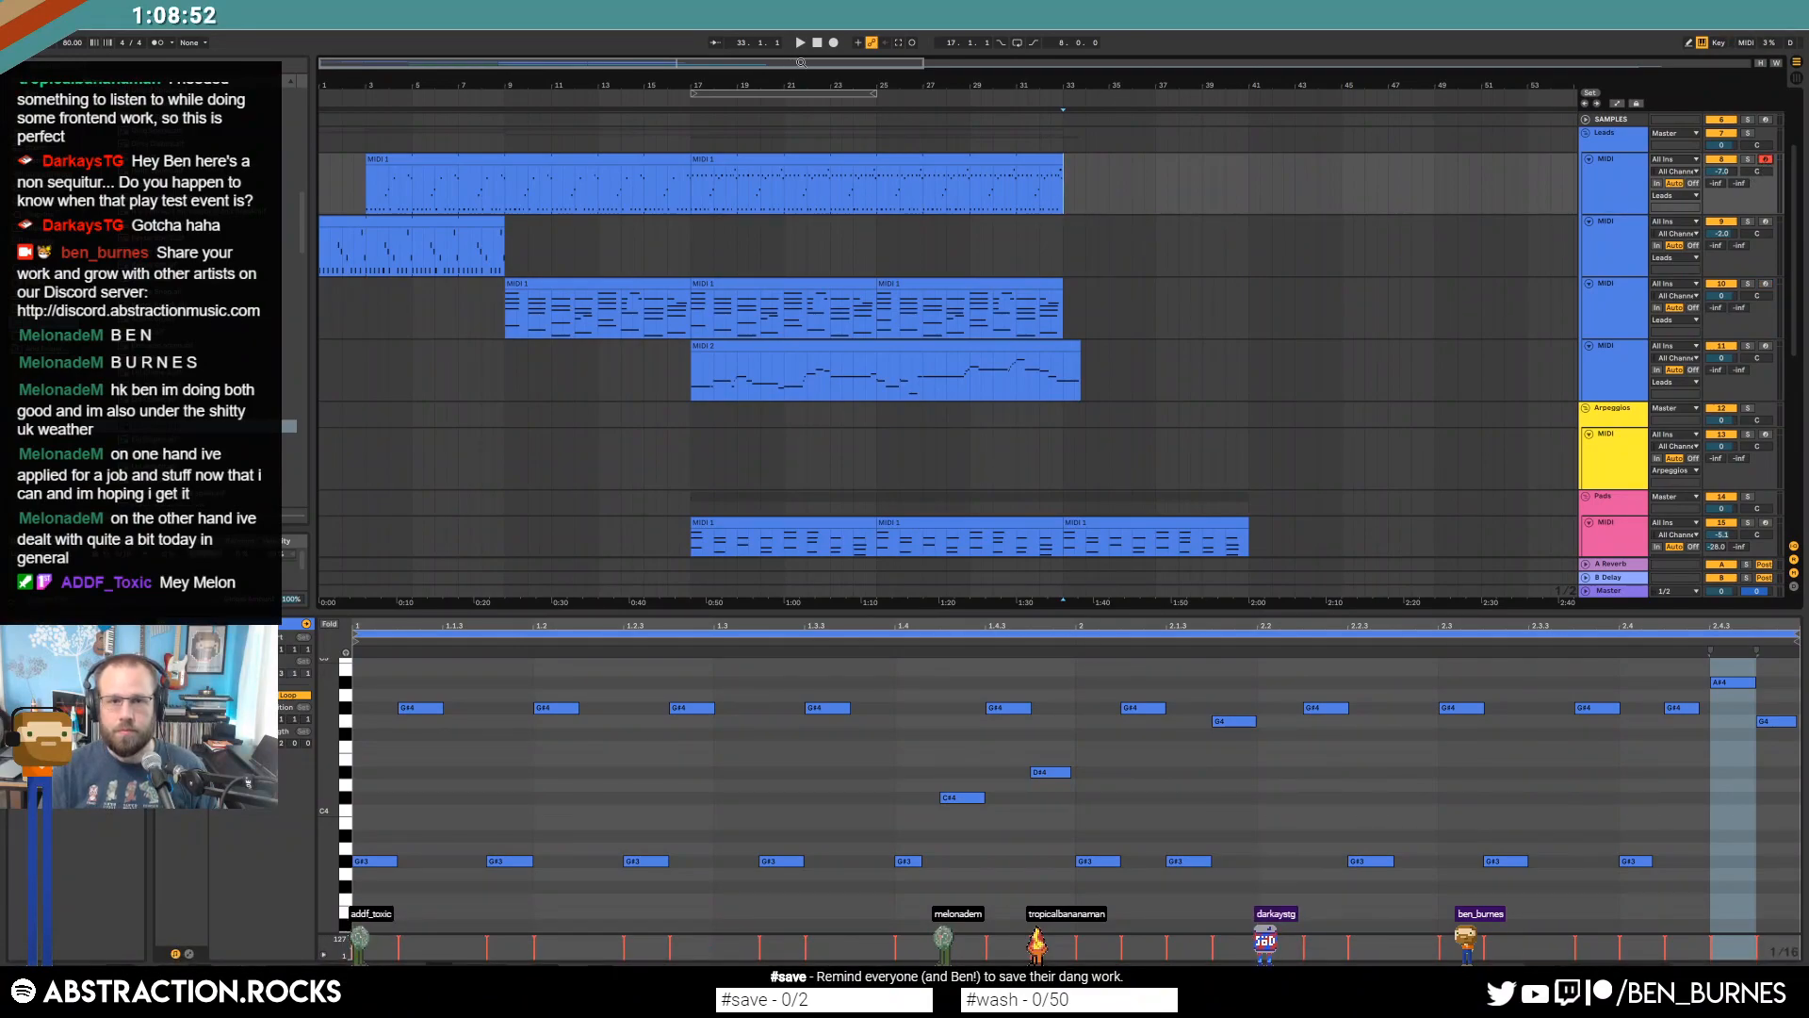
click(835, 43)
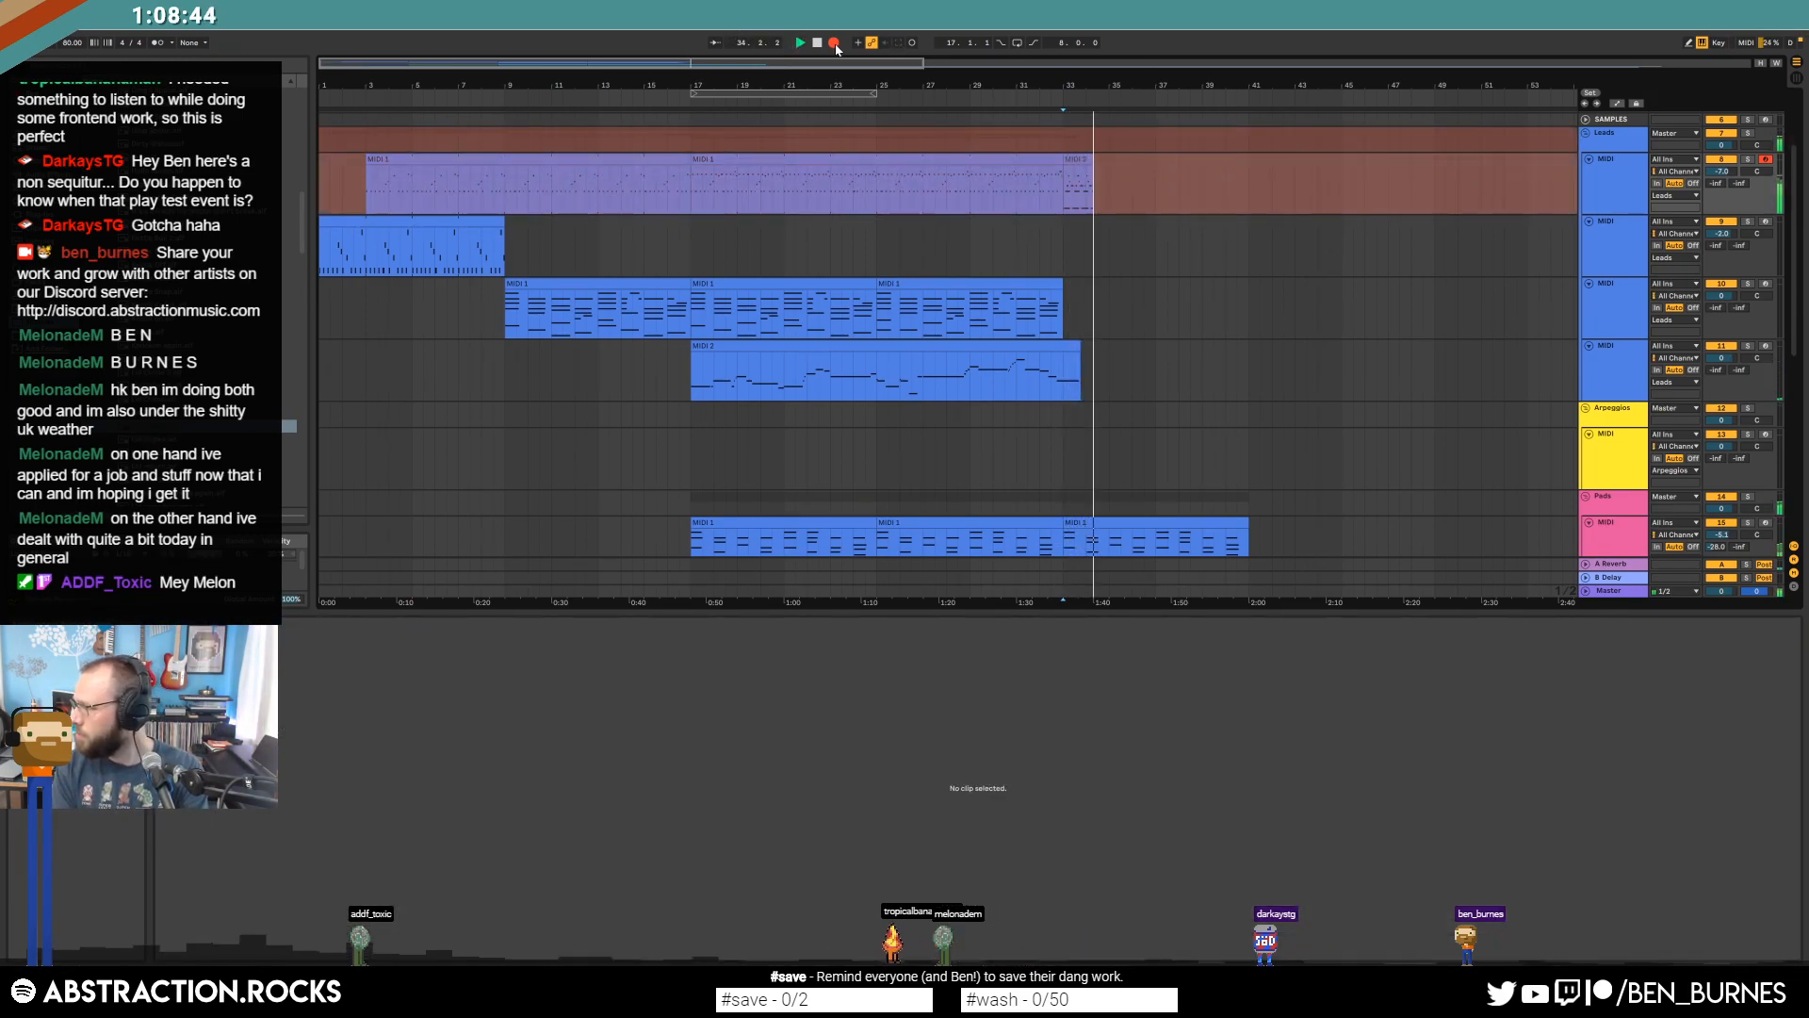
key(space)
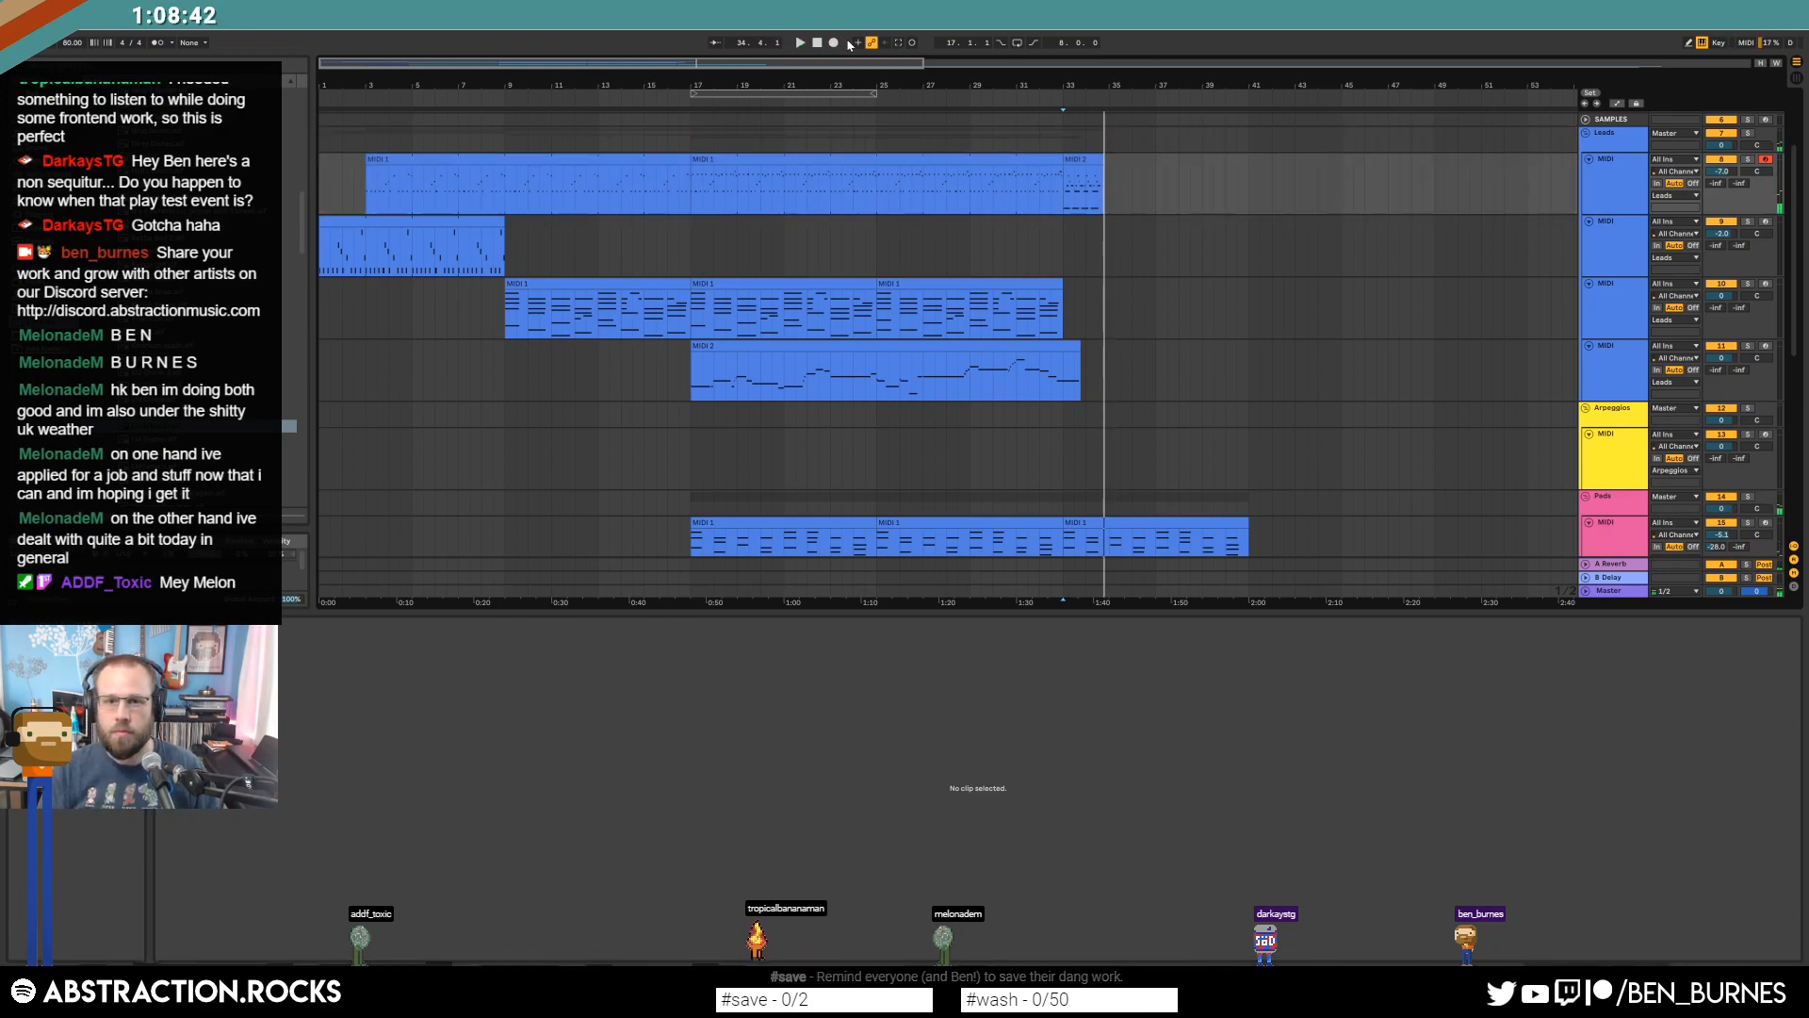
click(1084, 184)
key(Delete)
Load the Analog instrument onto the empty MIDI track in the Arpeggios group.
click(1483, 452)
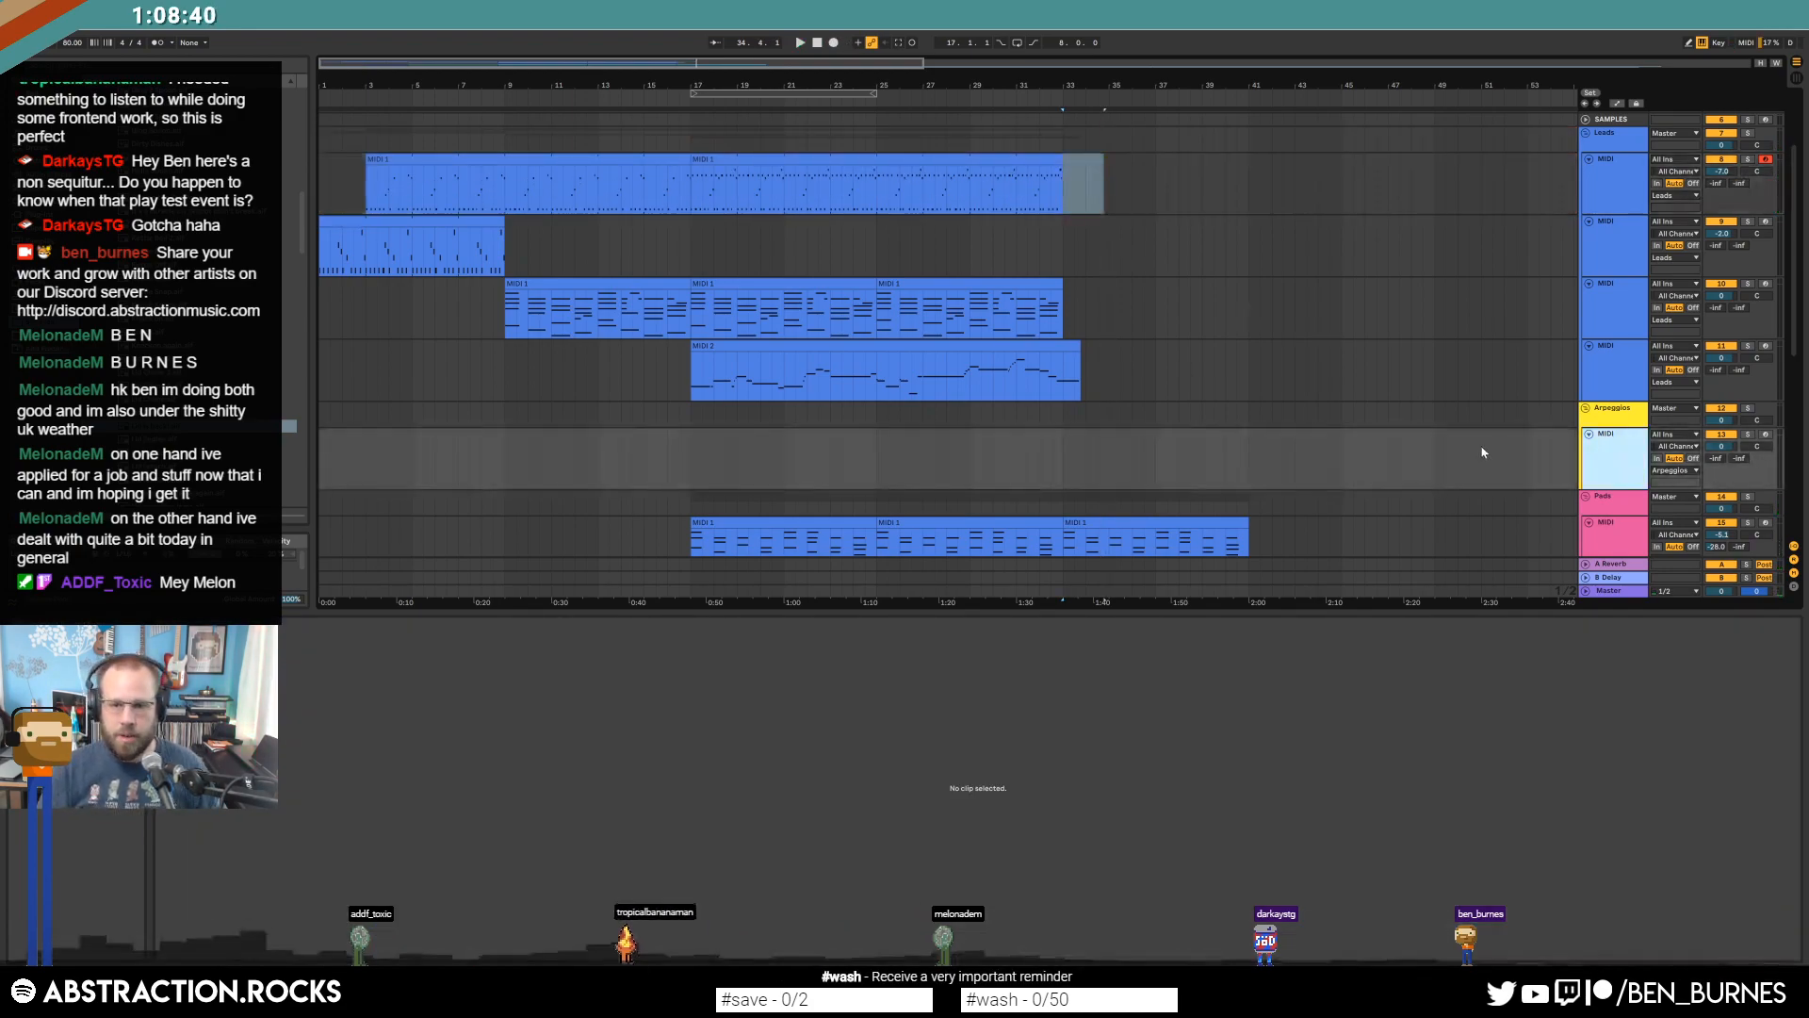
click(49, 200)
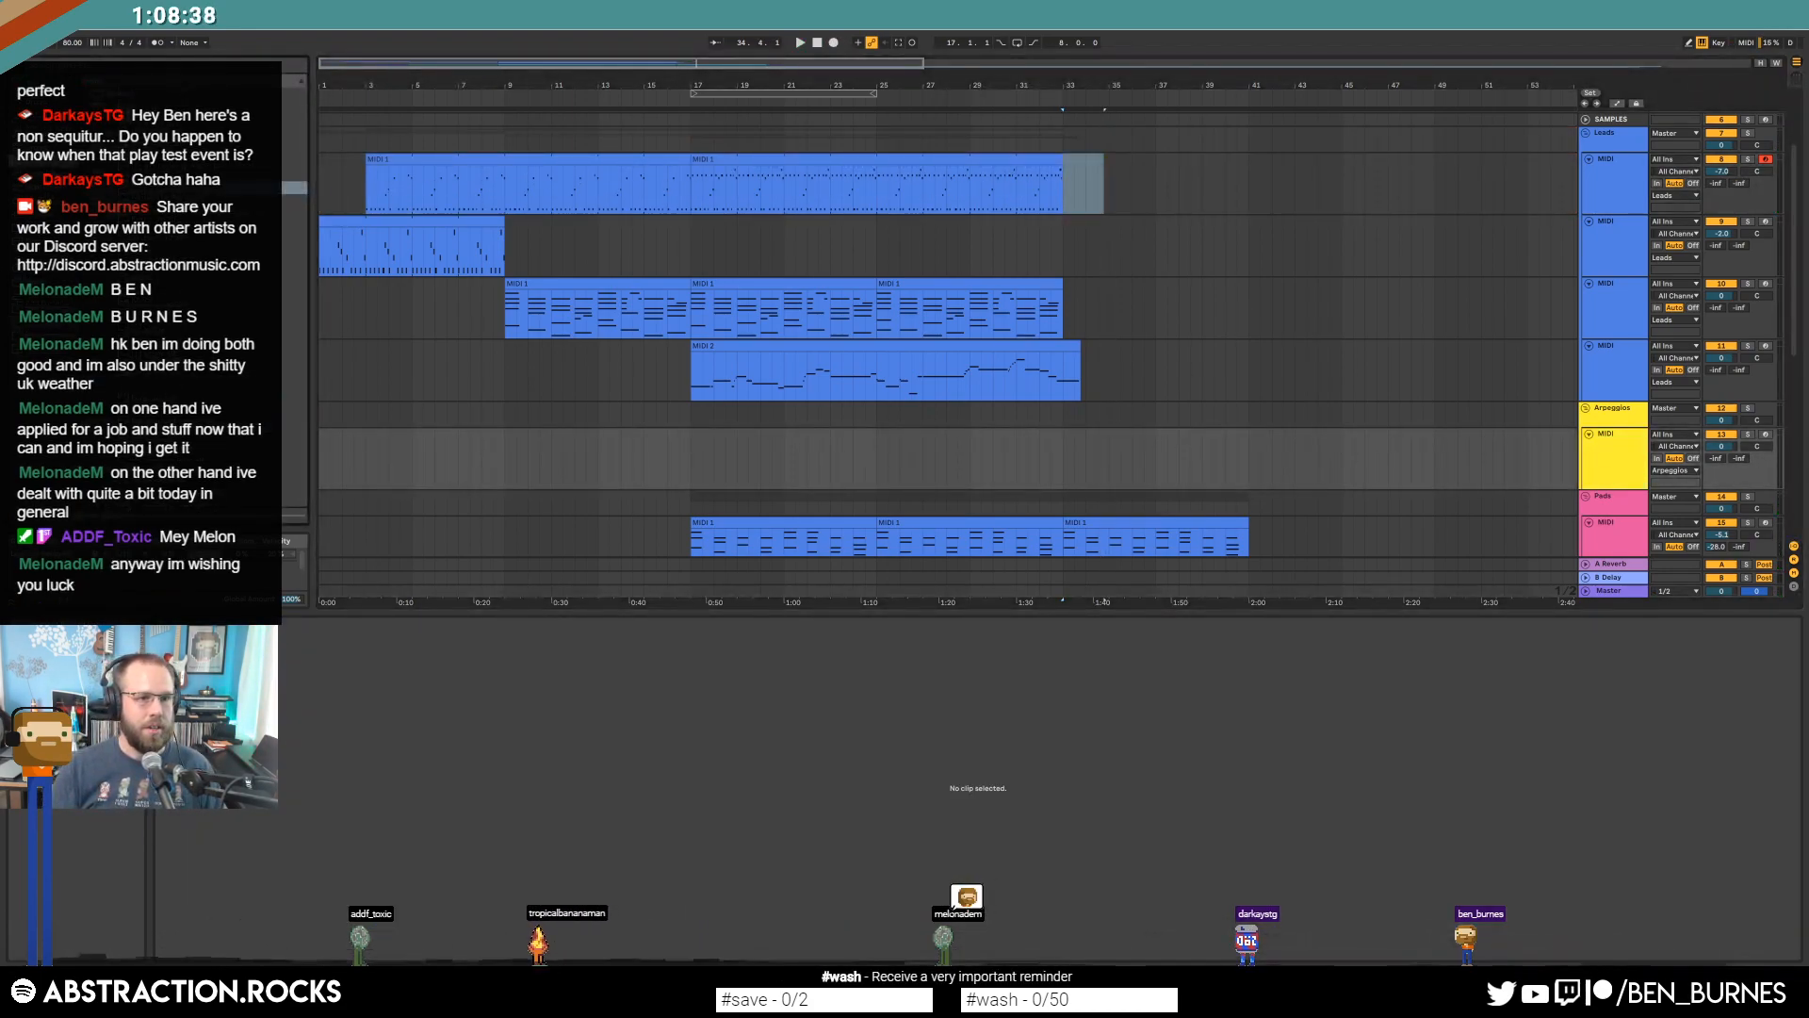
drag(119, 93, 1118, 471)
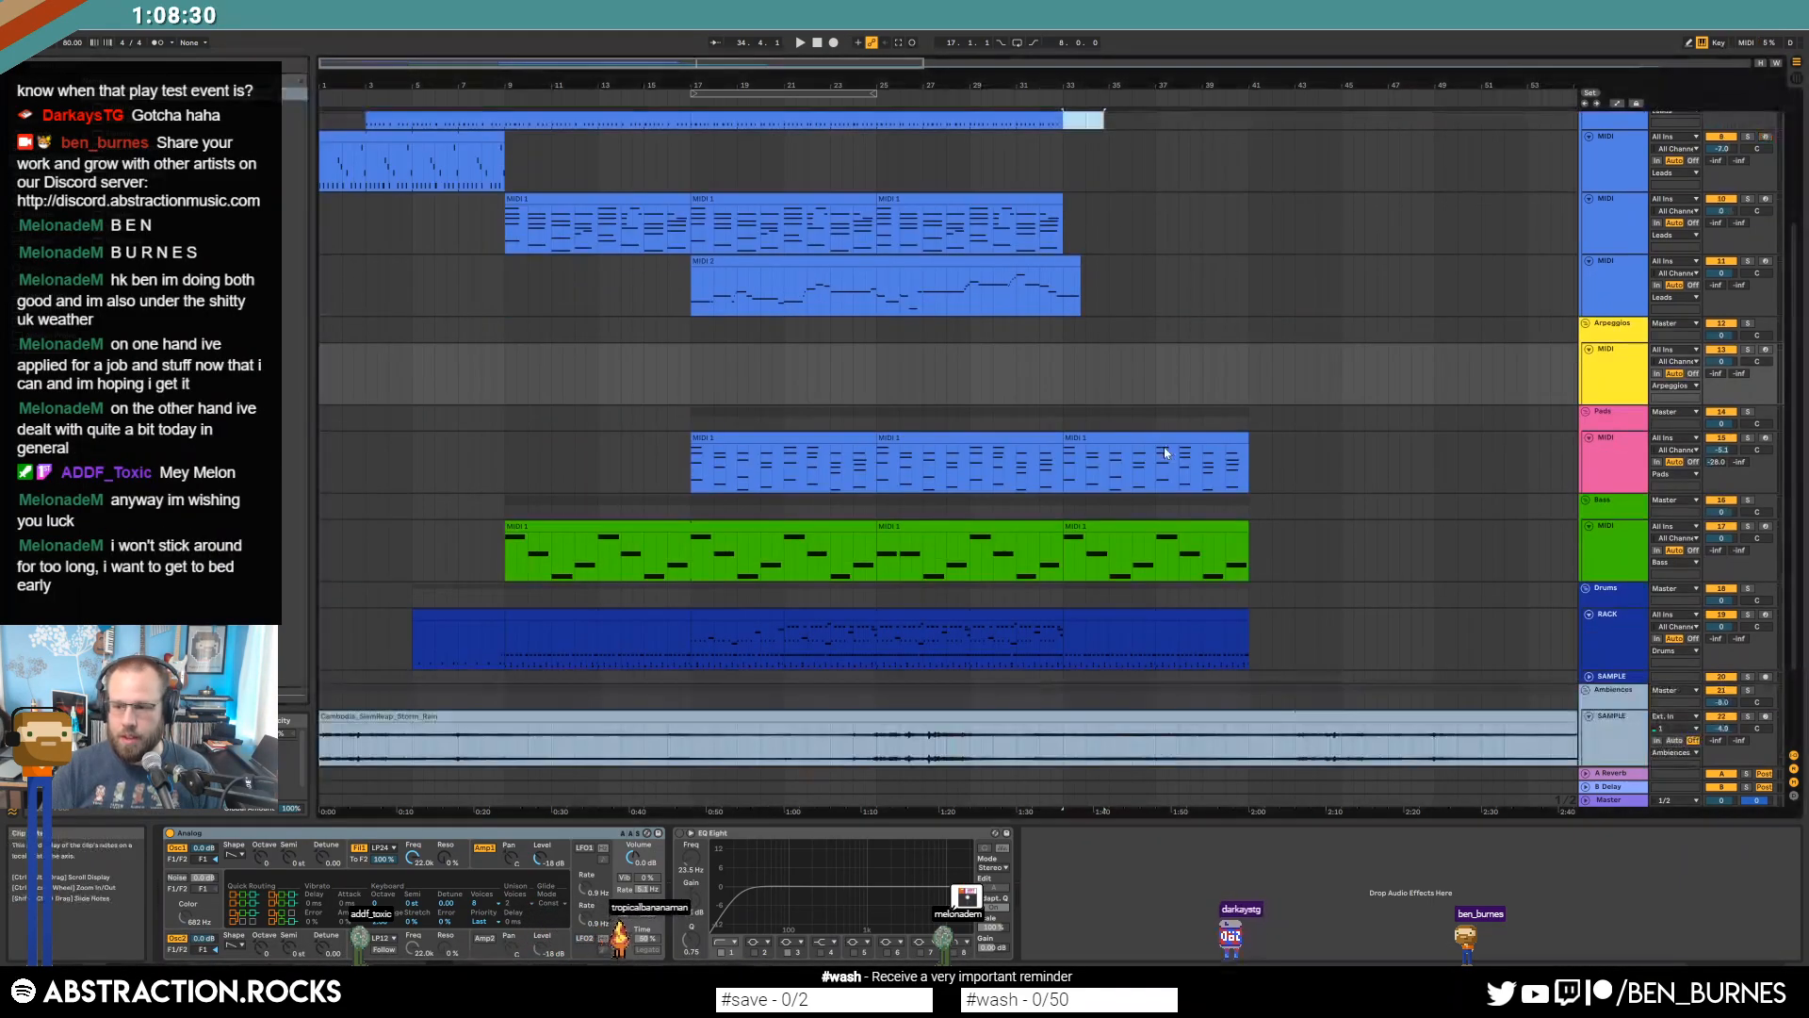
scroll(1199, 468, up, 1)
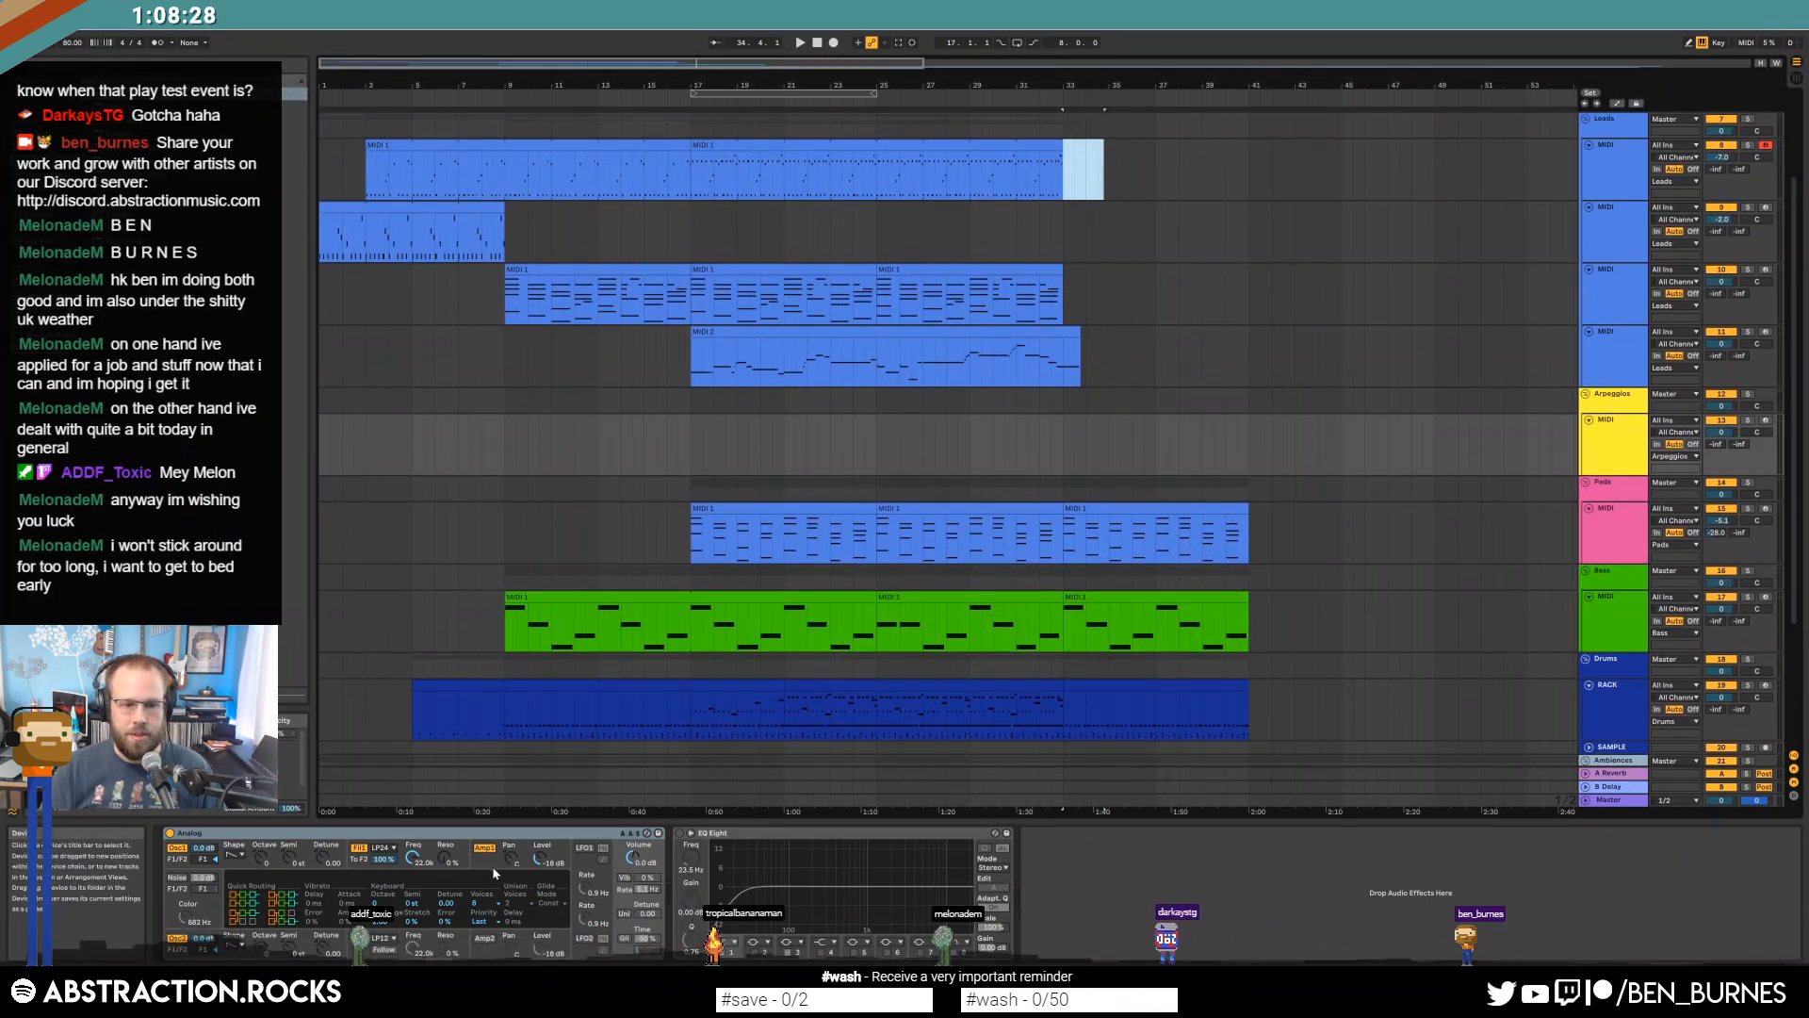
Lower the first filter's cutoff in Analog to about 340 Hz and set its envelope modulation to 4.00.
click(448, 848)
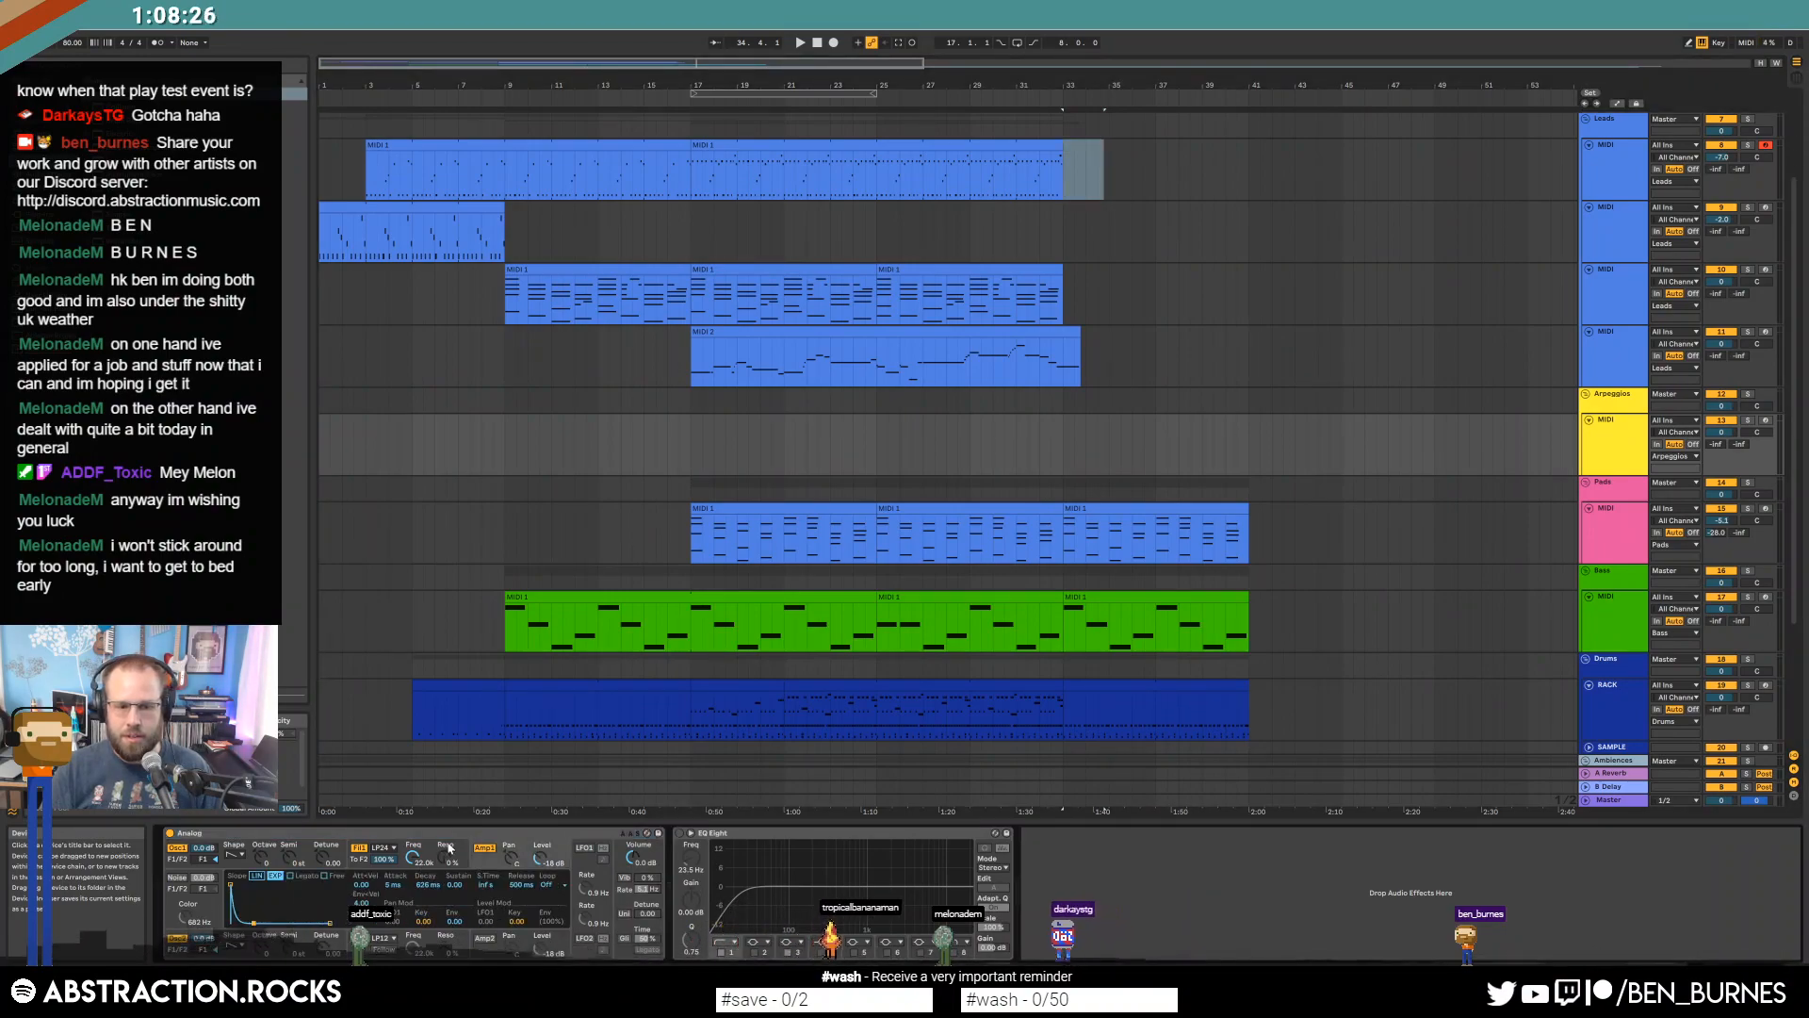
drag(414, 858, 415, 966)
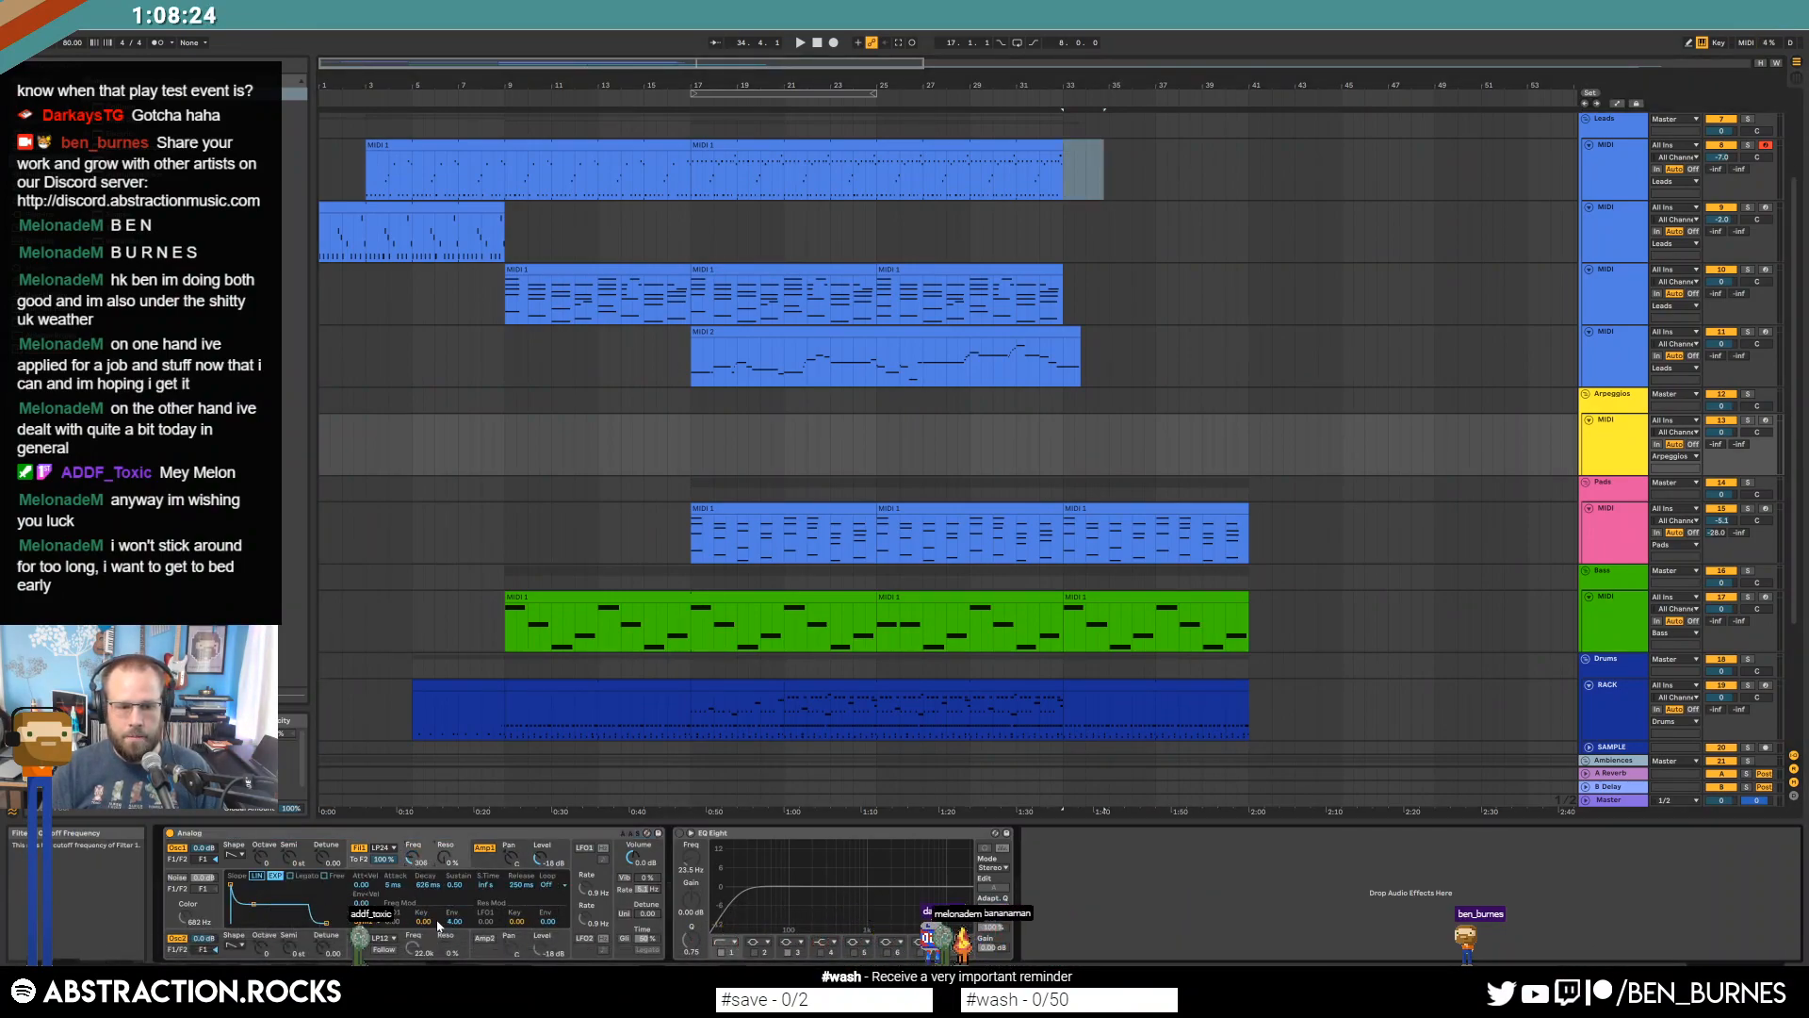
drag(456, 885, 462, 928)
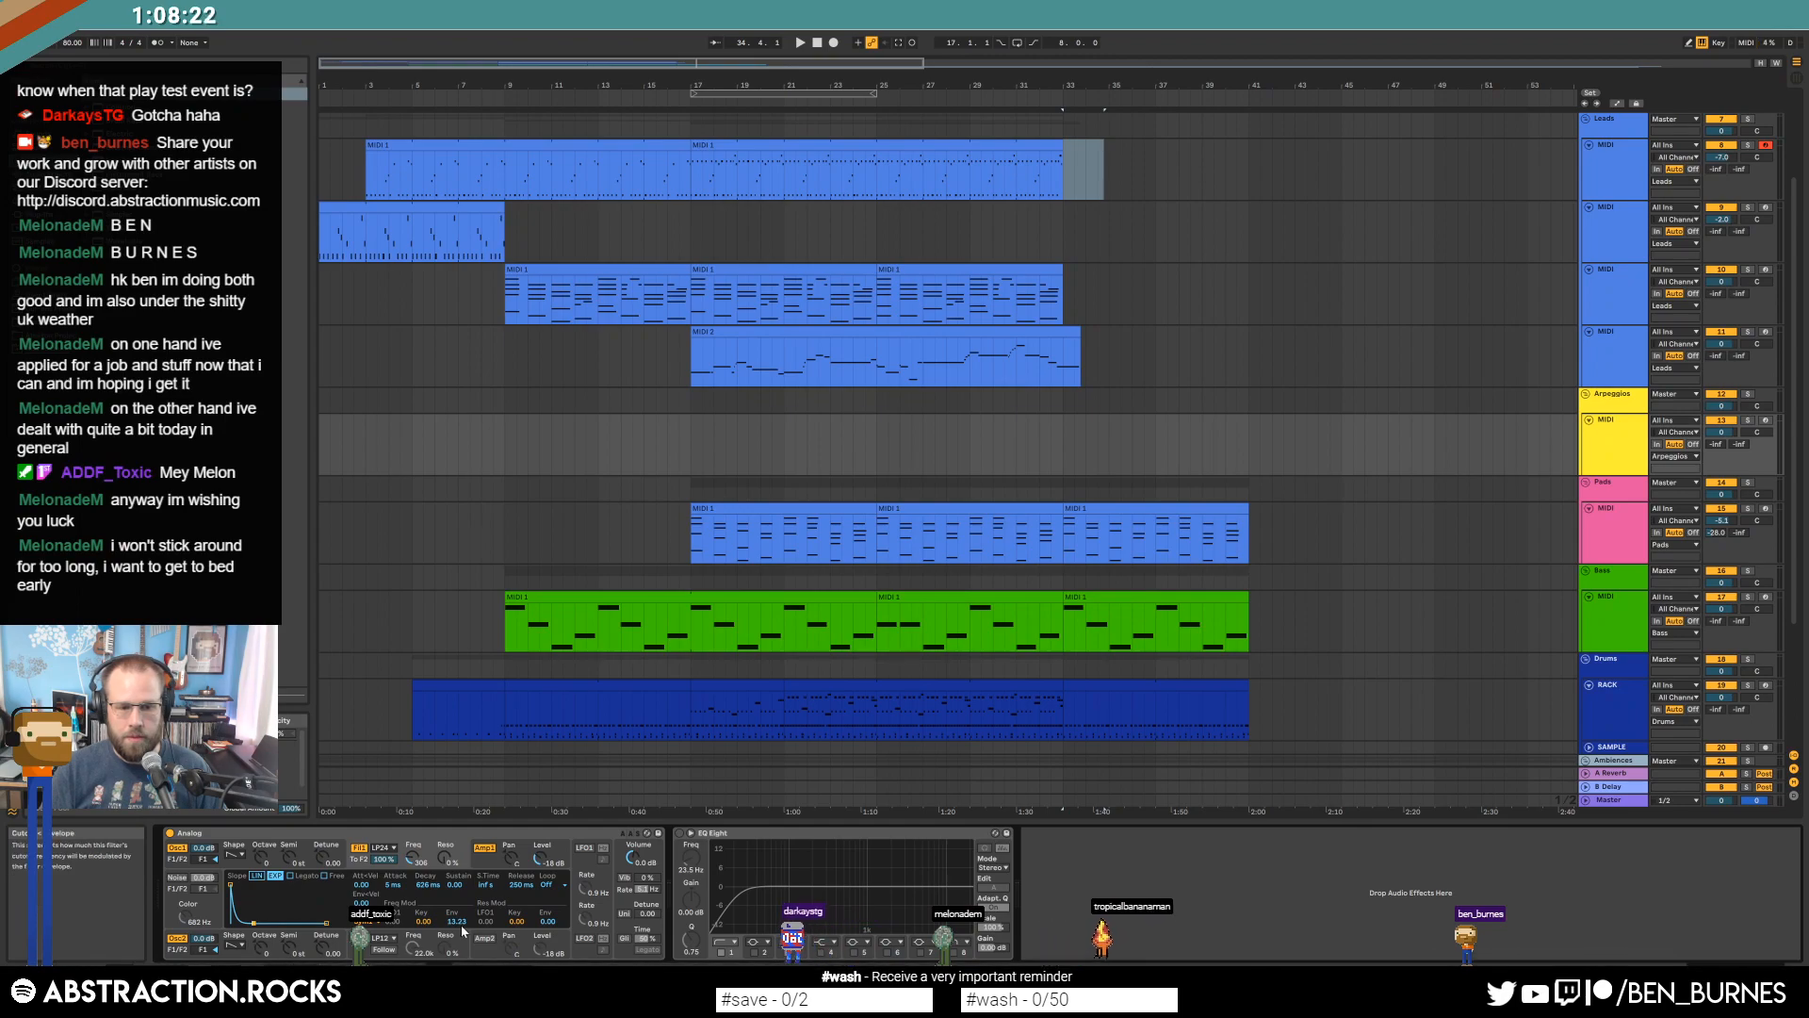
double_click(457, 923)
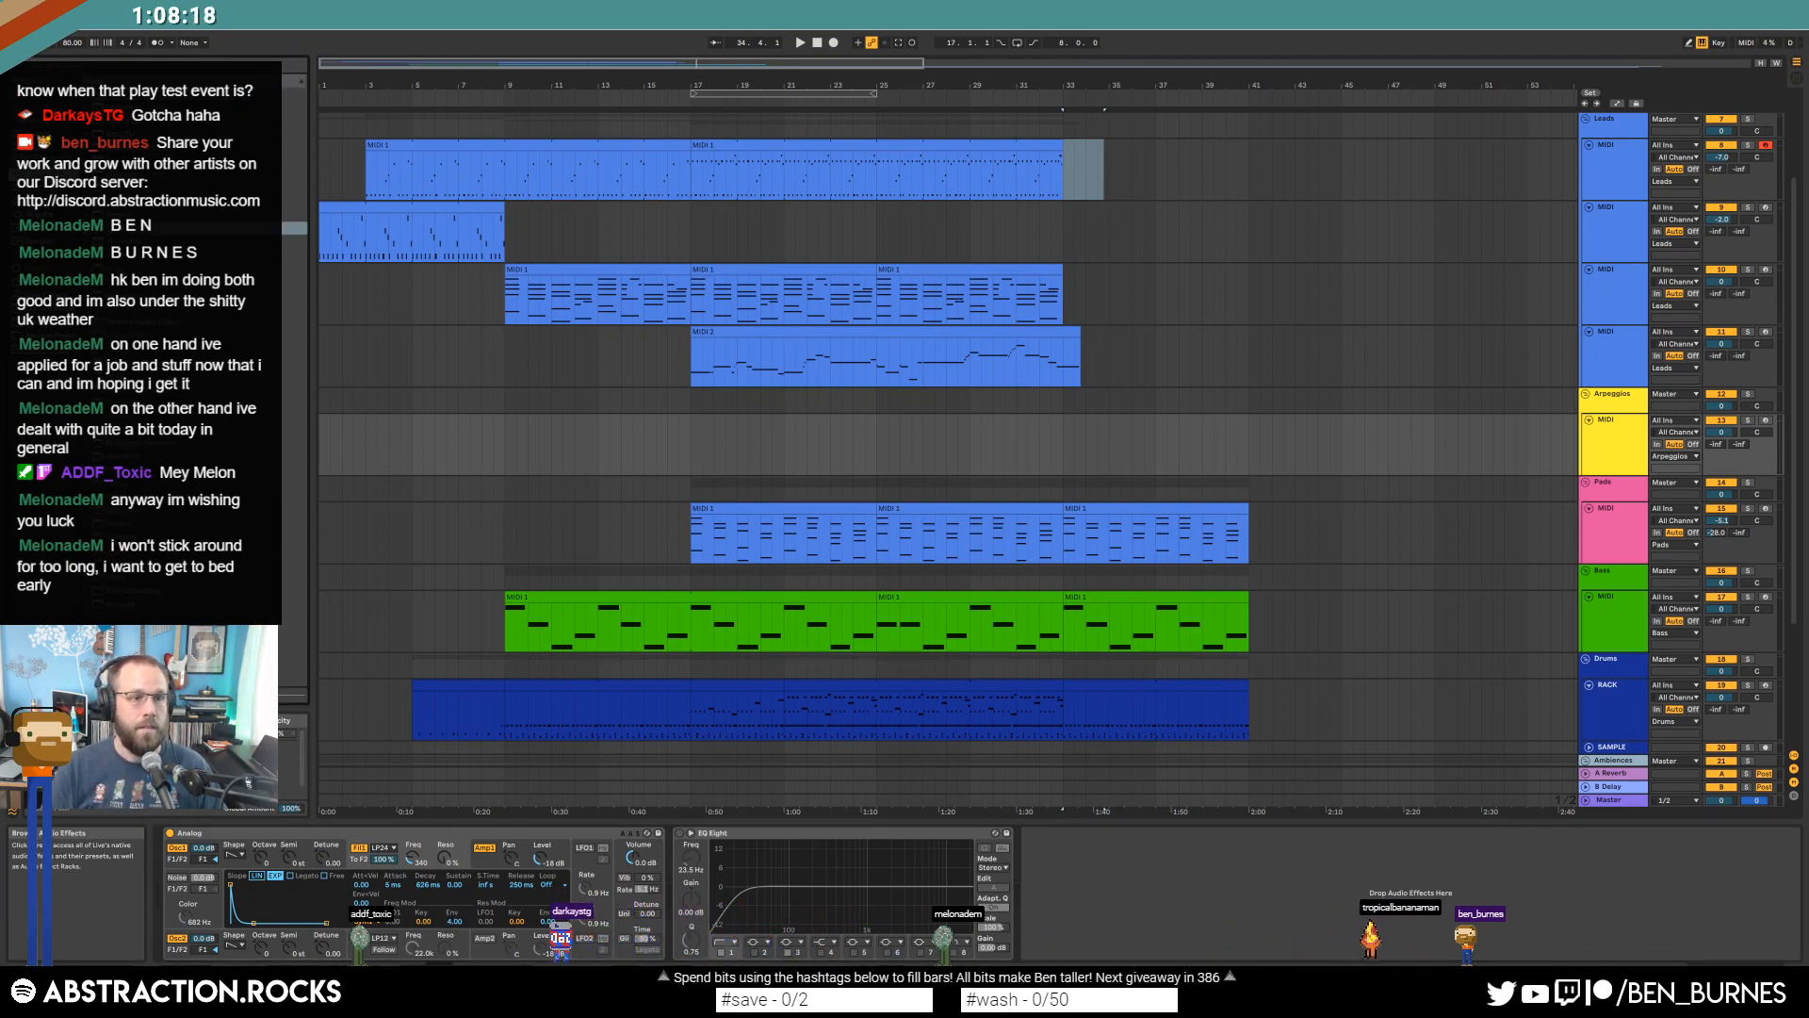
Insert a Delay between Analog and EQ Eight, with 40% feedback and its filter at about 1.67 kHz.
drag(122, 228, 669, 856)
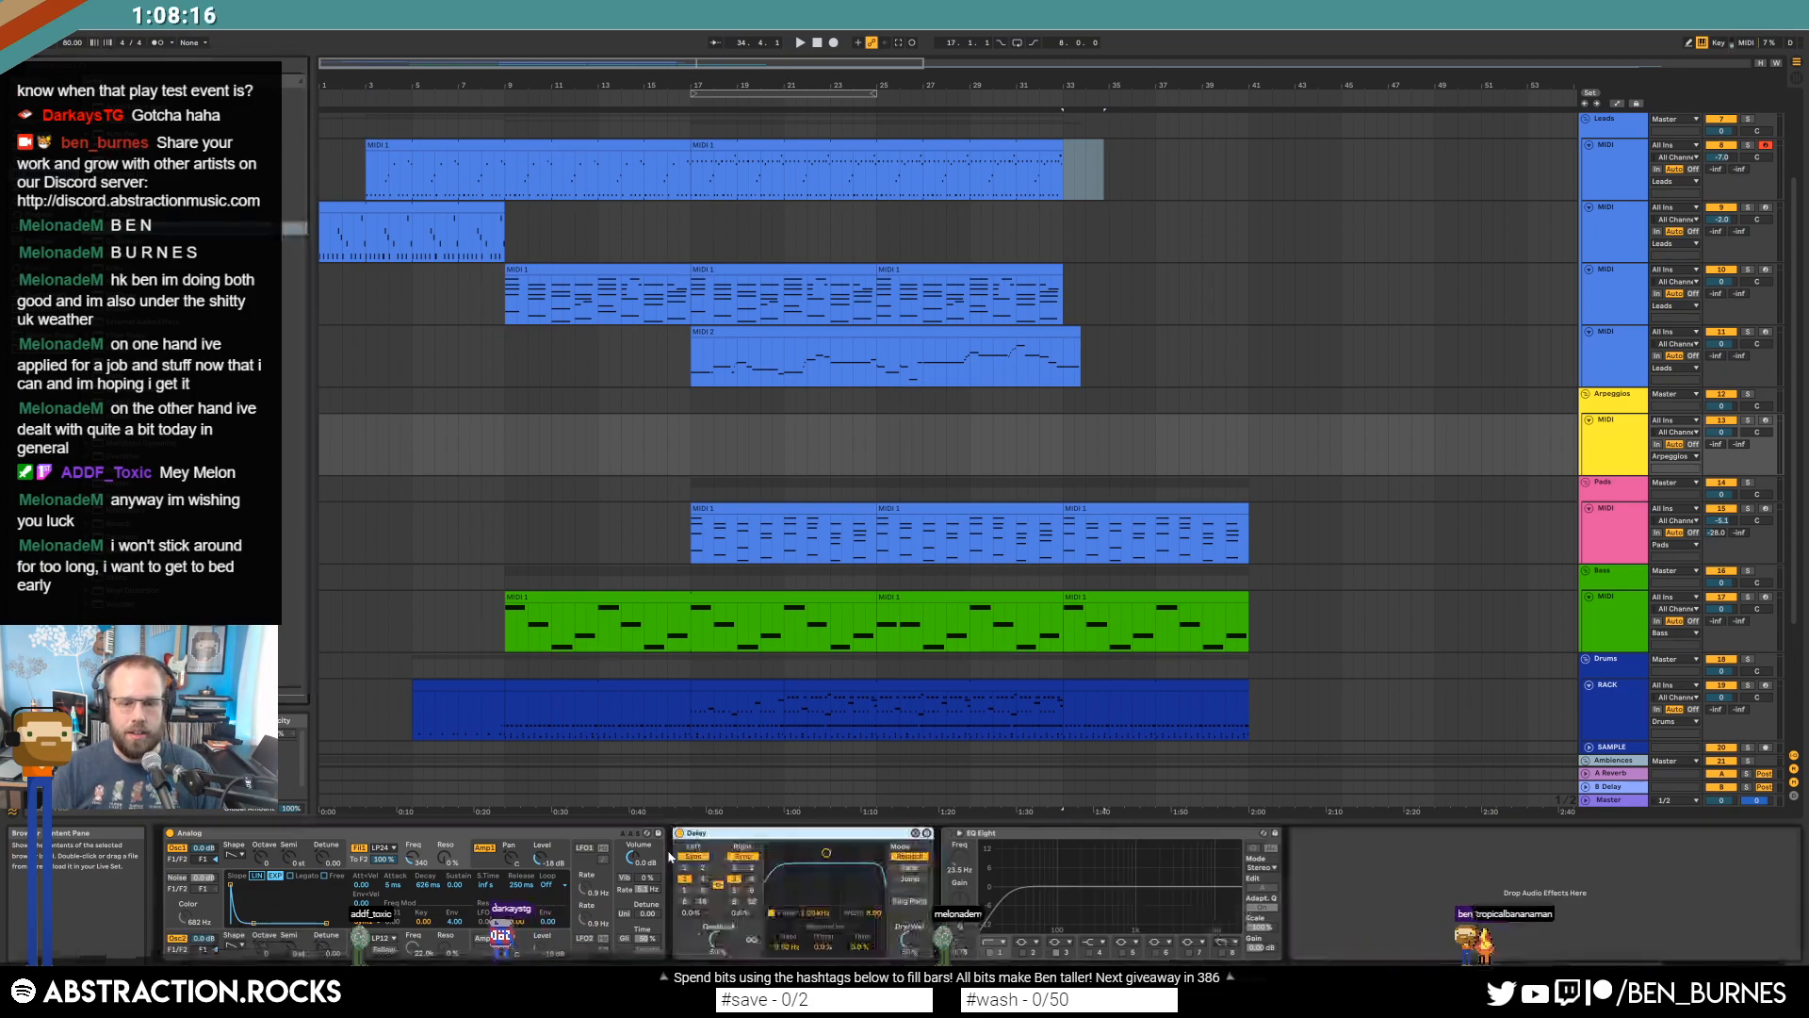
drag(722, 942, 722, 954)
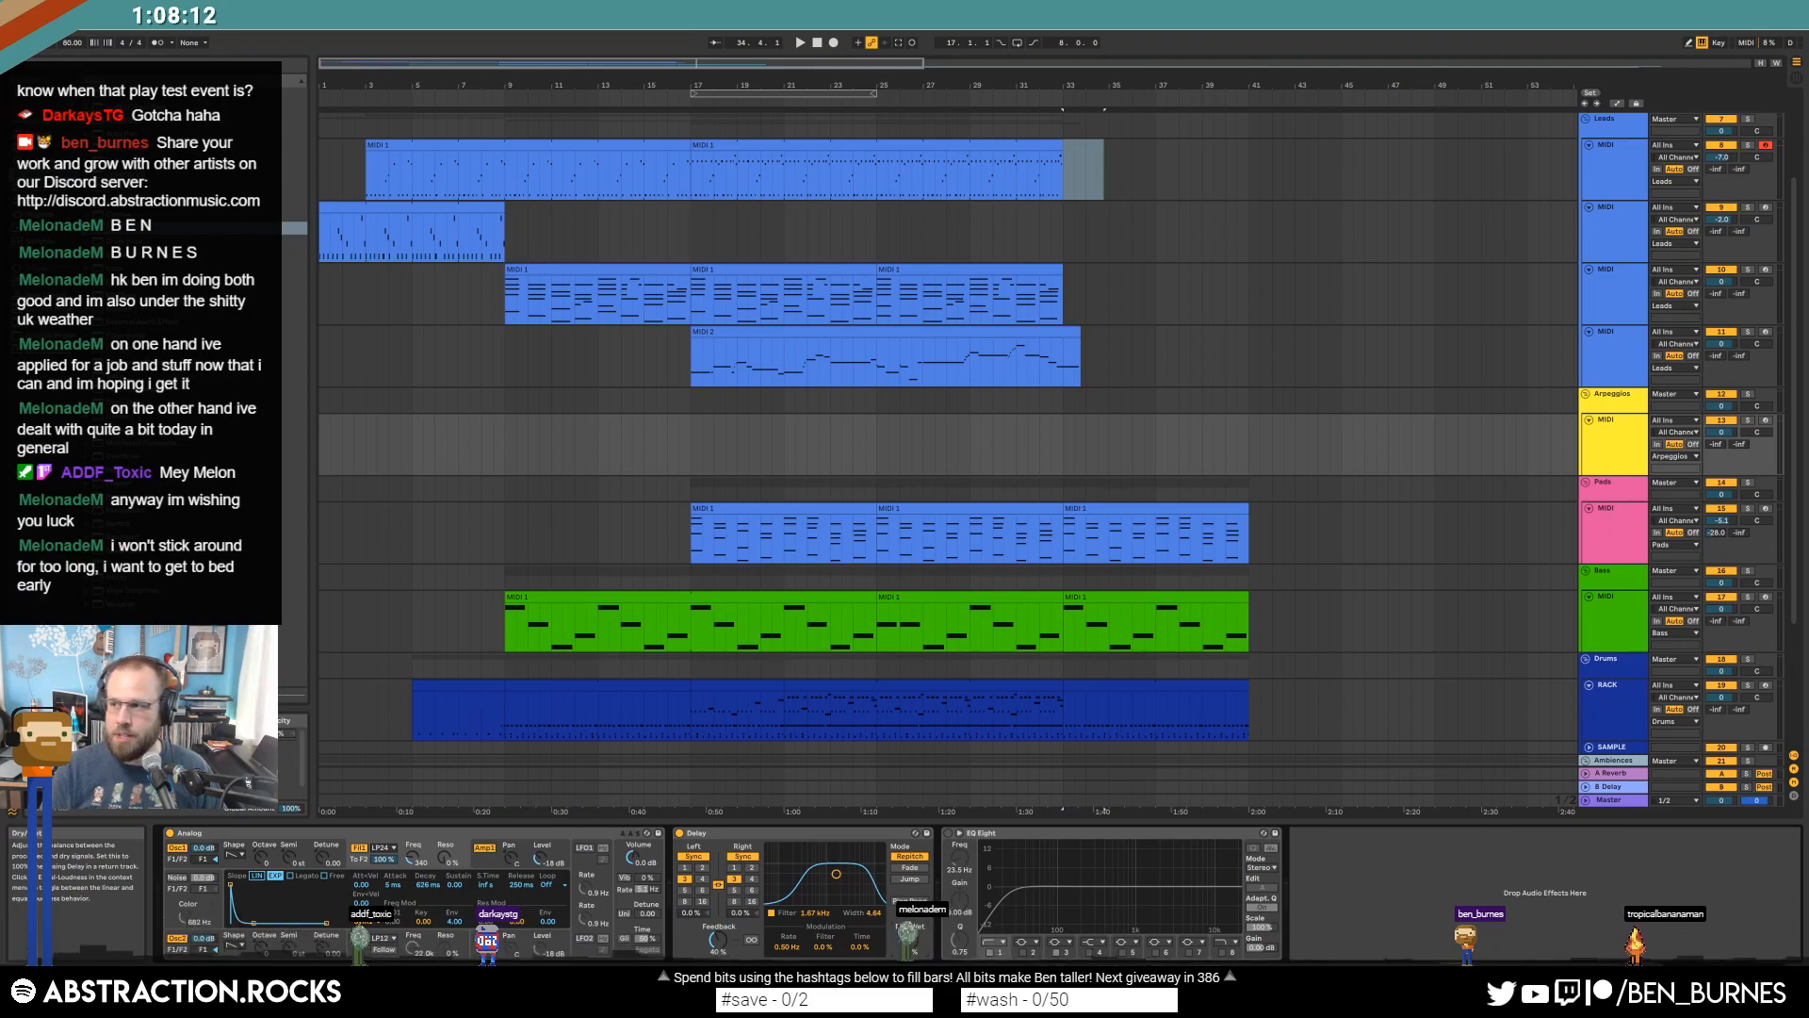
Record an arpeggio clip about two bars long on the Arpeggios MIDI track from bar 33.
click(1063, 449)
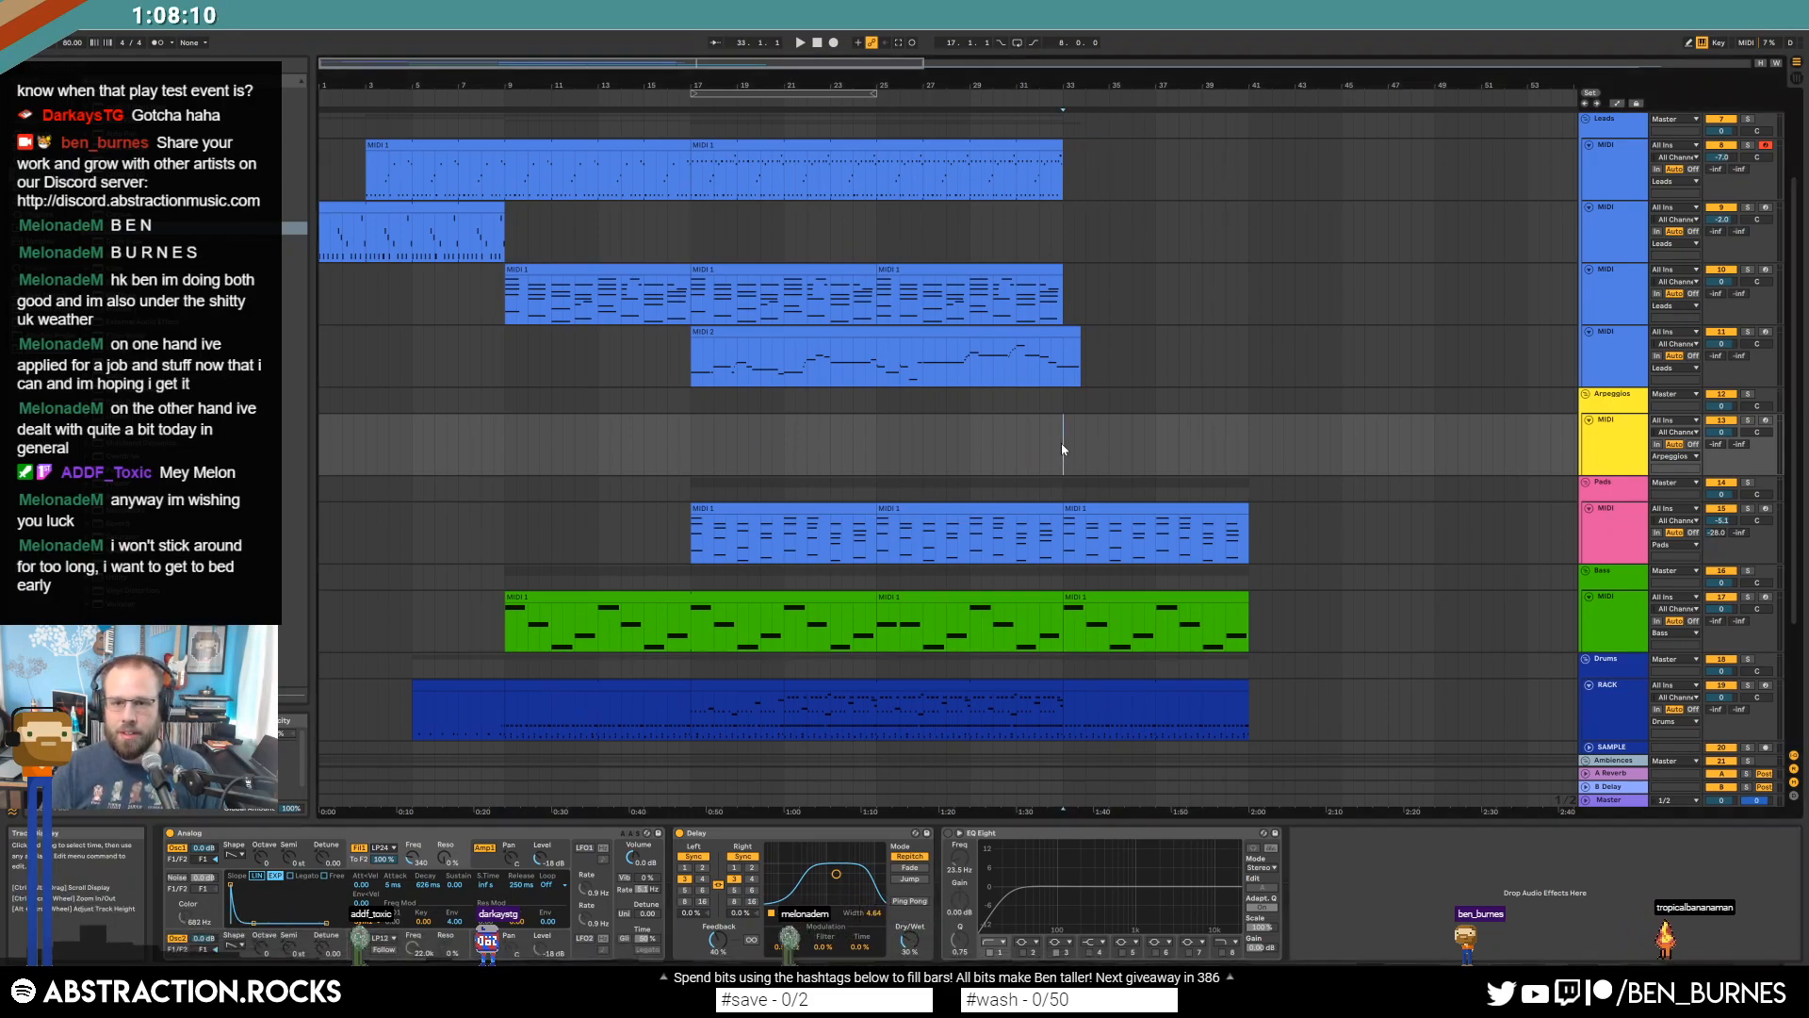
key(shift+Right)
key(shift+Right)
key(shift+Right)
key(shift+Right)
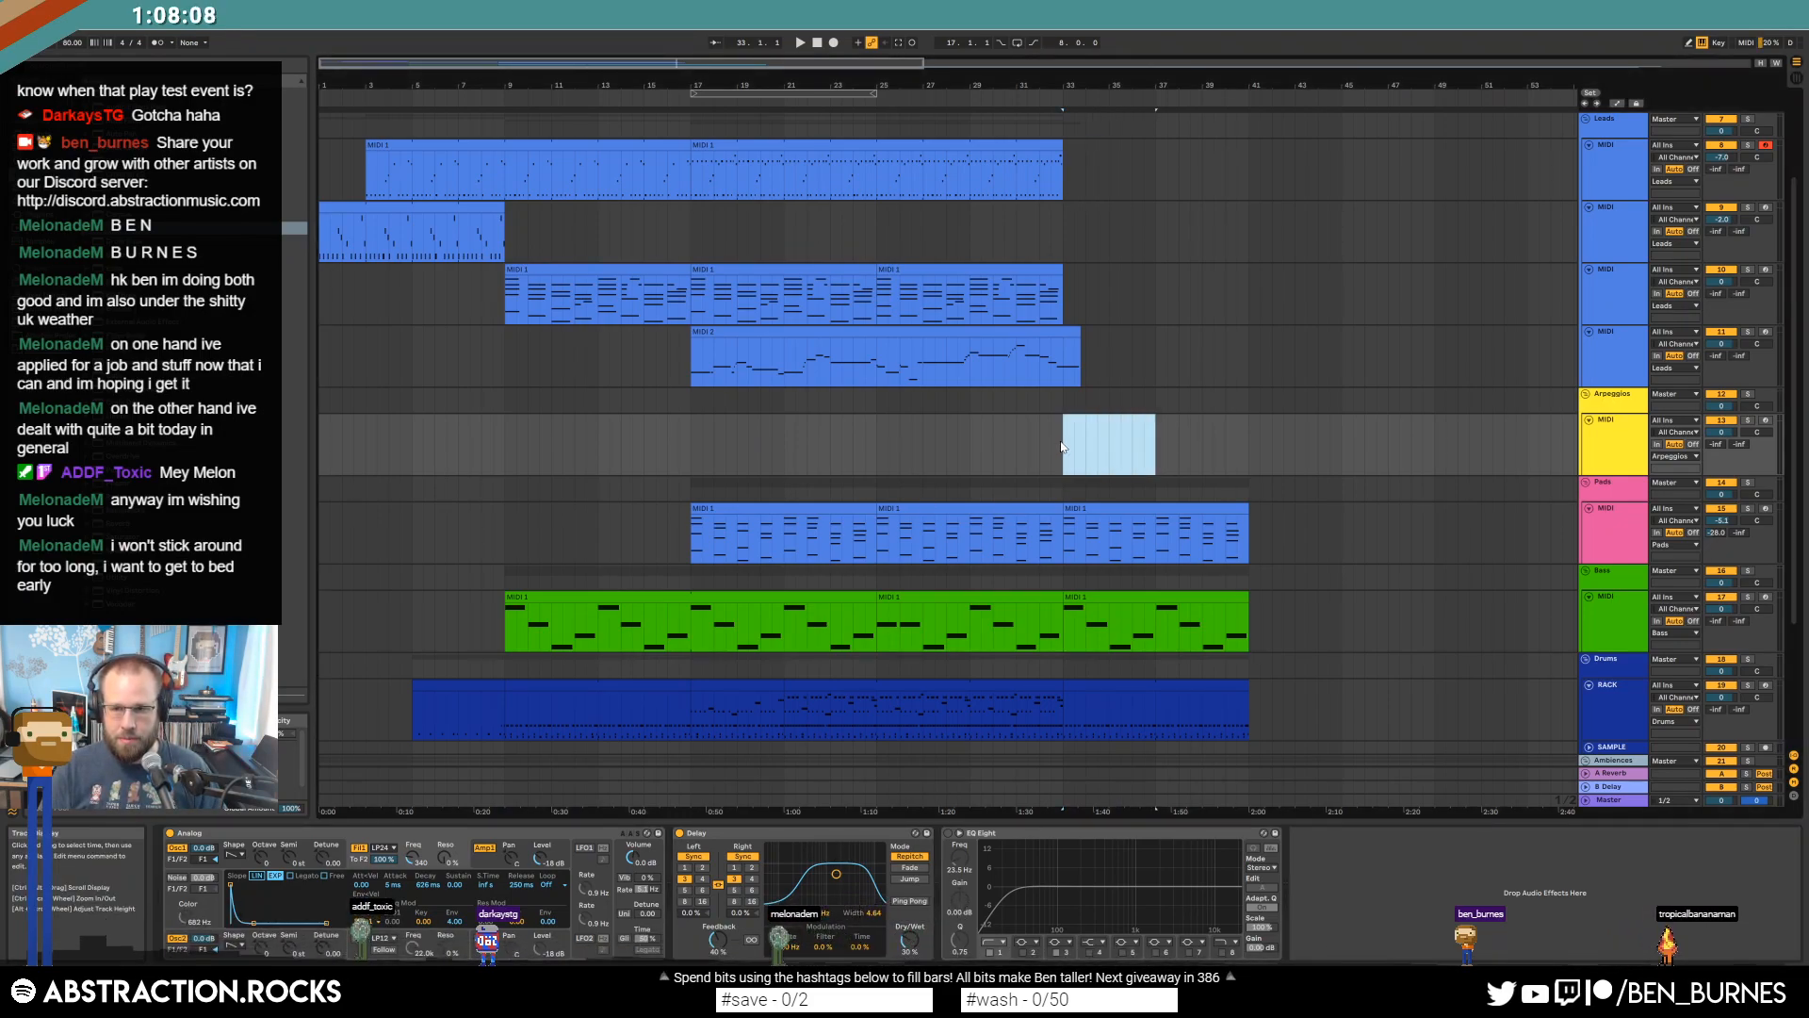
click(1061, 448)
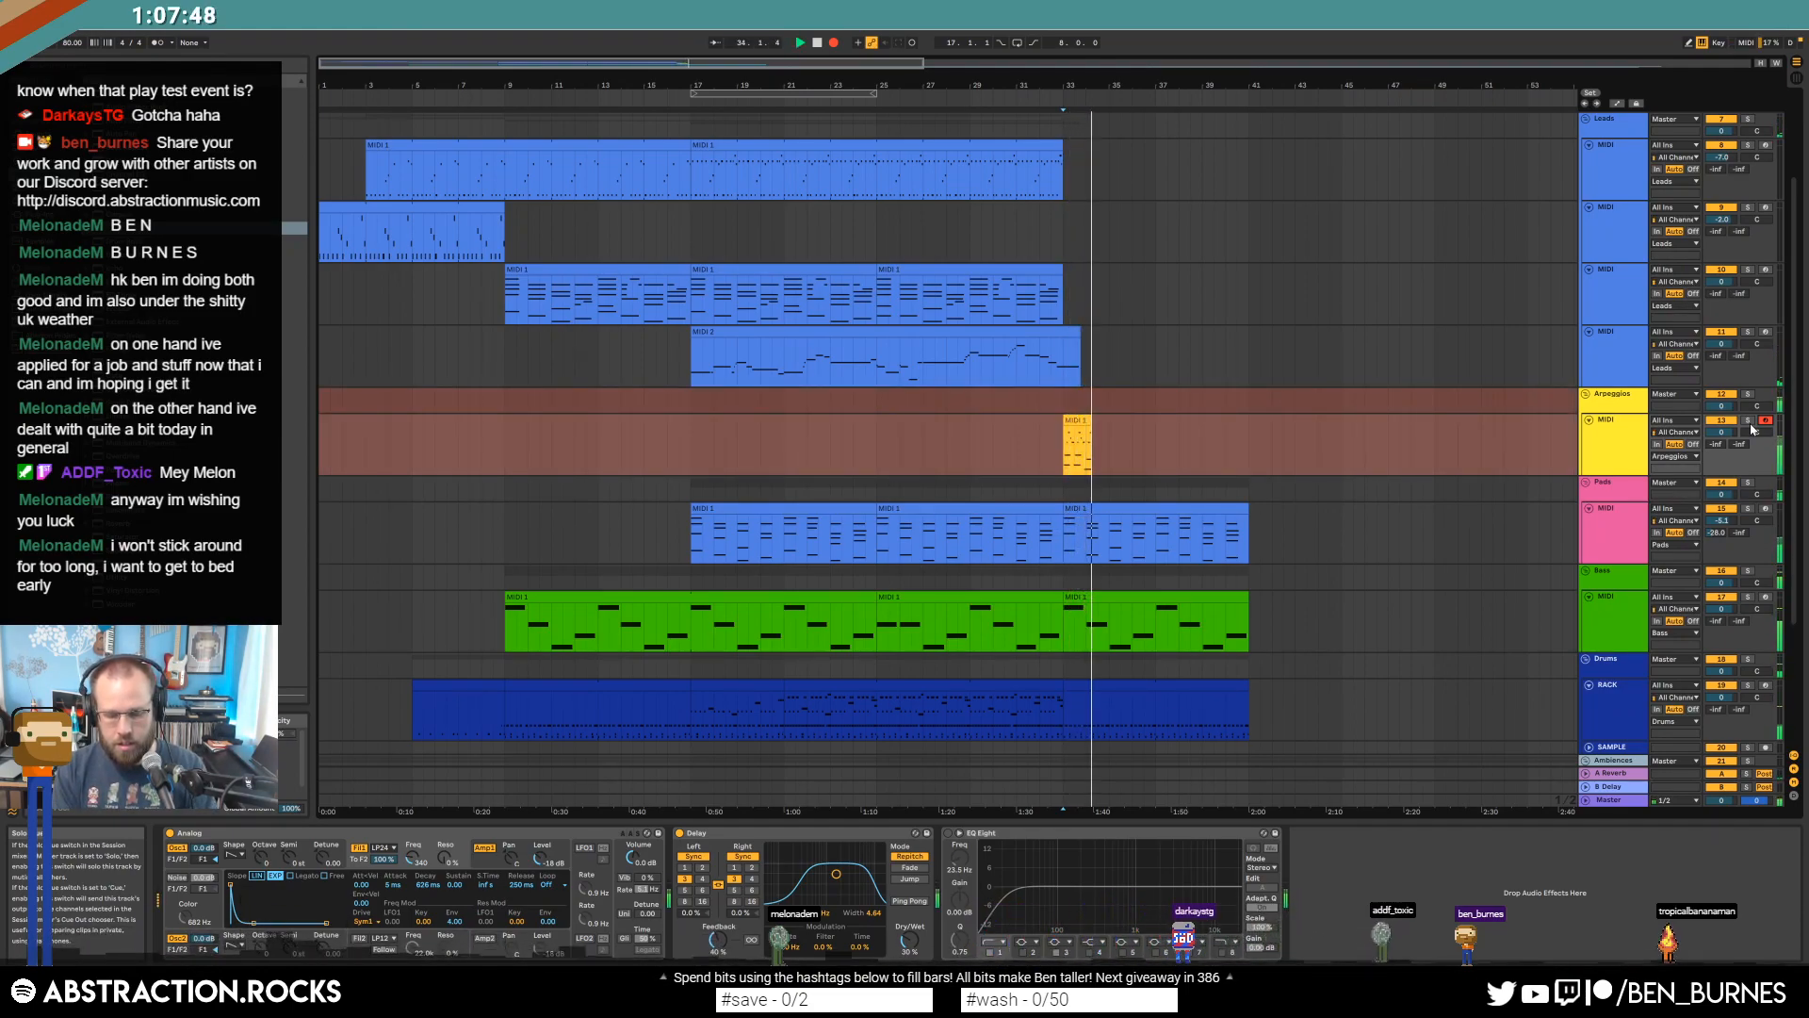
key(space)
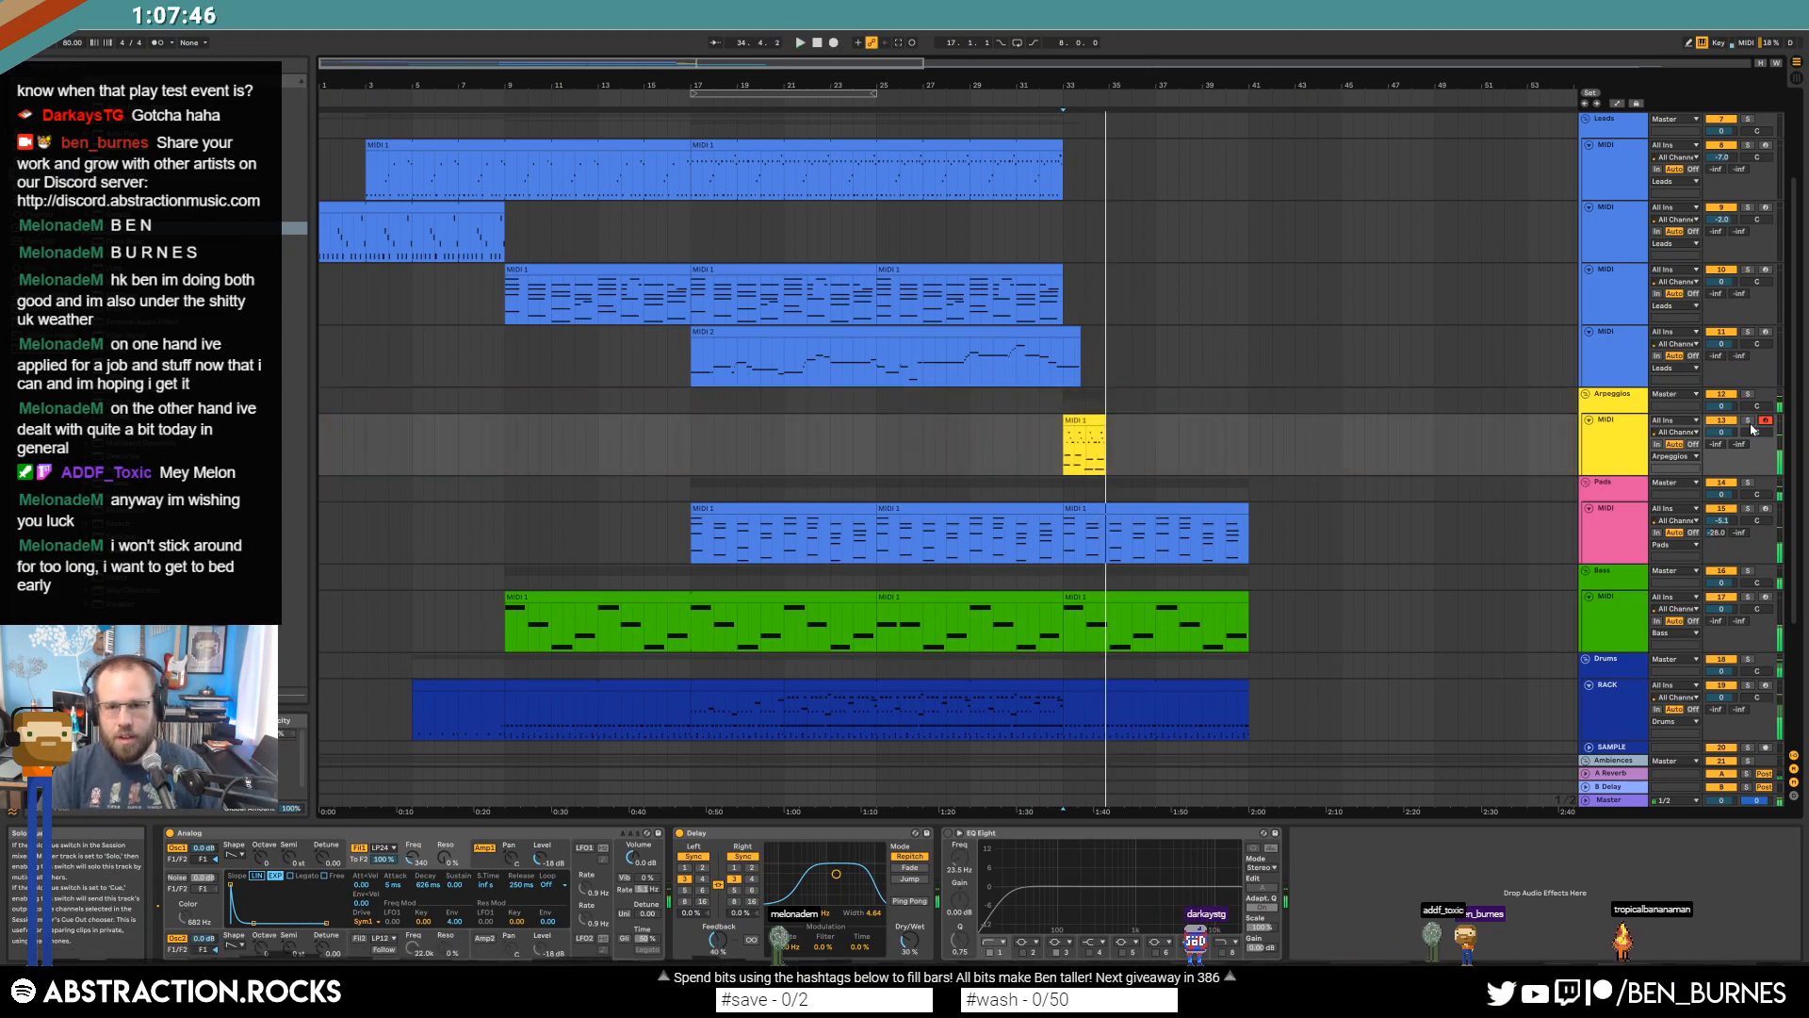
Tighten the timing of the recorded arpeggio clip's first bar by nudging its early low, middle and high notes slightly later.
double_click(1084, 443)
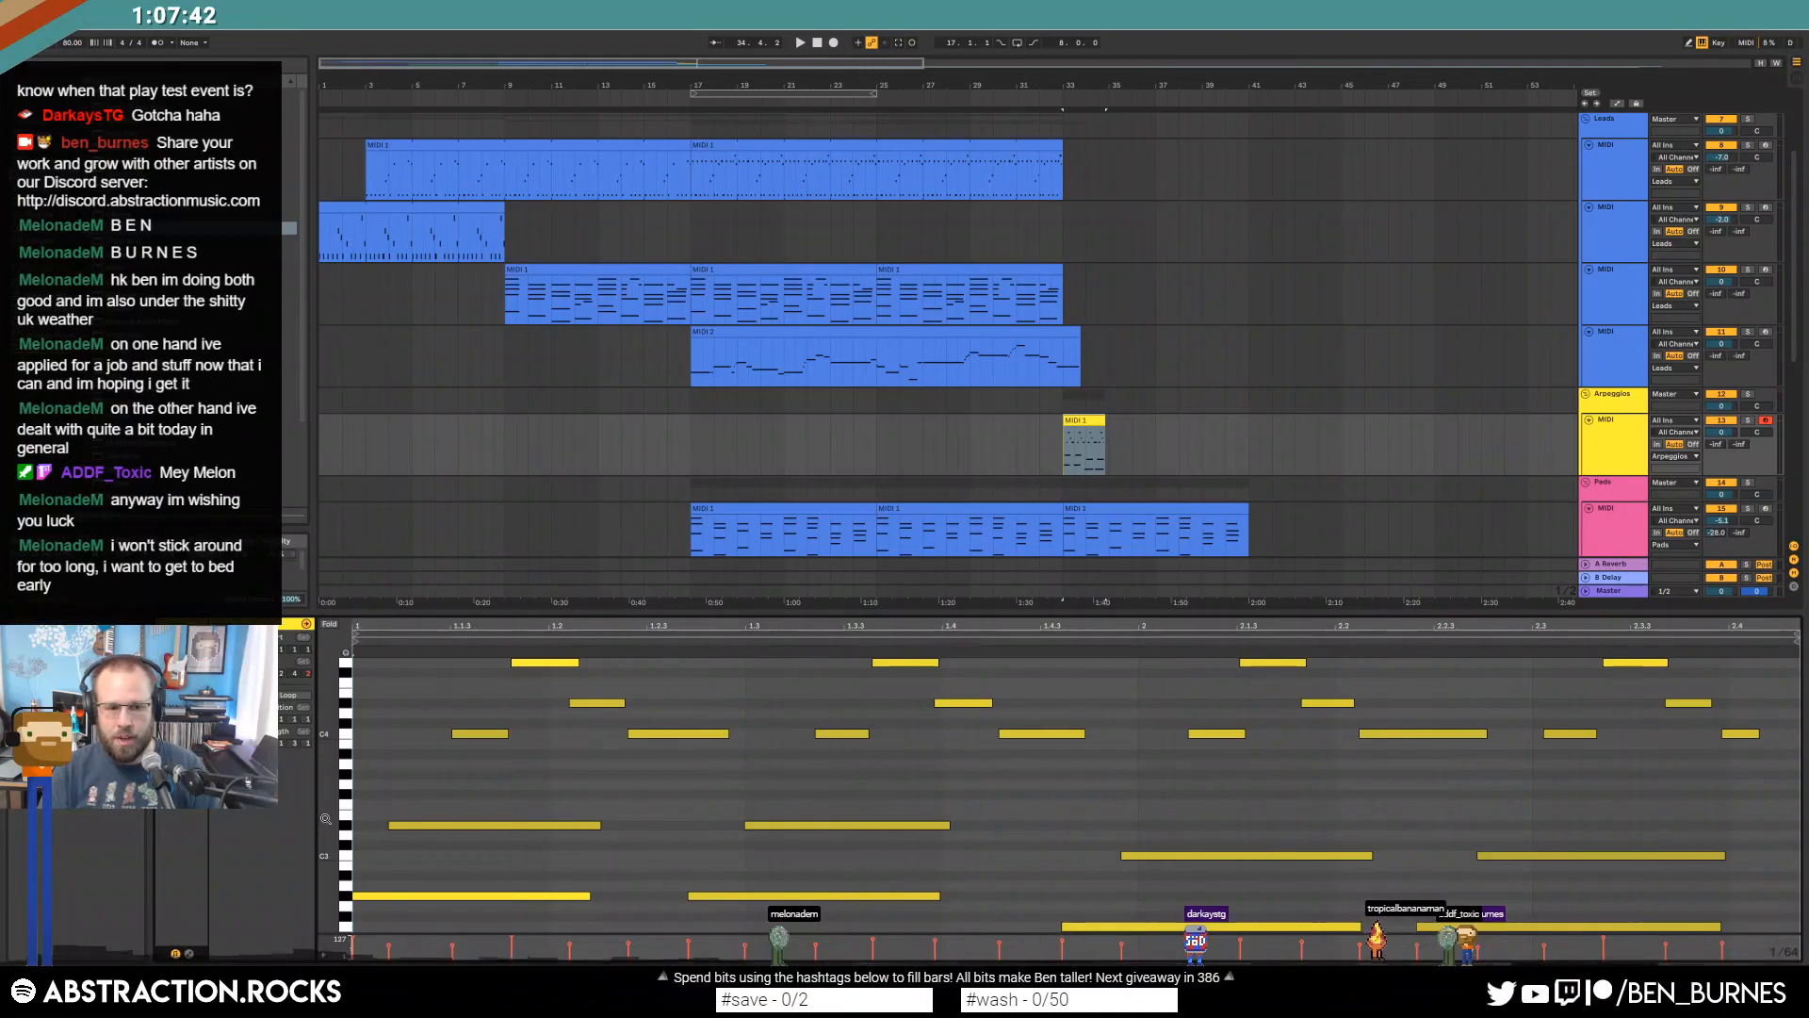
scroll(517, 810, down, 2)
click(662, 801)
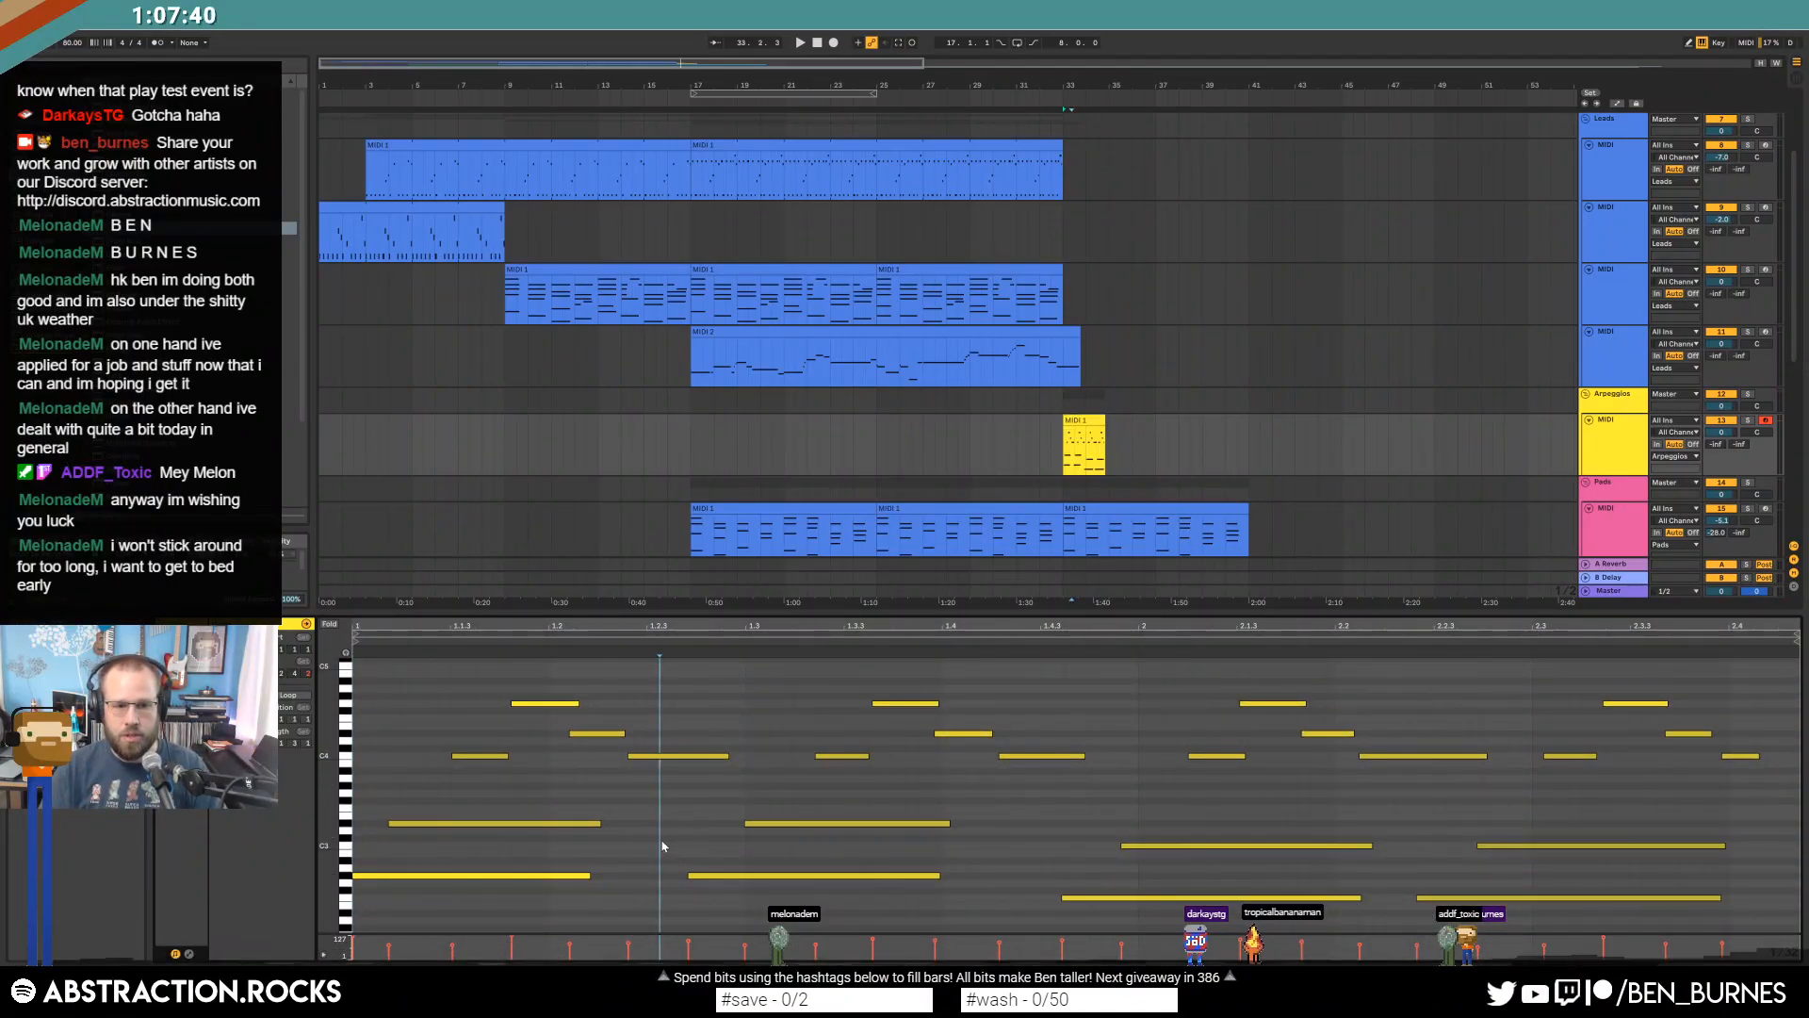
drag(452, 823, 465, 823)
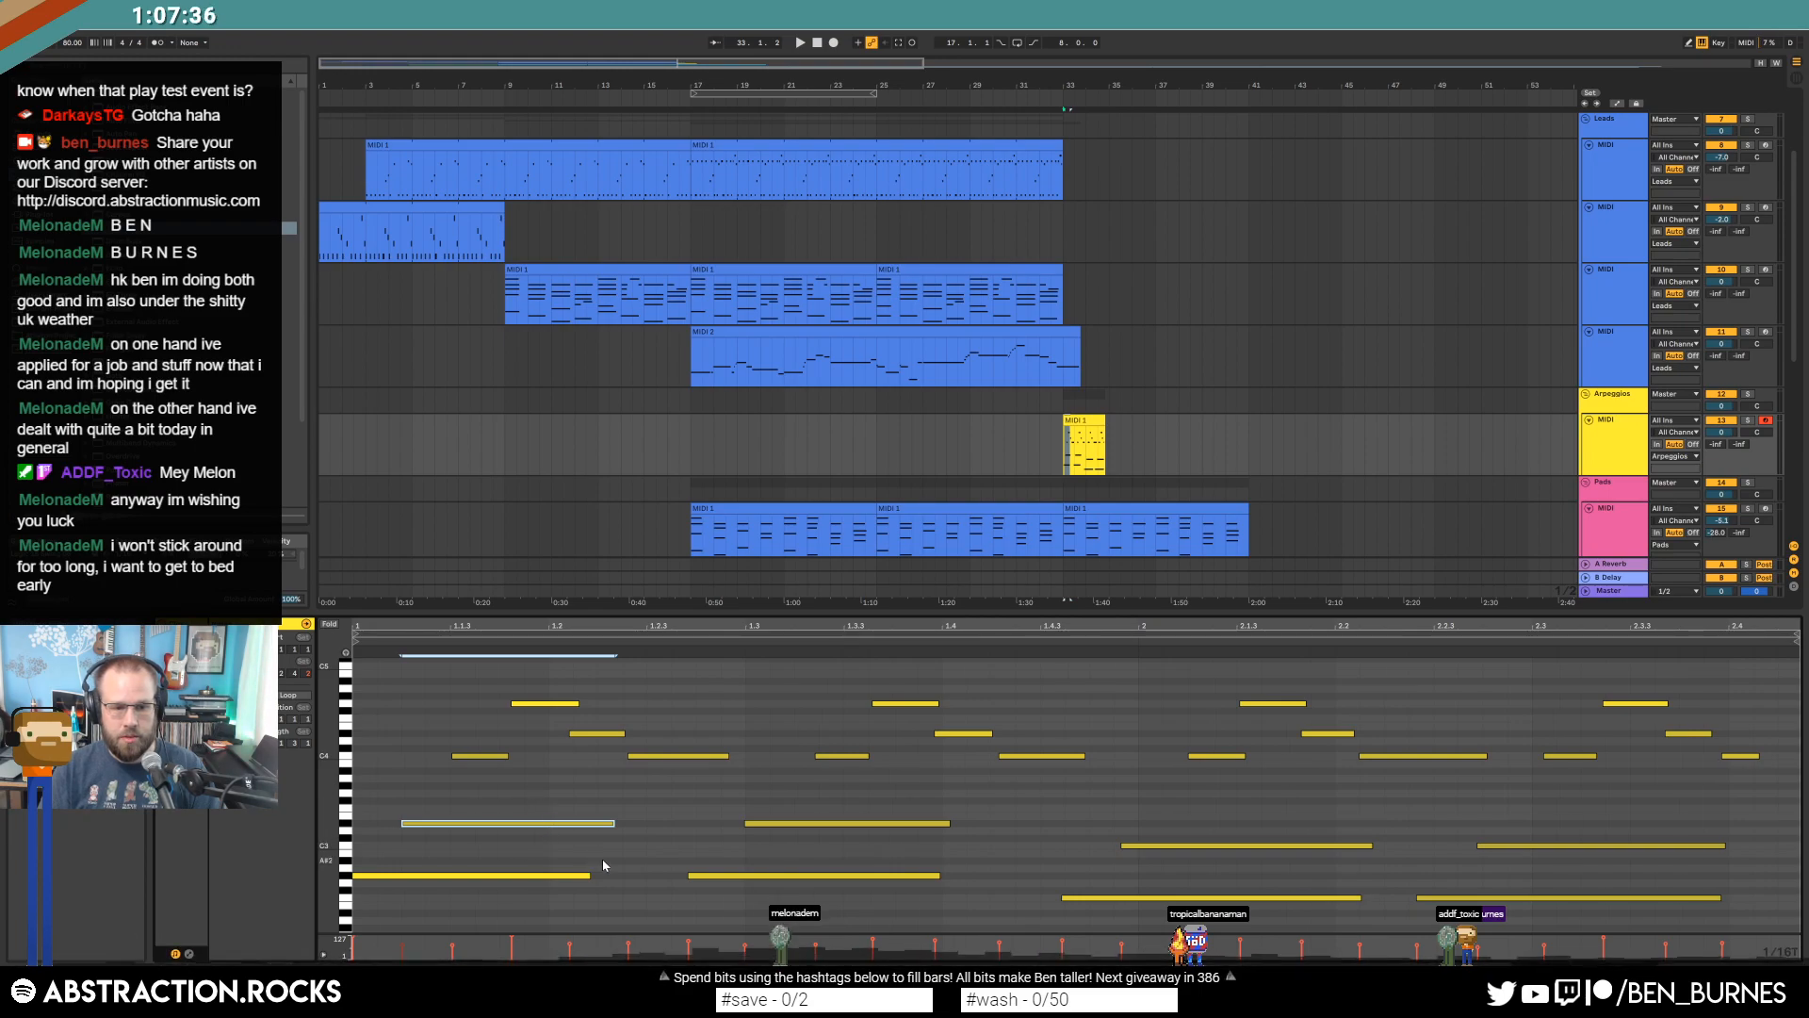
drag(476, 756, 867, 762)
key(Right)
key(Right)
key(Right)
drag(932, 690, 1046, 791)
key(Right)
key(Right)
key(Right)
key(Right)
Replace the recorded notes in the arpeggio clip's second bar with a duplicate of the first bar's notes.
drag(1188, 693, 1782, 916)
key(Delete)
key(ctrl+a)
key(ctrl+d)
Lower the copied bar's bass notes by two semitones and nudge all its notes earlier to start on the bar line.
drag(1154, 798, 1512, 919)
key(Down)
key(Down)
drag(1107, 692, 1762, 912)
key(Left)
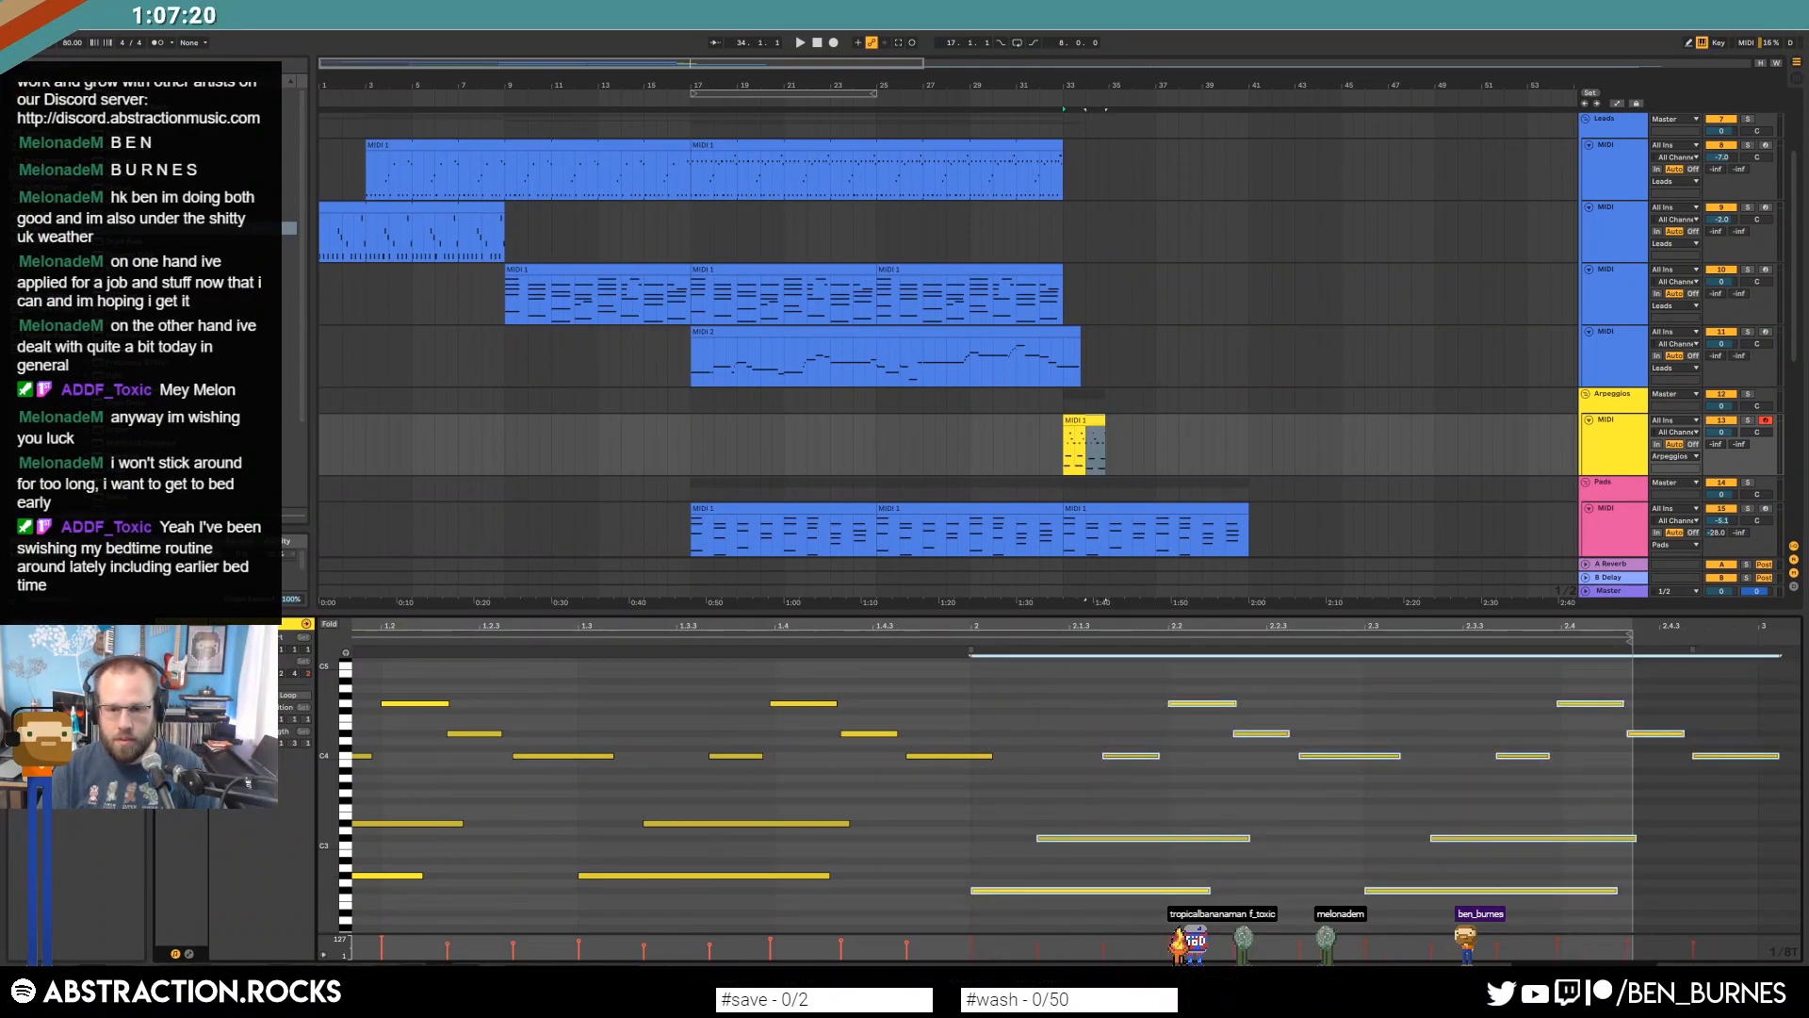
Shorten the first bar's last C4 note to end at the bar line and audition the arpeggio clip.
click(1006, 751)
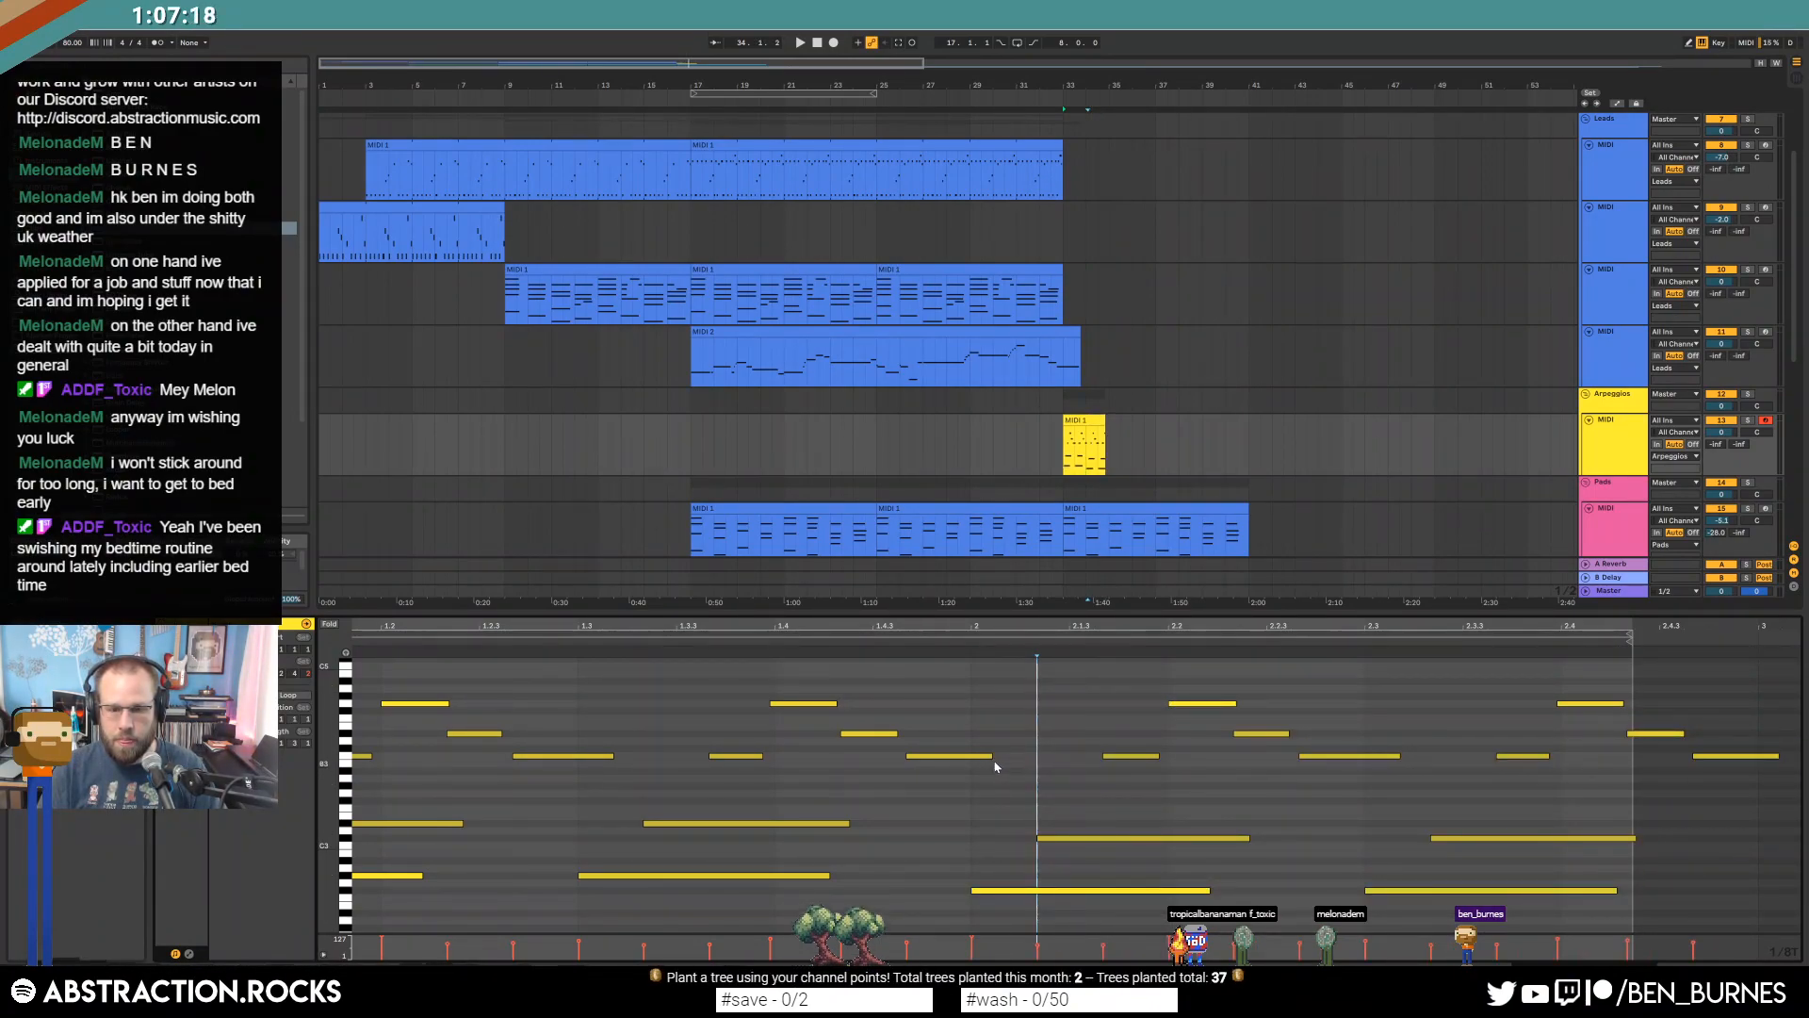
key(space)
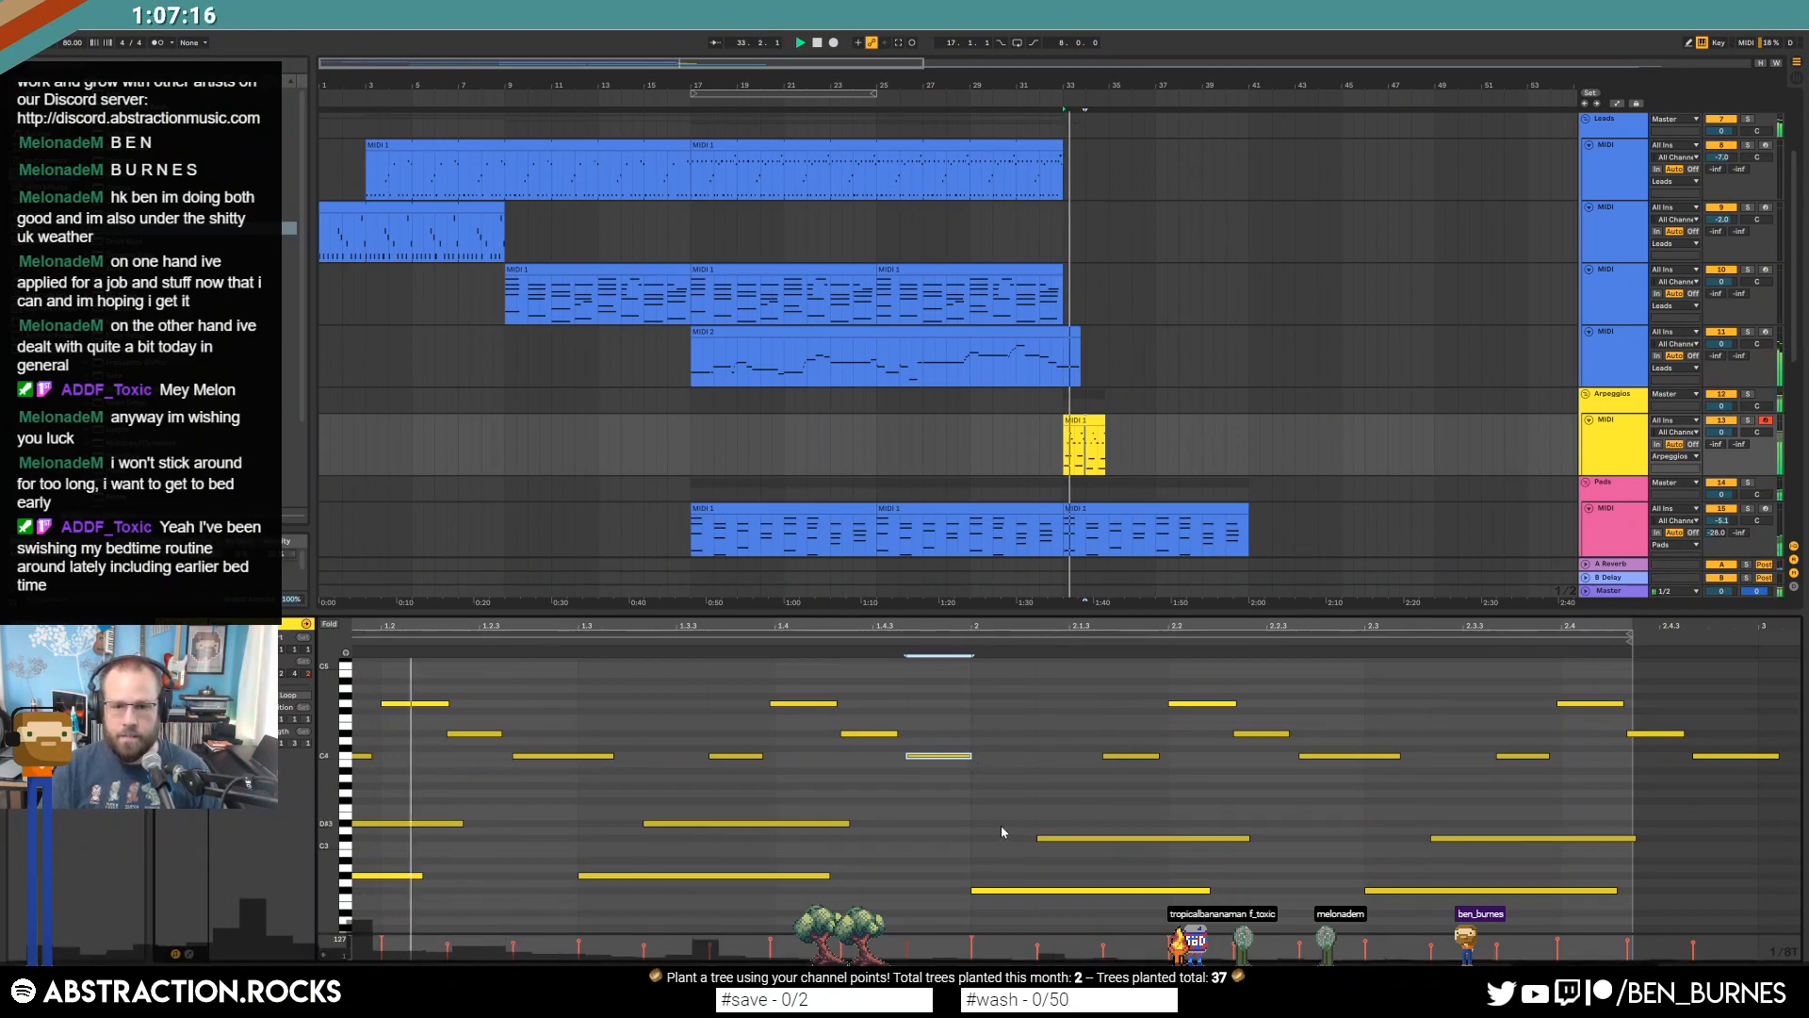
drag(323, 778, 294, 815)
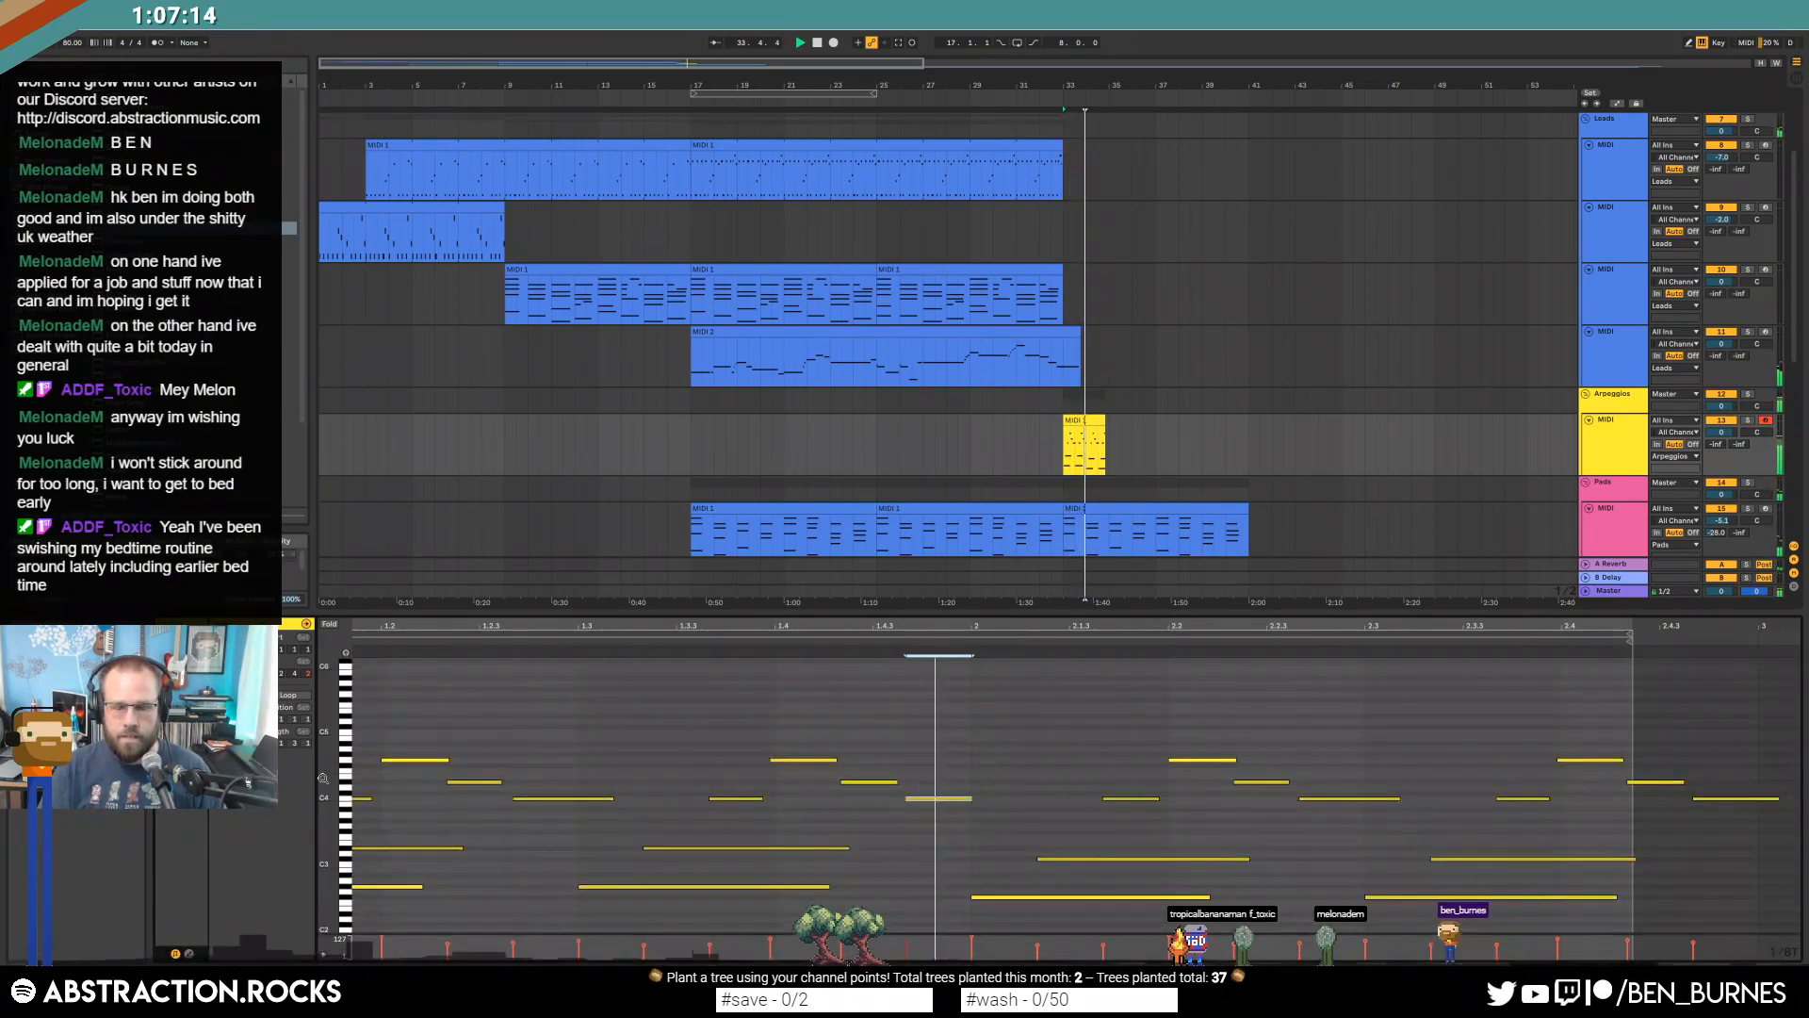
key(space)
Lower both pairs of bass notes in the arpeggio clip's second bar by one more semitone.
drag(1015, 846, 1093, 940)
key(Down)
drag(1402, 846, 1442, 924)
key(Down)
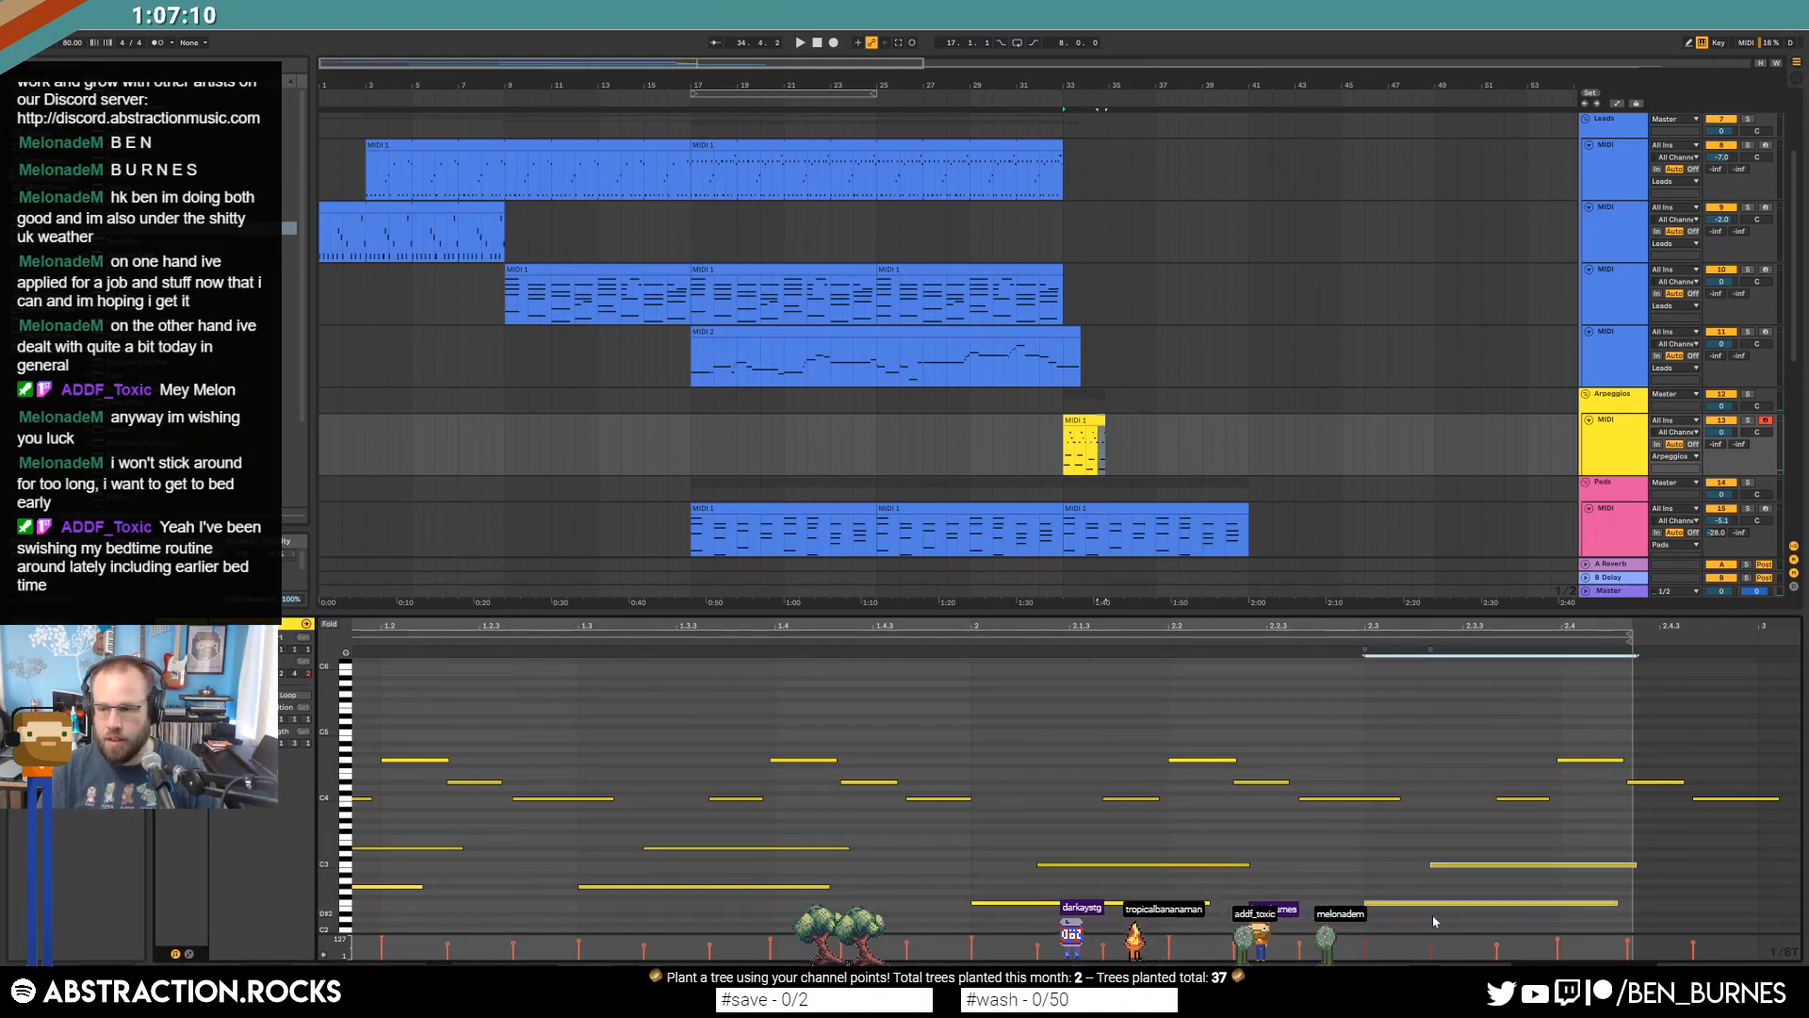
Audition the arpeggio, extend its clip to a full two bars, and duplicate it at bar 35.
key(space)
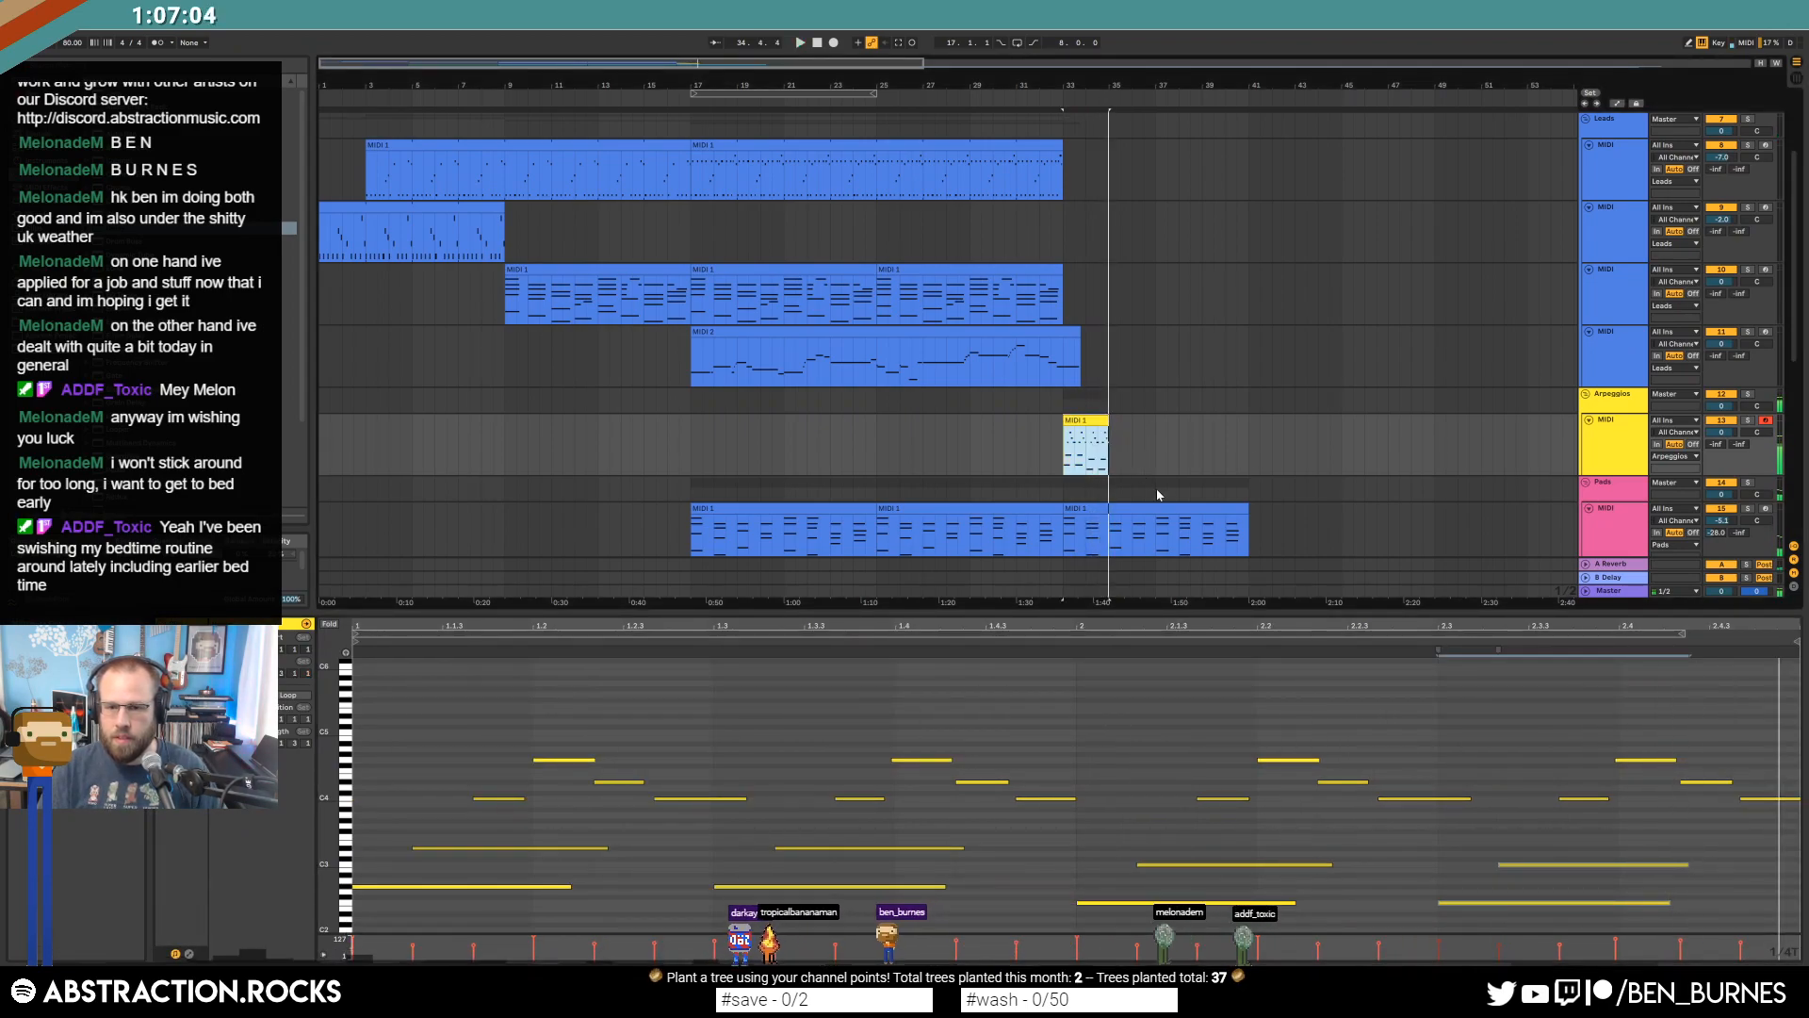
drag(1107, 419, 1155, 419)
key(space)
In the copied clip's first bar, lower the bass notes and raise the longer C4 notes by one semitone.
click(1114, 434)
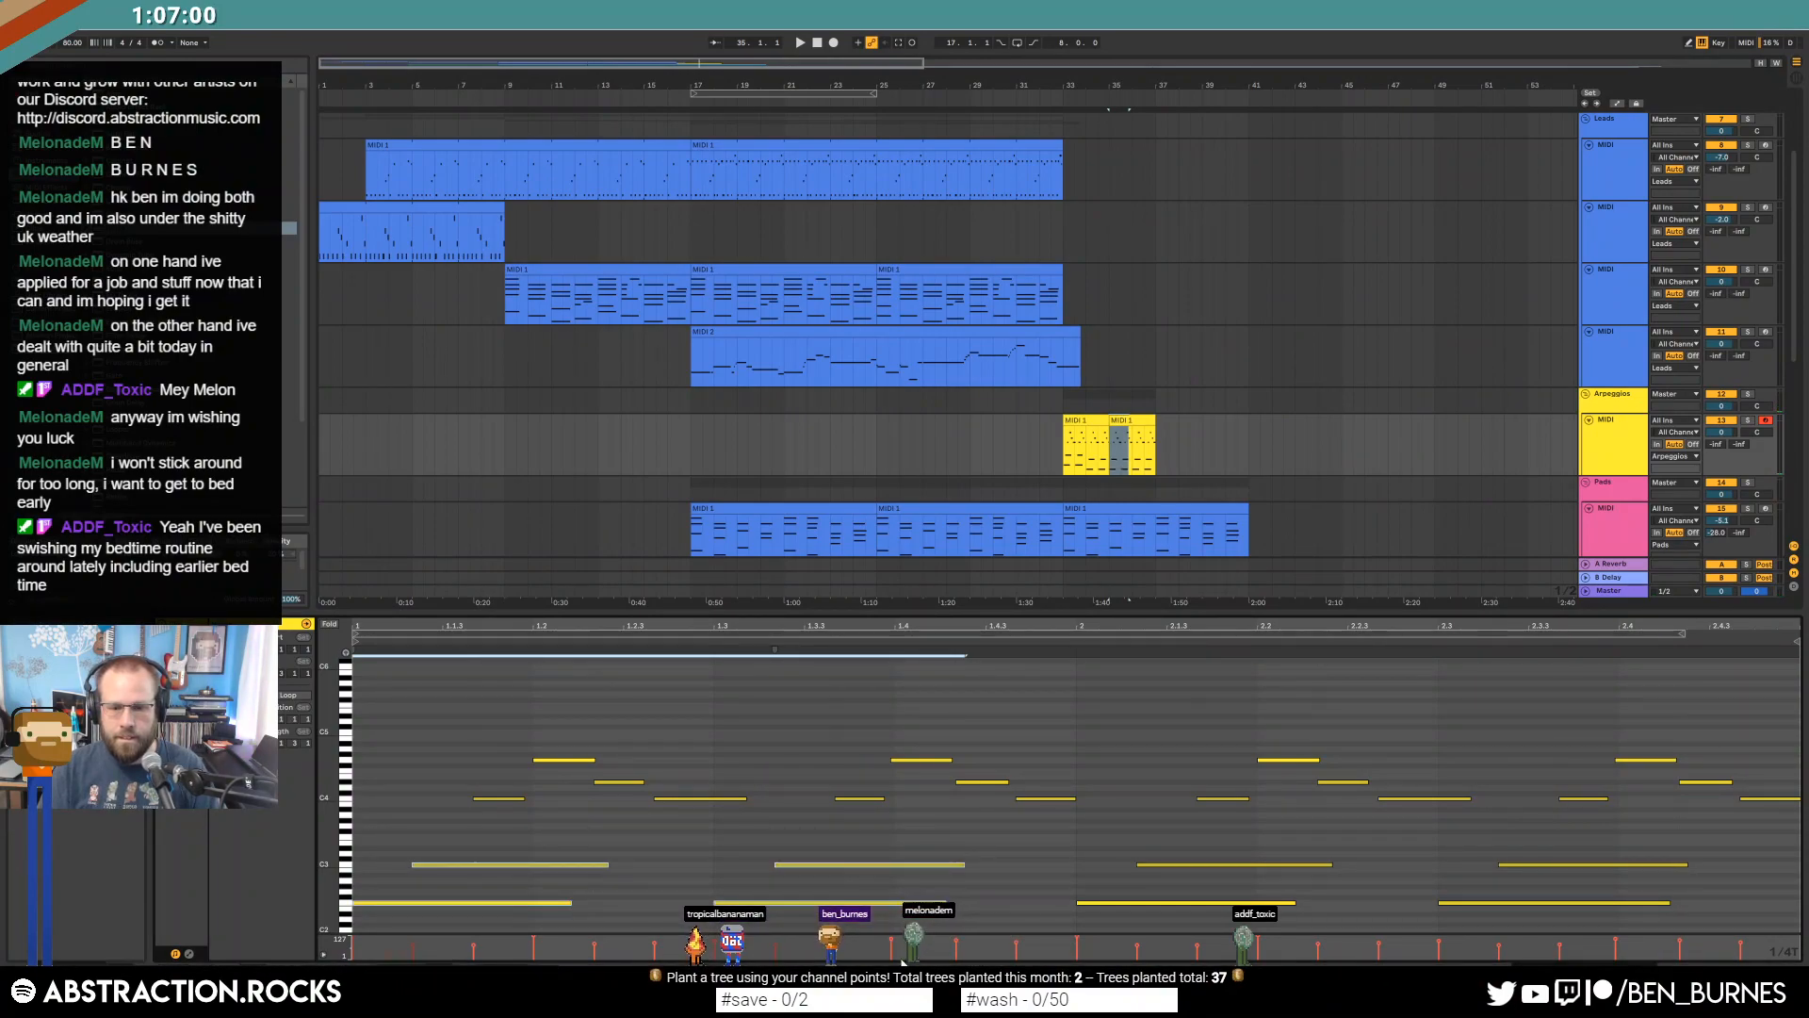
scroll(1029, 885, down, 1)
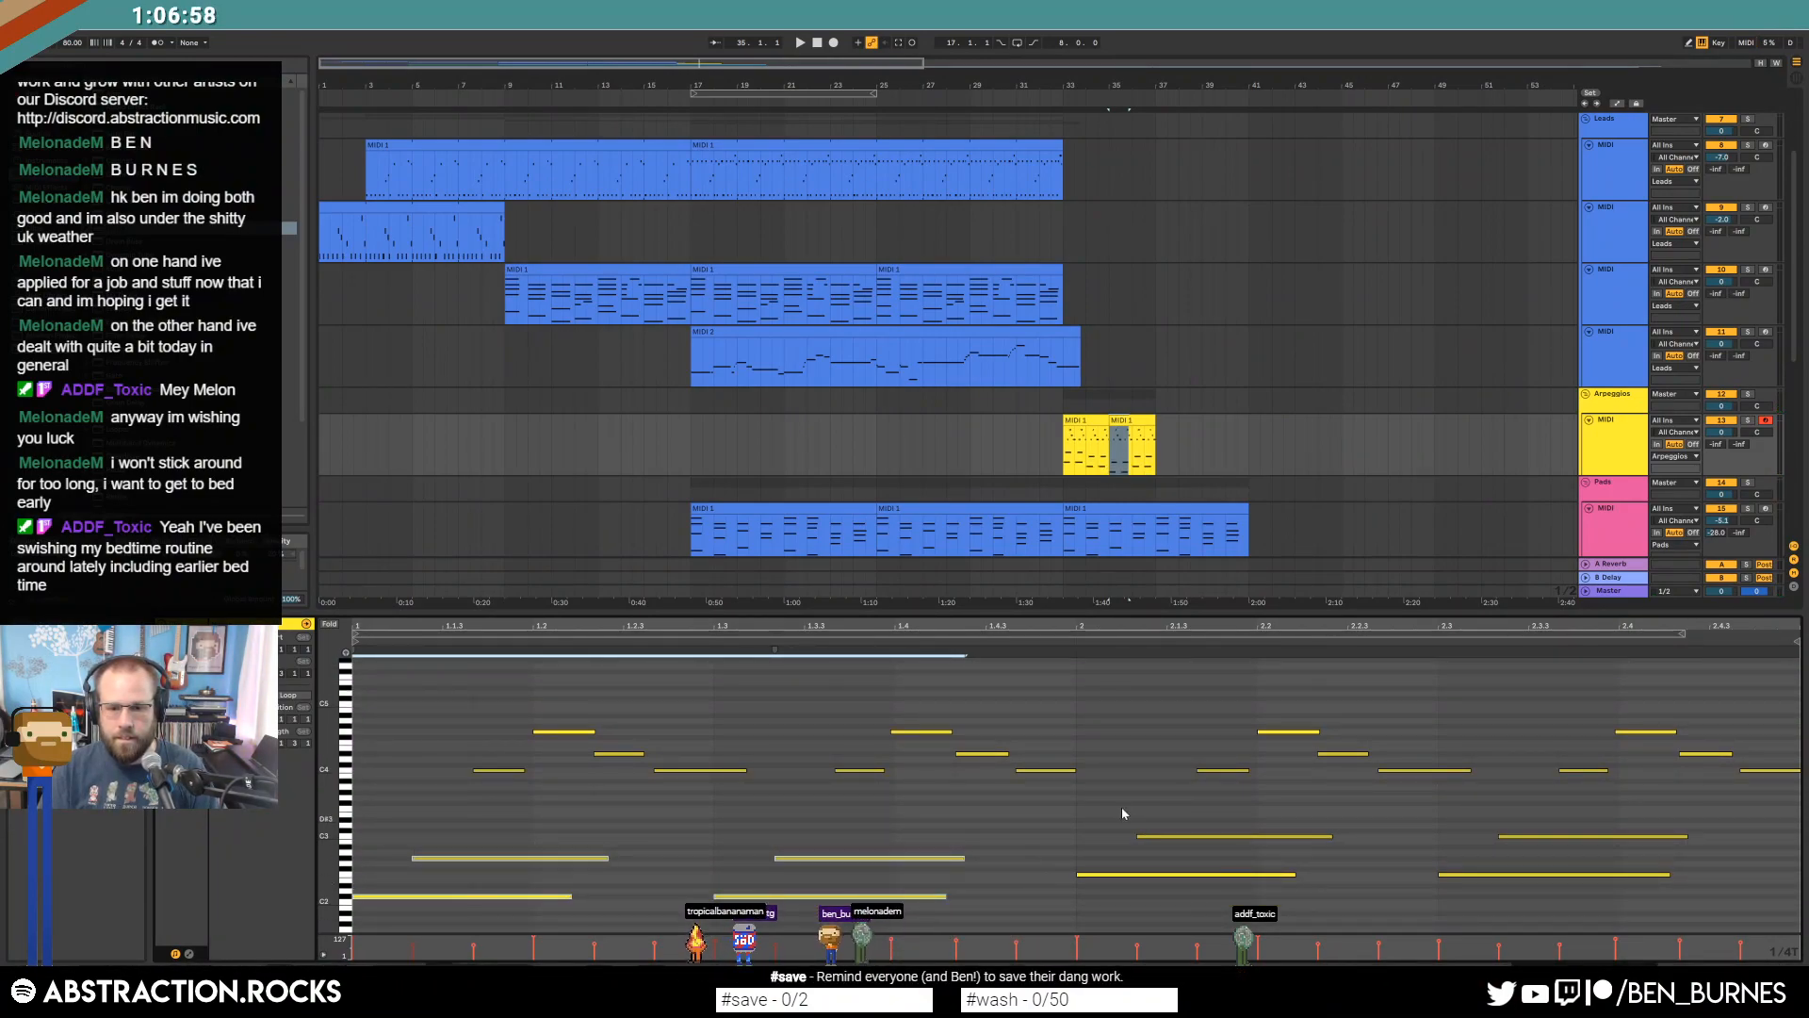
drag(449, 772, 759, 806)
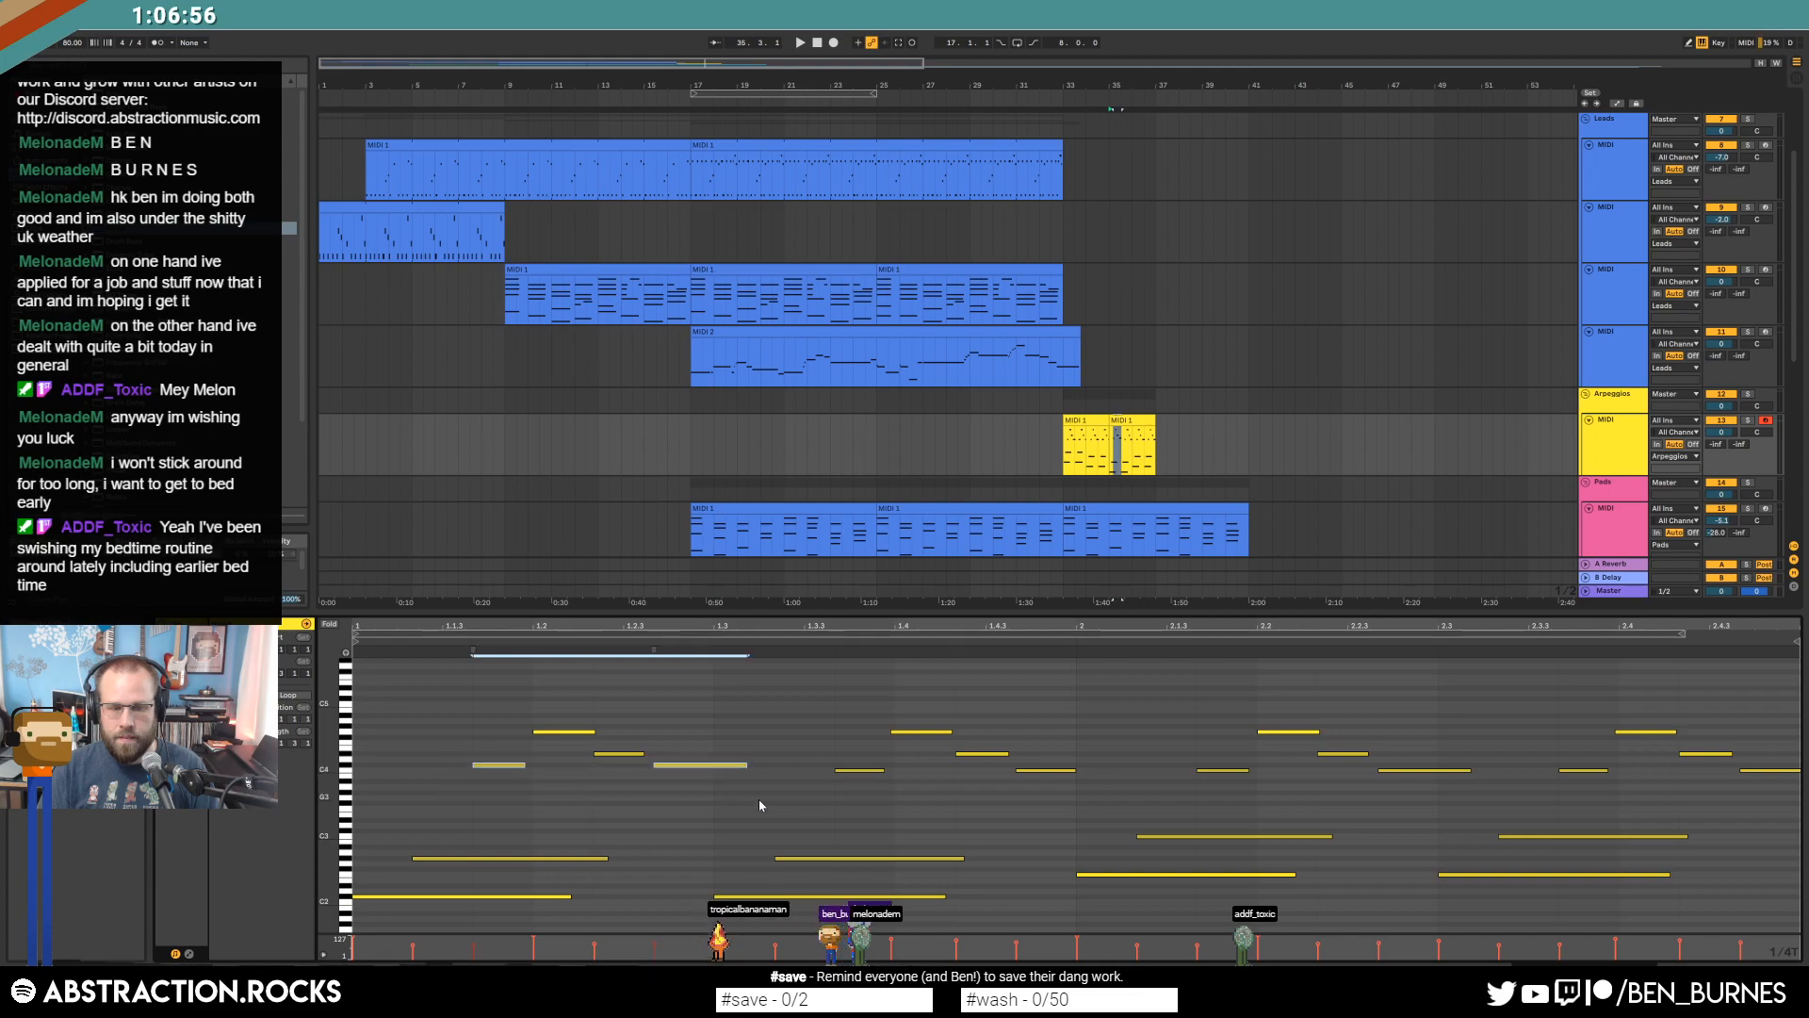
drag(509, 770, 509, 776)
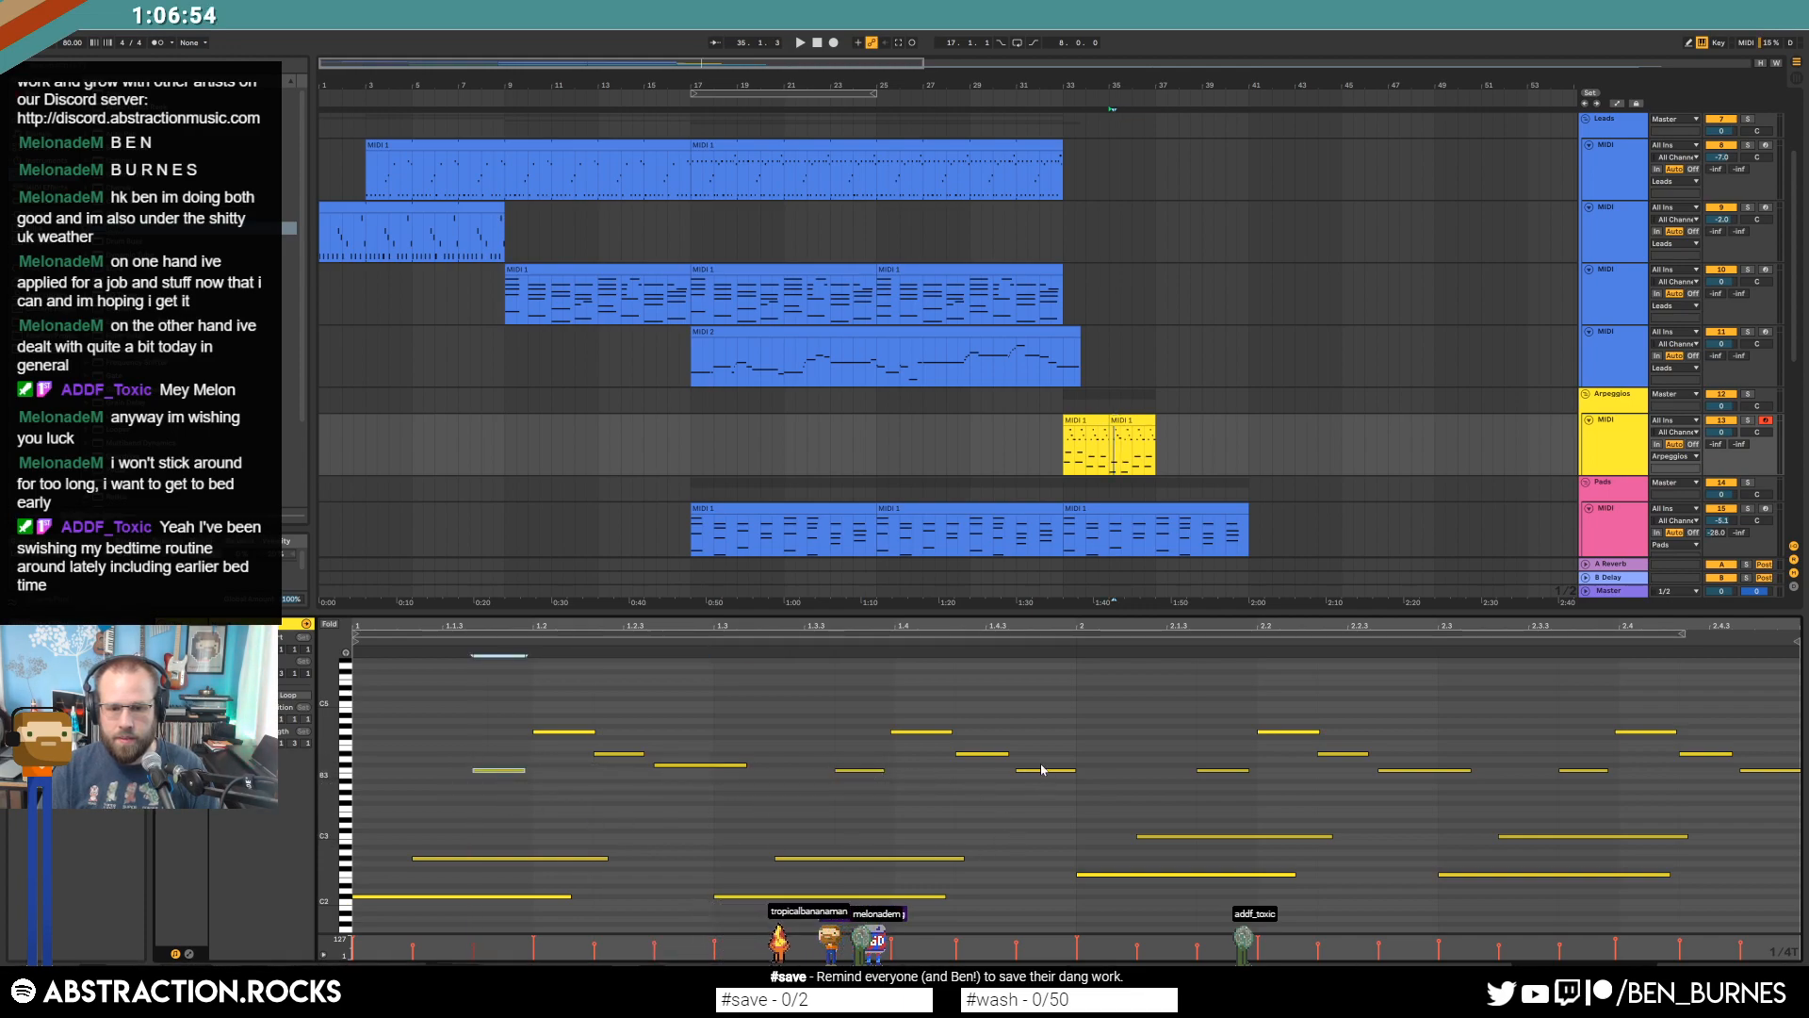
Lower both pairs of bass notes in the copied arpeggio clip's second bar by two semitones.
drag(1134, 810, 1227, 925)
key(Down)
key(Down)
key(Down)
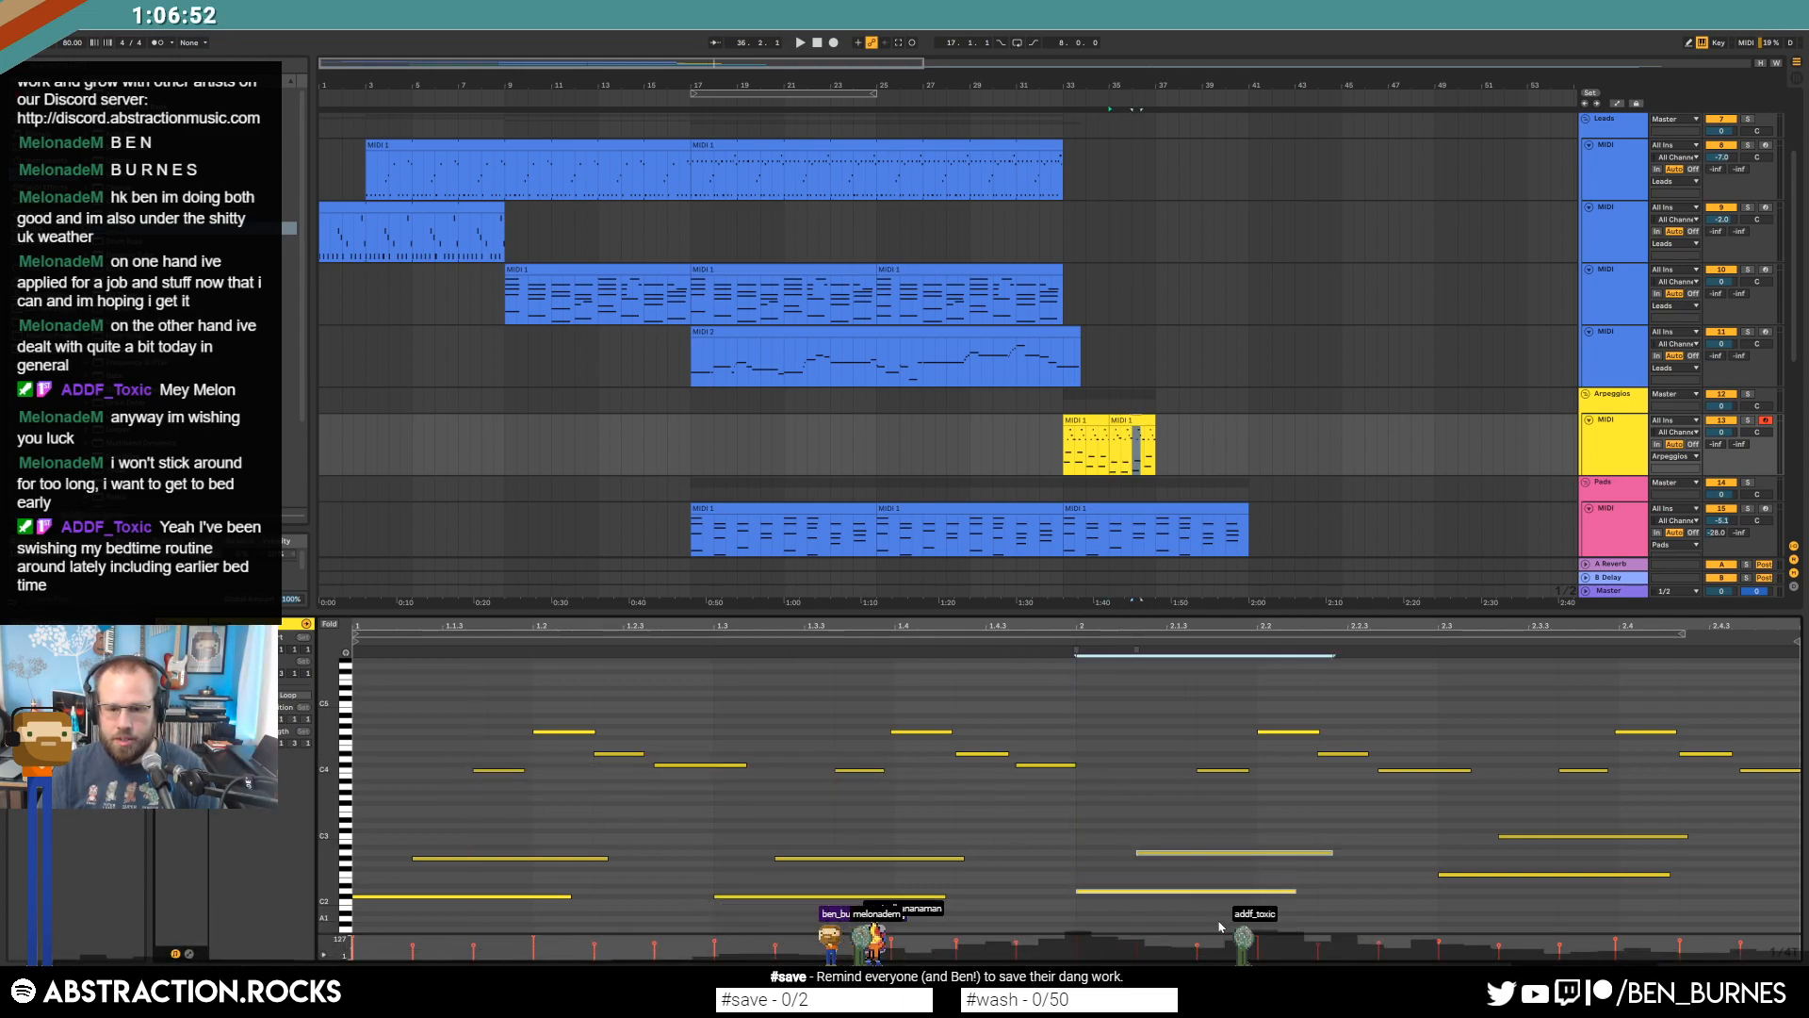
key(Up)
drag(1523, 823, 1548, 889)
key(Down)
key(Down)
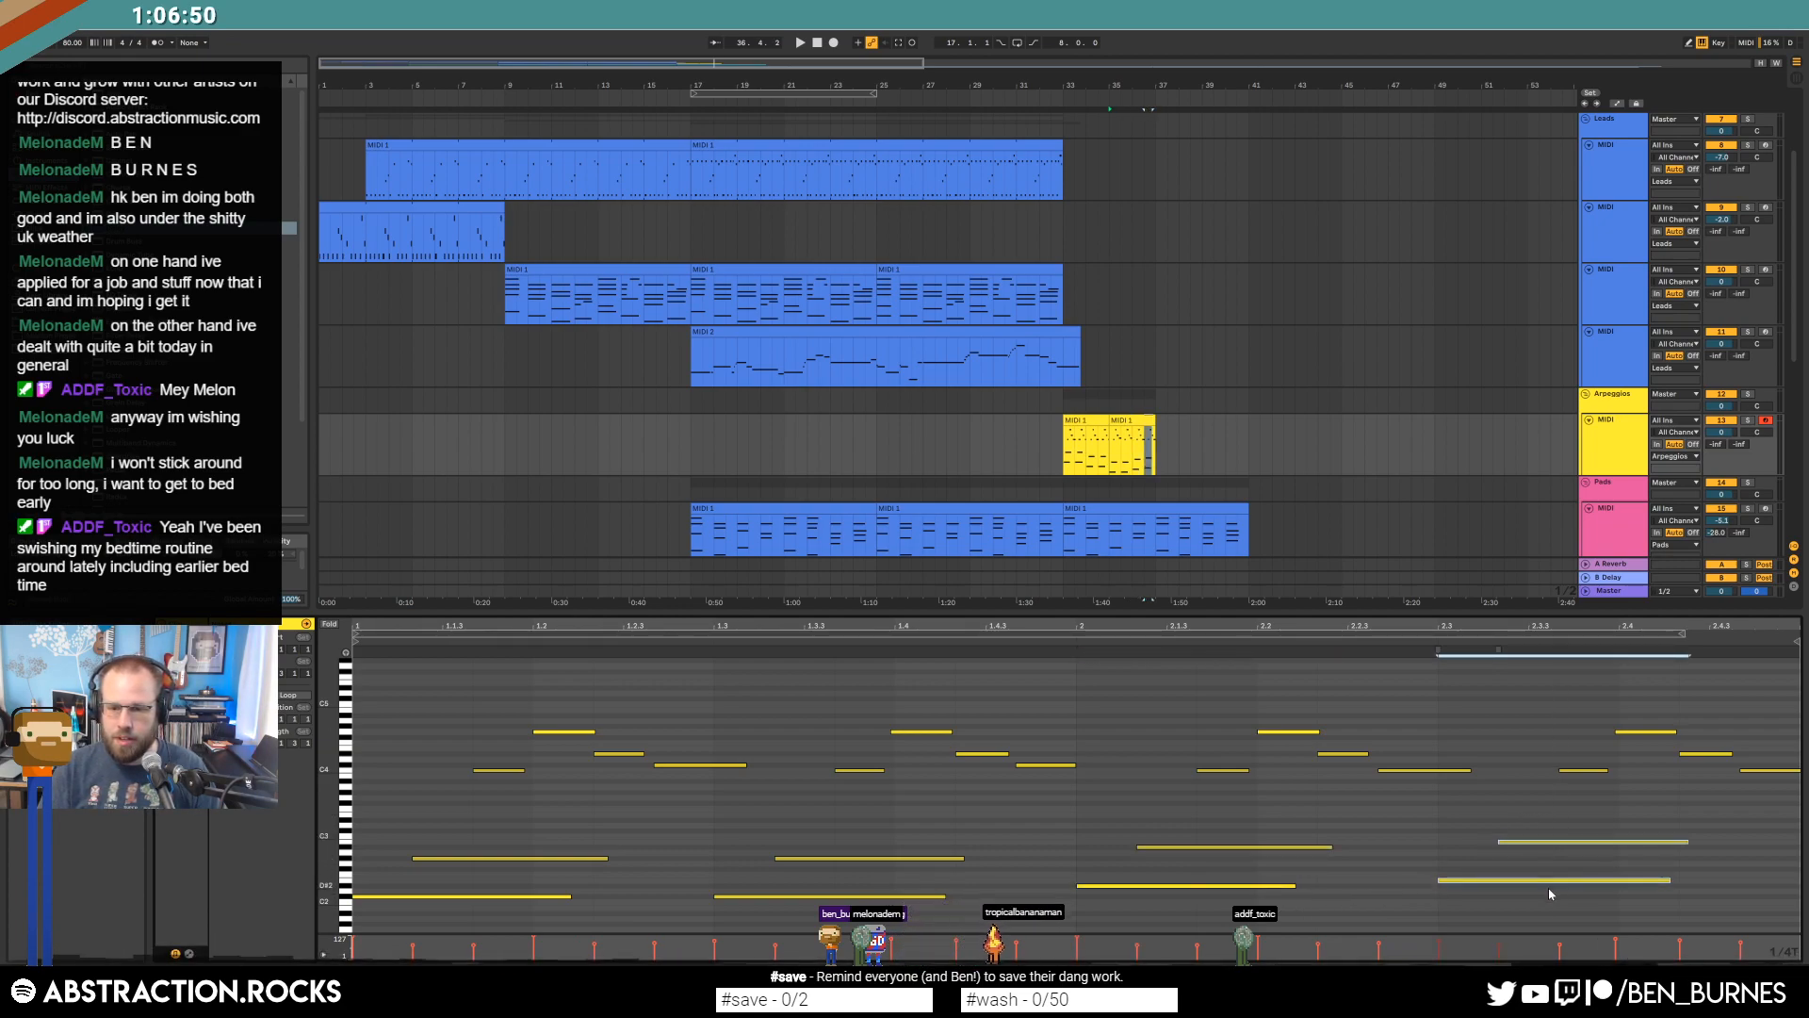
Lower the C4 notes in the copied arpeggio clip's second bar by two semitones.
drag(1206, 775, 1786, 785)
key(Down)
key(Down)
key(Down)
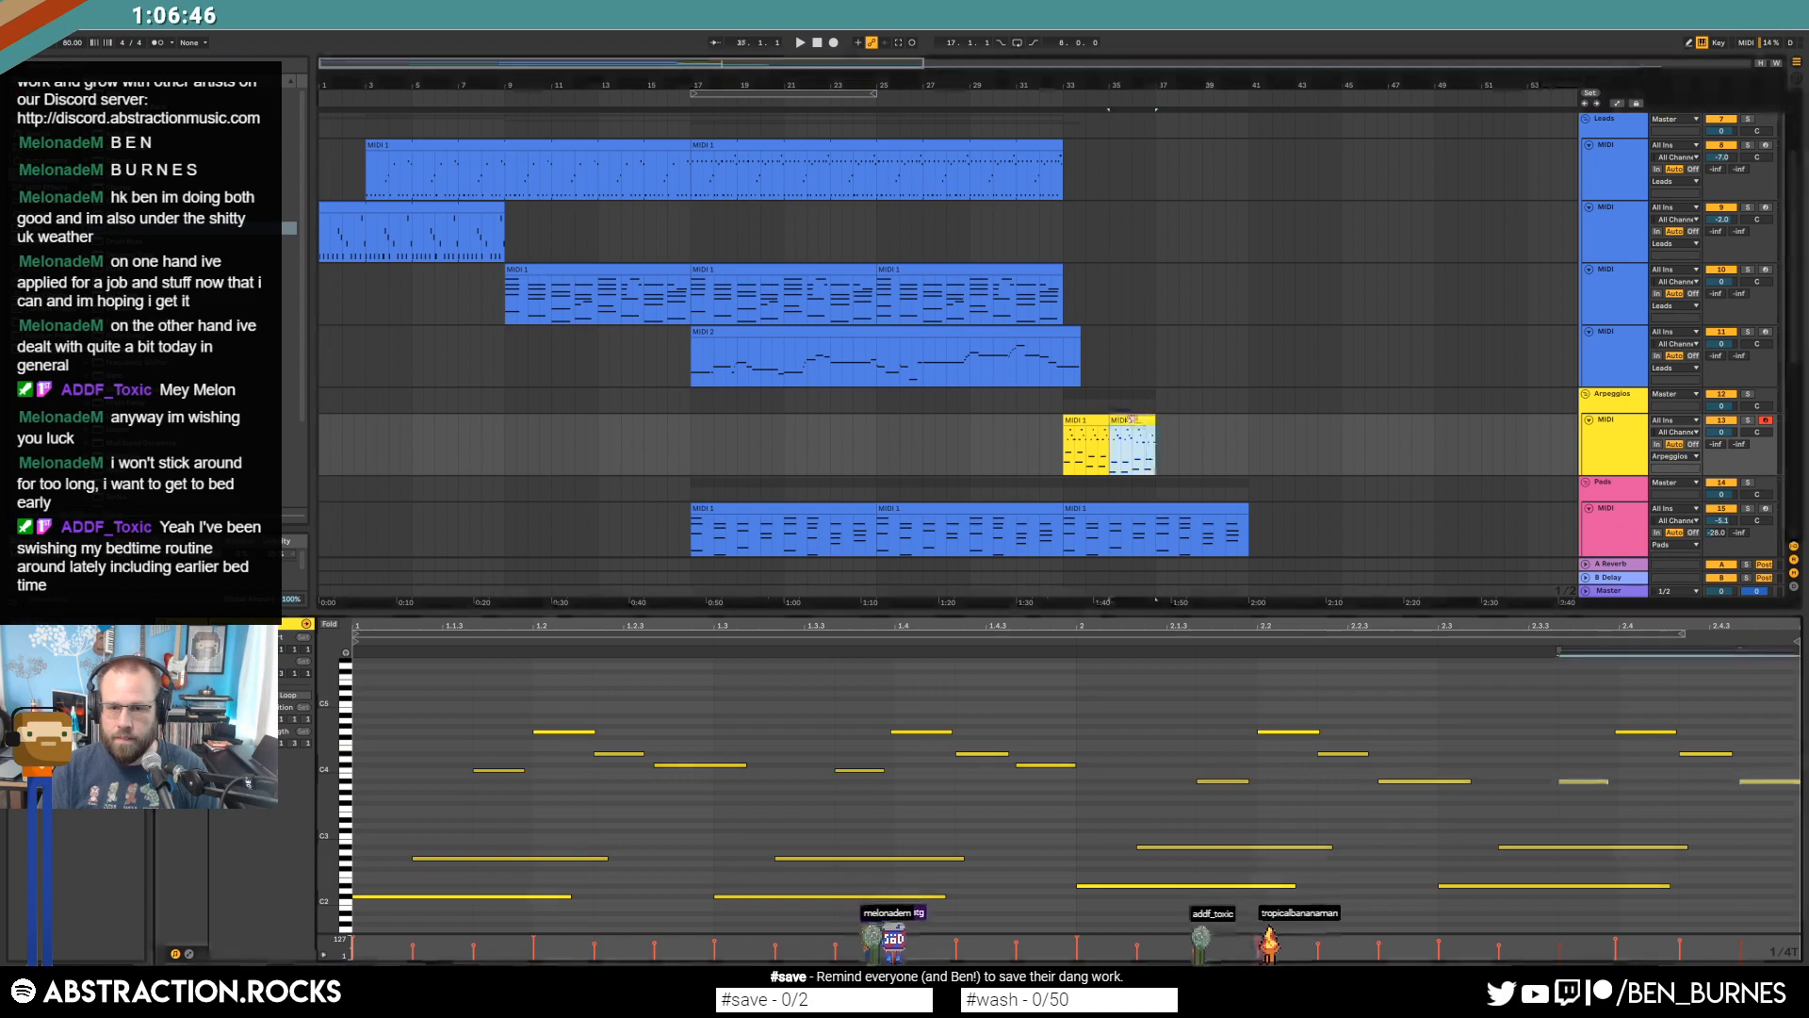
Consolidate the two arpeggio clips into one four-bar clip and duplicate it at bar 37.
click(1101, 421)
key(ctrl+j)
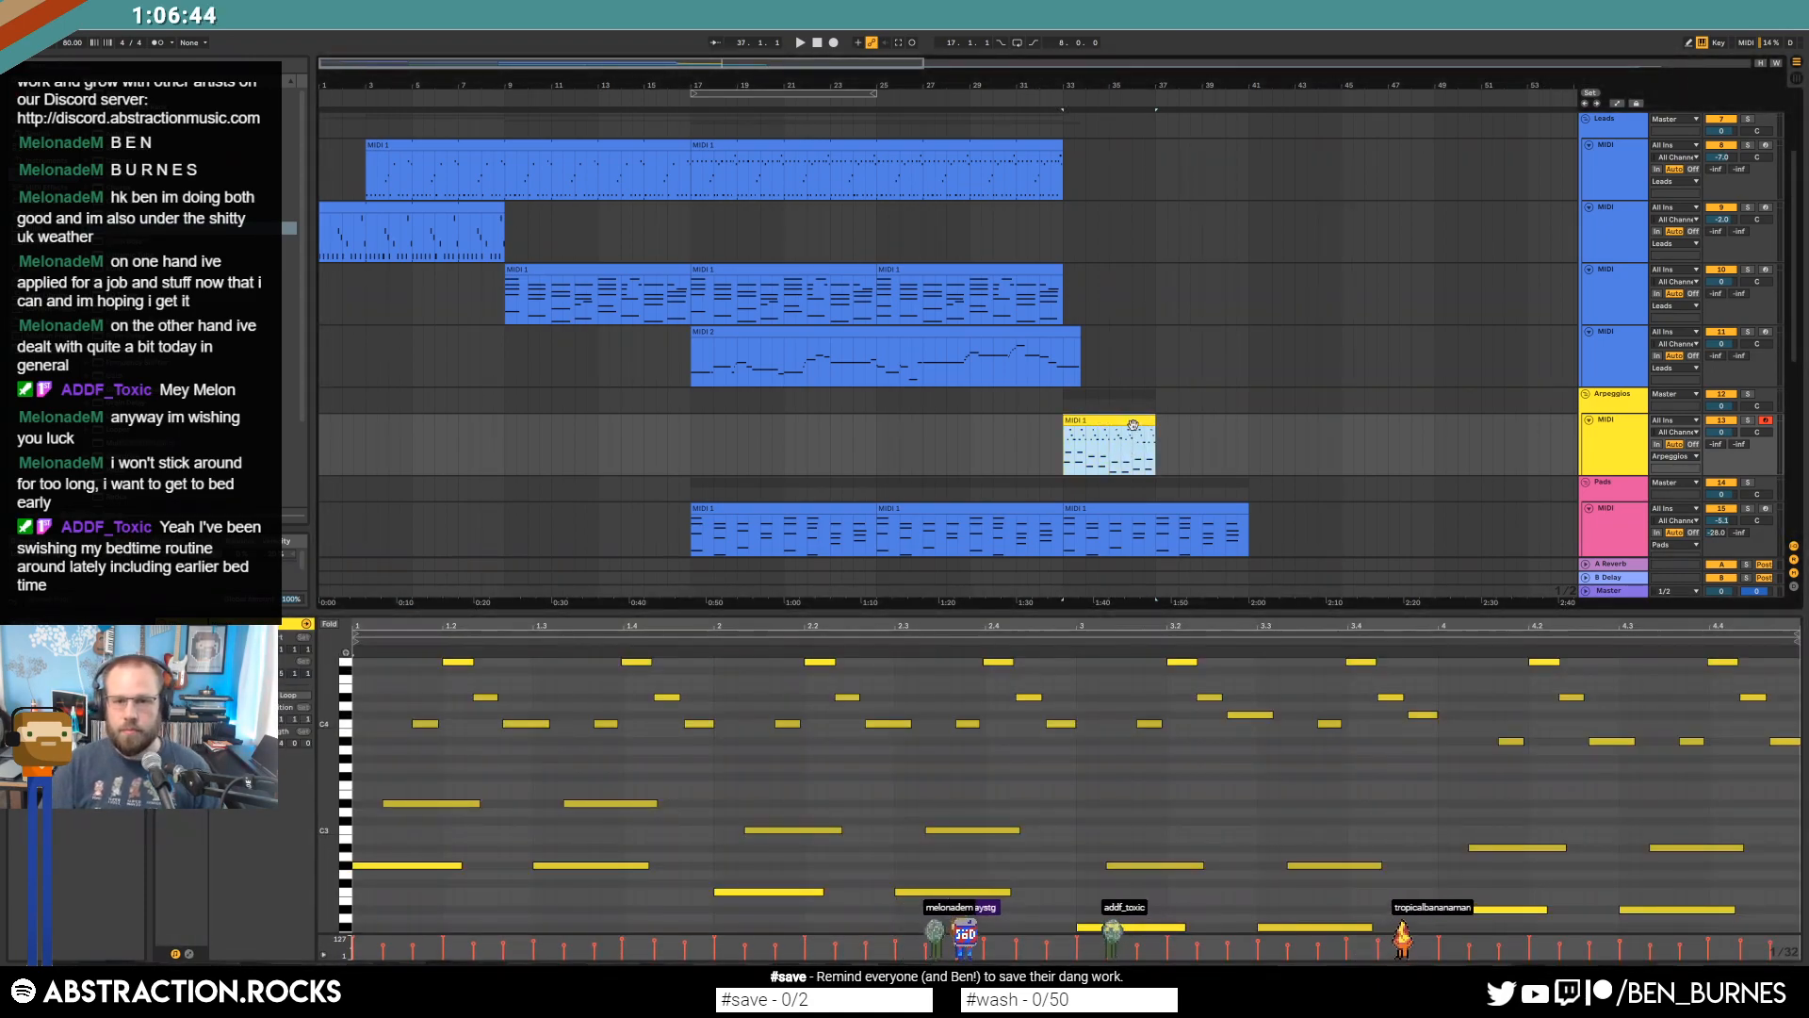
key(ctrl+d)
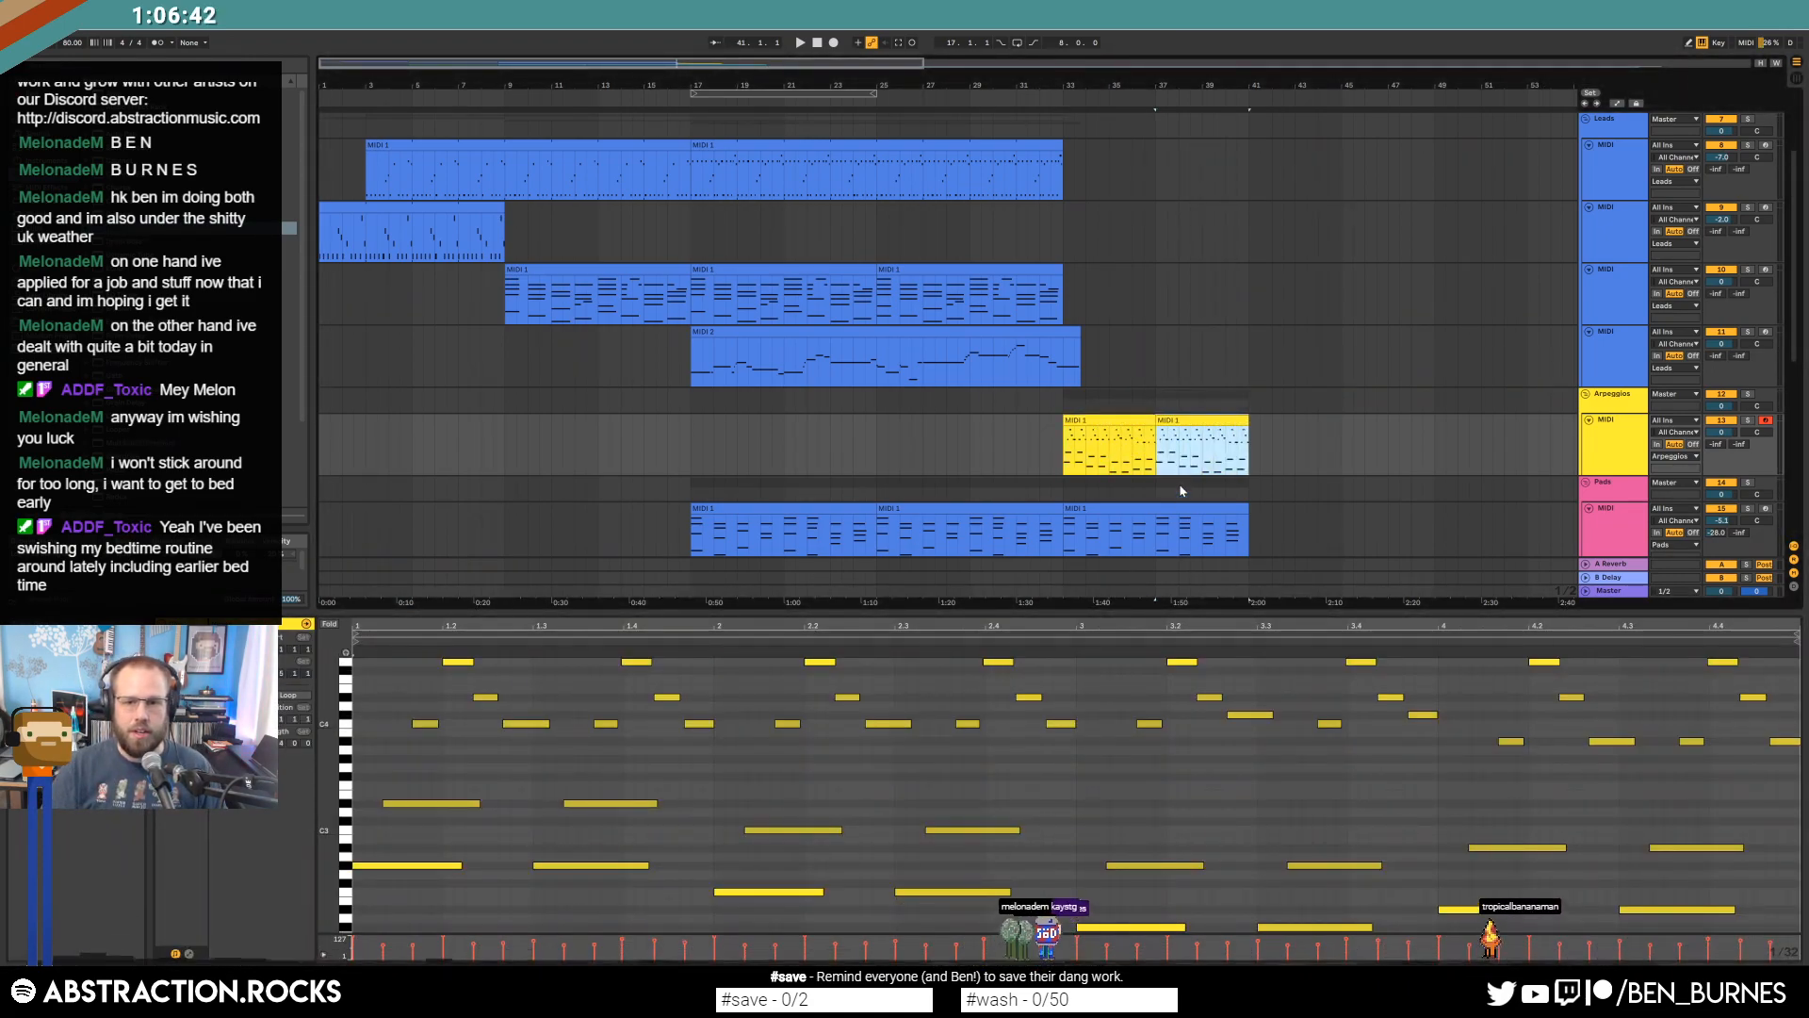
Loop the arrangement over the two arpeggio clips from bar 33 to 41 and play it.
shift+click(1141, 435)
key(ctrl+l)
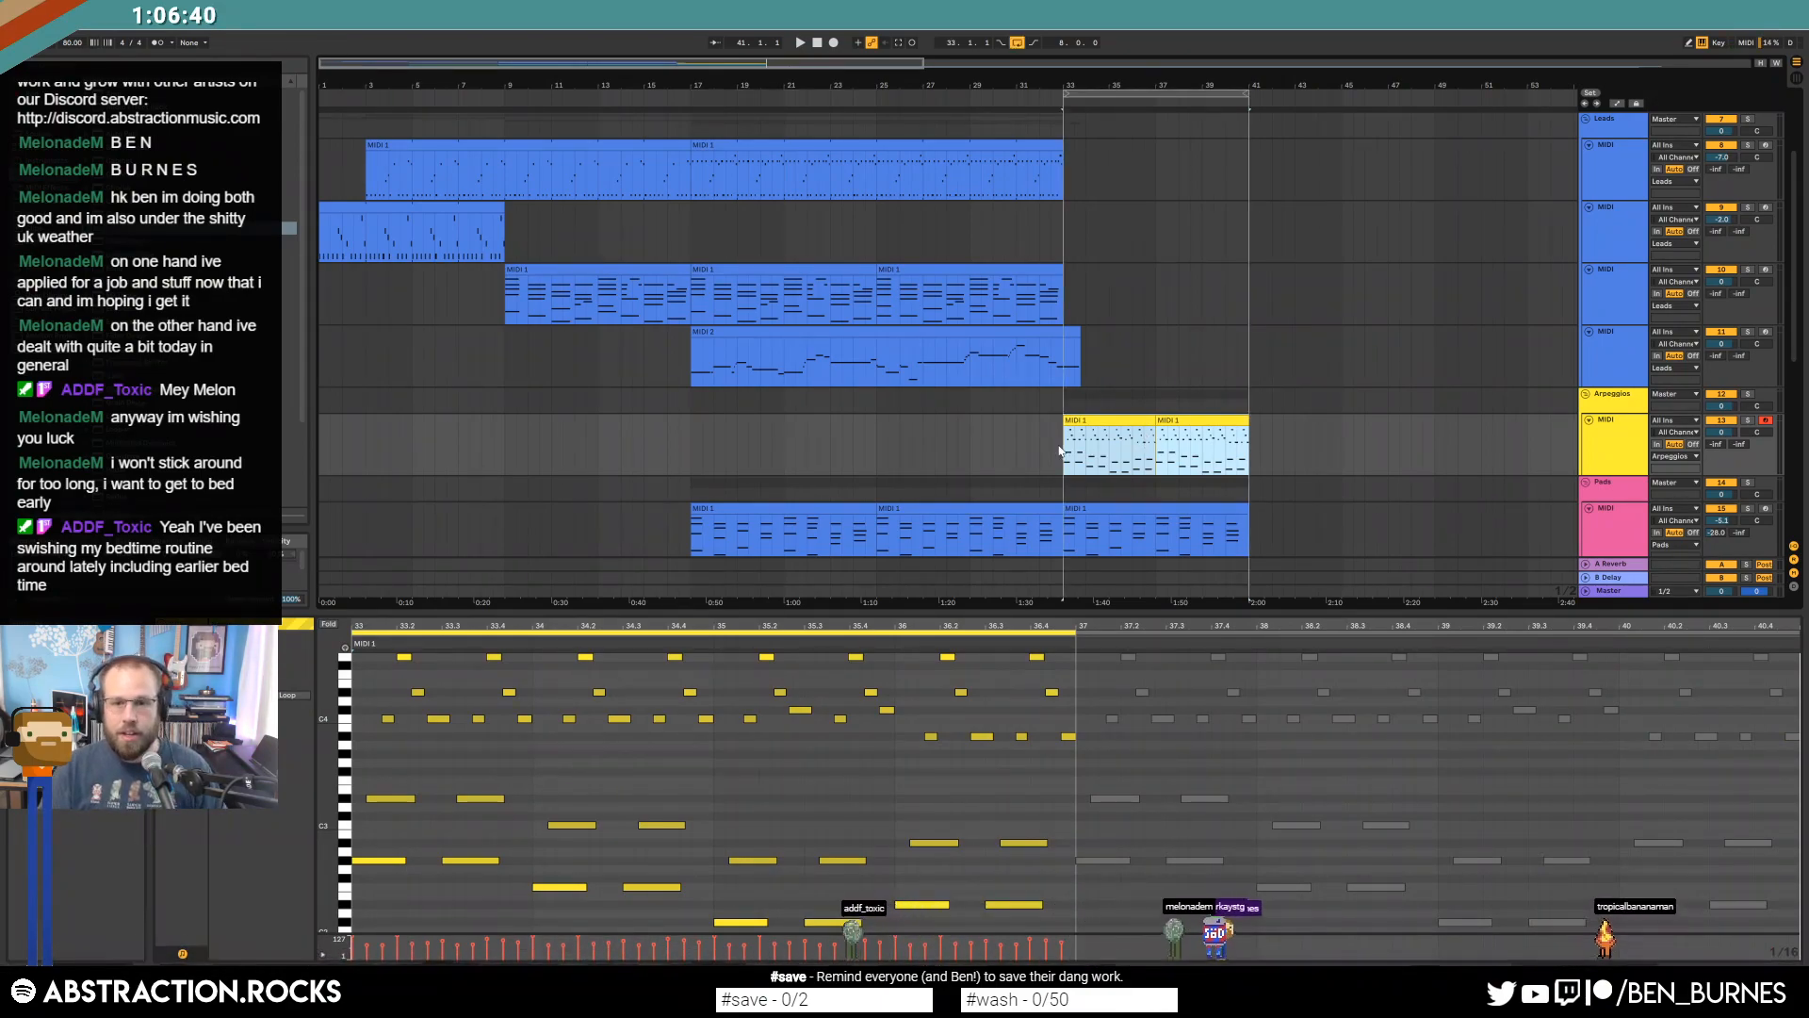
key(space)
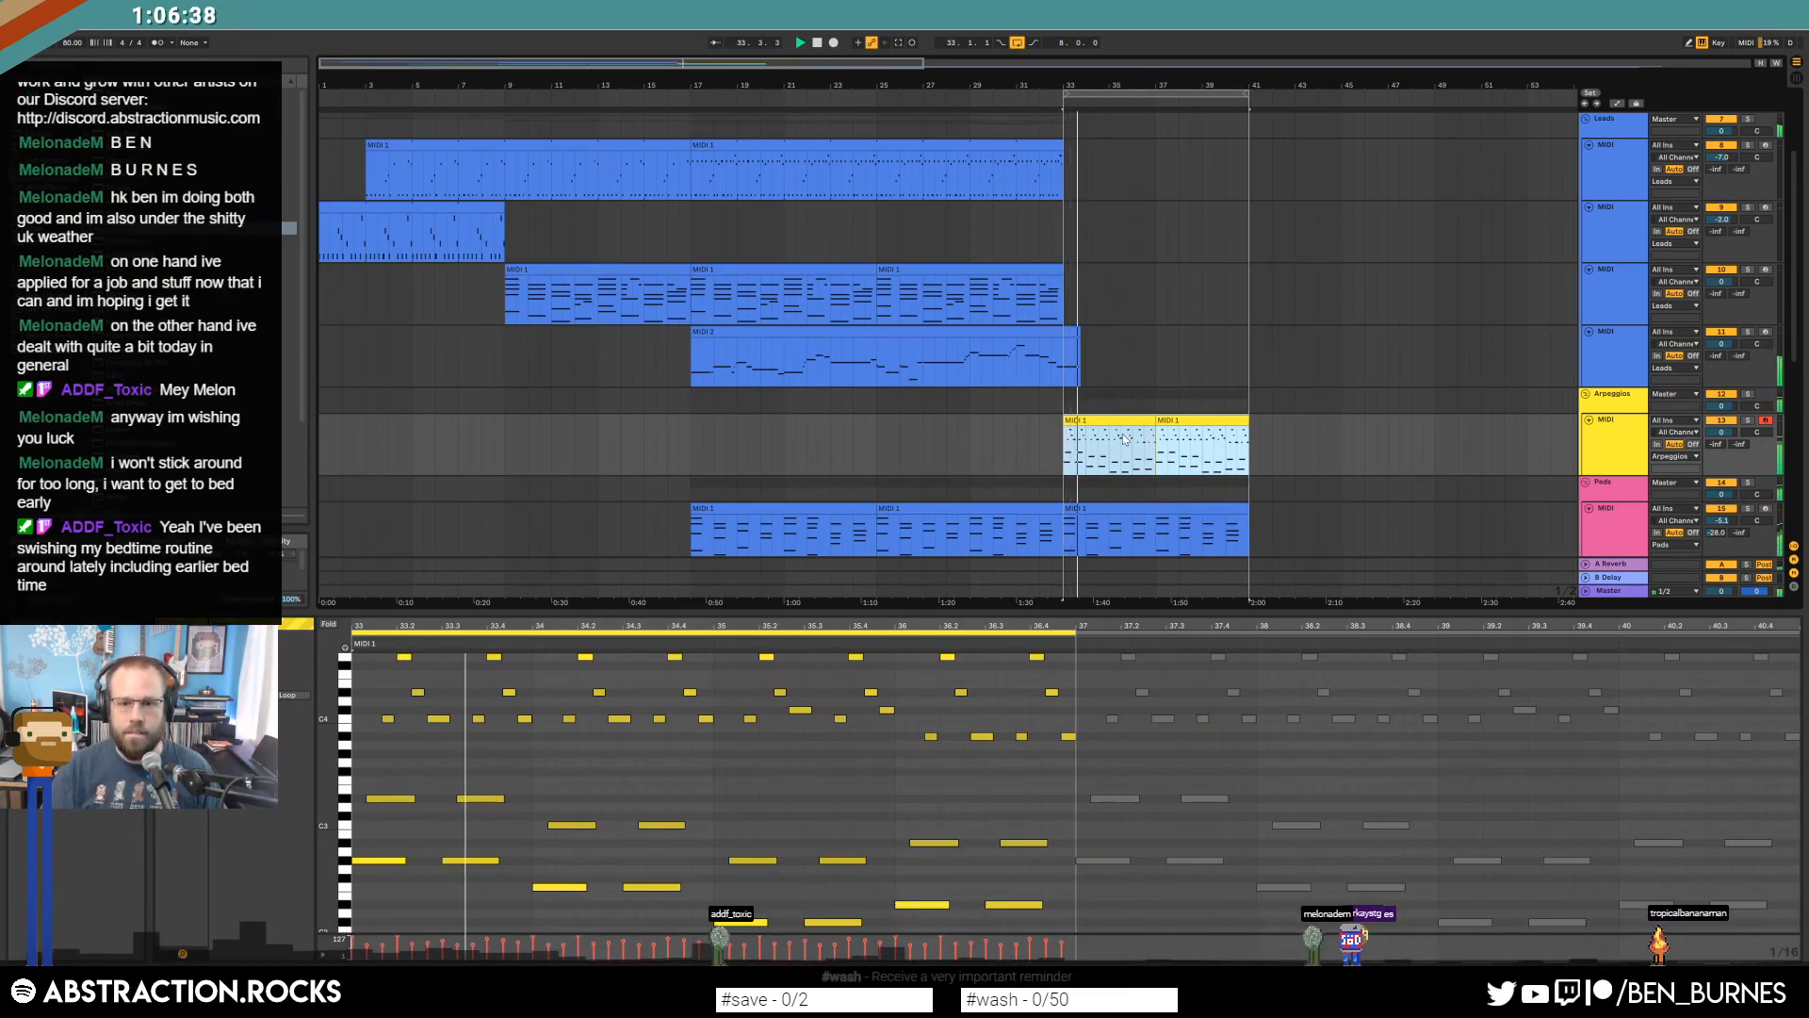
Delete all TR-808 hi-hat notes from the drum rack clip starting at bar 33.
key(shift+Tab)
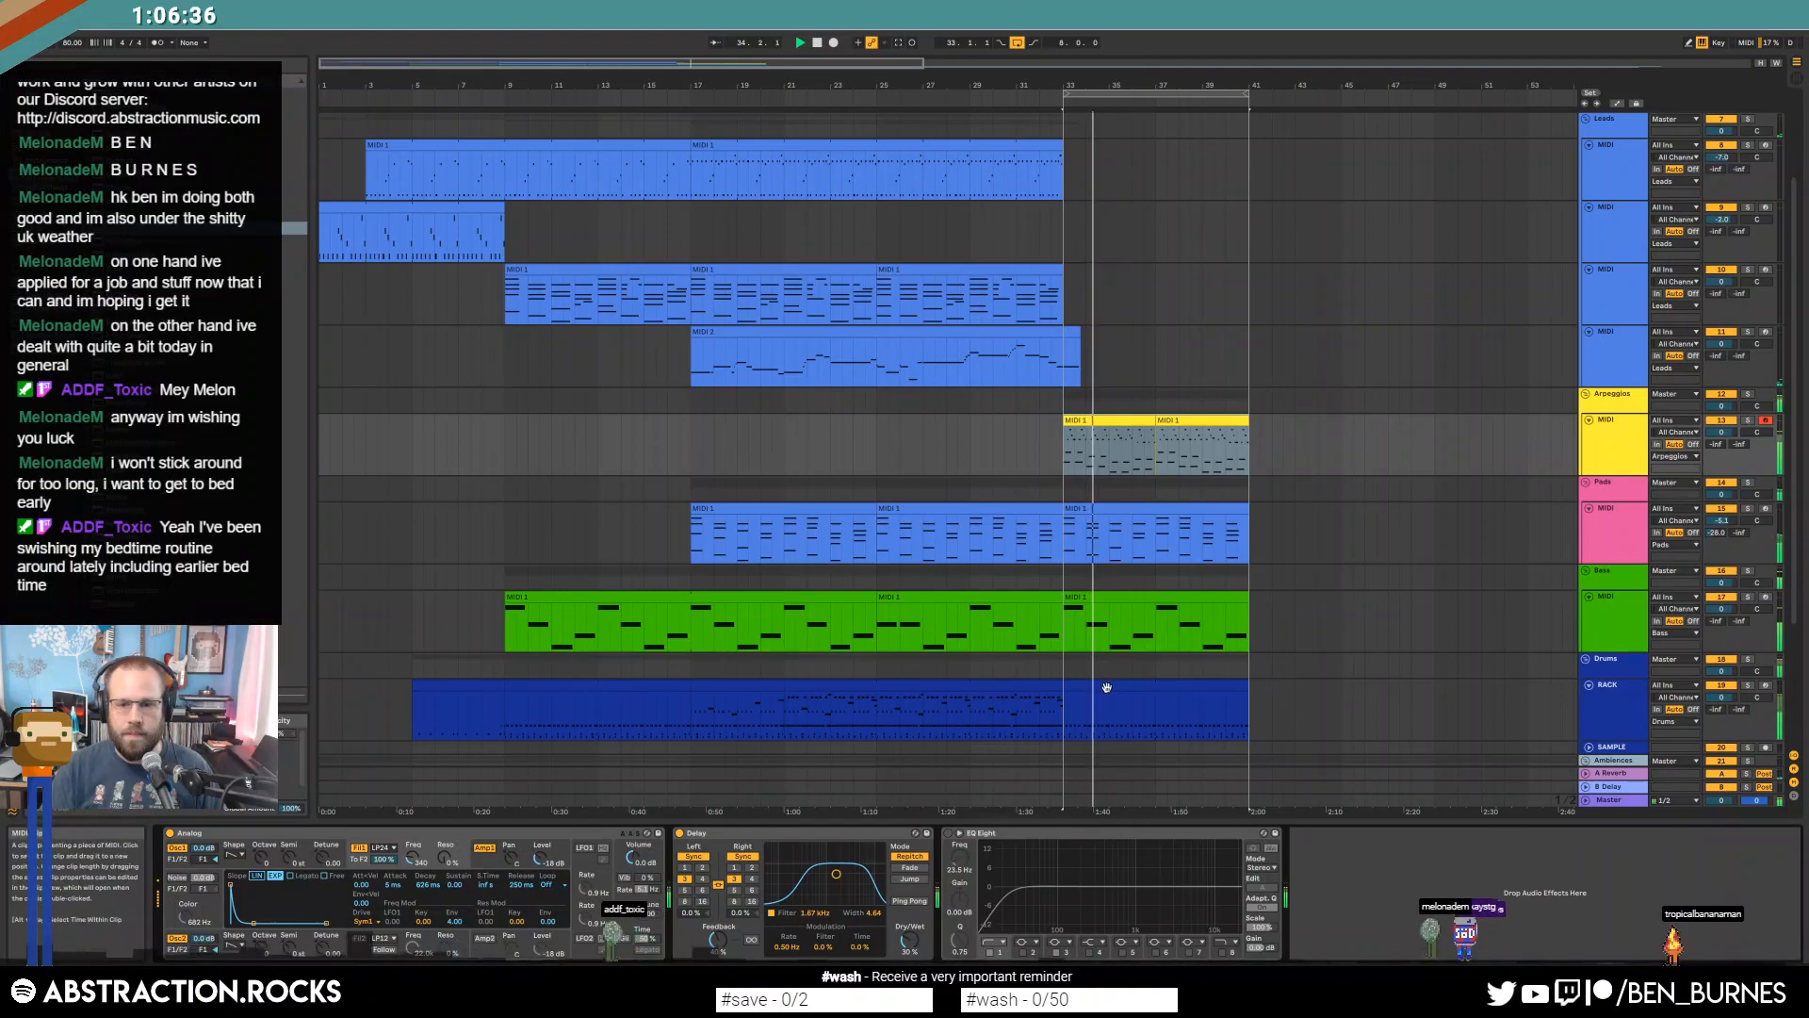
double_click(1099, 687)
click(394, 802)
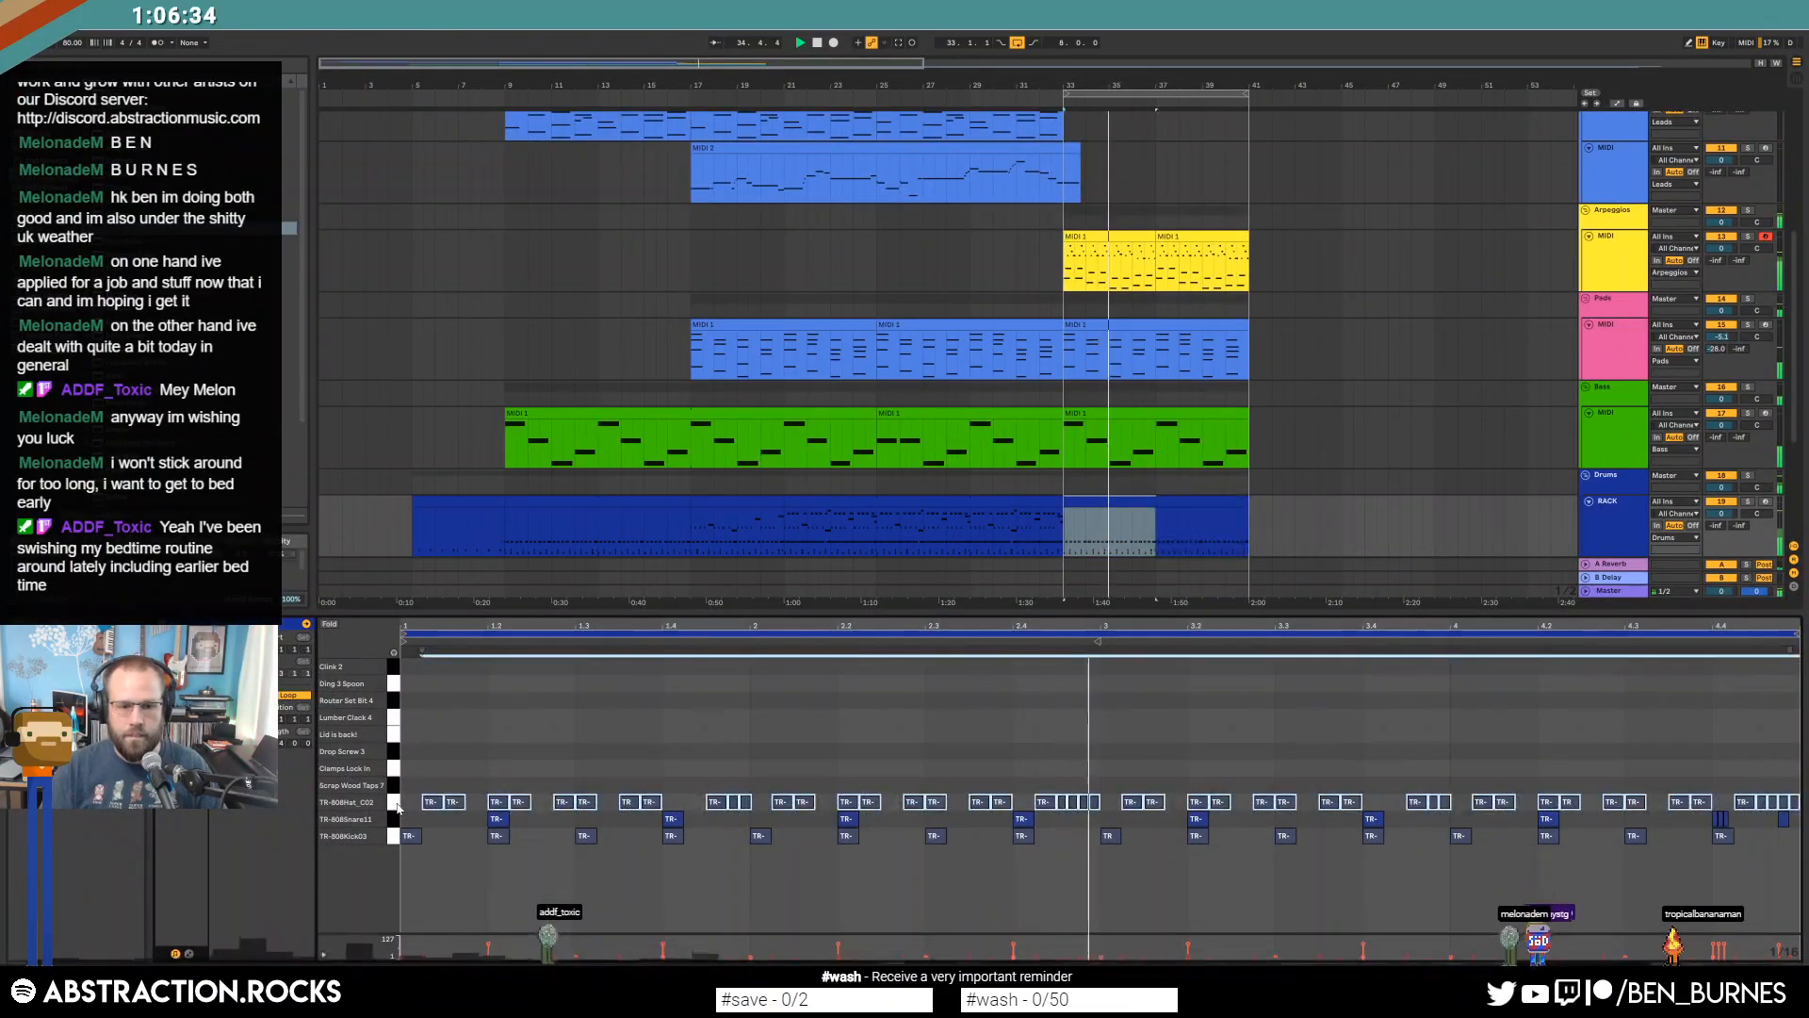
key(Delete)
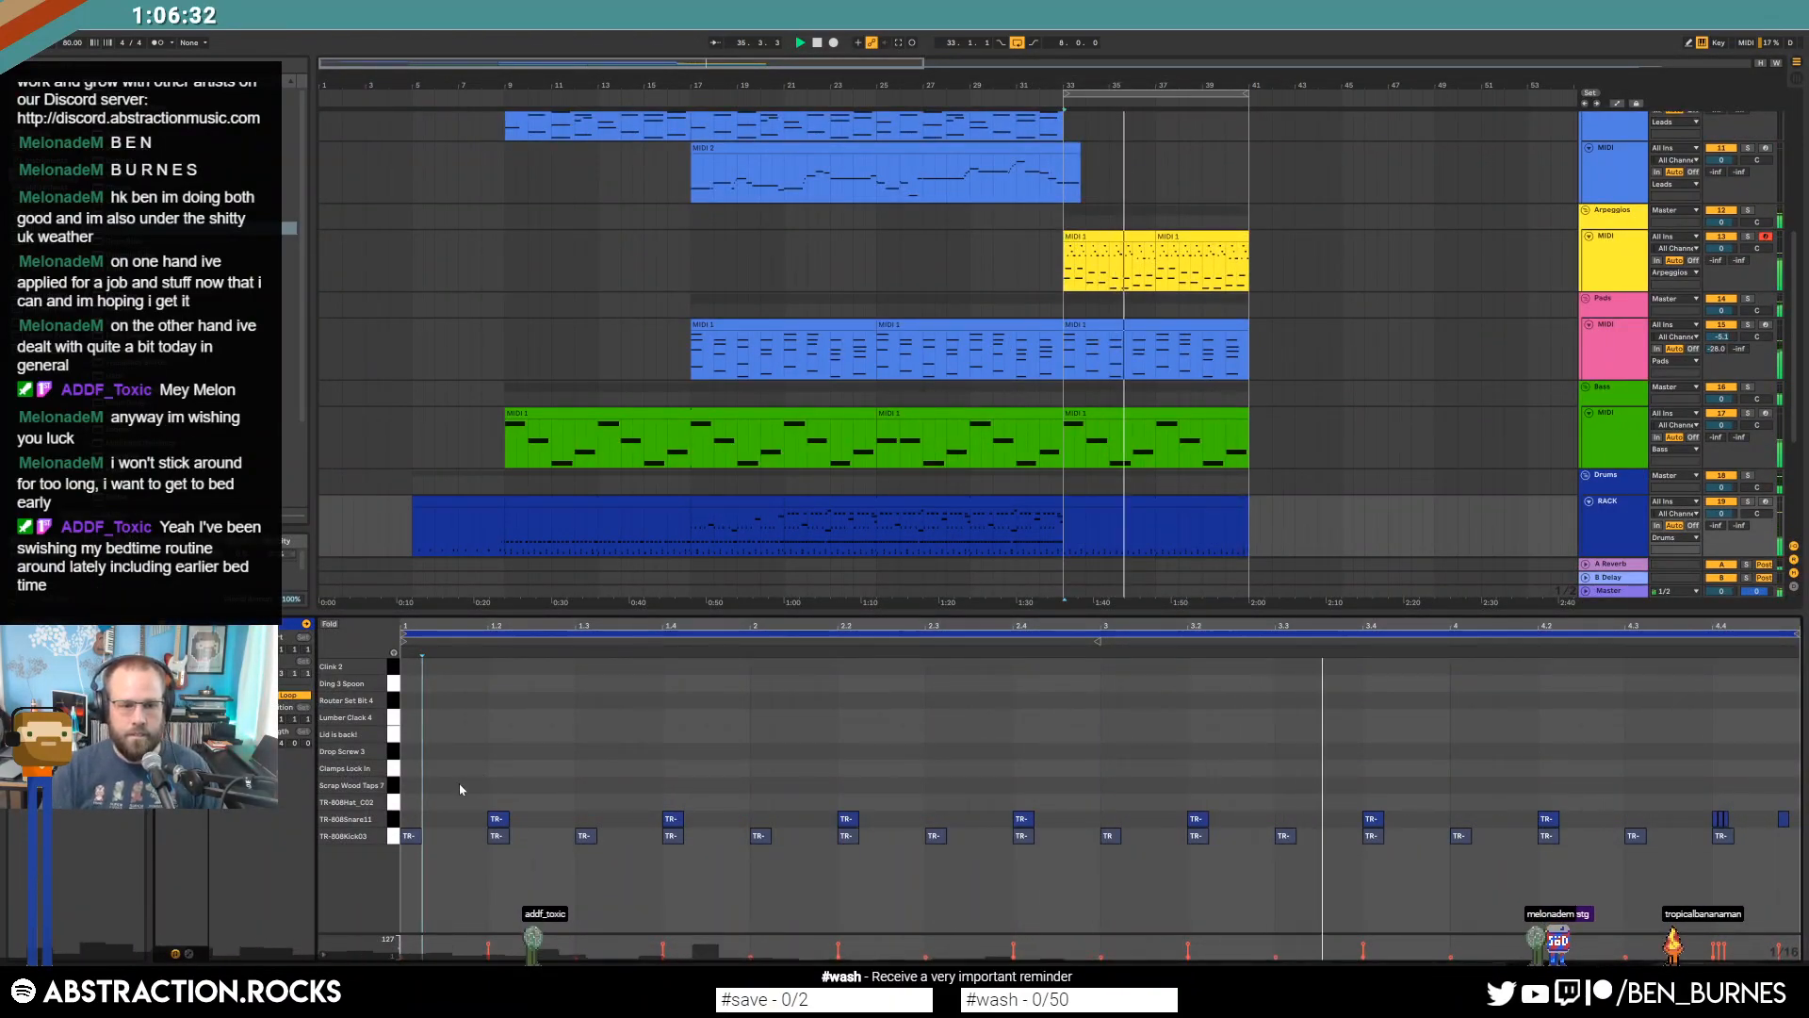
Draw a pair of TR-808 hi-hat hits after the first kick and repeat it across the drum clip on every beat.
double_click(433, 803)
double_click(471, 804)
drag(445, 803, 387, 805)
key(ctrl+d)
key(ctrl+d)
key(ctrl+d)
key(ctrl+d)
key(ctrl+d)
key(ctrl+d)
key(ctrl+d)
key(ctrl+d)
key(ctrl+d)
key(ctrl+d)
key(ctrl+d)
key(ctrl+d)
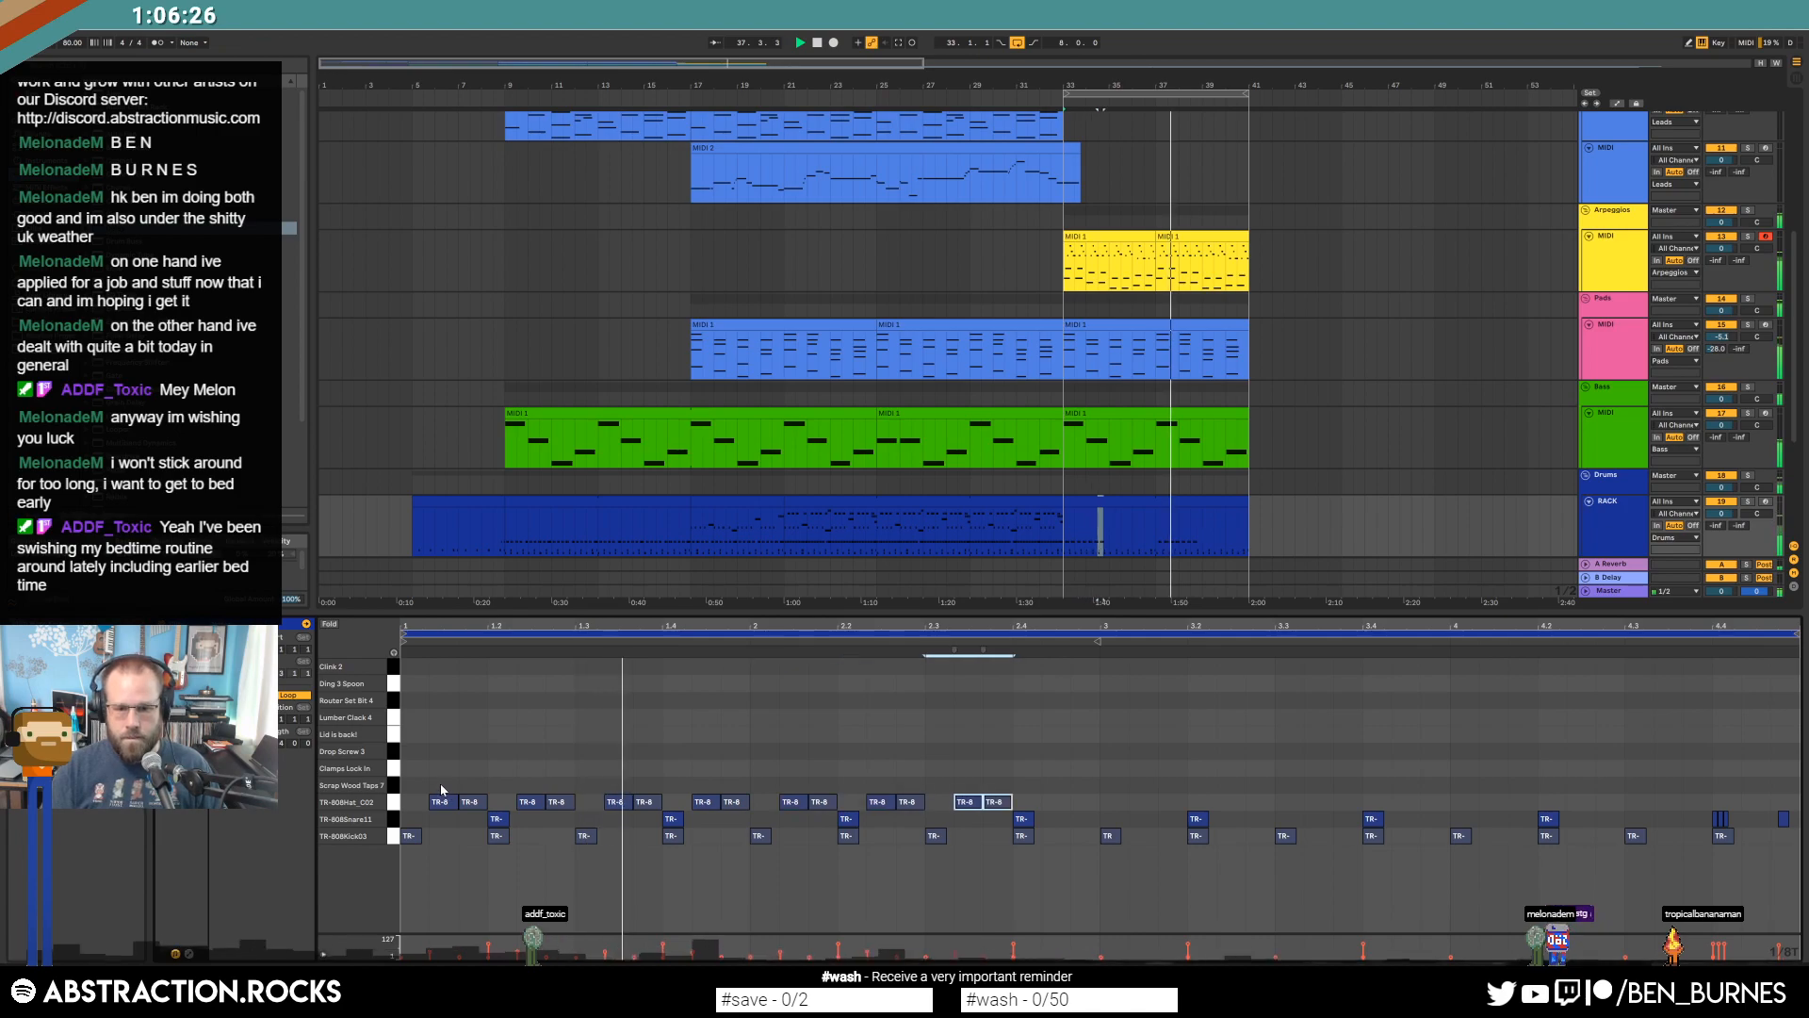
key(ctrl+d)
key(ctrl+d)
click(792, 745)
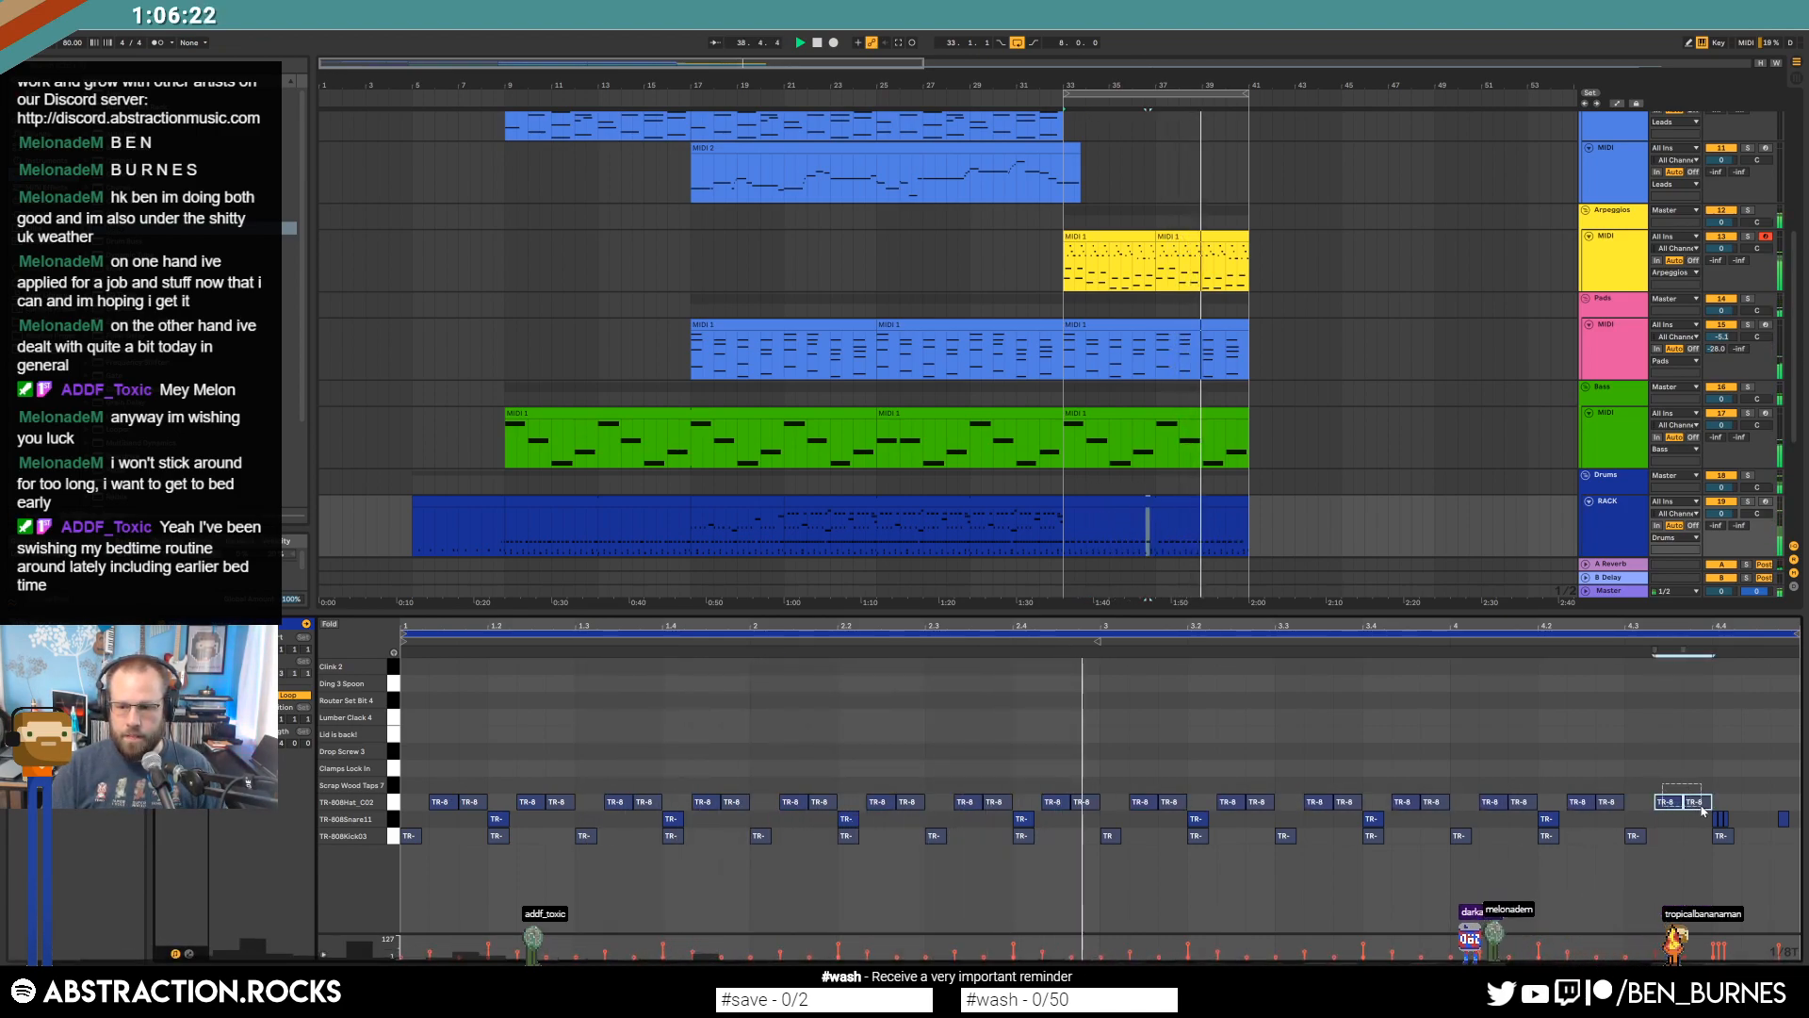
Add two hi-hat hits at the drum clip's end and split the one before bar 3 into two quick hits.
double_click(1755, 802)
double_click(1787, 802)
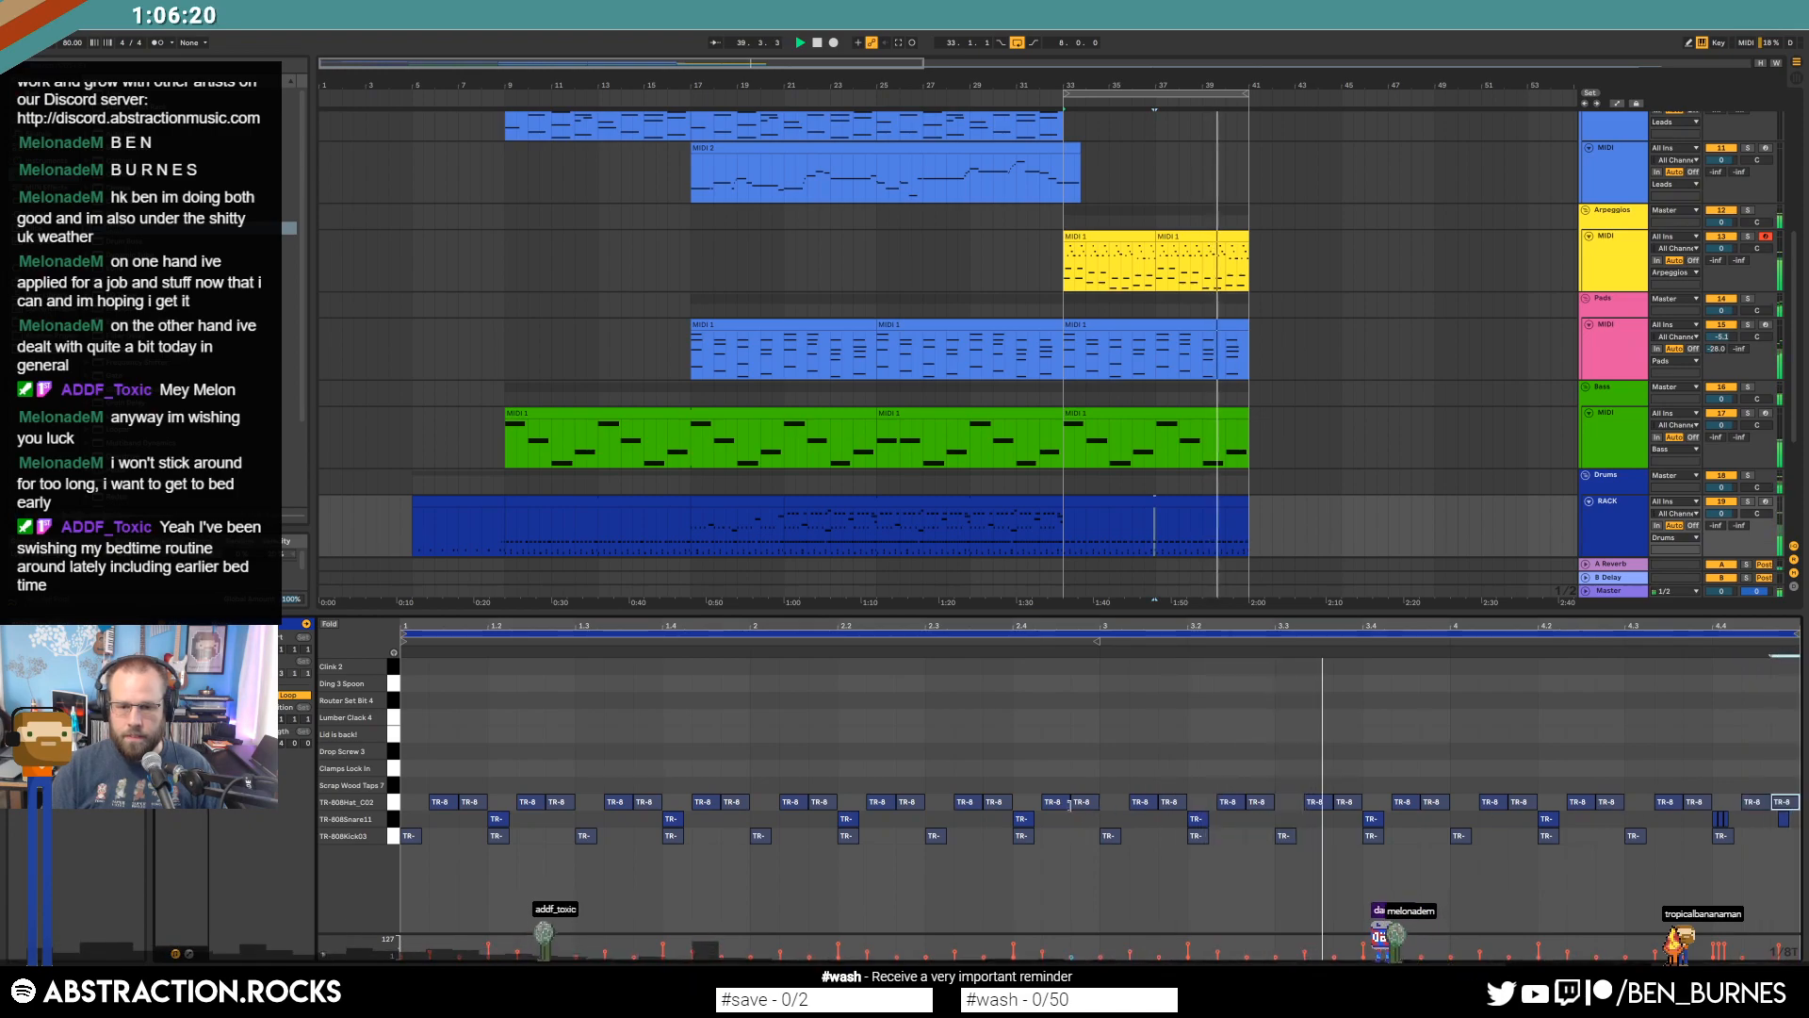
drag(1068, 802, 1055, 802)
key(ctrl+d)
click(1077, 780)
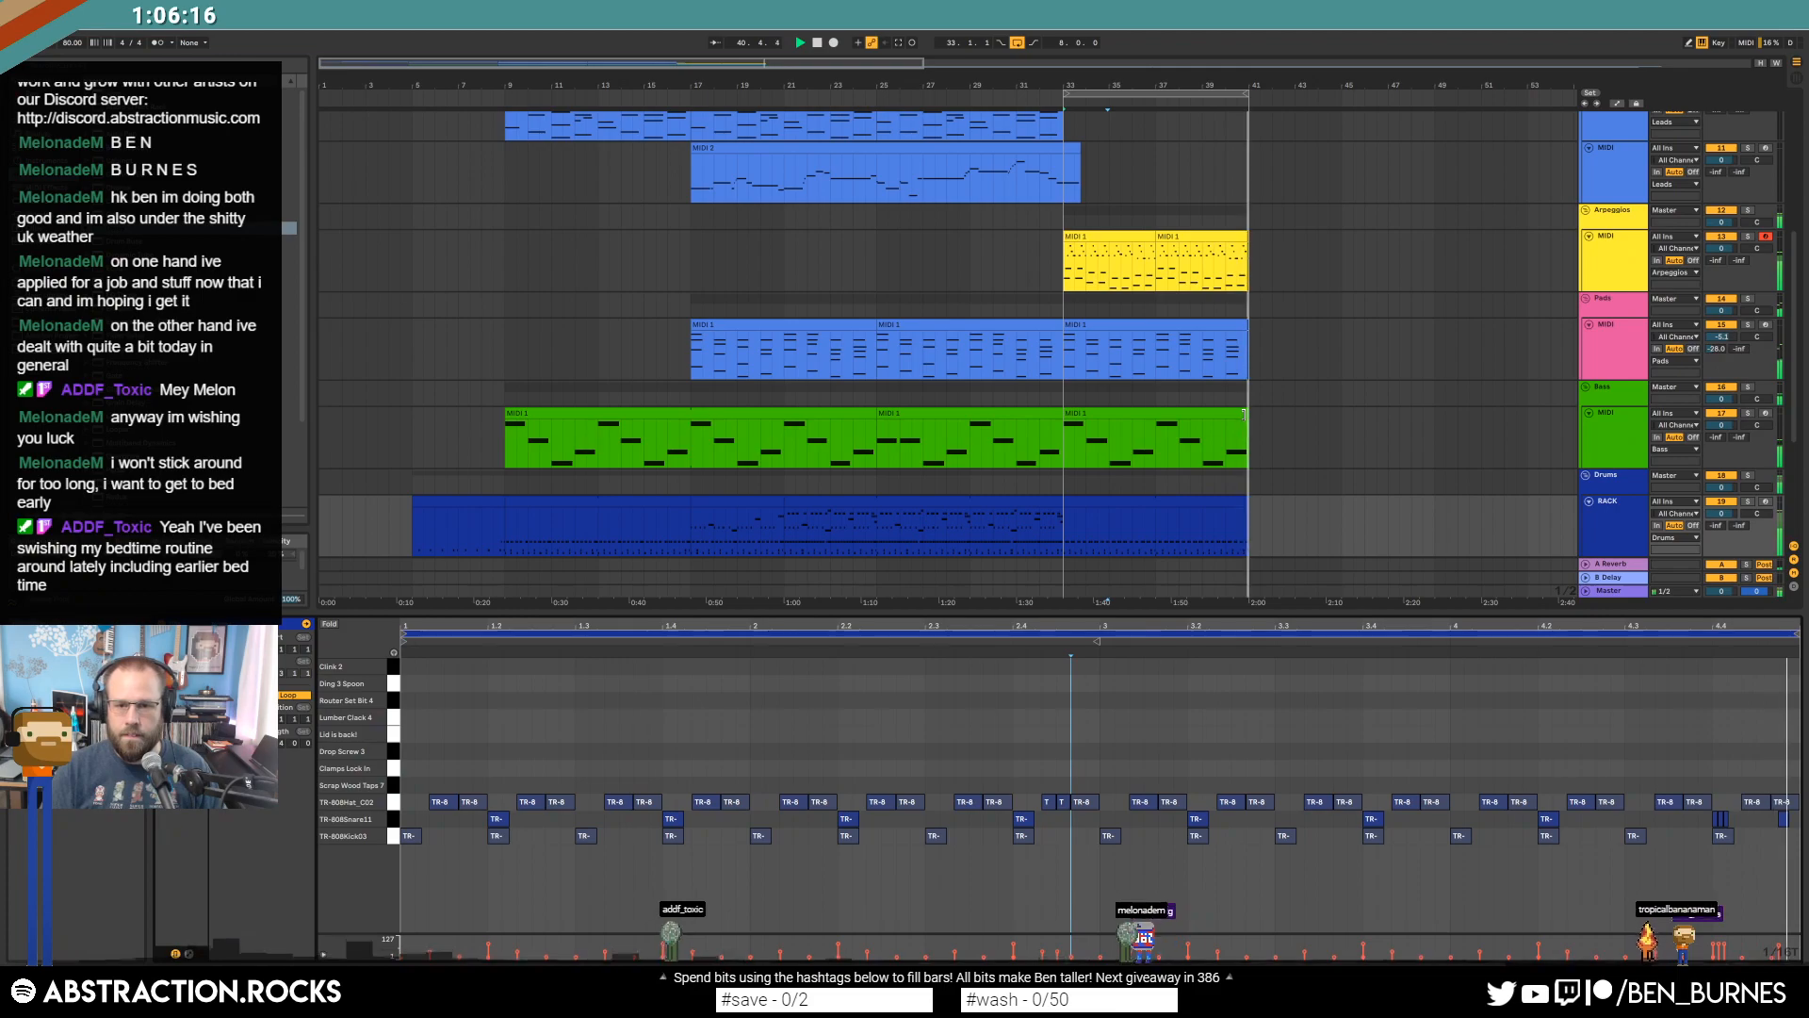
Lower the last bass note before bar 41 and the lowest note of the last pad chord.
double_click(1186, 445)
click(1584, 860)
drag(1678, 741, 1678, 778)
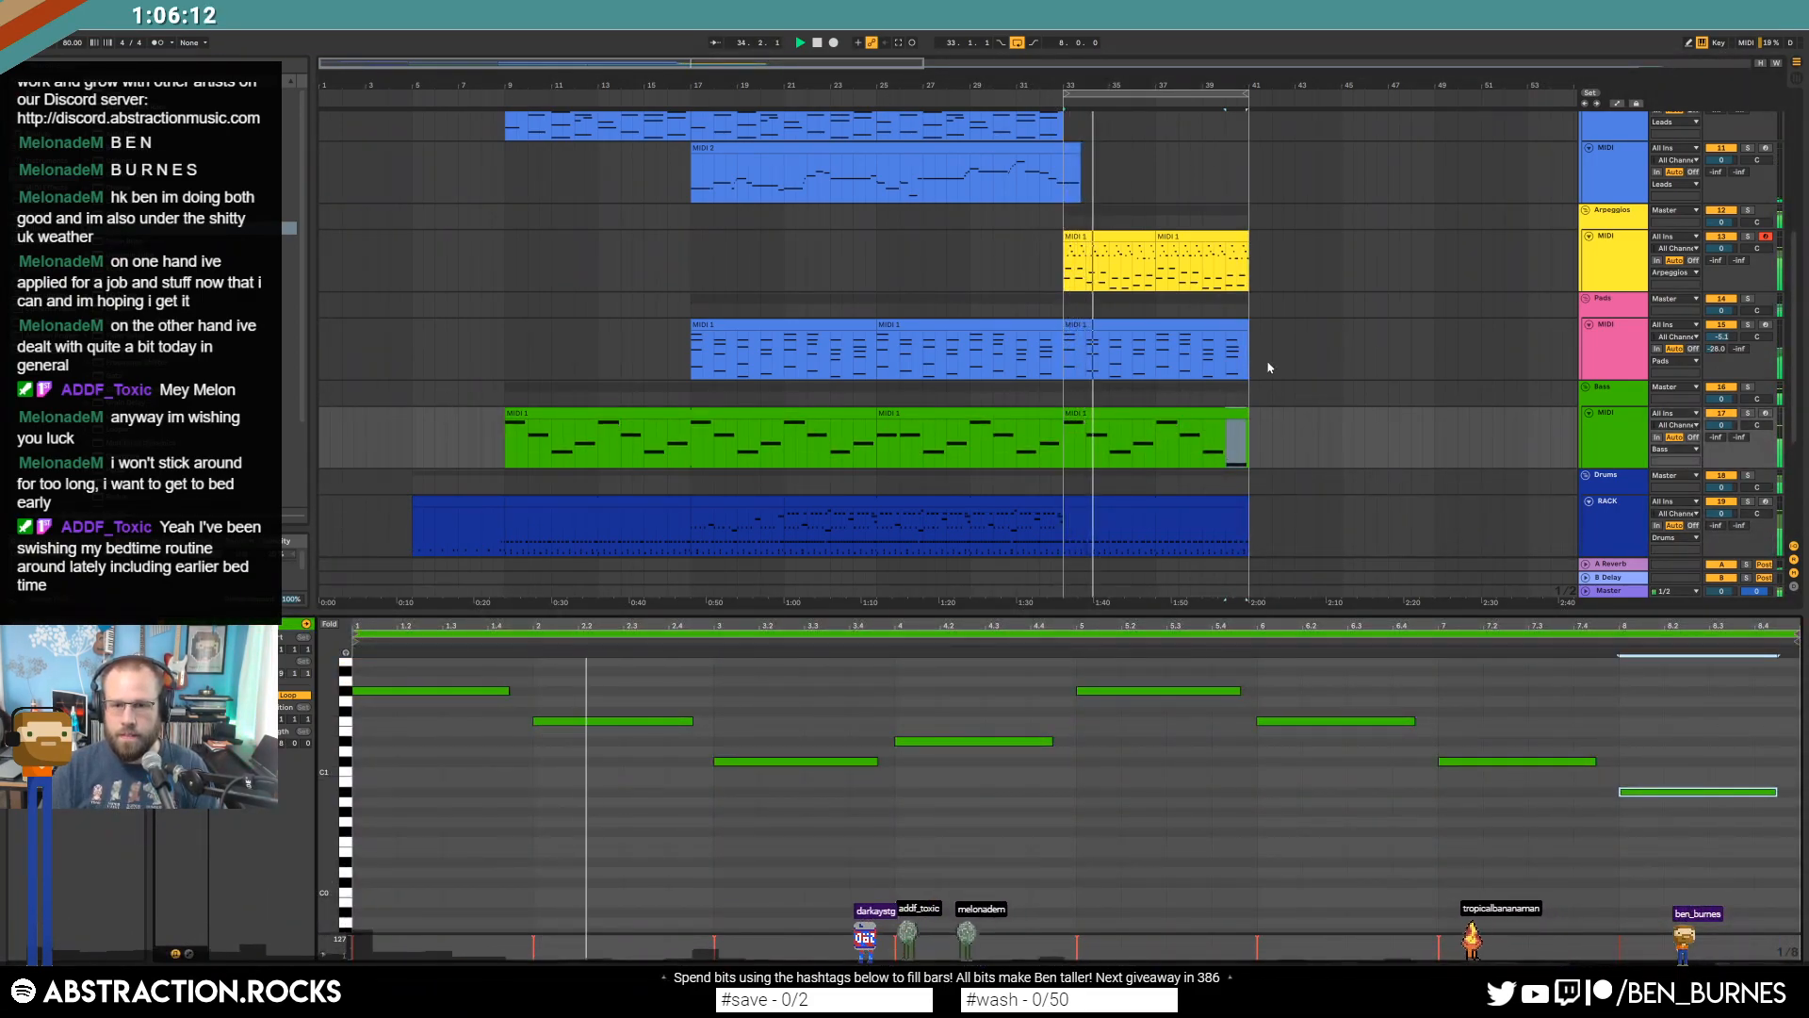
double_click(1209, 343)
drag(1677, 890, 1677, 928)
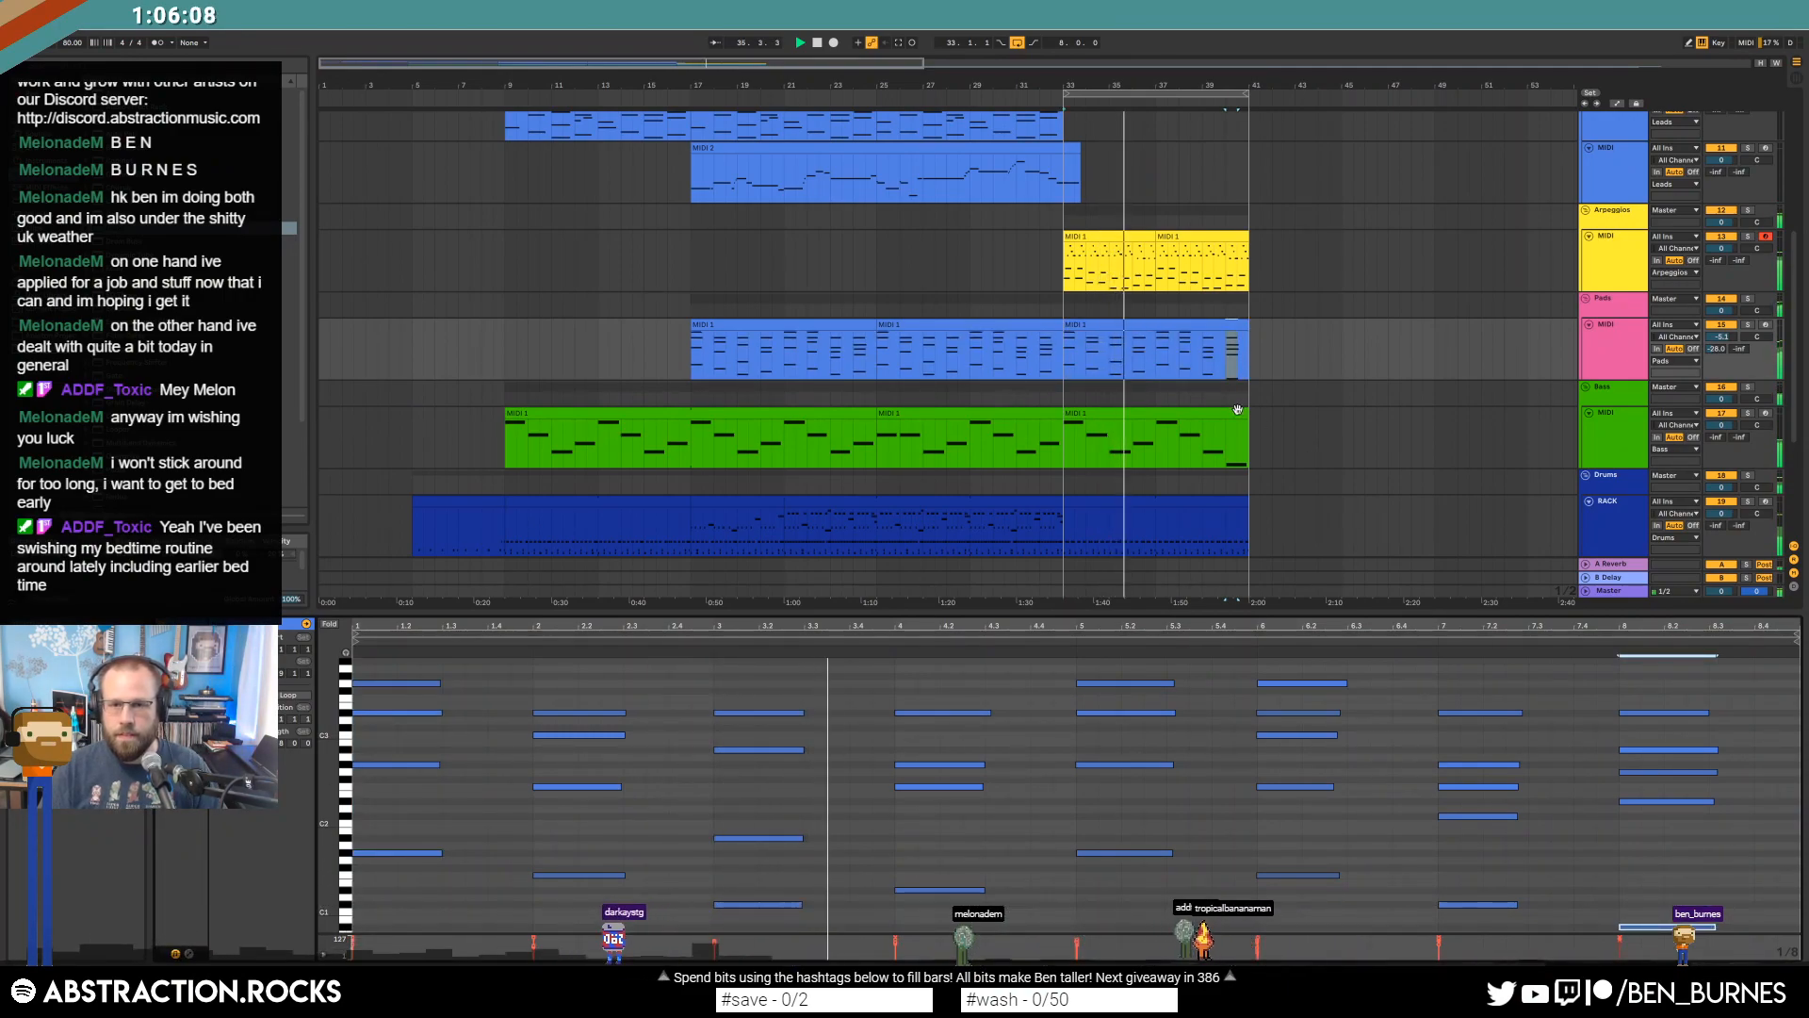
Check the arpeggio's final notes, transpose the last note of the bass clip up an octave, and resume playback.
click(1223, 287)
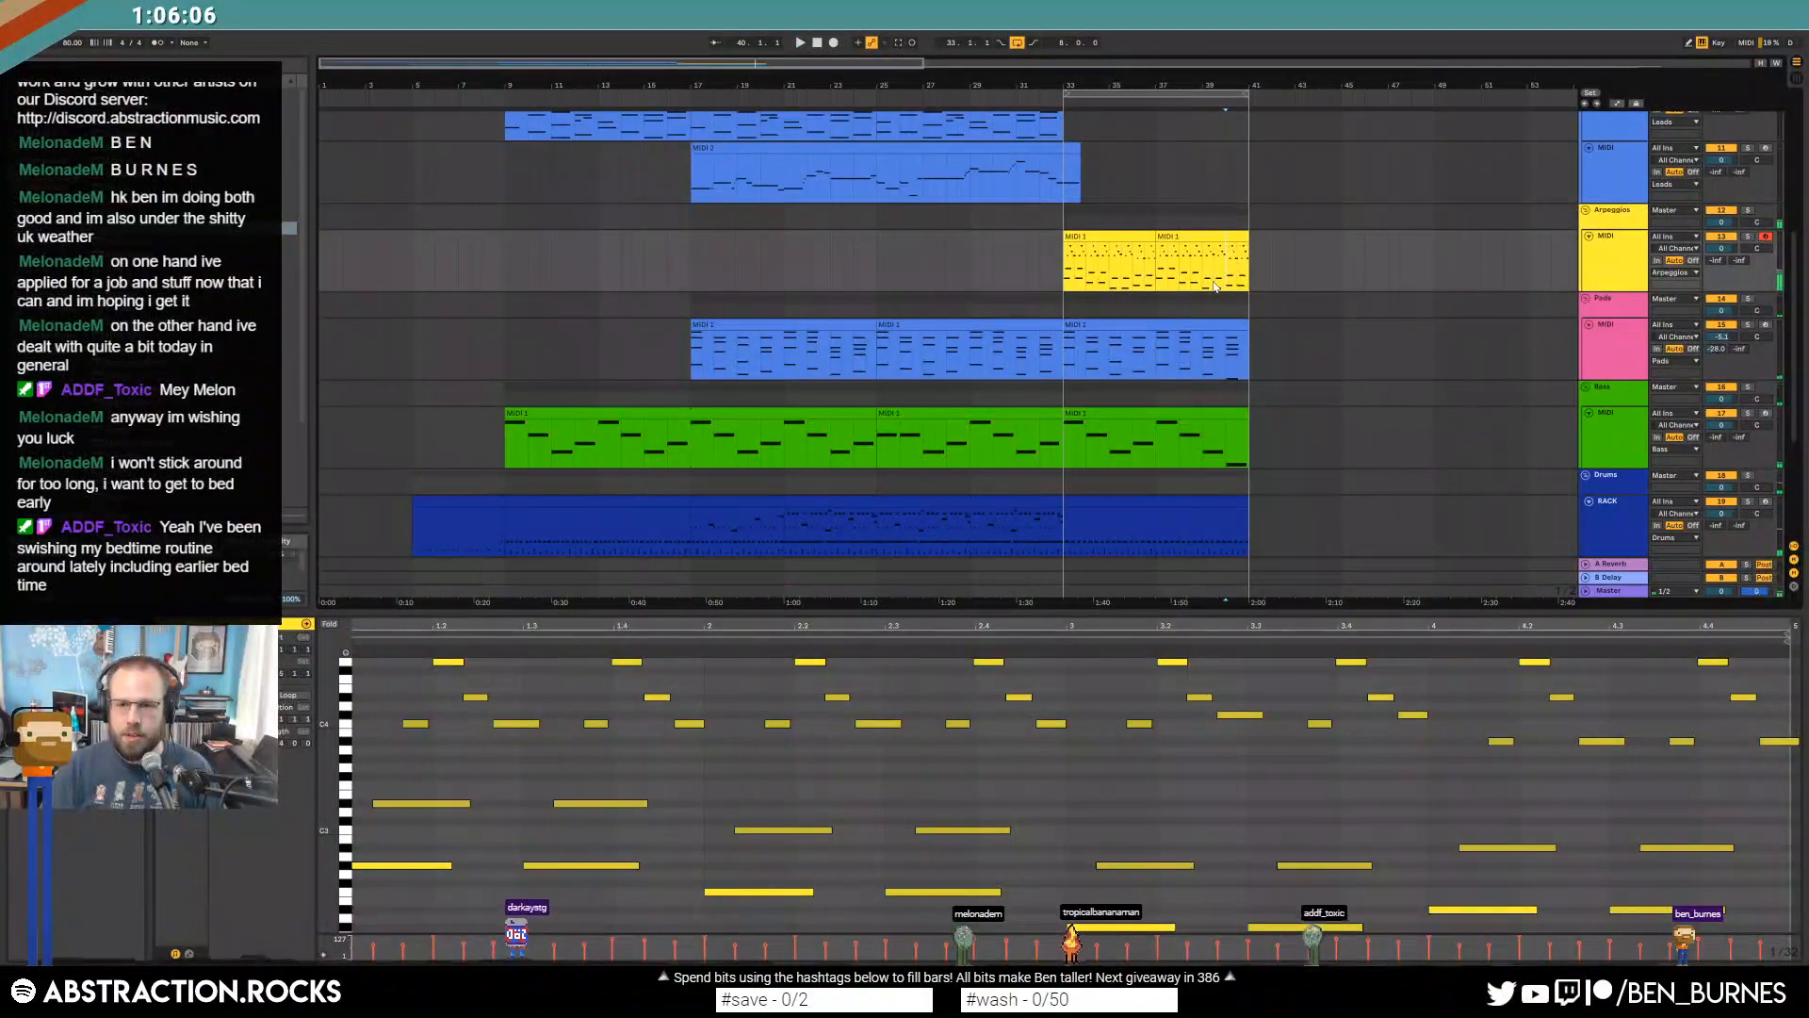
key(space)
click(1229, 414)
click(1698, 827)
drag(1681, 760, 1698, 825)
key(shift+Up)
click(1592, 643)
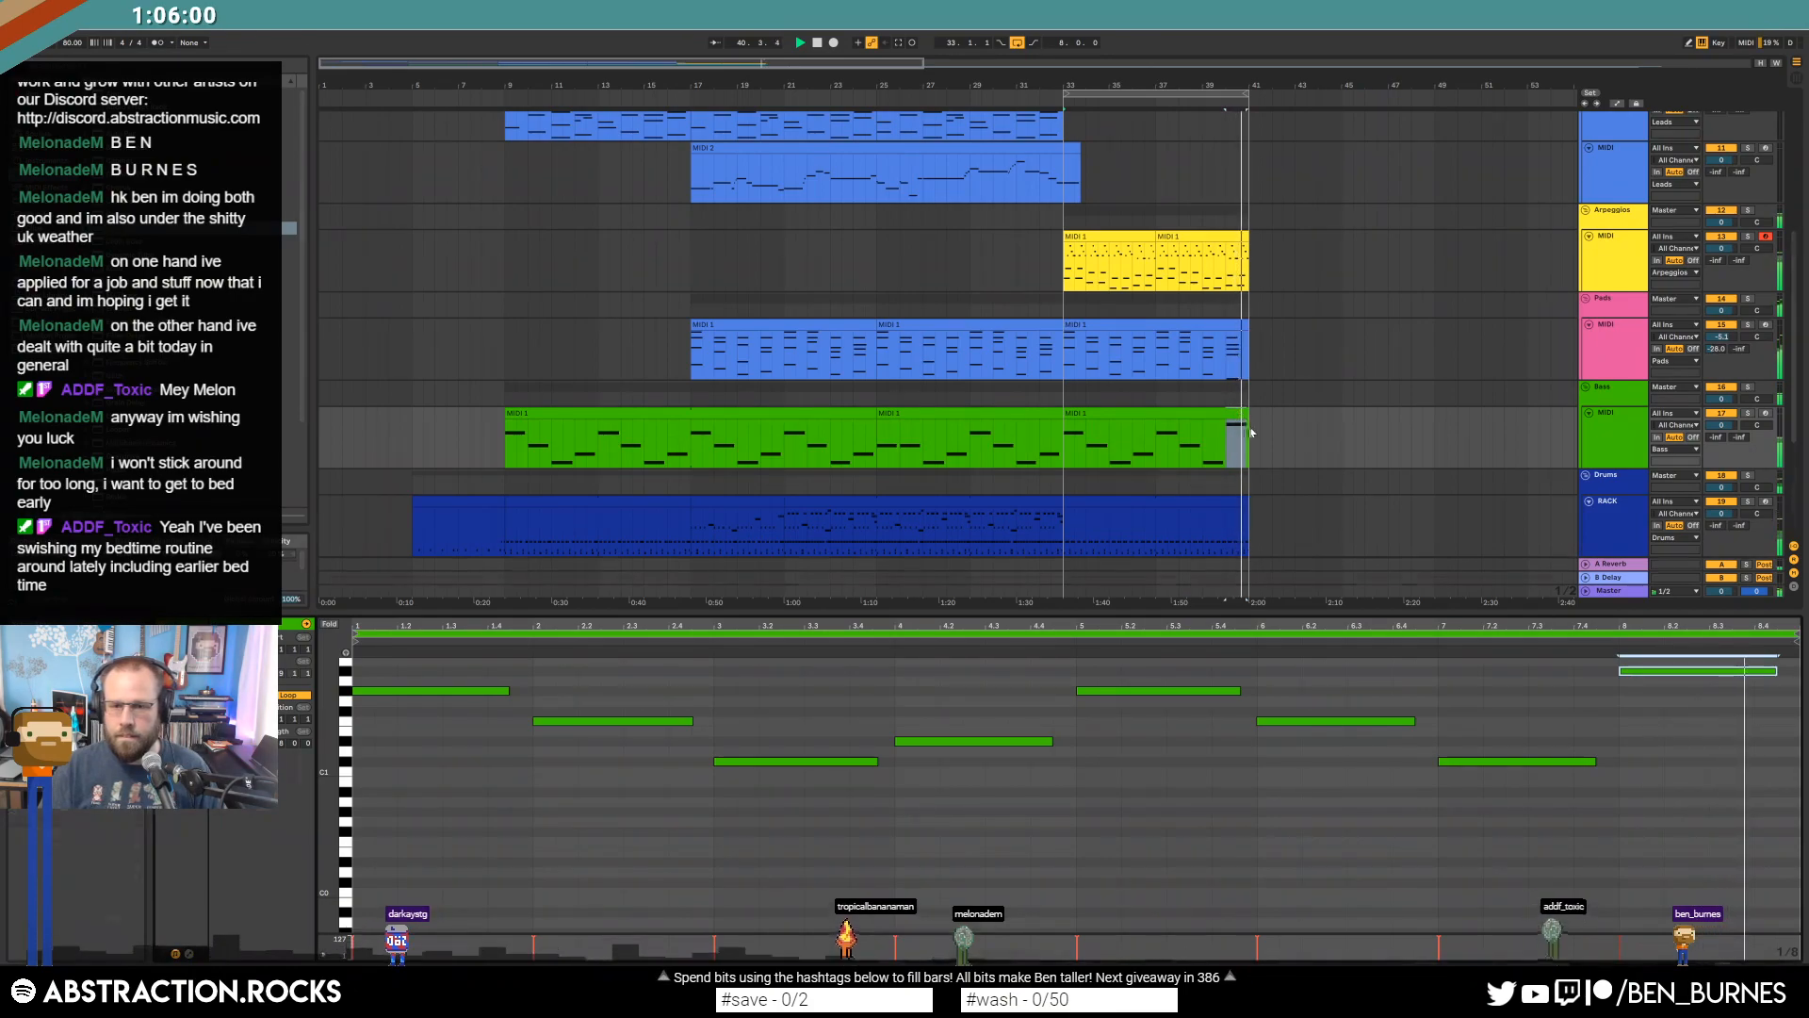
Record a take on the Una Corda Felt track in the Leads group from bar 33.
key(shift+Tab)
scroll(1081, 228, up, 4)
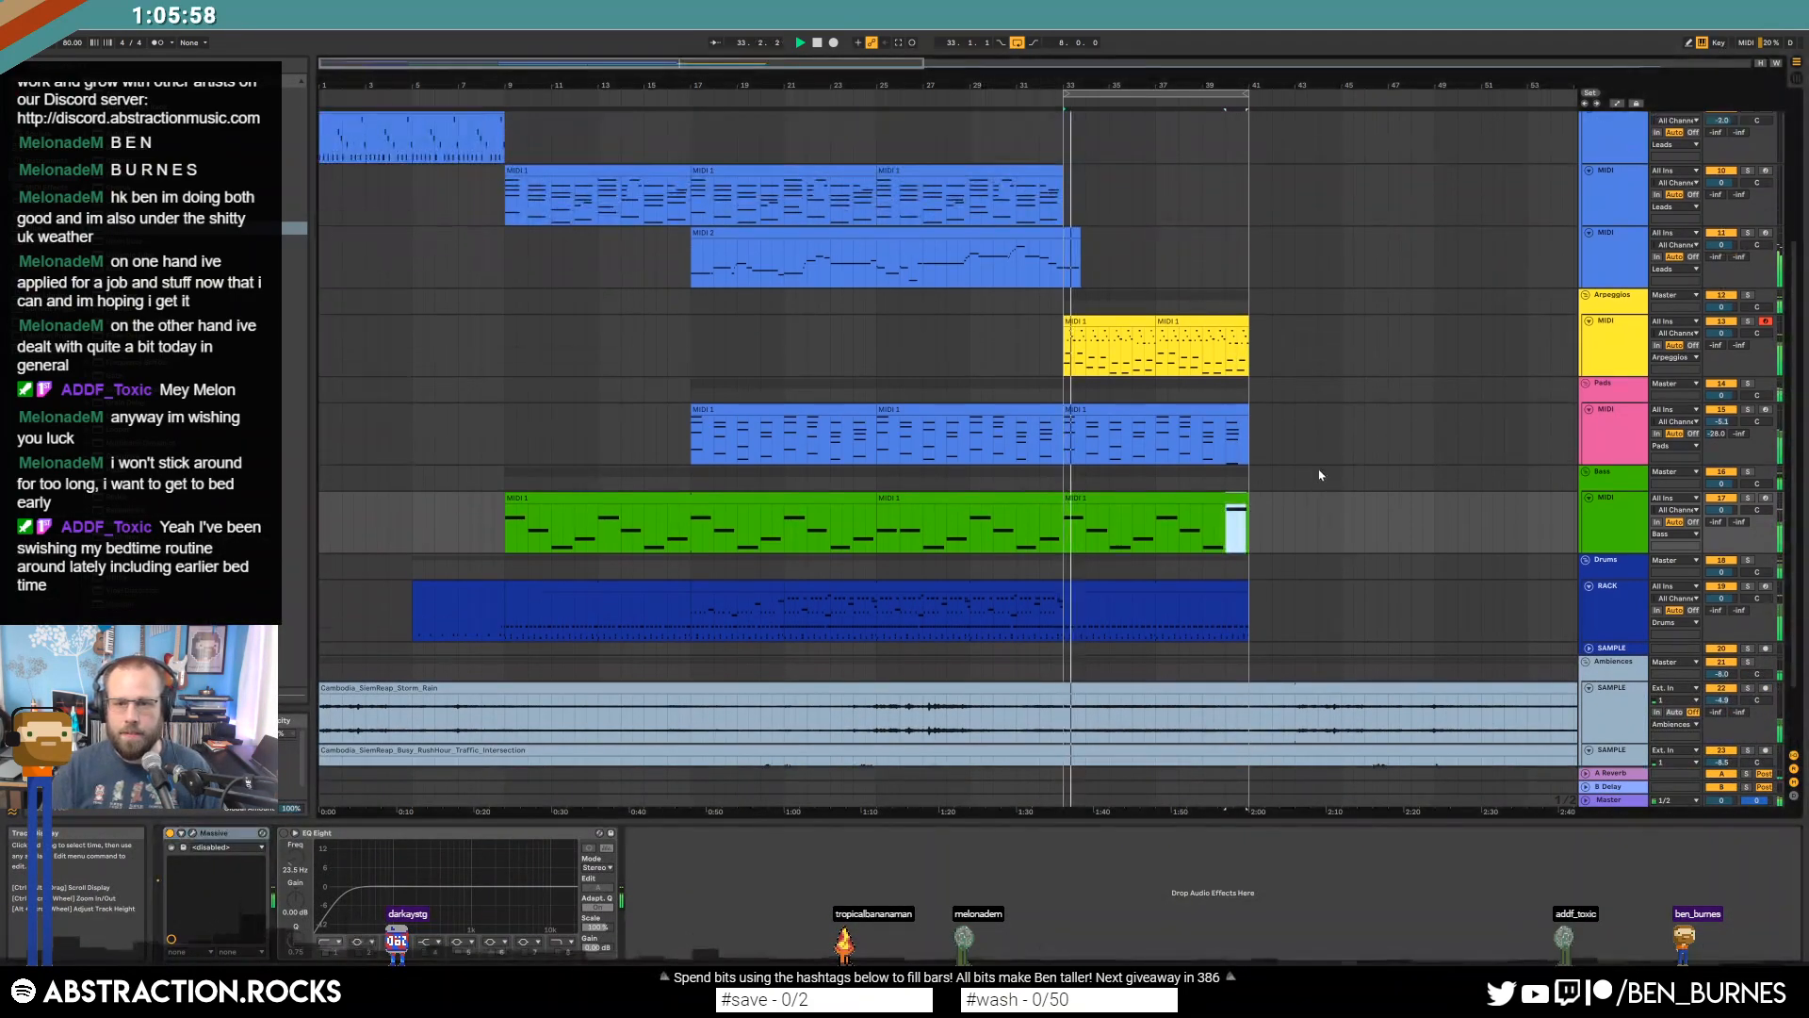
click(1068, 255)
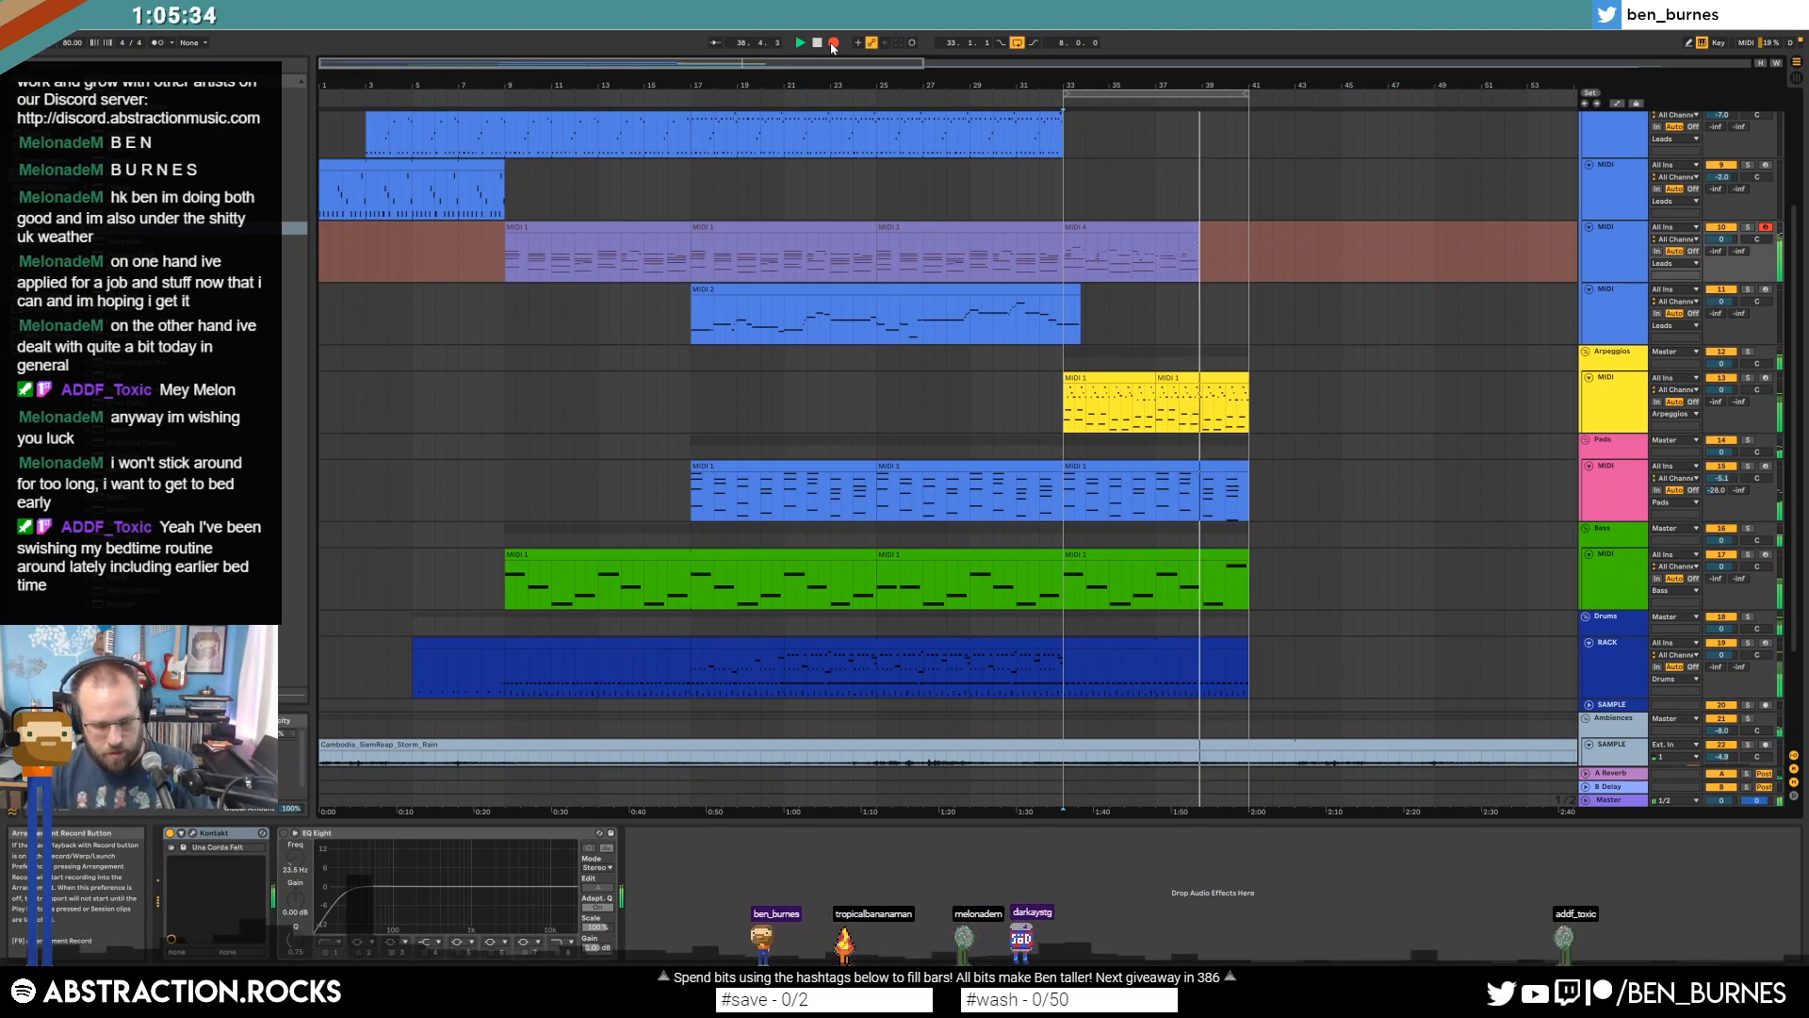
key(space)
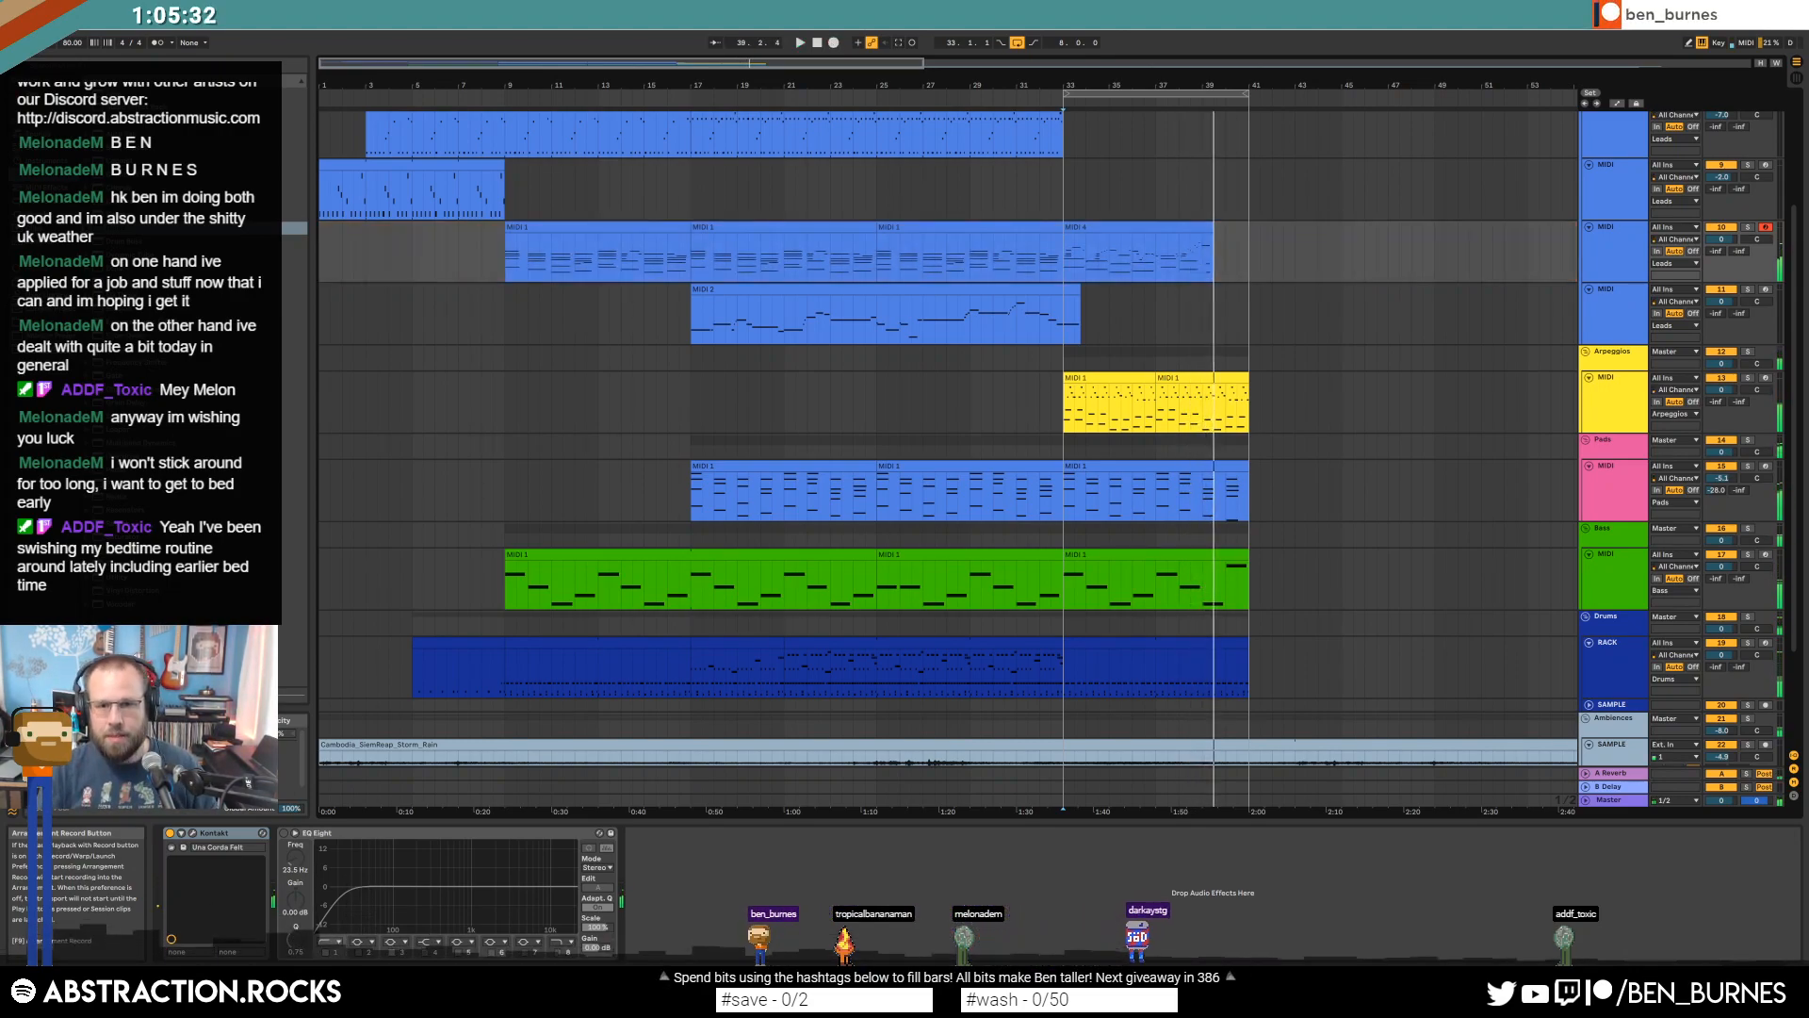
Move the first Una Corda take past bar 45, then record a new take over bars 33–41 to replace it.
drag(1155, 230, 1468, 232)
click(1068, 240)
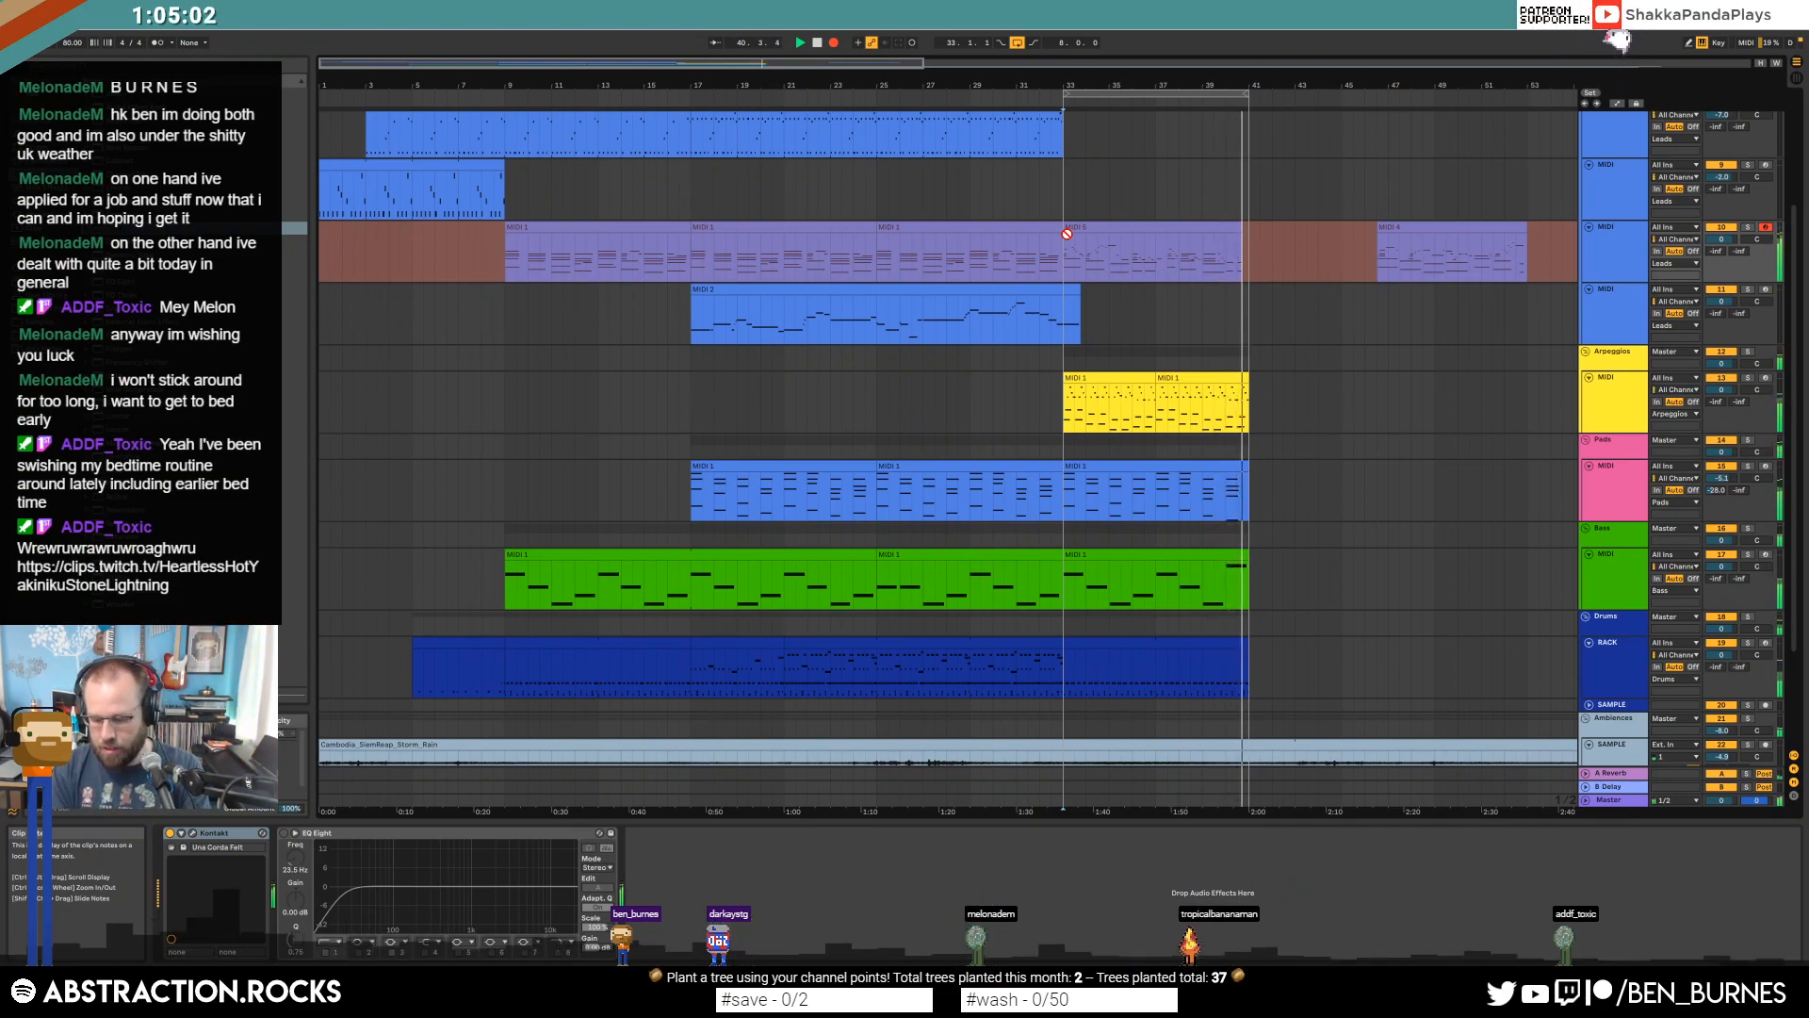
key(space)
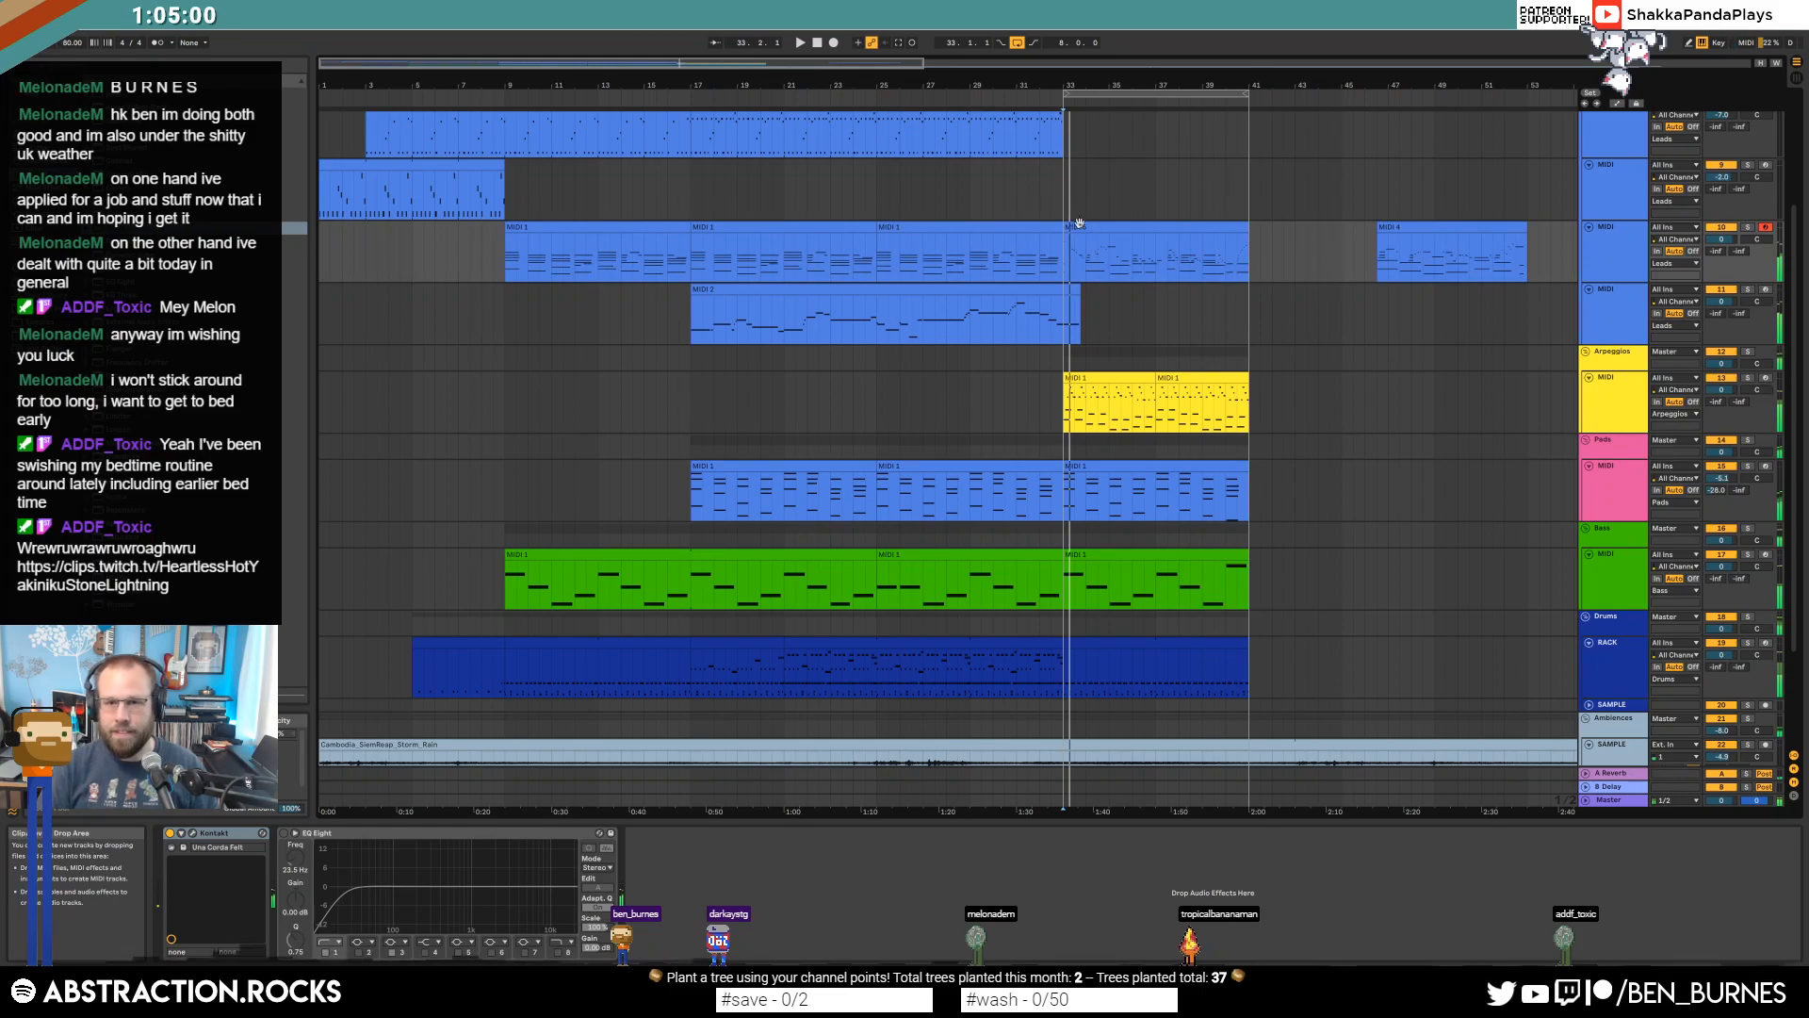
click(1429, 222)
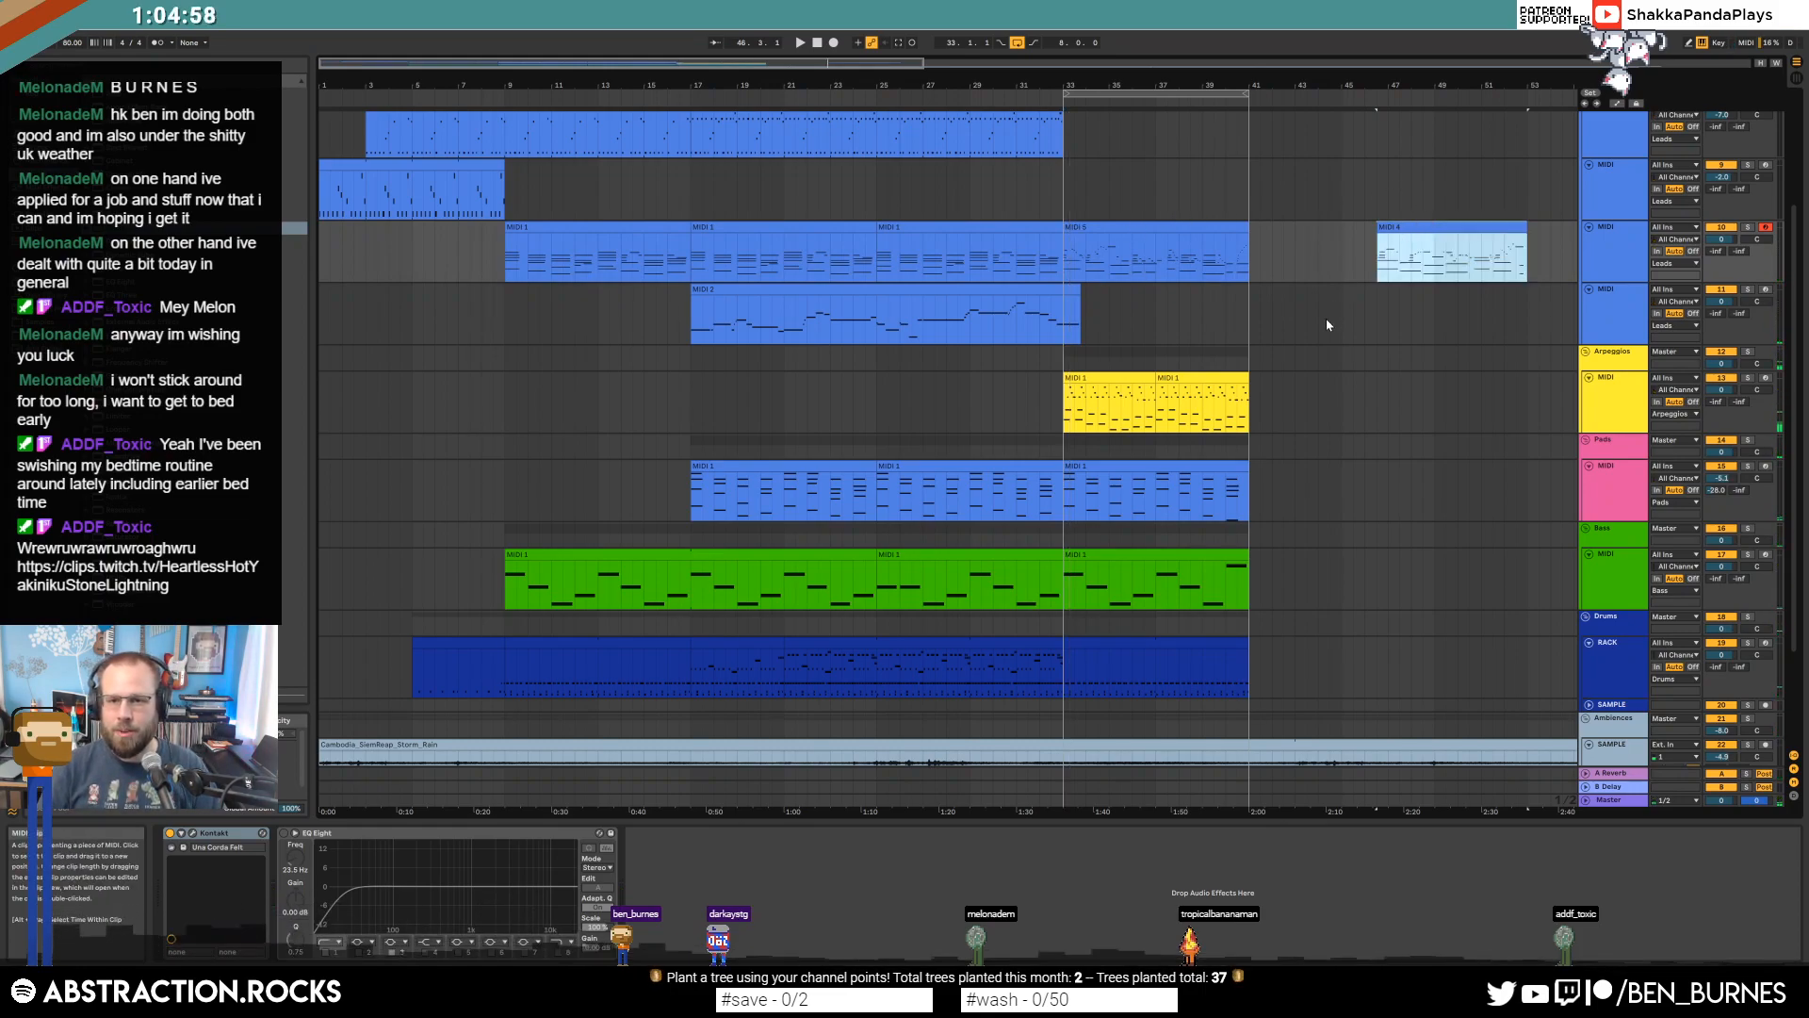
Open the new Una Corda take in the note editor and examine its notes enlarged.
double_click(1156, 225)
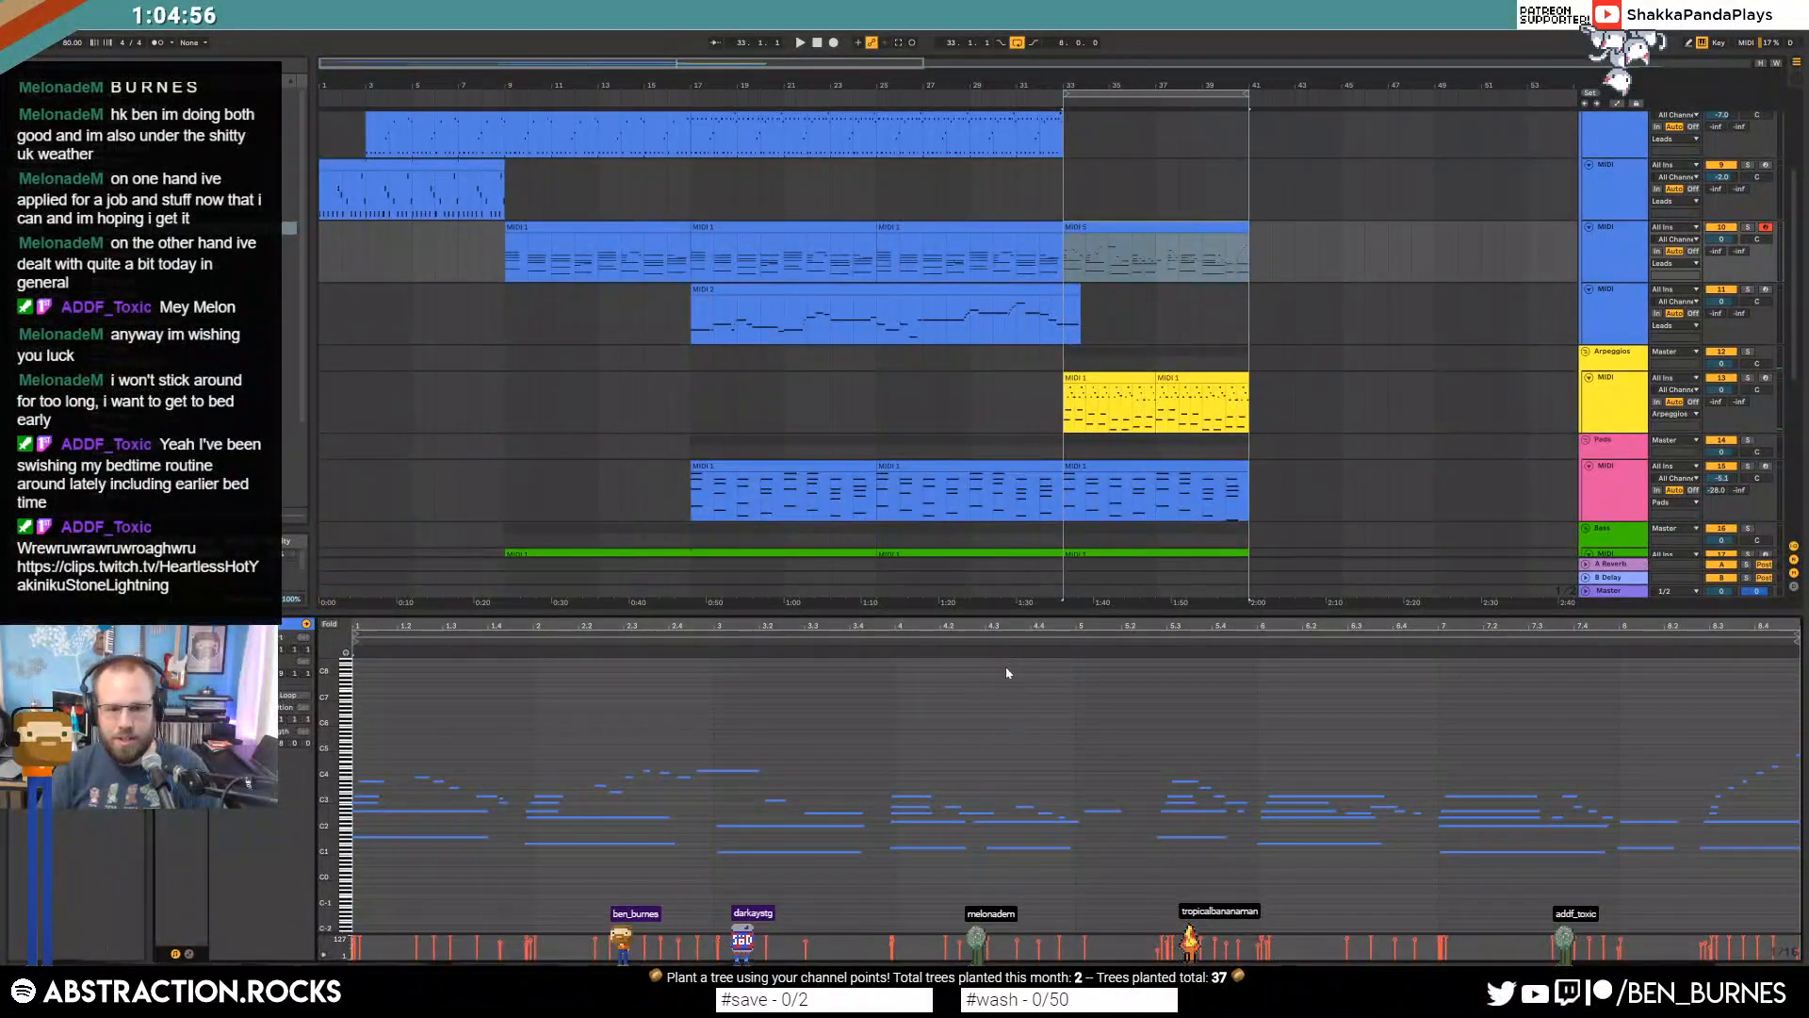
drag(325, 729, 375, 705)
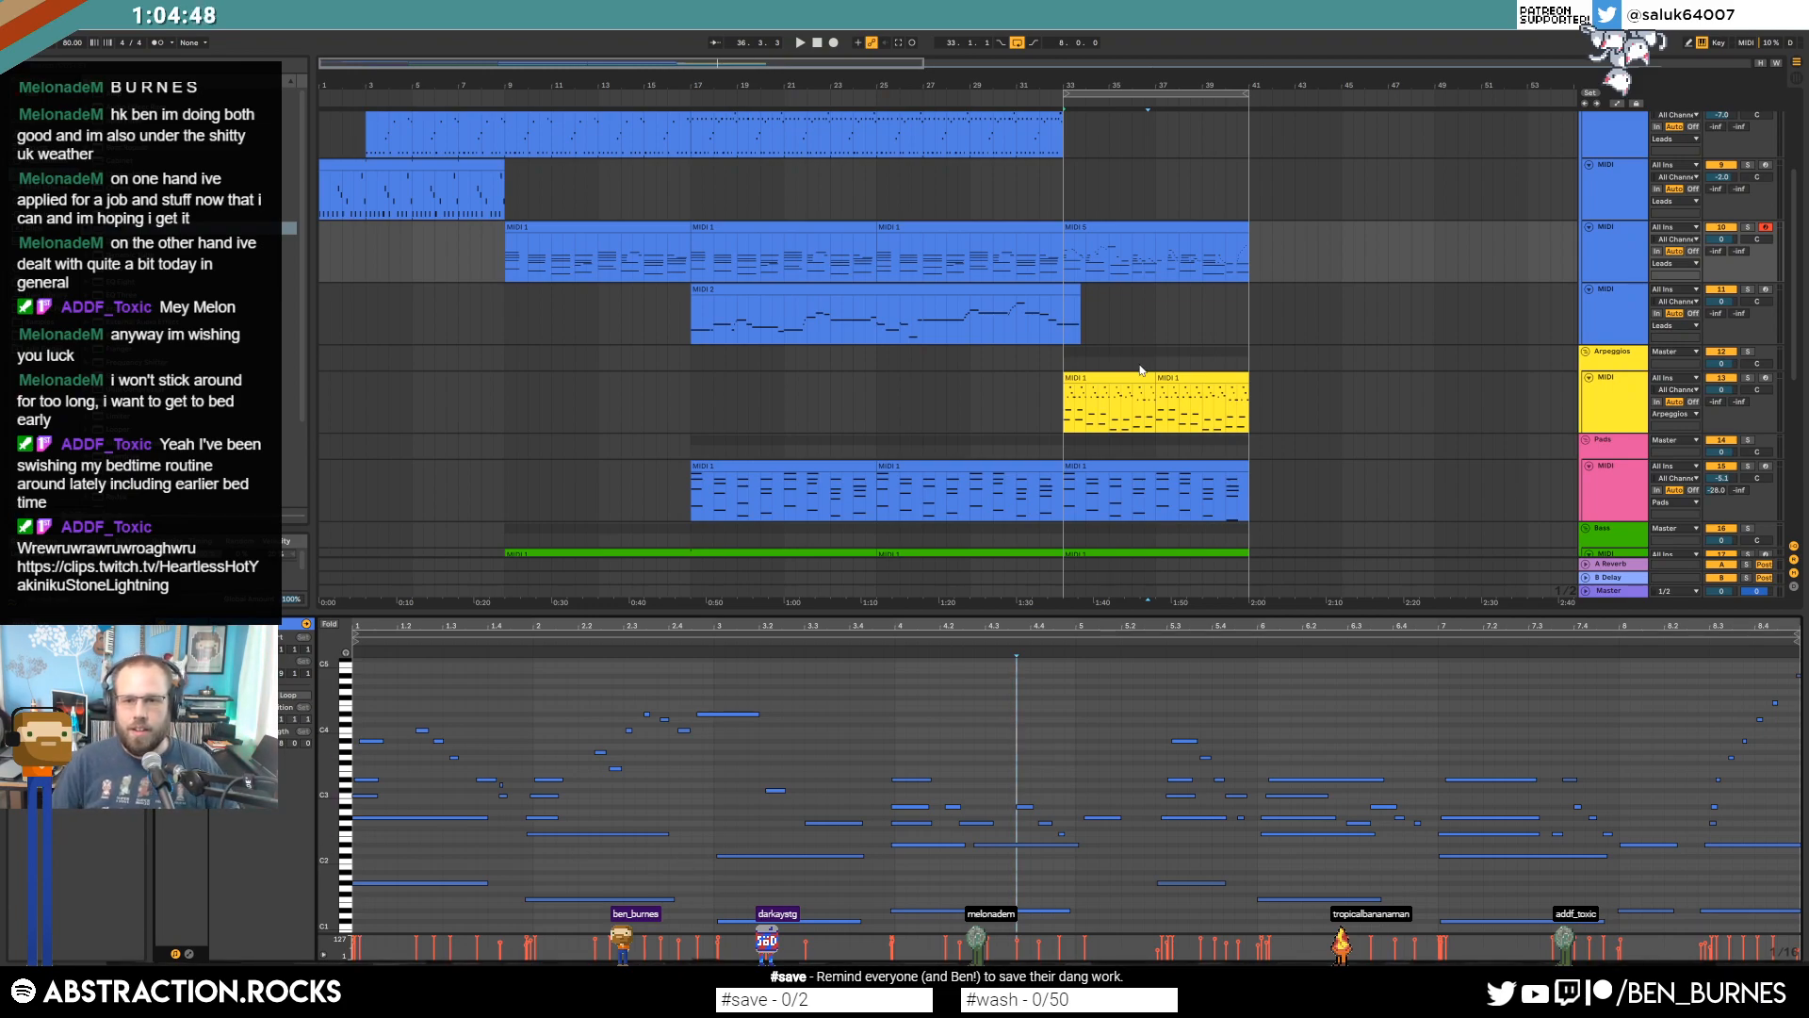
drag(328, 759, 323, 760)
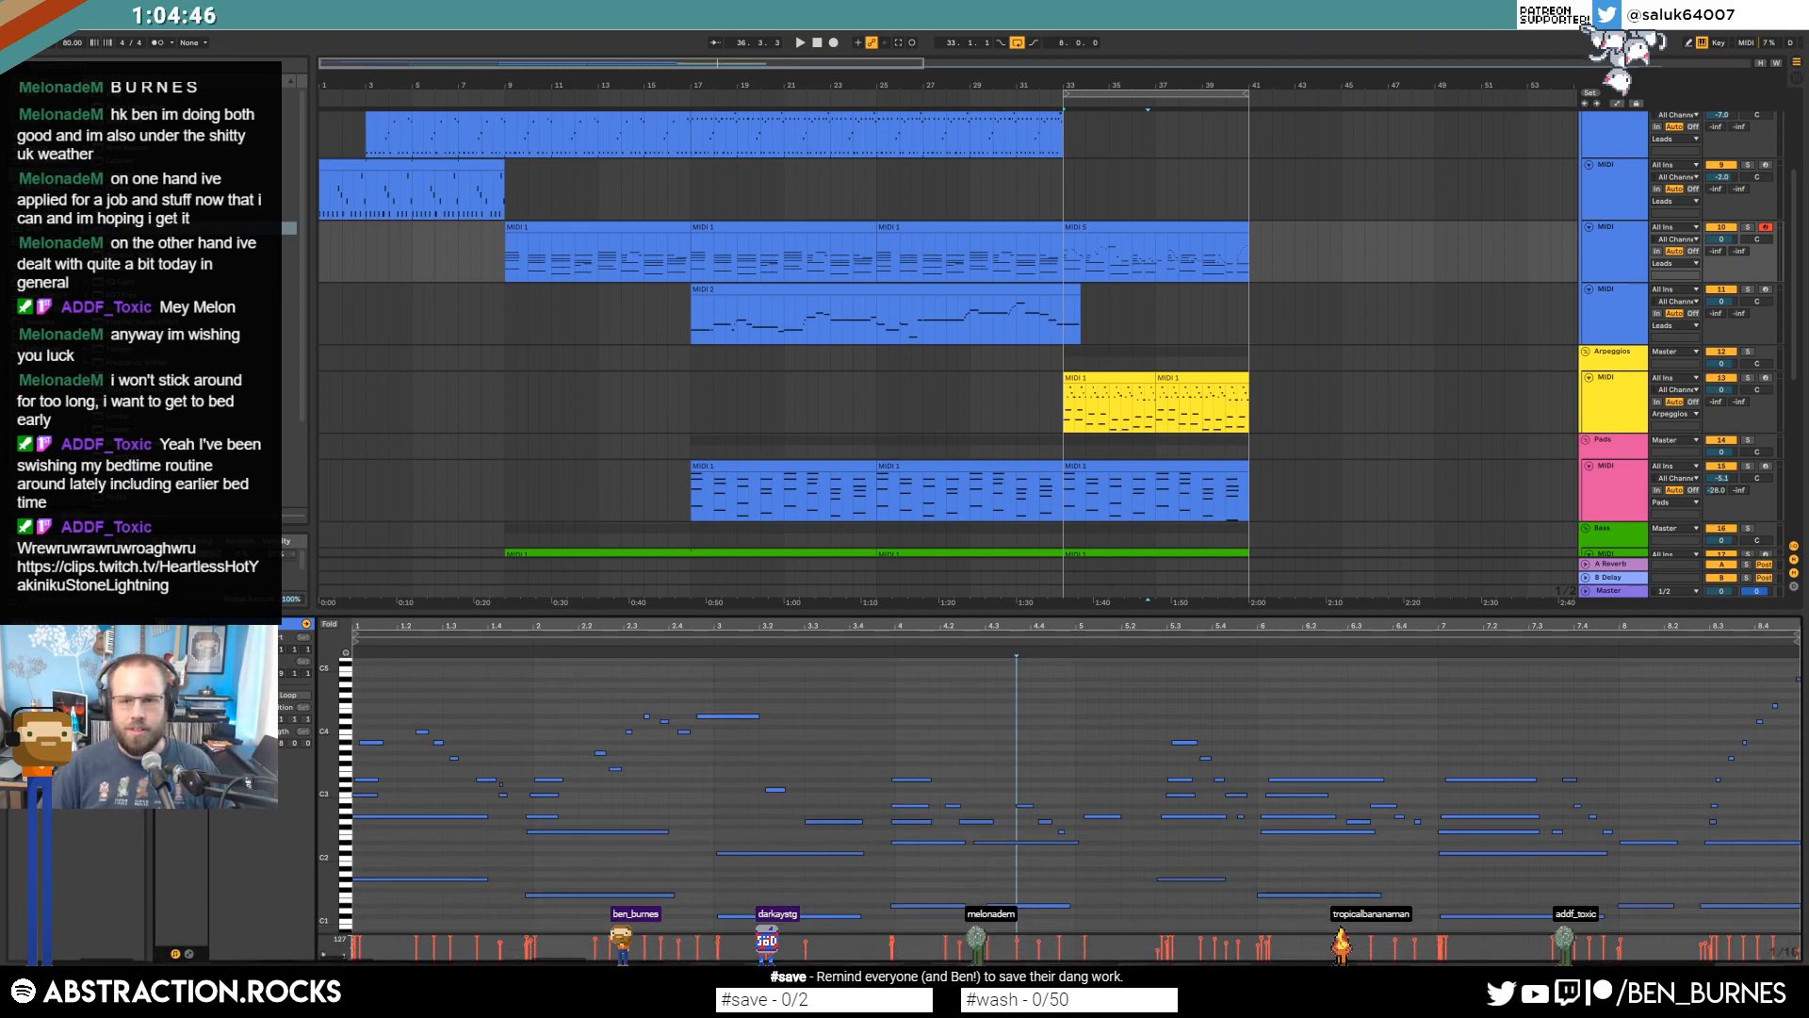
Show the arpeggio track's devices and its Analog F1 Freq automation across bars 33–41.
scroll(880, 420, down, 1)
click(1141, 321)
key(shift+Tab)
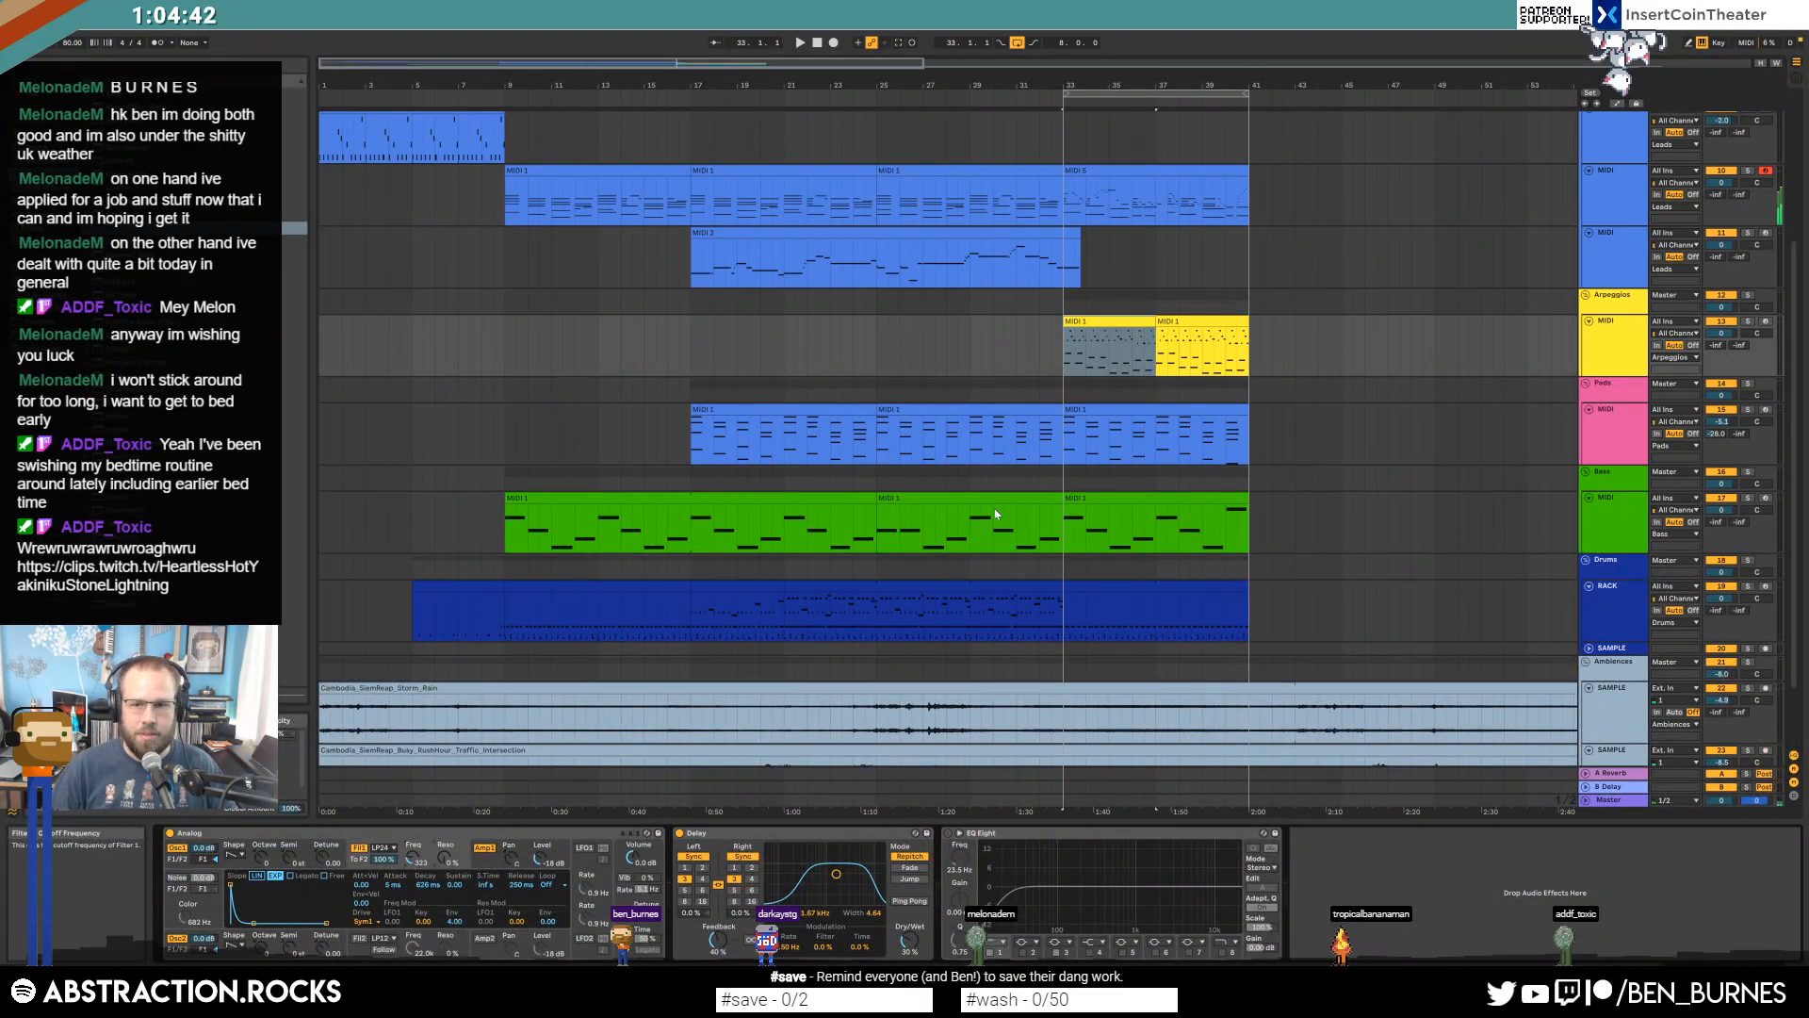
click(1056, 373)
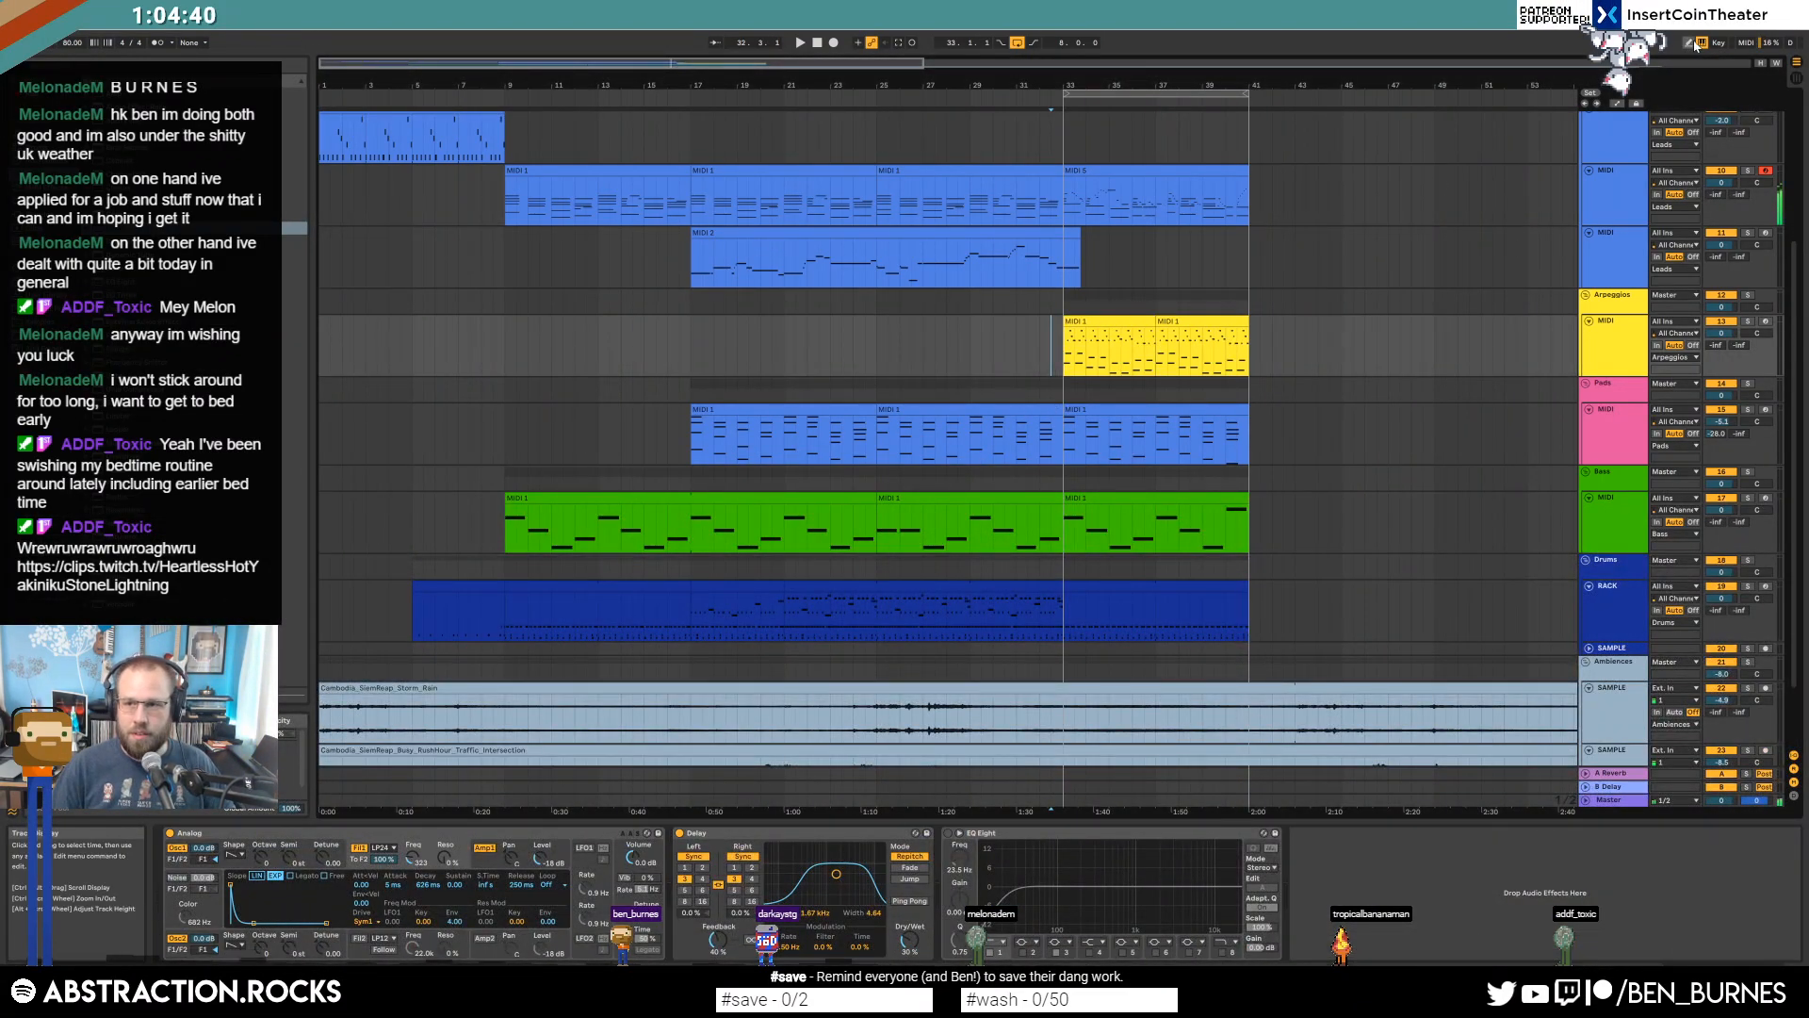
click(1617, 103)
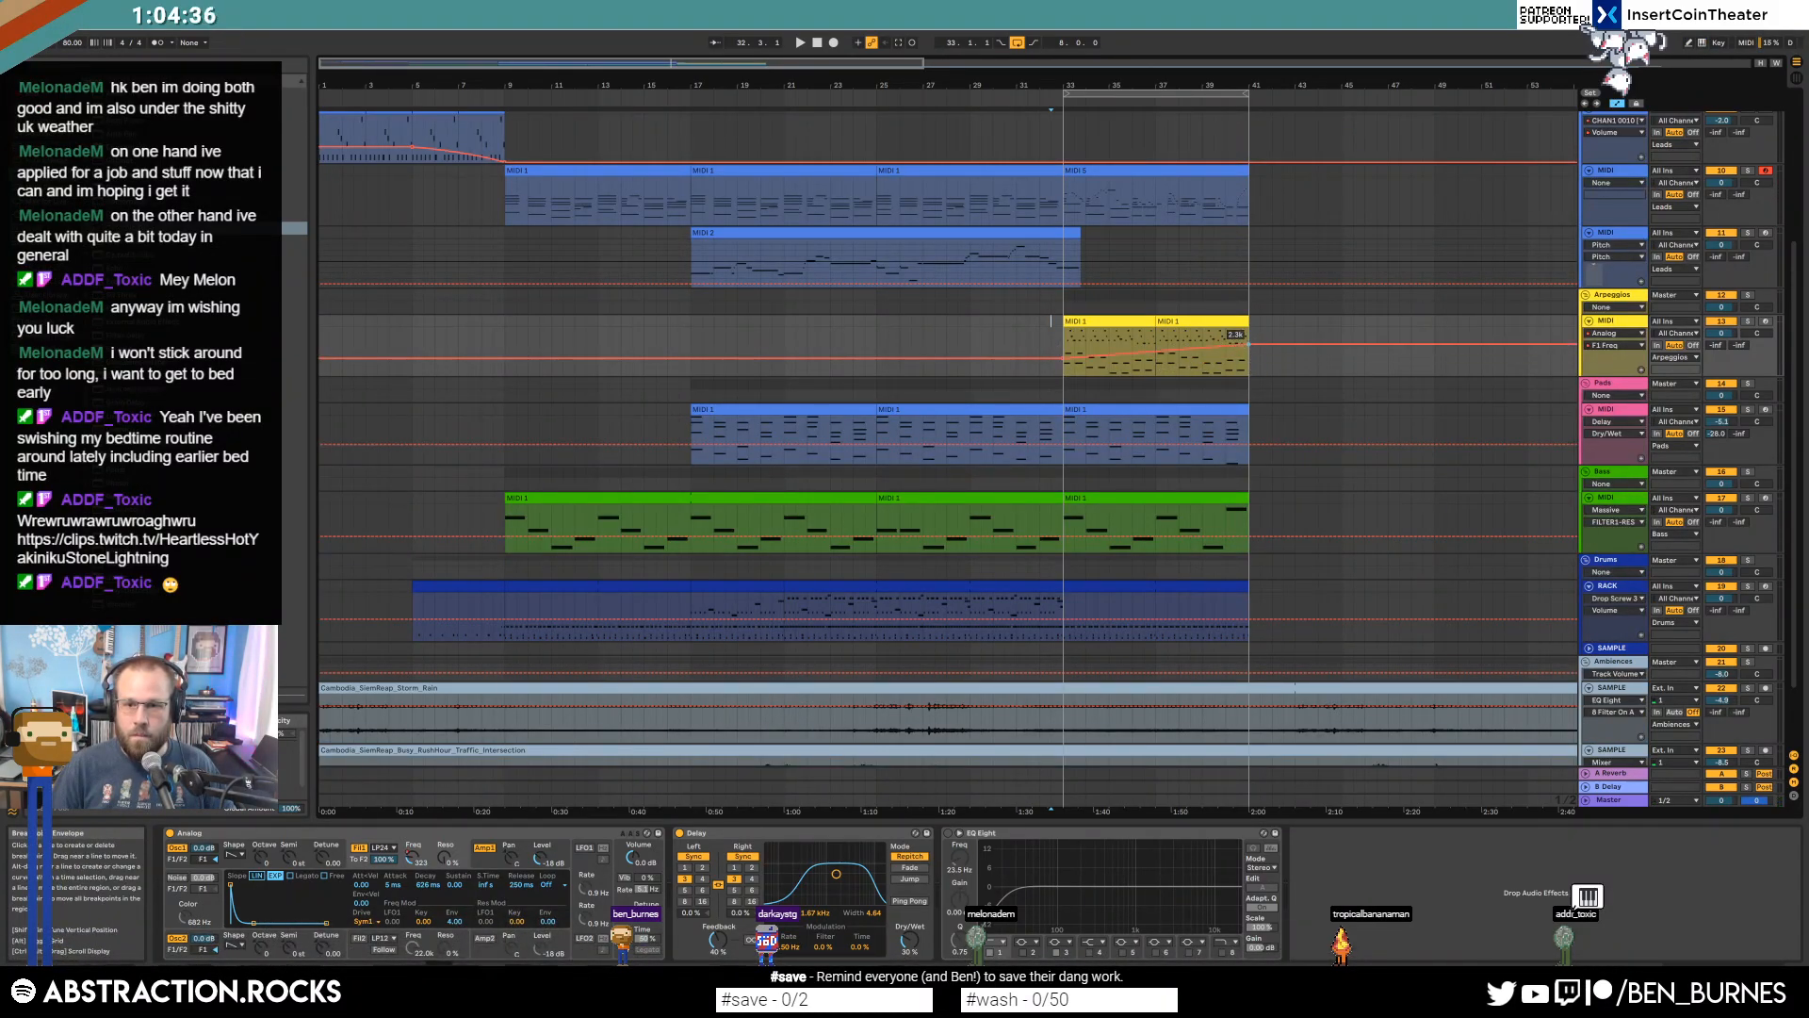
Add a Ding 3 Spoon hit at beat 1.2 of the drum clip starting at bar 33 and audition it.
double_click(1163, 585)
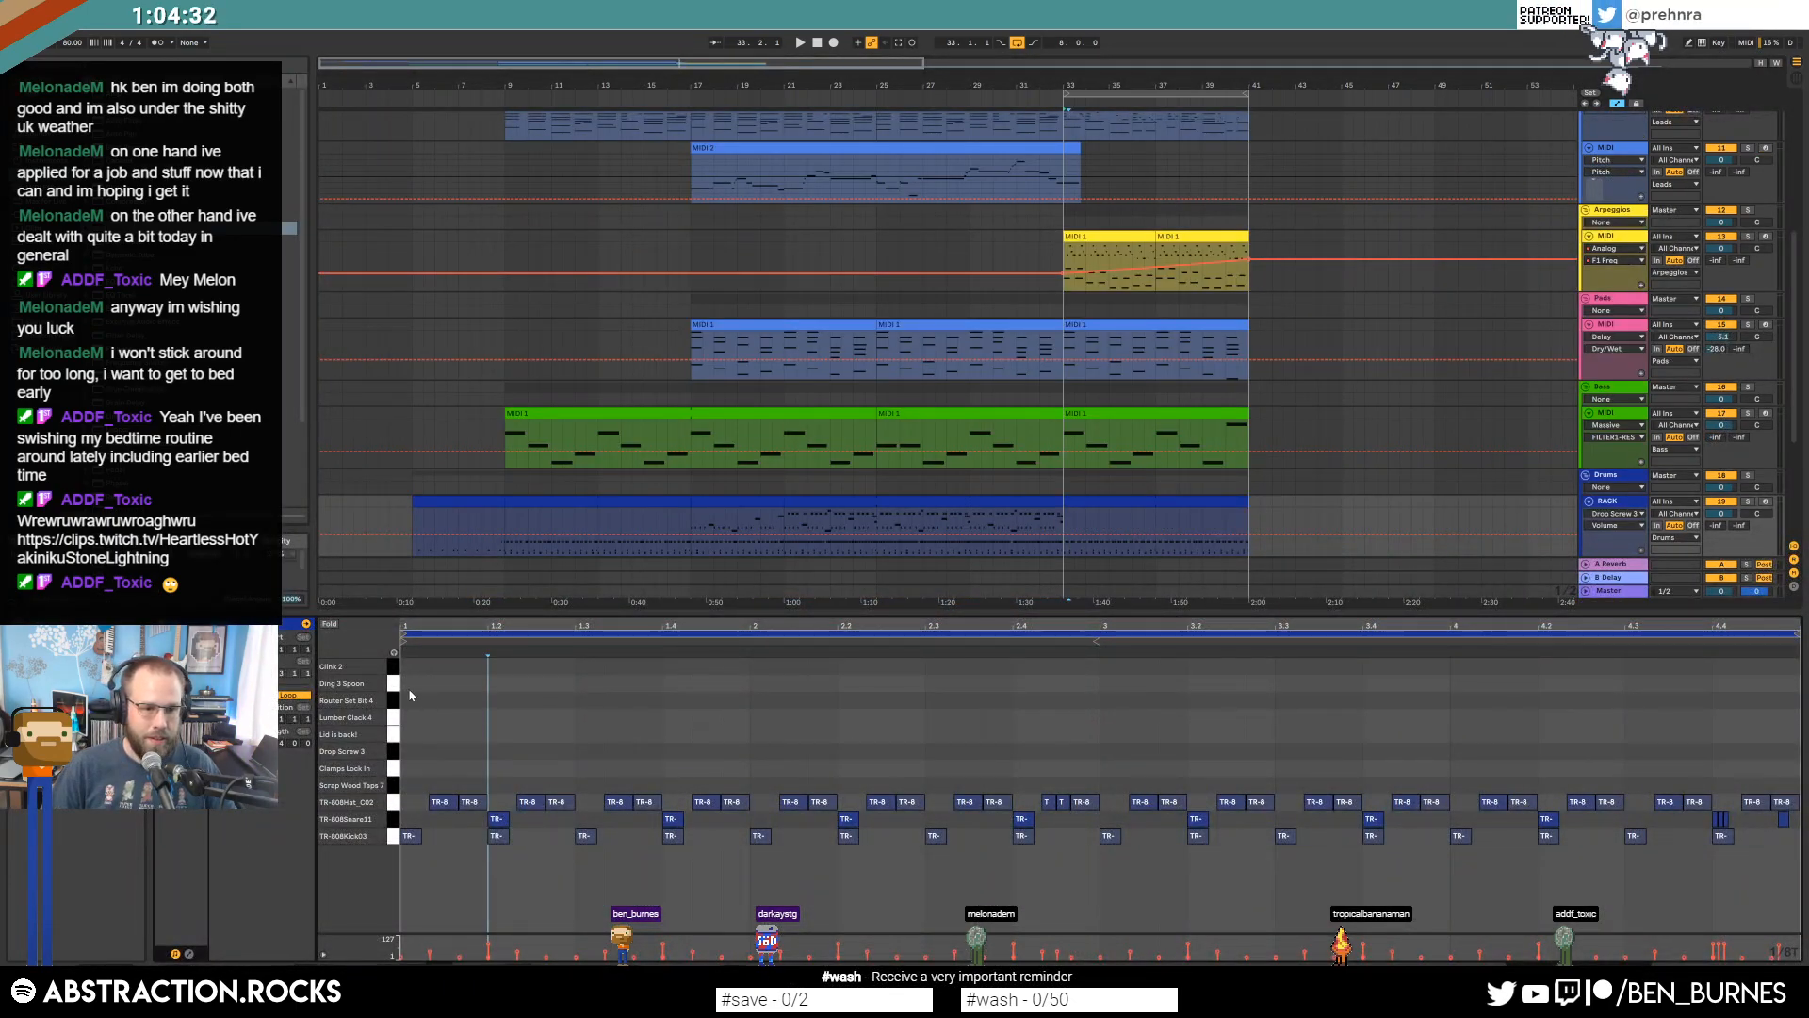
key(space)
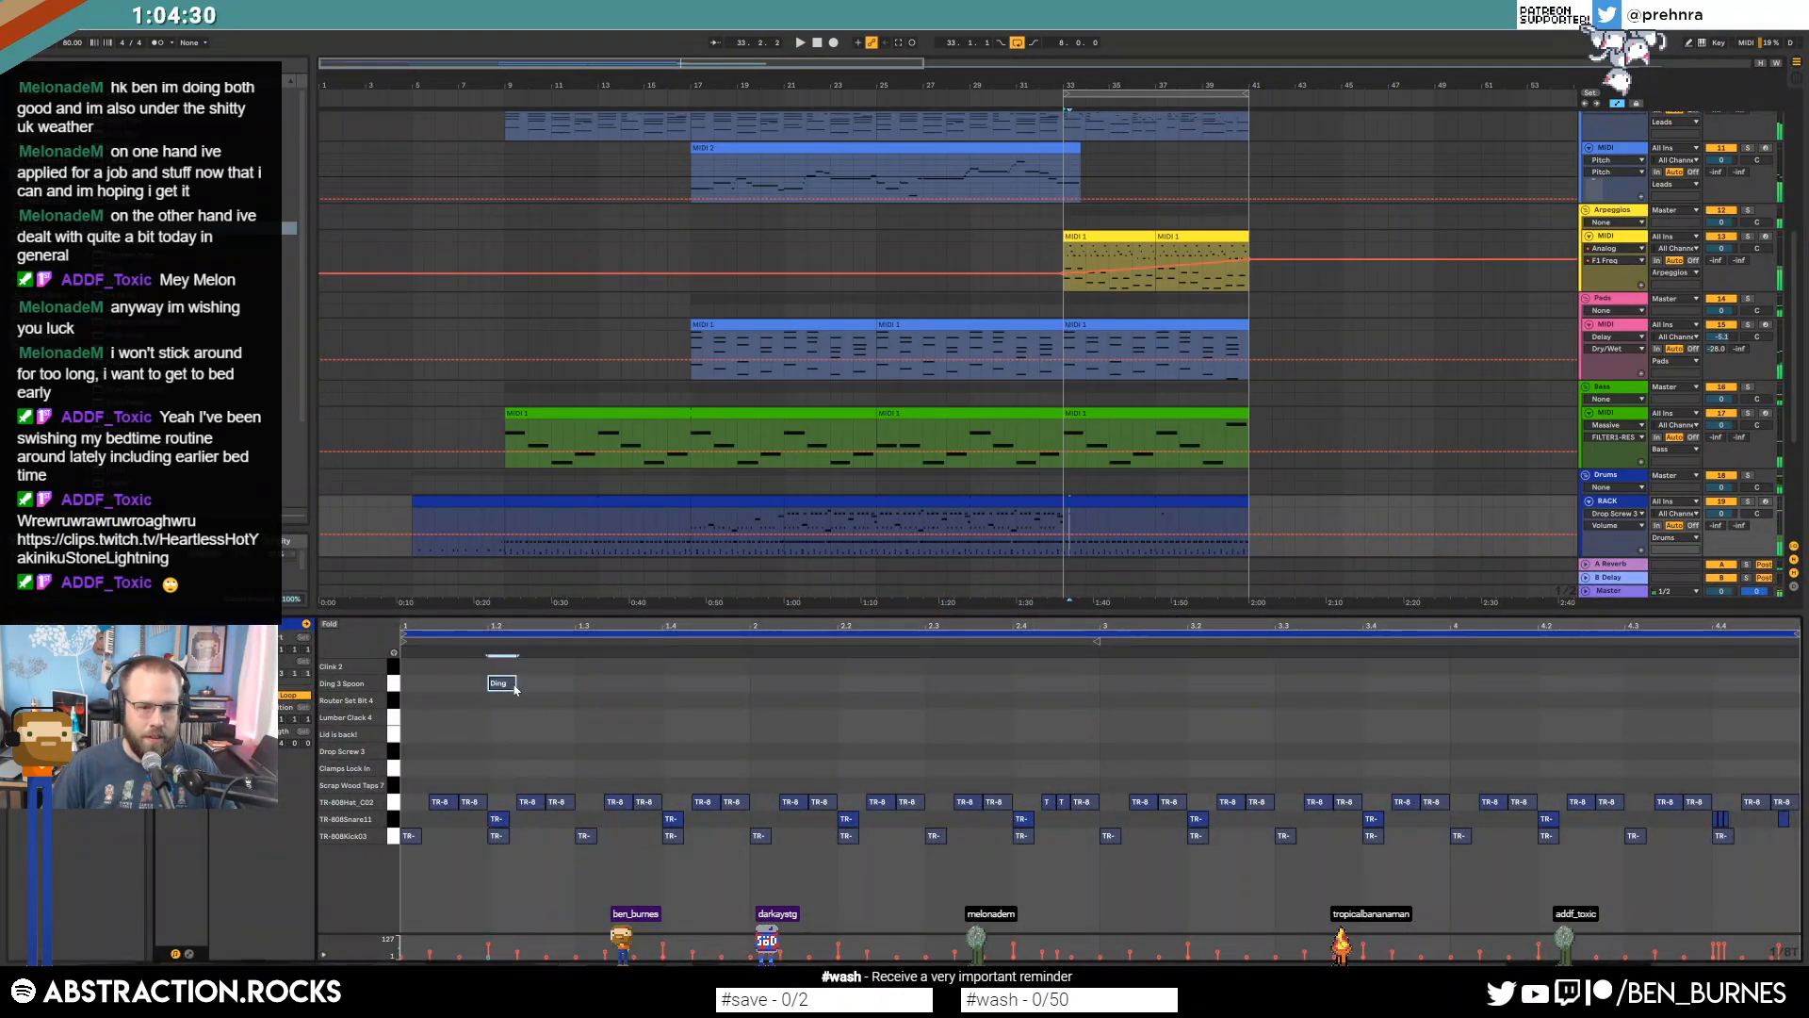
key(space)
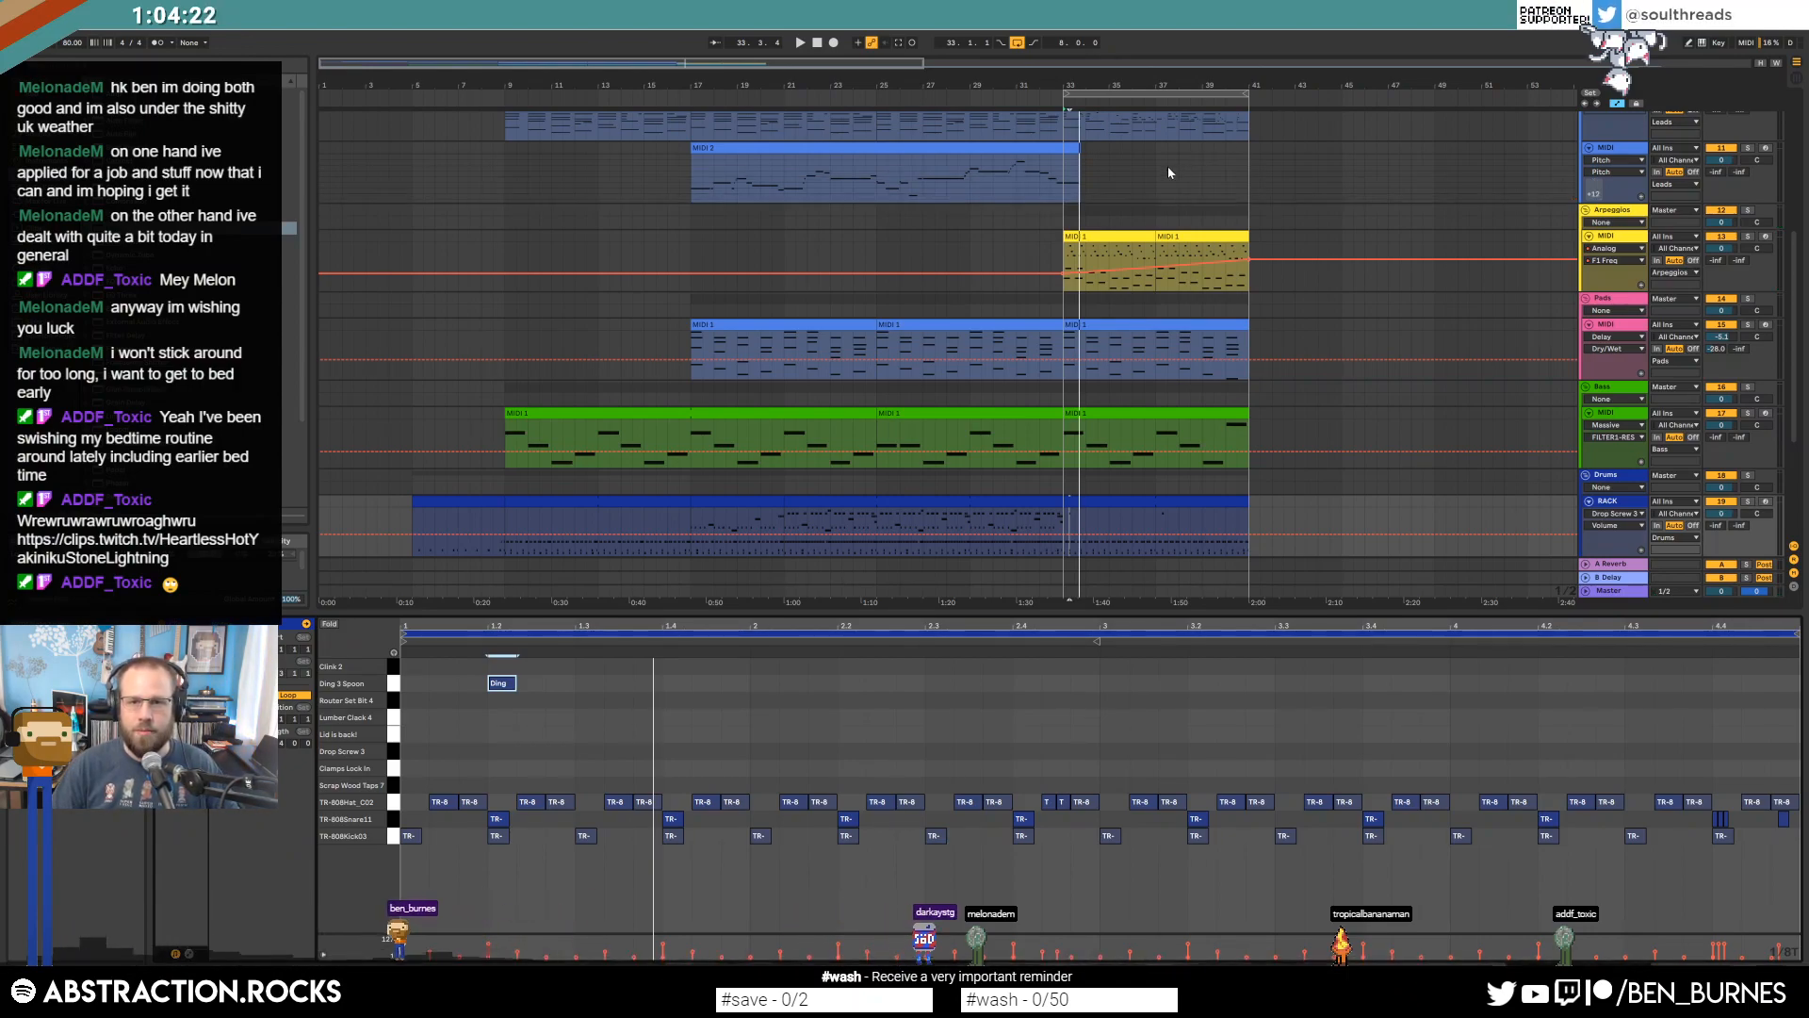
Hide the automation lanes and play back the recorded lead clip from bar 33 with its notes open.
scroll(1373, 299, up, 2)
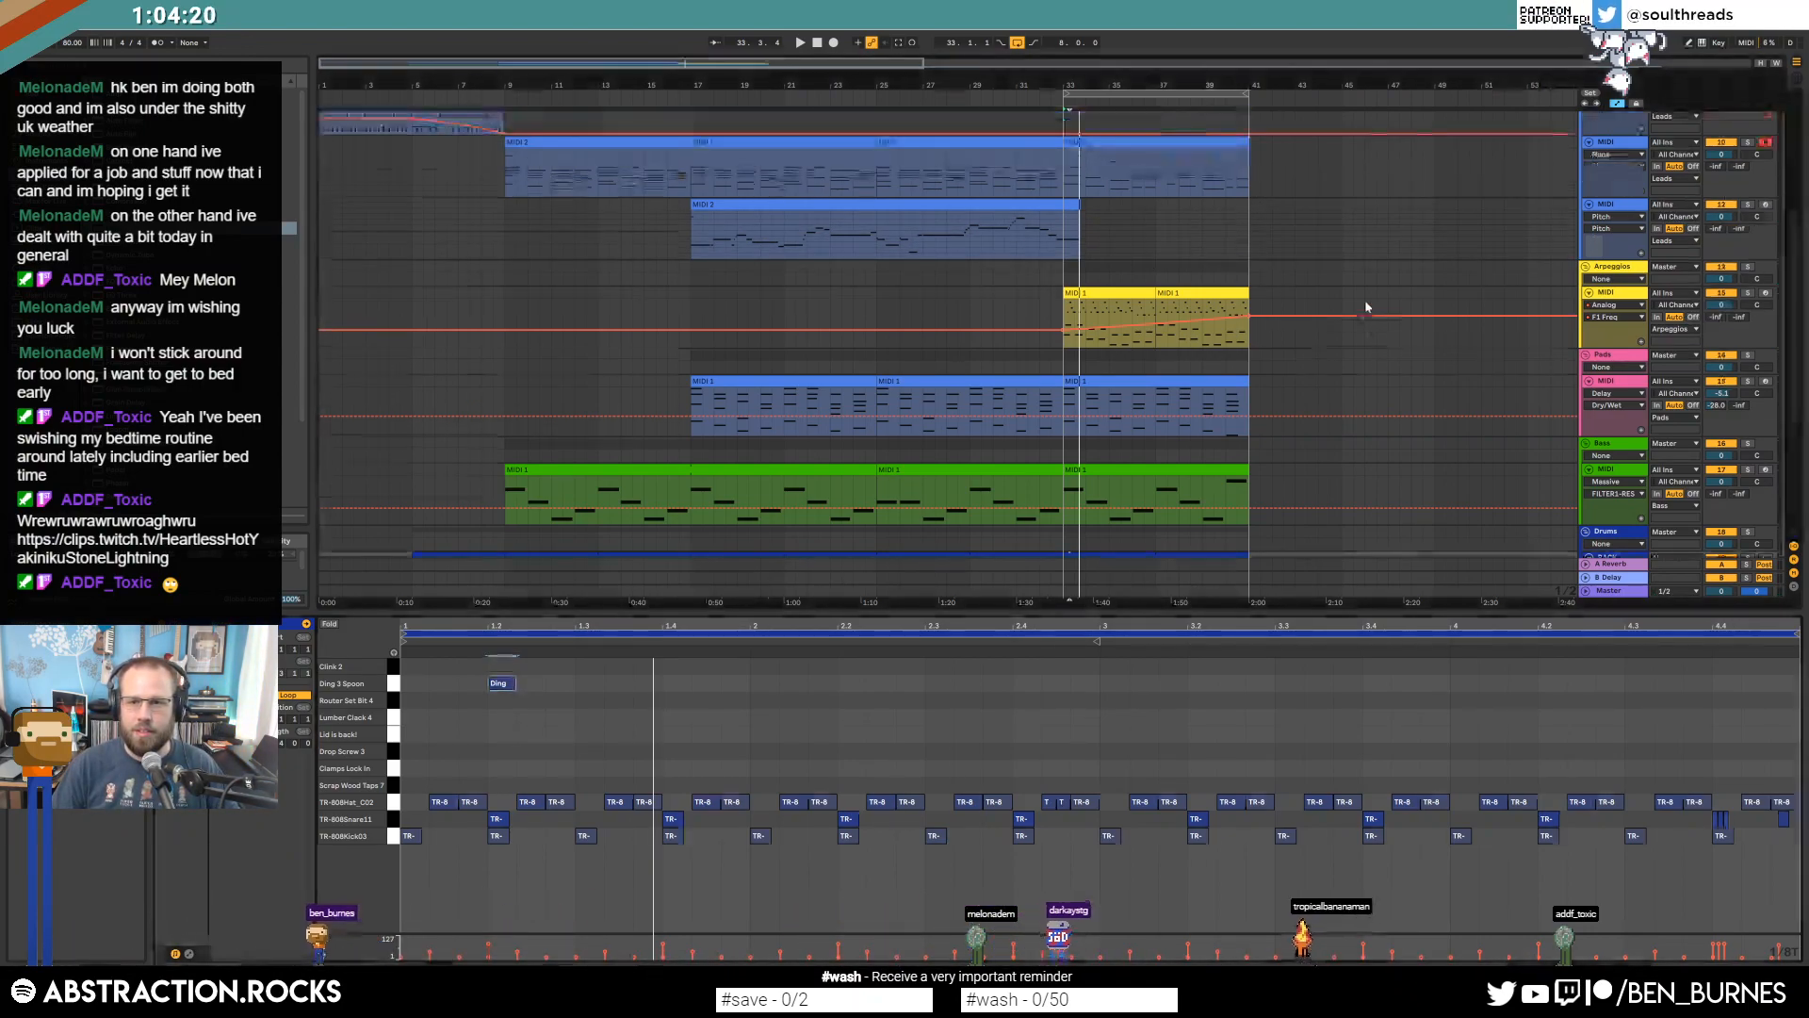
key(a)
click(1195, 143)
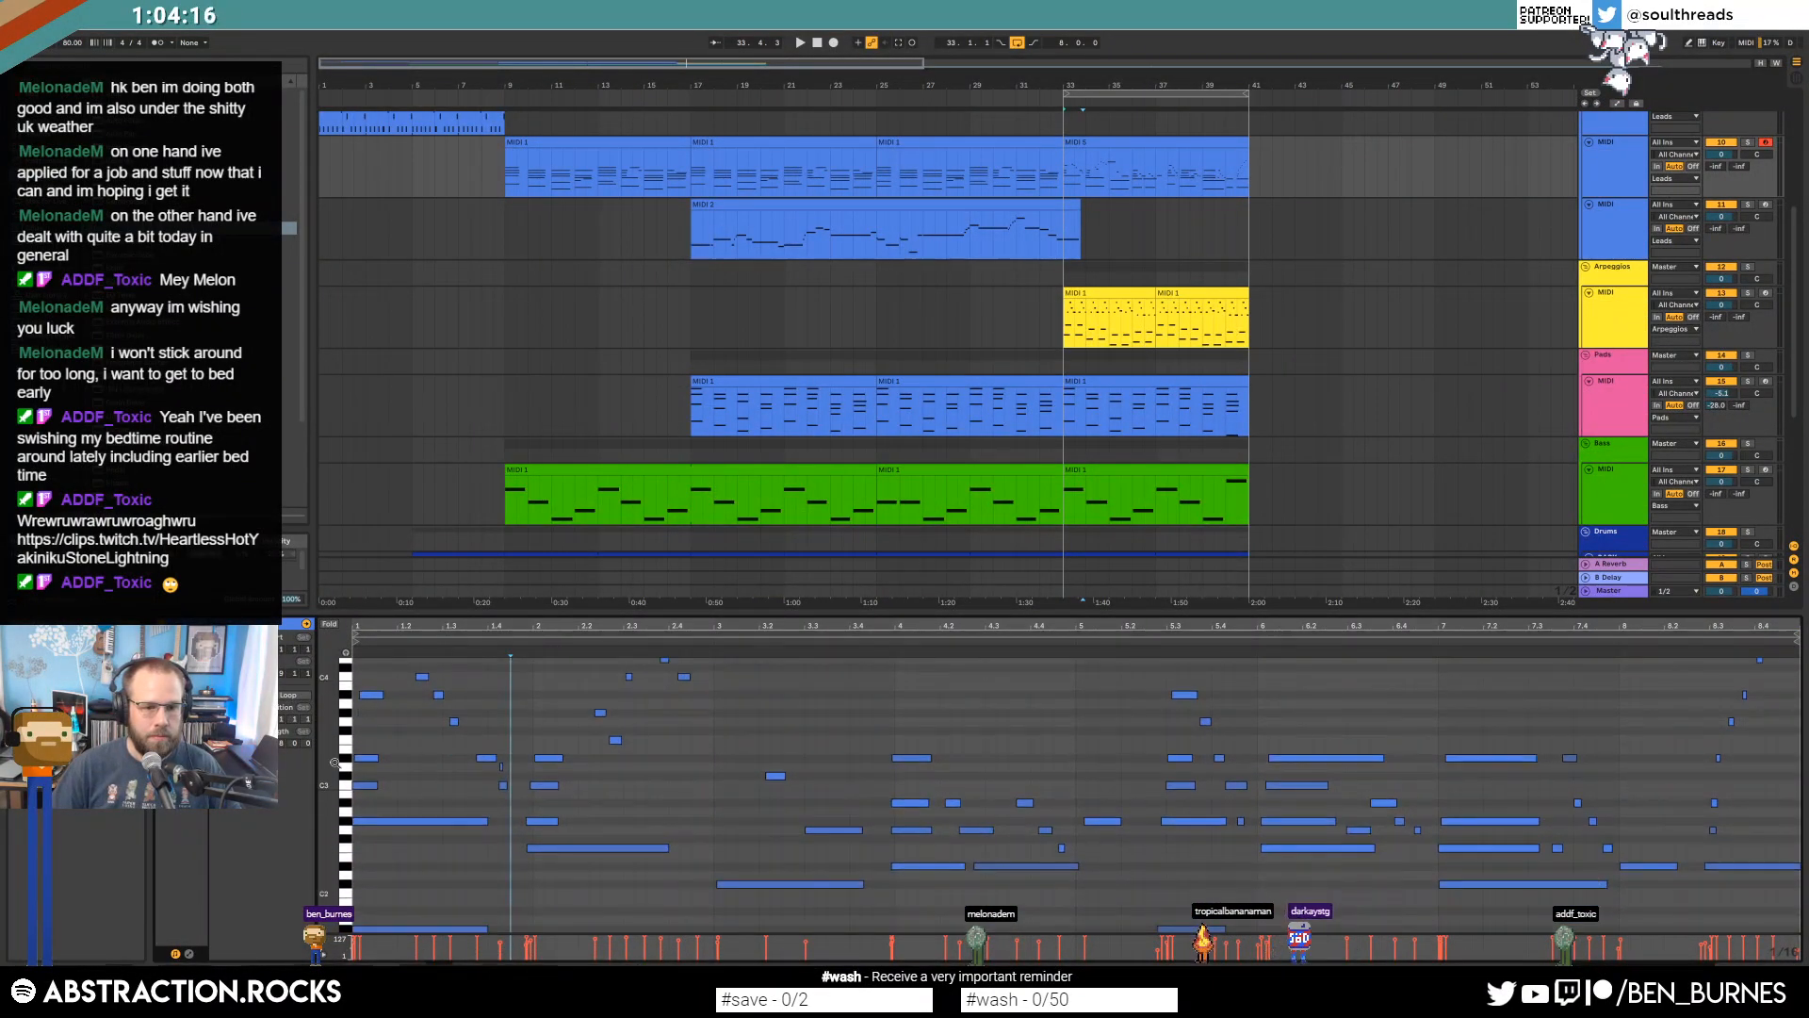
key(space)
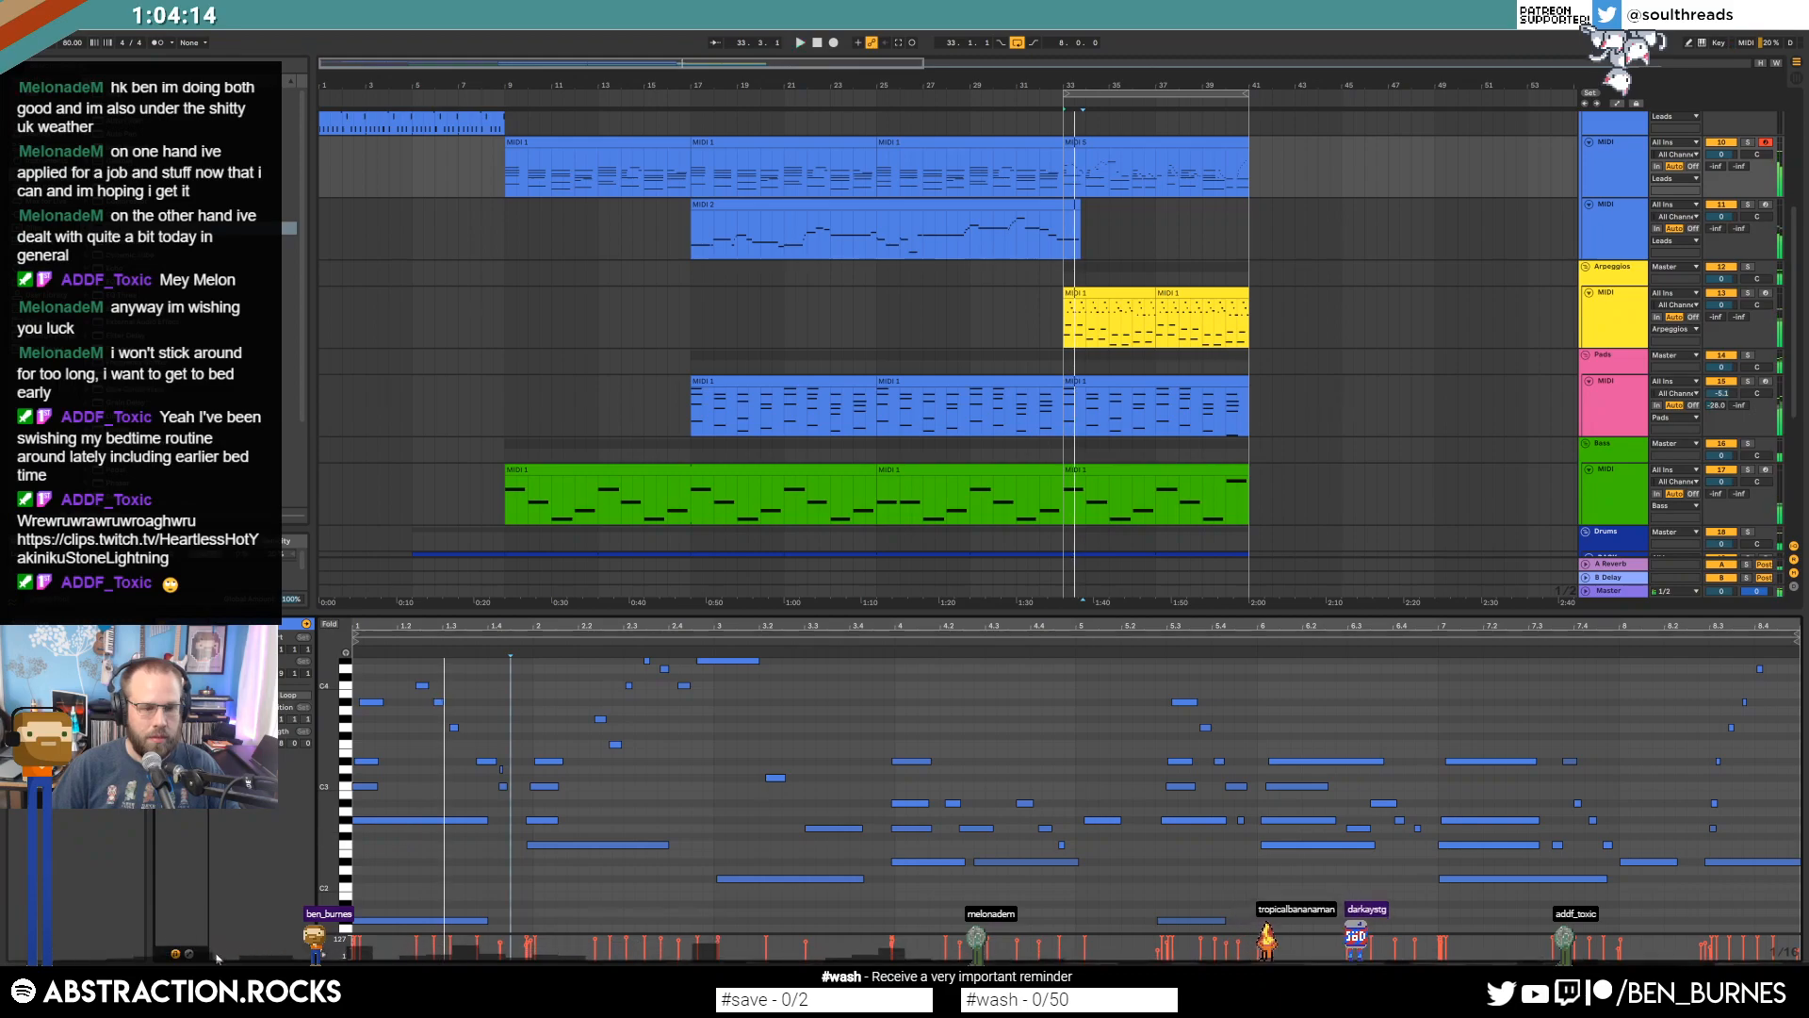
Draw a 64 - Hold Pedal envelope block across most of the lead clip's first bar and audition it.
click(188, 953)
click(345, 650)
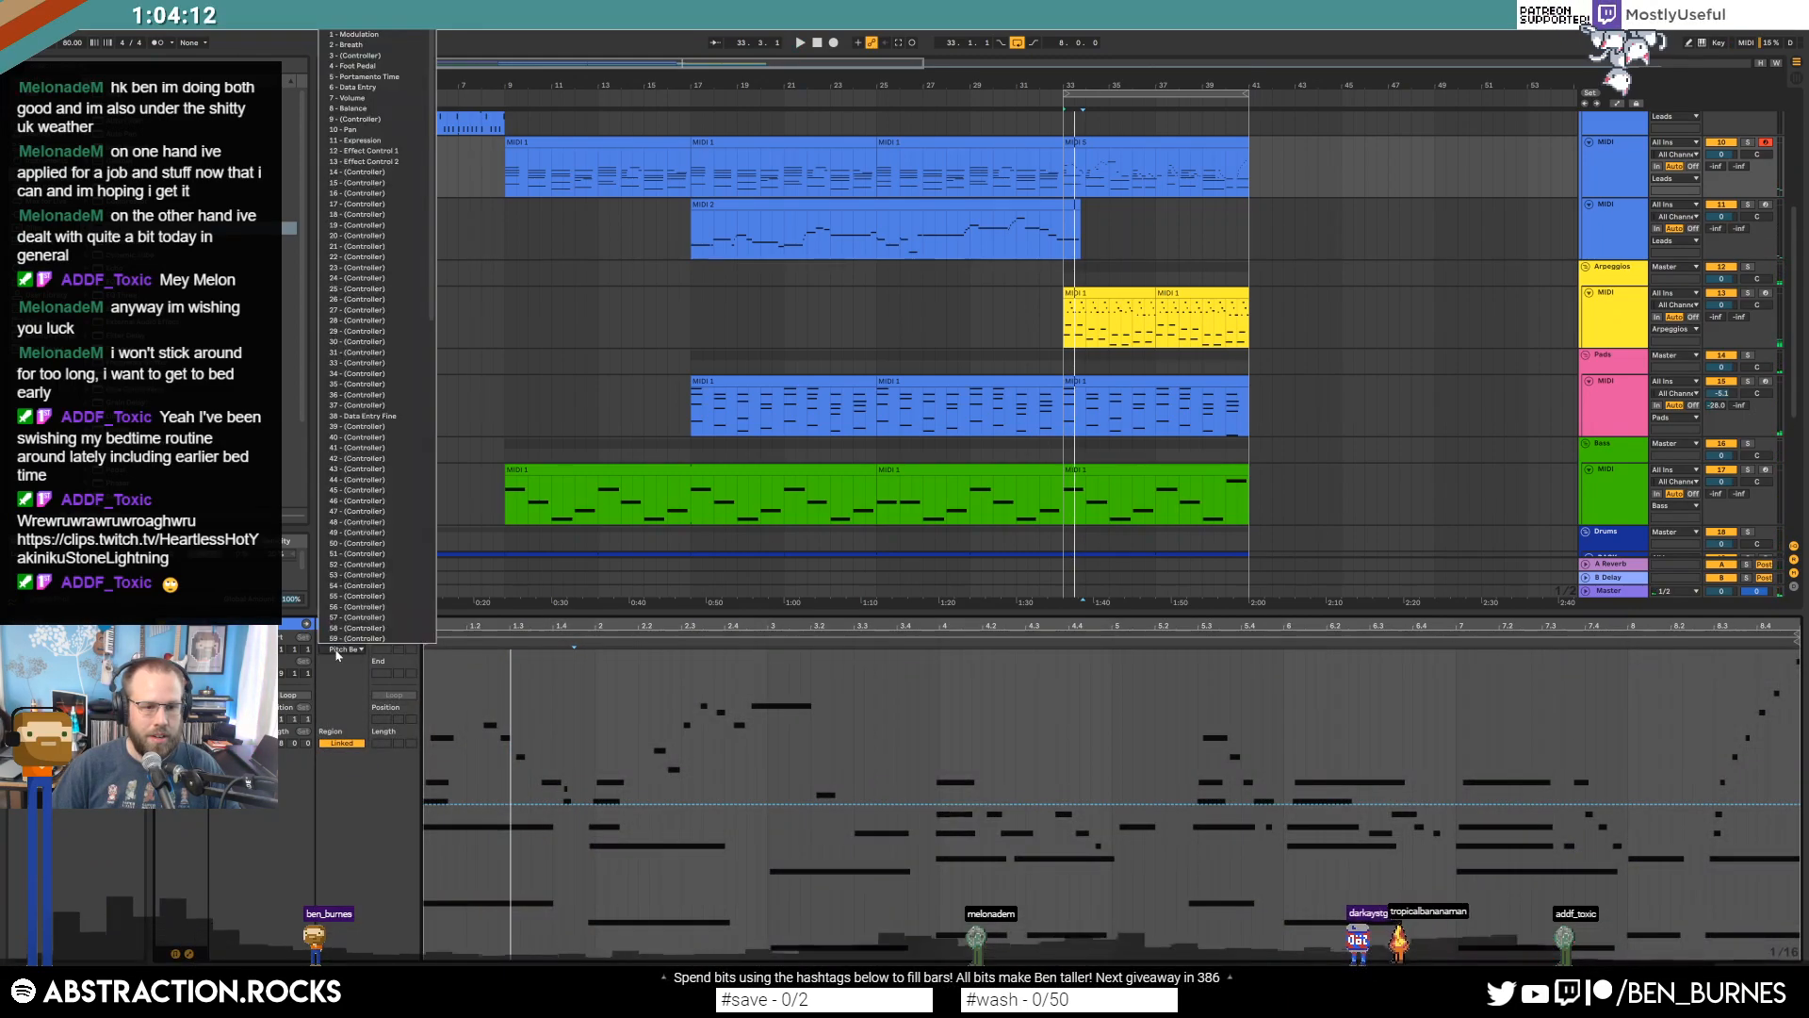
click(364, 620)
click(348, 650)
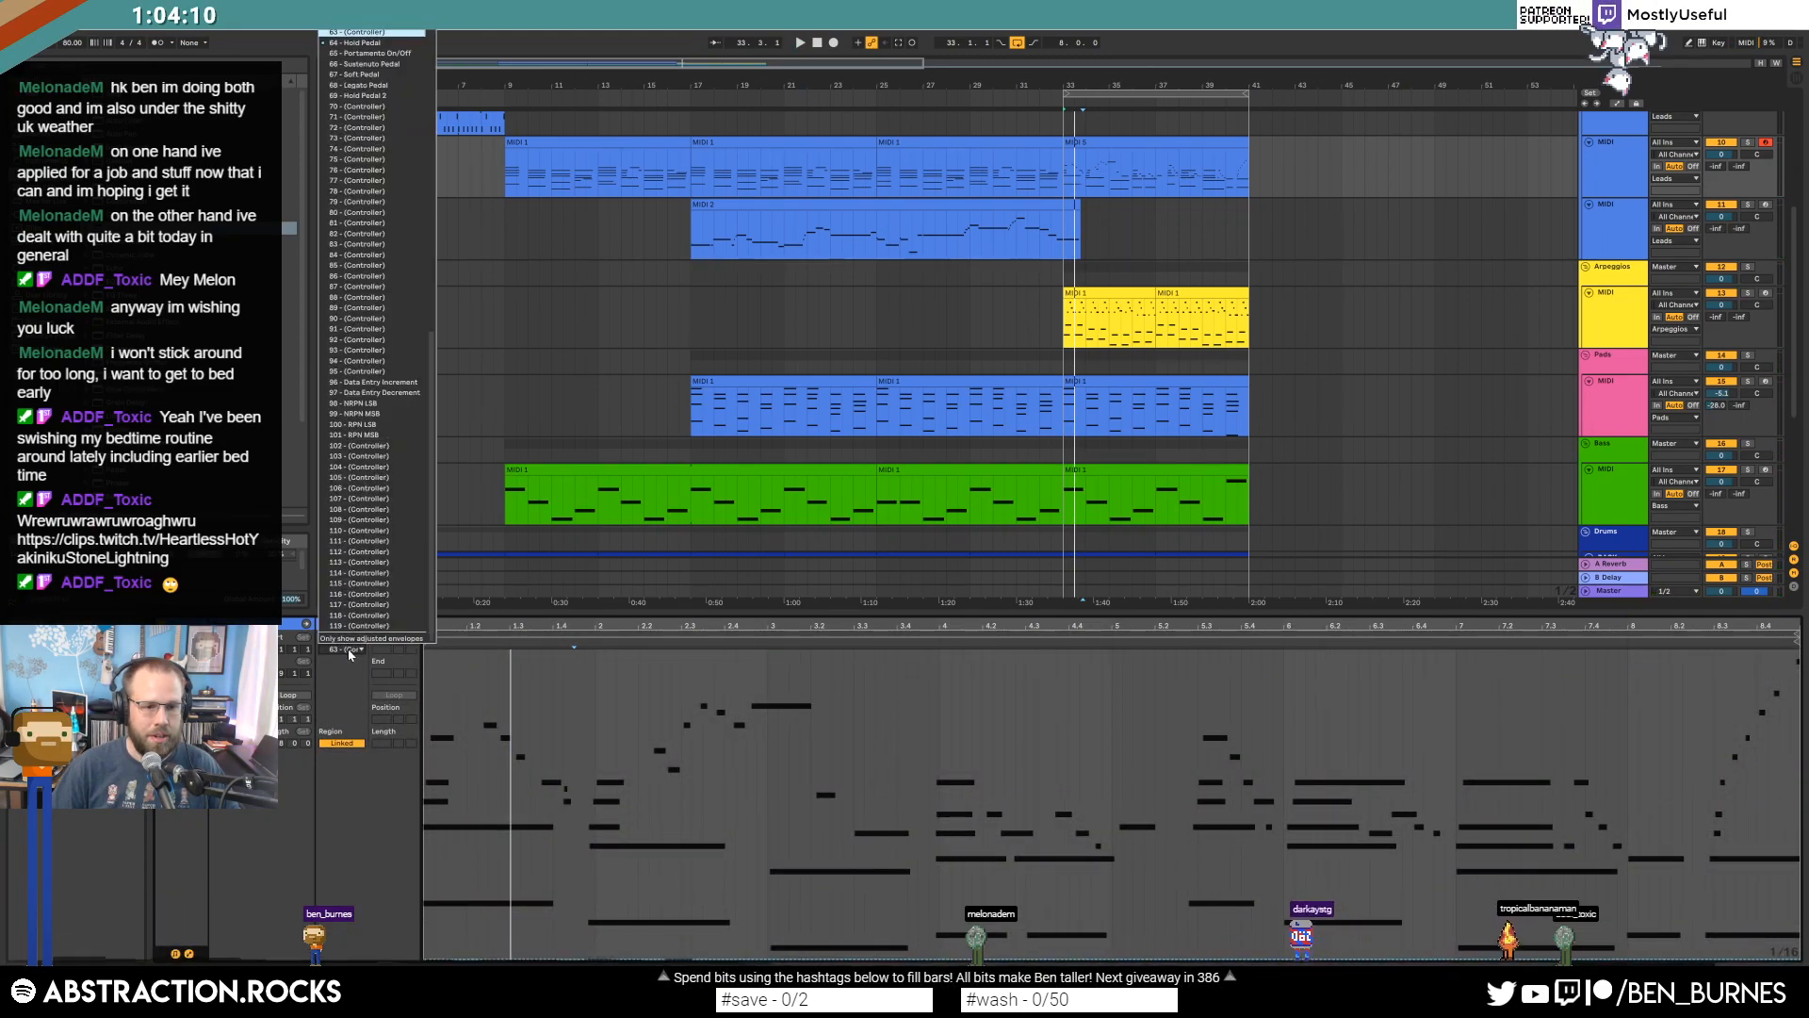
click(359, 44)
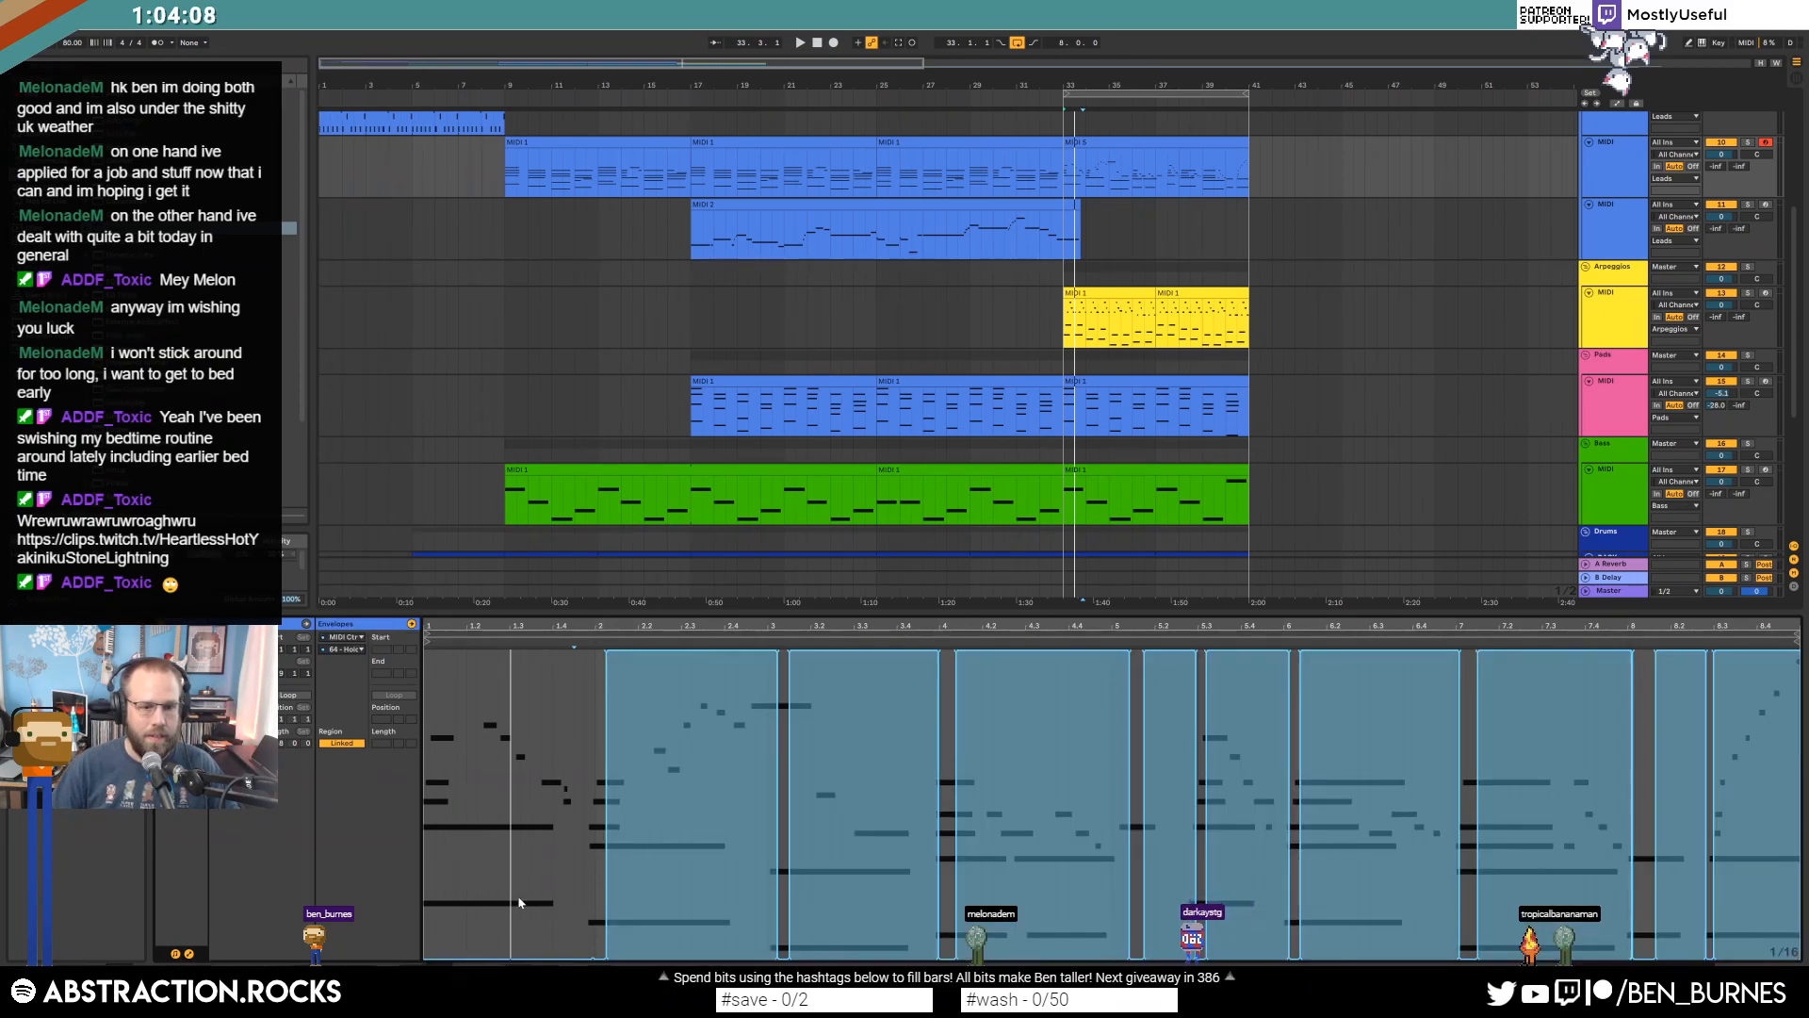
mouse_move(445, 650)
mouse_down()
mouse_move(565, 646)
mouse_move(571, 595)
mouse_up()
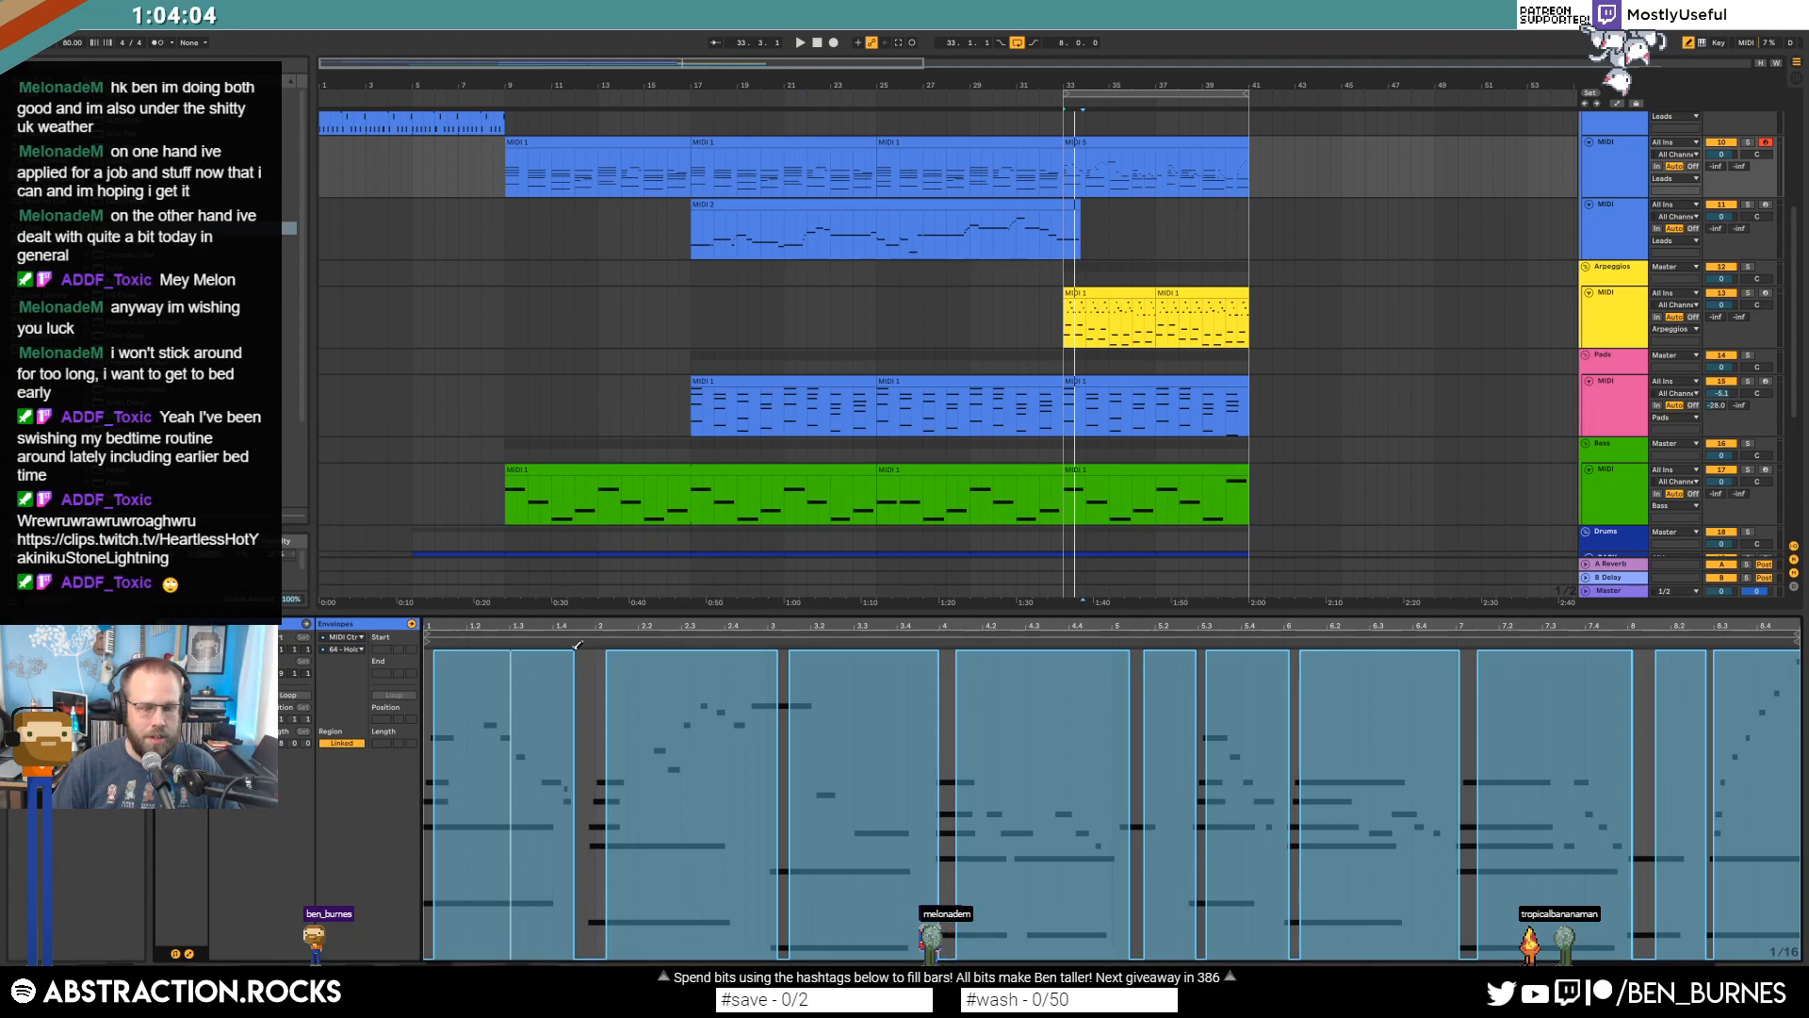
key(space)
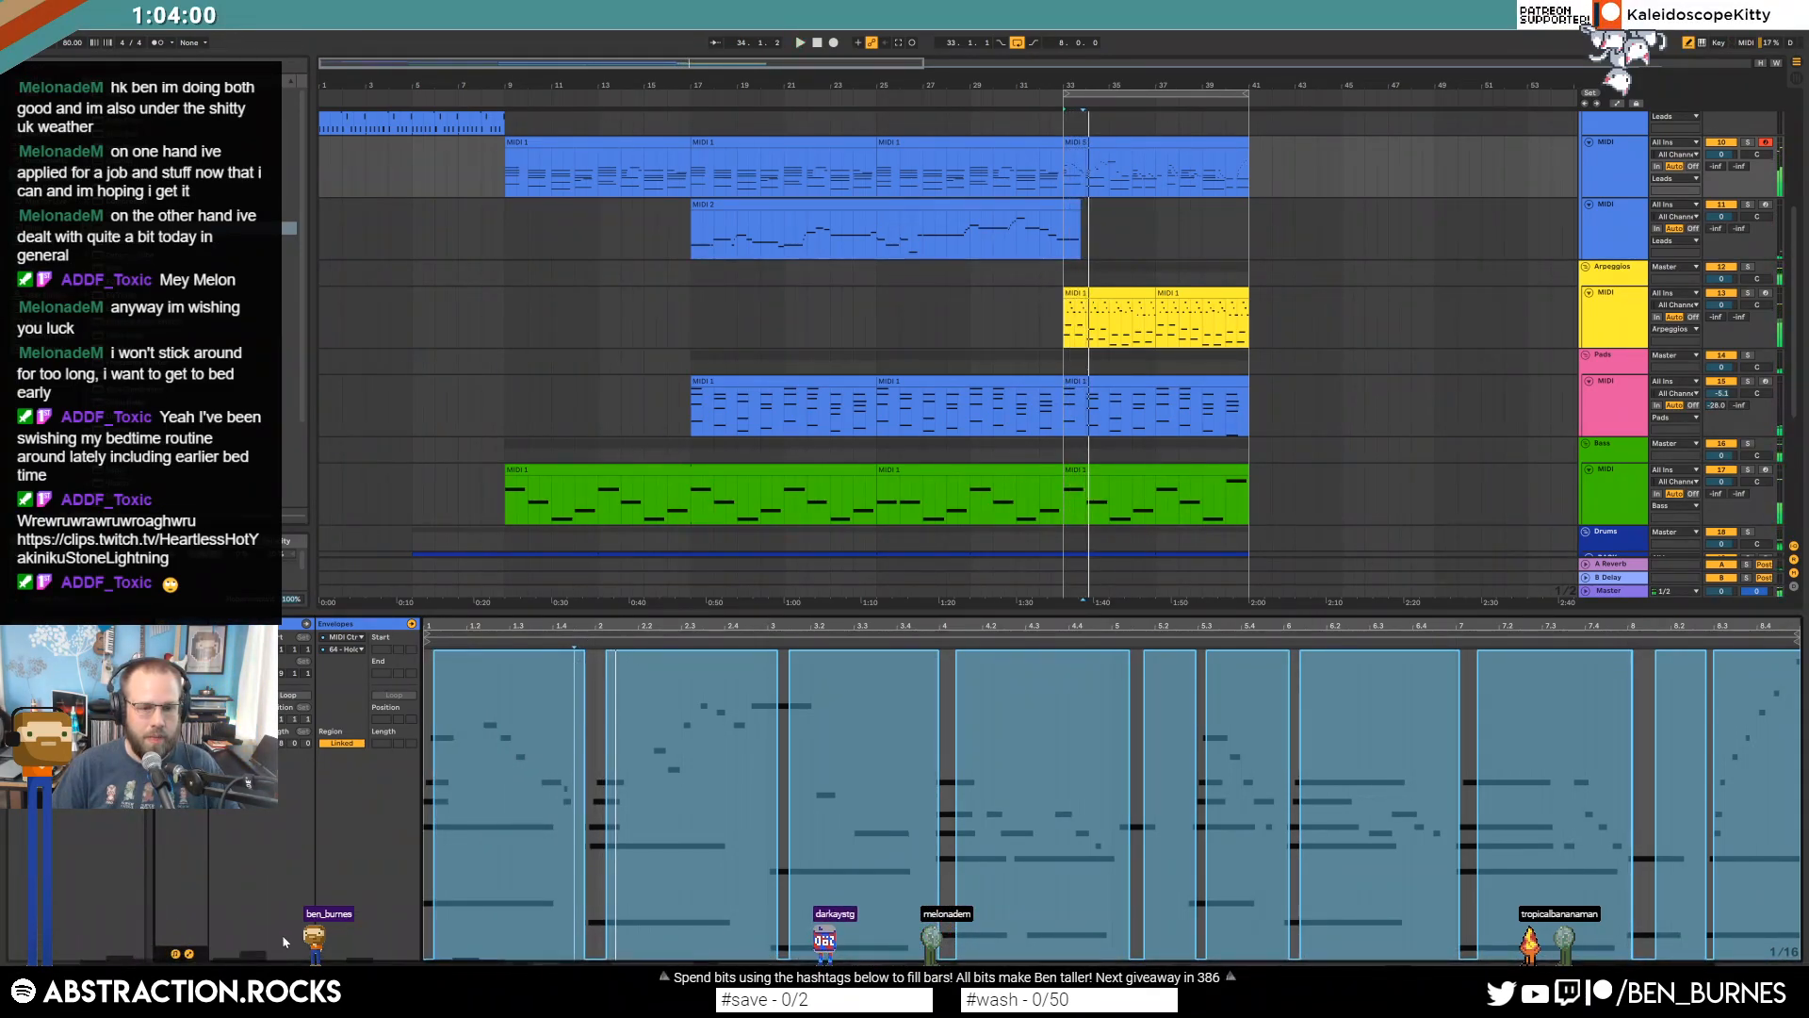
click(189, 954)
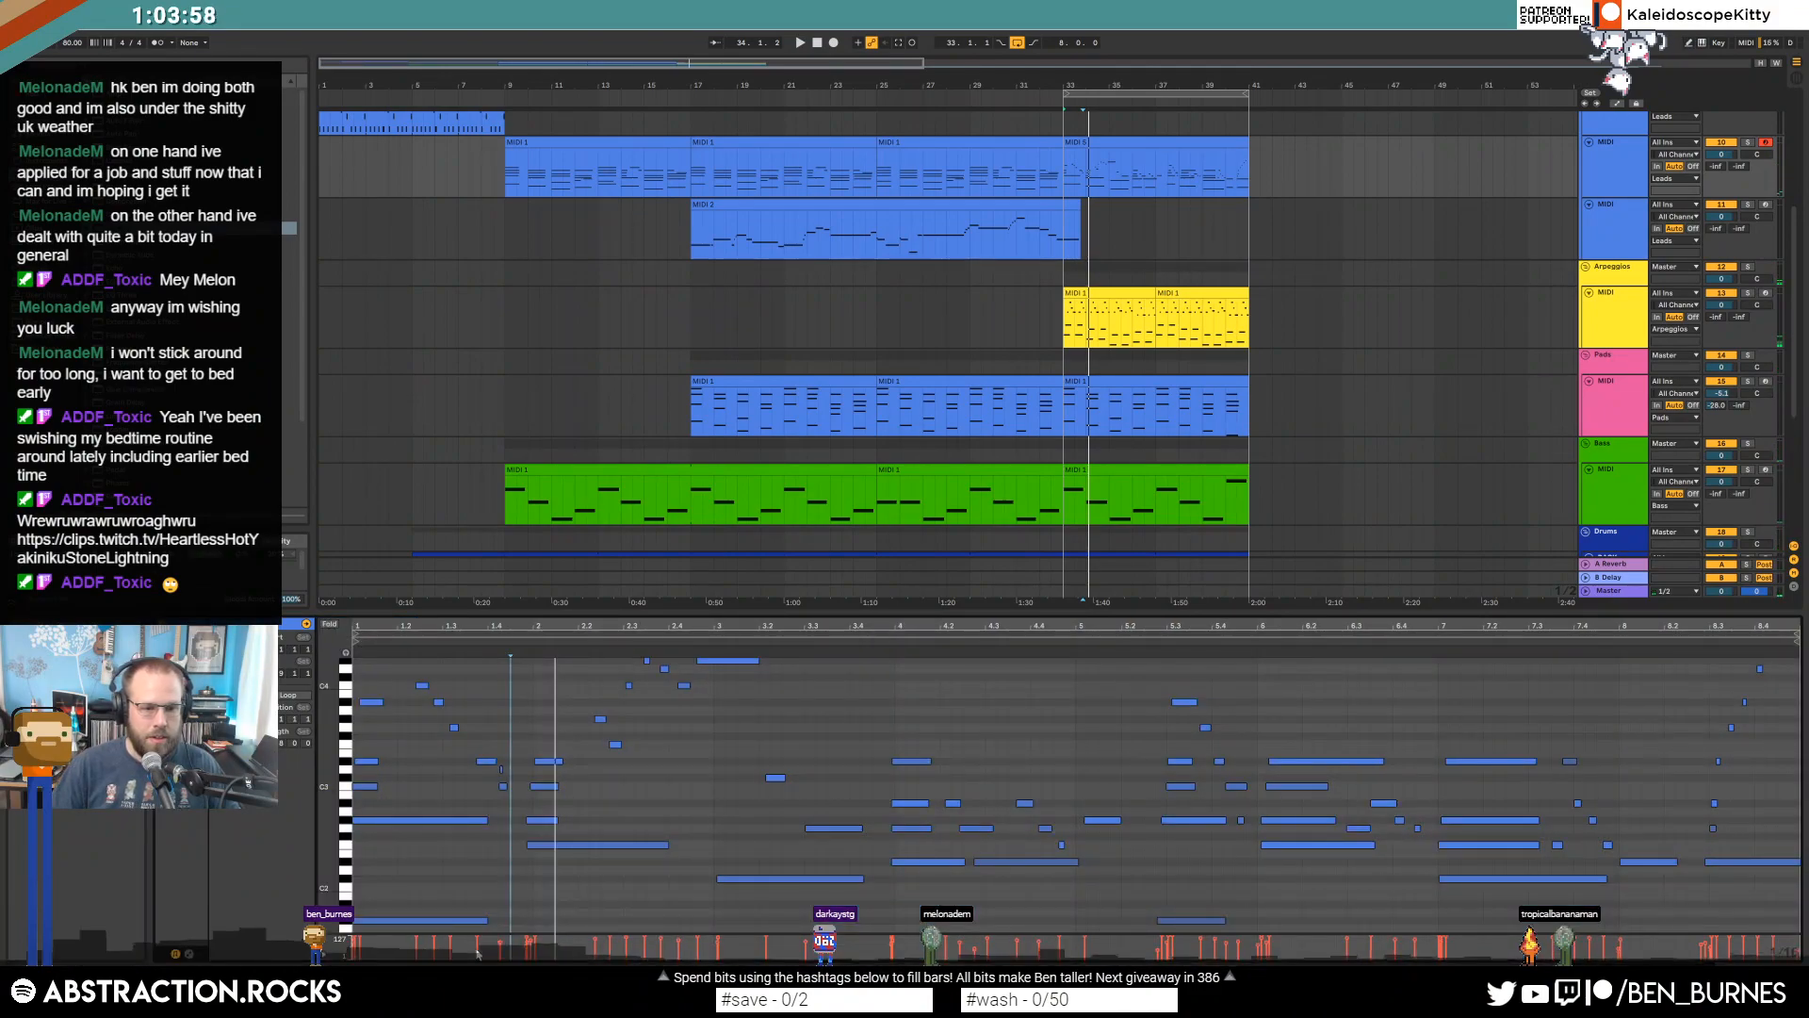
Adjust the velocities of all notes in the lead clip while auditioning, and delete the tiny stray note near beat 1.4.
key(space)
key(ctrl+a)
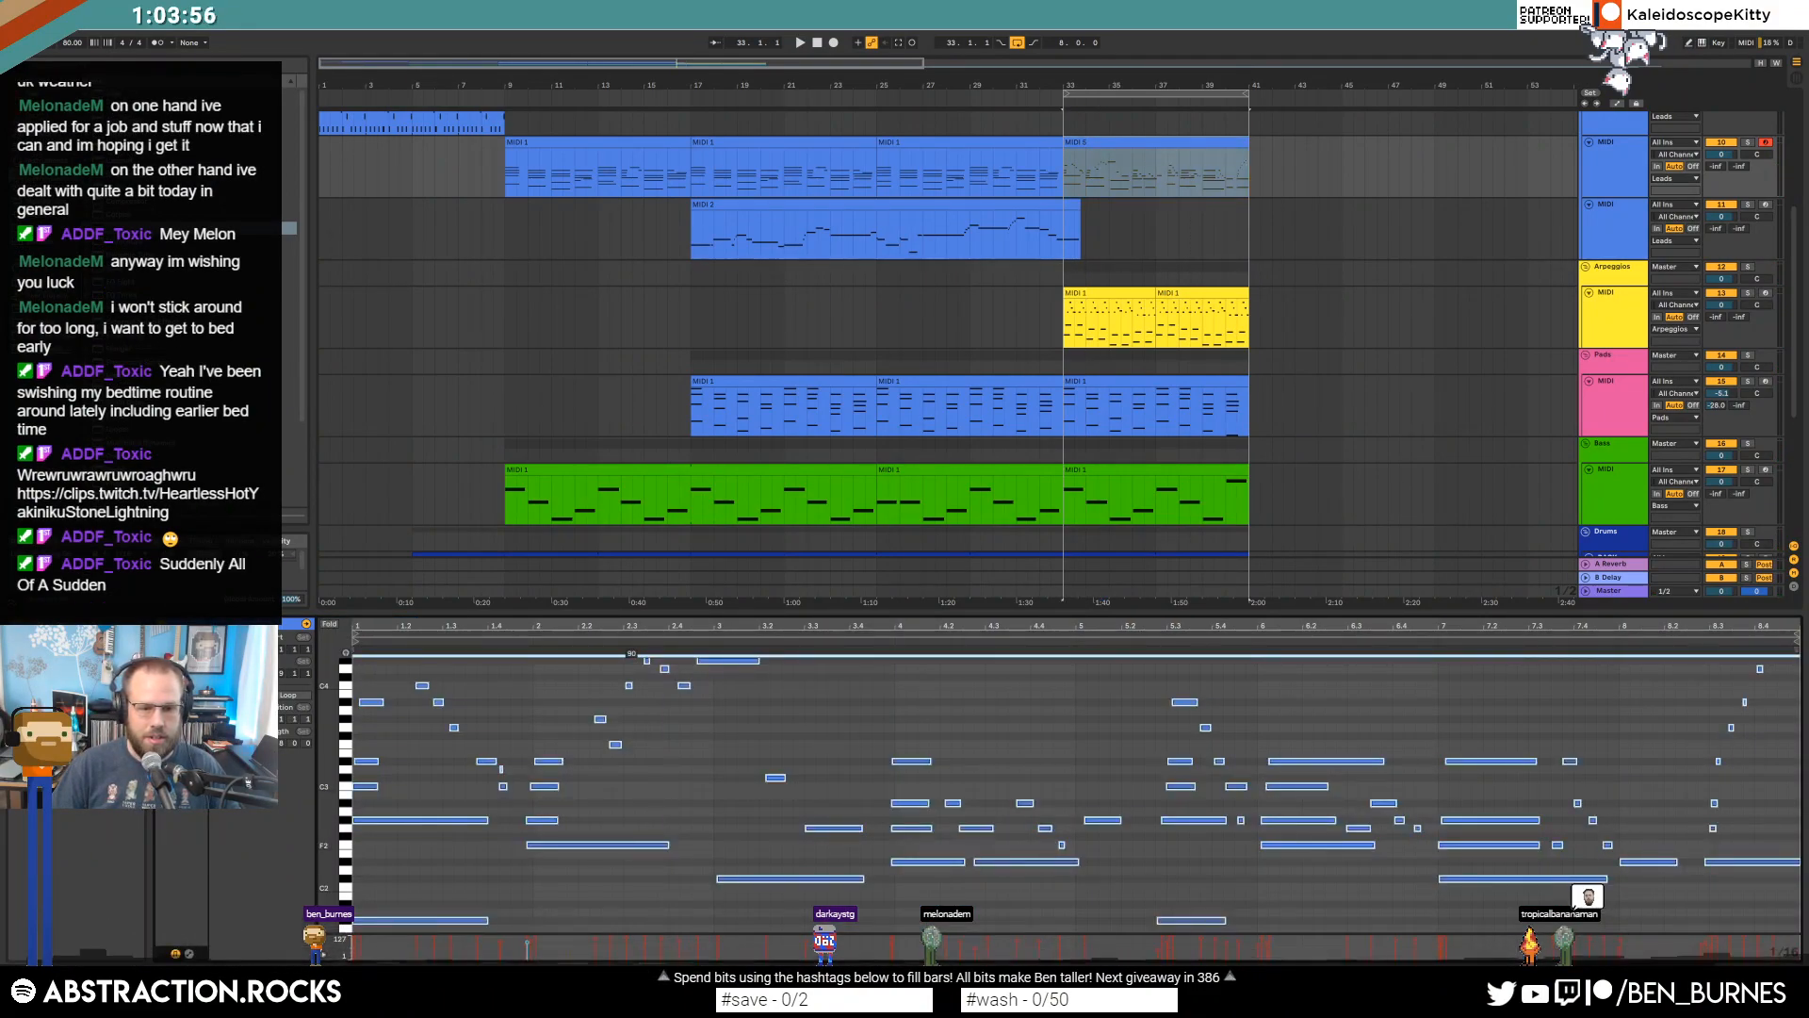
click(653, 797)
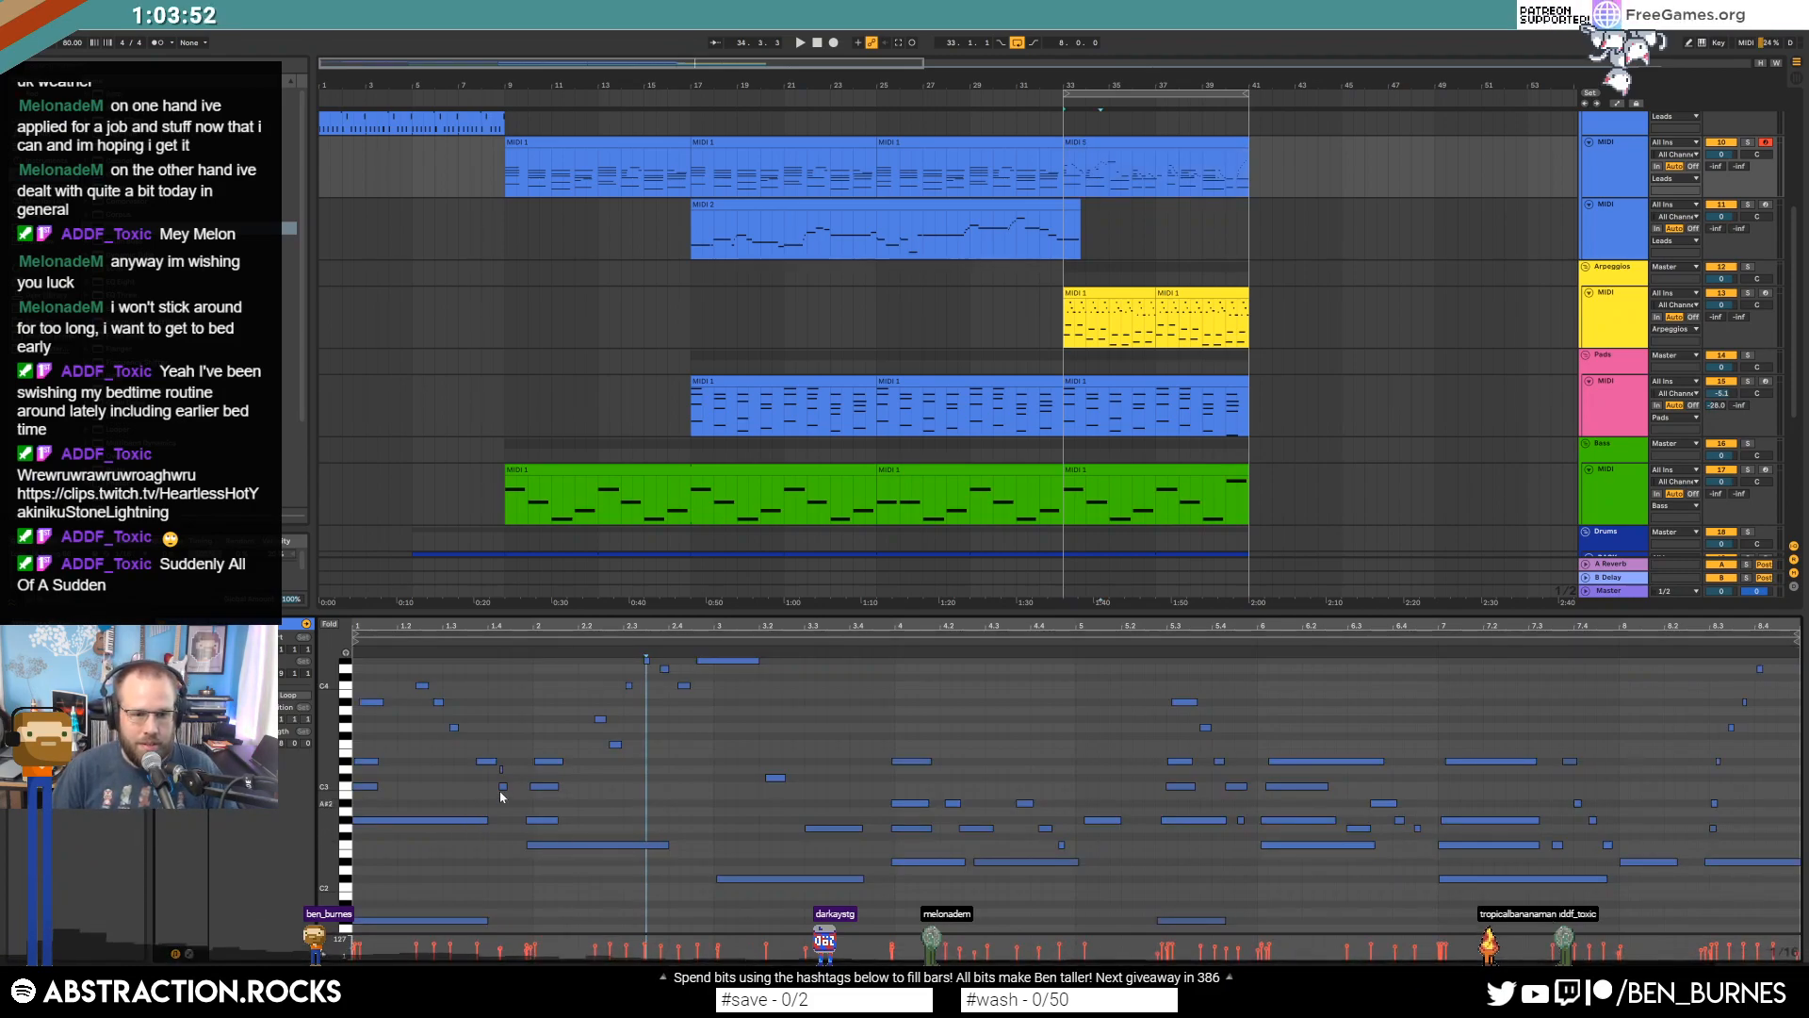
key(space)
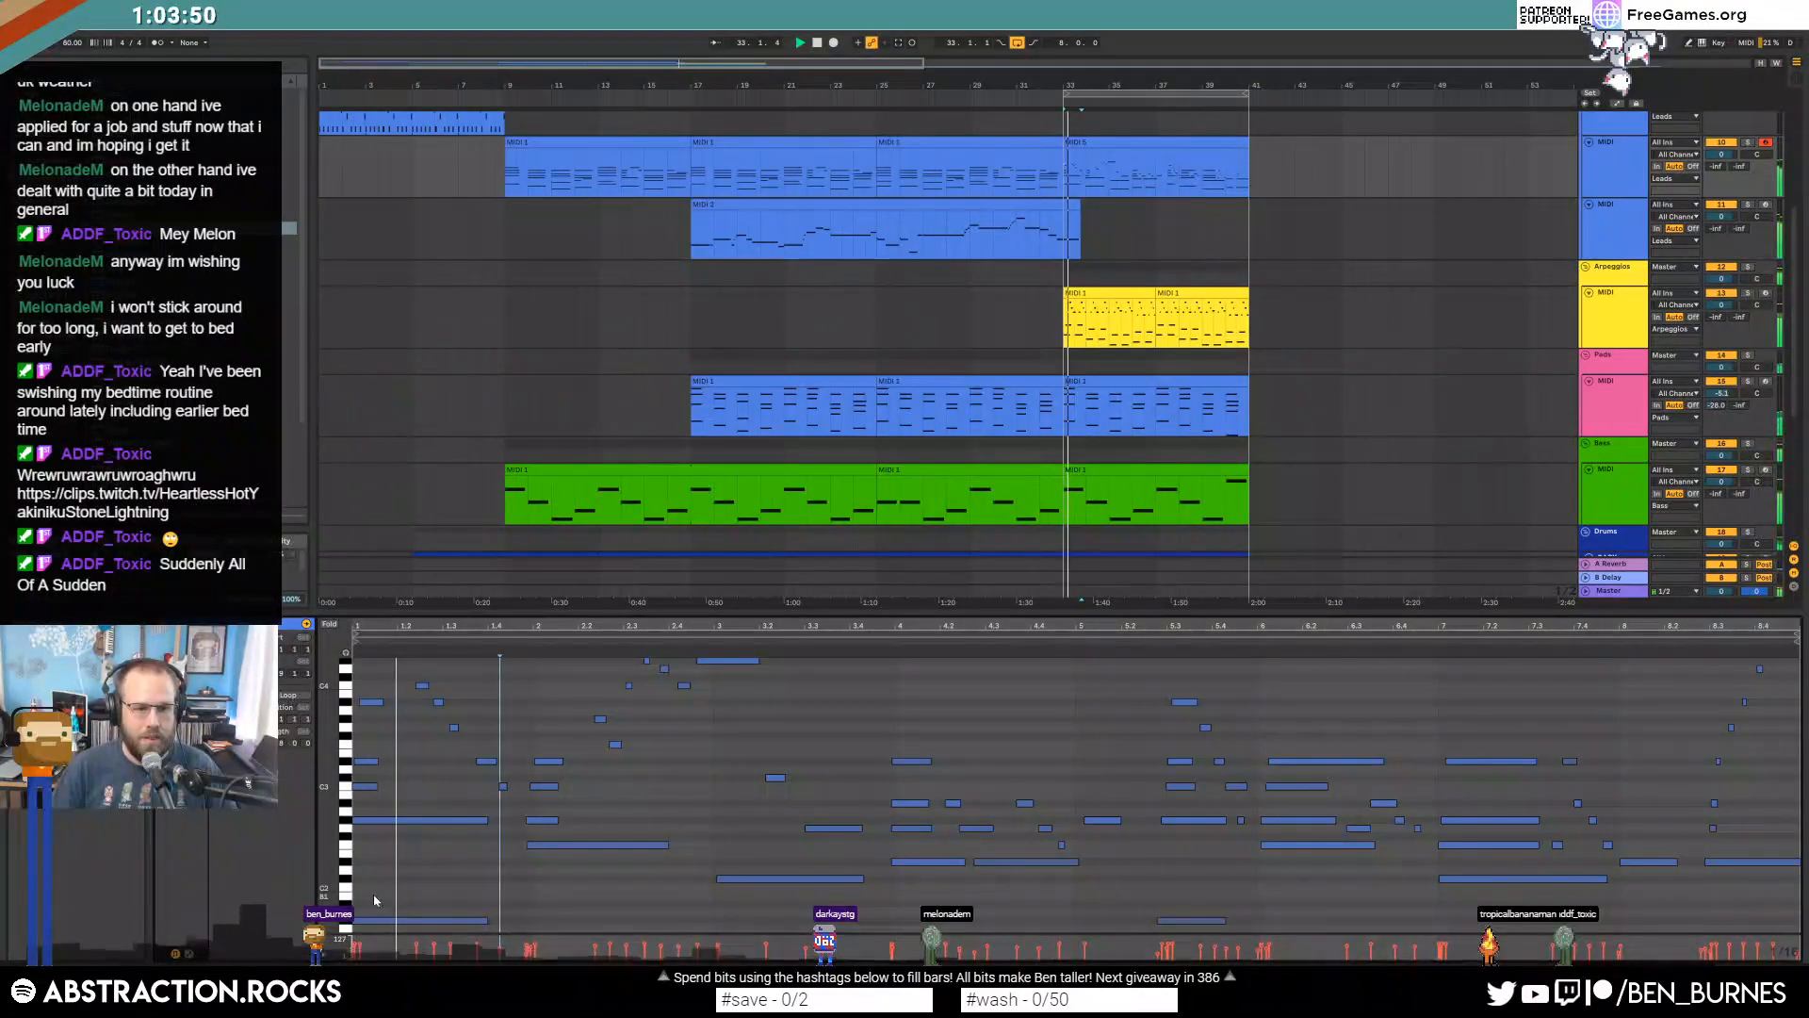
key(space)
key(ctrl+a)
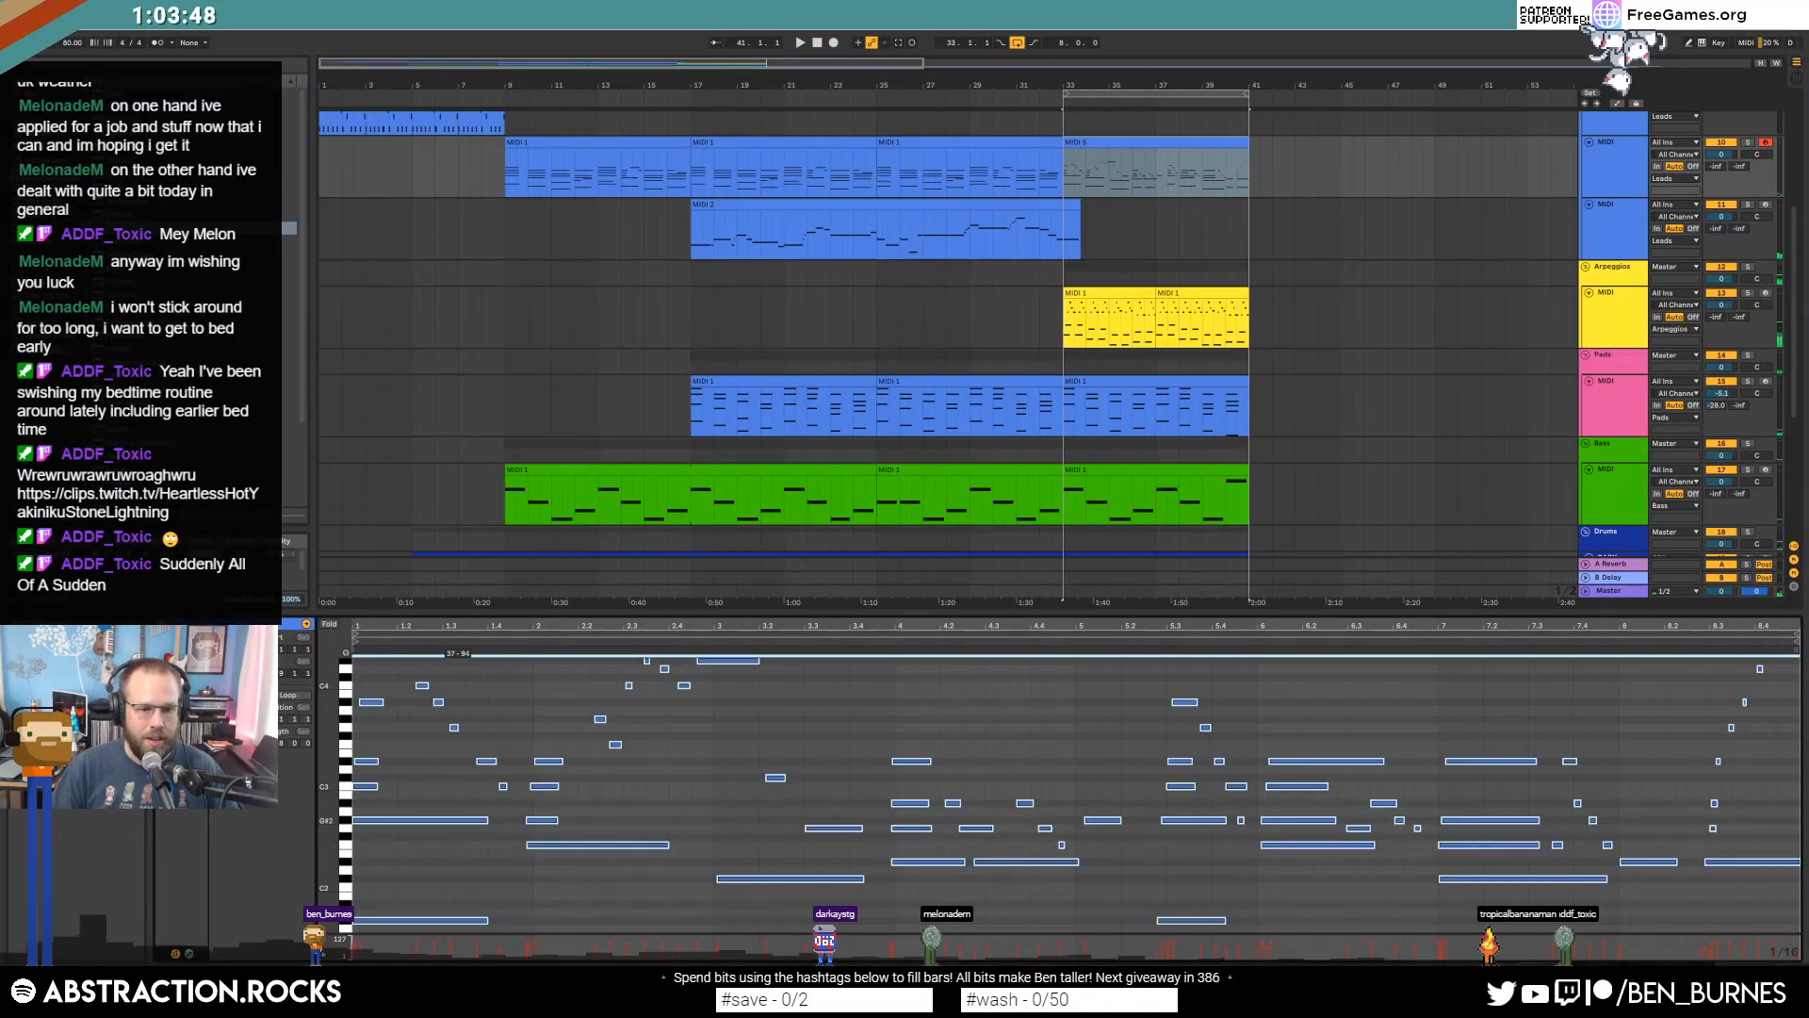
click(433, 789)
key(space)
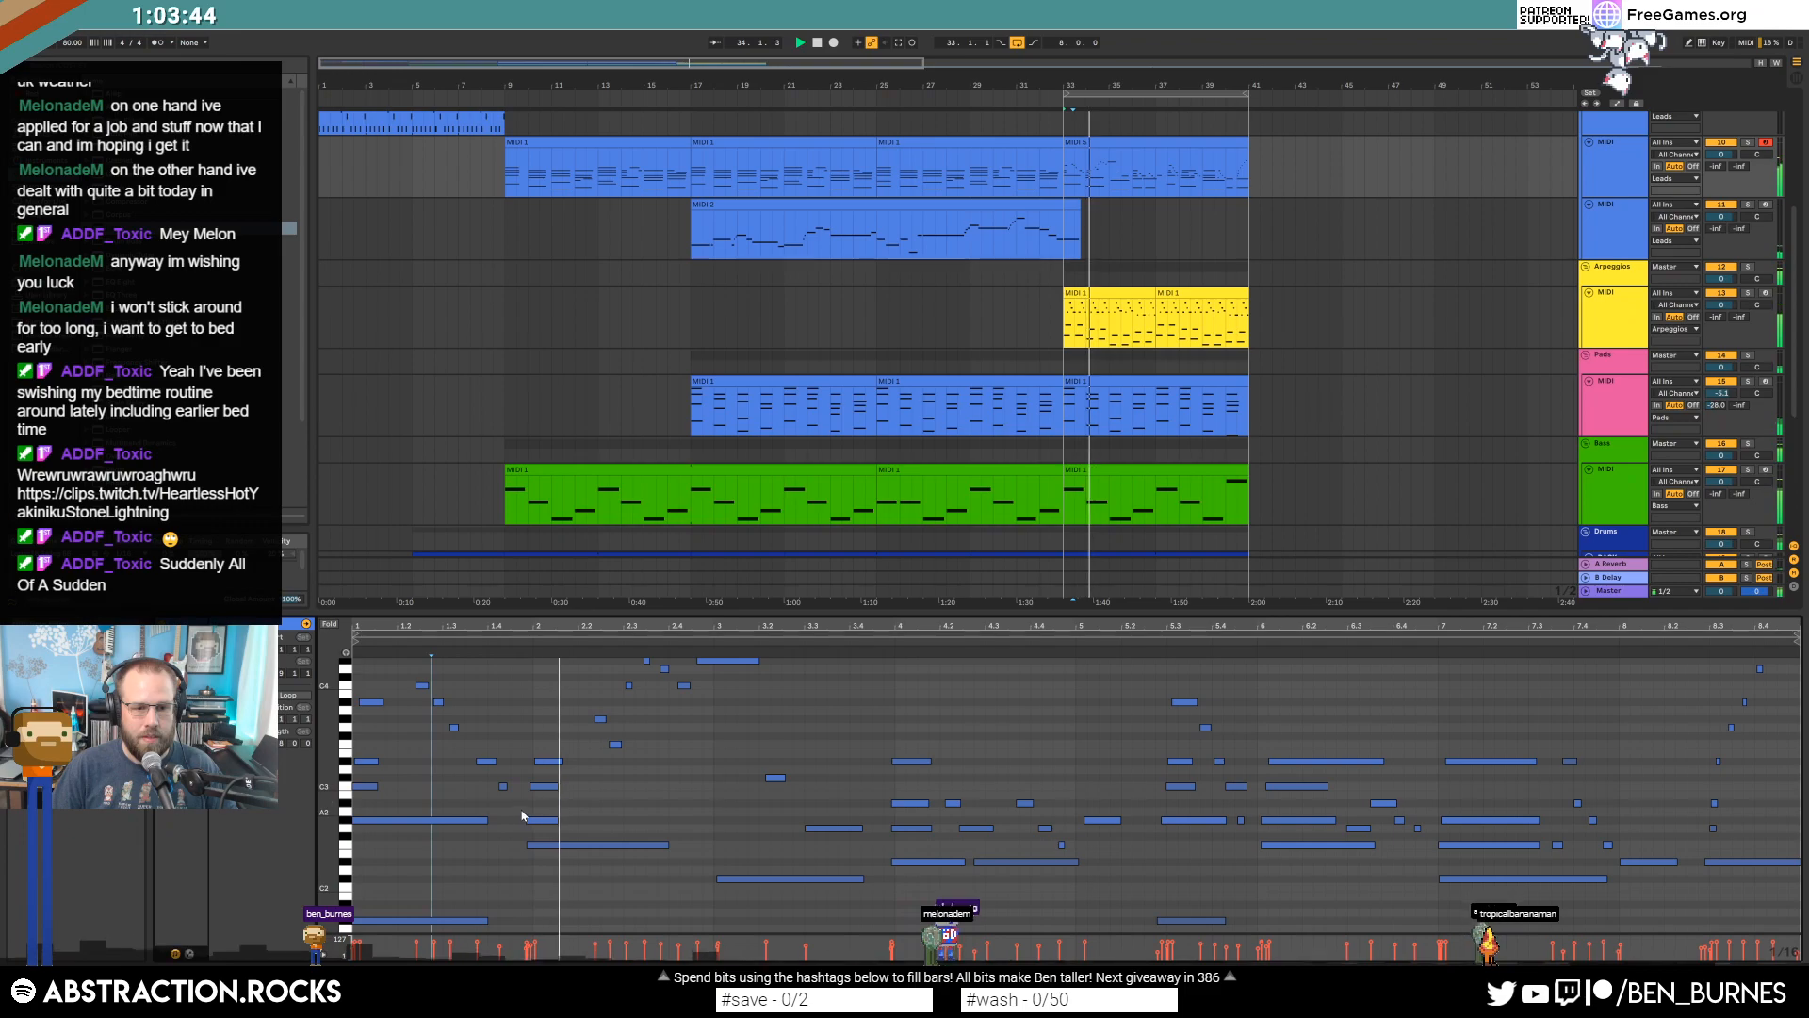
key(space)
key(ctrl+a)
click(549, 851)
key(ctrl+a)
Check the Delay settings in the arpeggio track's device chain.
click(1110, 323)
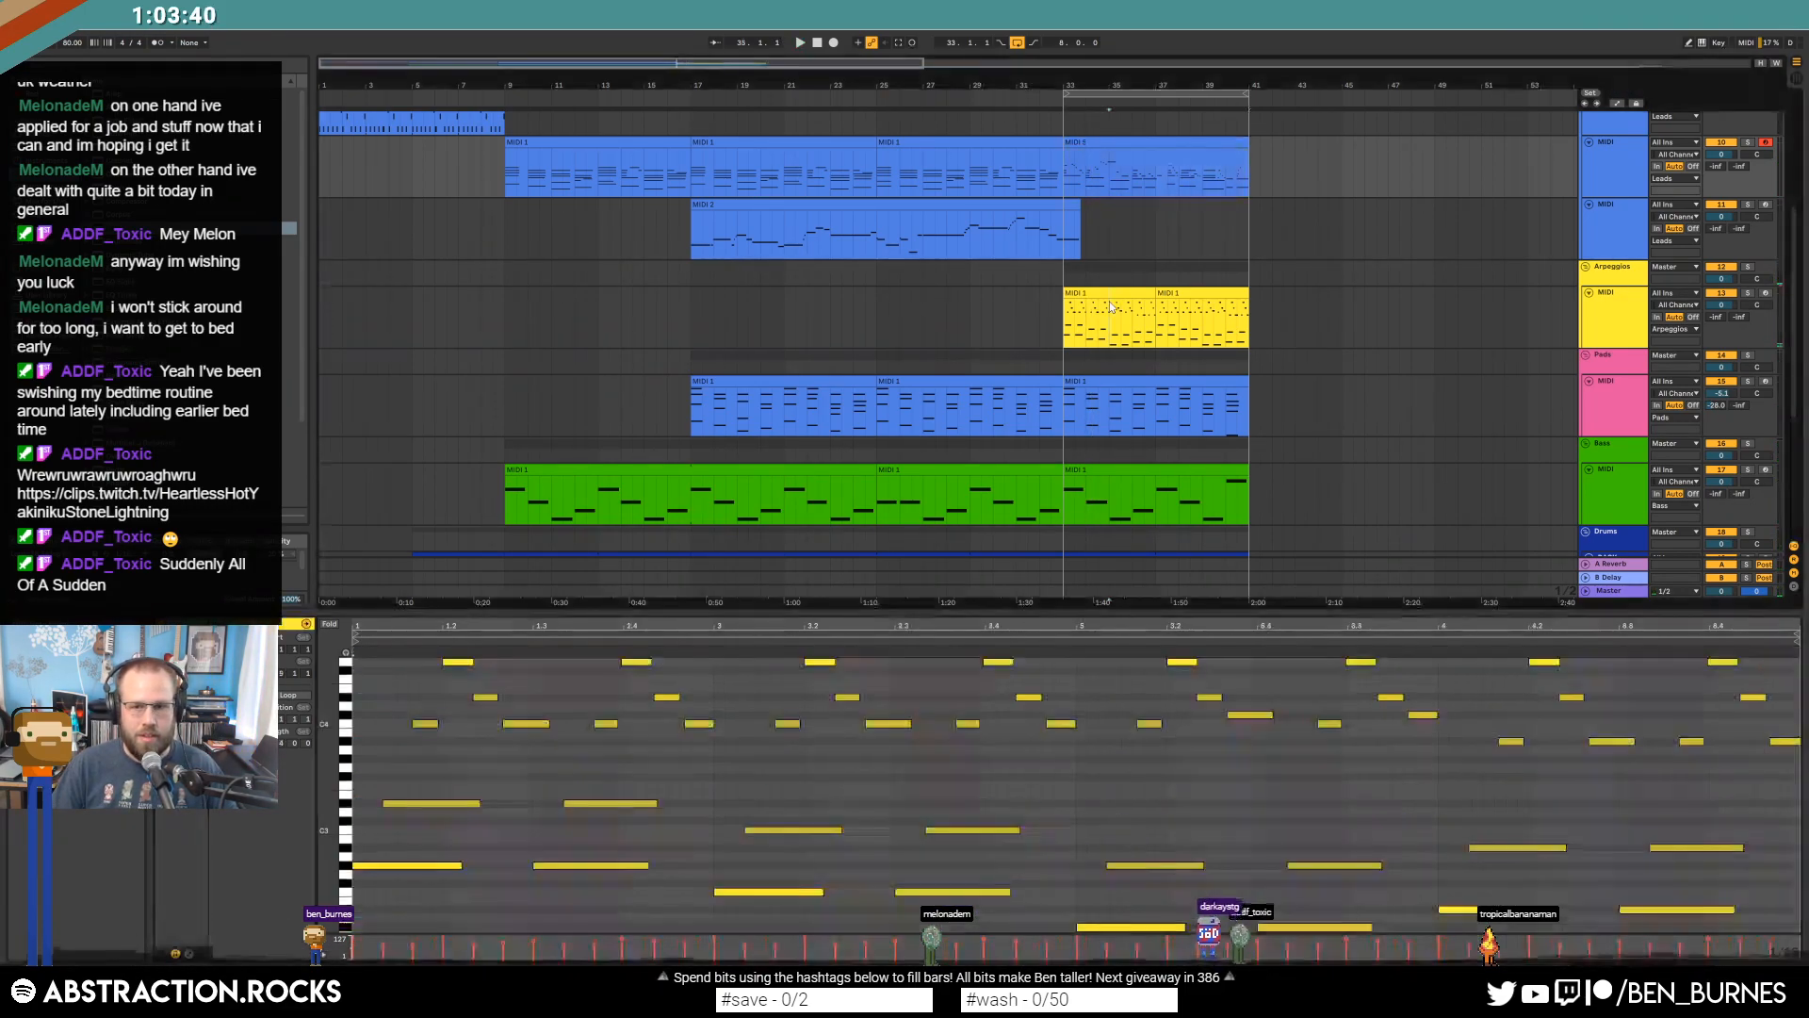
key(shift+Tab)
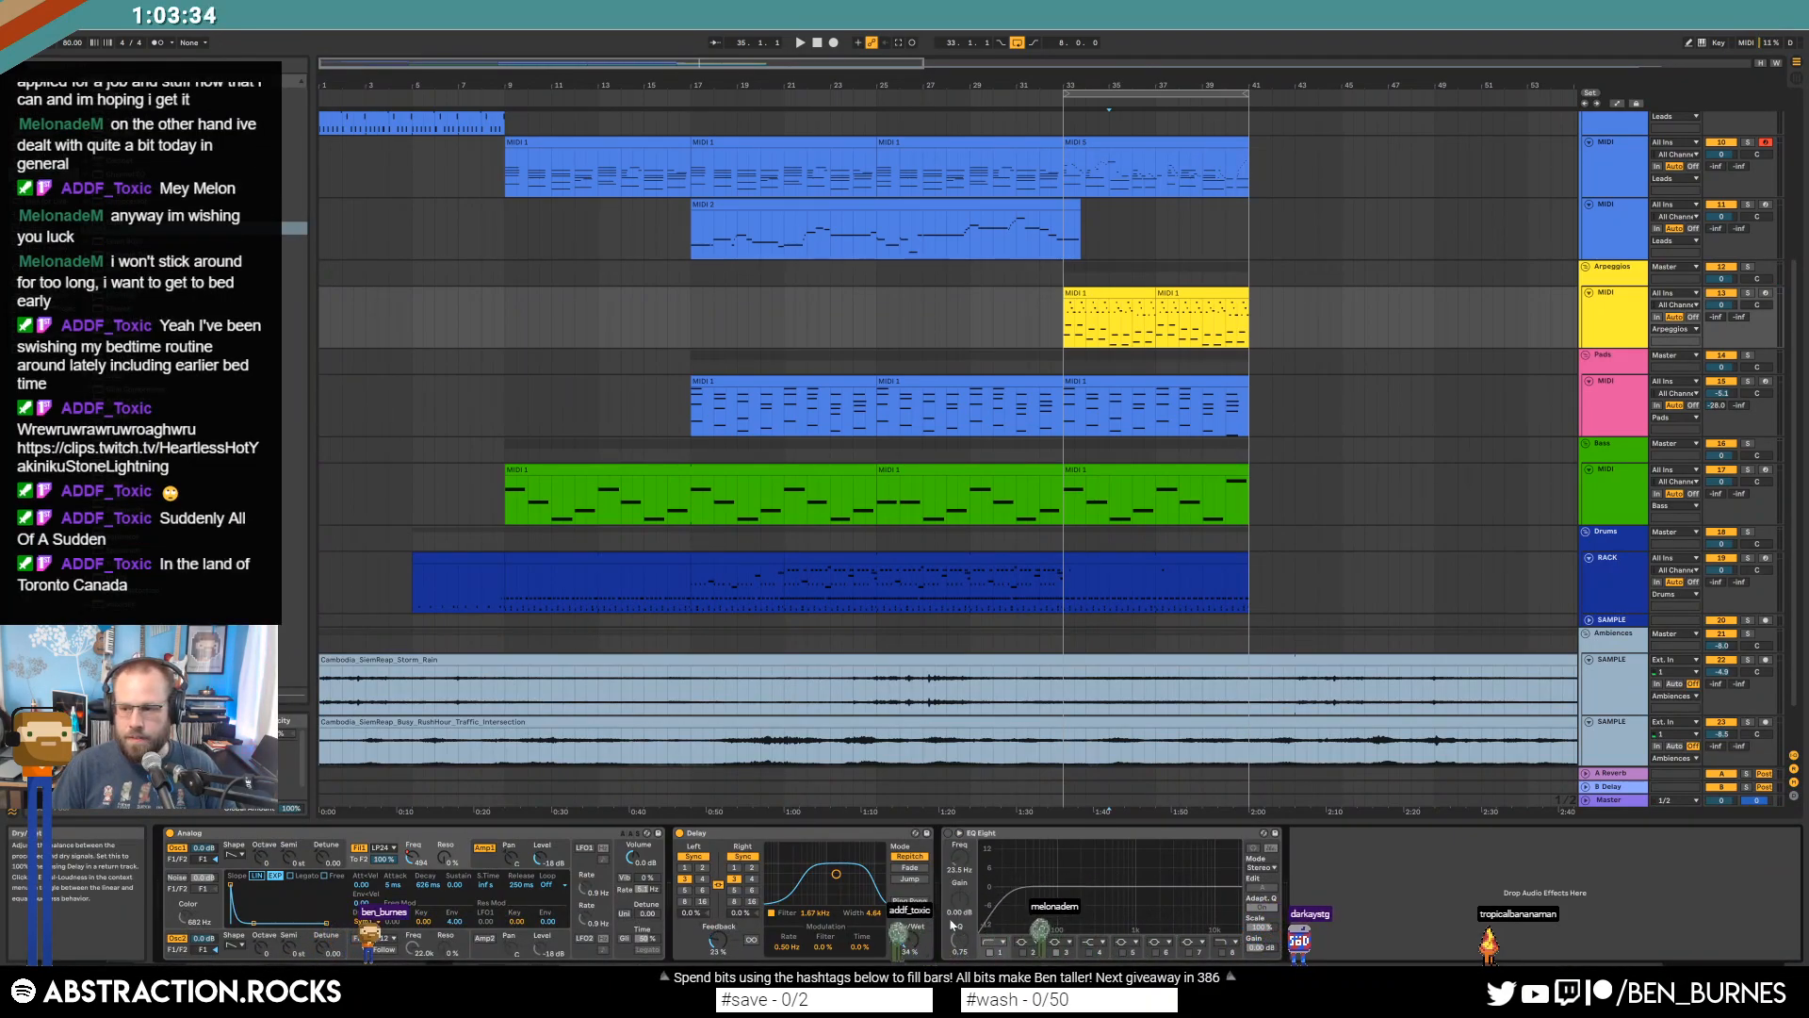
Nudge the four-note chord at bar 2 of the lead clip slightly later in time.
double_click(1141, 143)
click(643, 874)
drag(513, 735, 568, 876)
key(Right)
scroll(662, 863, up, 1)
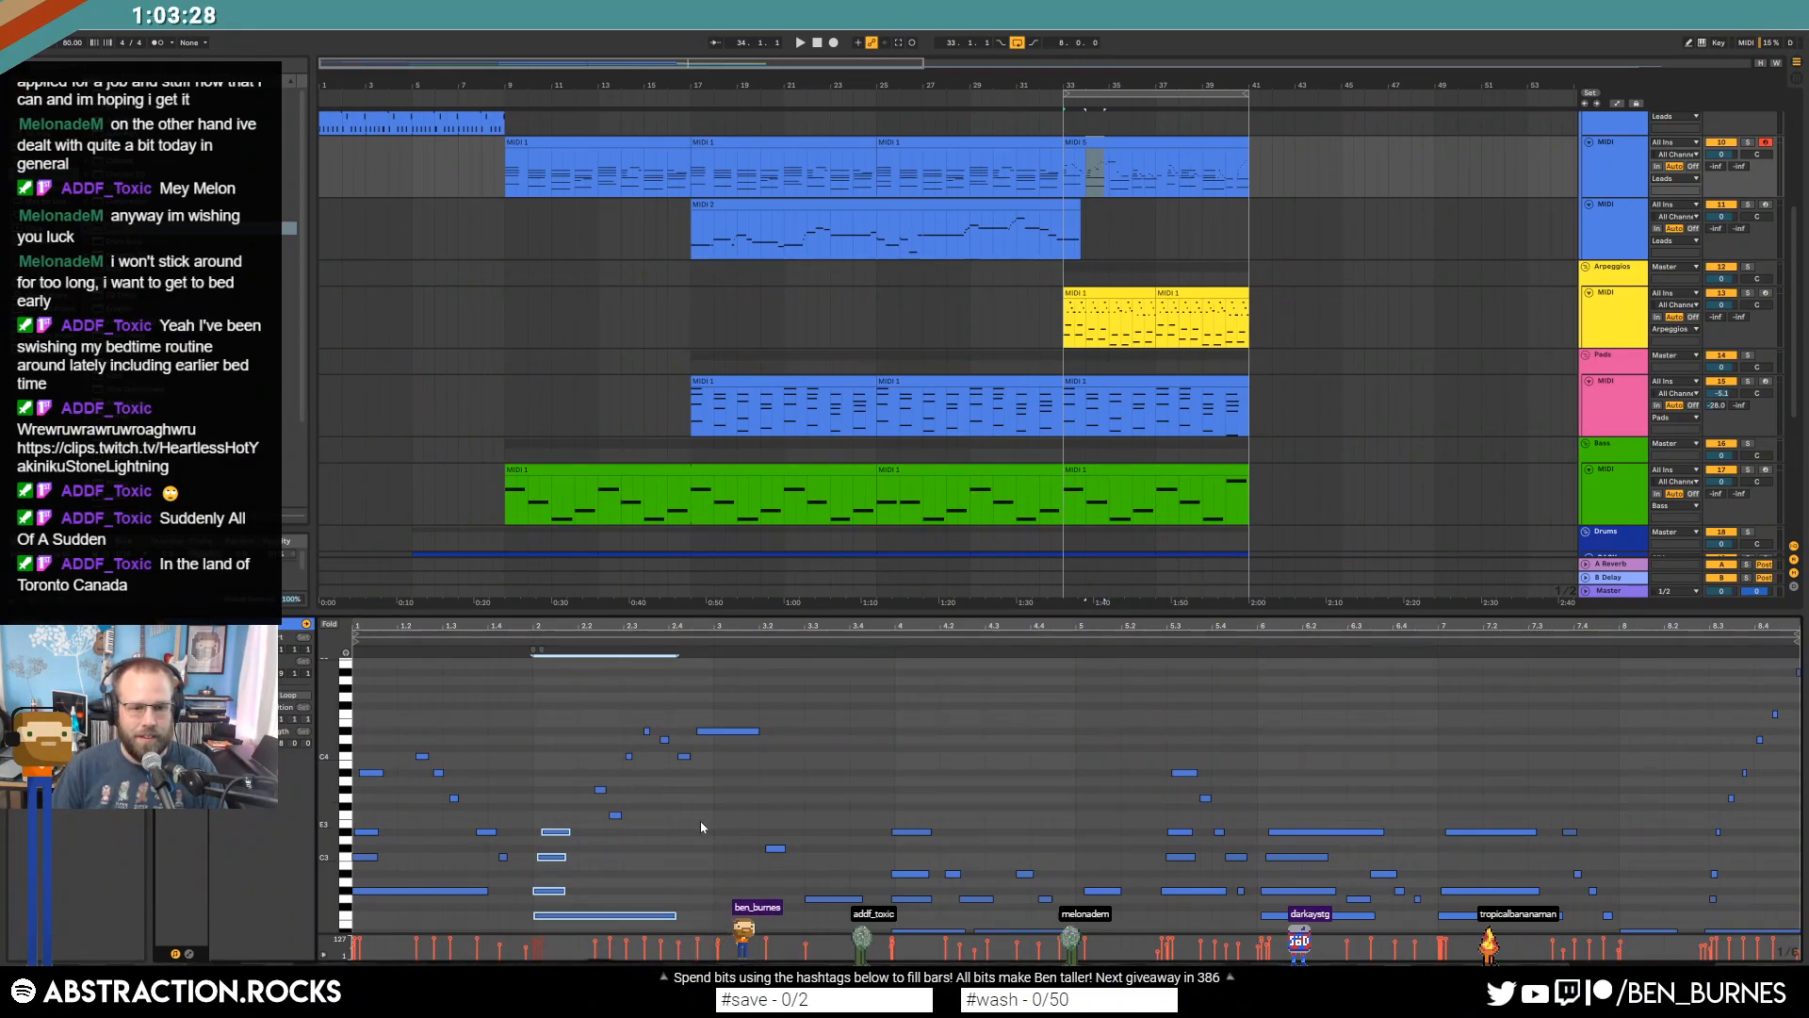
Tighten the timing of the short melody notes in bar 2, nudge the long note before bar 3 earlier, and play back.
click(600, 789)
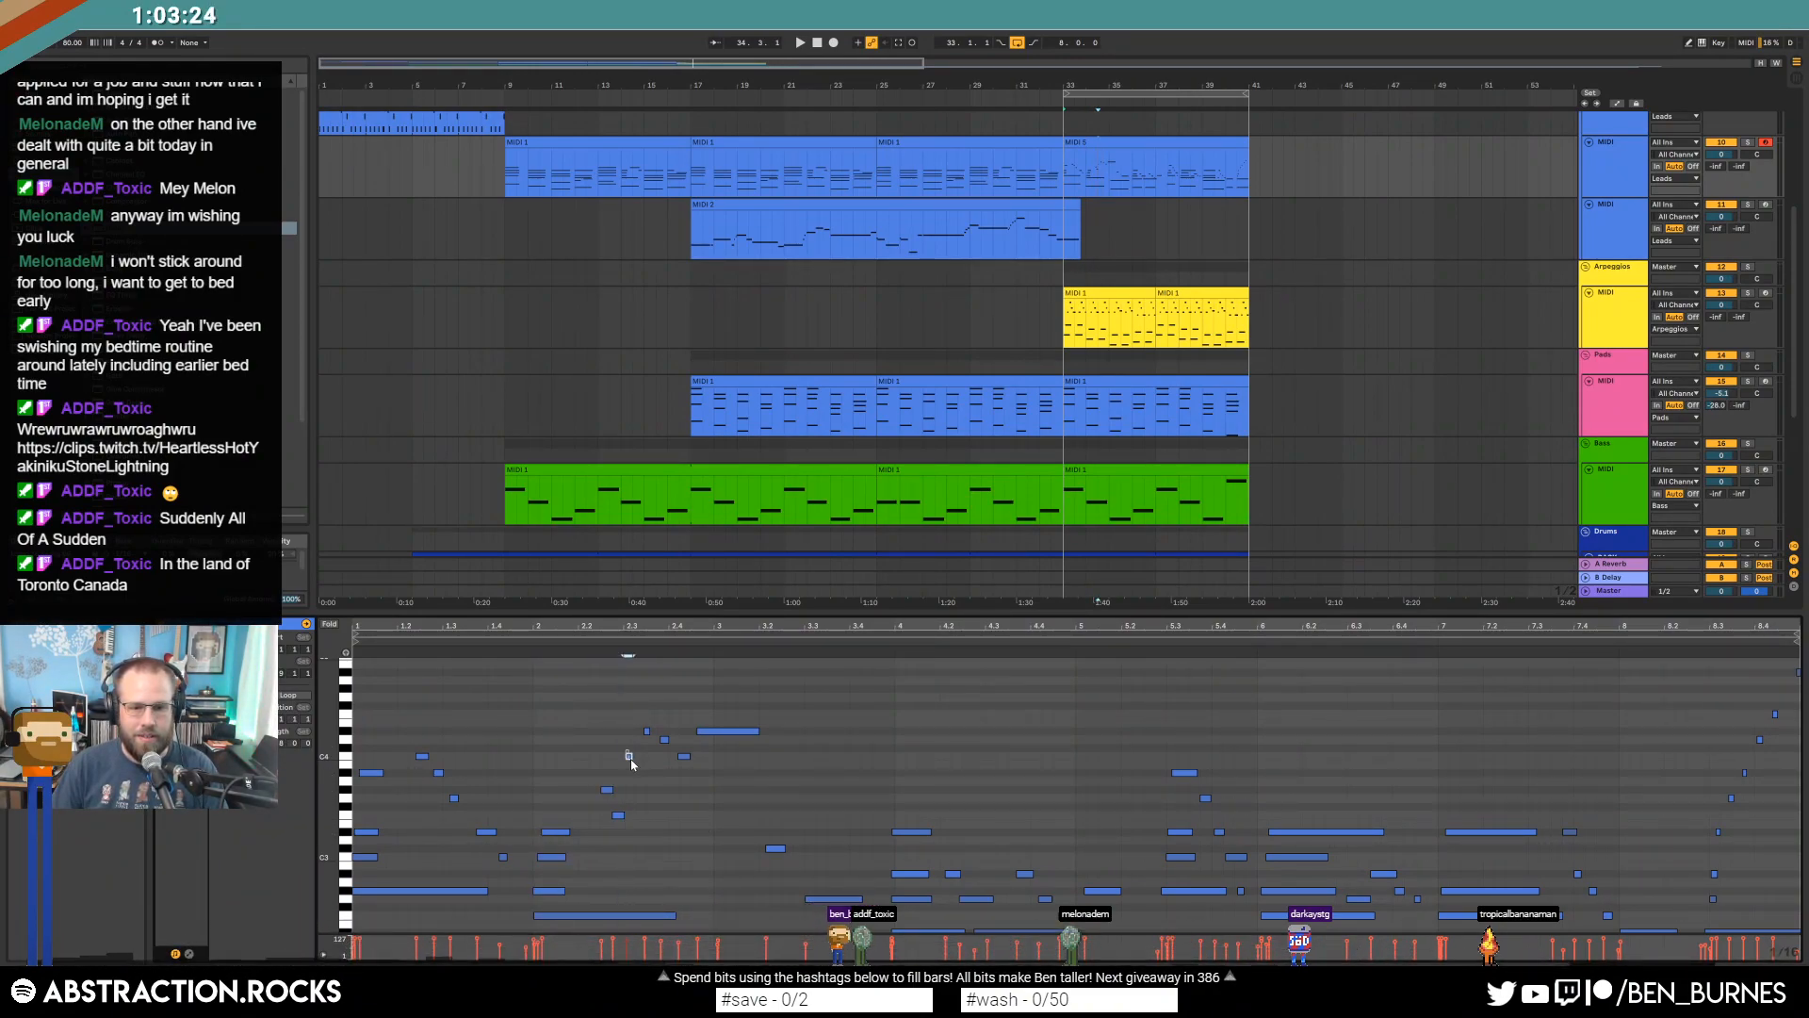
click(647, 731)
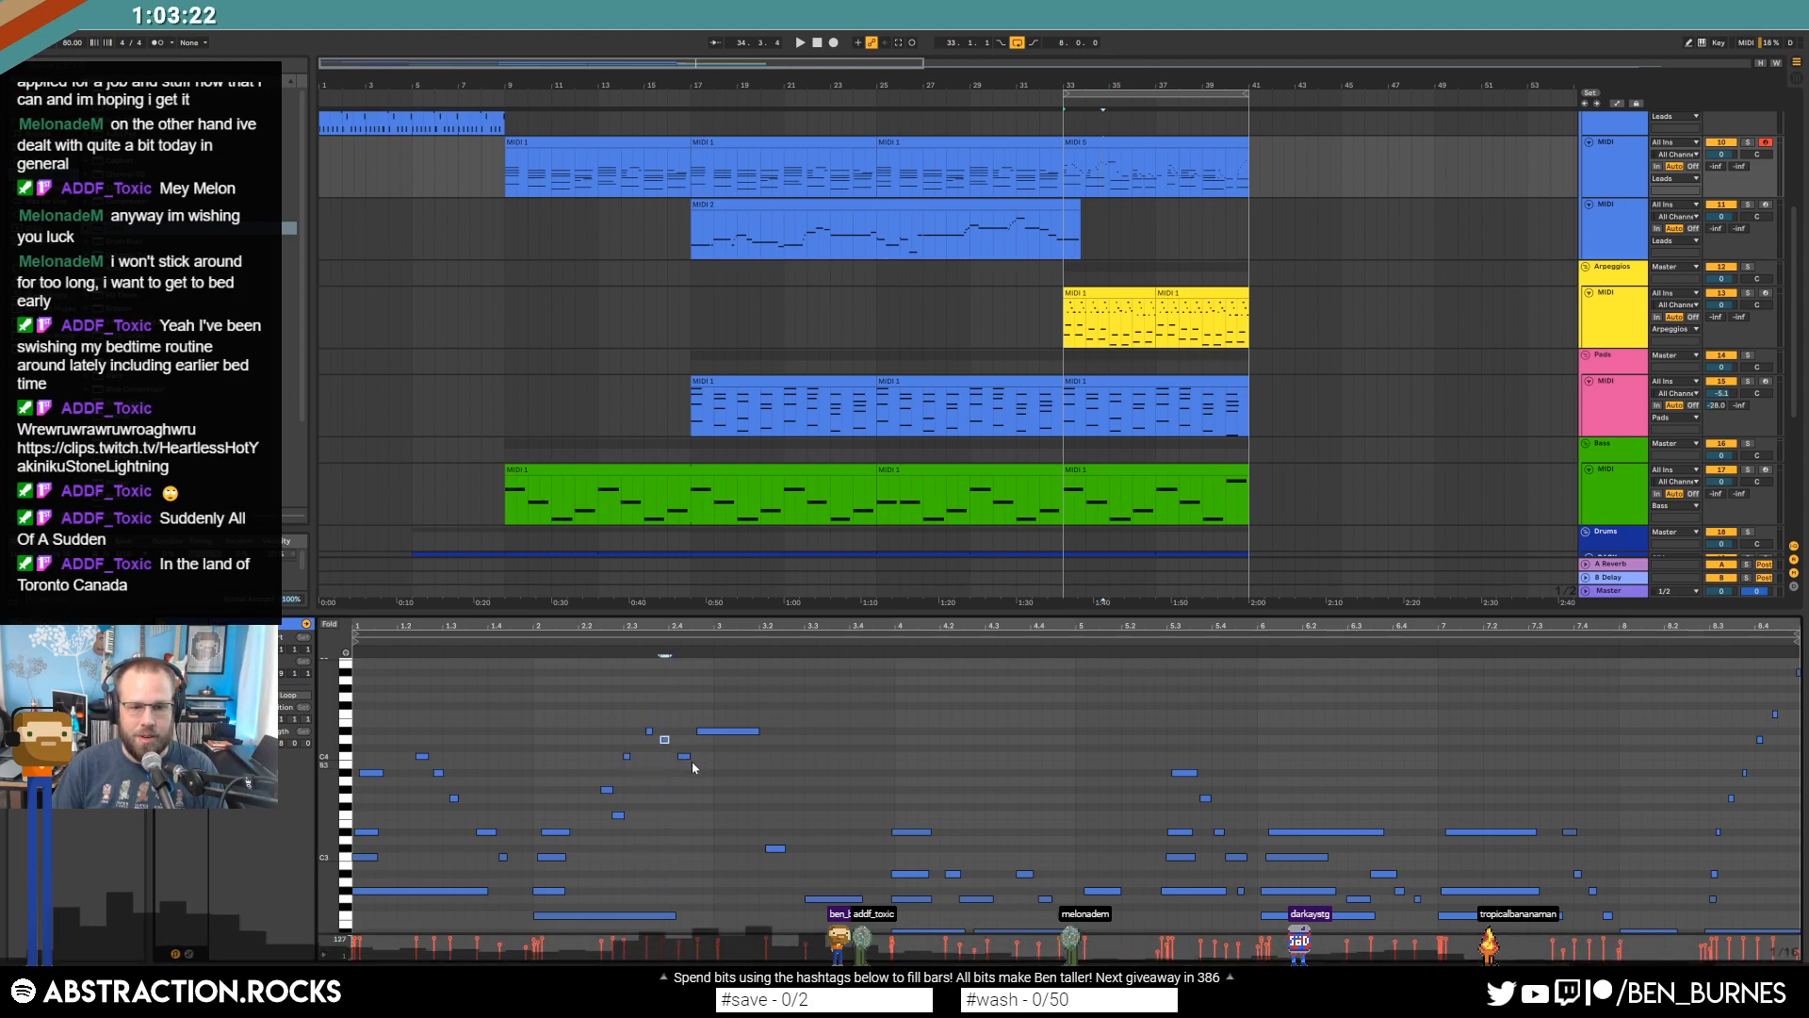
click(684, 756)
click(728, 731)
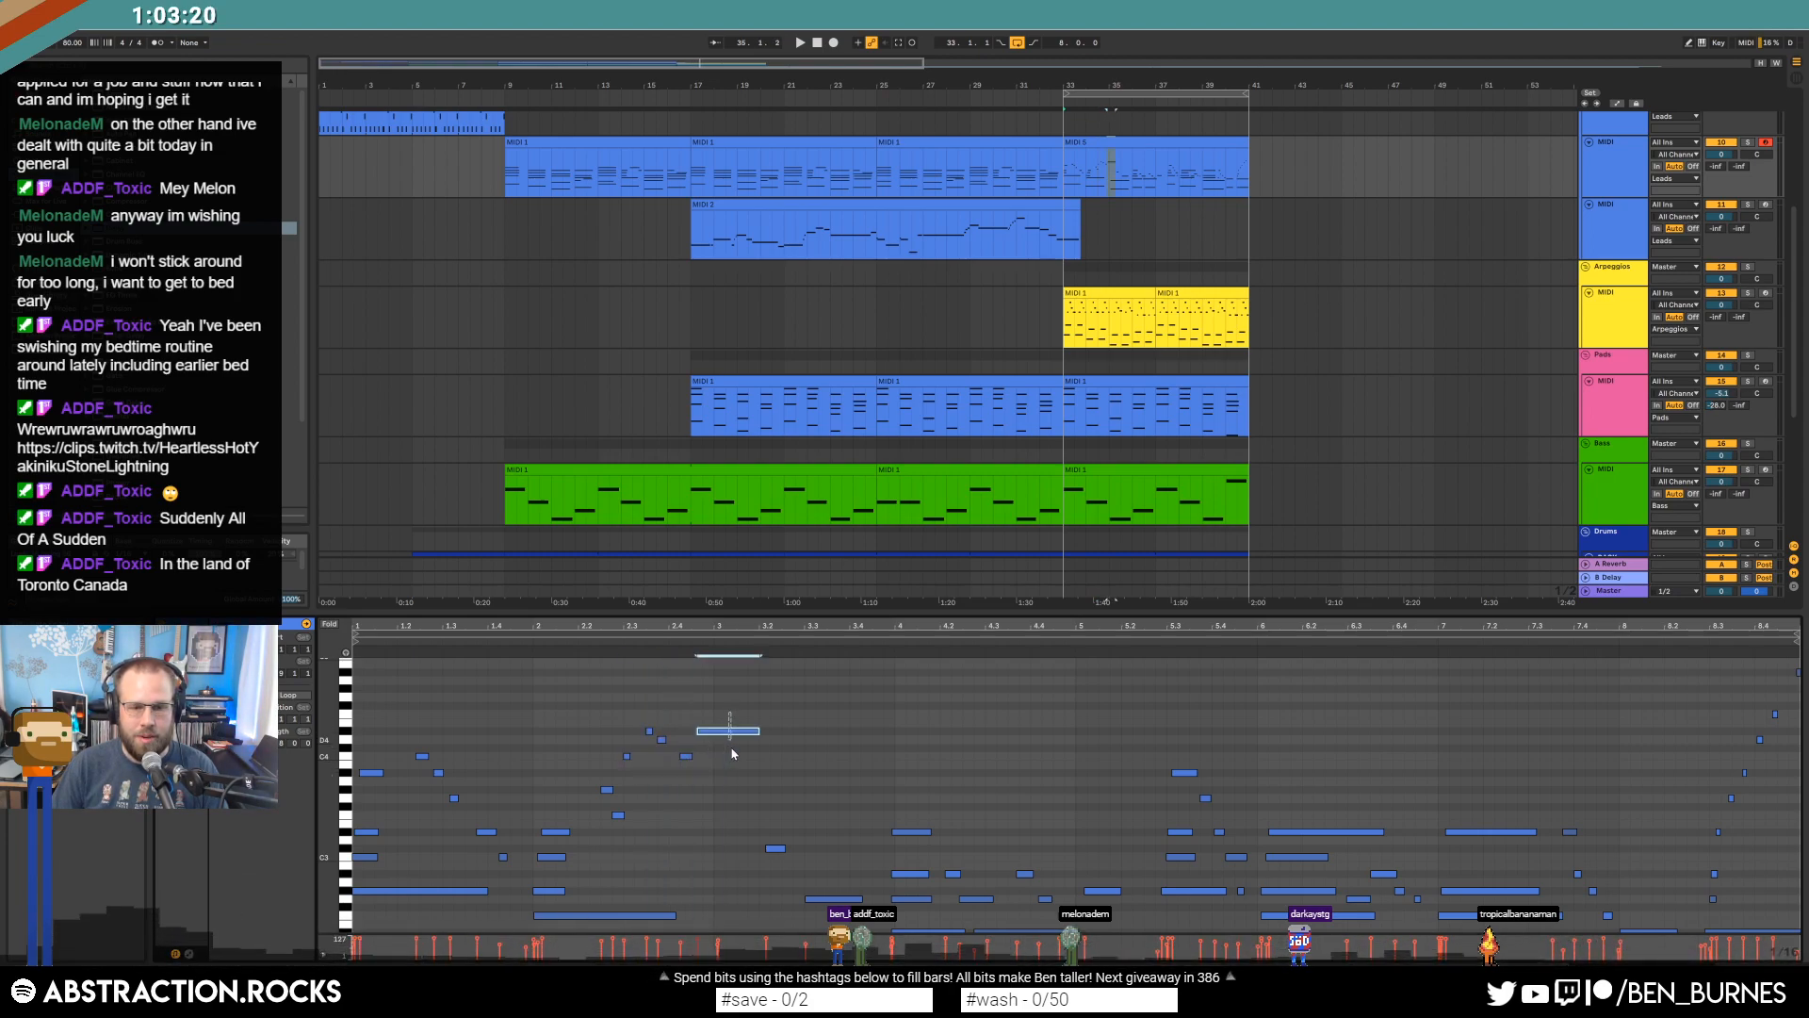
key(Left)
key(space)
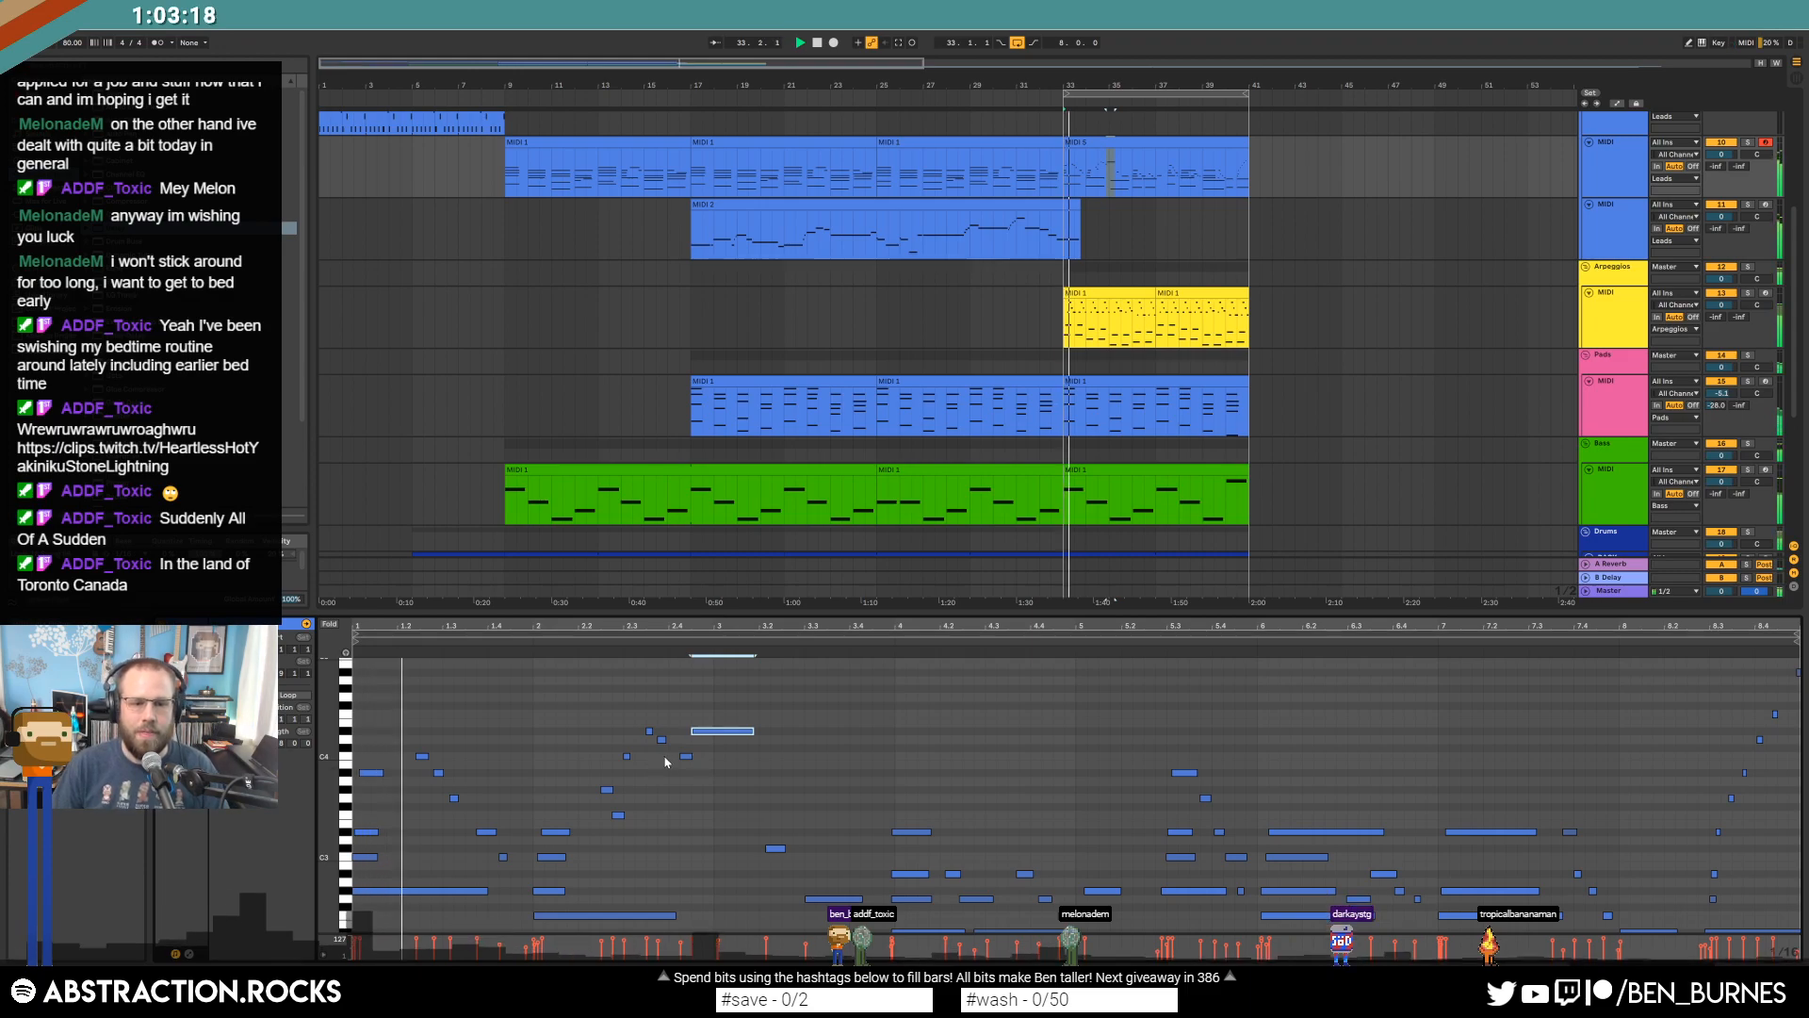
Open the drum rack's clip during playback and check its snare and kick notes lane by lane.
scroll(1300, 443, down, 3)
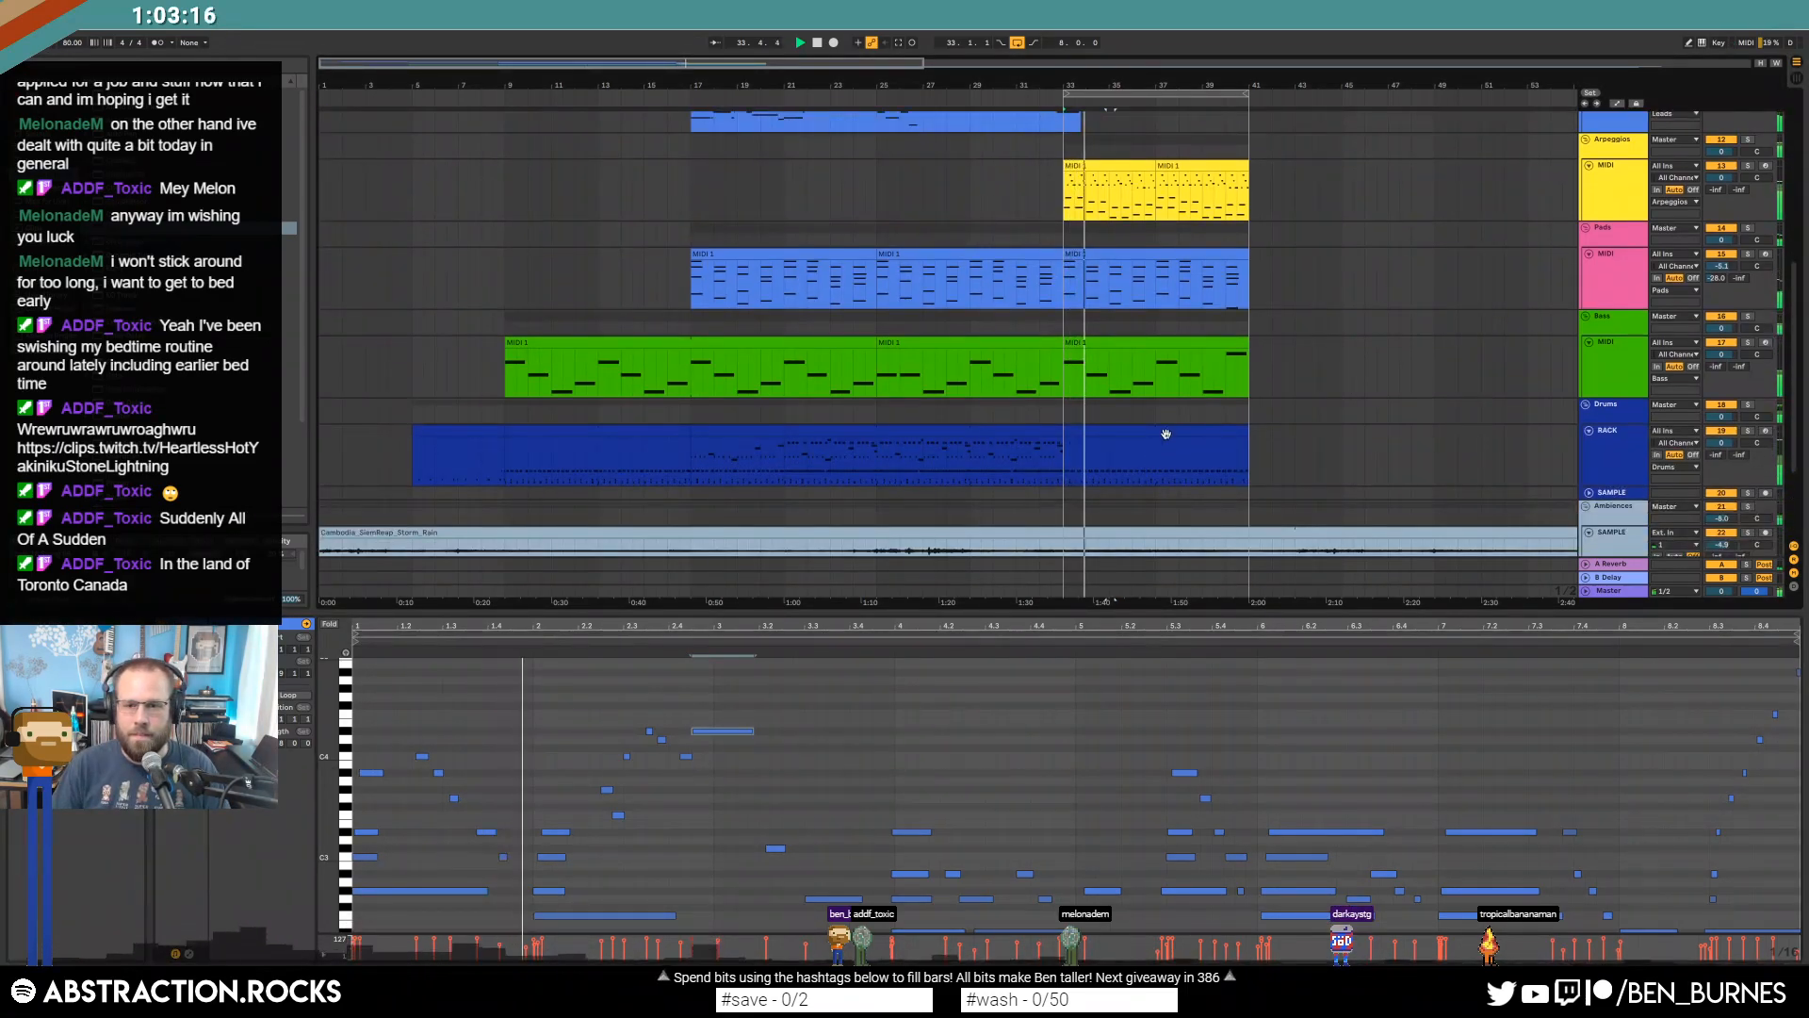
click(1168, 431)
click(1169, 431)
click(394, 819)
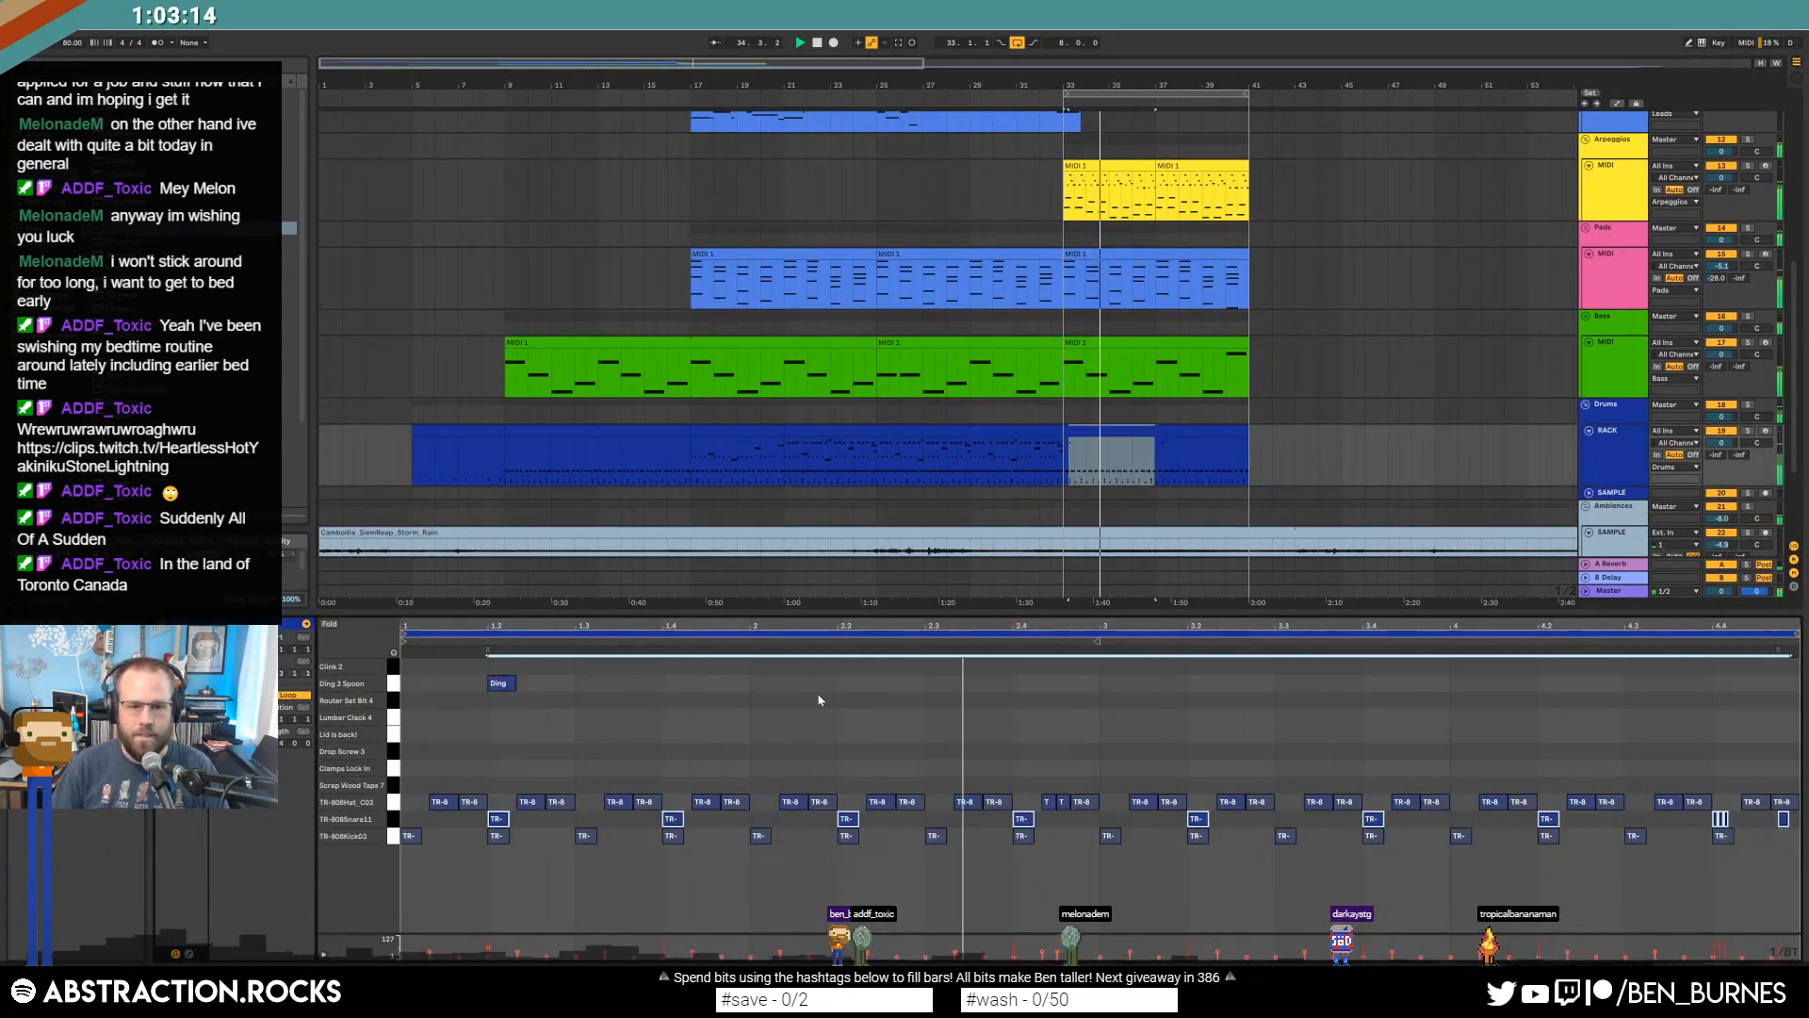
click(394, 836)
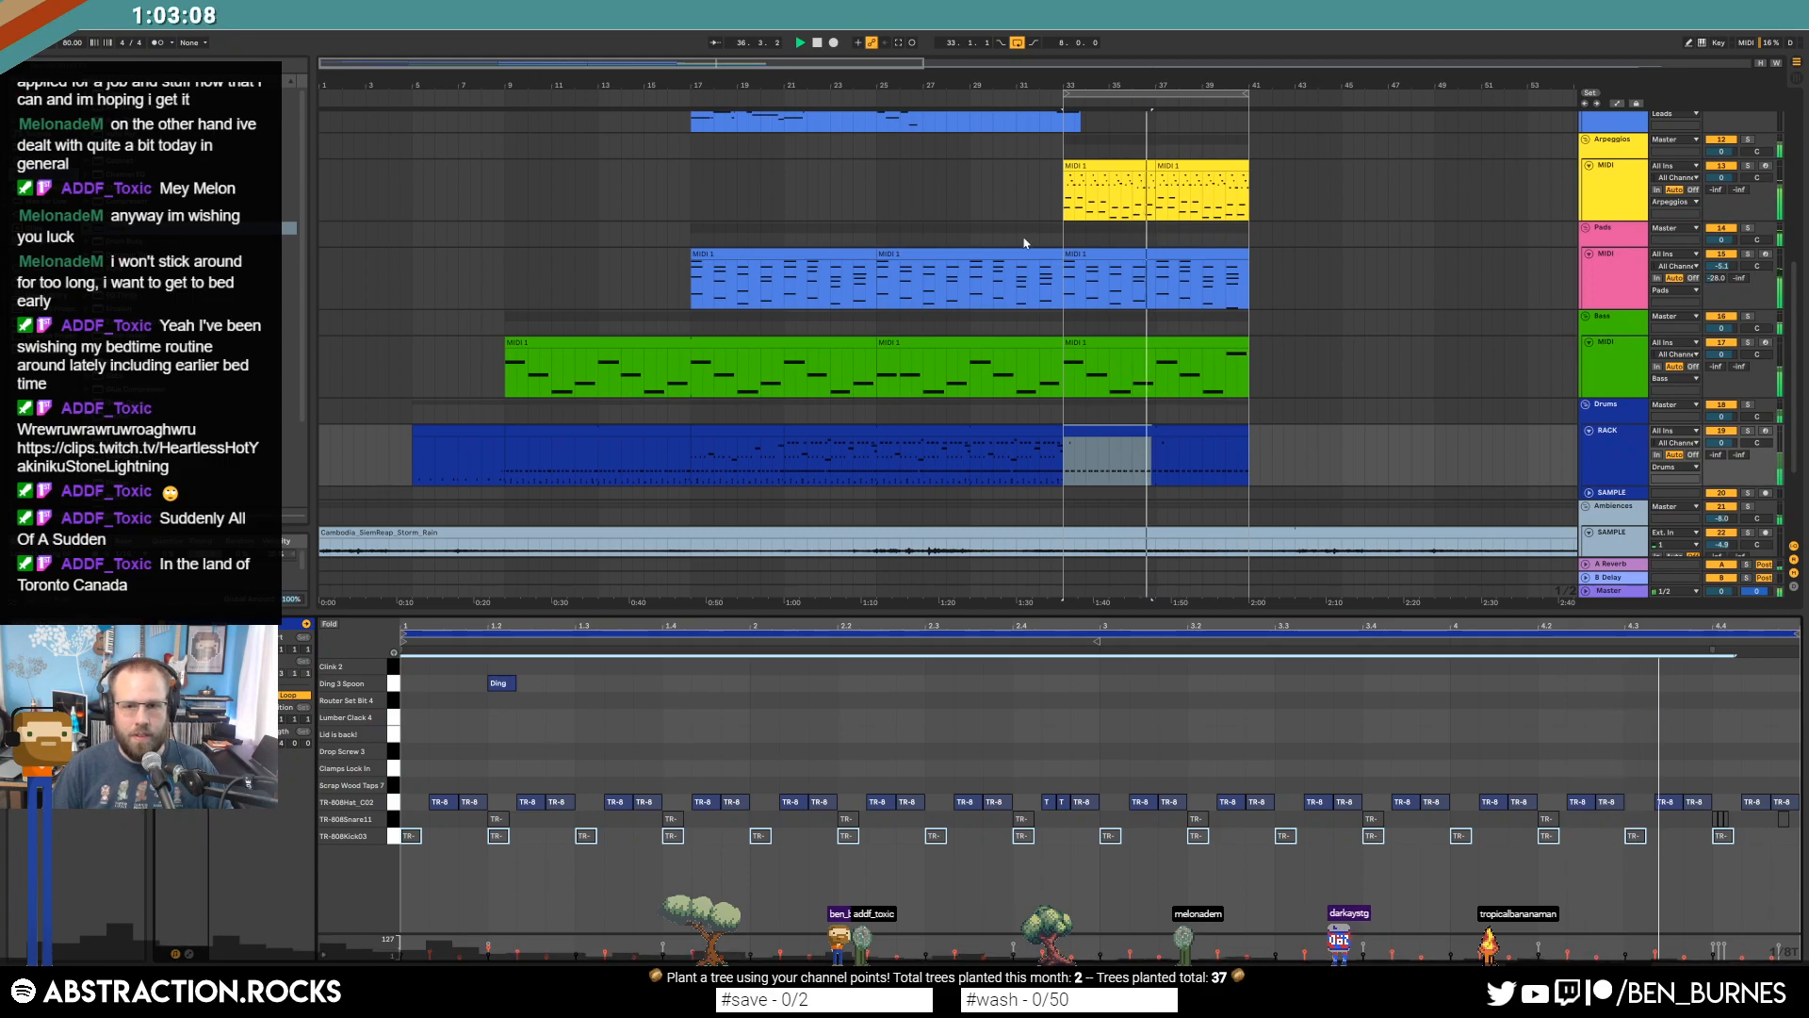
scroll(1214, 248, up, 3)
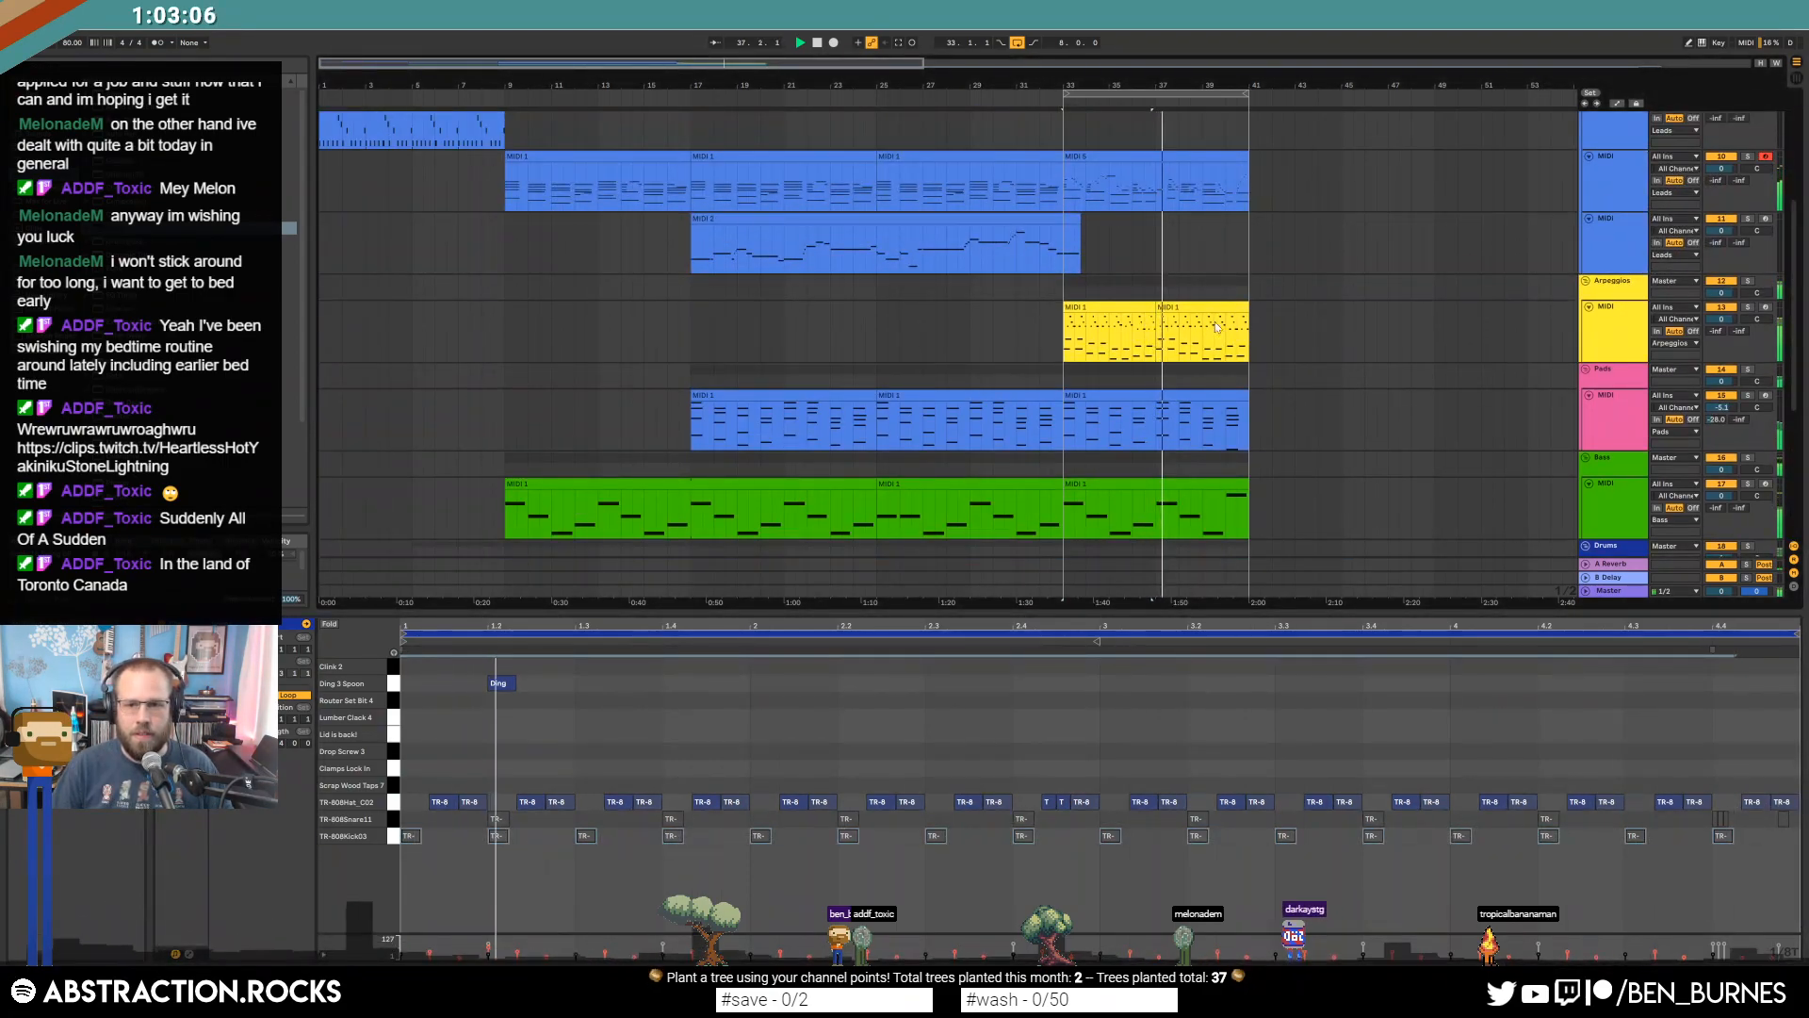
key(space)
Reshape the arpeggio's Analog F1 Freq automation to peak near bar 37 and fall back by bar 41.
click(1189, 307)
key(shift+Tab)
key(a)
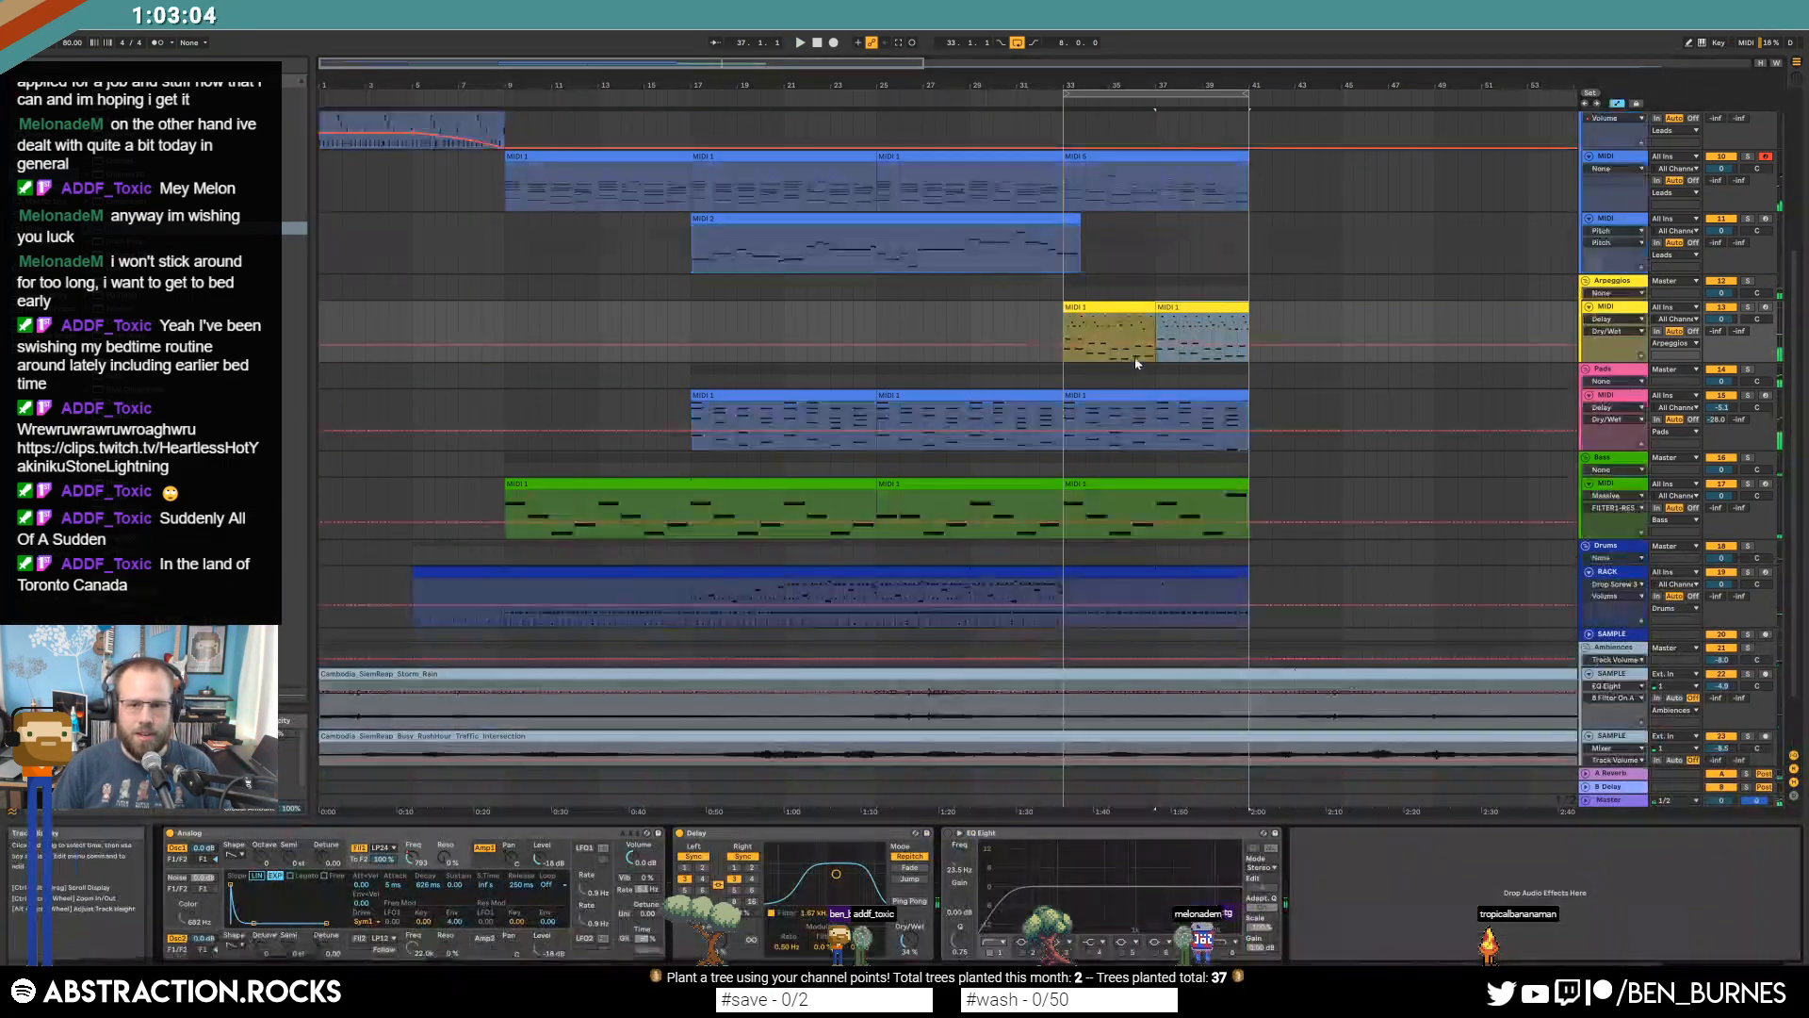
click(412, 858)
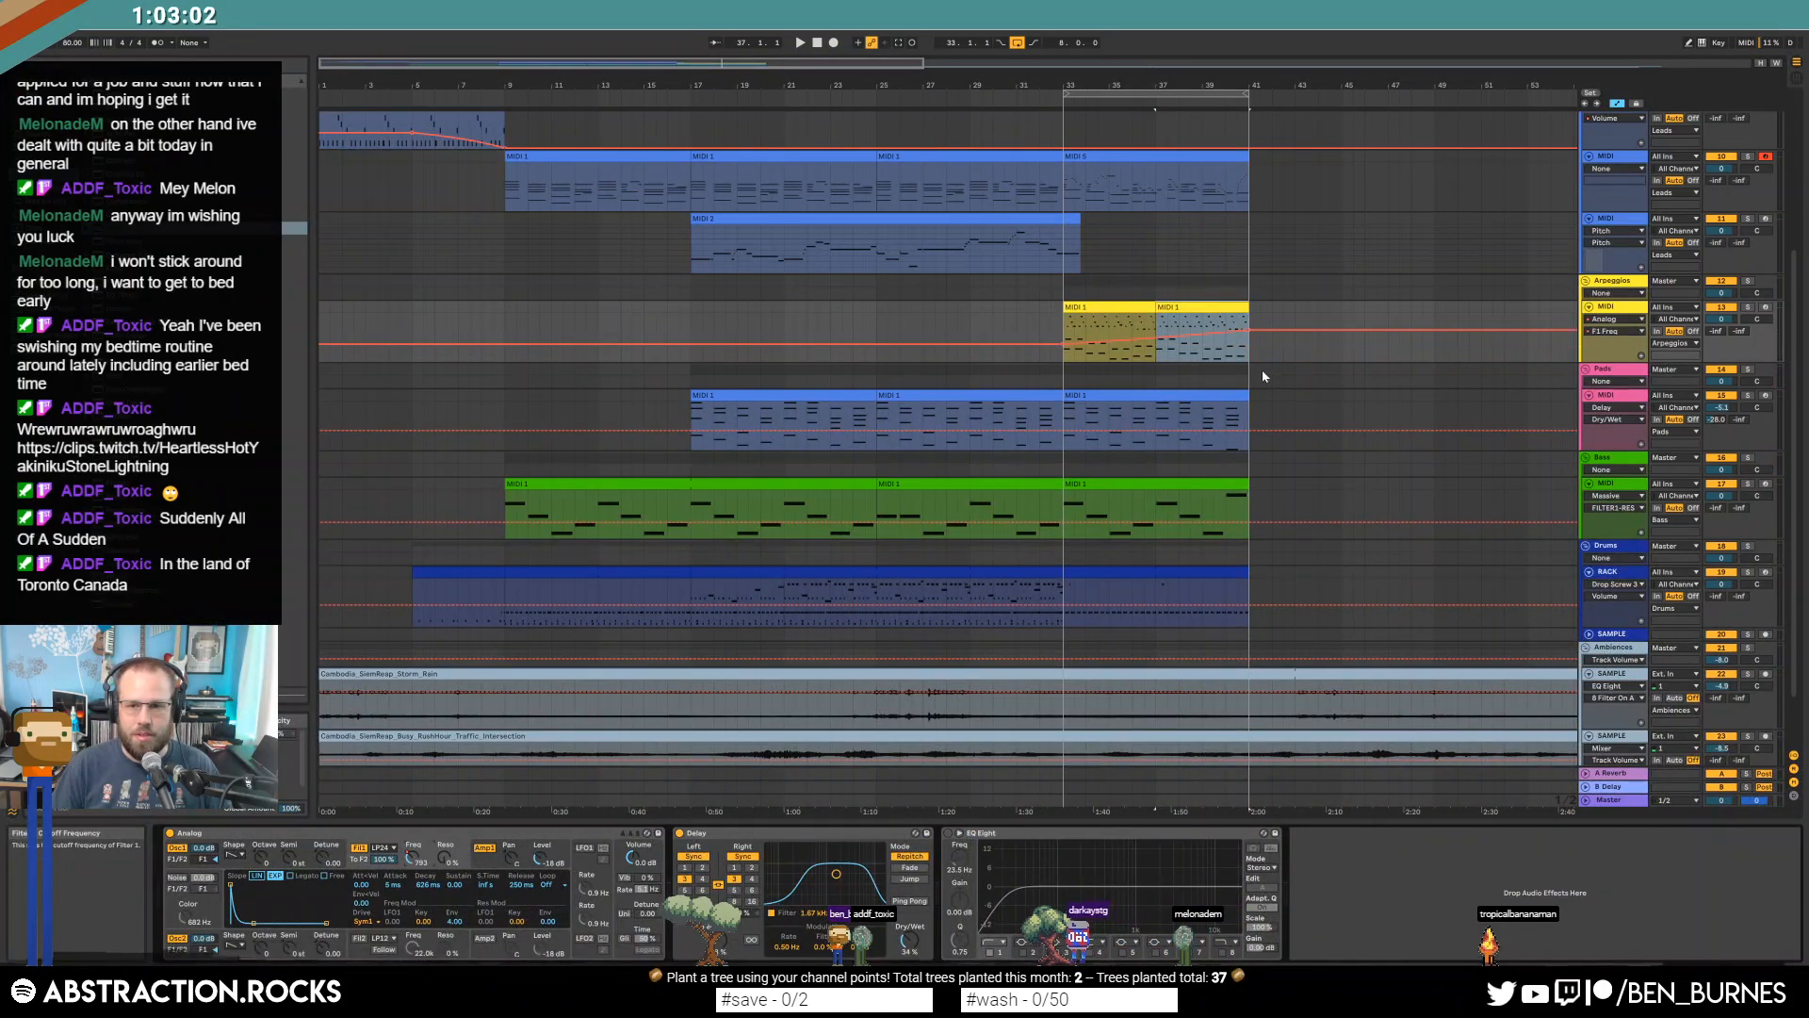
click(1278, 345)
drag(1179, 335, 1155, 334)
click(1251, 328)
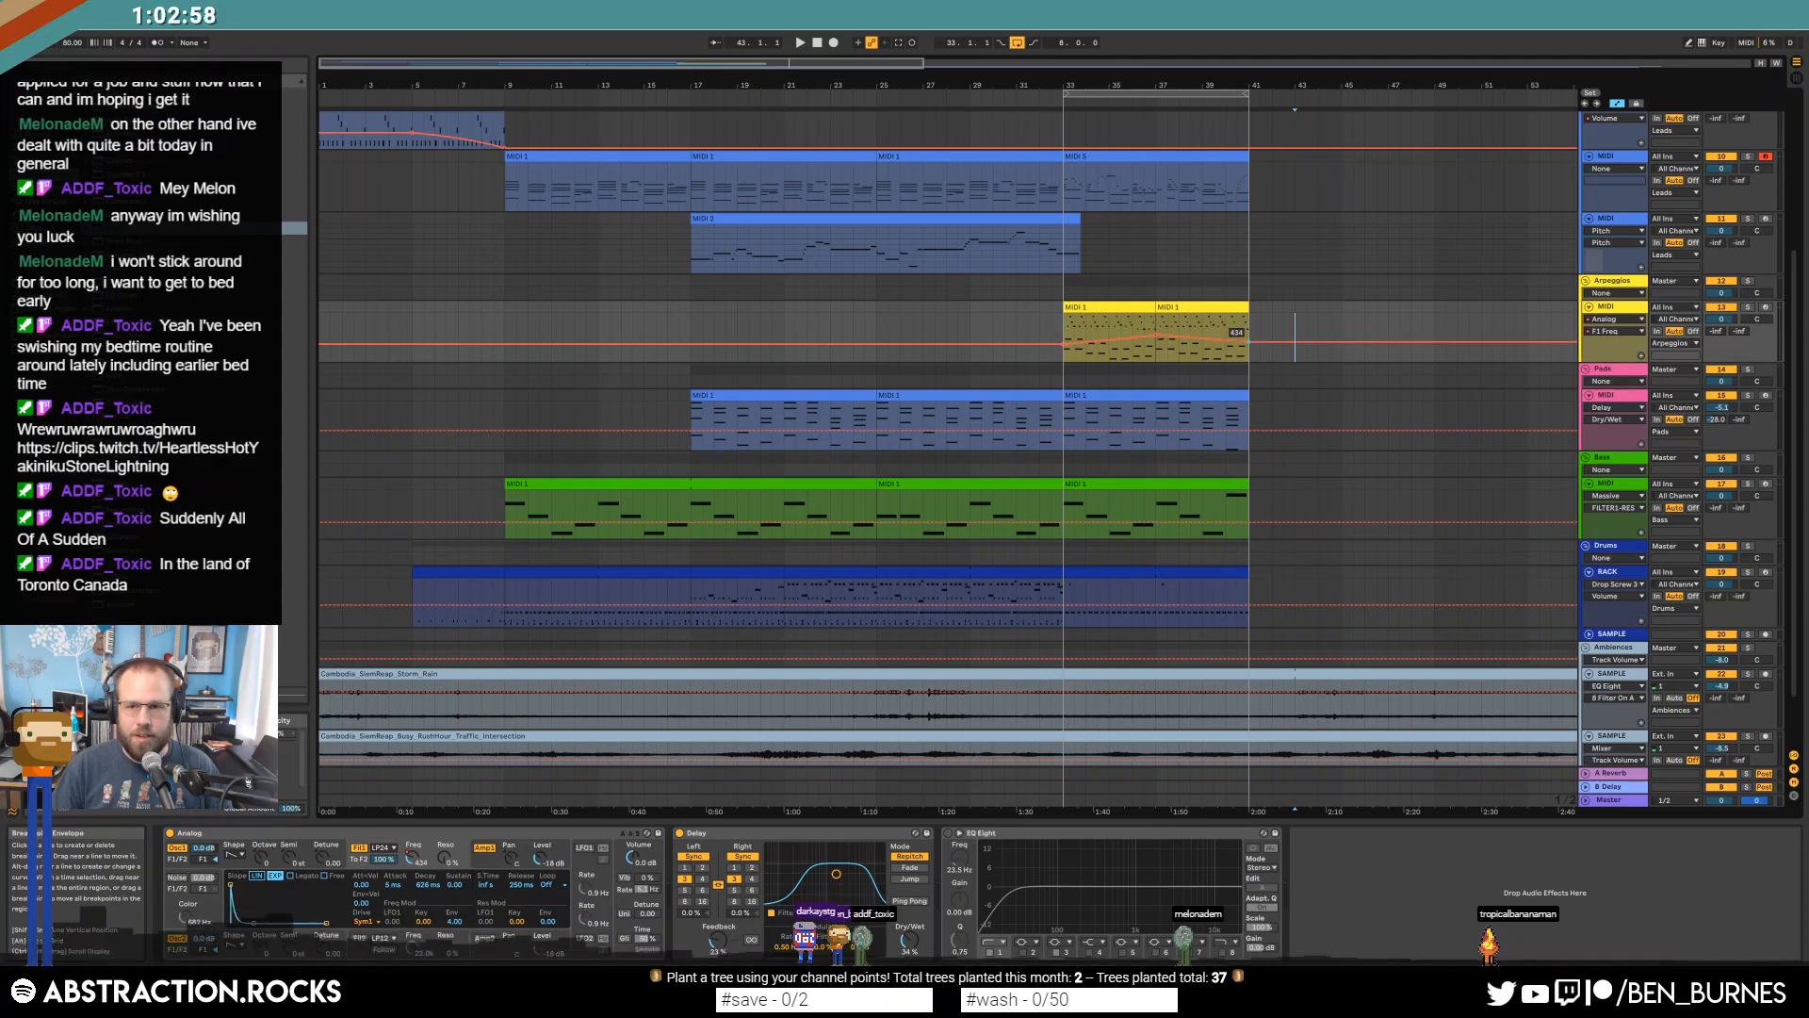
Open the lead clip, solo its track while auditioning, and lower the second short high note before bar 3 by a semitone.
double_click(1167, 164)
click(558, 752)
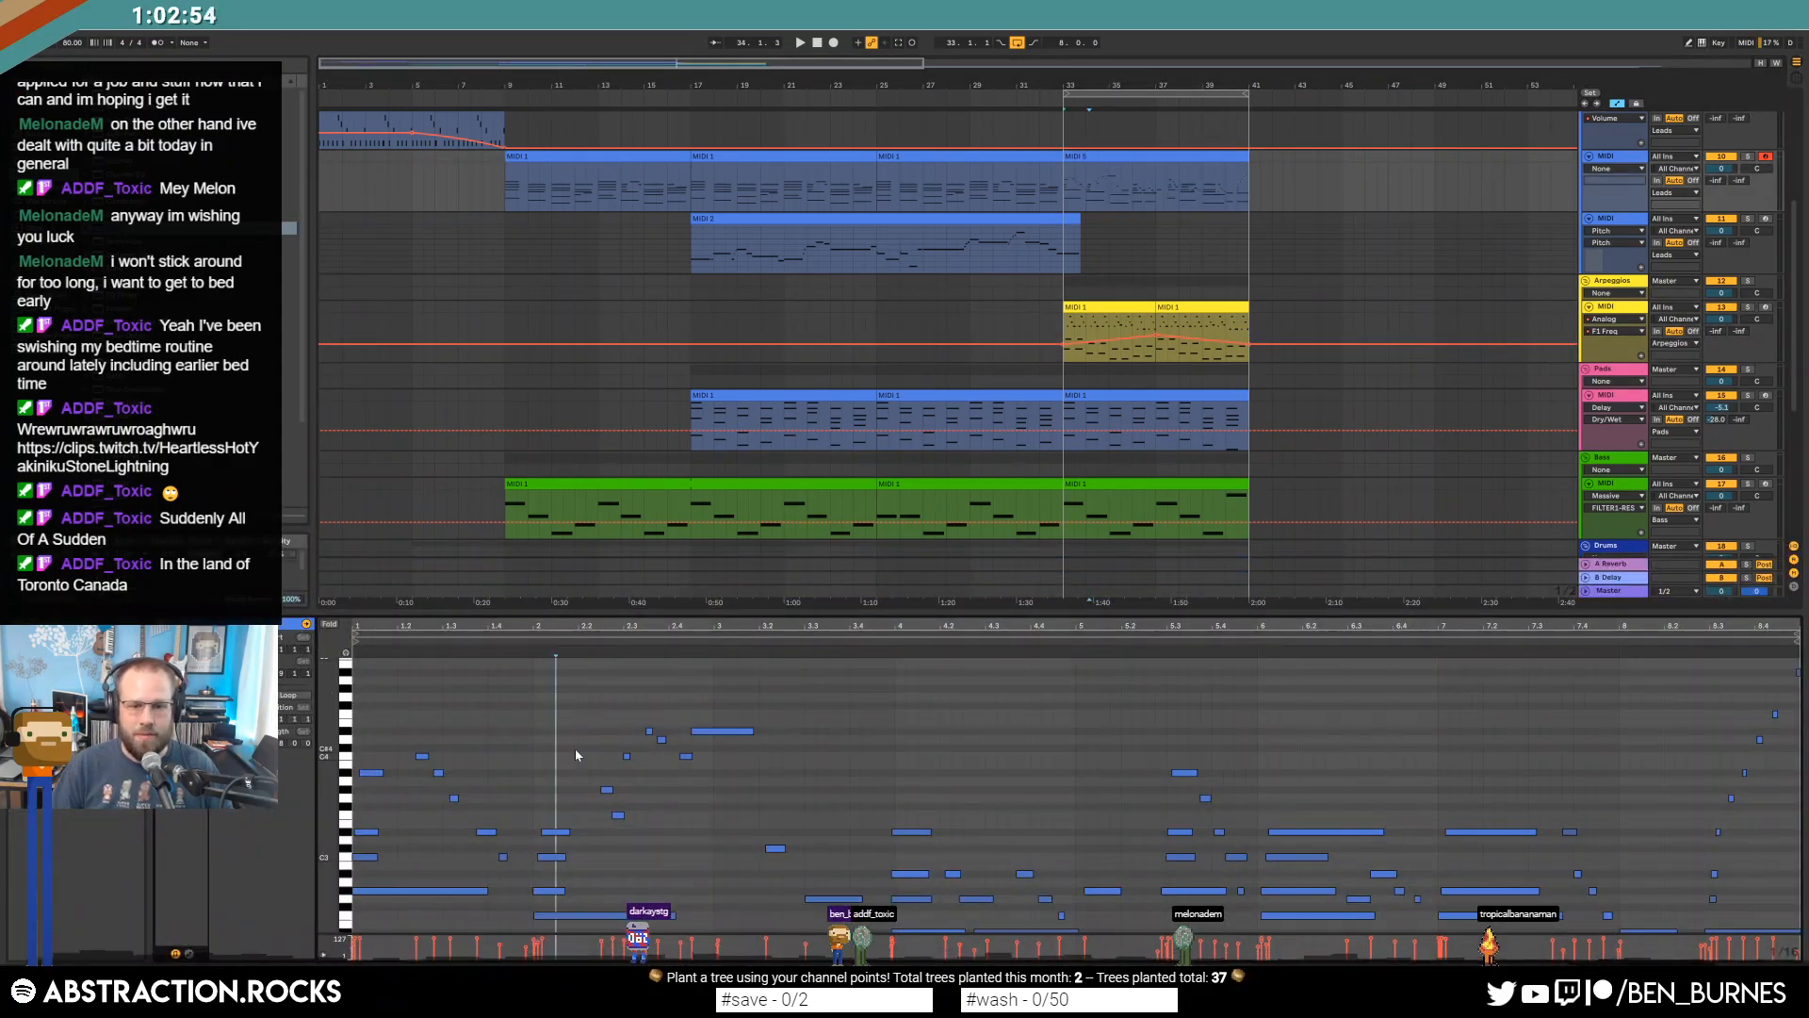
key(space)
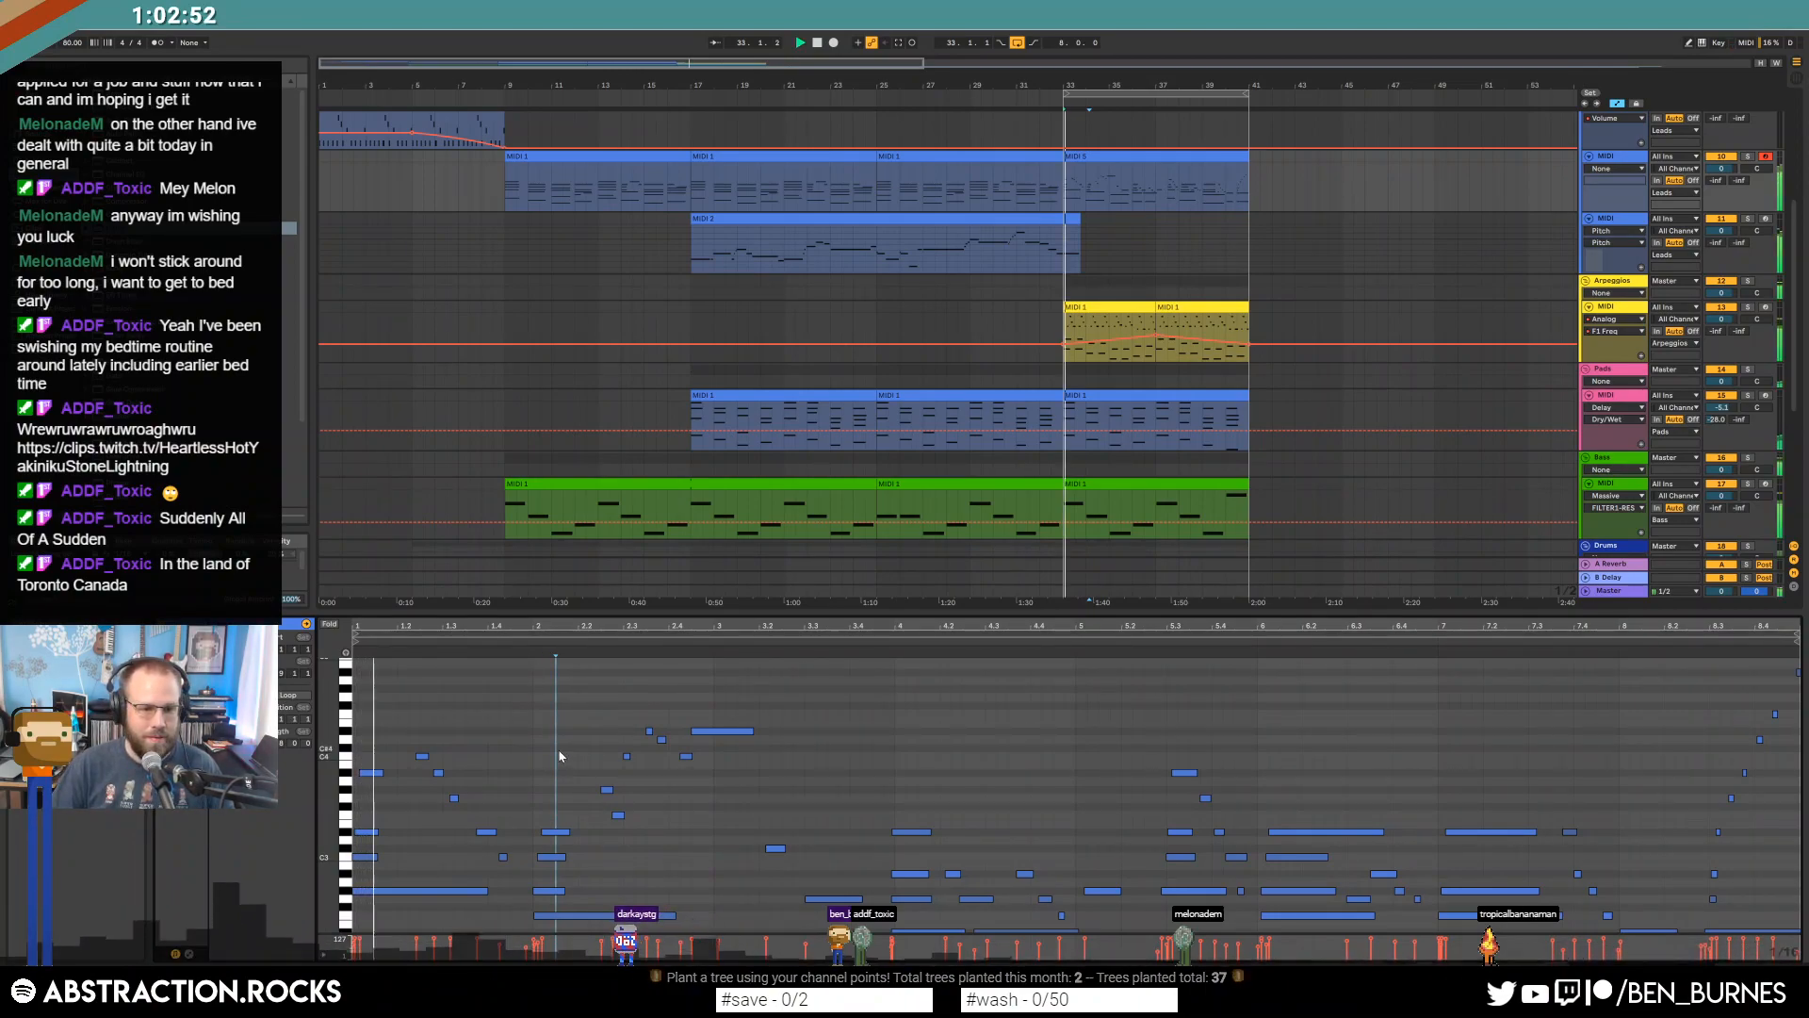
click(1746, 157)
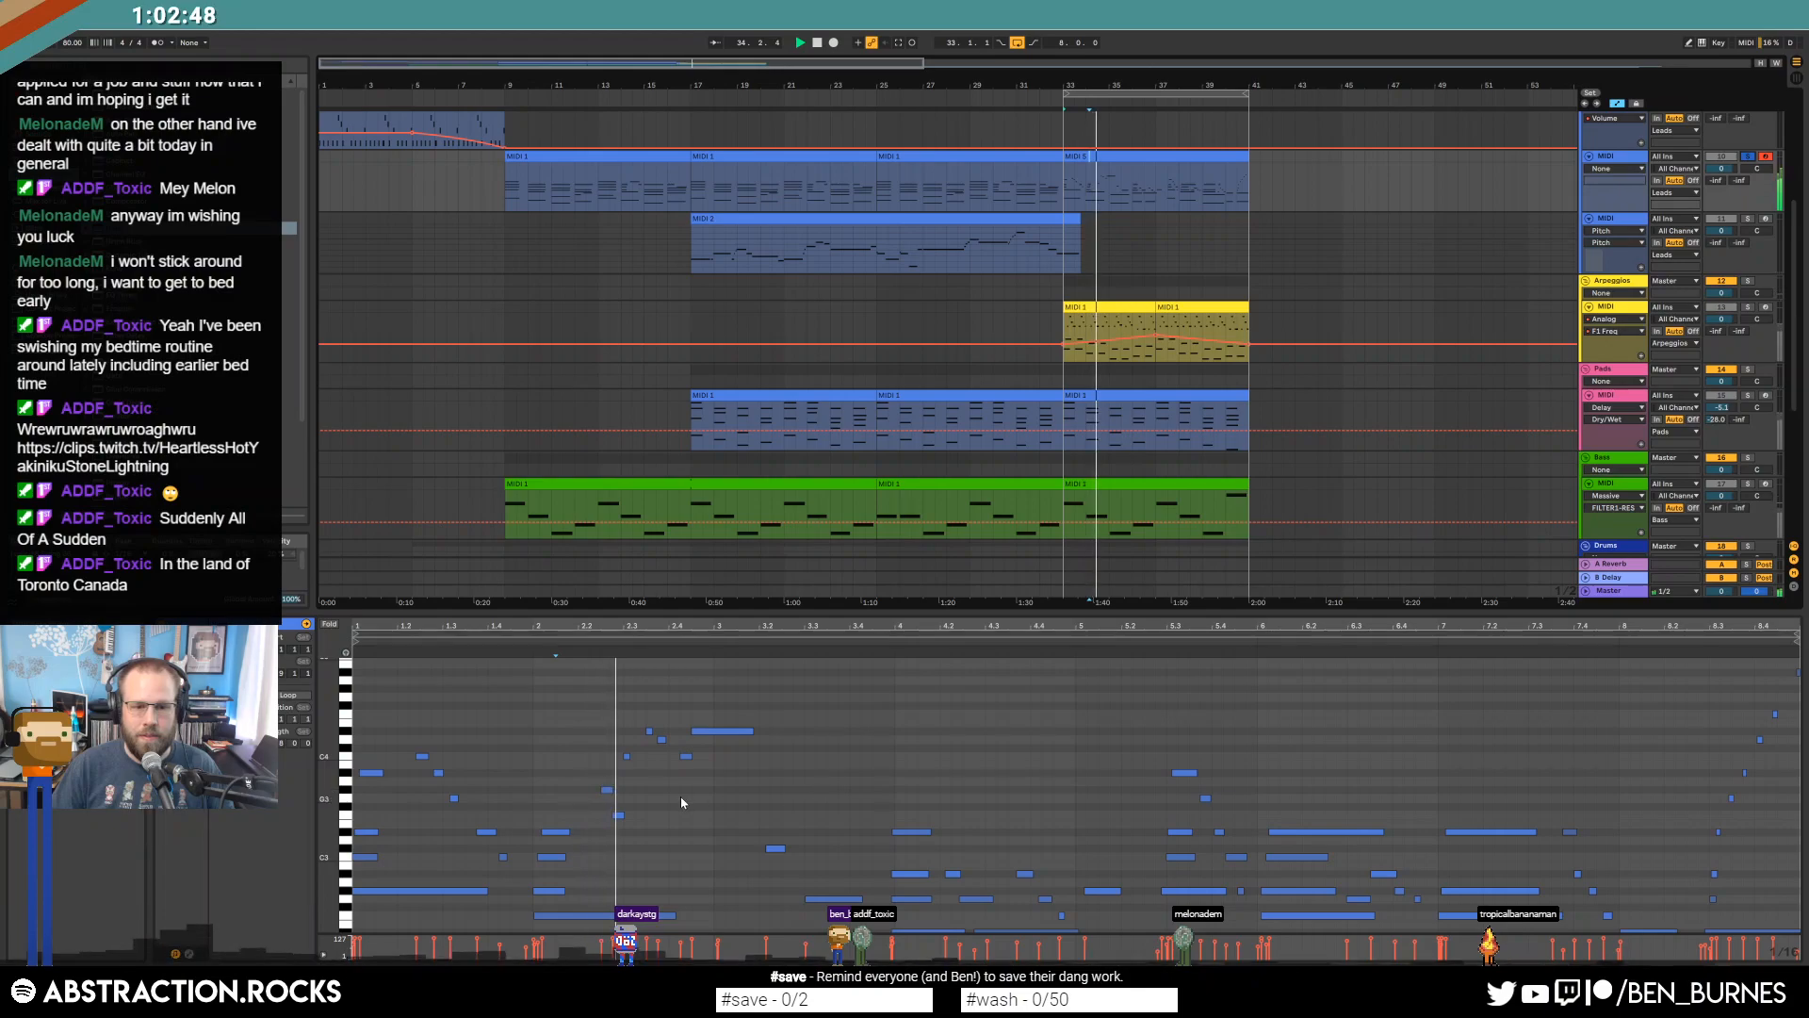
click(662, 738)
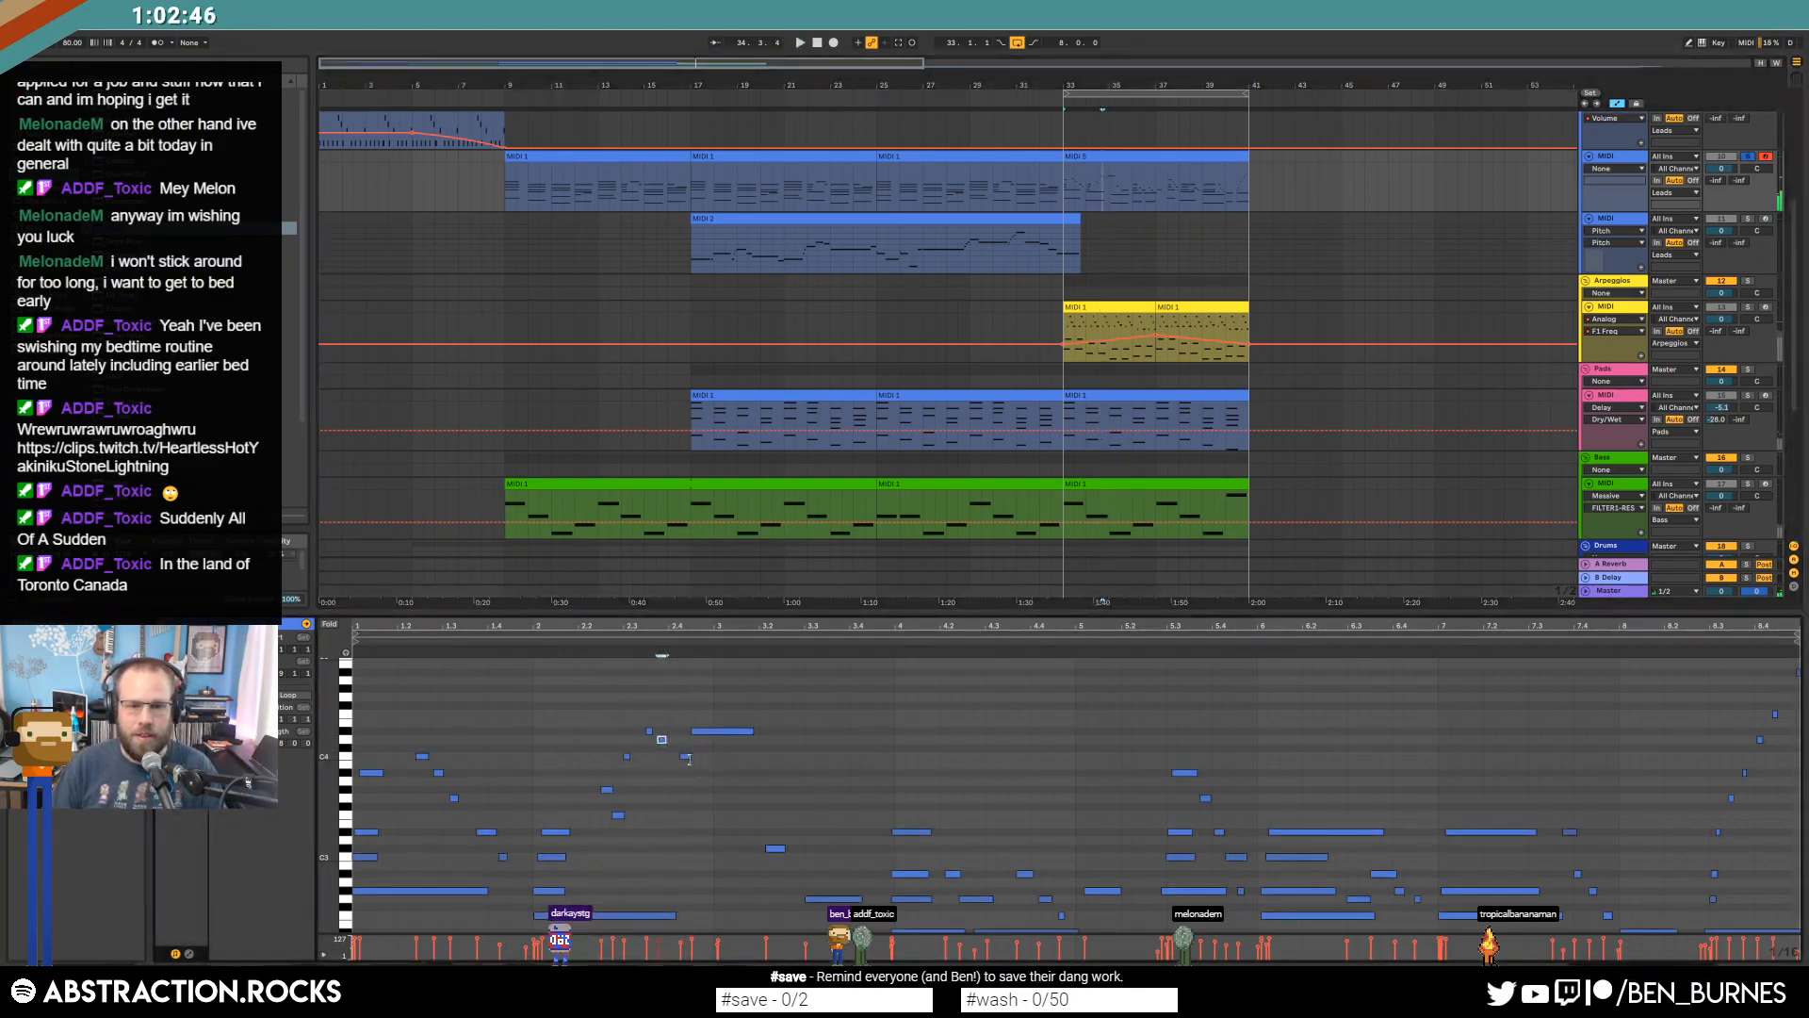
key(space)
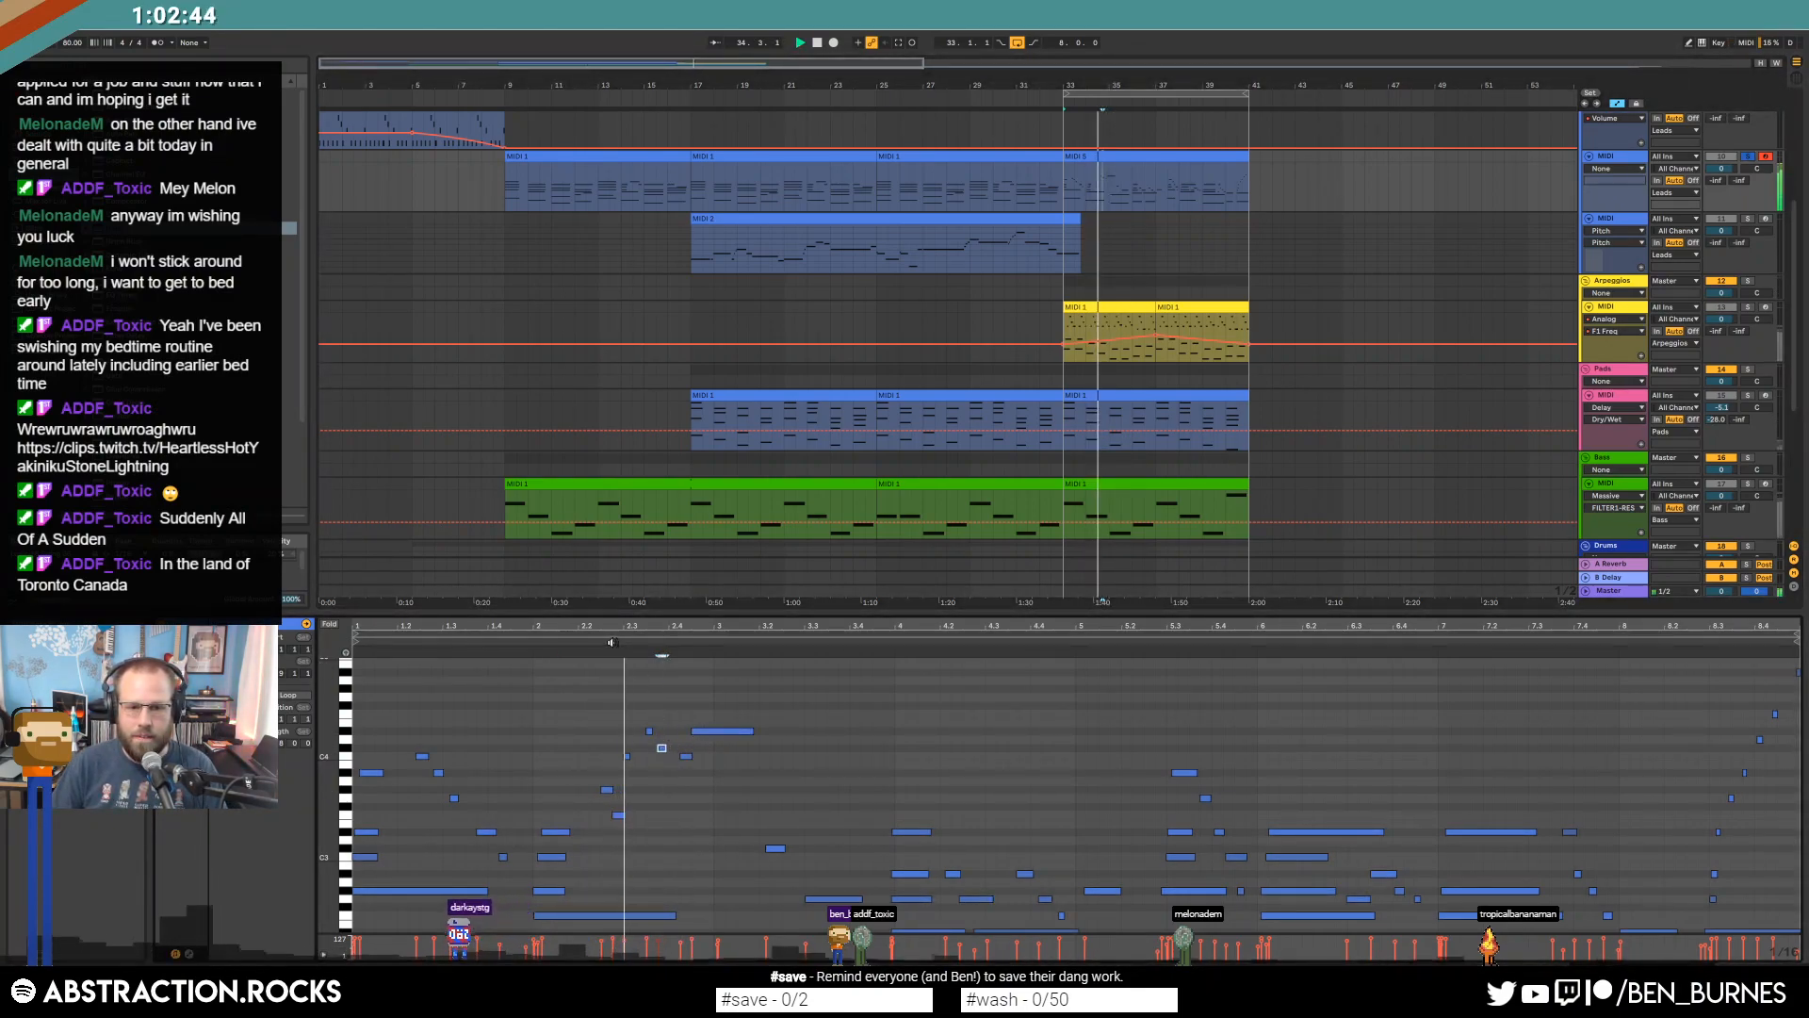
key(space)
Move the long high note later to the start of bar 3, nudge the short note before it later, and play back.
drag(681, 710, 698, 750)
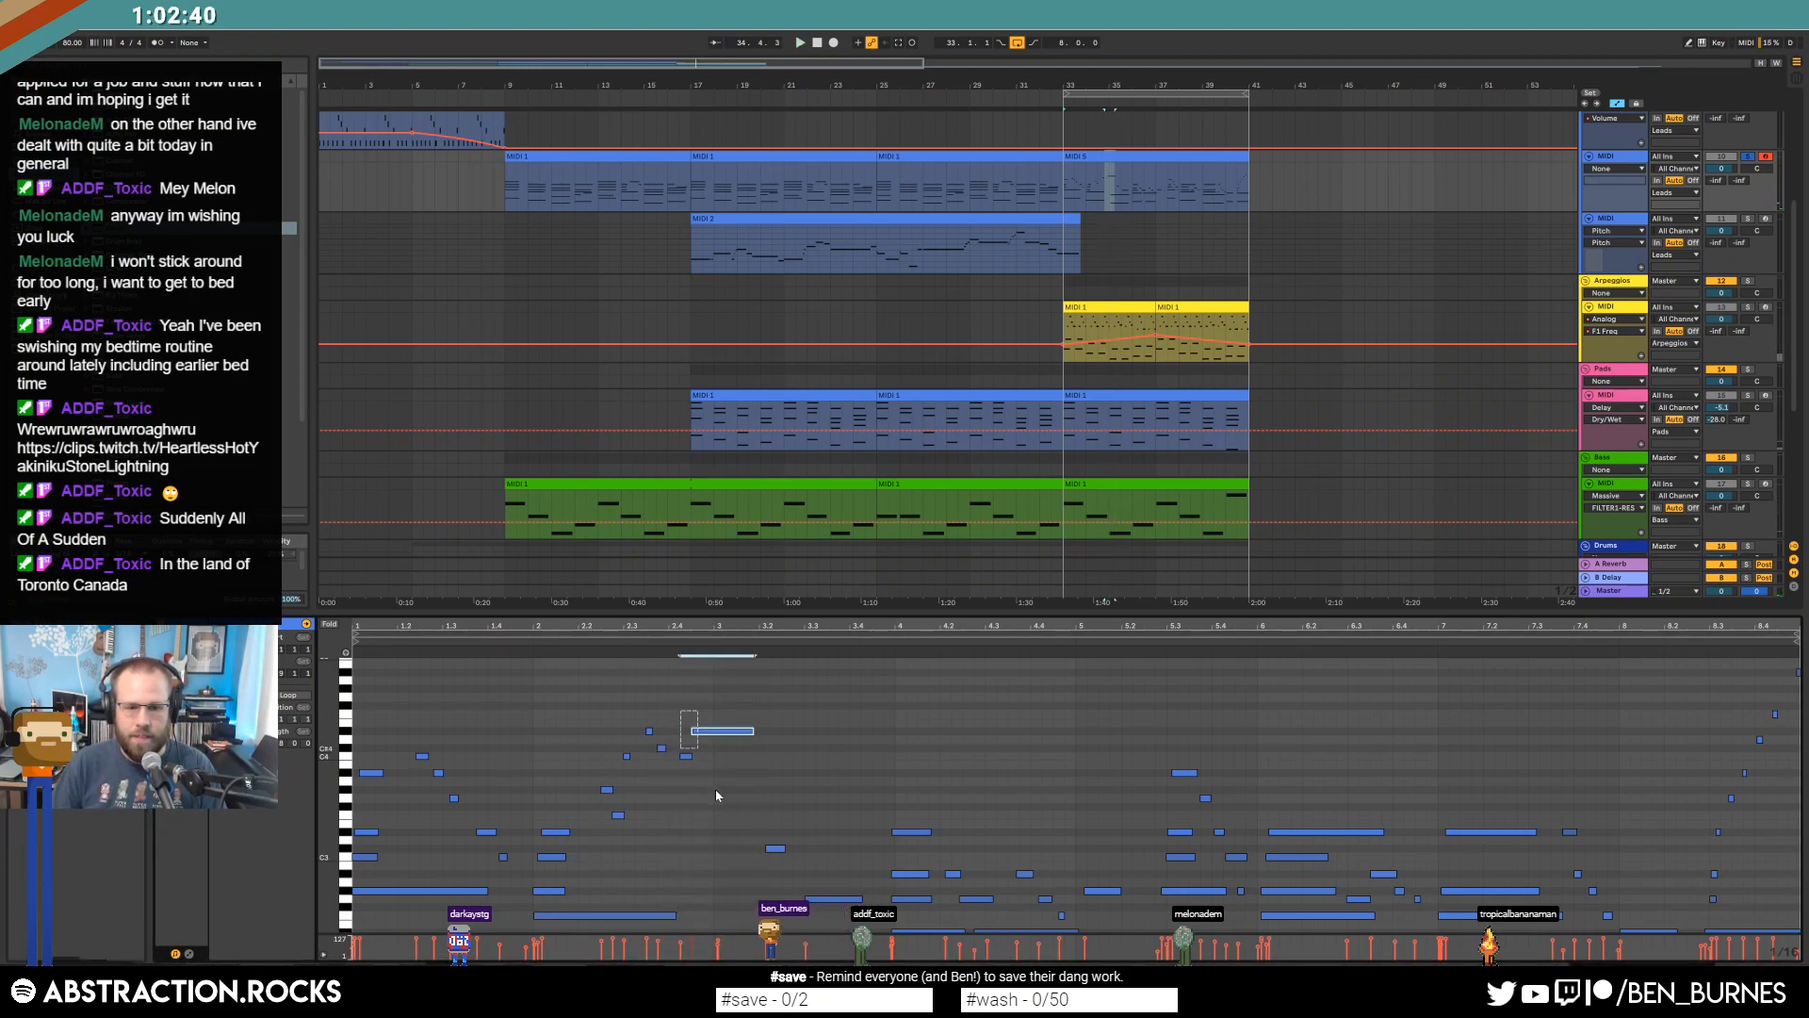
key(Right)
click(526, 651)
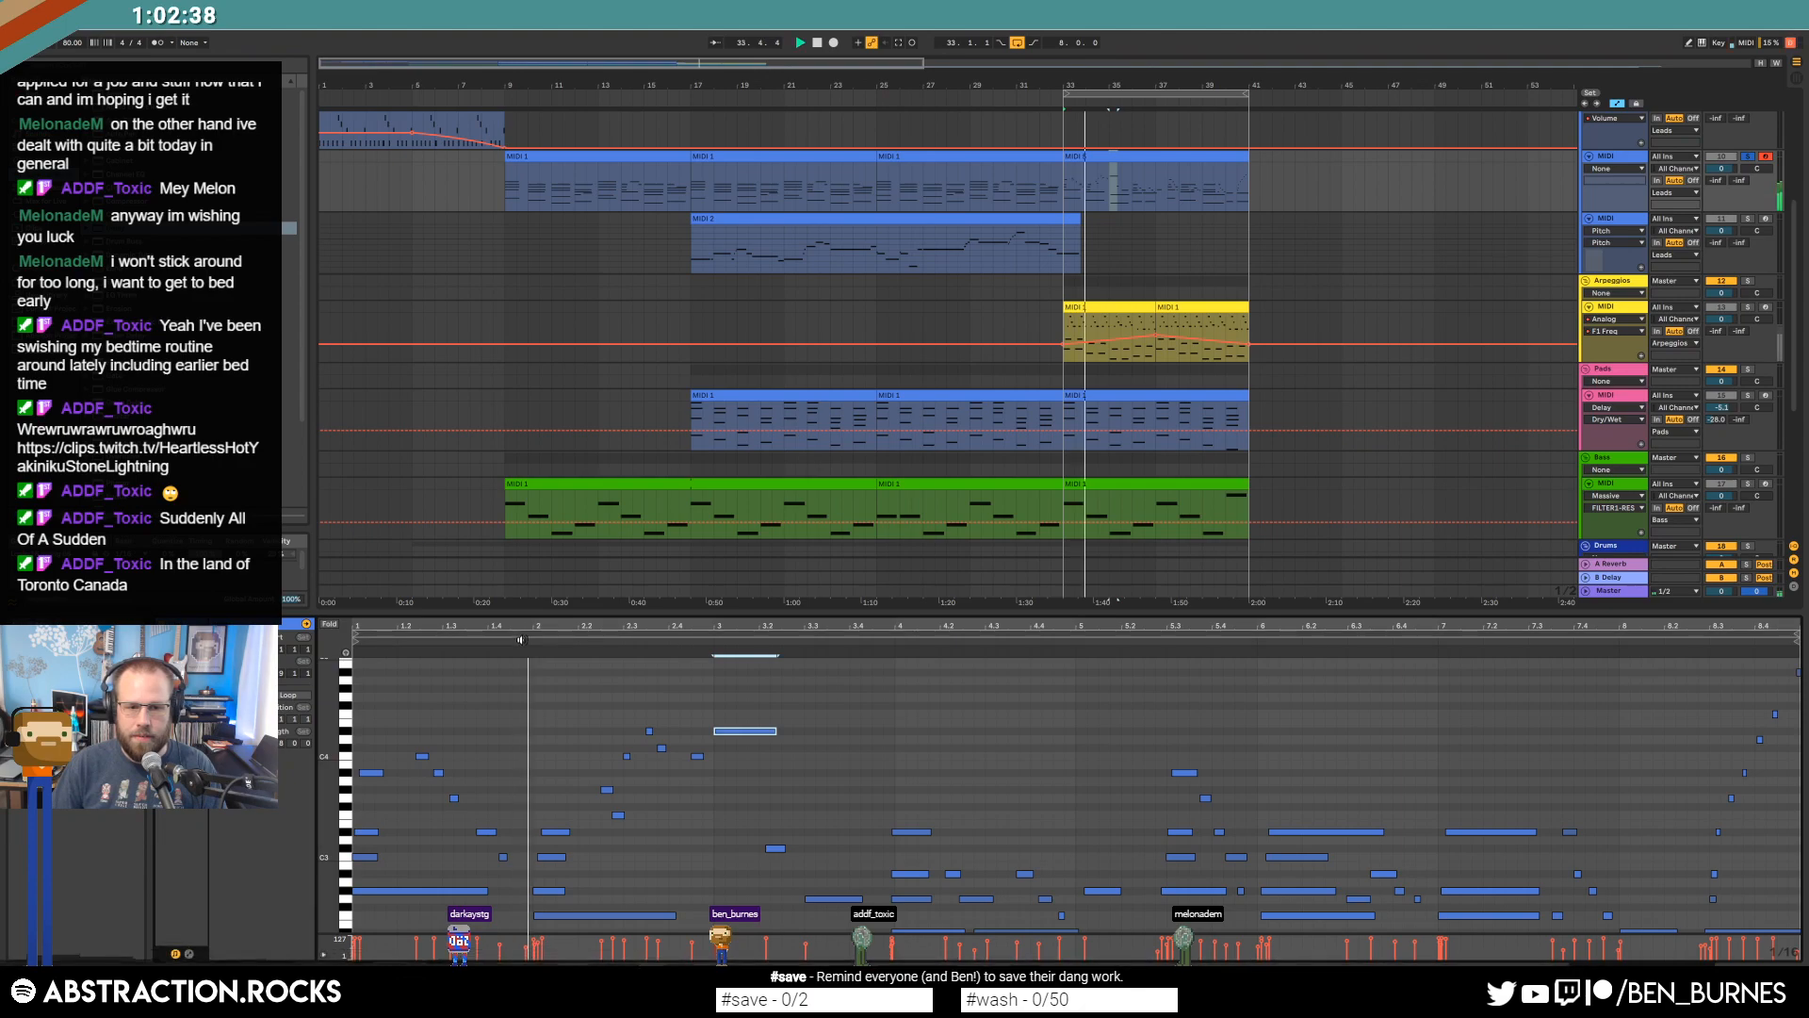
Move the mid-length note at beat 3.3 of the lead clip about half a beat earlier.
click(816, 862)
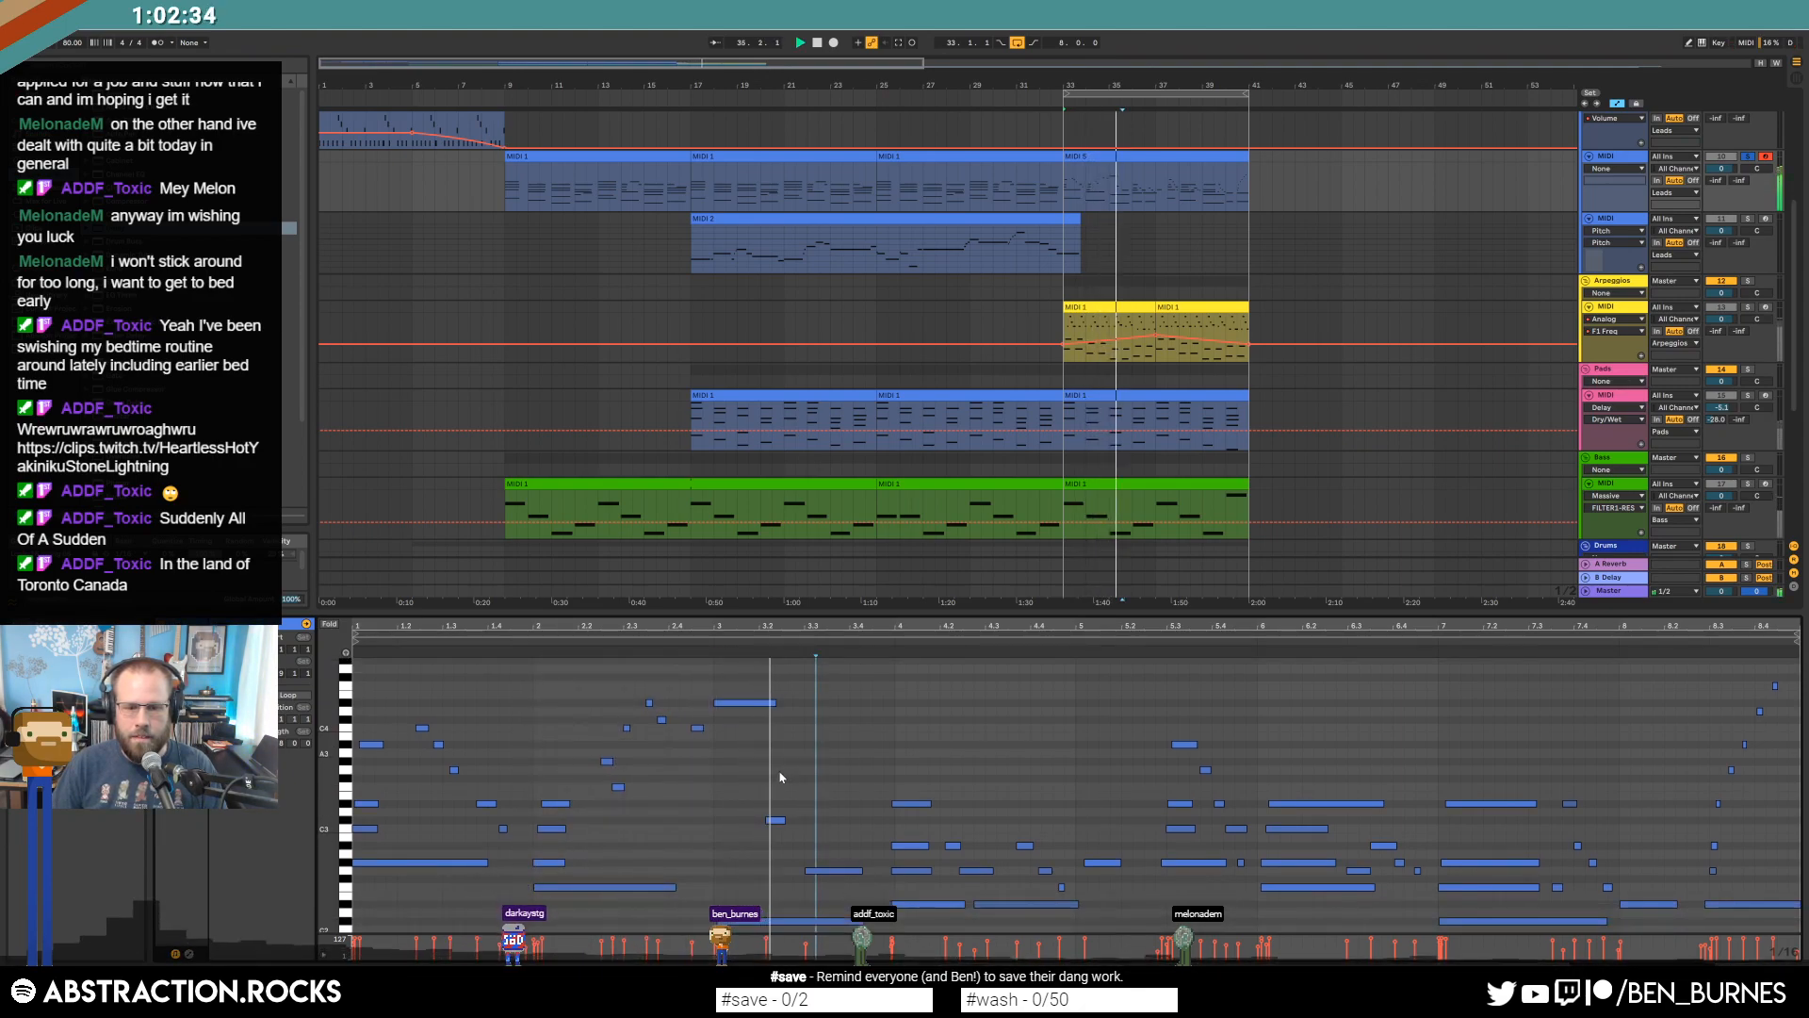
scroll(815, 792, down, 3)
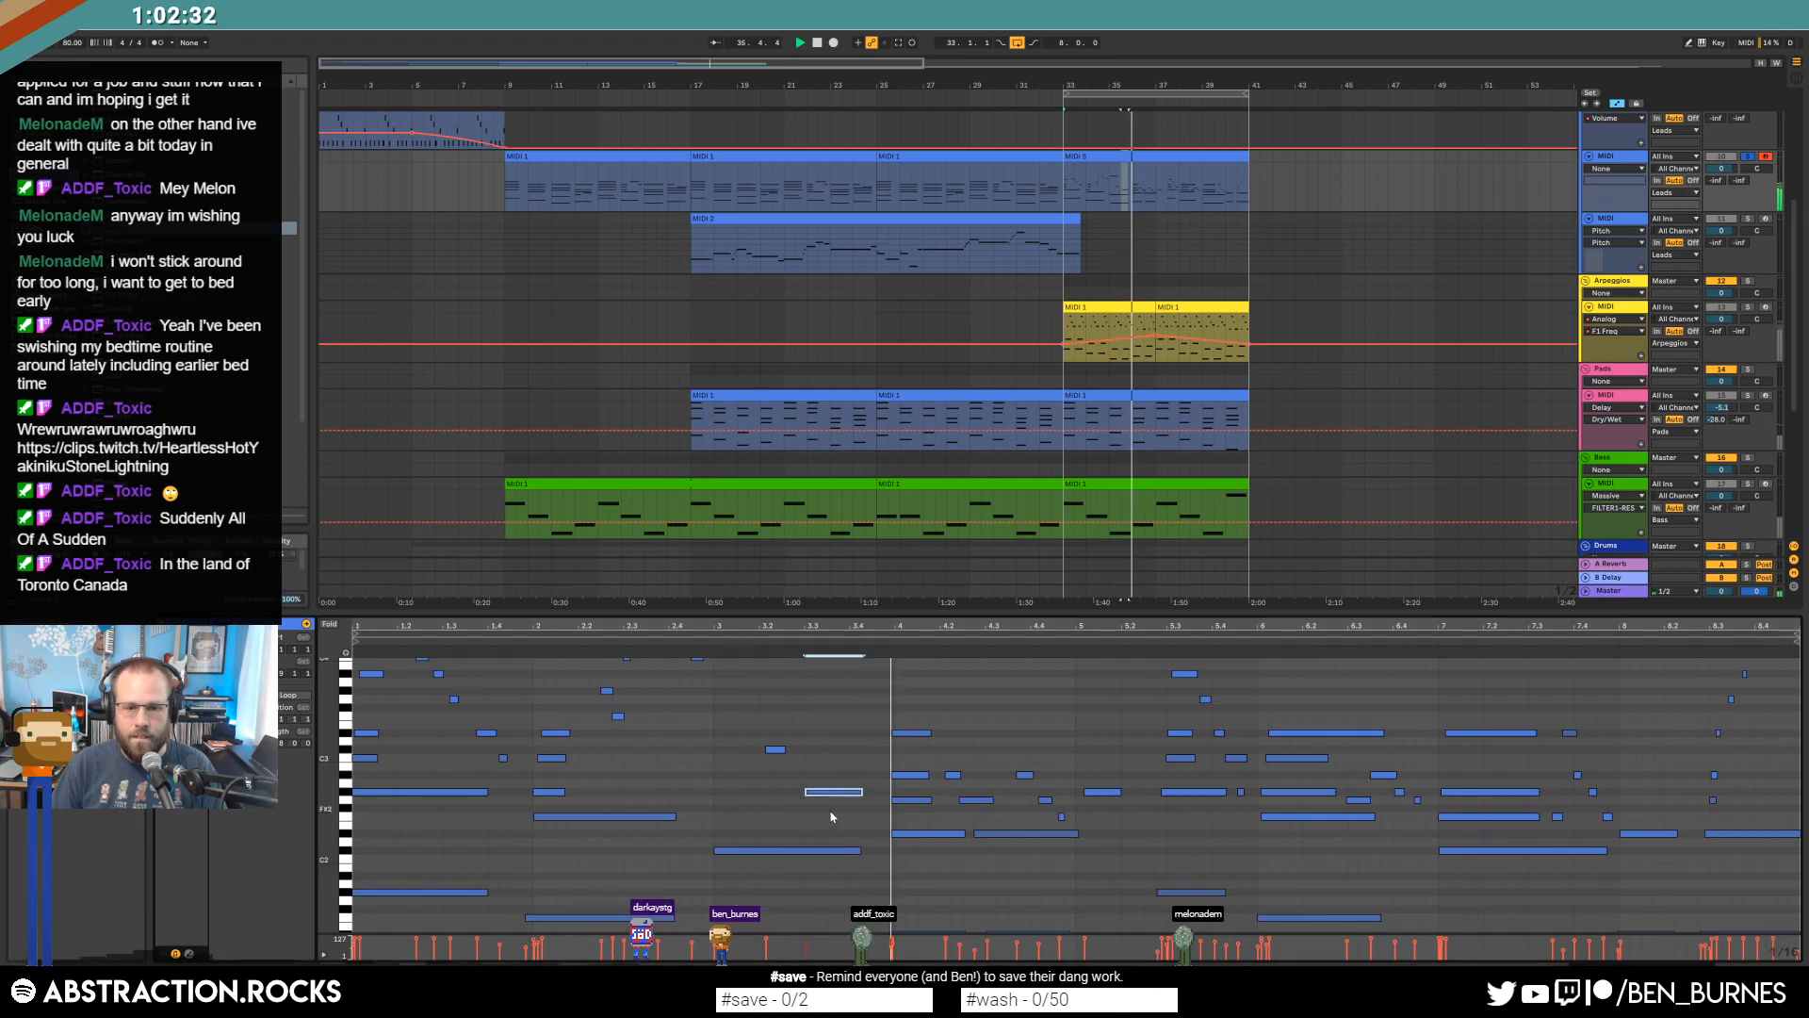
scroll(826, 783, down, 2)
key(space)
double_click(822, 721)
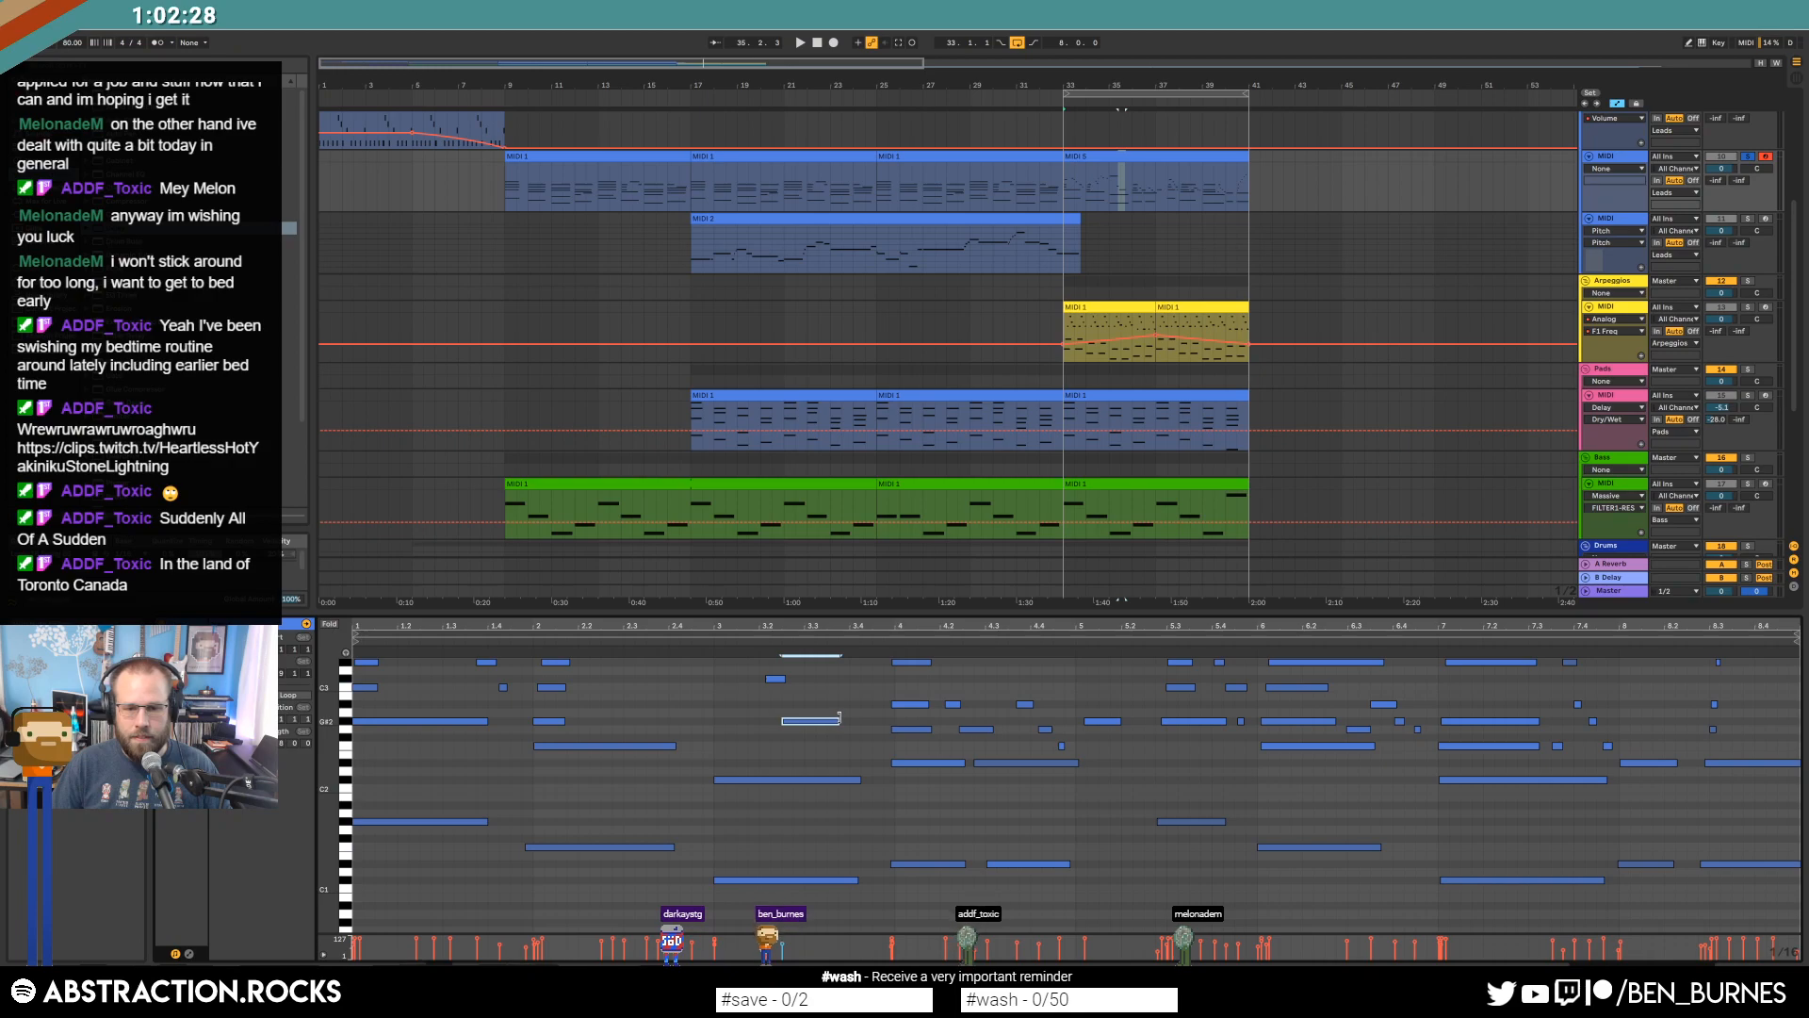
Audition bar 3 of the lead clip and add a short C#3 note just after beat 3.4.
key(space)
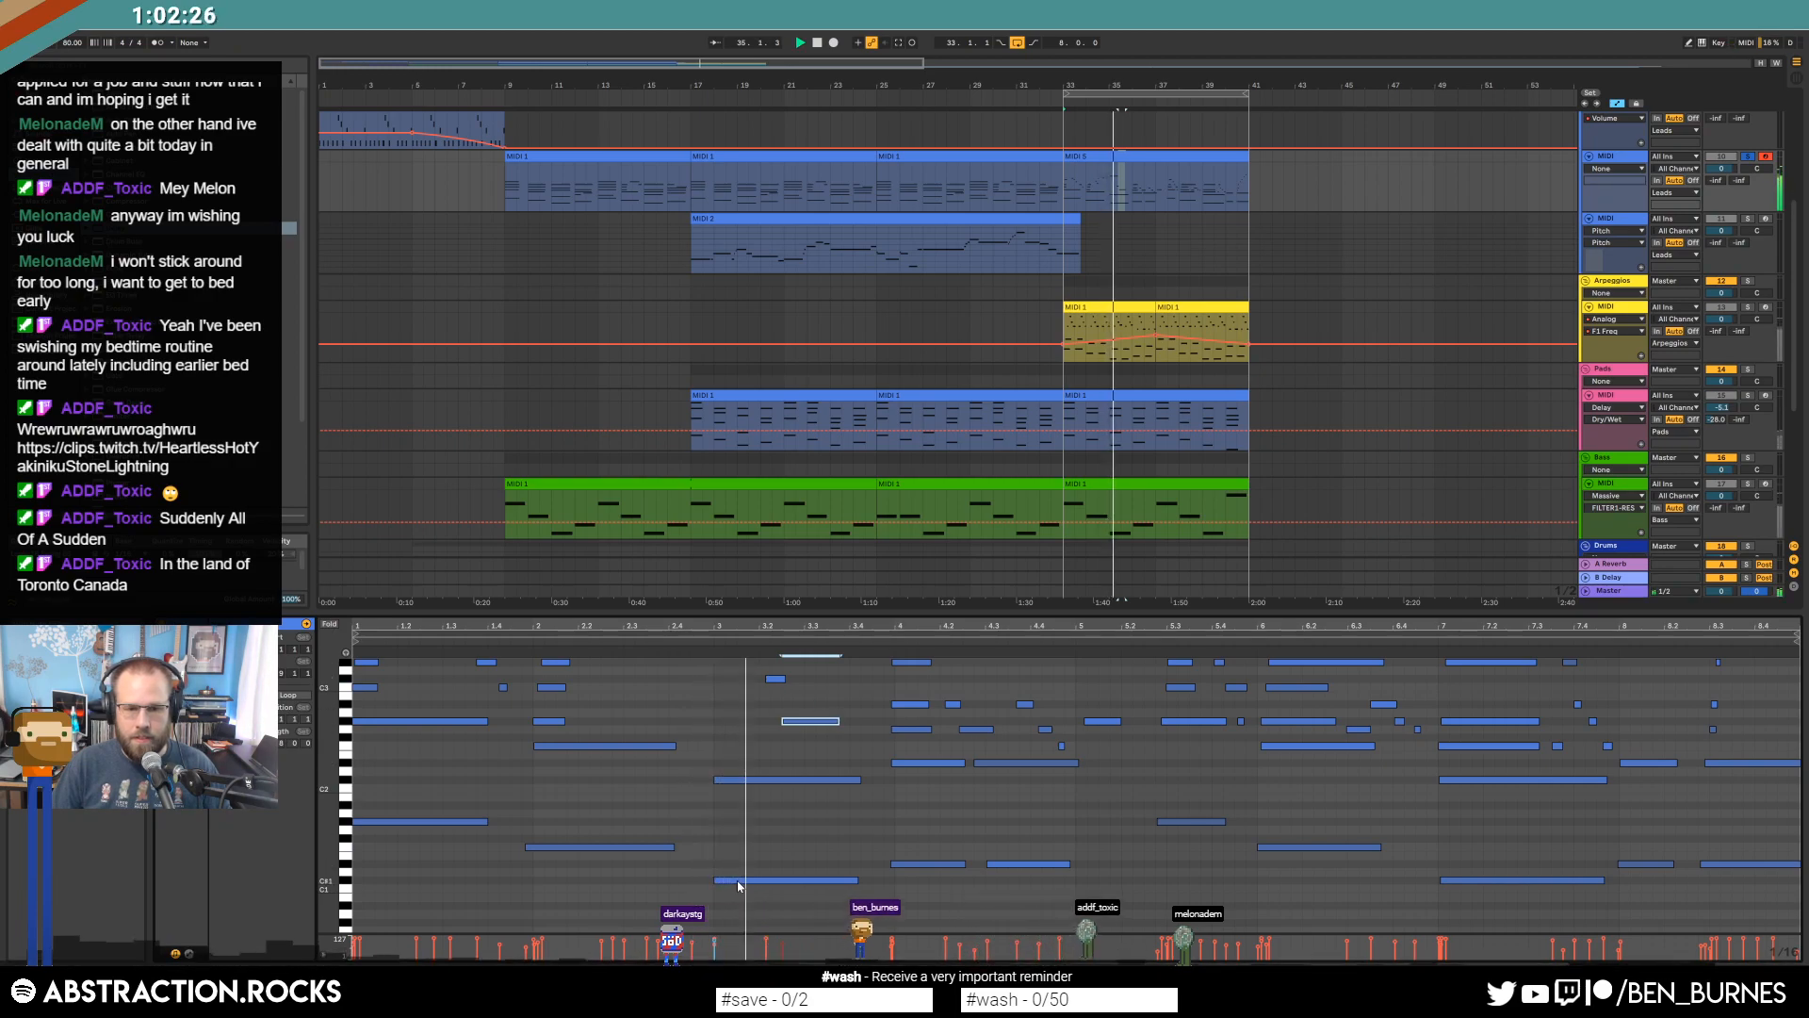
key(space)
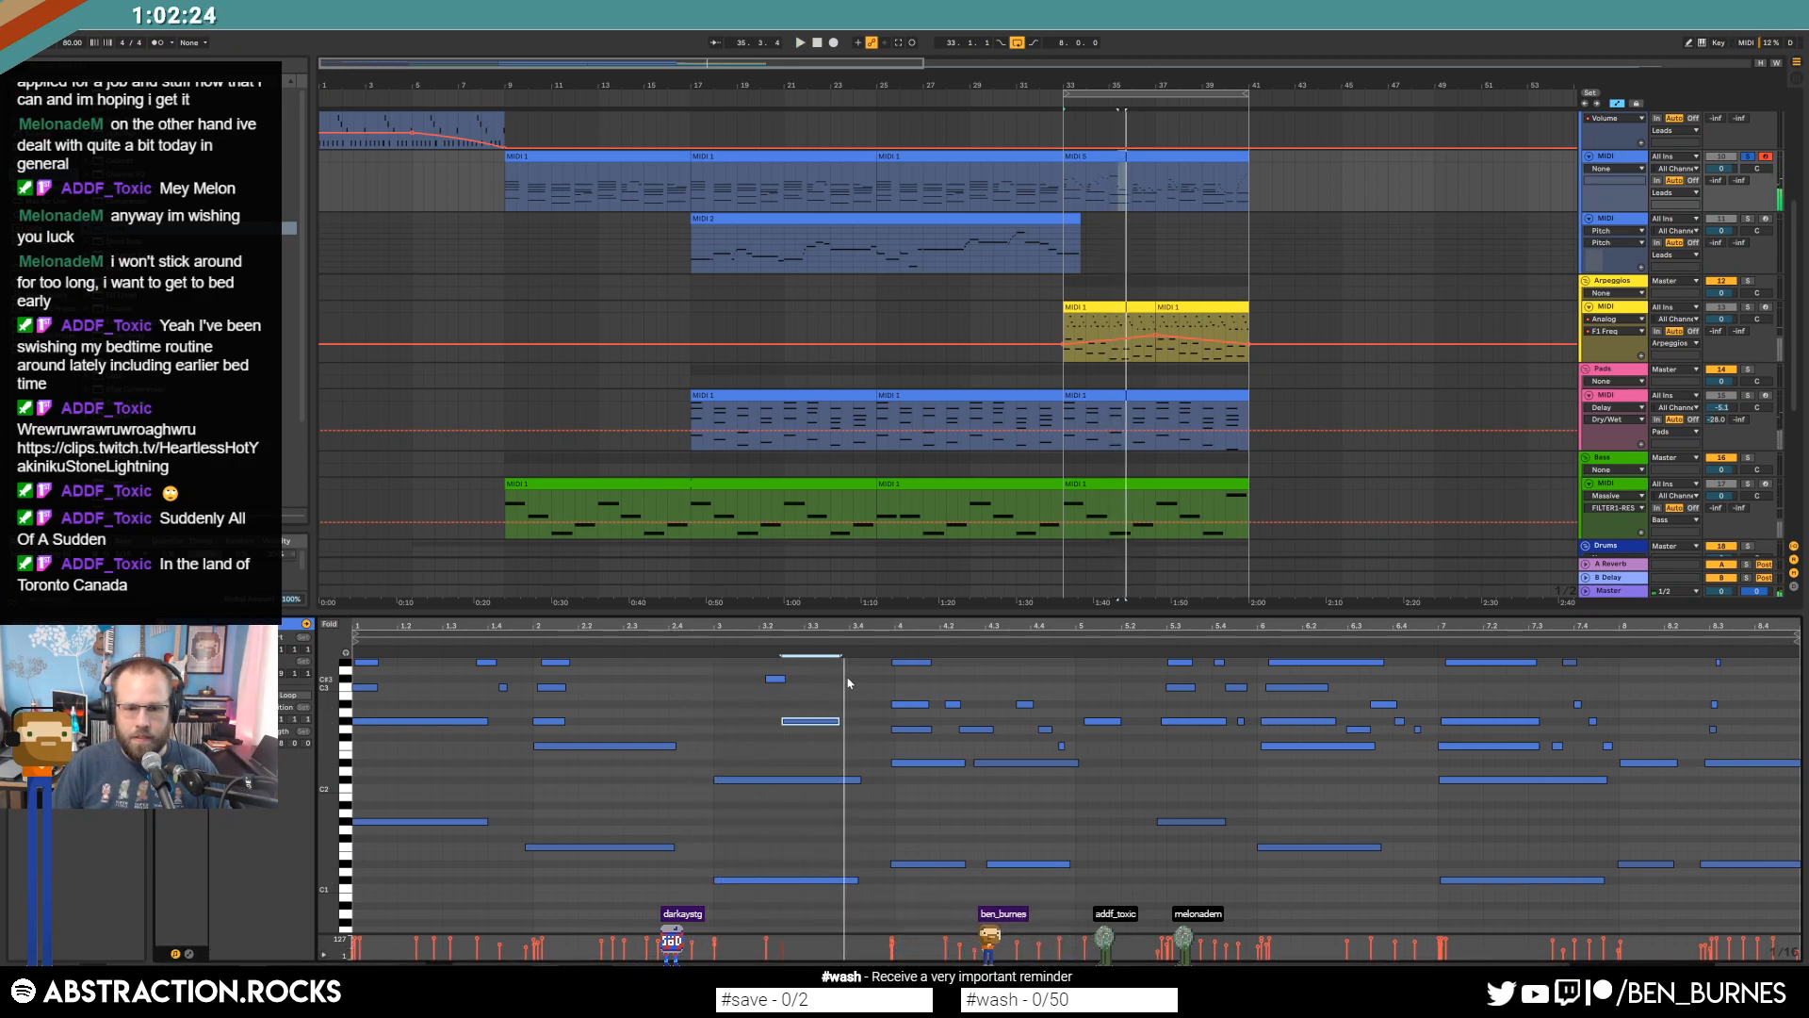
double_click(848, 678)
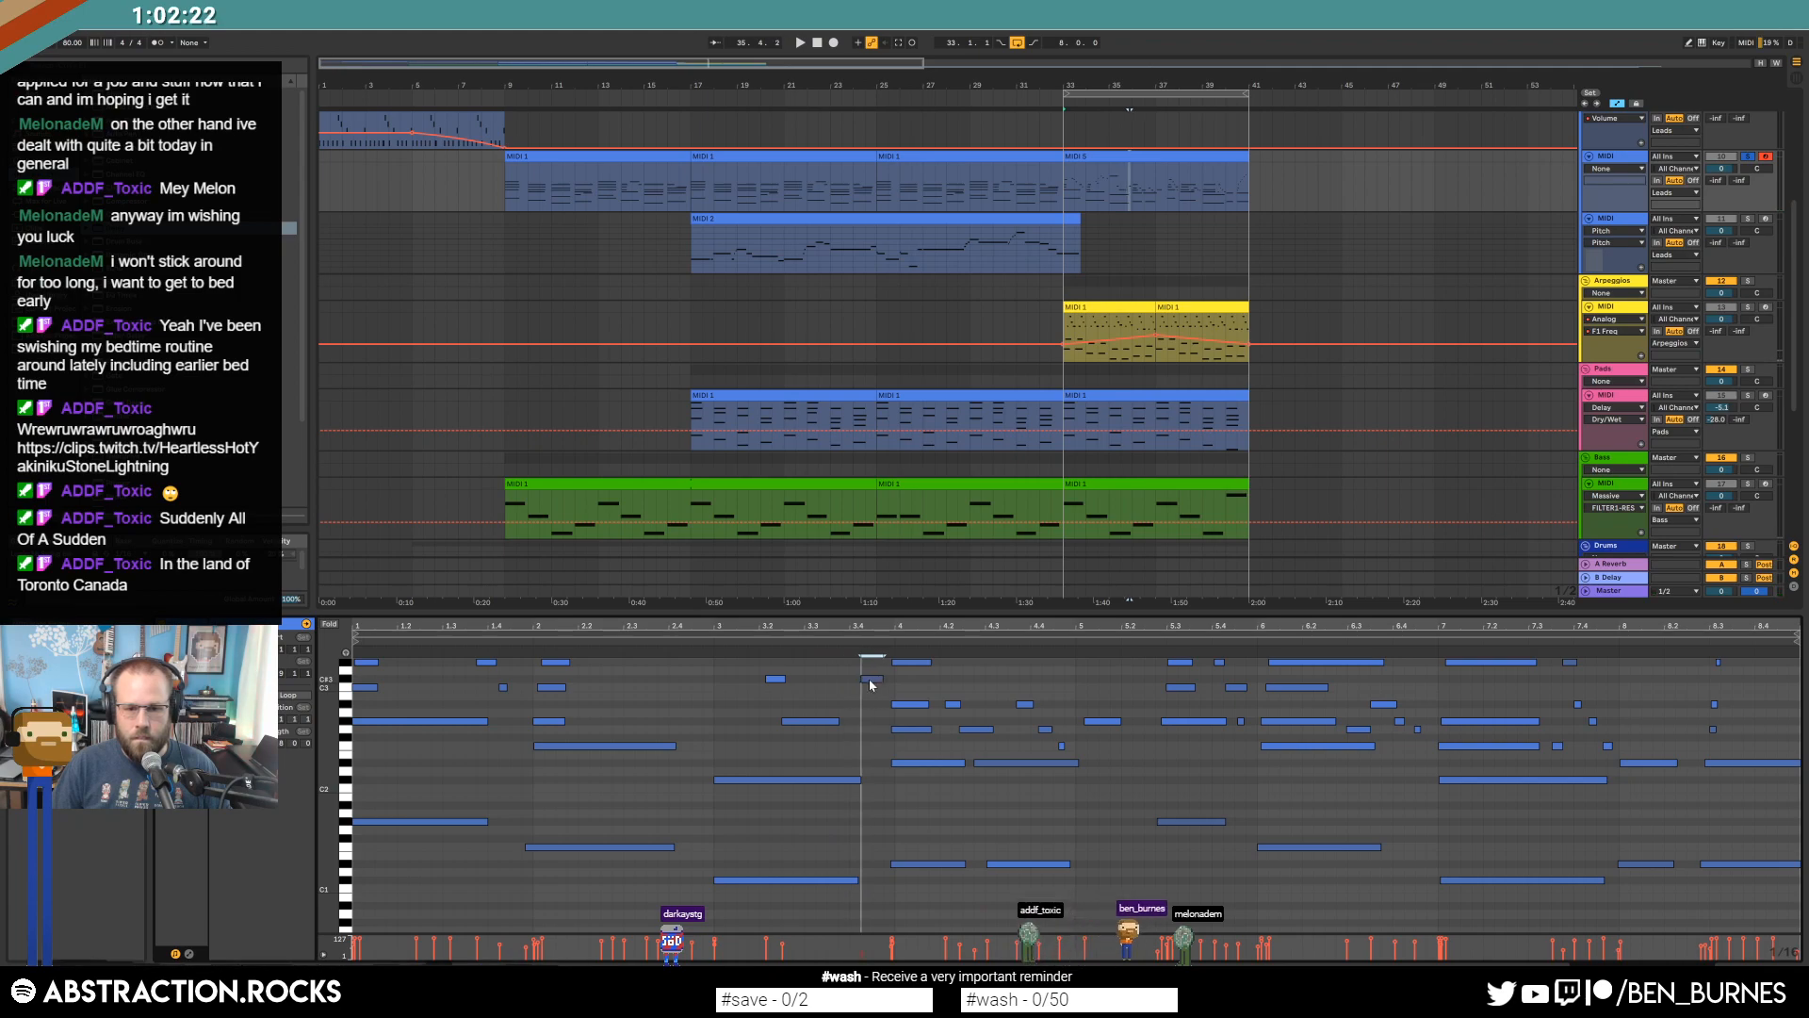
Move the short C#3 note near the end of bar 3 so it starts on beat 3.4, and play the passage.
drag(849, 680, 864, 681)
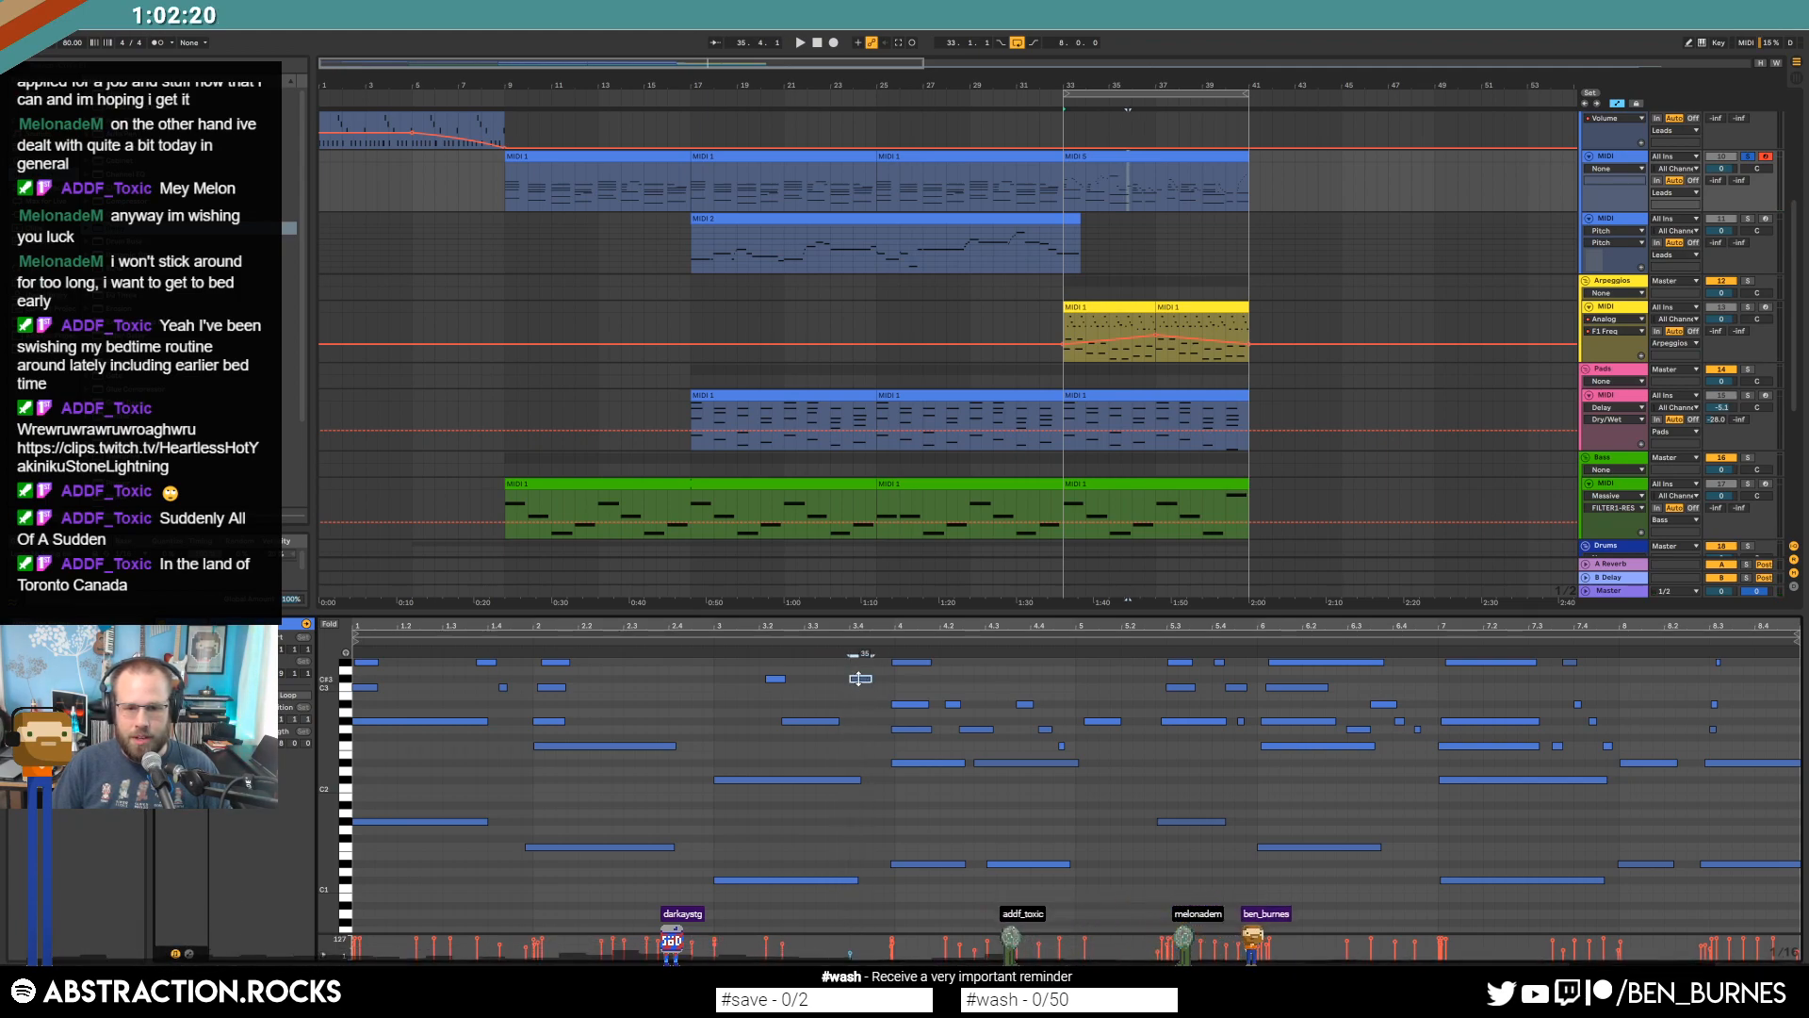
scroll(867, 683, up, 2)
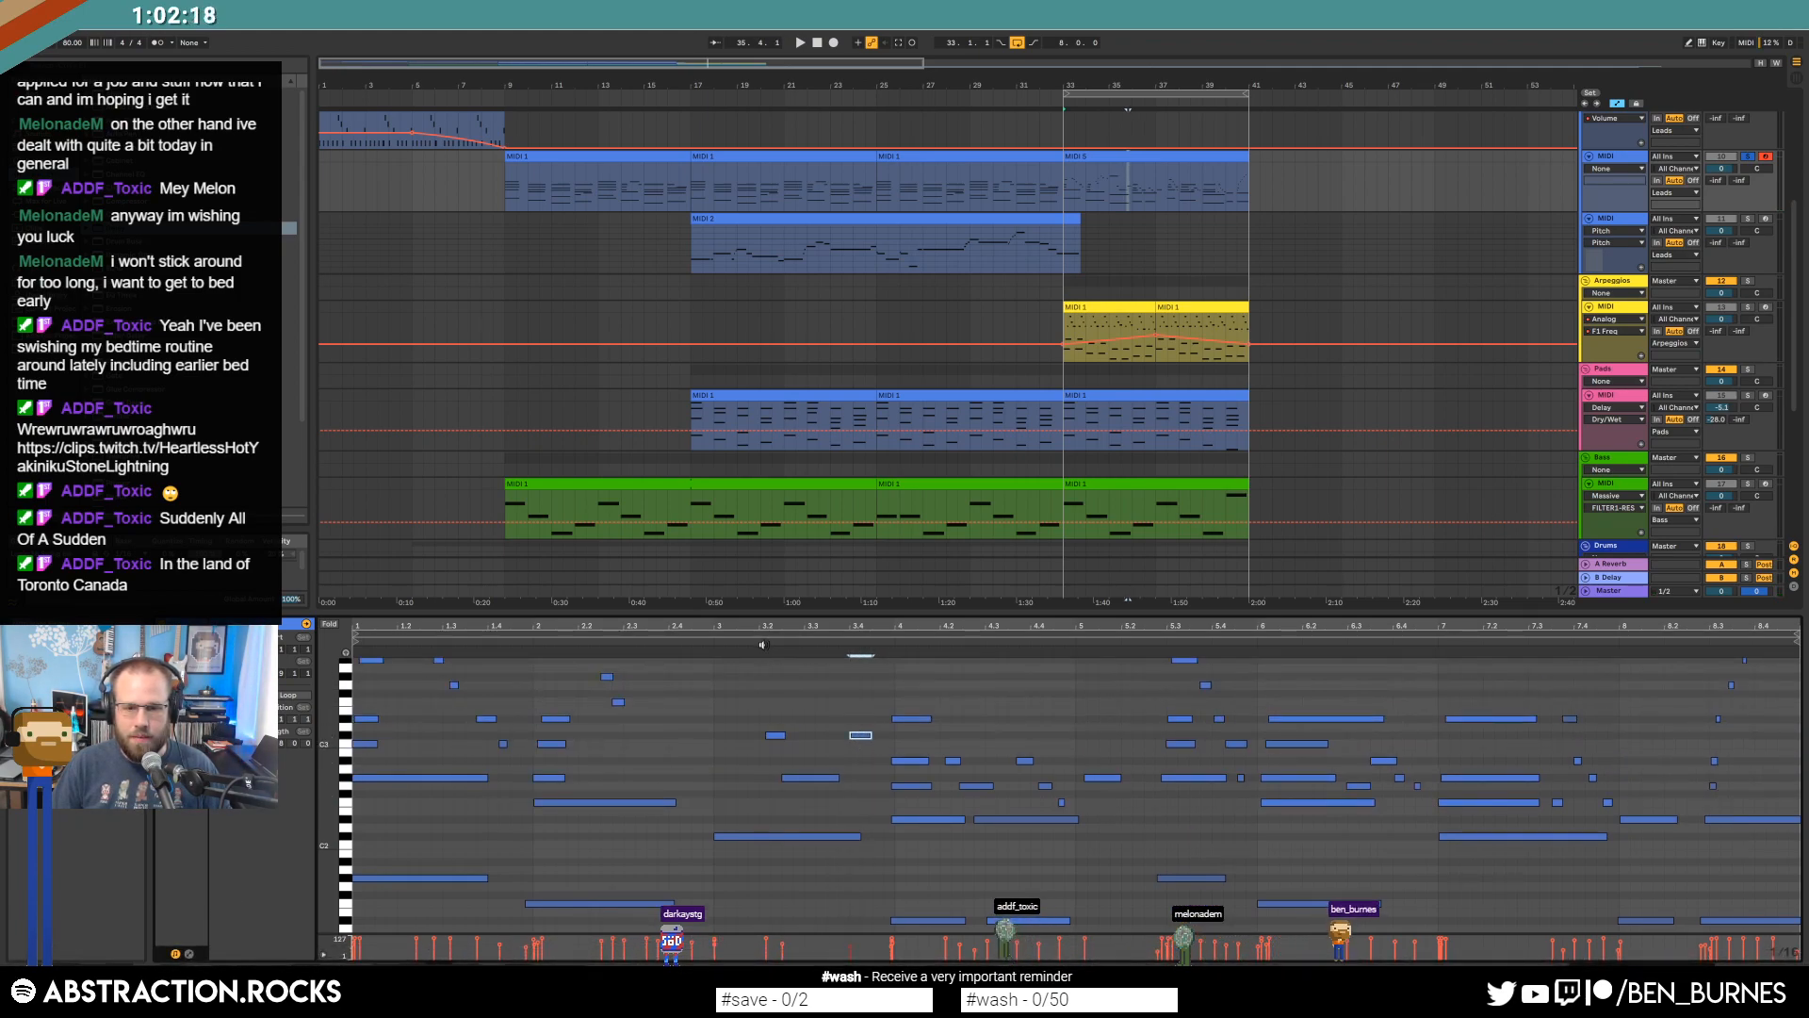
key(space)
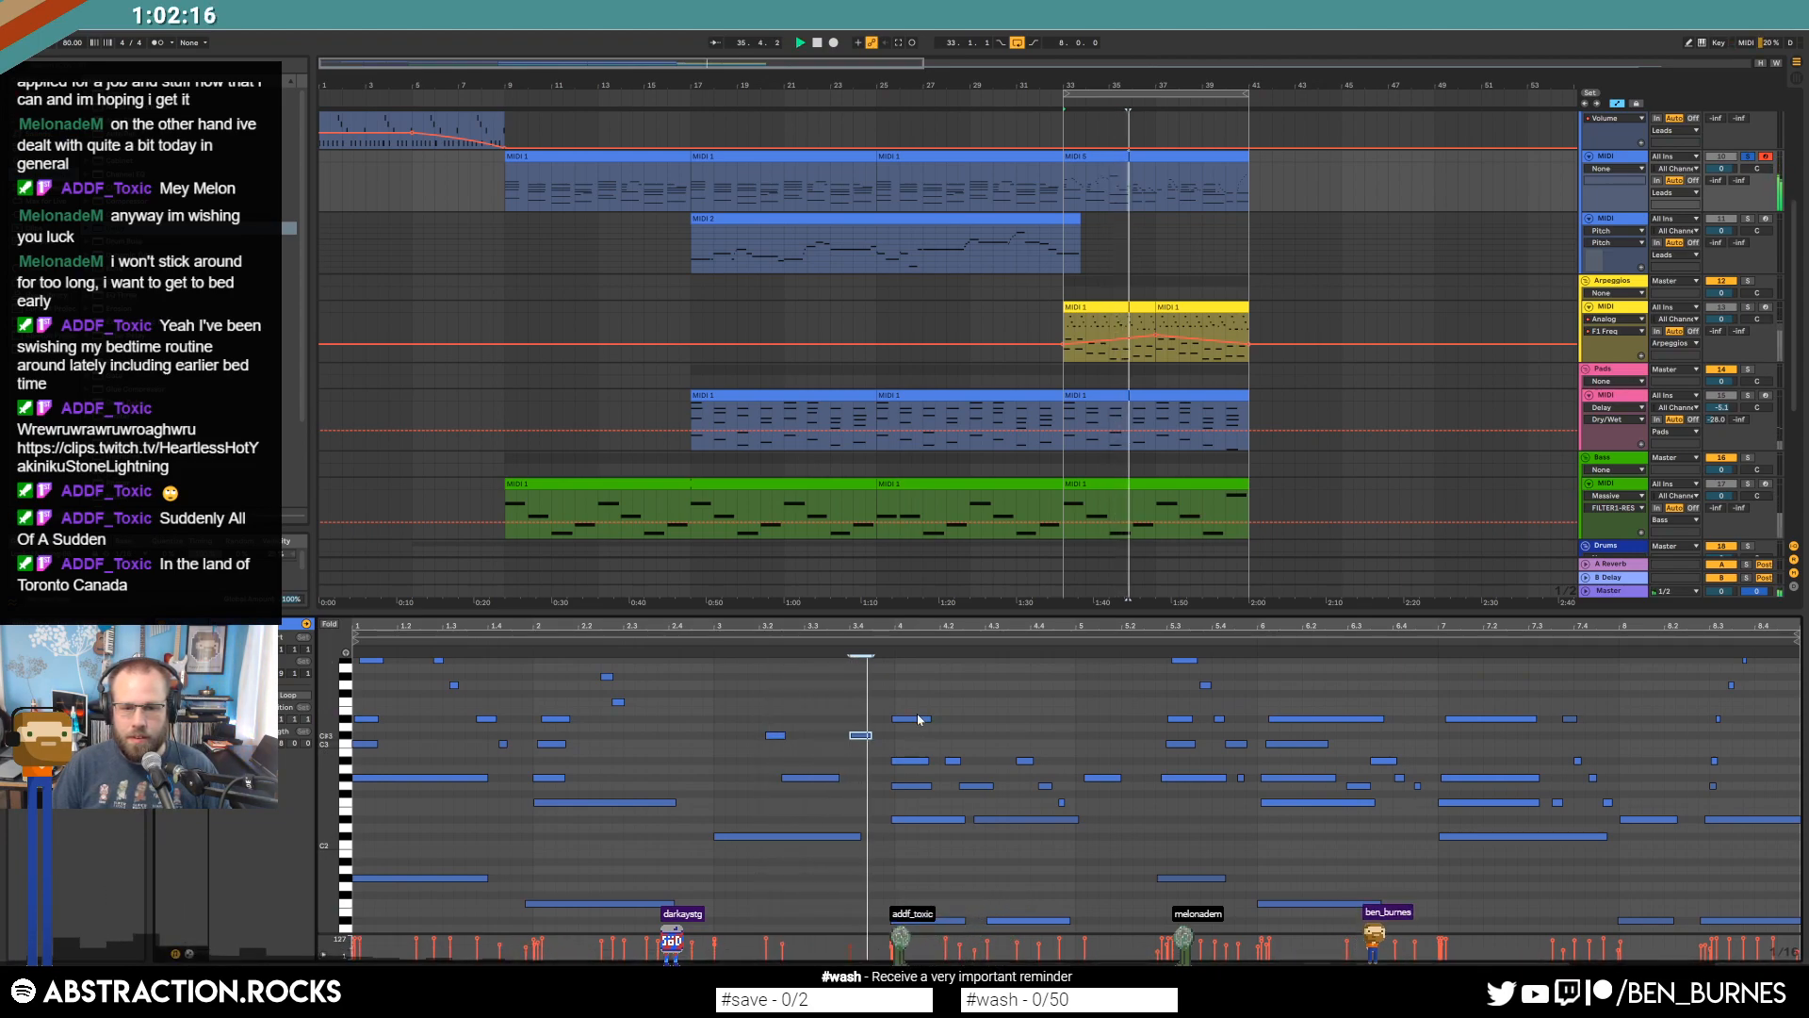
Quantize the five notes of the chord at the start of bar 4.
drag(906, 704, 927, 921)
key(ctrl+u)
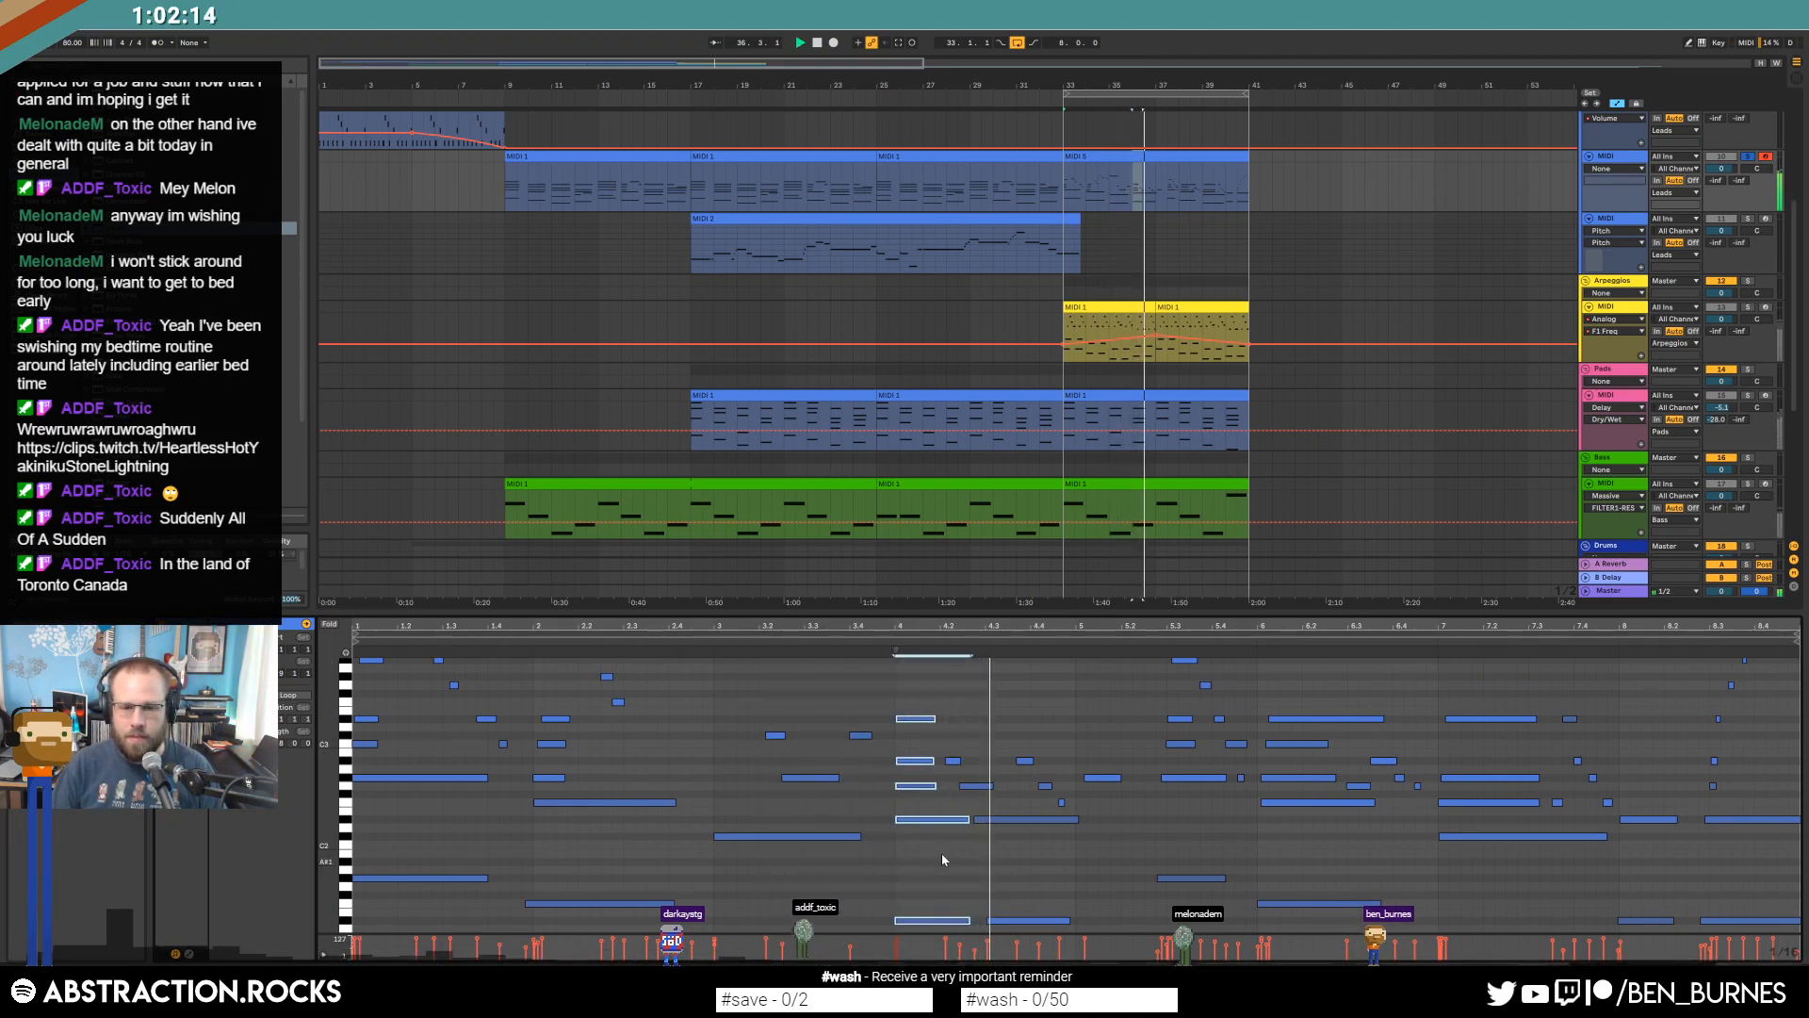
scroll(970, 811, down, 2)
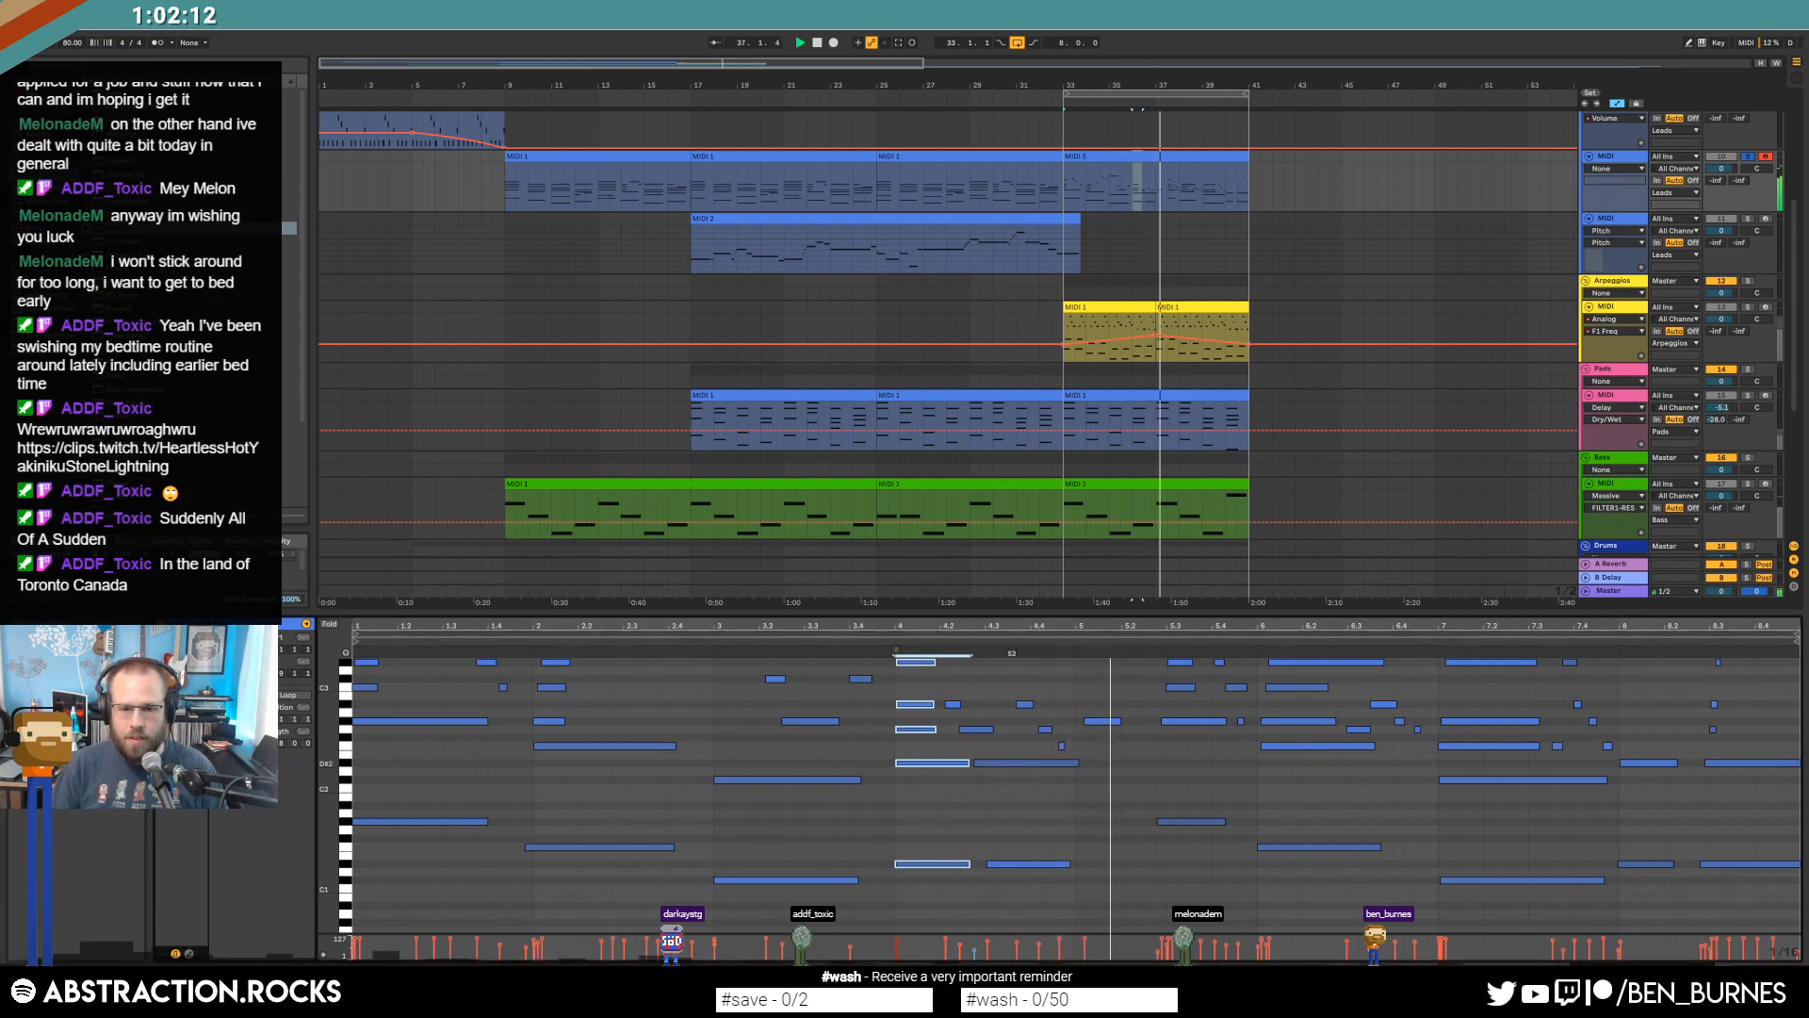
Add a low G#0 bass note from bar 5 to just past beat 5.3, and play it back.
click(1000, 764)
scroll(1107, 825, down, 2)
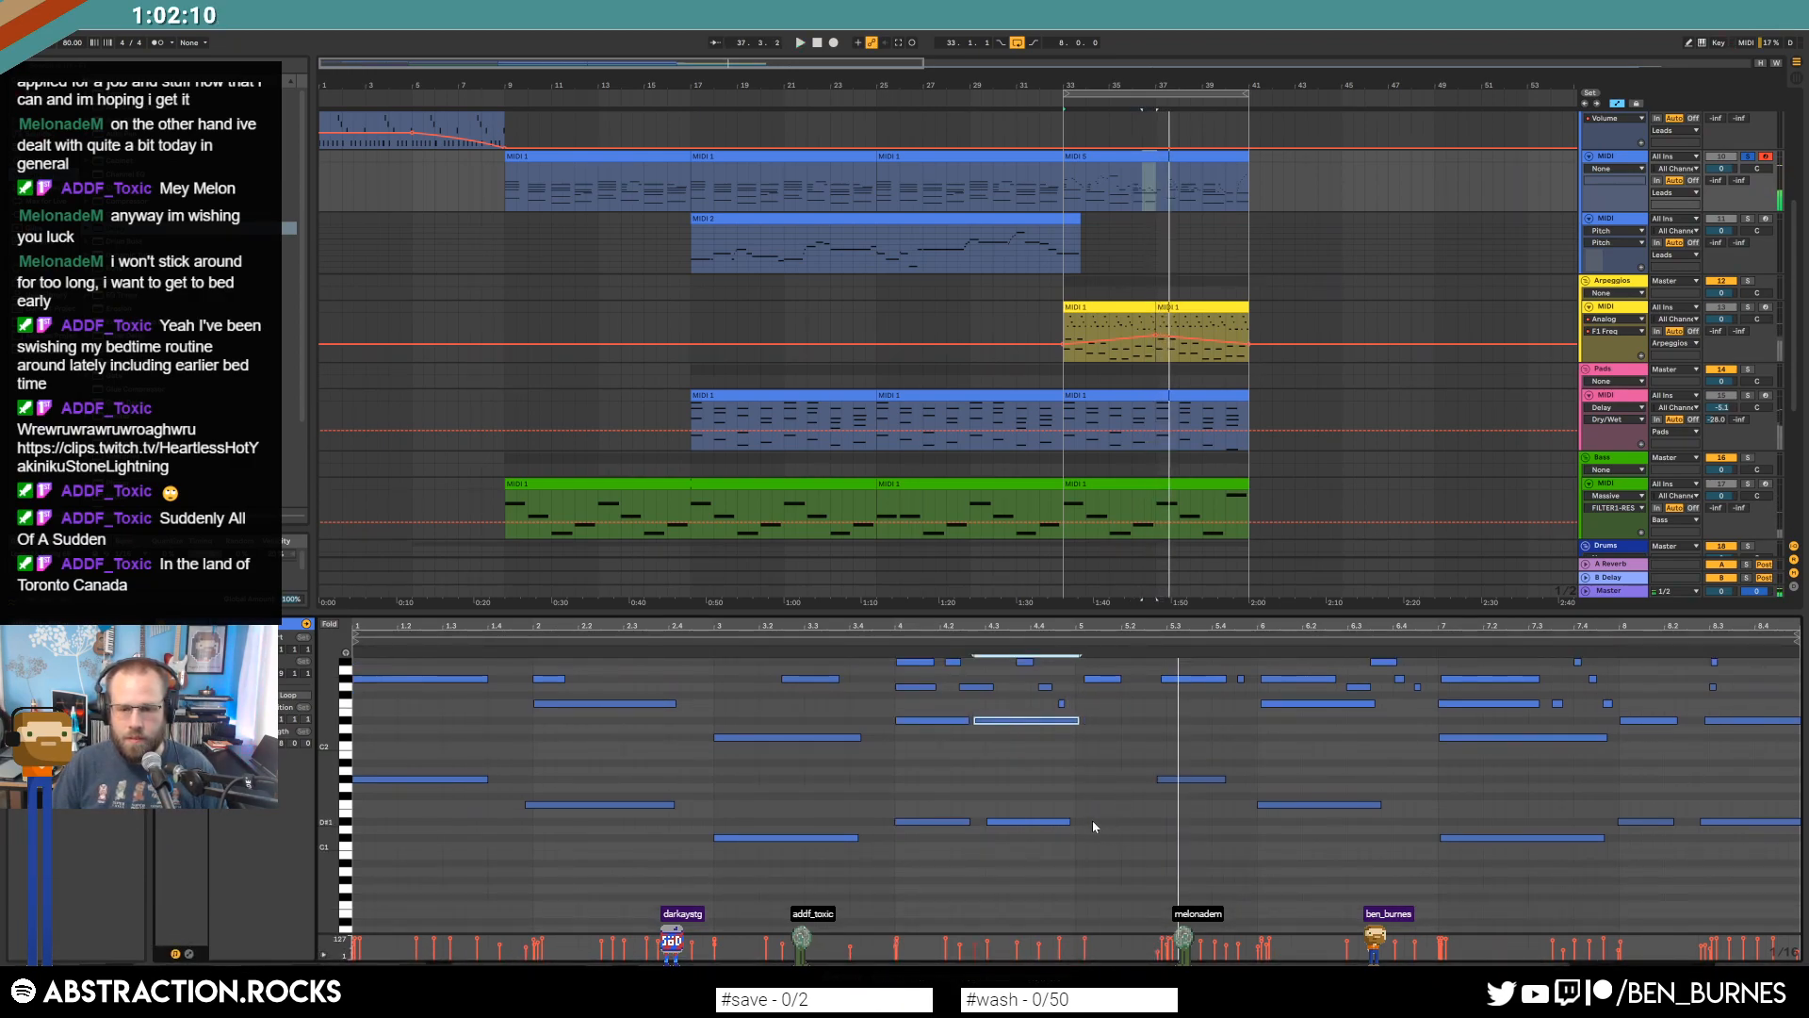
double_click(1080, 886)
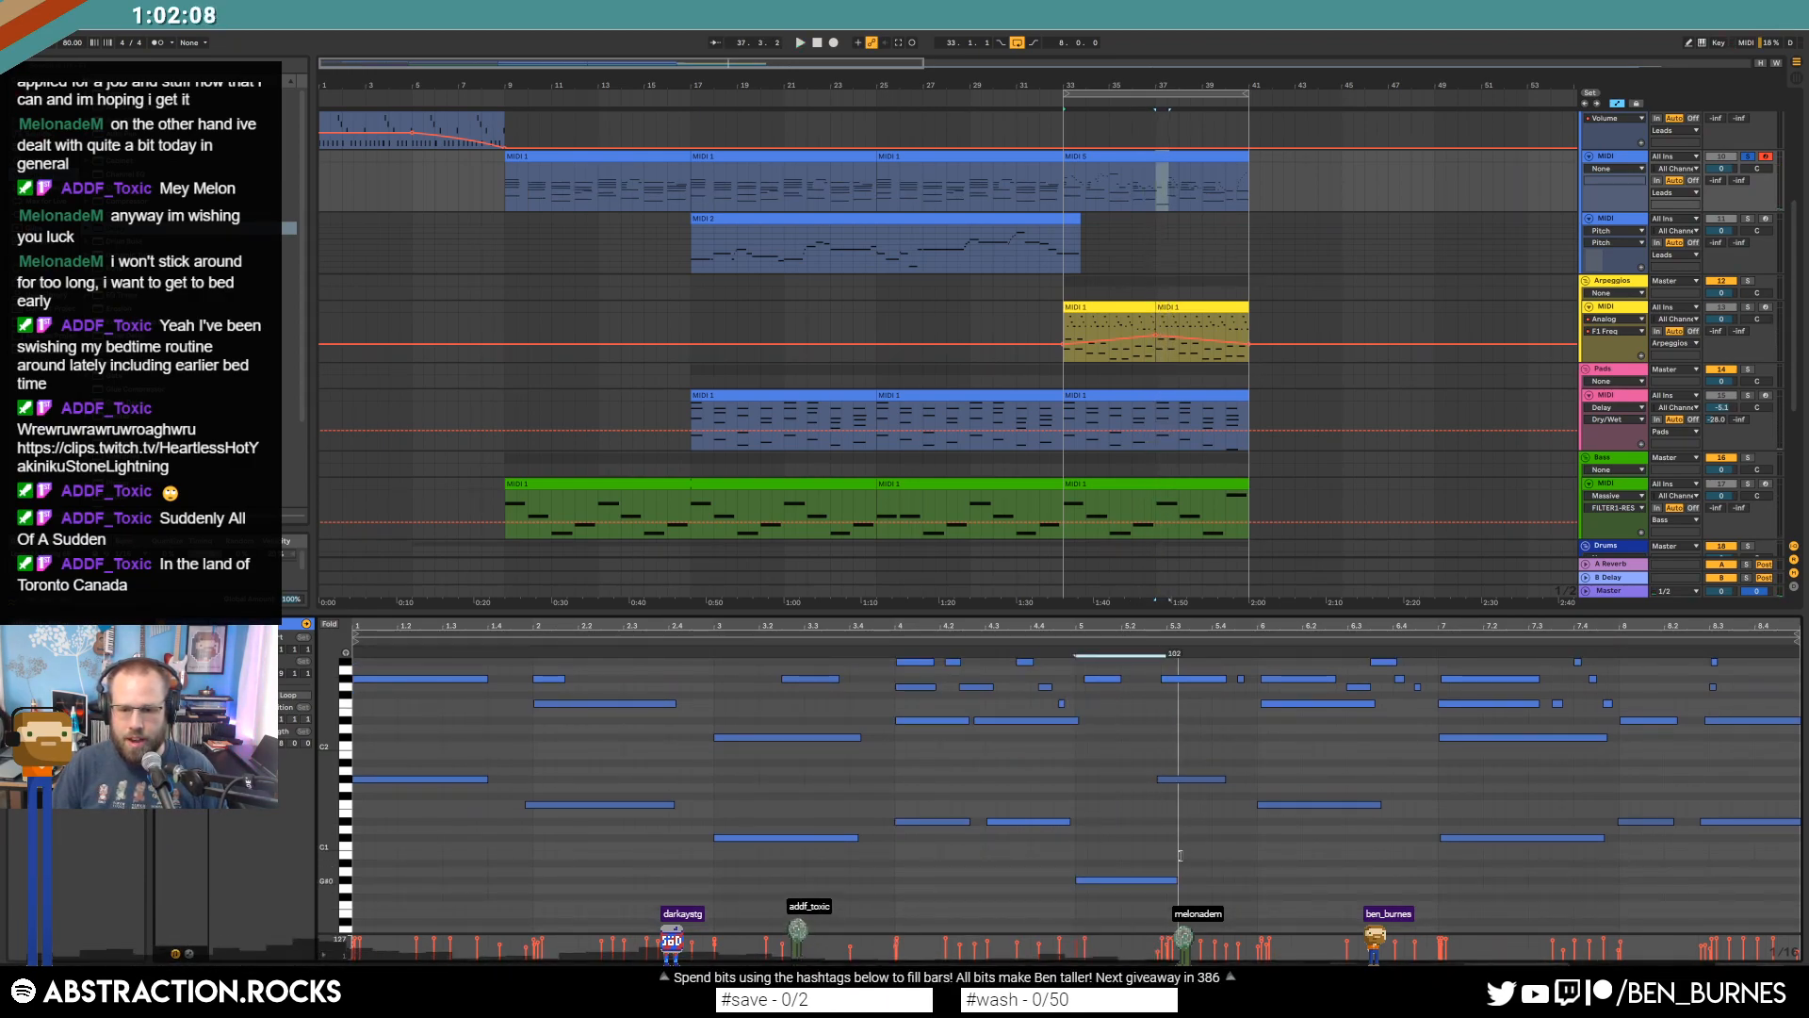
key(space)
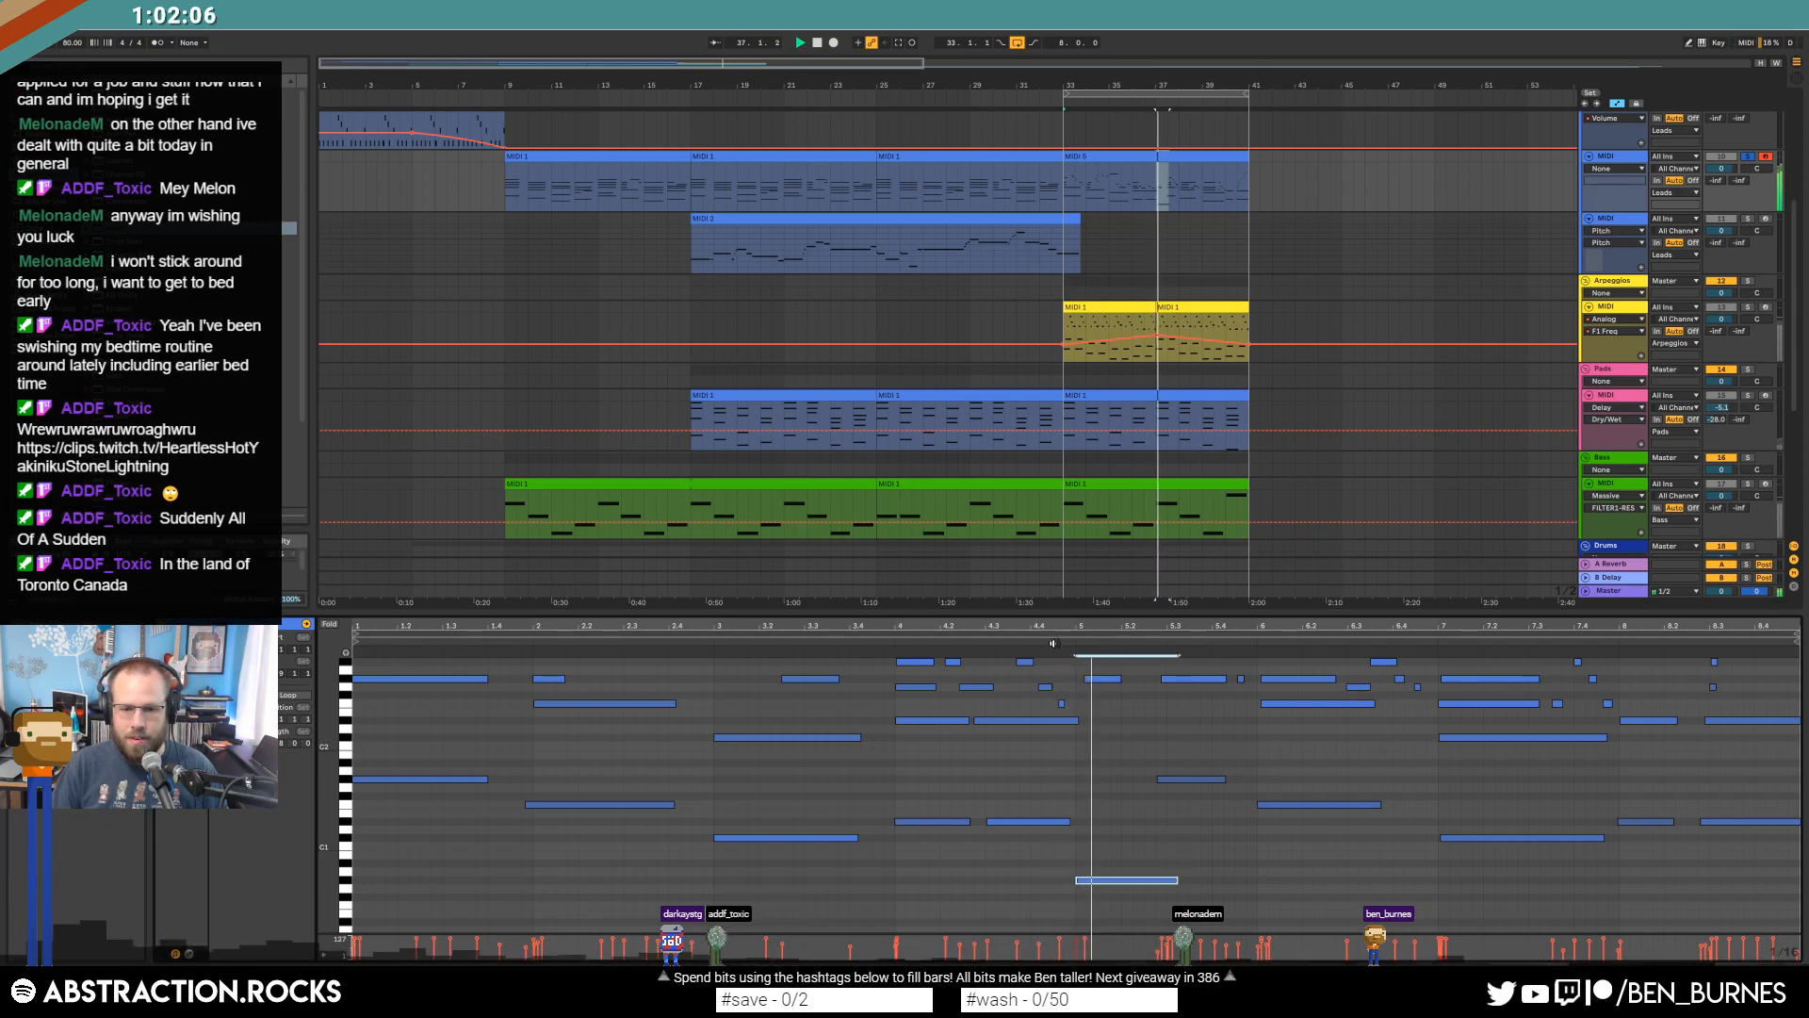
Add a low C1 note at bar 6, match its length to the bass note above it, and play from bar 5.
scroll(1107, 846, up, 5)
double_click(1098, 778)
scroll(1159, 830, down, 6)
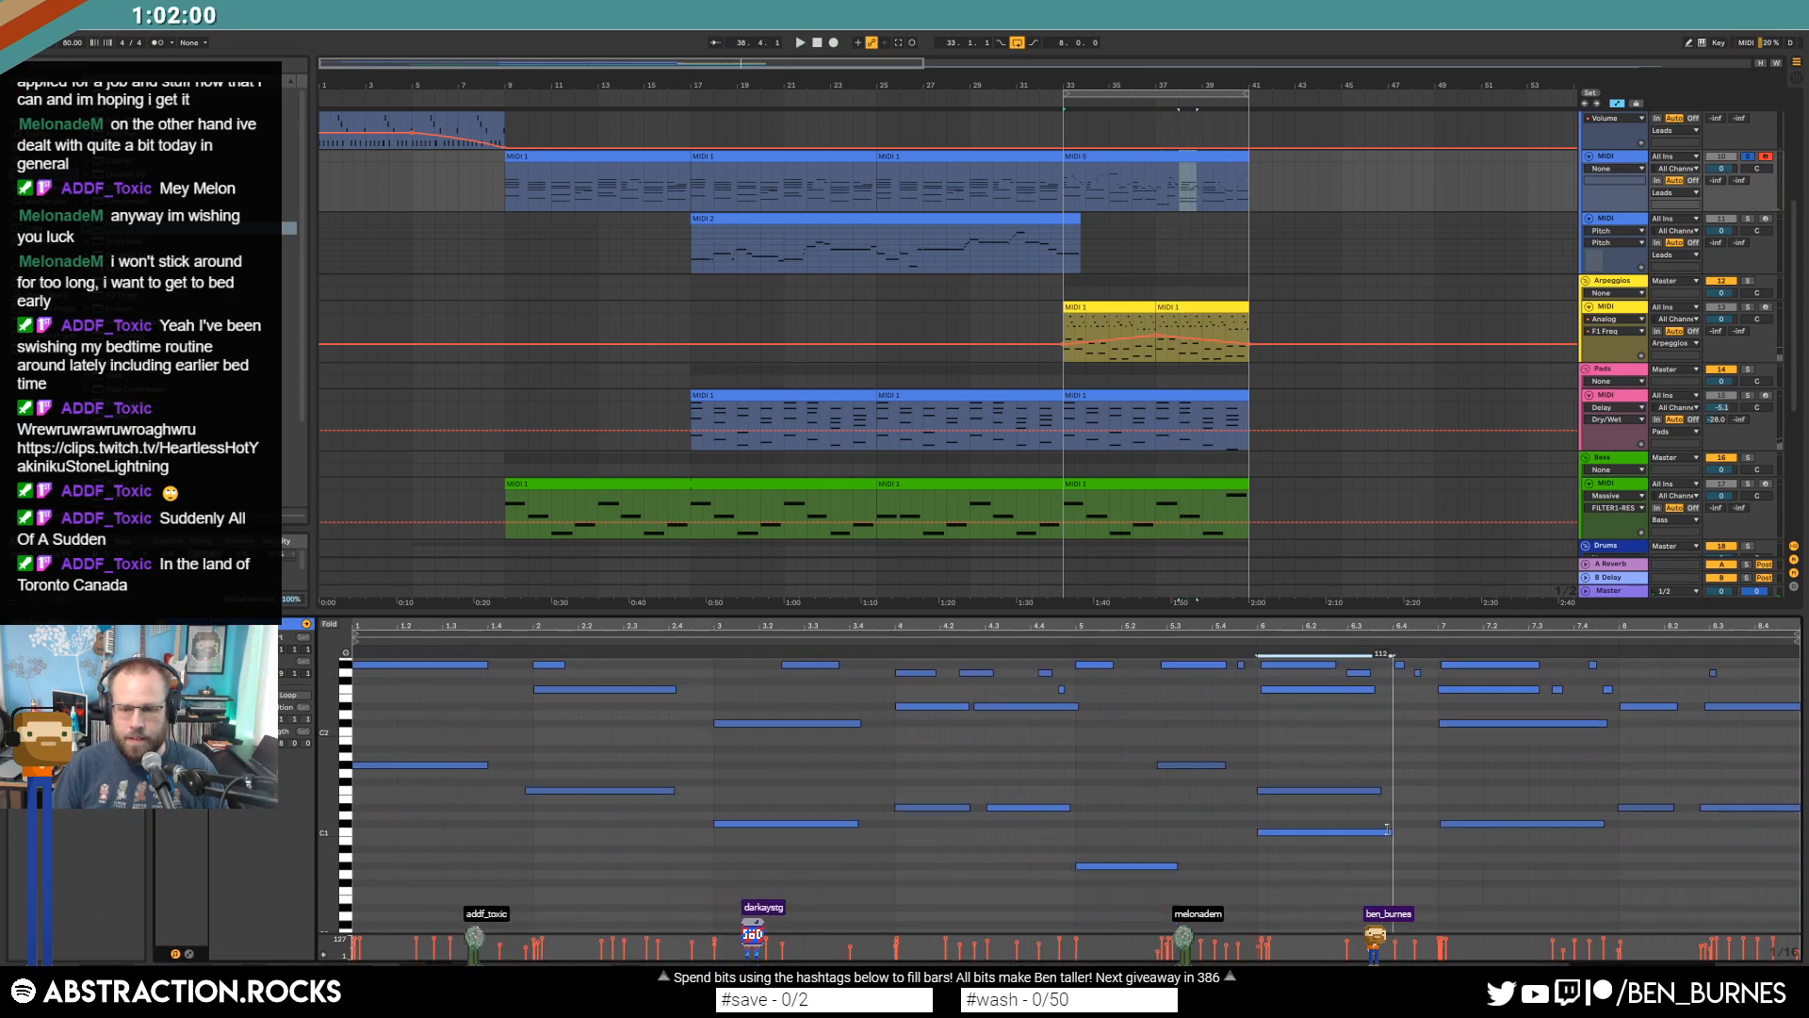
scroll(1218, 837, up, 2)
click(1303, 859)
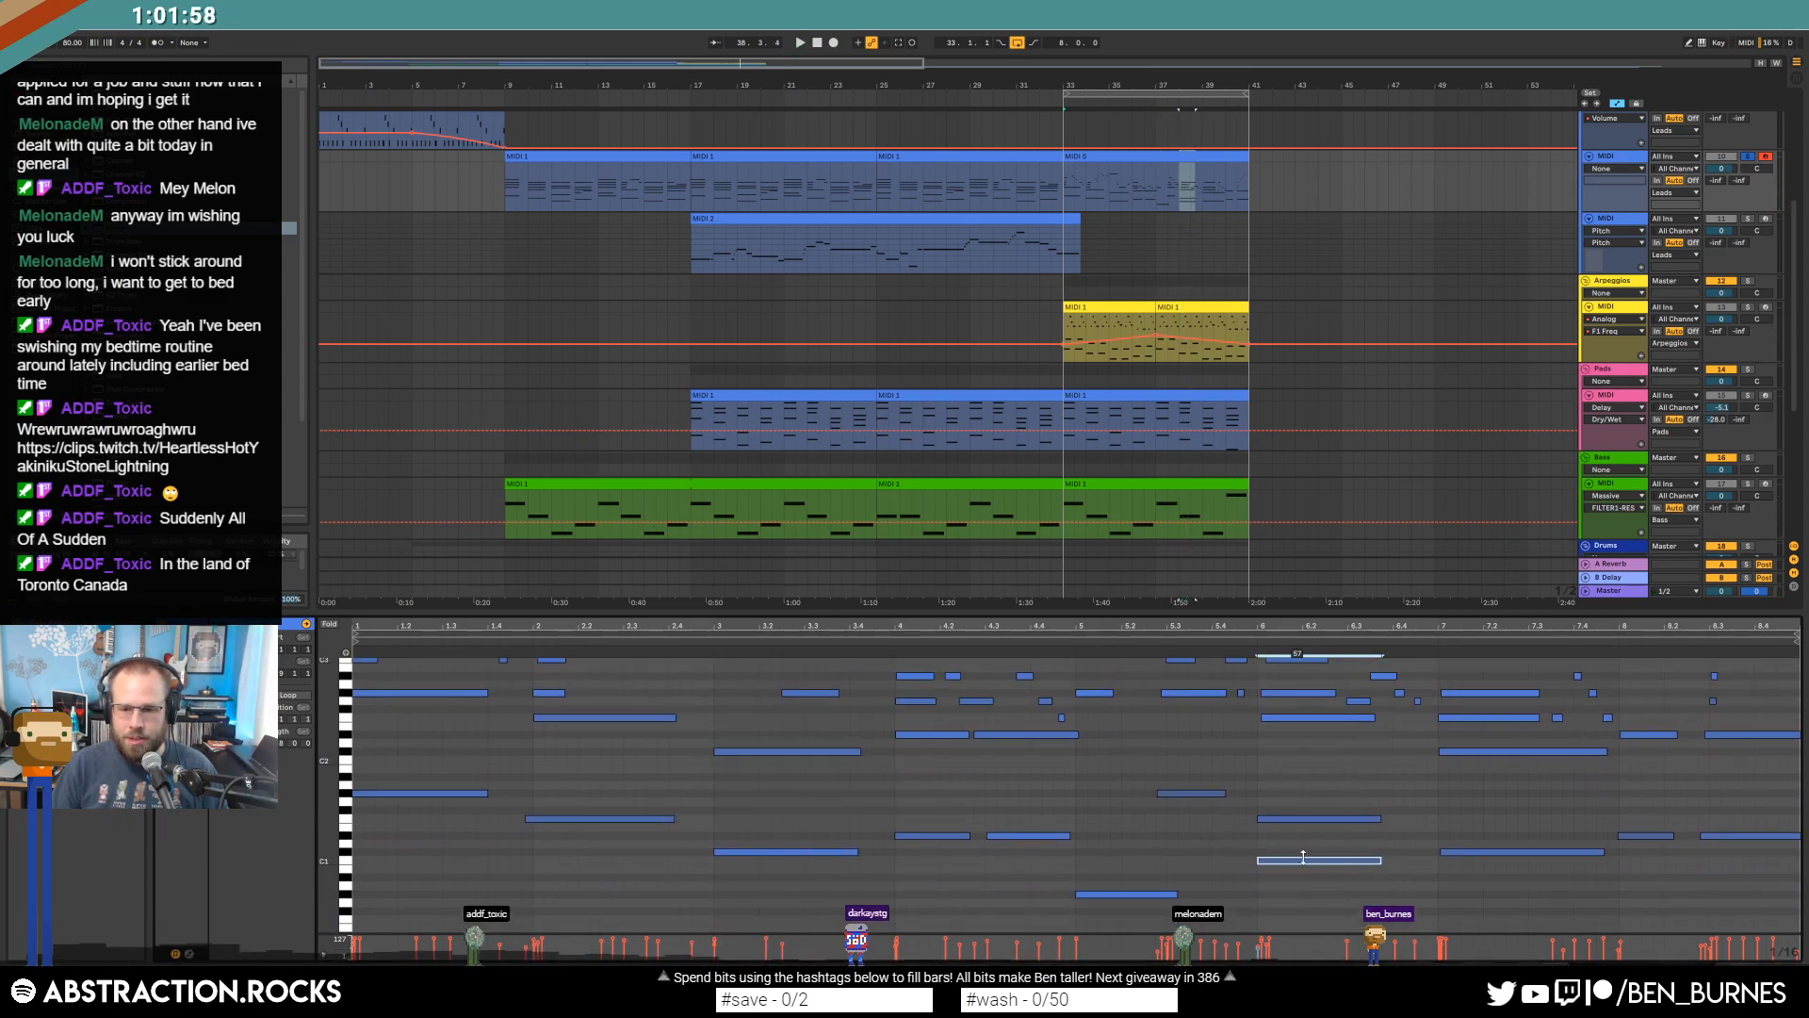
click(1100, 652)
key(space)
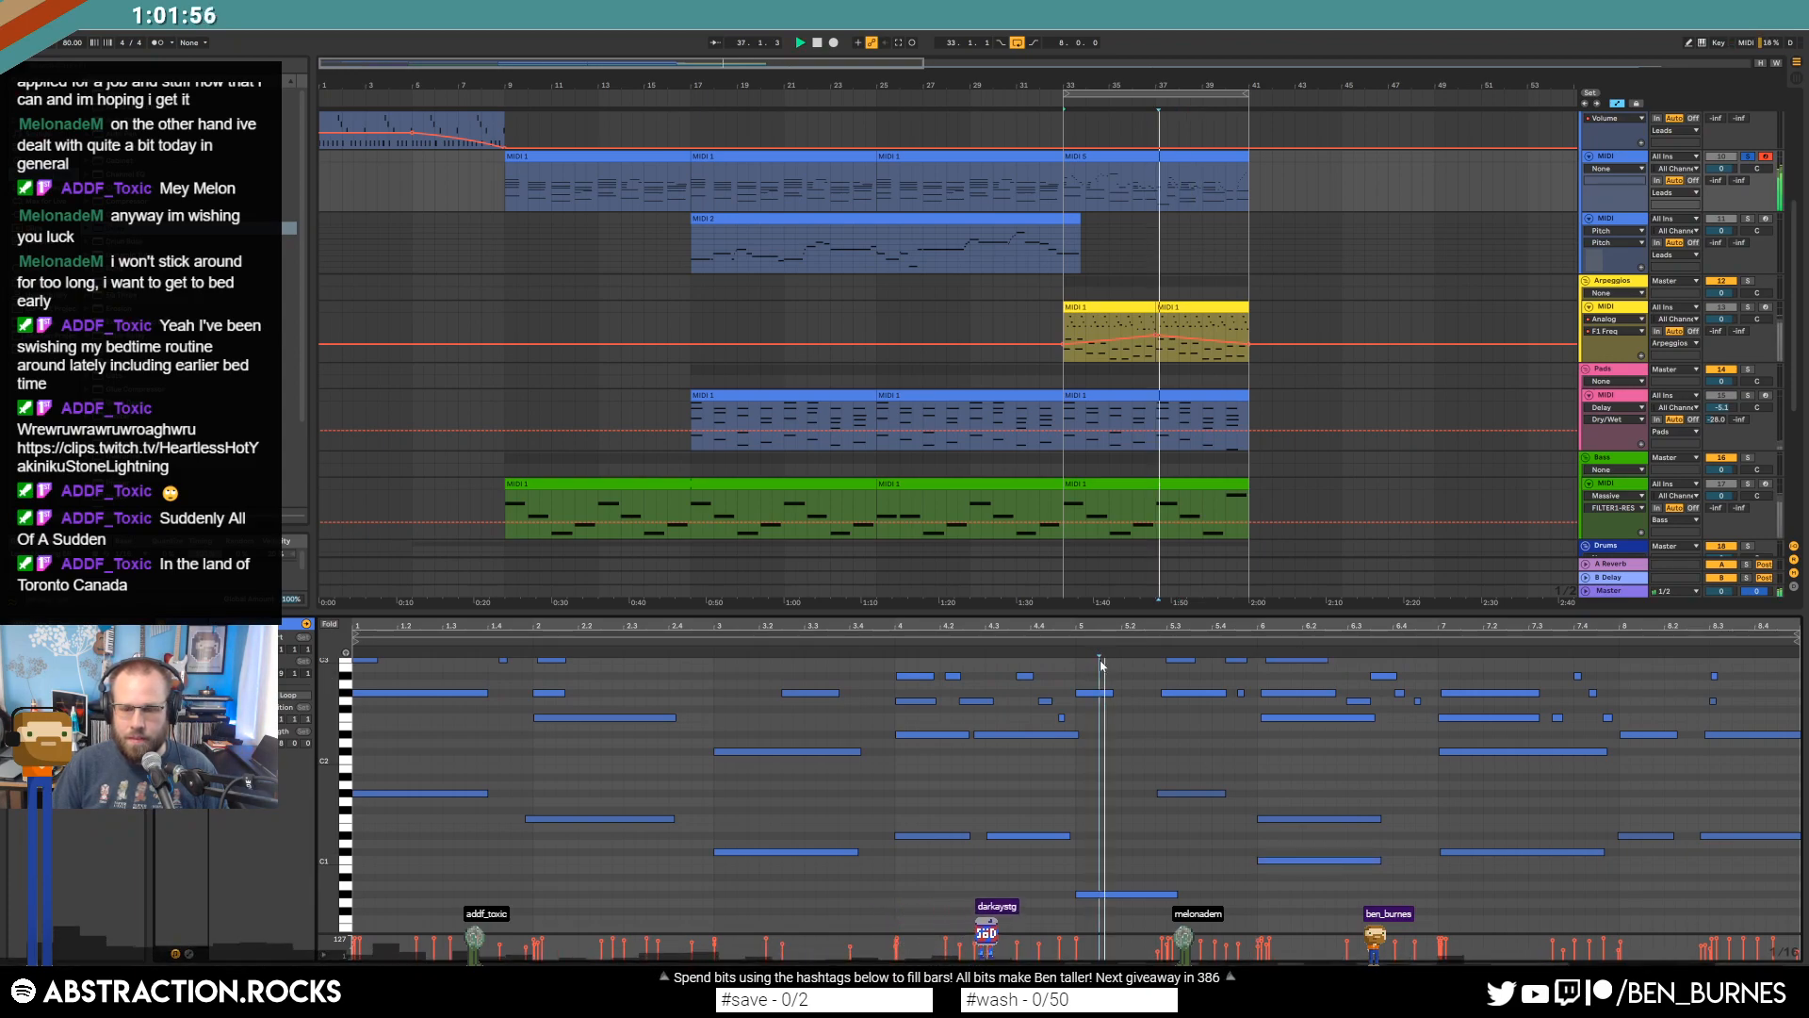
Try raising the F1 bass note at bar 6 to G#1 and play the passage.
click(1194, 792)
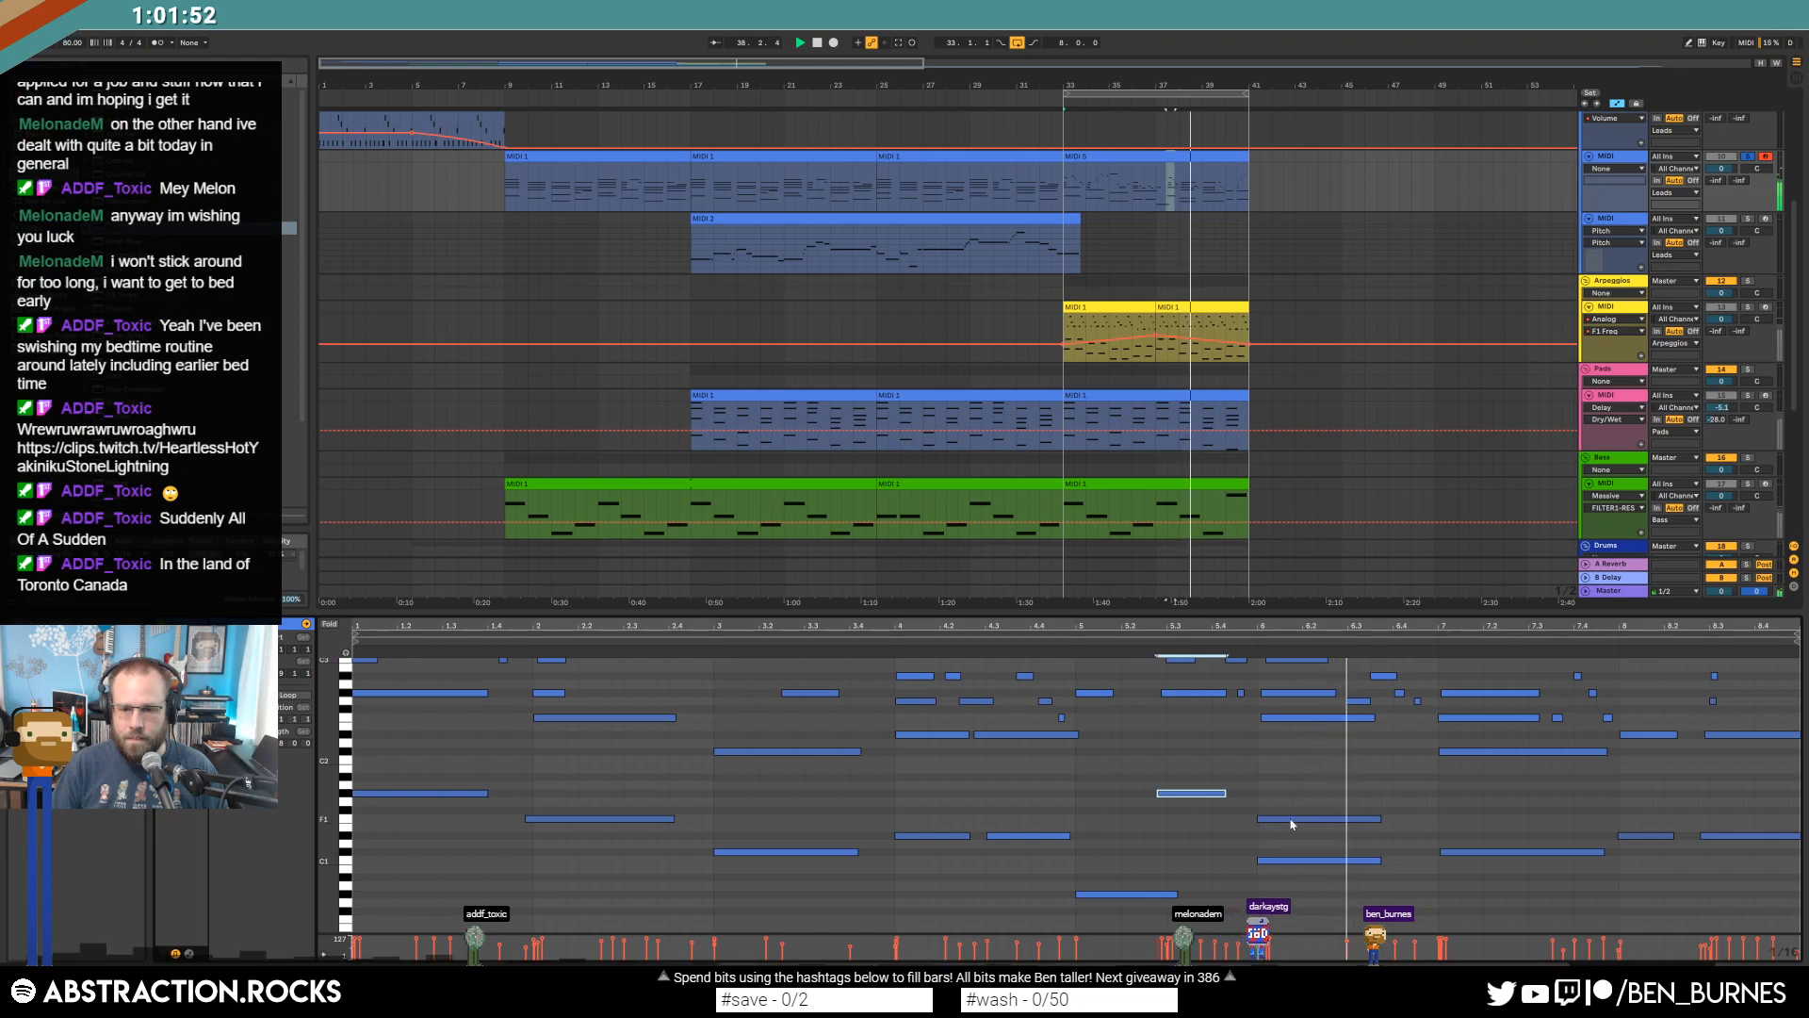
drag(1266, 821, 1289, 782)
key(space)
key(Down)
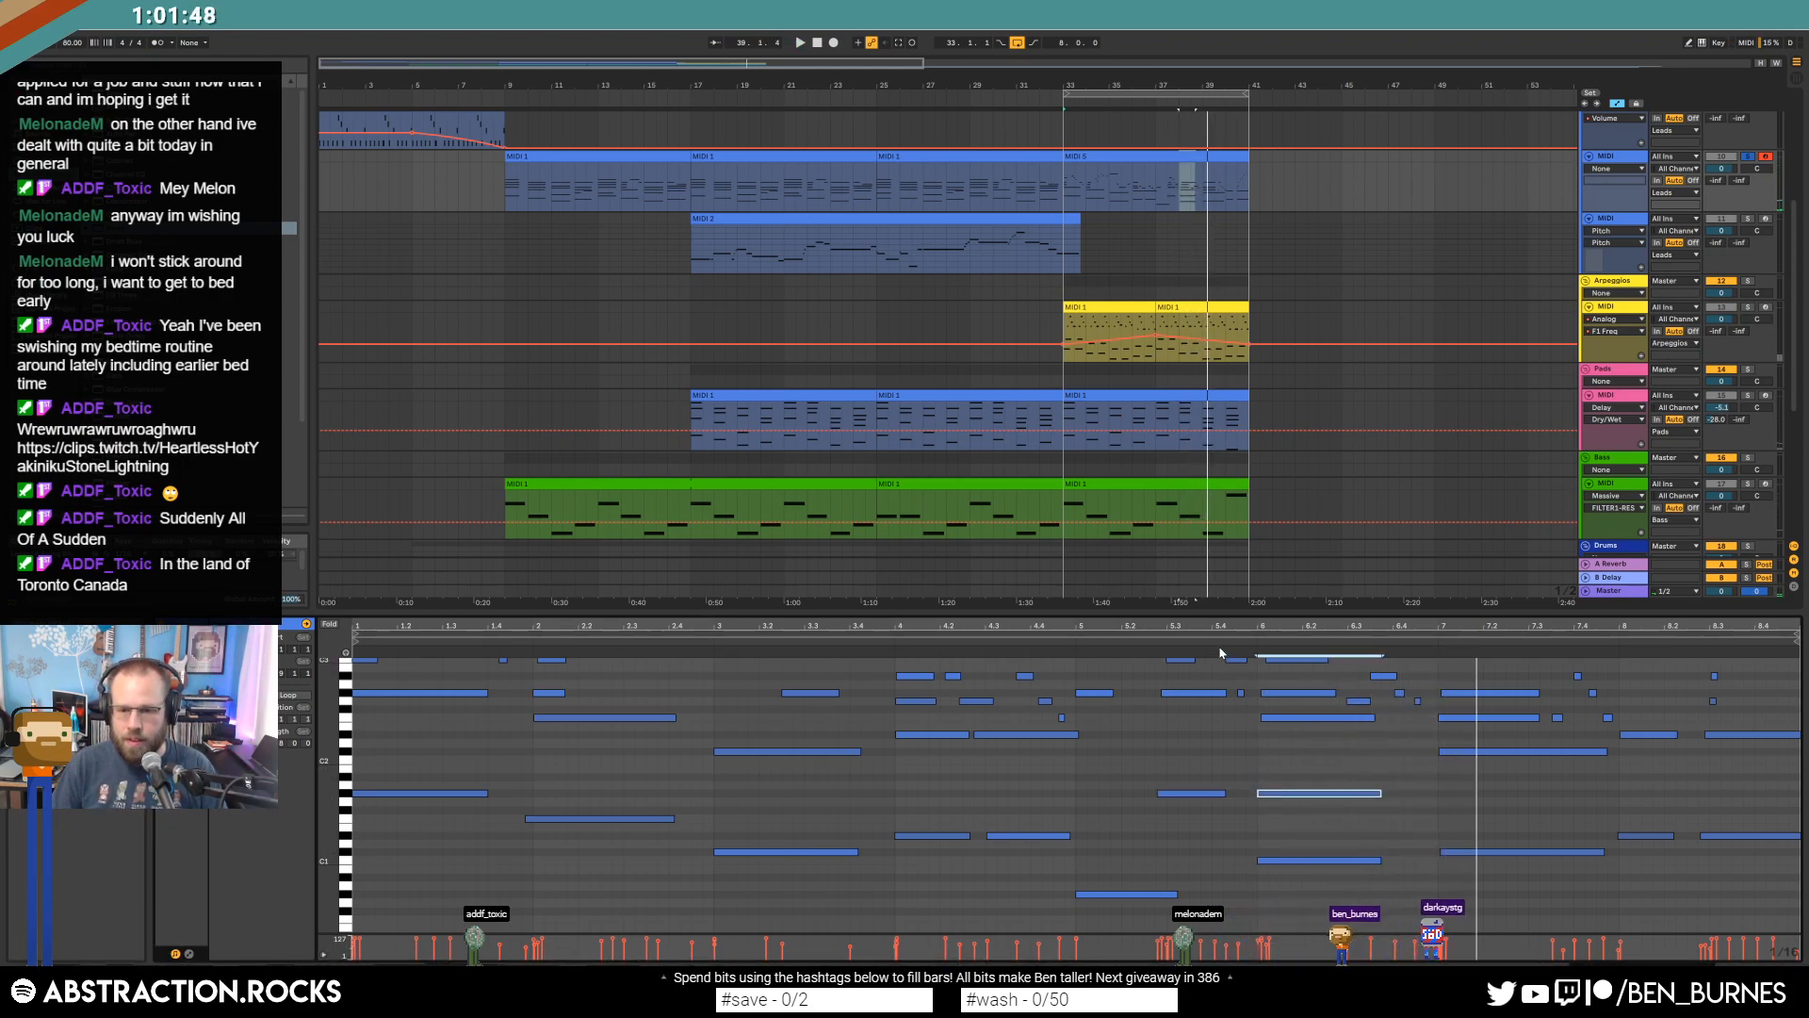
key(space)
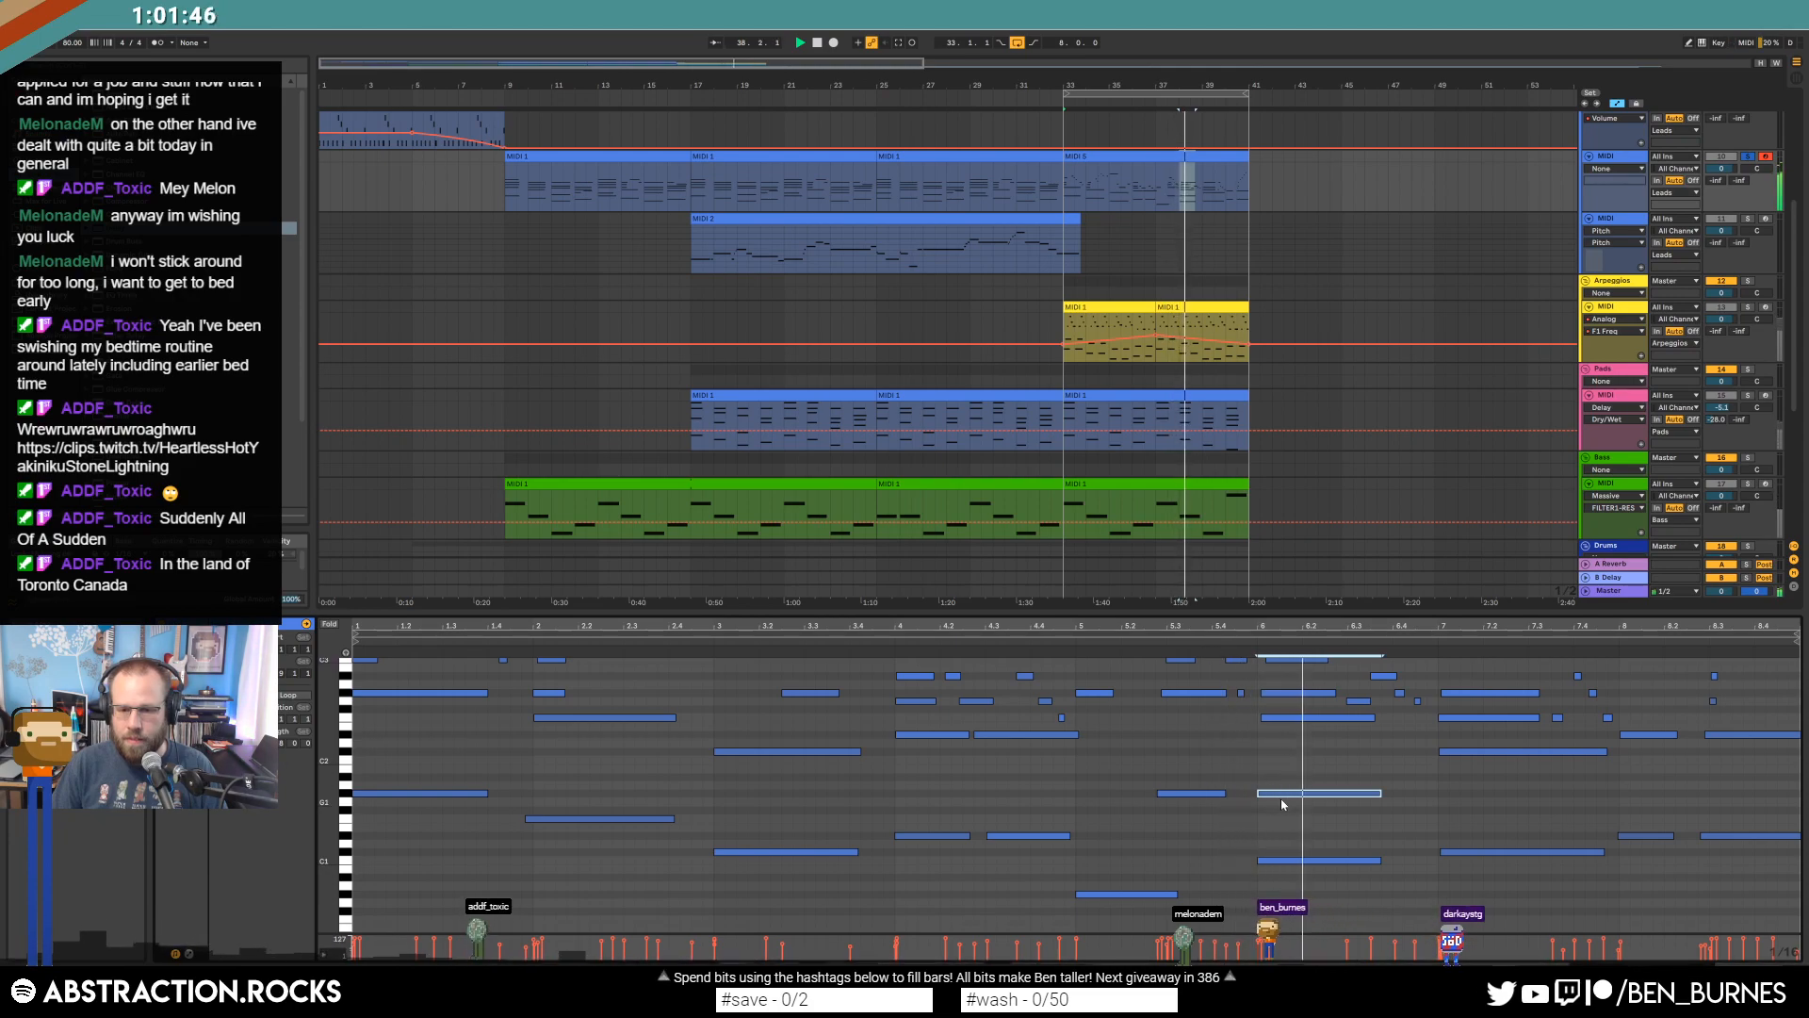
Raise the upper bass note at bar 6 to C2, an octave above the low note, and play the passage.
key(Down)
key(space)
key(Up)
key(Up)
key(Up)
key(Up)
key(Up)
key(Up)
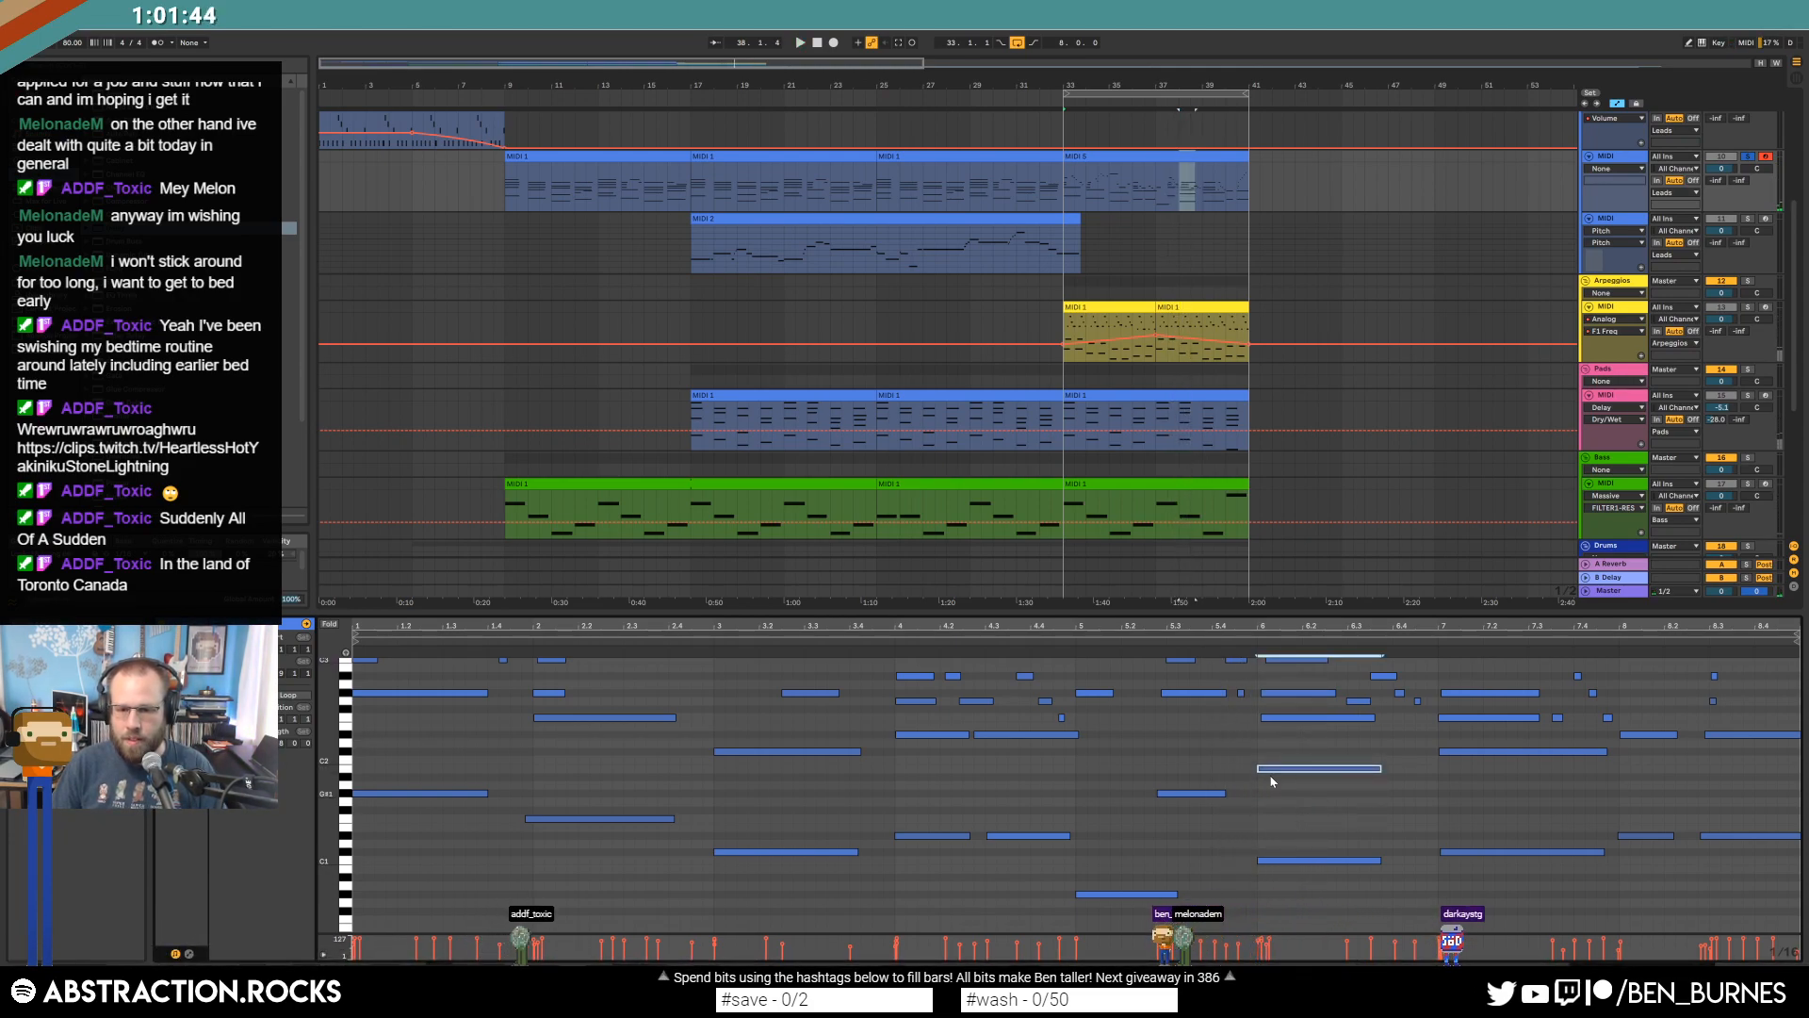
key(Down)
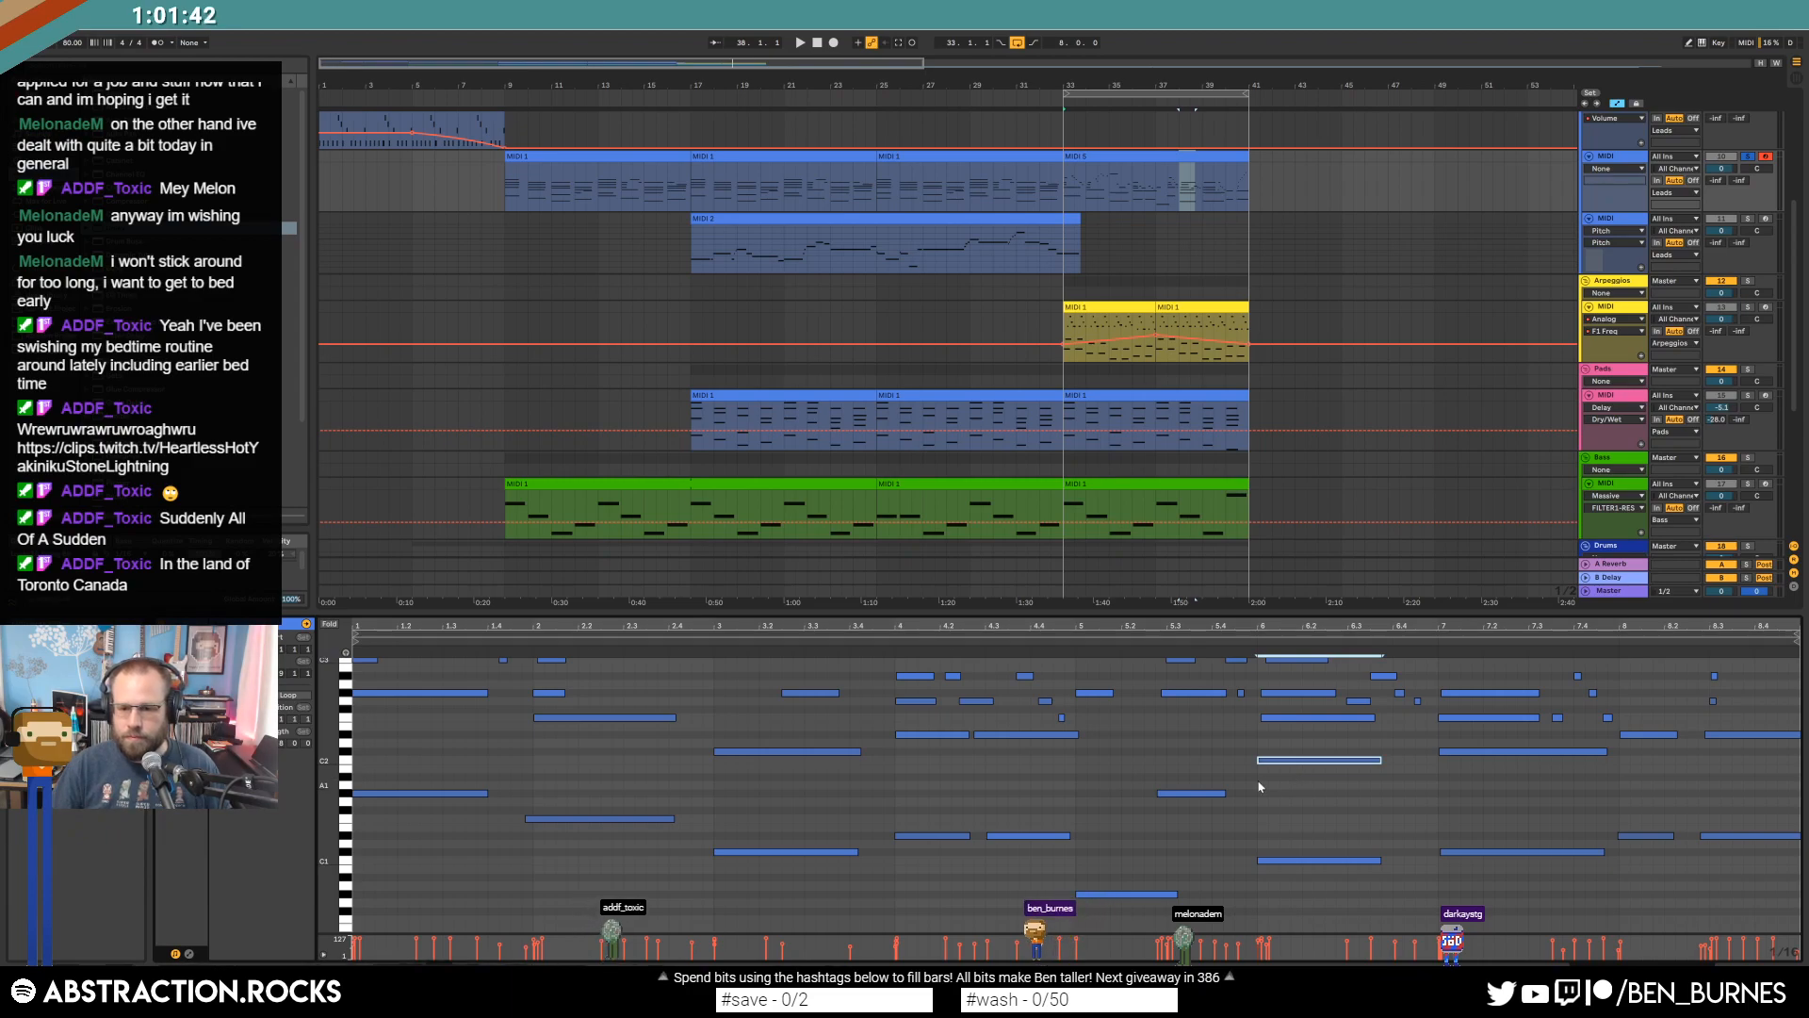
click(1199, 644)
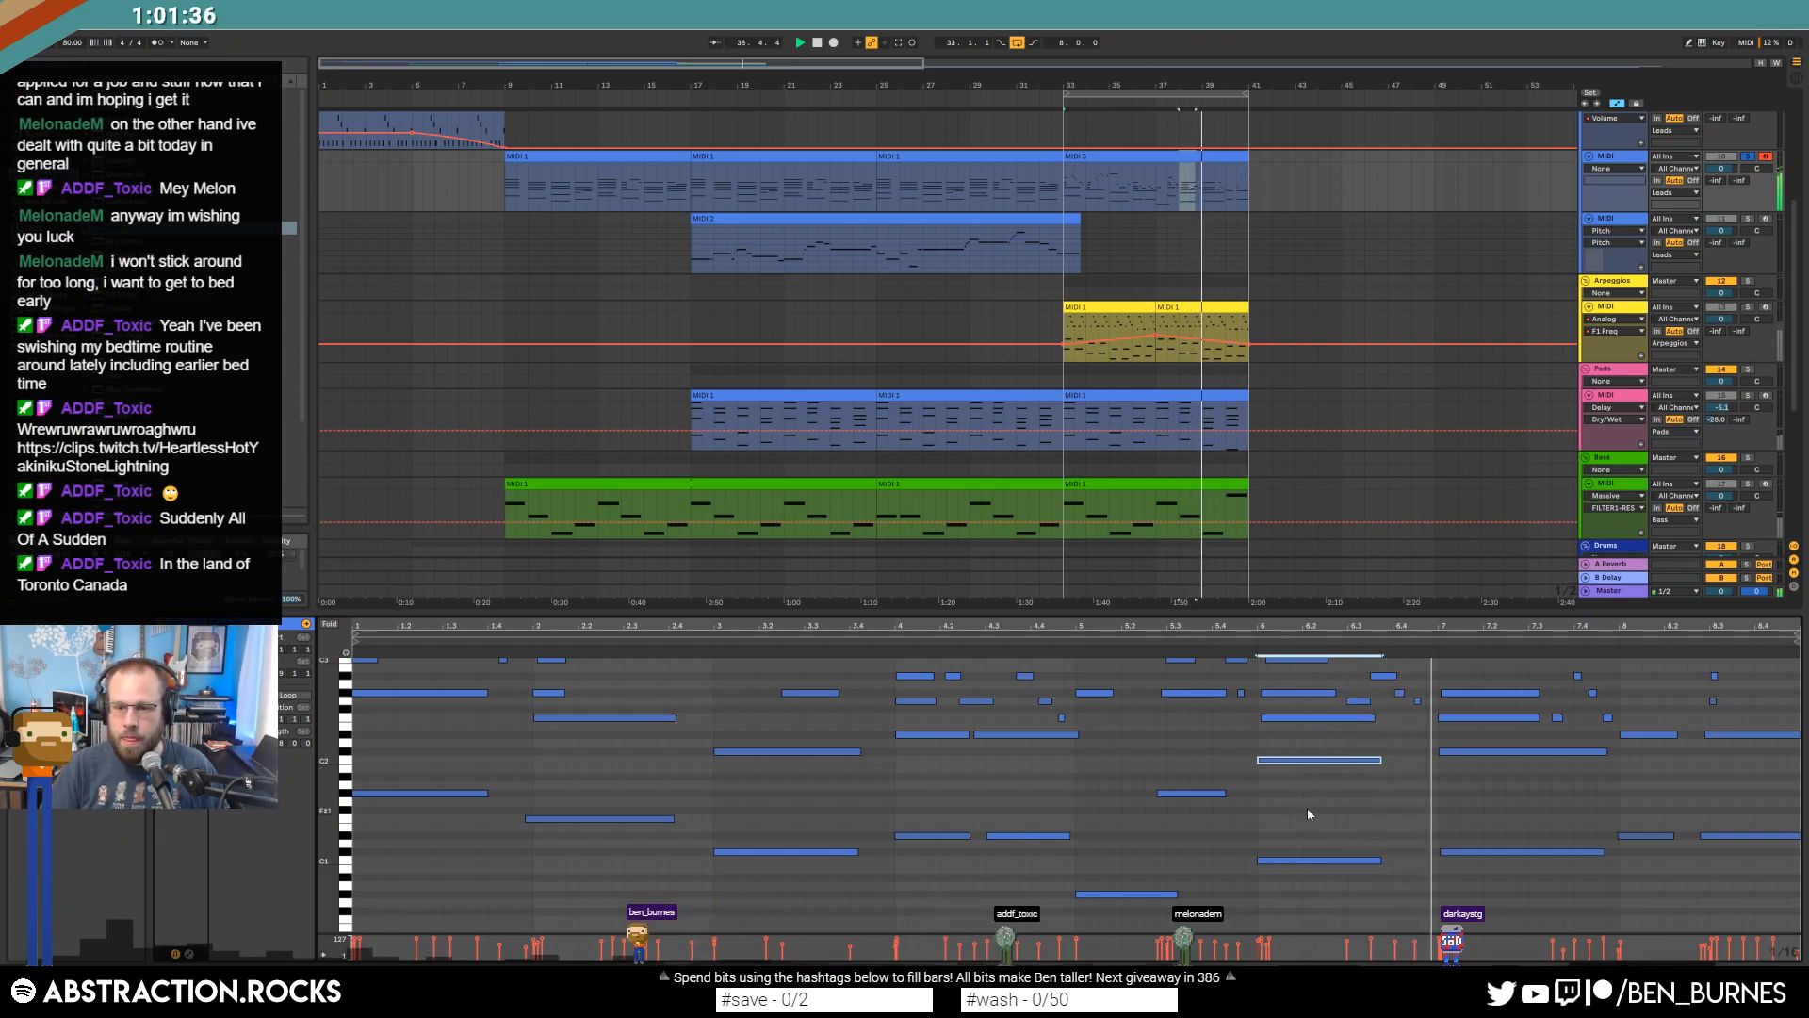
scroll(1393, 833, up, 2)
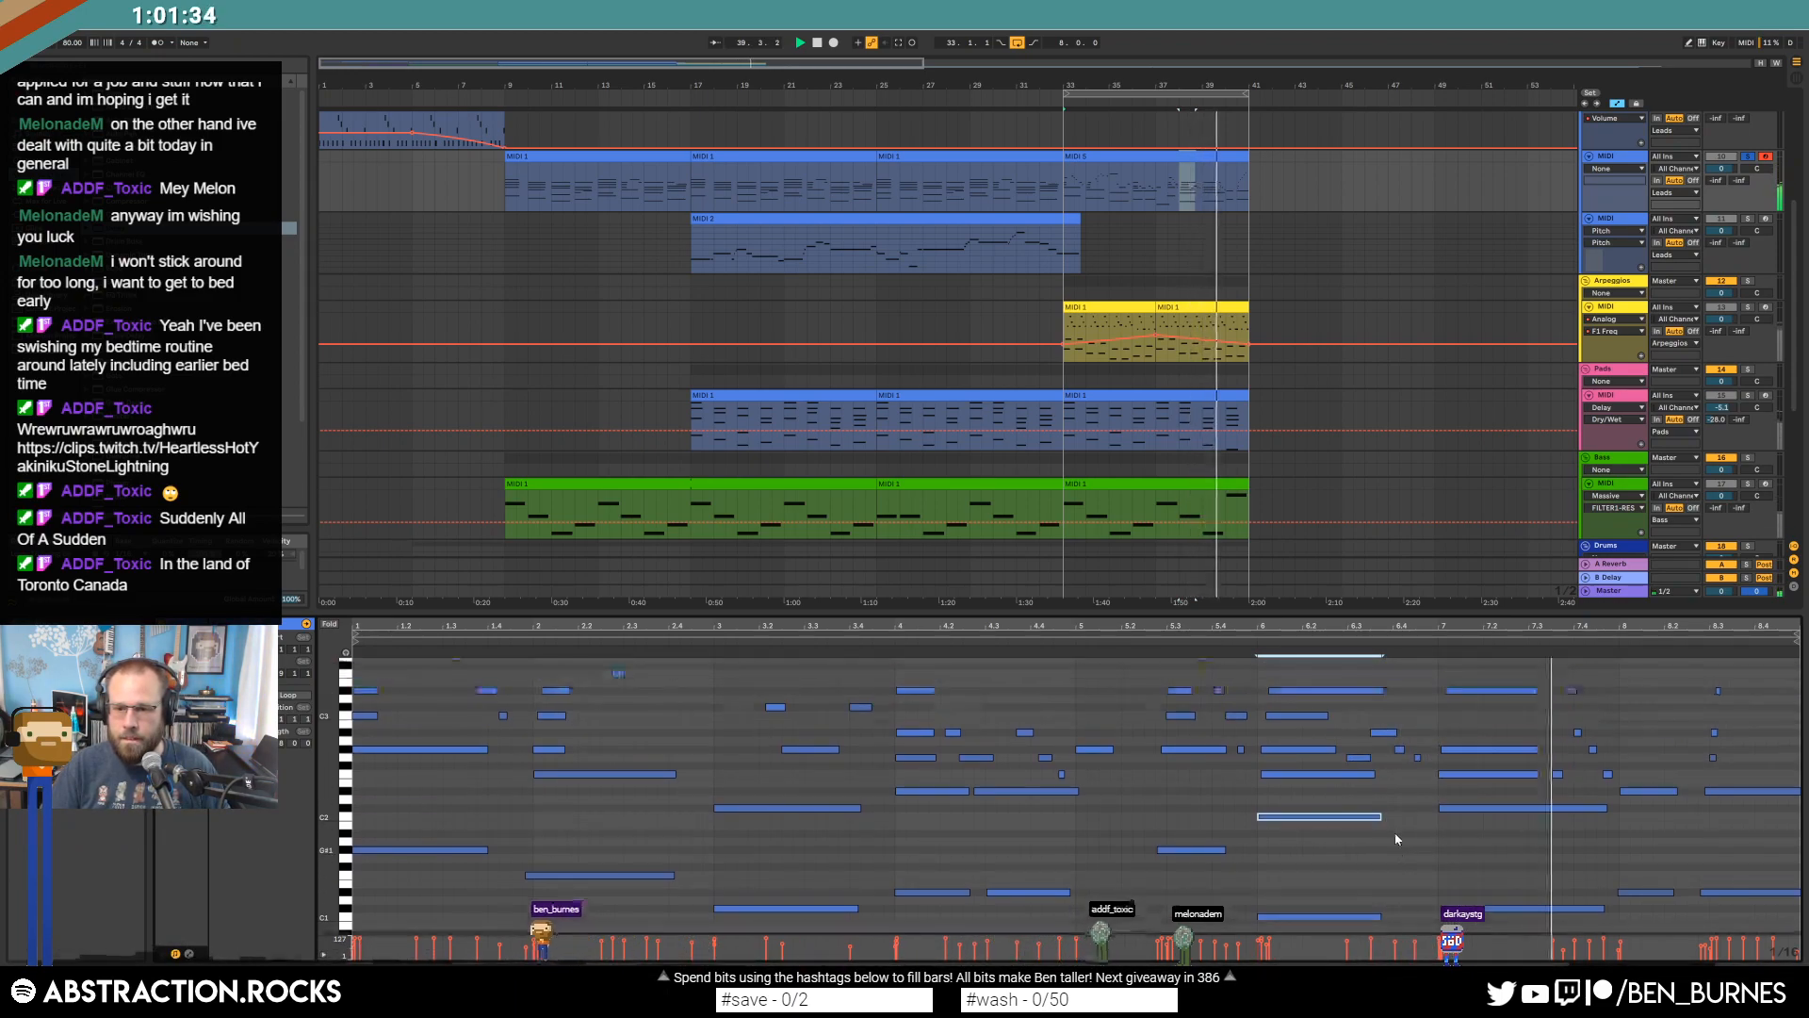
key(space)
Transpose the clip's last bass note in bar 8 down one octave to D#0.
click(1644, 891)
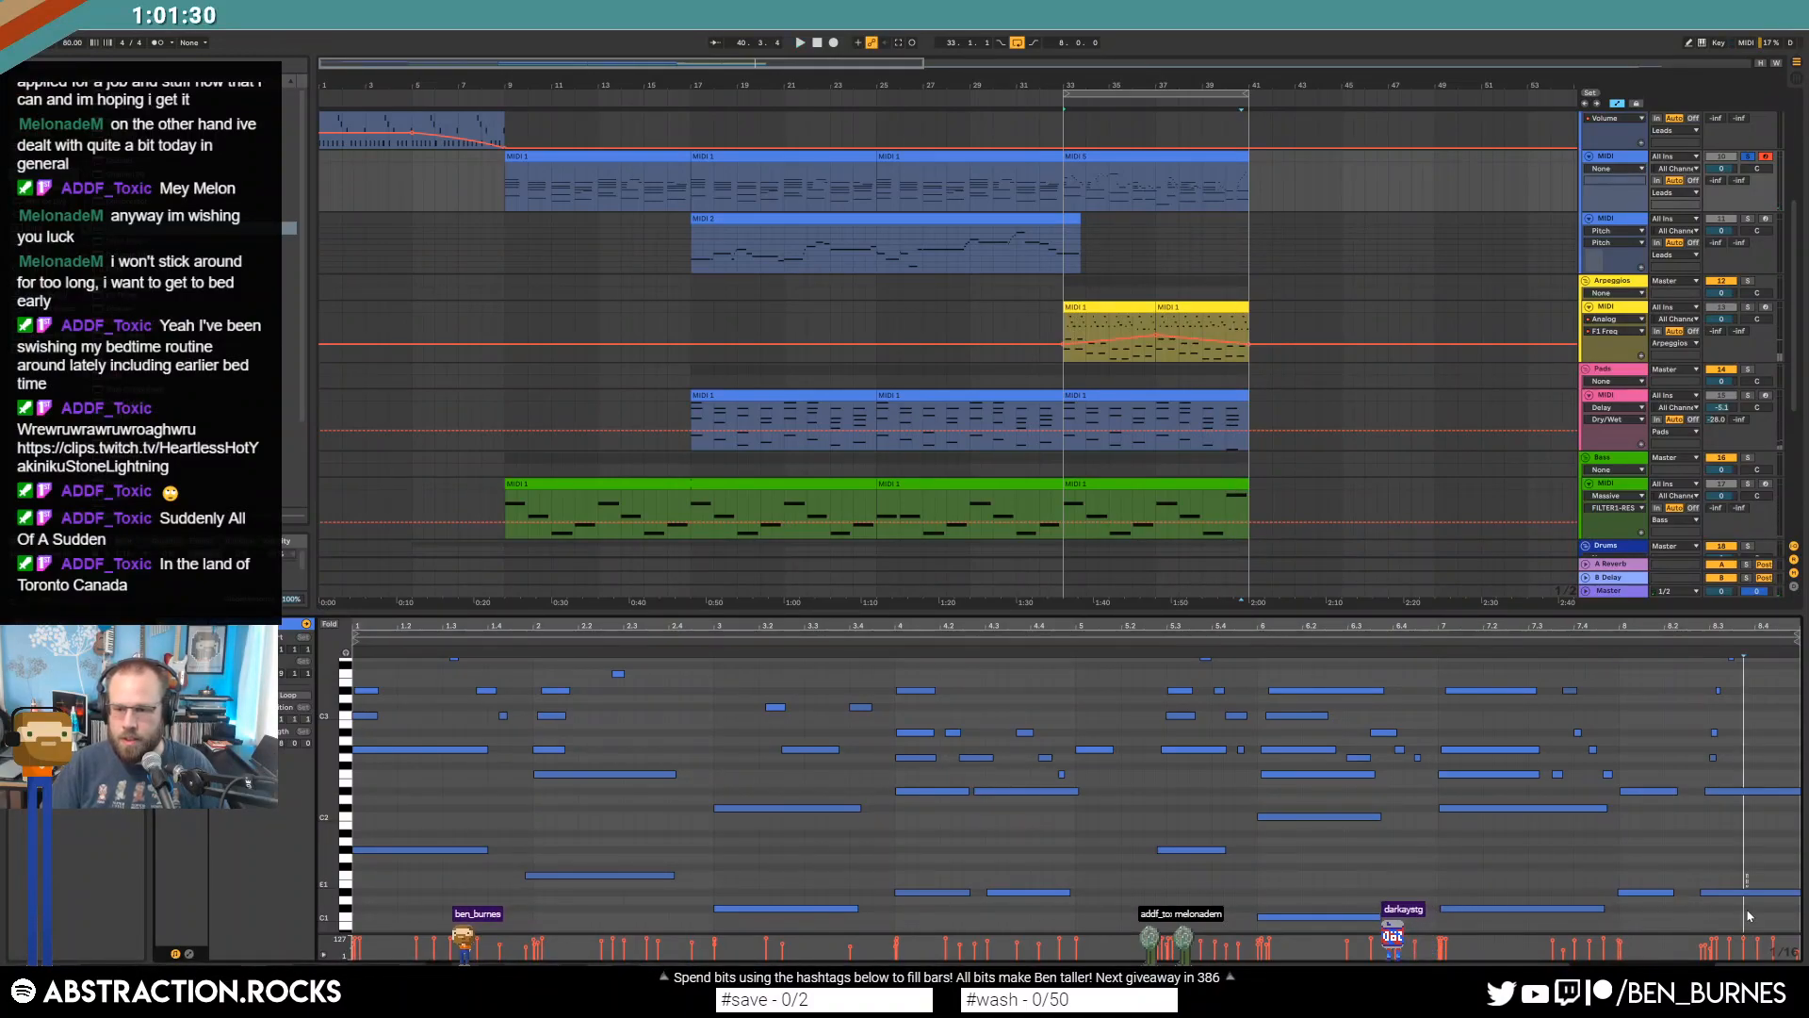
key(shift+Down)
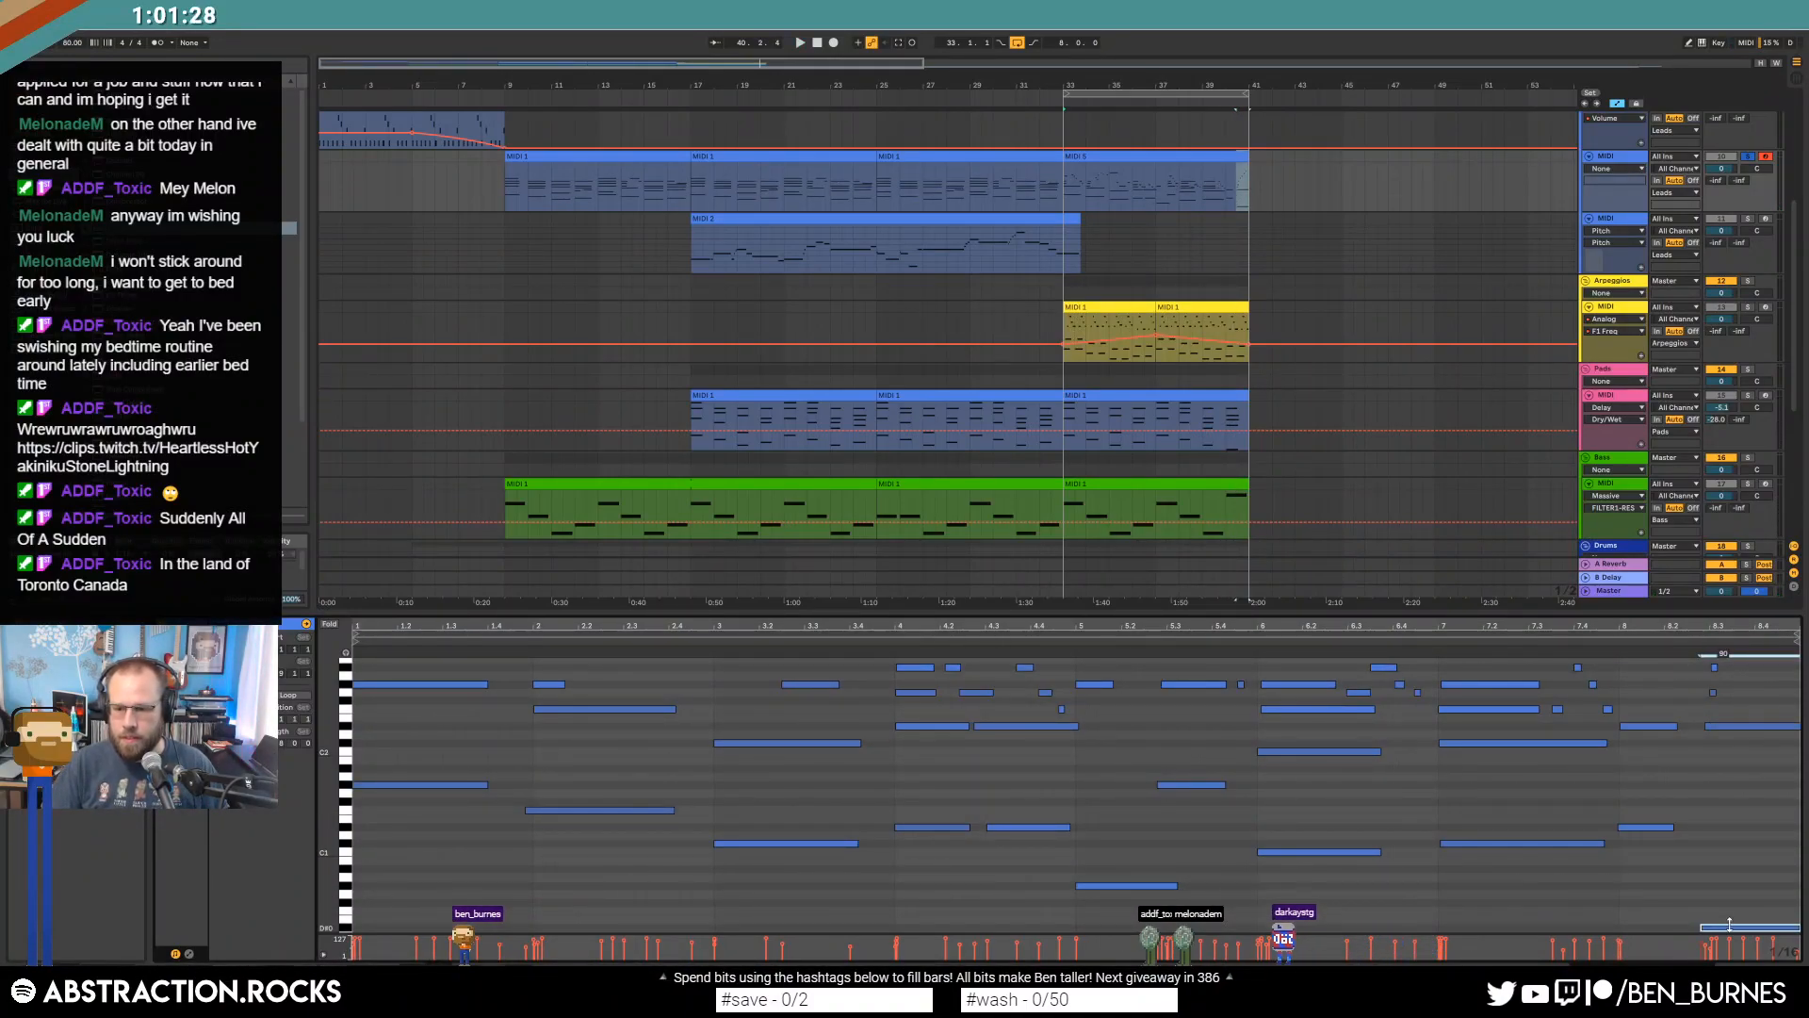
Play the arrangement from the lead clip at bar 33 and lower the arpeggio MIDI track's volume to -8.0 dB.
click(1105, 155)
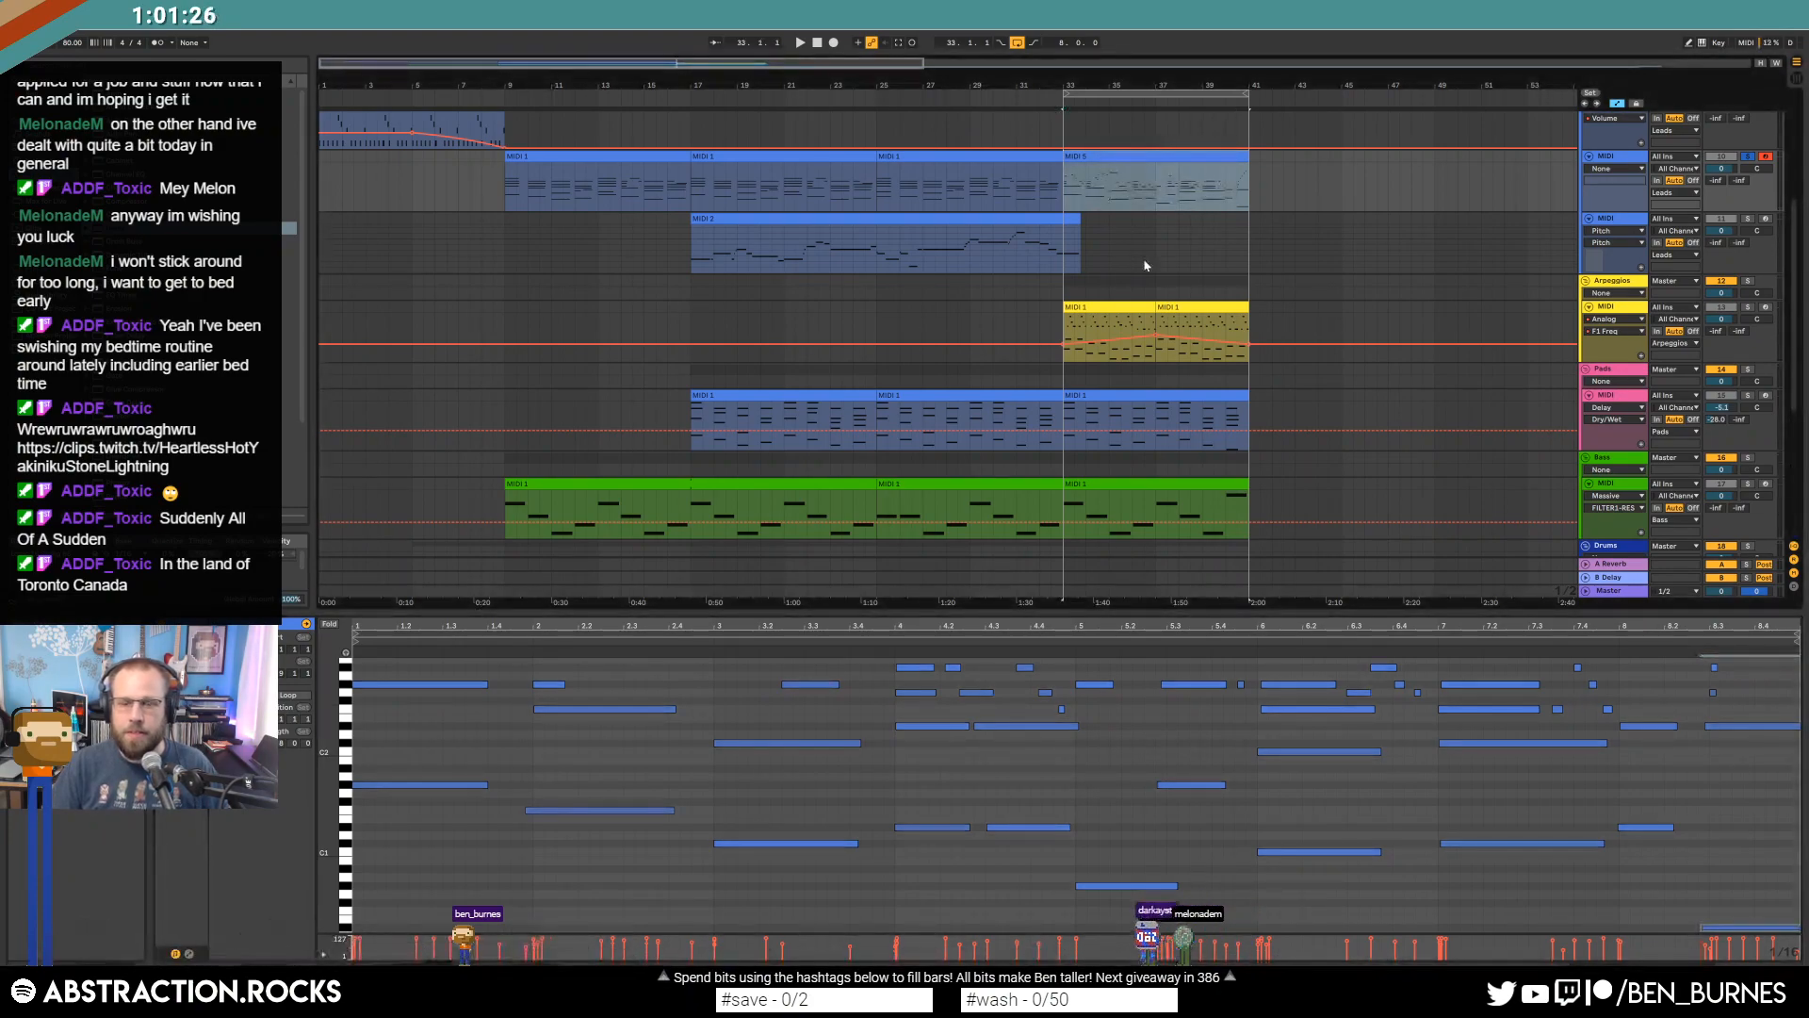
key(shift+Tab)
key(space)
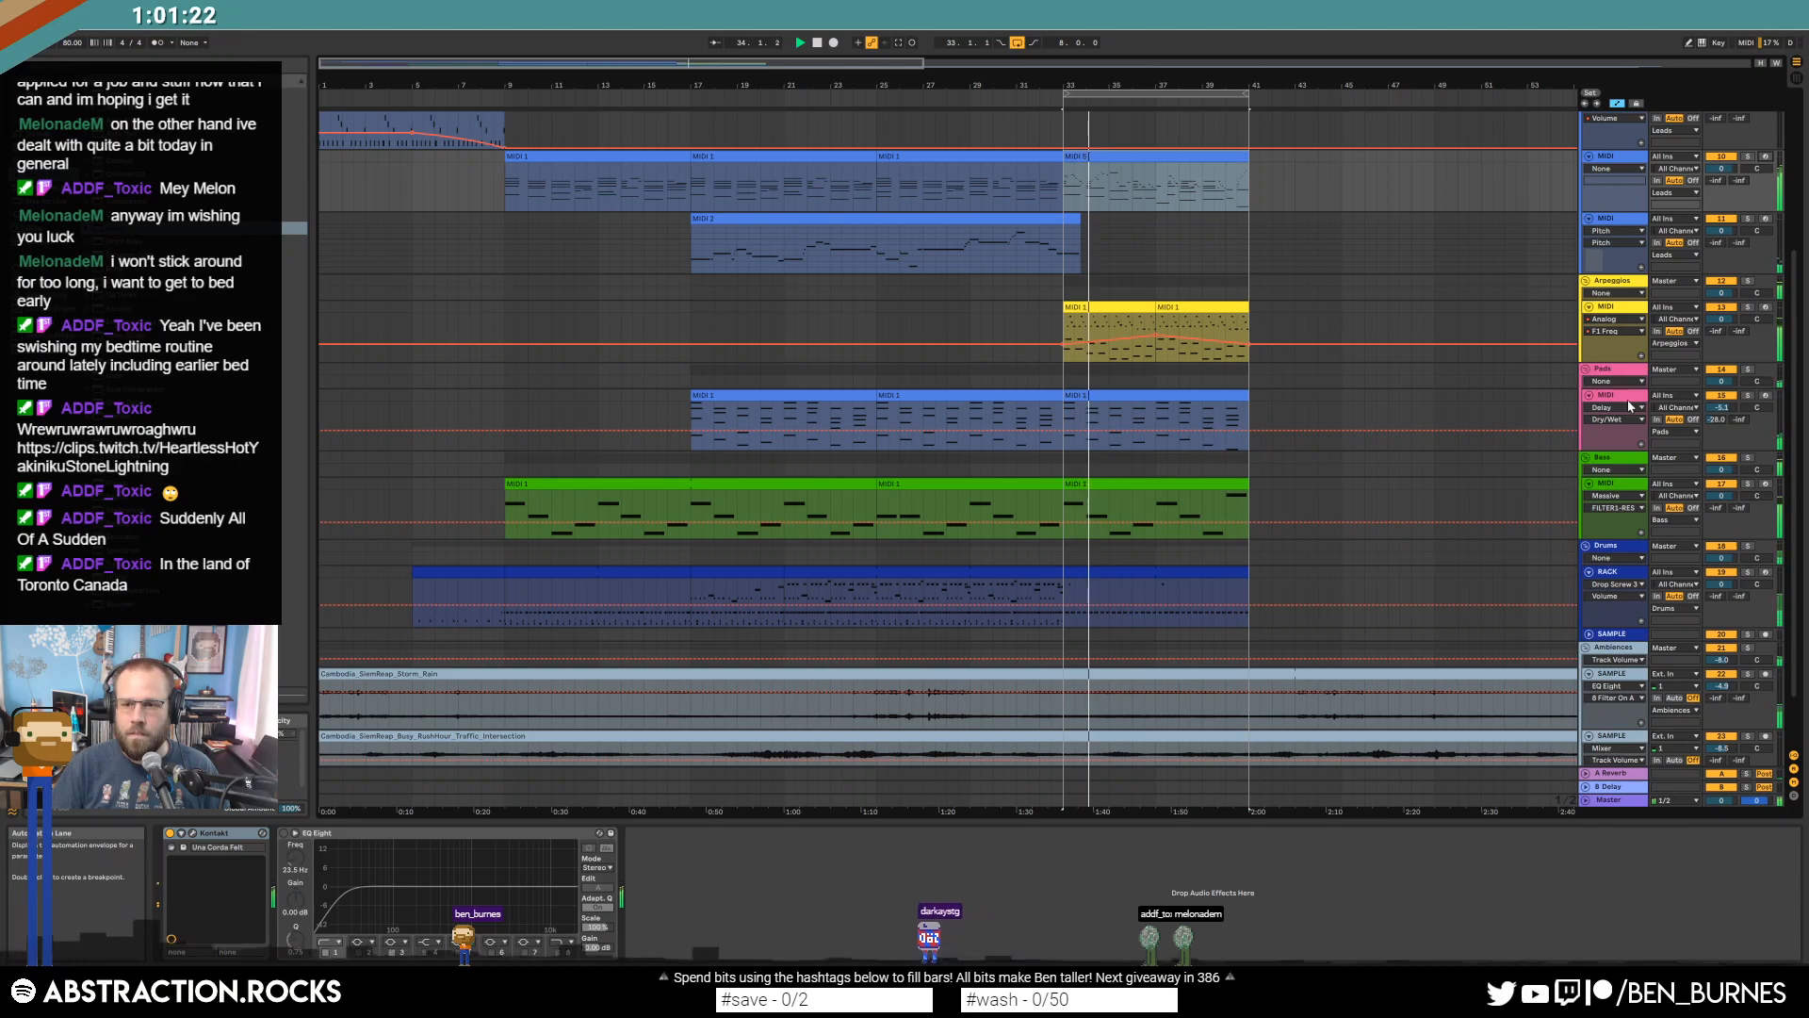
click(1382, 428)
drag(1715, 325, 1715, 339)
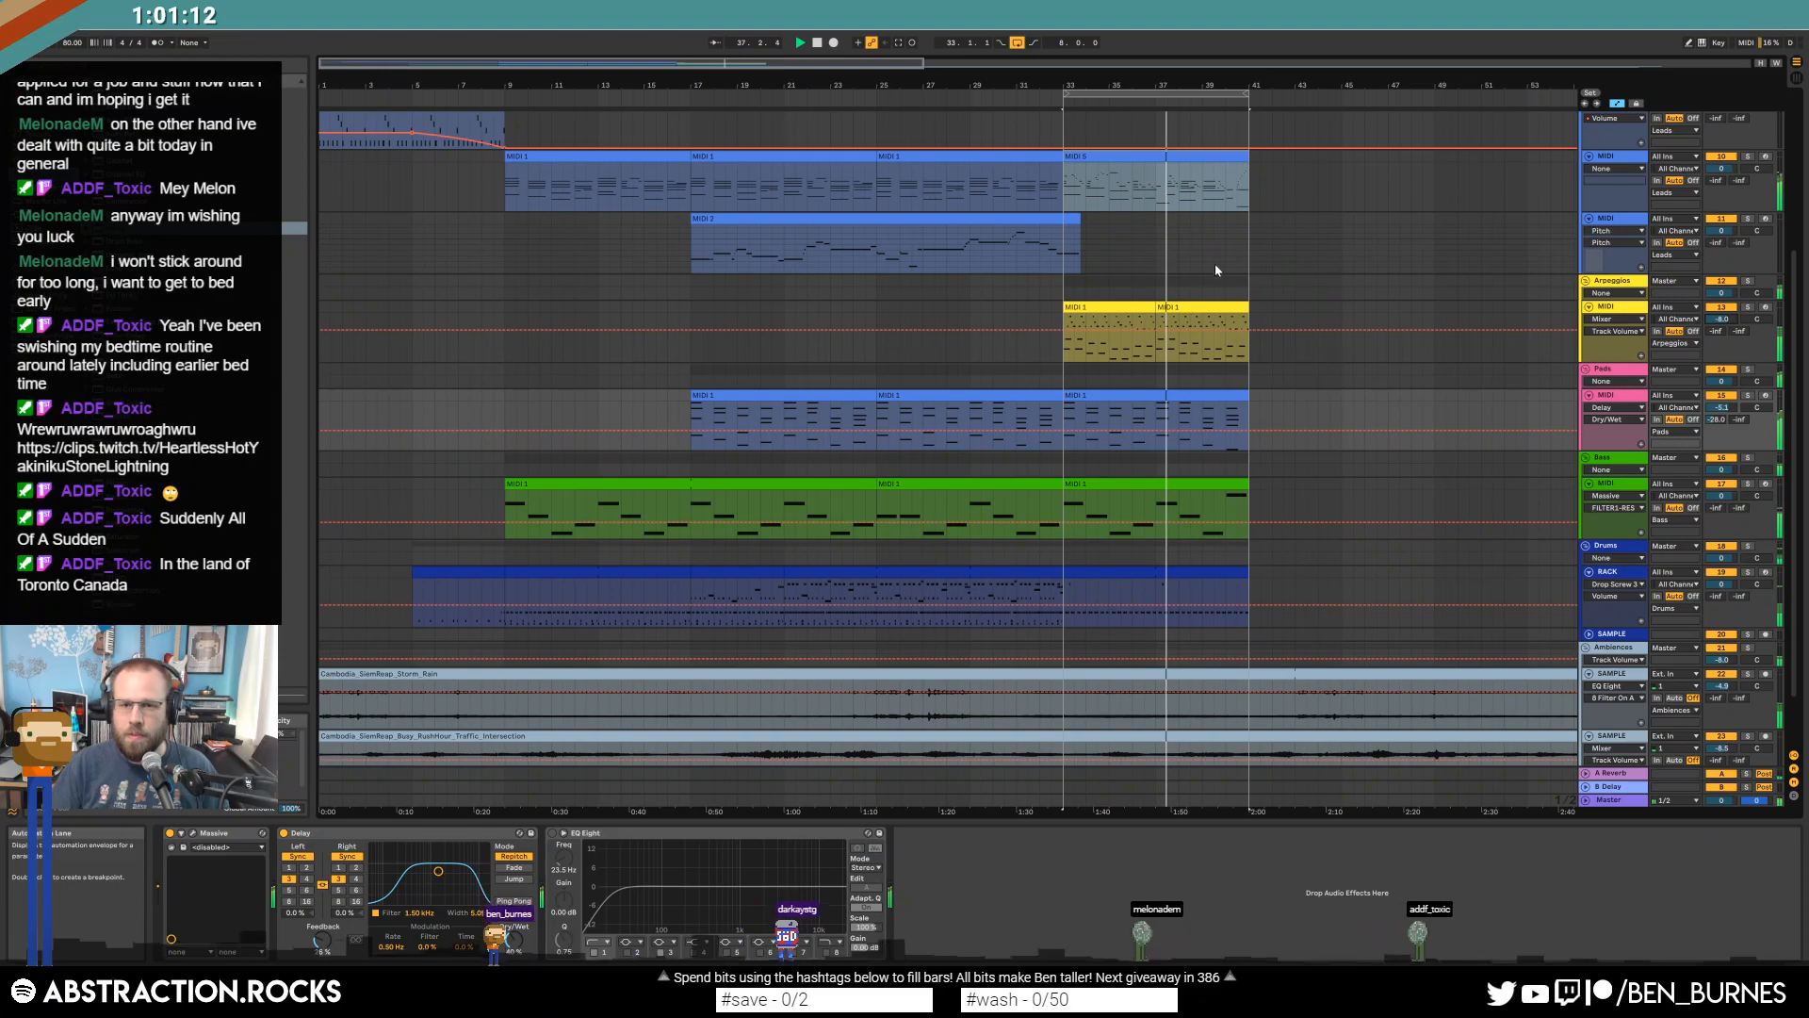
Raise the arpeggio MIDI track's volume to -6.8 dB, play from bar 33 and hide the automation lanes.
key(a)
click(1139, 307)
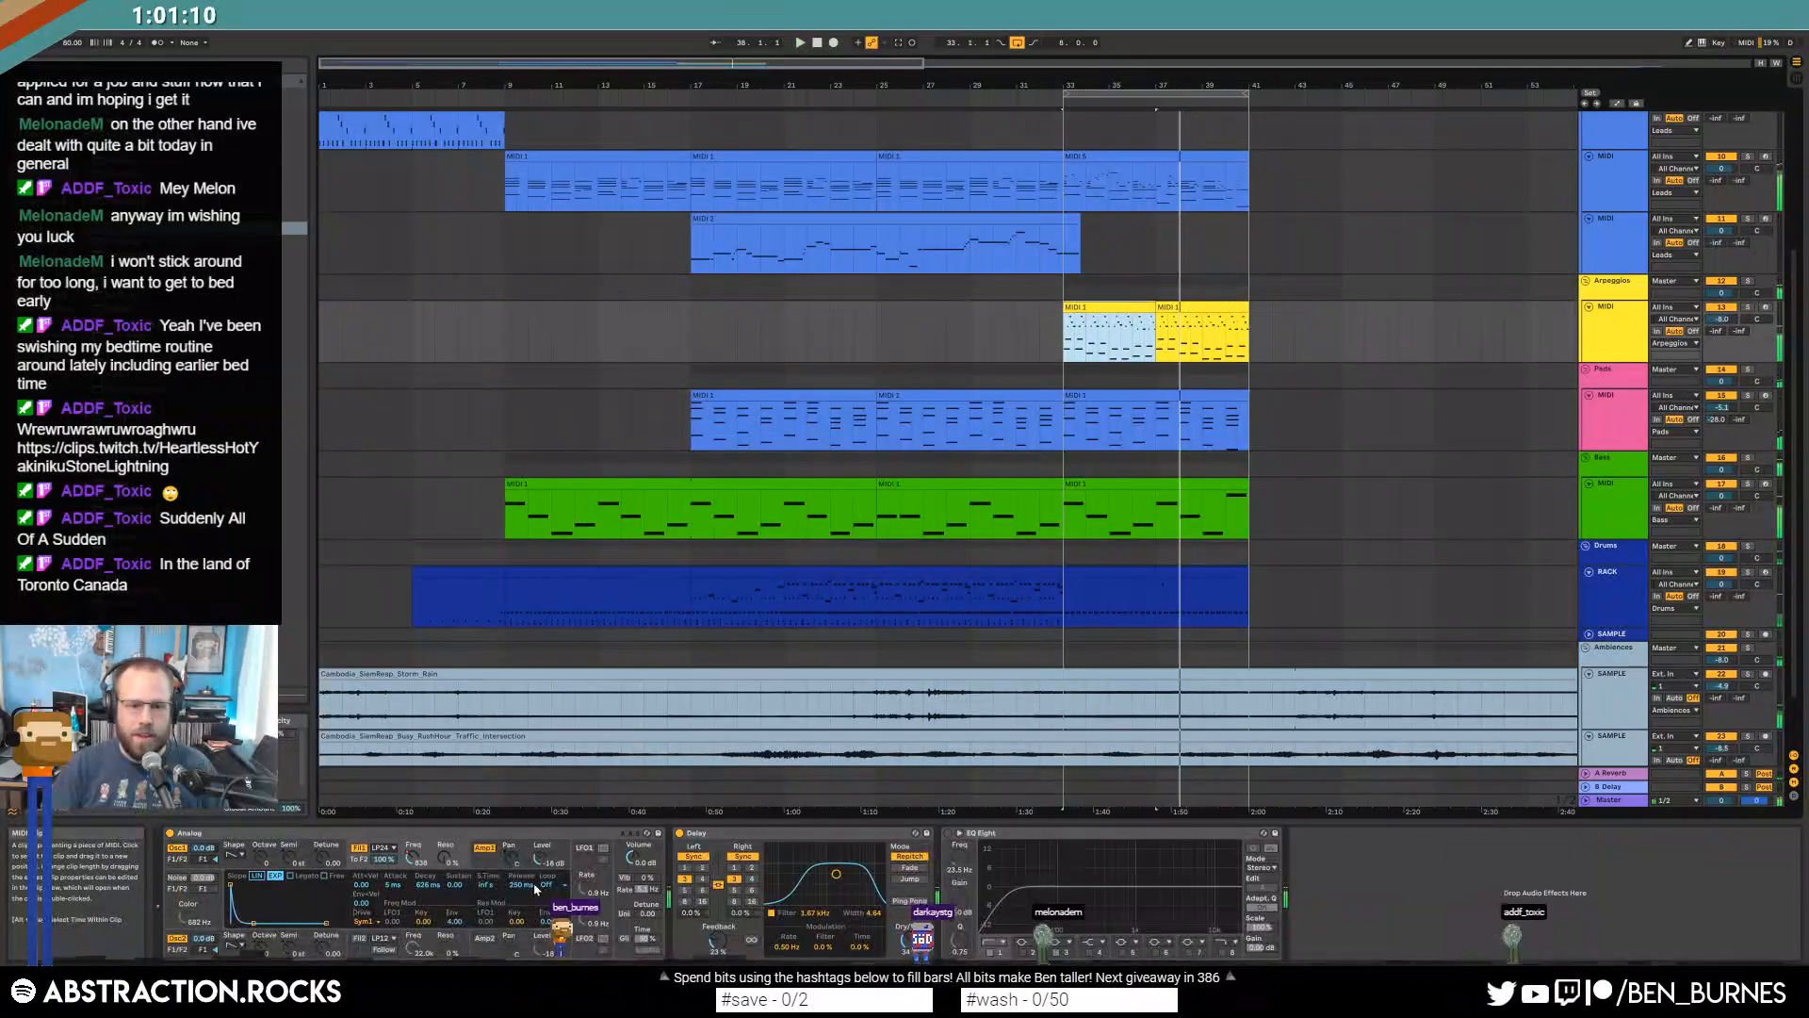
key(a)
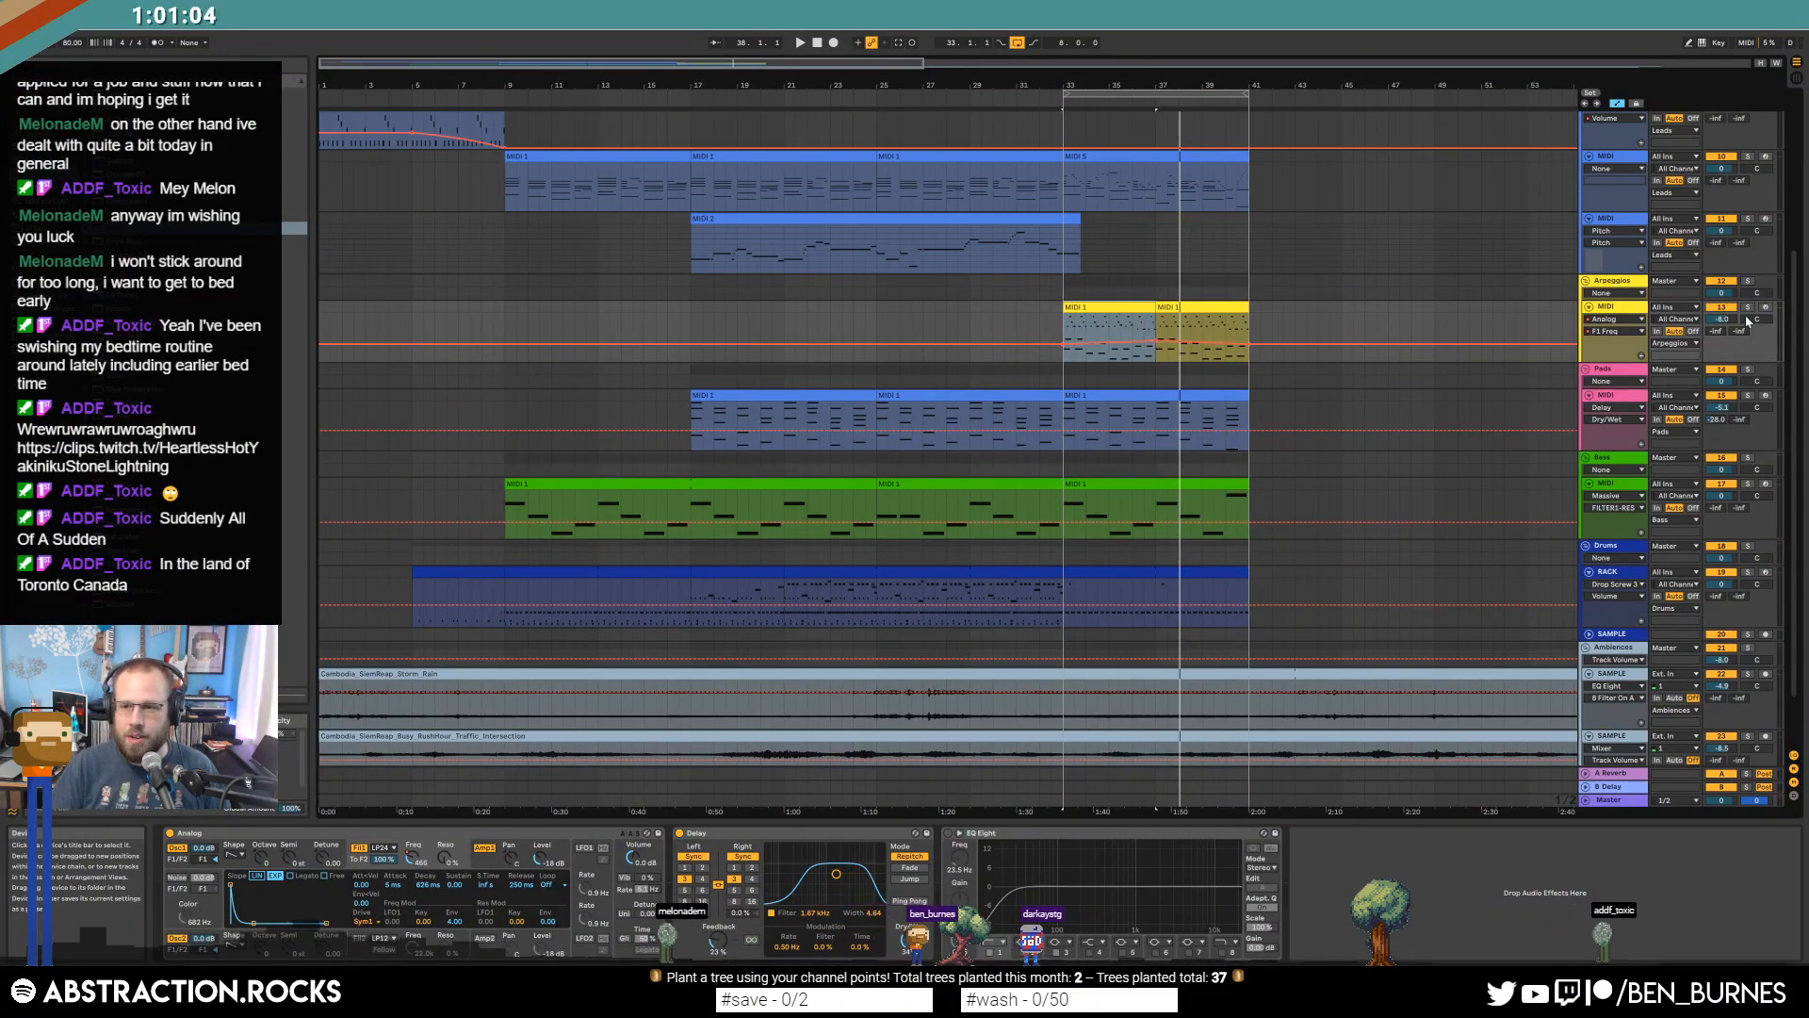
drag(1723, 318, 1723, 307)
key(space)
key(a)
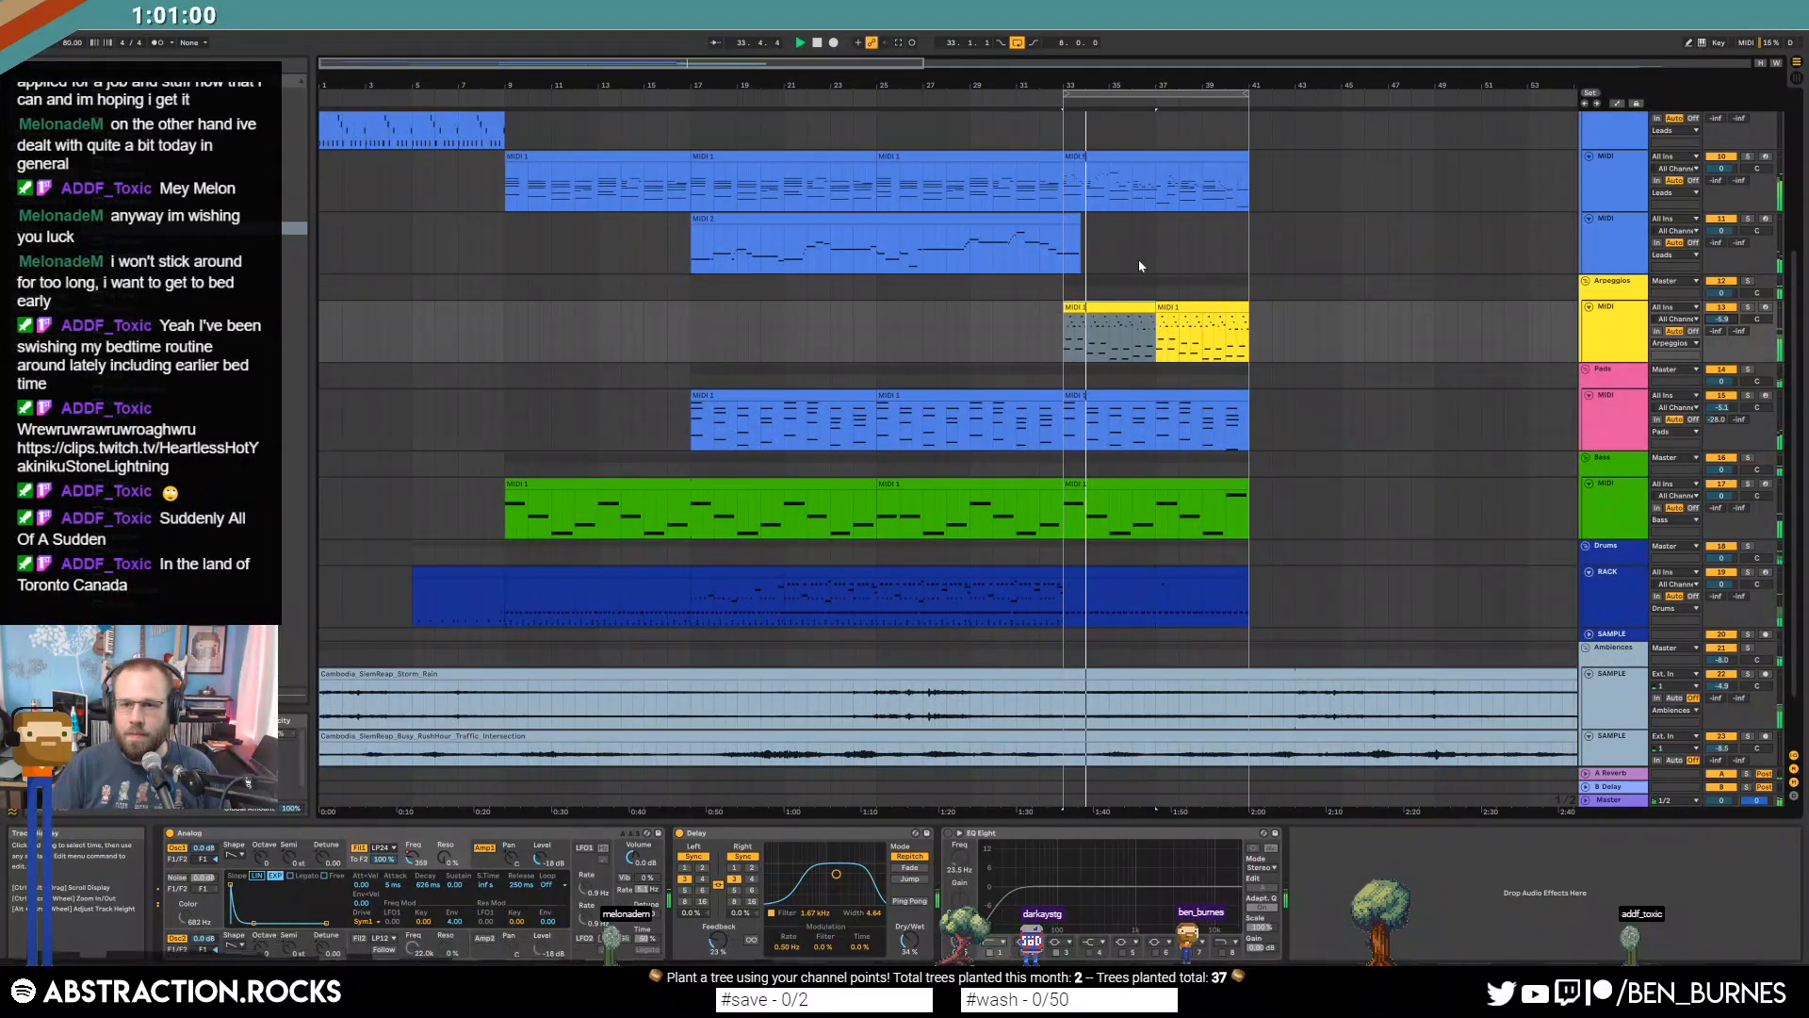
Check the TR-808Hat_C03 notes in the drum rack clip at bar 33, and return to the lead clip's notes.
double_click(1139, 587)
click(367, 802)
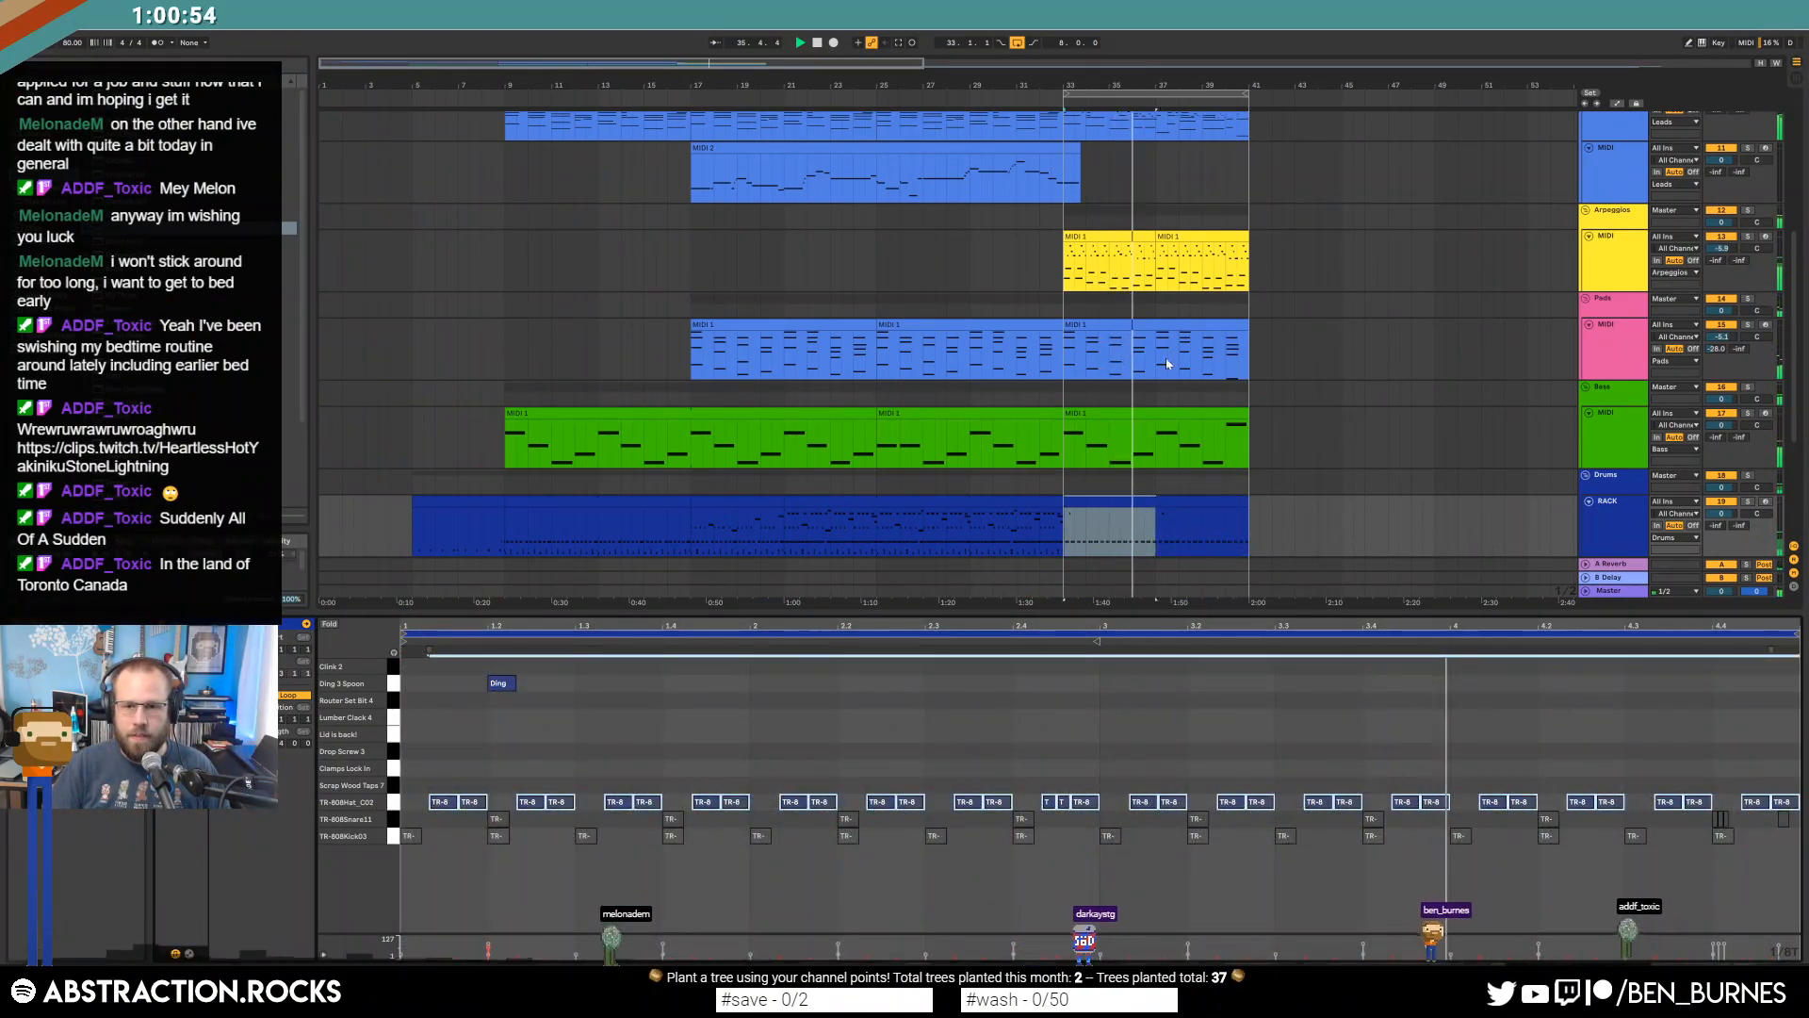
scroll(1157, 250, up, 3)
click(1158, 250)
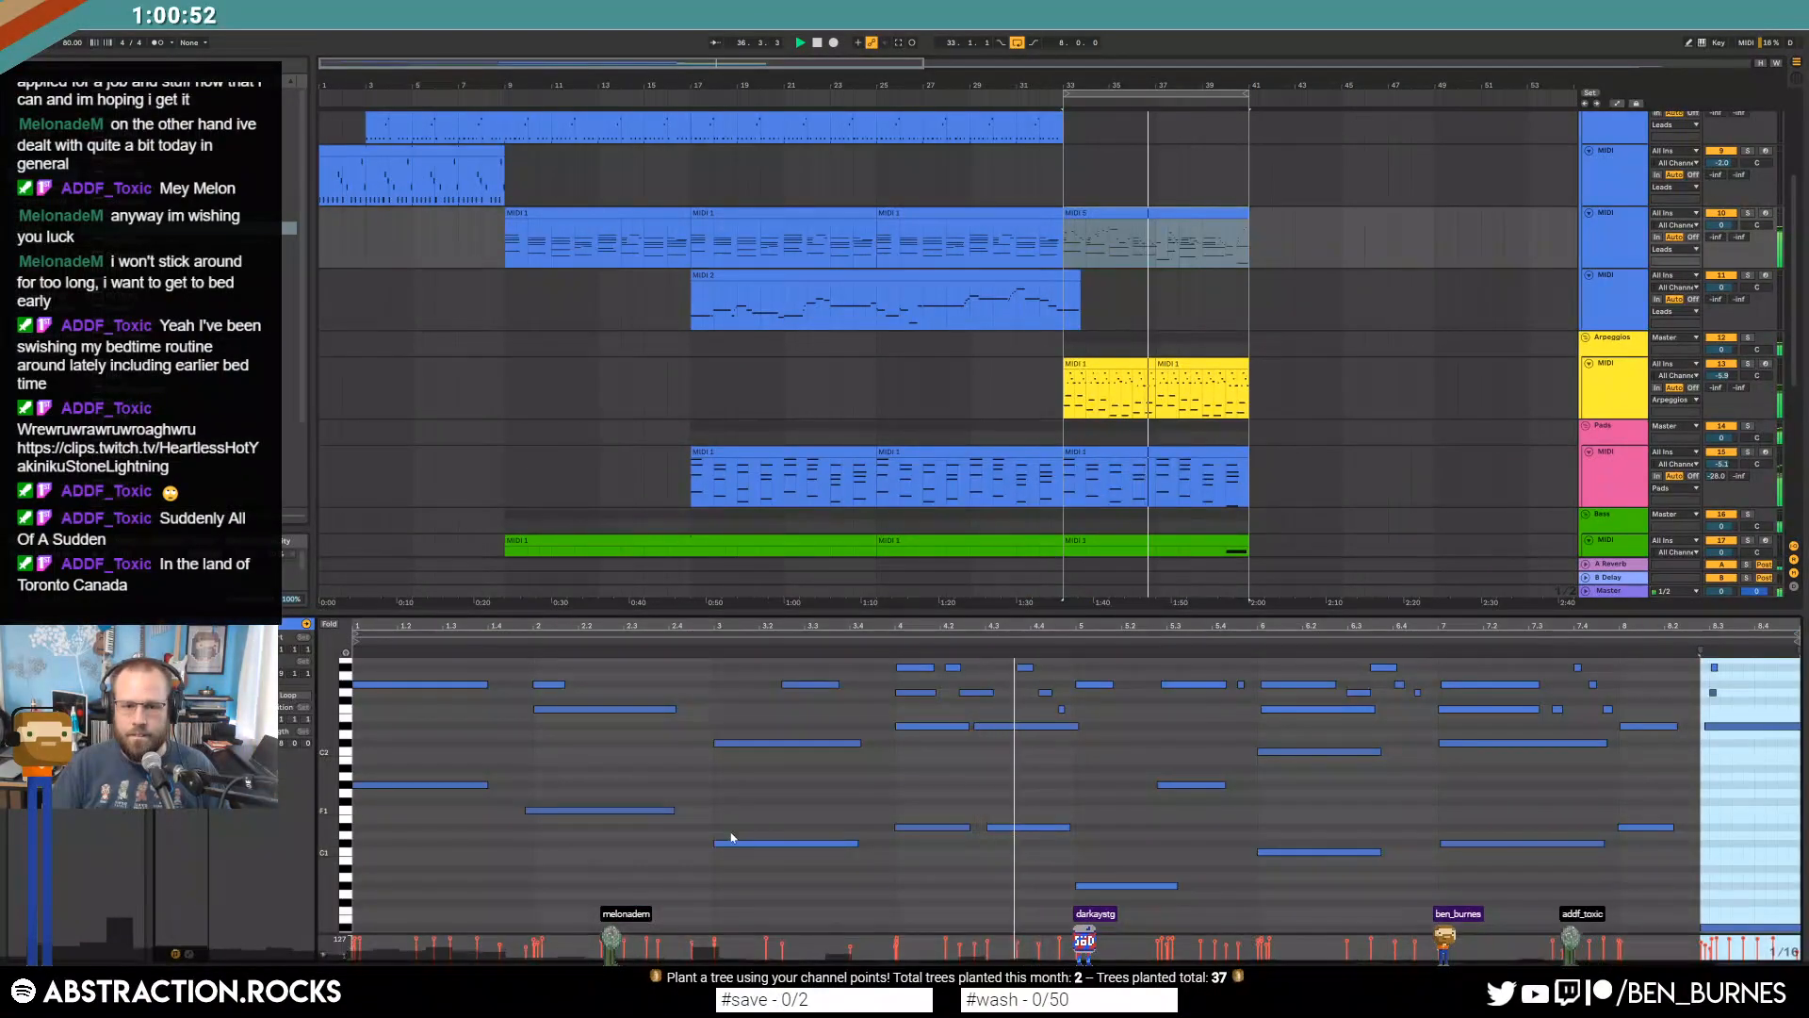
scroll(454, 785, up, 3)
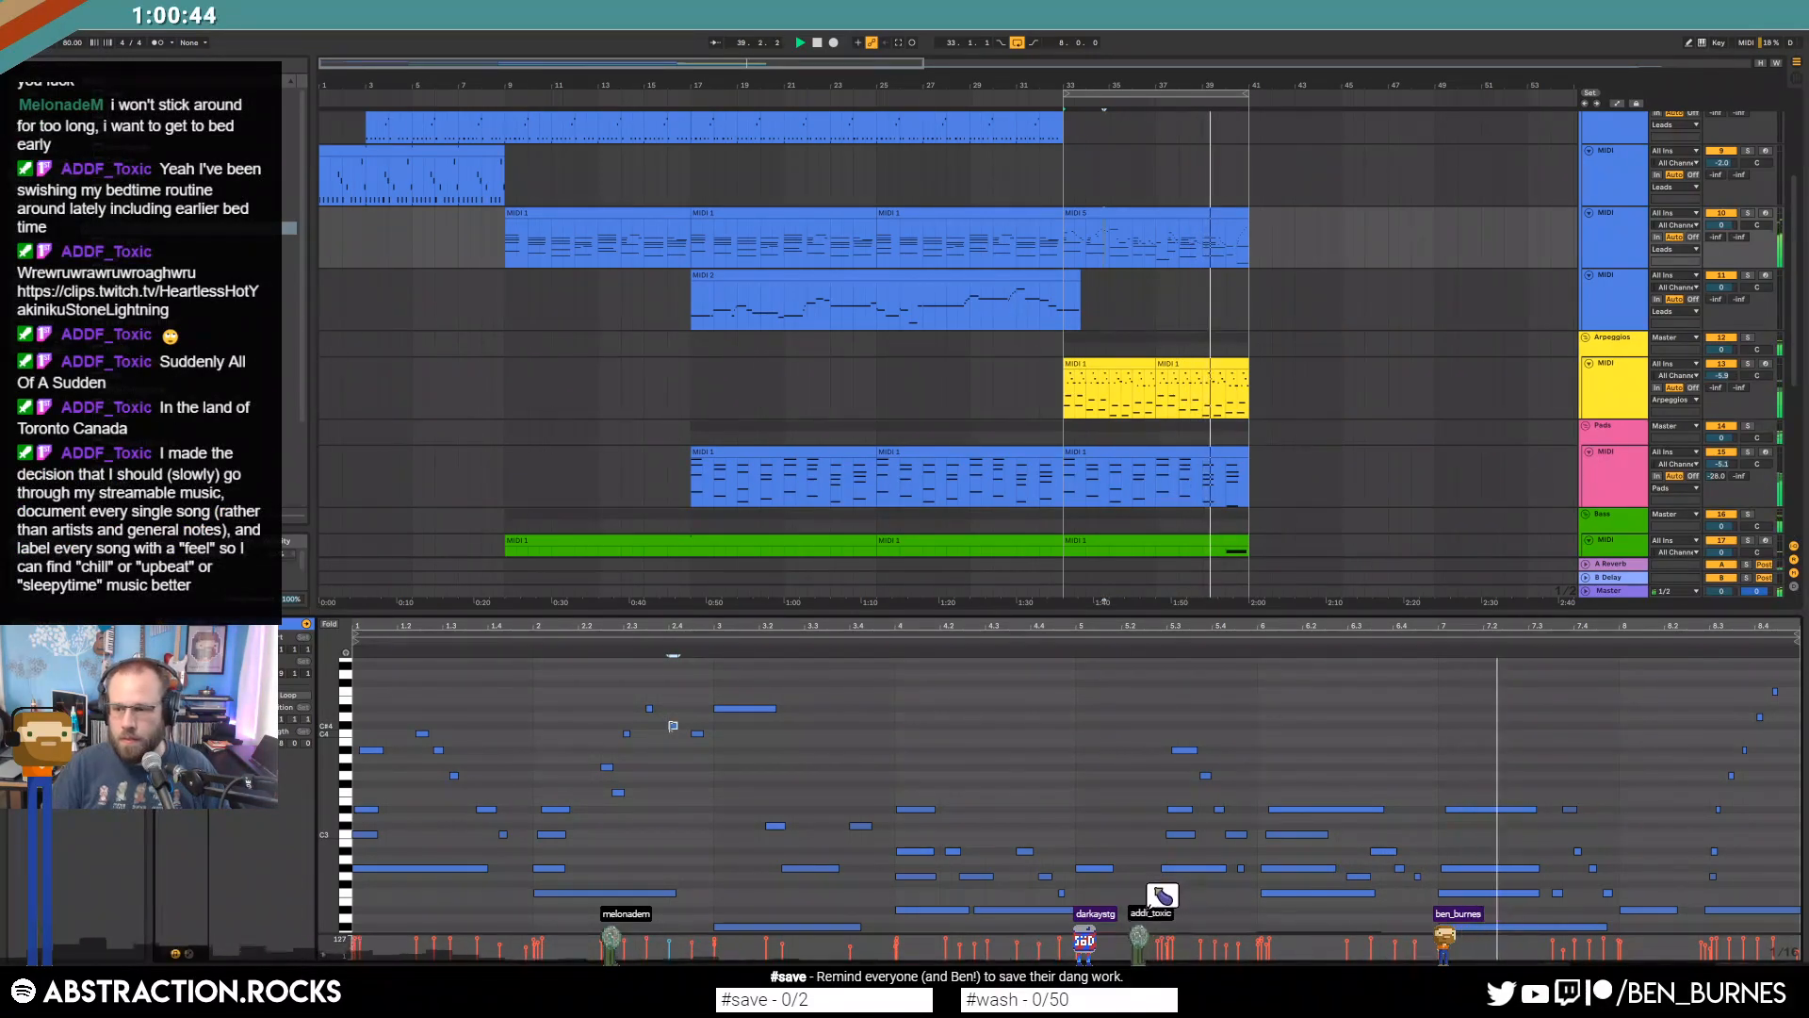
Reopen the lead MIDI clip at bar 33 in the note editor and select the short note near beat 8.3.
key(shift+Tab)
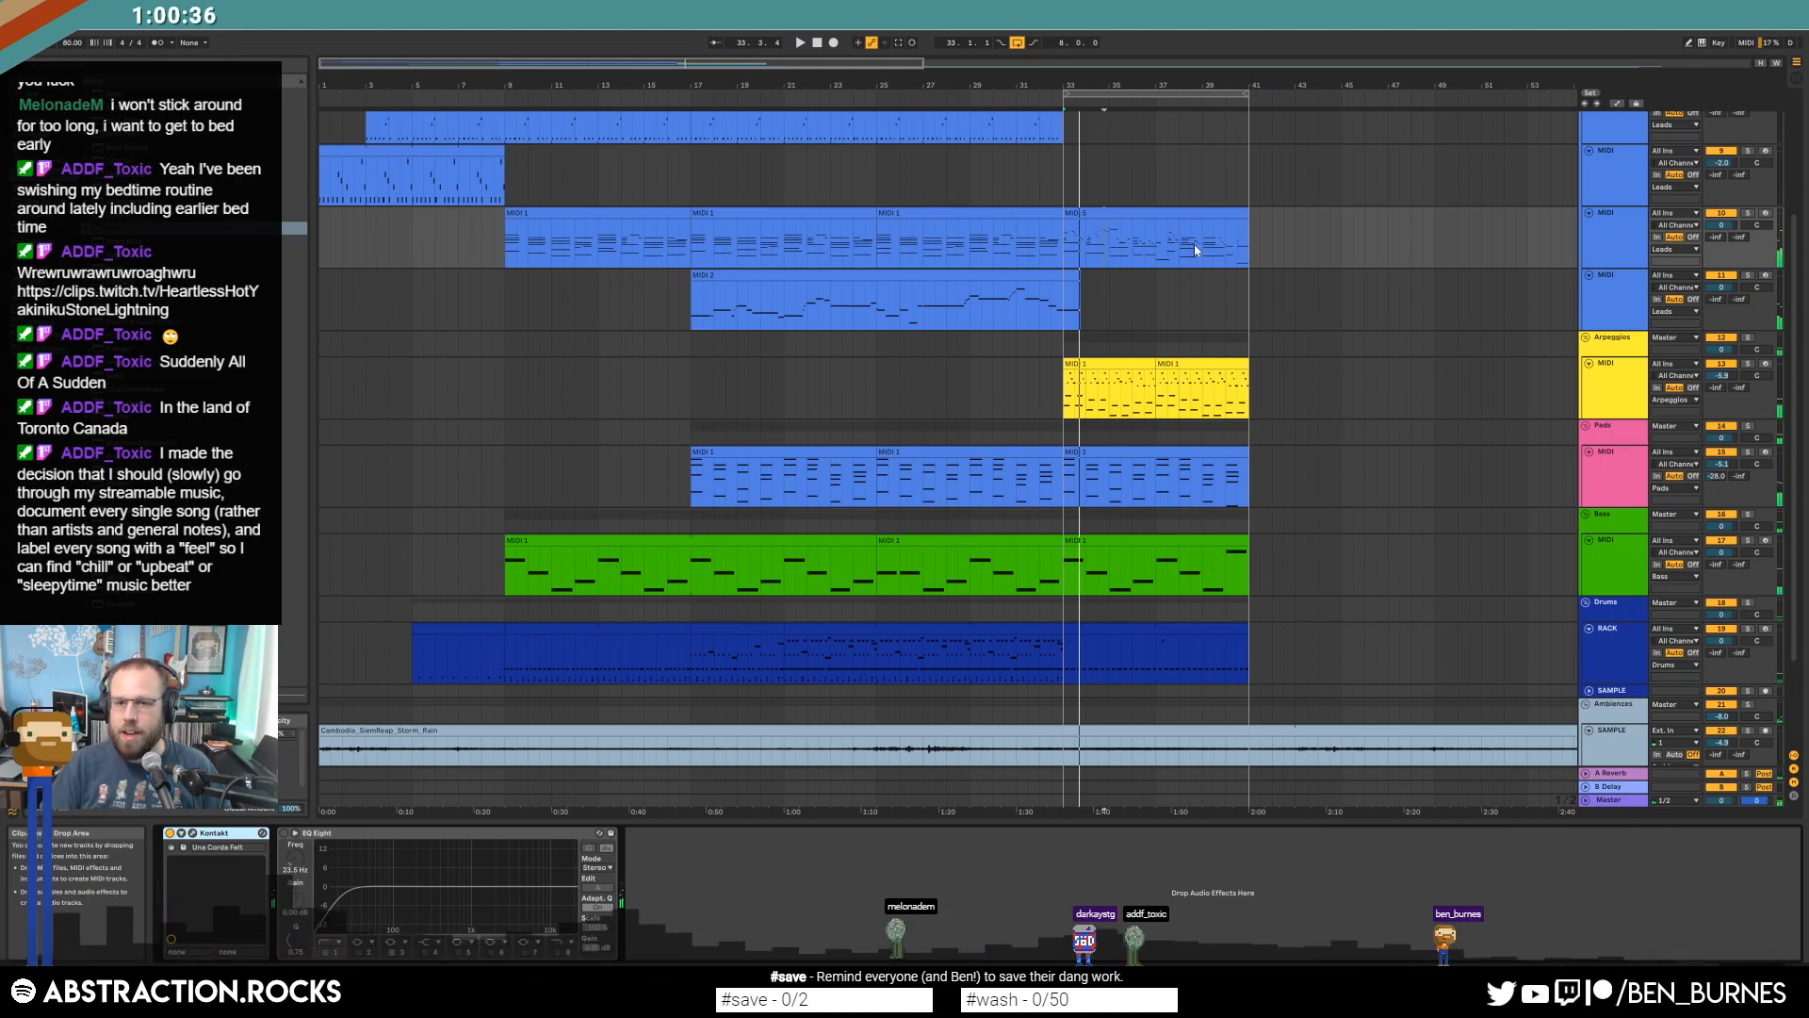
double_click(1203, 211)
scroll(1134, 721, down, 2)
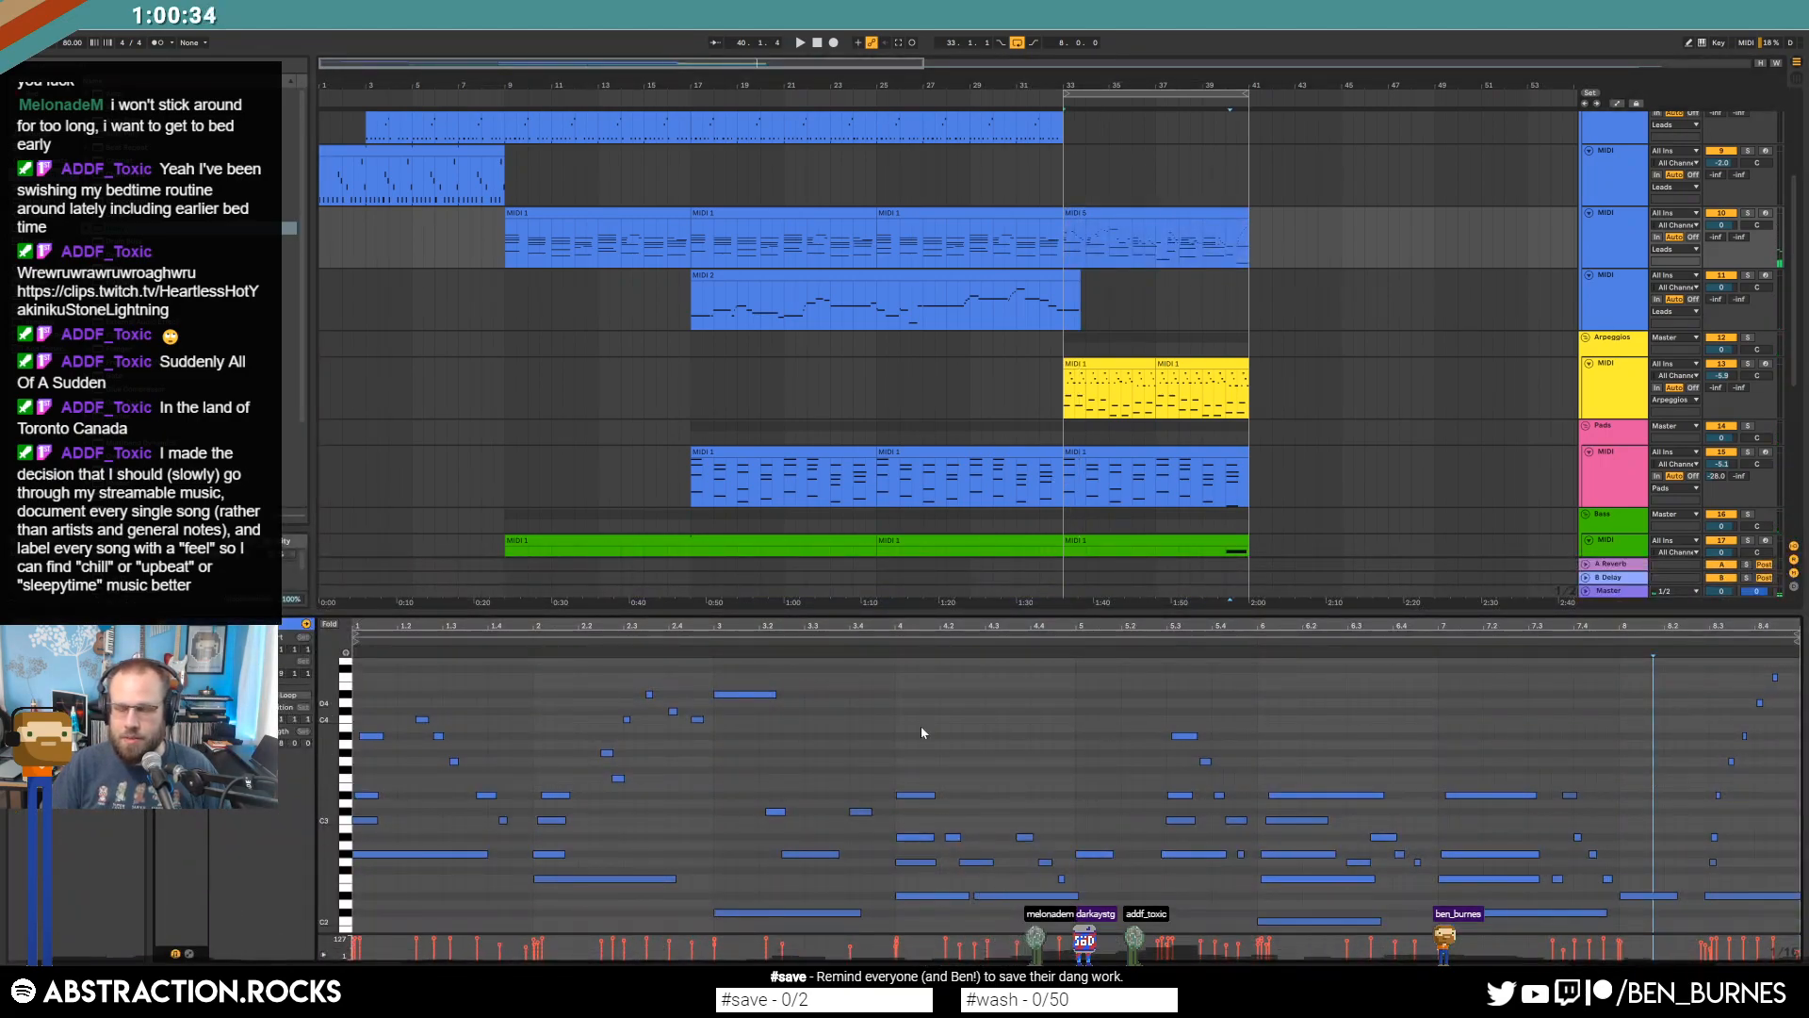
drag(336, 790, 336, 796)
click(1715, 827)
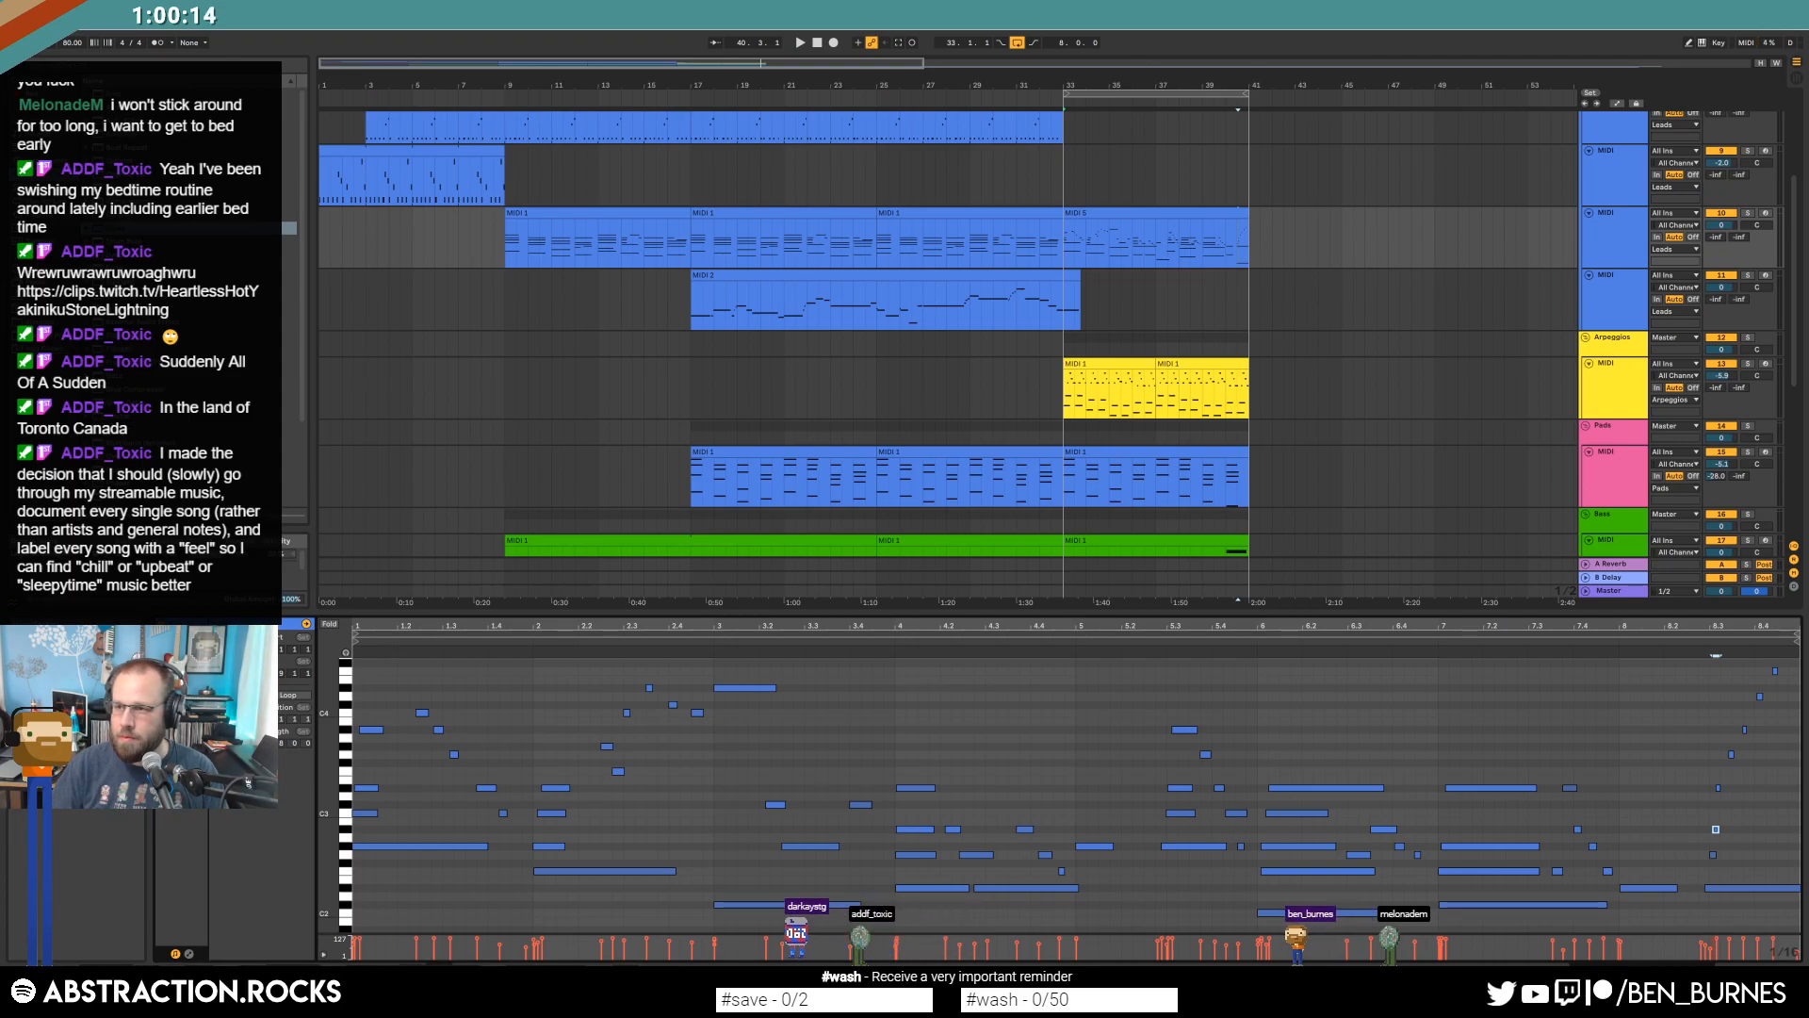
Switch to the Abstraction Music spreadsheet in Google Sheets, widen its window and select the first track, 1998 Tape – Prevail.
drag(747, 310, 1053, 55)
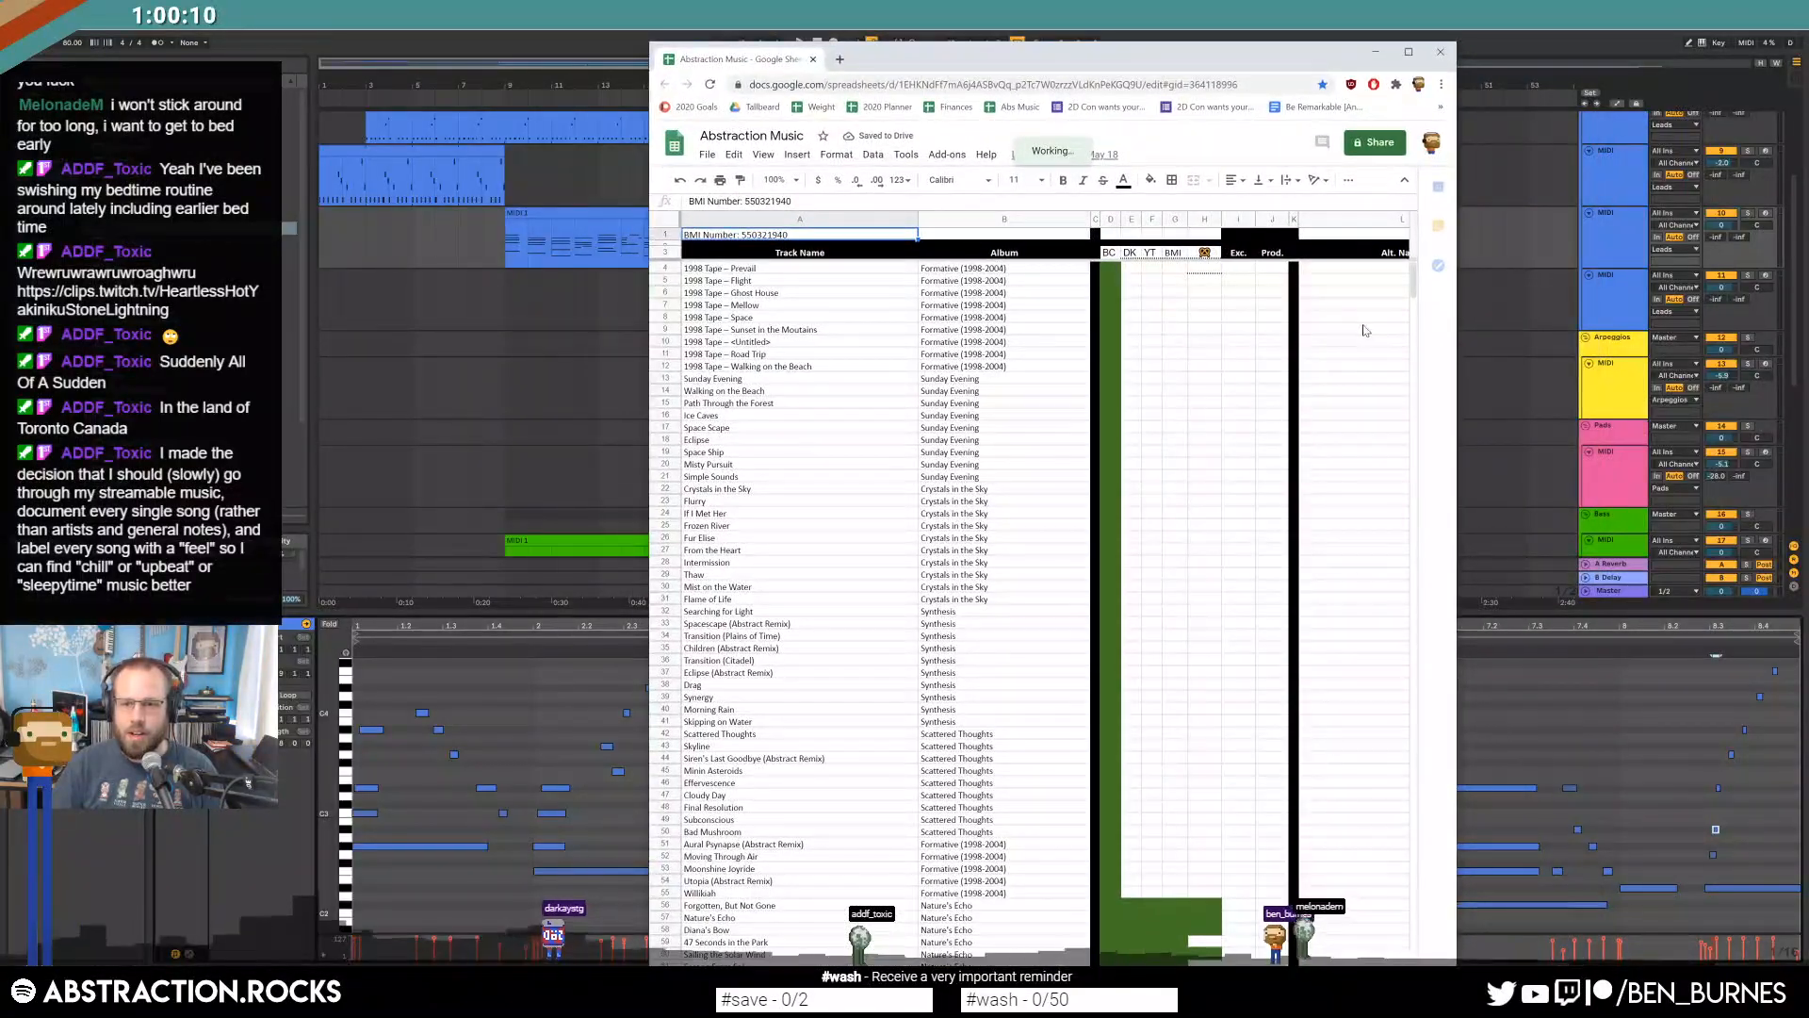
drag(1459, 238, 1673, 237)
drag(1379, 51, 1314, 60)
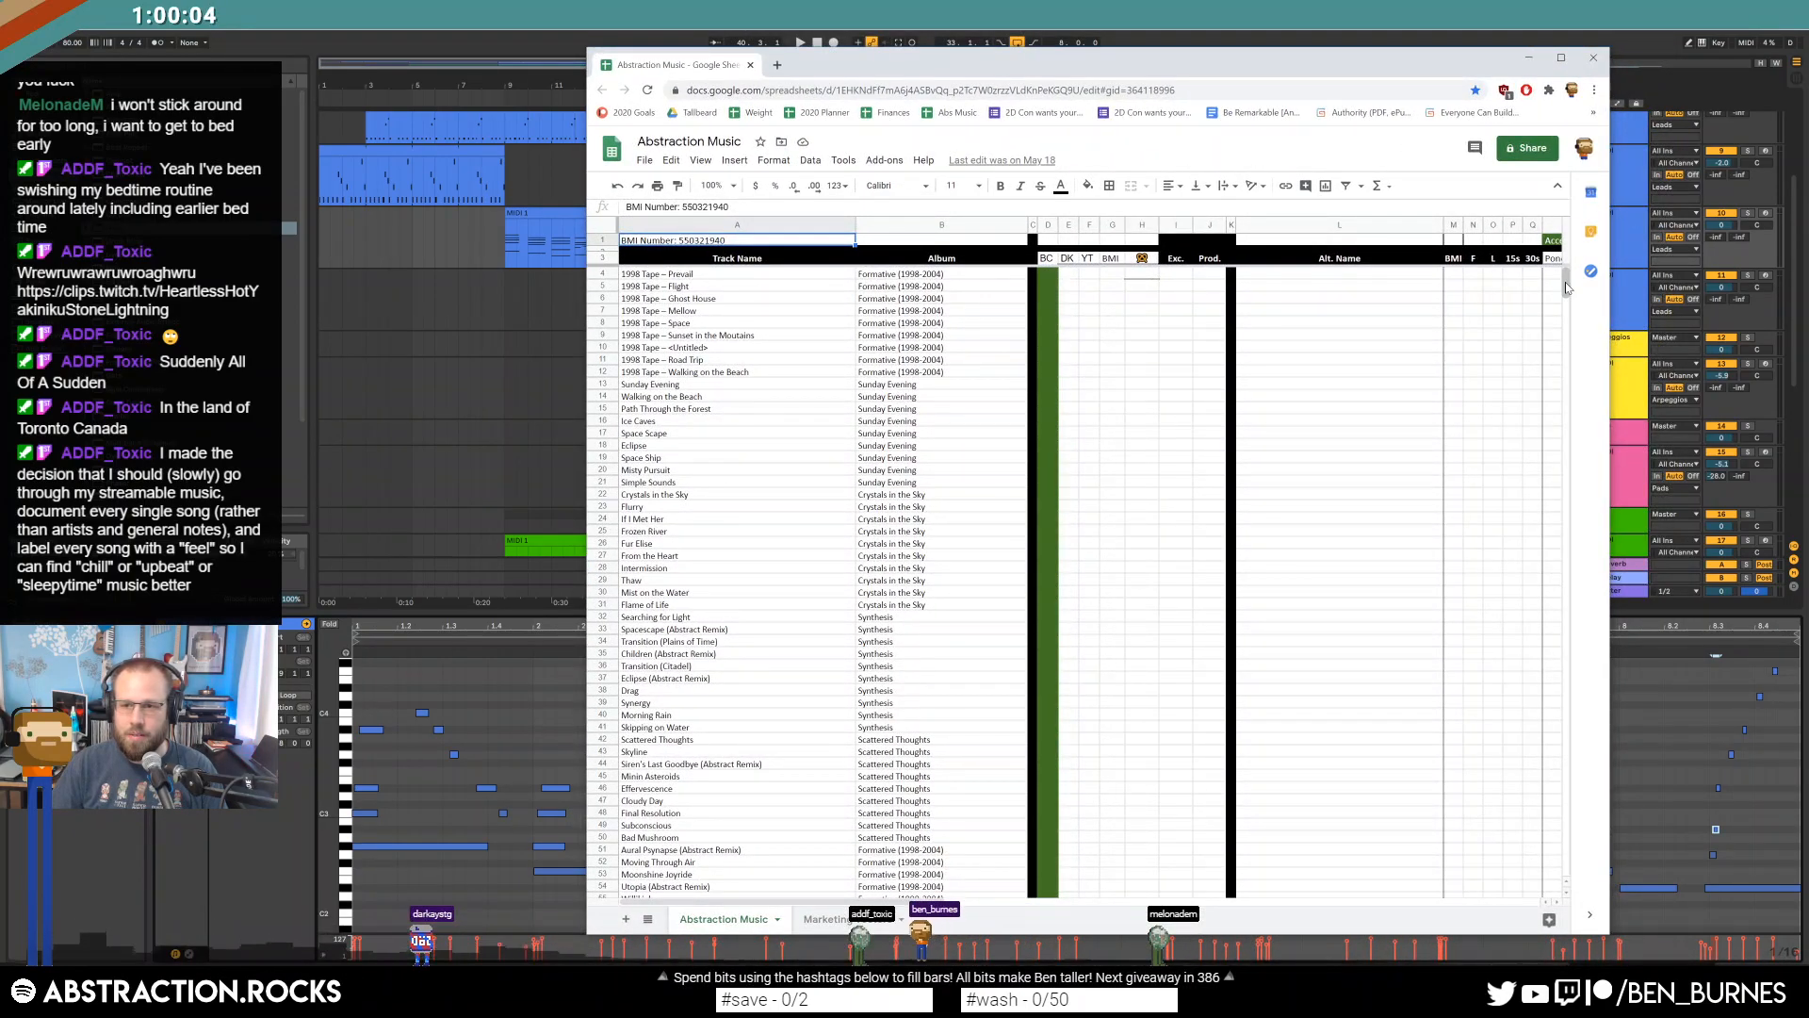
click(735, 277)
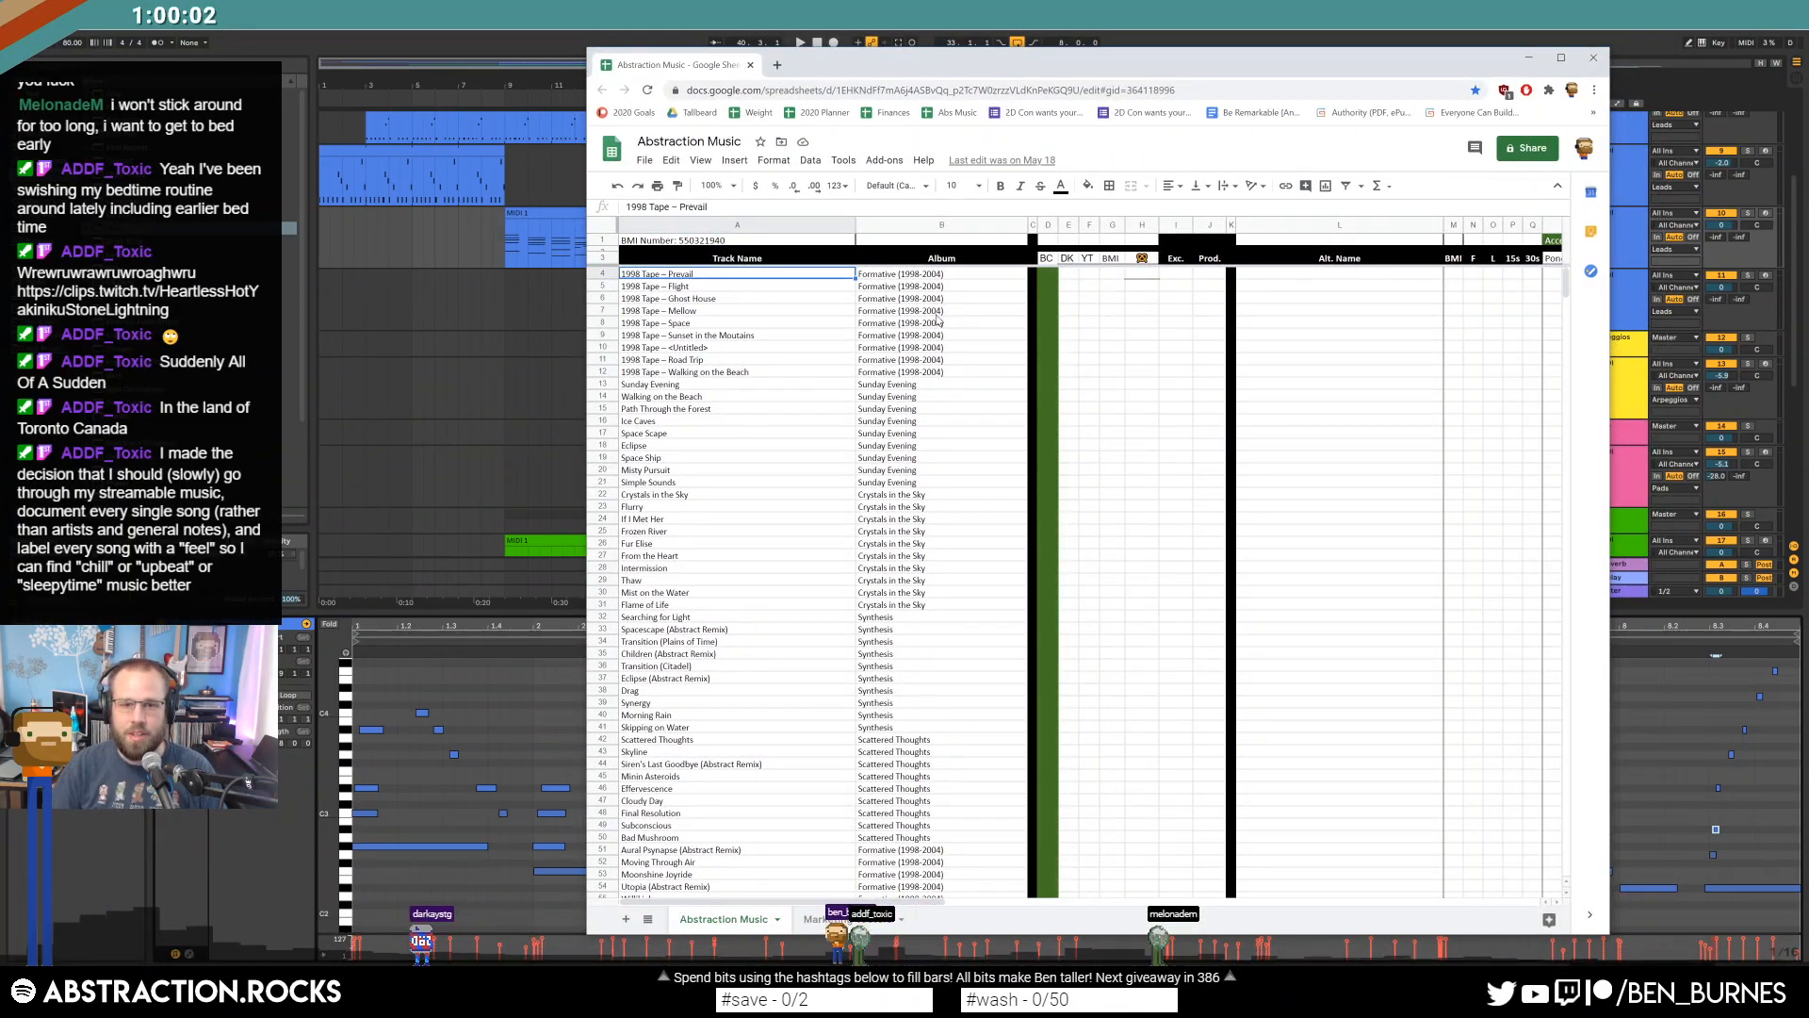
Widen the spreadsheet window and look through the tracks' BC, DK, YT, BMI, Exc., Prod. and Alt. Name columns down to row 485.
click(921, 278)
click(1052, 274)
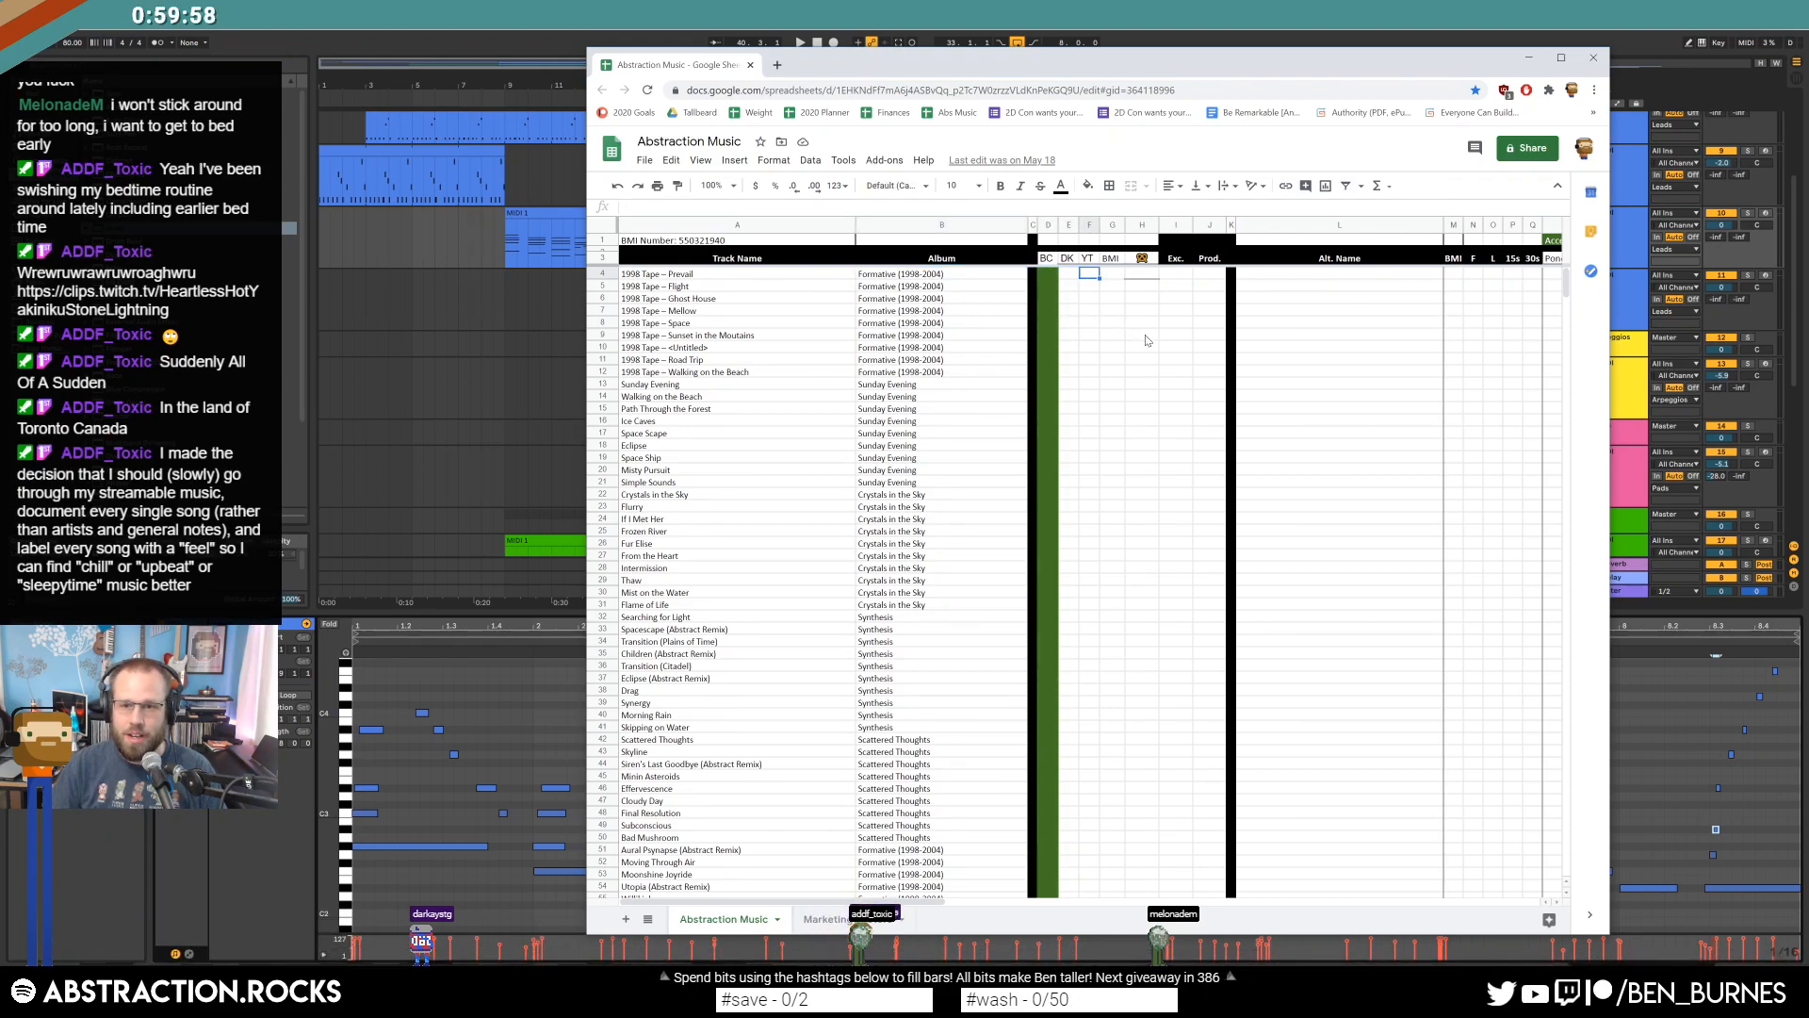
key(Right)
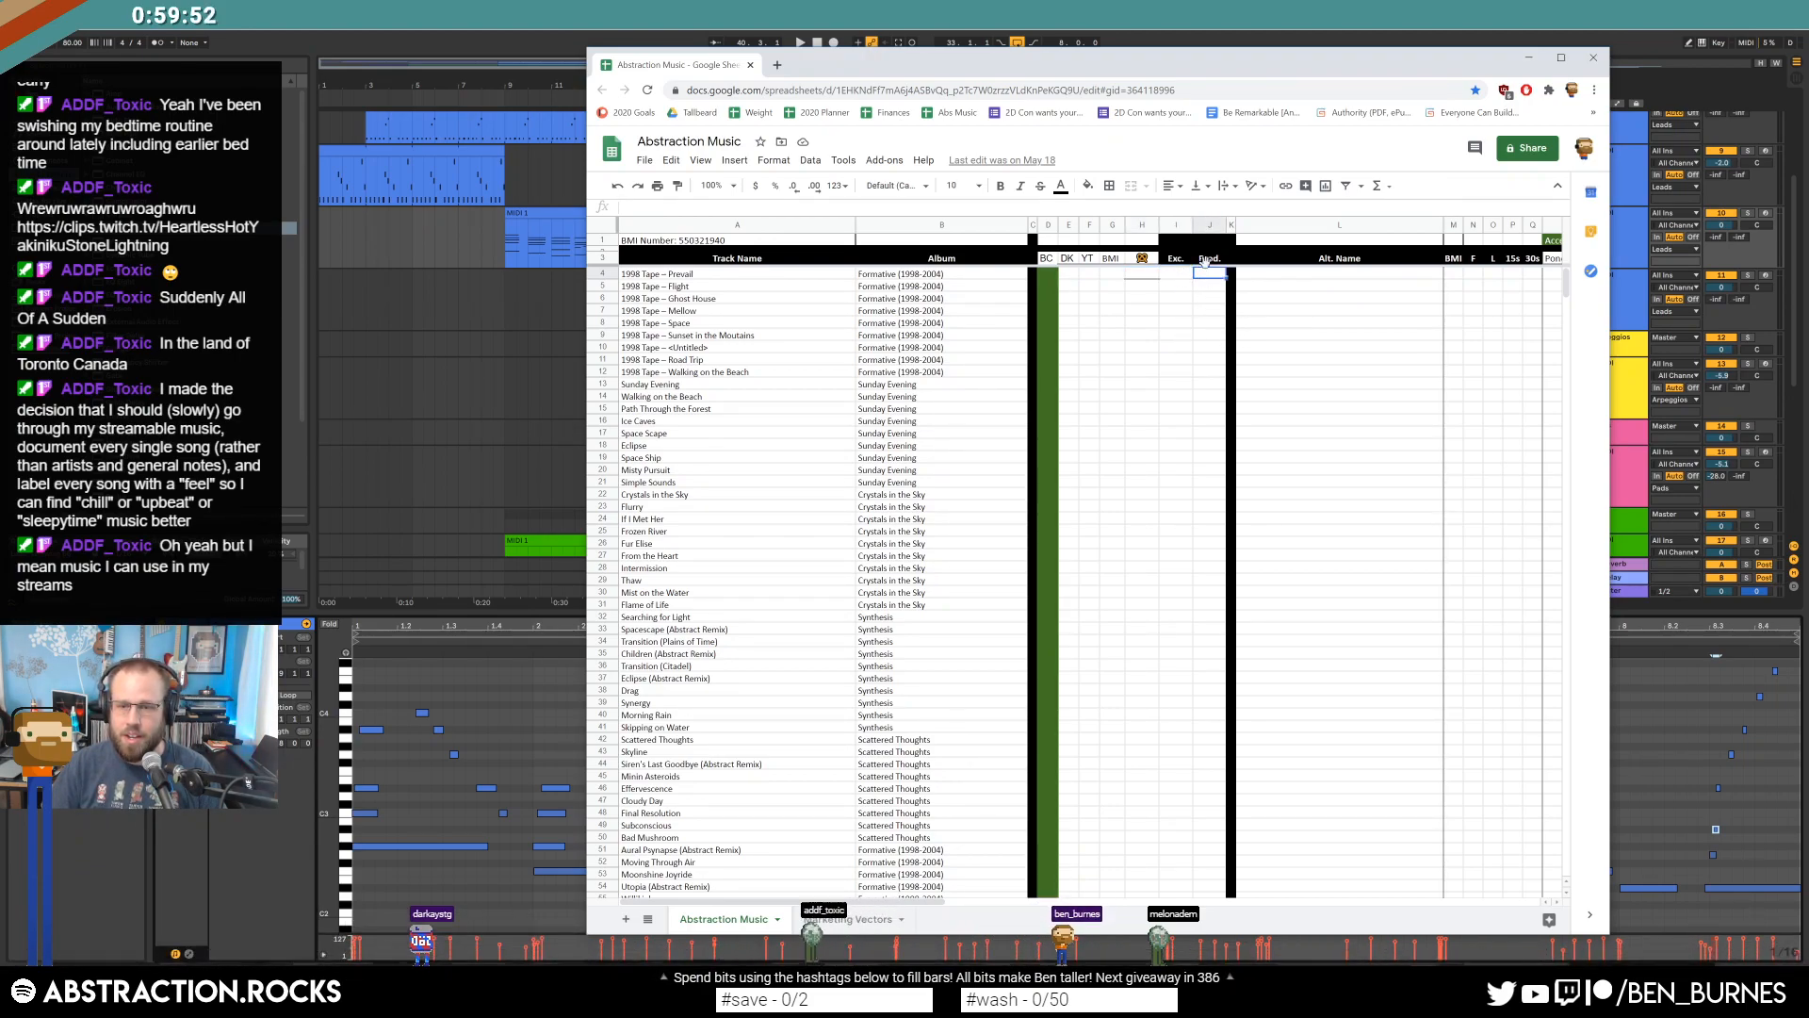
drag(1568, 281, 1545, 524)
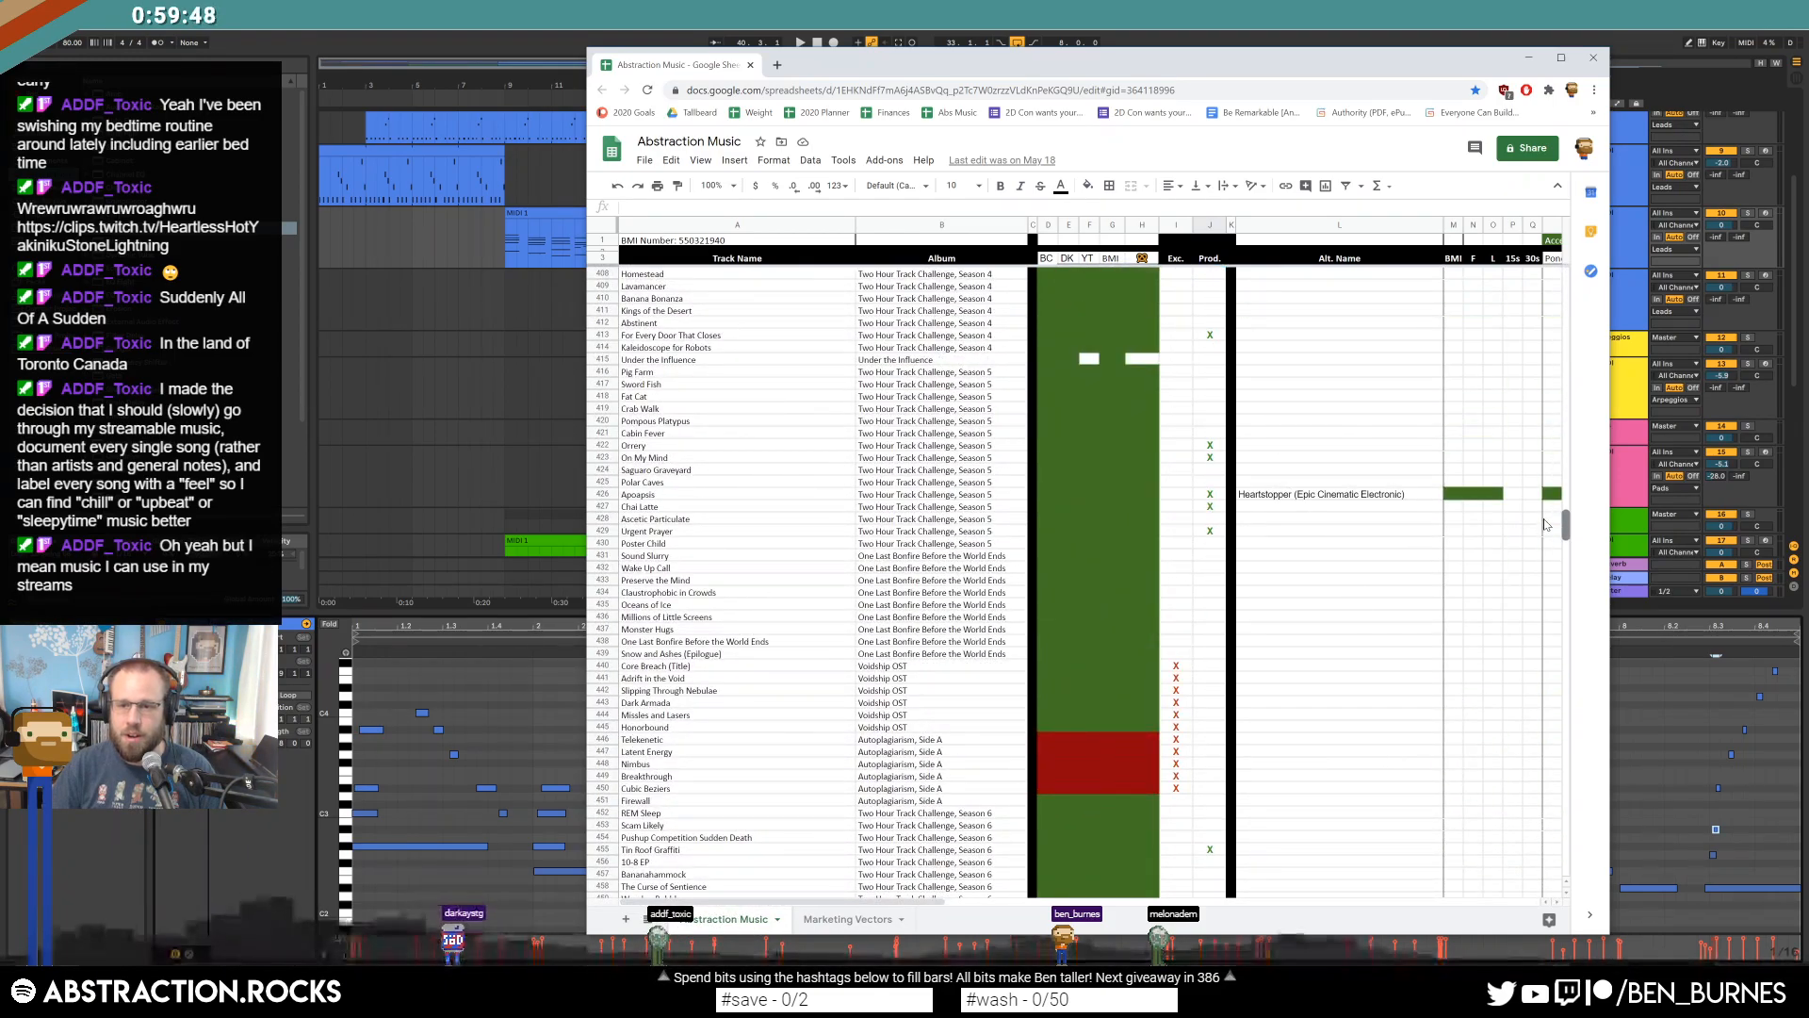
drag(1567, 532, 1753, 305)
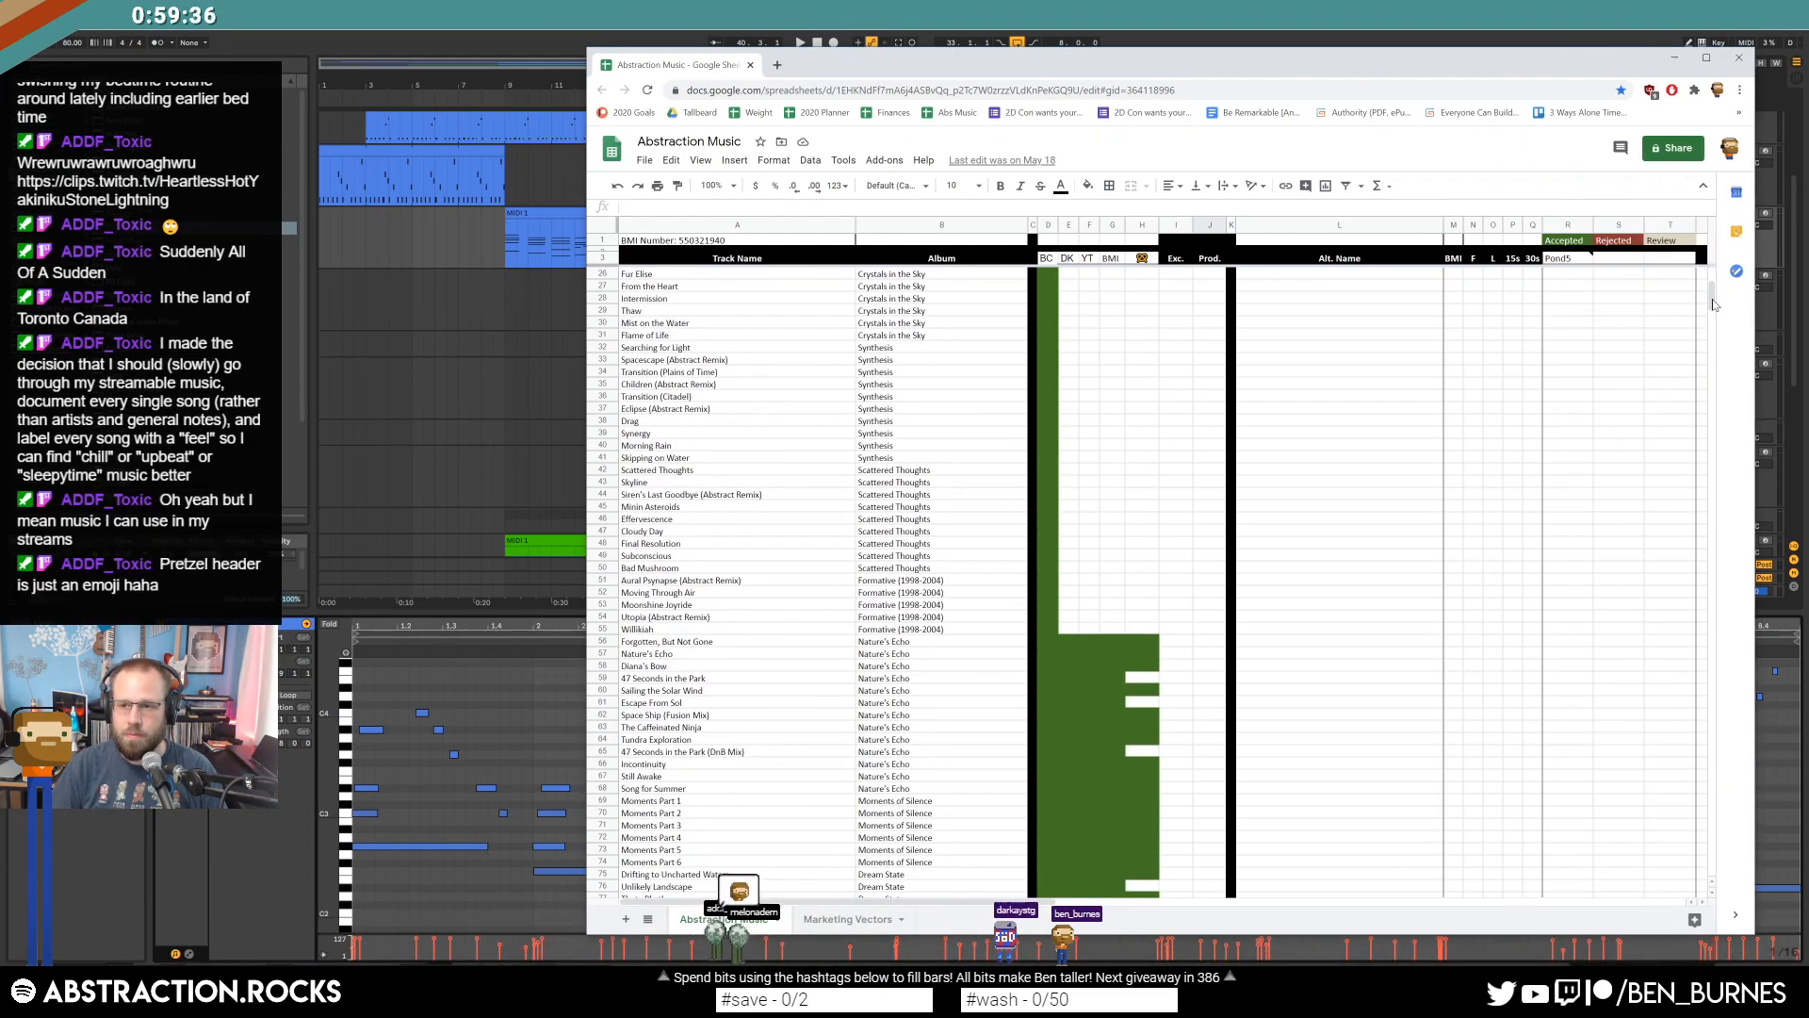
scroll(1451, 283, down, 15)
click(1393, 286)
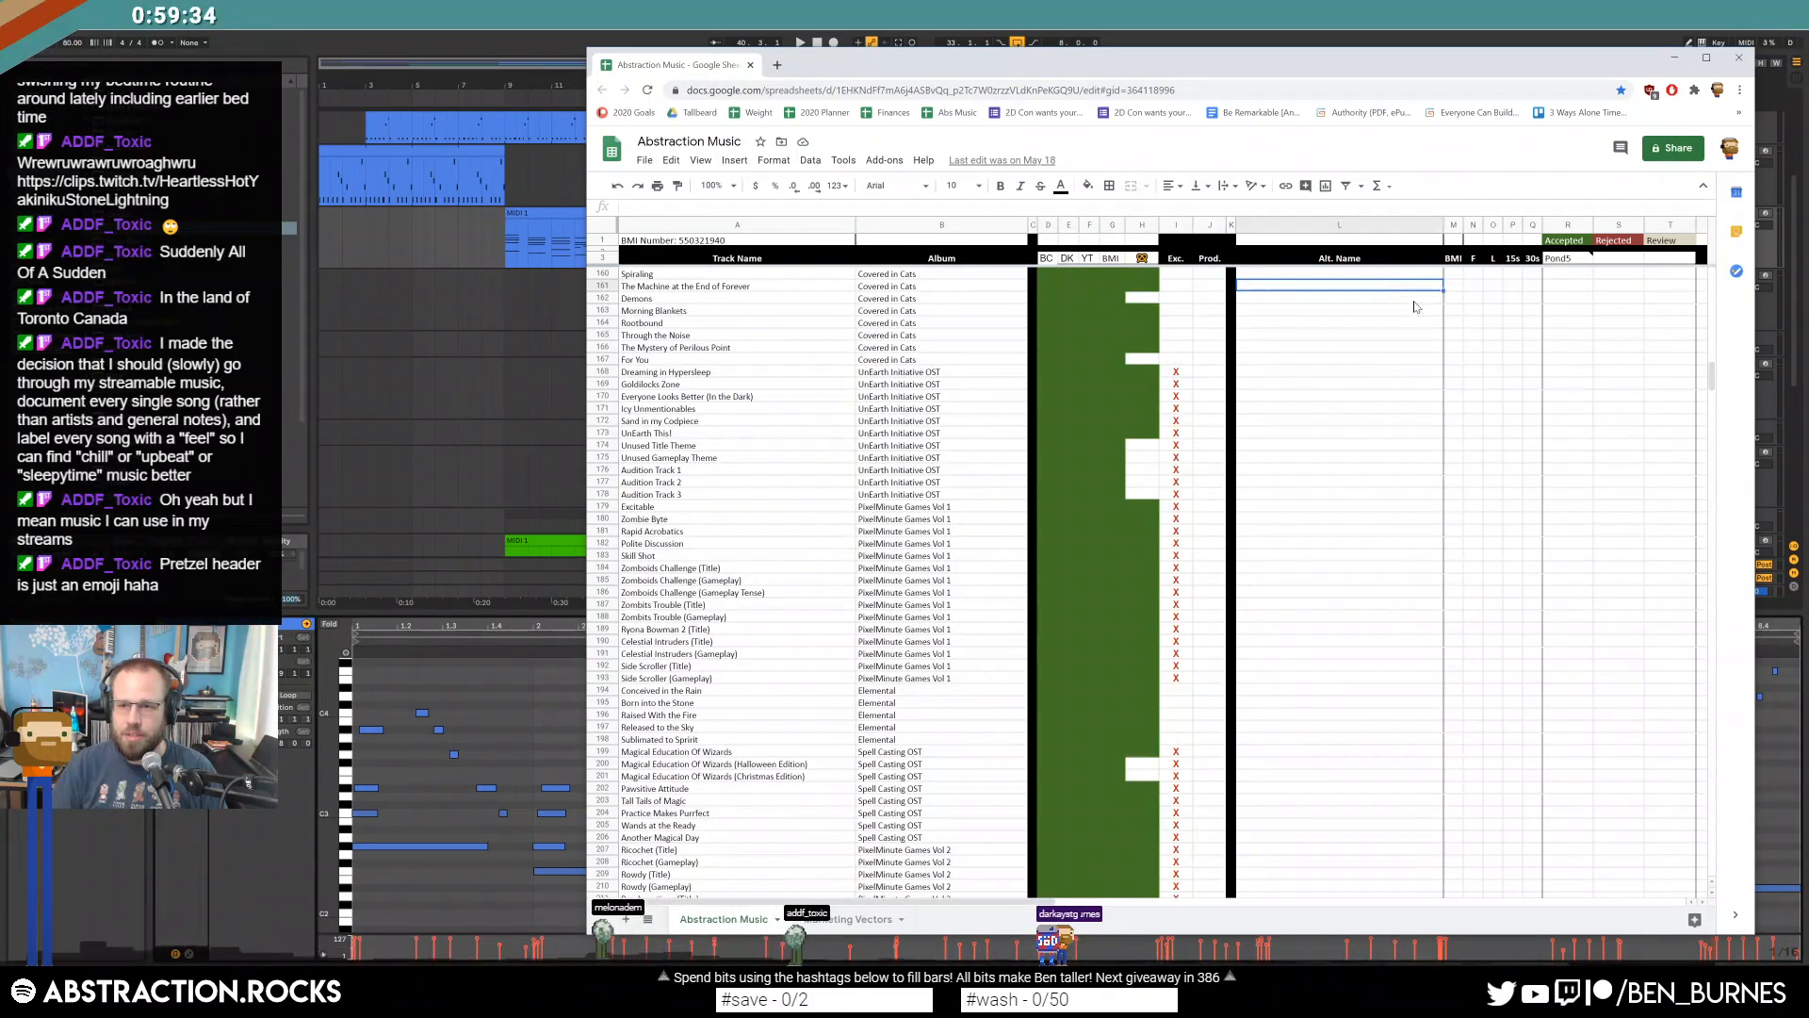
scroll(1602, 358, down, 3)
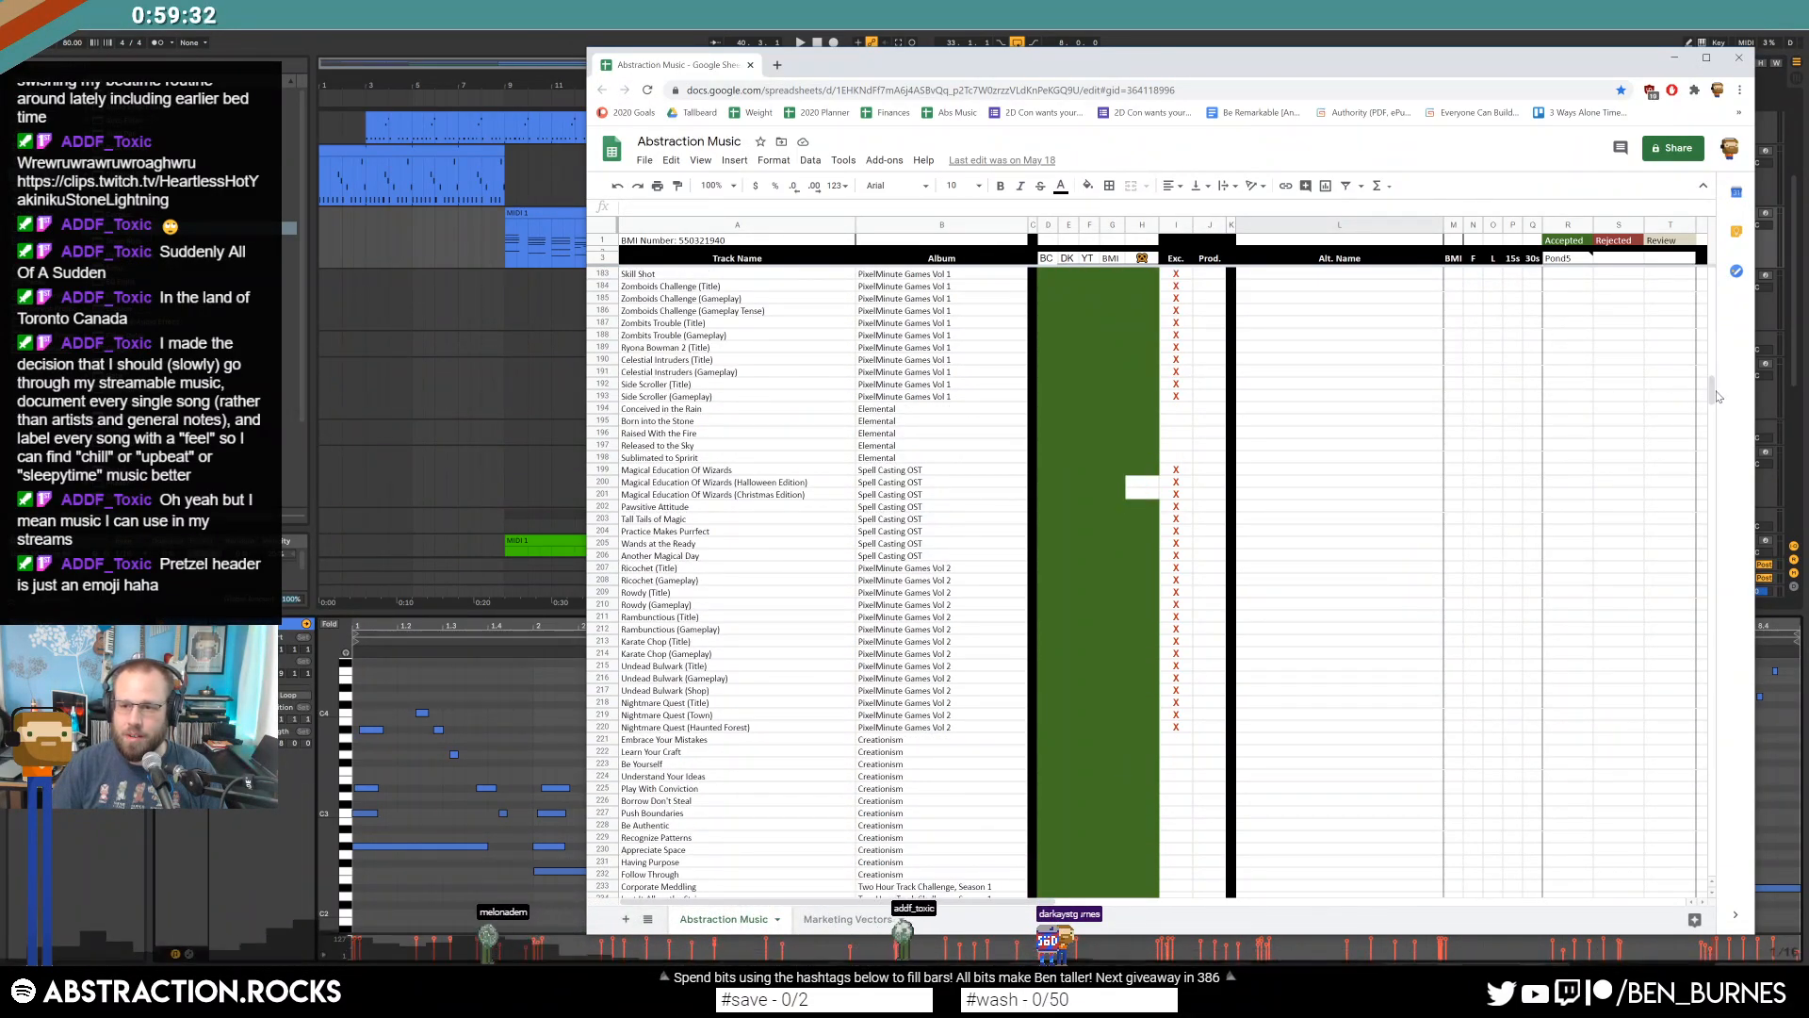
drag(1715, 396, 1715, 566)
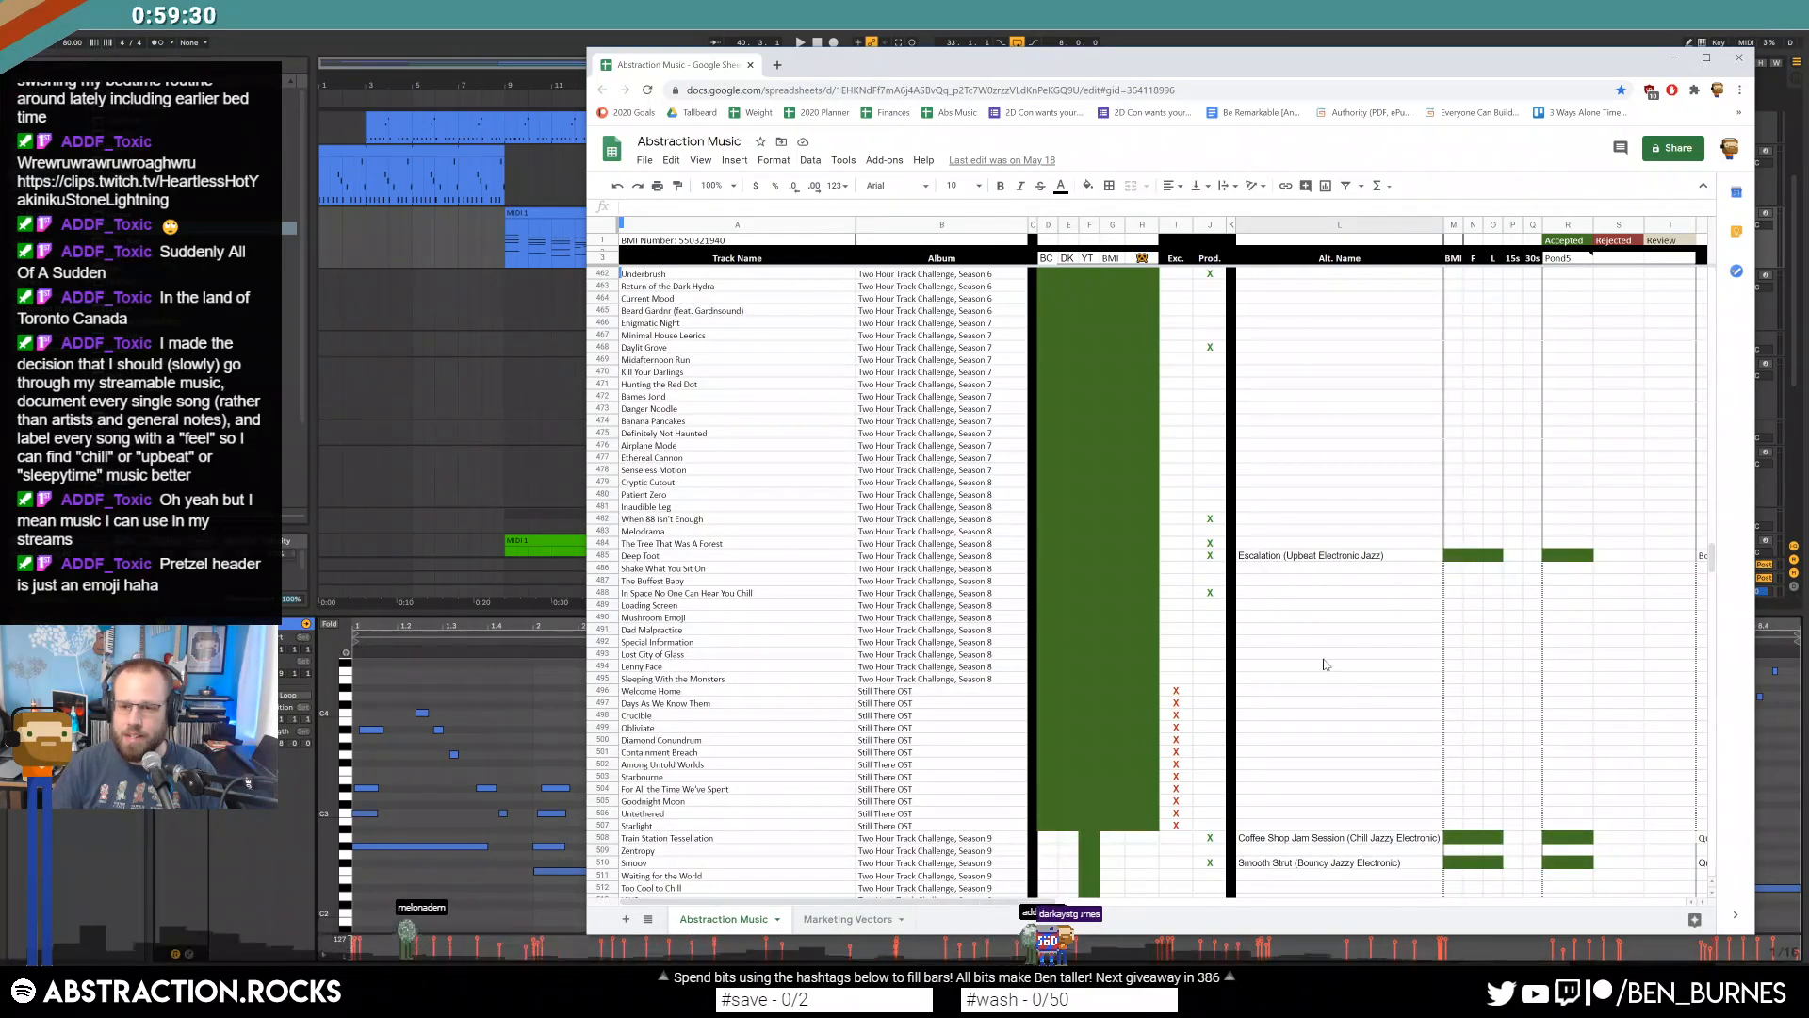
Bring the metadata columns into view and select the Escalation (Upbeat Electronic Jazz) row from Description to Length.
click(1335, 558)
drag(1080, 900, 1252, 895)
click(1145, 557)
click(1278, 558)
click(1357, 557)
drag(1472, 558, 1131, 562)
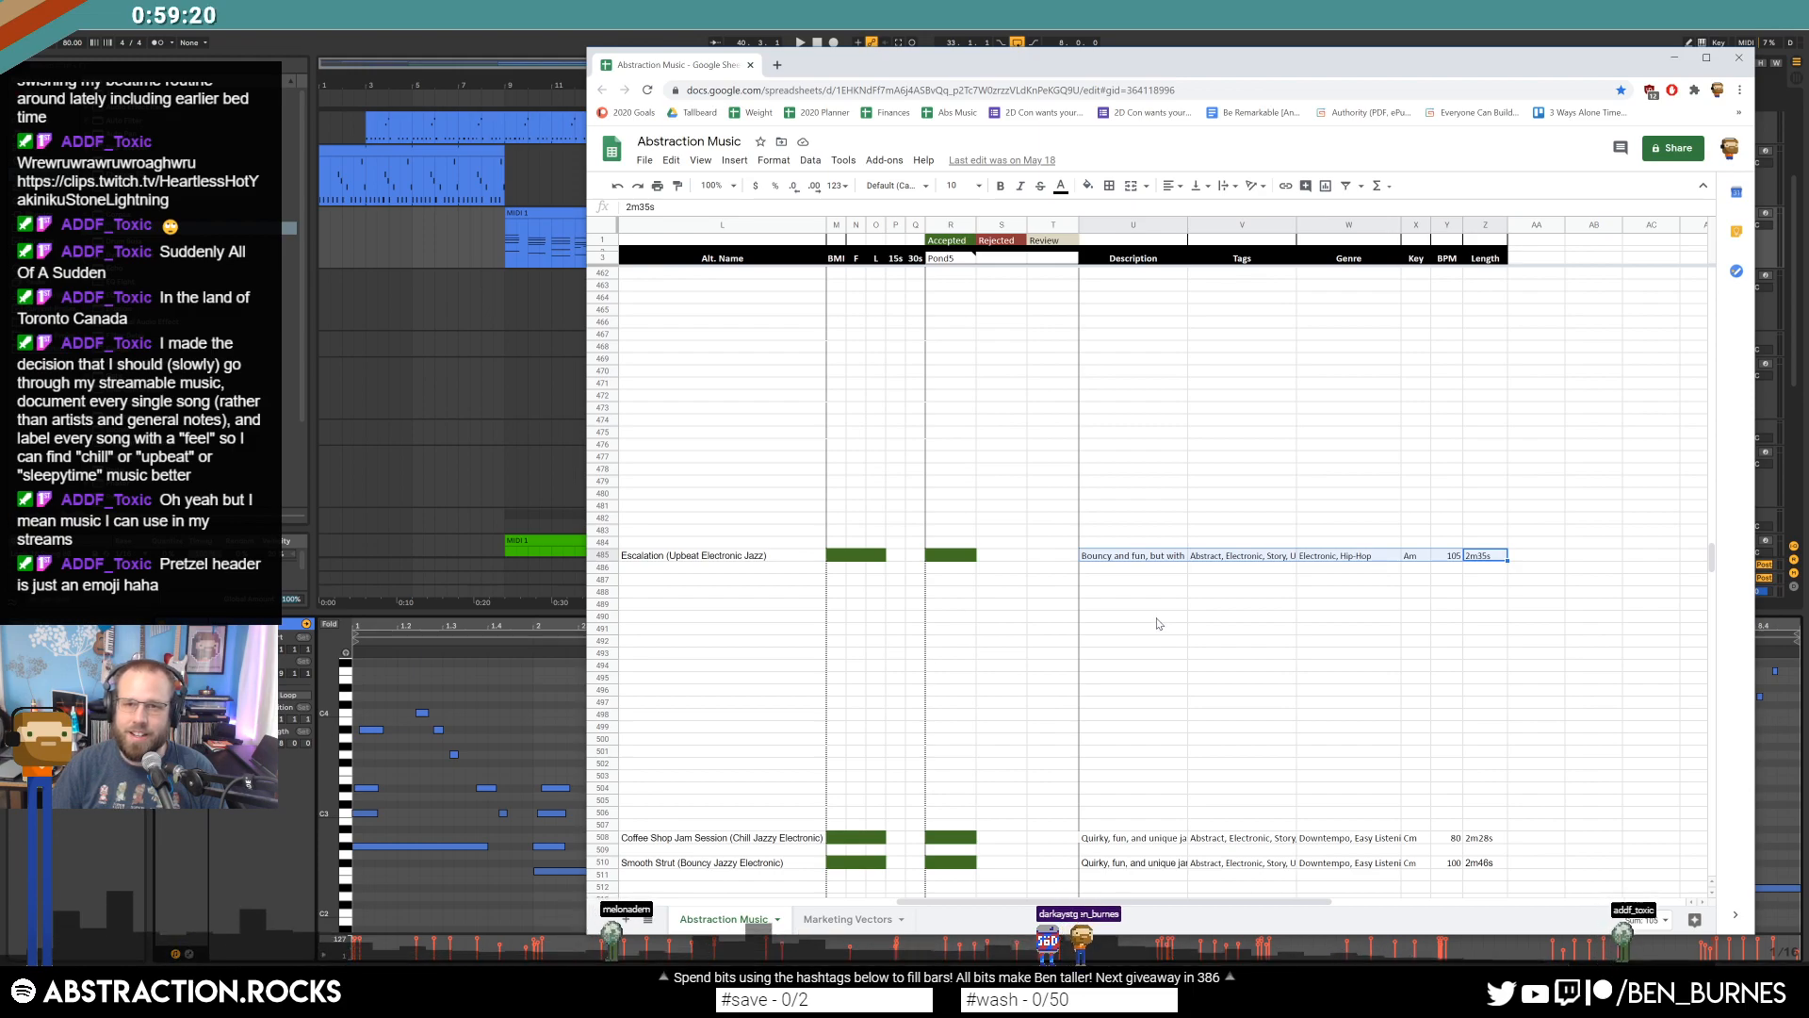
Check the Escalation row's description, tags, genre, key, BPM and length cells, and return to the Track Name column.
click(1142, 594)
drag(1141, 559, 1371, 559)
click(1353, 559)
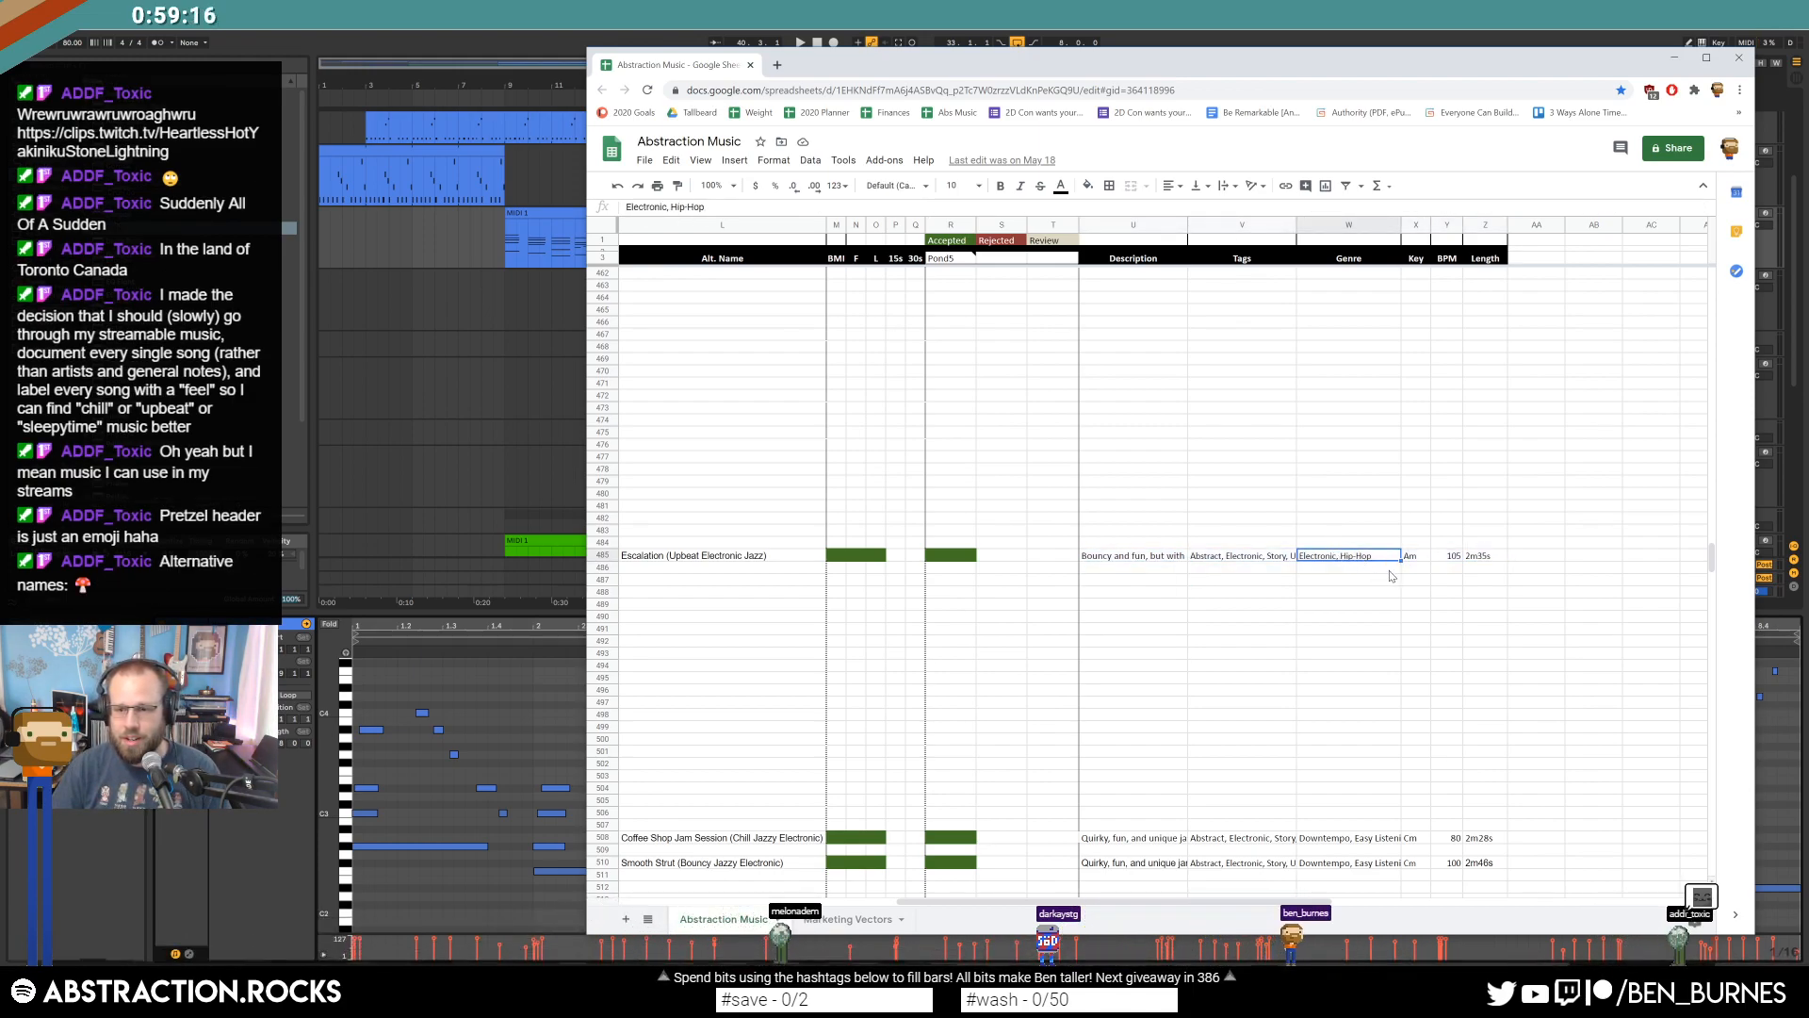
key(Right)
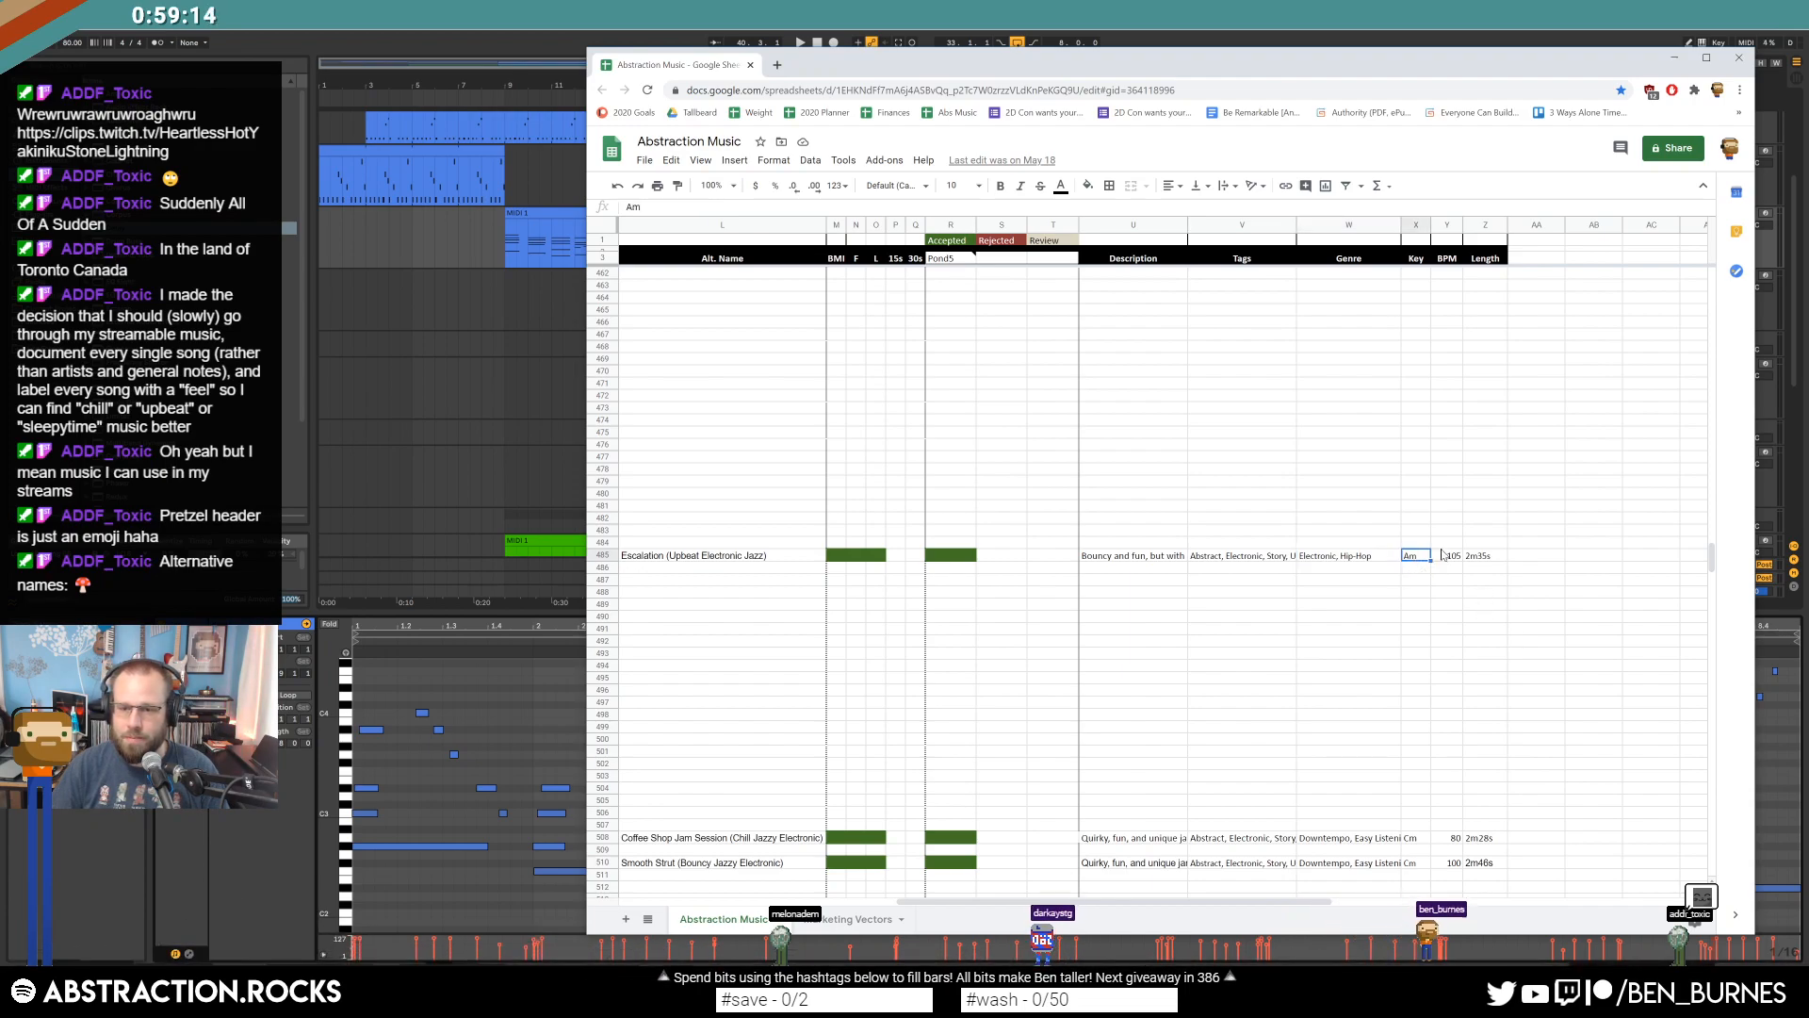
key(Right)
key(Right)
click(1227, 555)
key(Left)
drag(1480, 556, 909, 902)
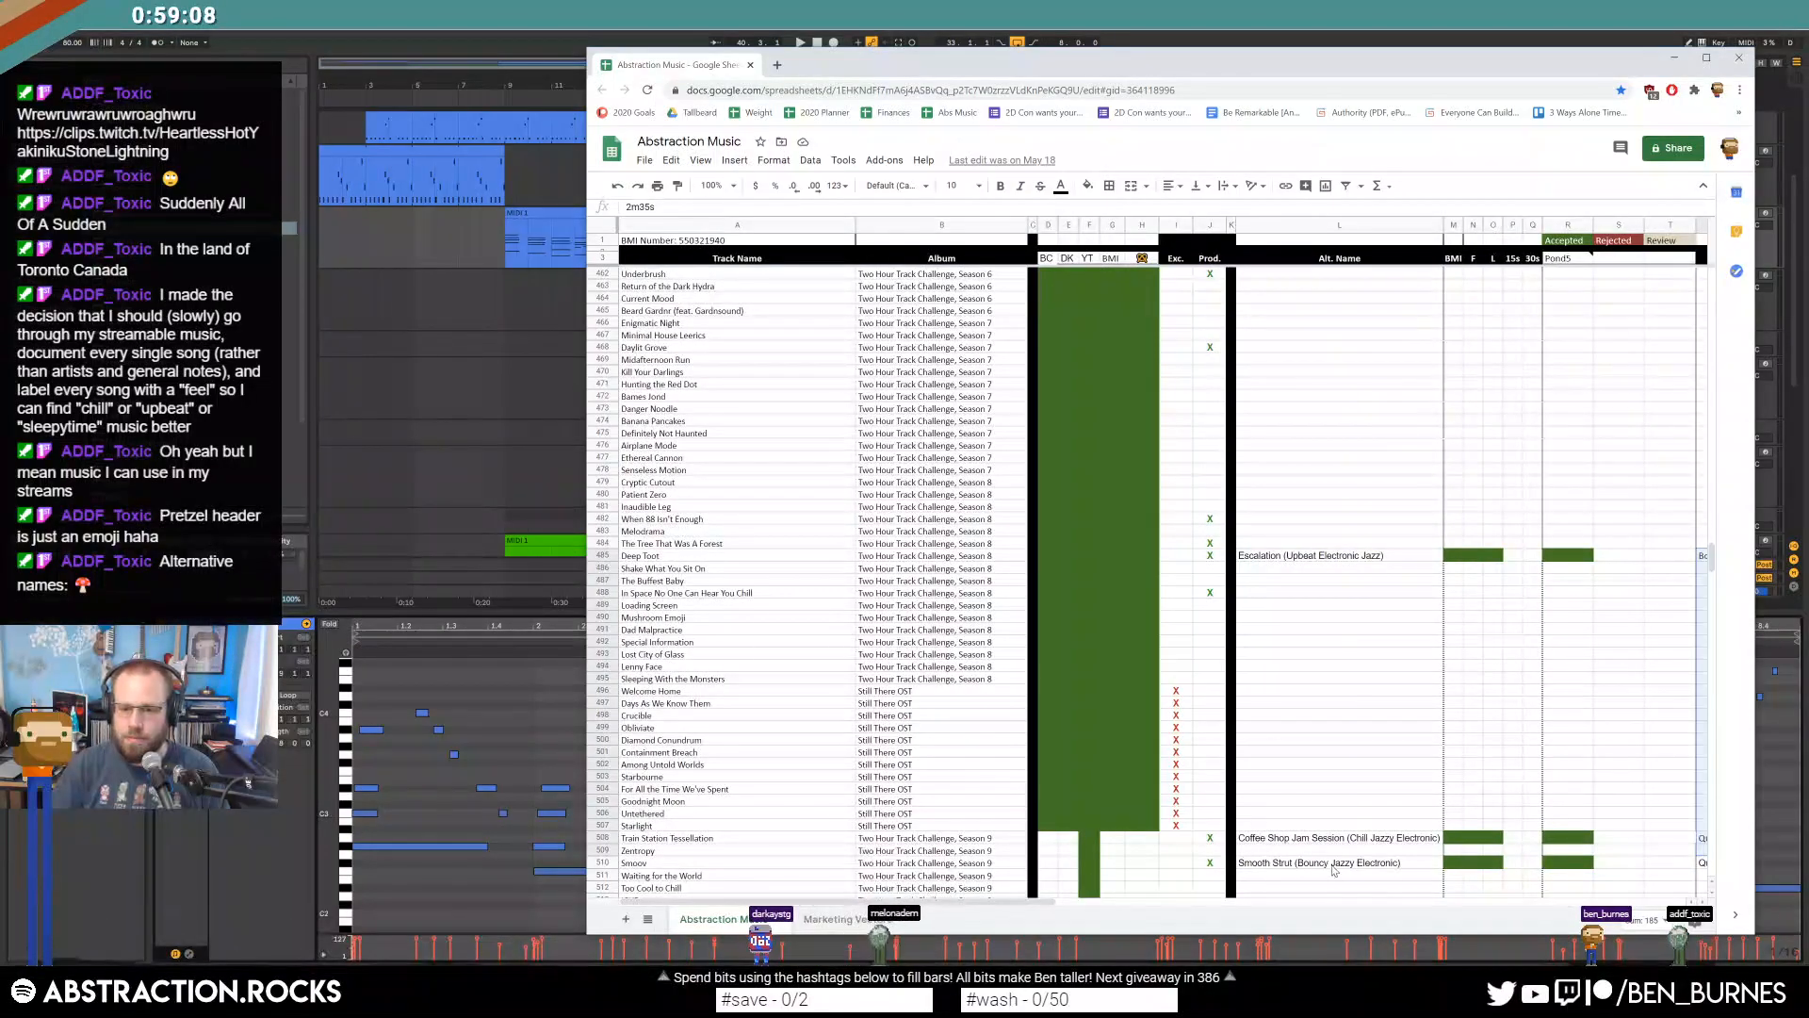
Examine the catalogue's last entries, from Autoplagiarism, Side B and The Maker's Eden, Act 3 to the Season 12 track Dresden.
scroll(1333, 868, down, 10)
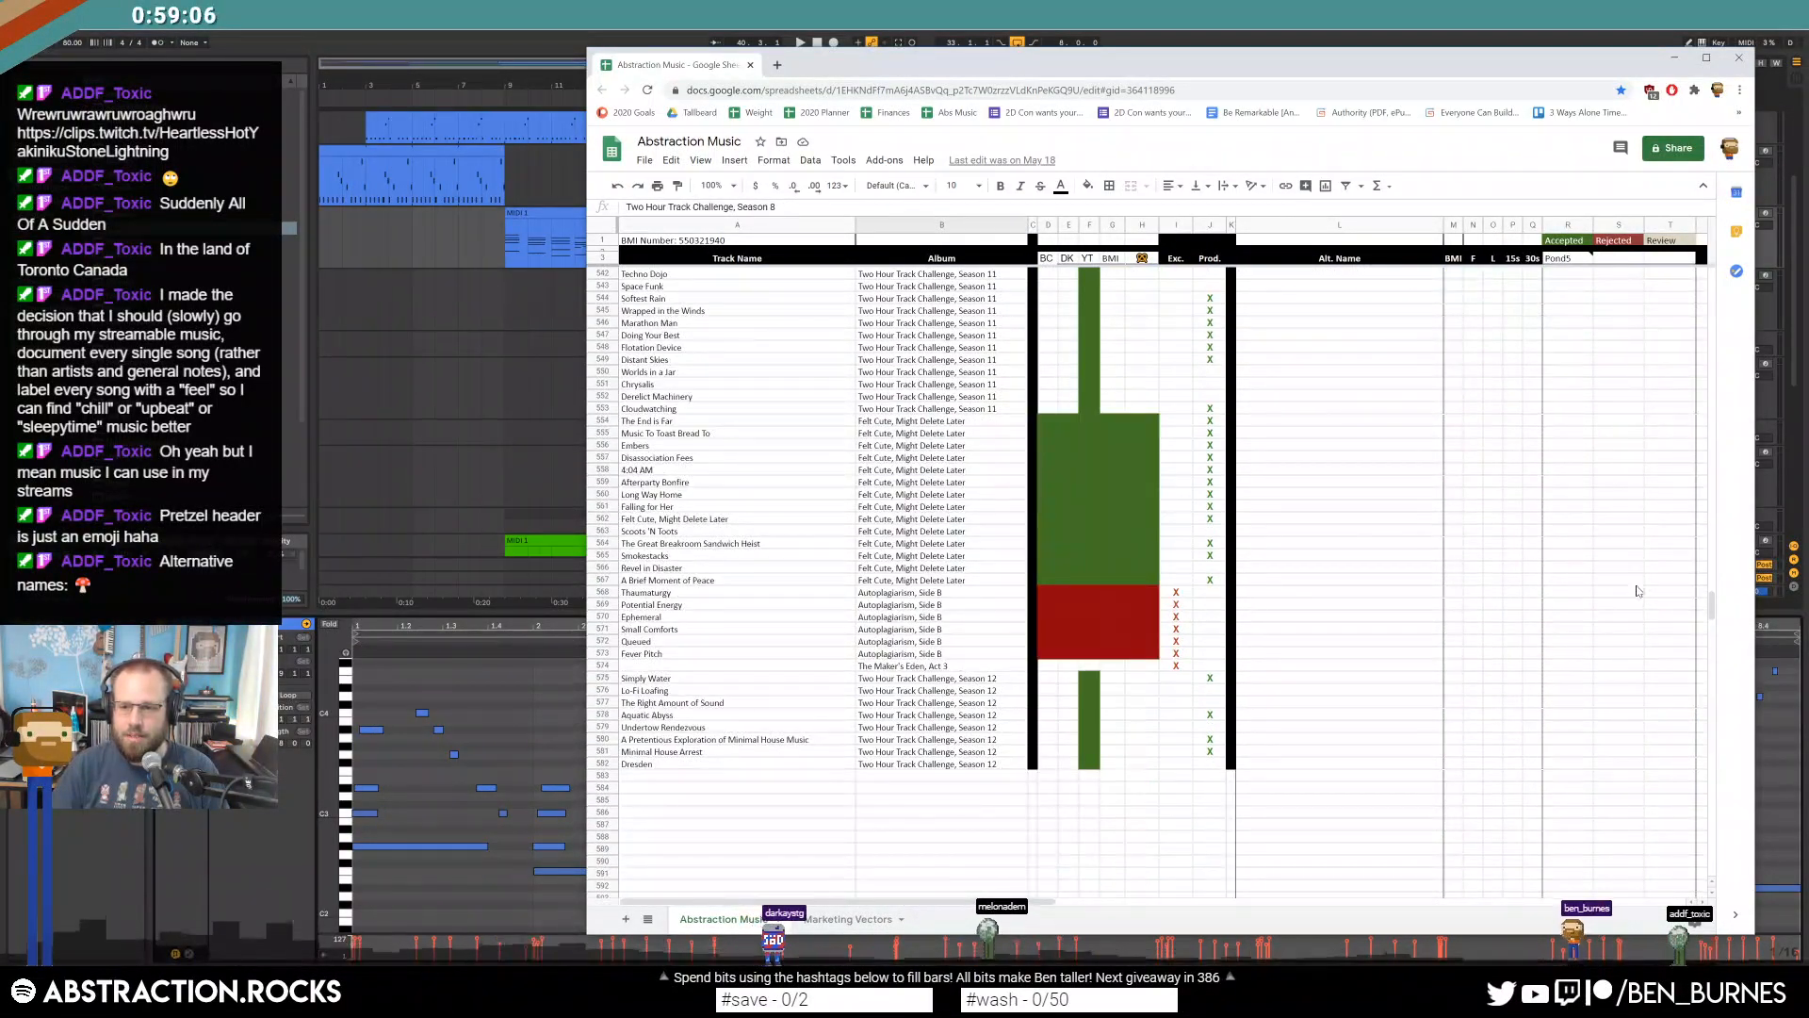
drag(659, 604, 1013, 666)
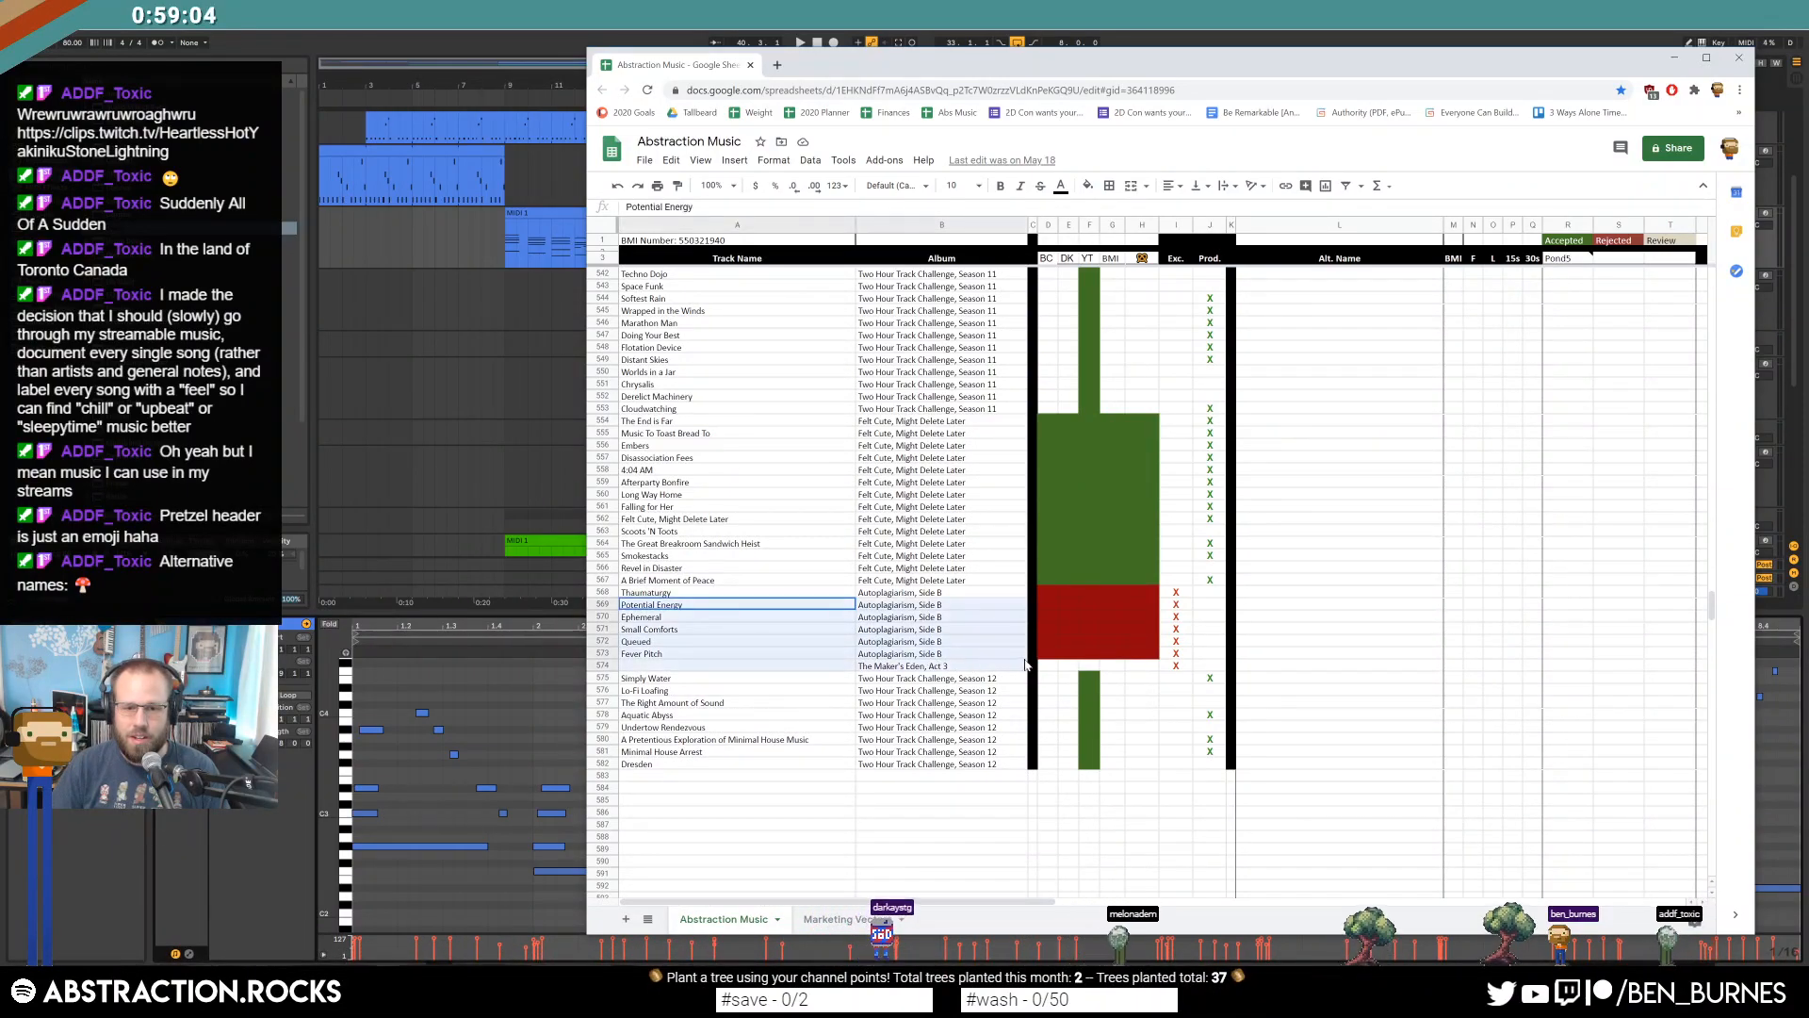
drag(660, 592, 1052, 689)
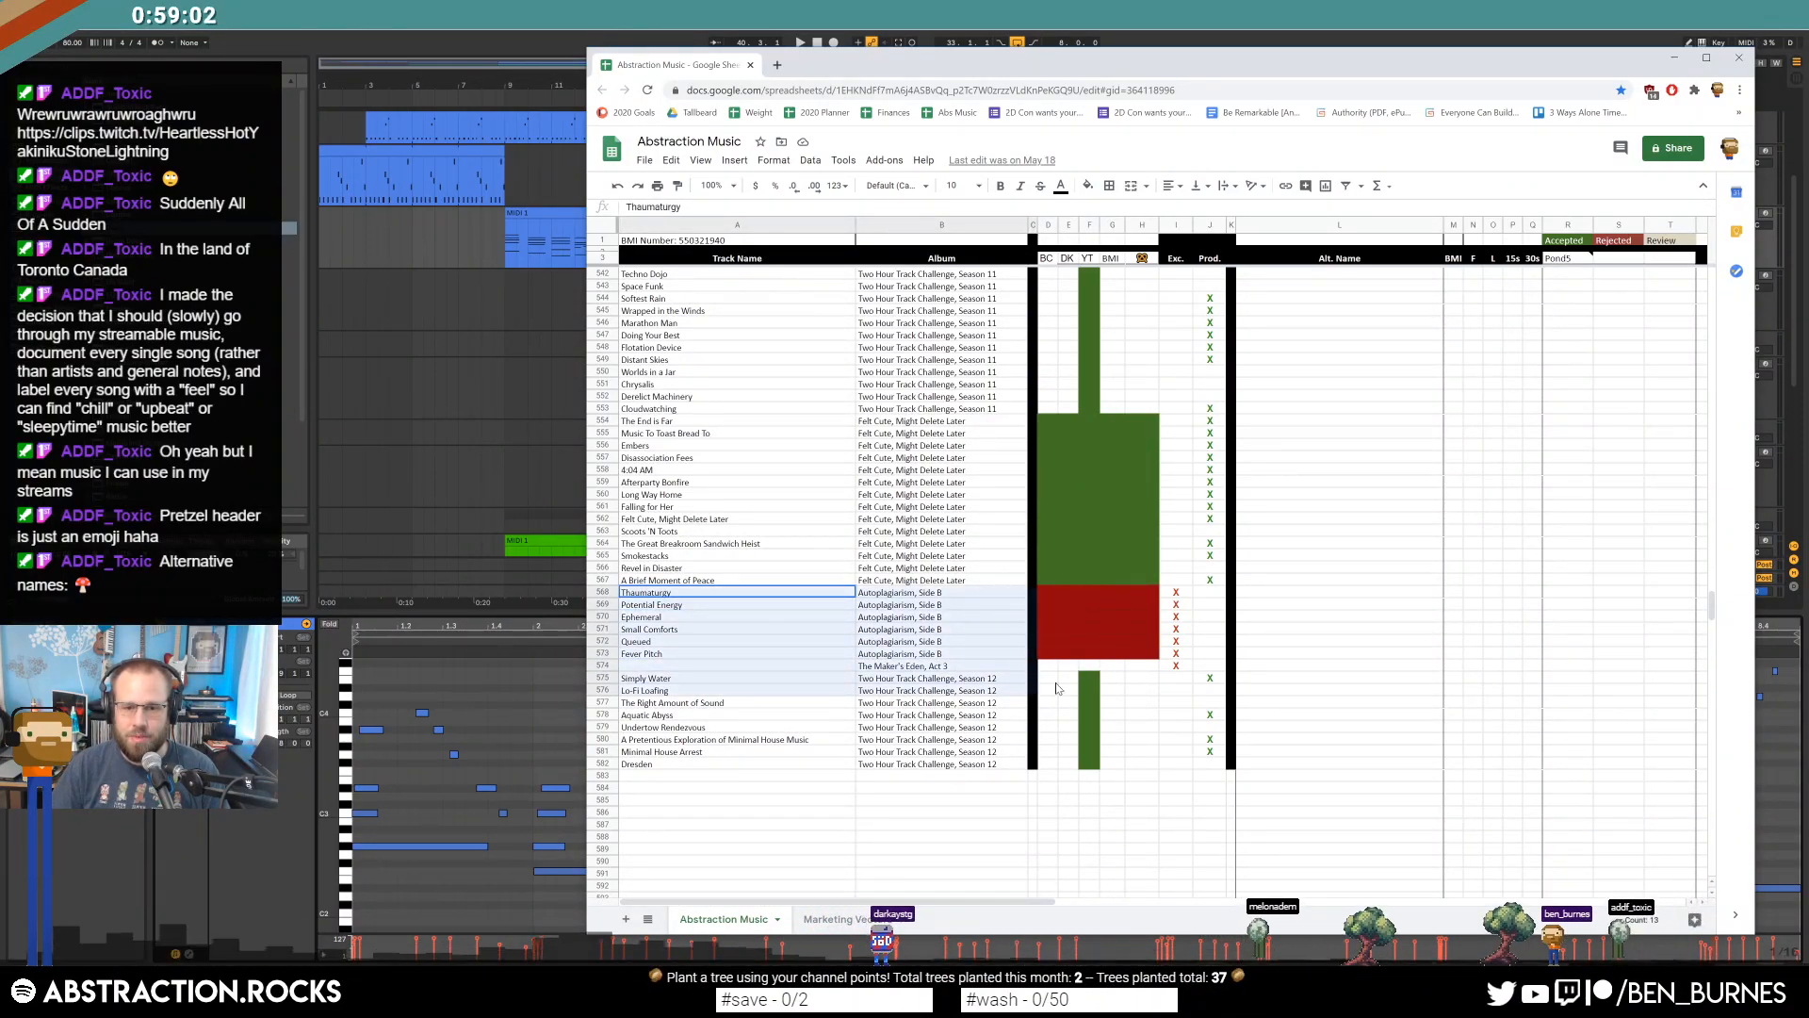
drag(913, 678, 1025, 804)
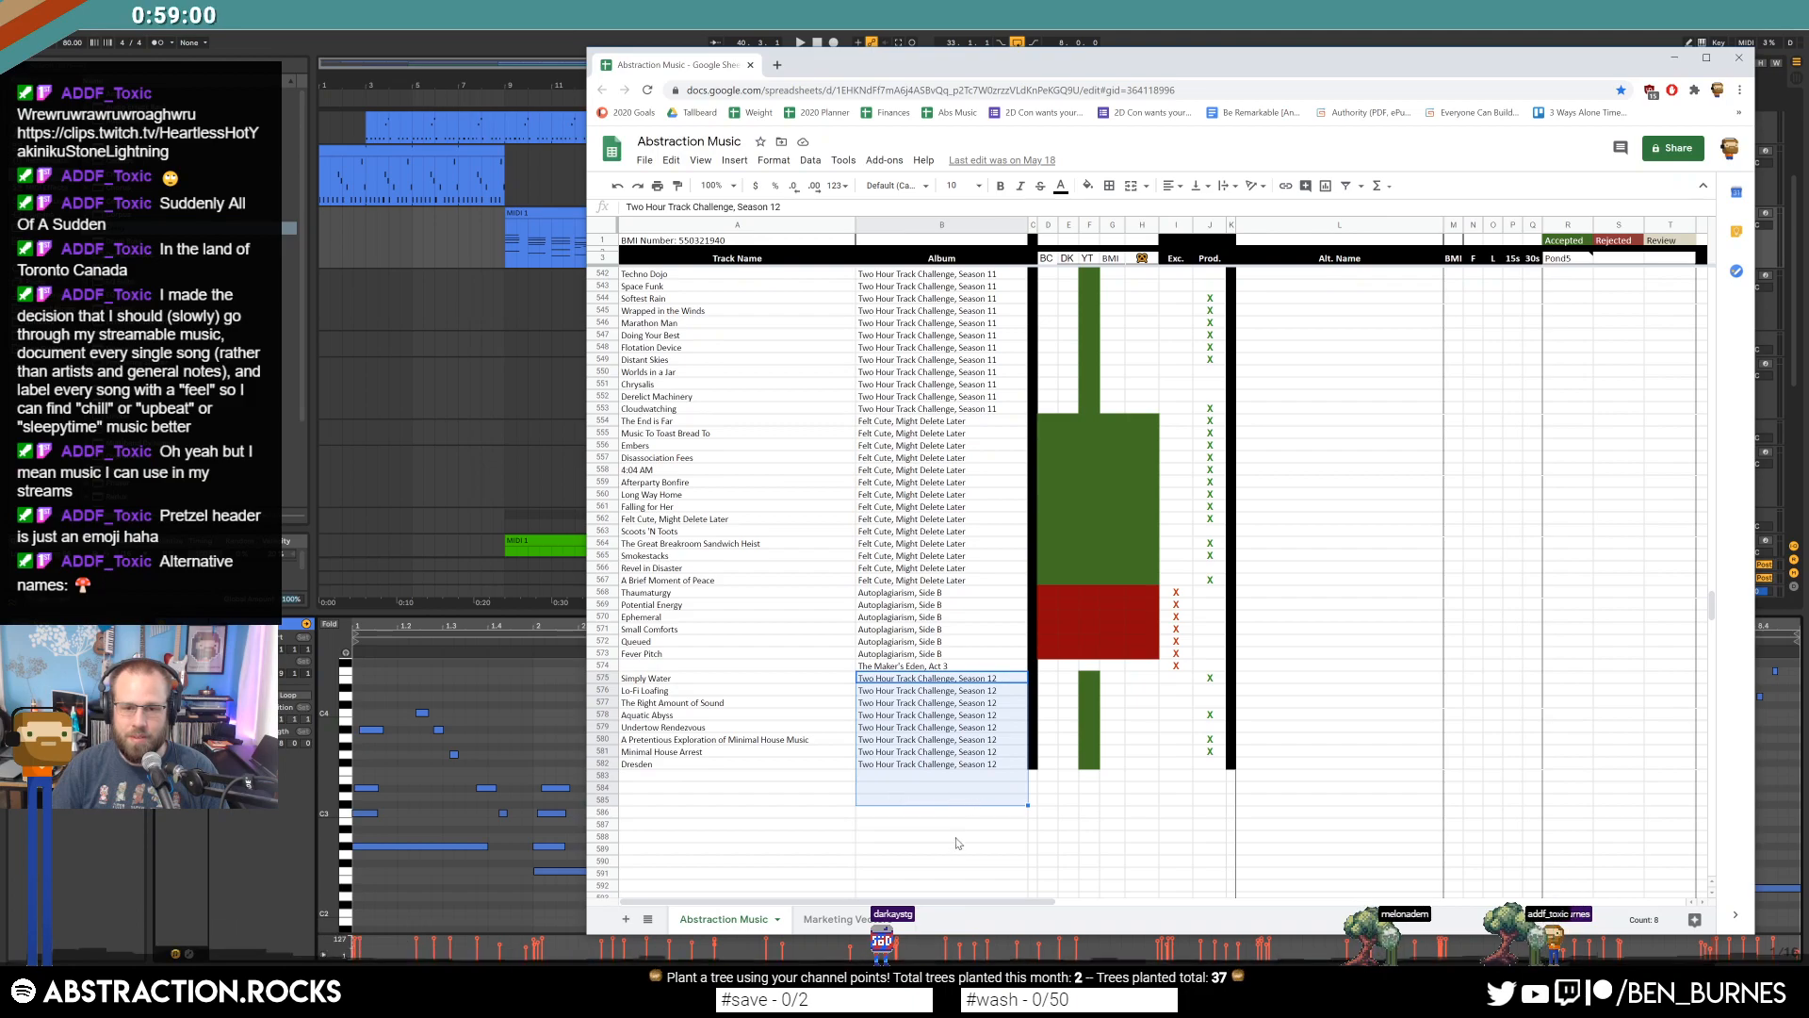
click(958, 667)
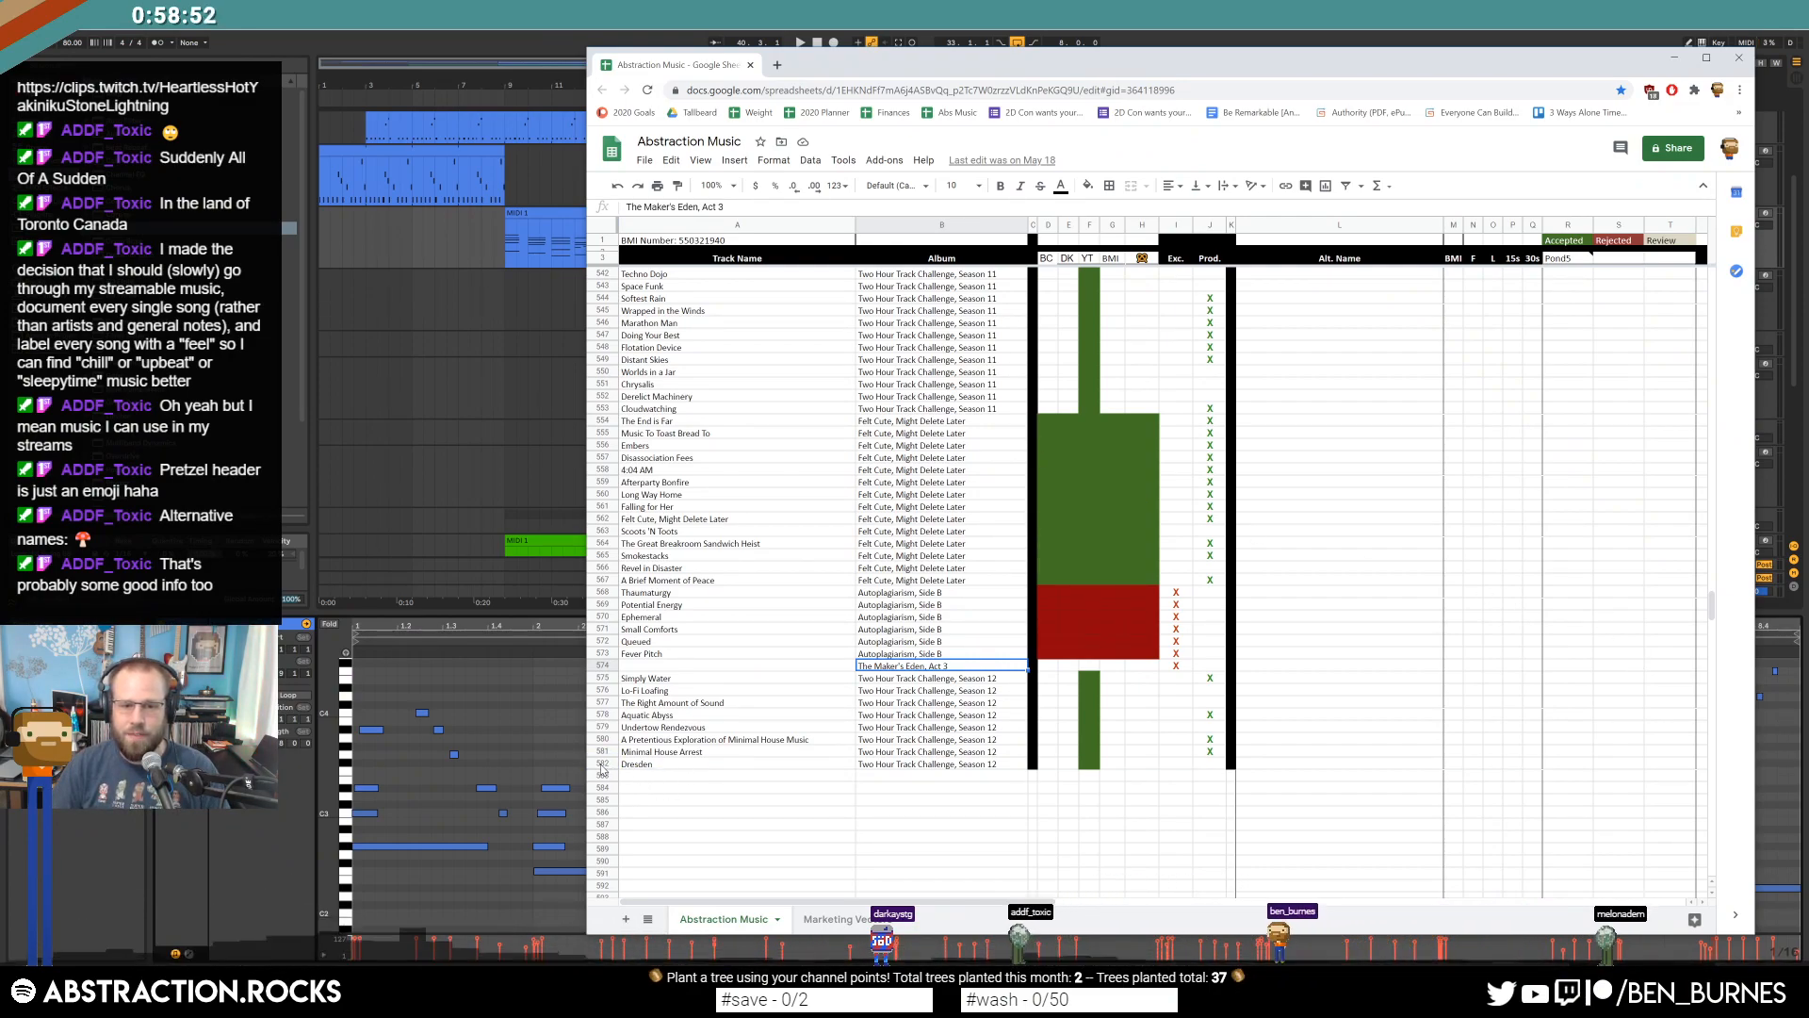
click(634, 766)
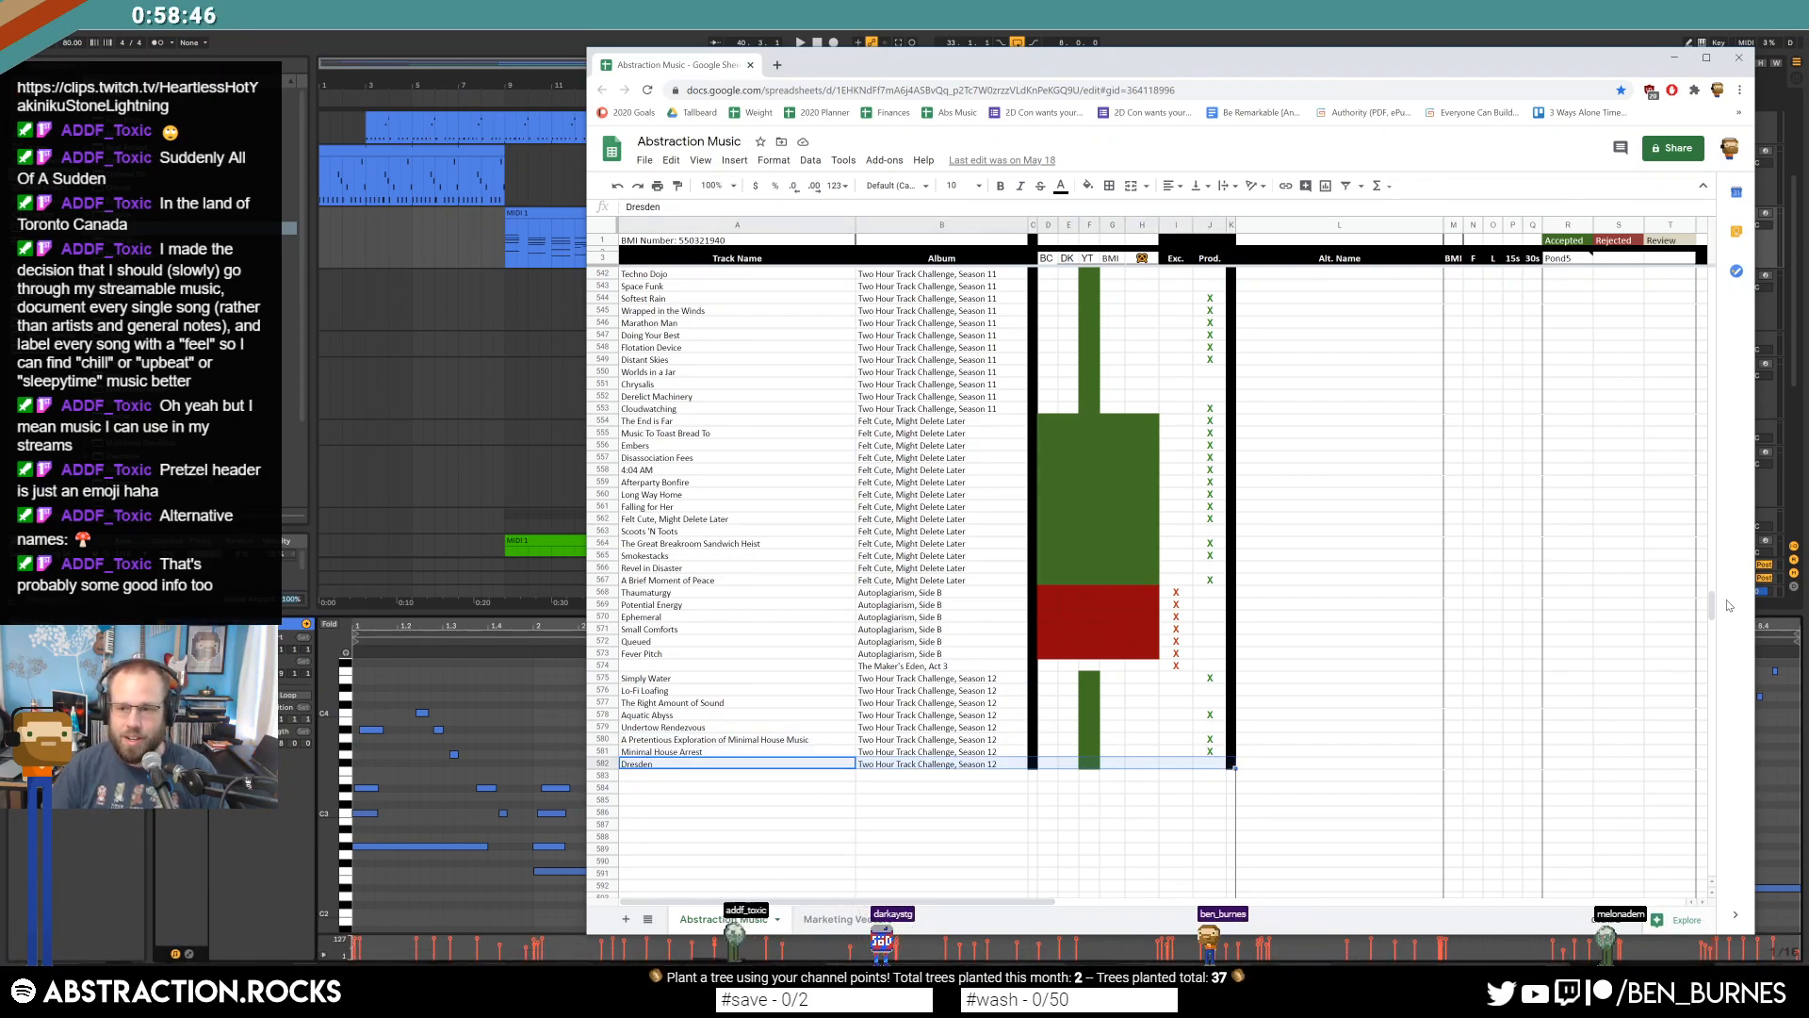
Return to the top of the catalogue, close its window and play the song from the beginning.
drag(1713, 607, 1699, 264)
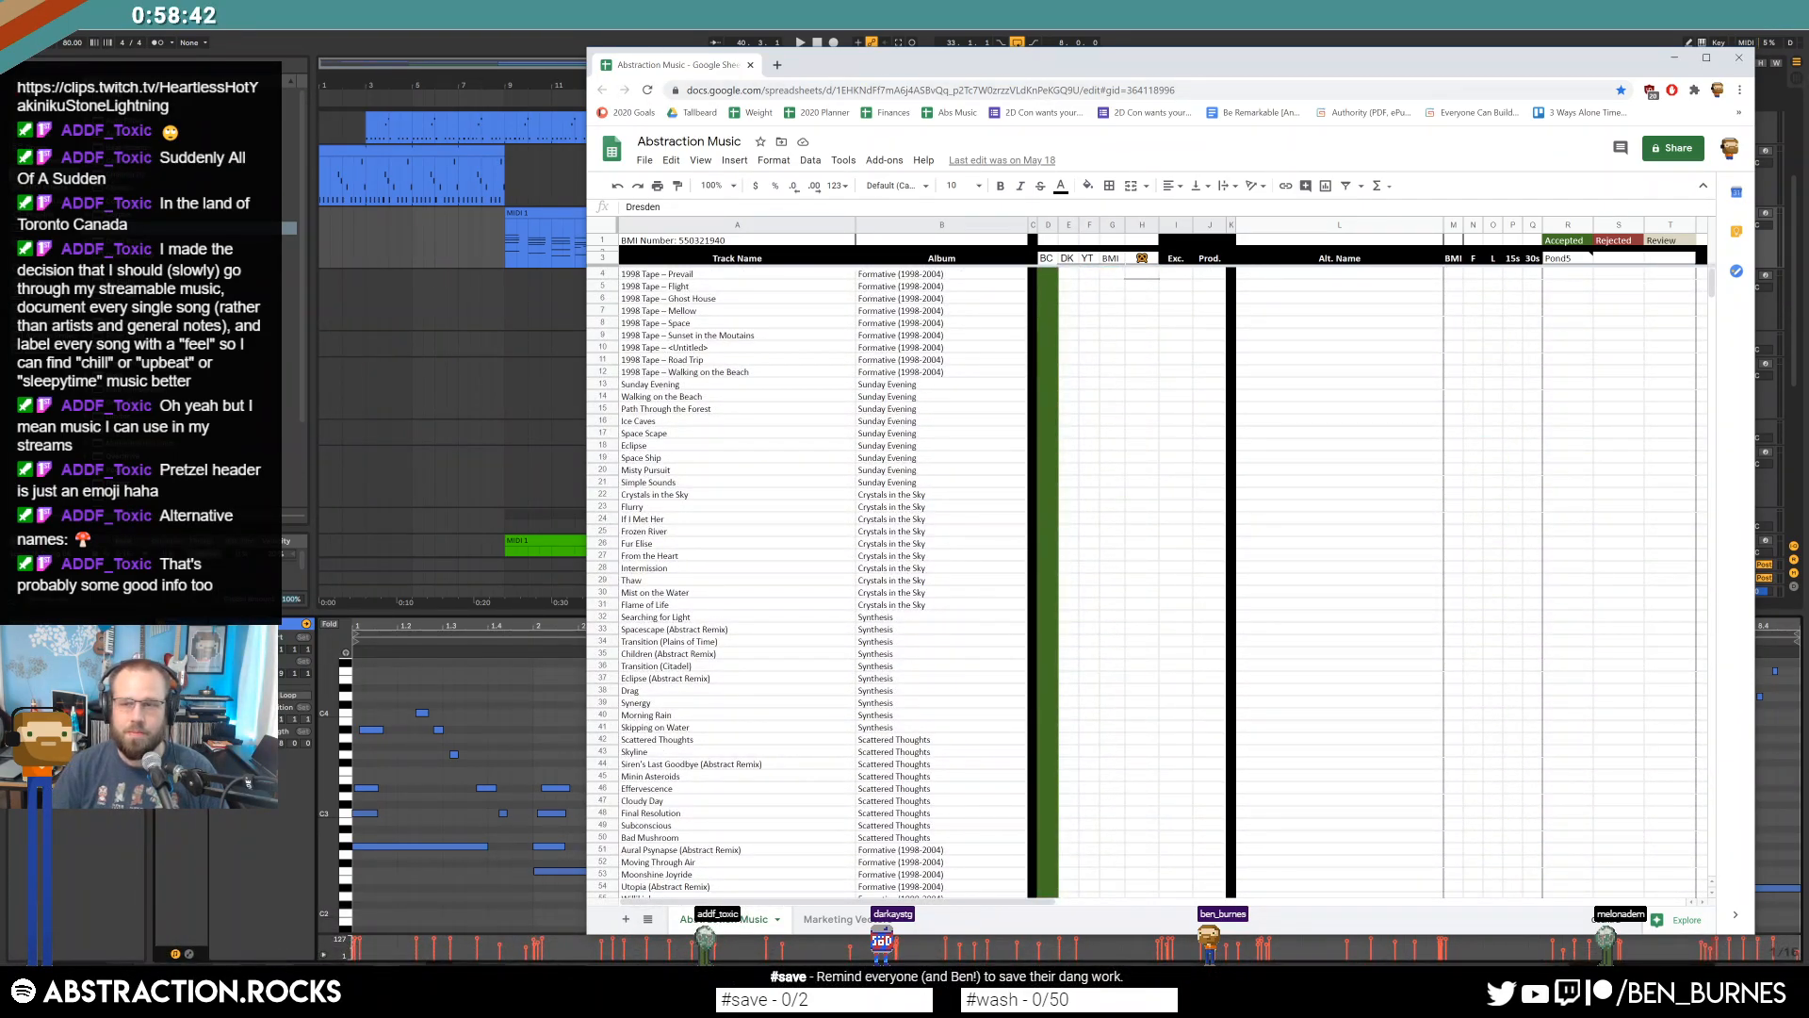
click(1741, 59)
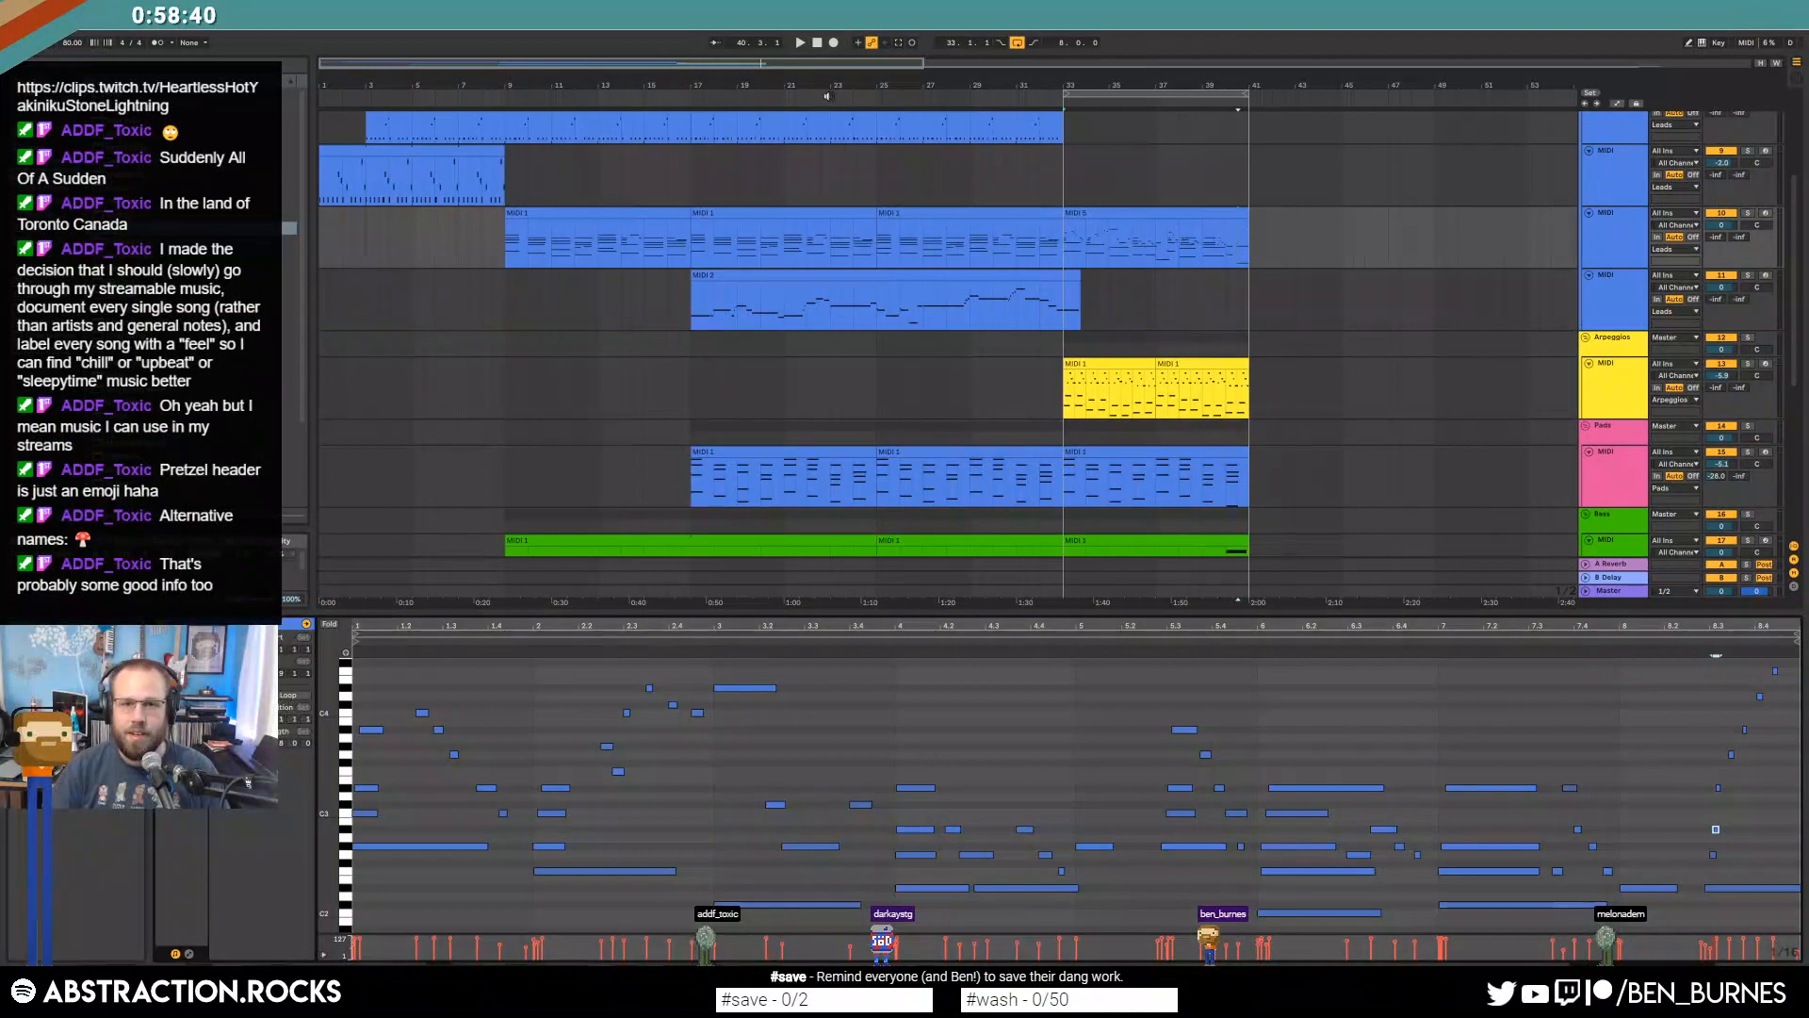
click(818, 44)
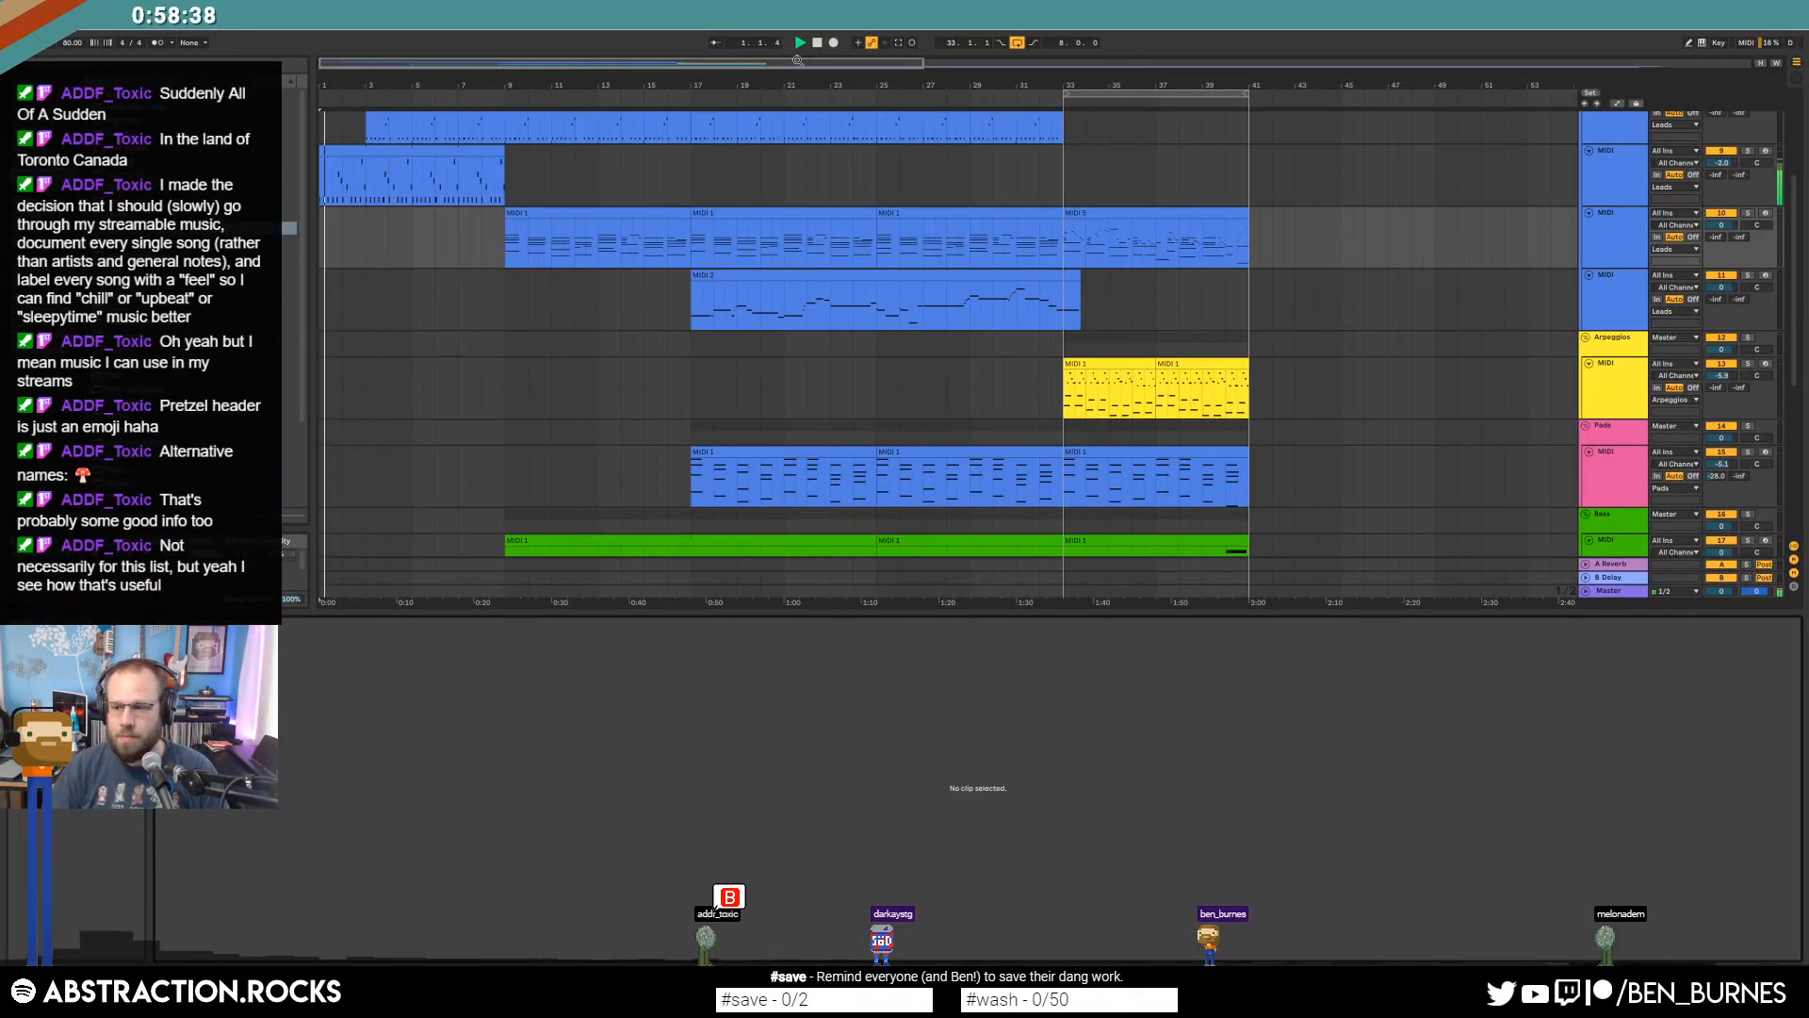
Copy the first two bars of the second lead track's clip to bar 33 and extend the copy to bar 41.
scroll(1178, 323, up, 2)
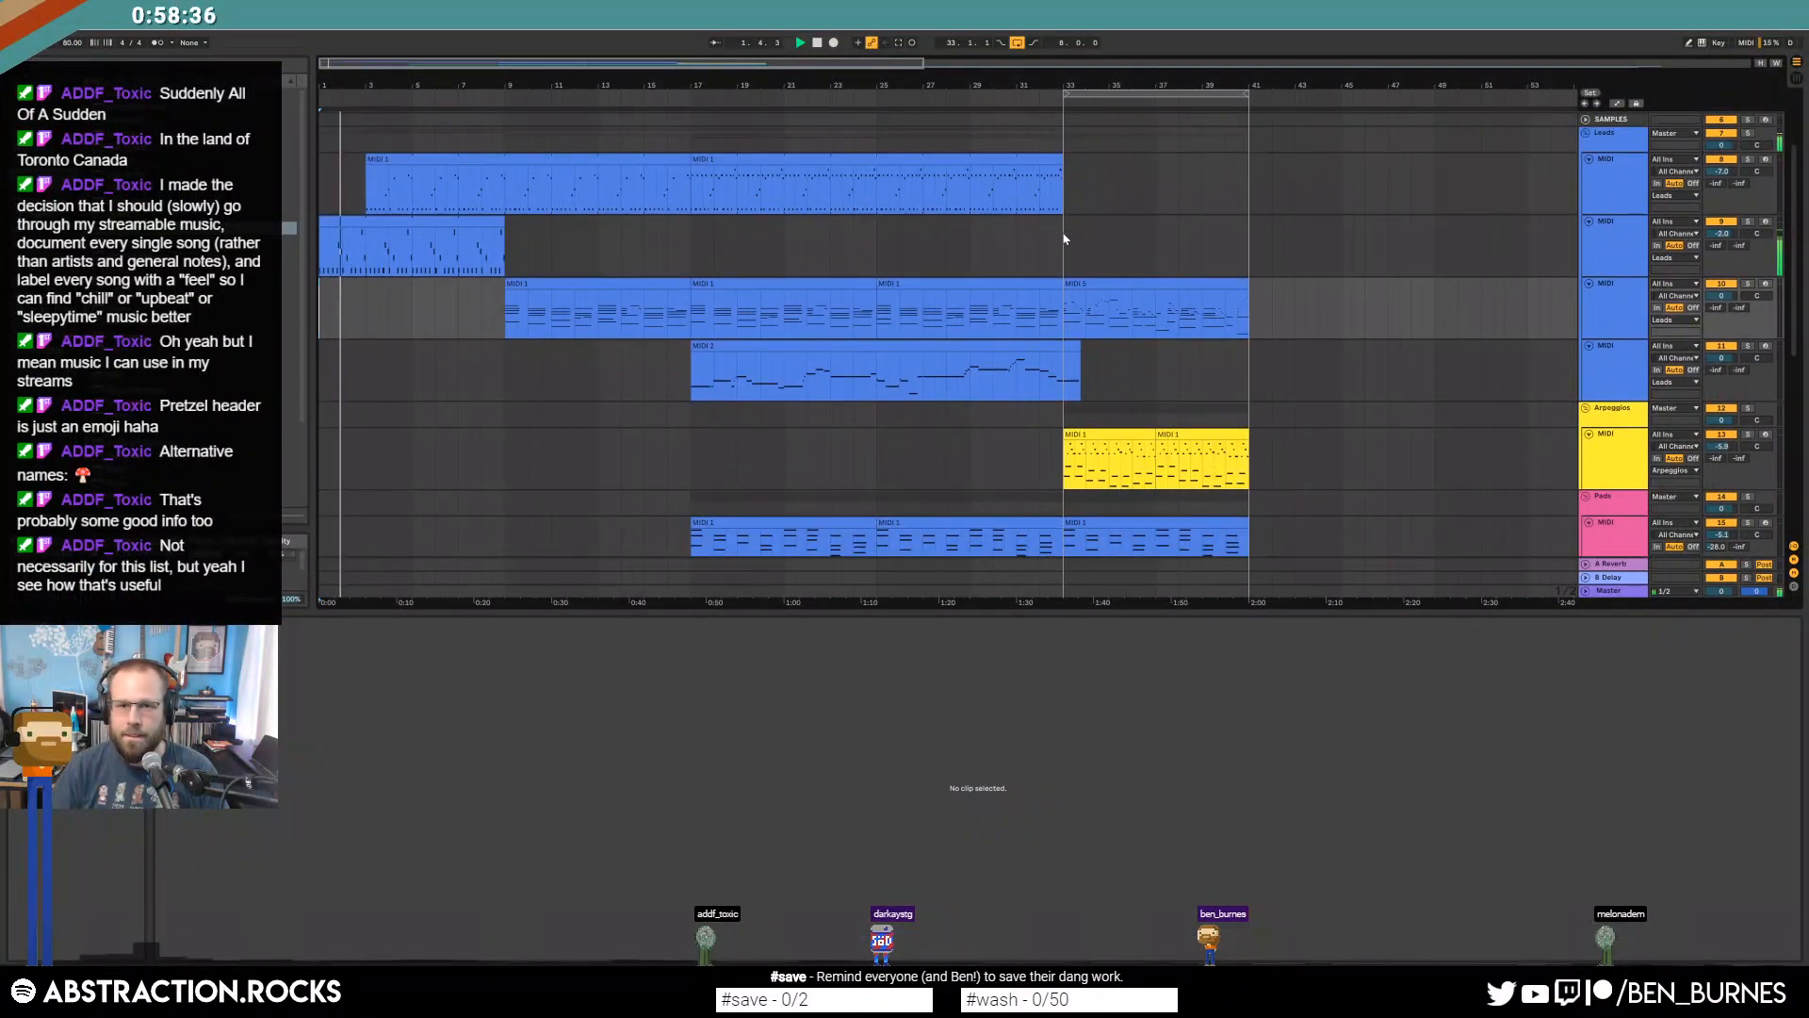
drag(1065, 230, 1115, 244)
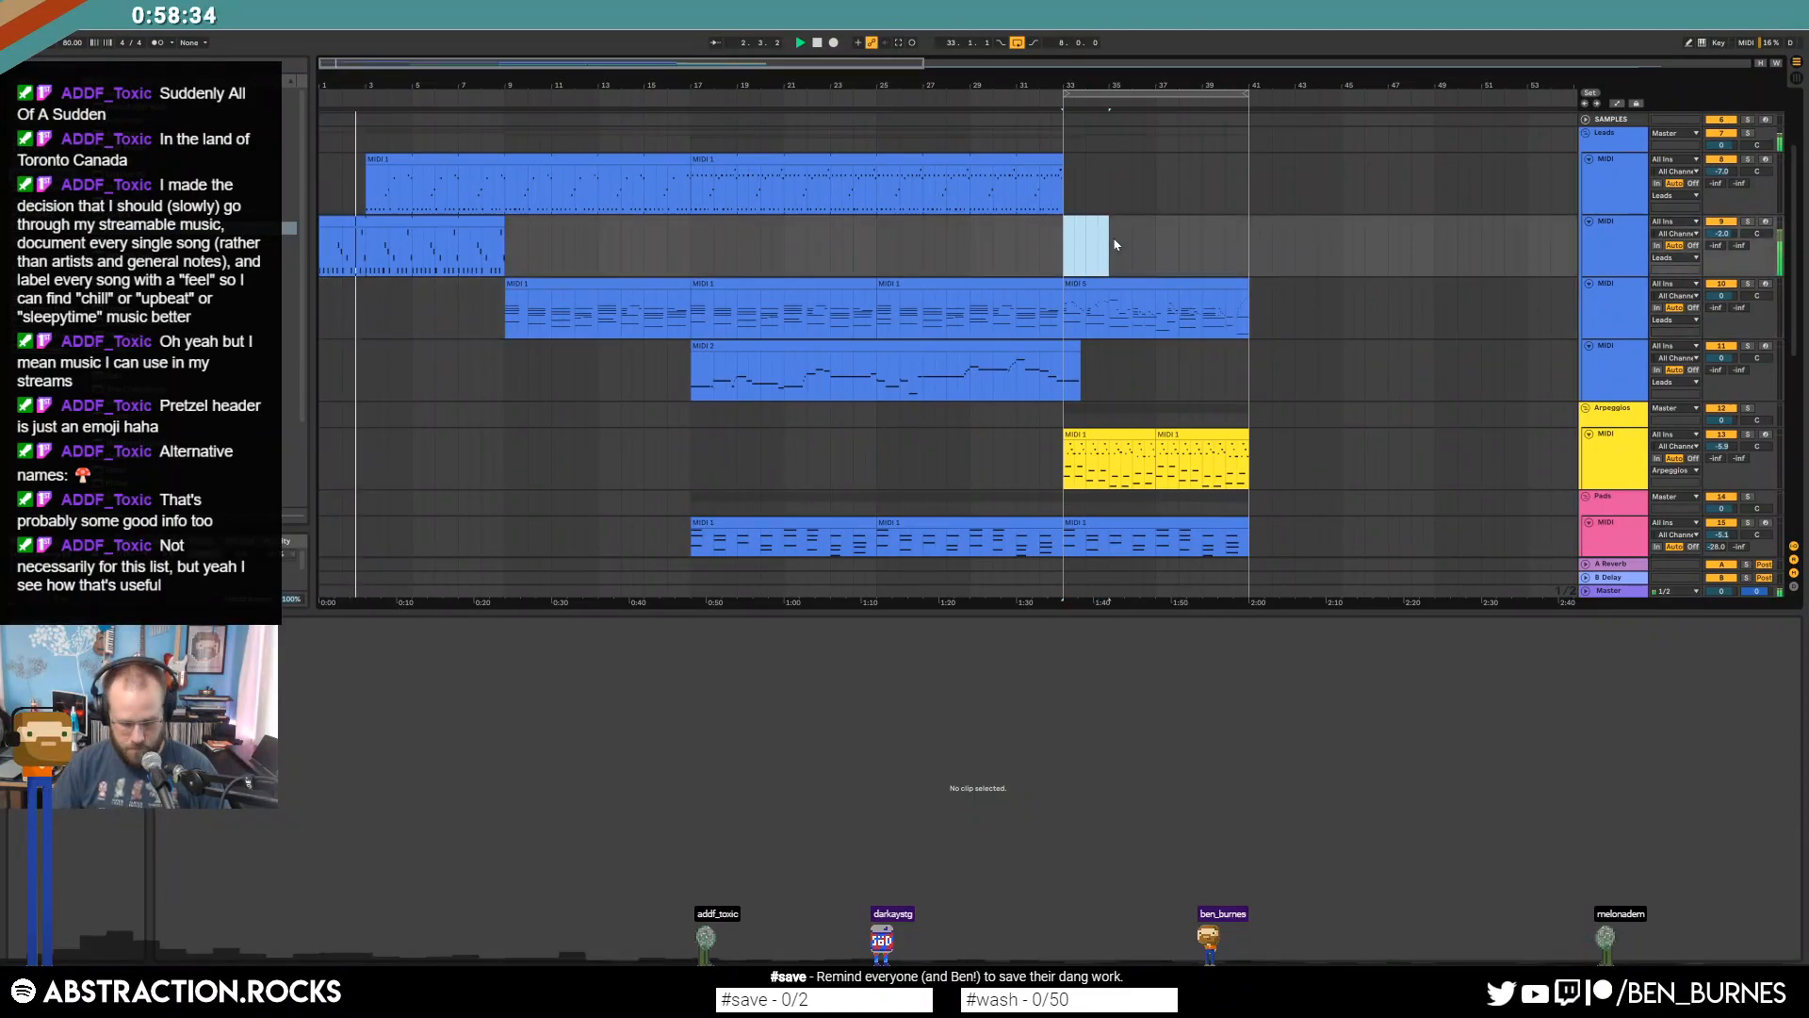
drag(366, 248, 318, 250)
key(ctrl+c)
click(1064, 247)
key(ctrl+v)
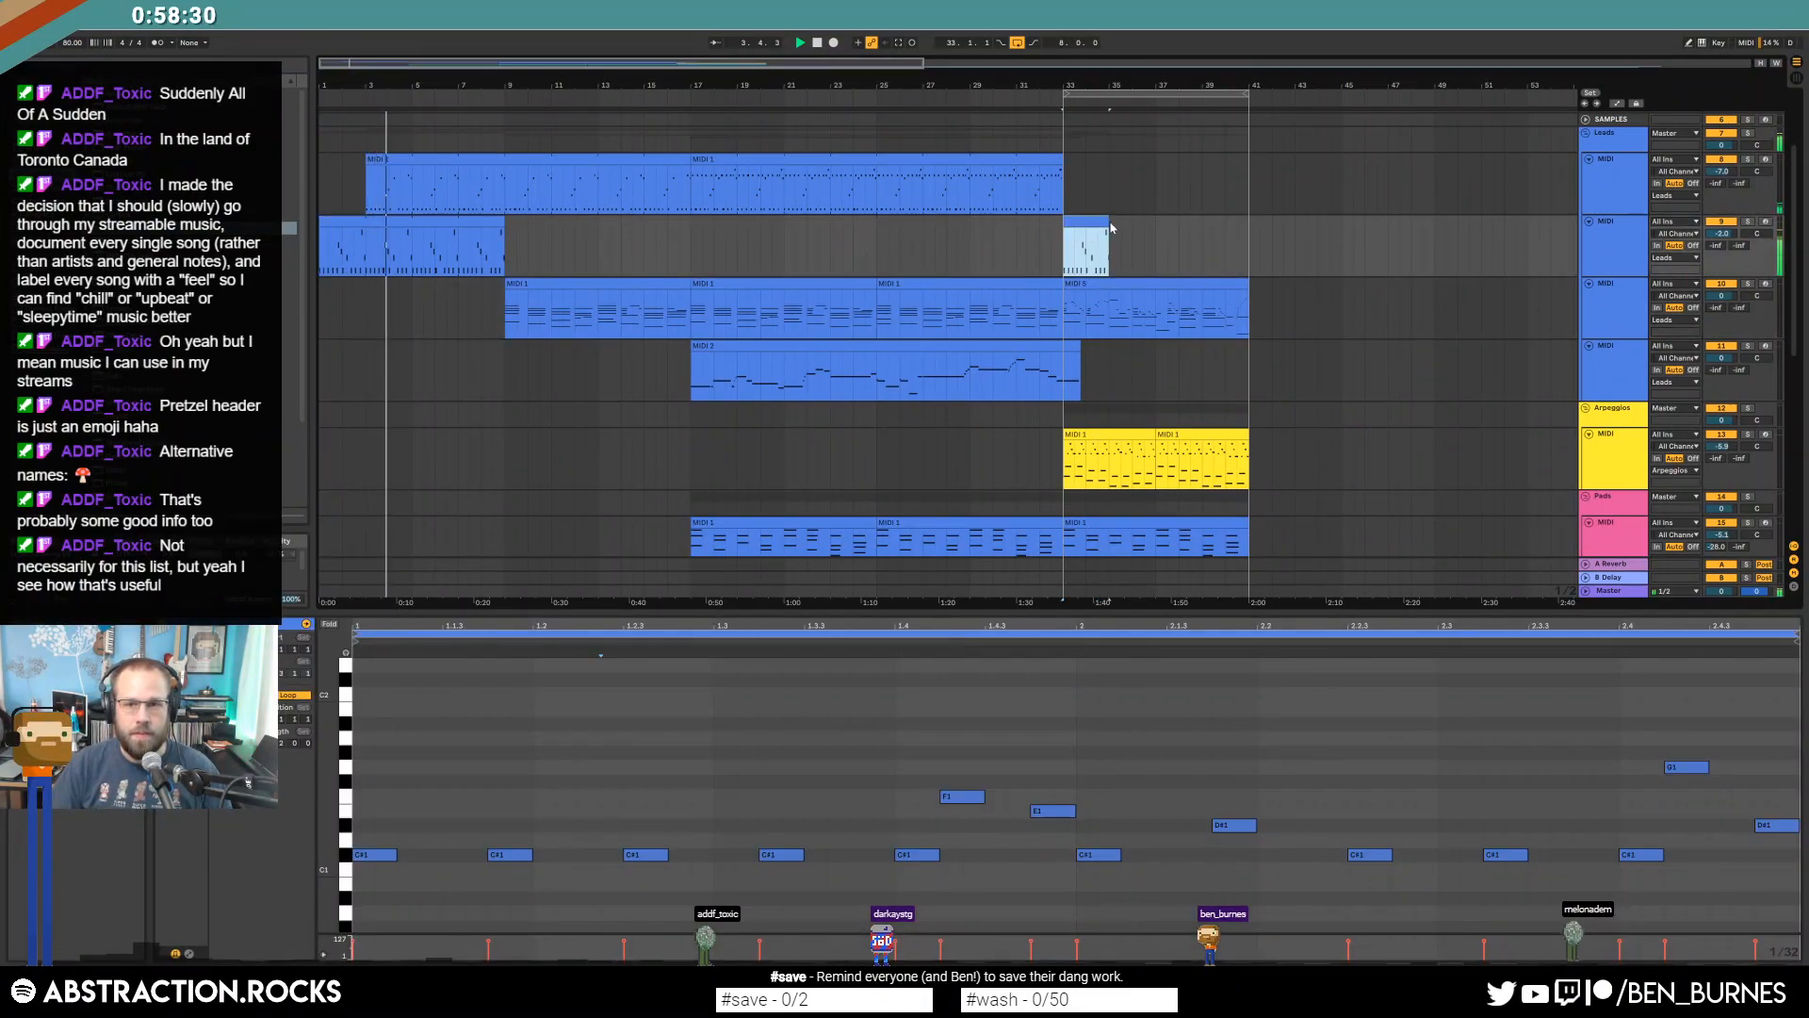
drag(1108, 236, 1251, 245)
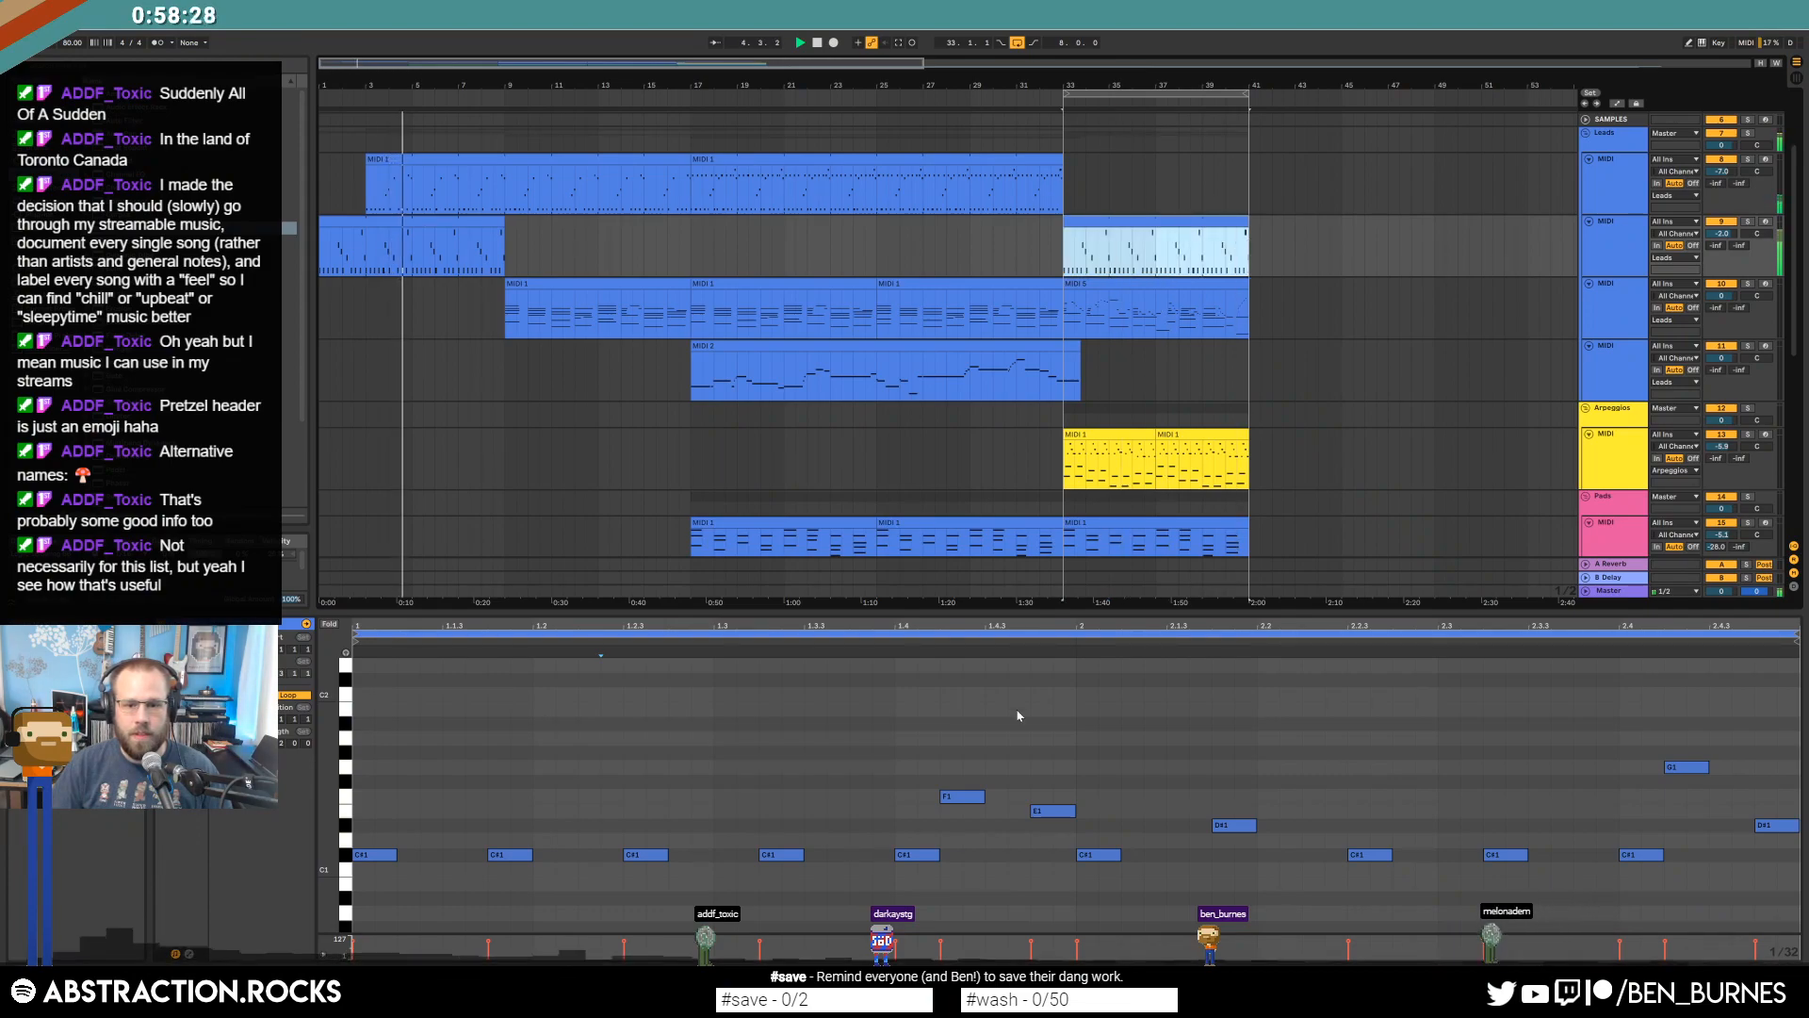
Delete all notes after the fifth C#1 in the copied lead clip and show the track's devices.
drag(957, 729, 1791, 903)
key(Delete)
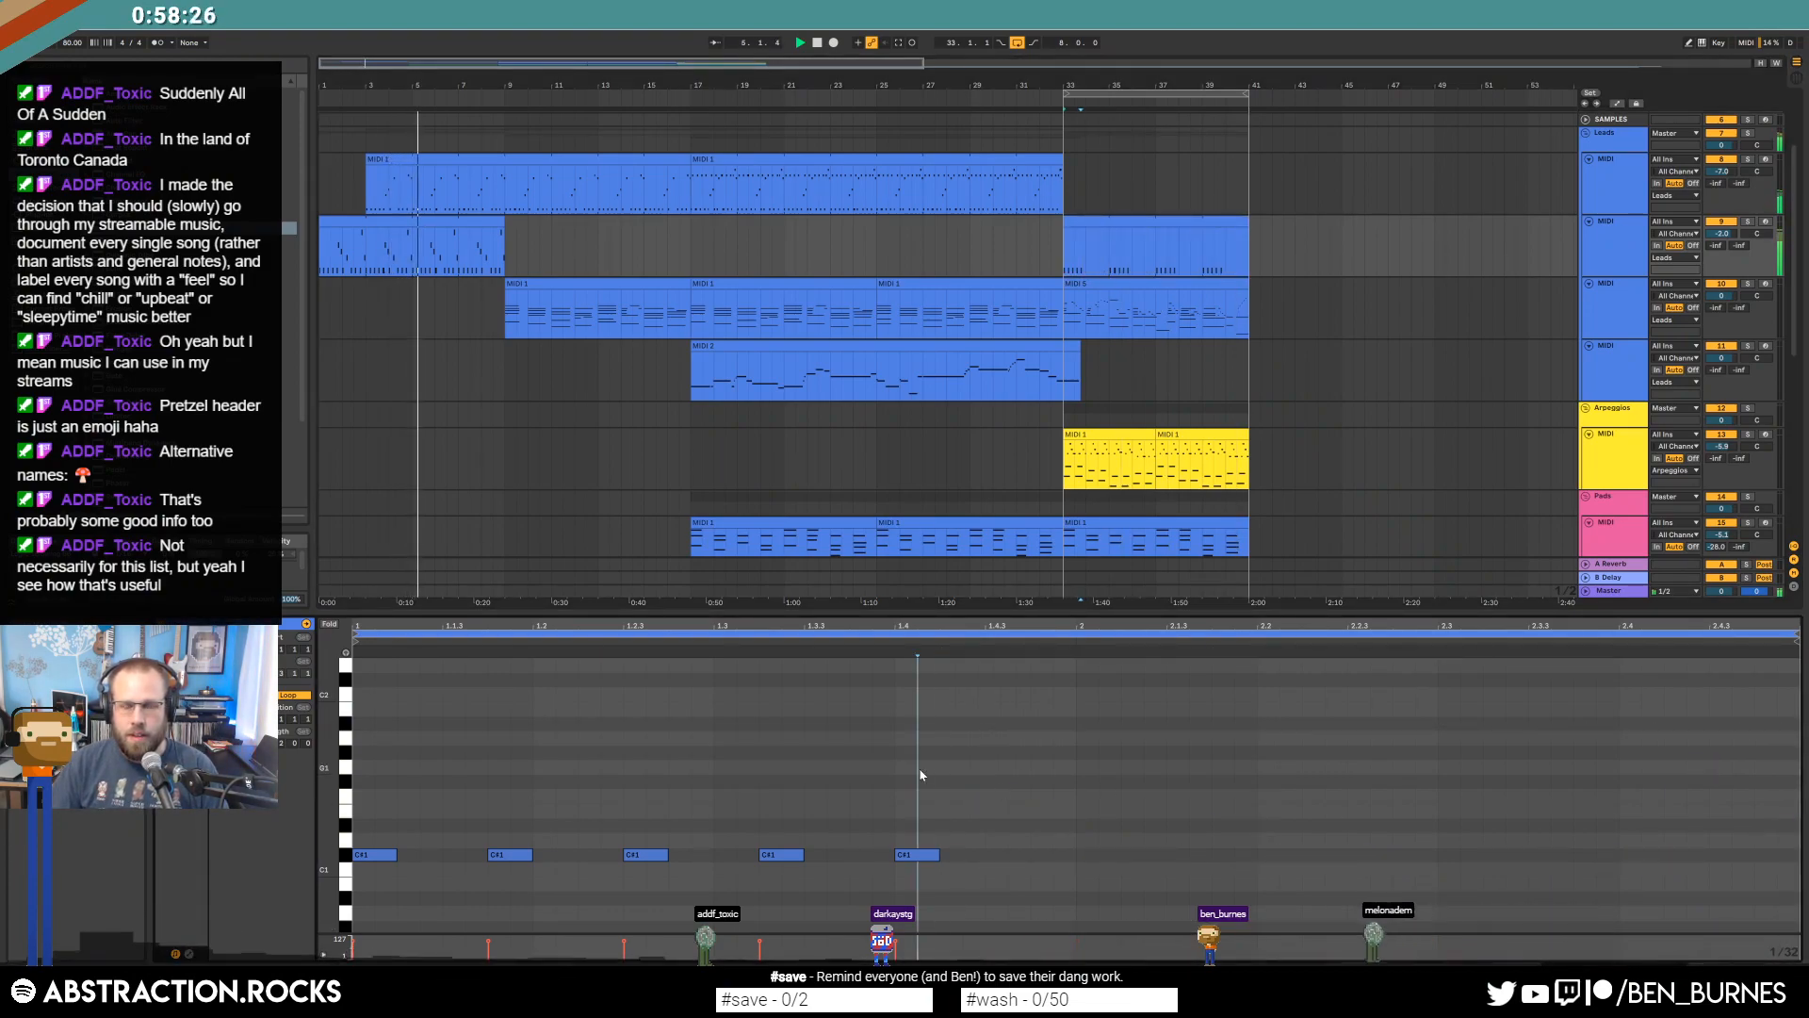
key(shift+Tab)
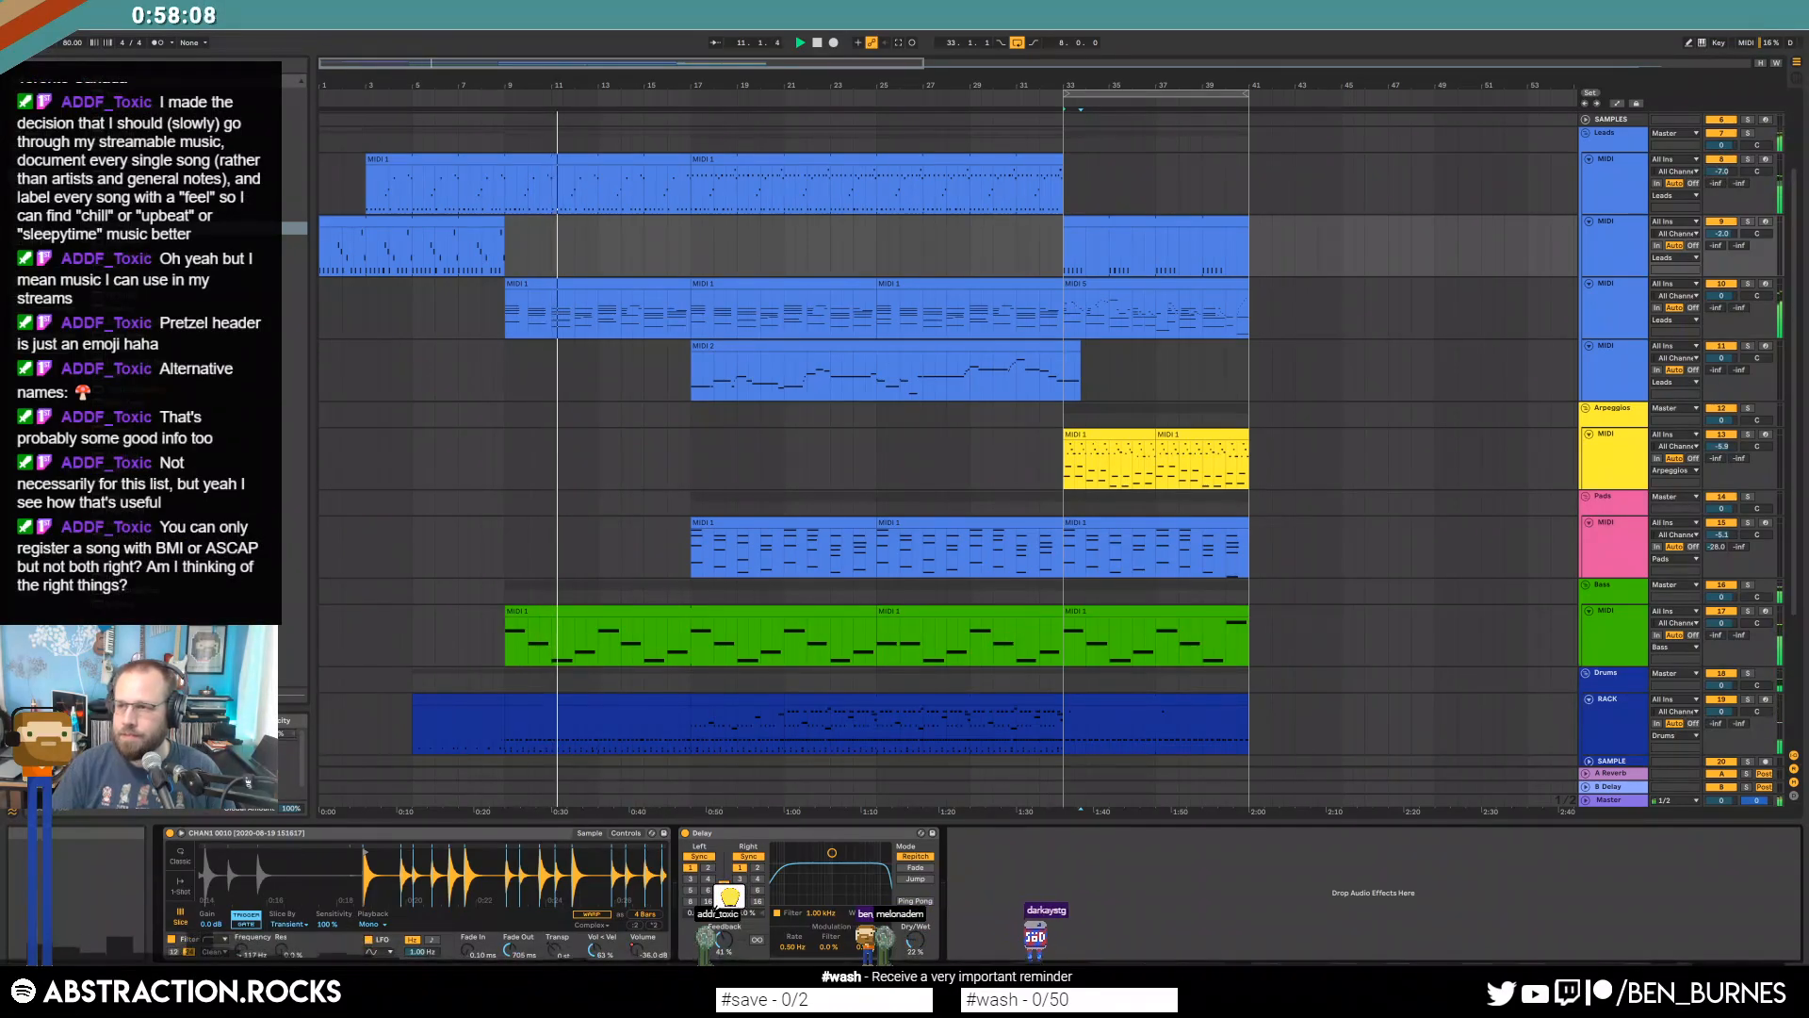
Bring up the Two Hour Tracks spreadsheet, check its track dates and years, and move its window away from the song.
drag(1808, 226, 886, 85)
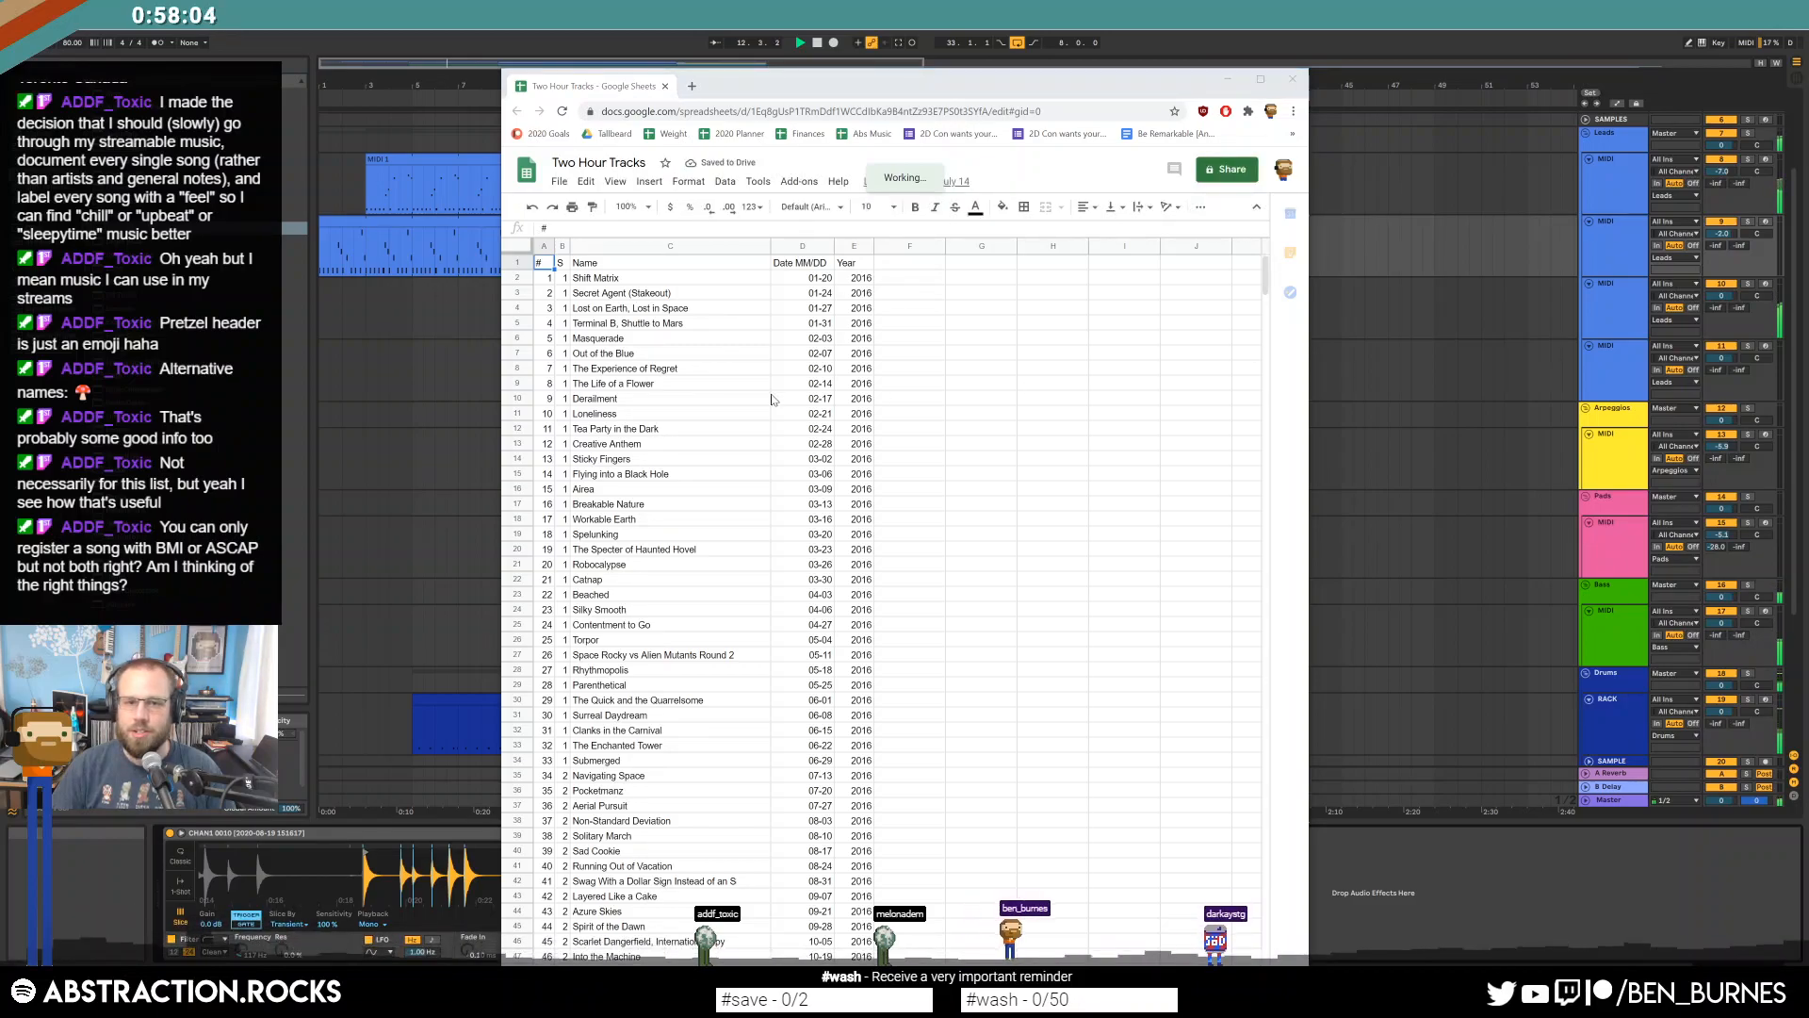
click(792, 279)
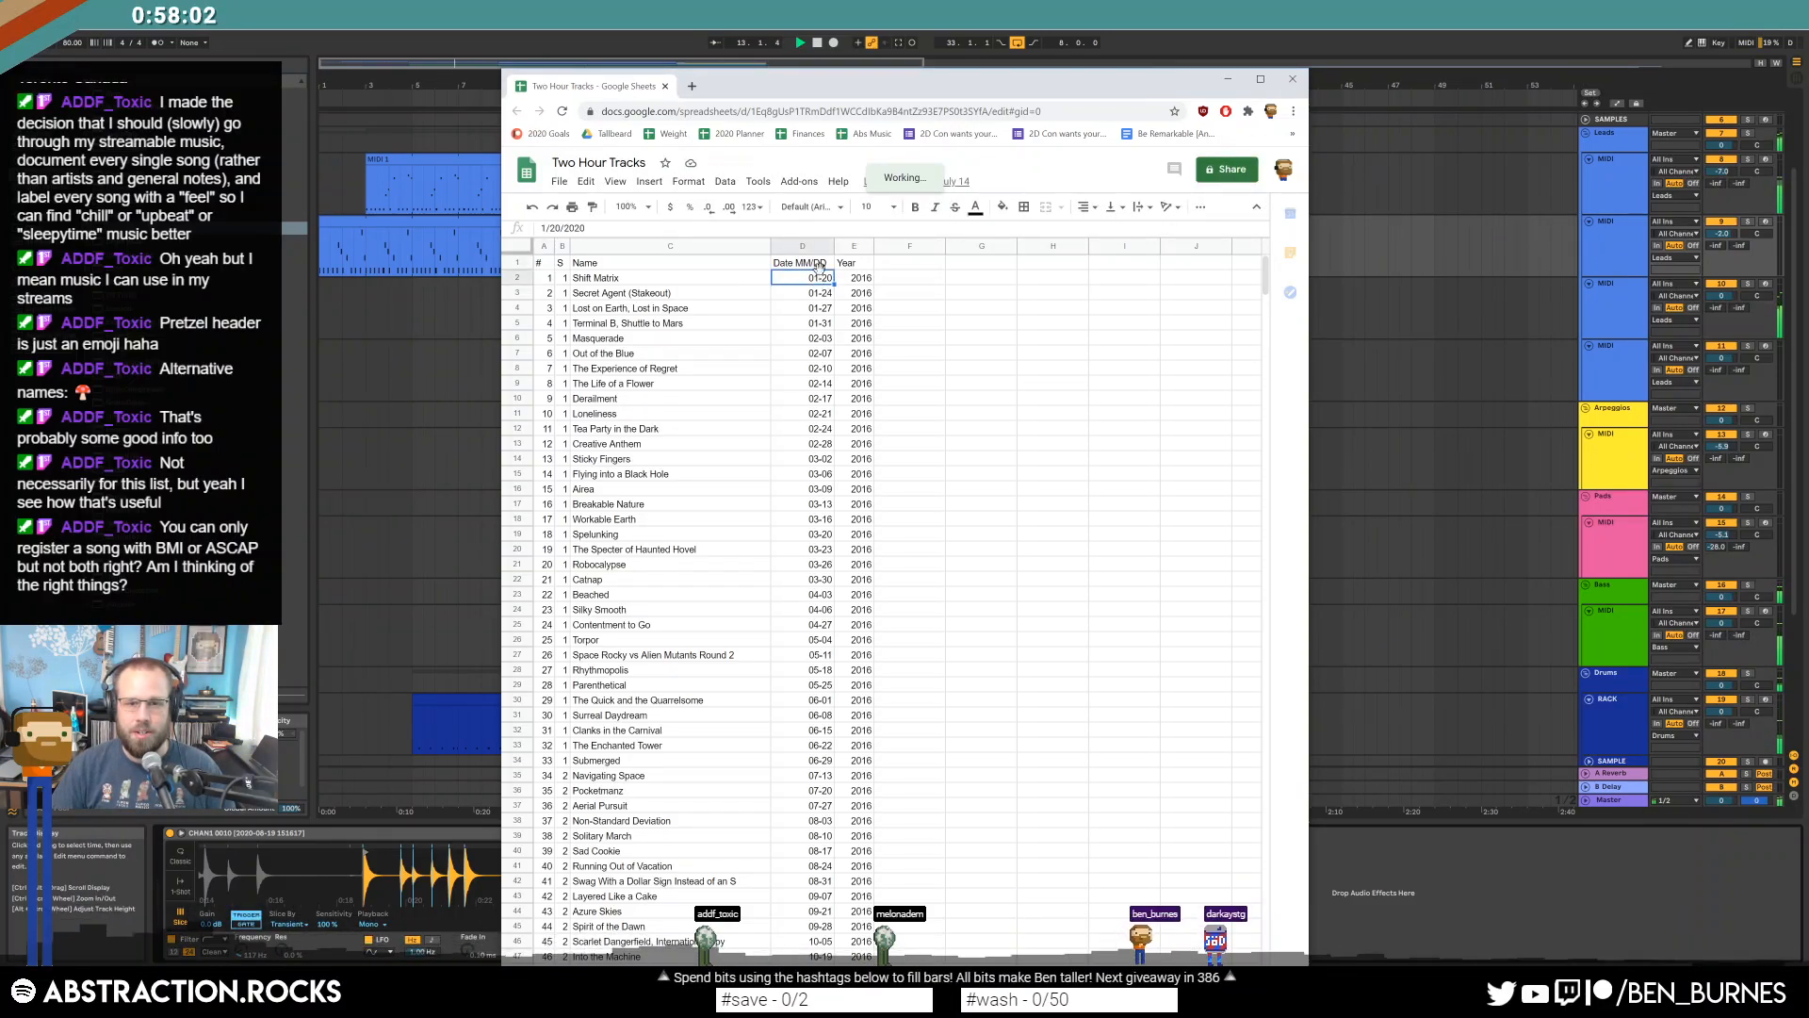
mouse_move(1265, 271)
mouse_down()
mouse_move(1265, 617)
mouse_move(1265, 325)
mouse_move(1238, 293)
mouse_move(1242, 263)
mouse_up()
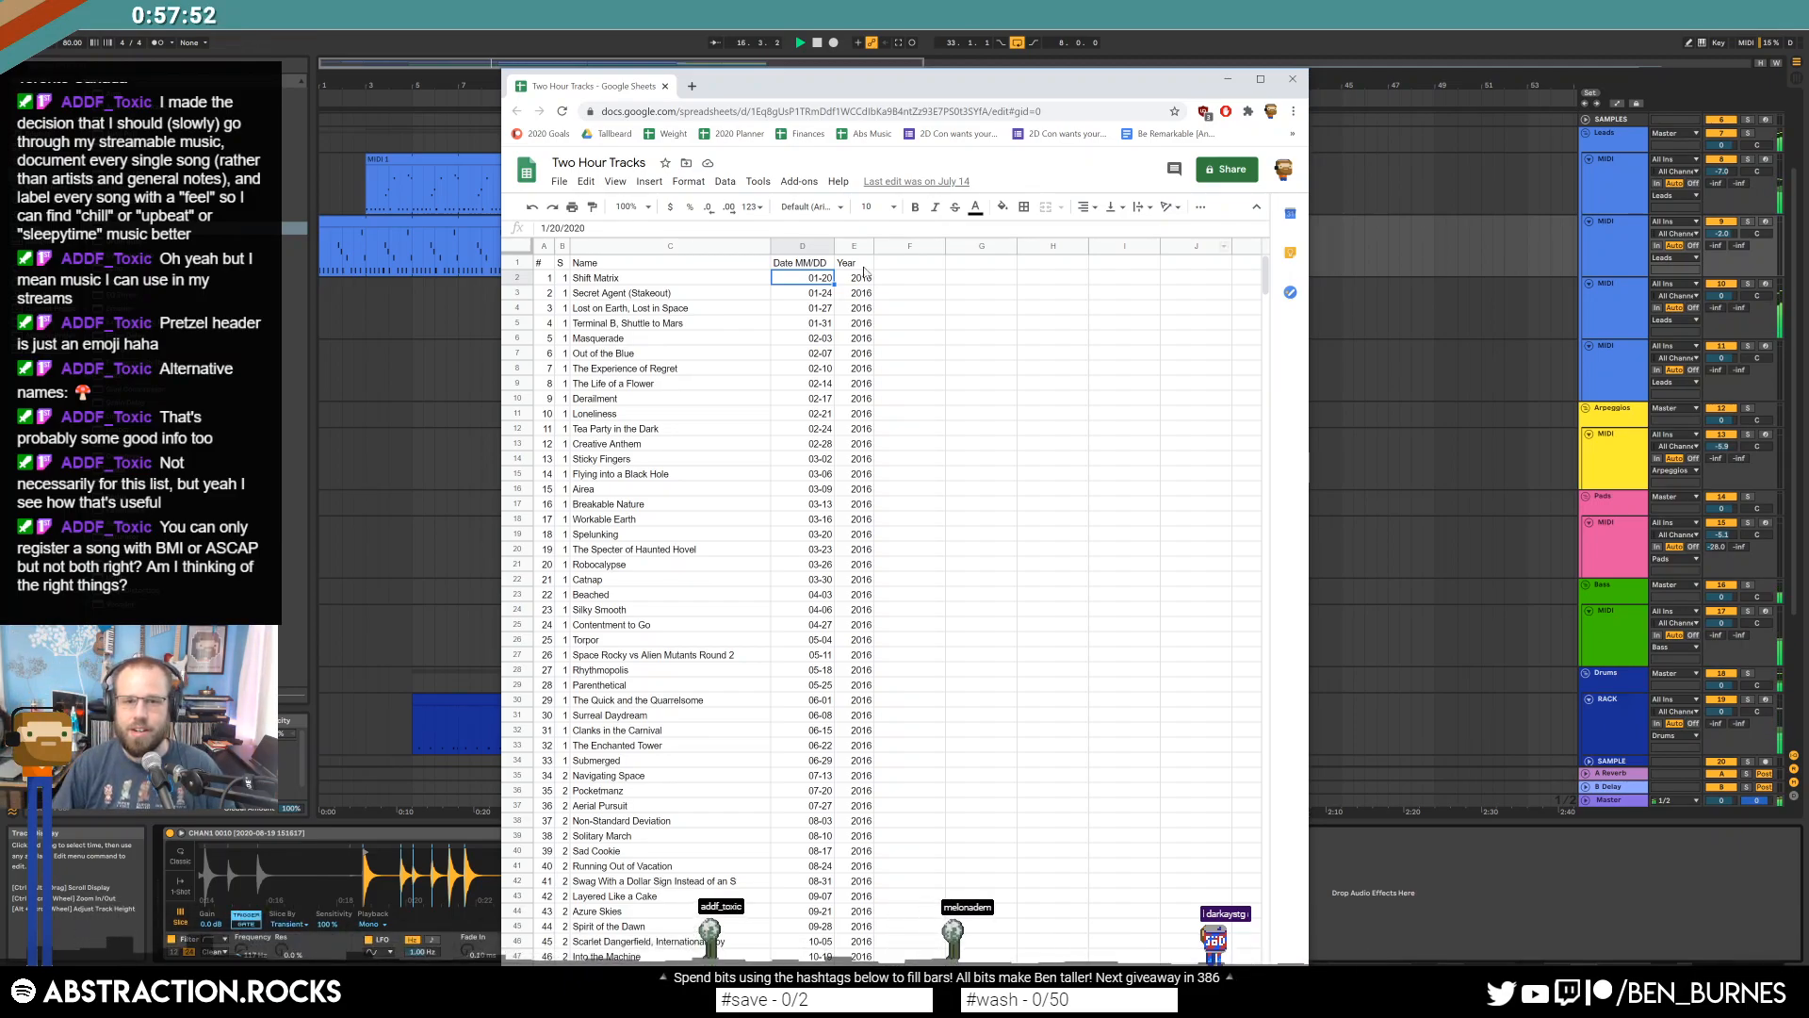
scroll(806, 300, down, 5)
scroll(805, 355, up, 5)
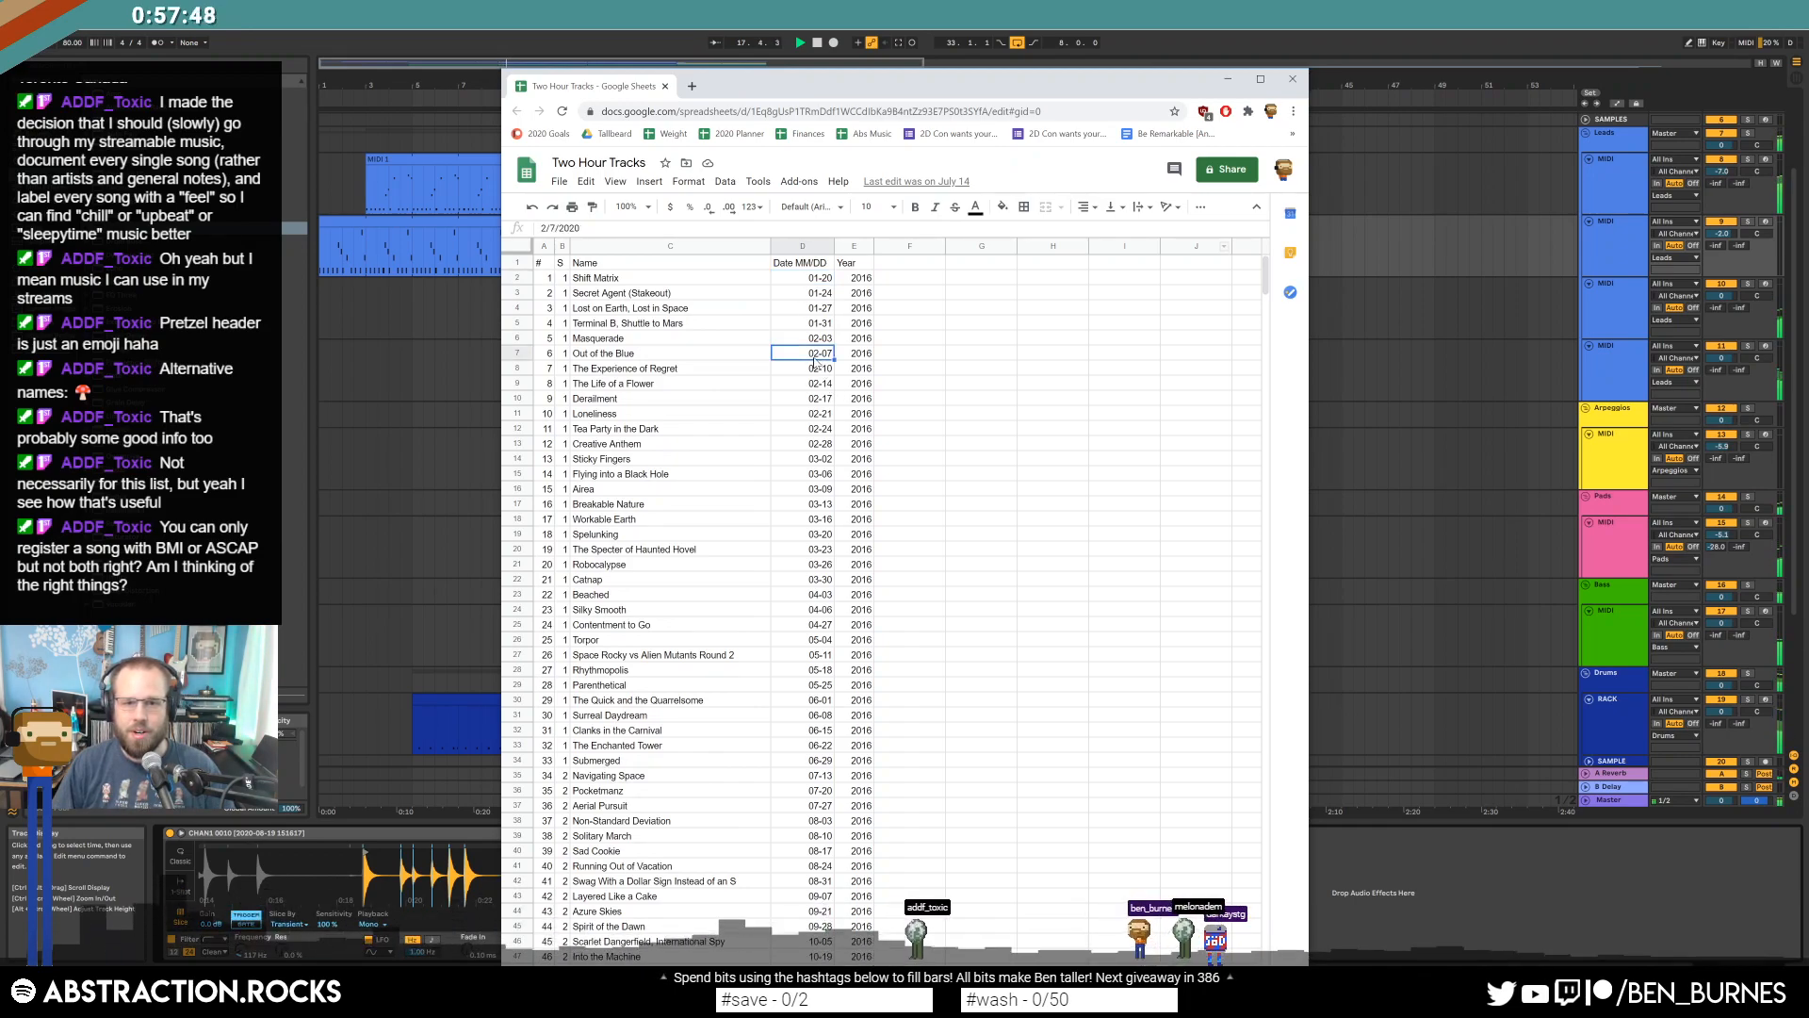
click(855, 368)
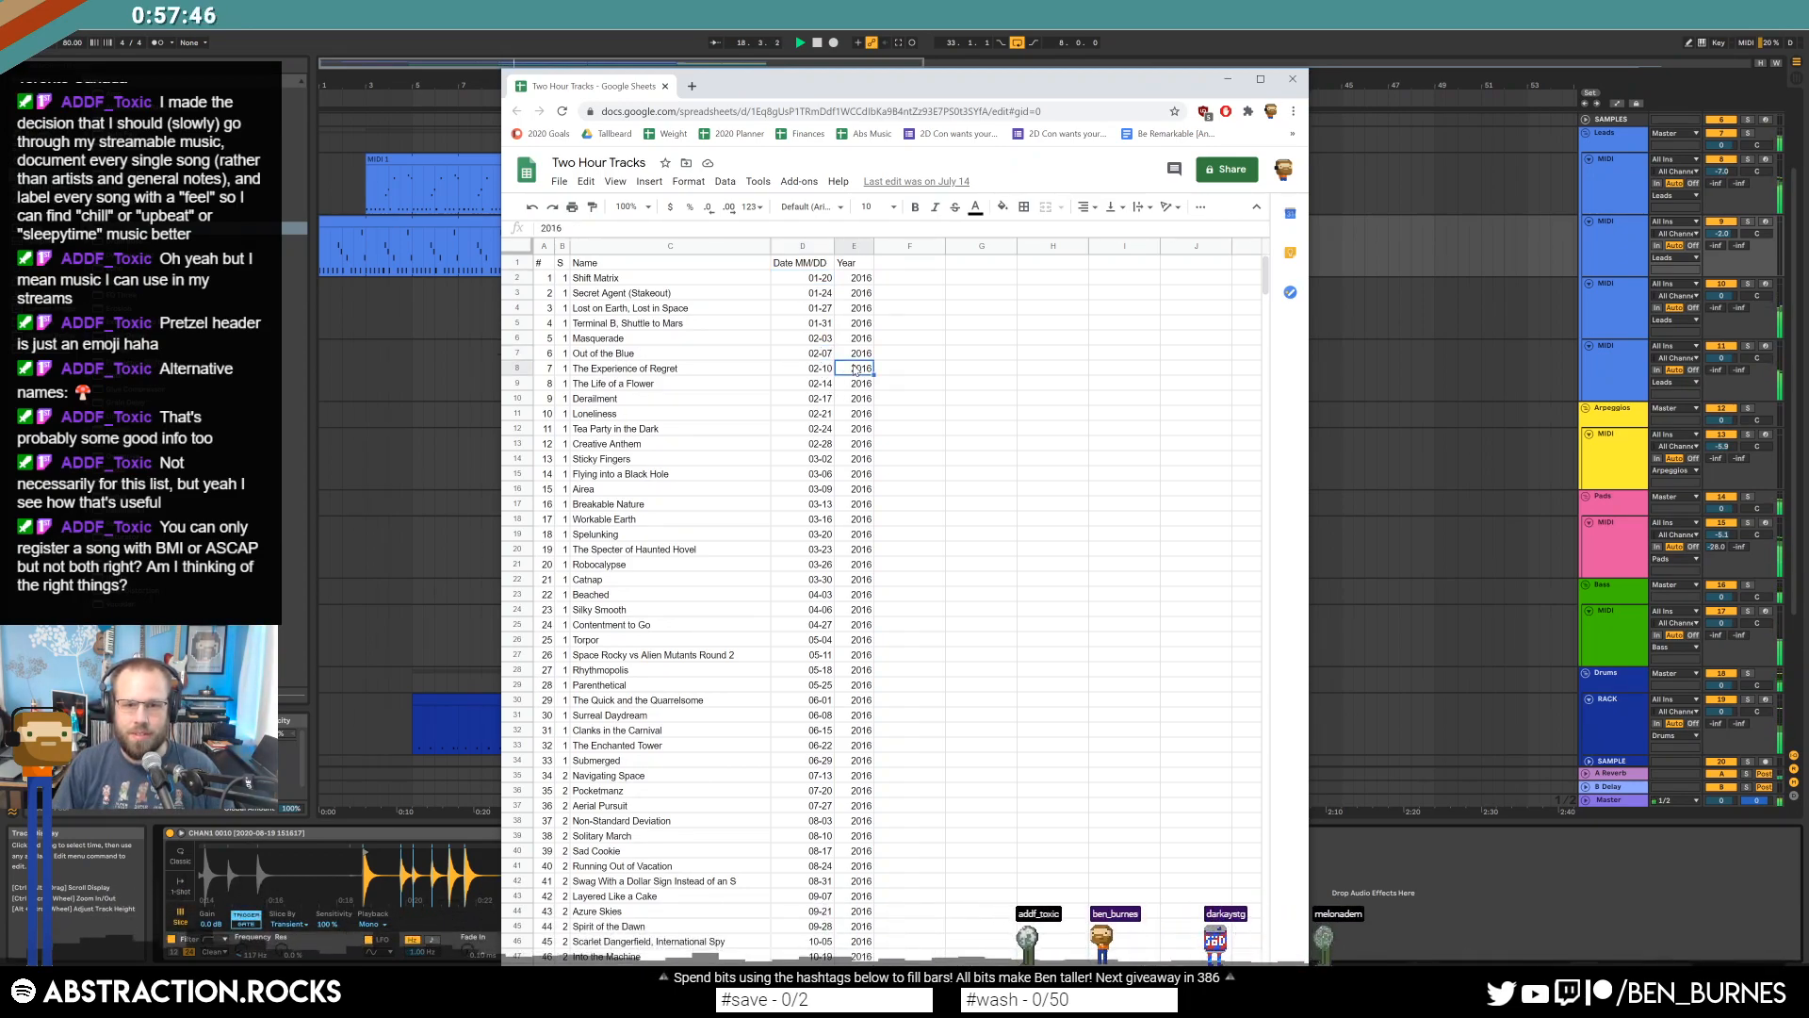
drag(1276, 292, 1306, 204)
drag(1155, 75, 1808, 118)
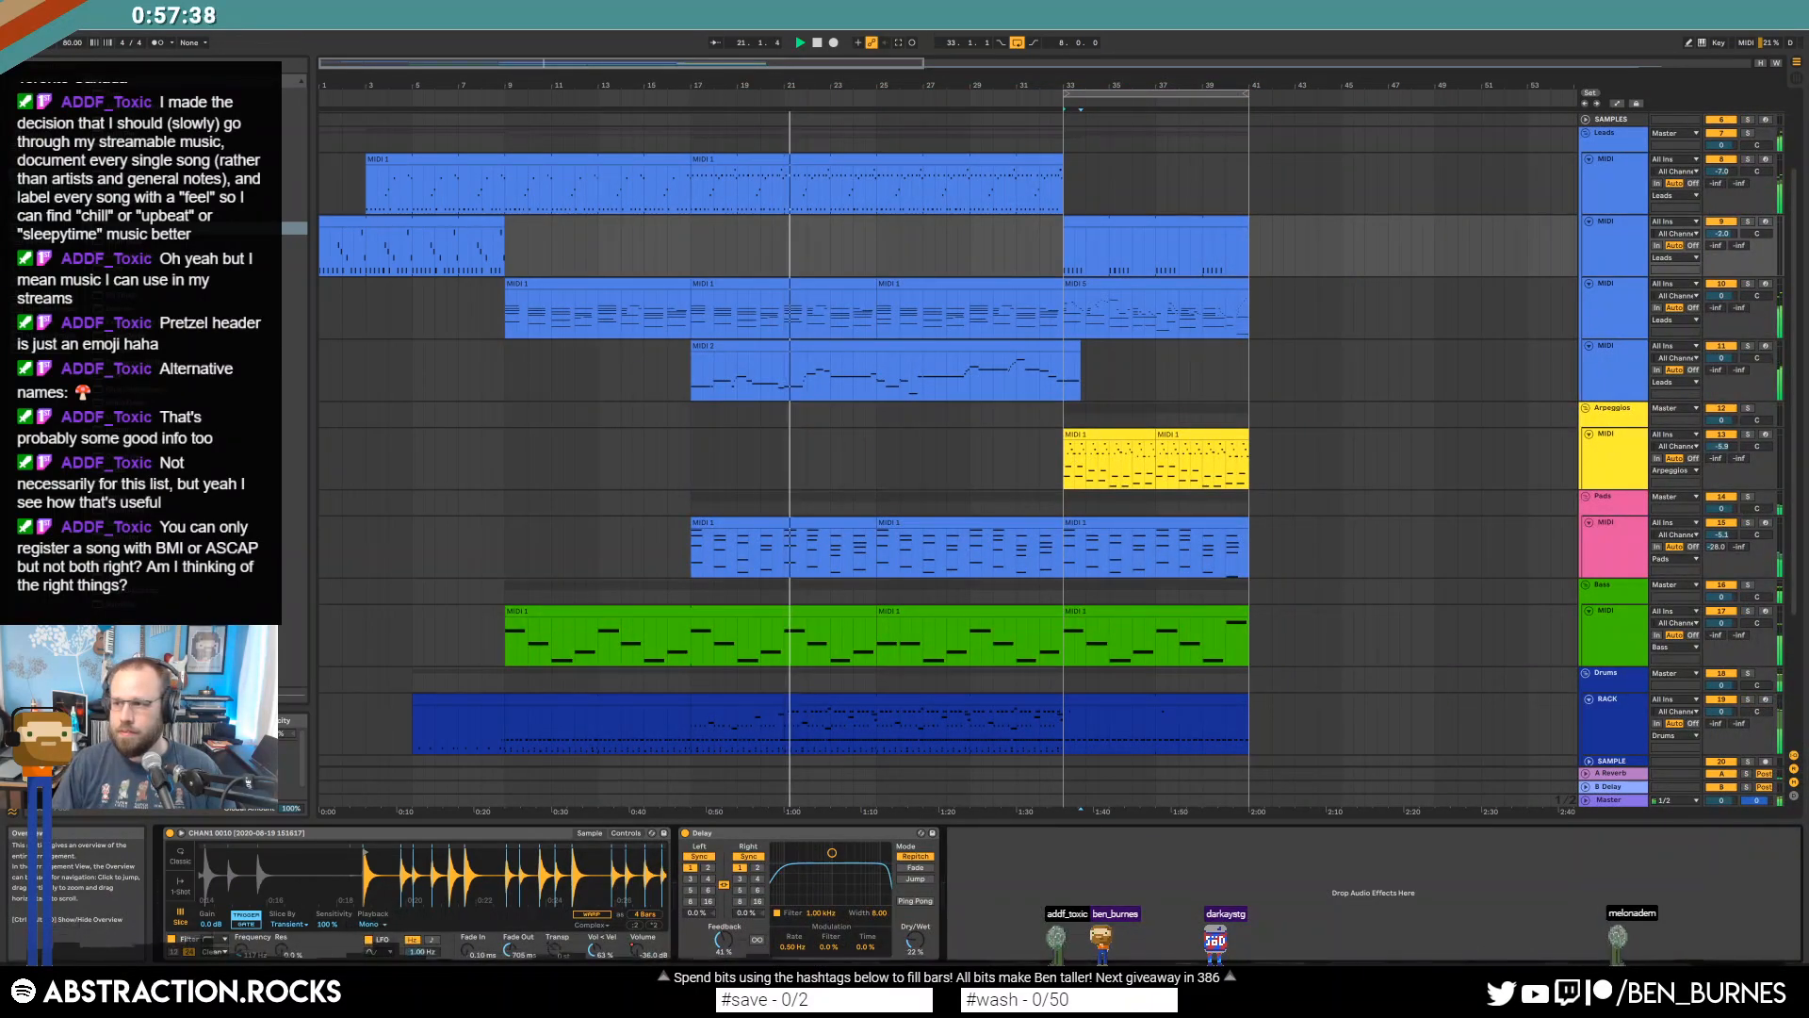
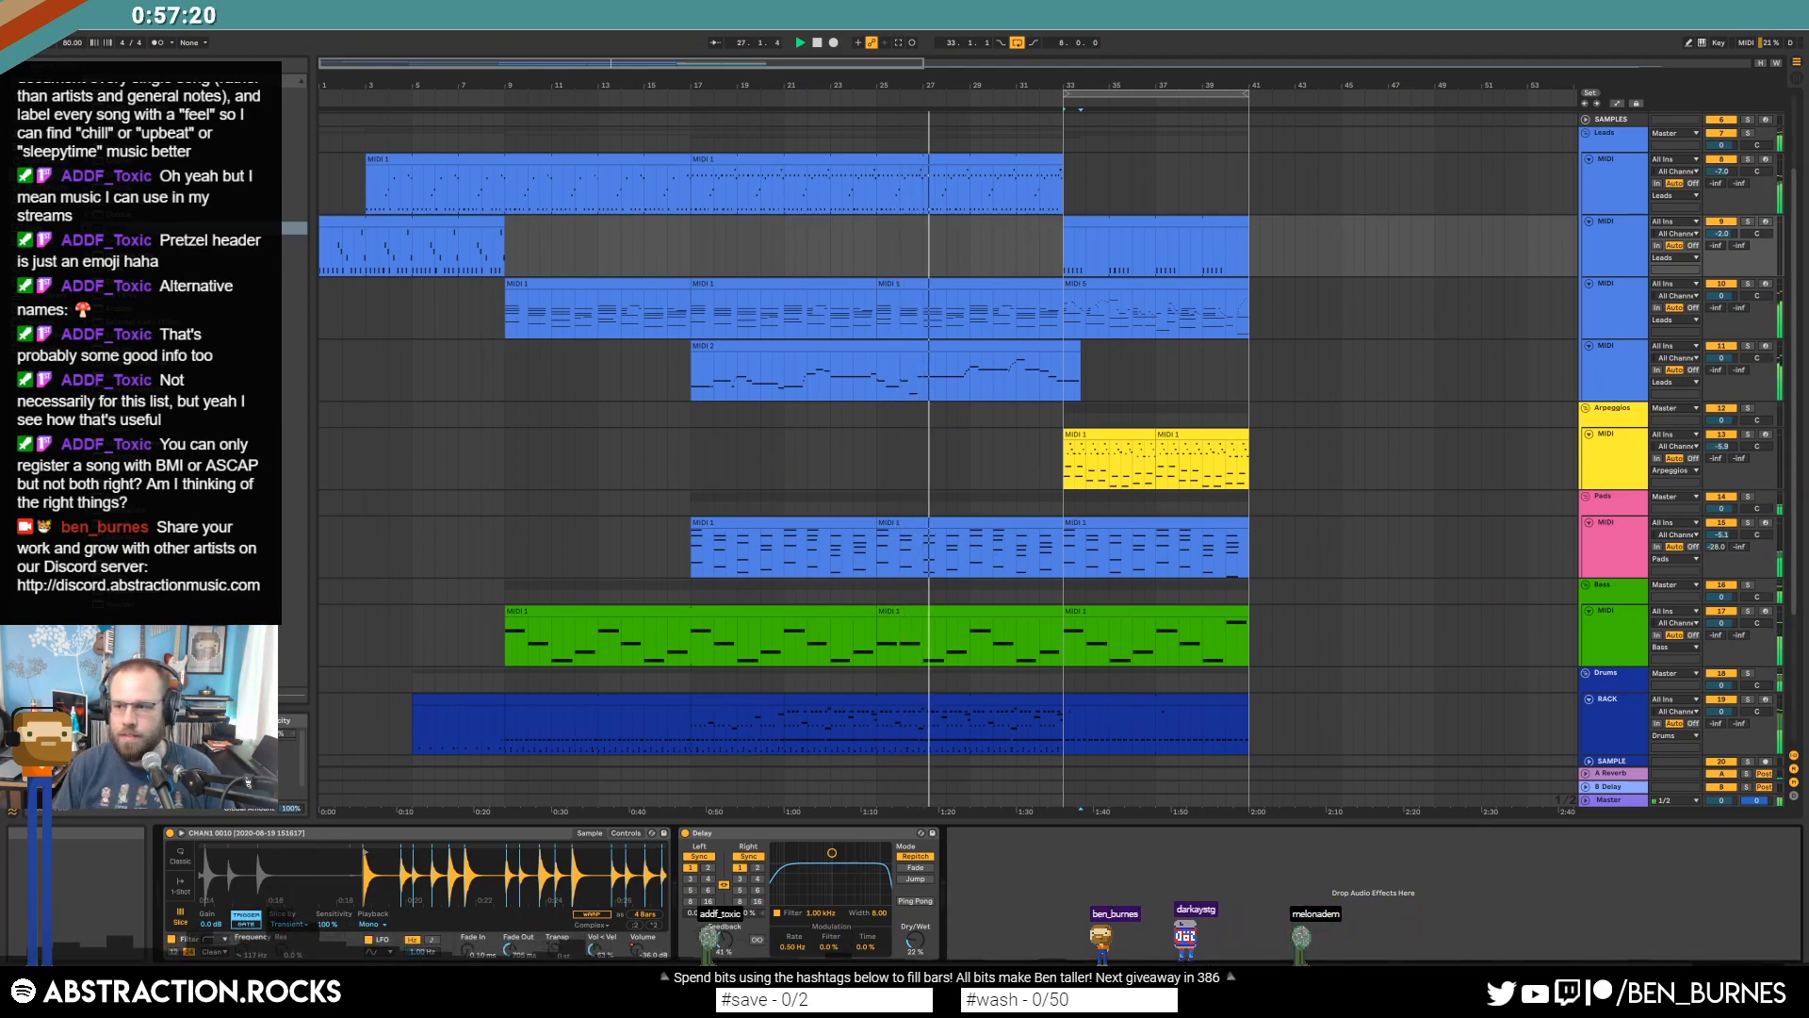
Open the bass clip at bar 25 in the note editor and select its second note.
click(954, 523)
double_click(910, 611)
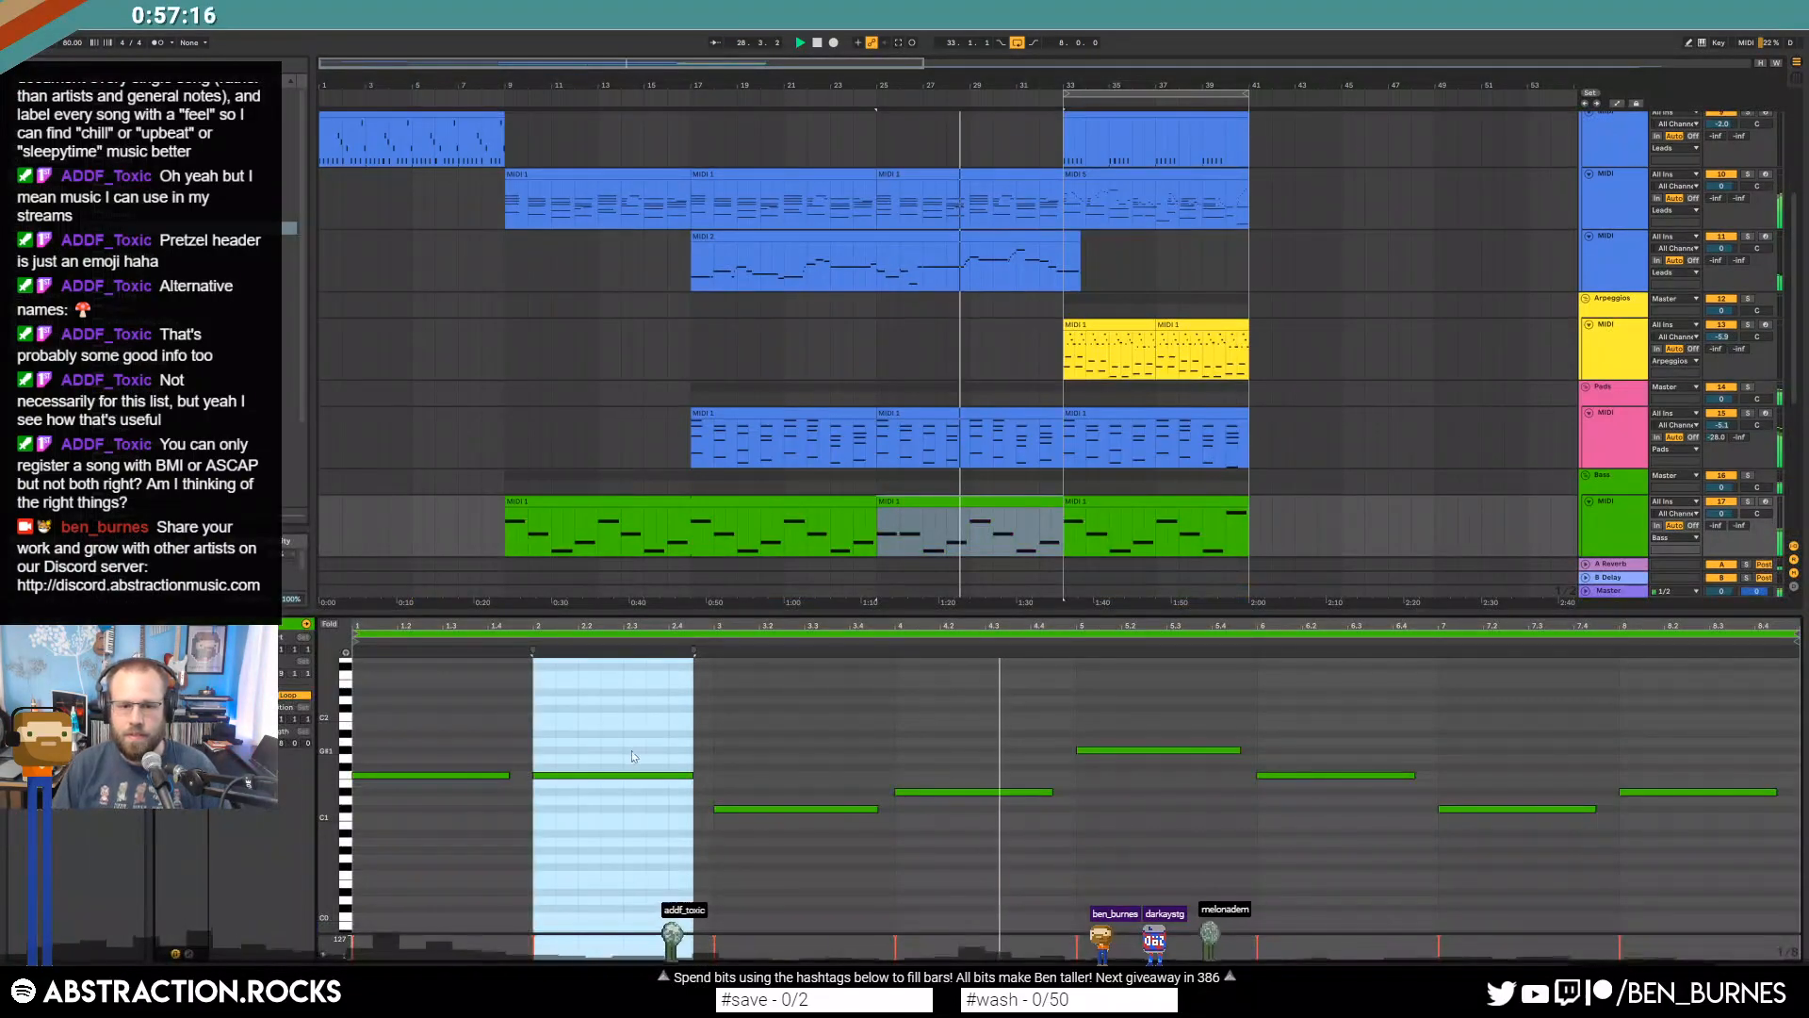
click(633, 775)
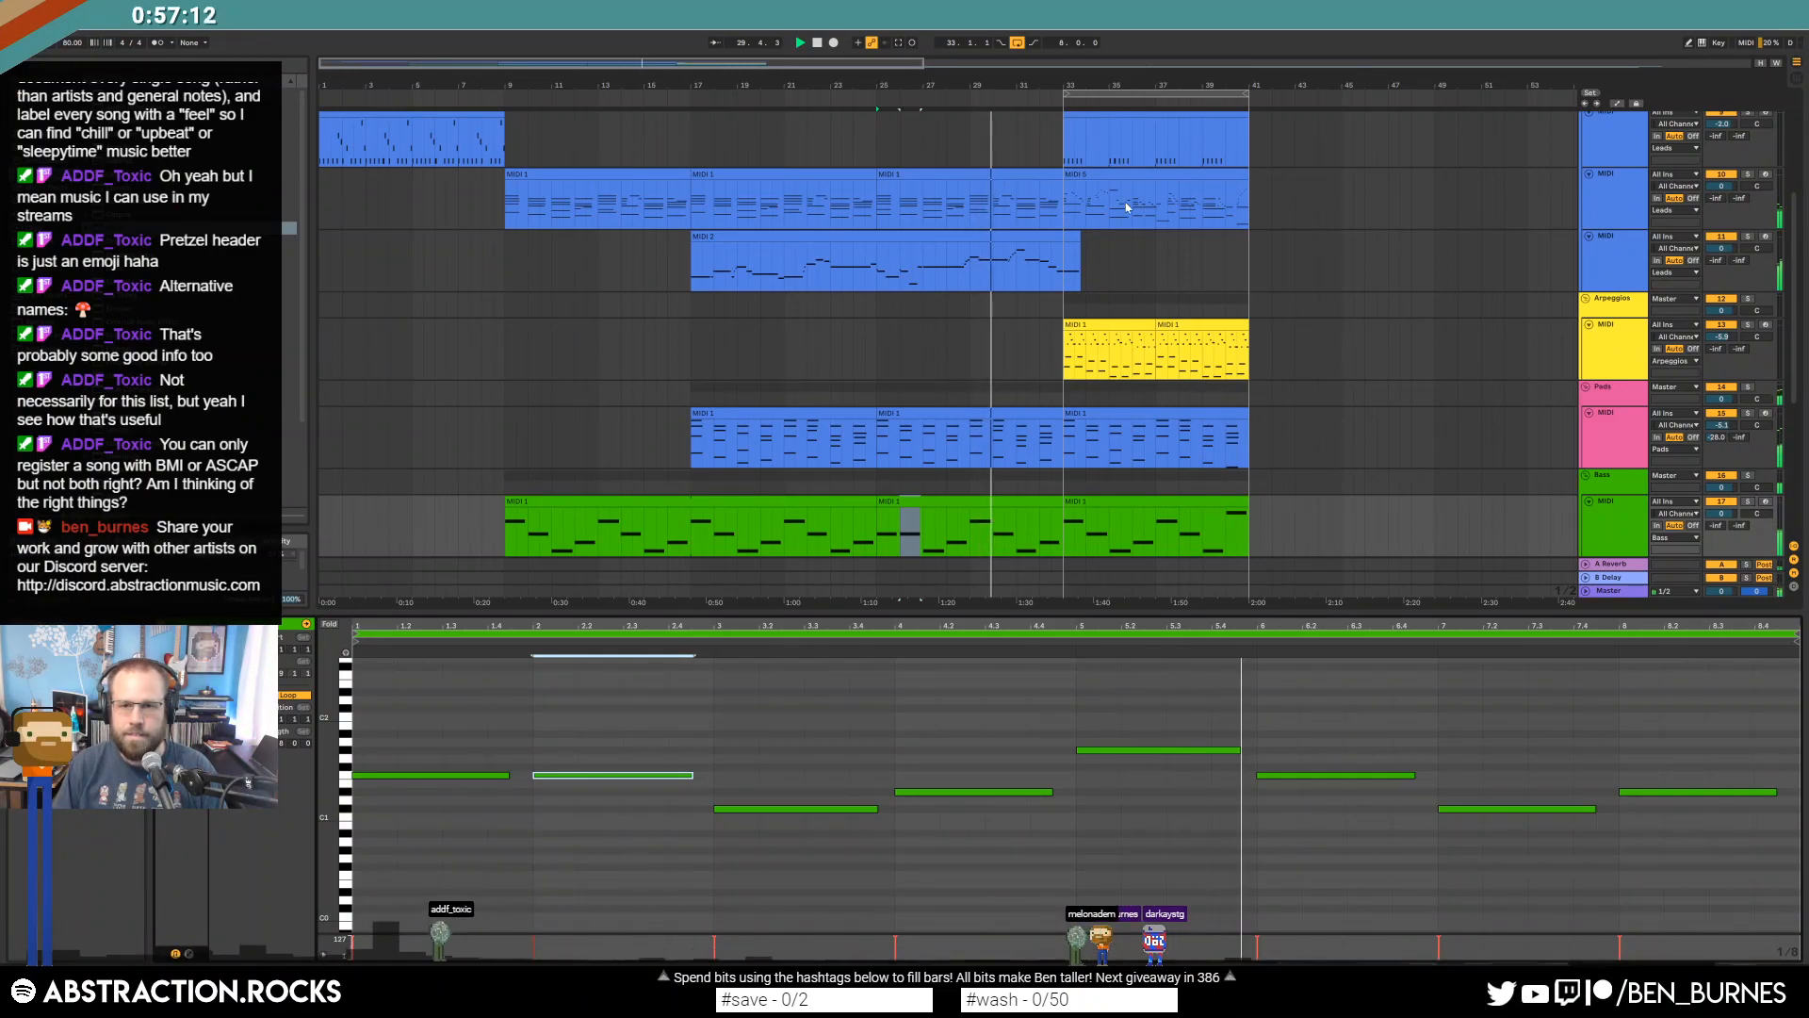
Extend the loop back to bar 25 and delete the second and fourth C#1 notes in the lead clip at bar 33.
drag(1067, 95, 877, 111)
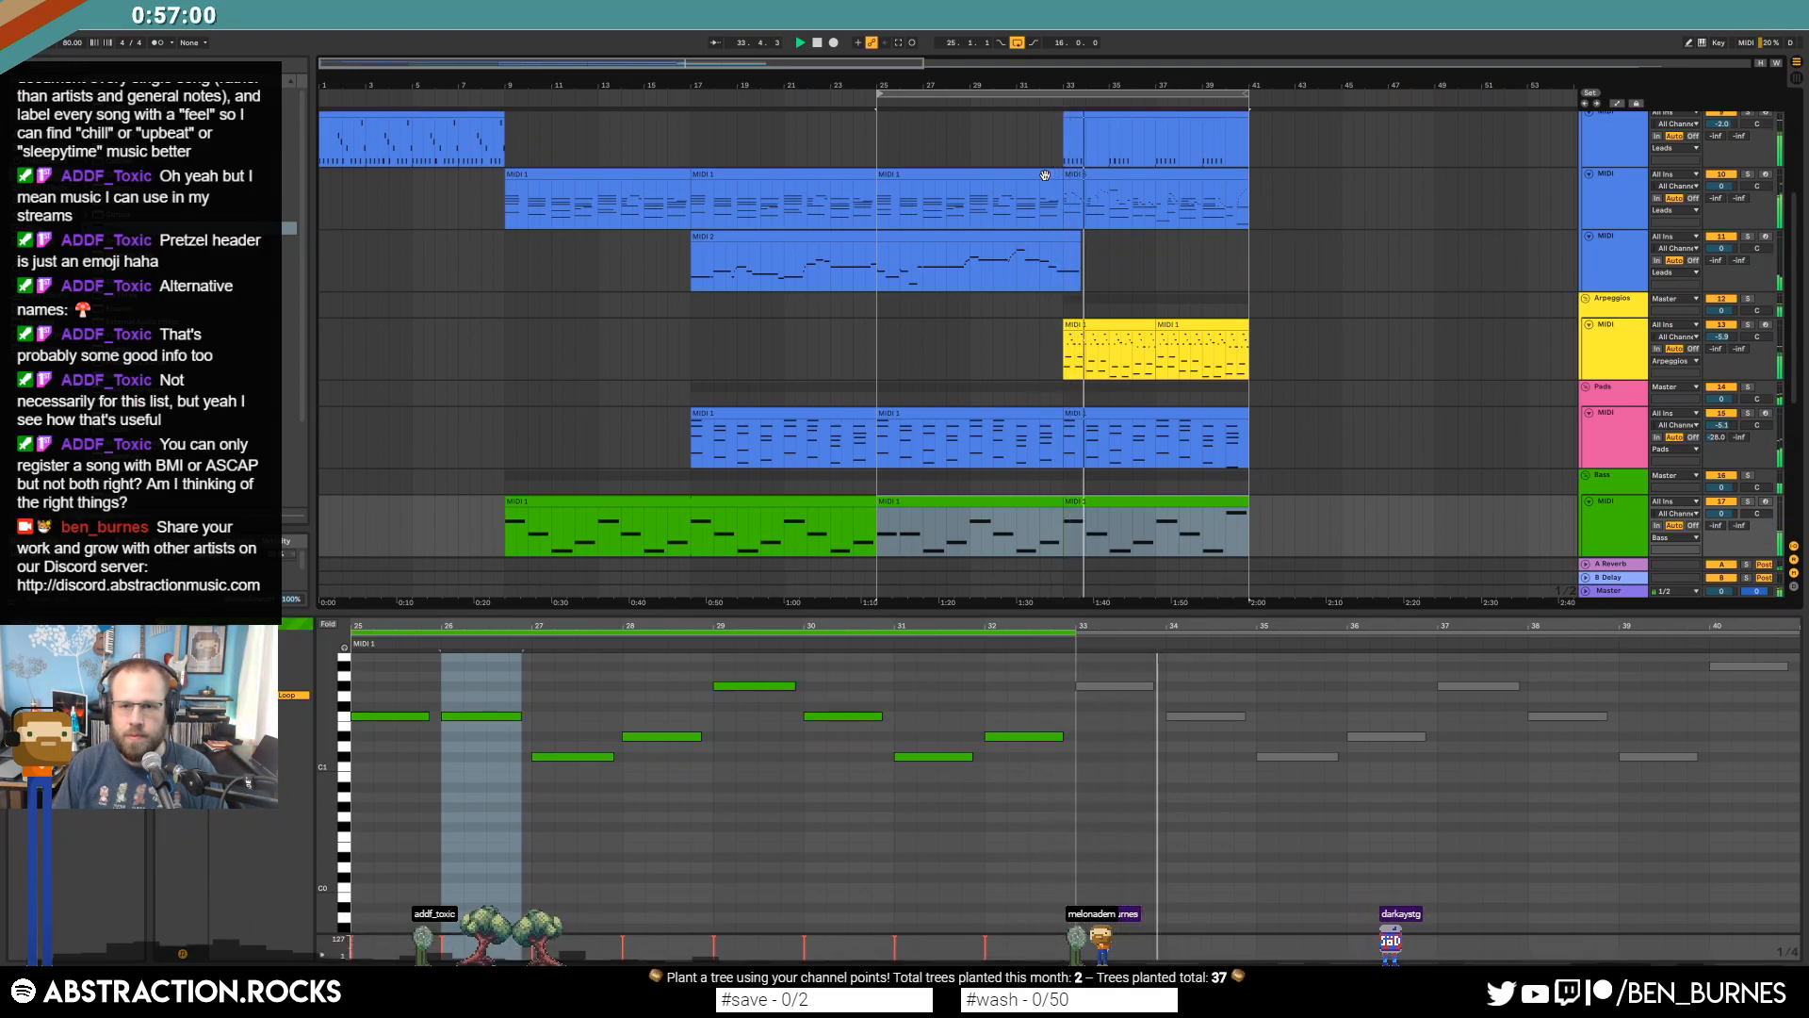
click(1138, 115)
key(Delete)
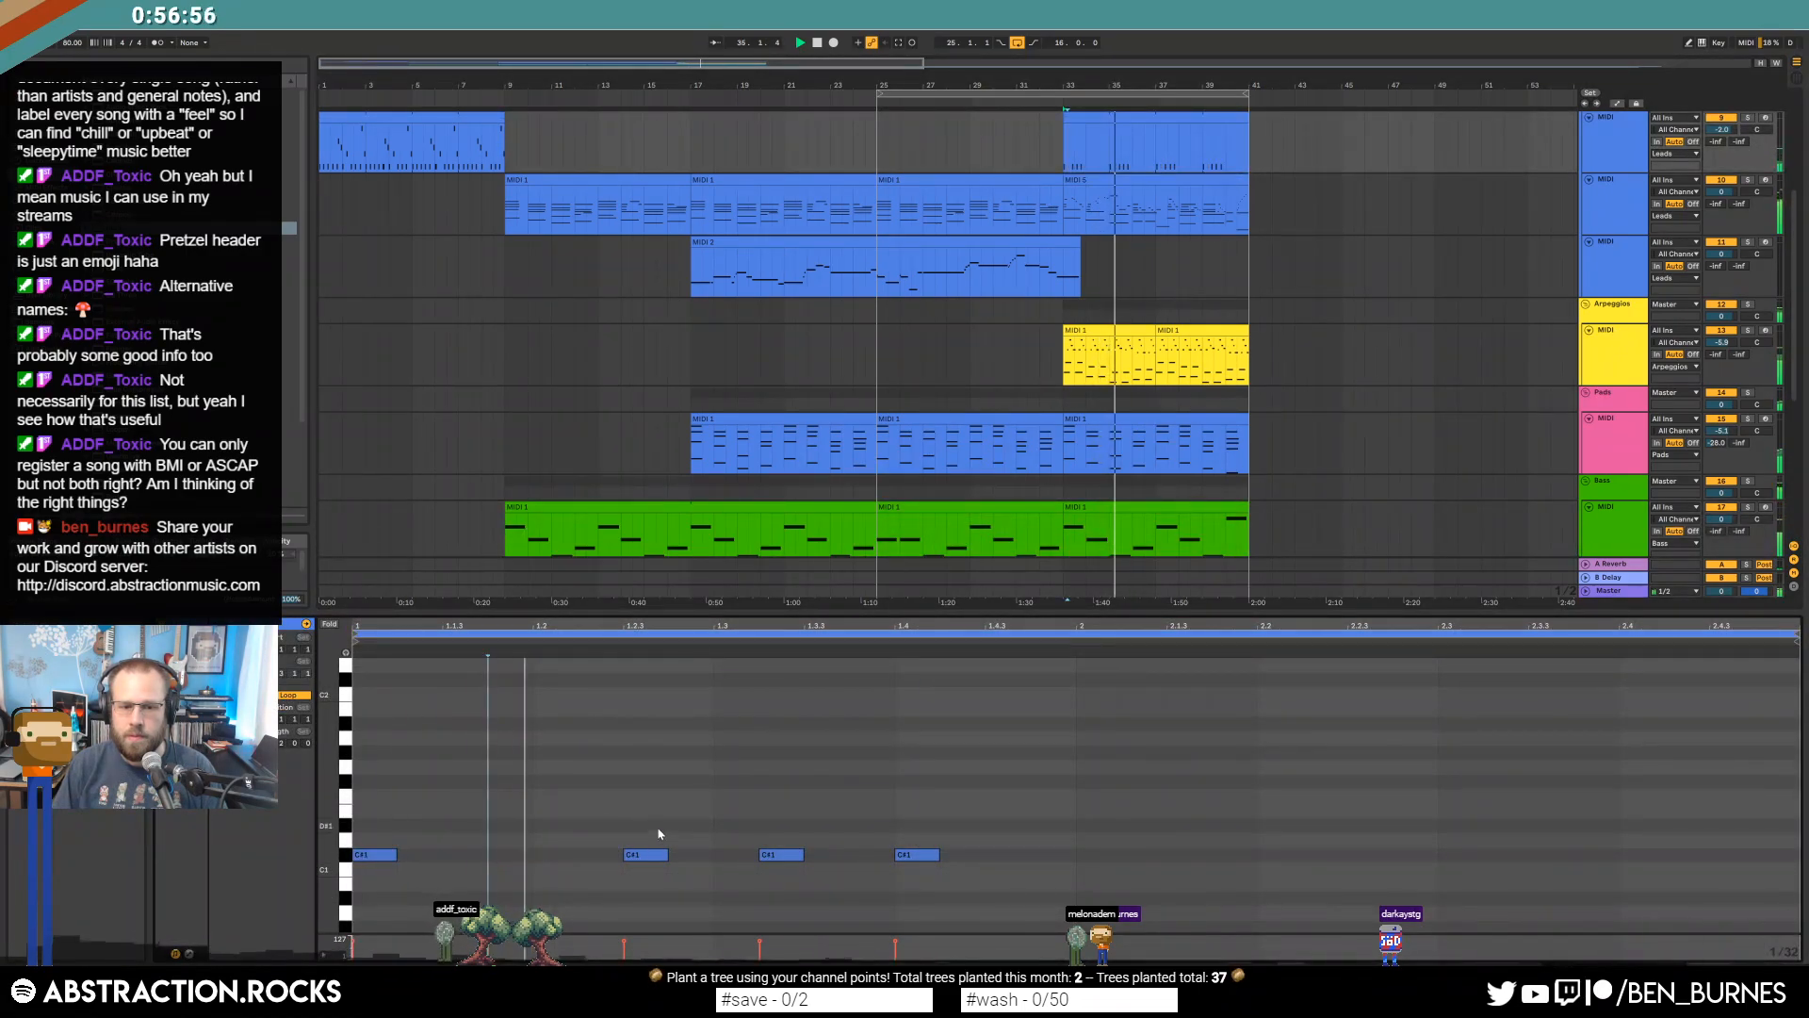
click(792, 853)
key(Delete)
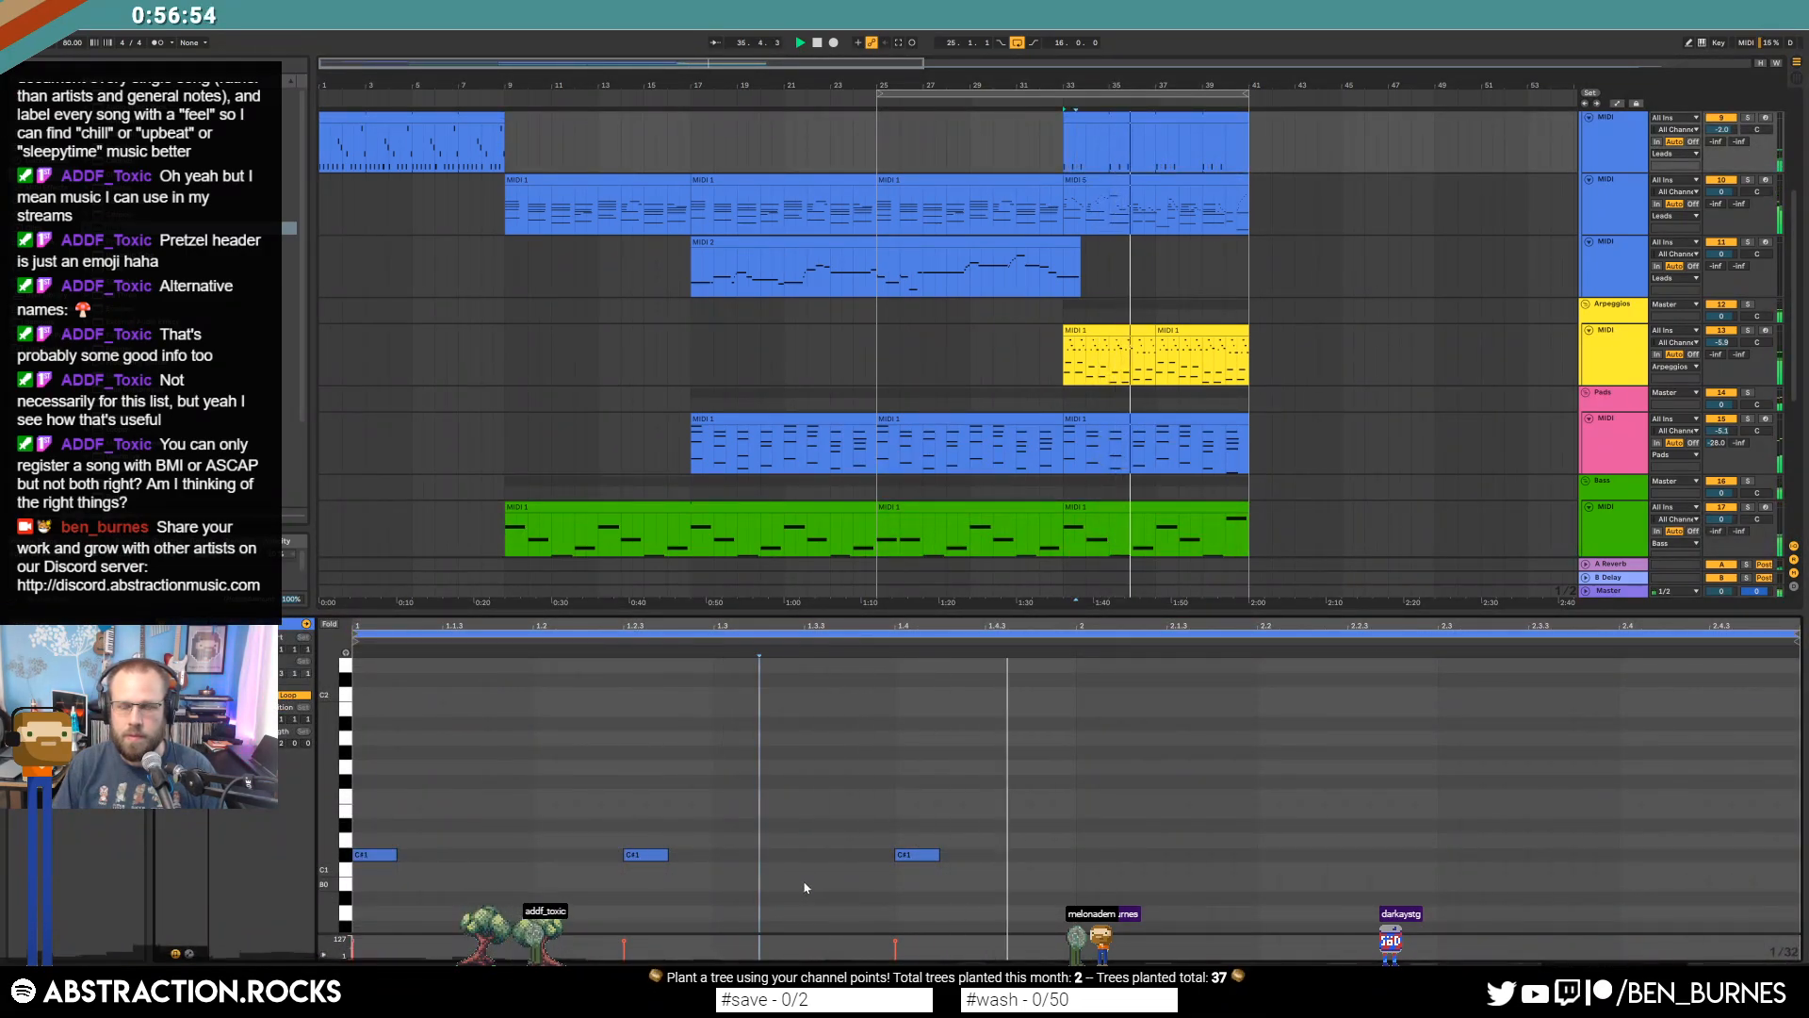
key(shift+Tab)
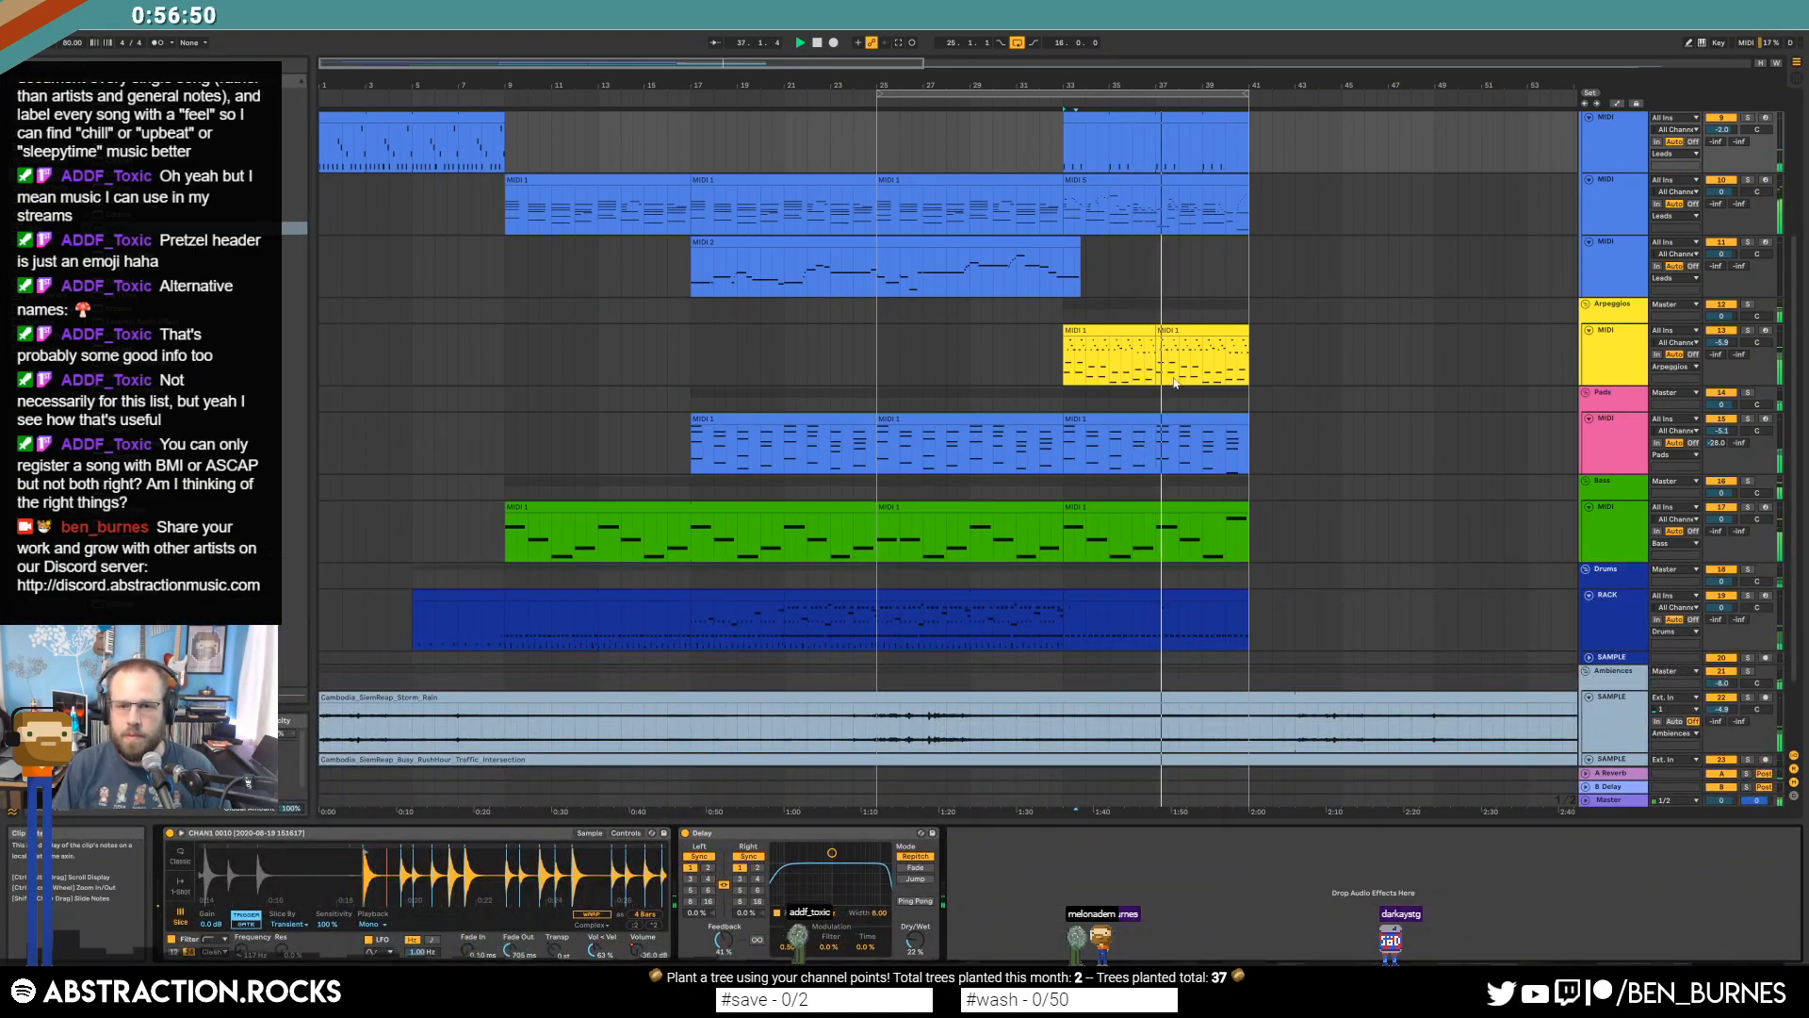
Select all remaining notes of the lead clip at bar 33 and return to the track's devices.
click(1179, 115)
double_click(1179, 115)
key(ctrl+a)
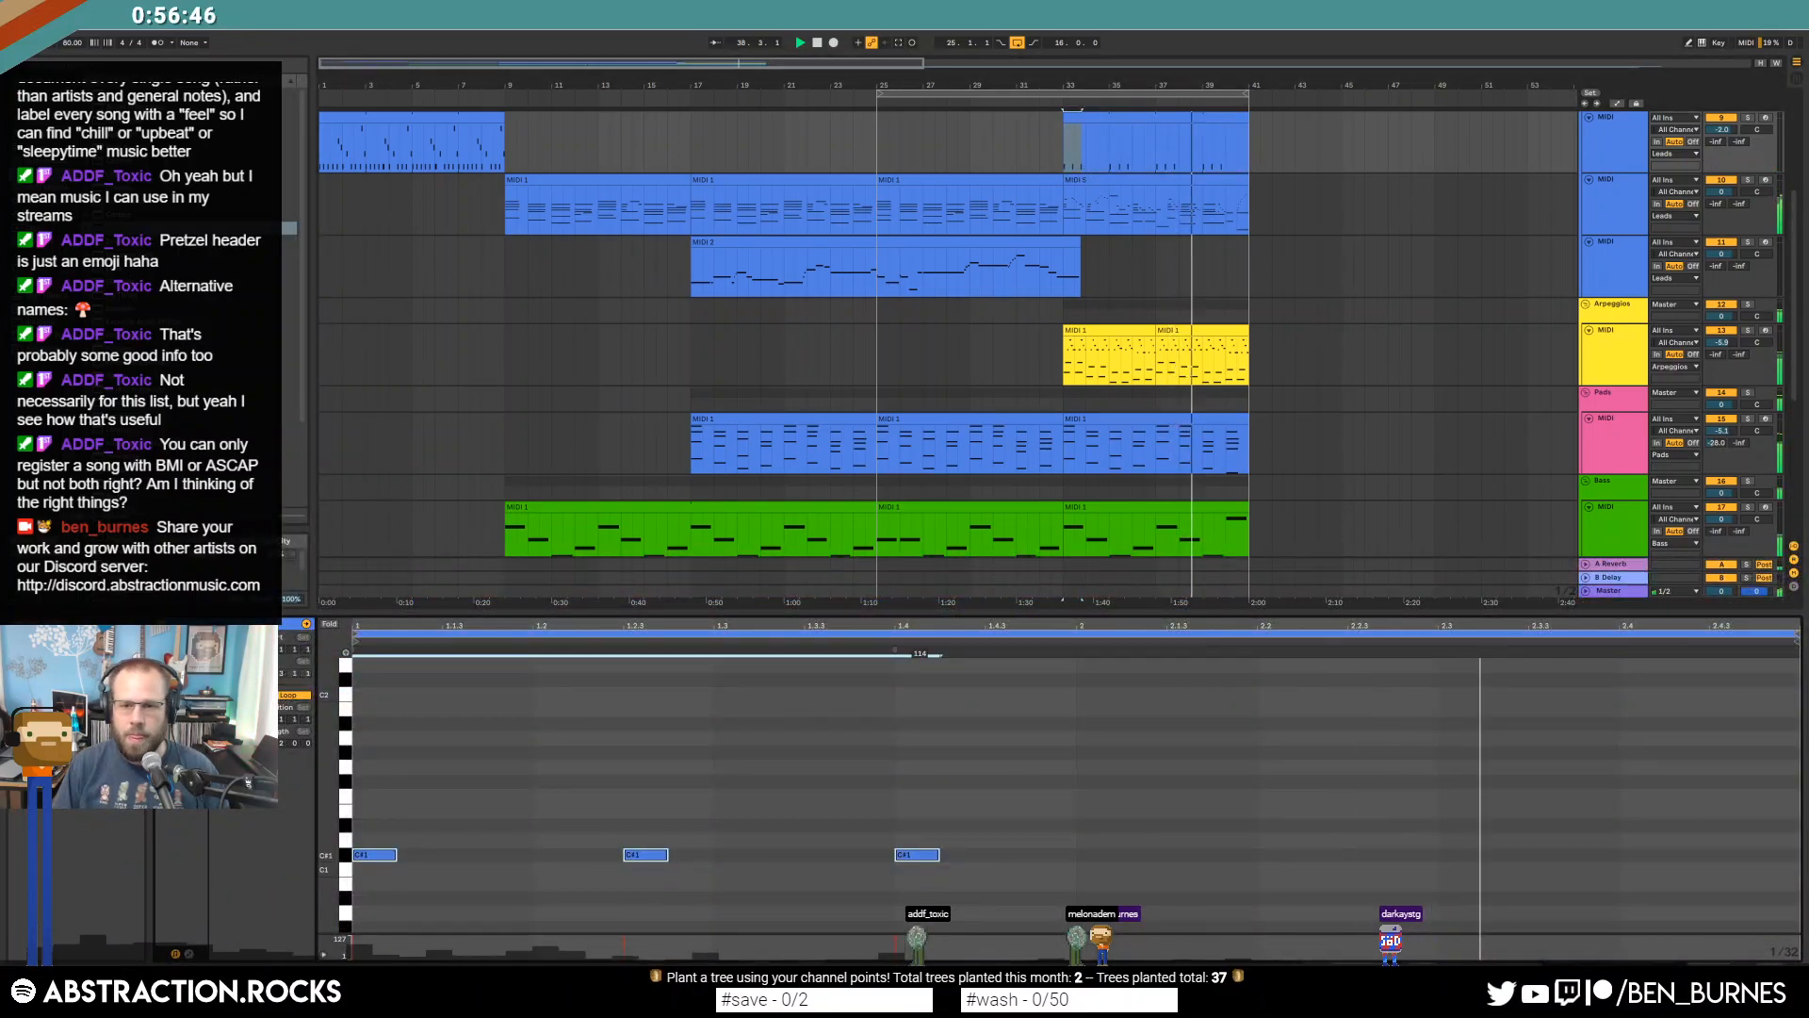
key(shift+Tab)
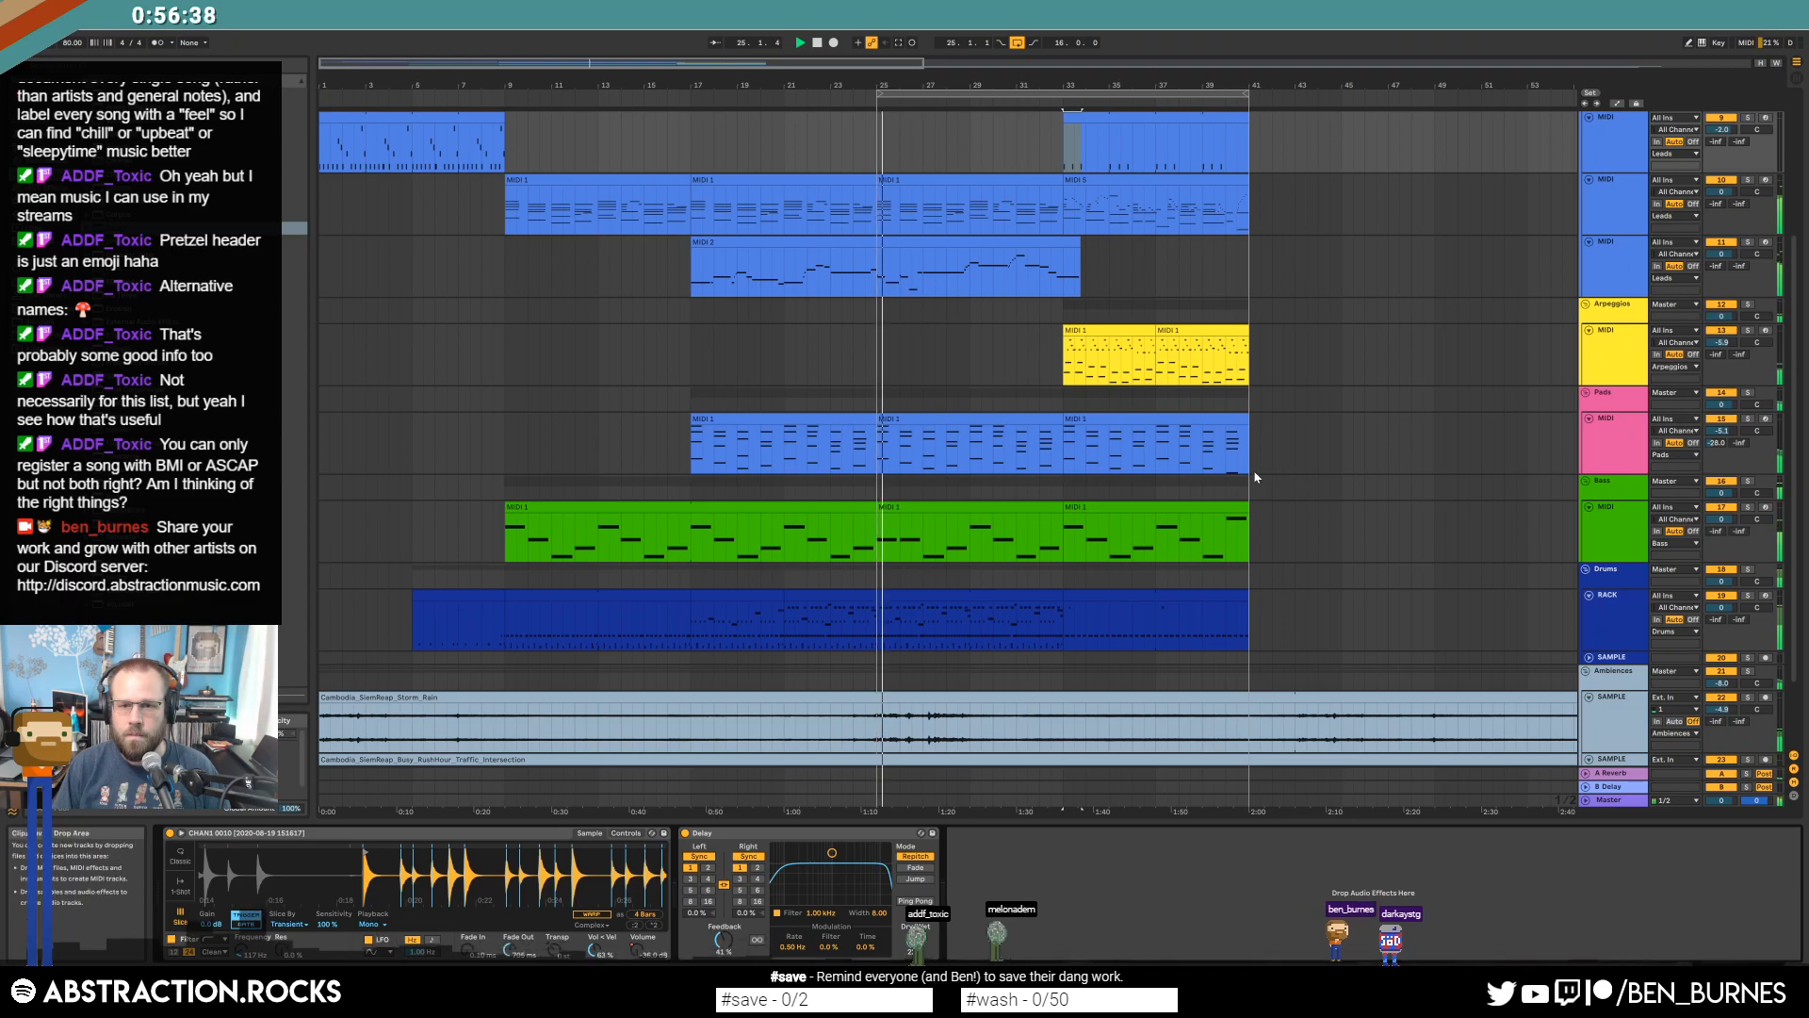
key(space)
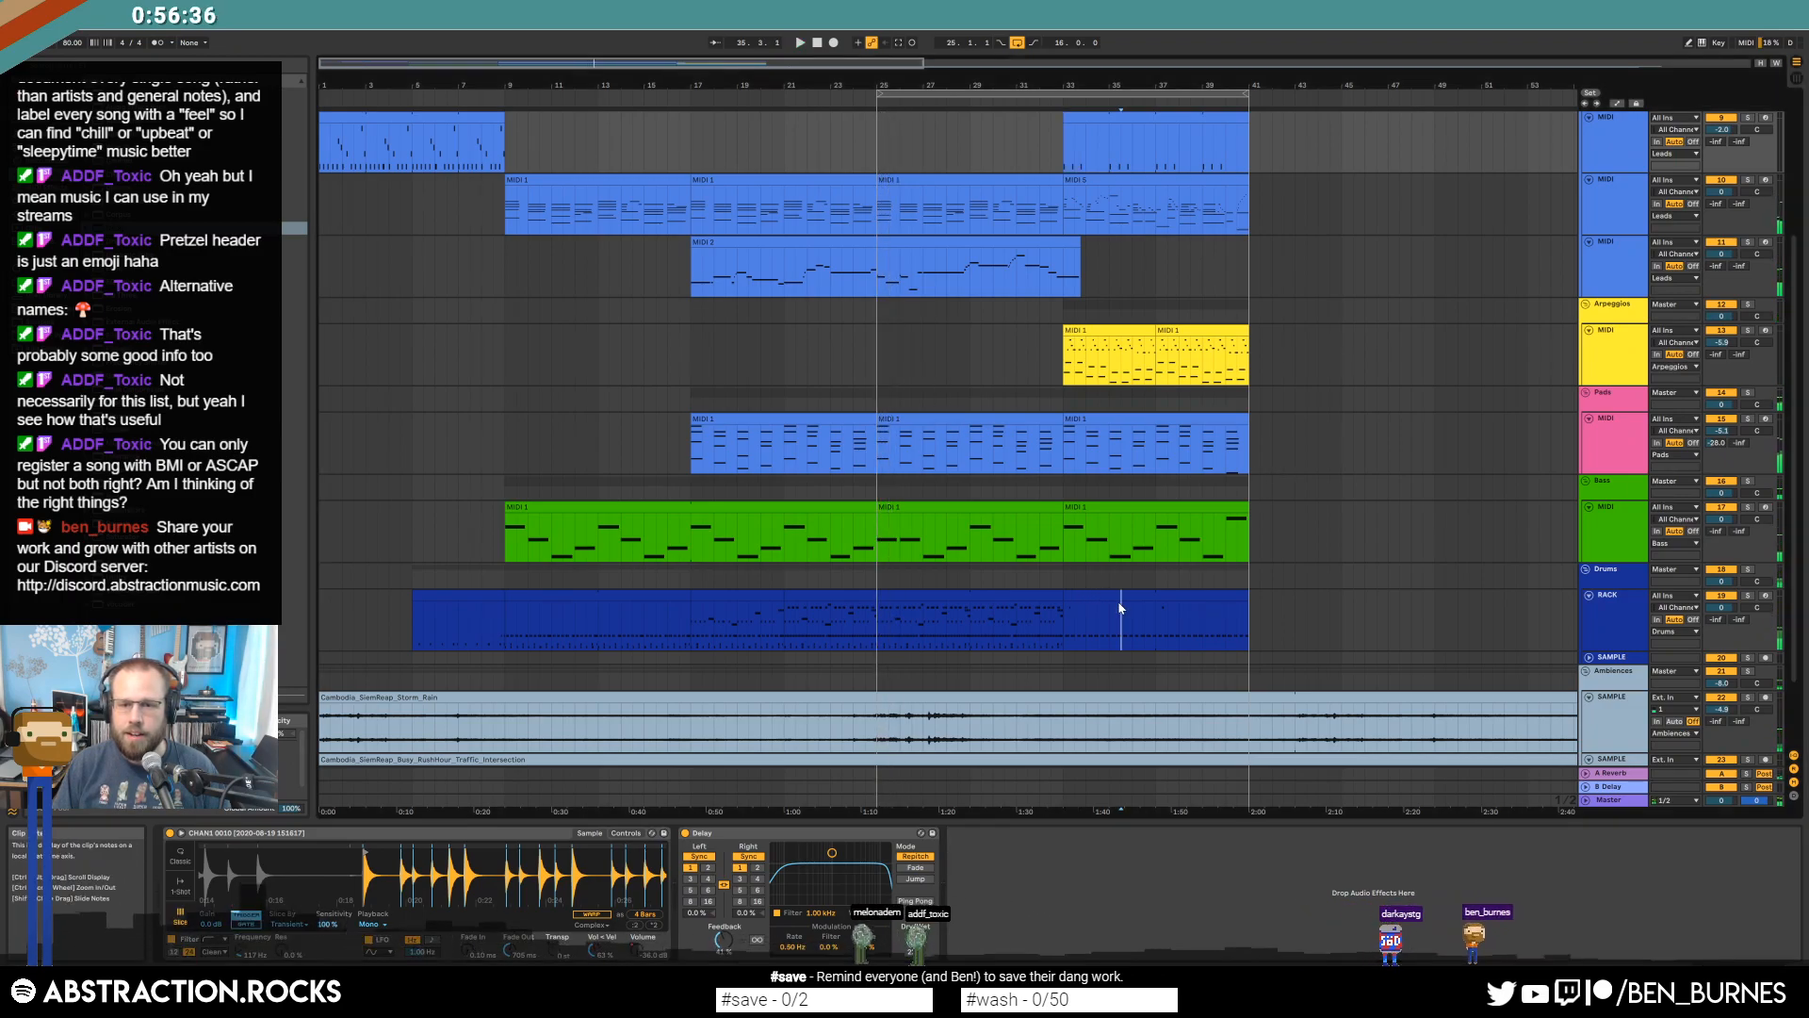
Set the playback start to bar 25 on the bass track and play the song from there.
click(1118, 591)
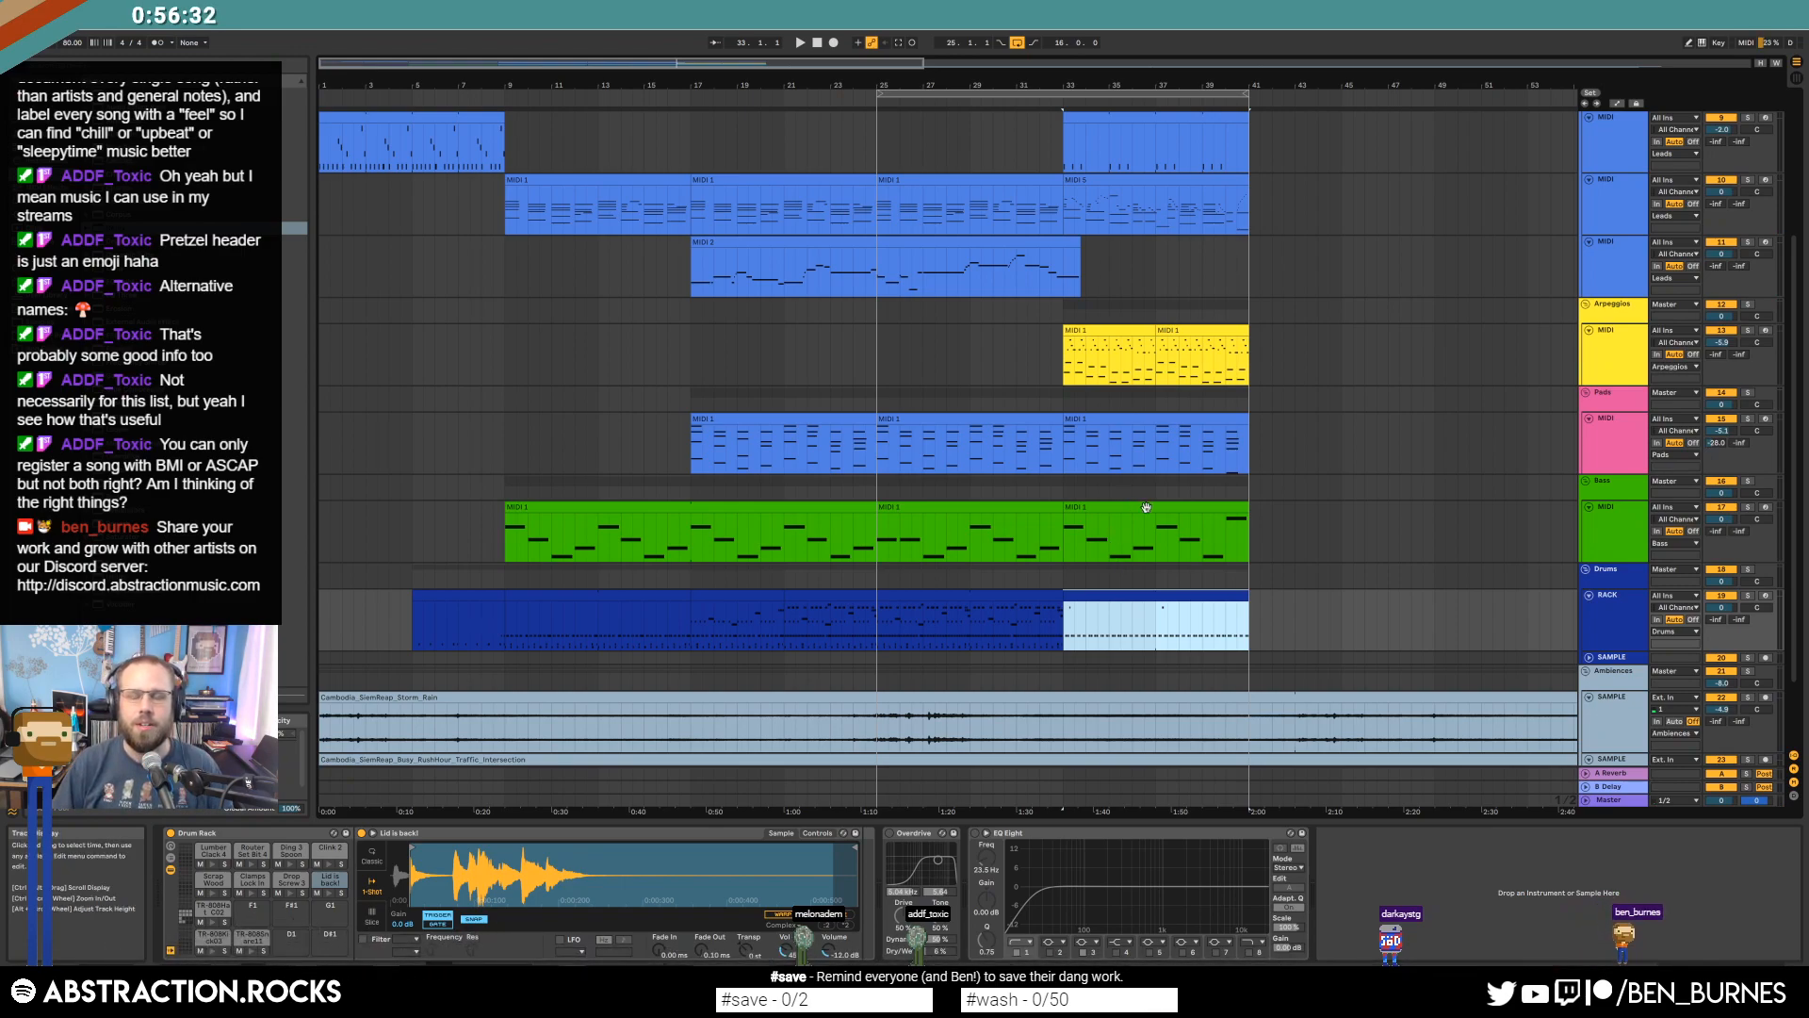
drag(876, 542, 936, 542)
click(873, 549)
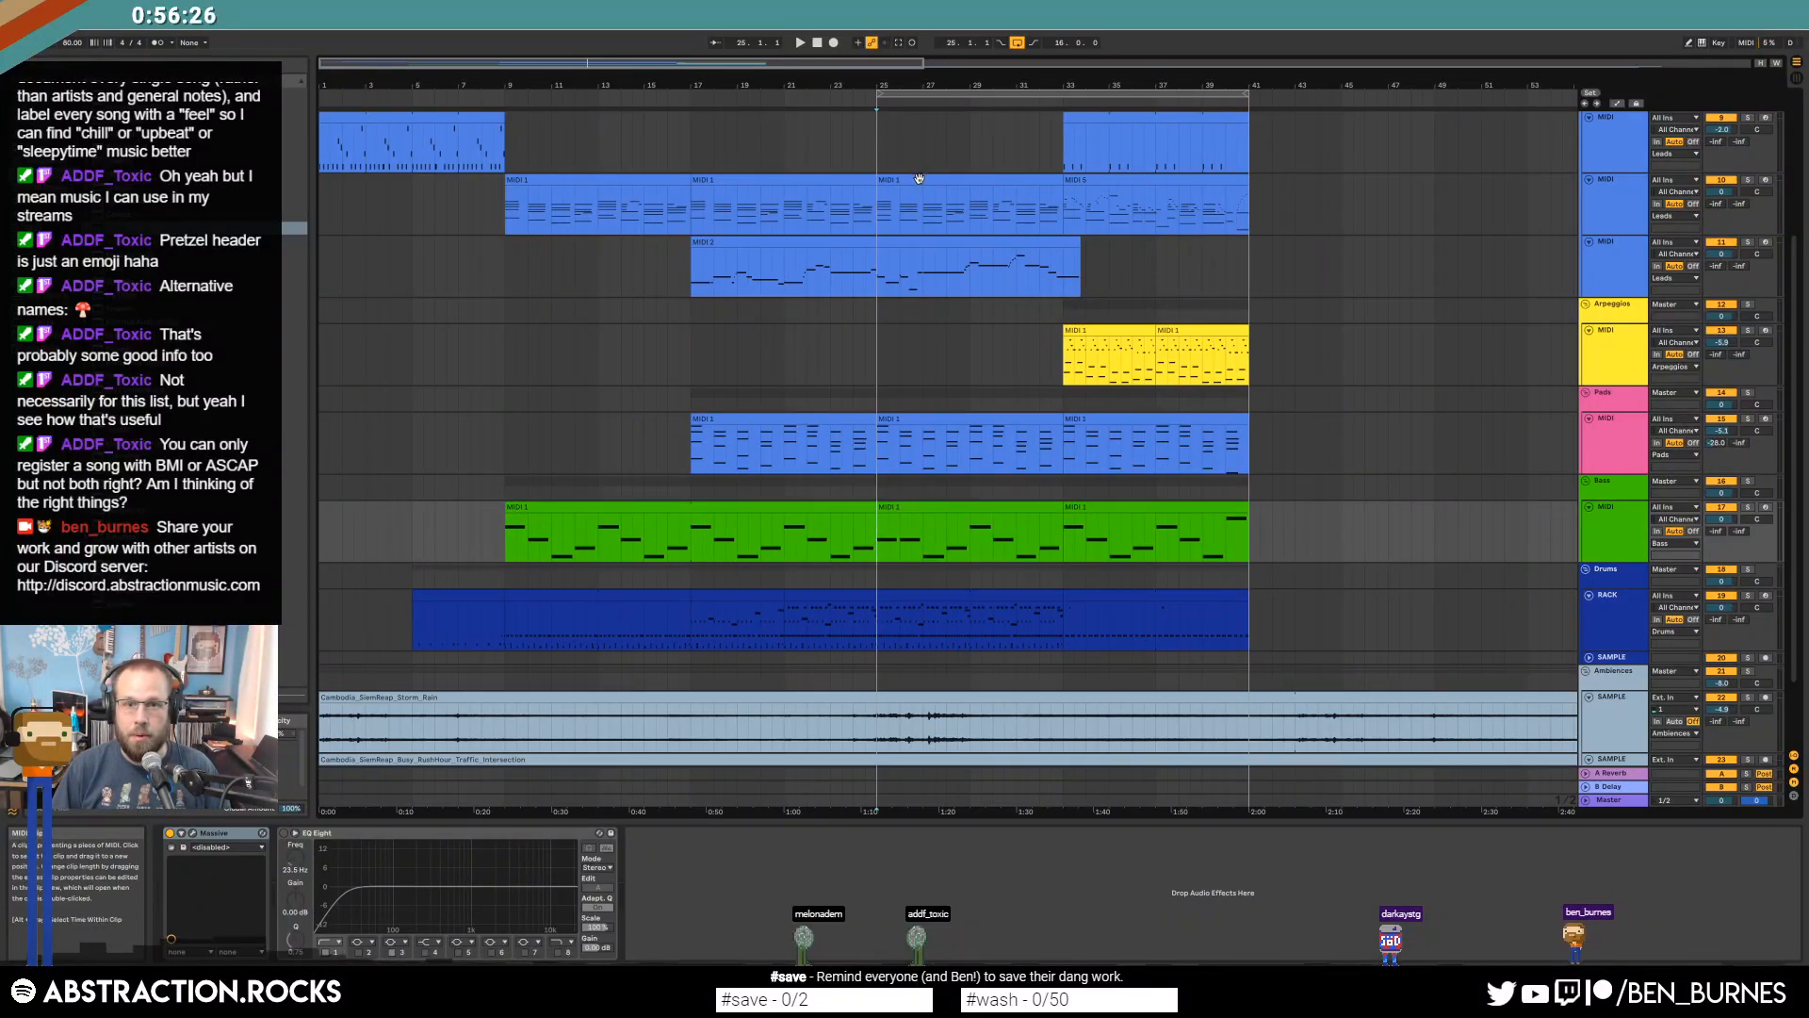
key(space)
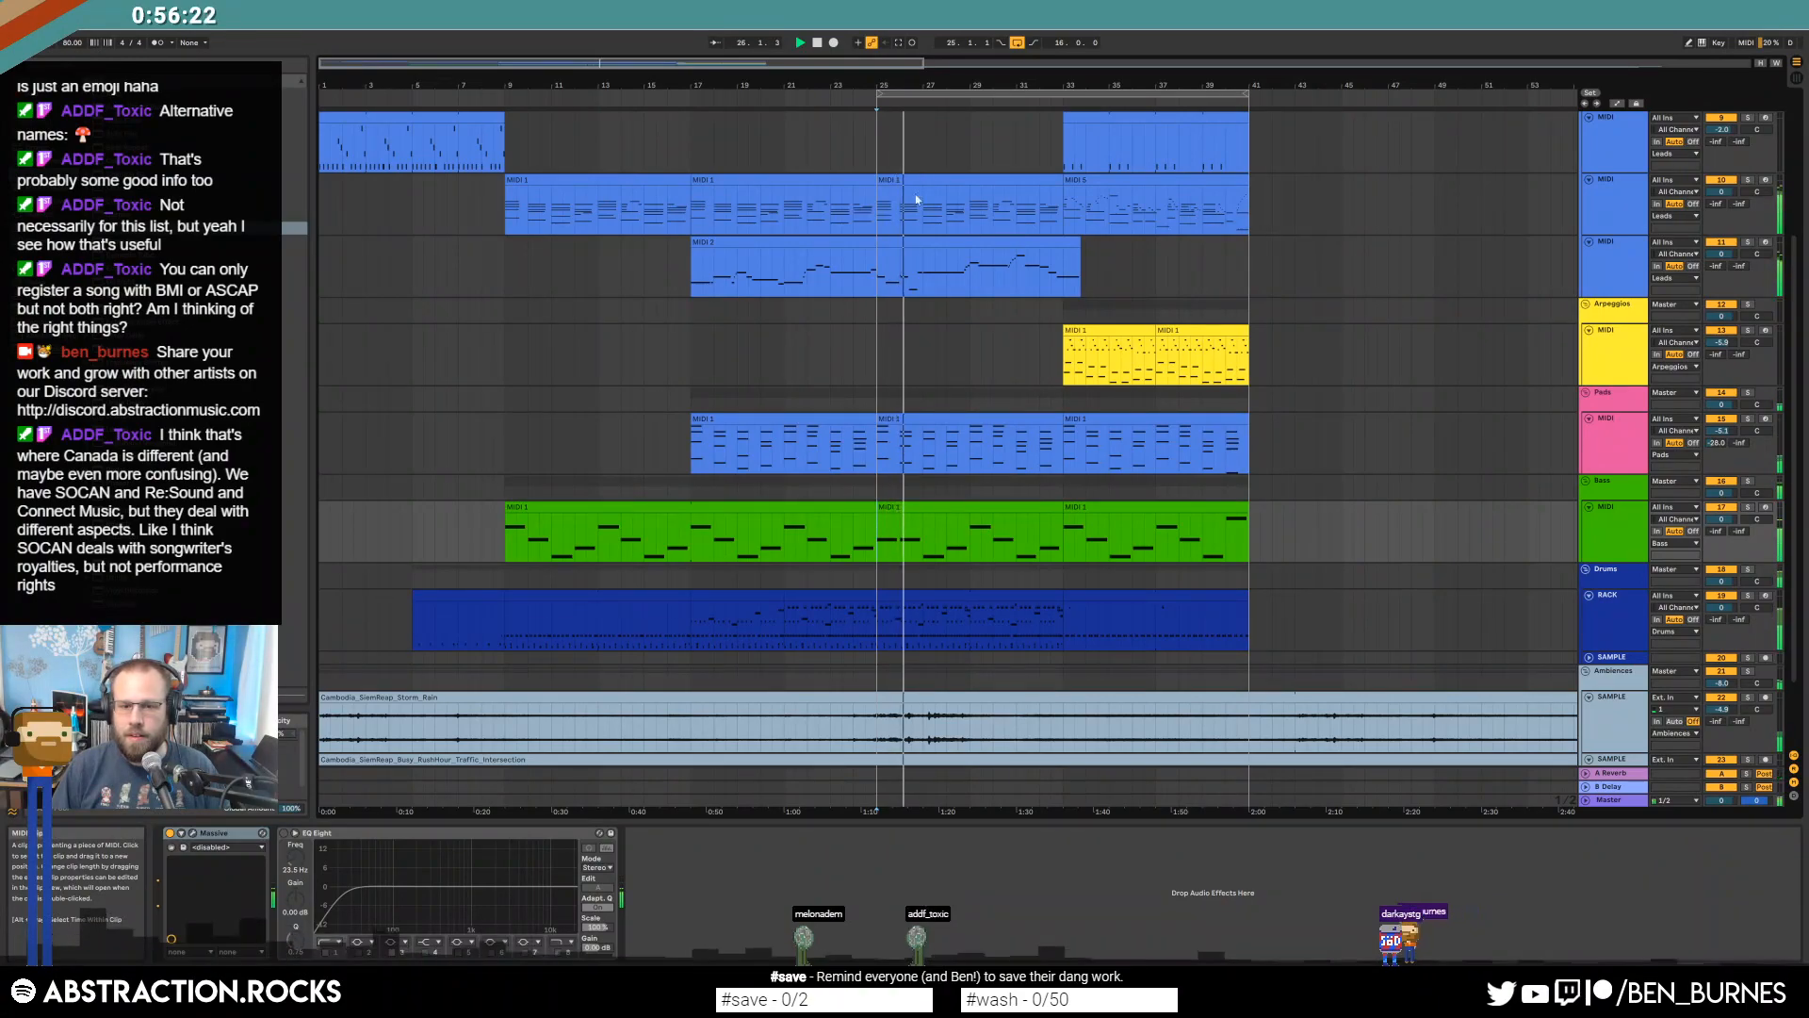
Raise the second note of the bass clip at bar 25 by three semitones.
click(905, 418)
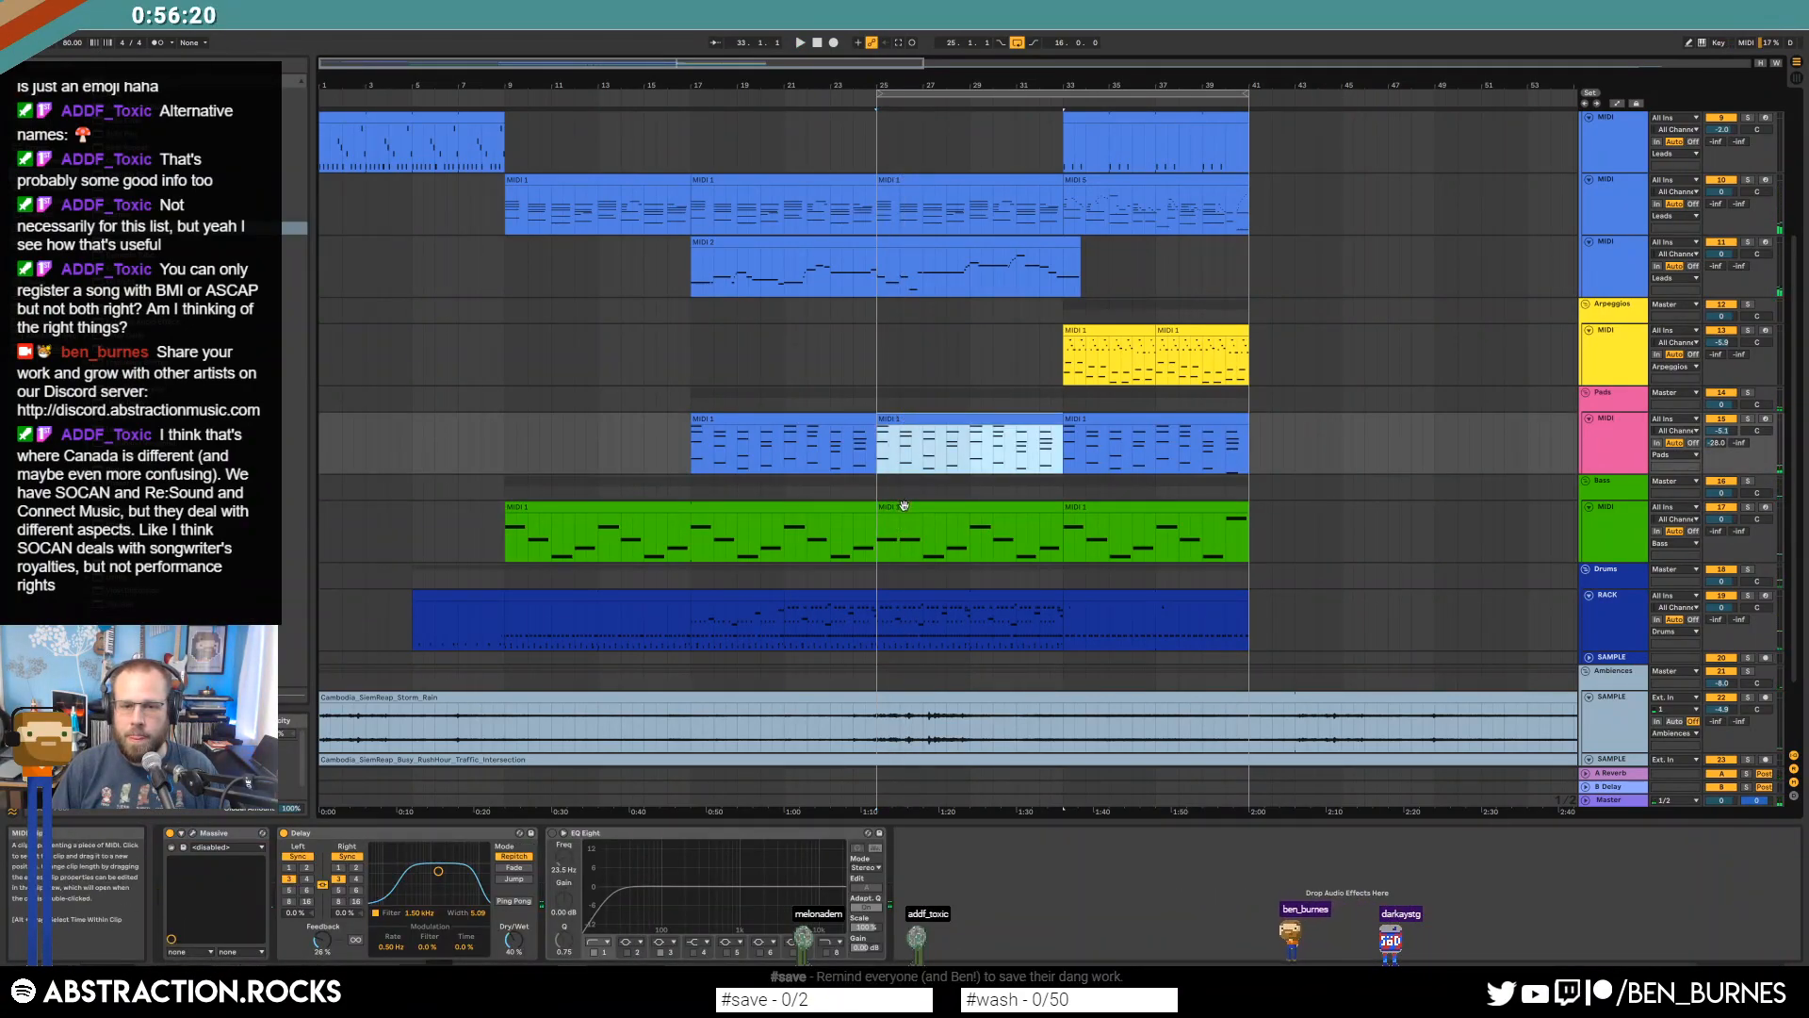
double_click(904, 506)
drag(664, 736, 627, 857)
key(Up)
key(Up)
key(Up)
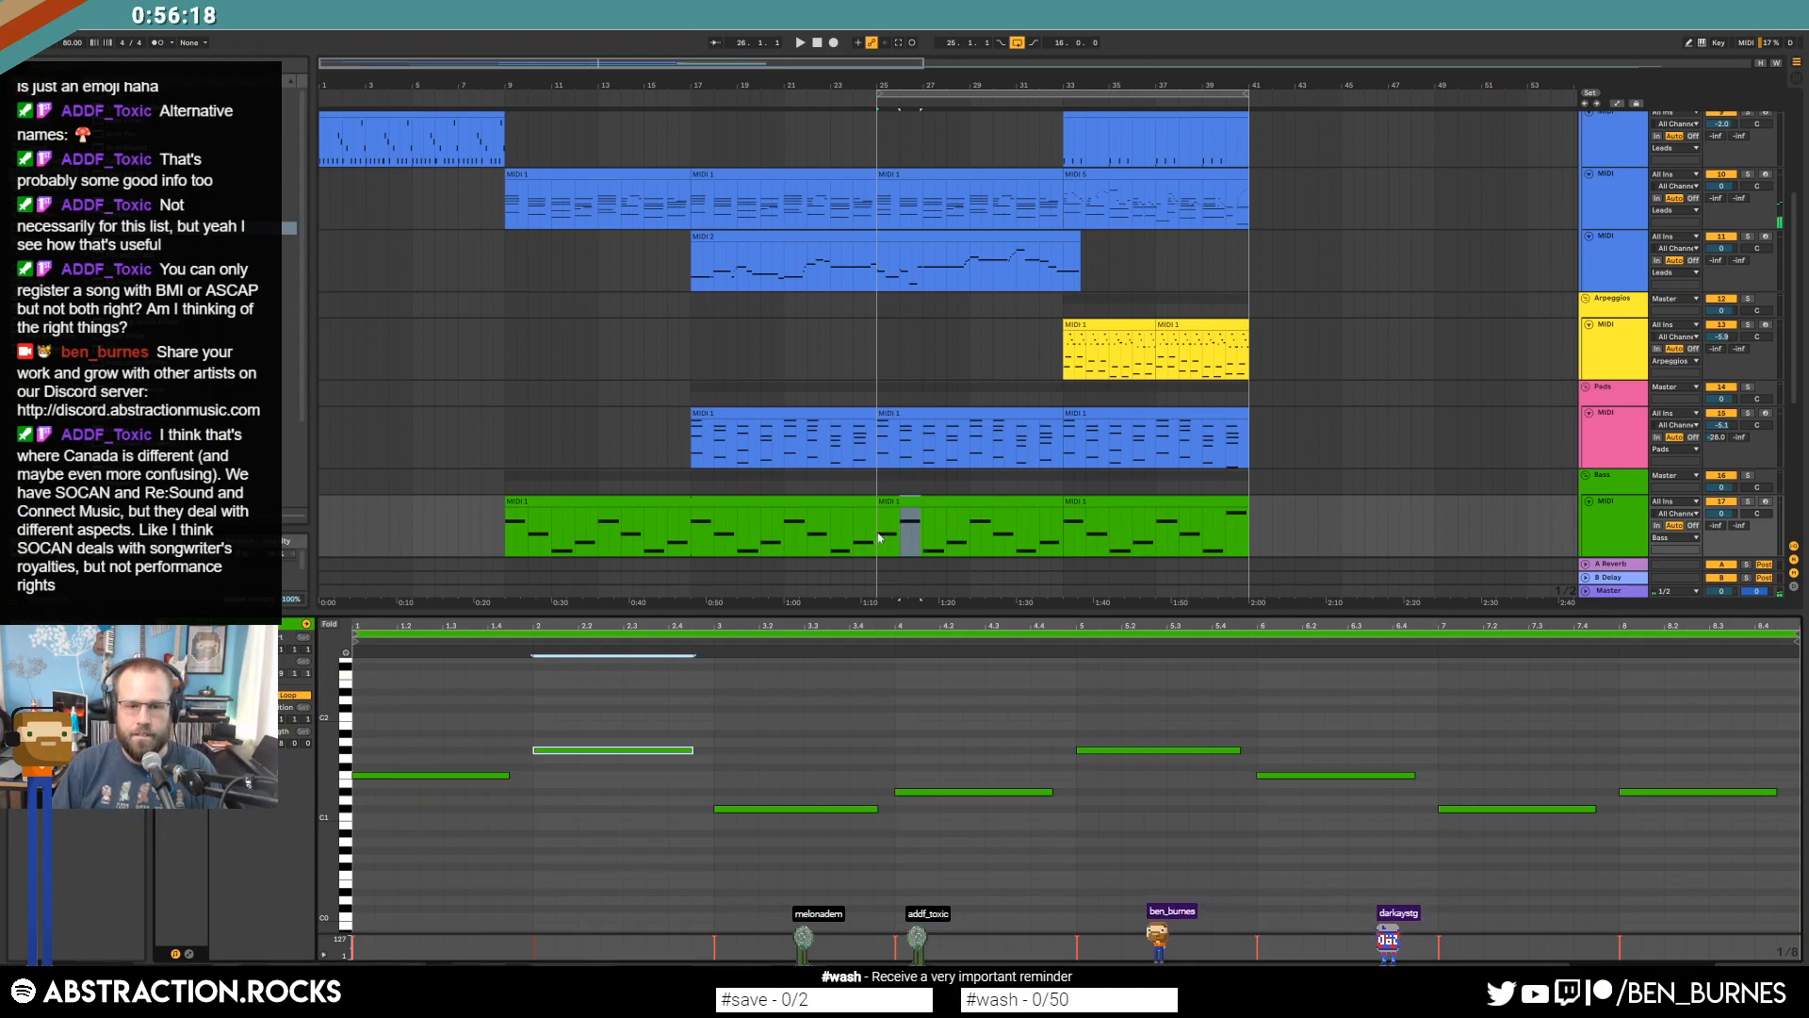
Raise the lowest second-bar note of the chord lead clip at bar 25 by three semitones and play it back.
click(922, 175)
drag(624, 812, 597, 880)
key(Up)
key(Up)
key(Up)
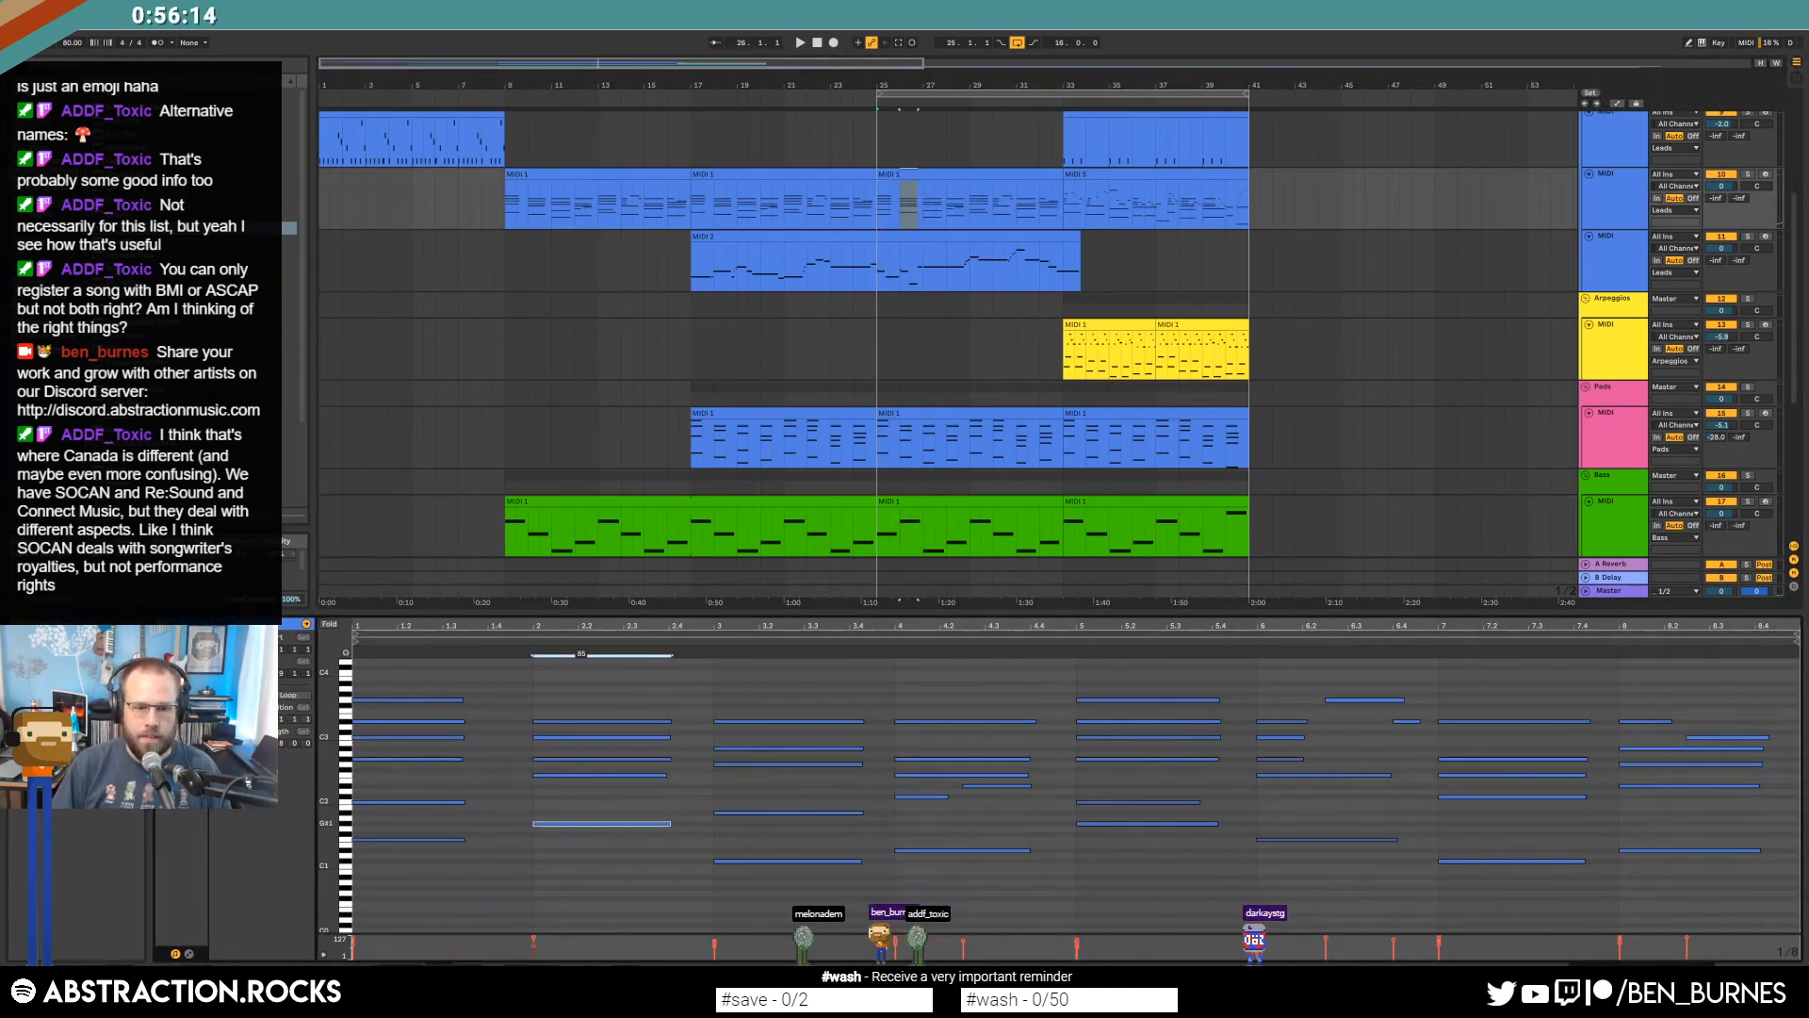
key(space)
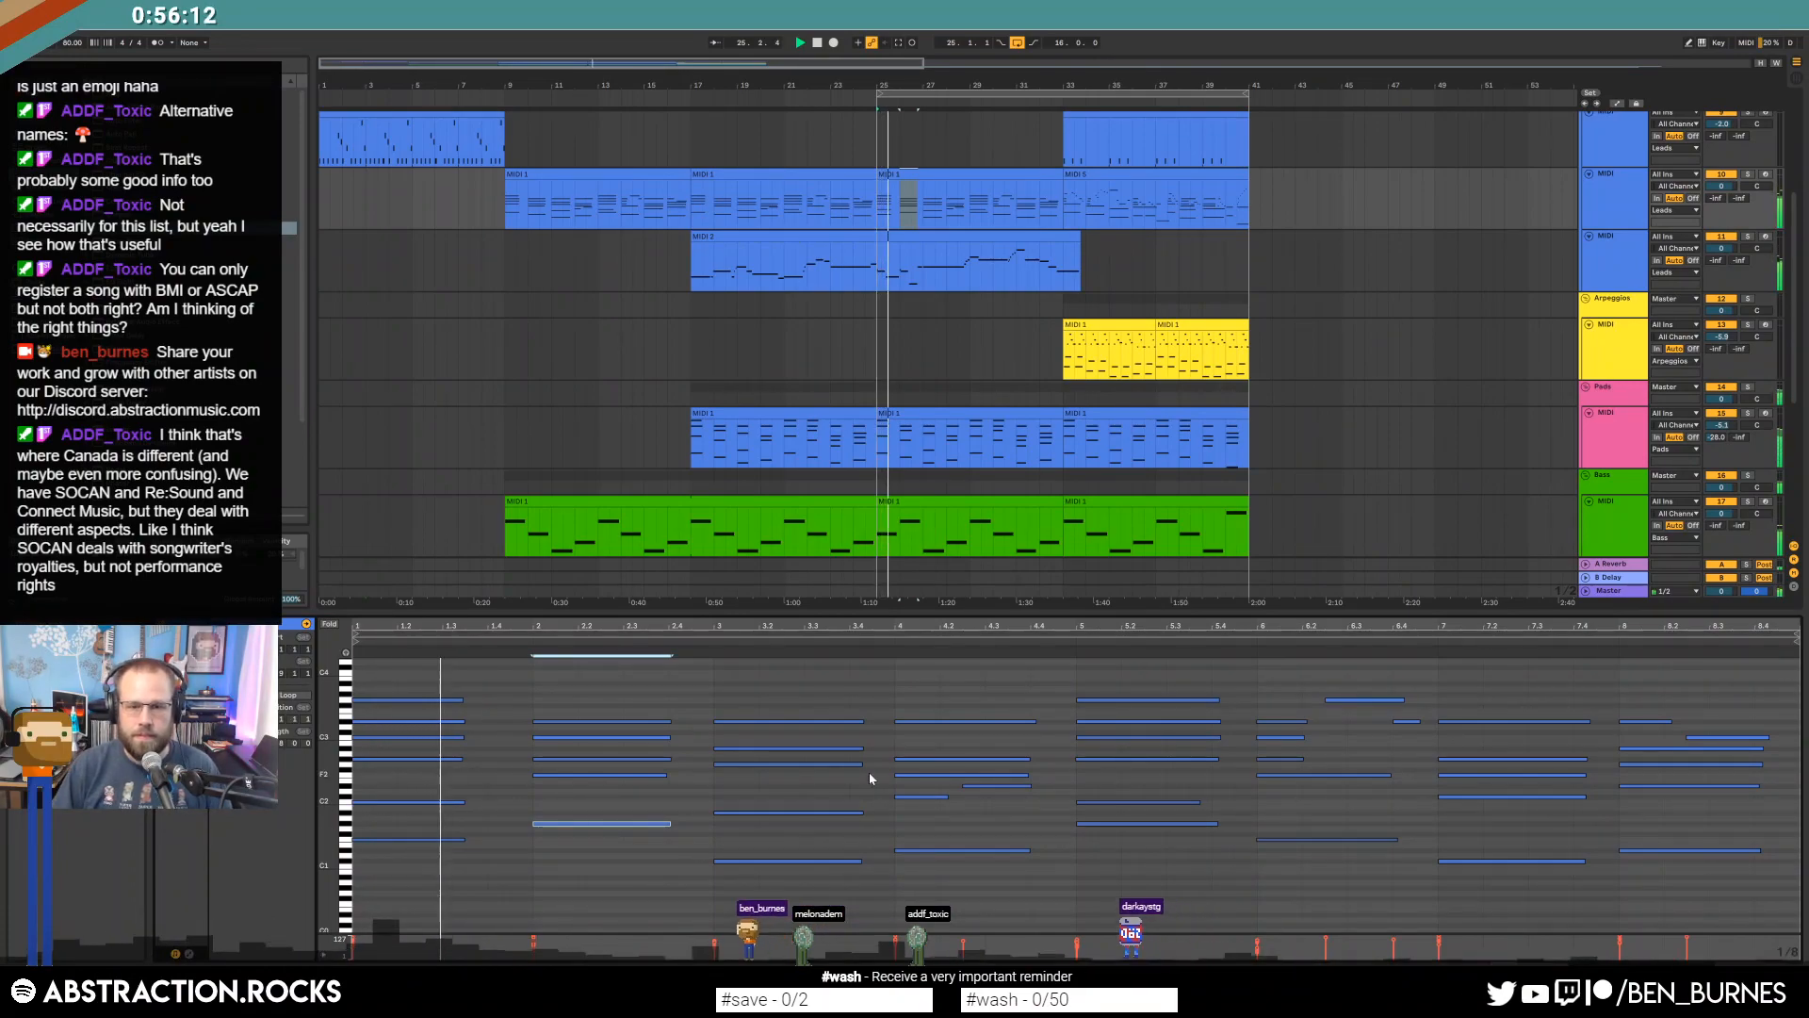
Raise the low second-bar note of the pads clip at bar 25 by three semitones.
click(947, 414)
drag(537, 867, 572, 929)
key(Up)
key(Up)
key(Up)
Lower the low first-bar note of the same pads clip by three semitones and play the result.
drag(418, 835, 405, 898)
key(Down)
key(Down)
key(Down)
key(space)
key(space)
key(shift+Tab)
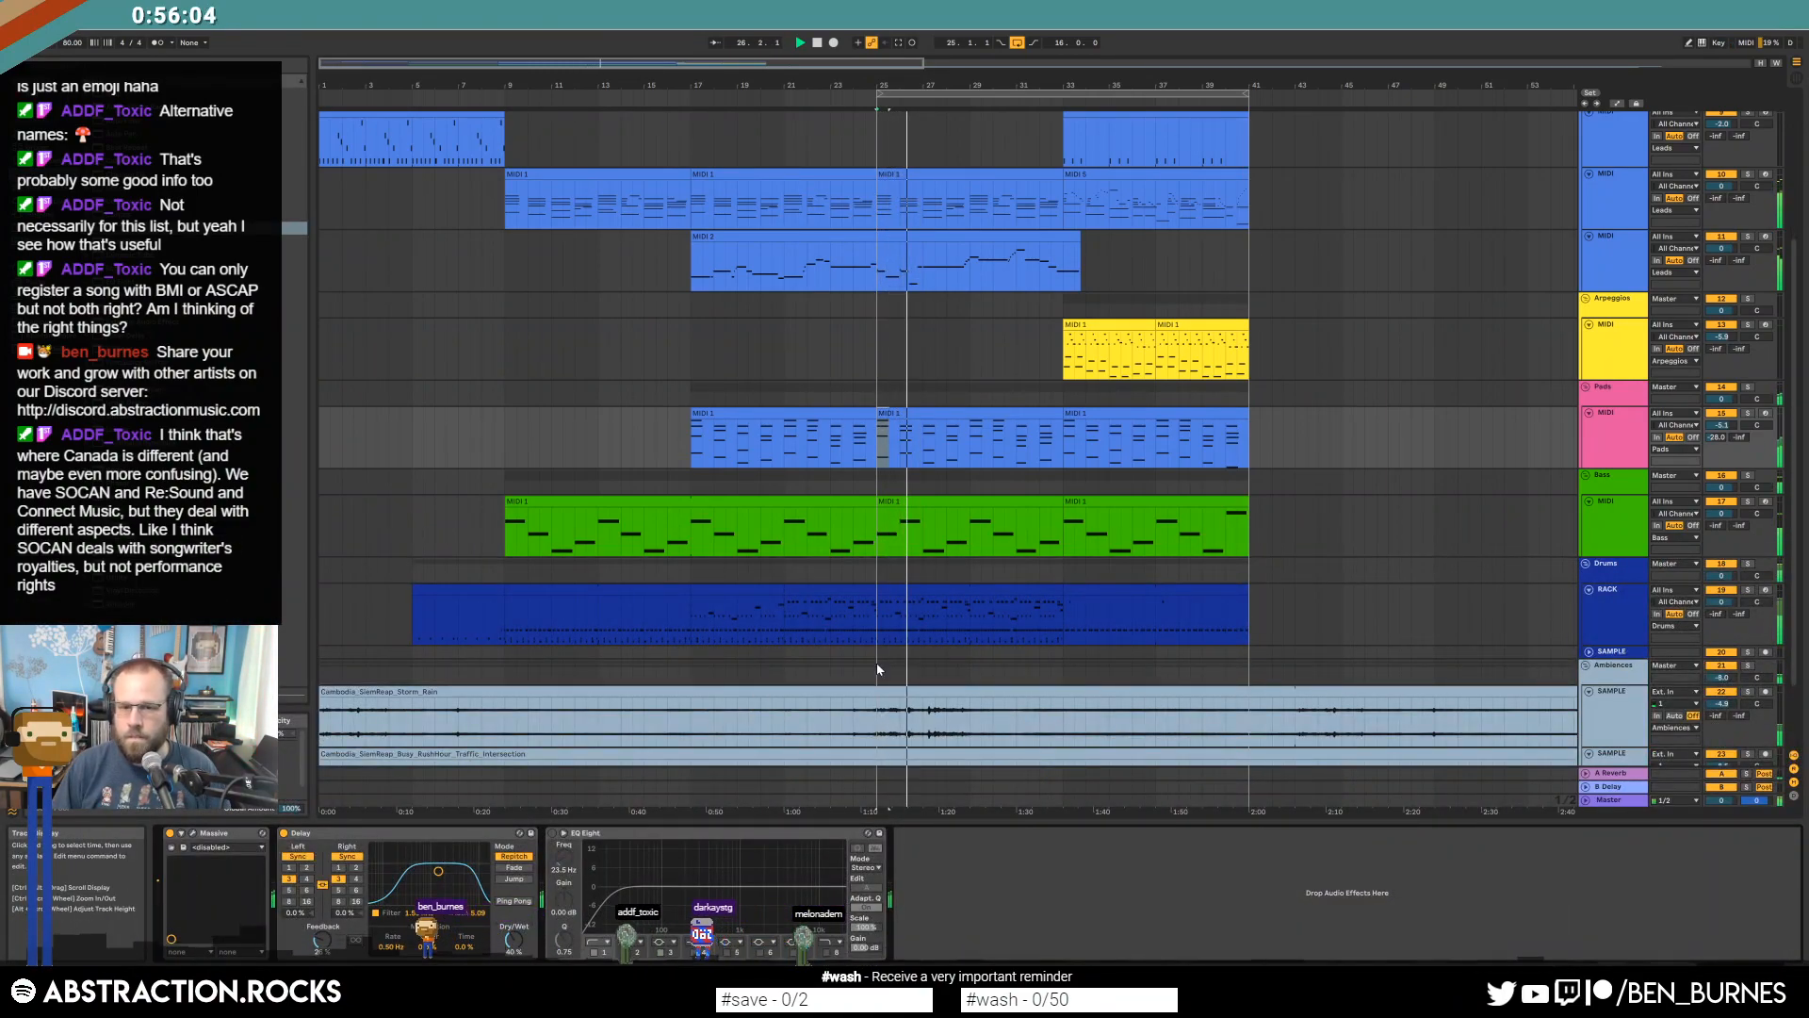
Shorten the second note of the bass clip at bar 25 and add a short lower note leading into the third bar.
click(921, 501)
double_click(921, 501)
click(661, 818)
key(space)
click(674, 793)
drag(674, 794, 668, 750)
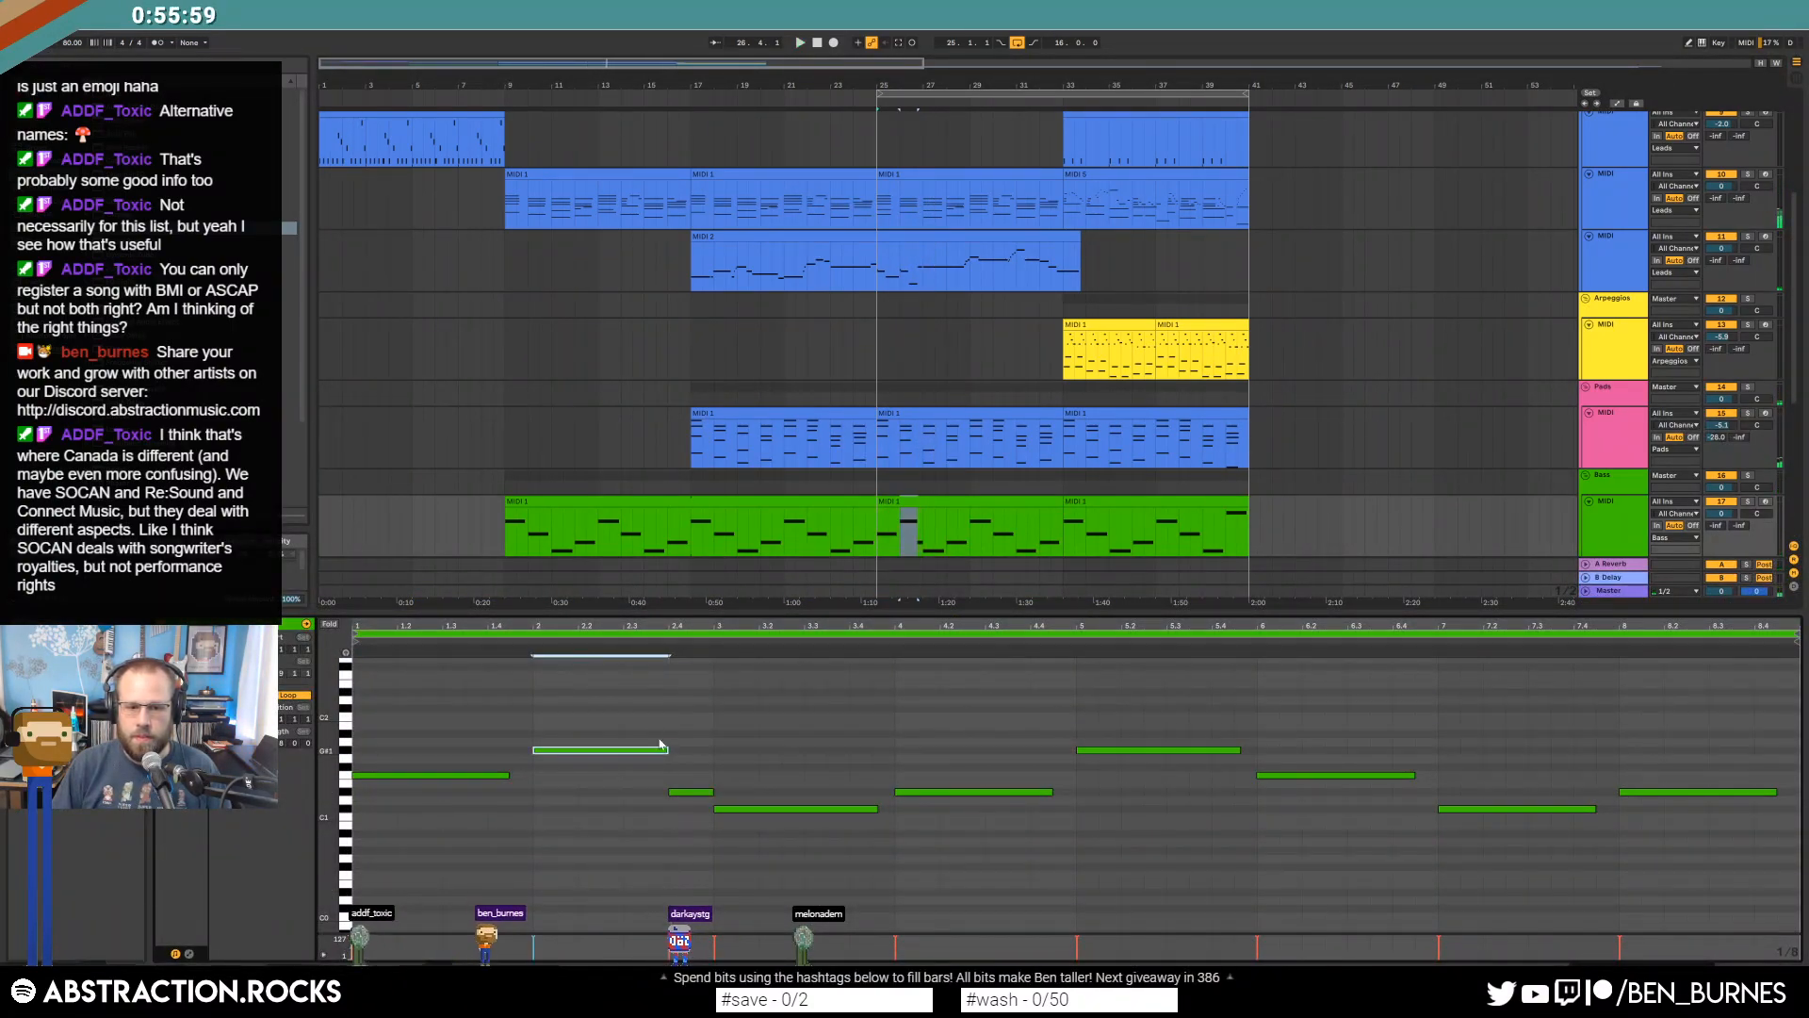
click(585, 644)
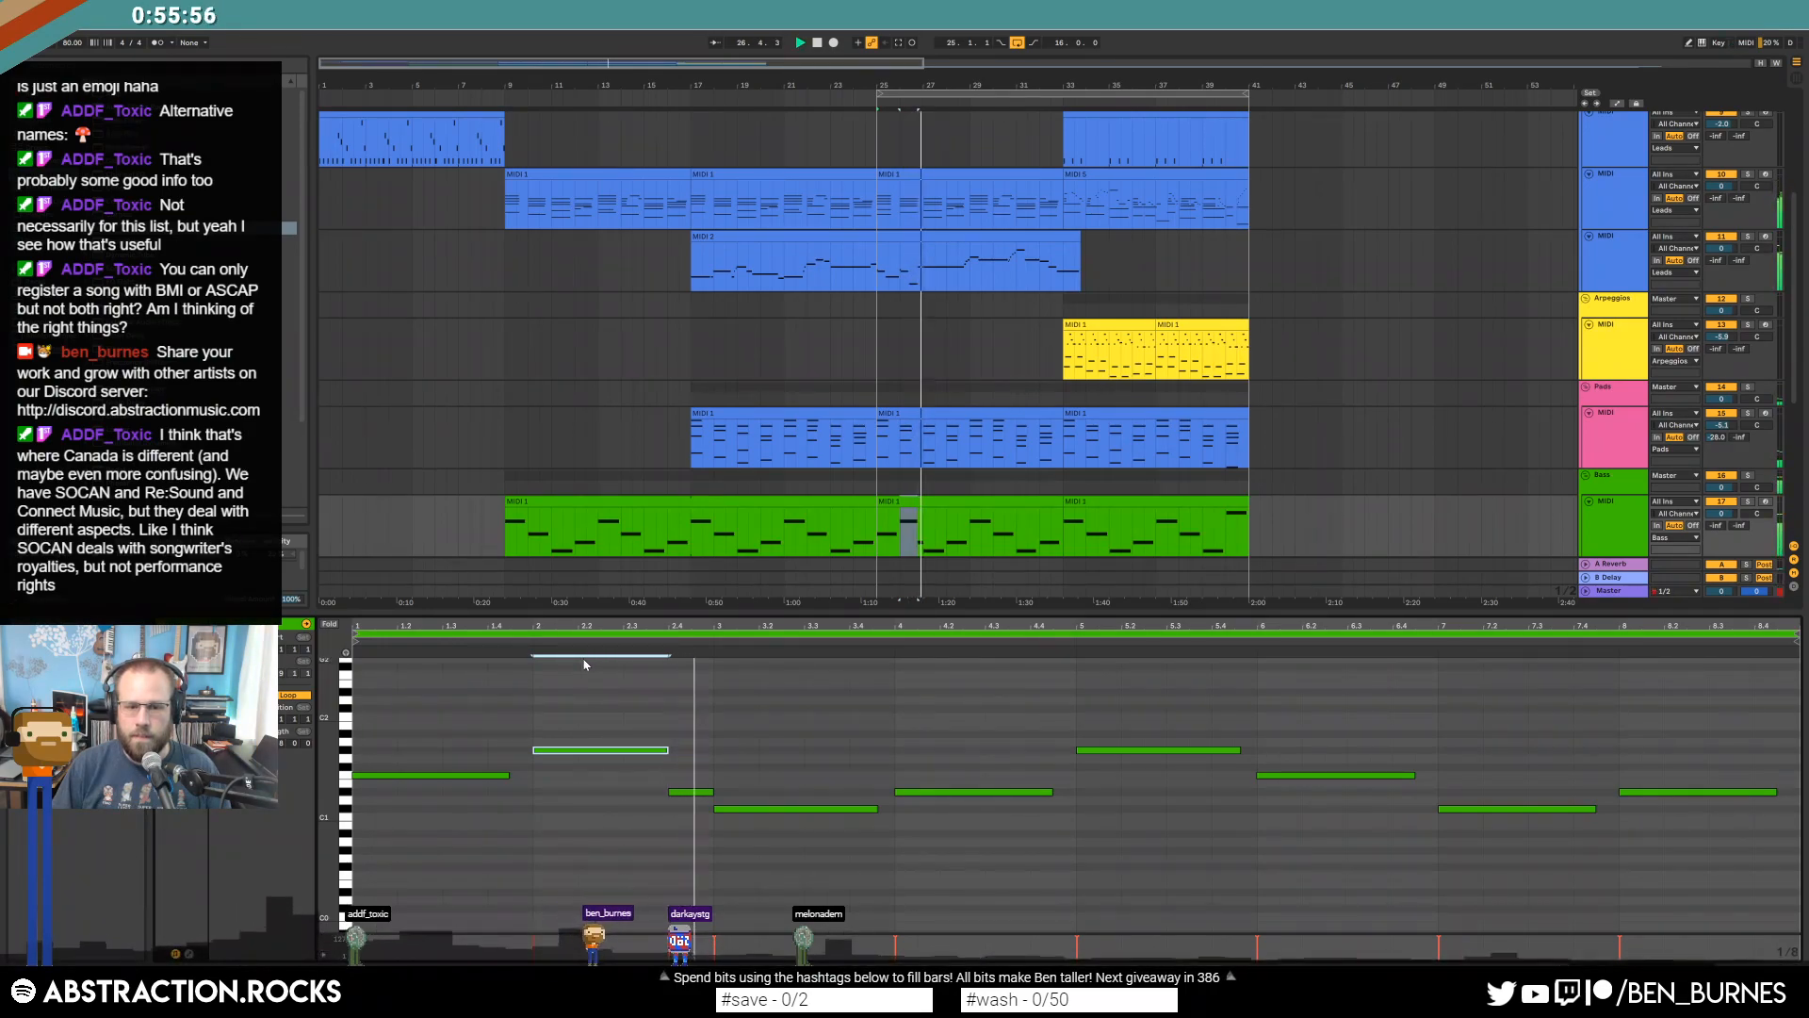
key(shift+Tab)
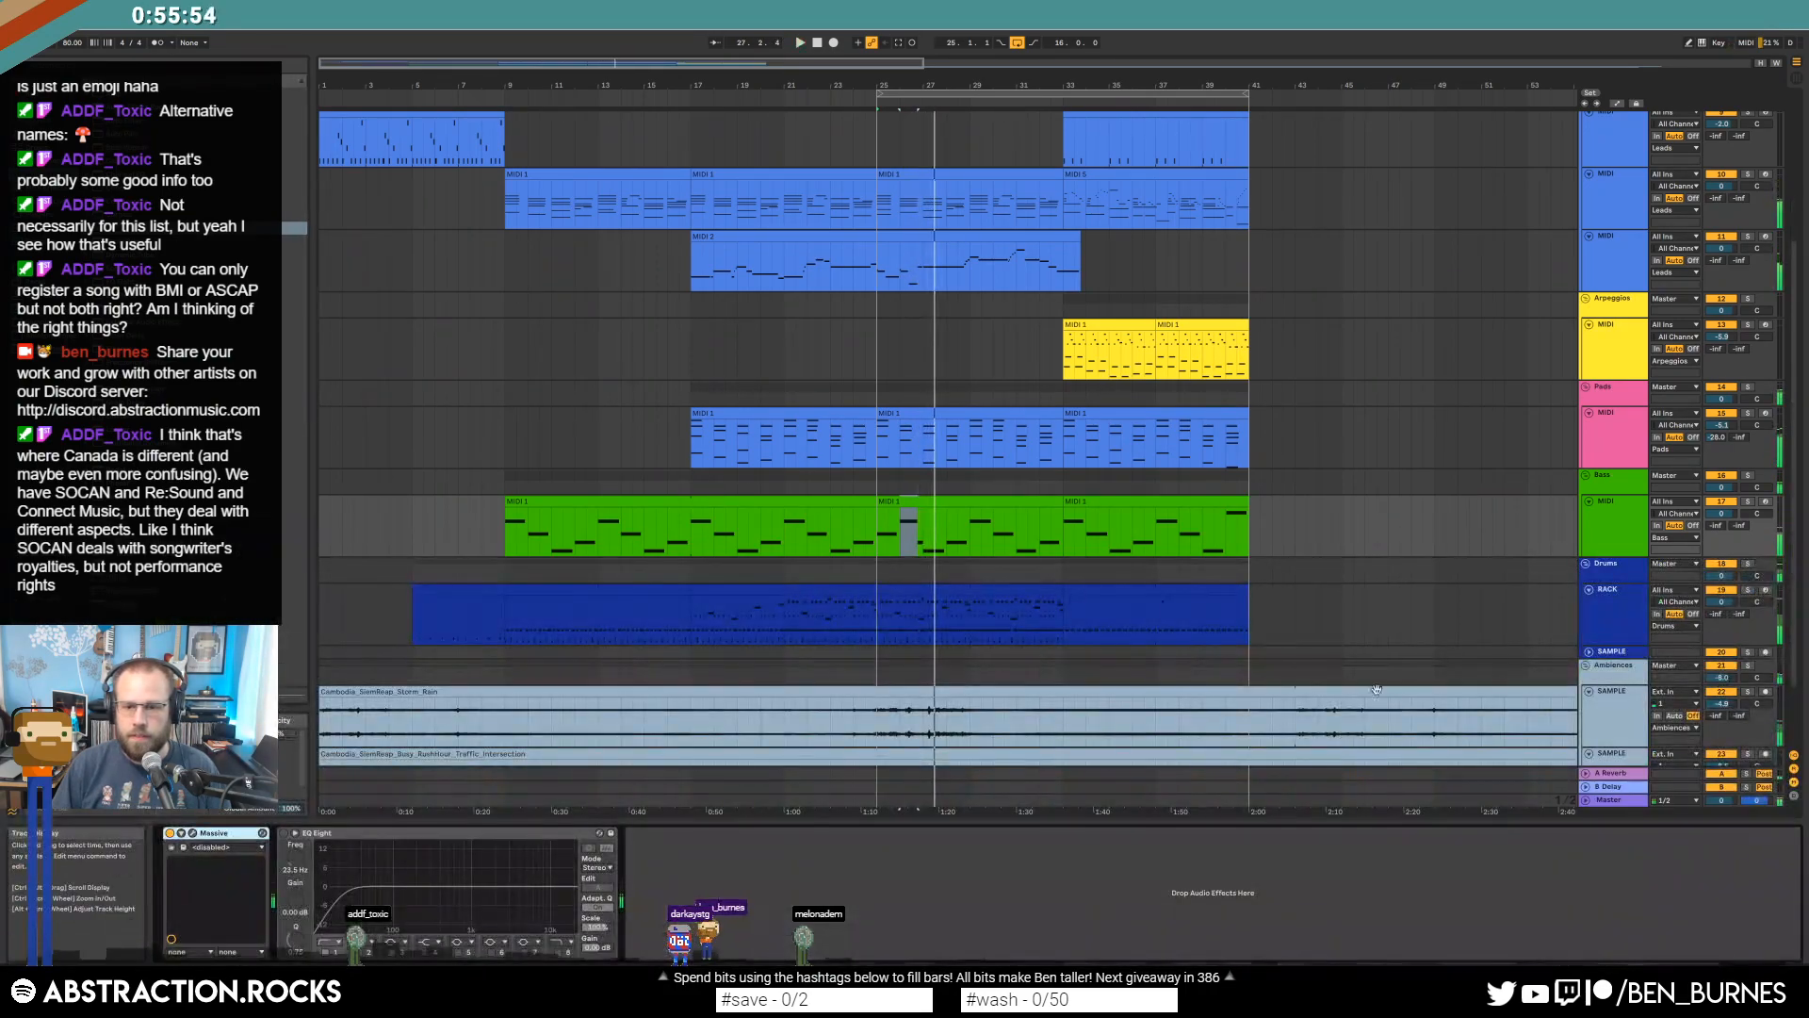
Play from bar 33 and lower the velocity of all three C#1 notes in the lead clip there.
click(1204, 505)
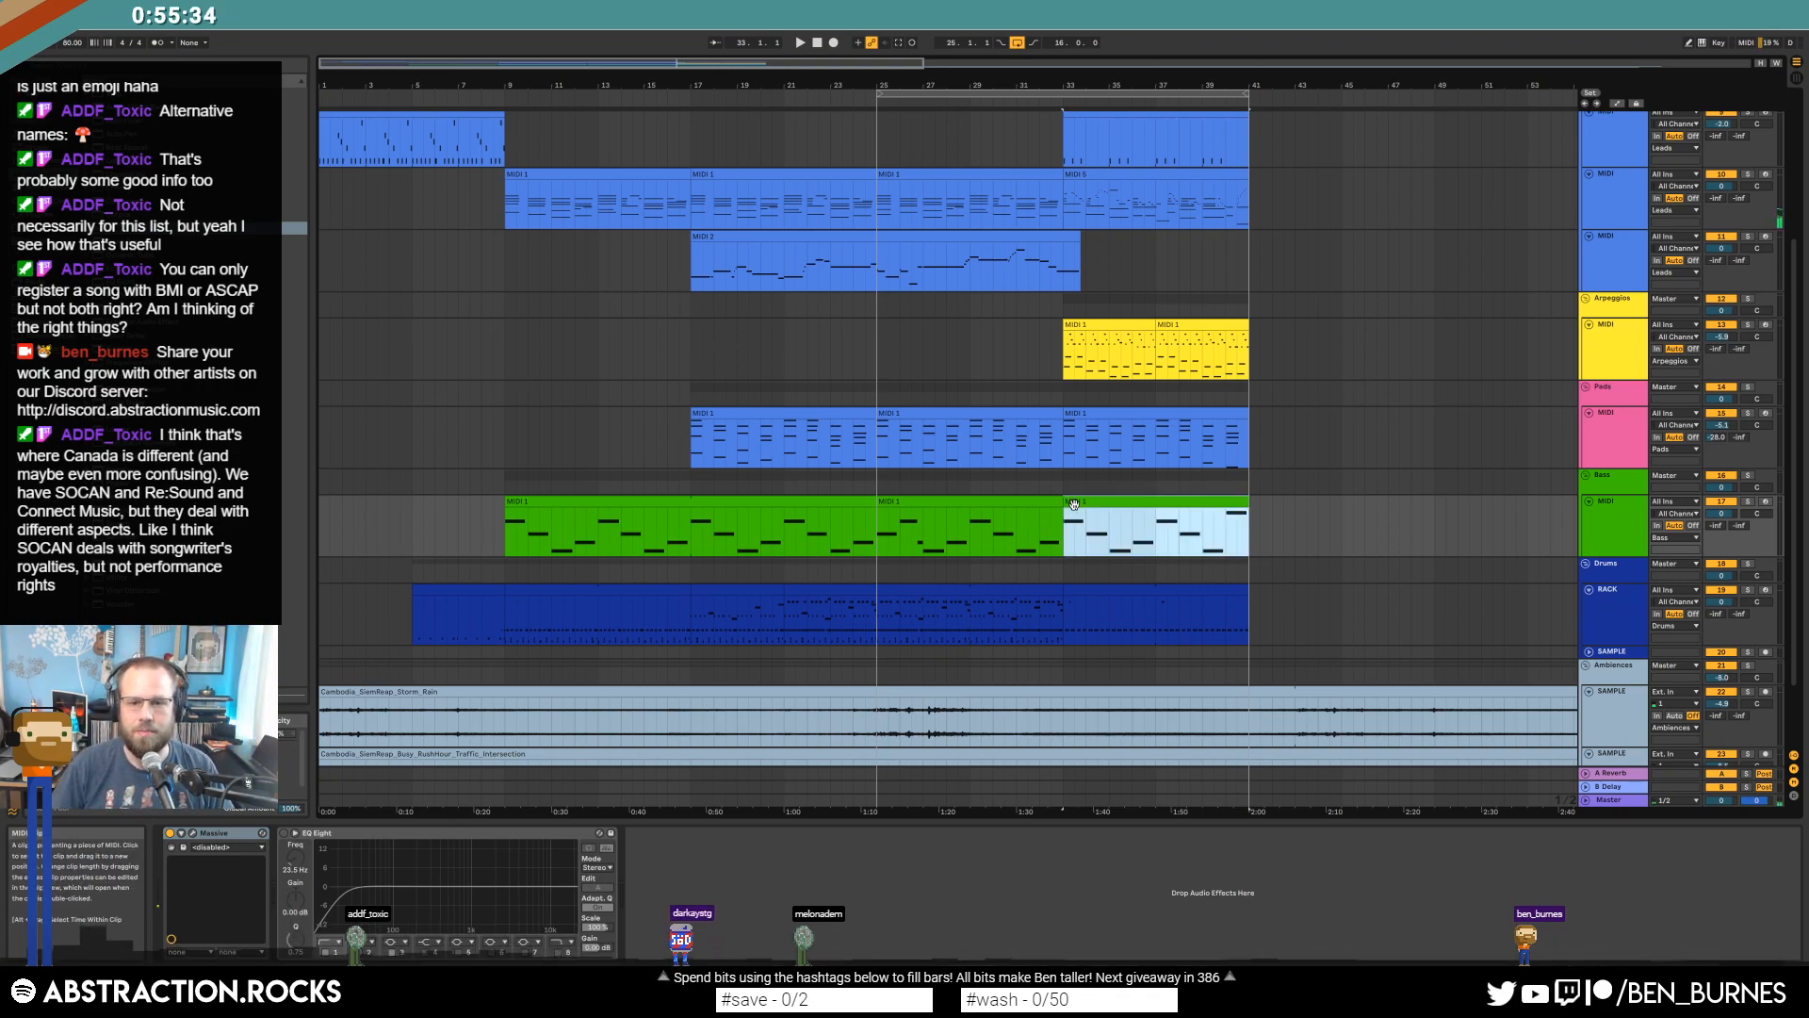
key(space)
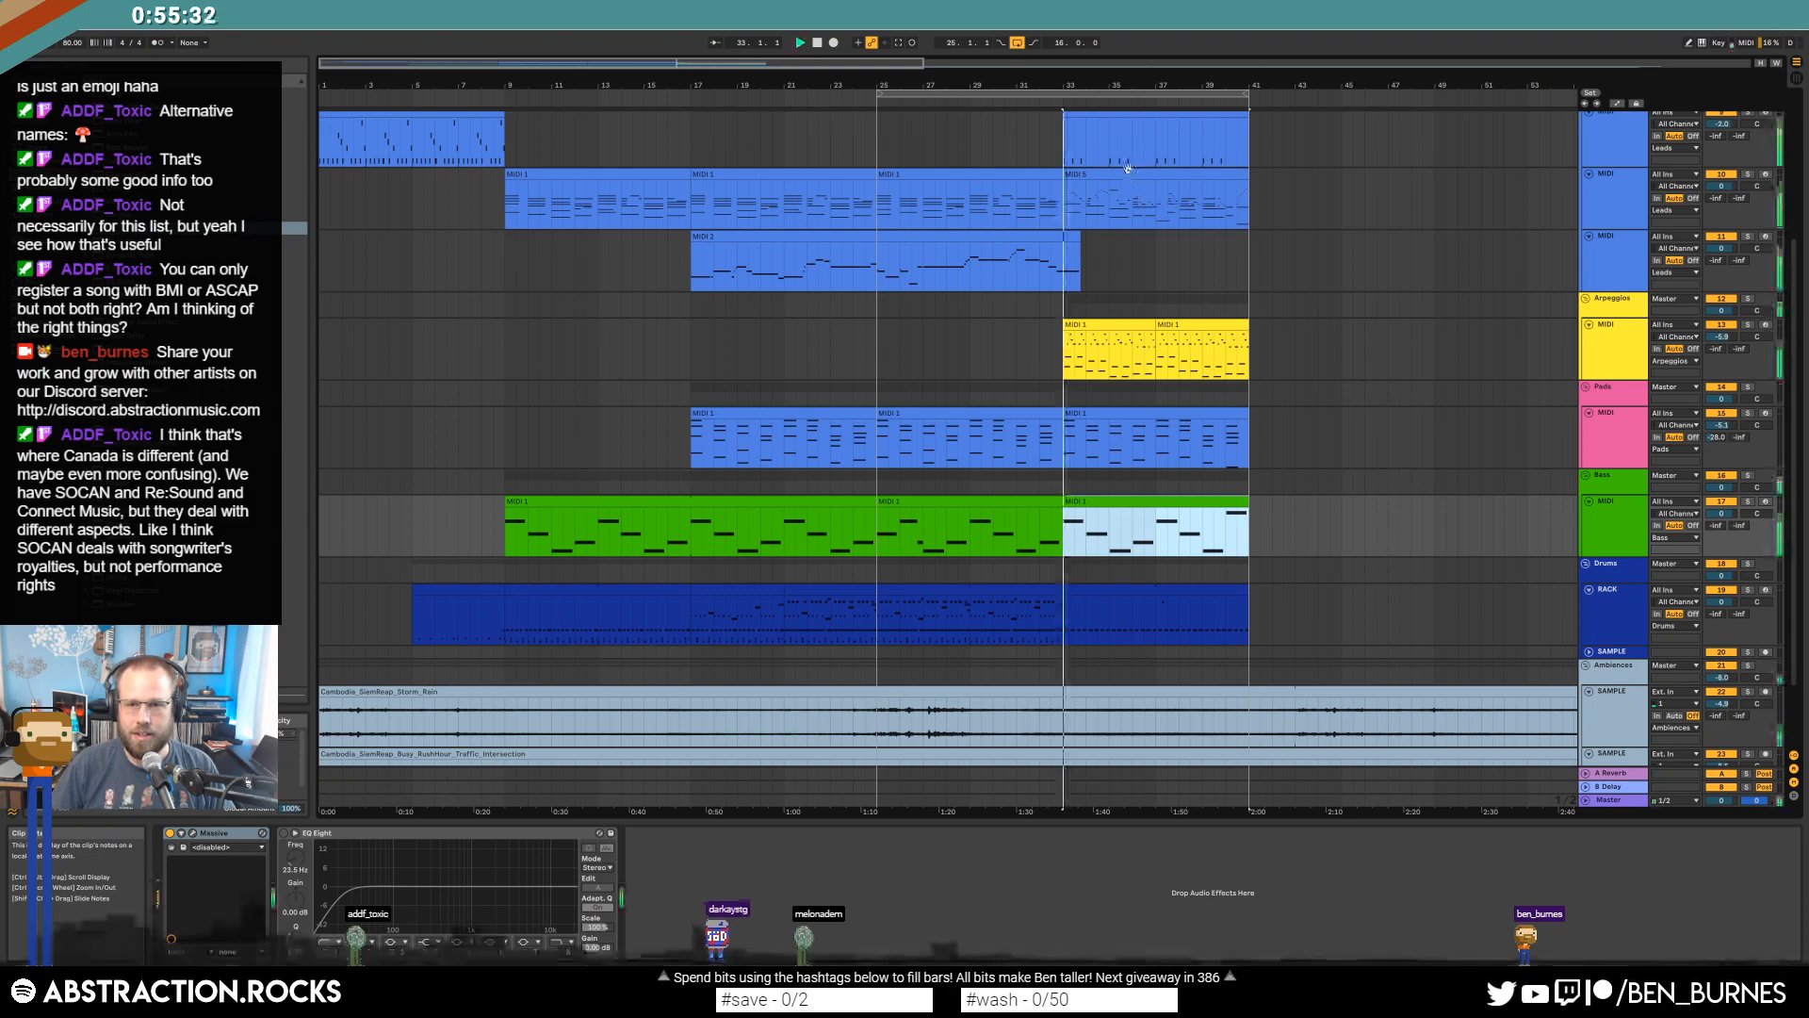
scroll(1125, 164, up, 1)
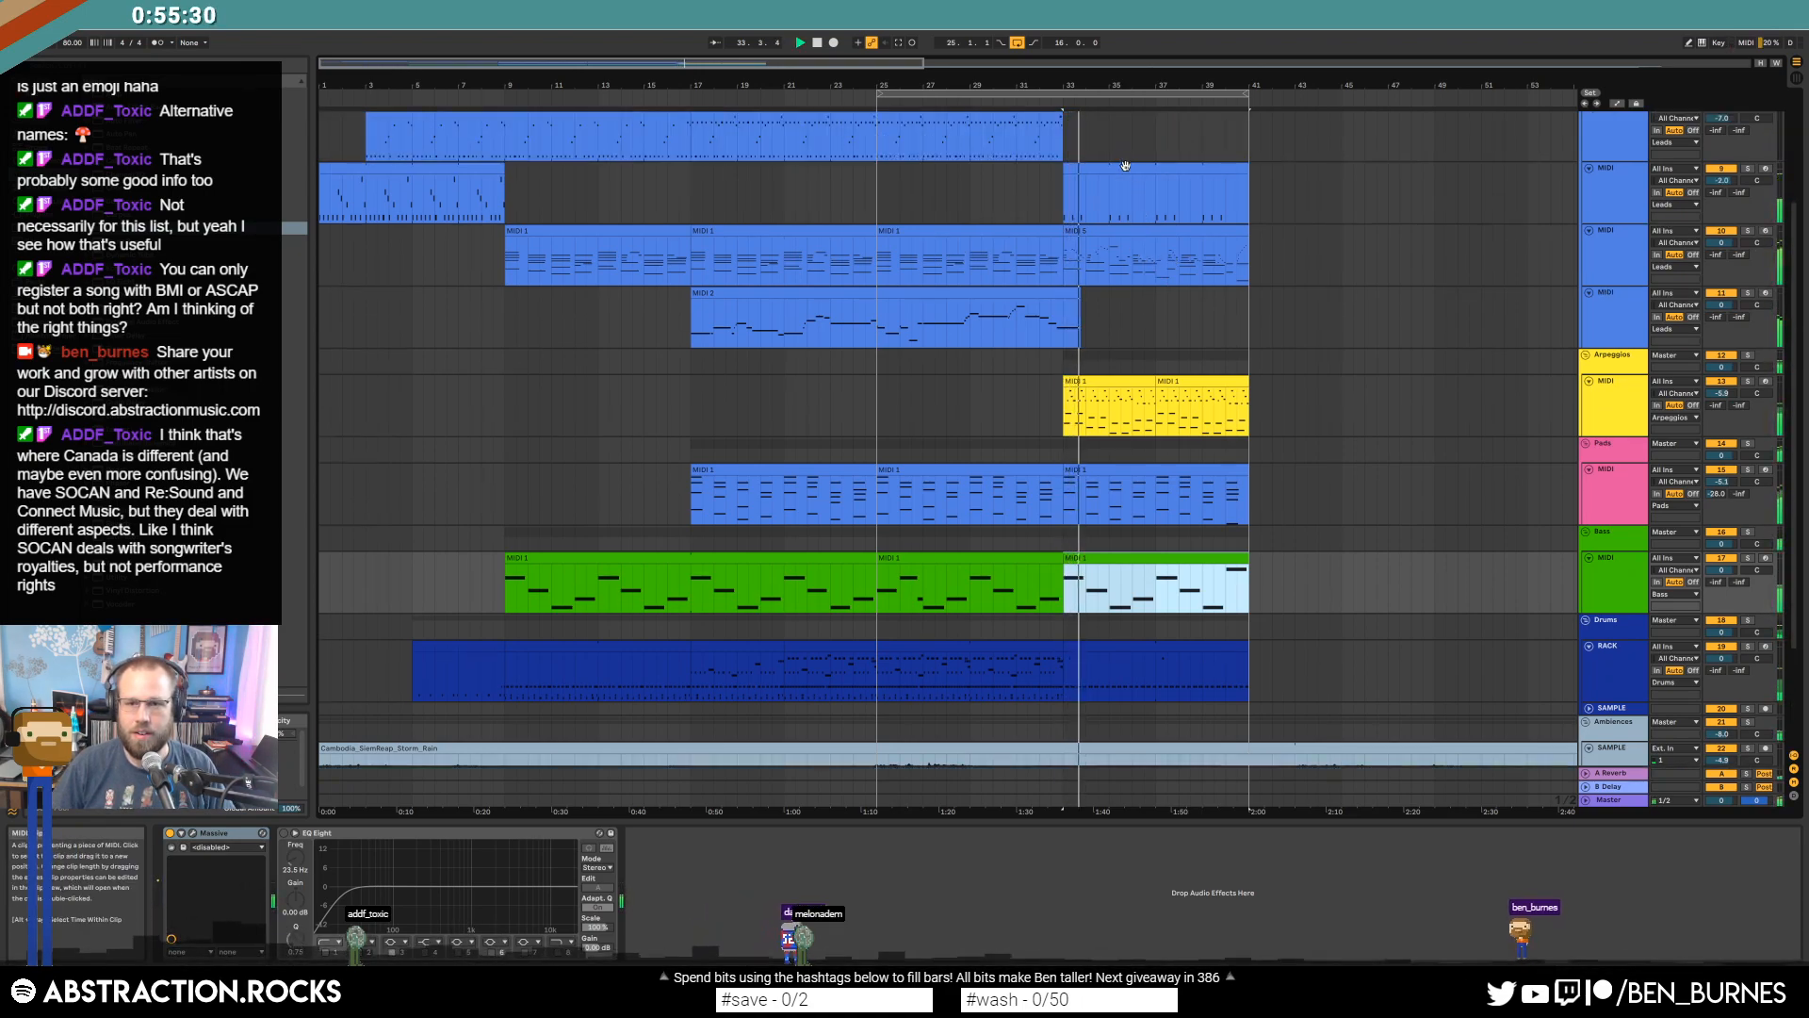
double_click(1125, 164)
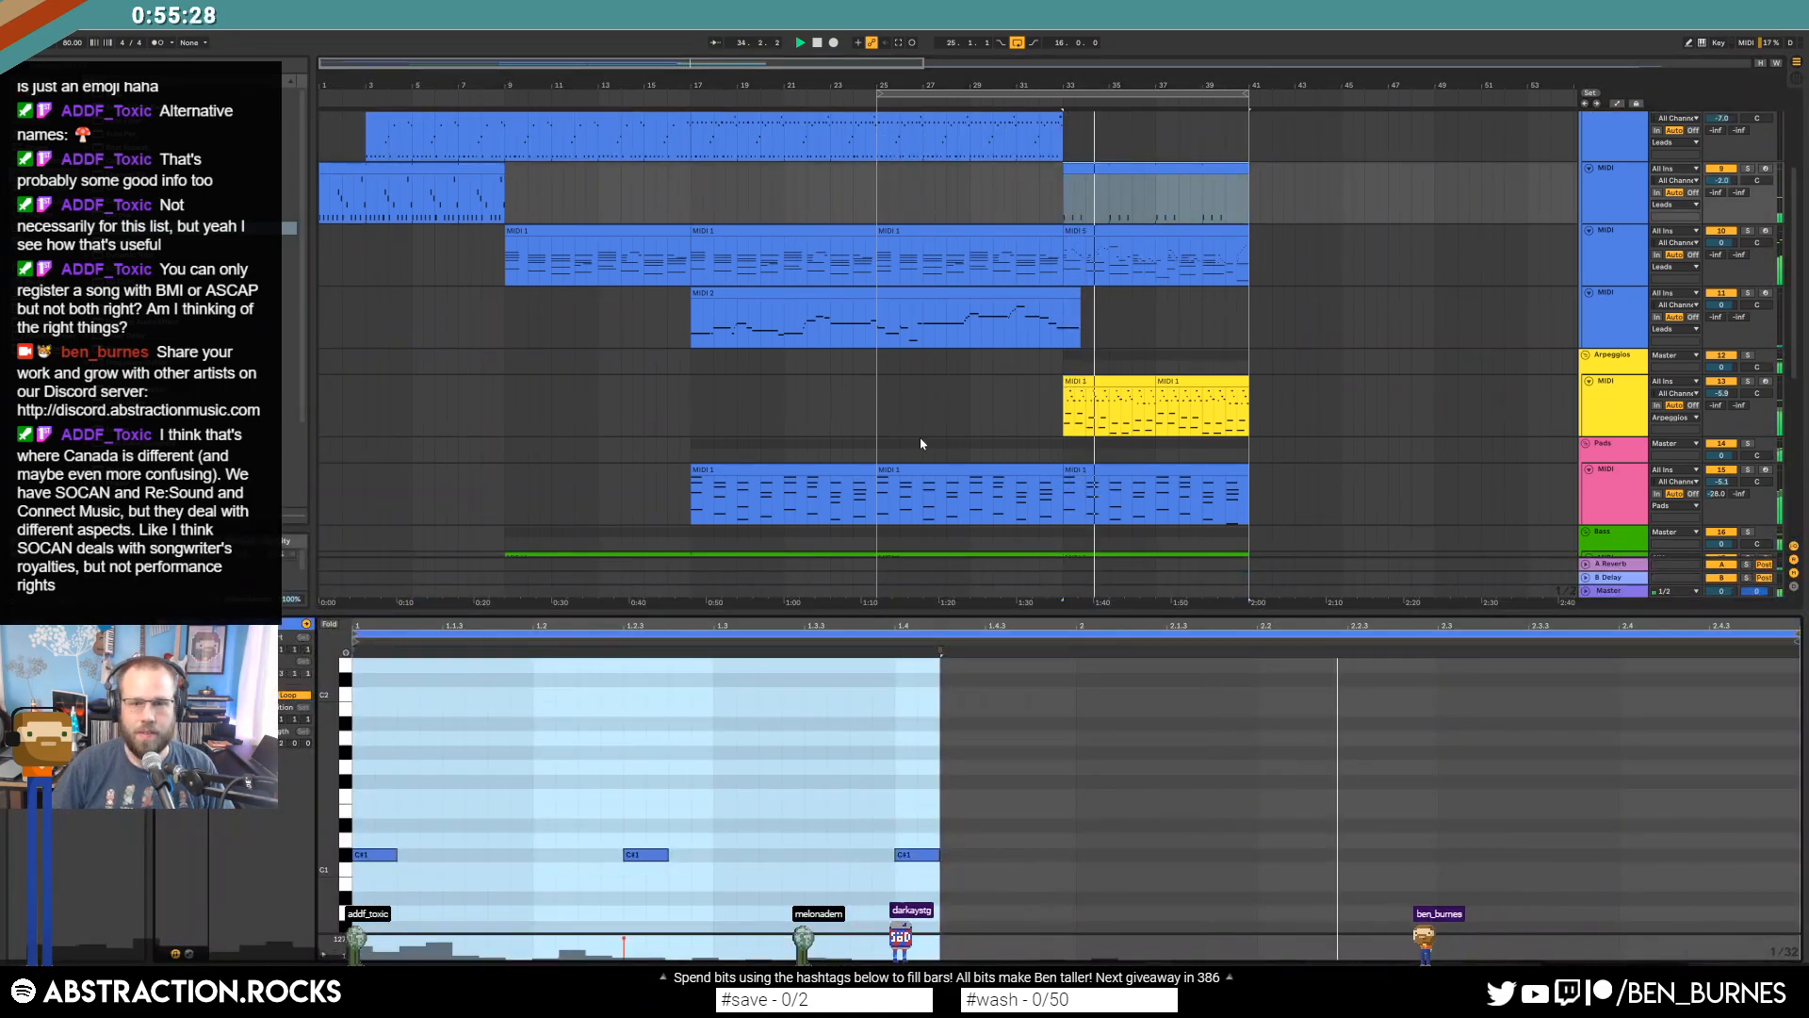
click(917, 855)
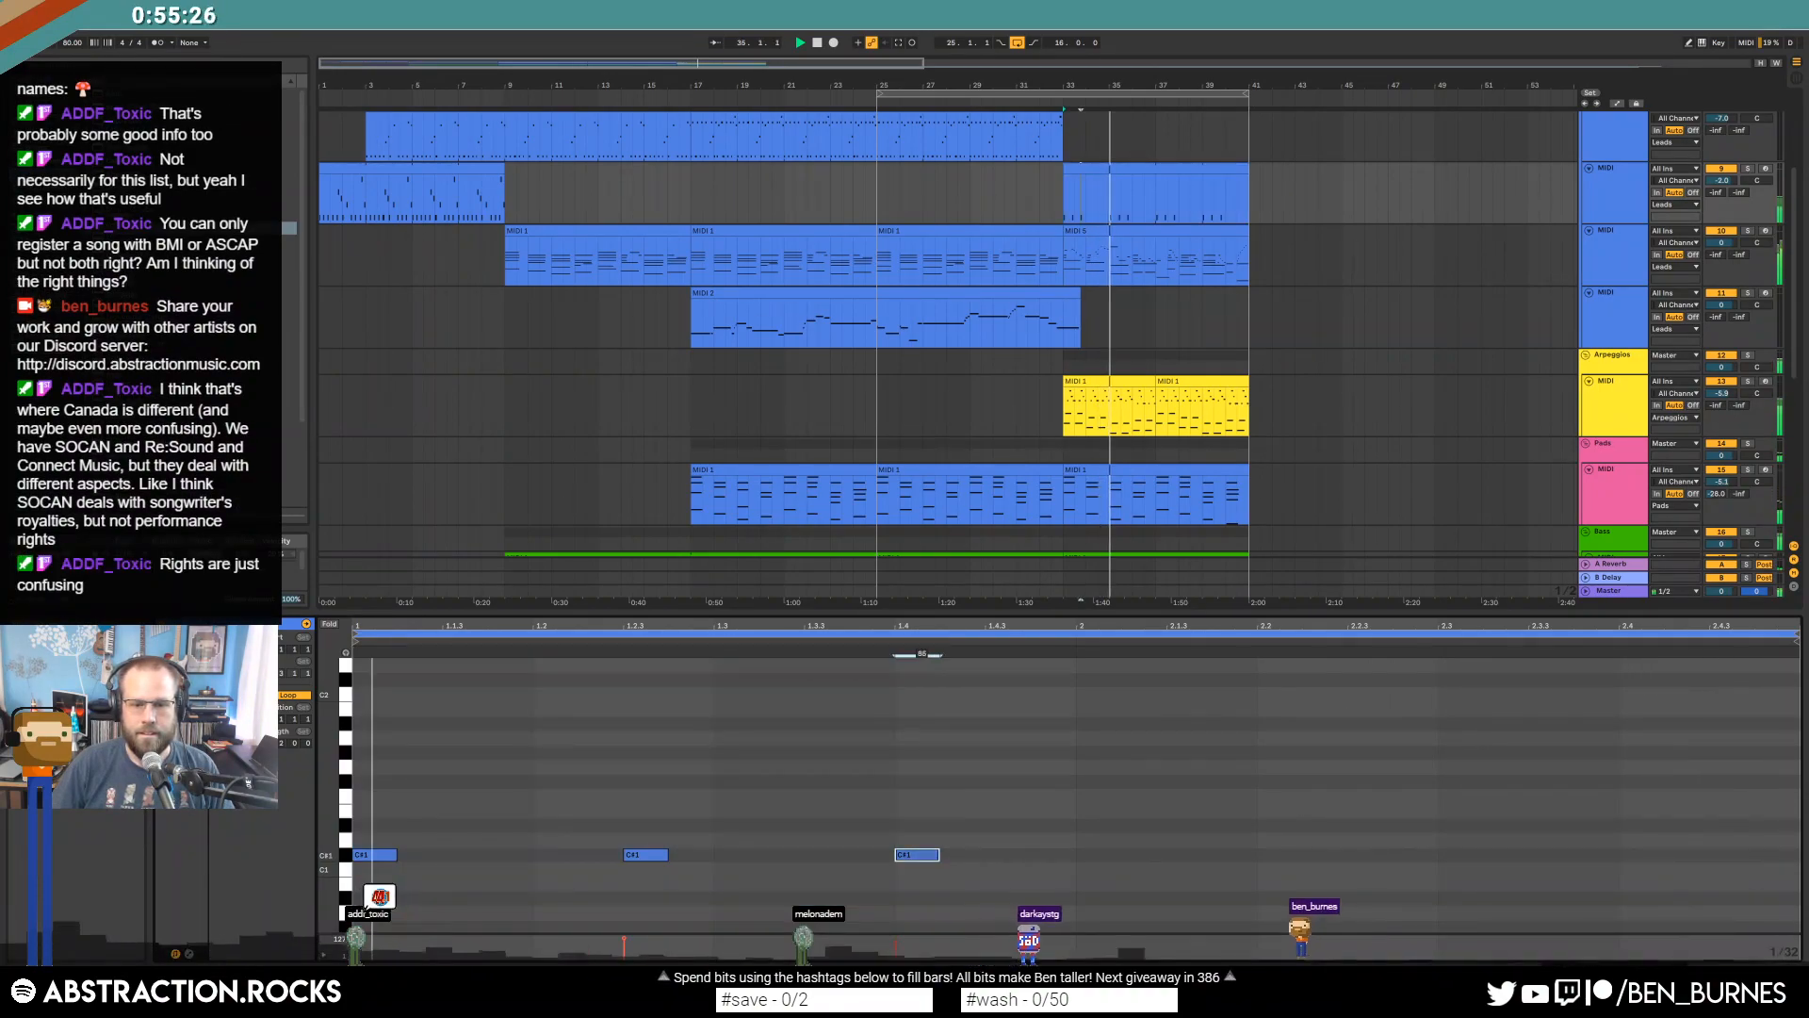
key(ctrl+a)
mouse_move(917, 855)
mouse_down()
mouse_move(917, 933)
mouse_move(917, 877)
mouse_up()
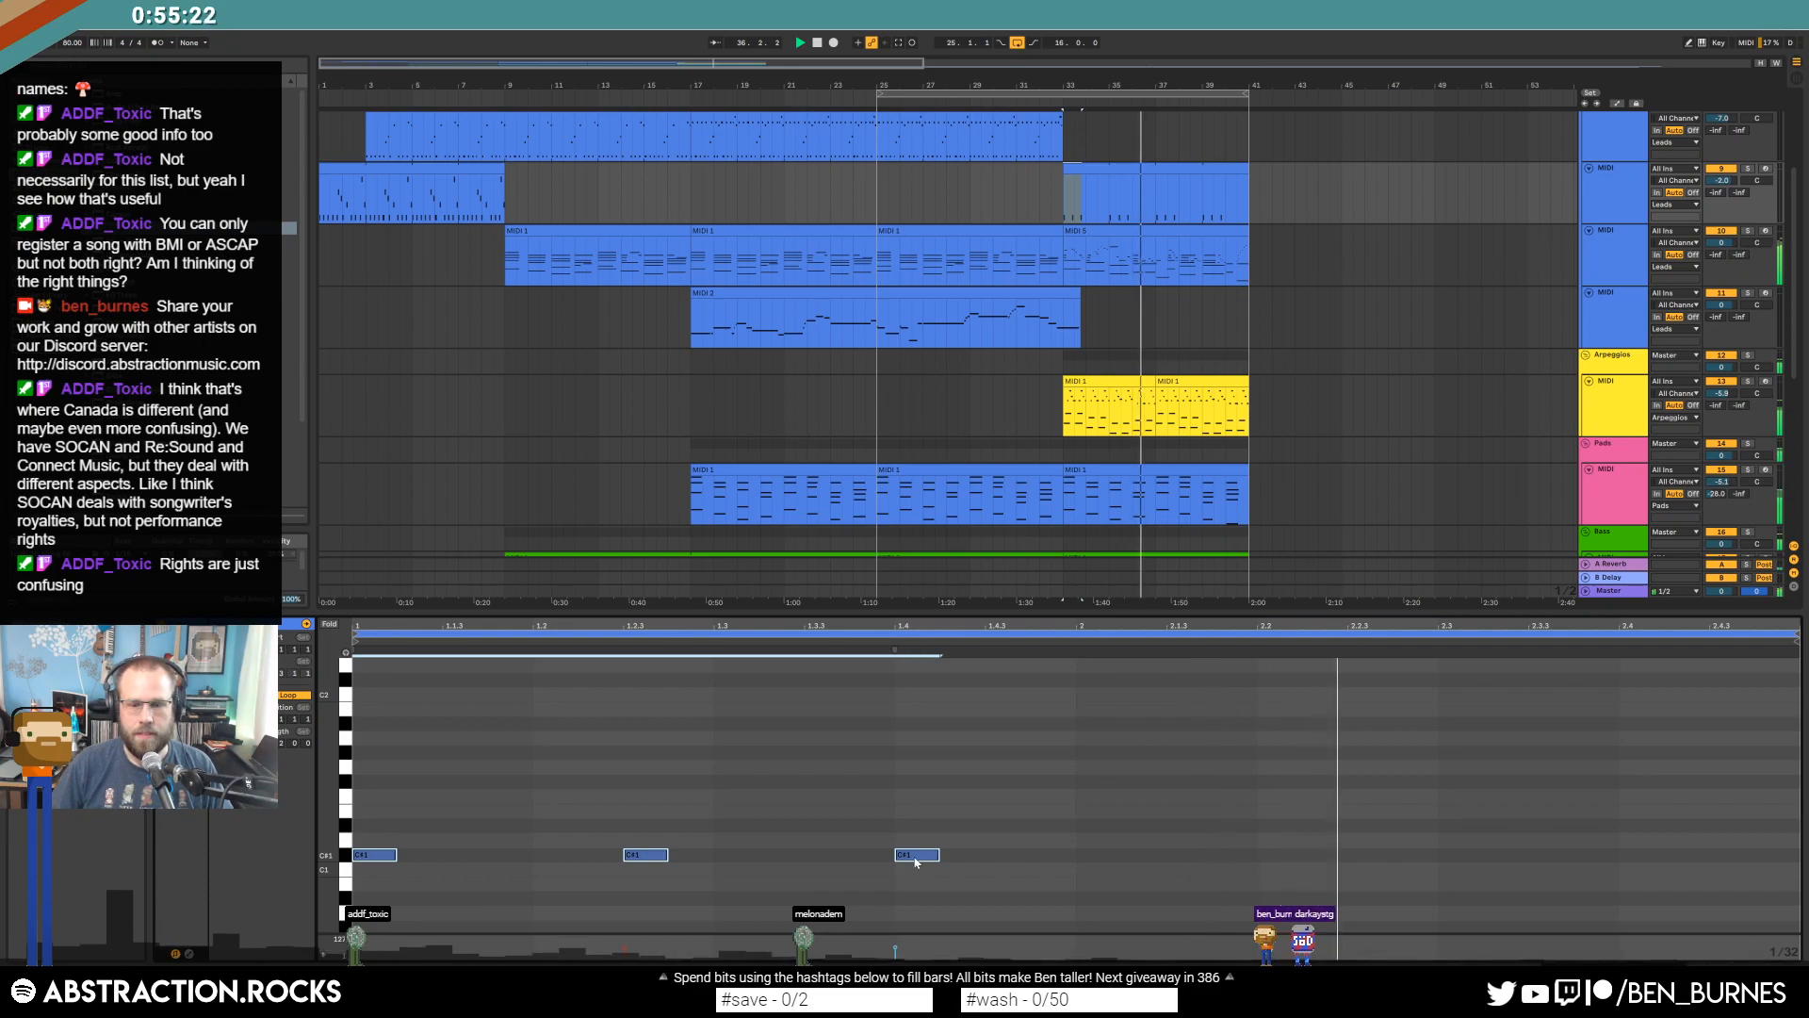
key(shift+Tab)
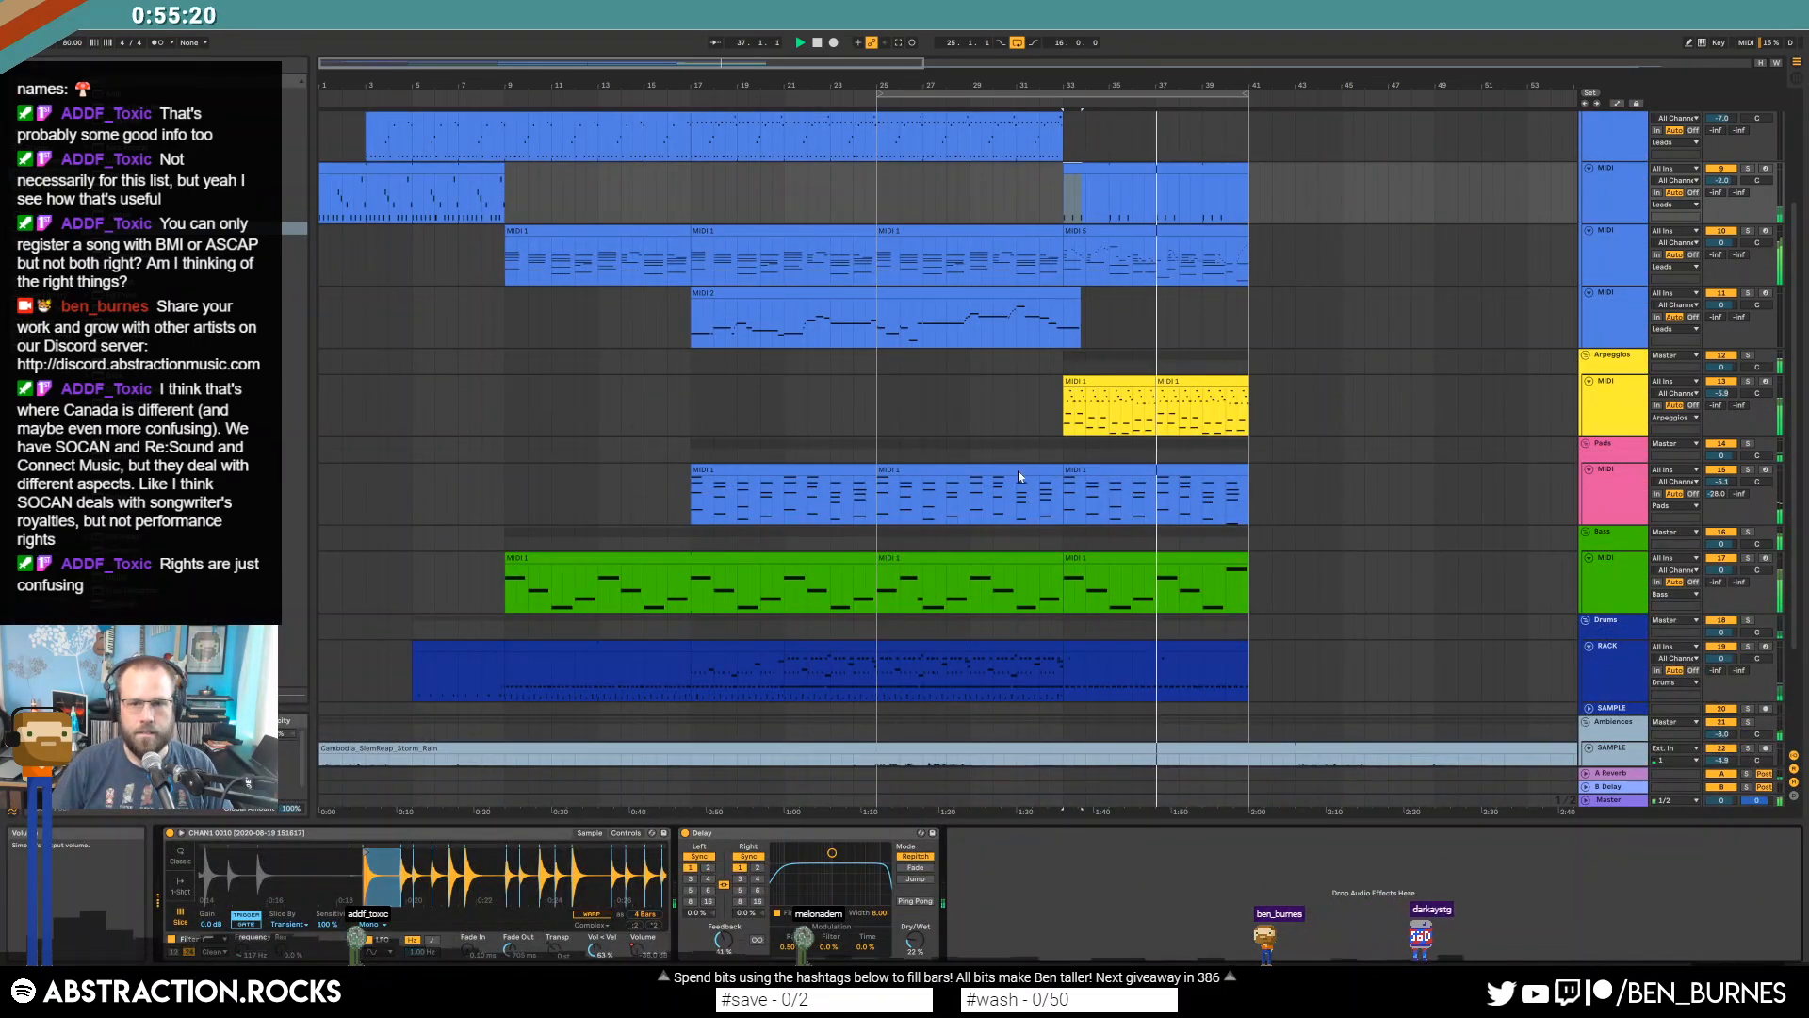
Show automation and add breakpoints that raise the CHANS 0010 lead's volume at bar 33.
key(a)
click(1111, 223)
click(1109, 209)
click(1098, 195)
click(1065, 223)
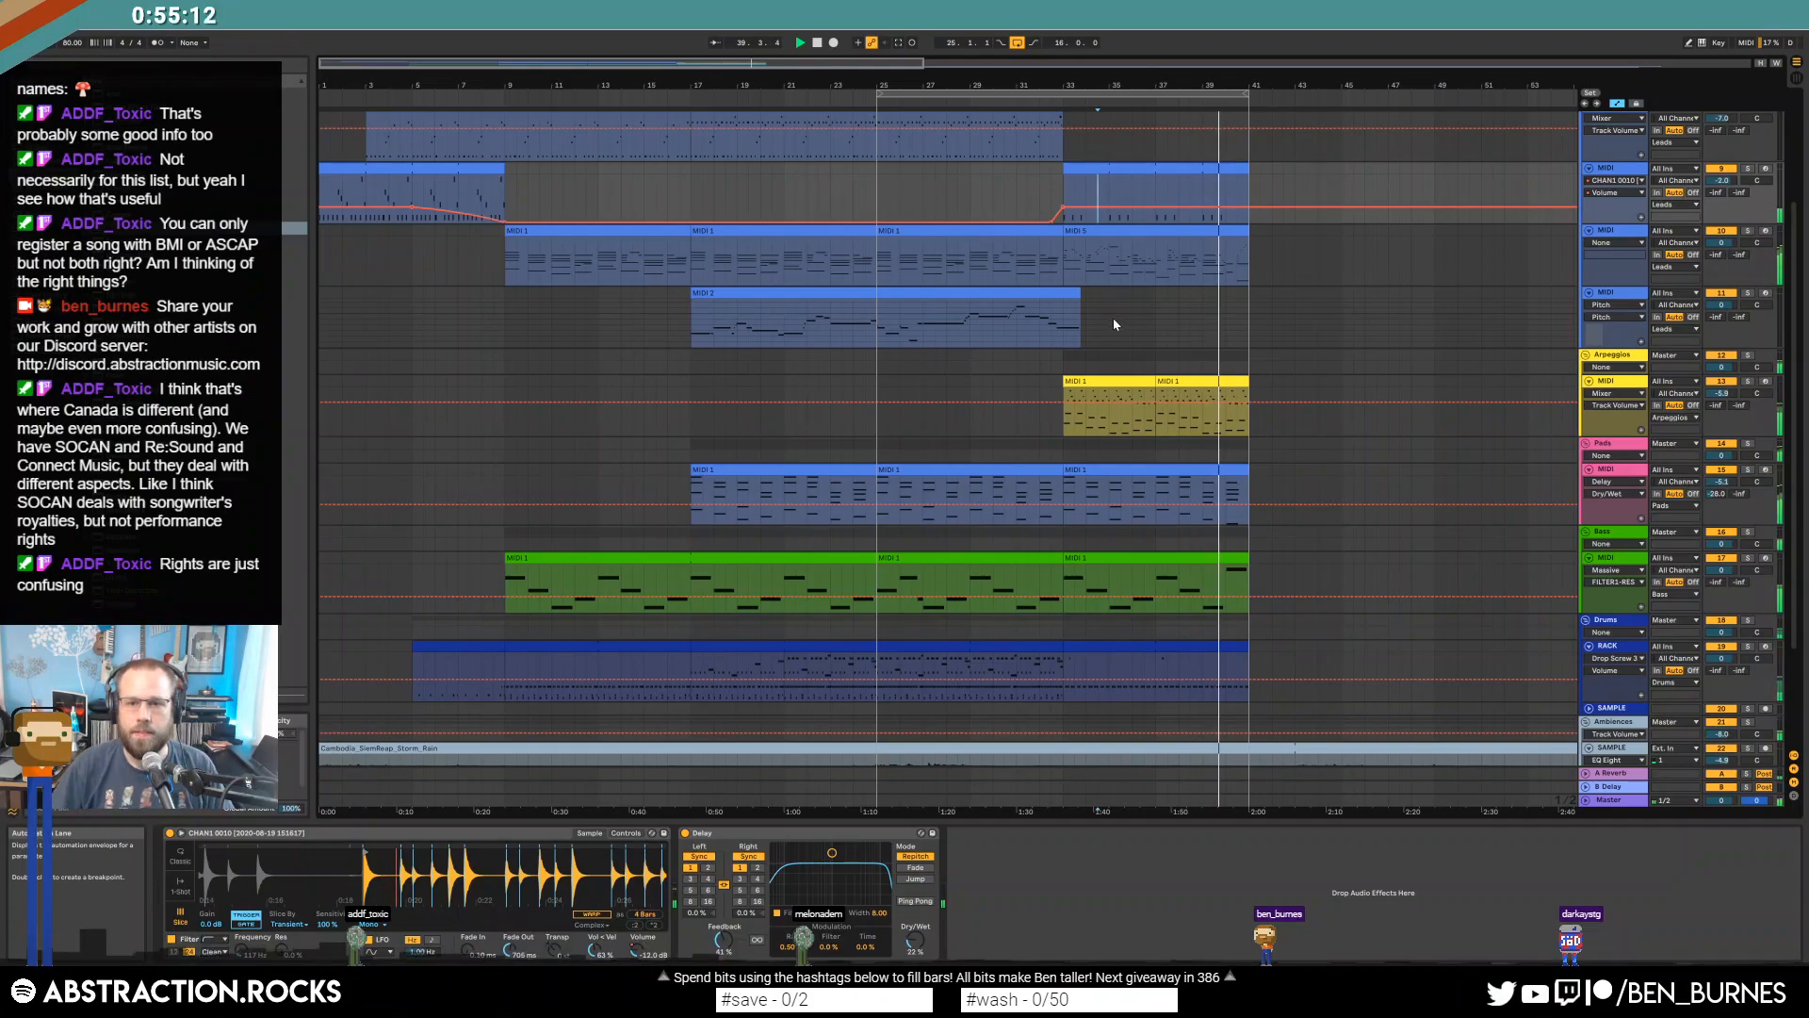
Fill the gaps in the TR-808 hat row of the drum clip at bar 33 with copied hat notes.
double_click(1134, 644)
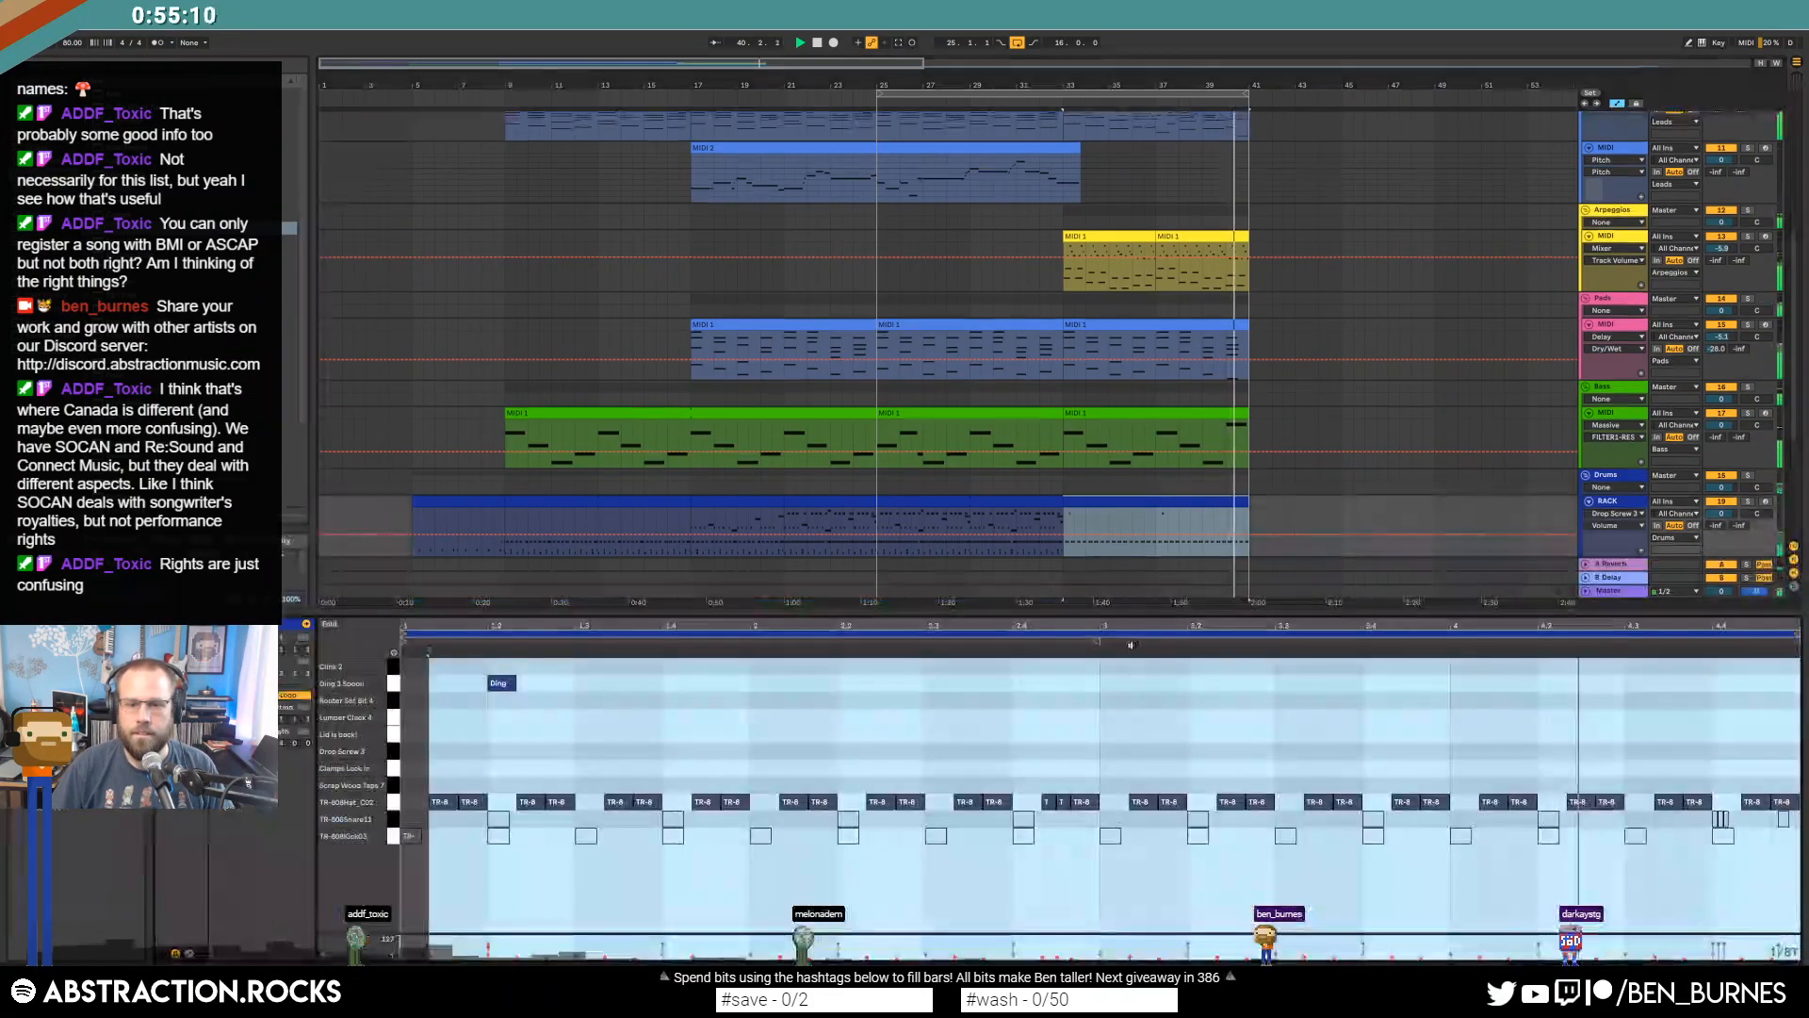
click(413, 802)
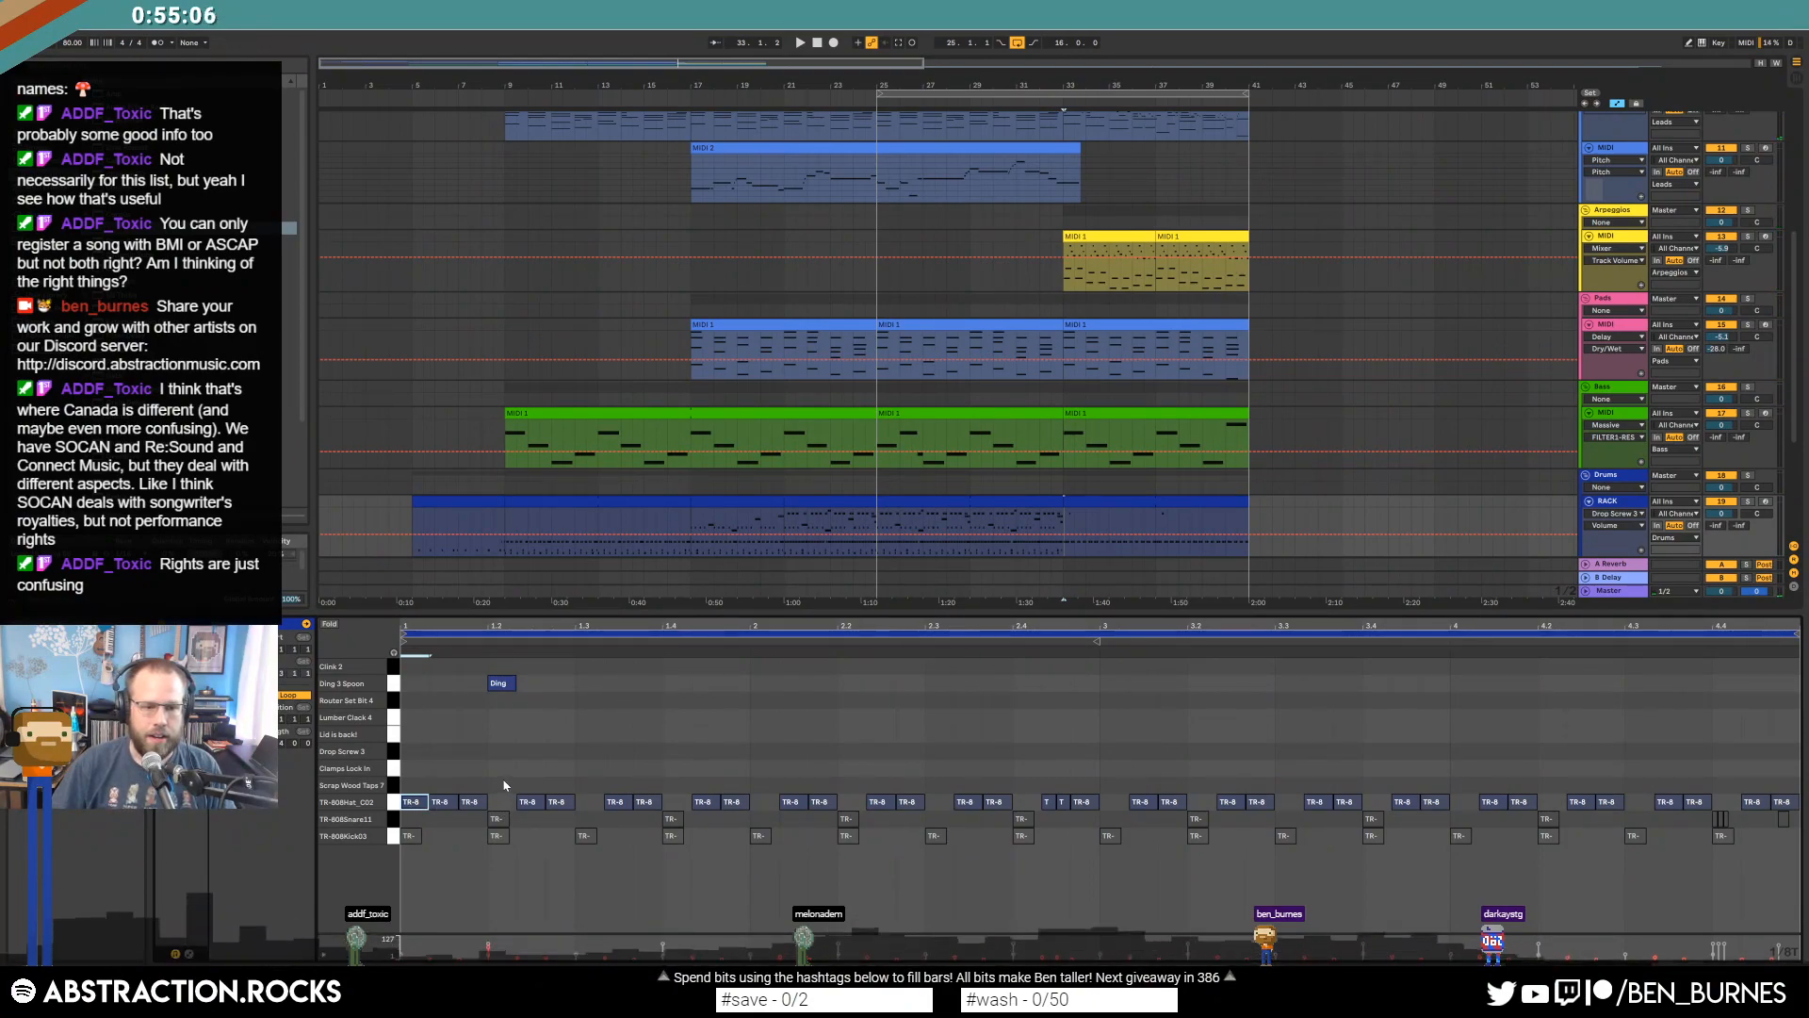
click(751, 760)
key(ctrl+v)
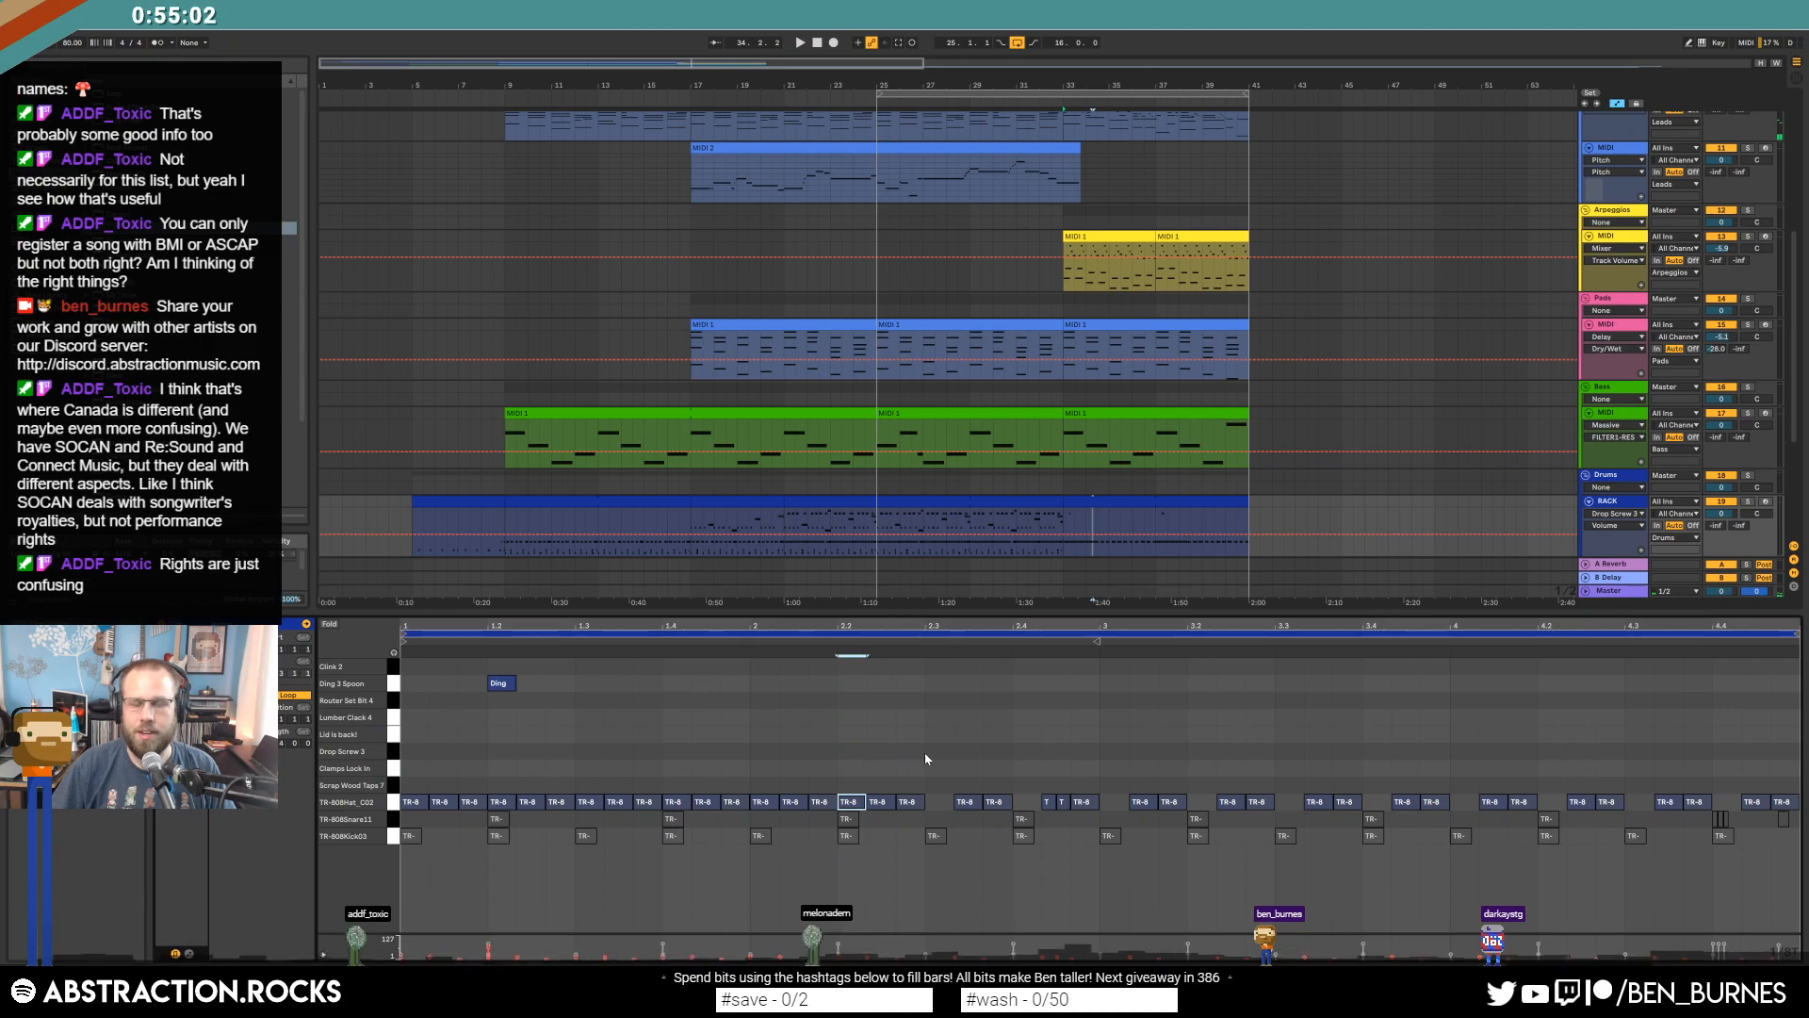
drag(1088, 775, 396, 800)
key(ctrl+d)
Turn the hat just before beat 4.4 into two short hits and play the drum clip.
click(1251, 725)
key(space)
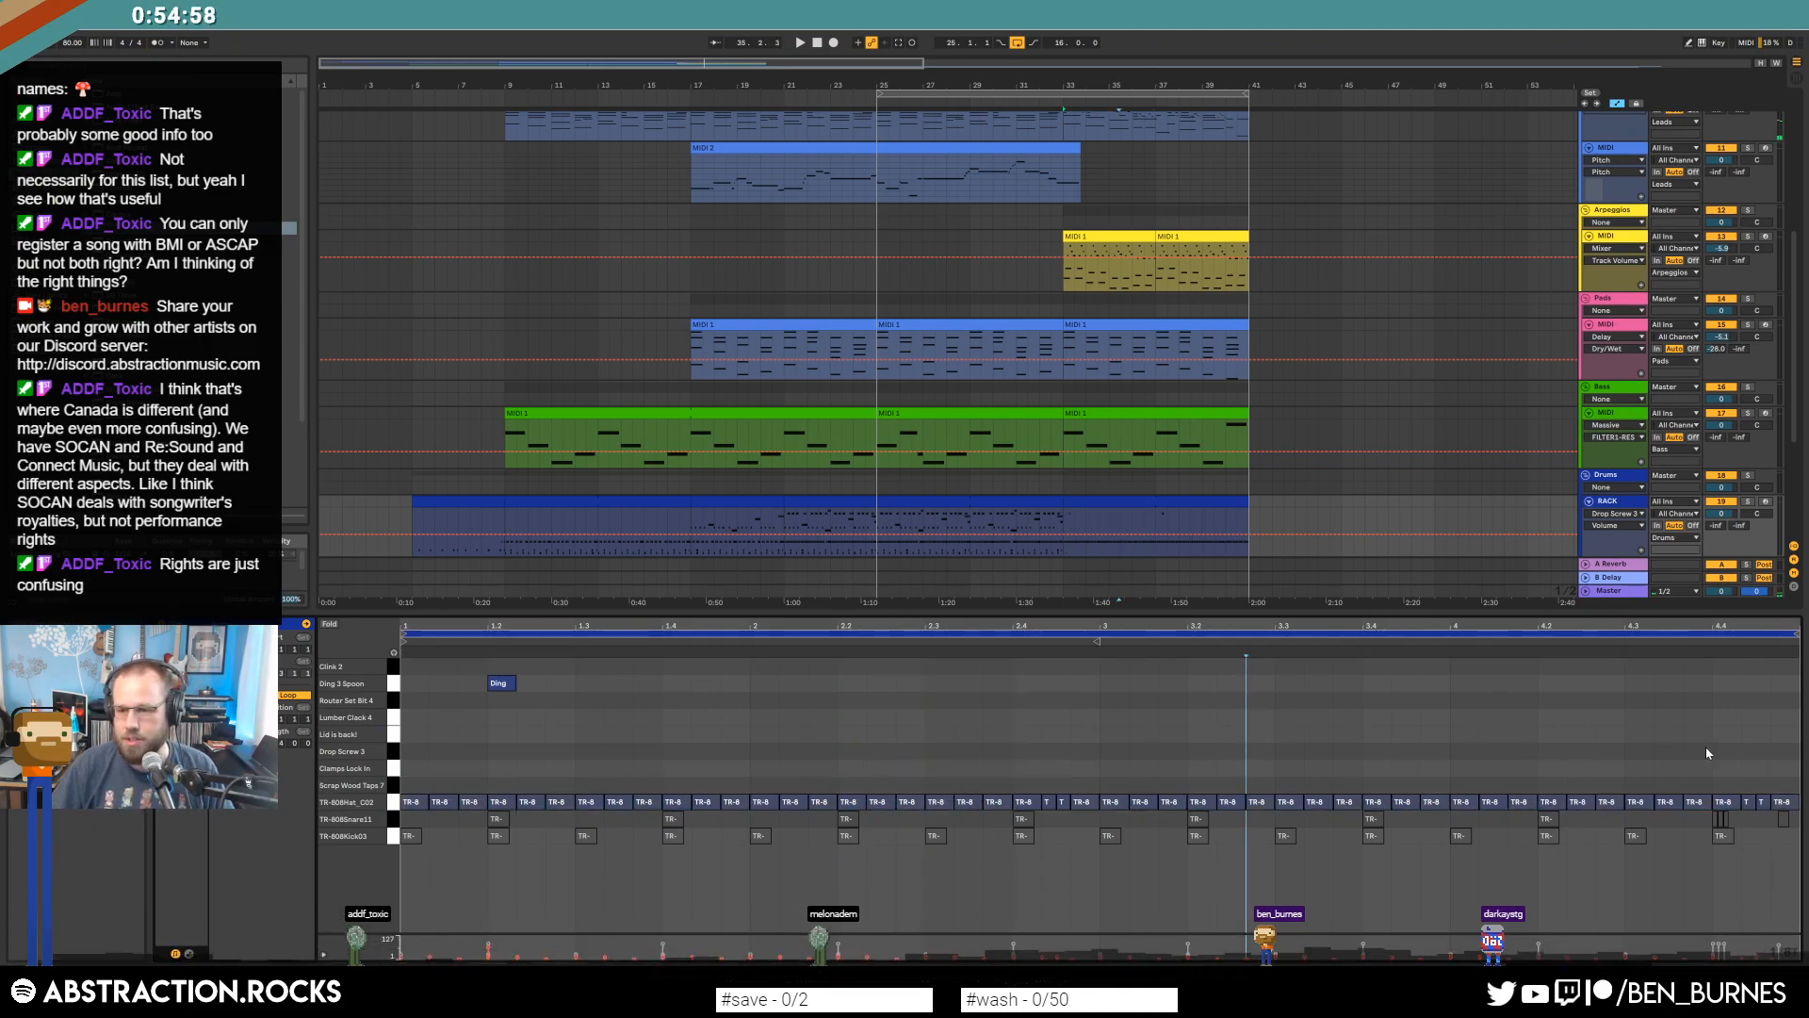
drag(1711, 807, 1697, 808)
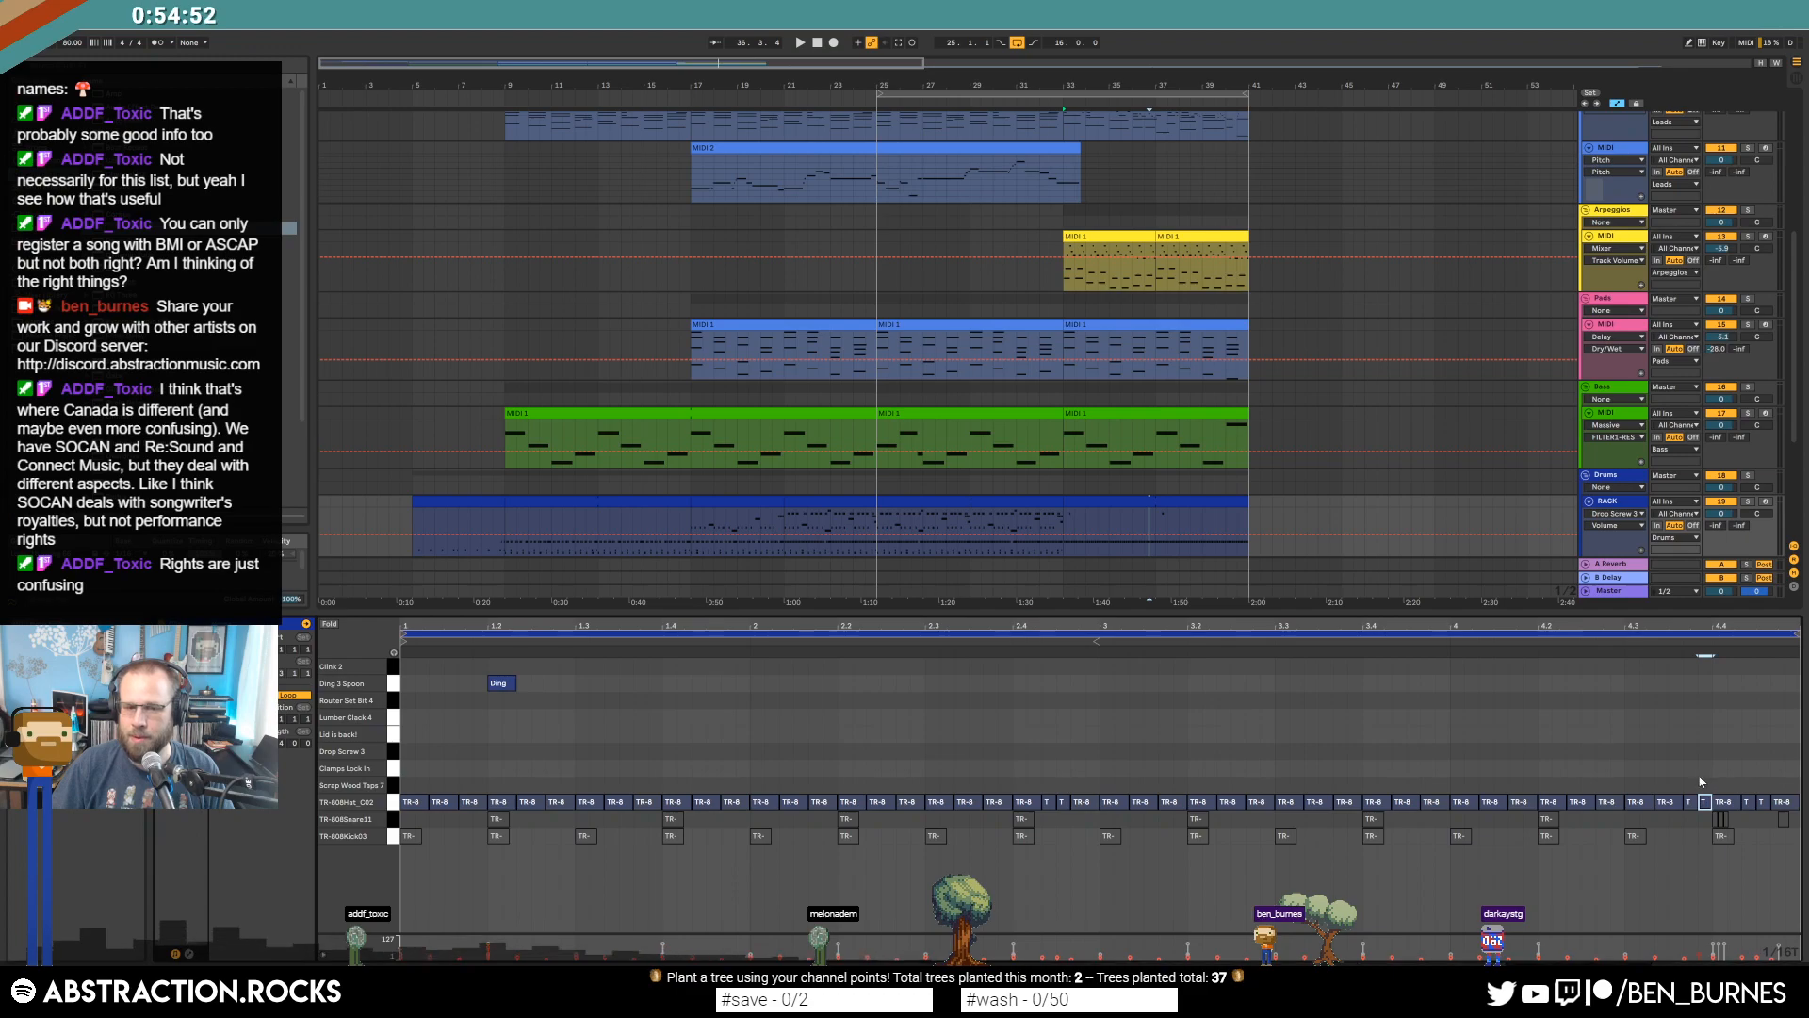
key(space)
Place two Clamps Lock In hits in the drum clip ahead of the first Ding hit at 1.2 and play them.
double_click(411, 719)
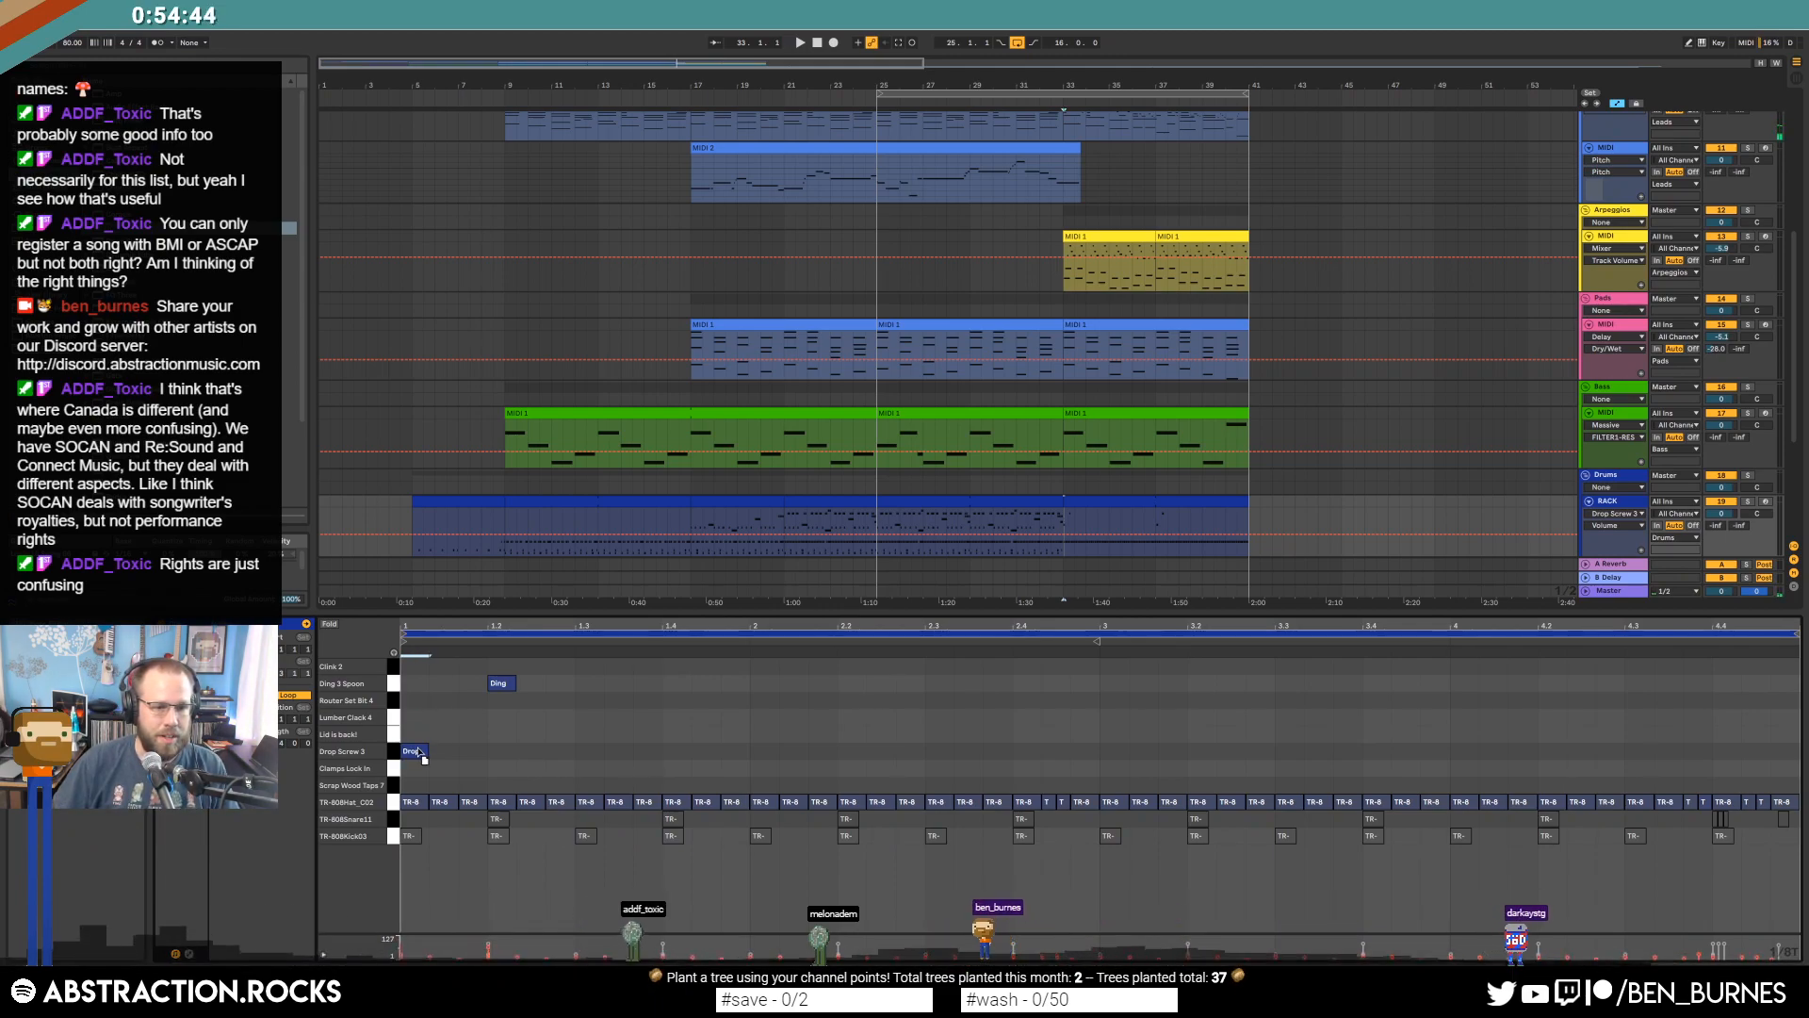
key(space)
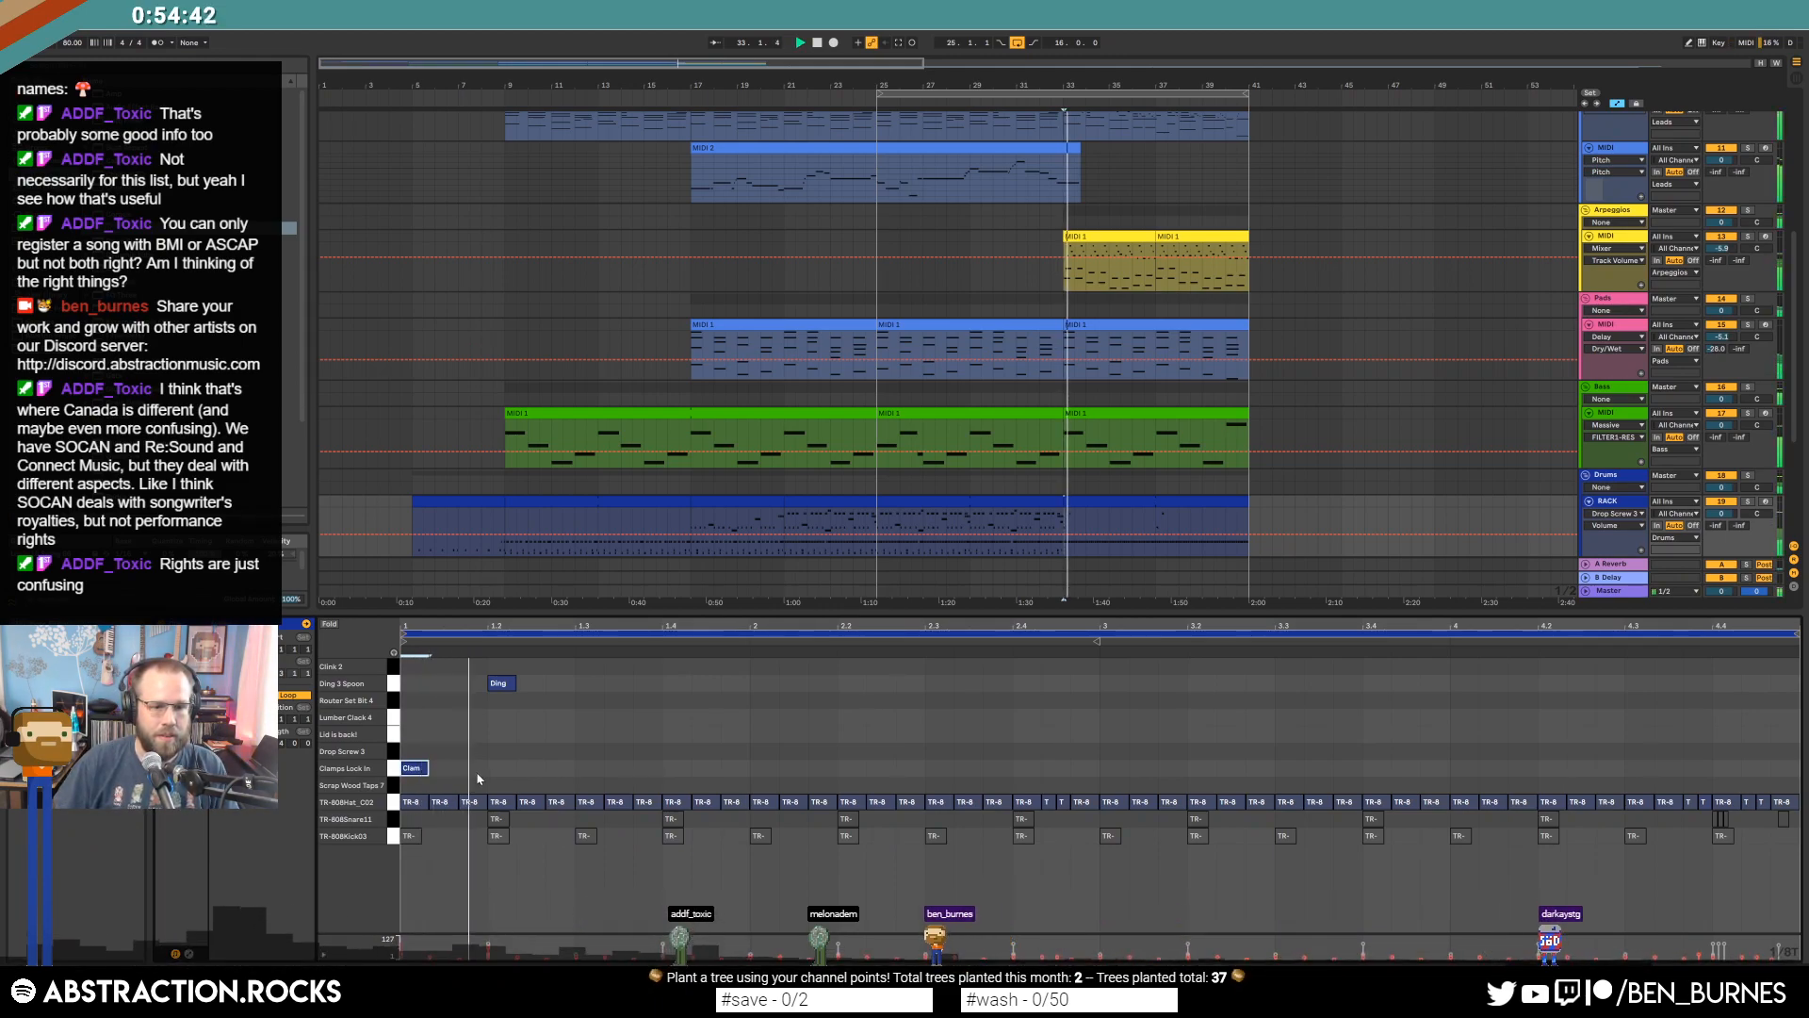
drag(420, 769, 479, 773)
key(space)
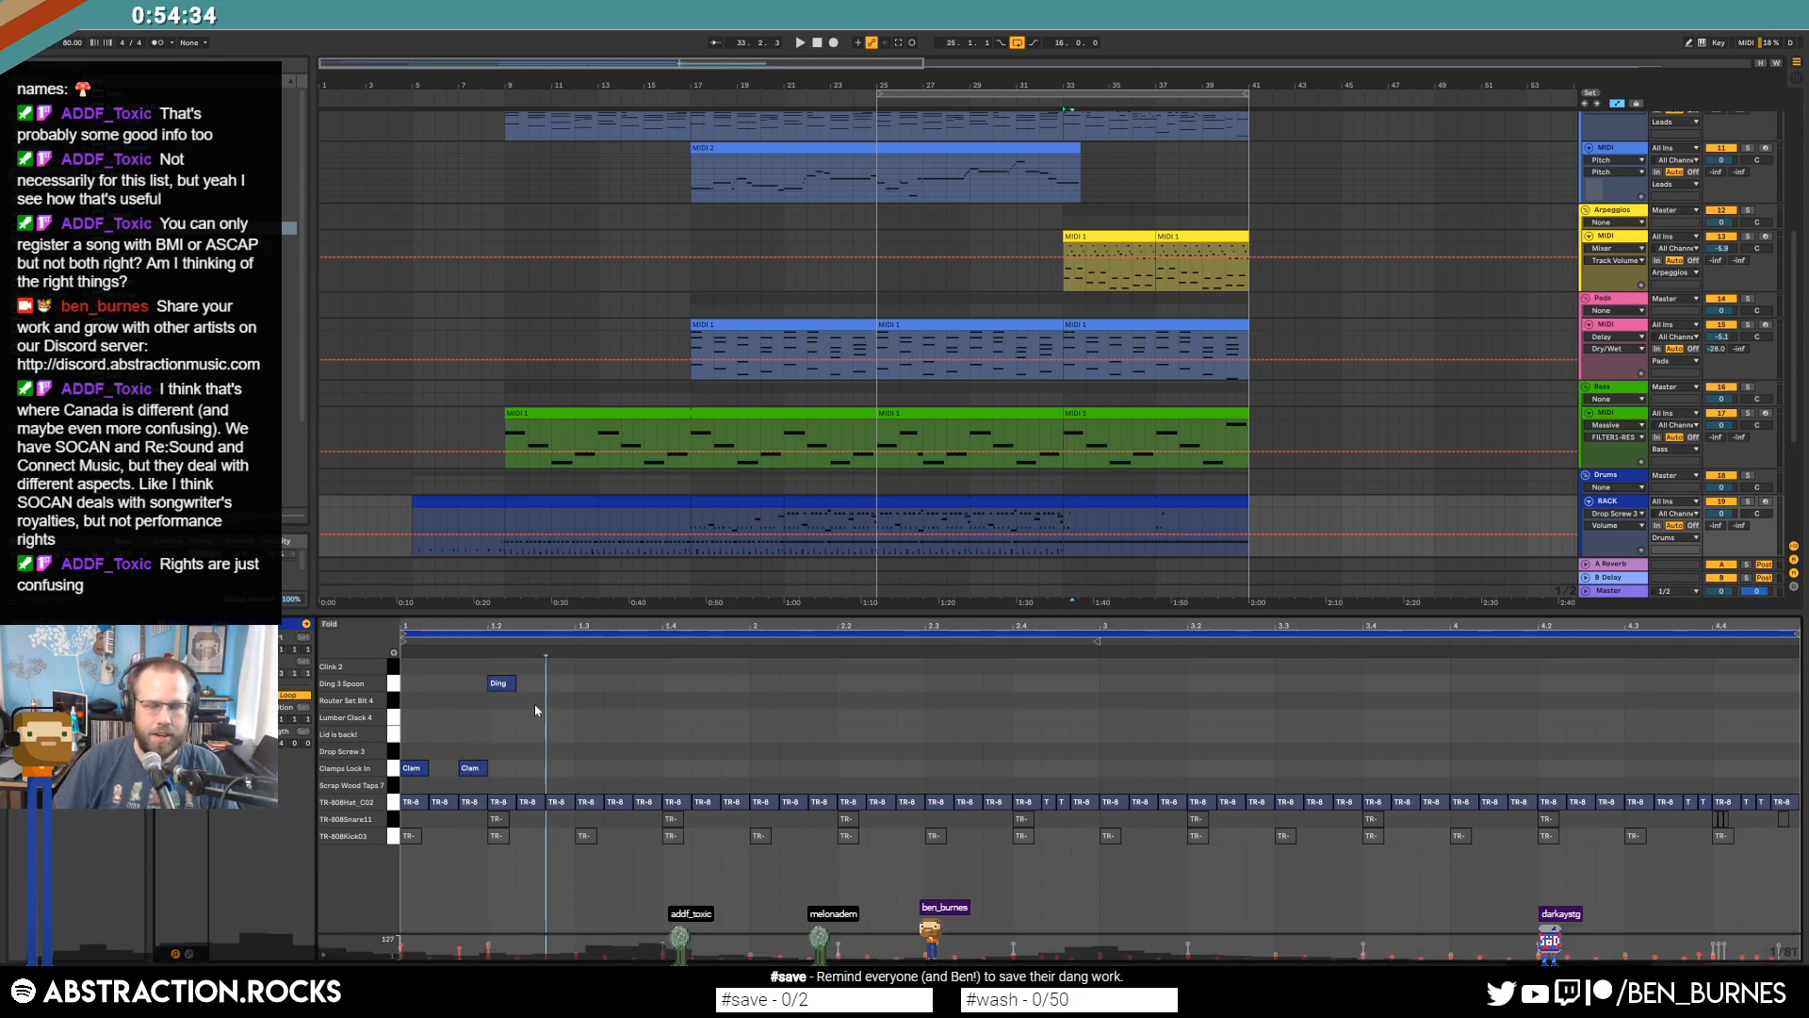
Duplicate the opening Clamps and Ding hits so they repeat from beat 1.3, and play the result.
drag(572, 675, 412, 768)
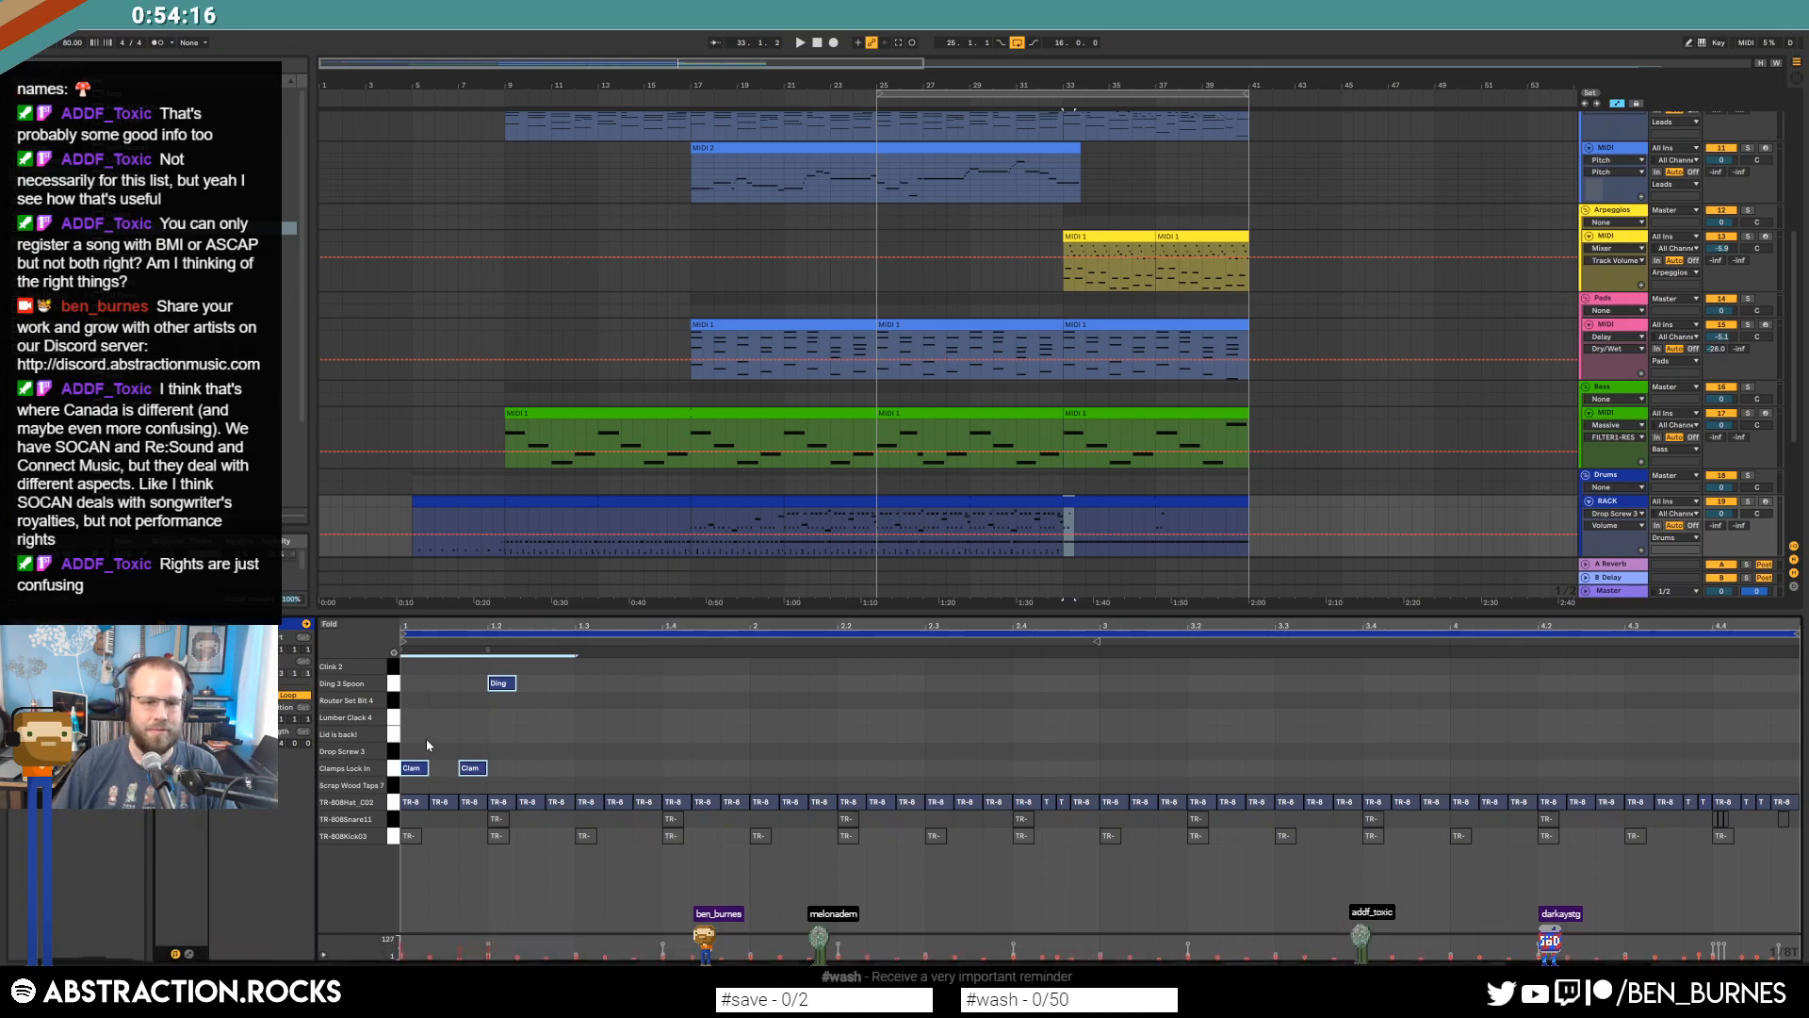
key(ctrl+d)
key(space)
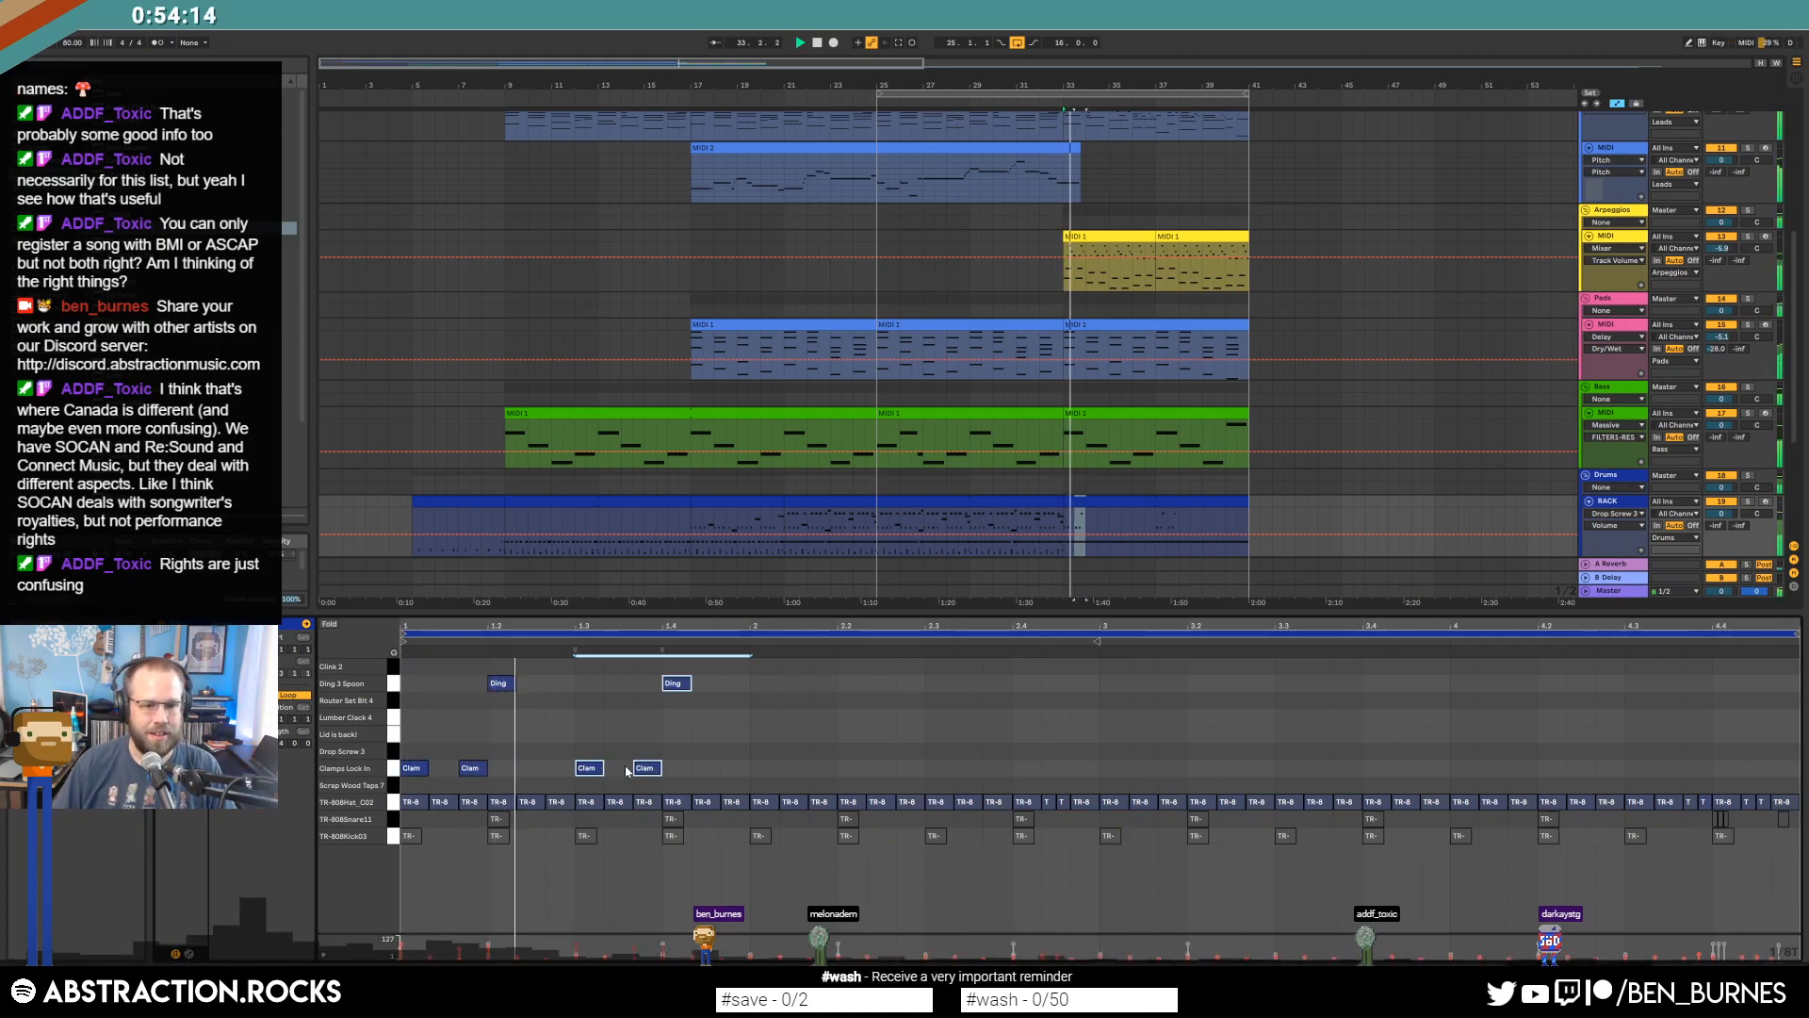
key(space)
Add a Clamps hit right after the one on 1.3 and replace the last Clamps hit before 1.4 with Lumber Clack 4.
click(613, 768)
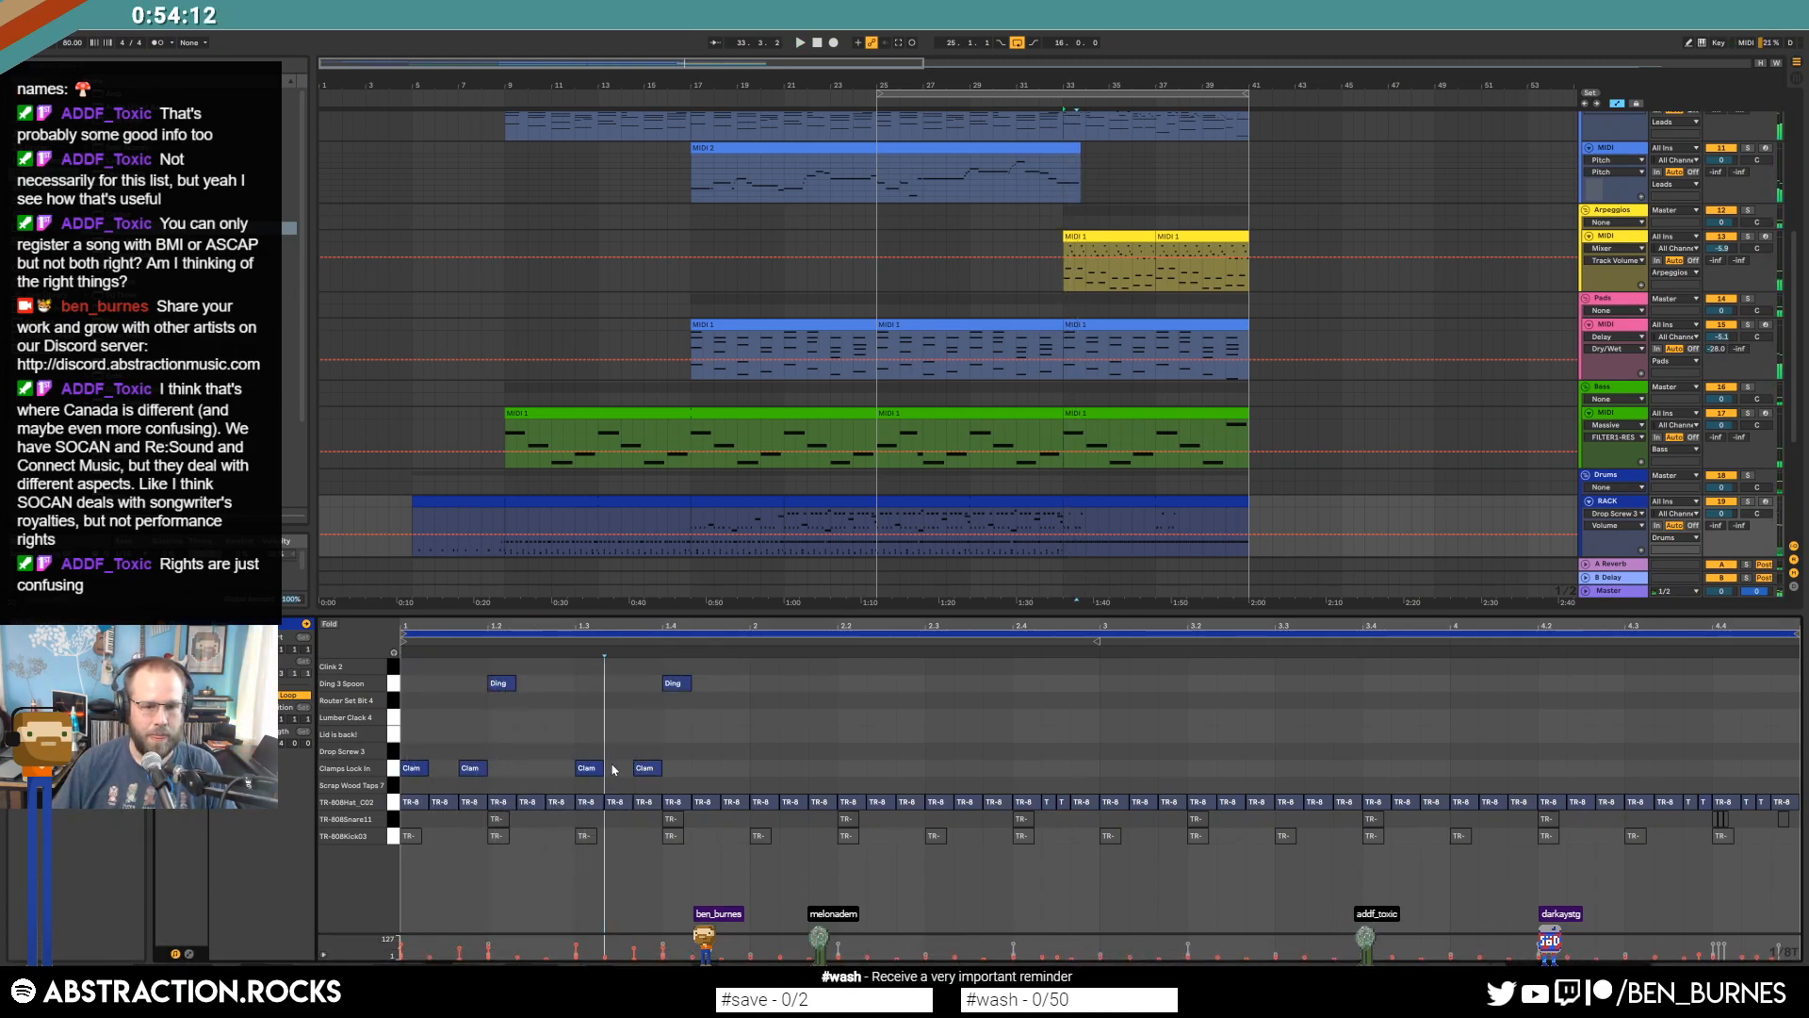
key(space)
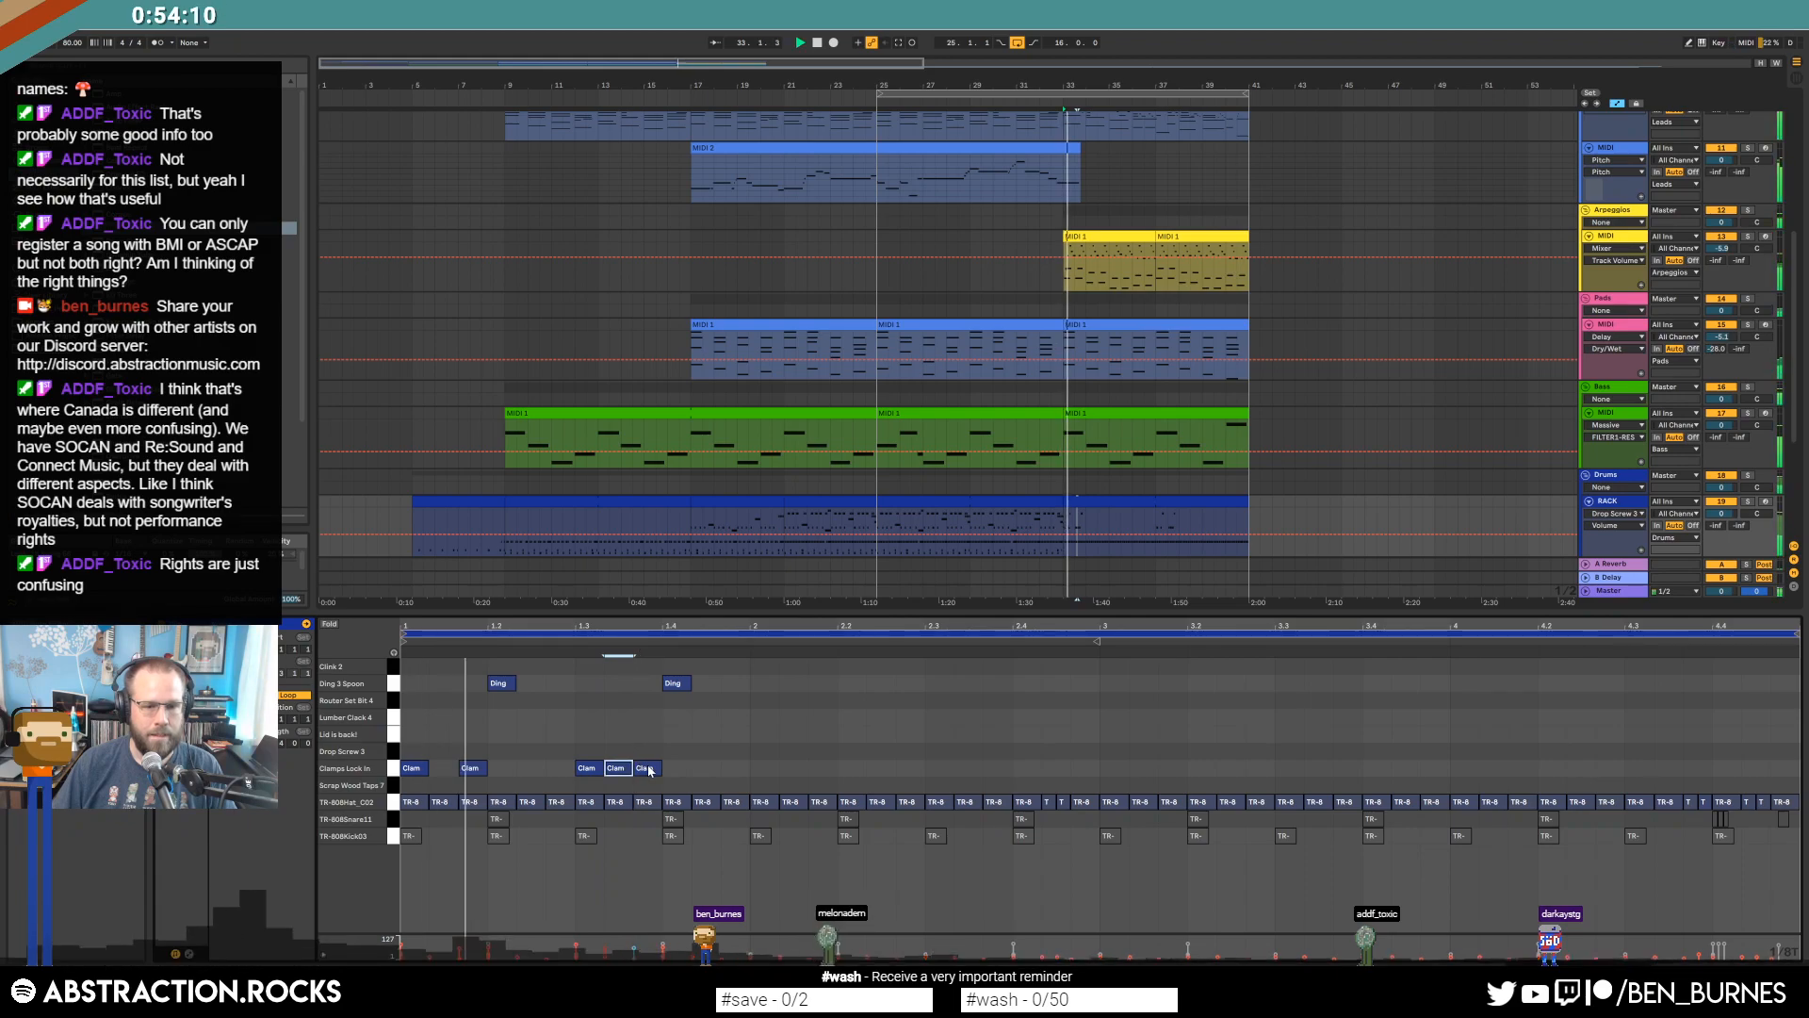
click(646, 770)
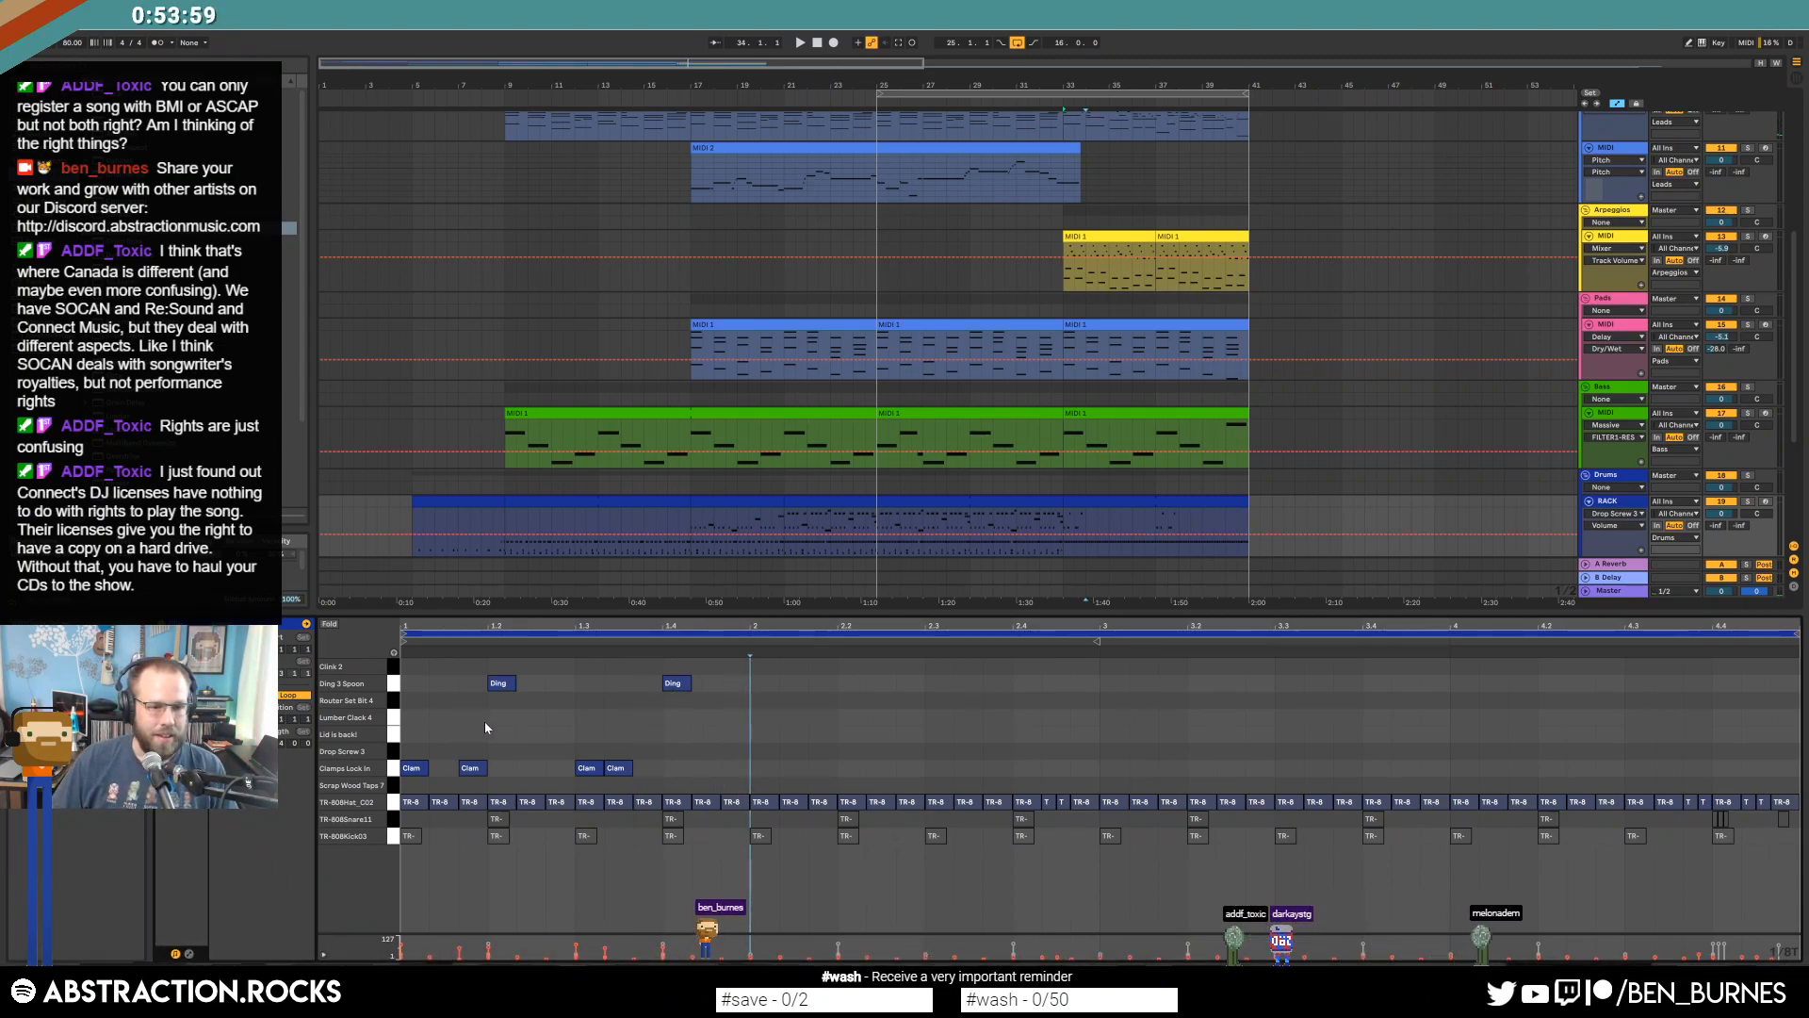
double_click(636, 716)
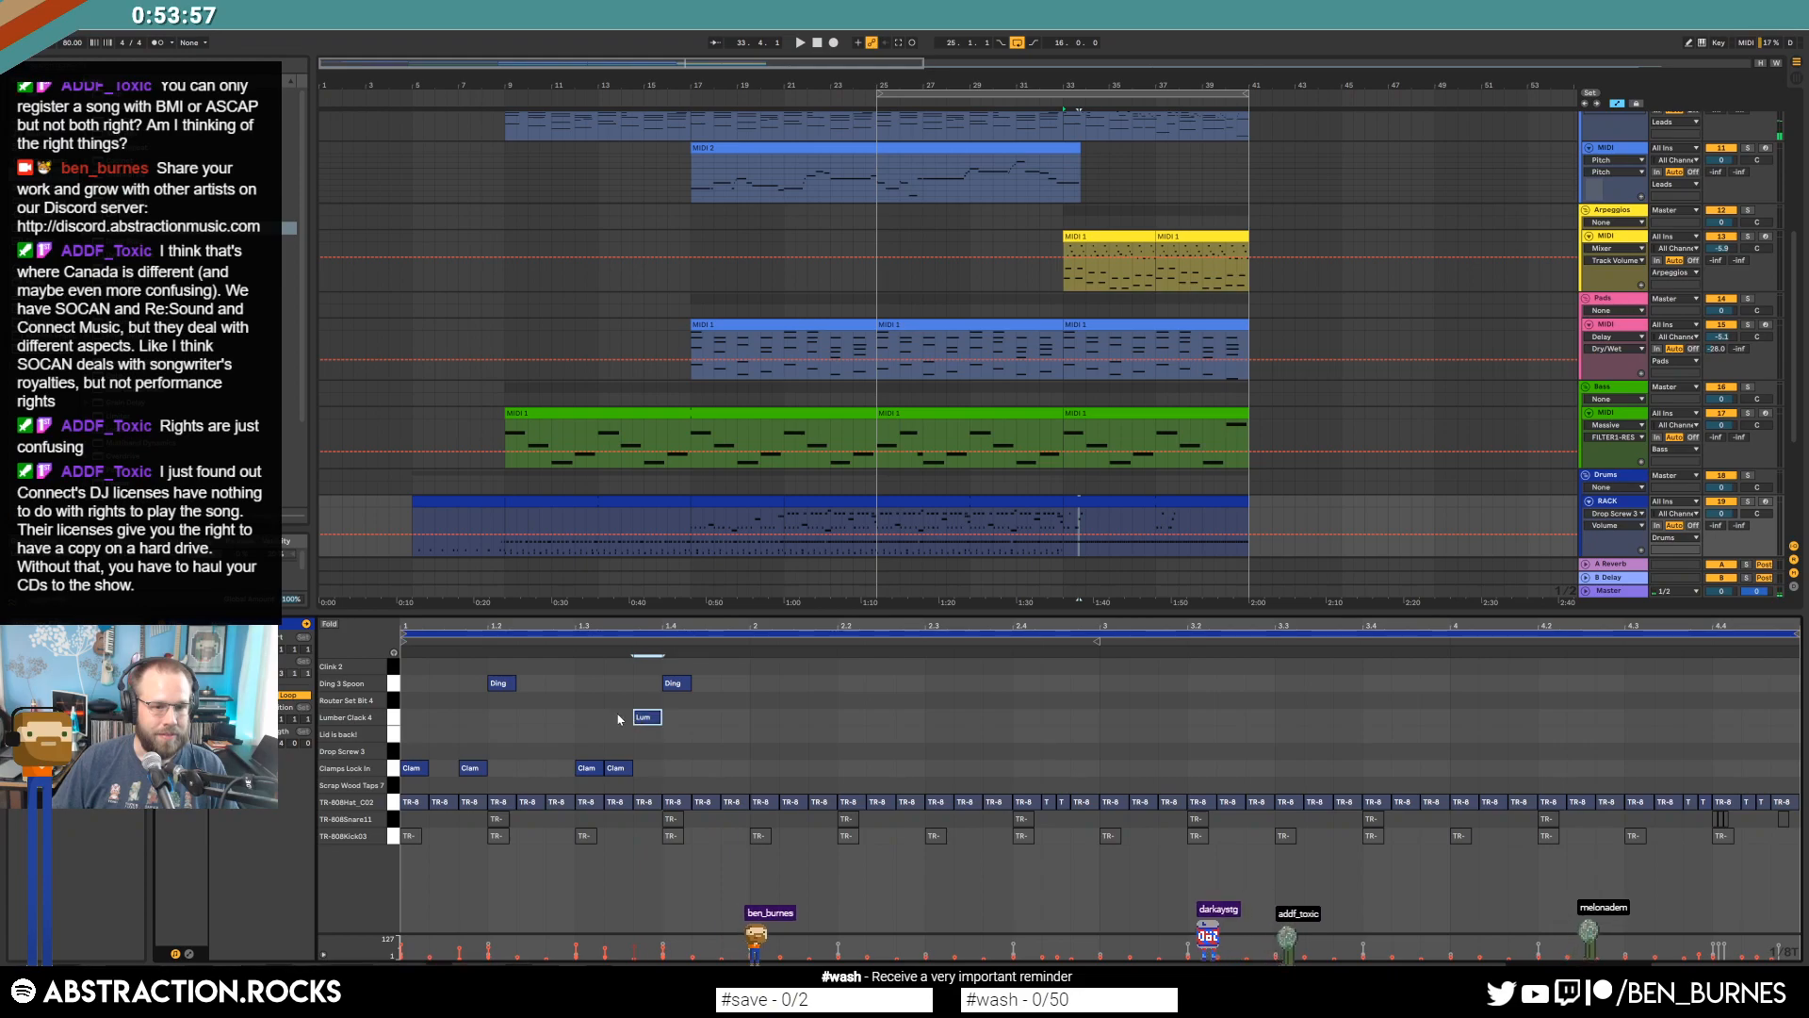
click(546, 686)
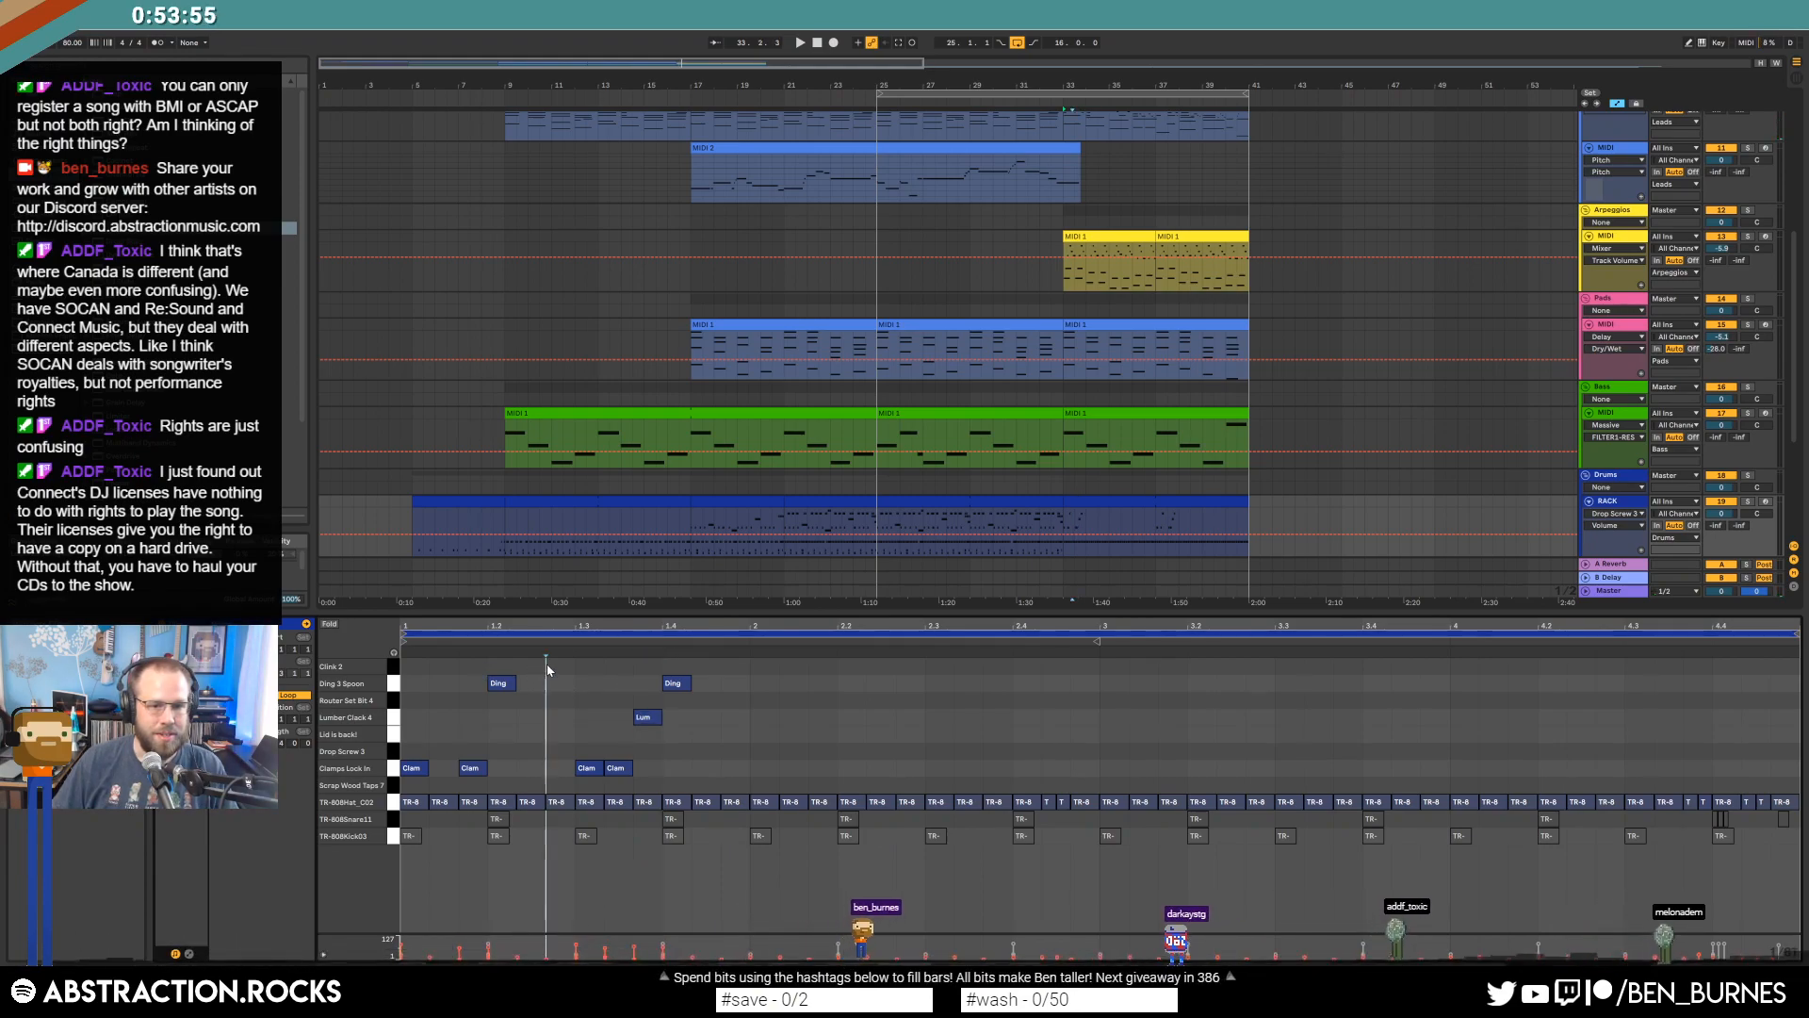
Duplicate the first bar's Ding, Lumber Clack and Clamps hits three times to fill all four bars of the drum clip.
drag(748, 665, 289, 778)
key(ctrl+d)
key(ctrl+d)
key(ctrl+d)
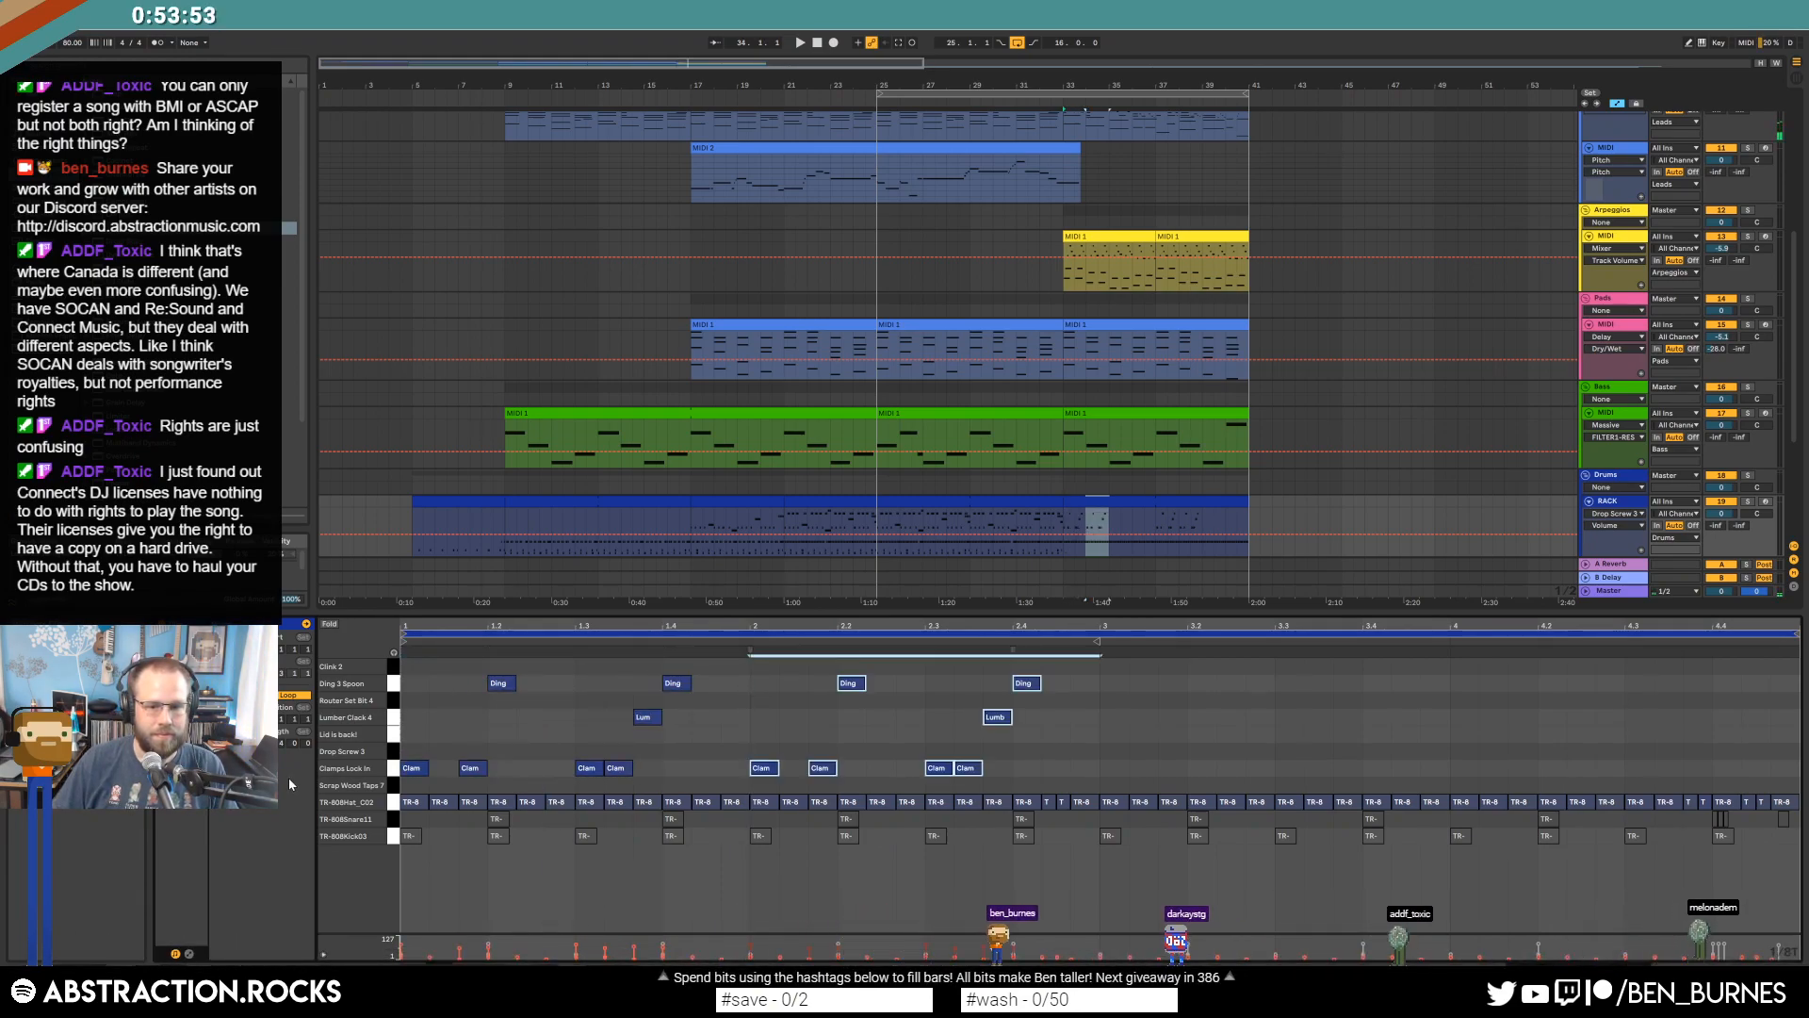
Activate the TR-808 snare hits on each bar's fourth beat, including the closing roll, and add a snare just before bar 3.
click(668, 818)
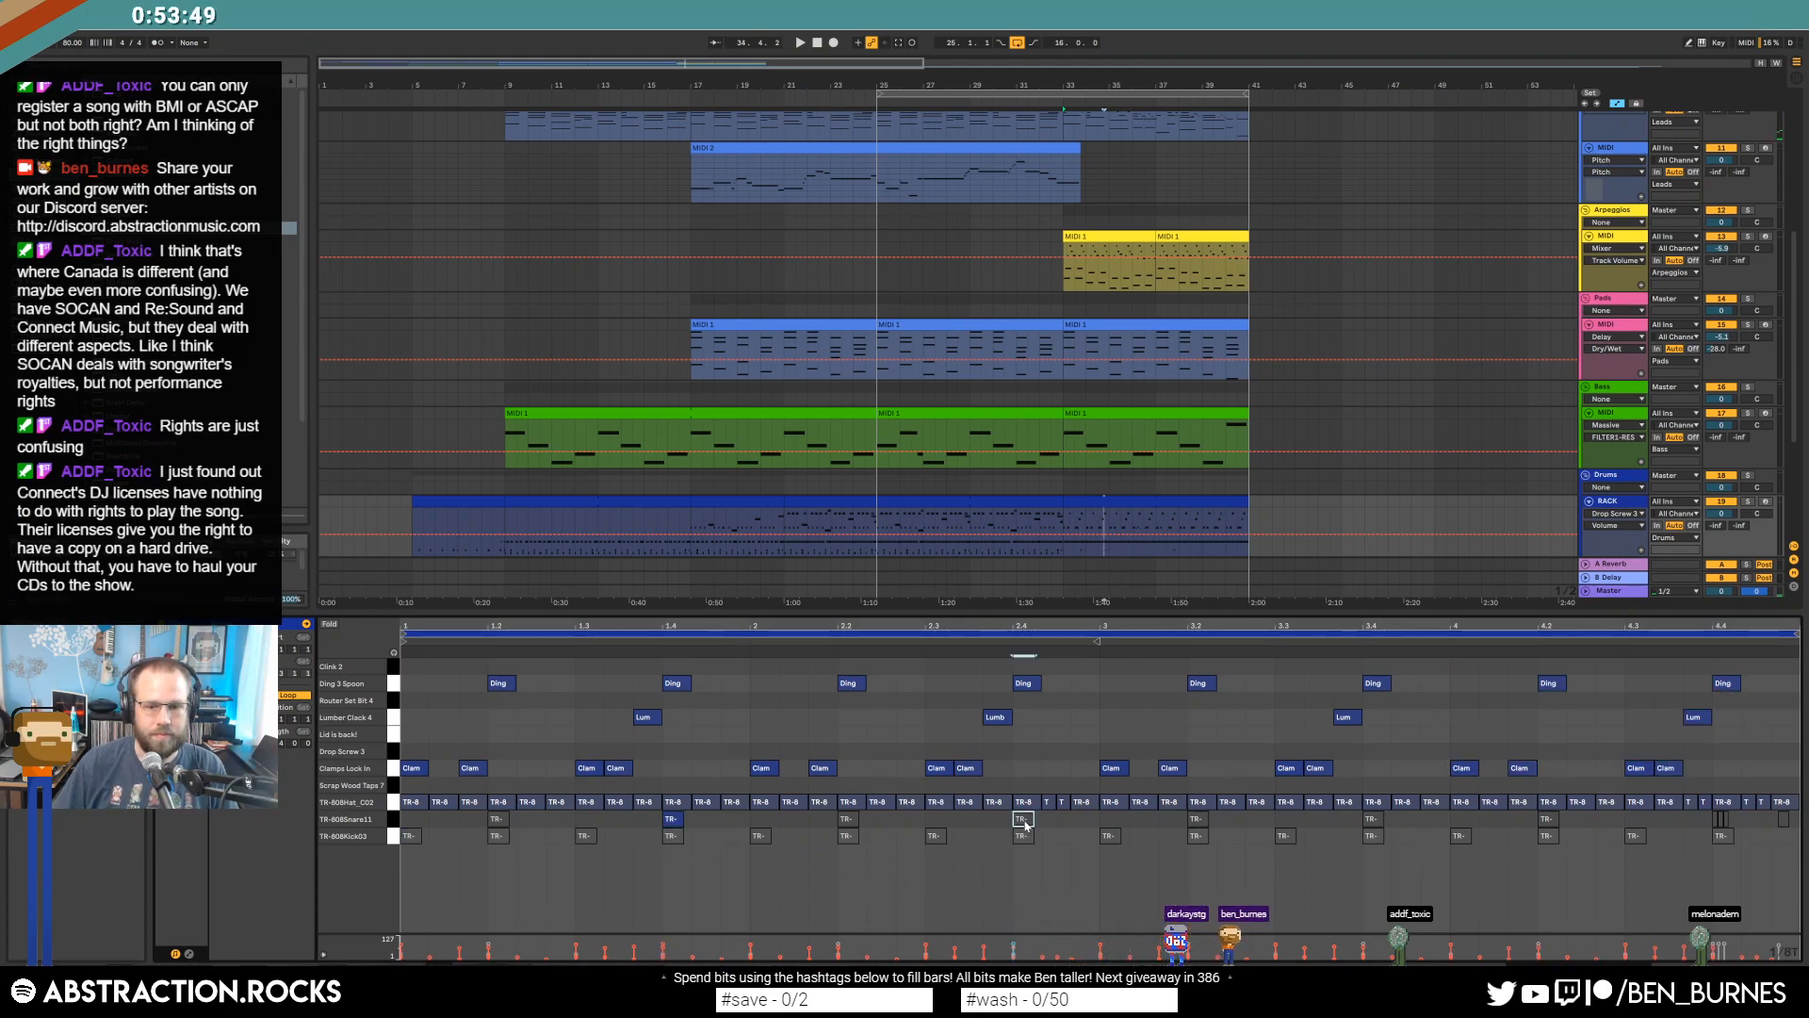
double_click(1080, 819)
key(space)
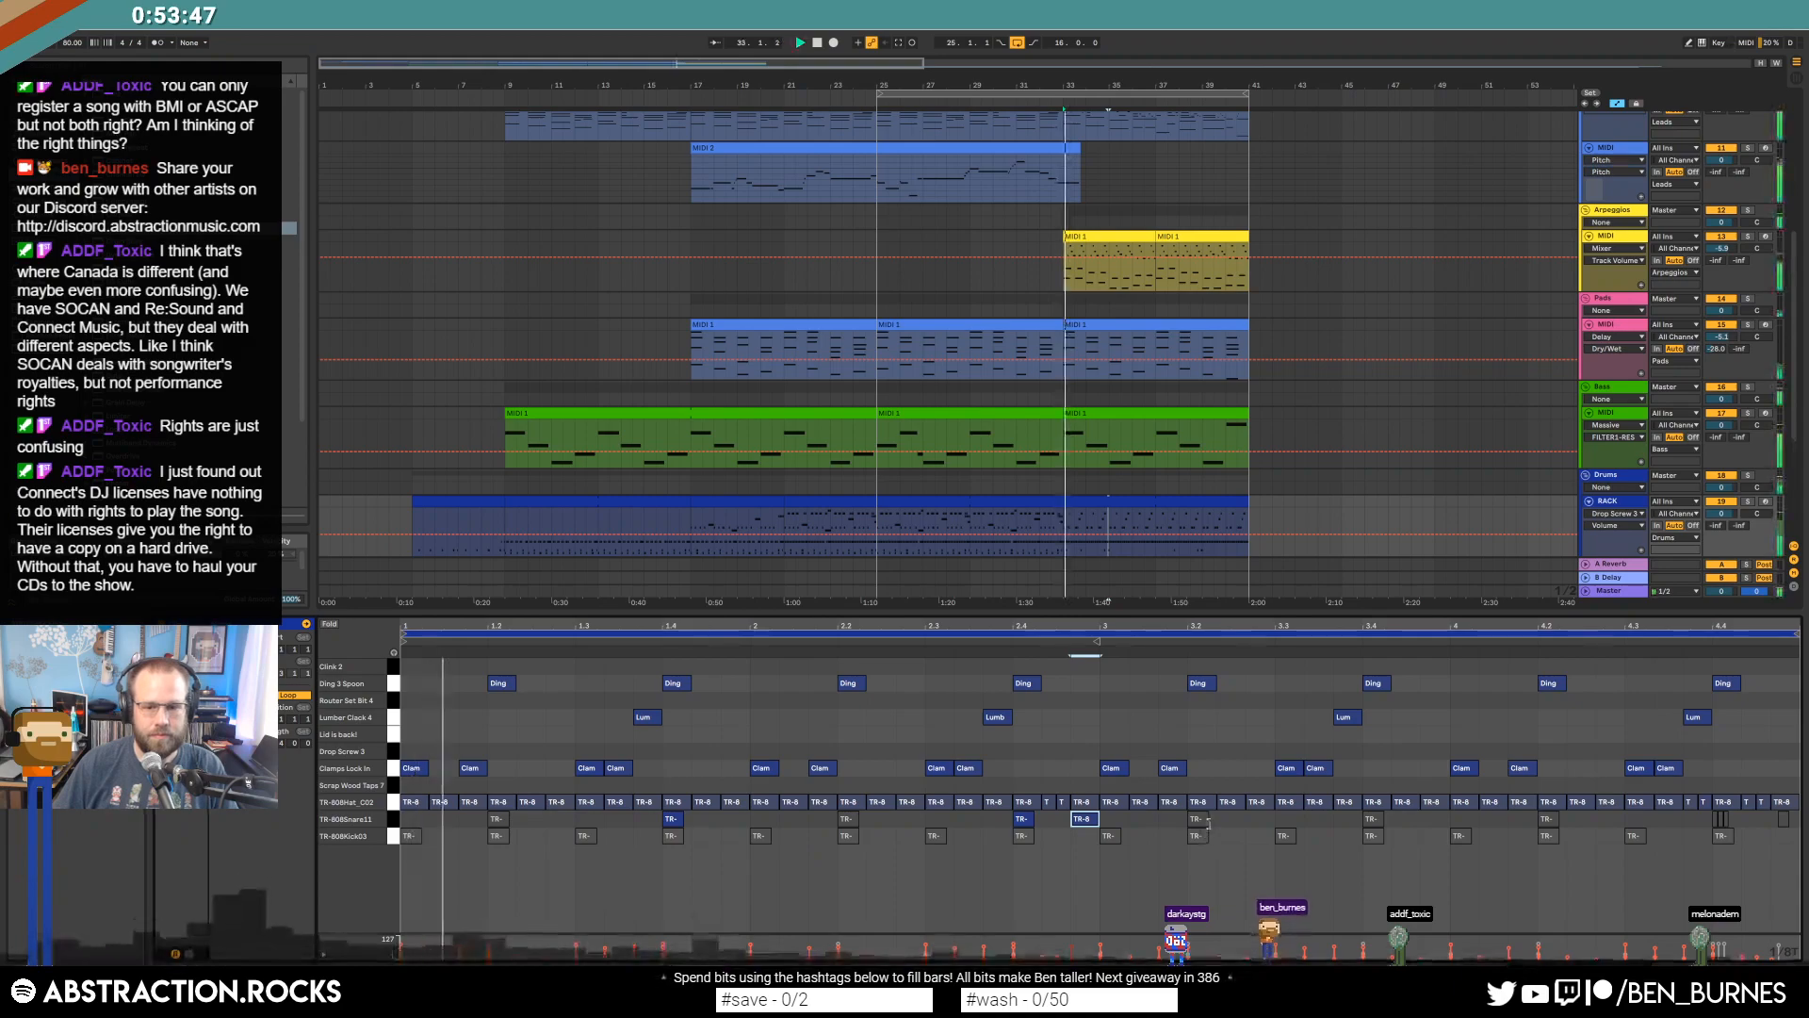
drag(1702, 812, 1789, 825)
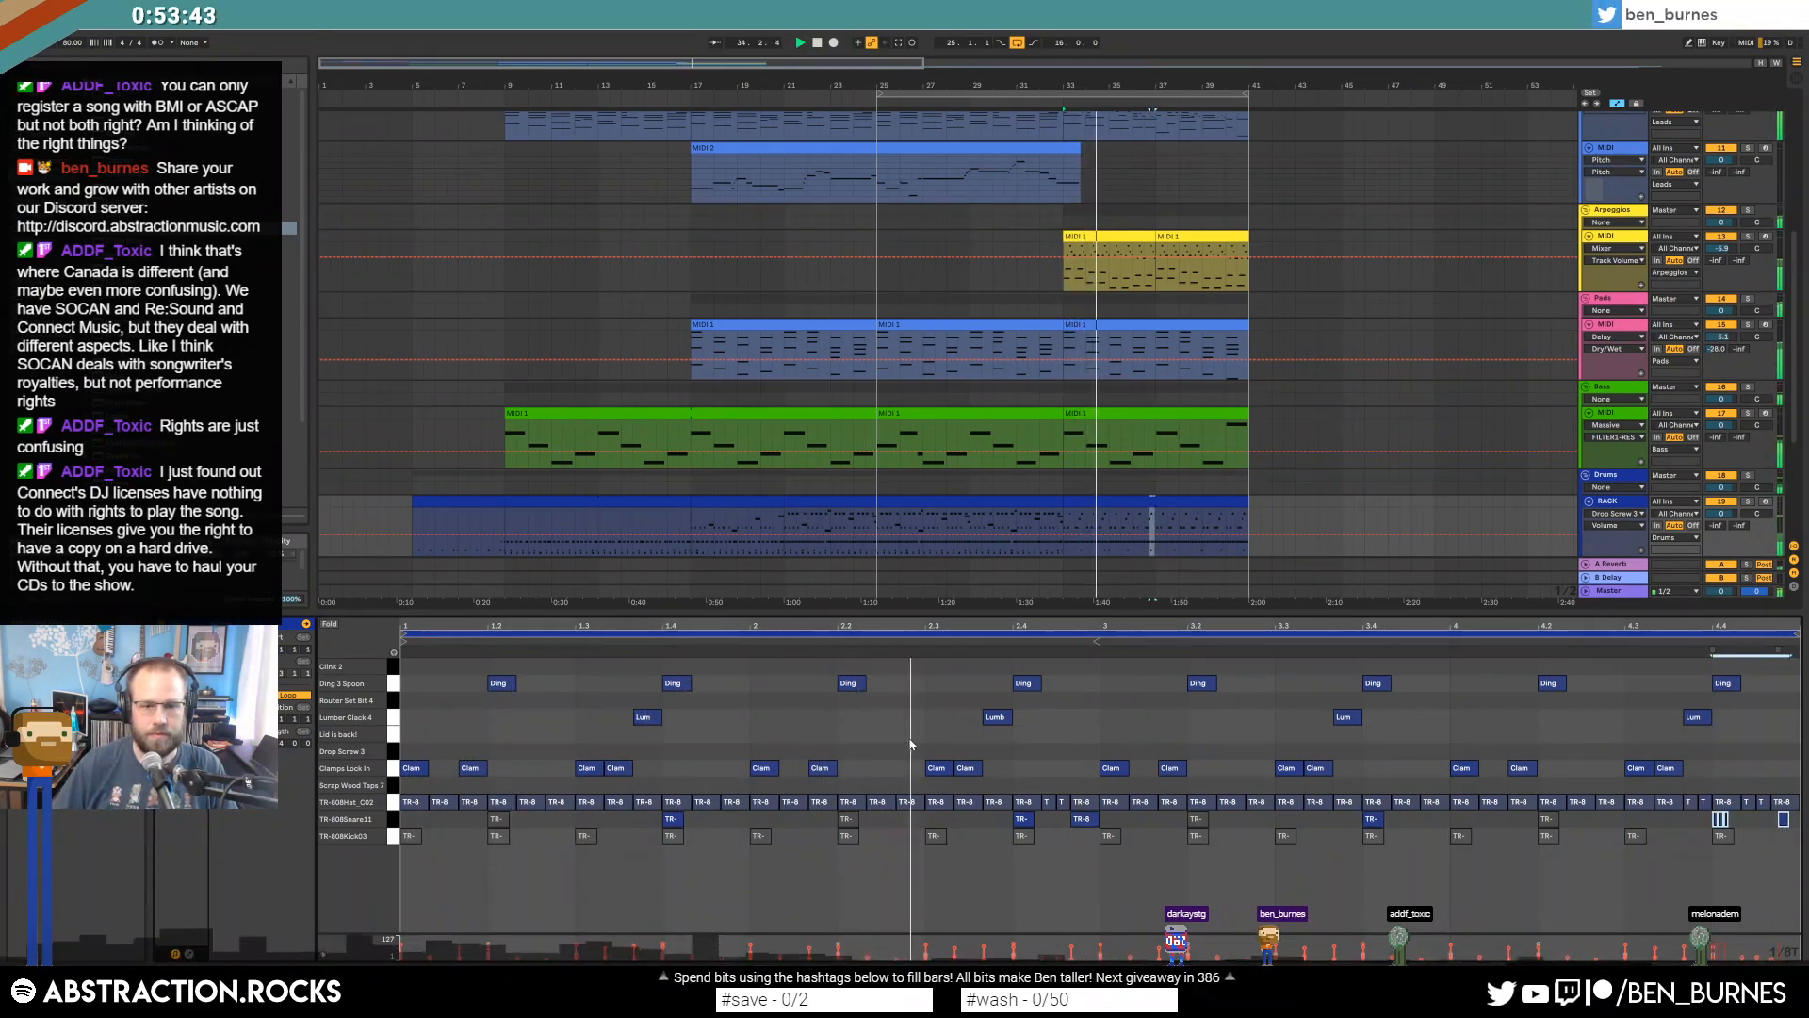
Vary the percussion with Lid is back! before bar 3, Drop Screw 3 replacing Lumber Clack before 2.4, and Clink 2 after 3.4 and 4.4.
drag(1013, 737, 1060, 746)
key(space)
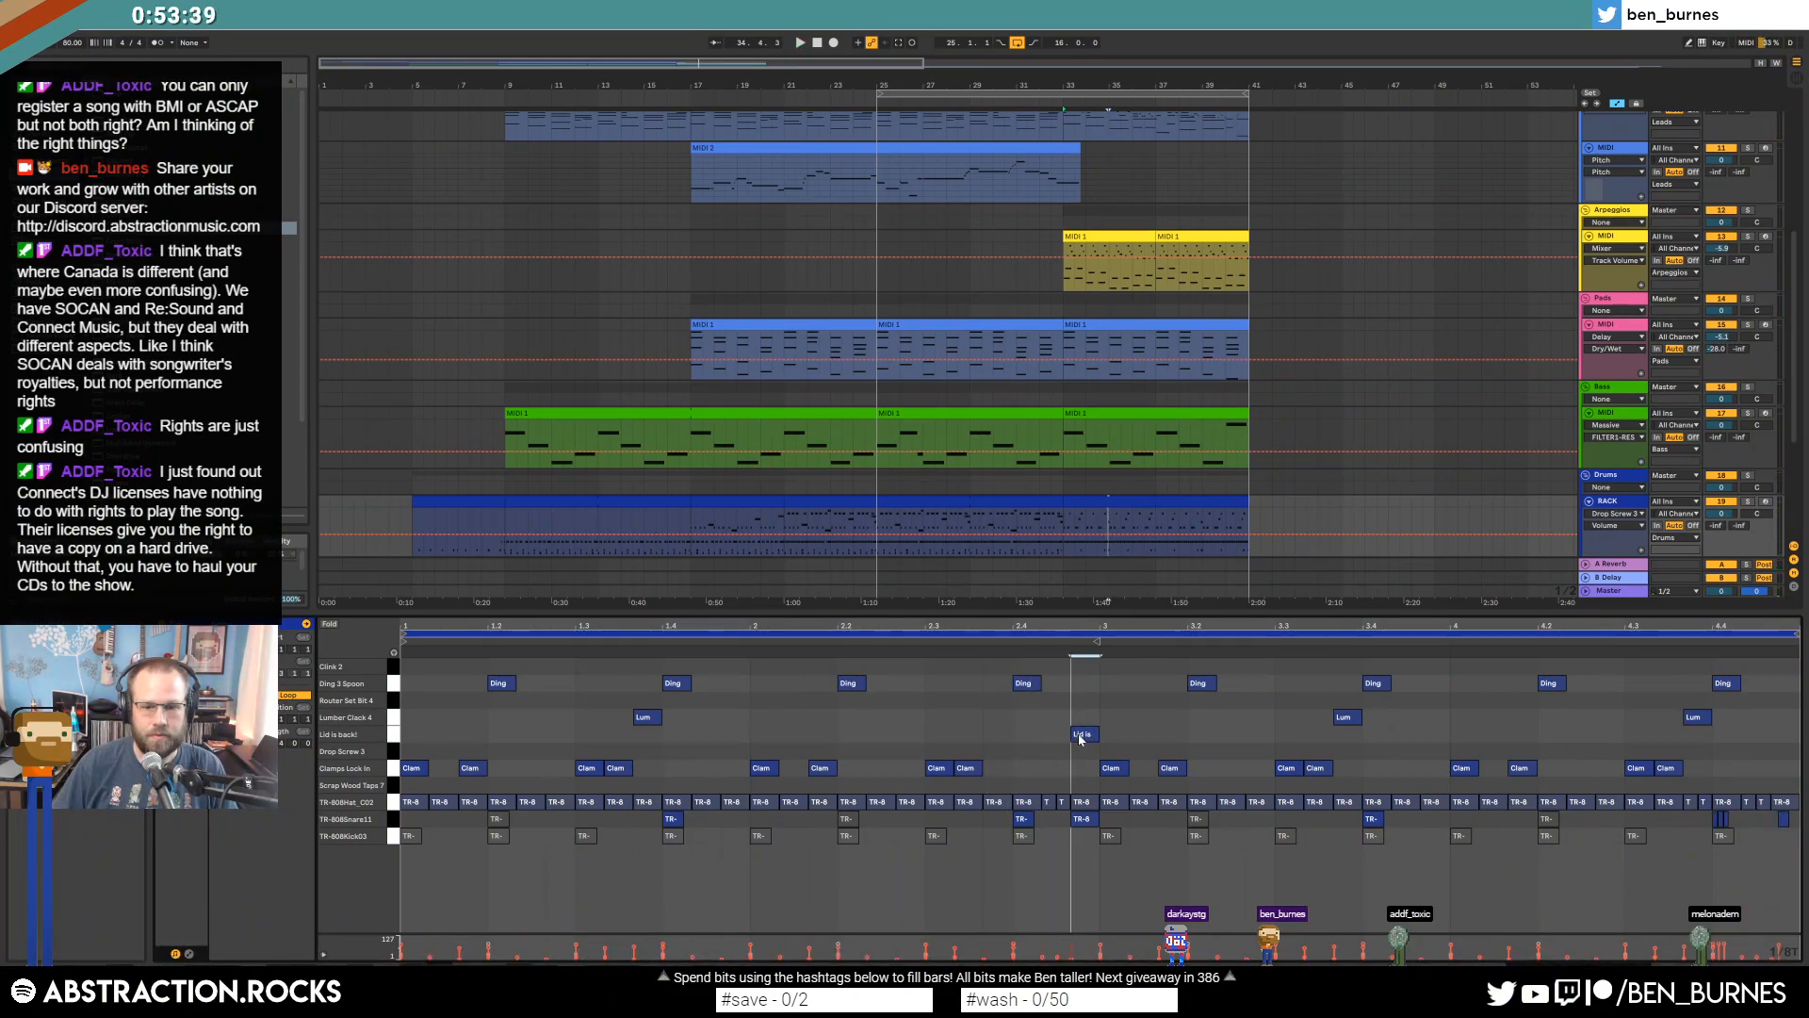
double_click(995, 750)
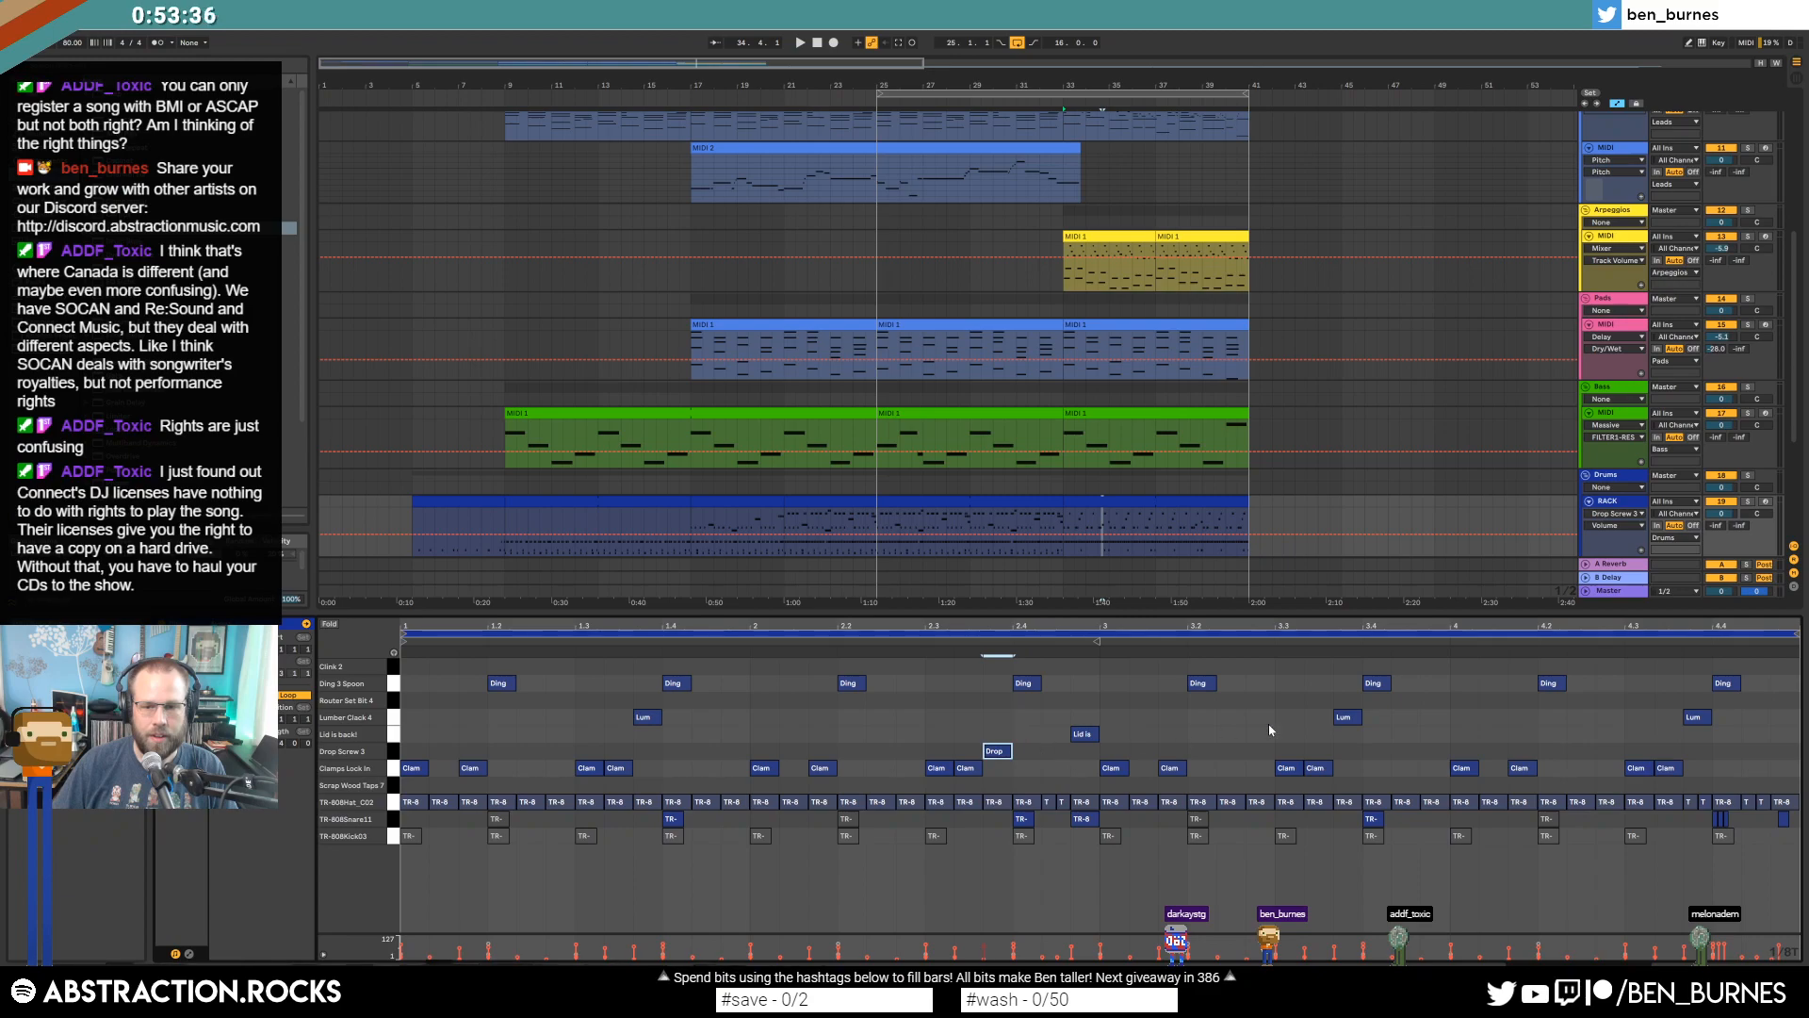
double_click(1419, 660)
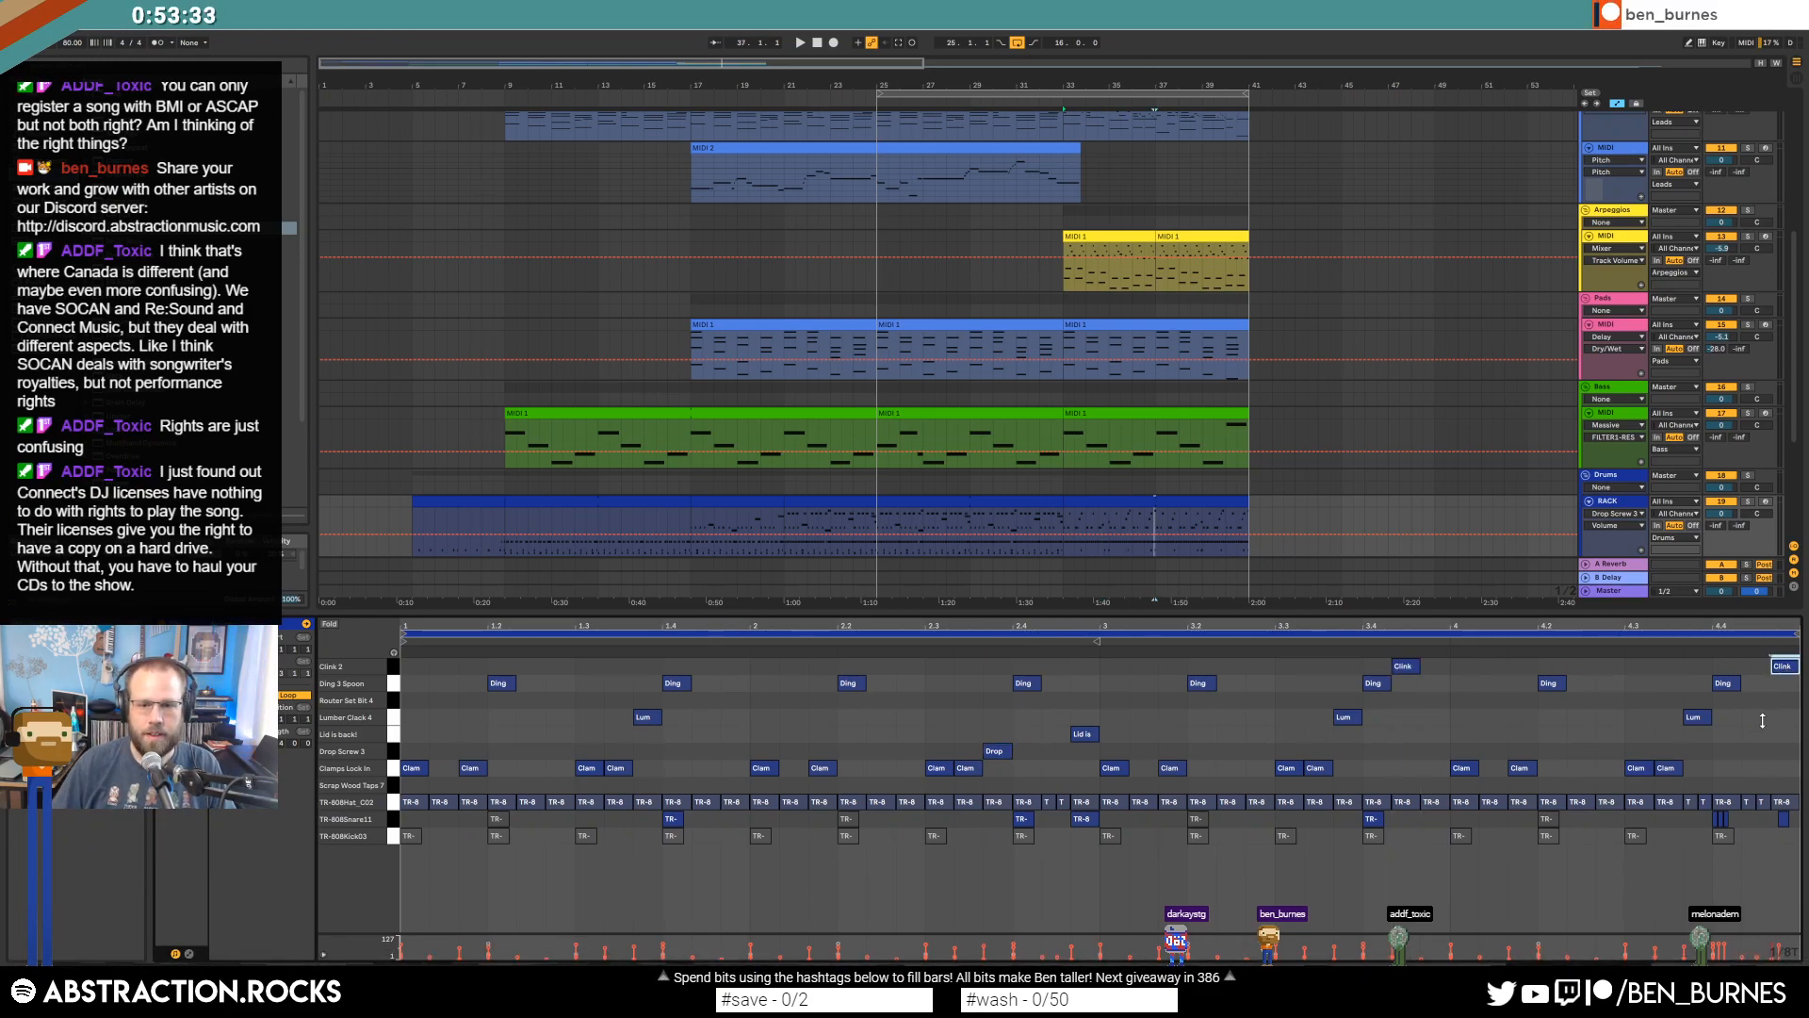
Hide automation and delete both Ambiences sample clips from bar 33 onward.
key(shift+Tab)
click(1066, 652)
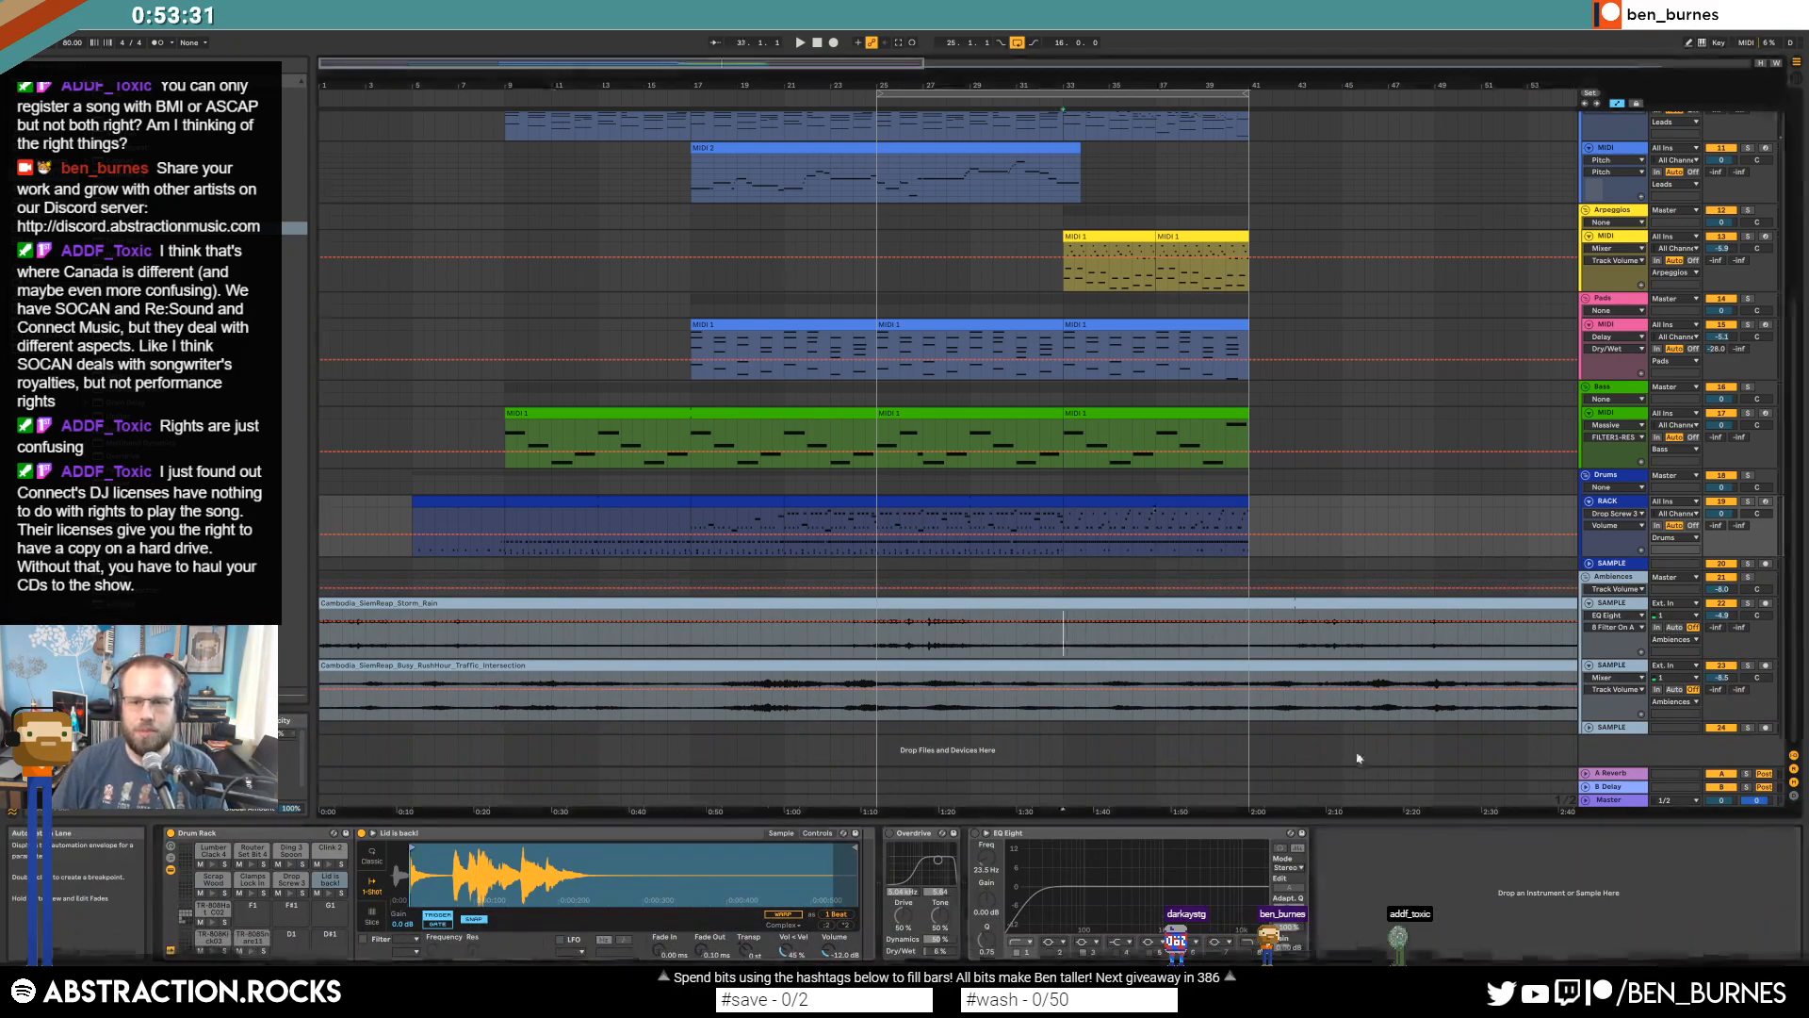
drag(1292, 738, 1381, 676)
key(a)
drag(1071, 641, 1550, 692)
key(Delete)
click(1542, 603)
shift+click(1527, 665)
key(Delete)
click(1412, 653)
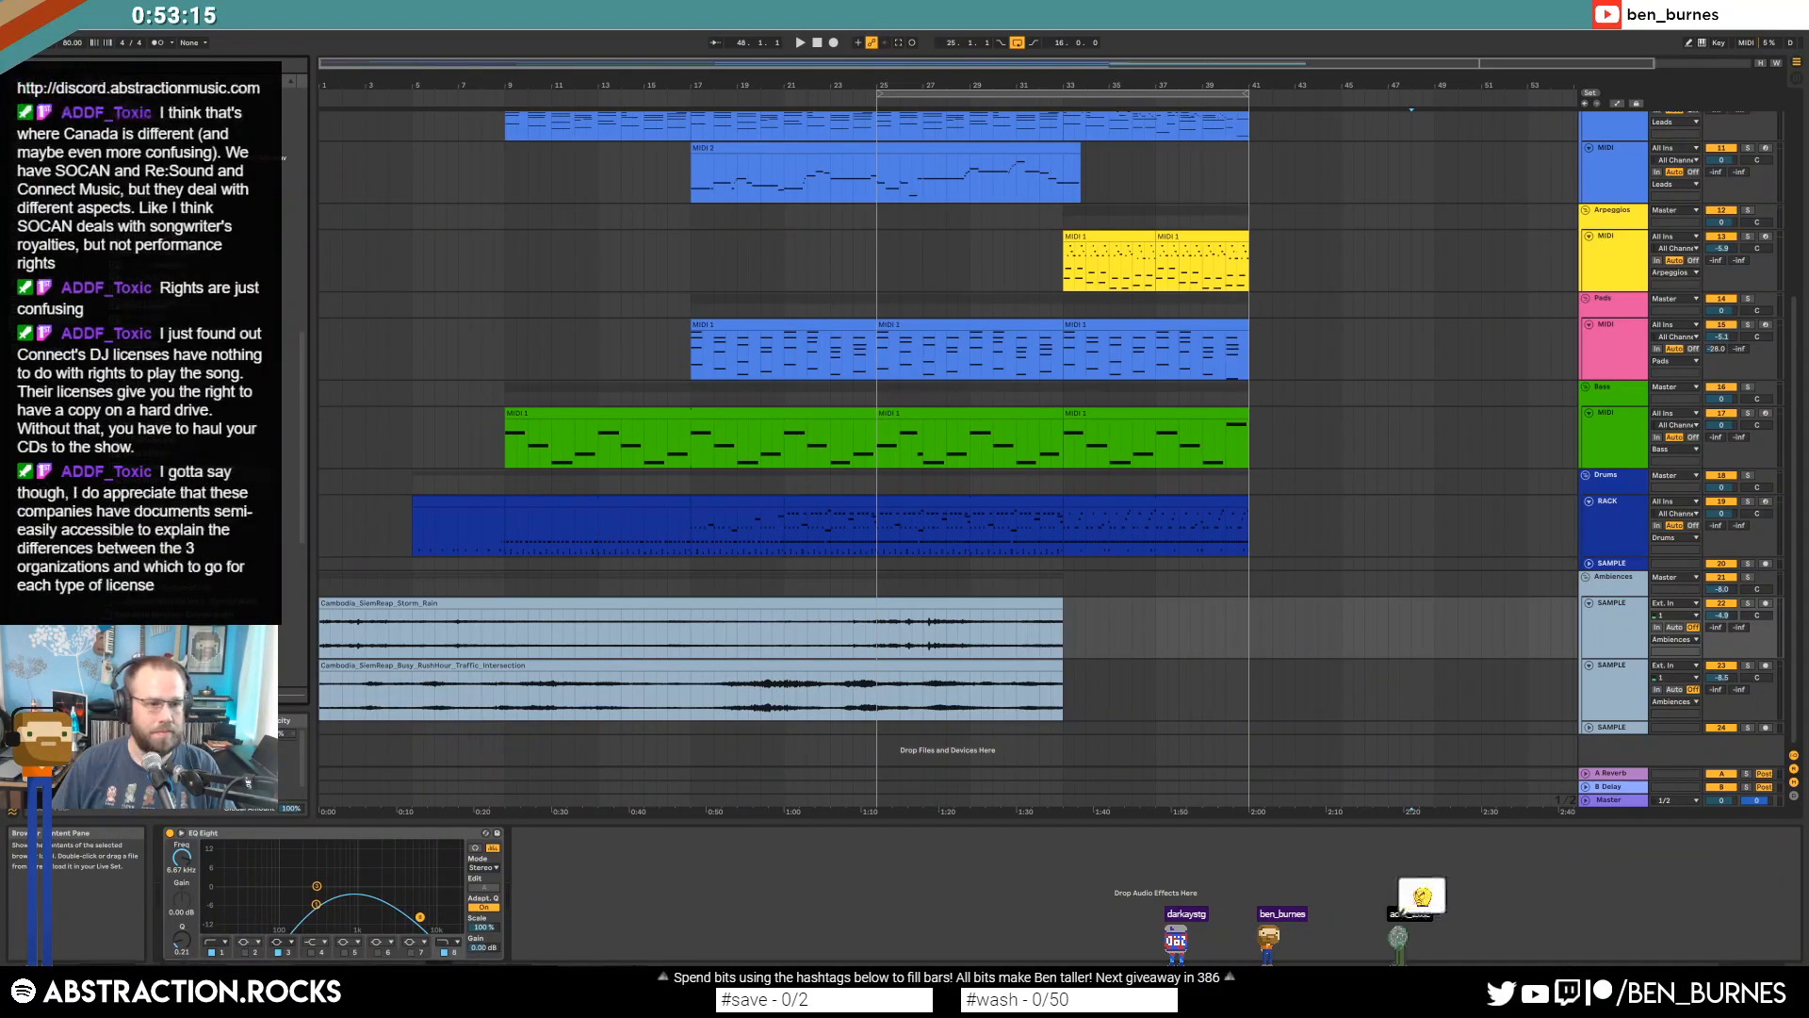
Insert the waves7_agateBay sample on the first Ambiences sample track at bar 33, play it and open its clip.
drag(207, 413, 1075, 629)
key(space)
double_click(1148, 603)
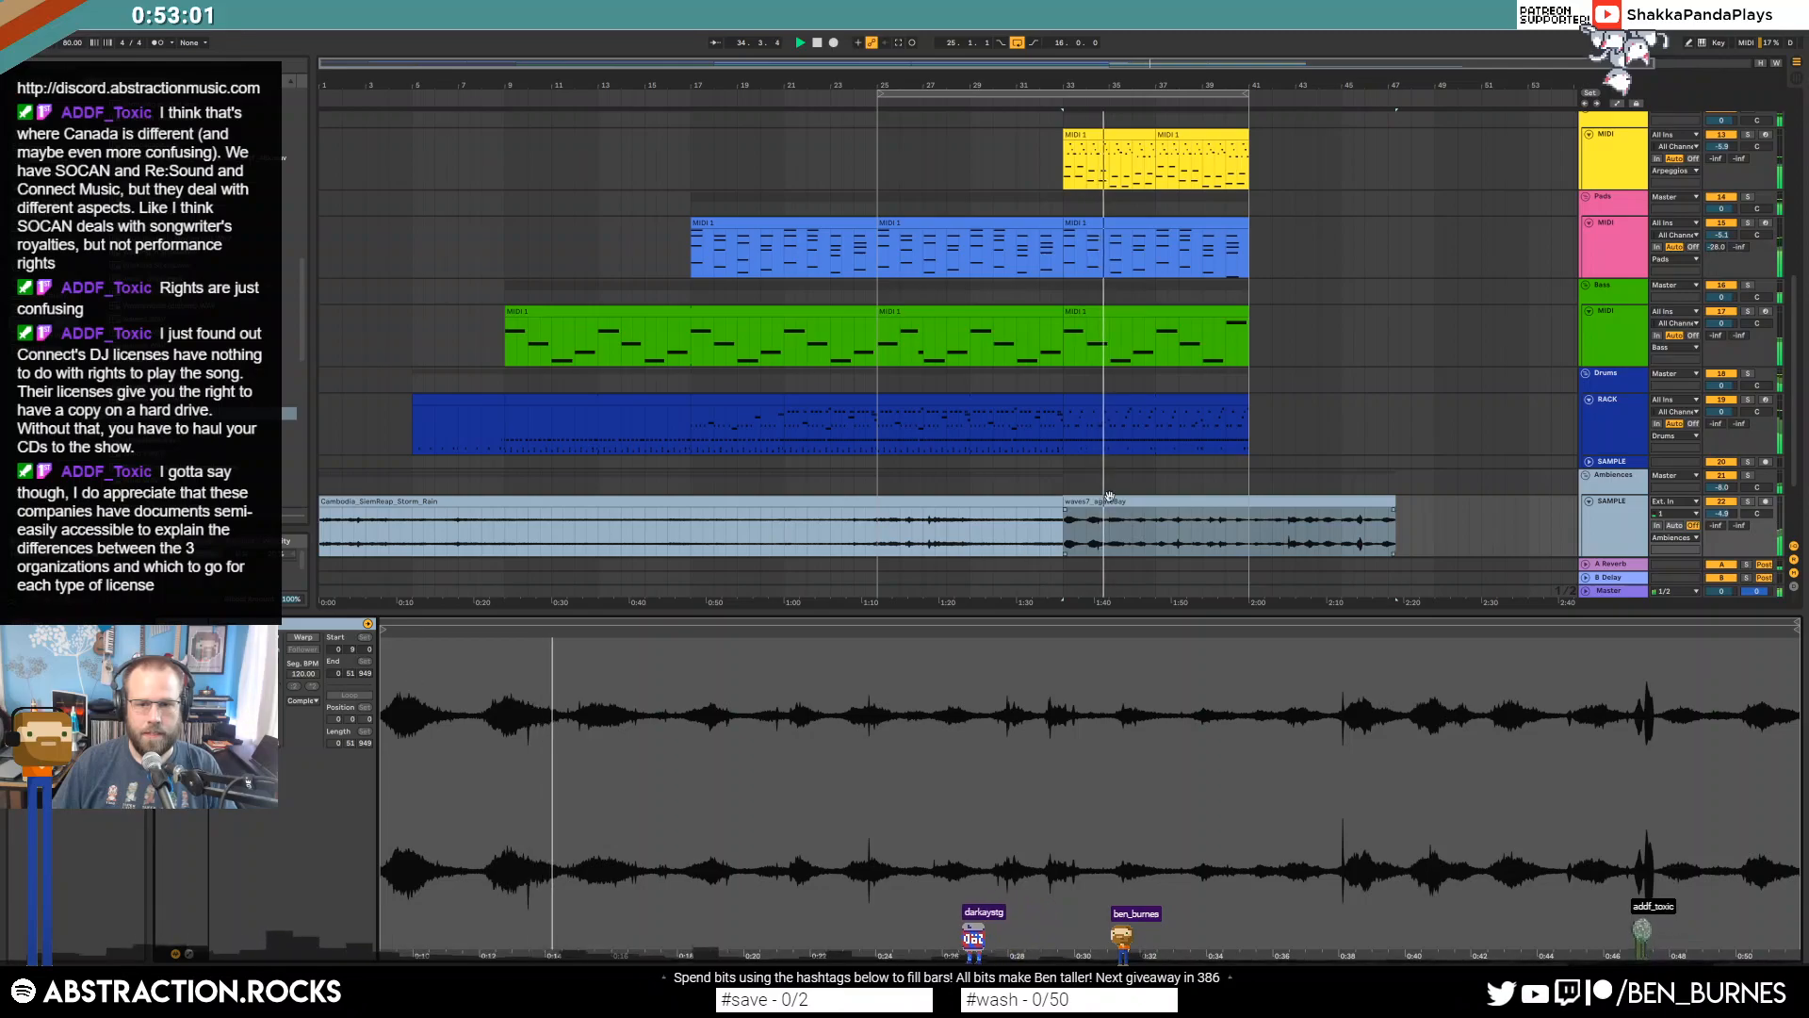
Open the drum clip at bar 33 and select its Lid is back! hit just before bar 3.
key(shift+Tab)
double_click(1119, 503)
click(812, 701)
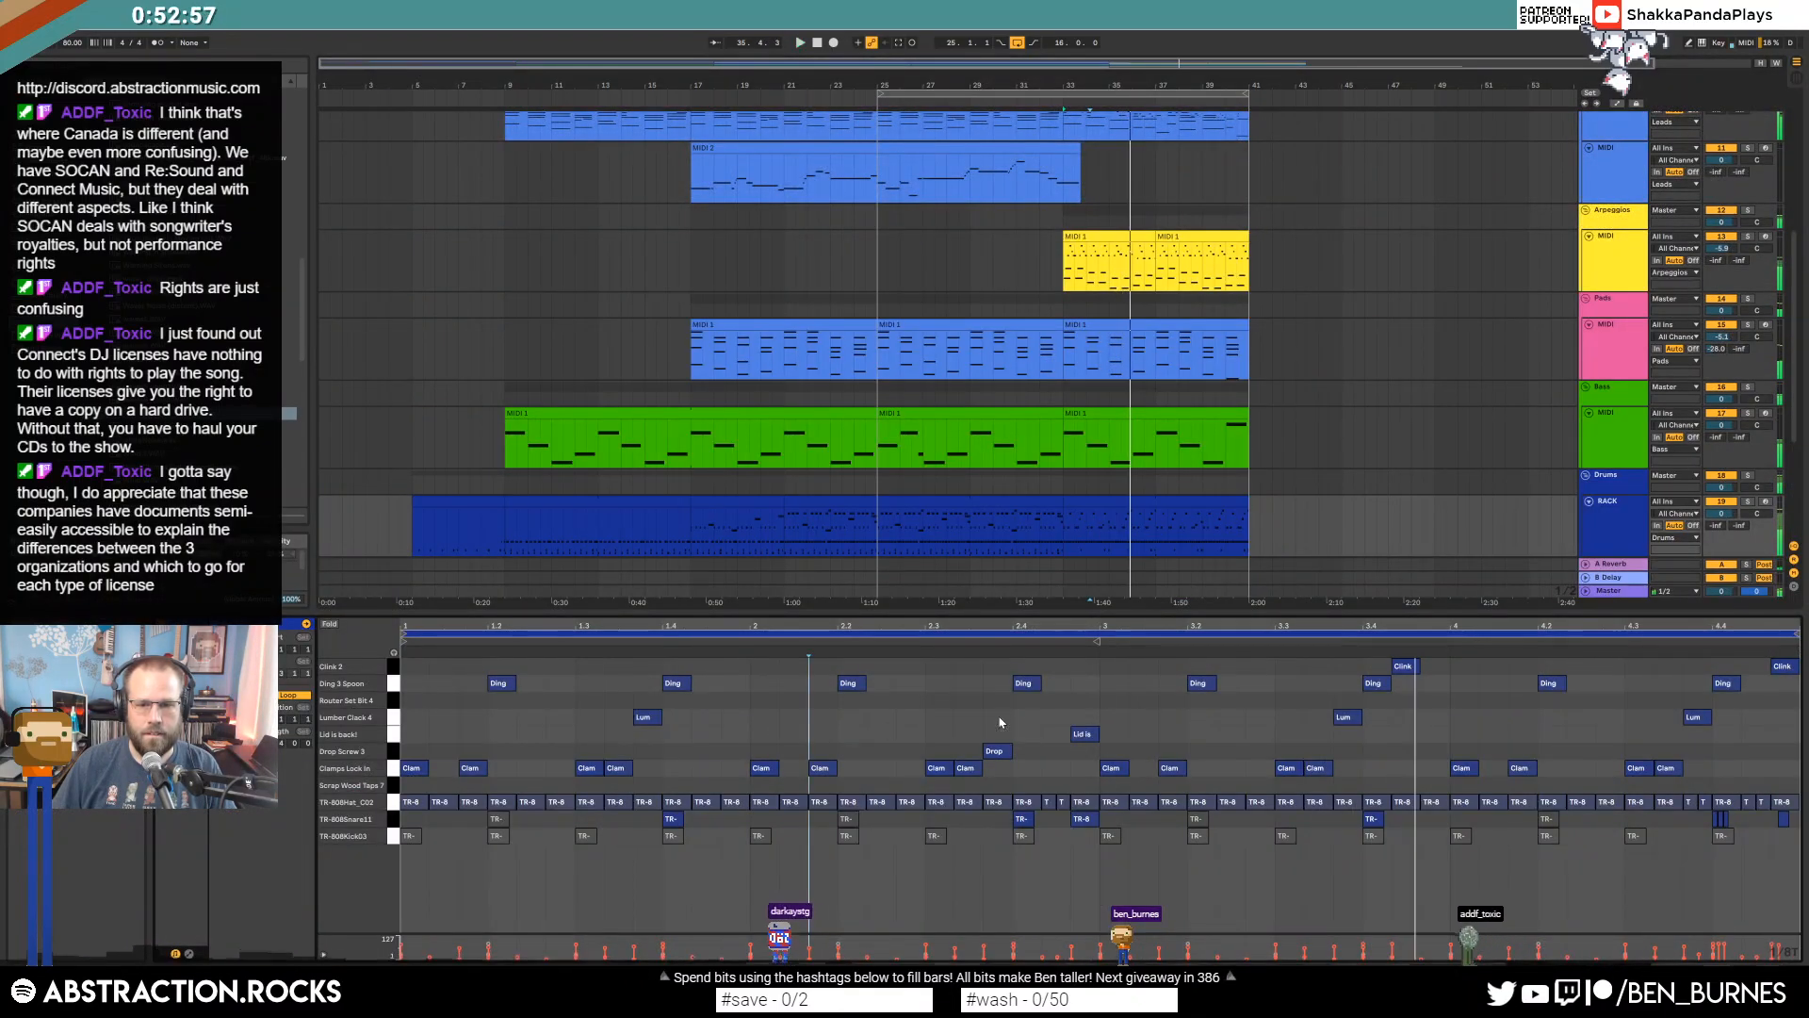
click(1089, 734)
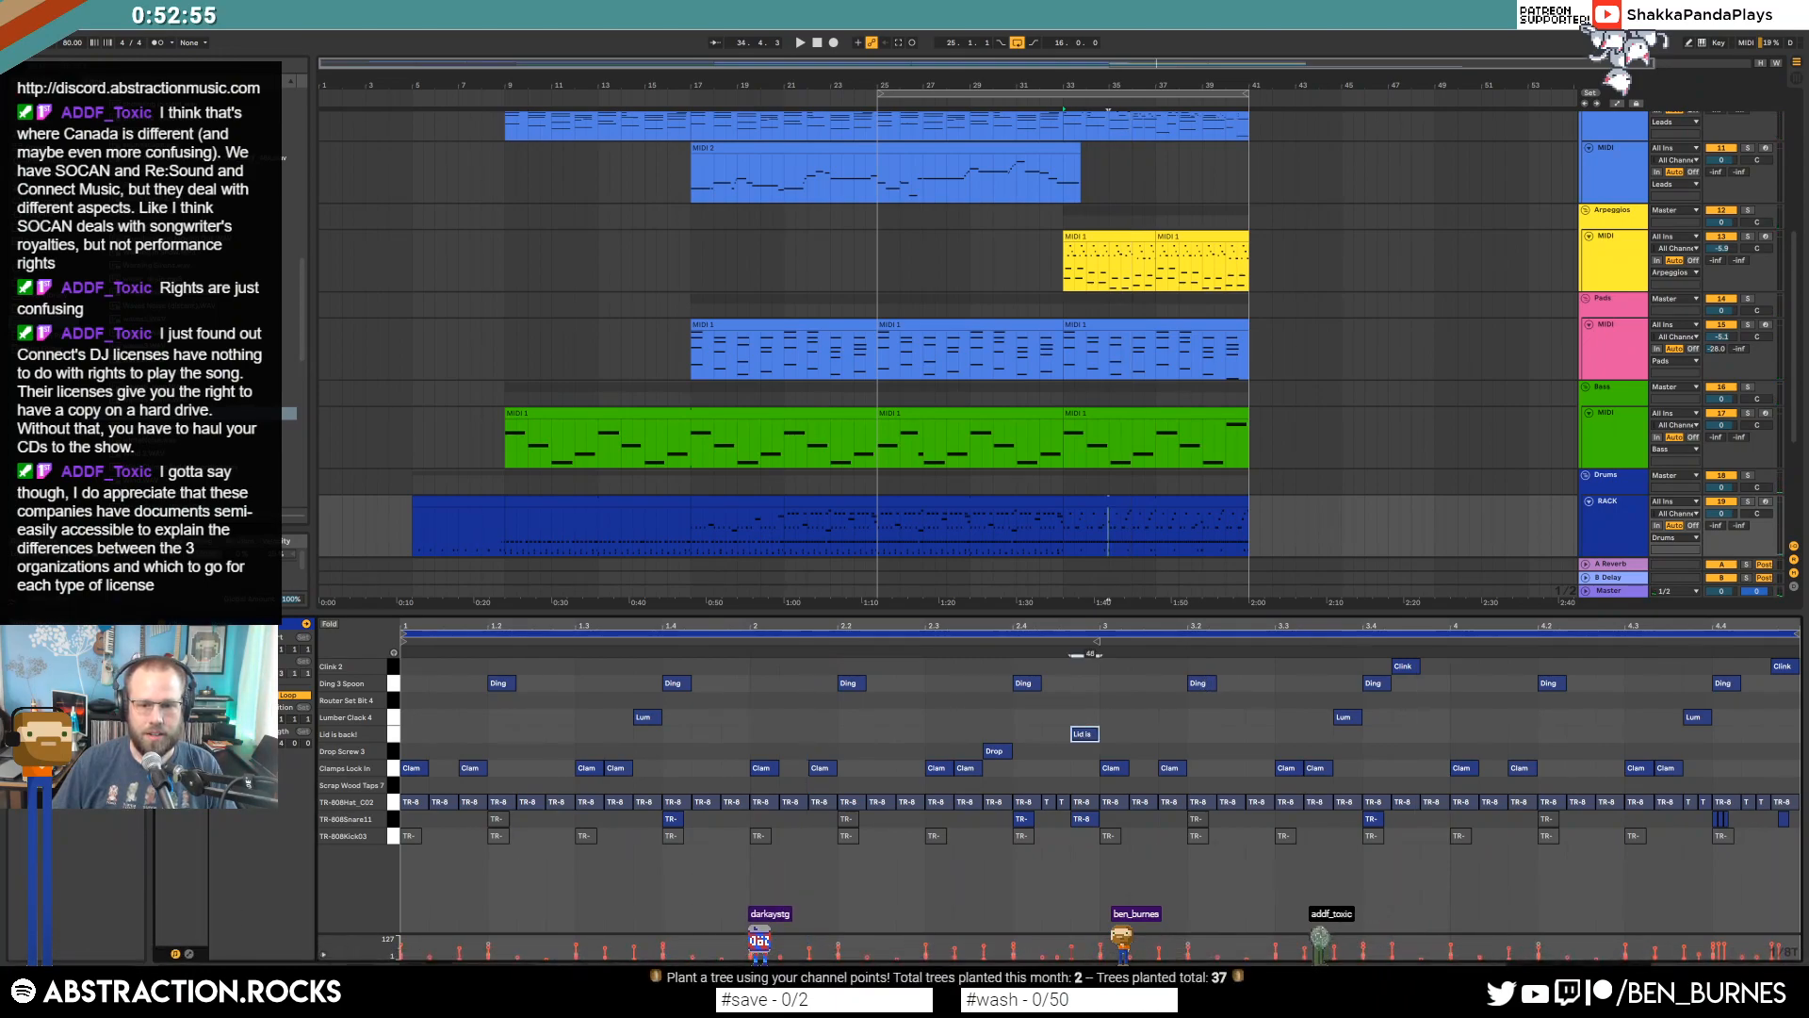
Move the waves7_agateBay clip down to the second Ambiences sample track at bar 33 and play it.
key(shift+Tab)
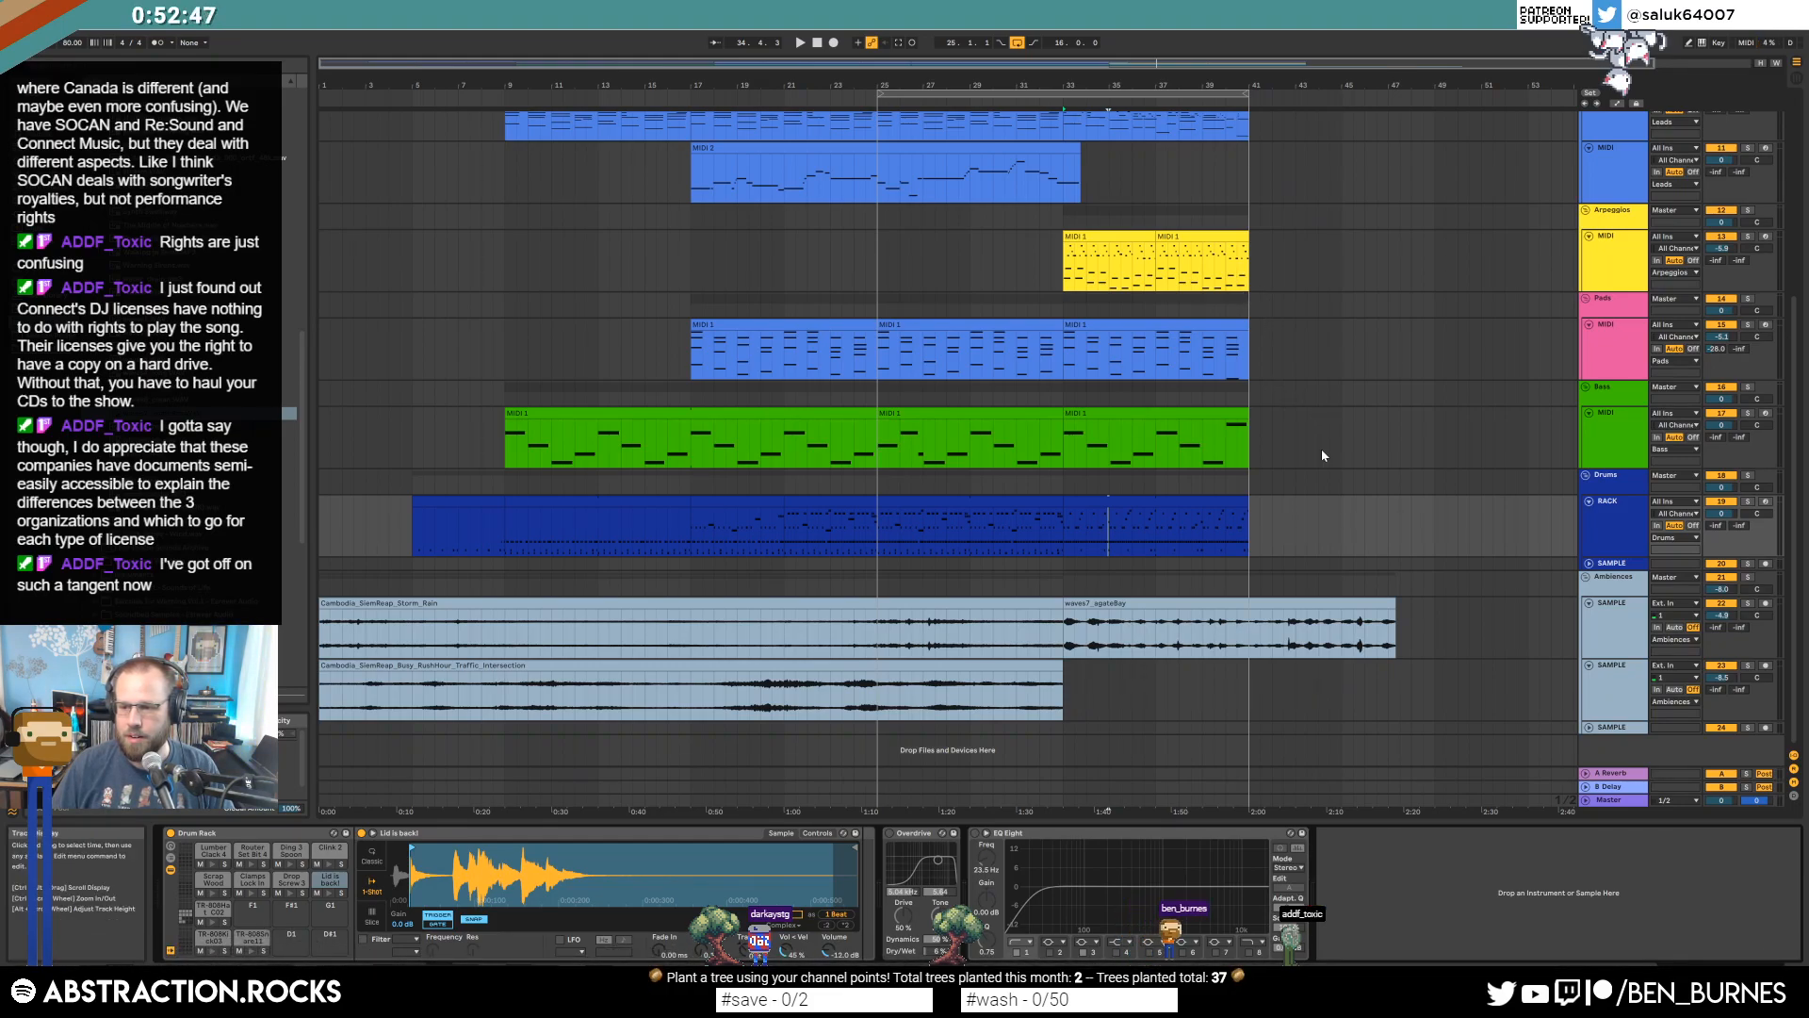
drag(1136, 603, 1140, 670)
key(space)
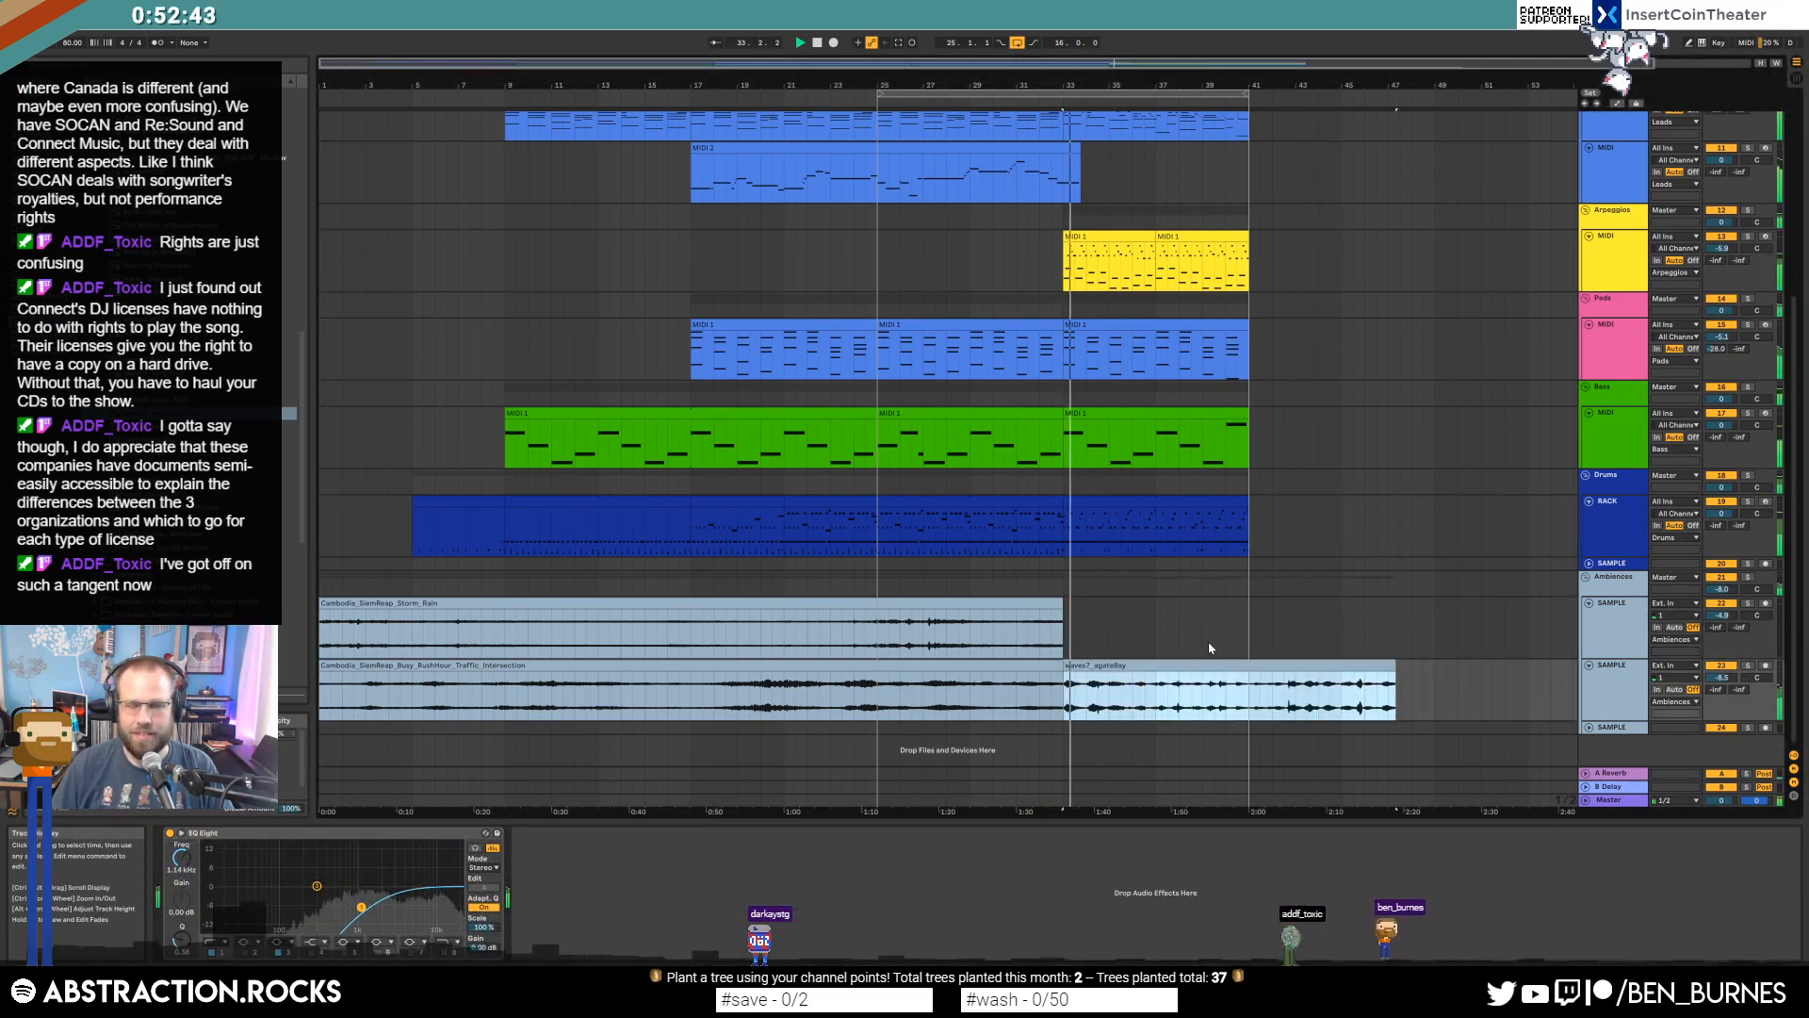
Open the chordal lead clip at bar 33, nudge the mistimed notes in its first two bars and play them.
scroll(1213, 460, up, 3)
scroll(1213, 460, up, 2)
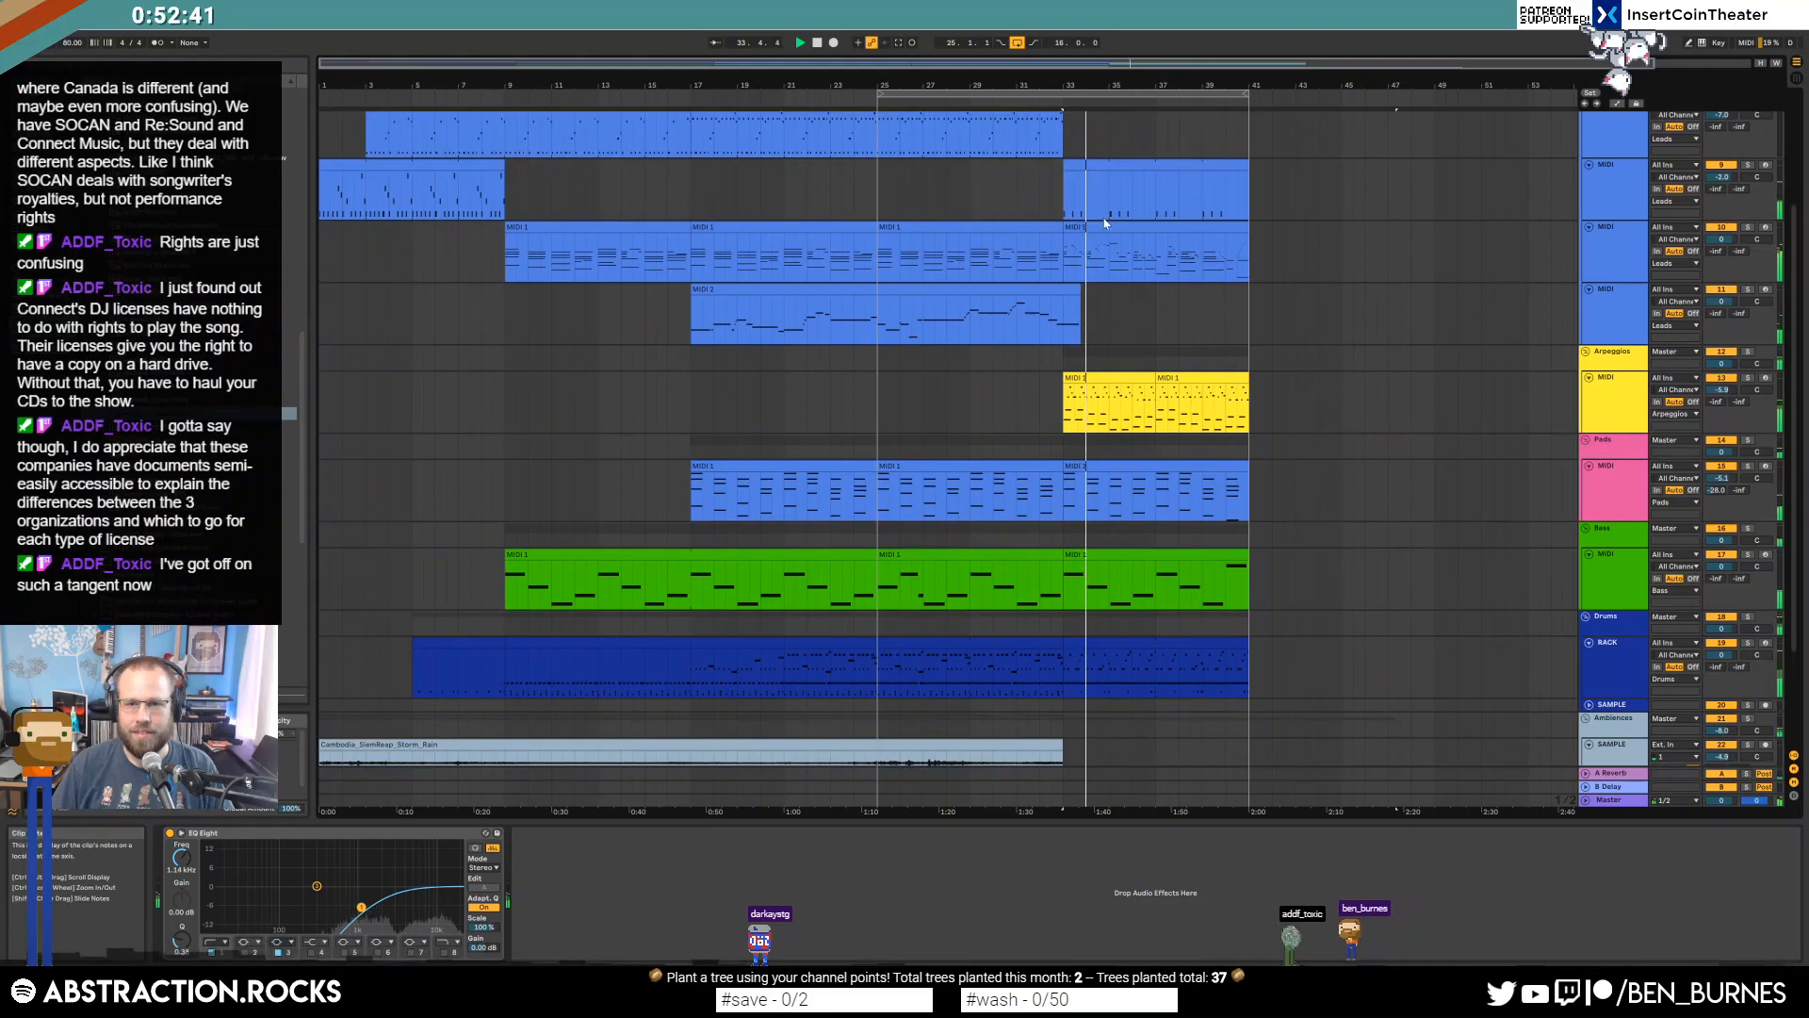
double_click(1103, 224)
click(916, 701)
key(space)
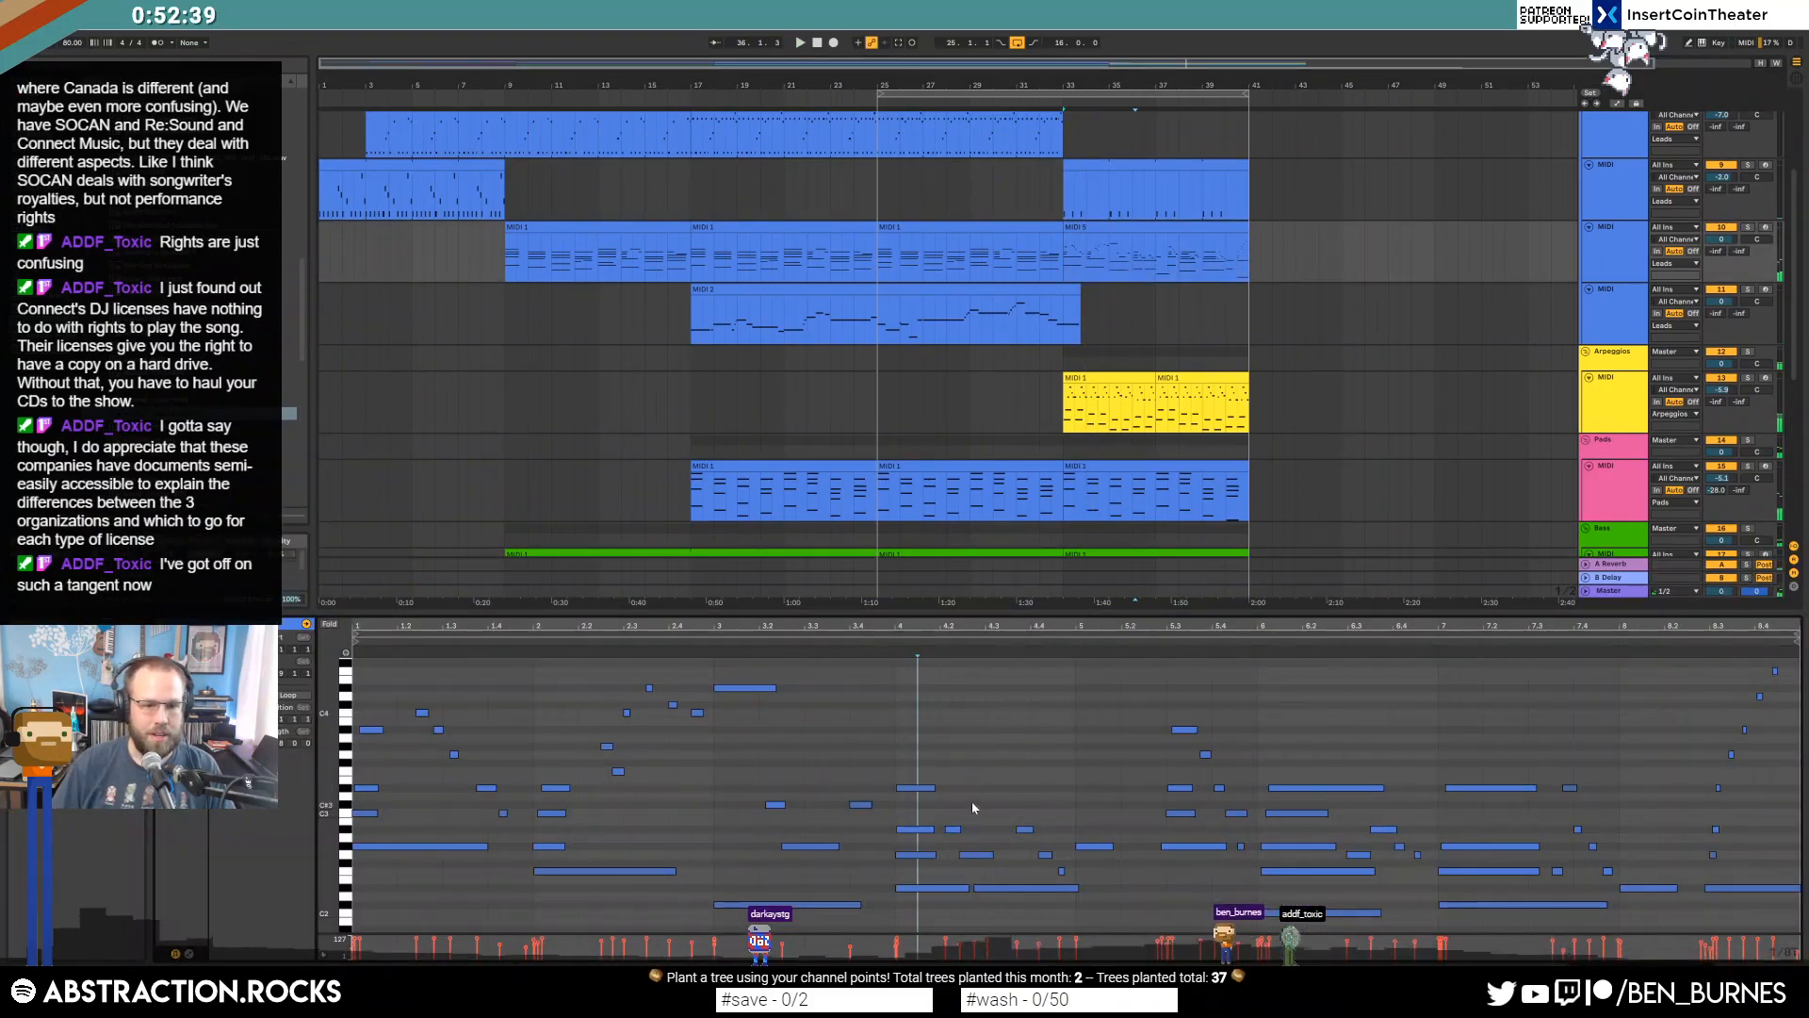
click(423, 713)
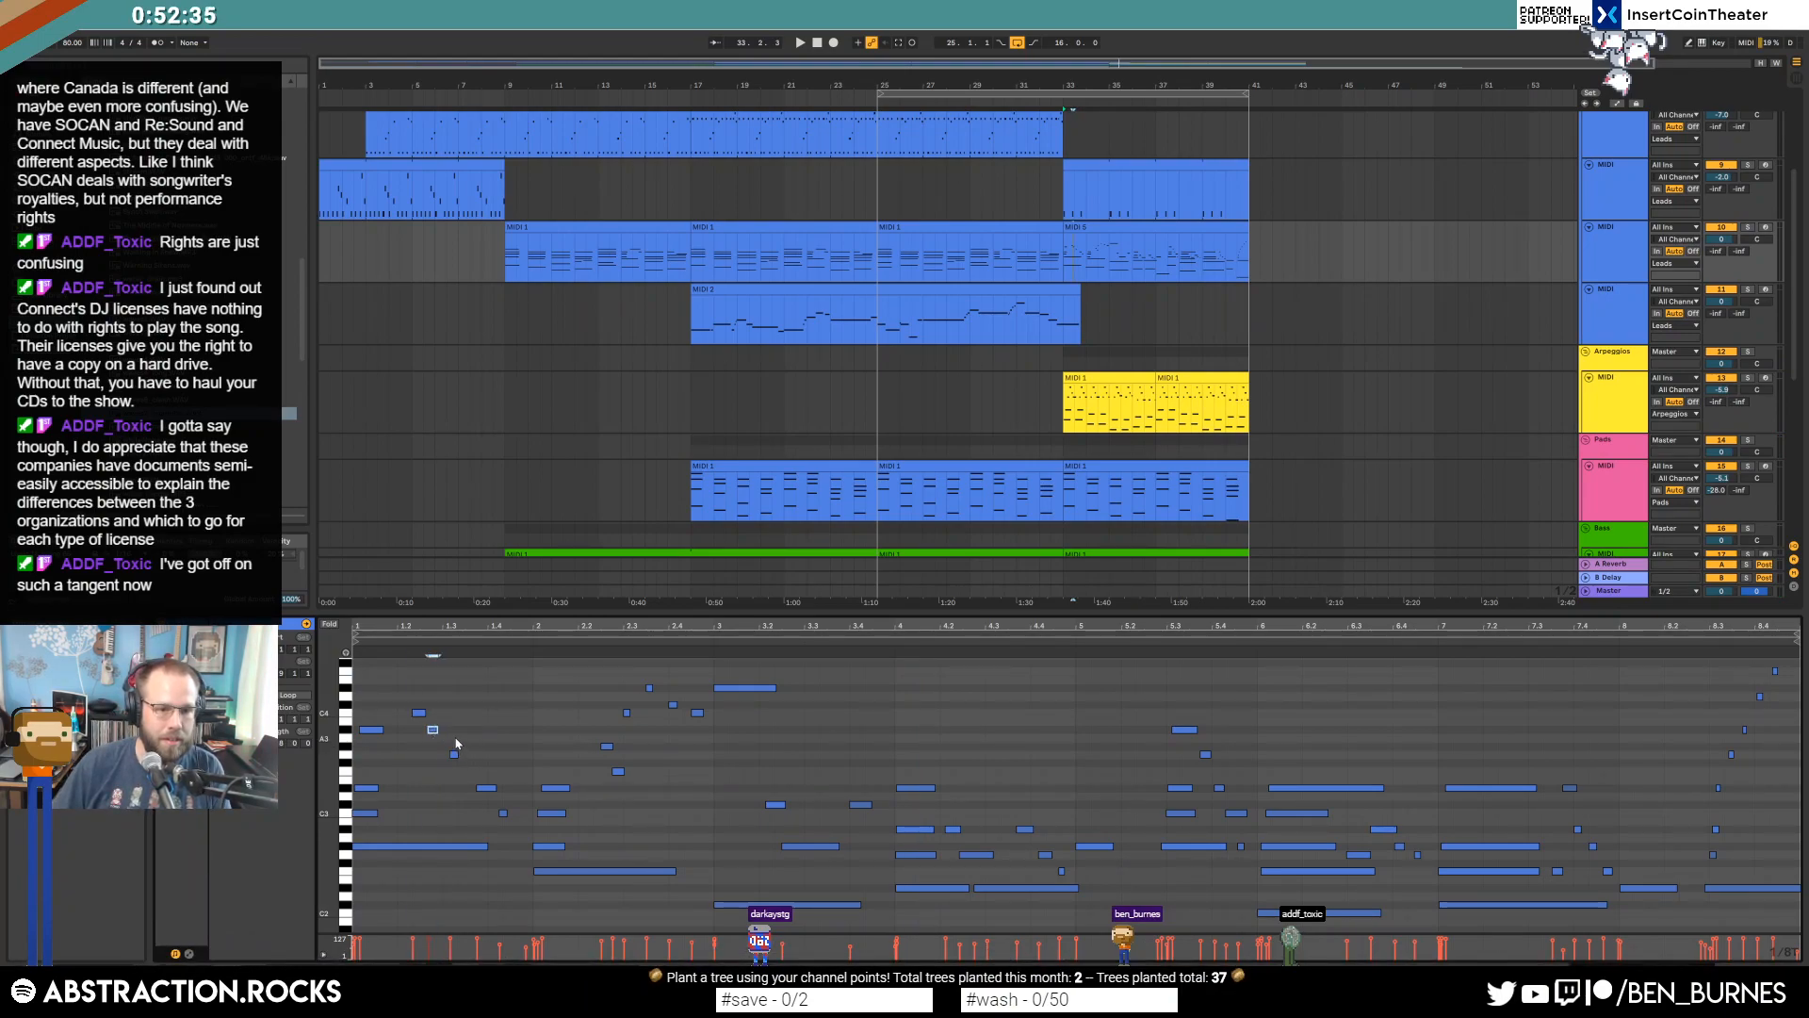
click(488, 788)
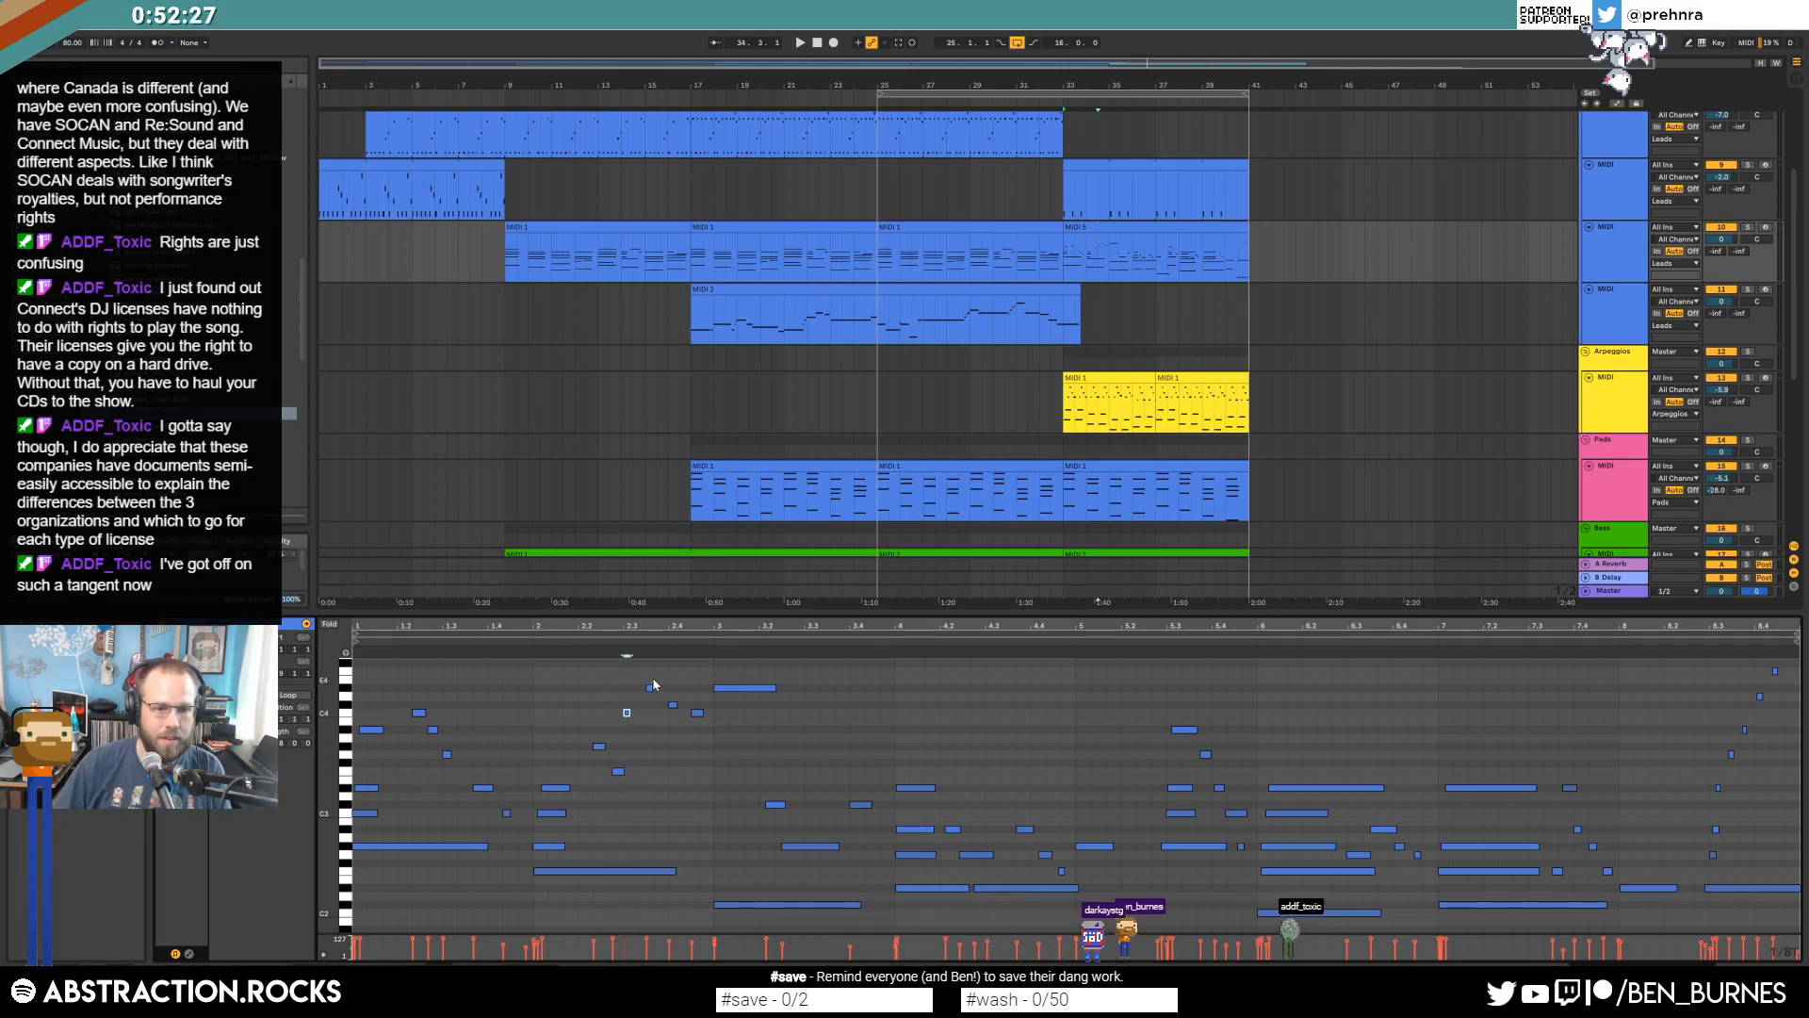
drag(651, 687, 659, 687)
key(space)
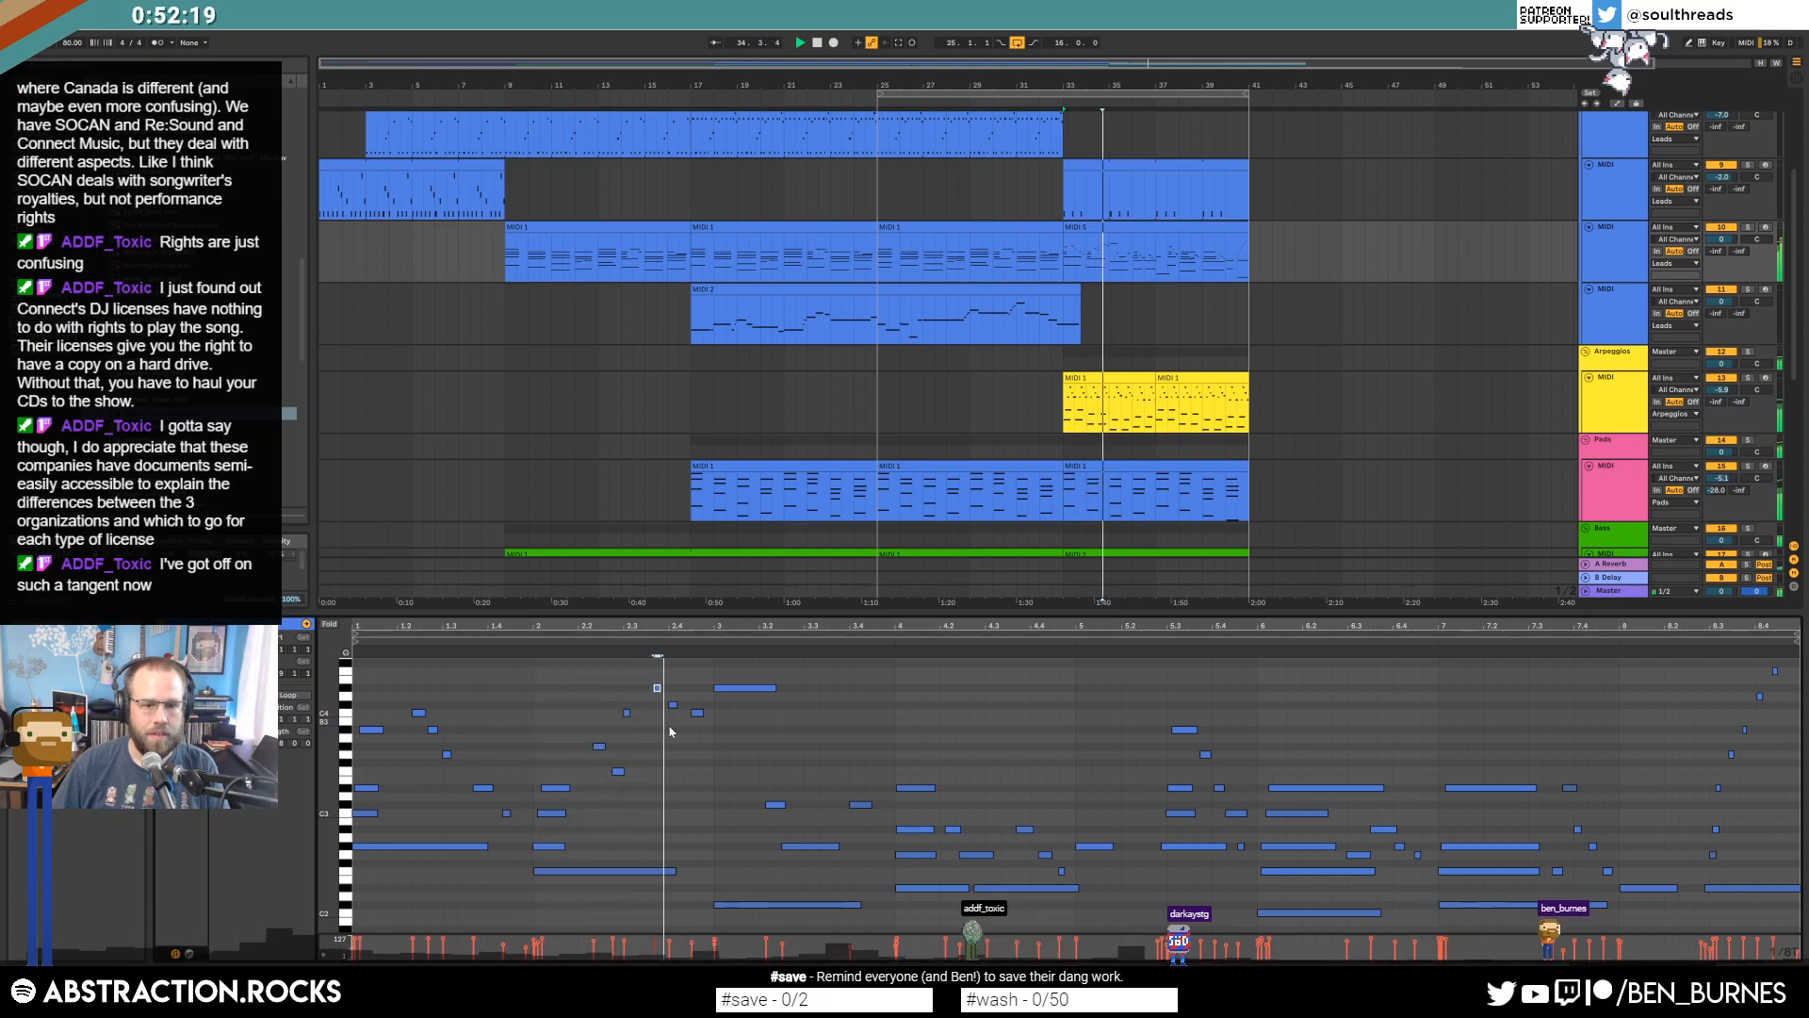
Nudge the remaining mistimed lead notes from the end of bar 2 through bar 4 closer to the beat.
click(618, 771)
drag(698, 713, 690, 713)
key(space)
drag(771, 804, 781, 806)
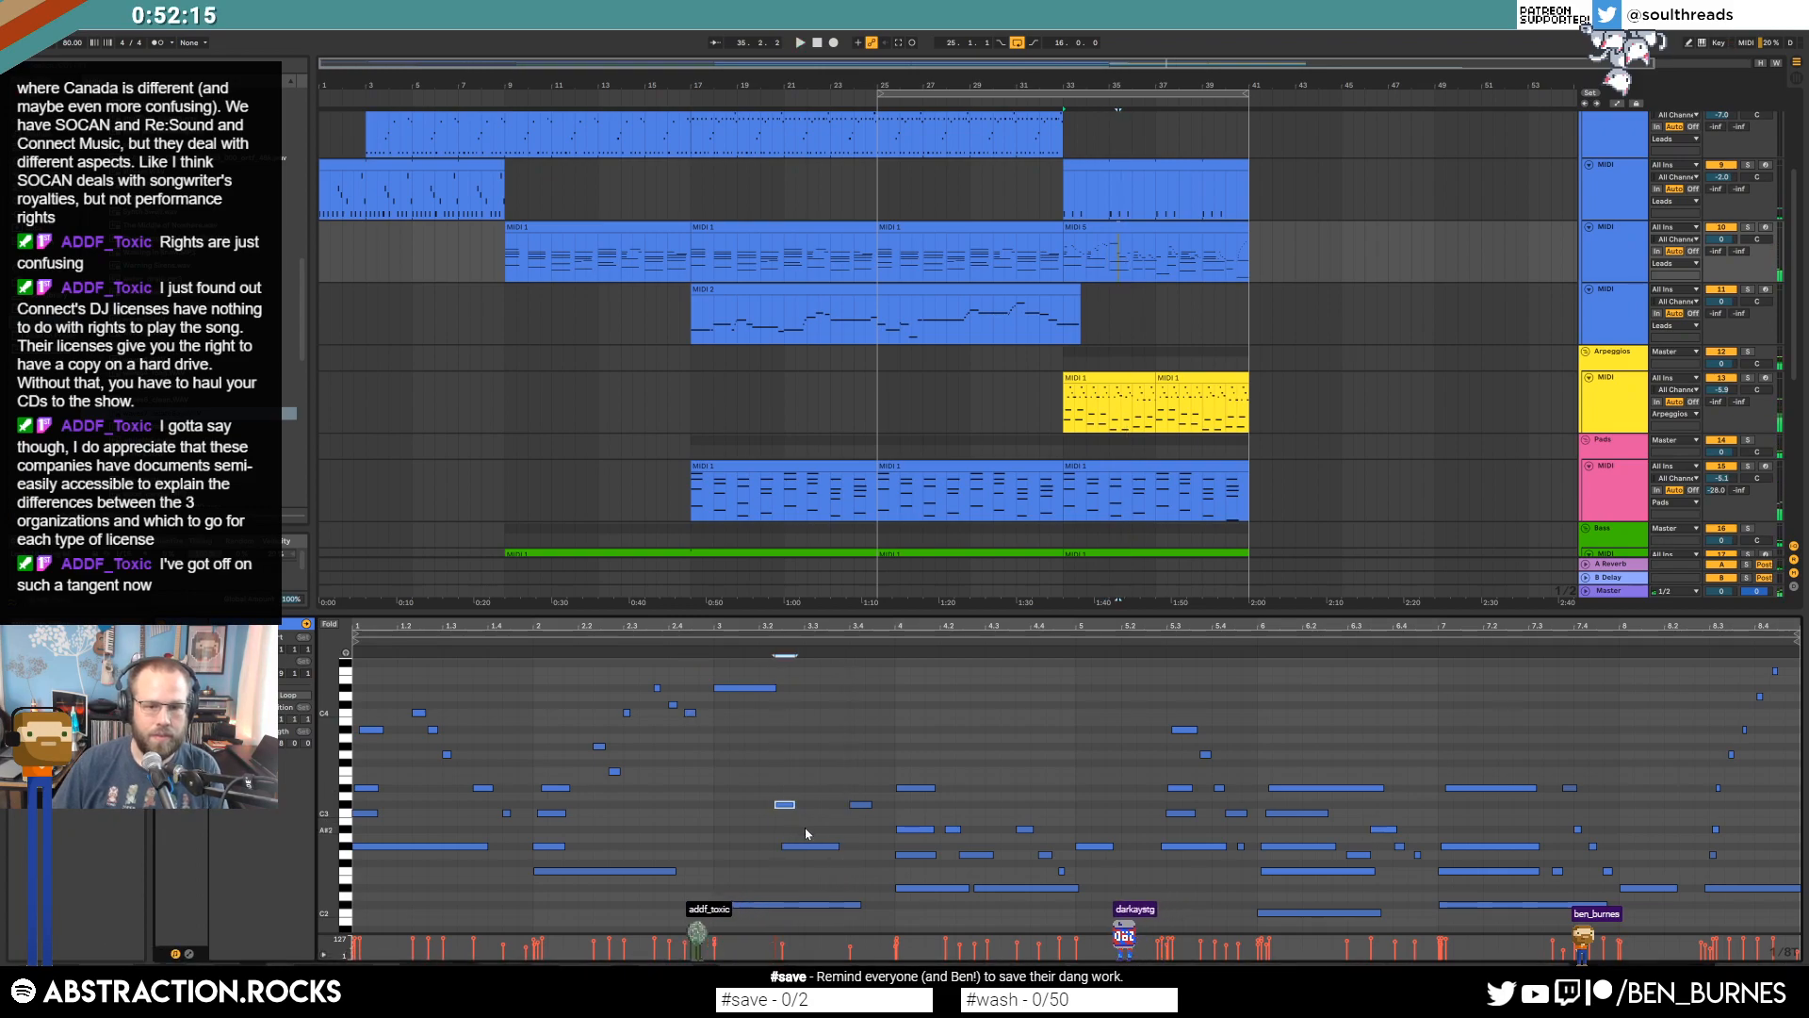
click(916, 787)
click(954, 829)
click(1045, 853)
click(1093, 731)
Quantize all notes of the lead clip with an adjusted quantize amount and play the section from bar 33.
key(ctrl+a)
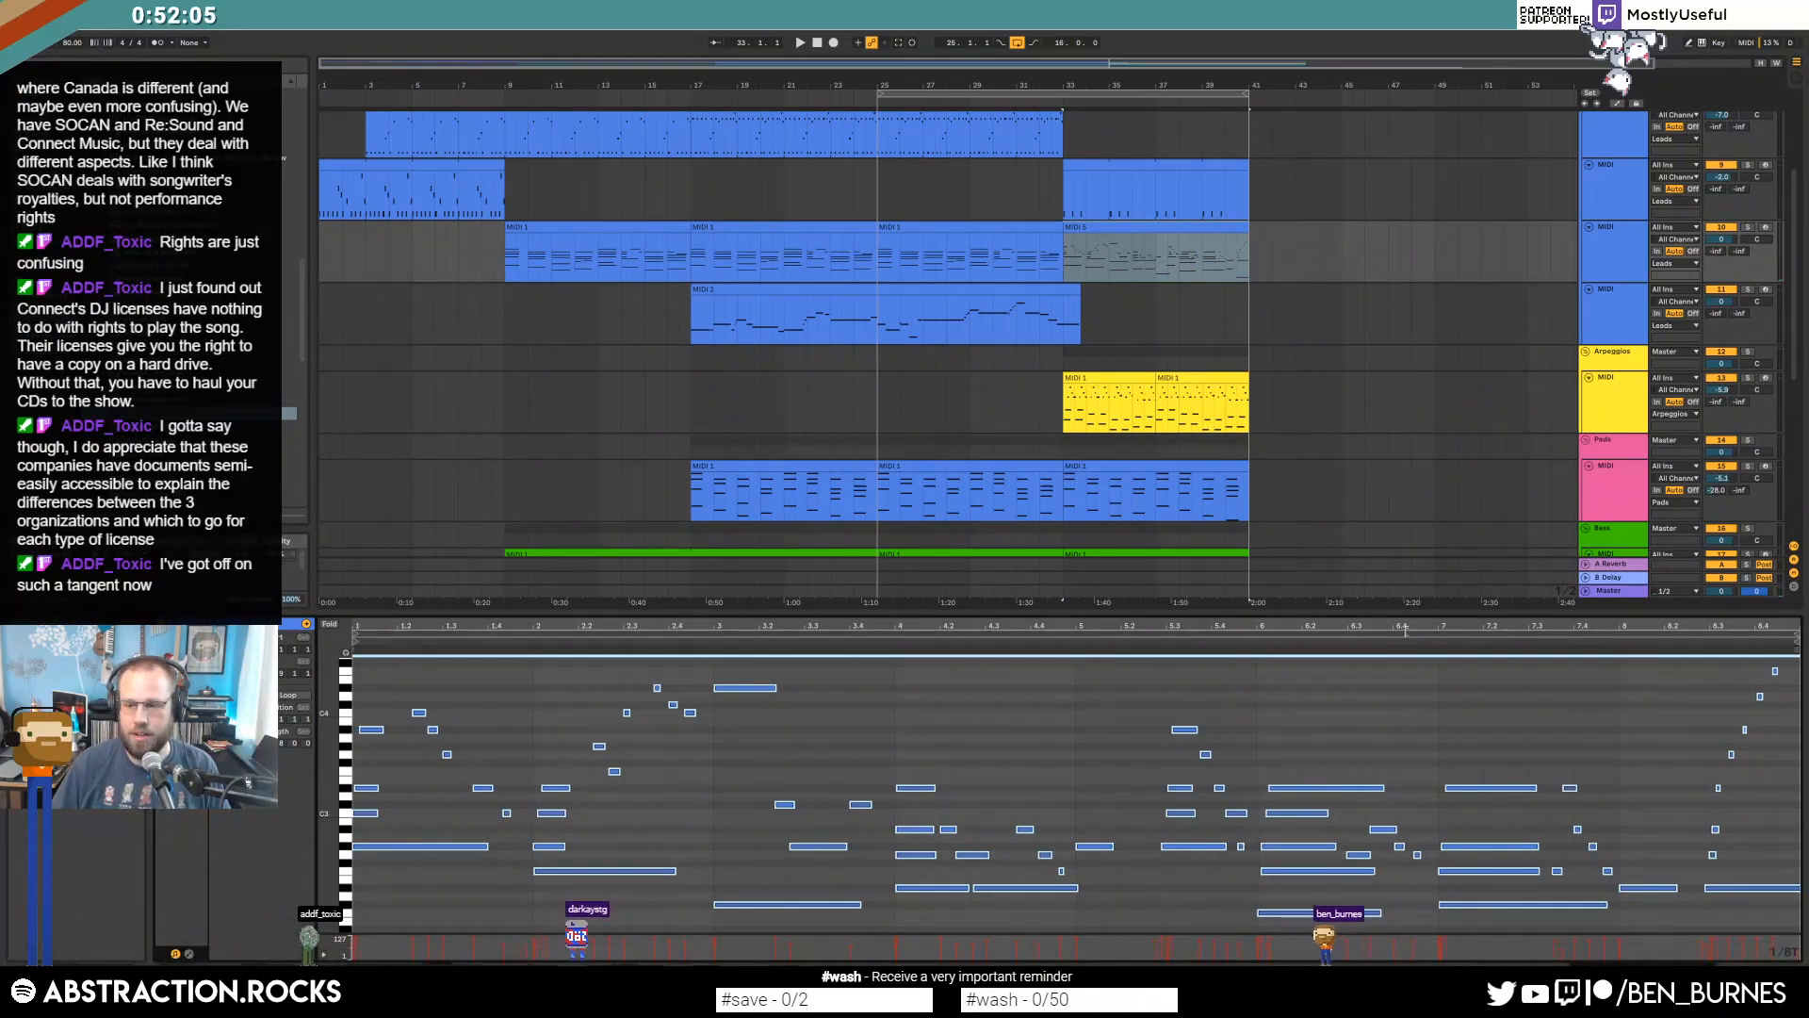
right_click(1202, 736)
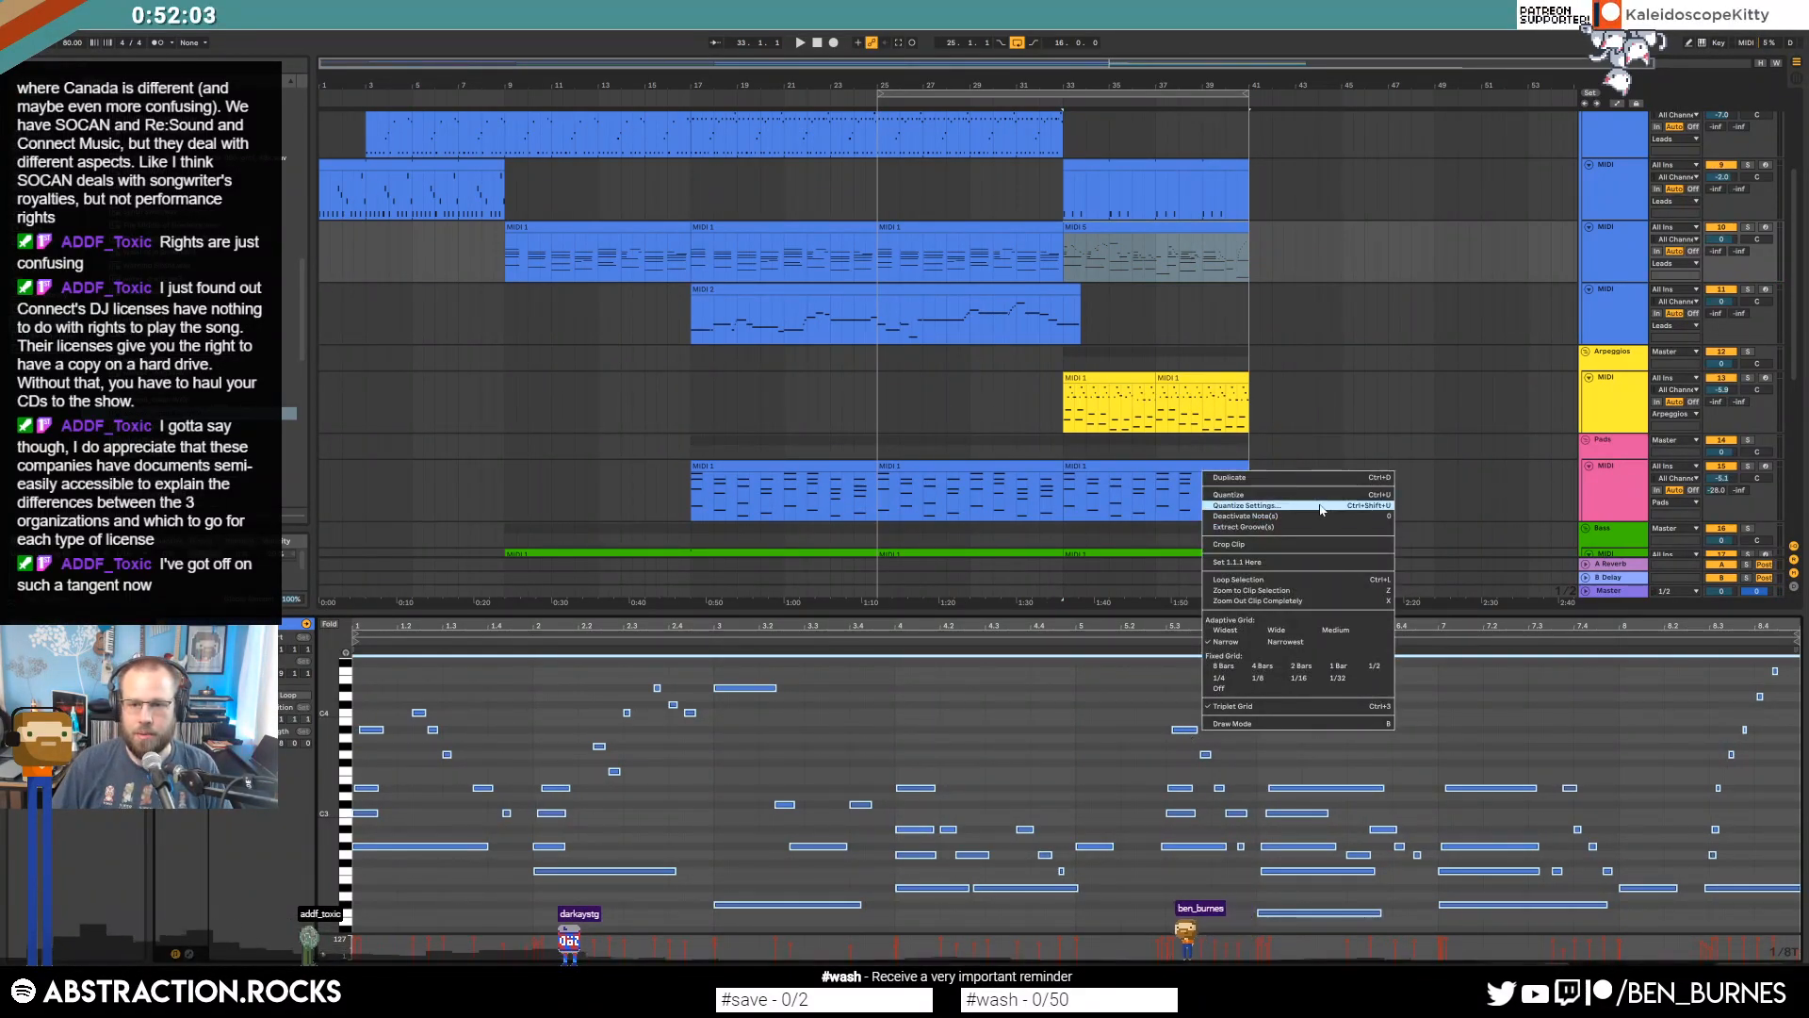
click(1246, 505)
drag(951, 502, 951, 508)
click(891, 525)
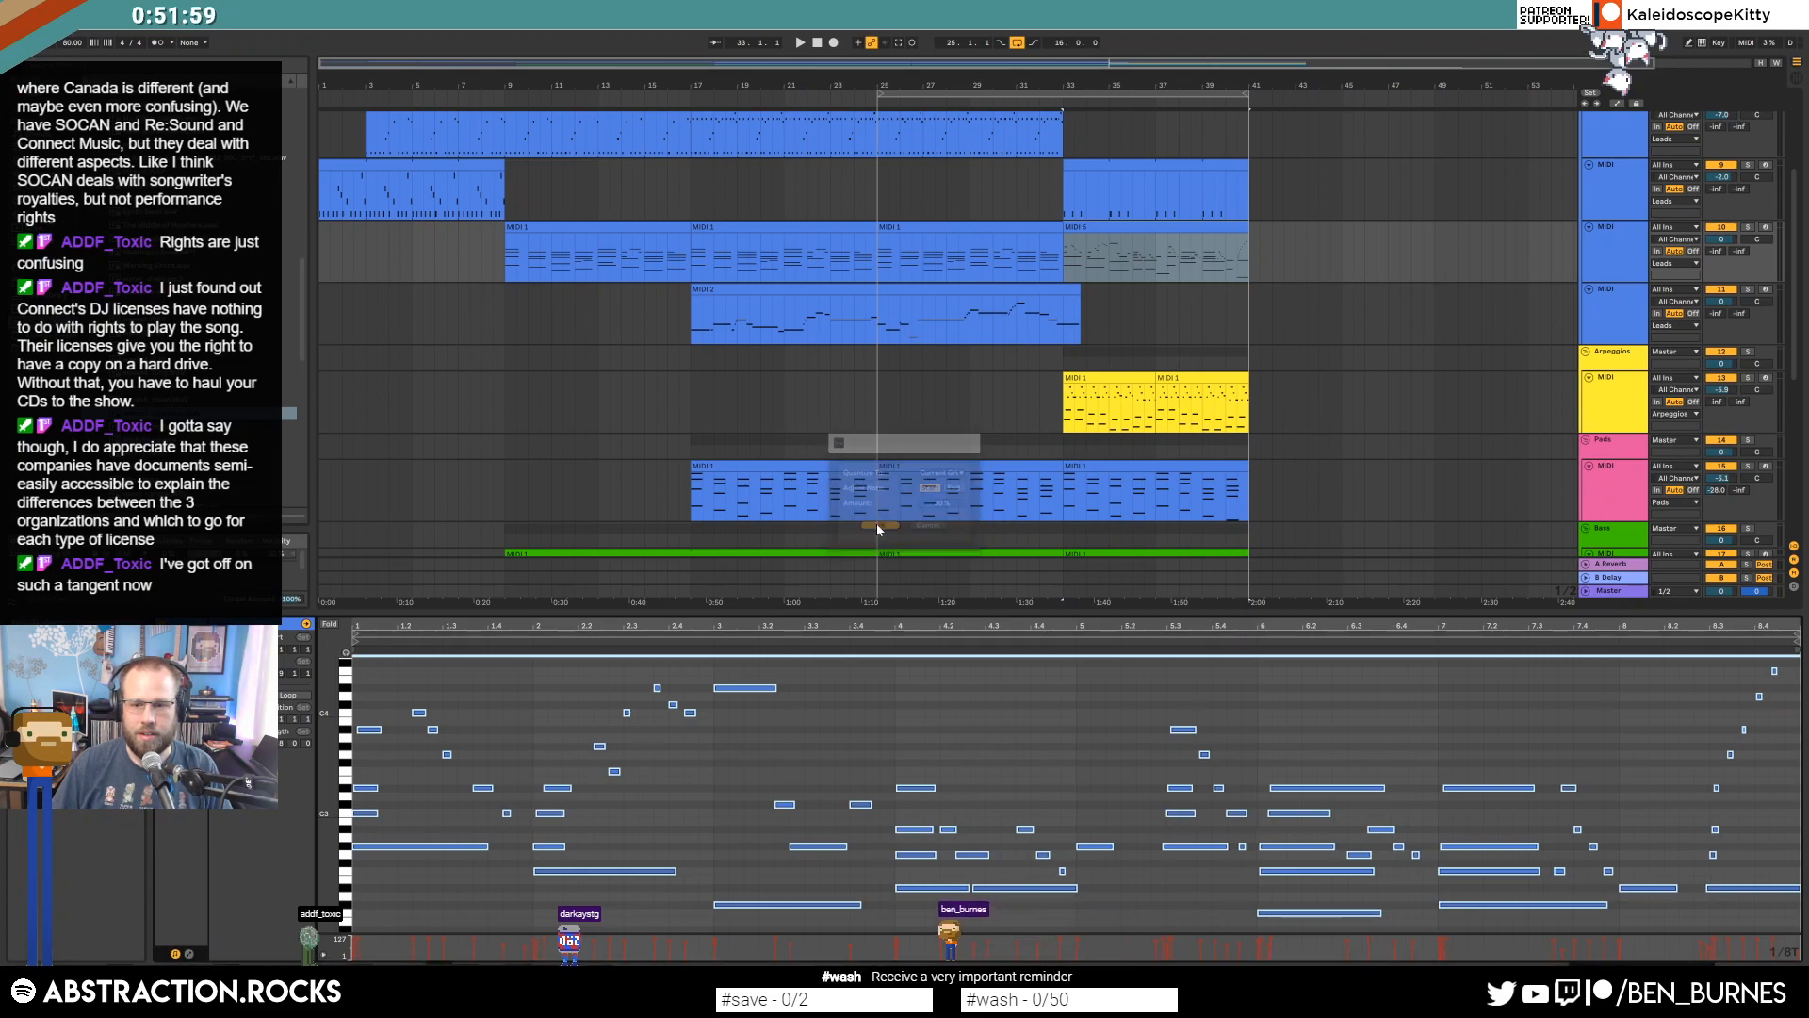
key(space)
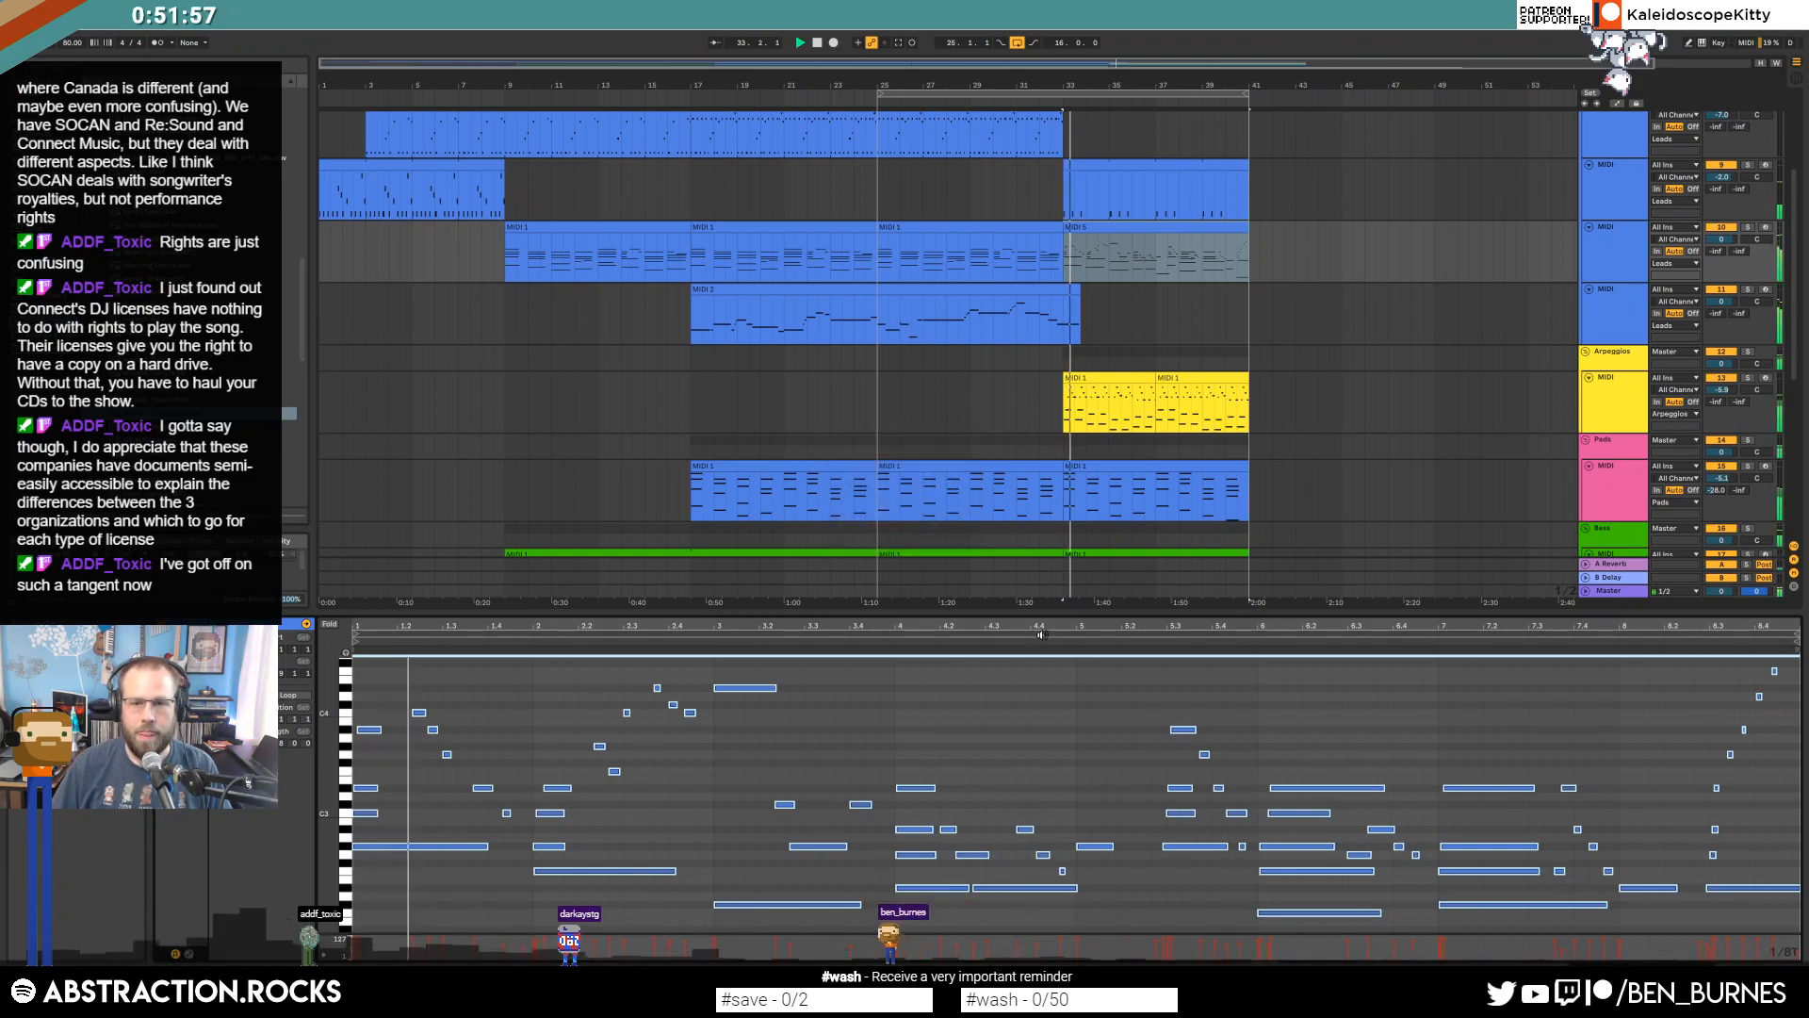
key(shift+Tab)
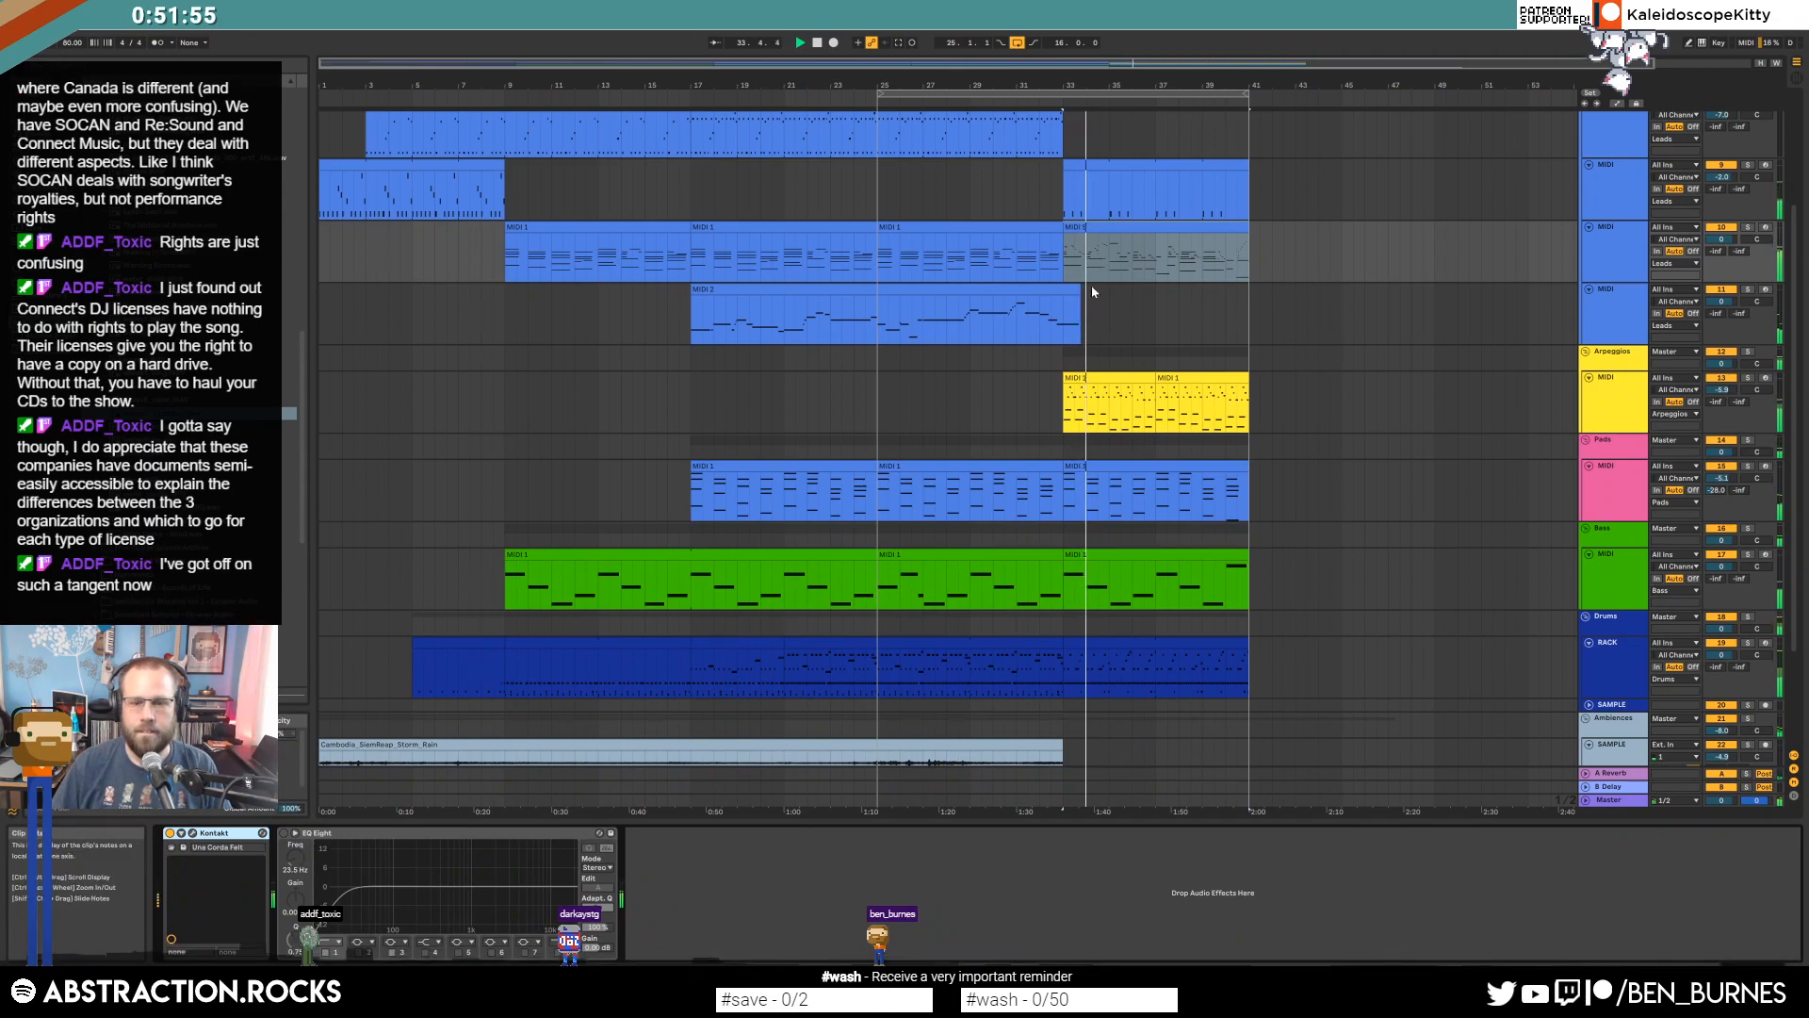
Trim the waves7_agateBay clip to end at bar 41 and fade it out at its end.
double_click(1125, 639)
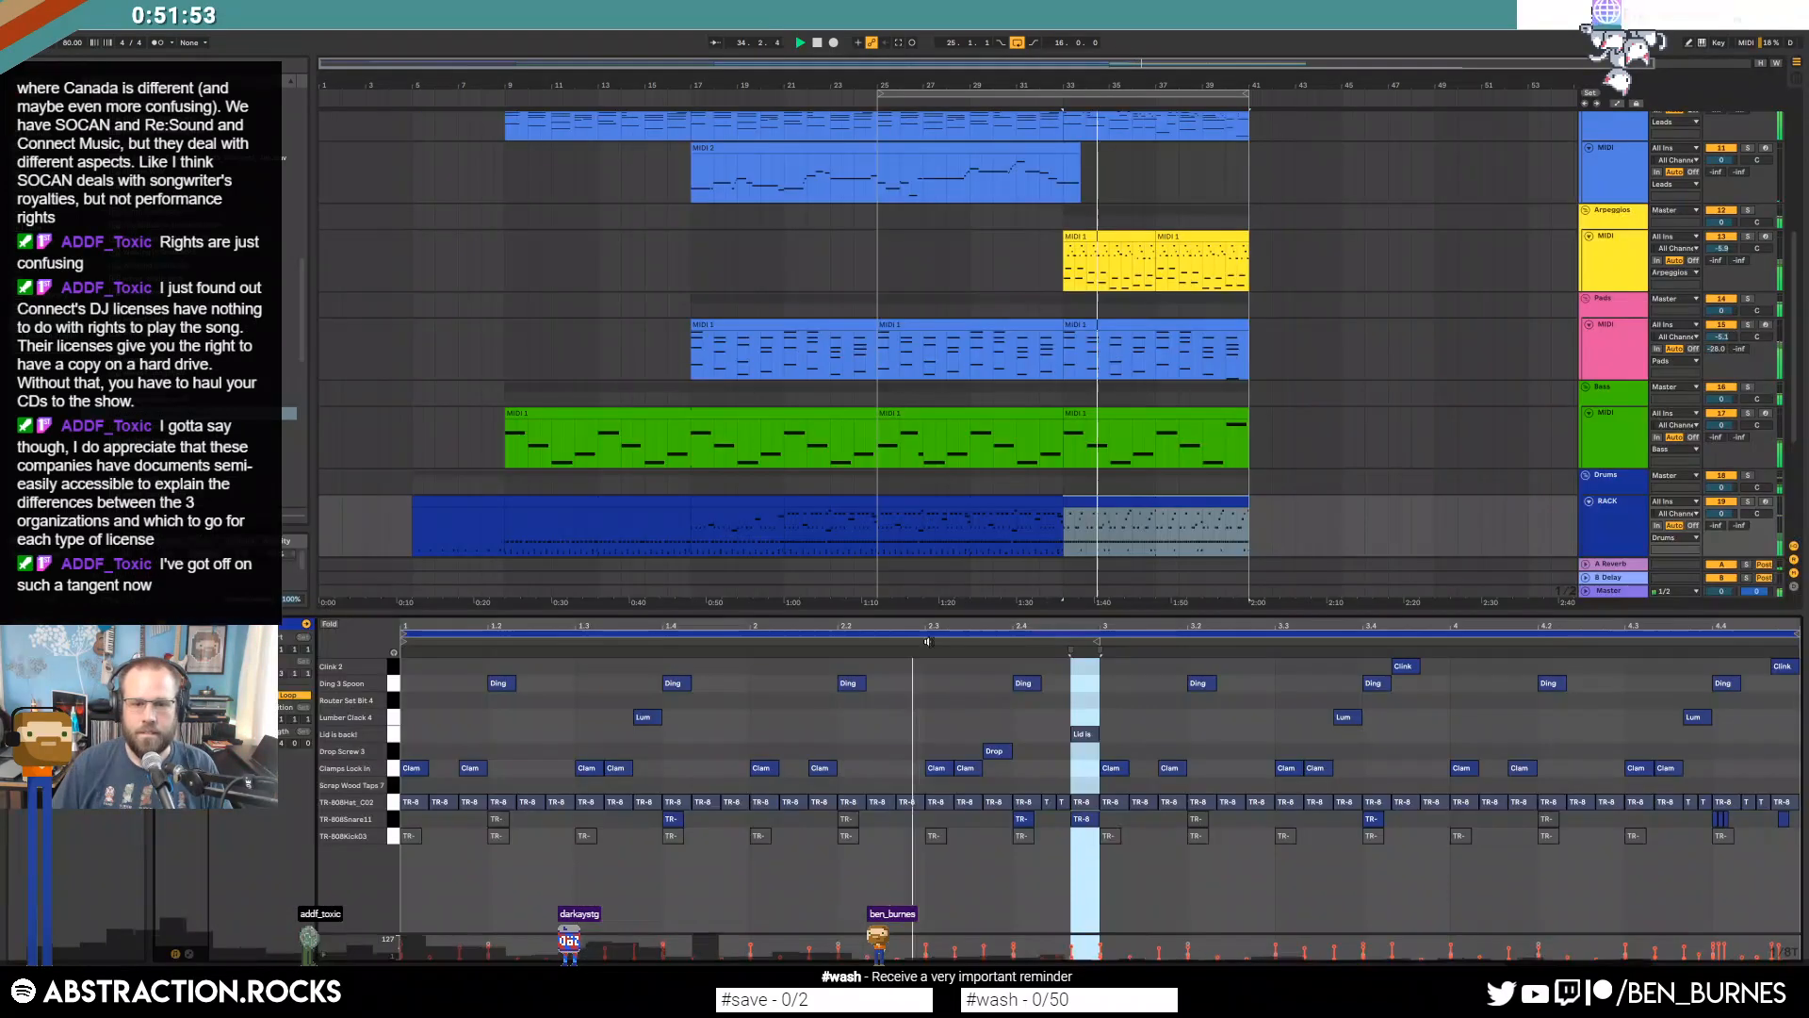
click(690, 769)
key(shift+Tab)
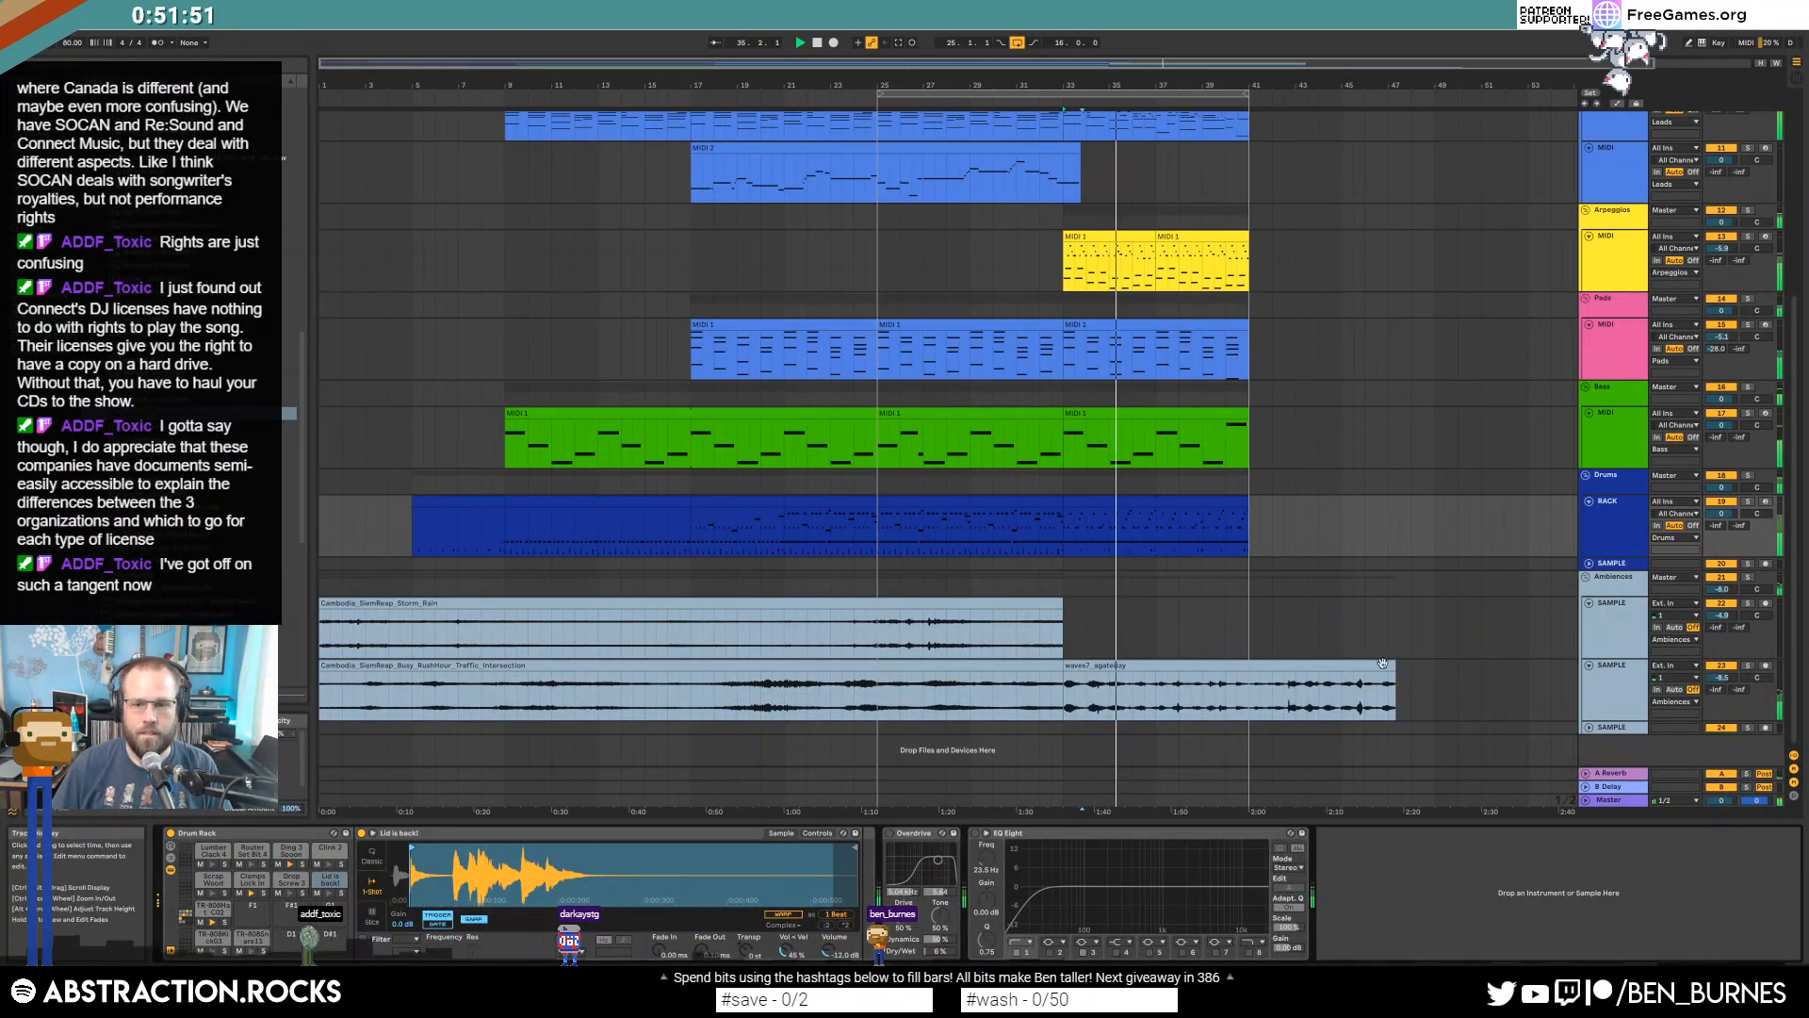
drag(1395, 688, 1219, 673)
click(1283, 687)
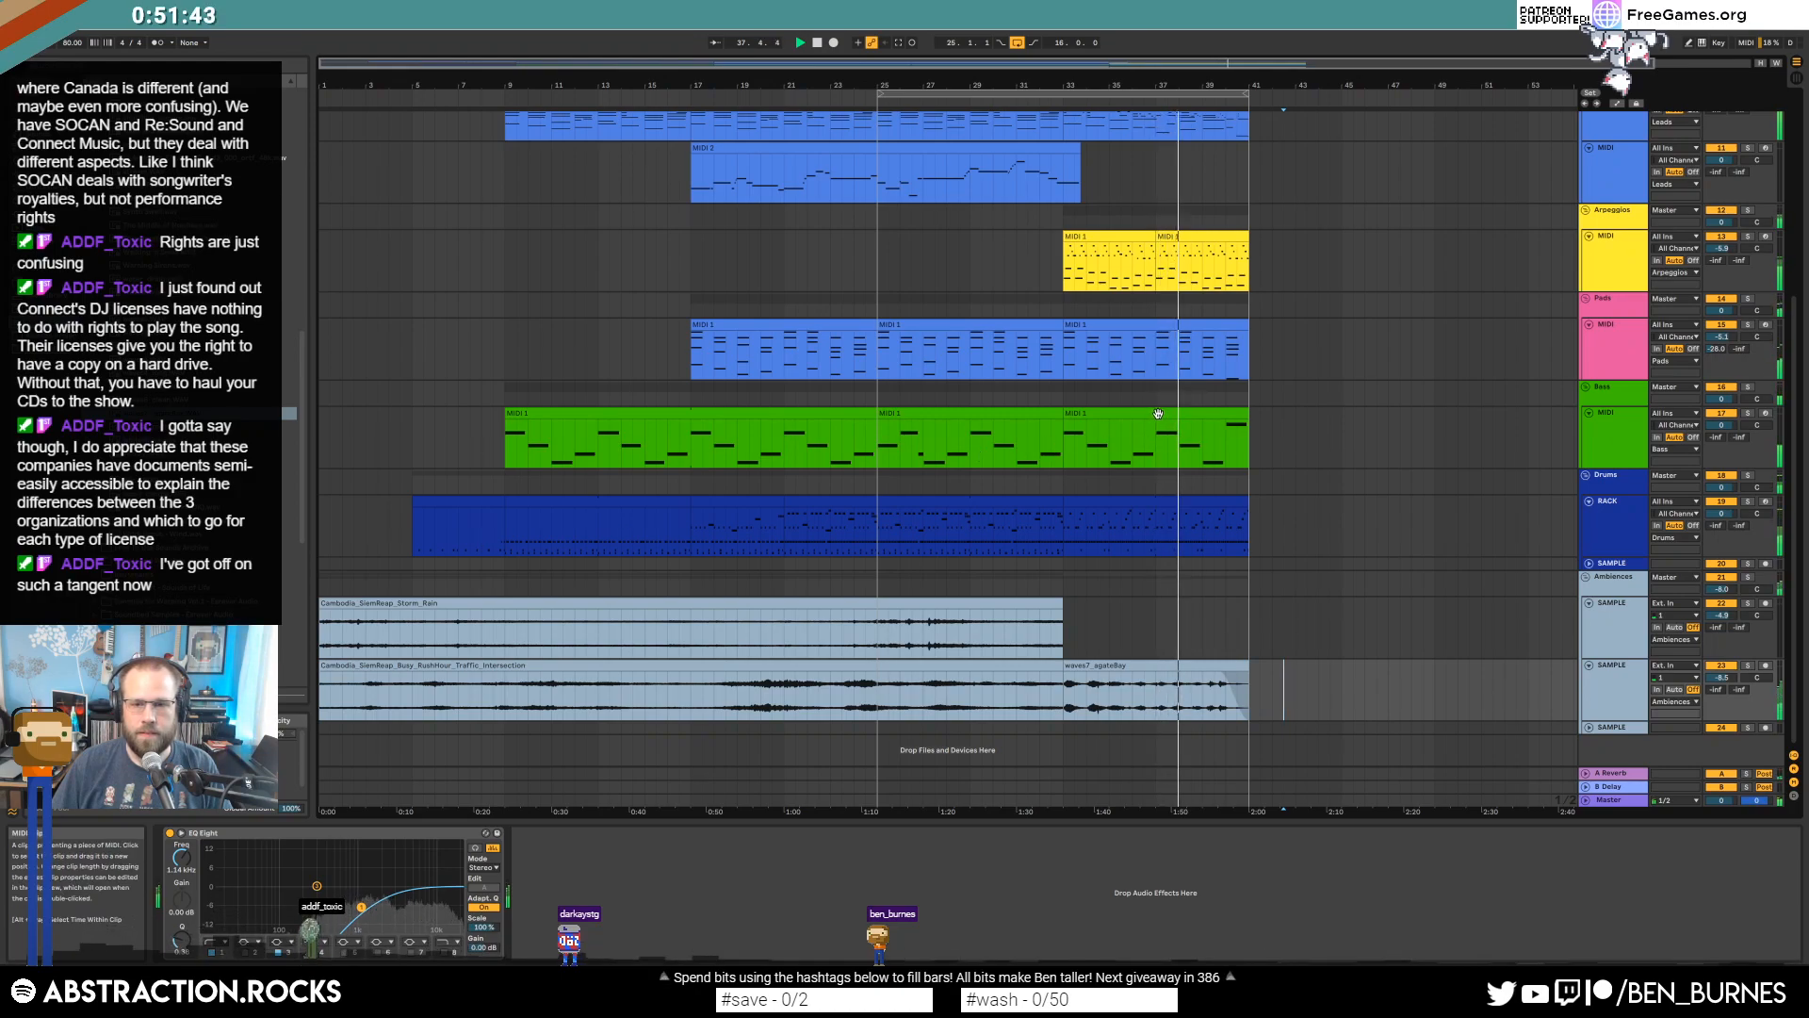
Automate the Analog F1 Freq on the arpeggio track so the filter falls through the last bars before bar 41.
click(1228, 237)
key(a)
click(1228, 238)
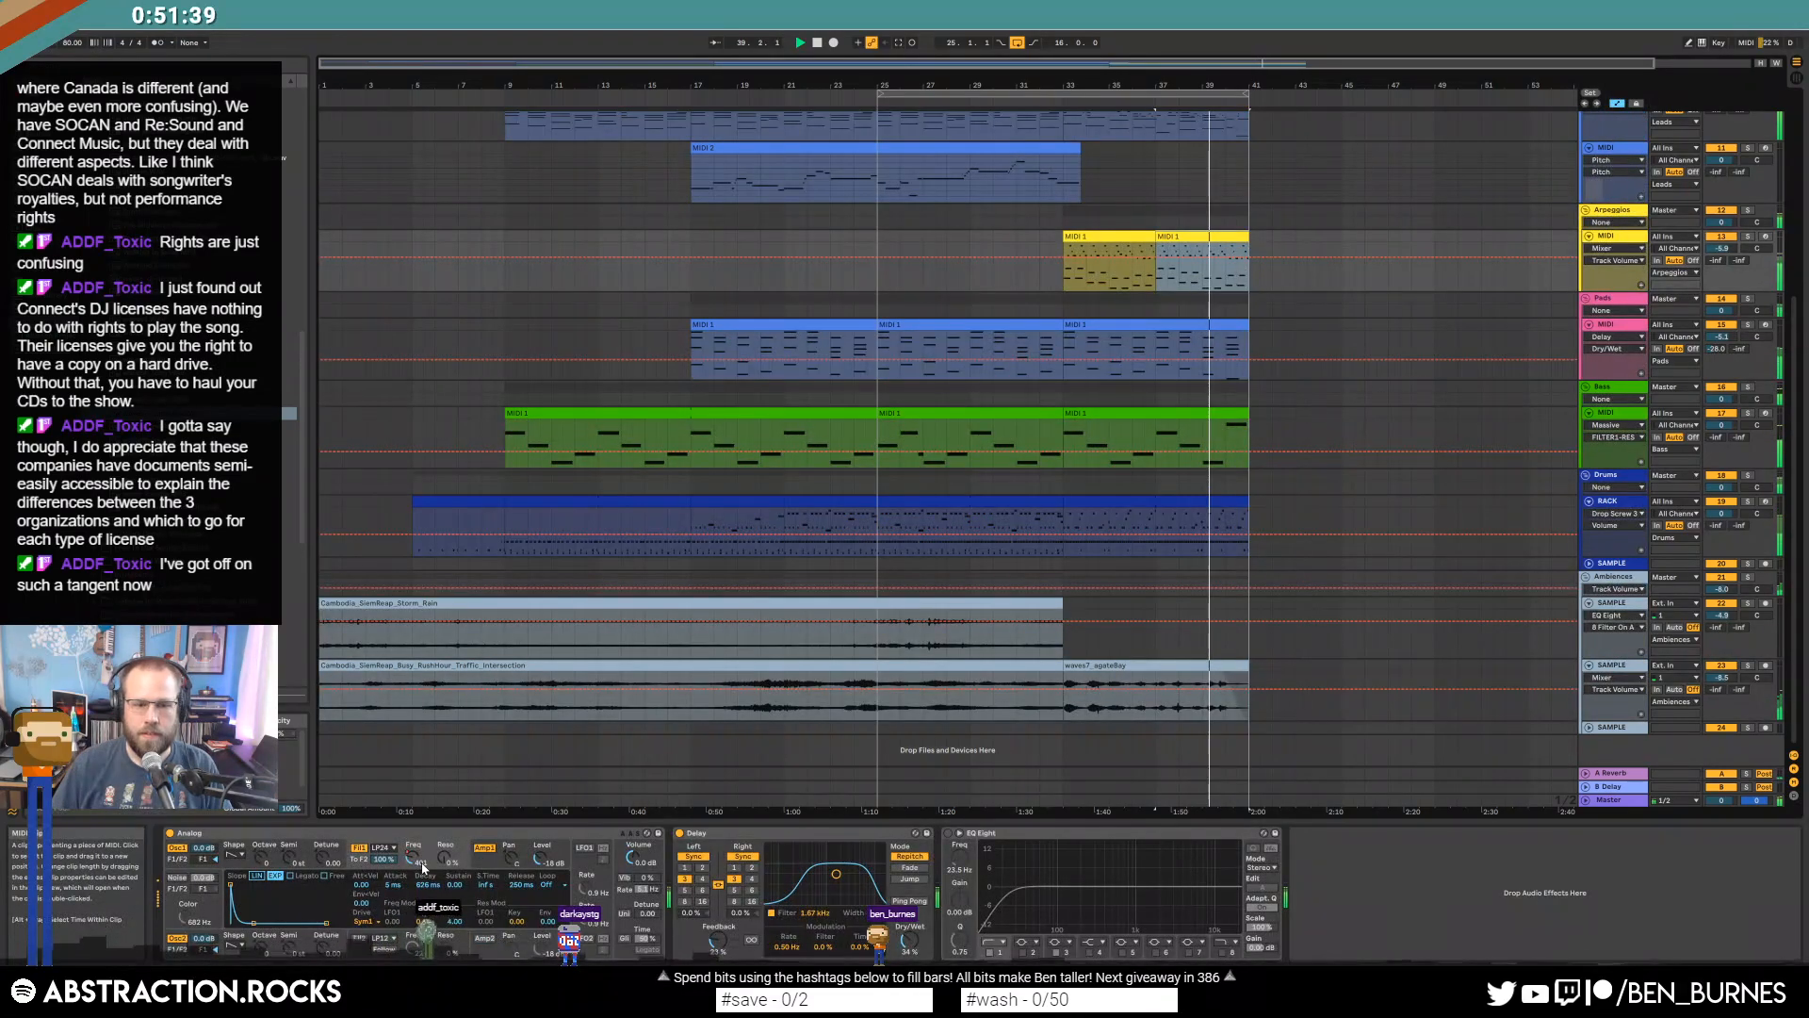
click(413, 858)
key(space)
drag(1276, 274, 1276, 285)
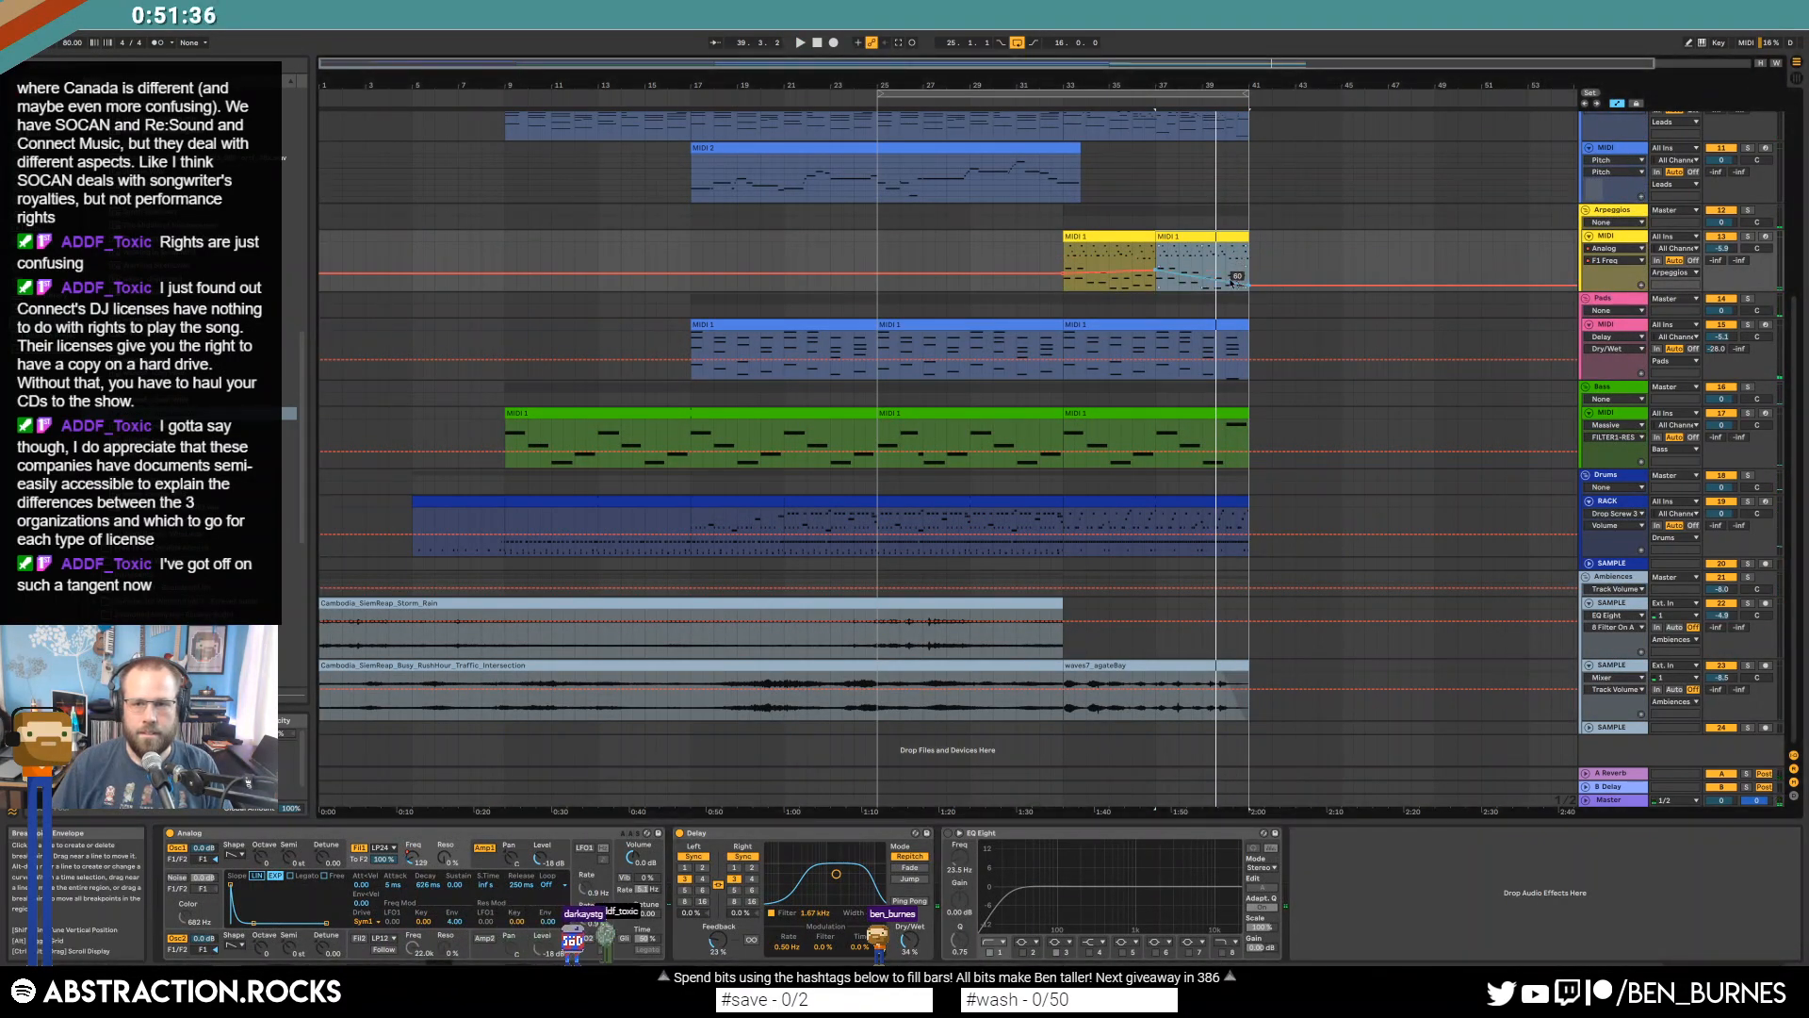
Automate Massive's filter 1 cutoff on the pad track to fall to 0.00 just before bar 41.
click(1296, 354)
click(1243, 327)
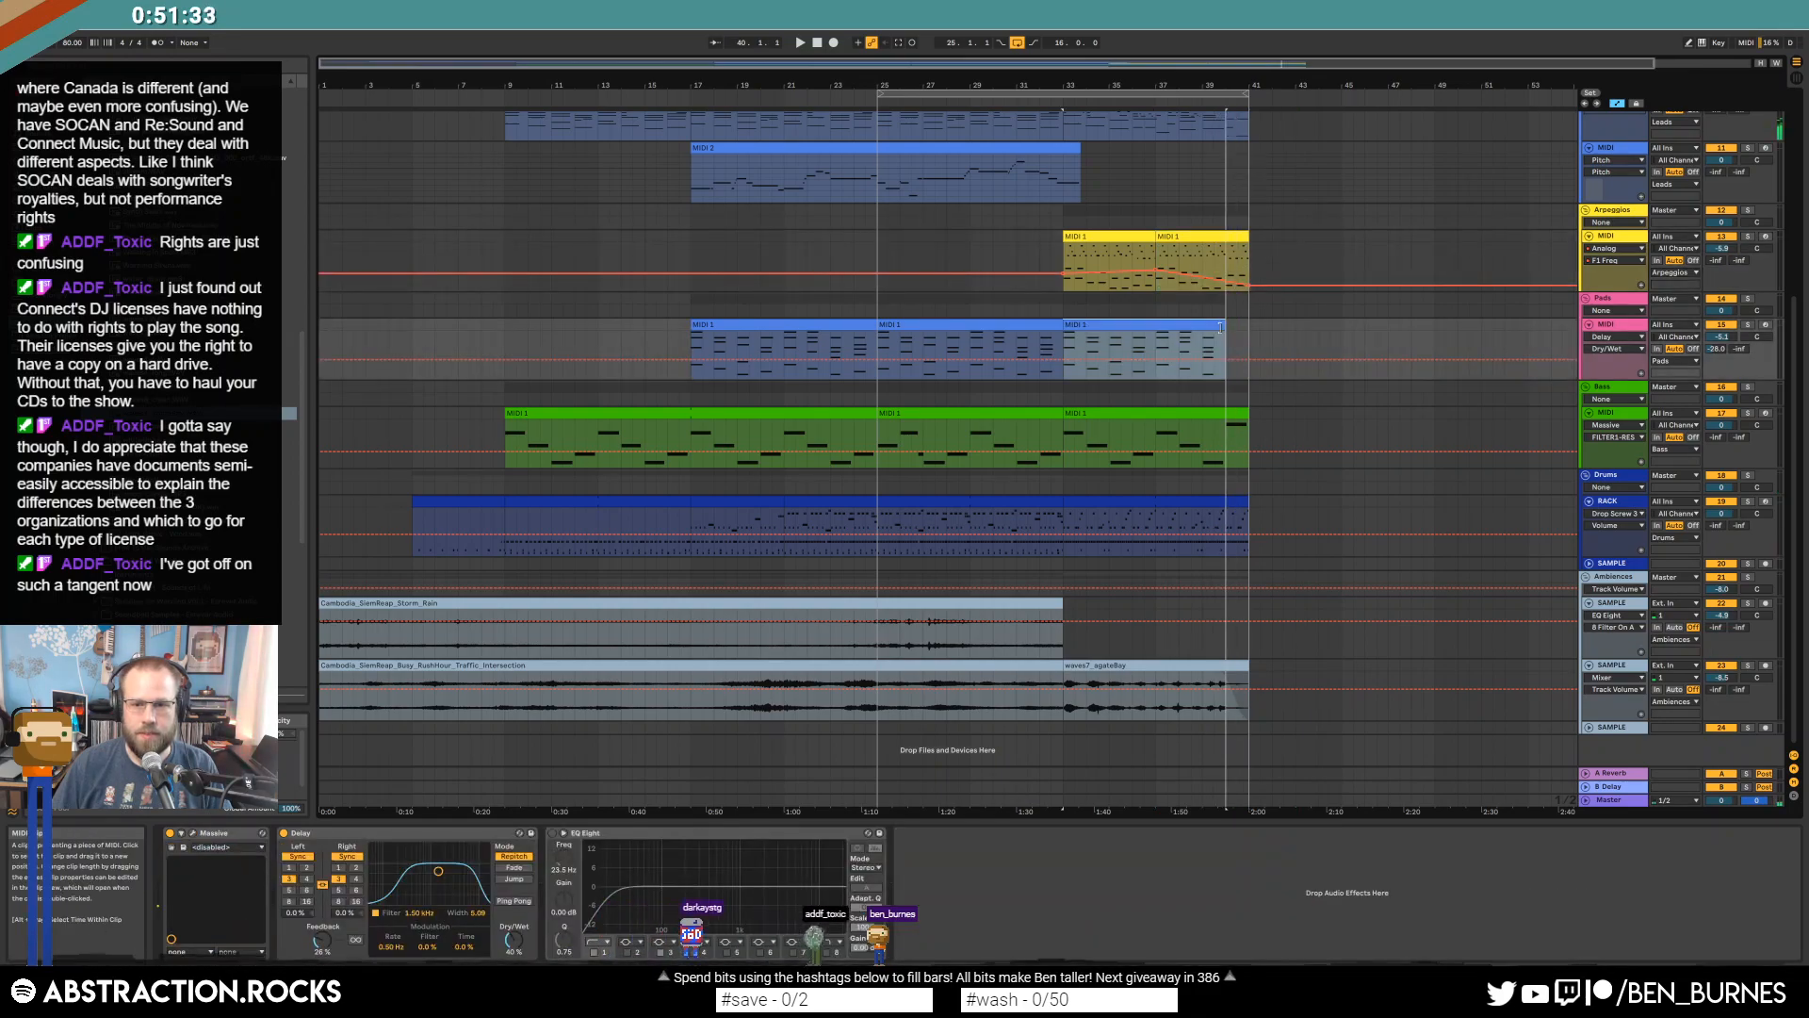
click(192, 835)
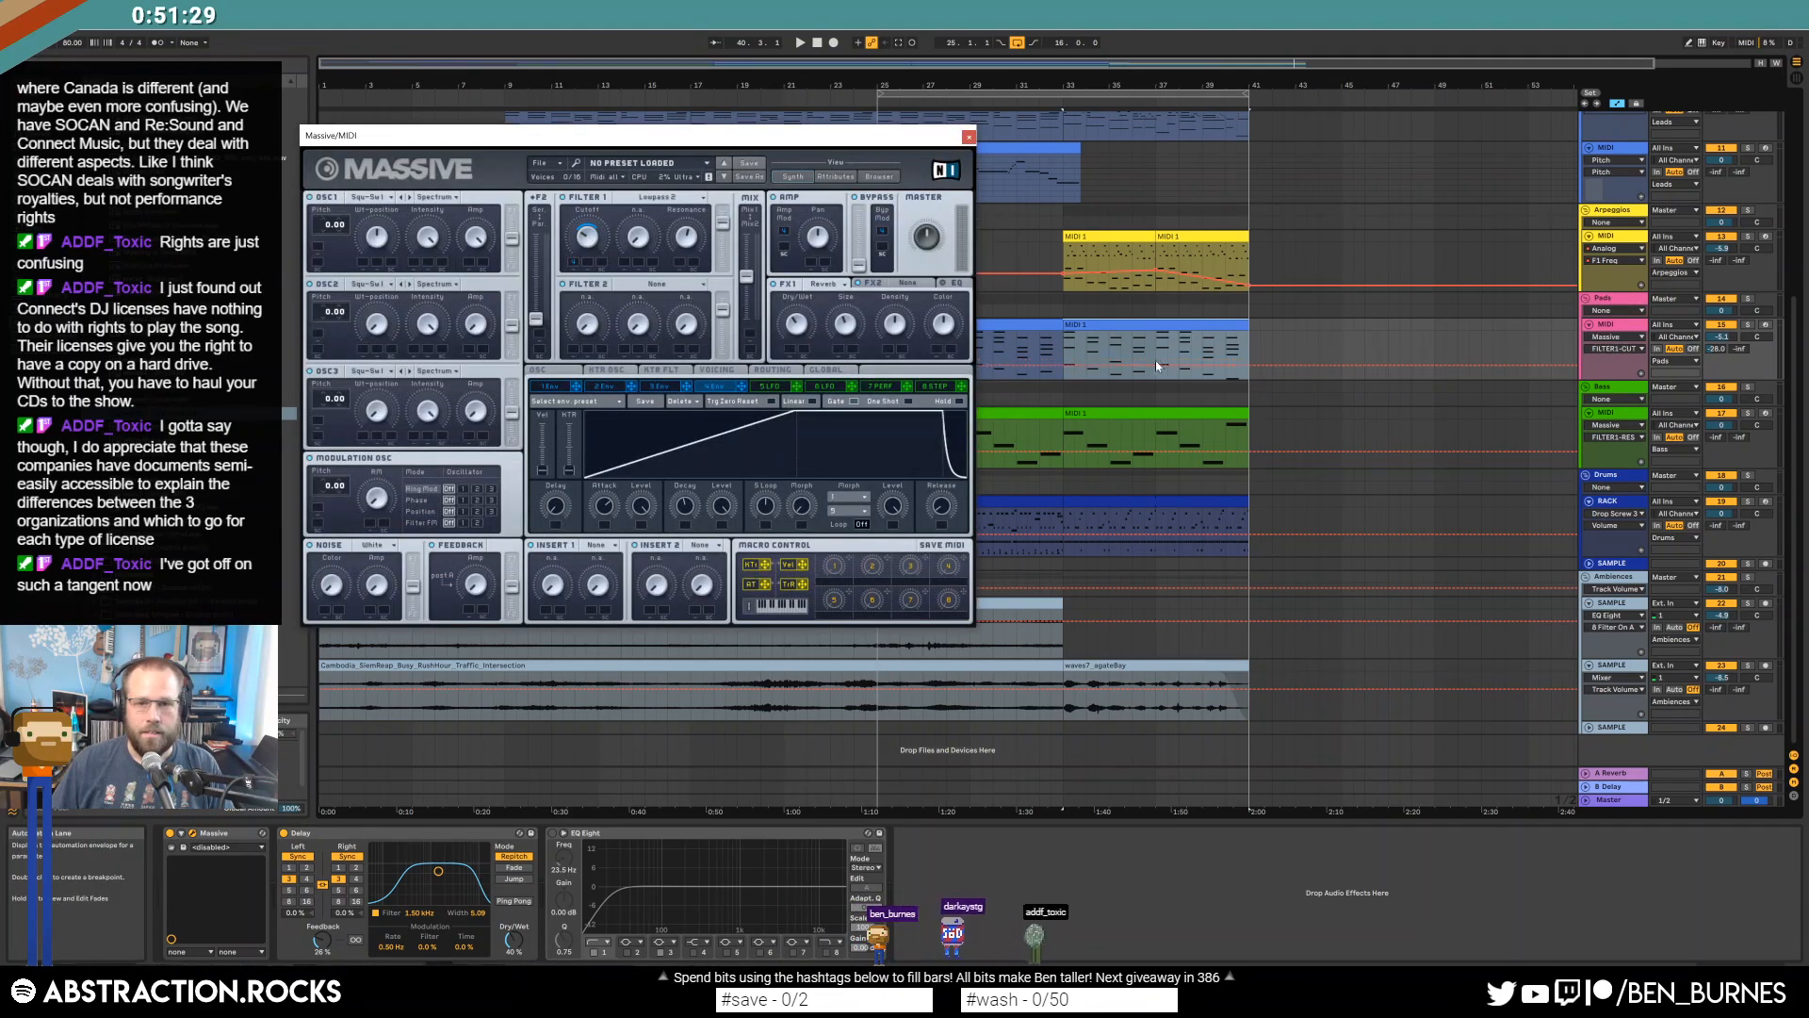
click(1201, 366)
drag(1237, 365, 1237, 379)
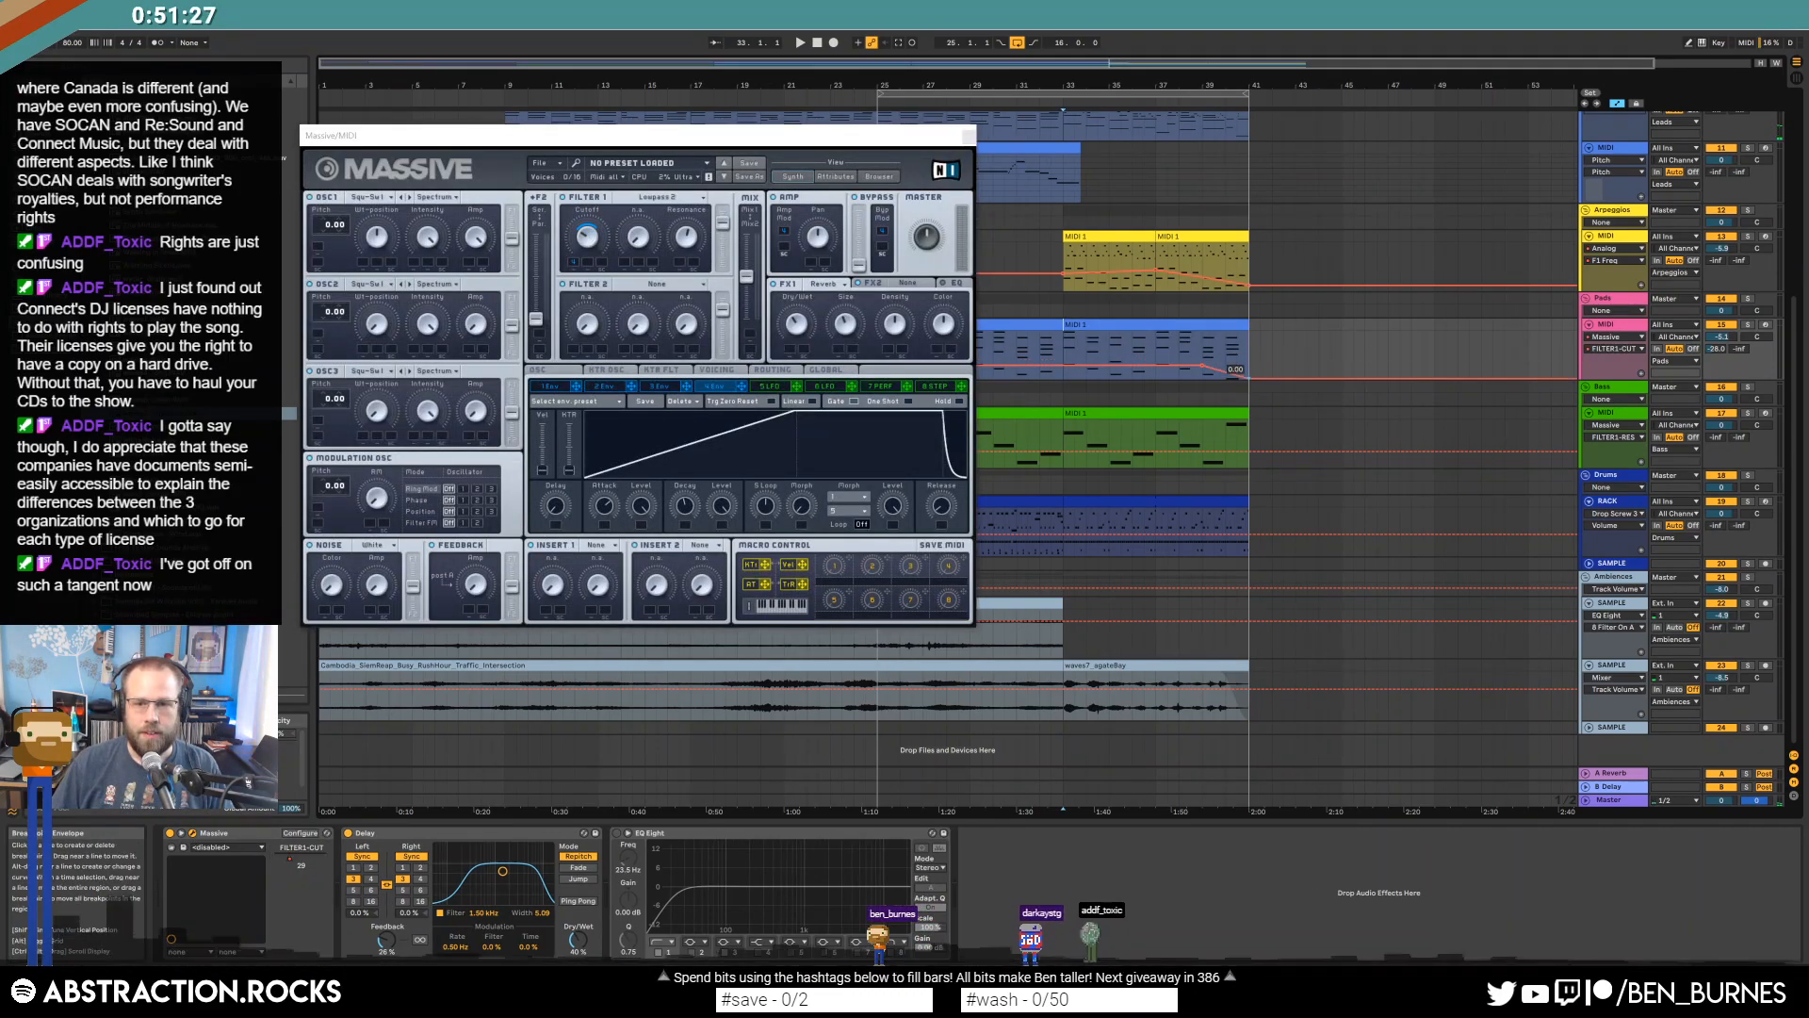
Shorten the last bass clip to end at bar 40 and check its closing notes in playback.
click(1245, 416)
drag(1246, 415, 1225, 414)
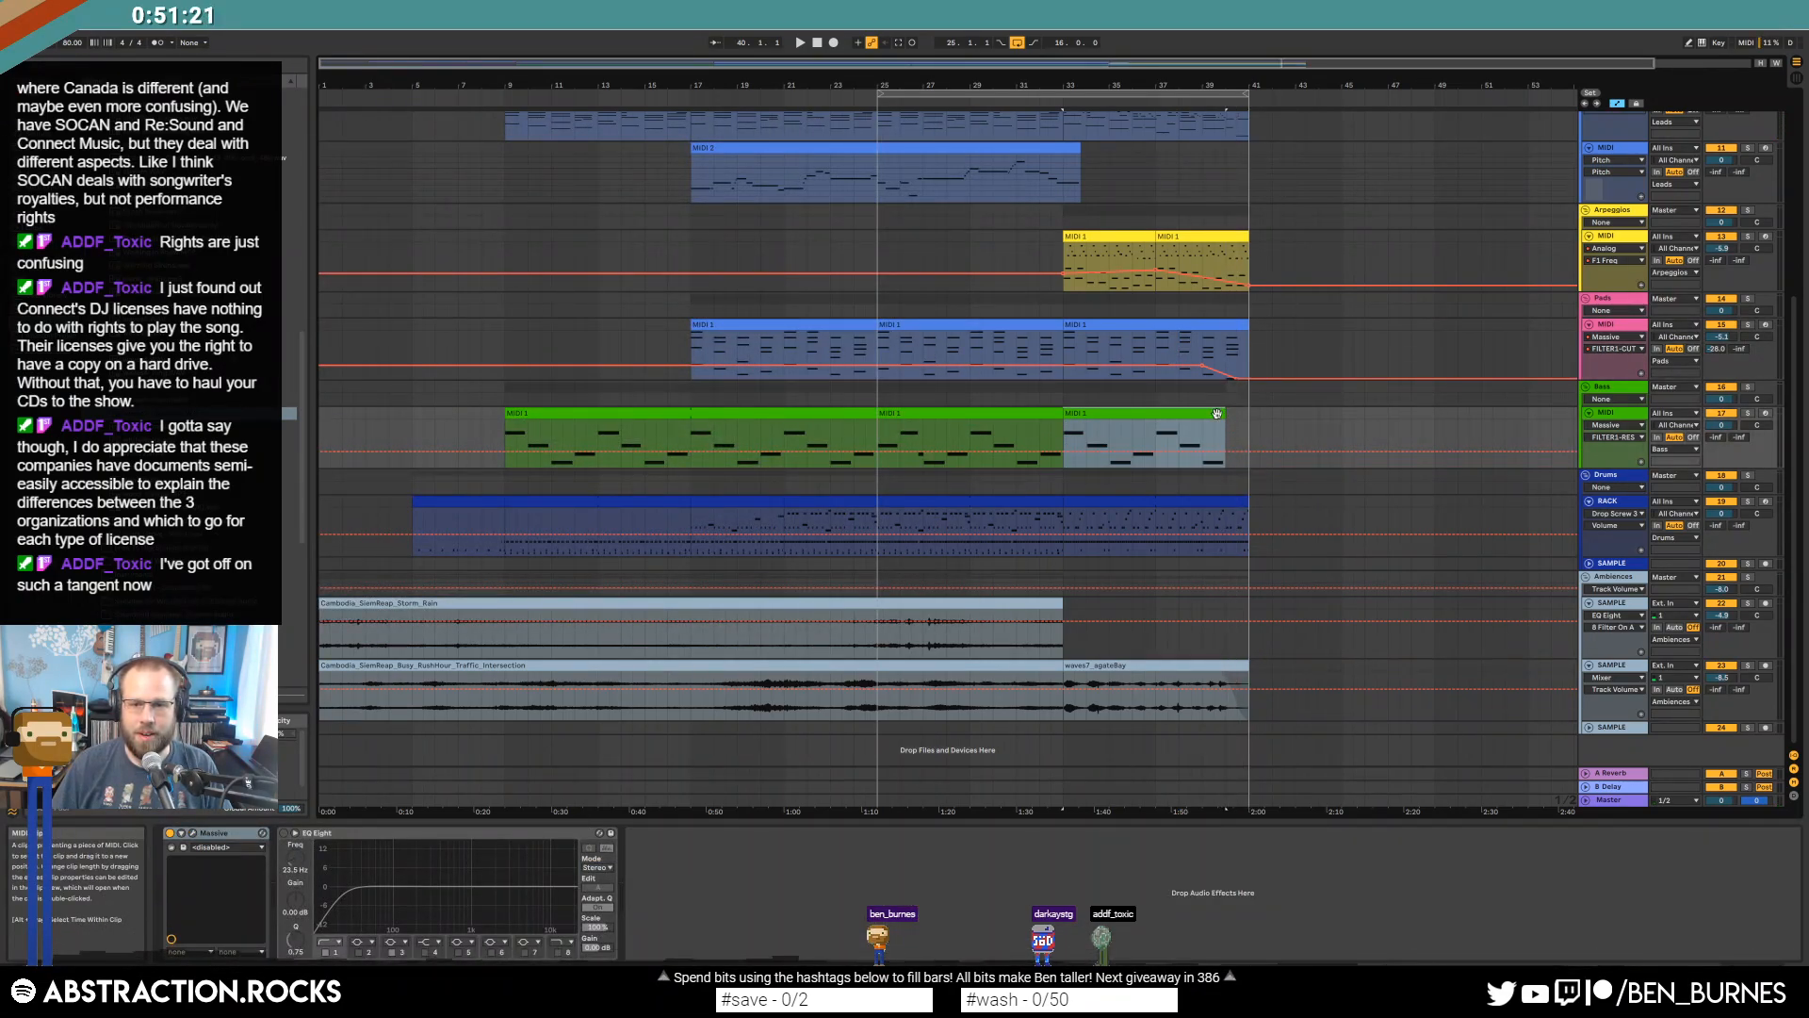
double_click(1217, 414)
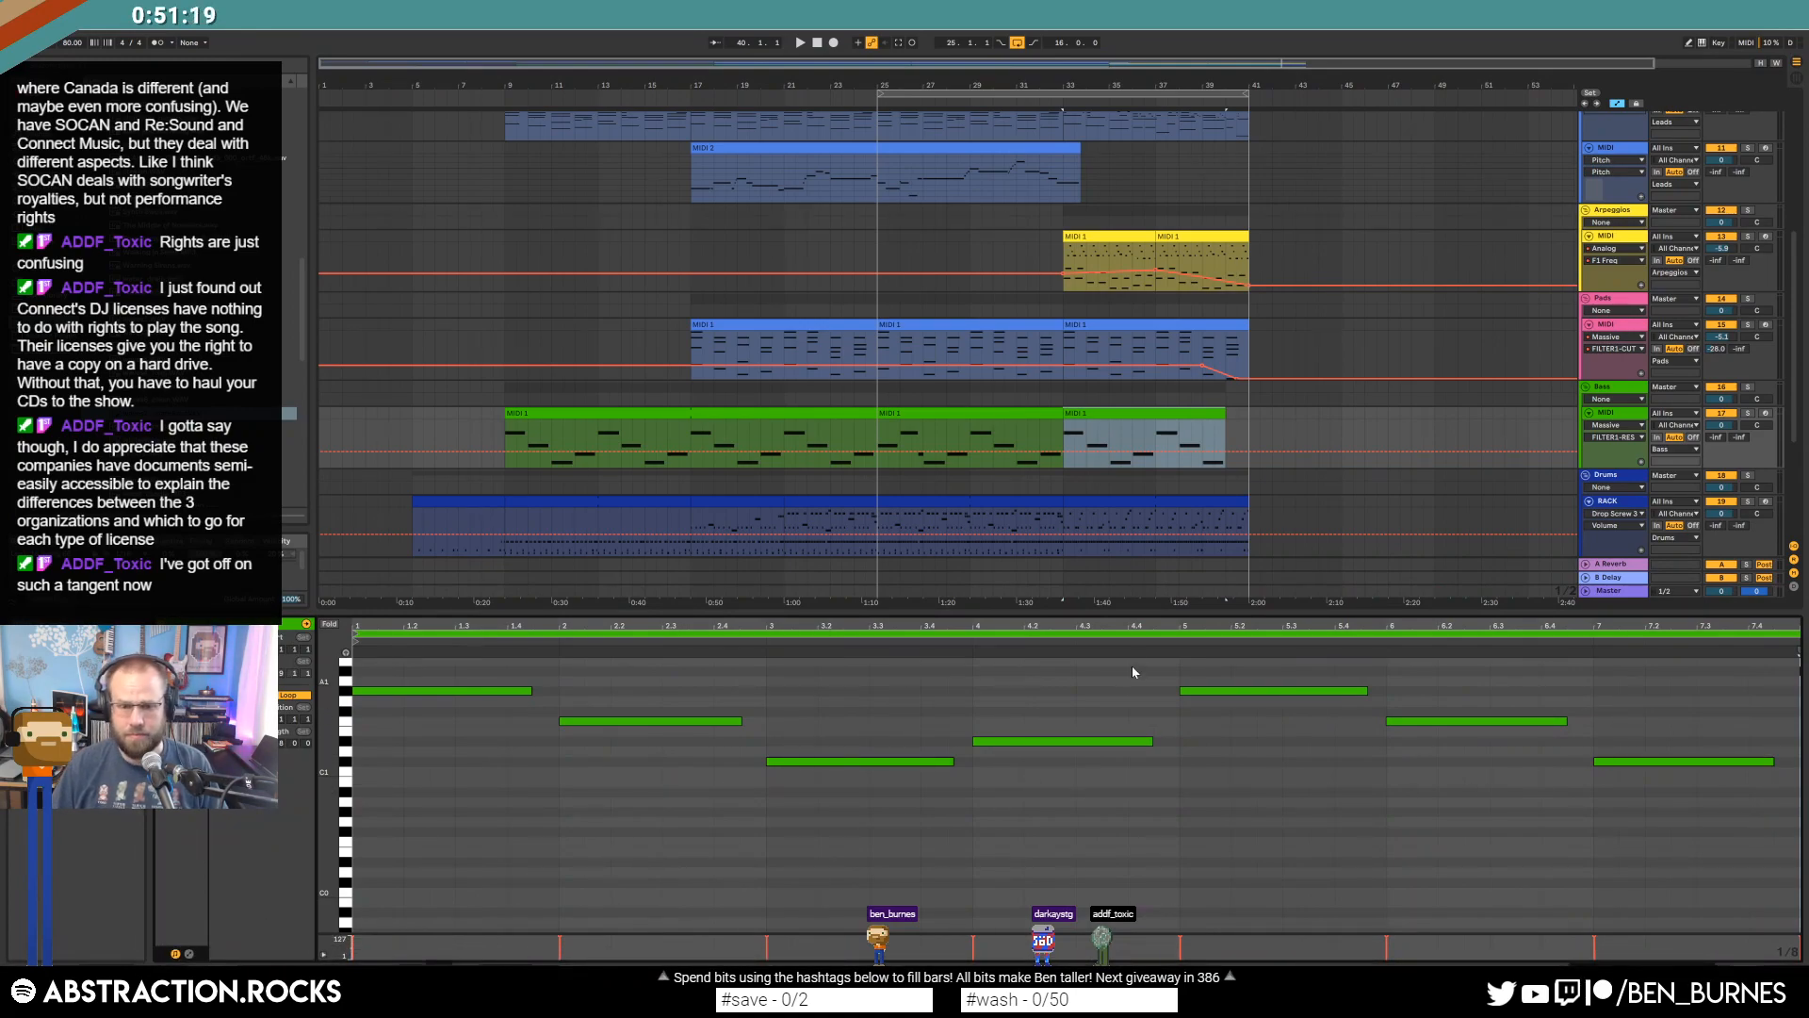
click(1755, 697)
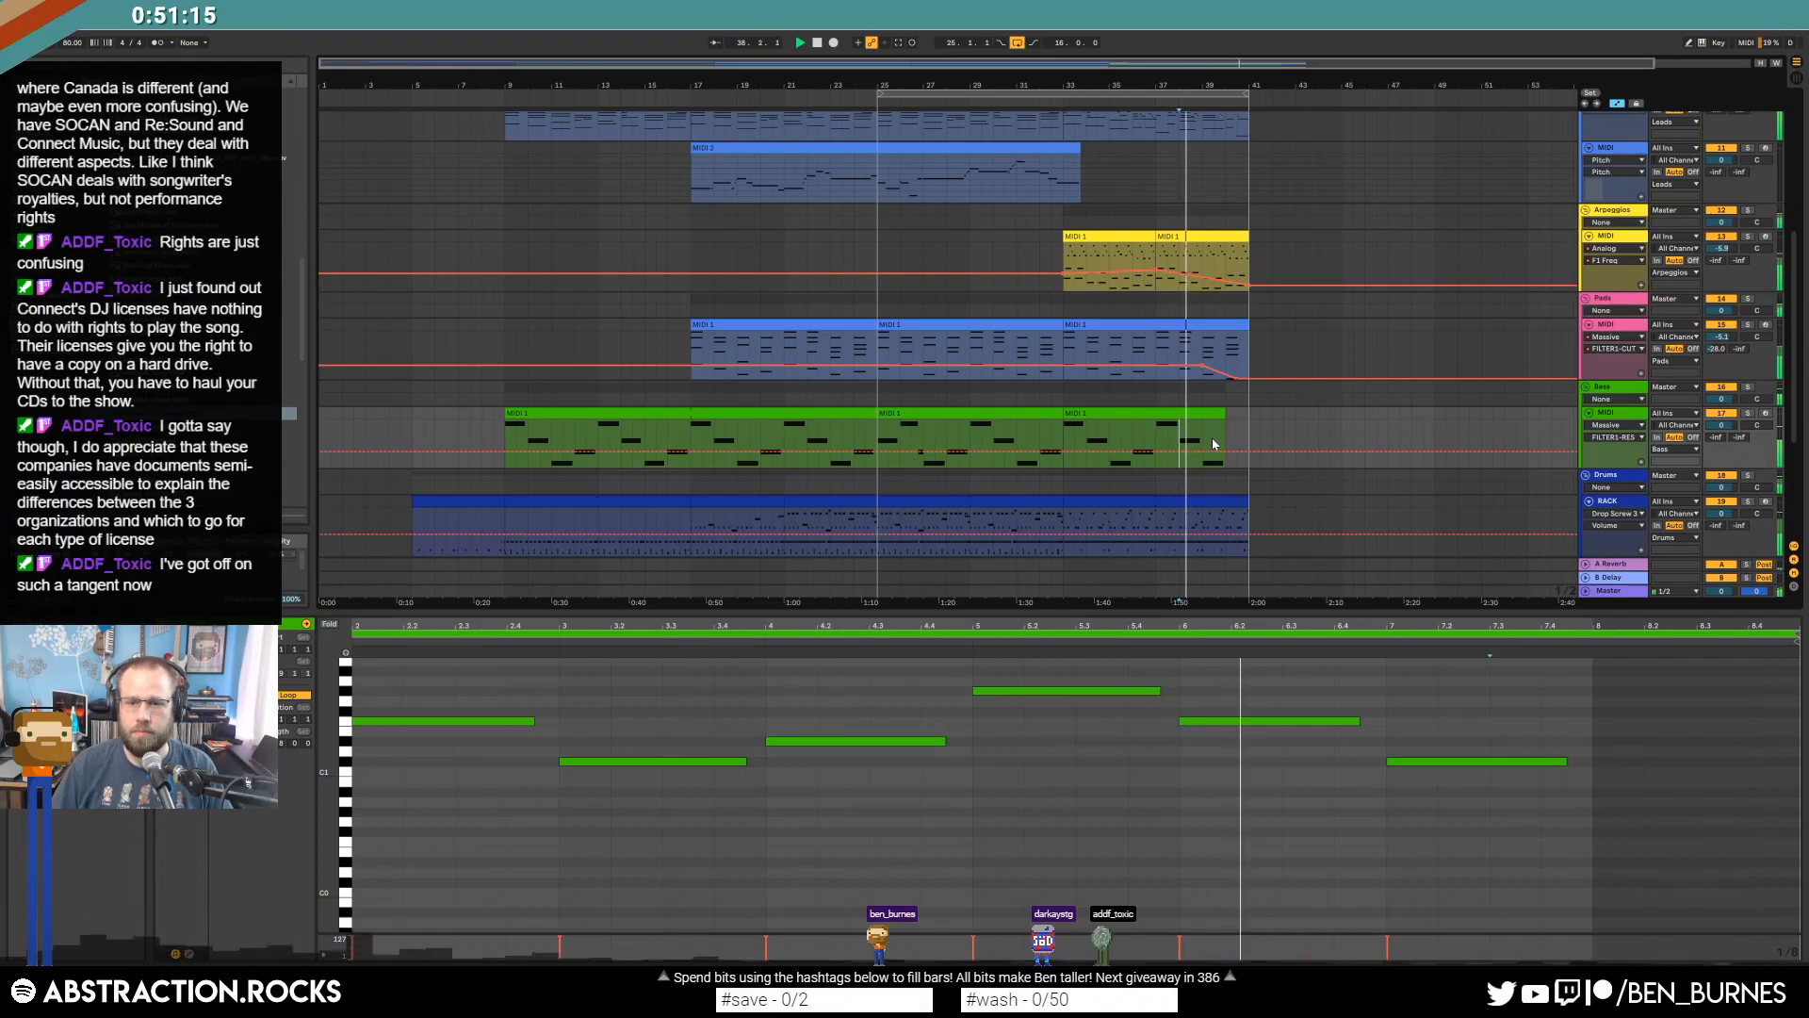
key(shift+Tab)
Open the last drum rack clip and deactivate the hat notes in its final beats, then select the percussion hits above them.
click(1236, 502)
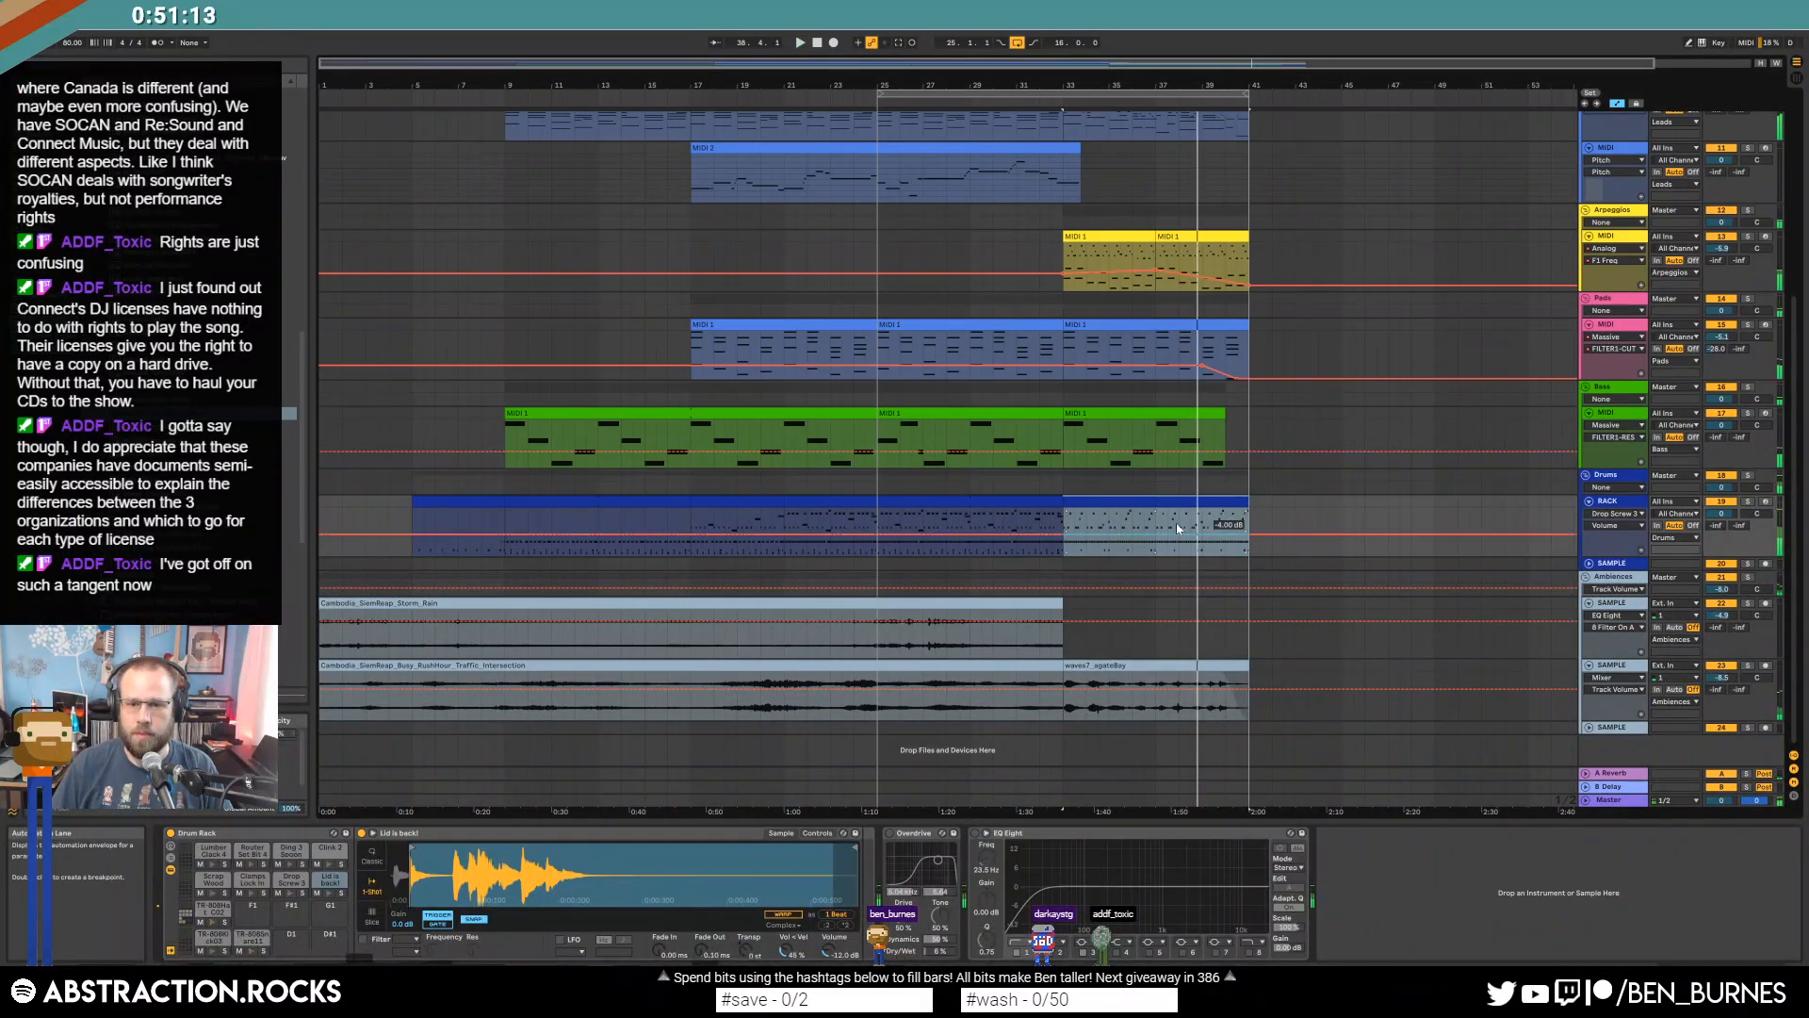
key(a)
drag(1156, 517, 1261, 522)
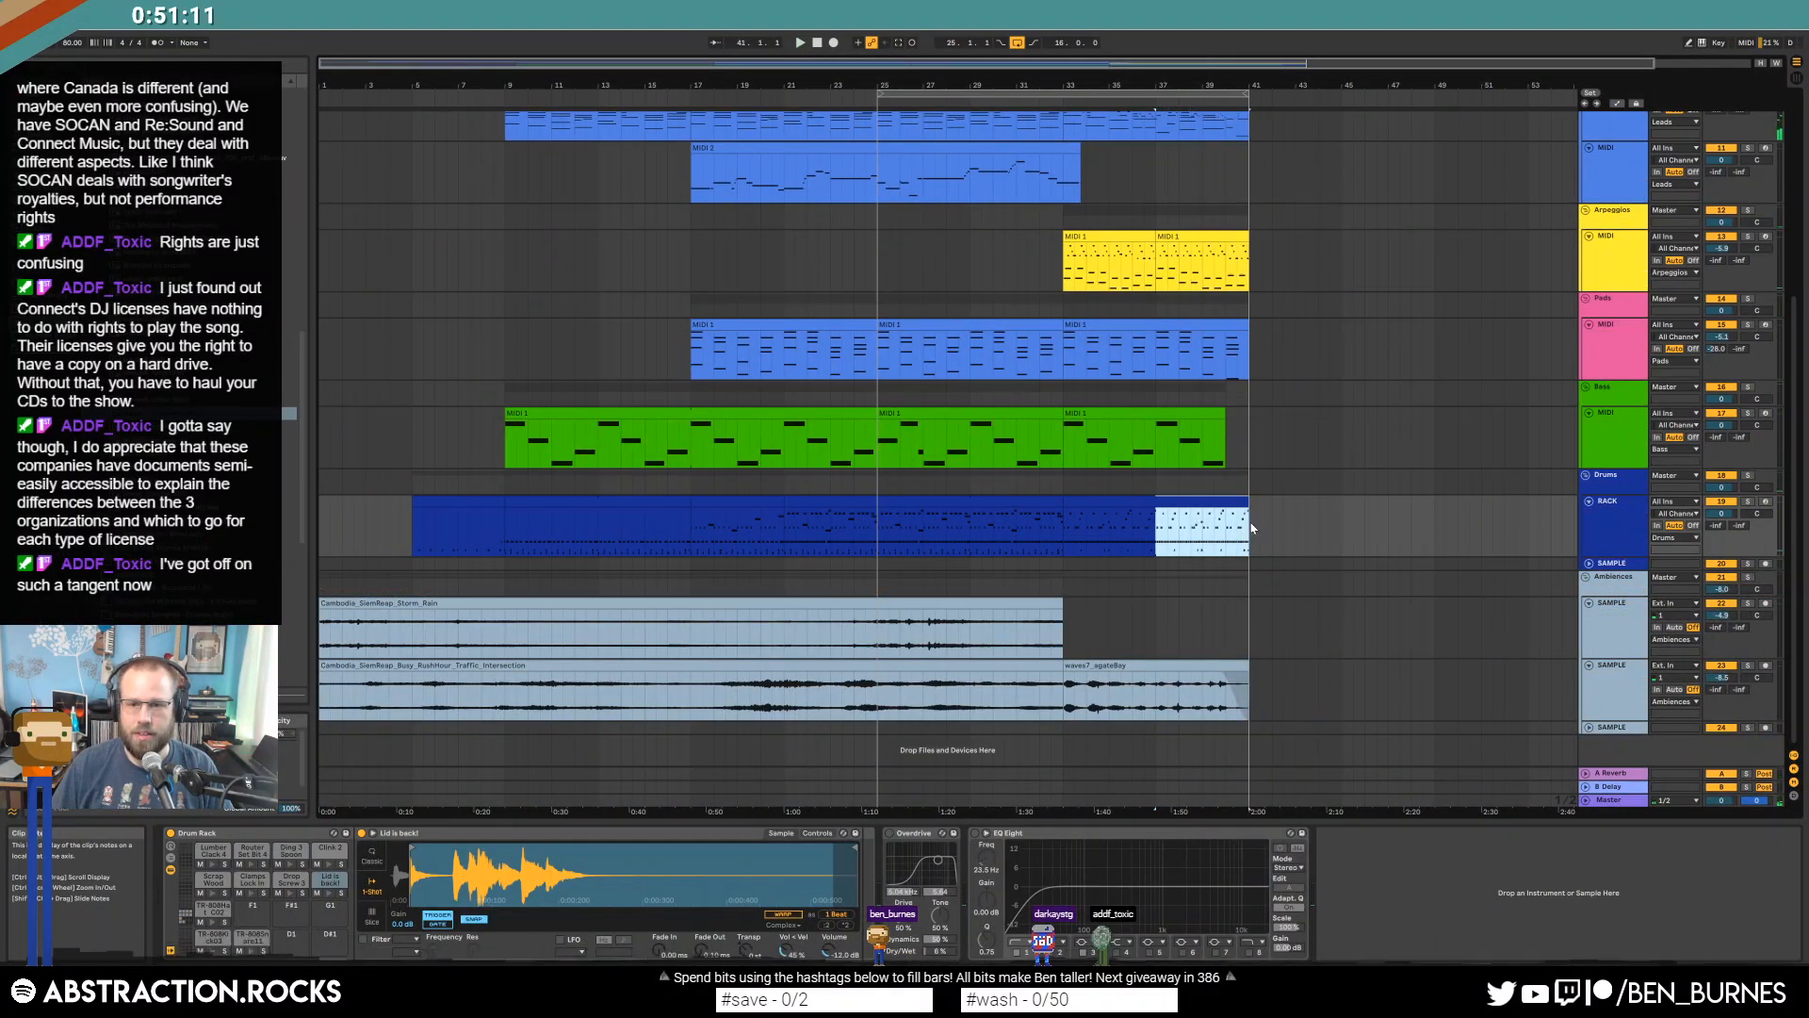
double_click(1236, 502)
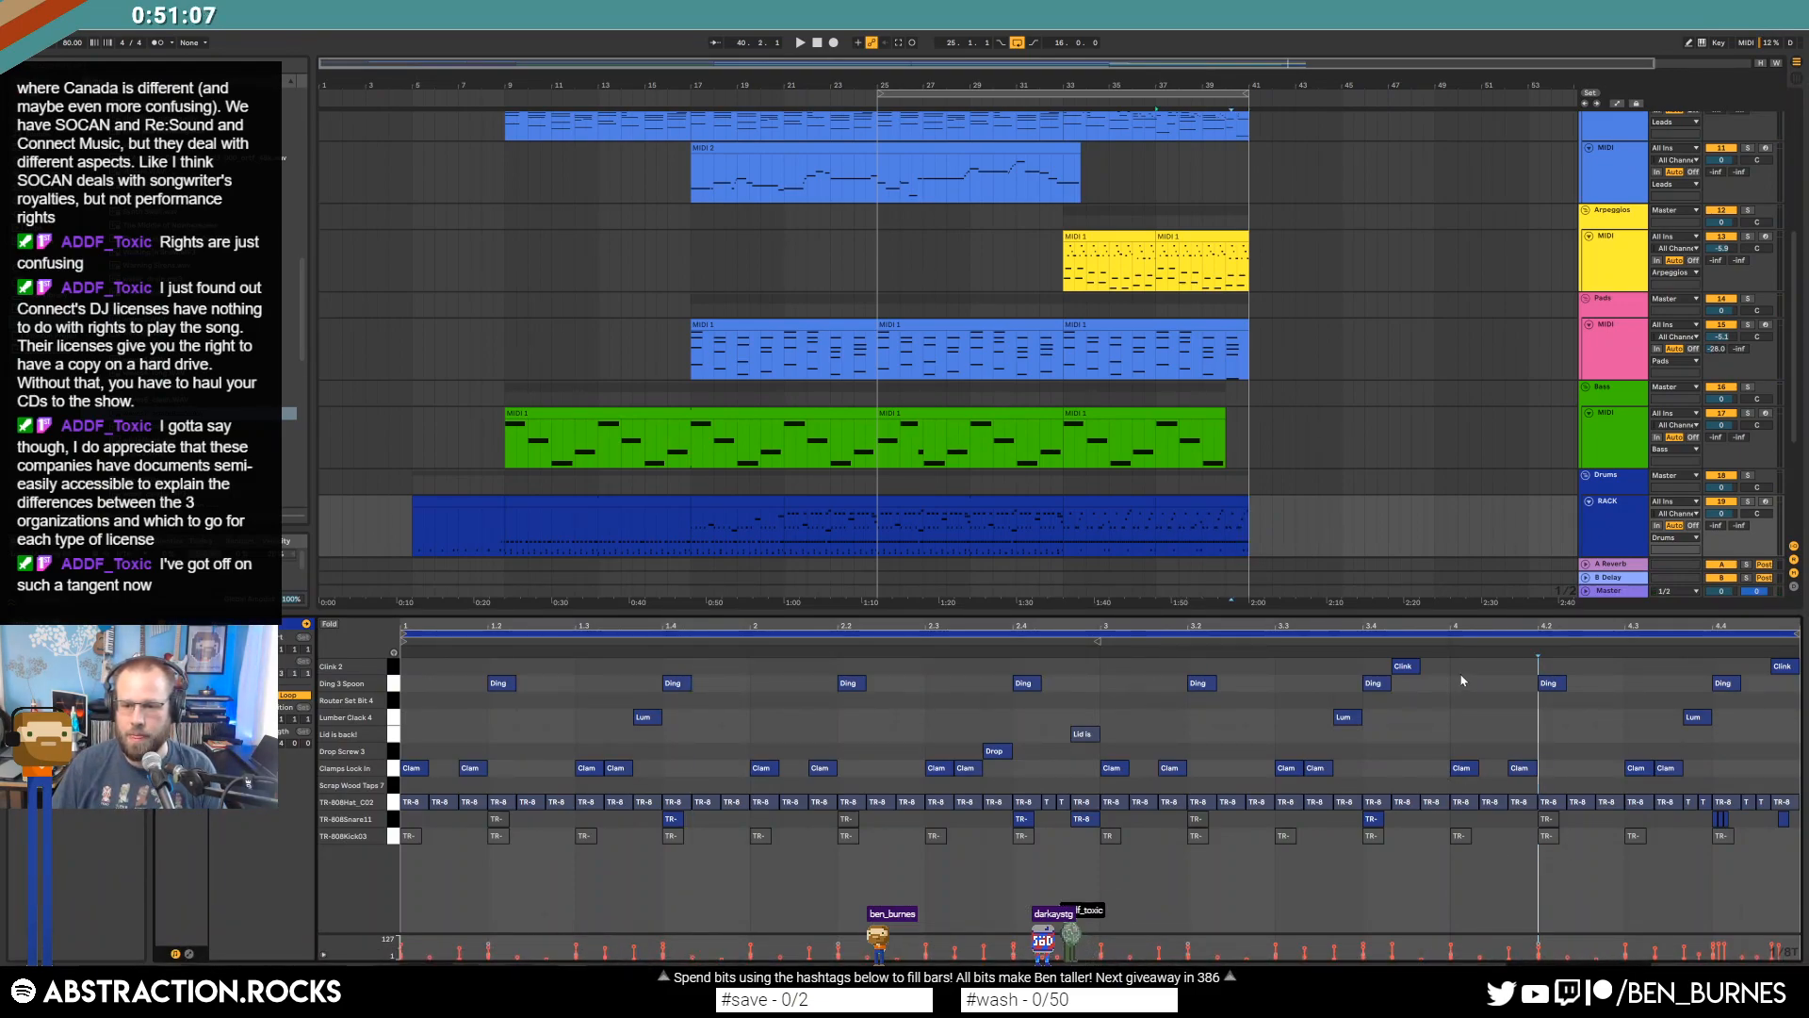
drag(1666, 796, 1789, 810)
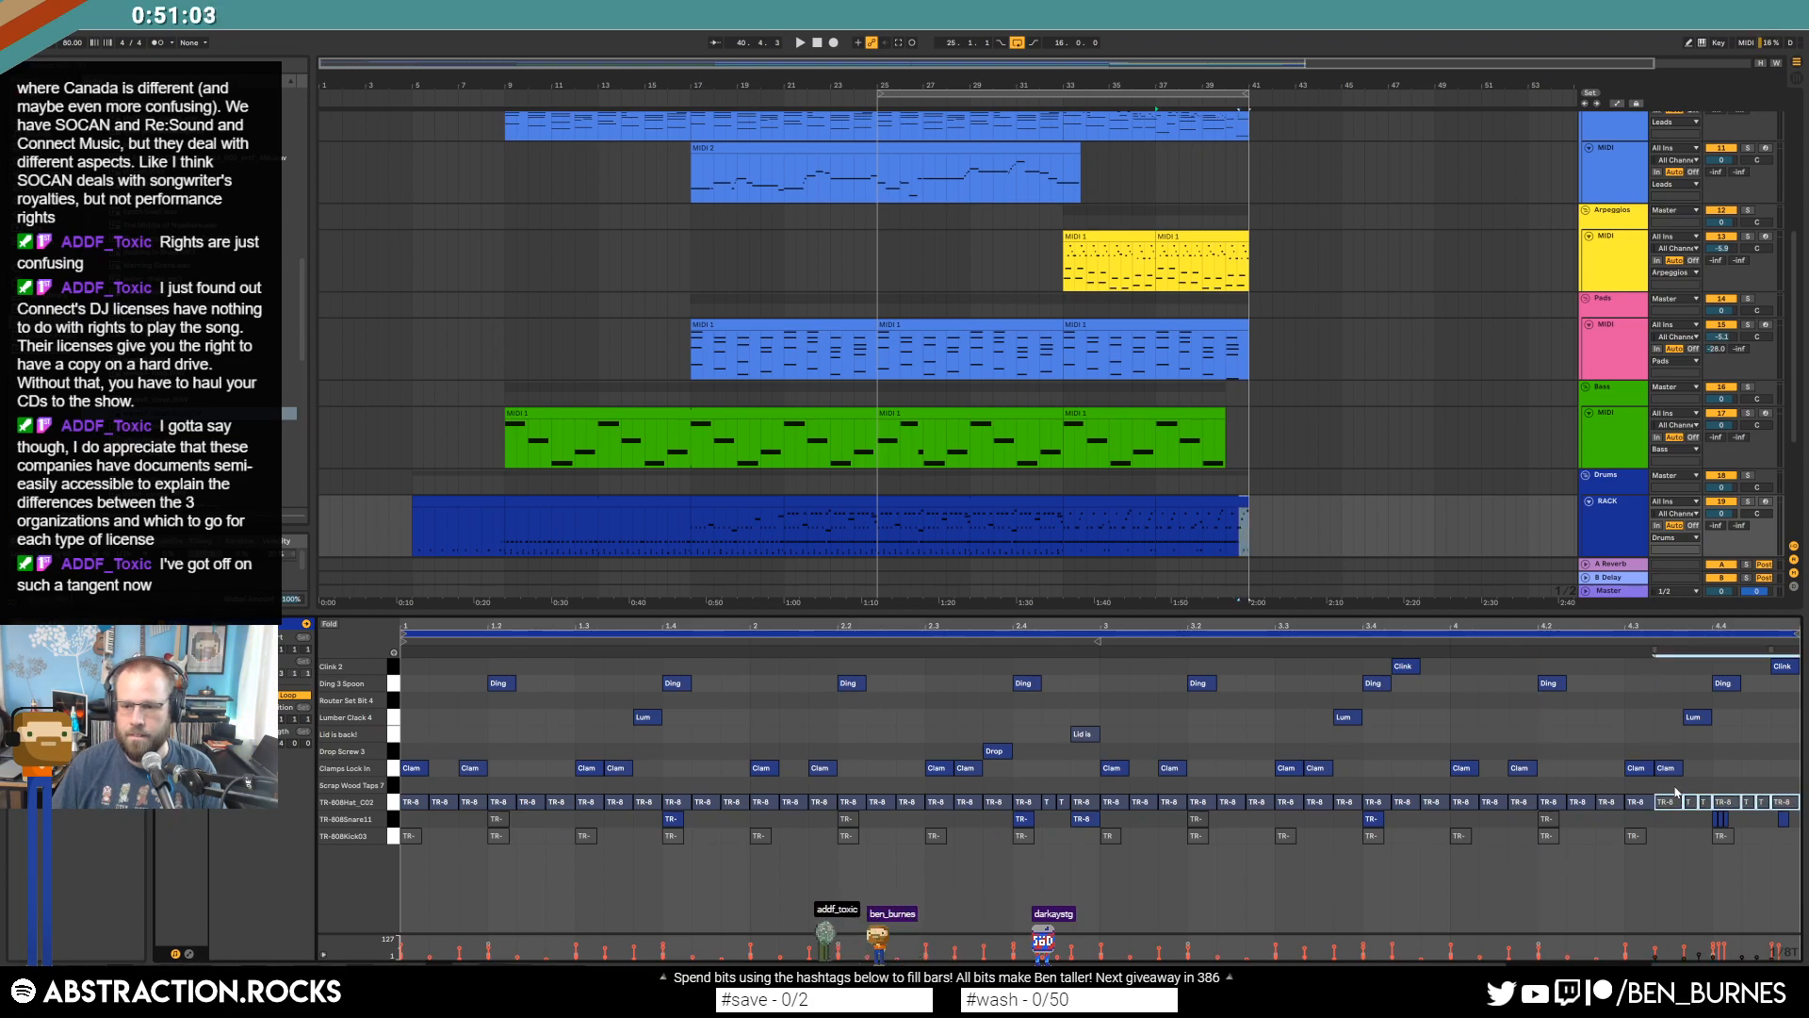
drag(1646, 787, 1798, 686)
drag(1668, 784, 1794, 667)
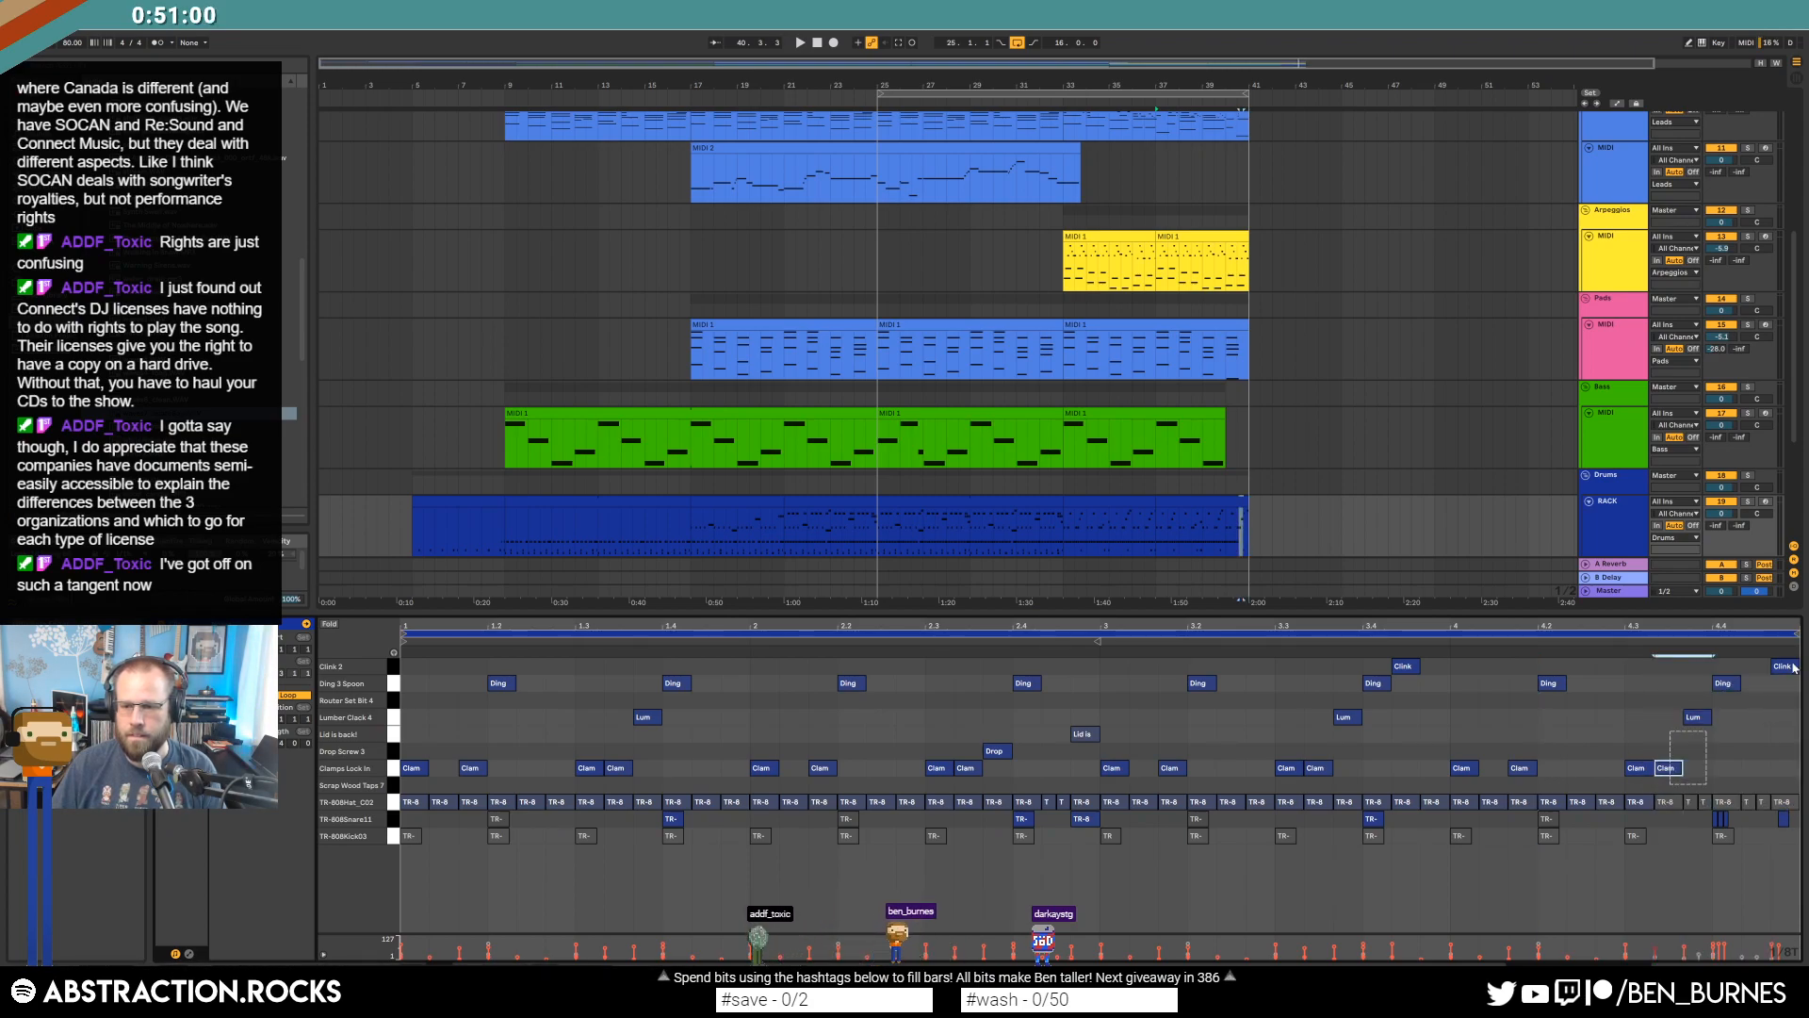
Extend the loop start back to bar 17 and play the section's ending to check the pad filter and waves fade.
click(1164, 525)
key(space)
drag(882, 93, 691, 116)
key(shift+Tab)
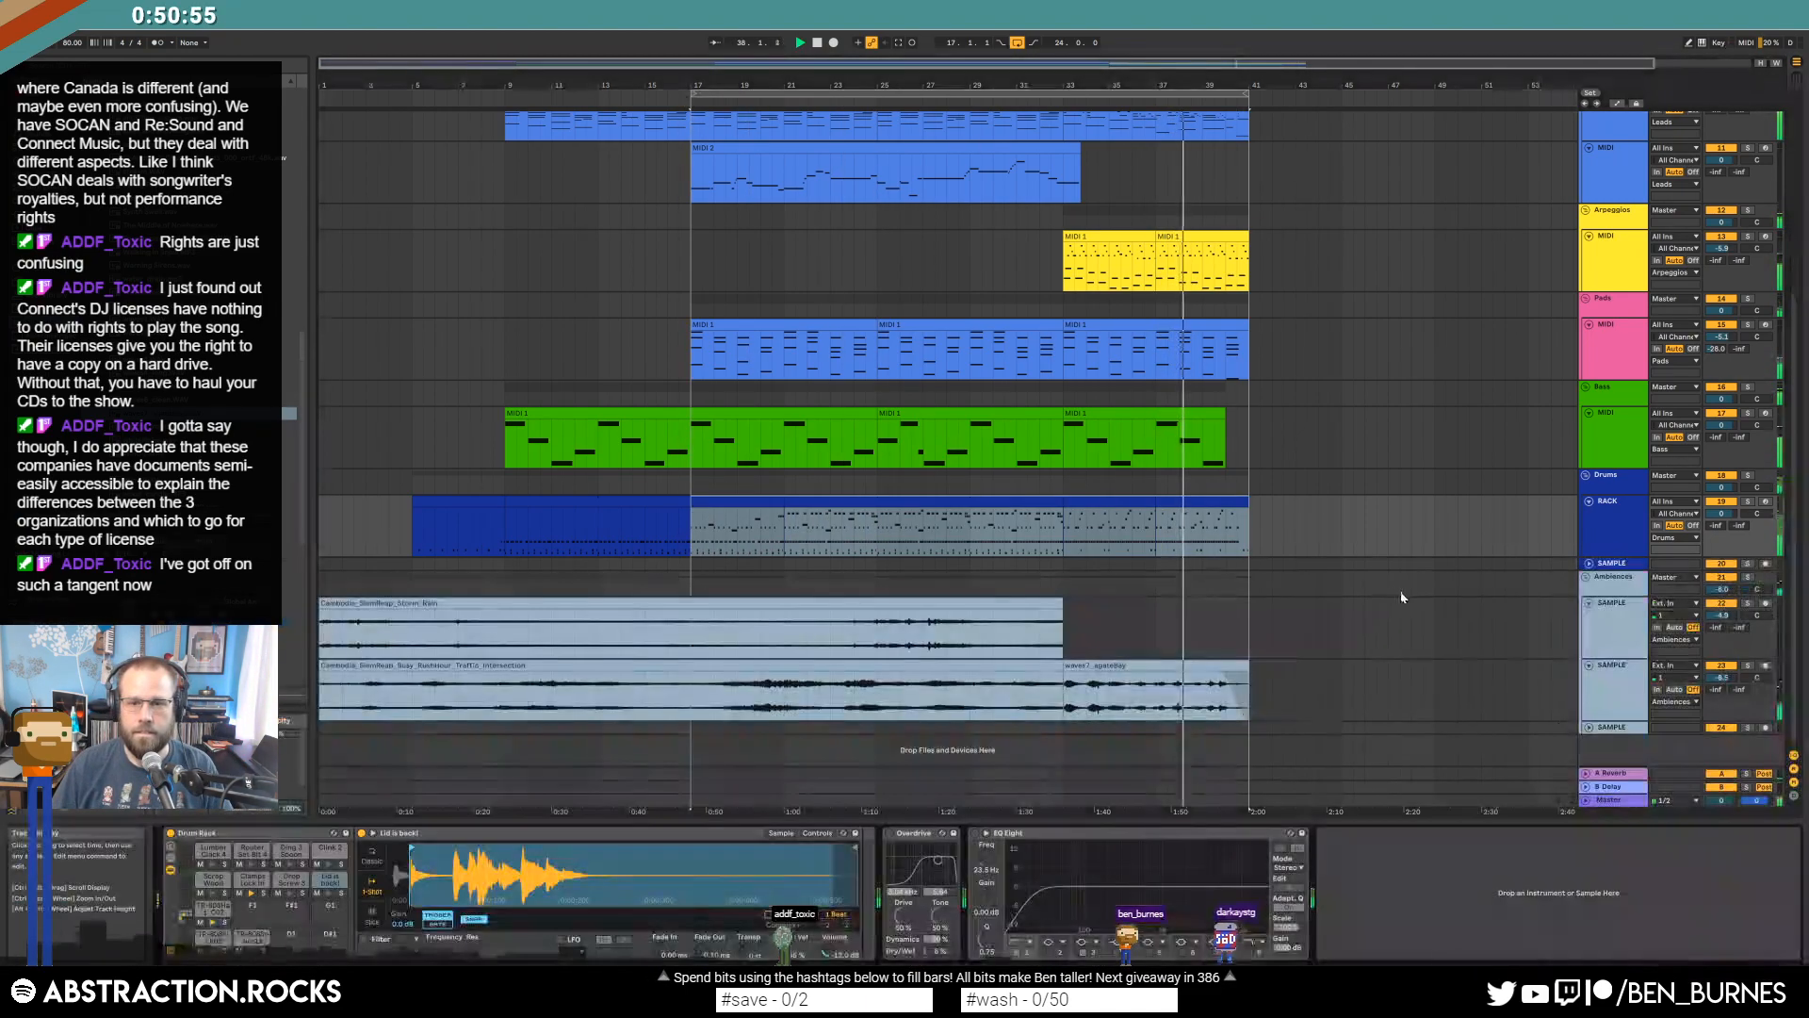
click(1240, 331)
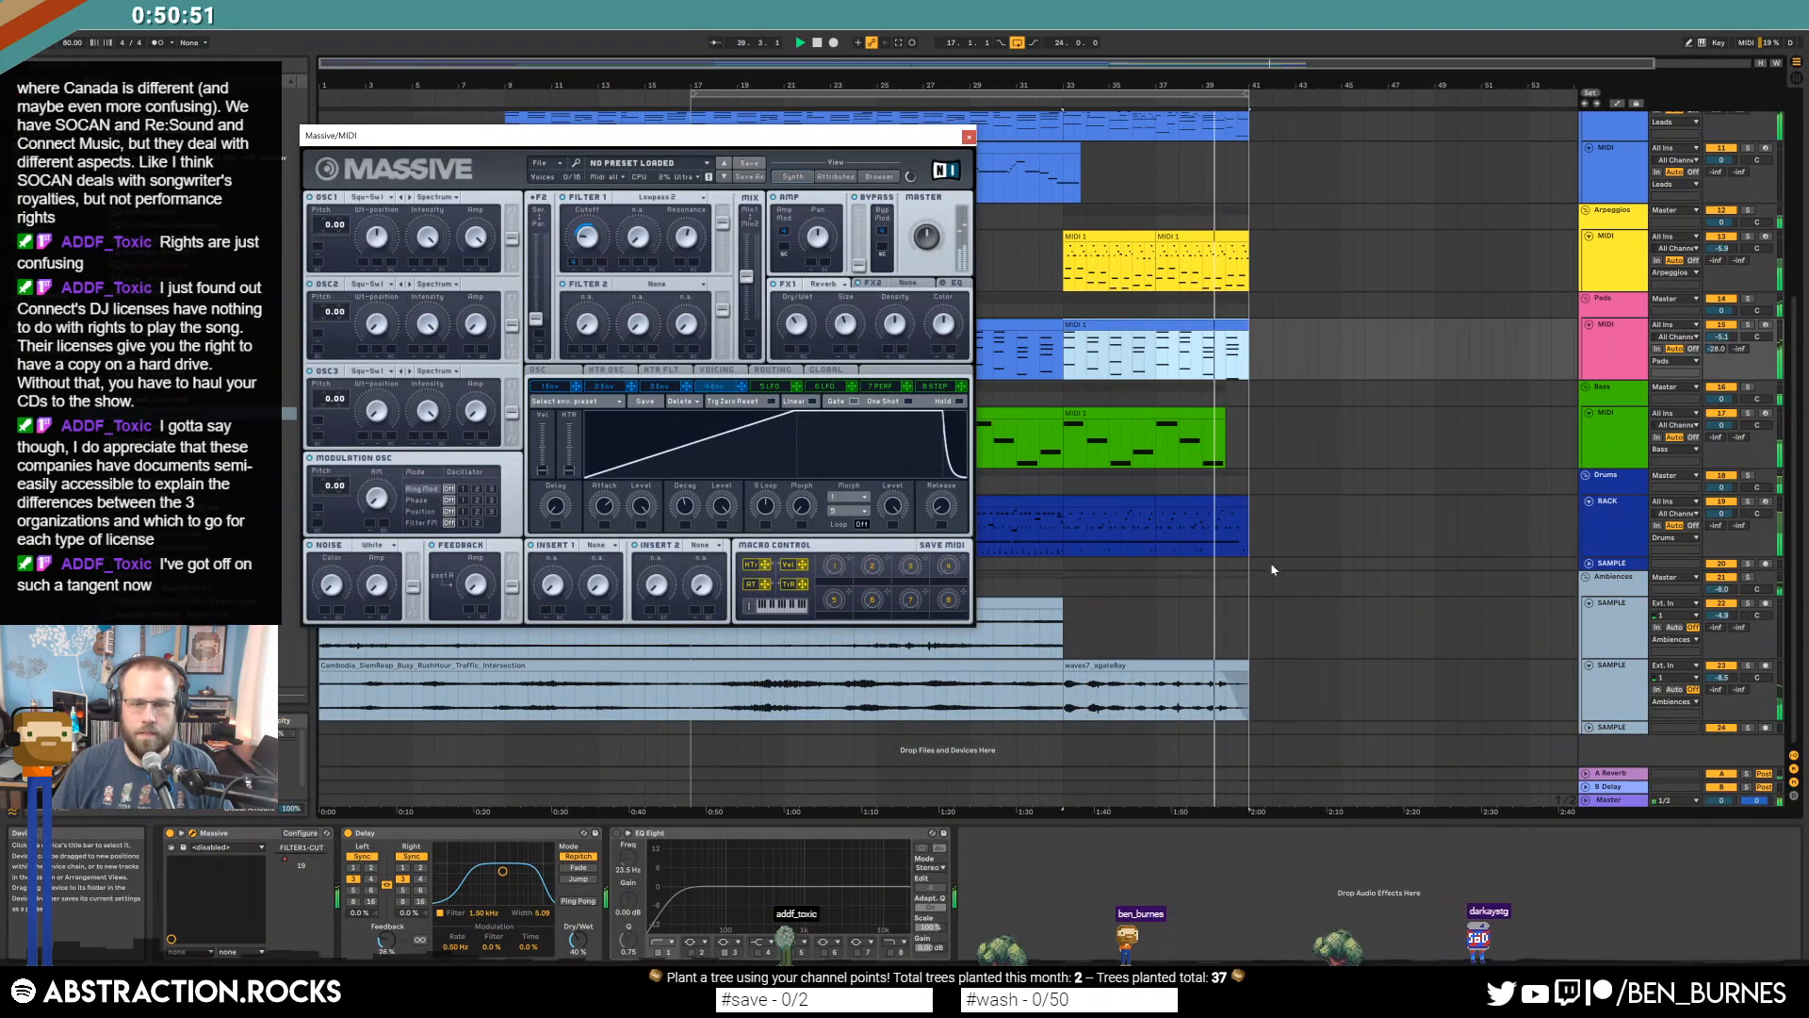
click(968, 137)
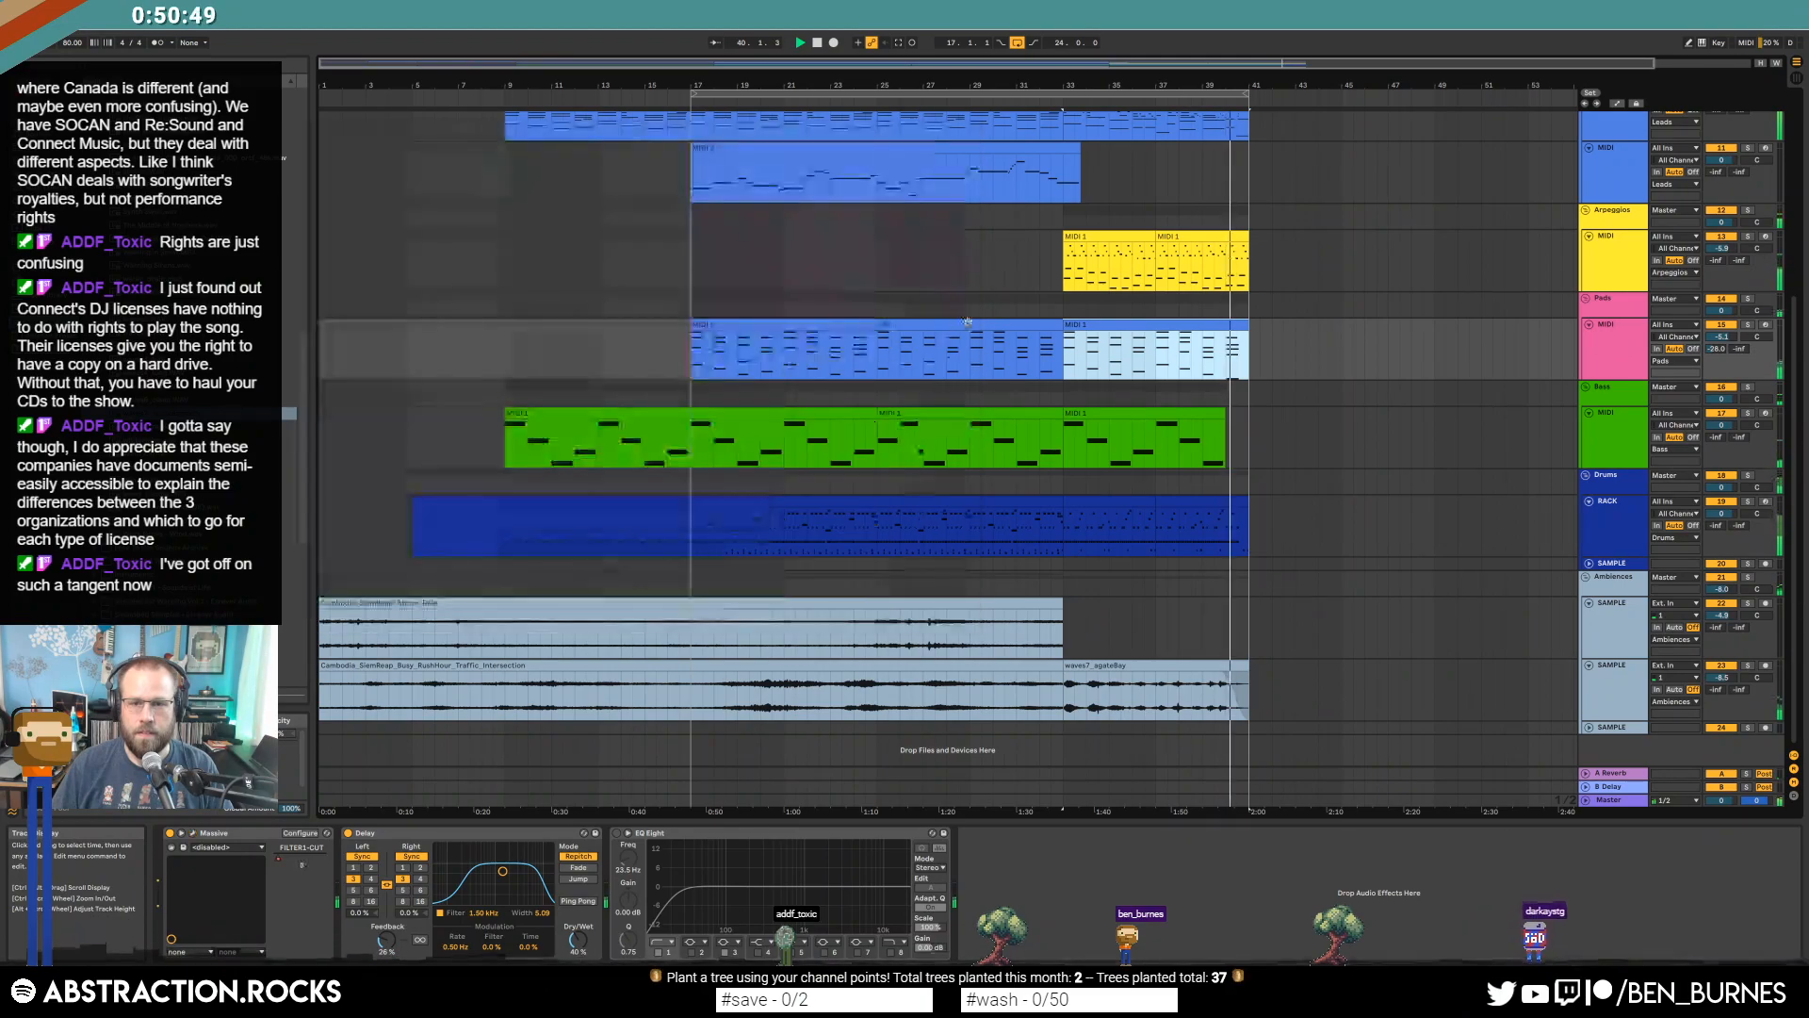
click(1230, 676)
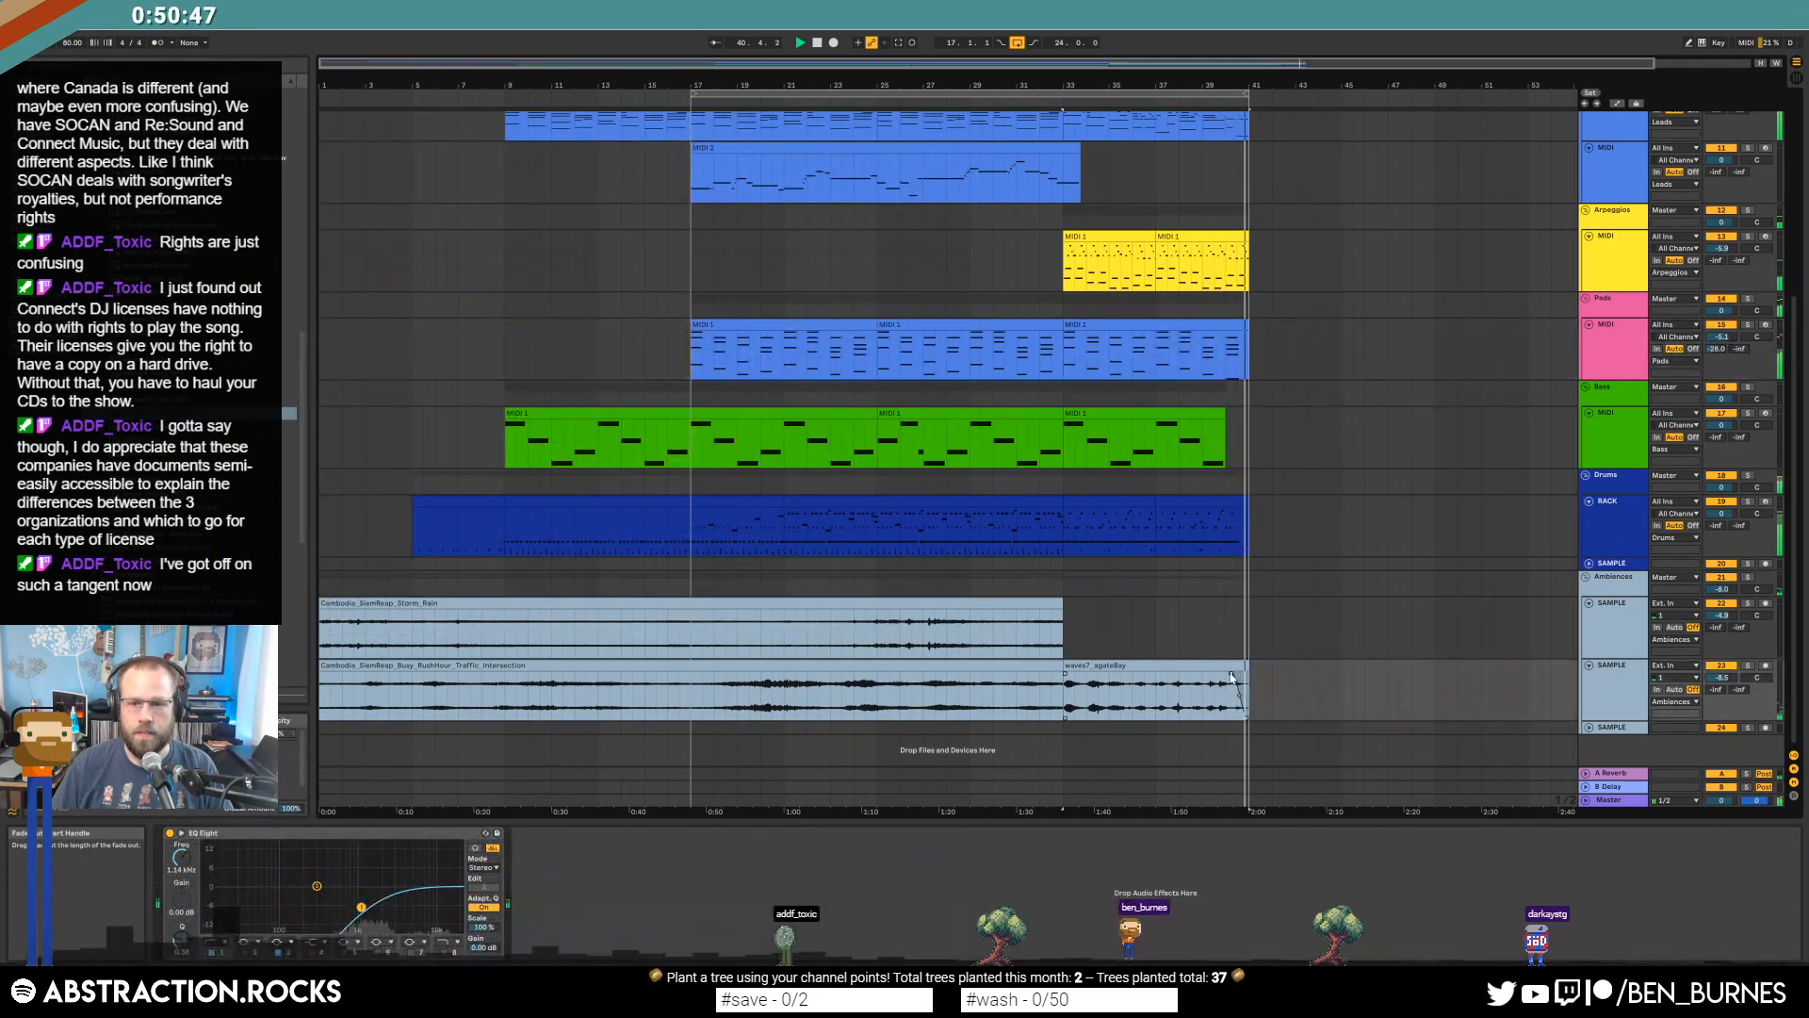
Shorten the last pad clip to end at bar 40 and shift its filter cutoff fall earlier to match.
scroll(1297, 409, up, 3)
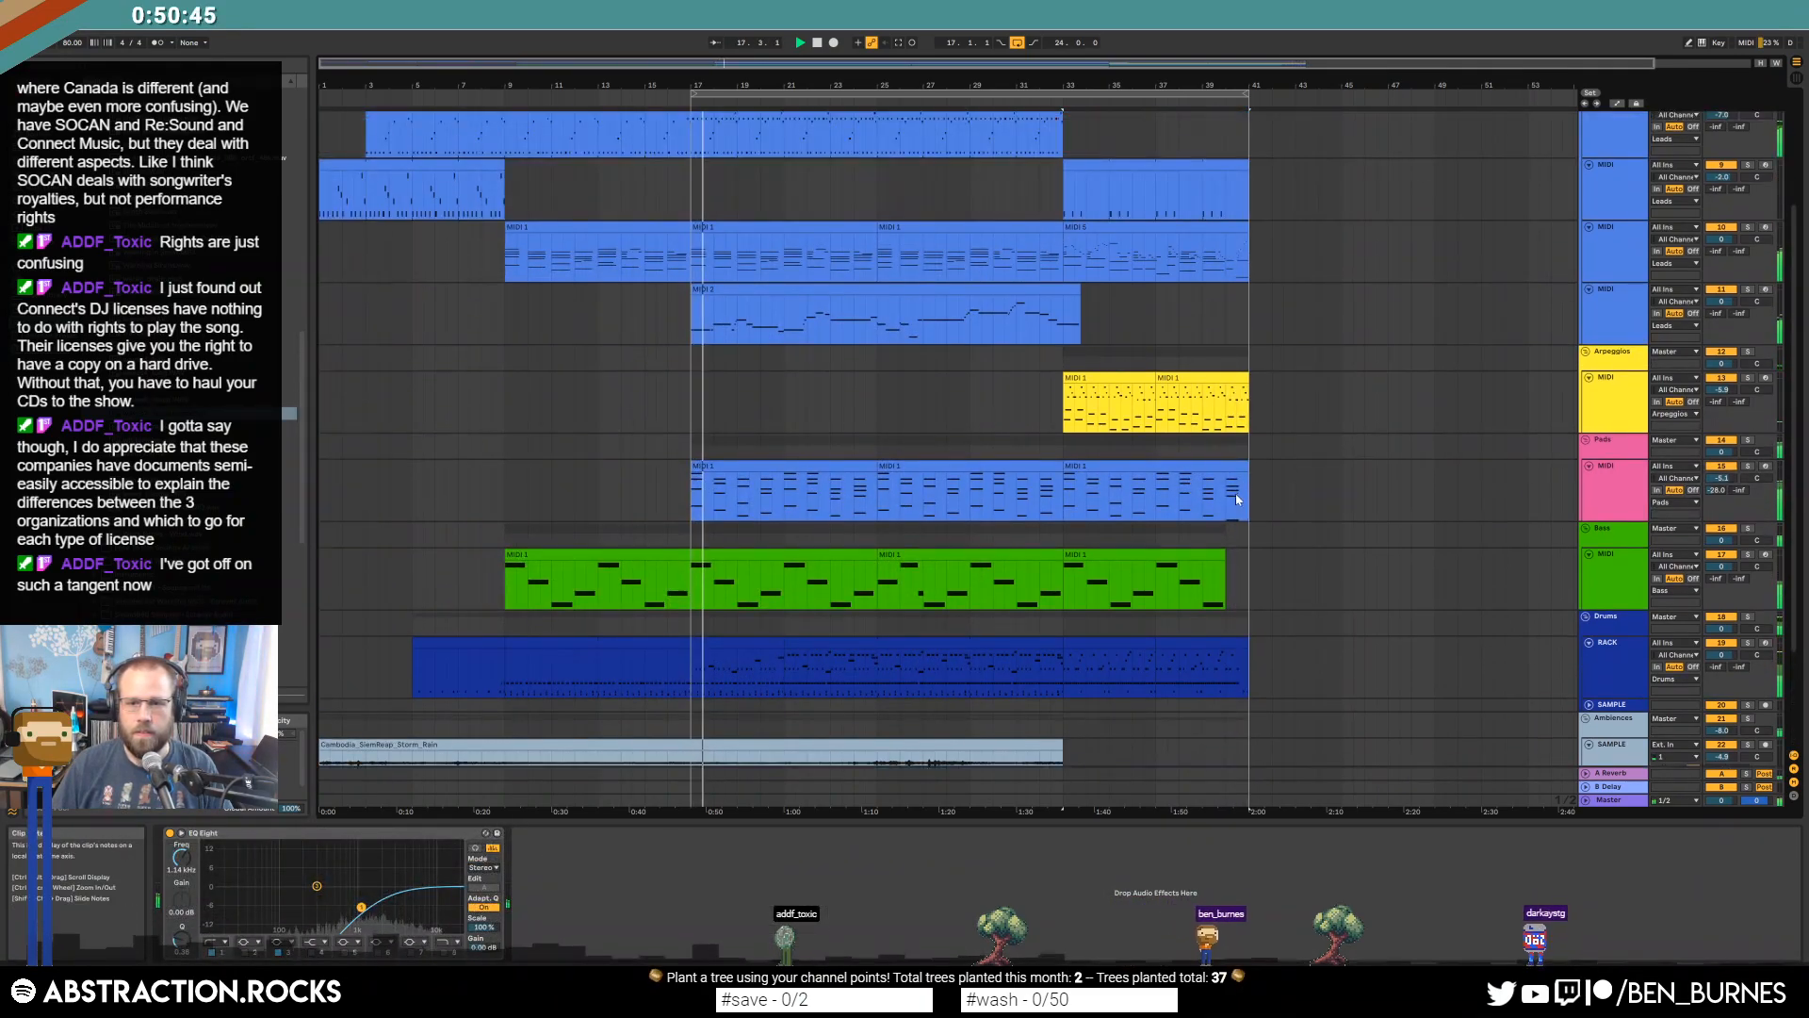
click(1232, 471)
drag(1233, 468, 1224, 481)
key(space)
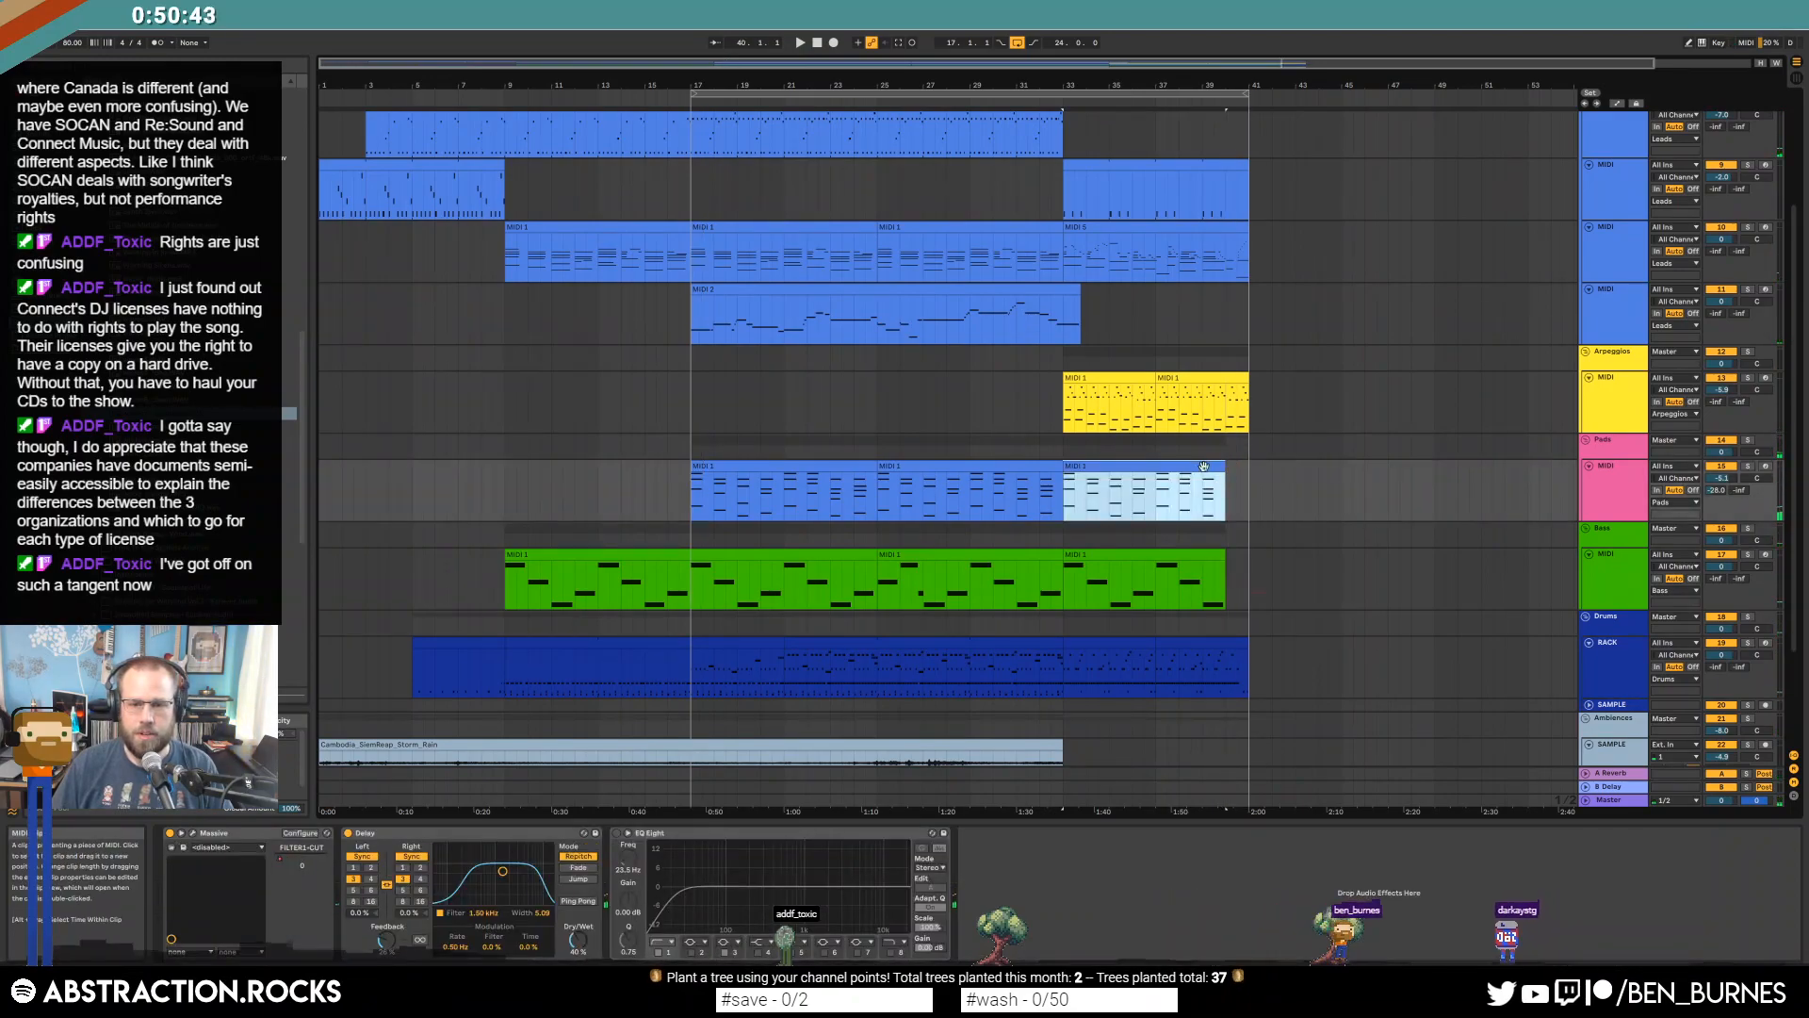
key(a)
click(1197, 498)
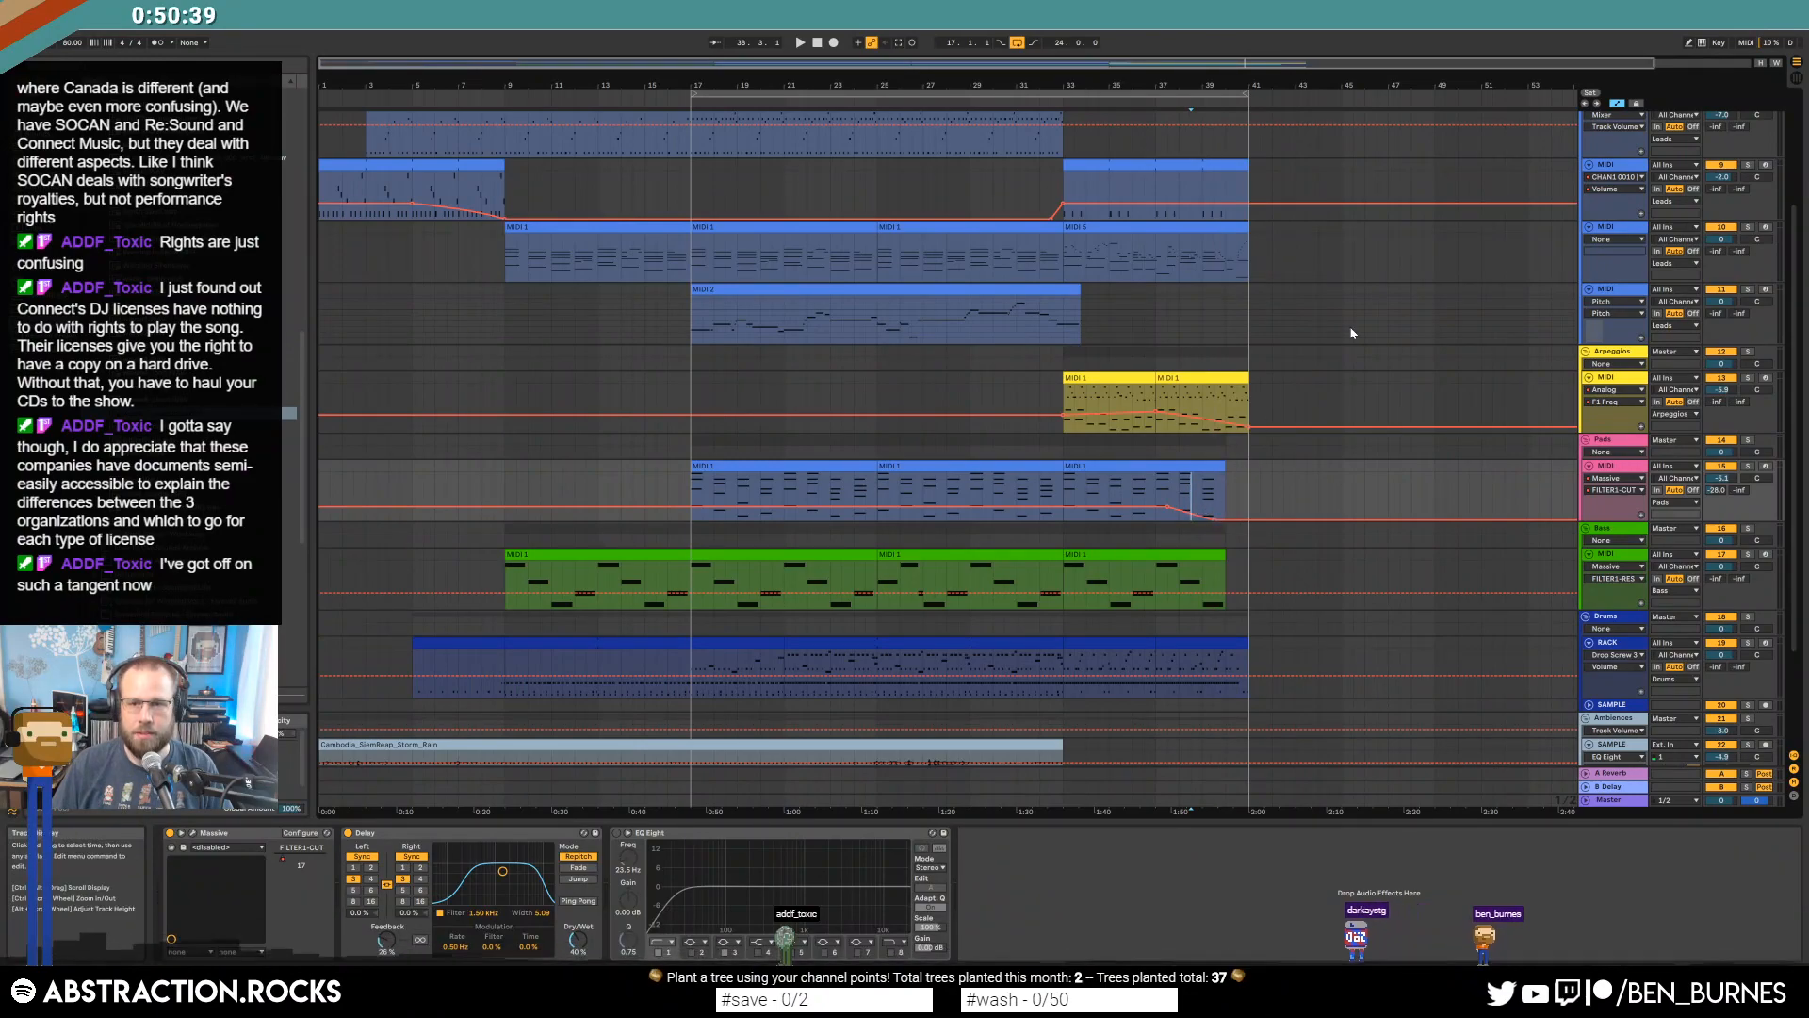
Raise the pitch of the last two notes in the chordal lead clip at bar 33 and play its ending.
double_click(1241, 254)
scroll(1739, 707, up, 2)
click(1766, 704)
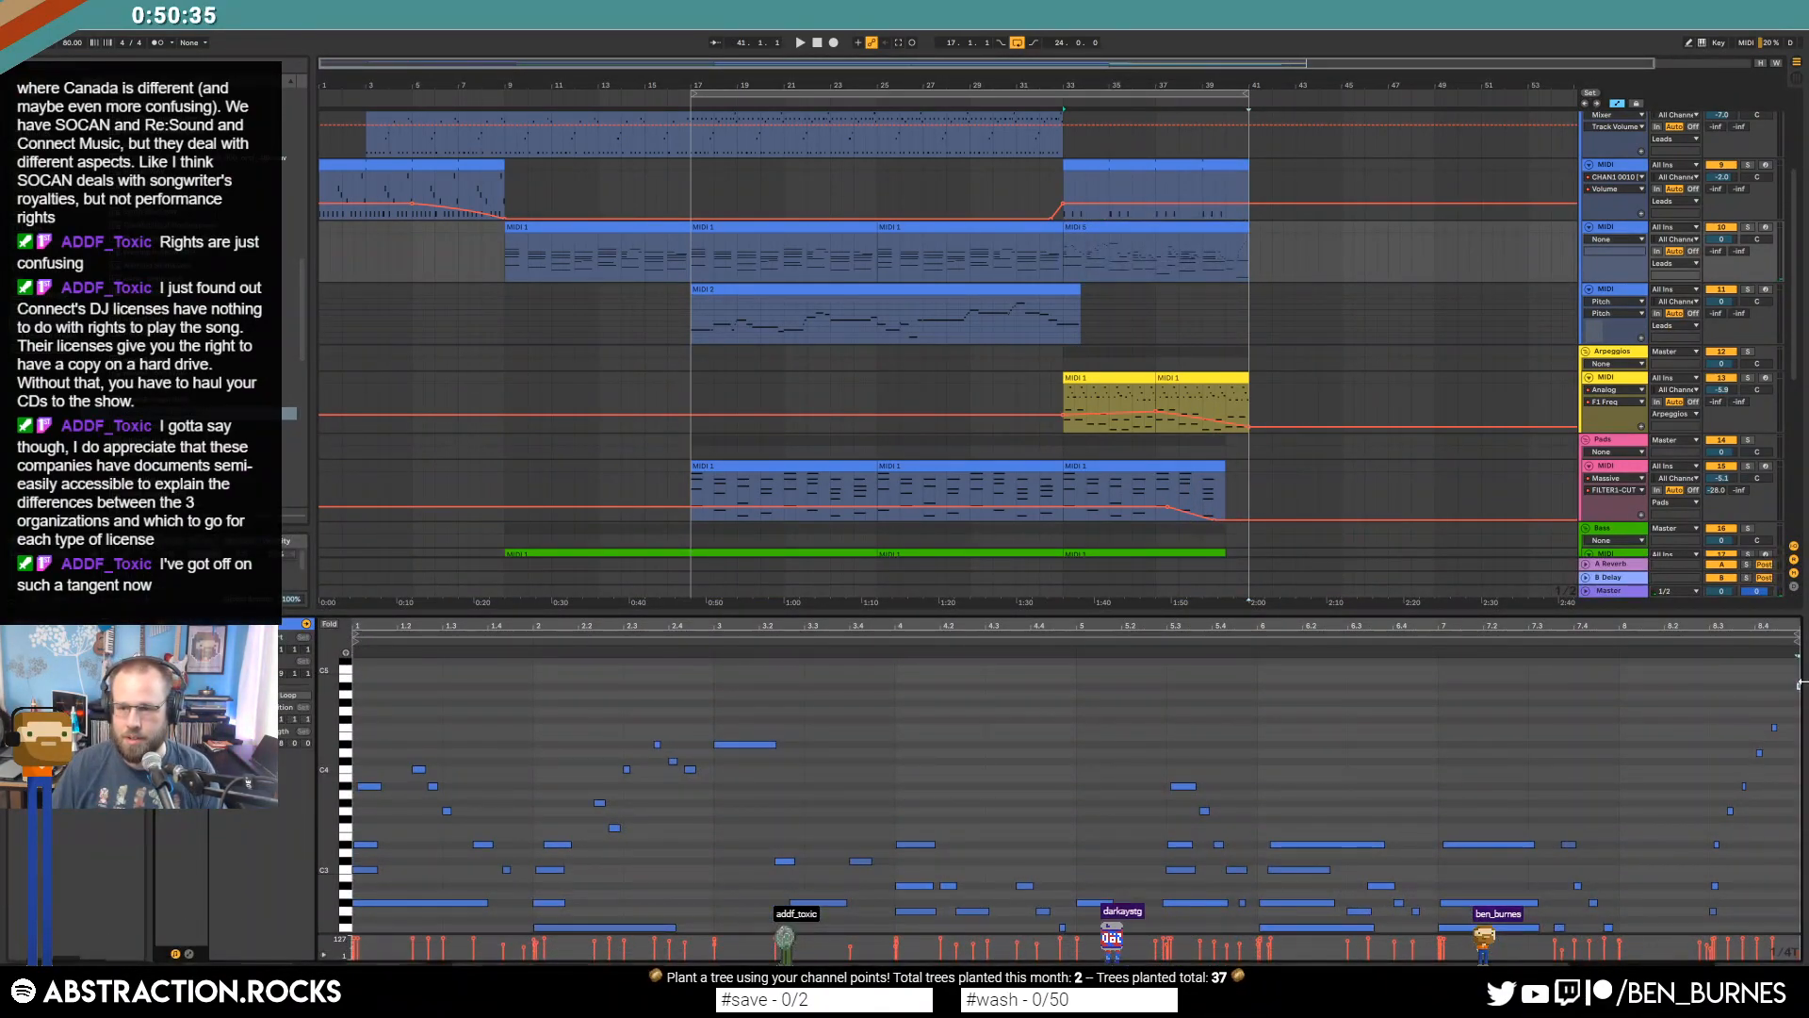
click(1776, 728)
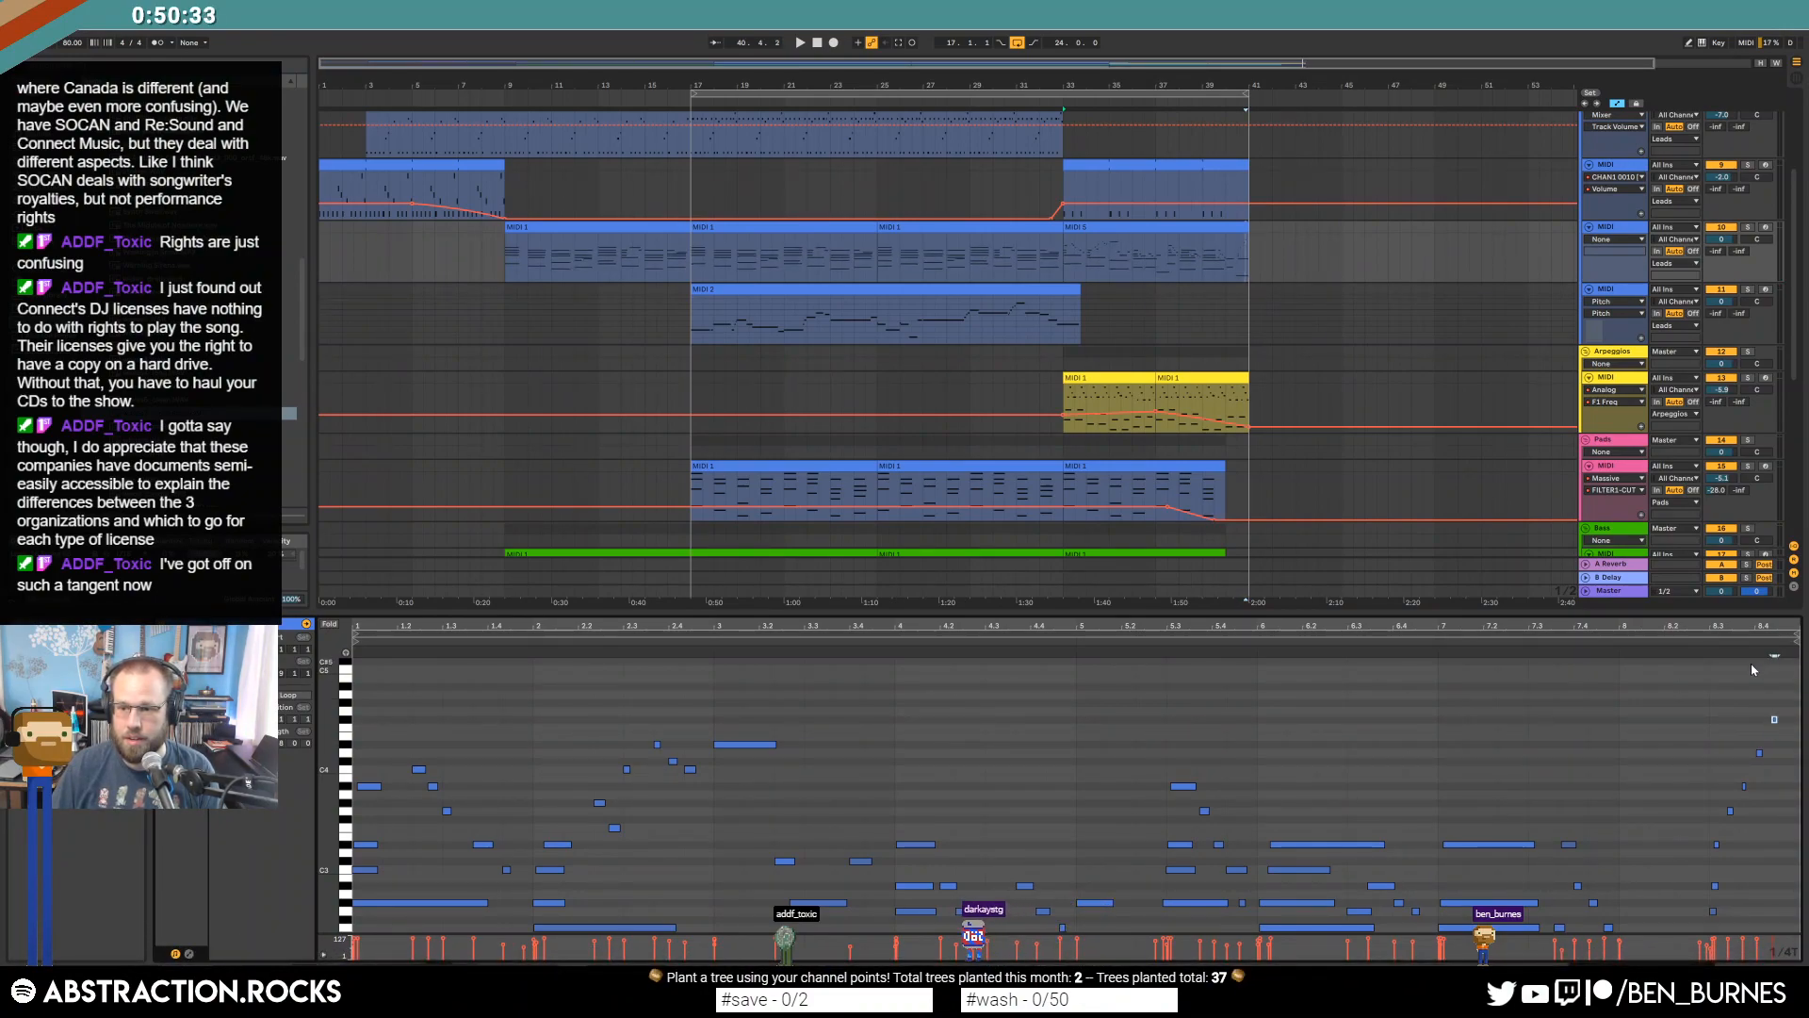
key(space)
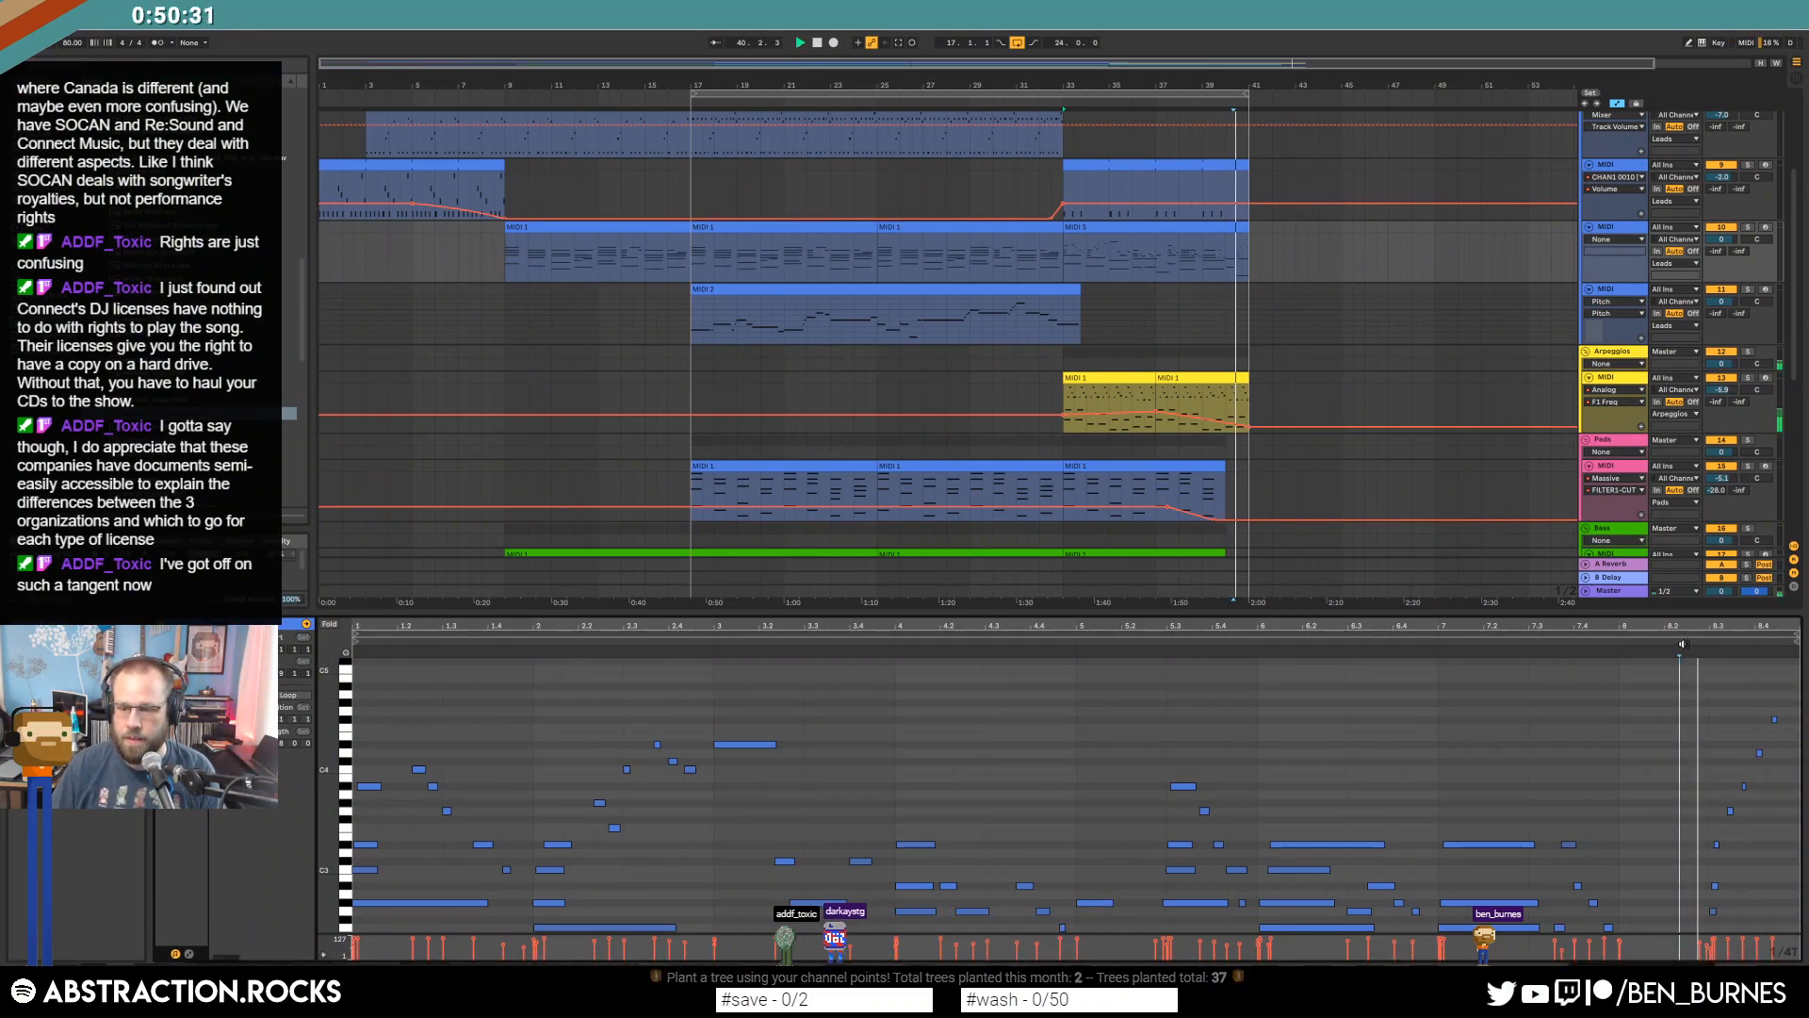
drag(1760, 753, 1761, 745)
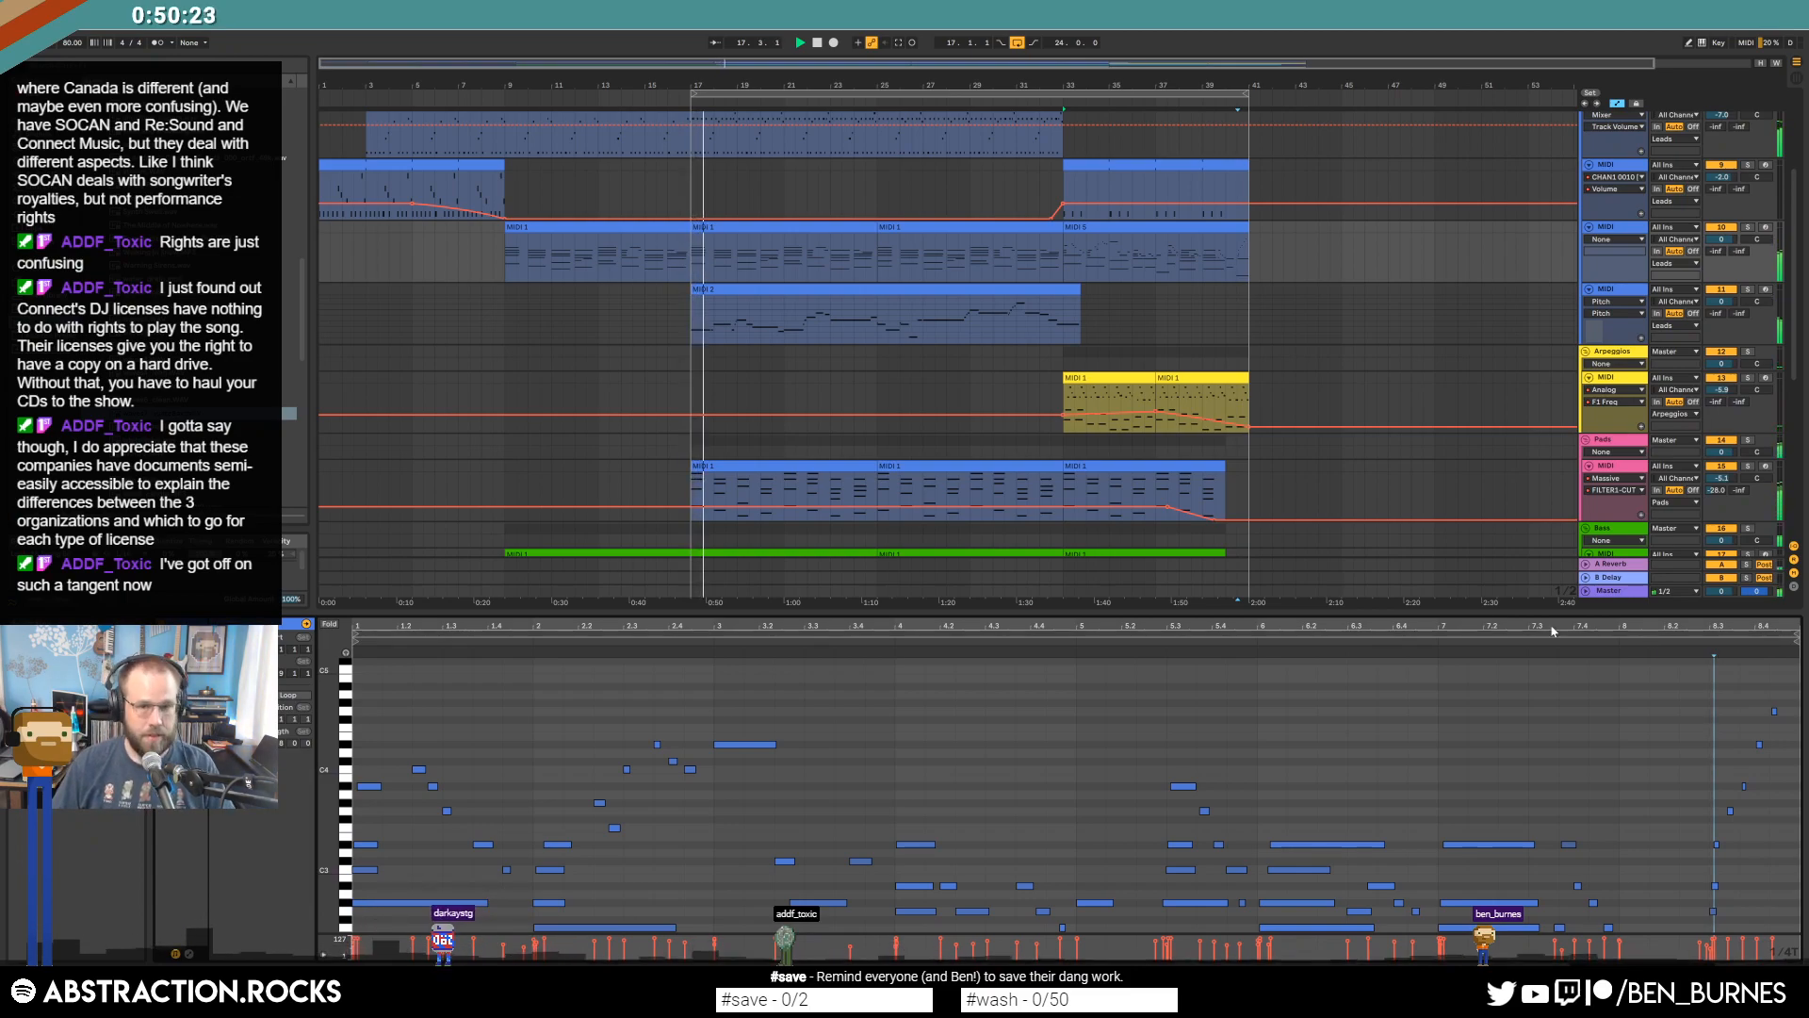
key(shift+Tab)
key(a)
Copy the melody lead clip and the first lead track's clip from bar 17 to bar 41.
click(775, 299)
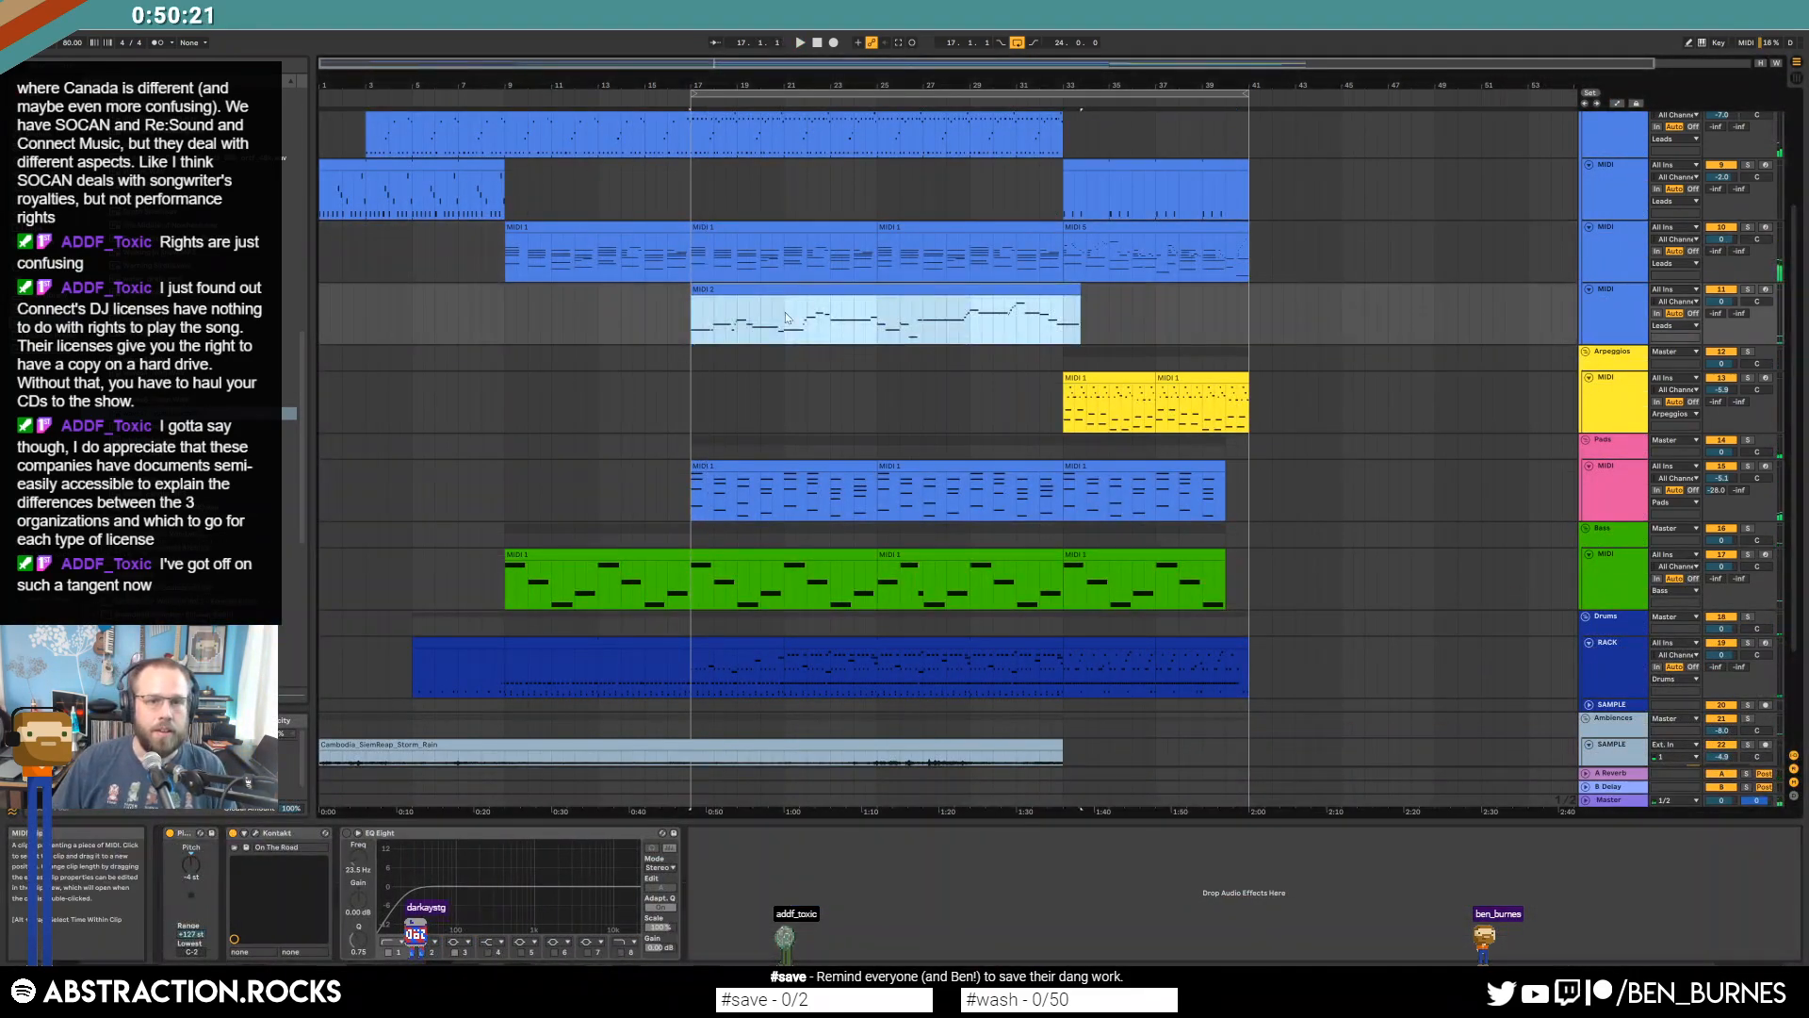
scroll(817, 317, up, 3)
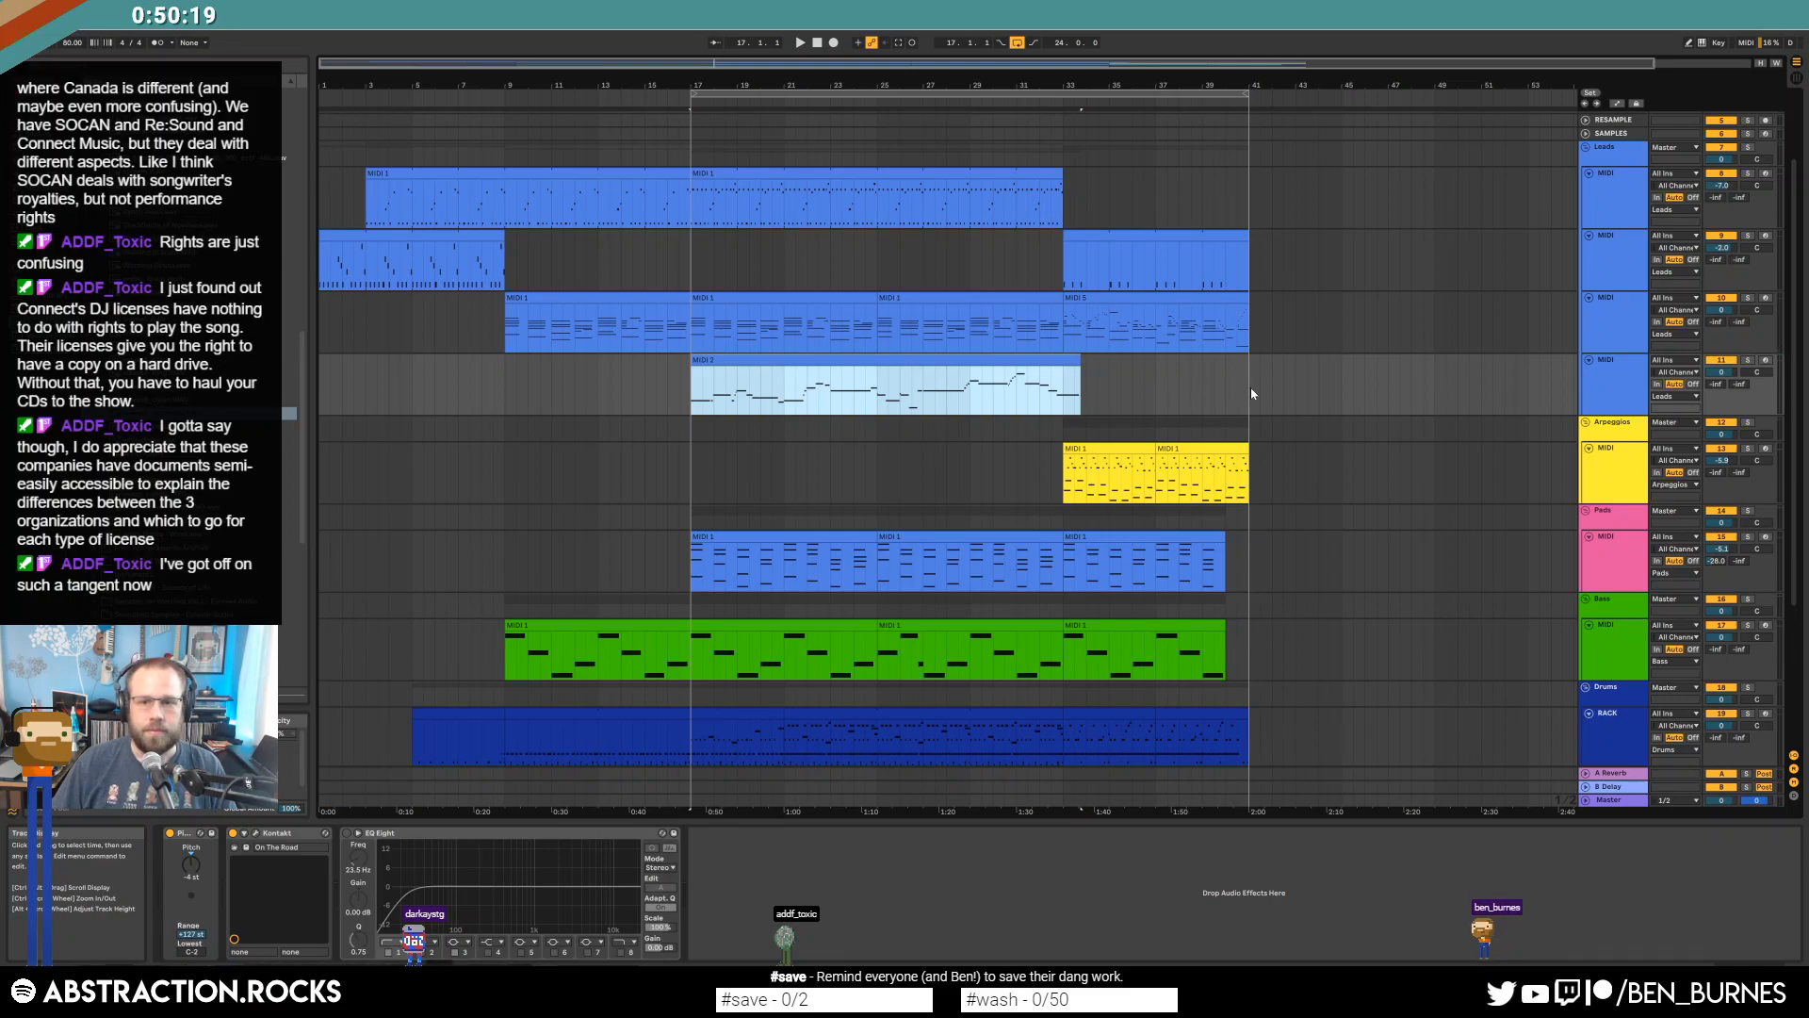
click(1252, 394)
key(ctrl+v)
click(1248, 201)
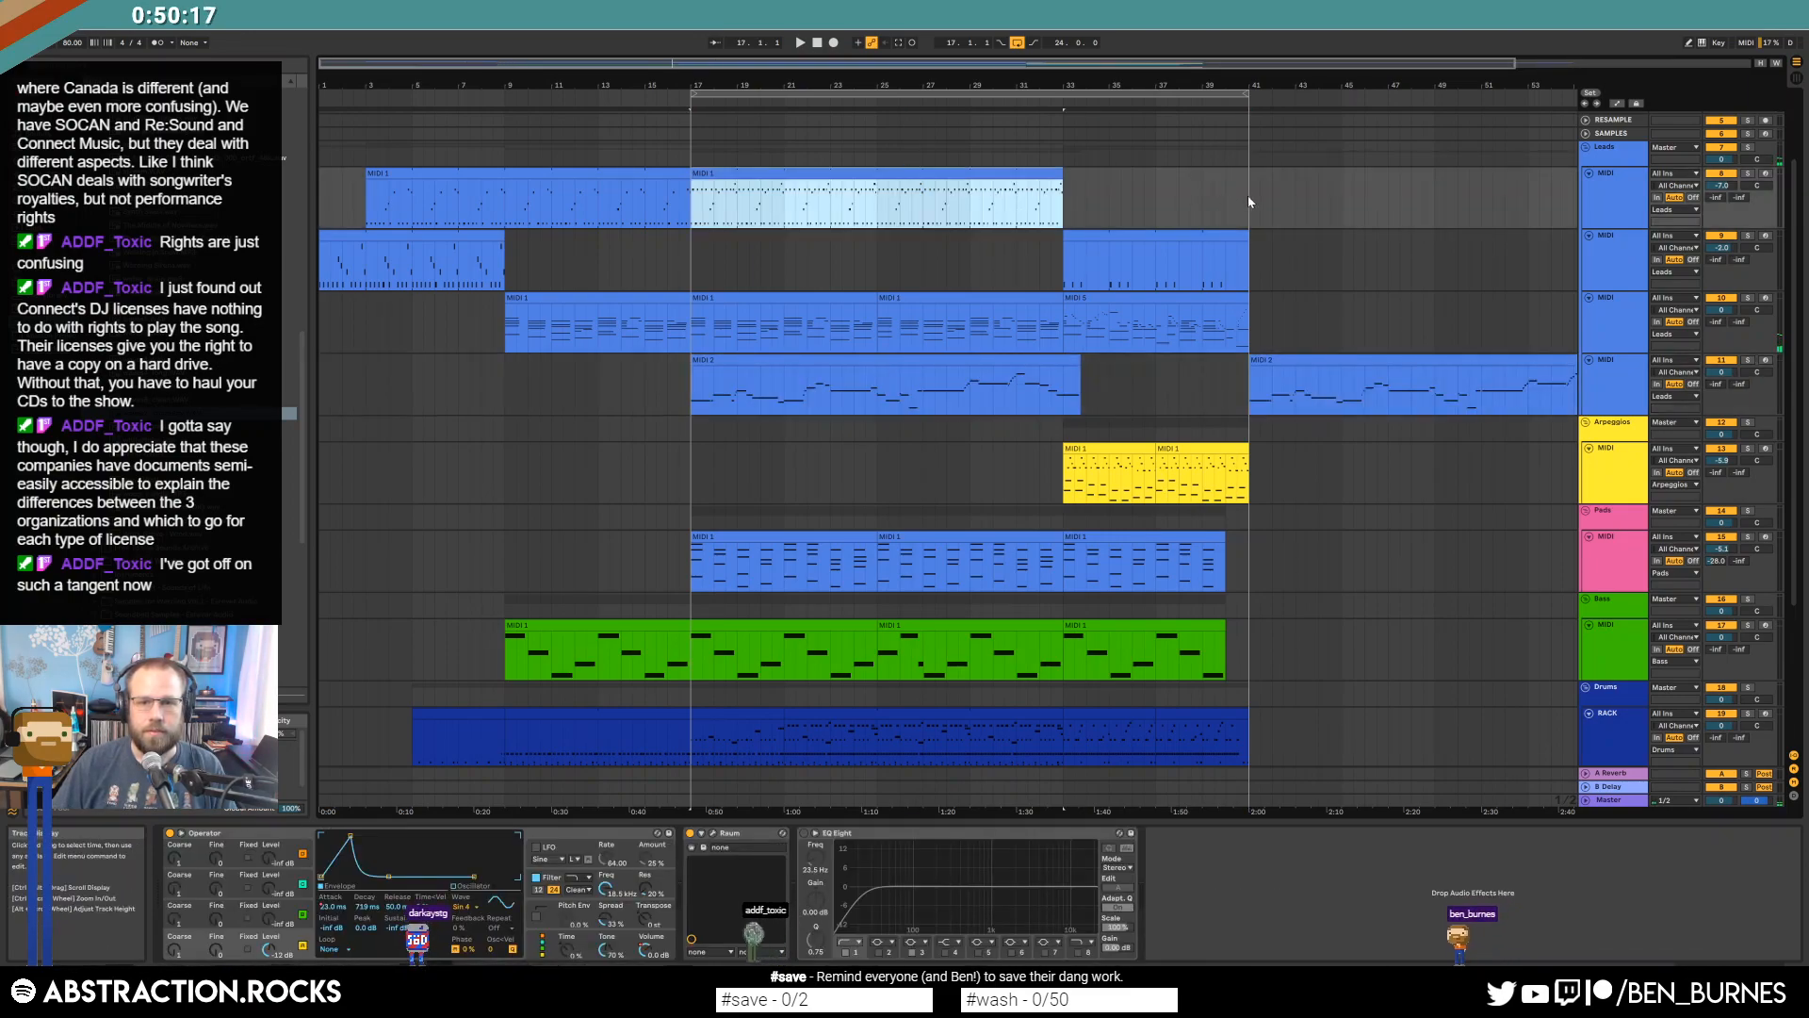
click(1250, 202)
key(ctrl+v)
Copy the two chordal lead clips spanning bars 17 to 33 to bar 41.
click(788, 297)
shift+click(905, 298)
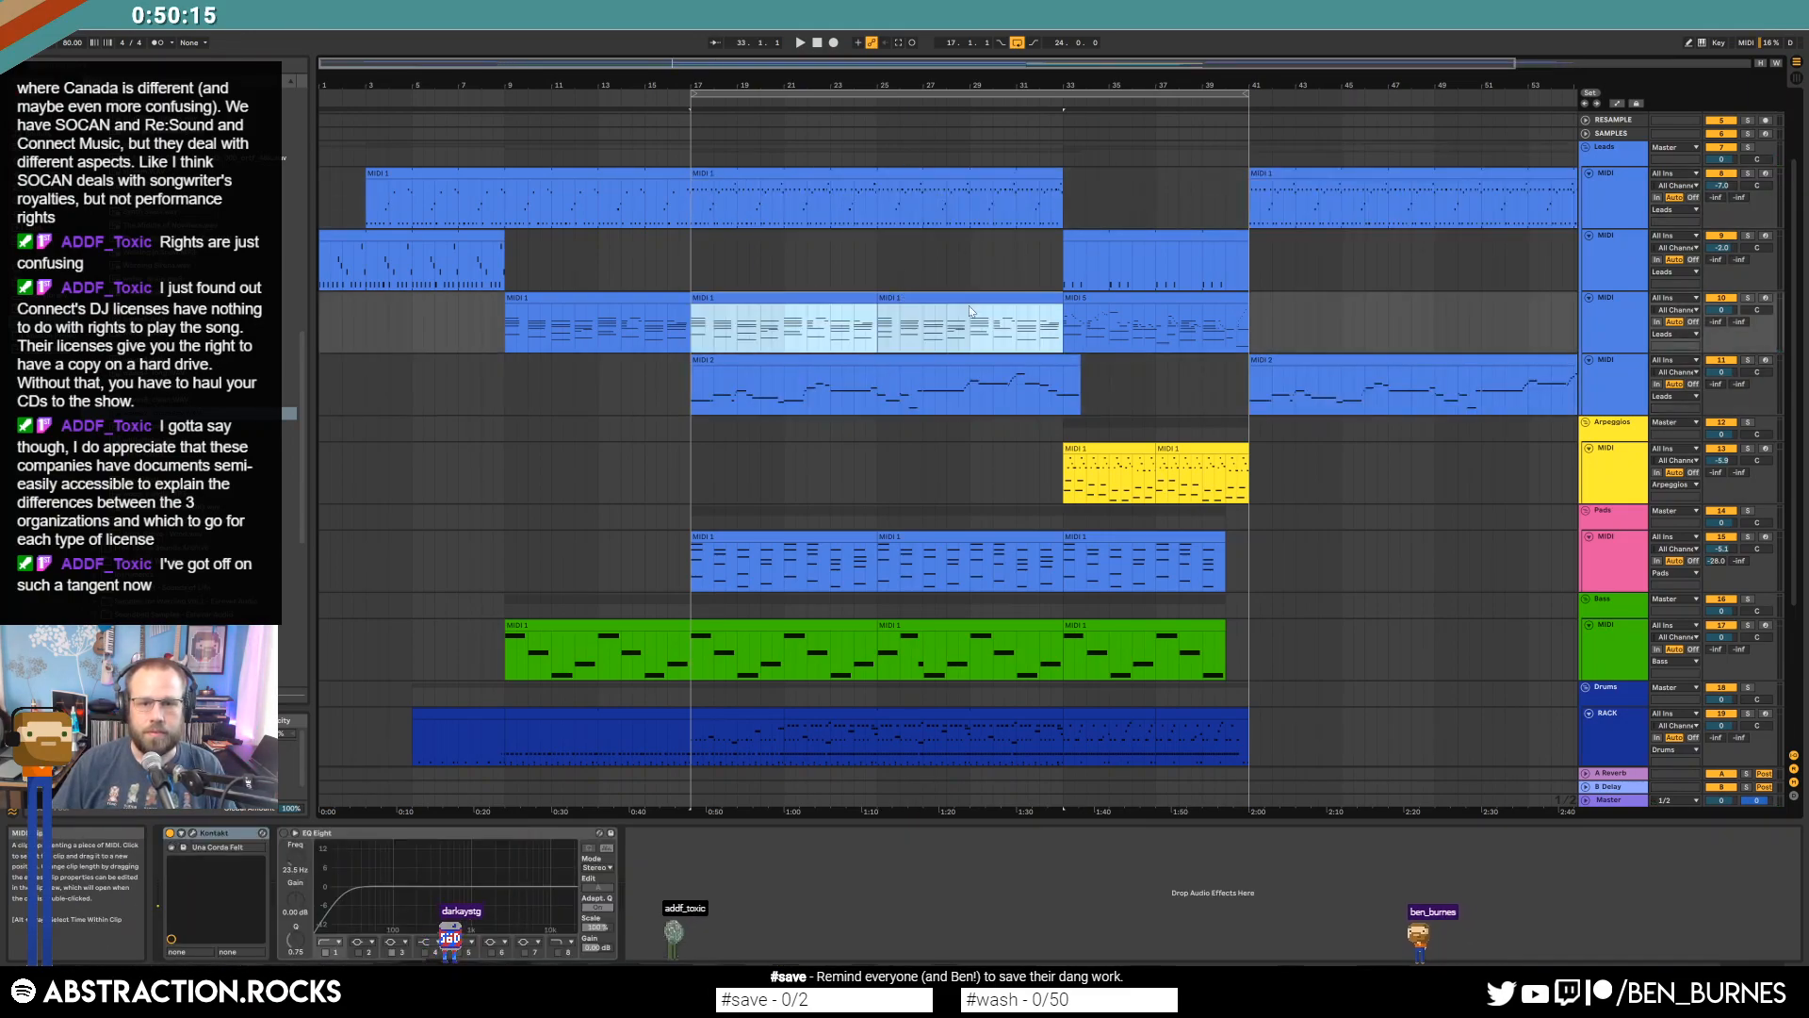
key(ctrl+c)
click(1253, 325)
key(ctrl+v)
Copy the pad and bass clips spanning bars 17 to 33 to bar 41.
scroll(1421, 525, down, 2)
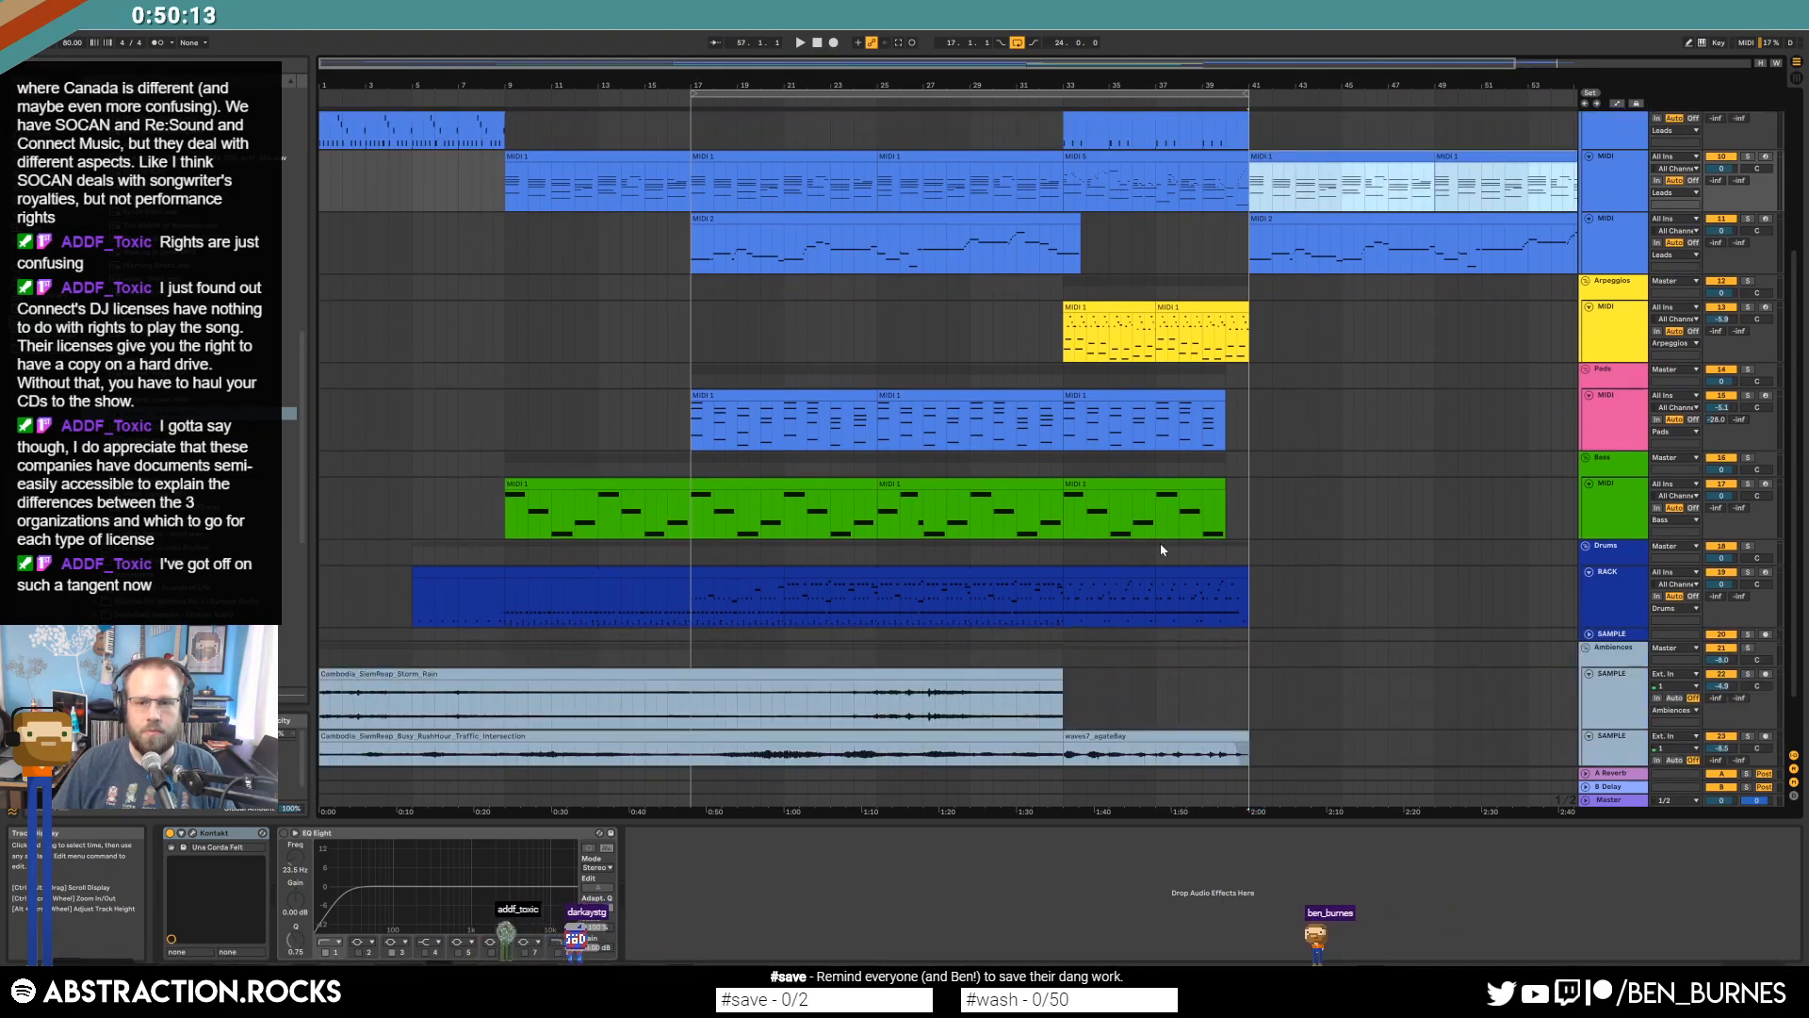
click(782, 424)
shift+click(1026, 532)
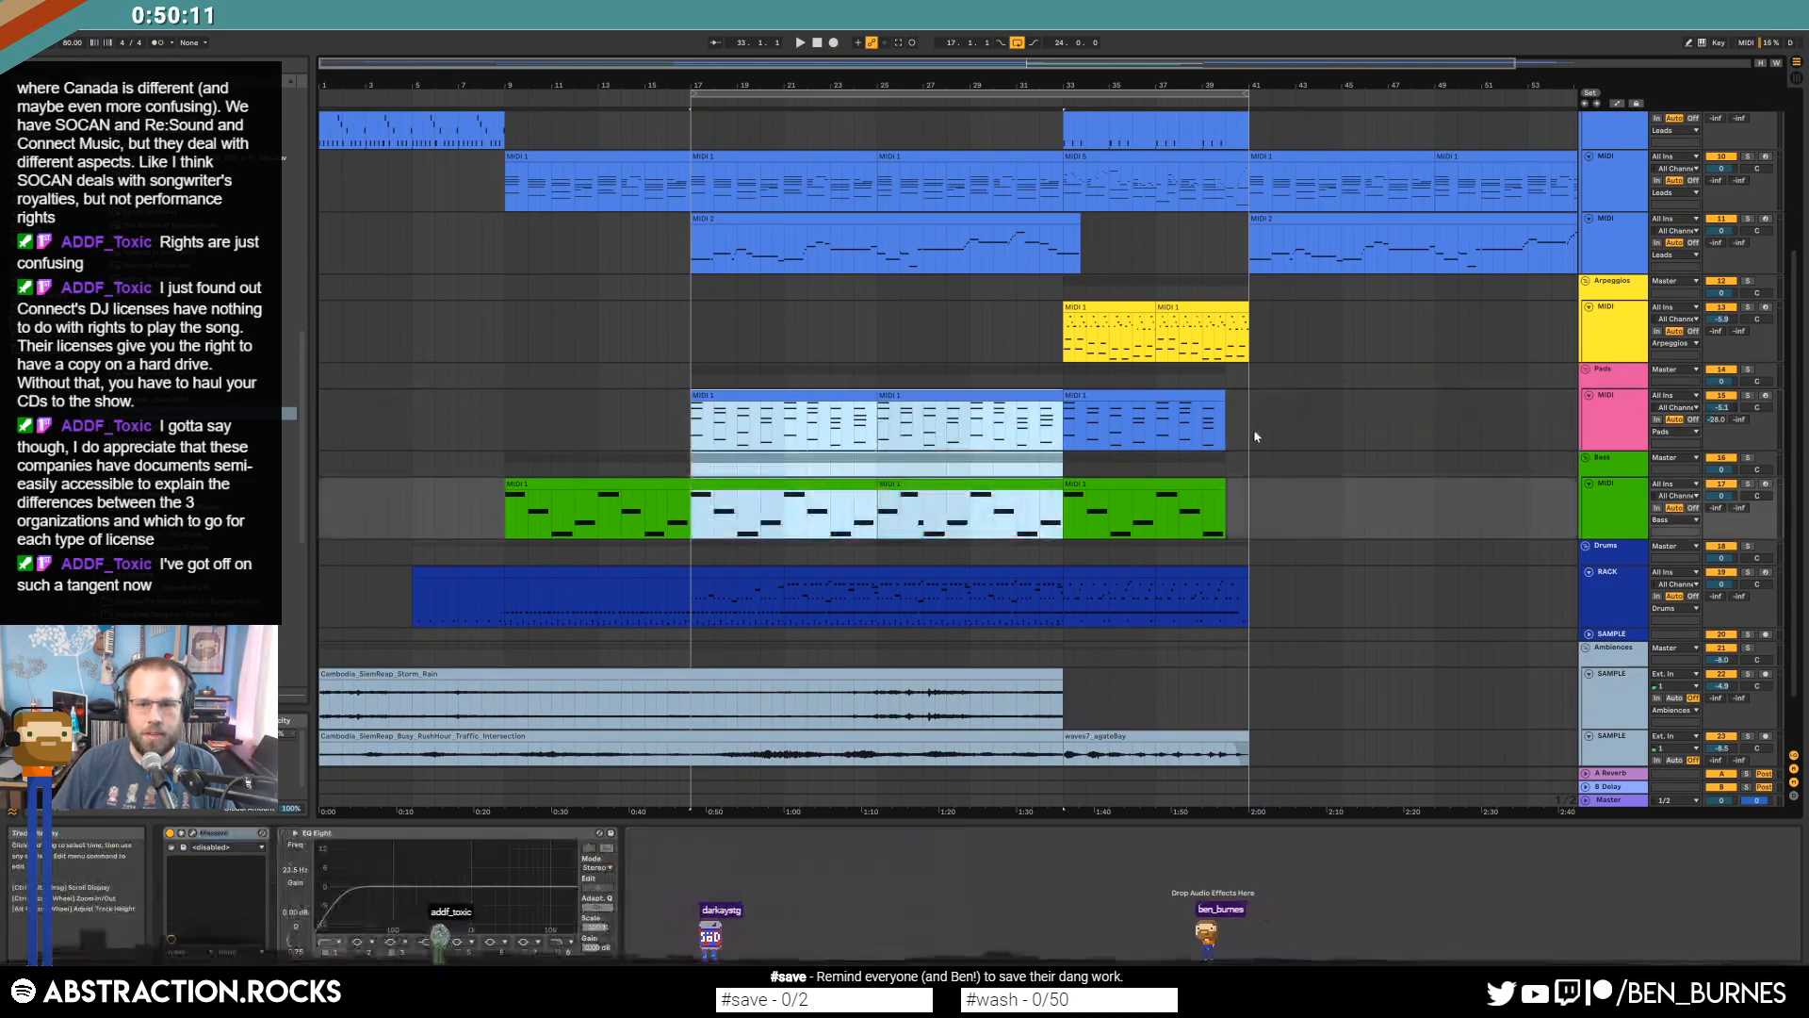
key(ctrl+c)
click(1254, 436)
key(ctrl+v)
Copy the drum rack clips spanning bars 17 to 33 to bar 41.
scroll(1201, 547, down, 1)
click(923, 501)
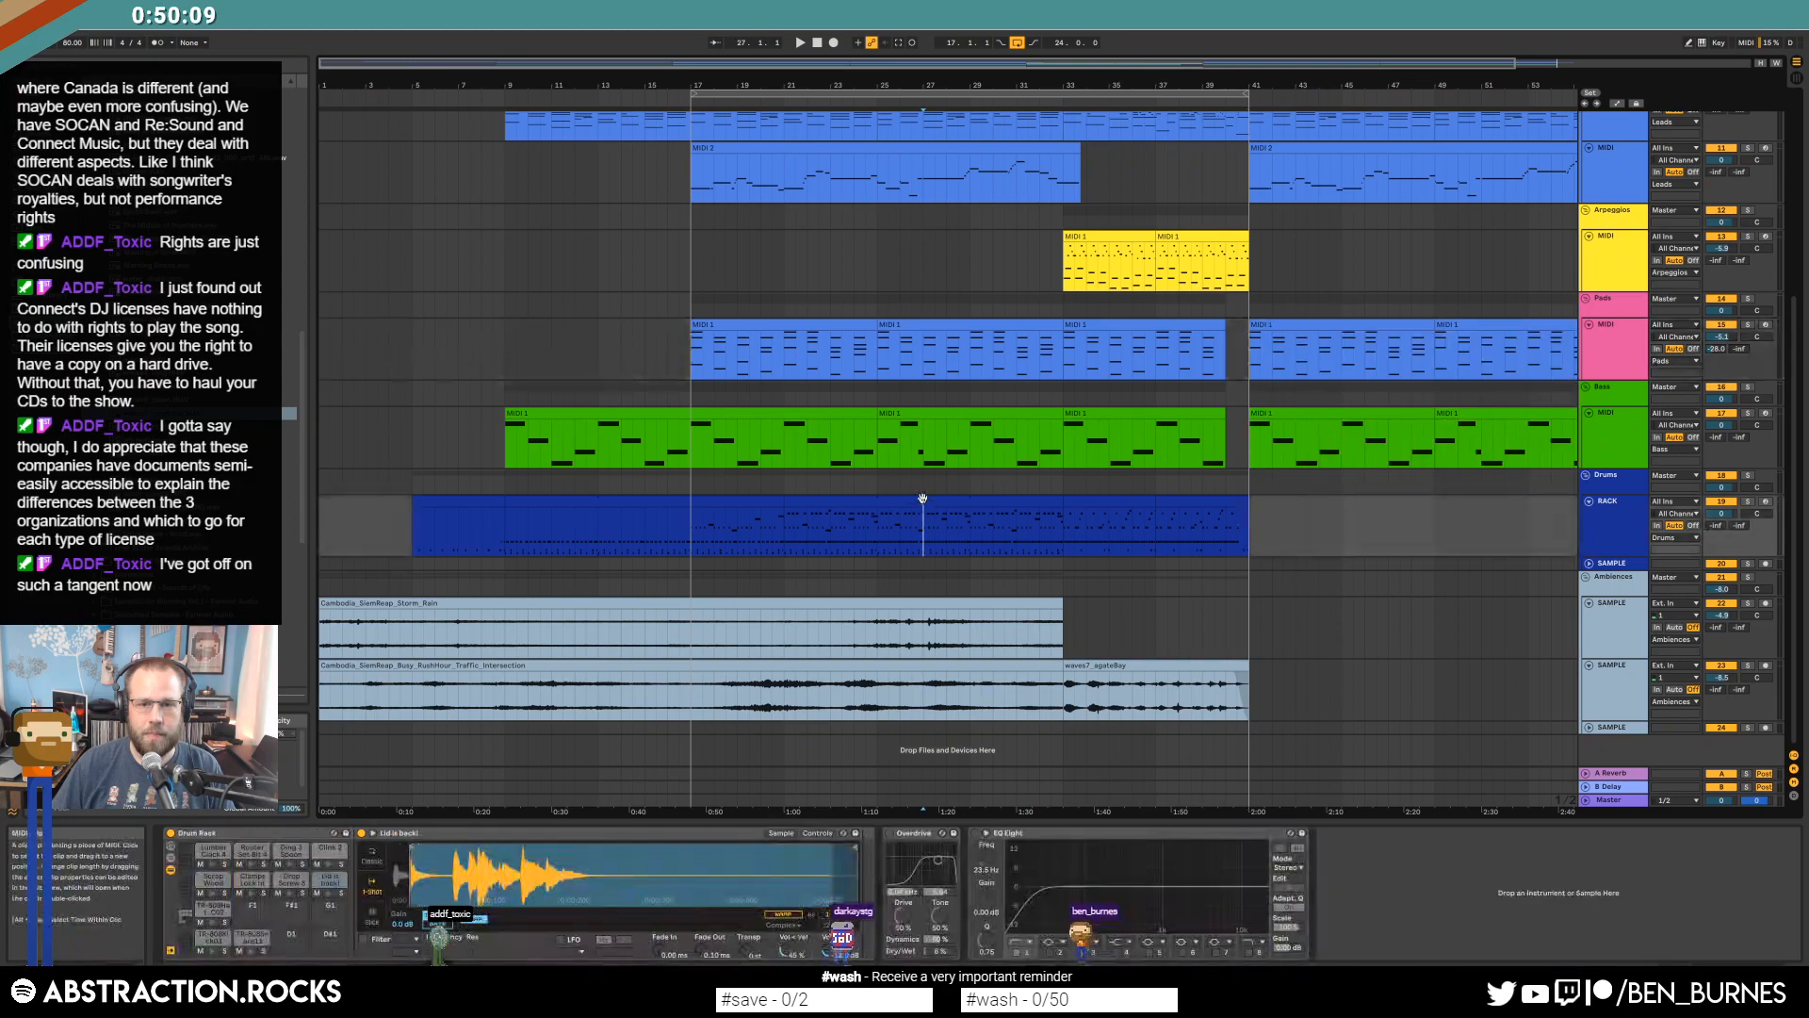
shift+click(761, 500)
click(807, 501)
key(ctrl+c)
click(1268, 520)
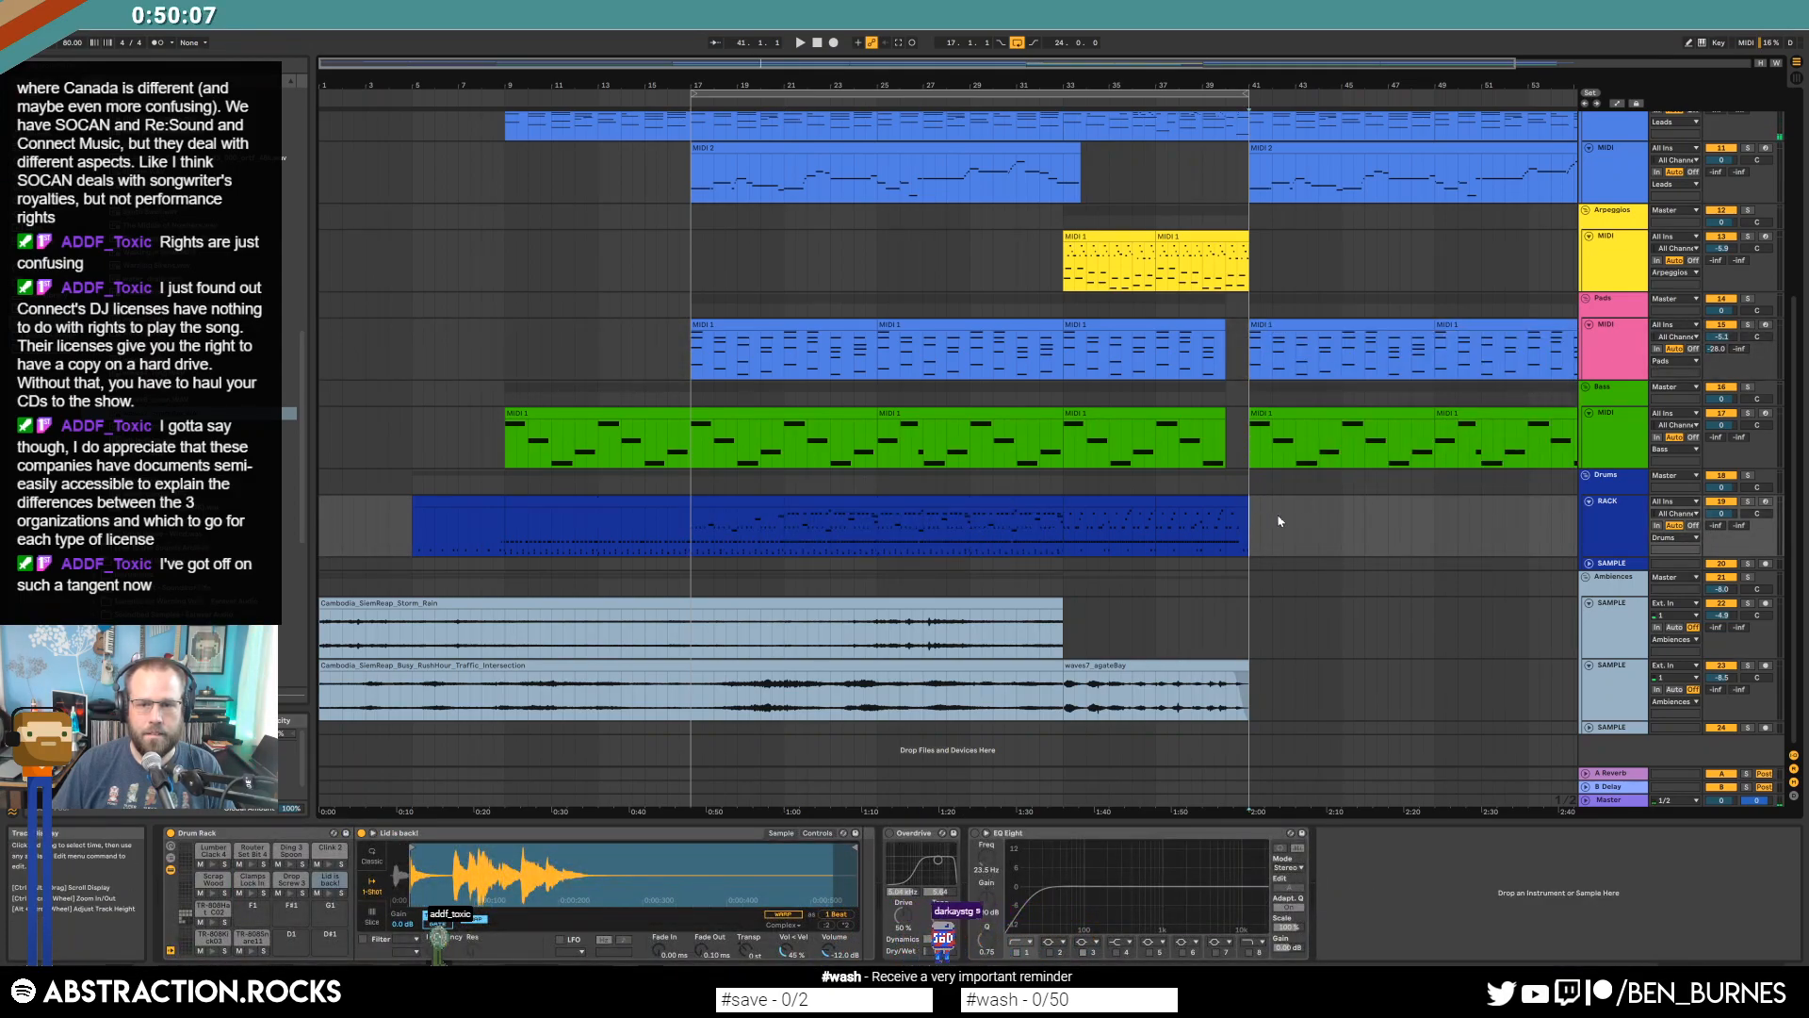
key(ctrl+v)
key(minus)
drag(1323, 502, 1413, 517)
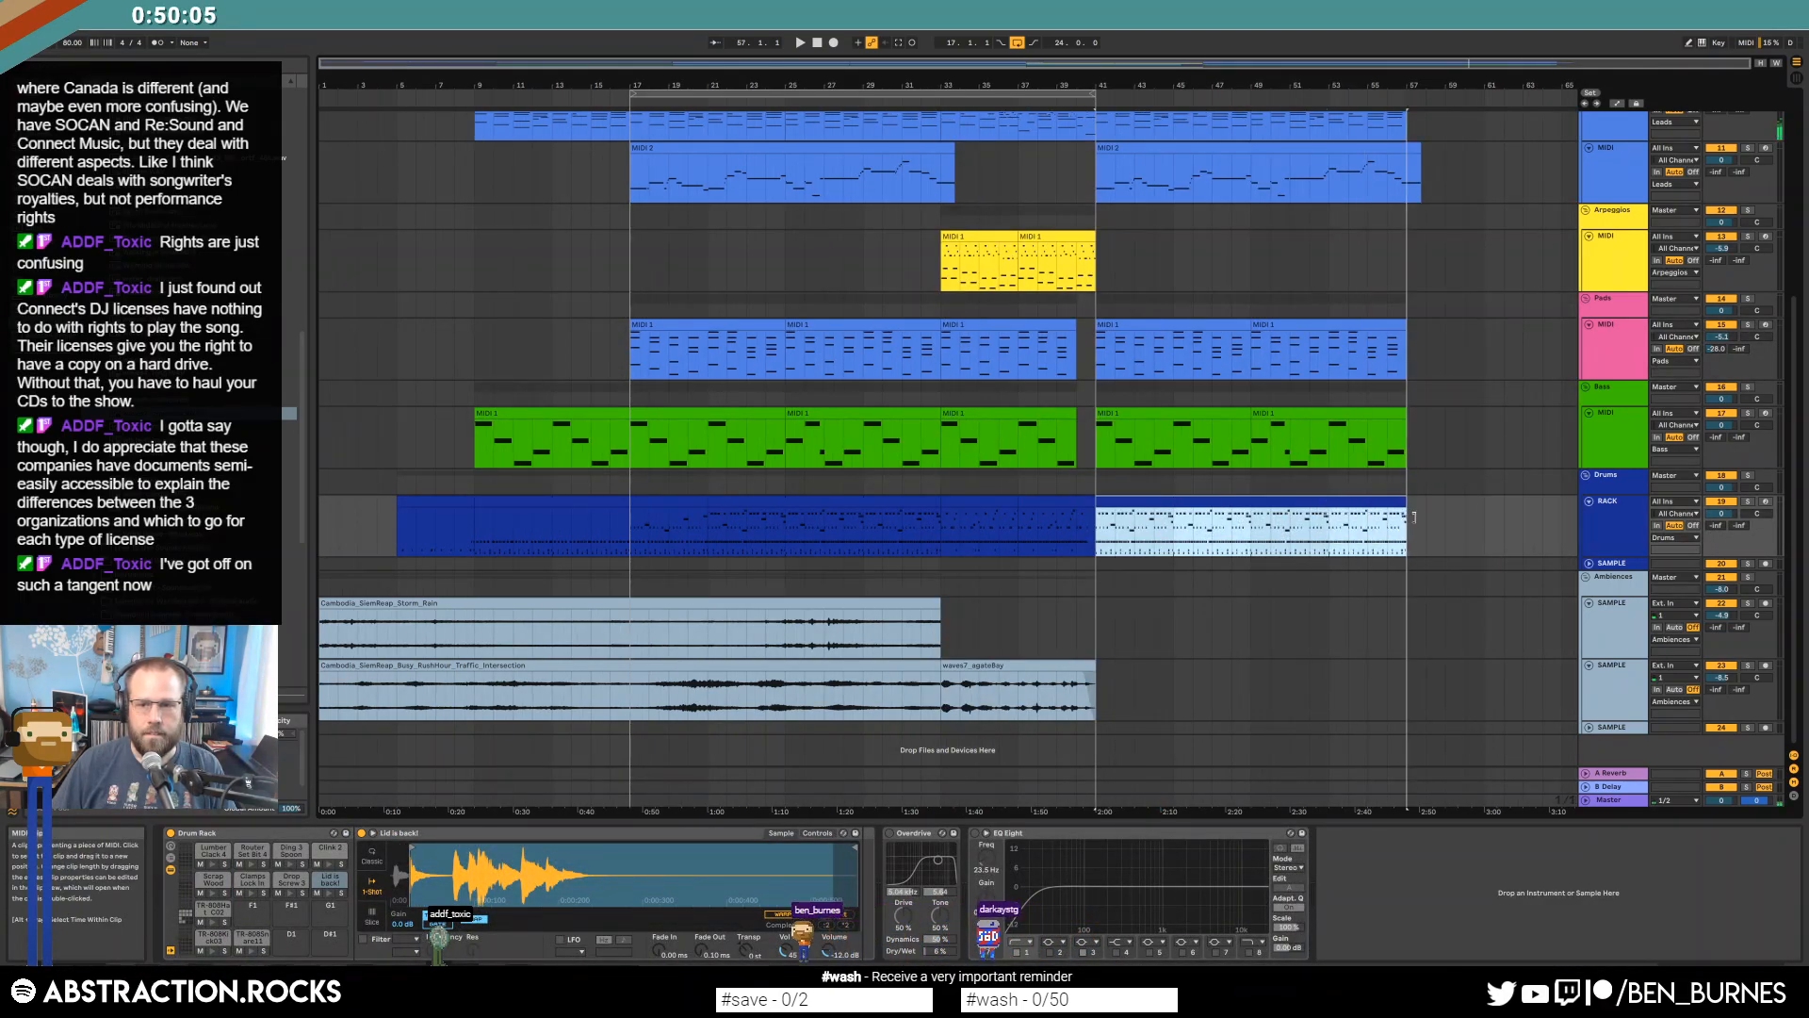
Copy the rain and traffic ambience clips from bar 1 to bar 41 and play the start of the section.
click(701, 614)
shift+click(802, 664)
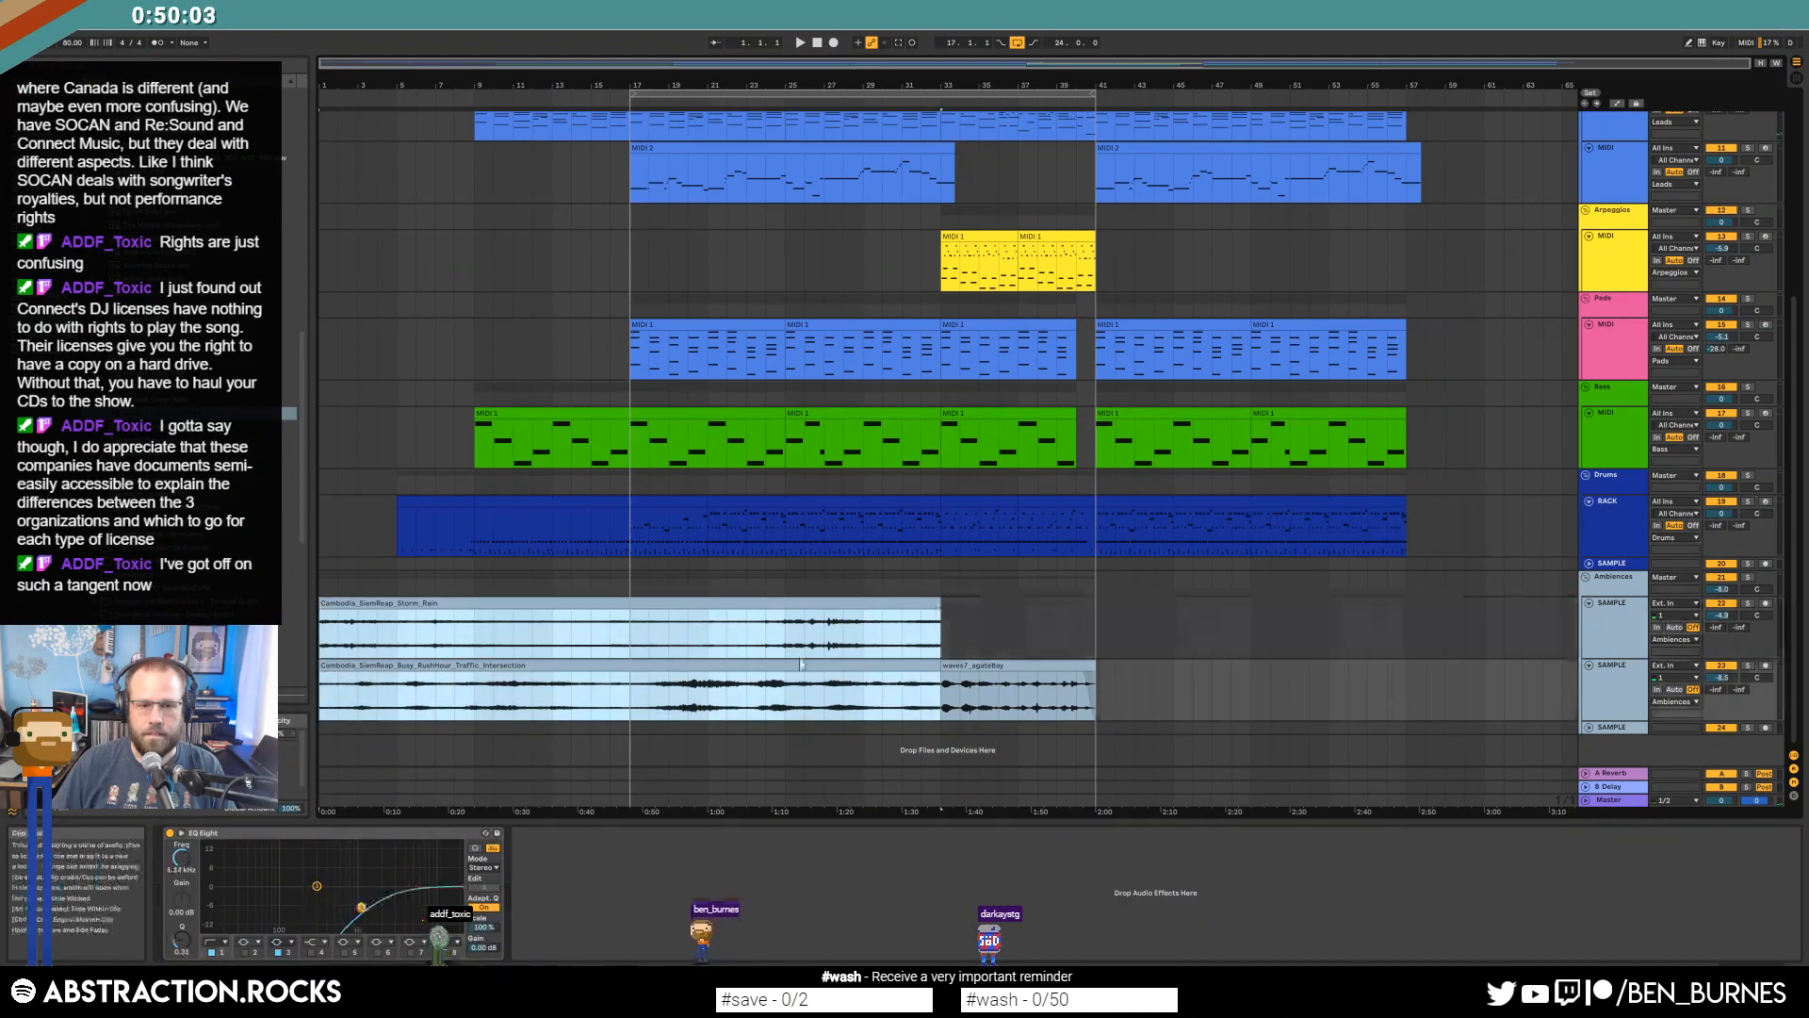
key(ctrl+c)
click(1105, 624)
key(ctrl+v)
key(space)
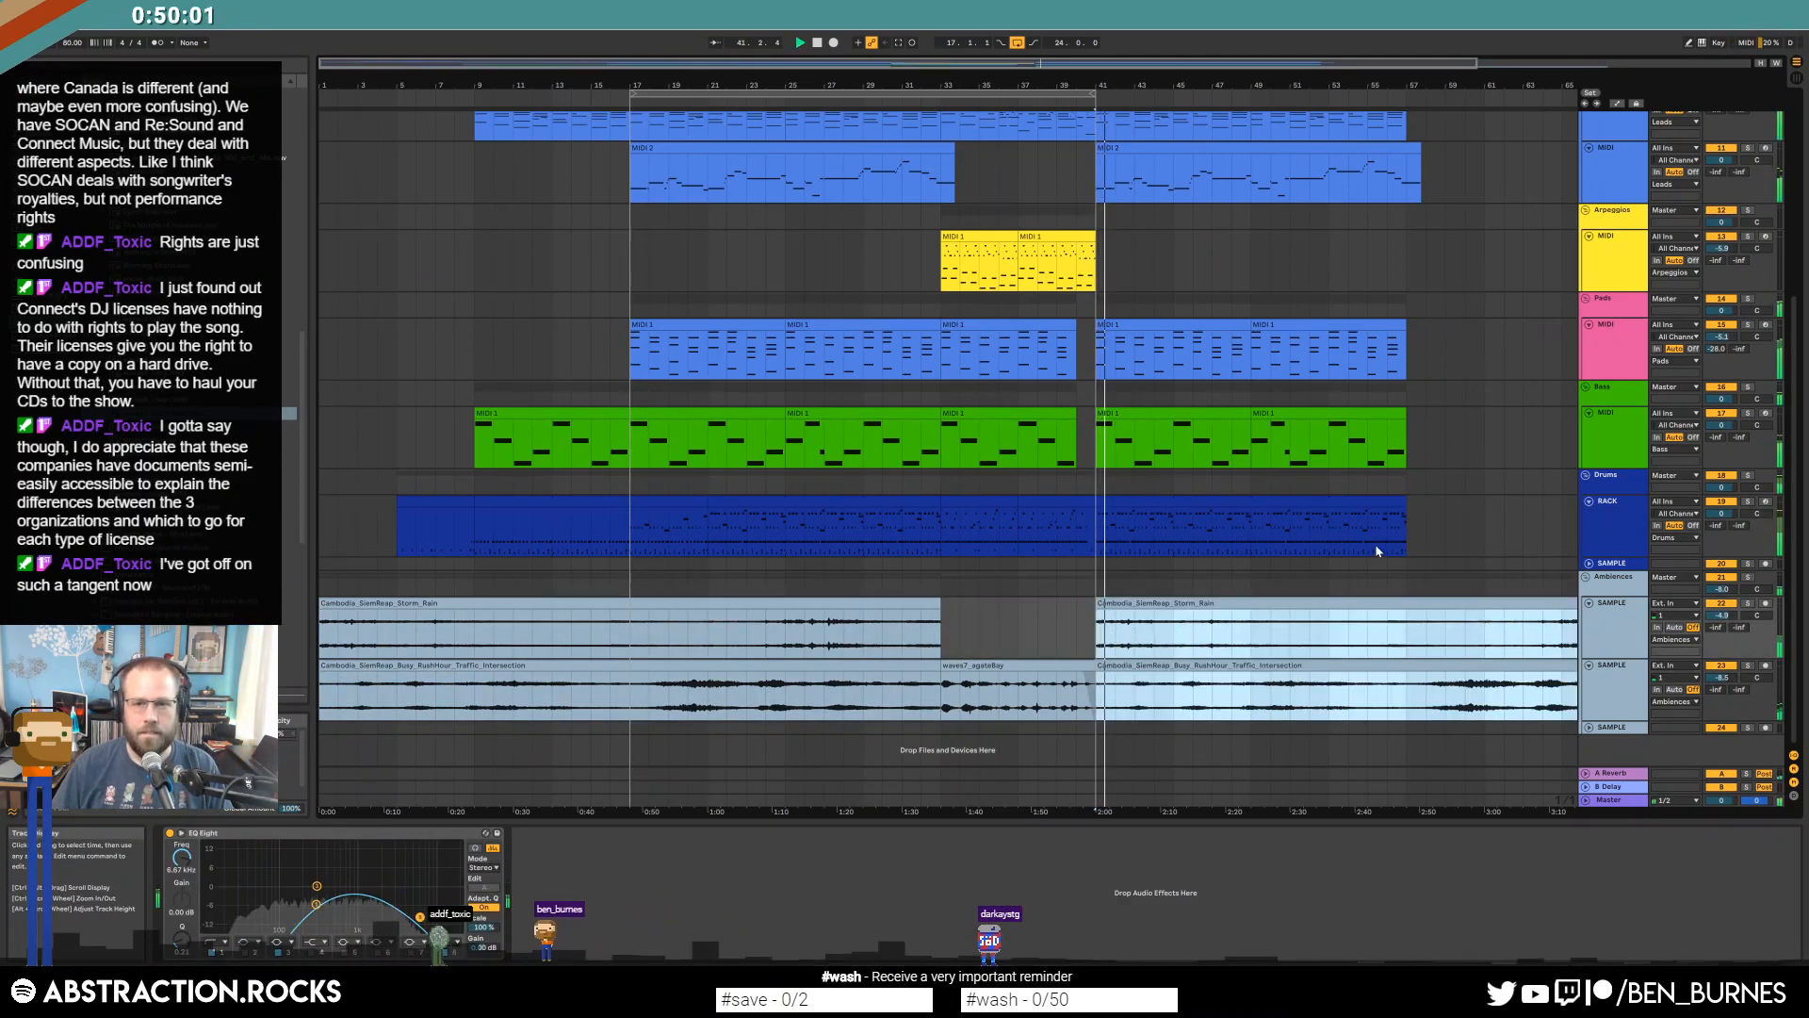
key(shift+Tab)
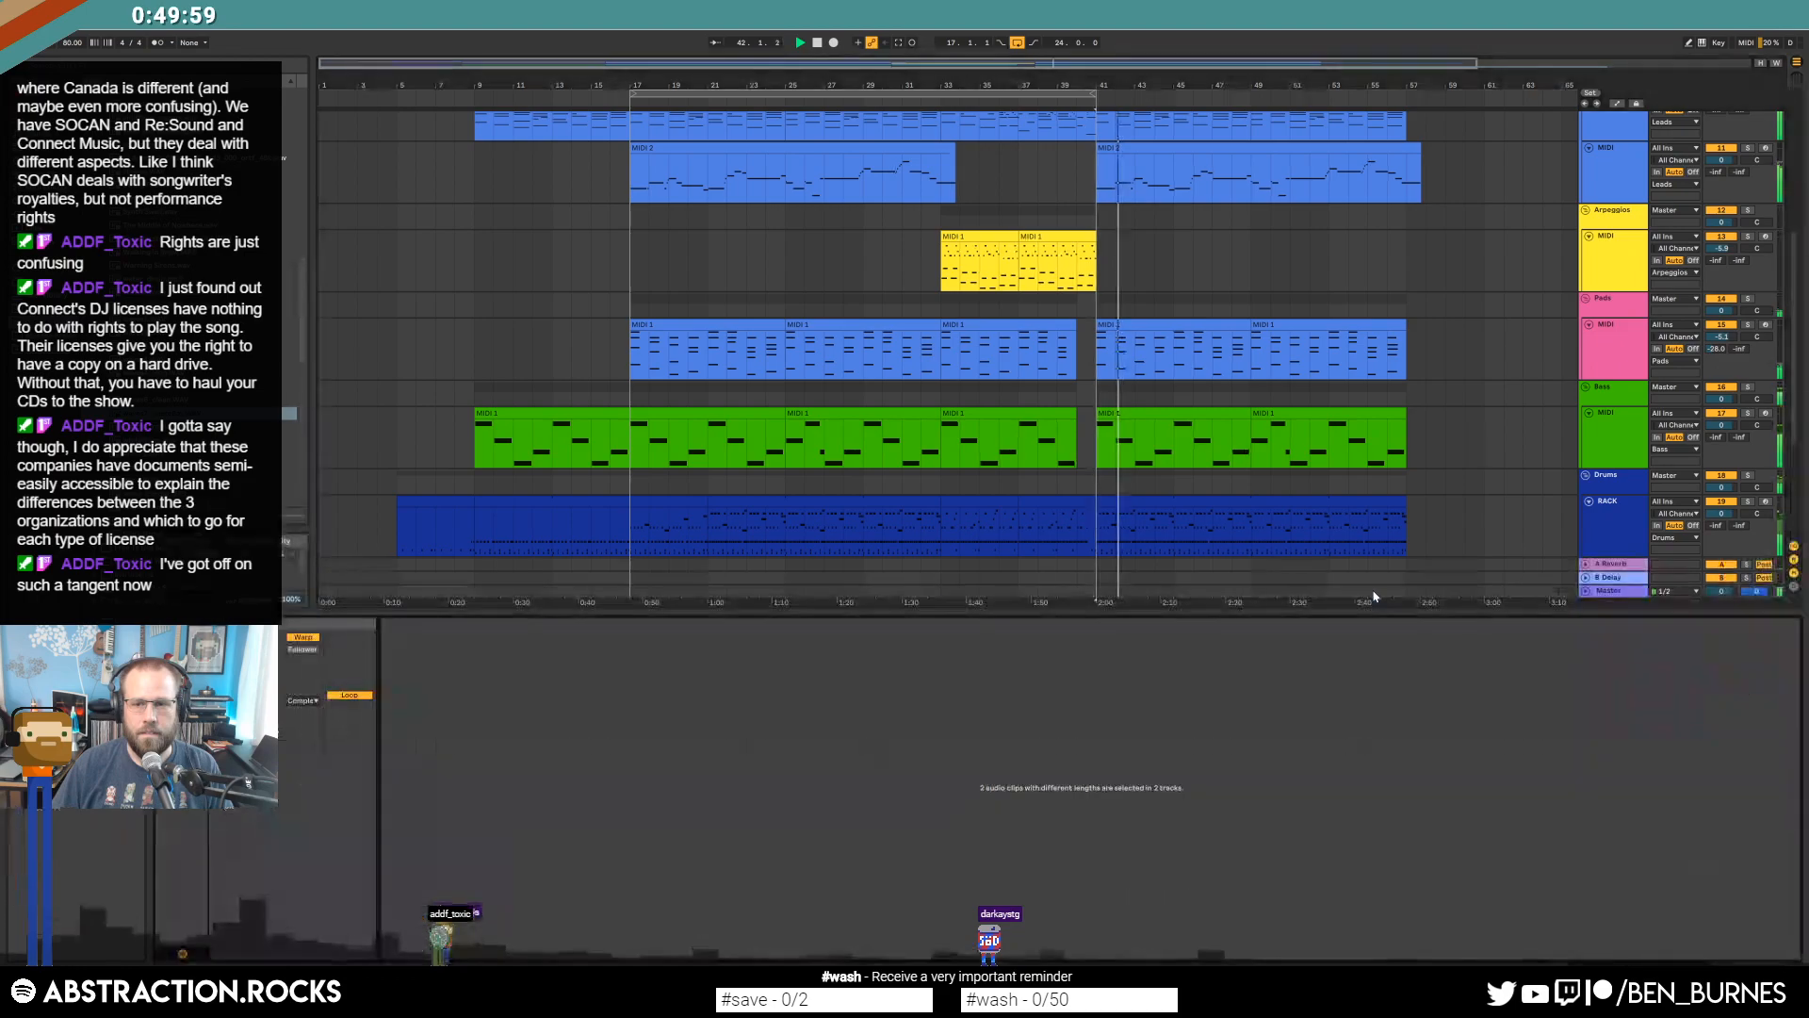
key(shift+Tab)
key(space)
Insert a new MIDI track below the melody lead track and move the bar 41 melody clip onto it.
scroll(1543, 330, up, 3)
click(1634, 325)
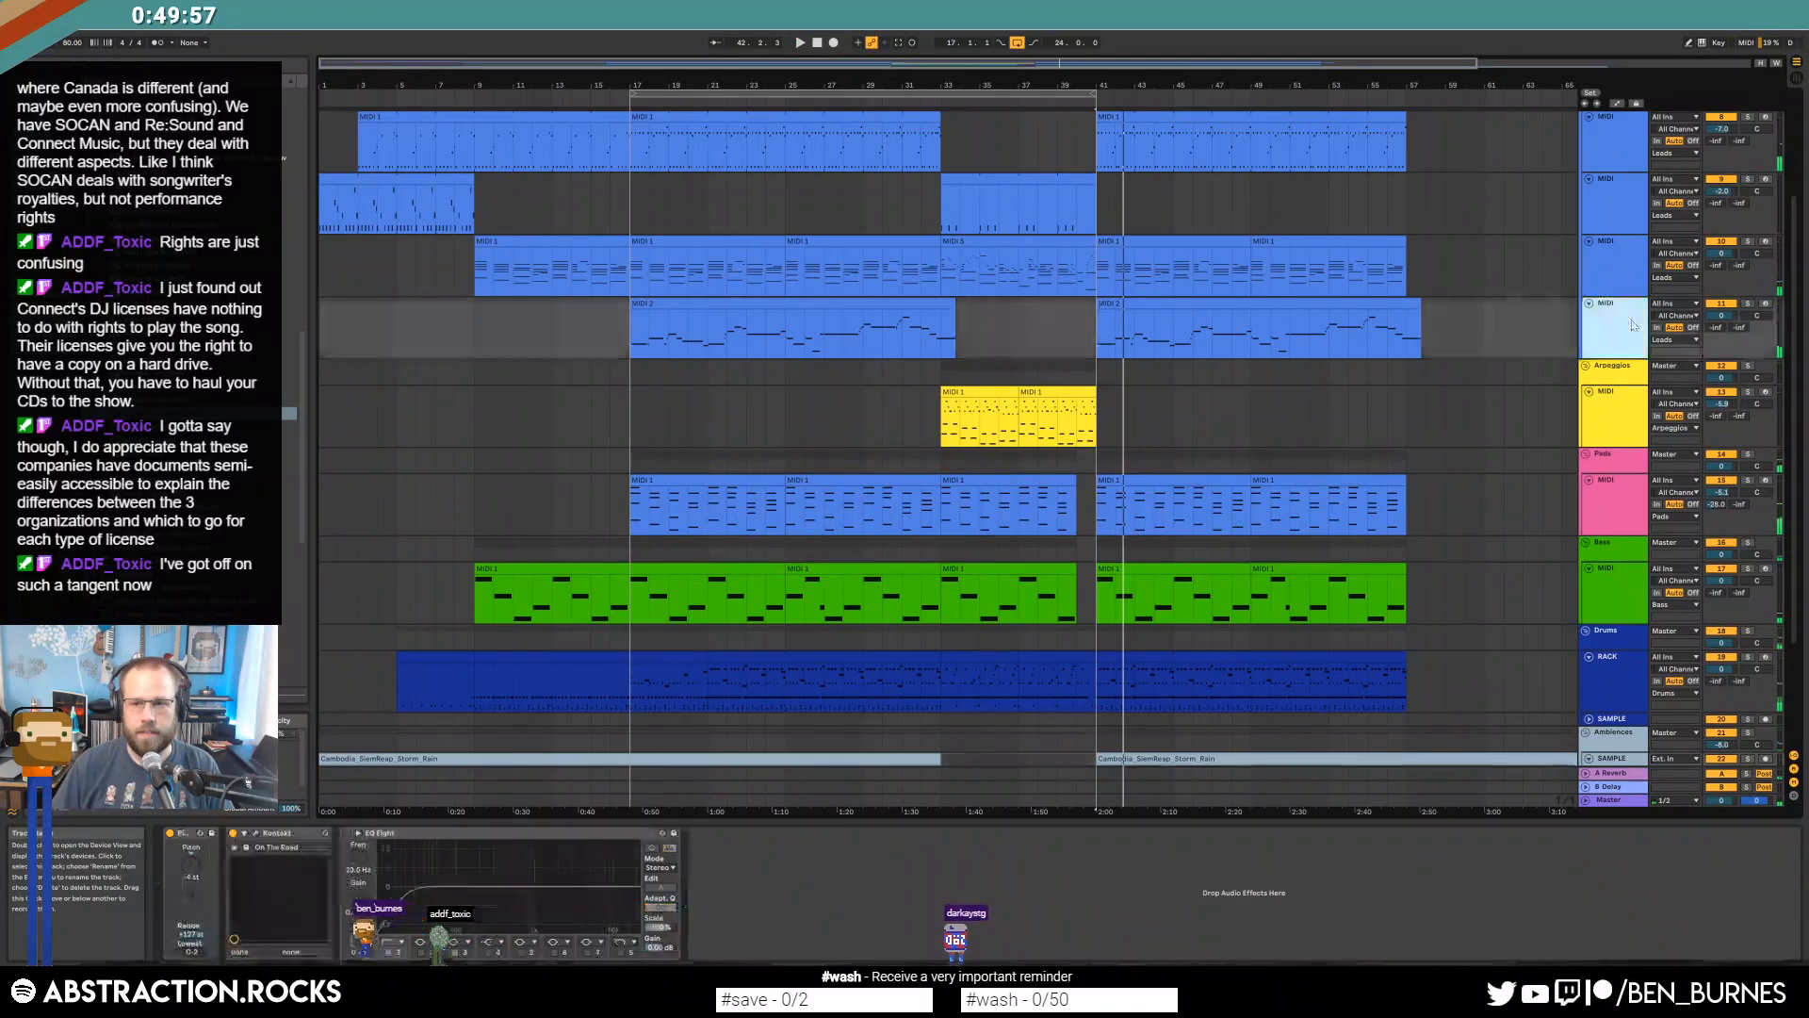
key(ctrl+shift+t)
key(ctrl+shift+r)
key(Escape)
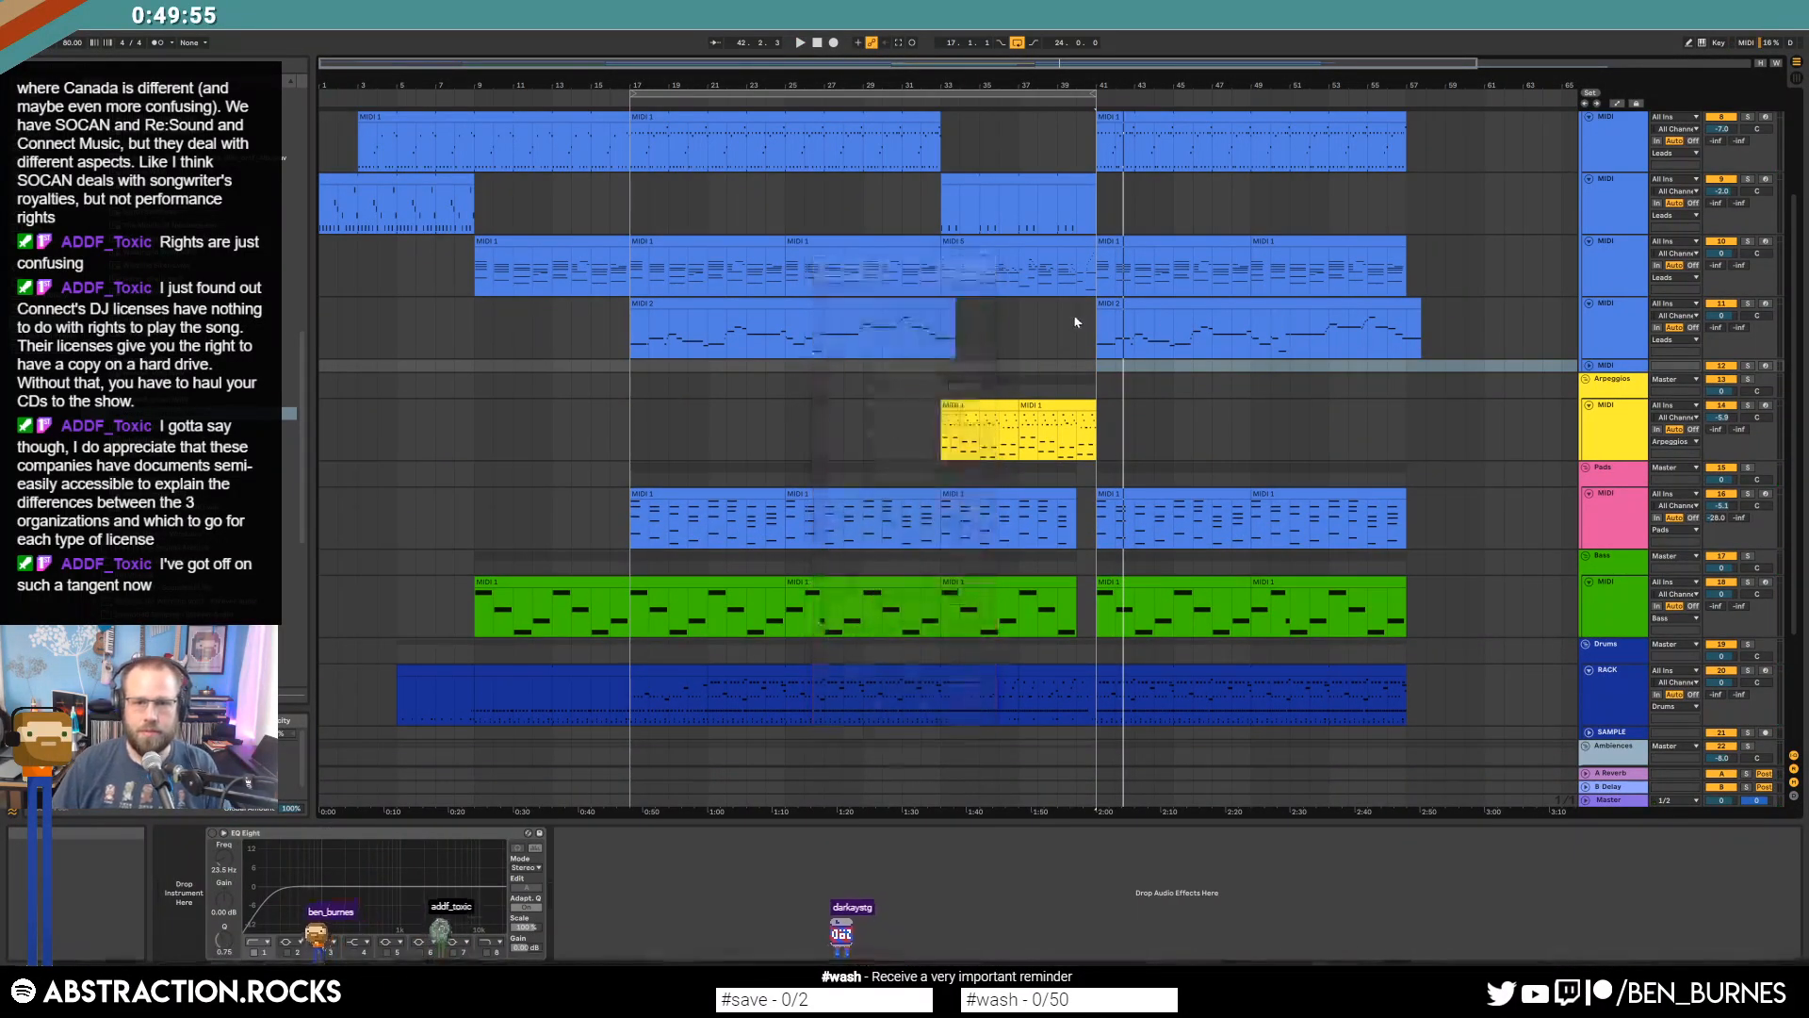
drag(1129, 328, 1129, 368)
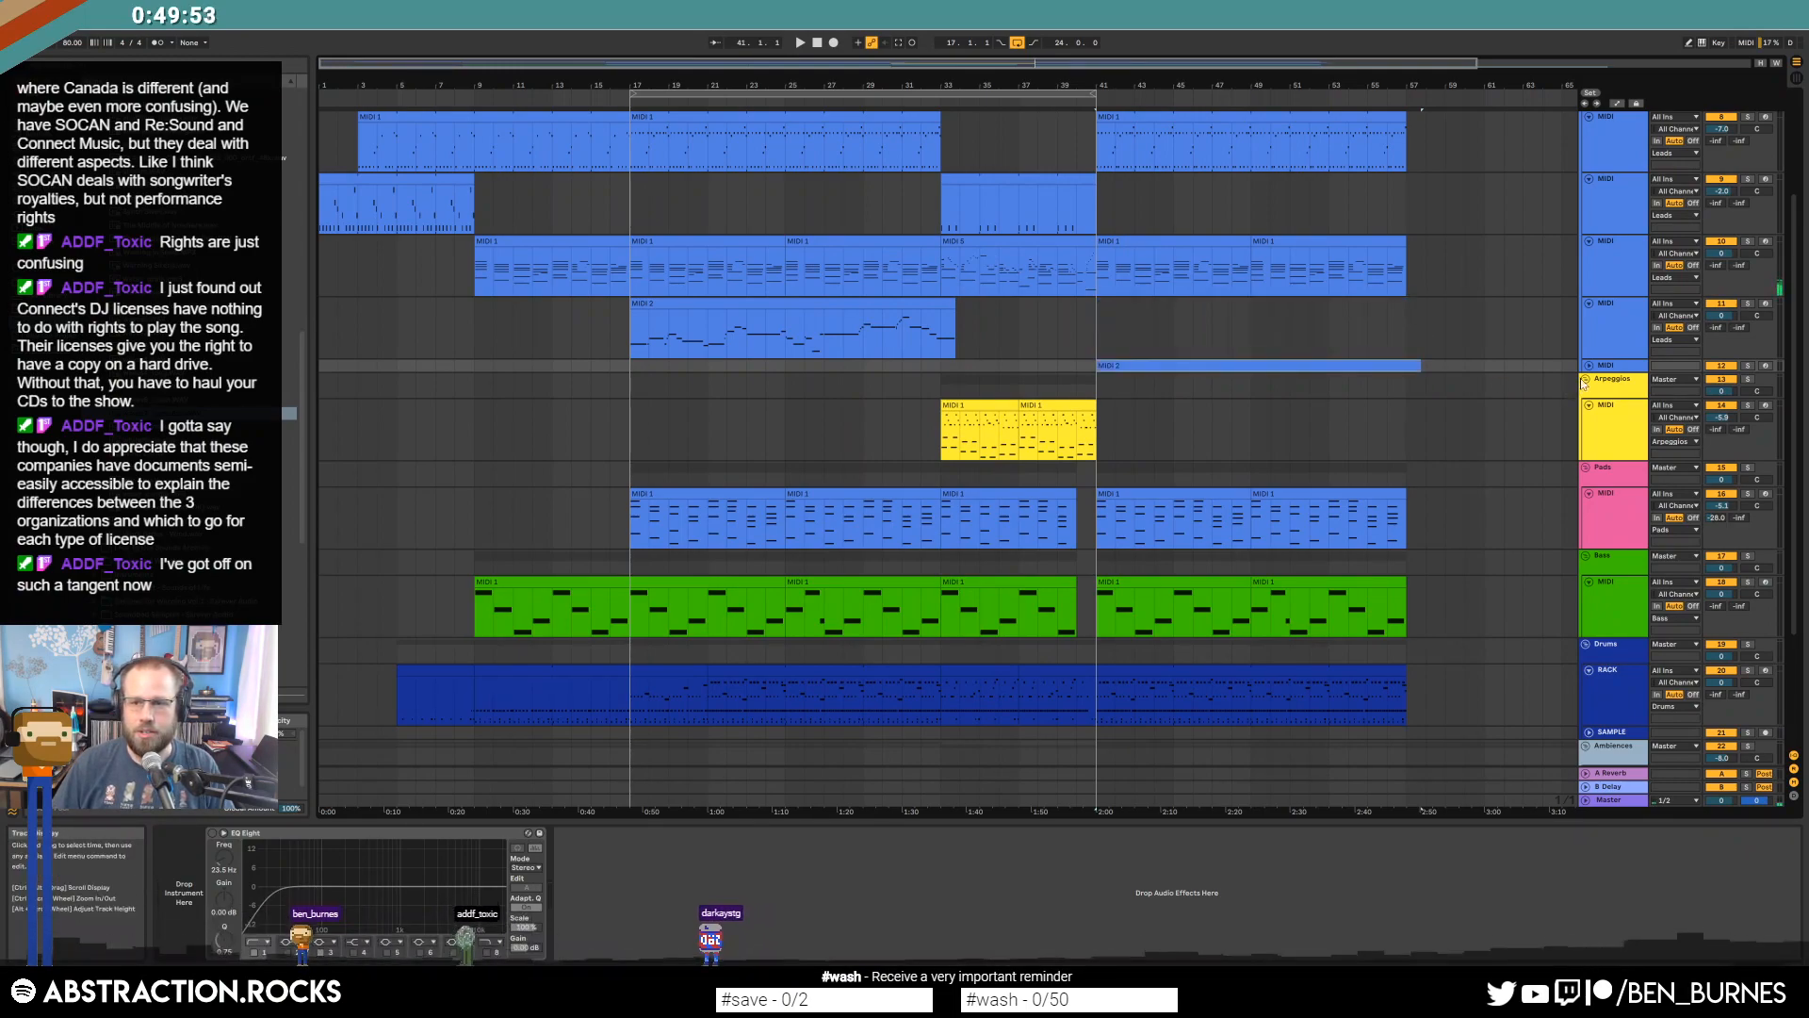
Unfold the new lead track and load the Analog instrument onto it.
click(1589, 366)
click(1610, 372)
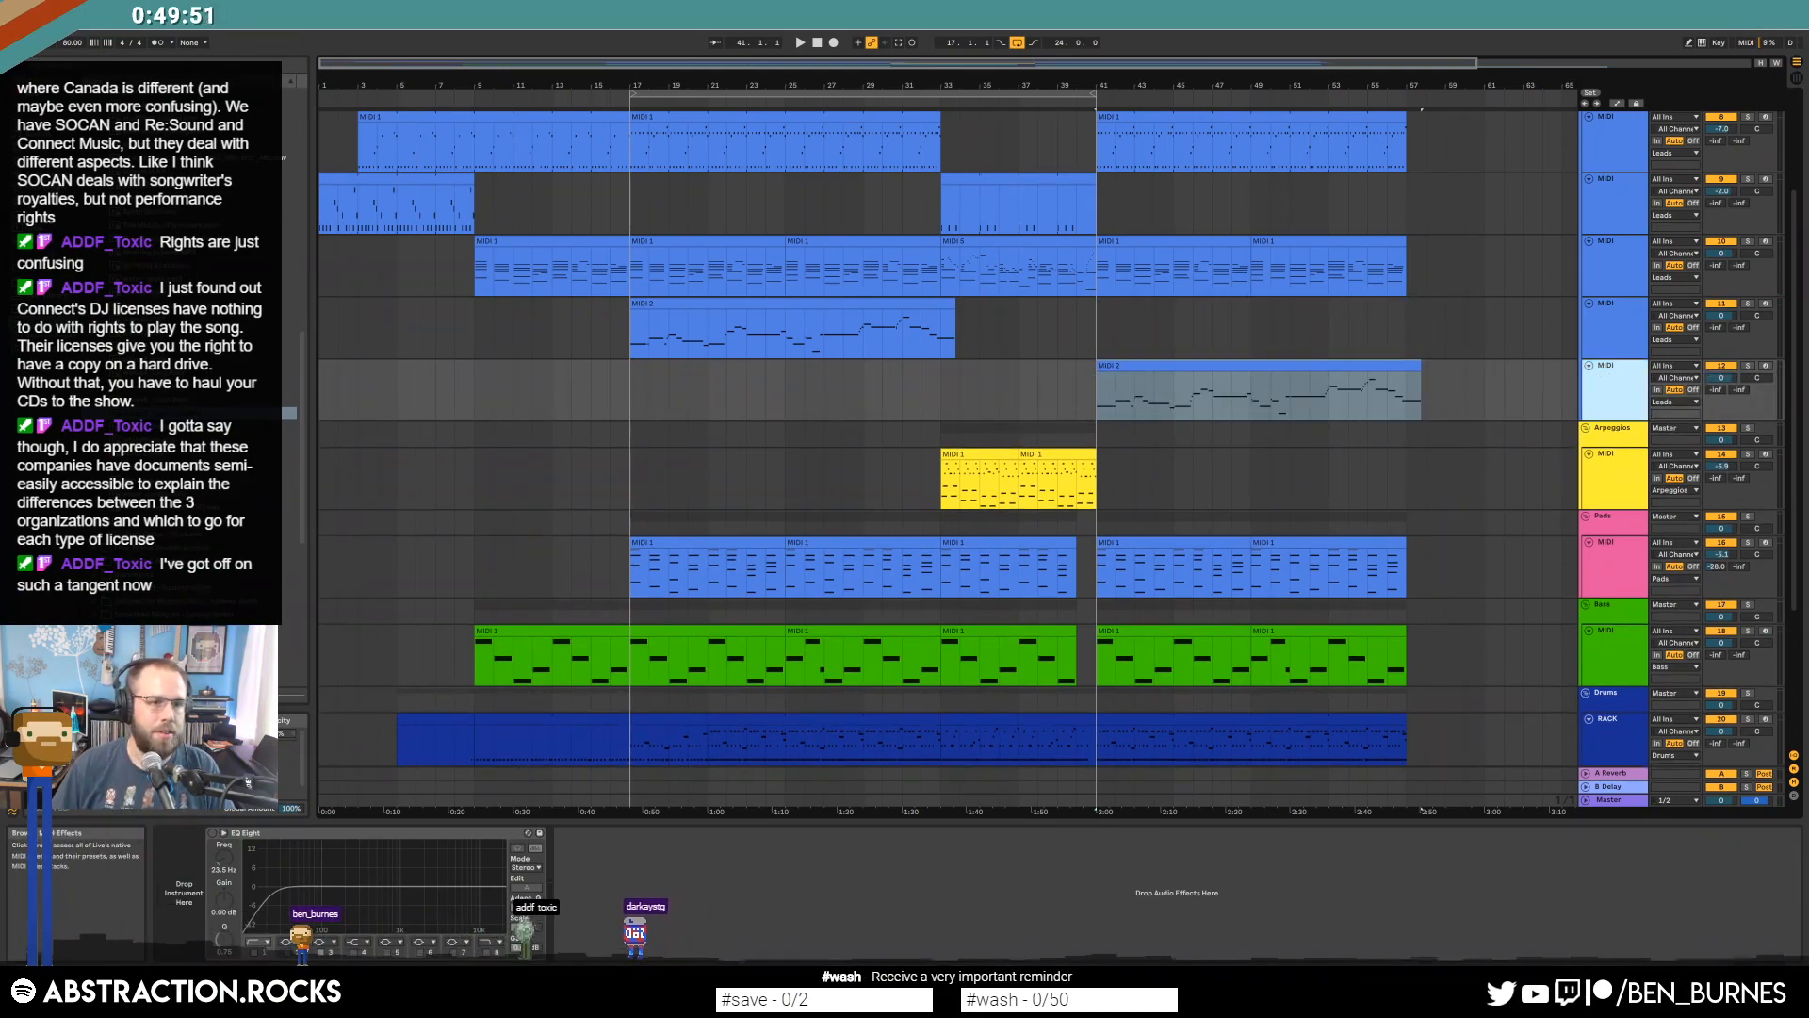
click(42, 203)
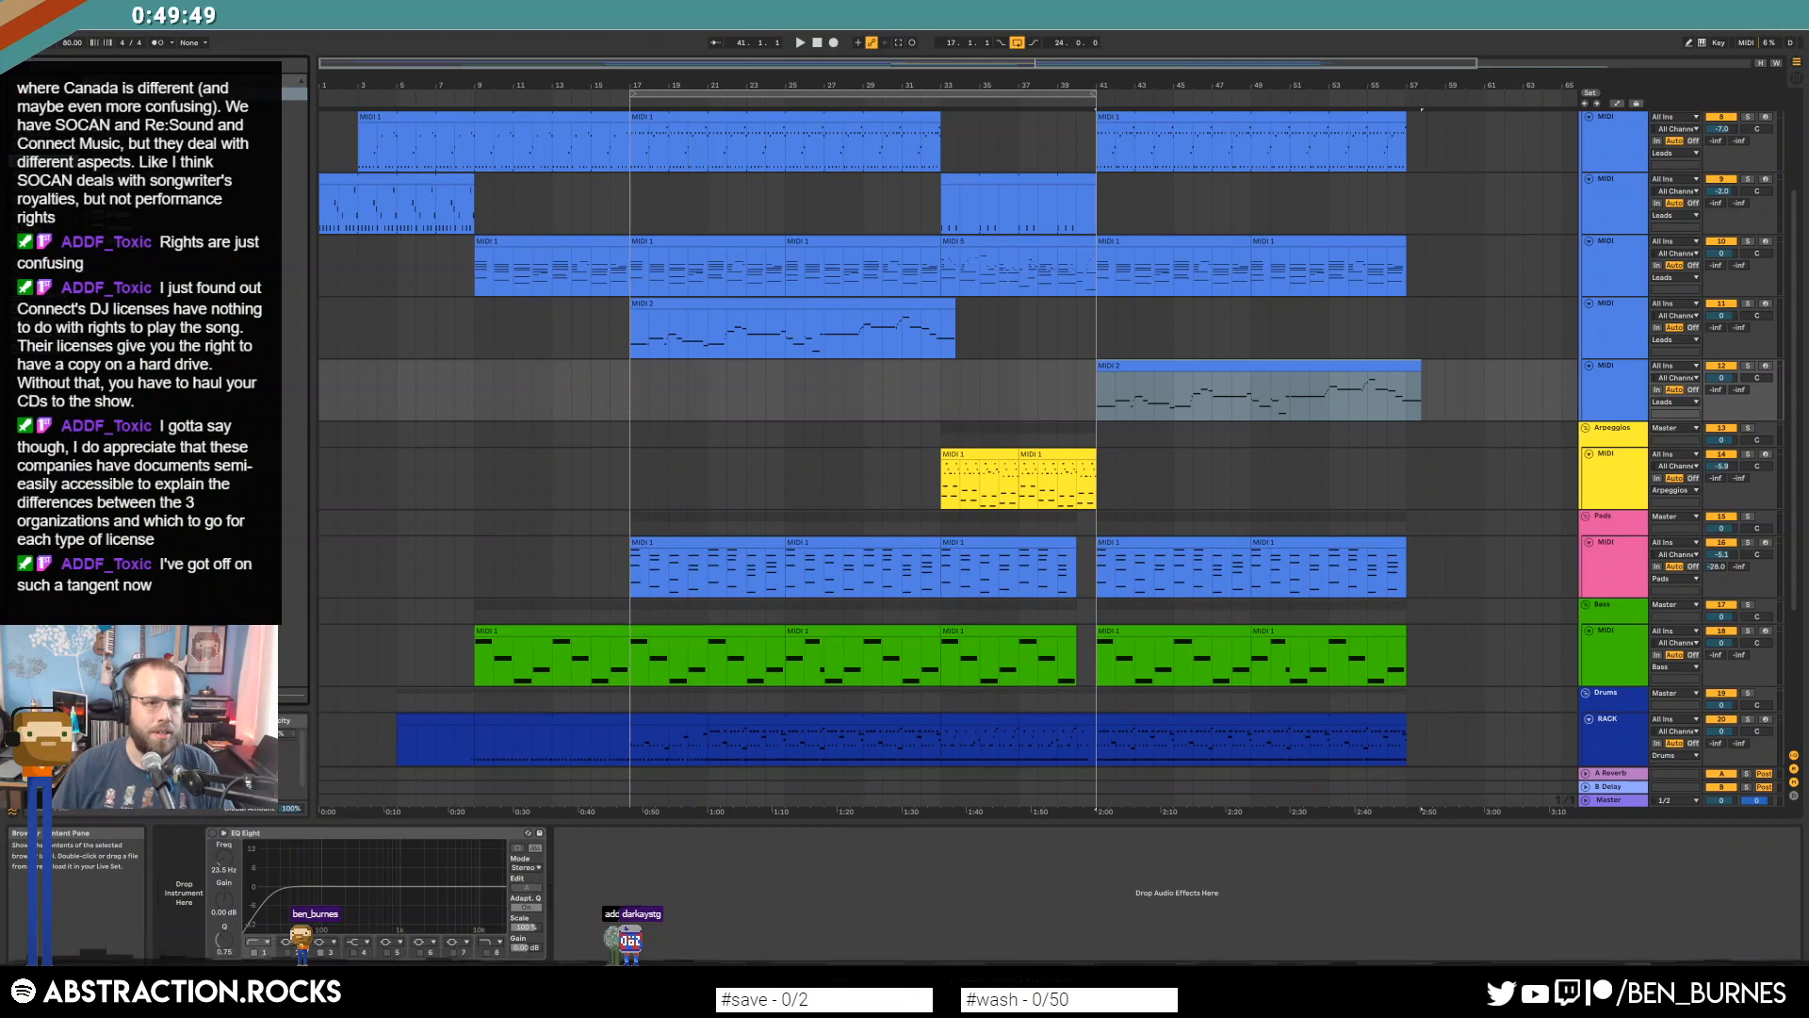
drag(161, 93, 224, 856)
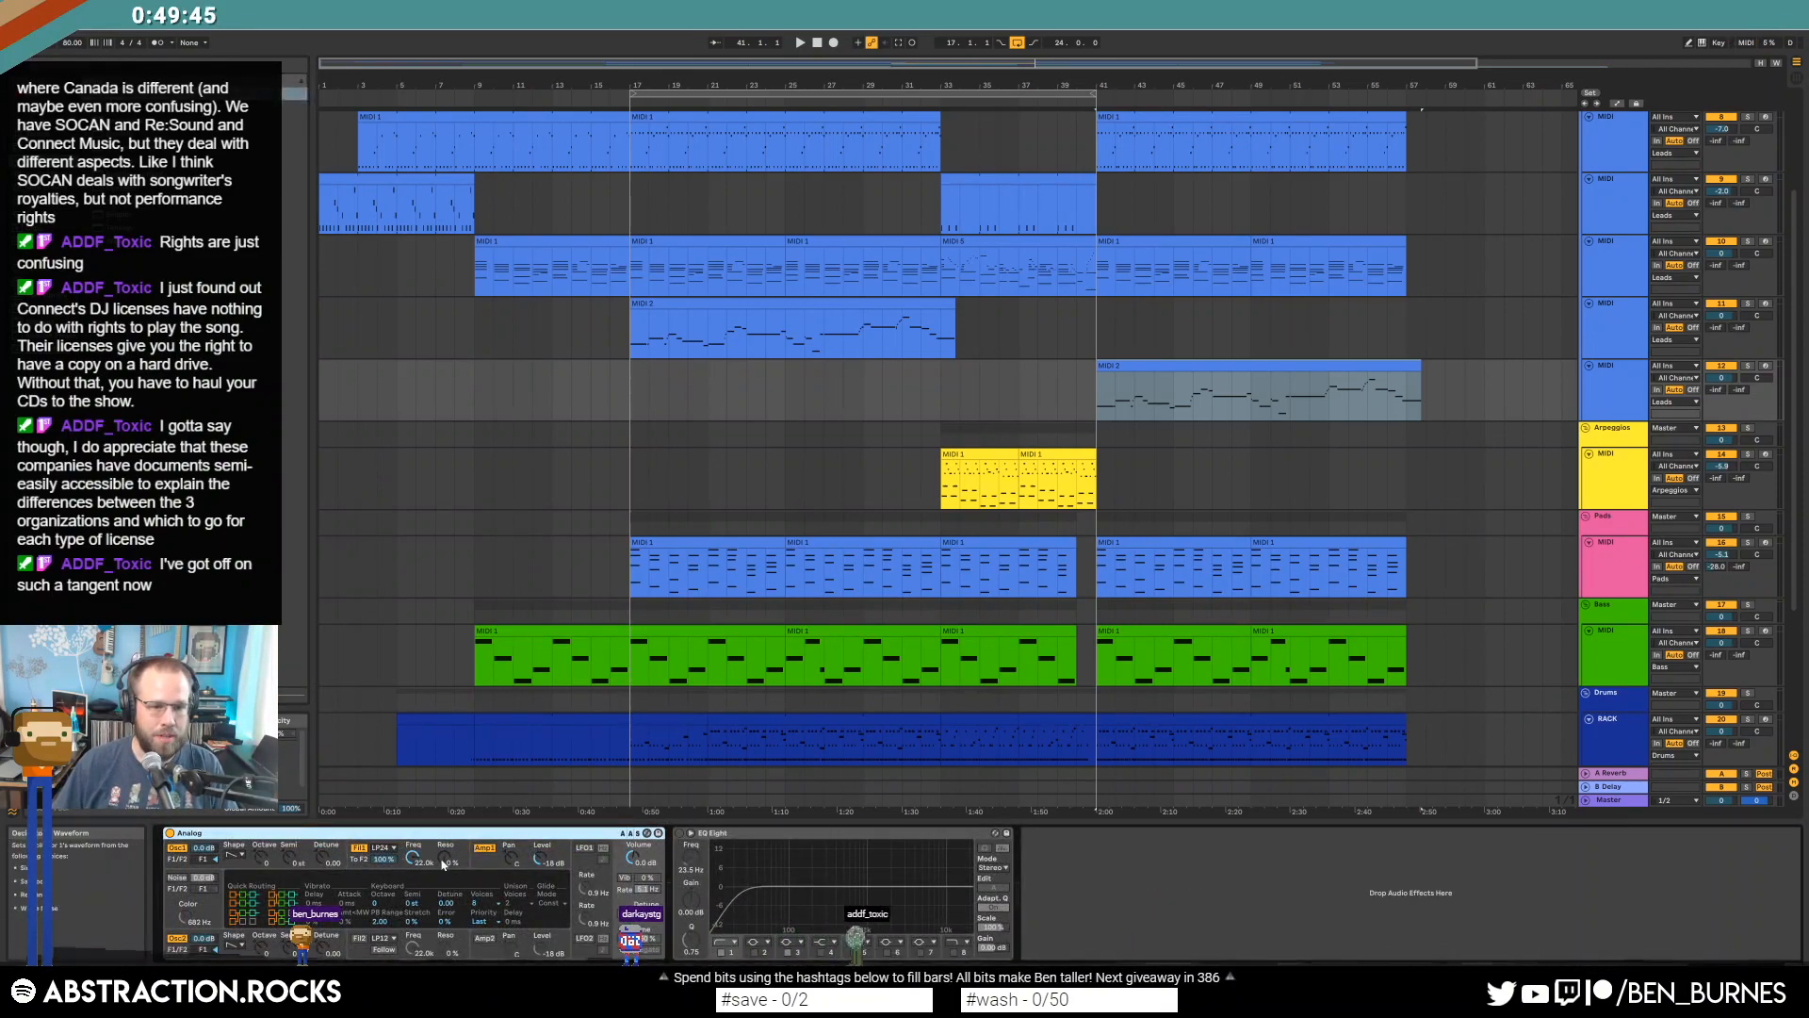
Shape the Analog patch with unison, slightly detuned oscillators and a lower filter 1 cutoff, and play it.
click(482, 862)
drag(254, 904, 258, 907)
click(620, 914)
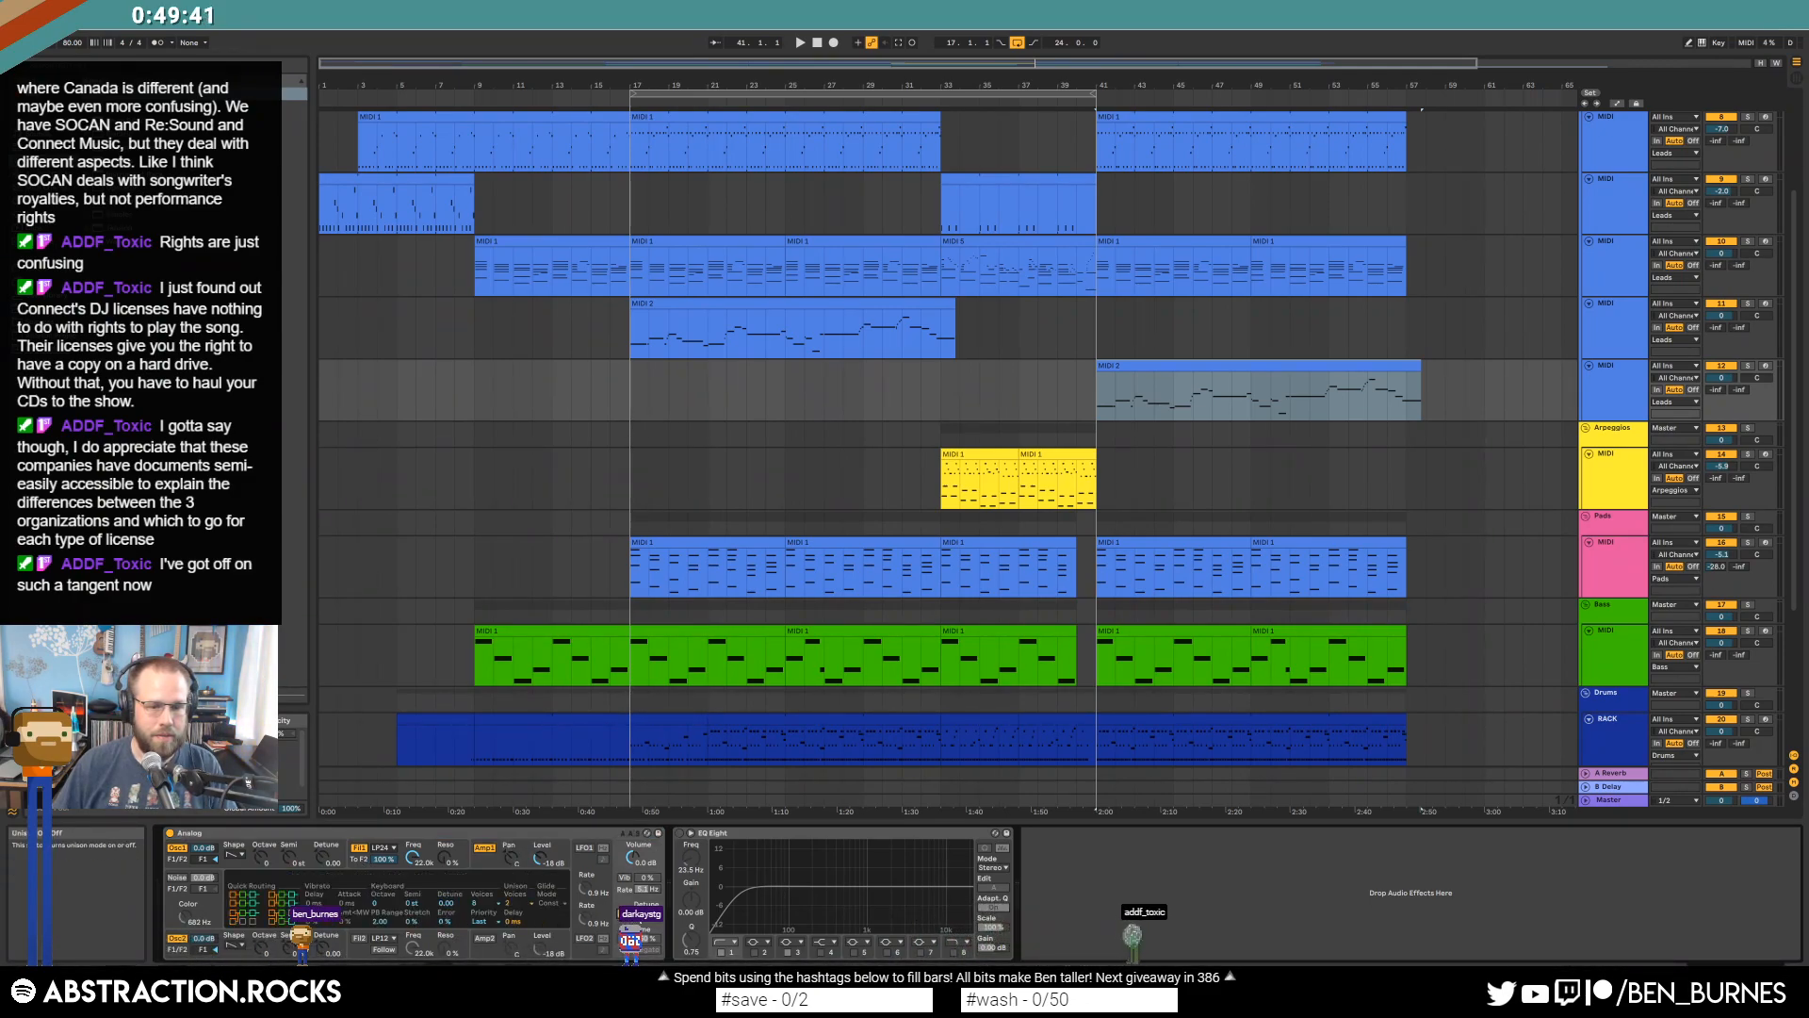
drag(317, 856, 318, 853)
drag(317, 947, 317, 952)
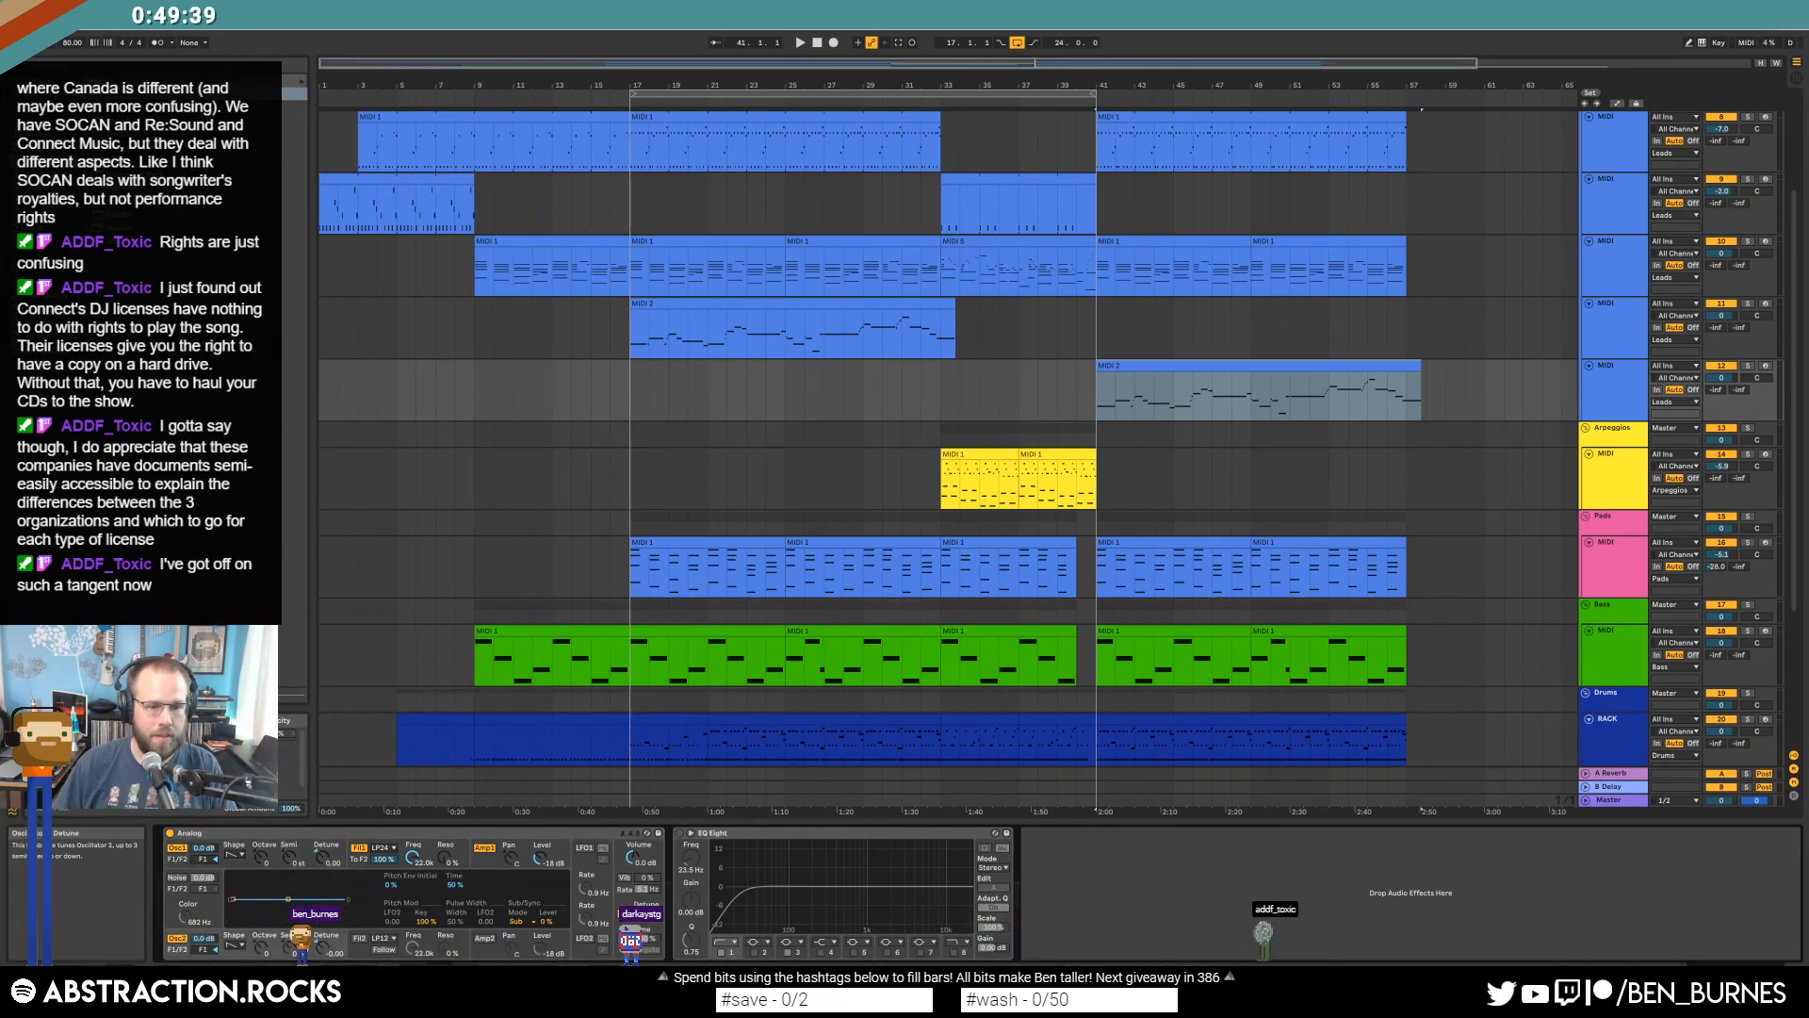
drag(414, 860, 415, 933)
key(space)
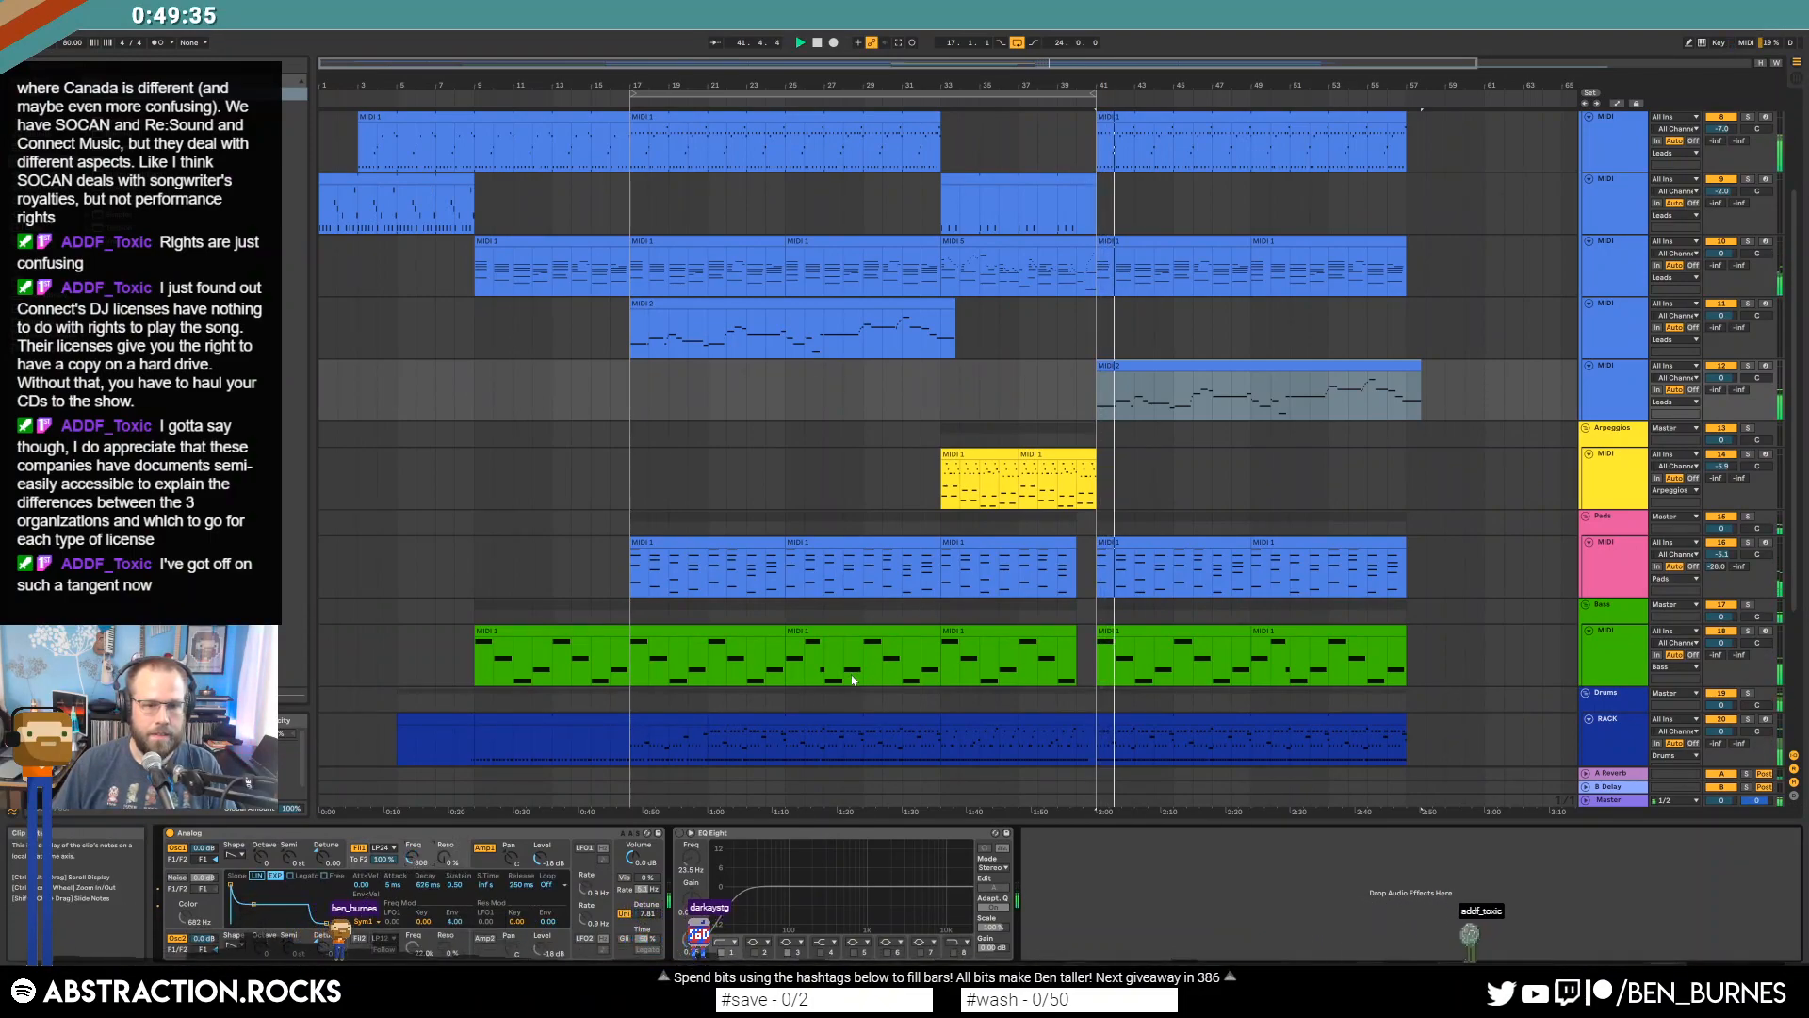
Copy the Pitch device from the original melody lead track to before Analog on the new track and play it.
click(1108, 323)
key(space)
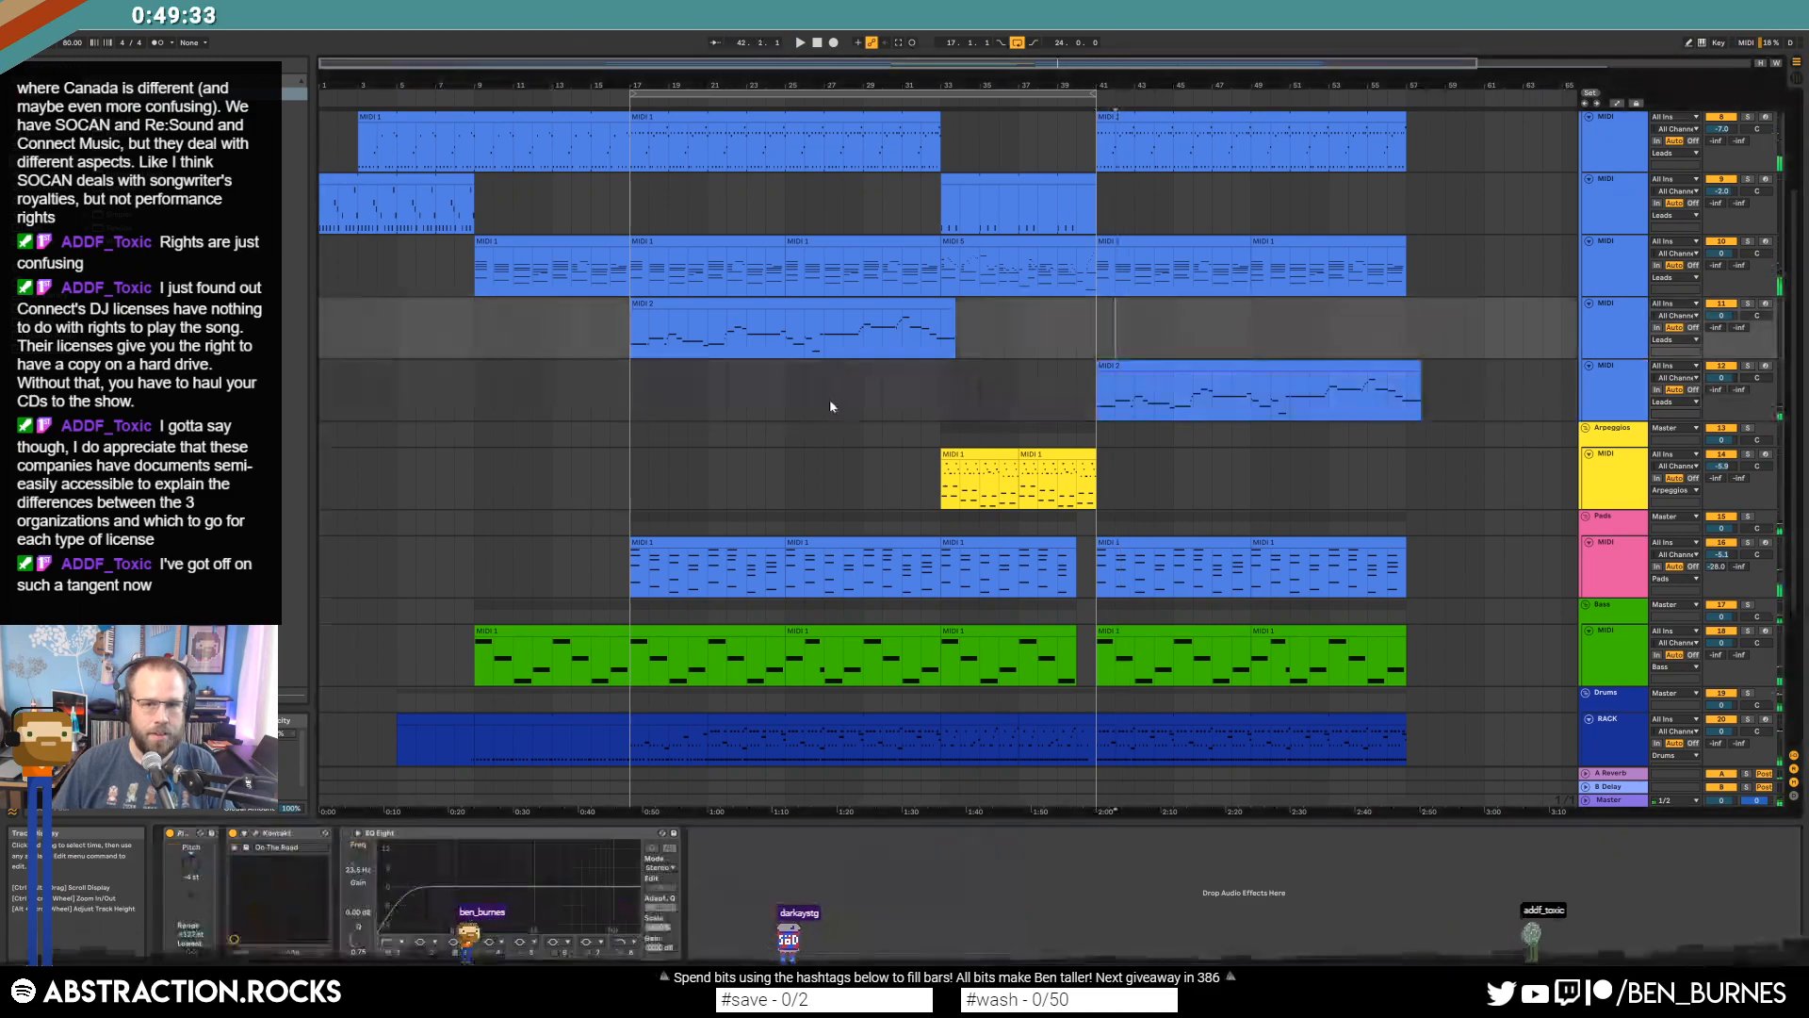
click(1122, 366)
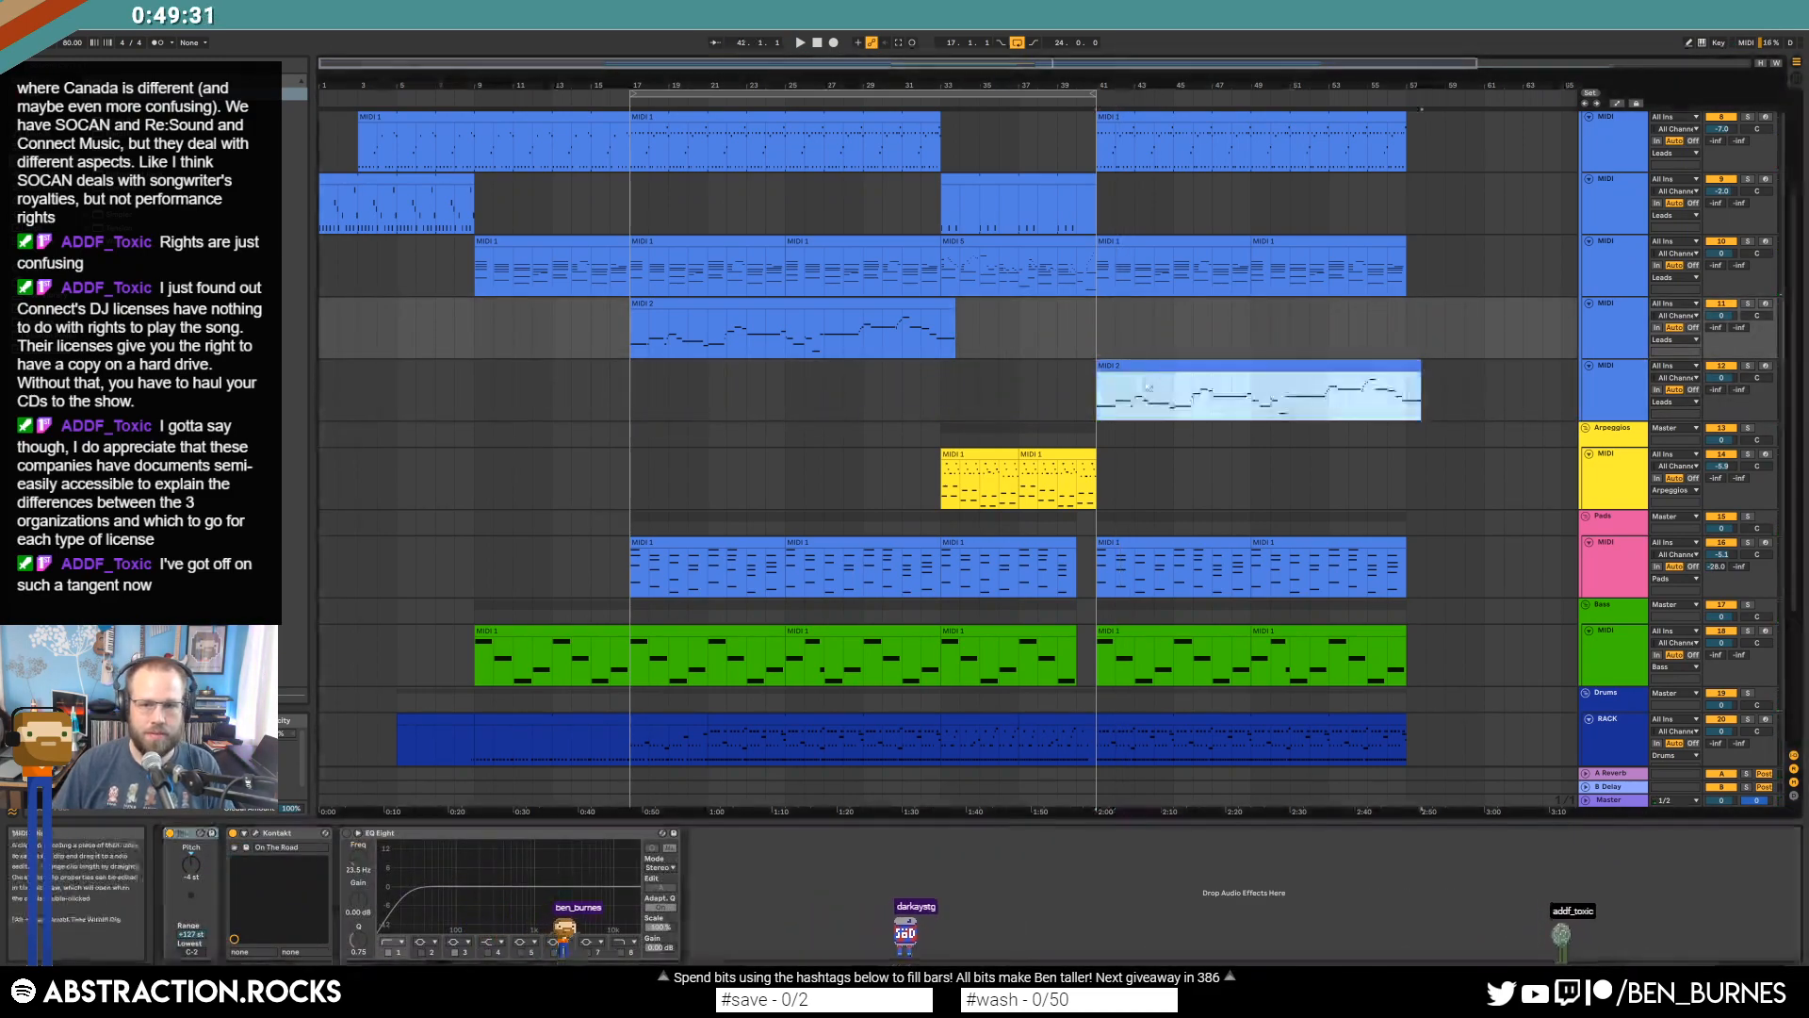
click(1141, 896)
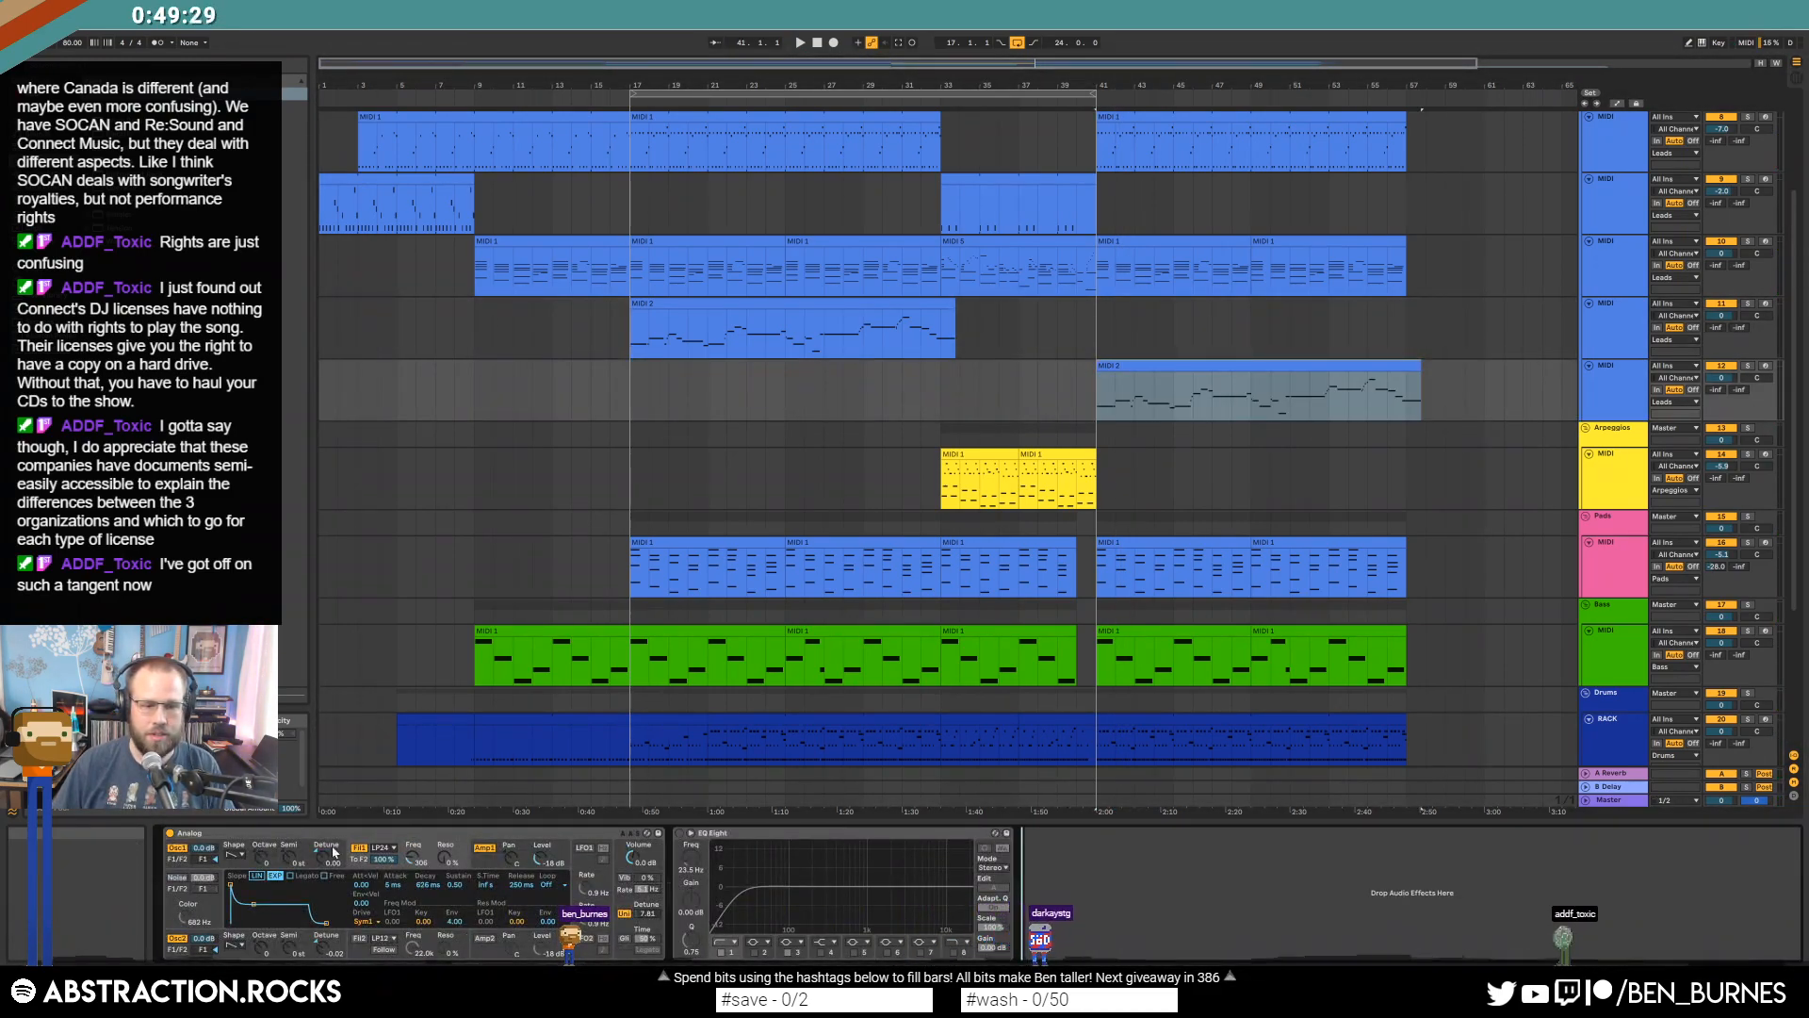
click(234, 834)
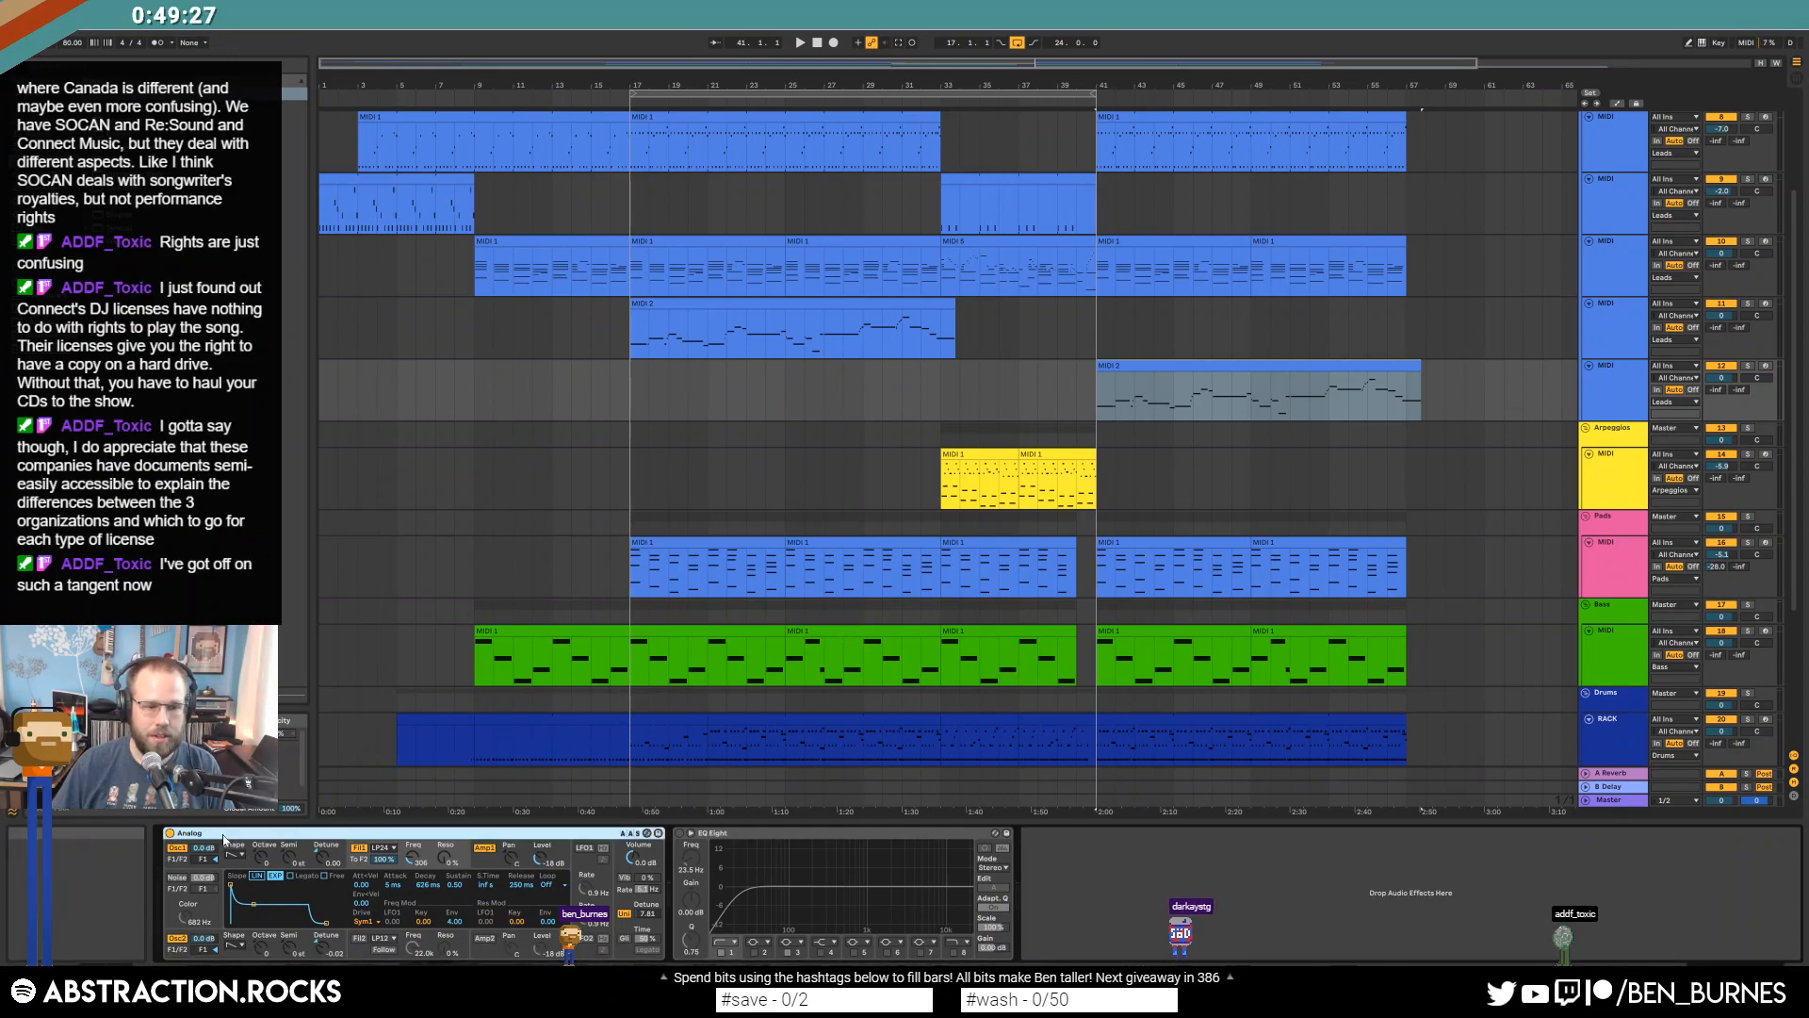
key(ctrl+v)
key(space)
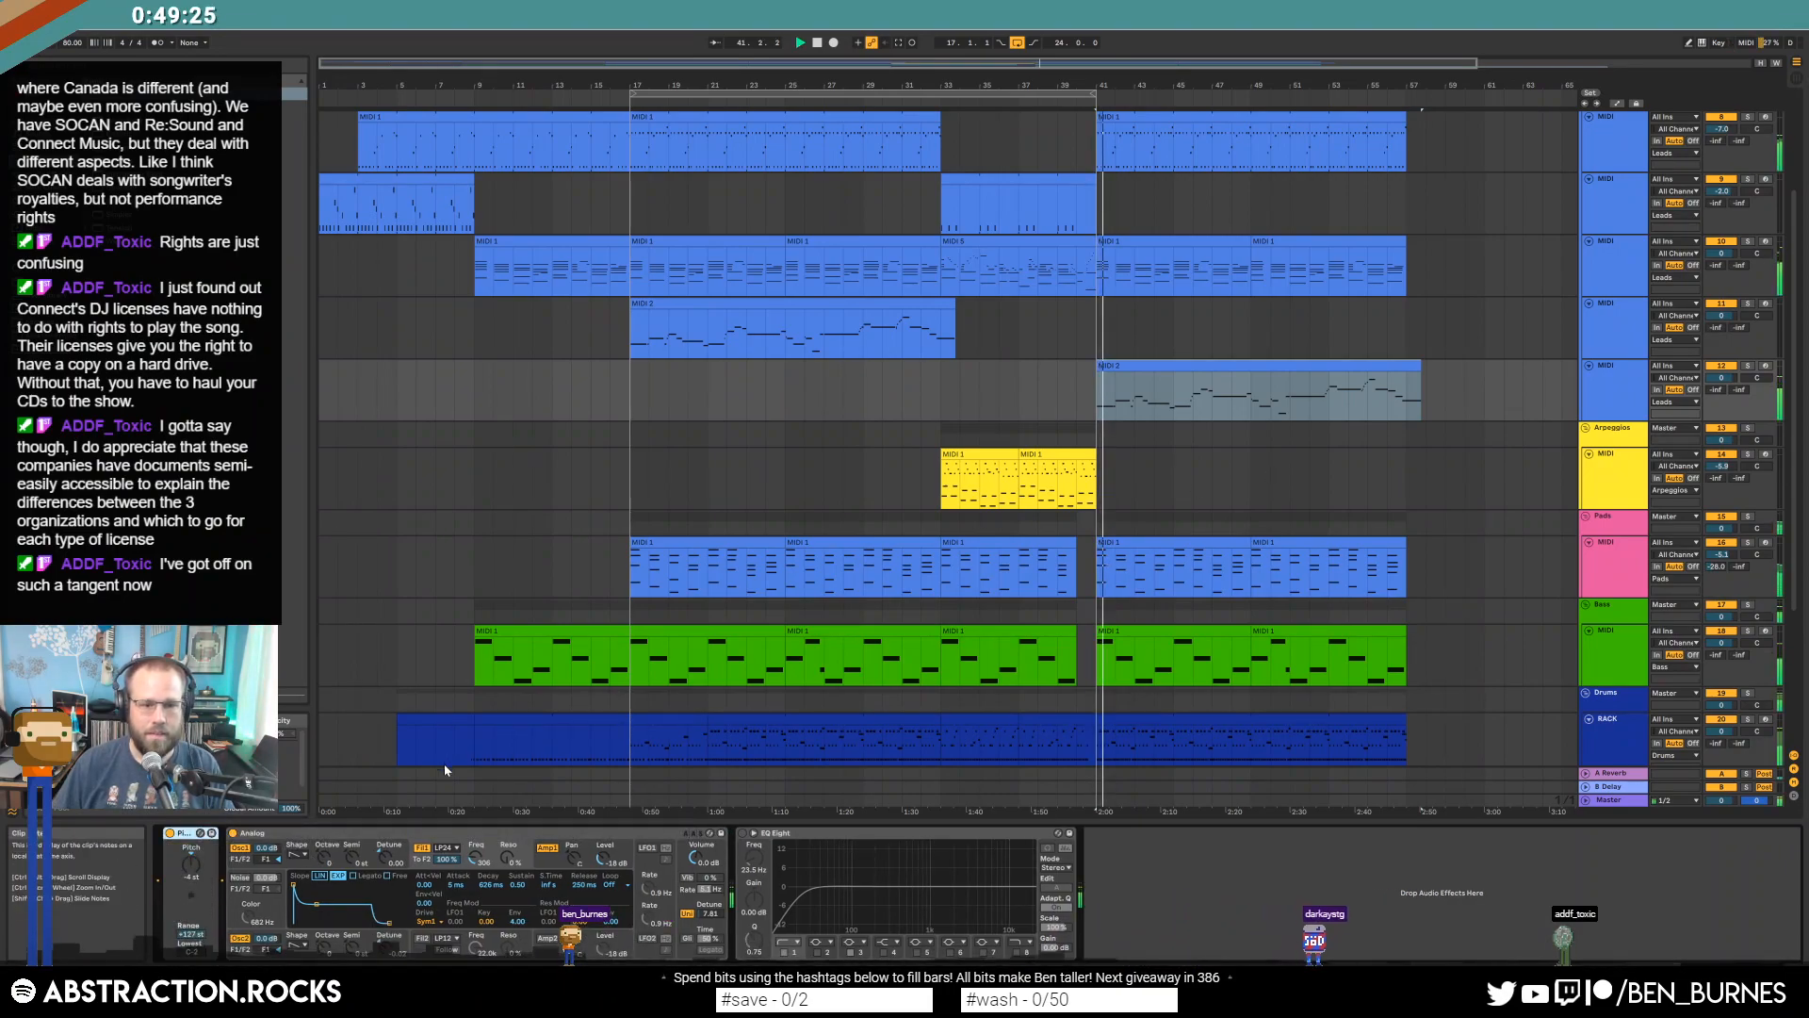
Try transposing the bar 41 melody clip's notes up an octave while playing it.
double_click(1161, 369)
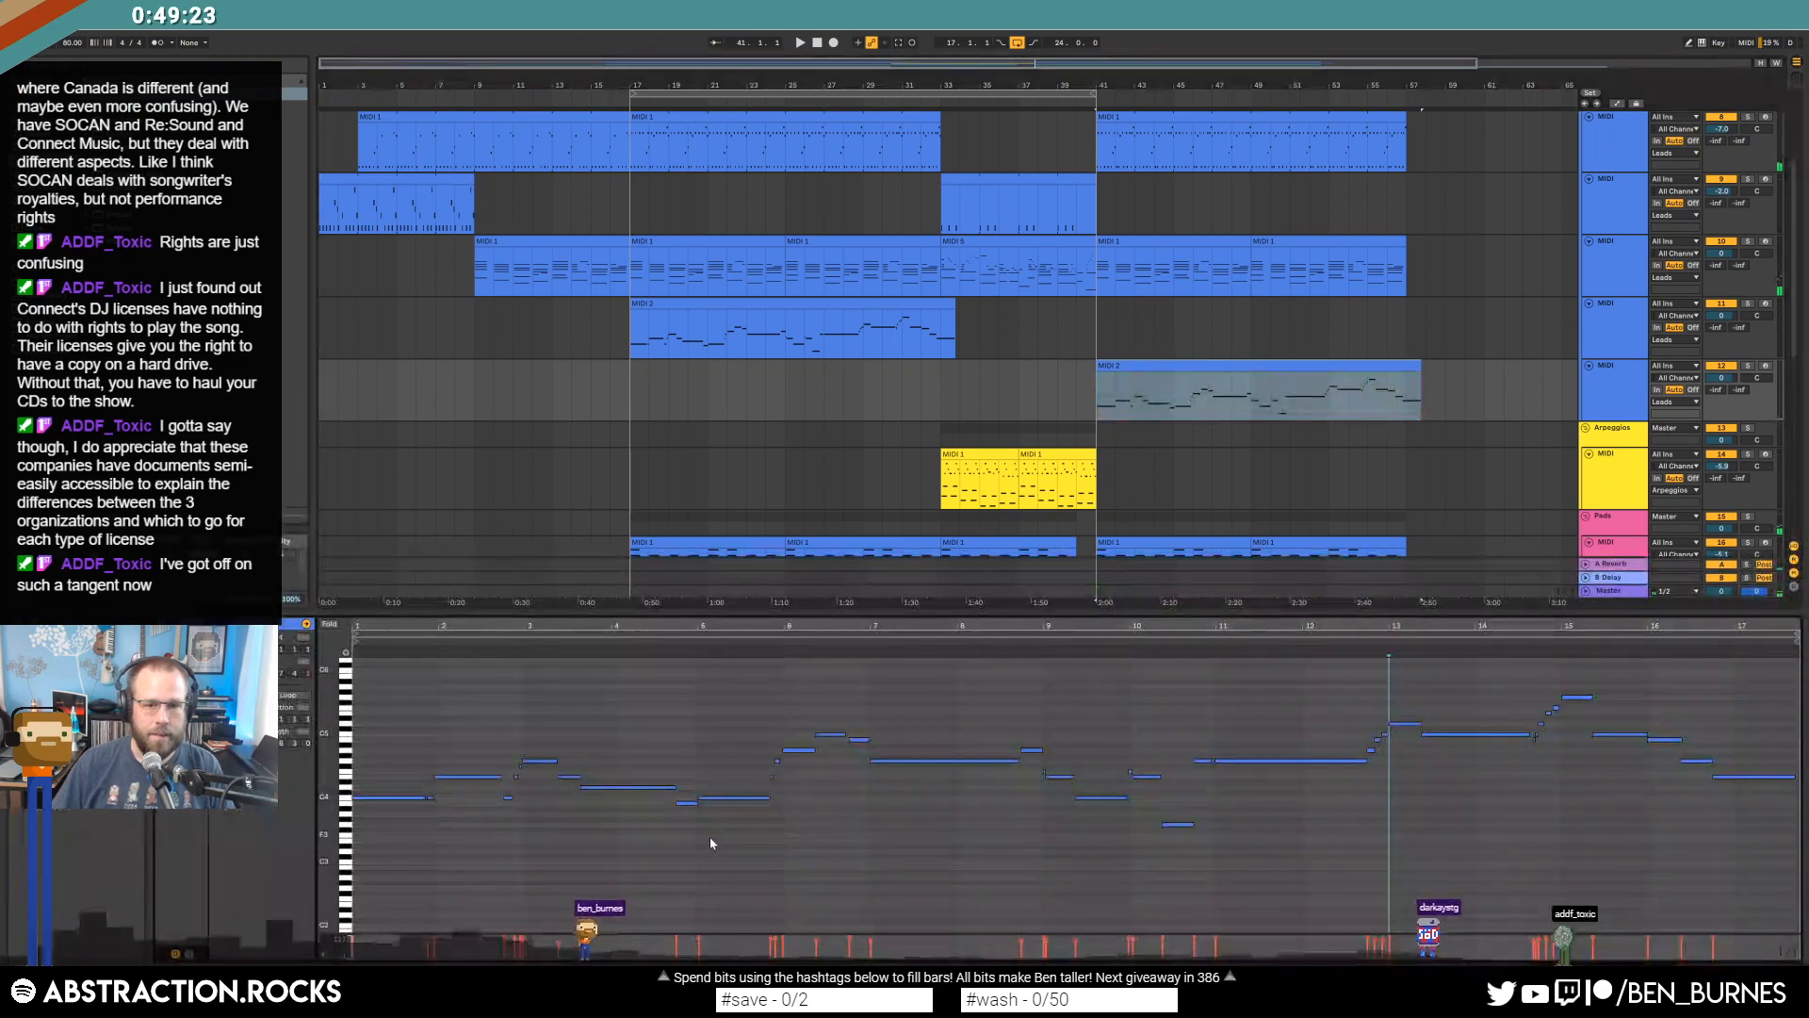
key(shift+Up)
key(space)
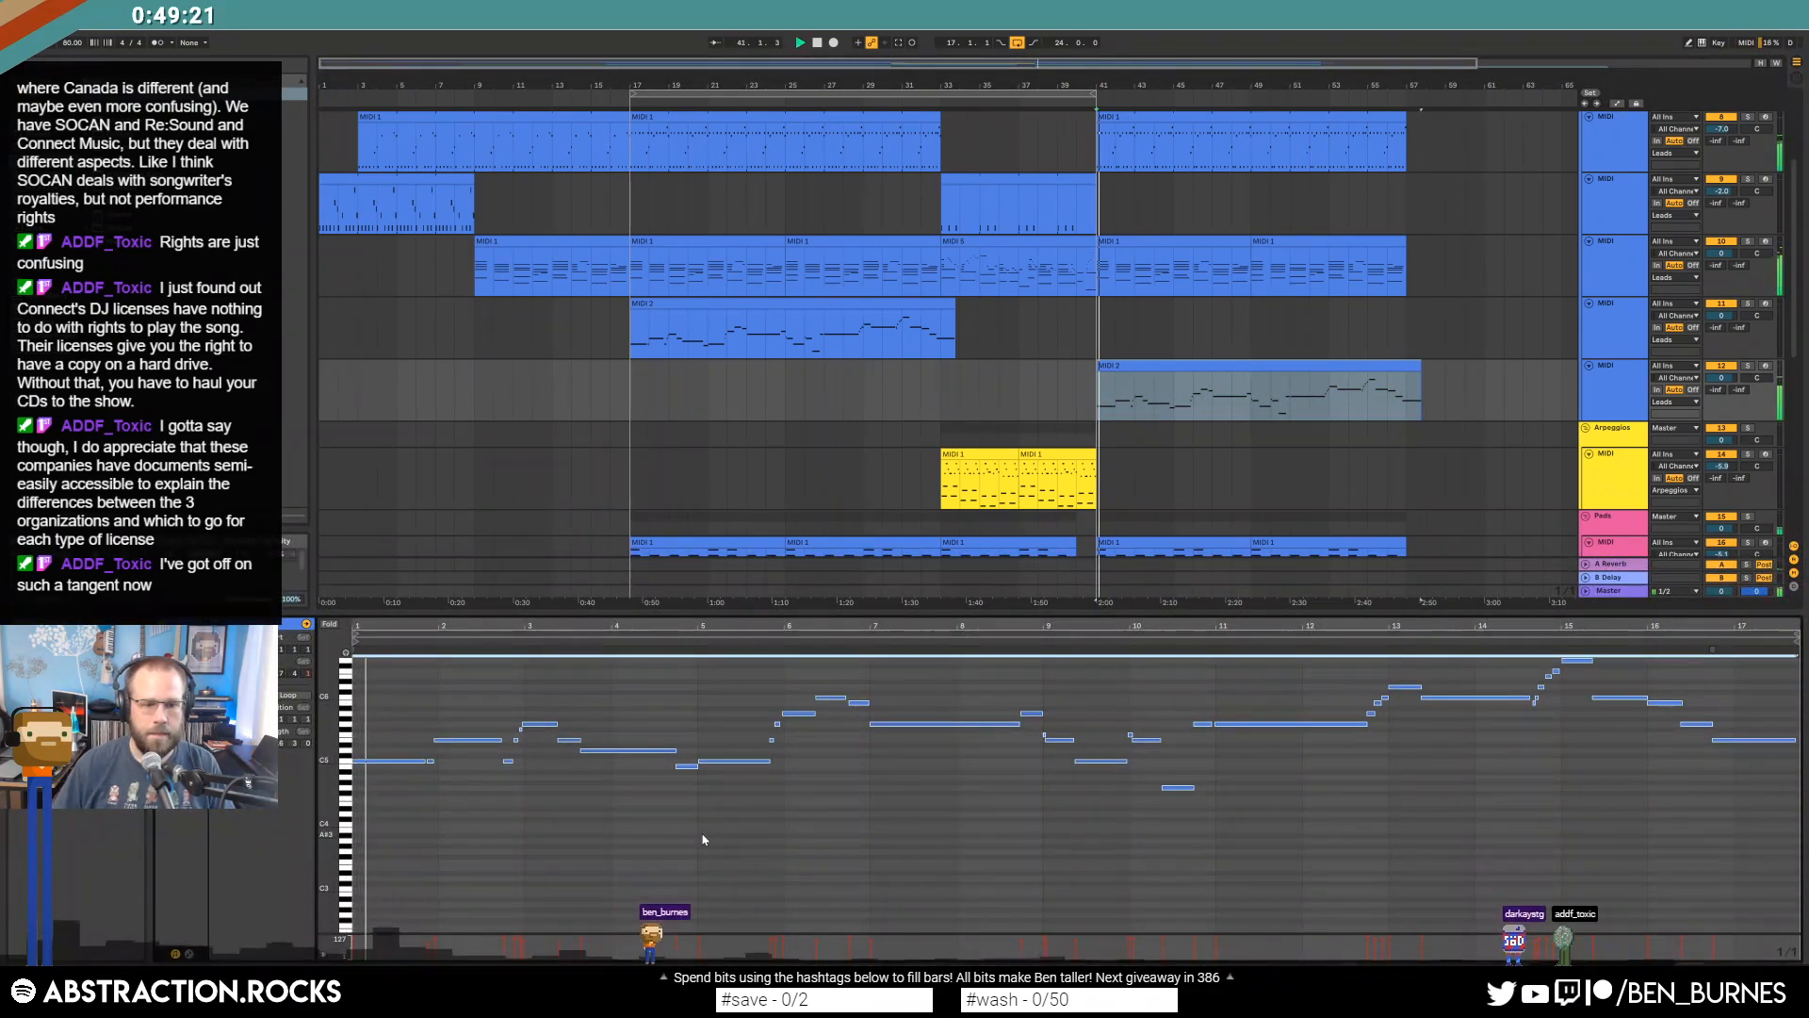
key(shift+Down)
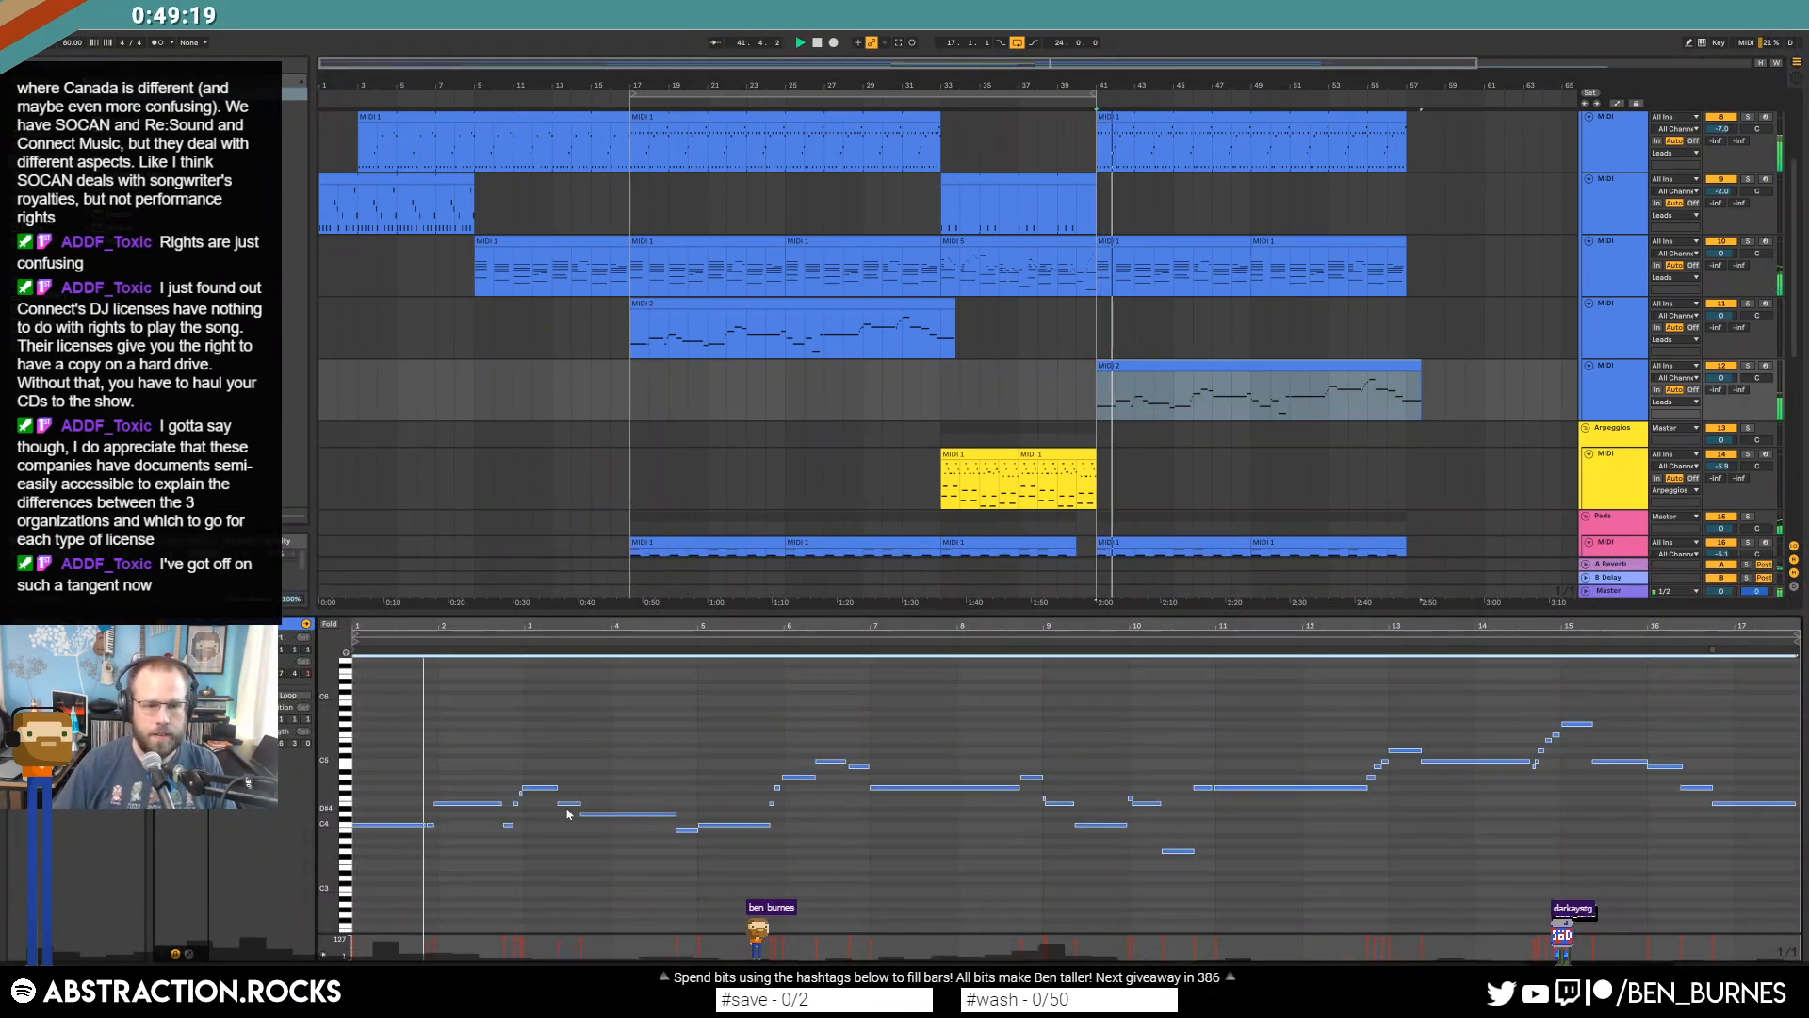
key(shift+Tab)
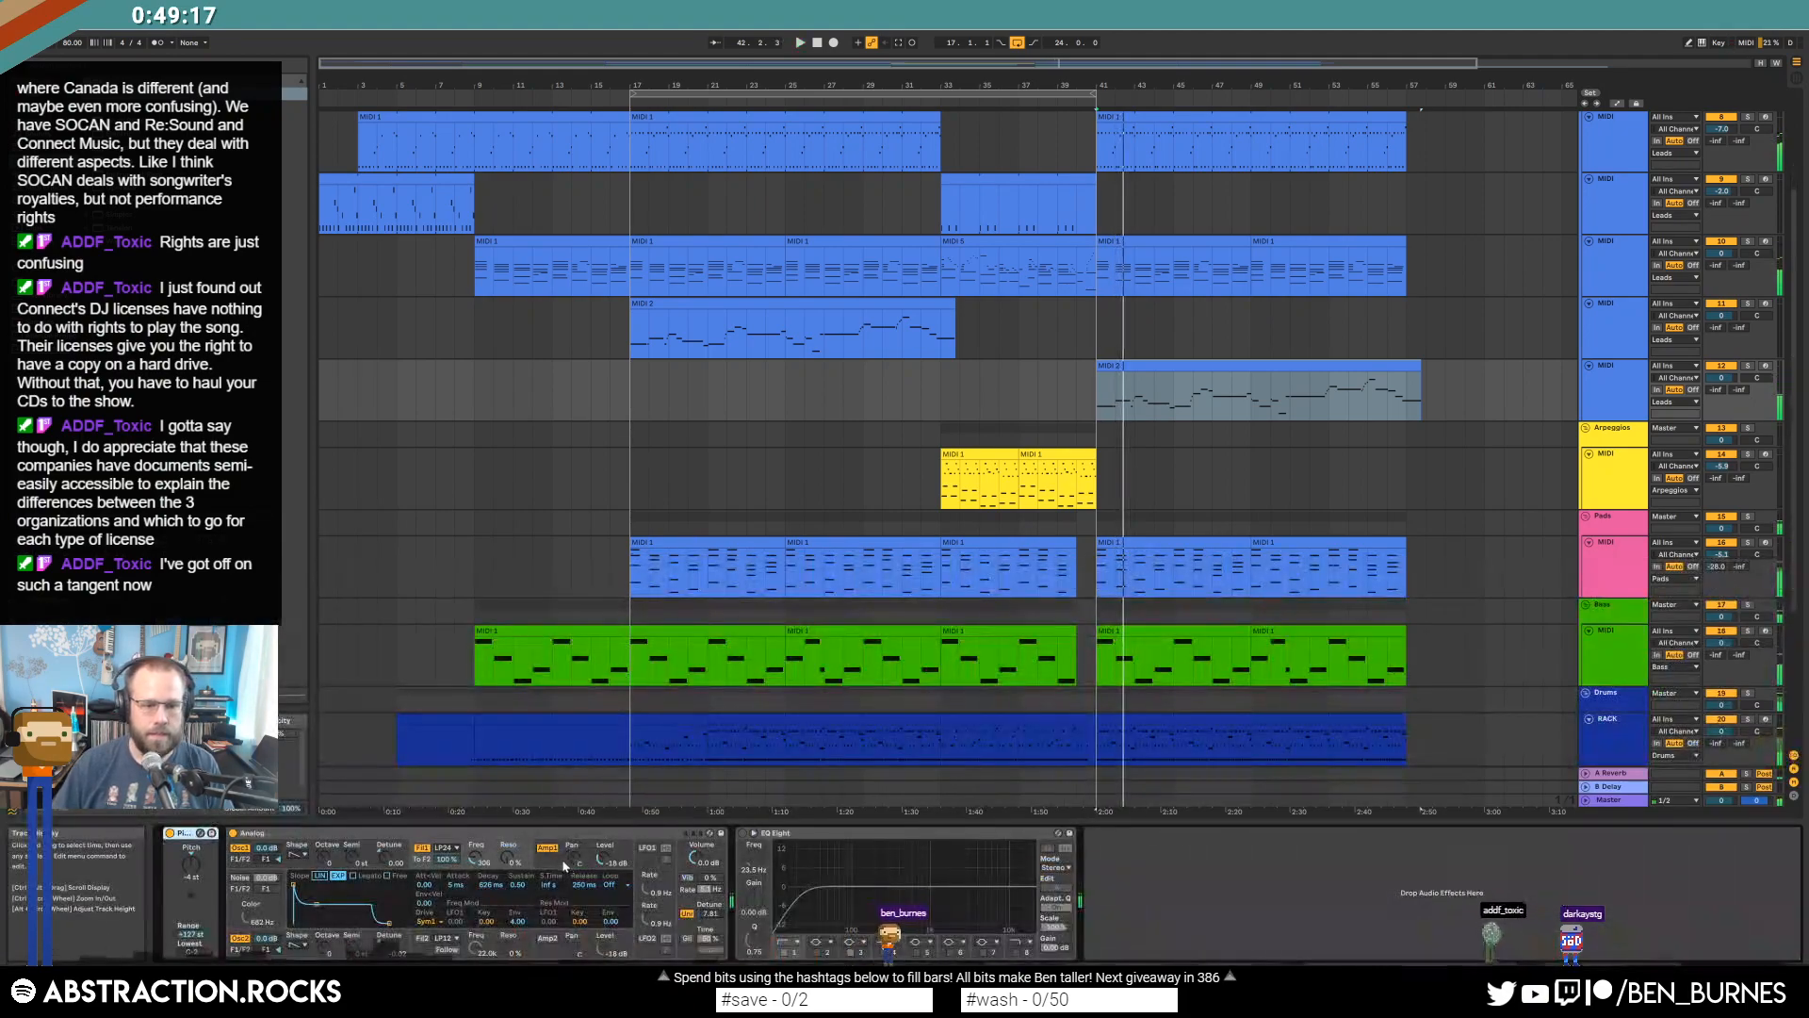
Adjust Analog's envelope, raise its filter 1 cutoff and adjust its unison settings.
drag(323, 910, 328, 903)
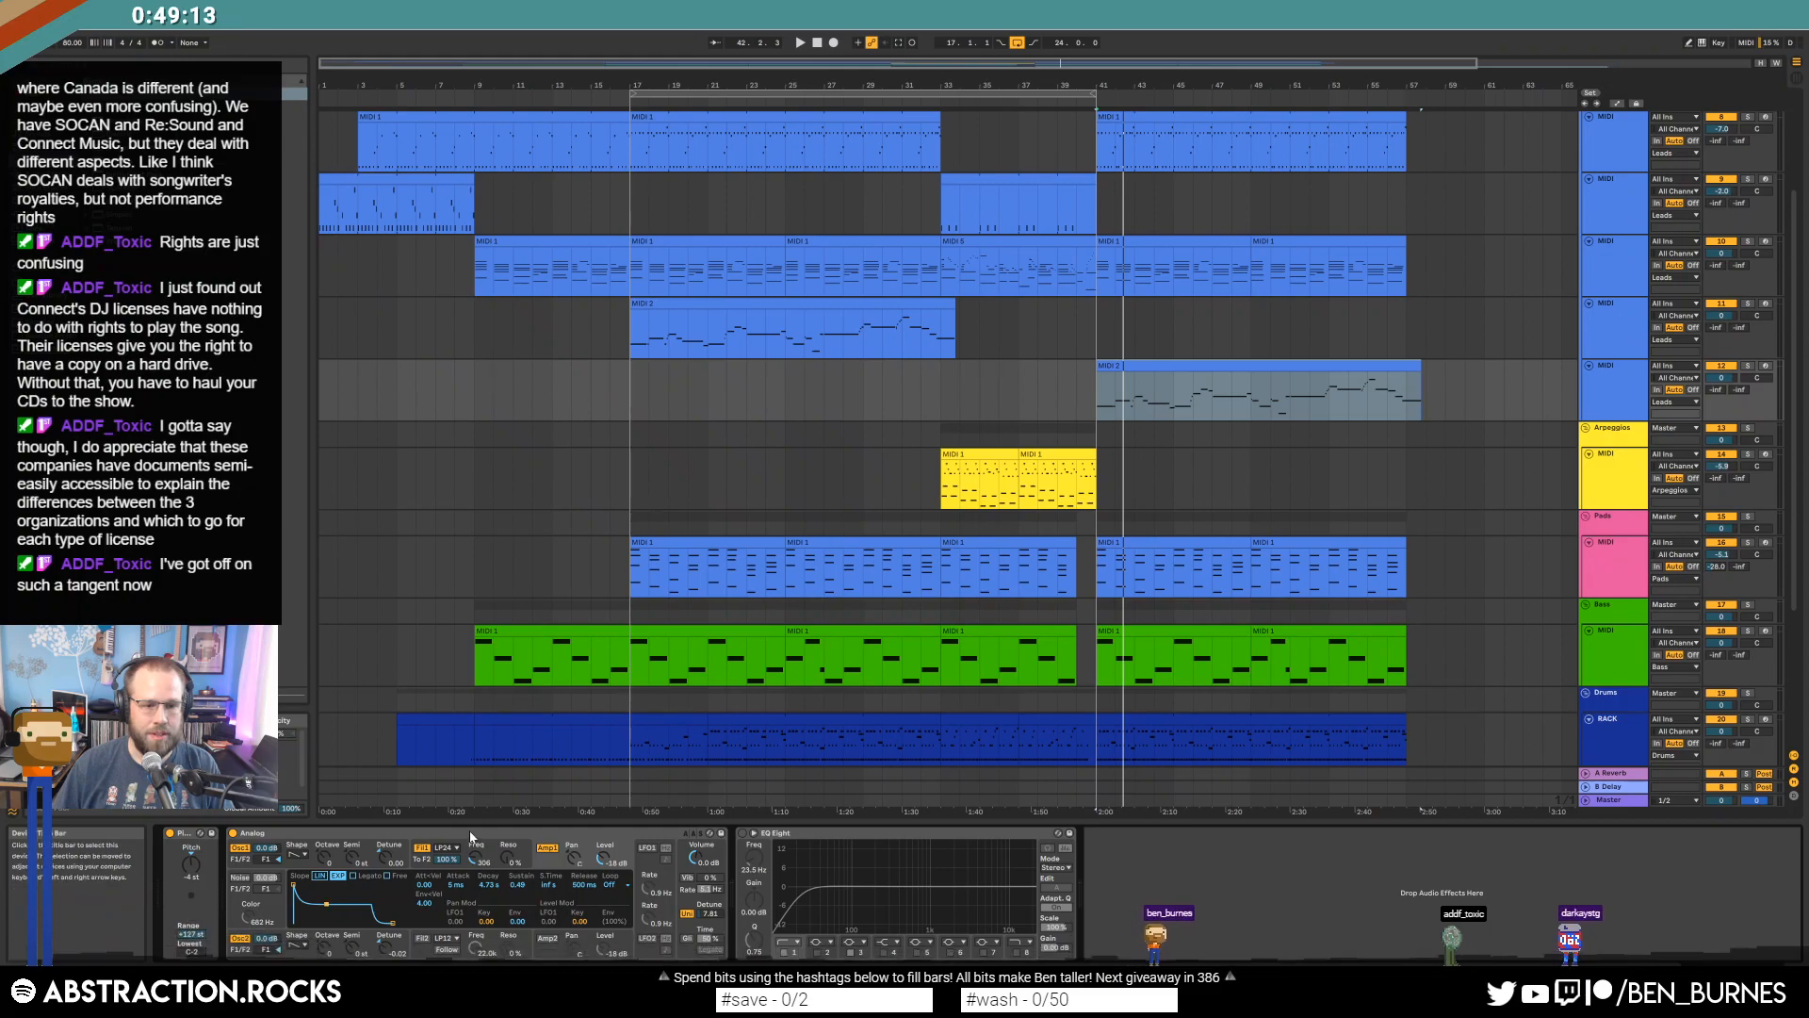
drag(479, 859, 479, 839)
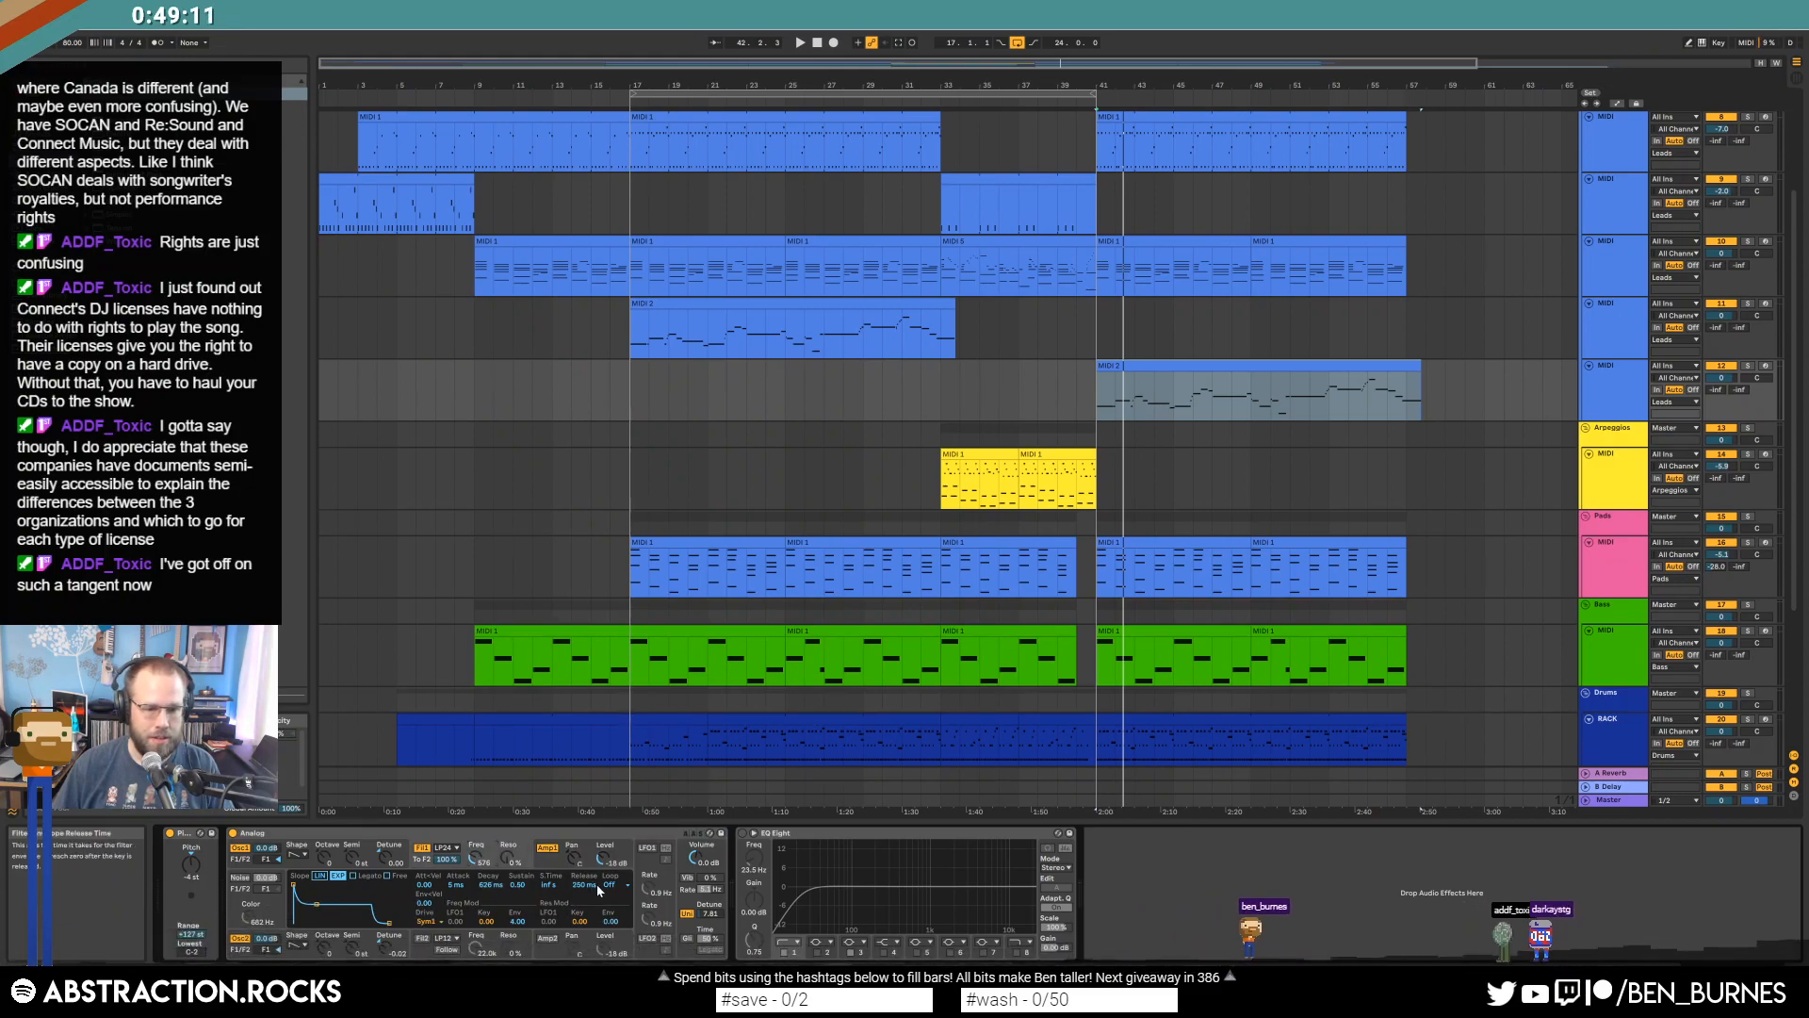
click(710, 913)
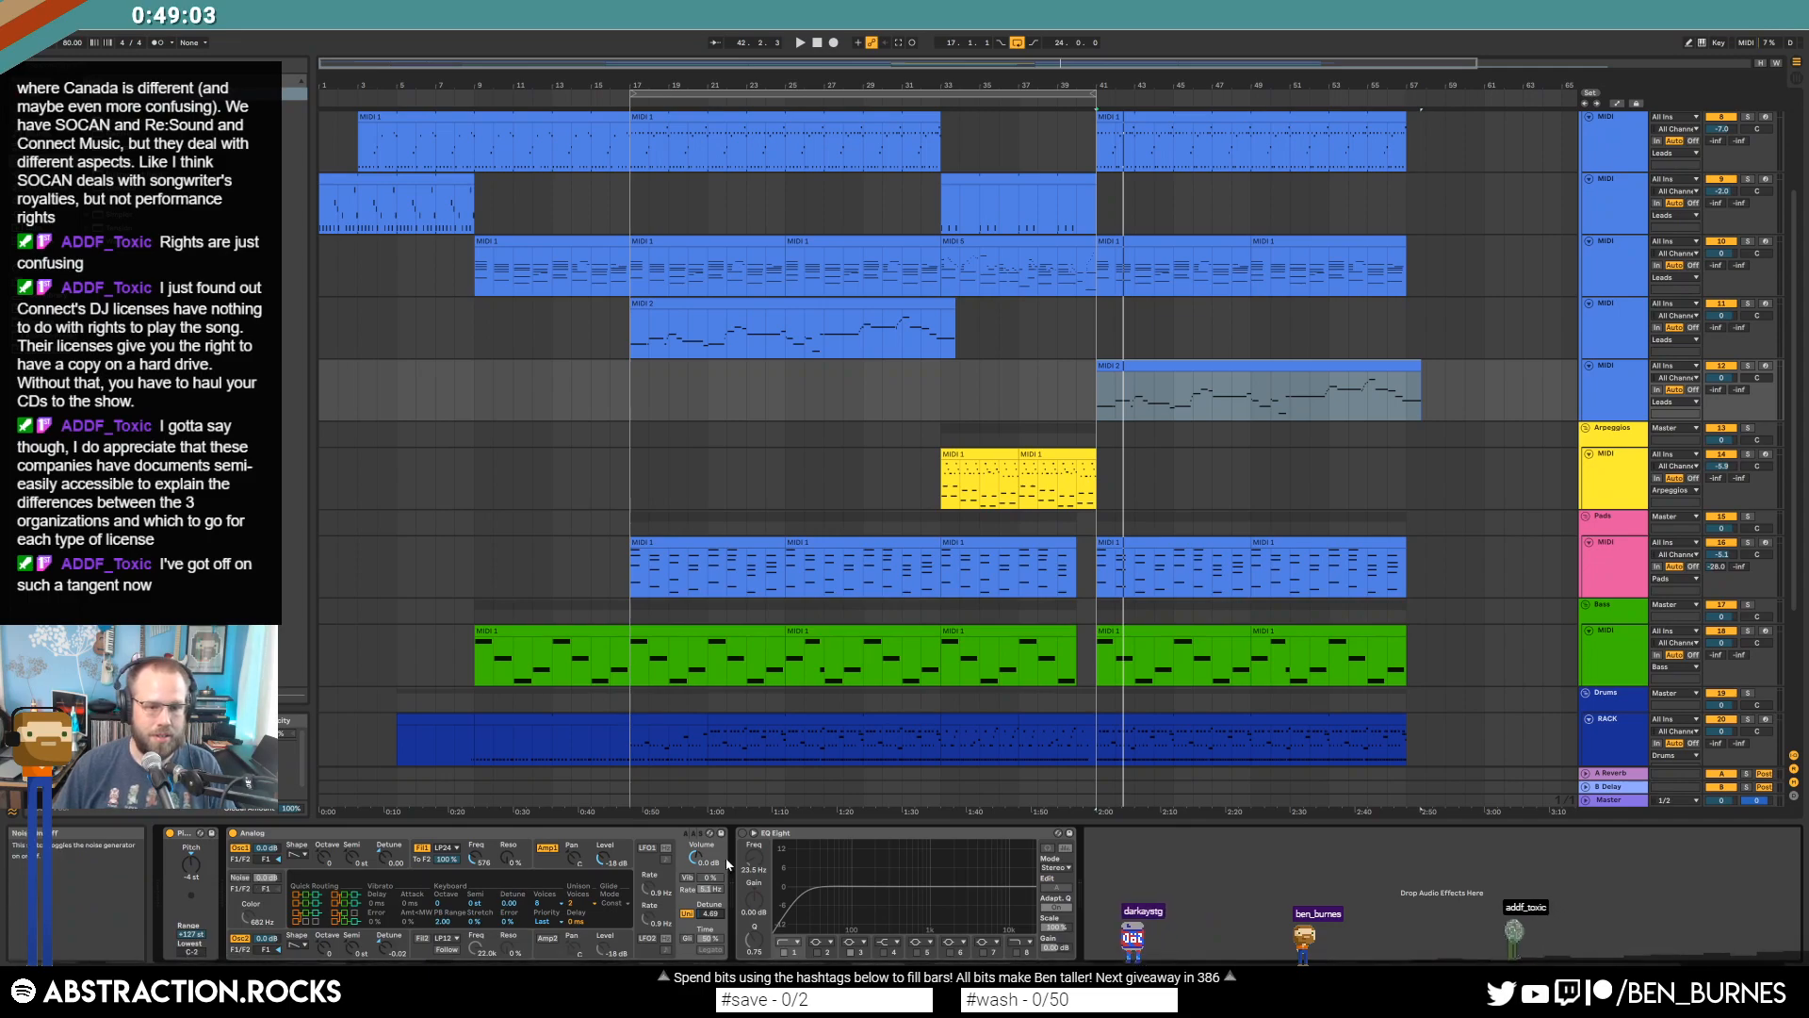
Play the bar 41 section and add a small amount of Reverb send on the new lead track.
key(space)
click(1668, 412)
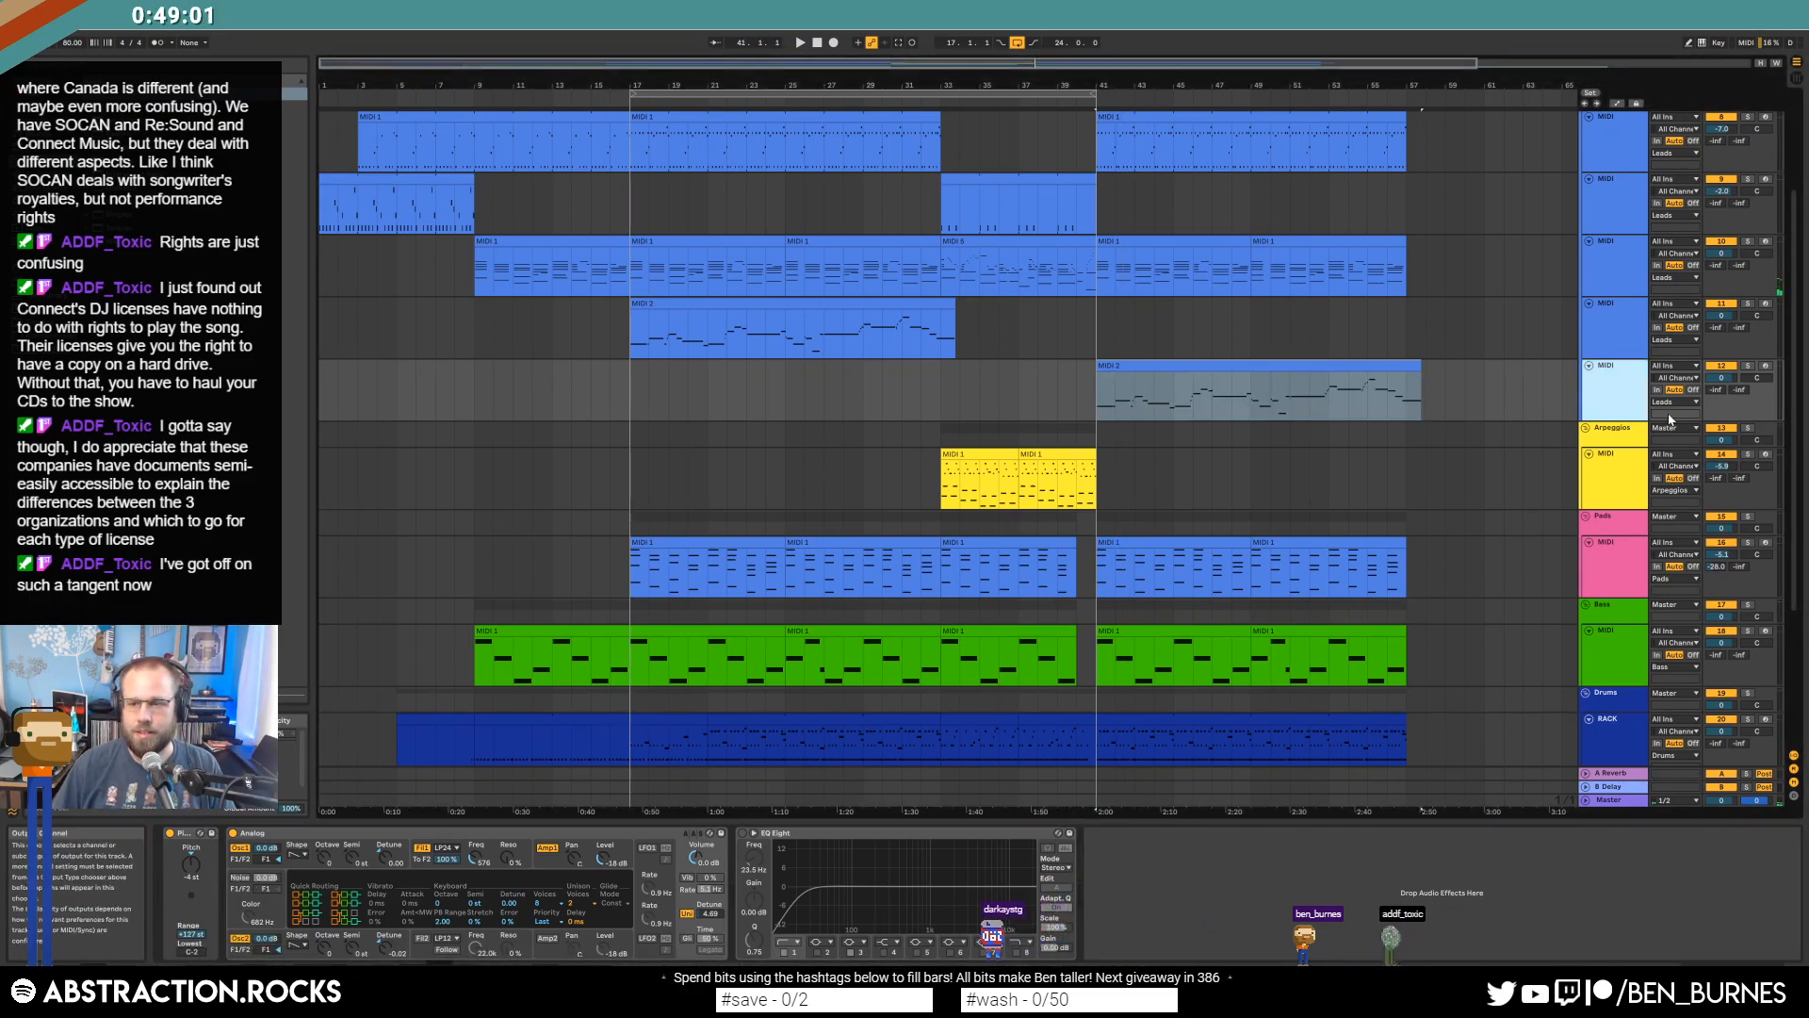
drag(1718, 390, 1717, 384)
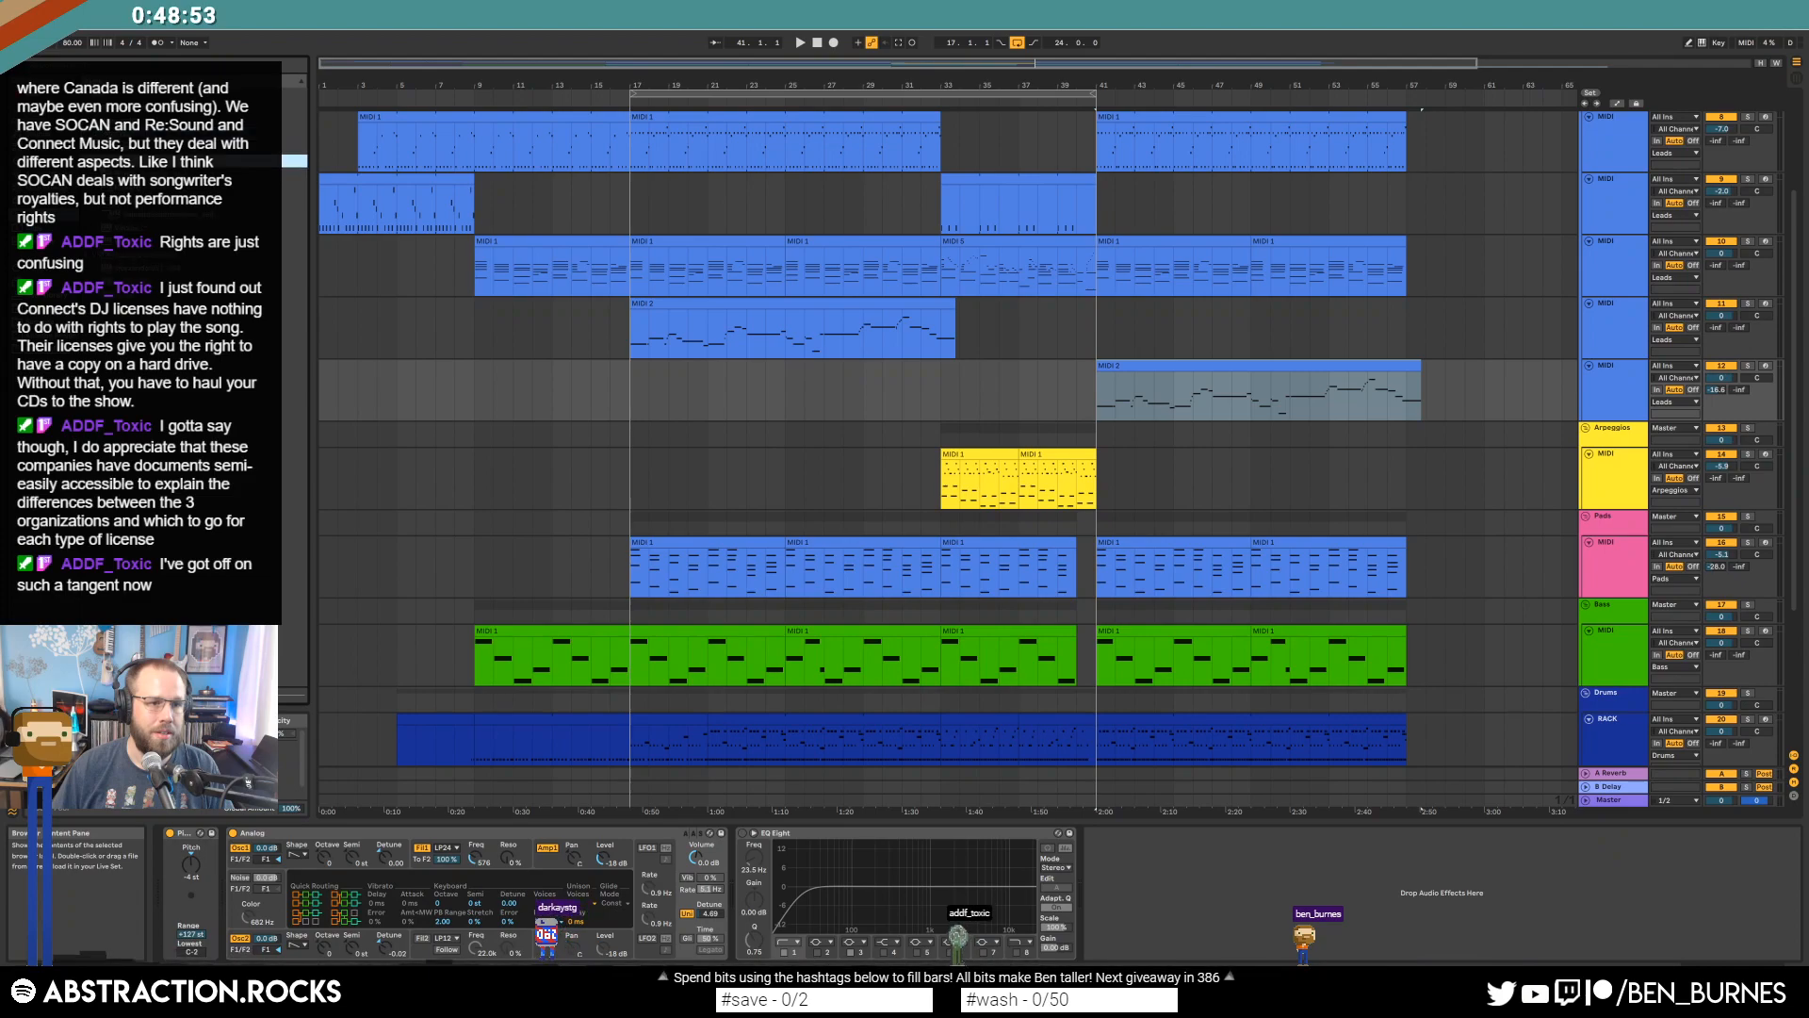
Load ValhallaDelay between Analog and EQ Eight on the new lead track and move its window clear.
key(Down)
key(Return)
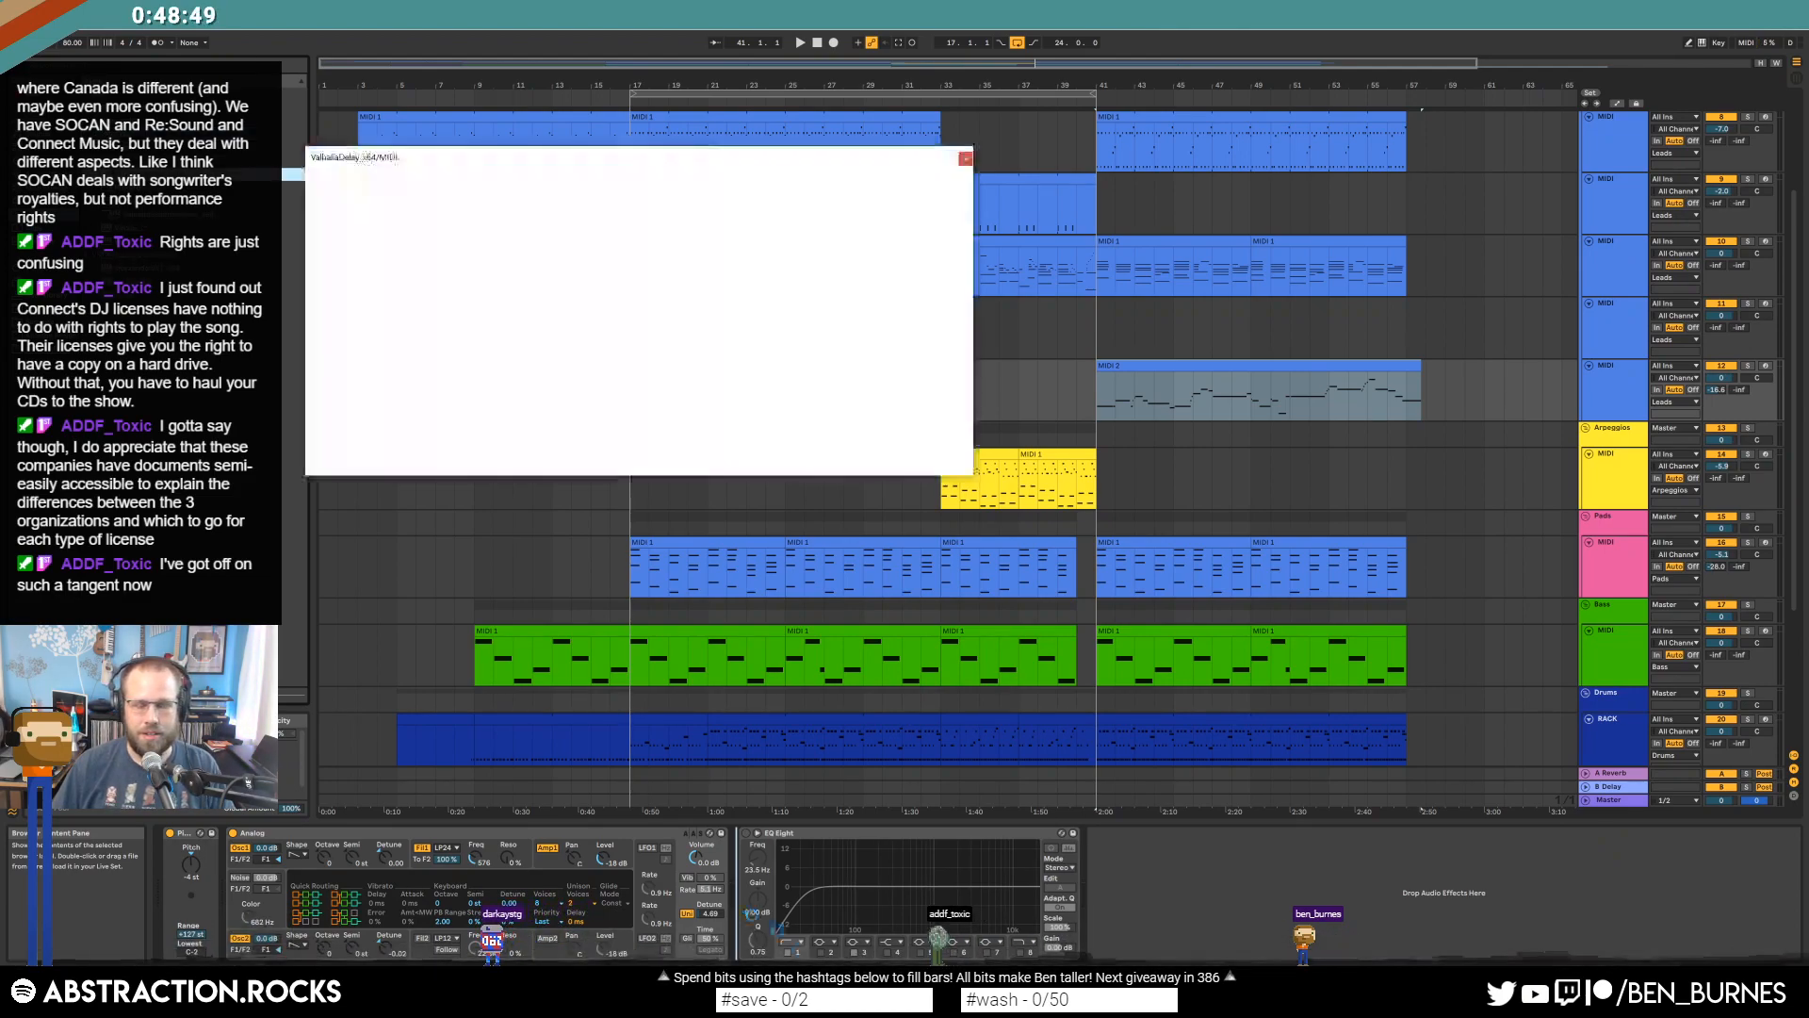
drag(641, 159, 766, 381)
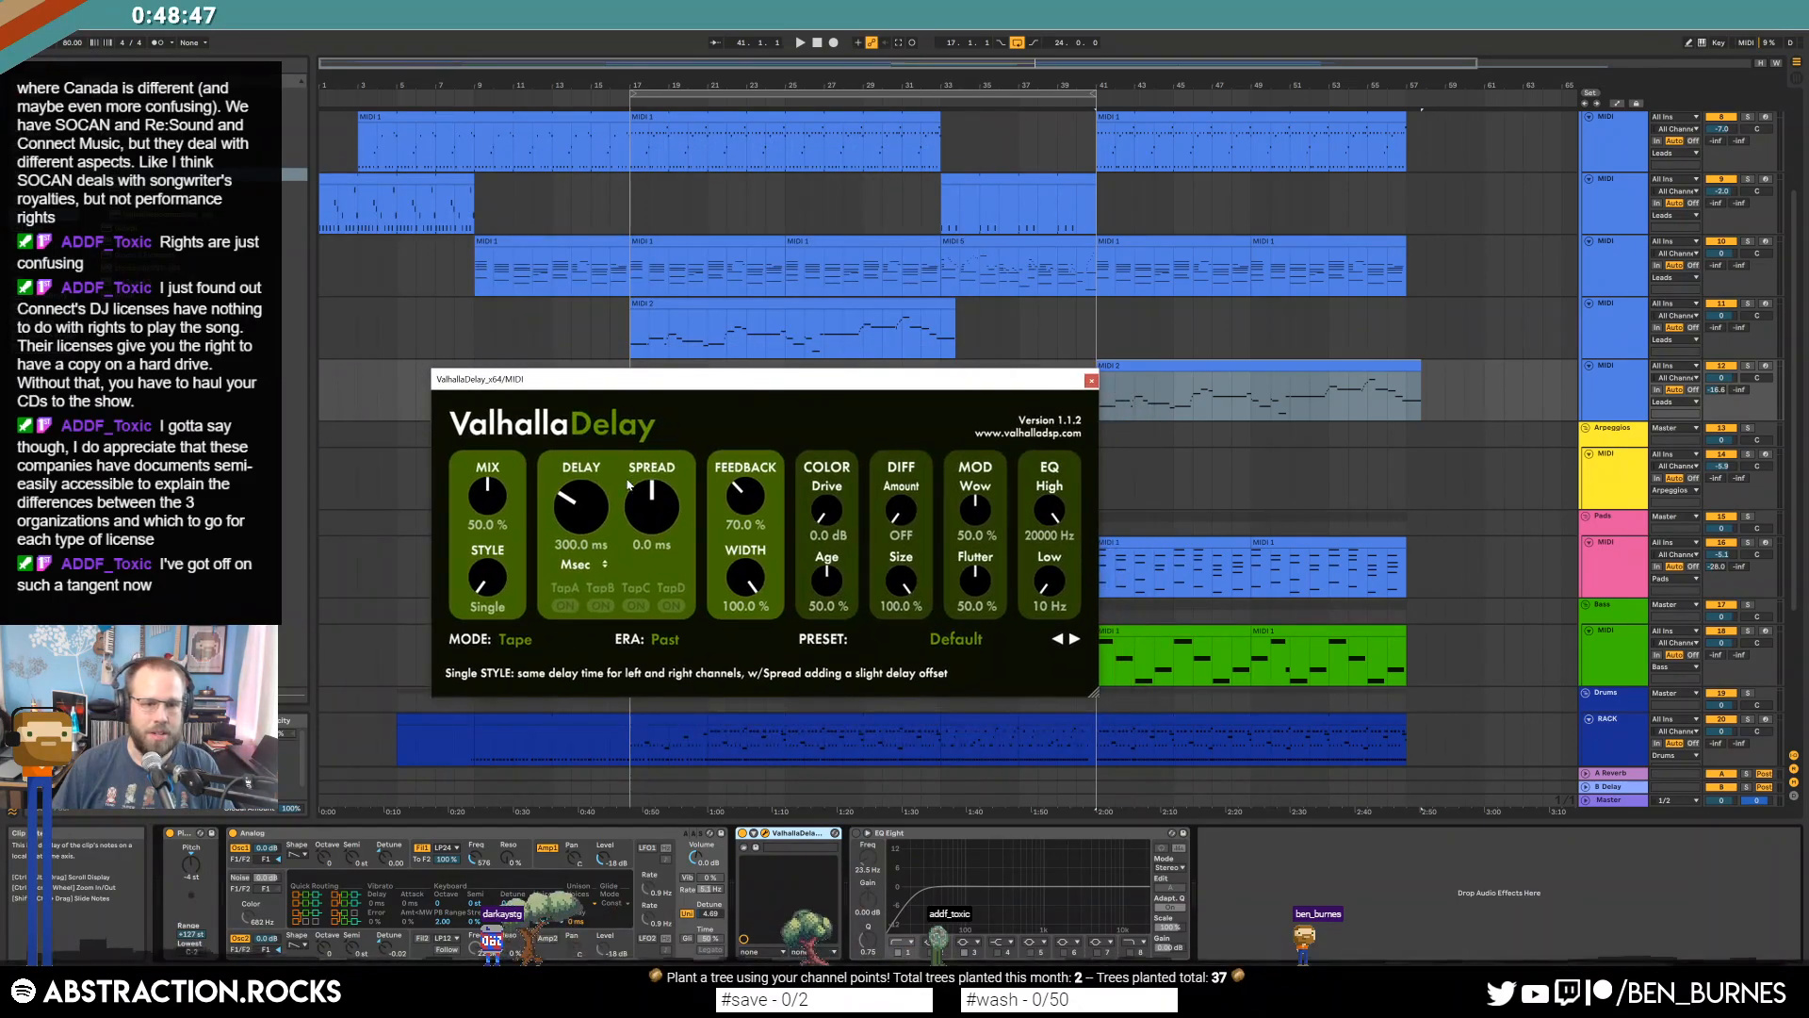
Set ValhallaDelay to a dotted 1/16 delay with 0.8 ms spread, 8.0 dB drive and 58.8 % flutter.
click(589, 565)
click(583, 608)
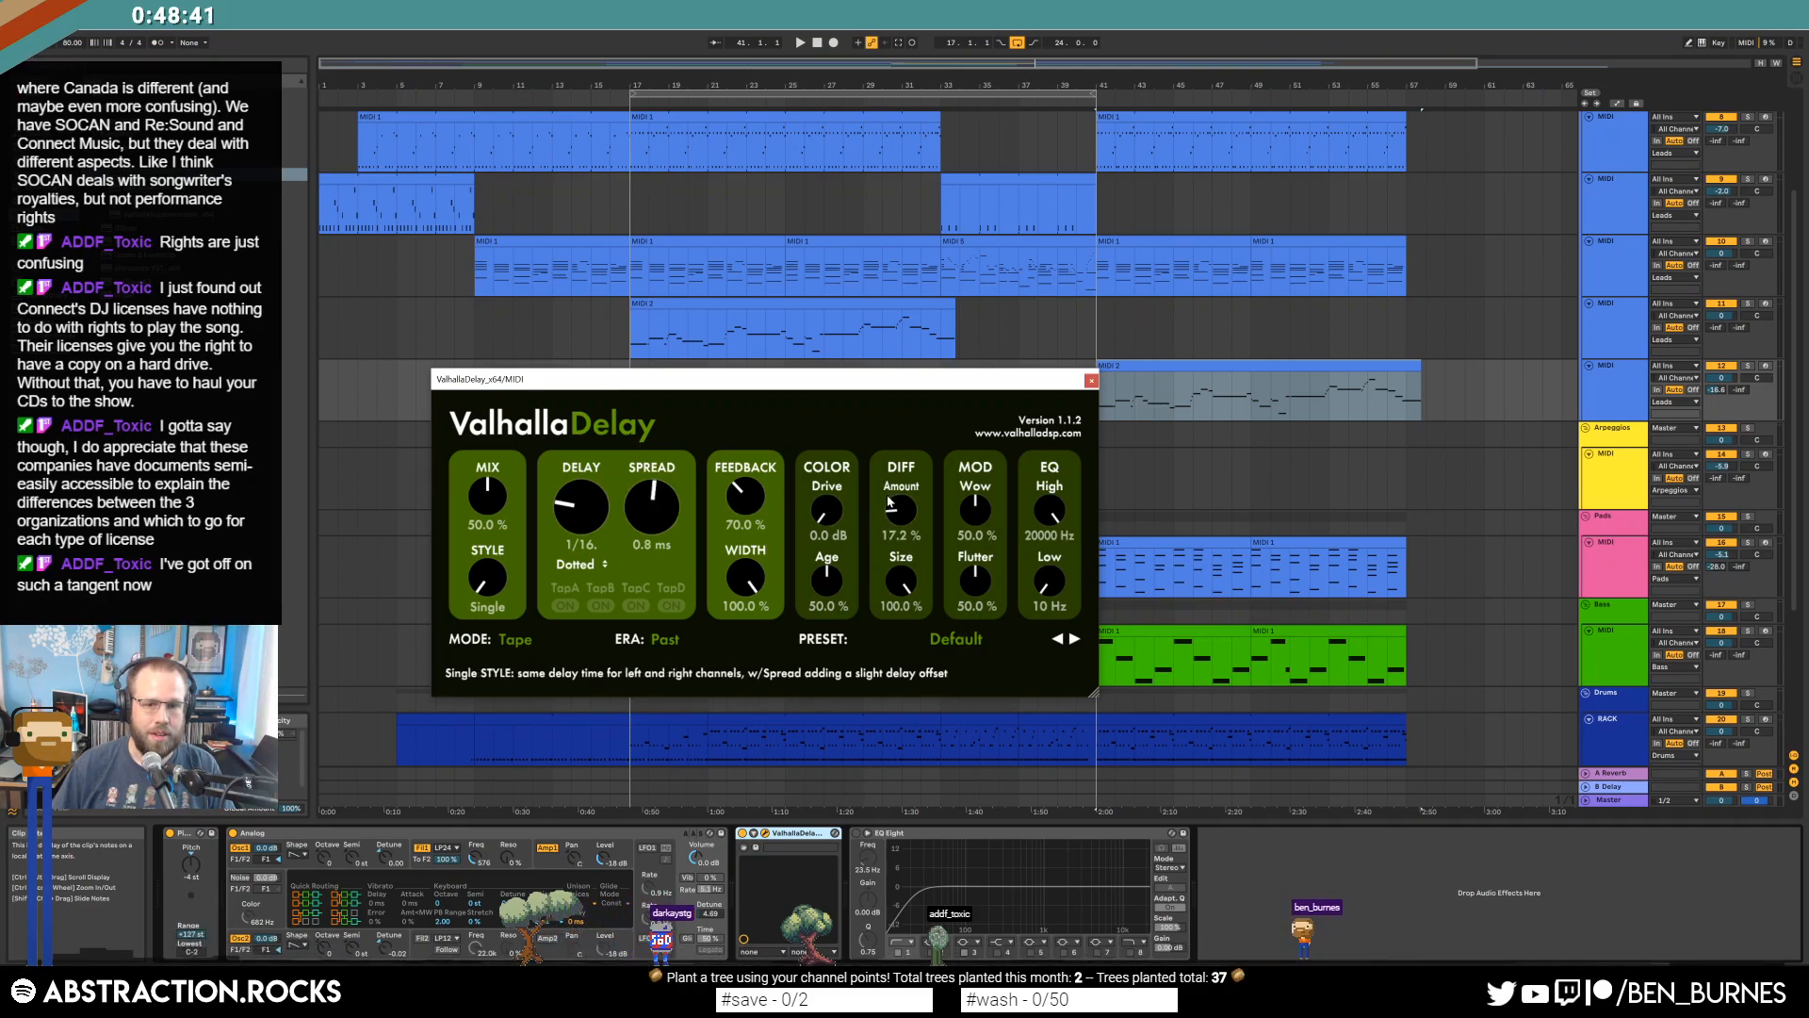
drag(834, 500, 834, 452)
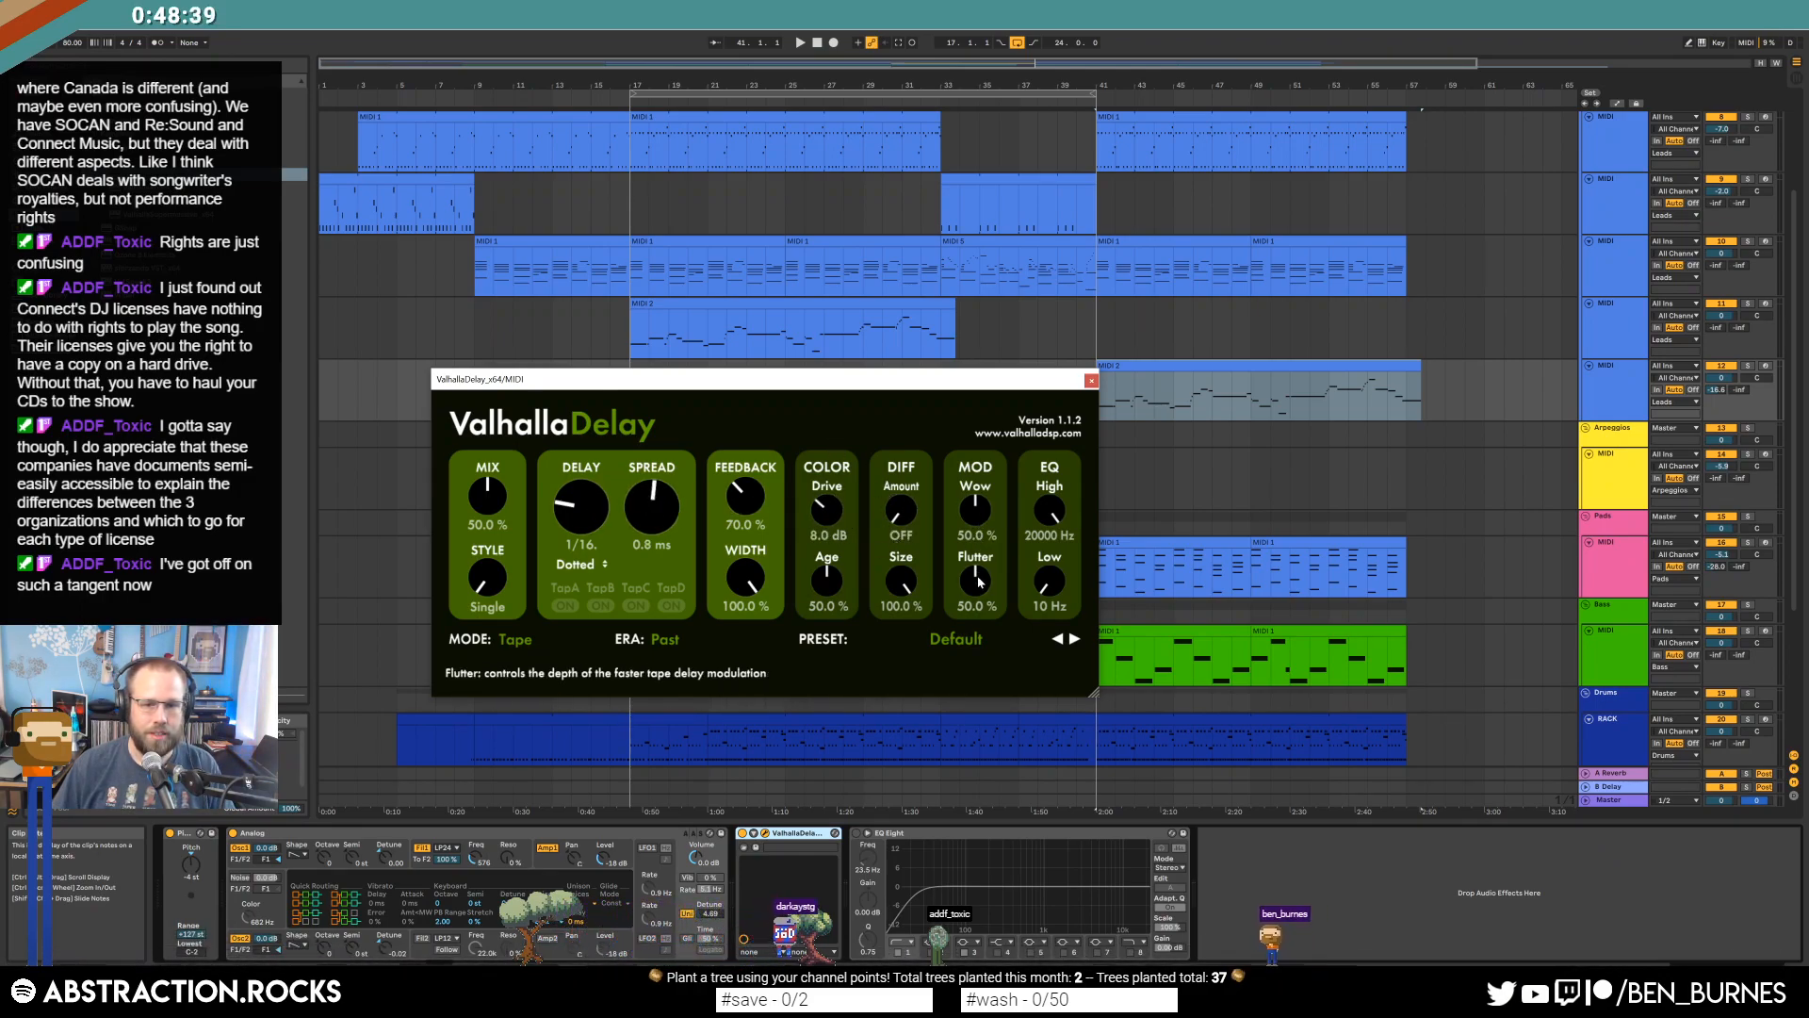
drag(978, 578, 979, 557)
Switch the delay style to Dual and set the right channel's delay to dotted 1/16.
drag(489, 577, 496, 542)
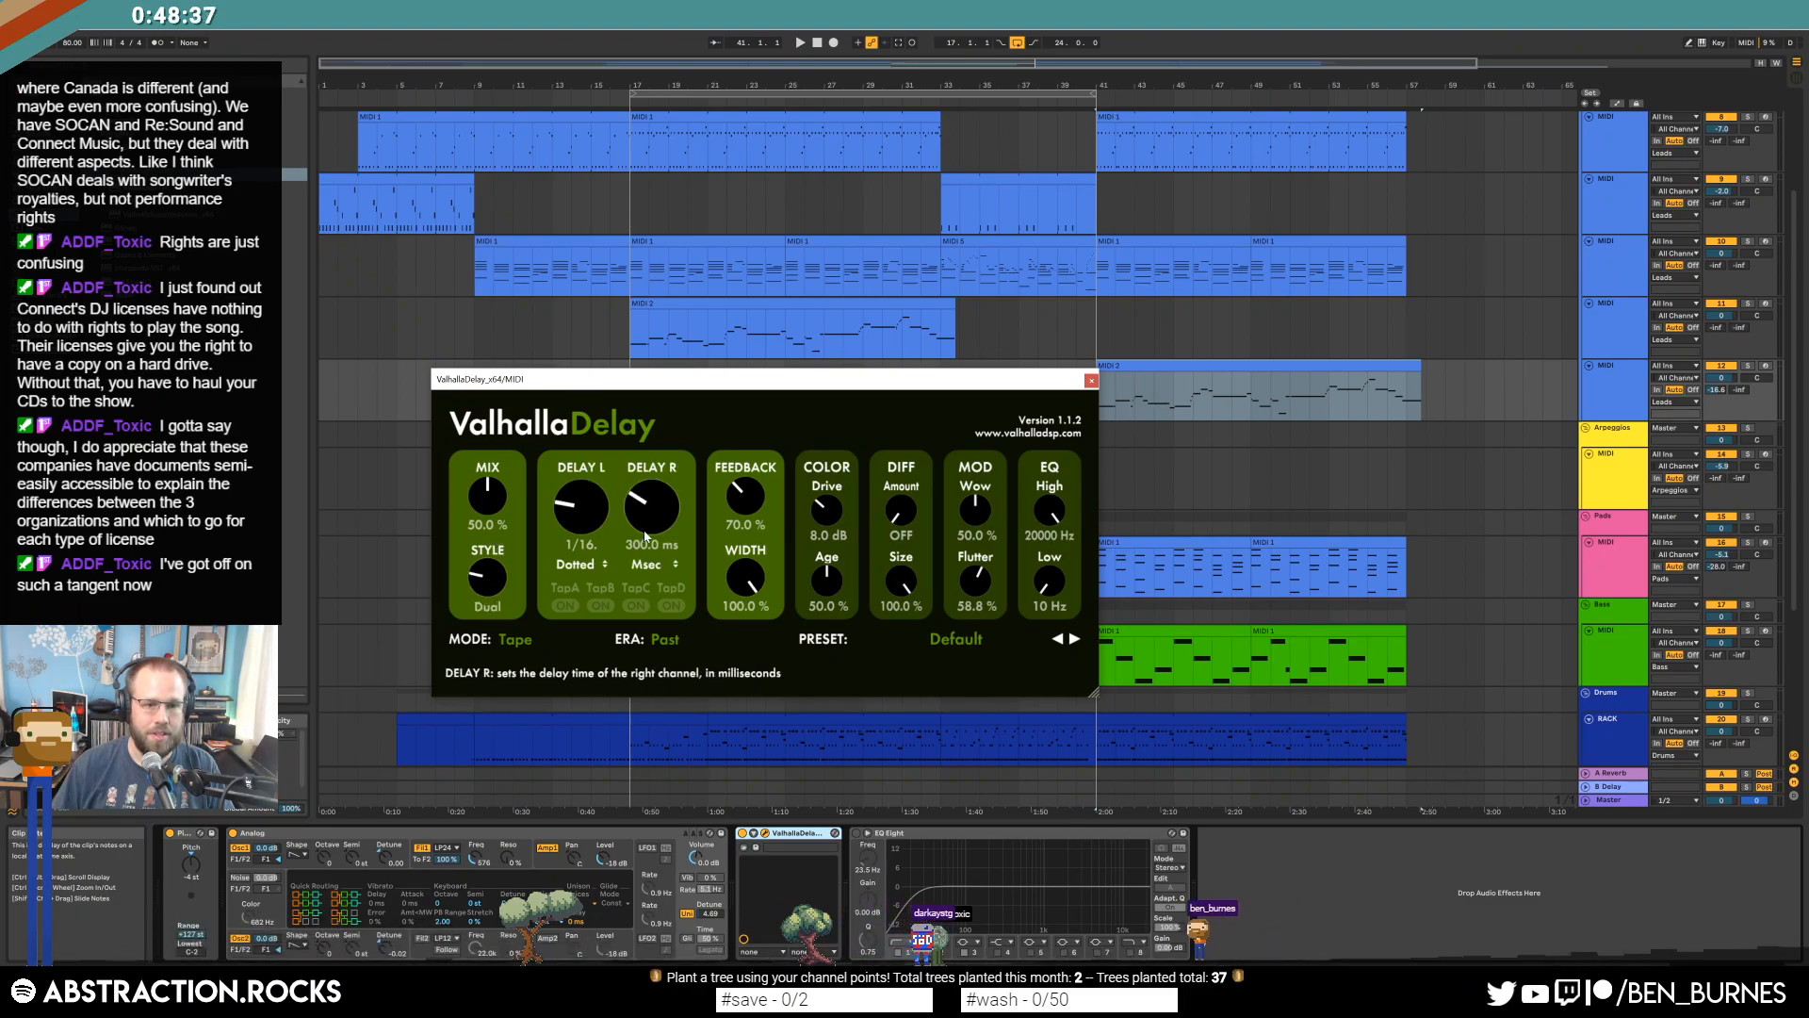
click(648, 565)
click(662, 608)
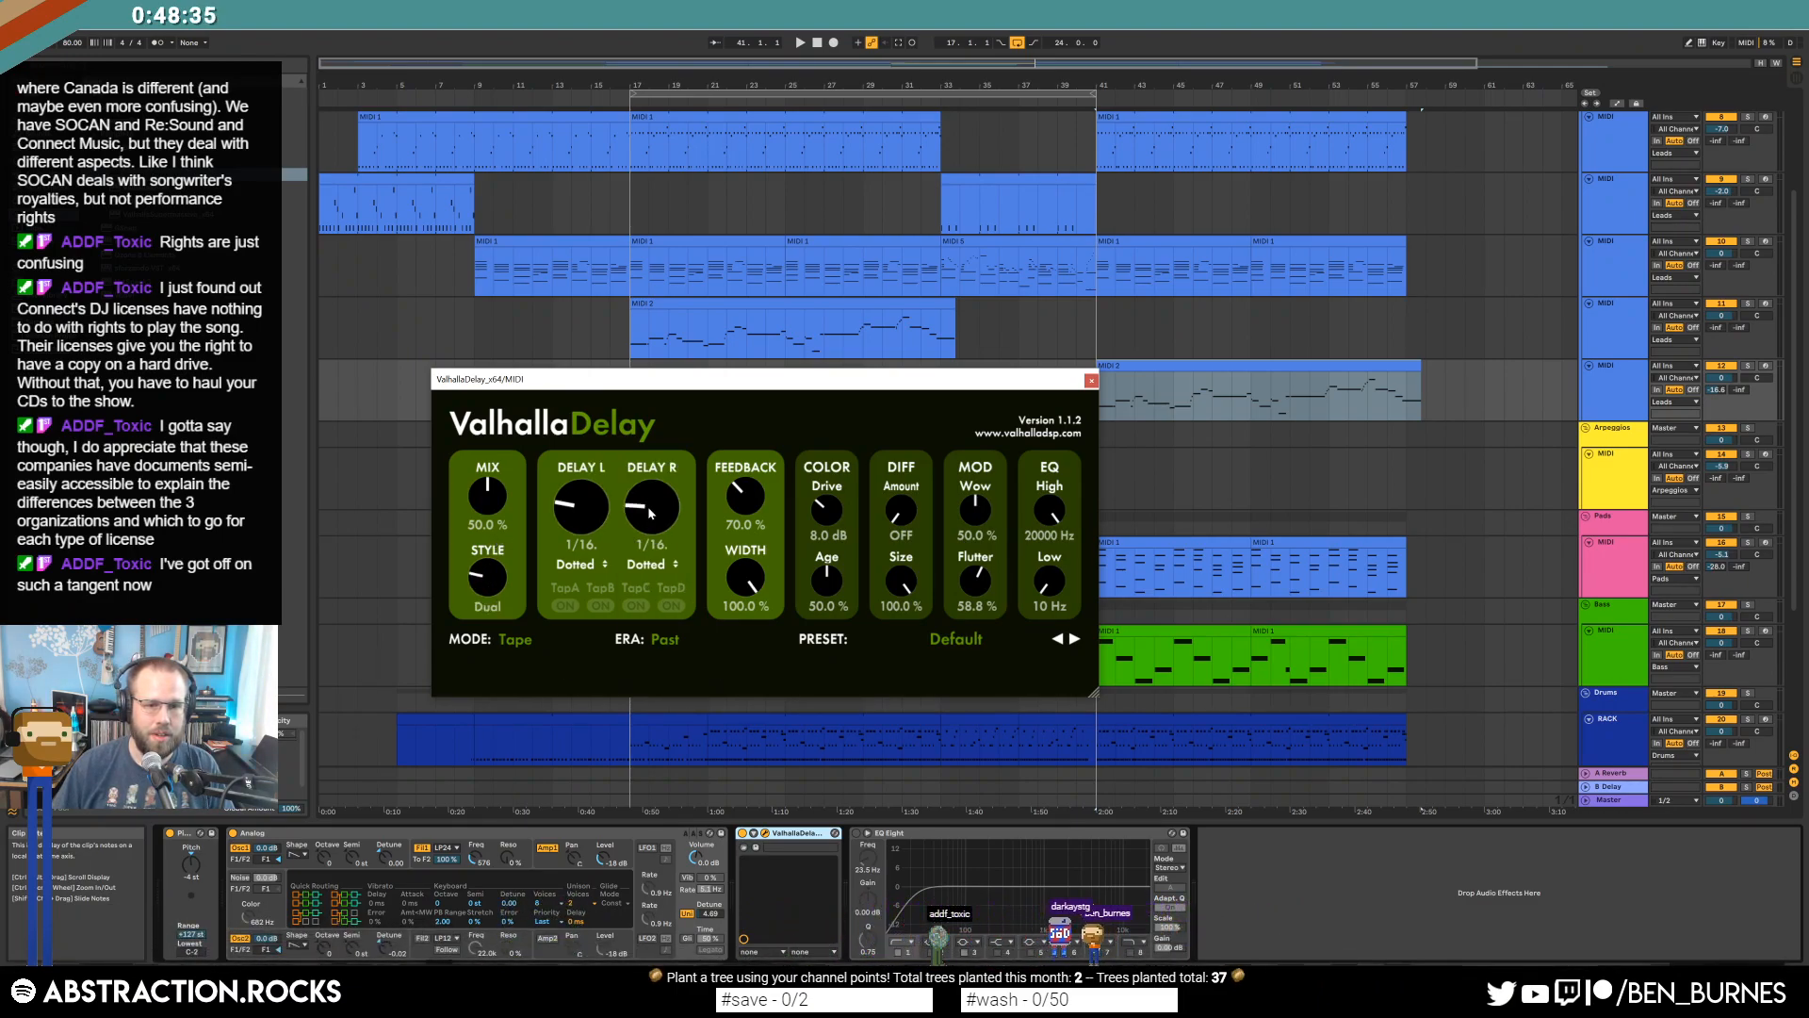
Switch the right channel's delay sync to Note and set ValhallaDelay's feedback to 57.2 % and mix to 39.6 %.
click(648, 565)
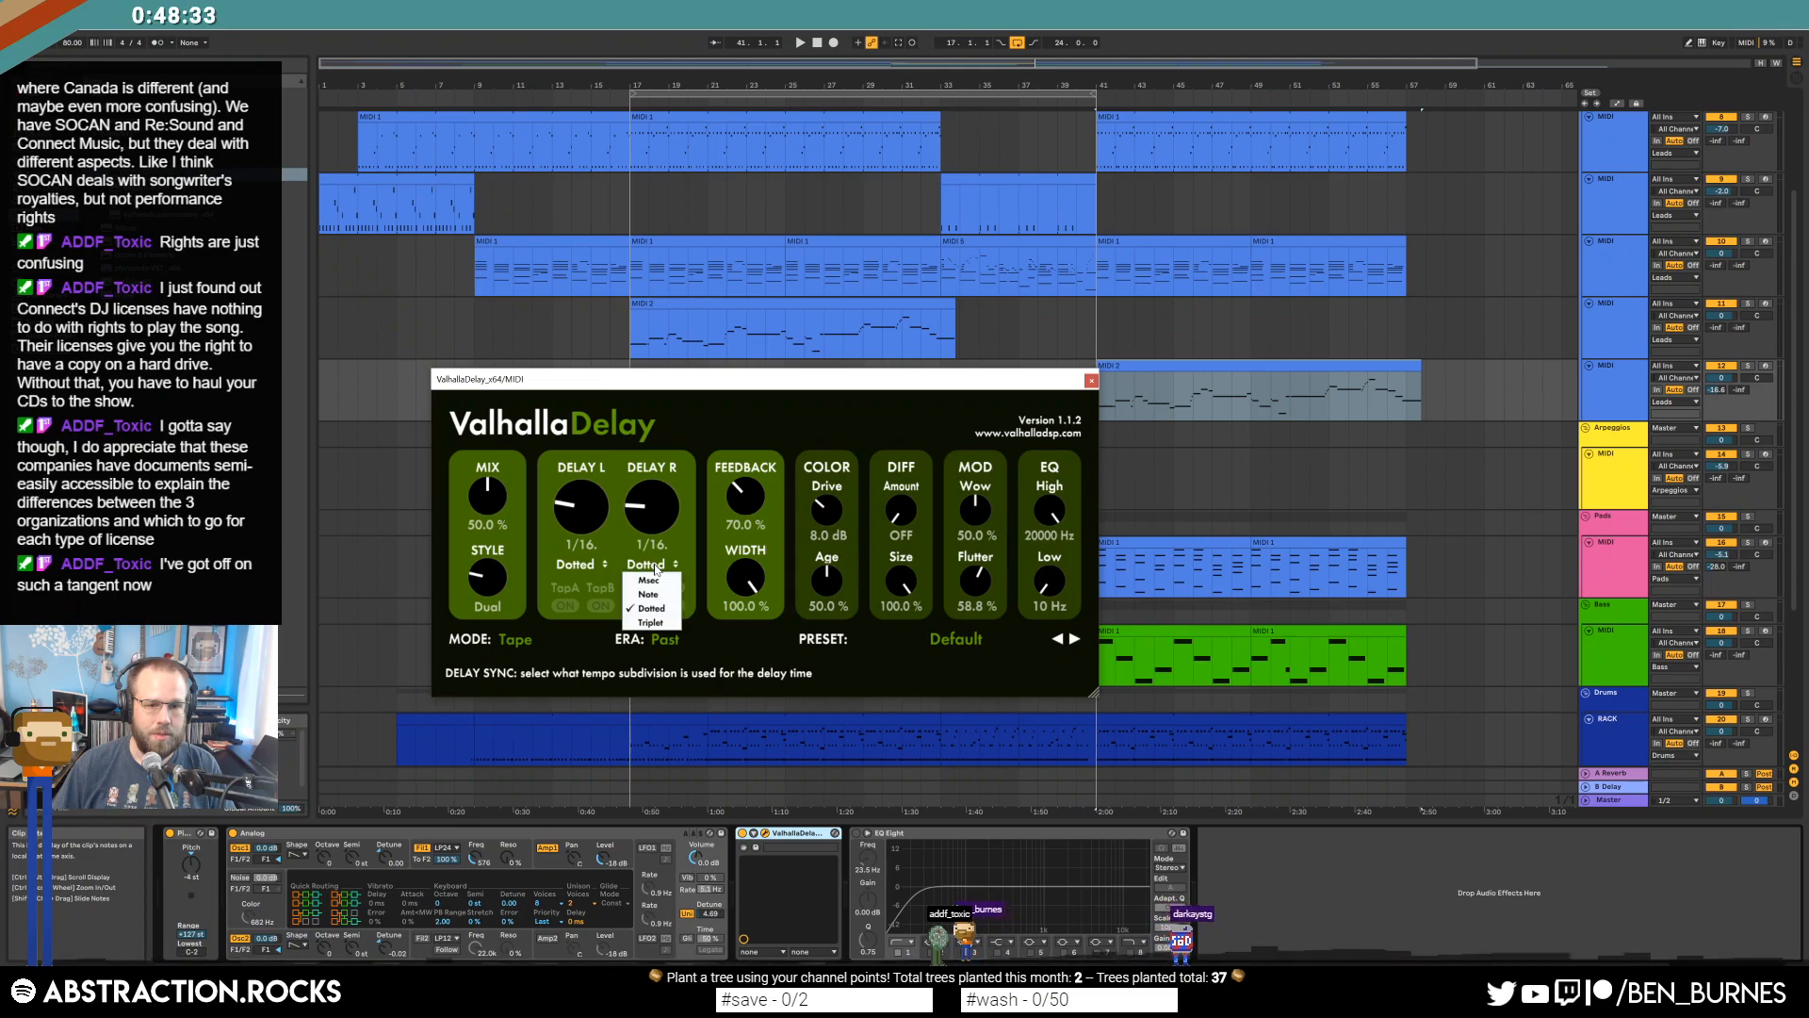
click(662, 595)
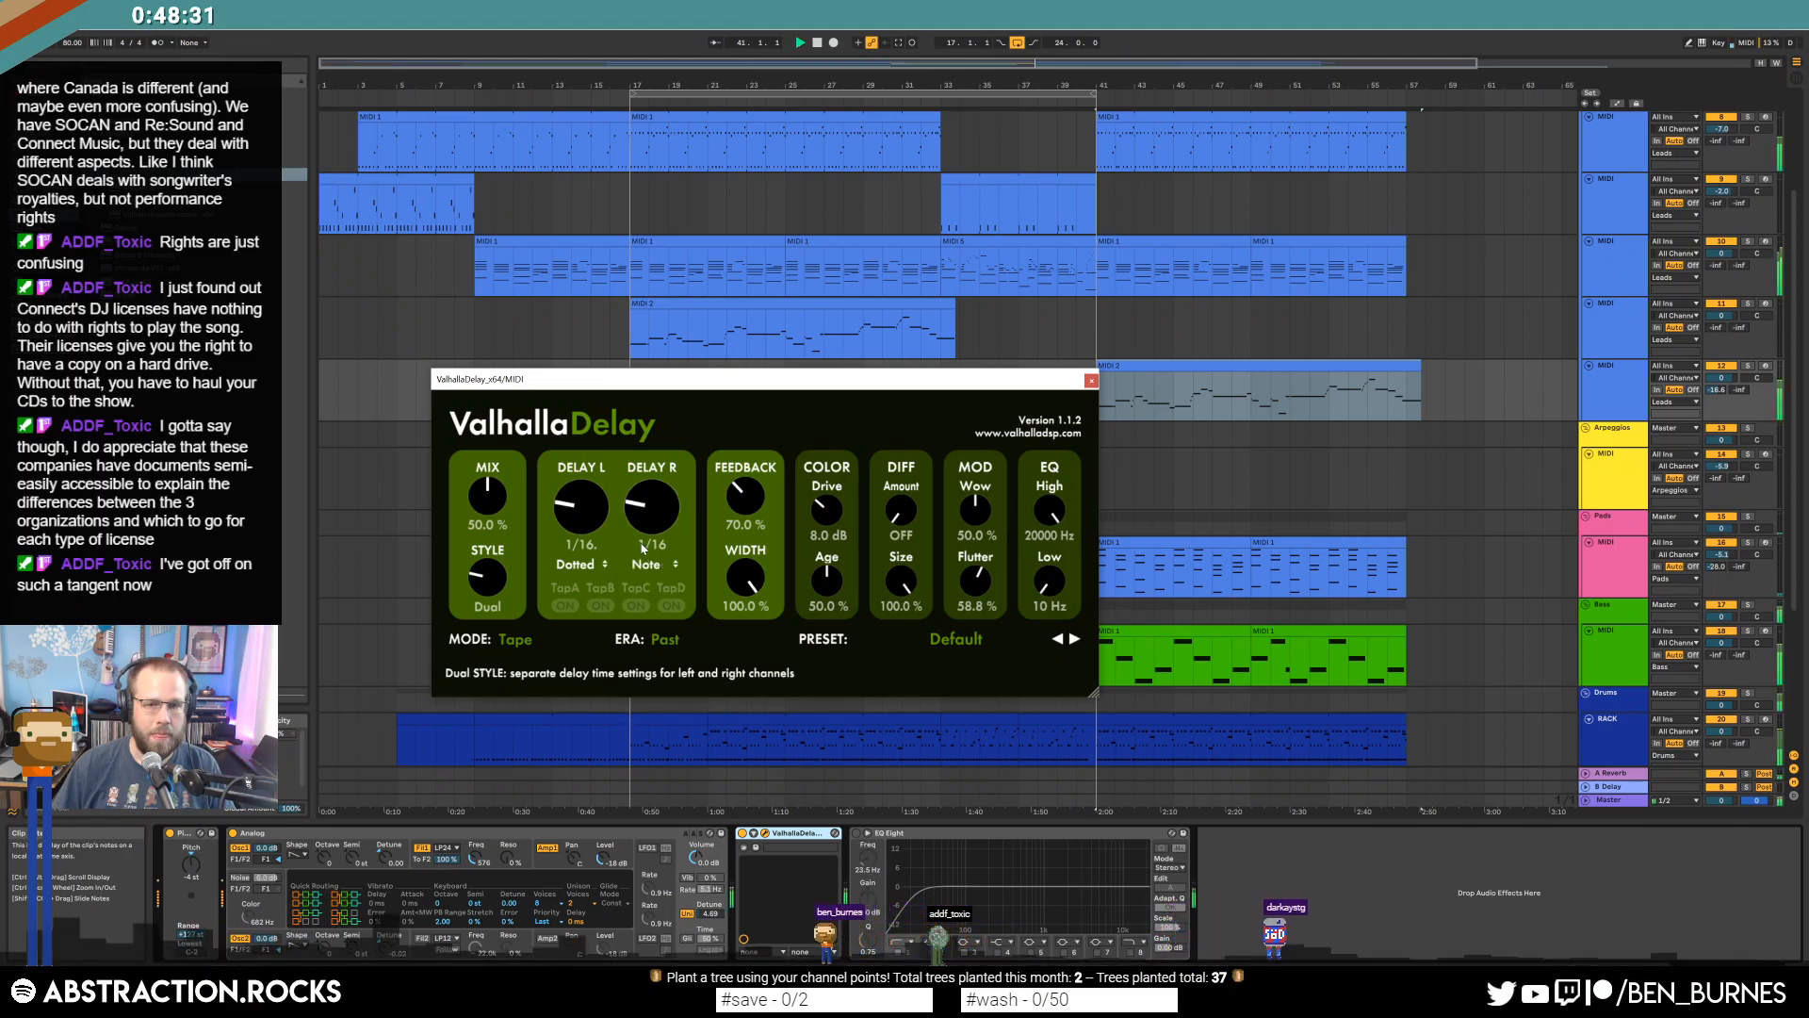
drag(744, 497, 743, 514)
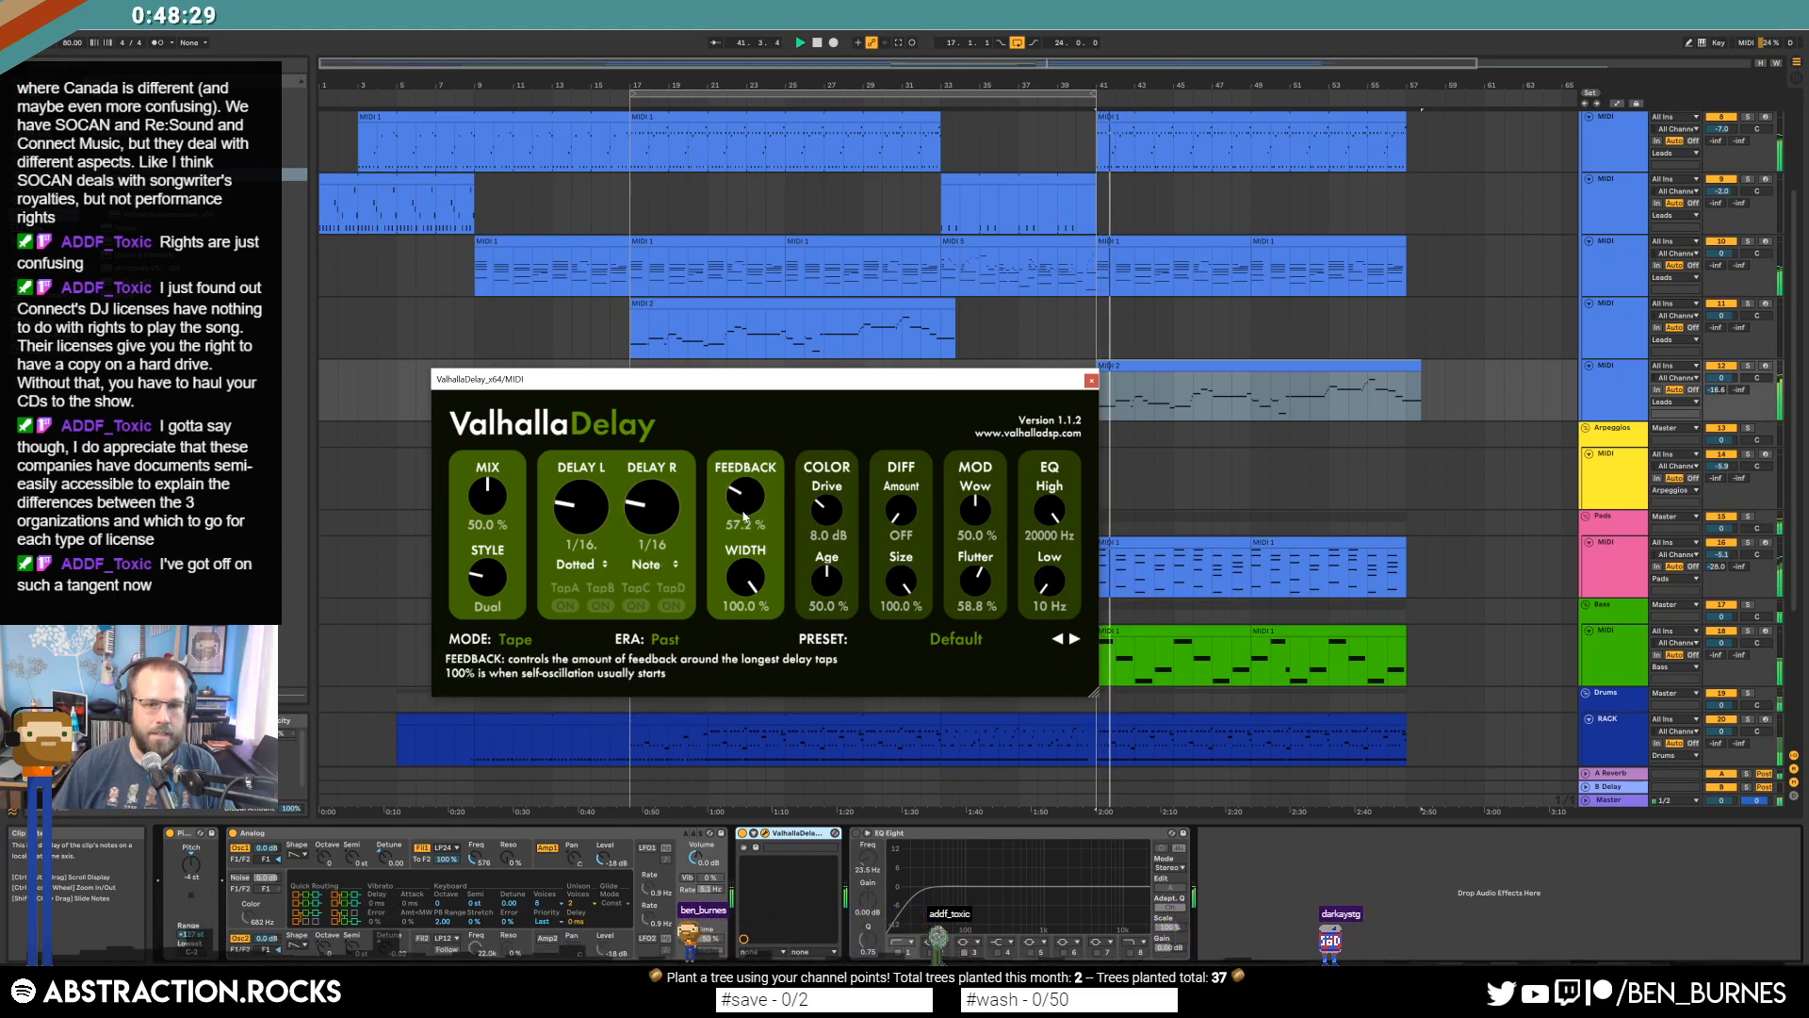
drag(482, 500, 493, 517)
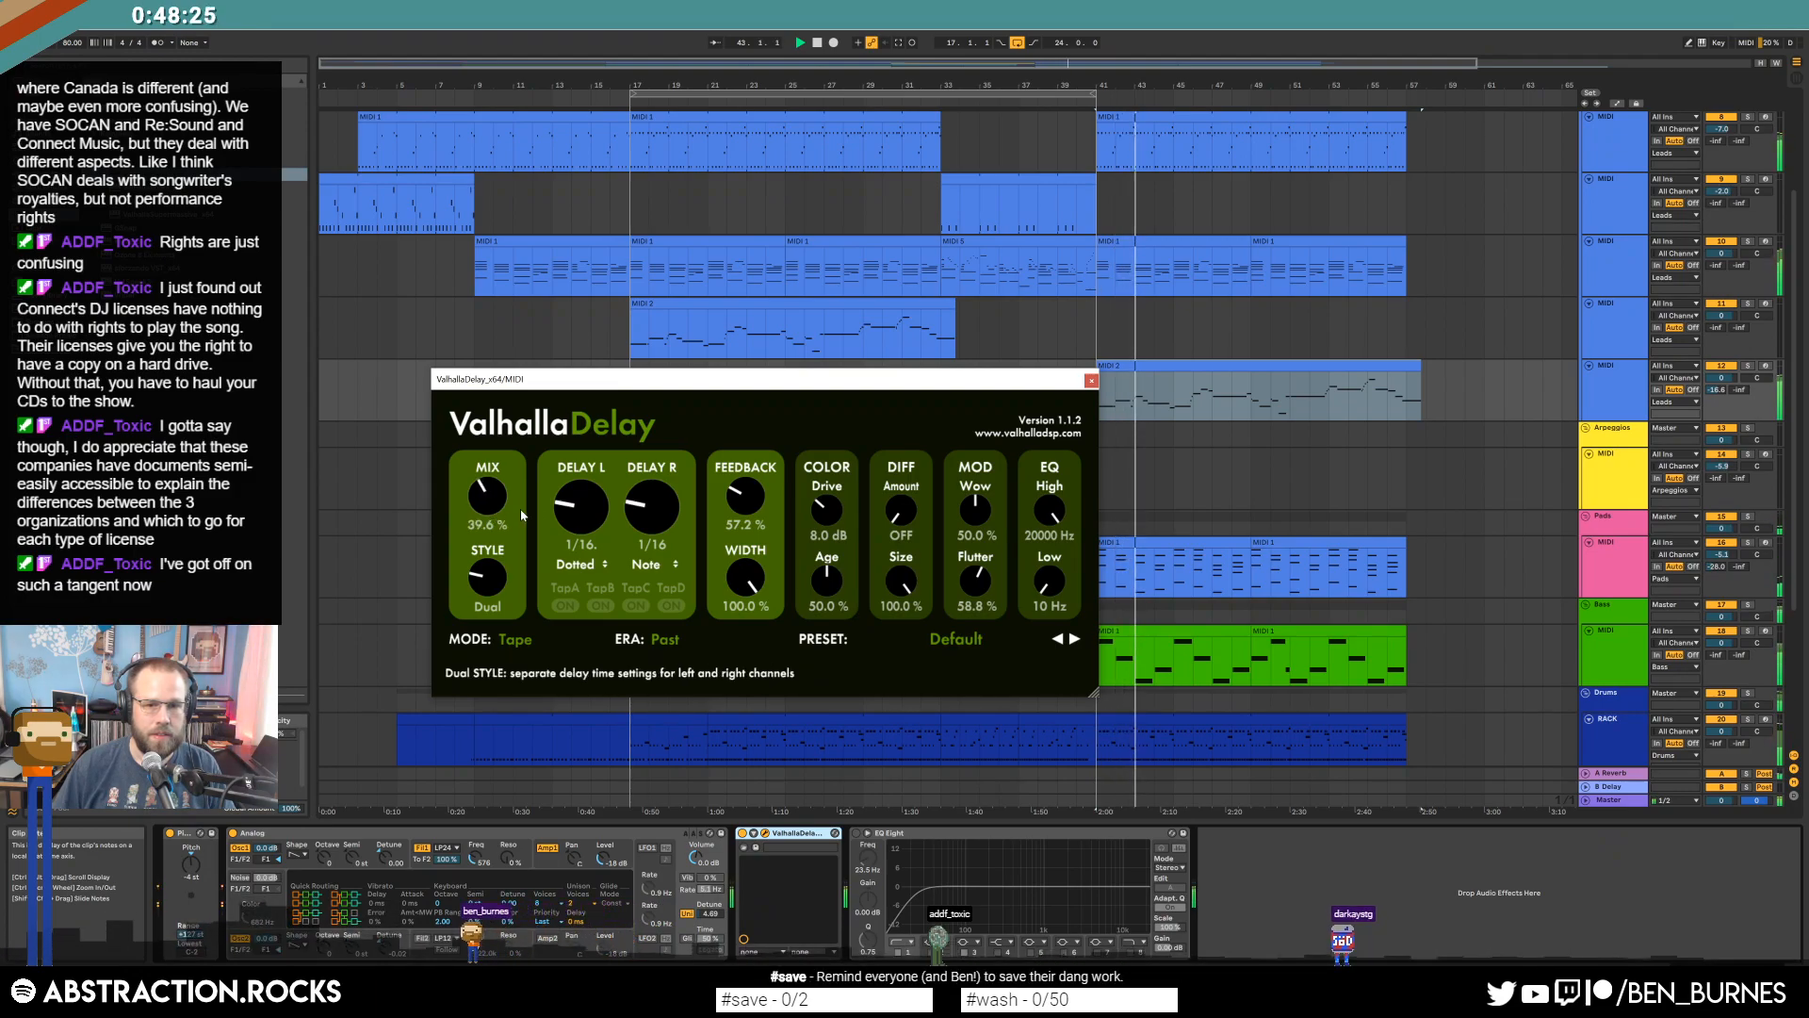
Open the bar 41 lead clip's notes and set ValhallaDelay to 51.6 % feedback, 26.0 % age and 8.9 dB drive.
double_click(1188, 362)
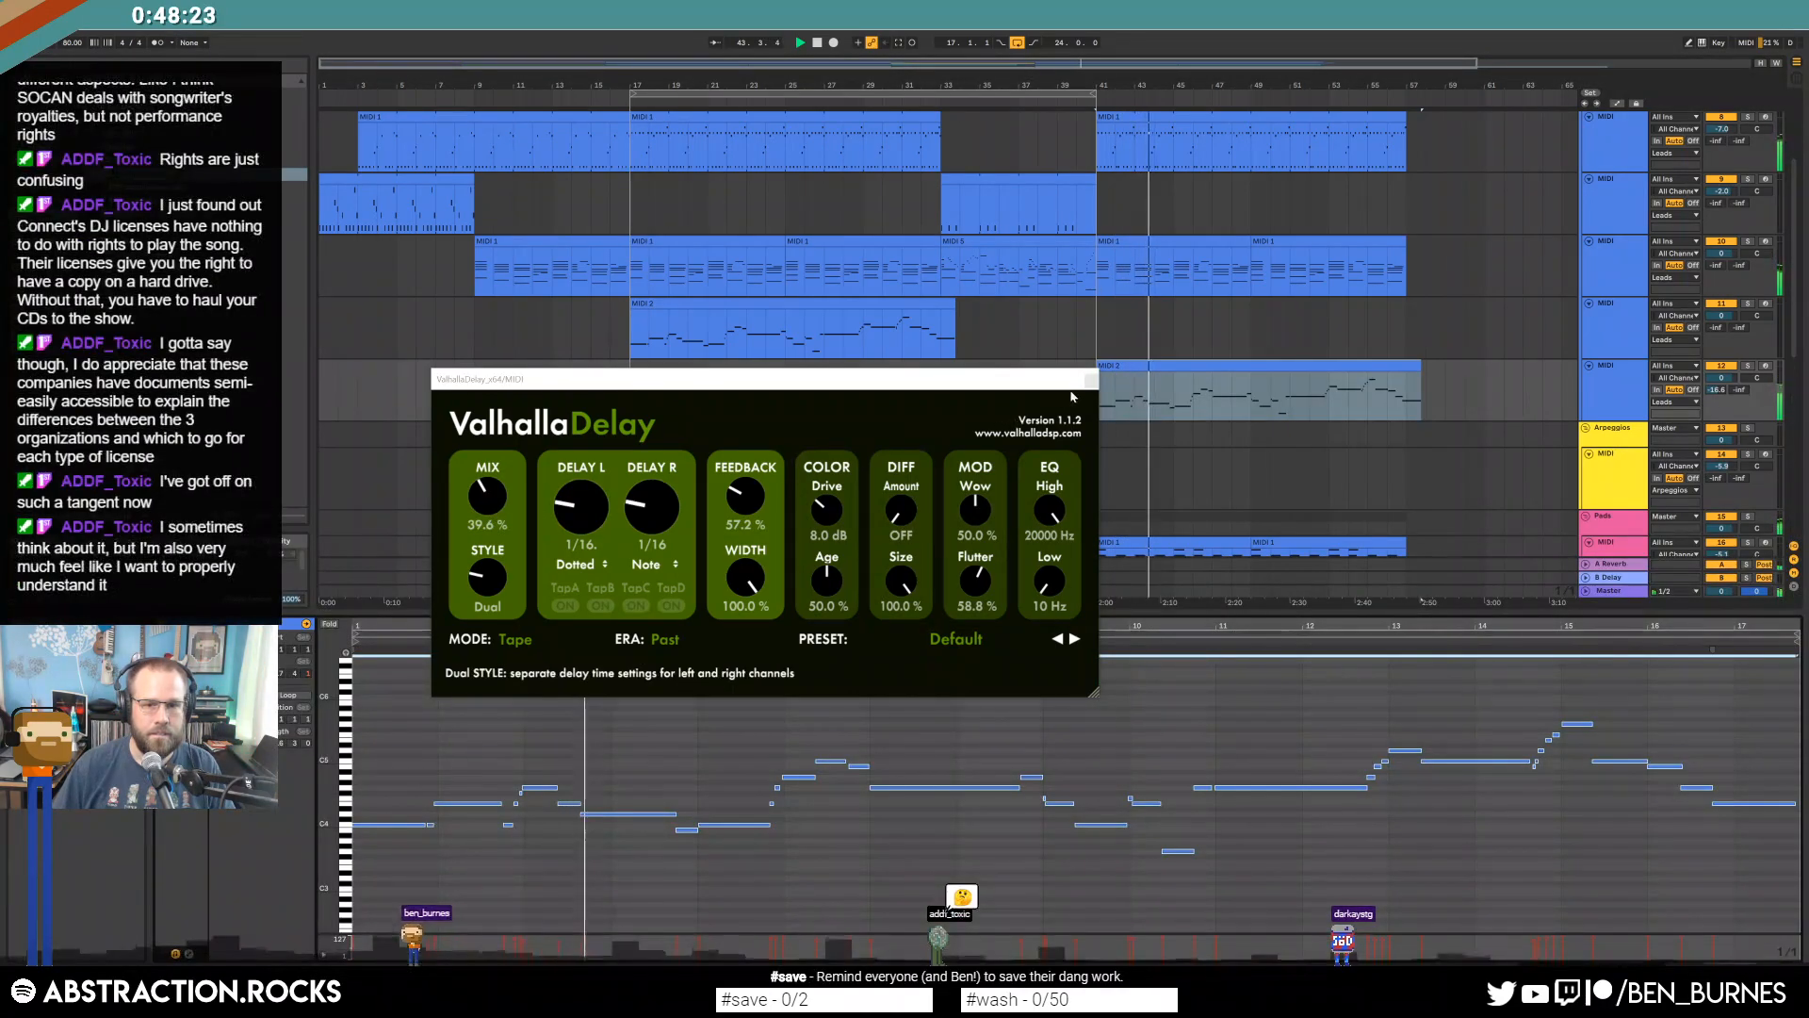
drag(1035, 387, 996, 273)
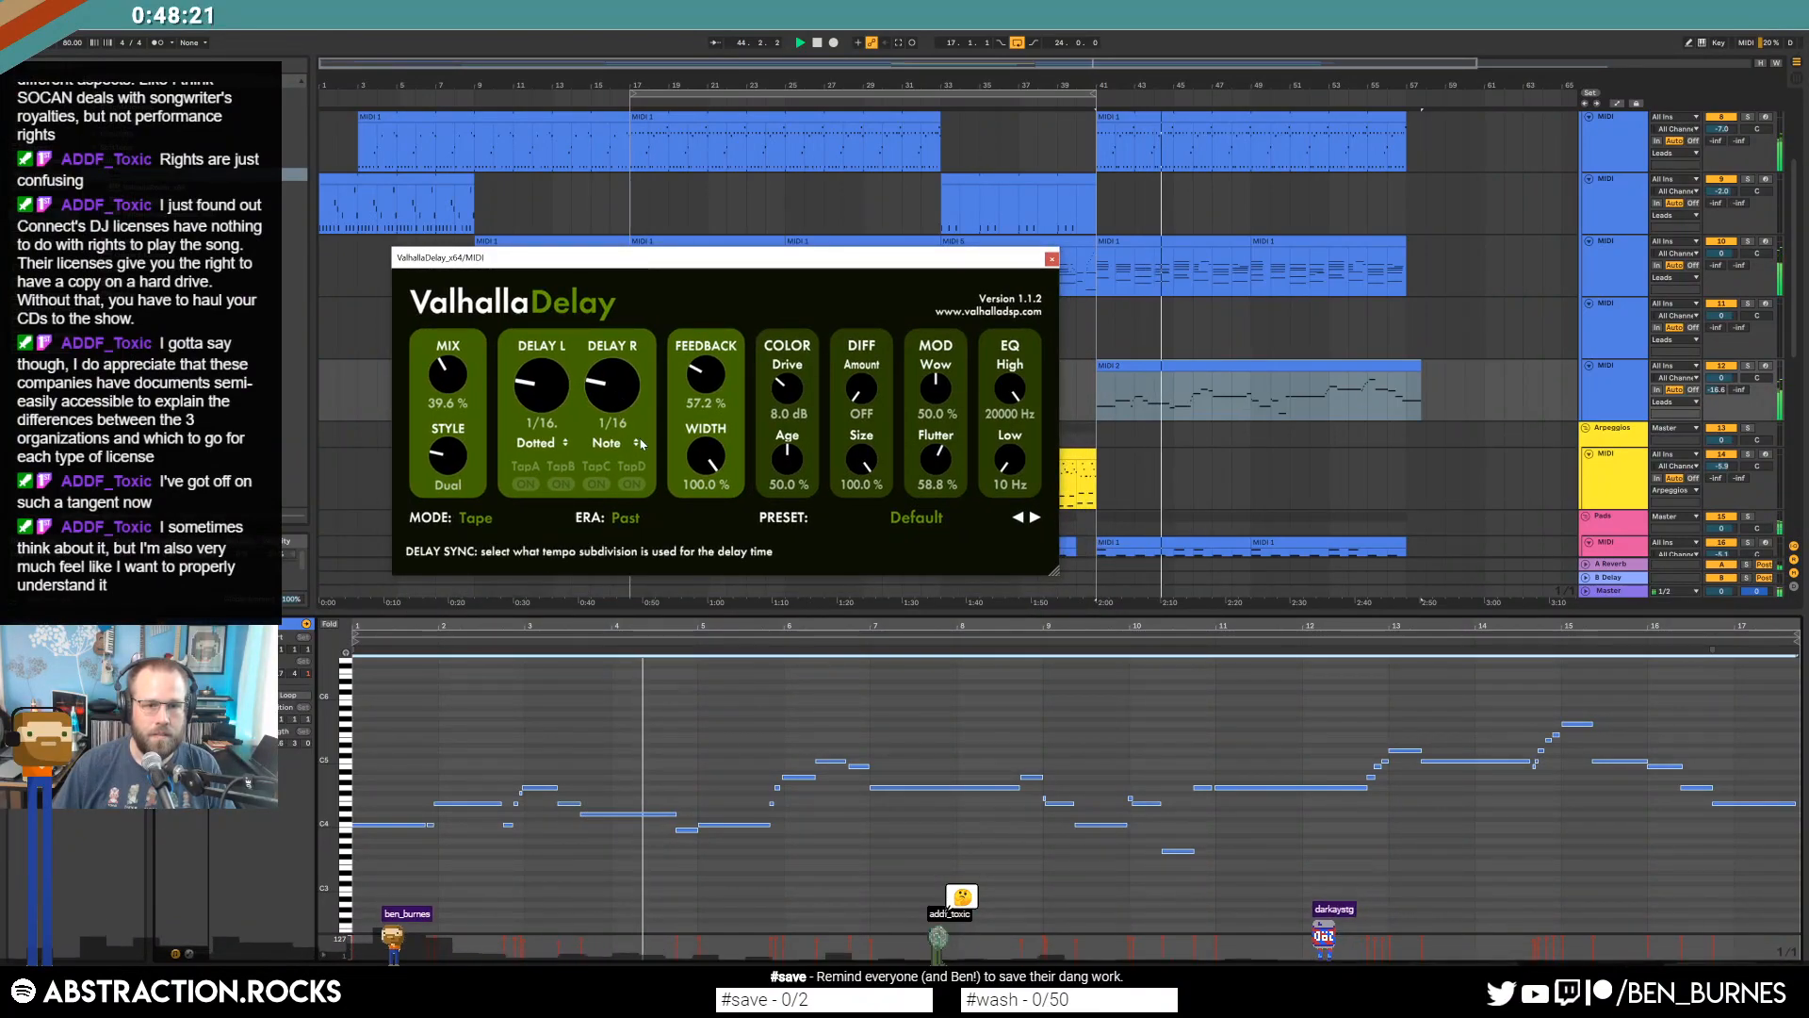
drag(706, 378, 707, 394)
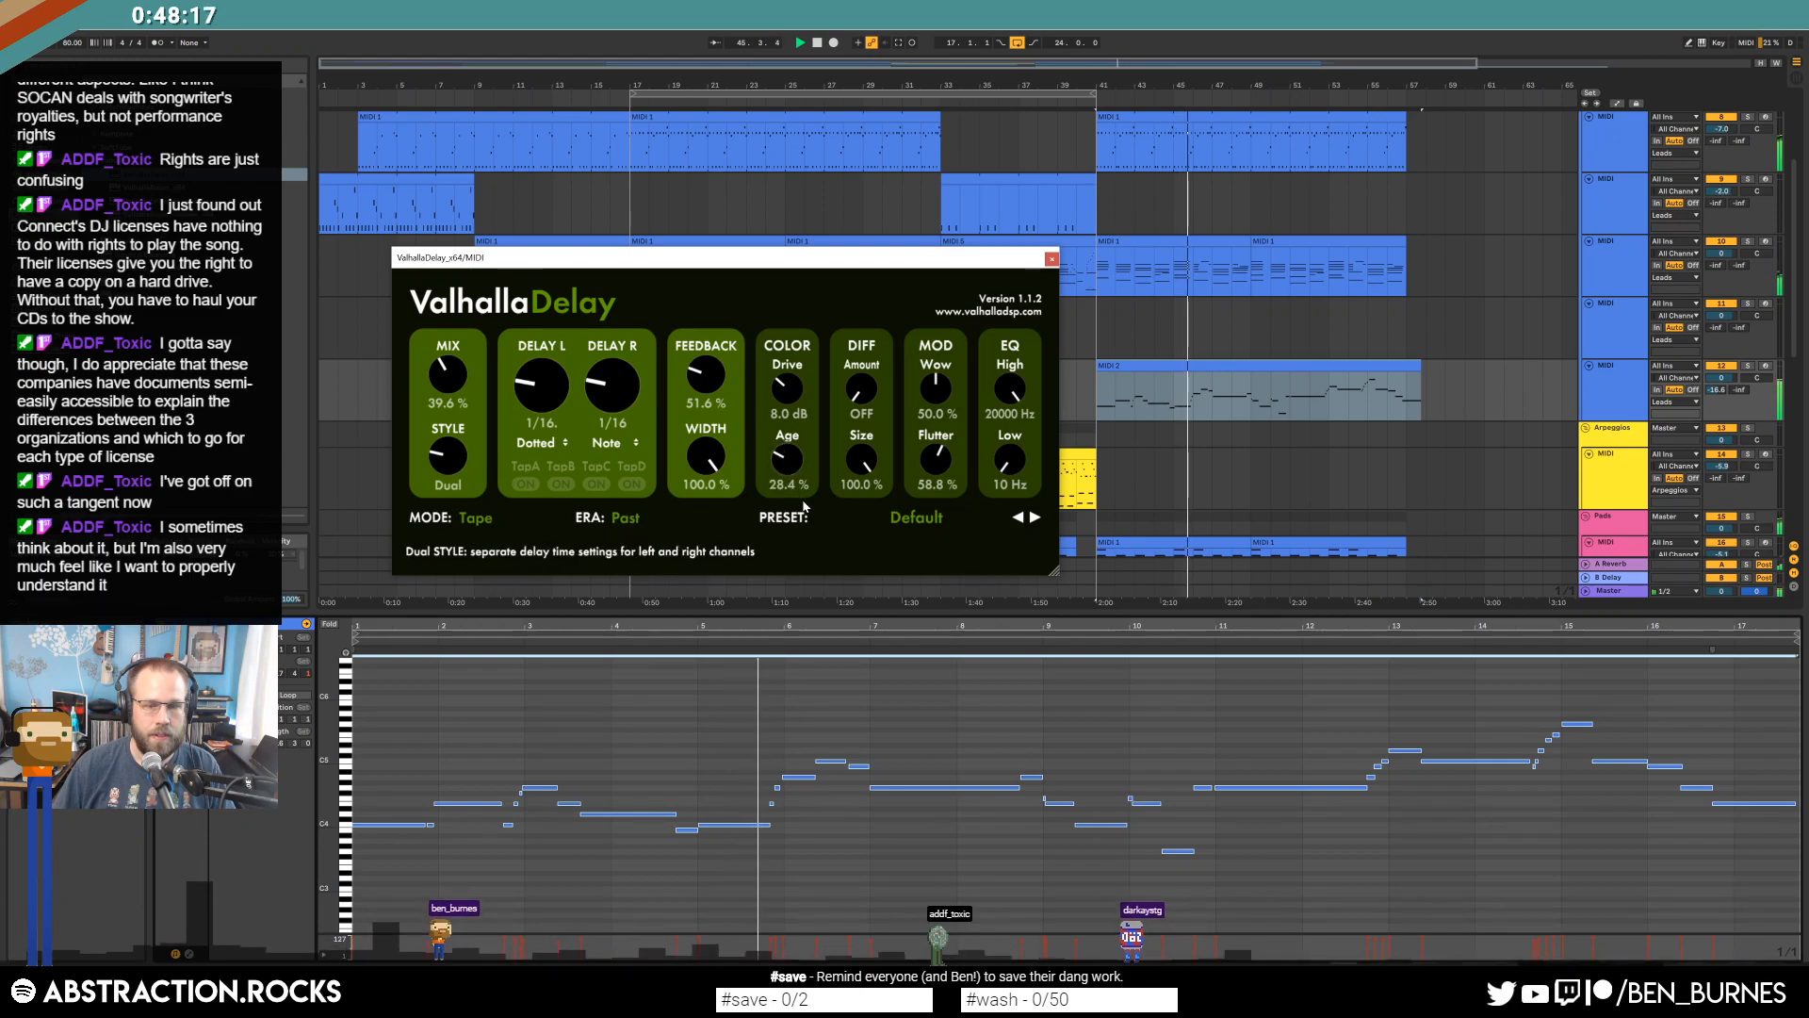
drag(787, 456, 785, 465)
drag(785, 391, 786, 385)
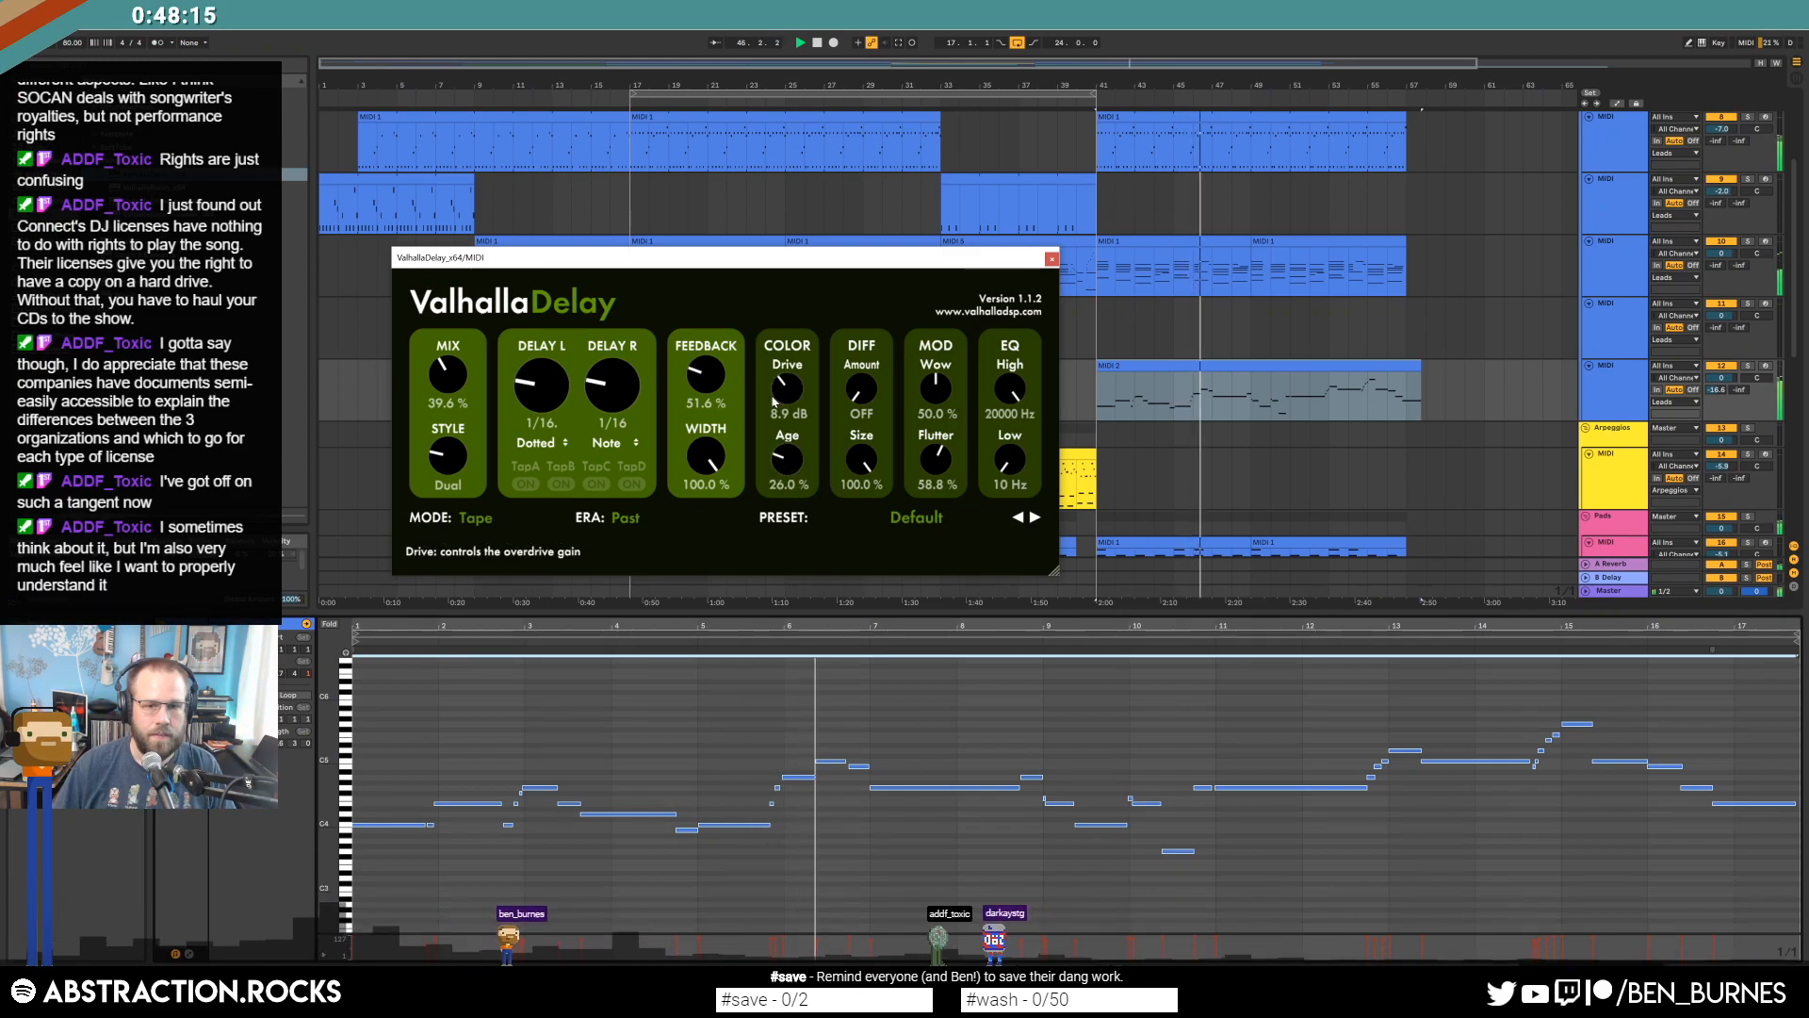
click(516, 797)
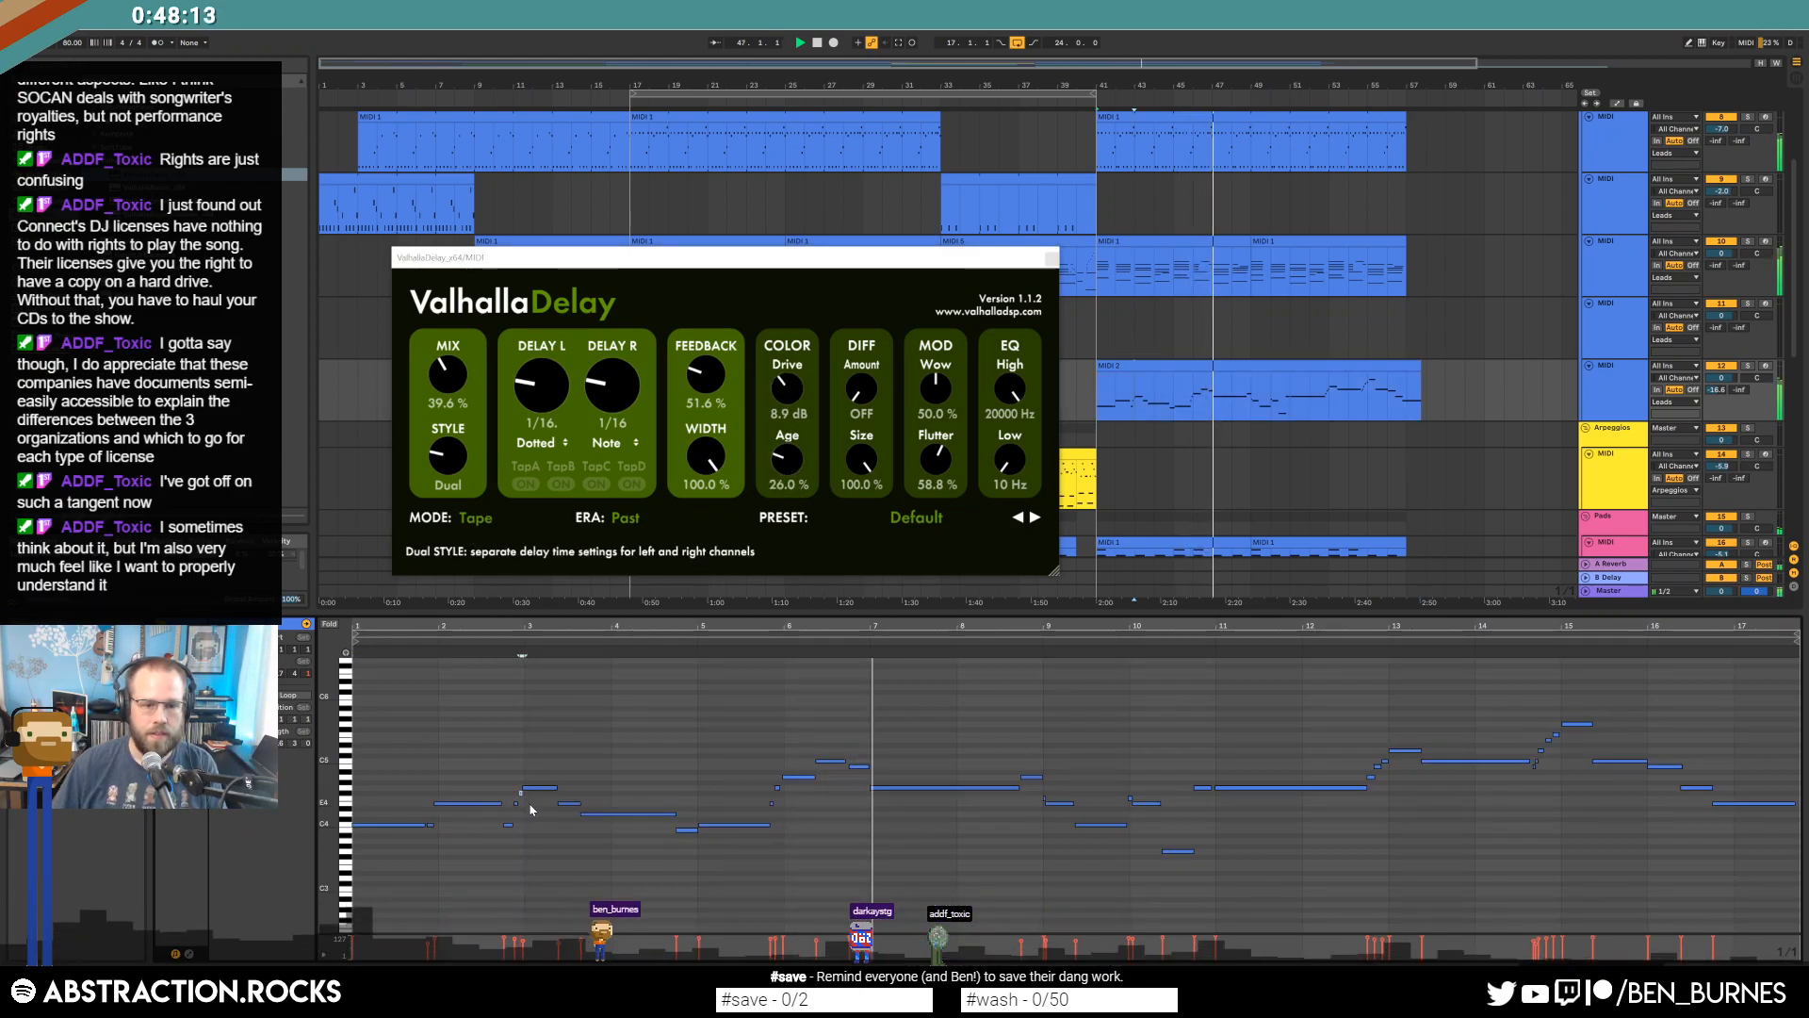
drag(1047, 802, 1178, 801)
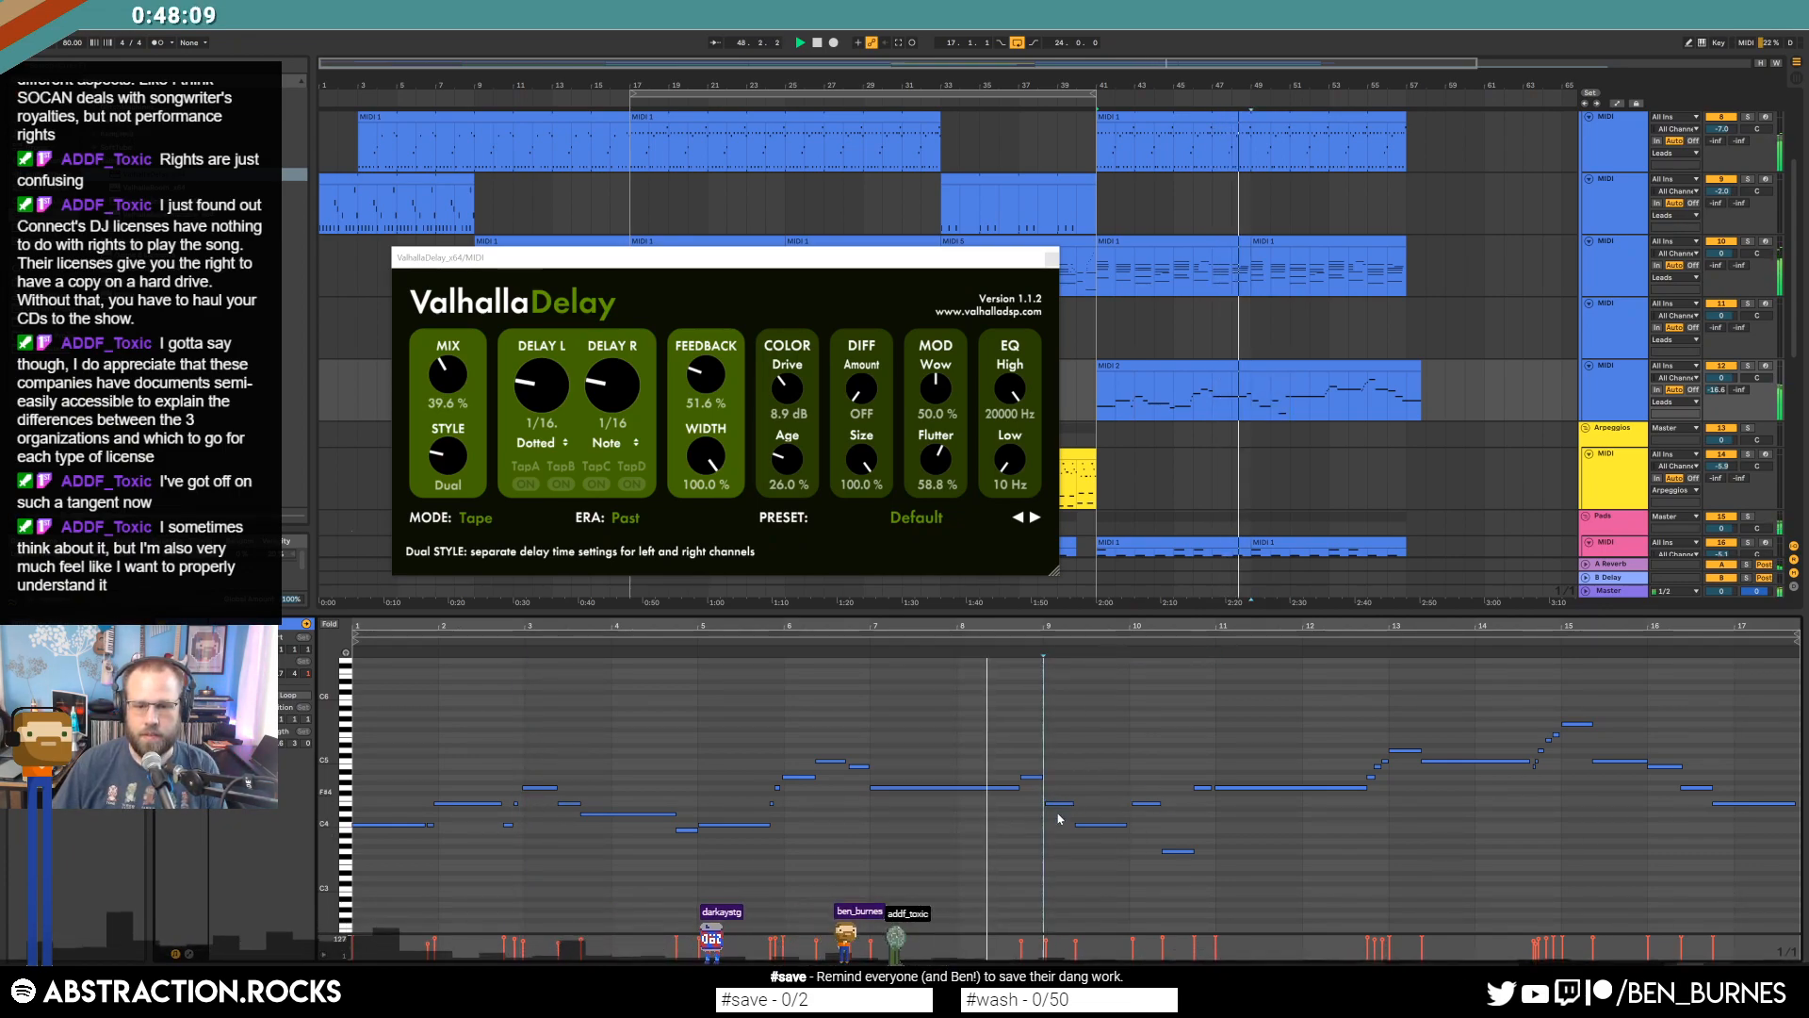
click(1146, 803)
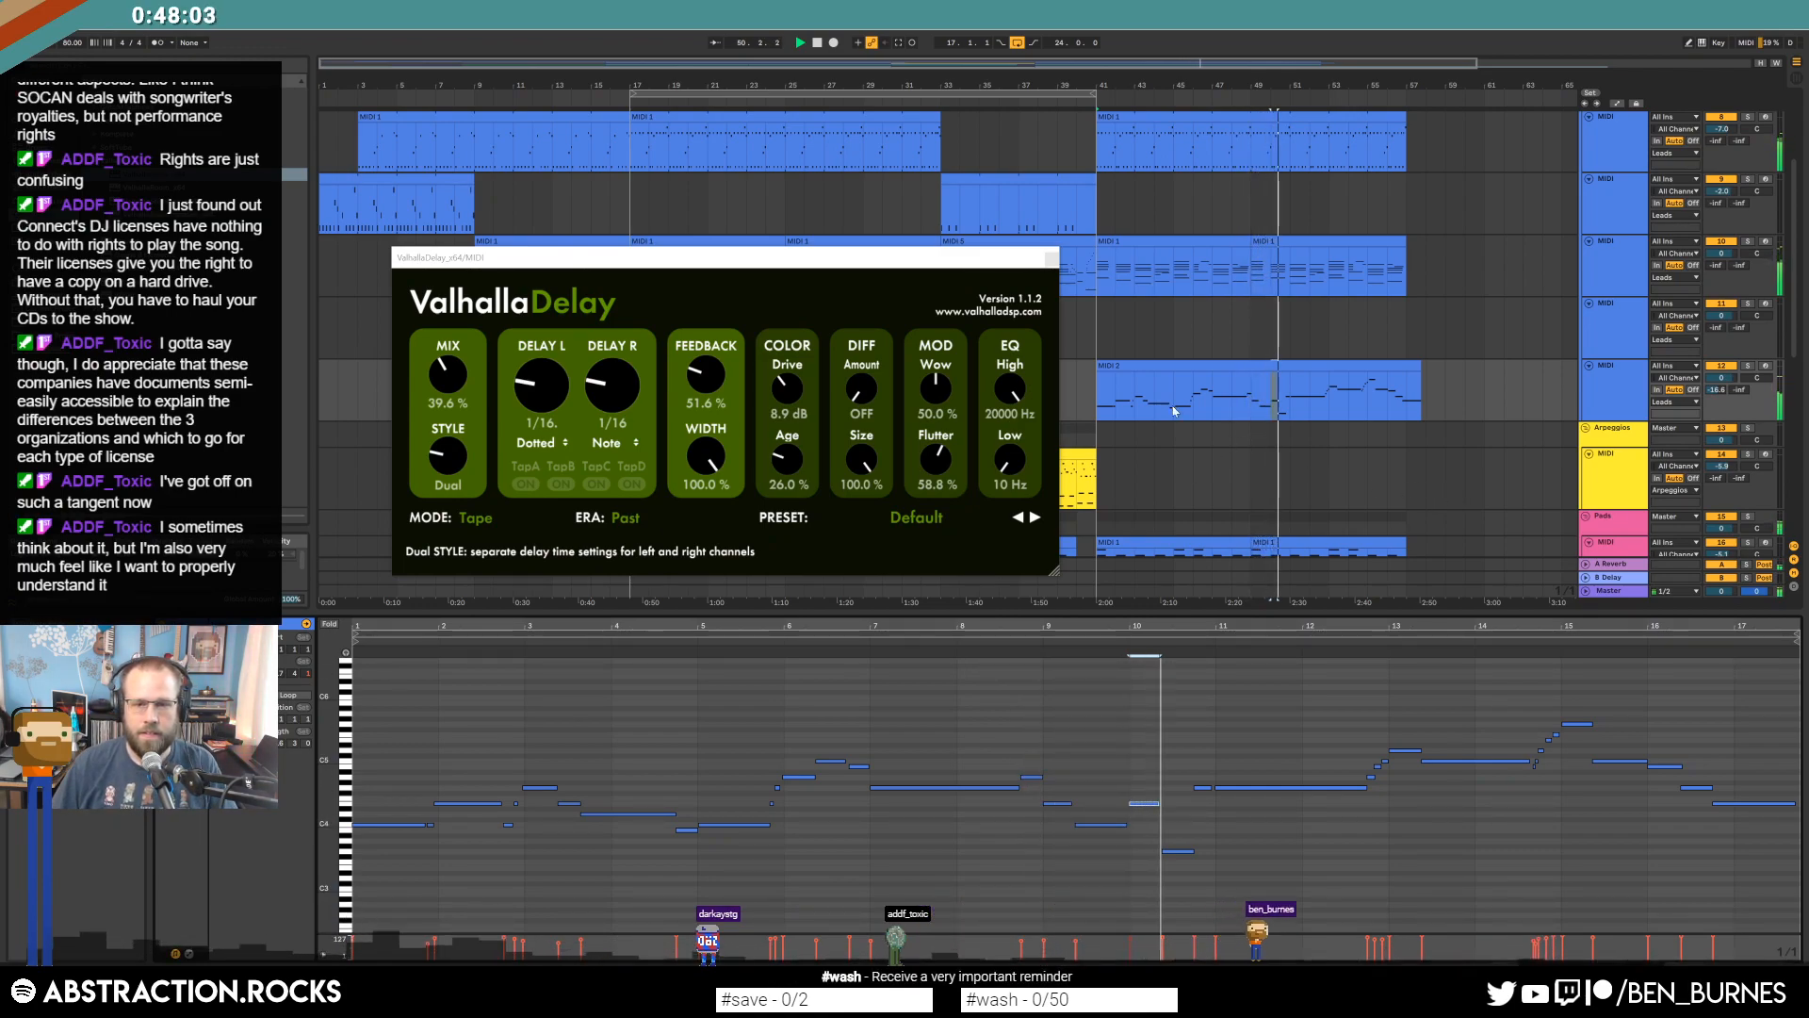
Set ValhallaDelay's wow to 52.8 %, flutter to 29.6 %, diffusion amount to 30.0 % and low EQ to 380 Hz.
drag(950, 389, 948, 383)
drag(950, 461, 1012, 420)
drag(862, 388, 863, 367)
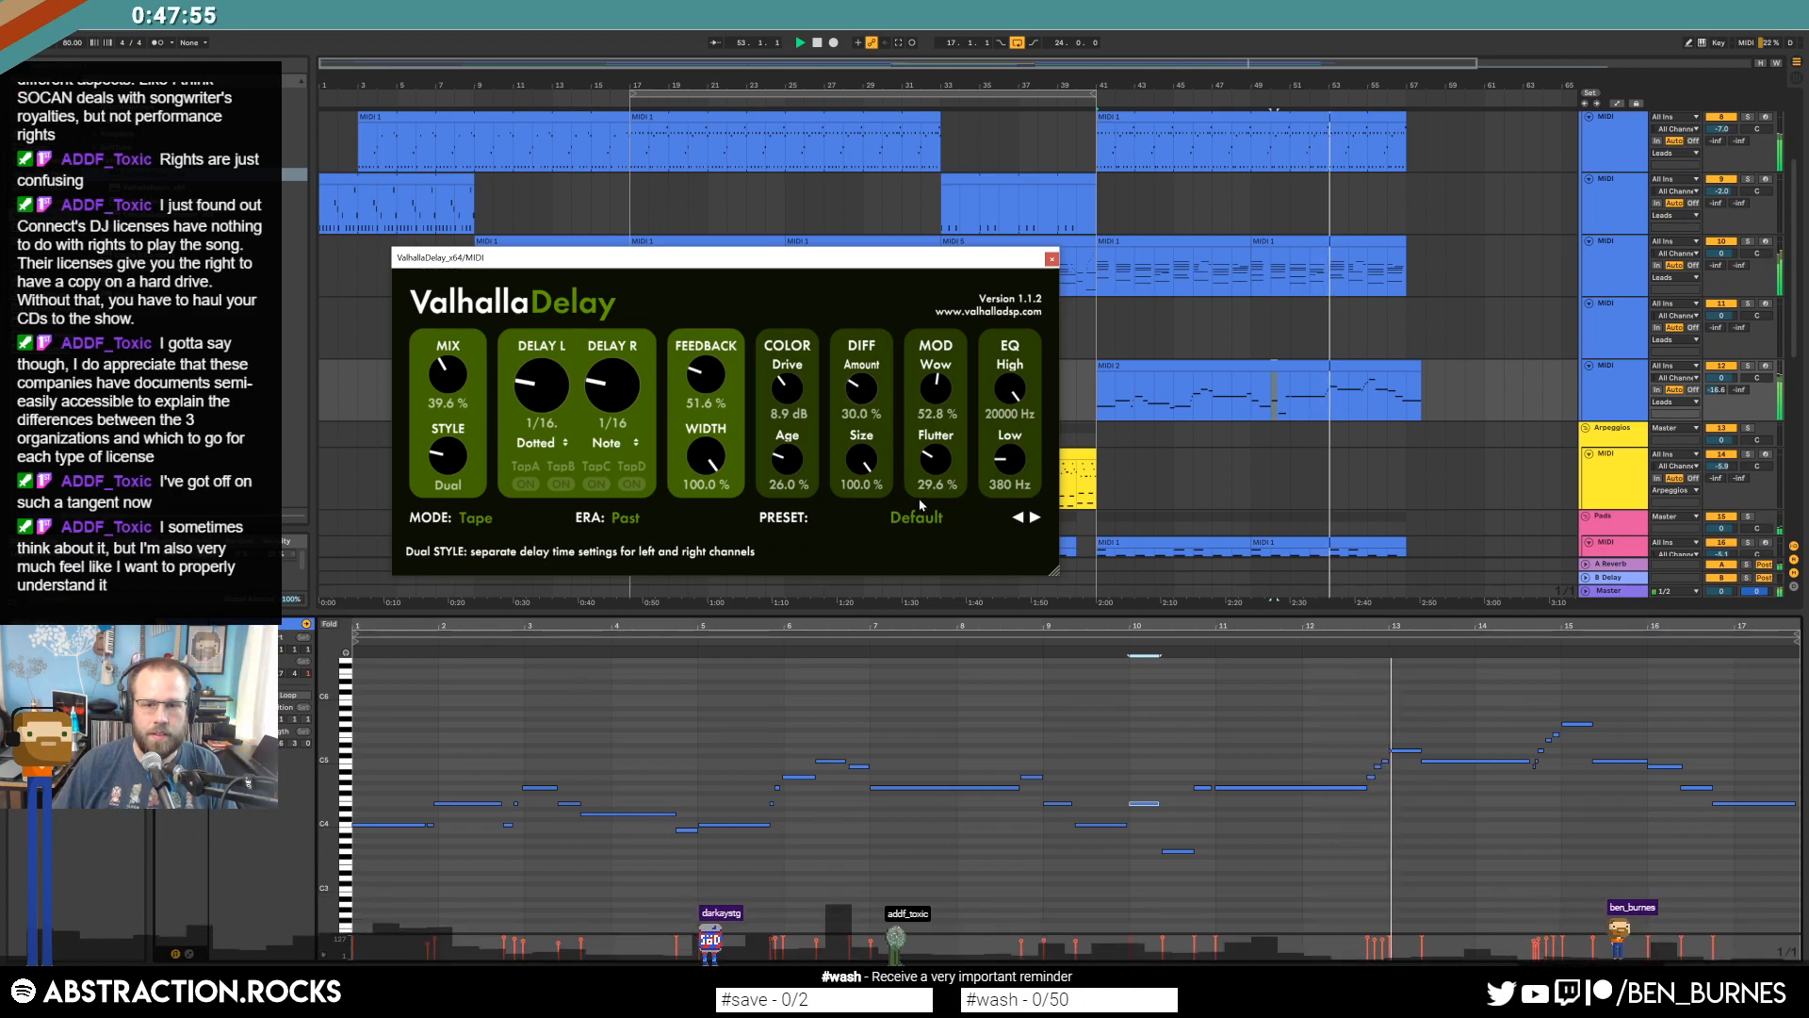
Raise ValhallaDelay's drive to 17.7 dB and age to 75.2 %, and switch its era to Present.
drag(788, 392, 791, 351)
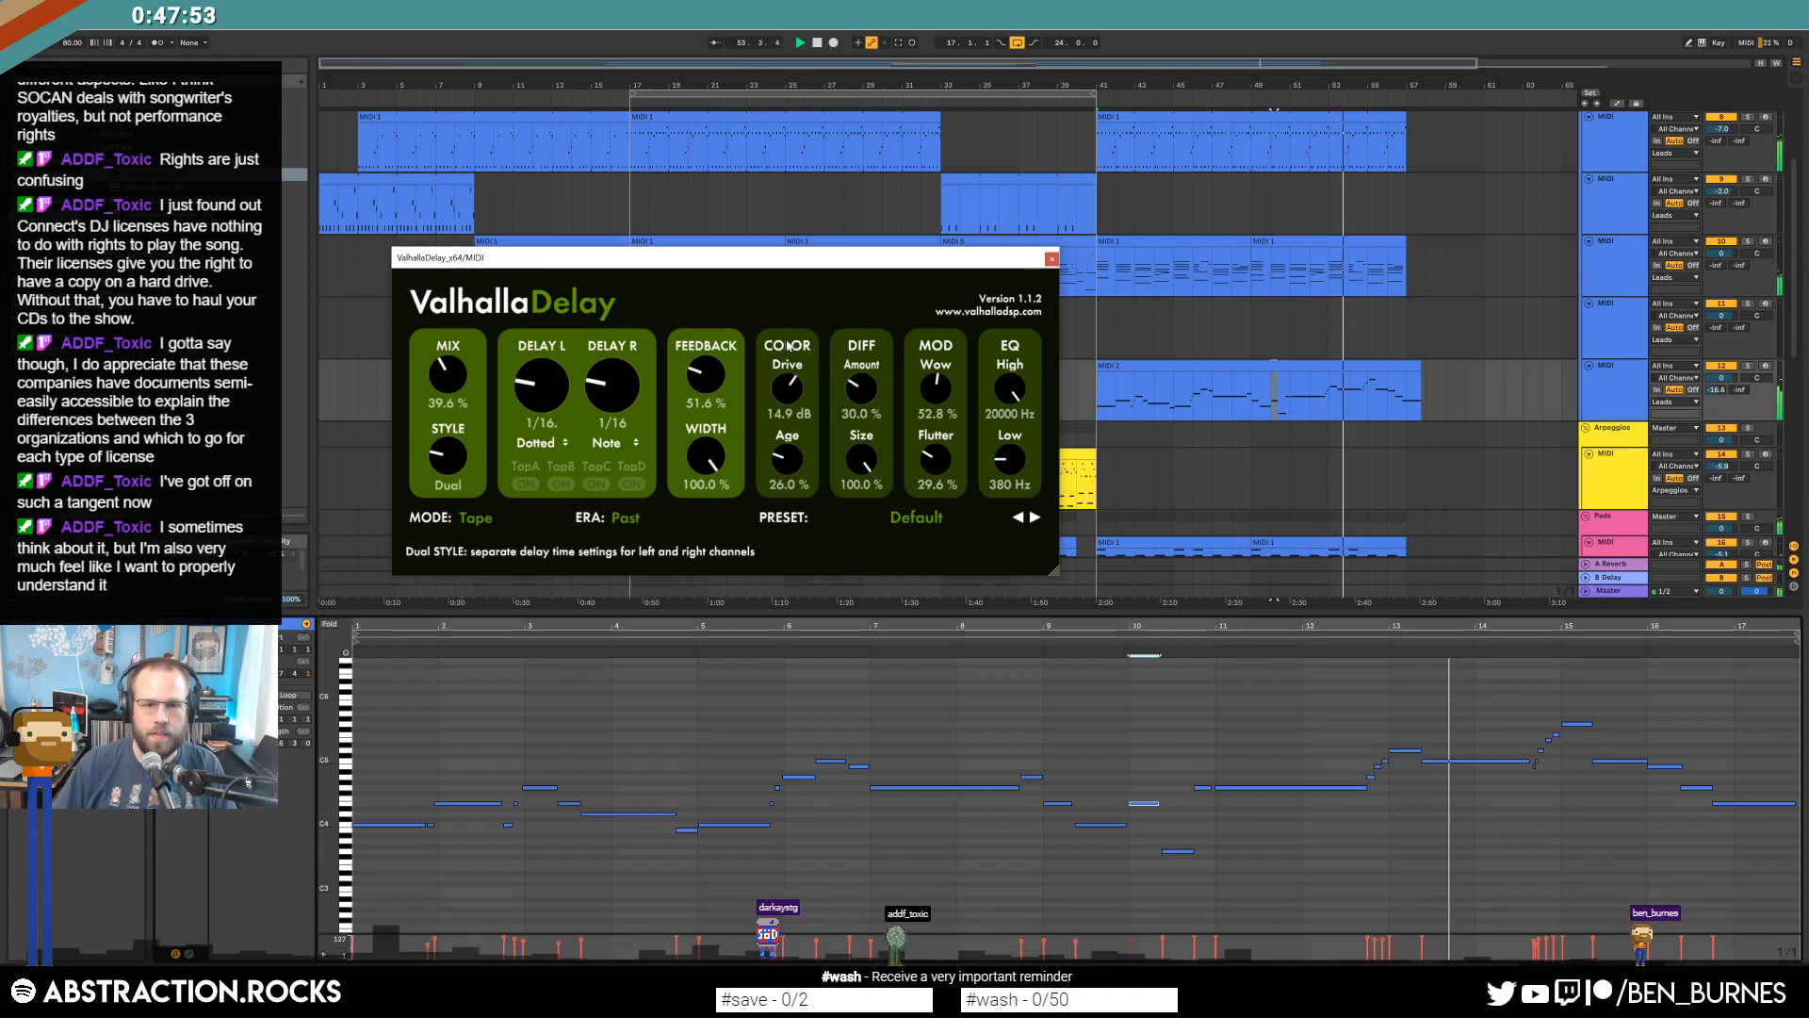
drag(790, 459, 789, 307)
drag(797, 482, 790, 526)
click(627, 519)
click(644, 554)
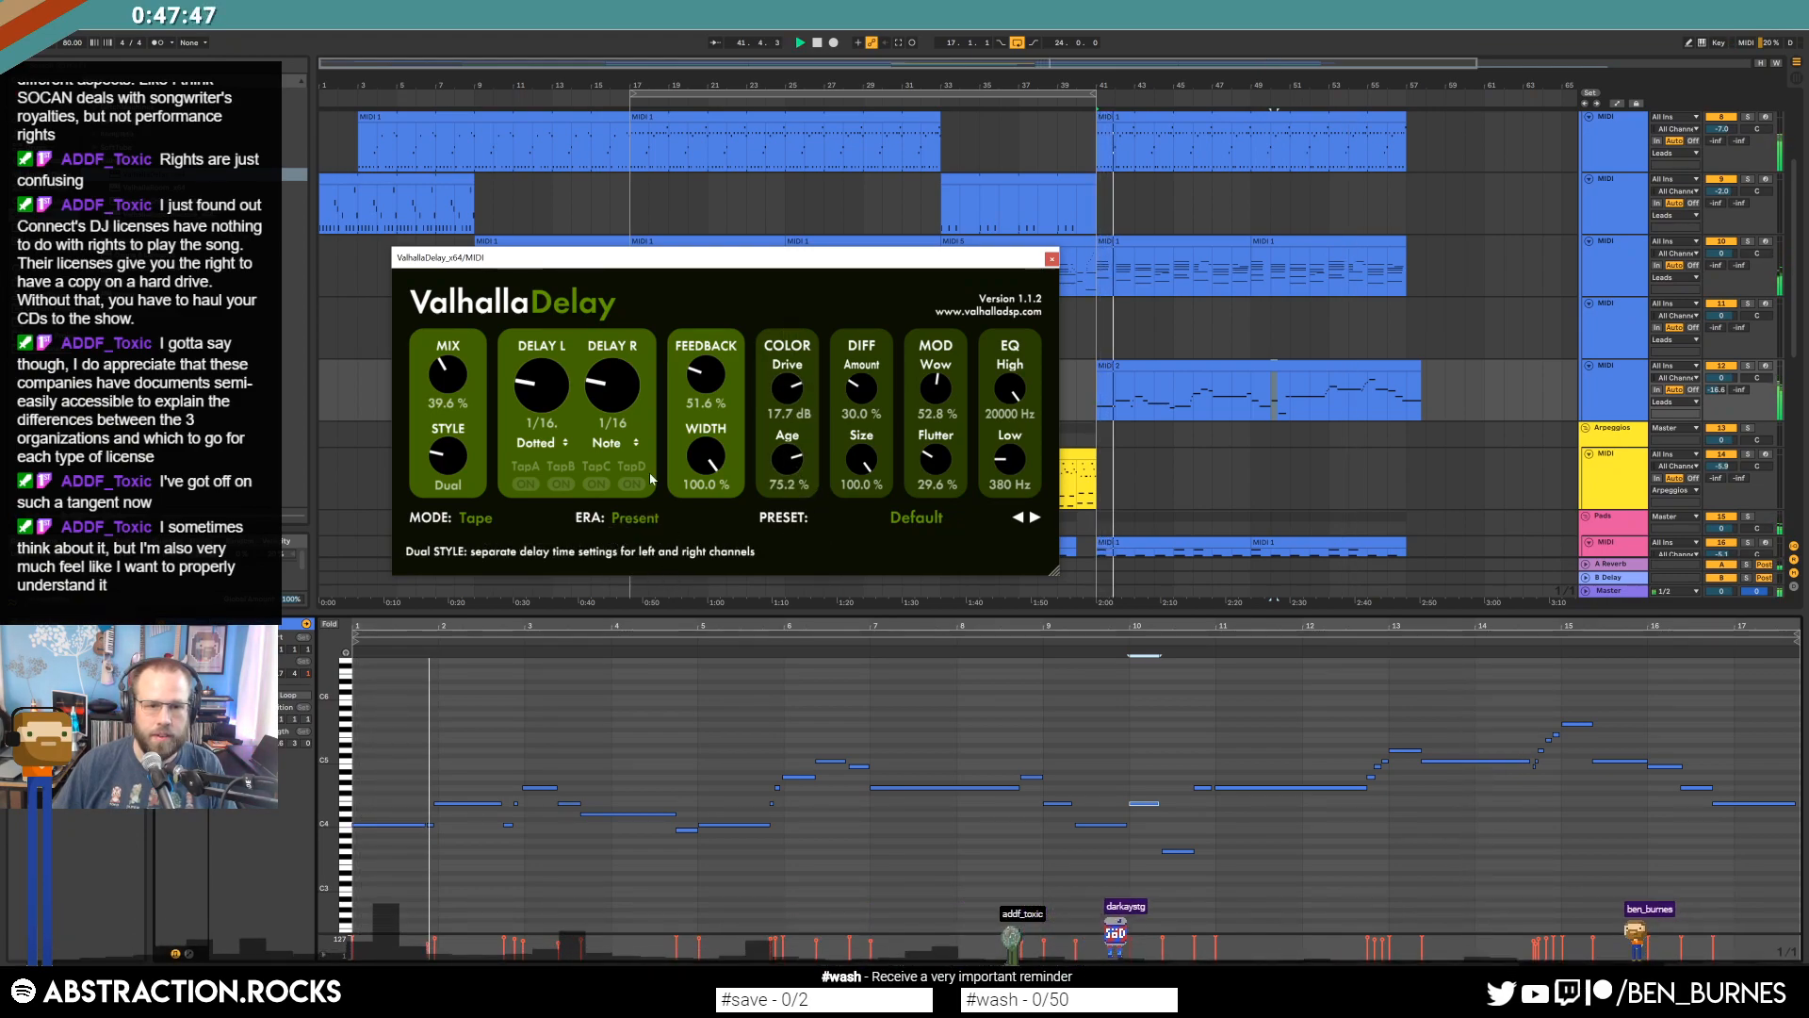
Switch ValhallaDelay to HiFi mode with 66.0 % feedback and 35.6 % mix, and close its window.
click(475, 517)
click(481, 546)
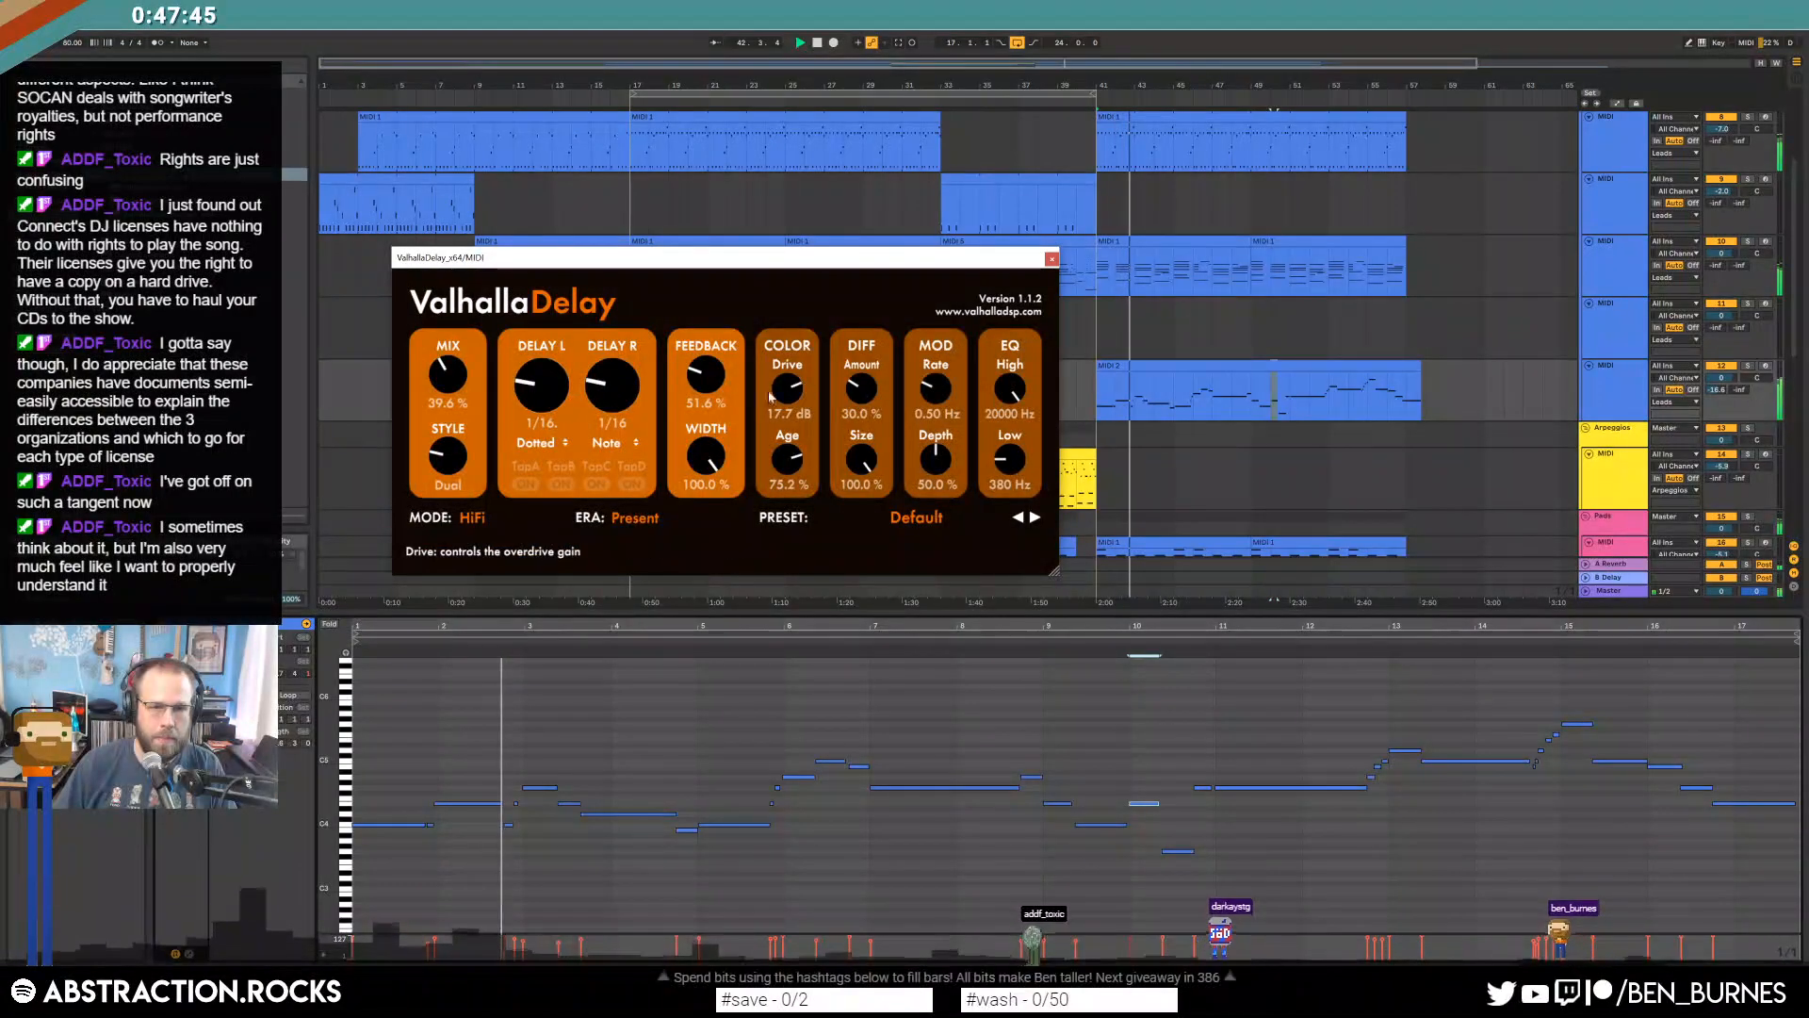
drag(708, 377, 709, 346)
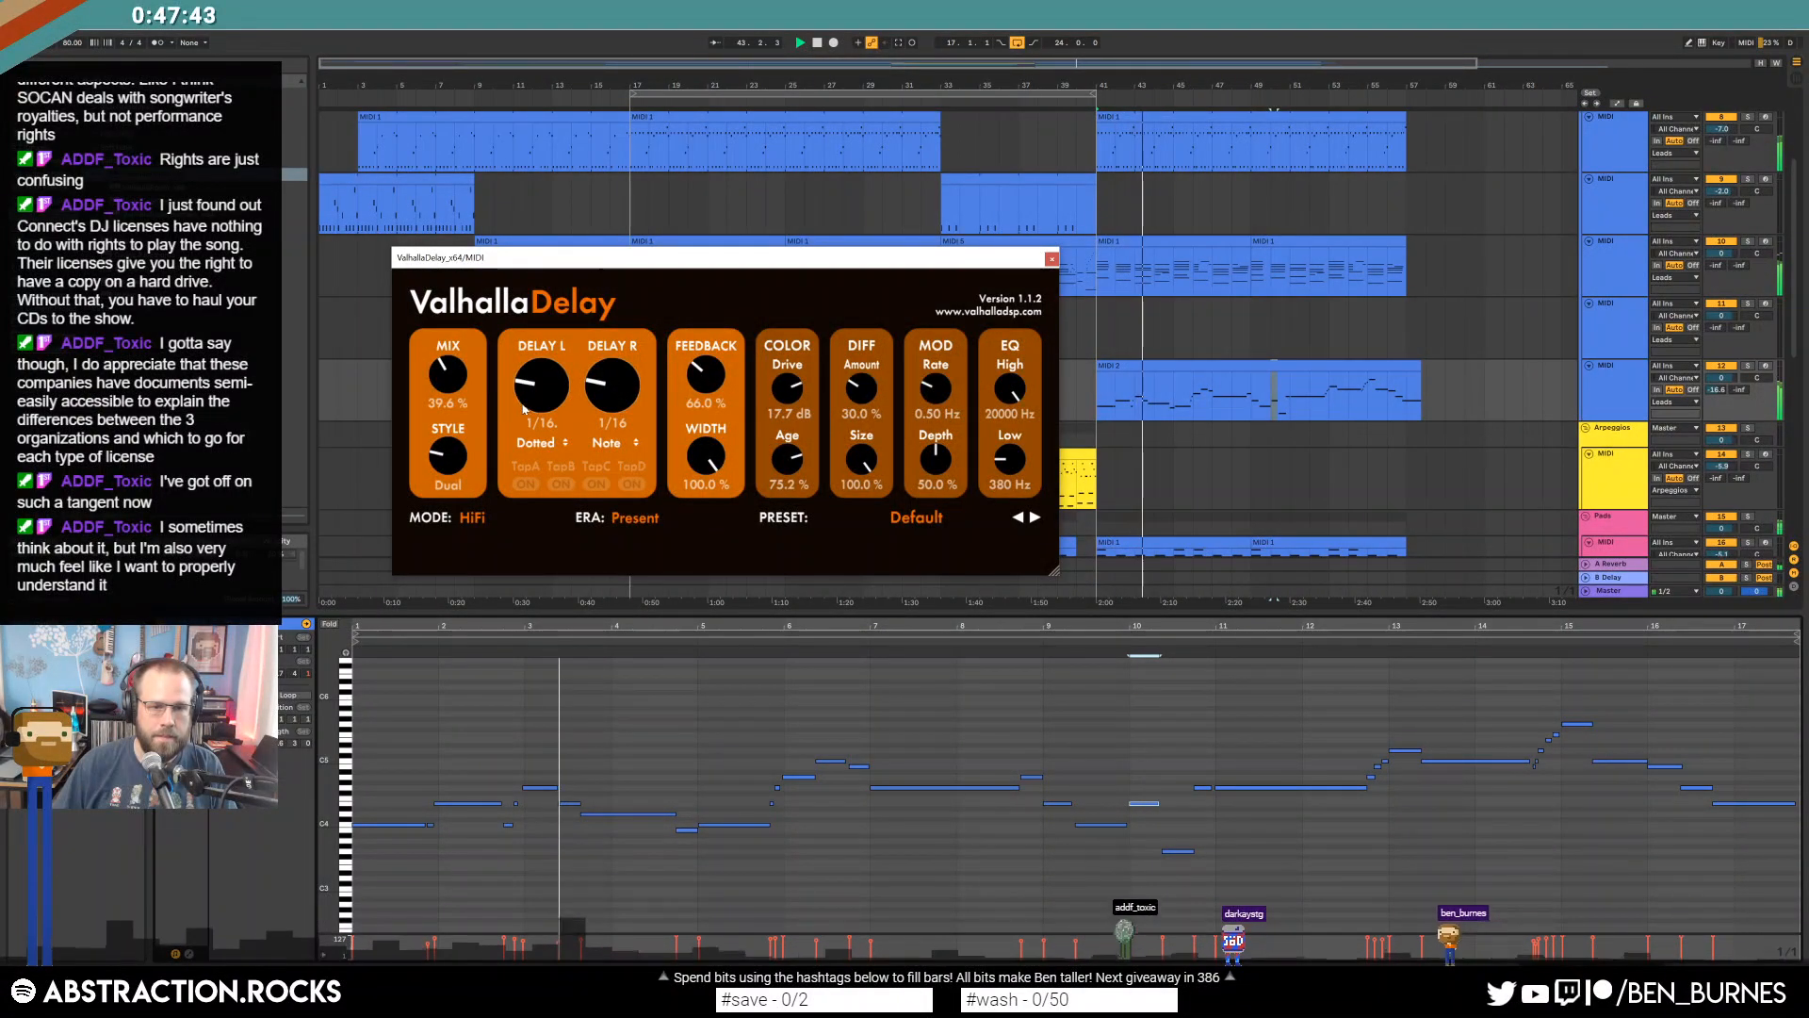
drag(458, 382, 463, 402)
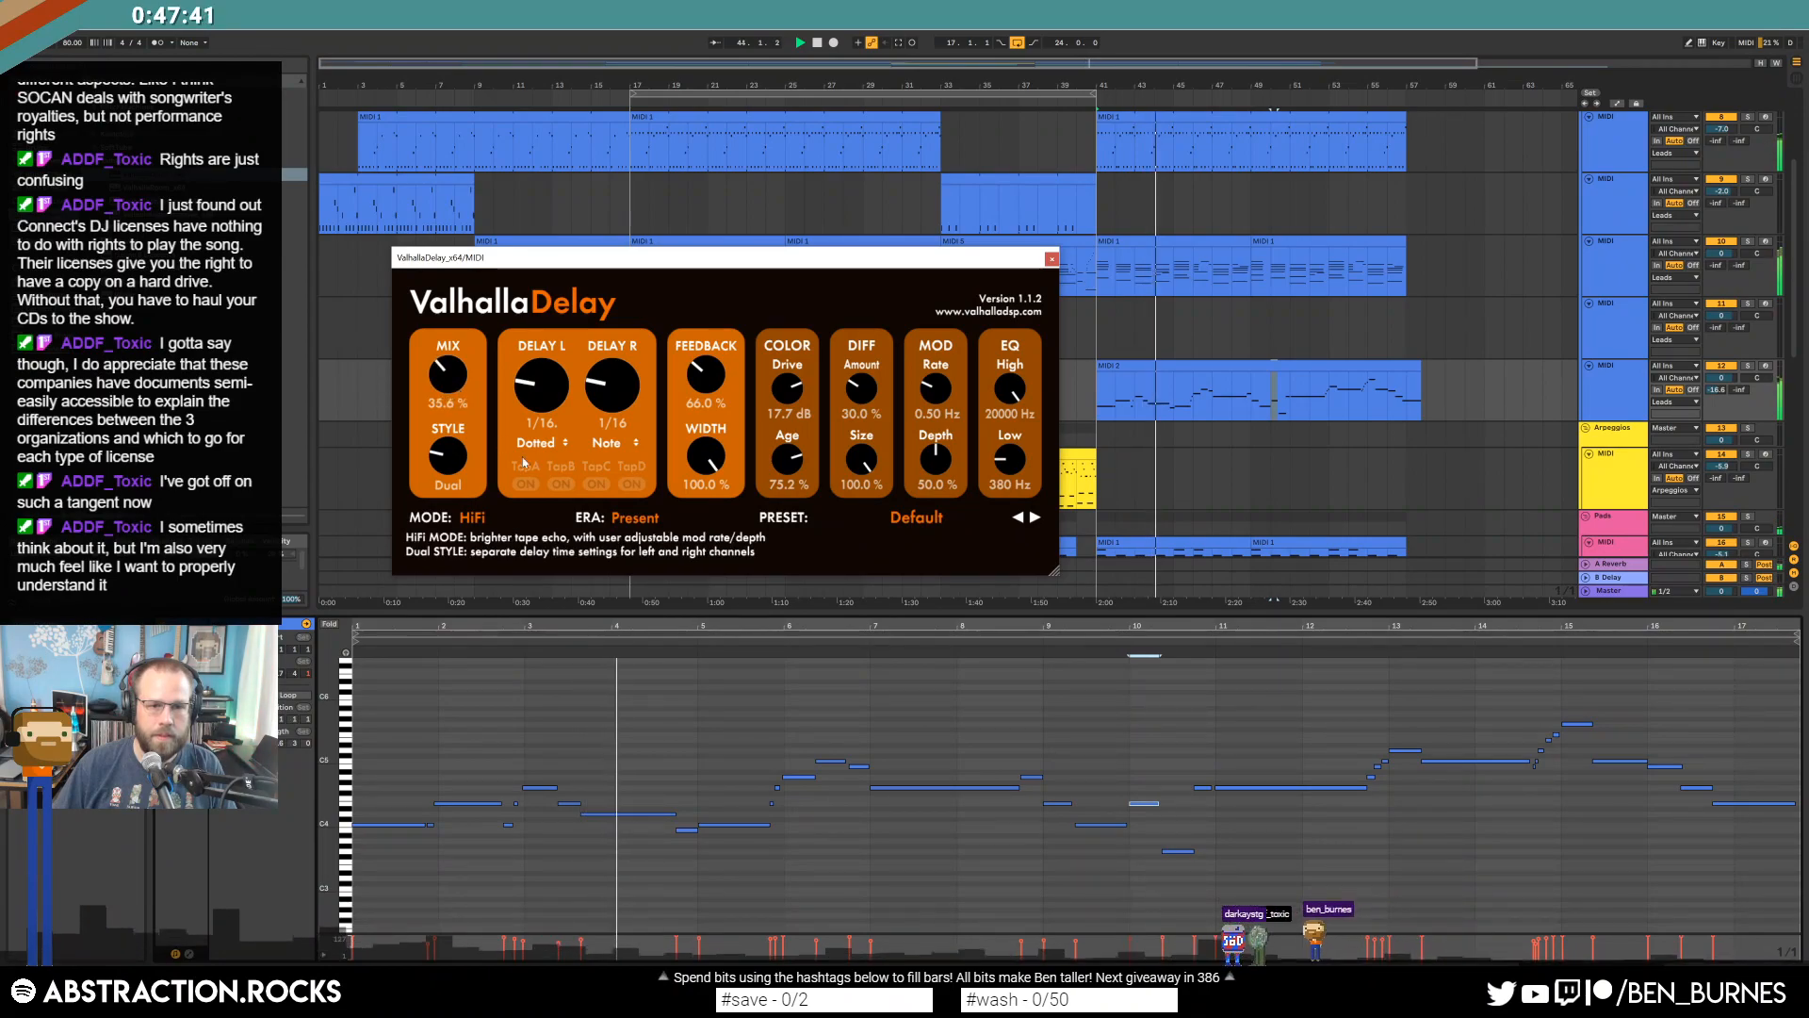
click(1052, 259)
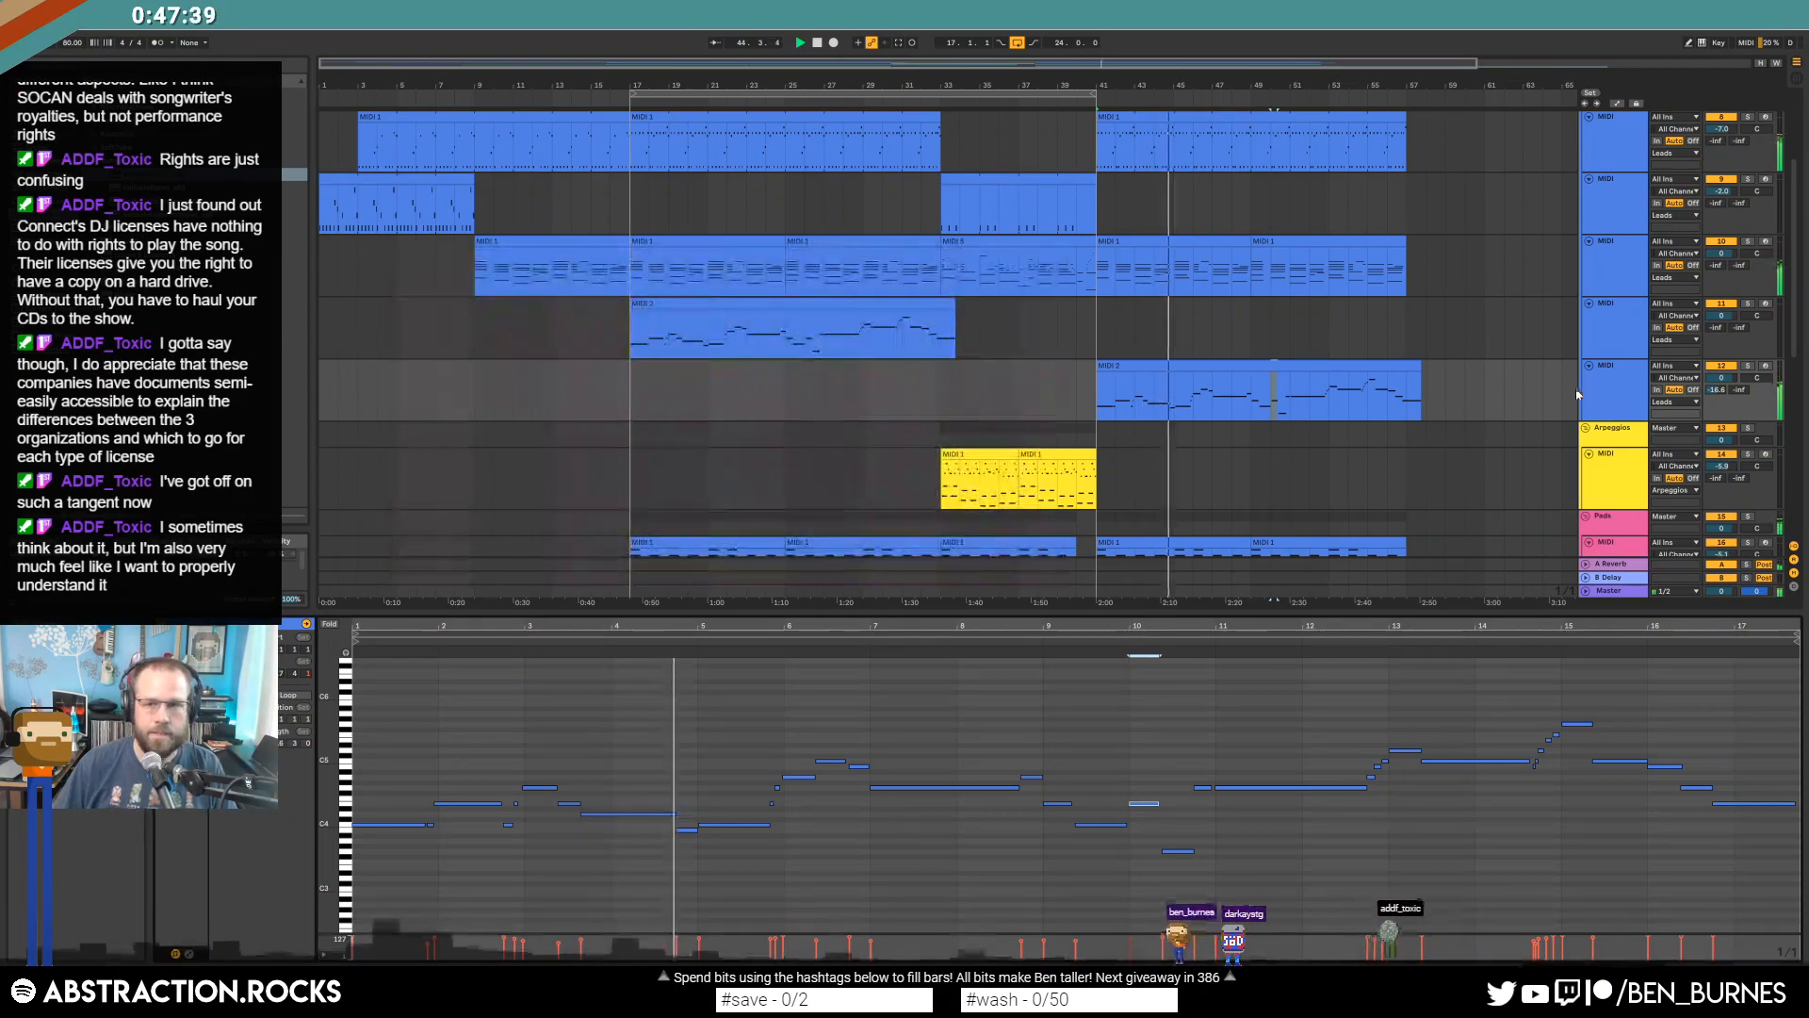
Load Wider between ValhallaDelay and EQ Eight on the new lead track and set its width to 97 %.
key(shift+Tab)
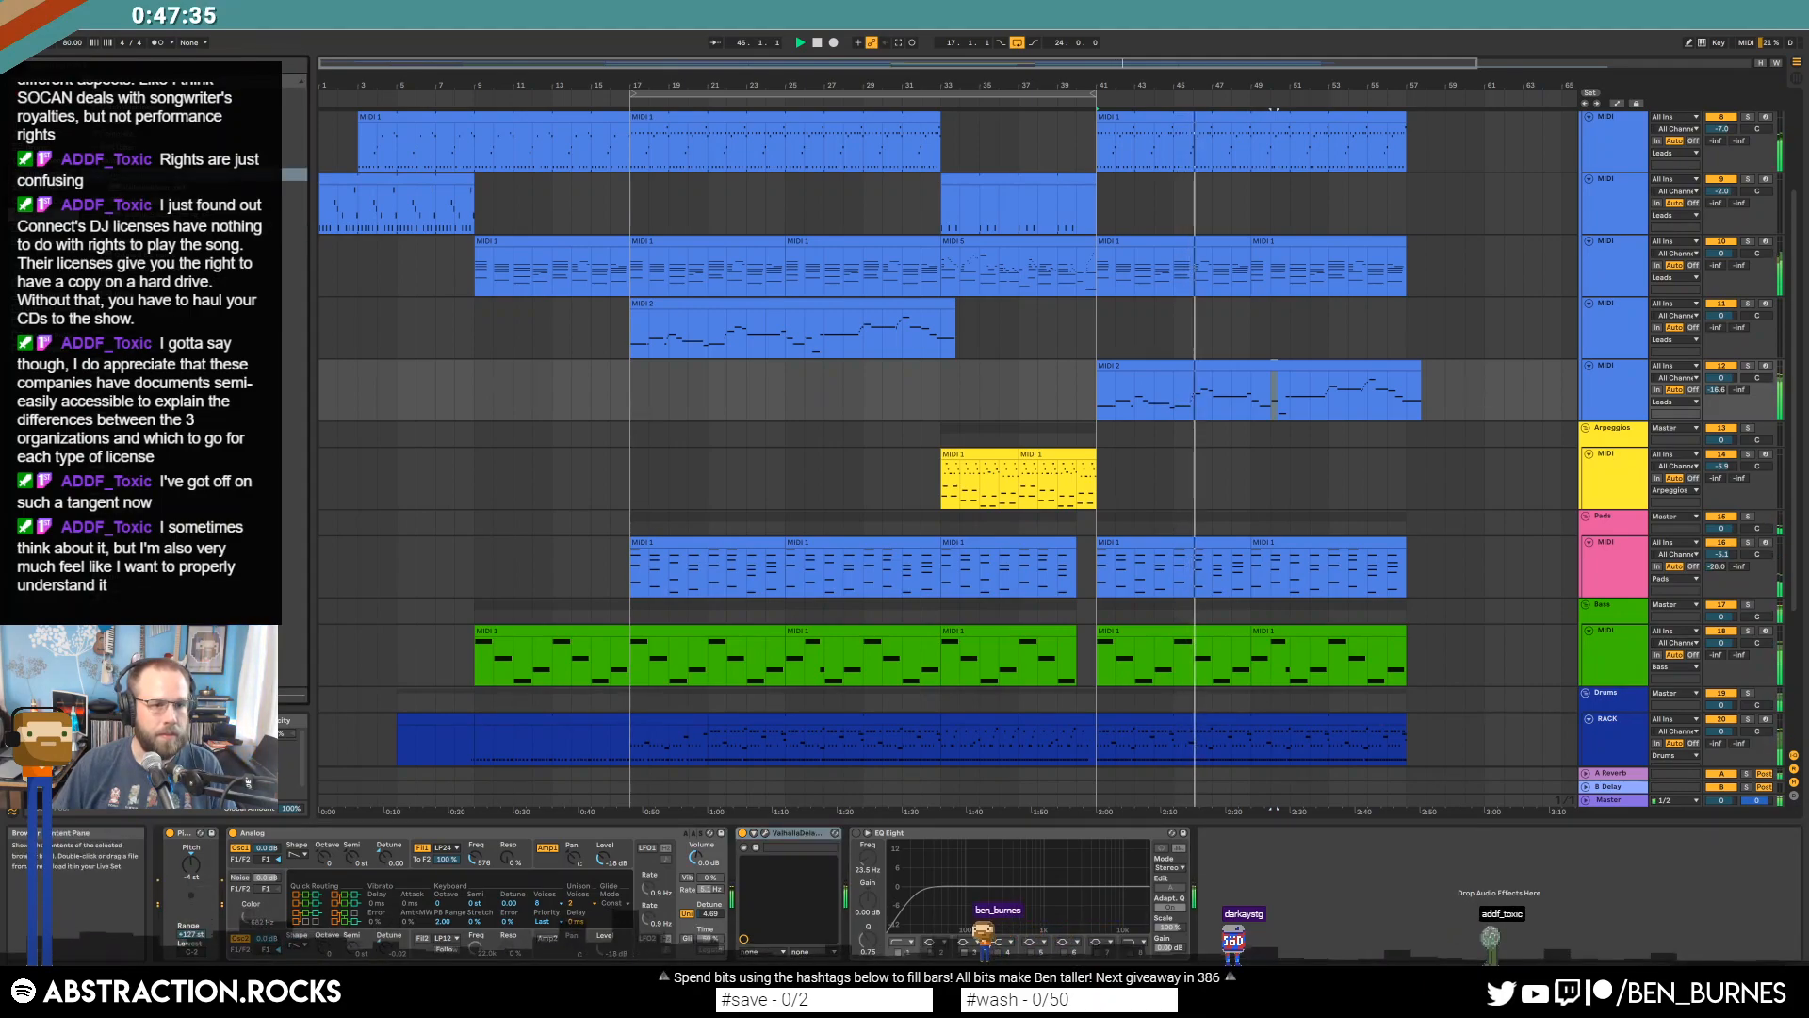
drag(833, 887, 833, 888)
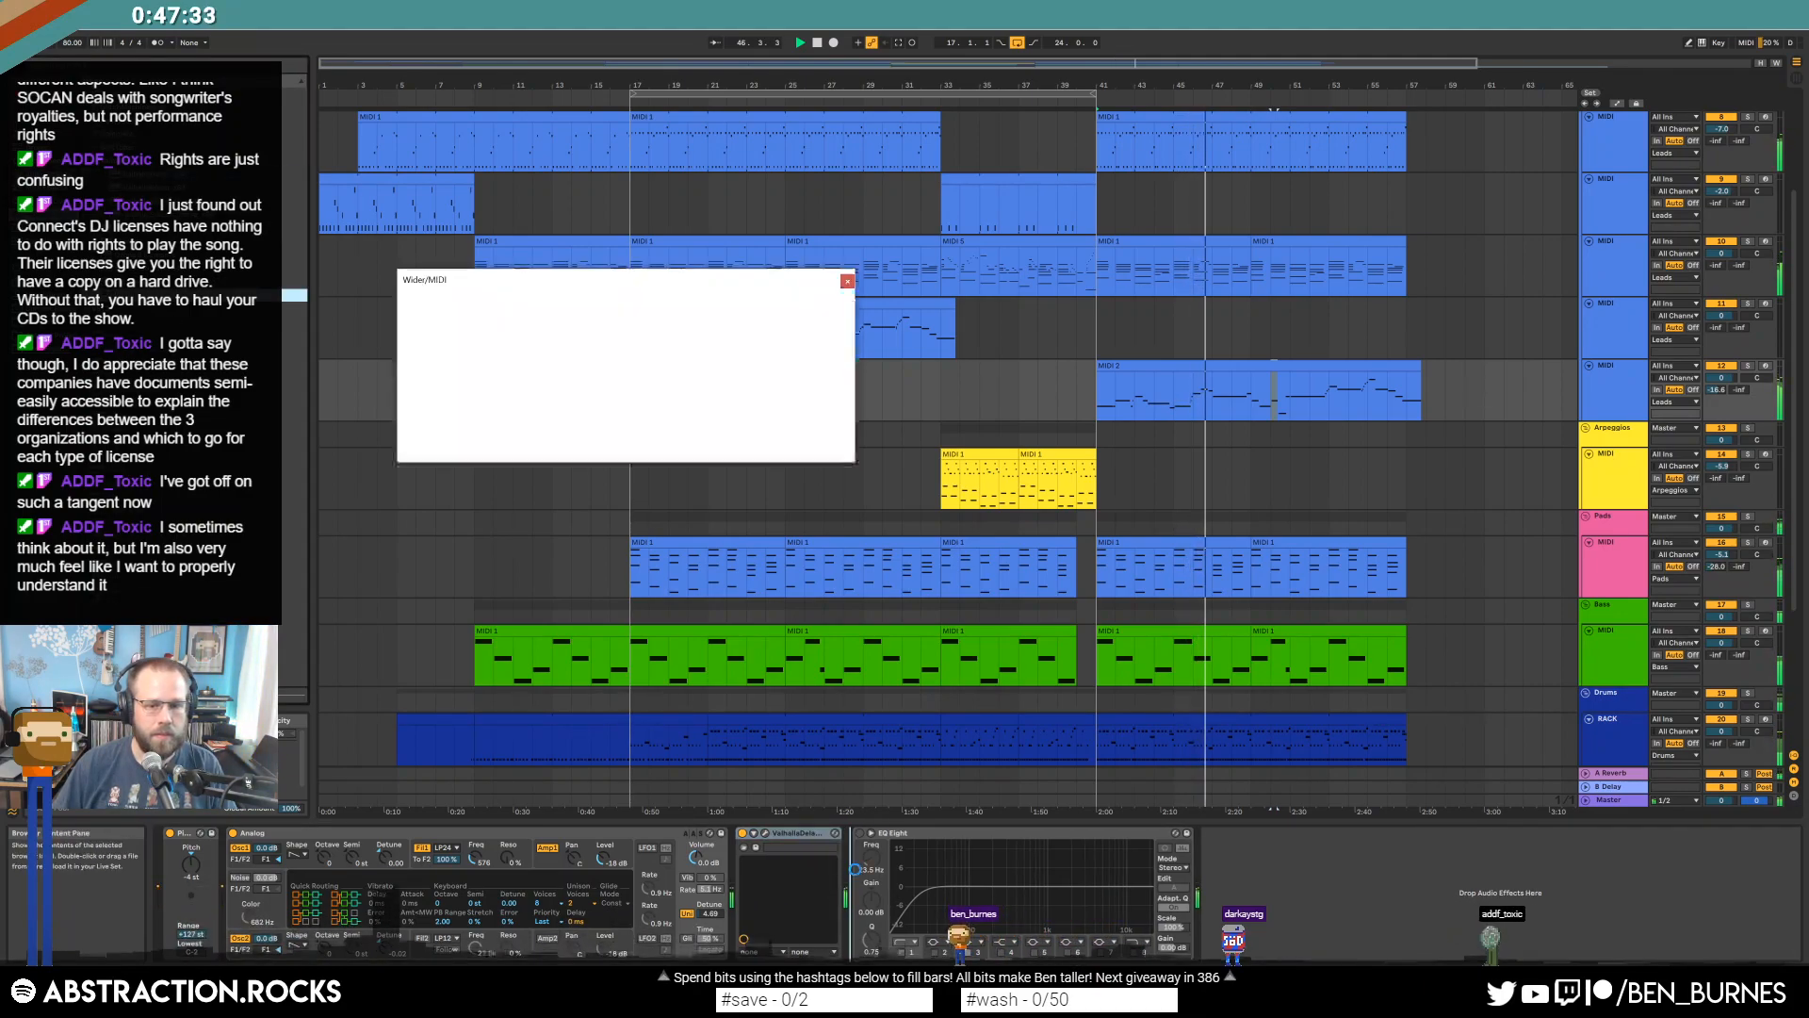
drag(724, 381, 846, 385)
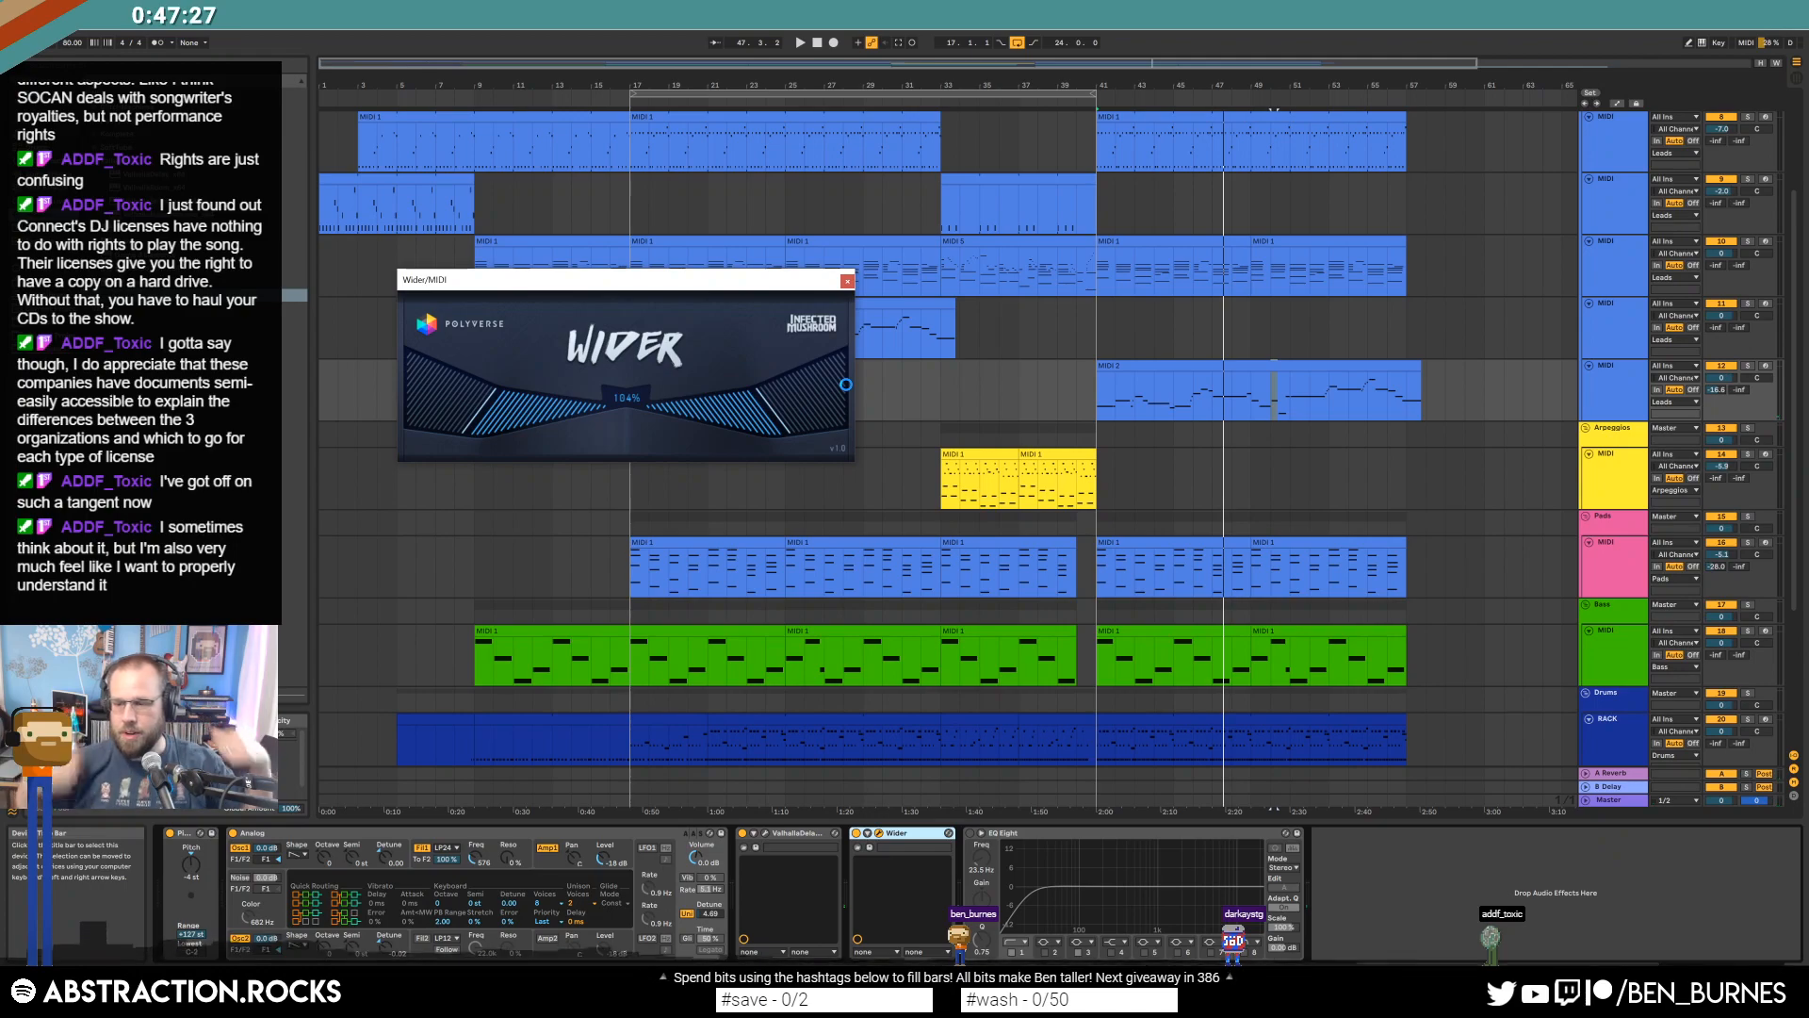
drag(777, 406, 770, 413)
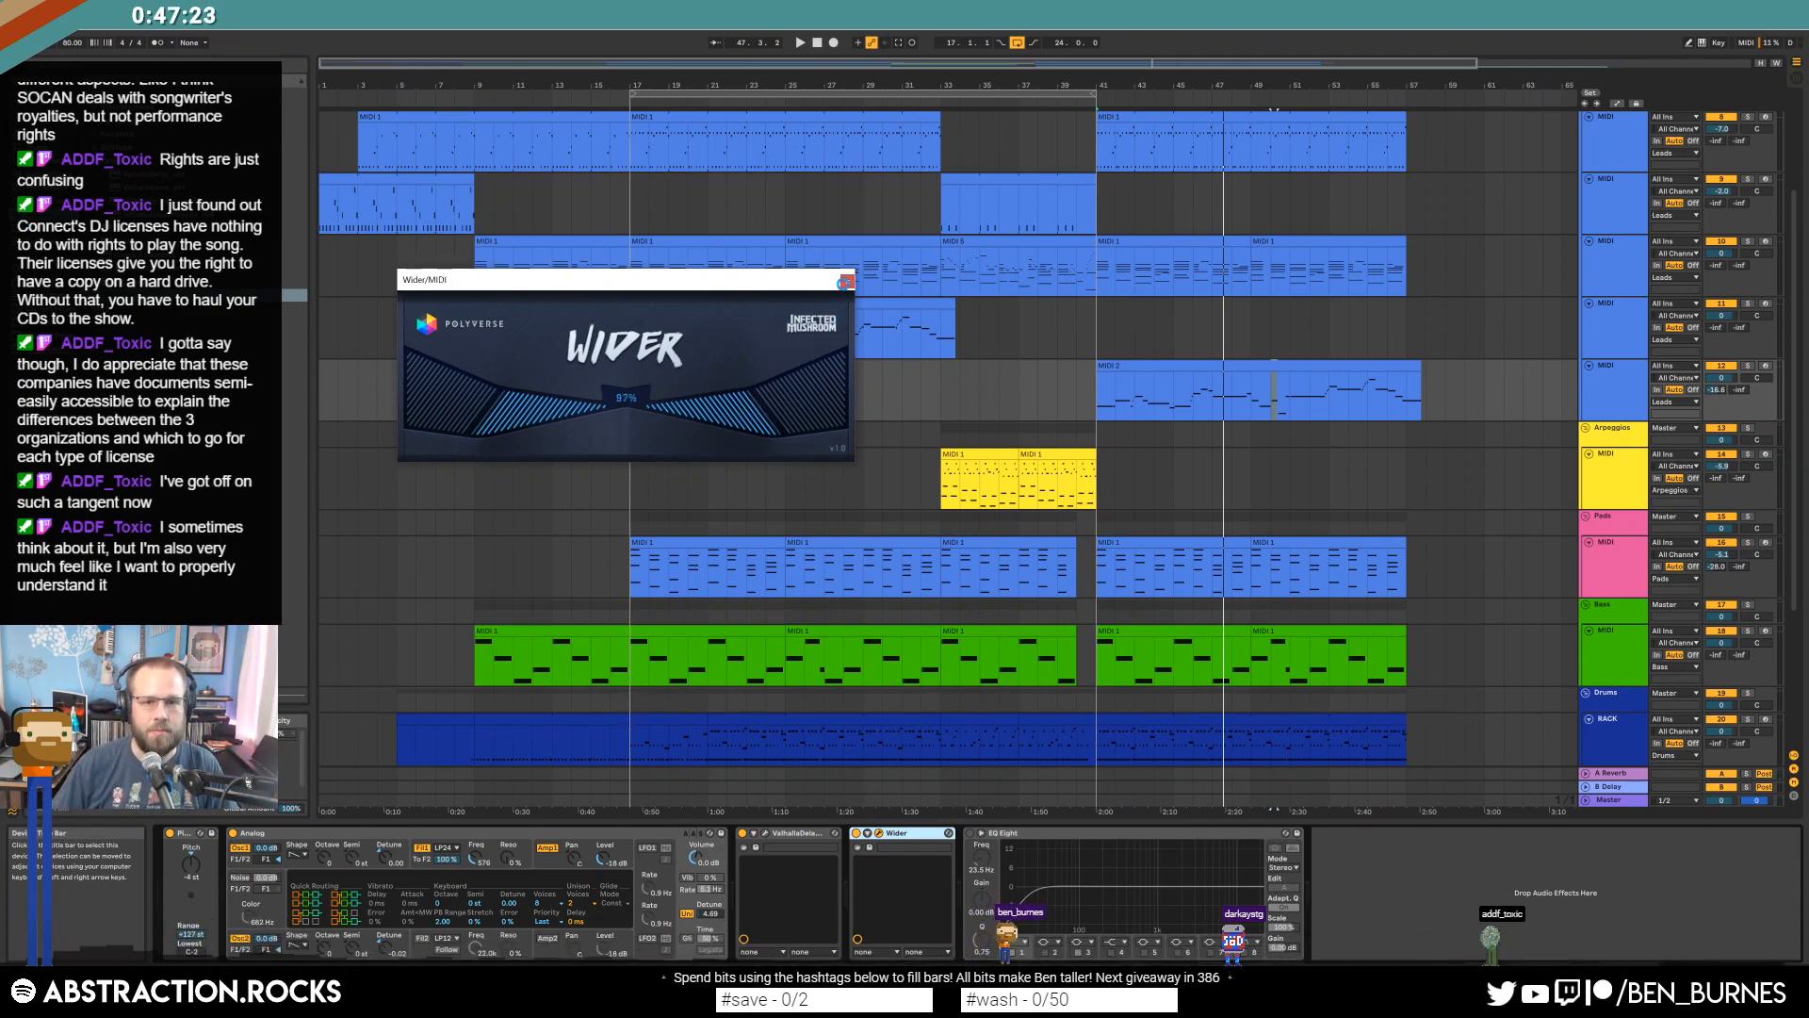
click(848, 280)
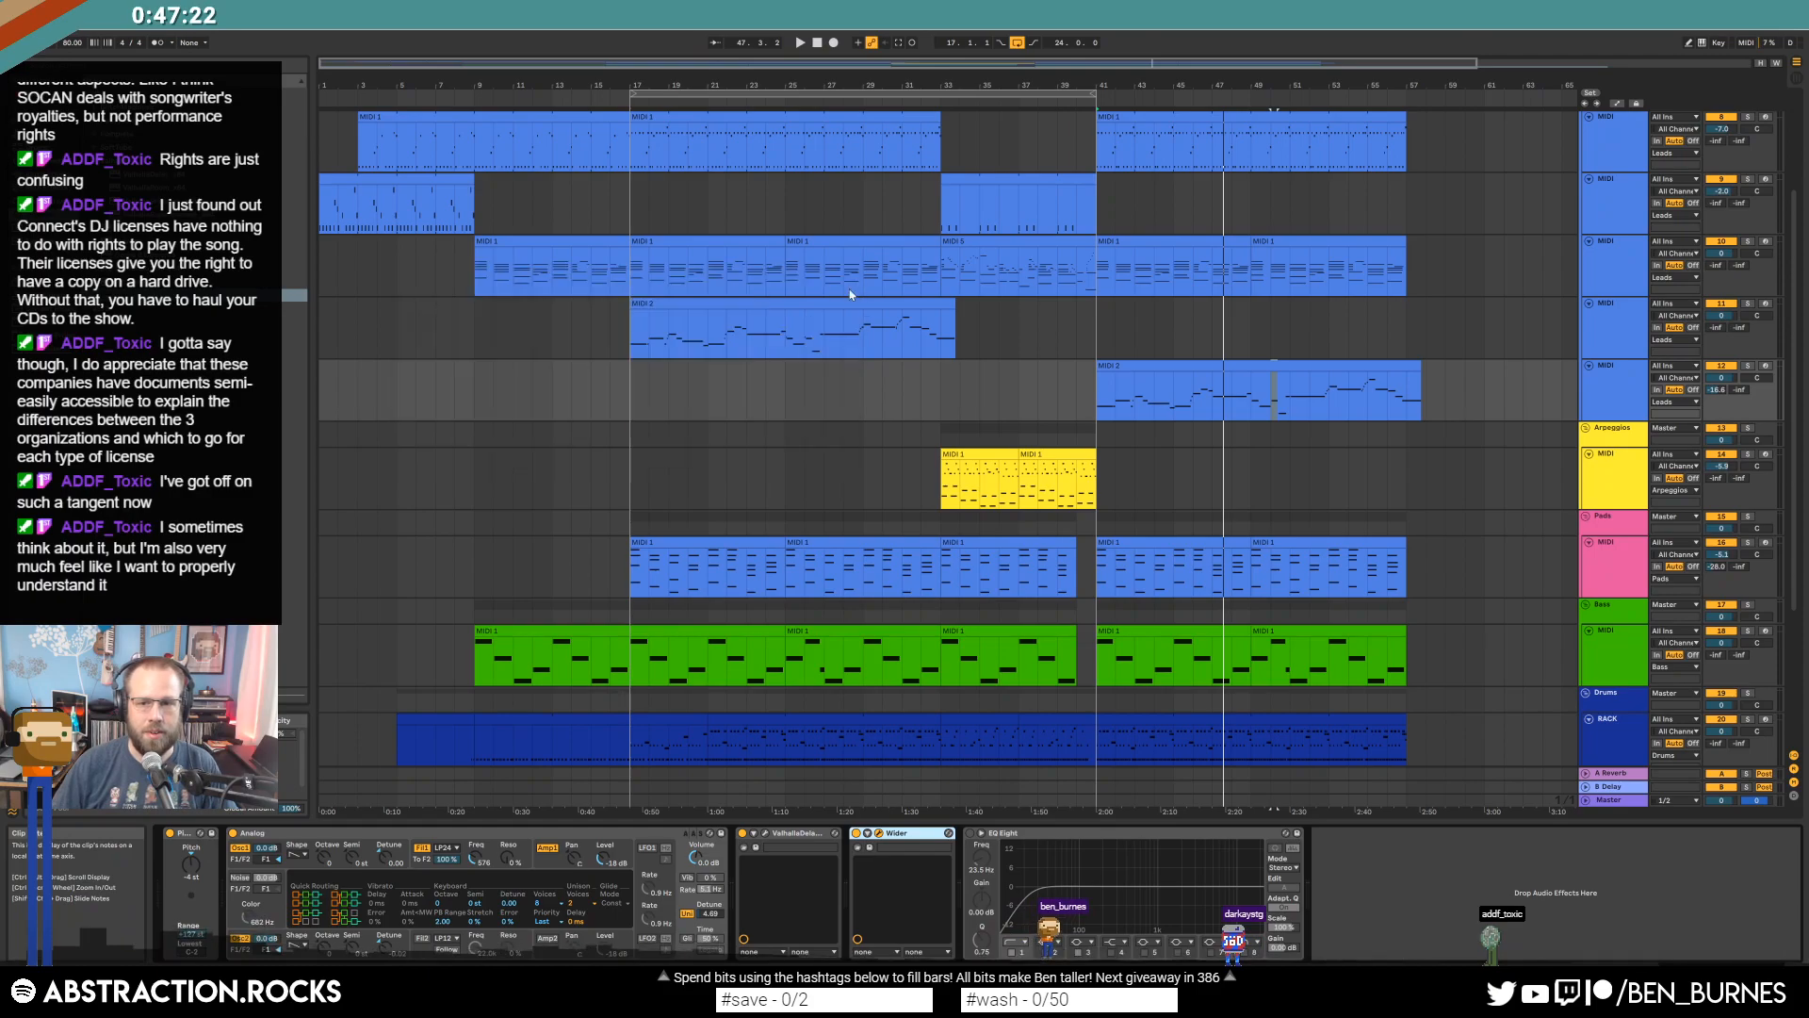
Extend the sampled lead's bar 33 clip to bar 57 and return the playhead to the start of the song.
click(1148, 366)
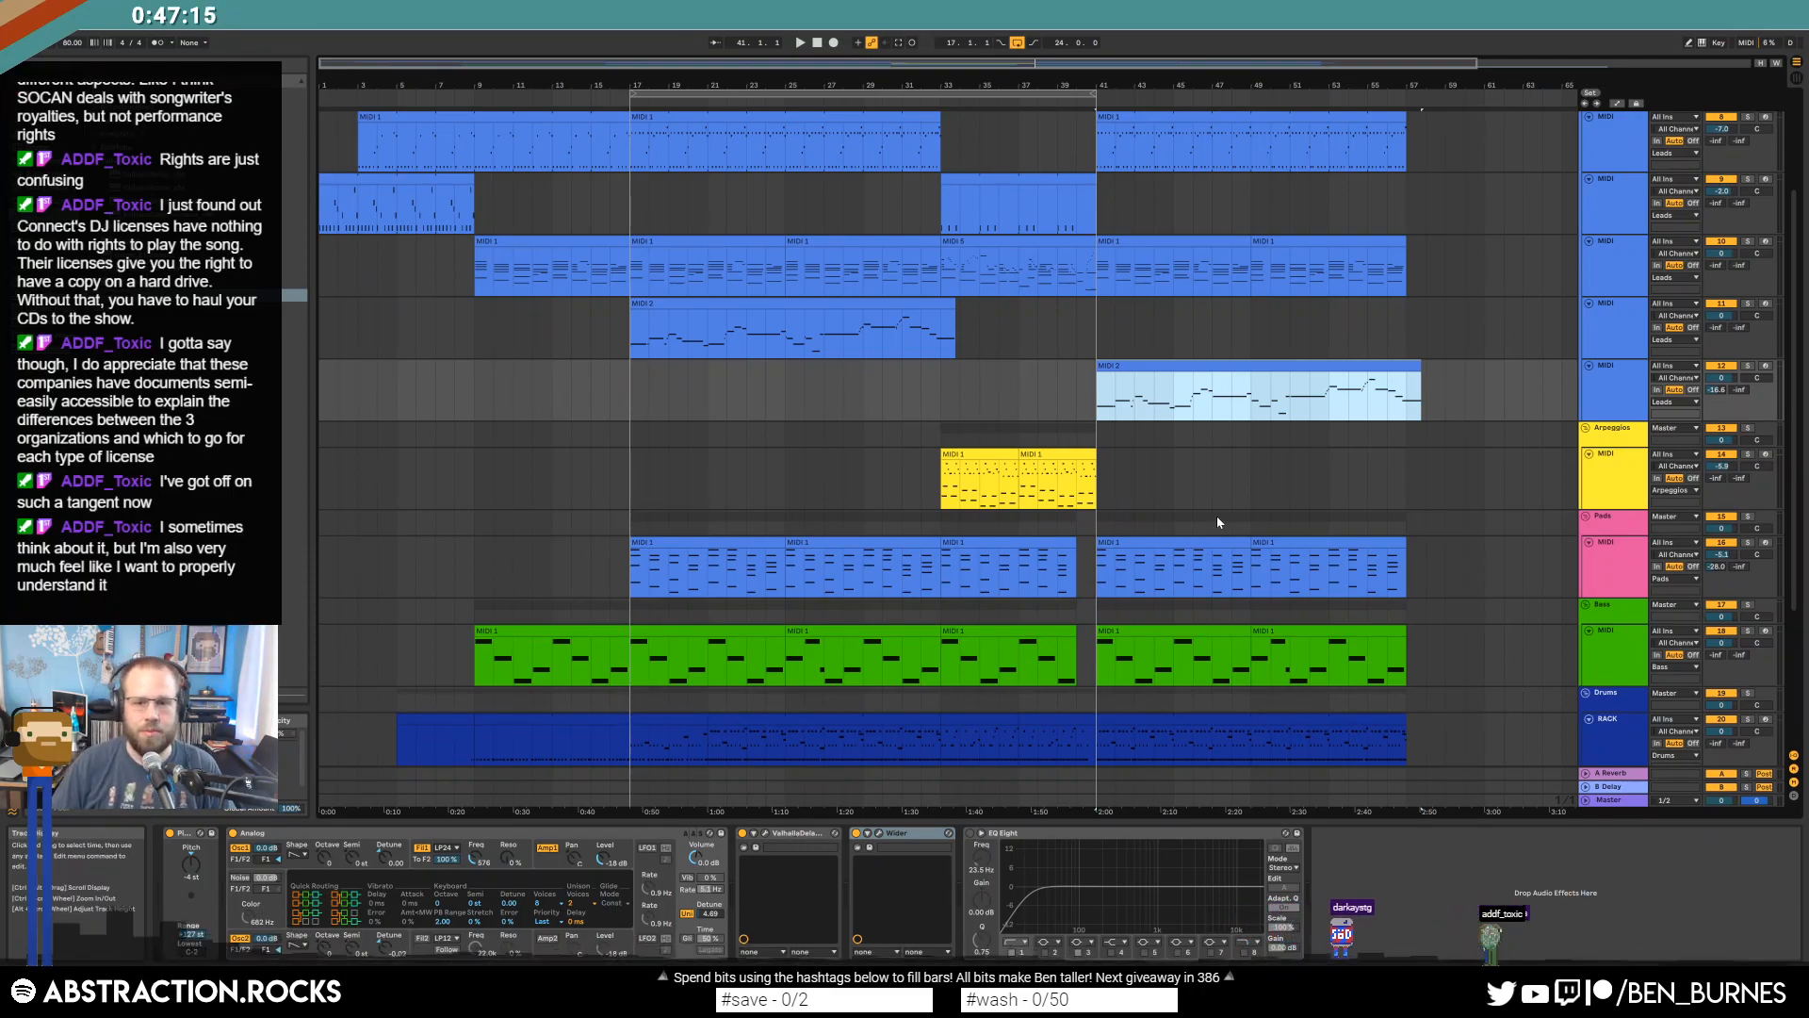
click(787, 834)
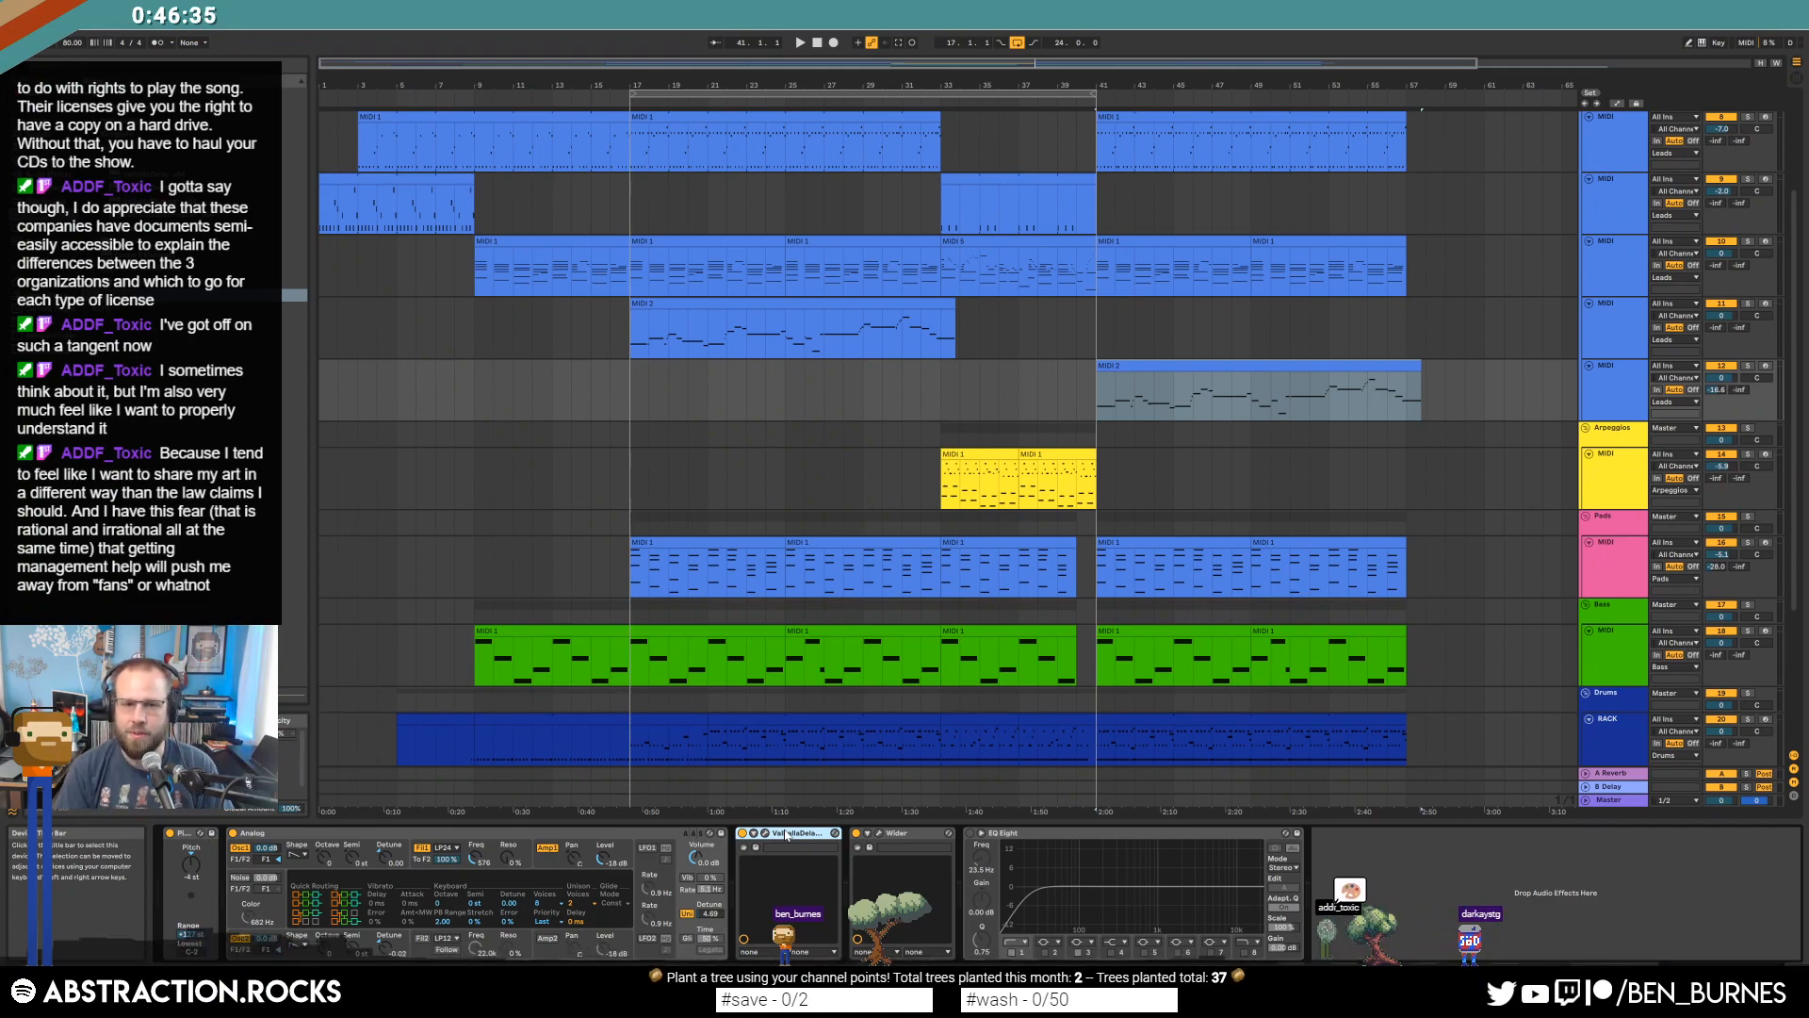
drag(1095, 193, 1406, 193)
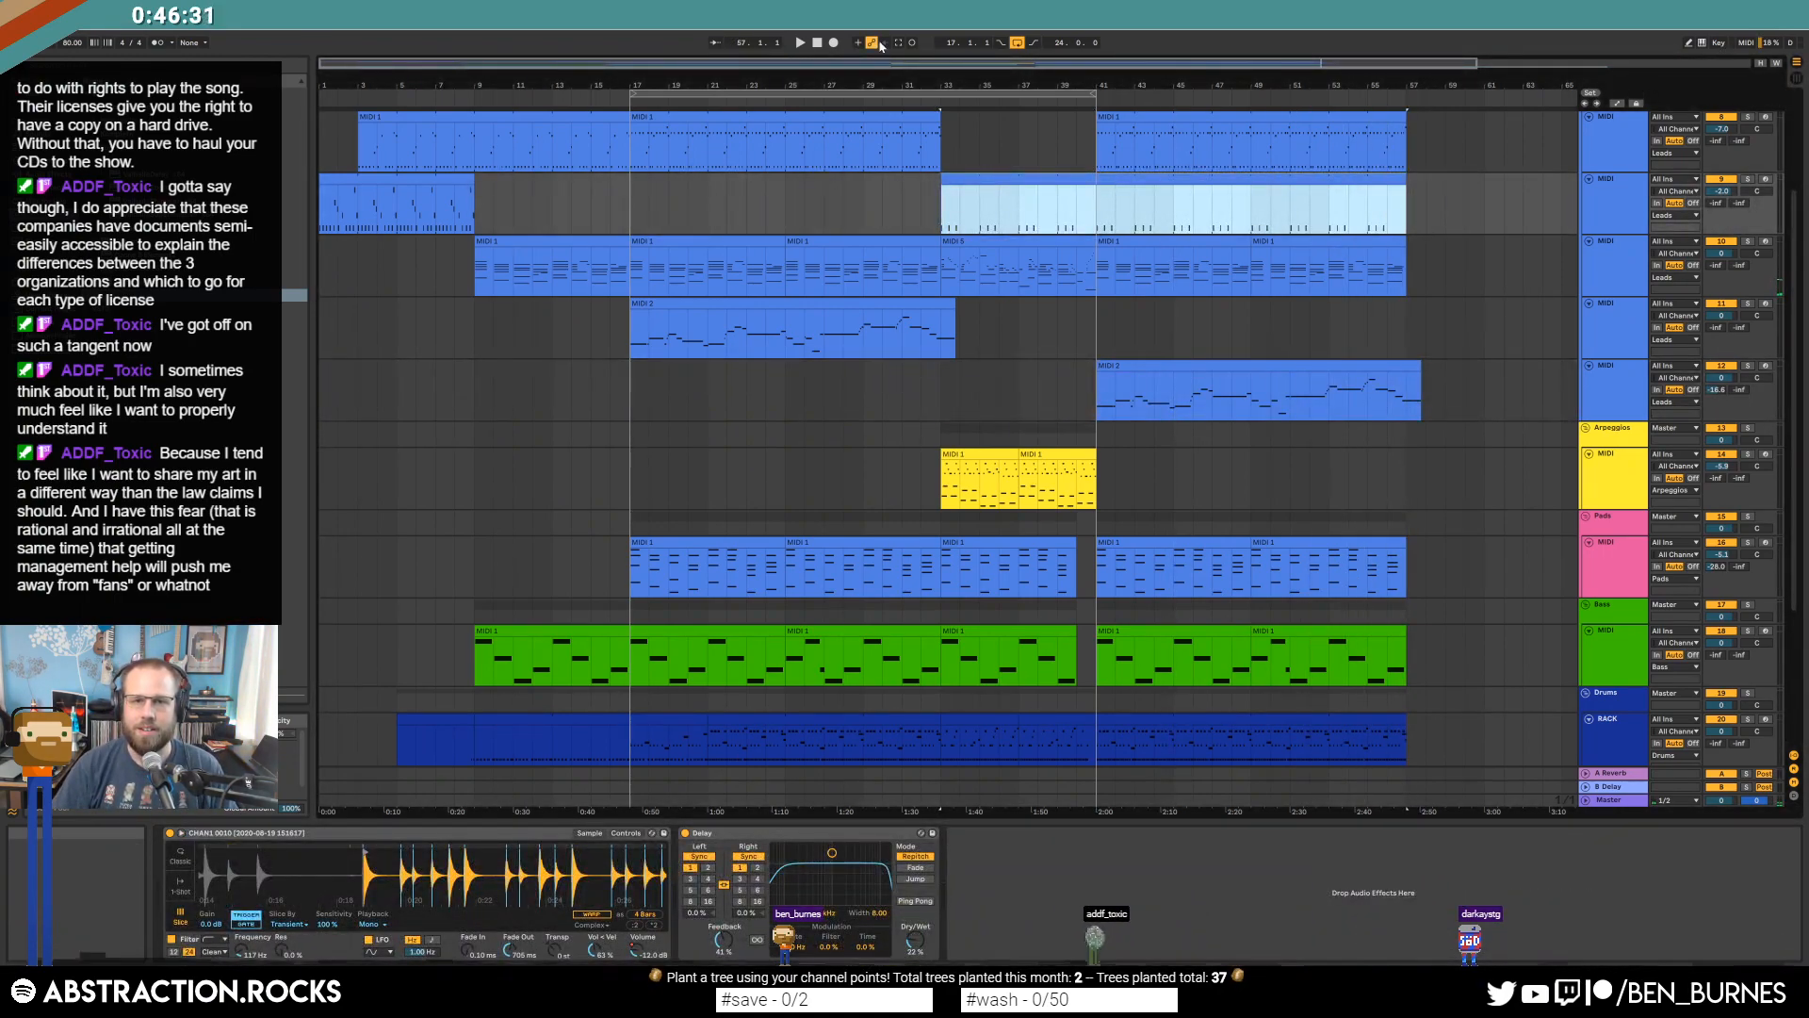
click(818, 44)
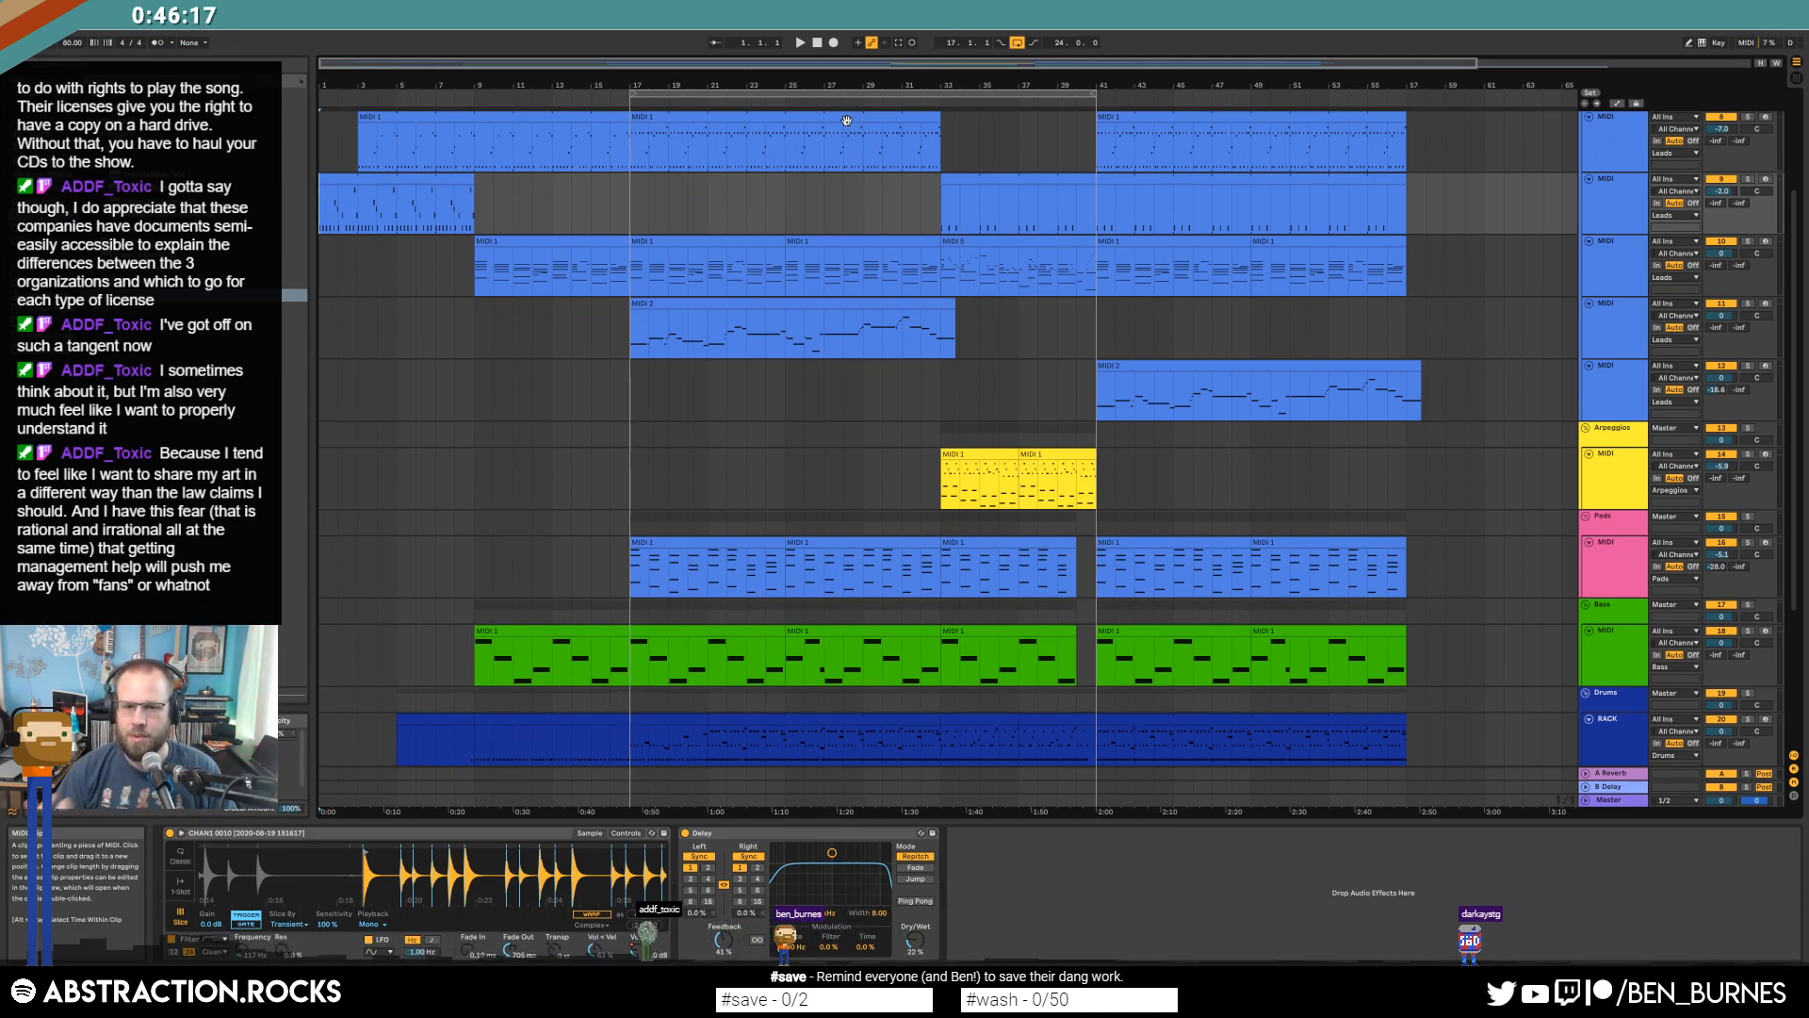
Copy the first arpeggio clip from bar 33 and paste it at bar 41 on the same track.
click(980, 456)
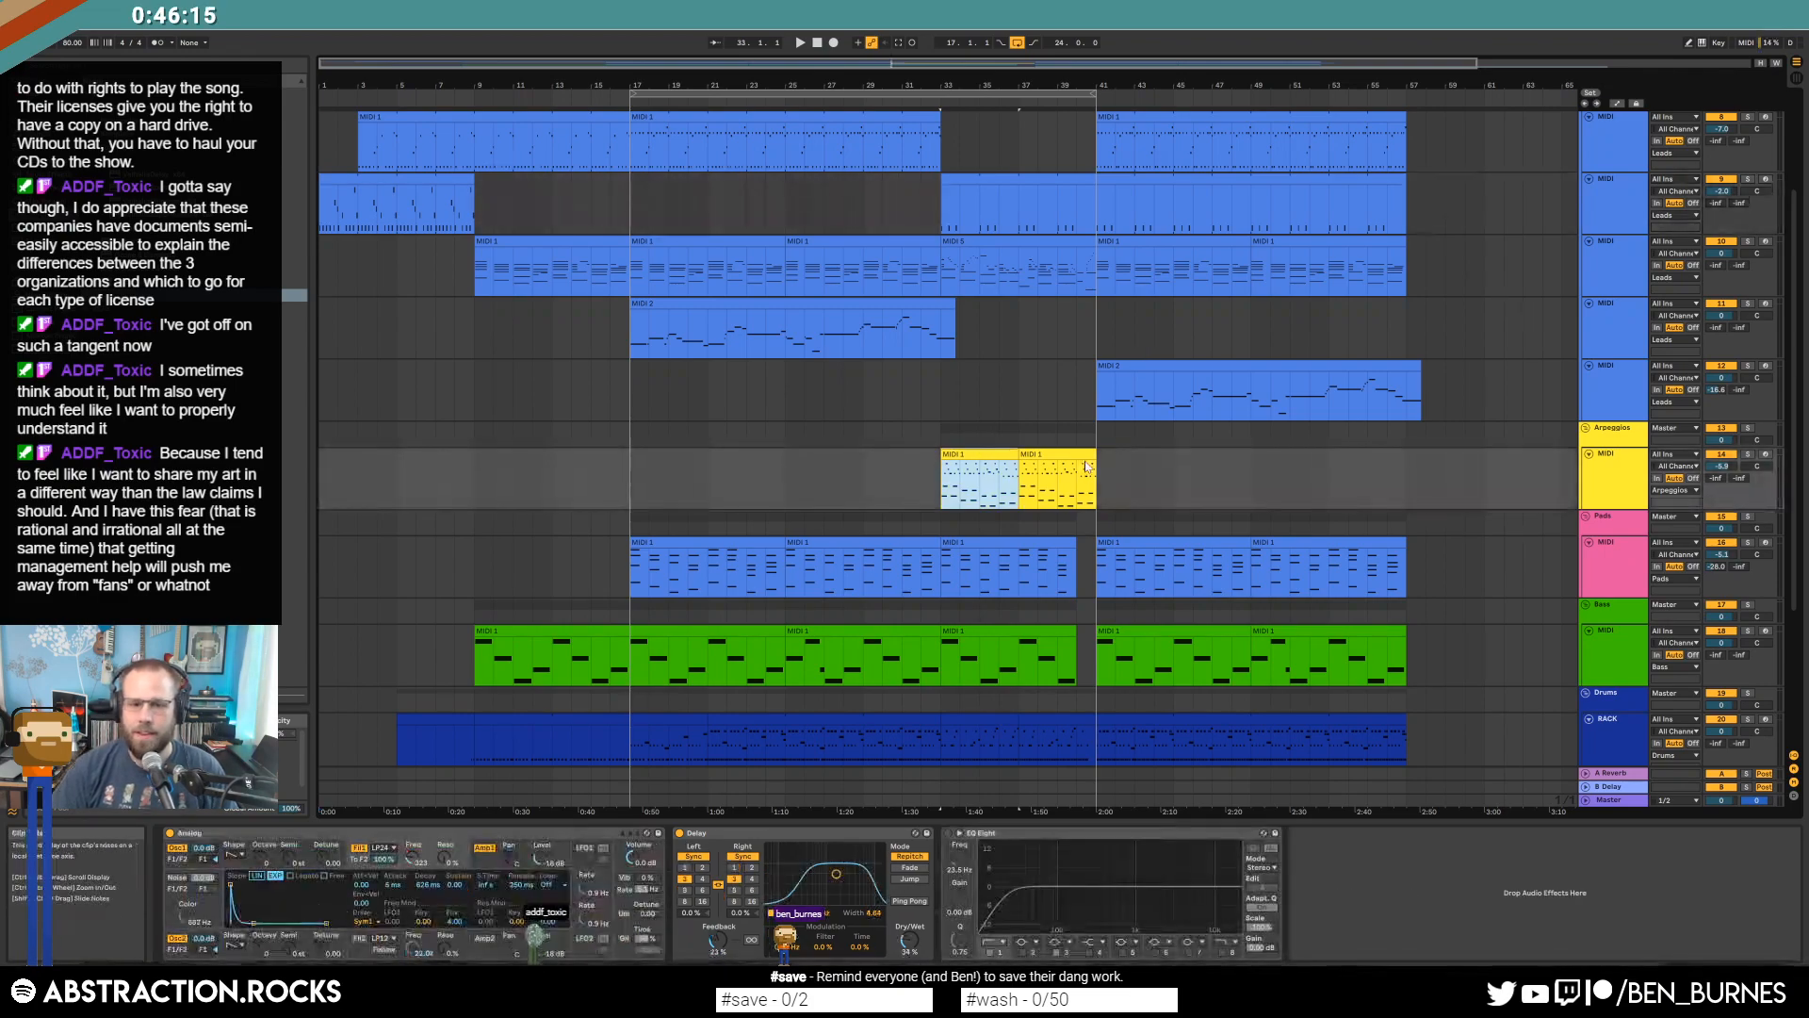
double_click(1008, 458)
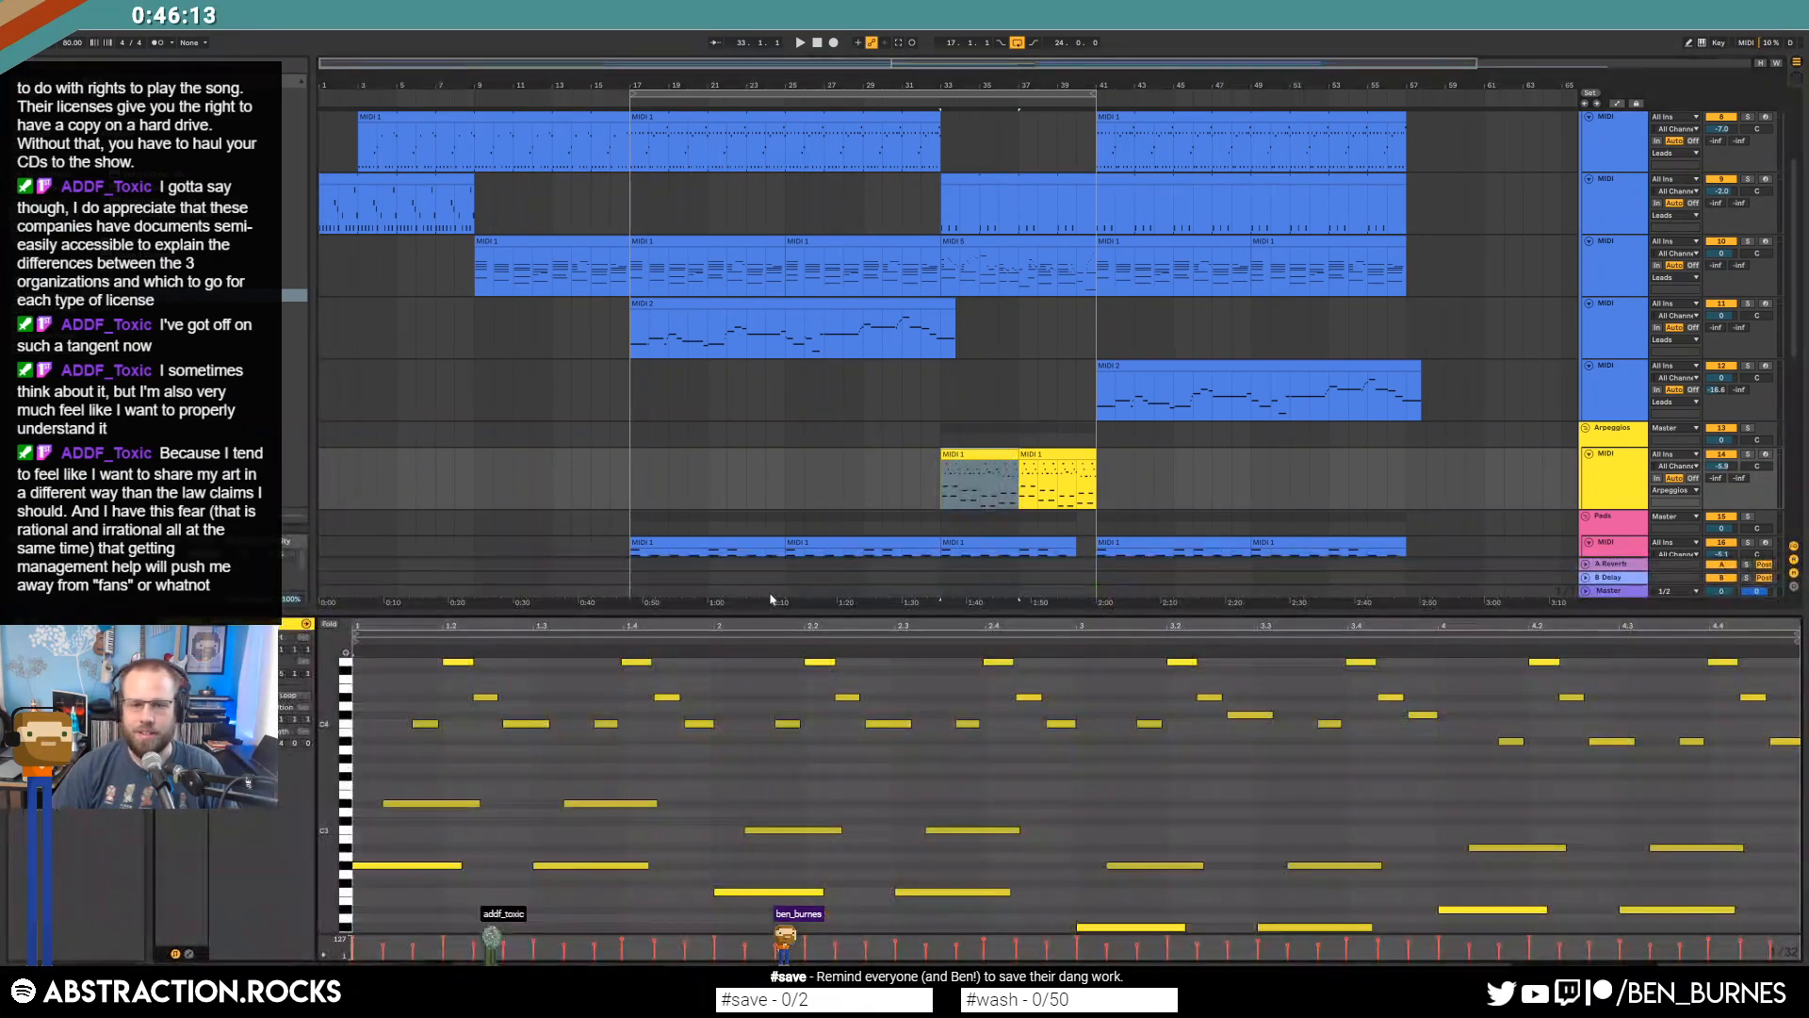
click(982, 455)
key(ctrl+c)
click(1100, 476)
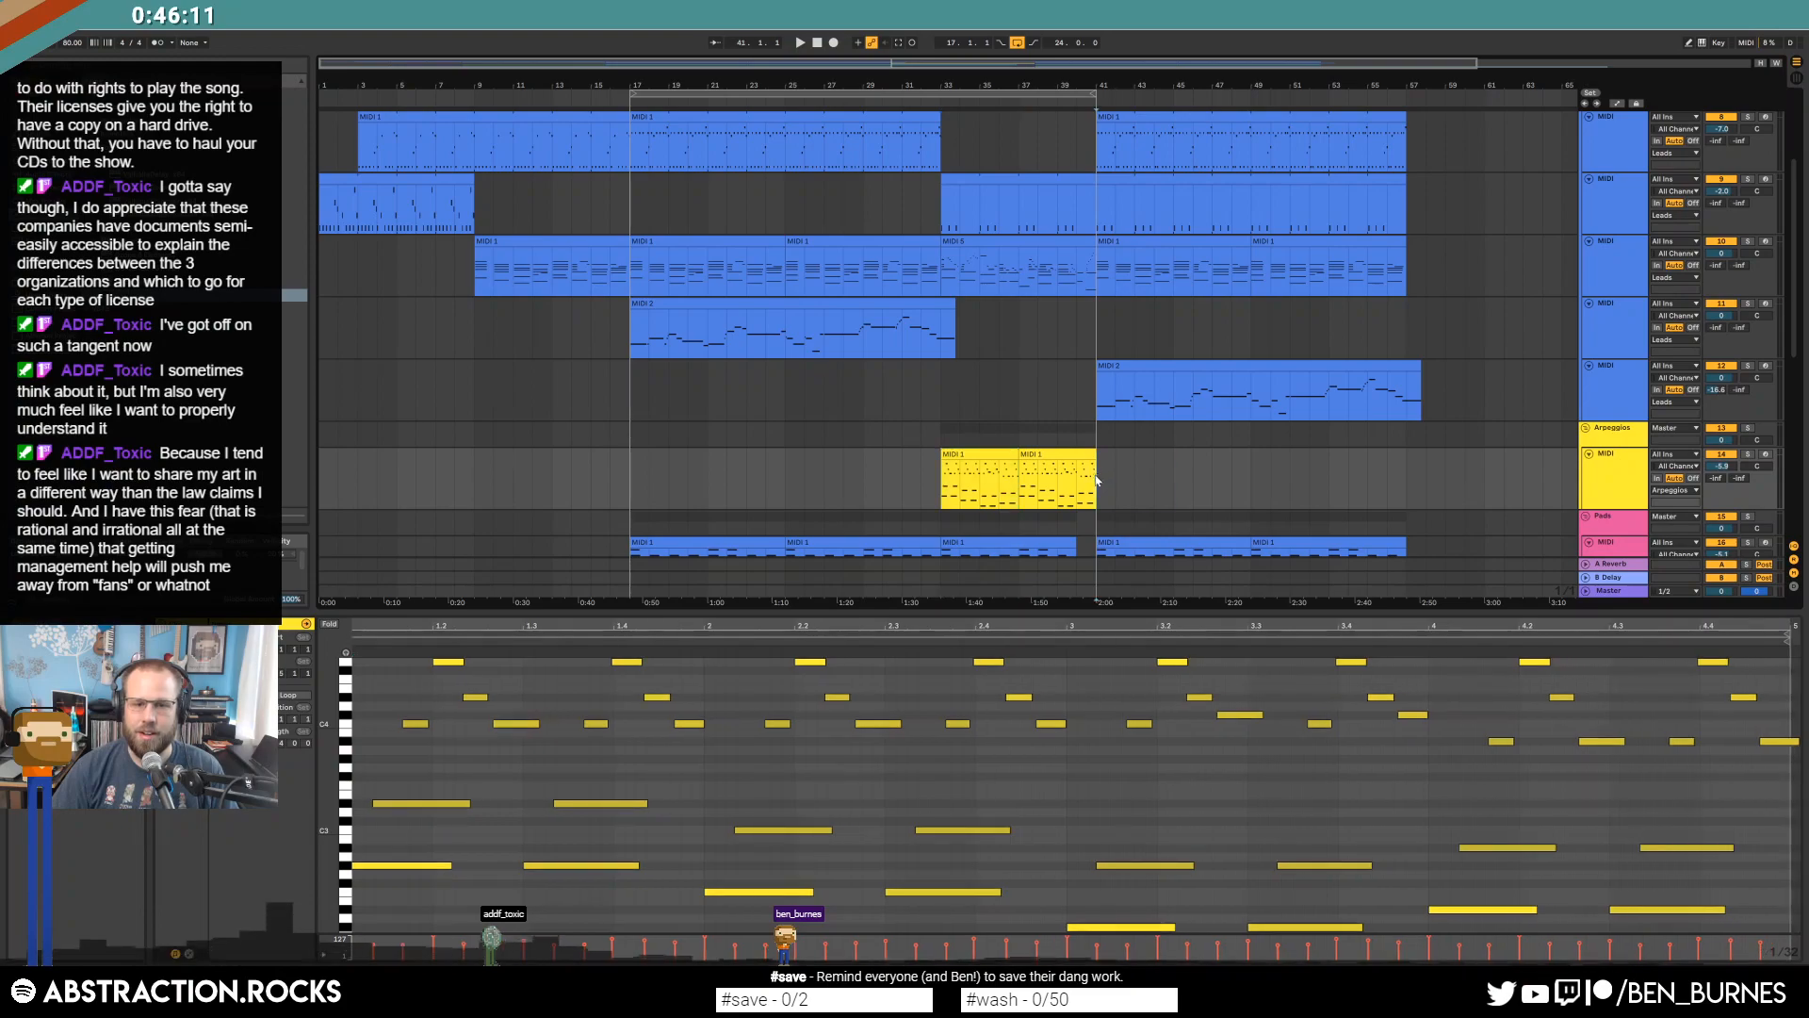
key(ctrl+v)
Thin out the bar 41 arpeggio by deleting the eight recurring groups of notes just below its highest line.
drag(477, 681, 548, 739)
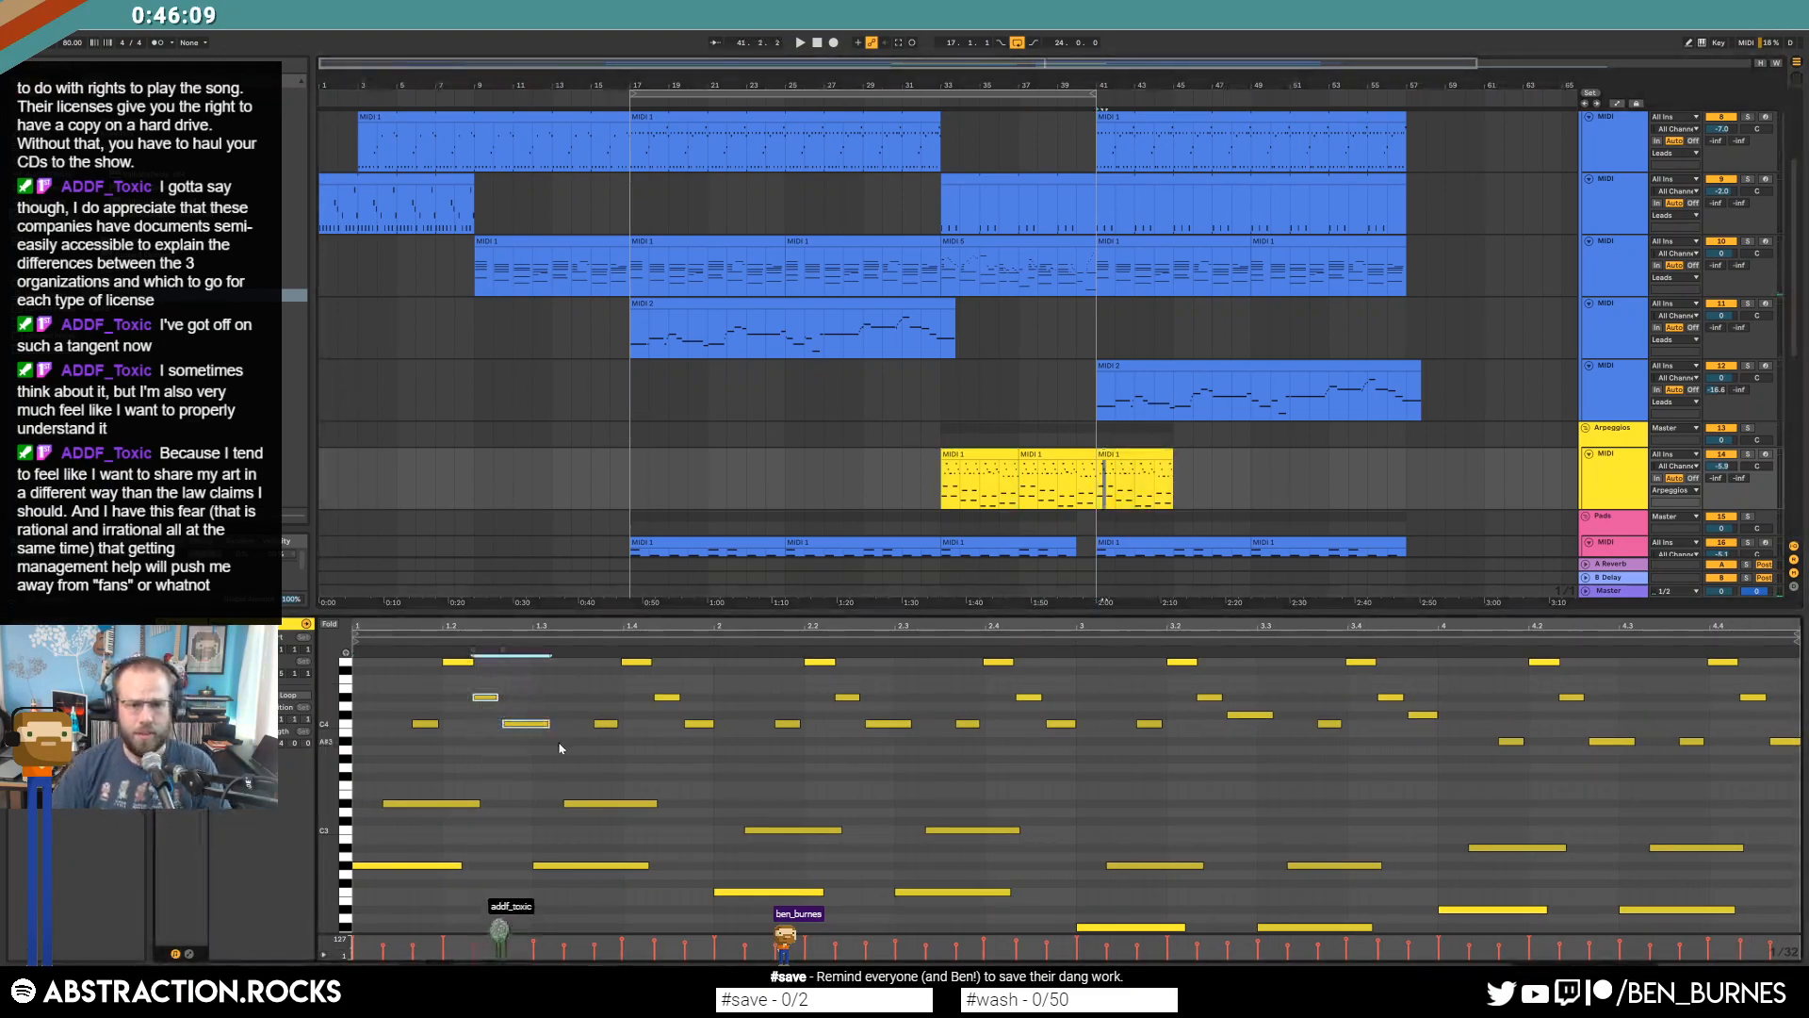
key(Delete)
drag(648, 685, 714, 732)
key(Delete)
drag(829, 682, 913, 744)
key(Delete)
drag(1018, 682, 1075, 738)
key(Delete)
drag(1197, 682, 1274, 744)
key(Delete)
drag(1376, 683, 1442, 745)
key(Delete)
drag(1560, 682, 1628, 777)
key(Delete)
drag(1751, 683, 1794, 751)
key(Delete)
Loop the thinned arpeggio clip out to bar 57 and show the track's devices again.
drag(1171, 455, 1406, 489)
click(288, 695)
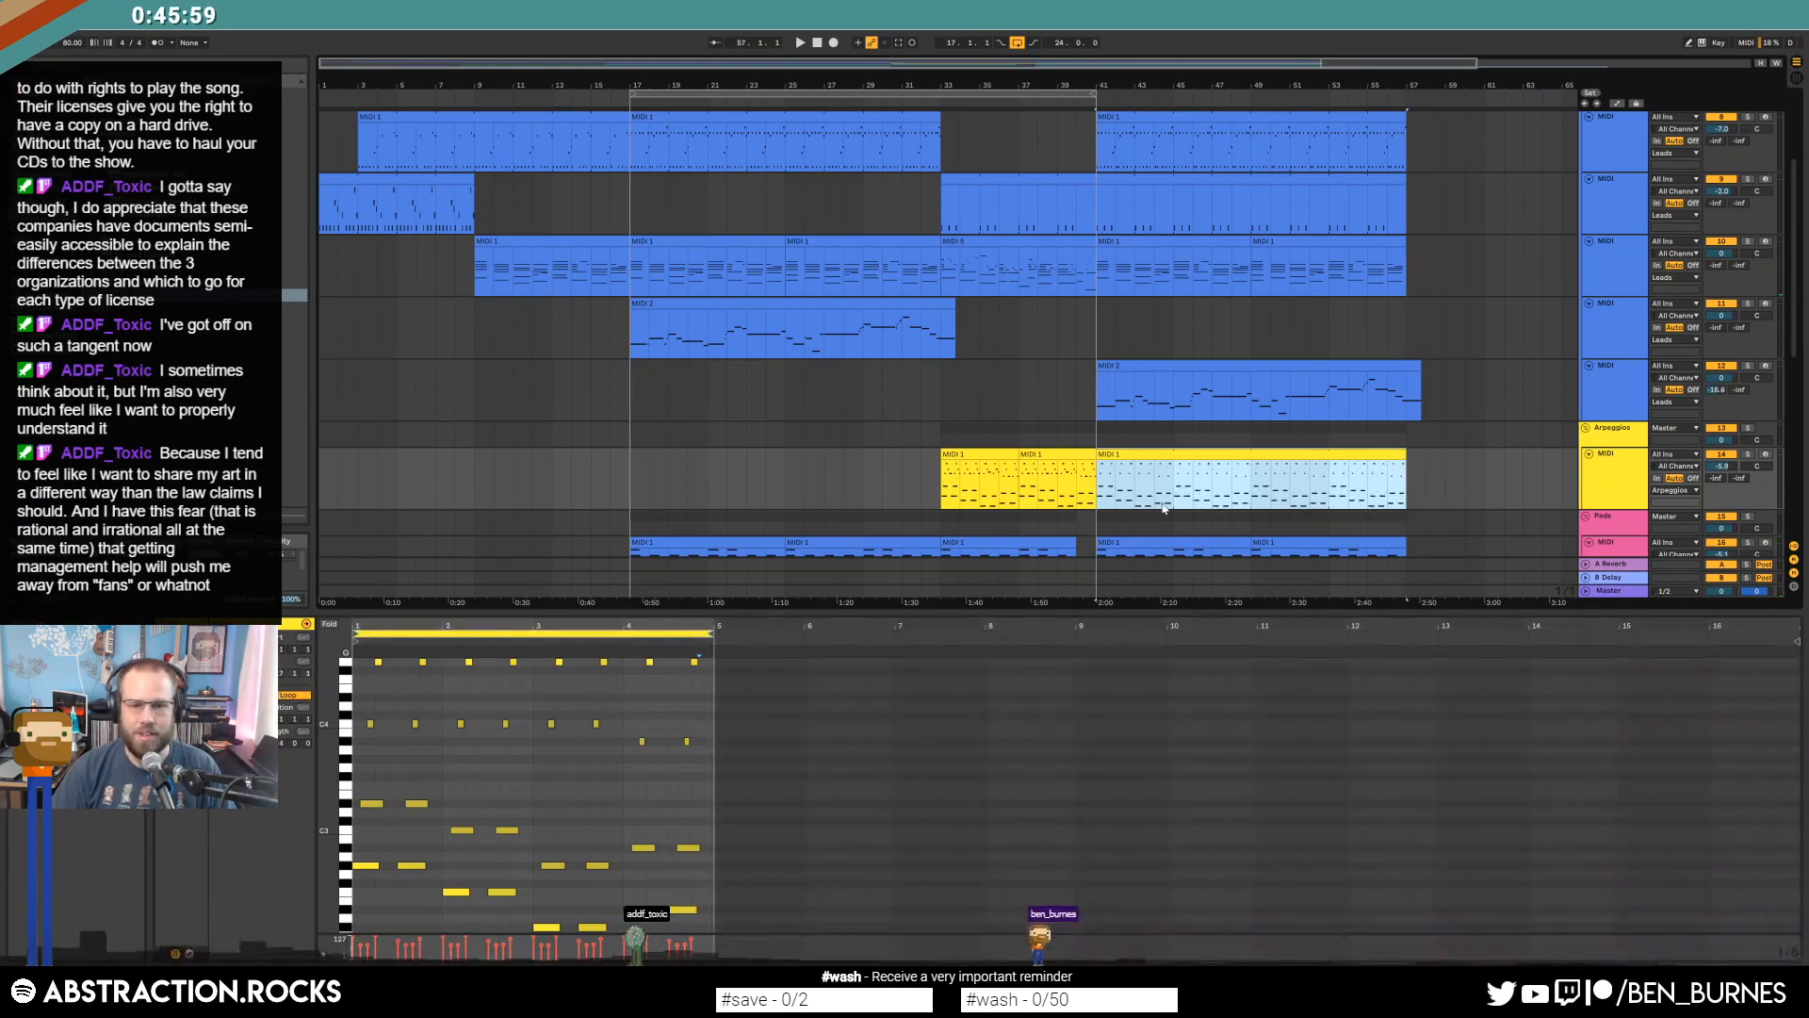
key(shift+Tab)
Play from bar 41 with the arrangement loop turned off and bring up the new lead track's devices.
click(1142, 455)
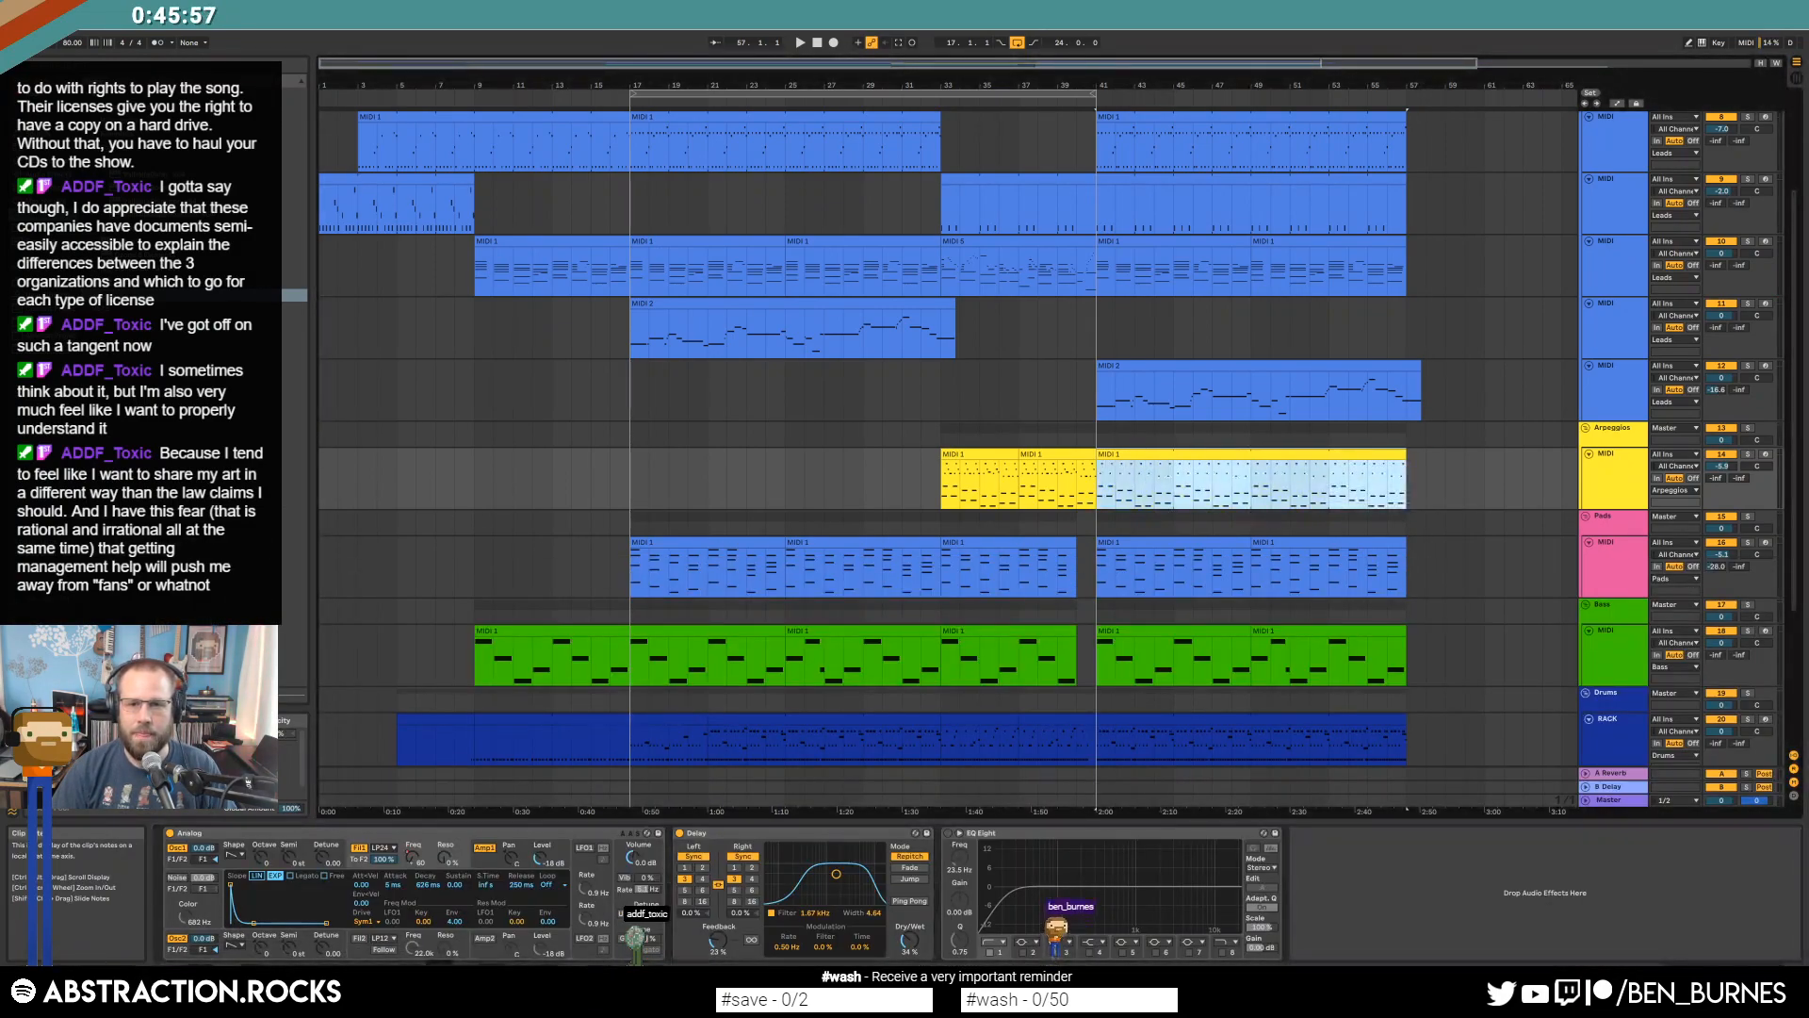
click(1018, 42)
click(1053, 98)
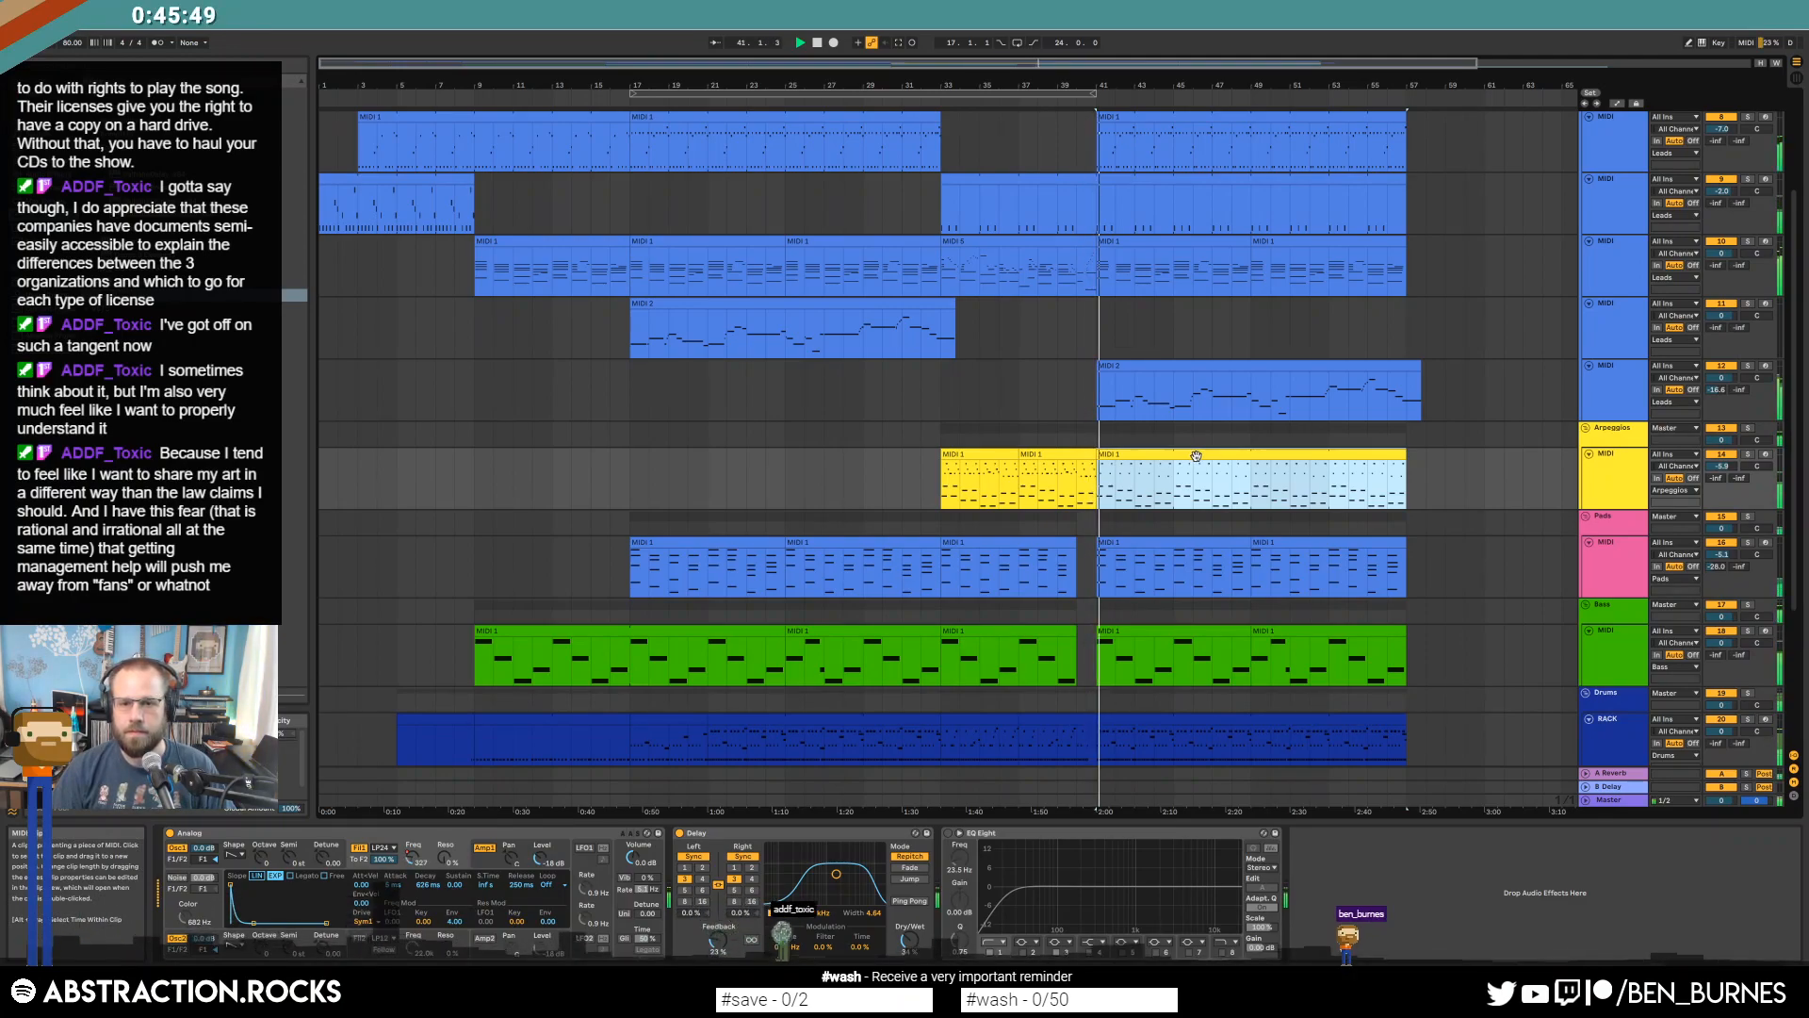
click(1226, 364)
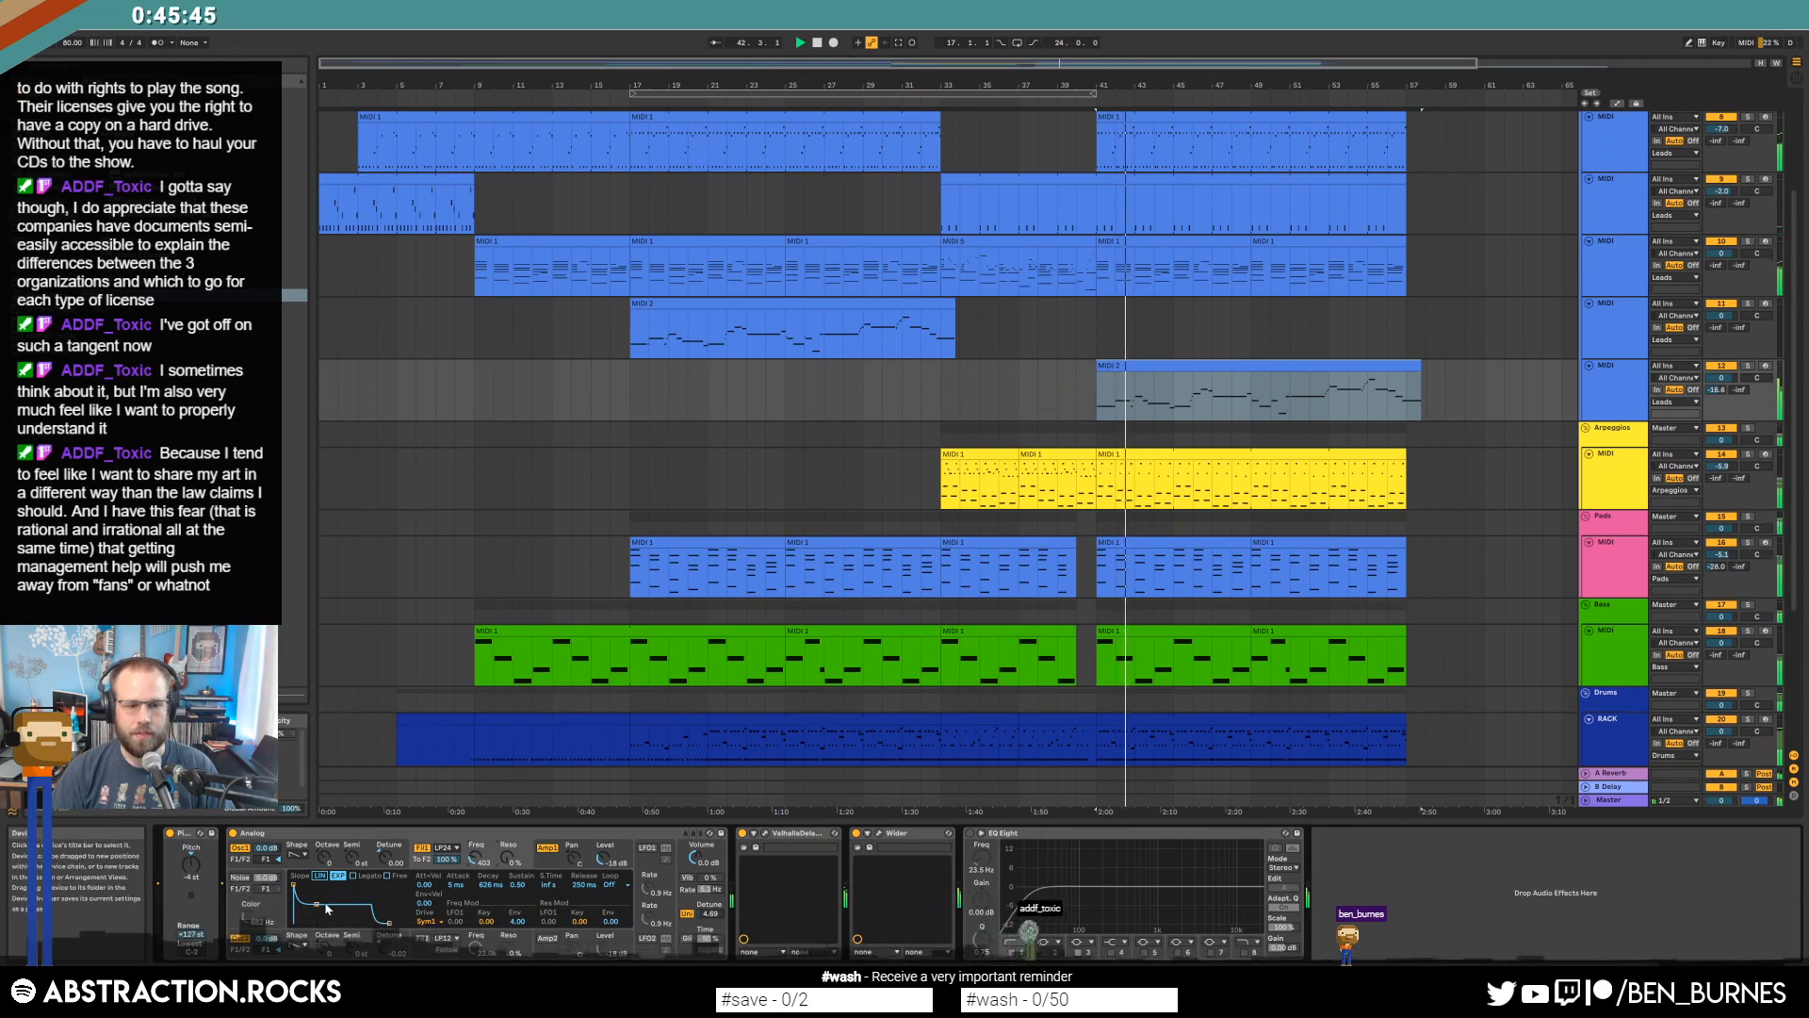
Adjust the Analog lead's filter envelope decay and arm the Kontakt lead track above it to rehearse a part from bar 41.
drag(318, 906, 320, 910)
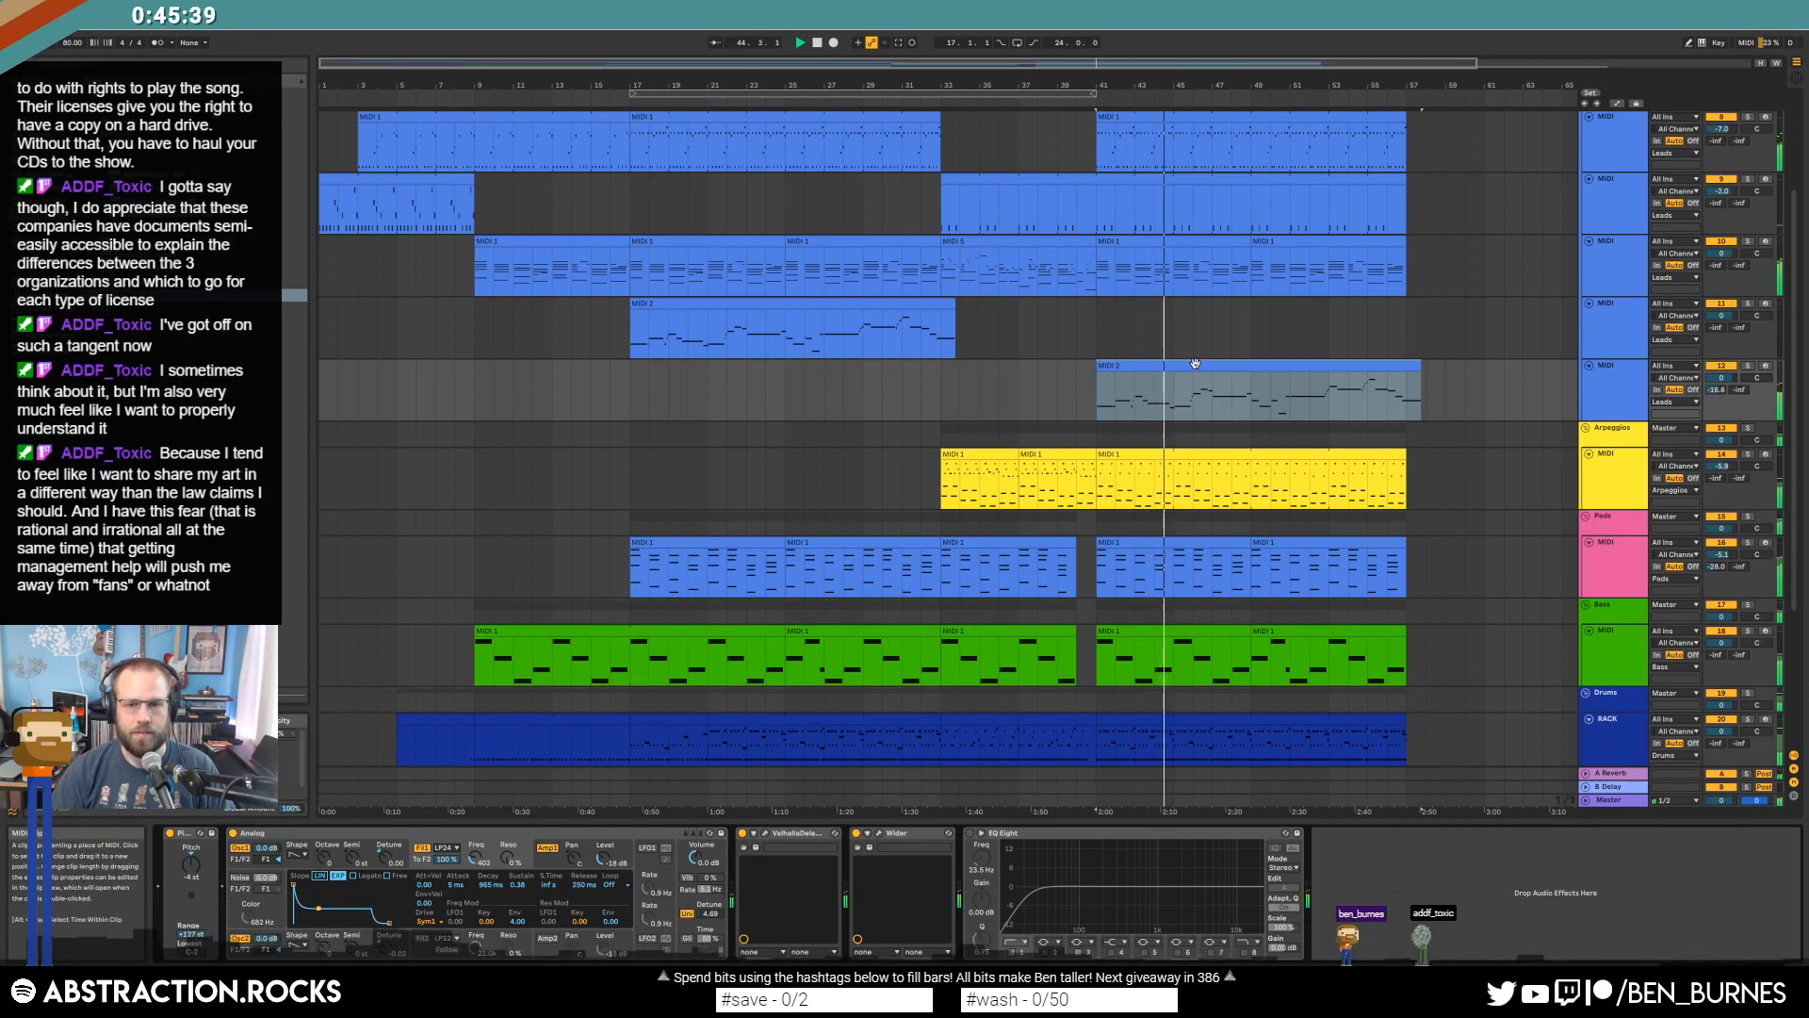
click(1765, 304)
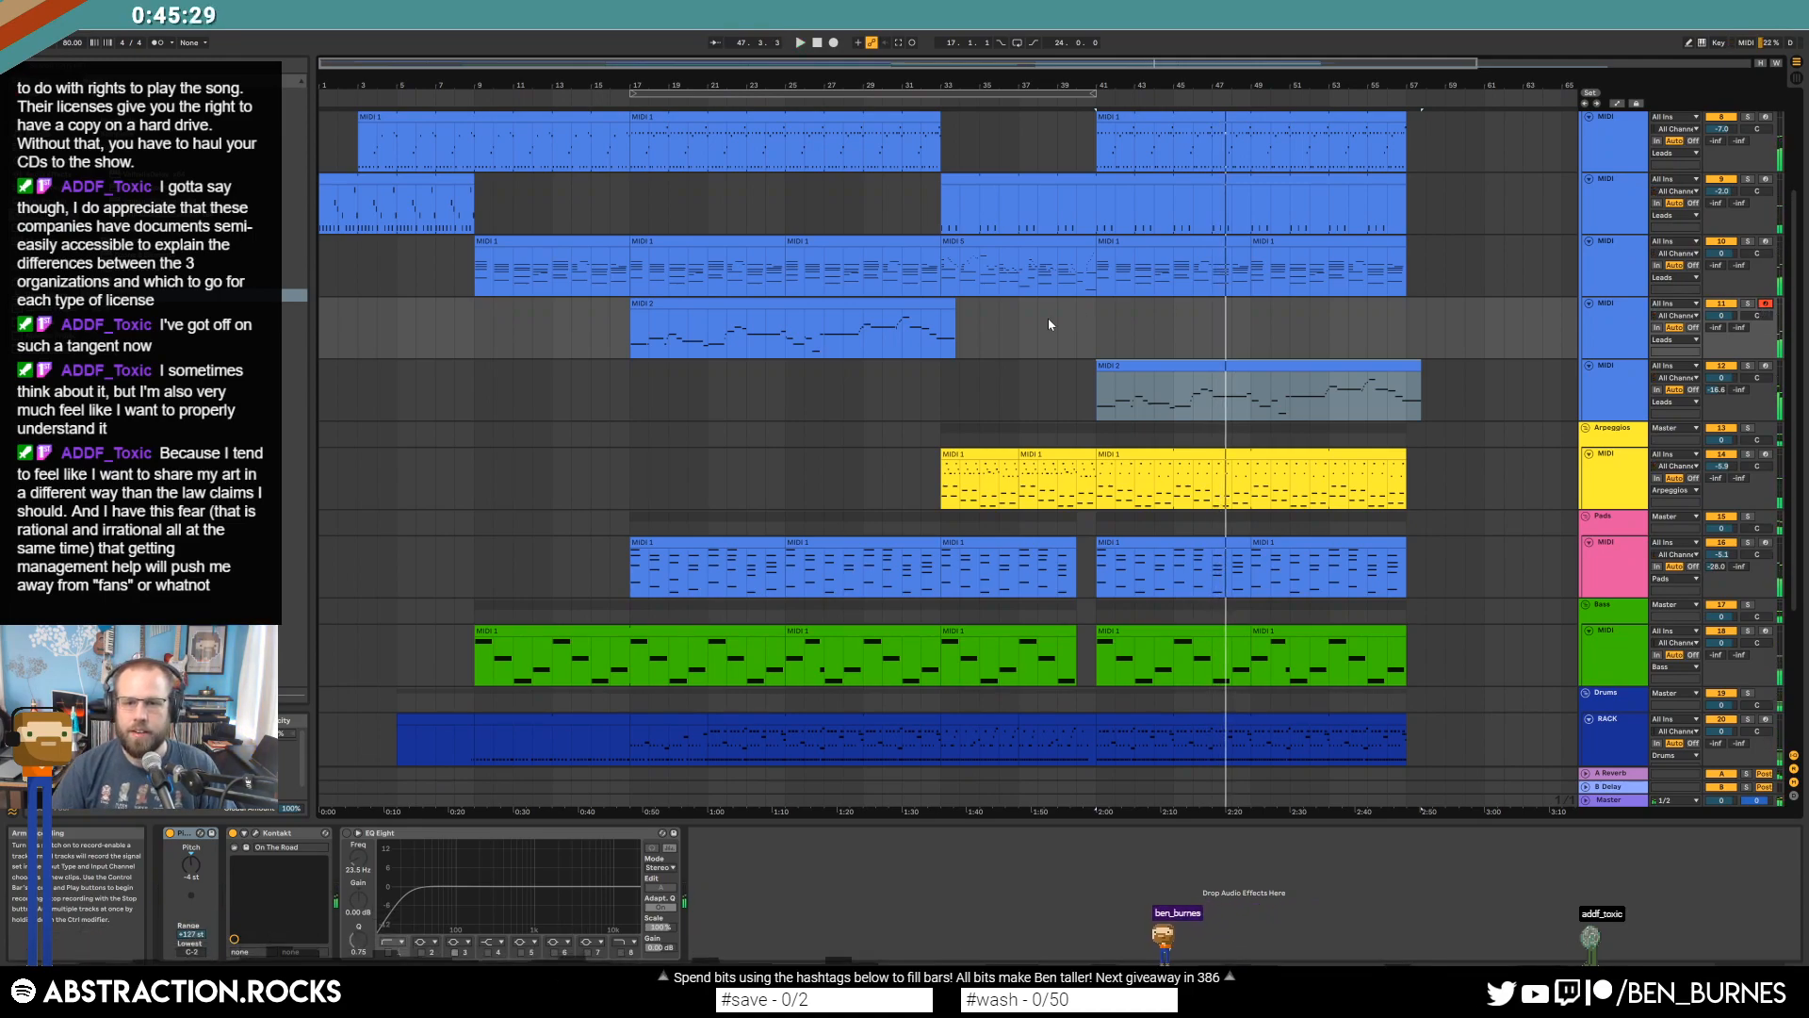
click(1098, 346)
key(space)
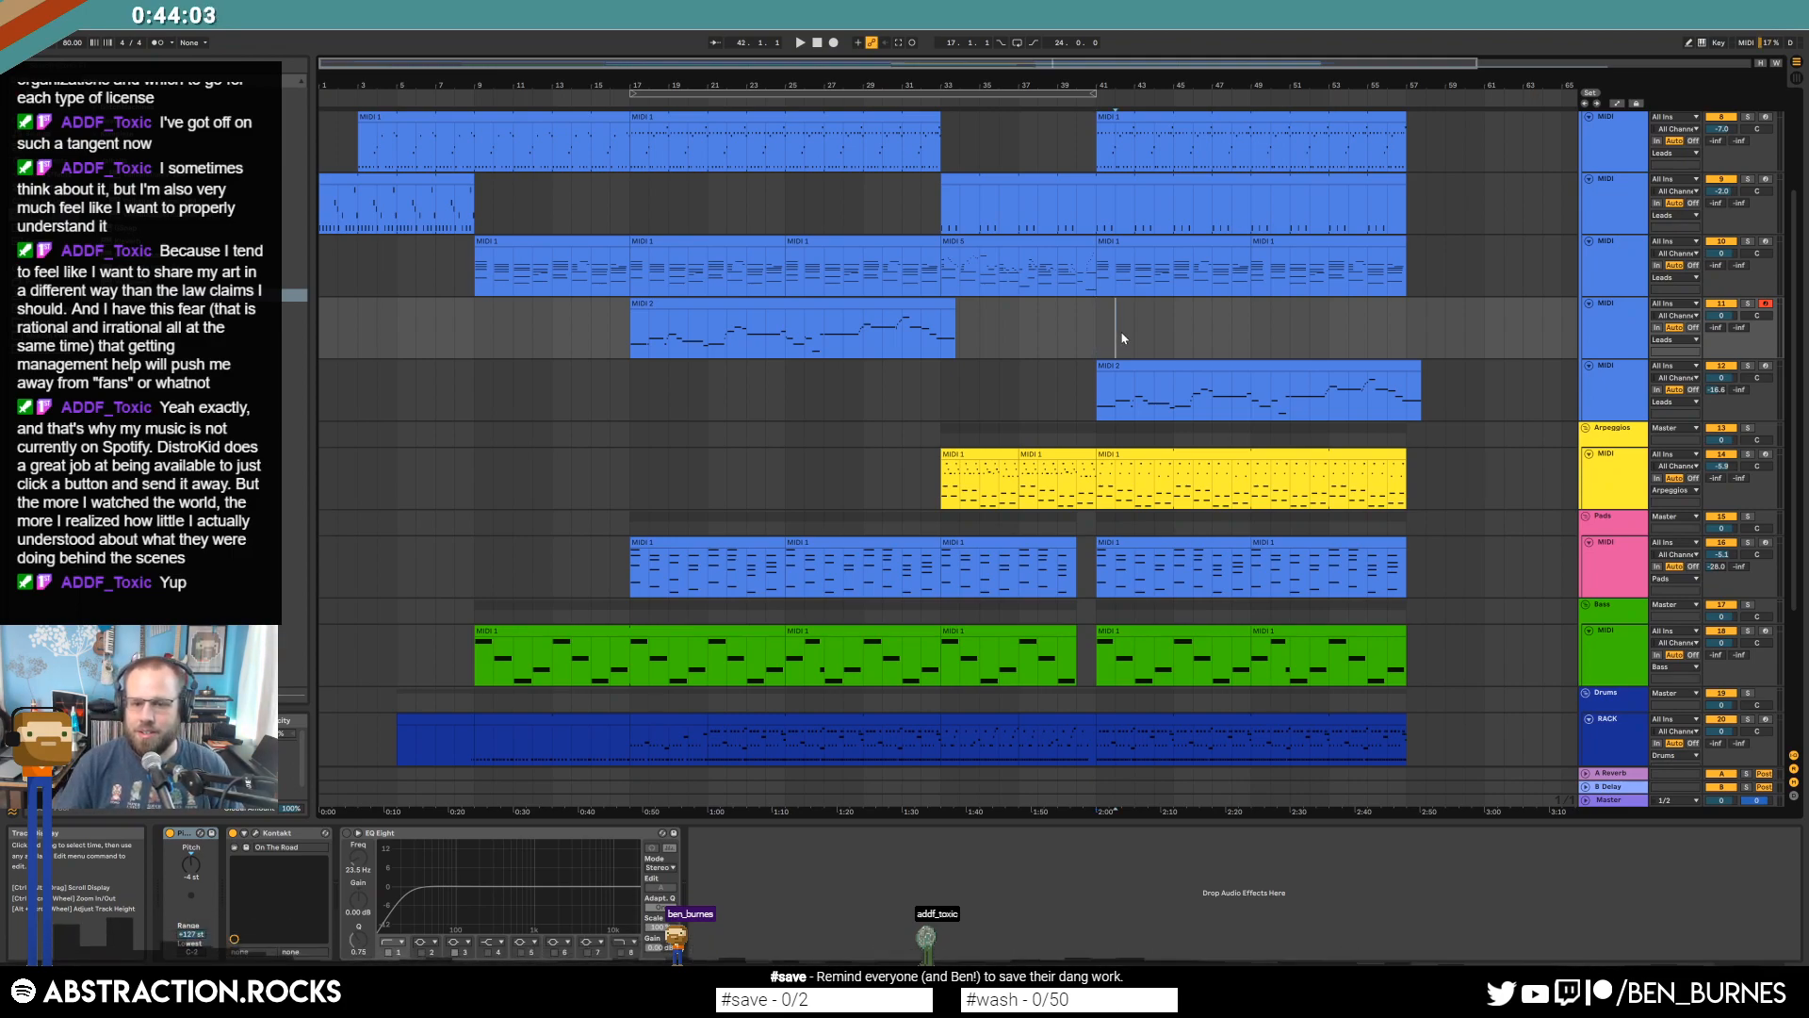
key(F9)
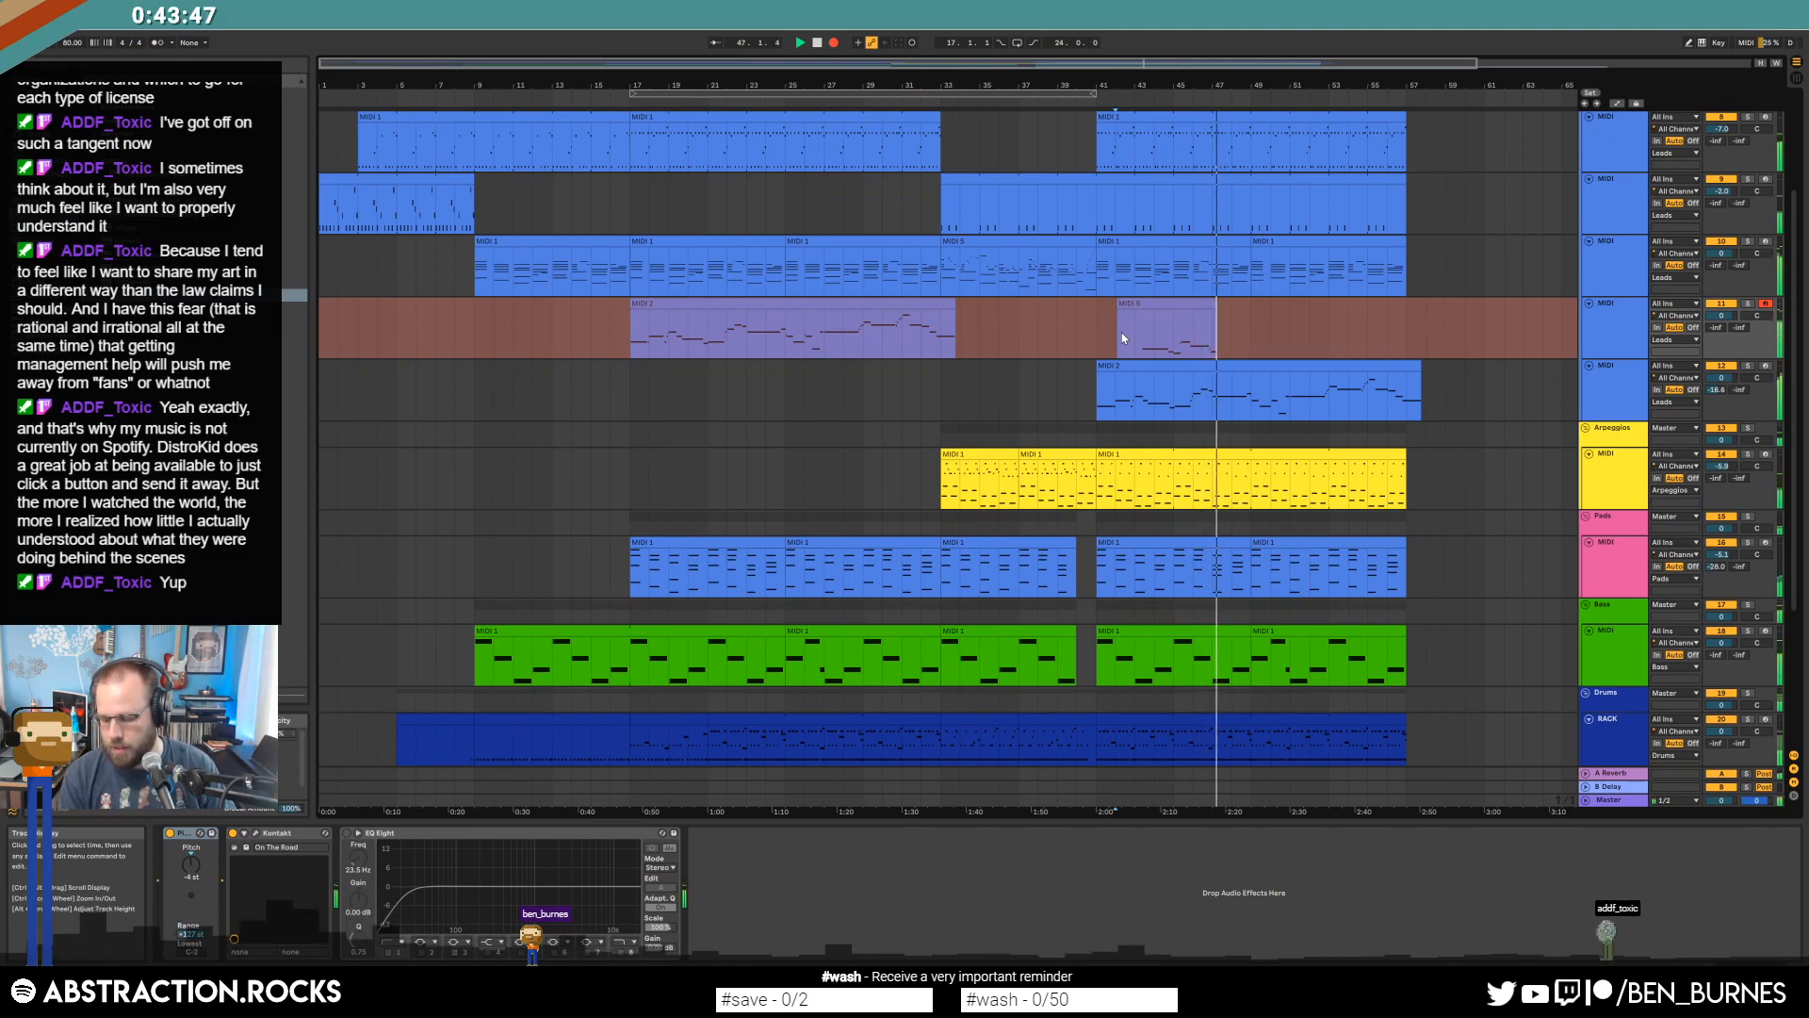
key(space)
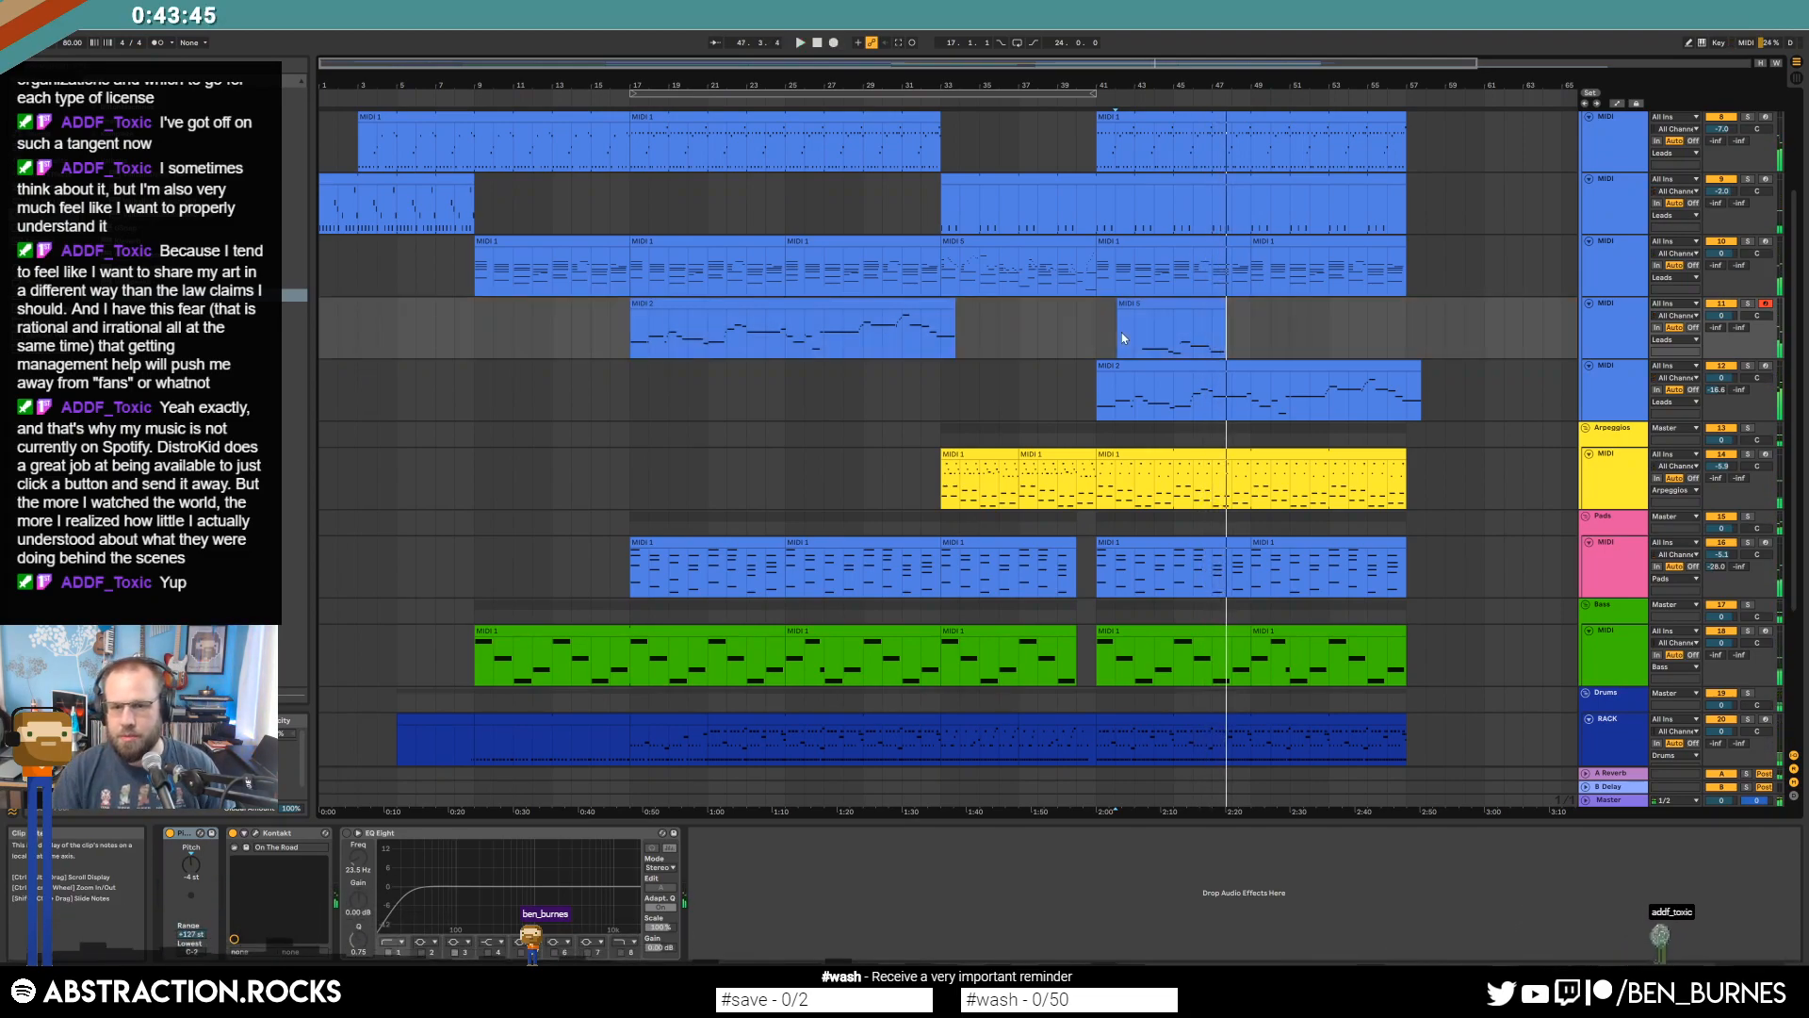
click(1146, 311)
click(1154, 302)
key(Delete)
Record a new MIDI take on the armed Kontakt lead track from bar 41 to just past bar 57.
click(1101, 331)
key(space)
key(F9)
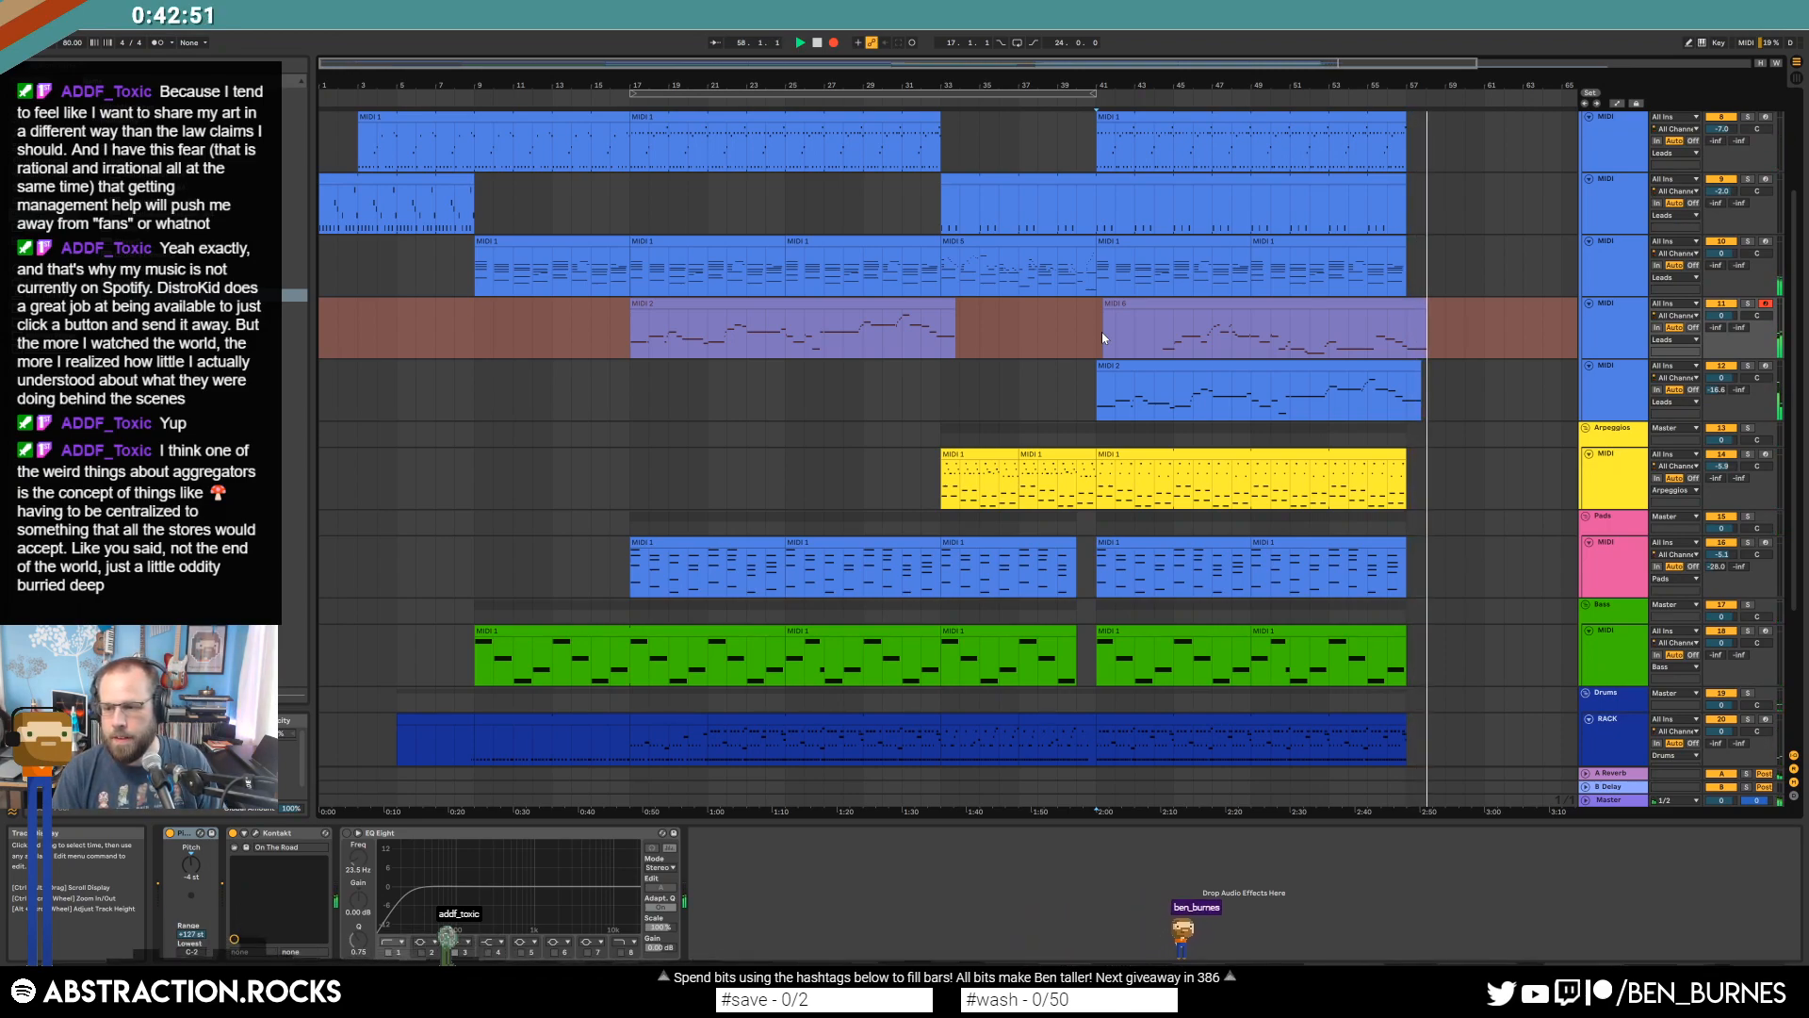
key(F9)
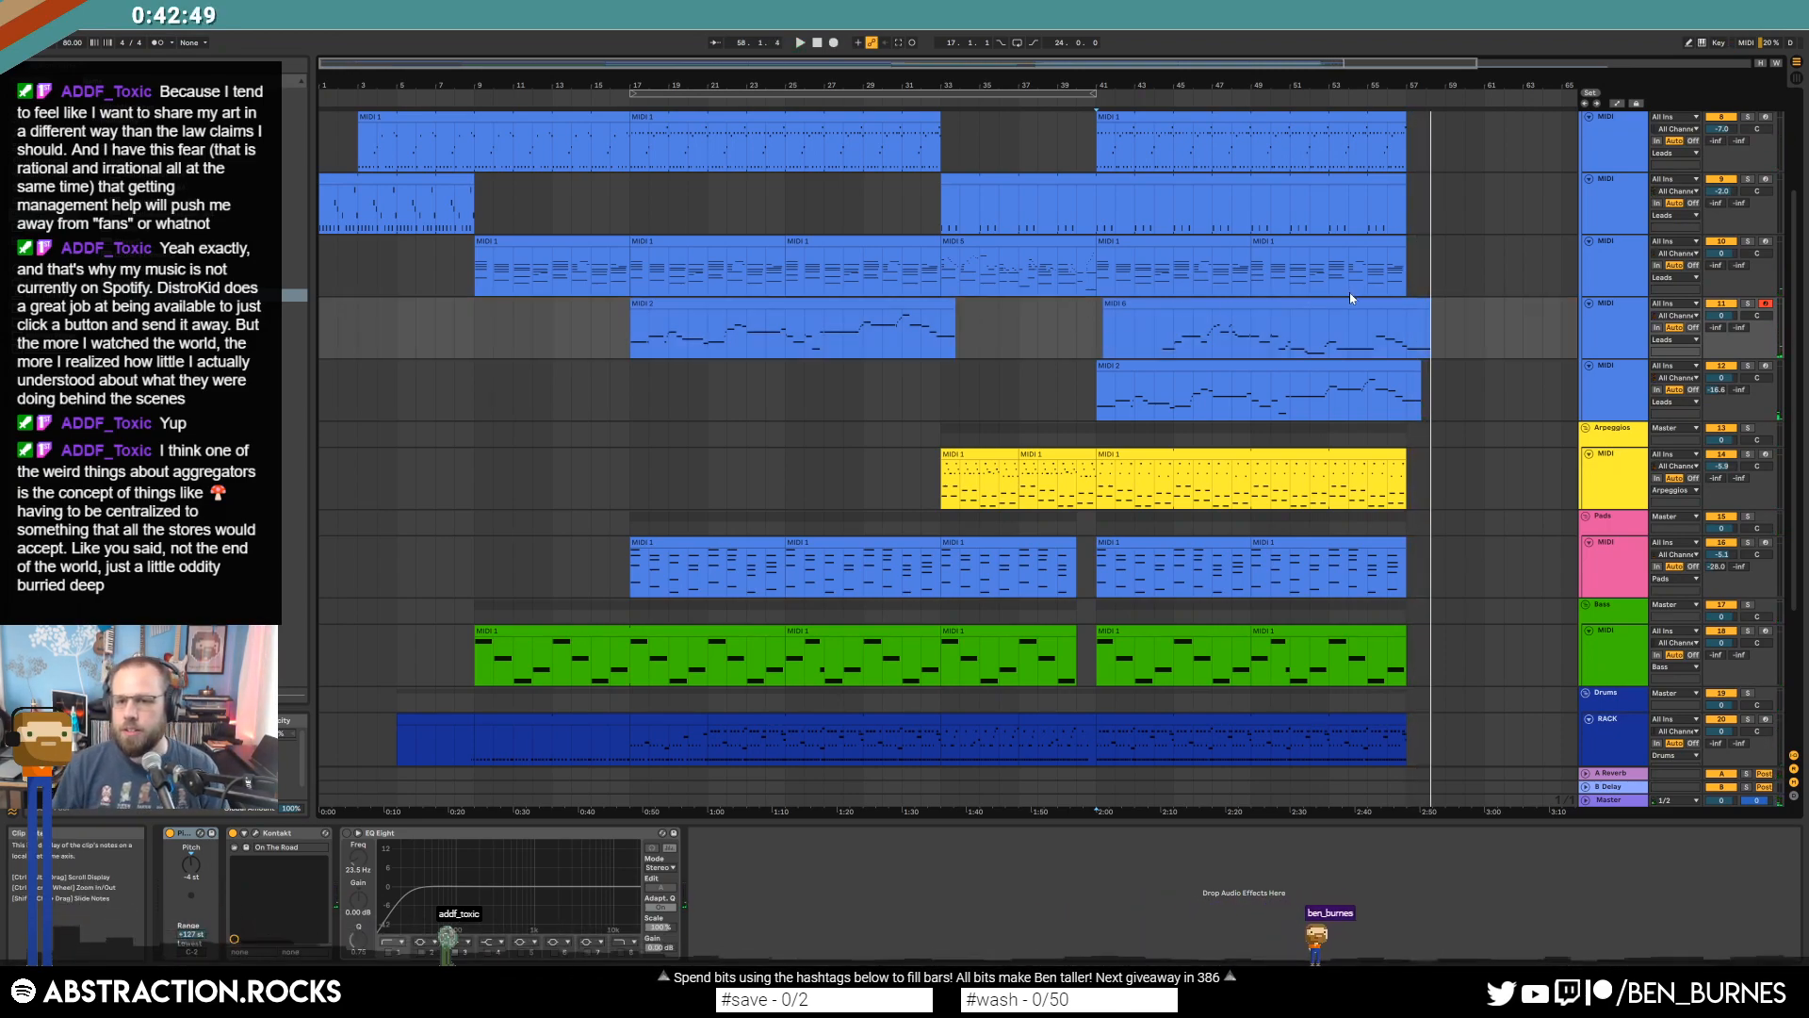
Open the recorded take and the Analog lead clip below it together in the note editor, enlarged around the melodies.
click(1365, 339)
shift+click(1380, 364)
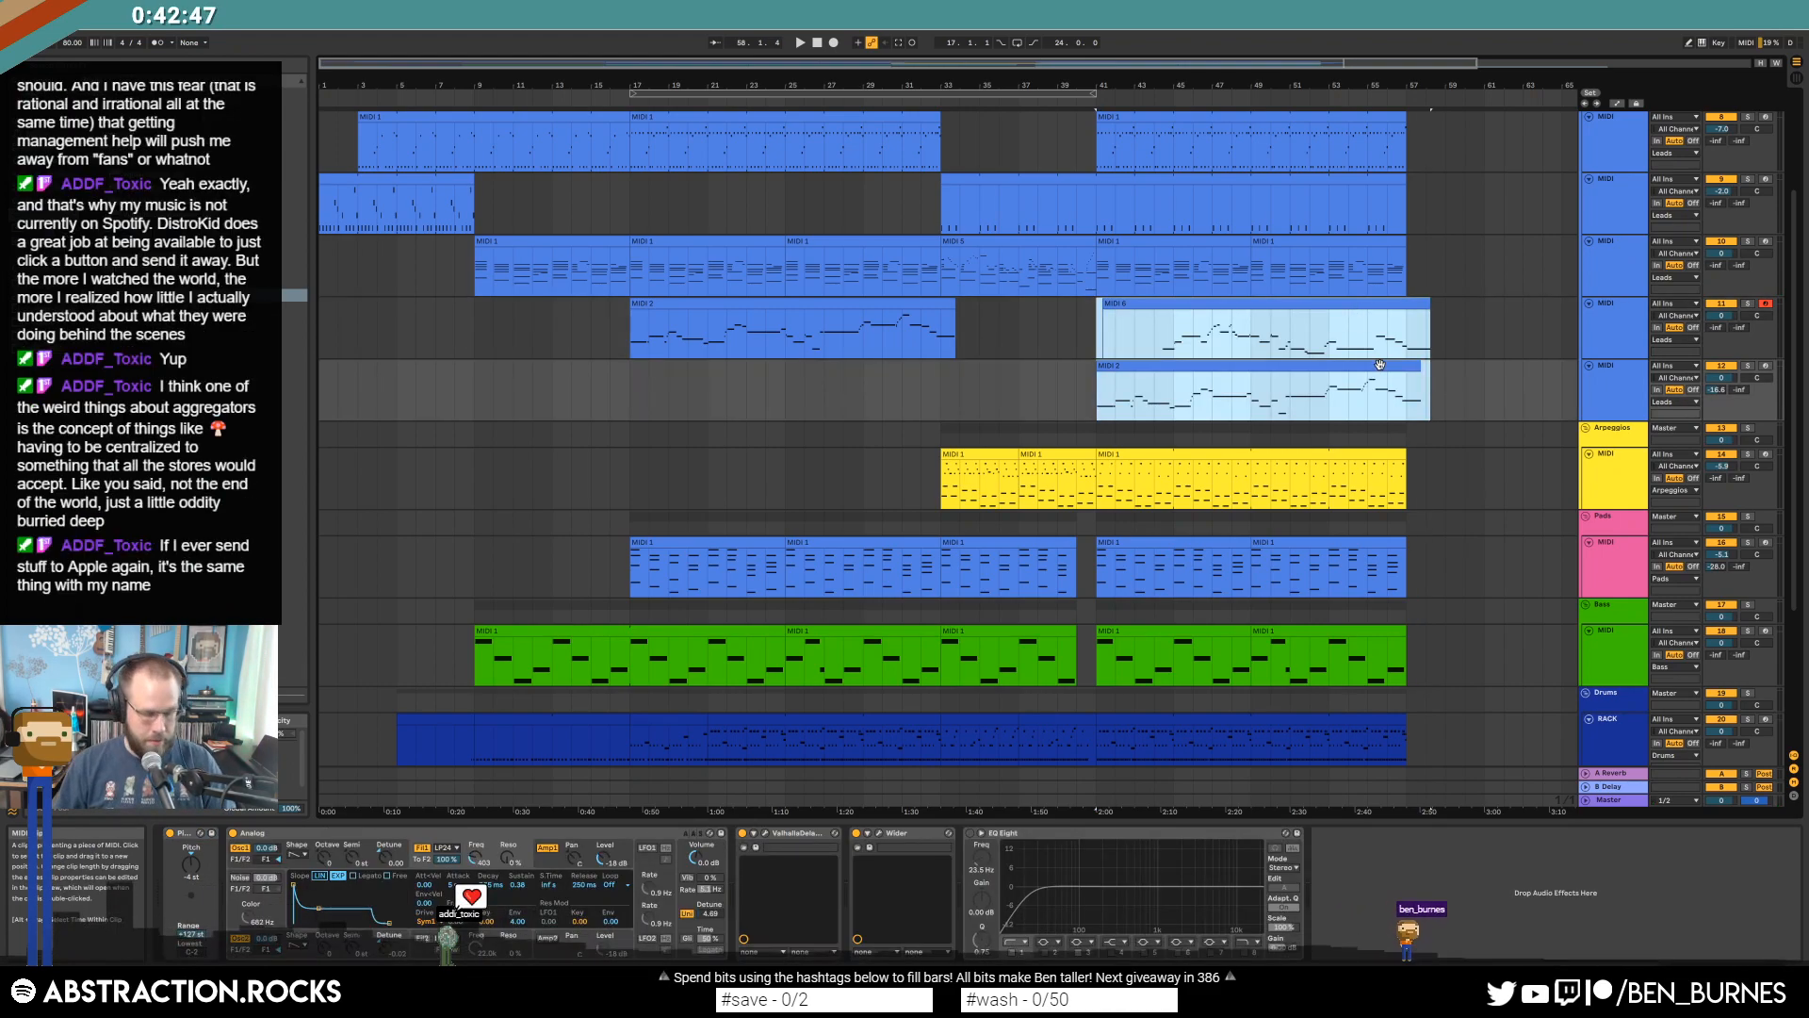
key(shift+Tab)
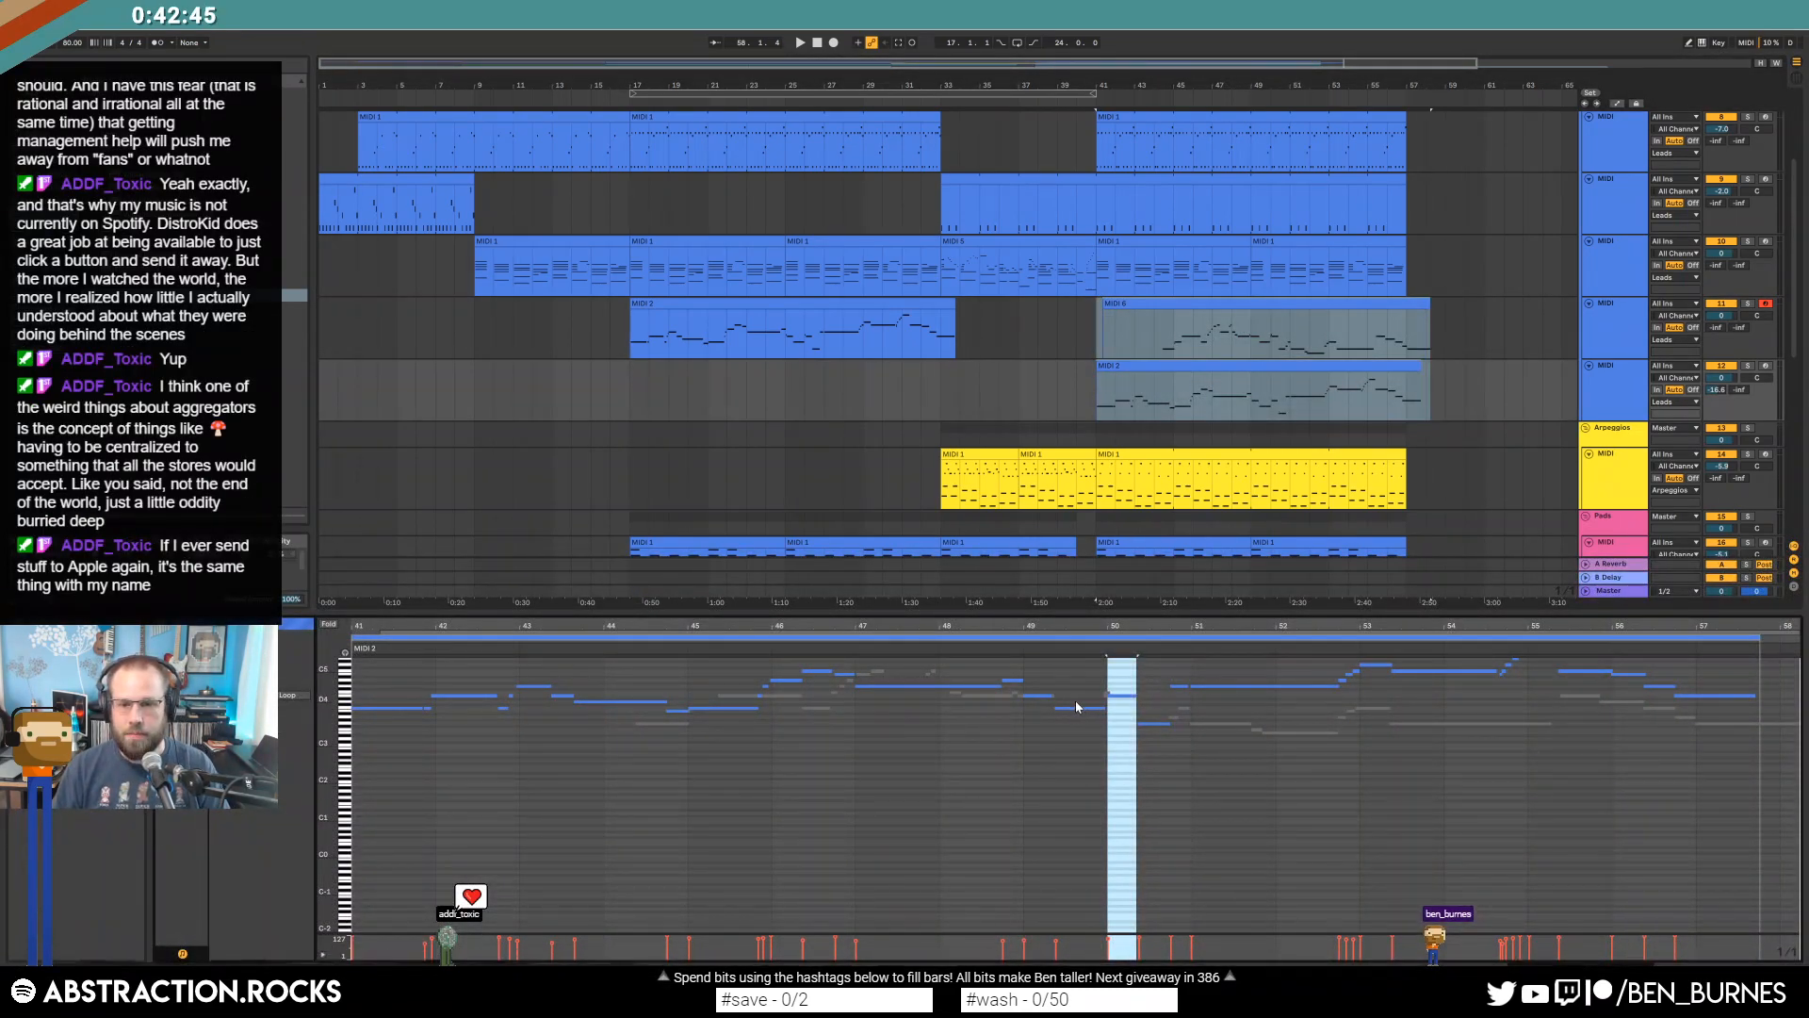
drag(329, 713, 406, 797)
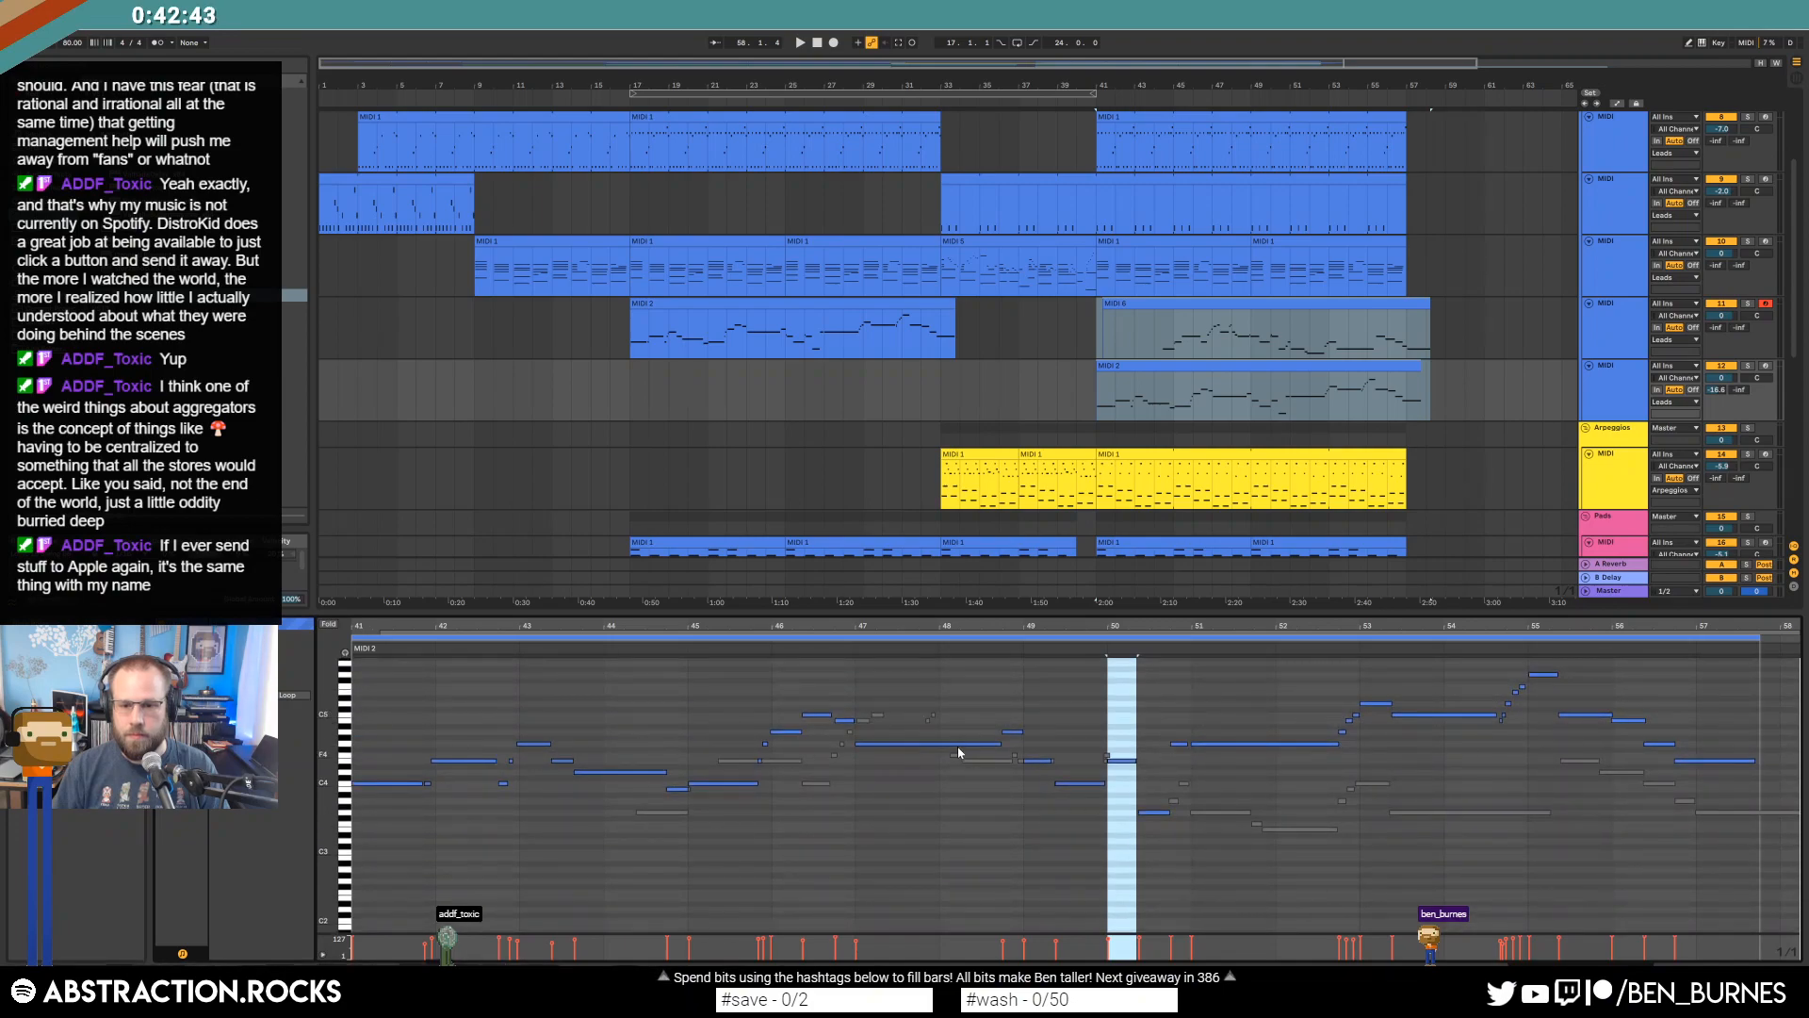
Try octave shifts on the Analog lead's notes between bars 50 and 53 and restore their pitches.
click(1123, 760)
key(Down)
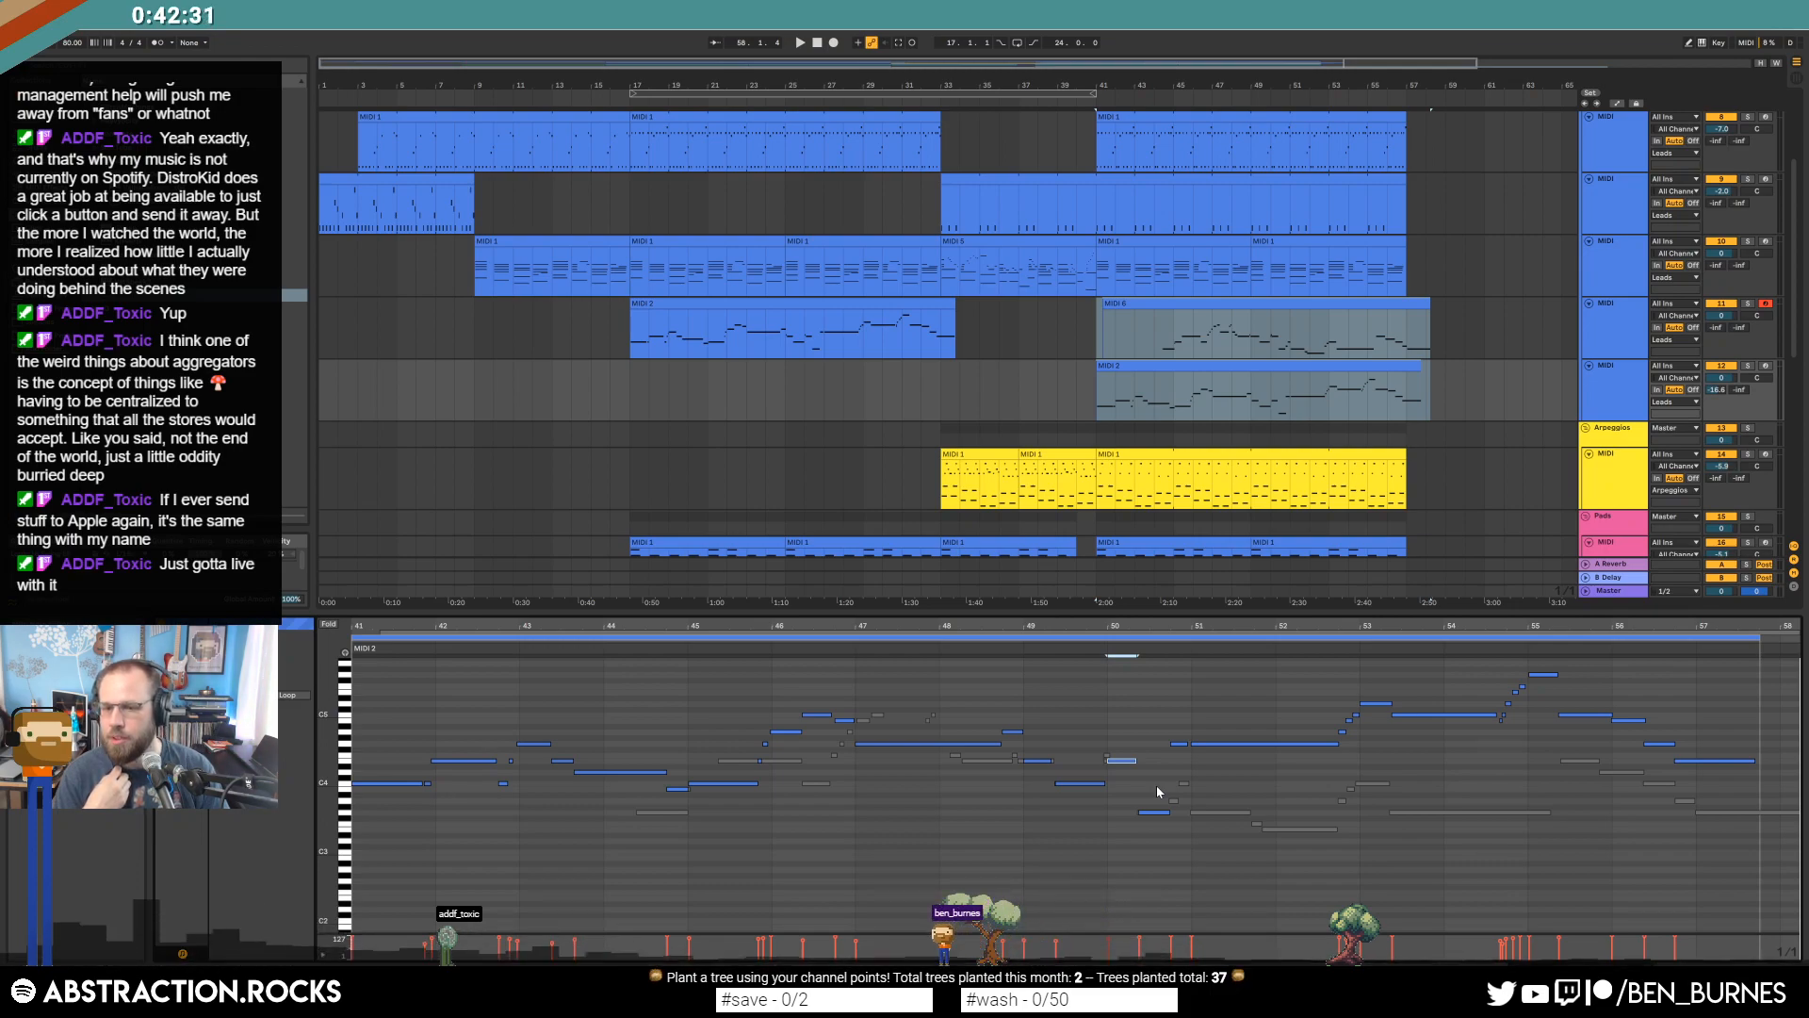
click(1180, 744)
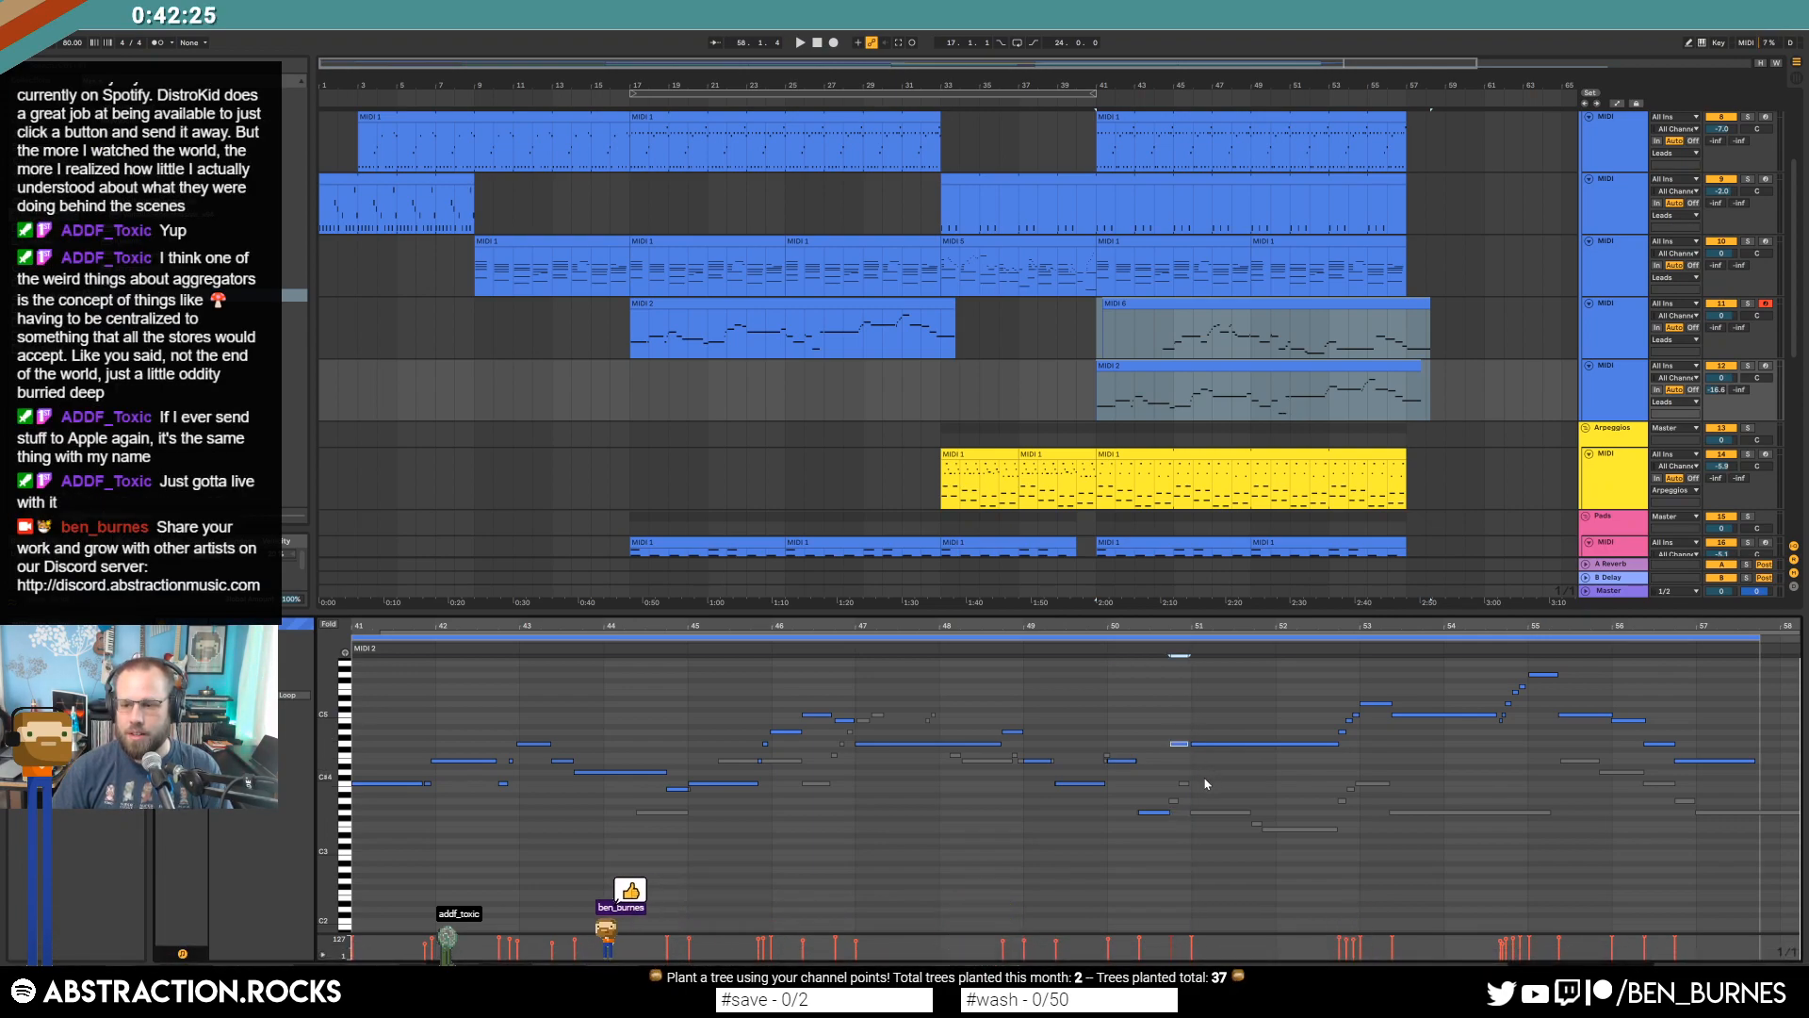
click(1216, 744)
key(shift+Down)
key(shift+Up)
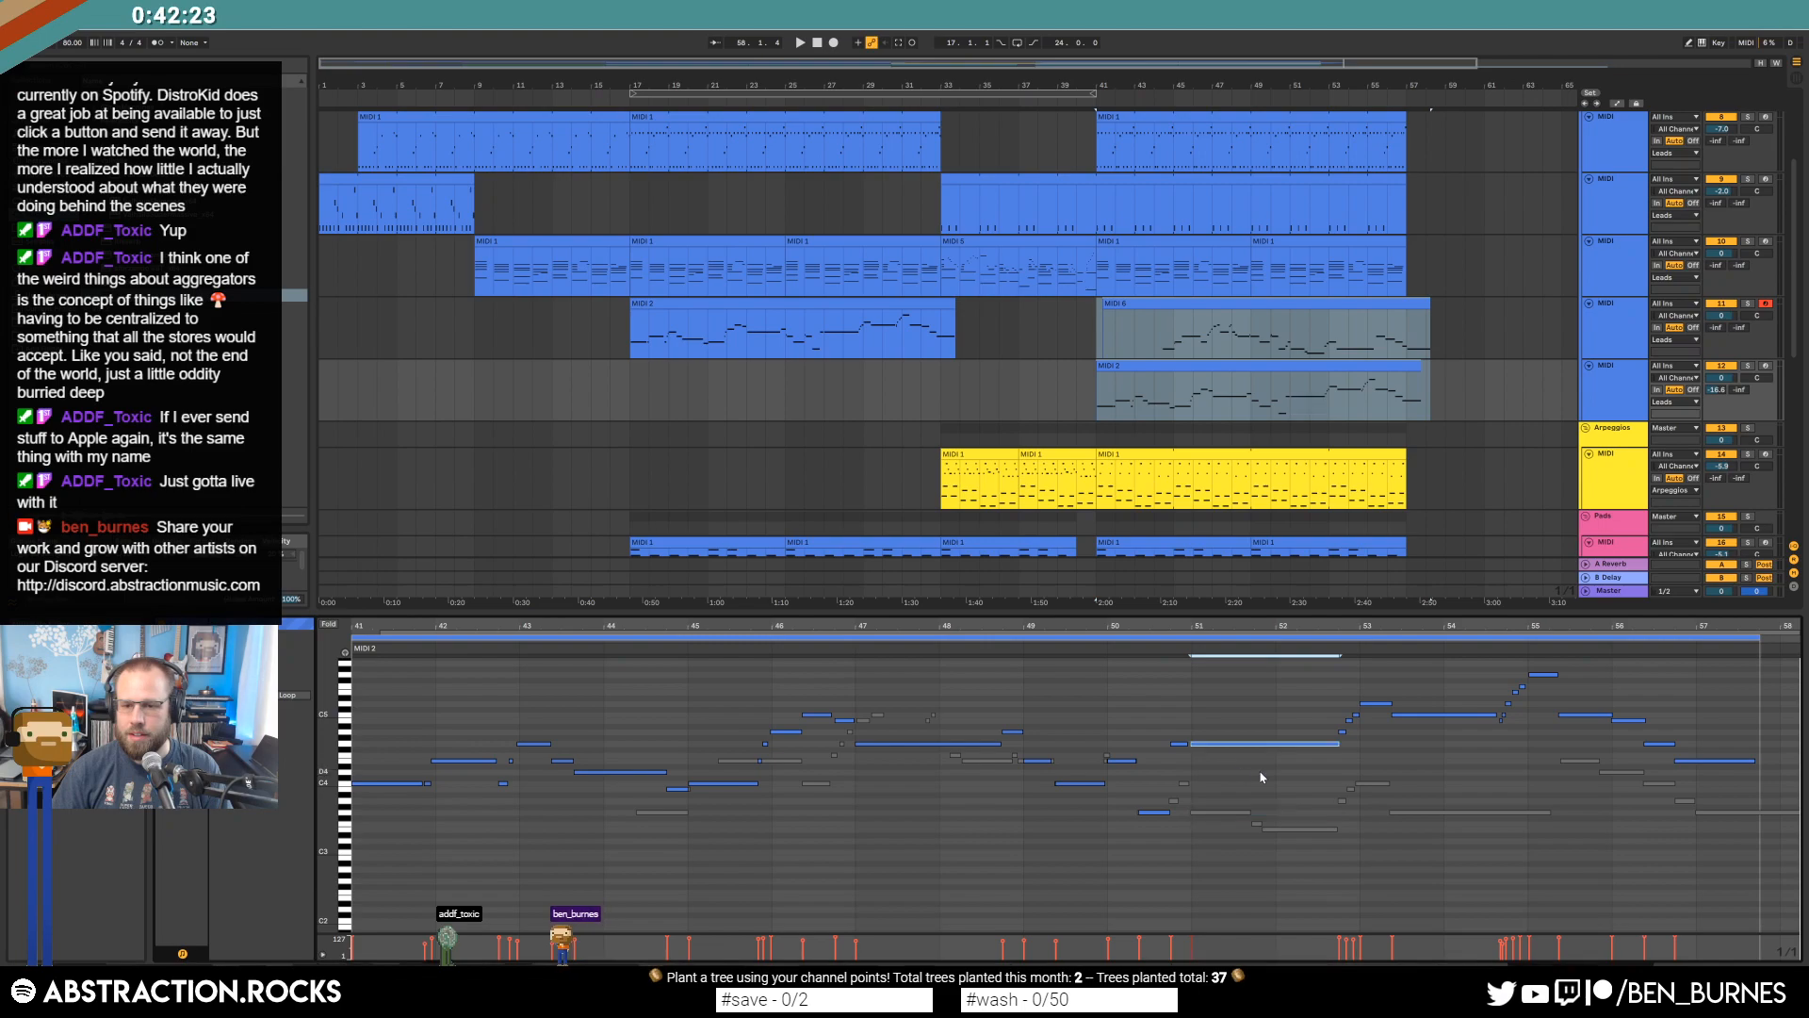
drag(1355, 716, 1371, 739)
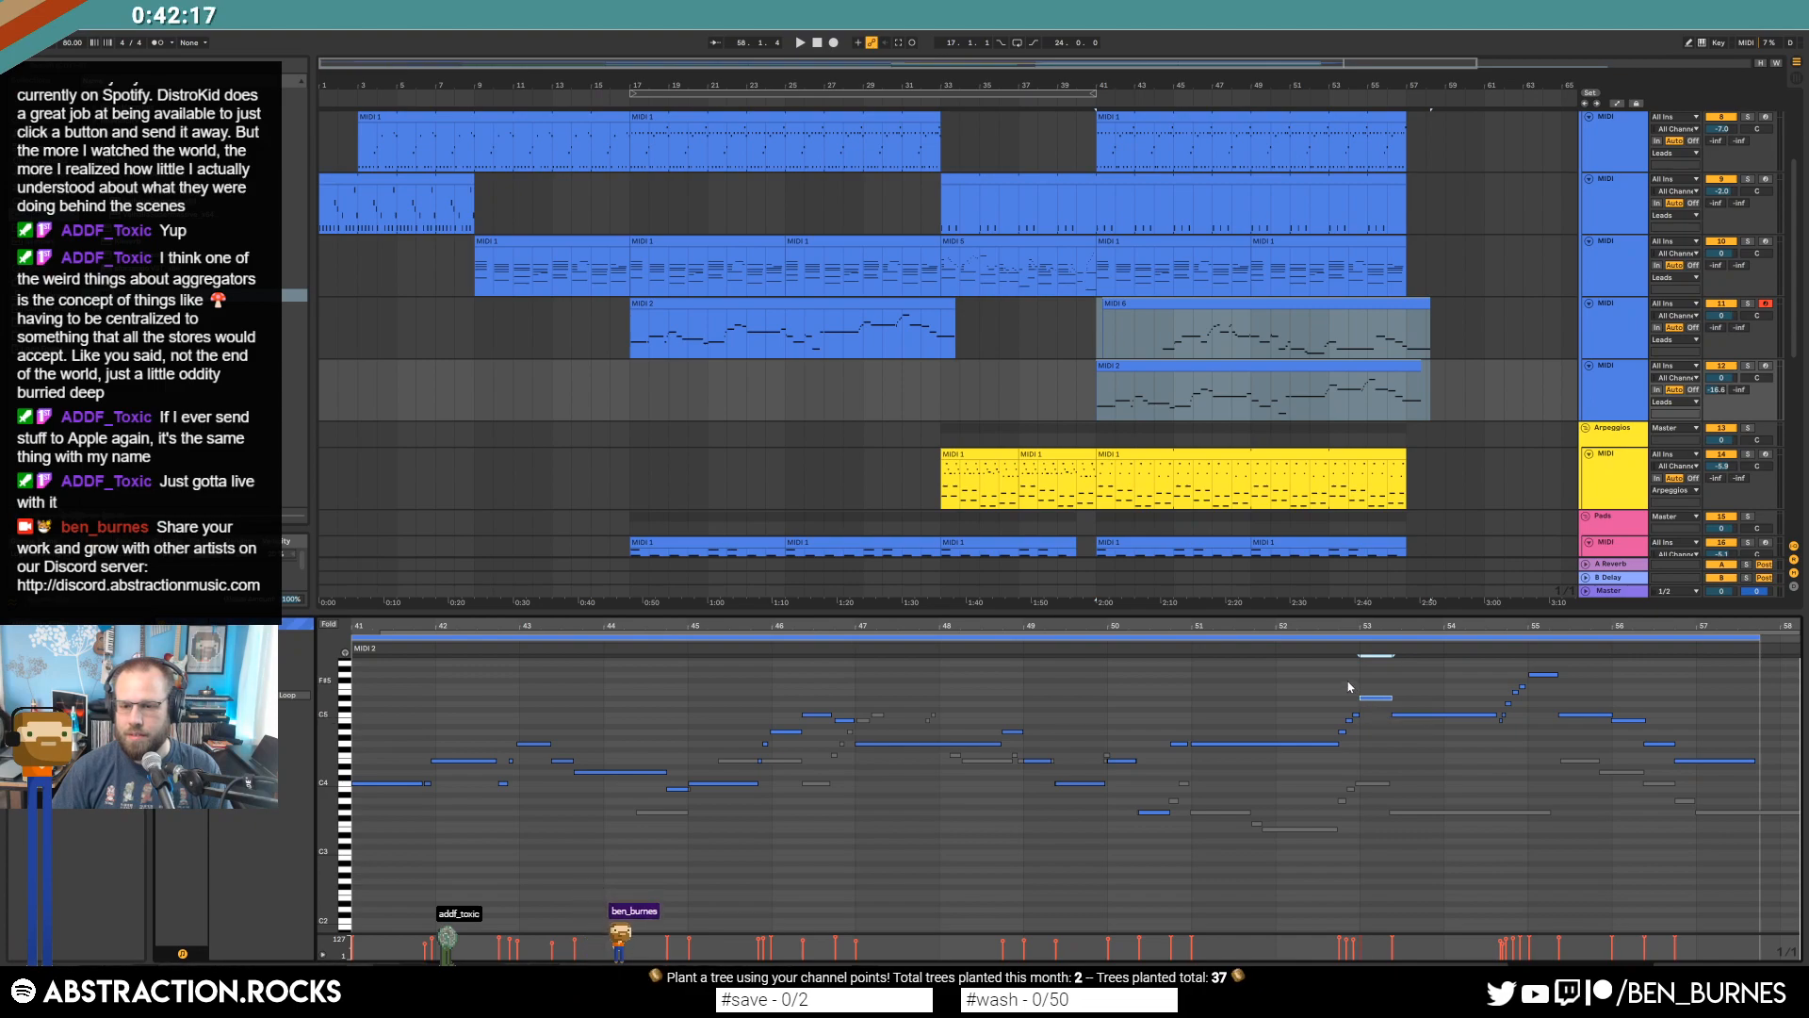
drag(1345, 679, 1376, 733)
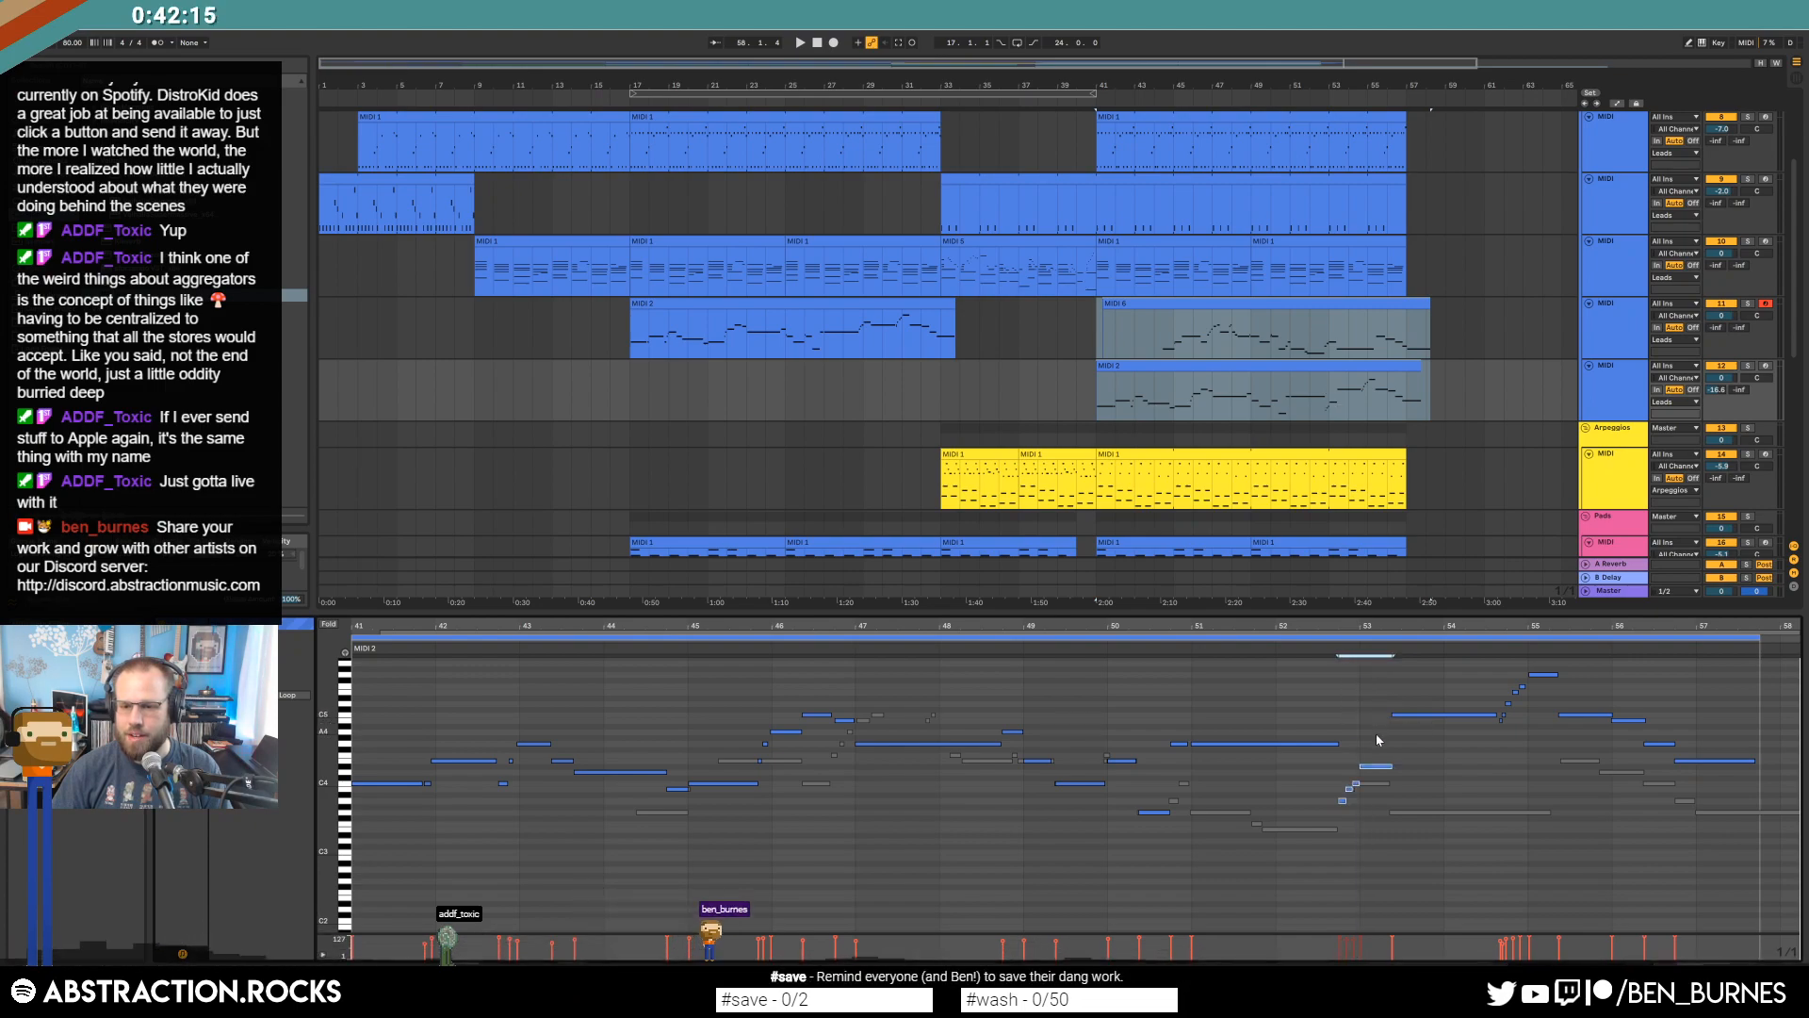
key(shift+Up)
Raise the Analog lead's high note in bar 53, right after the short run-up, by one semitone and play it back.
key(space)
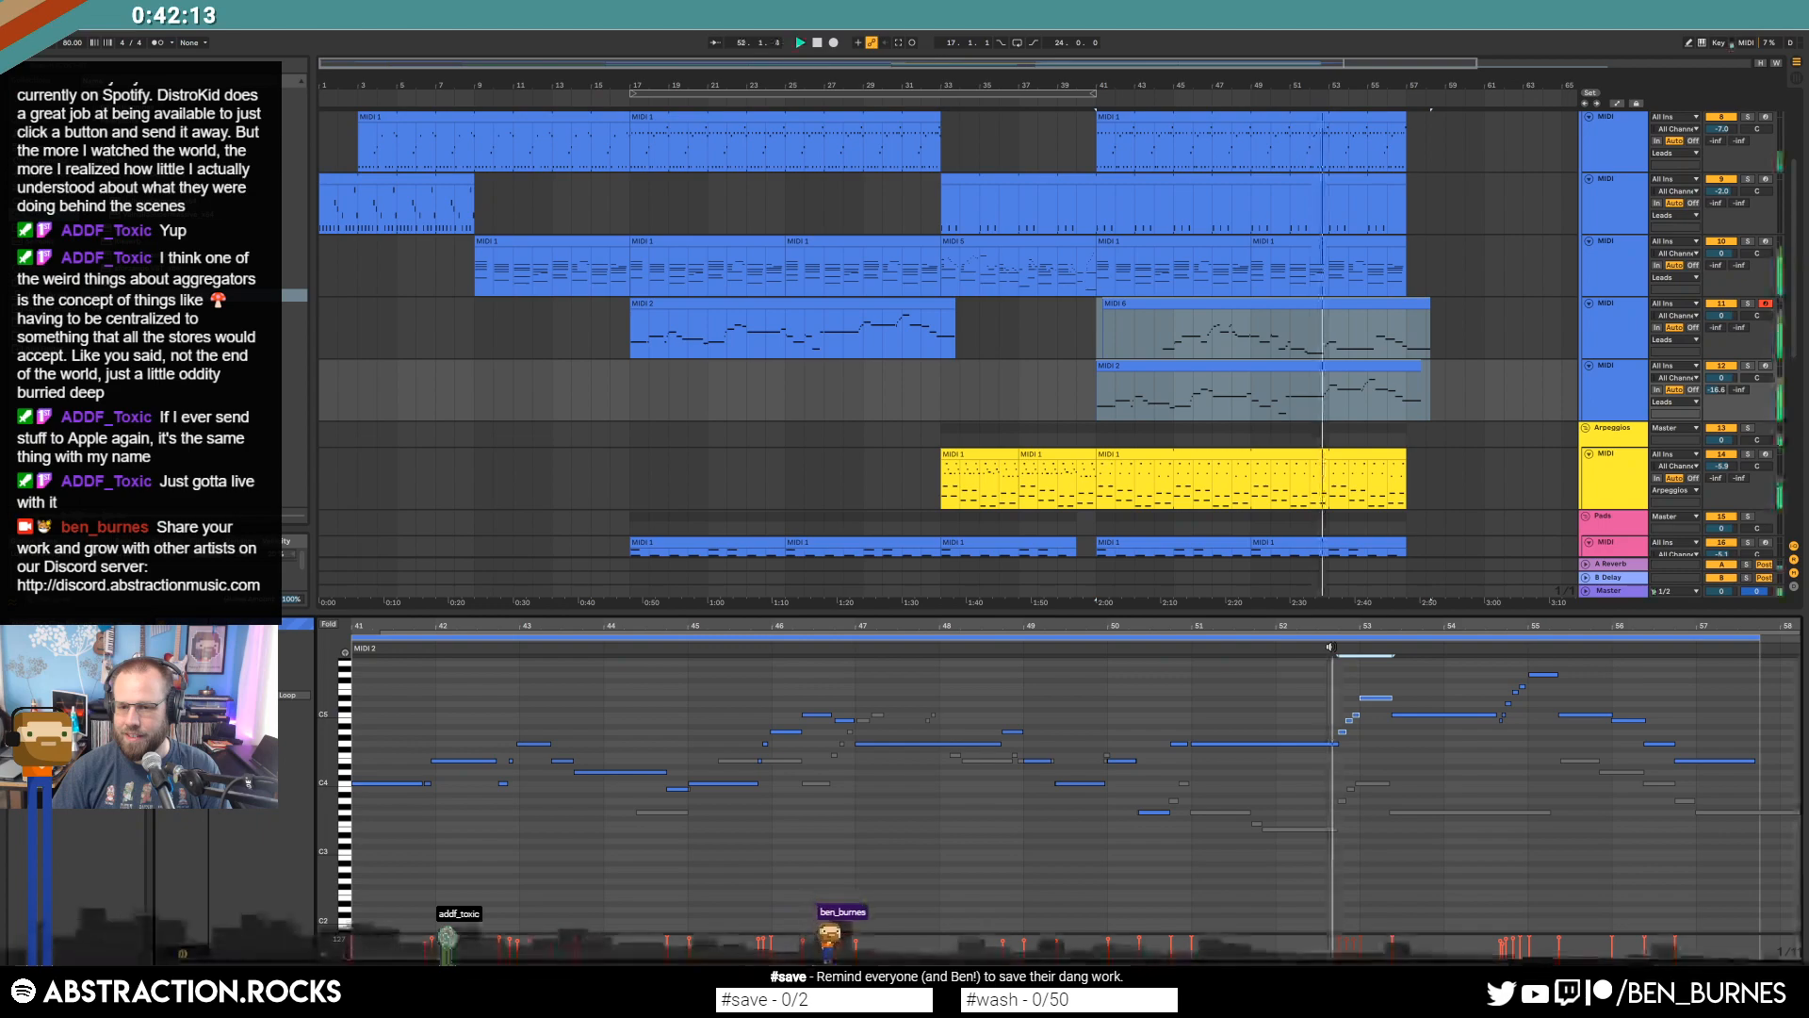
key(space)
click(1376, 699)
key(Up)
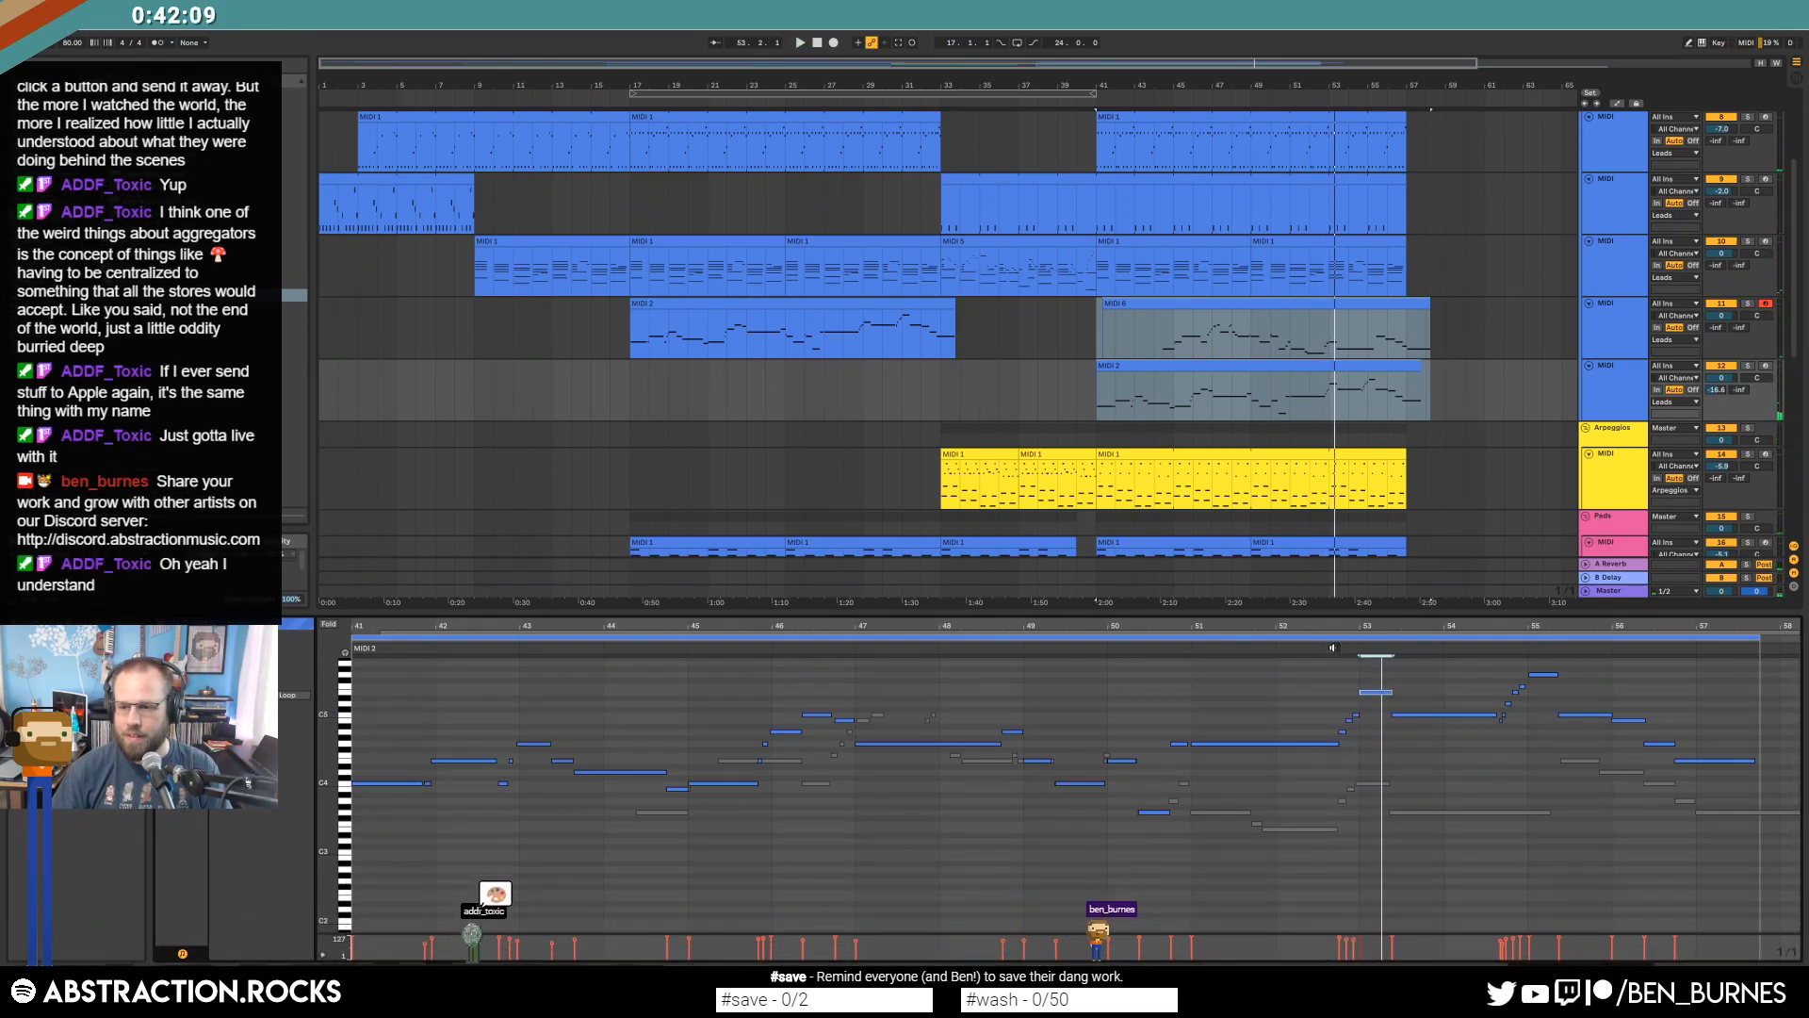
key(space)
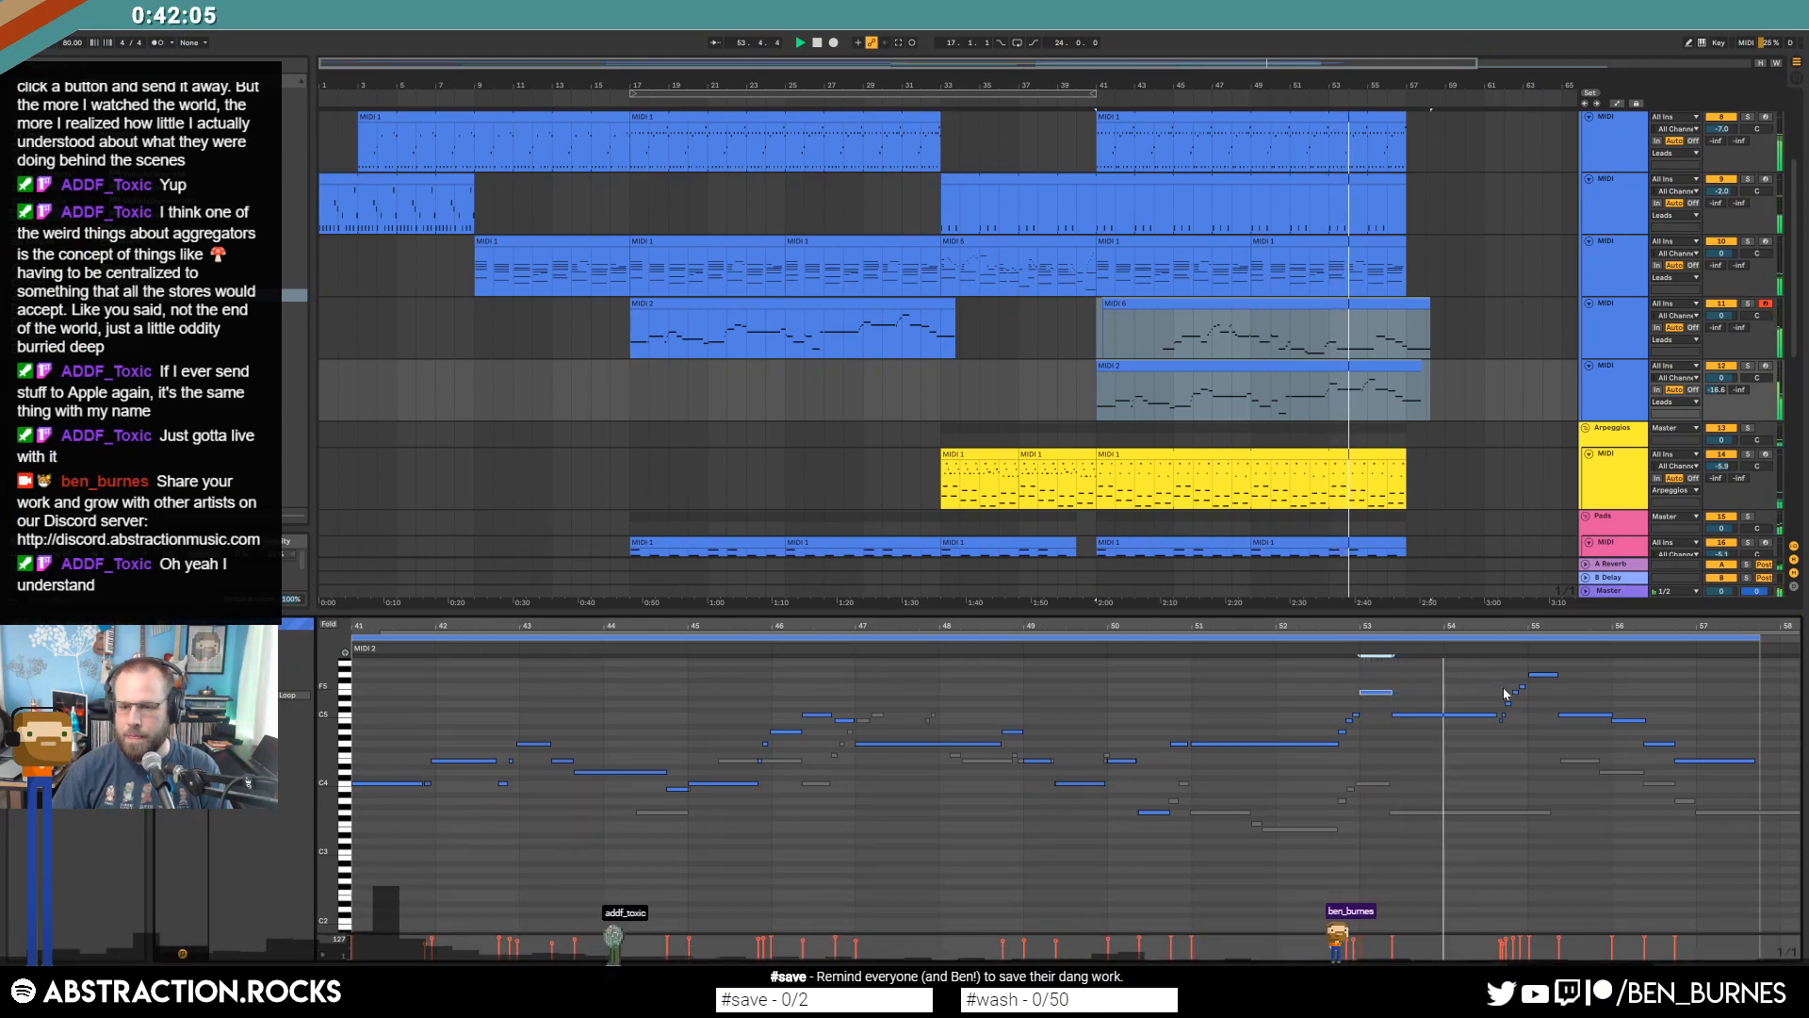
Shorten the recorded take's long low note that starts in bar 53 so it ends about midway through bar 54.
click(1376, 784)
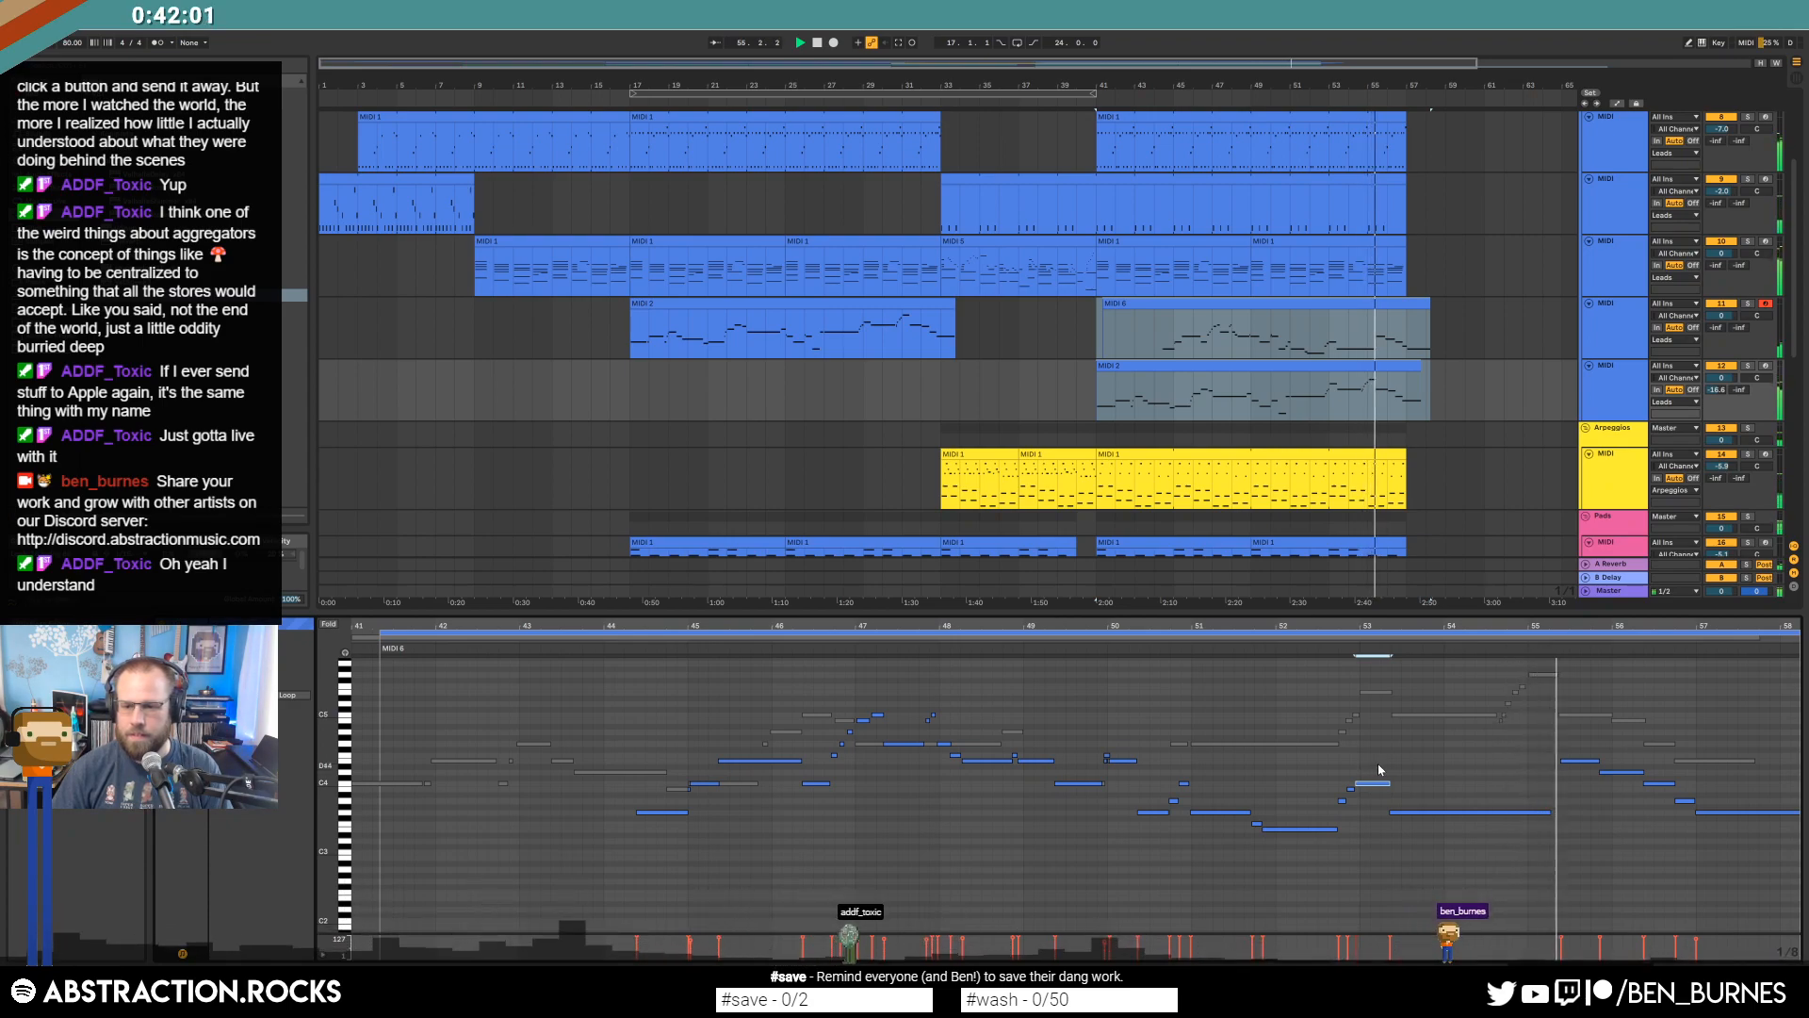
key(space)
drag(1553, 818, 1495, 818)
click(1505, 823)
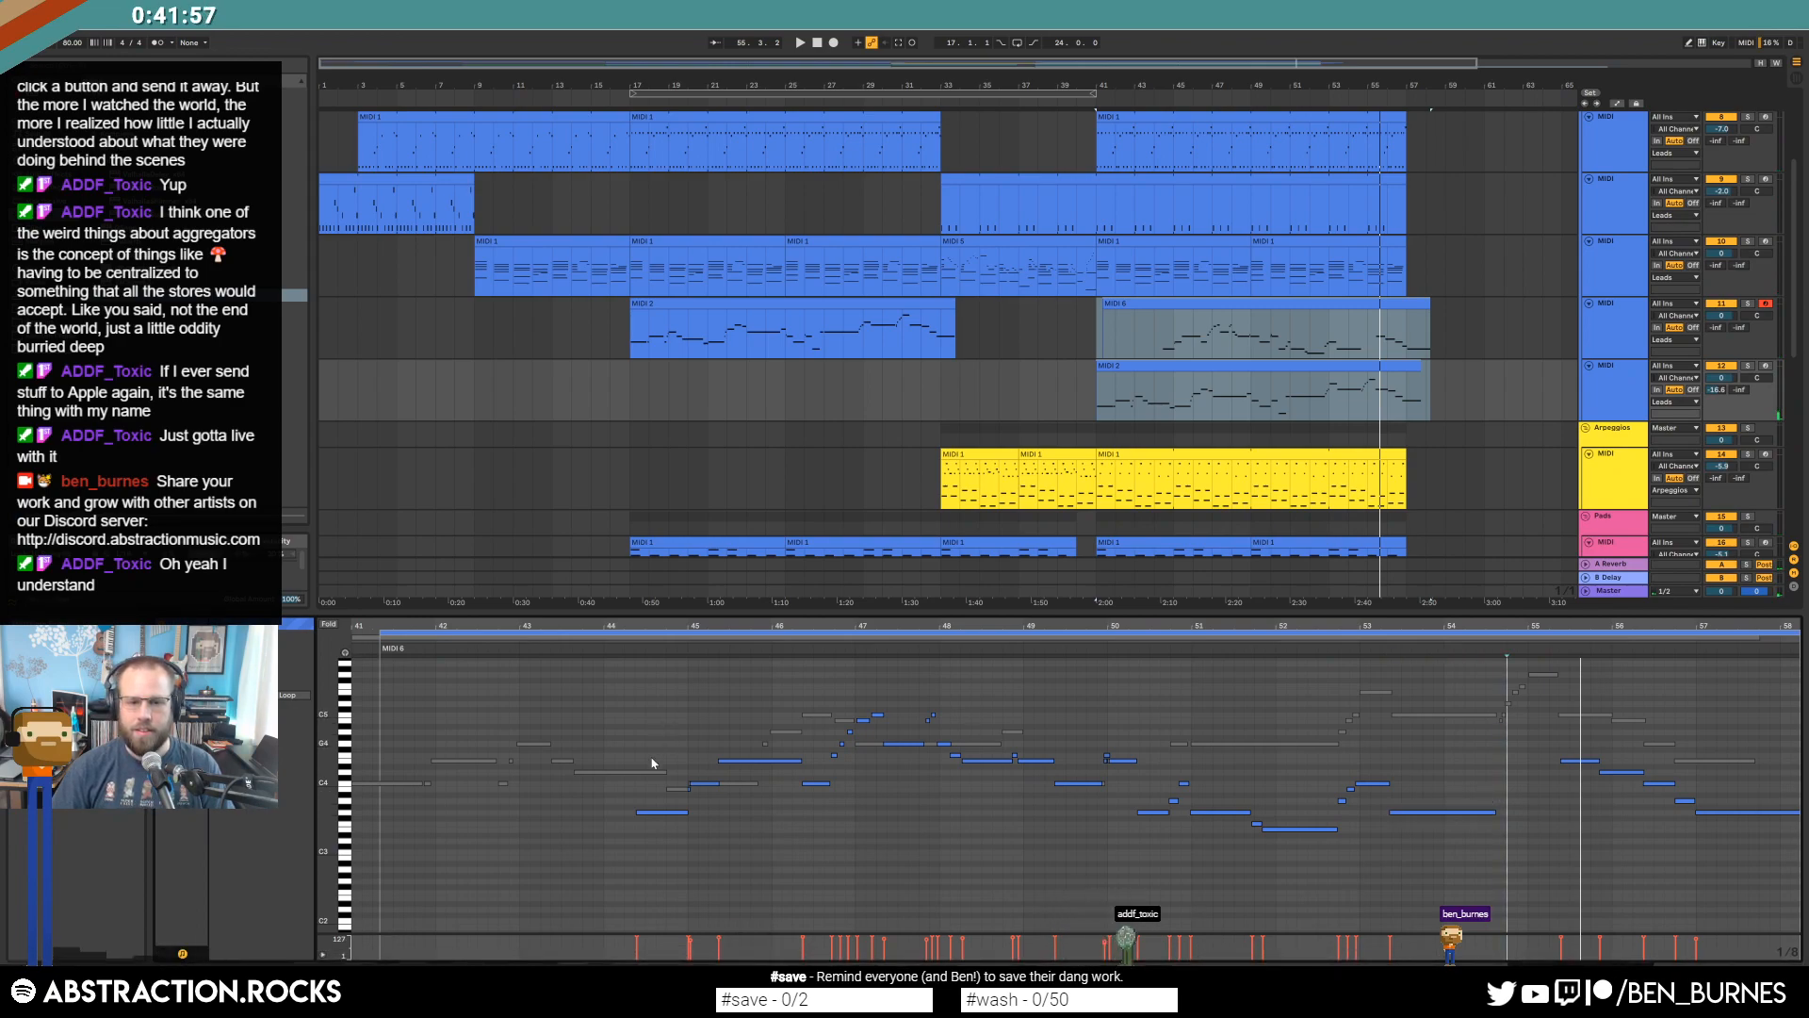
Audition individual notes of the recorded take between bars 45 and 51 to check their pitches.
click(699, 796)
click(741, 764)
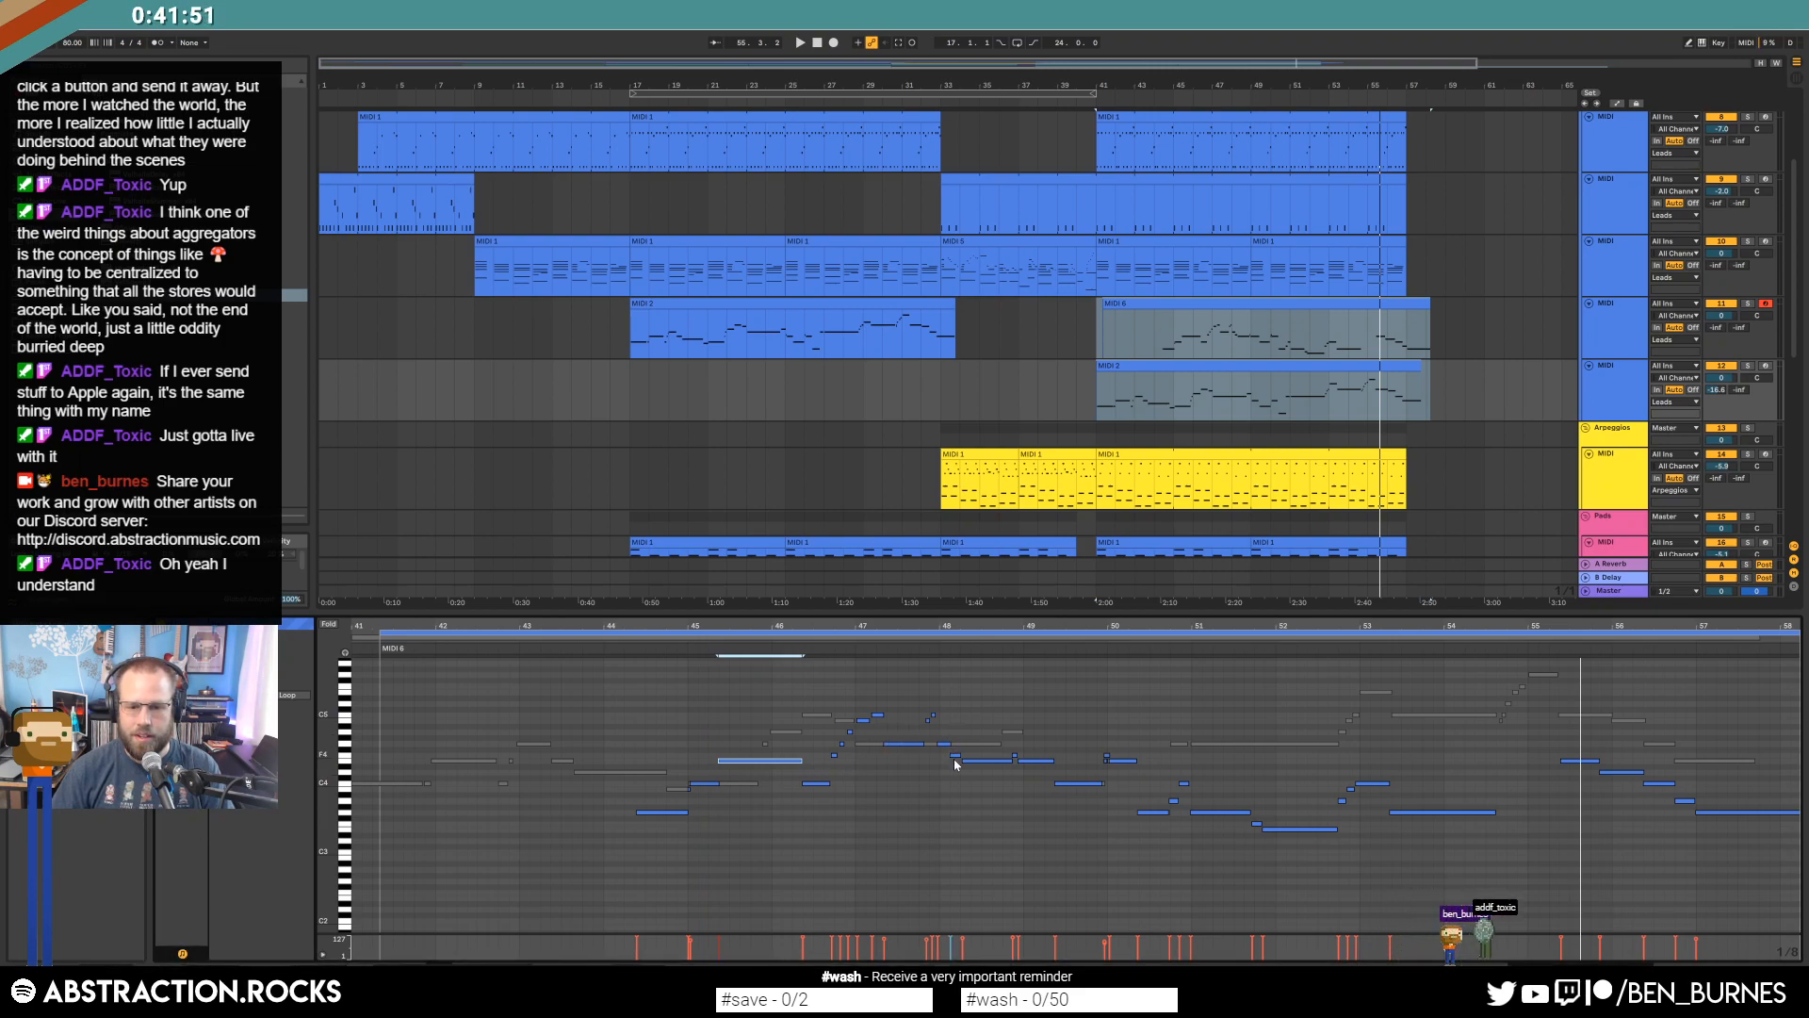
click(1151, 814)
key(shift+Up)
key(shift+Down)
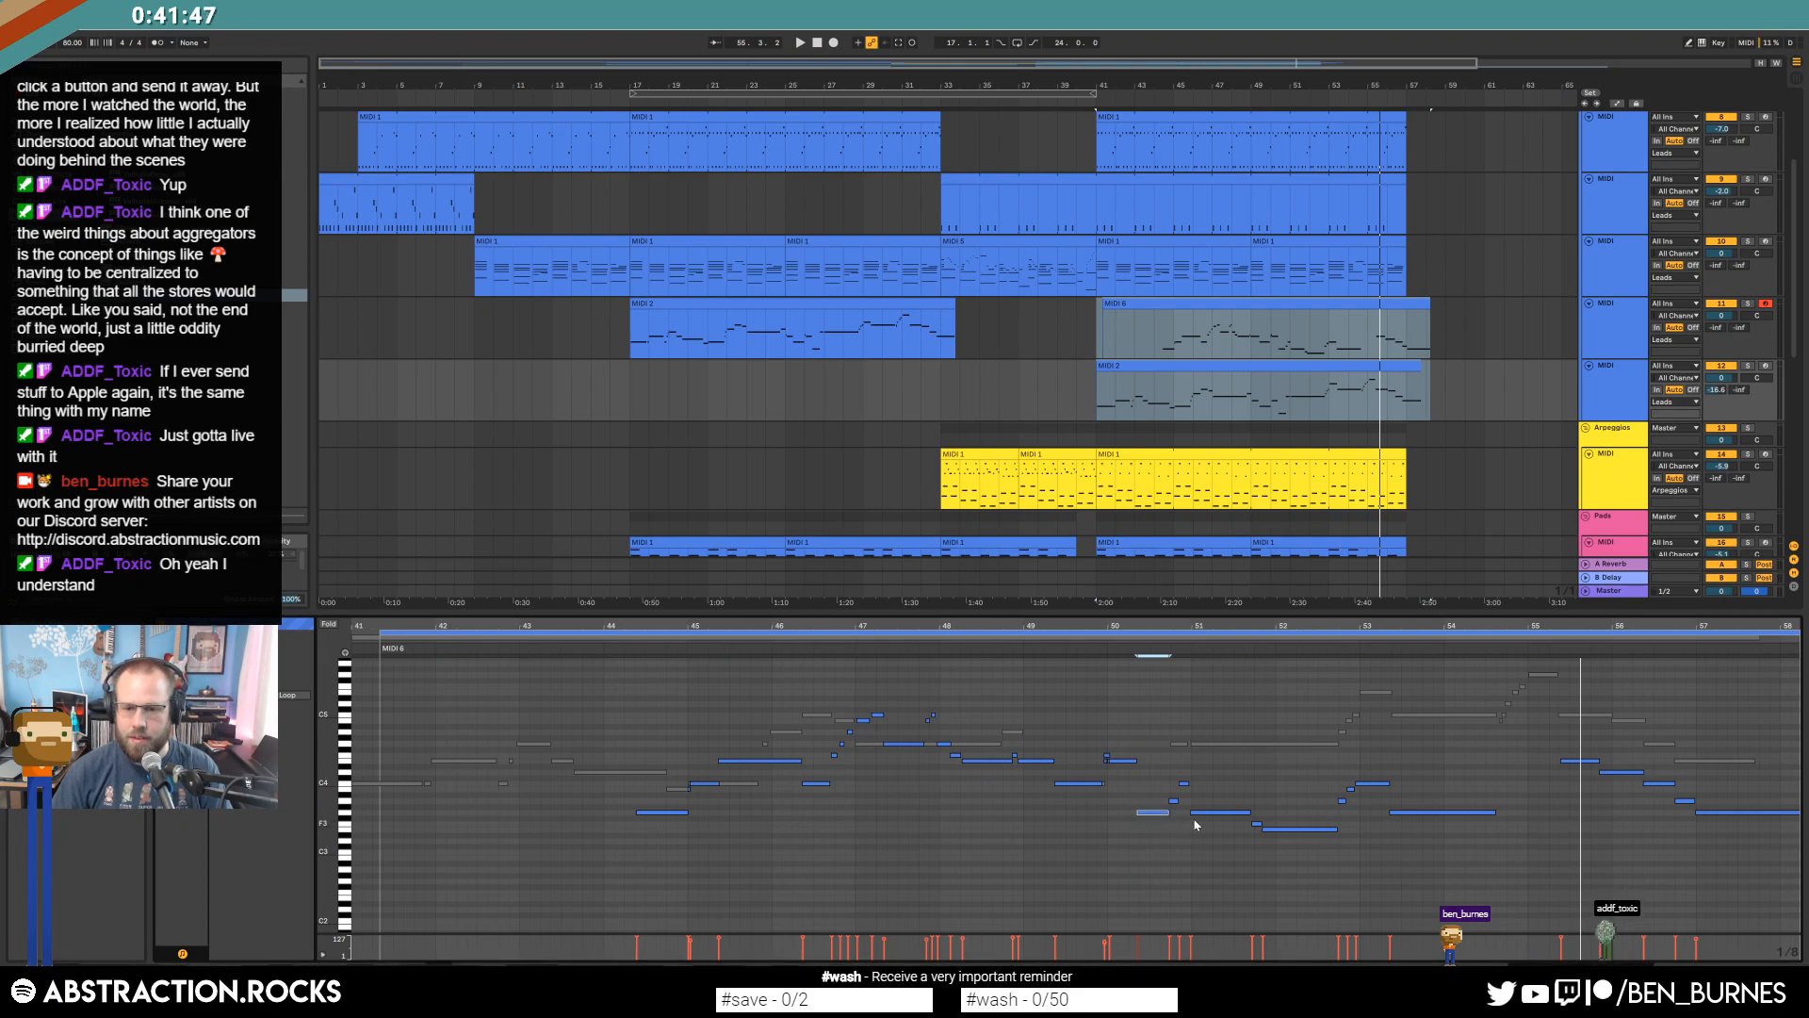
drag(1173, 770, 1205, 806)
click(1210, 810)
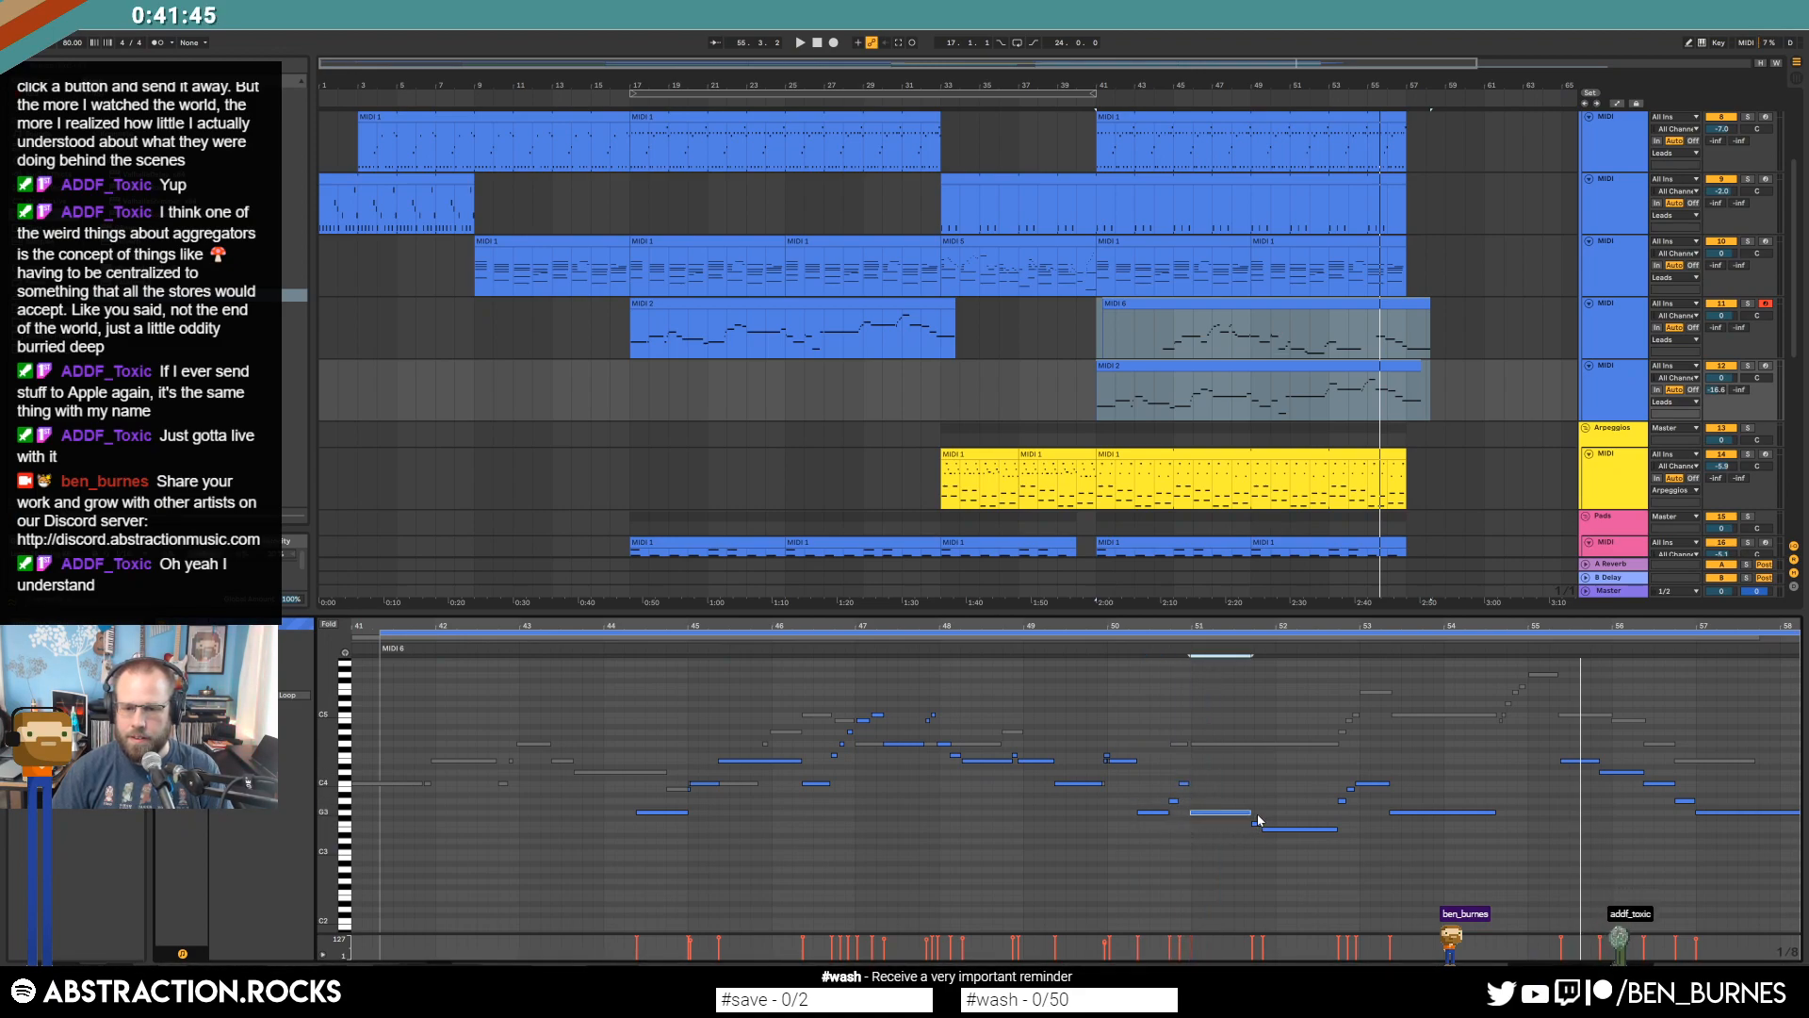
Raise the recorded take's short note just before bar 52 to C4 and the long note following it to A3.
click(1255, 824)
key(Up)
key(Up)
key(Up)
key(Up)
key(Up)
key(Up)
click(1309, 829)
key(Up)
key(Up)
key(Up)
key(Up)
key(Up)
key(Up)
key(Up)
key(Up)
key(Down)
key(Down)
key(Down)
Shorten the recorded take's A3 note near bar 52 and add a new note one semitone higher after it.
click(1171, 644)
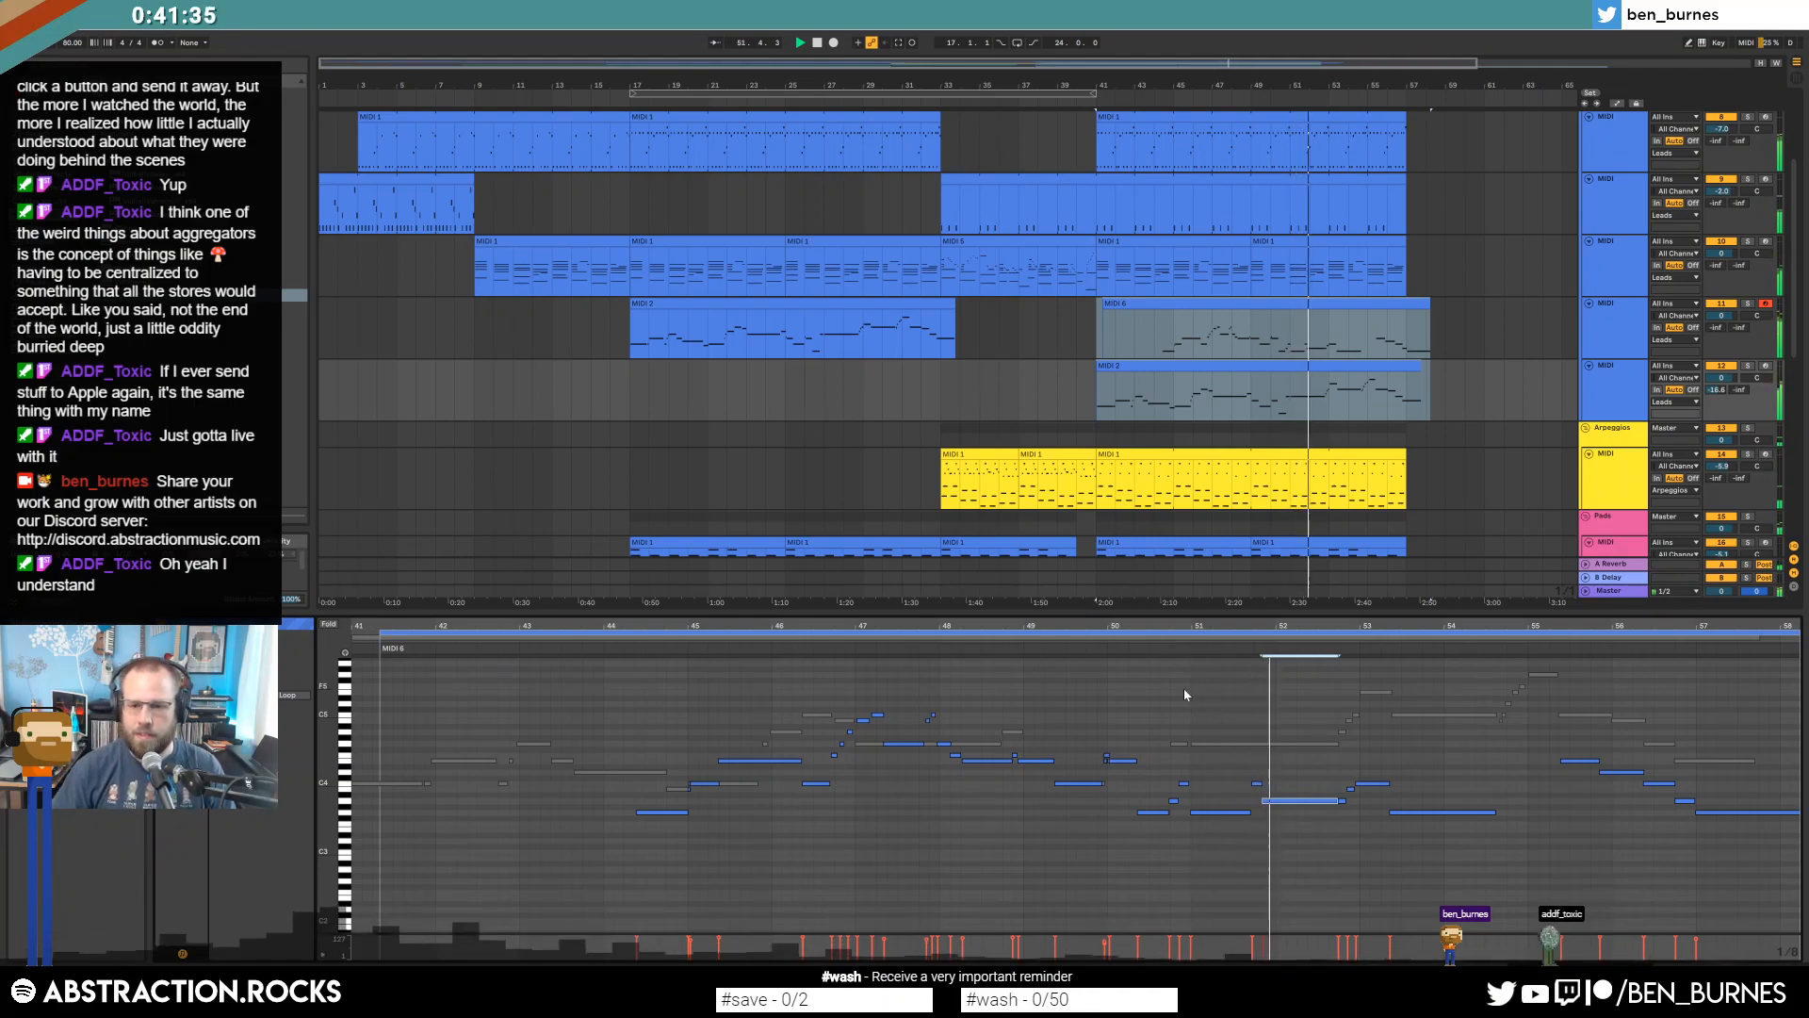
key(space)
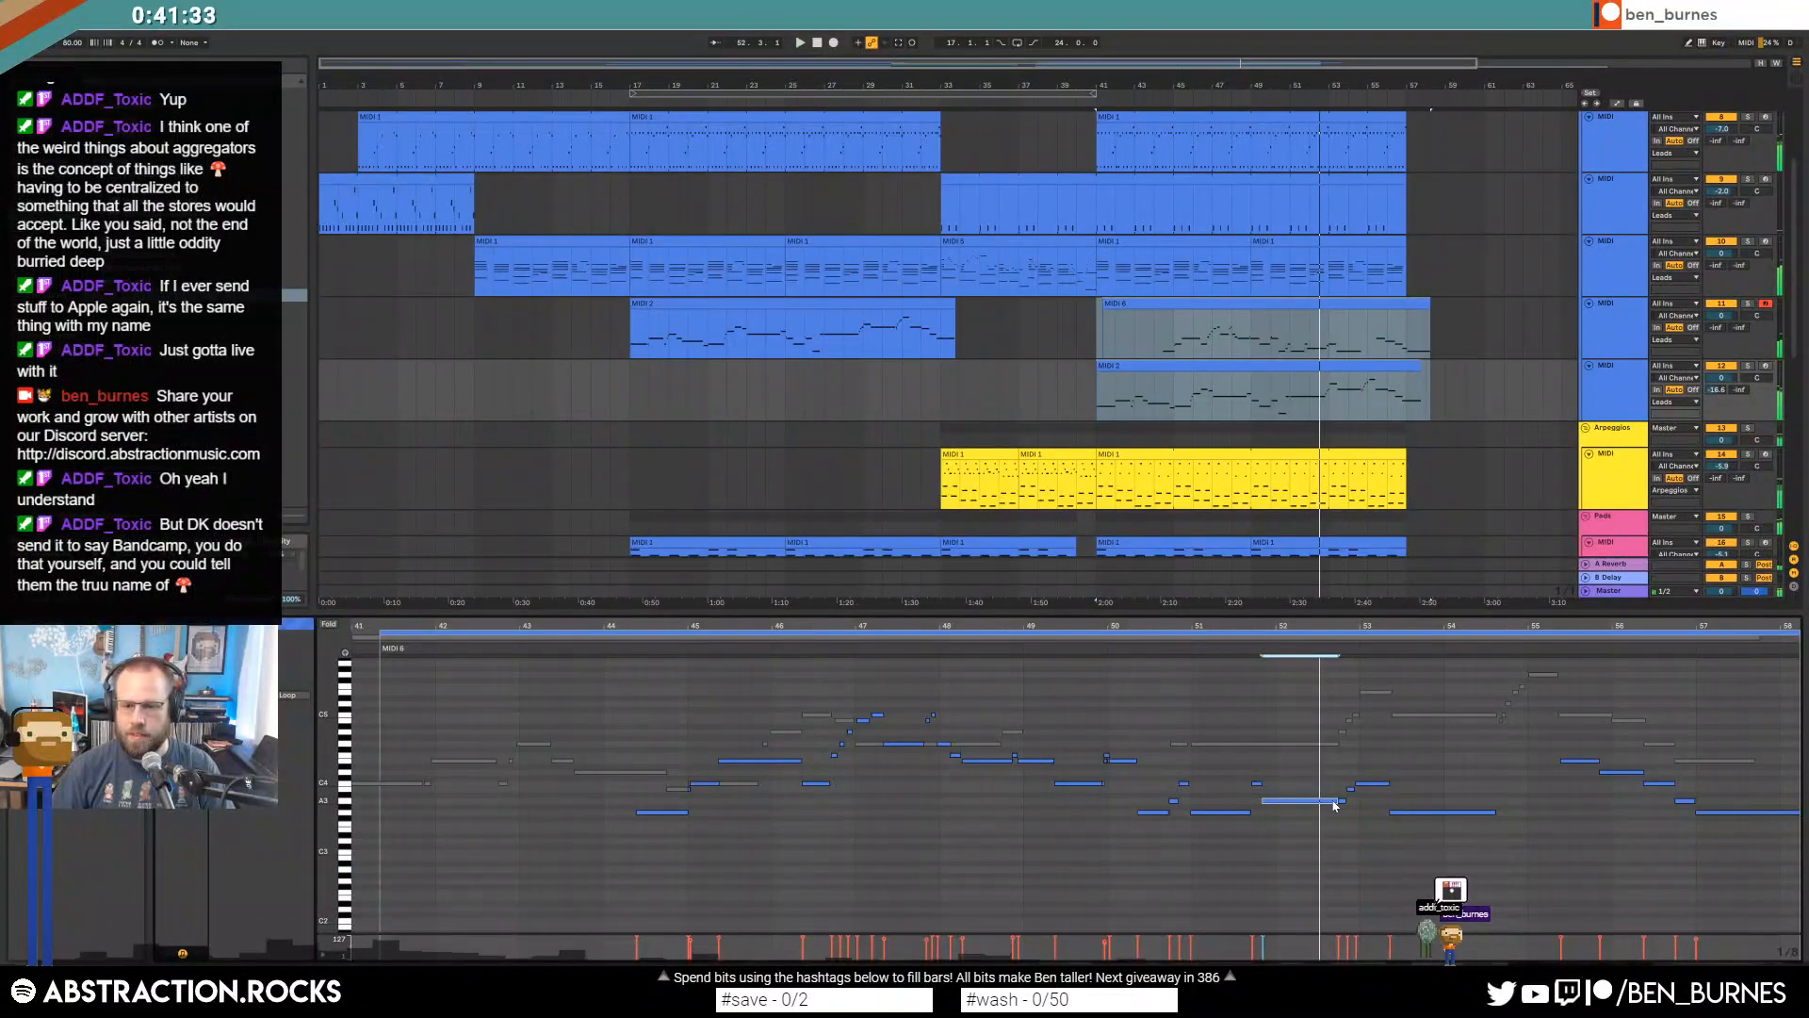
drag(1338, 801, 1330, 764)
double_click(1302, 795)
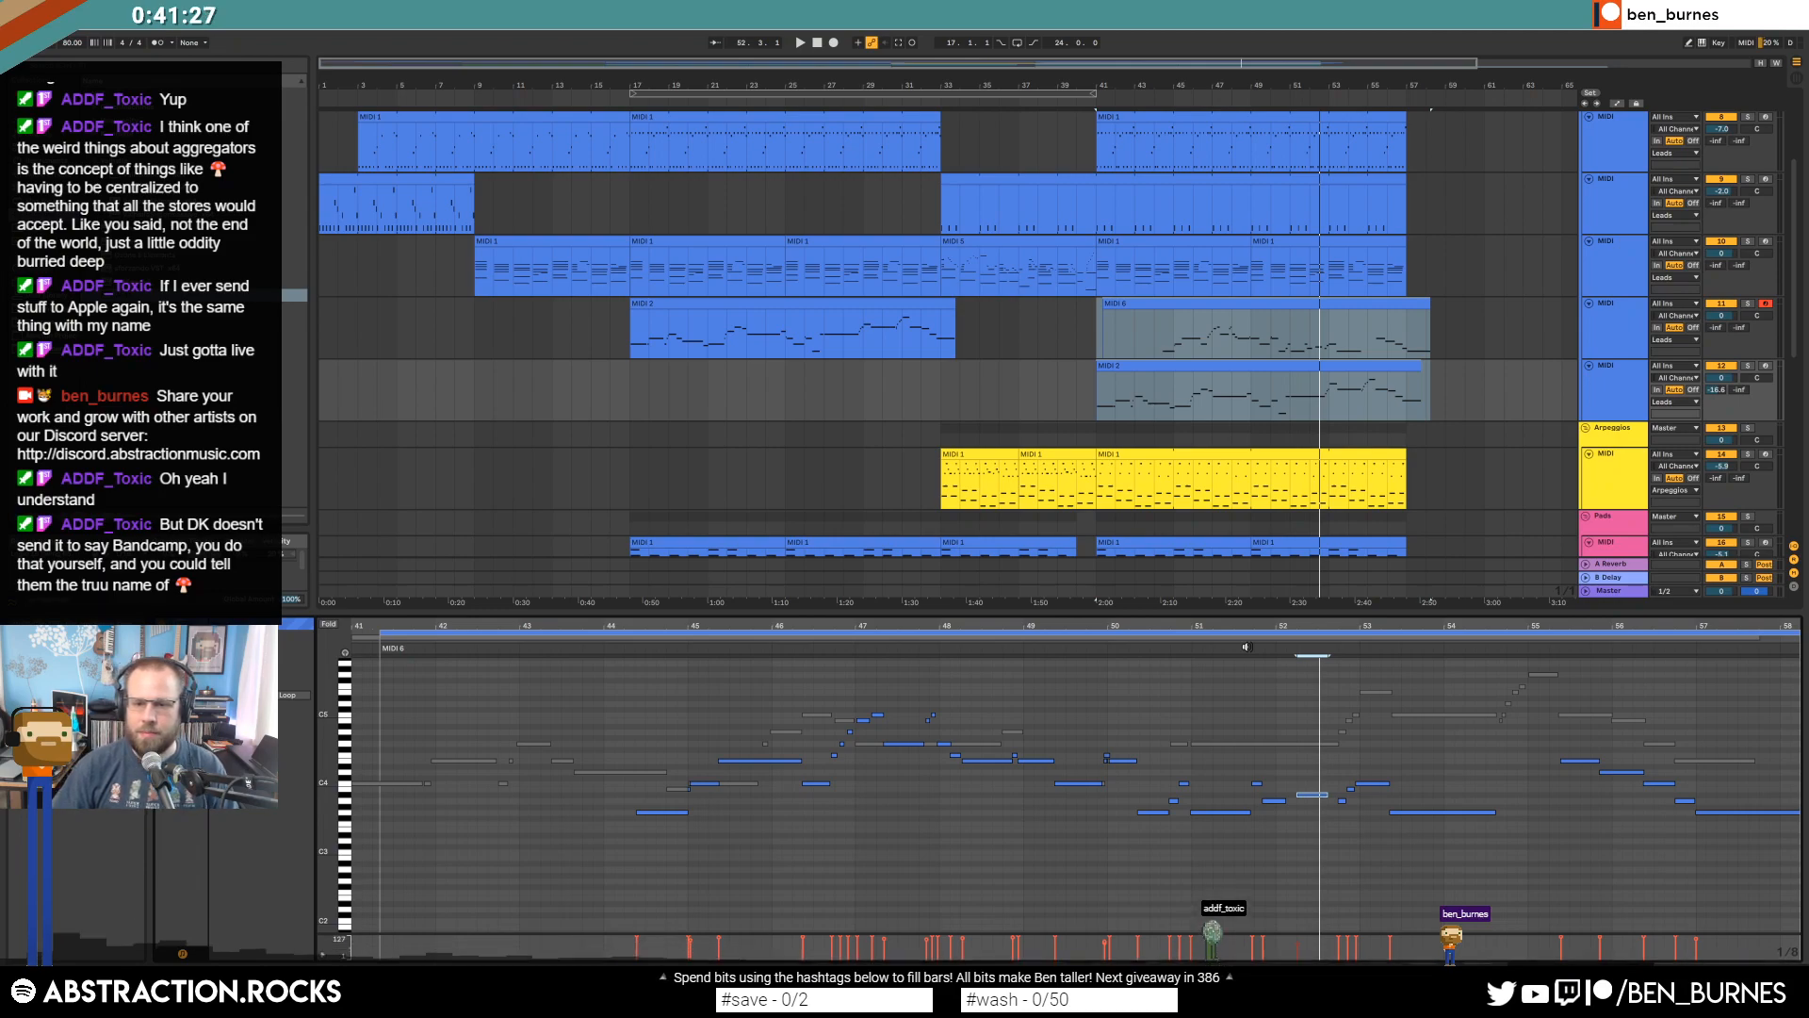
Lower the Analog lead track's volume slightly and play both leads from bar 41.
drag(1721, 377, 1721, 377)
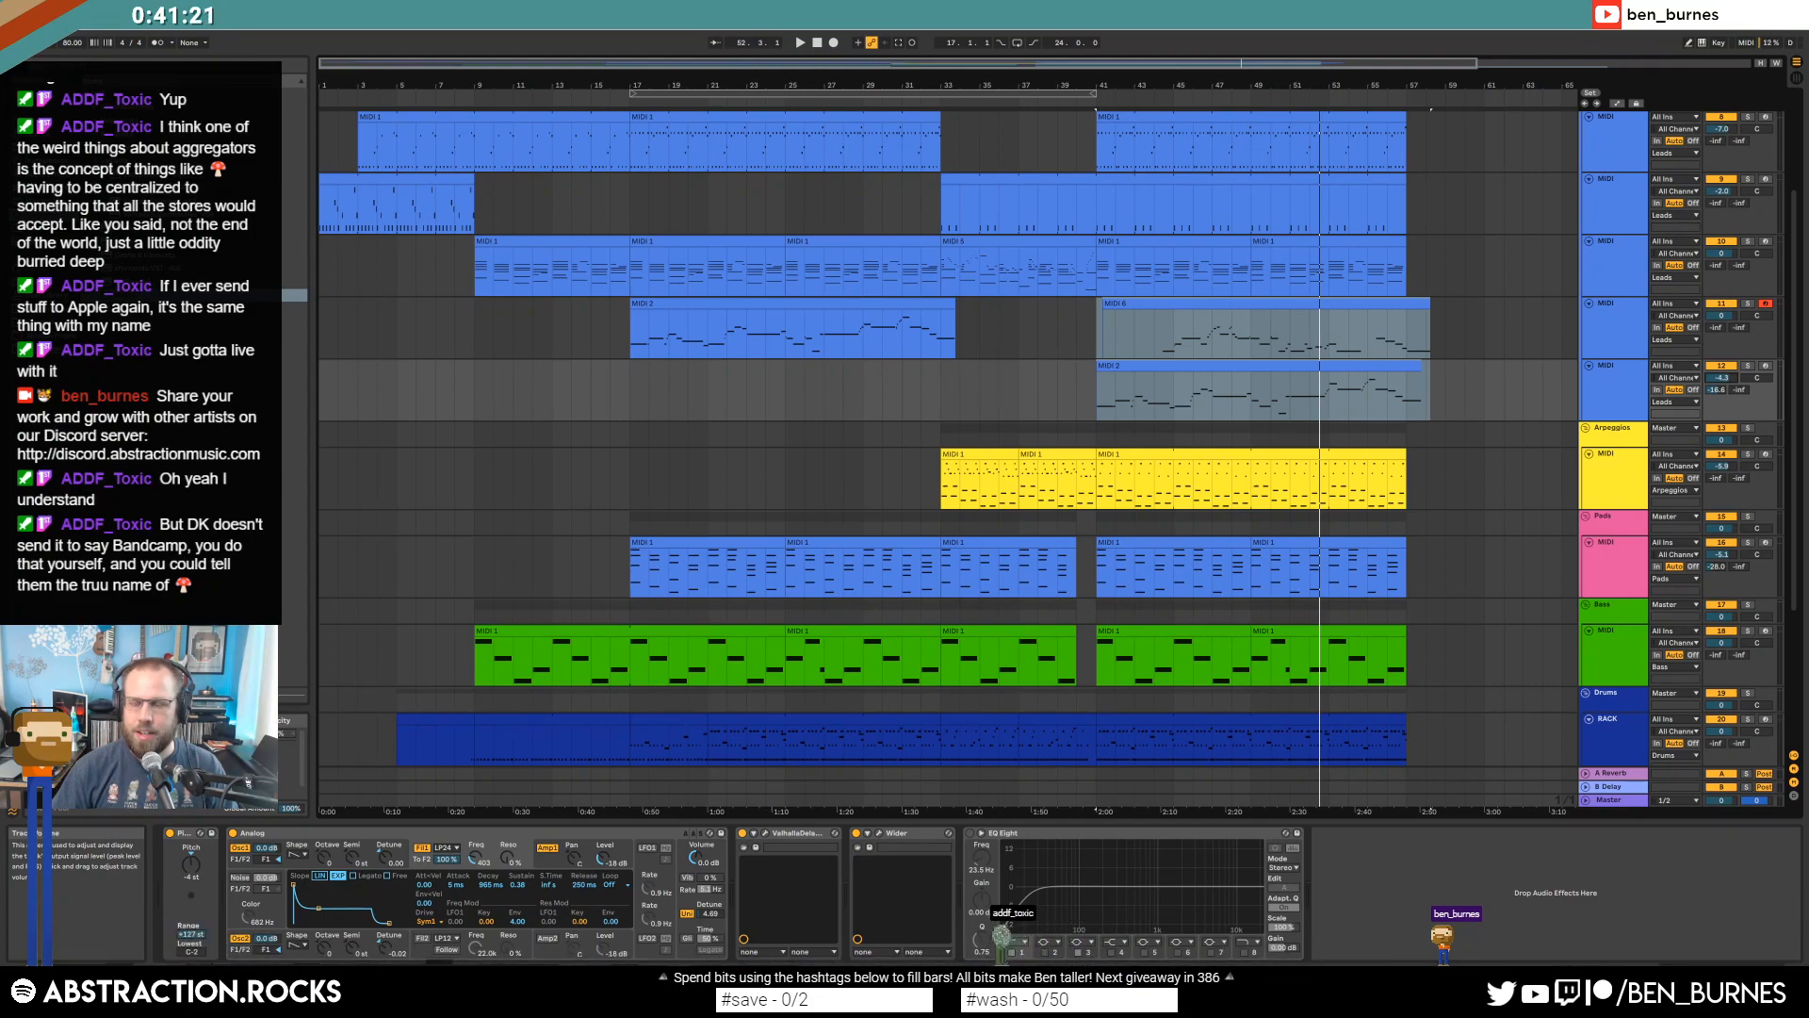
click(1094, 400)
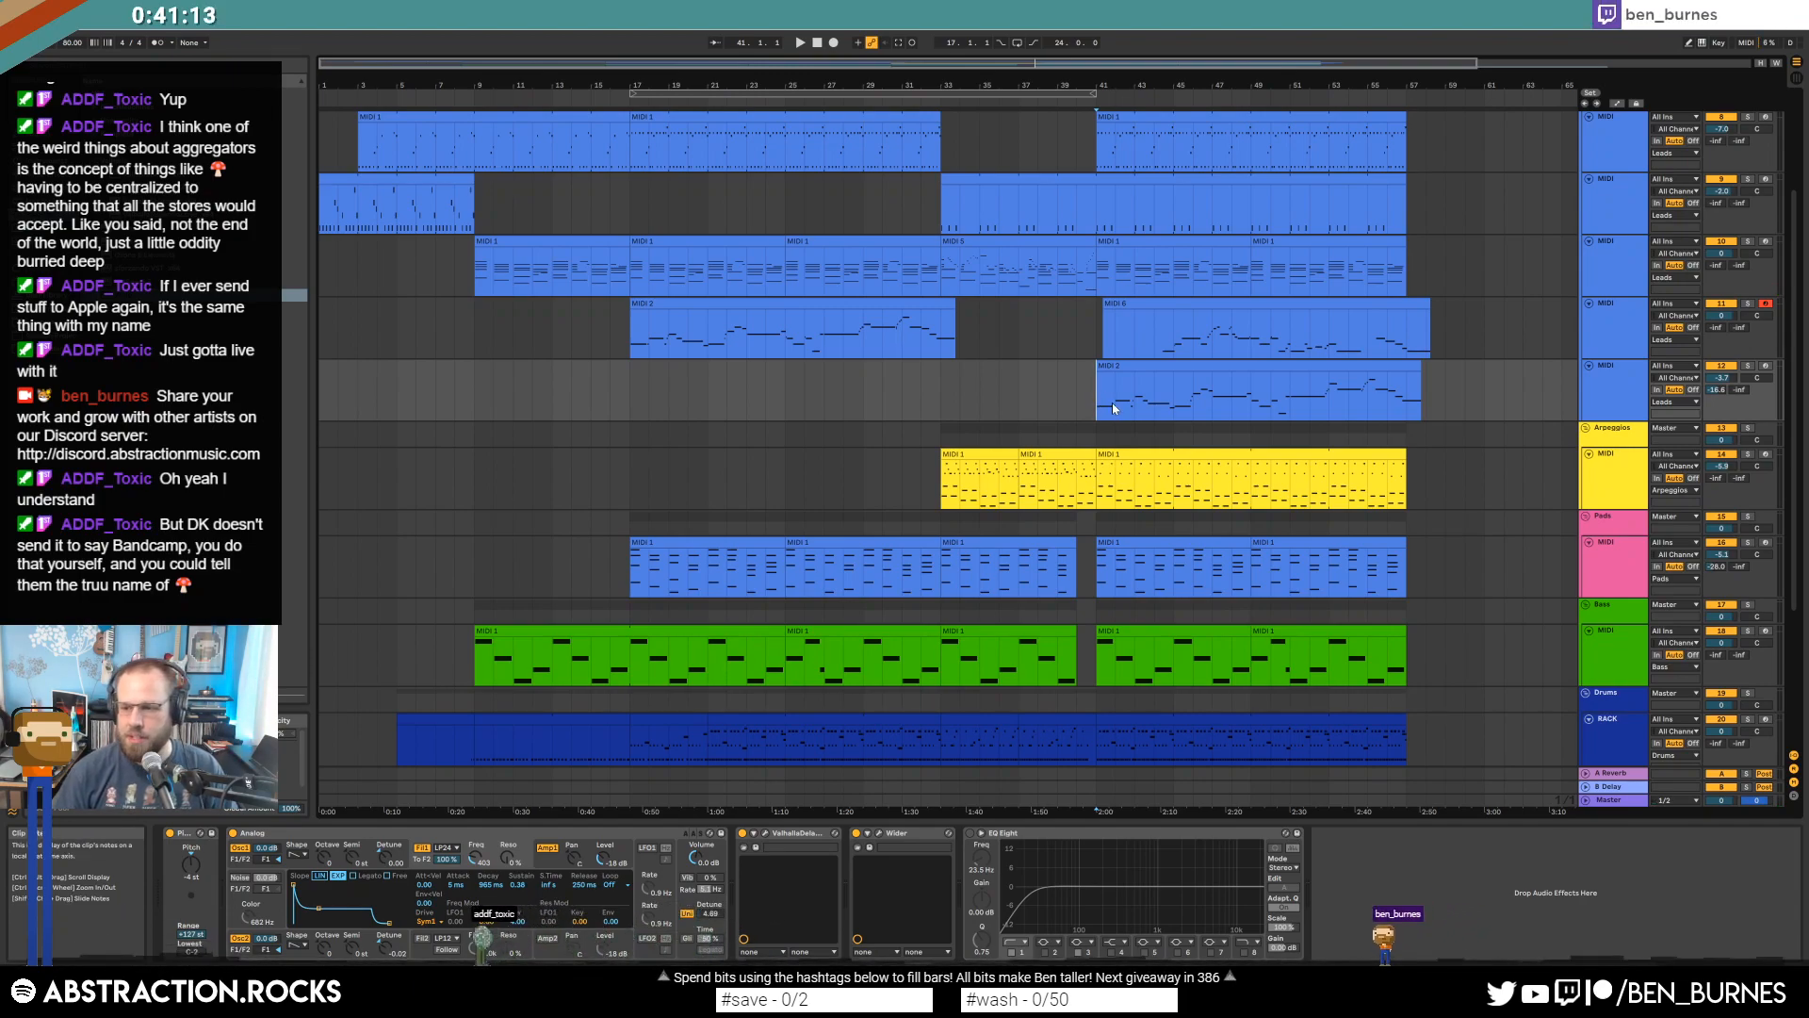
key(space)
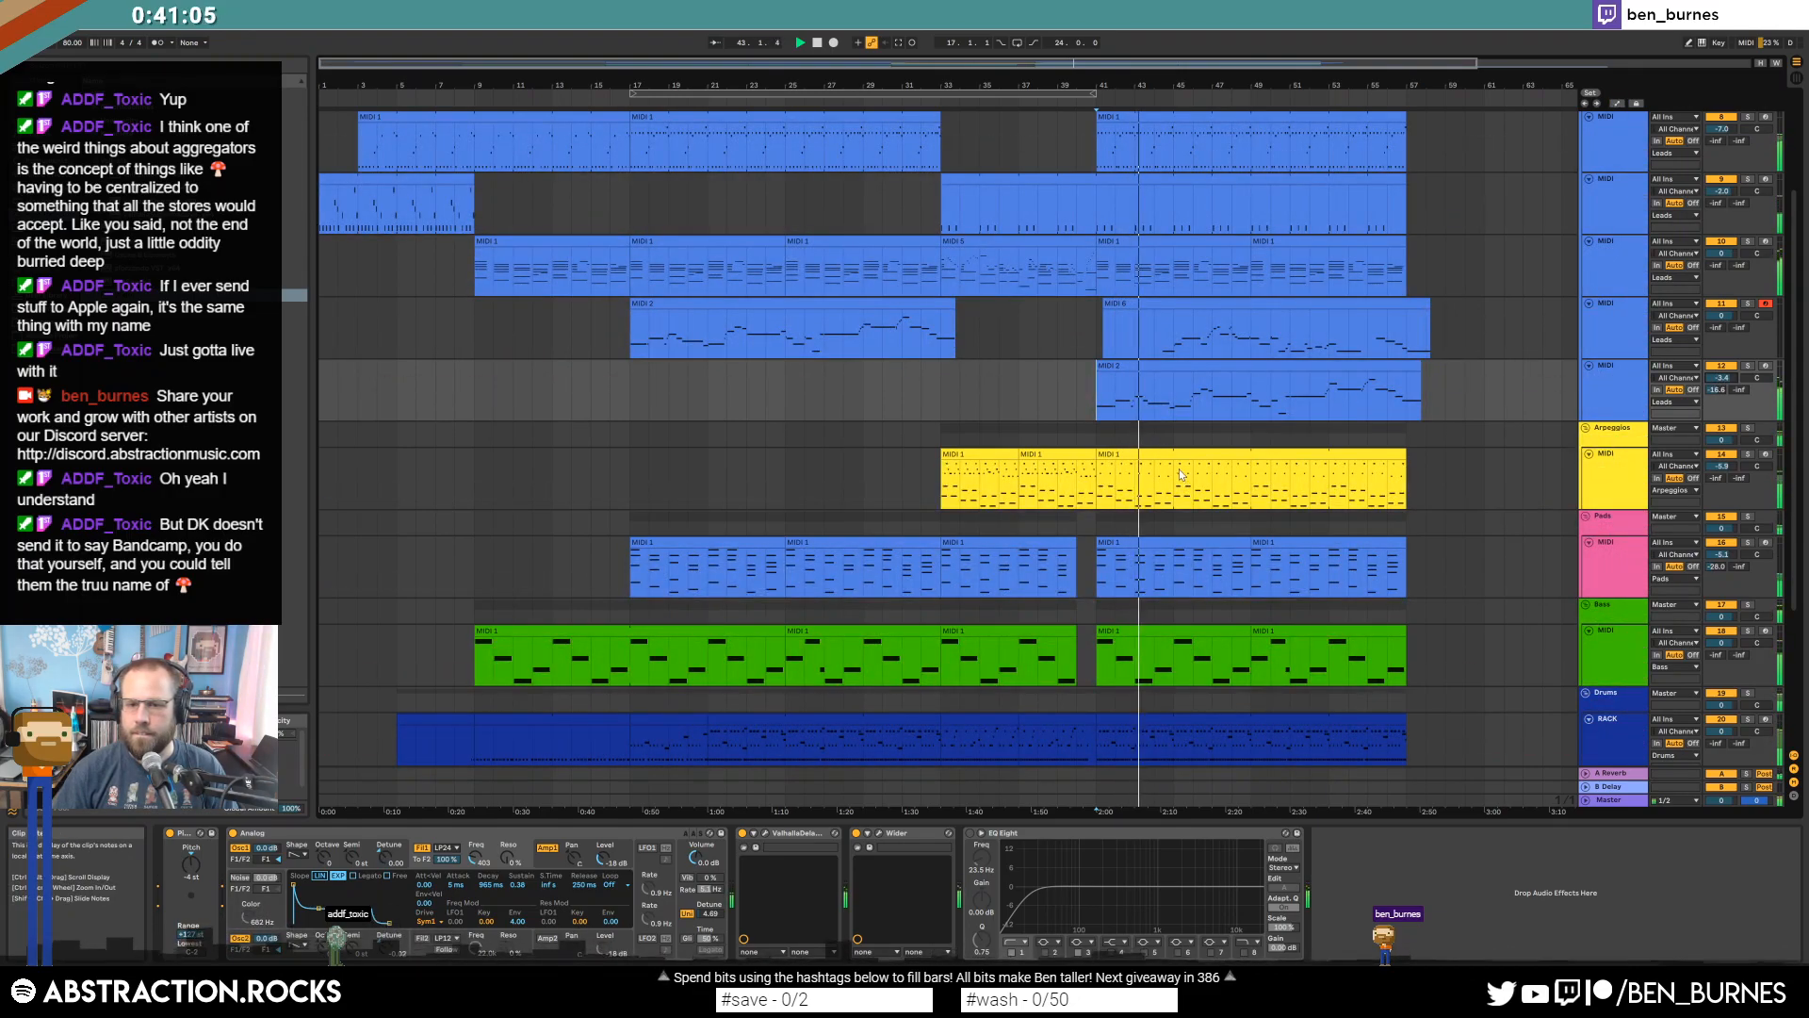
Delete the thinned arpeggio clip that spans bars 41 to 57.
click(1147, 454)
key(Delete)
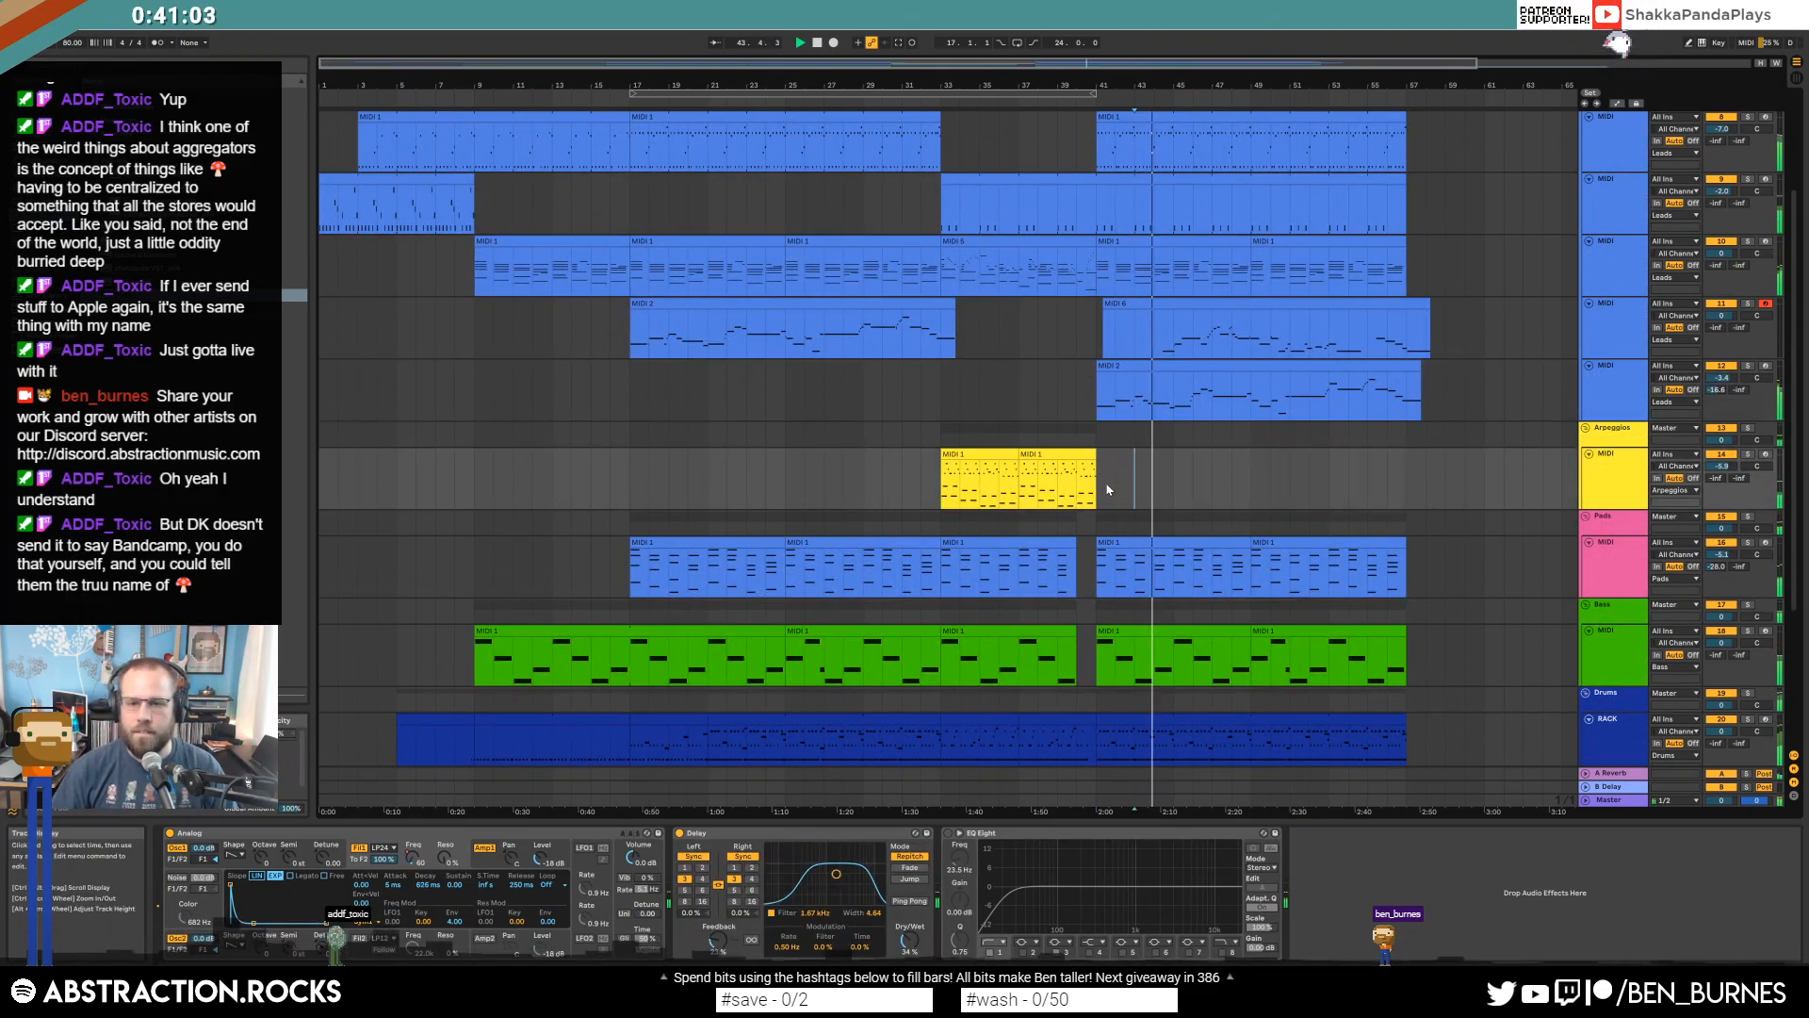
scroll(1178, 545, down, 3)
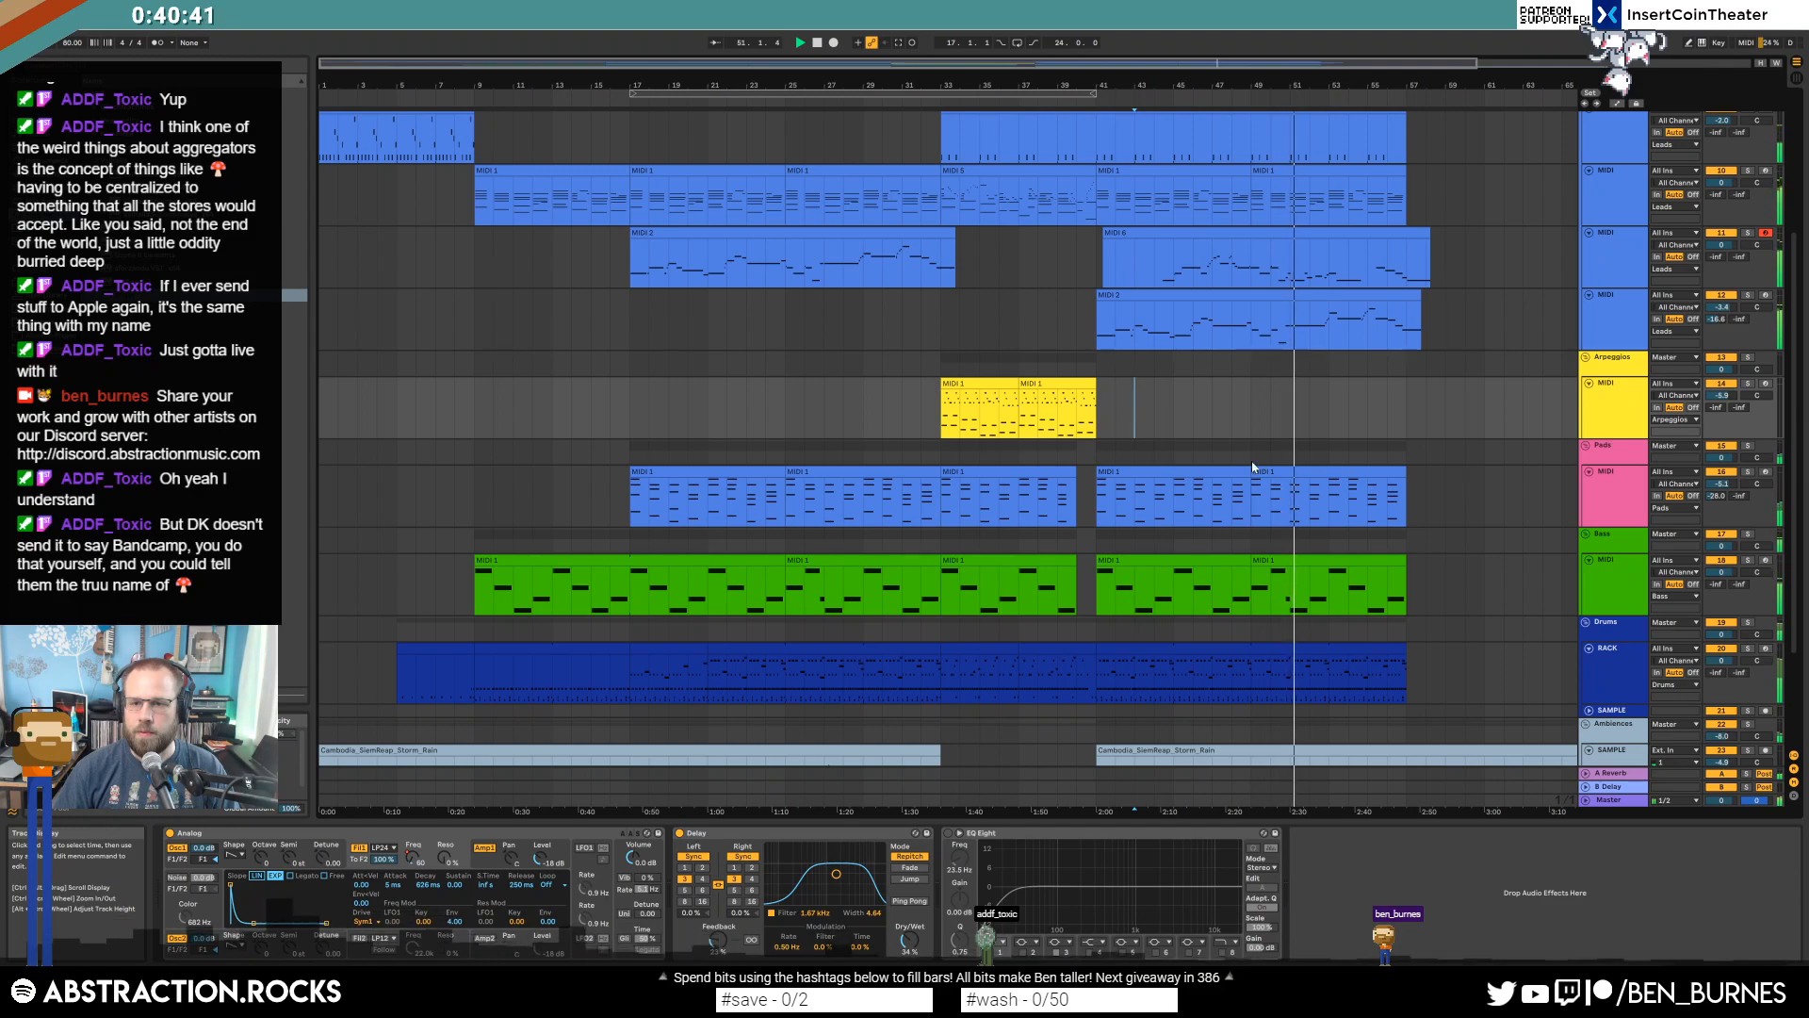
In the recorded take, raise the added bar 12 note by one semitone and the long bar 11 note by seven semitones.
double_click(1327, 235)
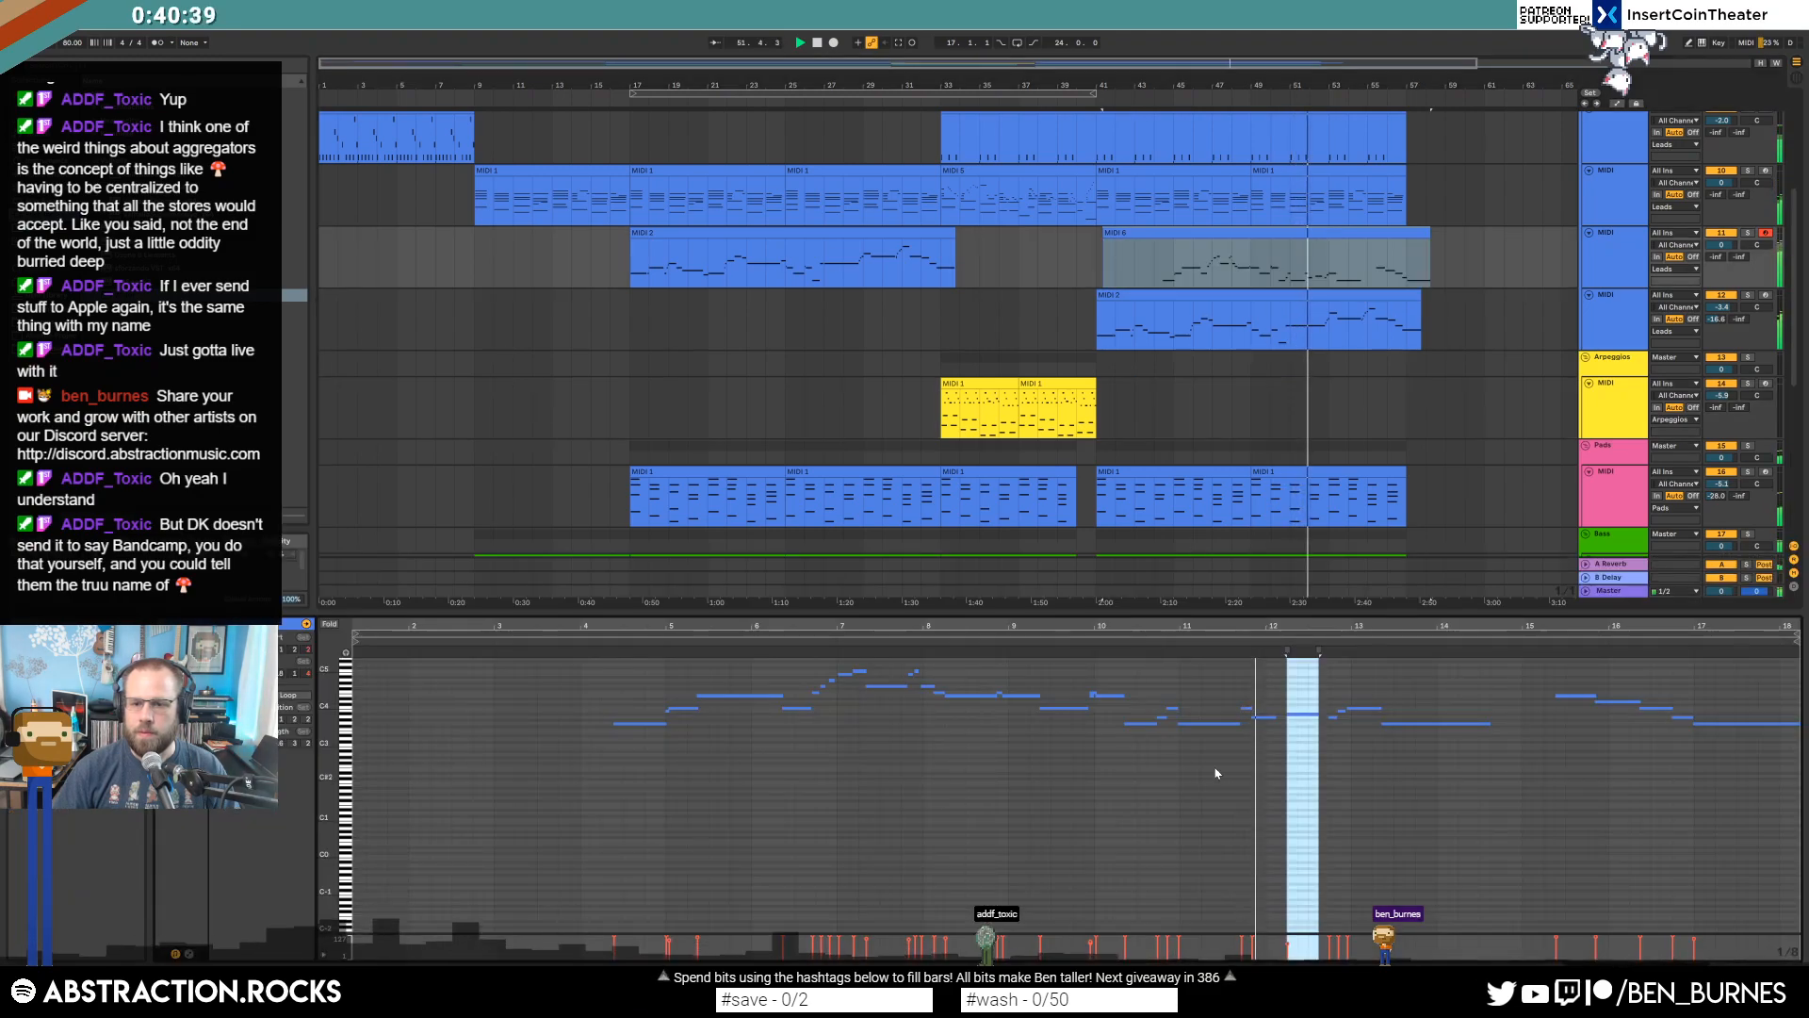
click(1308, 714)
key(Up)
drag(1201, 714, 1213, 758)
key(Up)
key(Up)
key(Up)
key(Up)
key(Up)
key(Up)
key(Up)
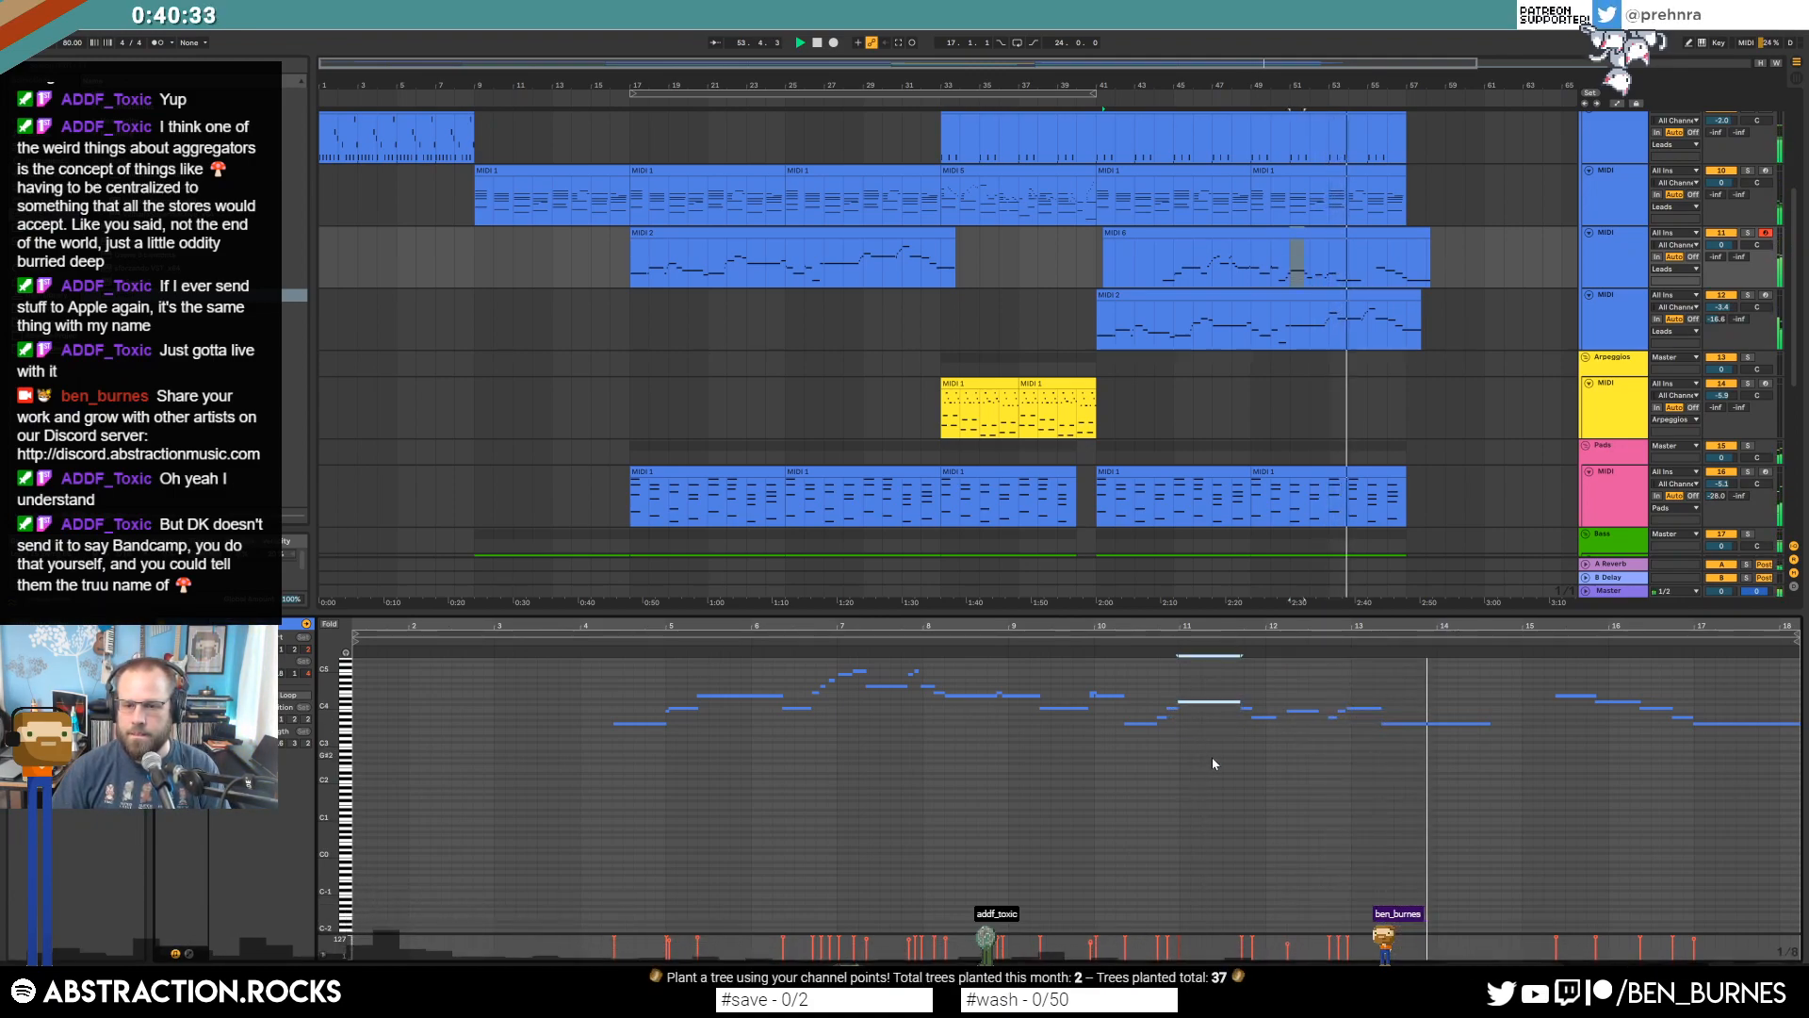
Raise the recorded take's two adjoining notes across bars 13 and 14 by five semitones, fine-tune the shorter one and replay the passage.
drag(1365, 700, 1417, 743)
key(Up)
key(Up)
key(Up)
key(Up)
key(Up)
click(1310, 656)
drag(1363, 694, 1372, 720)
key(Up)
click(1404, 709)
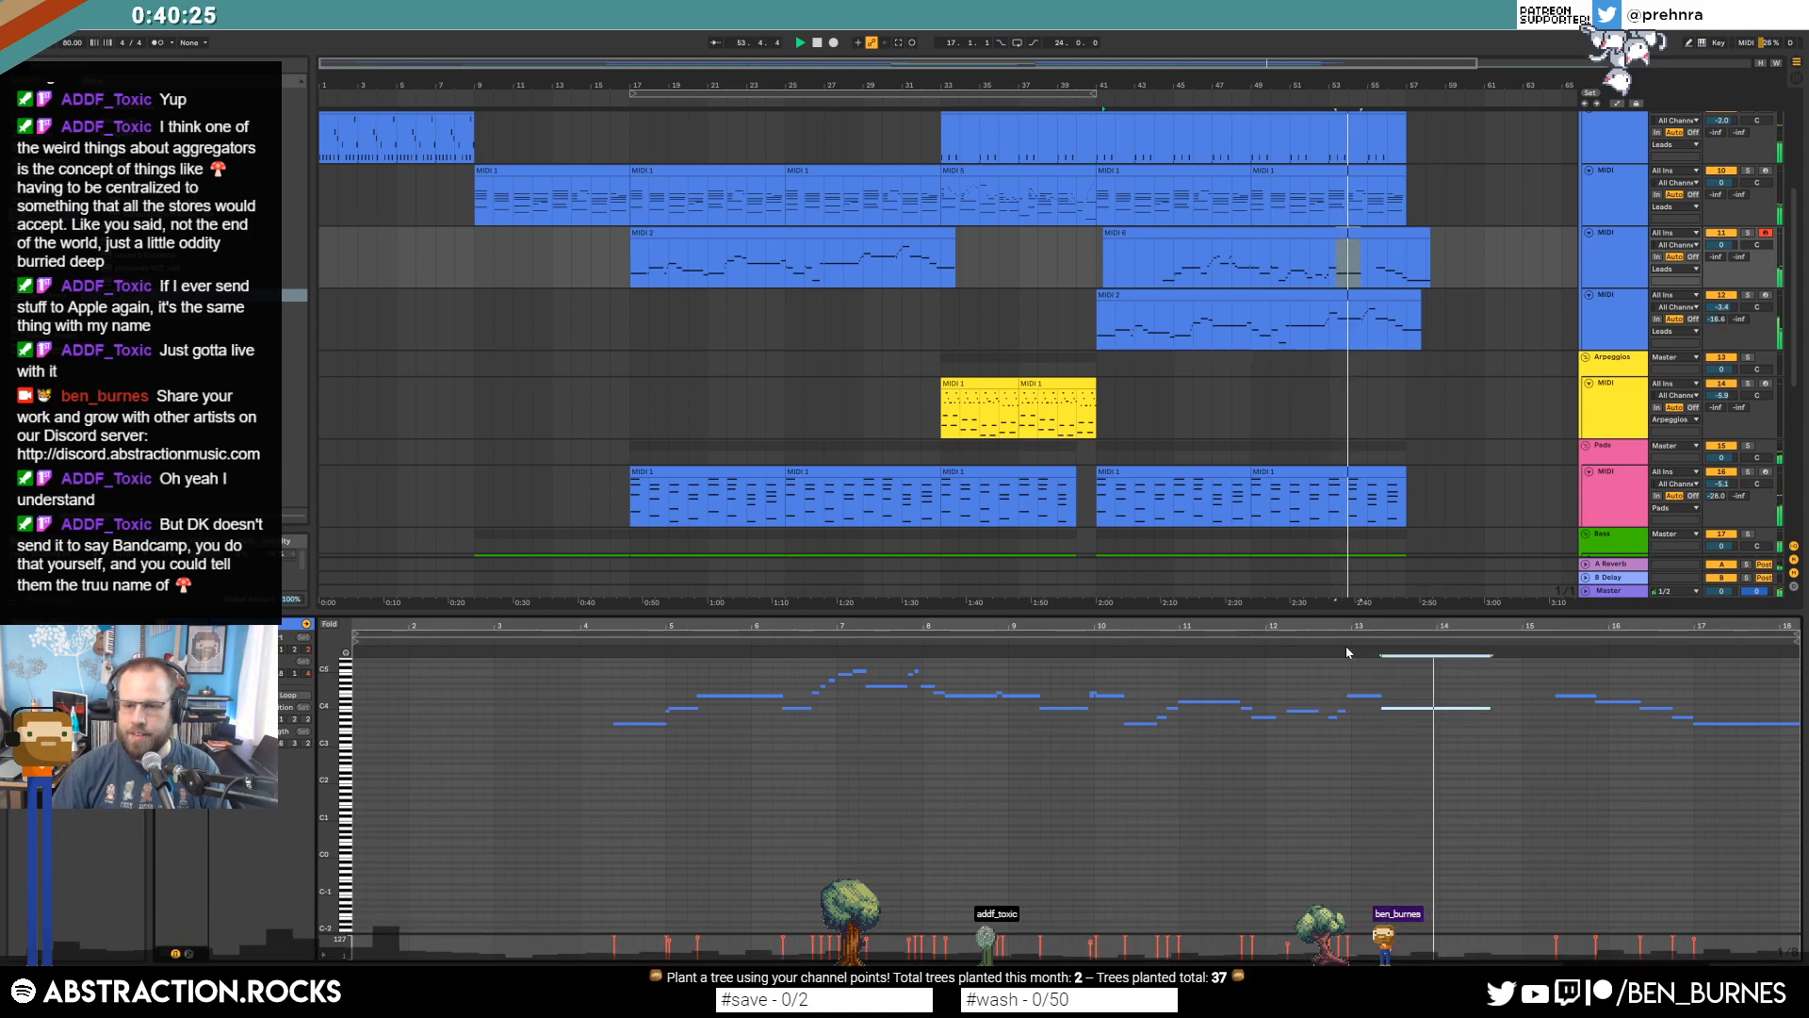
click(1323, 644)
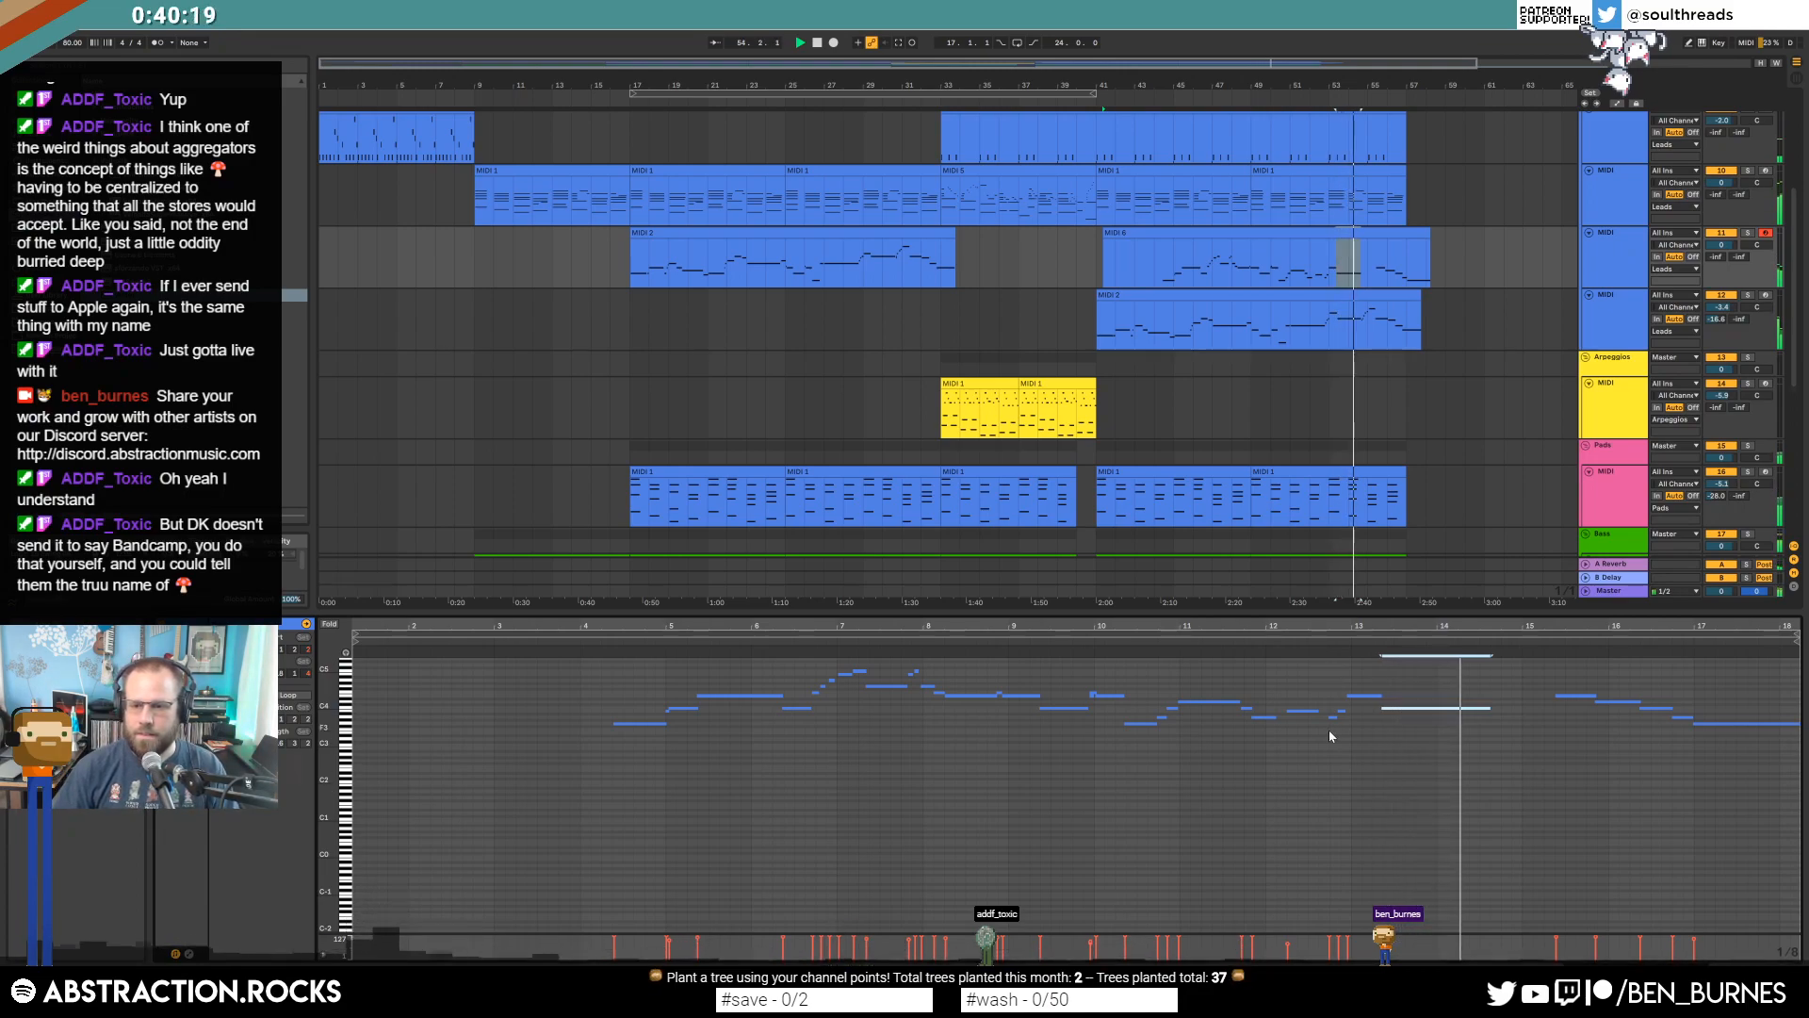
Open the piano clip spanning bars 49 to 57 and delete its extra notes in the second half of clip bar 6.
key(shift+Tab)
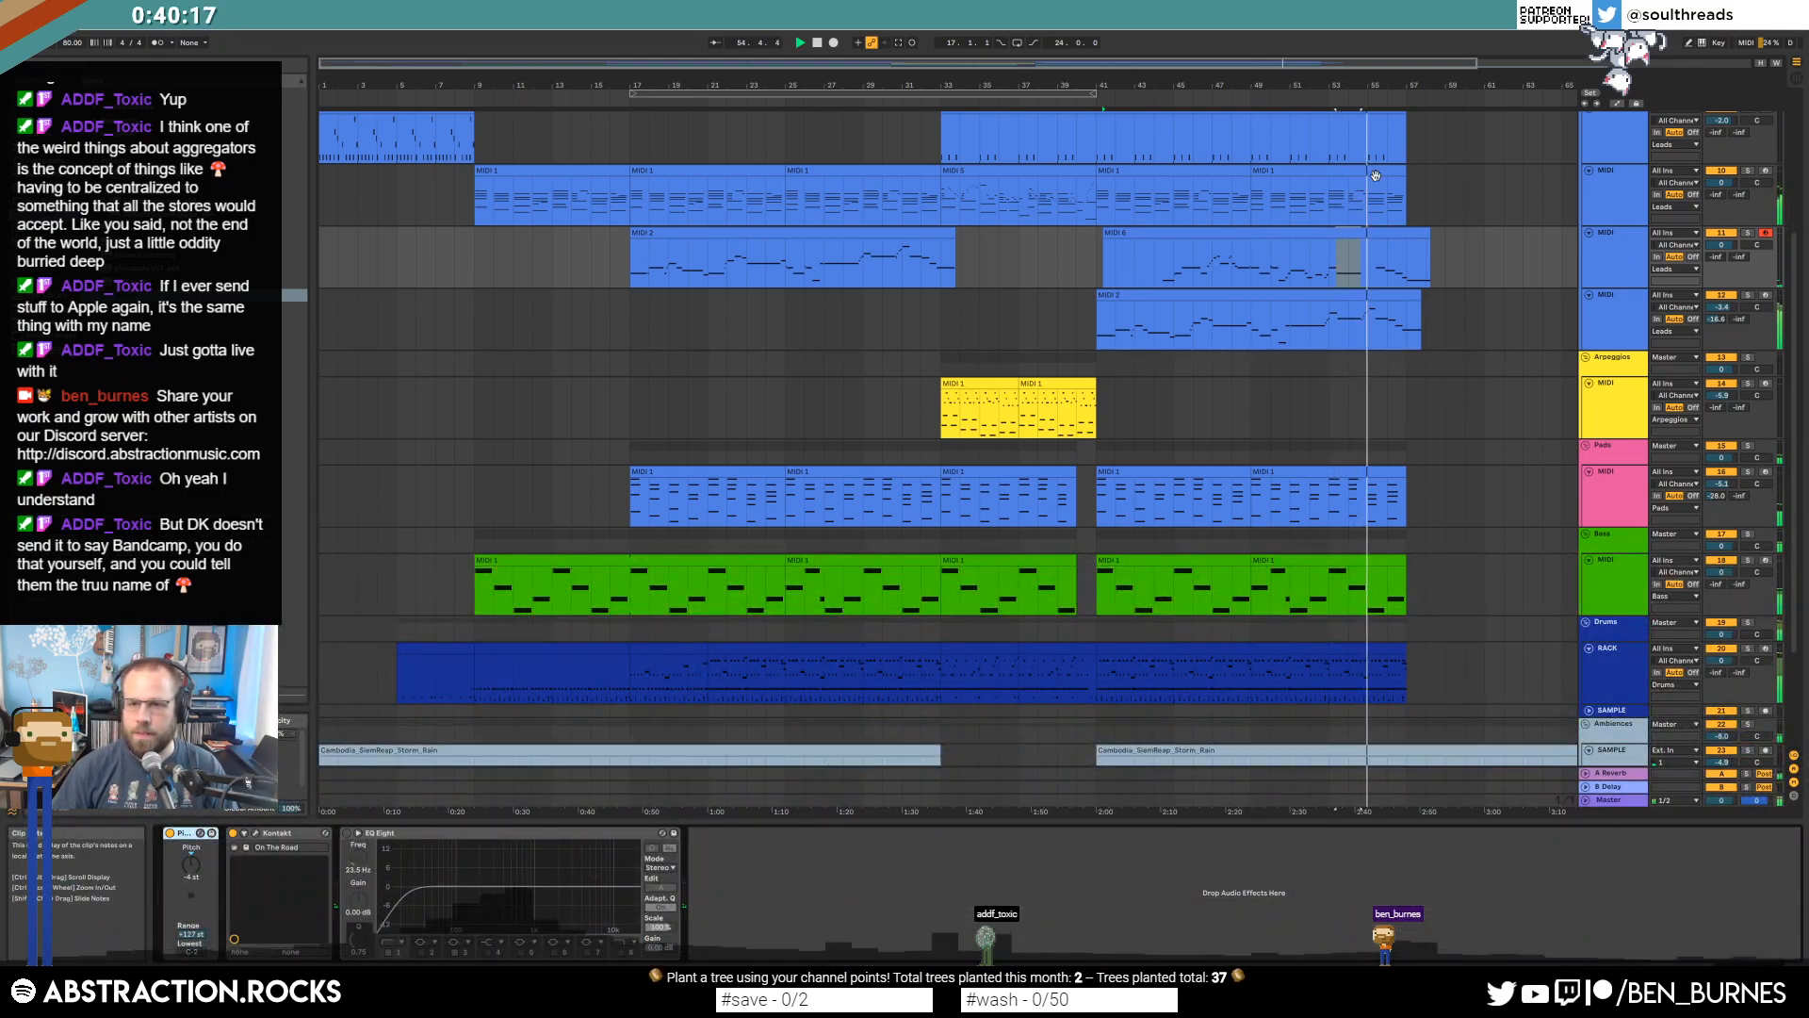
double_click(1372, 215)
drag(1389, 670, 1412, 744)
key(Delete)
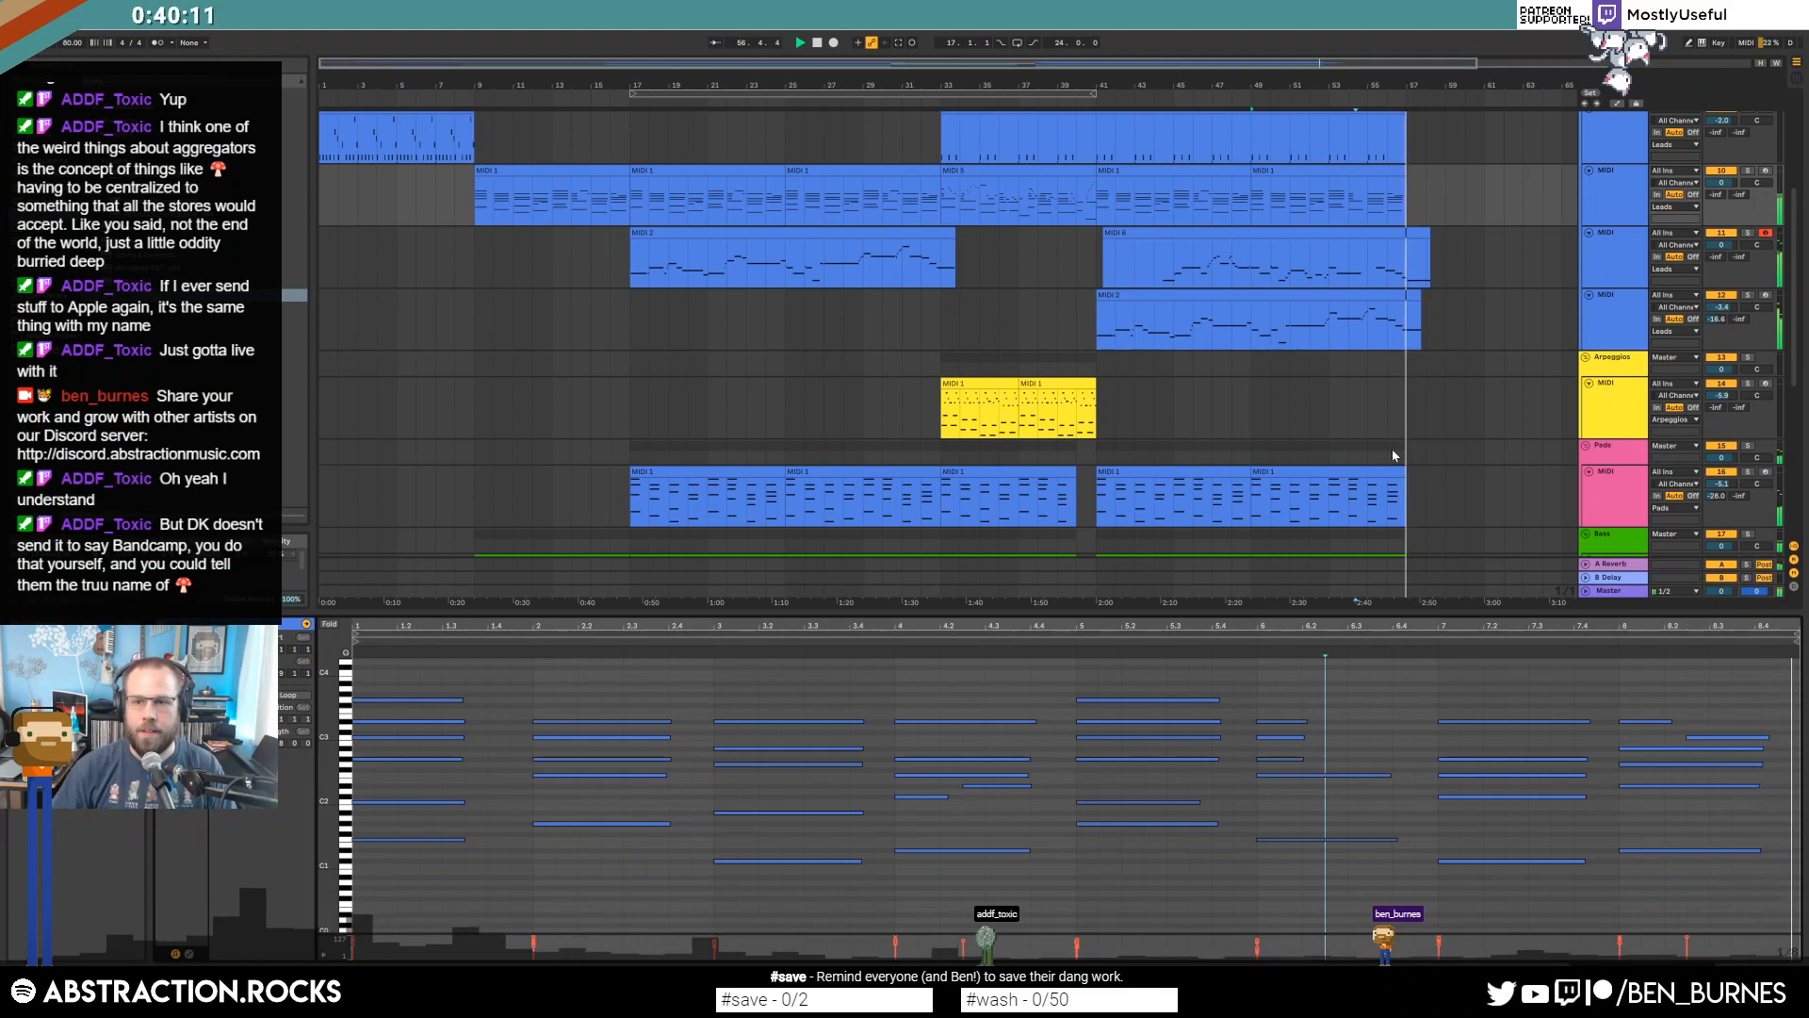
key(shift+Tab)
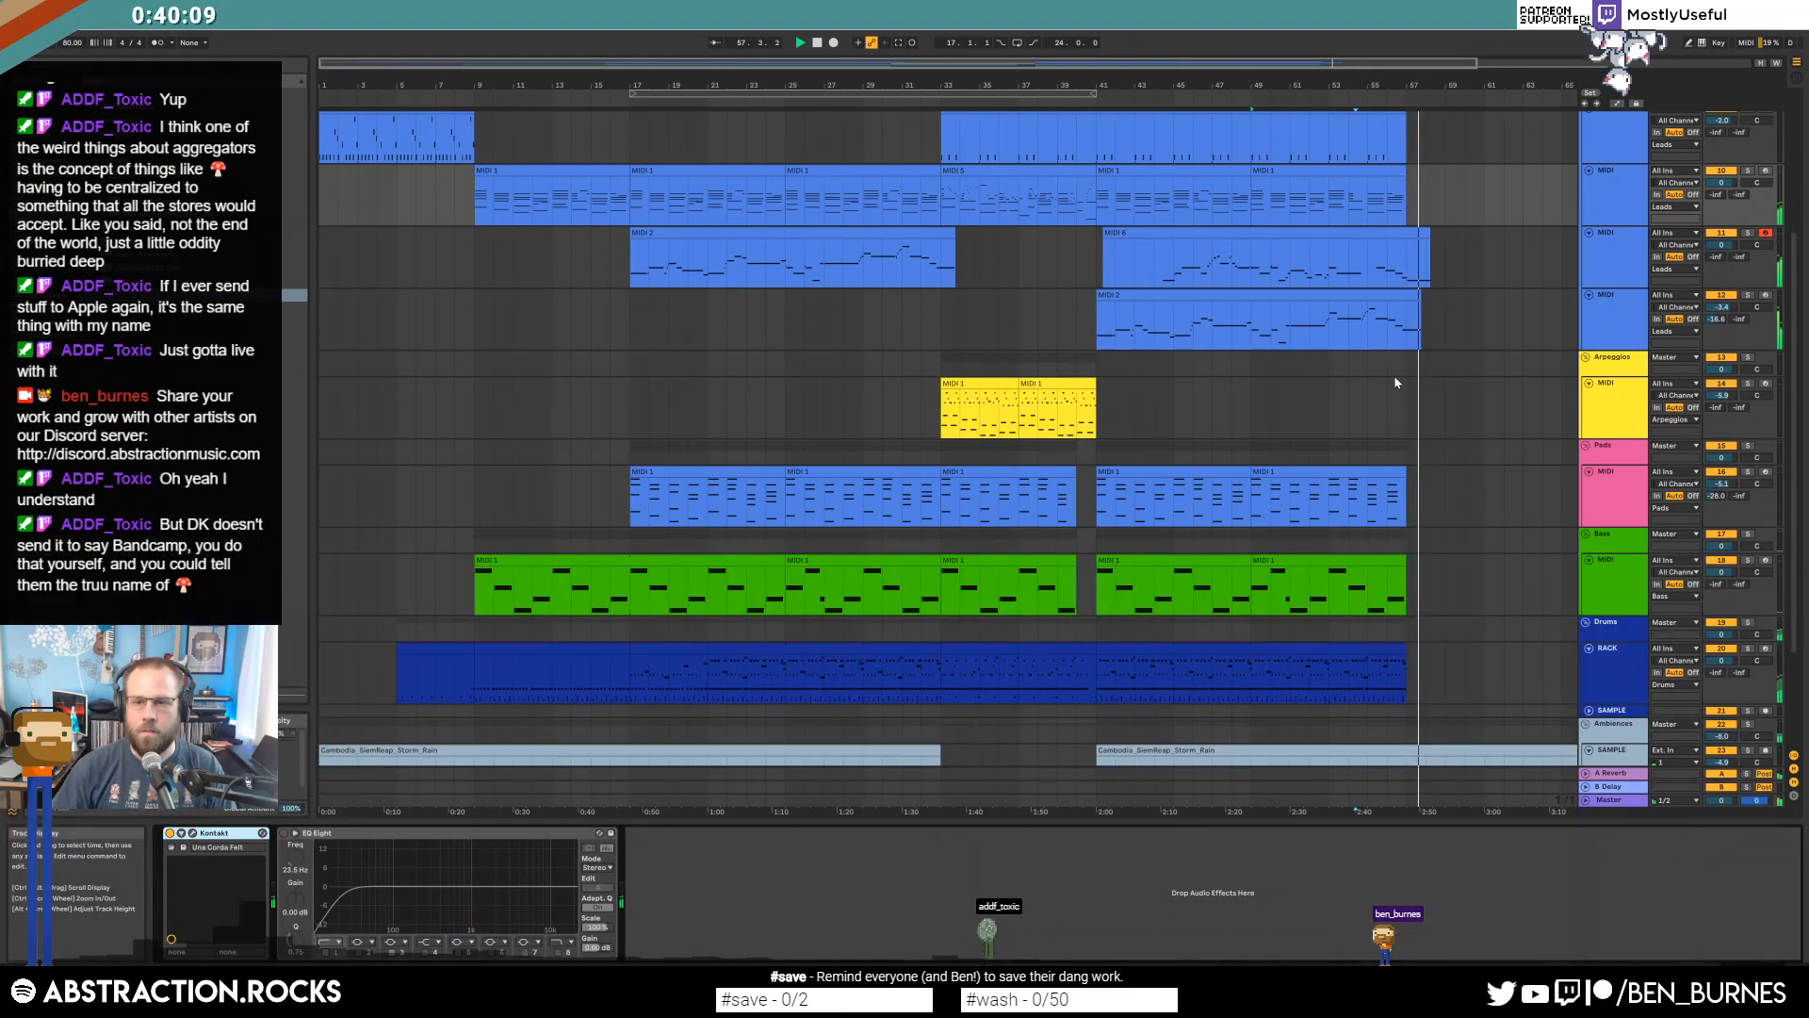
Stop playback, open the recorded counter-melody take and touch up its closing notes around bar 17.
scroll(1400, 379, up, 1)
key(space)
click(1429, 301)
double_click(1420, 300)
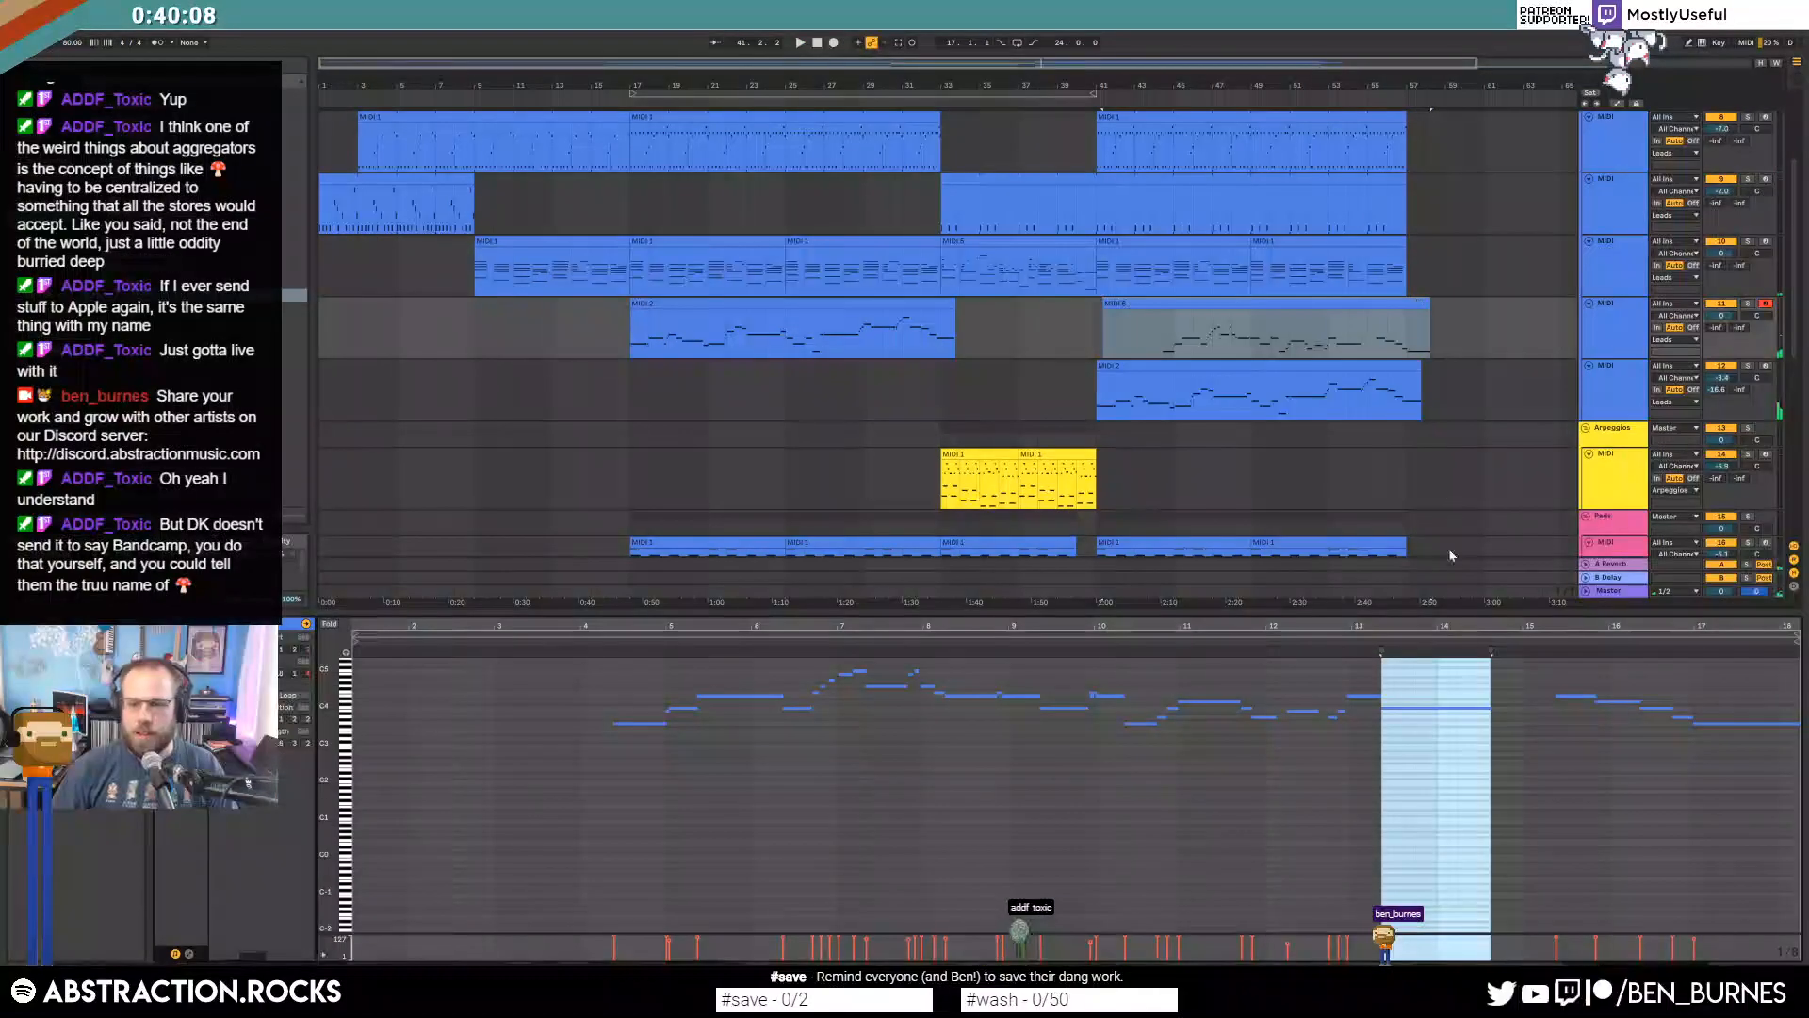
click(1730, 722)
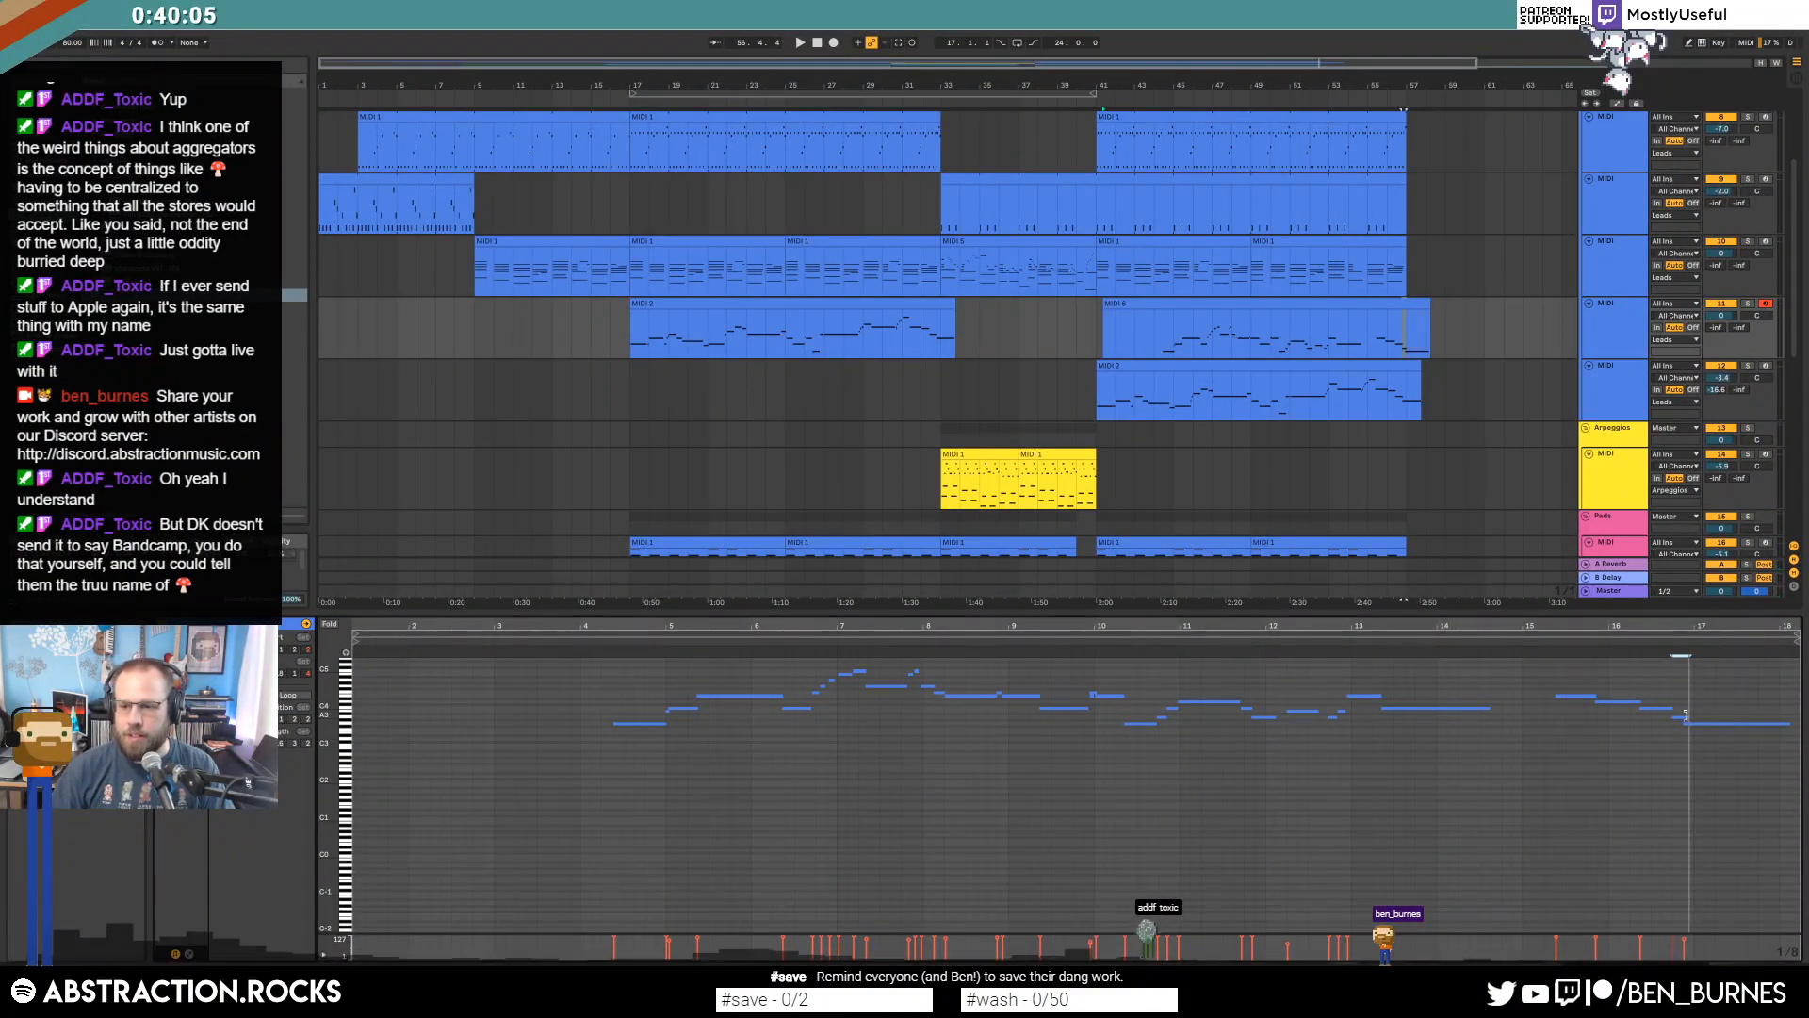
Shorten the second rush-hour traffic ambience clip to end just after bar 57 with a fade-out.
key(shift+Tab)
scroll(1380, 686, down, 4)
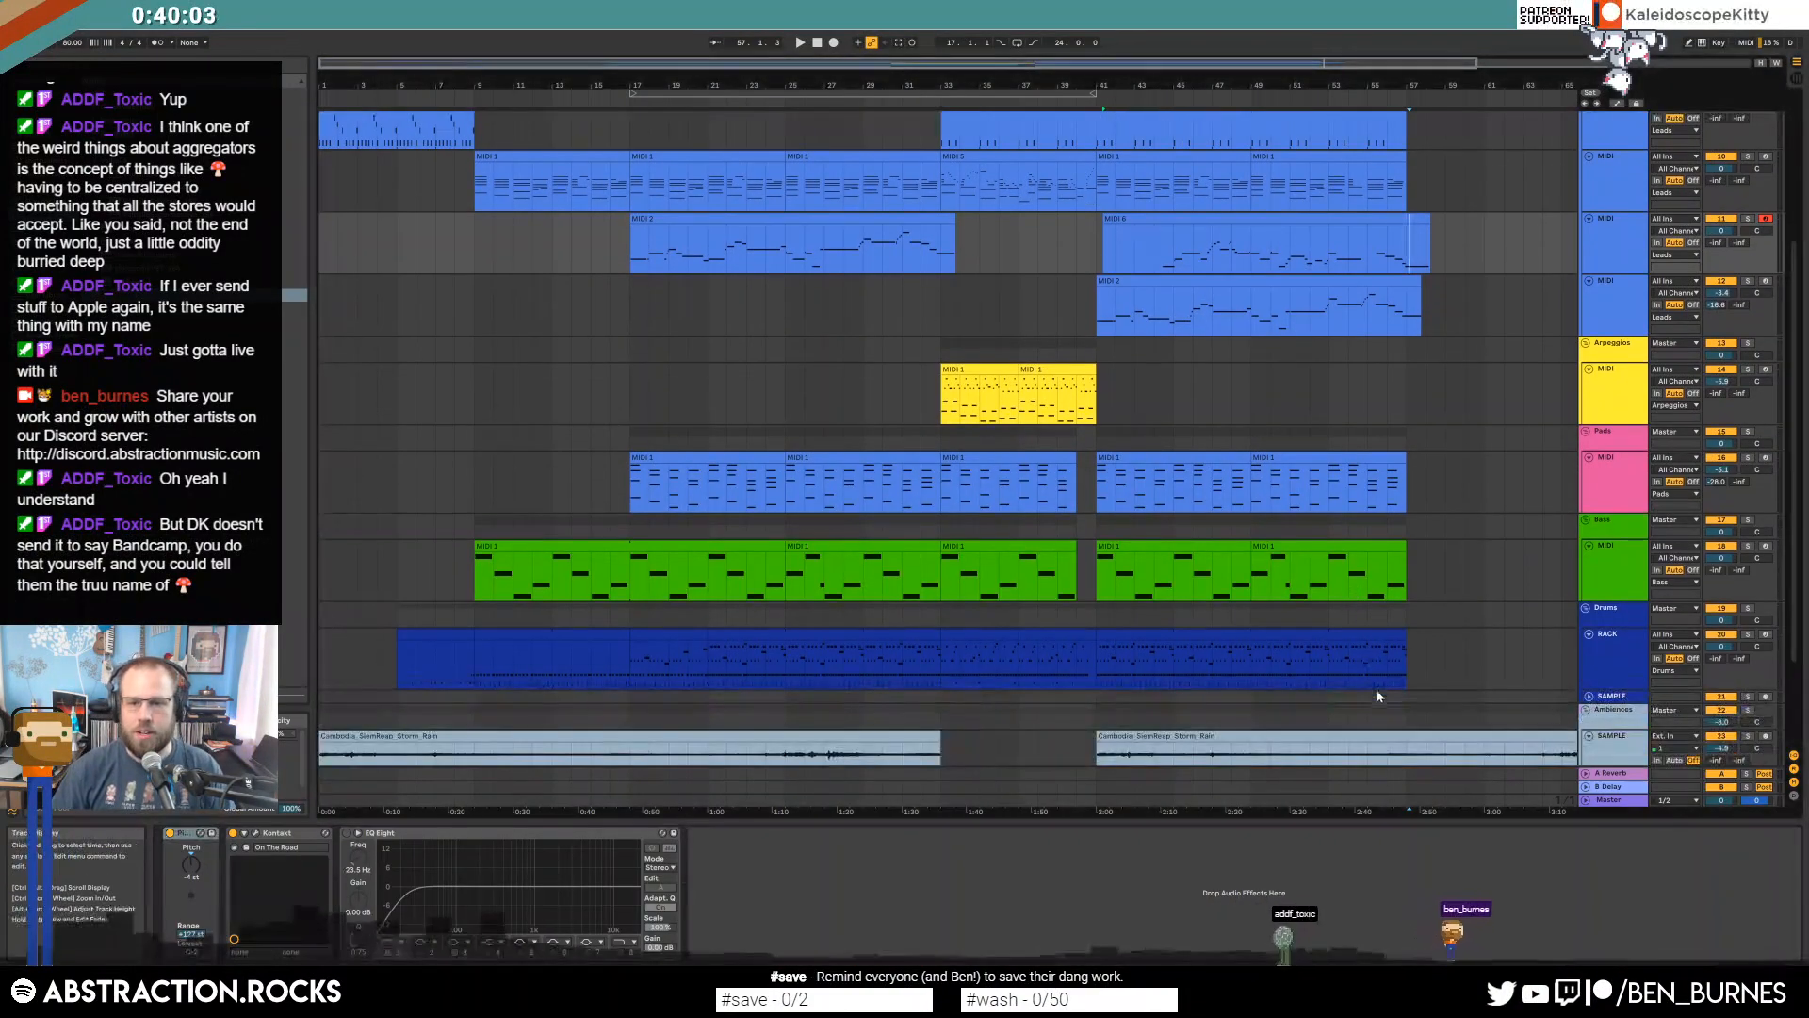
scroll(1387, 678, down, 2)
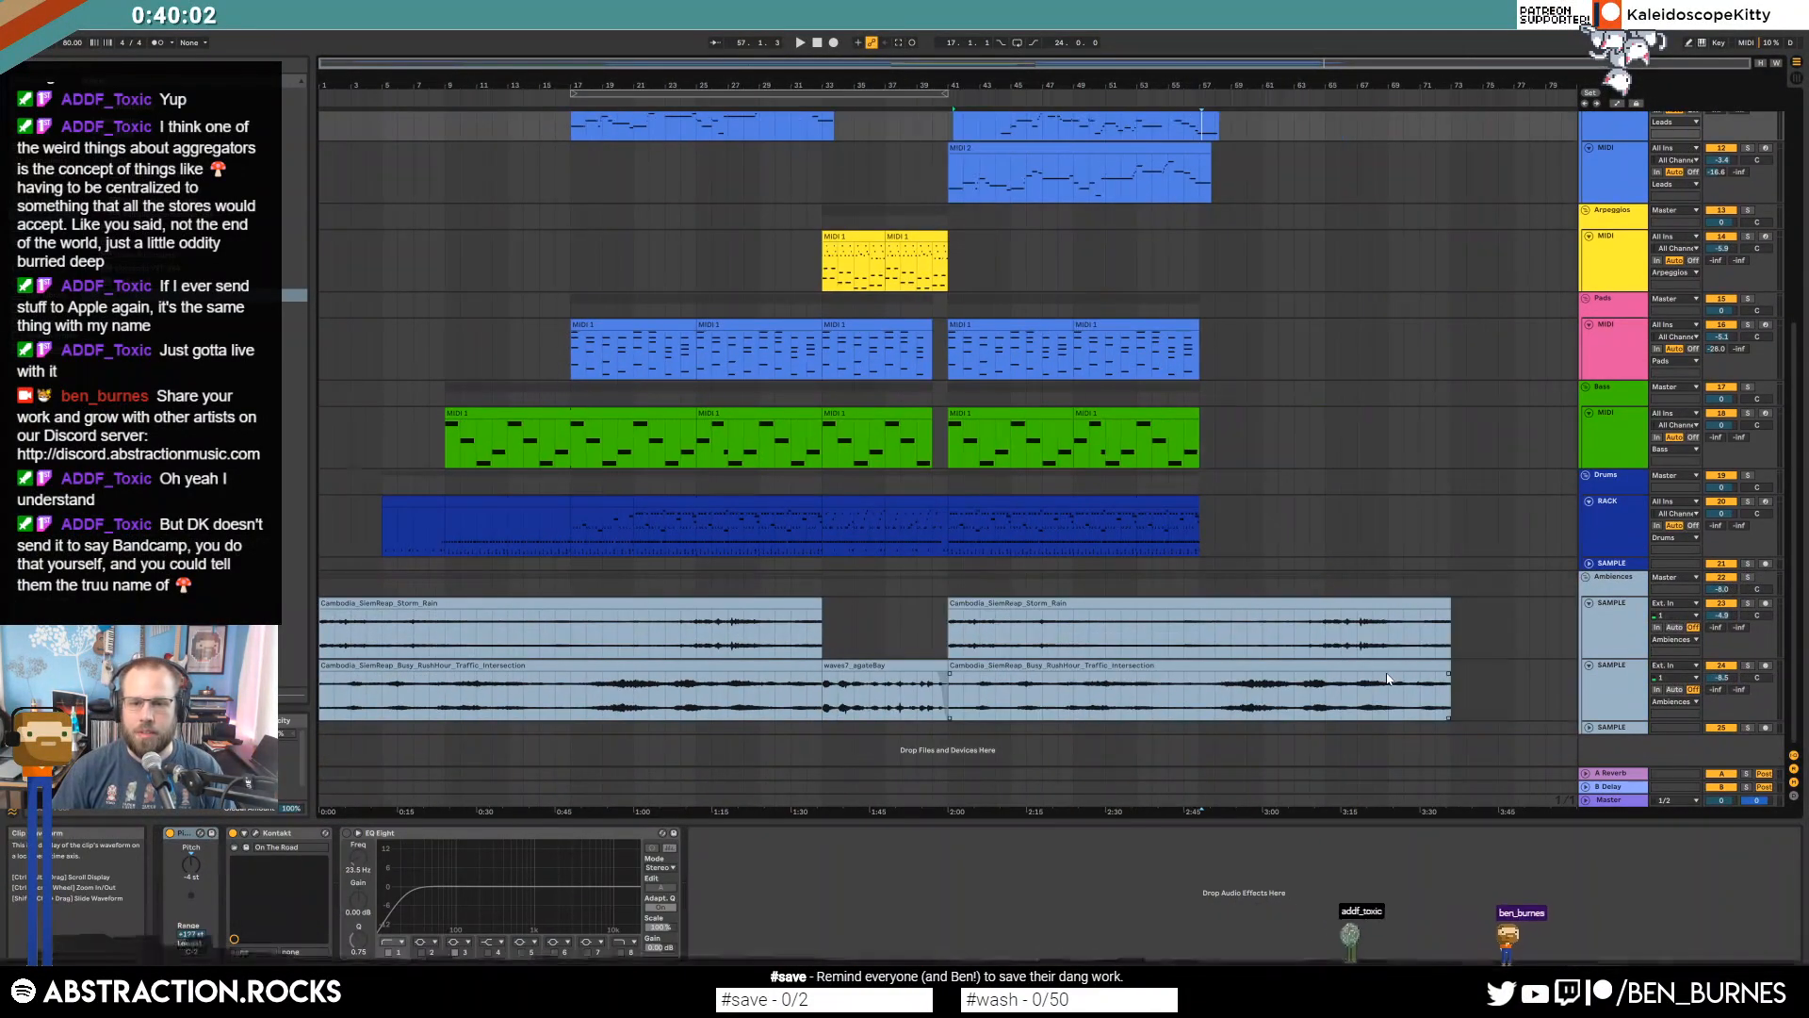
click(1143, 663)
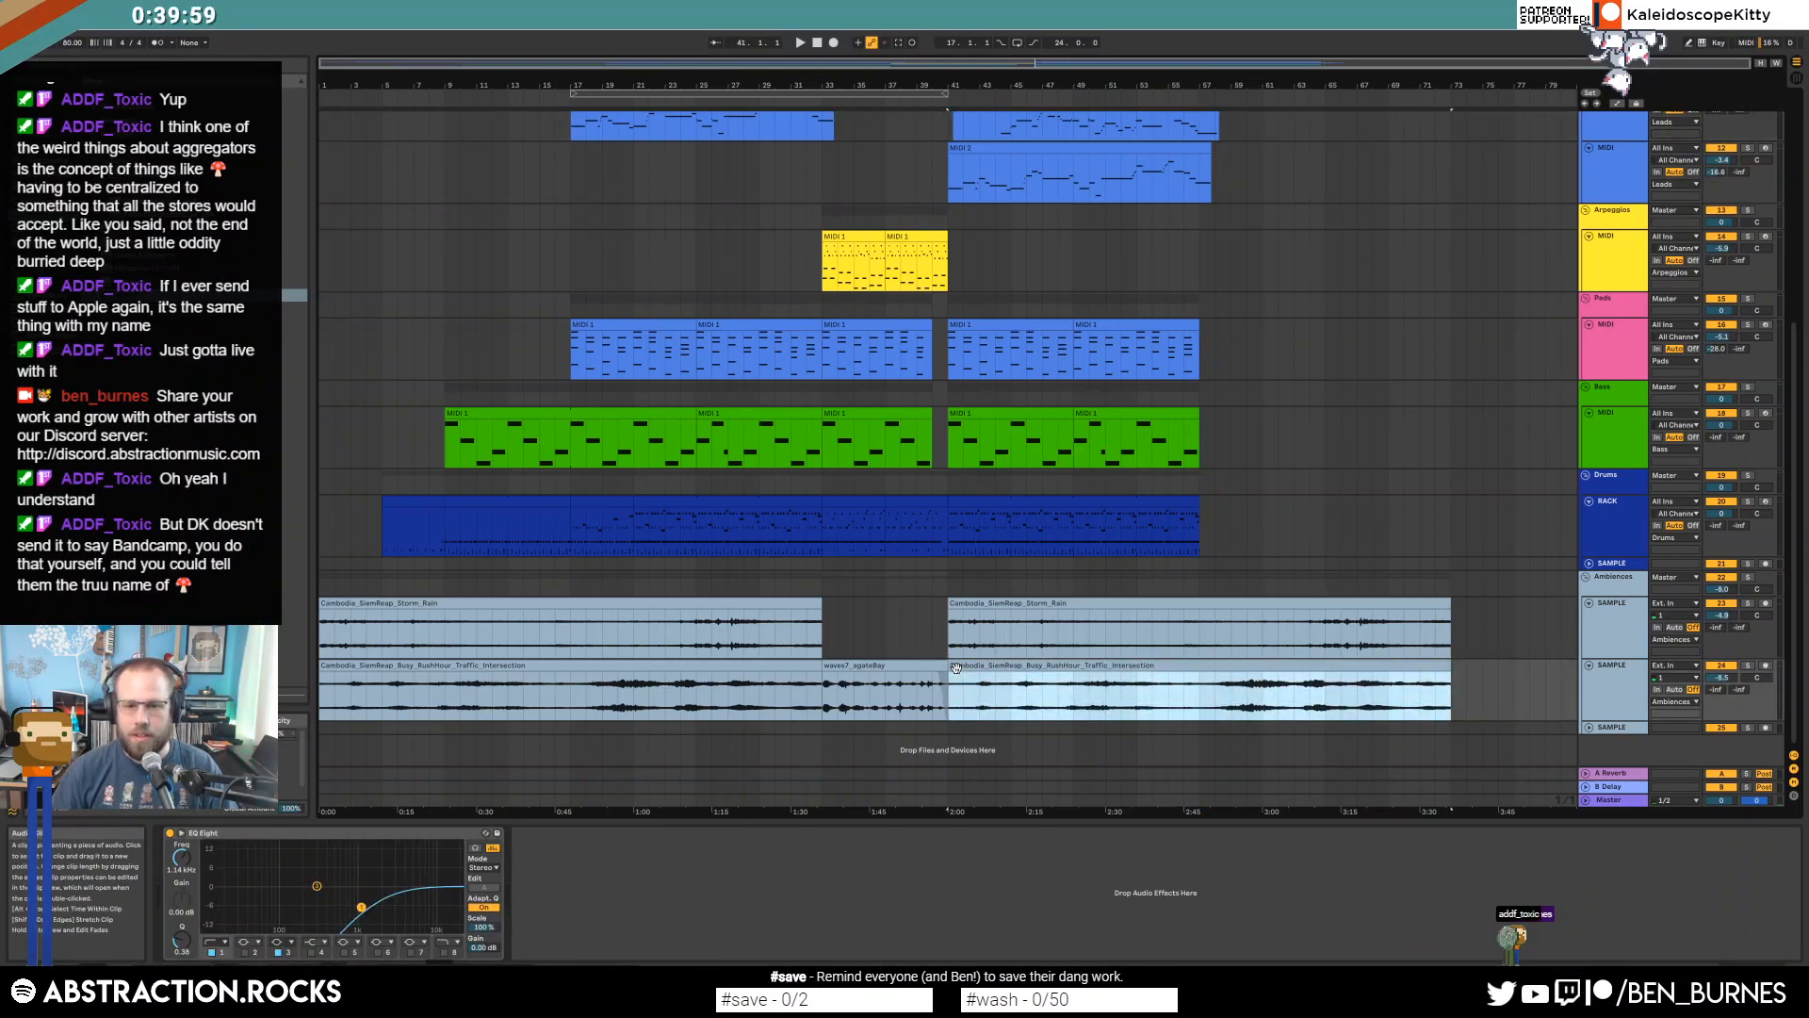
drag(1448, 666, 1176, 677)
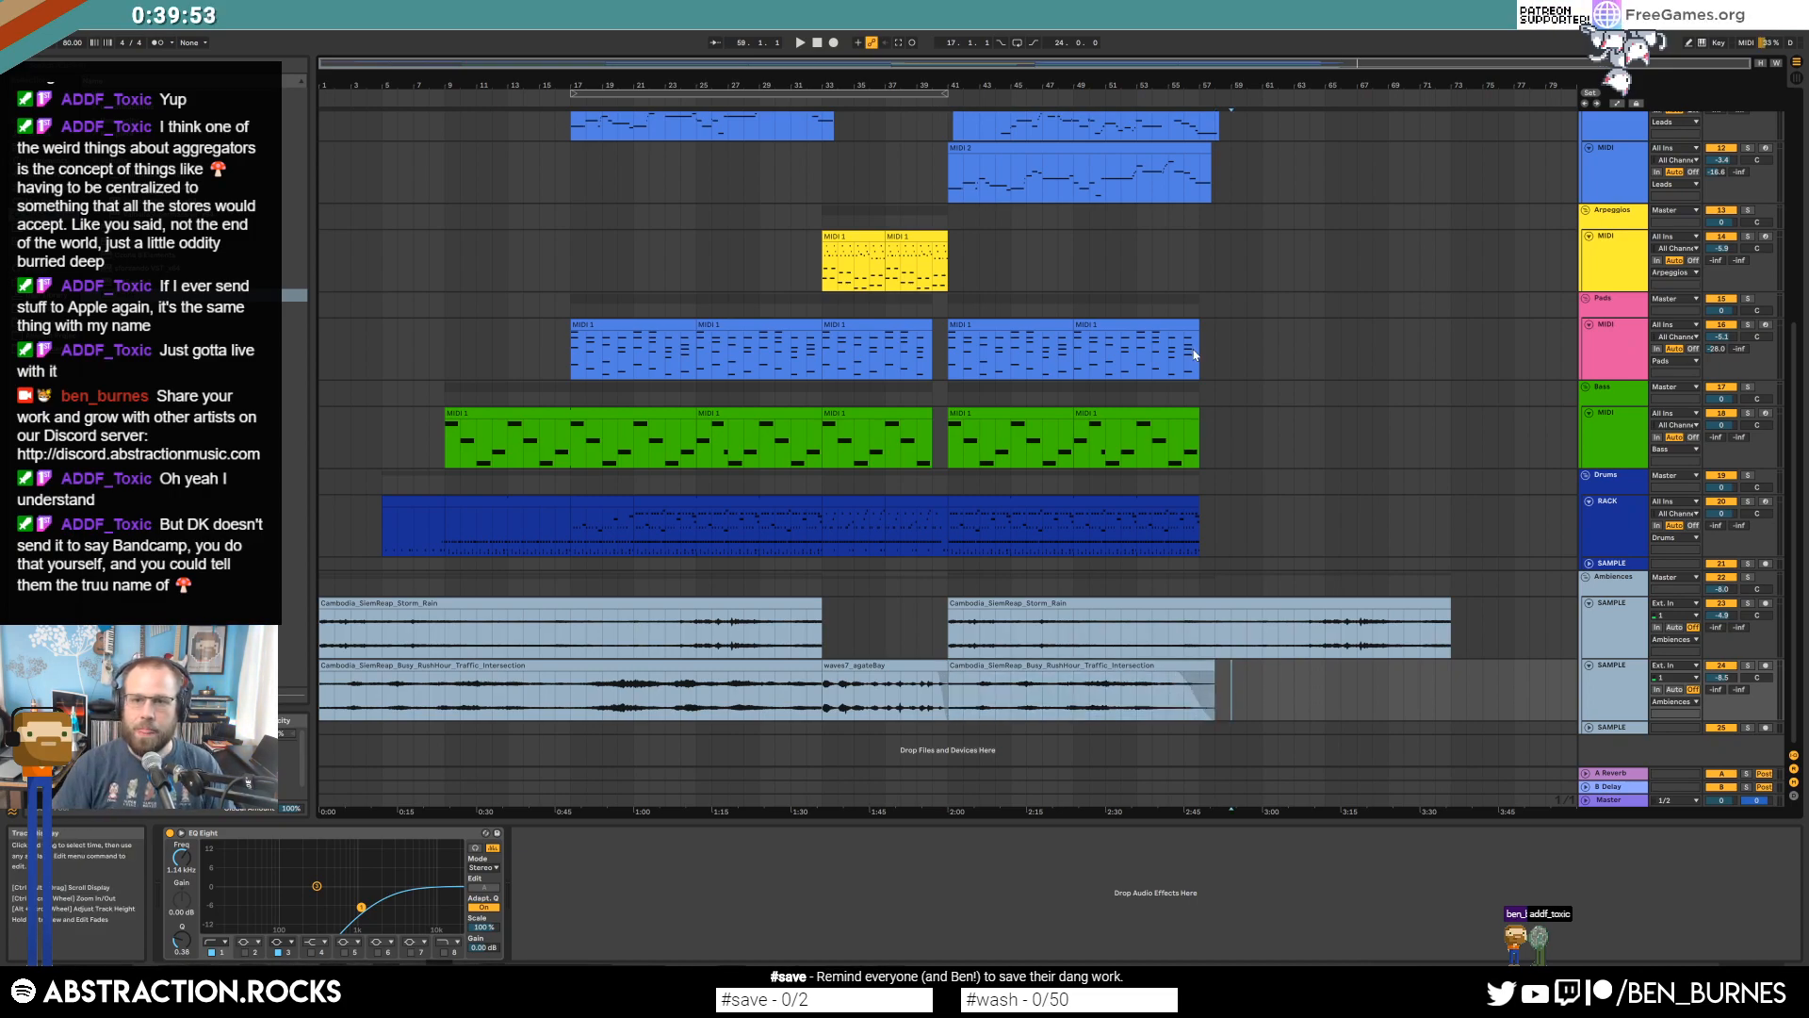
Select the Leads group and try a Redux effect on it.
scroll(1215, 409, up, 3)
click(1611, 229)
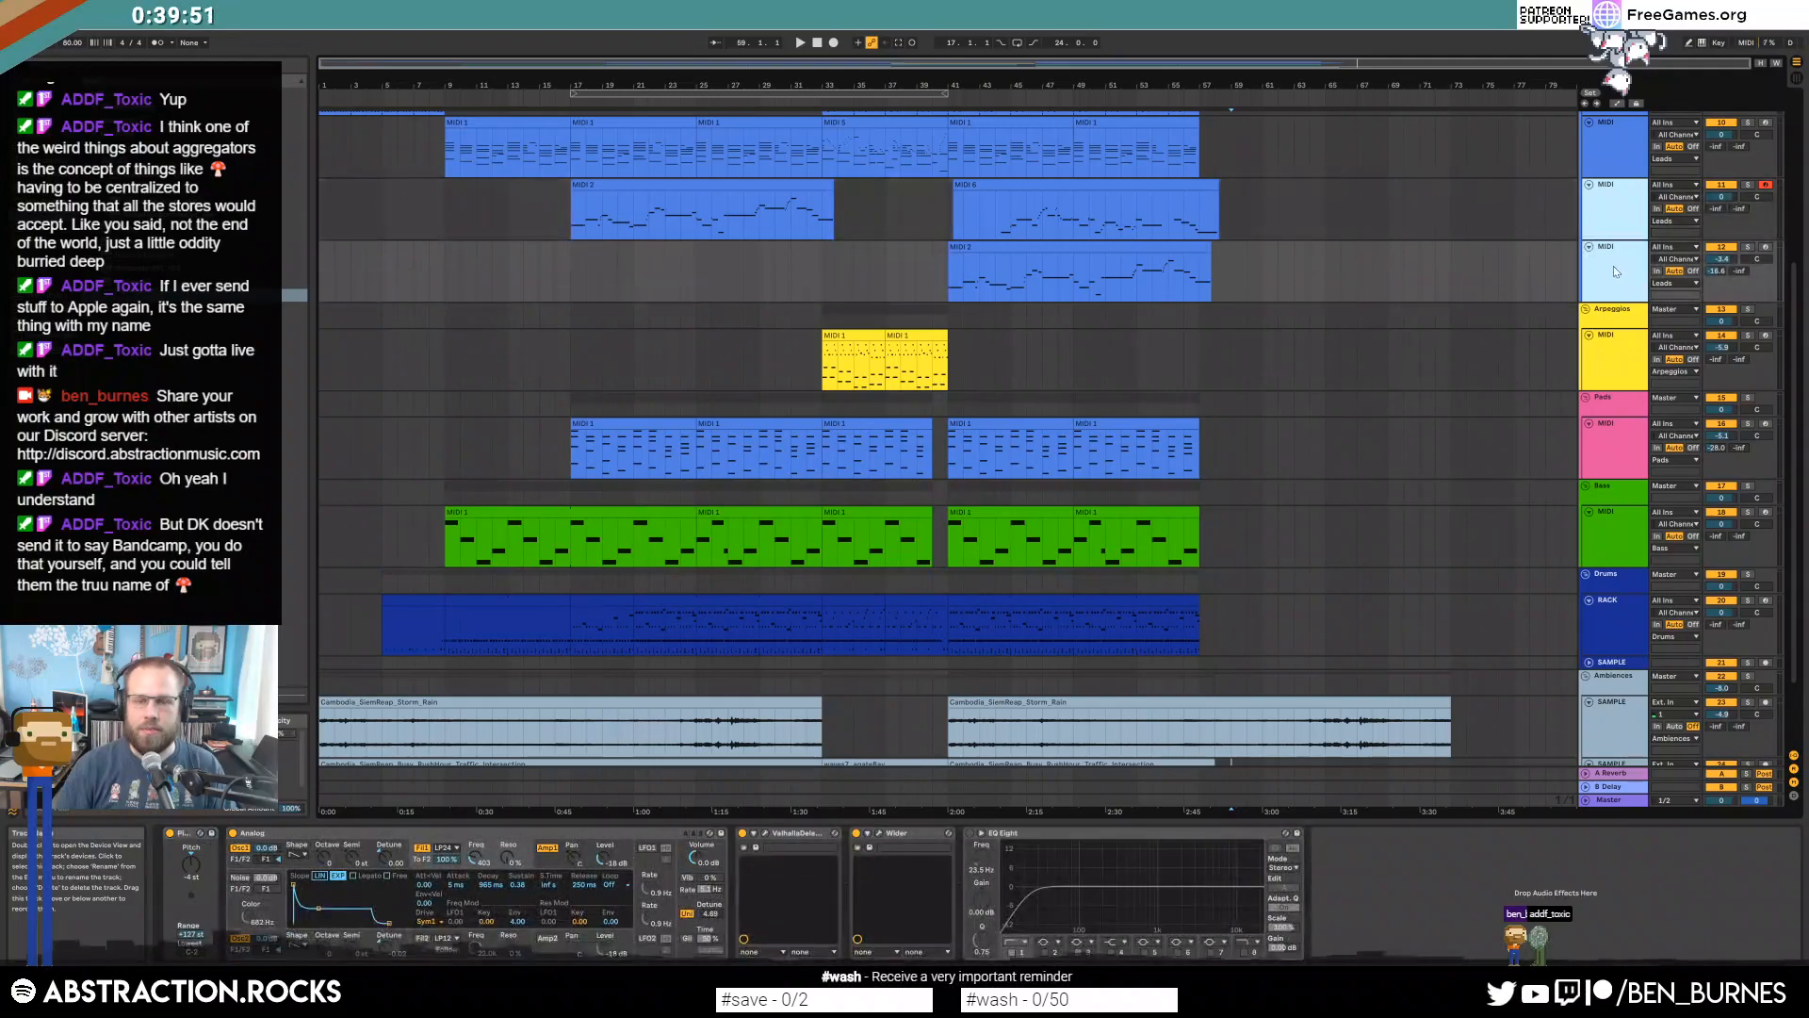
scroll(1476, 320, up, 6)
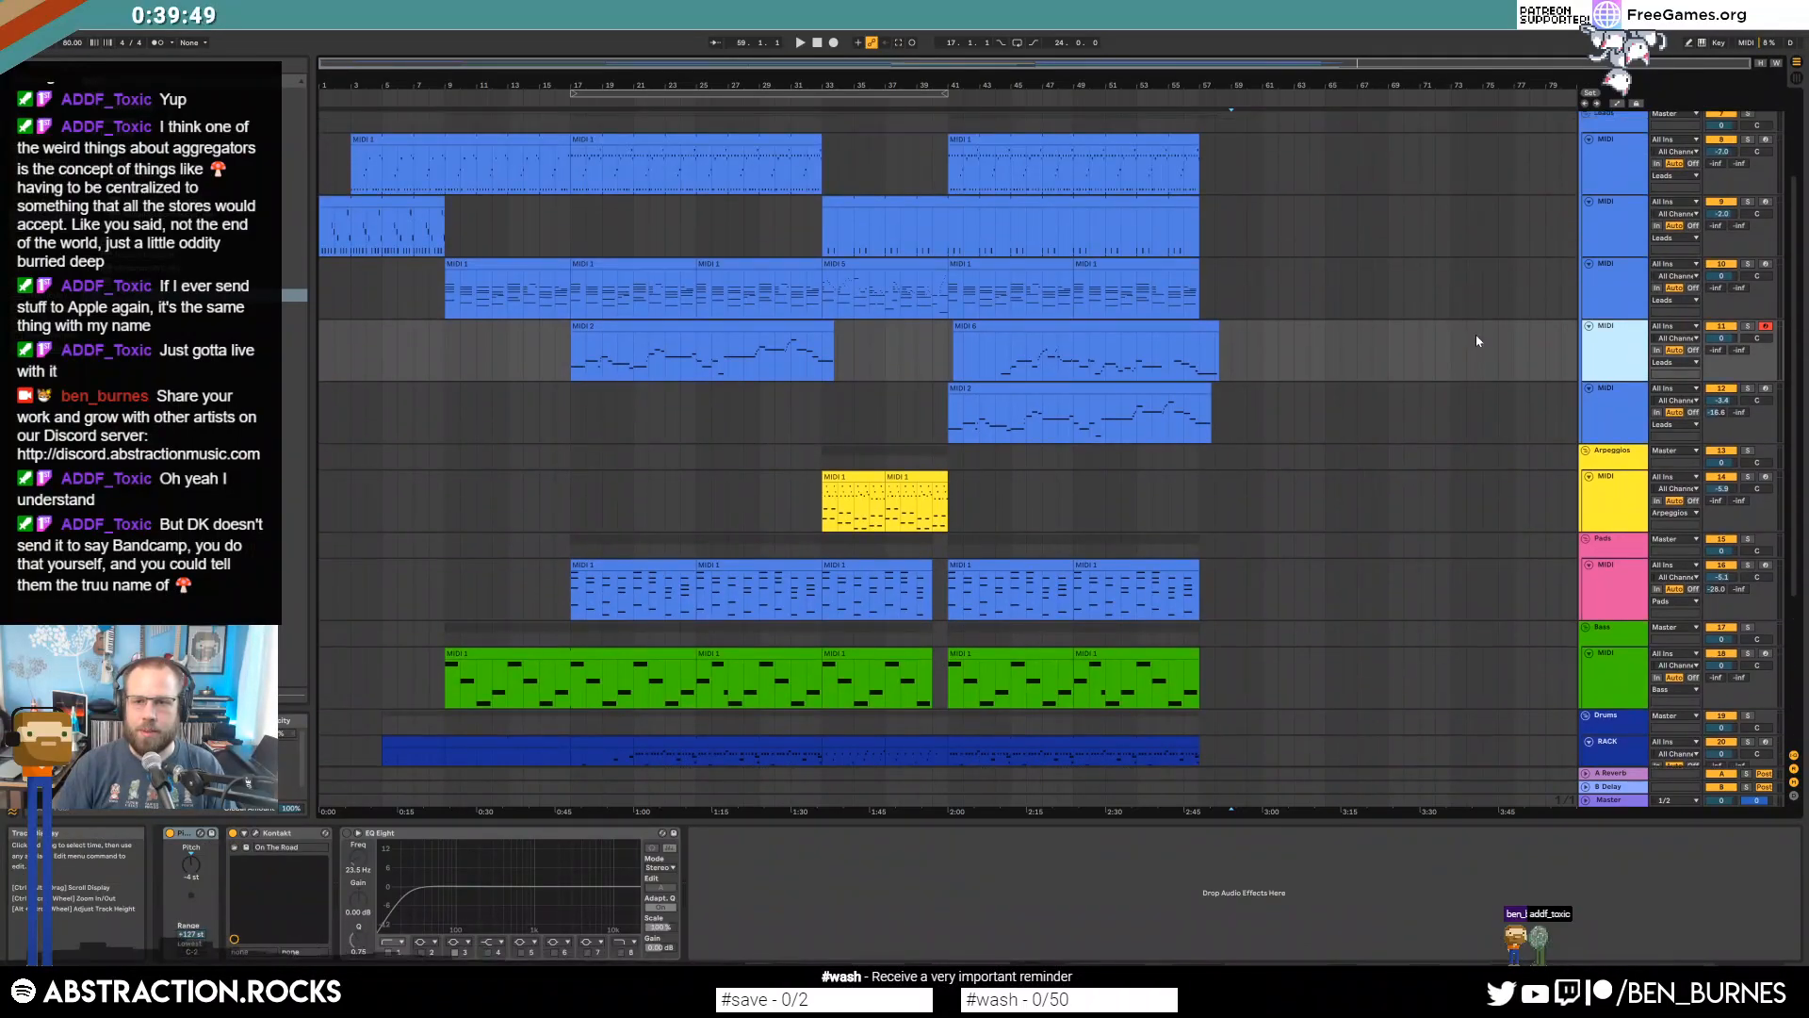
click(1592, 166)
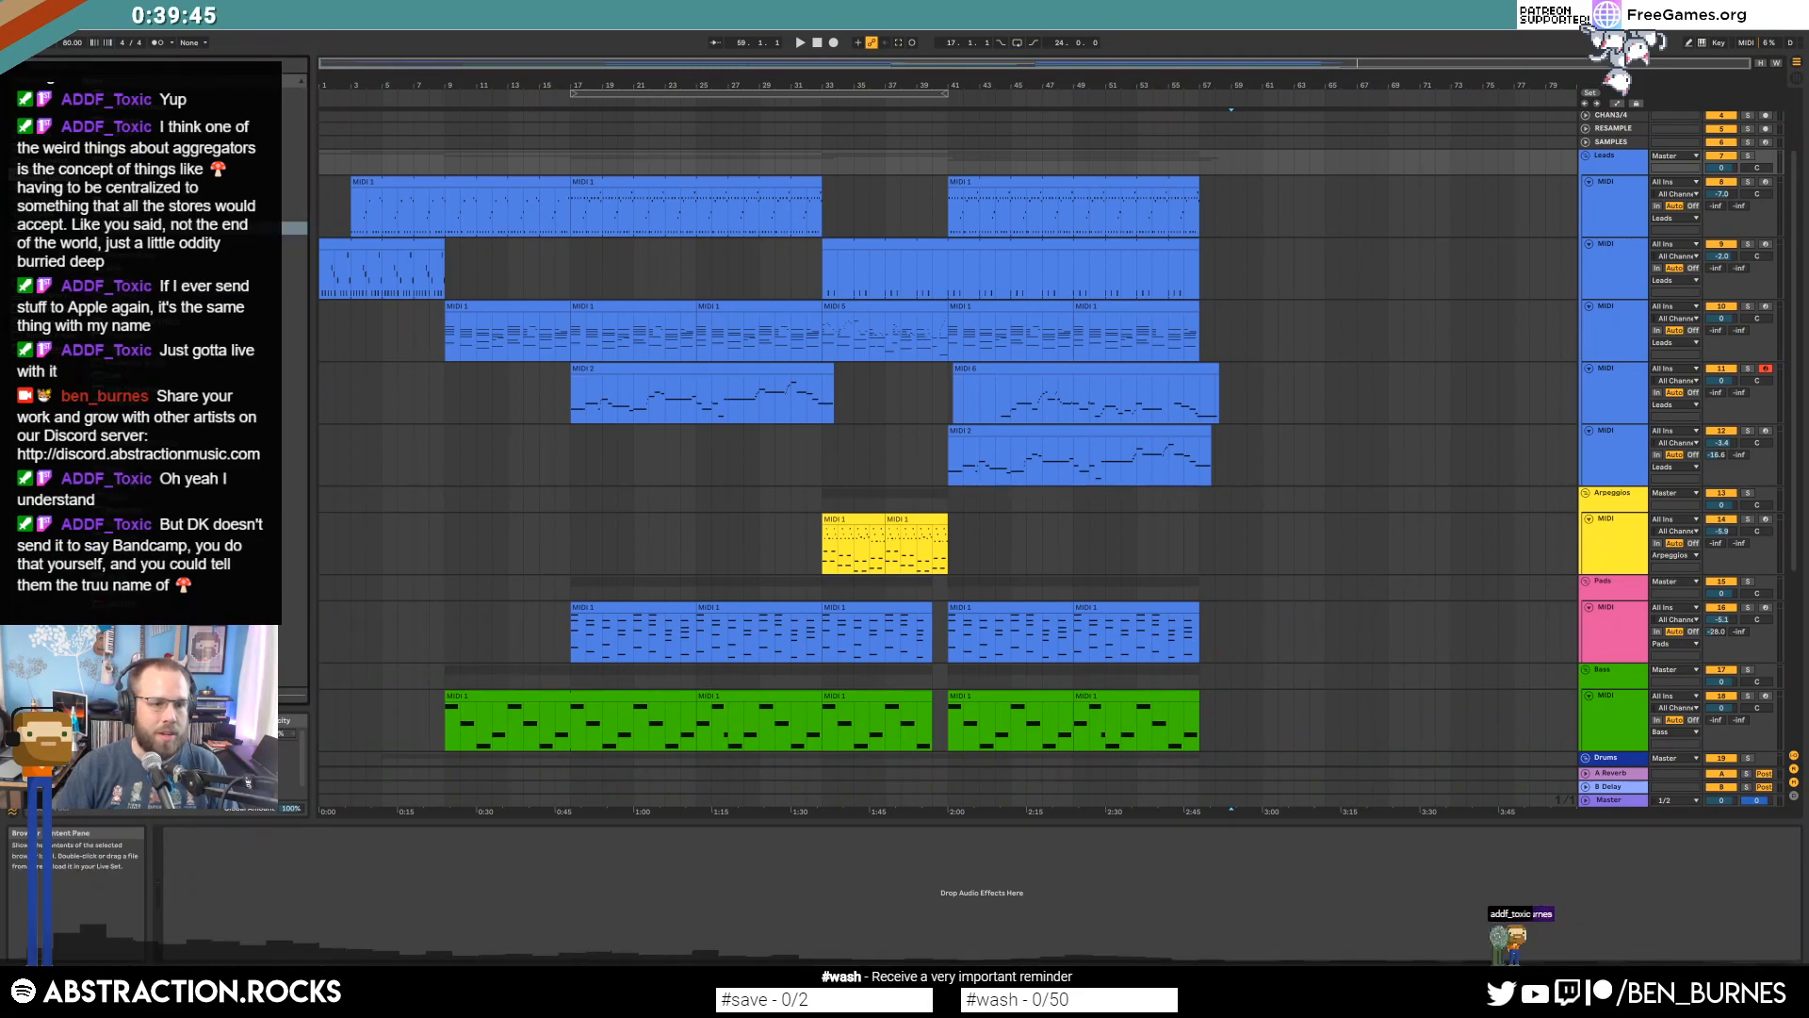
click(112, 497)
drag(773, 863, 771, 865)
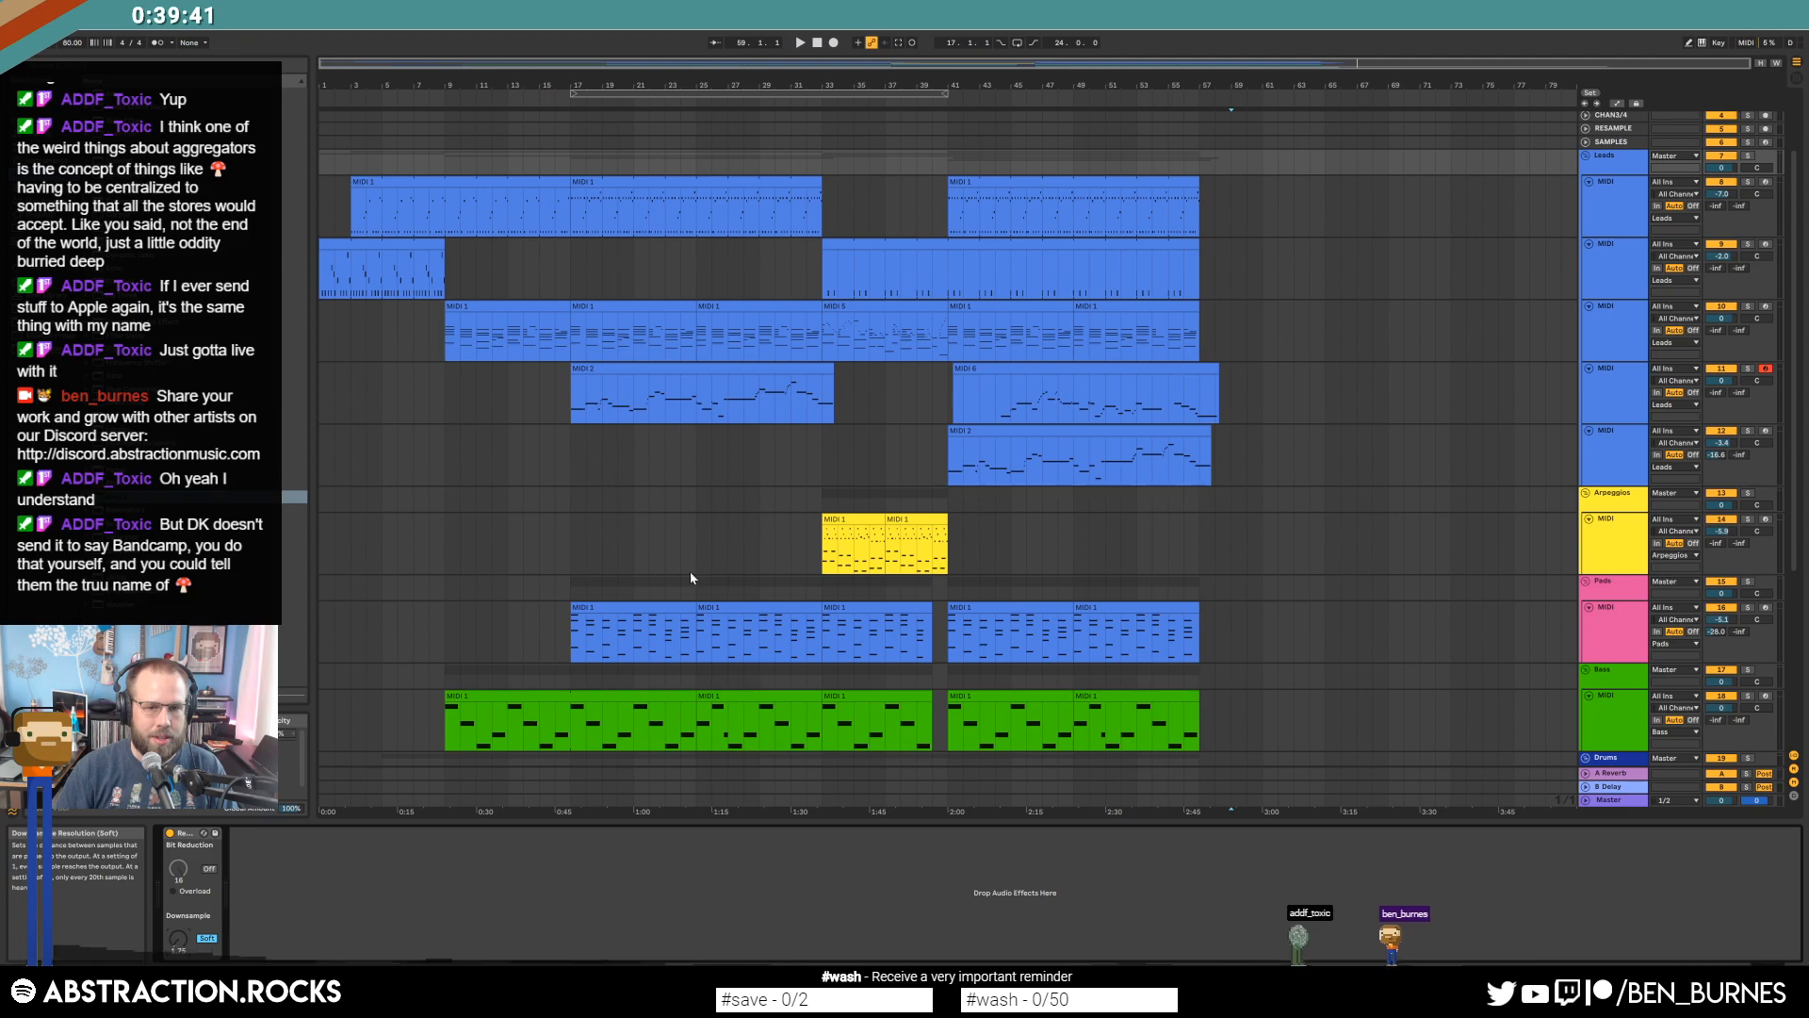
Play from bar 41, try Redux's bit reduction on the Leads group and remove the effect.
click(950, 101)
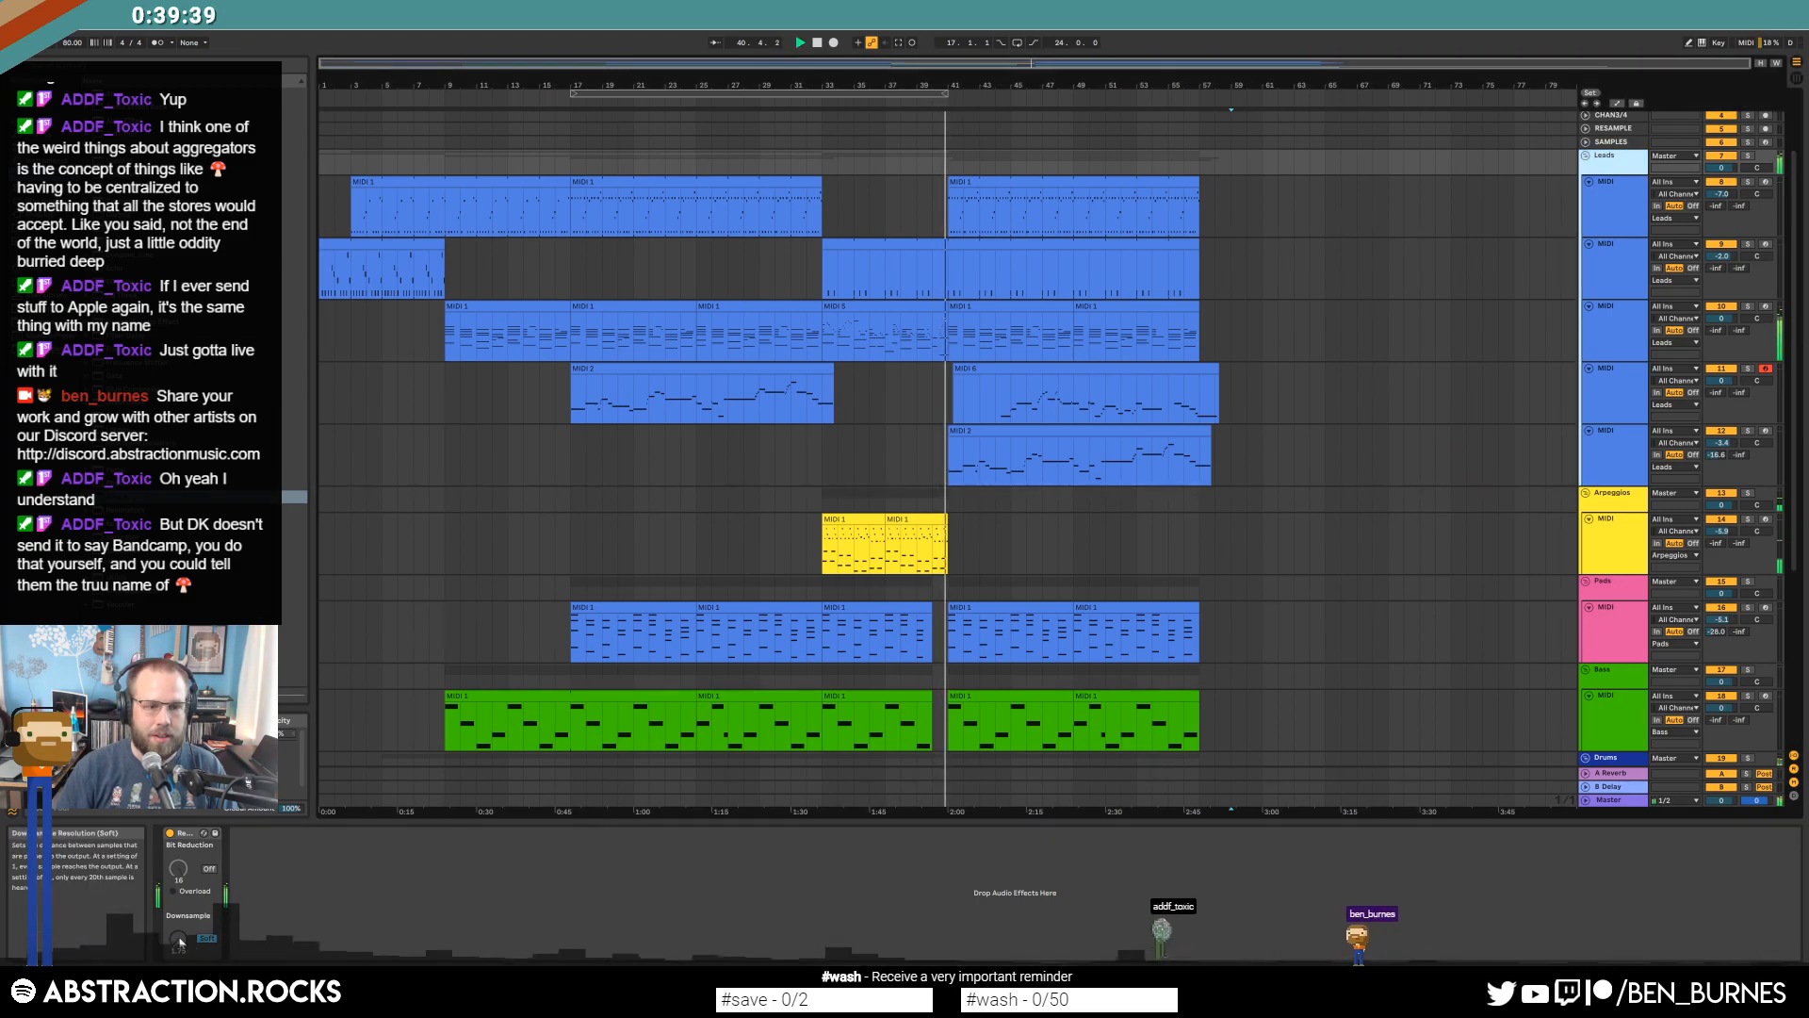
click(209, 869)
drag(178, 868, 178, 950)
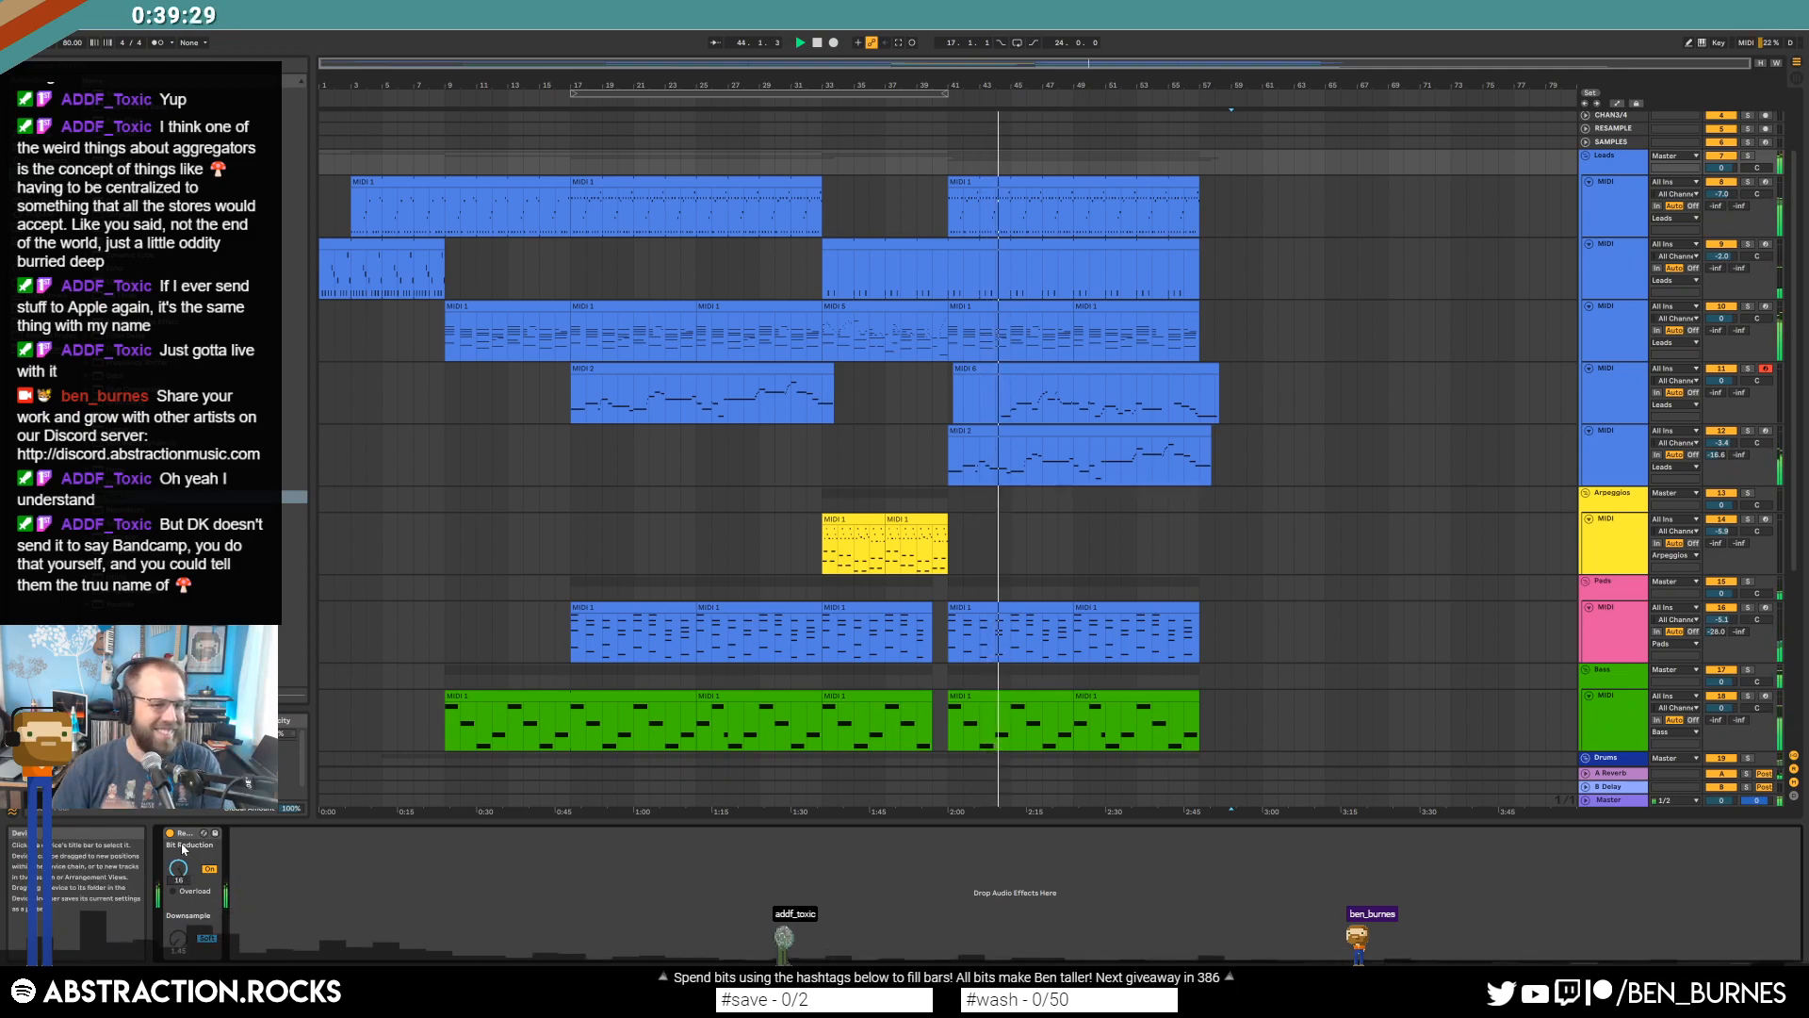
key(Delete)
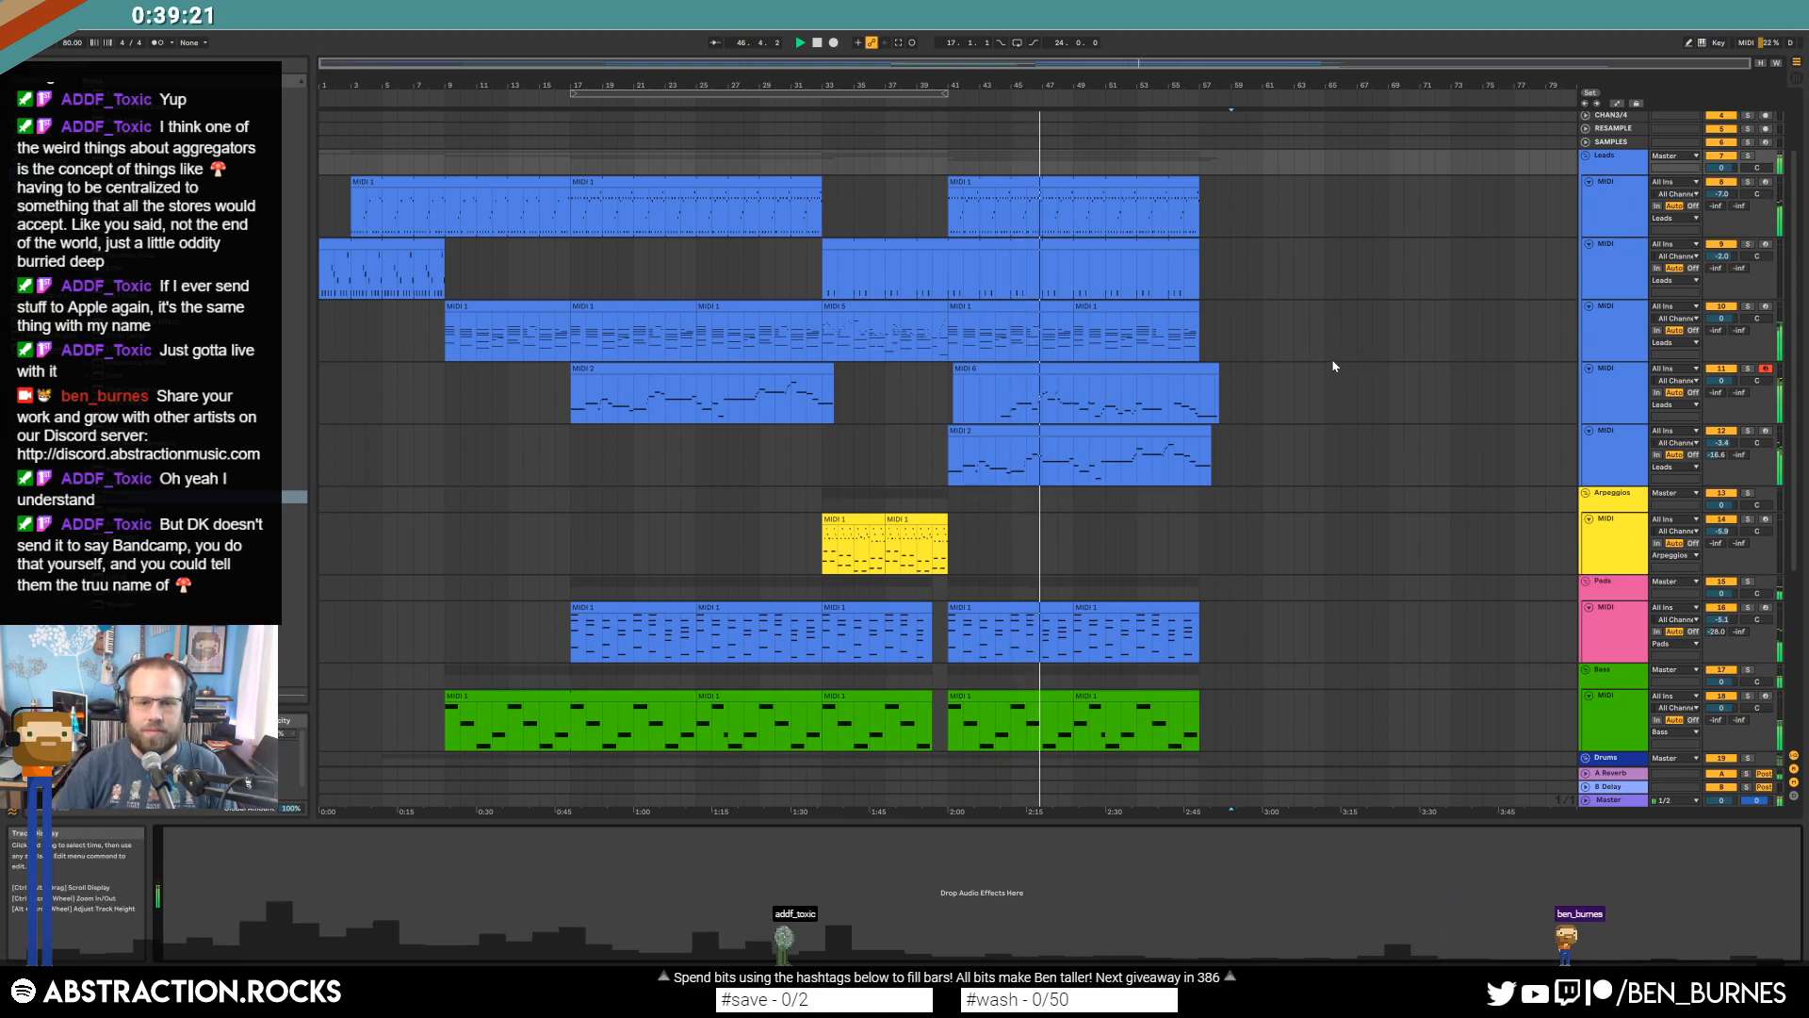
Examine the notes of the drum rack clip covering bars 41 to 57 during playback.
scroll(1216, 664, down, 5)
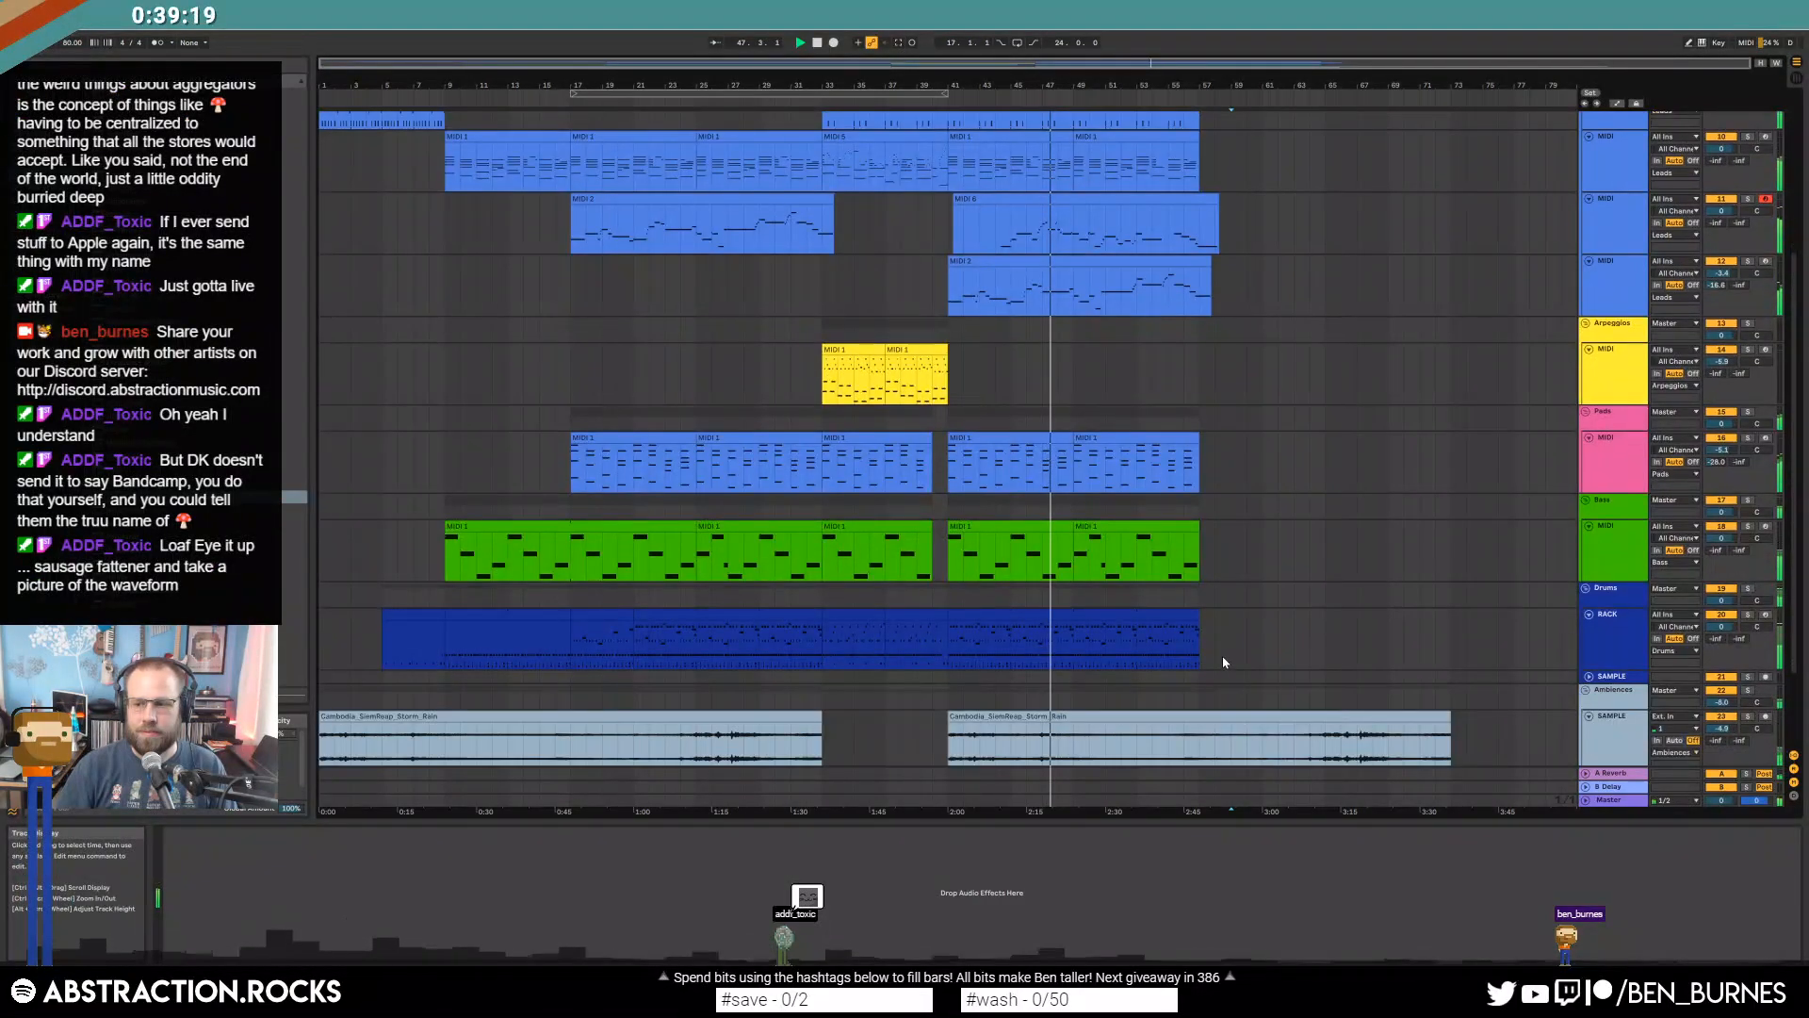
double_click(1071, 618)
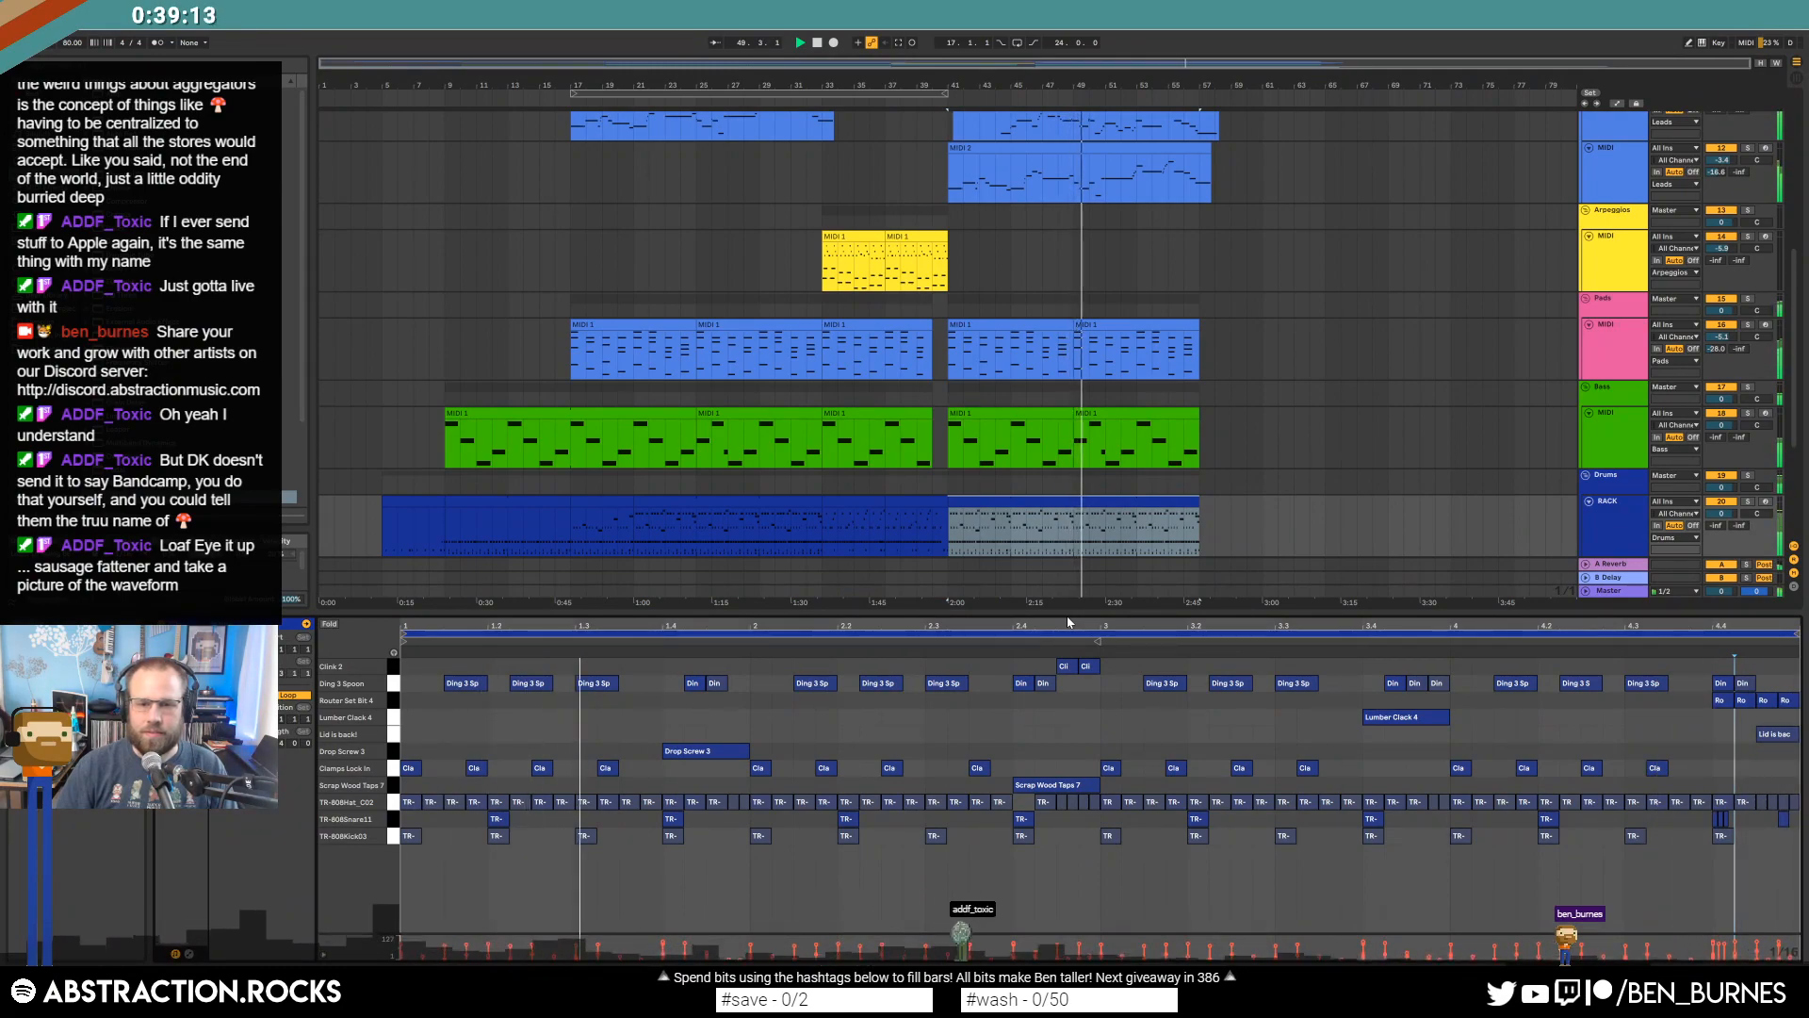
key(shift+Tab)
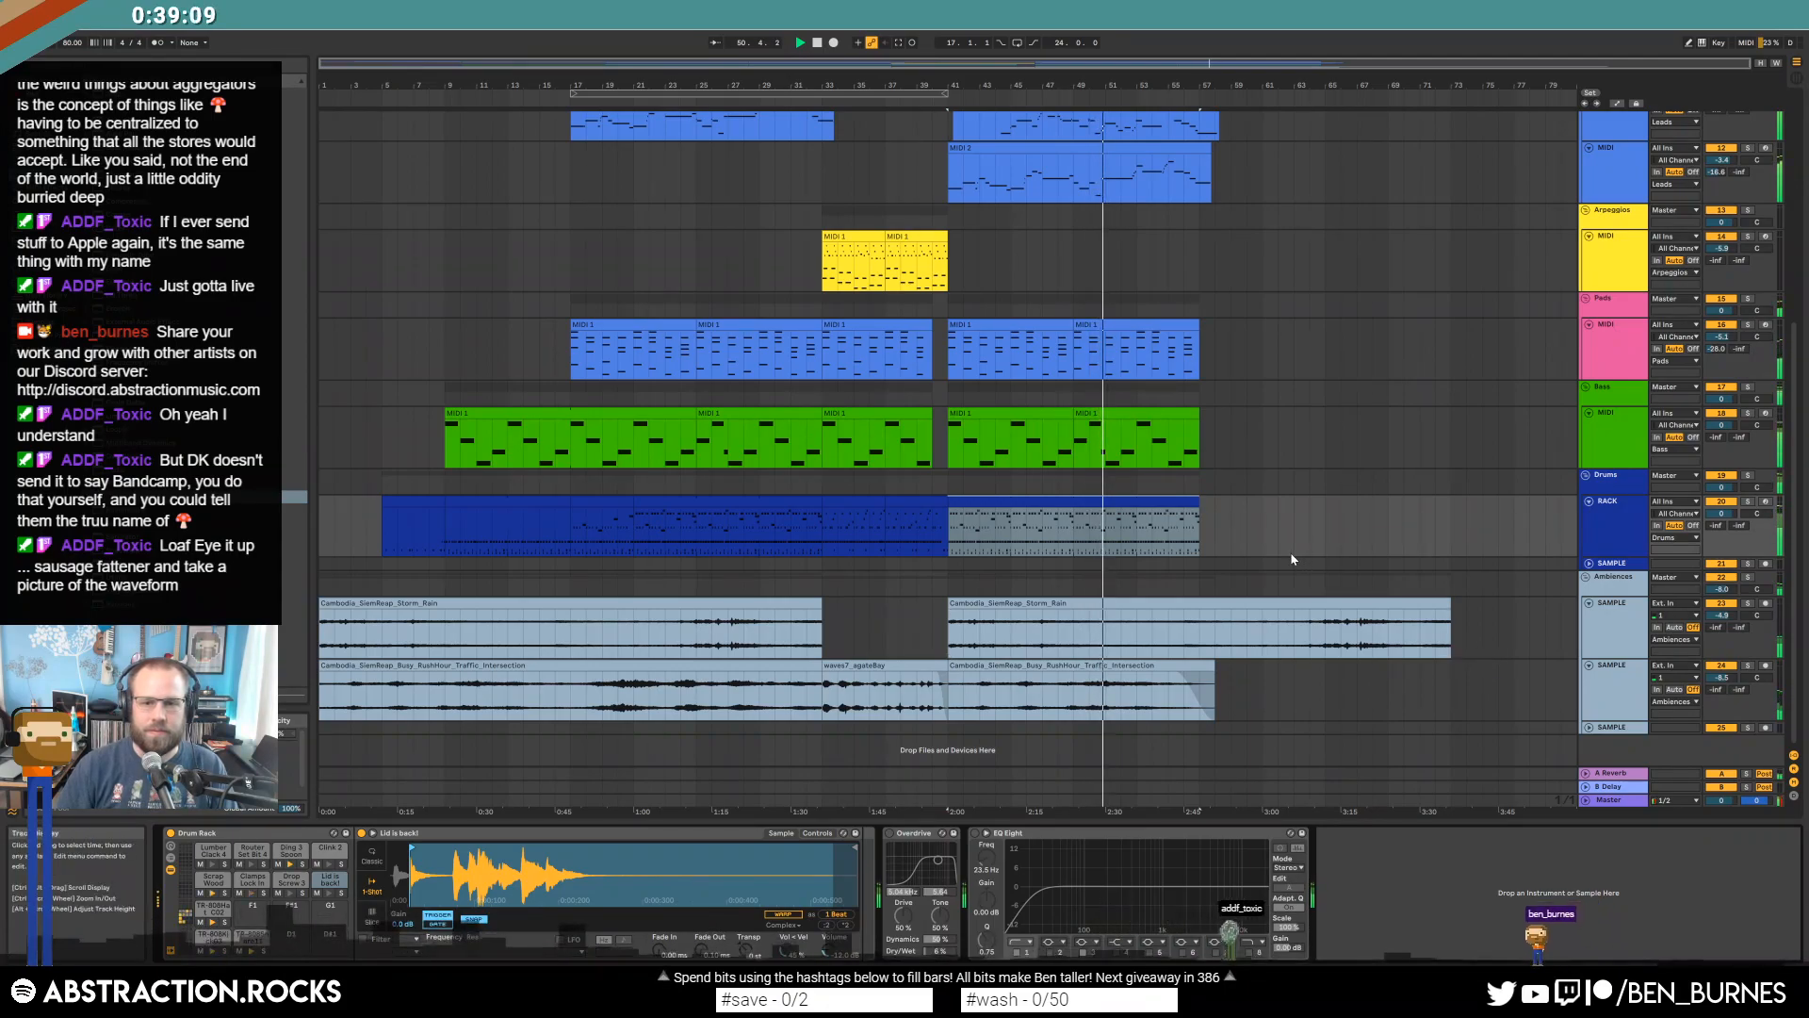
In the recorded take, delete the notes between the long bar 11 note and the long bar 13 note, and lower the long bar 11 note.
scroll(1063, 325, up, 3)
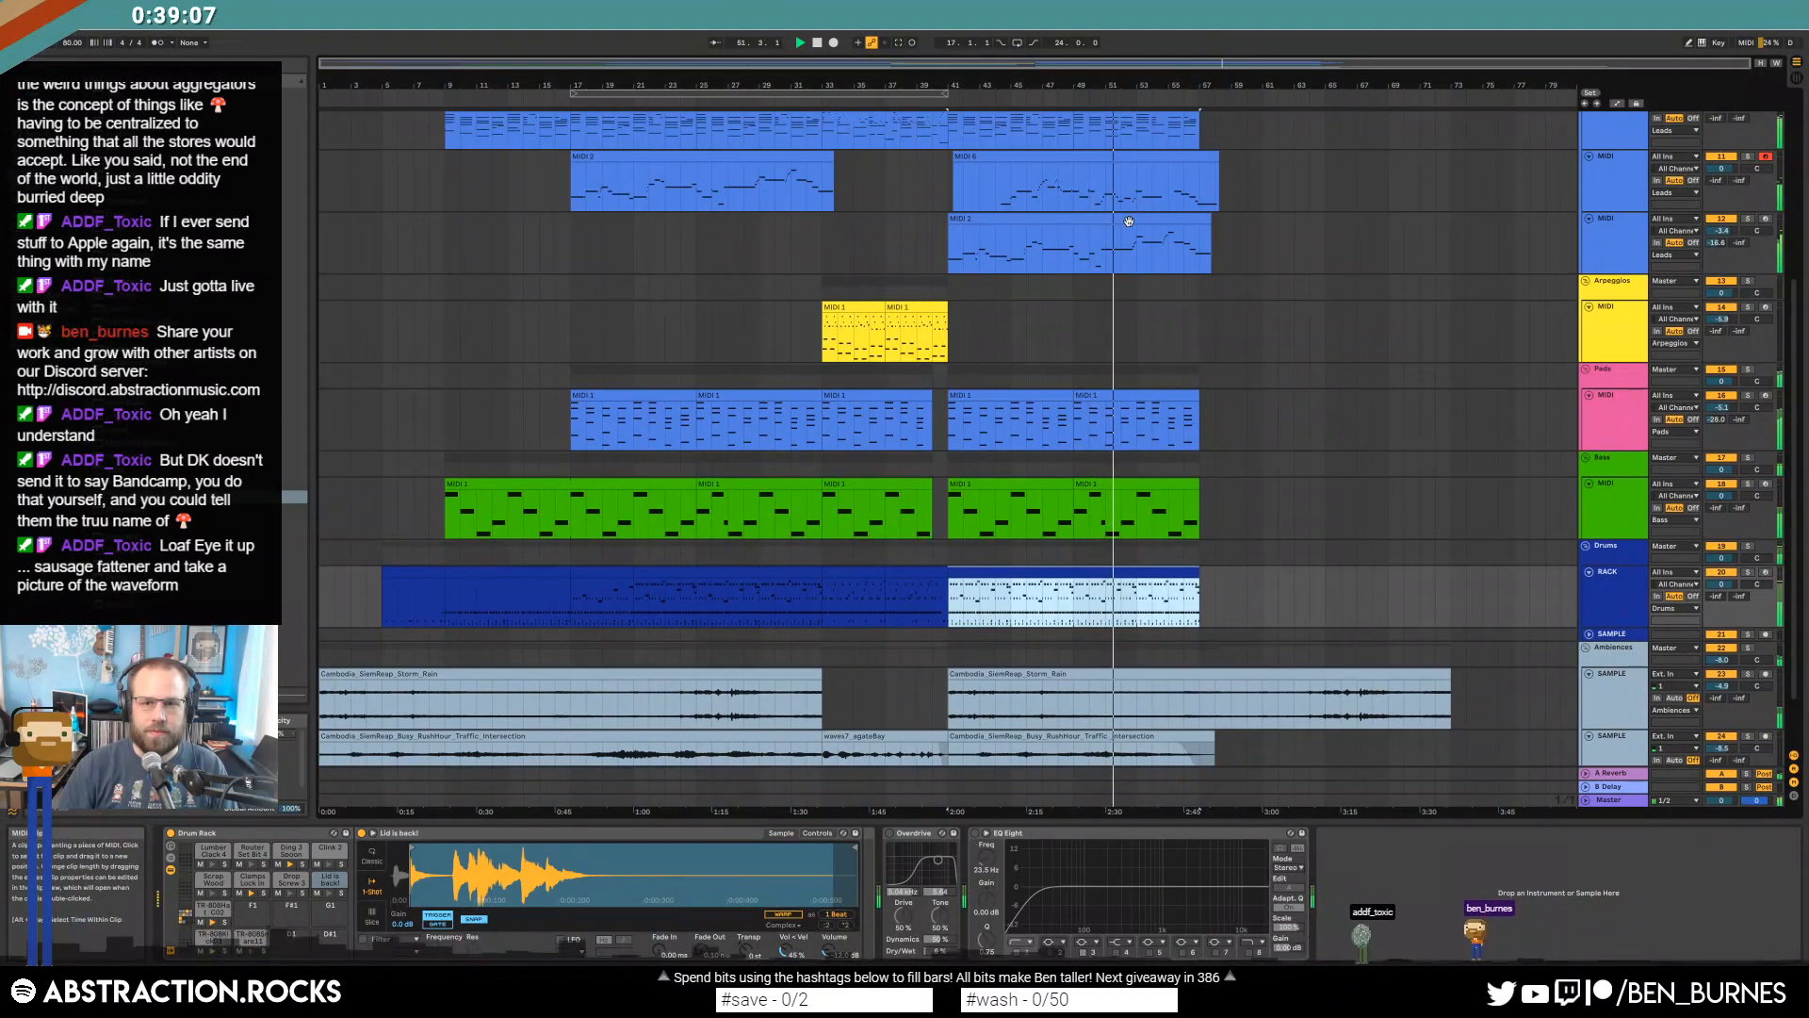
click(1144, 155)
double_click(1144, 155)
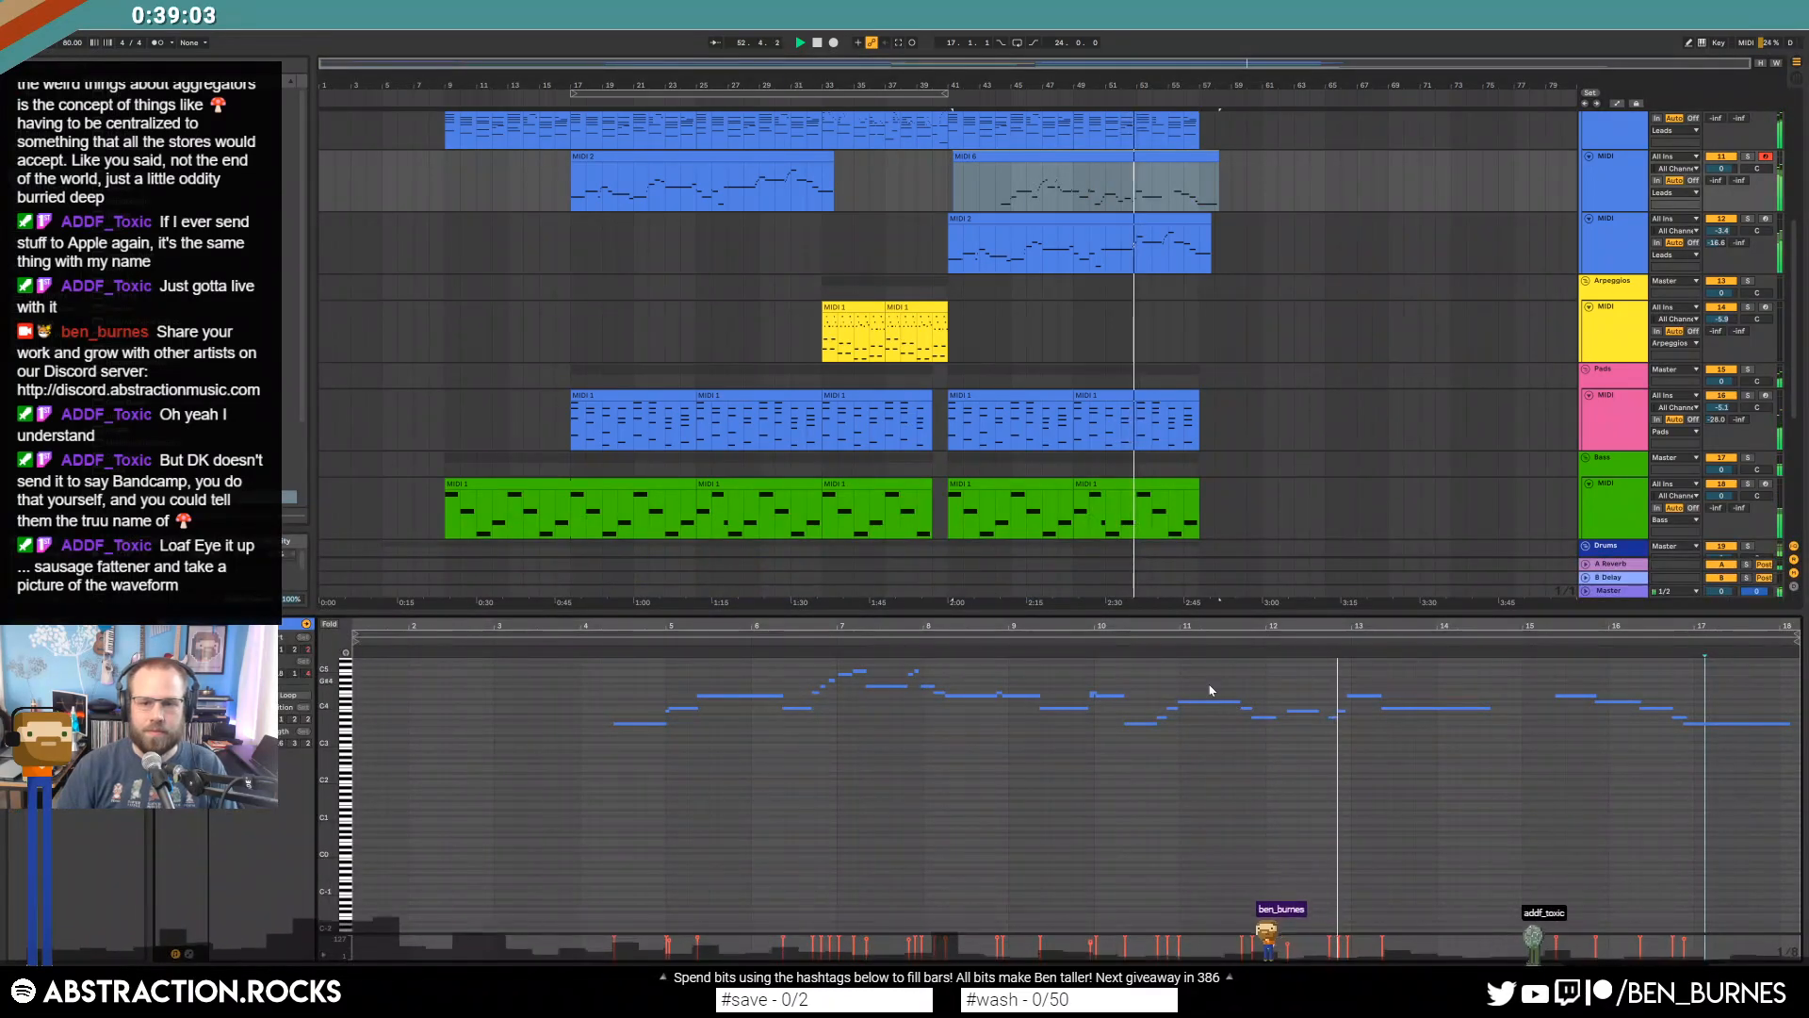
drag(1366, 789, 1381, 794)
key(Delete)
drag(1175, 707, 1230, 713)
Add a short lead-in note just below the recorded take's long bar 13 note and fine-tune it during playback.
click(1375, 716)
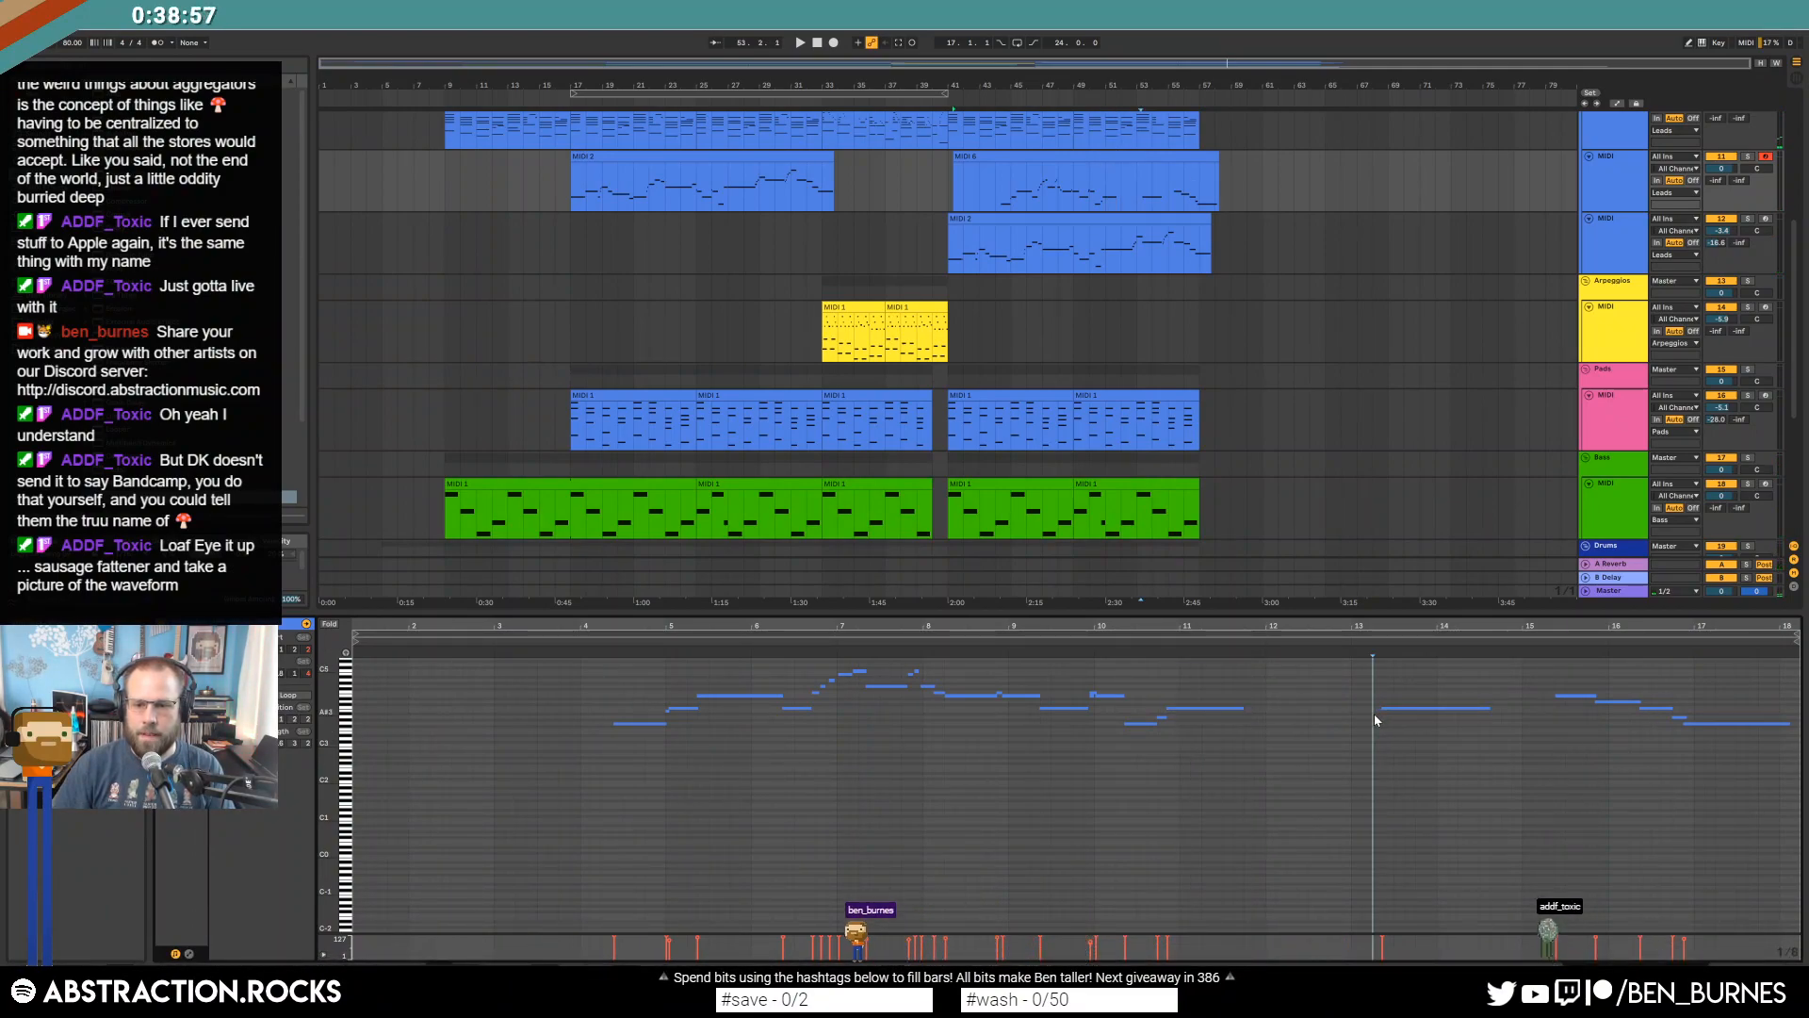
key(space)
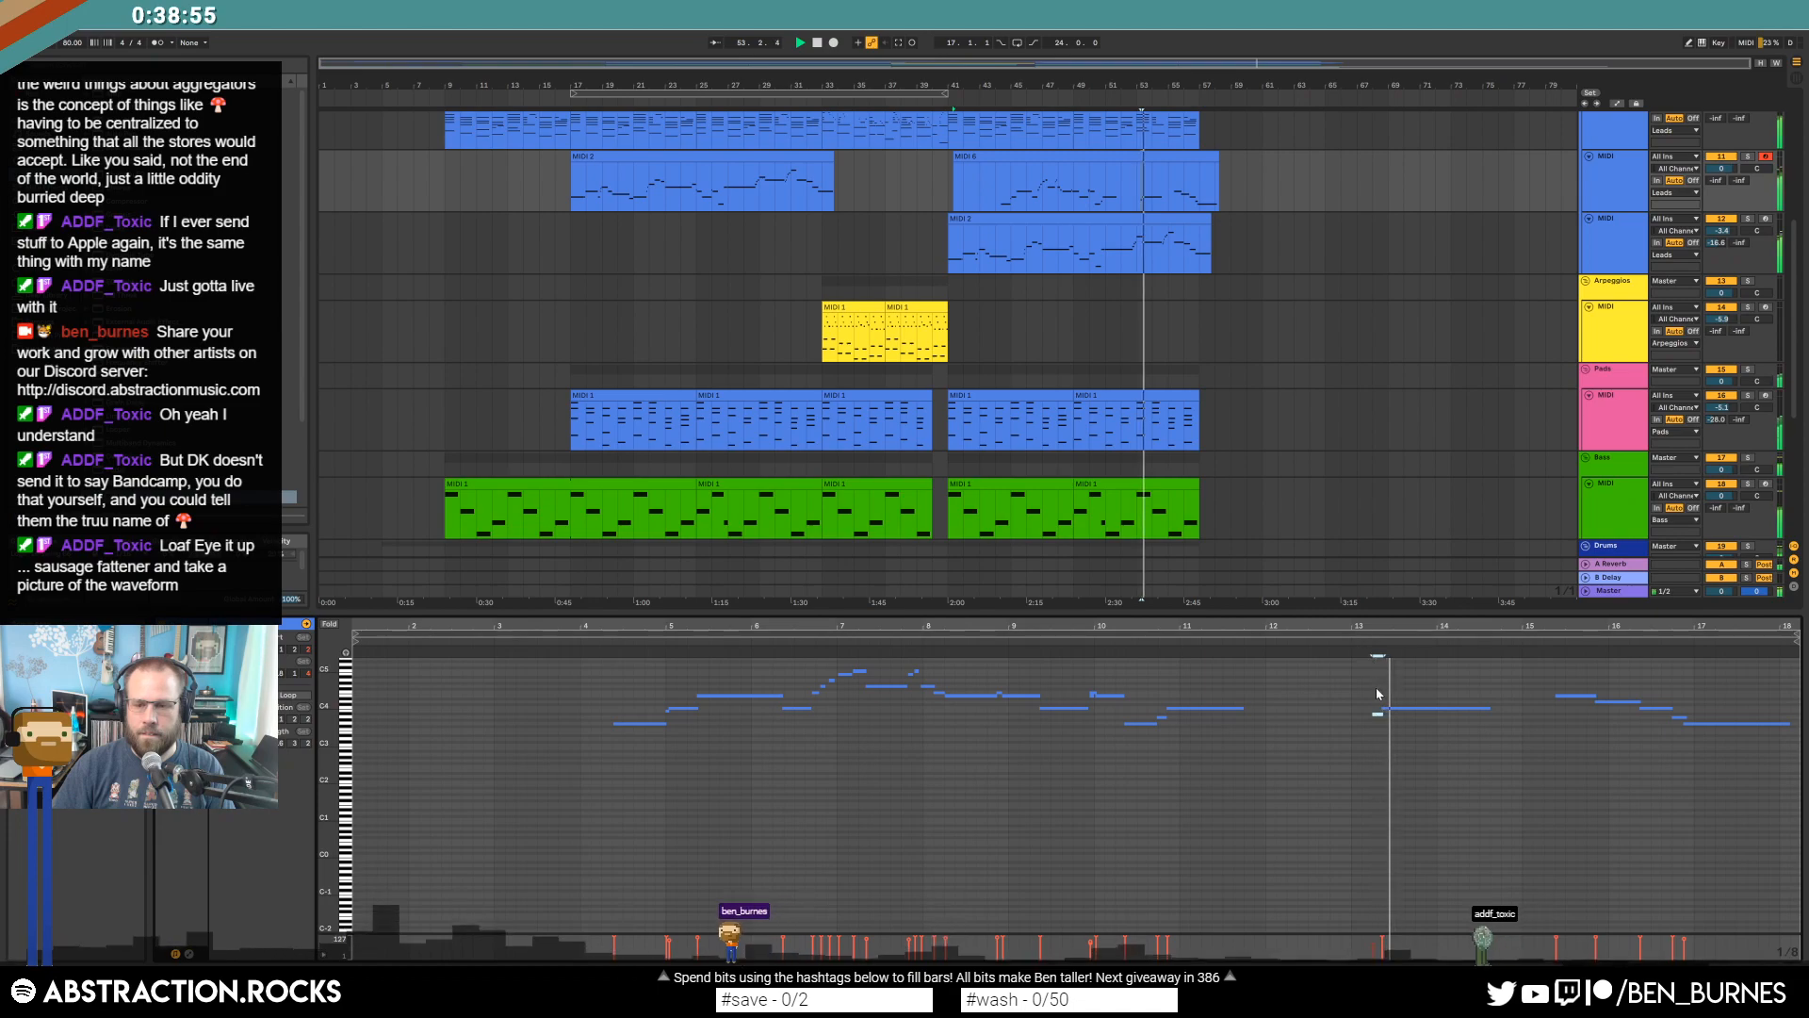
scroll(1400, 716, up, 6)
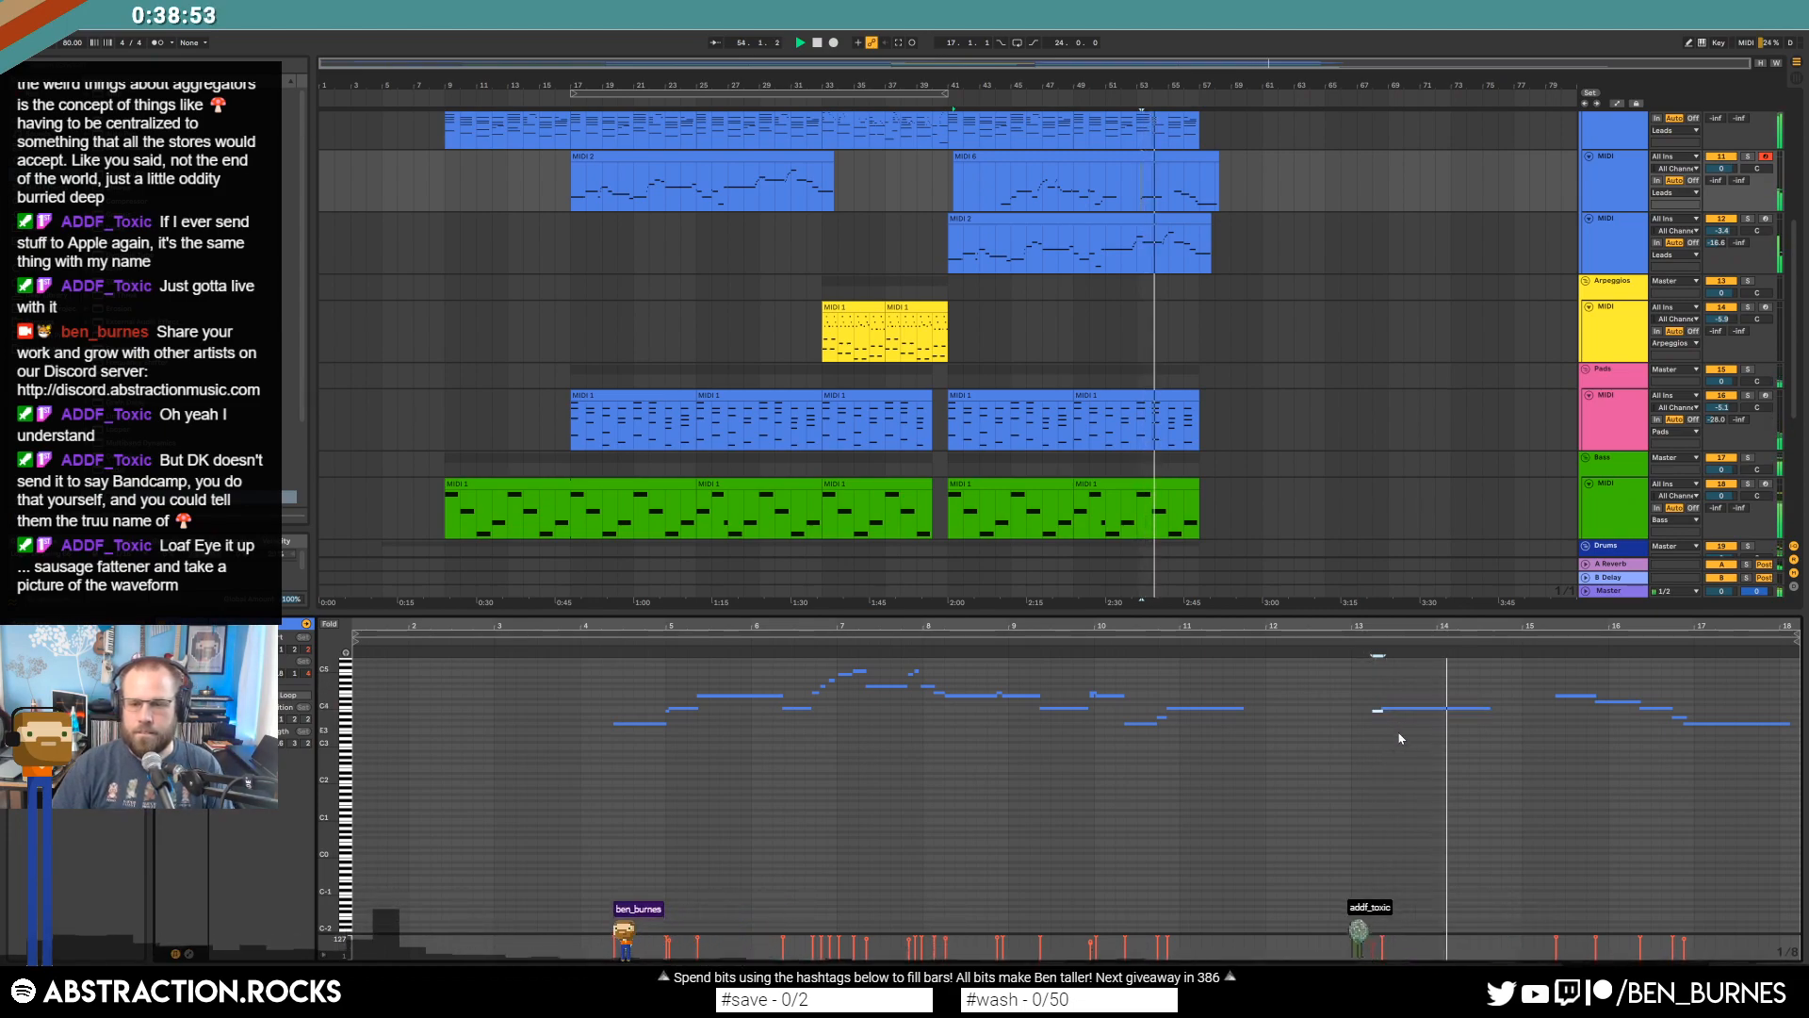
drag(1272, 710, 1287, 718)
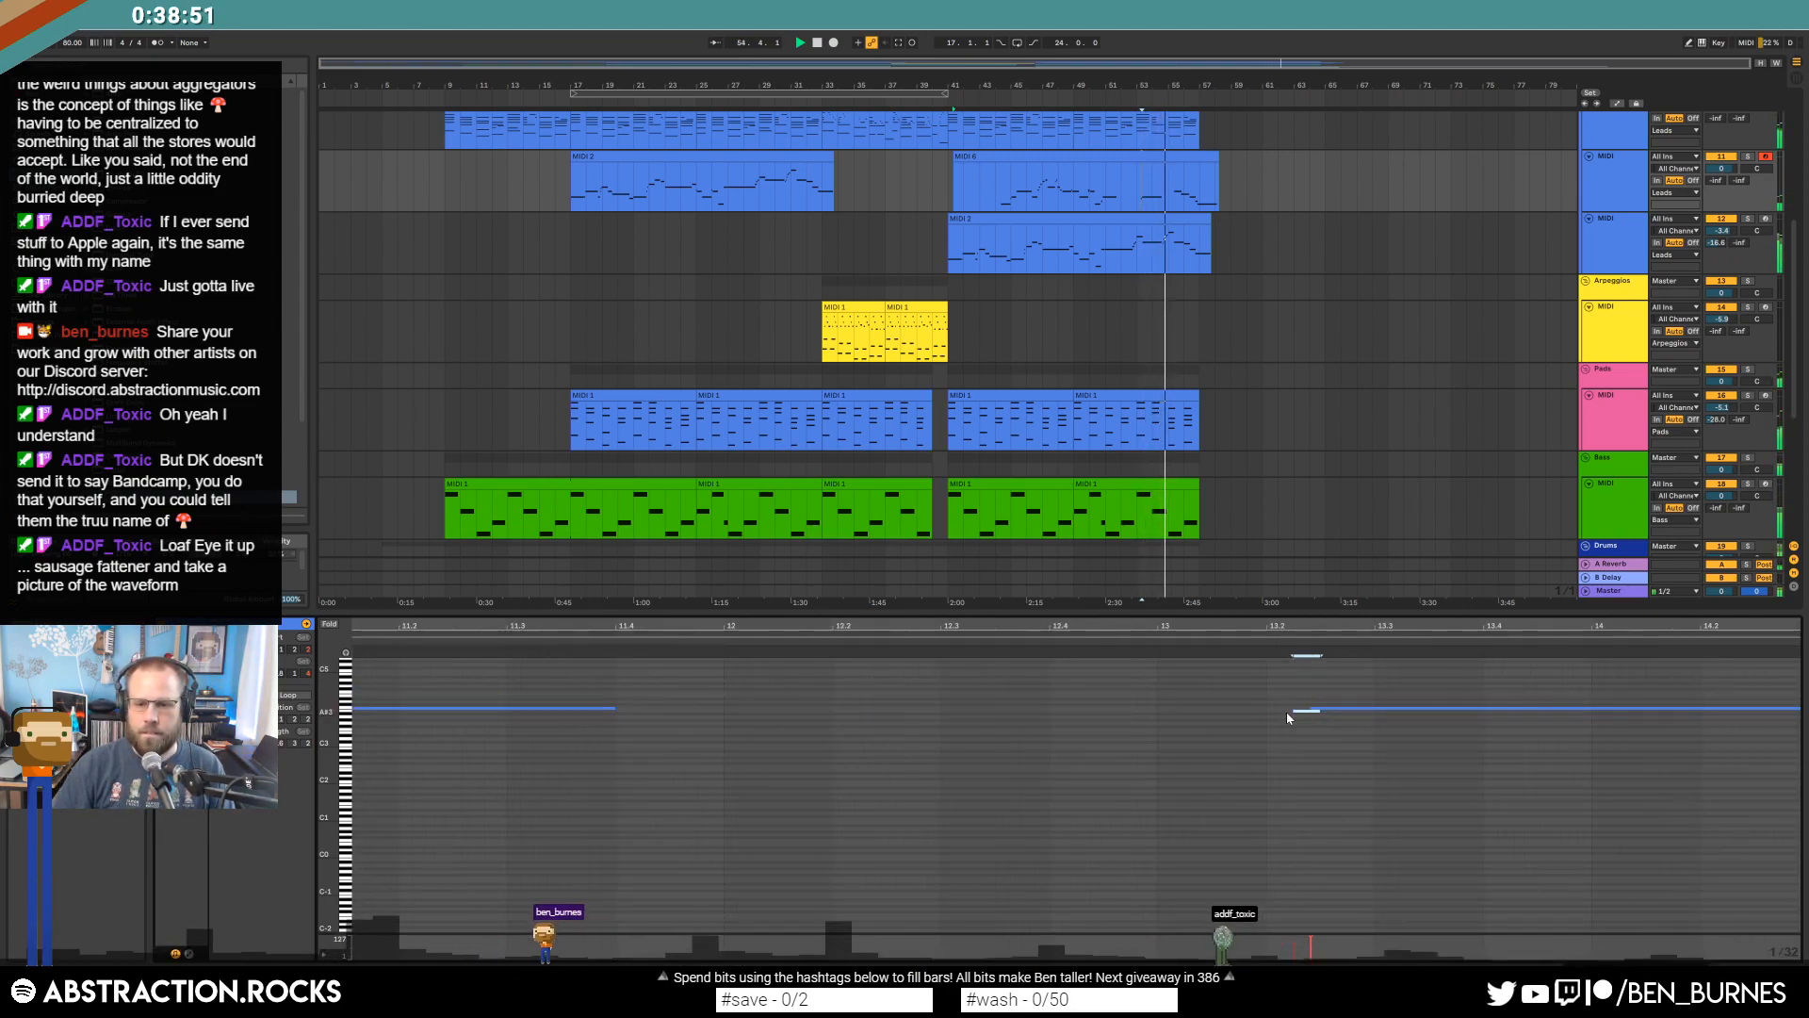
scroll(1310, 718, down, 6)
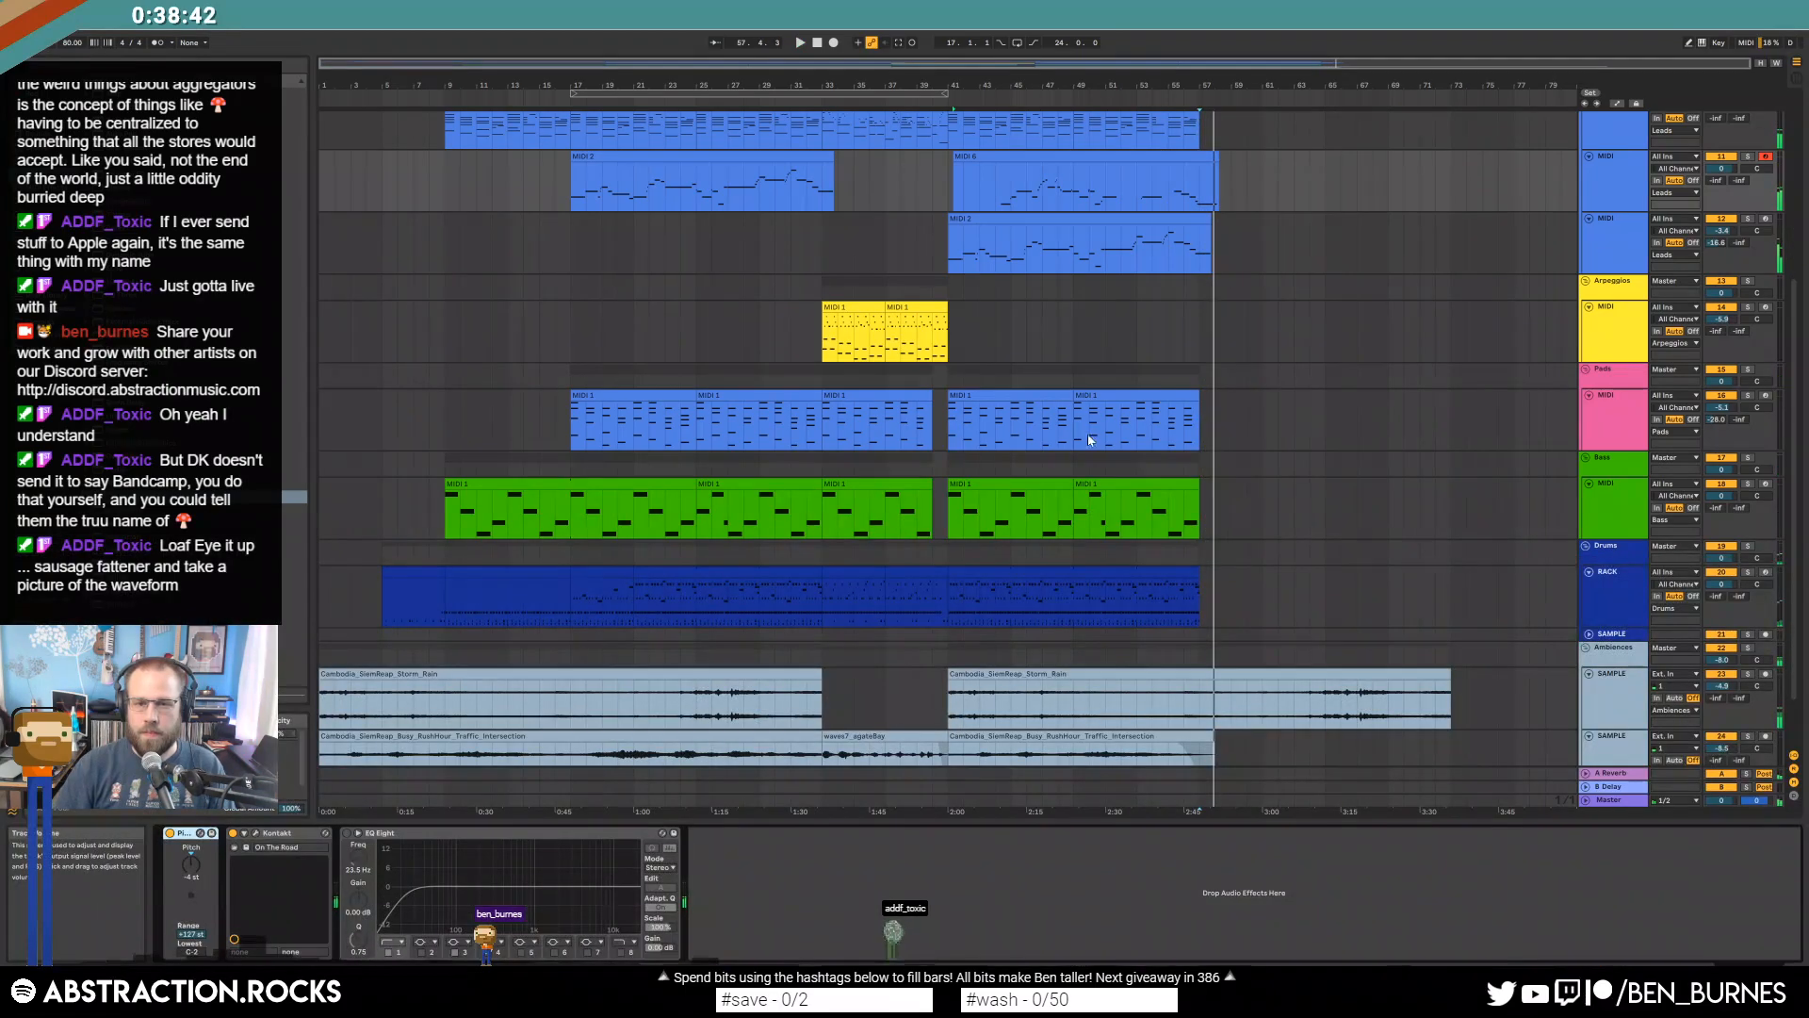
Try a copy of the bar 17 pads clip at bar 57 and remove it.
click(622, 397)
key(ctrl+c)
click(1204, 423)
key(ctrl+v)
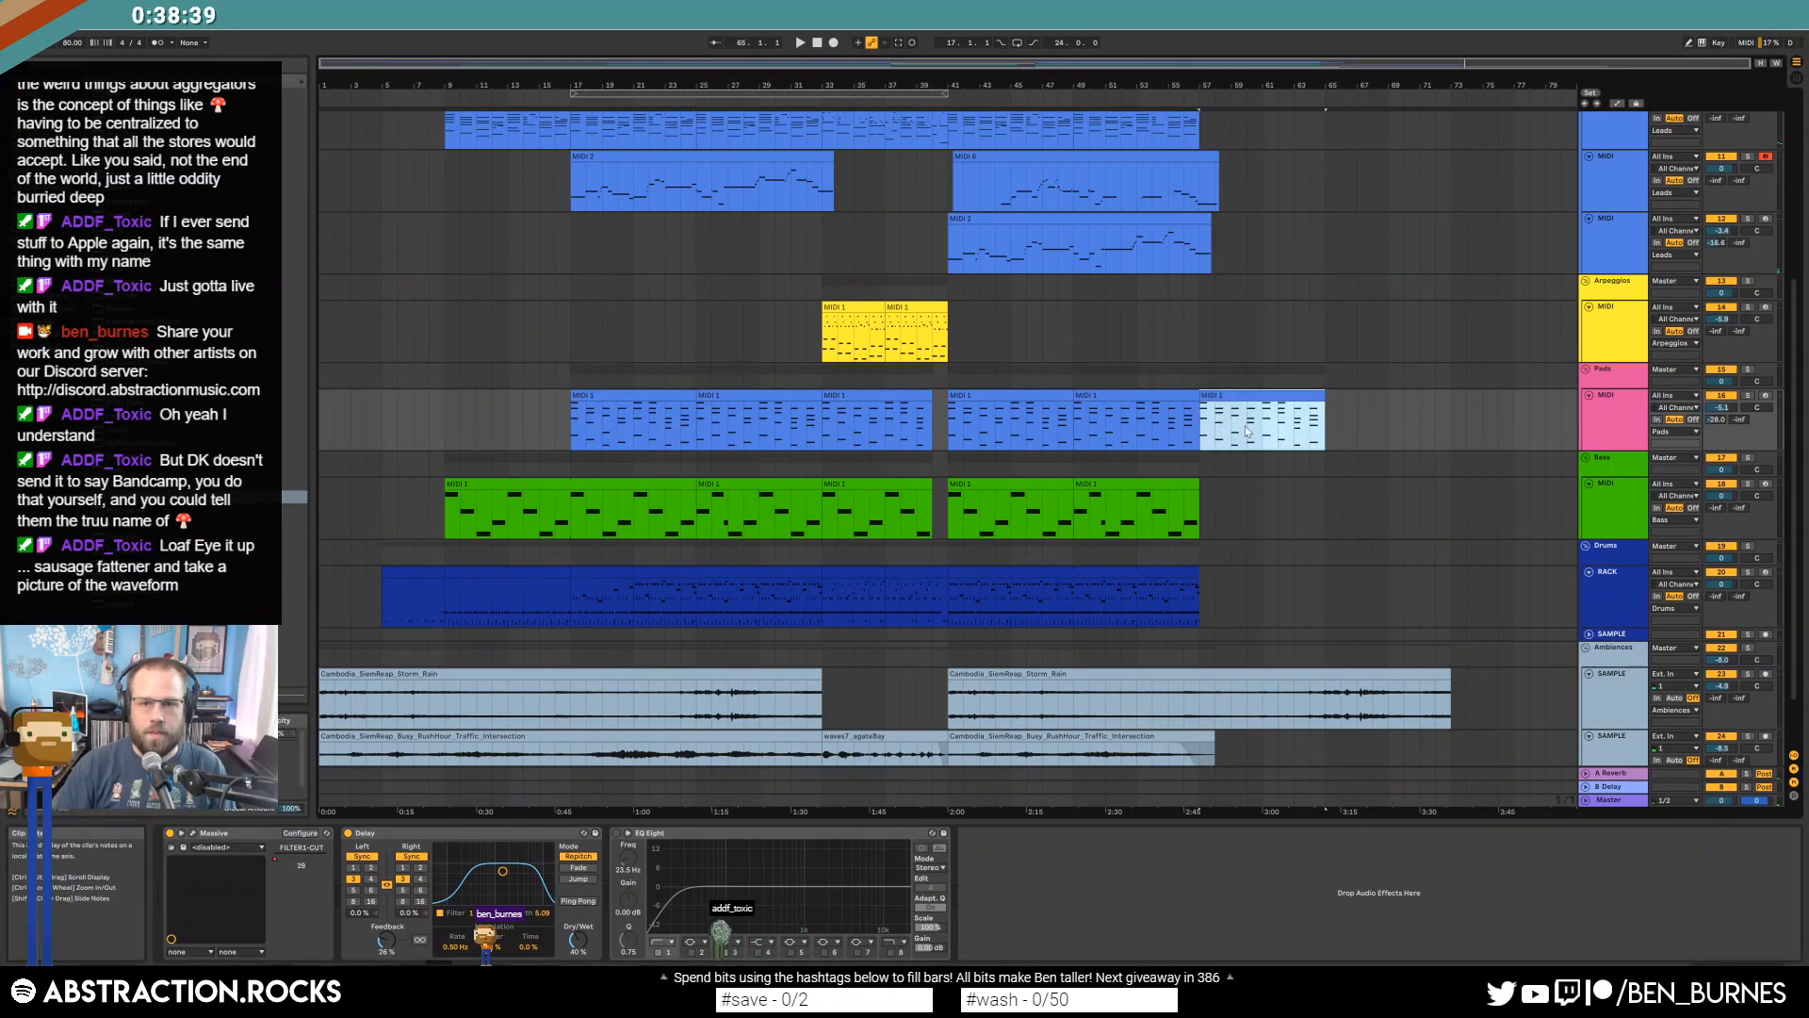
key(Delete)
Copy the bar 17 piano clip to bar 57, play it and open its notes.
scroll(1214, 422, up, 1)
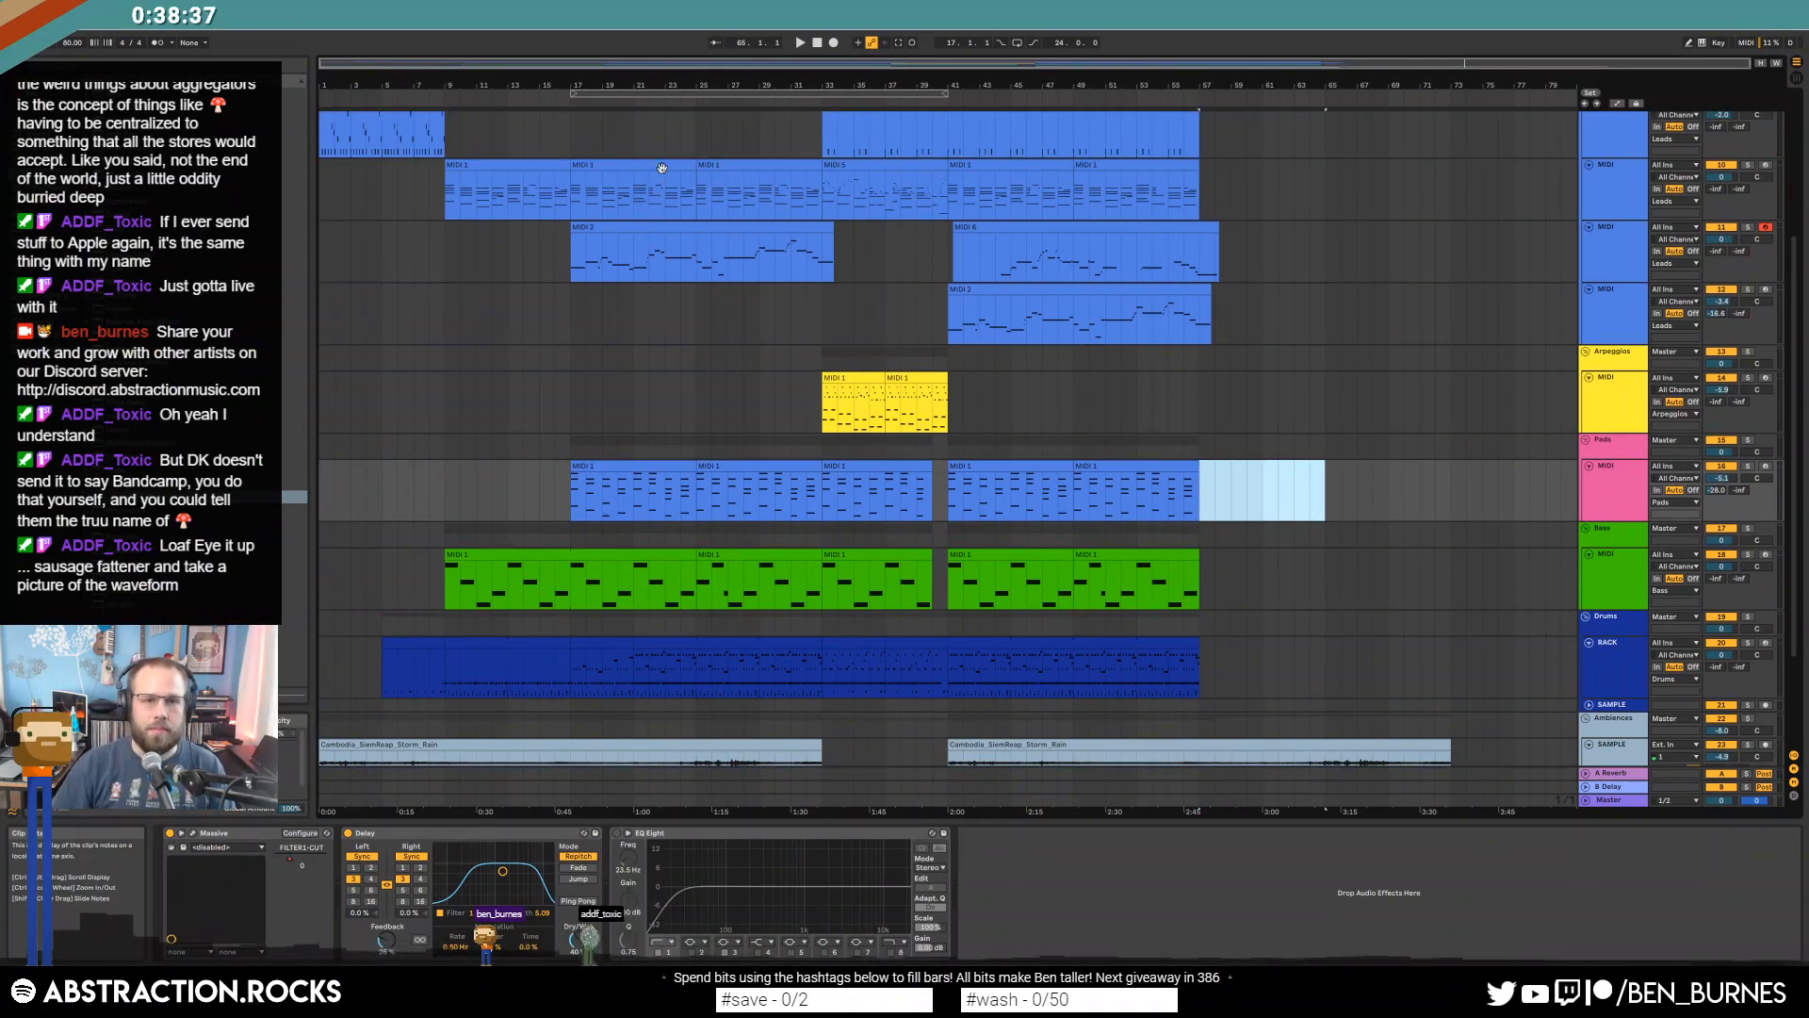
click(627, 165)
key(ctrl+c)
click(1207, 183)
key(ctrl+v)
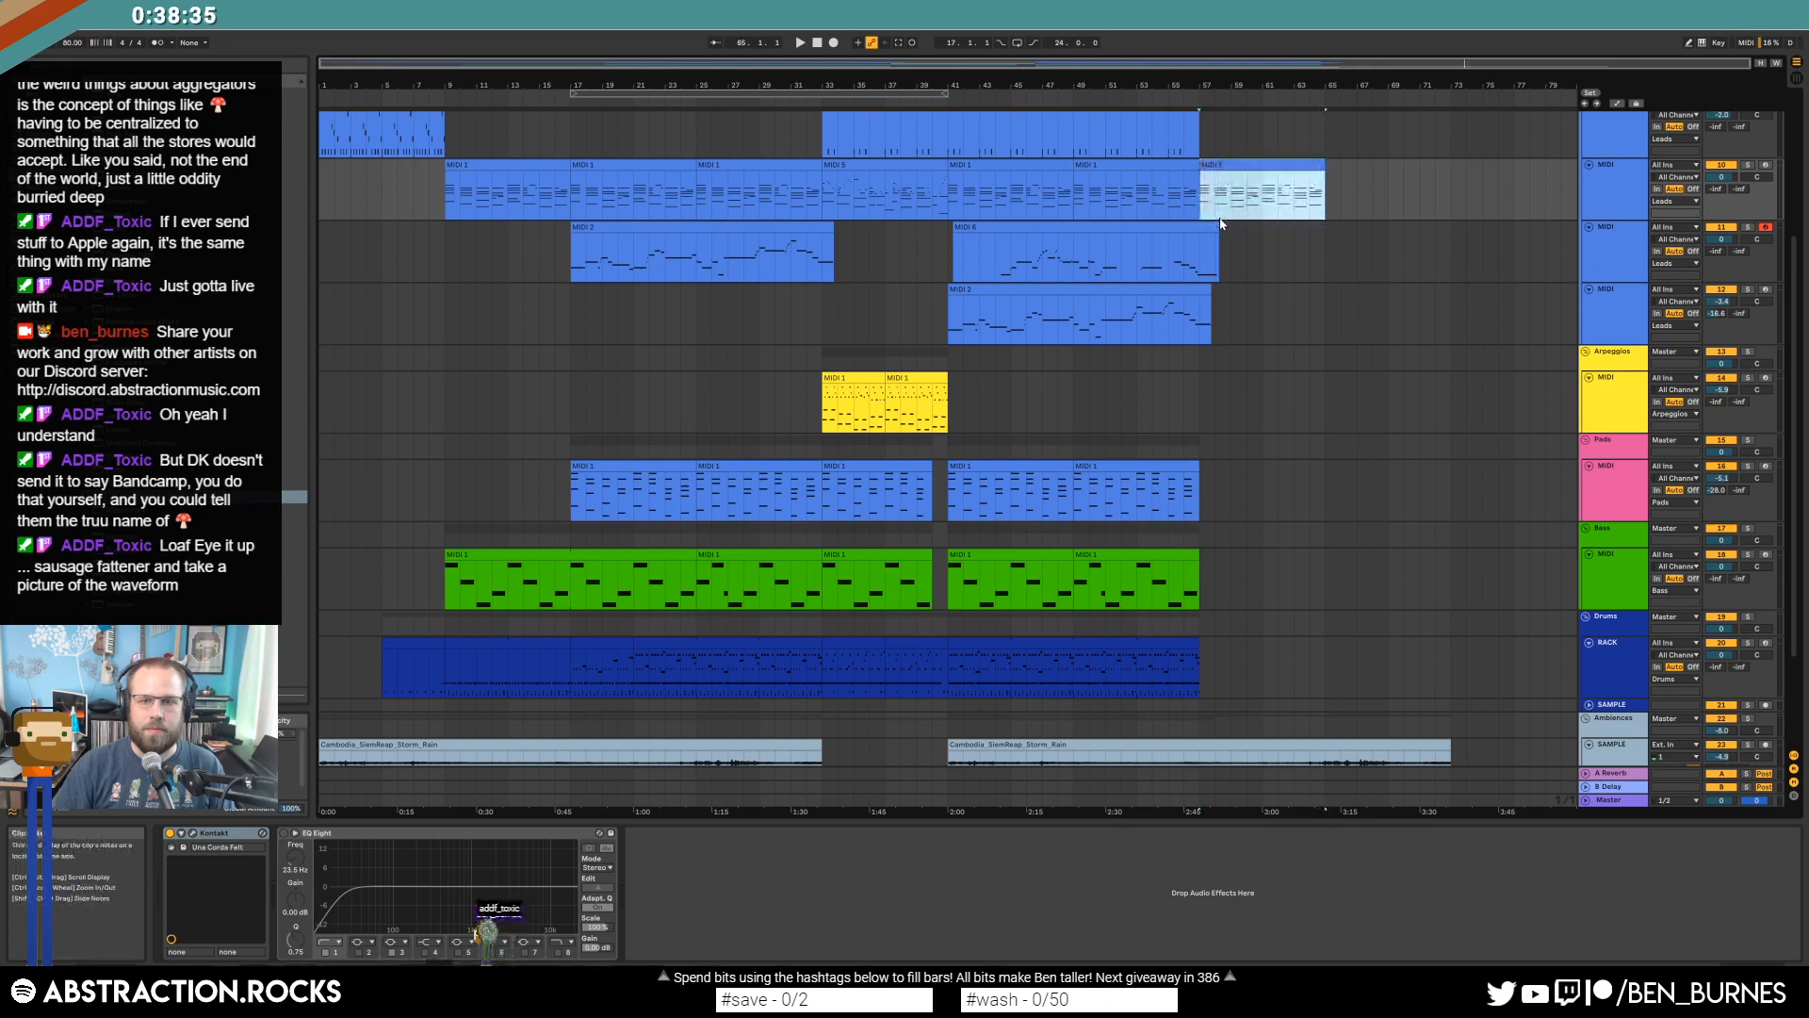
key(space)
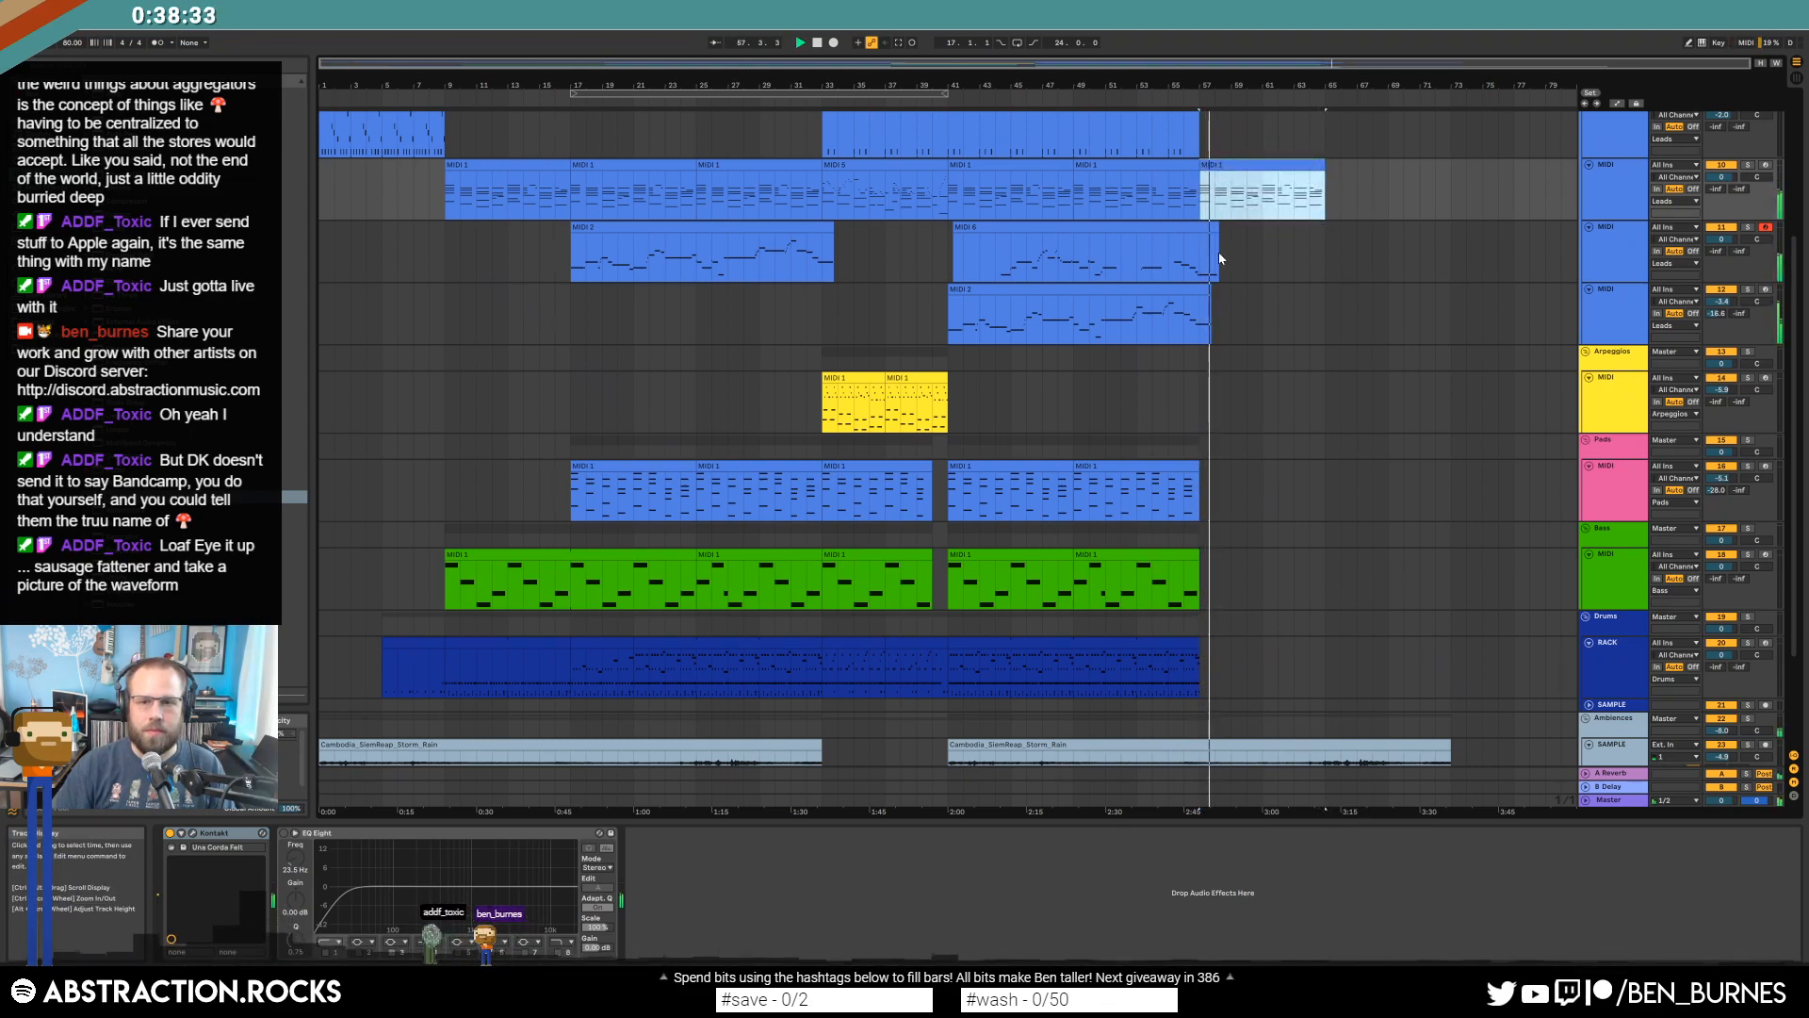
double_click(1240, 167)
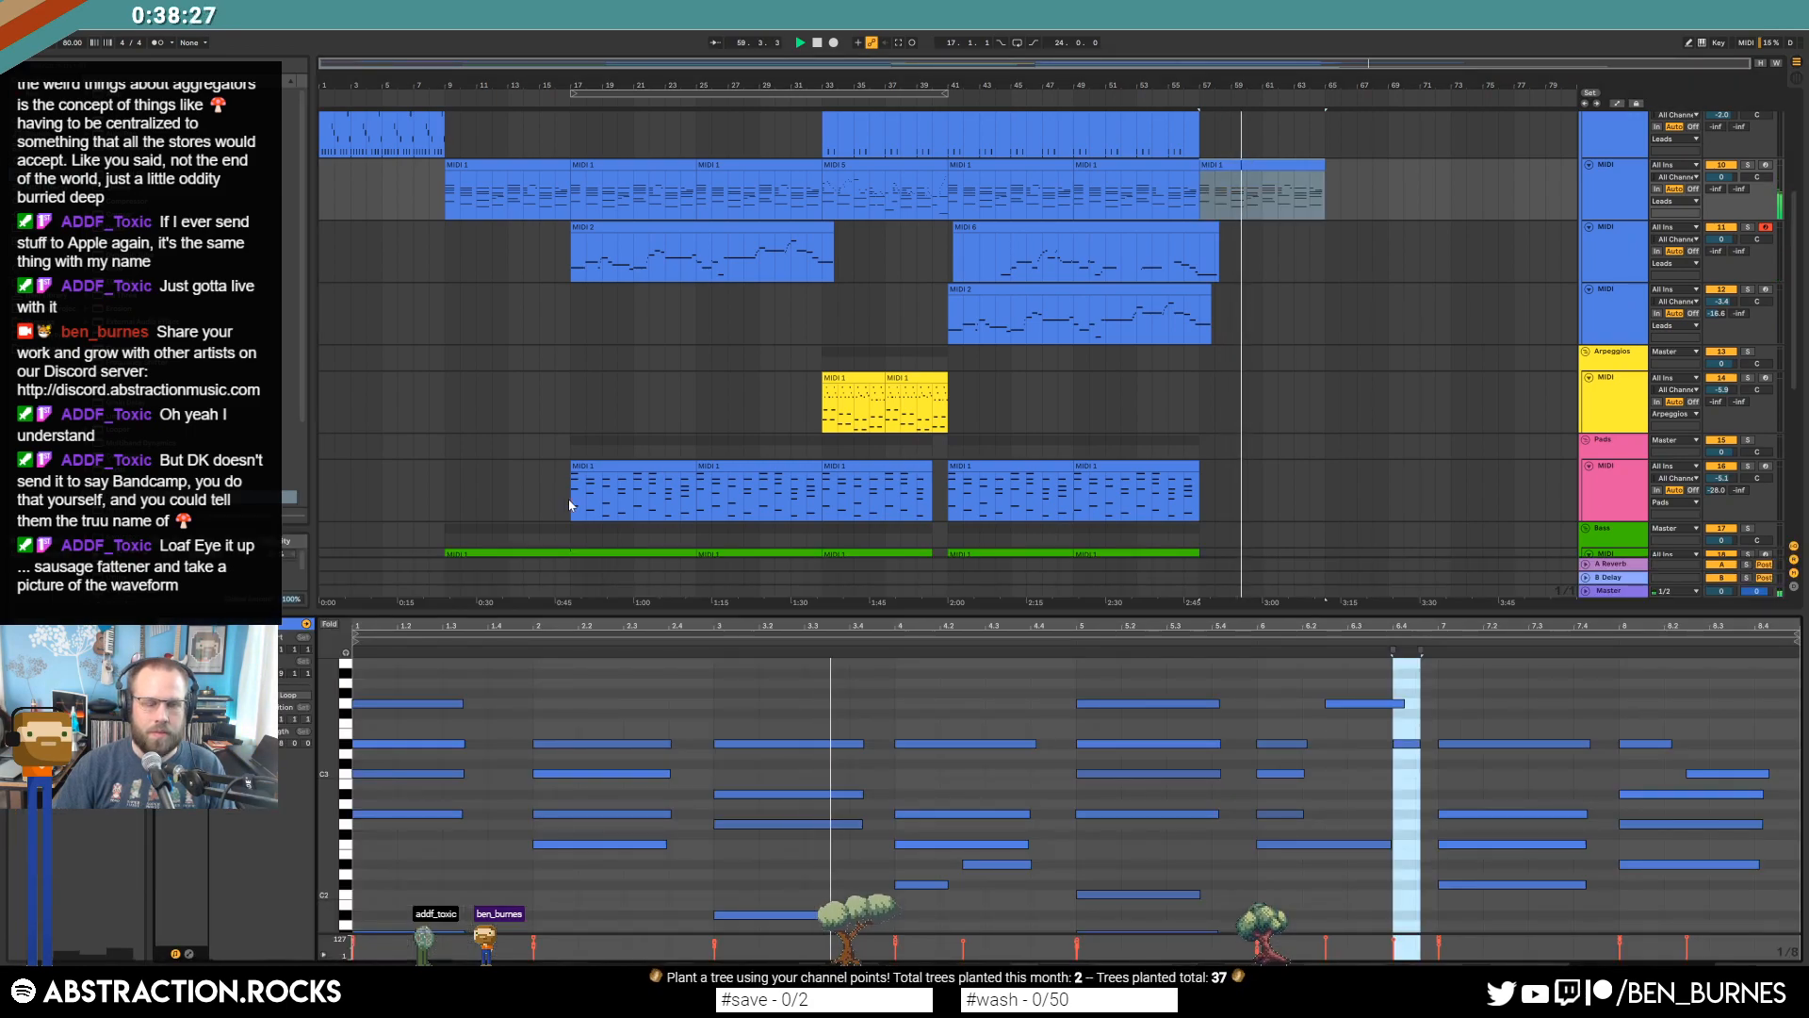
Open the Una Corda piano's instrument window, show the track automation and play the piano from bar 57.
key(shift+Tab)
click(192, 834)
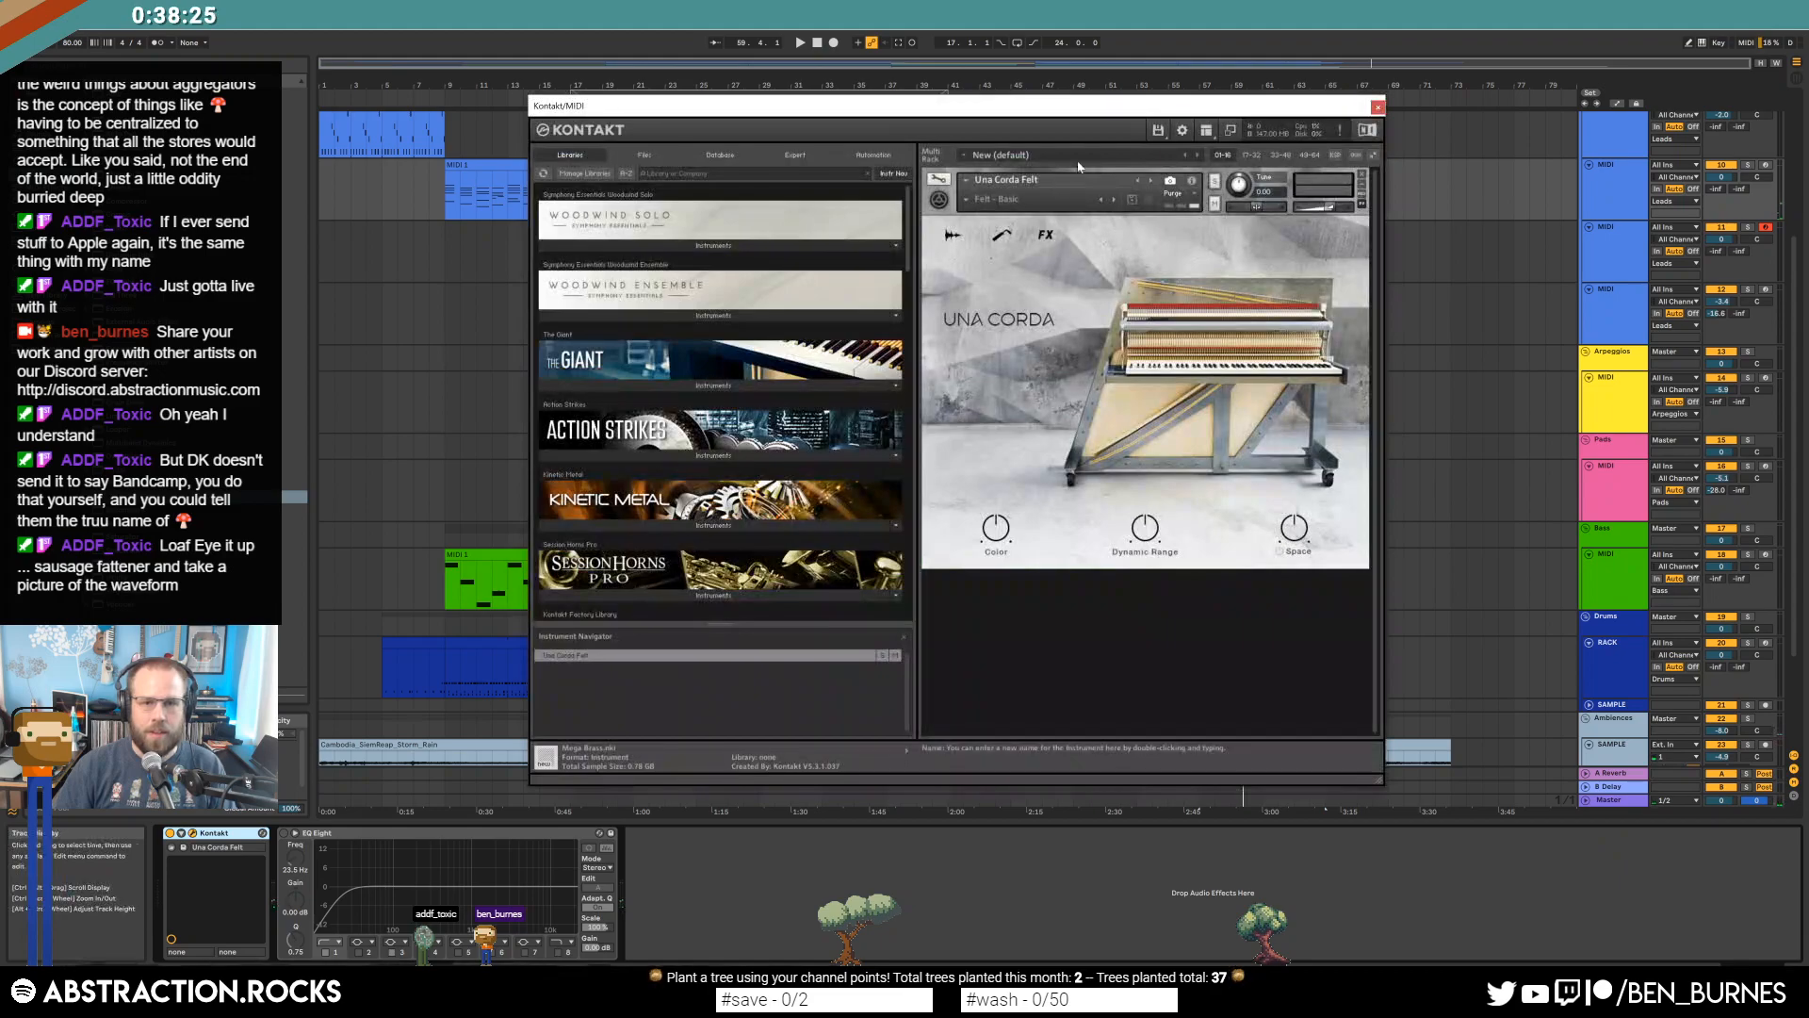
drag(1074, 118, 845, 118)
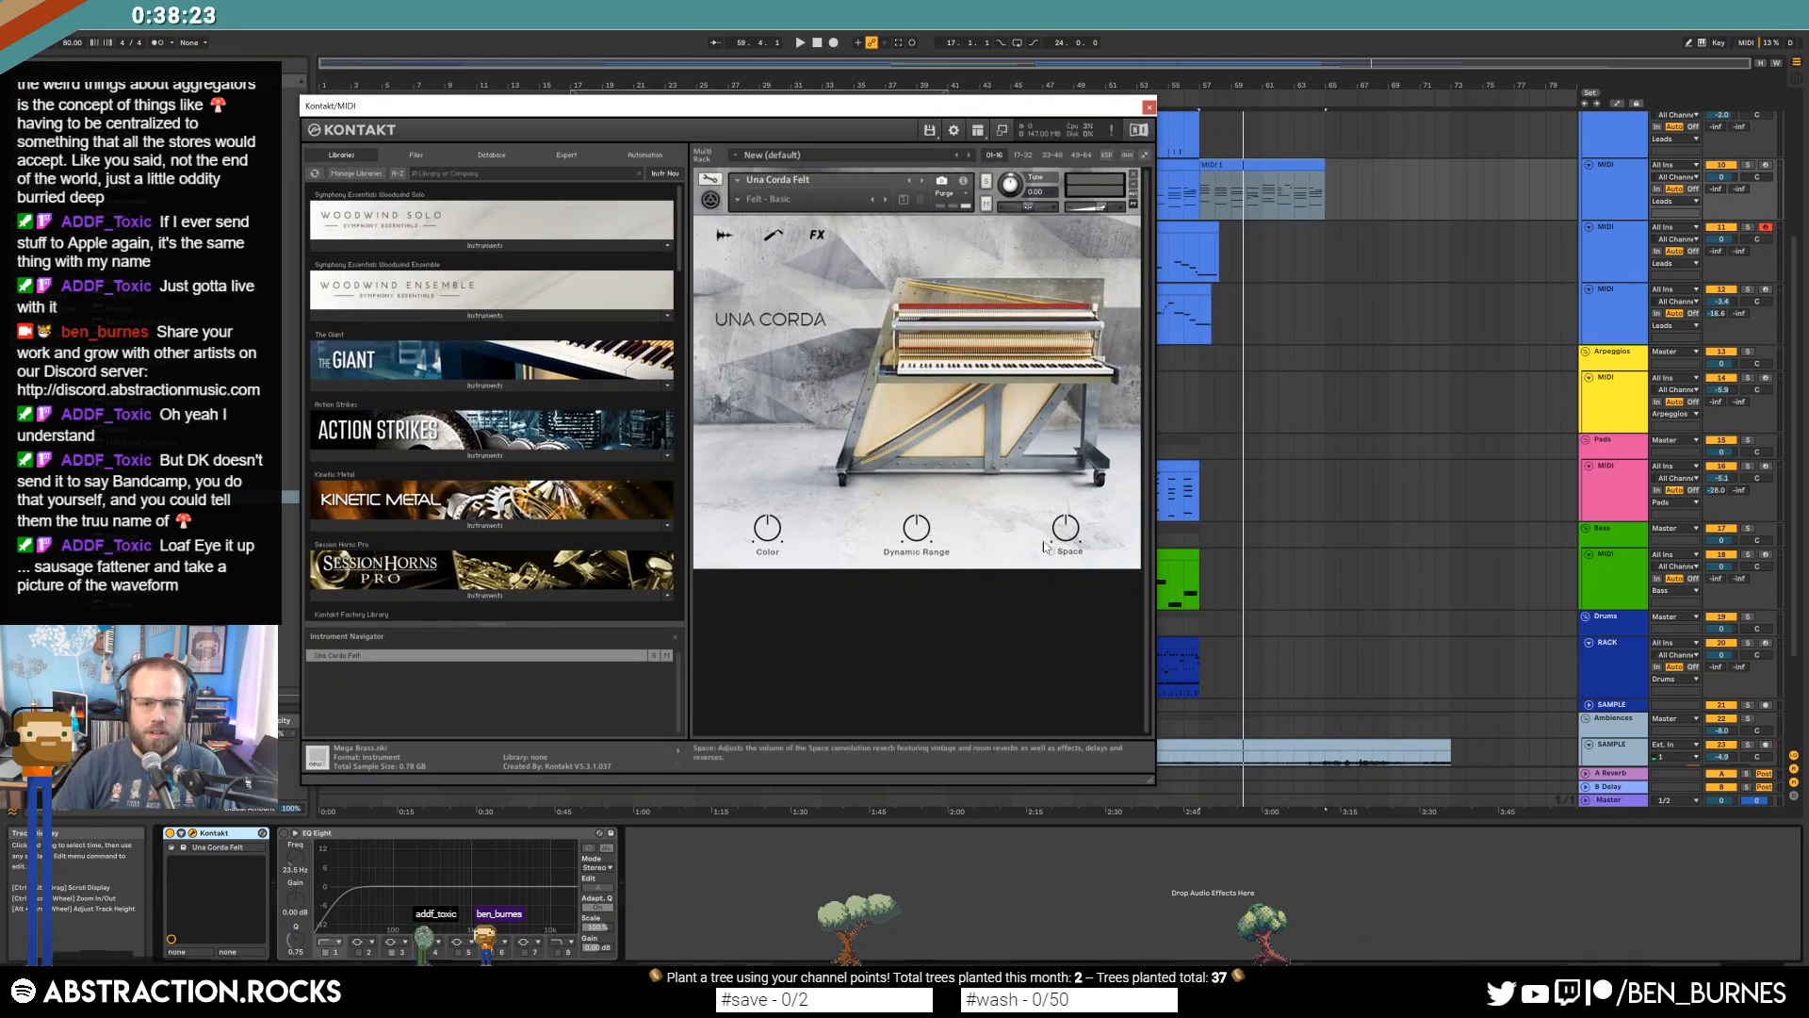
key(a)
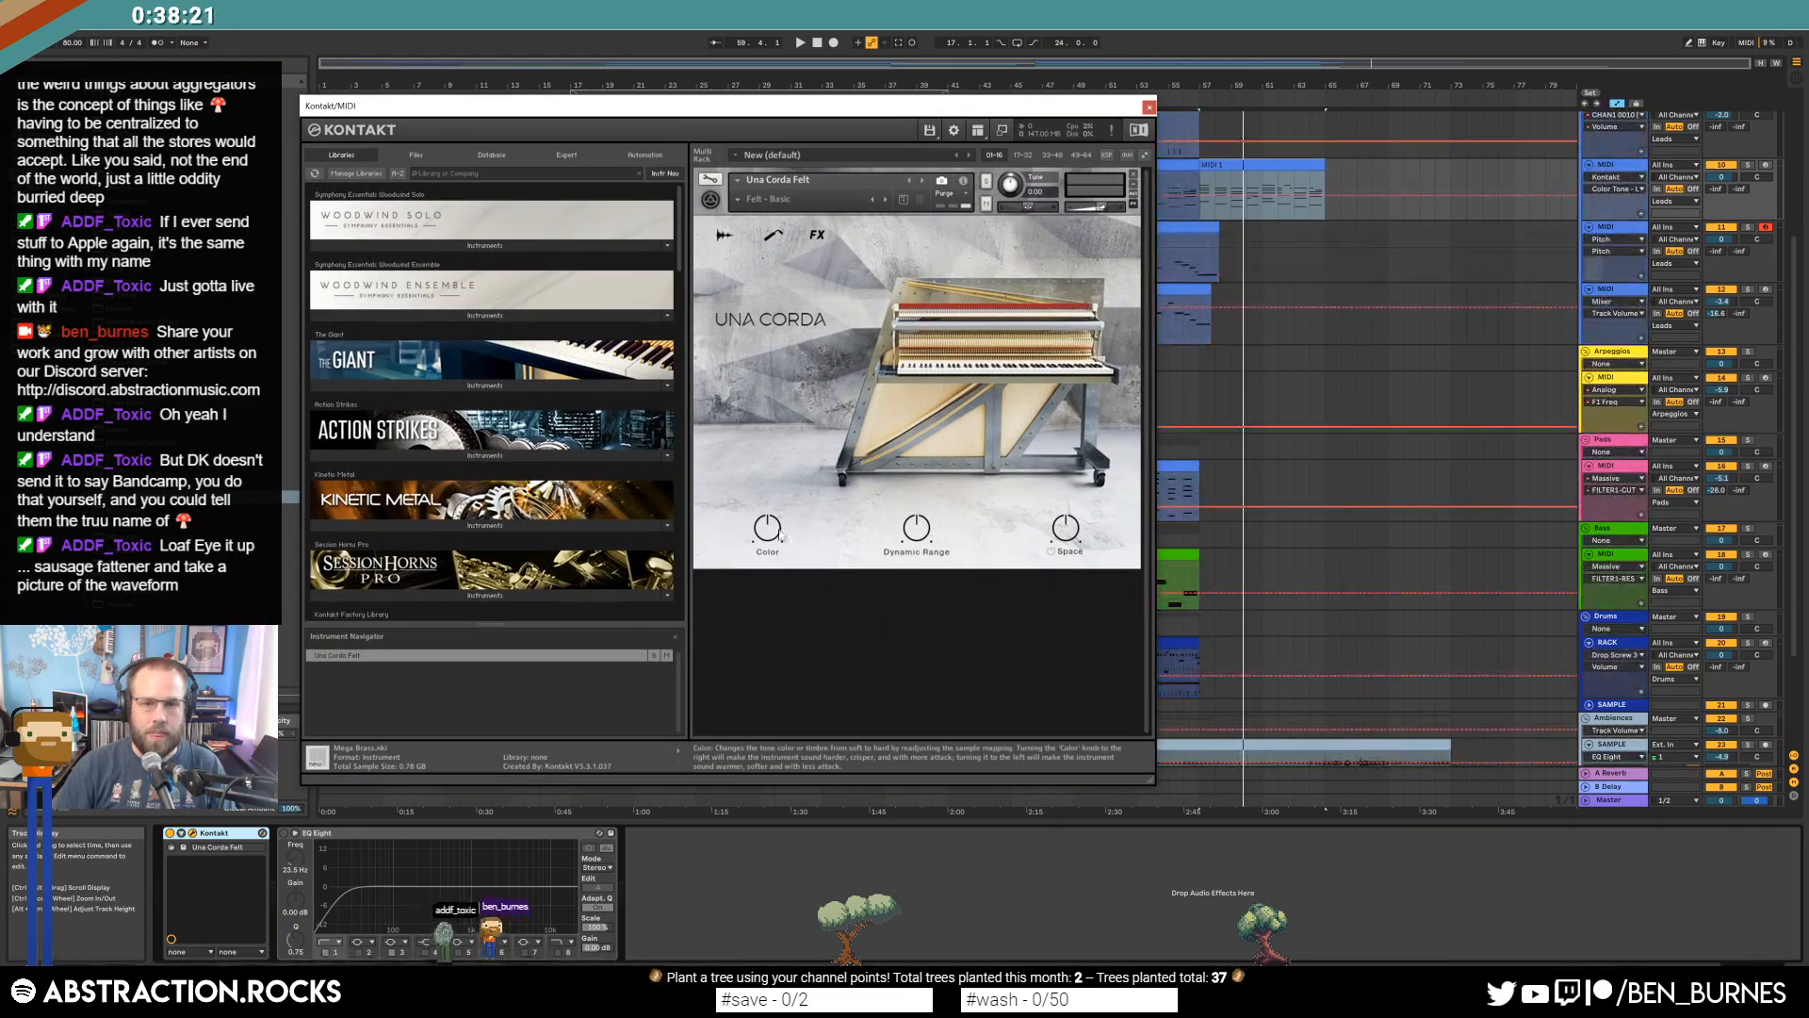
click(1200, 200)
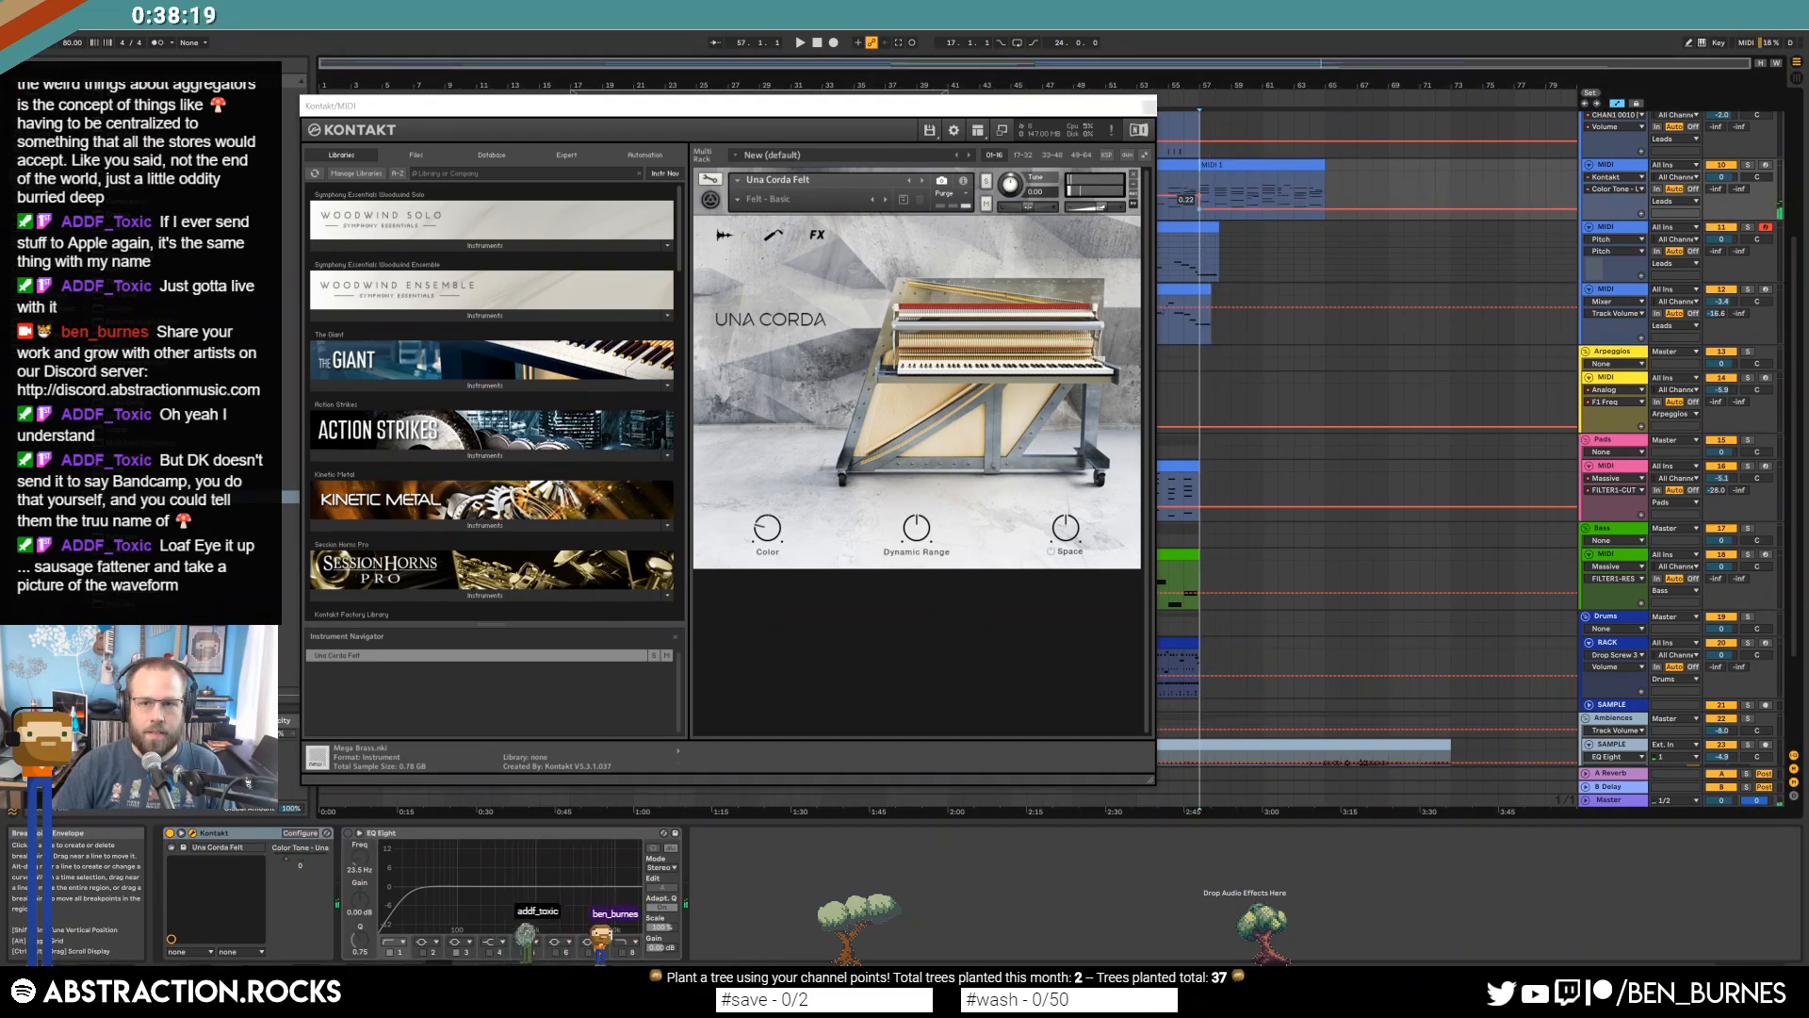
key(space)
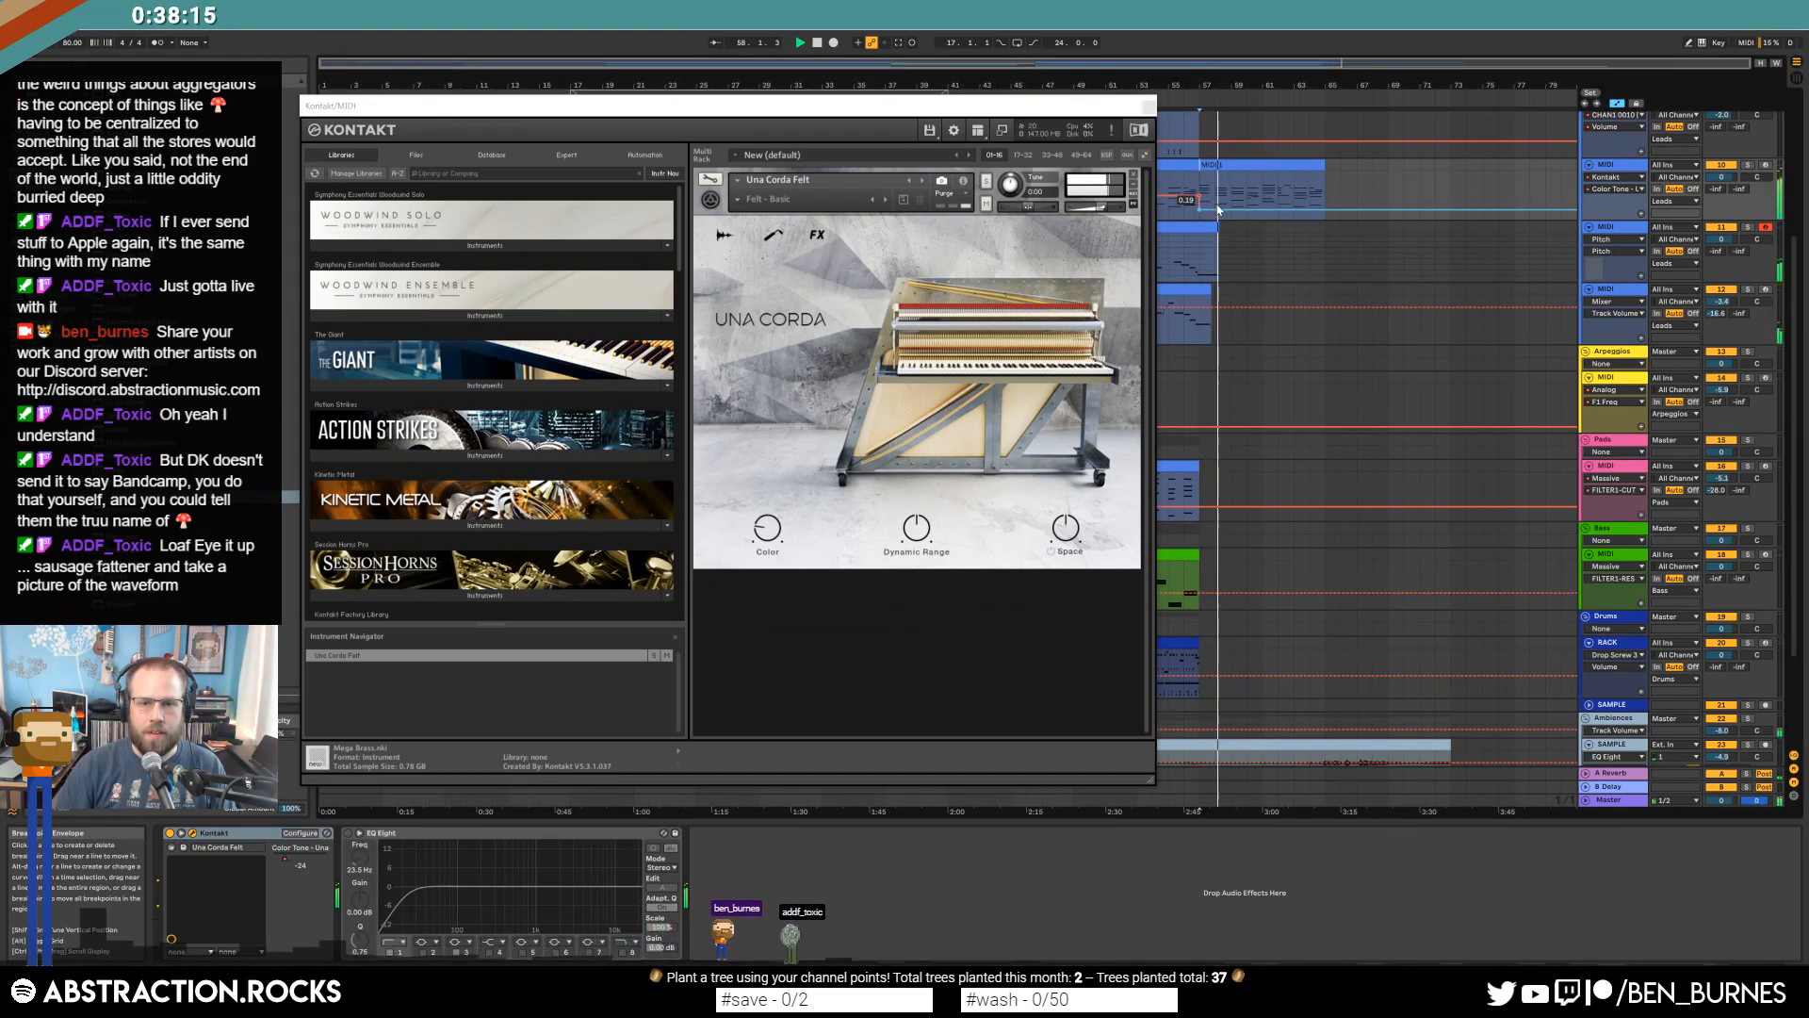
Adjust the Una Corda's Space effect and reopen the notes of the bar 57 piano clip.
click(926, 535)
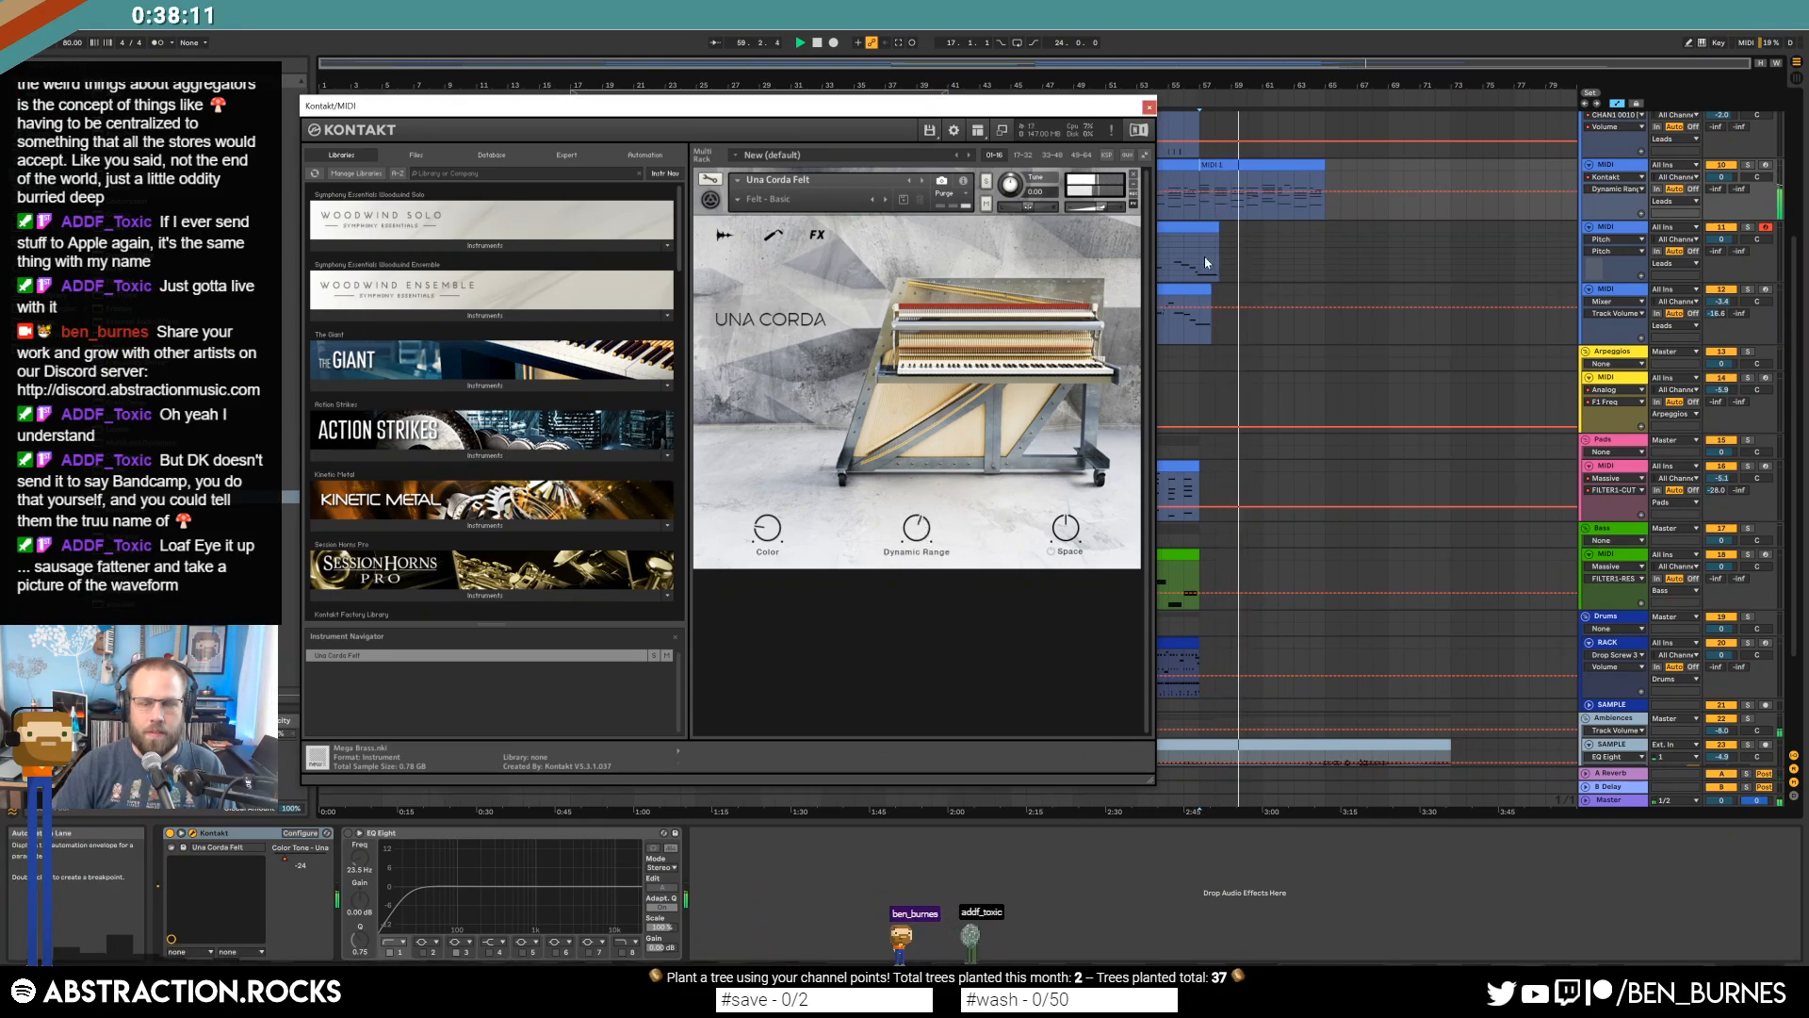
drag(1065, 523, 1074, 550)
click(1255, 164)
double_click(1255, 164)
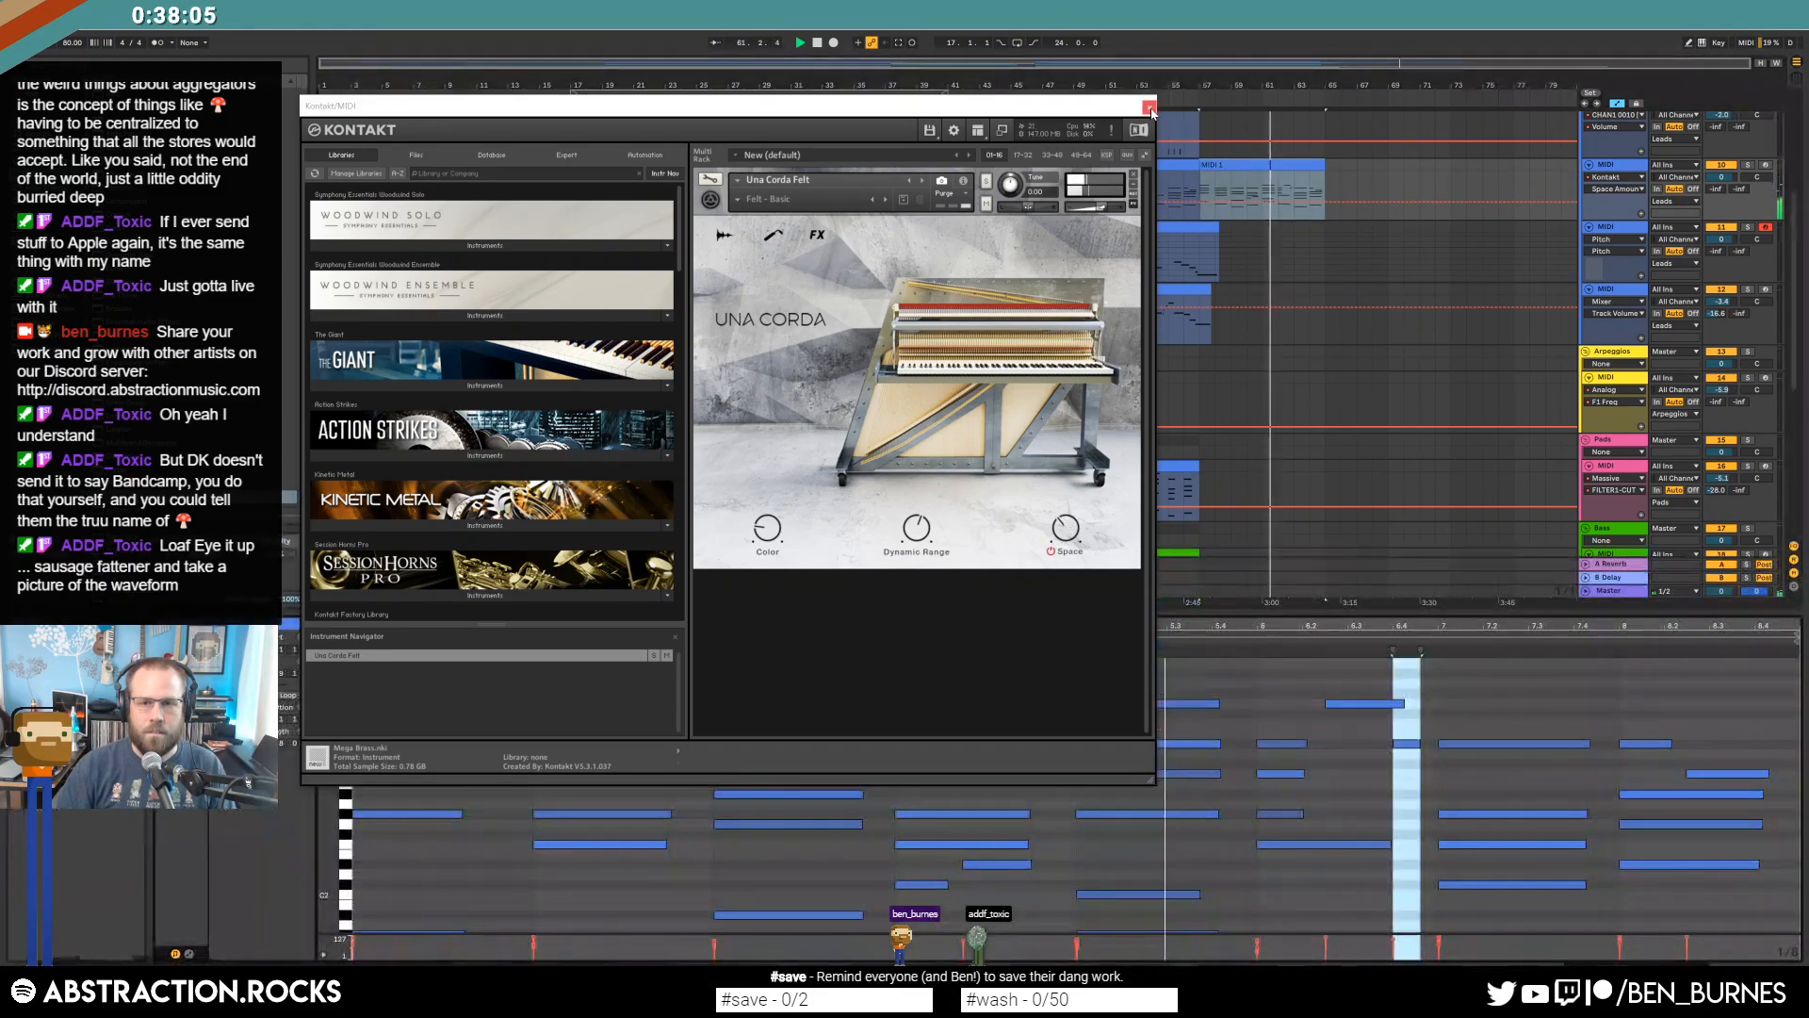
click(1148, 107)
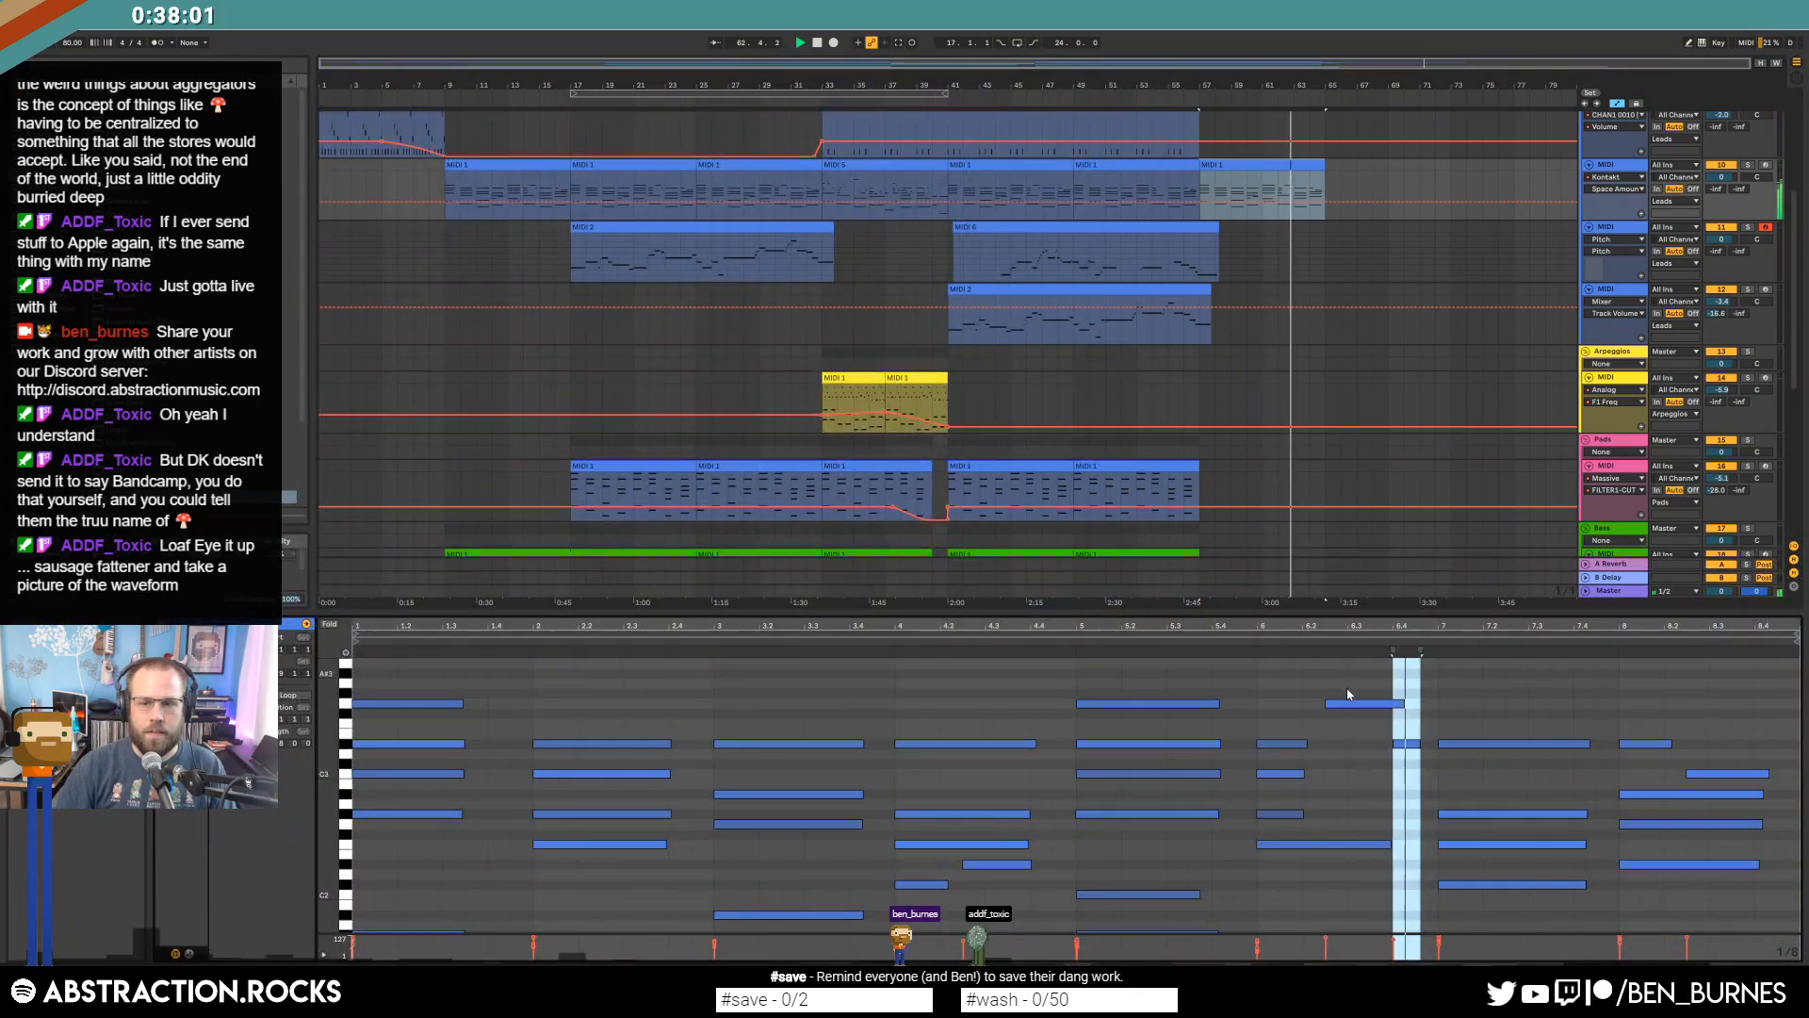
Add a short note one semitone above the highest bar 6 note of the outro piano clip.
click(1357, 696)
drag(1358, 696, 1411, 685)
click(1317, 639)
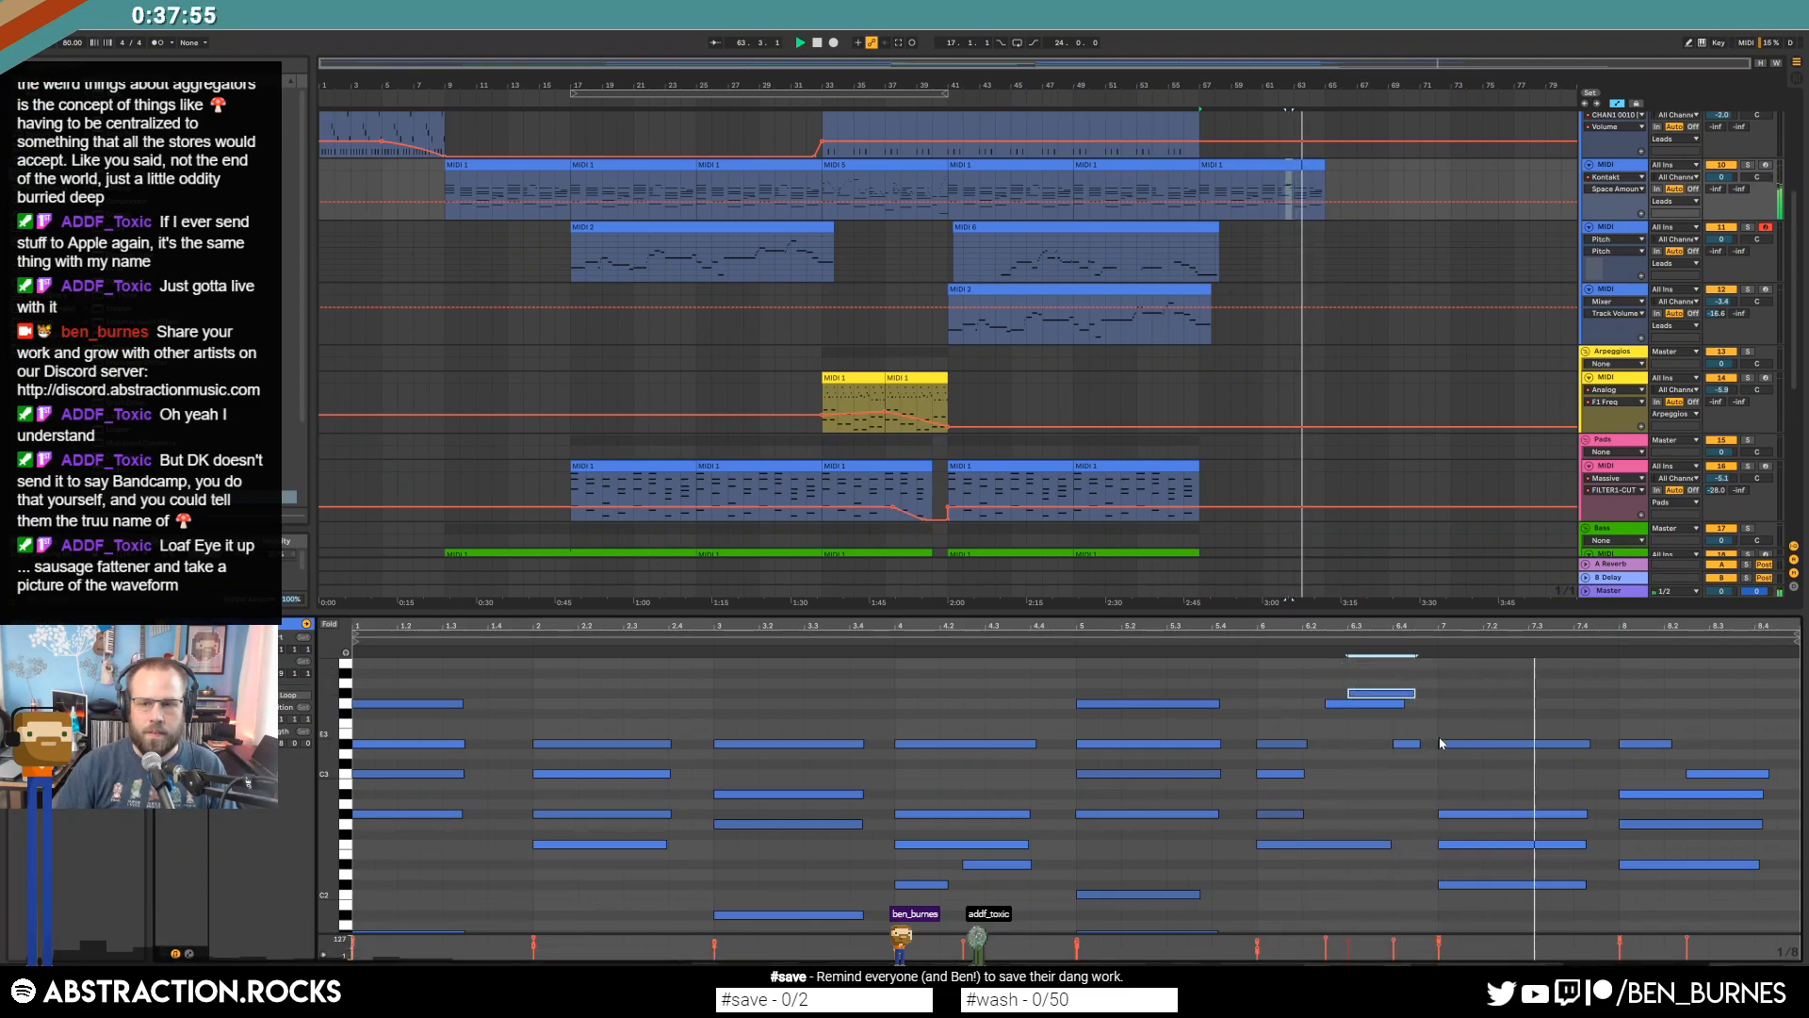
Try lowering the second-lowest bar 8 note of the outro piano clip by two semitones and play it.
scroll(1623, 860, down, 3)
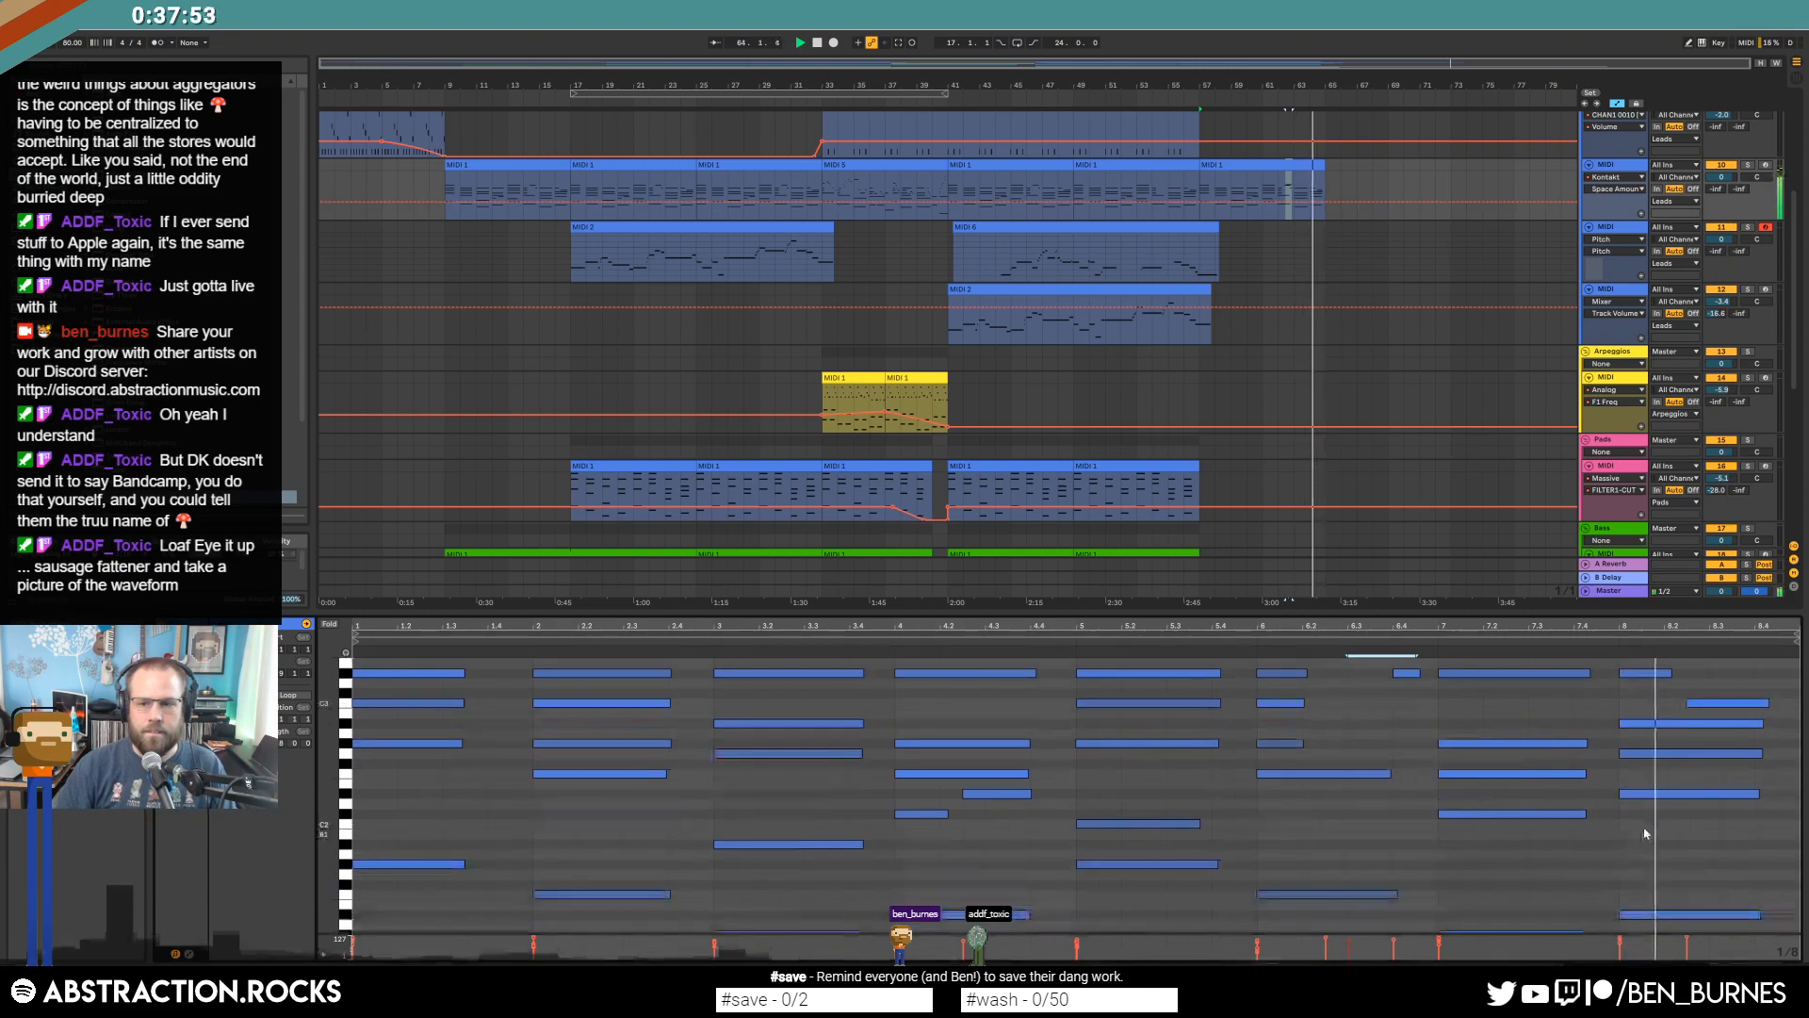
scroll(1619, 868, down, 4)
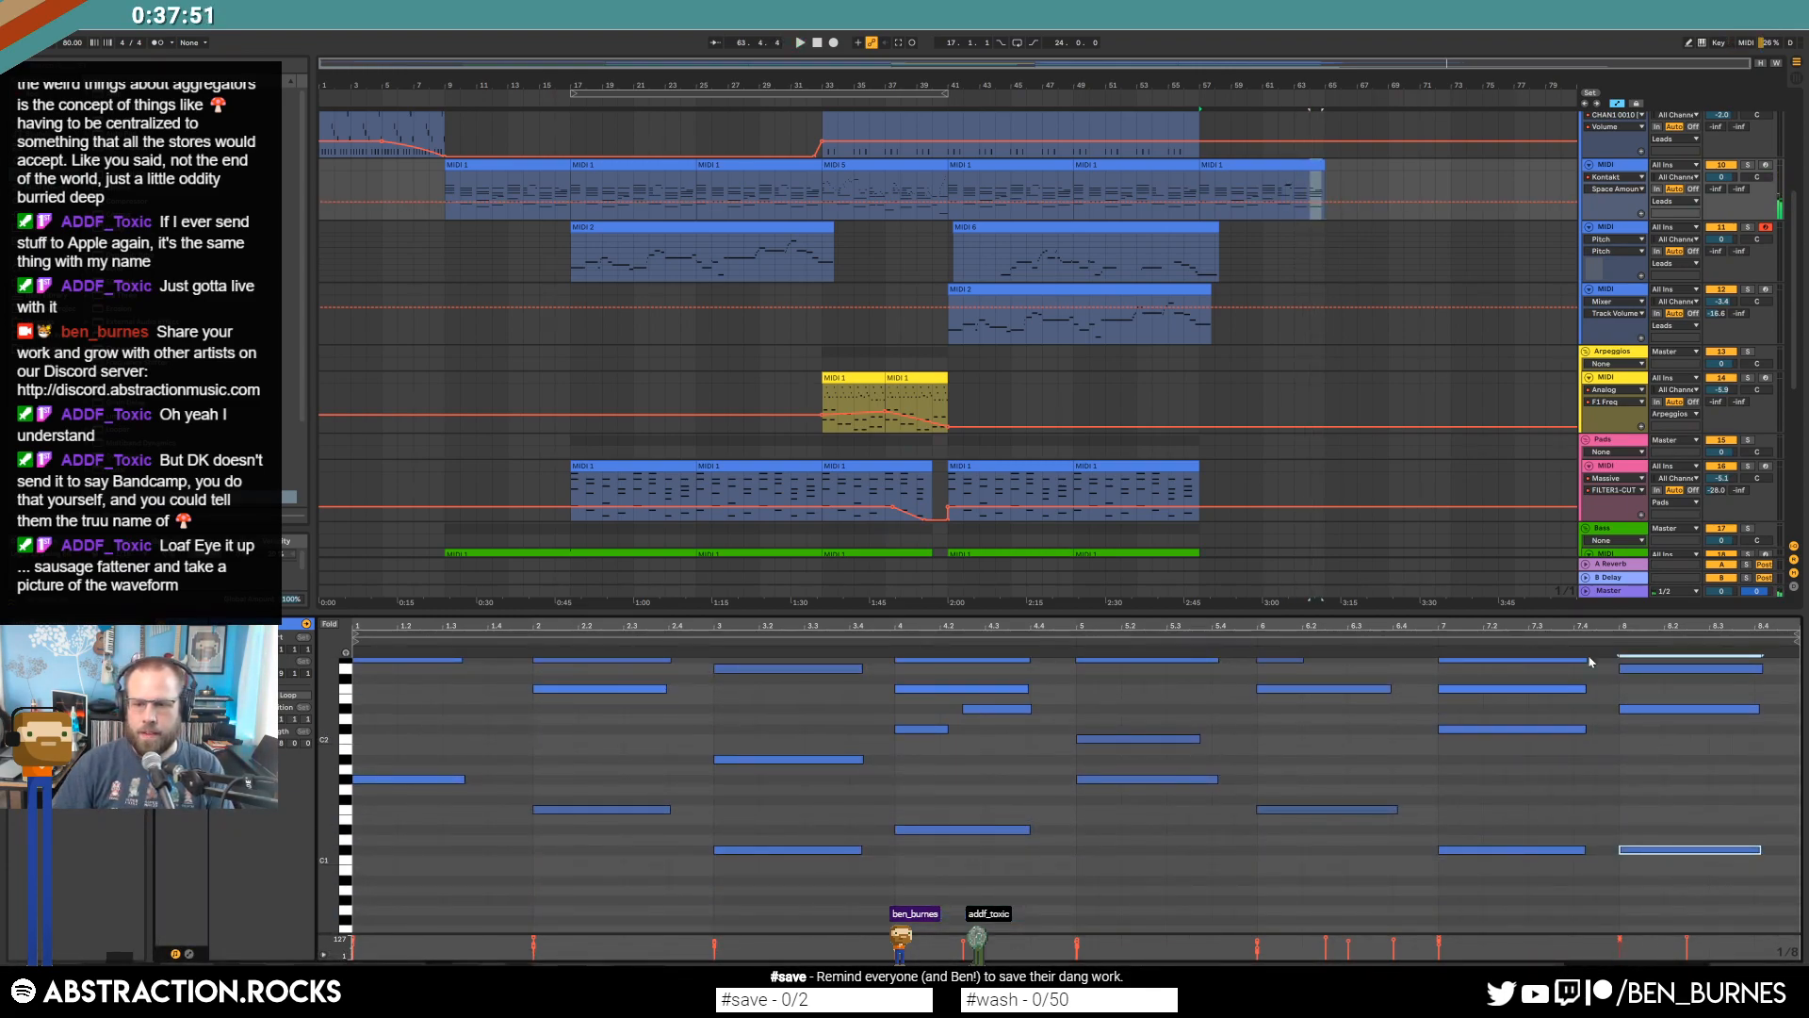
drag(1640, 712, 1640, 732)
key(space)
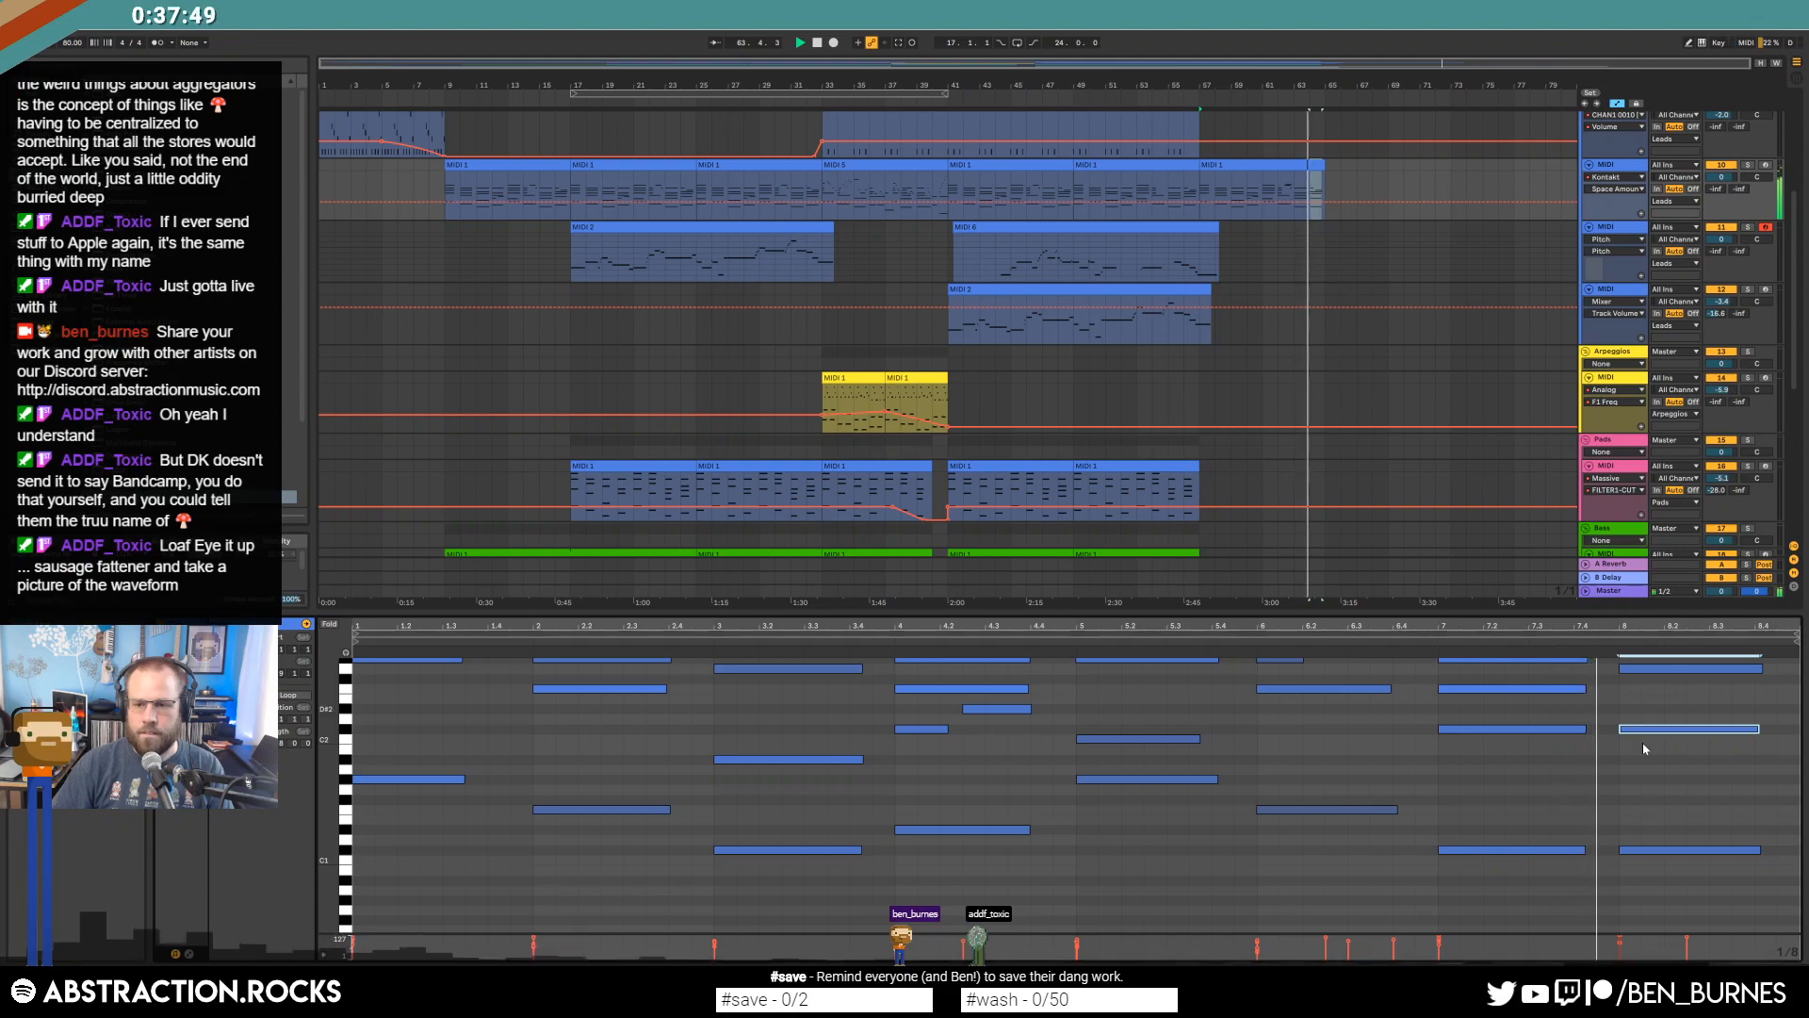
Raise the two lowest bar 8 notes of the outro piano clip by two semitones each and play the ending.
click(1682, 850)
key(Up)
key(Up)
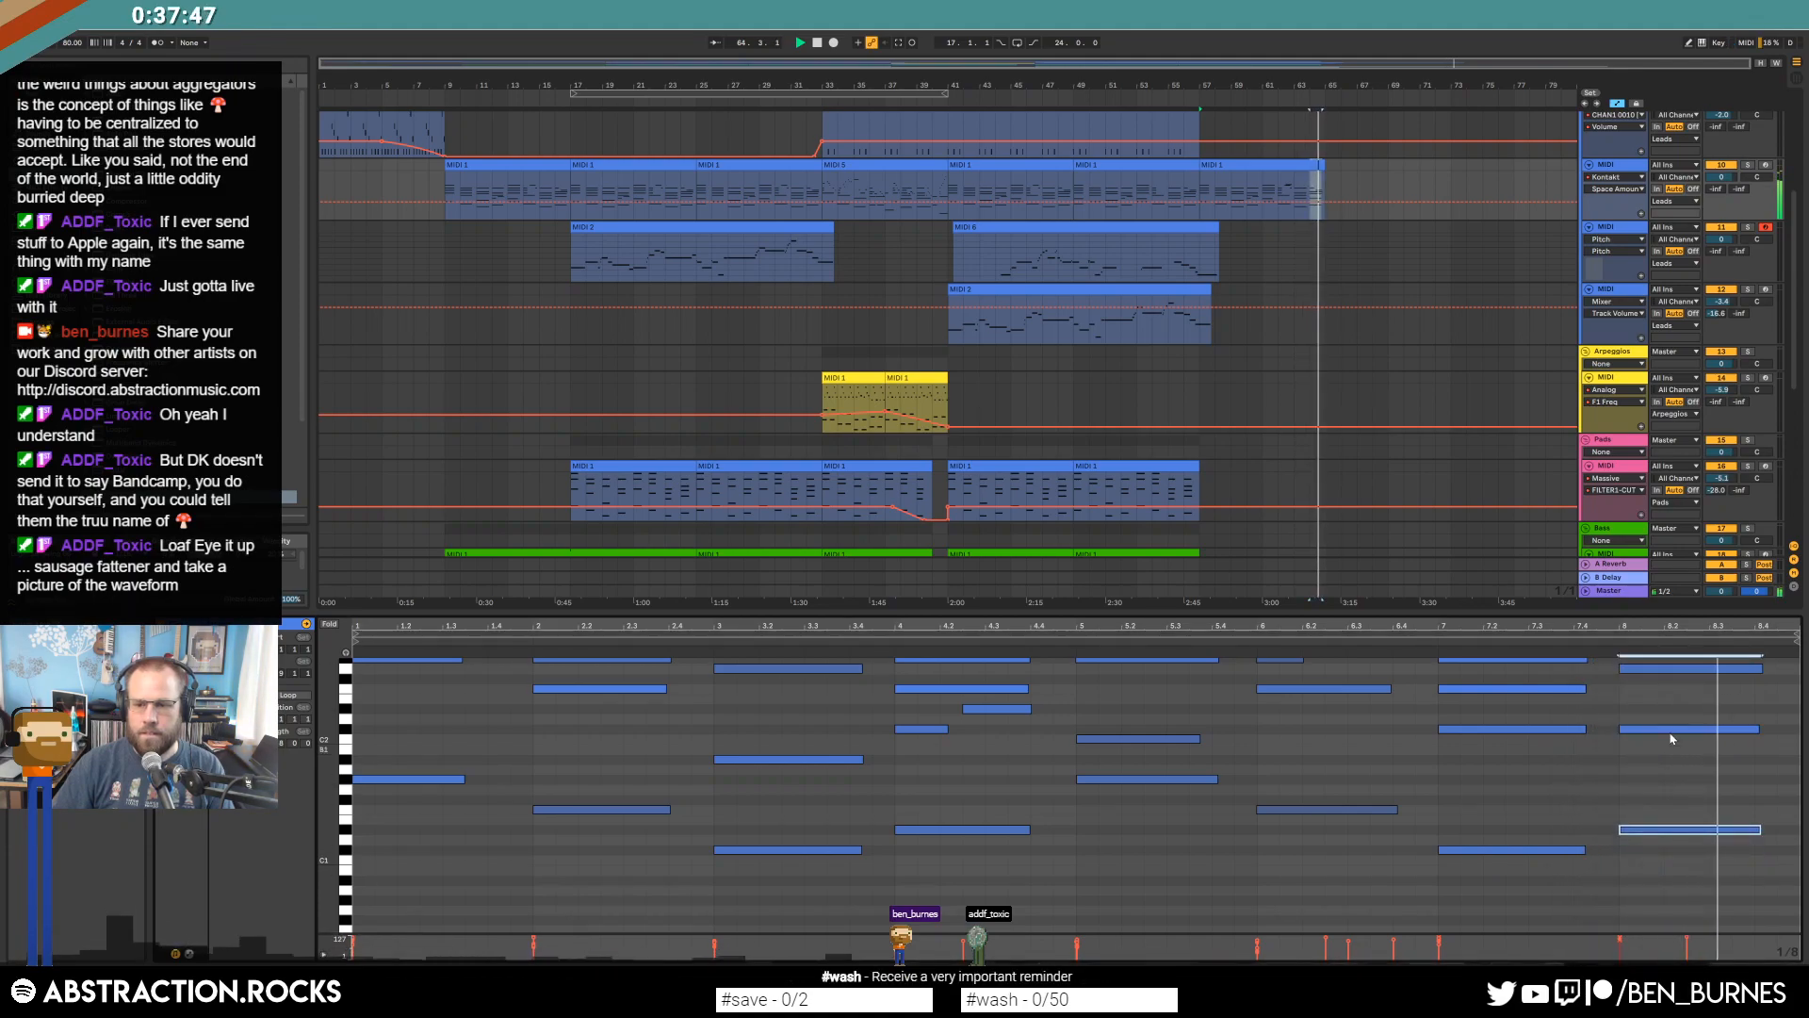
click(1674, 728)
key(Up)
key(Up)
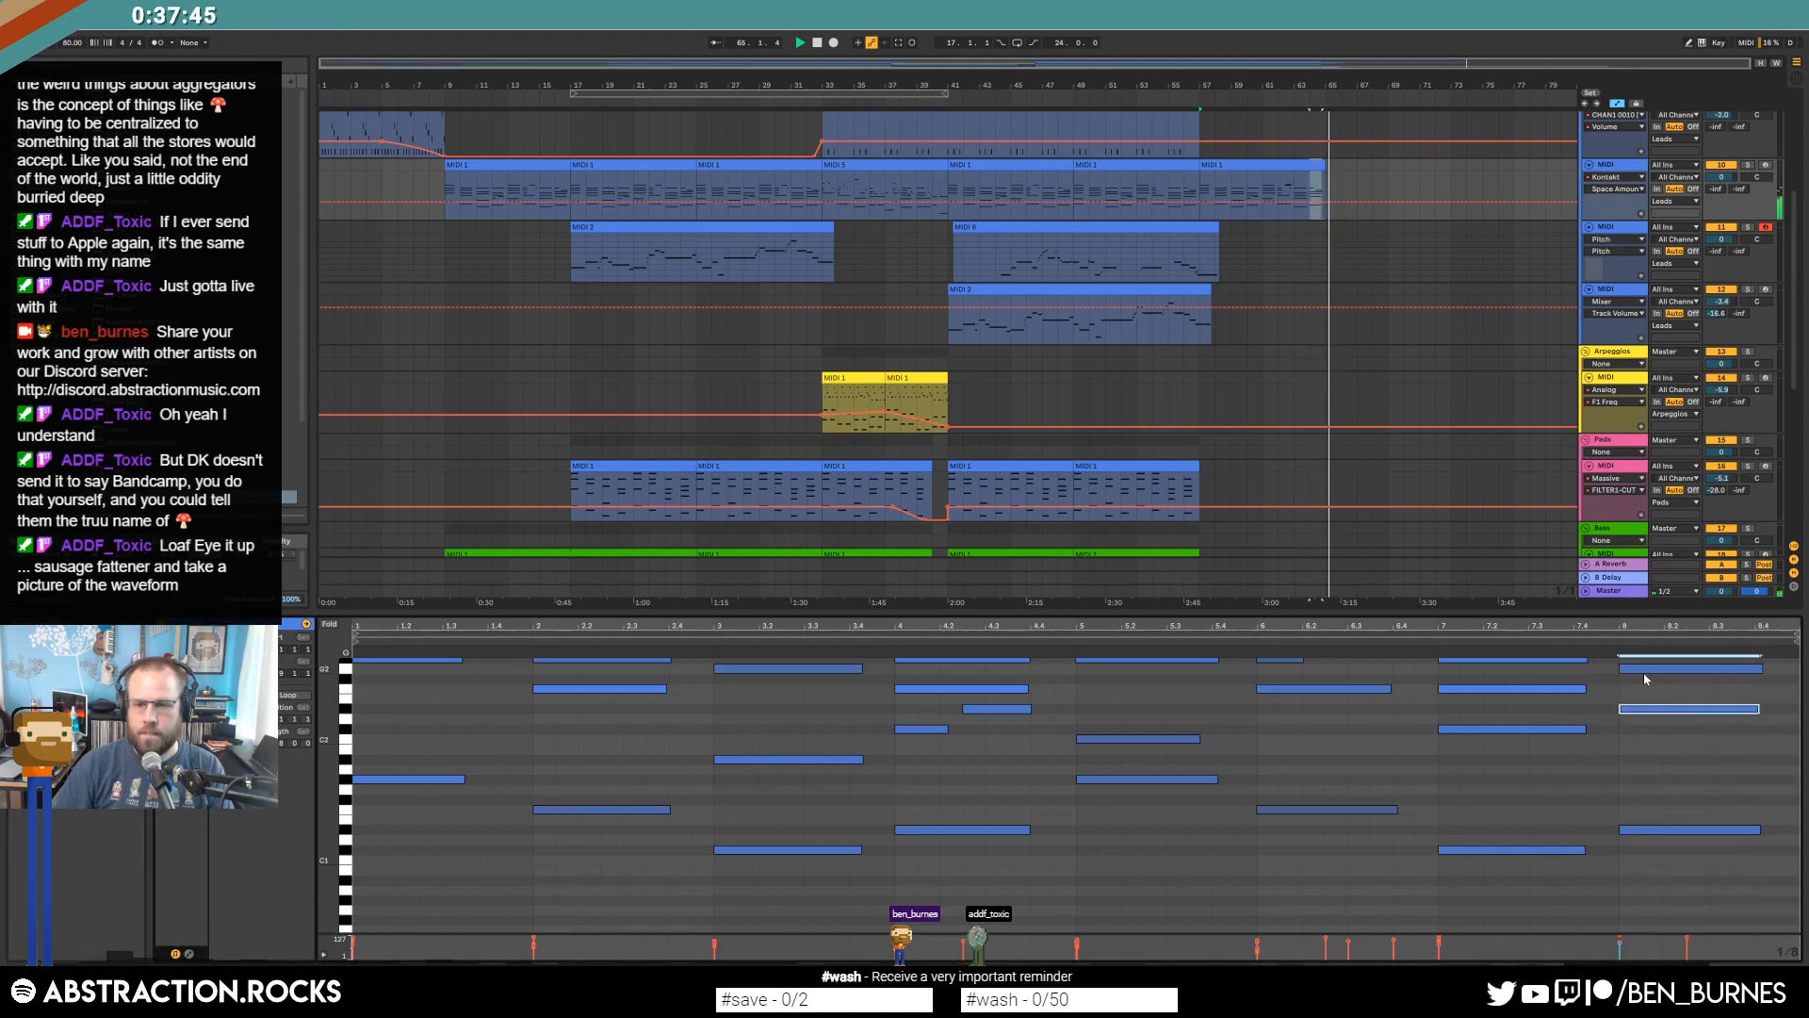
key(space)
Try a duplicate of the outro piano clip at bar 65 and remove it, hiding the automation.
click(1238, 167)
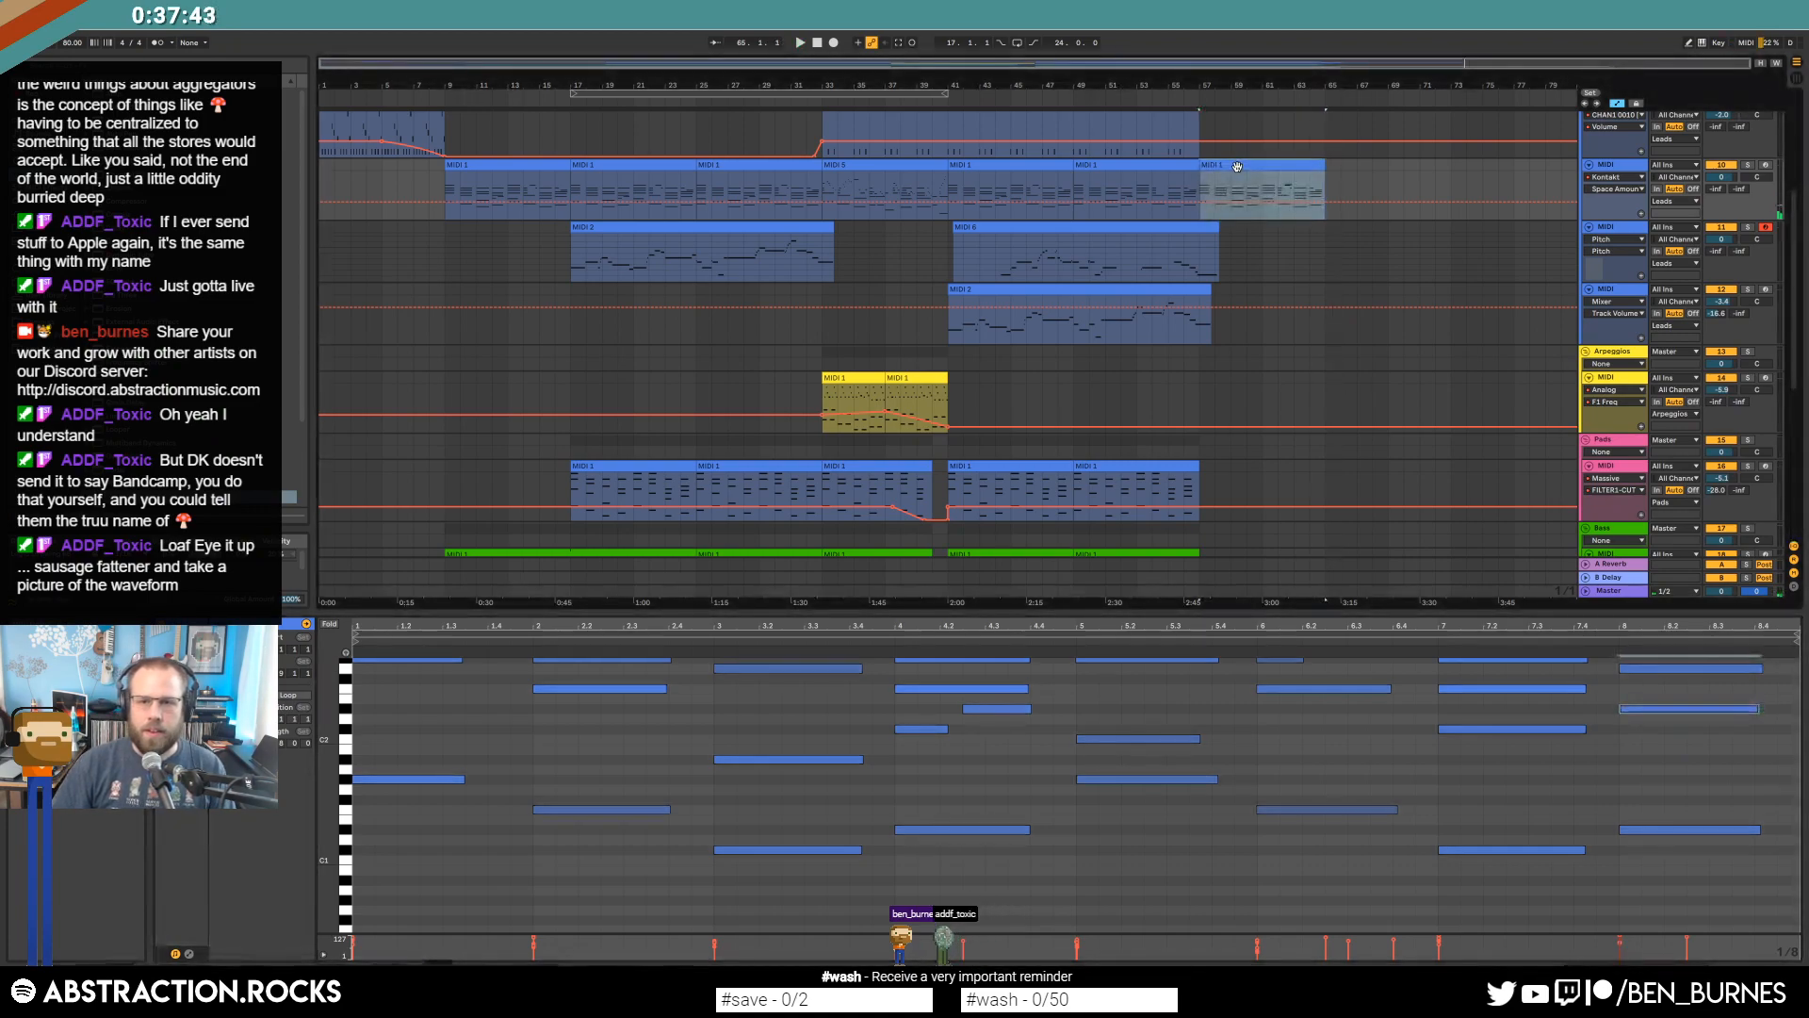
key(ctrl+d)
key(shift+Tab)
key(a)
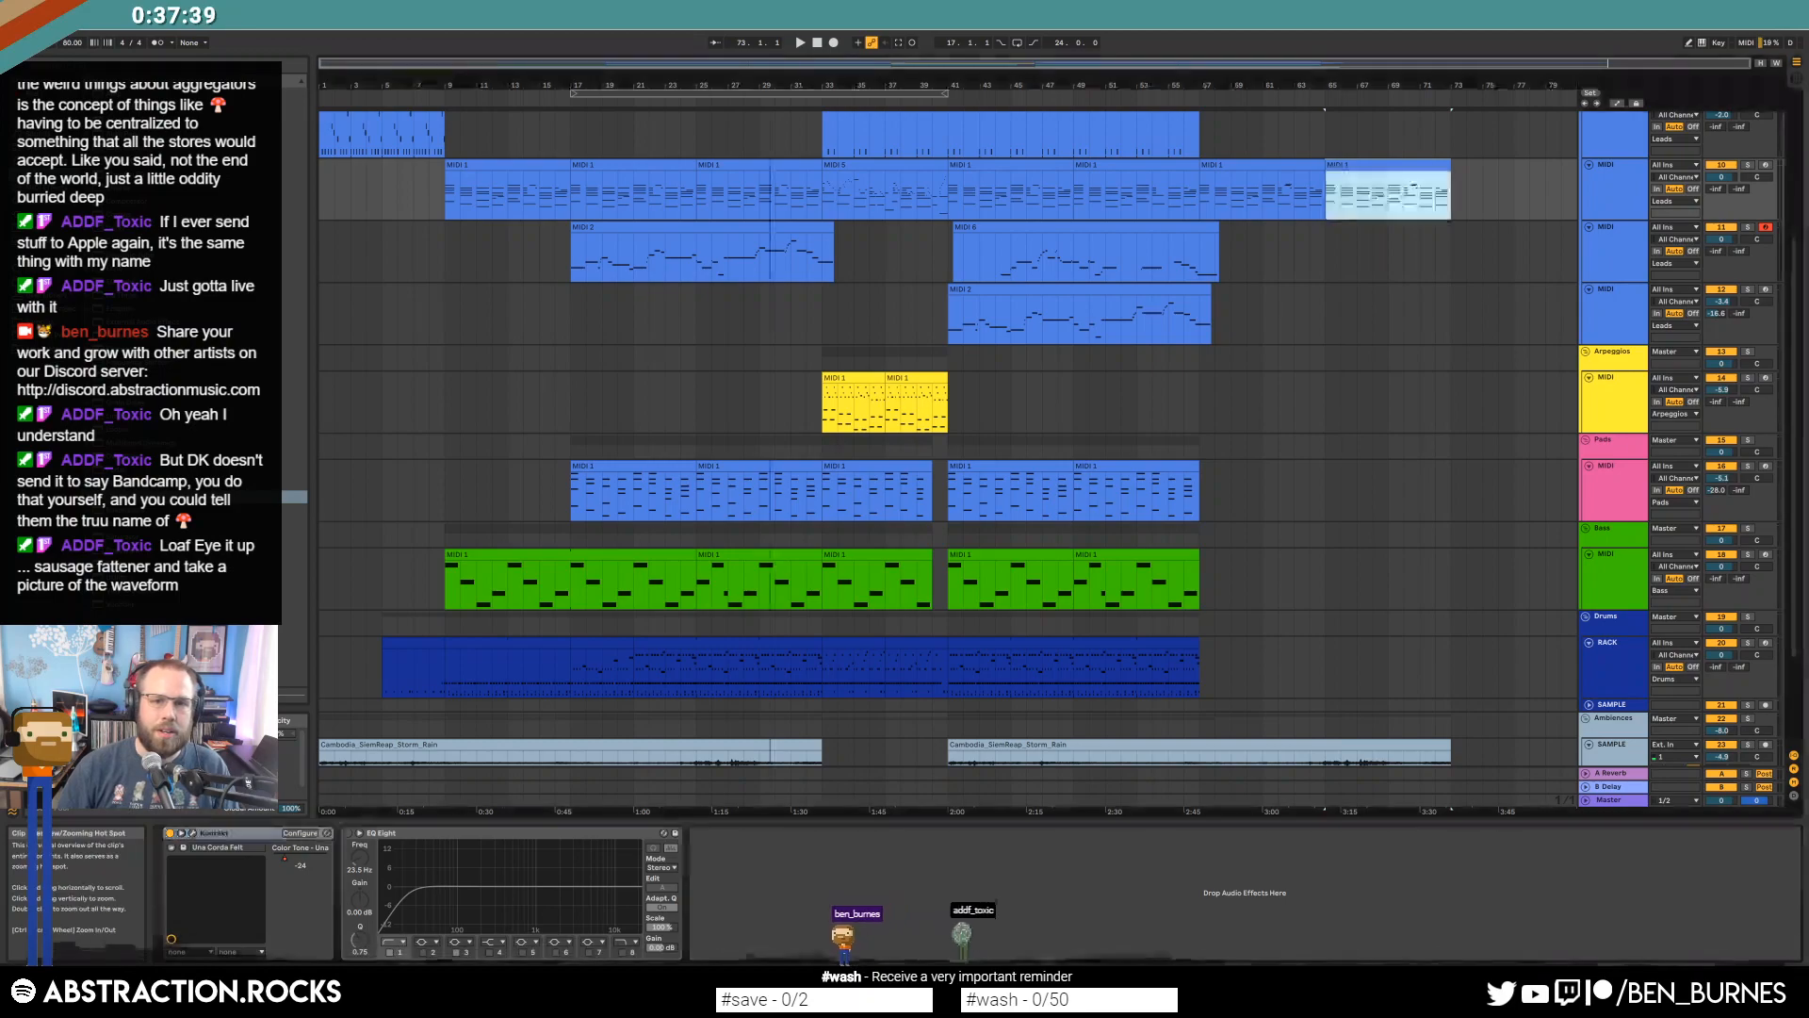
click(1613, 504)
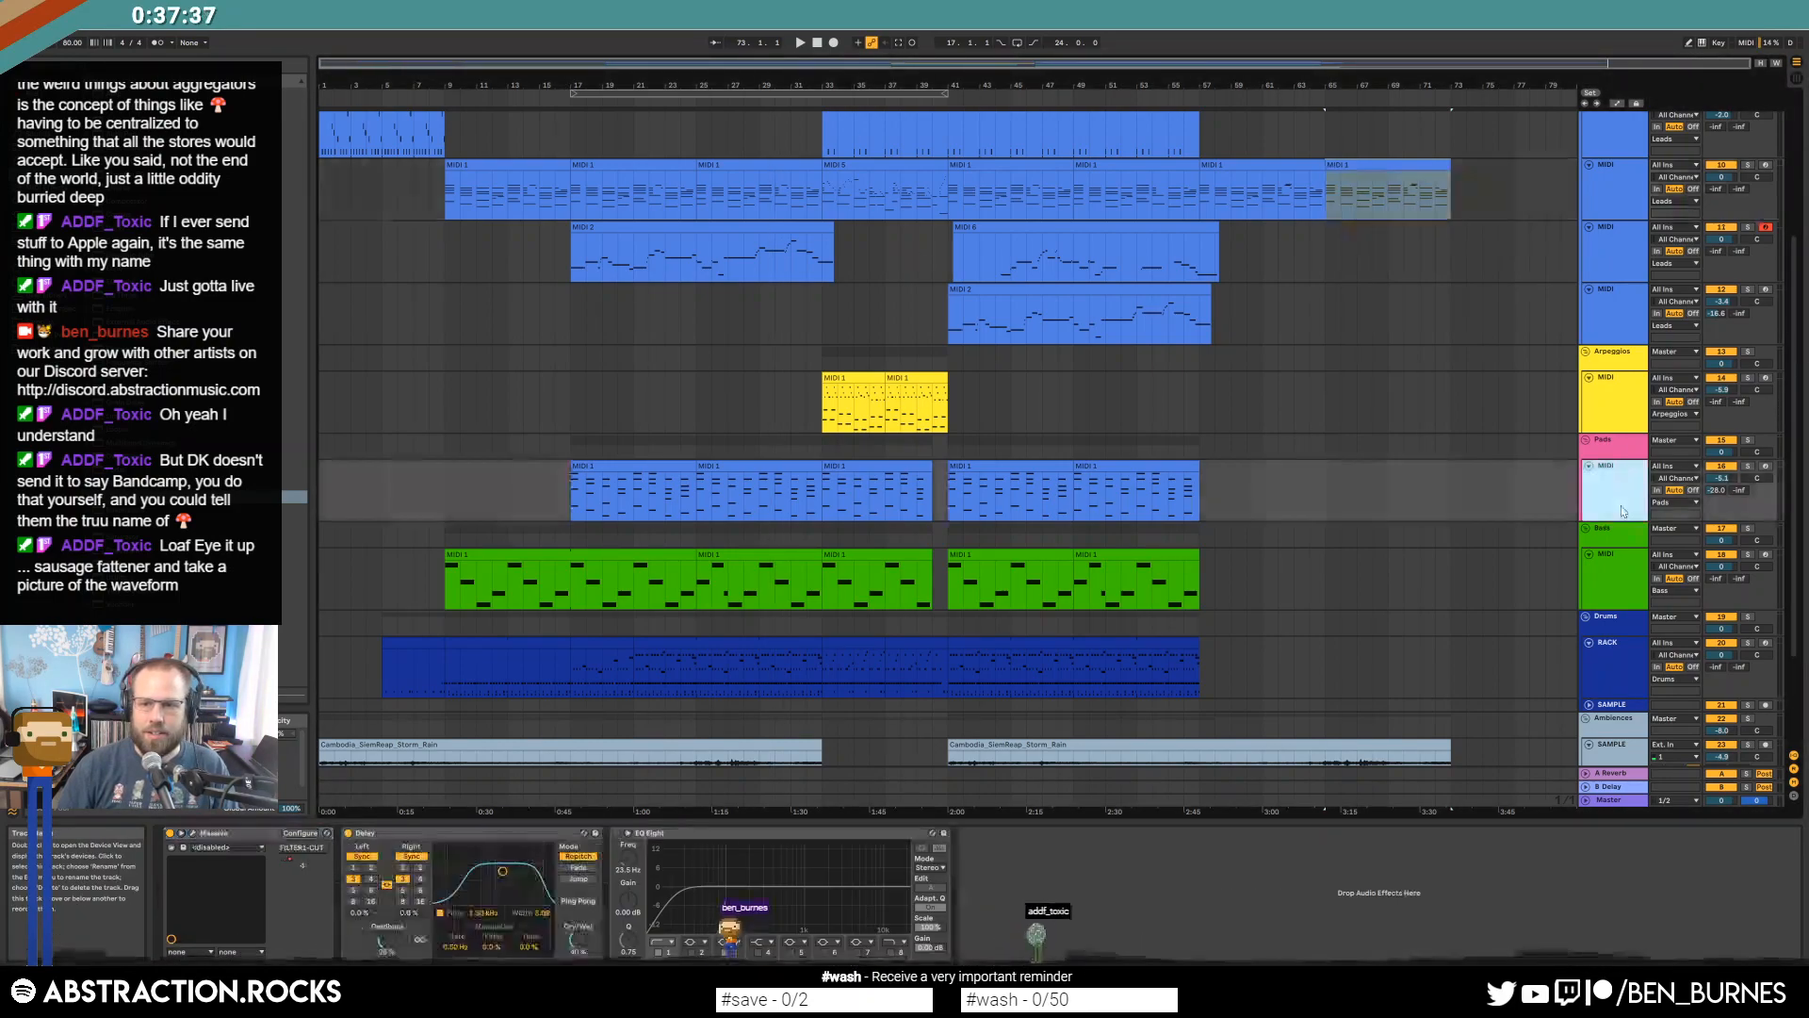
click(1342, 163)
scroll(1439, 403, down, 3)
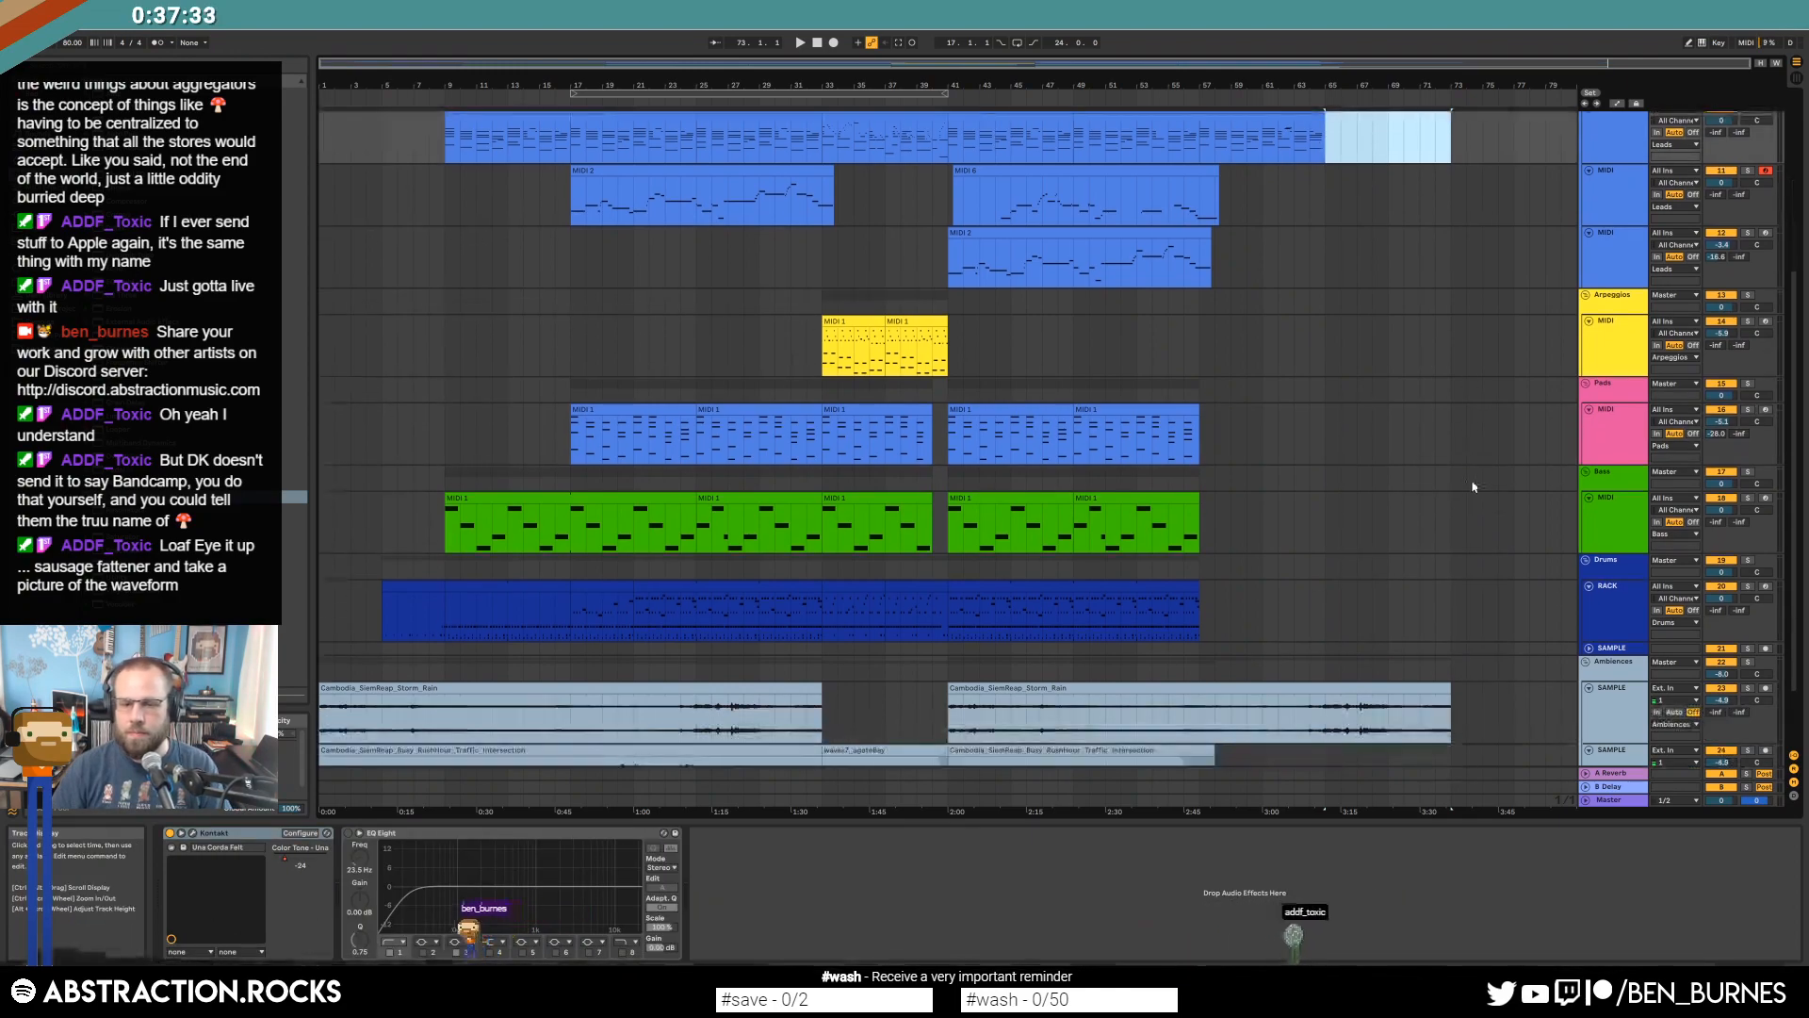
Trim the second storm rain ambience clip to end at bar 66, with a fade-out from about bar 61.
drag(1447, 605, 1308, 611)
scroll(1383, 627, up, 3)
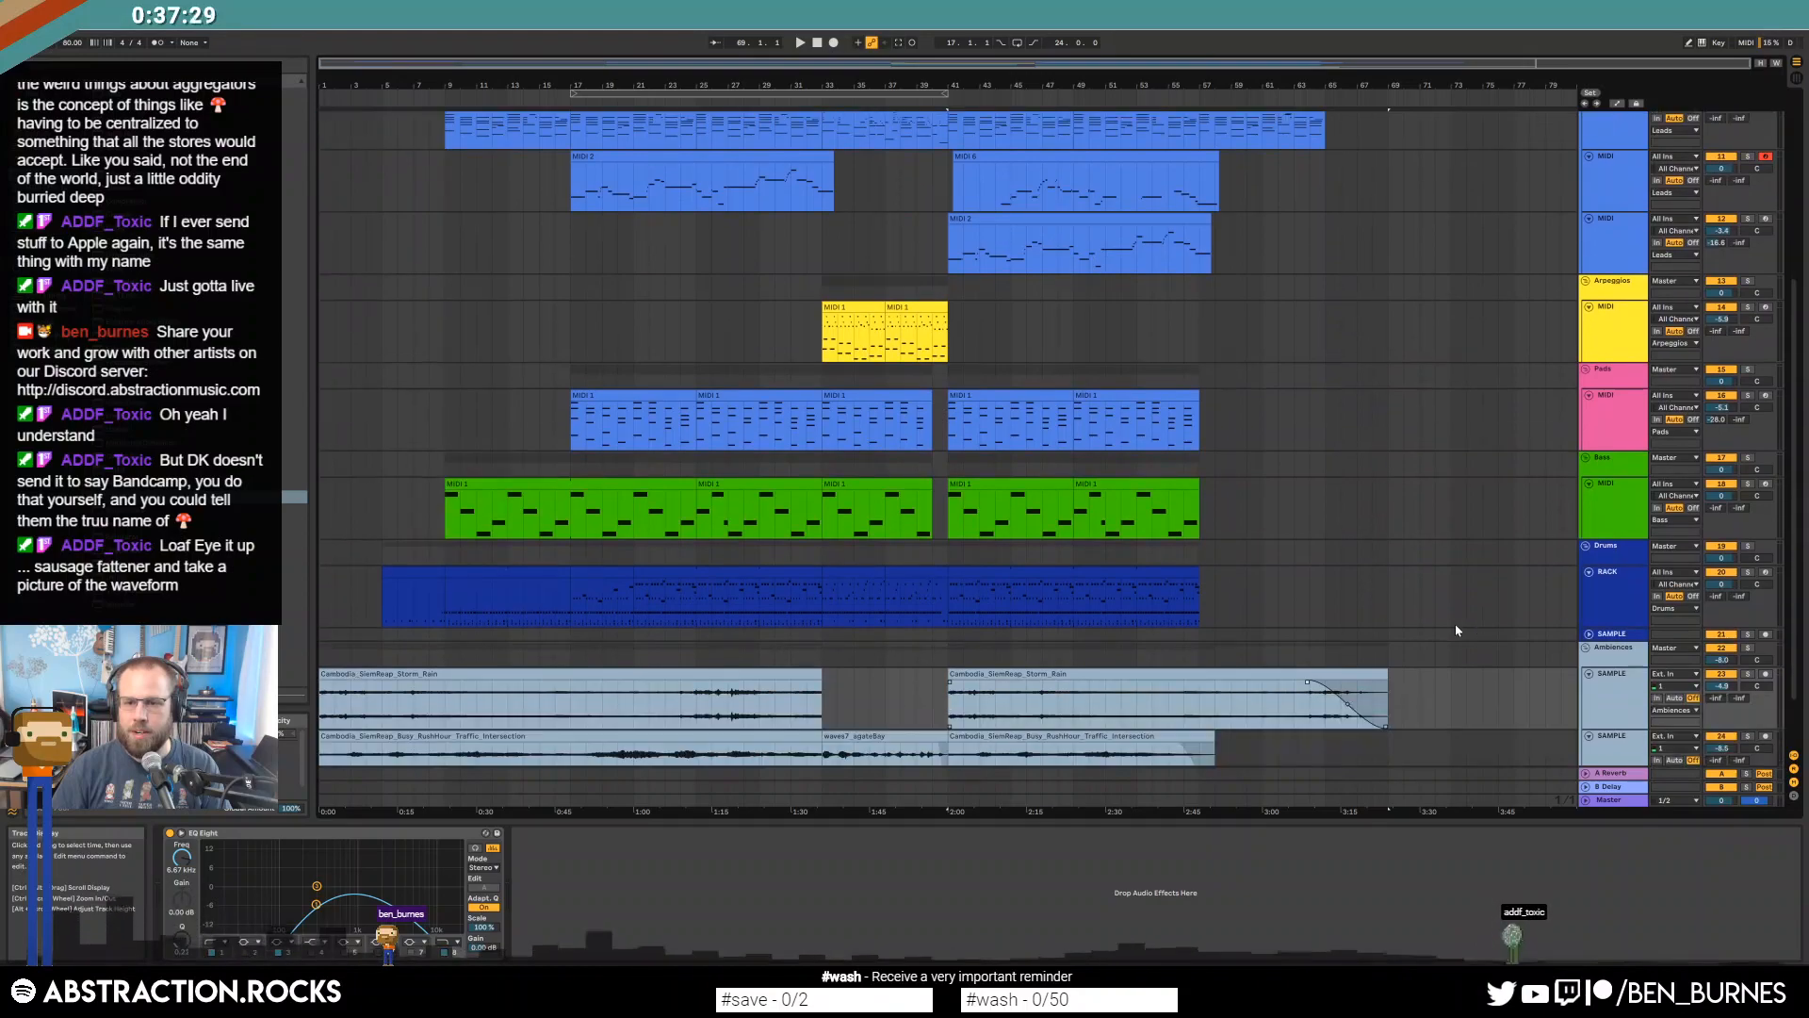
mouse_move(1385, 662)
mouse_down()
mouse_move(1271, 668)
mouse_move(1341, 662)
mouse_up()
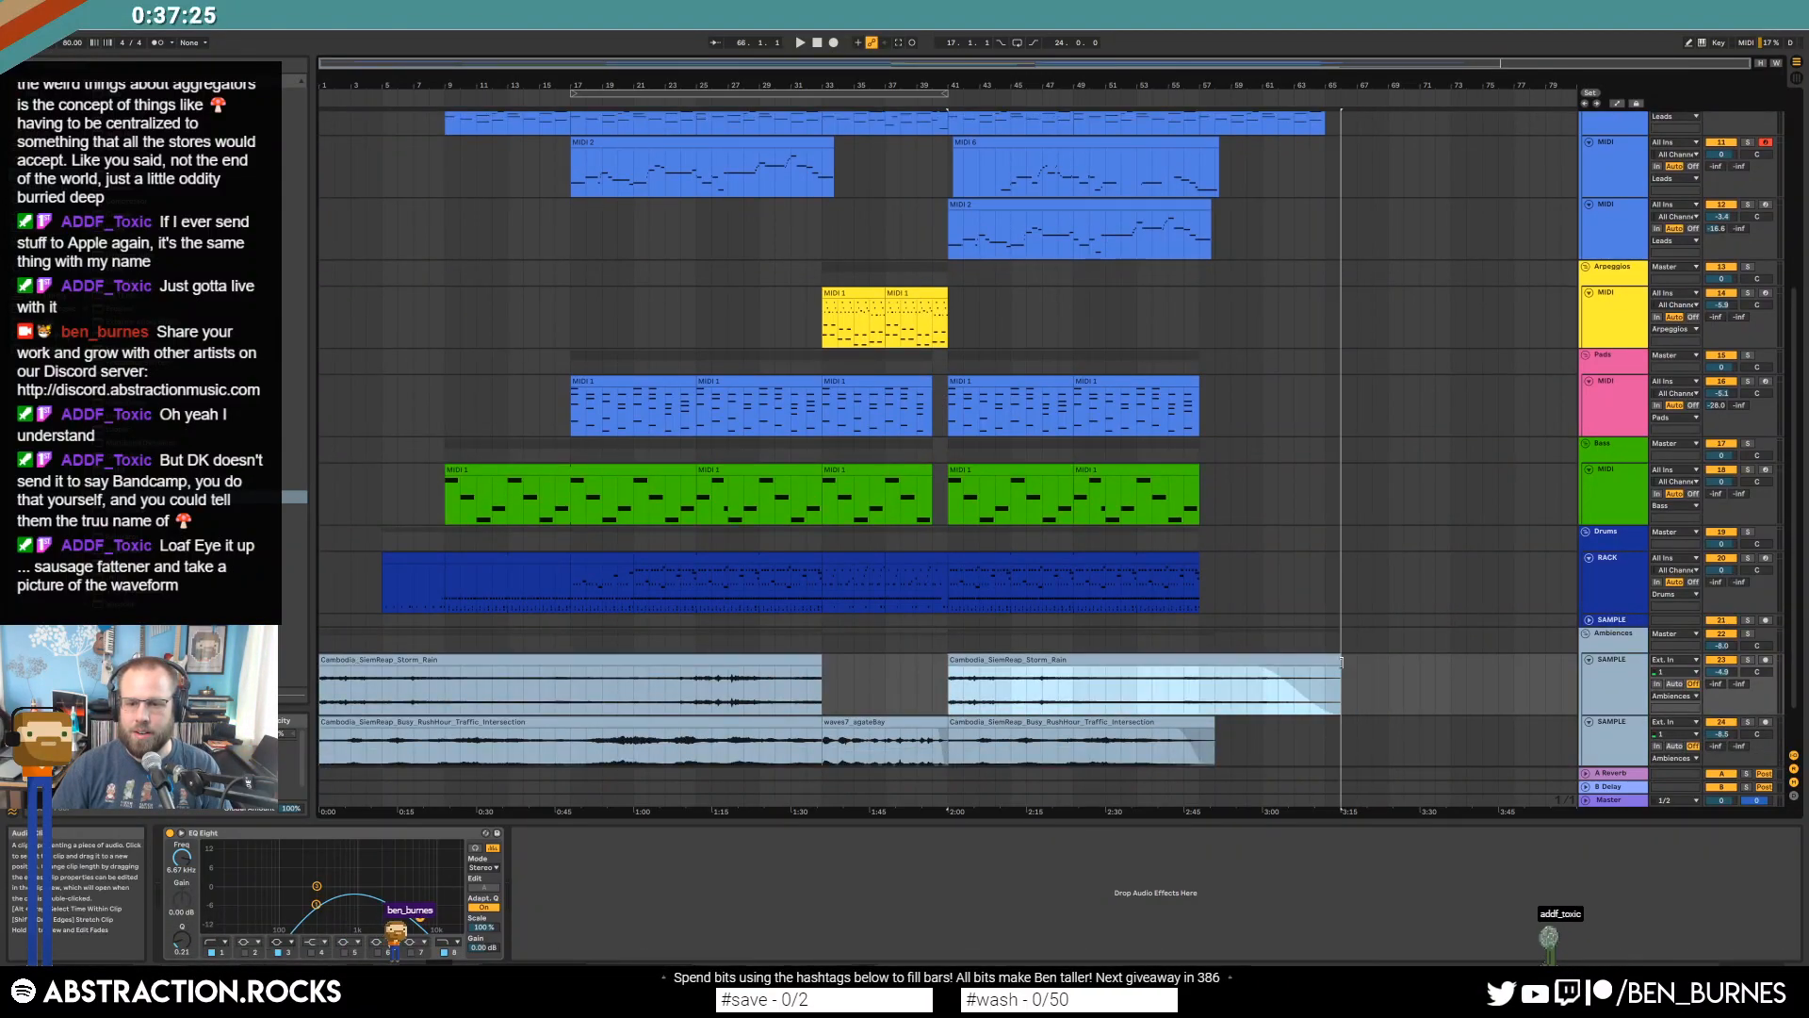
click(1257, 675)
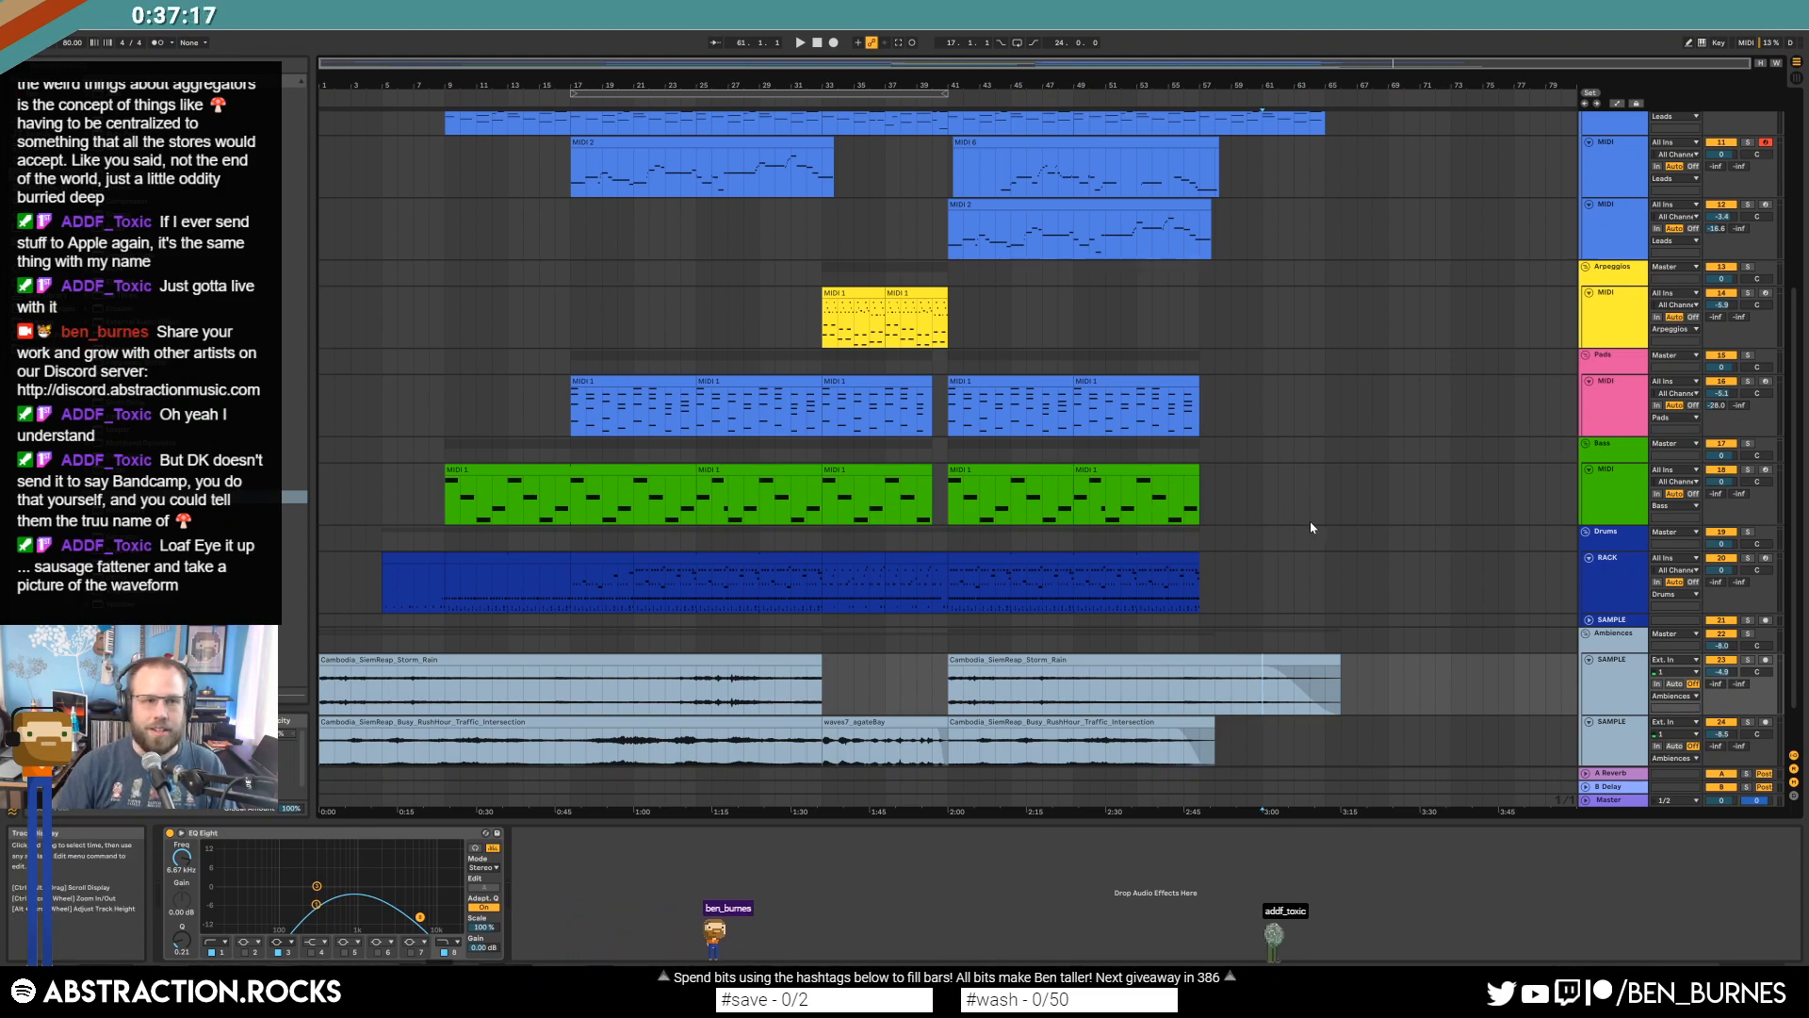
Play the song from the start and adjust the master's EQ Eight high band and the Multiband Dynamics high band.
scroll(1310, 528, up, 3)
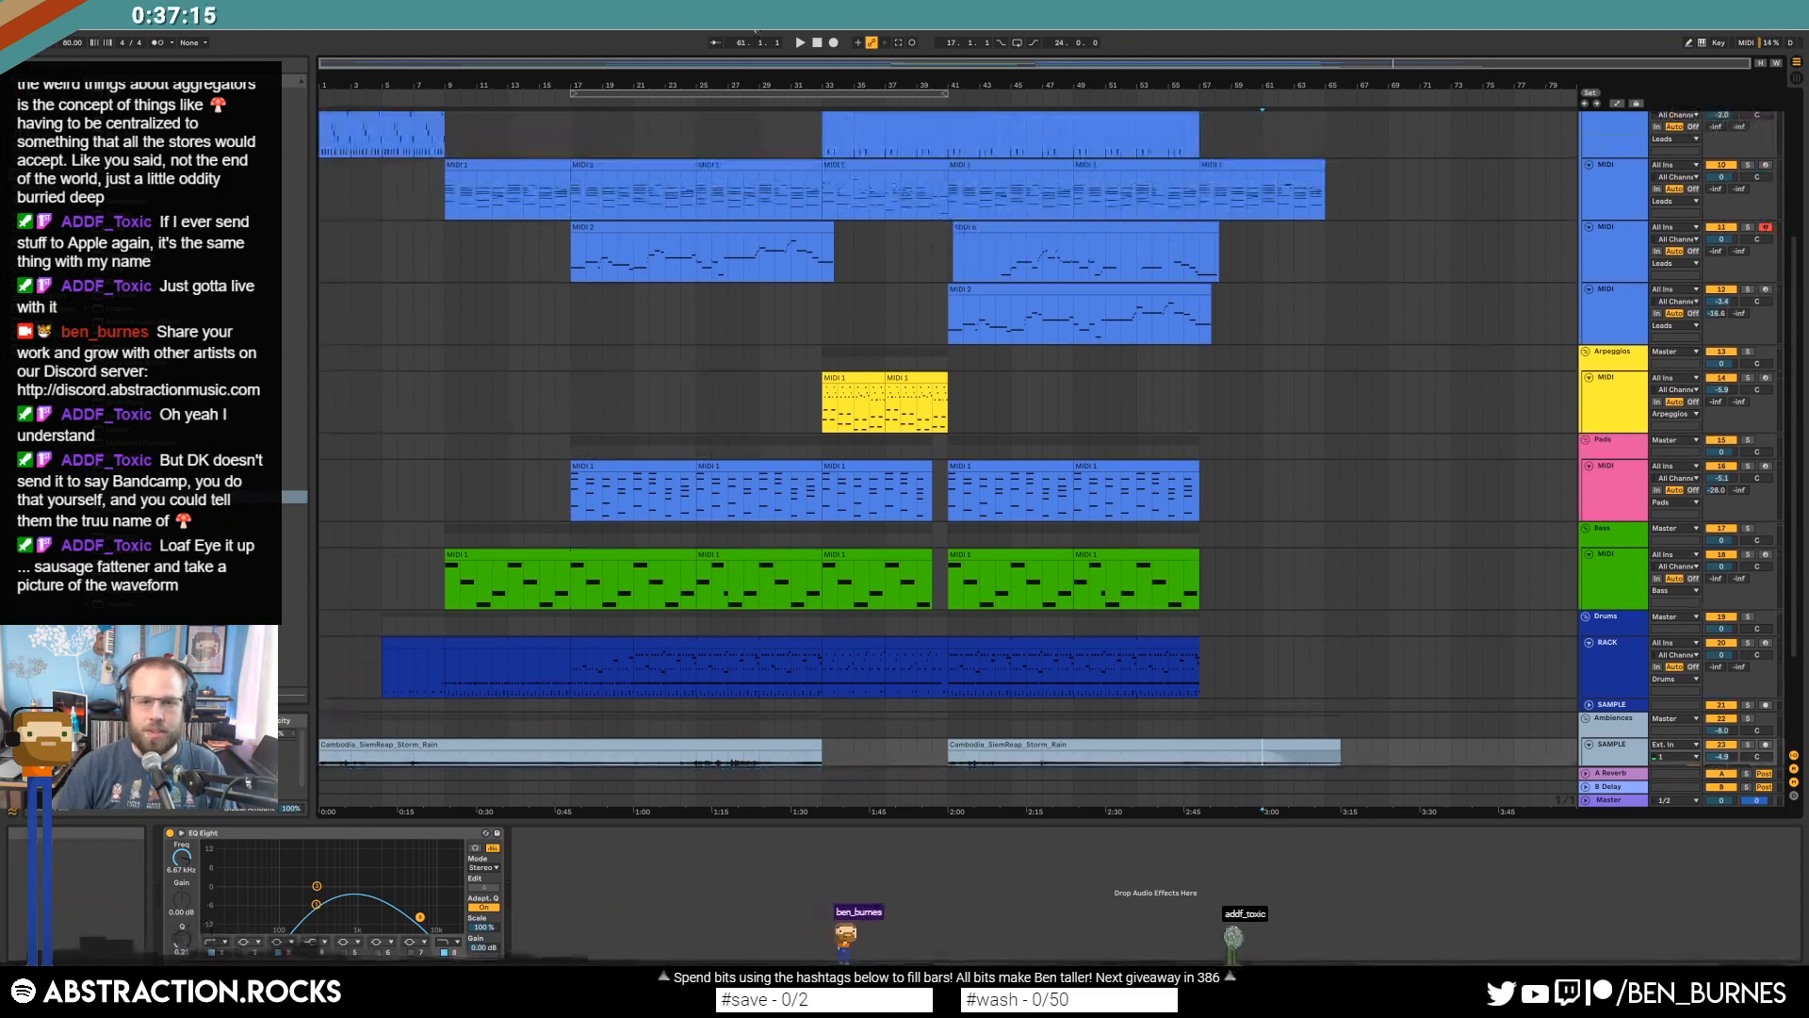
click(816, 44)
key(space)
scroll(1283, 486, down, 4)
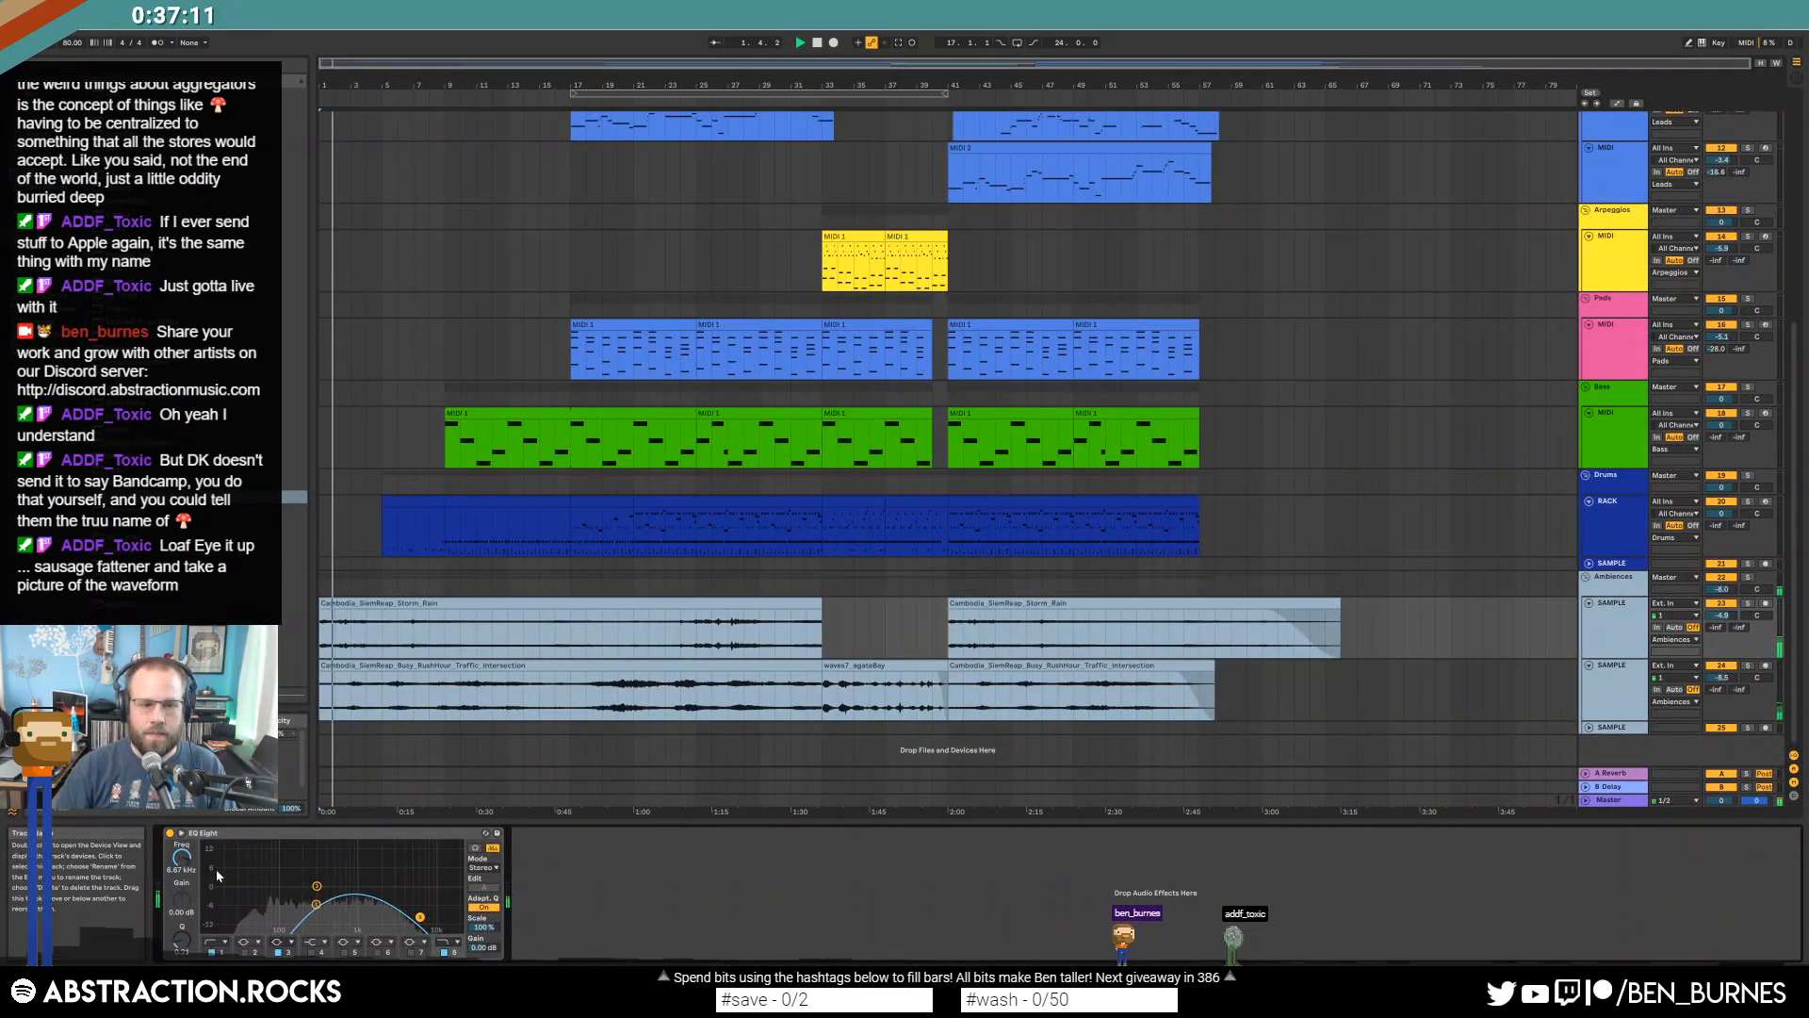
drag(414, 894, 595, 883)
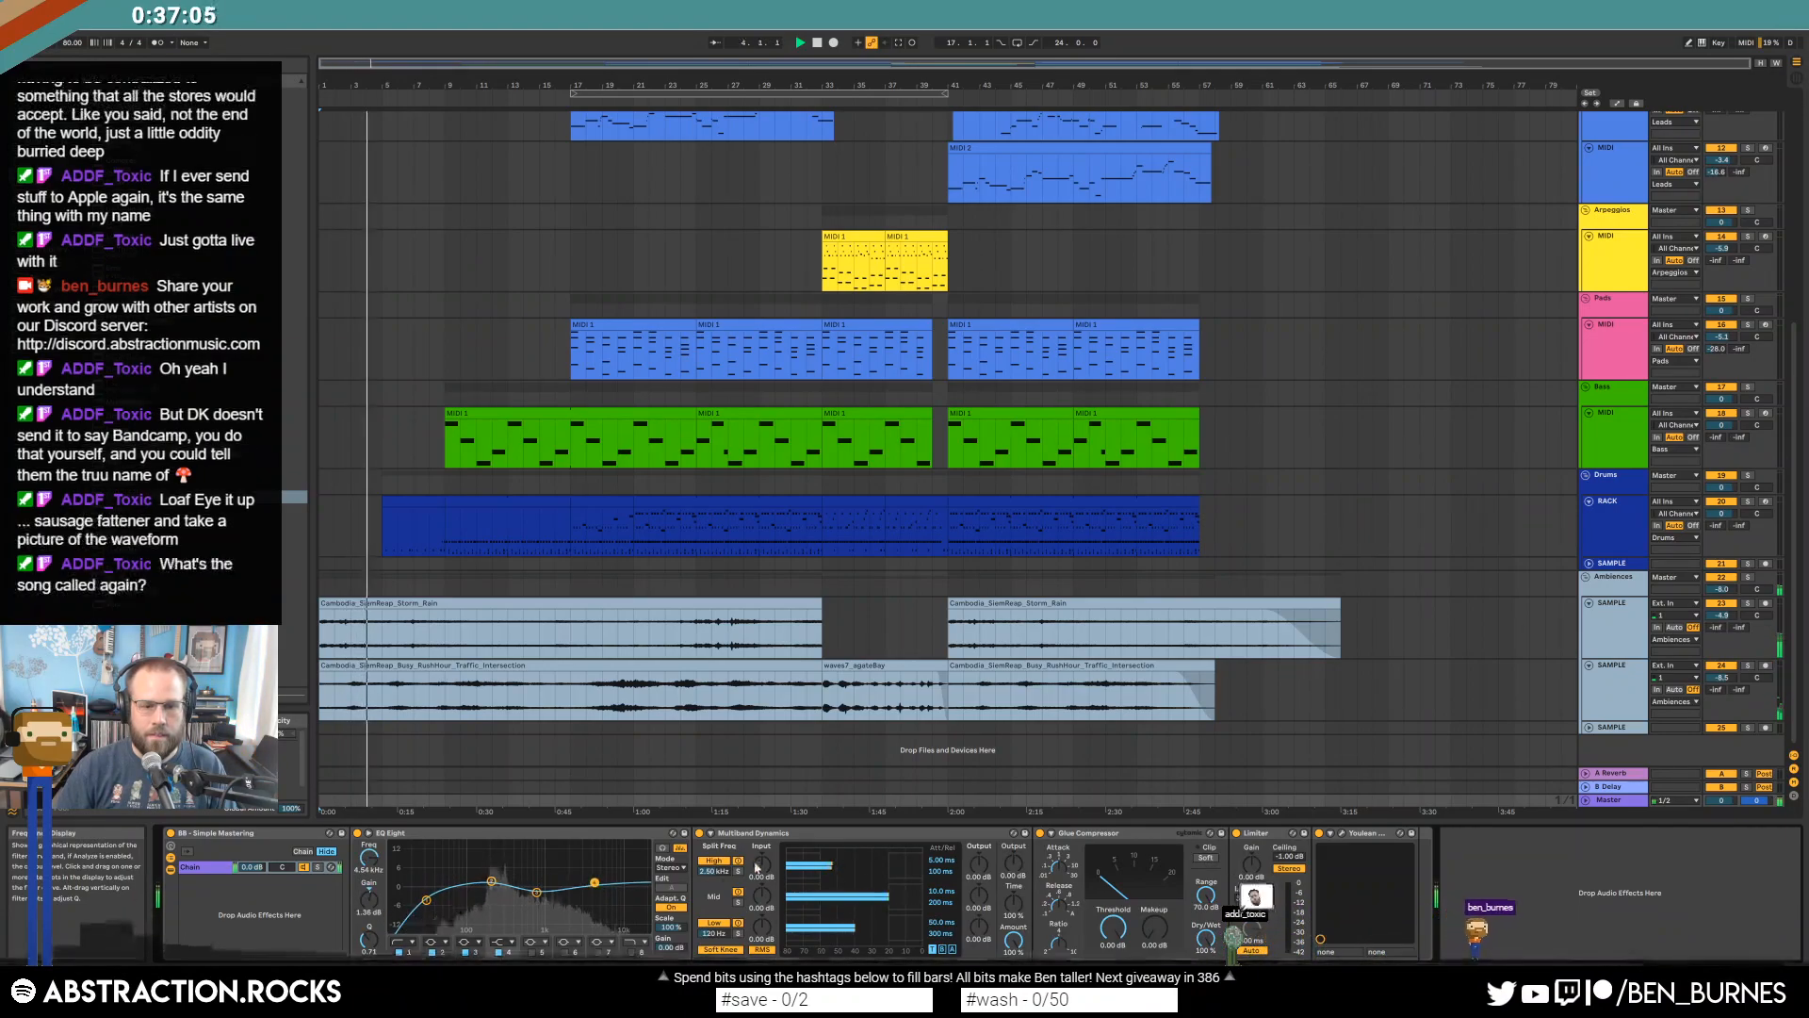
mouse_move(820, 864)
mouse_down()
mouse_move(852, 864)
mouse_move(839, 855)
mouse_up()
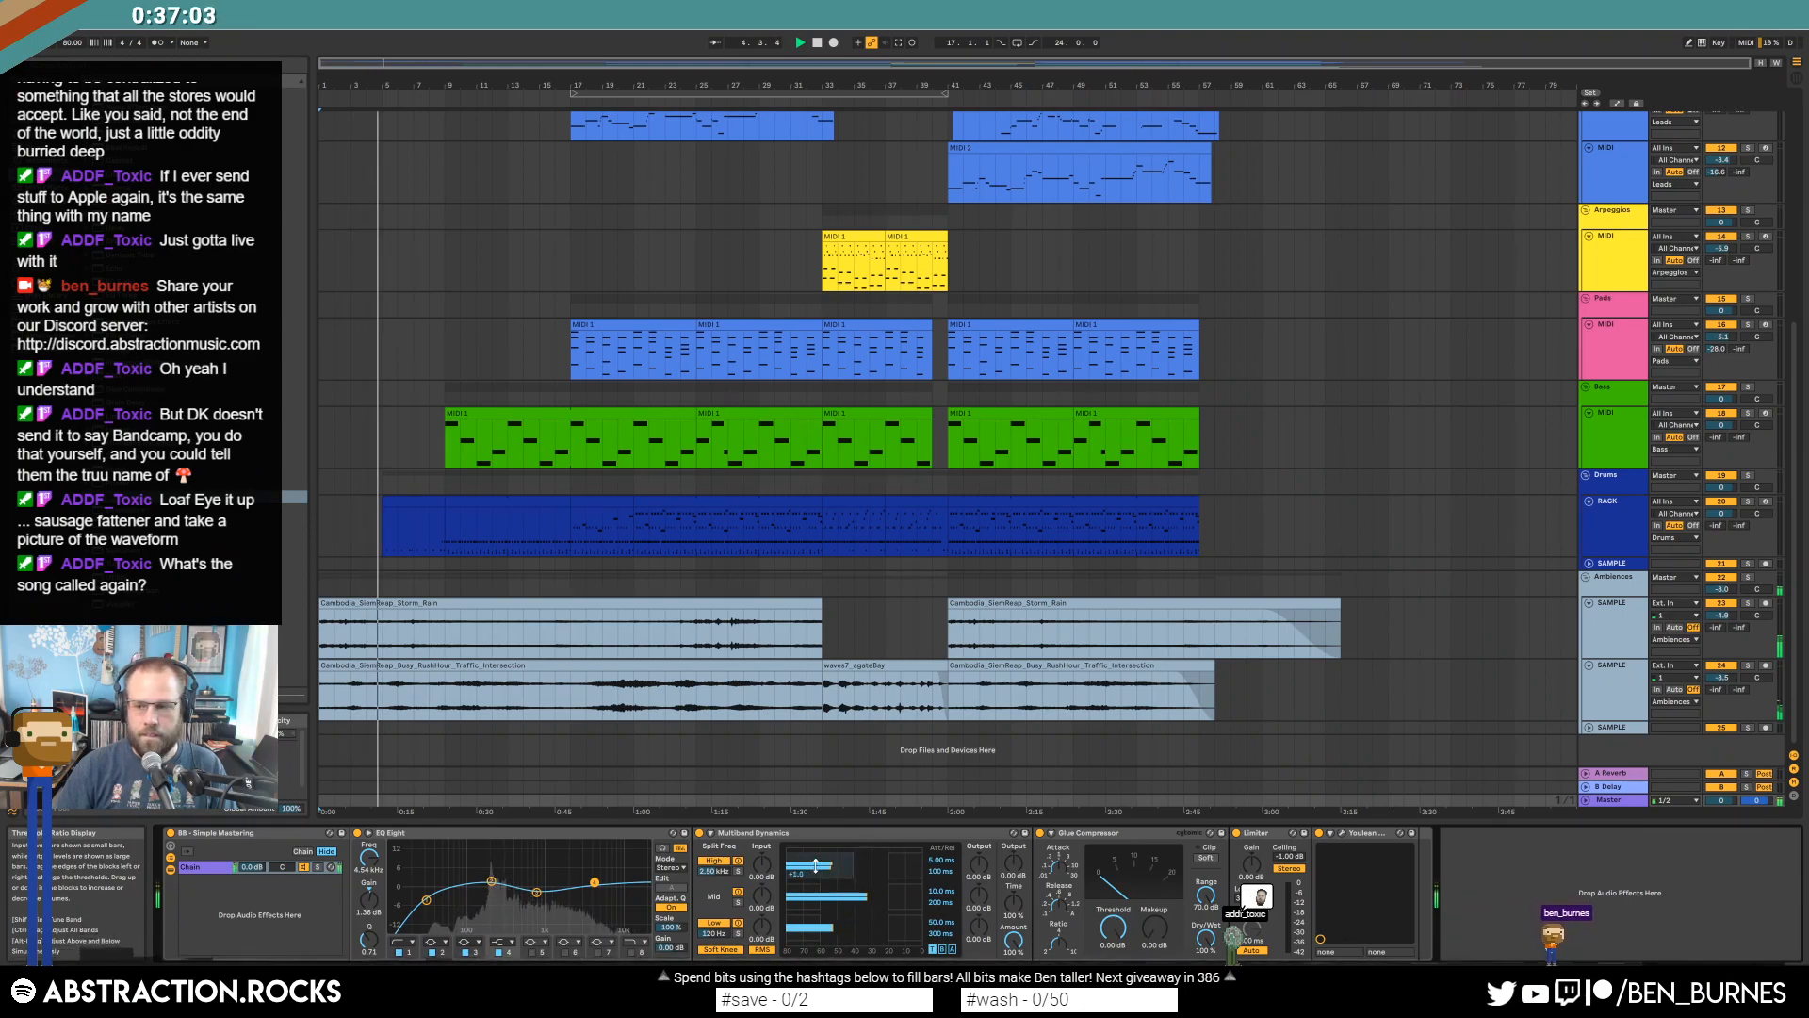
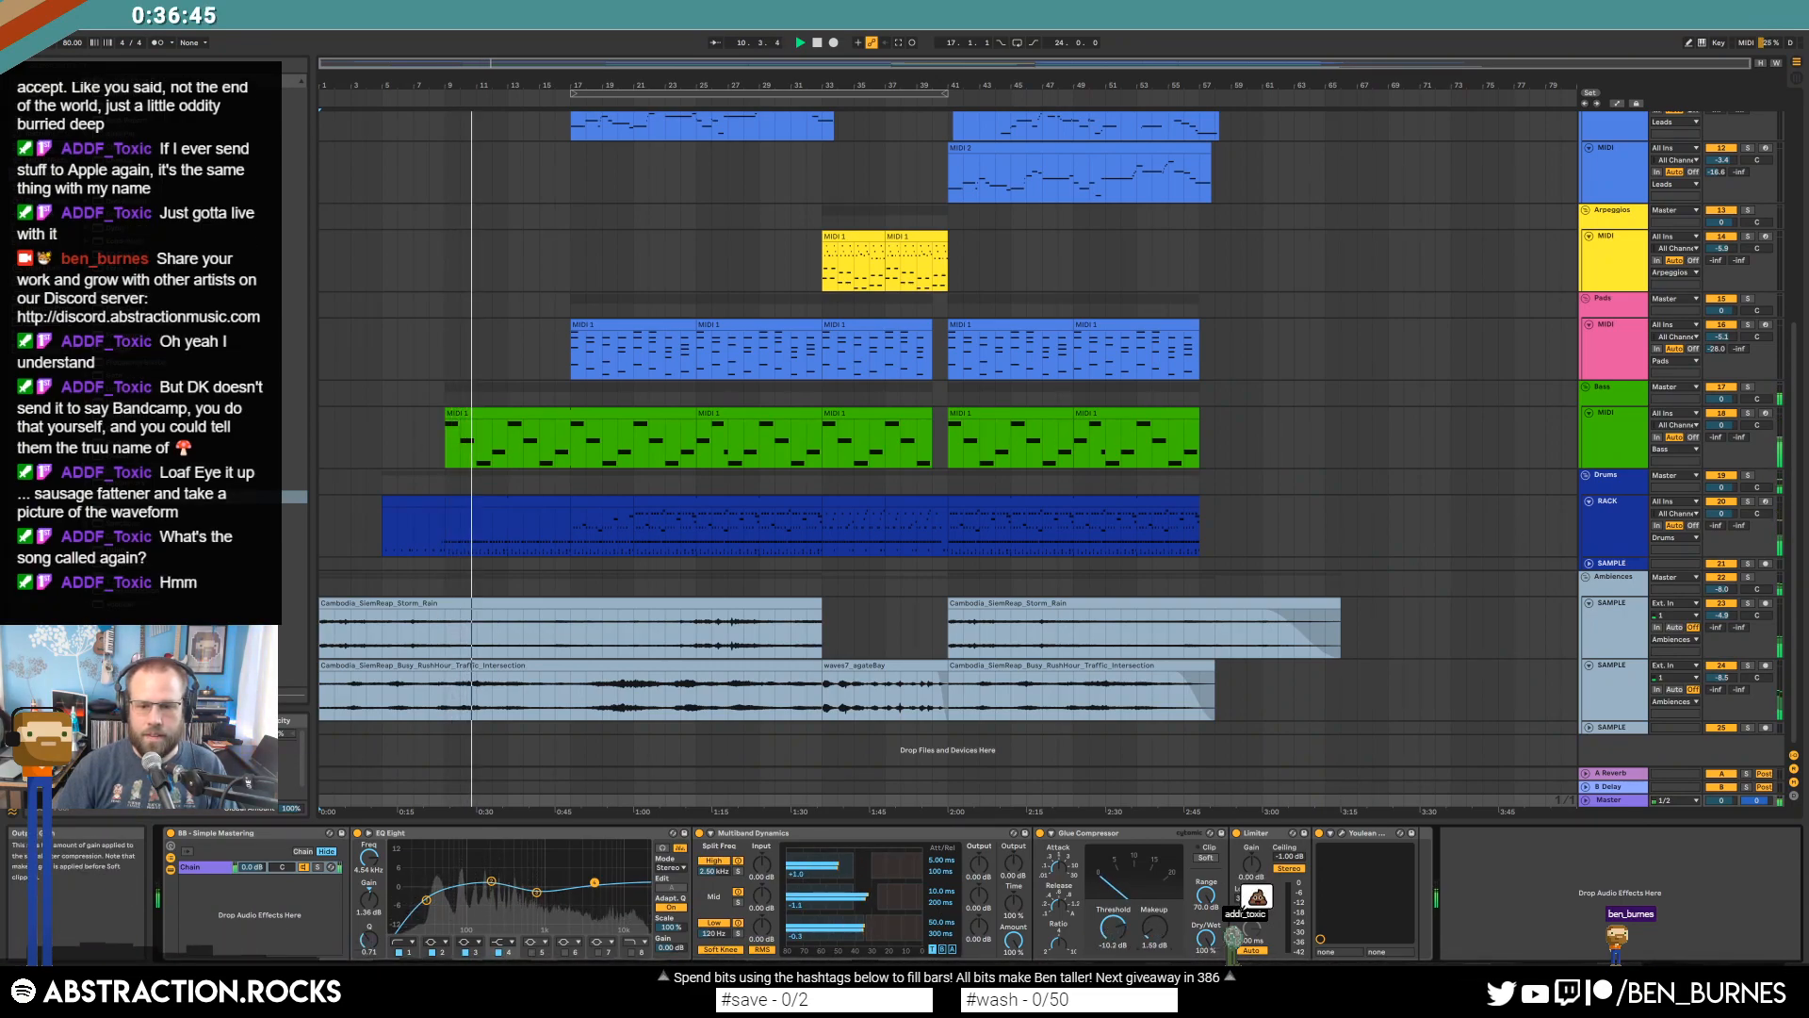
Check the master's loudness meter and slightly lower the Glue Compressor's threshold.
click(1340, 833)
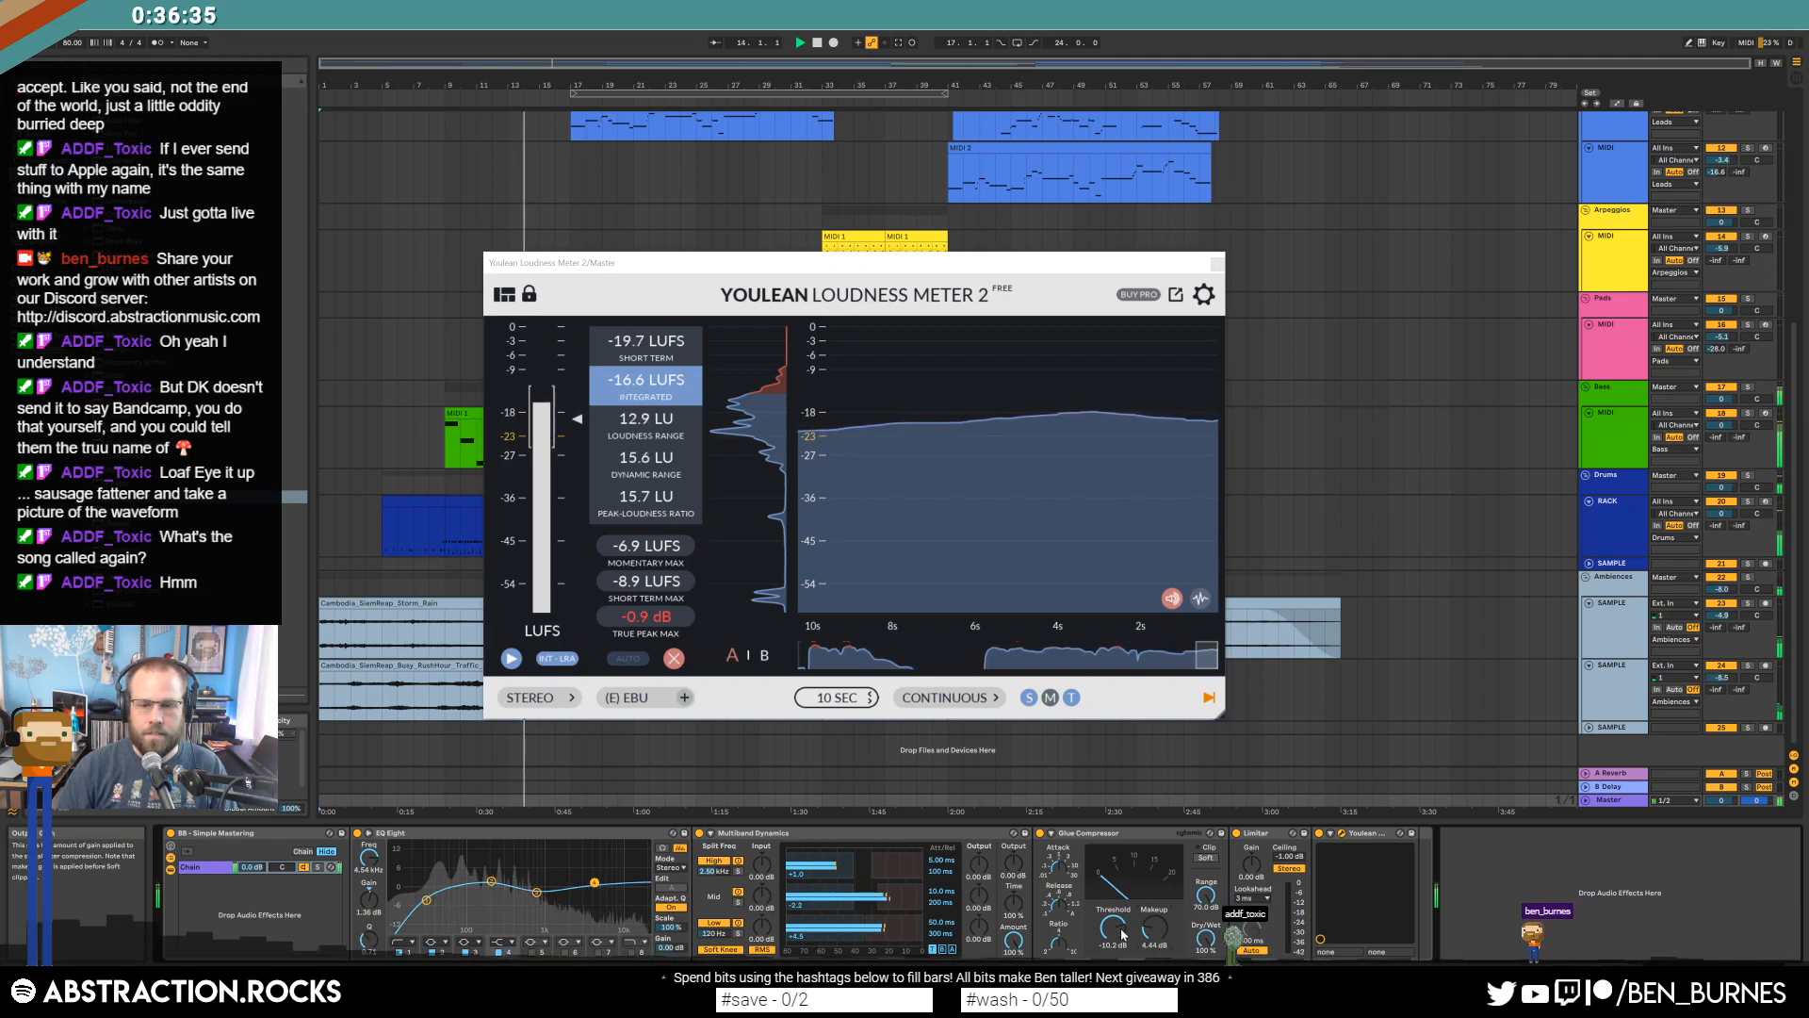
drag(1116, 930, 1115, 938)
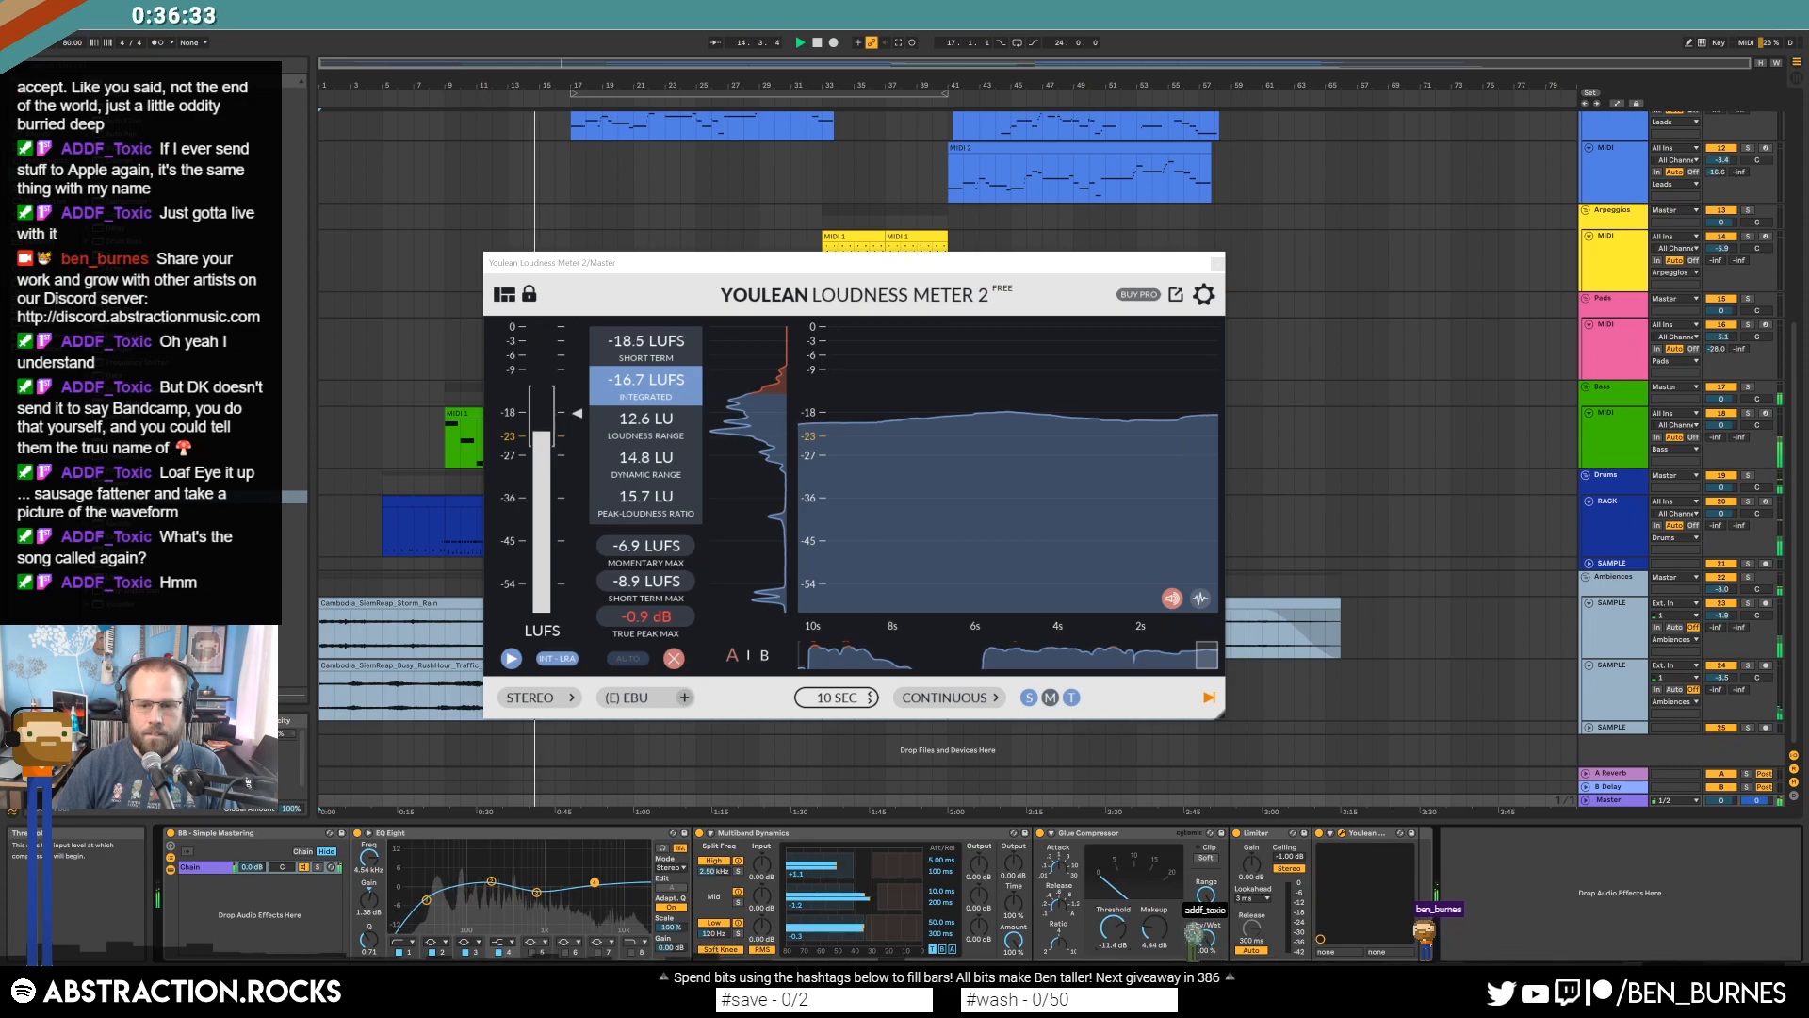
key(ctrl+alt+p)
Go through the drum clips at bars 17, 21, 33 and 41 during playback, selecting their kick notes.
click(565, 510)
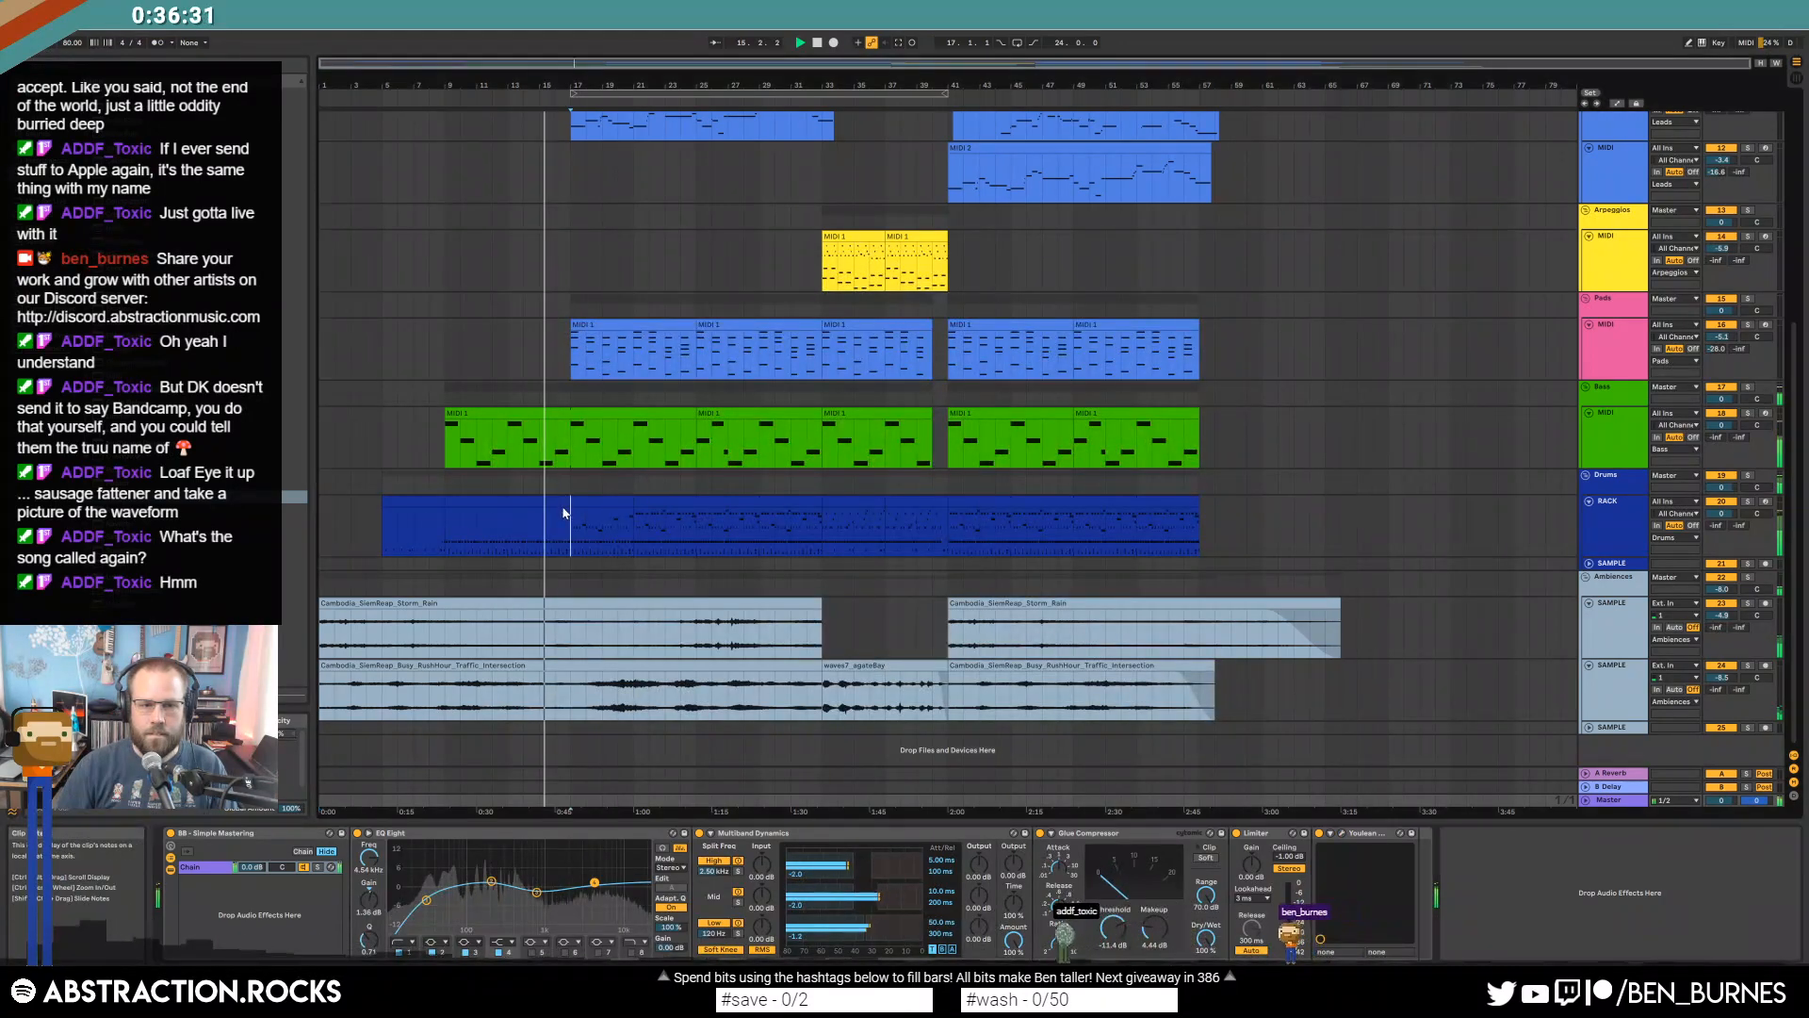
double_click(559, 502)
click(393, 835)
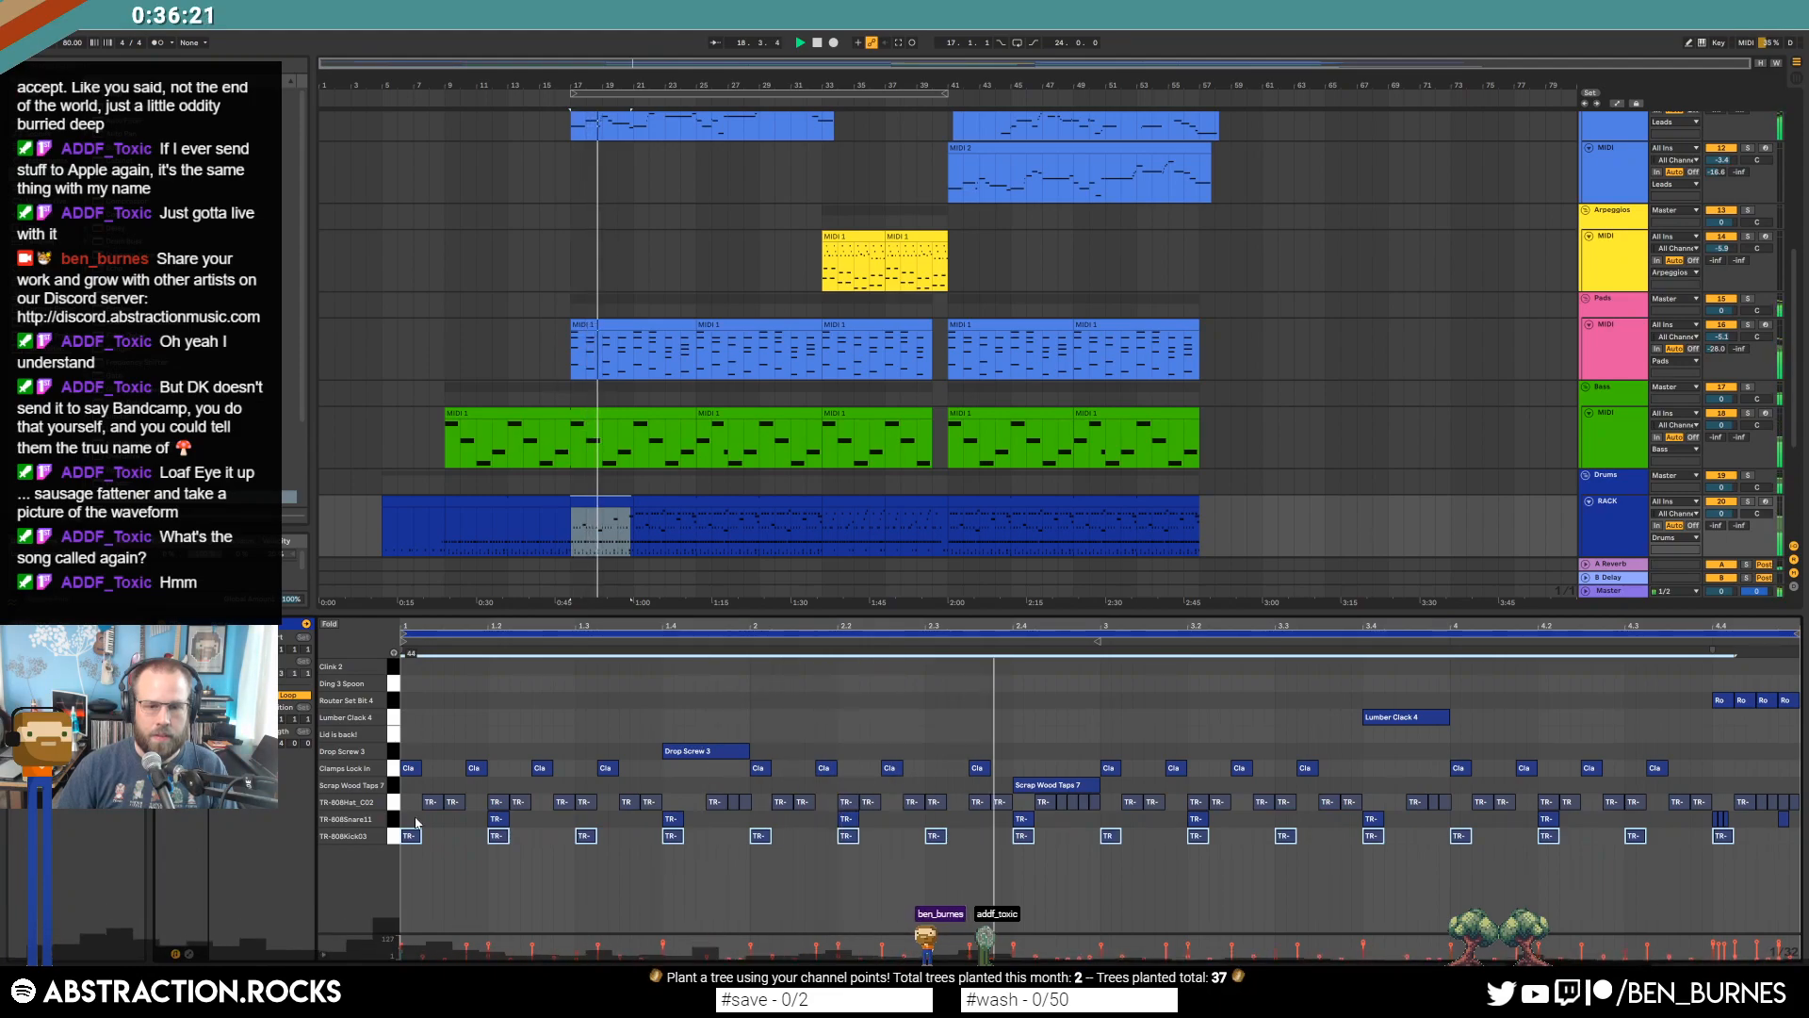
click(716, 501)
click(409, 837)
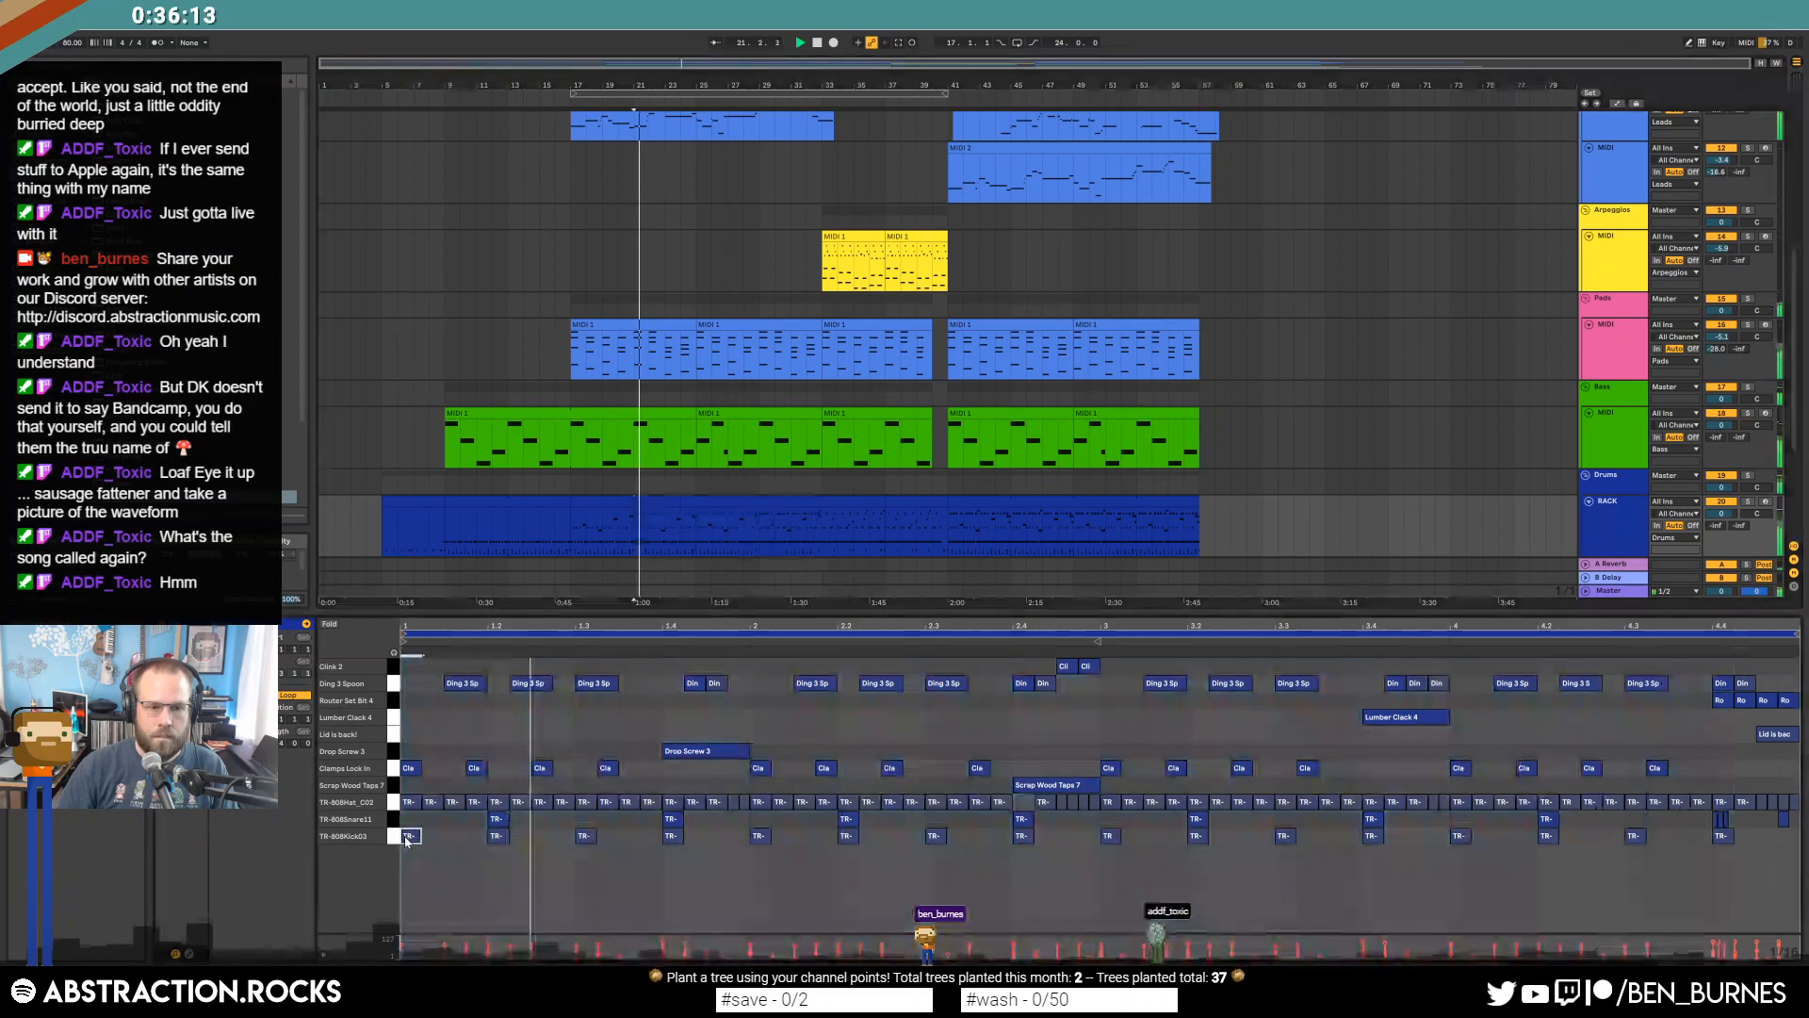
click(808, 492)
click(839, 524)
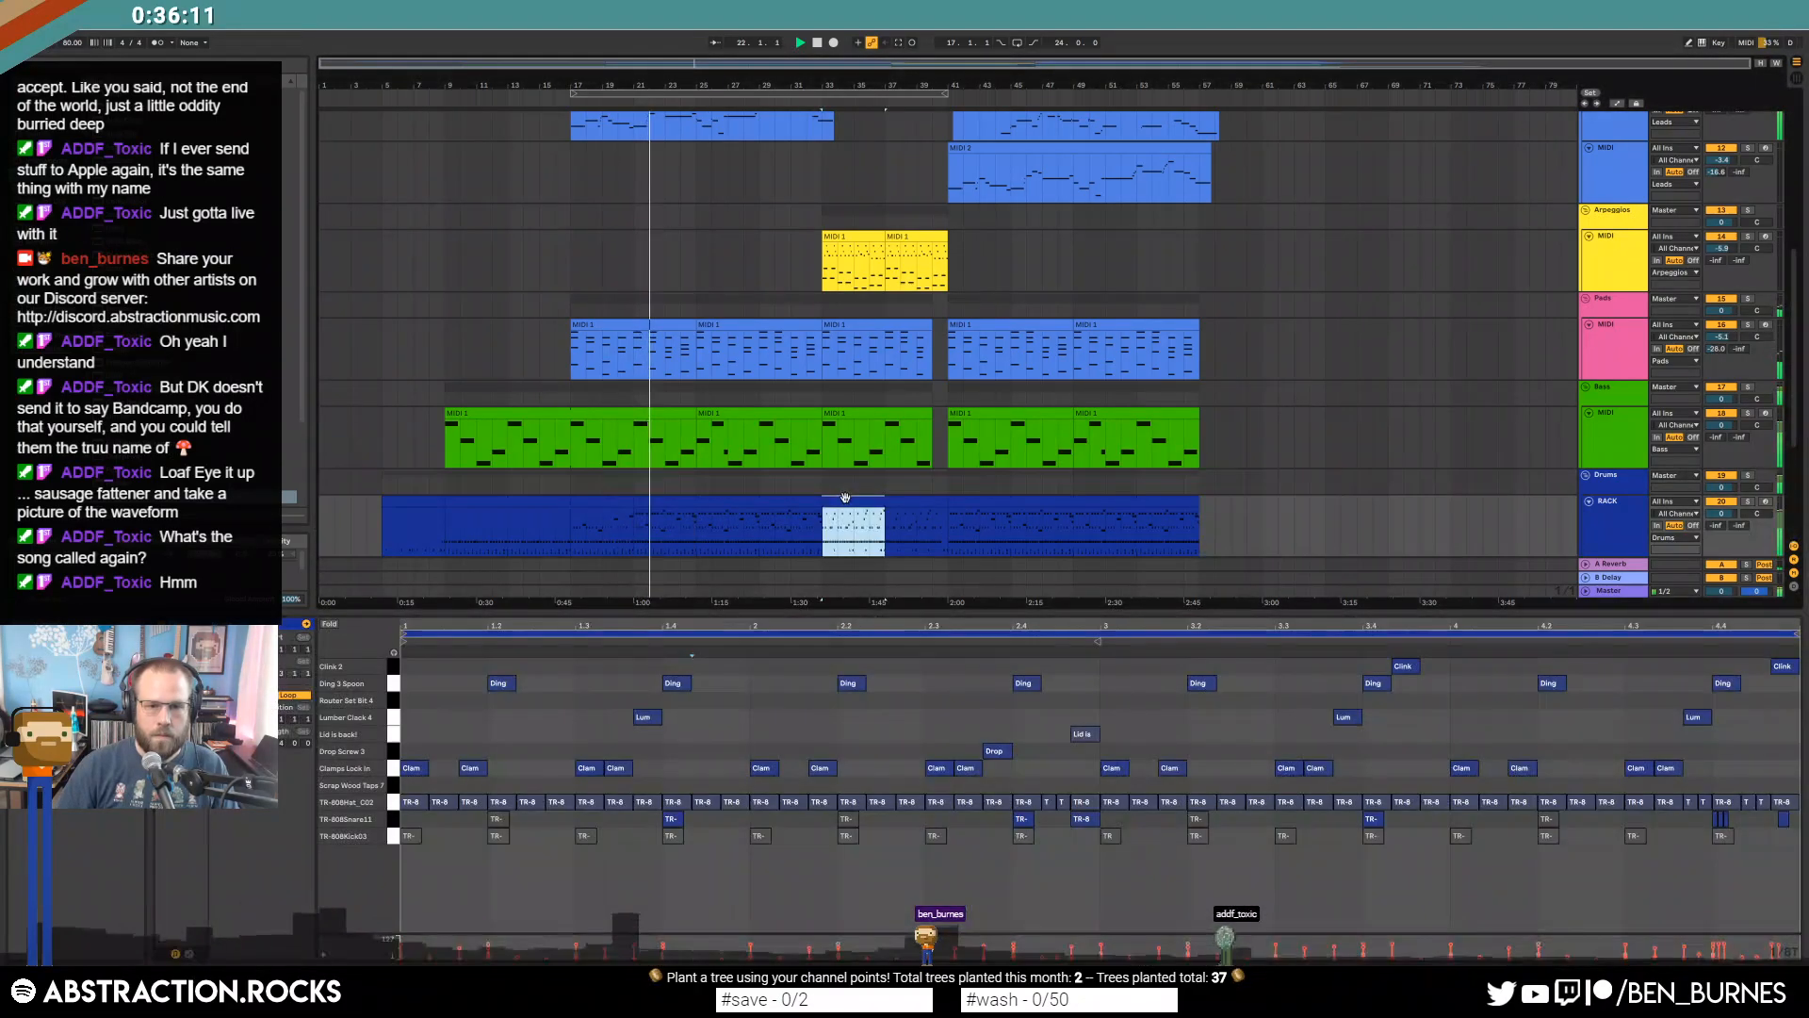
click(394, 836)
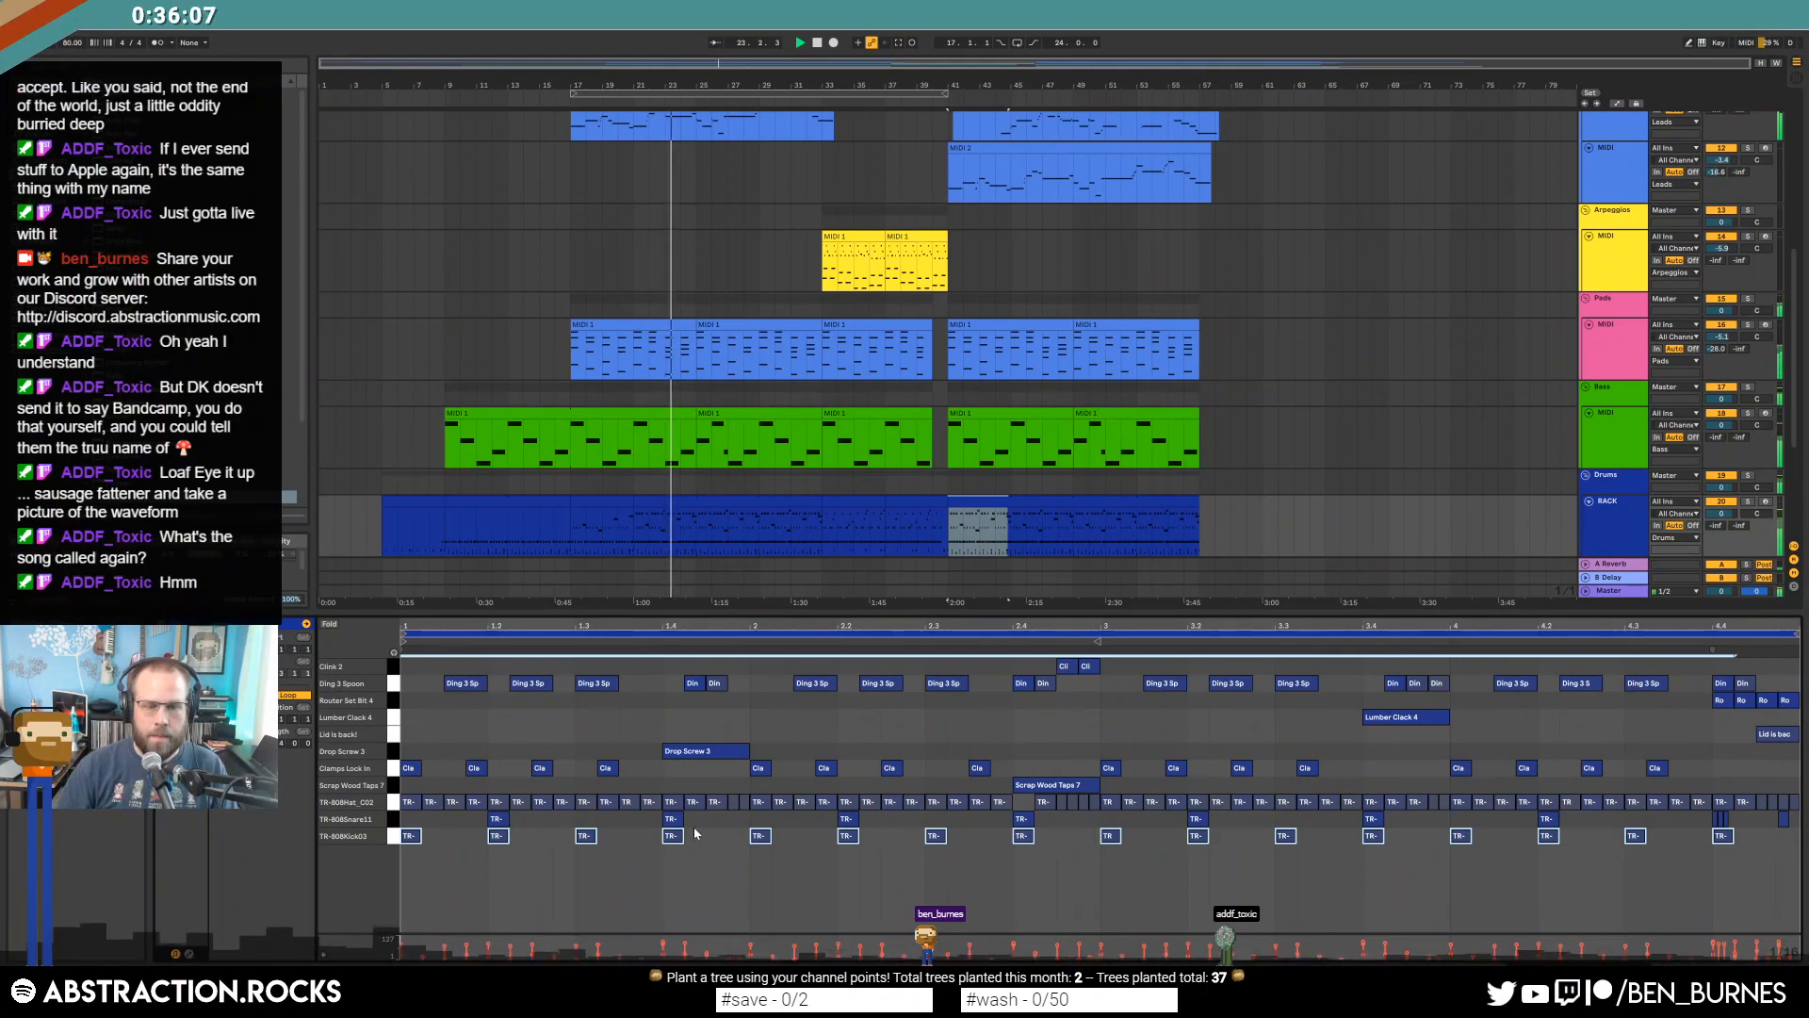
Lower the Crunch amount of the Drum Buss on the drum rack track.
key(shift+Tab)
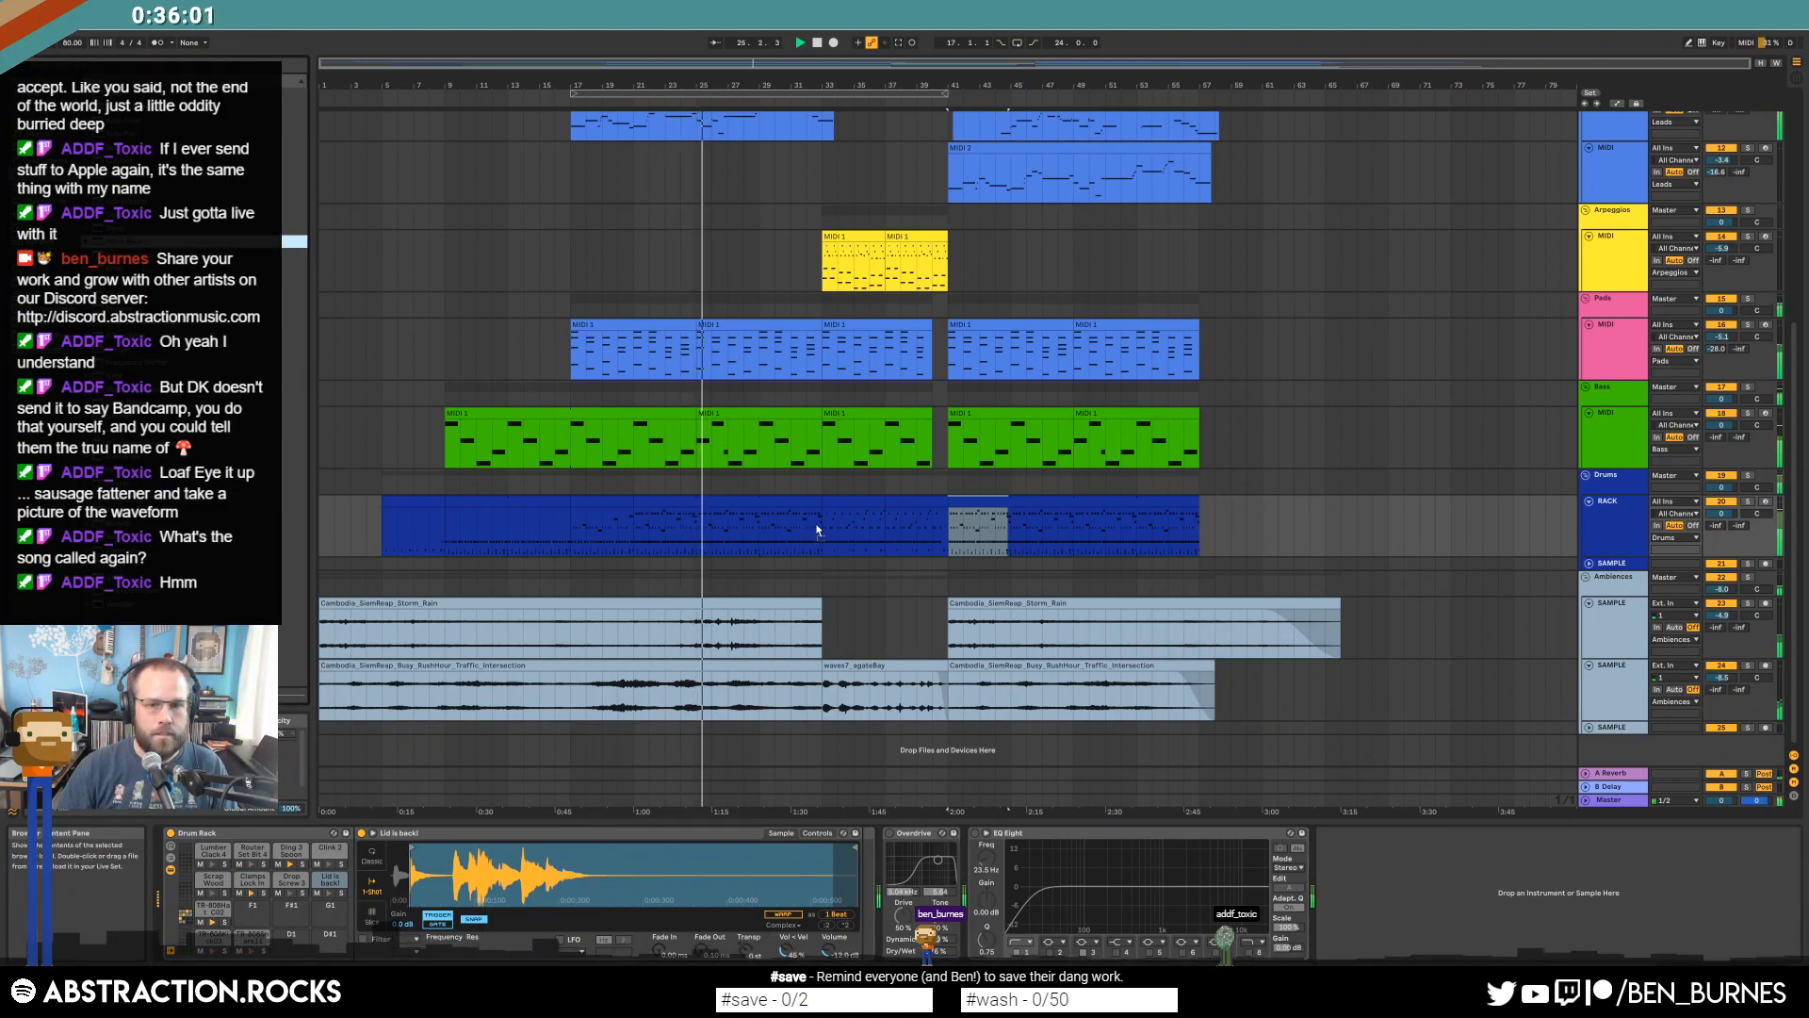
drag(1347, 900, 1346, 897)
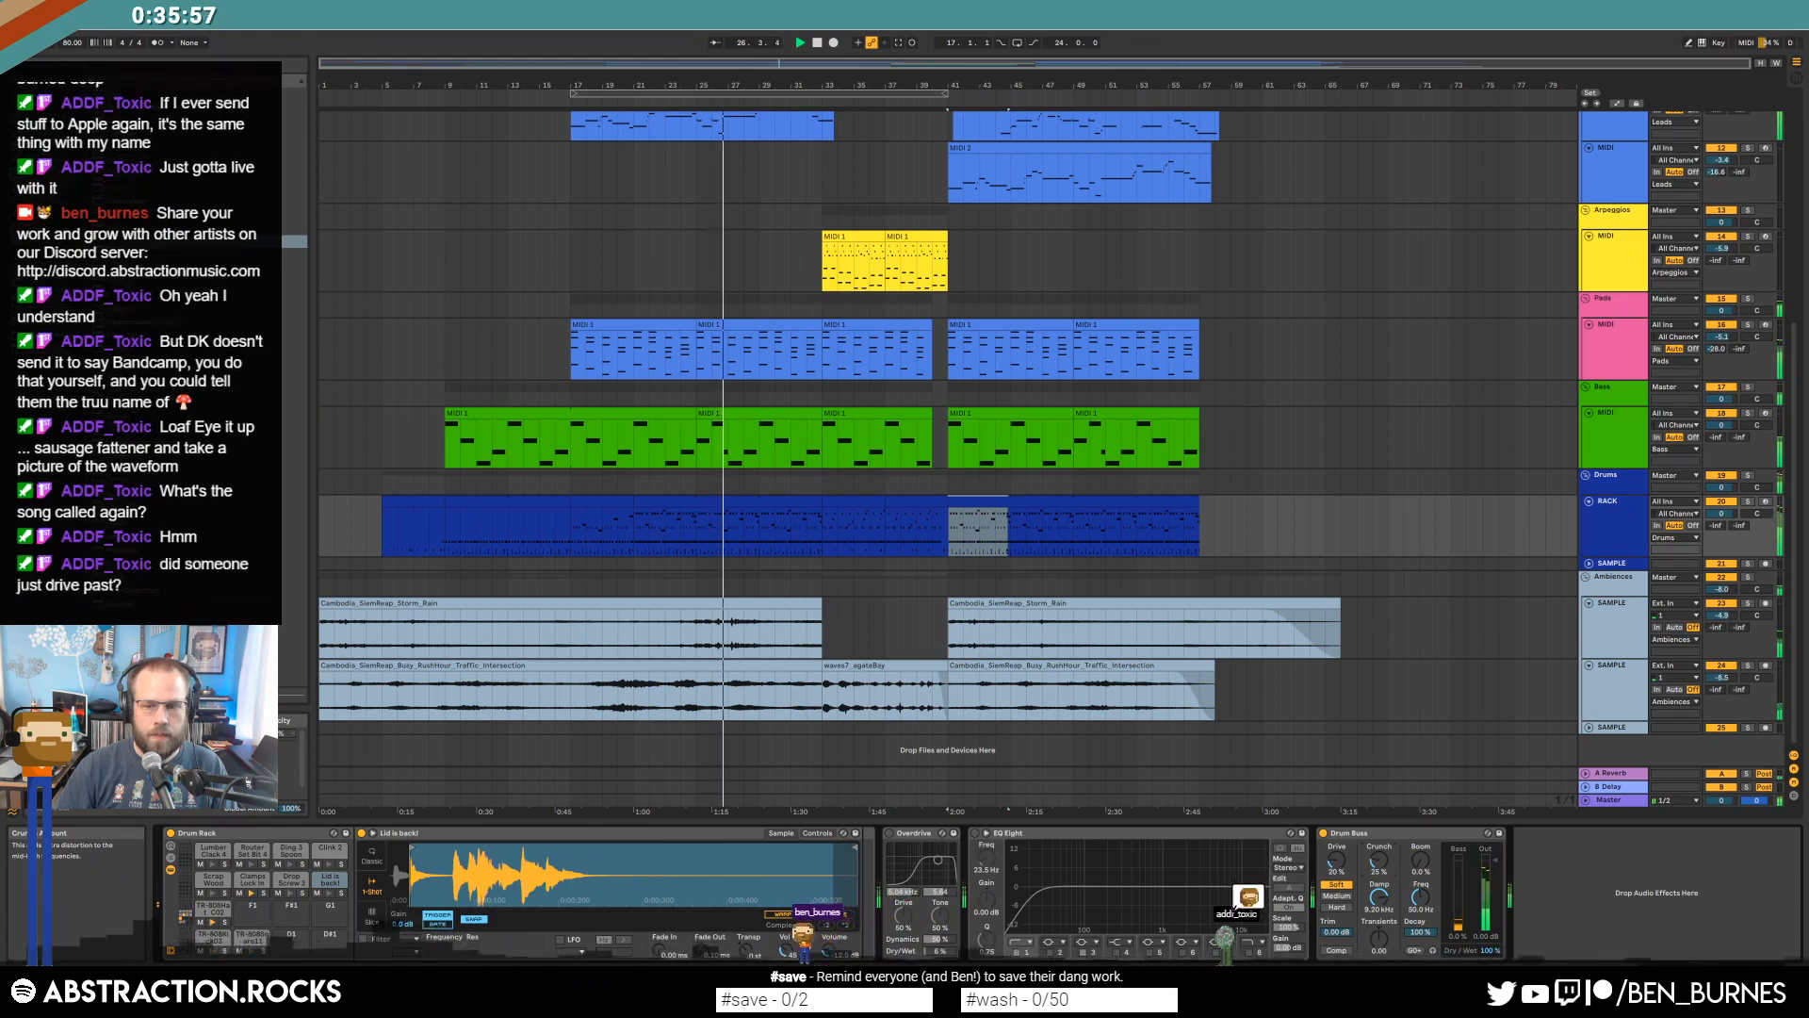
drag(1379, 859, 1378, 864)
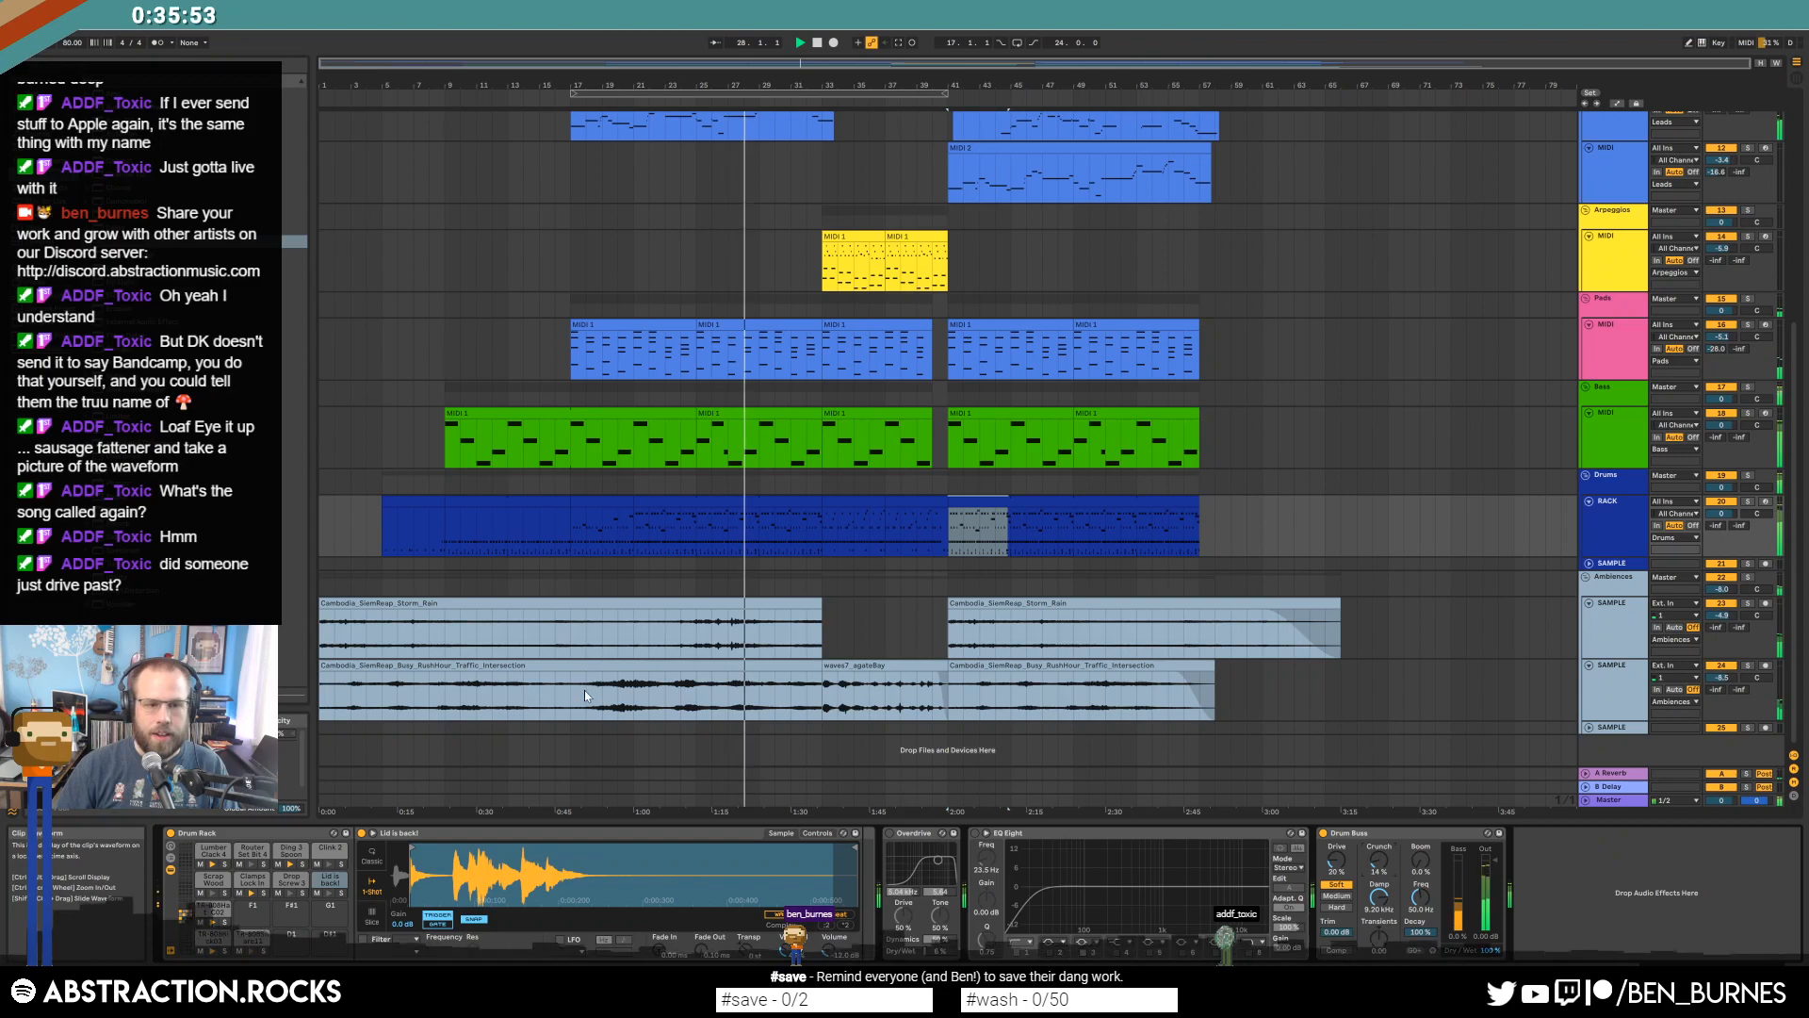
Extend the first storm rain ambience clip to about bar 35, with a fade-out from about bar 32.
mouse_move(412, 697)
mouse_down()
mouse_move(726, 705)
mouse_move(451, 701)
mouse_up()
click(774, 697)
click(808, 702)
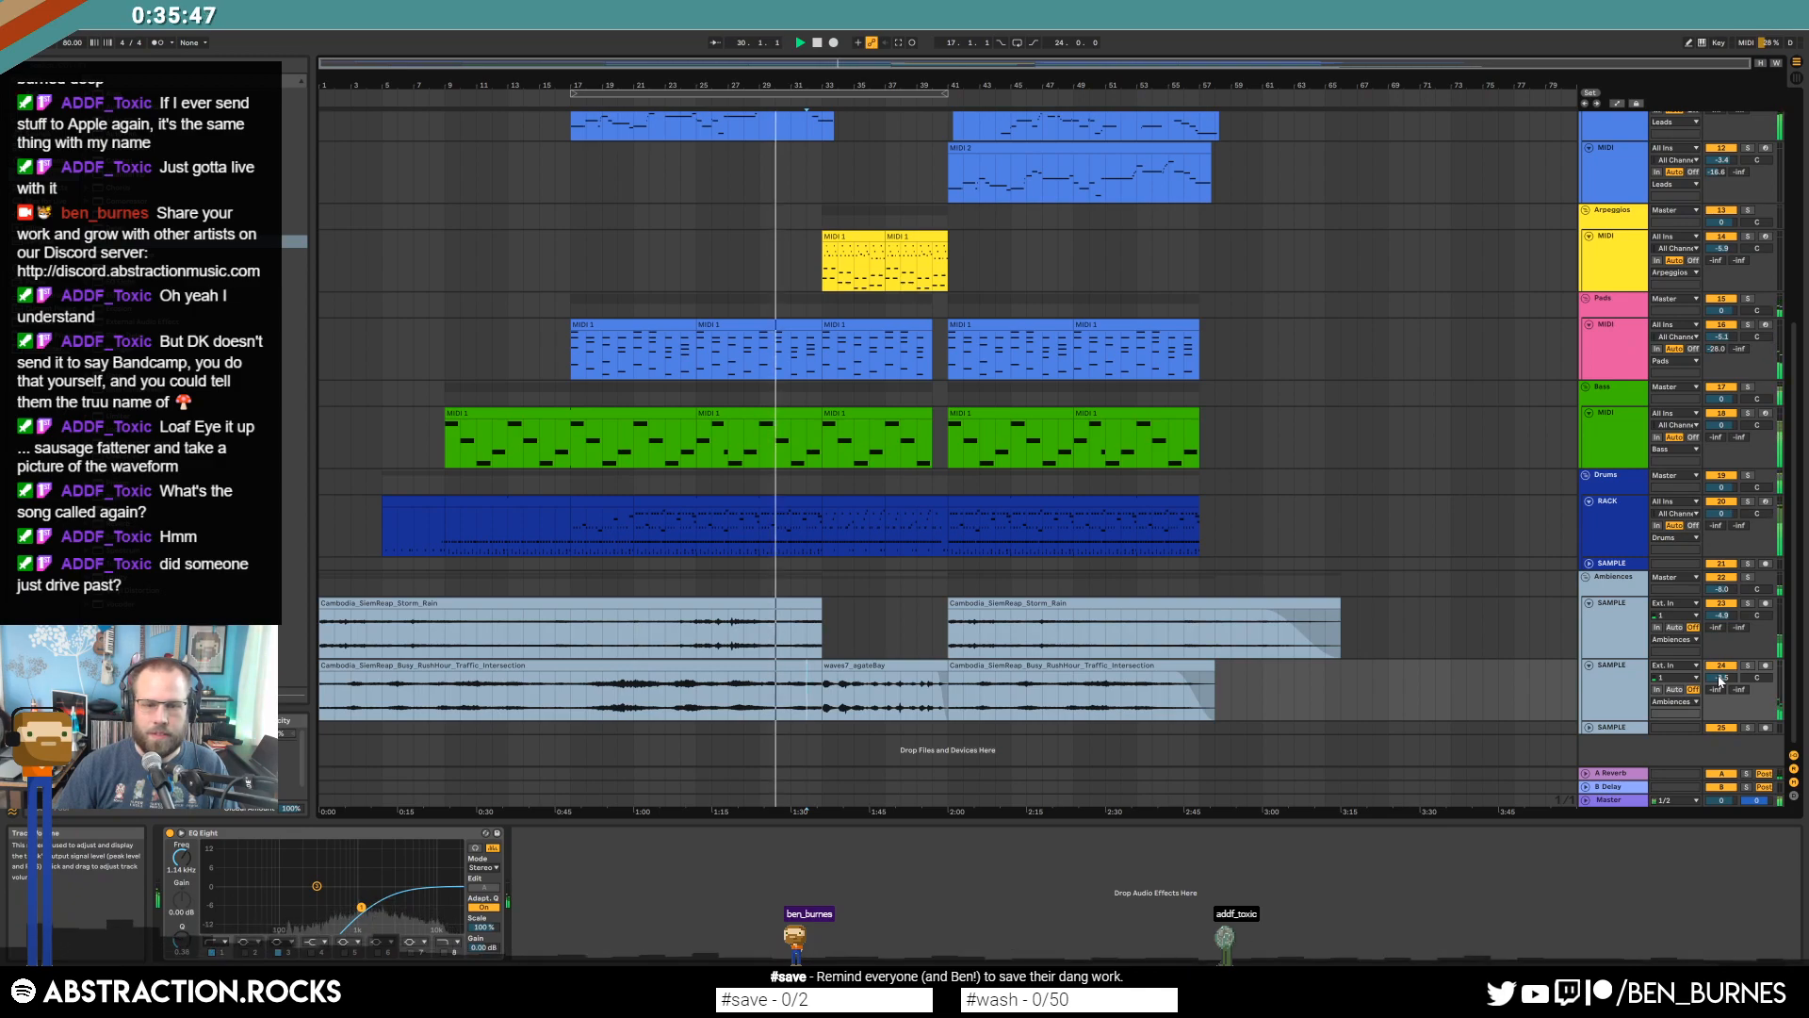
mouse_move(820, 604)
mouse_down()
mouse_move(854, 604)
mouse_move(803, 619)
mouse_up()
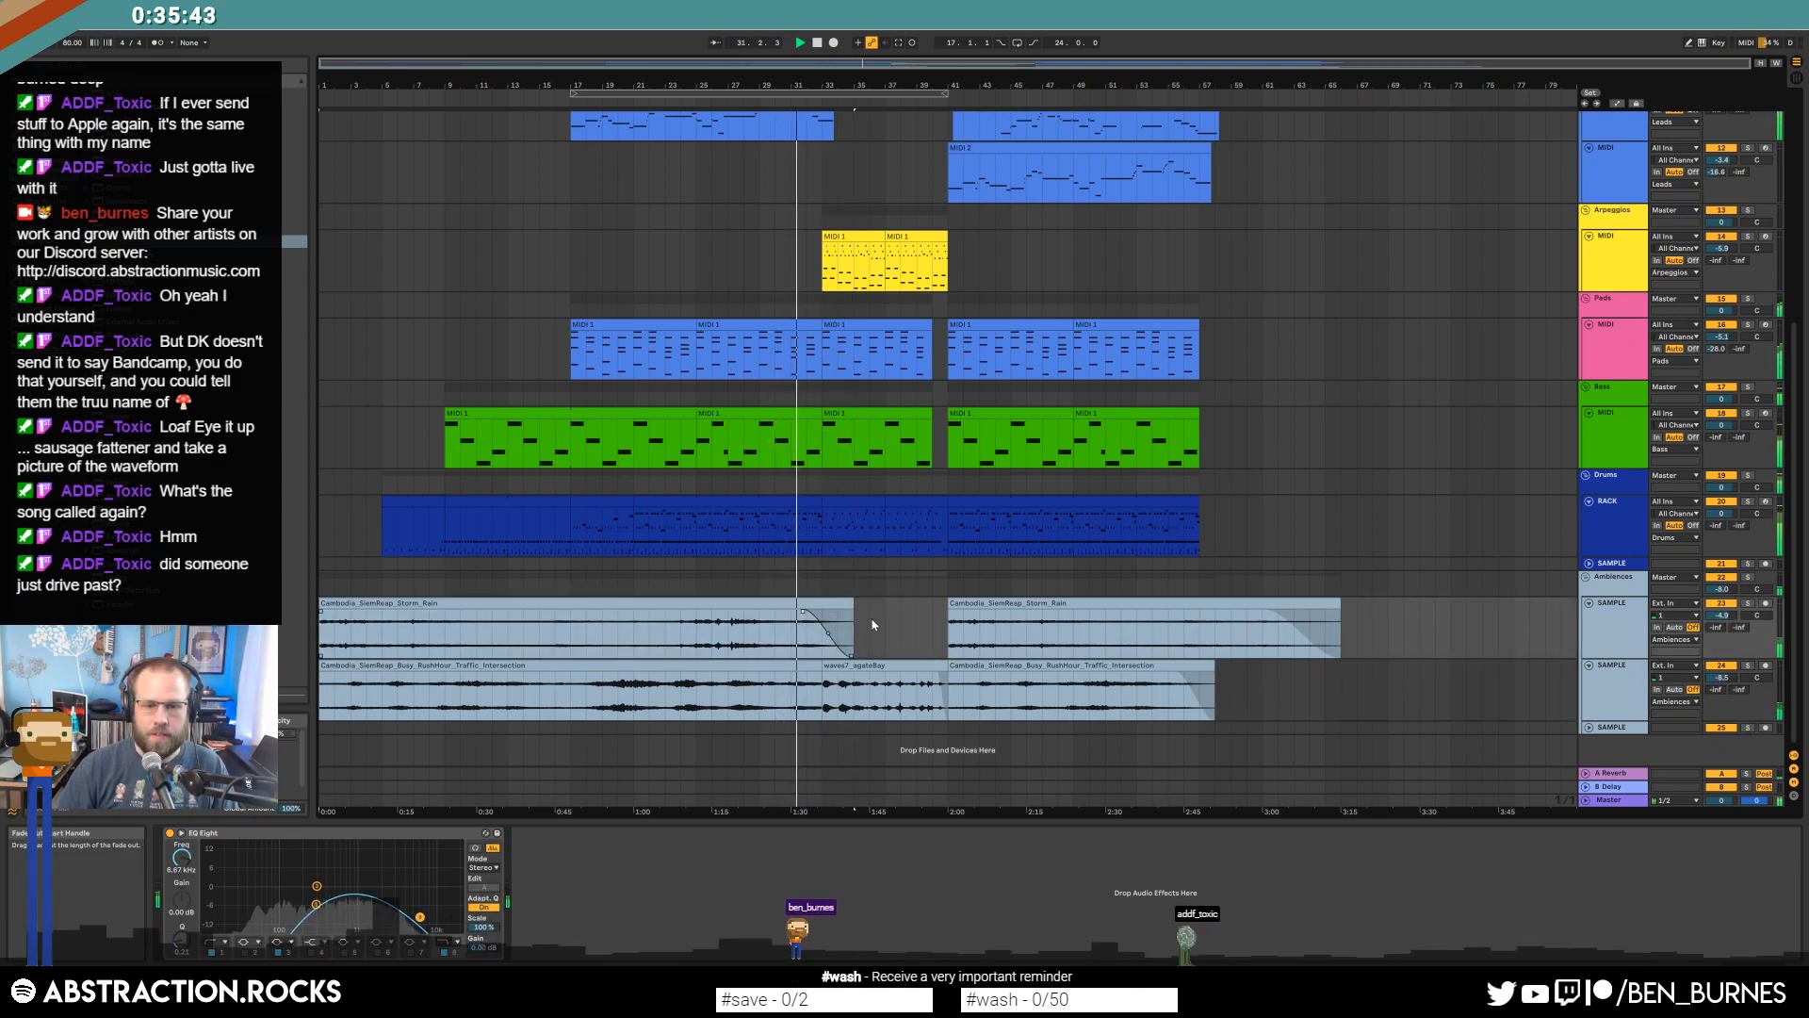
click(870, 625)
Lower the drum rack track's volume to about -2.8 dB and turn down the Ambiences group containing the waves clip.
click(1341, 525)
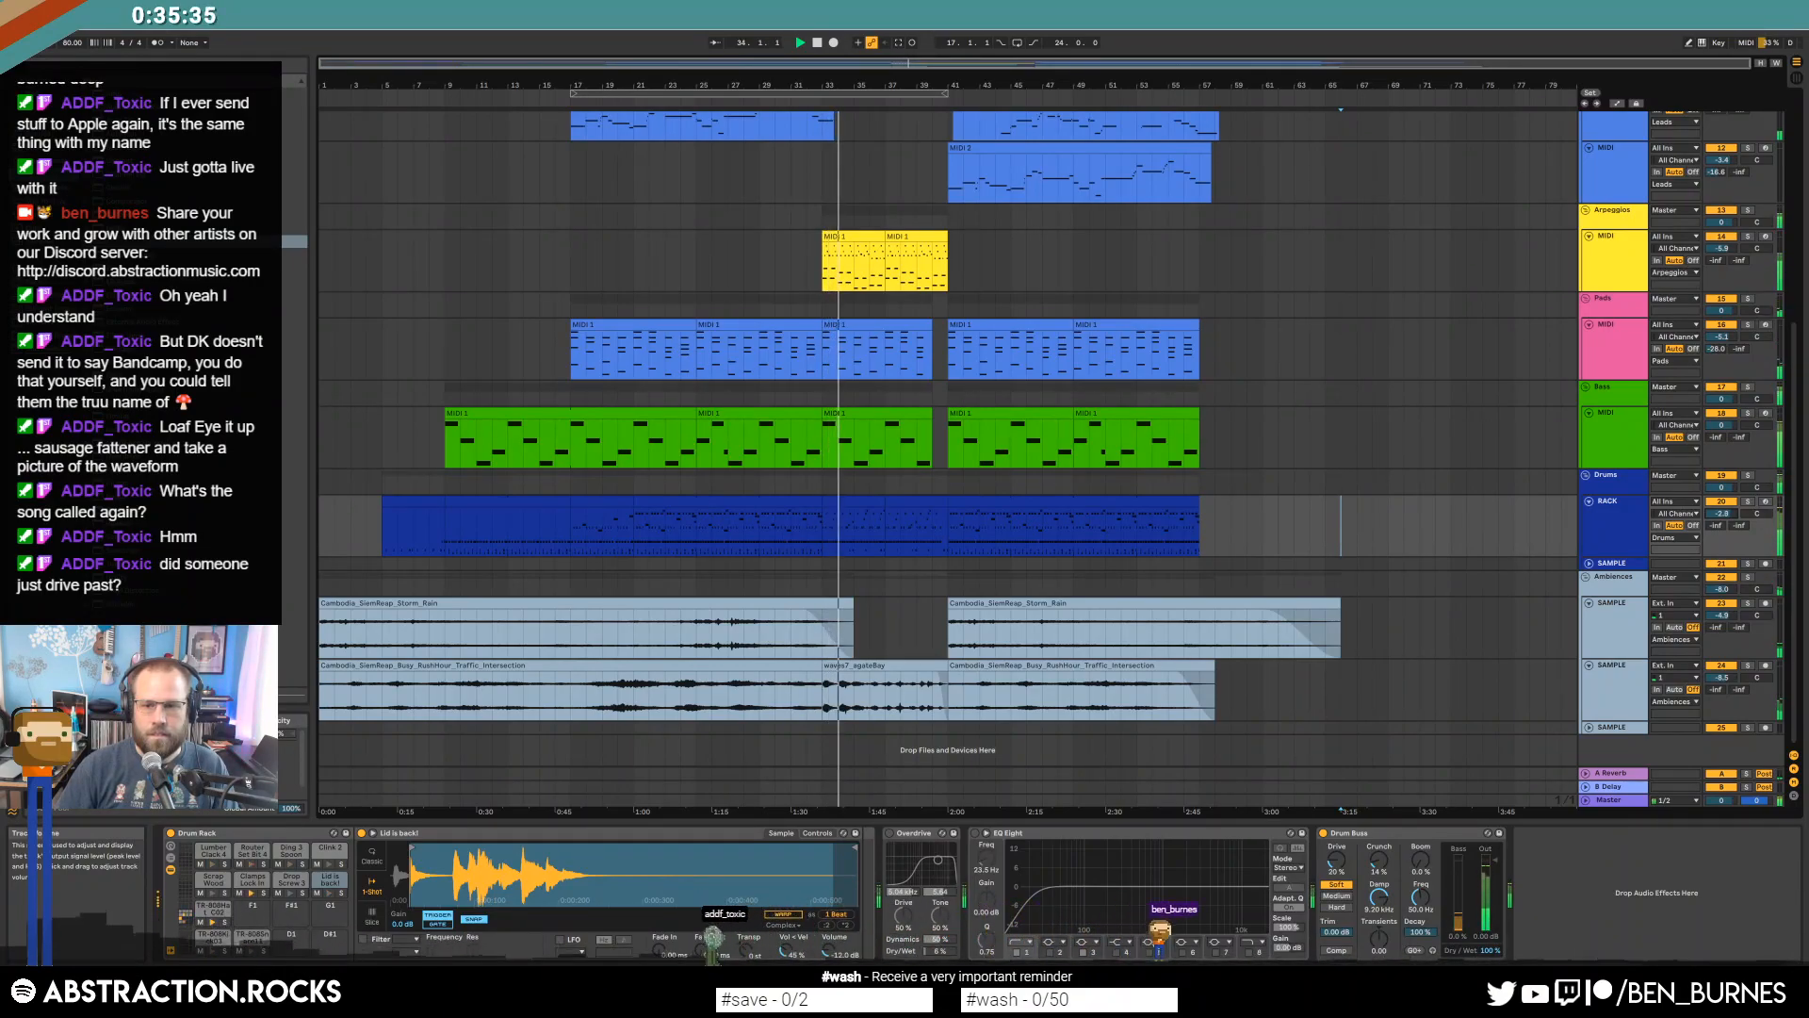
double_click(893, 678)
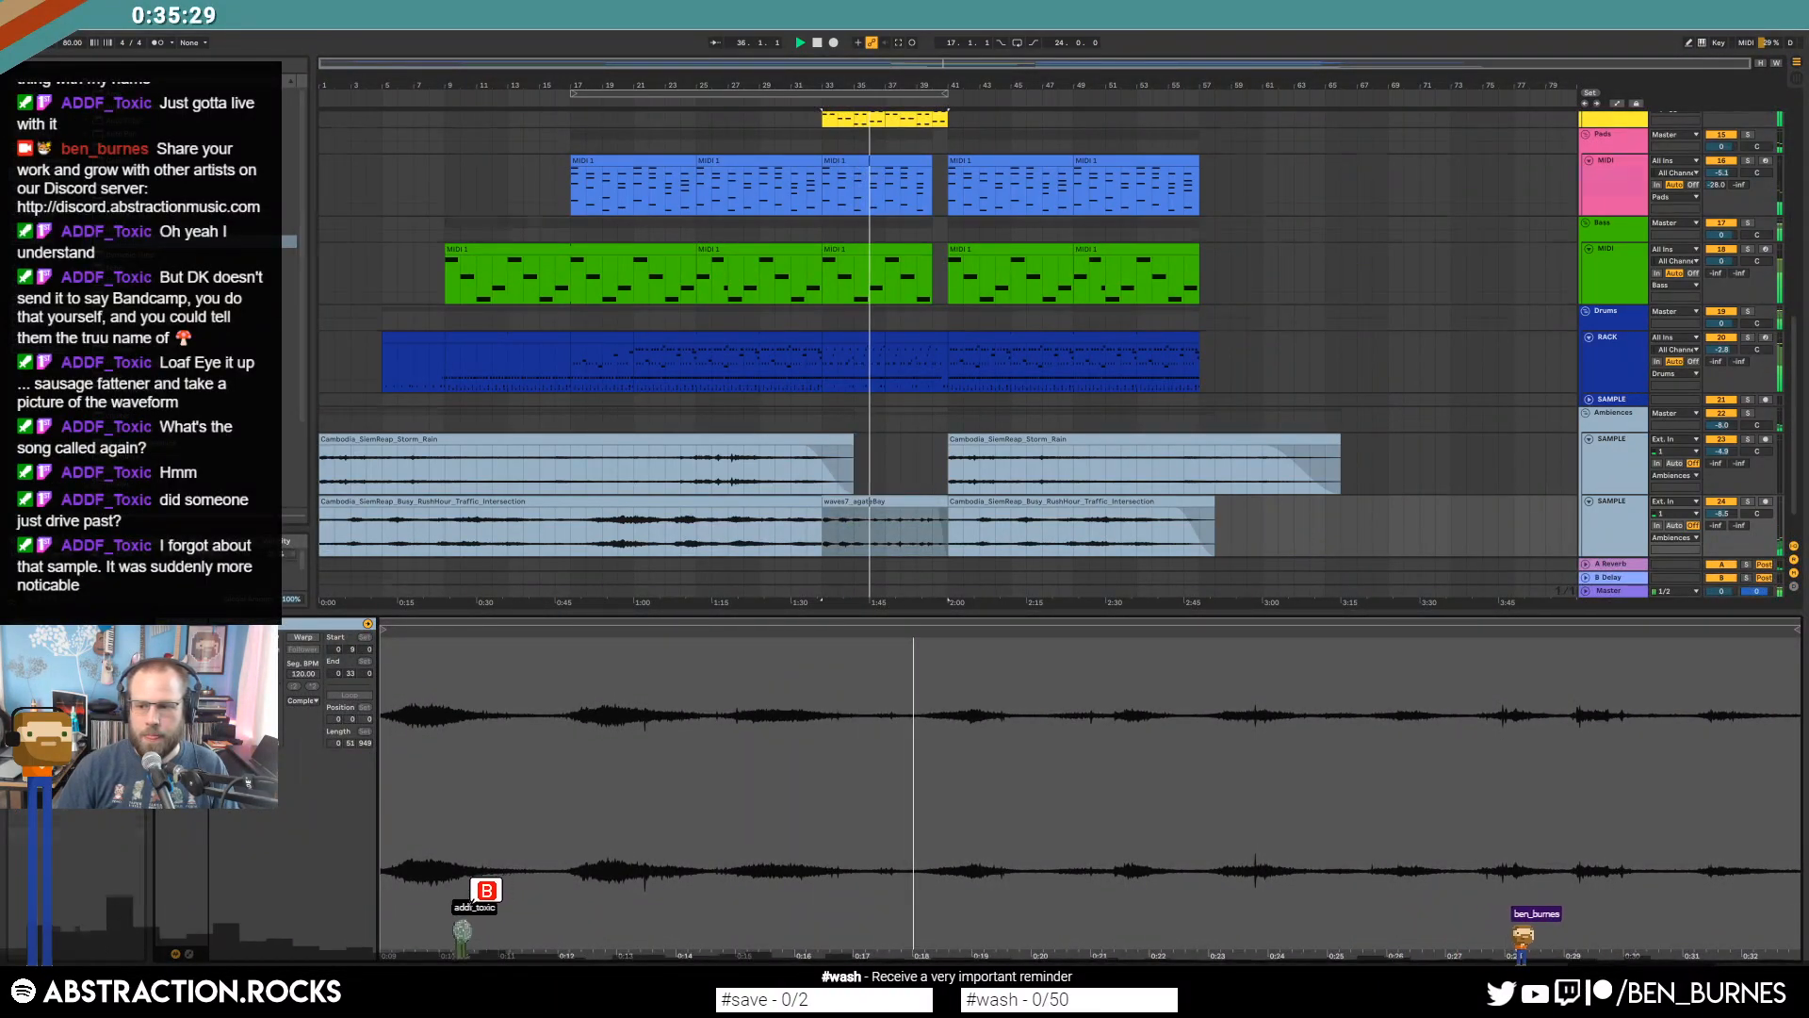
key(shift+Tab)
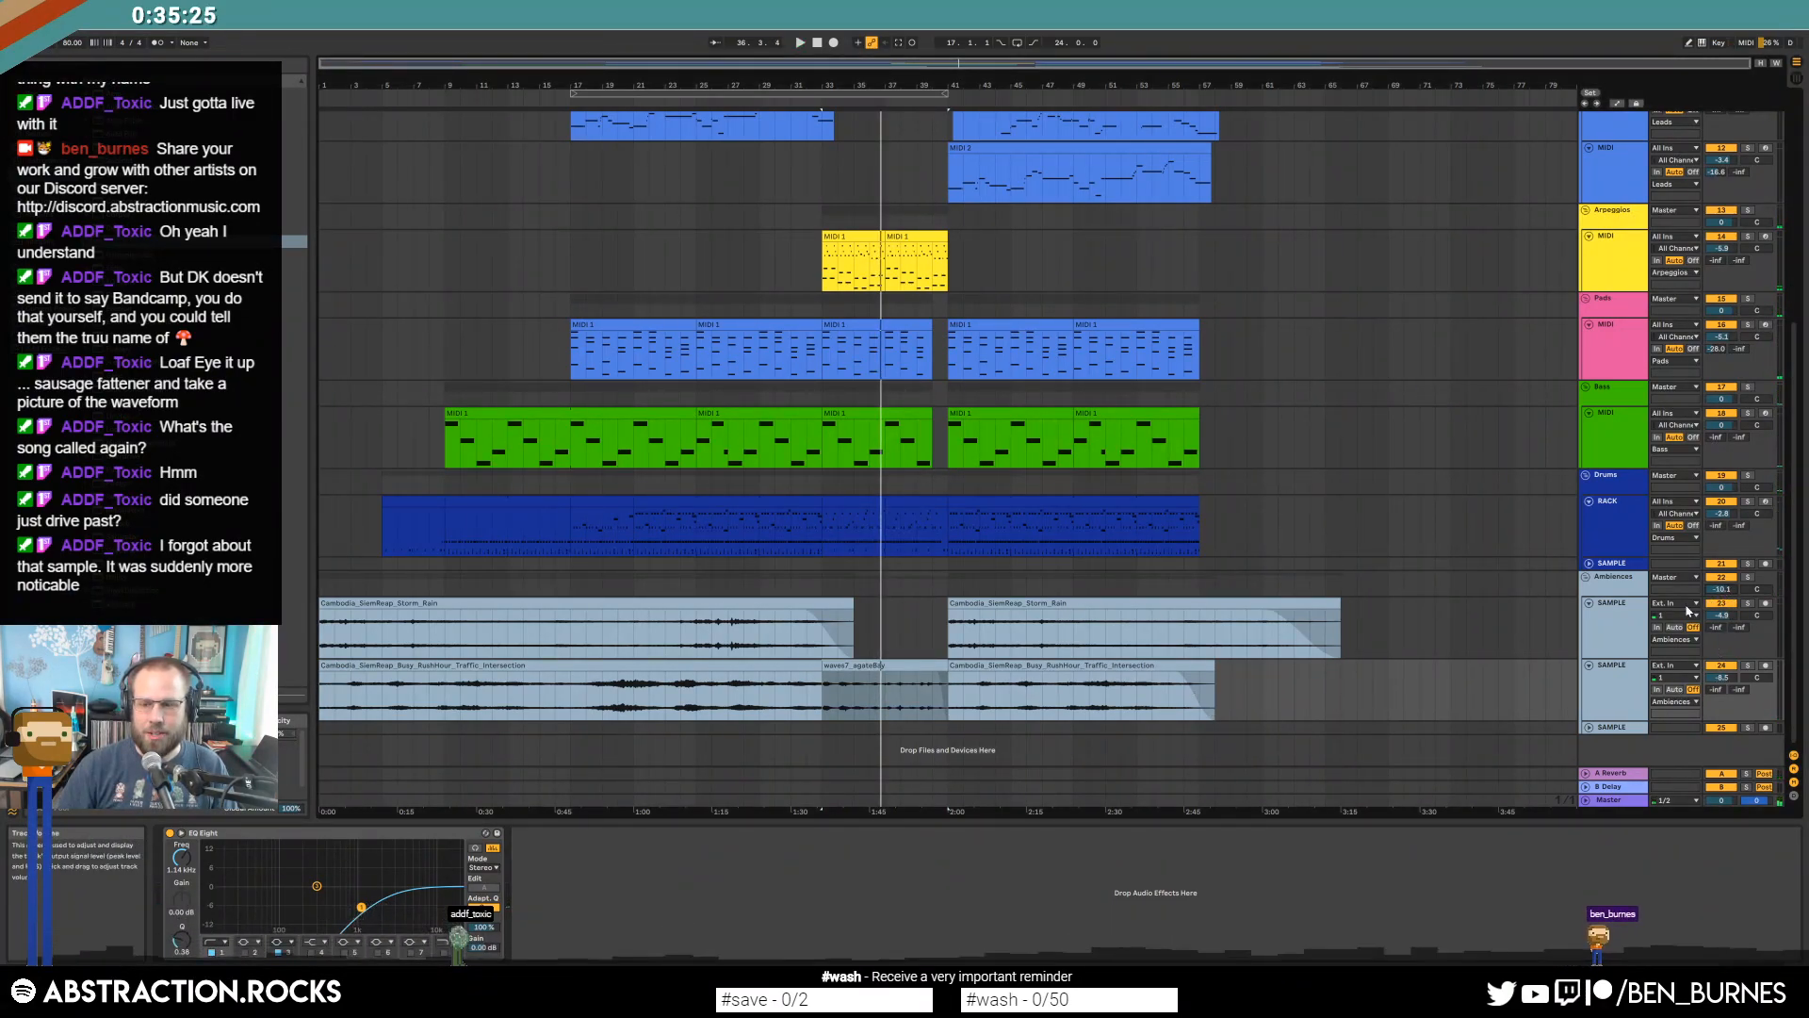
Play the song from bar 21 and review the balance of its tracks, including the bass clip at bar 33.
click(635, 531)
key(space)
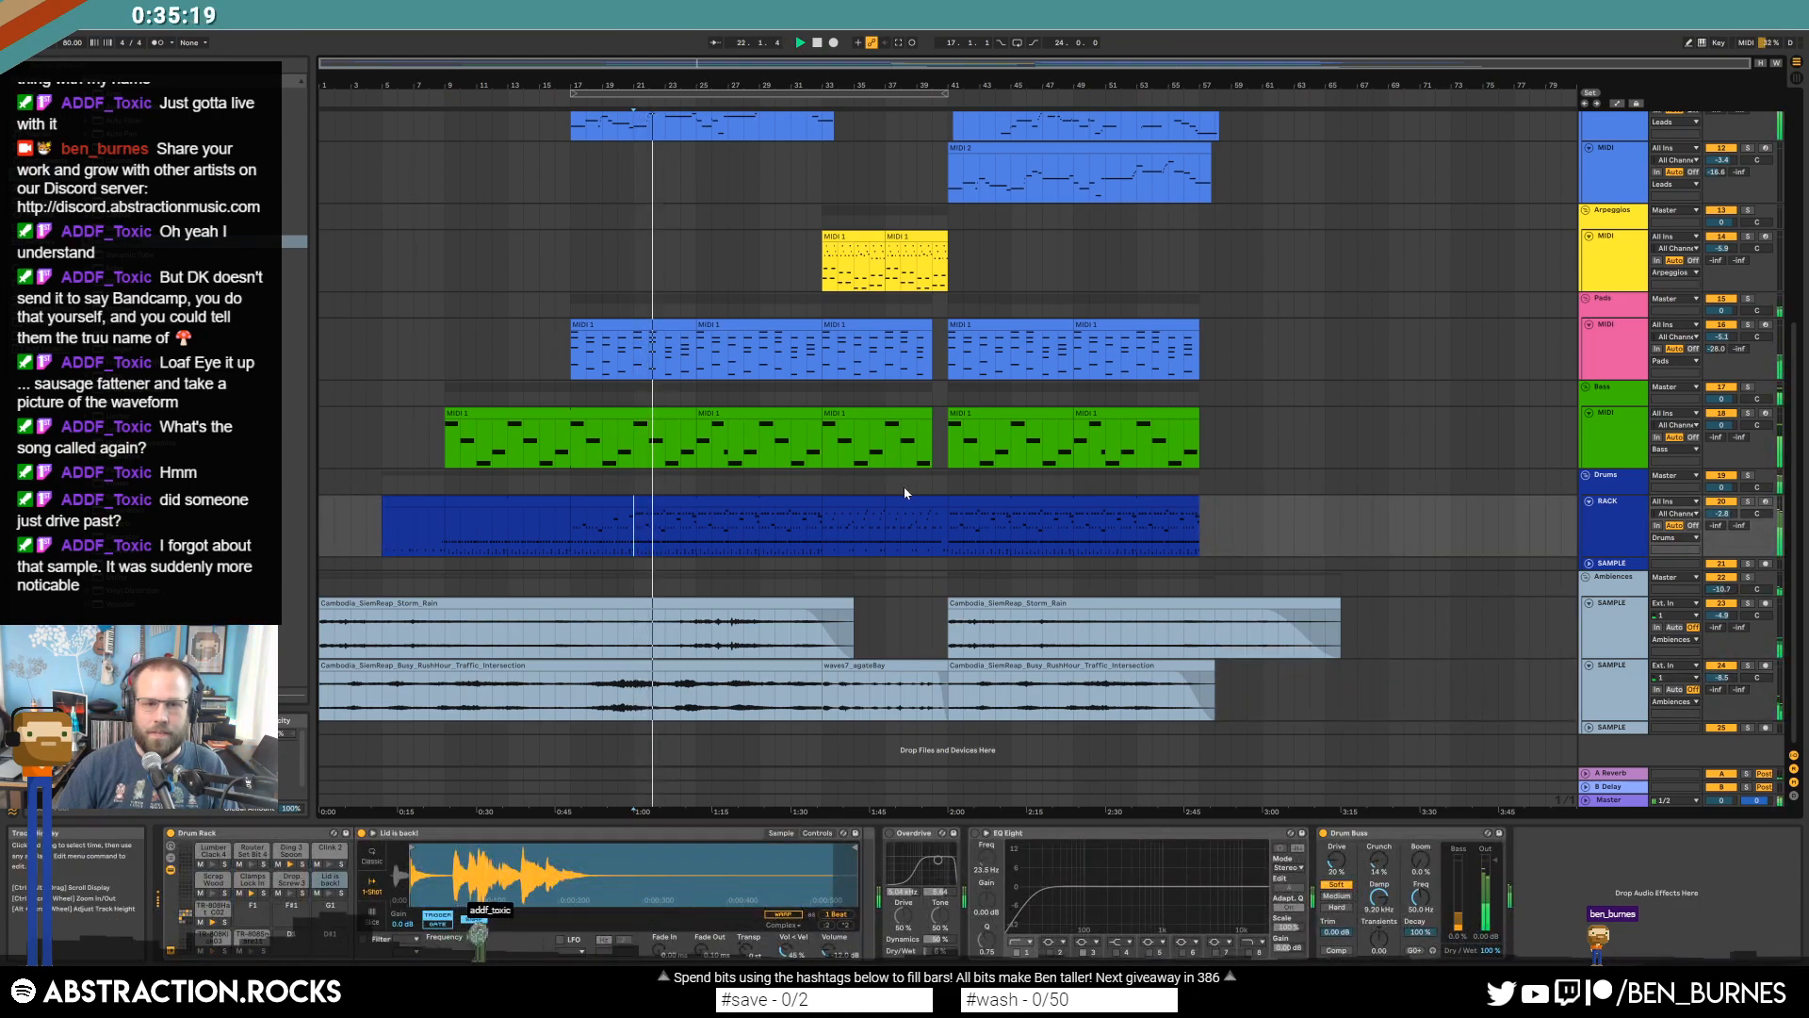
scroll(910, 485, up, 3)
key(shift+Tab)
key(shift+Tab)
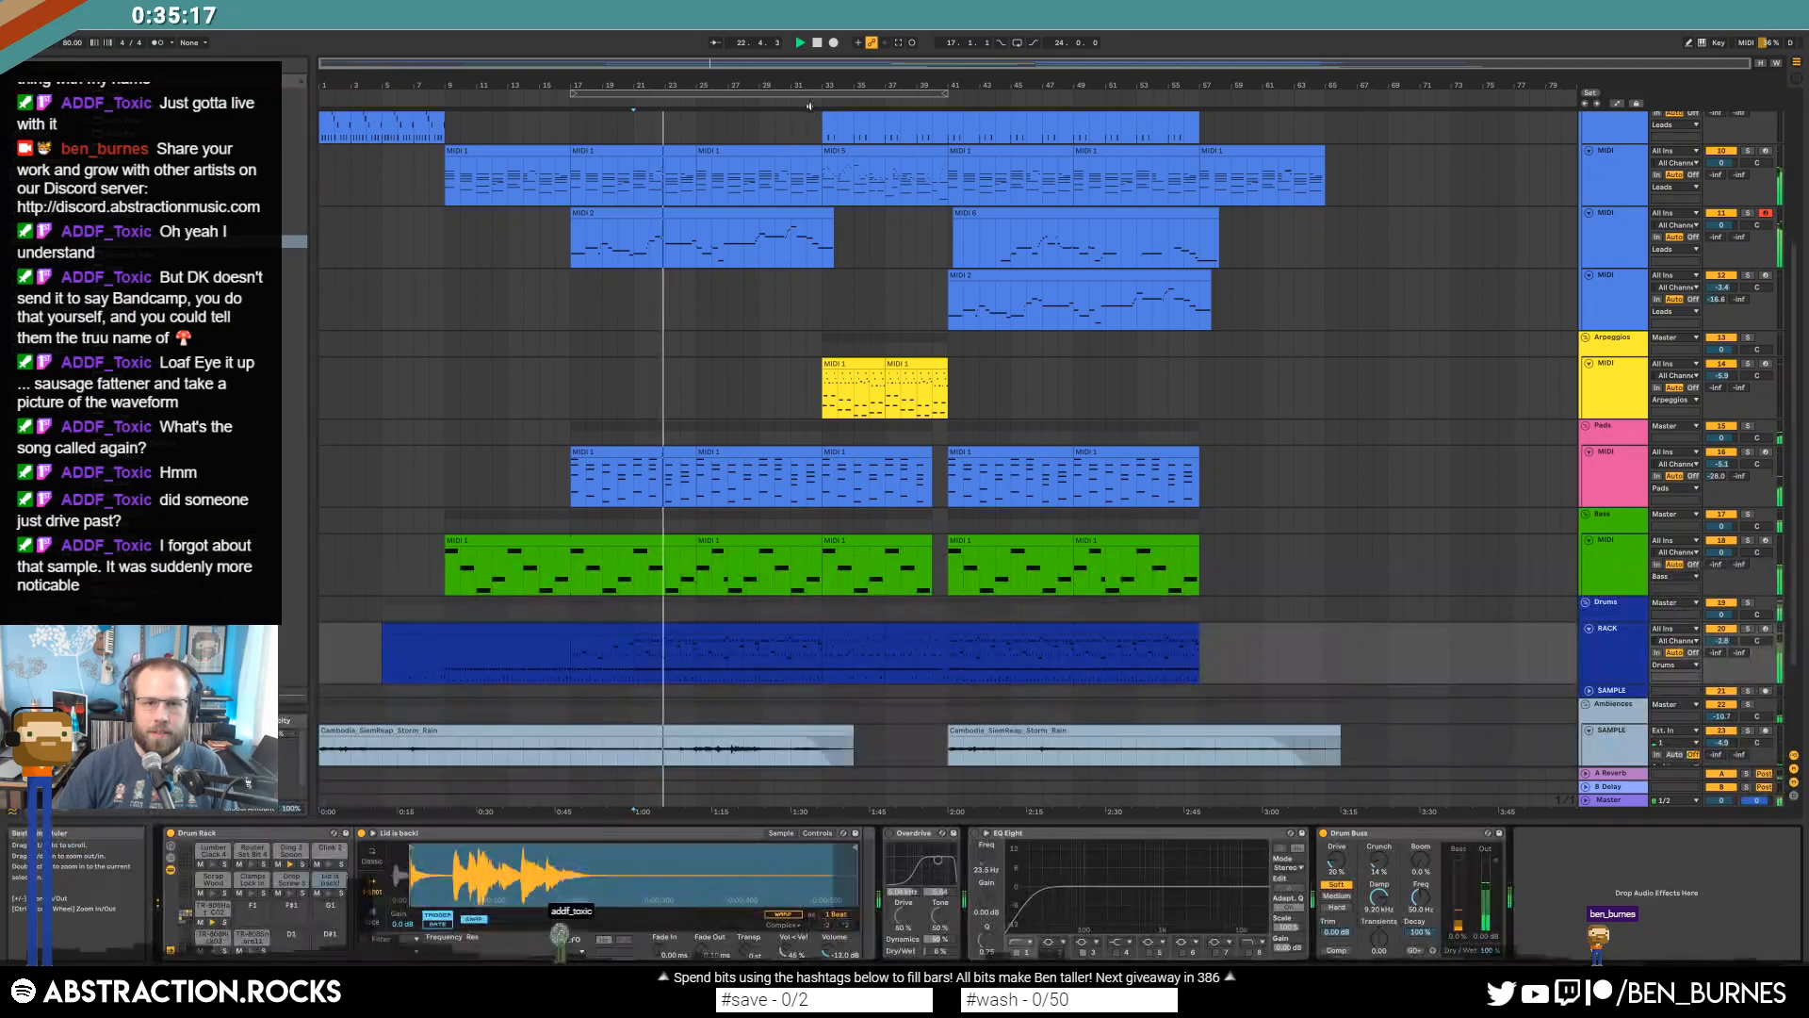
click(812, 112)
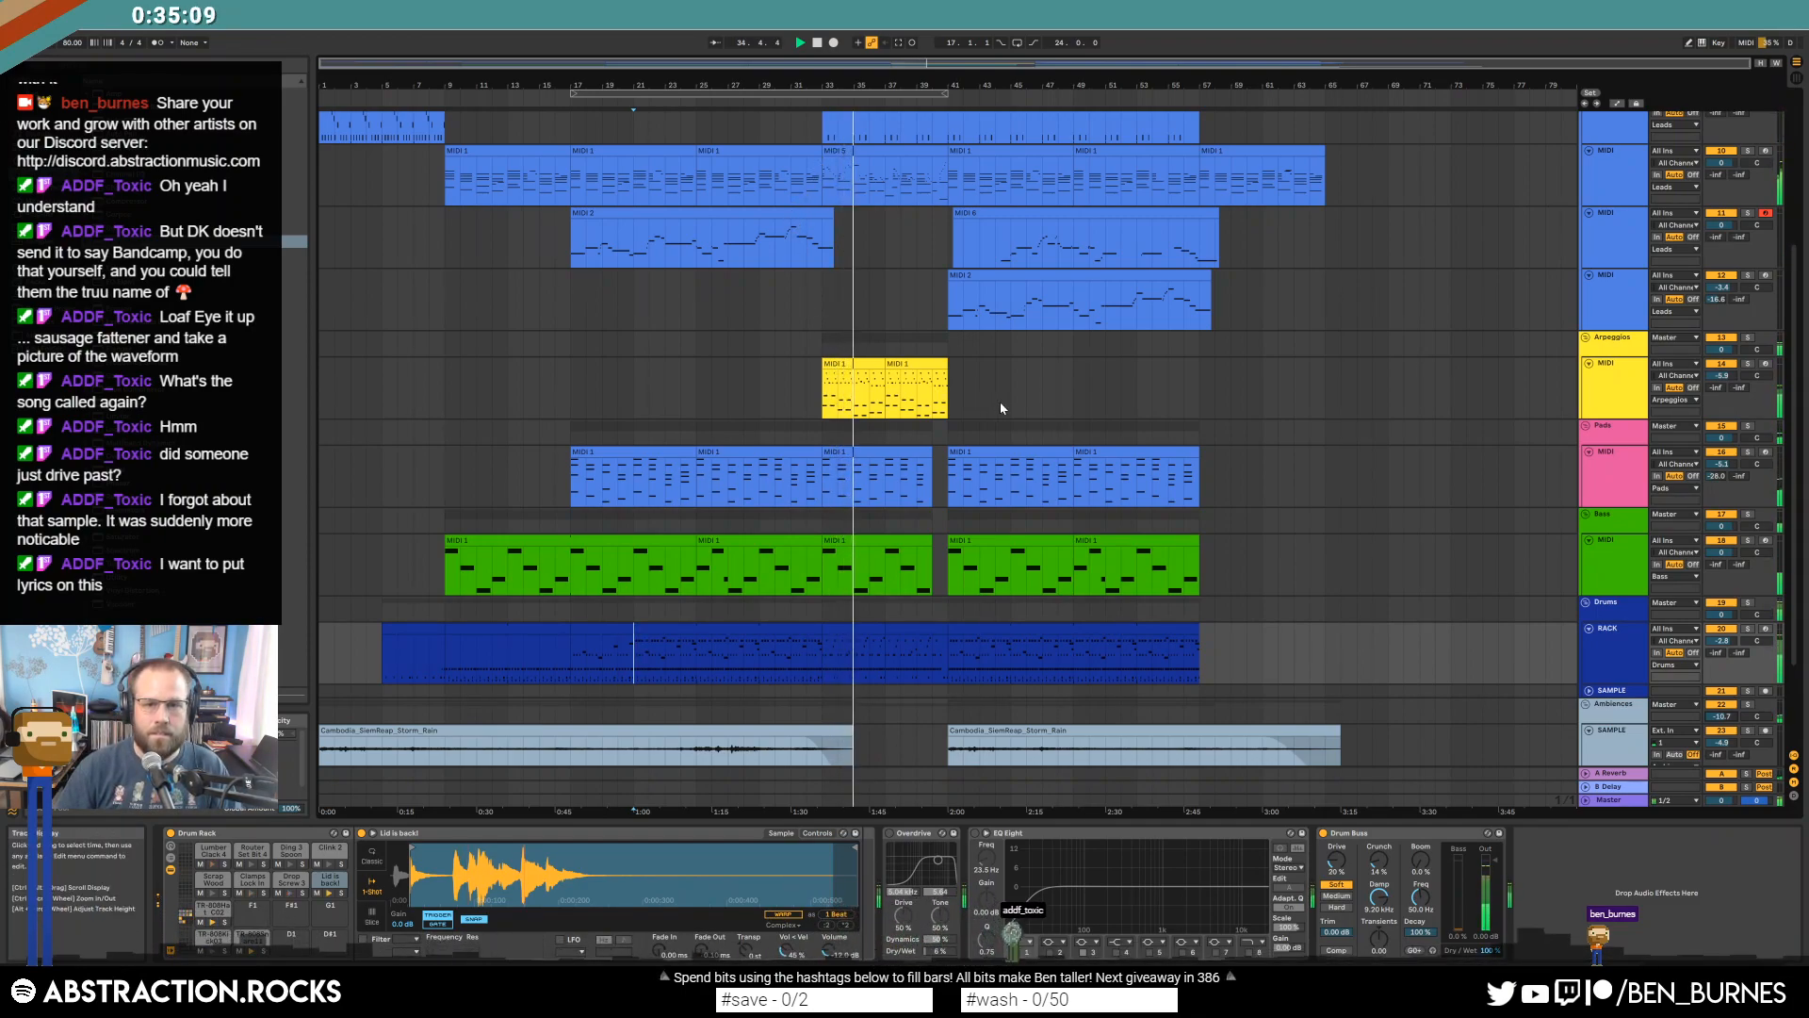
scroll(1012, 404, up, 1)
scroll(935, 432, up, 5)
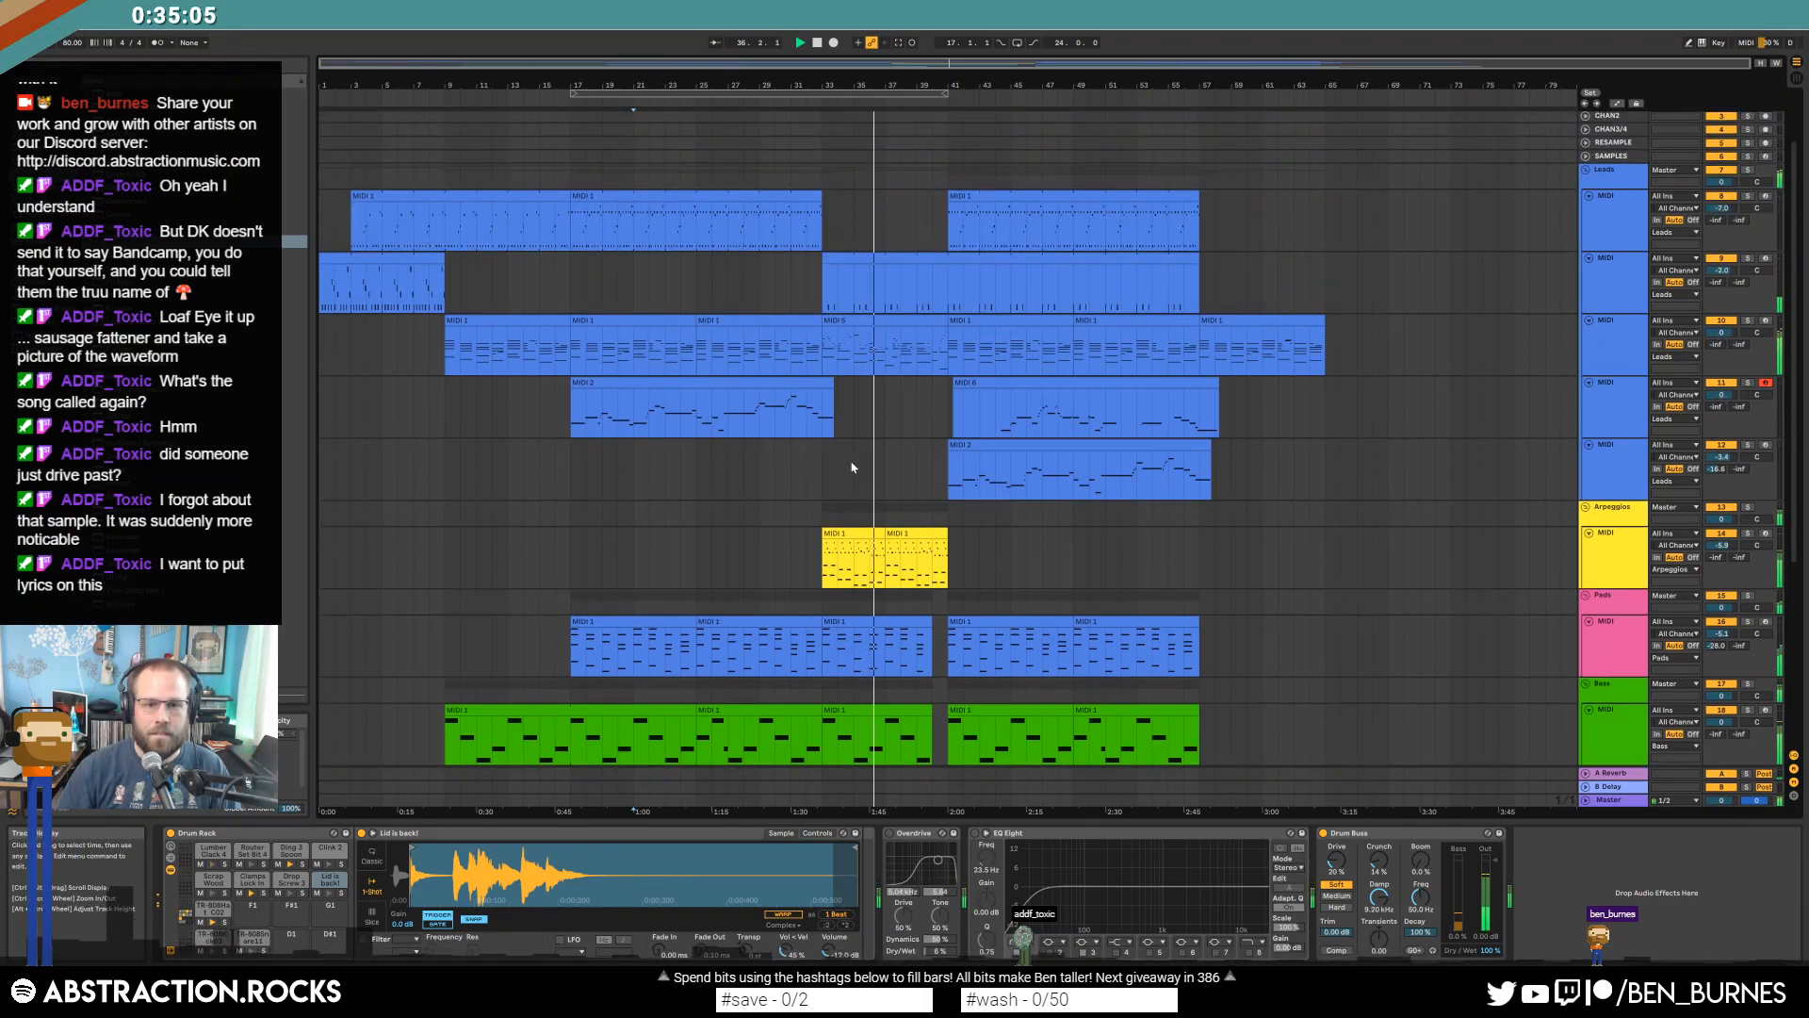
scroll(924, 471, down, 3)
click(878, 634)
double_click(877, 633)
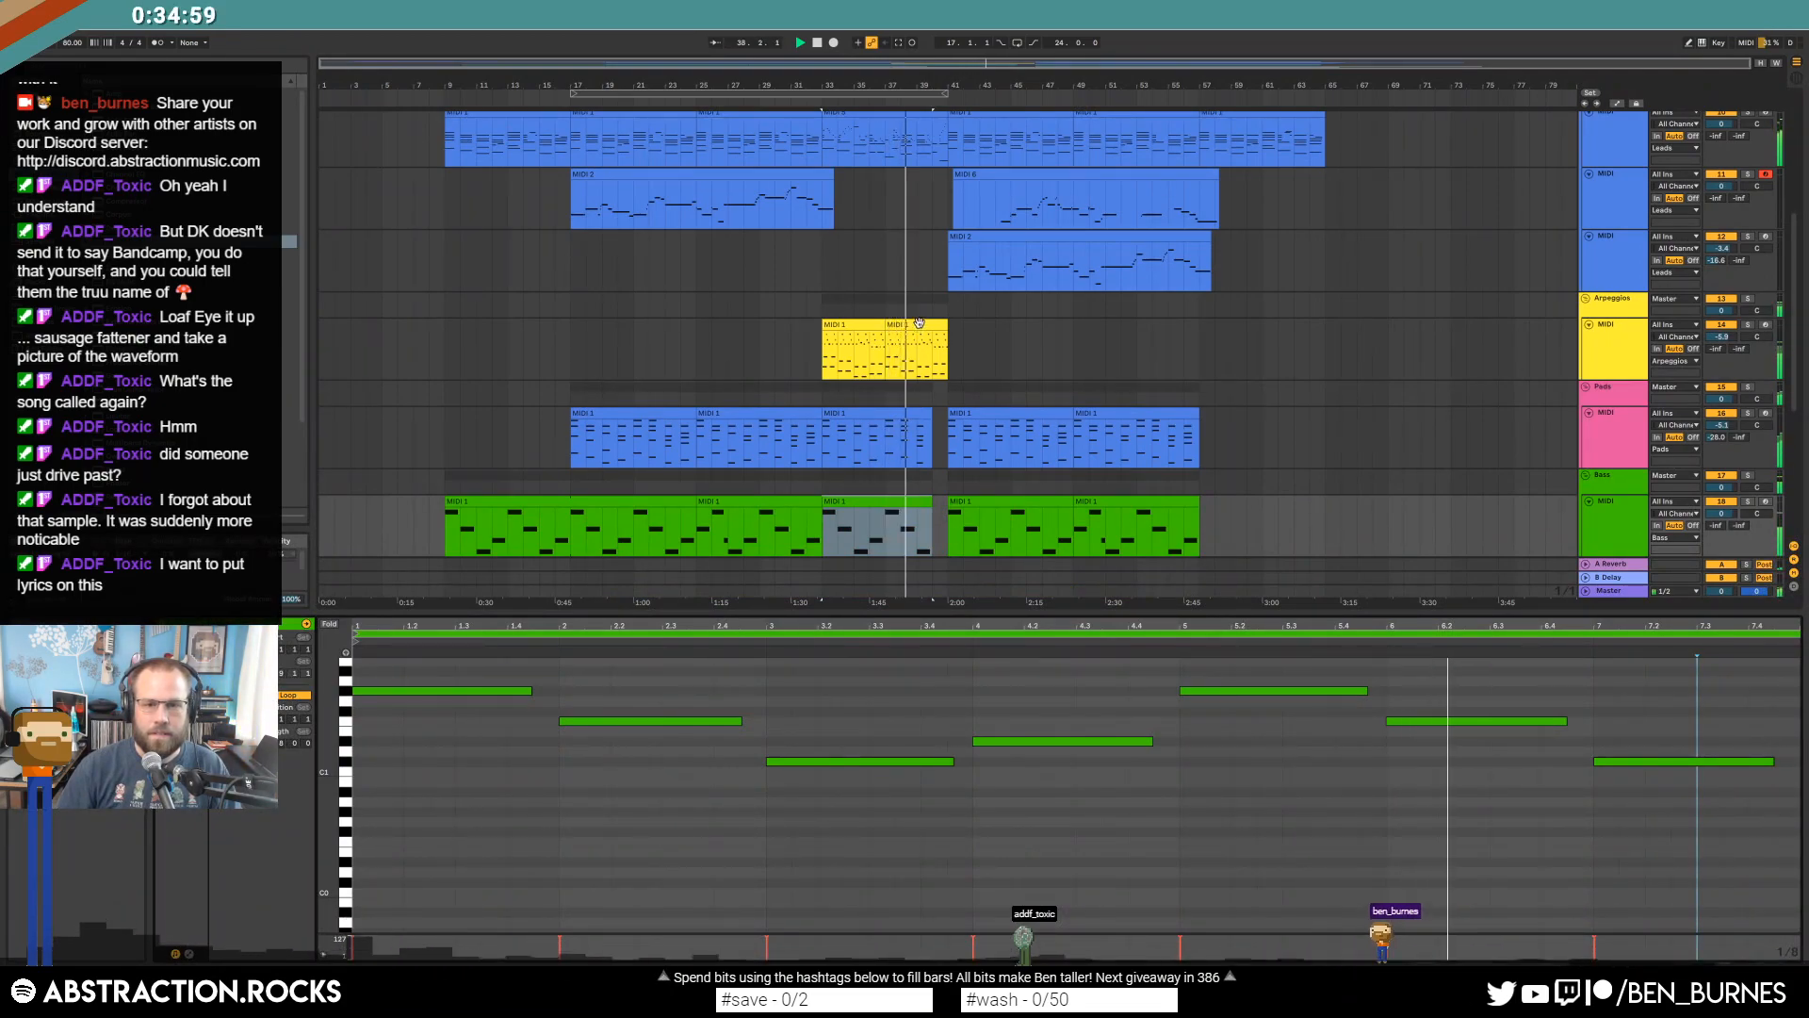
scroll(919, 358, up, 3)
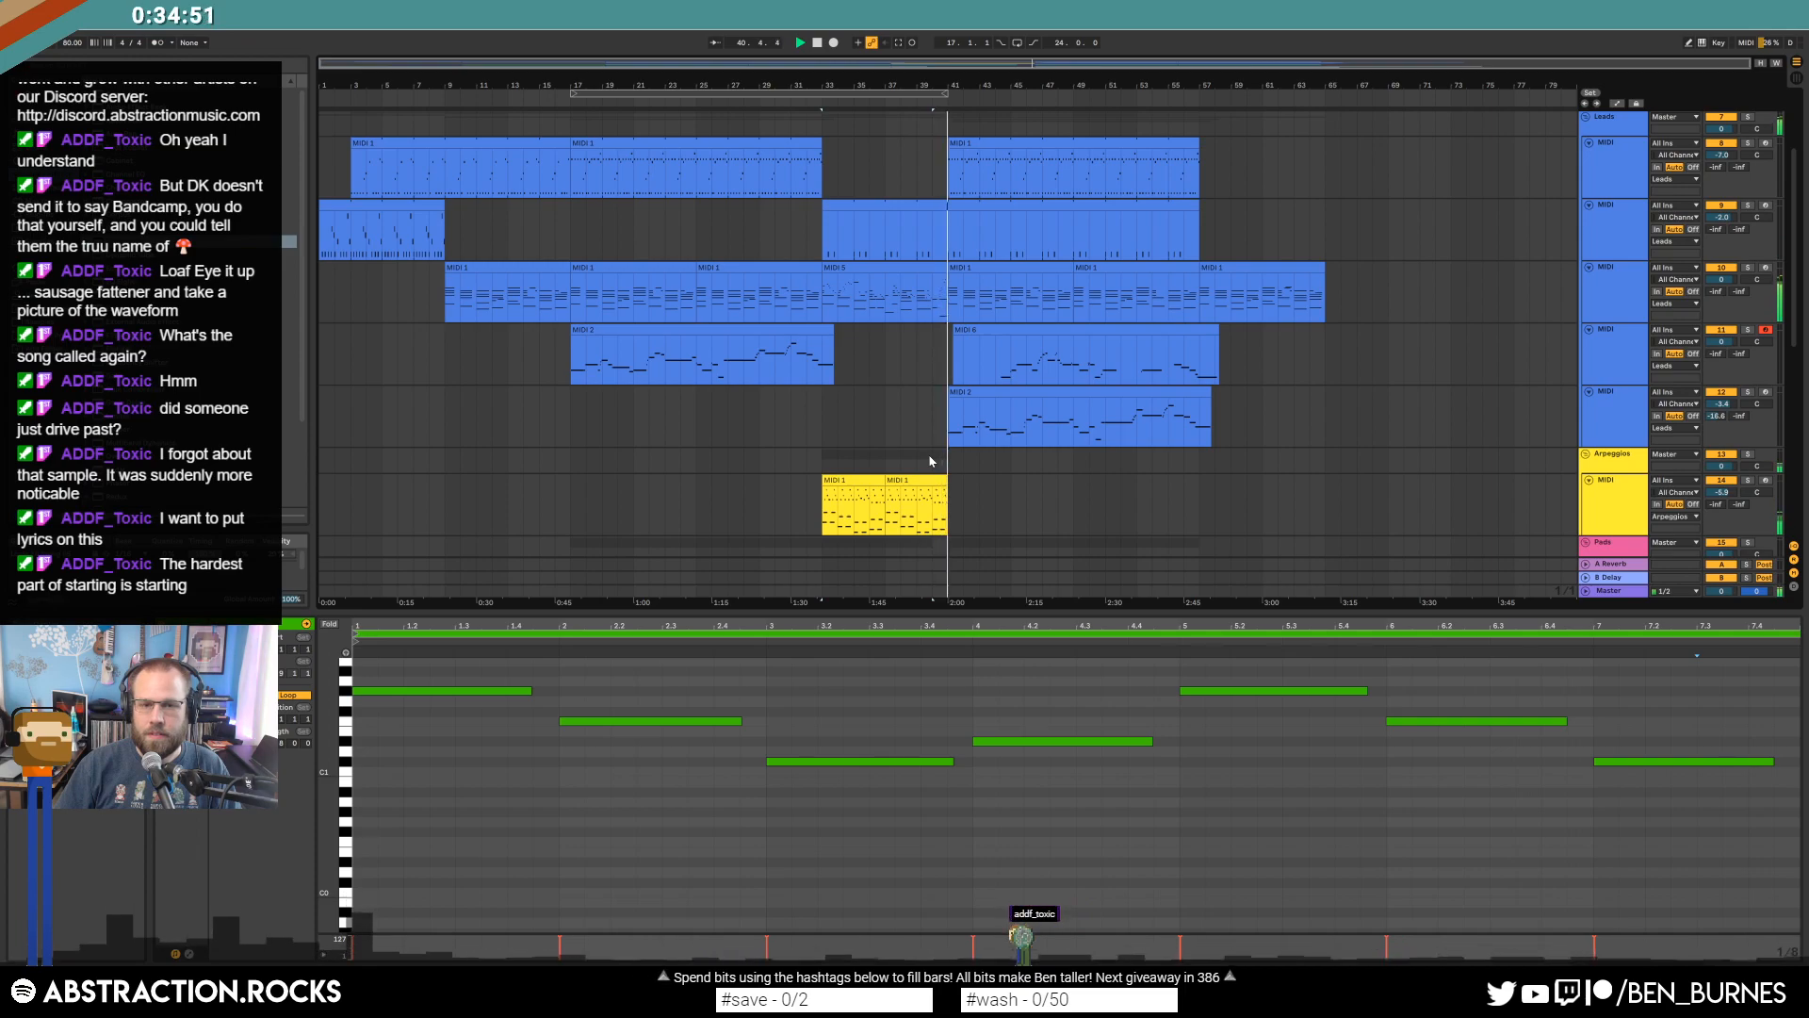
scroll(931, 466, down, 2)
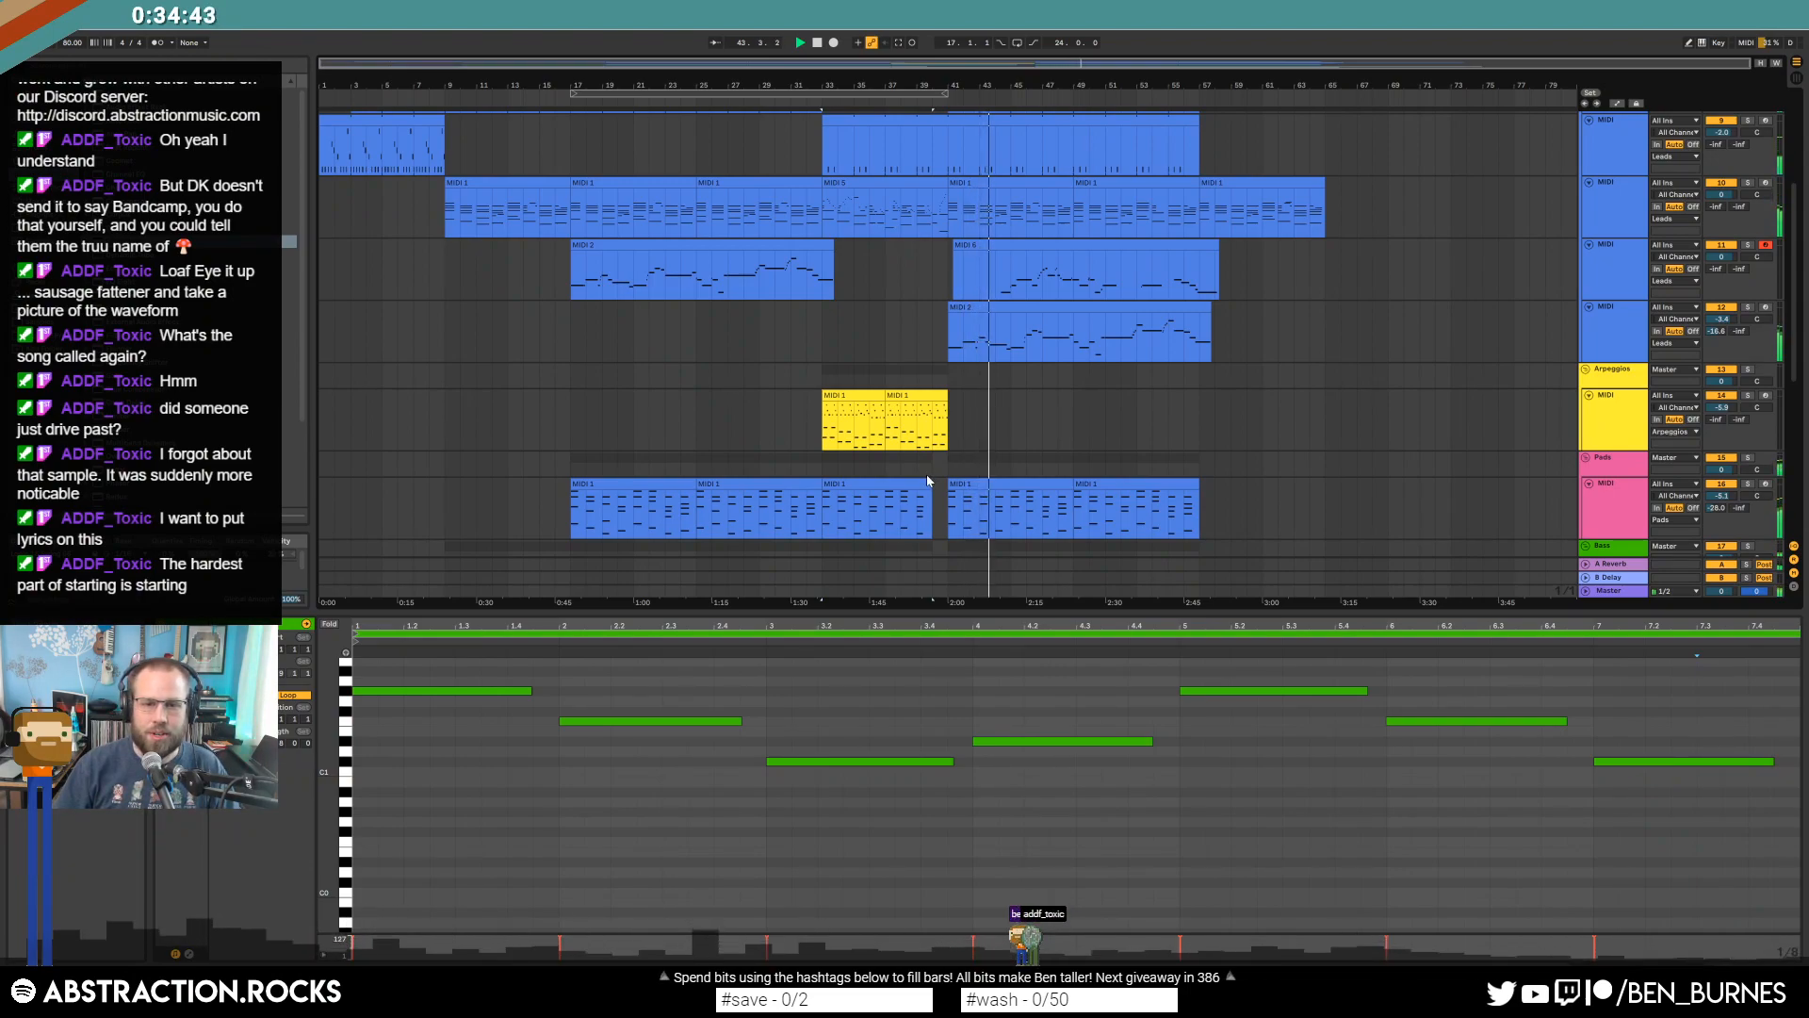
Stop playback and check the Una Corda Felt instrument window on the piano track.
click(1227, 333)
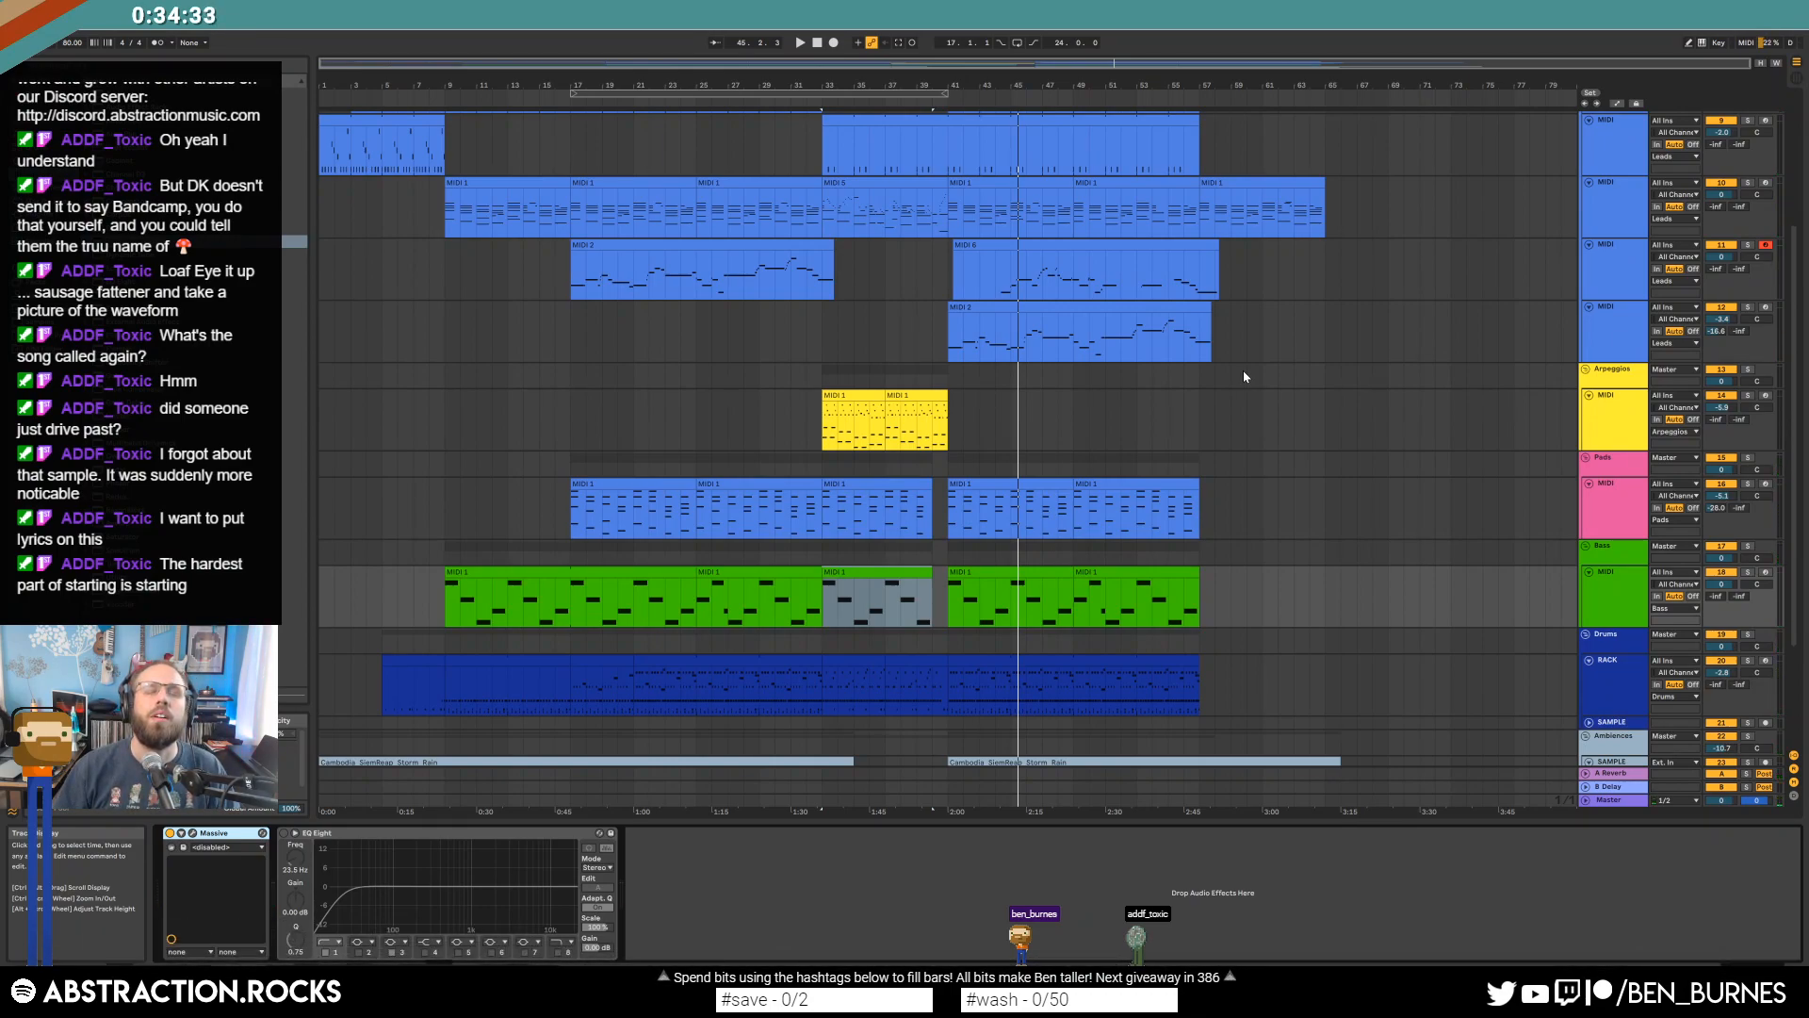
scroll(1319, 382, up, 1)
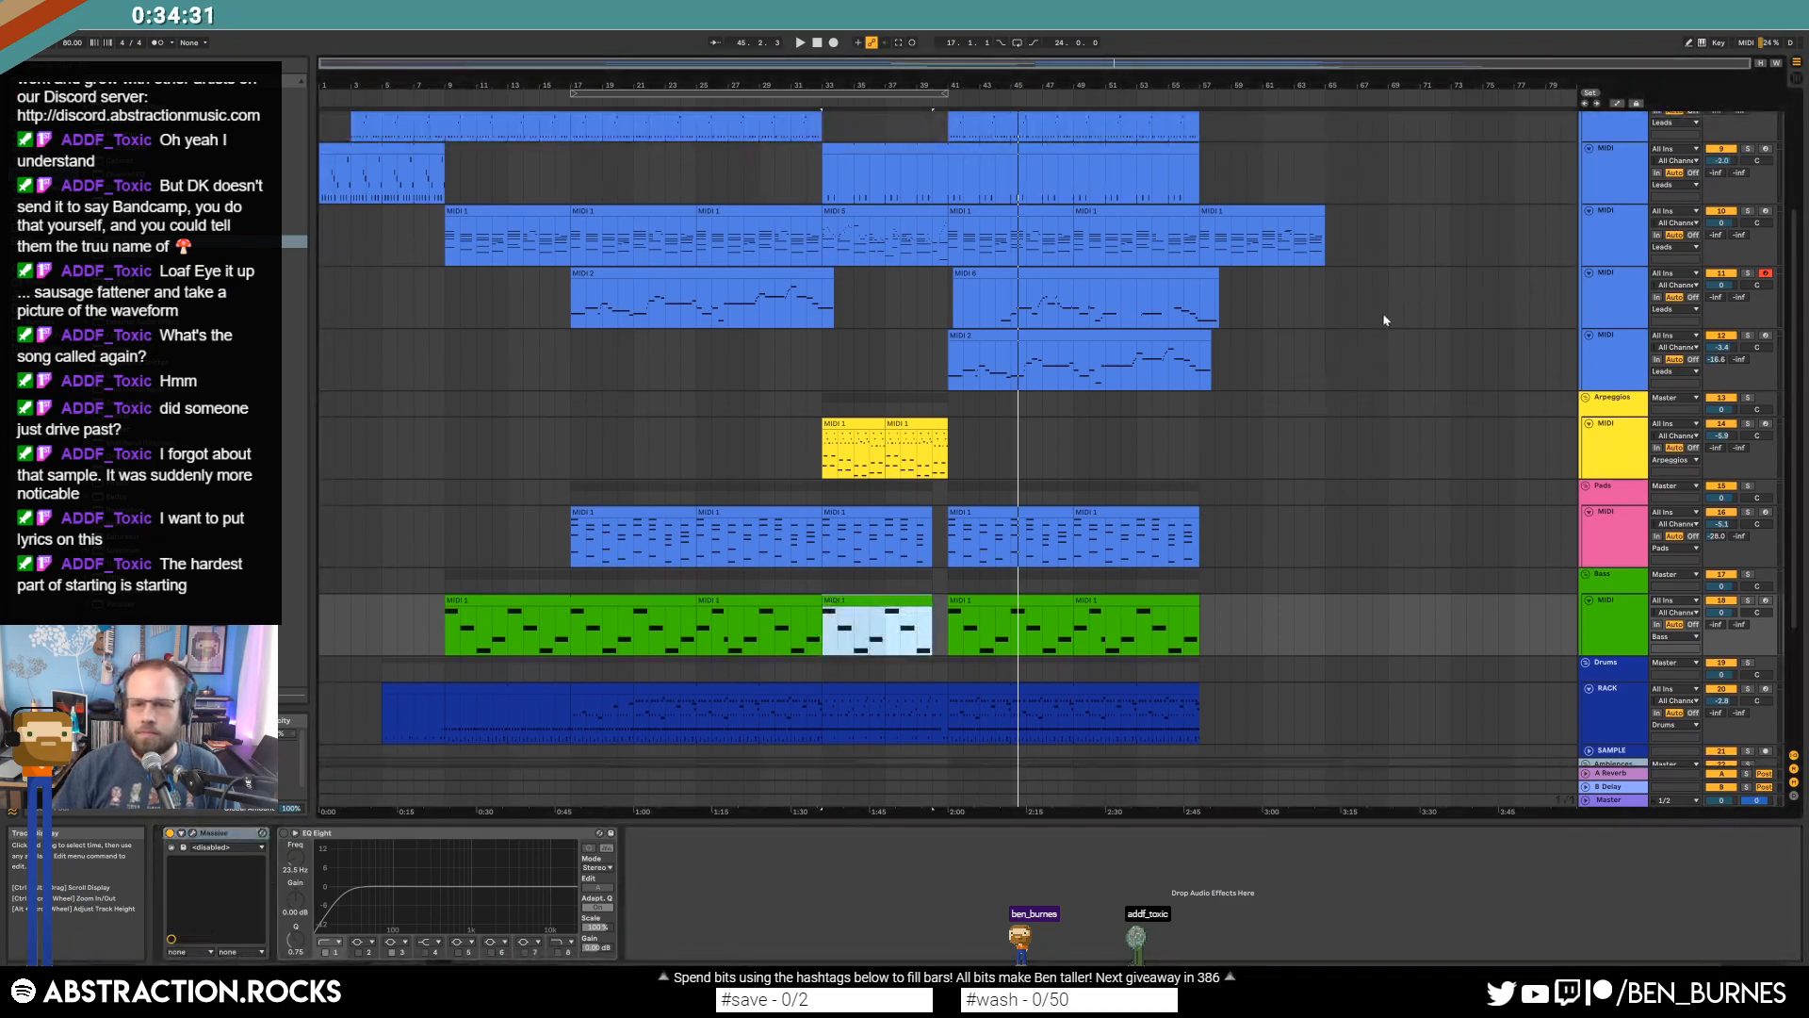
key(space)
click(1625, 246)
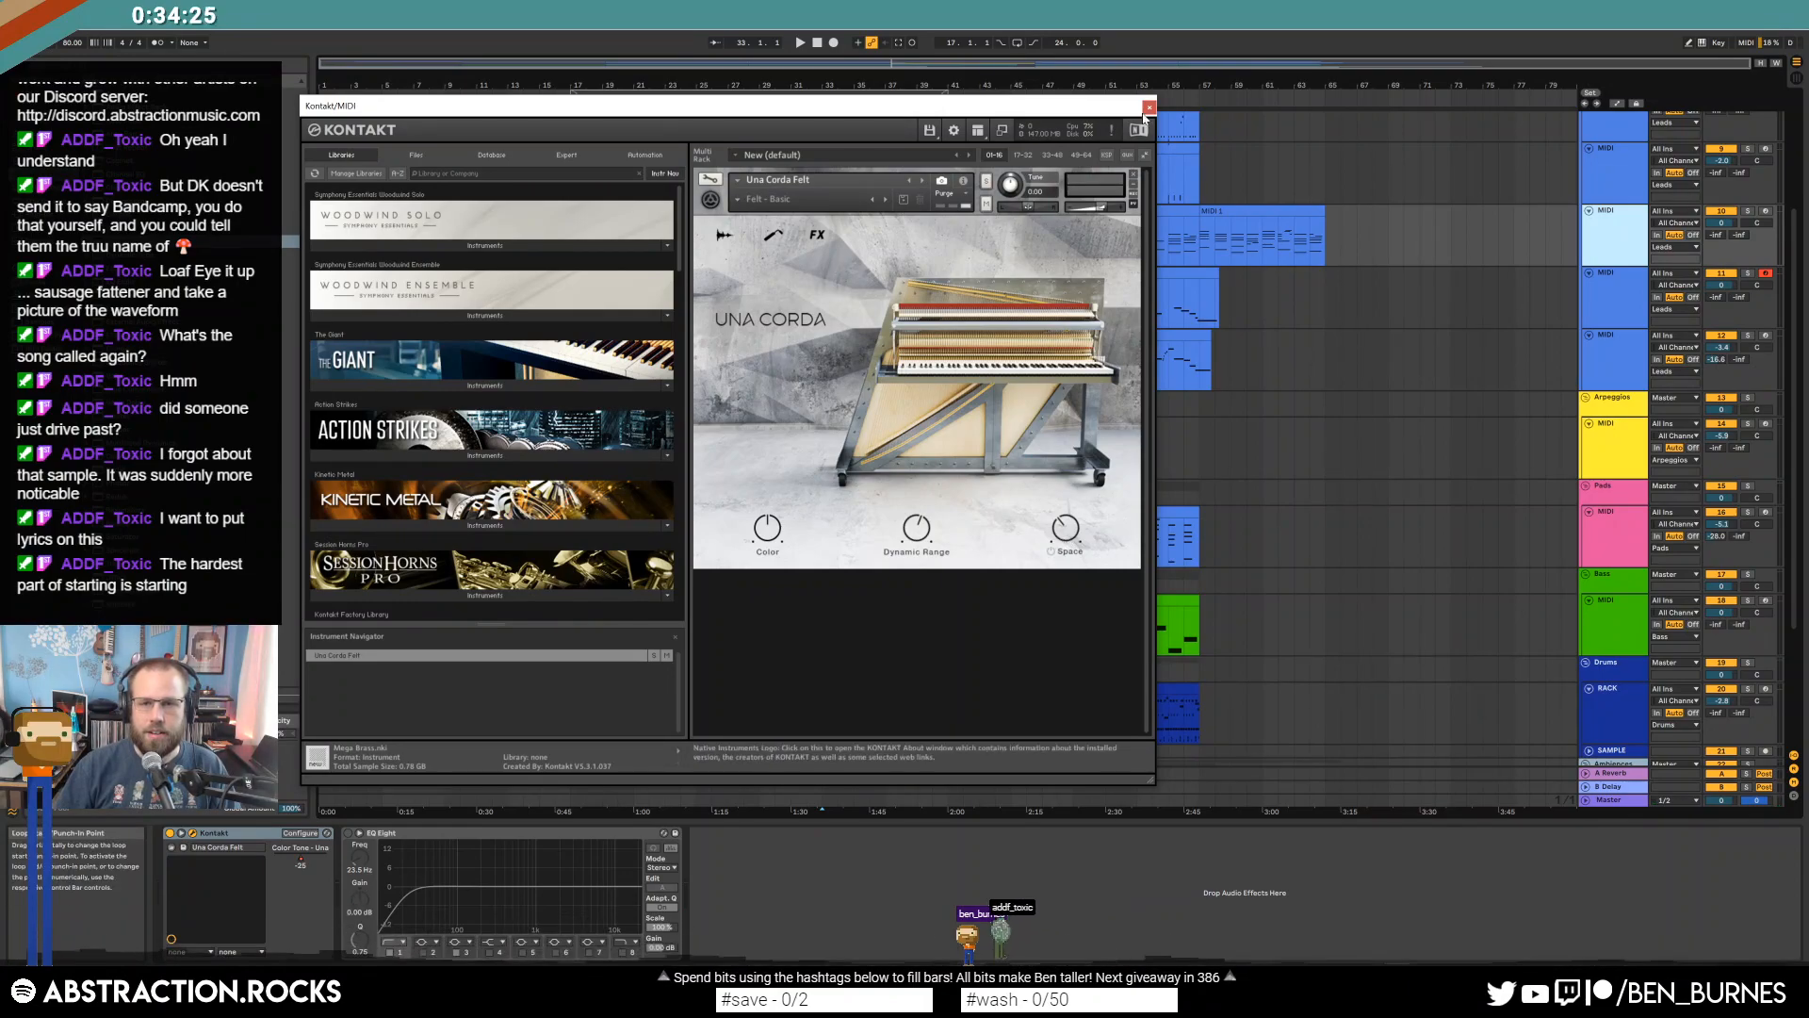
click(1149, 107)
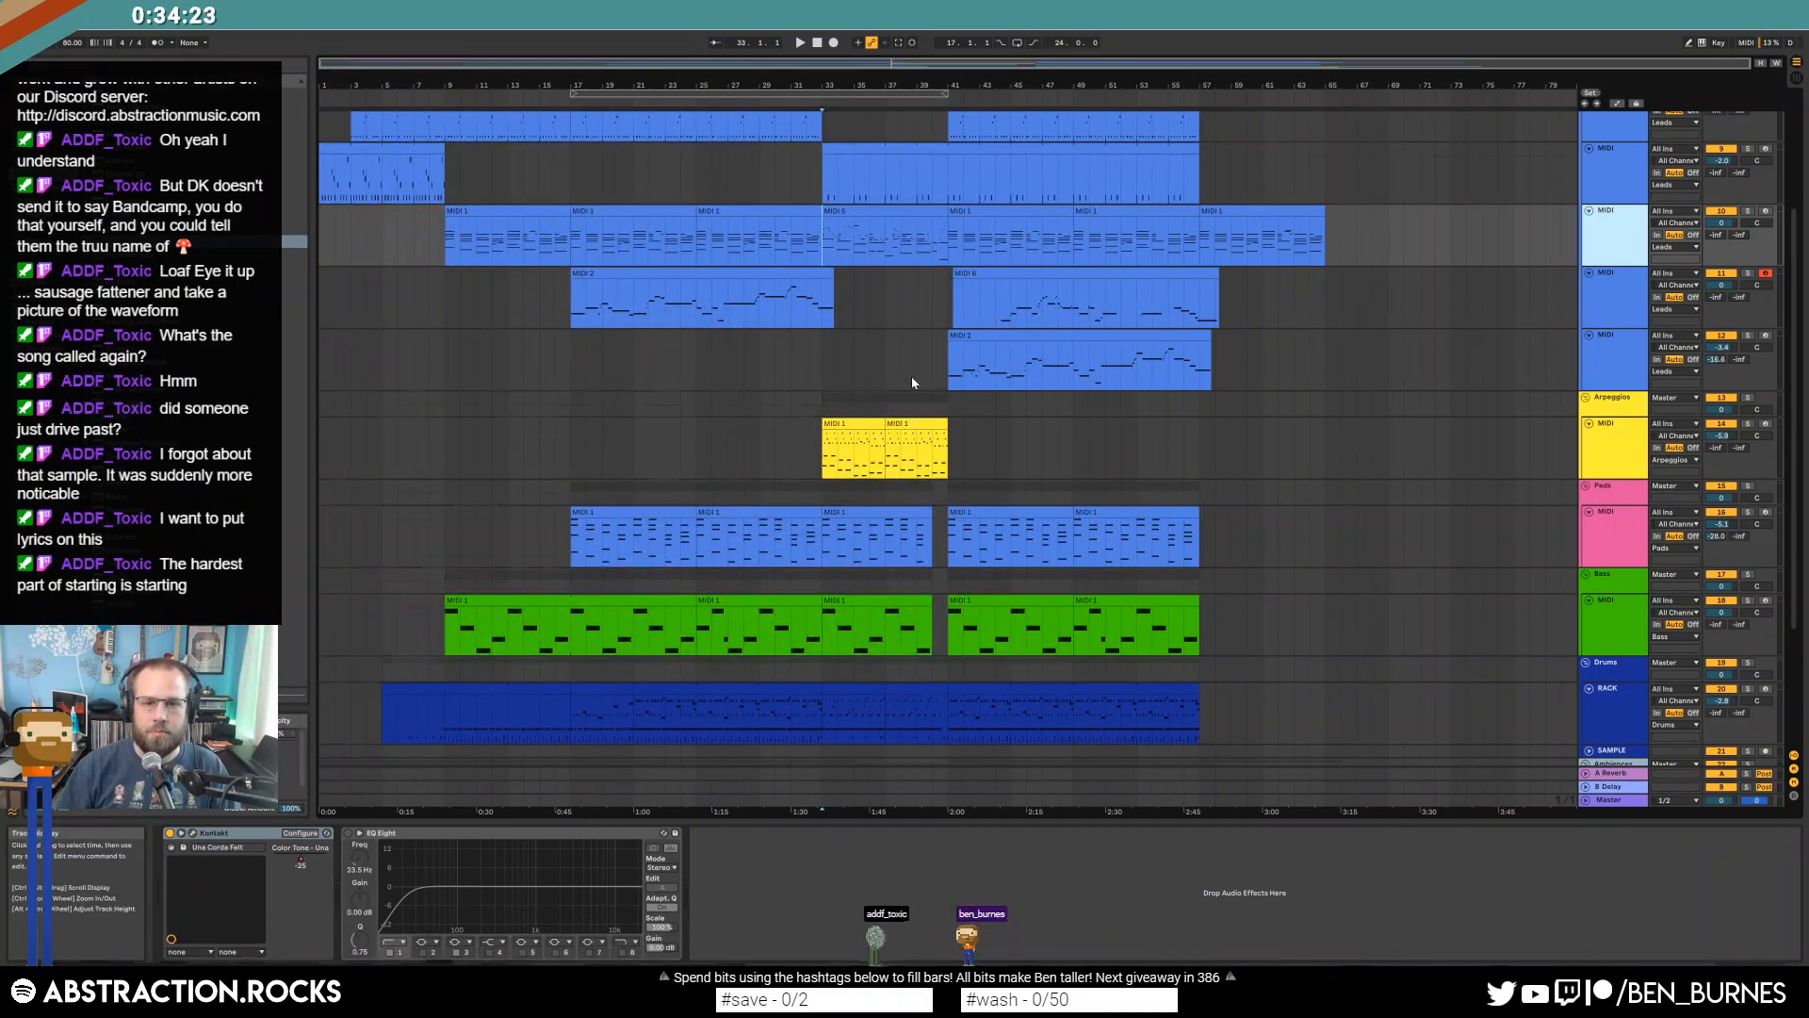
Play from bar 9 and set the Size of the Raum reverb on the first Leads track to 40.5 %.
scroll(911, 382, up, 3)
click(571, 329)
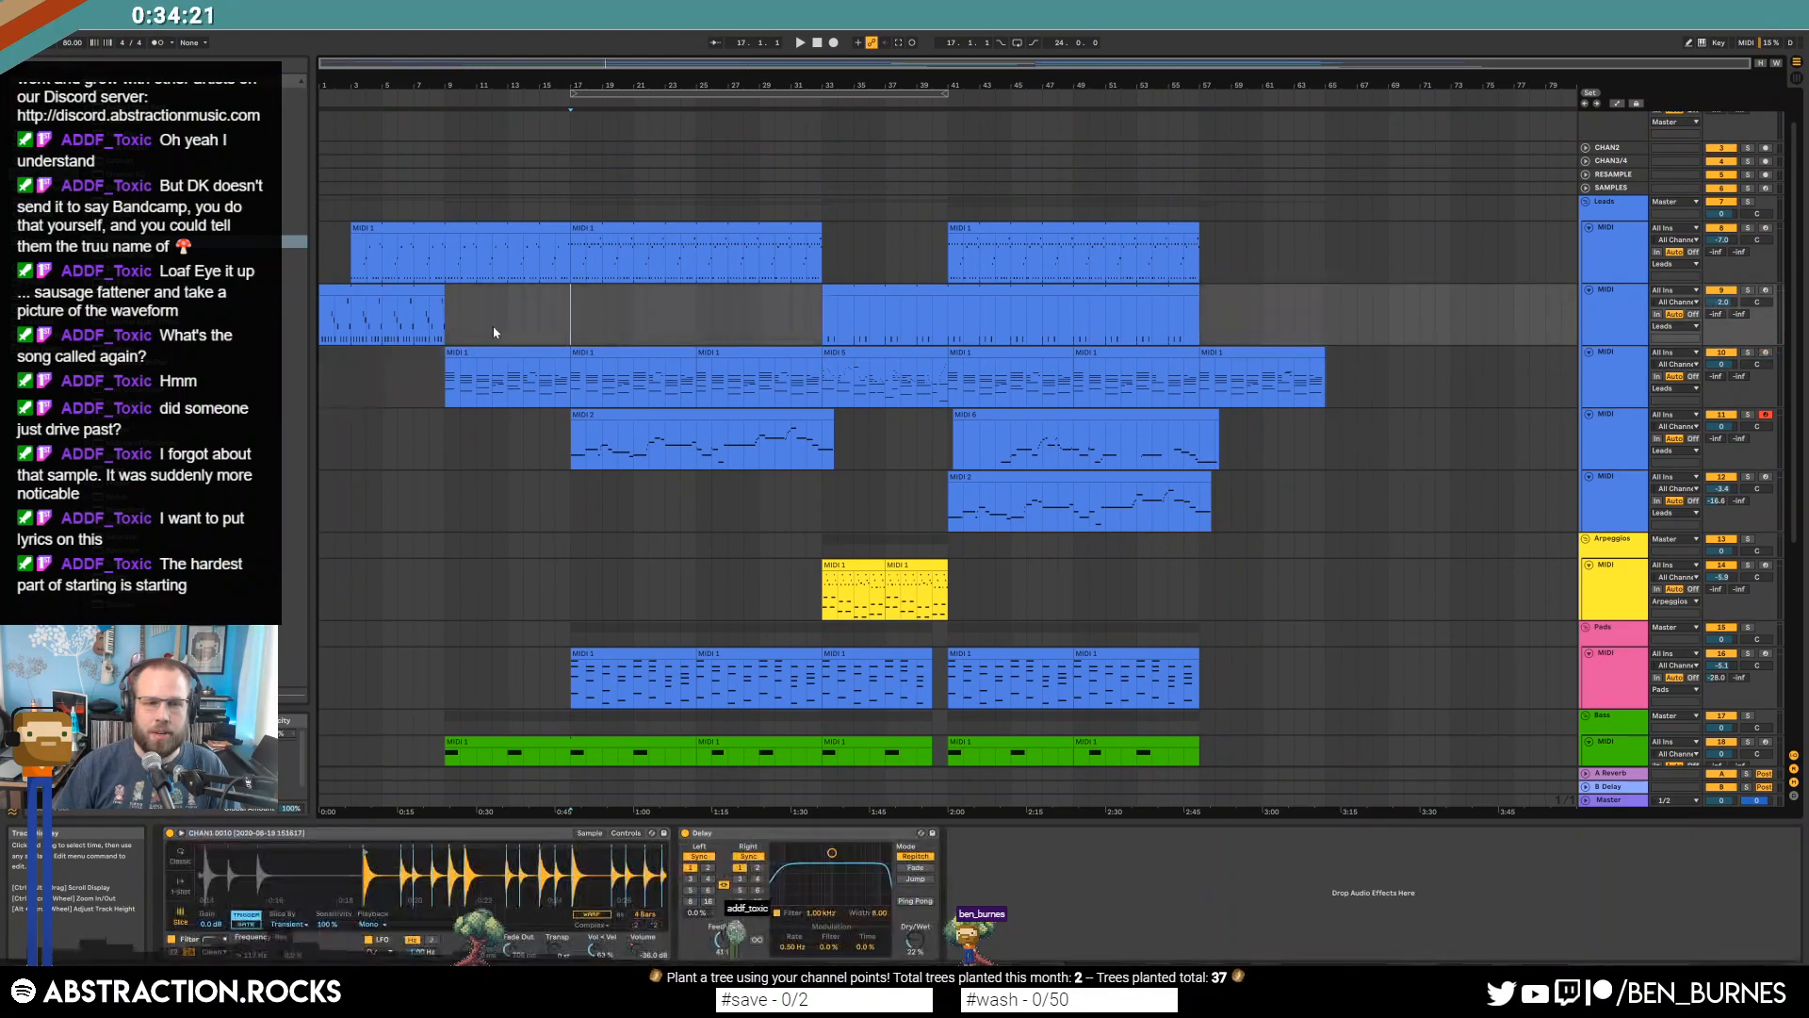
key(space)
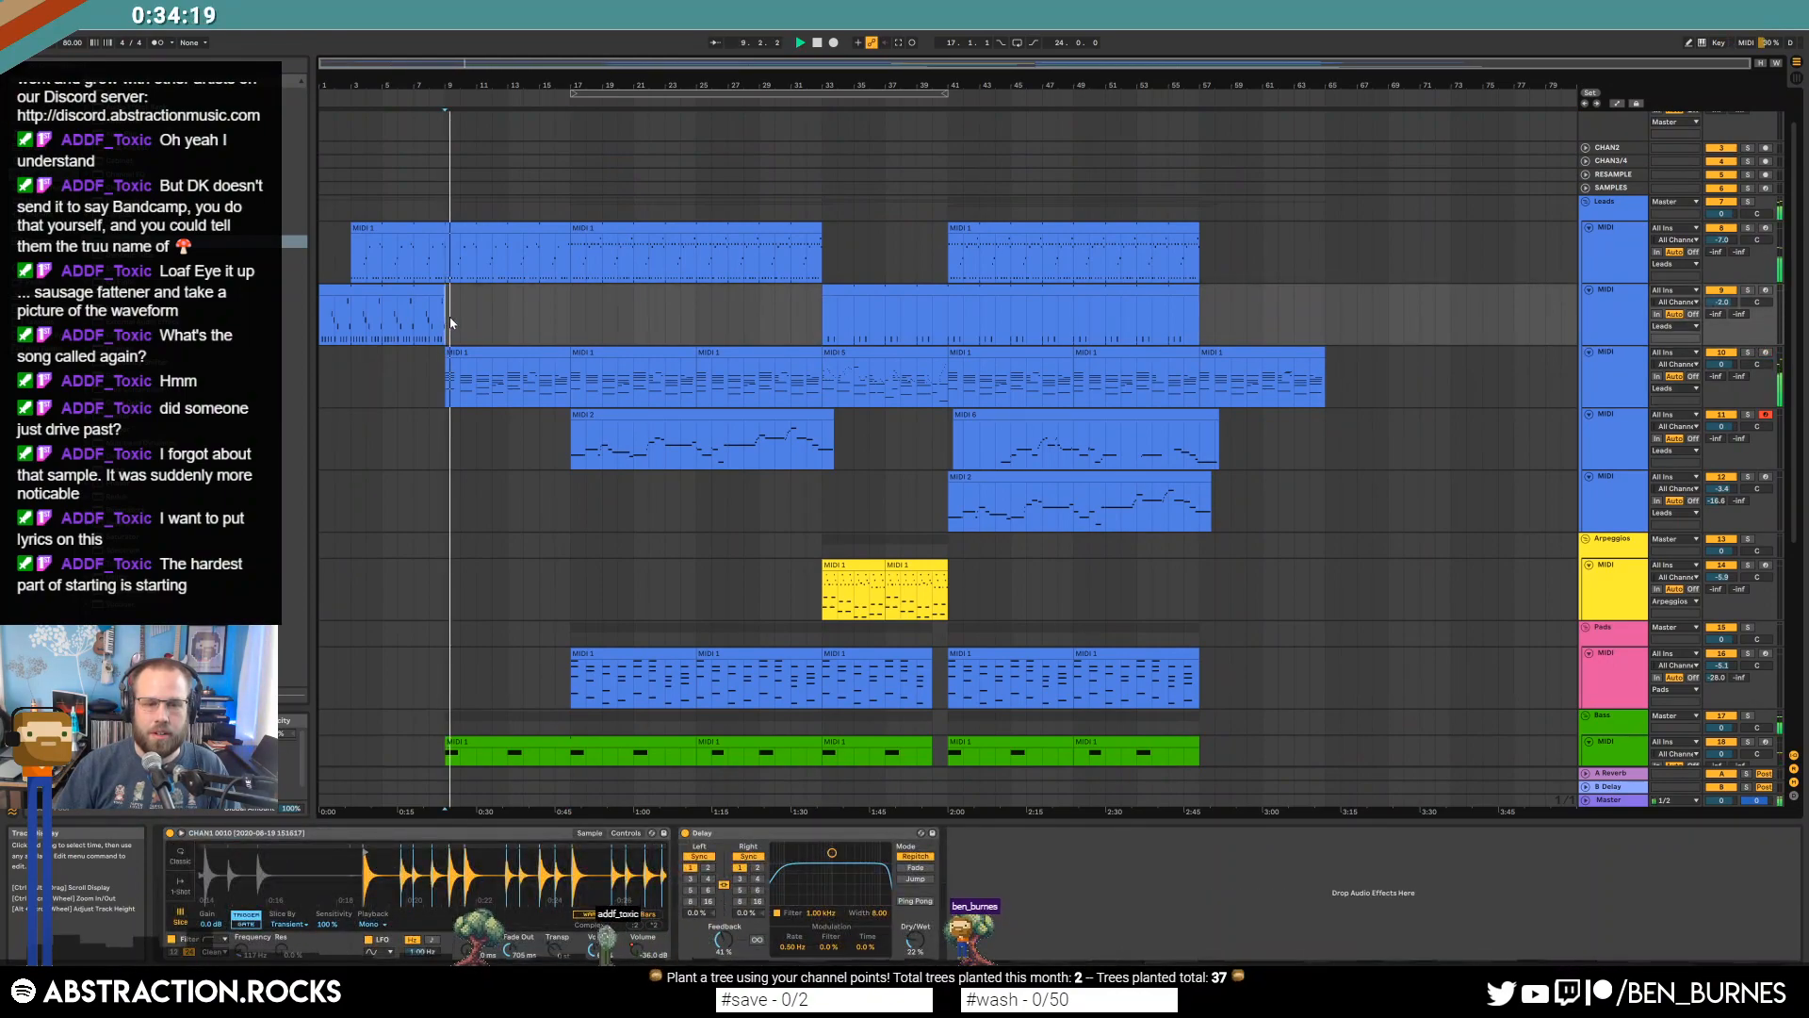
click(533, 237)
click(705, 833)
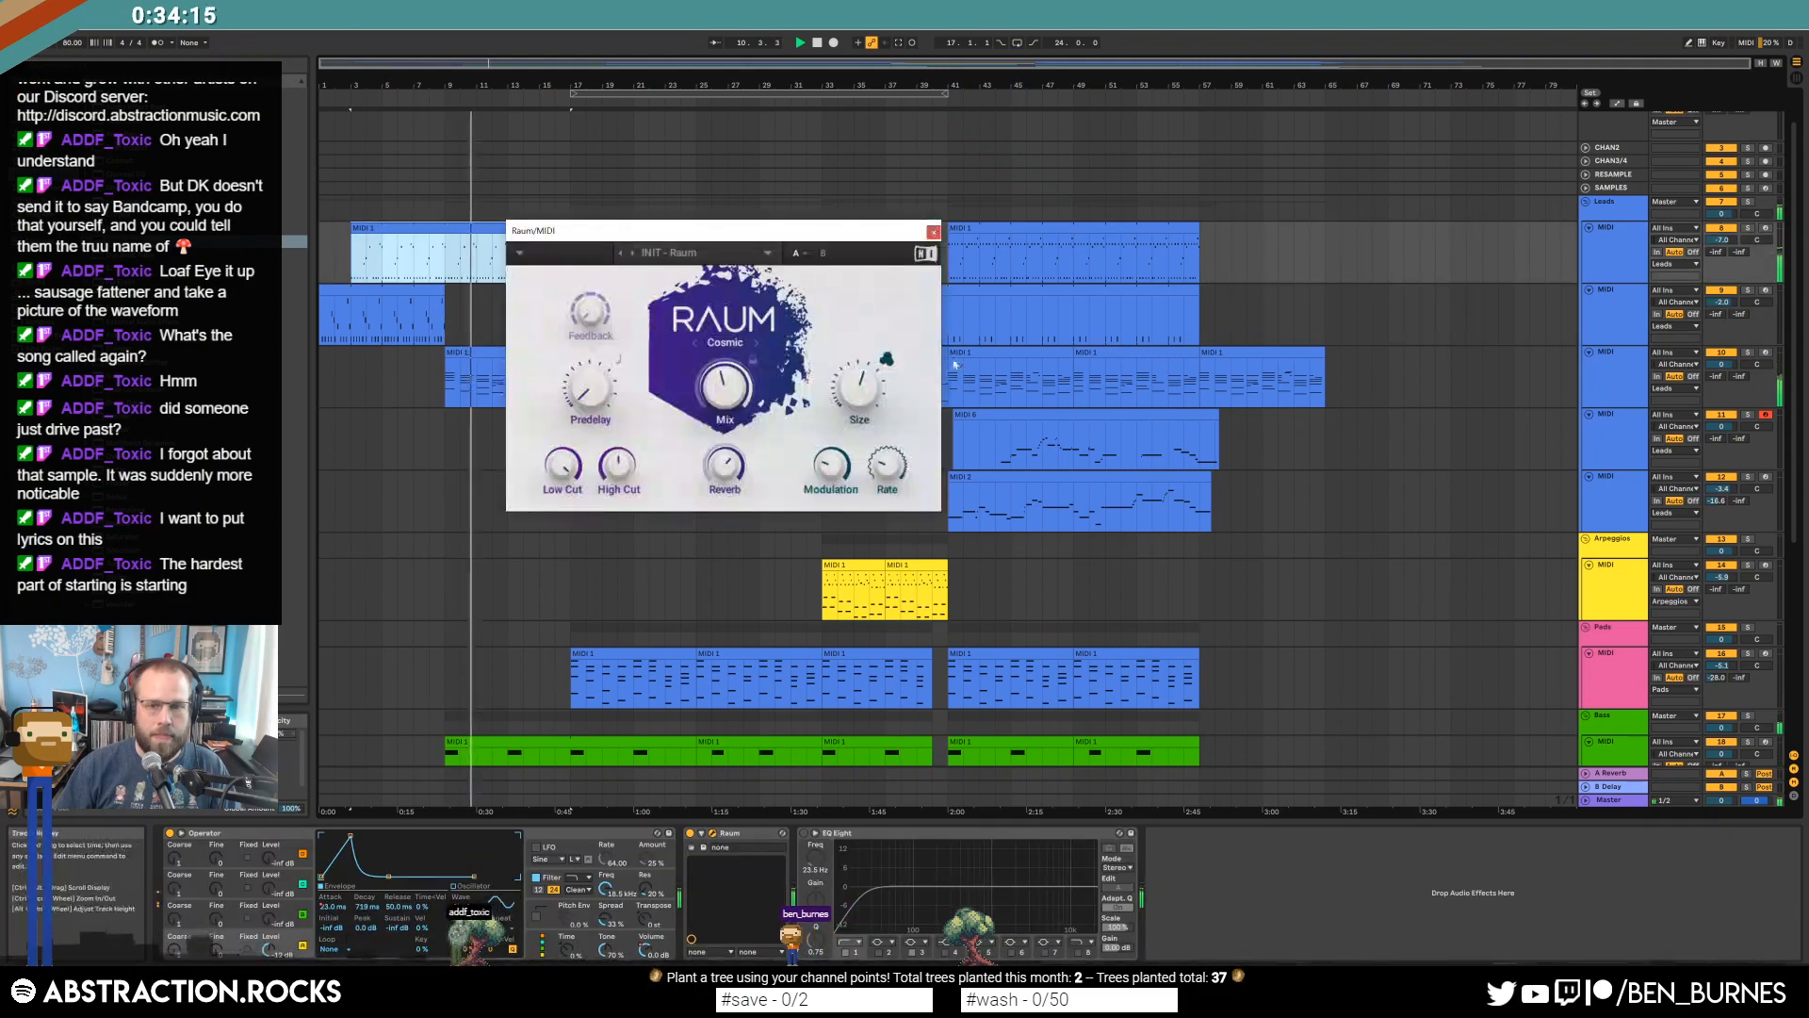
drag(858, 388, 858, 417)
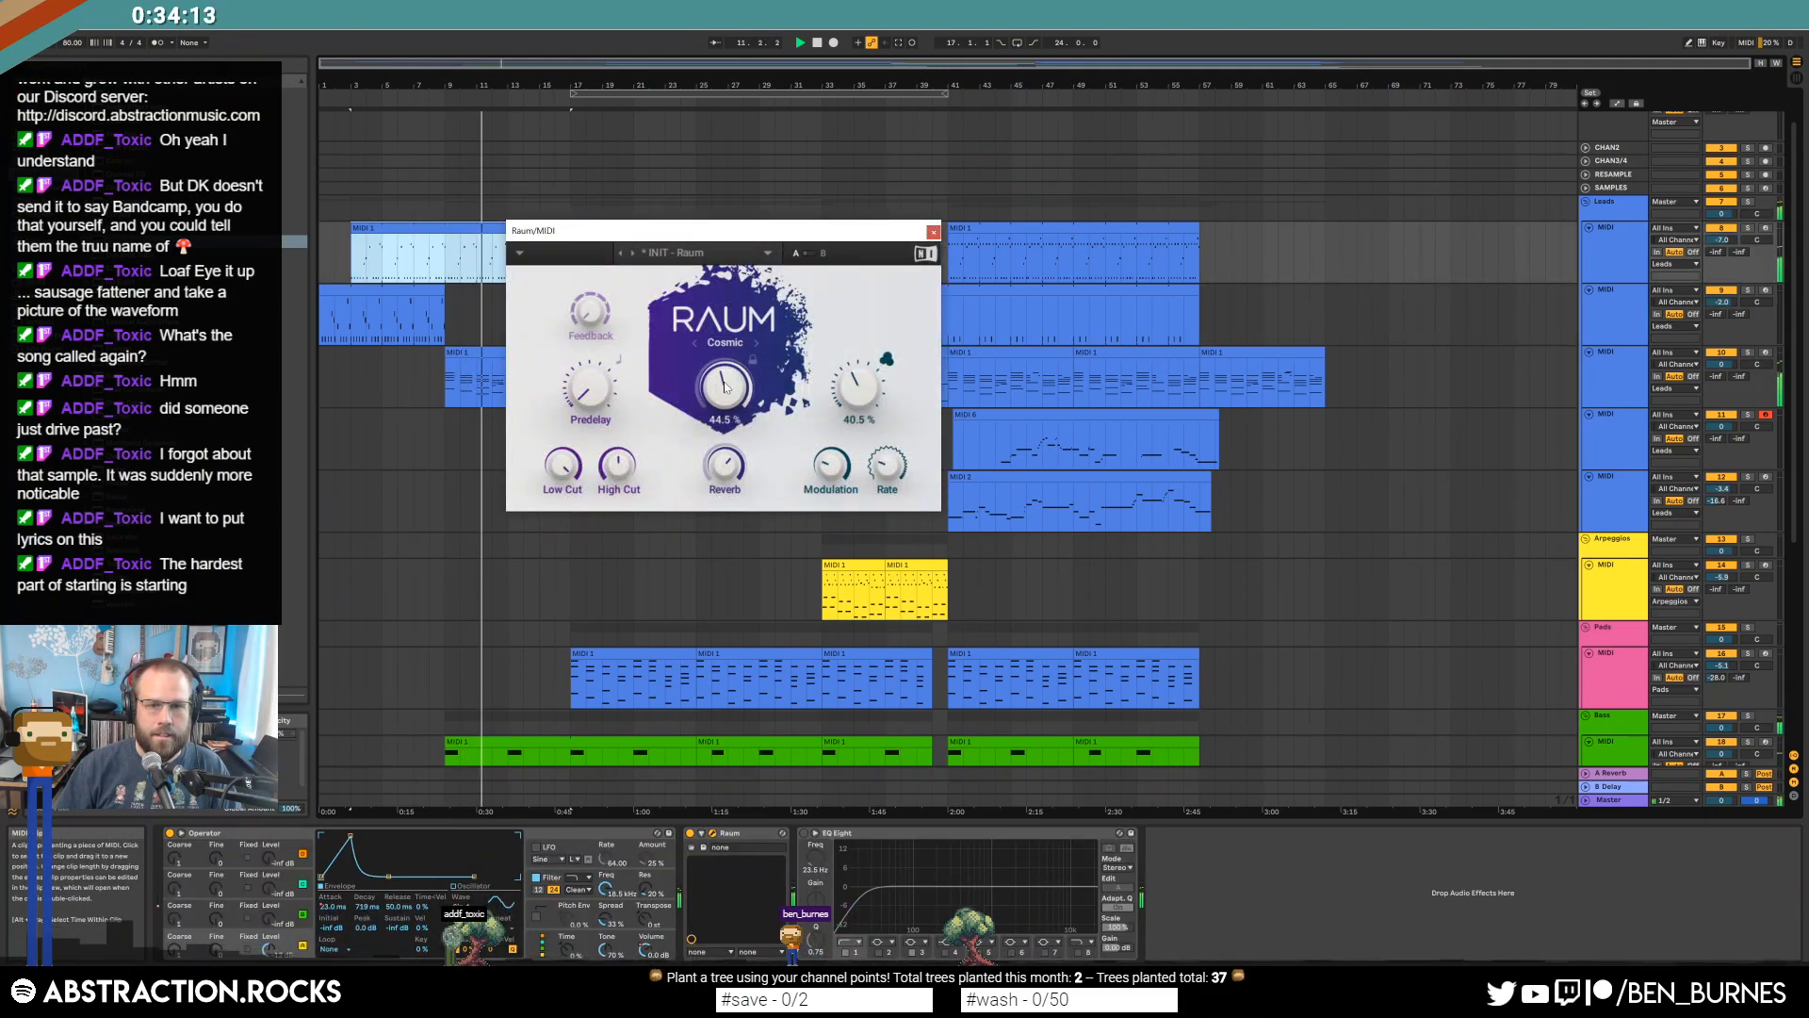
Reduce the mix of the Raum Cosmic reverb on the first lead track and increase its reverb tail.
drag(725, 387, 725, 437)
drag(858, 389, 858, 360)
drag(725, 387, 724, 380)
click(933, 231)
Set the Raum reverb on the drum rack's TR-808 snare to 0.97 s decay and 13.0 % mix.
scroll(556, 560, down, 5)
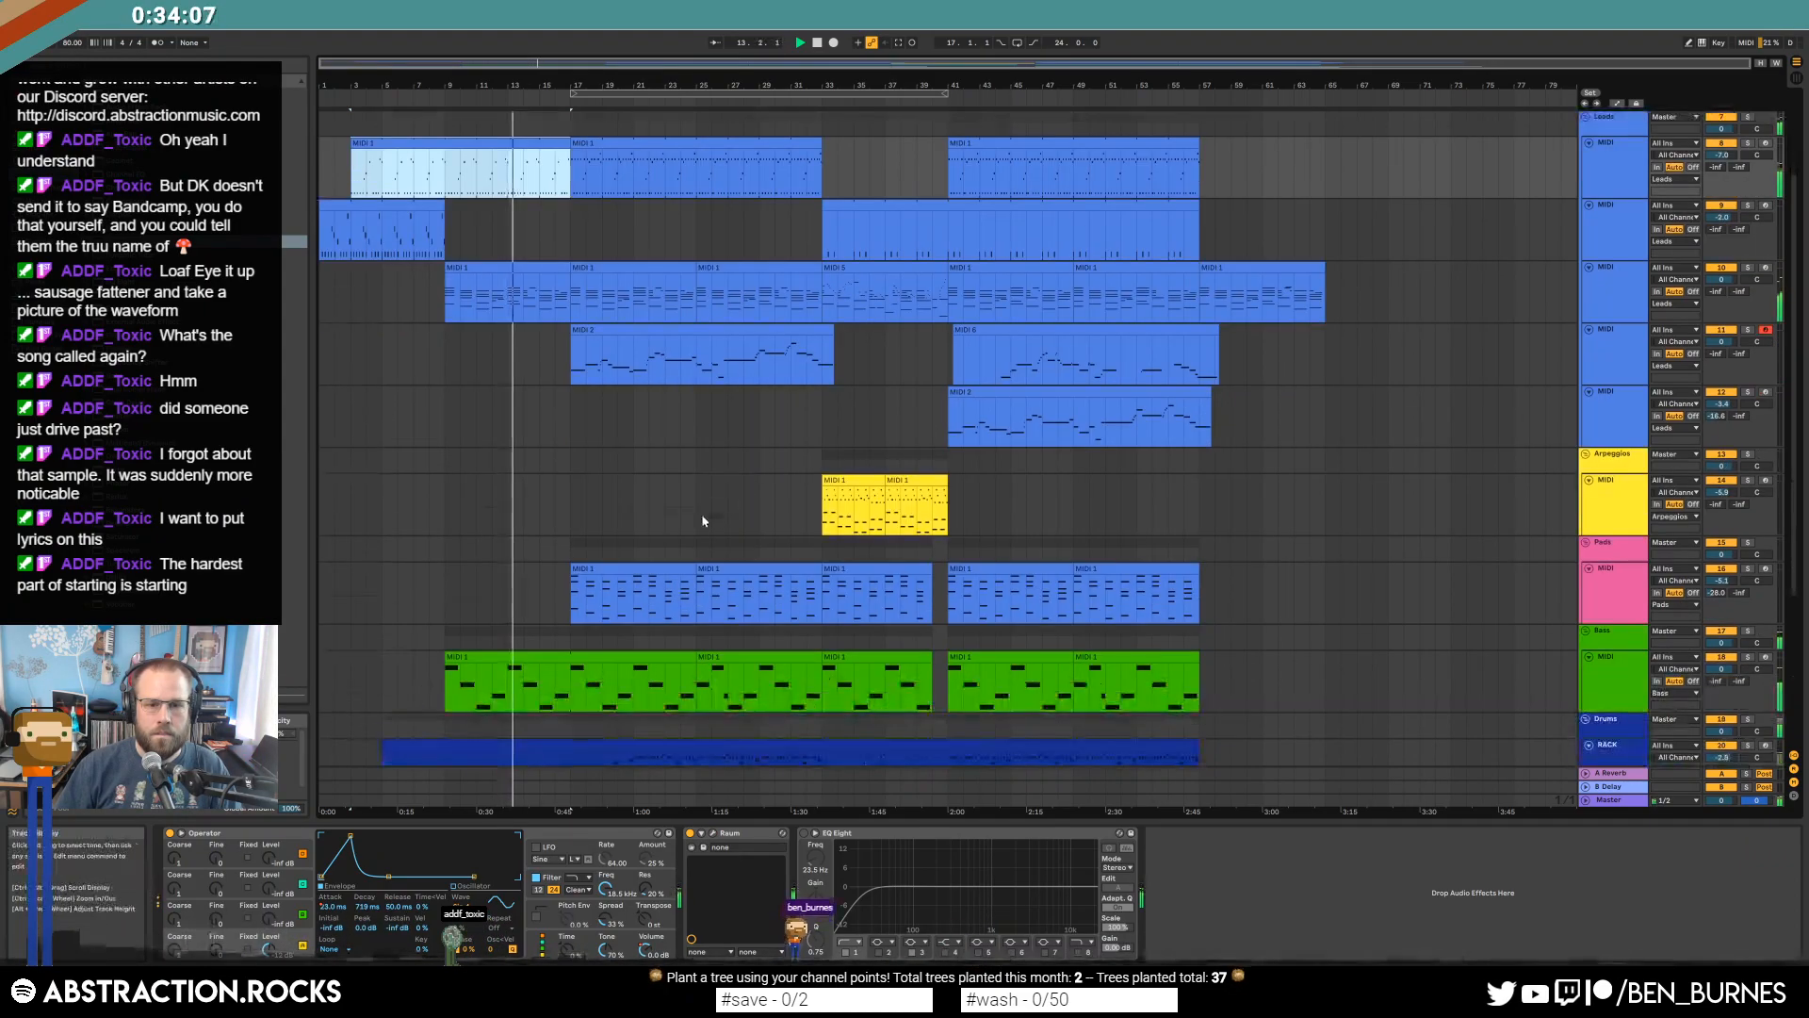
click(556, 560)
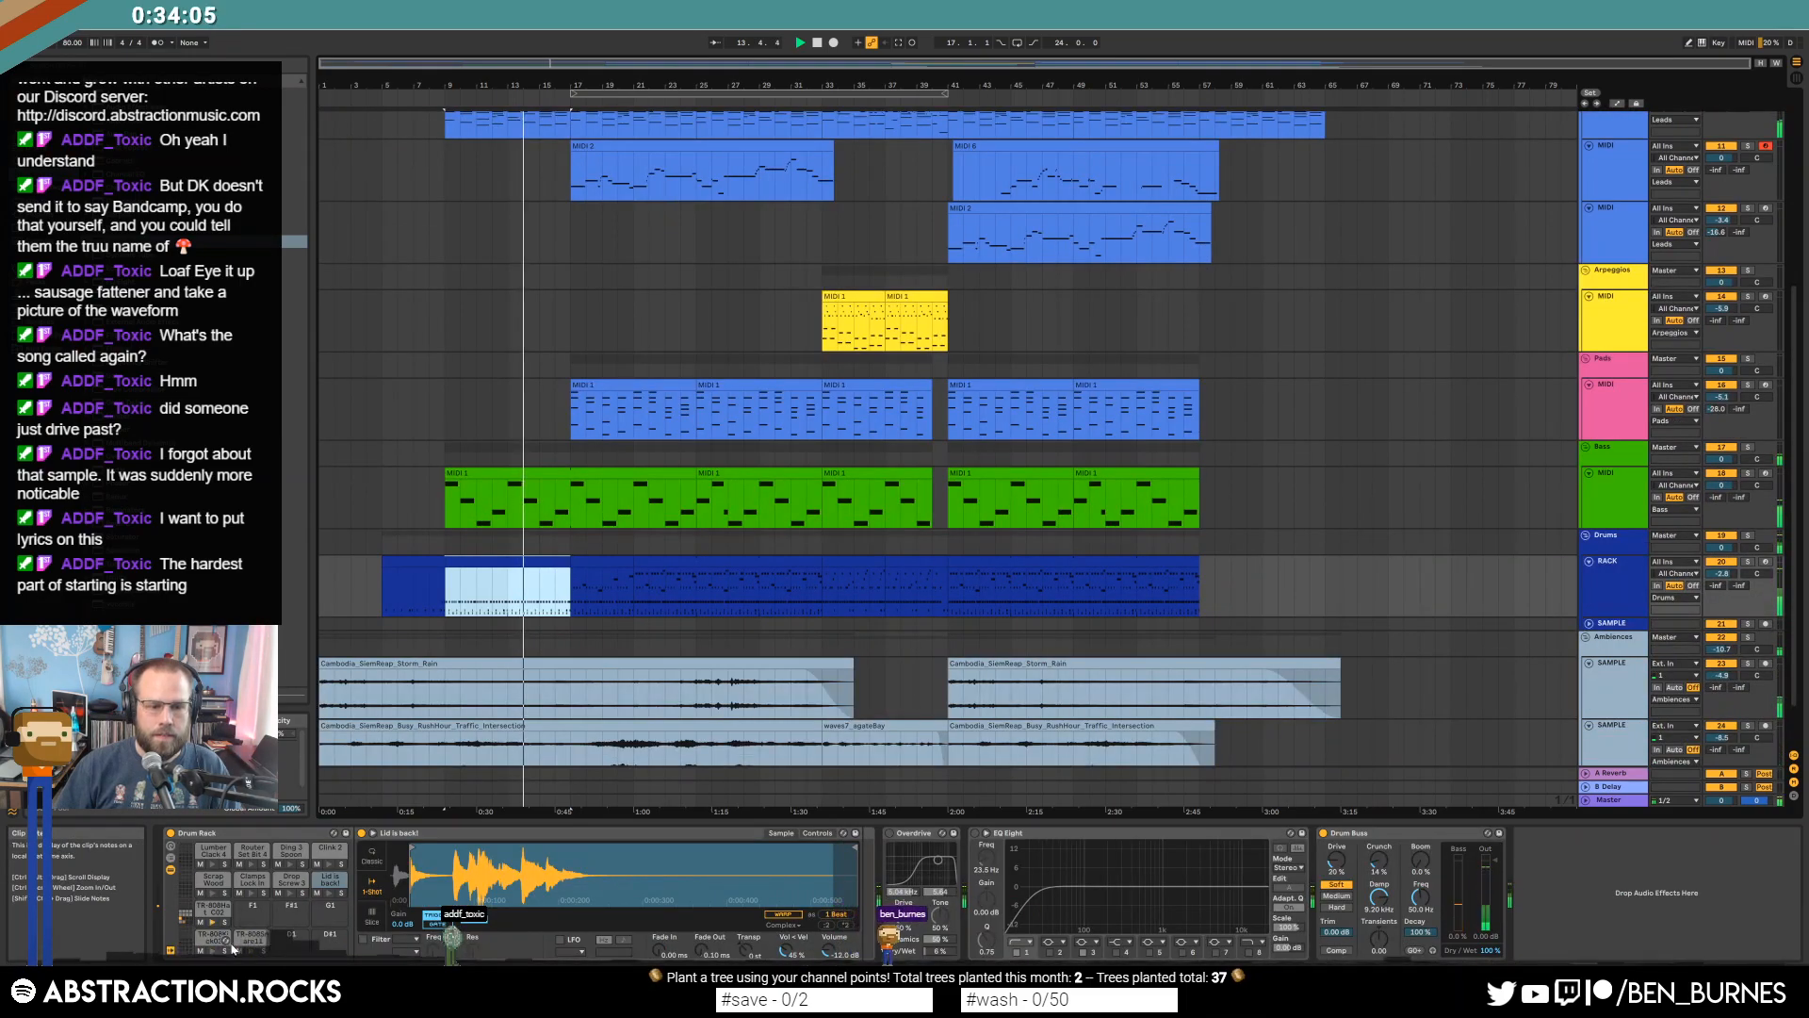
click(894, 834)
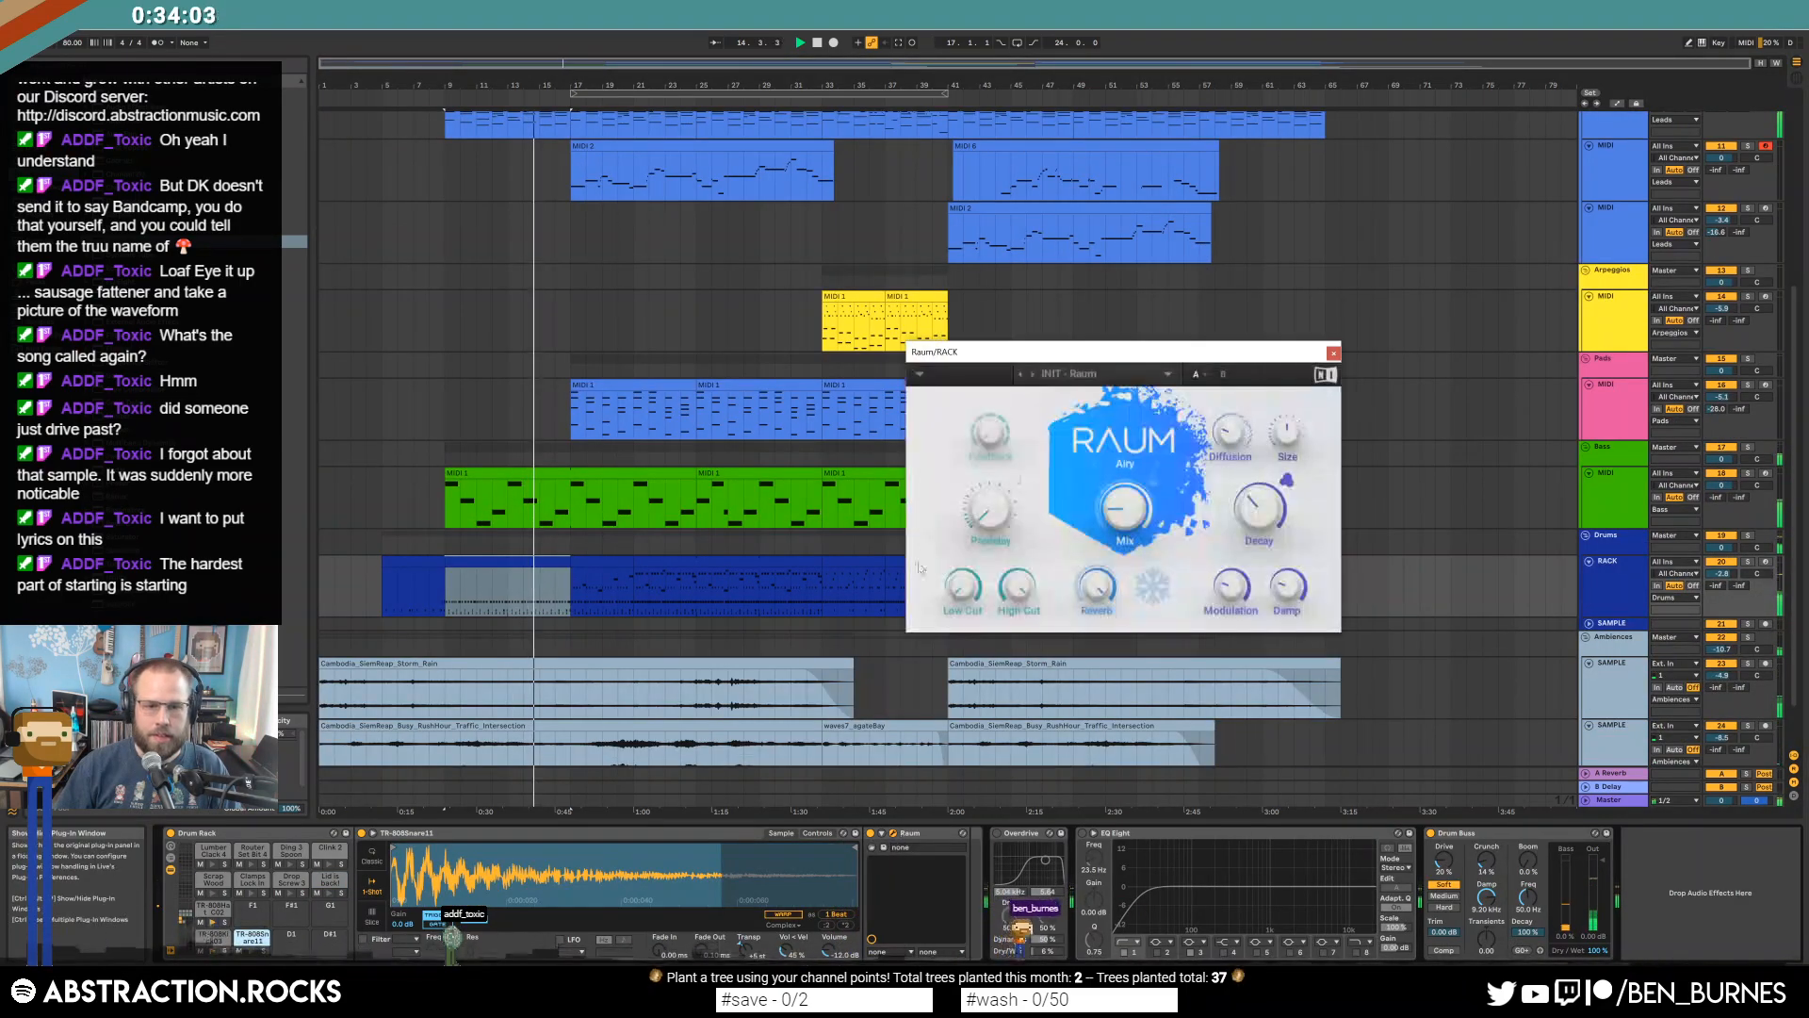
drag(1259, 511, 1259, 541)
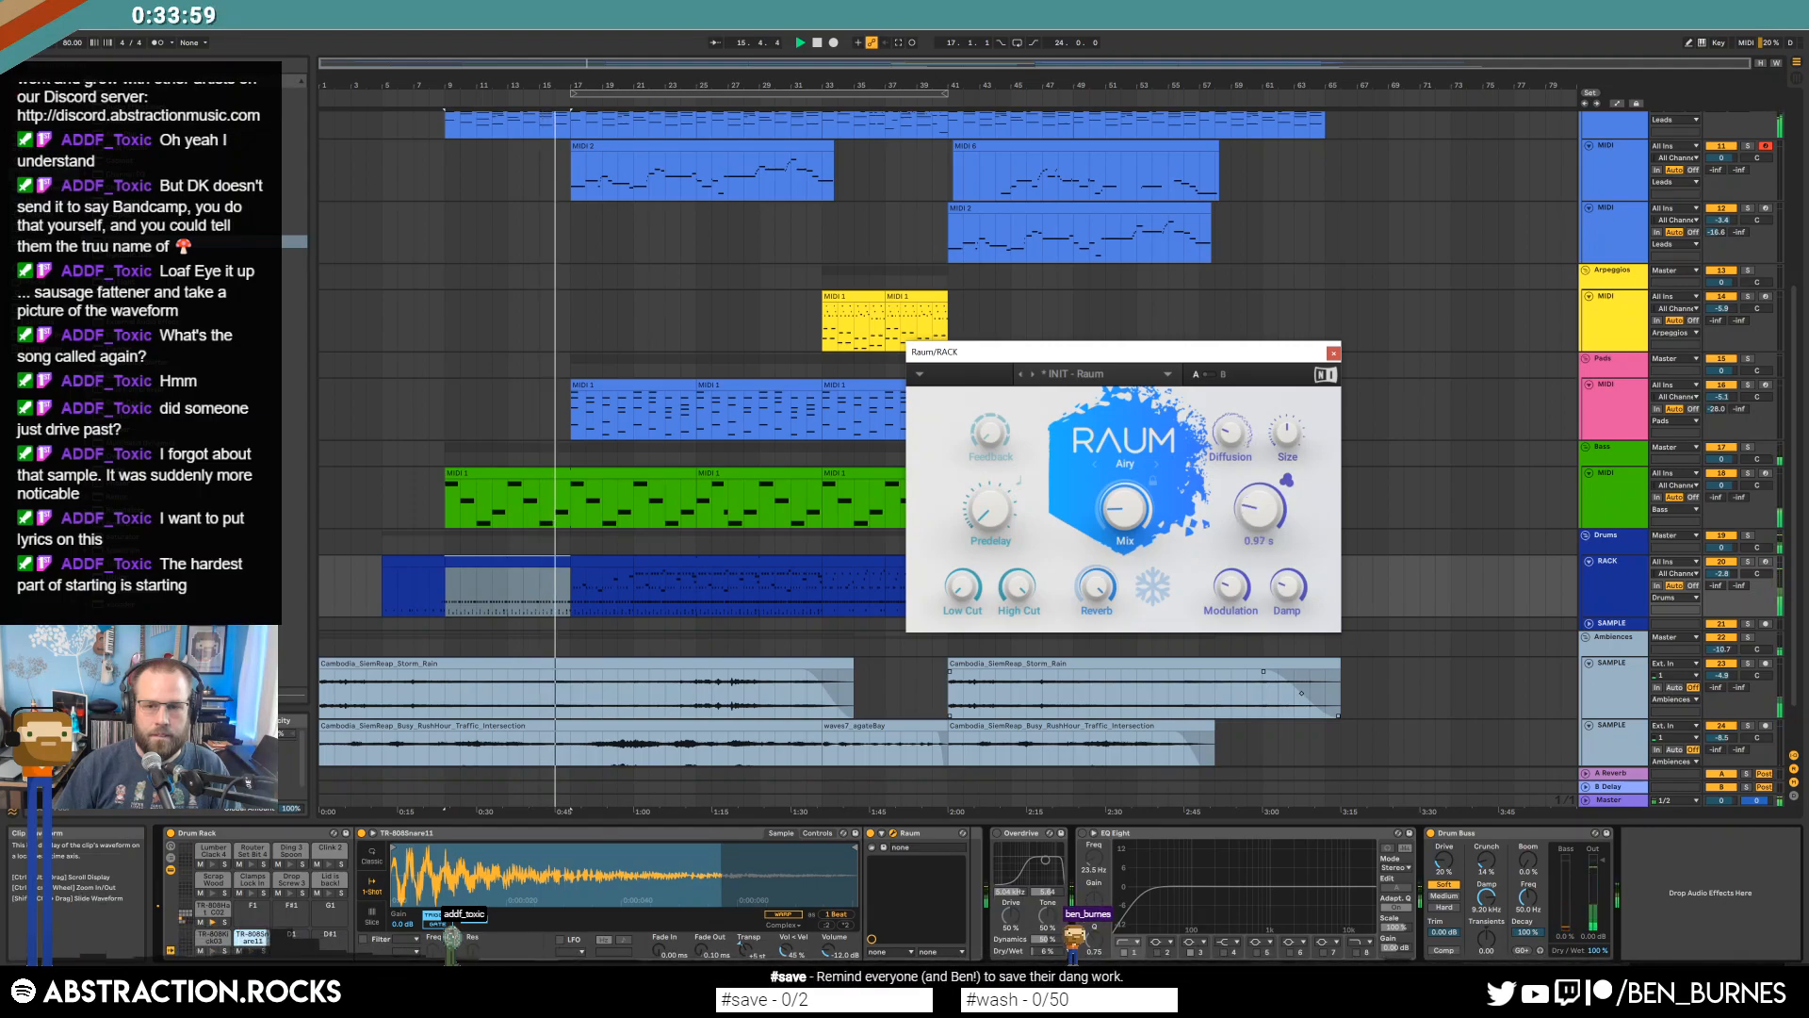
drag(1125, 509, 1125, 556)
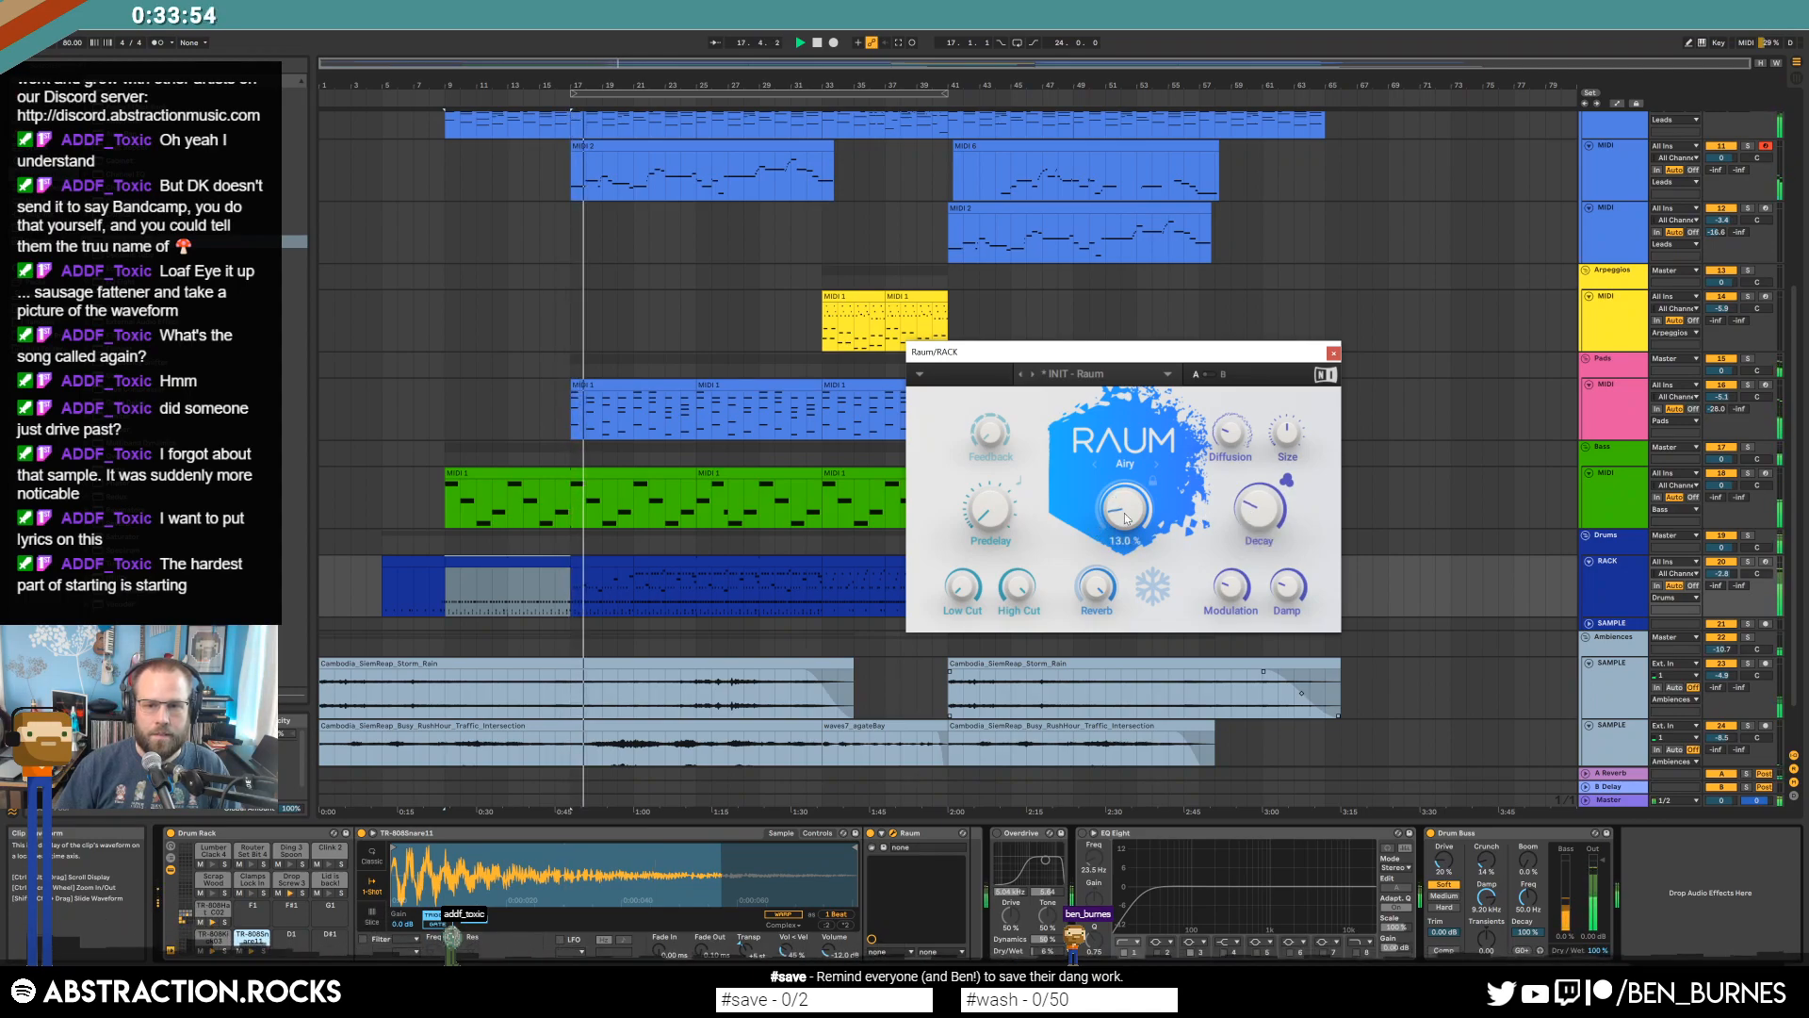
click(1333, 353)
Check the Massive synth on the pads track and slightly lower the feedback of its Delay.
click(670, 401)
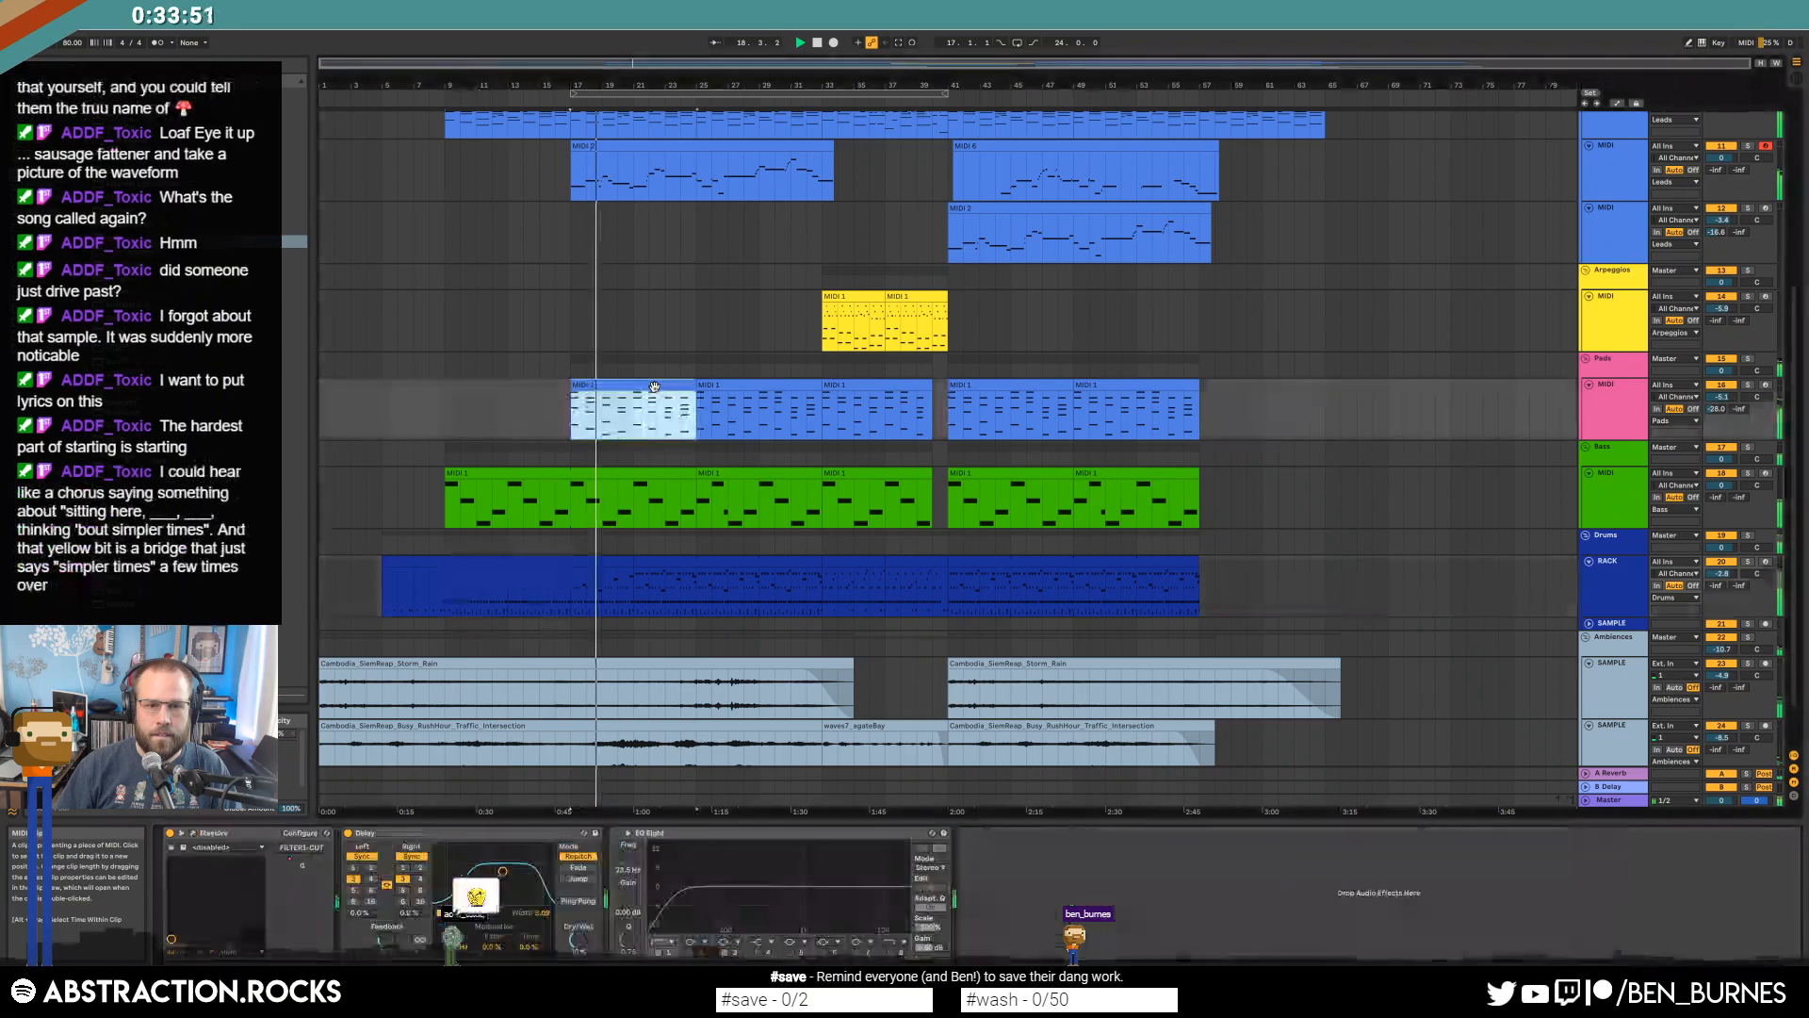
click(193, 835)
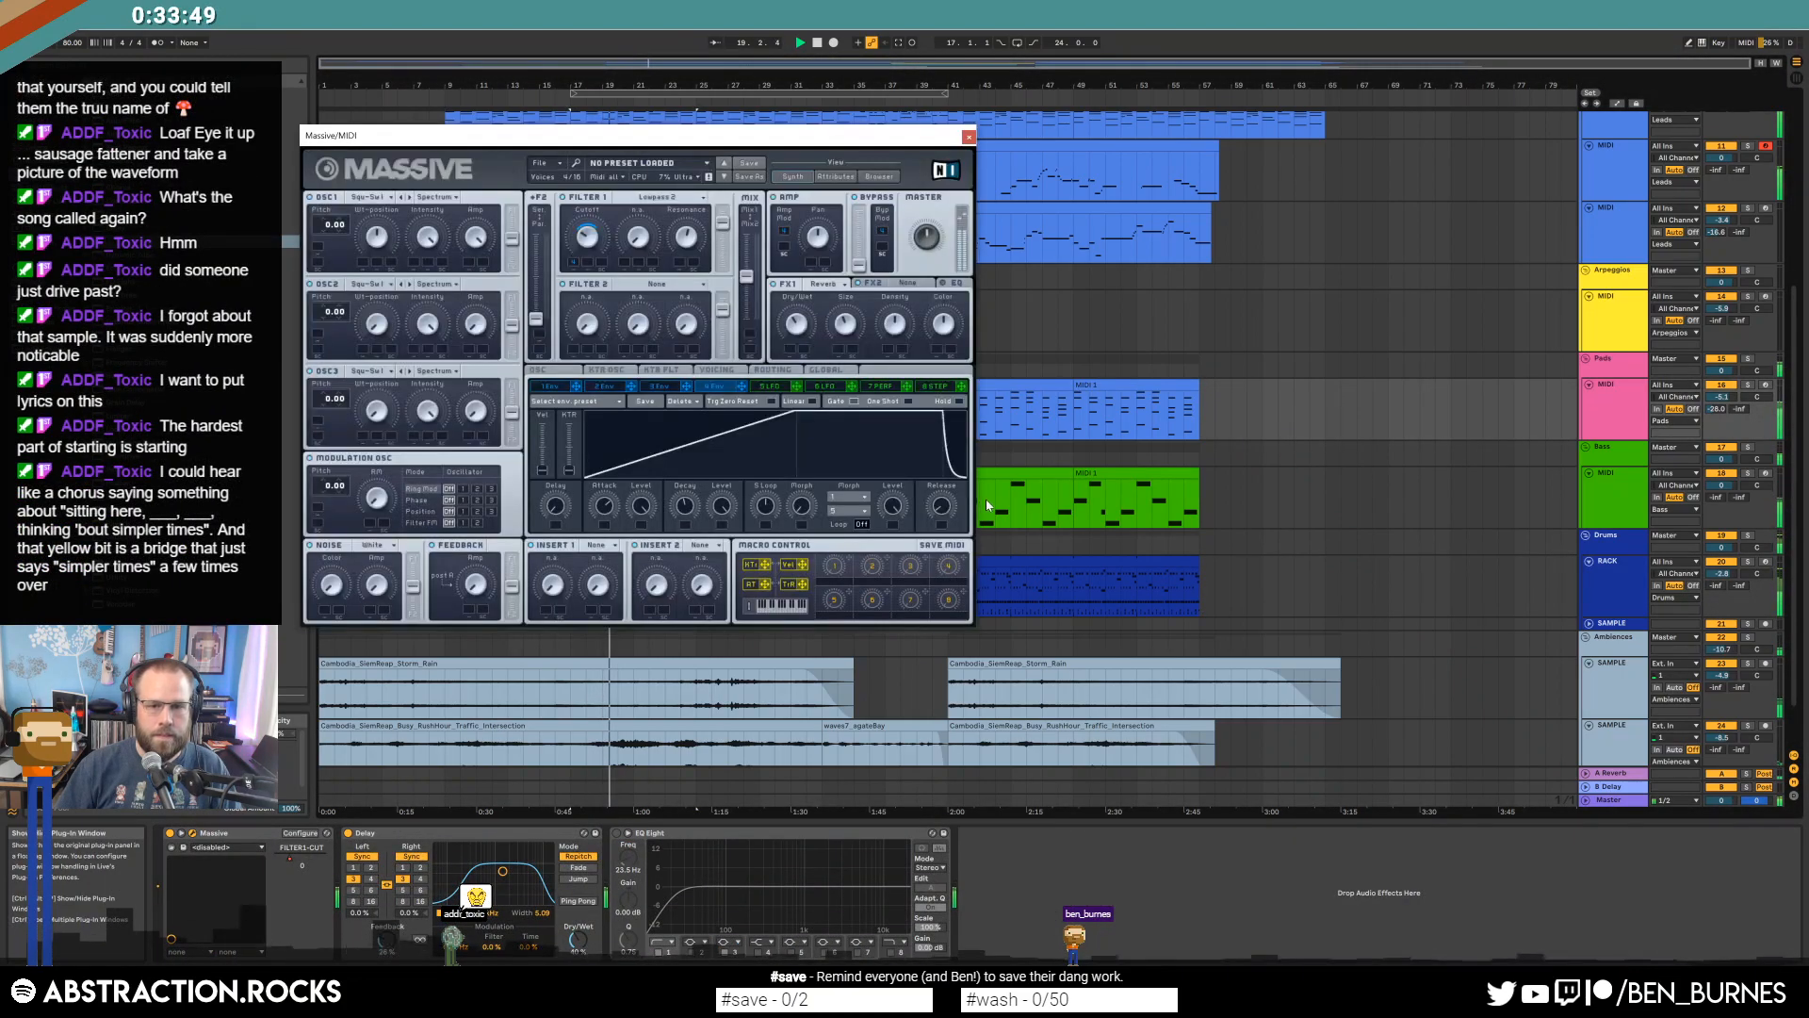
click(968, 137)
drag(384, 945, 383, 951)
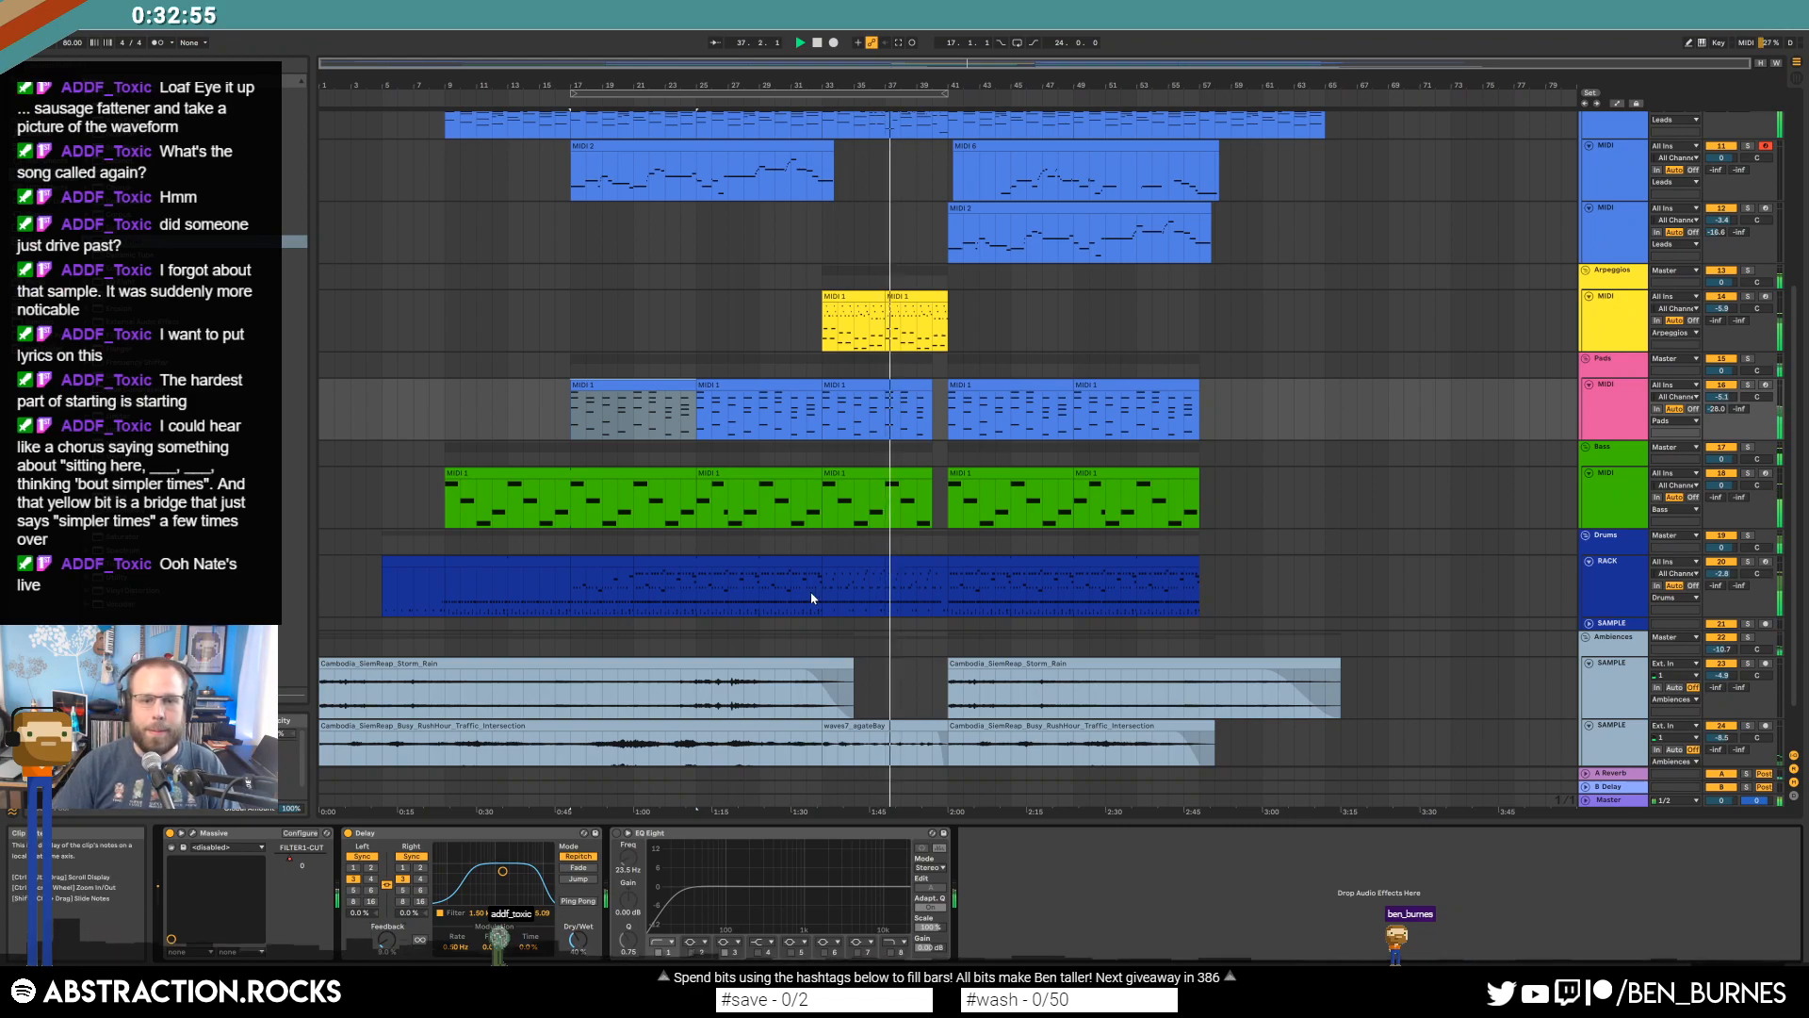
Join the two drum clips at bars 33–41 and delete the extra TR-808 snare hits between the regular backbeats.
double_click(890, 562)
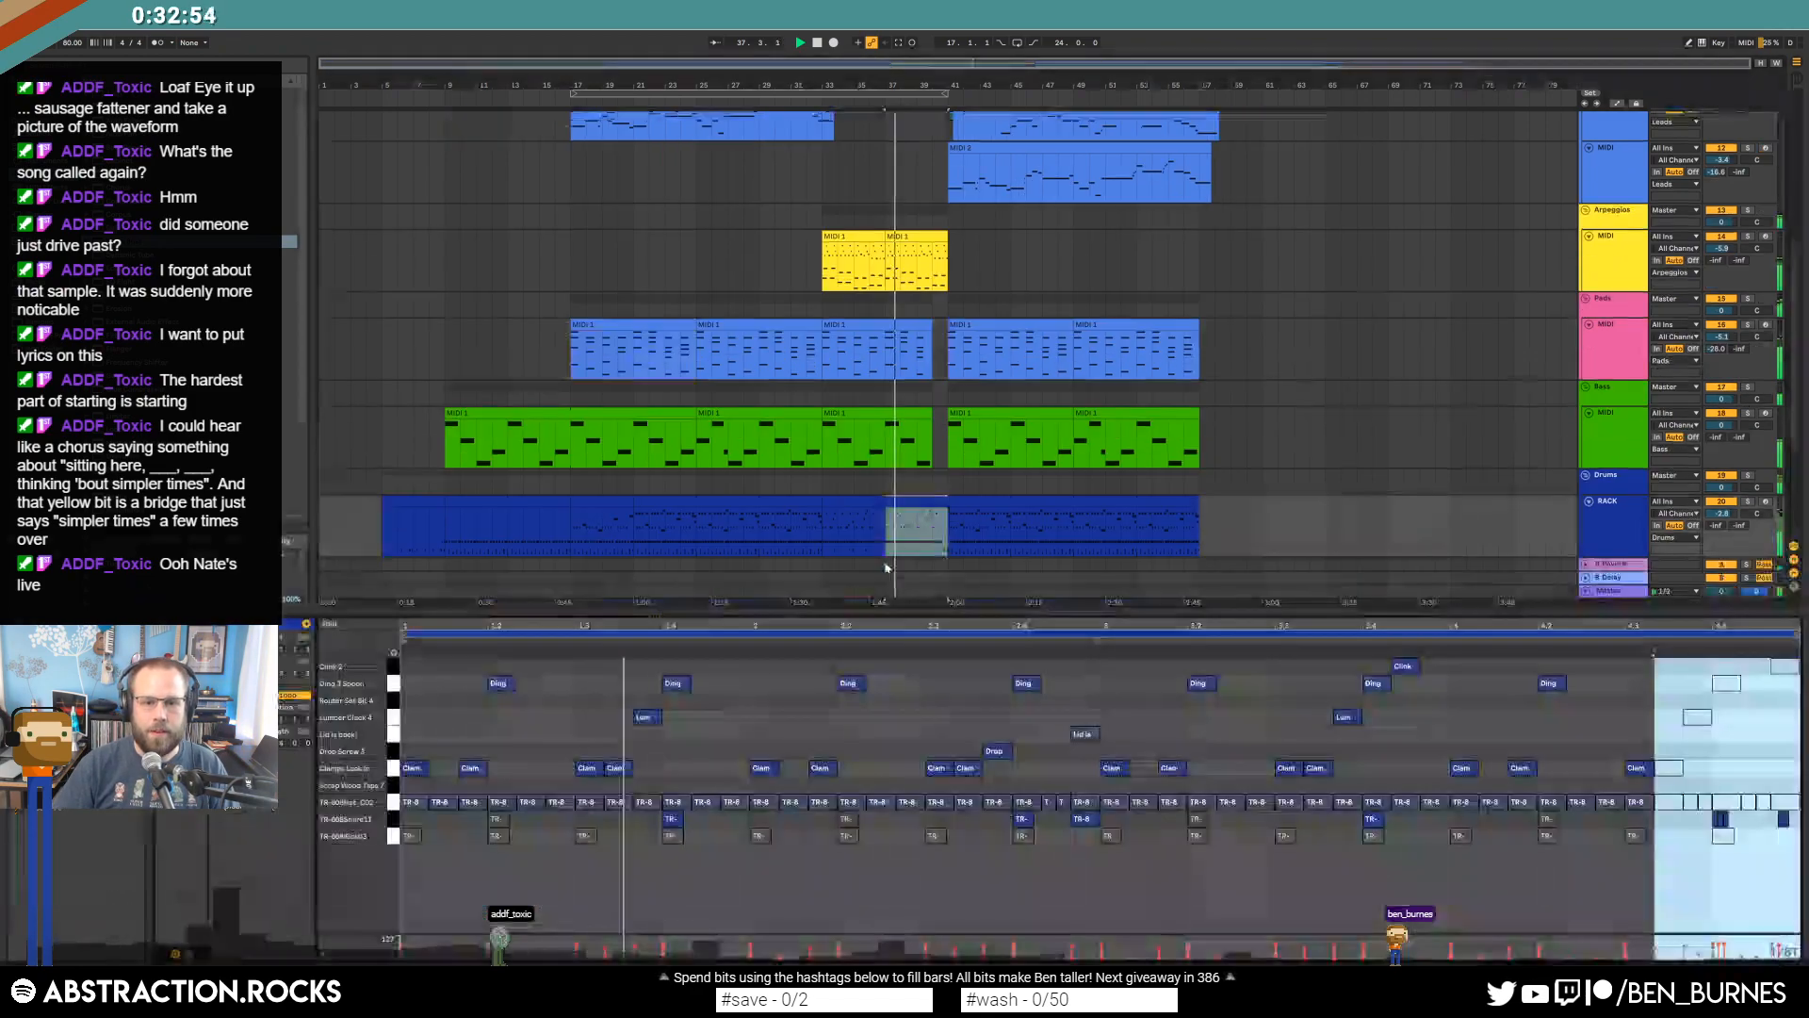
shift+click(869, 502)
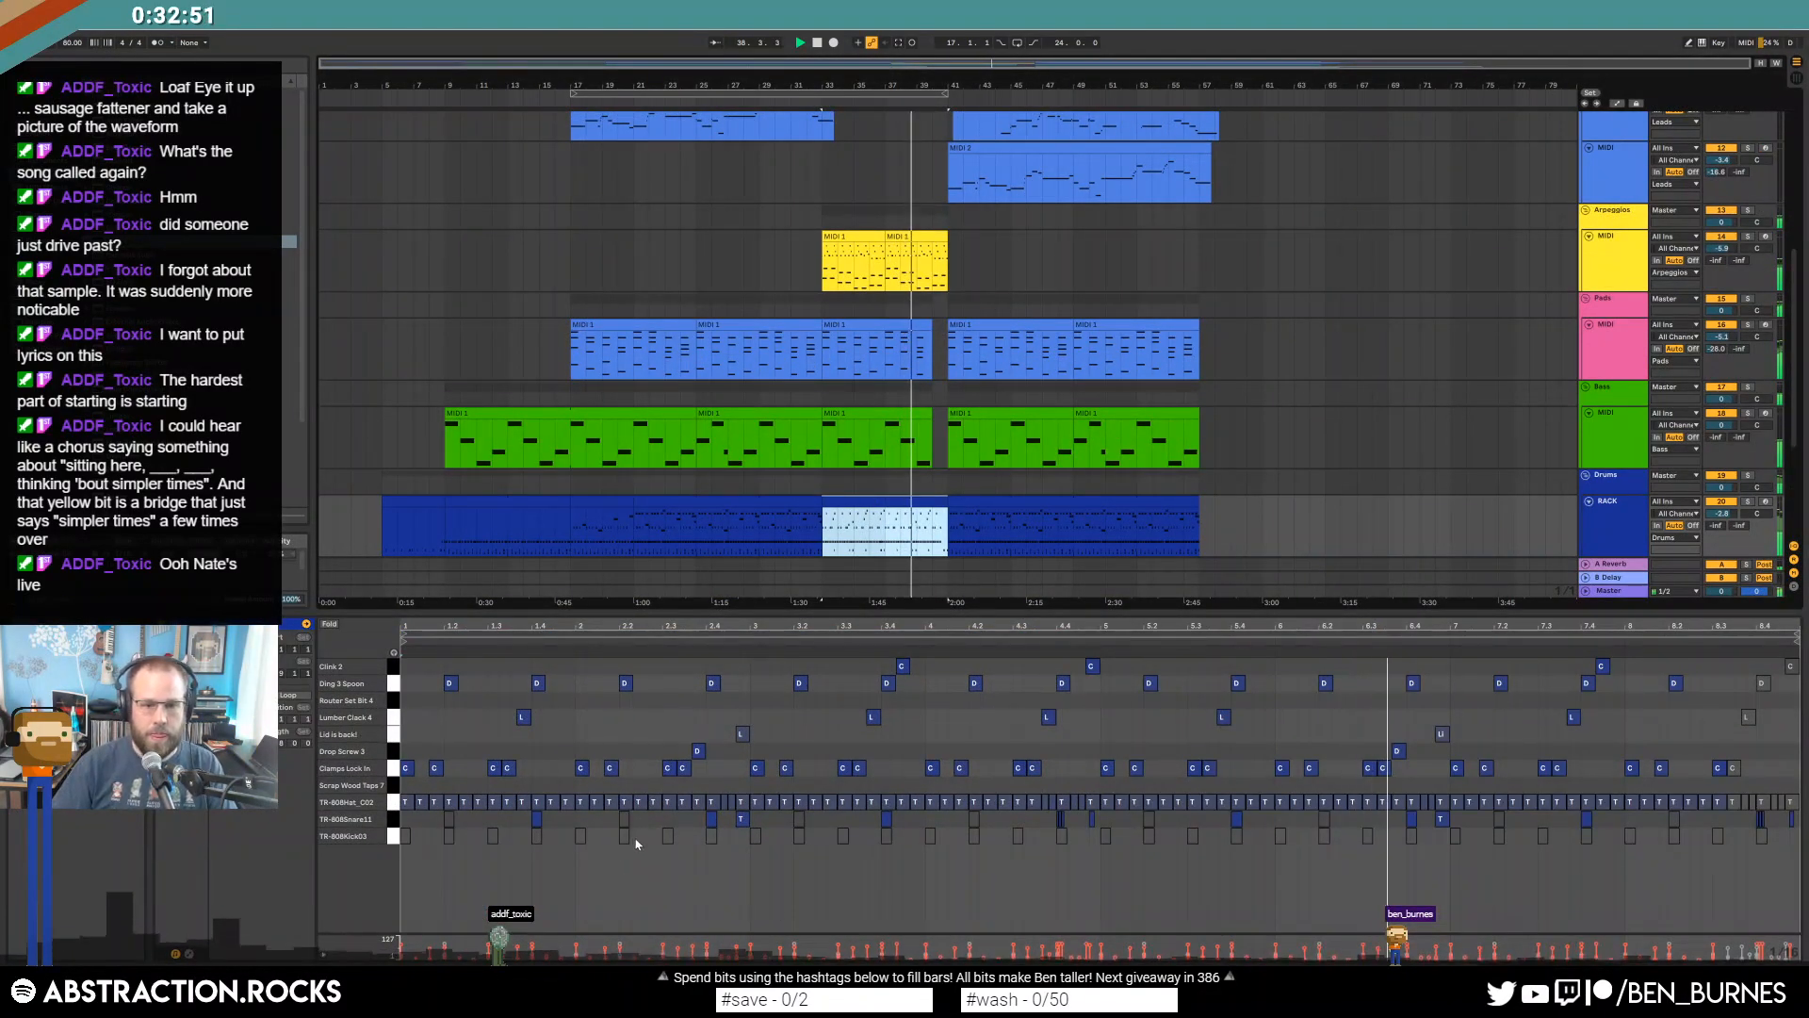
click(728, 821)
drag(1056, 823, 1074, 822)
key(Delete)
drag(1429, 823, 1453, 821)
key(Delete)
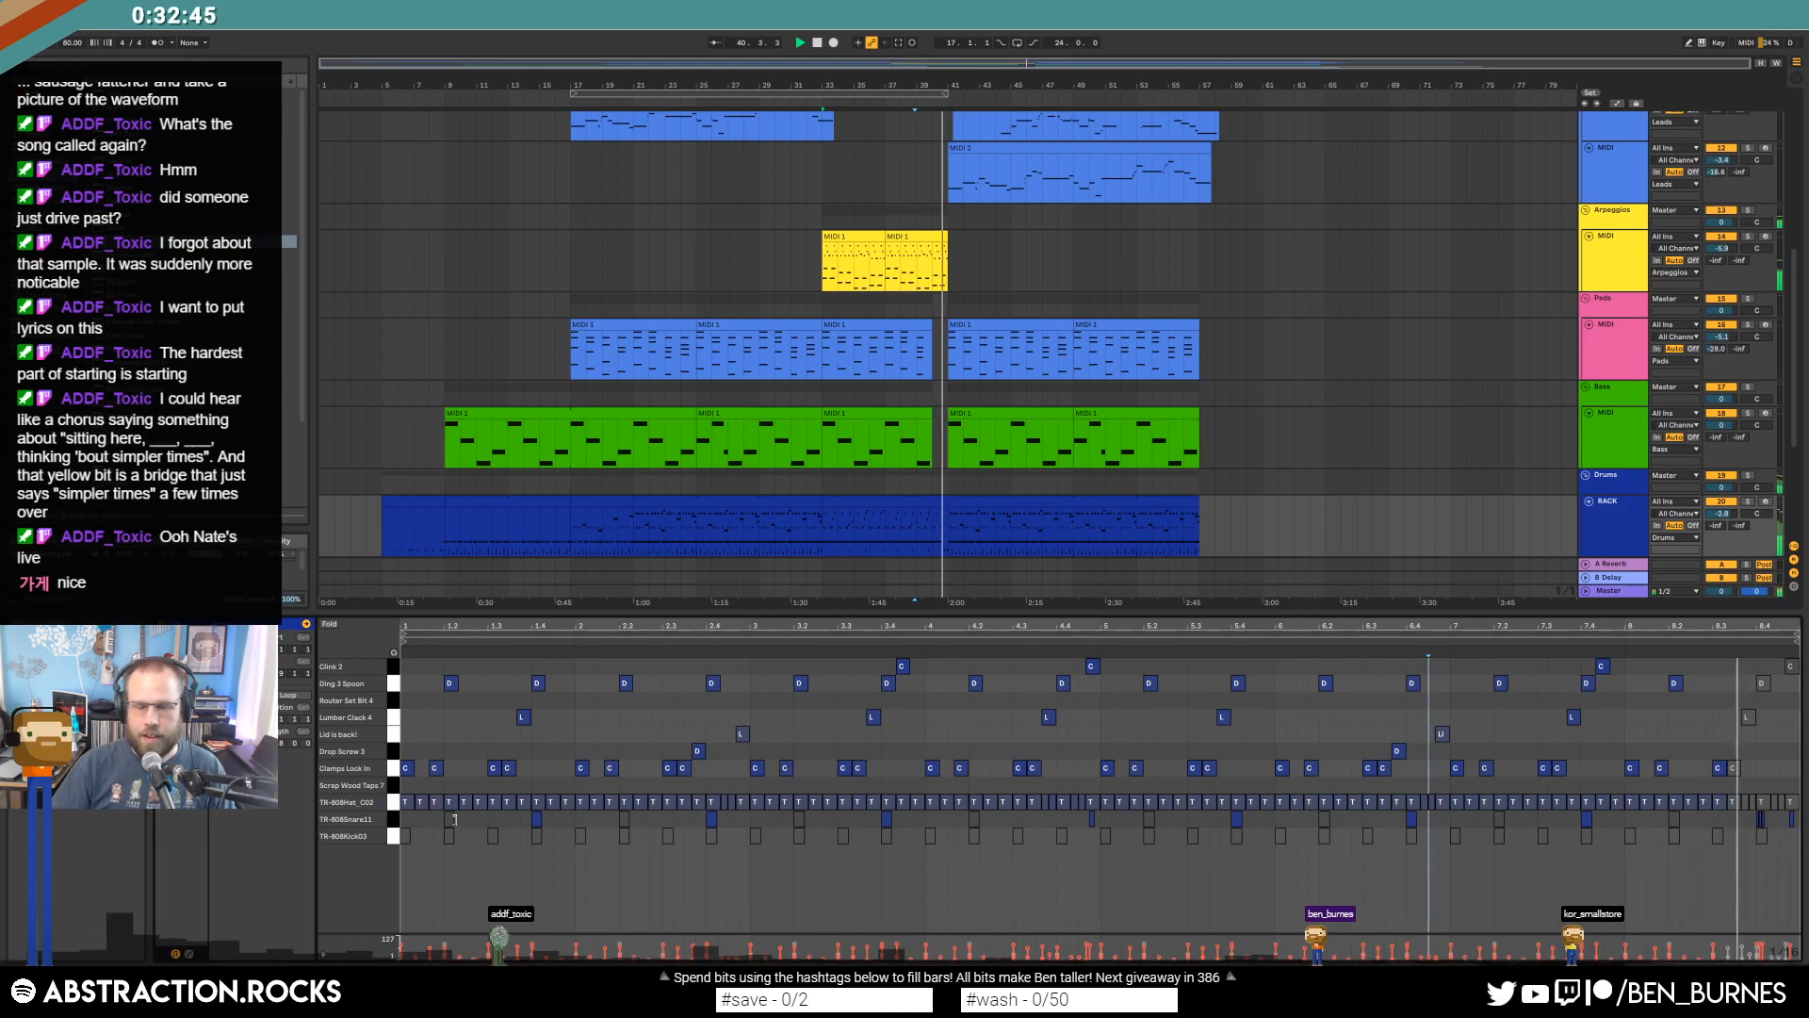
Lower the velocity of the TR-808 snare notes in the bars 33–41 drum clip, excluding the closing hits from the final reduction.
click(394, 820)
drag(536, 821, 536, 863)
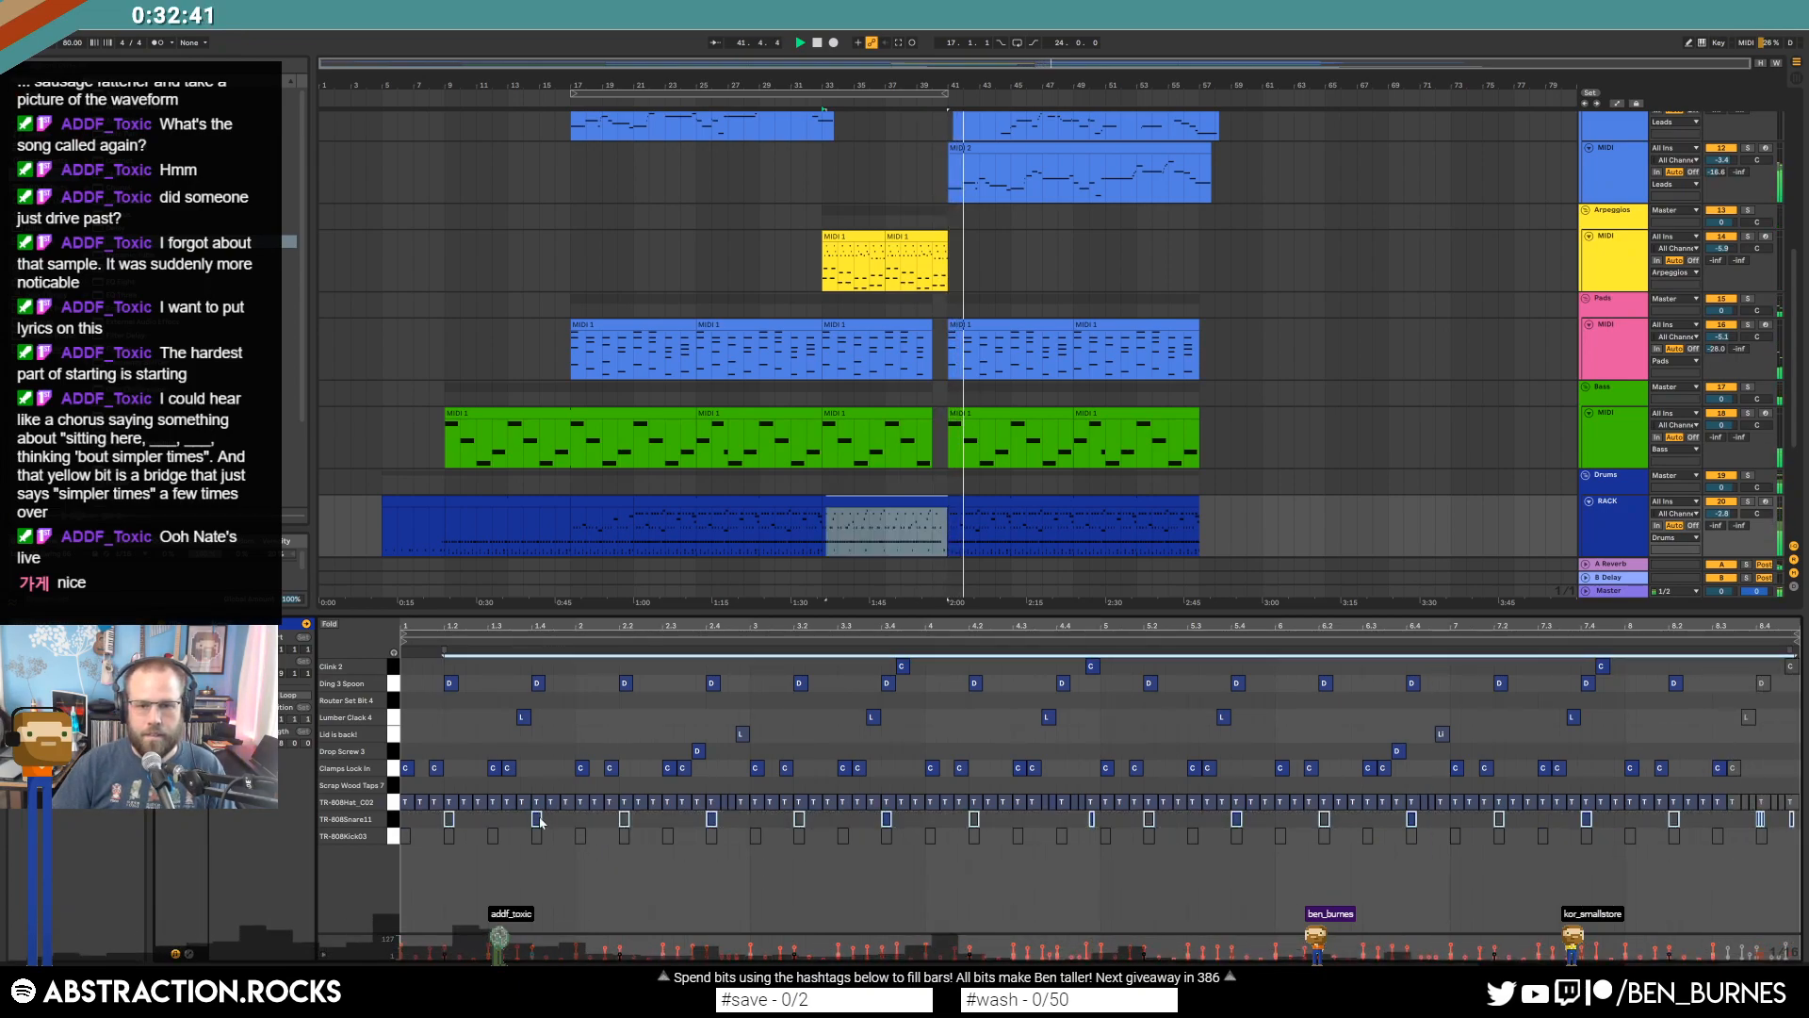
key(shift+Tab)
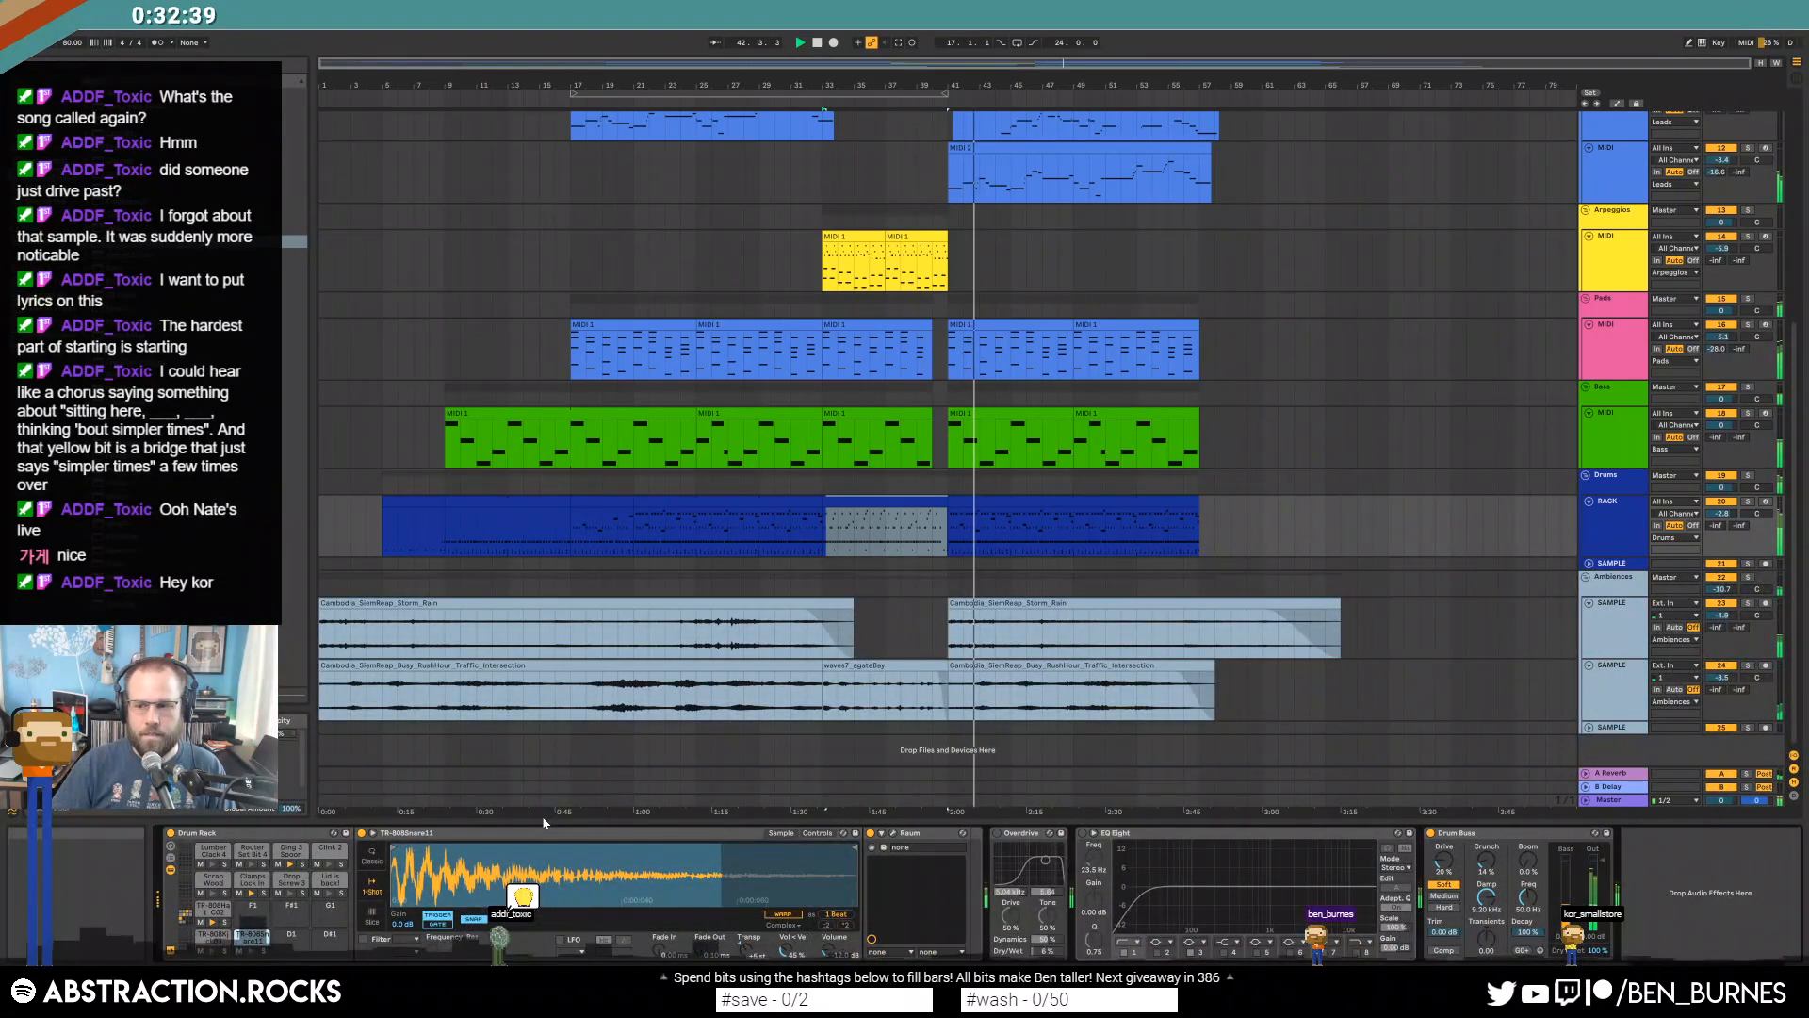
double_click(899, 524)
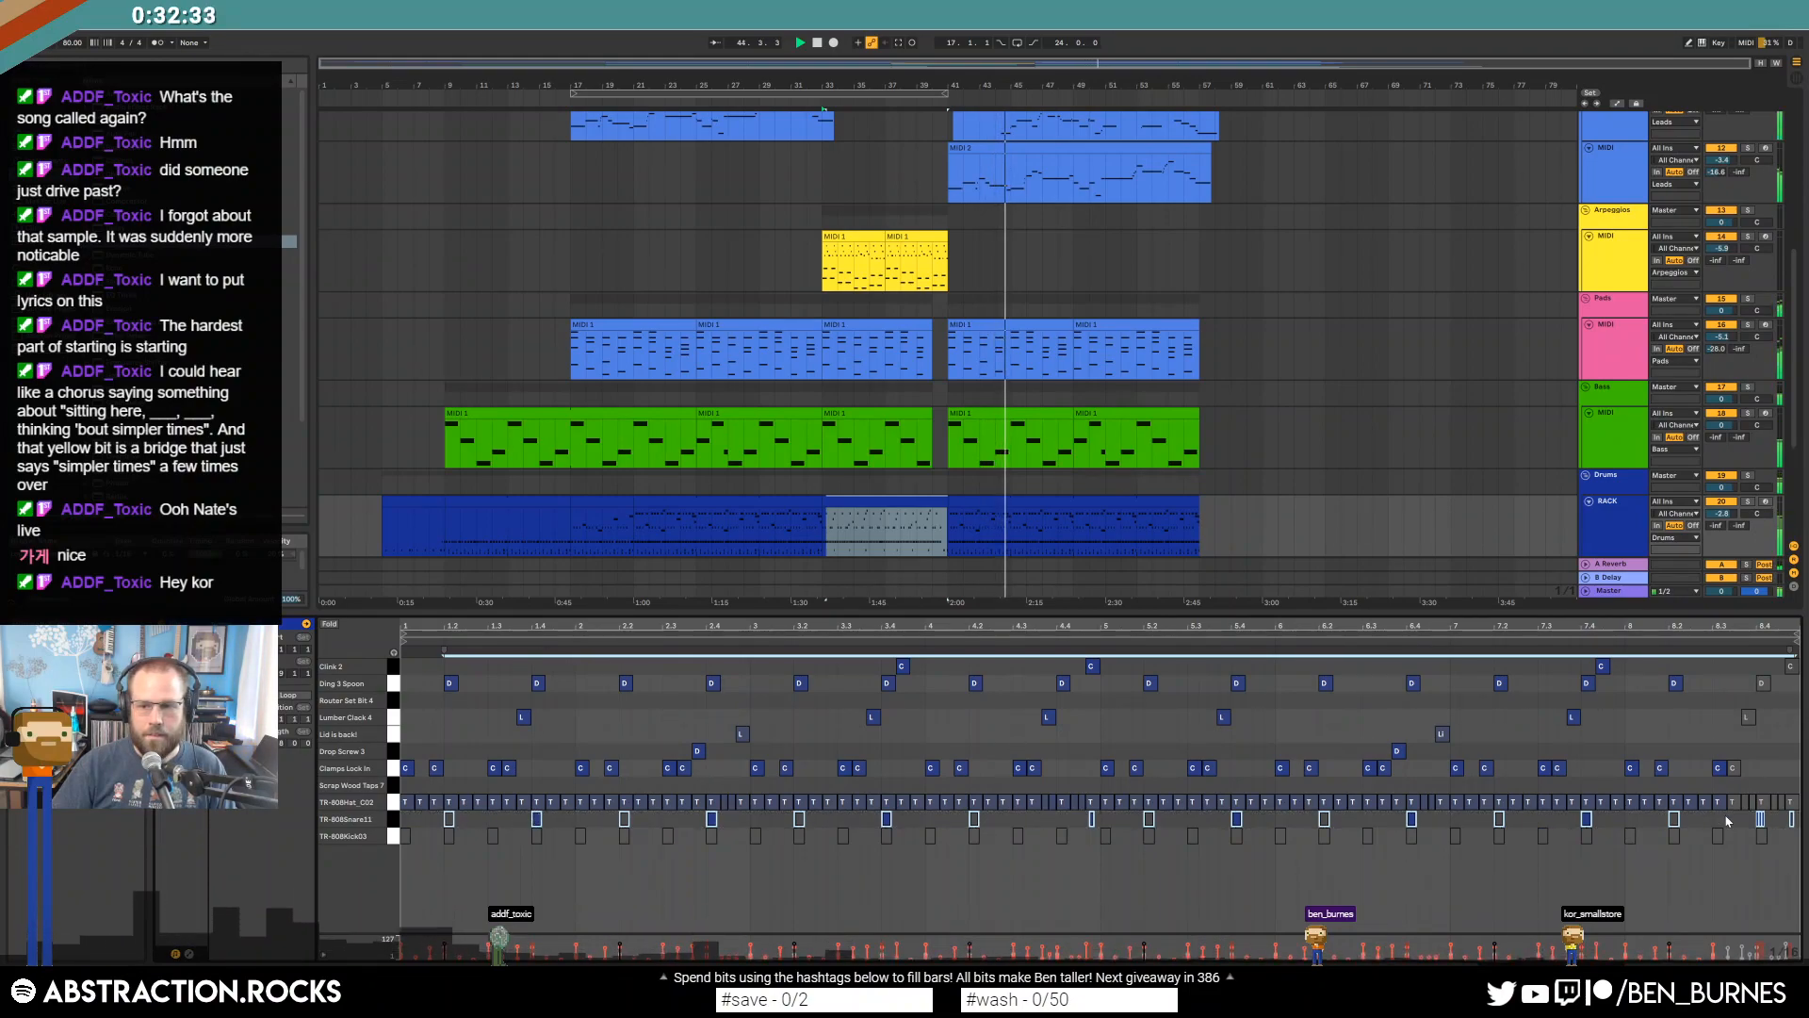
drag(1789, 826, 1796, 828)
drag(1589, 820, 1589, 838)
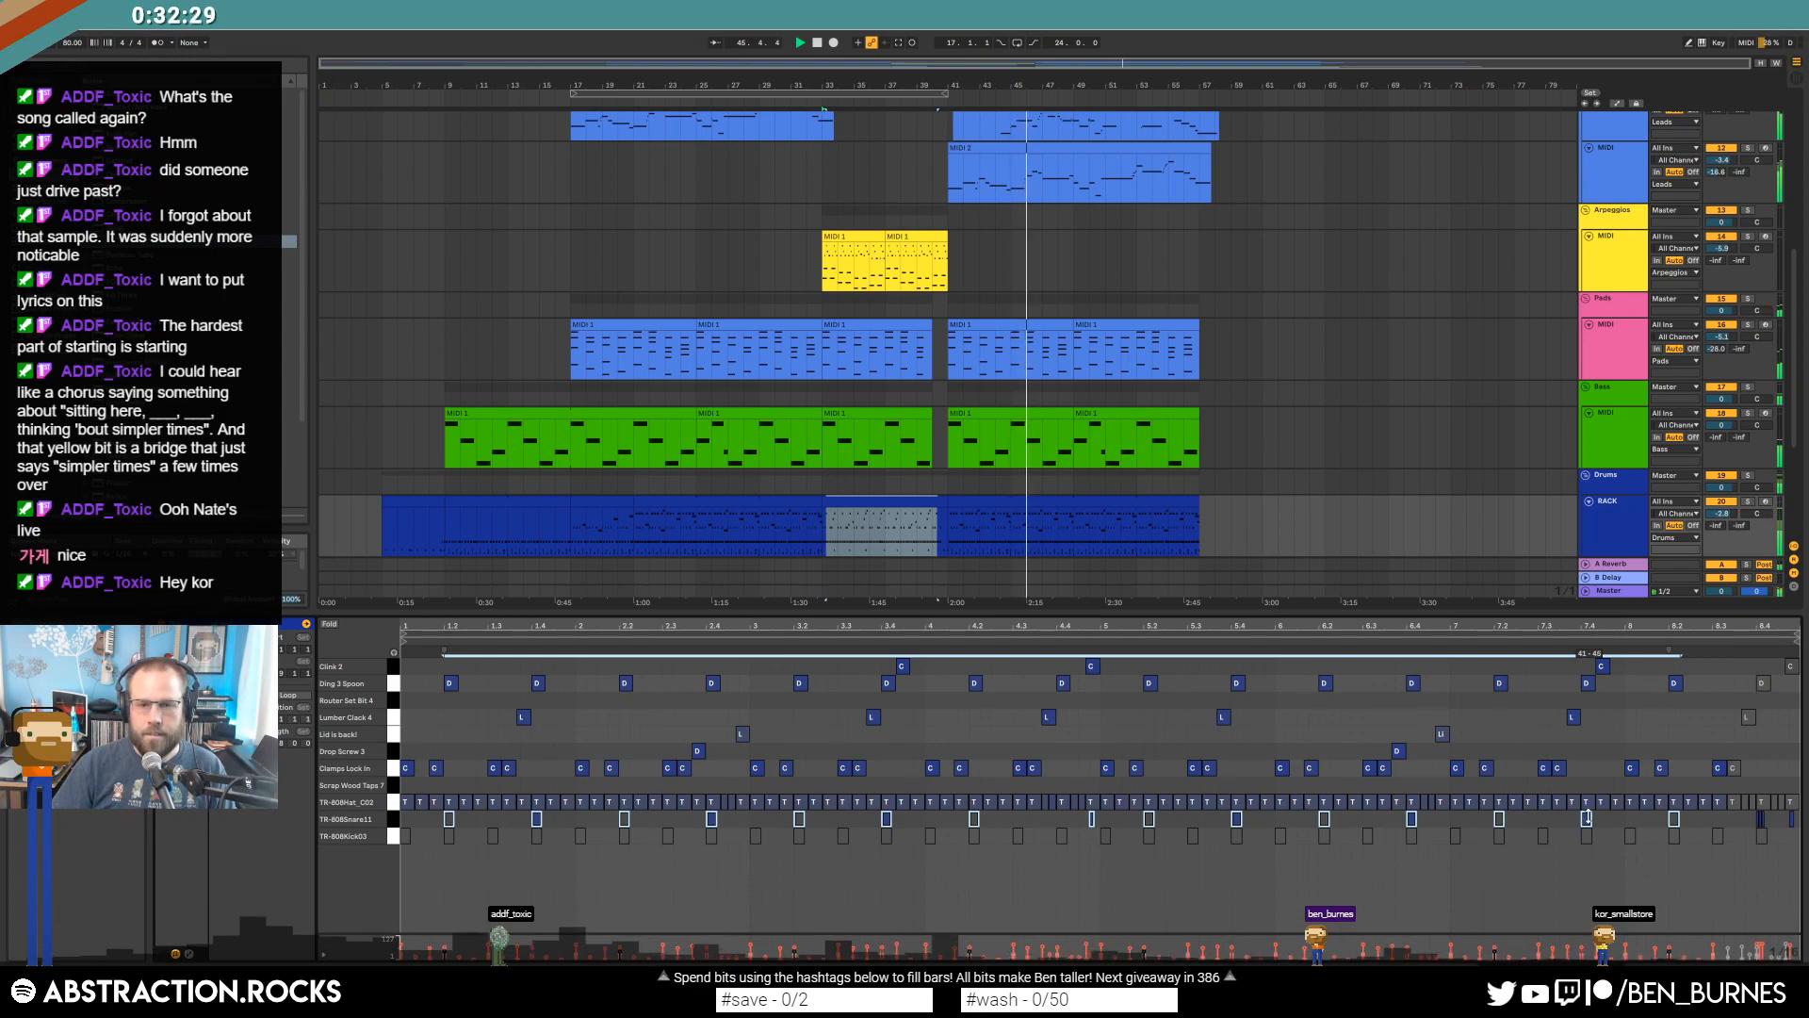
key(shift+Tab)
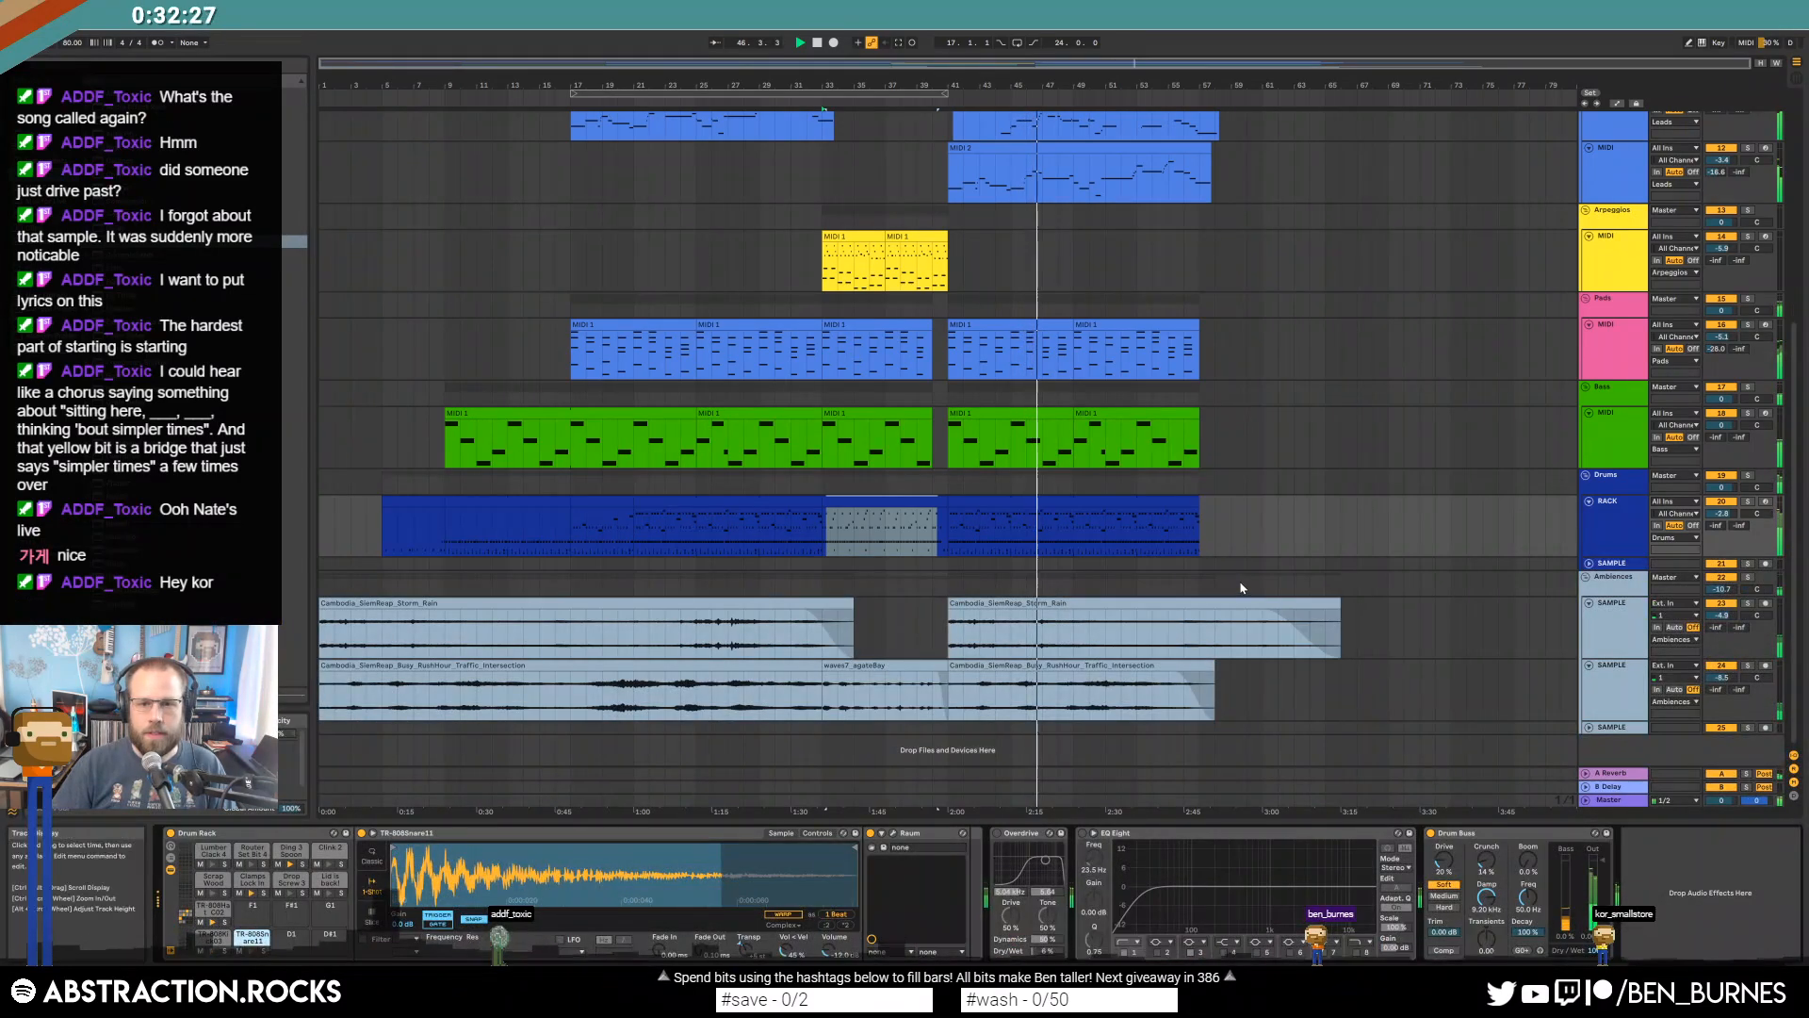
Stop playback, join the two pads clips at bars 41–57 into one clip and show its notes.
click(1046, 325)
key(space)
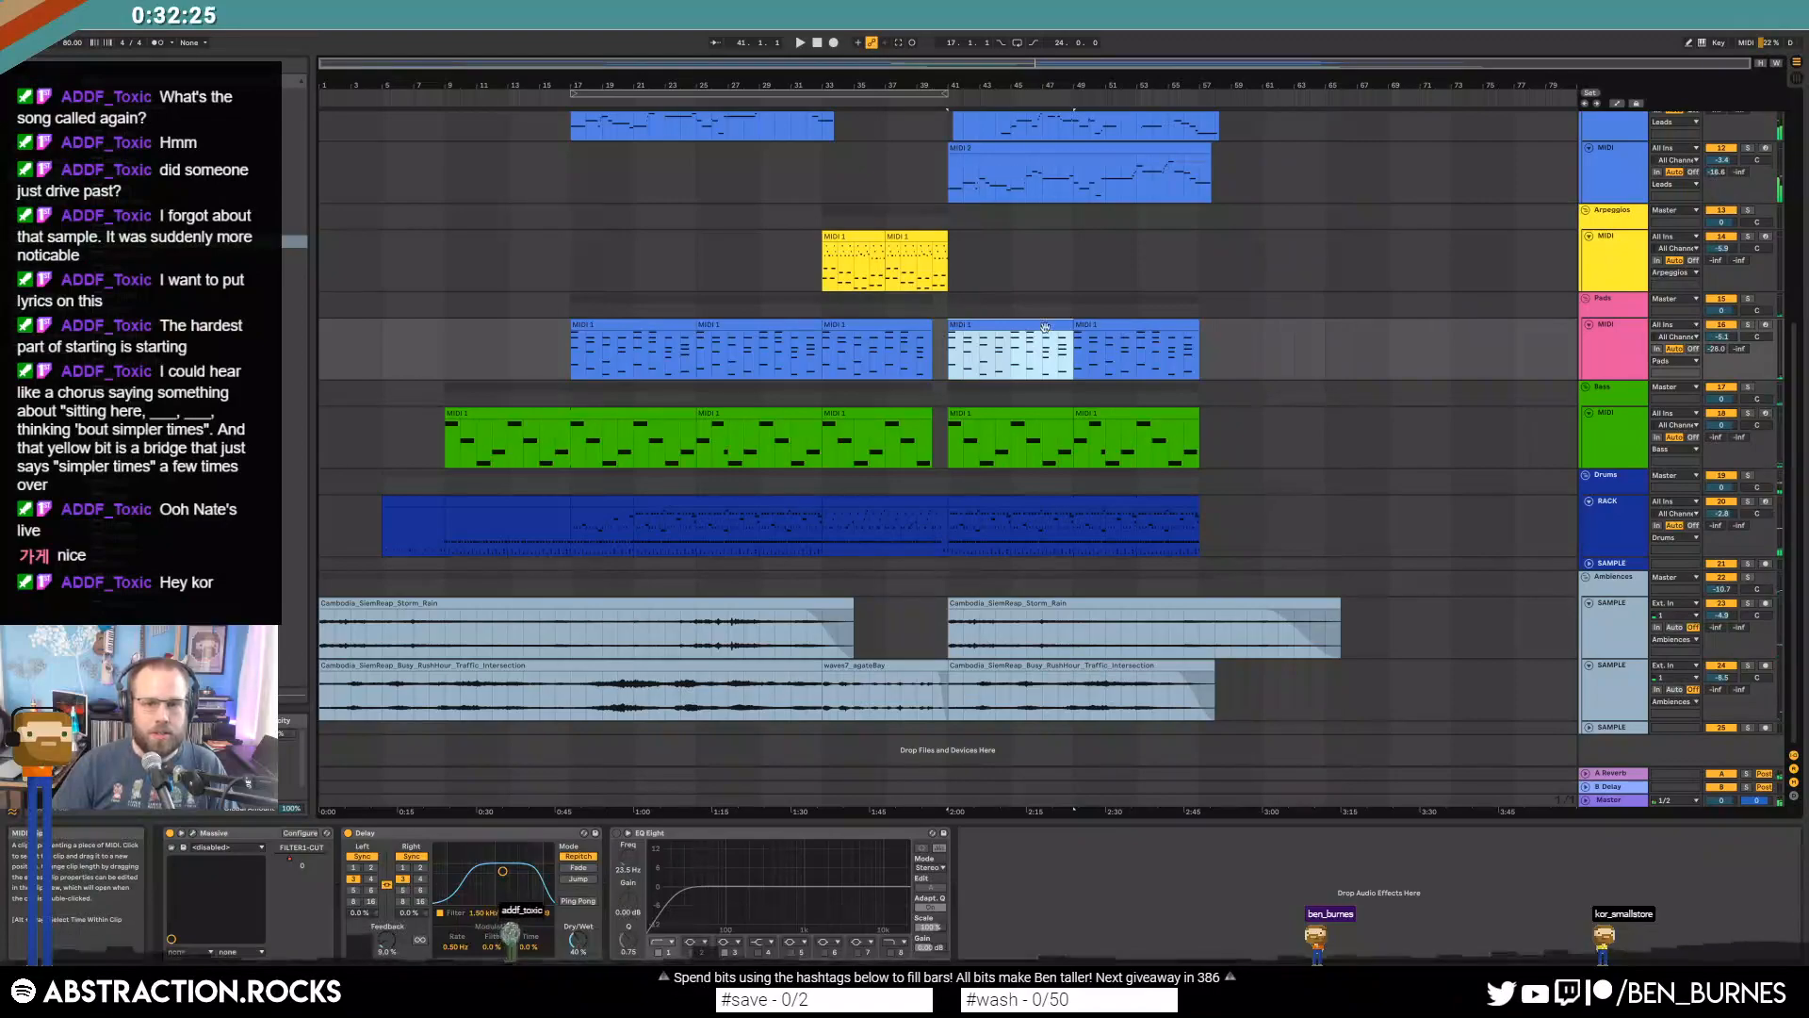
shift+click(1097, 324)
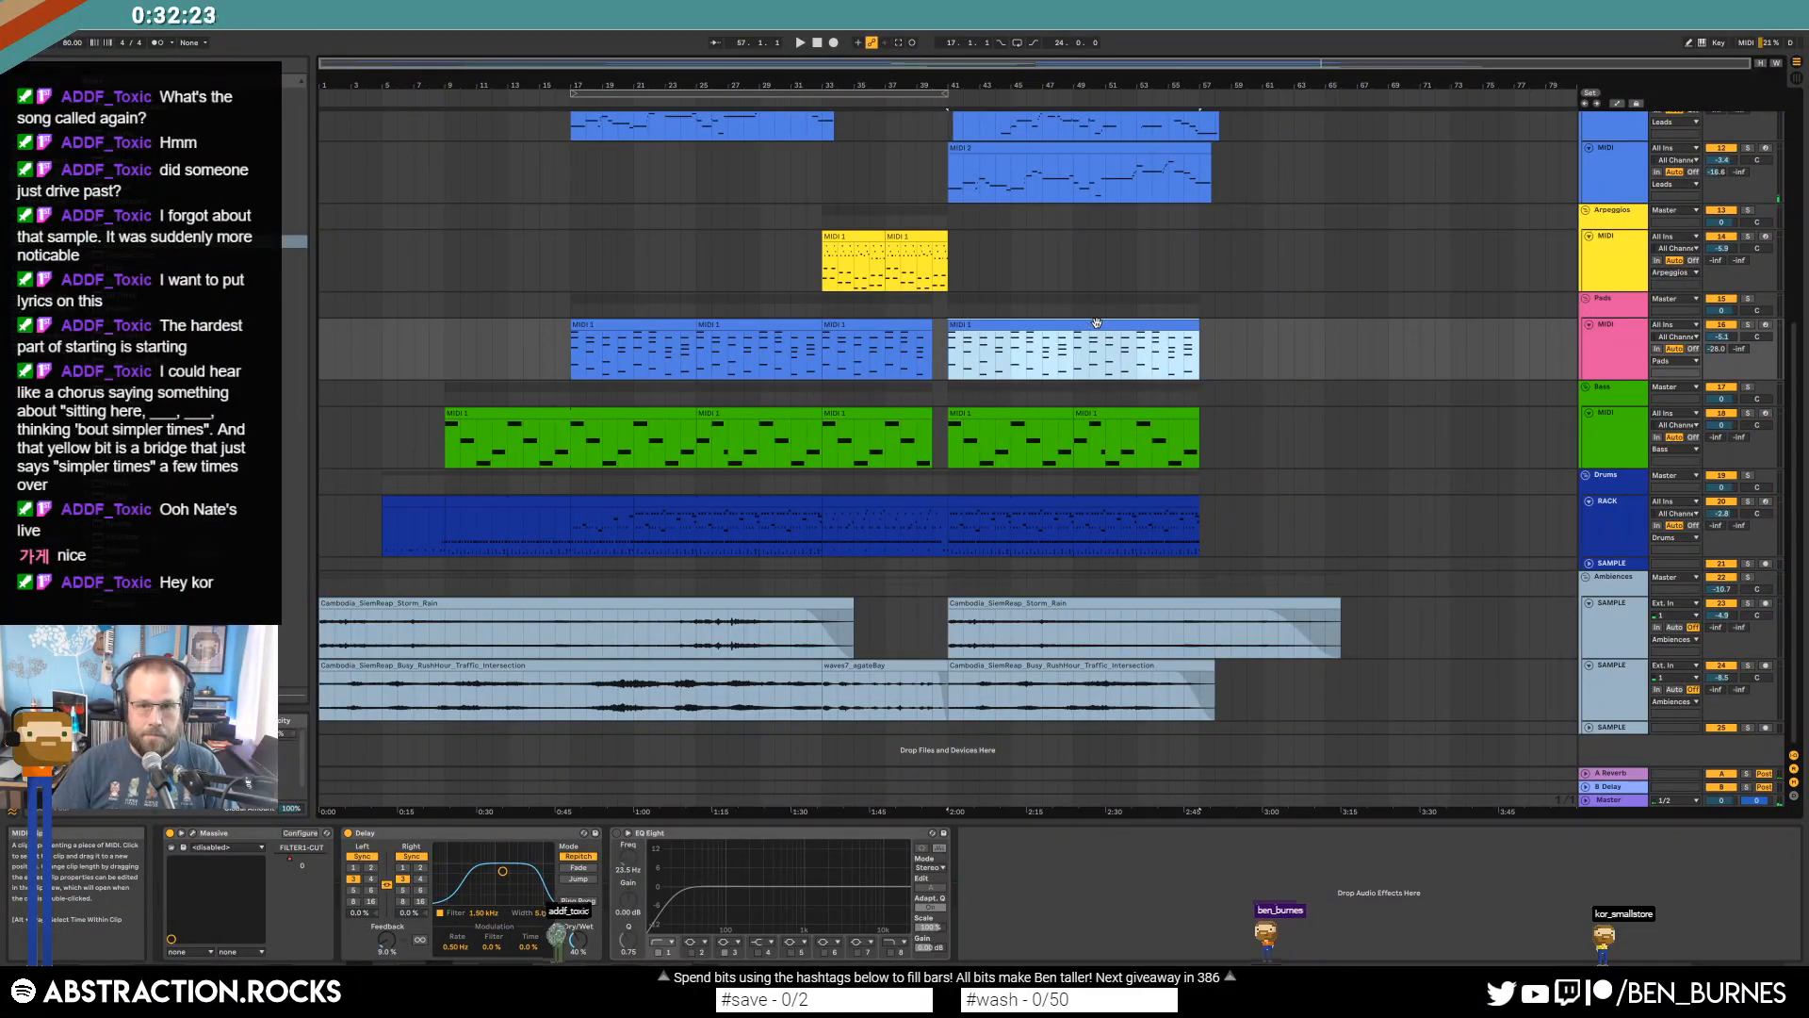
key(shift+Tab)
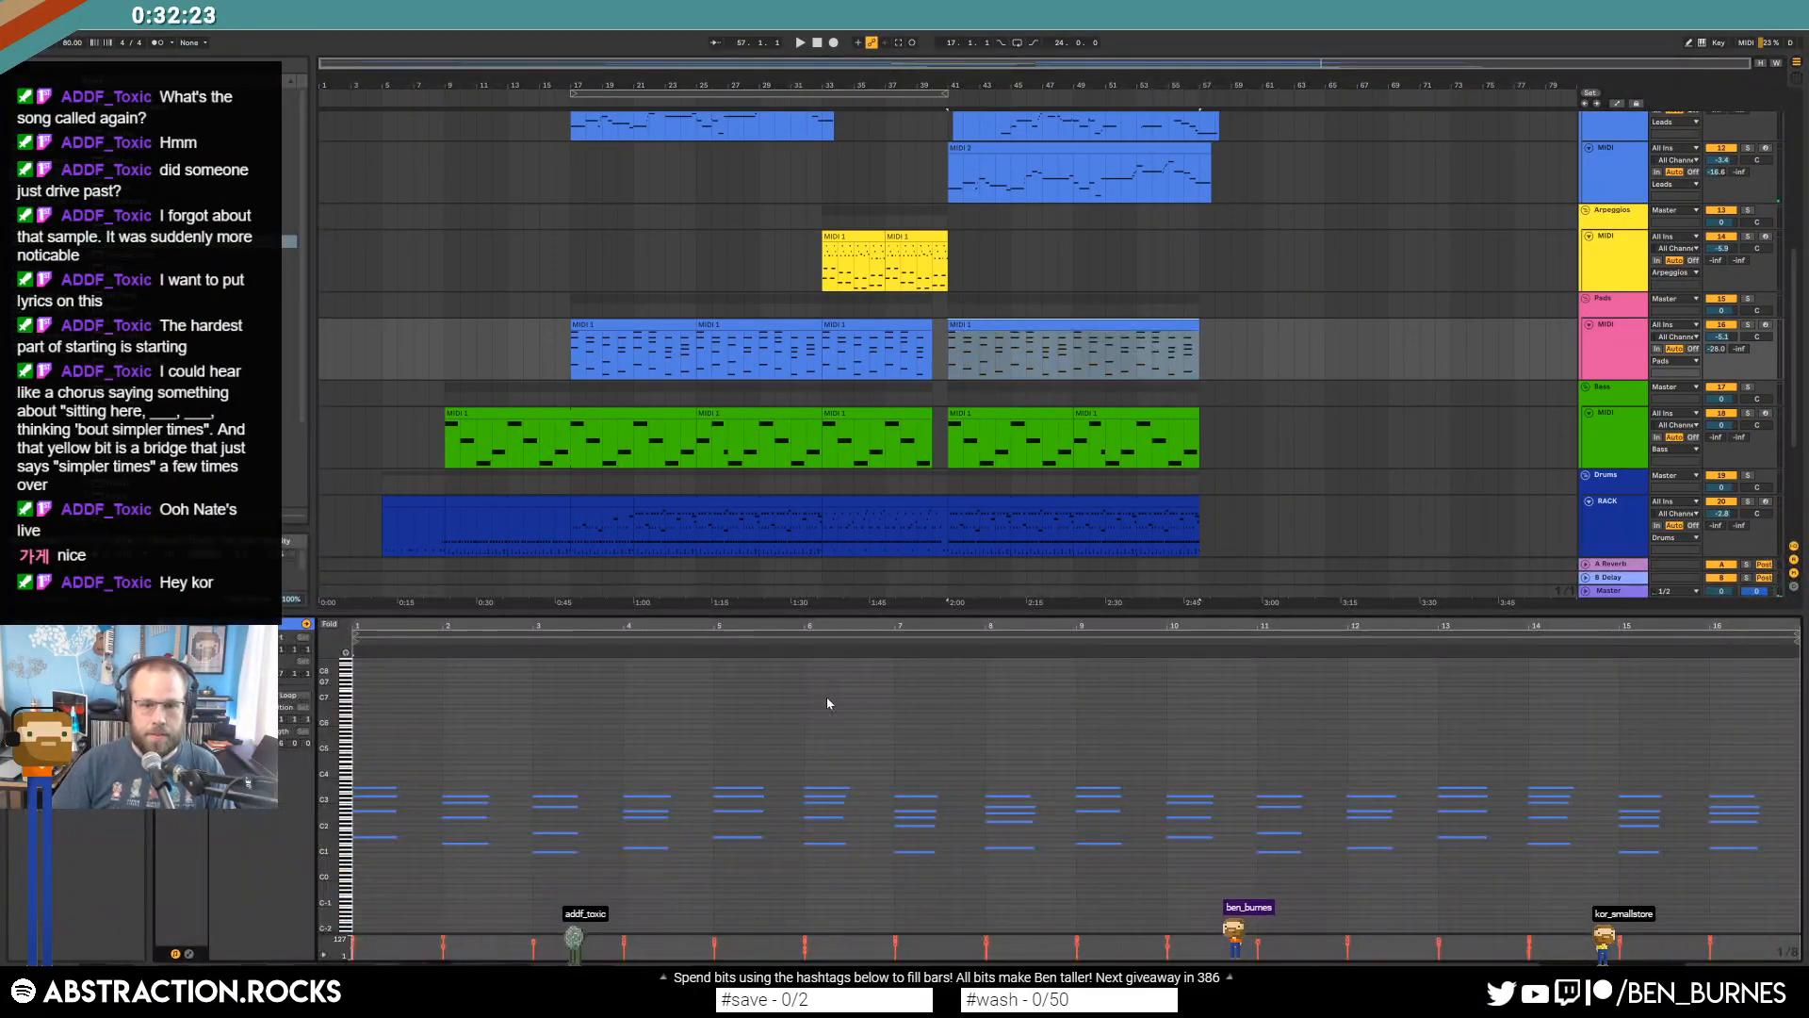
Shorten all chord notes in the joined pads clip to about one and a half beats while listening back.
click(845, 787)
click(828, 786)
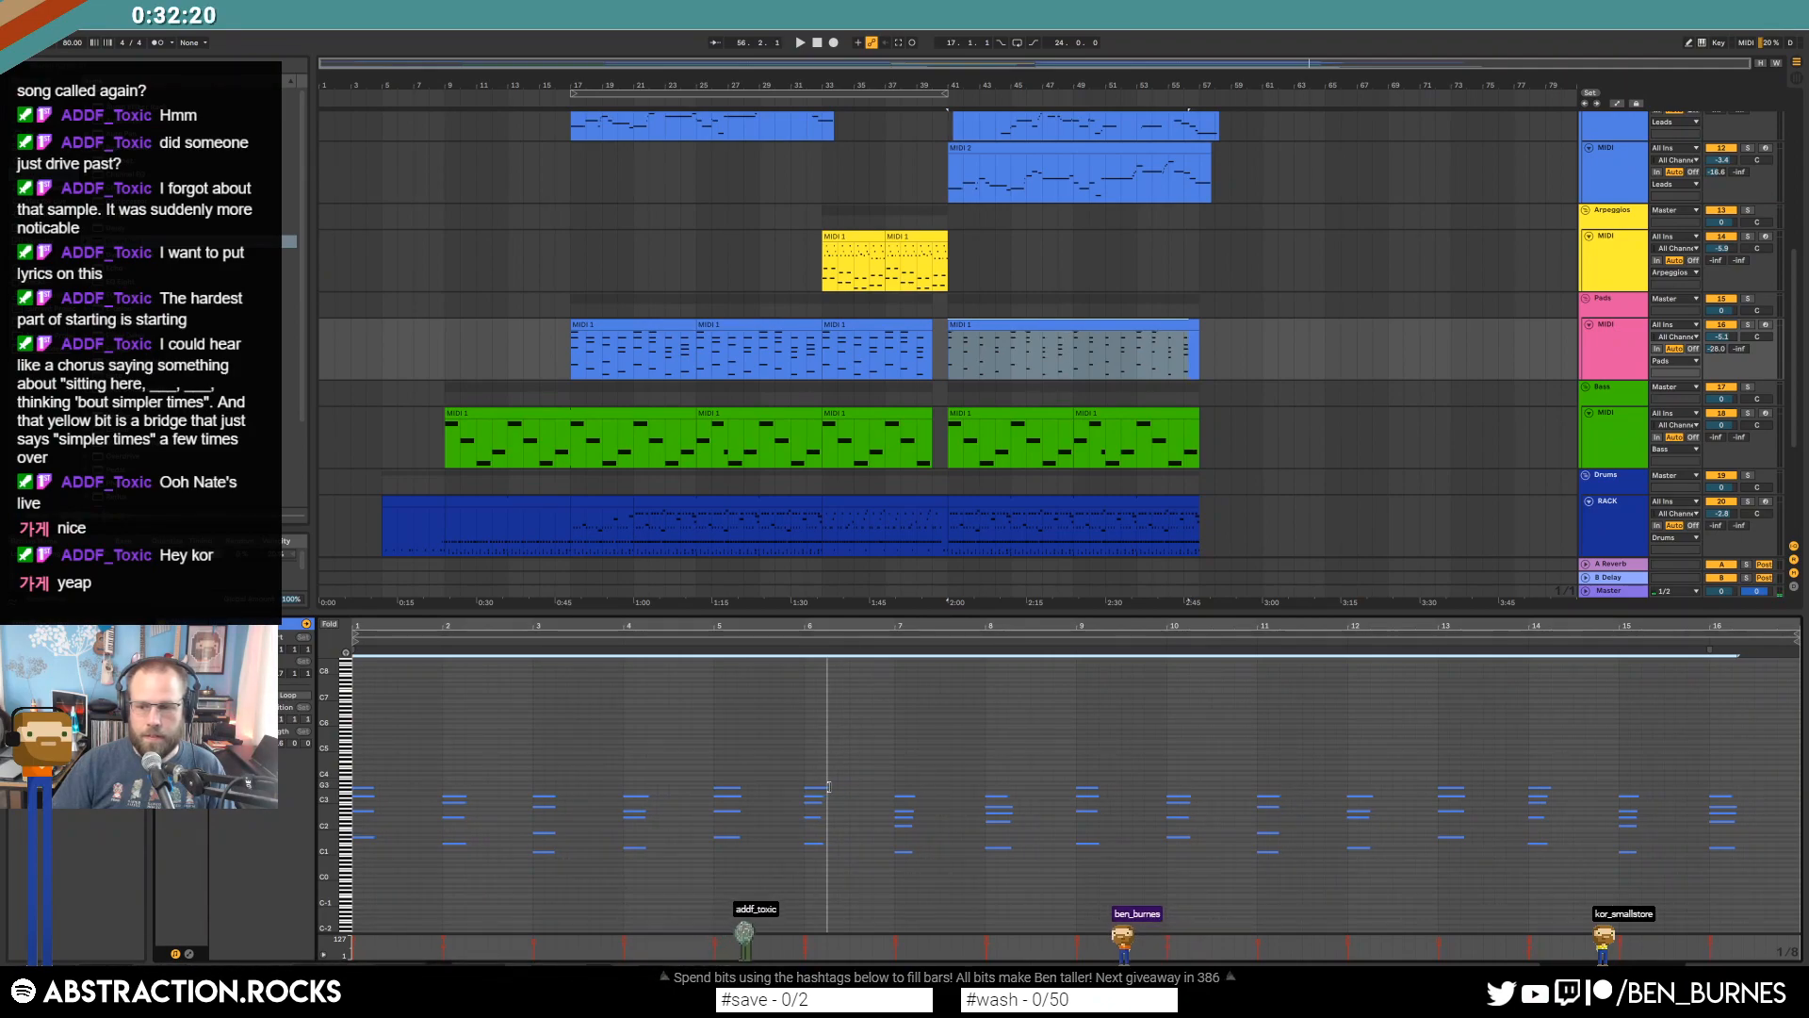
scroll(829, 785, up, 2)
key(space)
drag(819, 786, 849, 789)
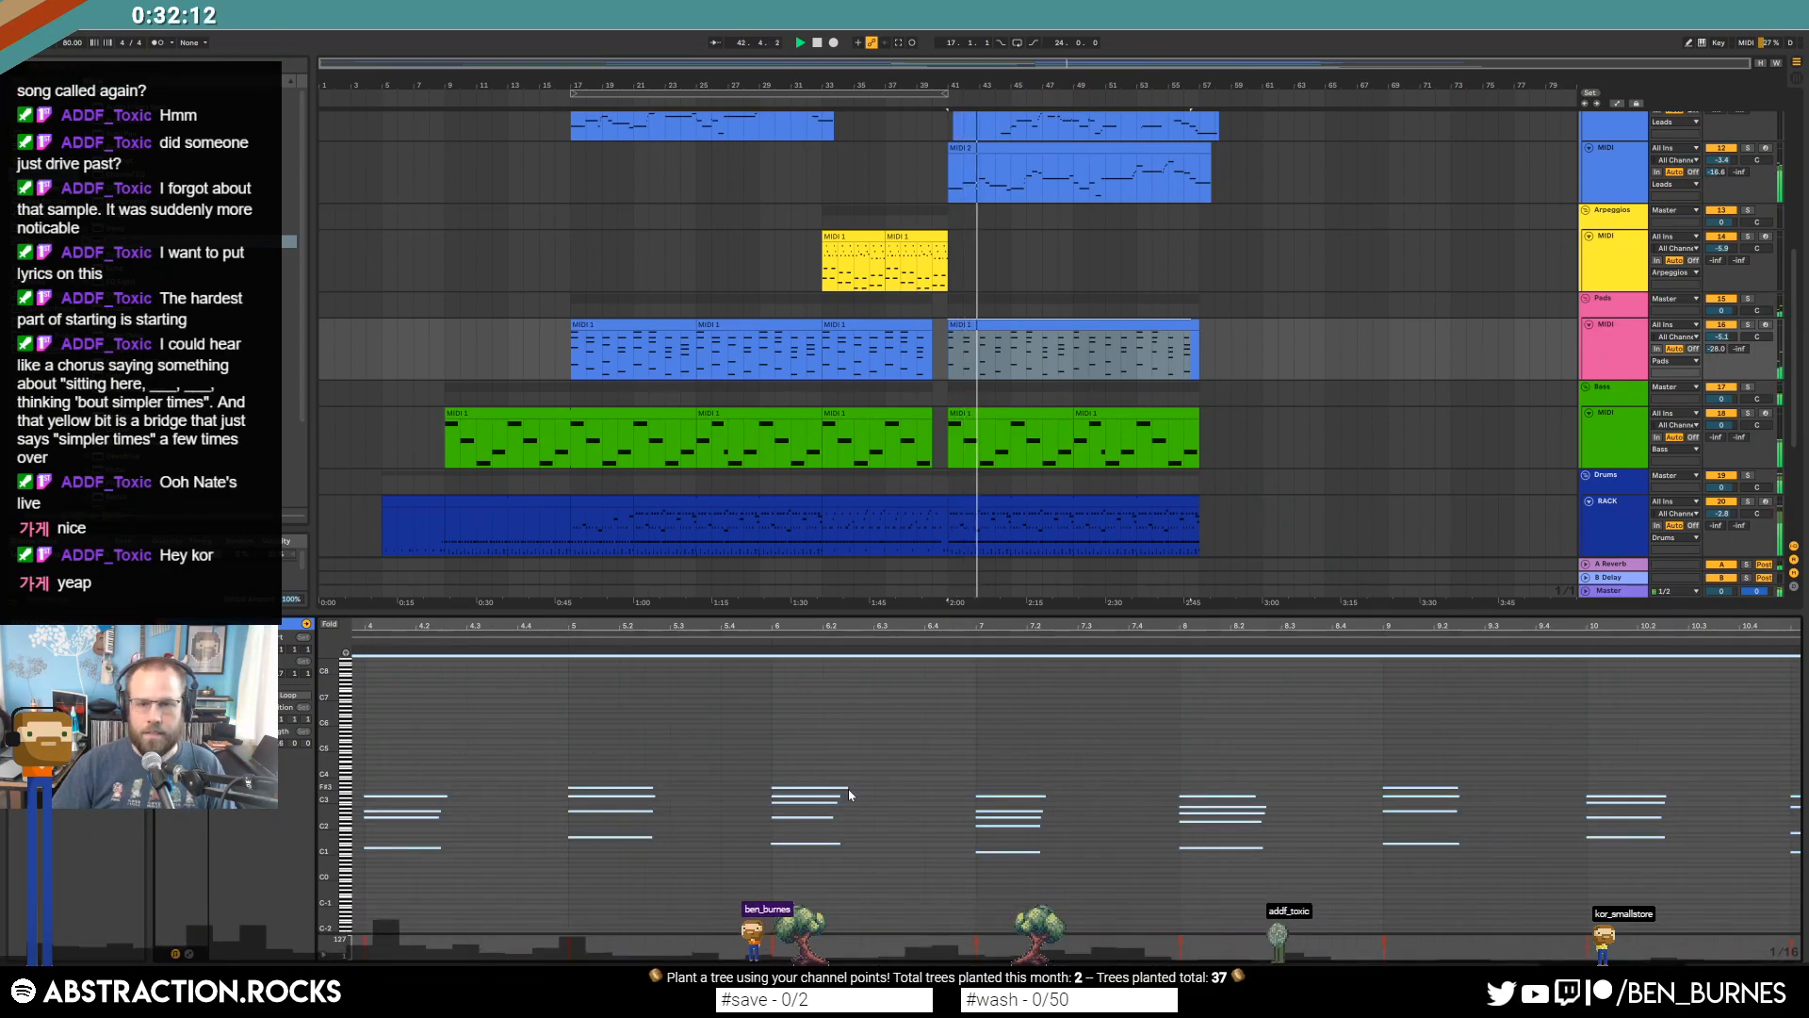
key(shift+Tab)
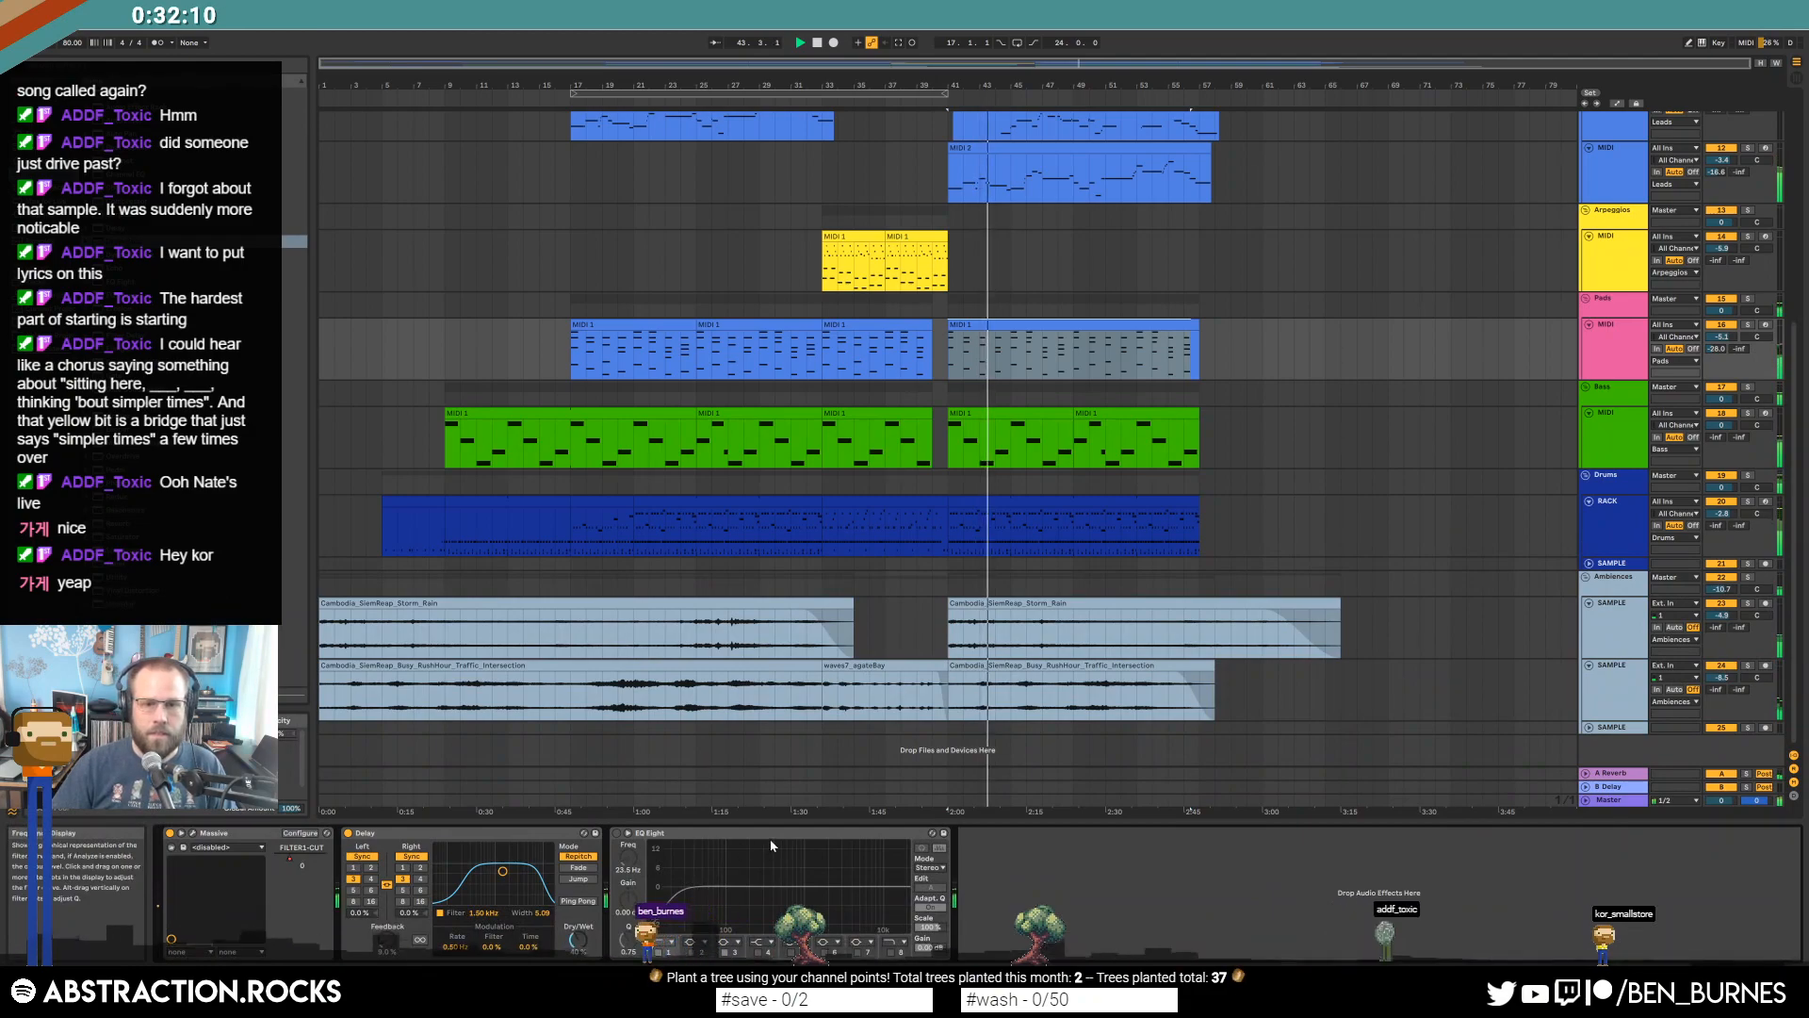
Set ValhallaDelay on the lowest lead track to 19.2 % mix and 70.8 % feedback, and lower the track's reverb send to -20.0 dB.
scroll(1247, 566, up, 2)
scroll(1247, 566, up, 1)
click(1051, 312)
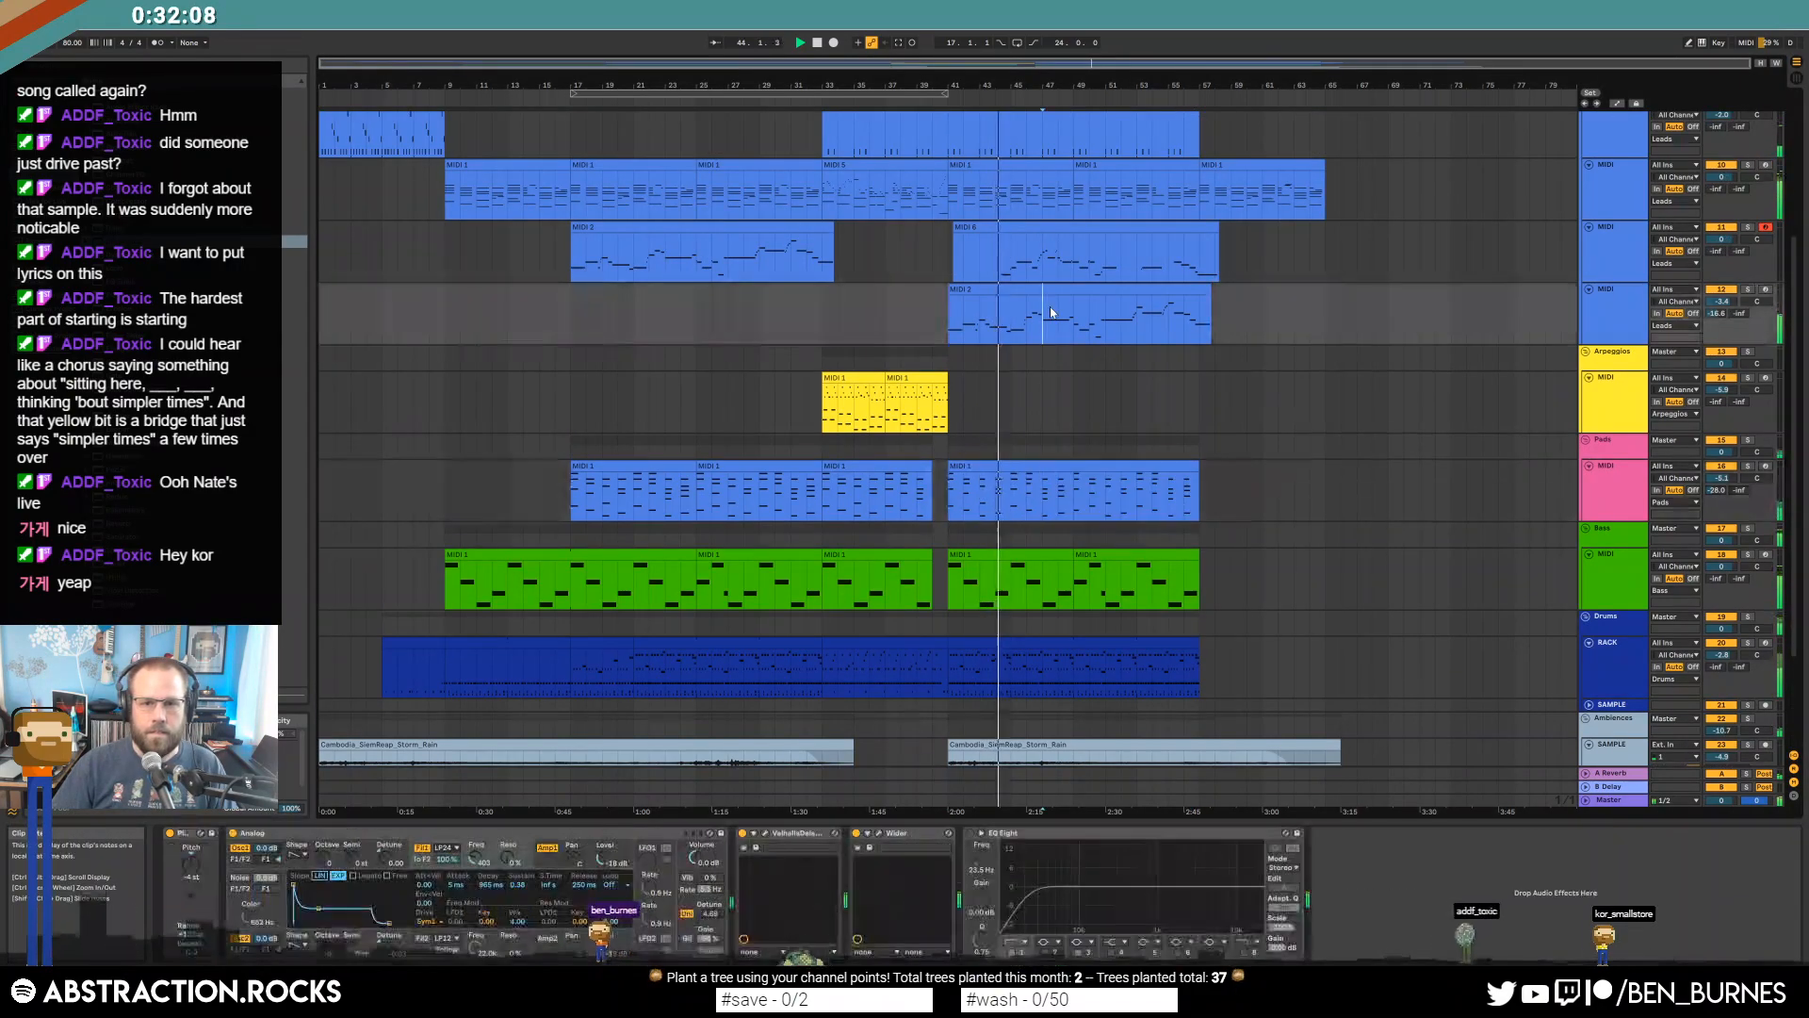
click(766, 835)
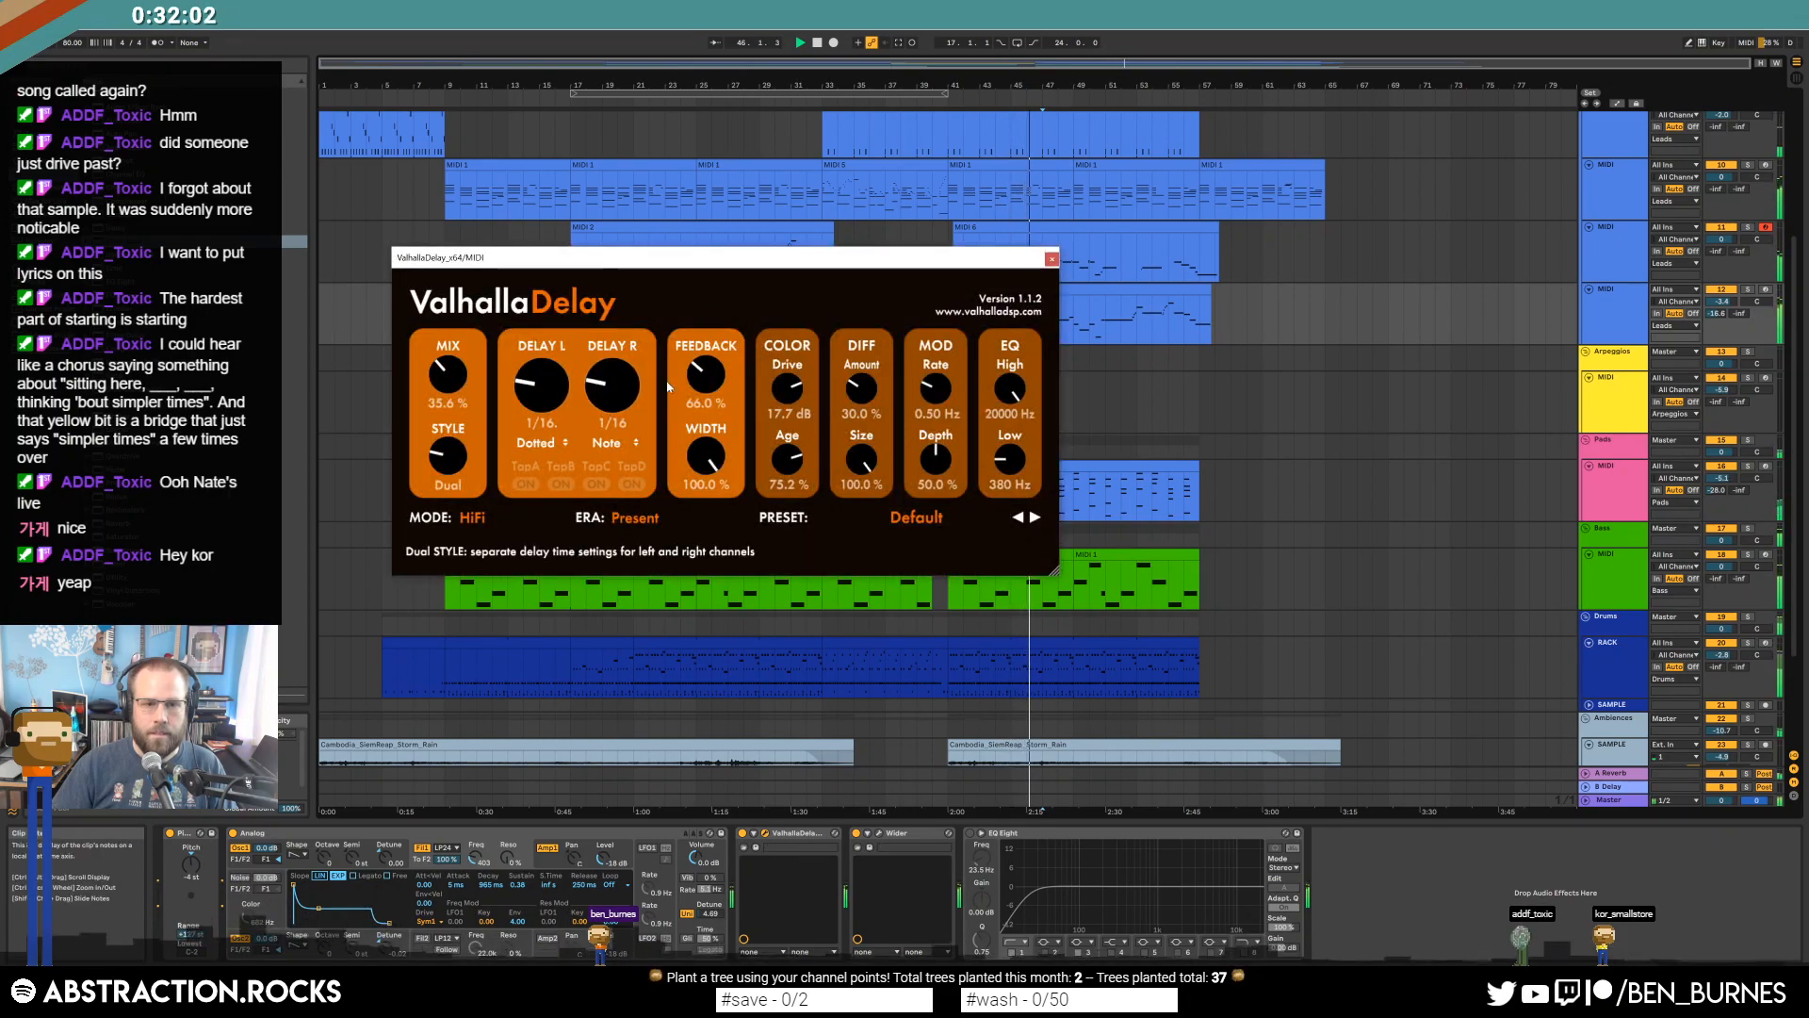
drag(448, 385, 448, 416)
drag(704, 384, 704, 360)
drag(448, 377, 447, 390)
drag(705, 379, 705, 367)
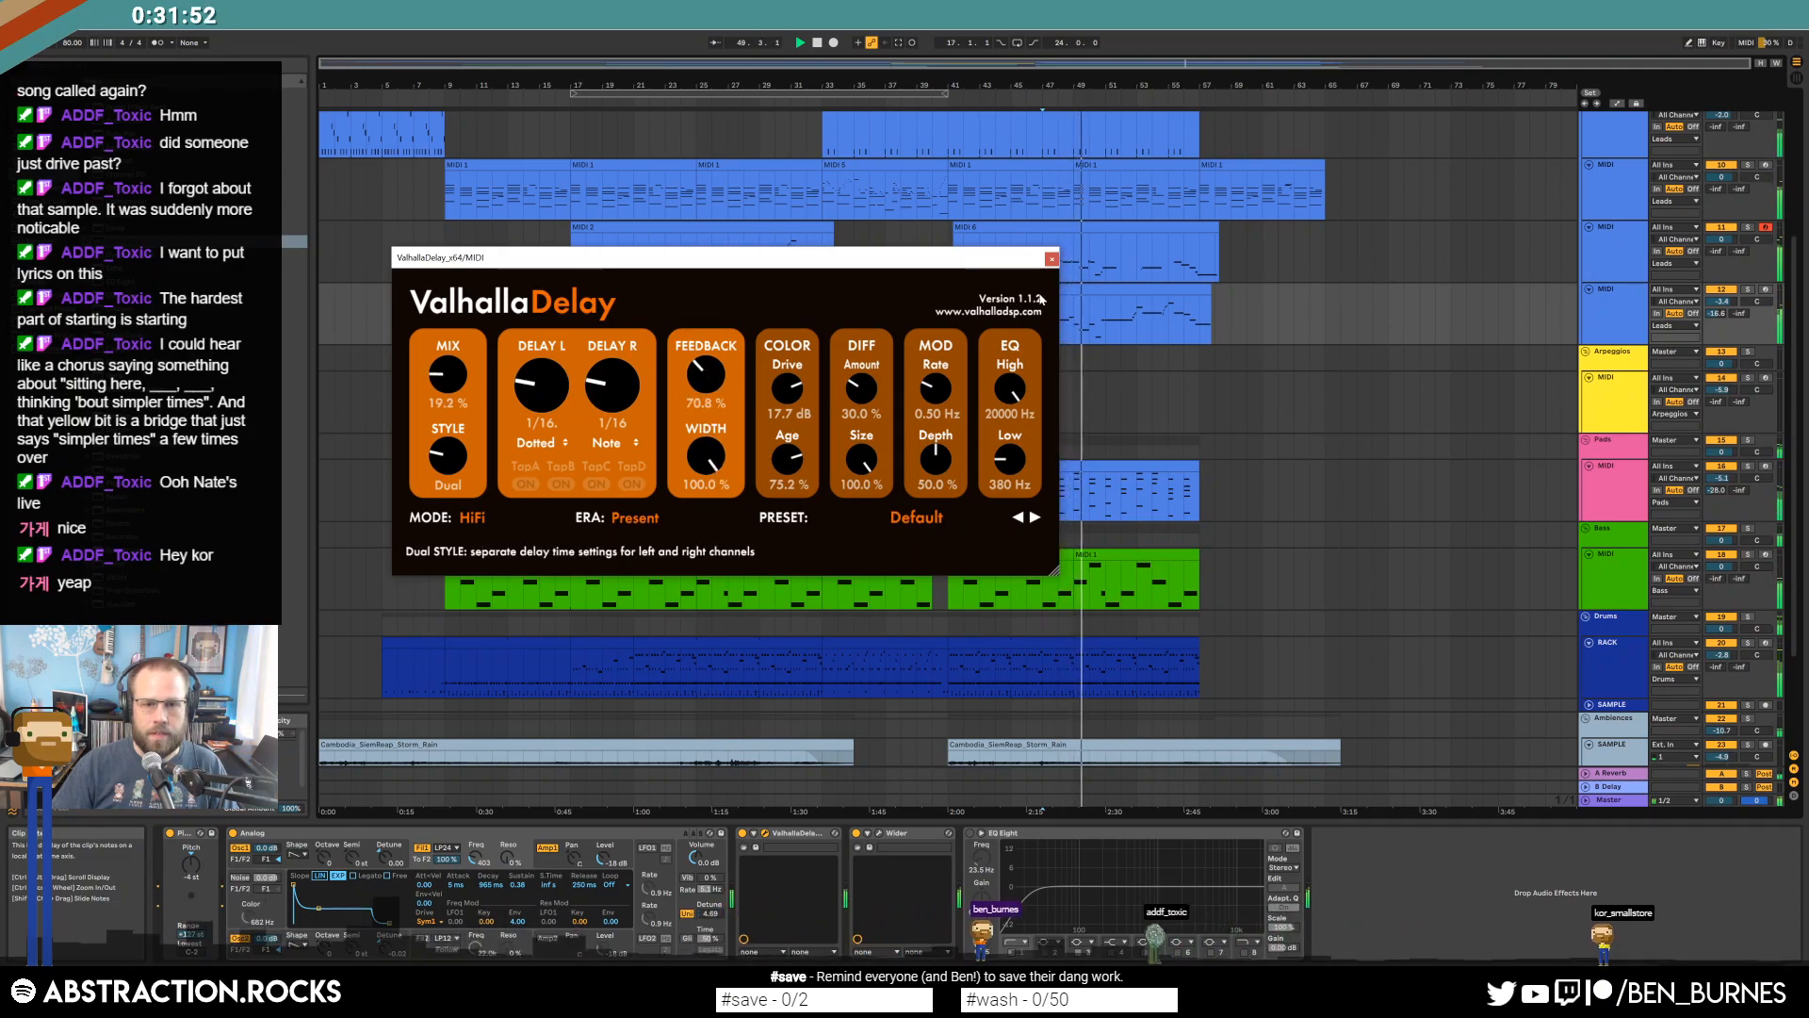
click(1052, 258)
drag(1721, 315, 1721, 321)
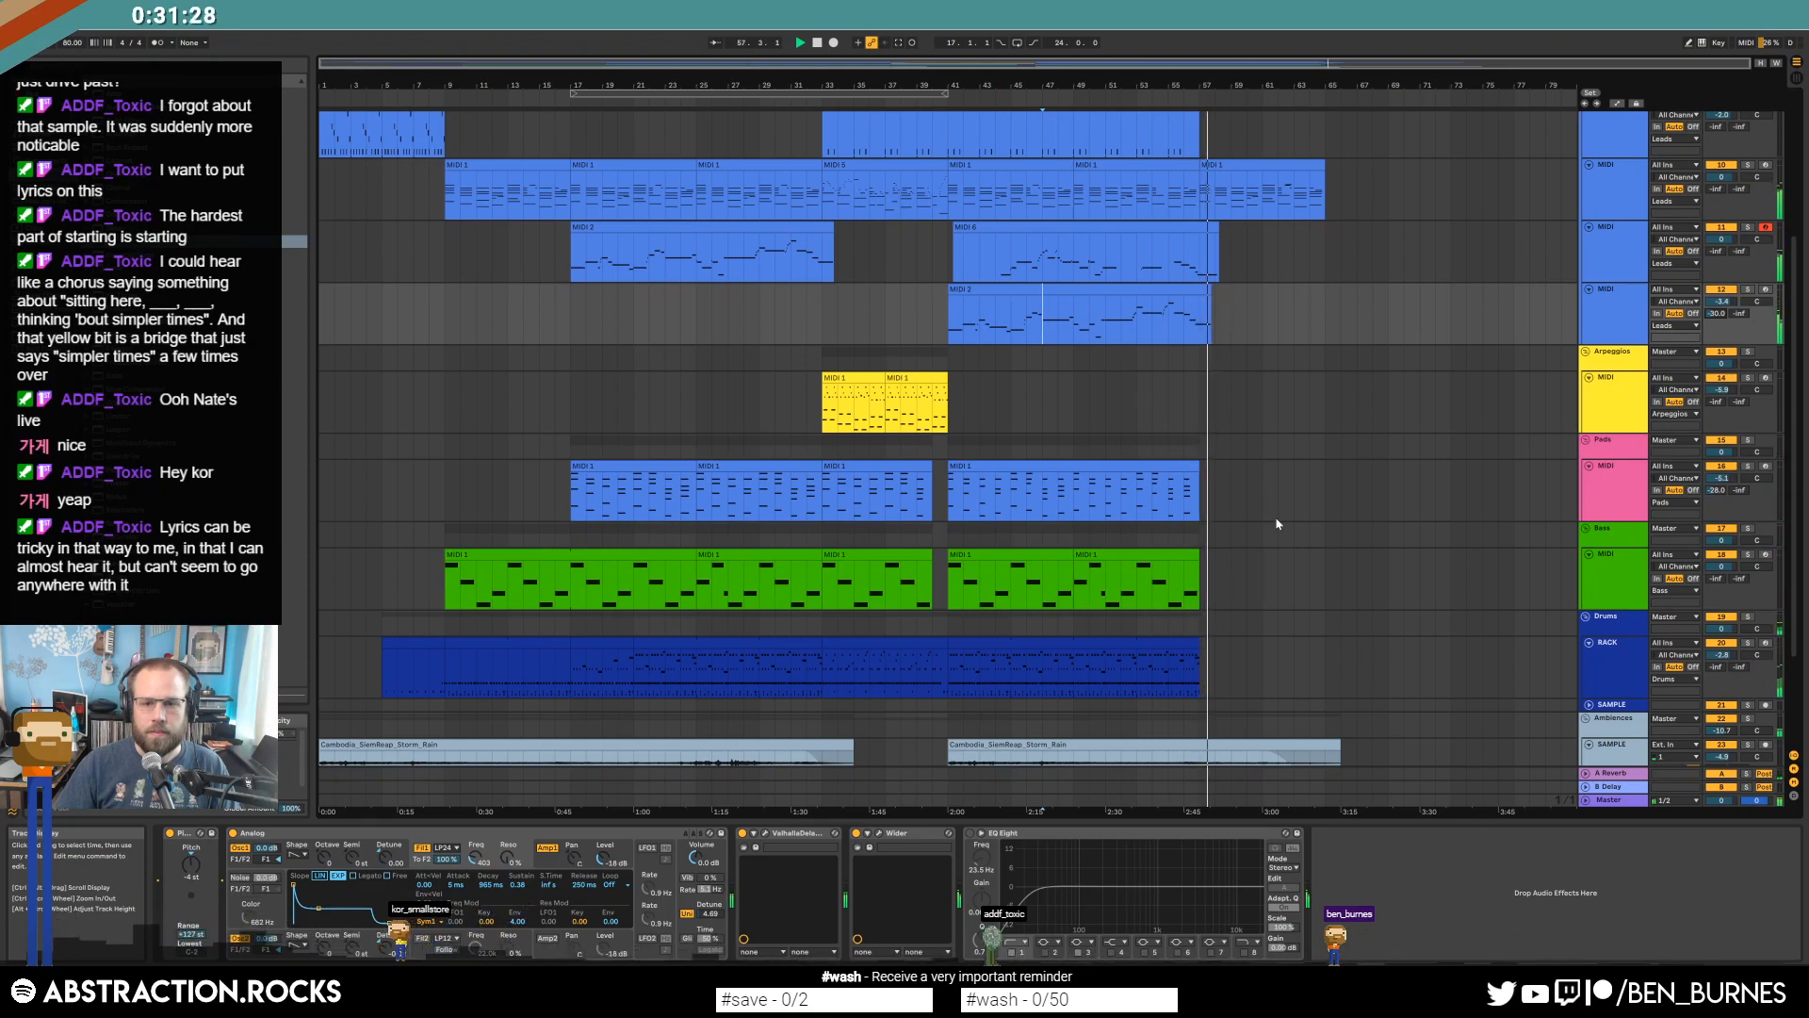
Adjust the fade-out at the end of the second Cambodia_SiemReap_Storm_Rain clip.
scroll(1271, 518, down, 4)
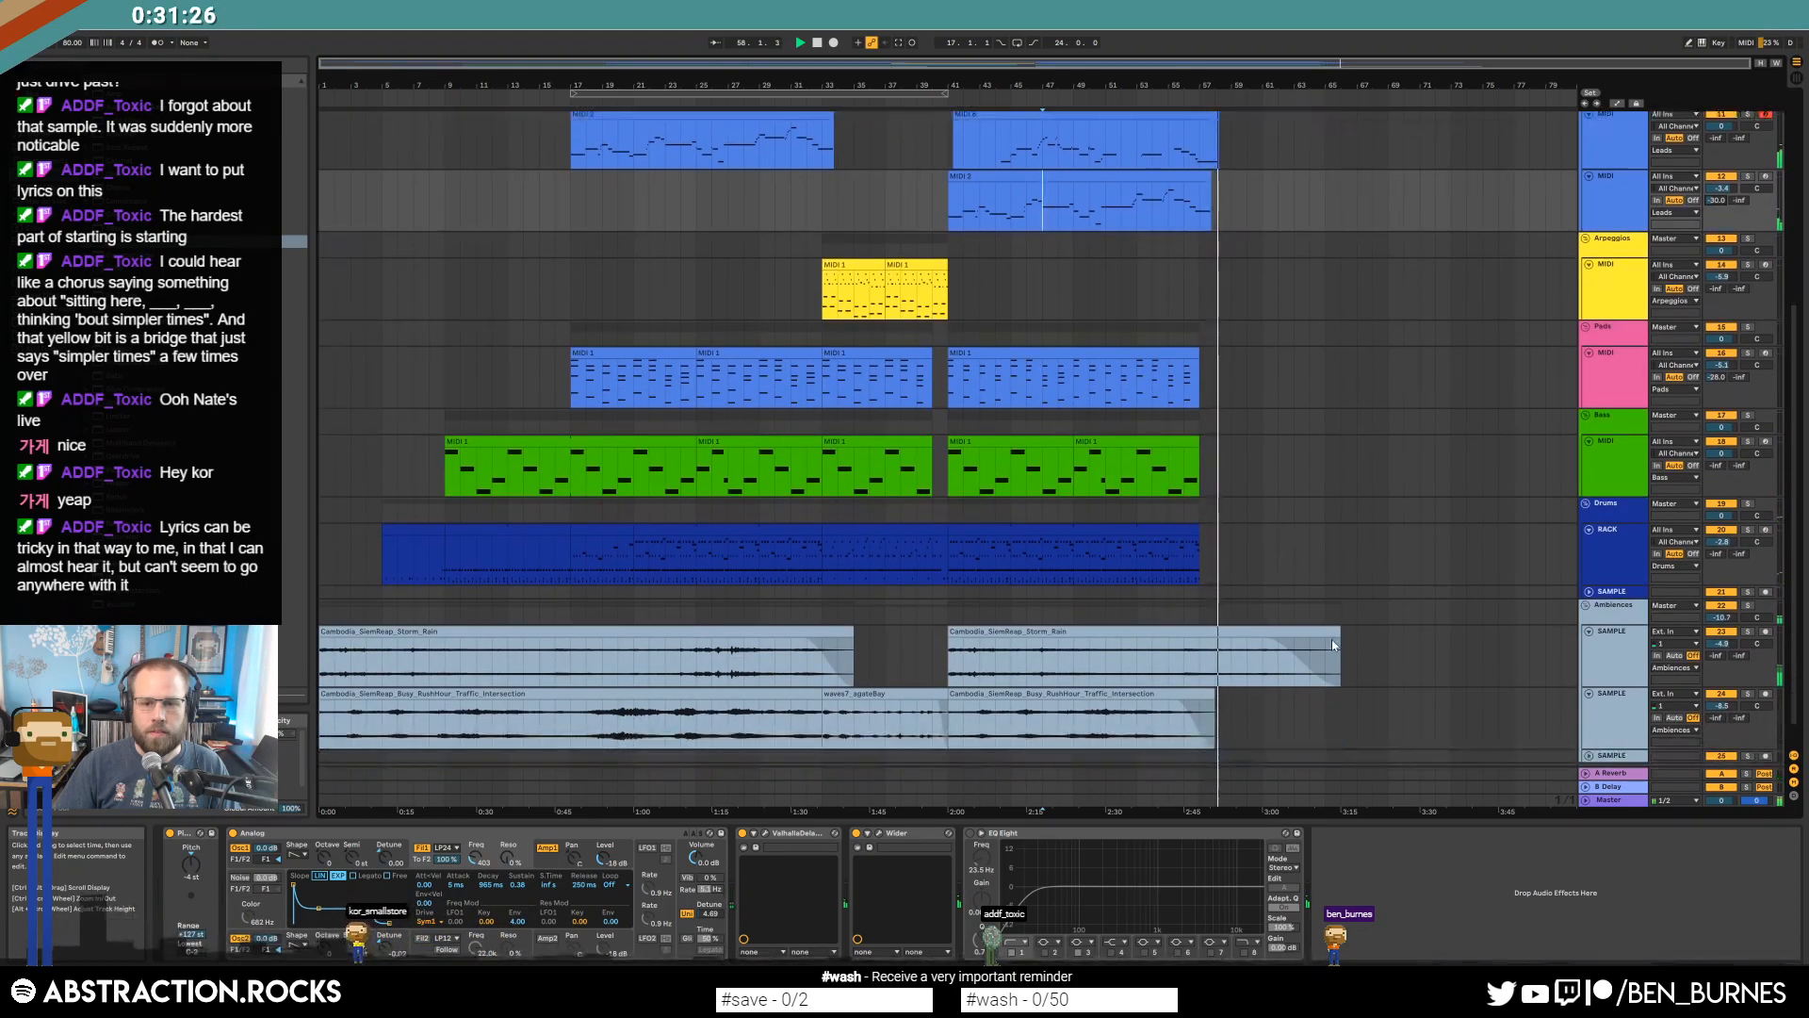
scroll(1348, 619, up, 2)
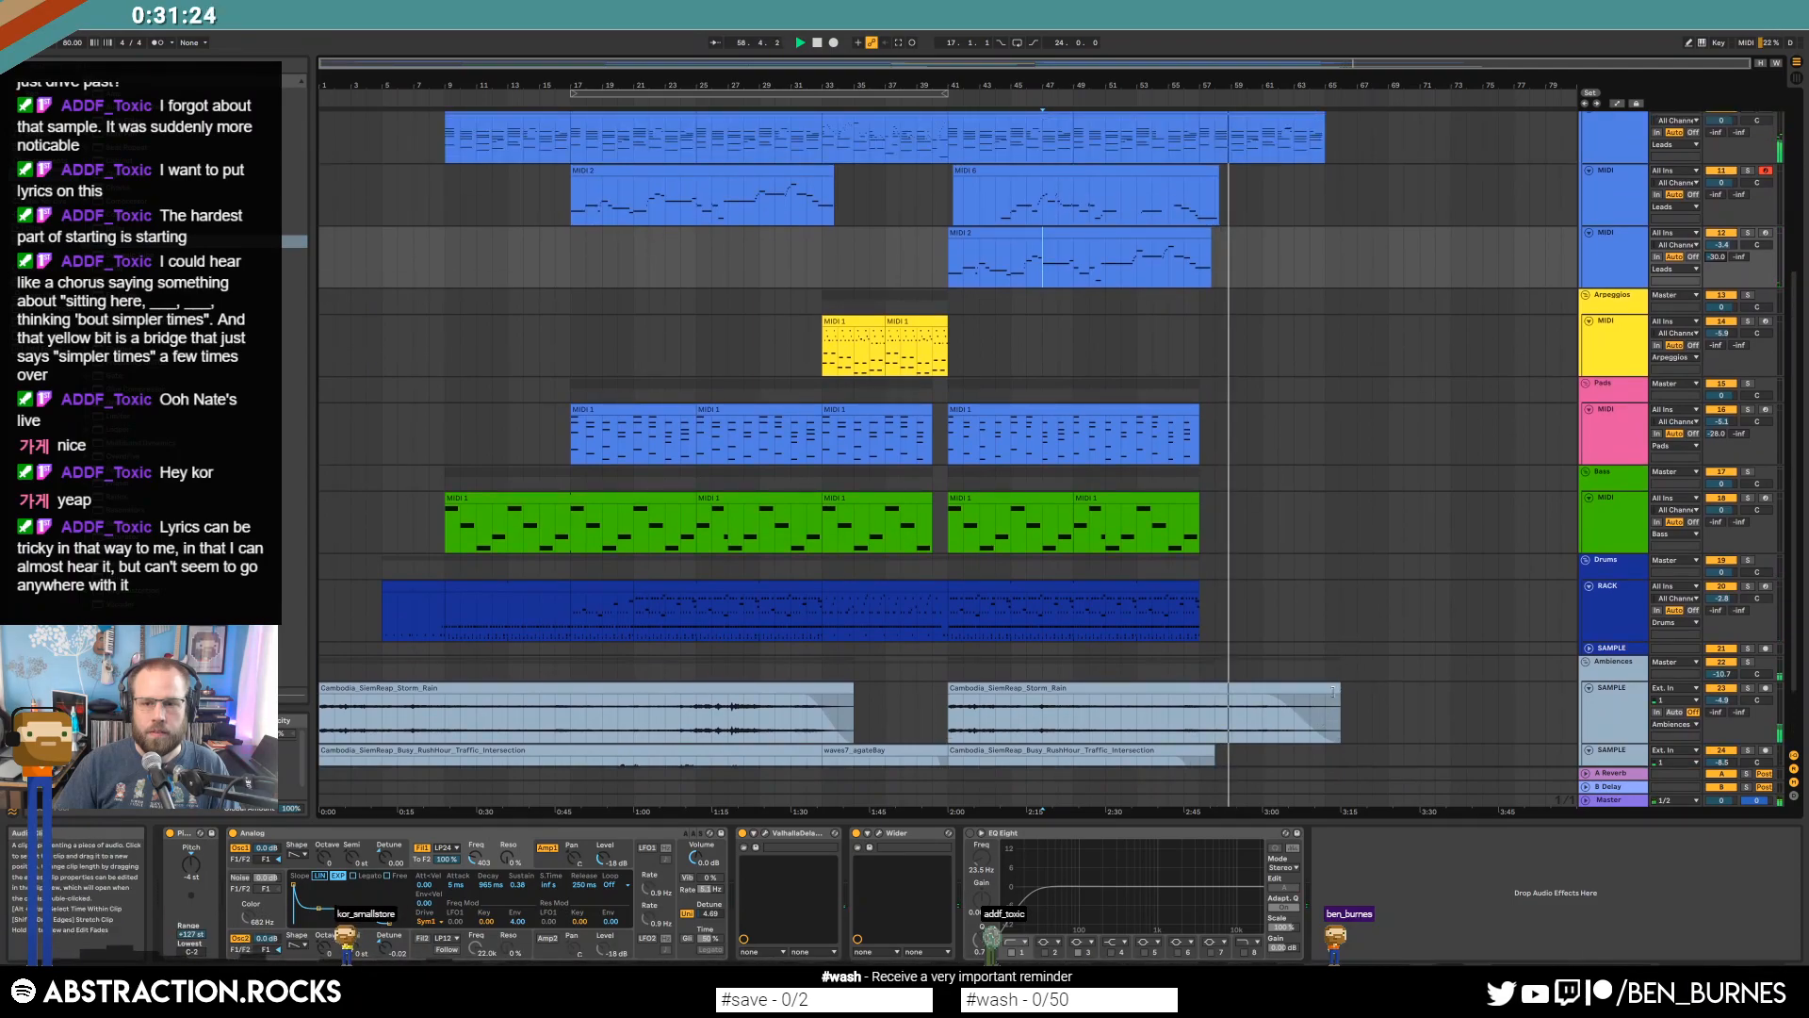
drag(1334, 691, 1302, 704)
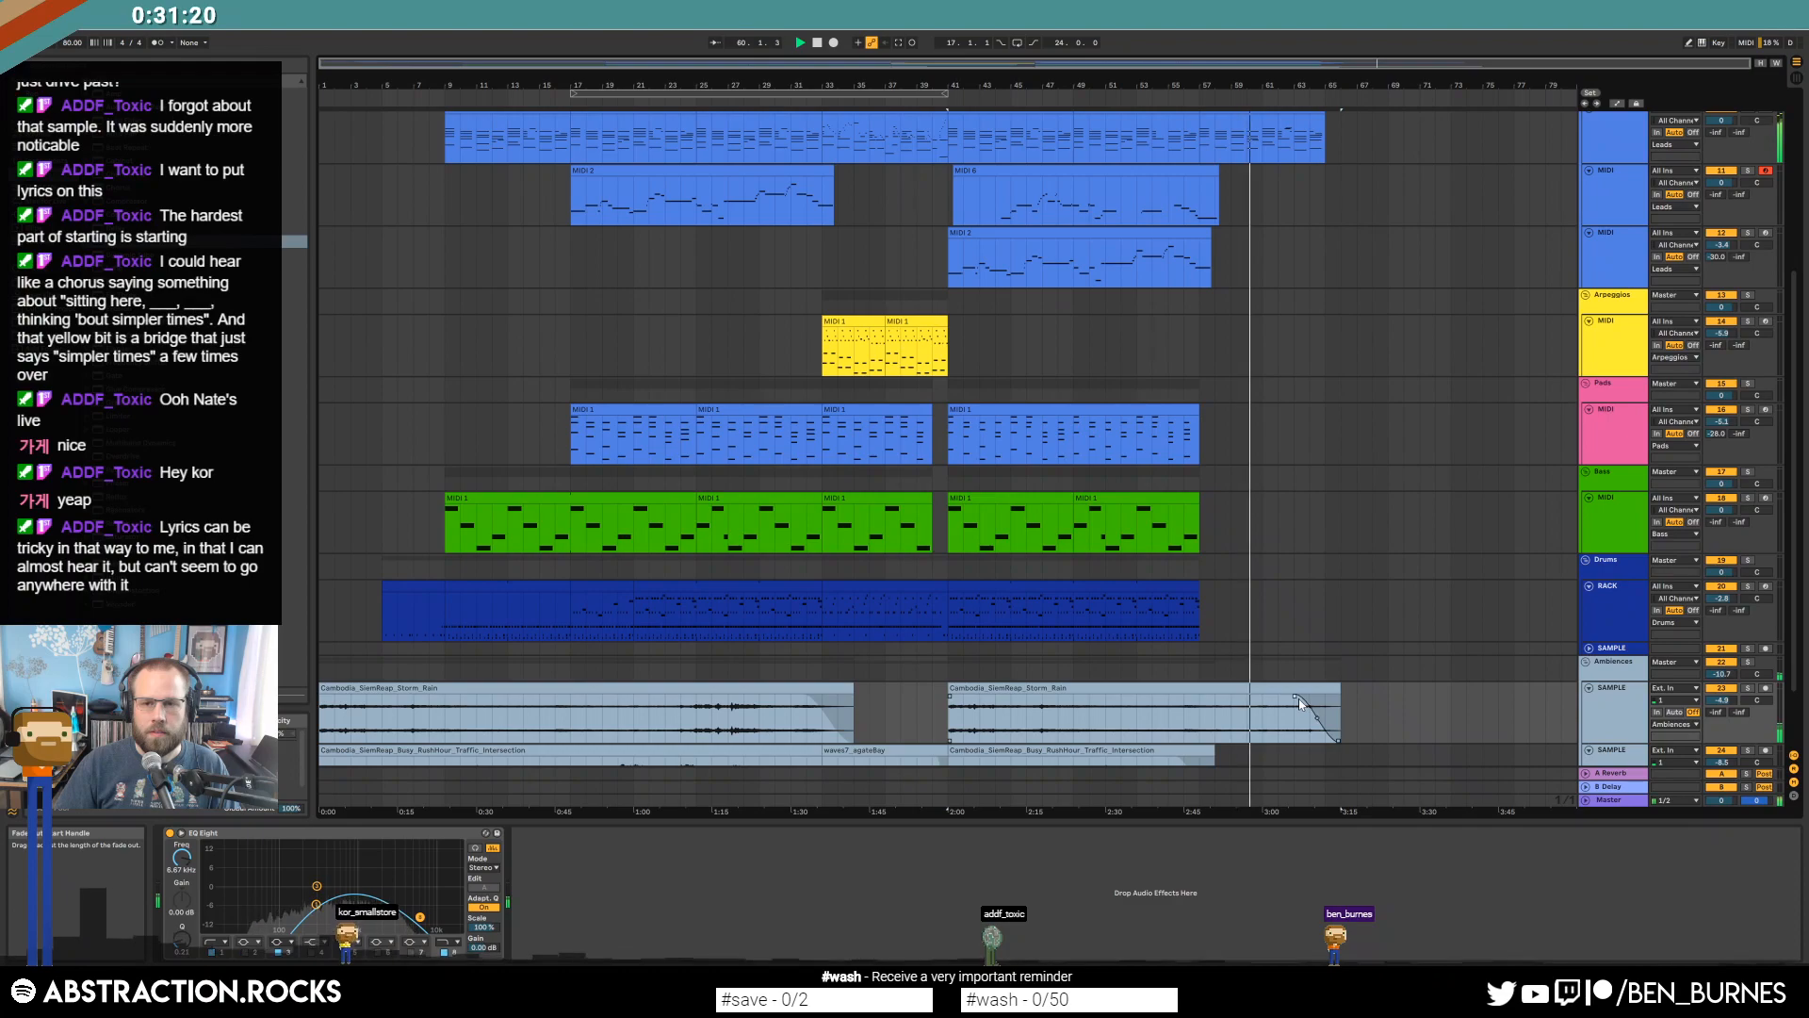
Open the final lead chord clip starting at bar 57 and shorten the middle note of its bar 4 chord.
scroll(1277, 185, up, 2)
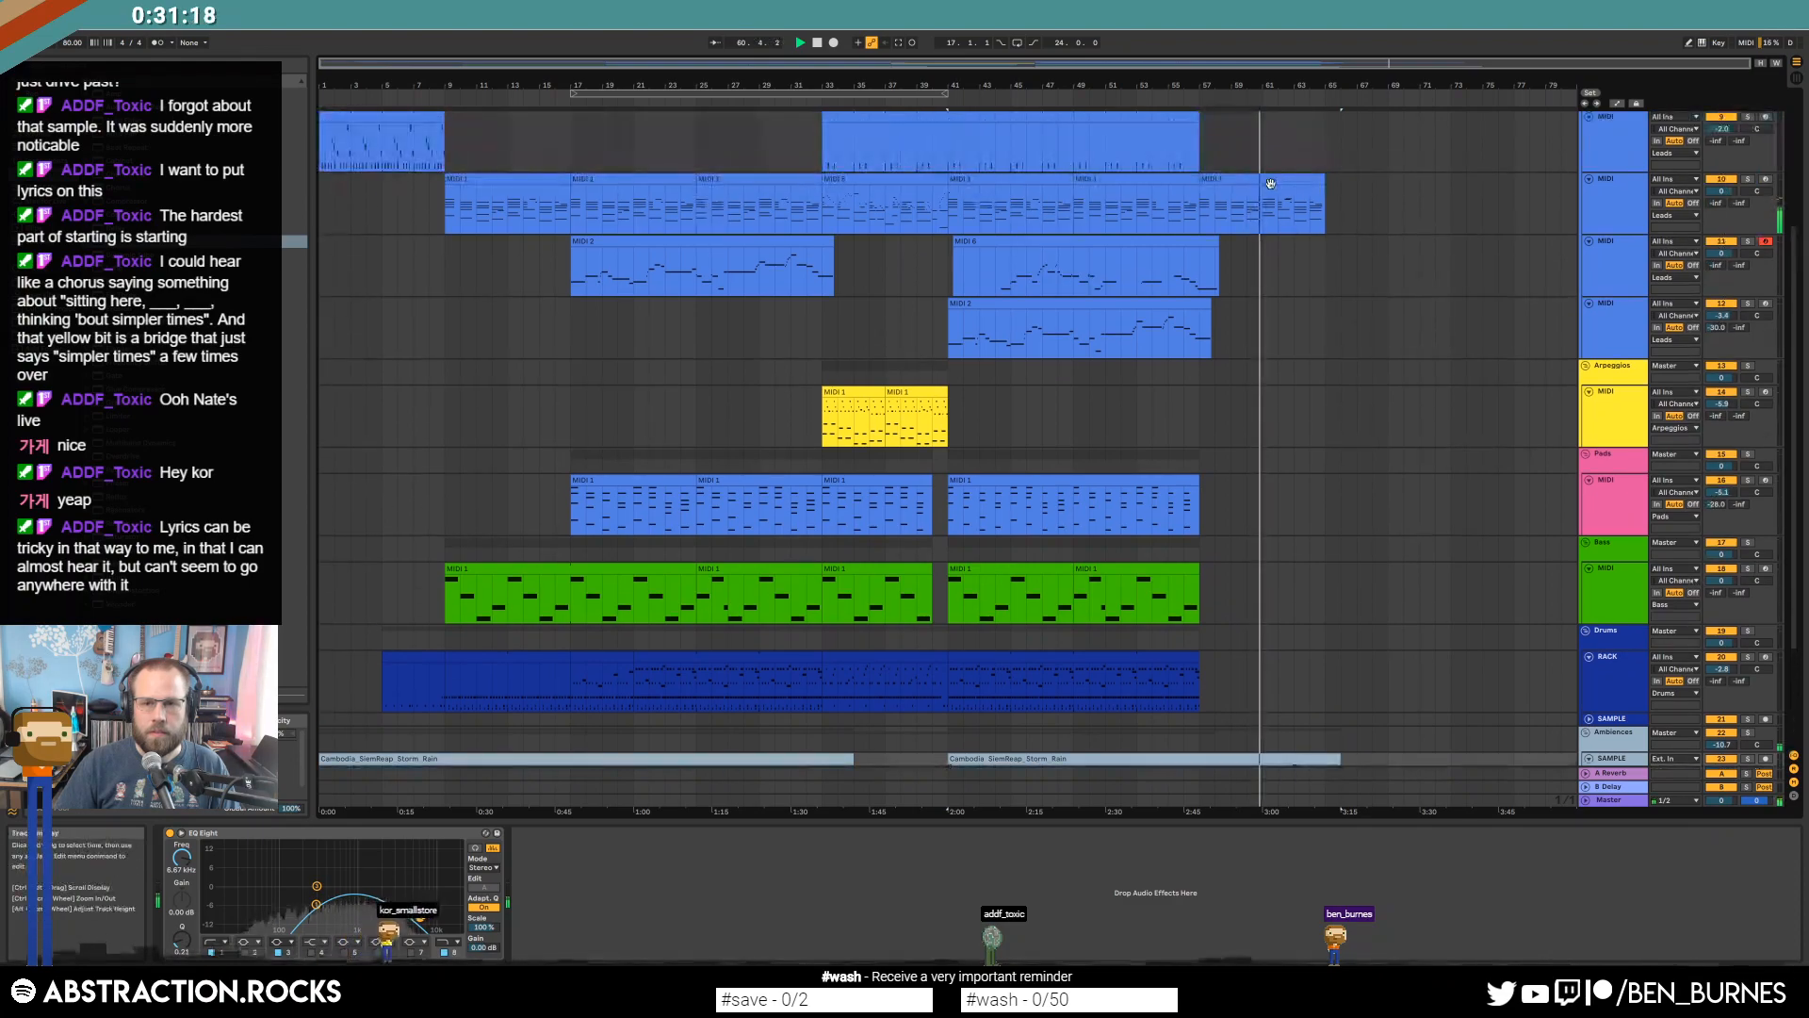
double_click(1271, 183)
mouse_move(997, 710)
mouse_down()
mouse_move(1042, 712)
mouse_move(990, 731)
mouse_up()
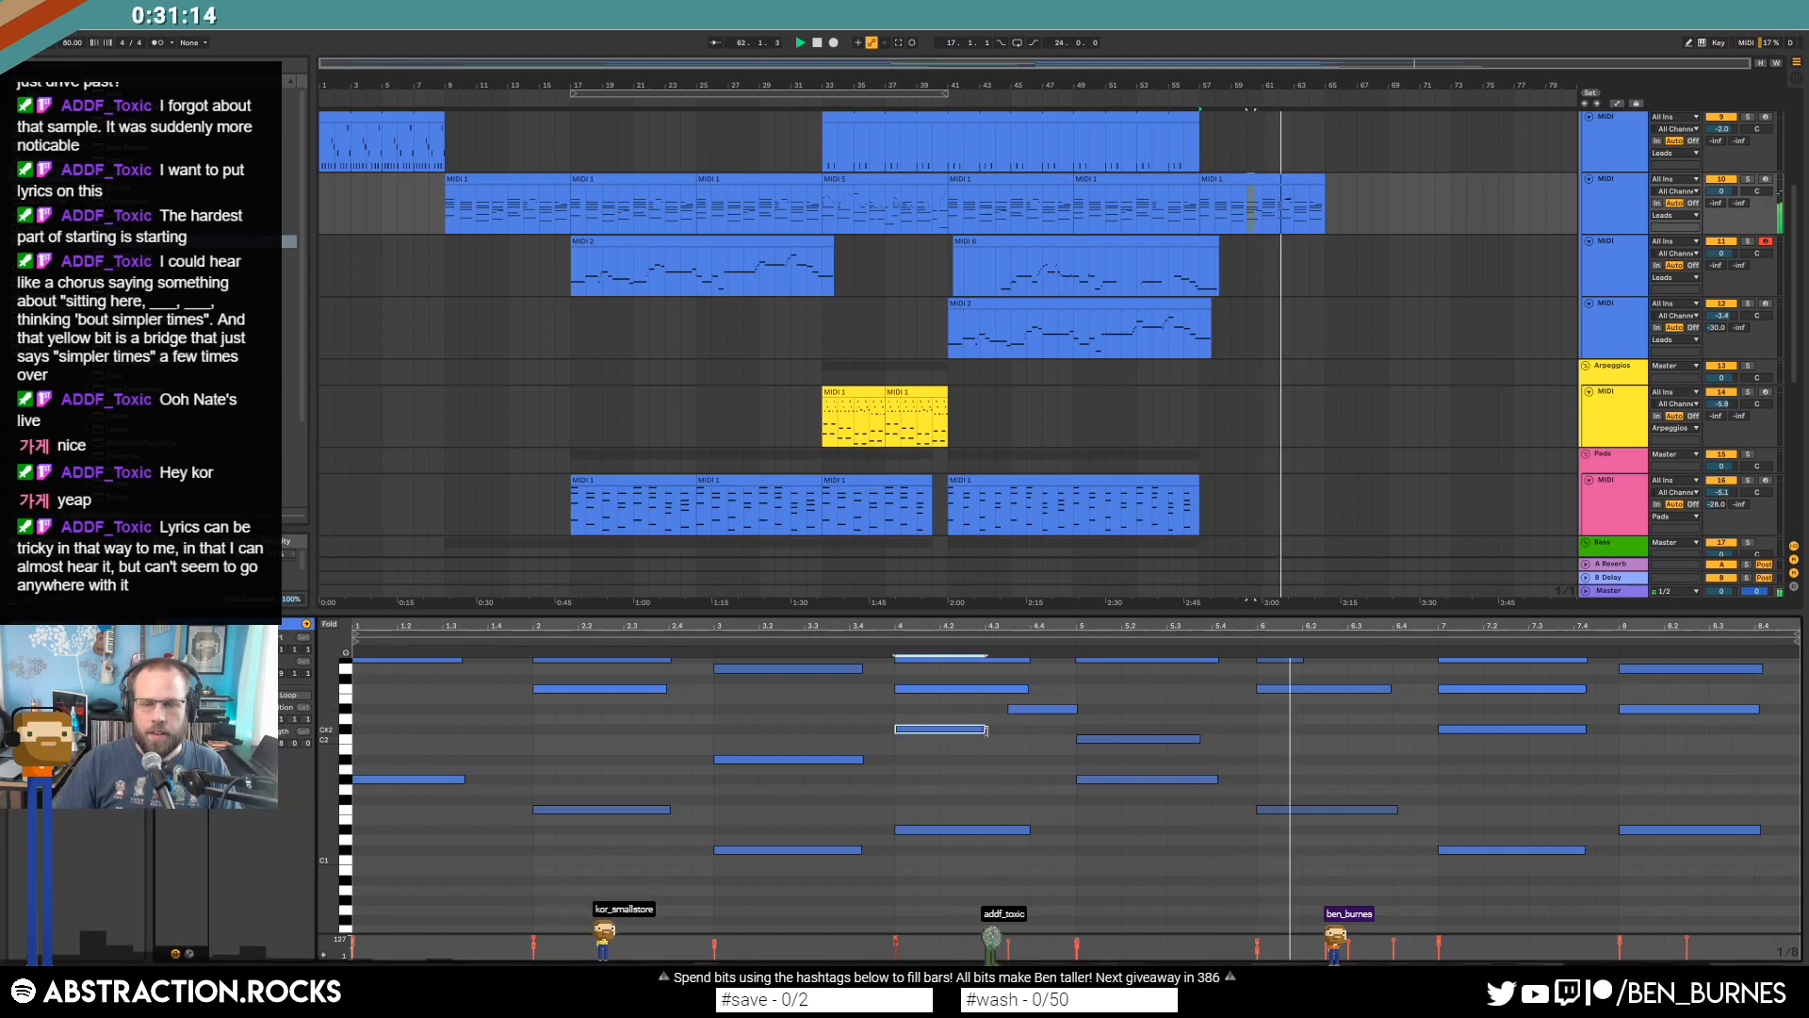
Transpose the short note at the end of bar 6 up an octave and down three semitones, and stop playback.
scroll(1338, 753, up, 6)
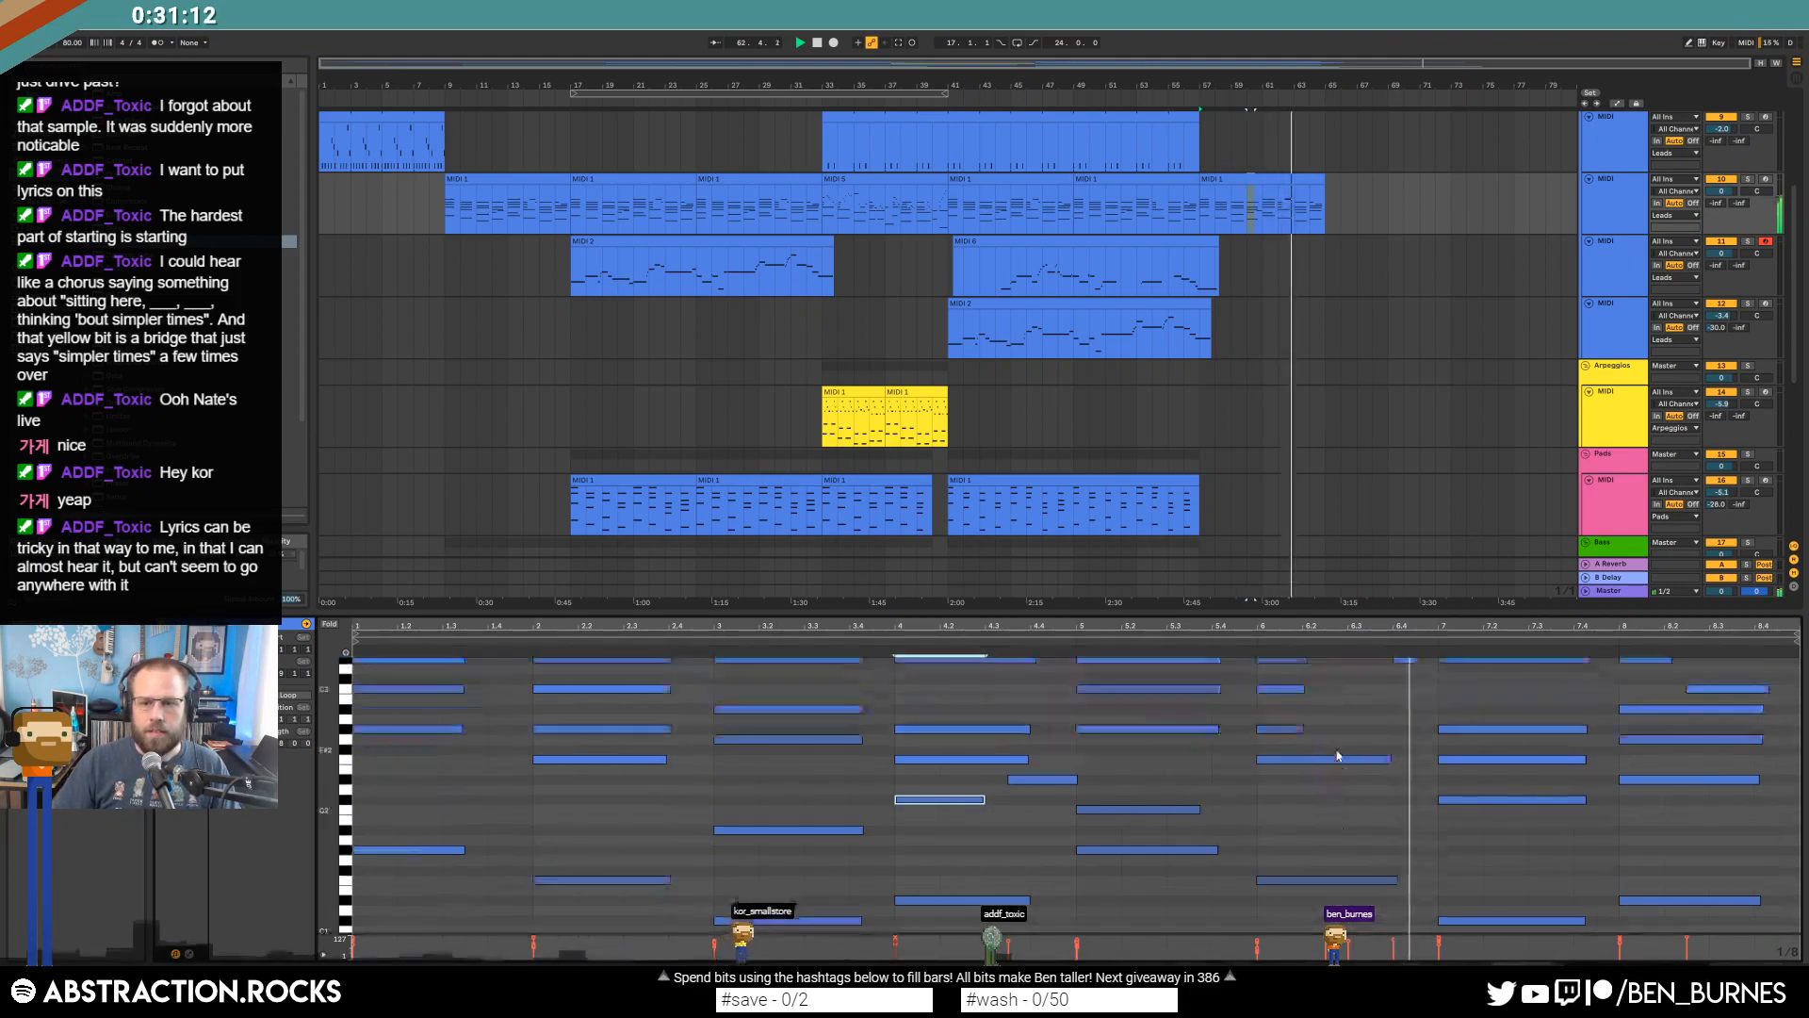
drag(1412, 747, 1410, 788)
key(shift+Up)
key(Down)
key(Down)
key(Down)
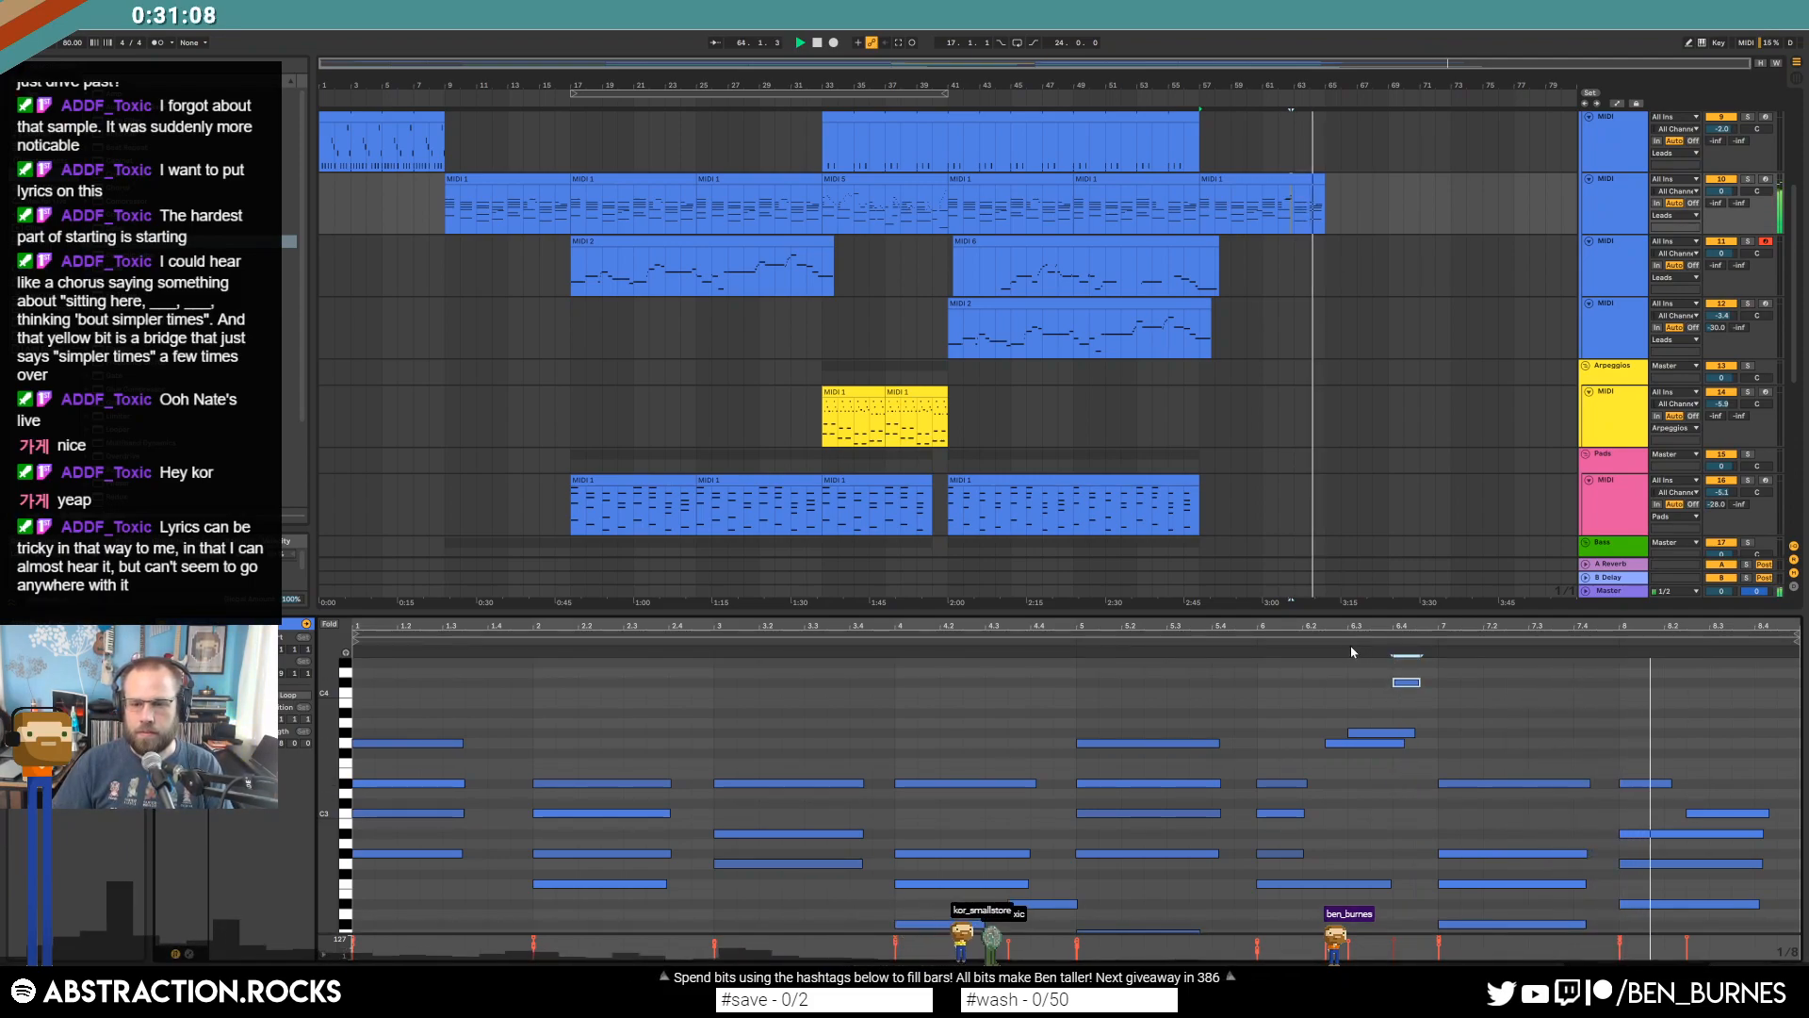
key(space)
Move the notes of the clip's final bar 8 chord slightly later and one semitone down.
scroll(1635, 745, down, 2)
drag(1647, 692, 1714, 873)
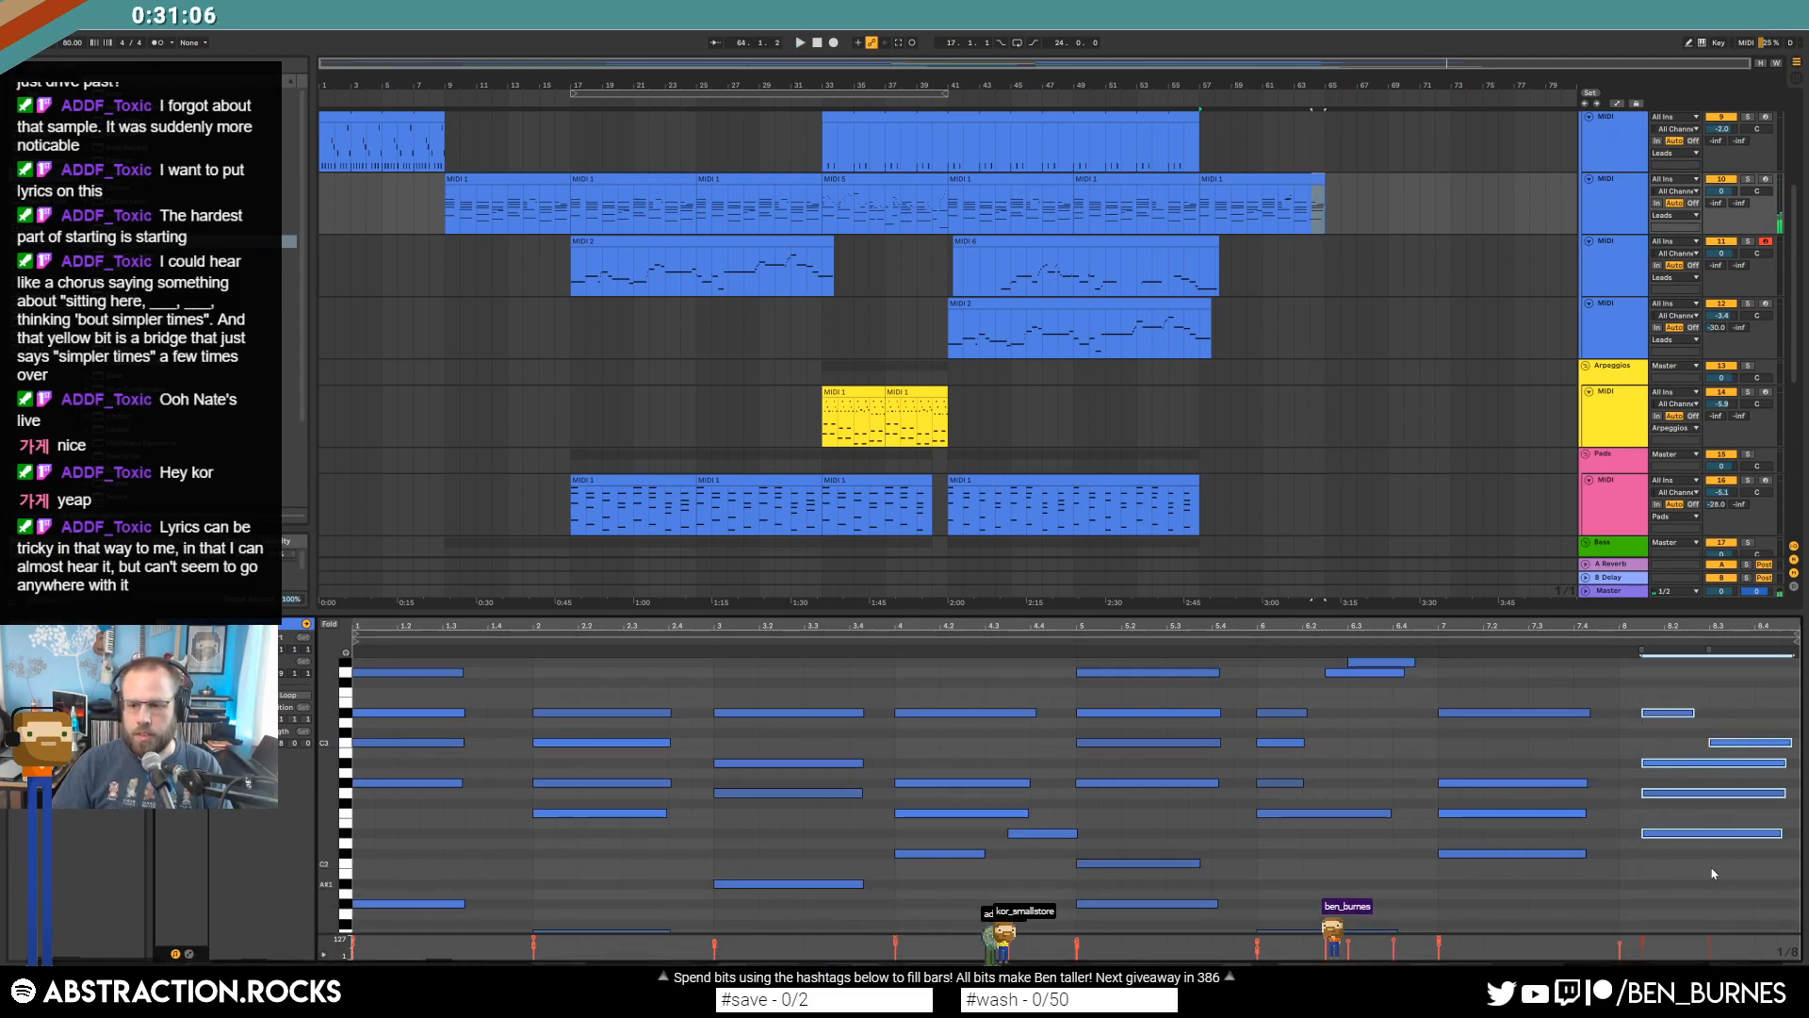
drag(1650, 765, 1673, 775)
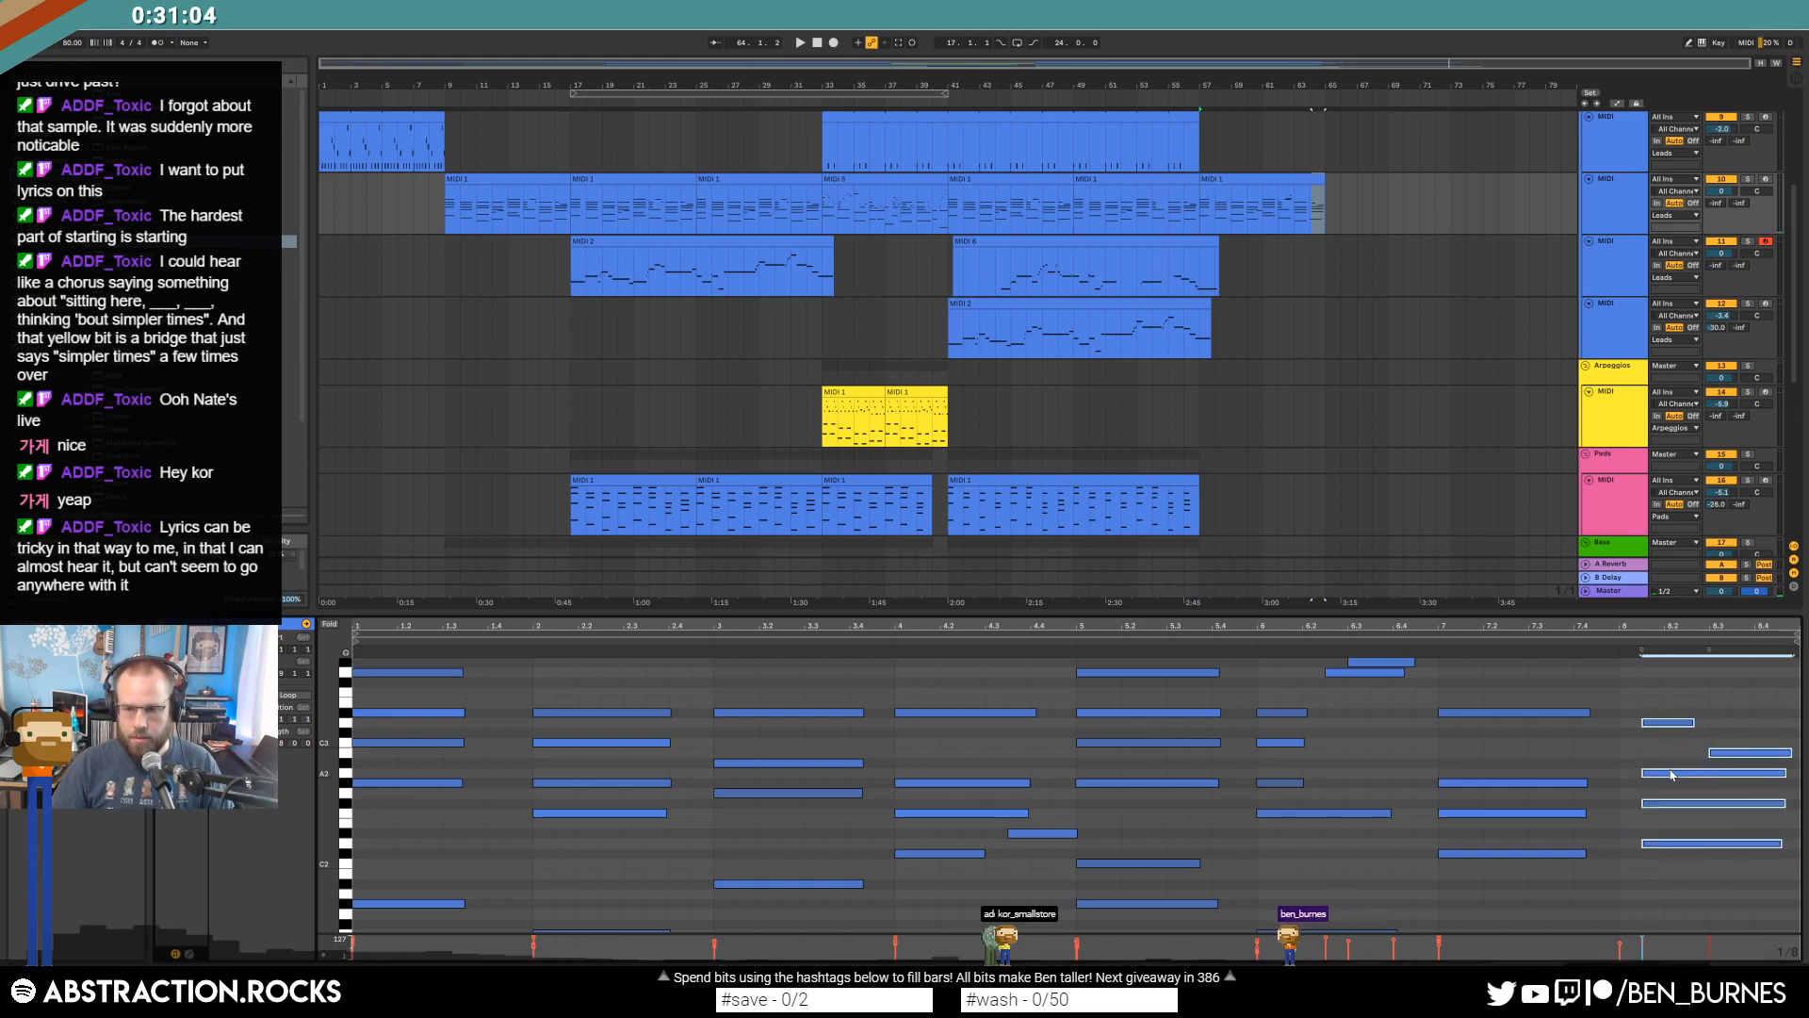
Transpose the selected notes of the final bar 8 chord up one semitone.
key(Up)
scroll(1616, 791, down, 1)
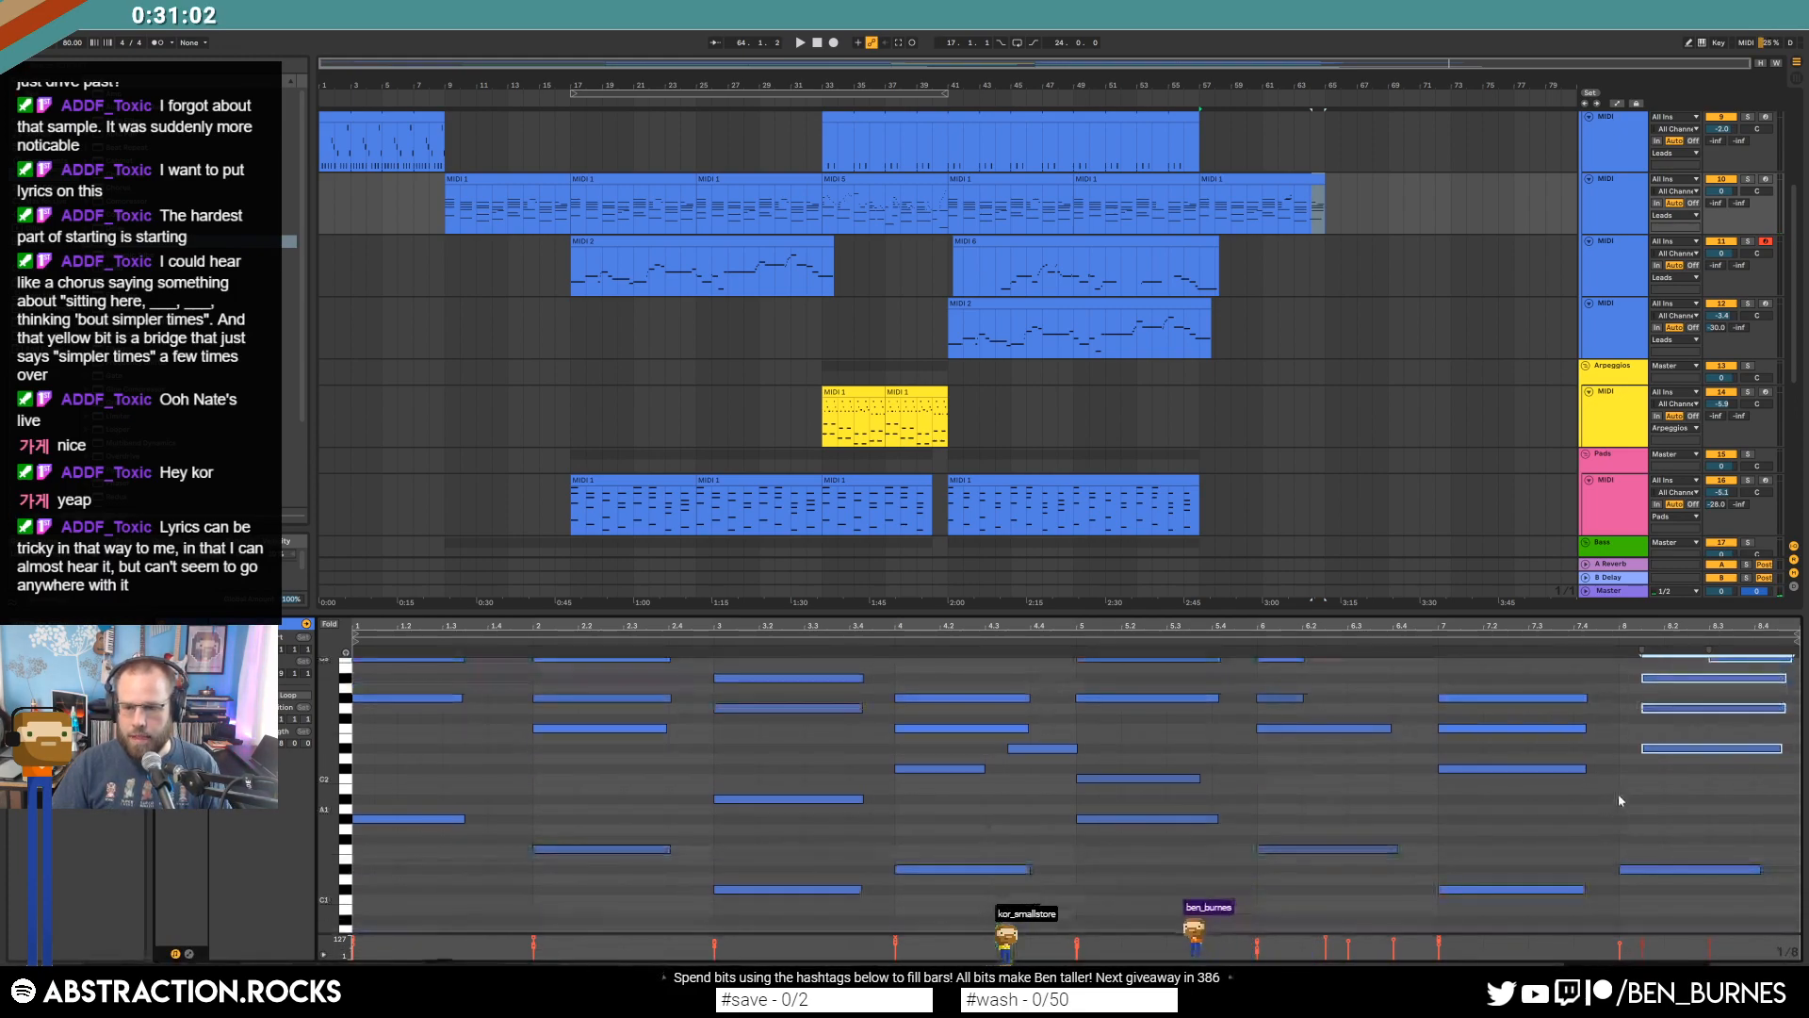
scroll(1454, 734, up, 2)
Play the clip from late in bar 6 and add a long high note at bar 7, one semitone below the preceding short note.
click(1311, 643)
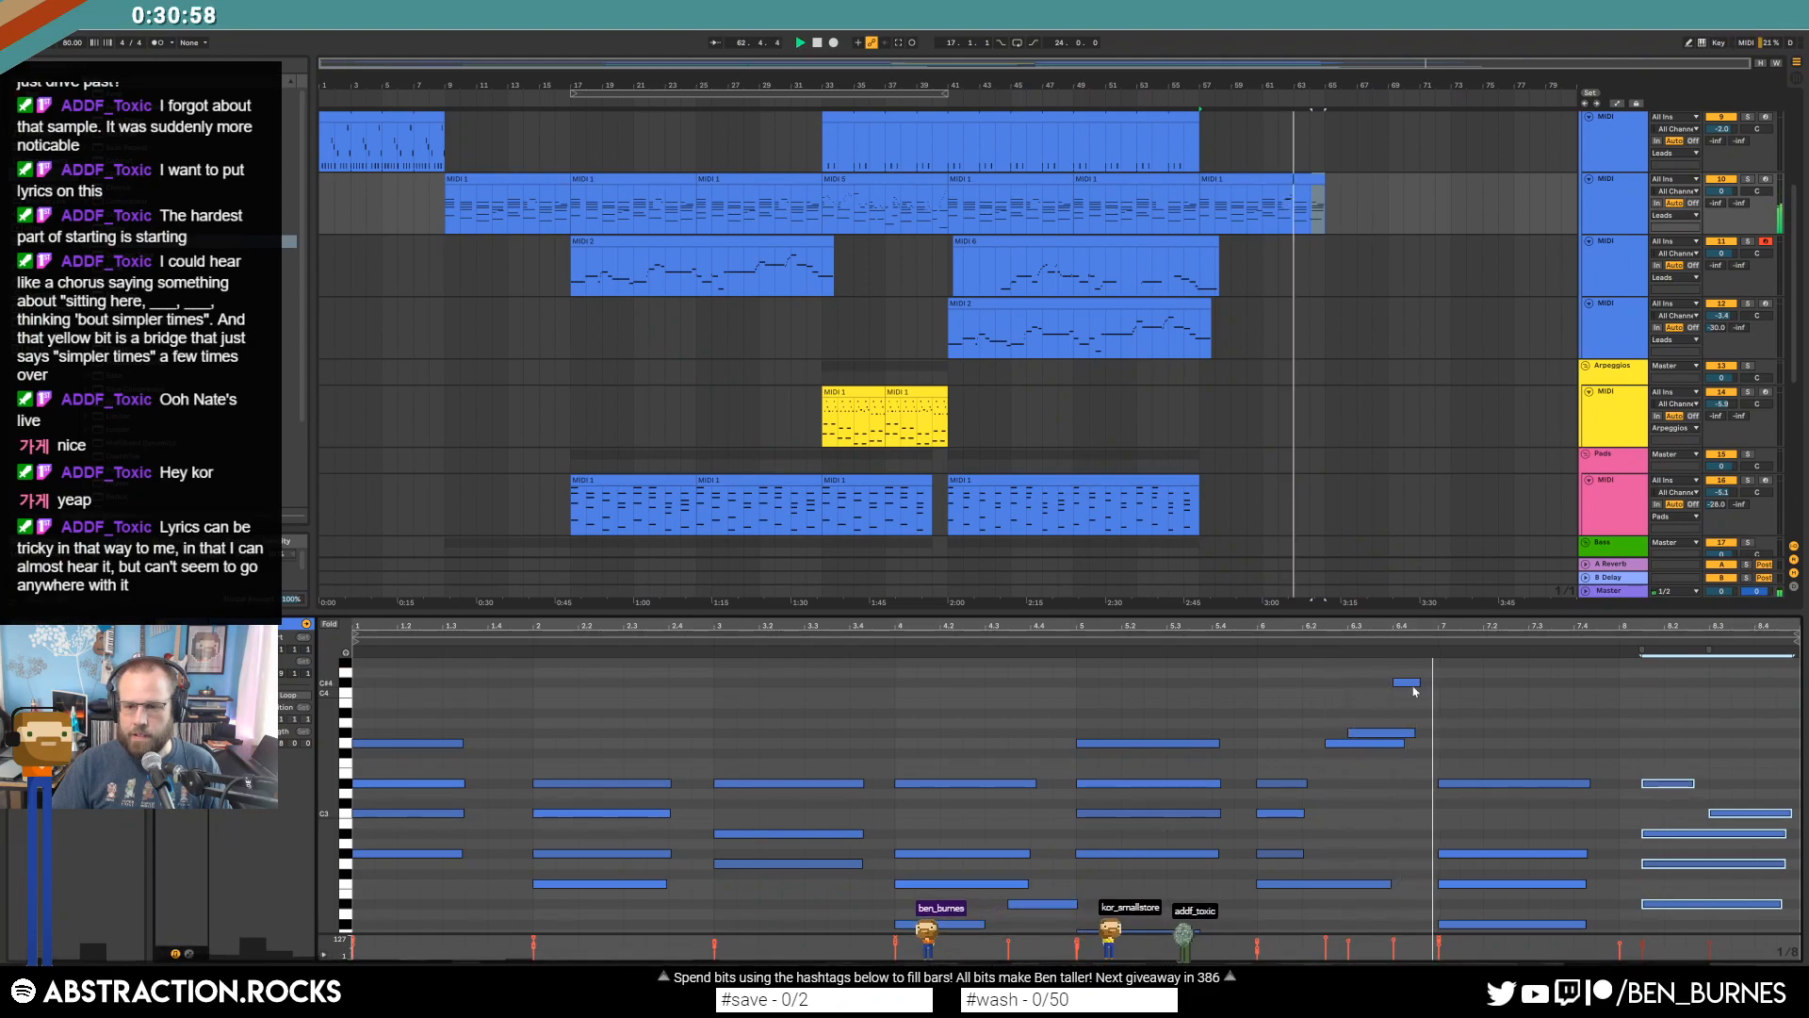
click(1446, 690)
drag(1447, 691, 1597, 691)
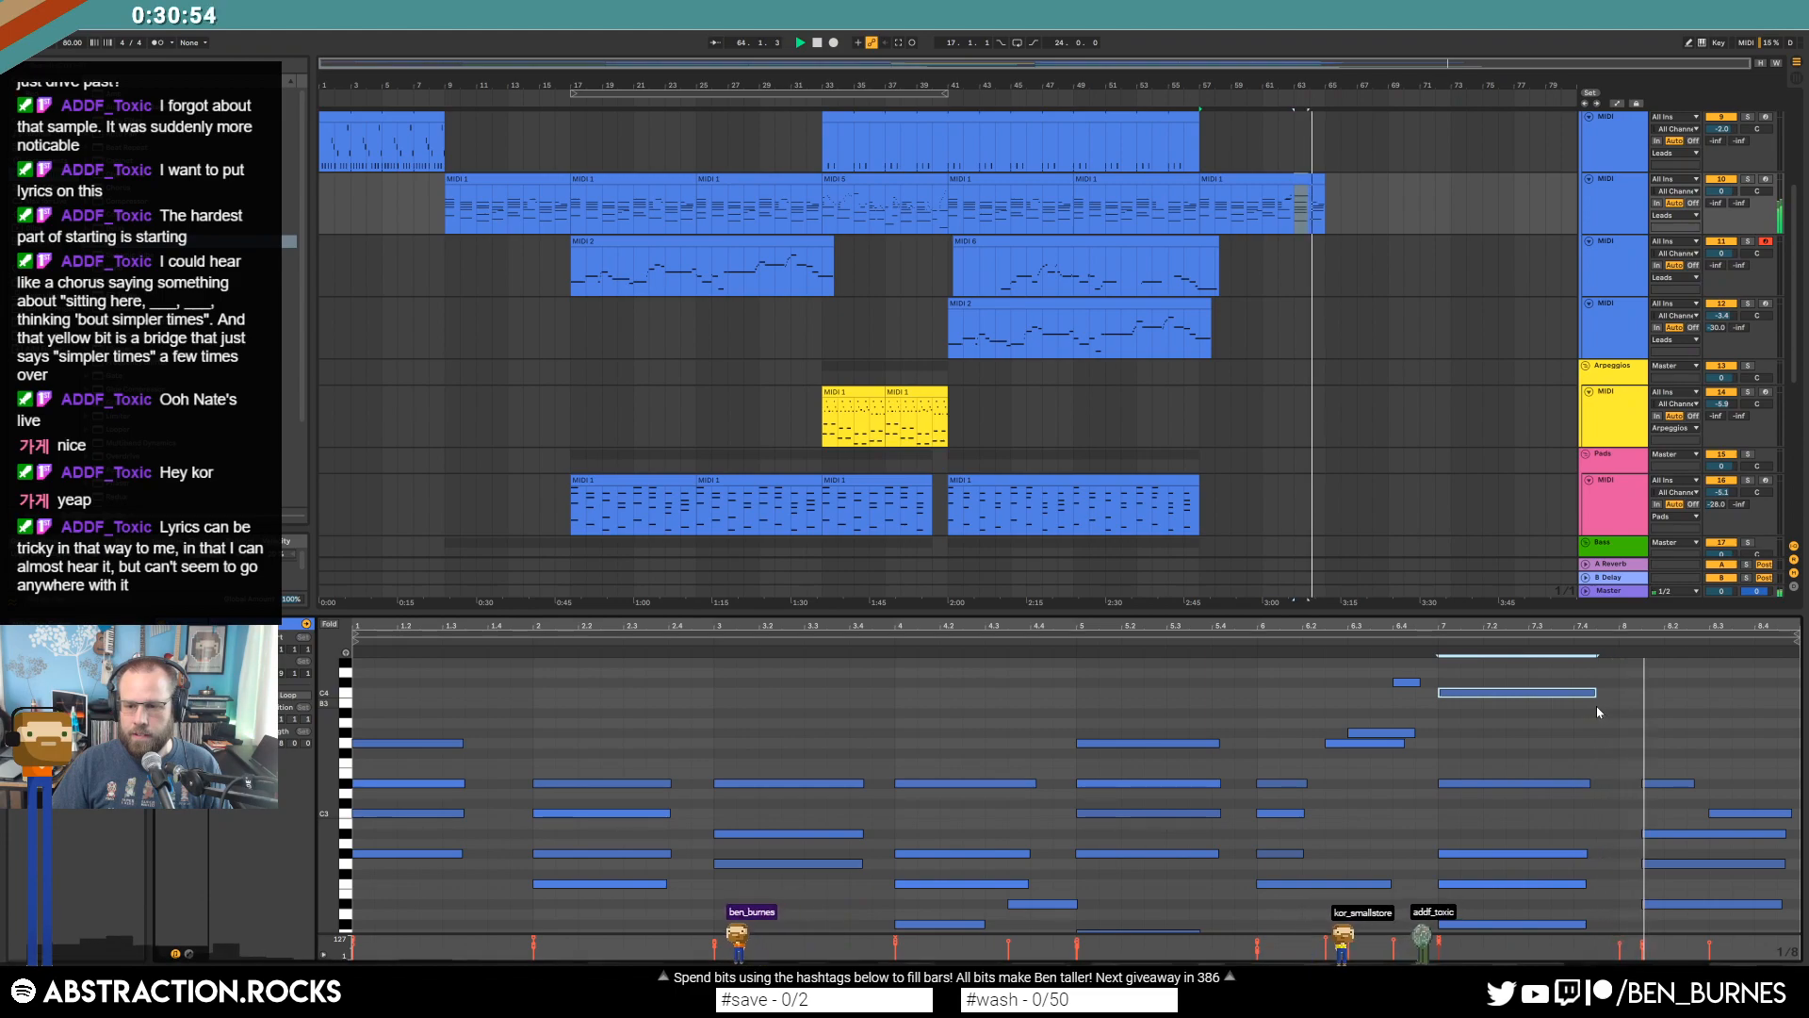
Move the lower notes of the bar 8 chord slightly earlier and stop playback.
scroll(1663, 820, down, 3)
drag(1662, 833, 1654, 792)
key(space)
click(1663, 764)
Delete the late-entering upper note of the bar 8 chord and lengthen the chord's top note.
double_click(1738, 742)
click(1683, 713)
drag(1730, 720, 1761, 719)
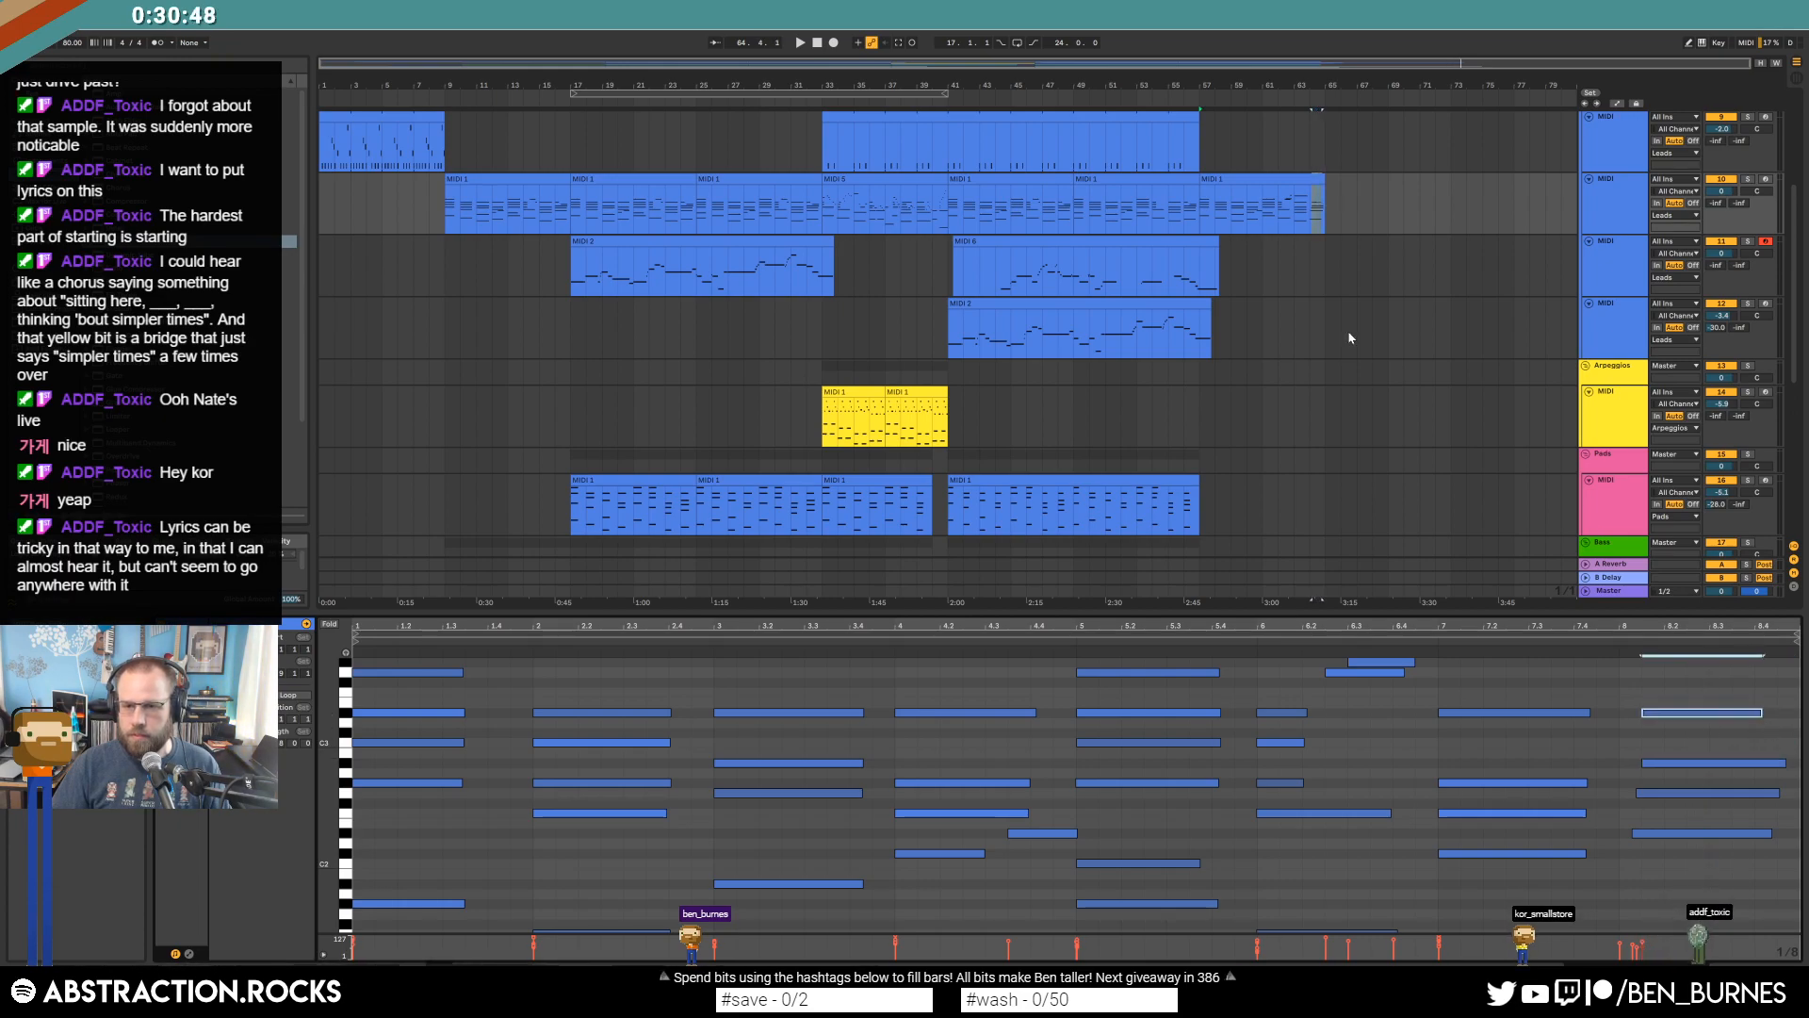
Extend the final lead chord clip to end at bar 66 and lengthen the upper four notes of its last chord.
drag(1323, 179, 1340, 179)
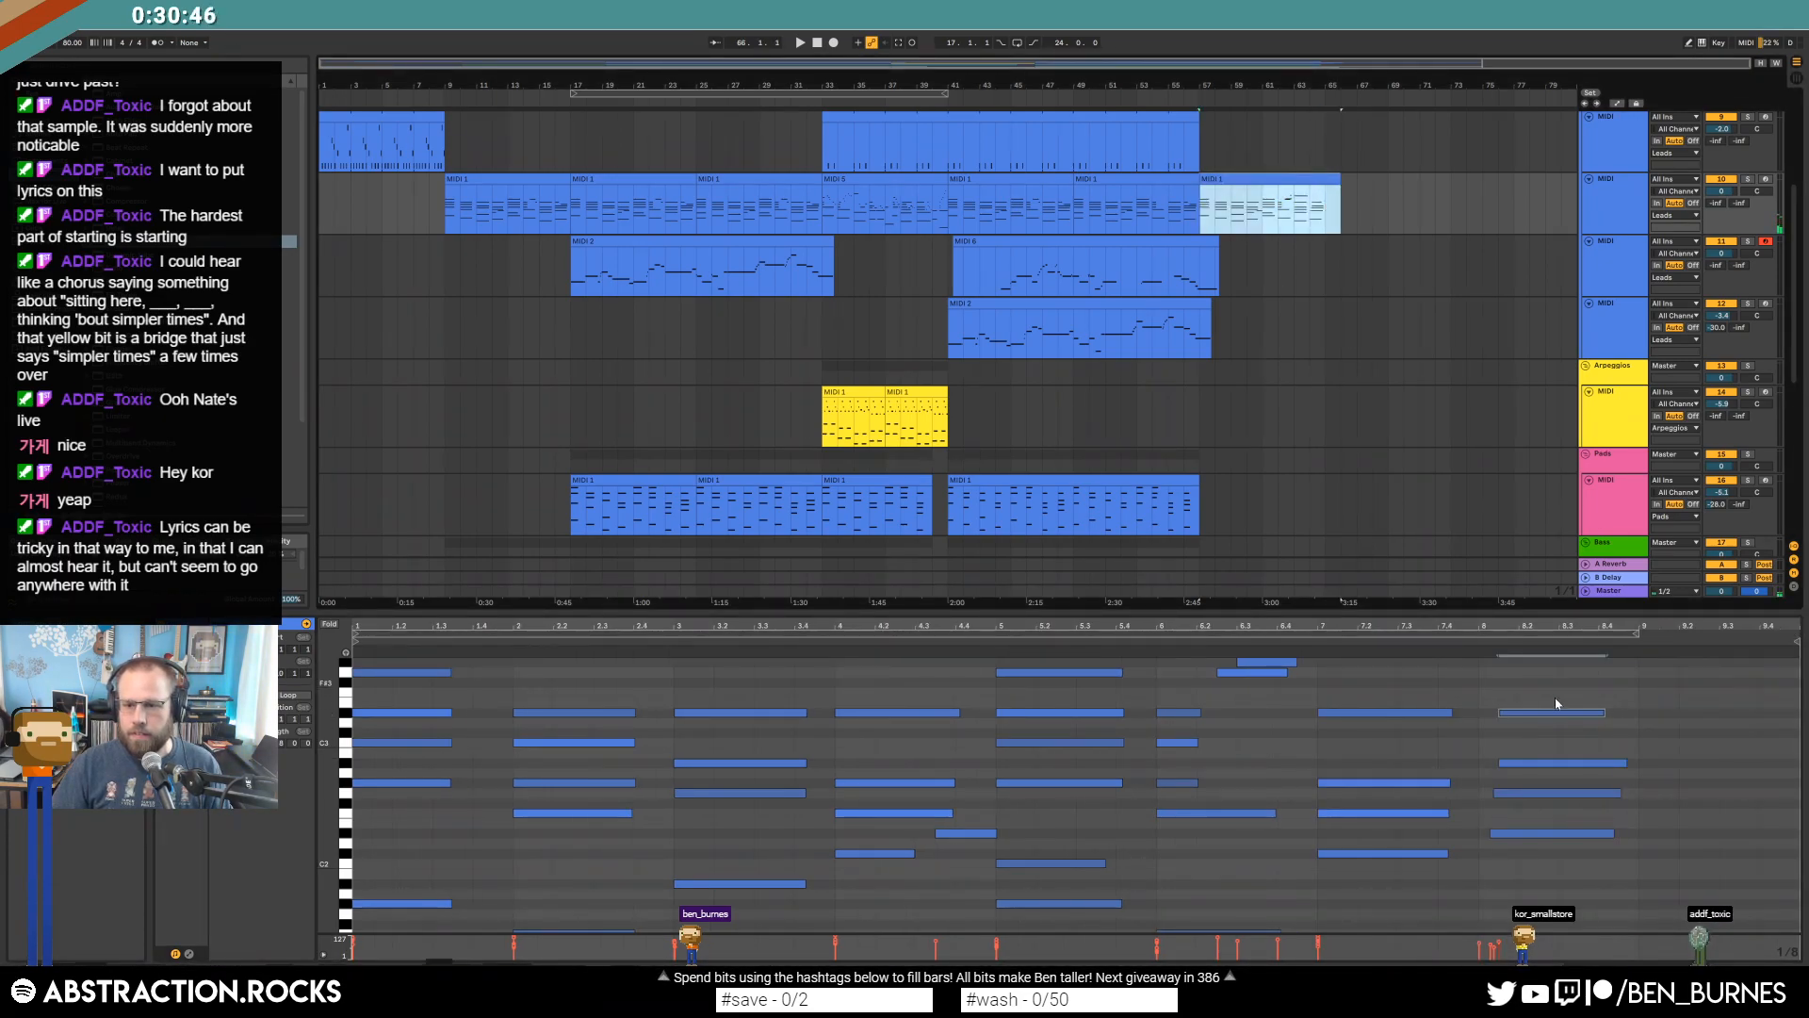
drag(1554, 688, 1589, 866)
drag(1628, 762, 1685, 763)
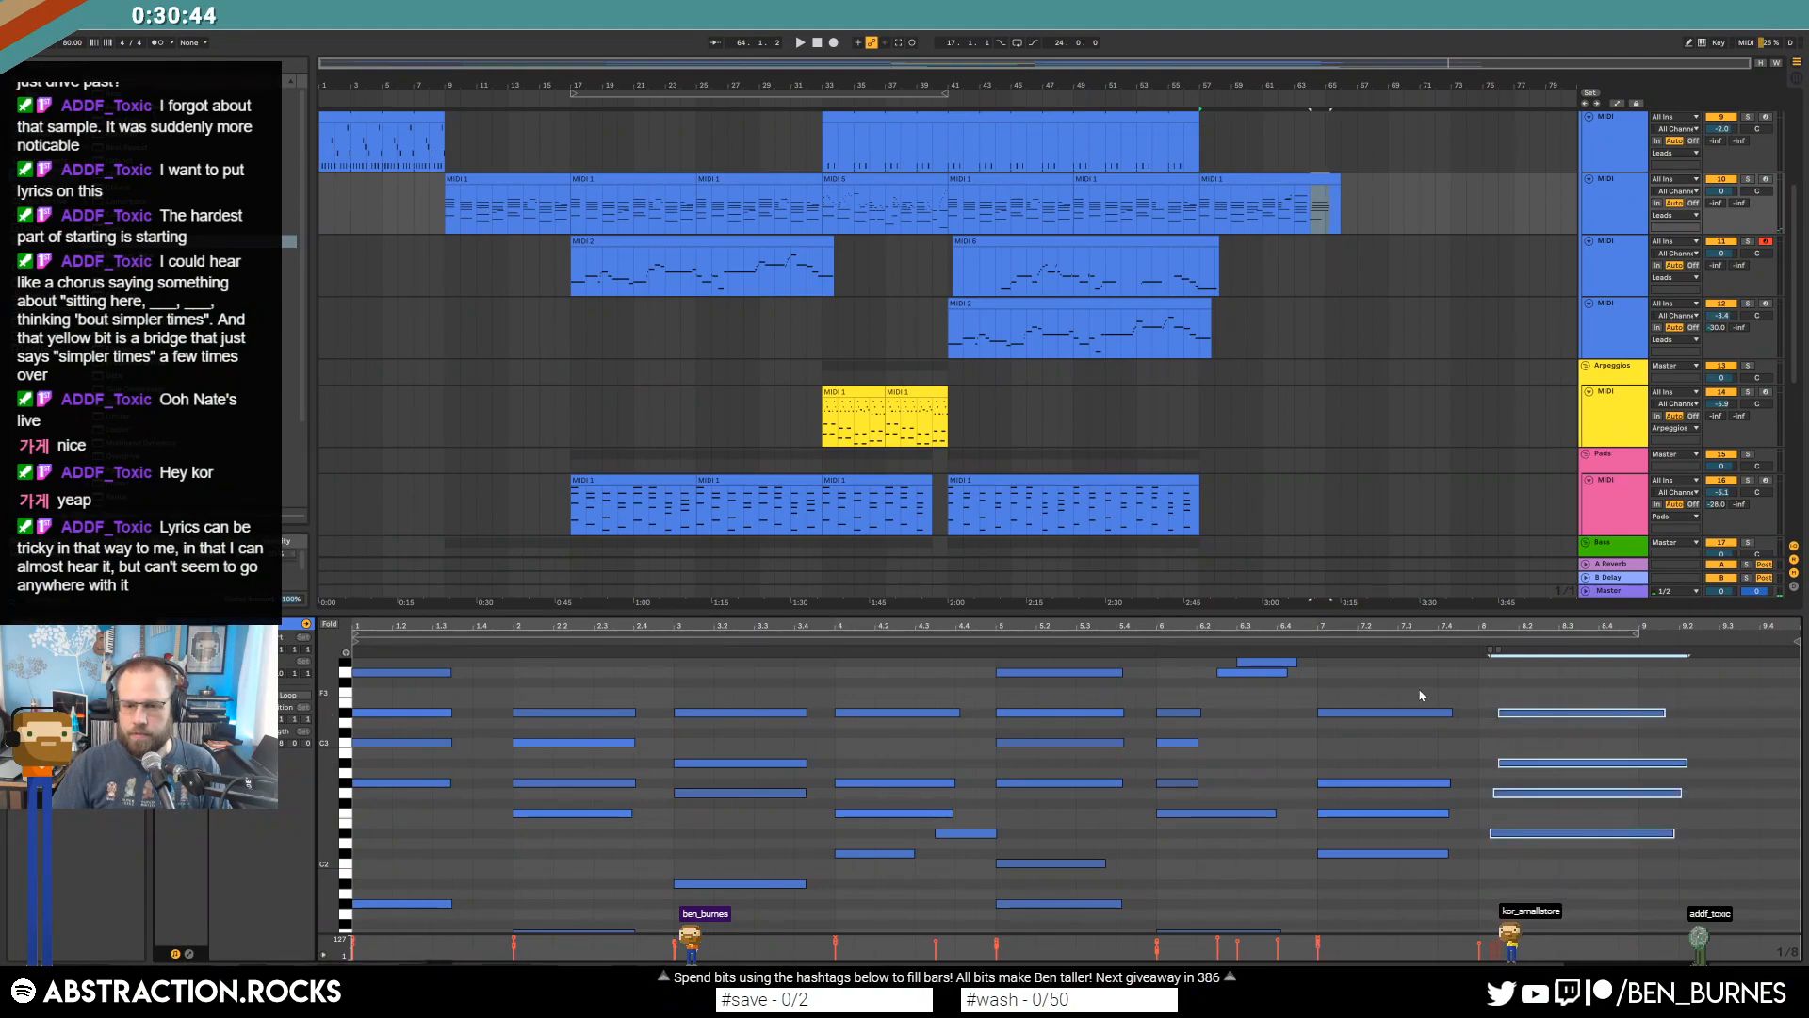
Duplicate the lowest note of the bar 8 chord one octave down and play the clip from bar 57.
click(1420, 695)
scroll(1432, 784, down, 4)
drag(1555, 754, 1576, 804)
key(ctrl+c)
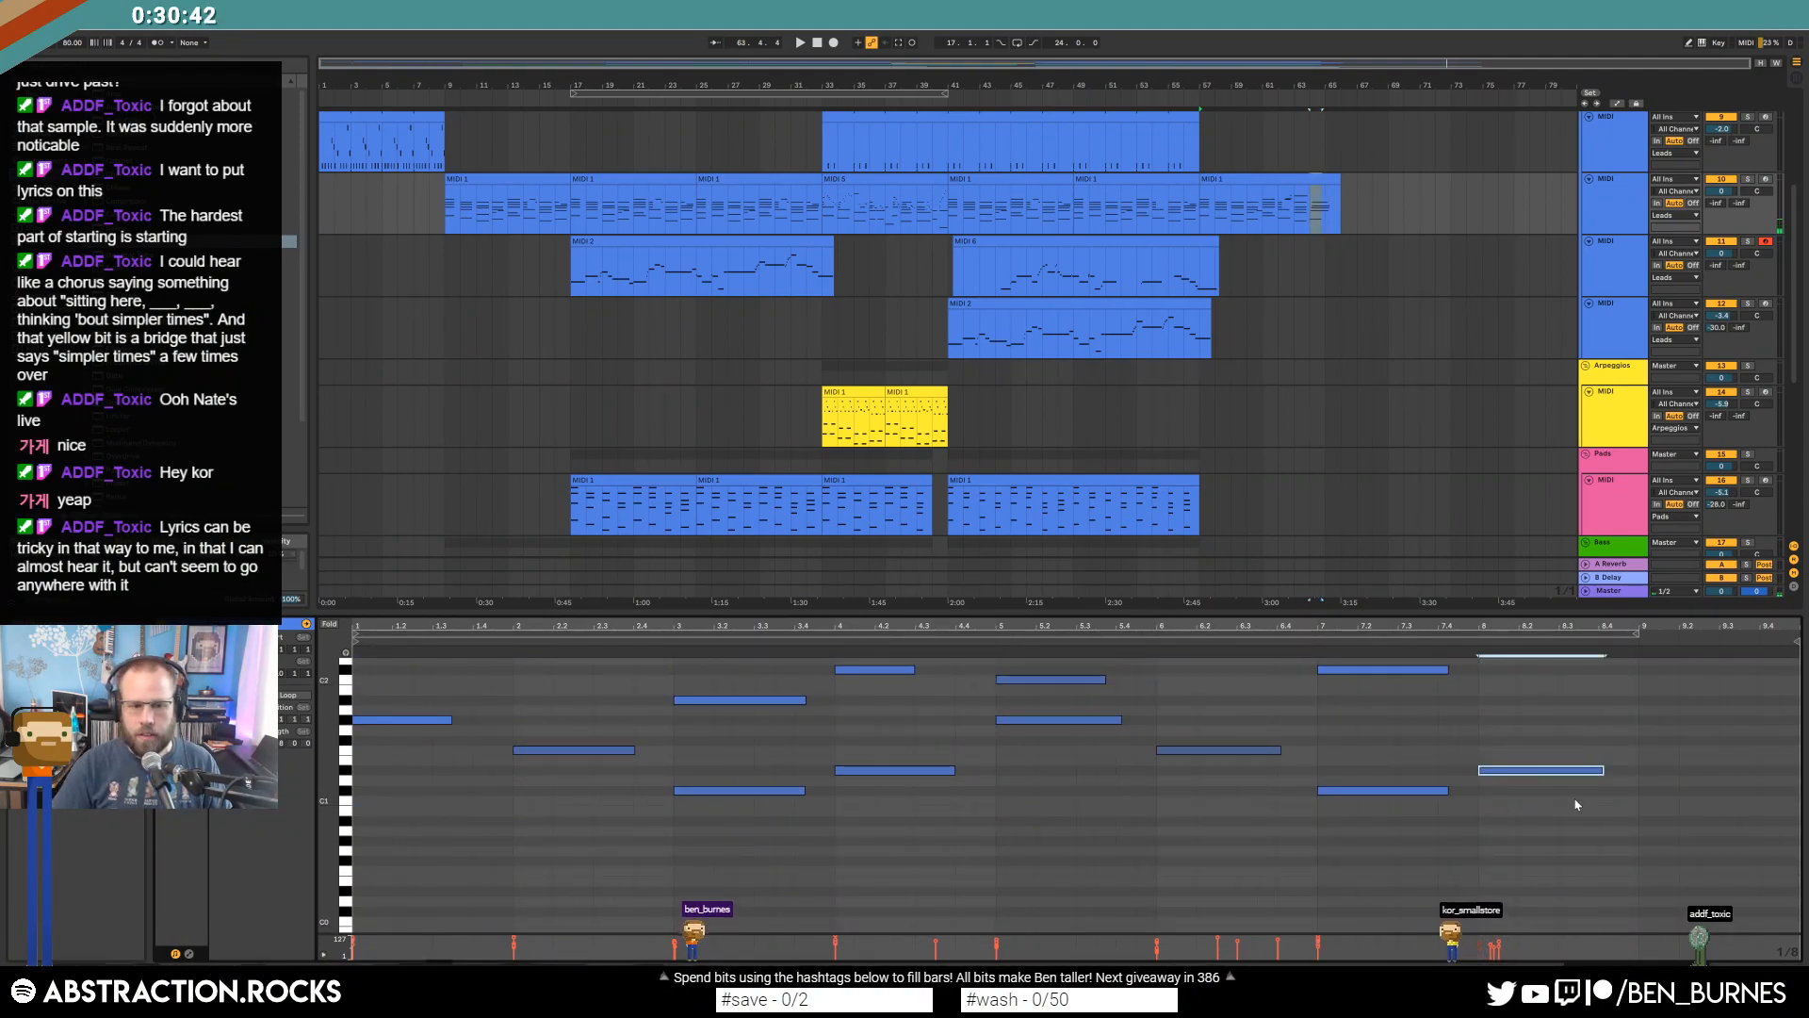
key(ctrl+v)
key(shift+Down)
key(space)
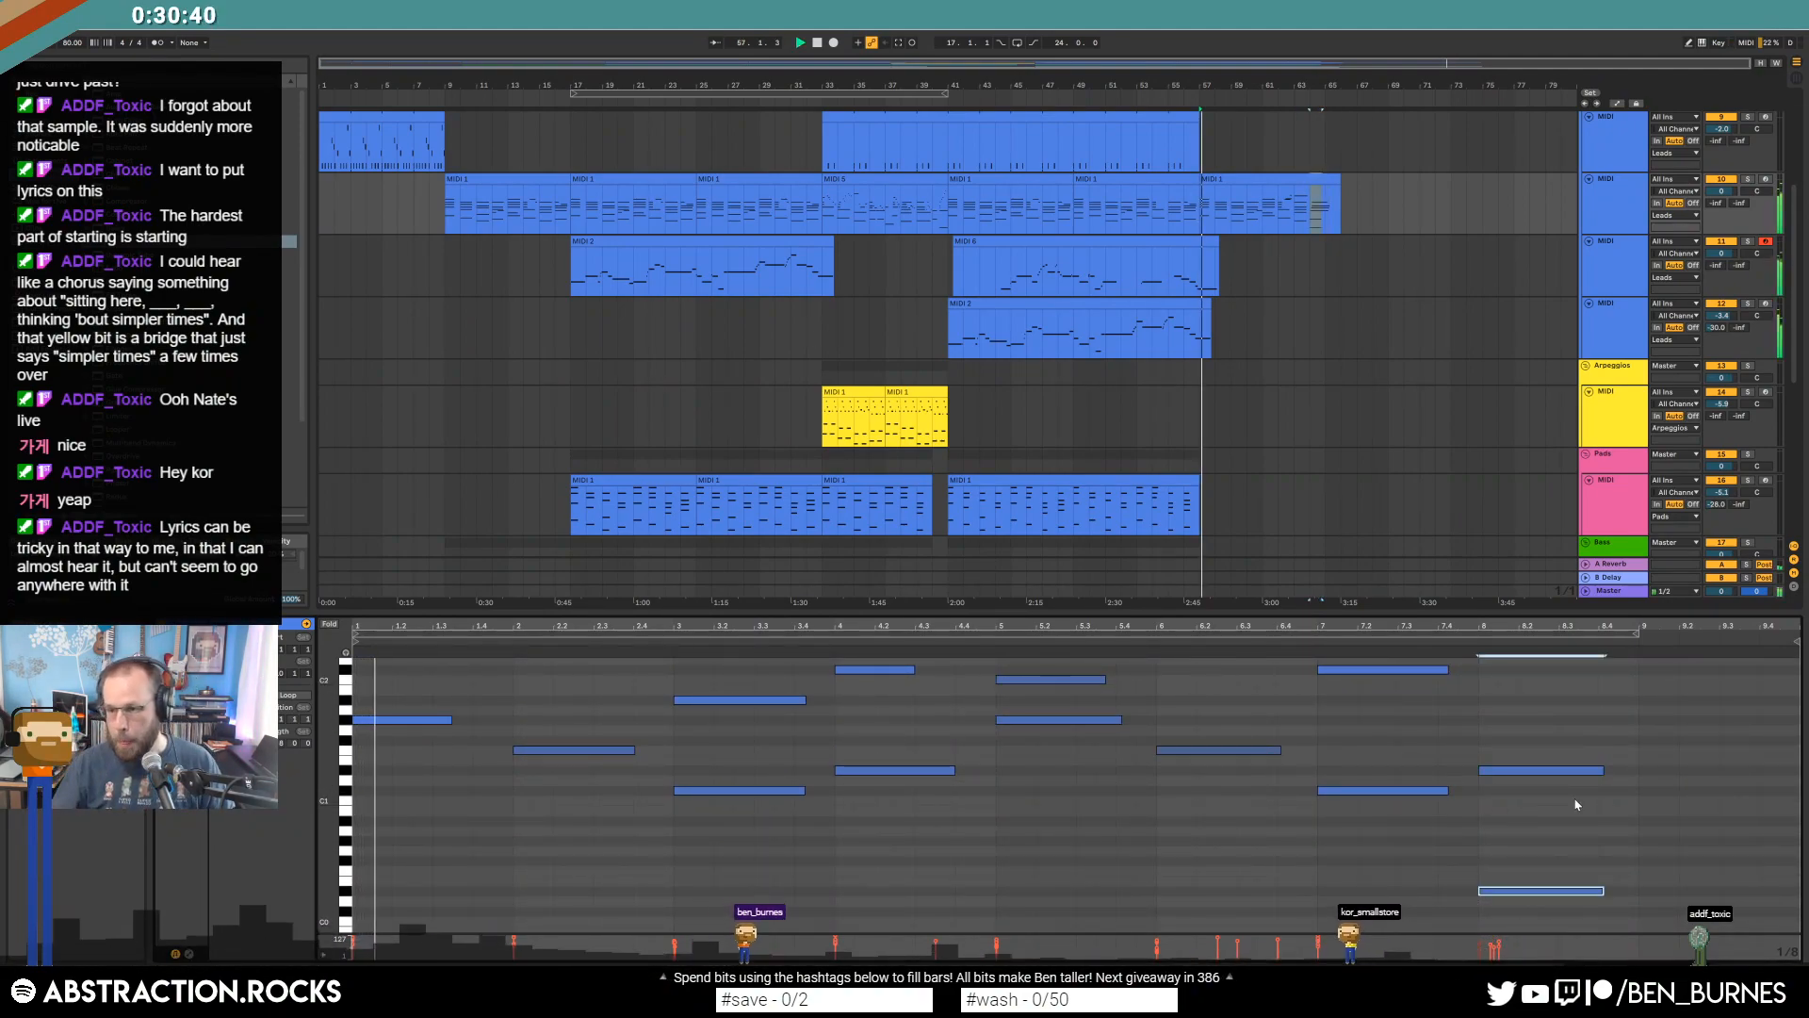
key(shift+Tab)
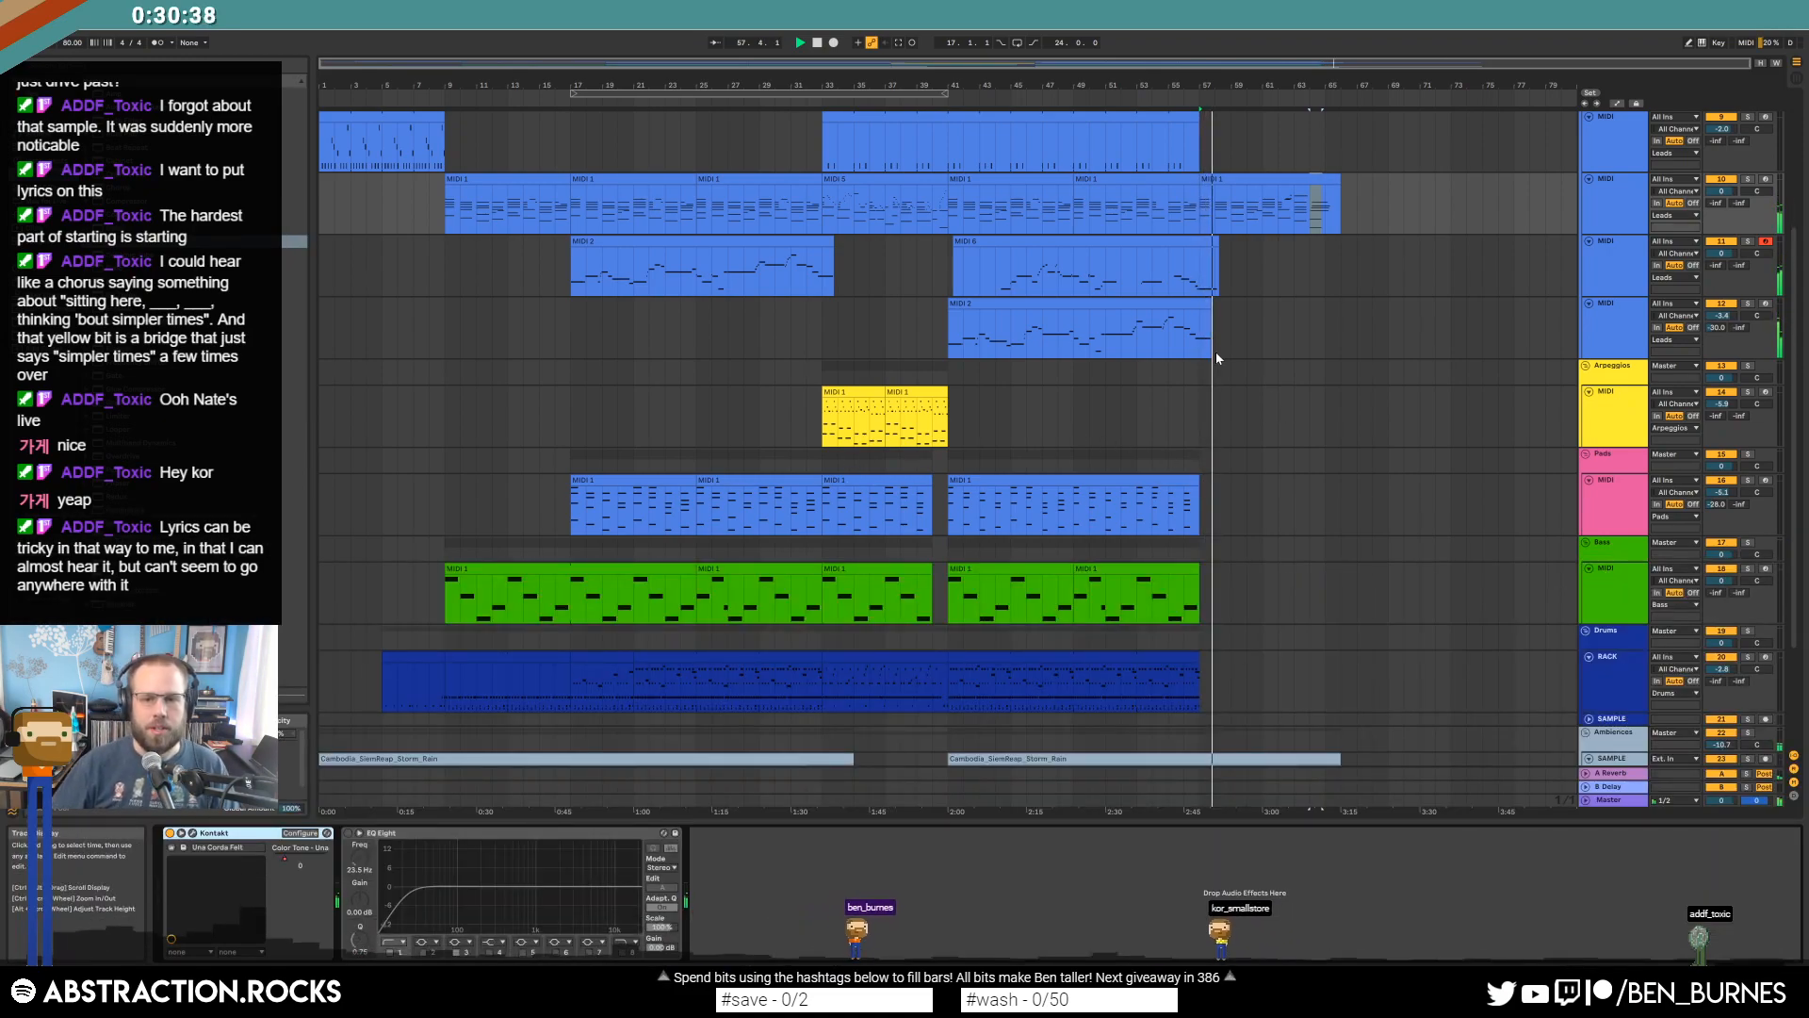
drag(556, 271, 1265, 328)
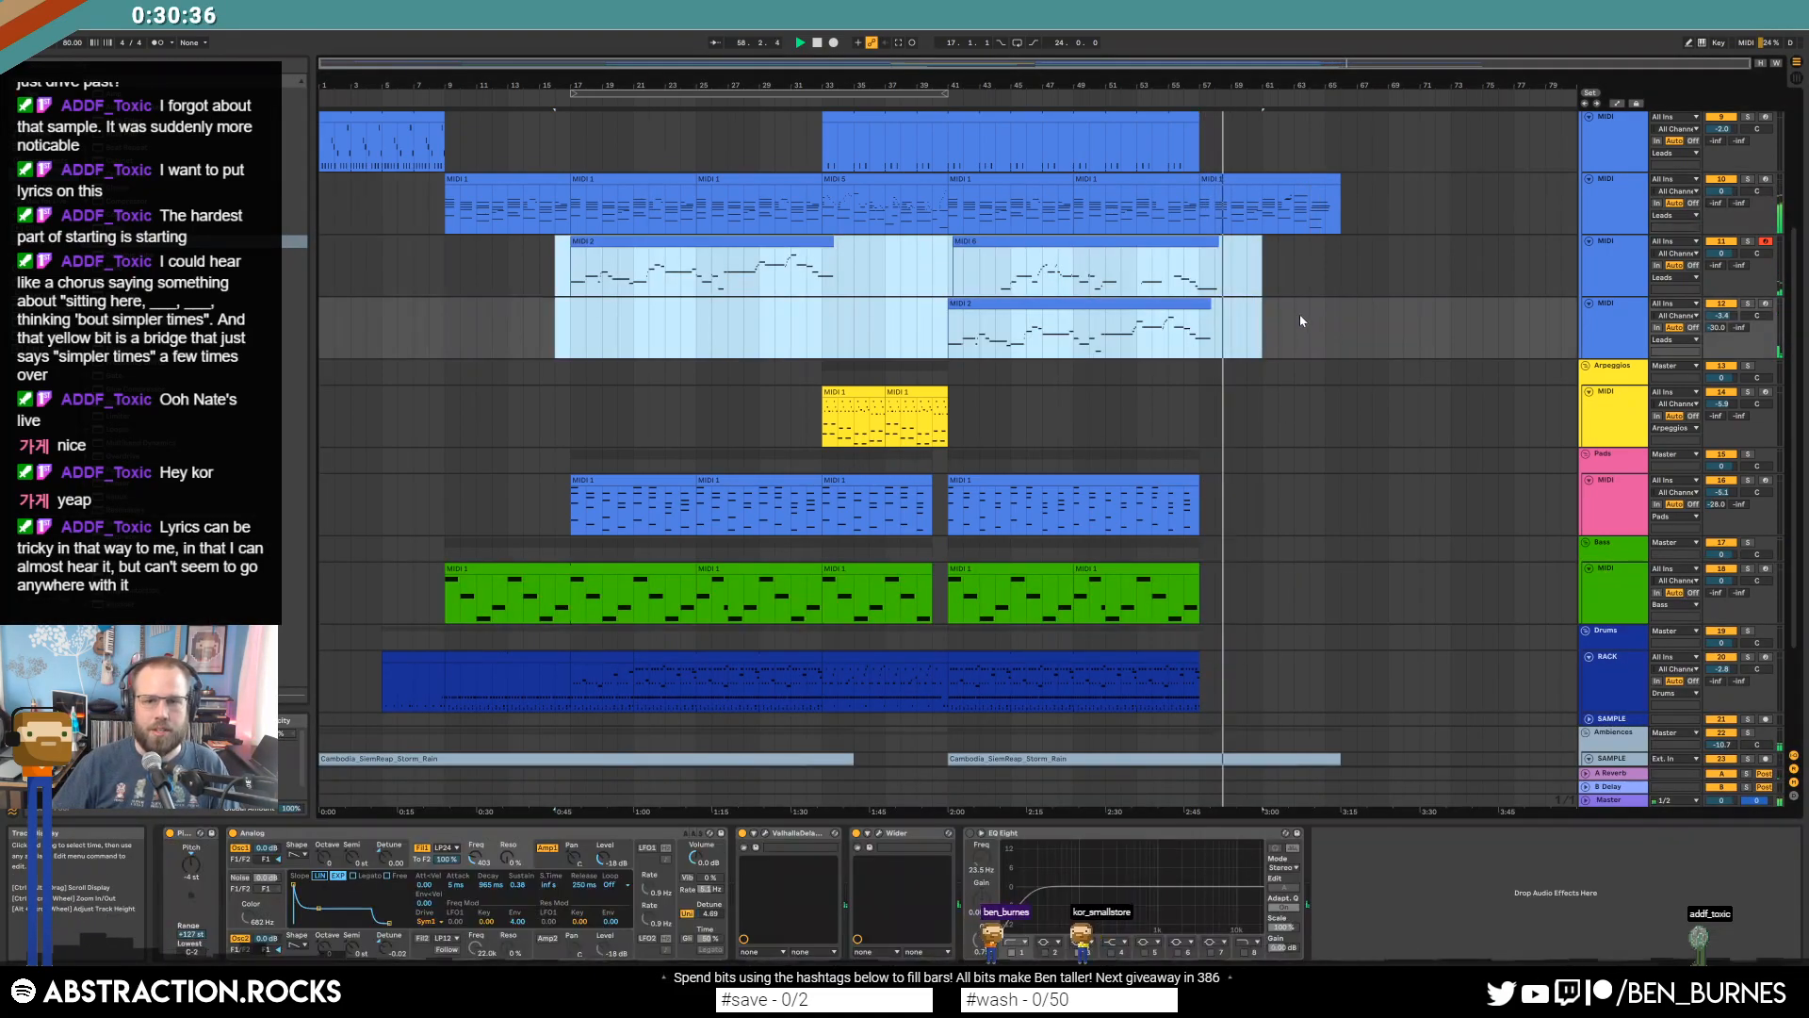
click(615, 294)
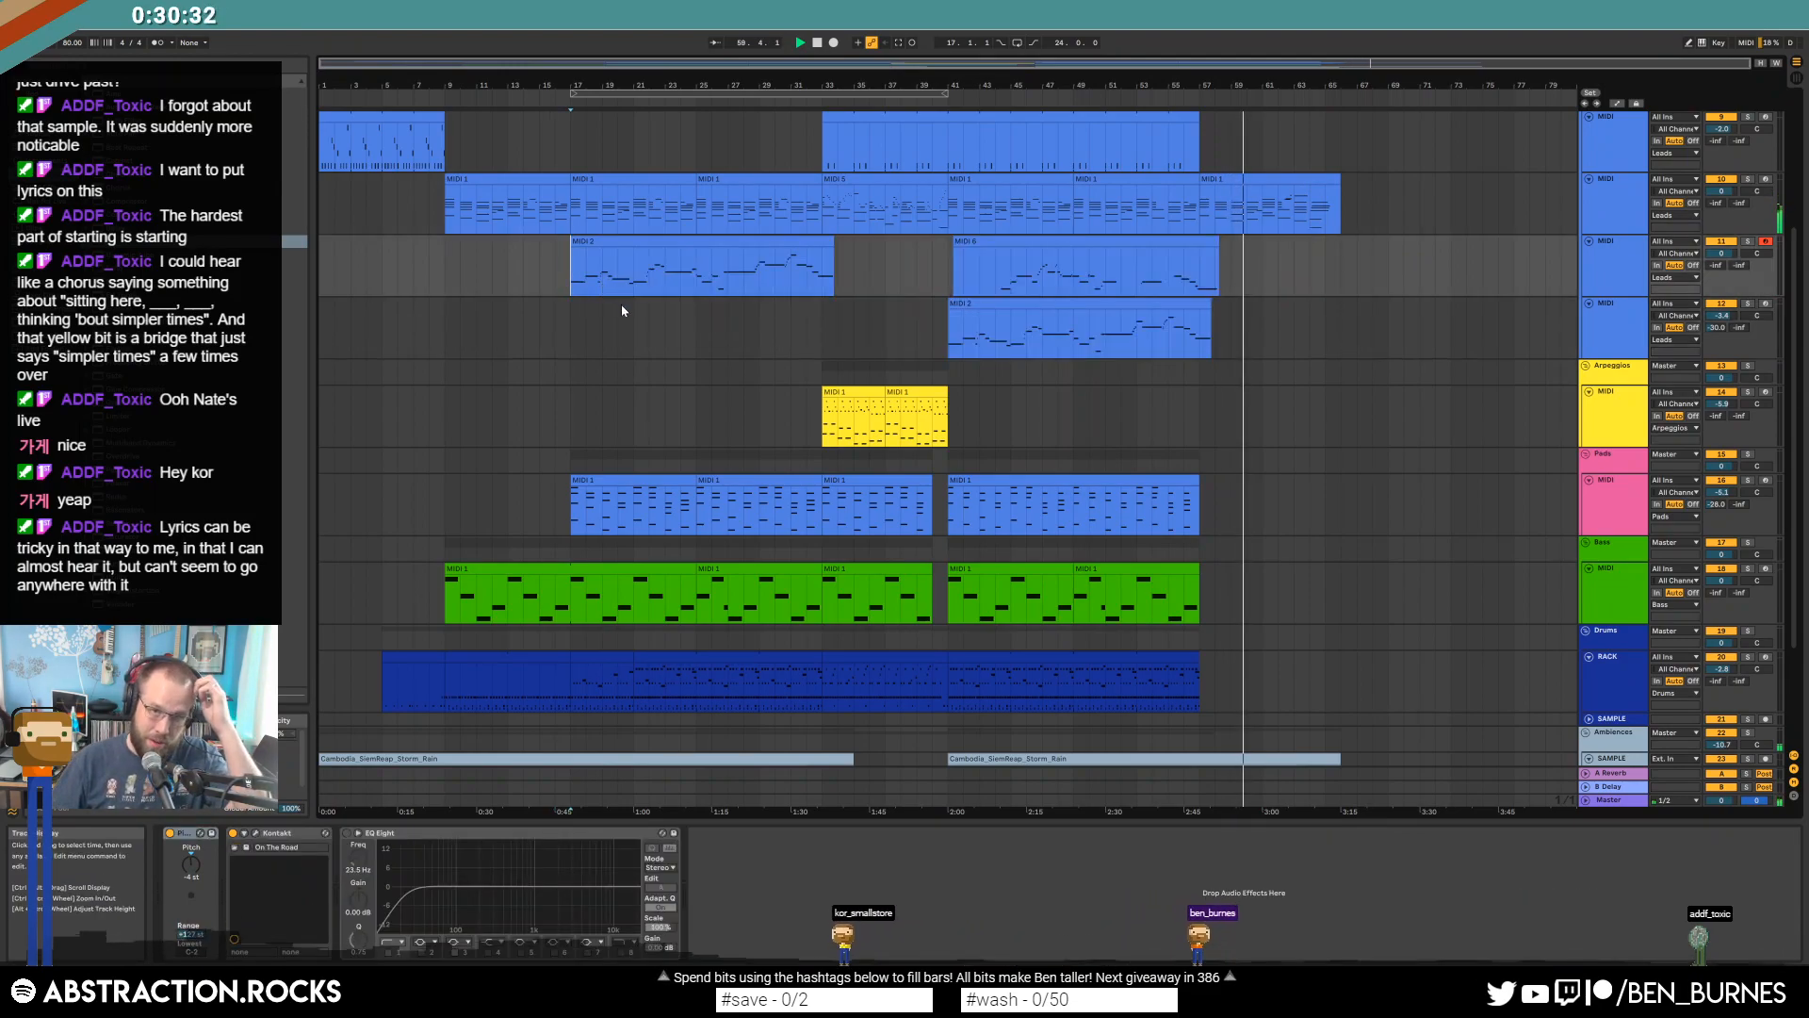
Extend the sliced-sample lead clip that starts at bar 33 so it ends at bar 64.
scroll(1269, 296, up, 2)
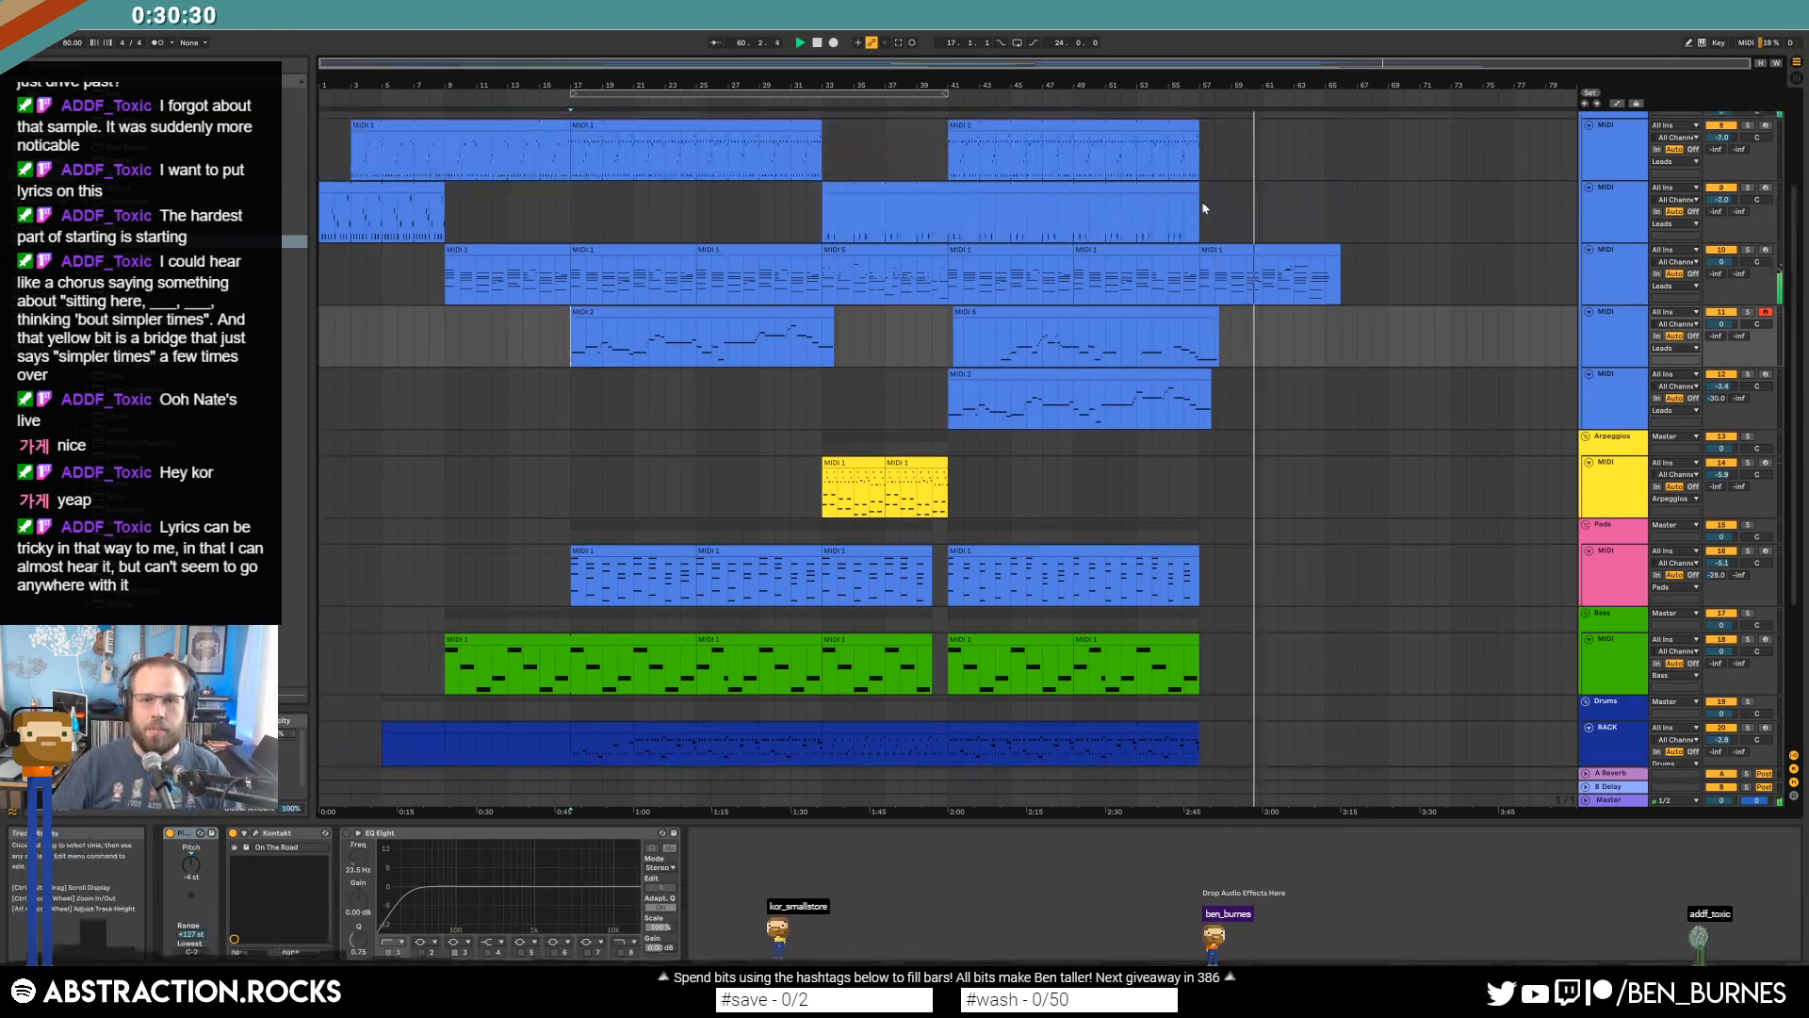
drag(1202, 209, 1338, 202)
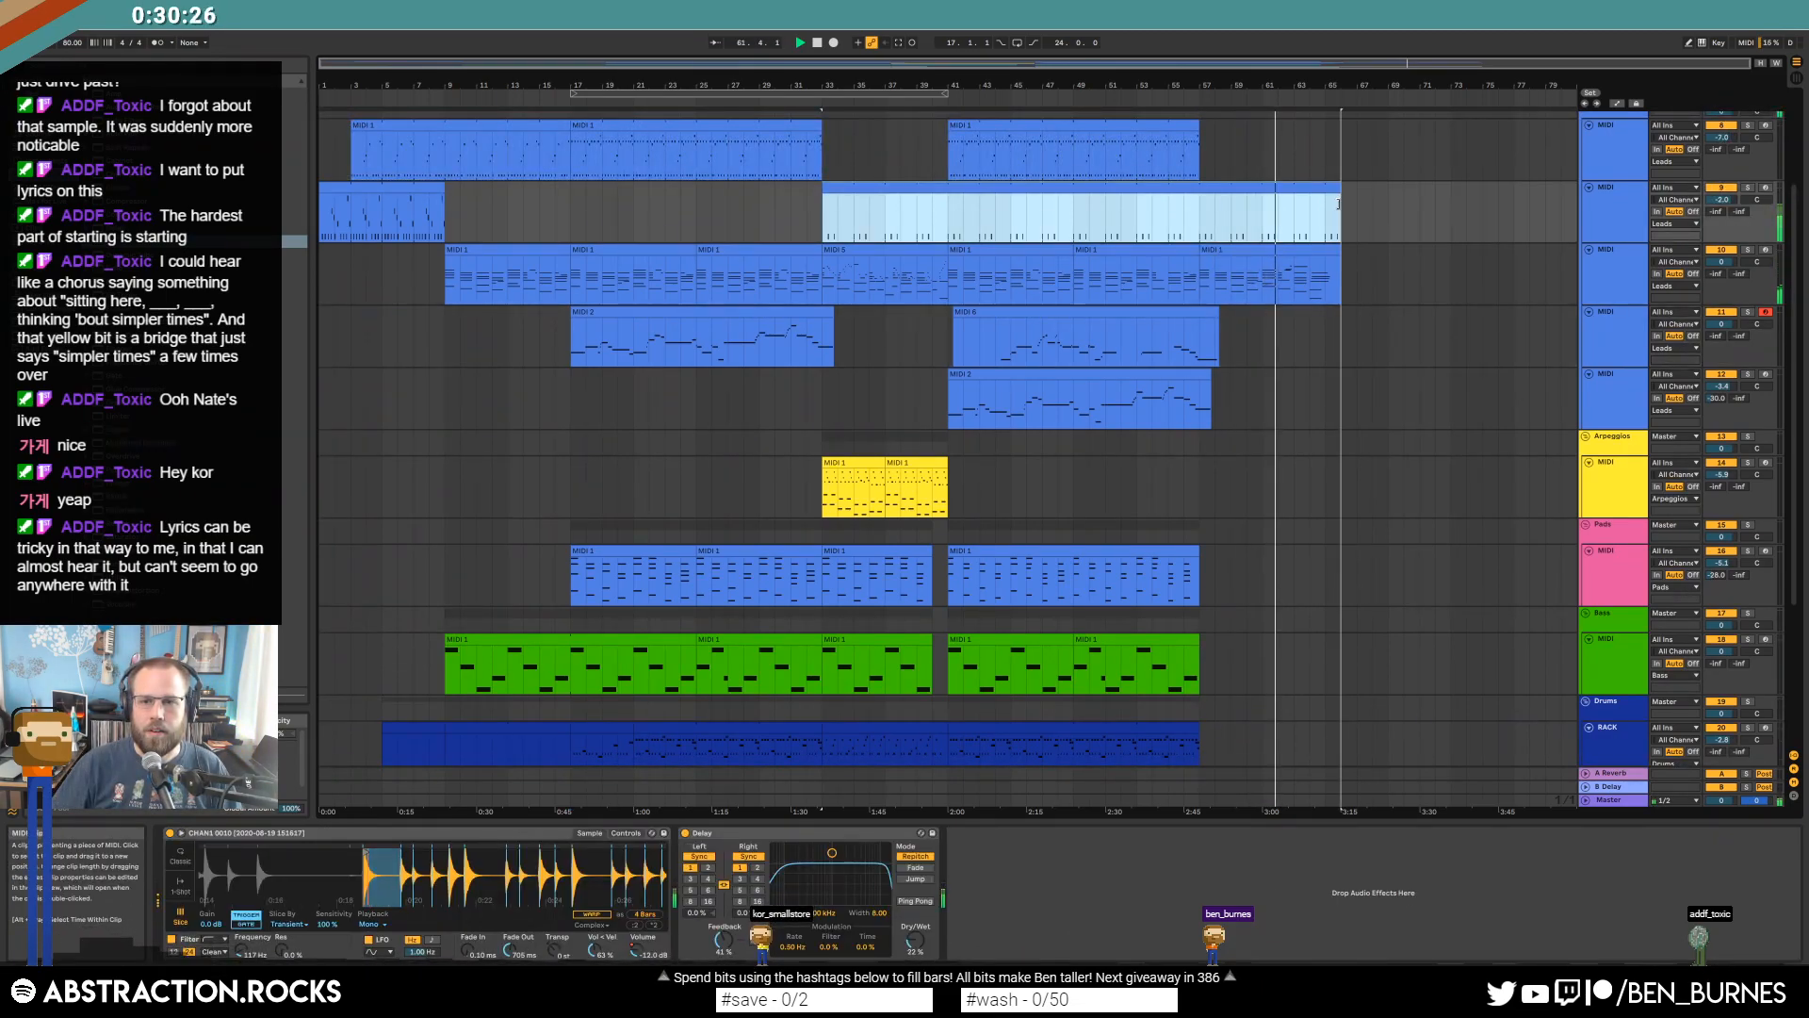
drag(1338, 202, 1309, 202)
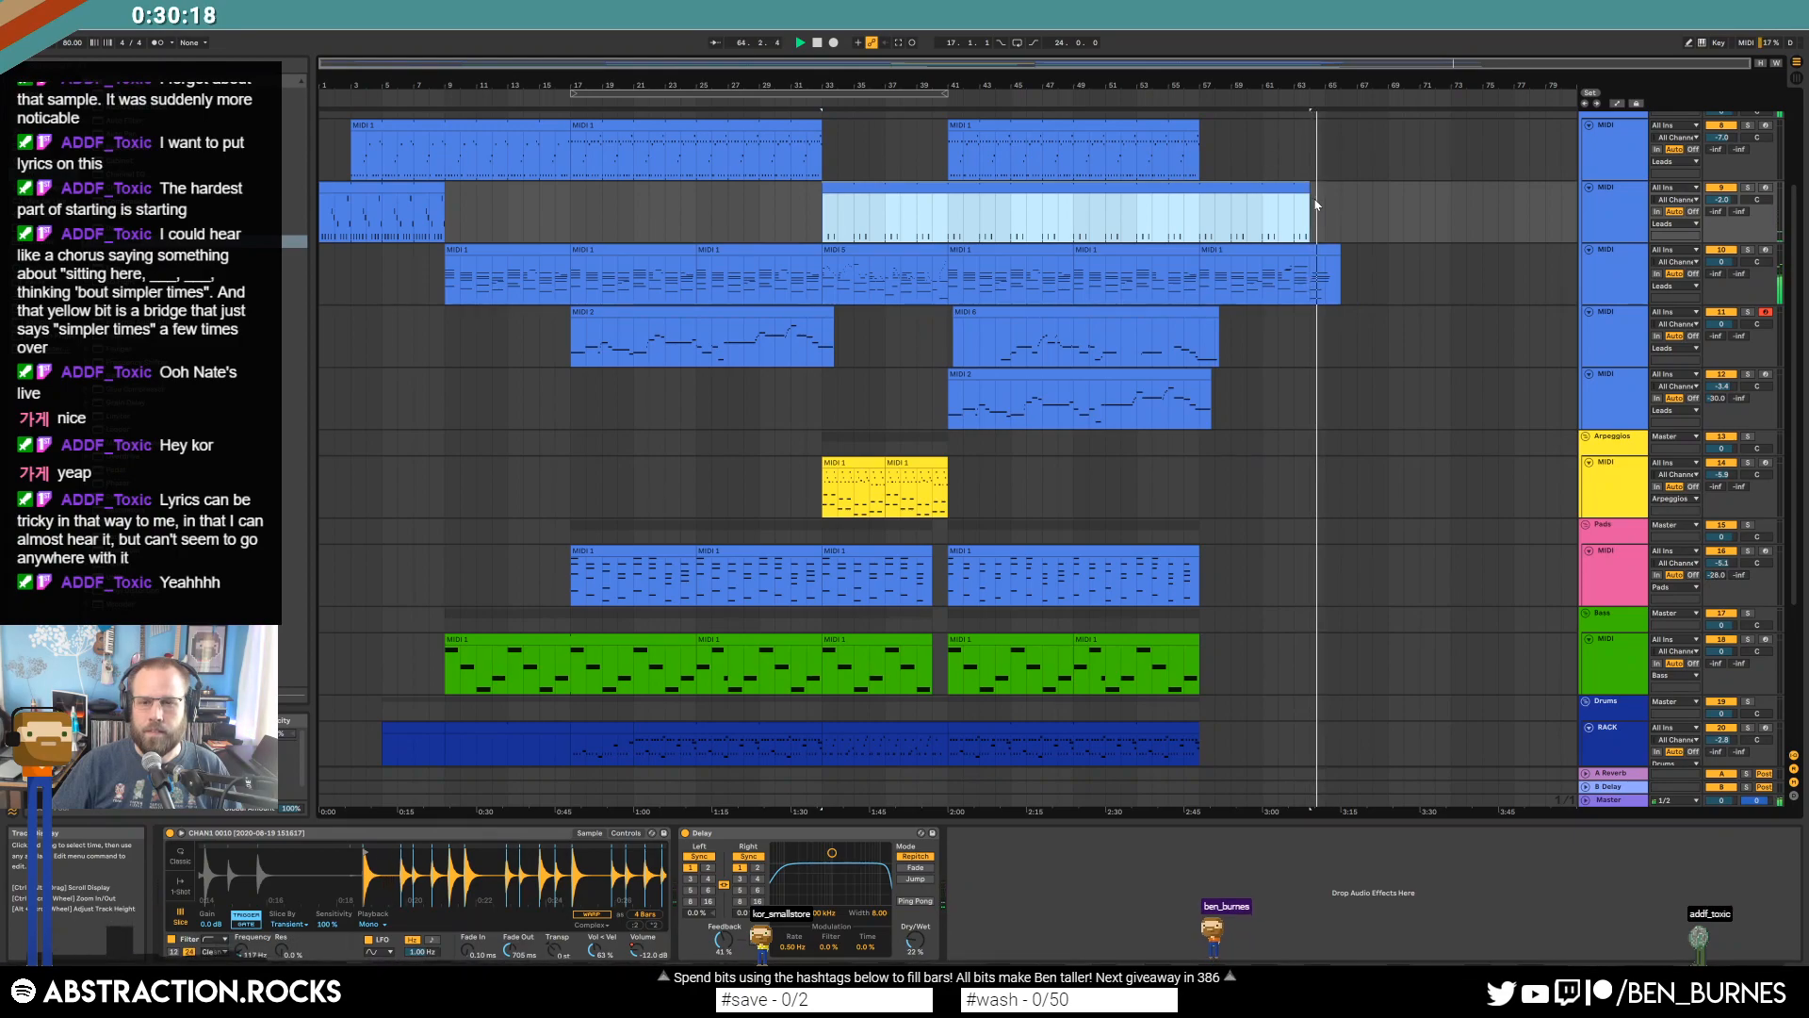
Stop playback and insert an empty MIDI clip on the PIANO track from the song's start to bar 68.
click(1322, 247)
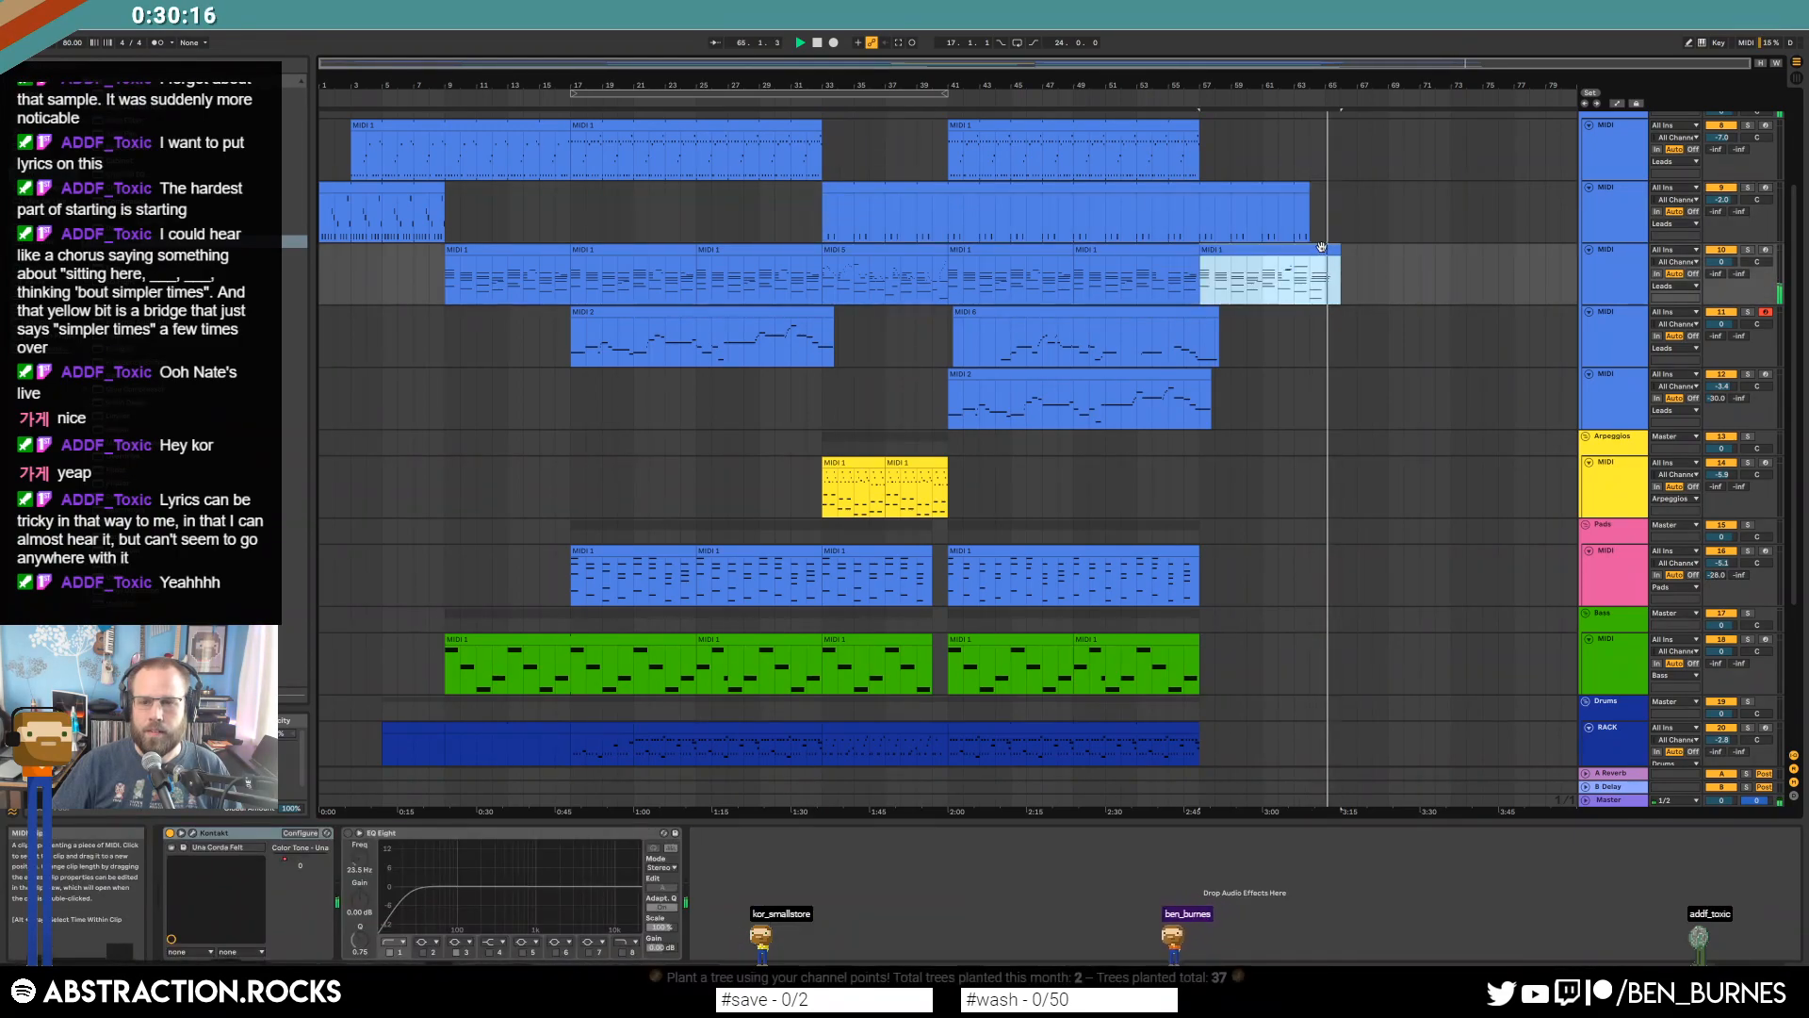
click(1372, 272)
key(space)
scroll(1371, 226, up, 3)
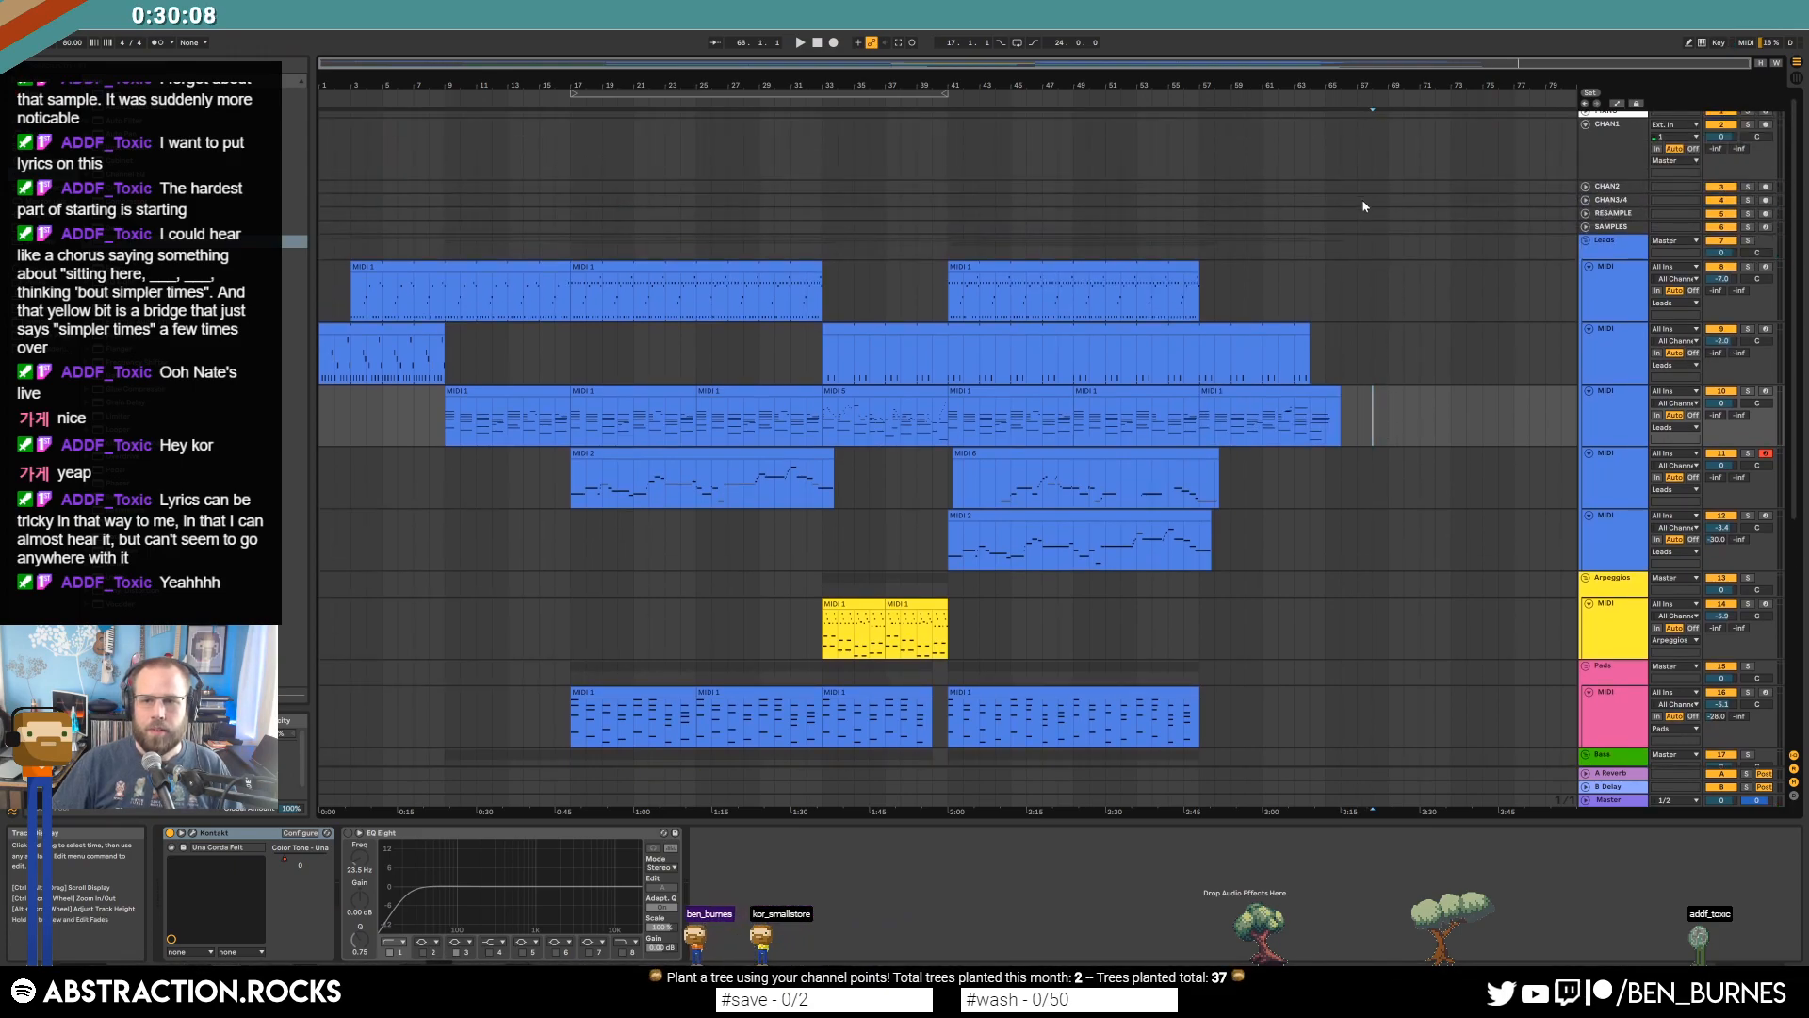
scroll(1363, 199, up, 1)
click(1372, 117)
key(shift+Home)
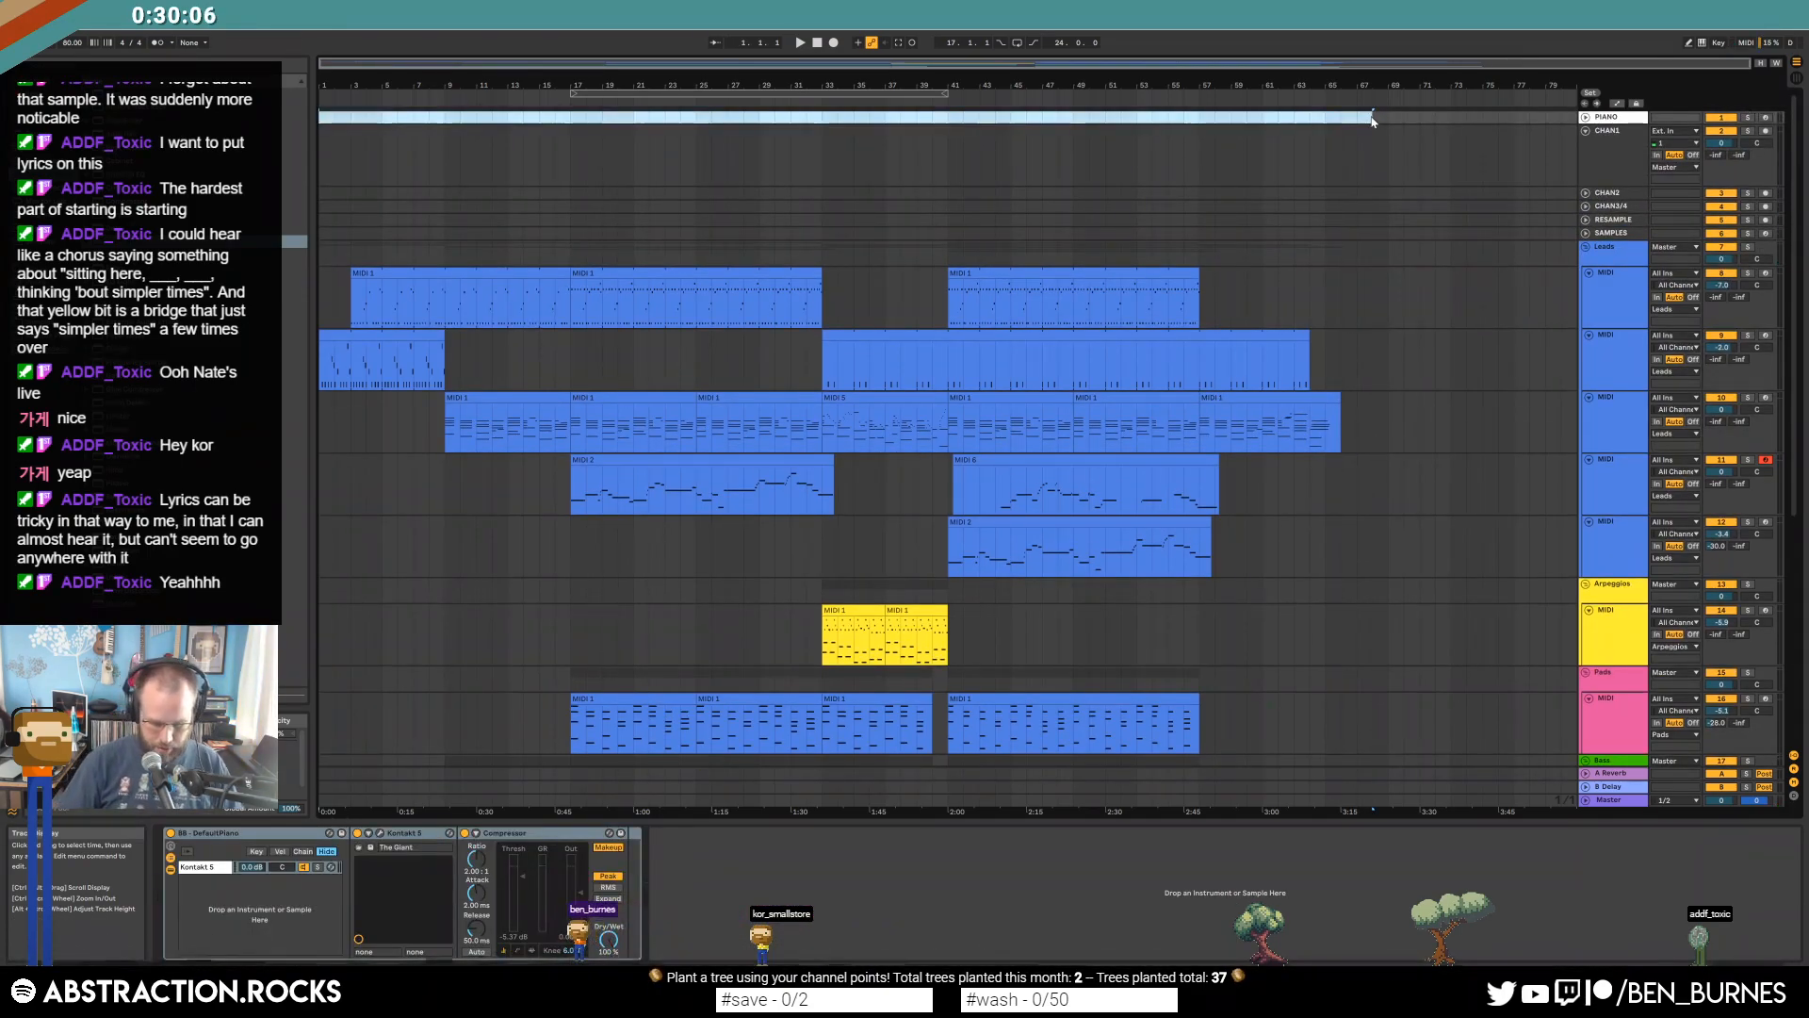
key(ctrl+shift+m)
click(1214, 166)
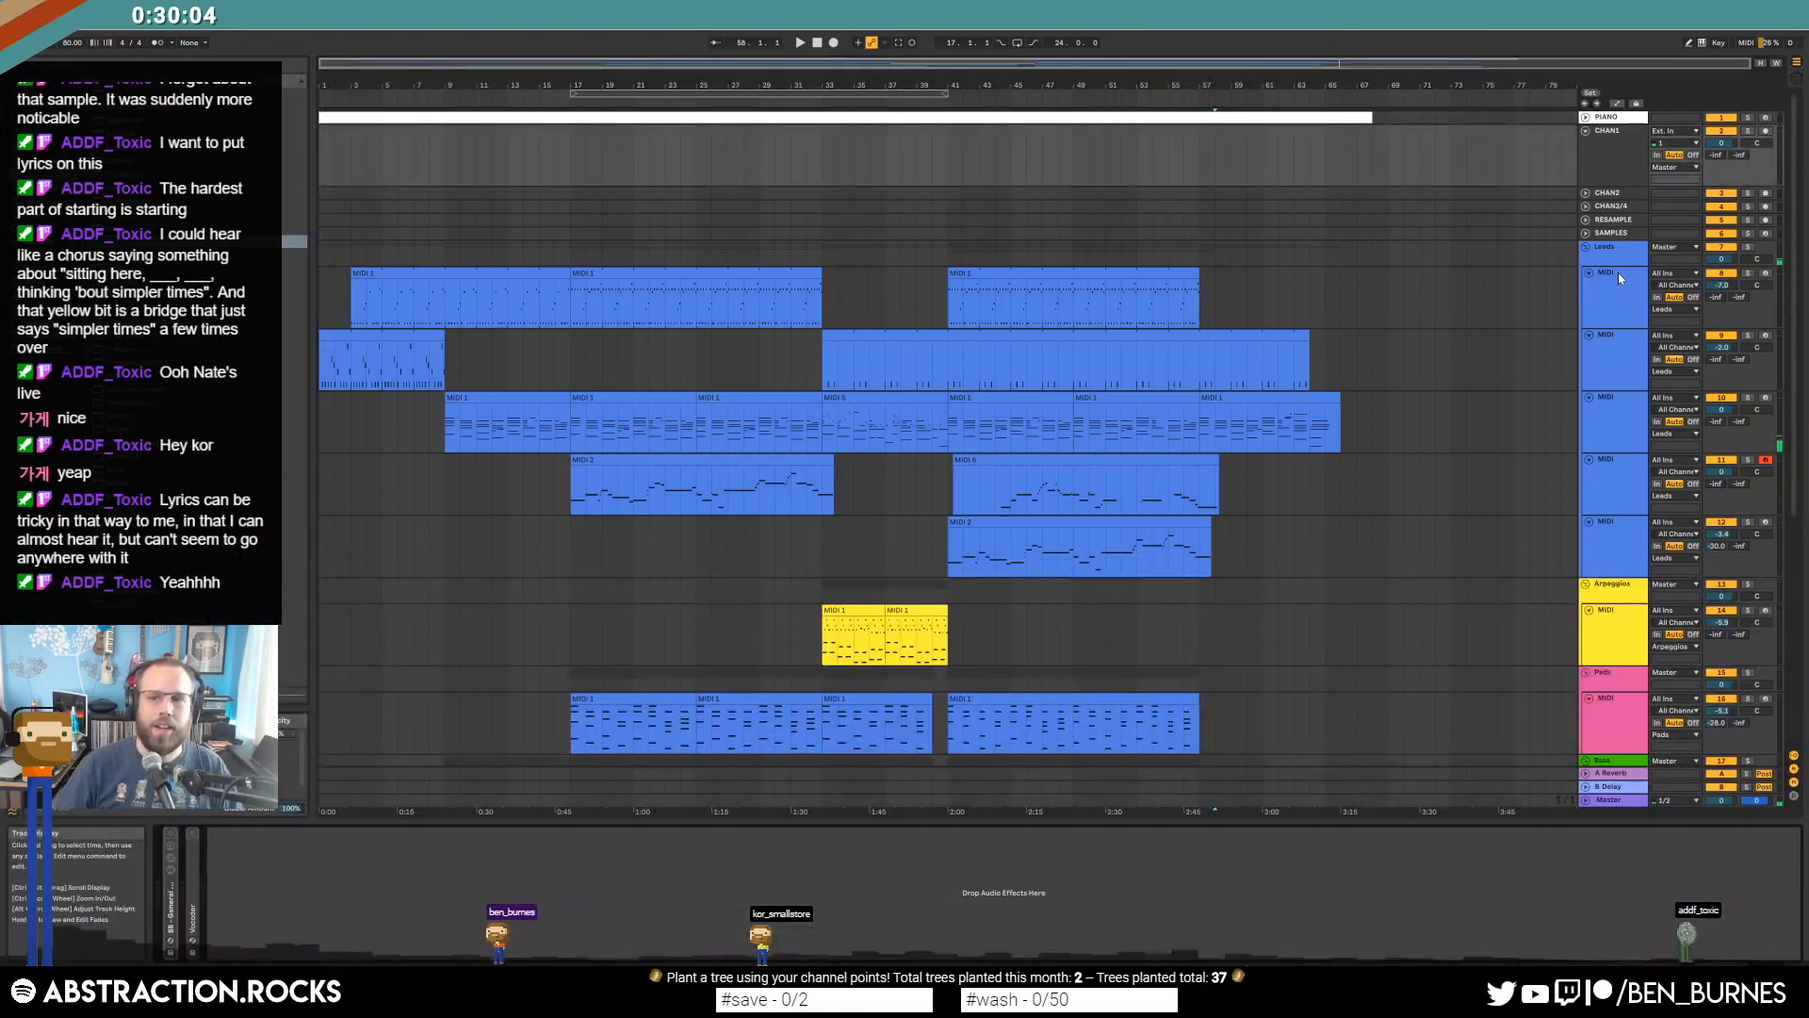
Fold all five MIDI tracks in the Leads group.
click(1589, 273)
click(1589, 286)
click(1589, 300)
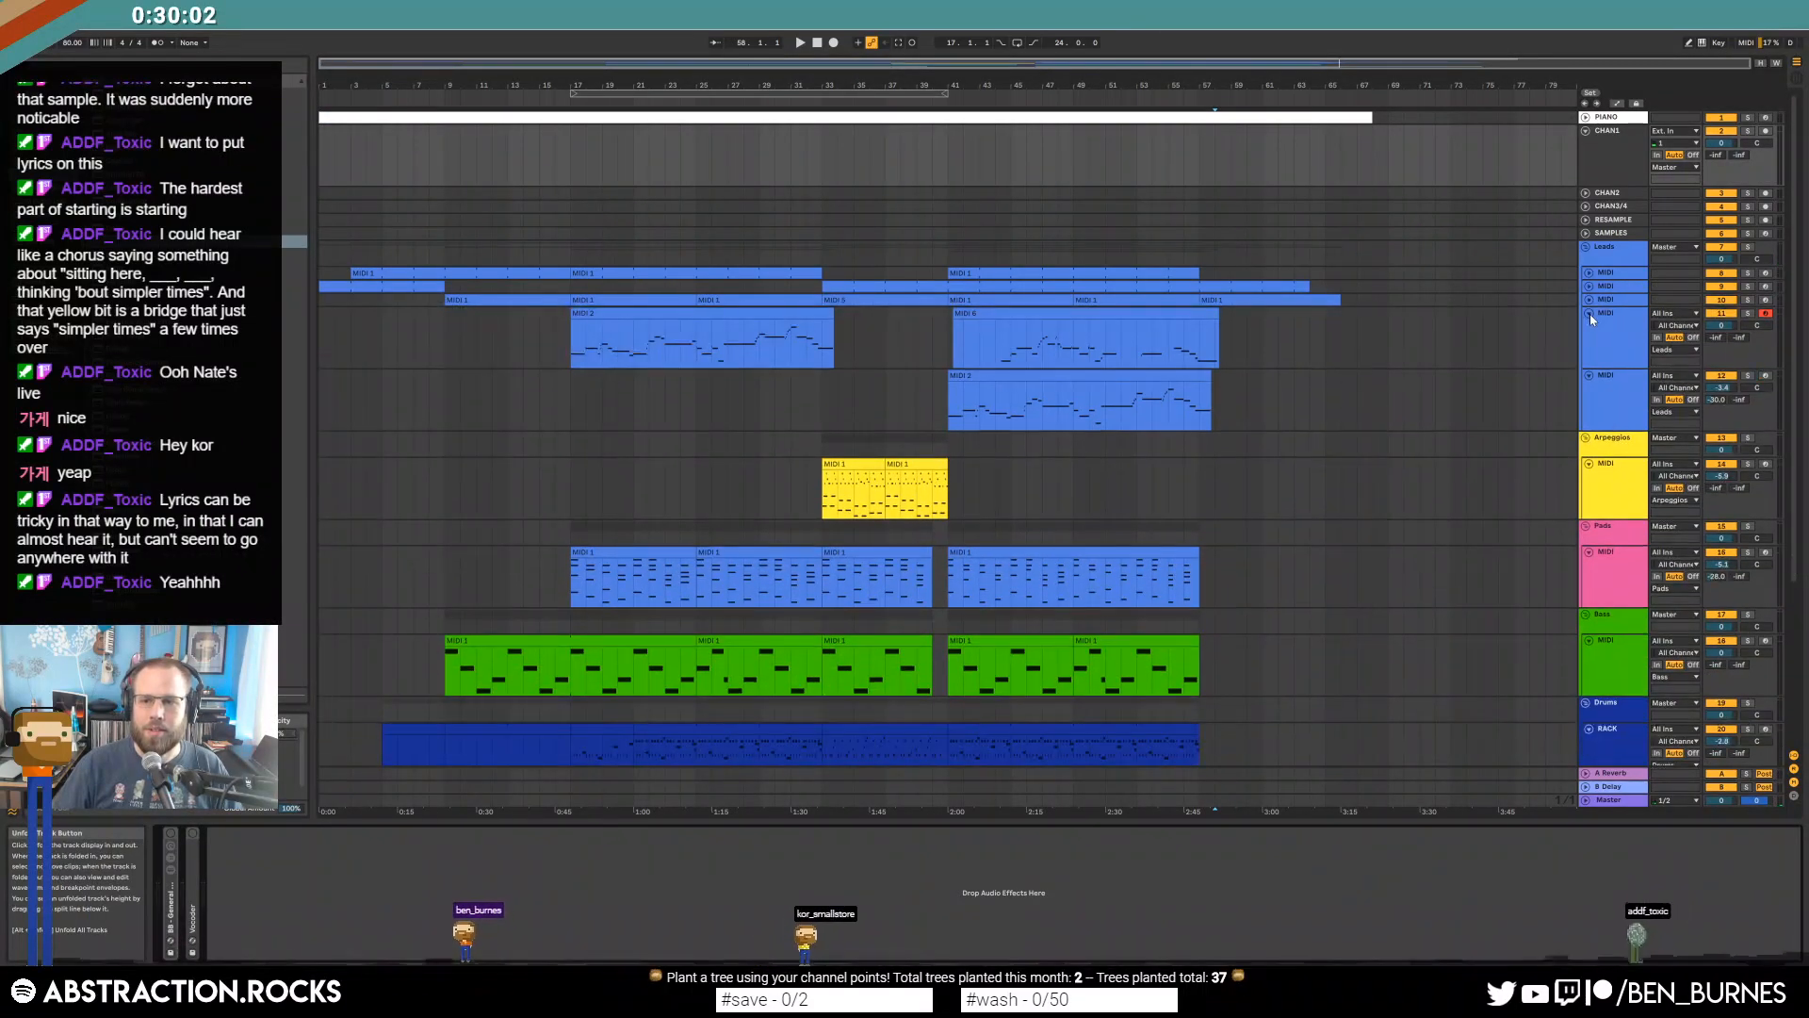
click(1589, 313)
click(1589, 327)
Assign the pad track's pink color to its clips and fold the track.
right_click(1614, 474)
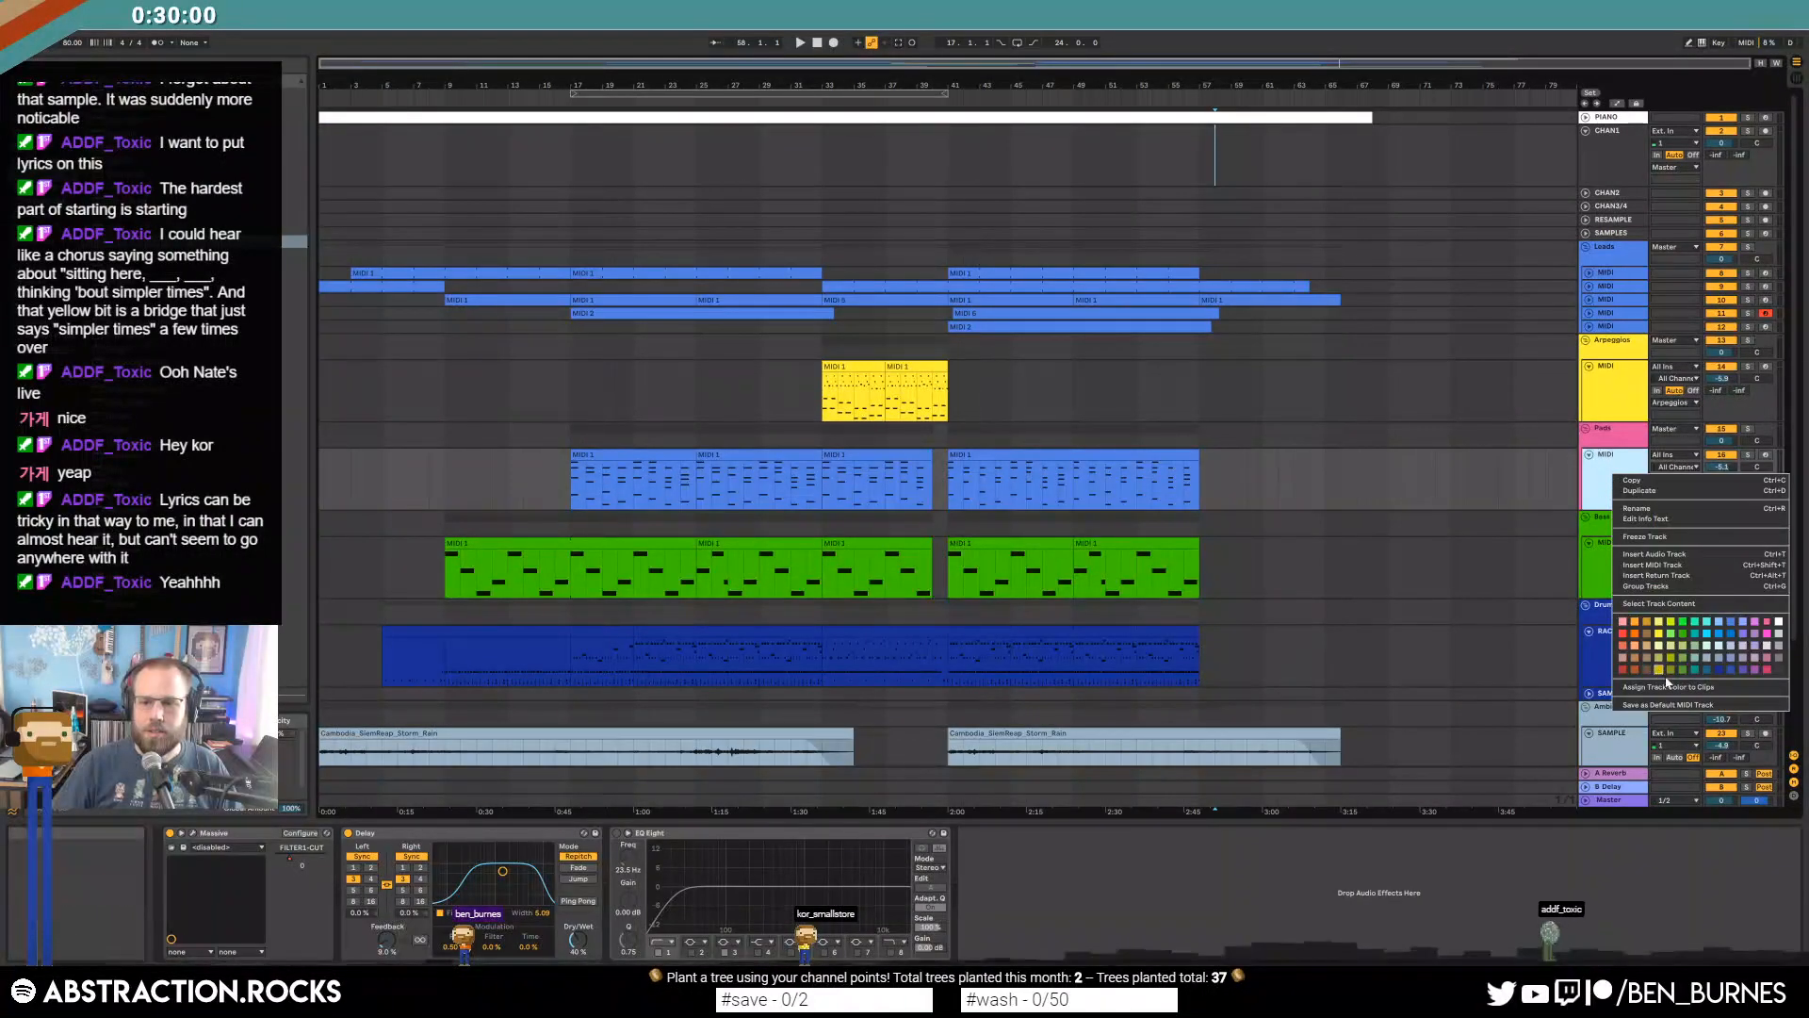
click(1668, 687)
click(1587, 455)
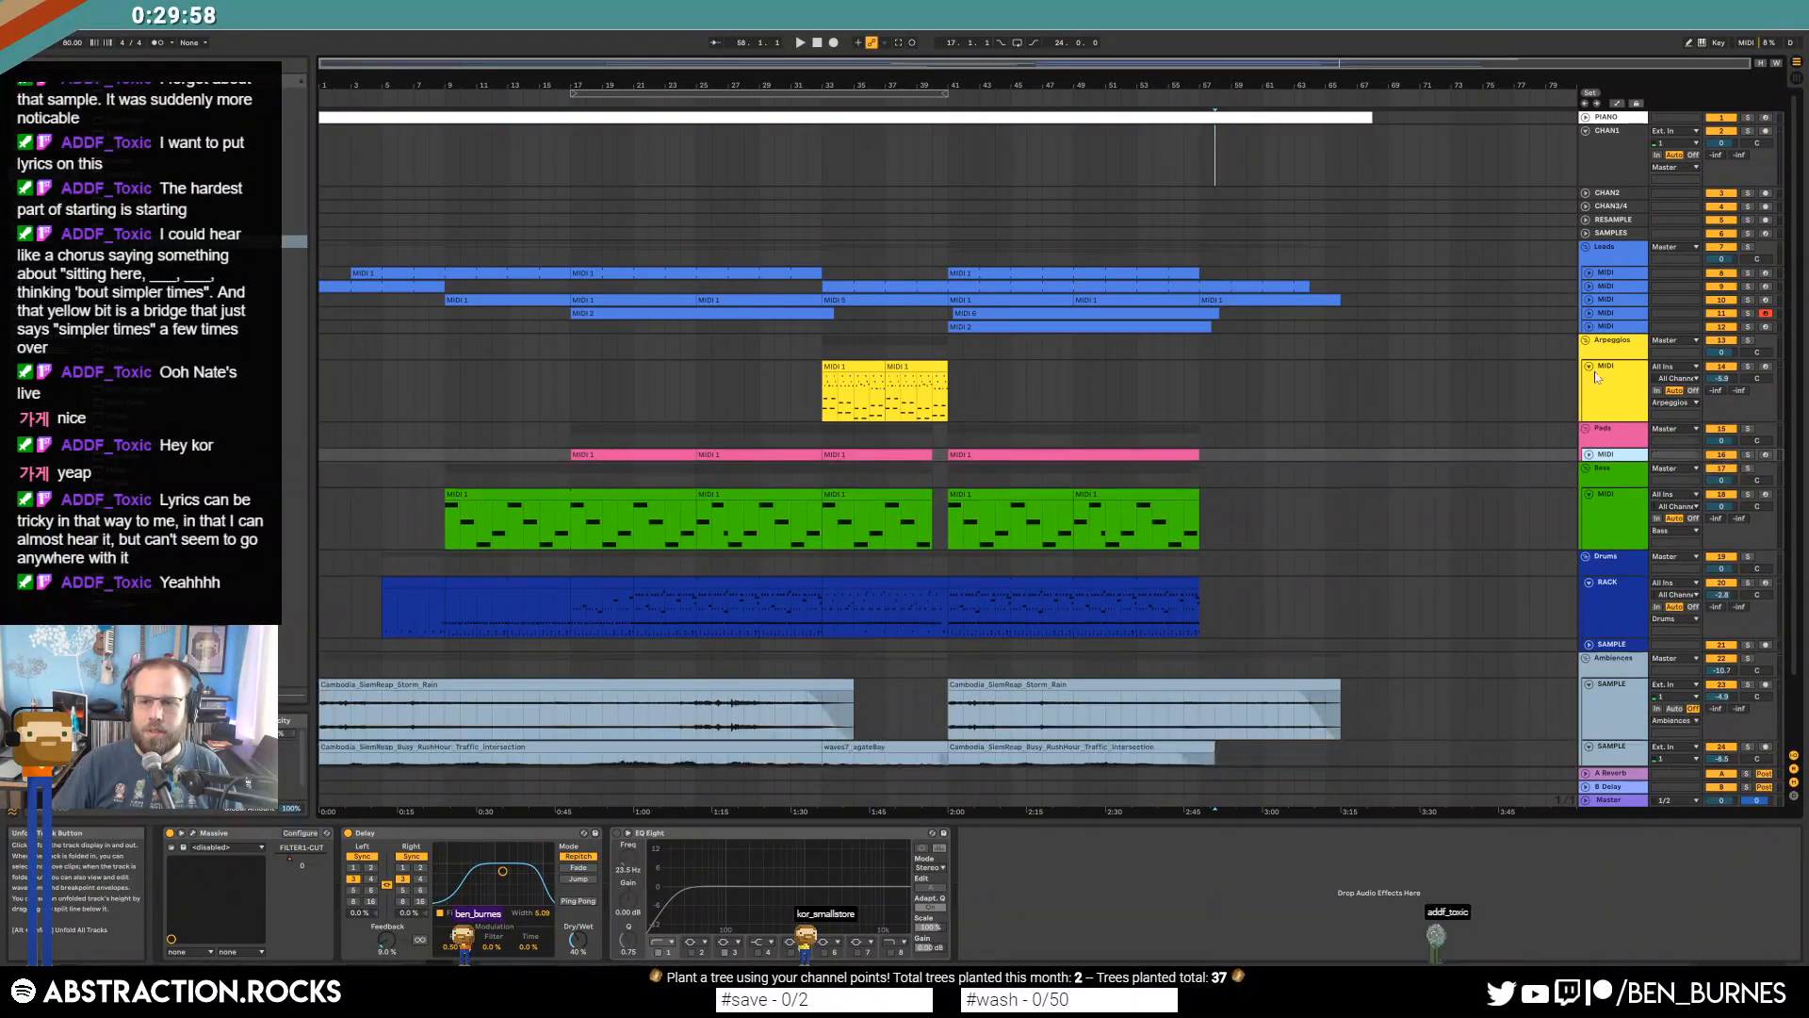
Fold the arpeggio, bass and drum rack tracks and the two unfolded ambience sample tracks.
click(1589, 365)
click(1589, 444)
click(1589, 484)
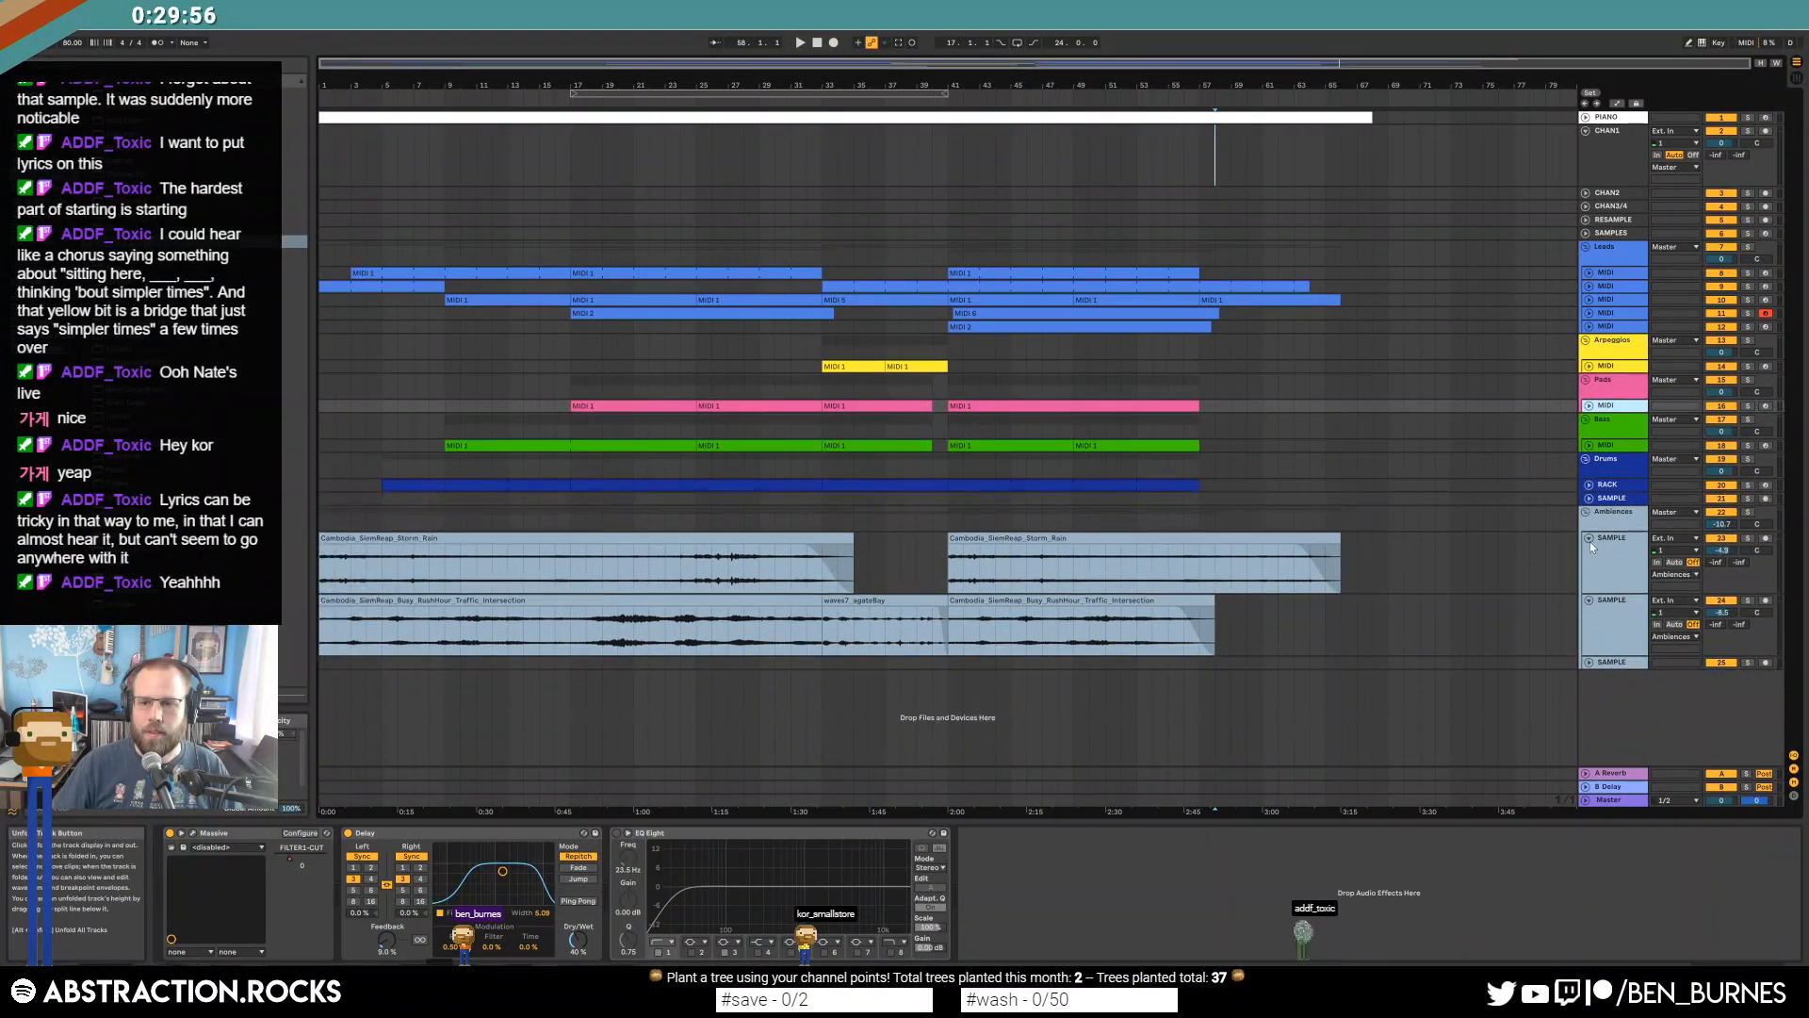
click(1589, 538)
click(1589, 552)
click(1219, 123)
click(1221, 118)
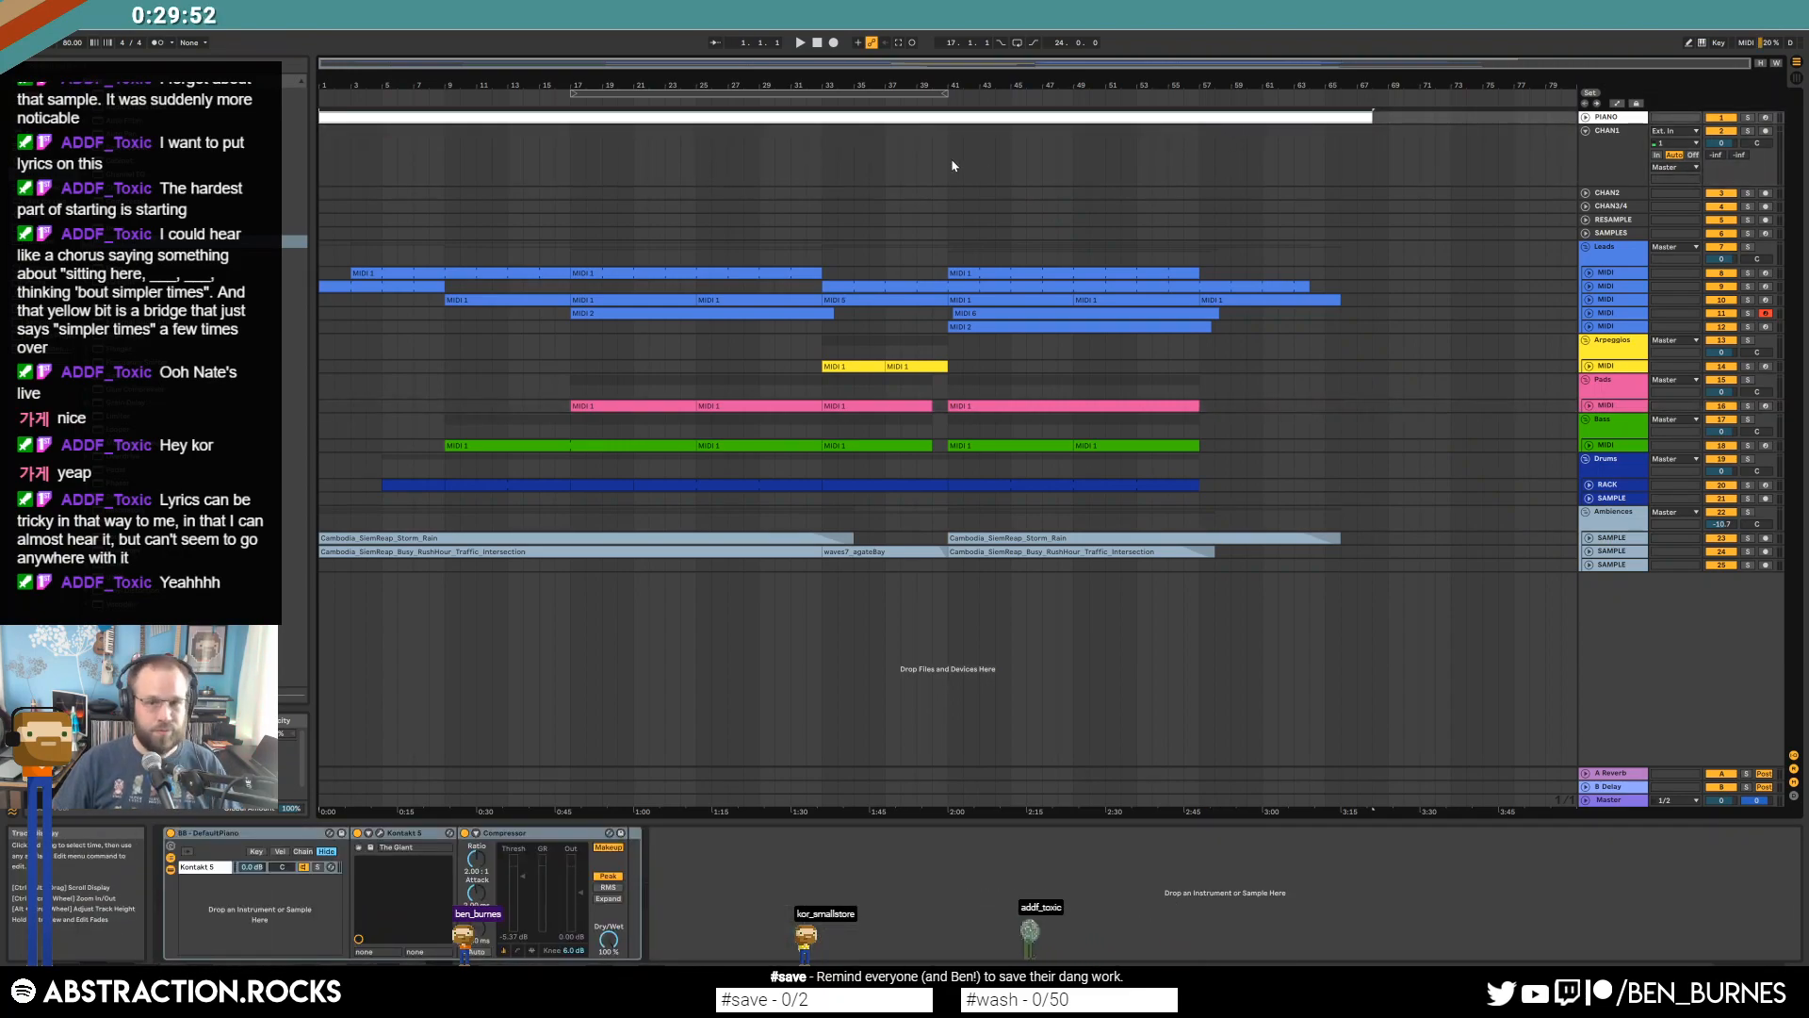
click(1589, 273)
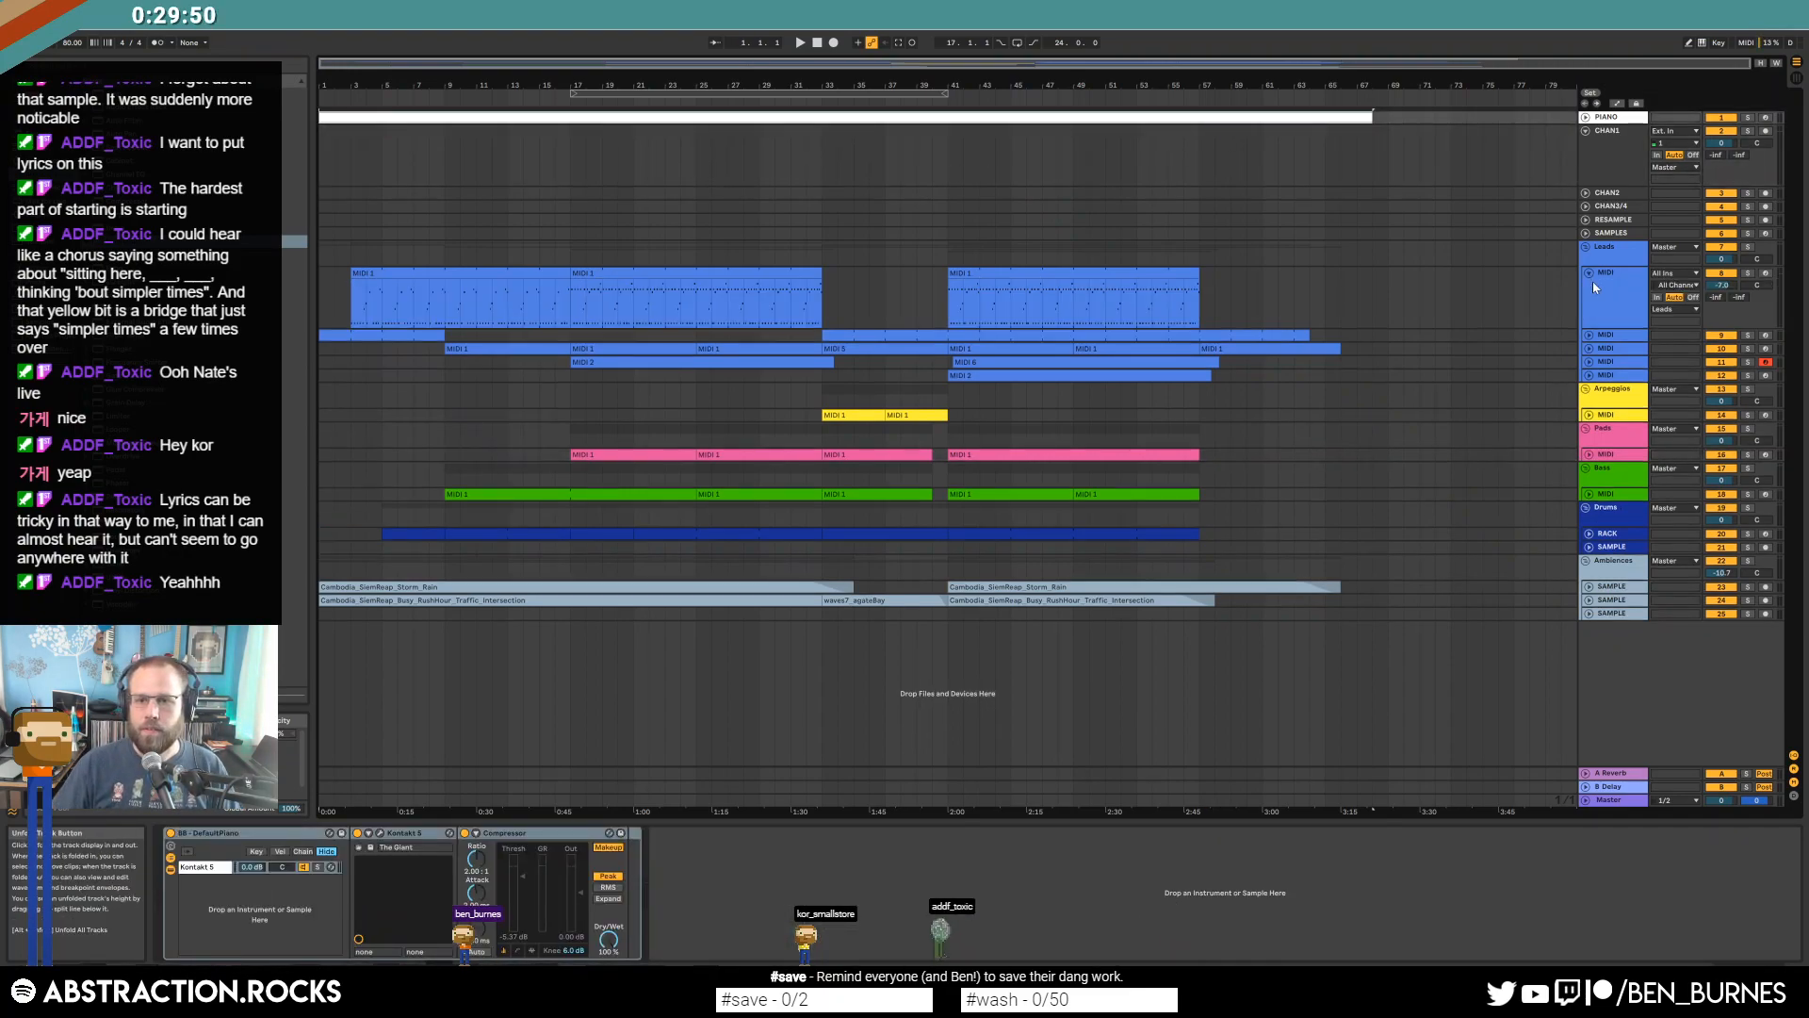
click(1589, 334)
click(1619, 314)
click(1621, 352)
click(1589, 334)
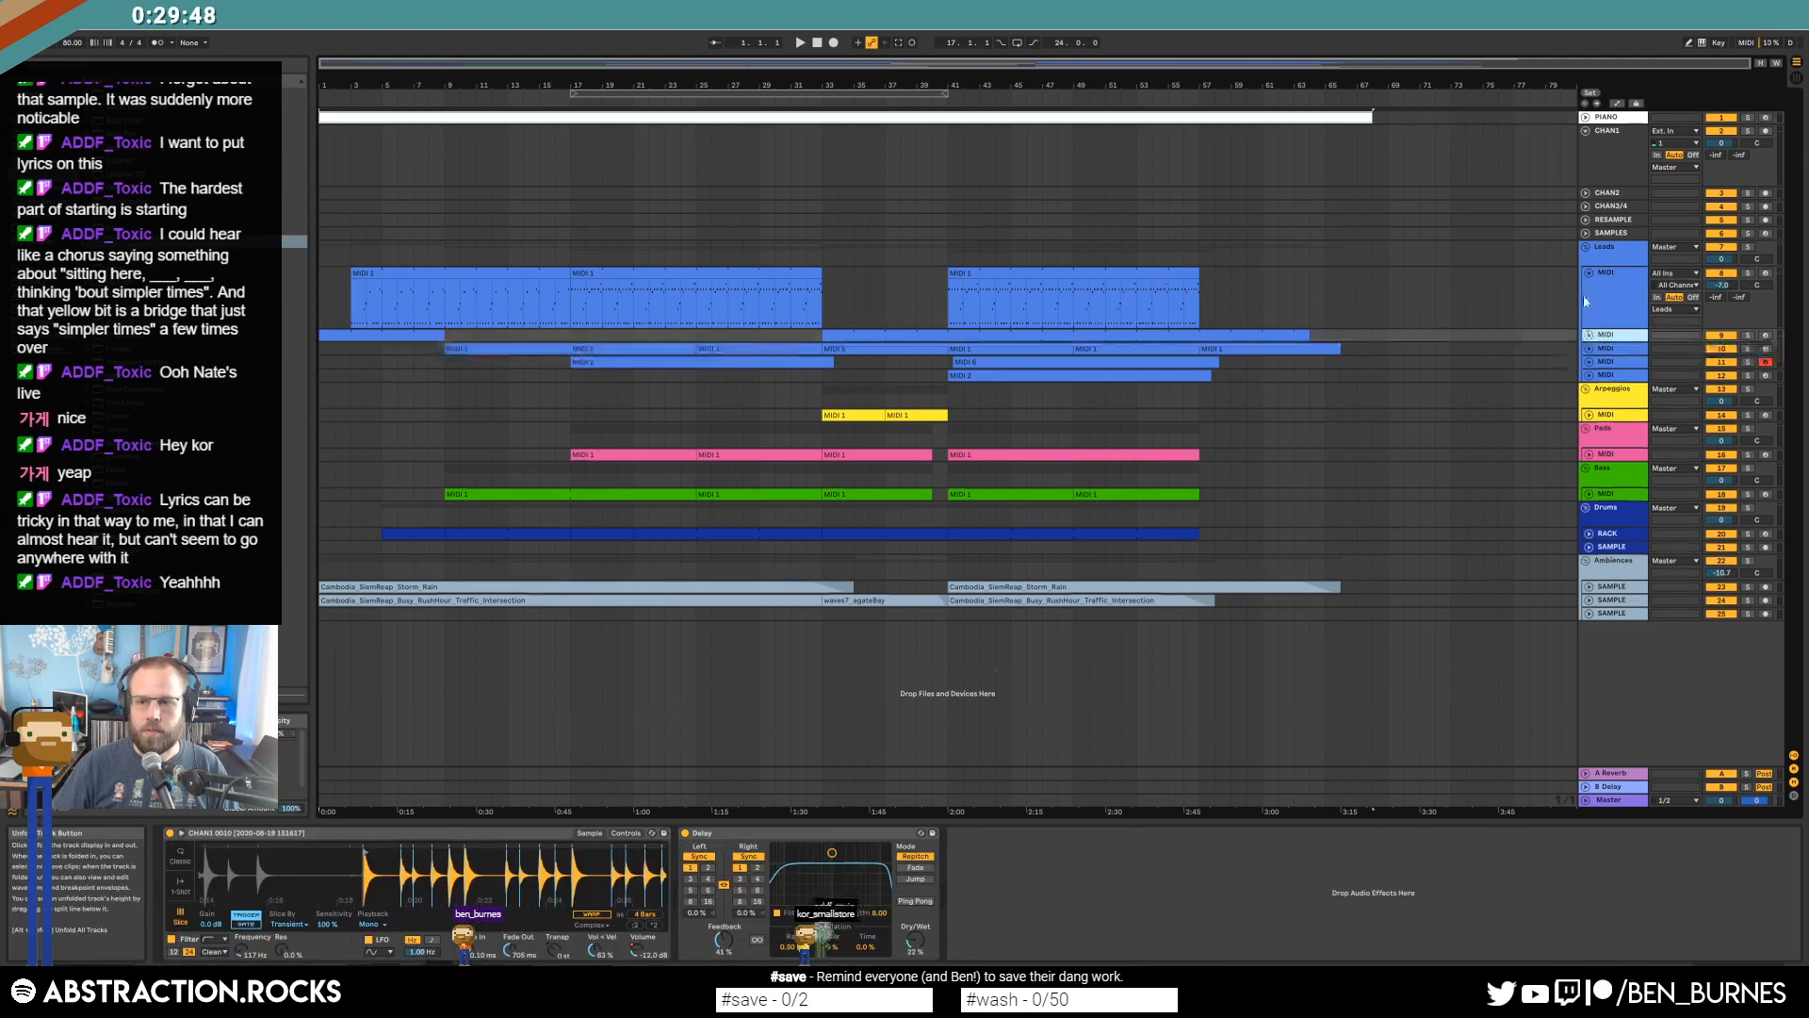
click(1589, 272)
Export the range of the PIANO clip from the Master as the WAV file "2020-08-19 Simpler Times.wav" on the Desktop.
click(444, 121)
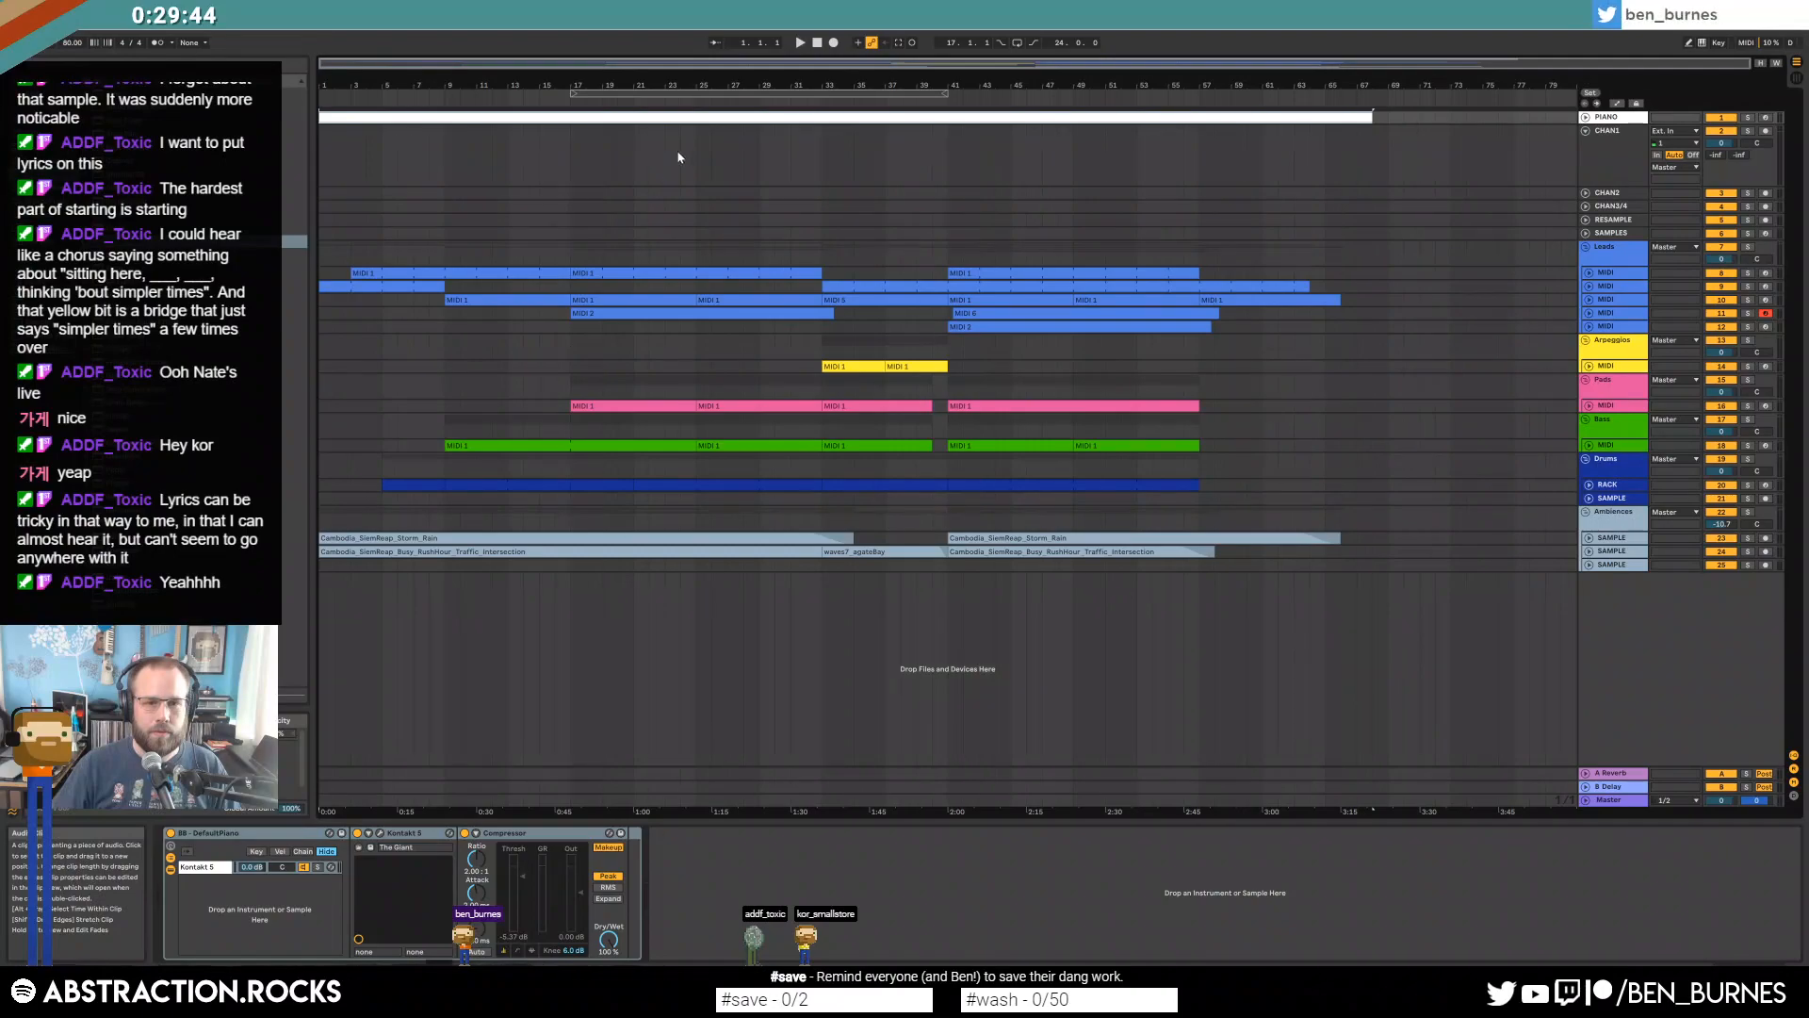
key(ctrl+shift+r)
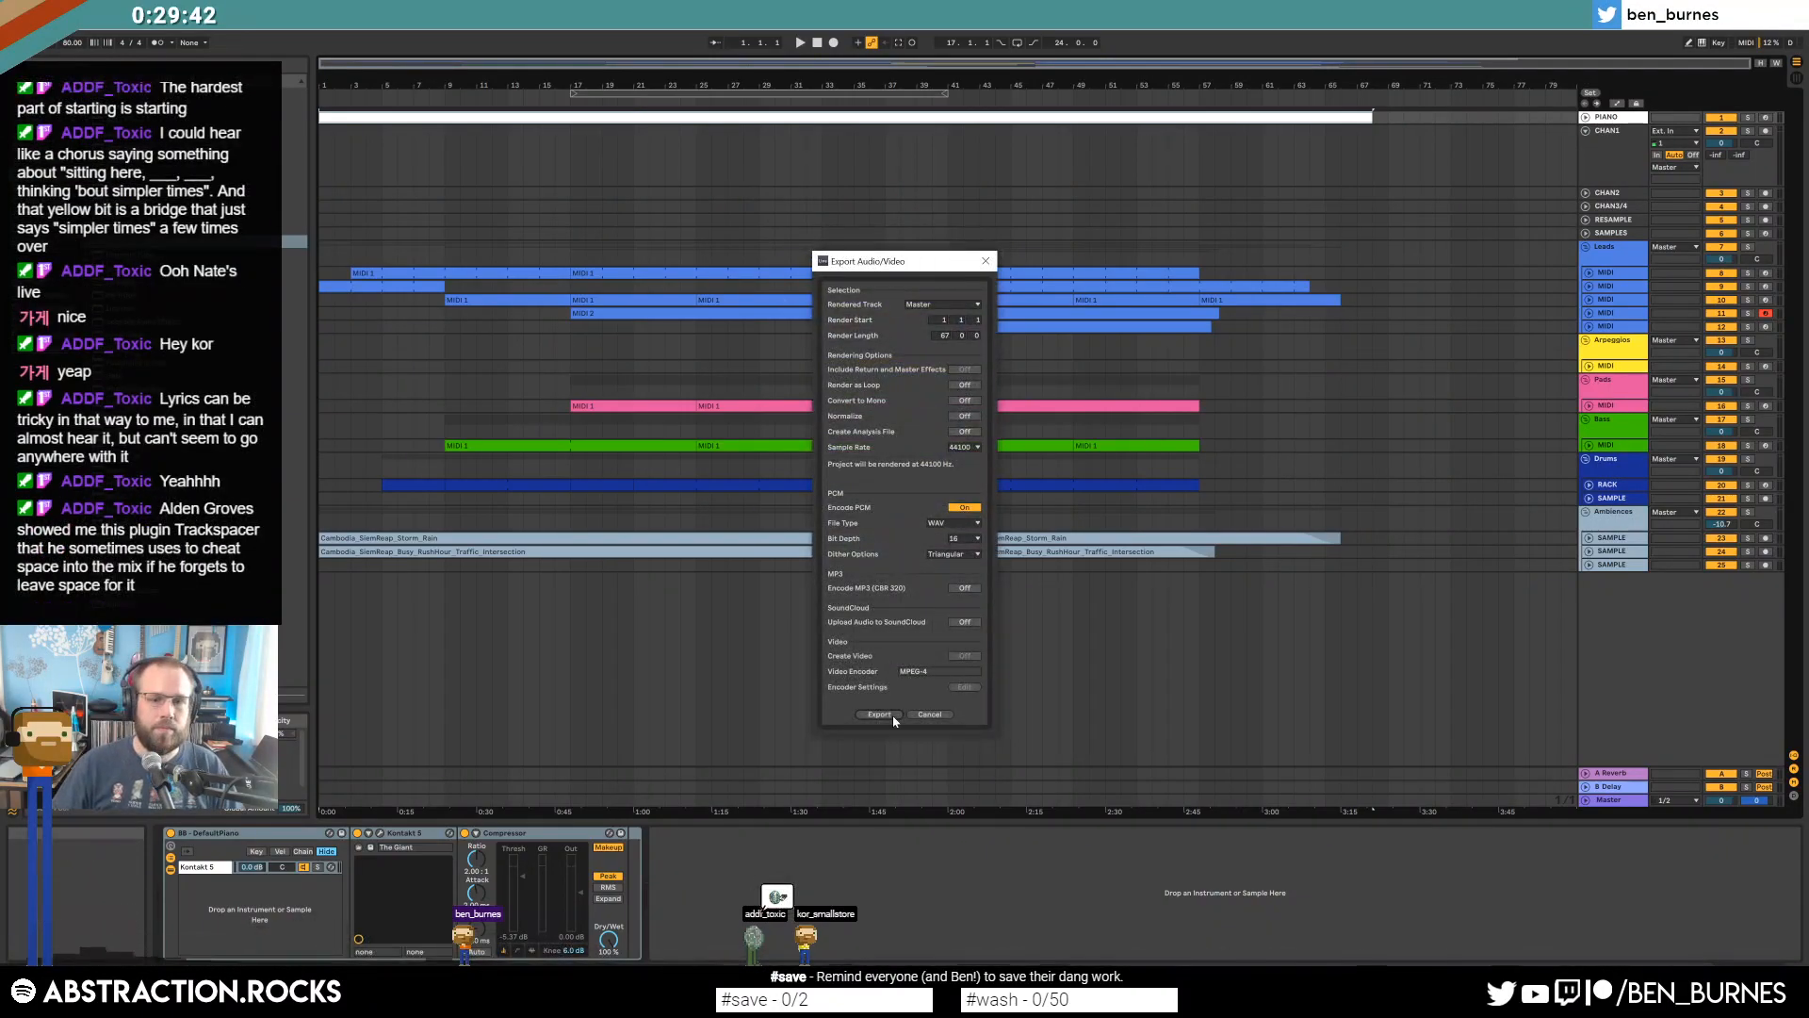
click(868, 715)
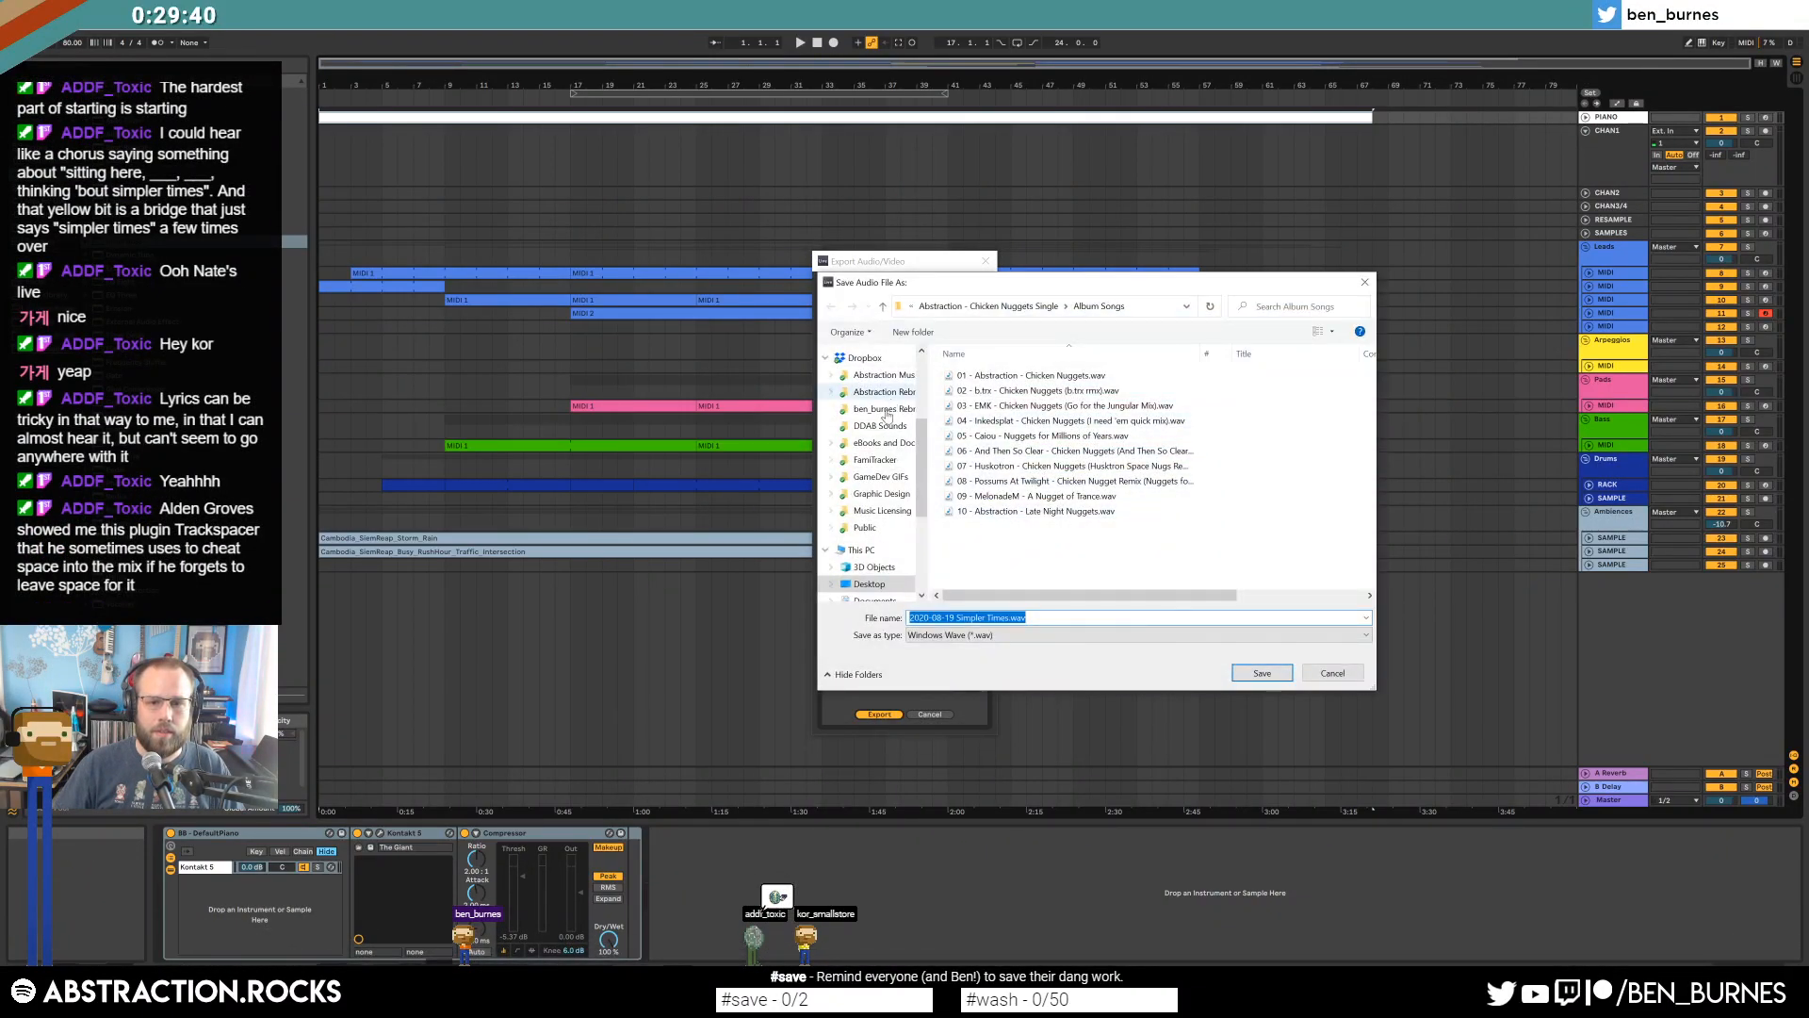
click(869, 584)
click(1251, 677)
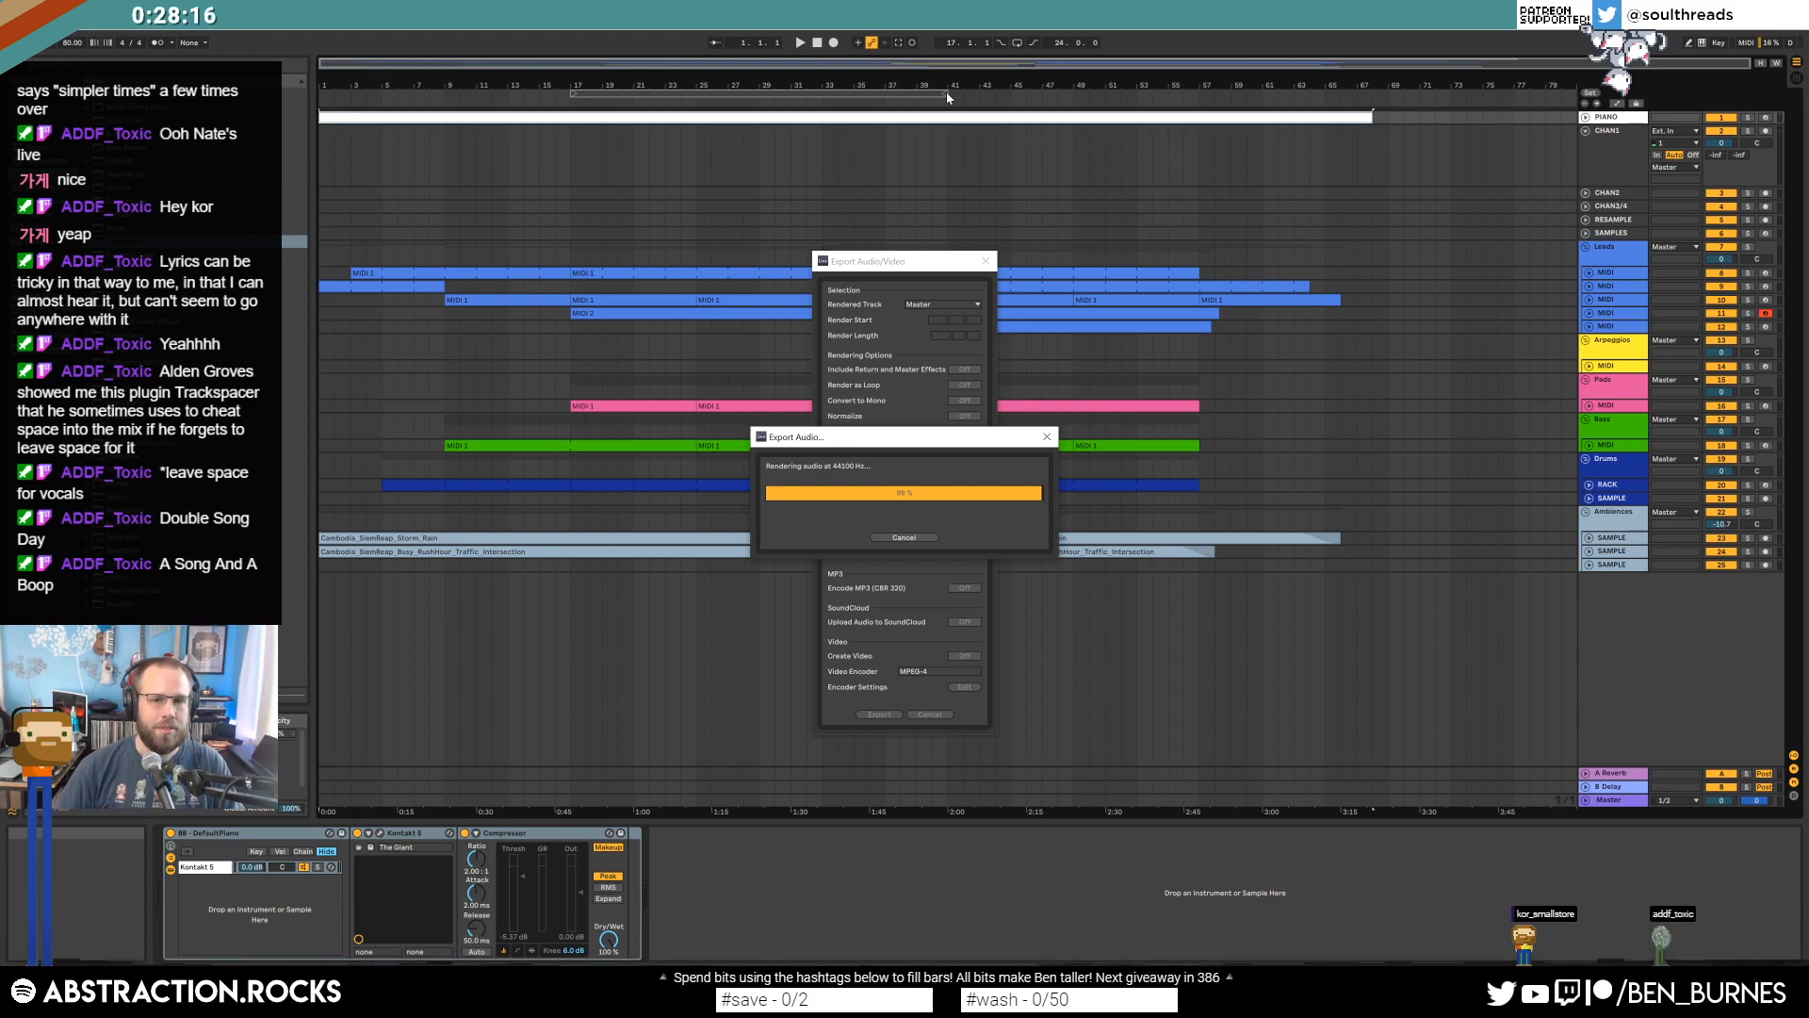
Extend the loop's end to bar 65 with the lead chord track unfolded, and select the loop's time range.
drag(946, 92, 1325, 131)
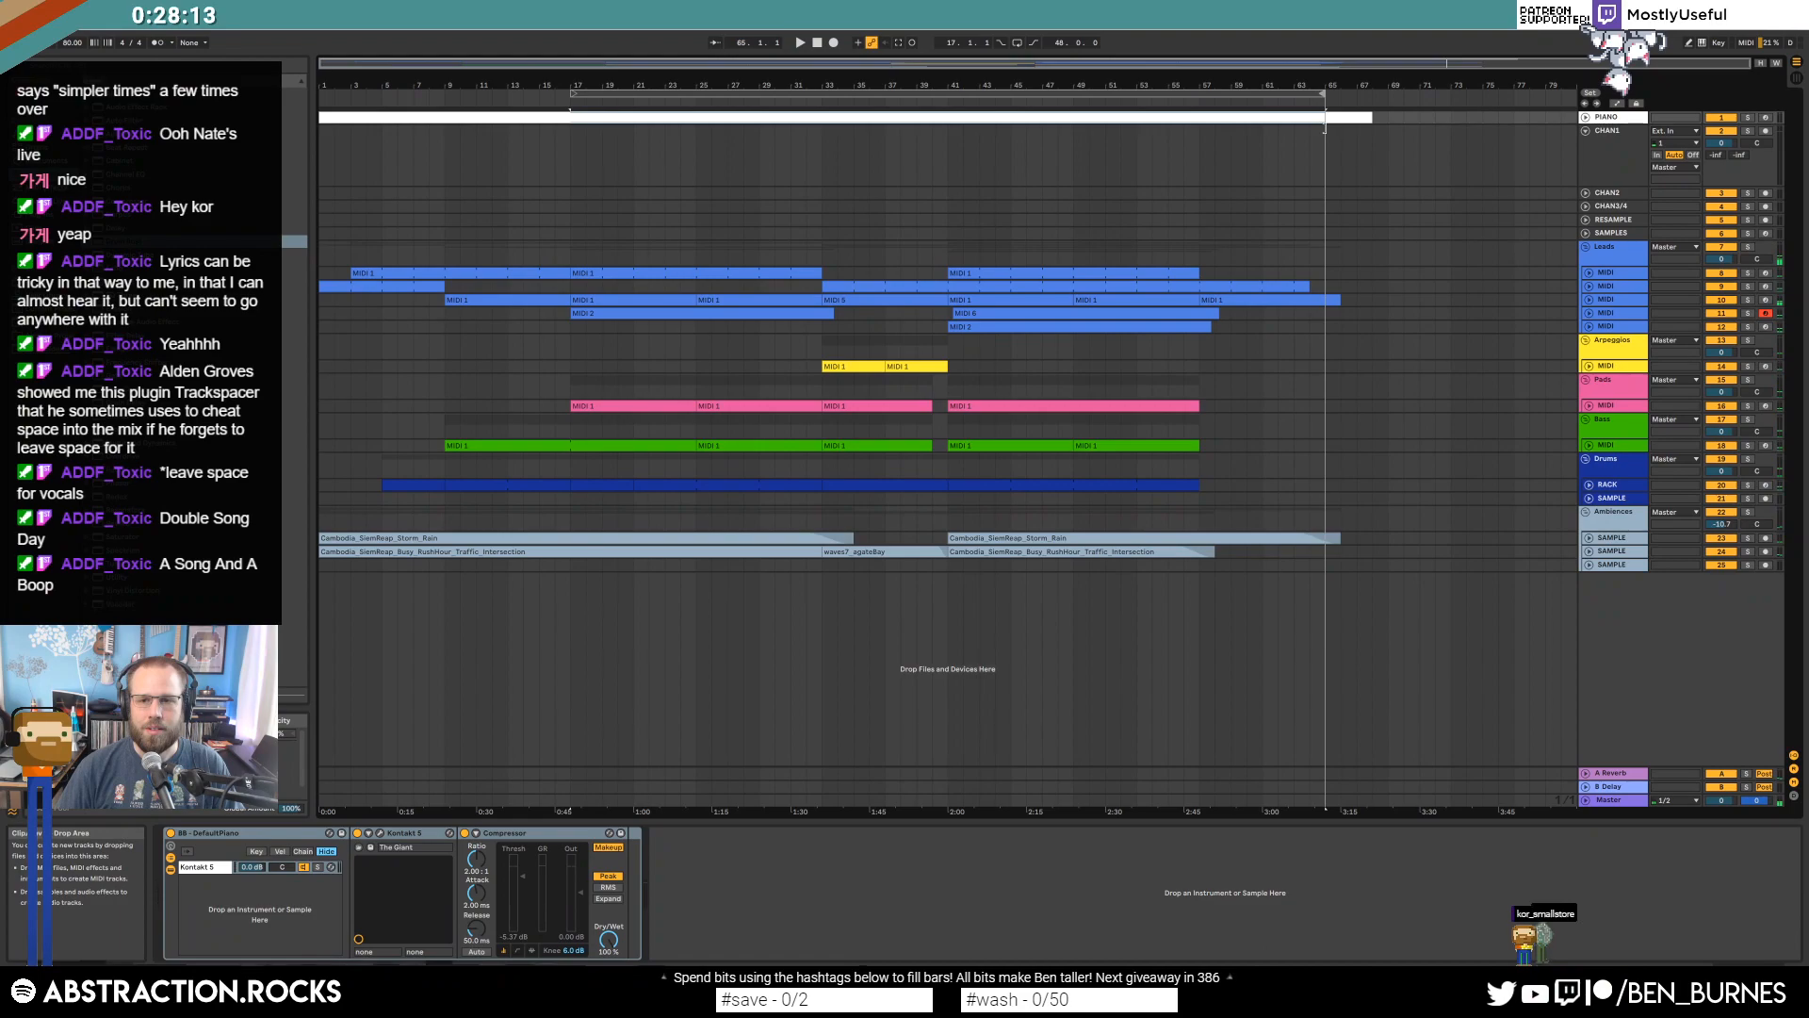
click(1587, 299)
click(1255, 93)
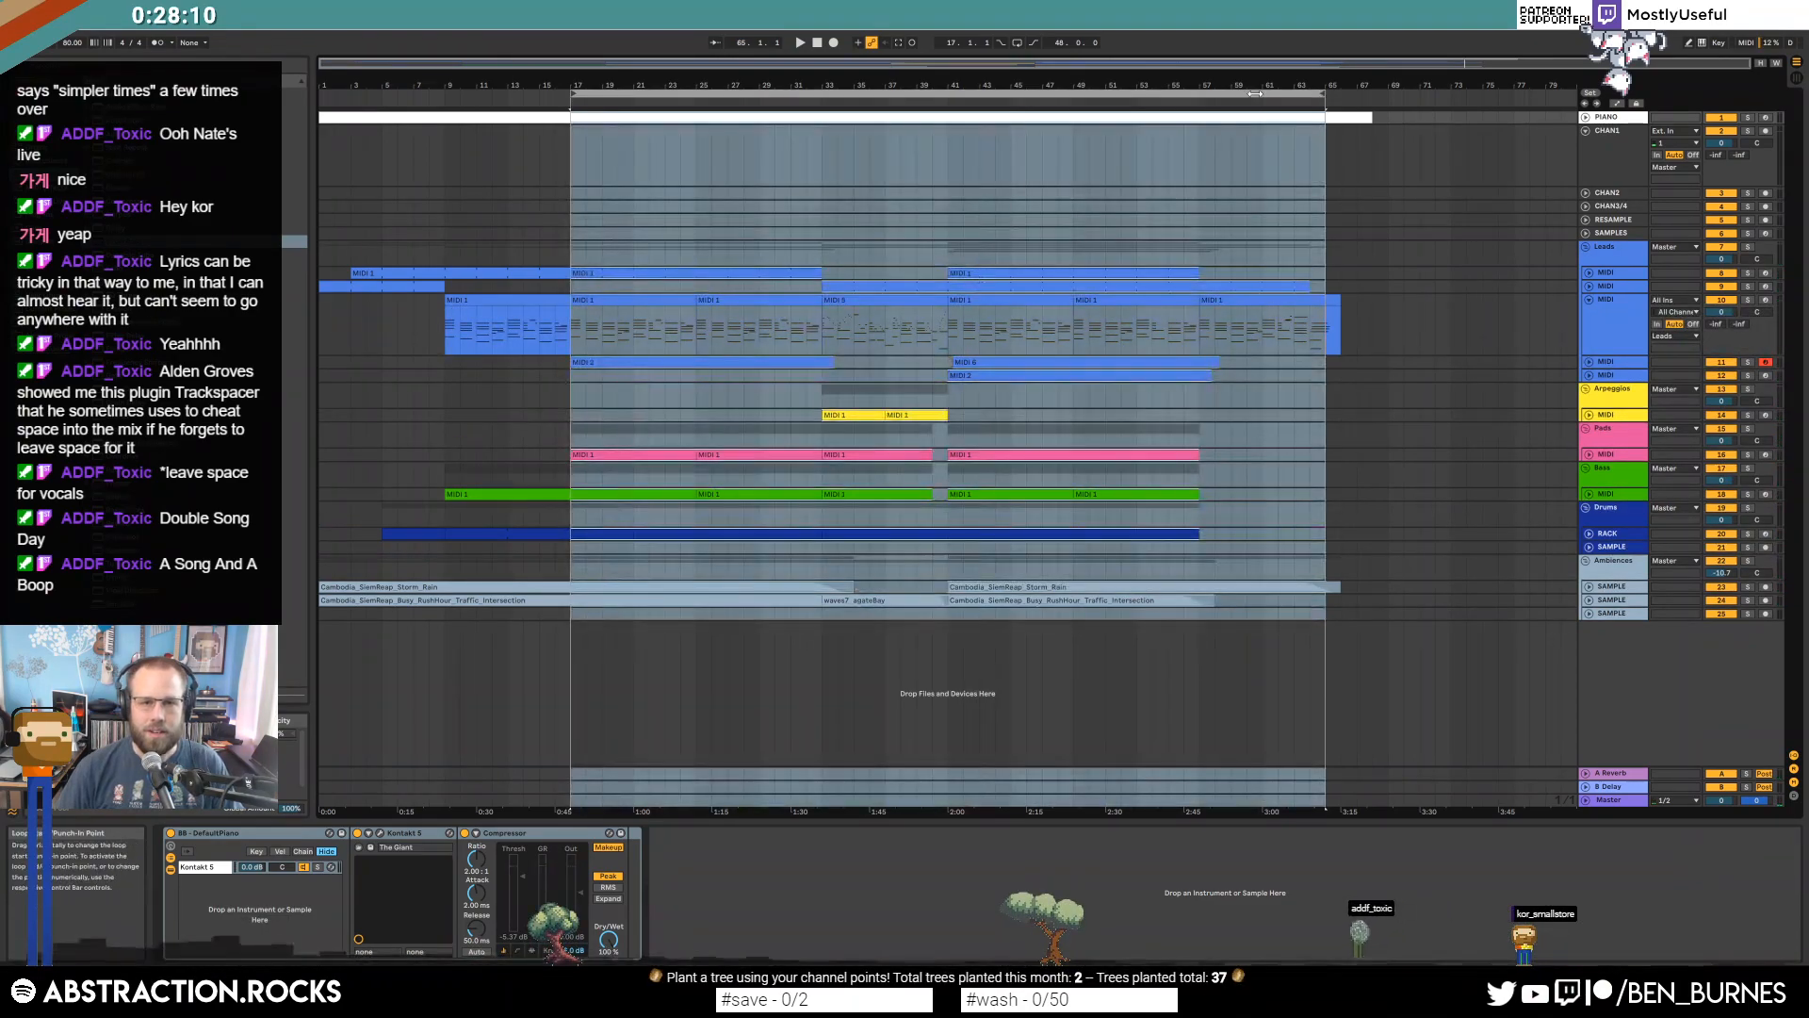
Export the selected range as a WAV with Render as Loop on, adding "LOOP" to the end of the file name "2020-08-19 Simpler Times".
key(ctrl+shift+r)
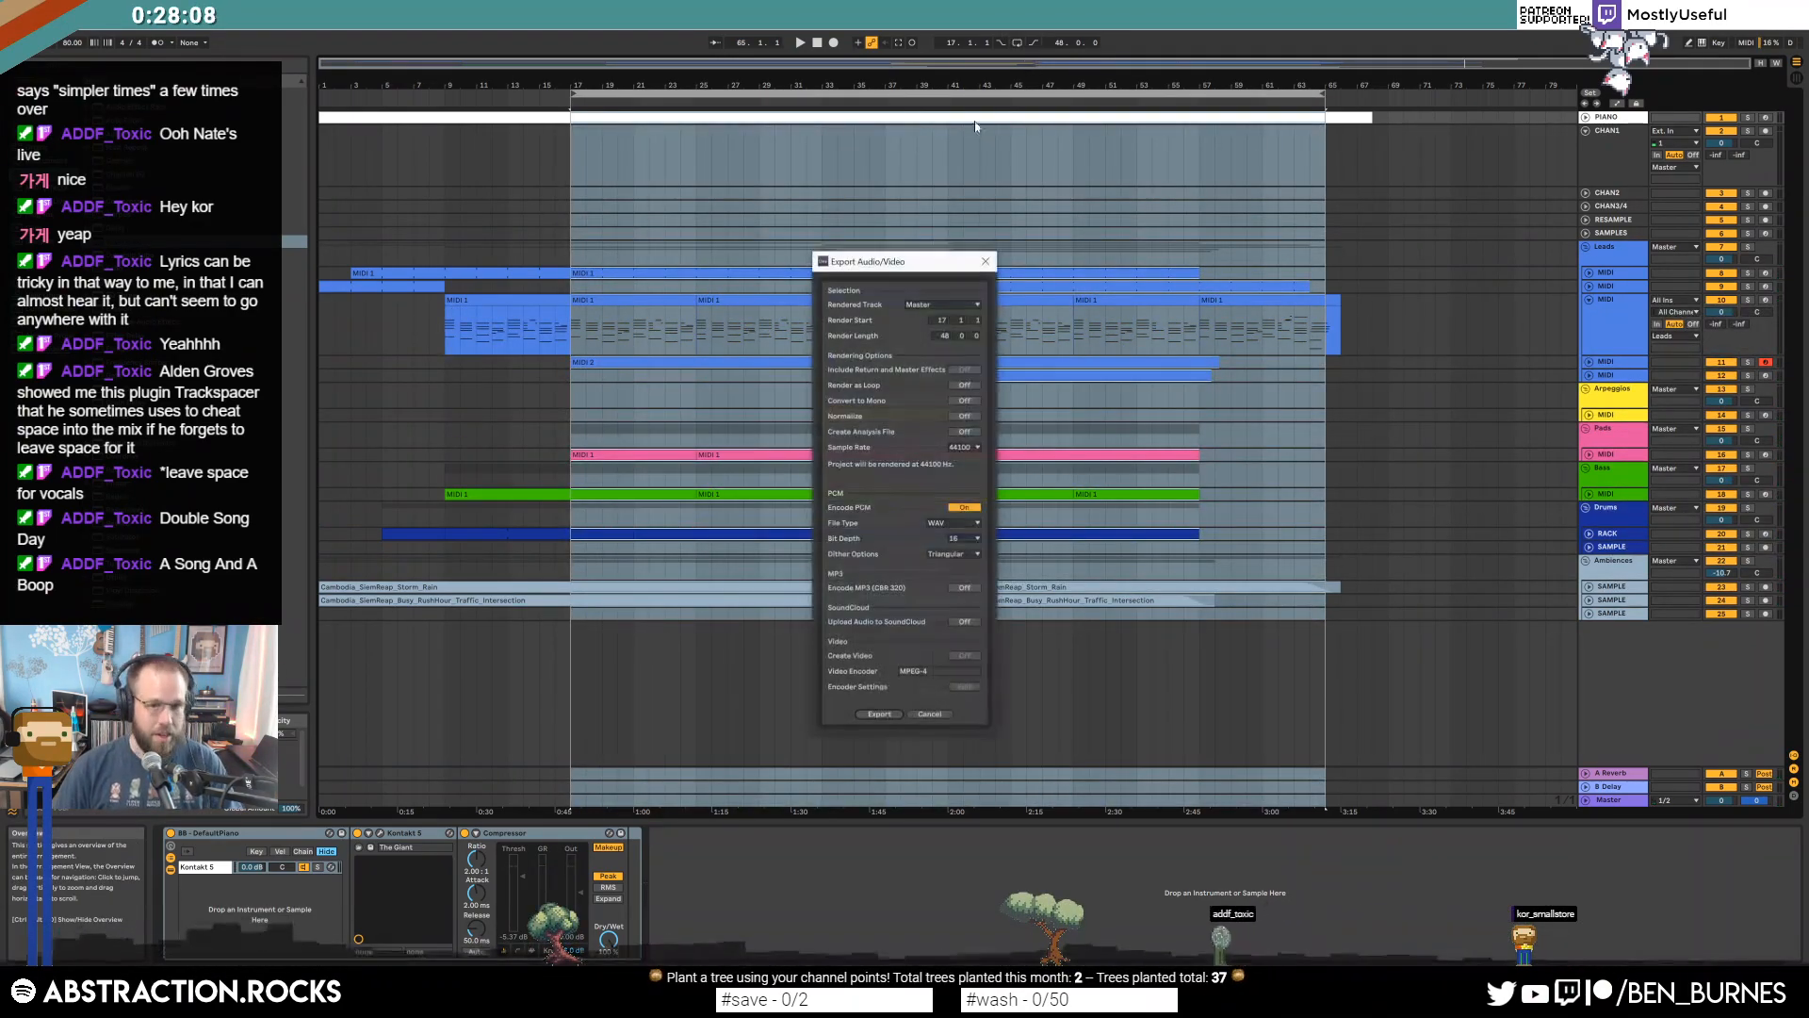
click(965, 387)
click(879, 714)
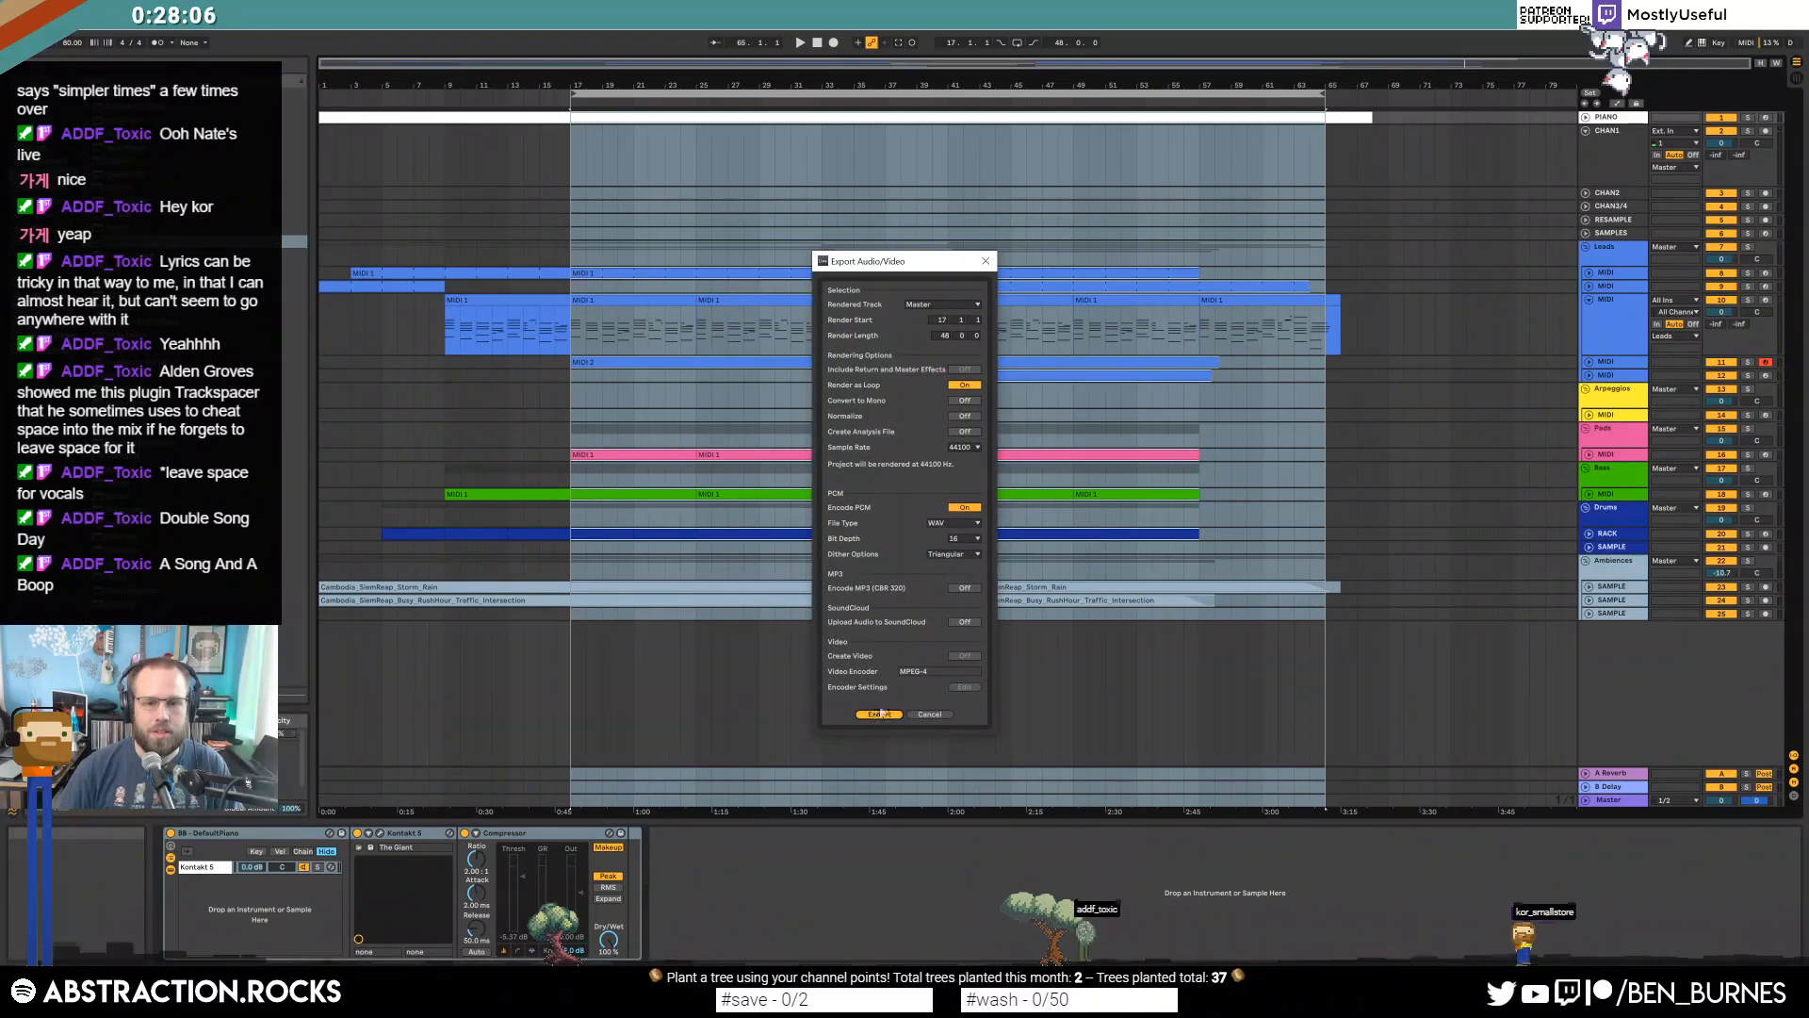
click(1004, 618)
text(LOOP)
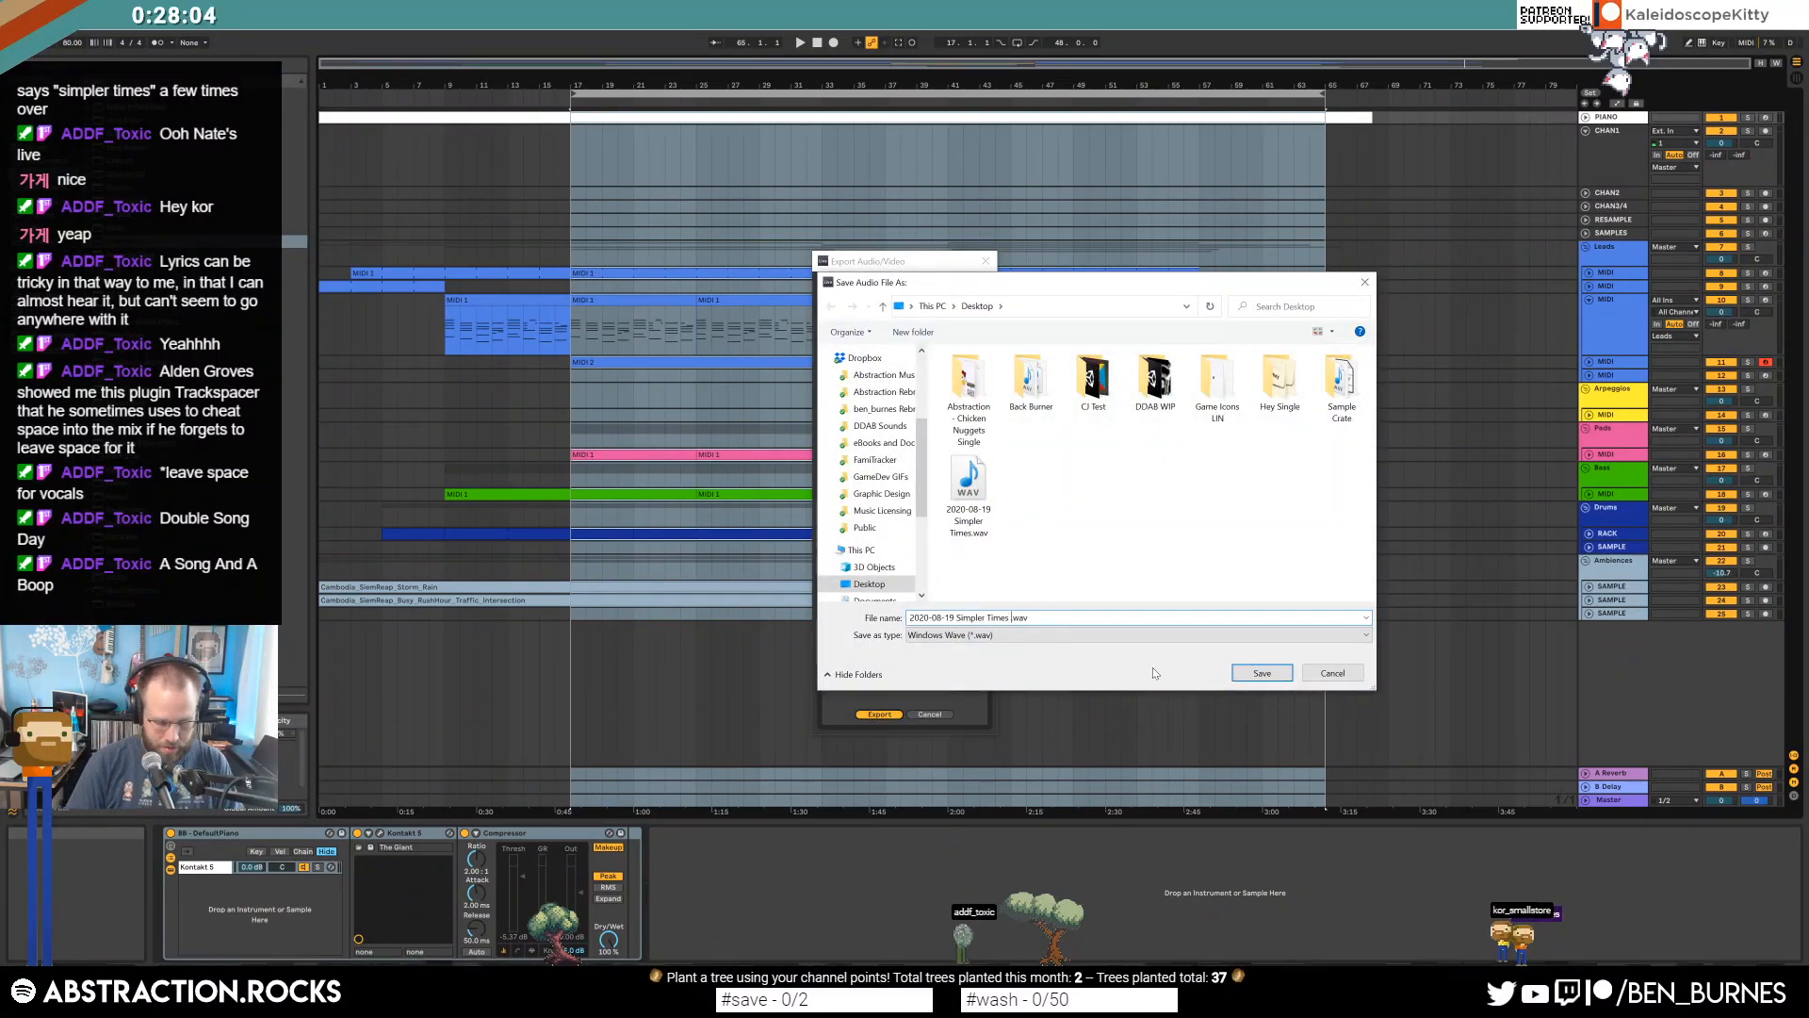
key(Return)
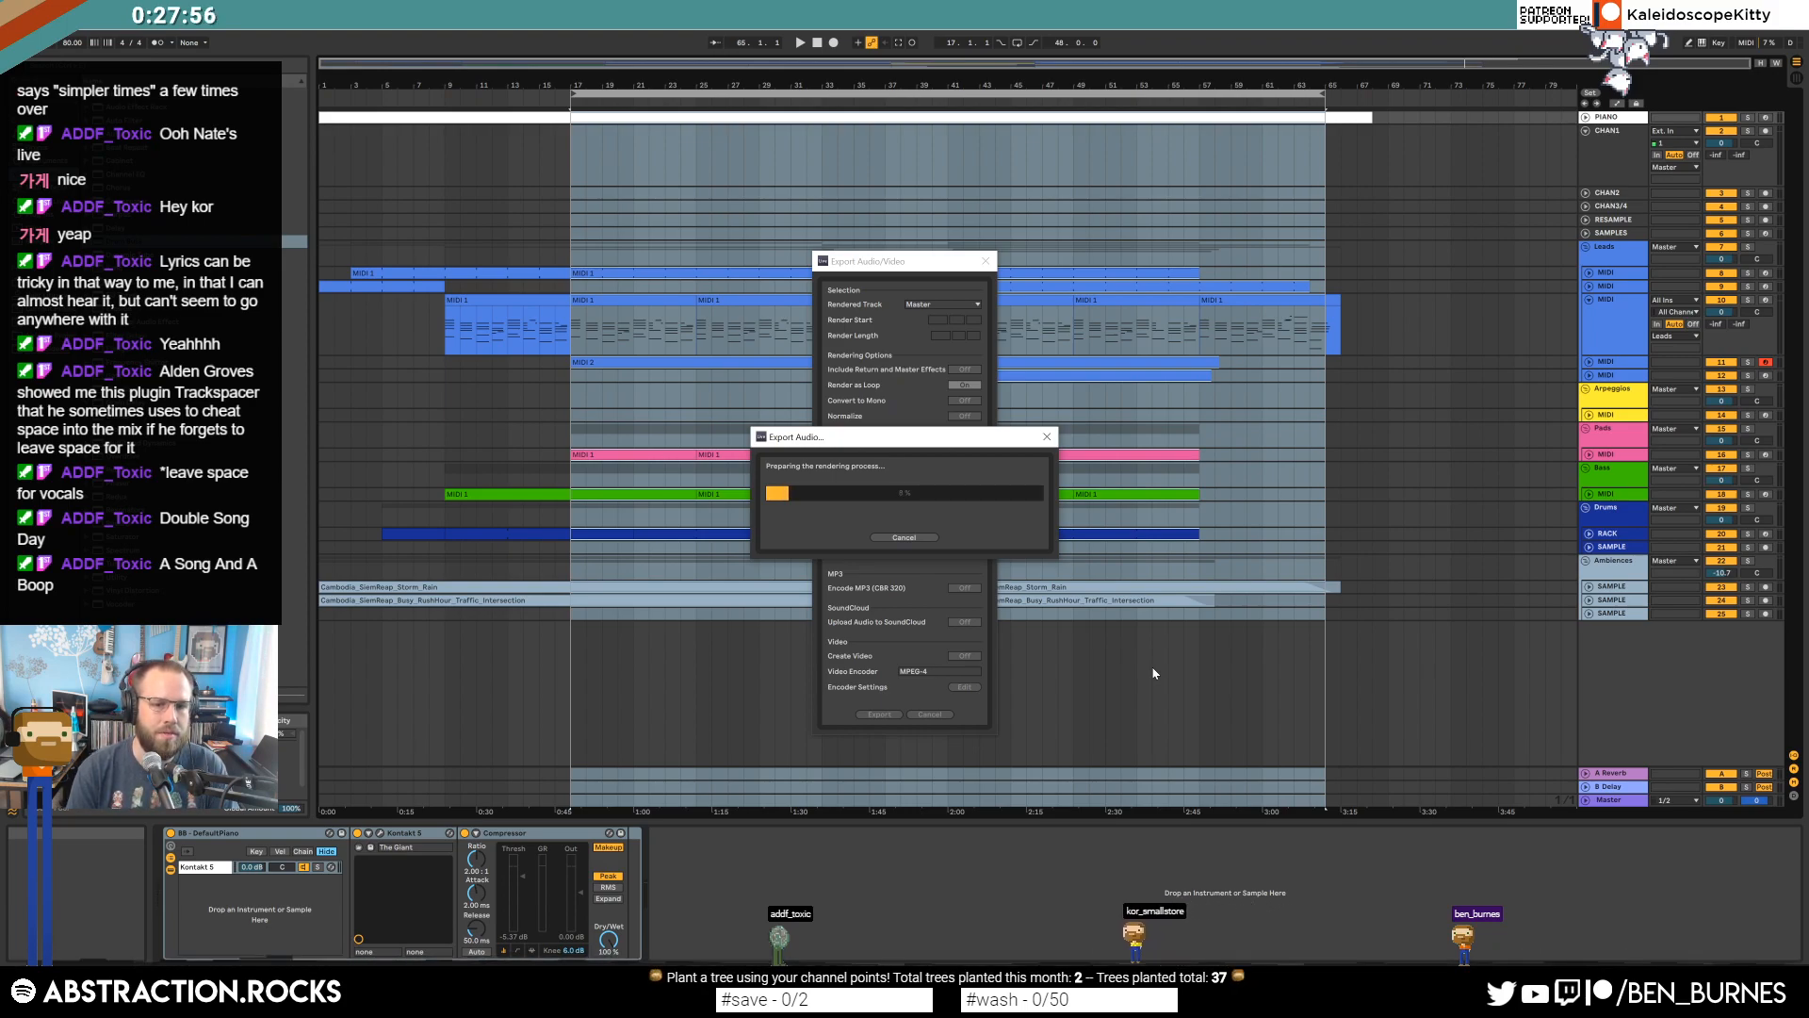
Cancel the running render and export the loop range again as a WAV with Render as Loop on.
click(907, 538)
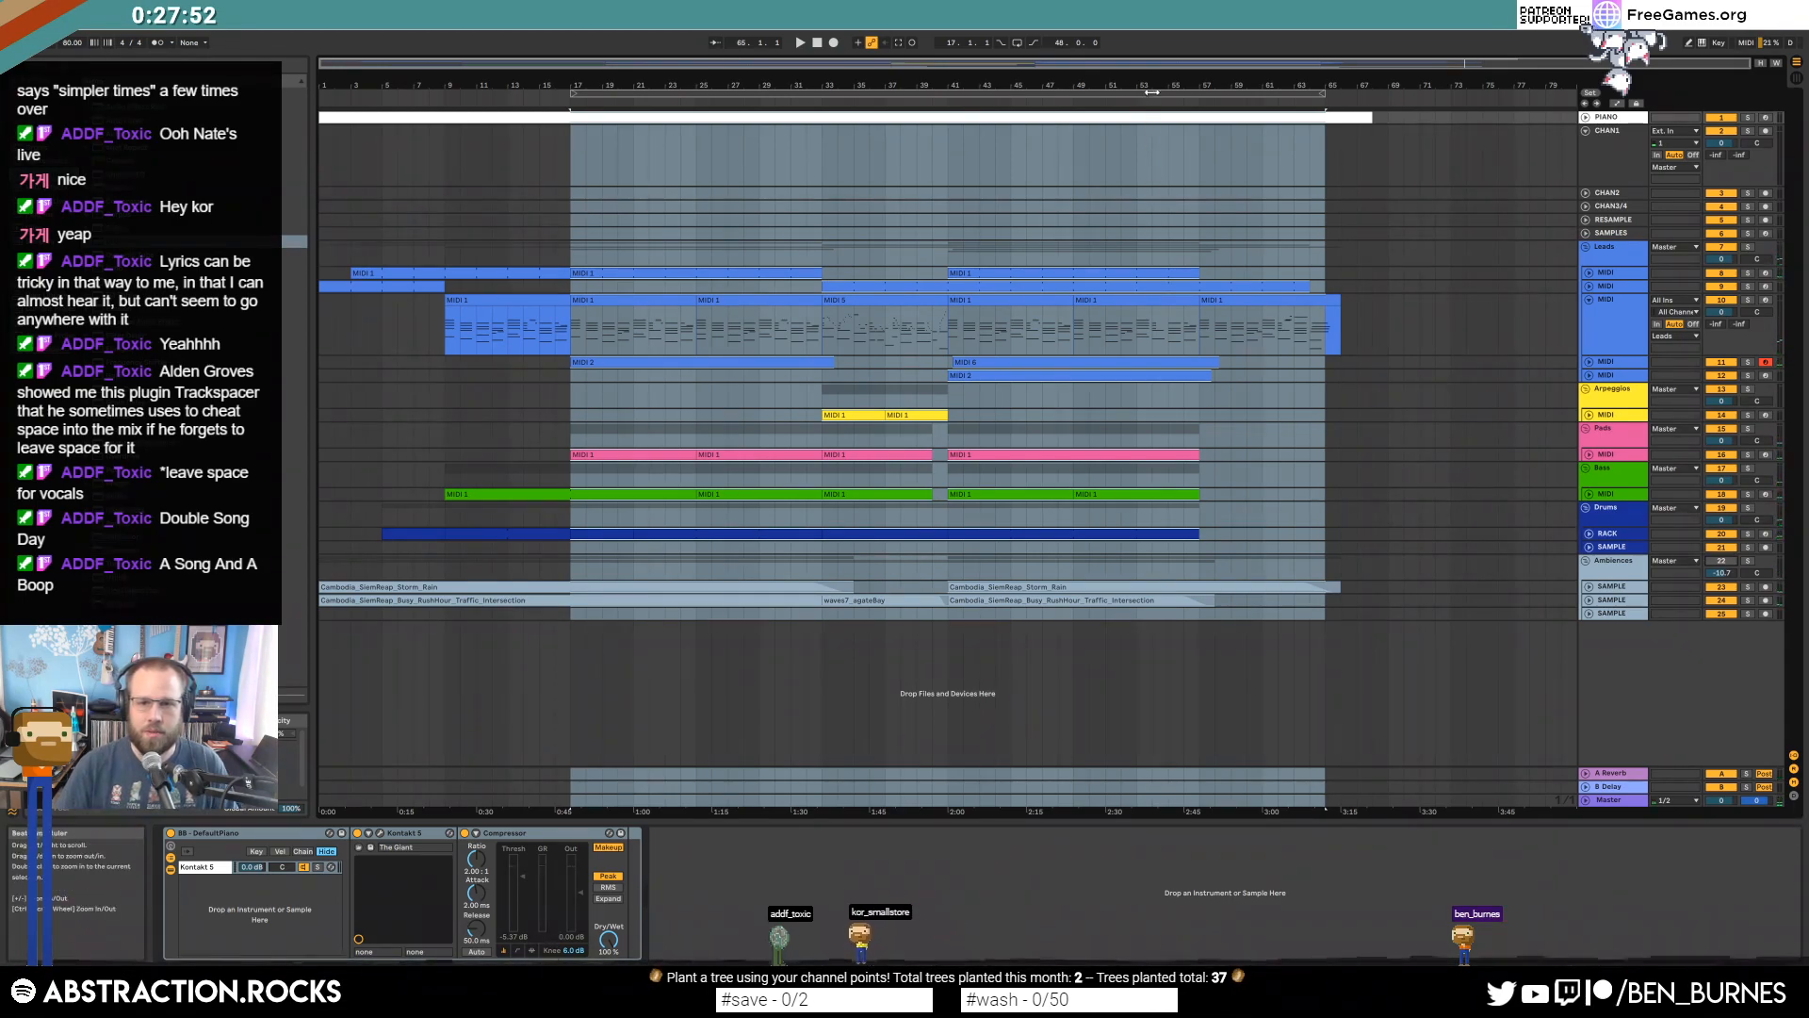
key(ctrl+shift+r)
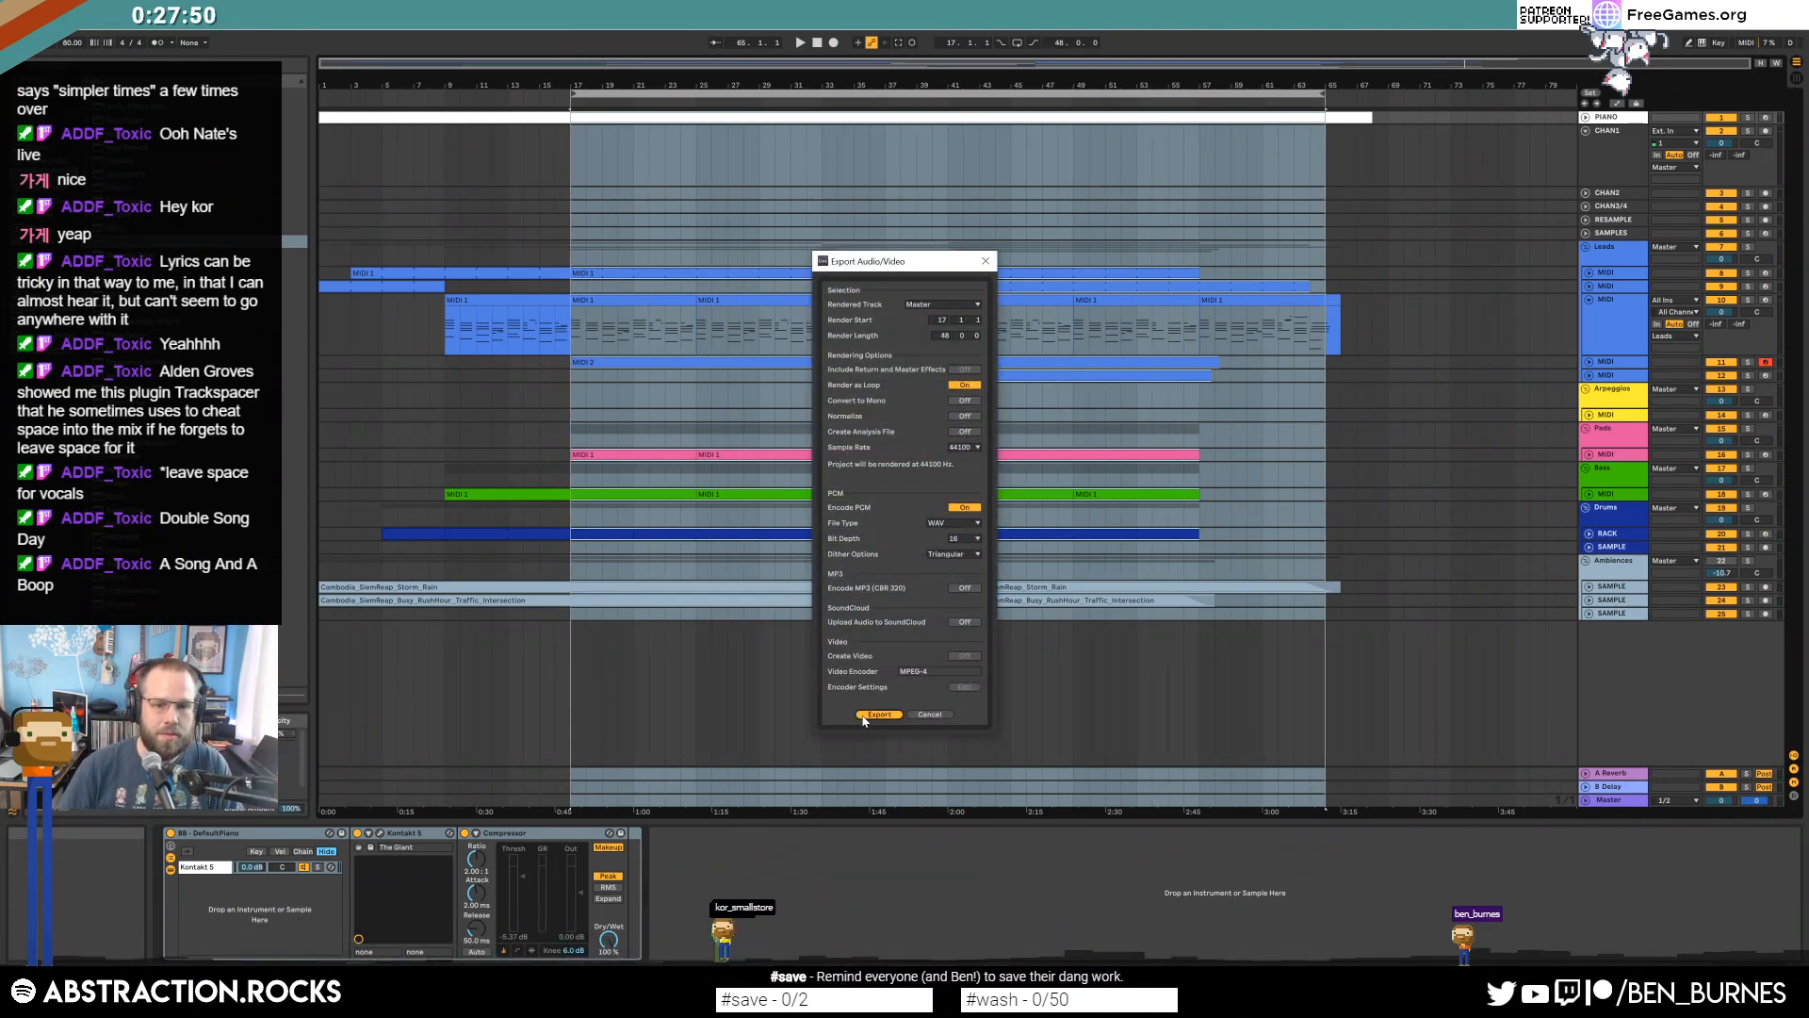
click(879, 714)
click(1265, 676)
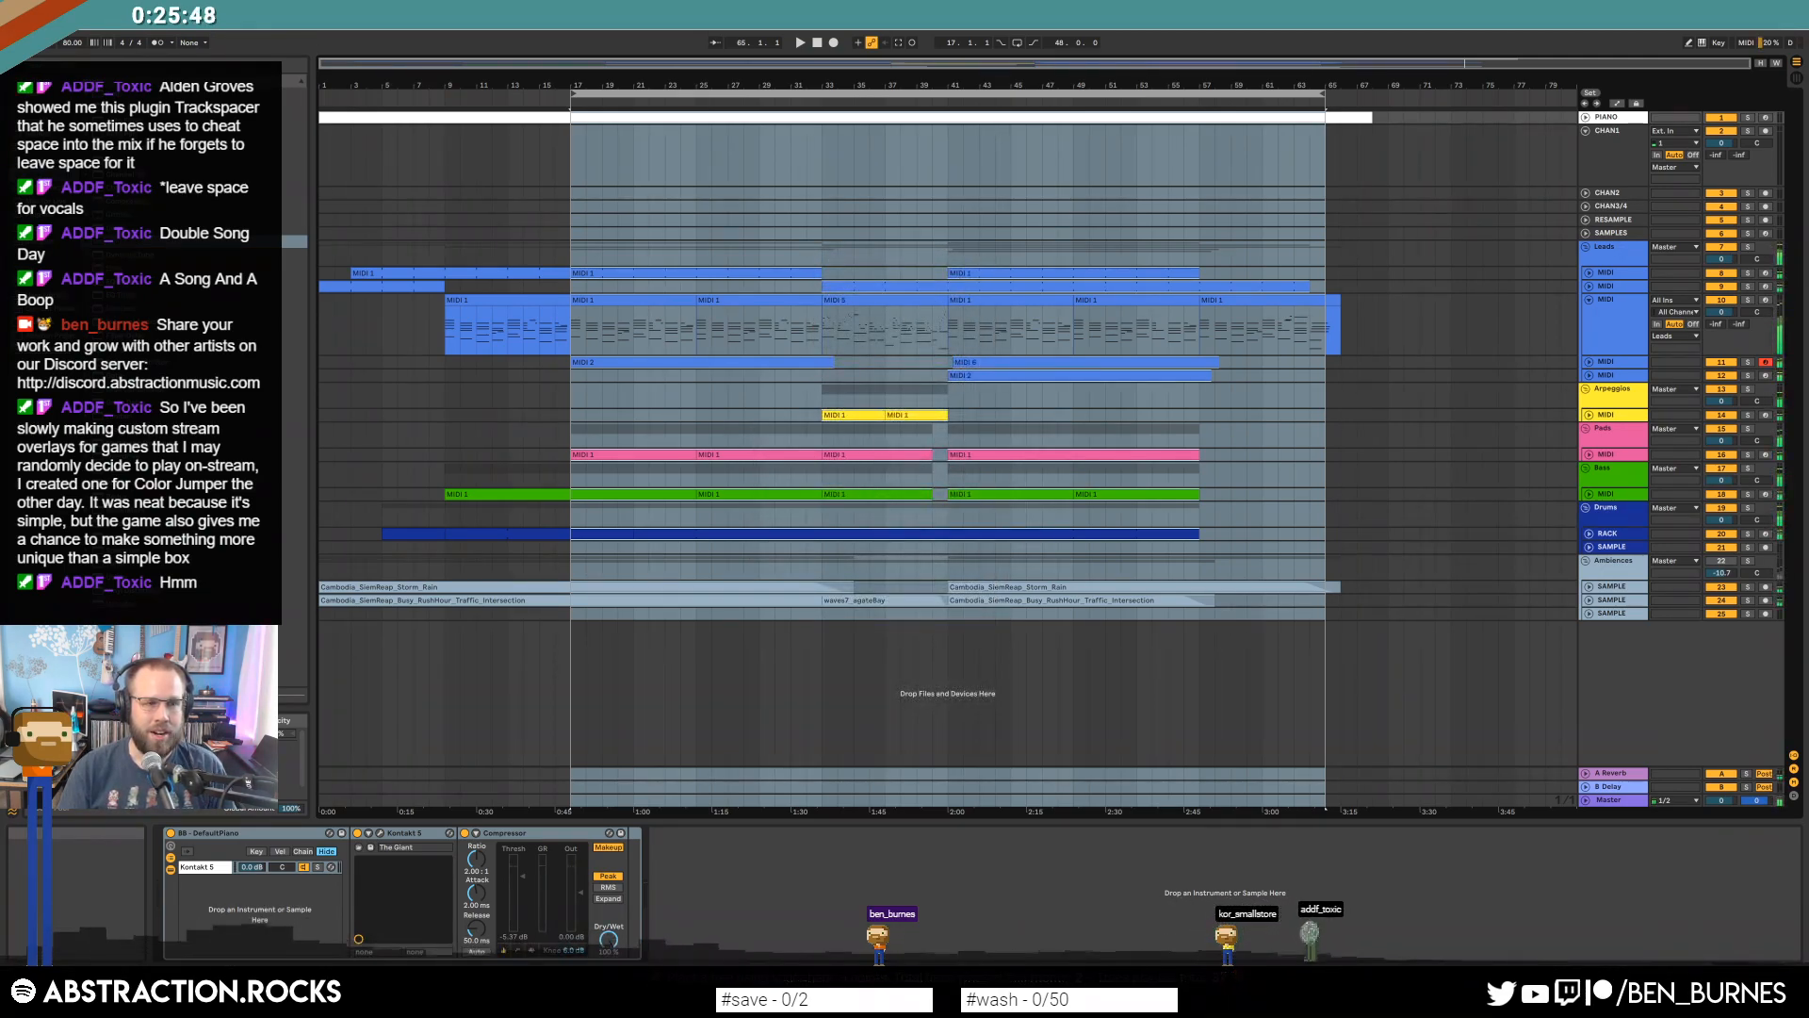
Create a new set, unfold its drum rack track and set the tempo to 95 BPM.
click(11, 21)
click(71, 40)
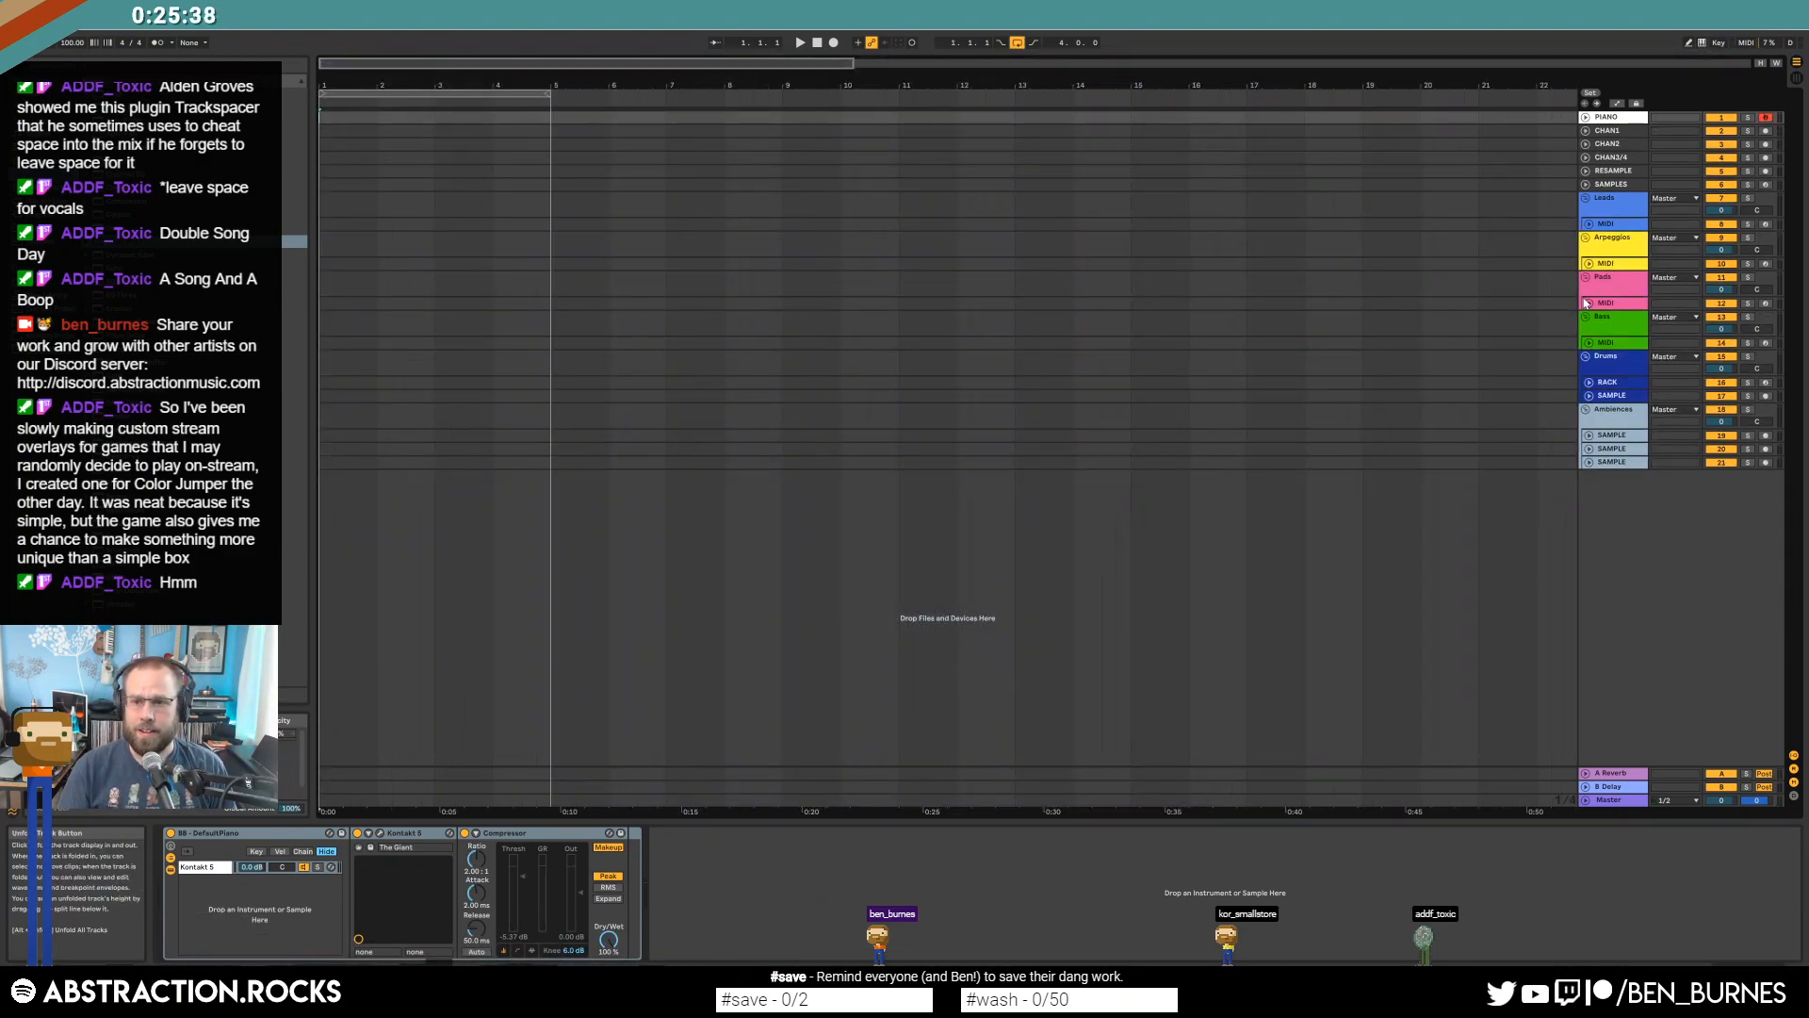
click(1589, 382)
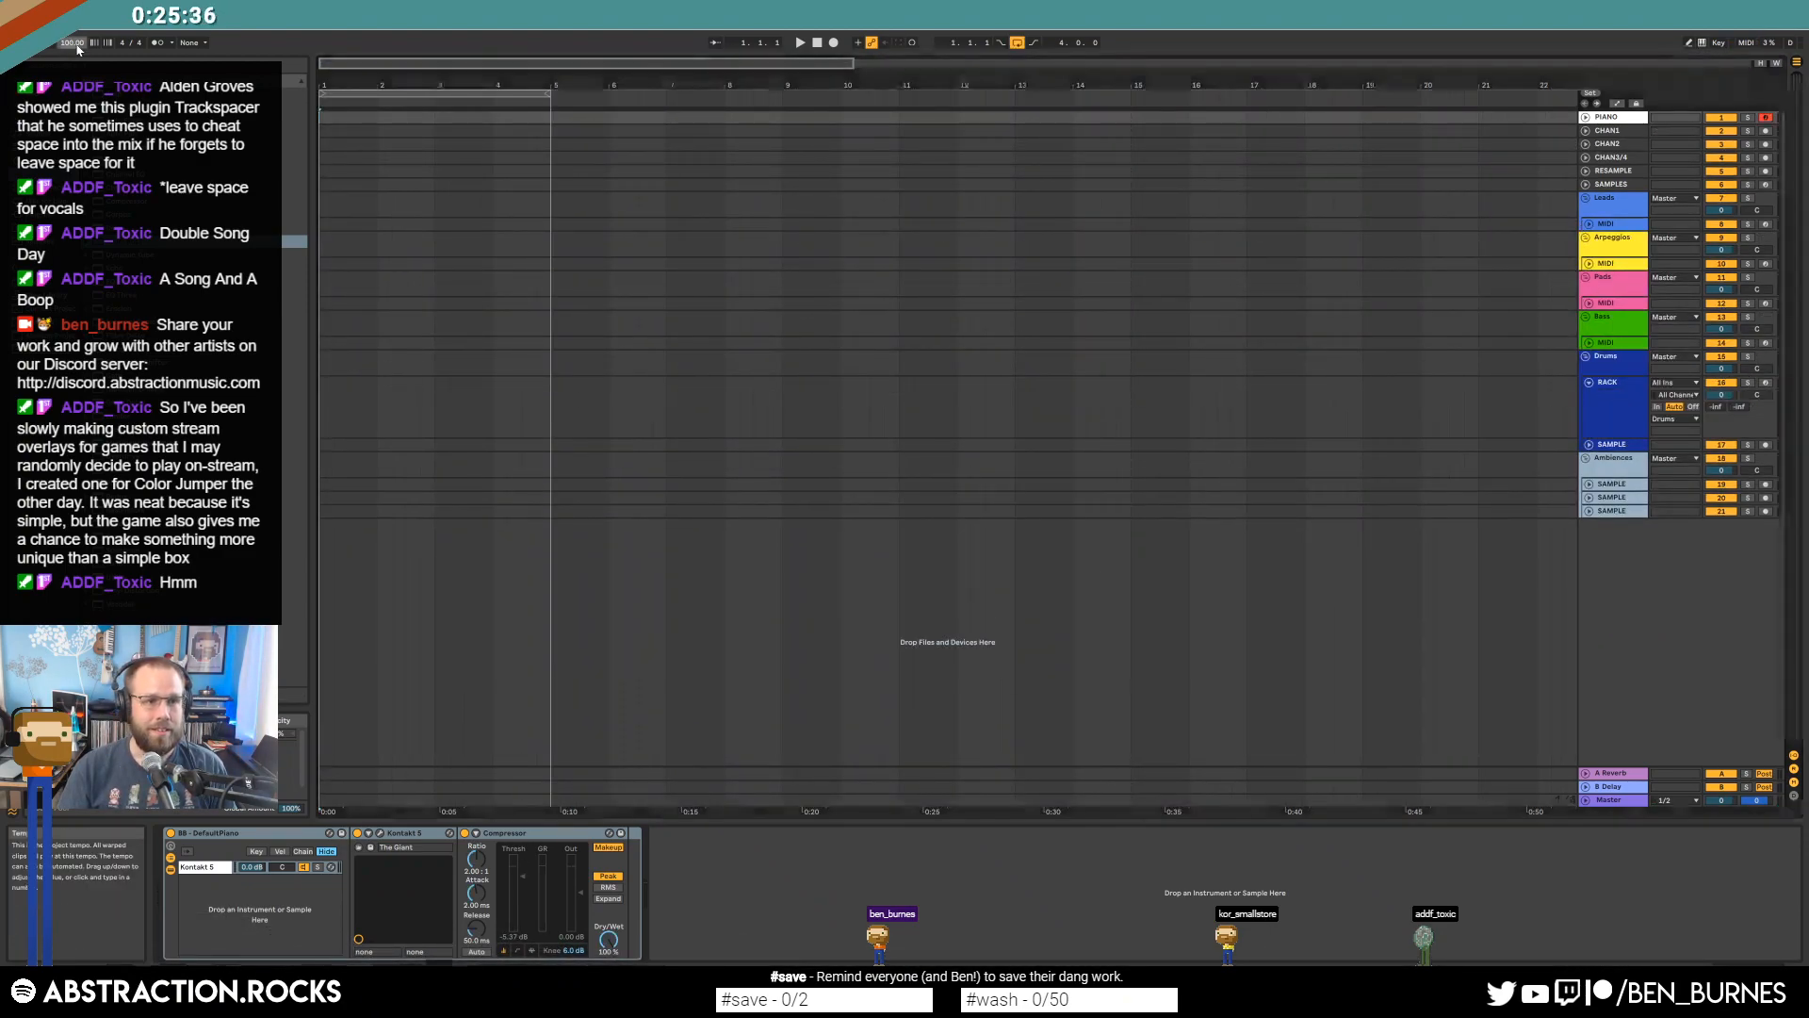
key(Return)
Unfold the lead MIDI and first ambience sample tracks, and place the 50 Cent "Patiently Waiting" acapella on that sample track around bar 9.
click(47, 325)
drag(303, 483, 308, 622)
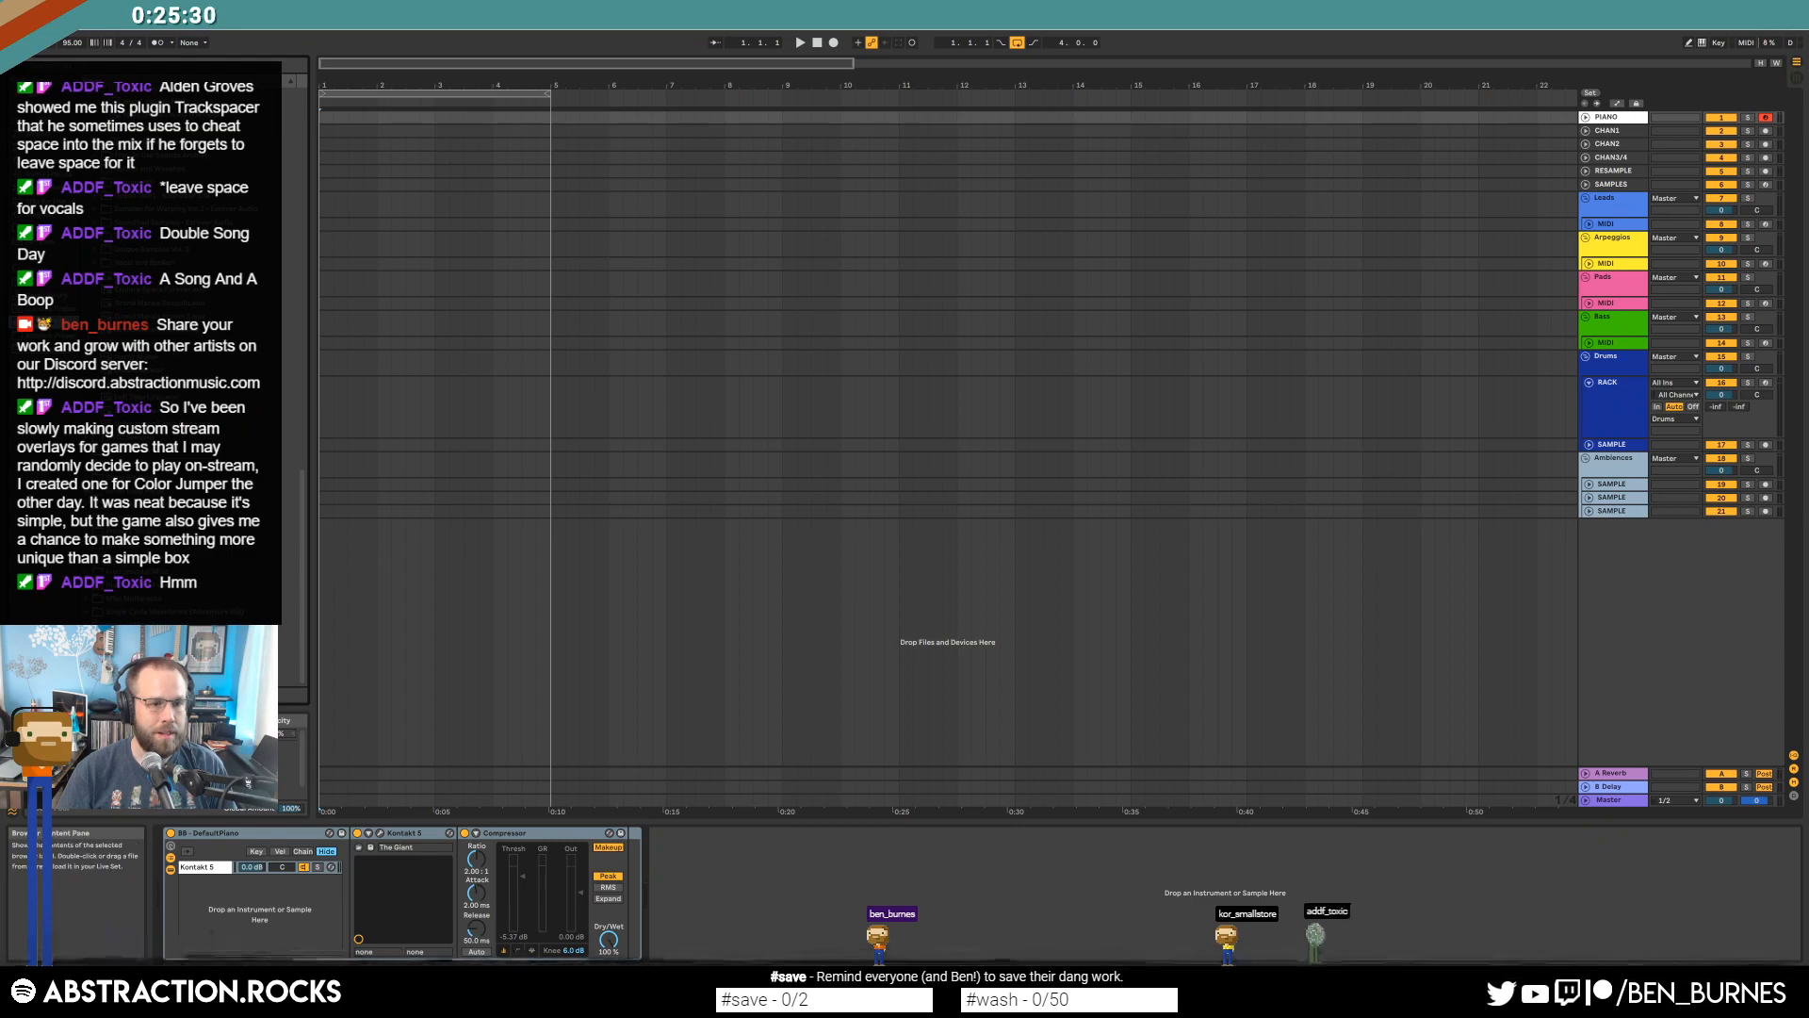
click(88, 348)
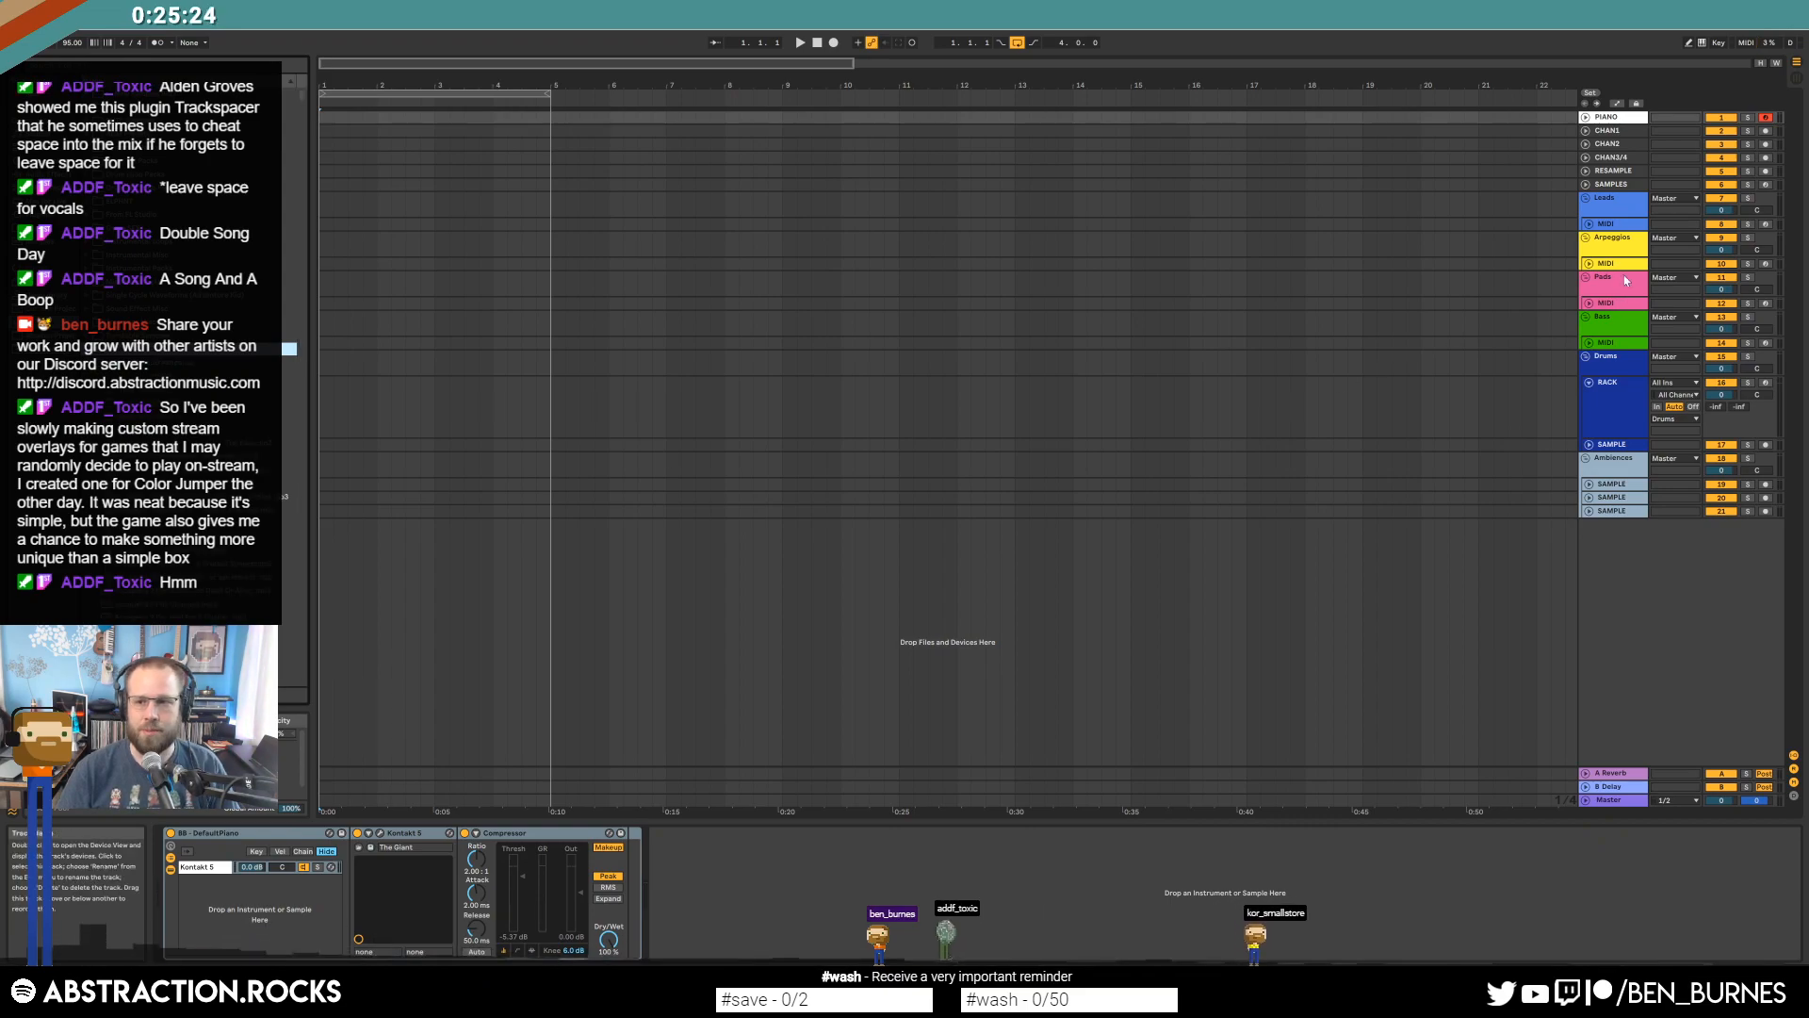
click(1621, 228)
scroll(306, 109, down, 4)
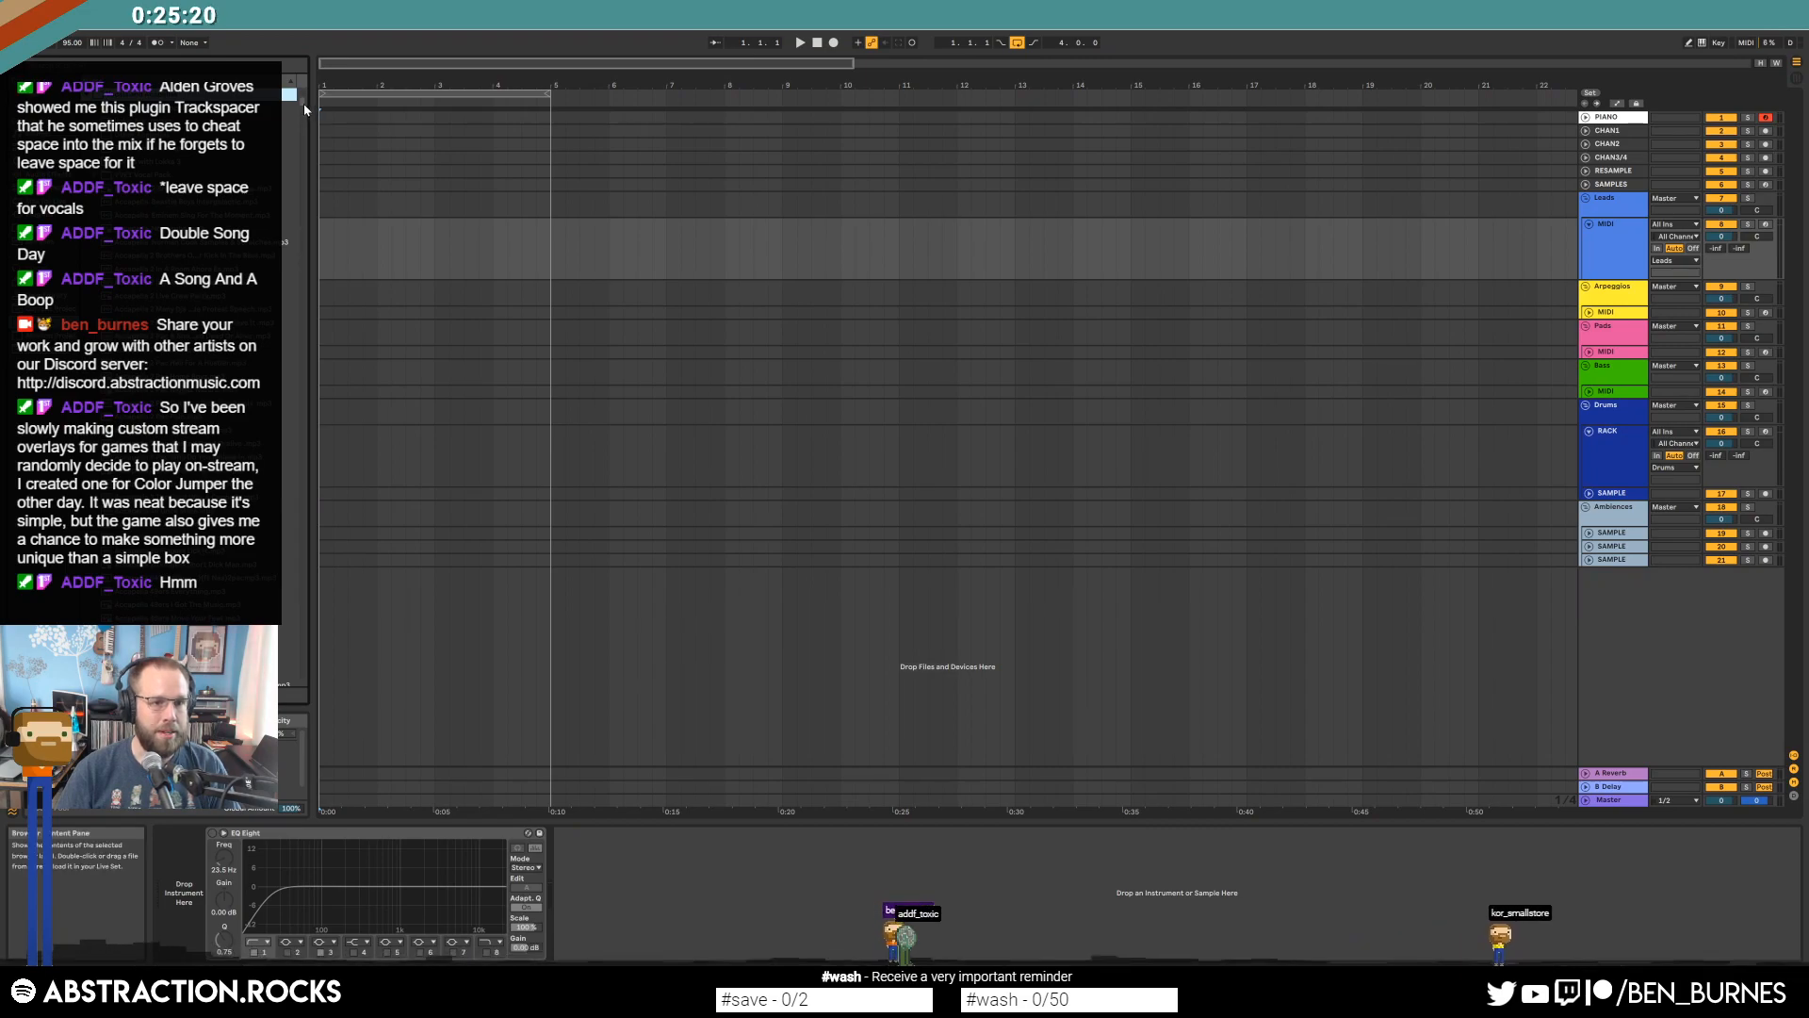
click(1142, 533)
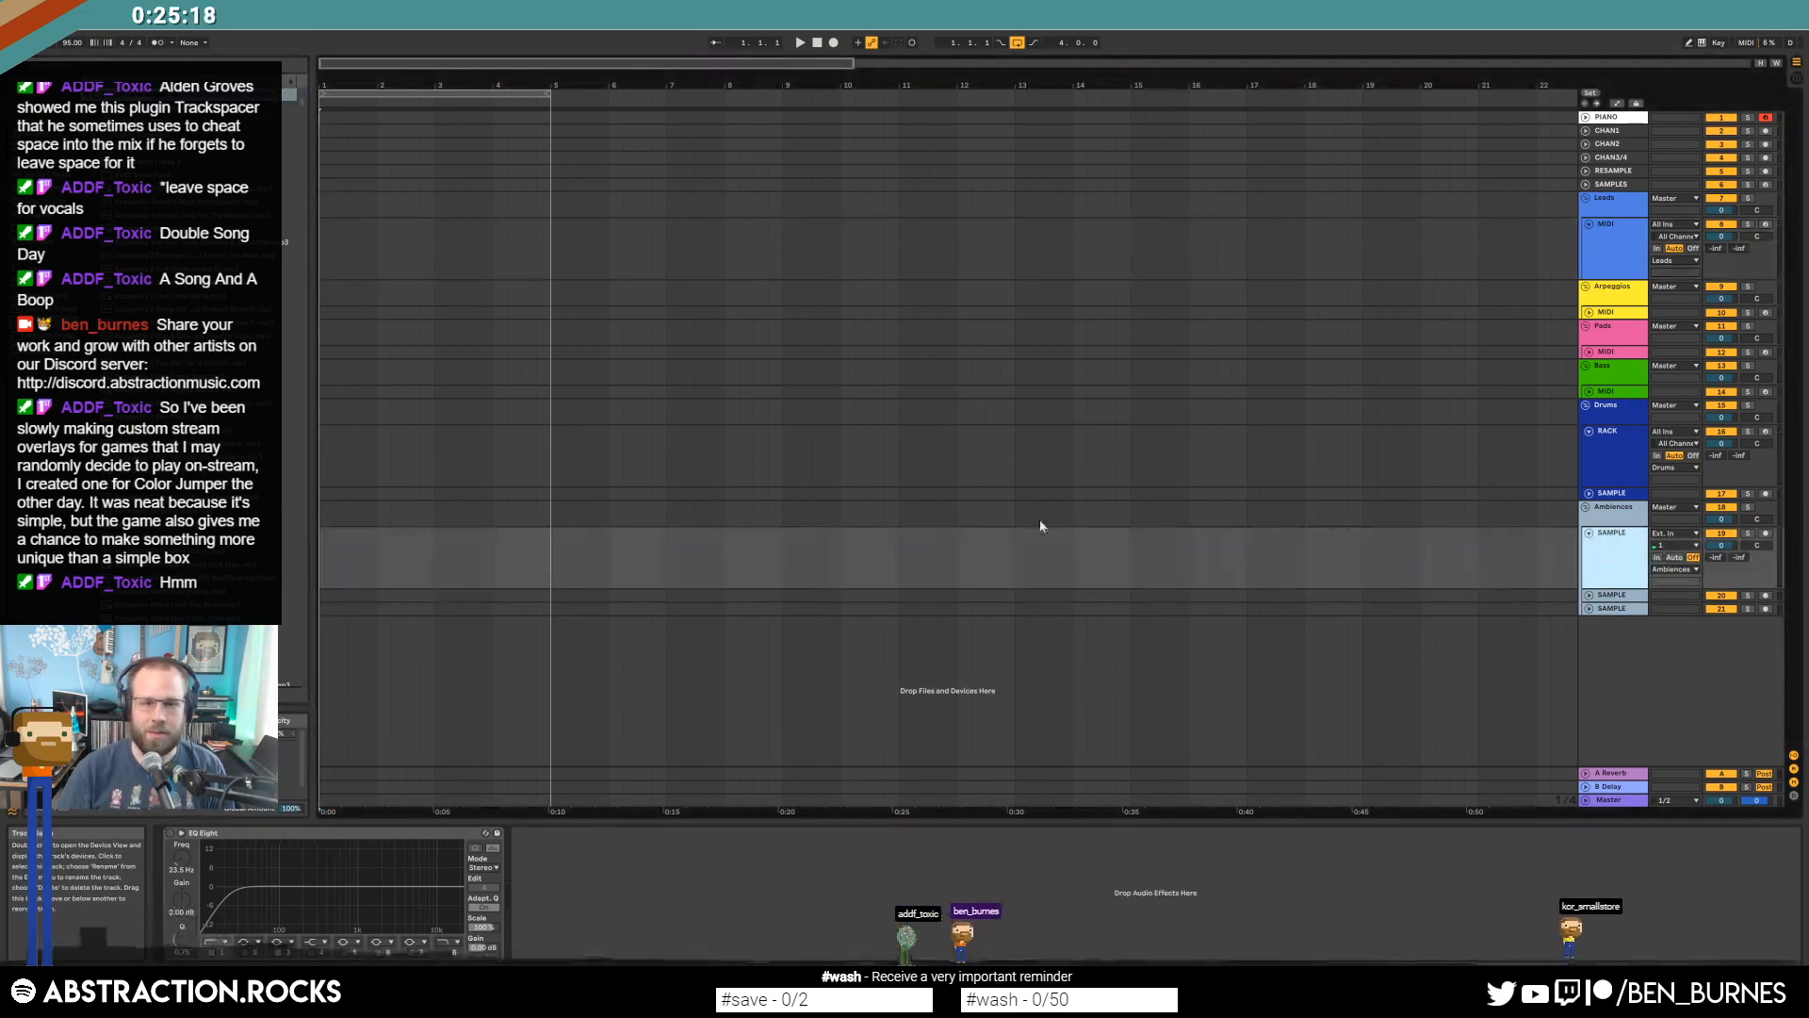
scroll(222, 332, down, 2)
drag(221, 332, 975, 575)
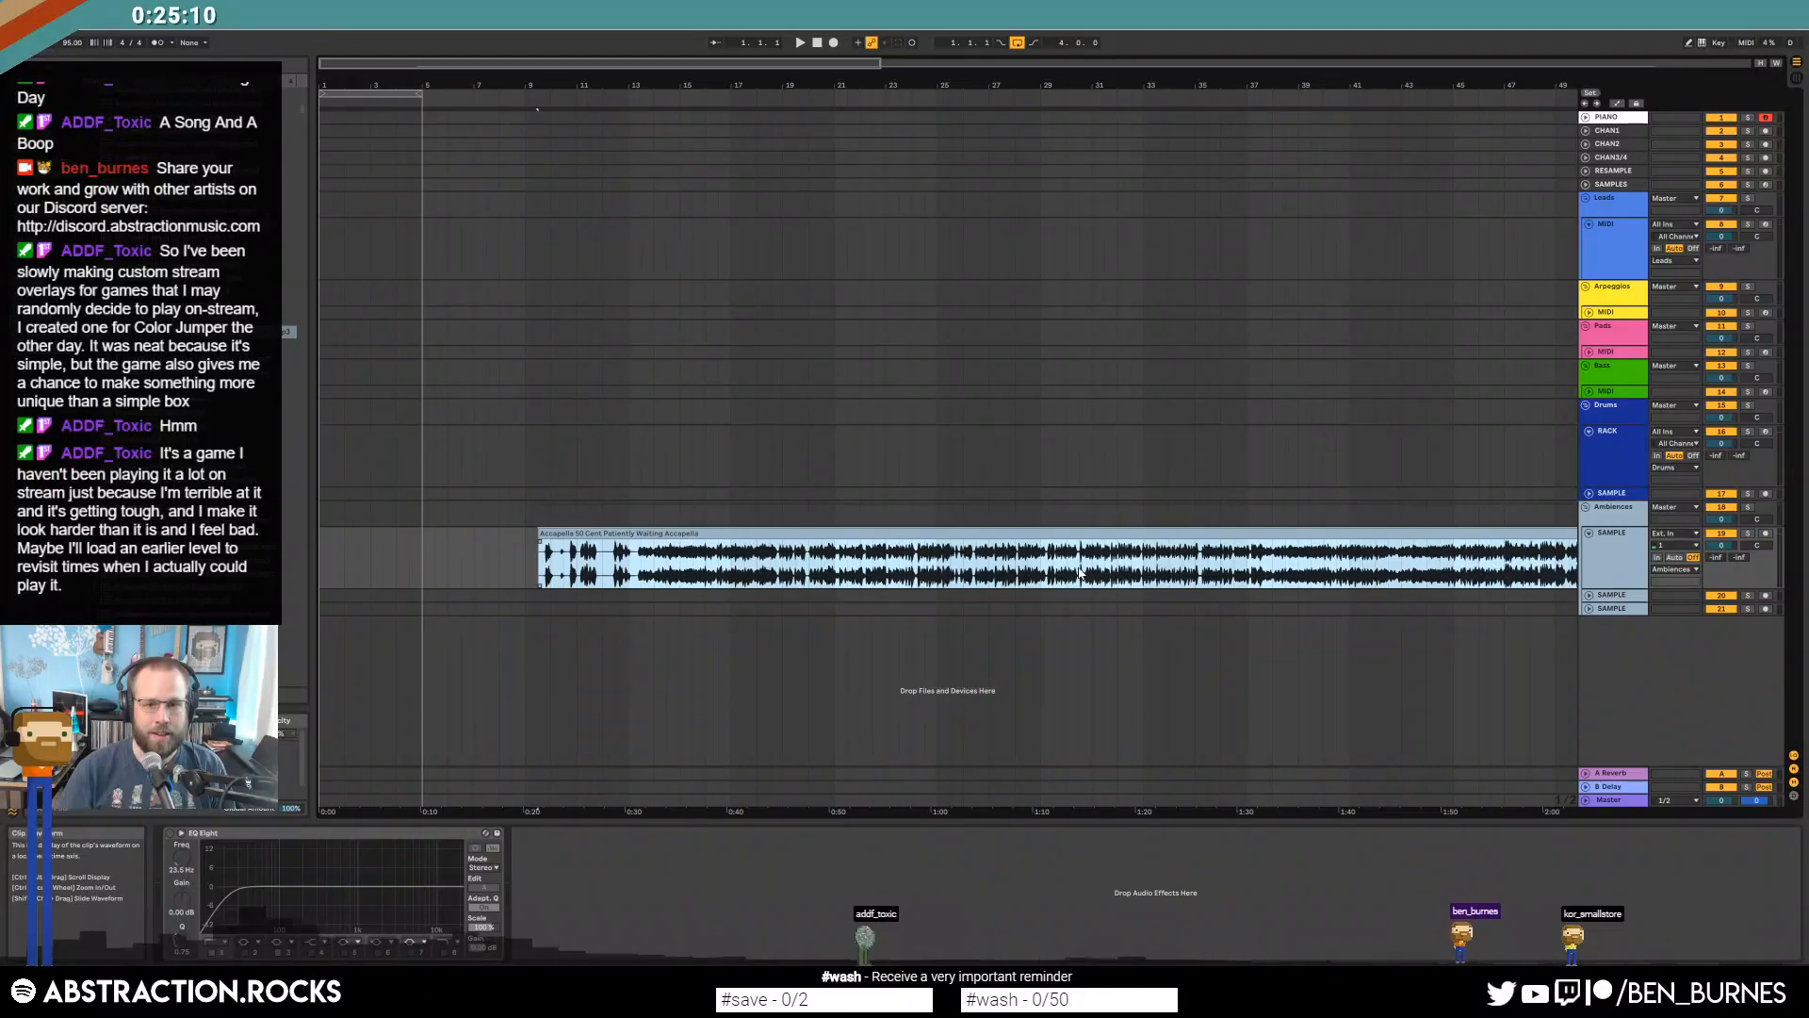
Cut the acapella clip down to the section from about bar 29 to bar 33, deleting the audio on both sides.
drag(1053, 572, 1145, 572)
key(ctrl+e)
click(1169, 534)
key(Delete)
click(1032, 534)
key(Delete)
Consolidate the remaining acapella section into its own clip.
click(1090, 534)
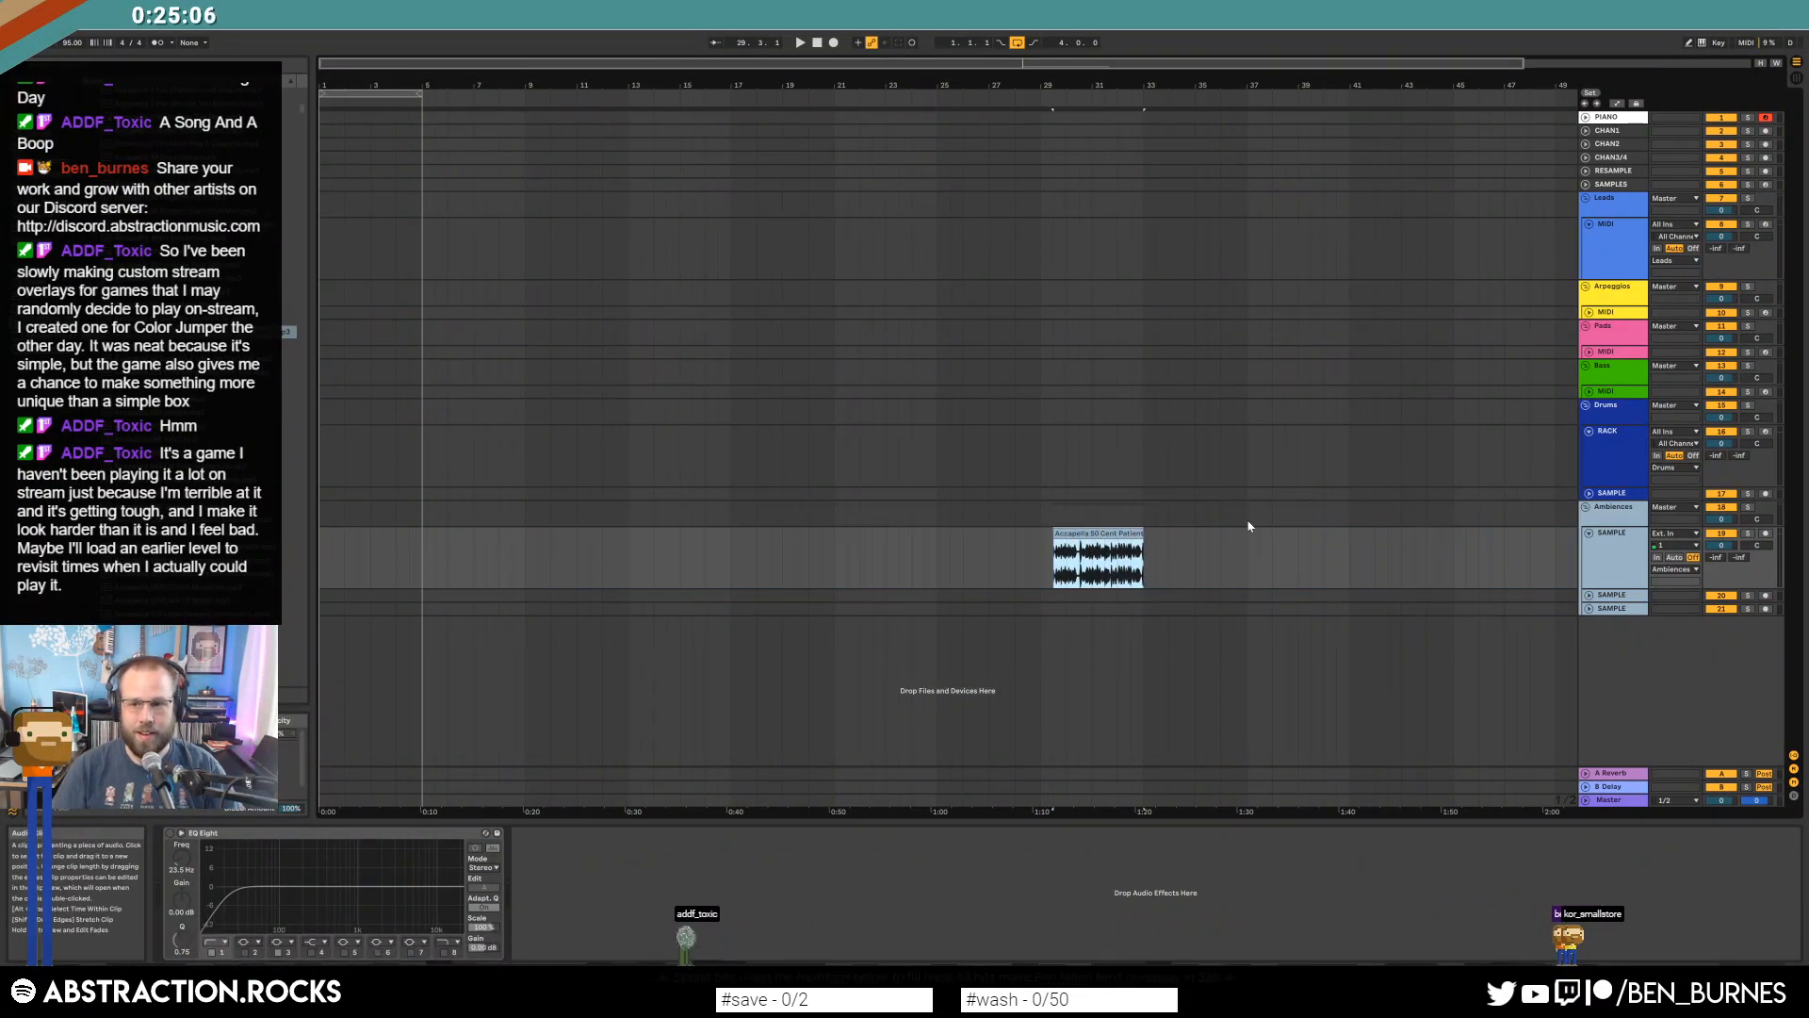
key(ctrl+j)
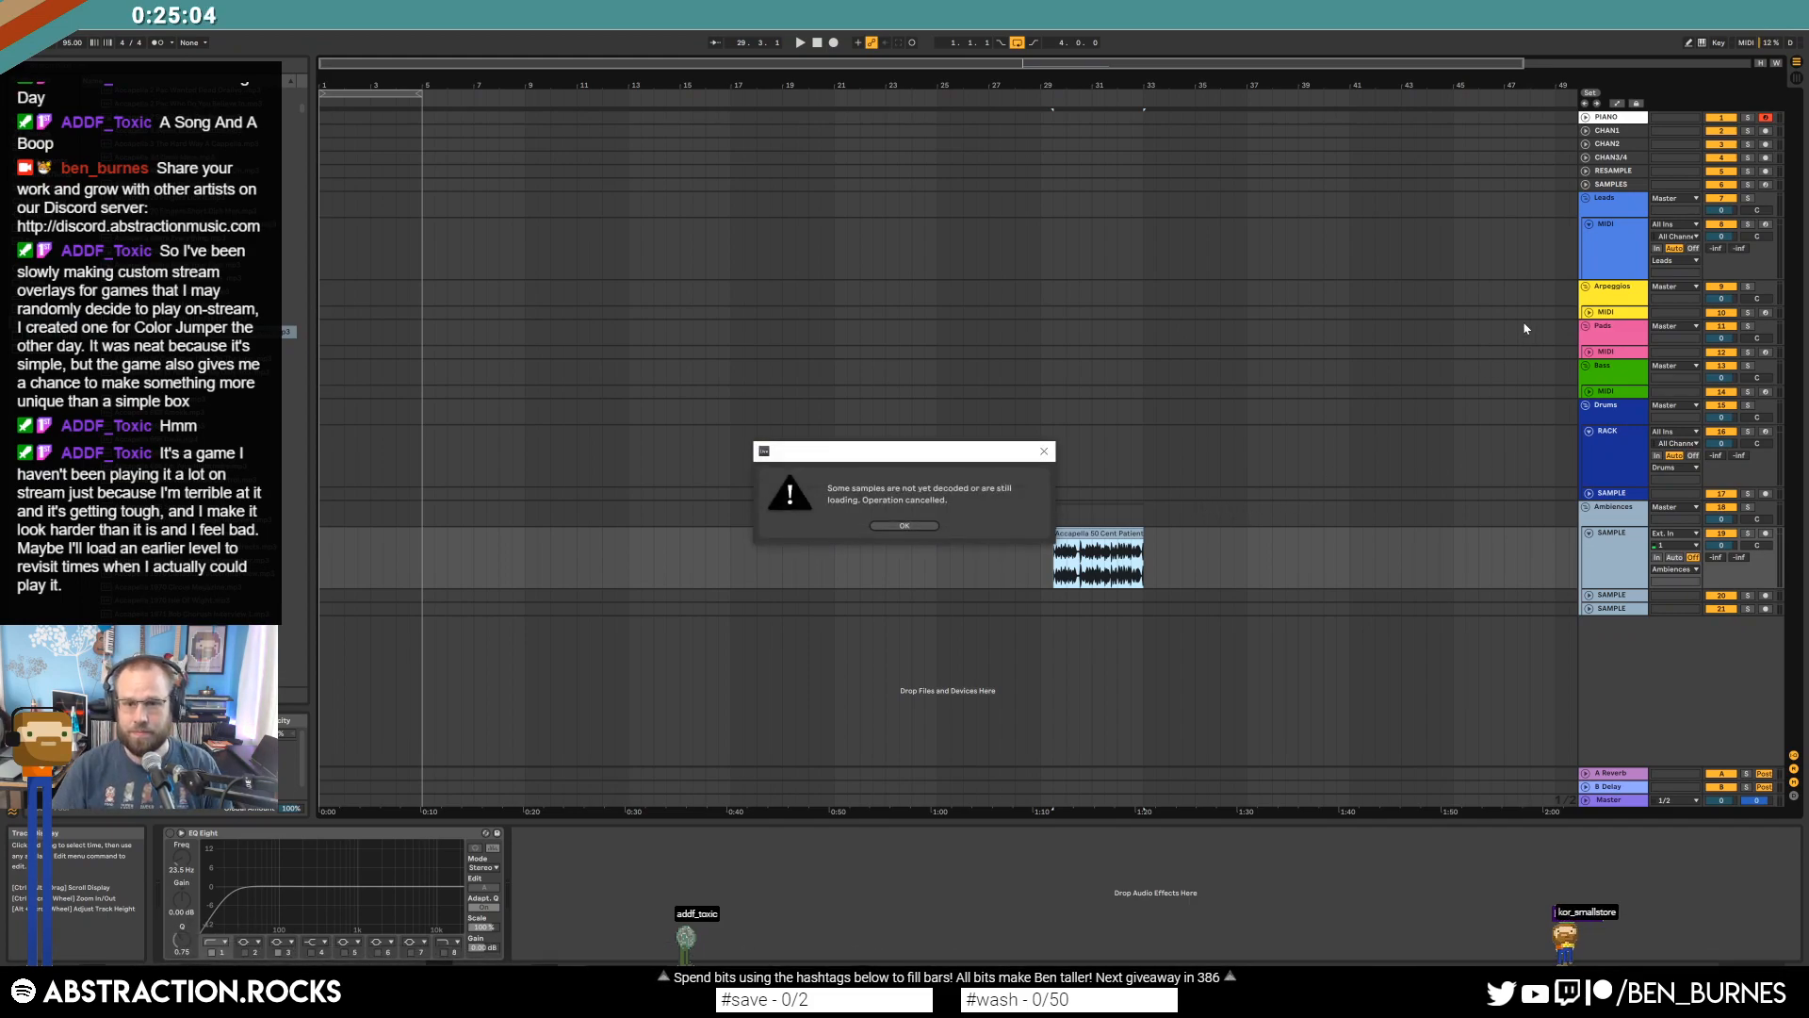
click(902, 526)
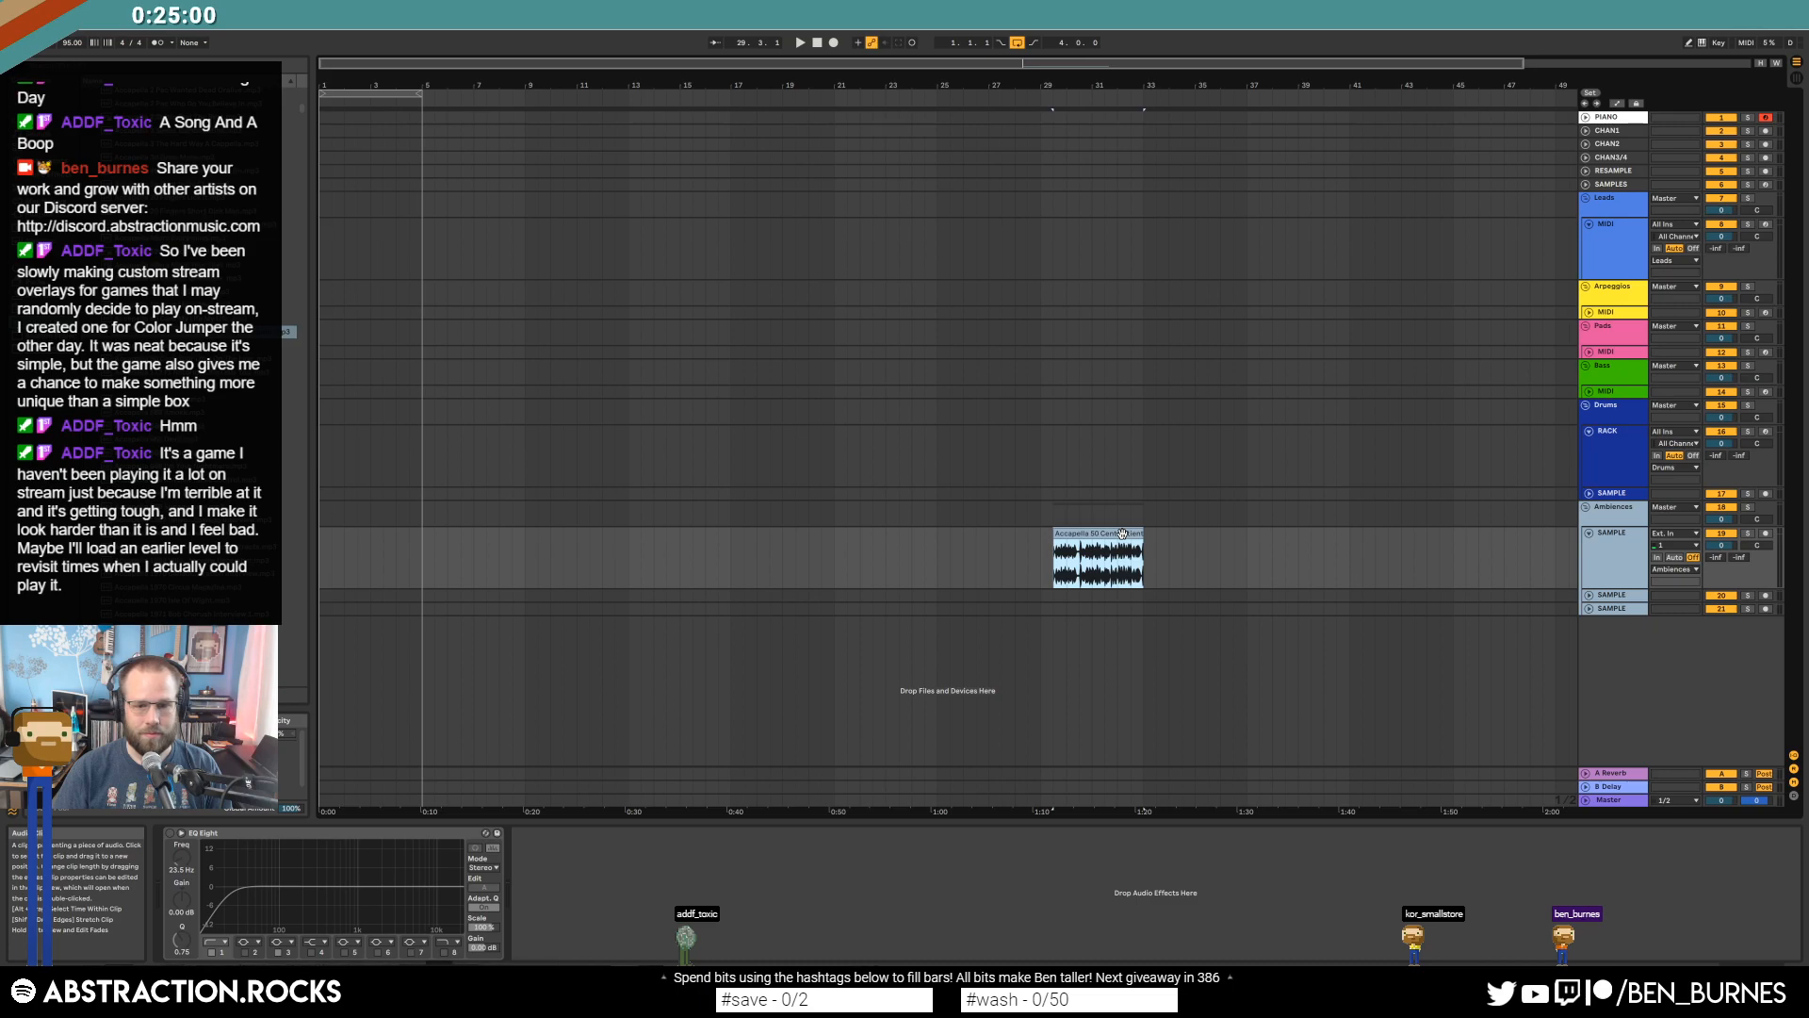
double_click(1123, 534)
scroll(1233, 767, down, 10)
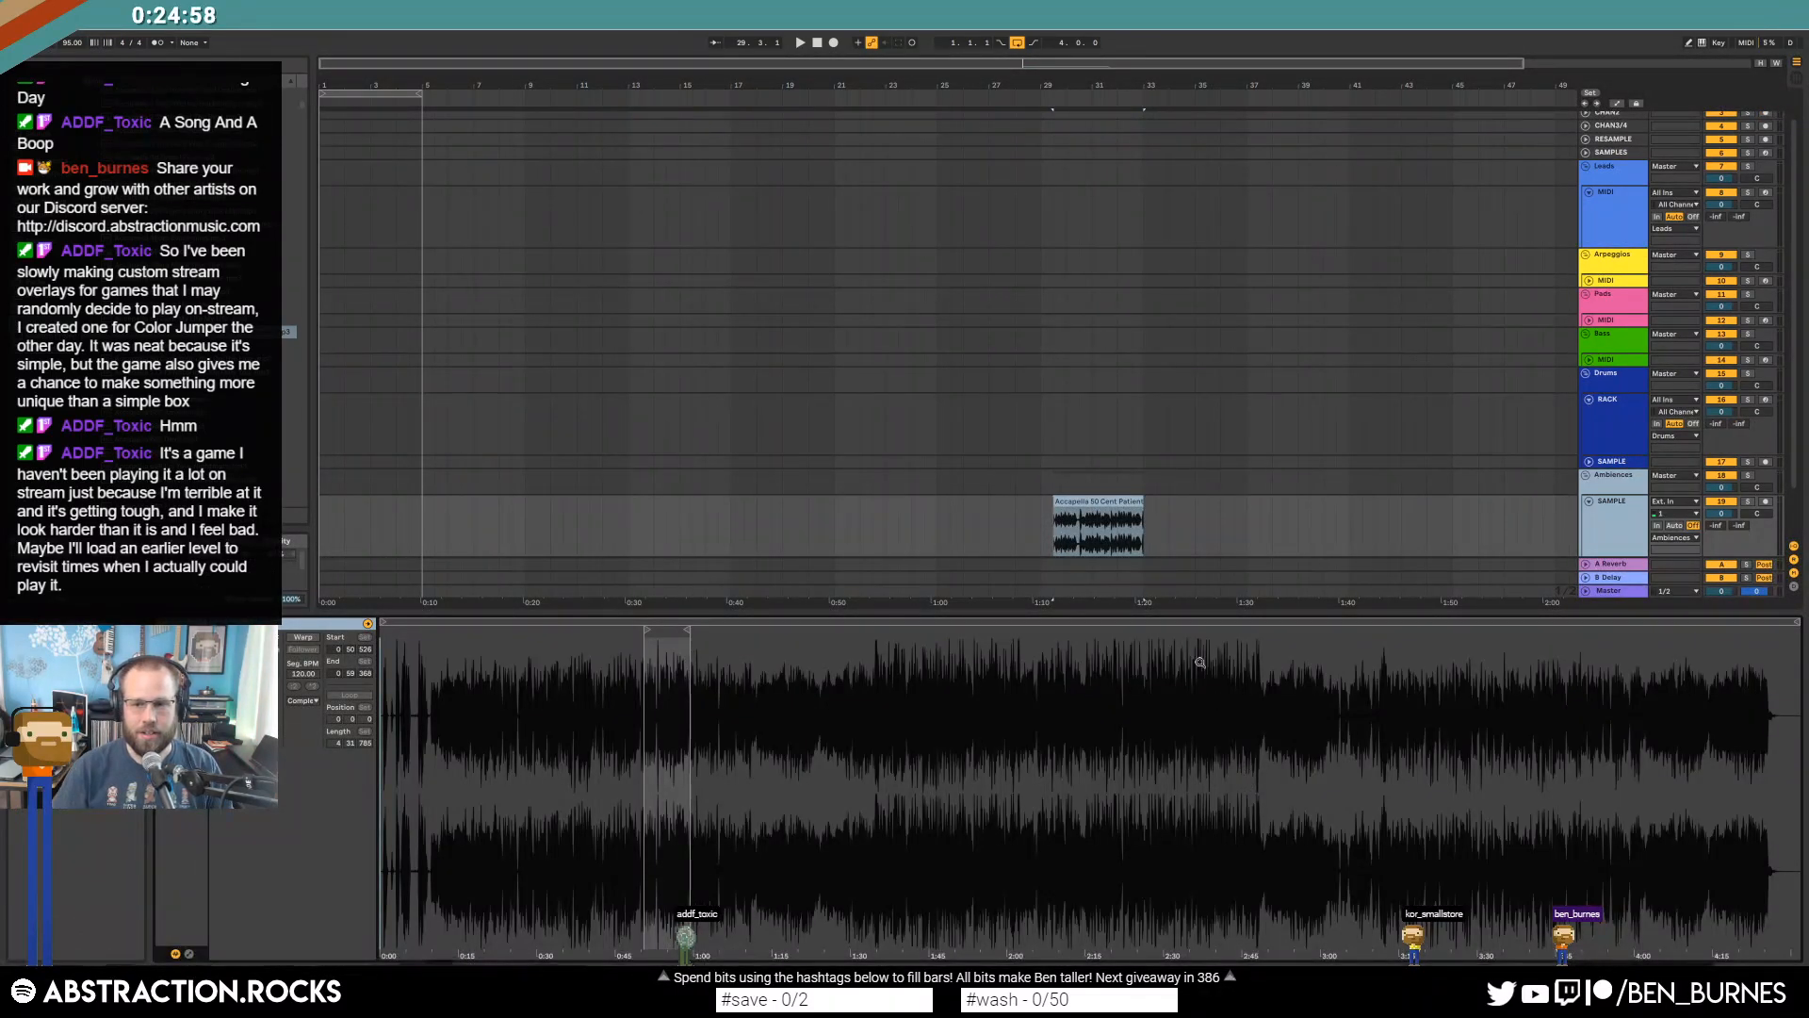
click(1110, 504)
key(ctrl+j)
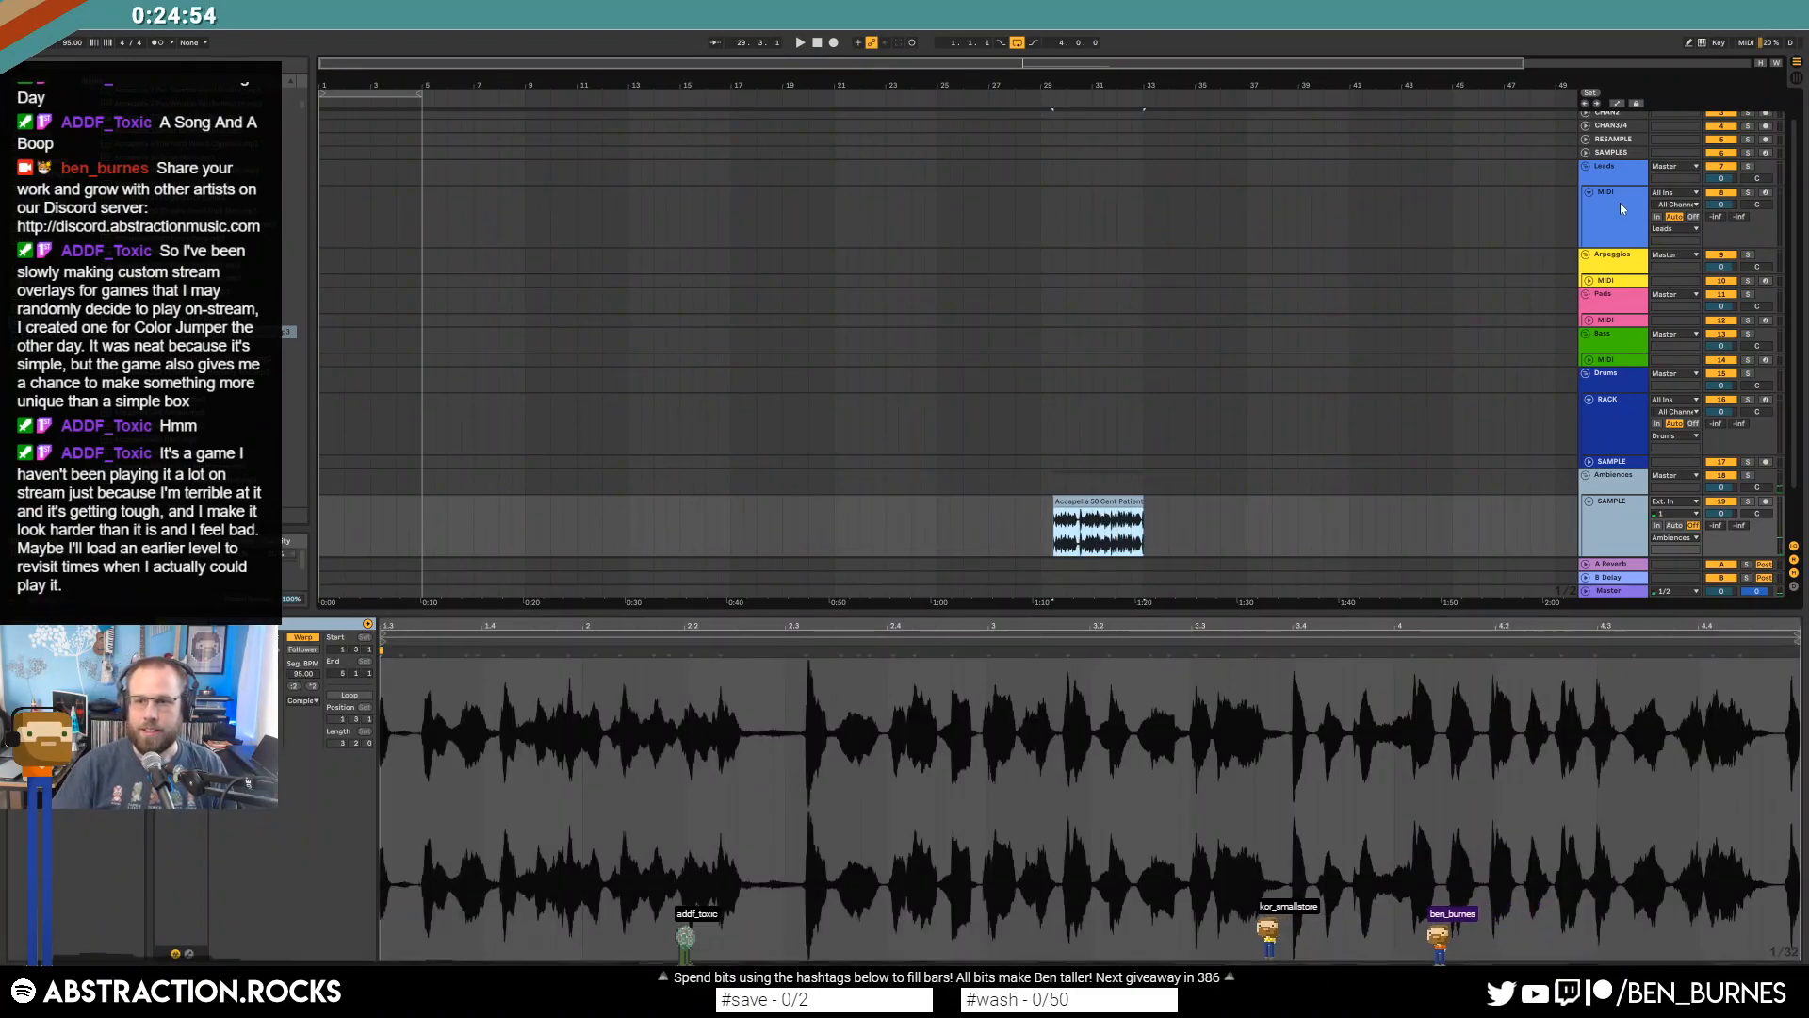
Load the consolidated acapella into a Simpler on the lead MIDI track in Slice mode, sliced by transients.
click(1591, 191)
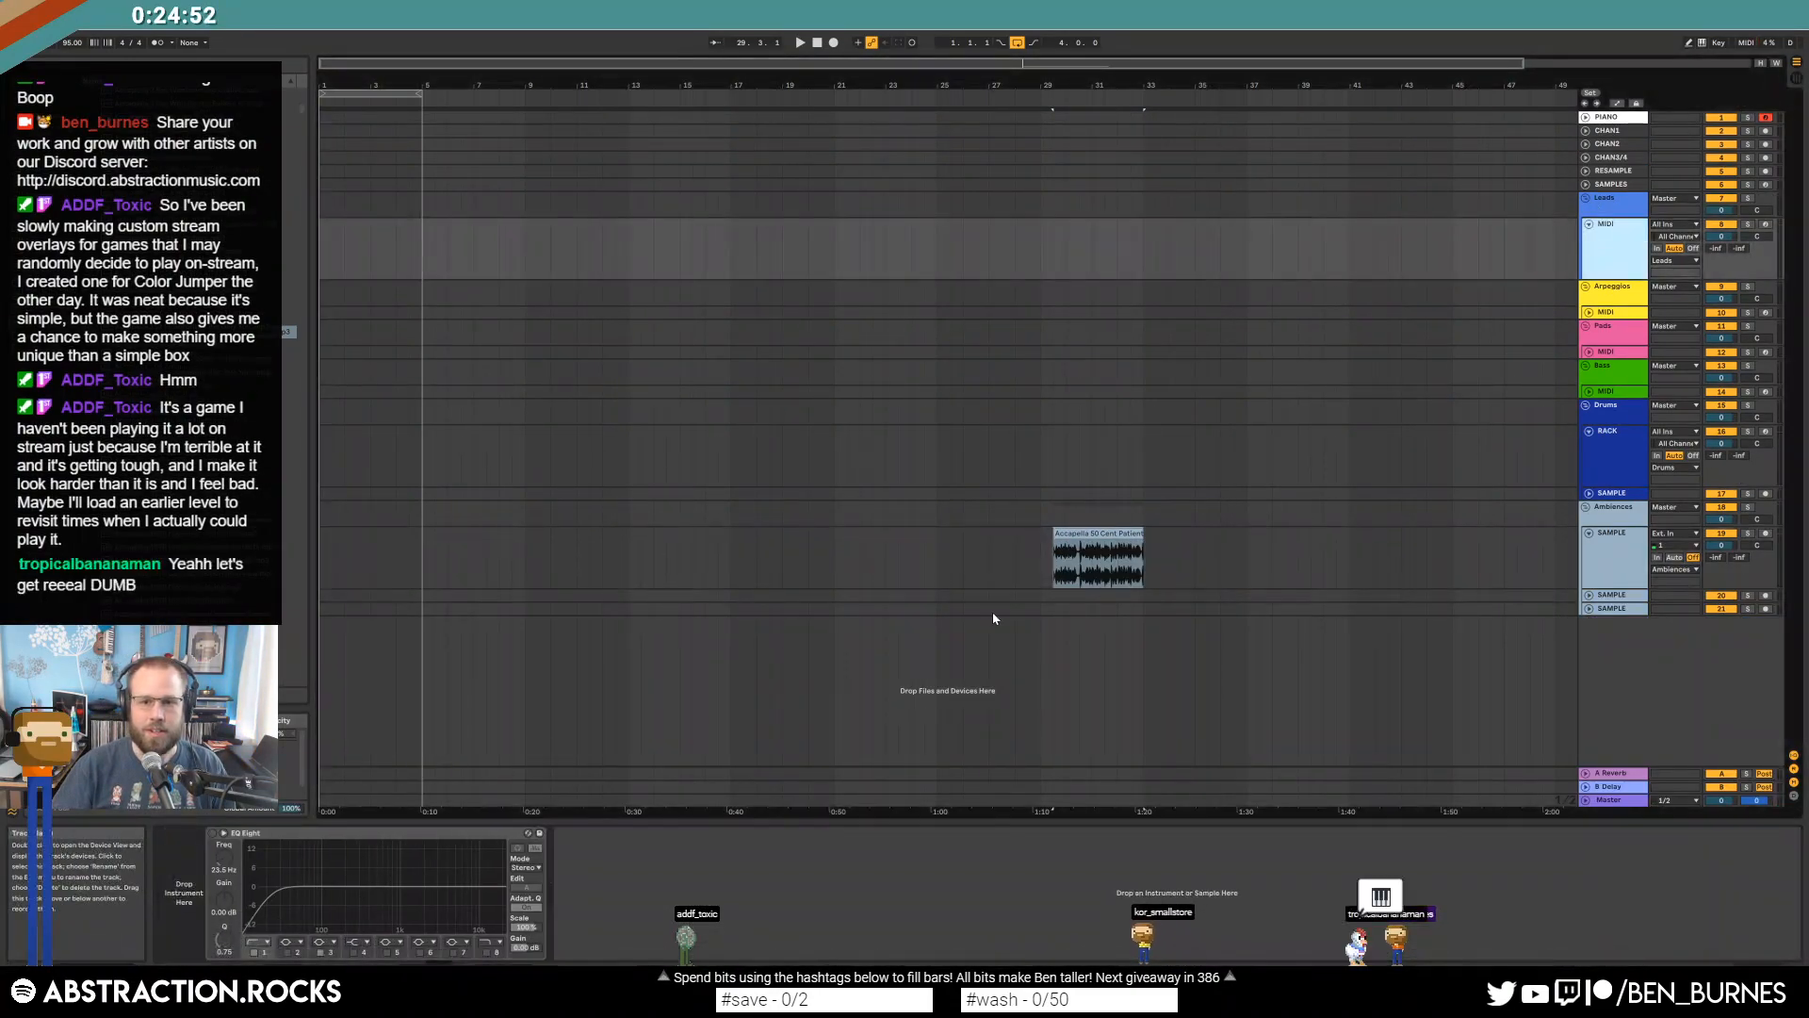
click(1096, 561)
drag(201, 914, 201, 914)
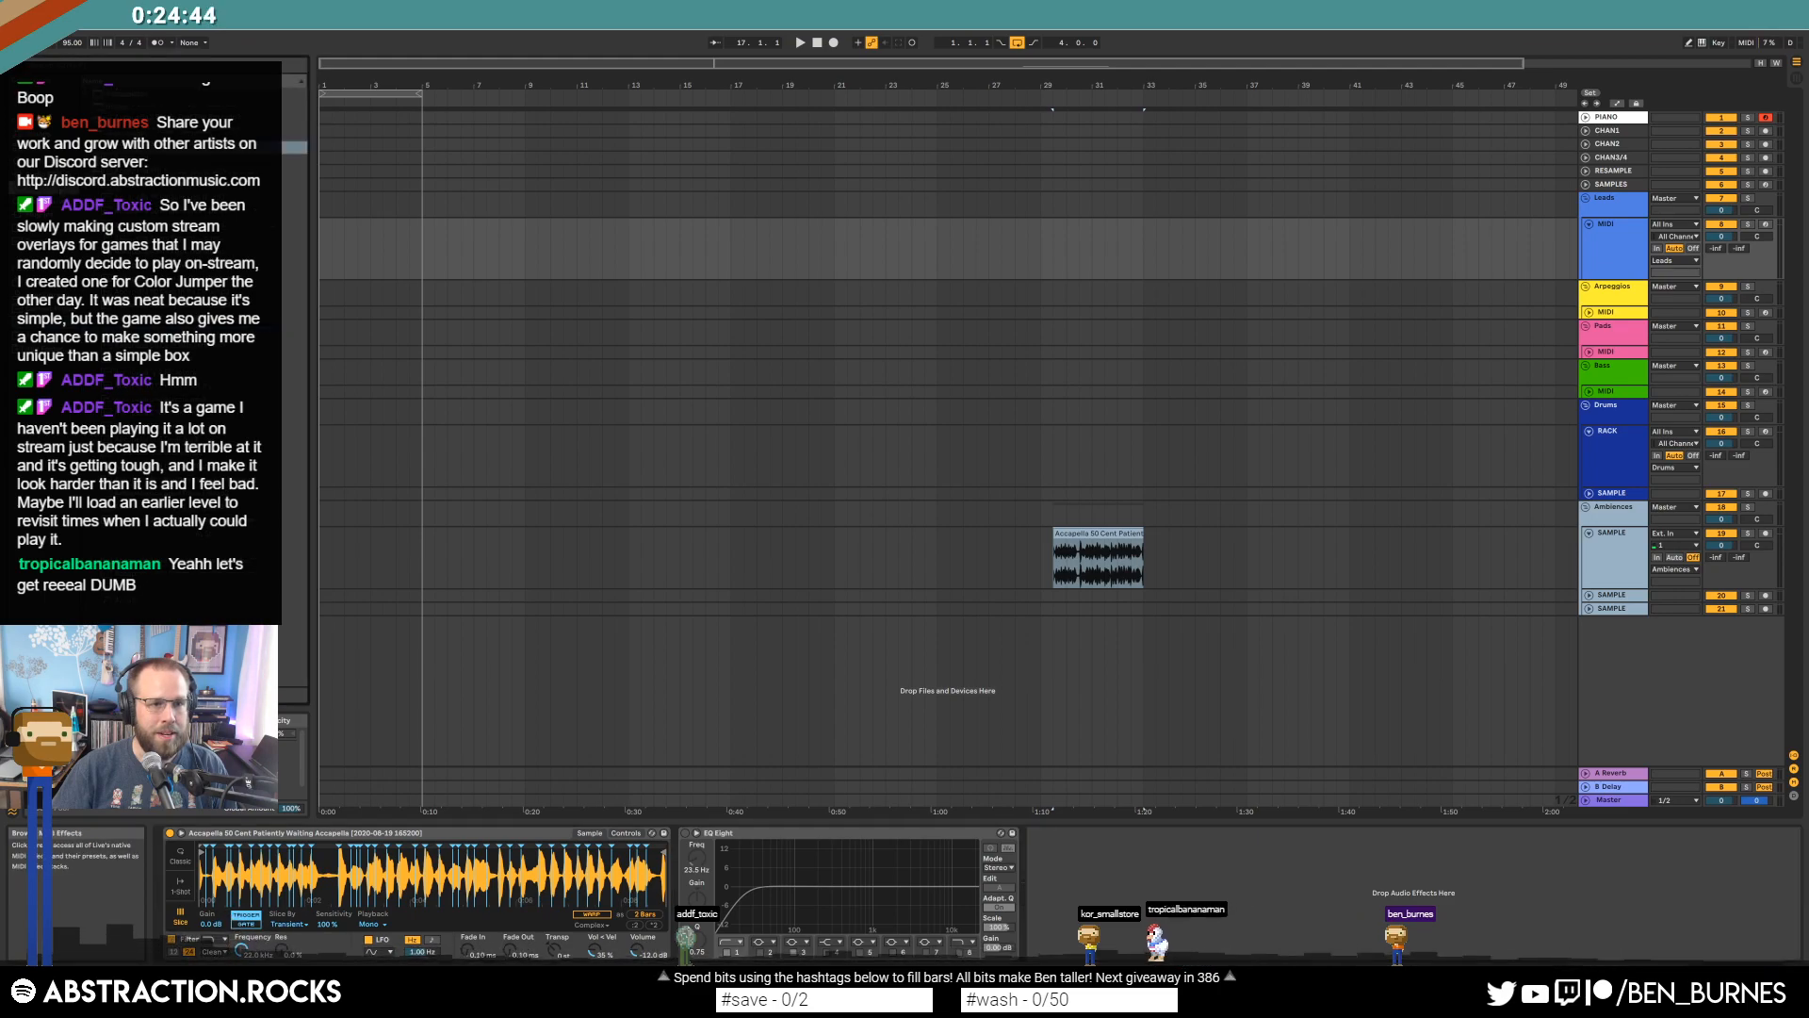
Add an Arpeggiator with the Random style before the Simpler, and delete the acapella clip from the arrangement.
drag(123, 93, 166, 865)
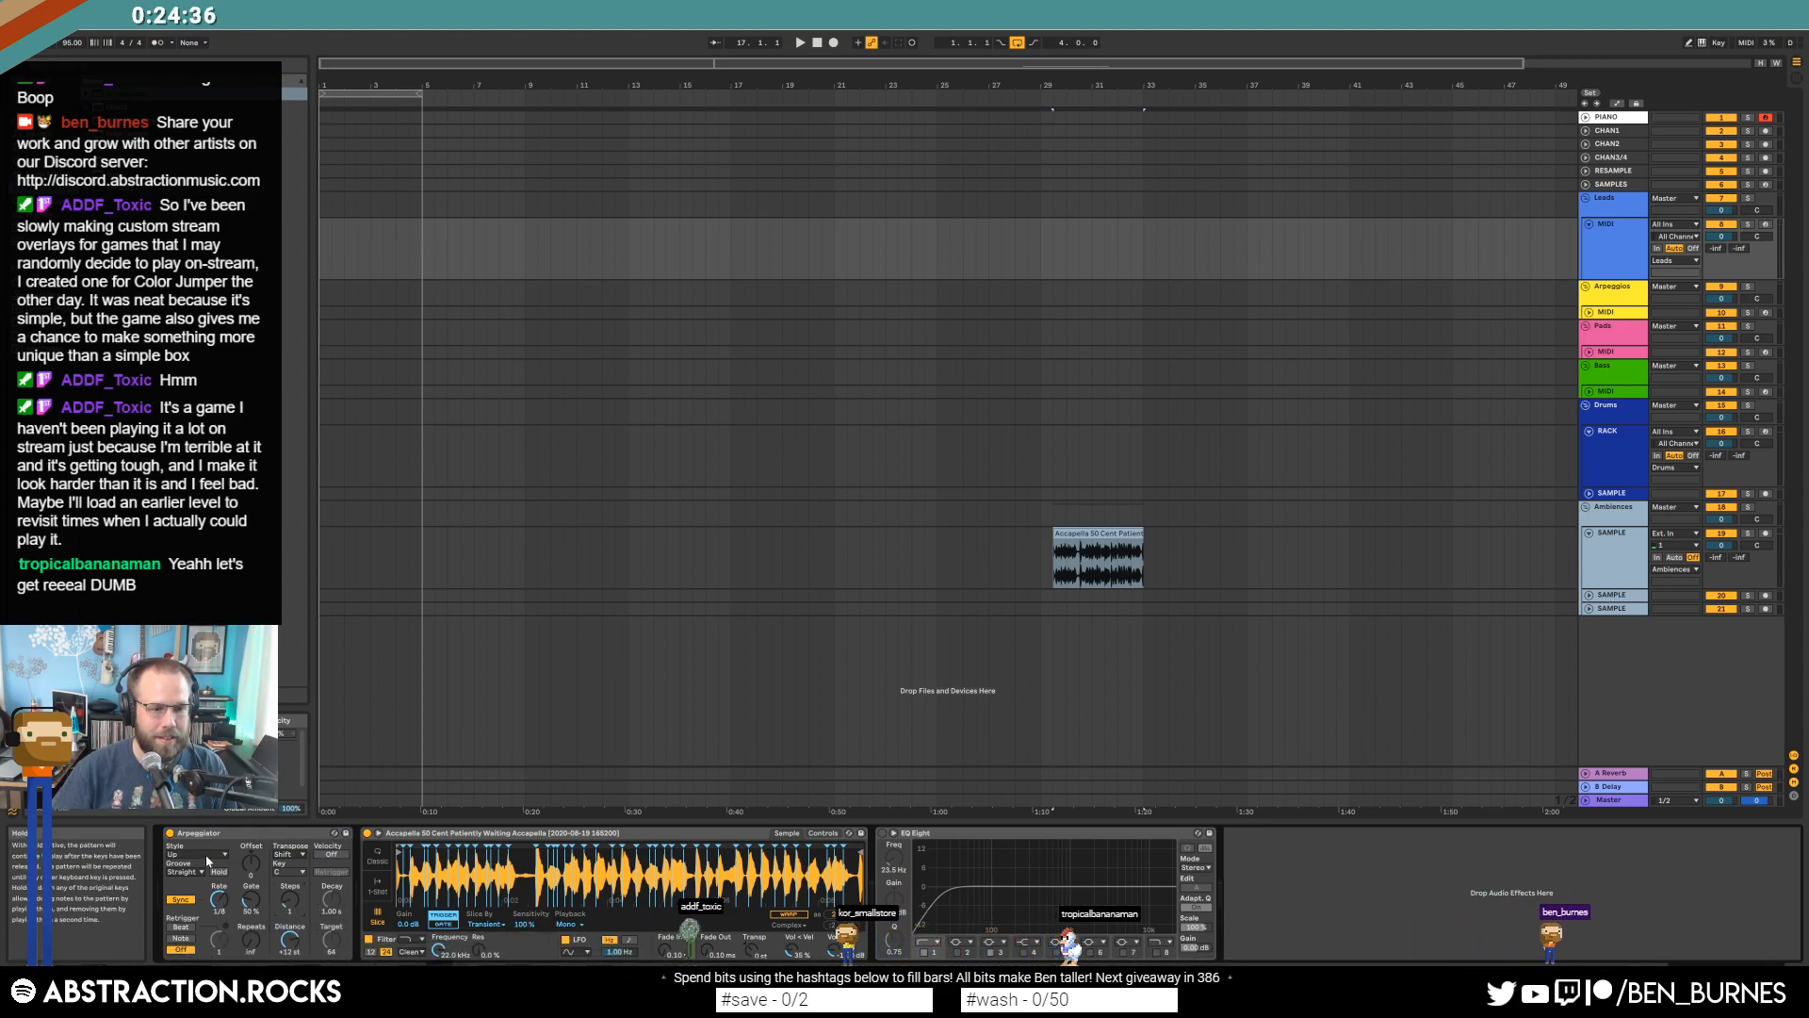
click(188, 821)
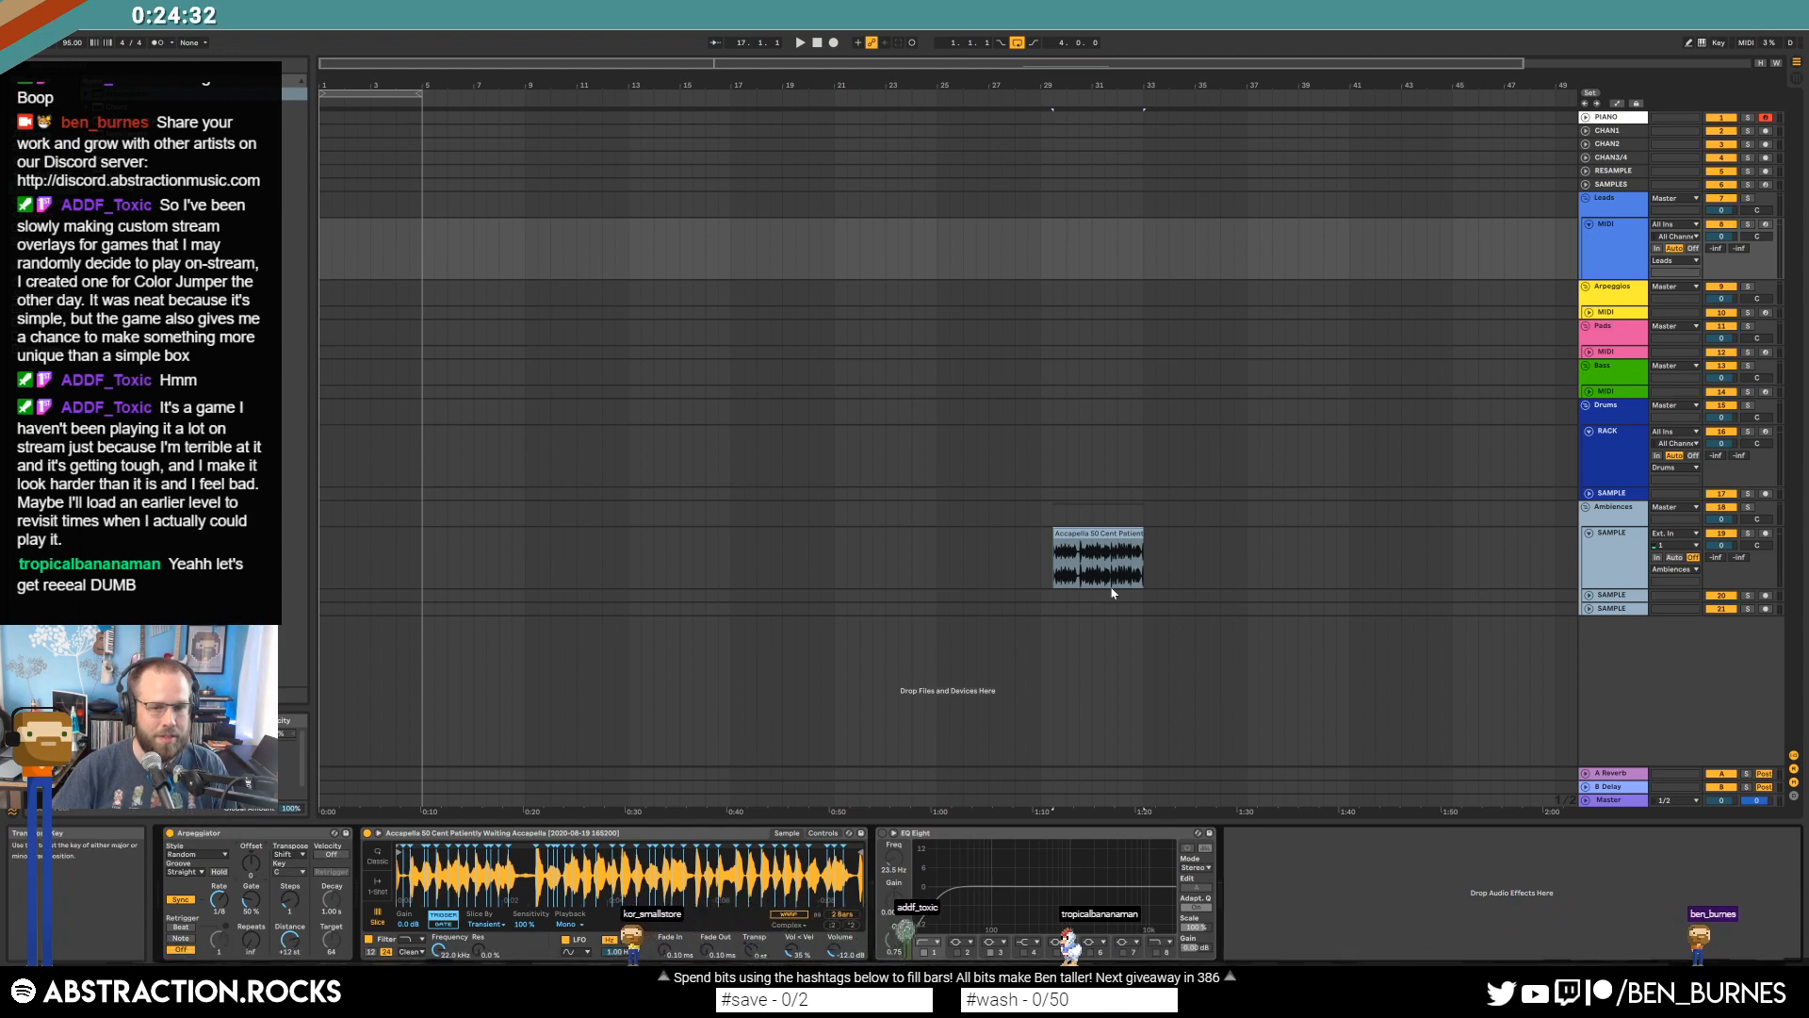
click(1114, 534)
key(Delete)
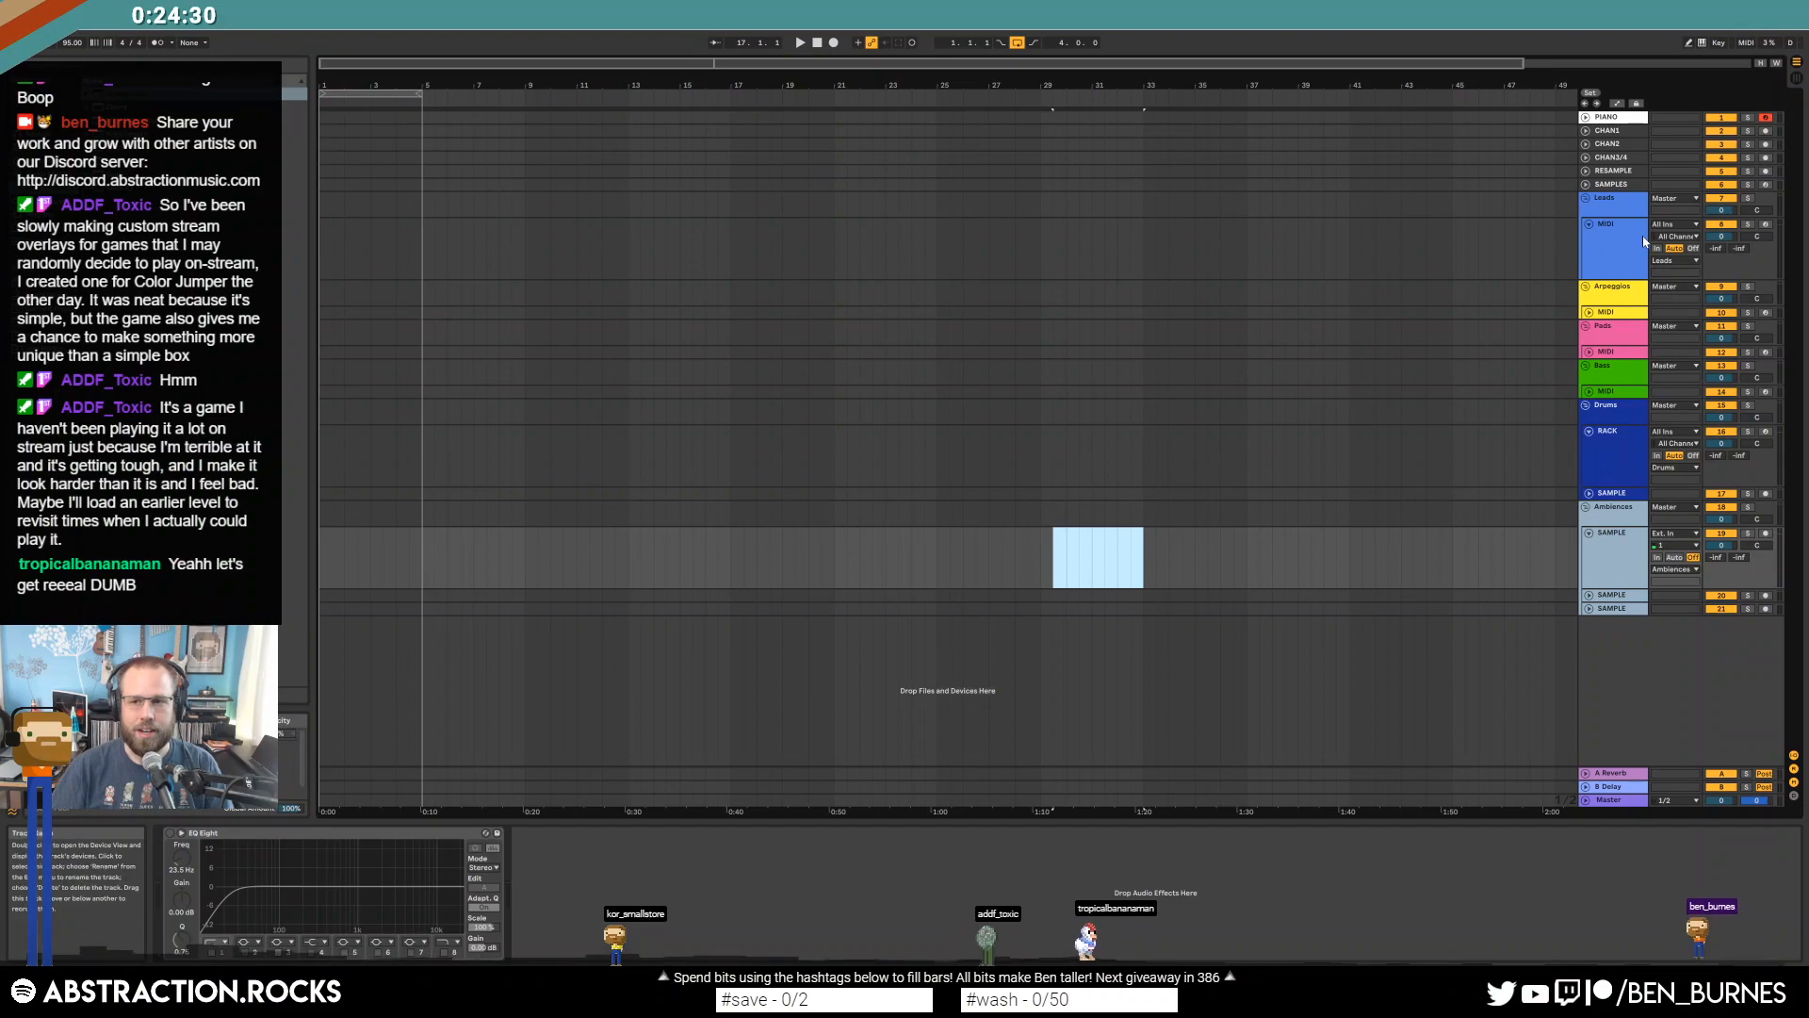
Insert the GSnap plug-in between the Simpler and EQ Eight on the lead MIDI track.
click(1642, 237)
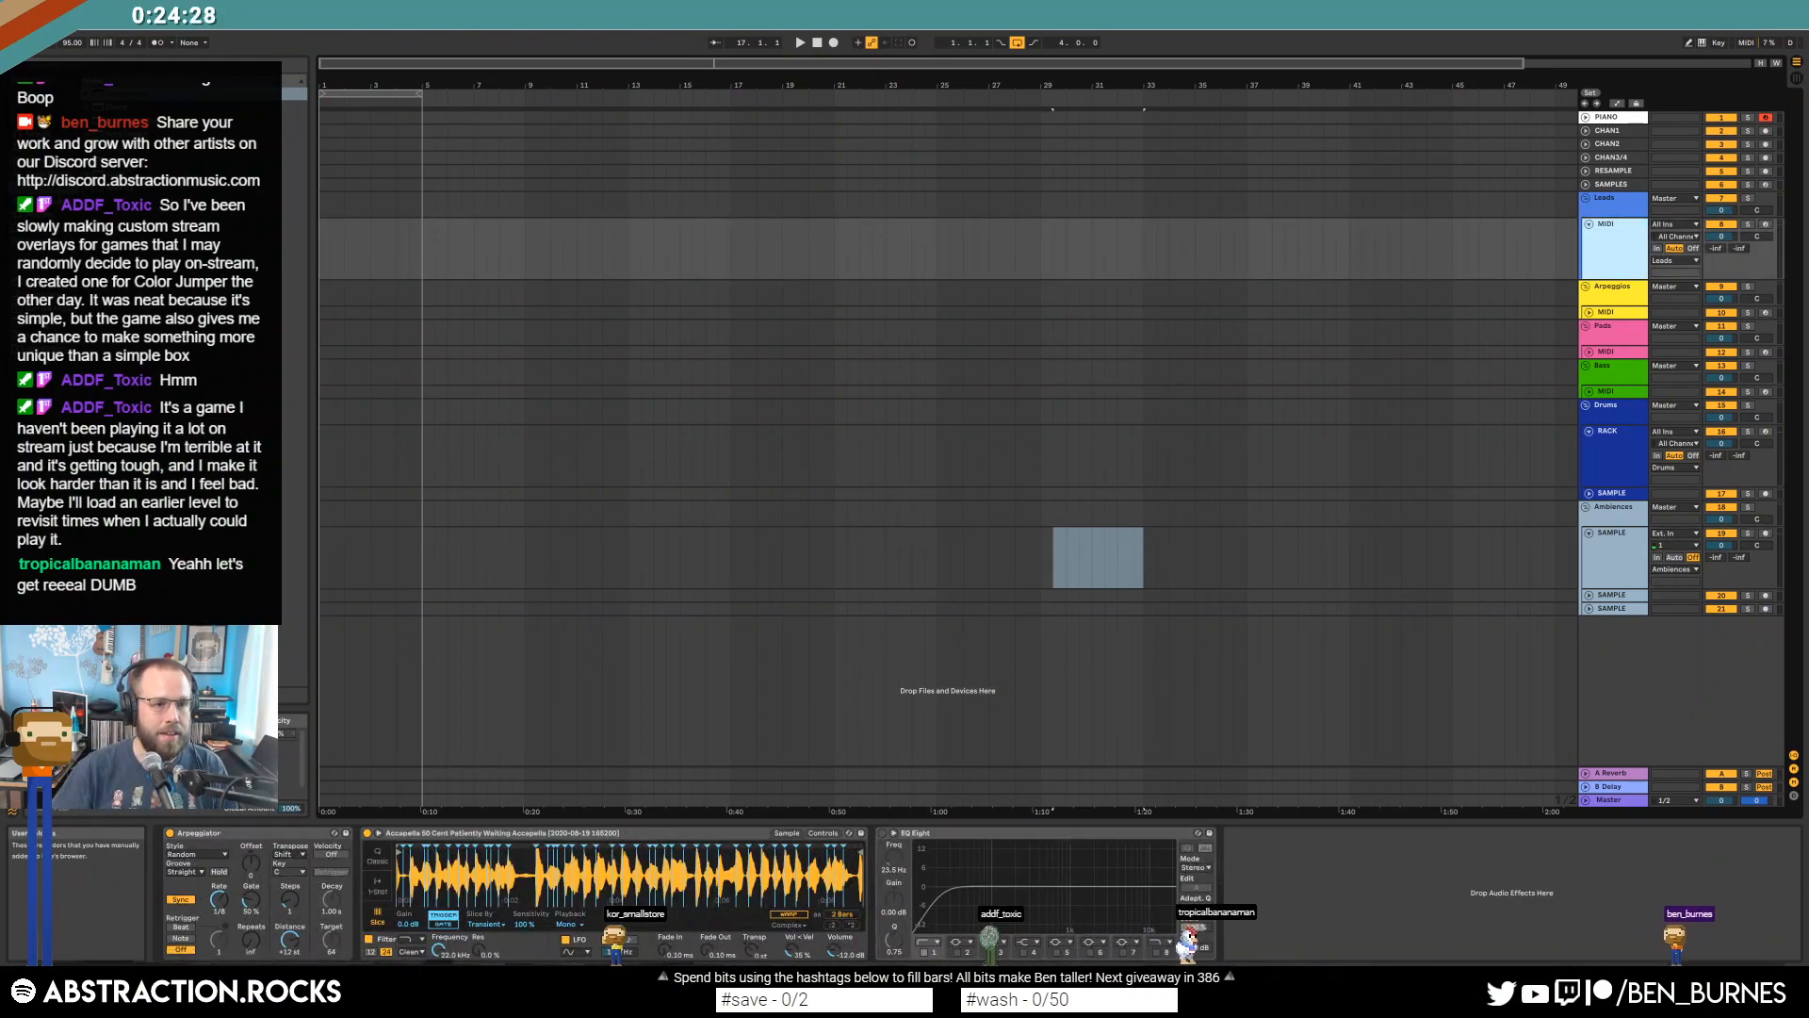
click(47, 323)
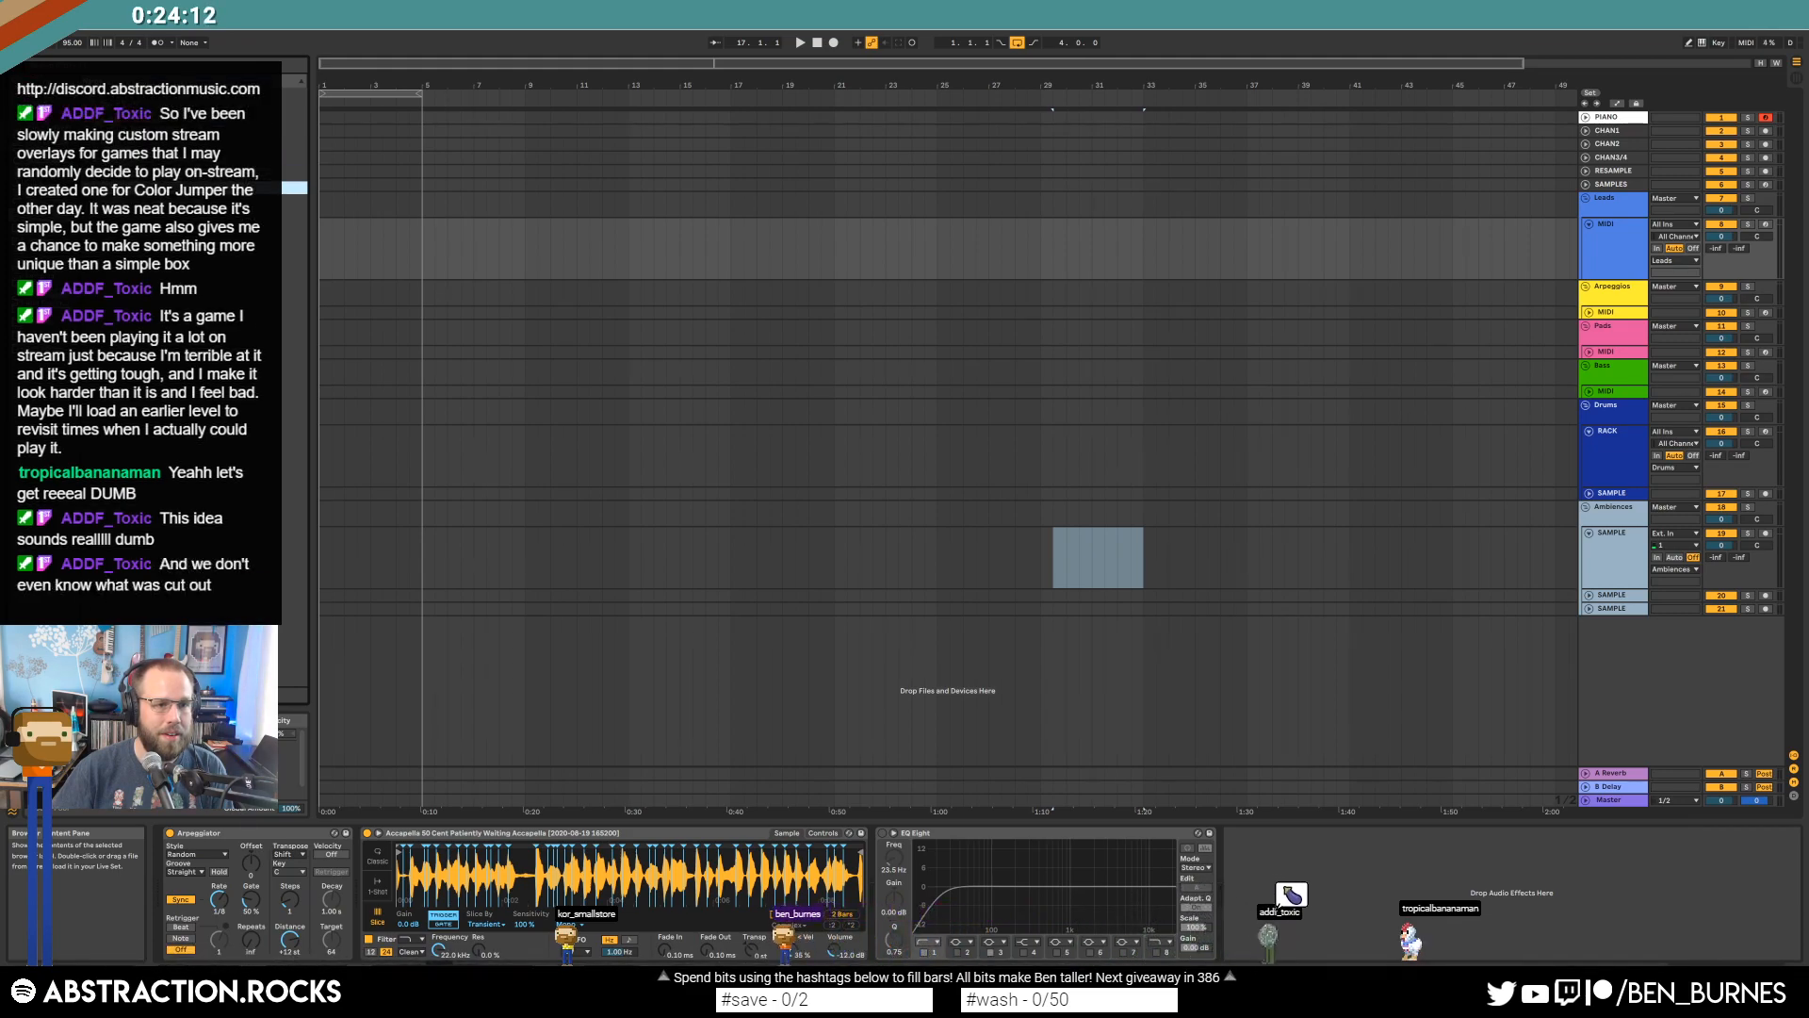
click(200, 93)
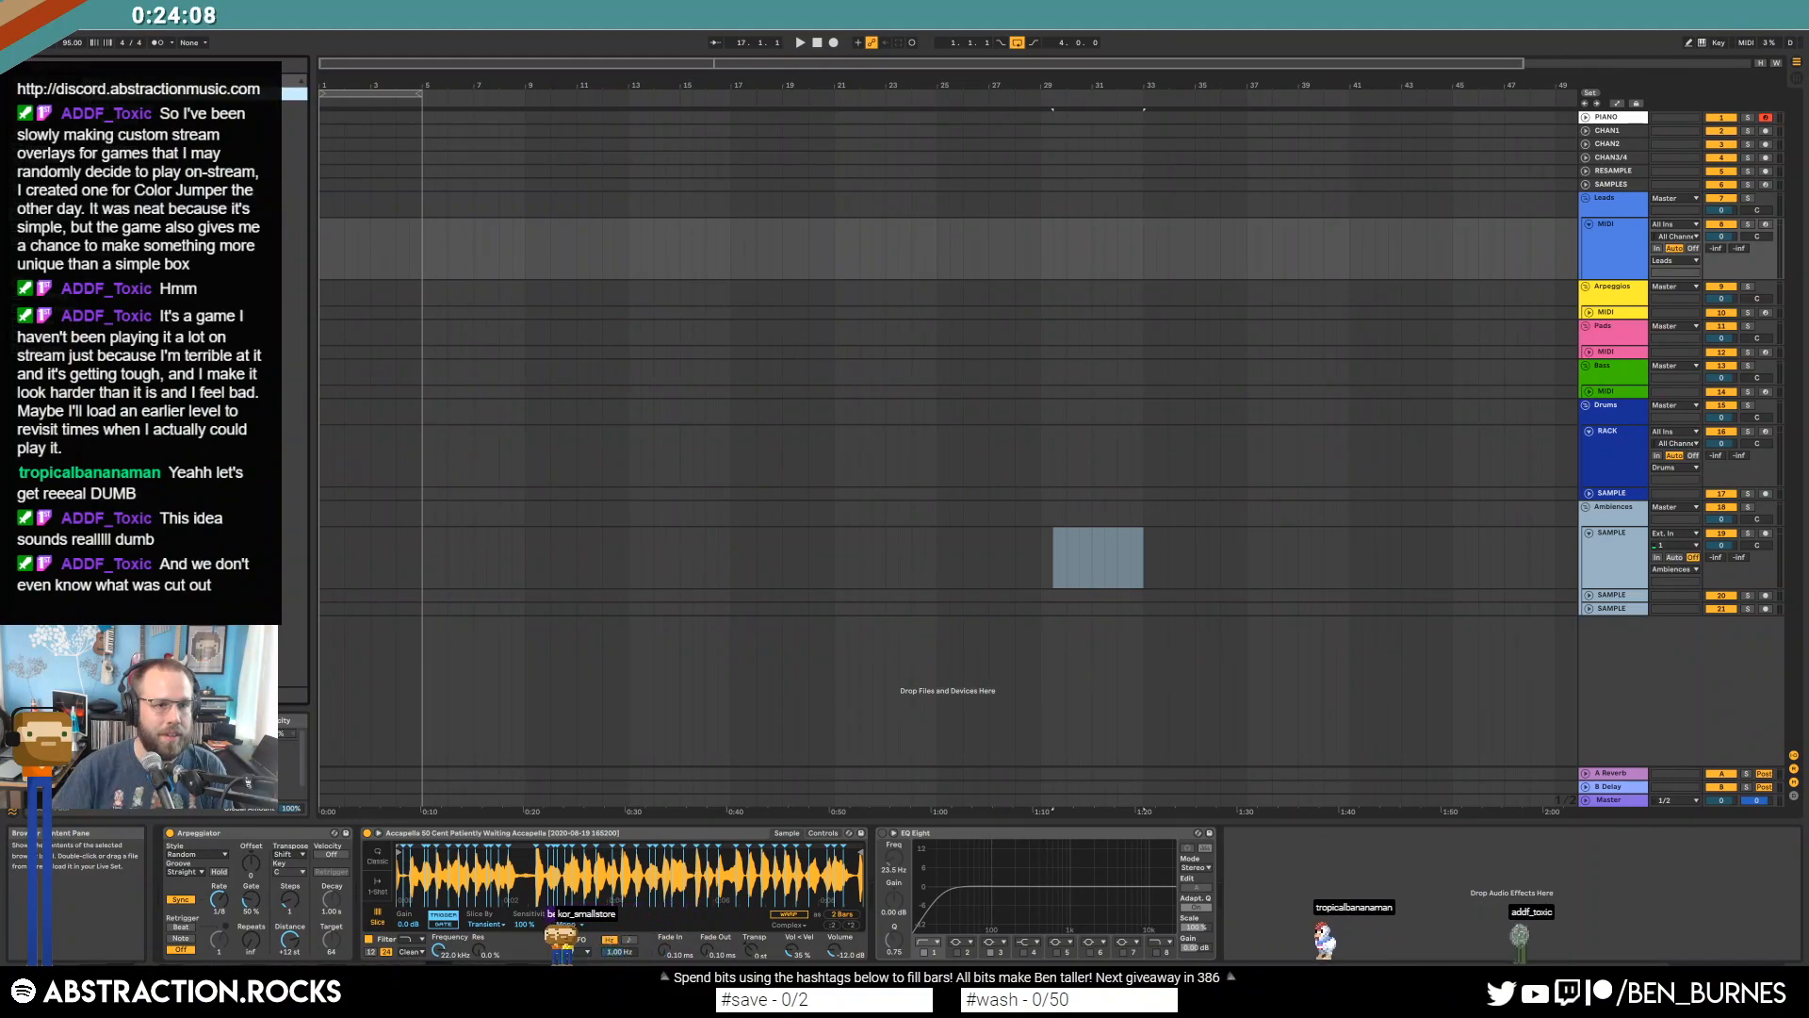
drag(200, 175, 916, 885)
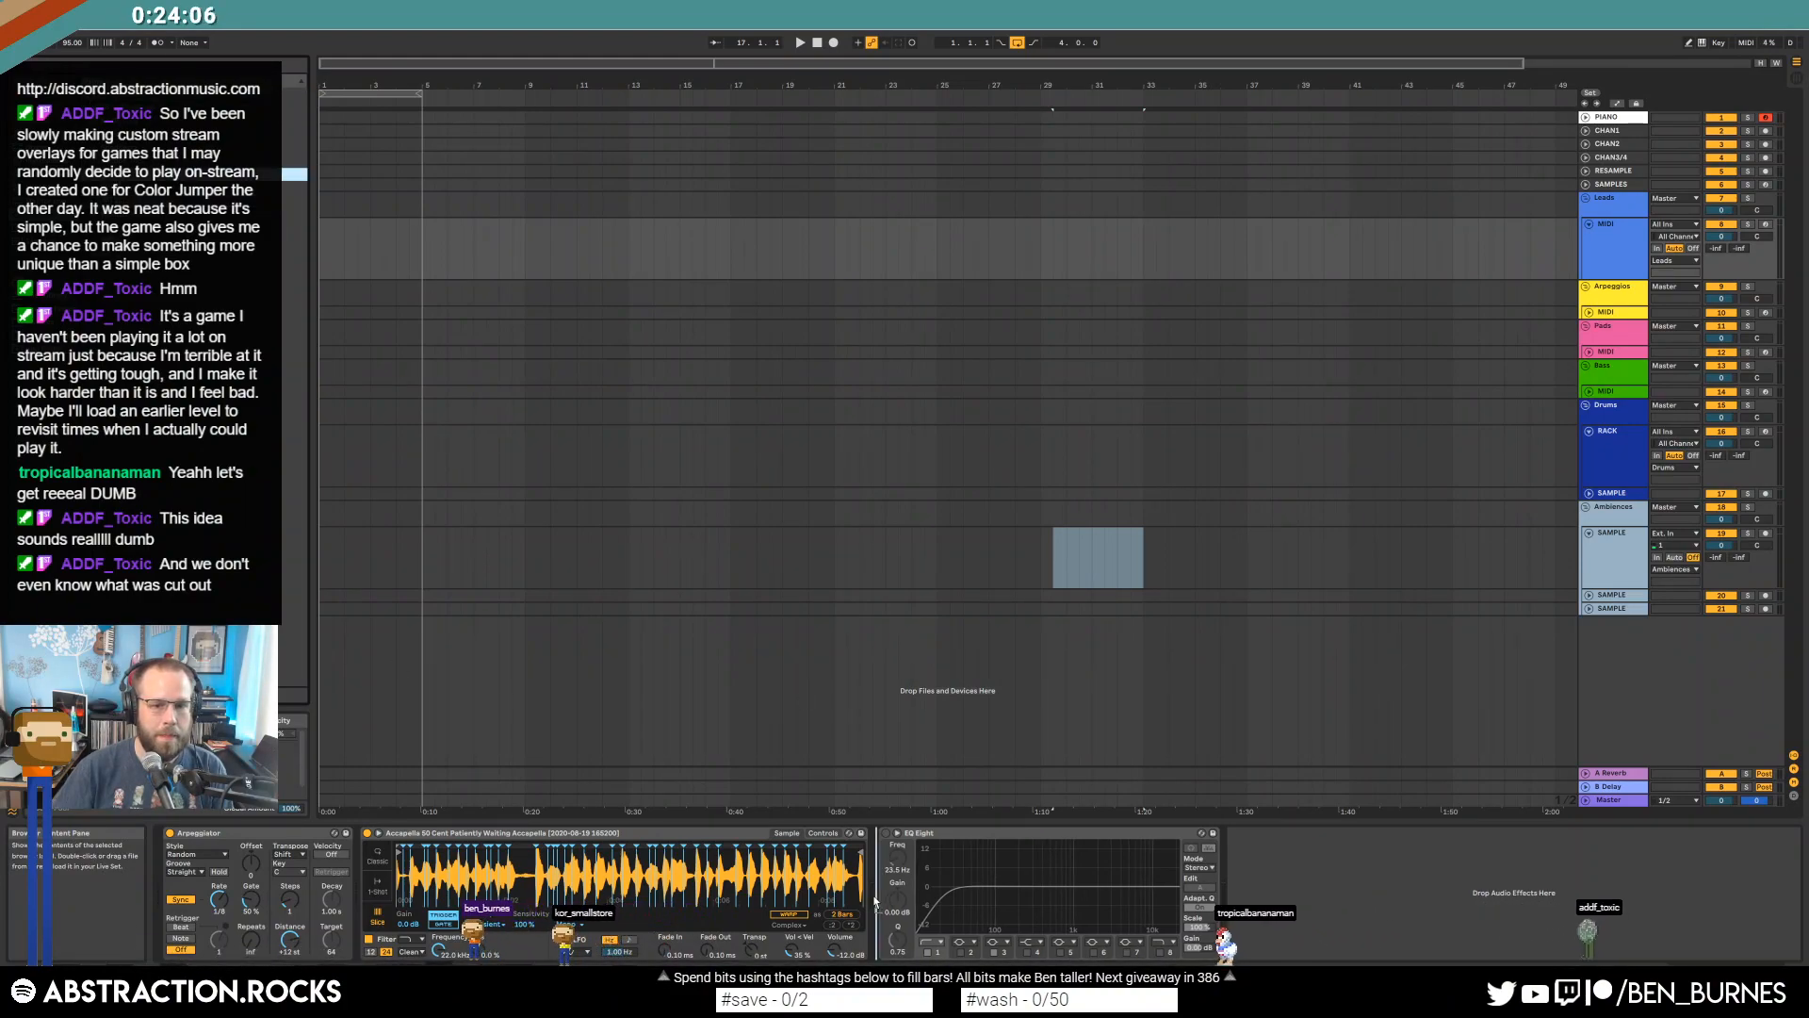
drag(569, 282, 781, 332)
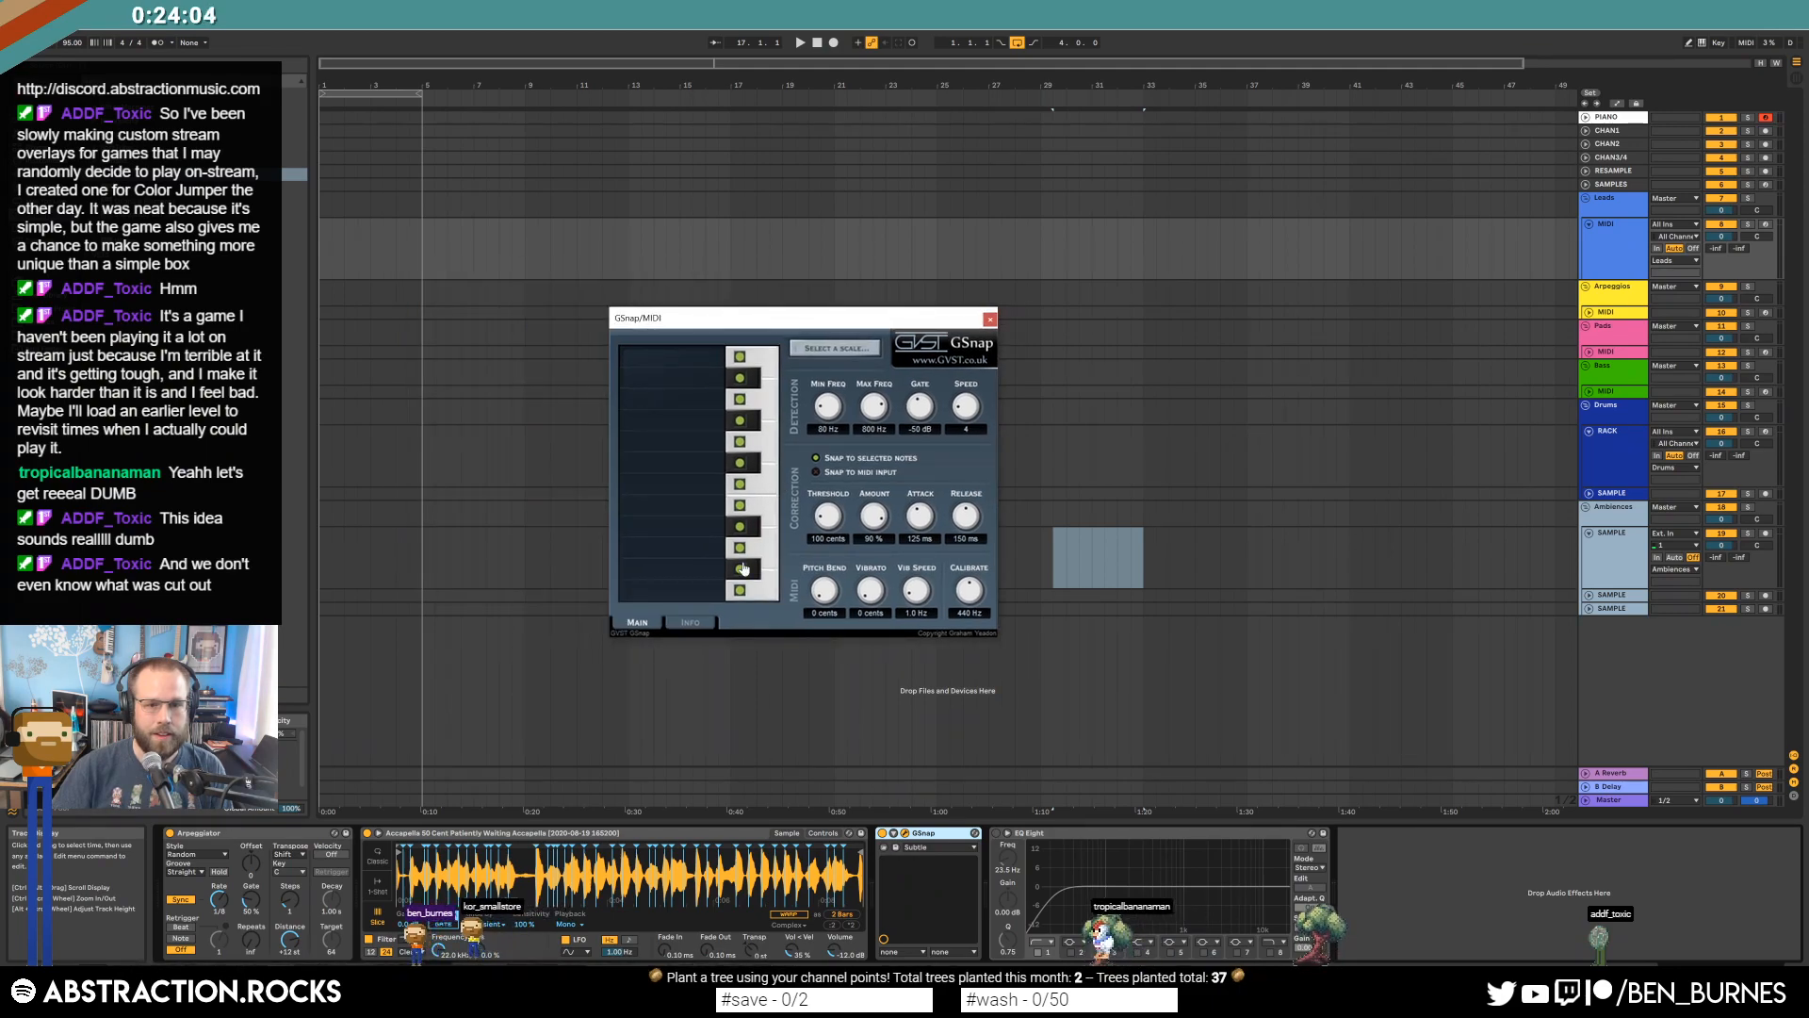
Turn off several snap notes in GSnap and set threshold 115 cents, amount 100 %, attack 1 ms and release 31 ms.
click(741, 507)
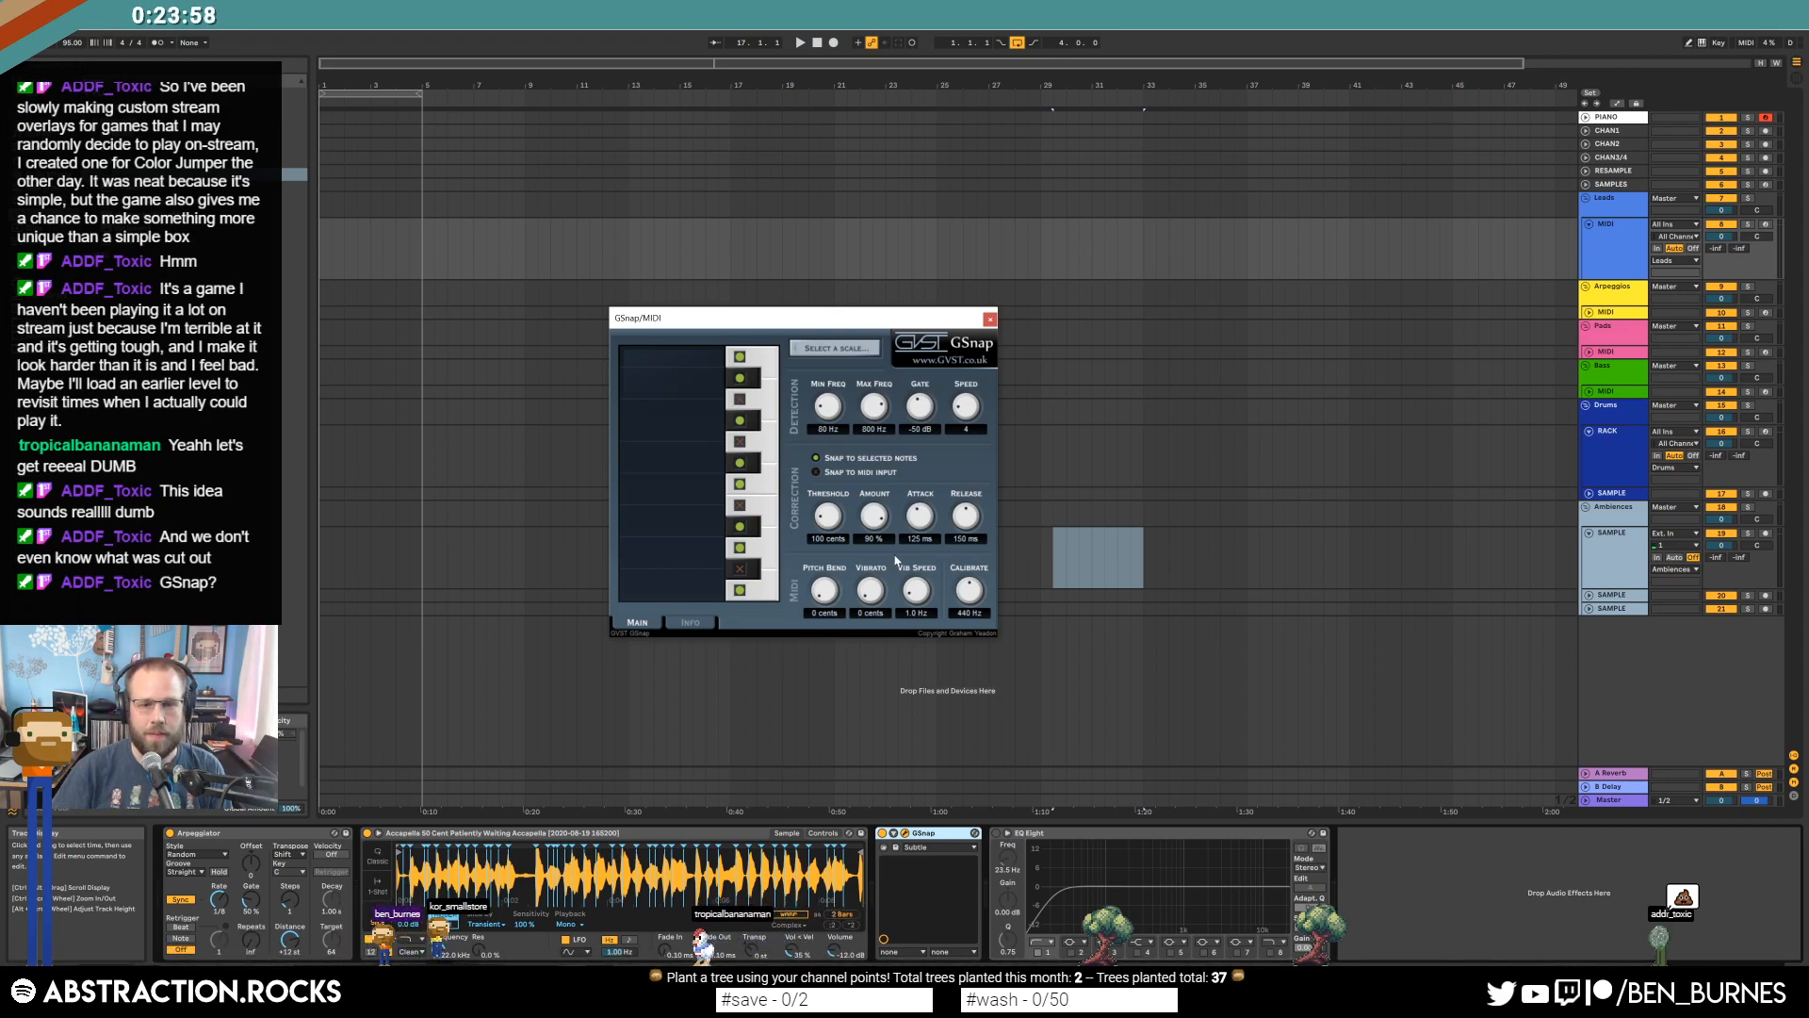
drag(827, 515, 868, 663)
mouse_move(828, 524)
mouse_down()
mouse_move(817, 474)
mouse_move(825, 514)
mouse_up()
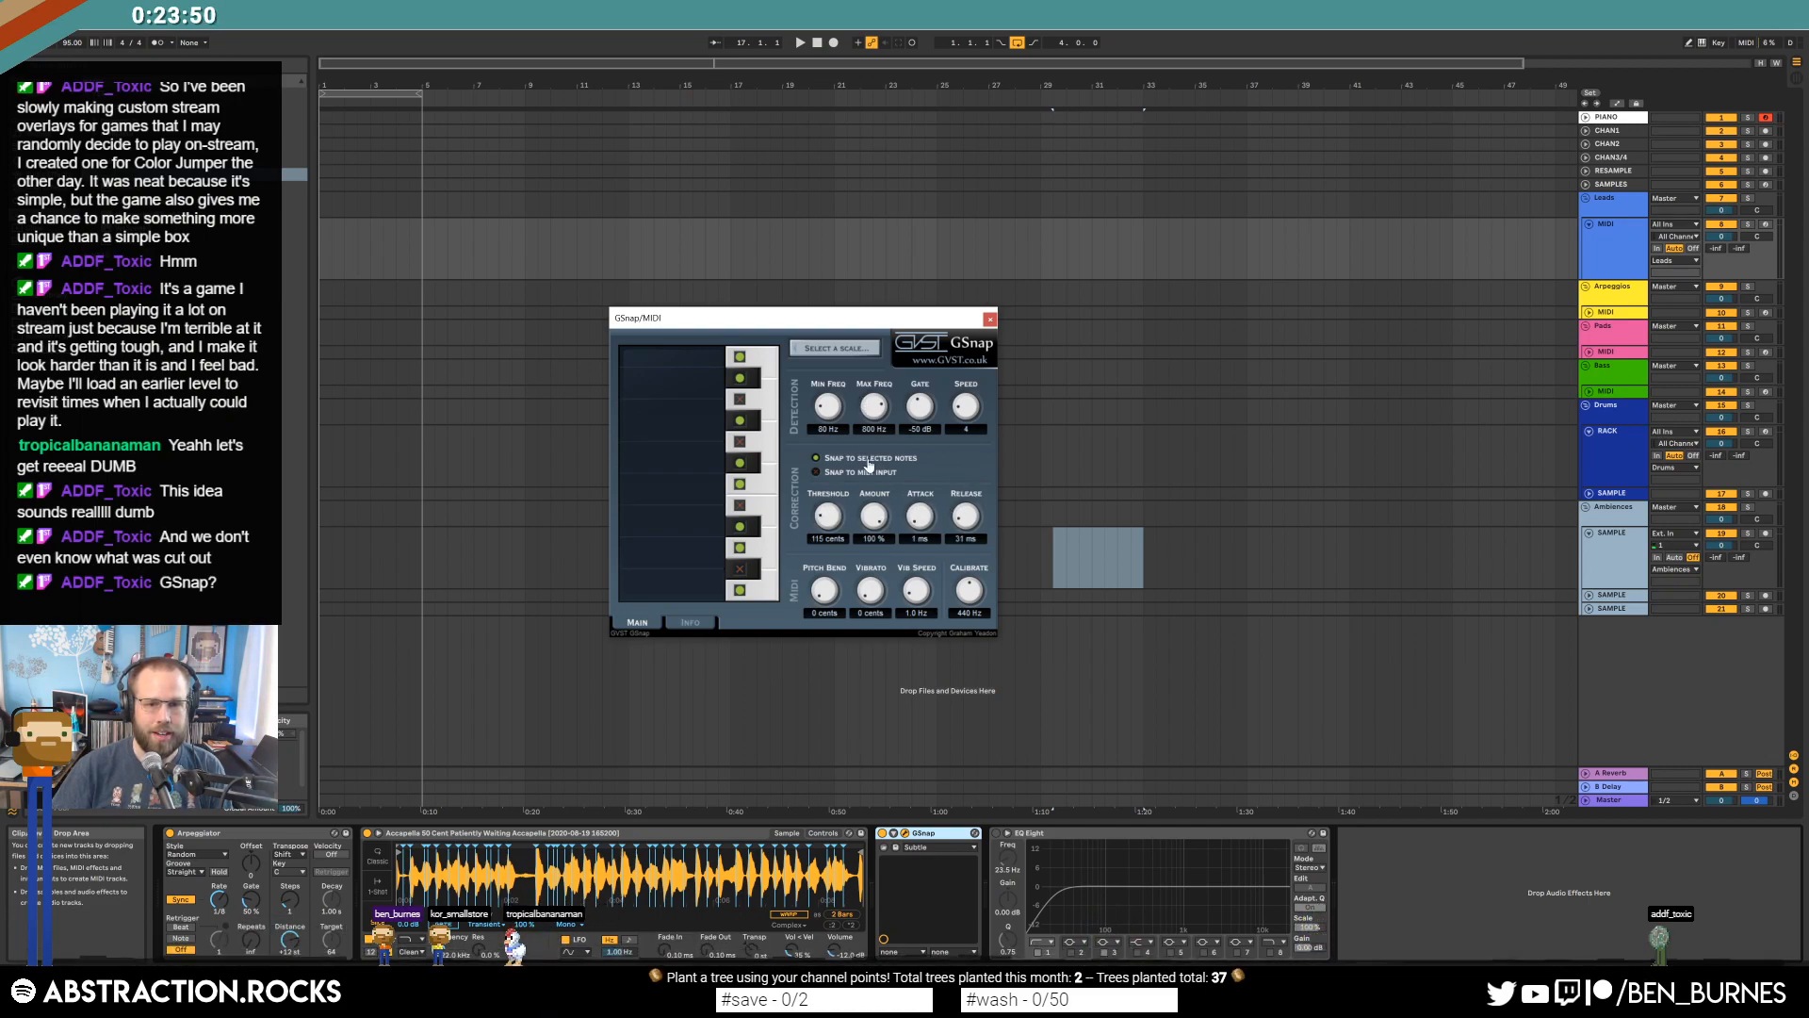
click(990, 320)
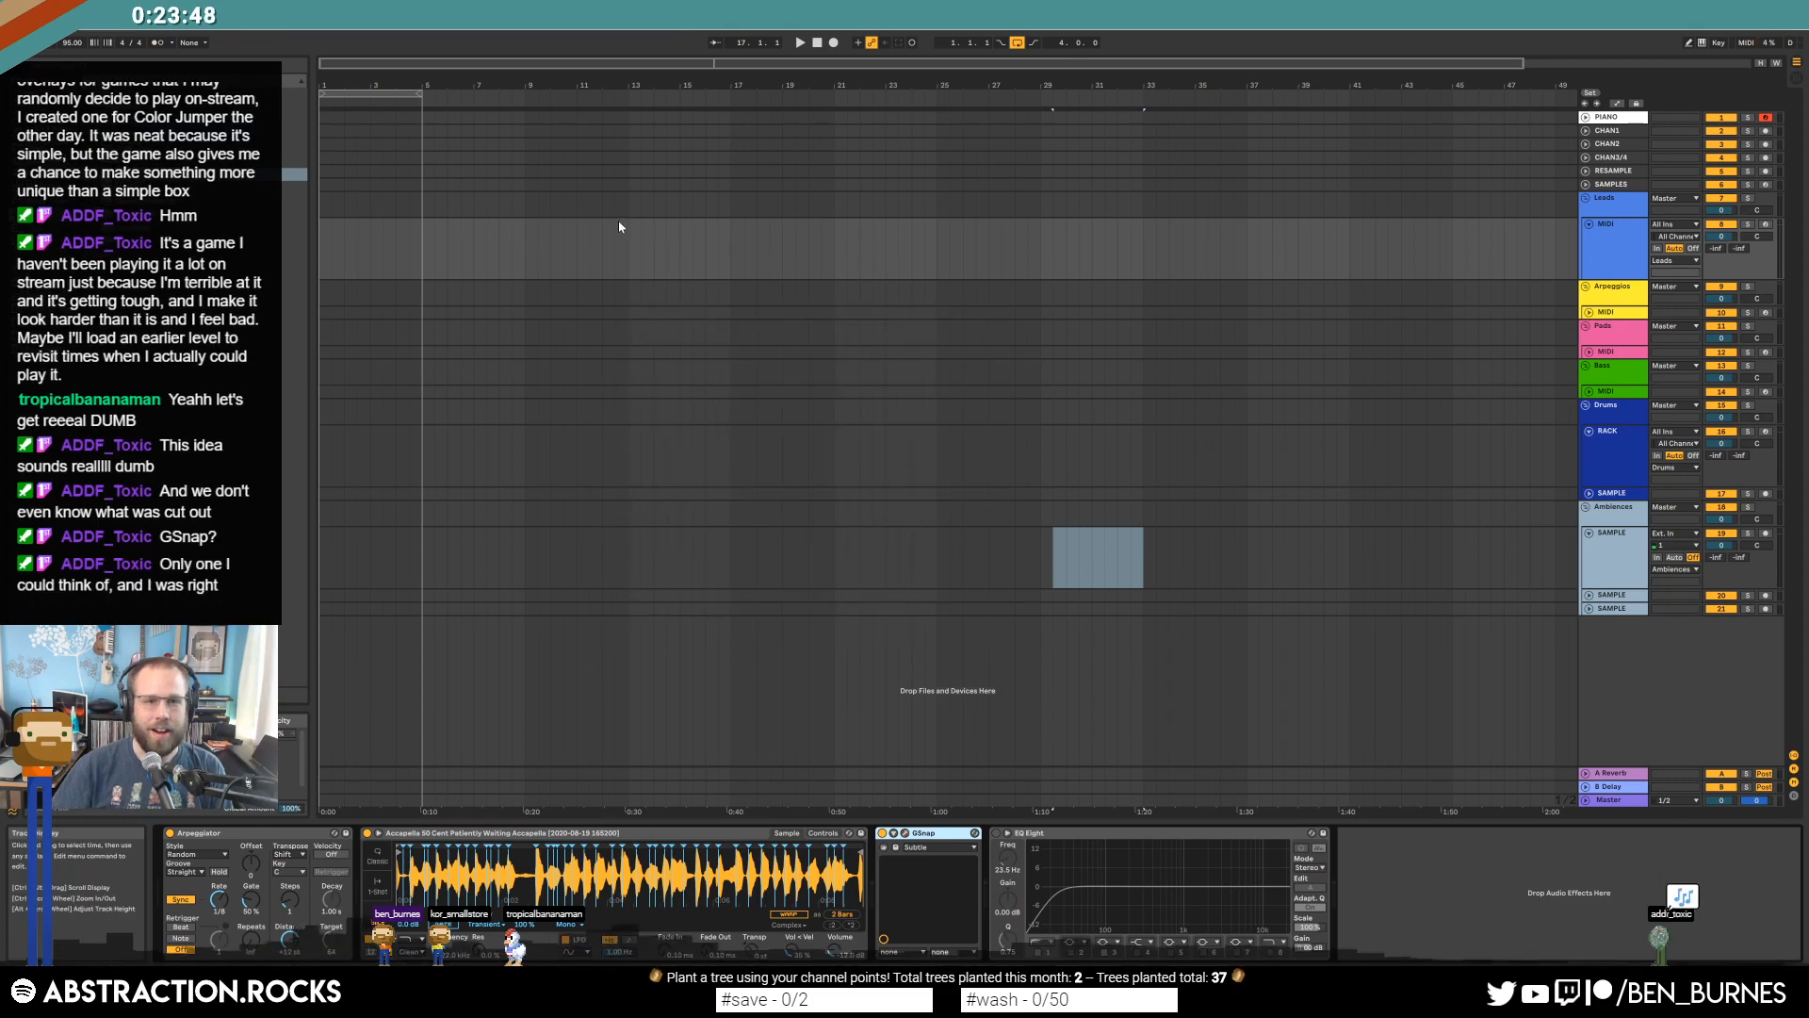
Create a MIDI clip spanning bar 1 to bar 5 on the lead MIDI track and arm the track for recording.
drag(366, 235, 320, 238)
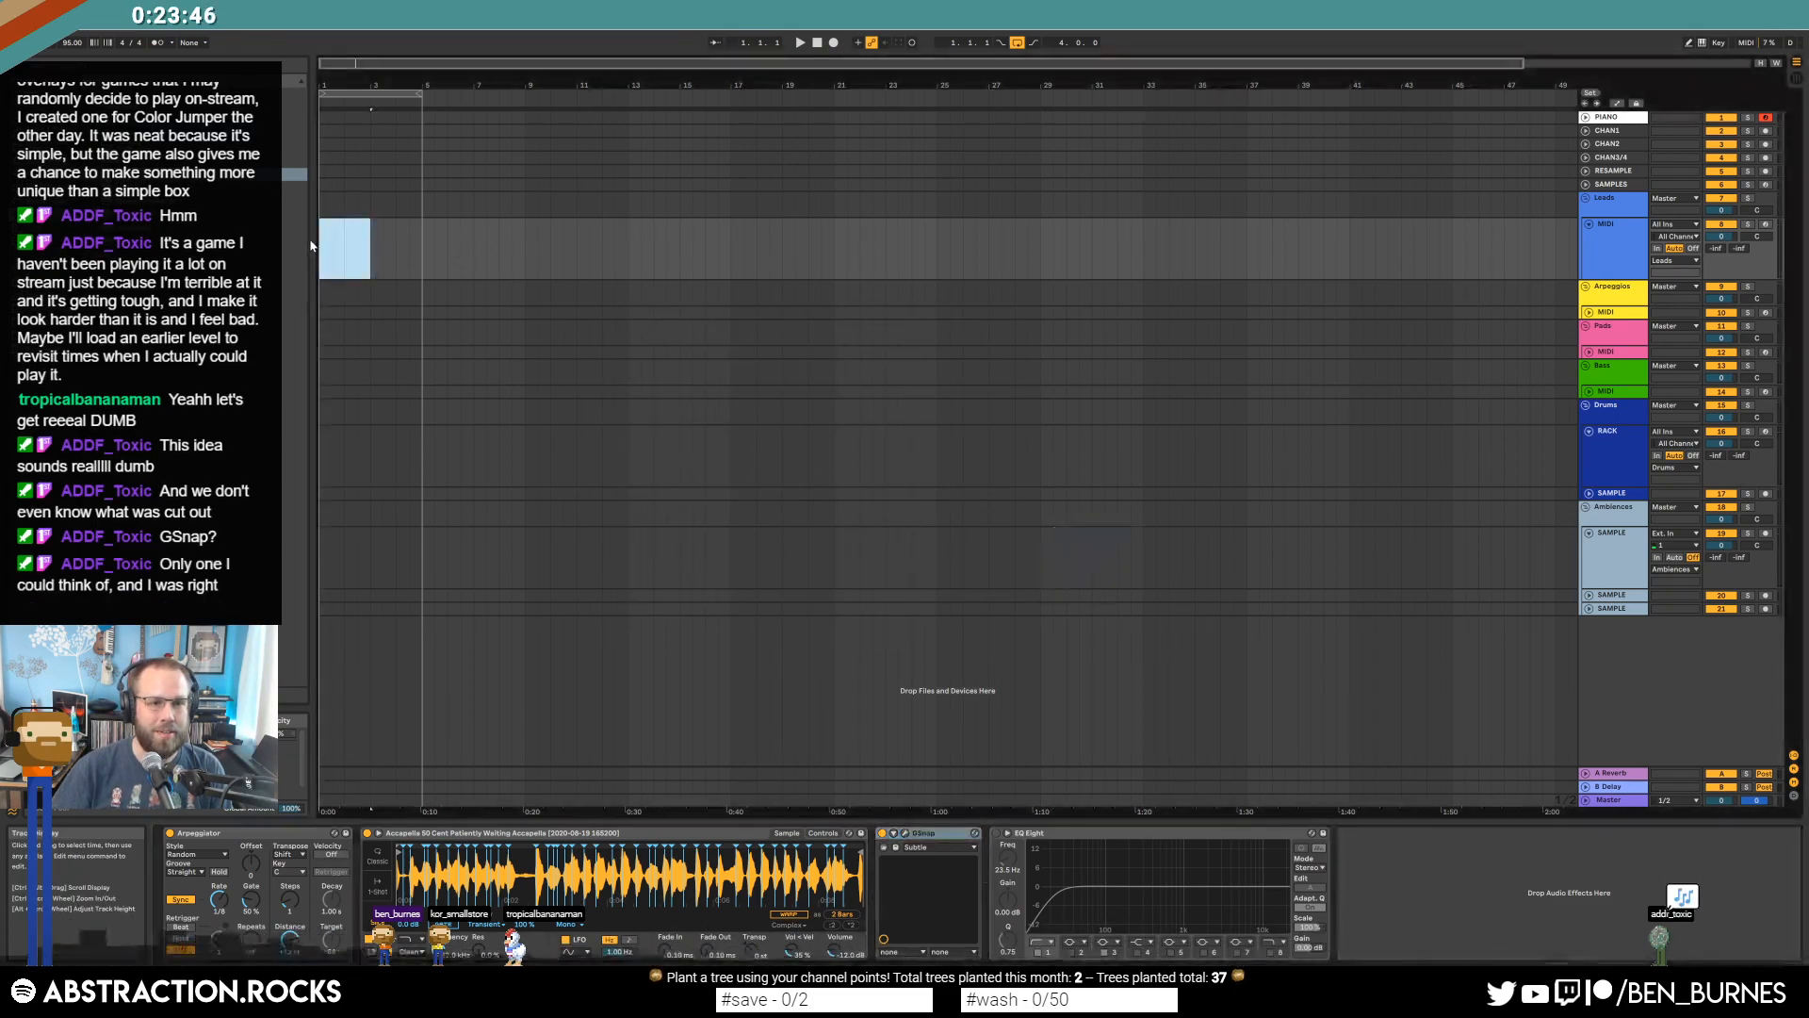
key(ctrl+shift+m)
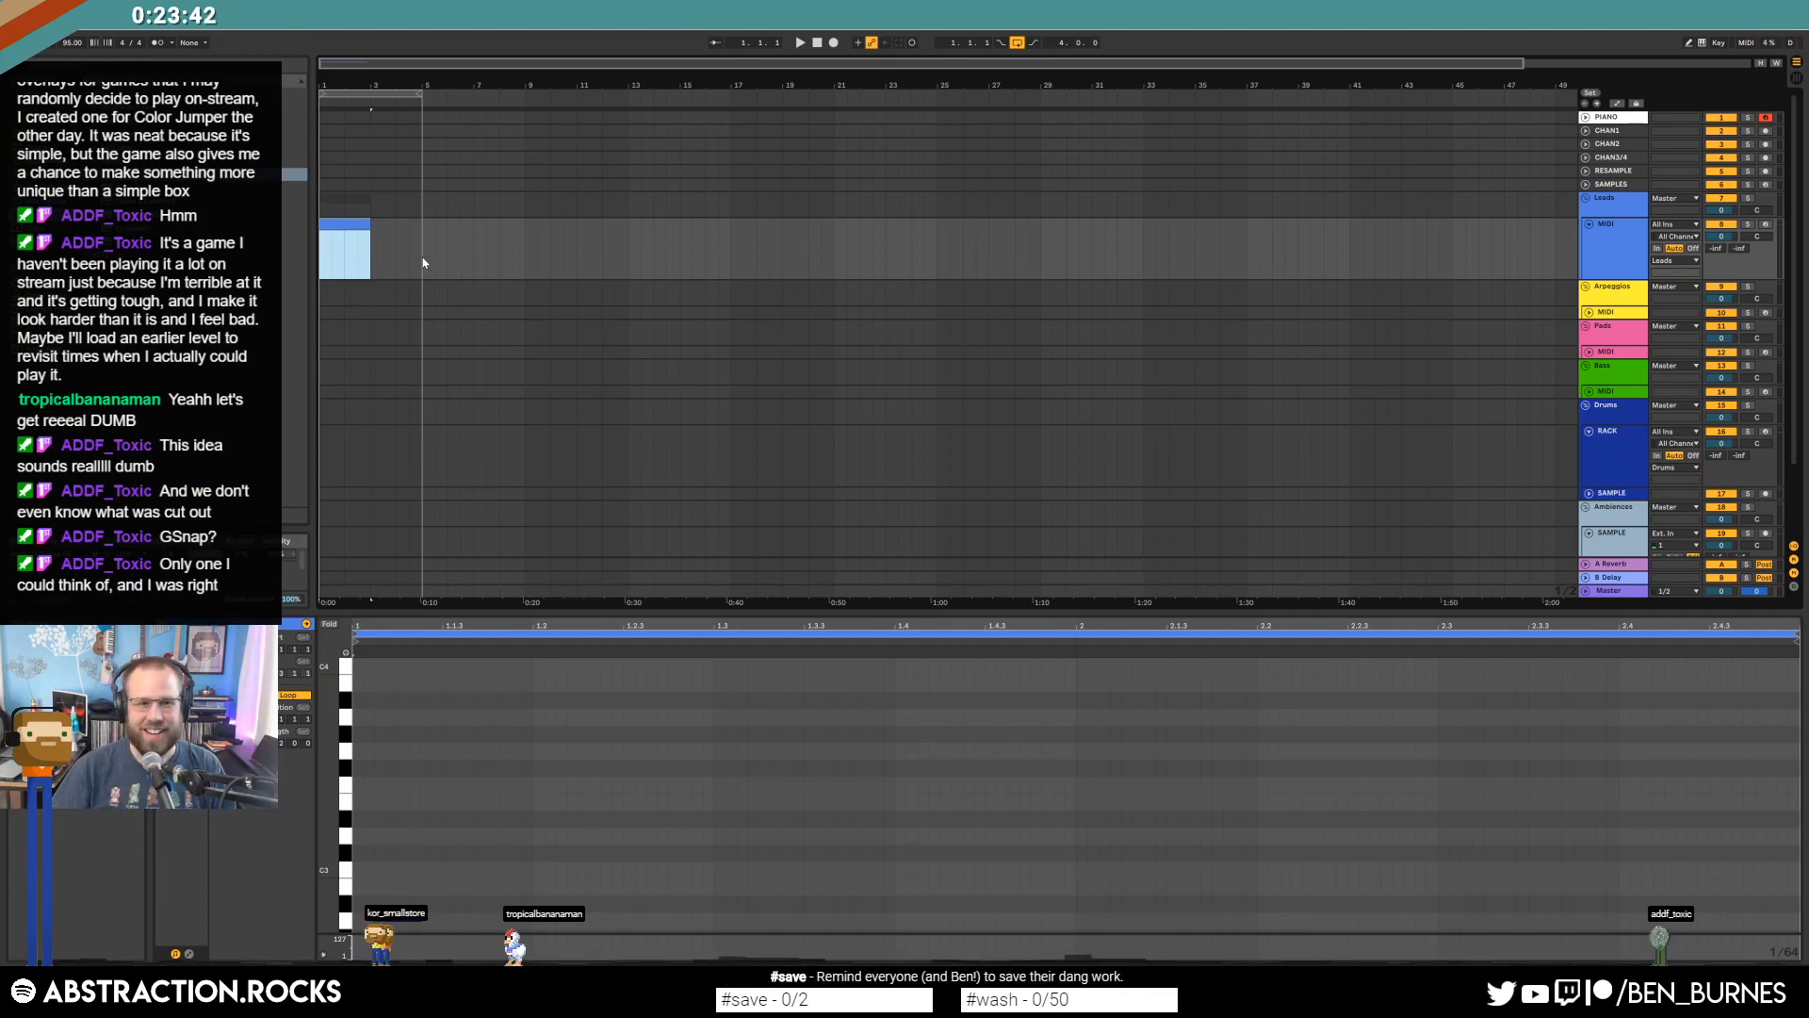
drag(363, 224, 416, 233)
drag(324, 808, 311, 723)
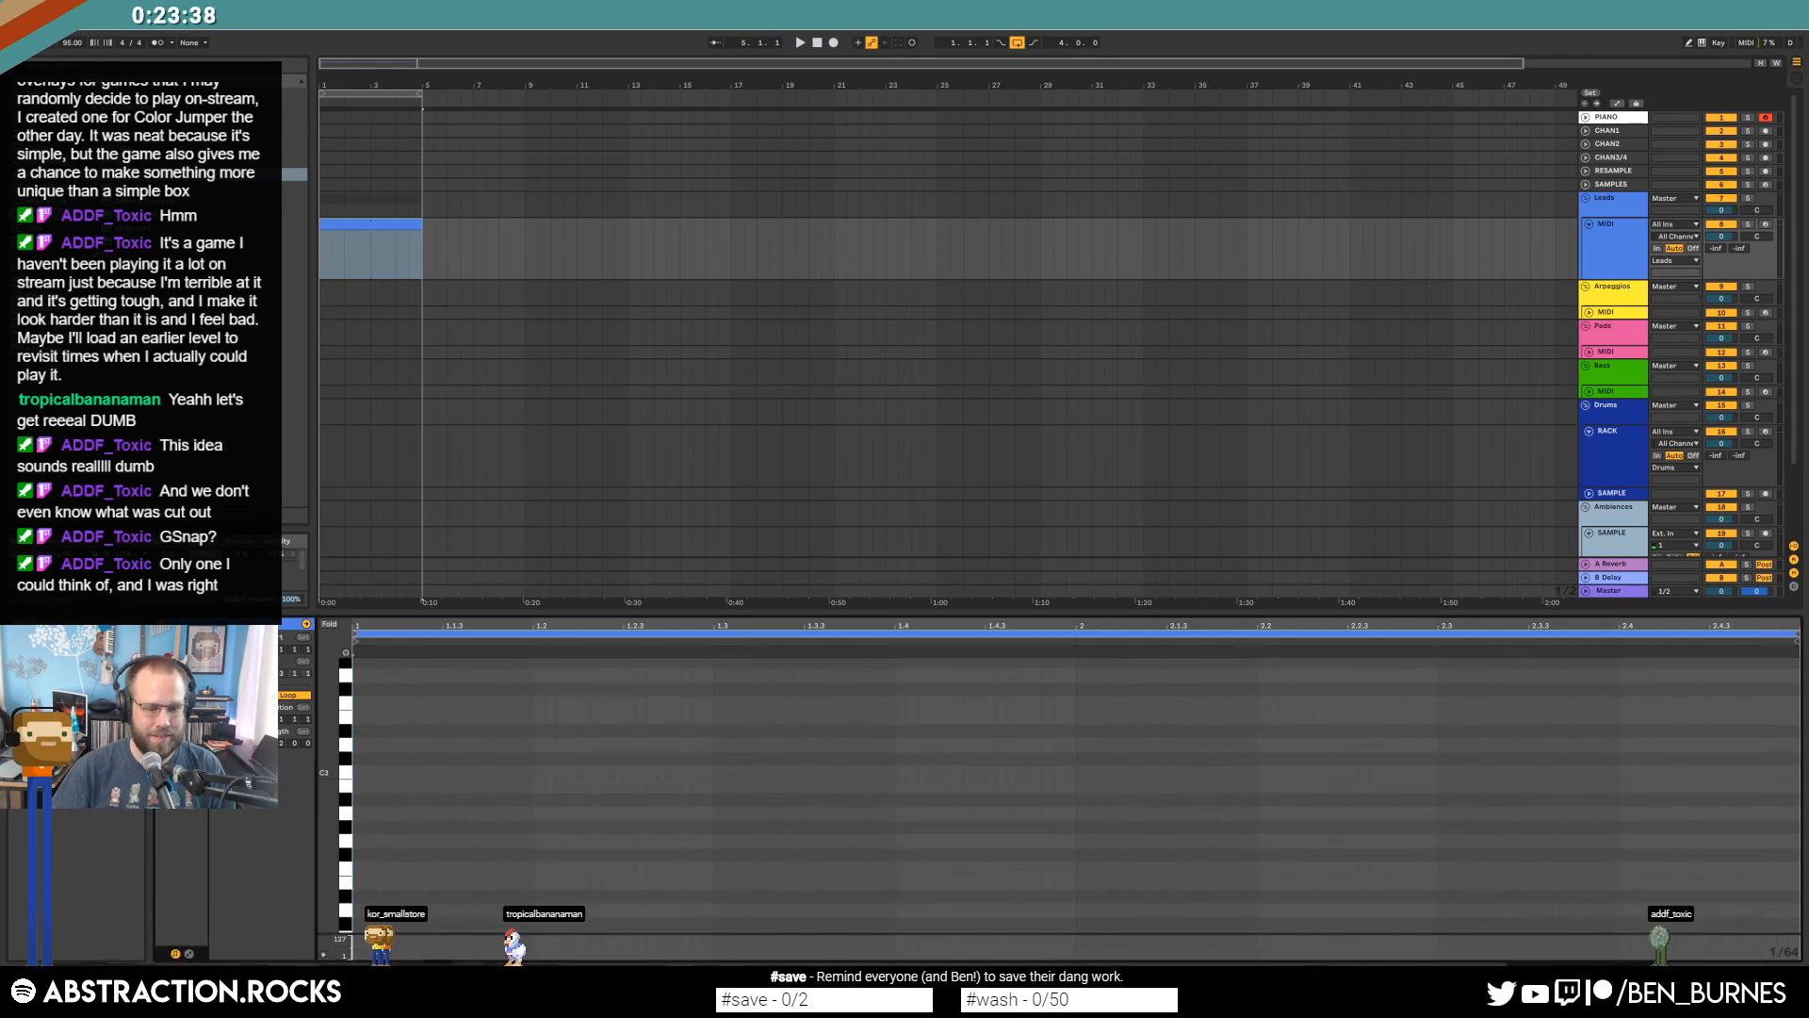
click(1766, 224)
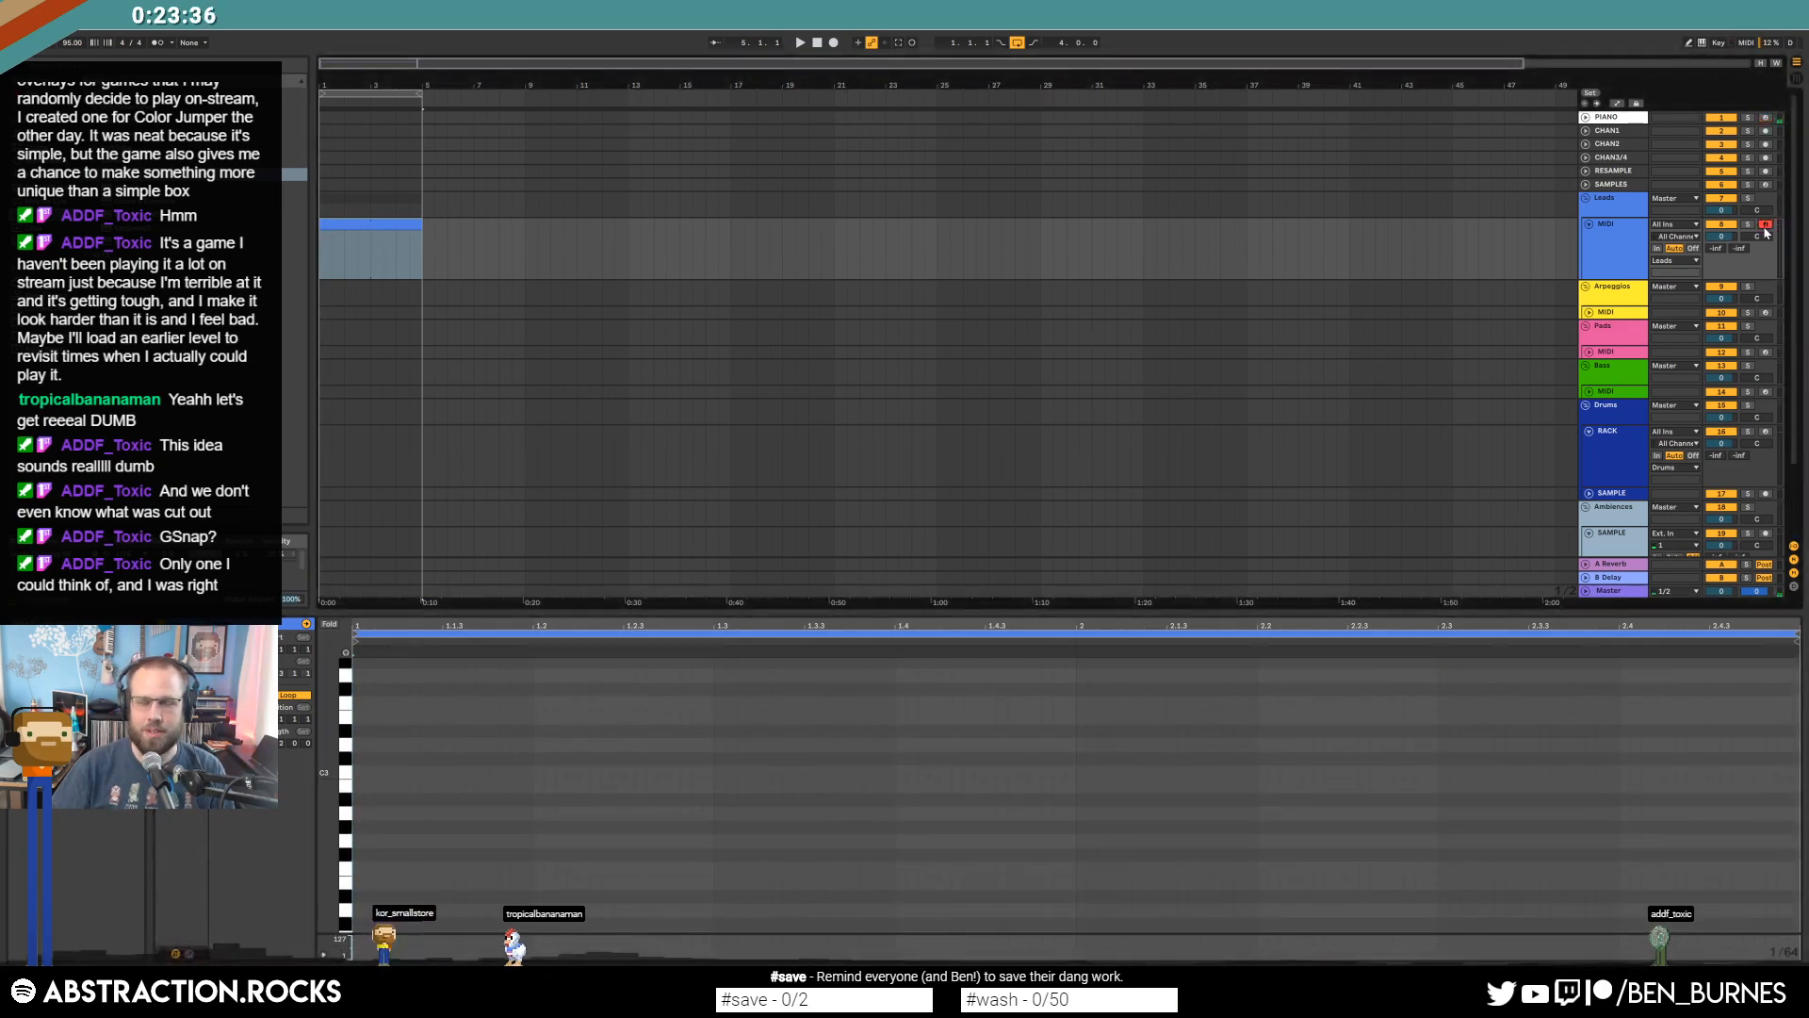
Draw a one-bar C1 note in the lead MIDI clip, then stack five copies chromatically above it and copy all six notes.
drag(326, 731, 308, 688)
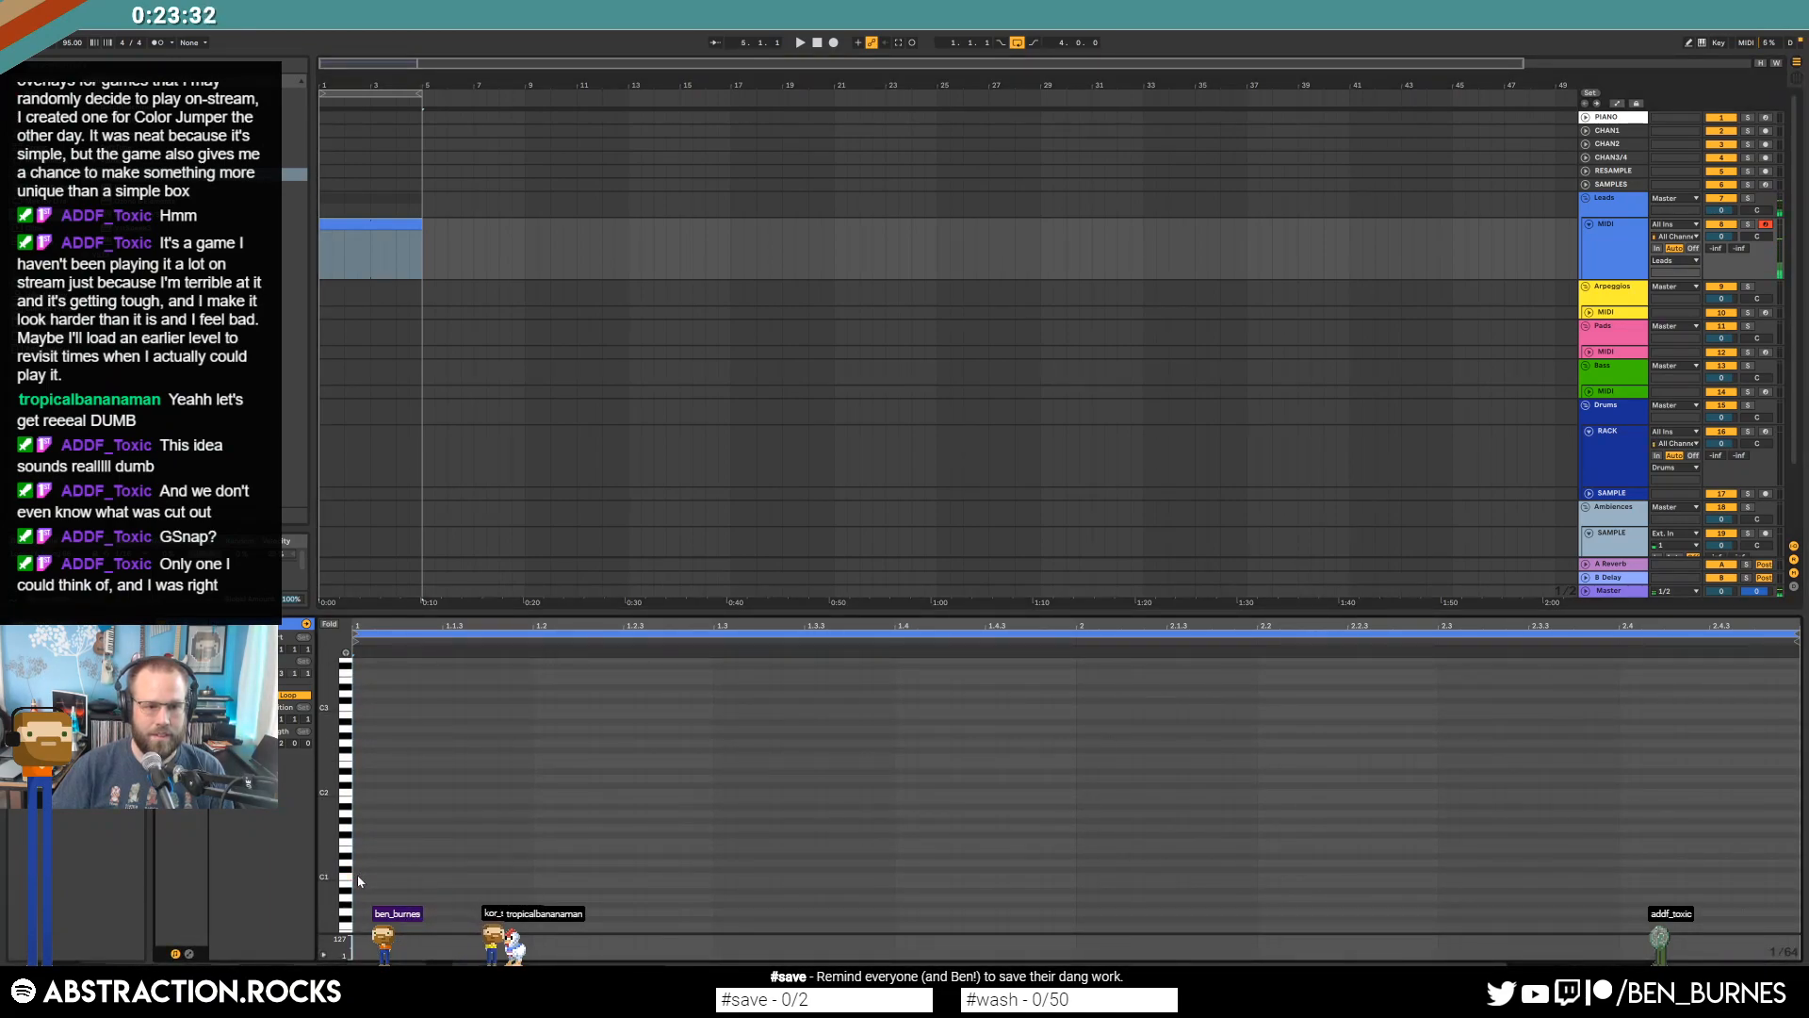
drag(380, 875, 1072, 851)
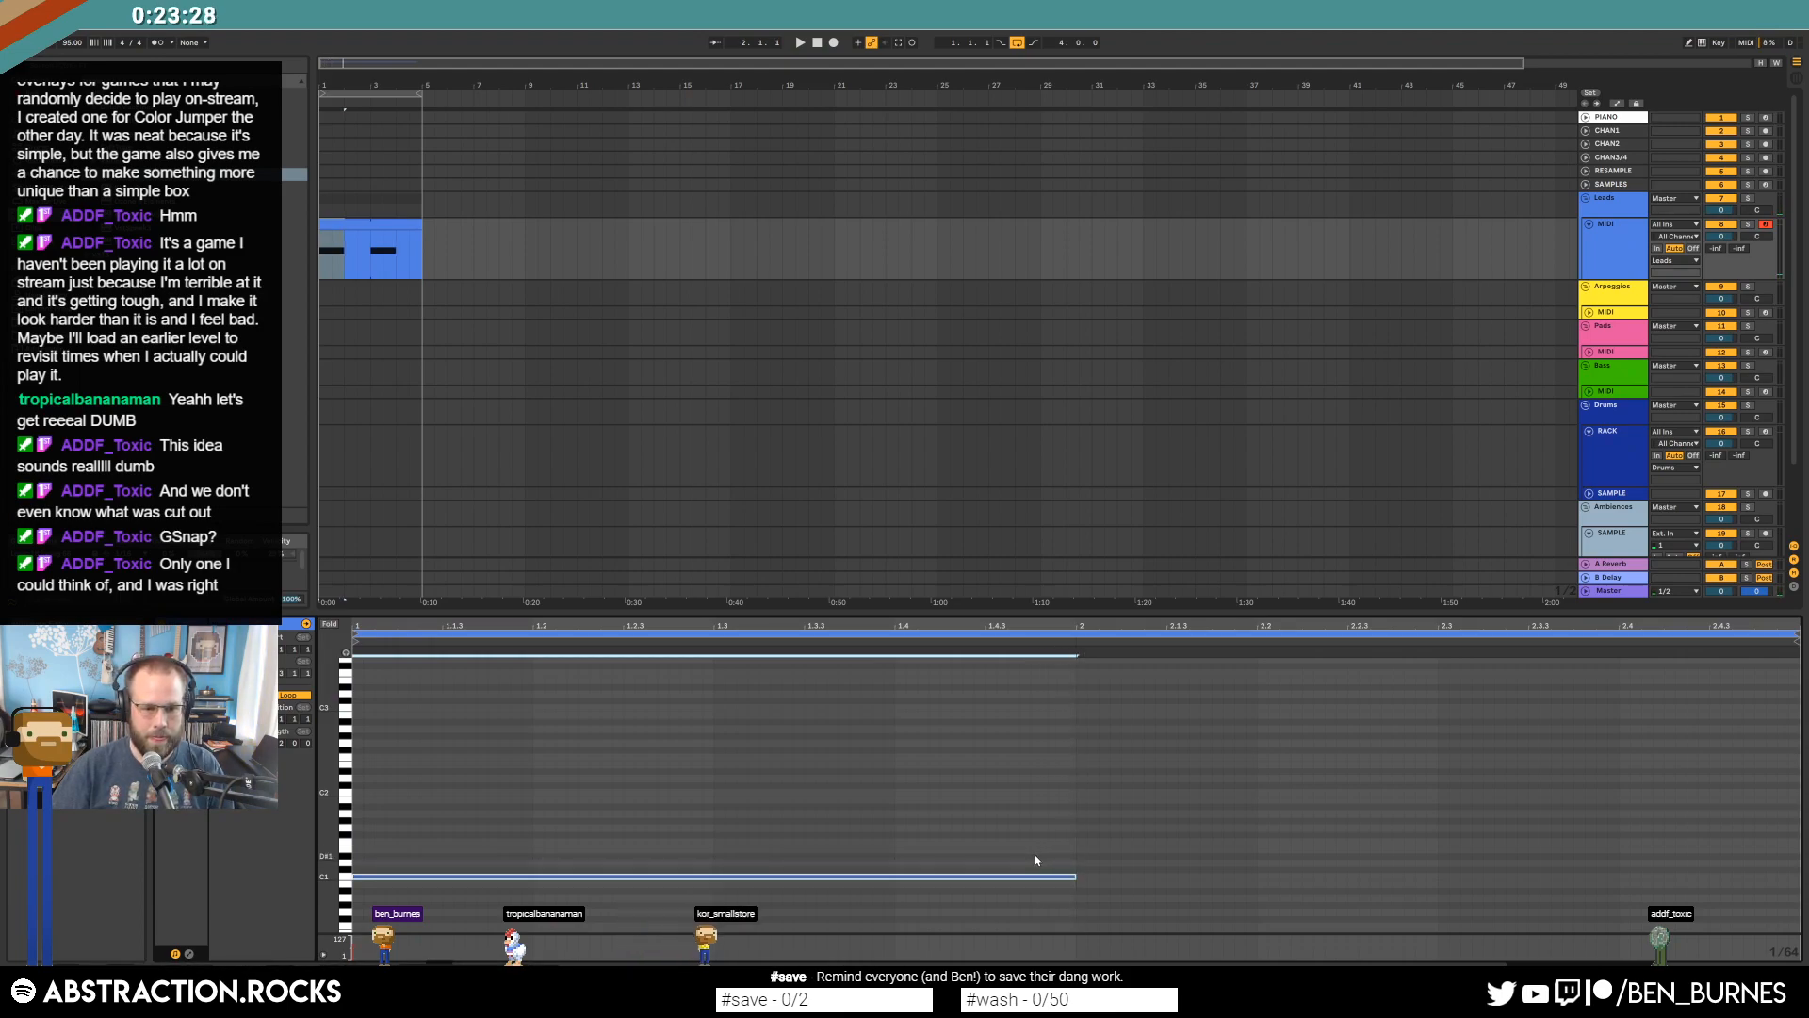
key(ctrl+v)
key(Up)
key(ctrl+v)
key(Up)
key(Up)
key(ctrl+v)
key(Up)
key(Up)
key(Up)
key(ctrl+v)
key(Up)
key(Up)
key(Up)
key(Up)
key(ctrl+v)
key(Up)
key(Up)
key(Up)
key(Up)
key(Up)
key(ctrl+v)
key(ctrl+a)
key(ctrl+c)
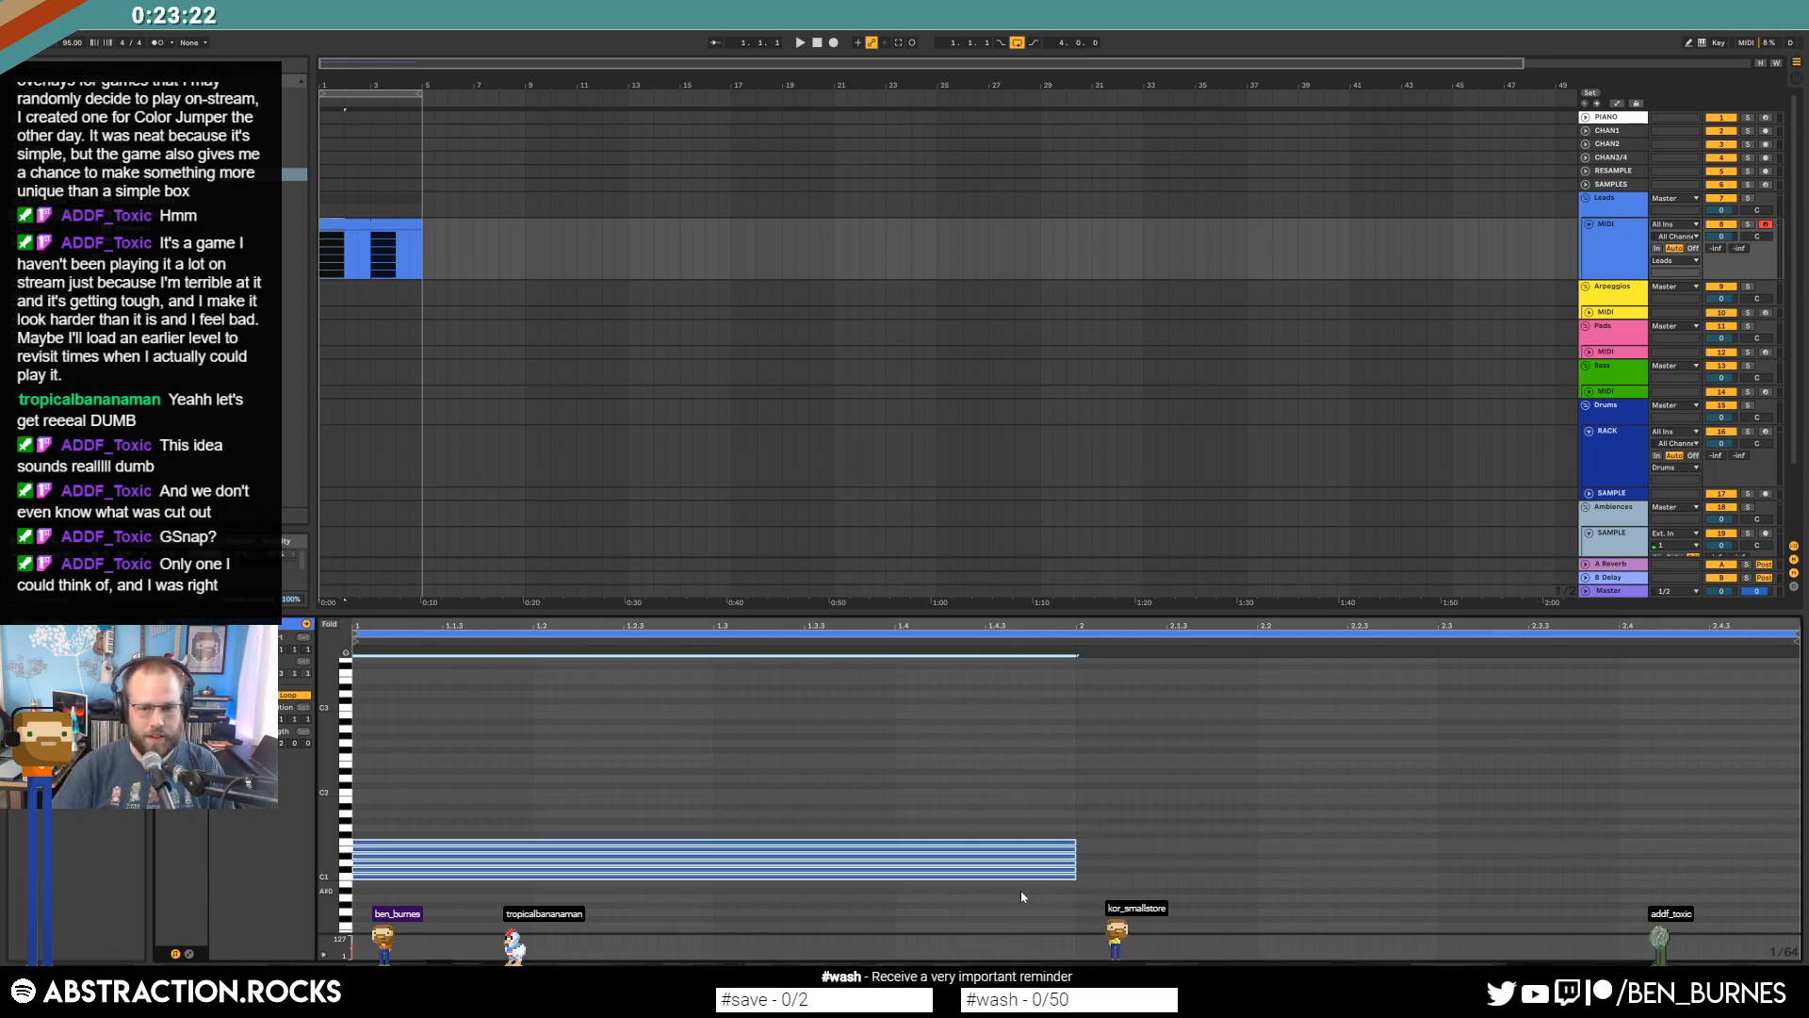
Paste transposed copies of the note stack to fill the first bar with a solid chromatic block from C1 to F3.
key(ctrl+v)
key(shift+Up)
key(ctrl+v)
key(Up)
key(Up)
key(Up)
key(Up)
key(Up)
key(Up)
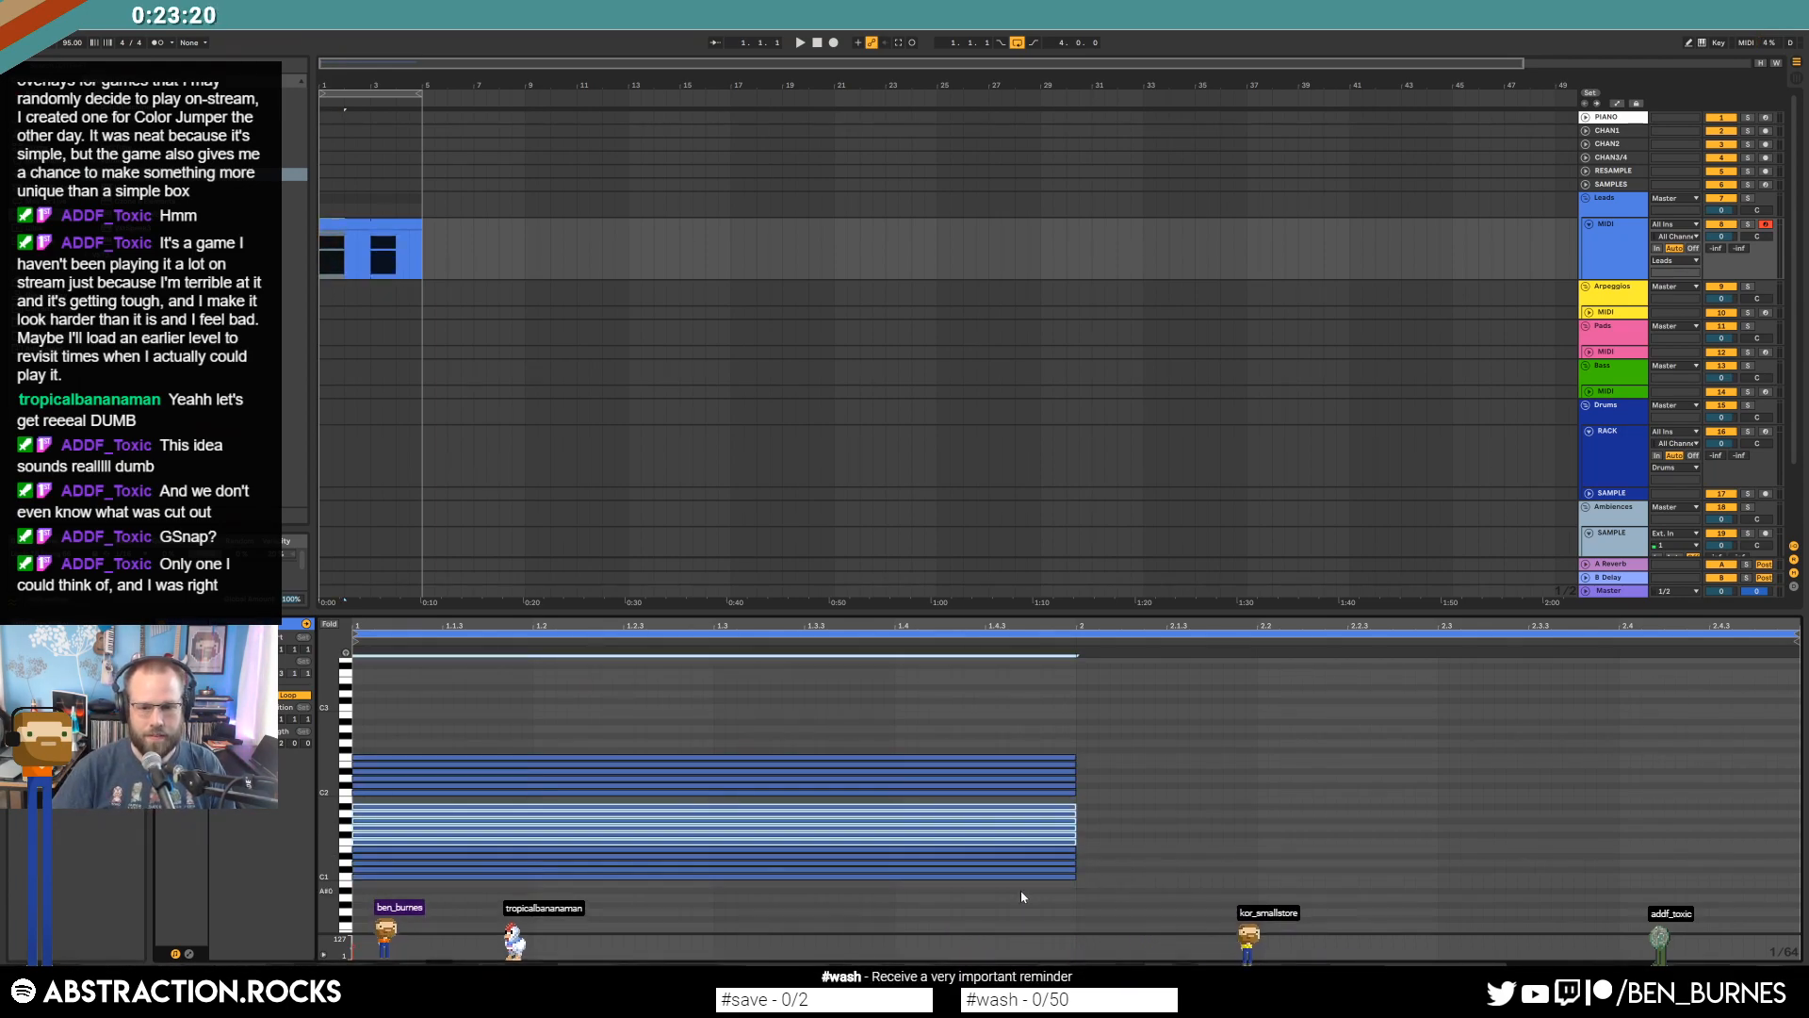
click(952, 934)
key(ctrl+a)
key(ctrl+c)
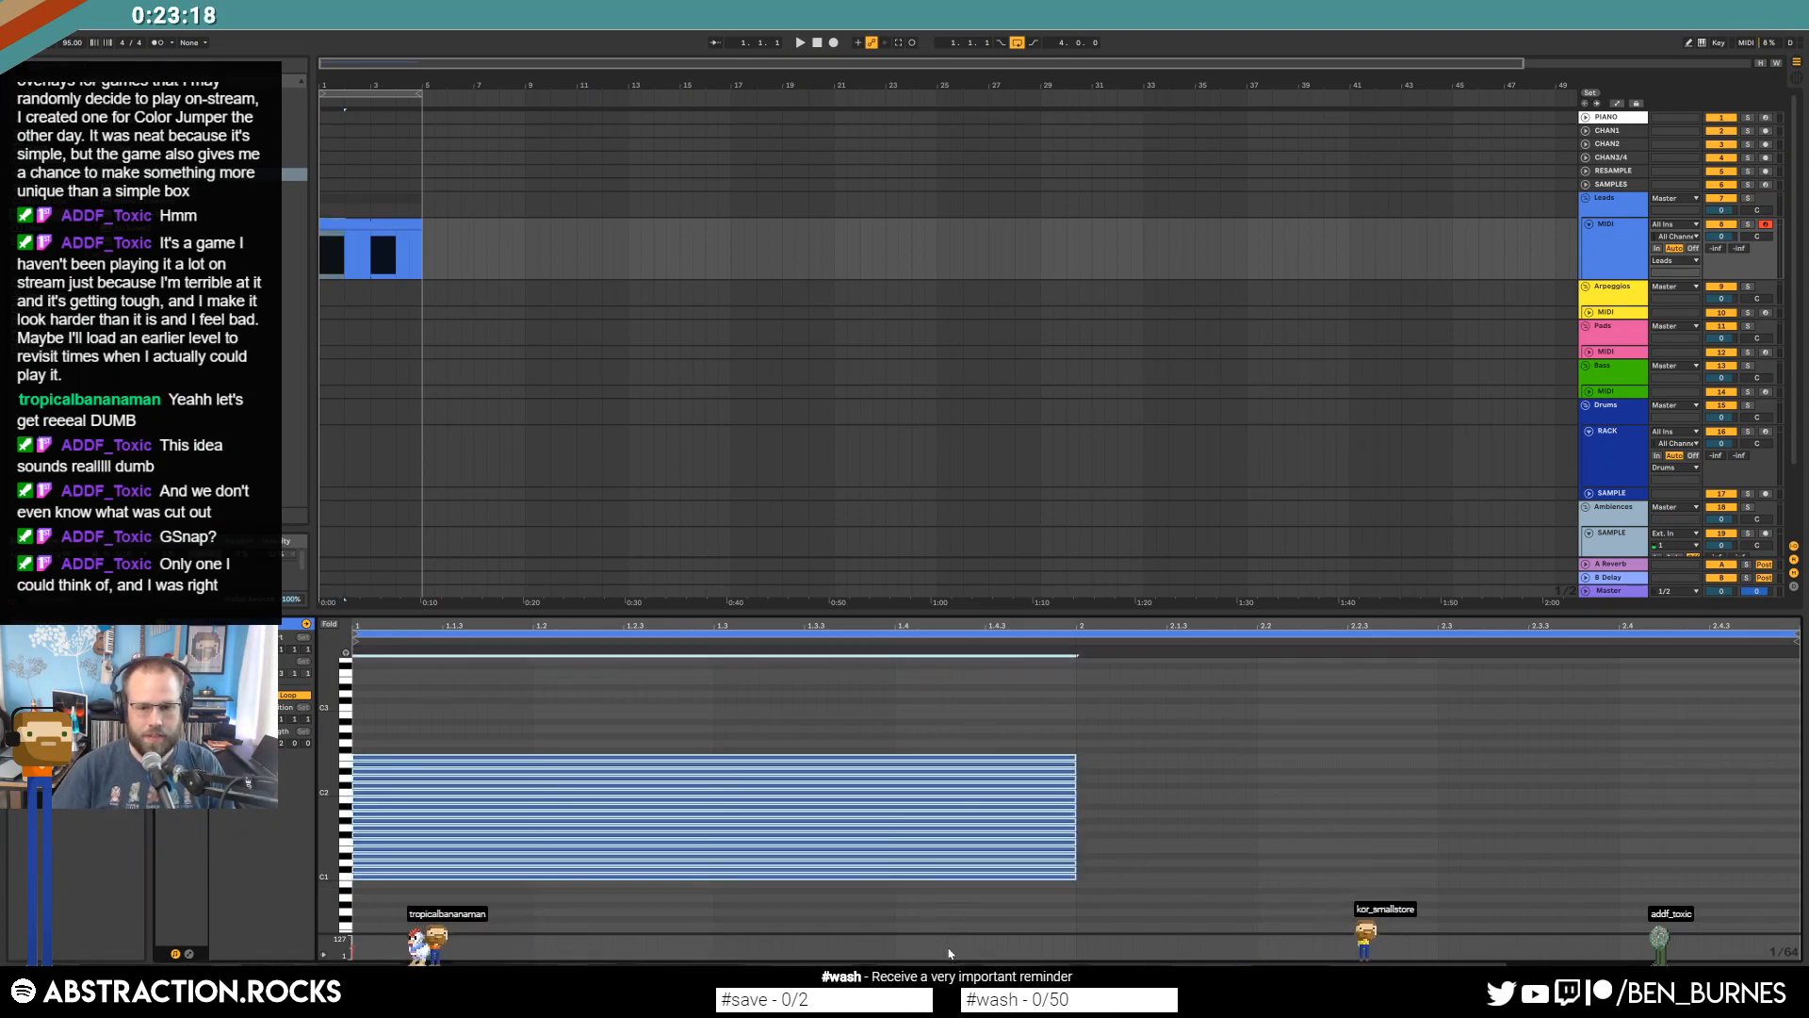
key(ctrl+v)
key(shift+Up)
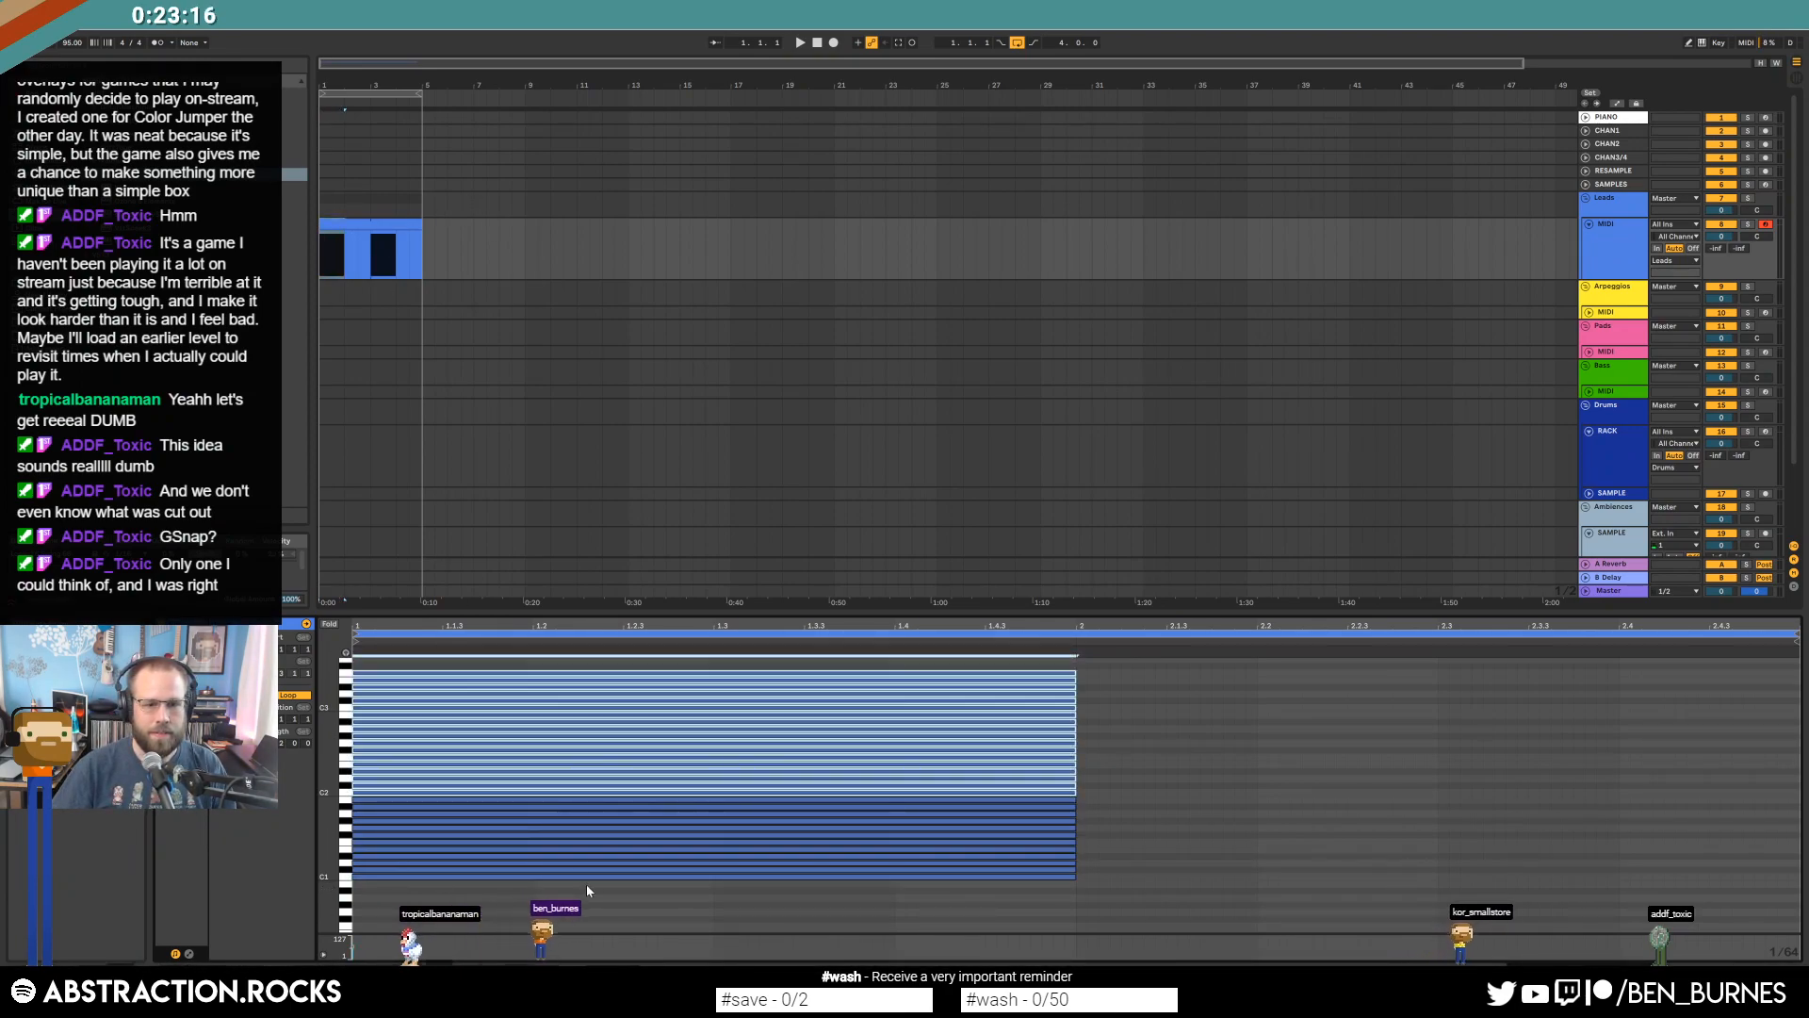
Duplicate the whole one-bar note block into the second bar of the lead MIDI clip.
click(599, 904)
key(ctrl+a)
key(ctrl+d)
key(shift+Tab)
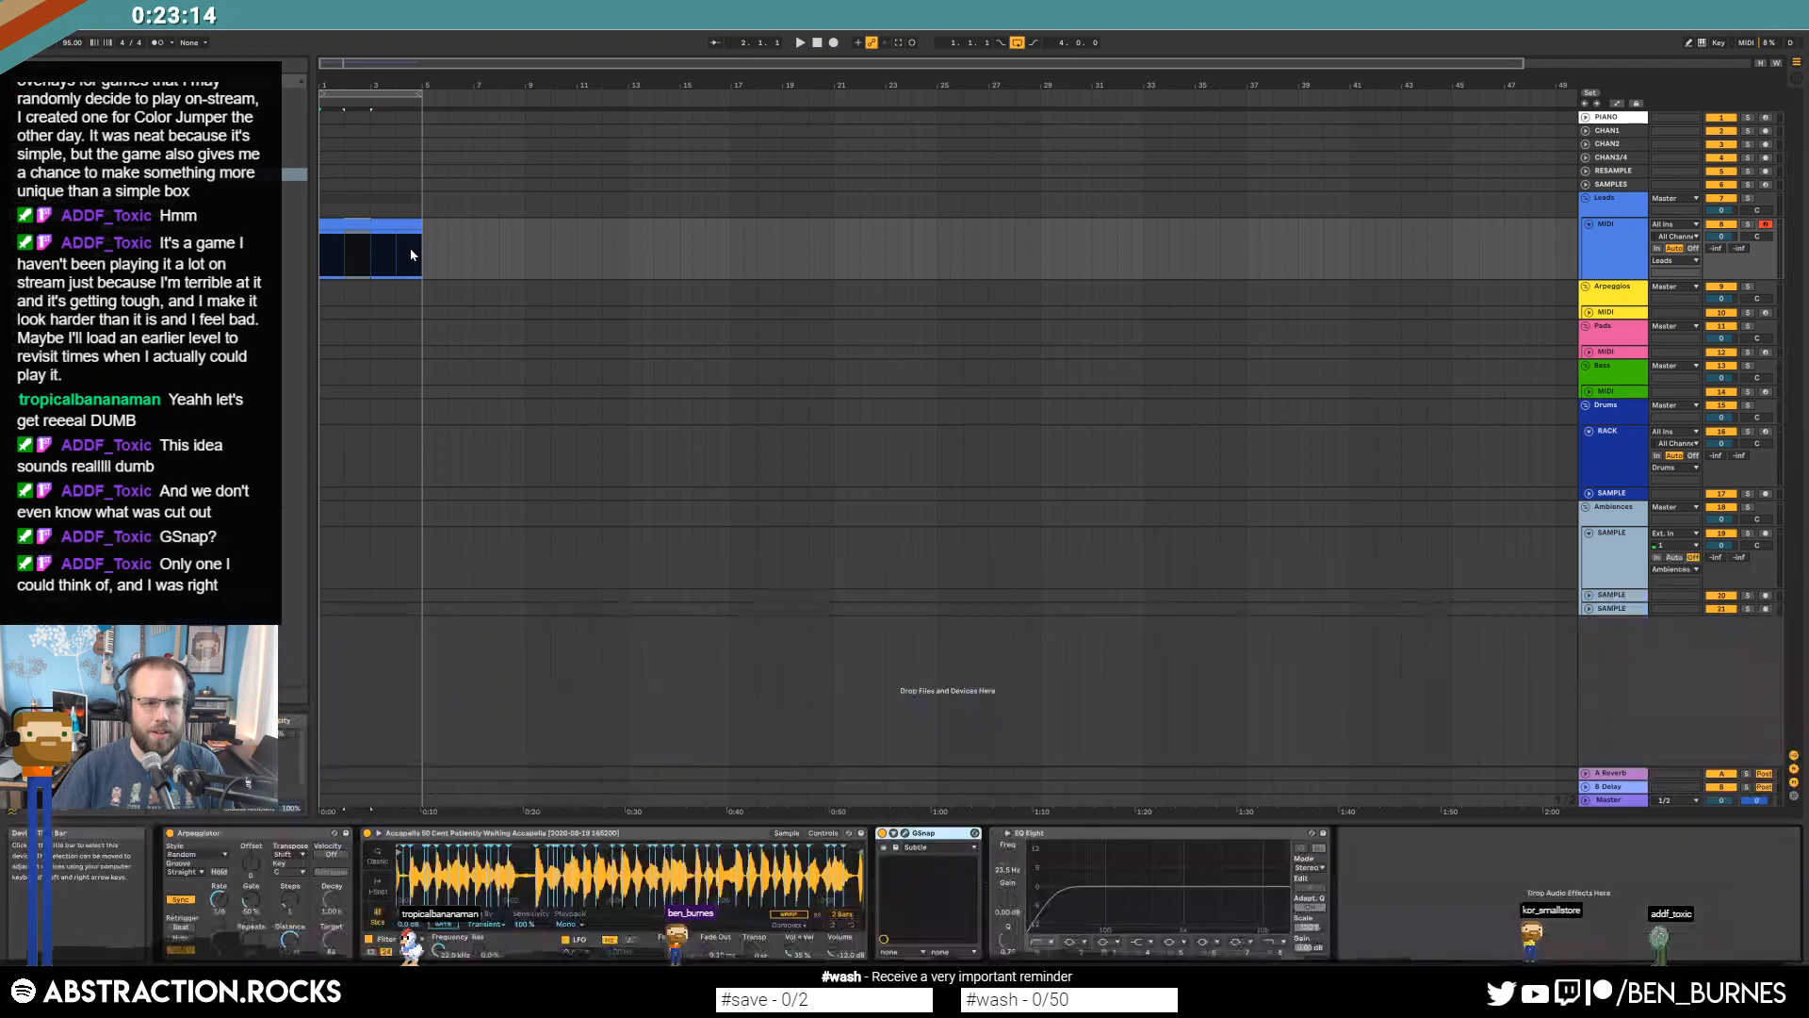
Shorten all notes in the lead clip to about three quarters of a beat and paste the stack onto beats 2, 3 and 4.
double_click(350, 226)
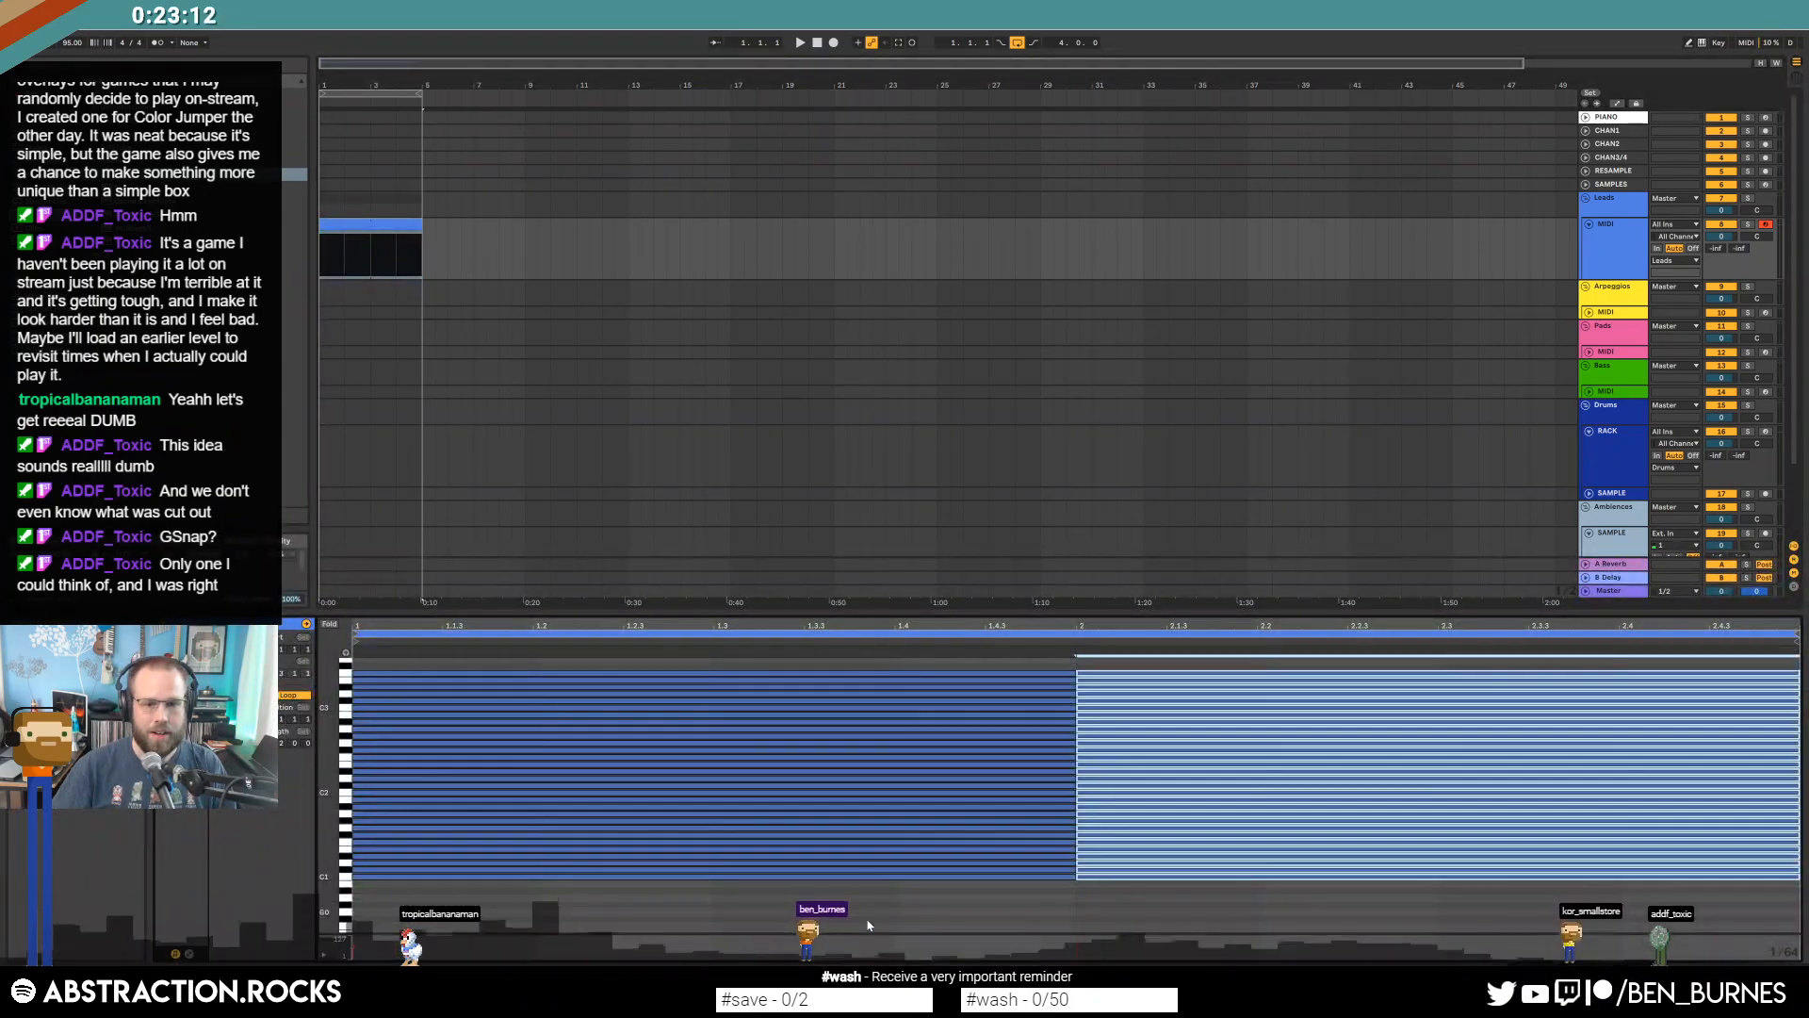
drag(868, 926, 1600, 515)
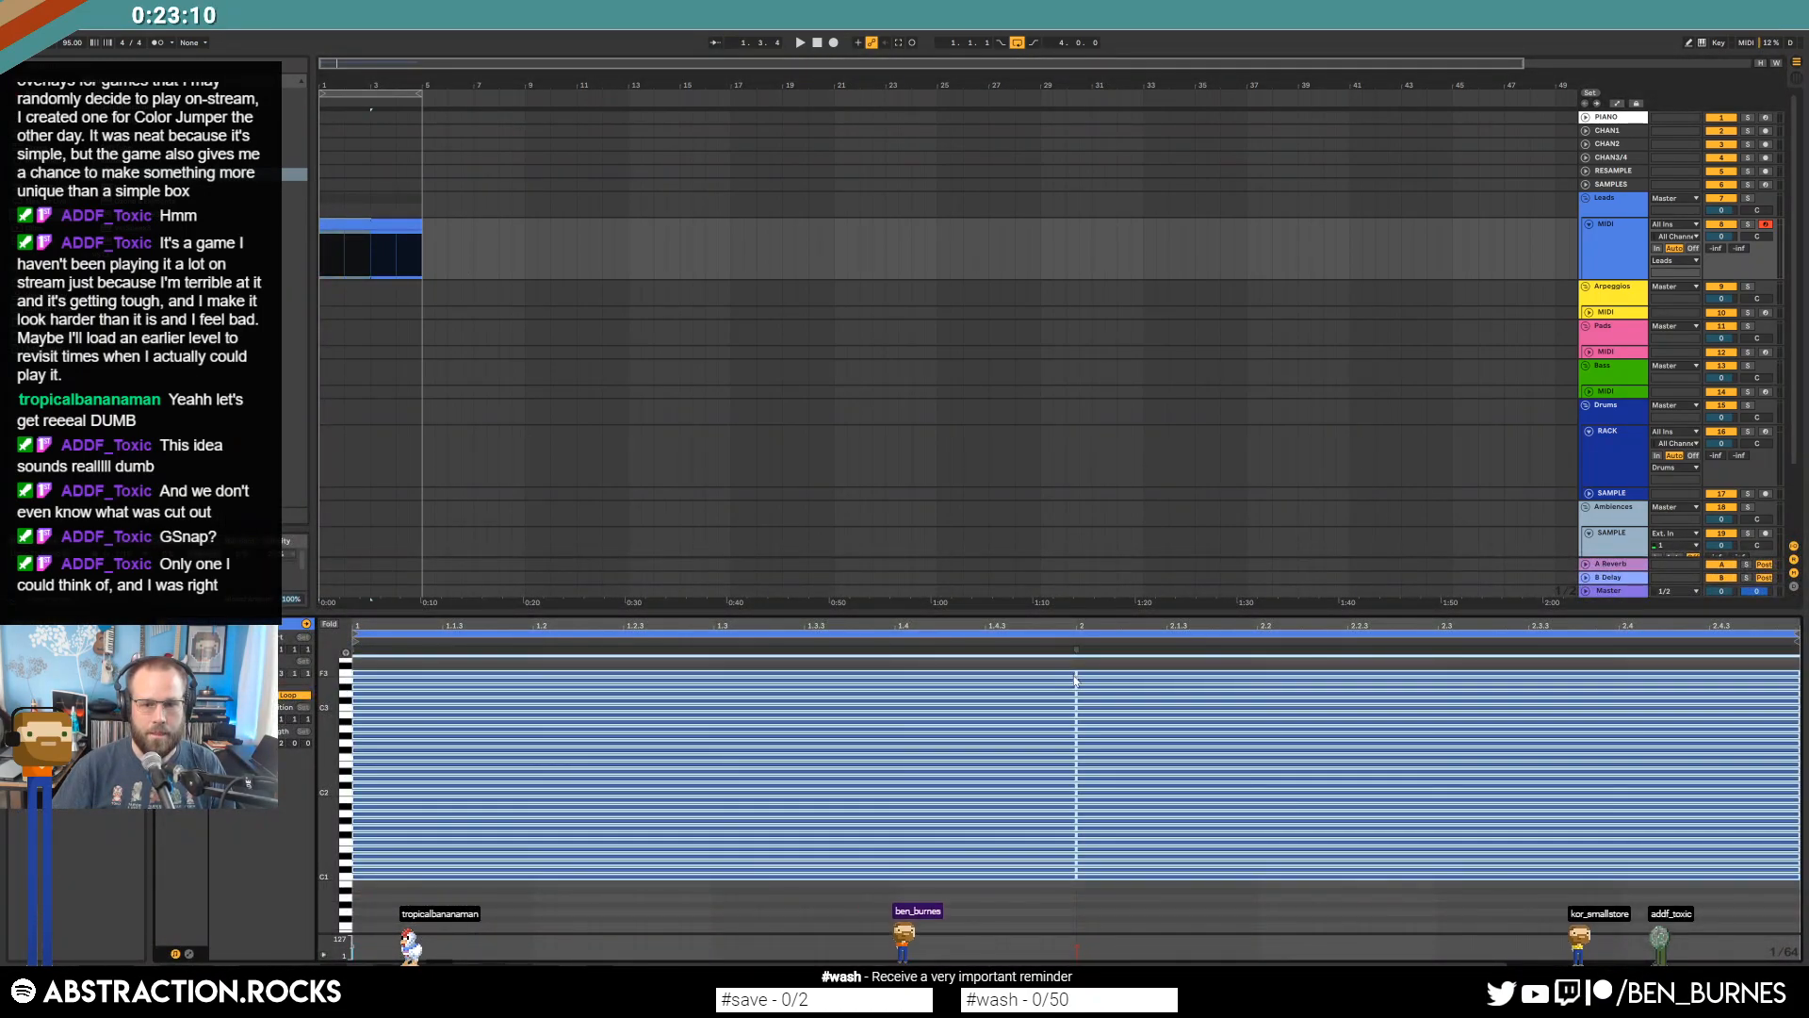
drag(1076, 677, 488, 700)
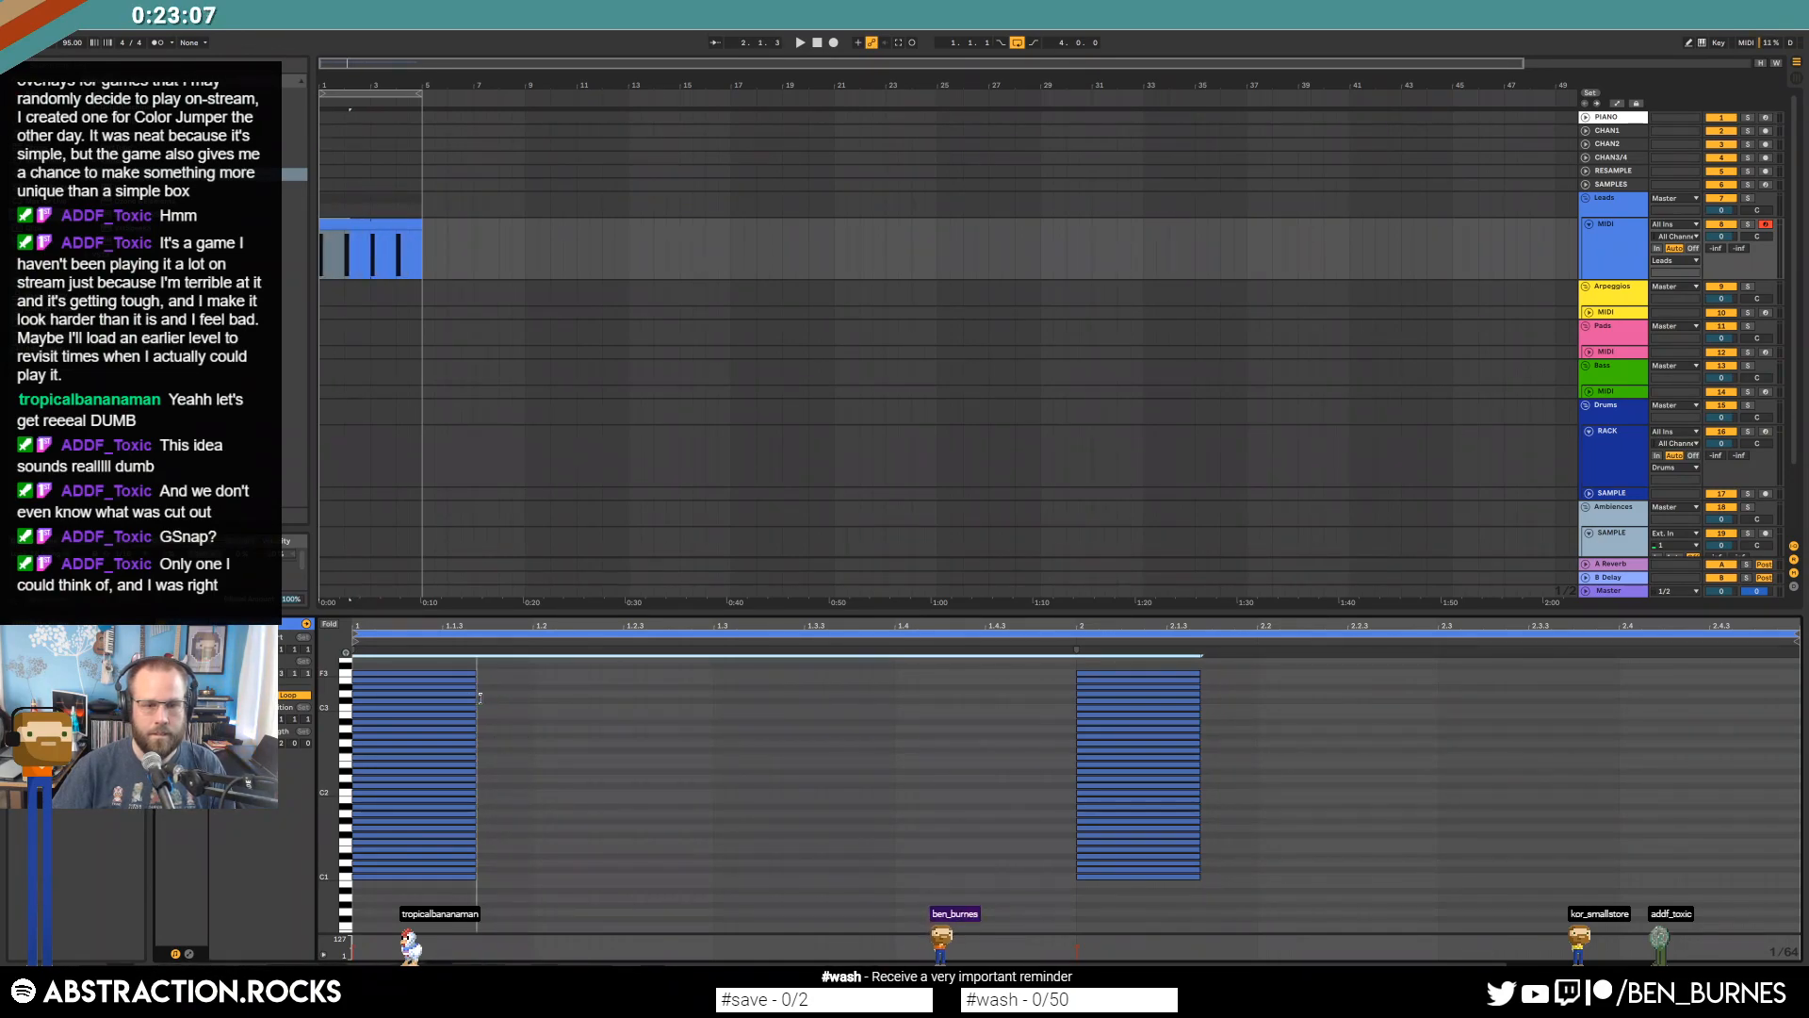
click(537, 694)
key(ctrl+v)
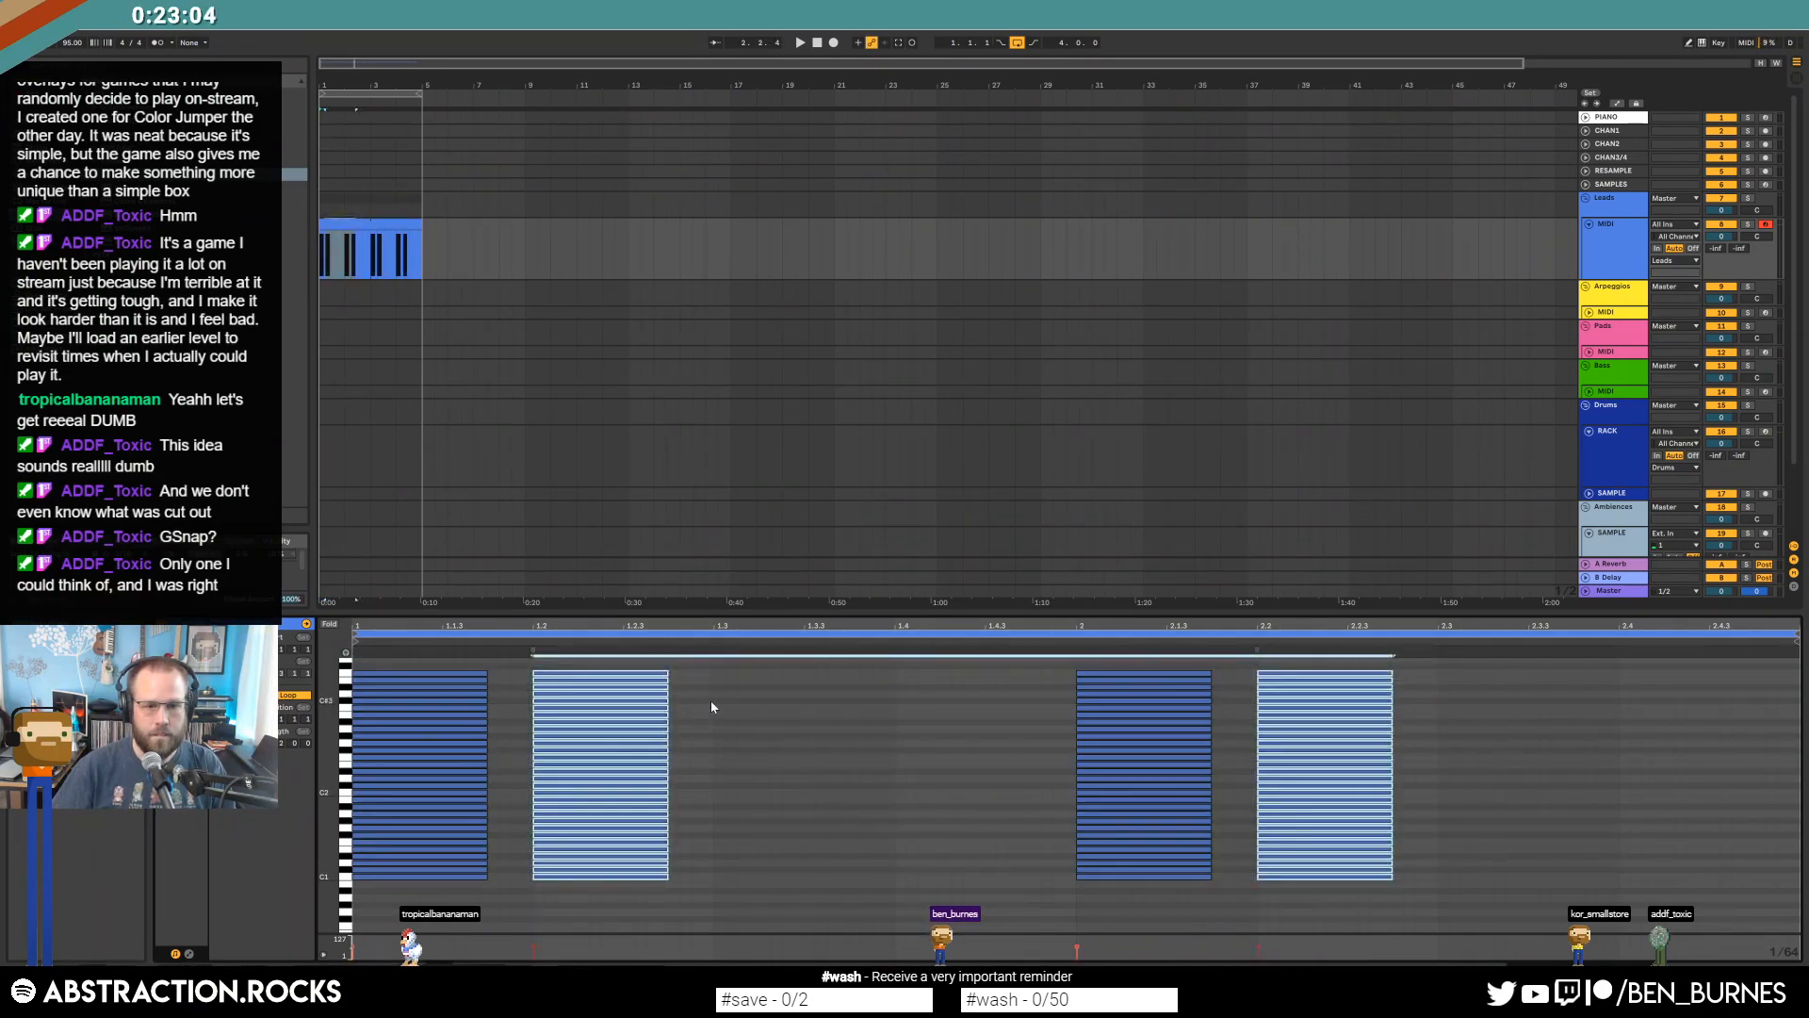
key(ctrl+v)
click(902, 702)
key(ctrl+v)
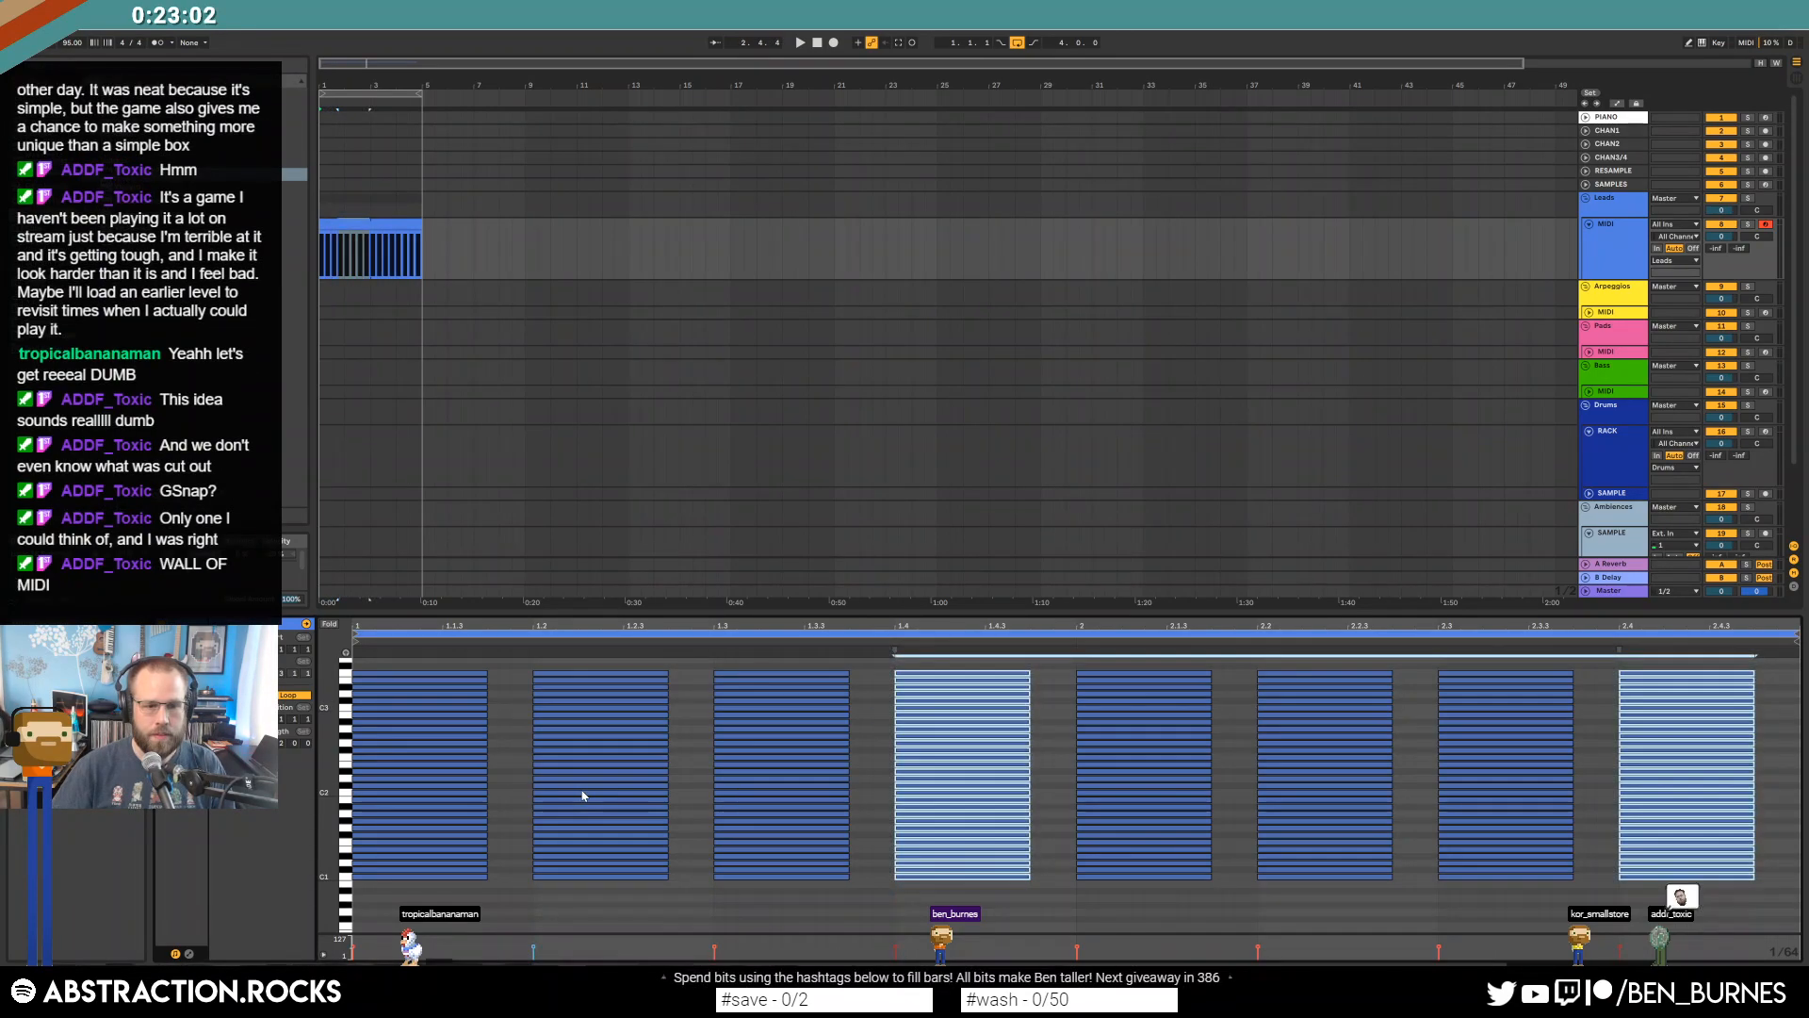
Show the lead track's device chain and play the loop to hear the arpeggiated acapella.
key(shift+Tab)
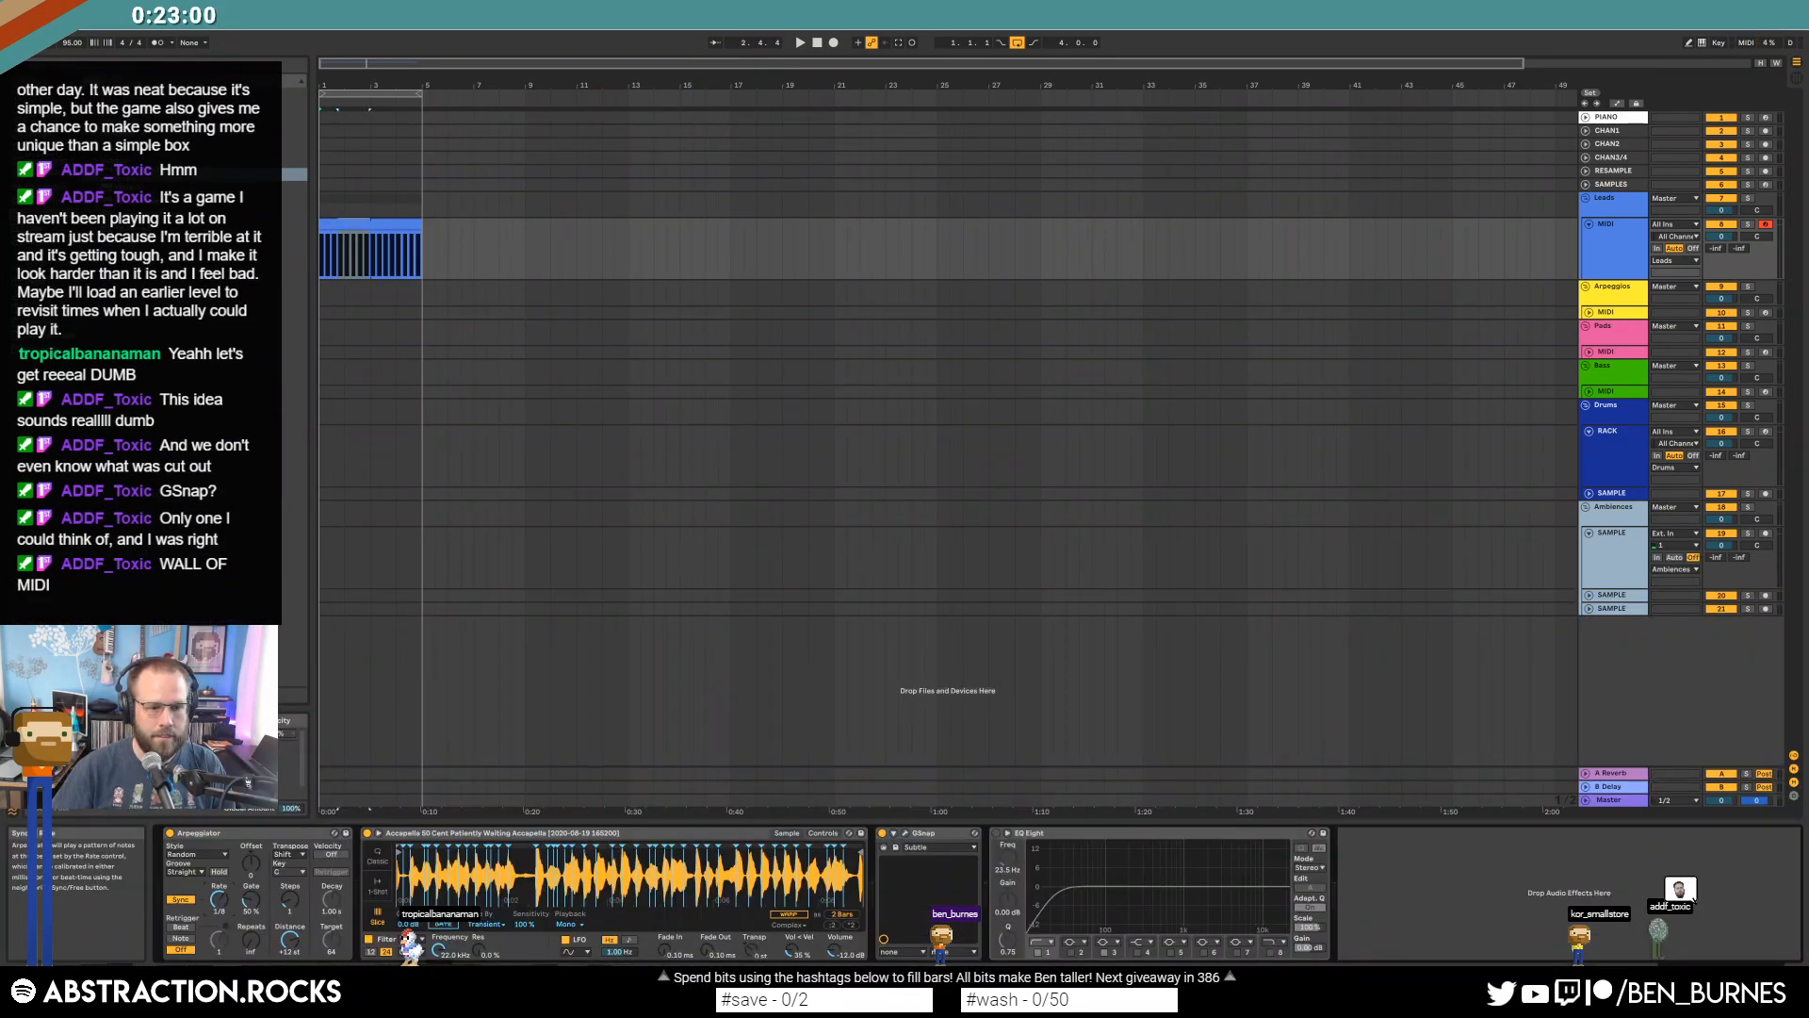
key(space)
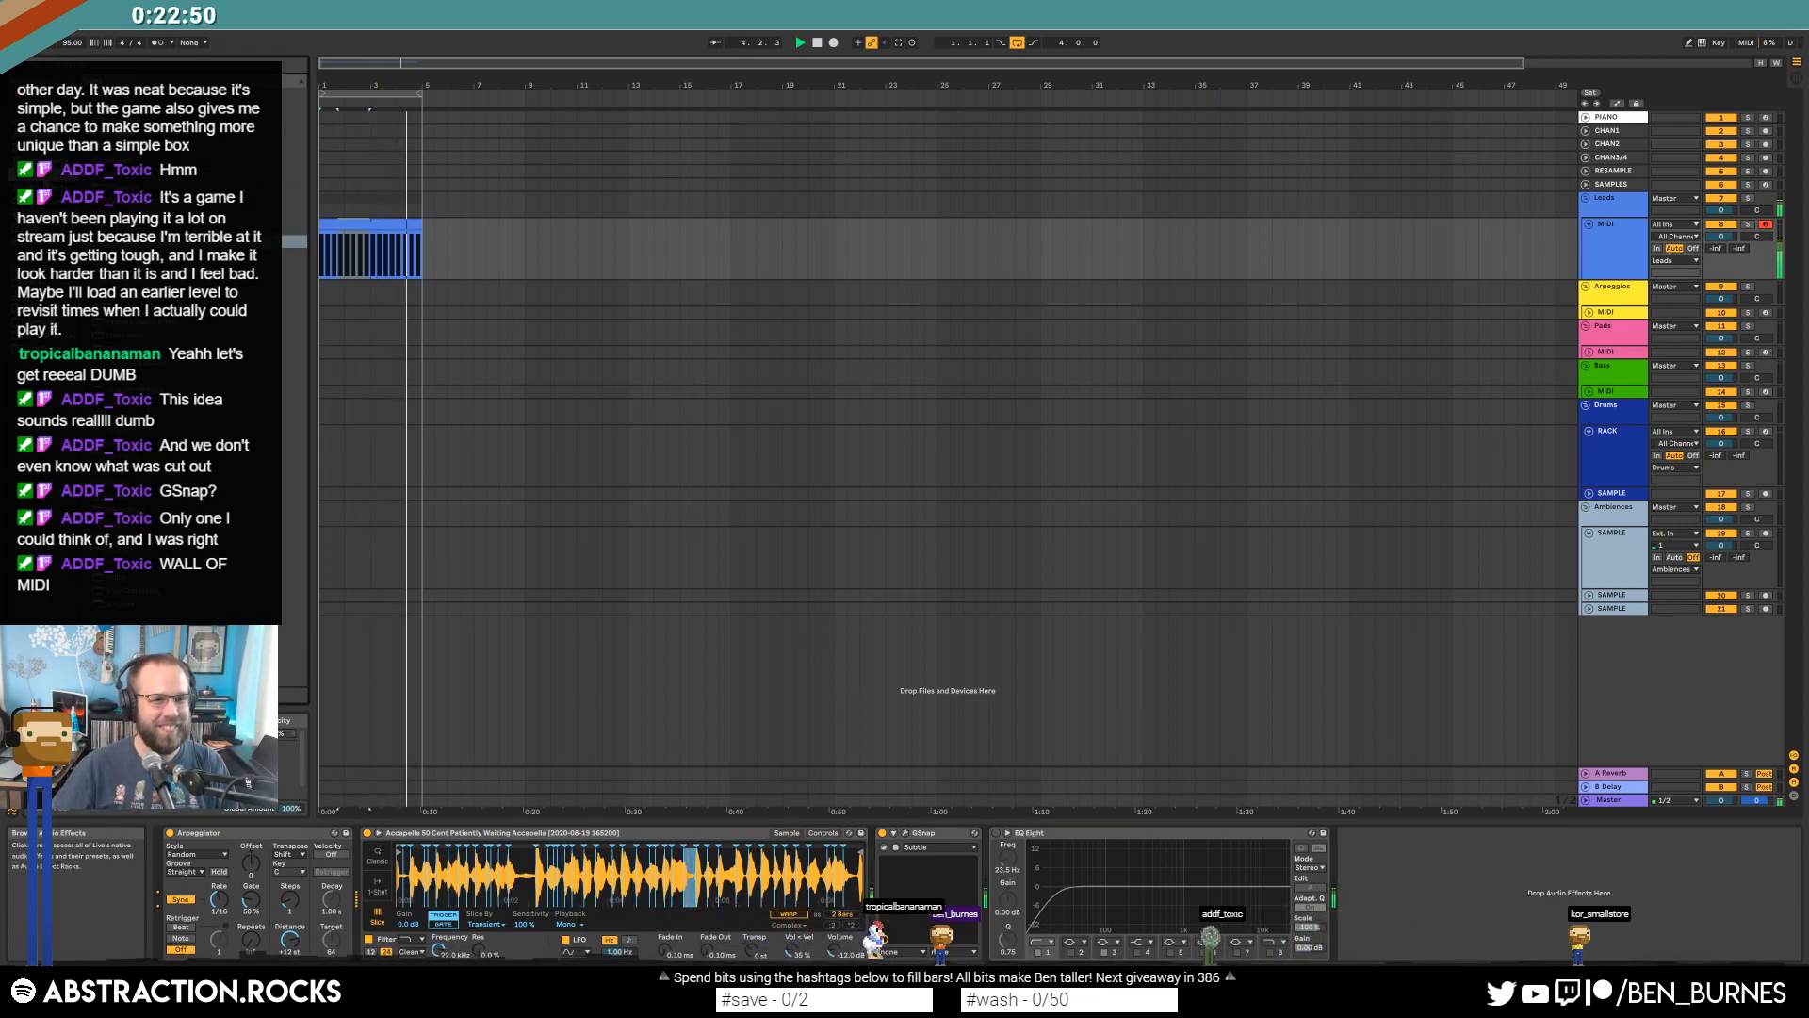
key(space)
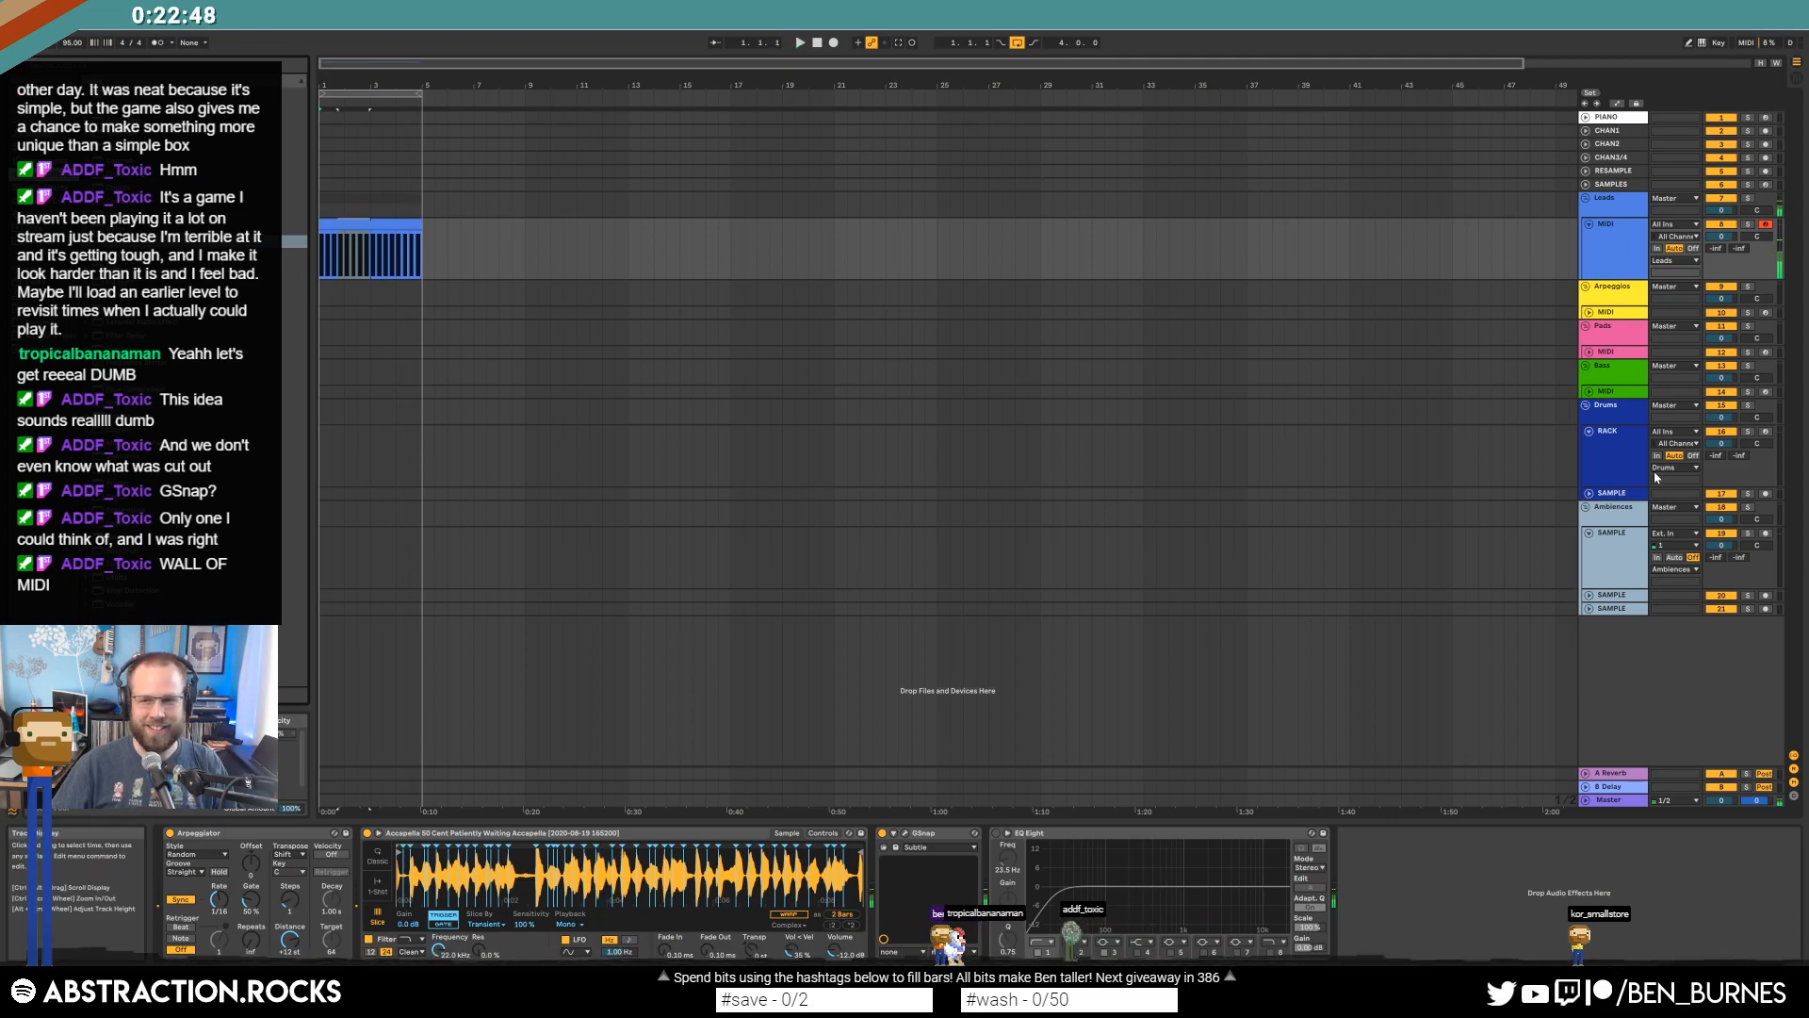
Browse bass drum samples for the RACK track and load VMH1 Bassdrums 003 onto the Drum Rack's C1 pad.
click(1587, 454)
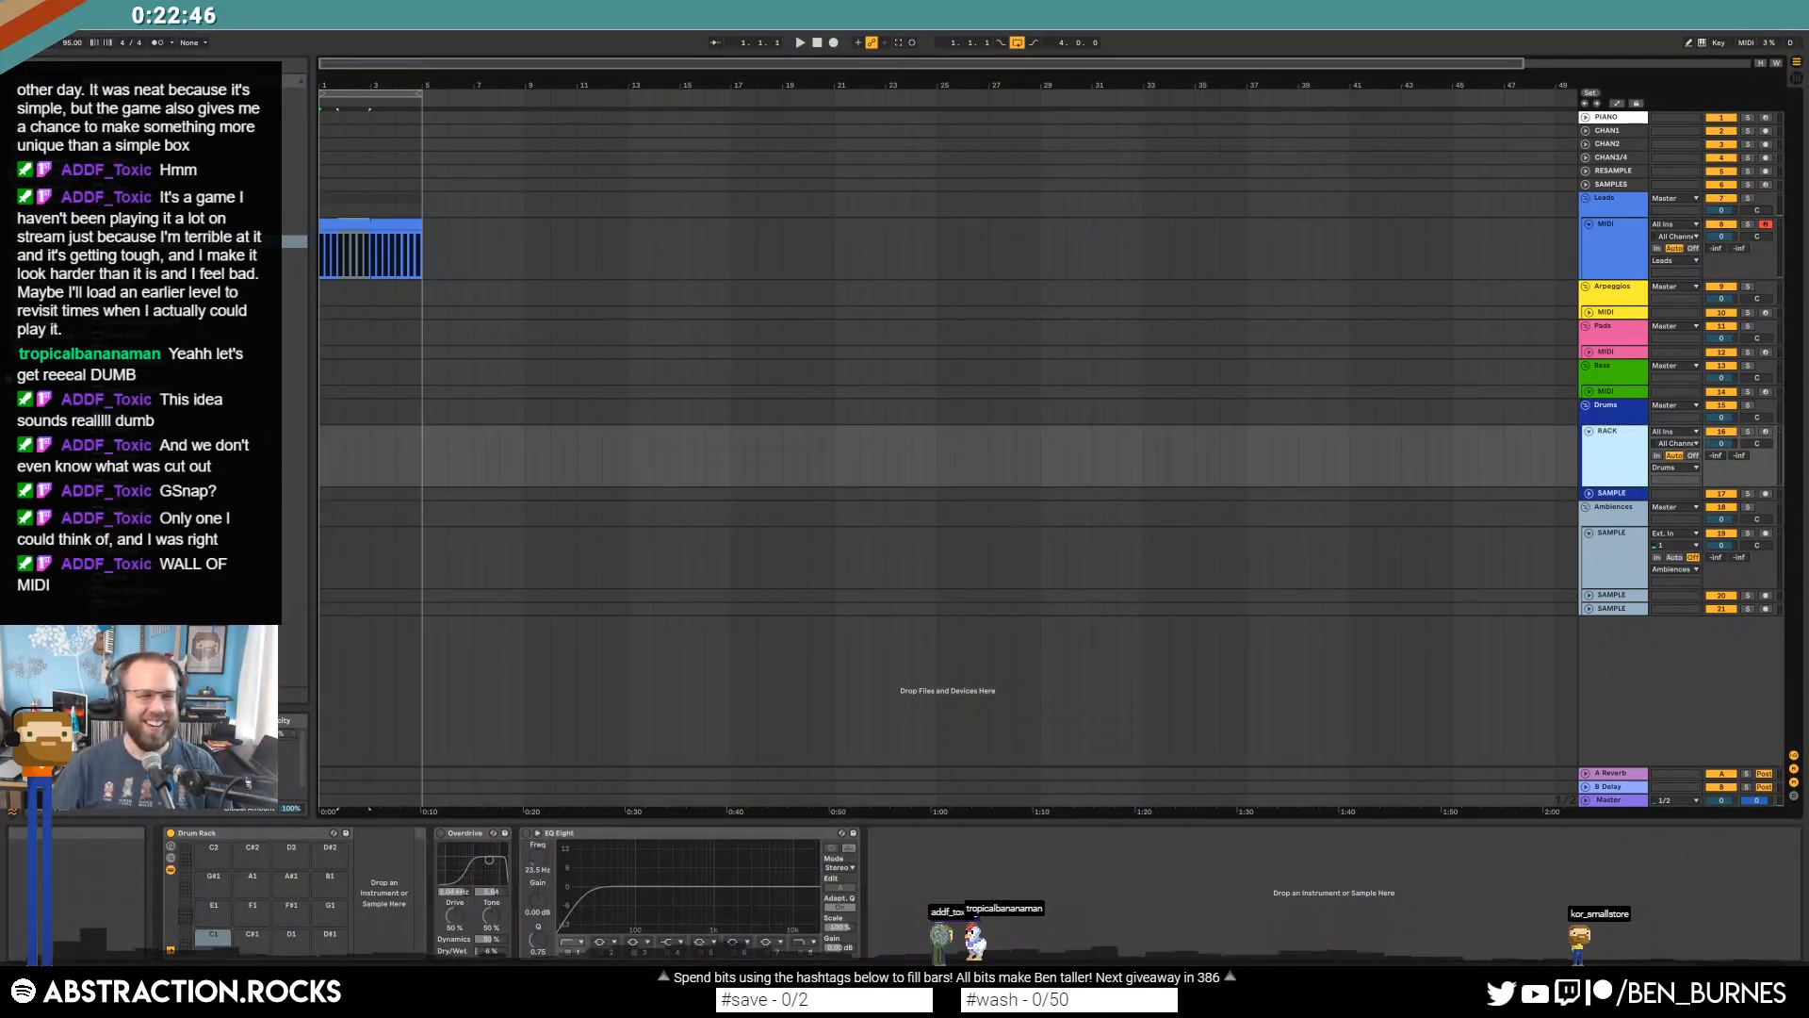
click(45, 322)
key(Left)
key(Left)
key(Left)
key(Left)
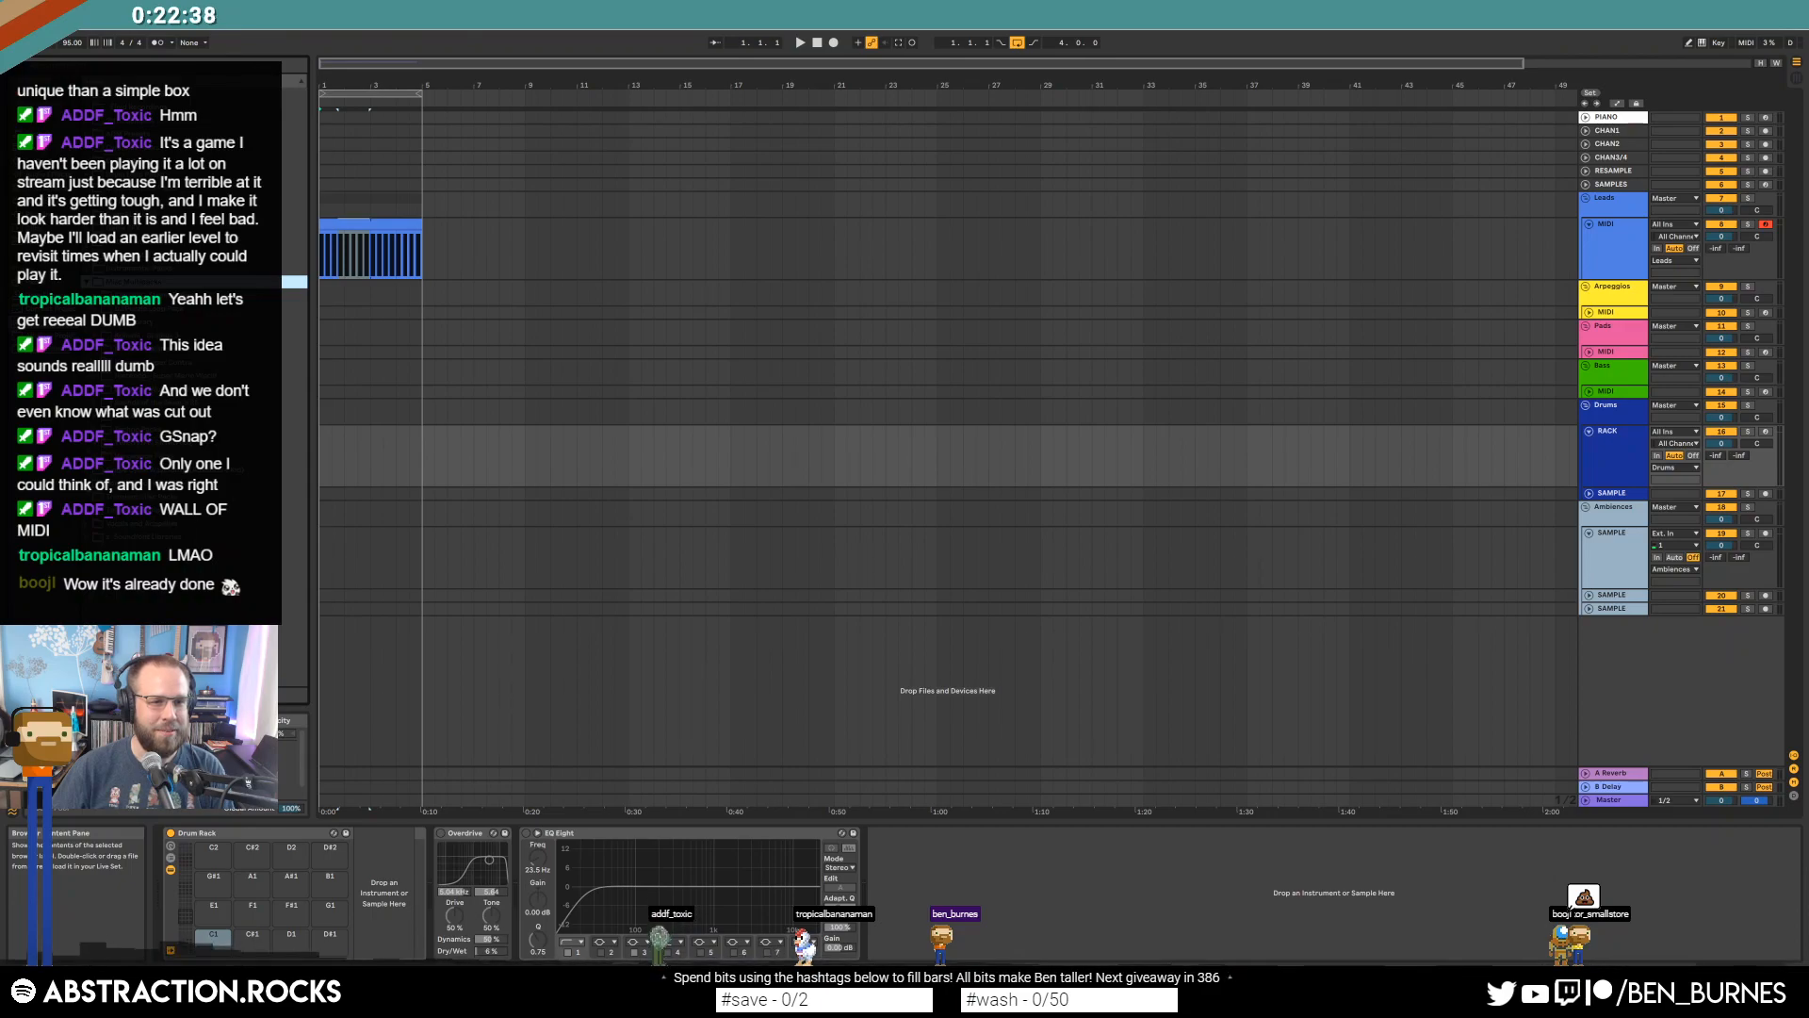
click(88, 457)
click(101, 578)
scroll(101, 577, down, 2)
click(112, 537)
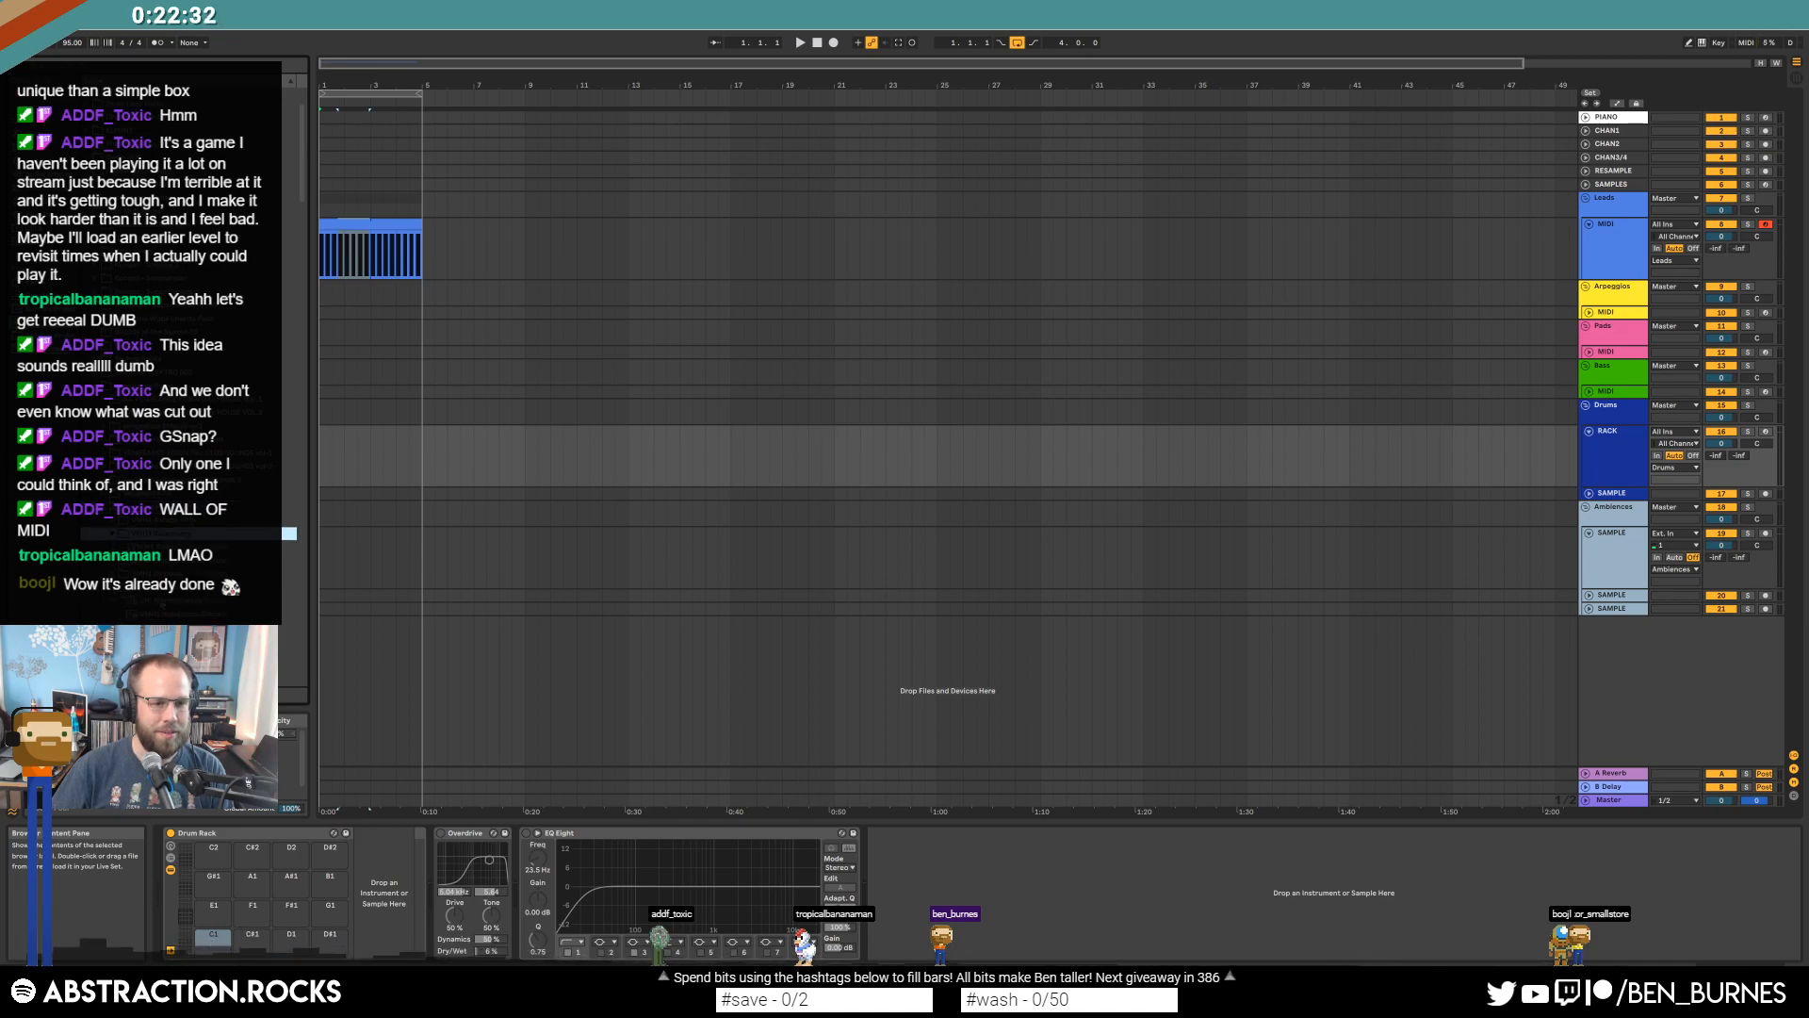
scroll(170, 599, down, 3)
click(174, 600)
click(173, 571)
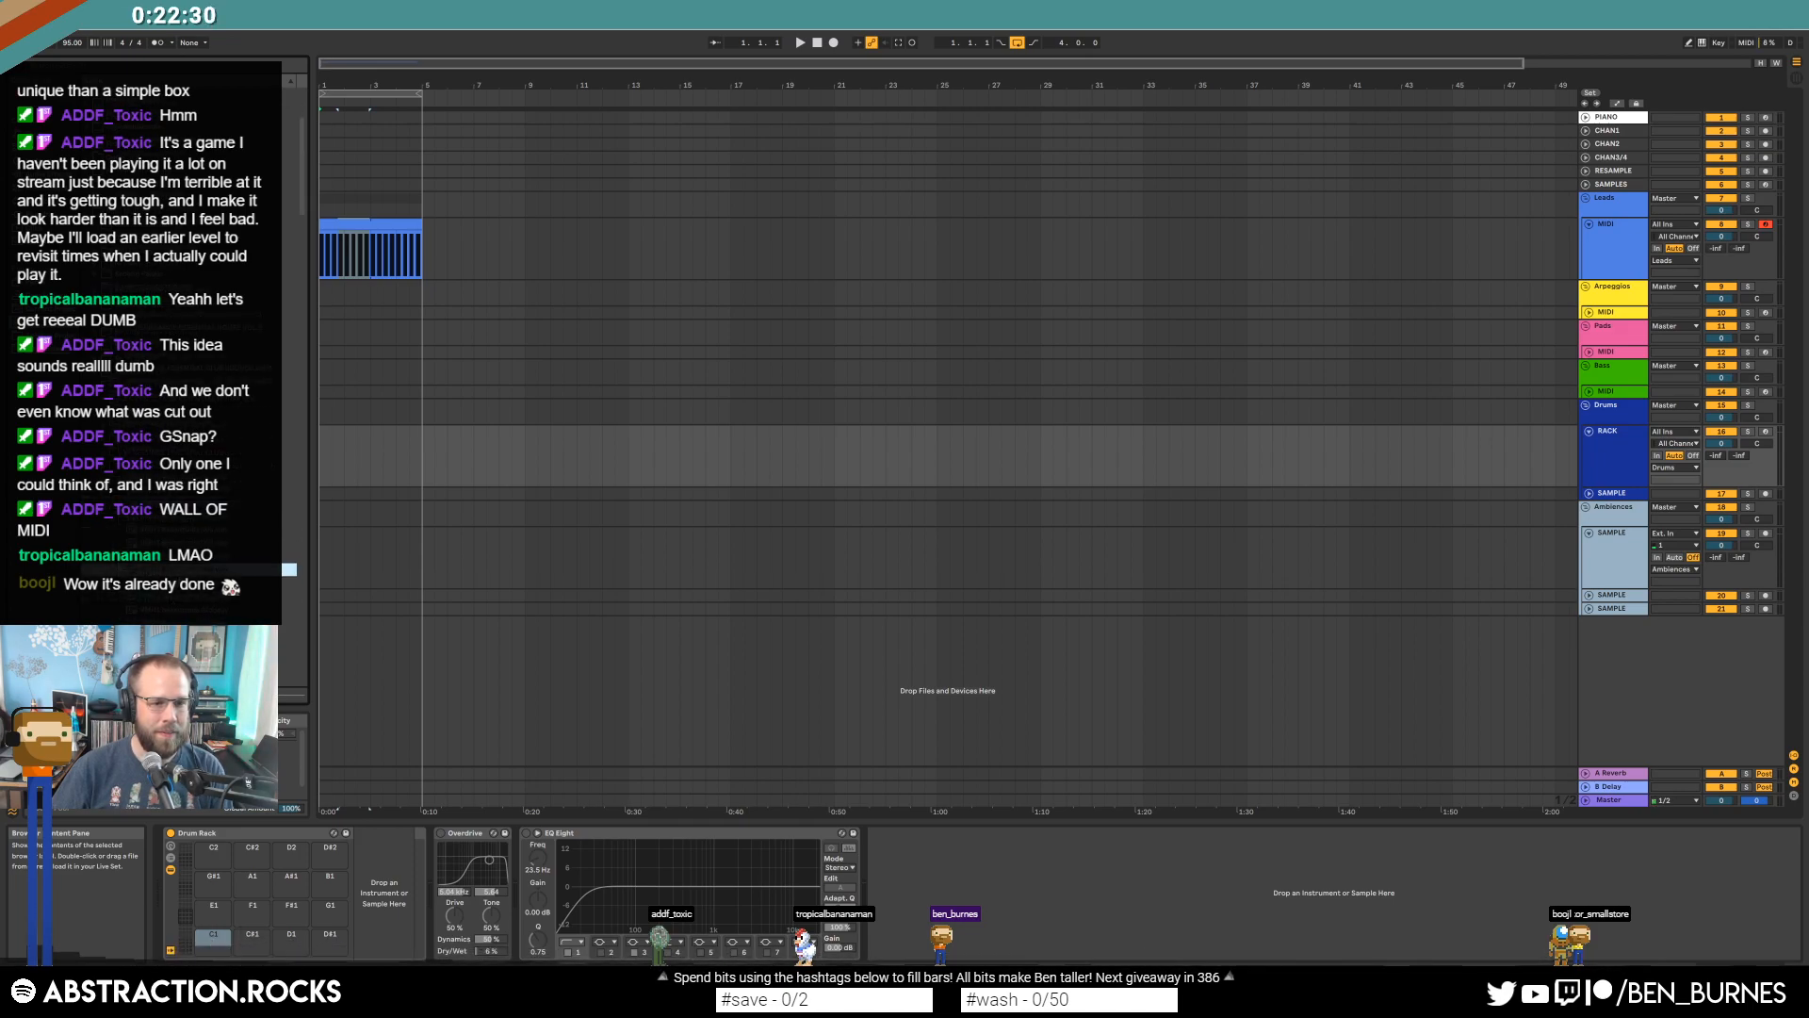
key(Up)
key(Up)
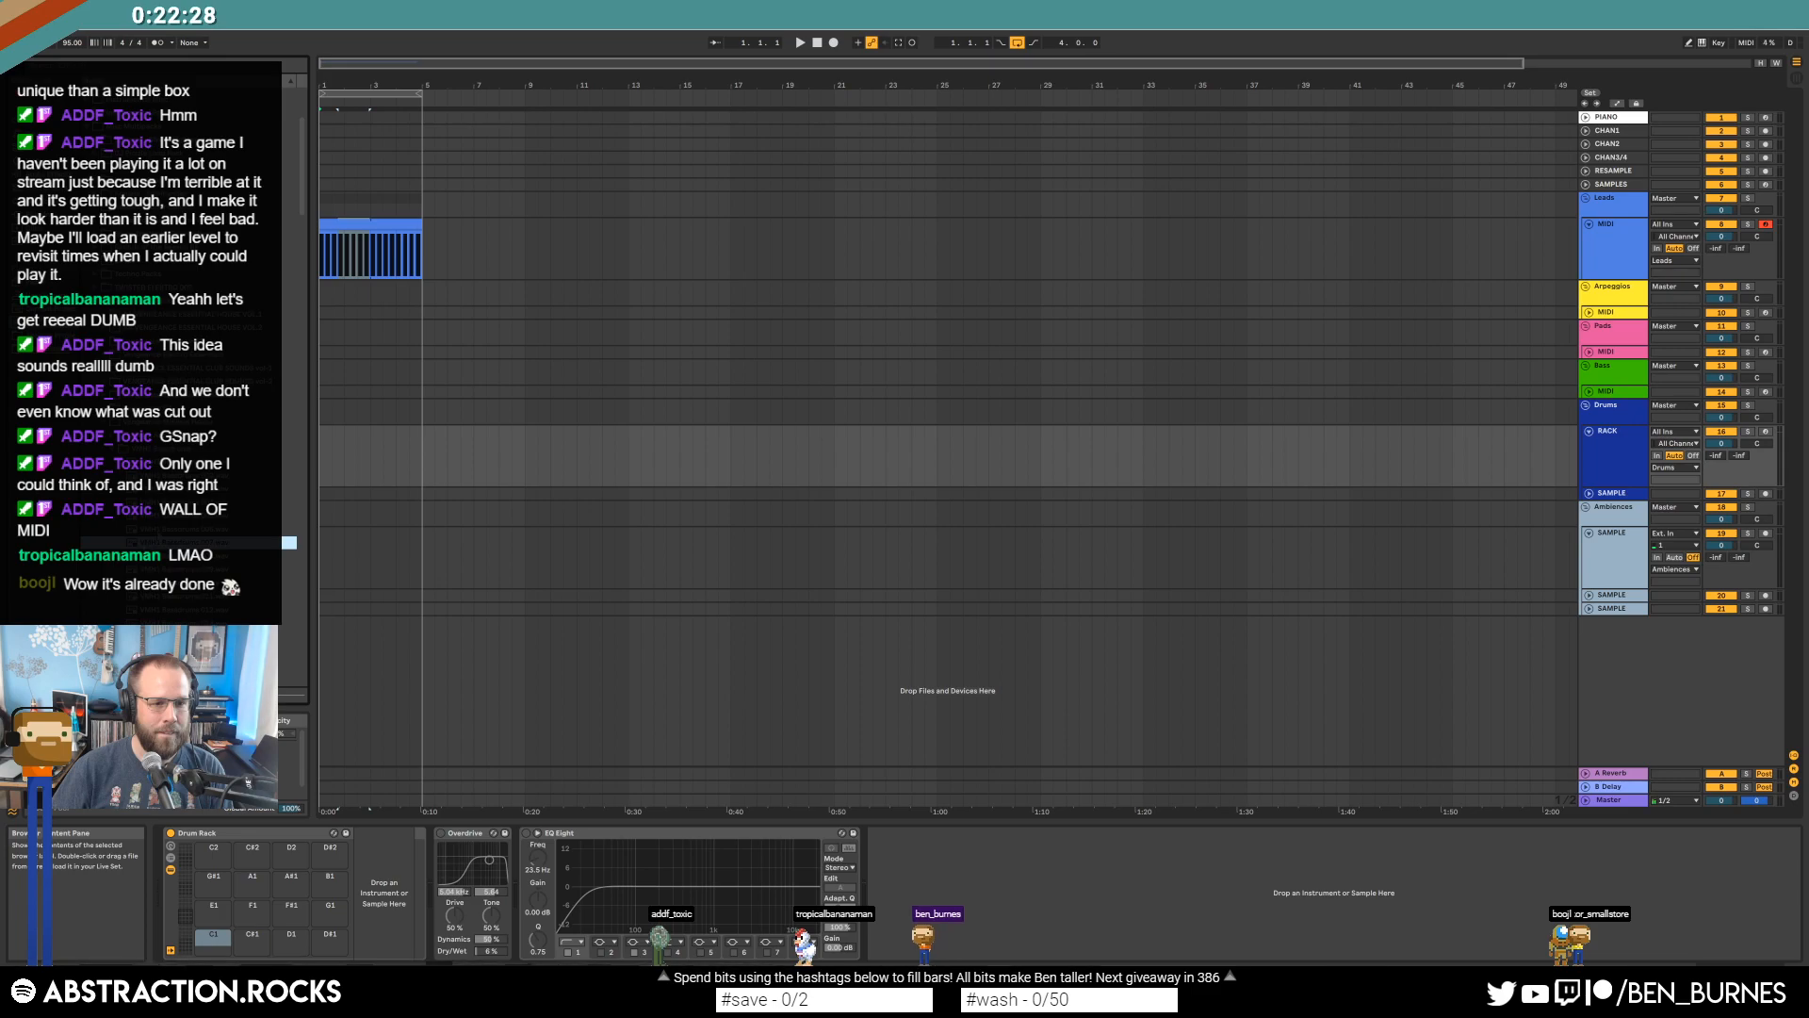
key(Up)
key(Up)
key(Up)
key(Up)
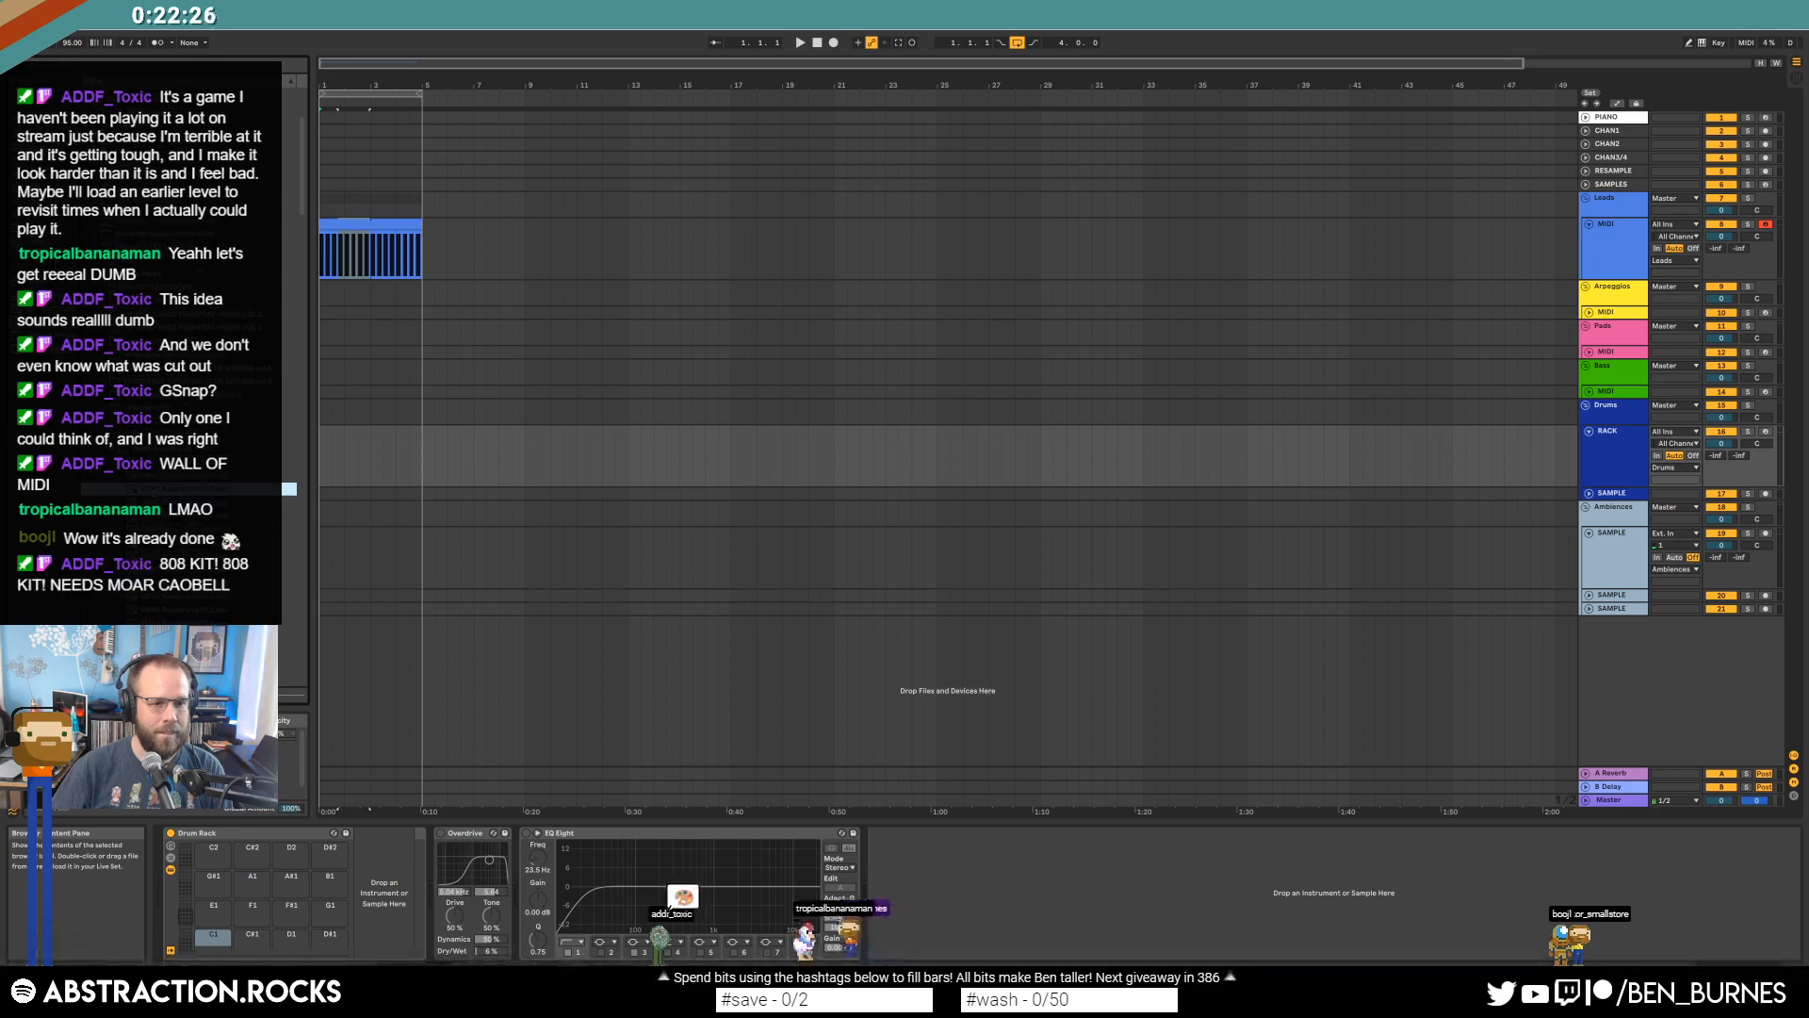
Create a MIDI clip from bar 3 to bar 5 on the RACK track with a kick on every beat, and loop those bars.
drag(377, 445, 422, 435)
key(ctrl+shift+m)
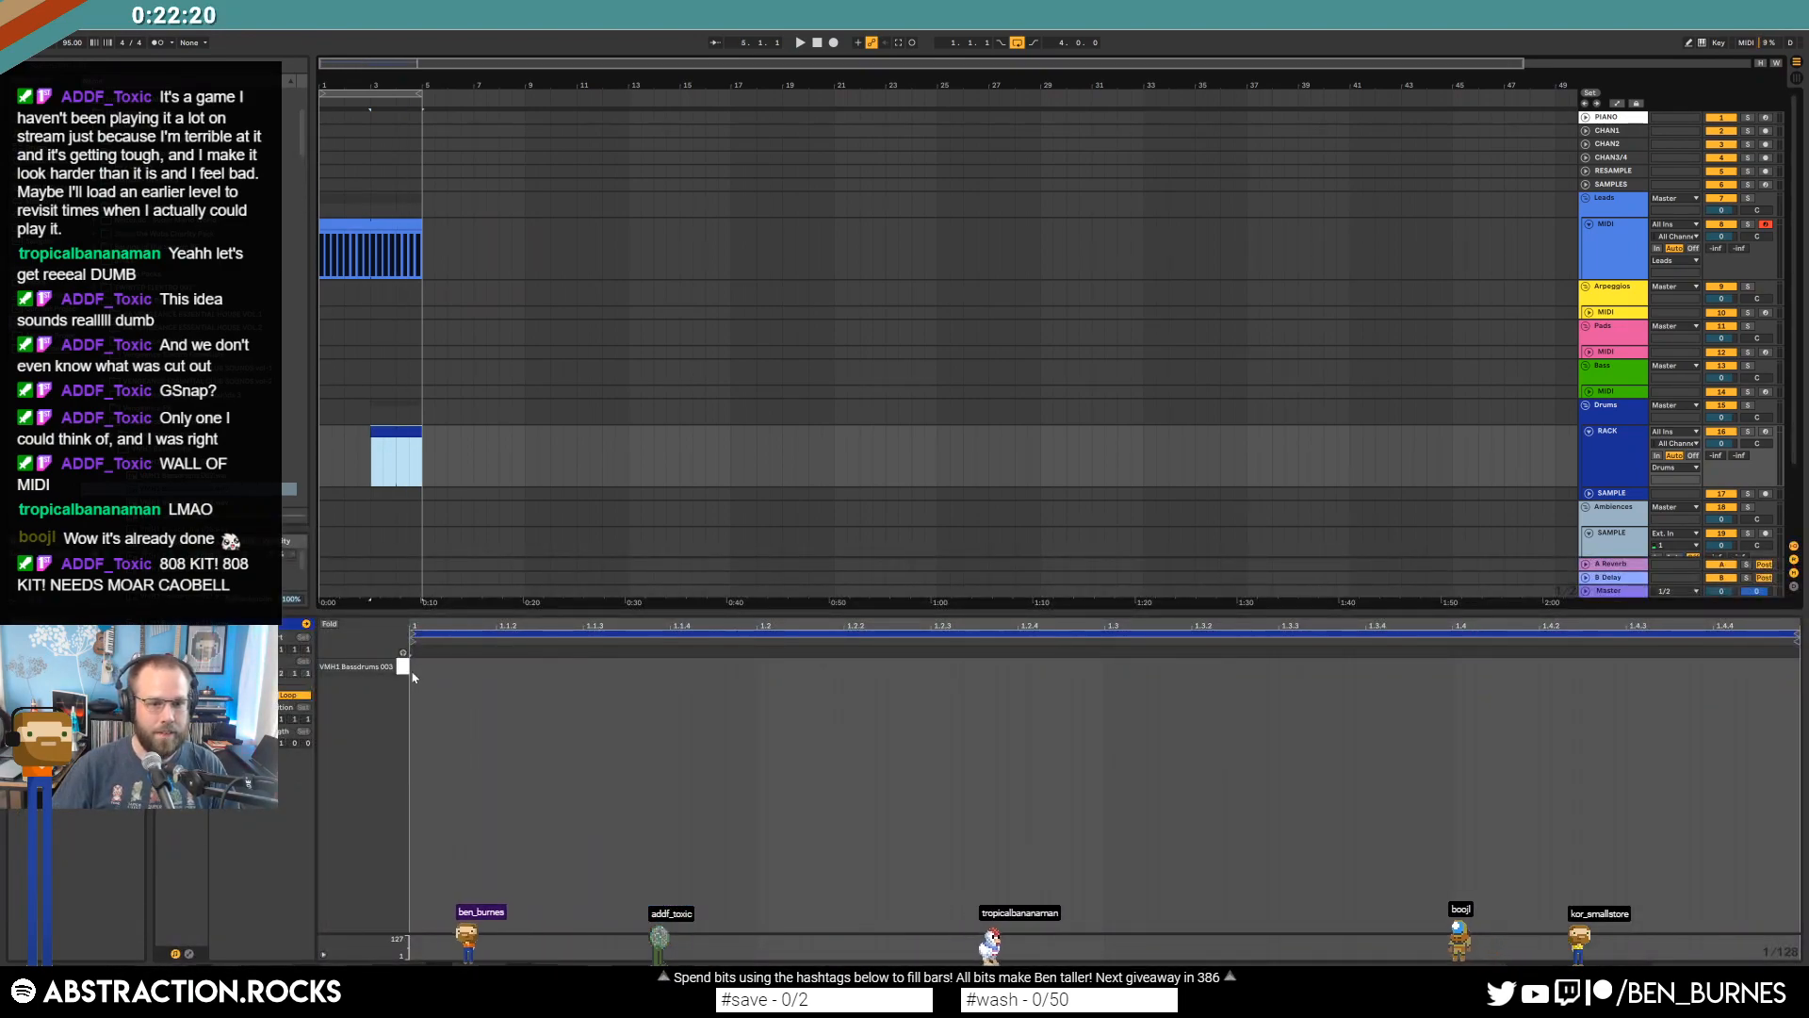
double_click(416, 666)
drag(756, 665, 345, 643)
key(ctrl+d)
key(ctrl+d)
key(ctrl+d)
key(shift+Tab)
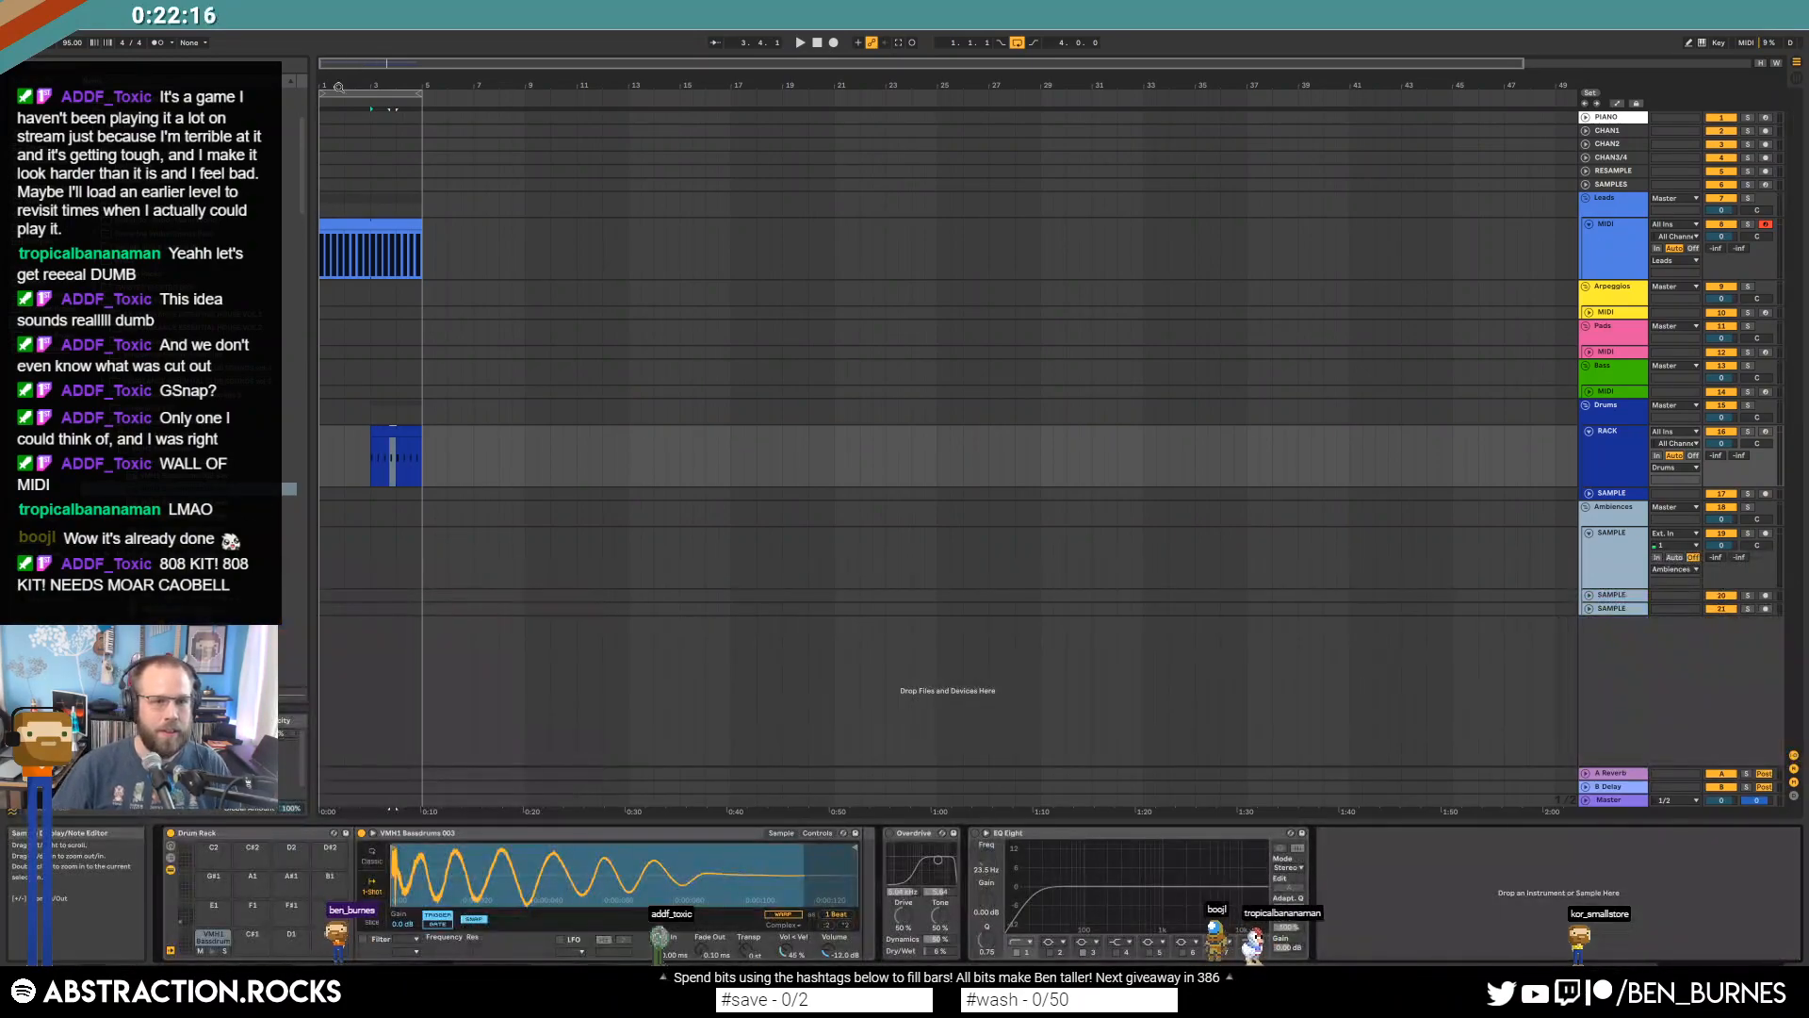
drag(323, 94, 366, 107)
Add a Compressor after EQ Eight on the lead MIDI track and sidechain it from the RACK track, Pre FX.
click(411, 227)
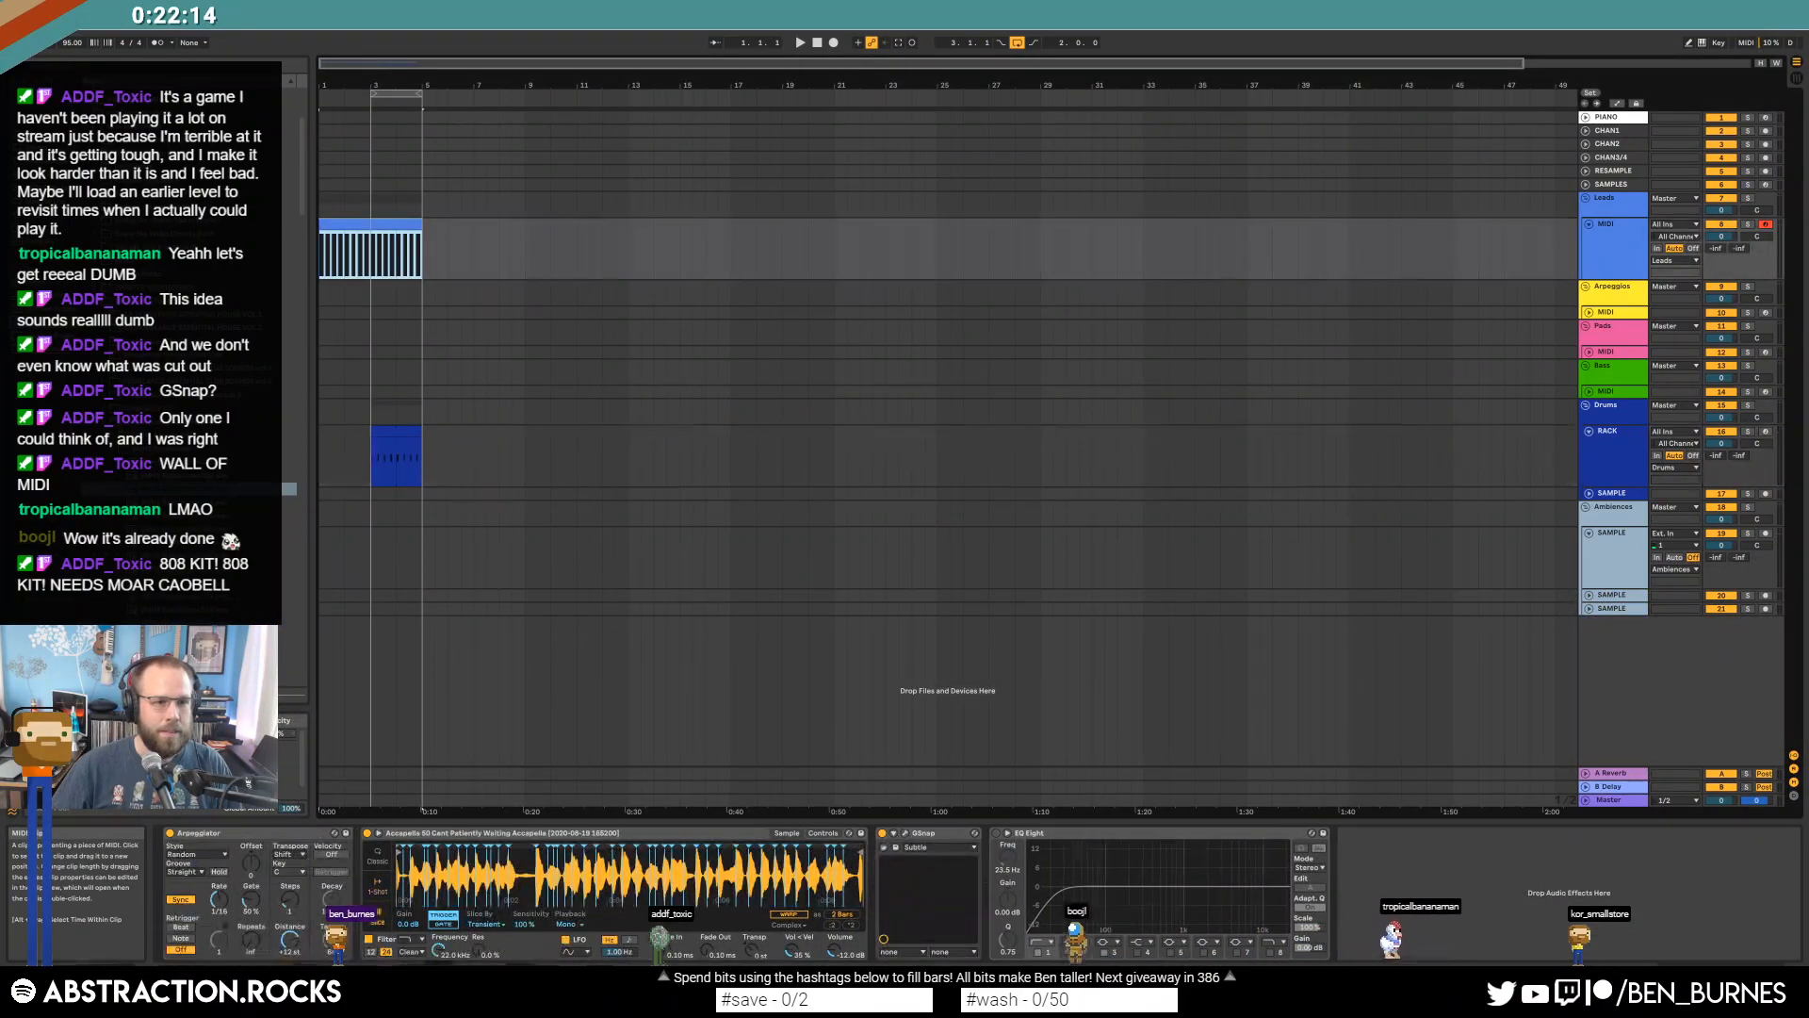
click(46, 173)
drag(141, 201, 493, 263)
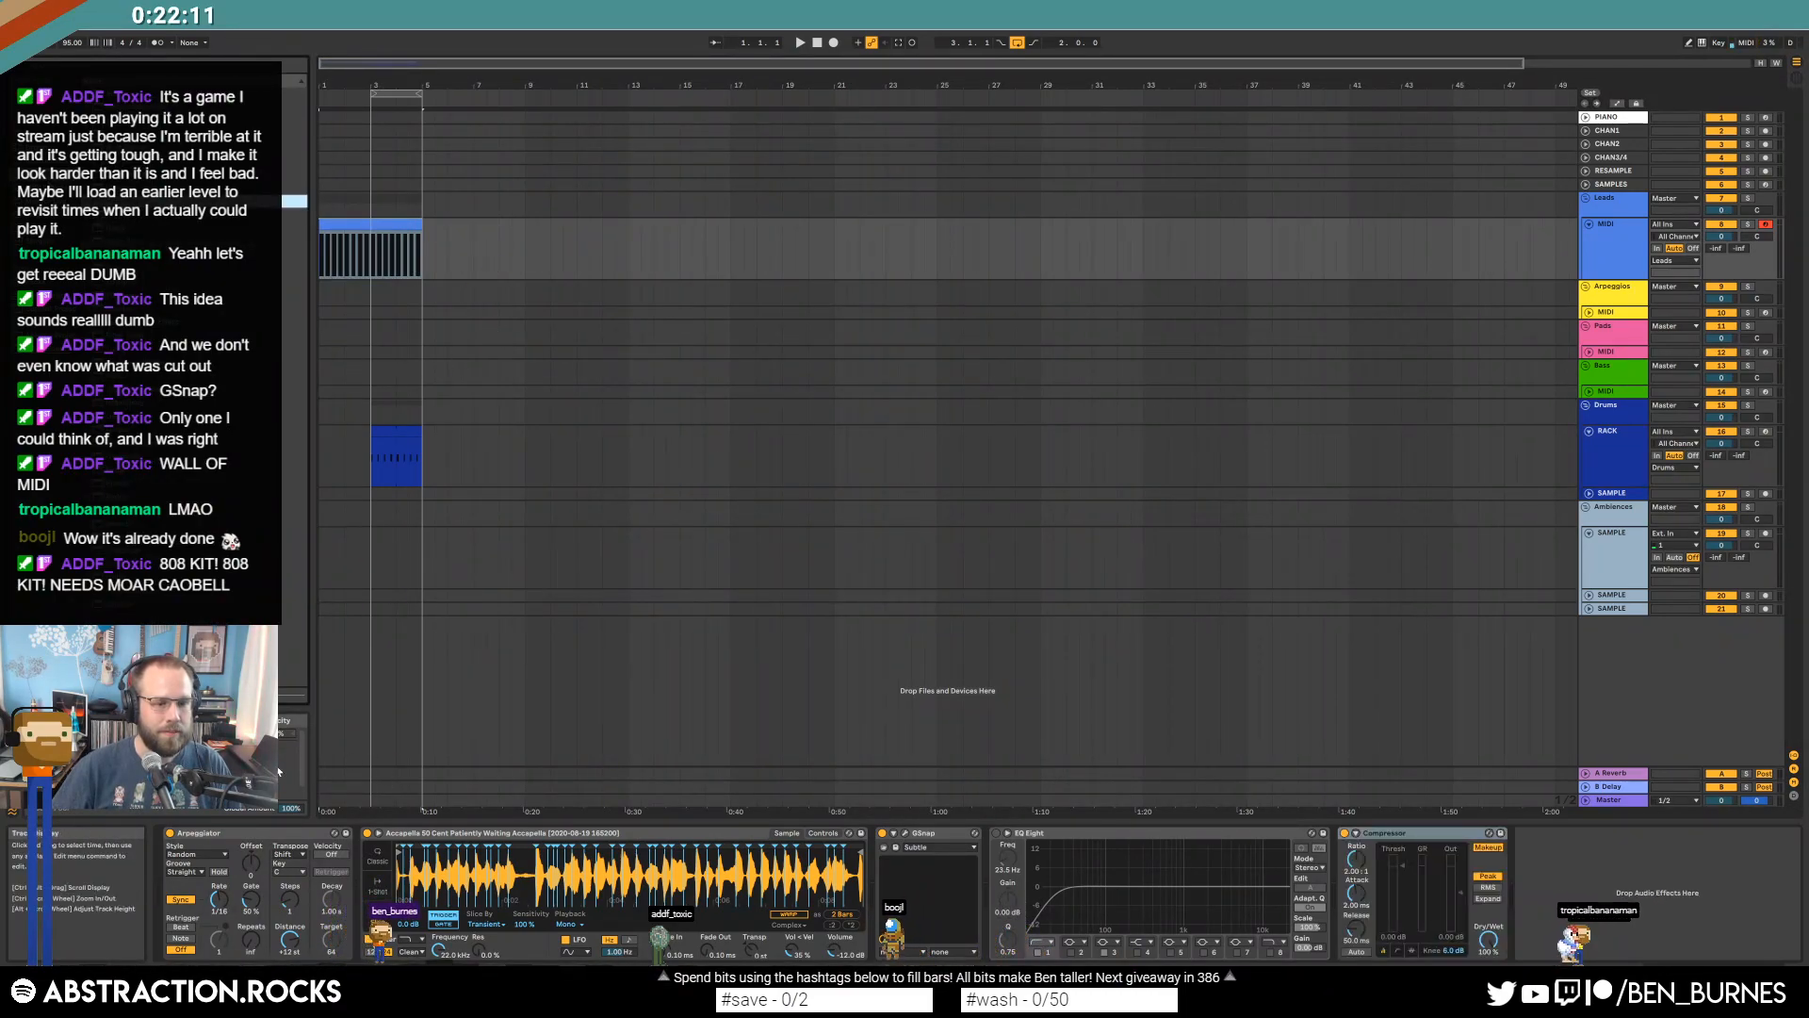
click(1357, 833)
click(1363, 860)
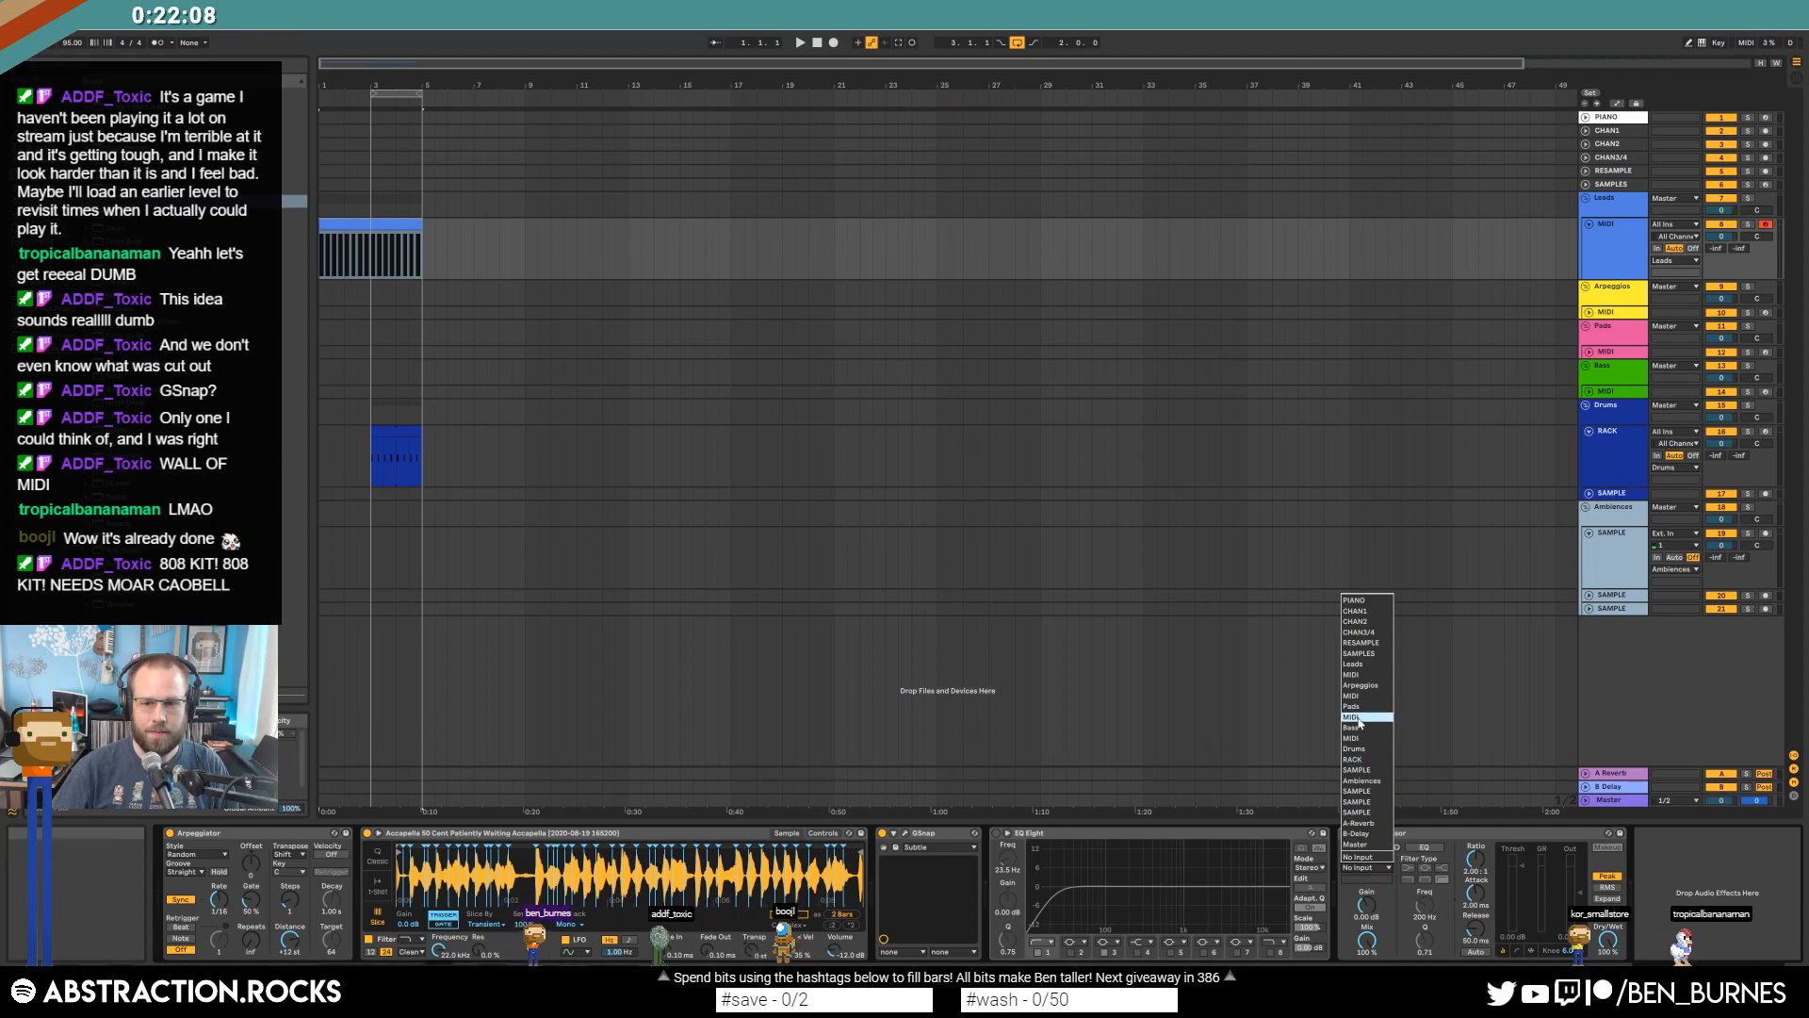
click(1367, 758)
click(1364, 877)
click(1548, 922)
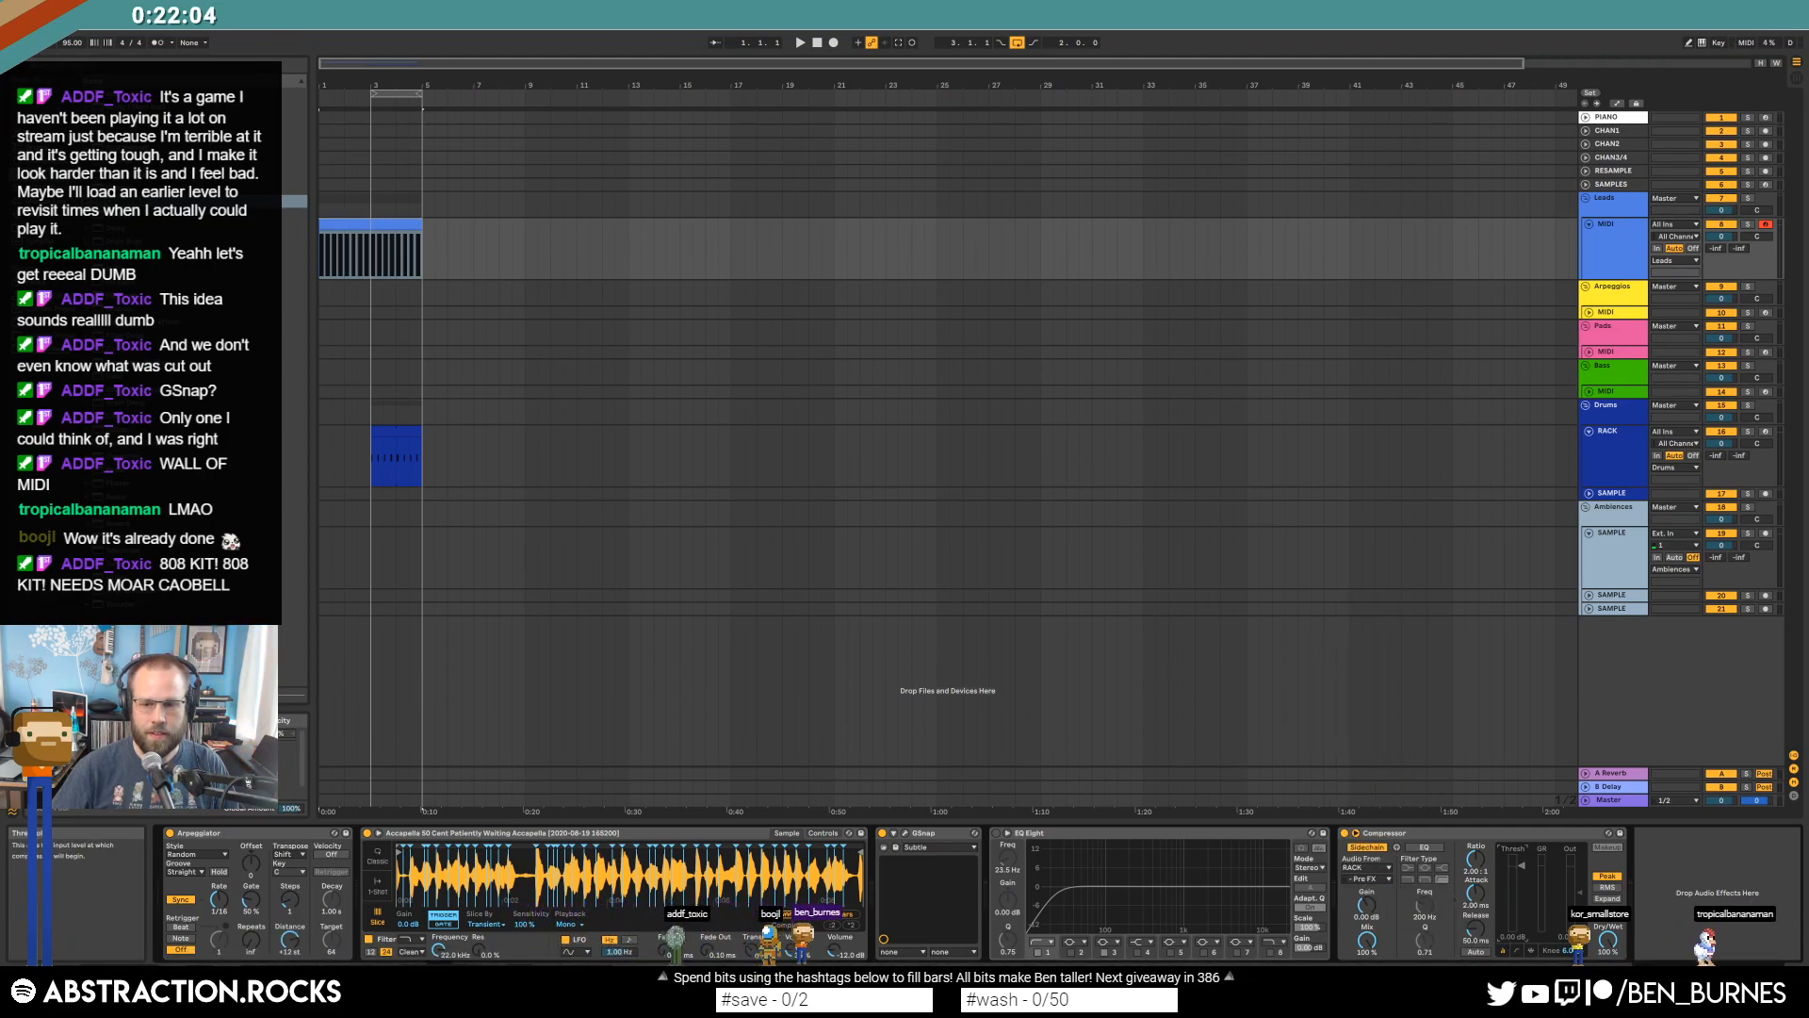
Play the arrangement and delete EQ Eight from the lead MIDI track's device chain.
key(space)
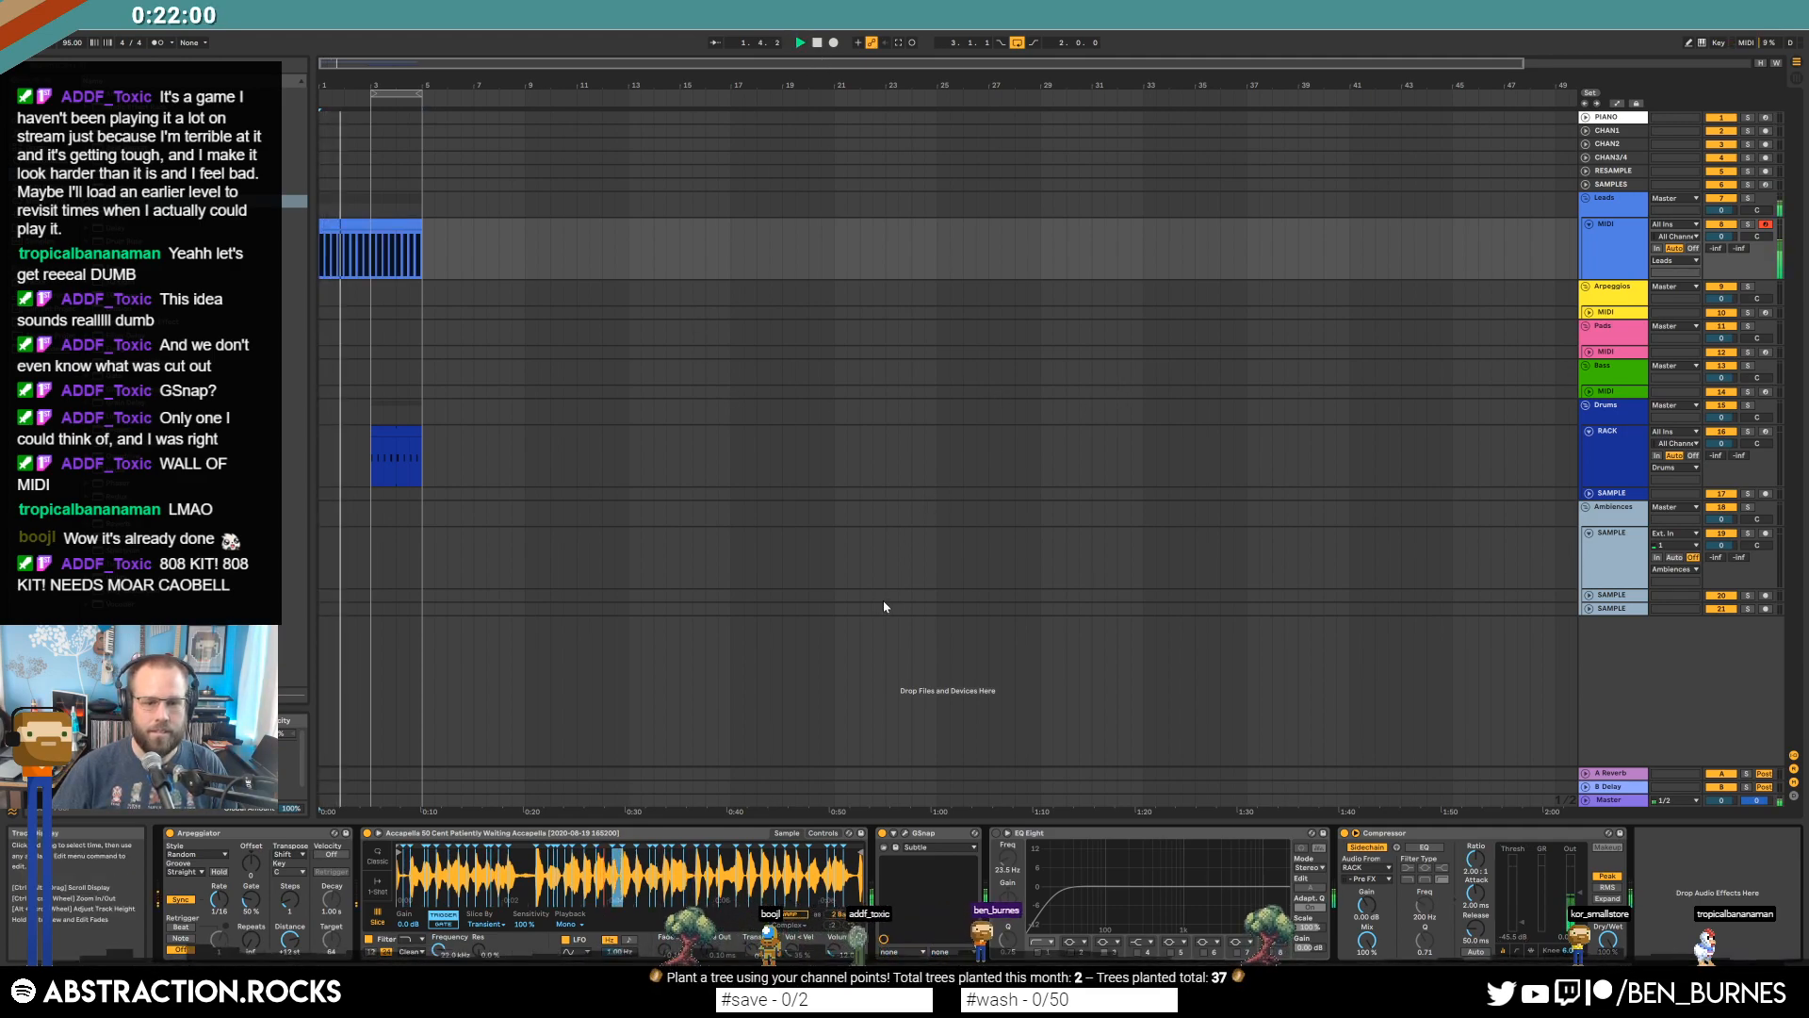
click(1182, 839)
key(Delete)
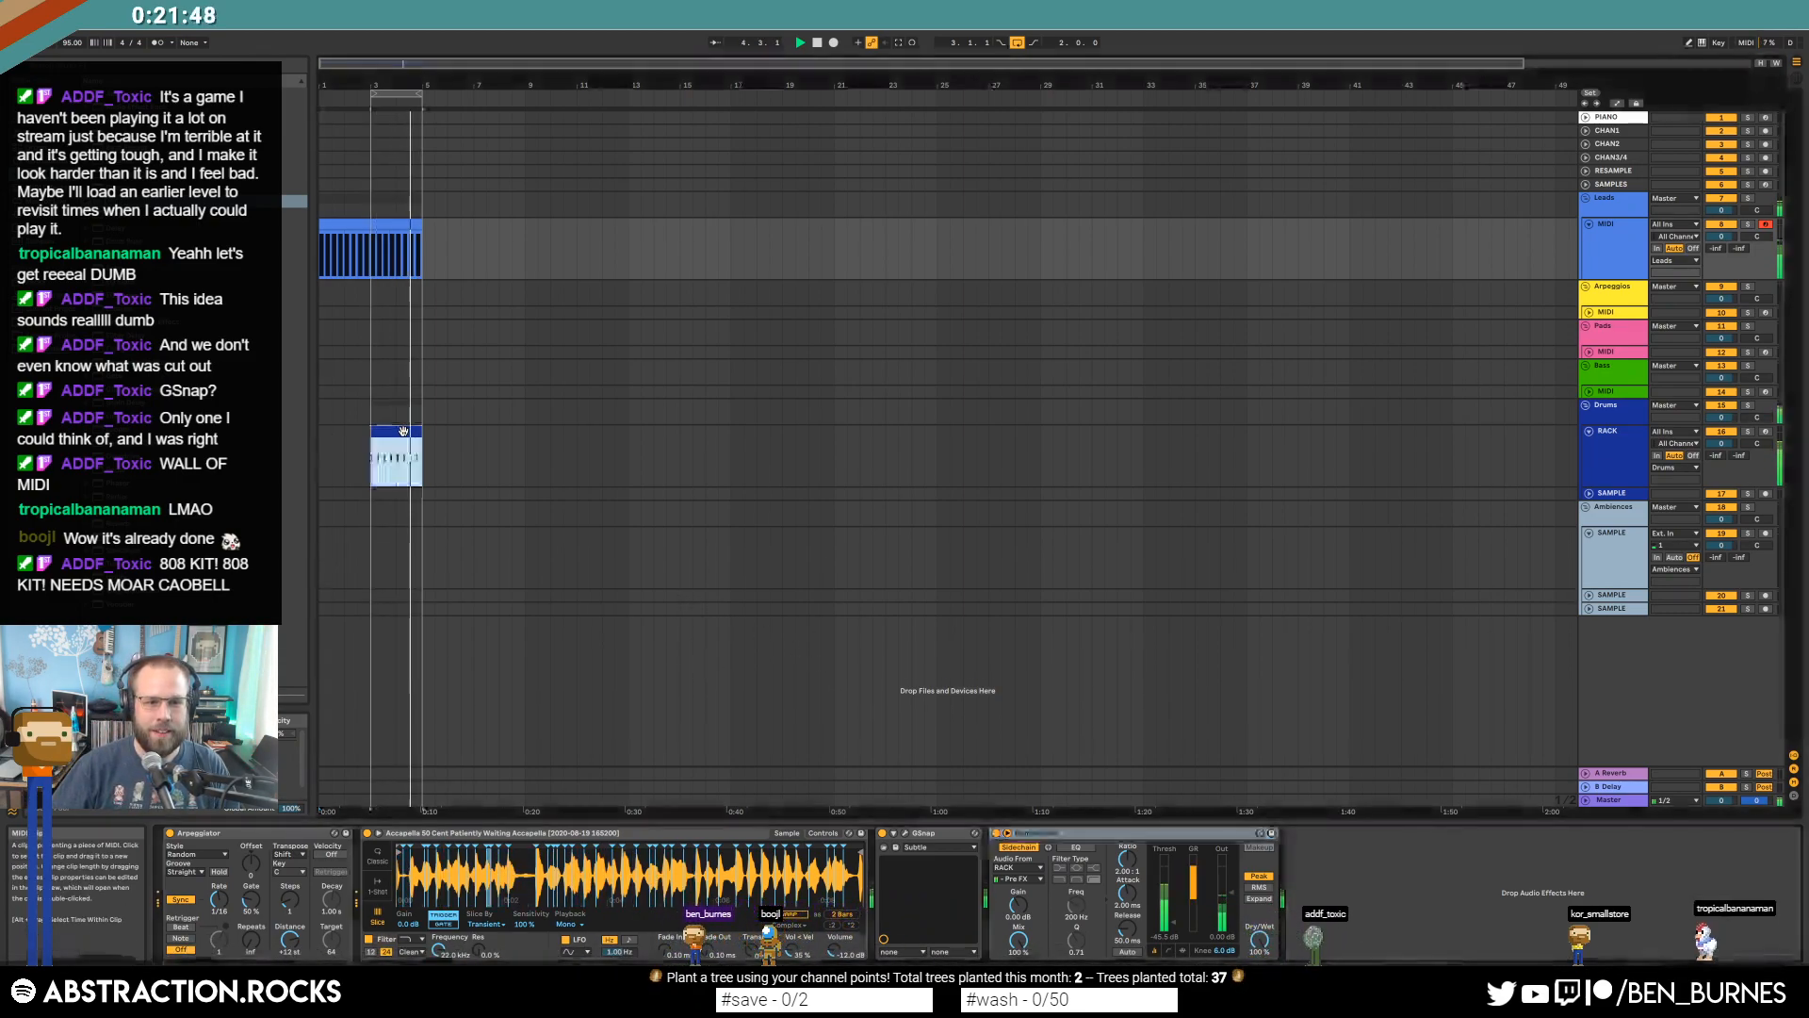
Load VMH1 Claps & Snares 001 onto the Drum Rack's E1 pad and adjust a value in its Simpler controls.
double_click(396, 457)
key(shift+Tab)
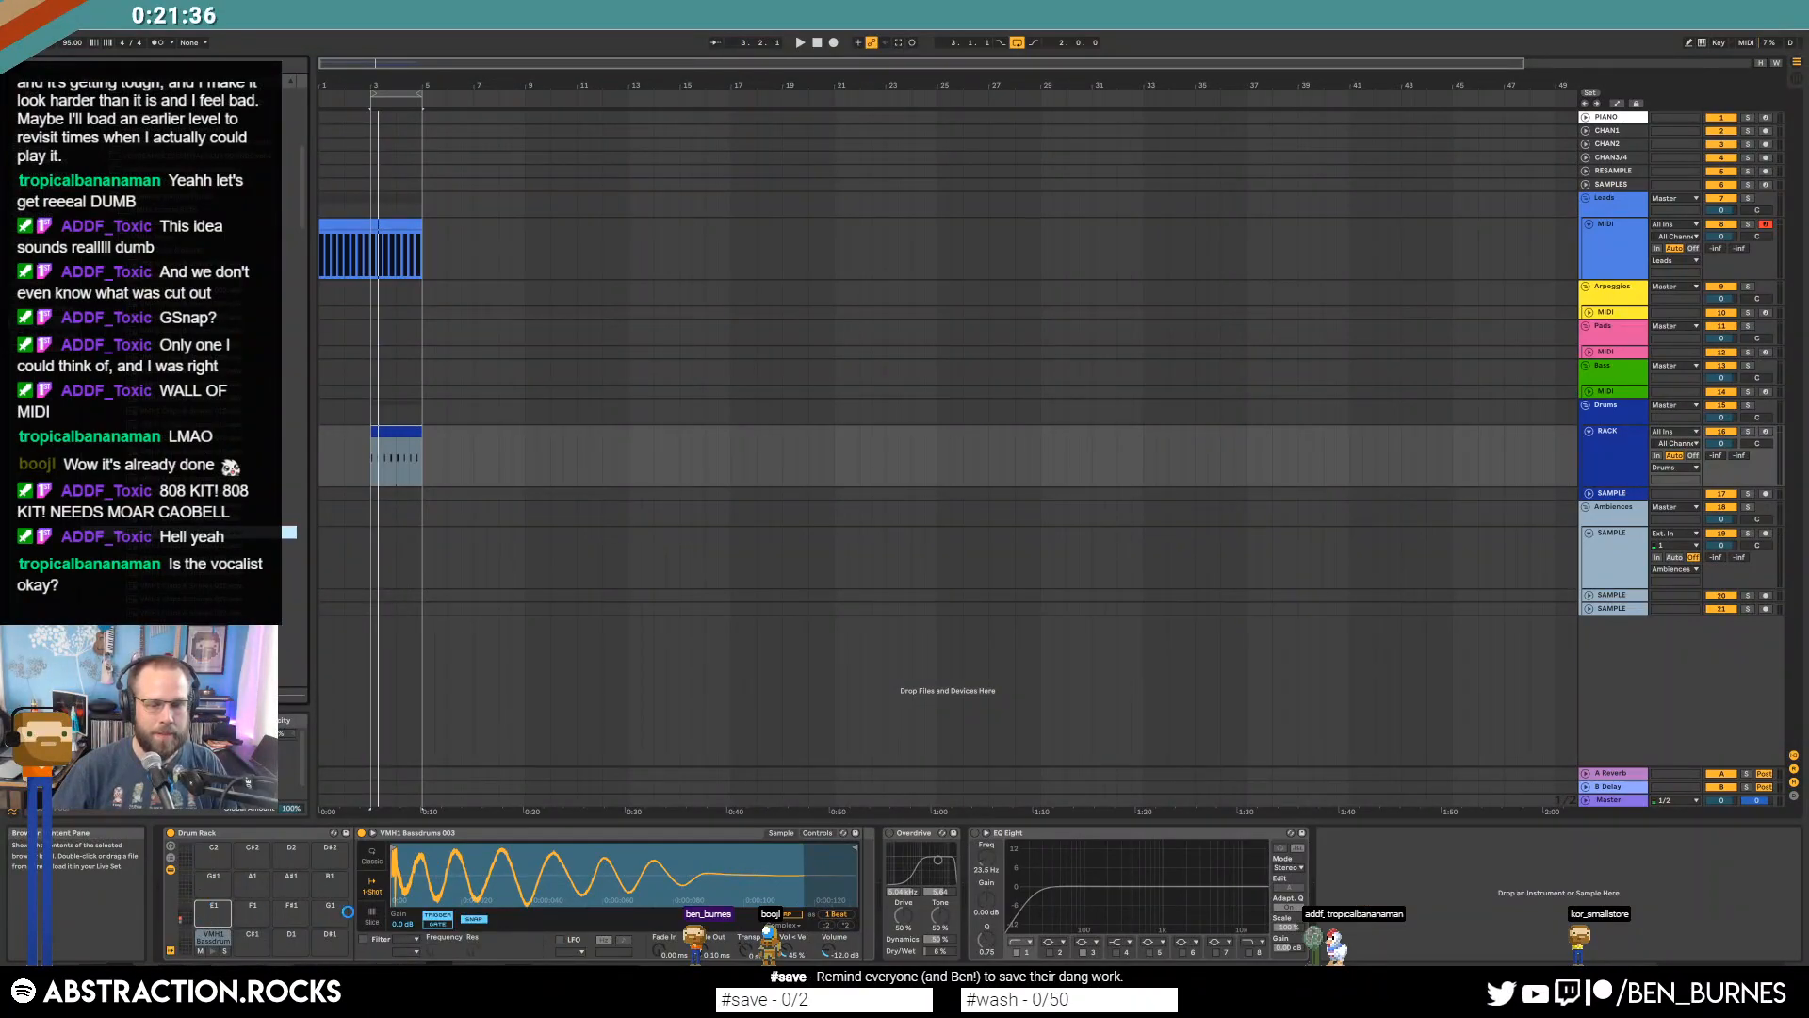
click(817, 835)
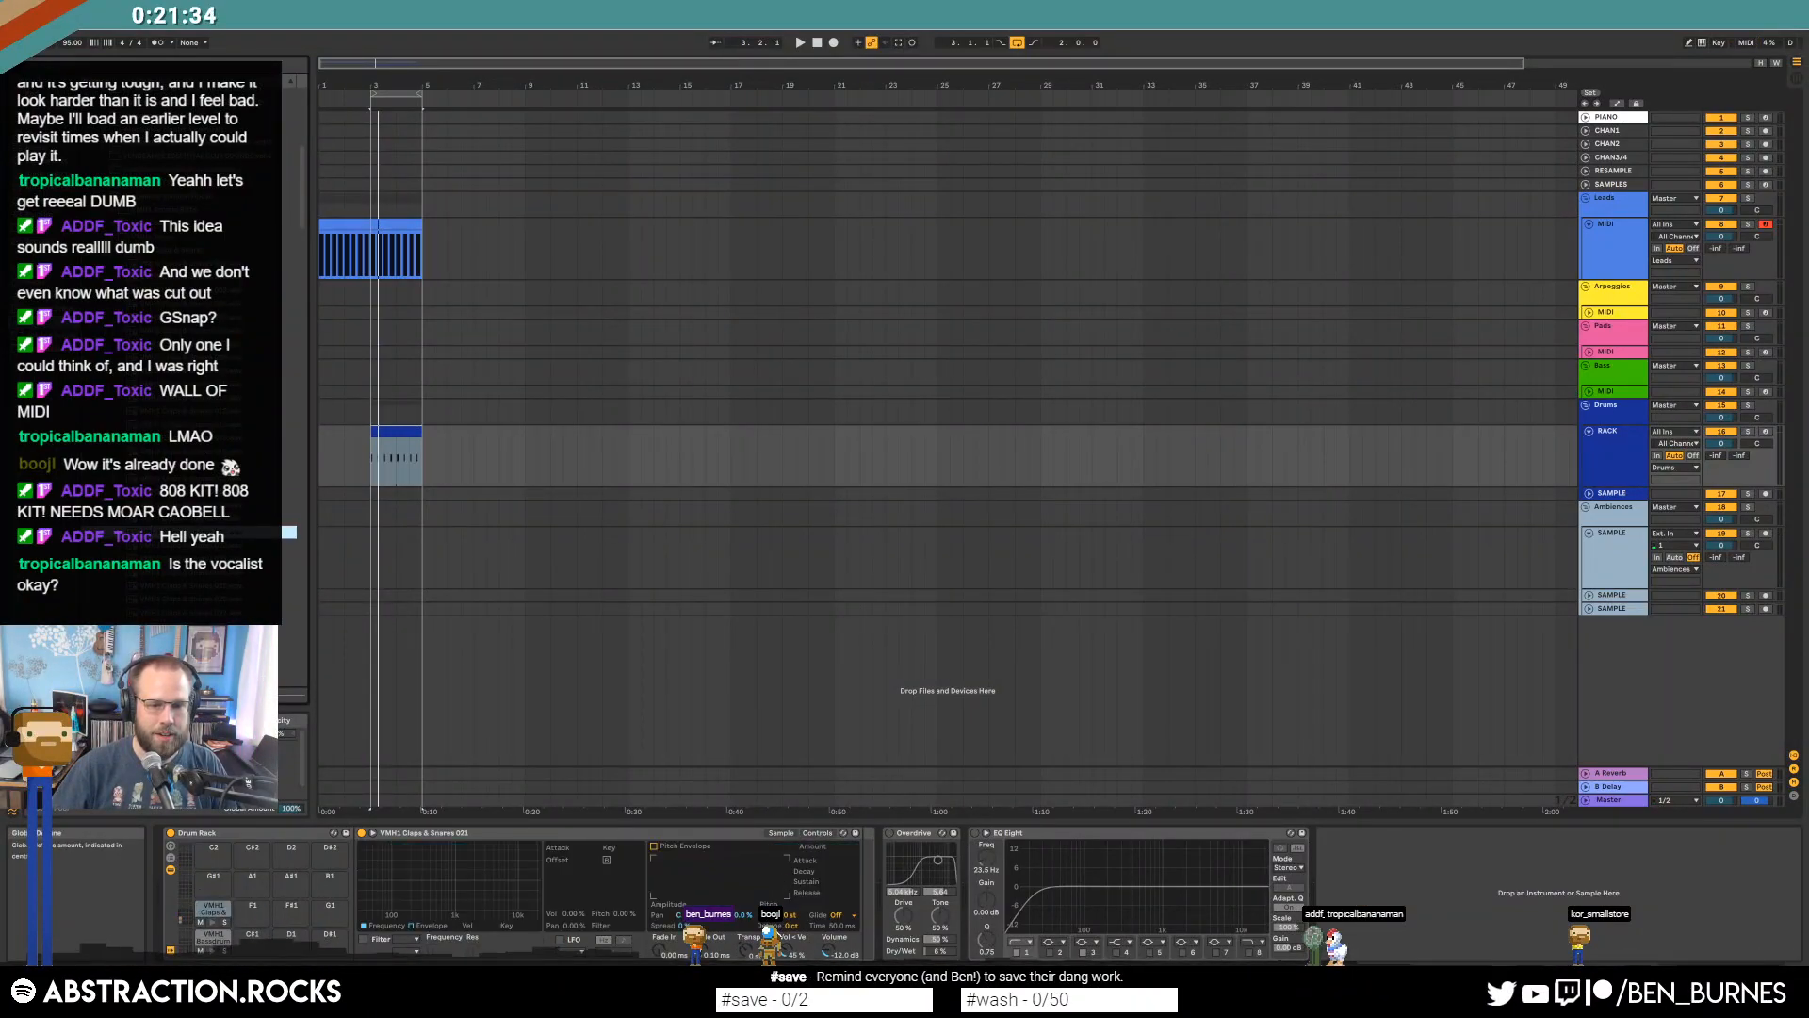
drag(794, 920, 794, 910)
click(781, 834)
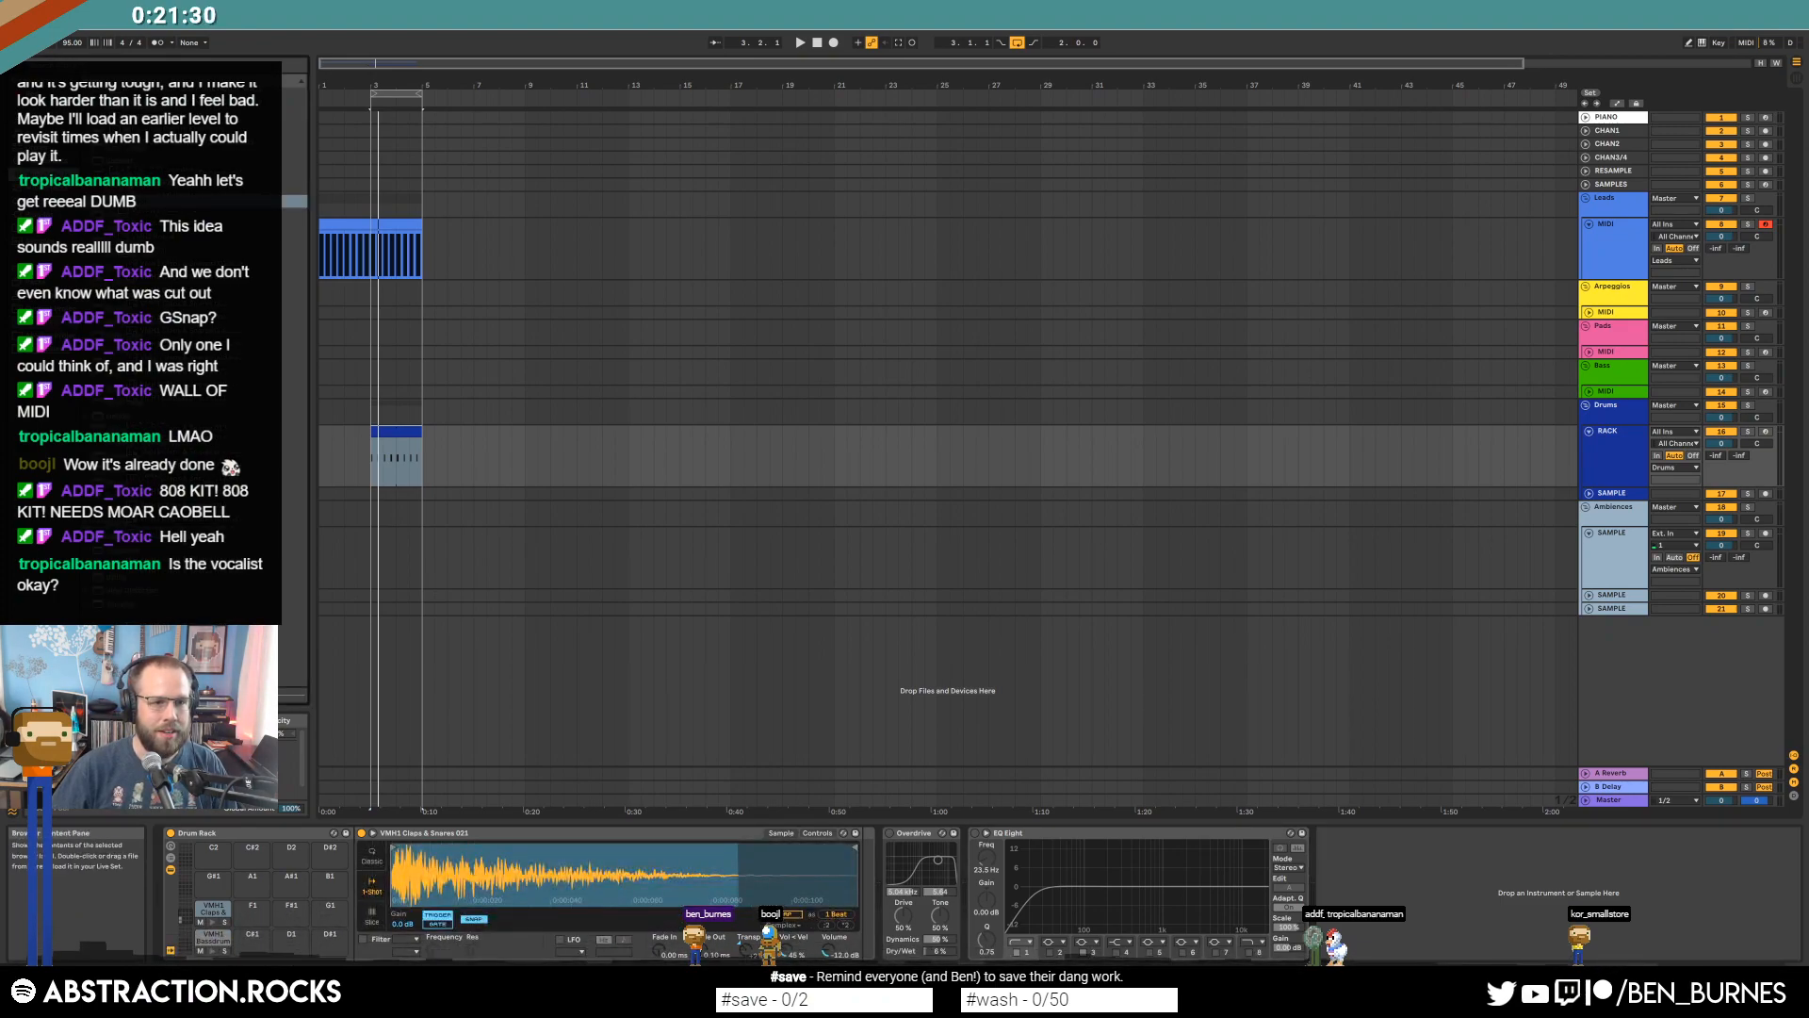
Insert a Compressor after the clap pad's Simpler and open the drum clip's notes while the loop plays.
drag(893, 941, 865, 885)
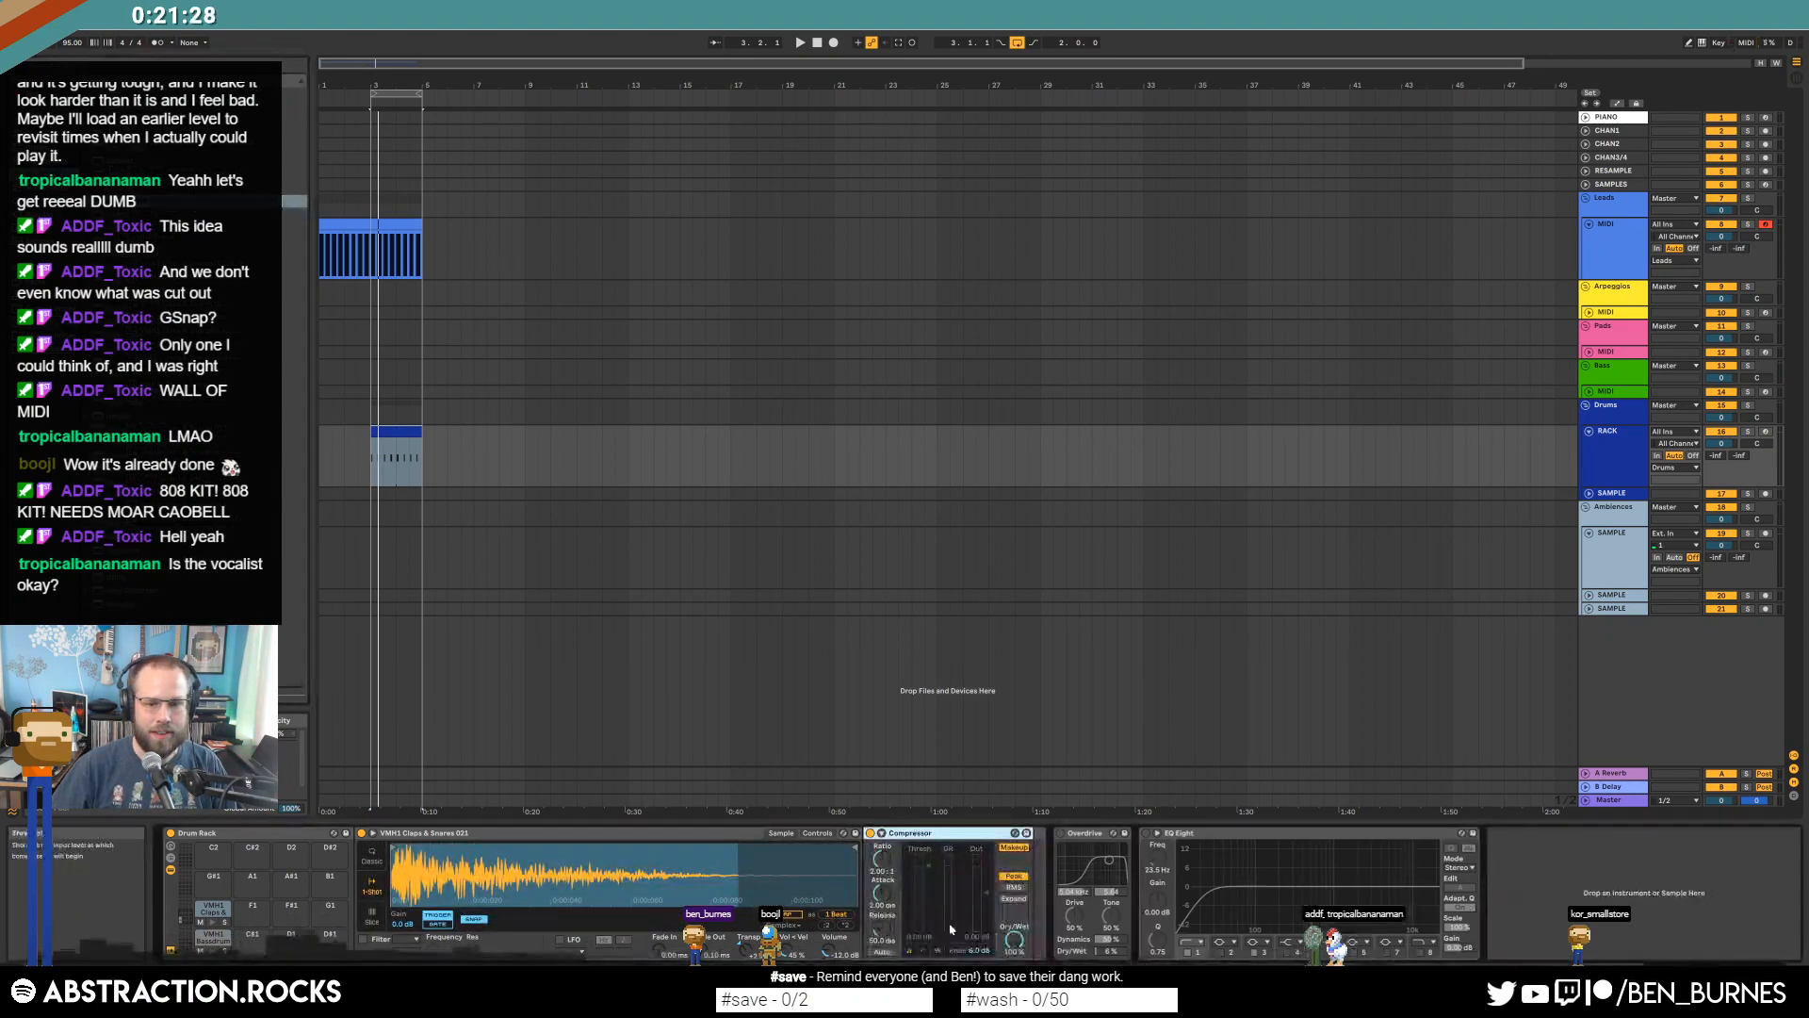
key(space)
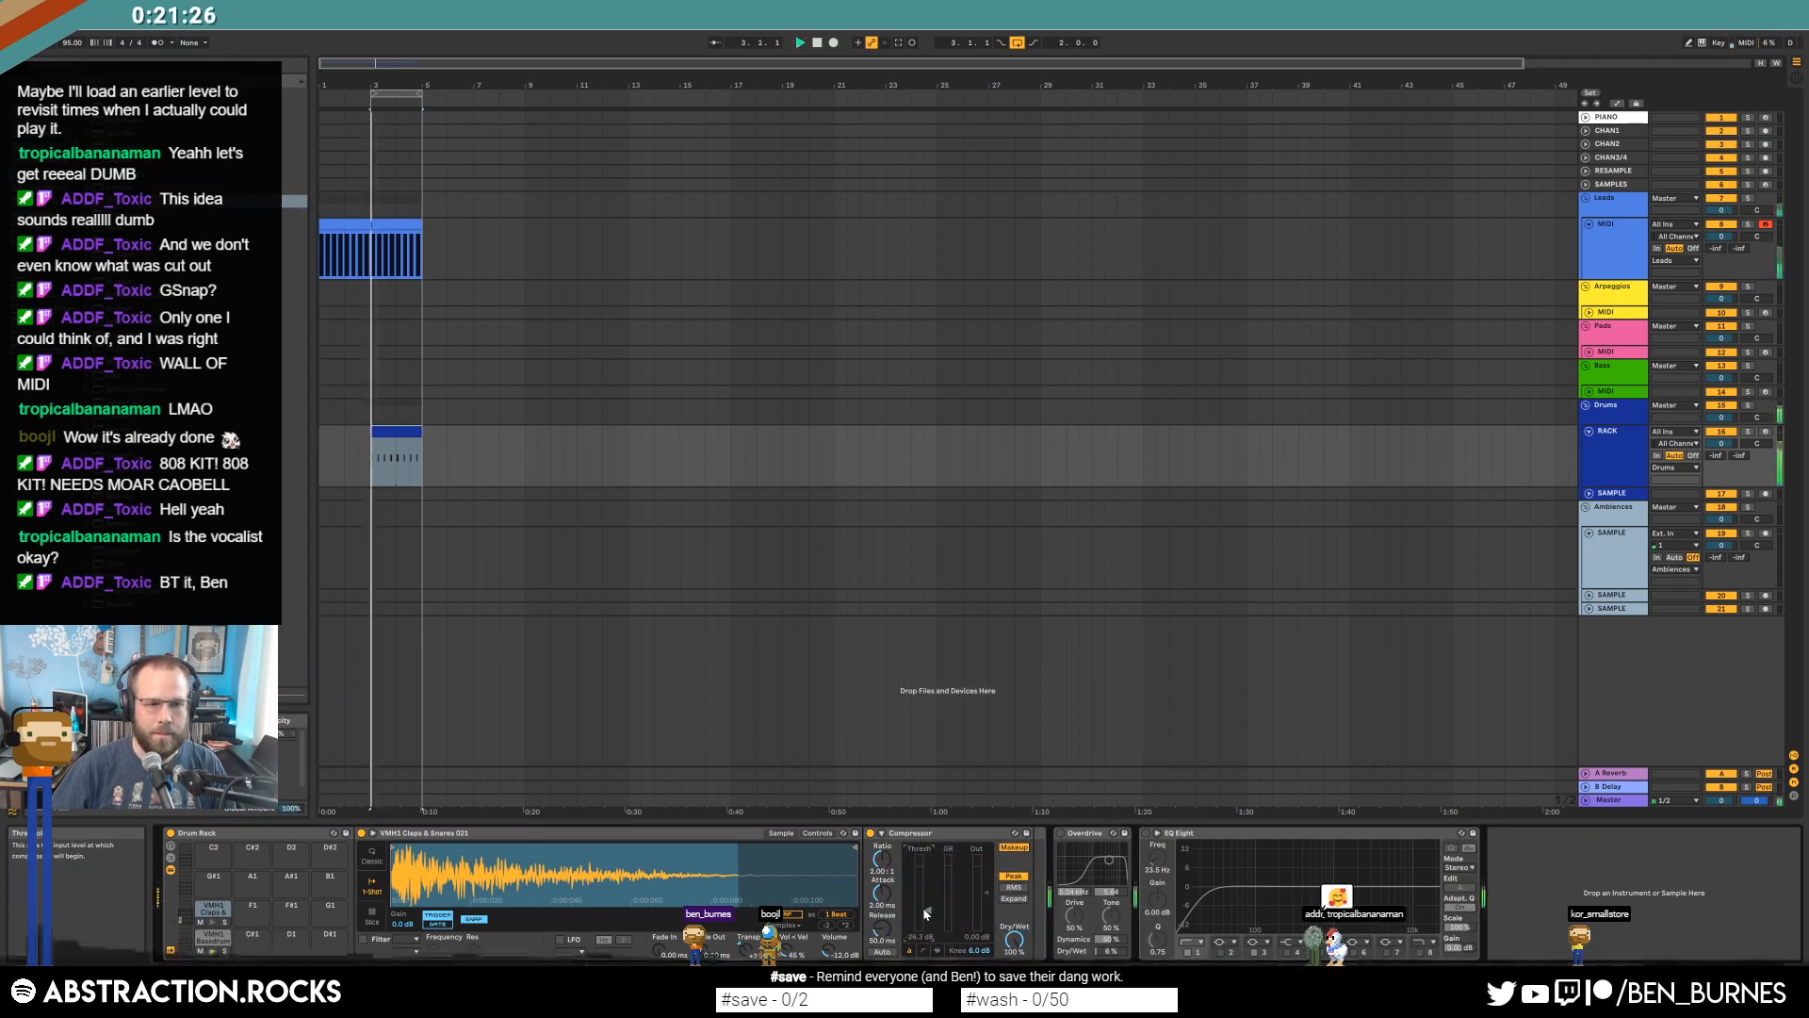
double_click(383, 431)
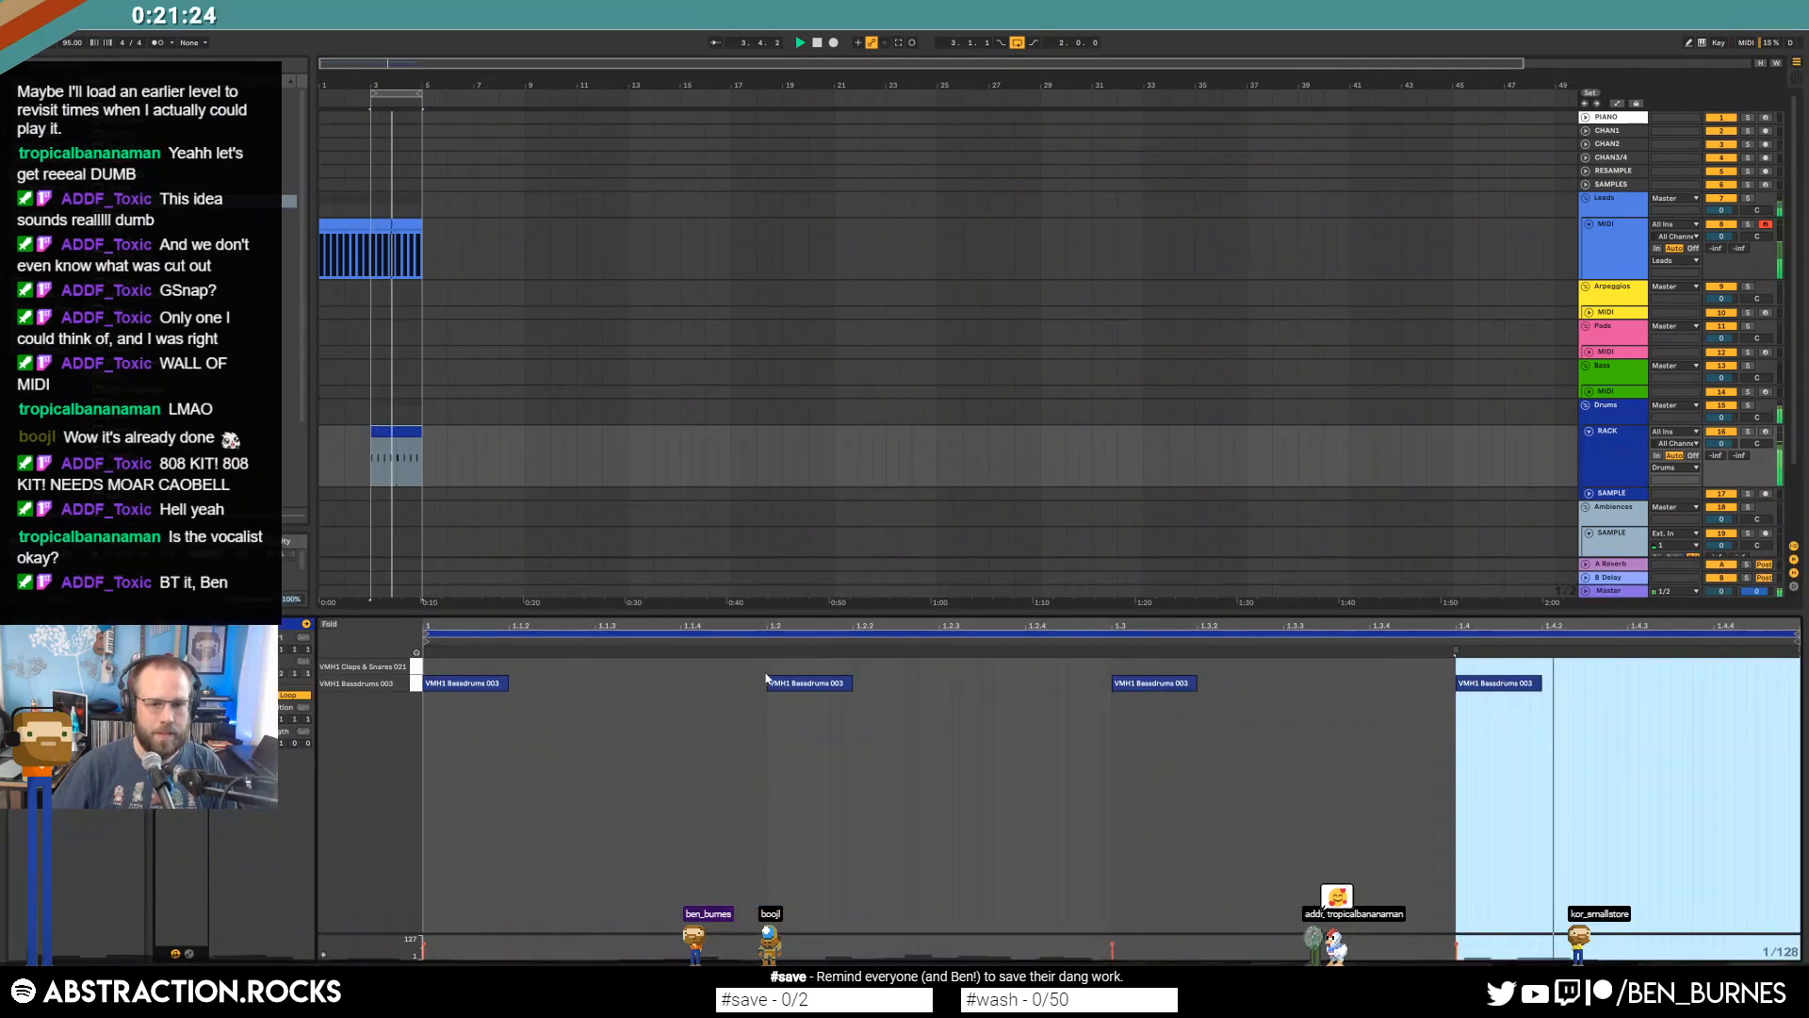
Add clap notes on beat 2 and on the last two sixteenths of beat 4 in the drum clip.
double_click(771, 667)
double_click(1458, 667)
drag(1569, 668, 1667, 670)
key(ctrl+d)
click(1673, 667)
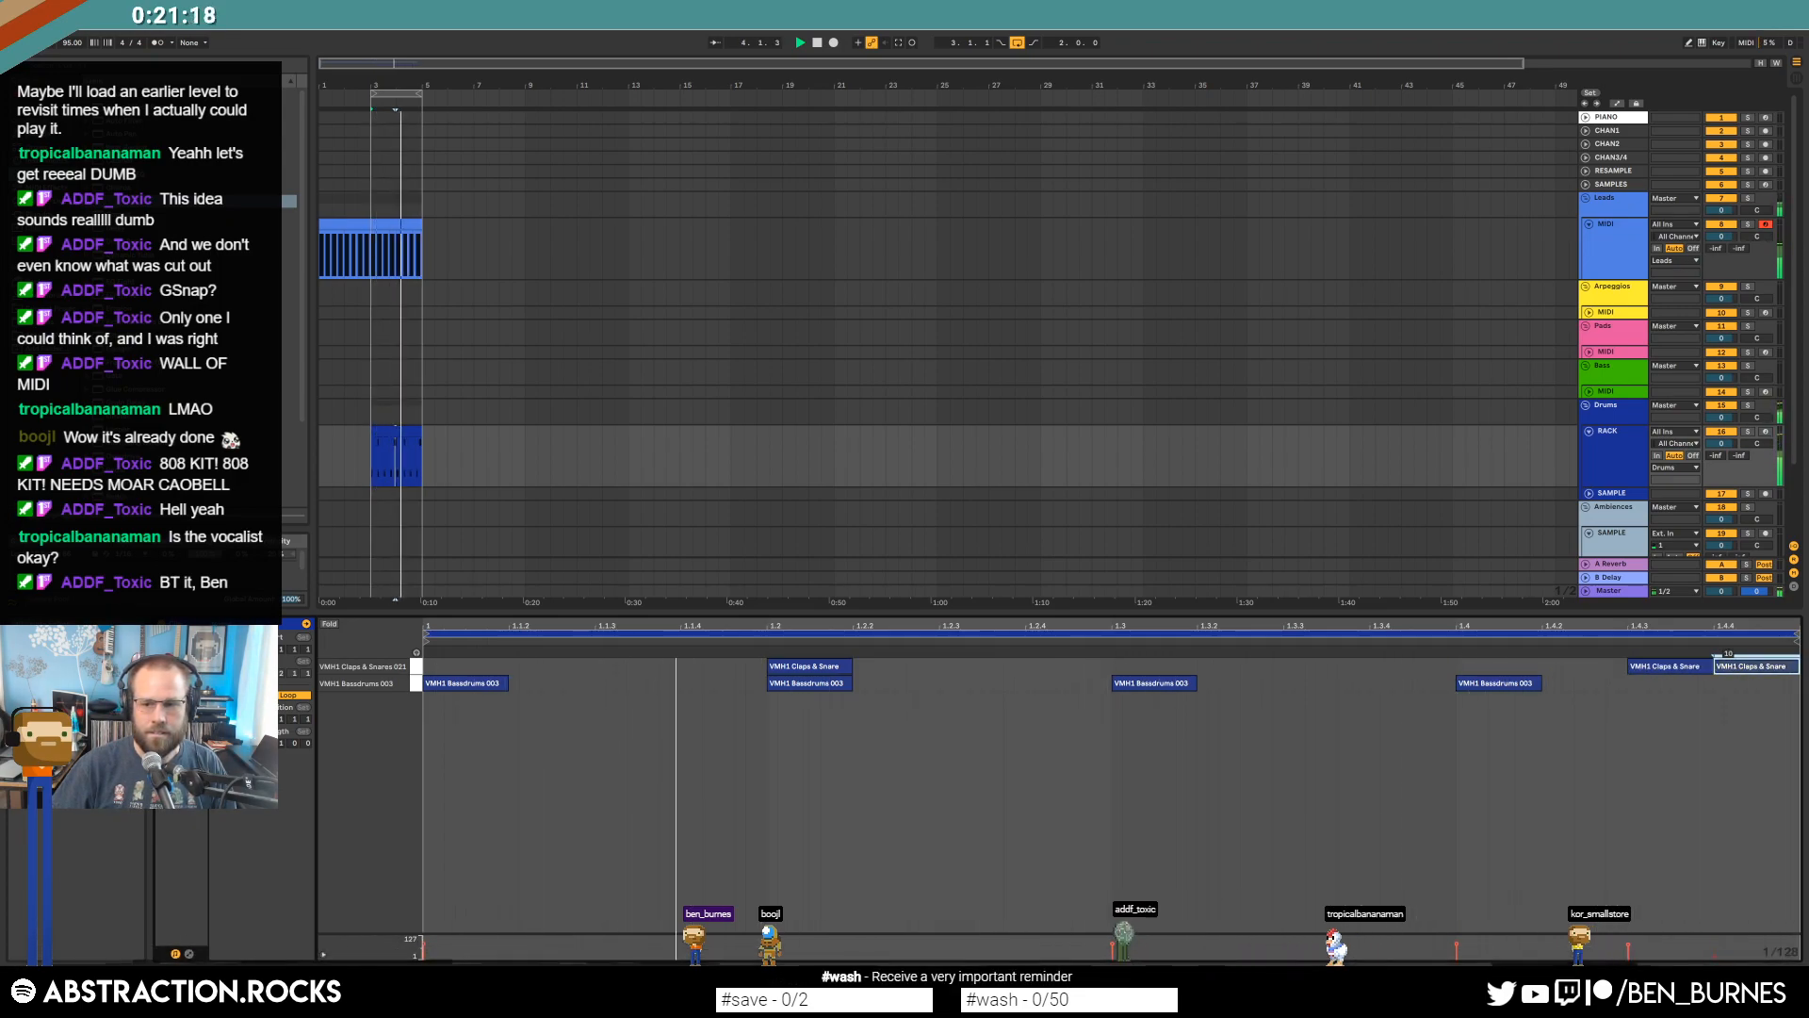
Automate the Arpeggiator's Synced Rate on the lead track with a step change across beat 3.4.
key(shift+Tab)
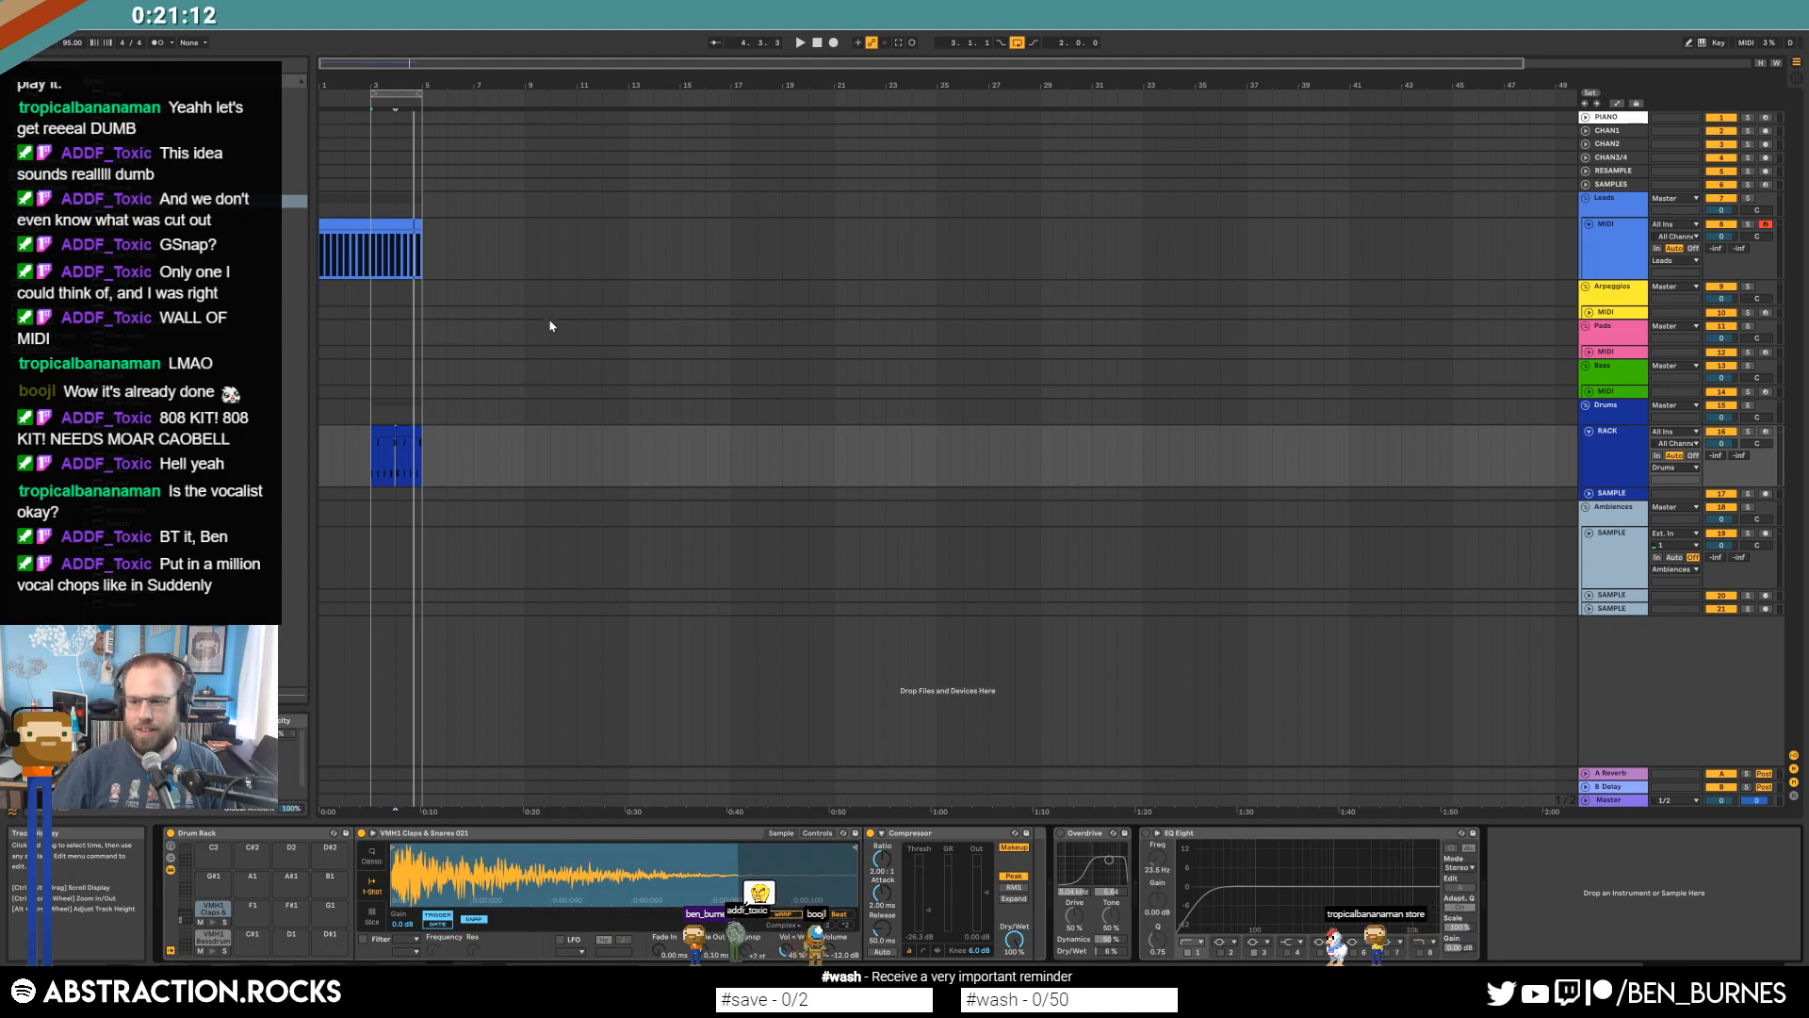
click(393, 227)
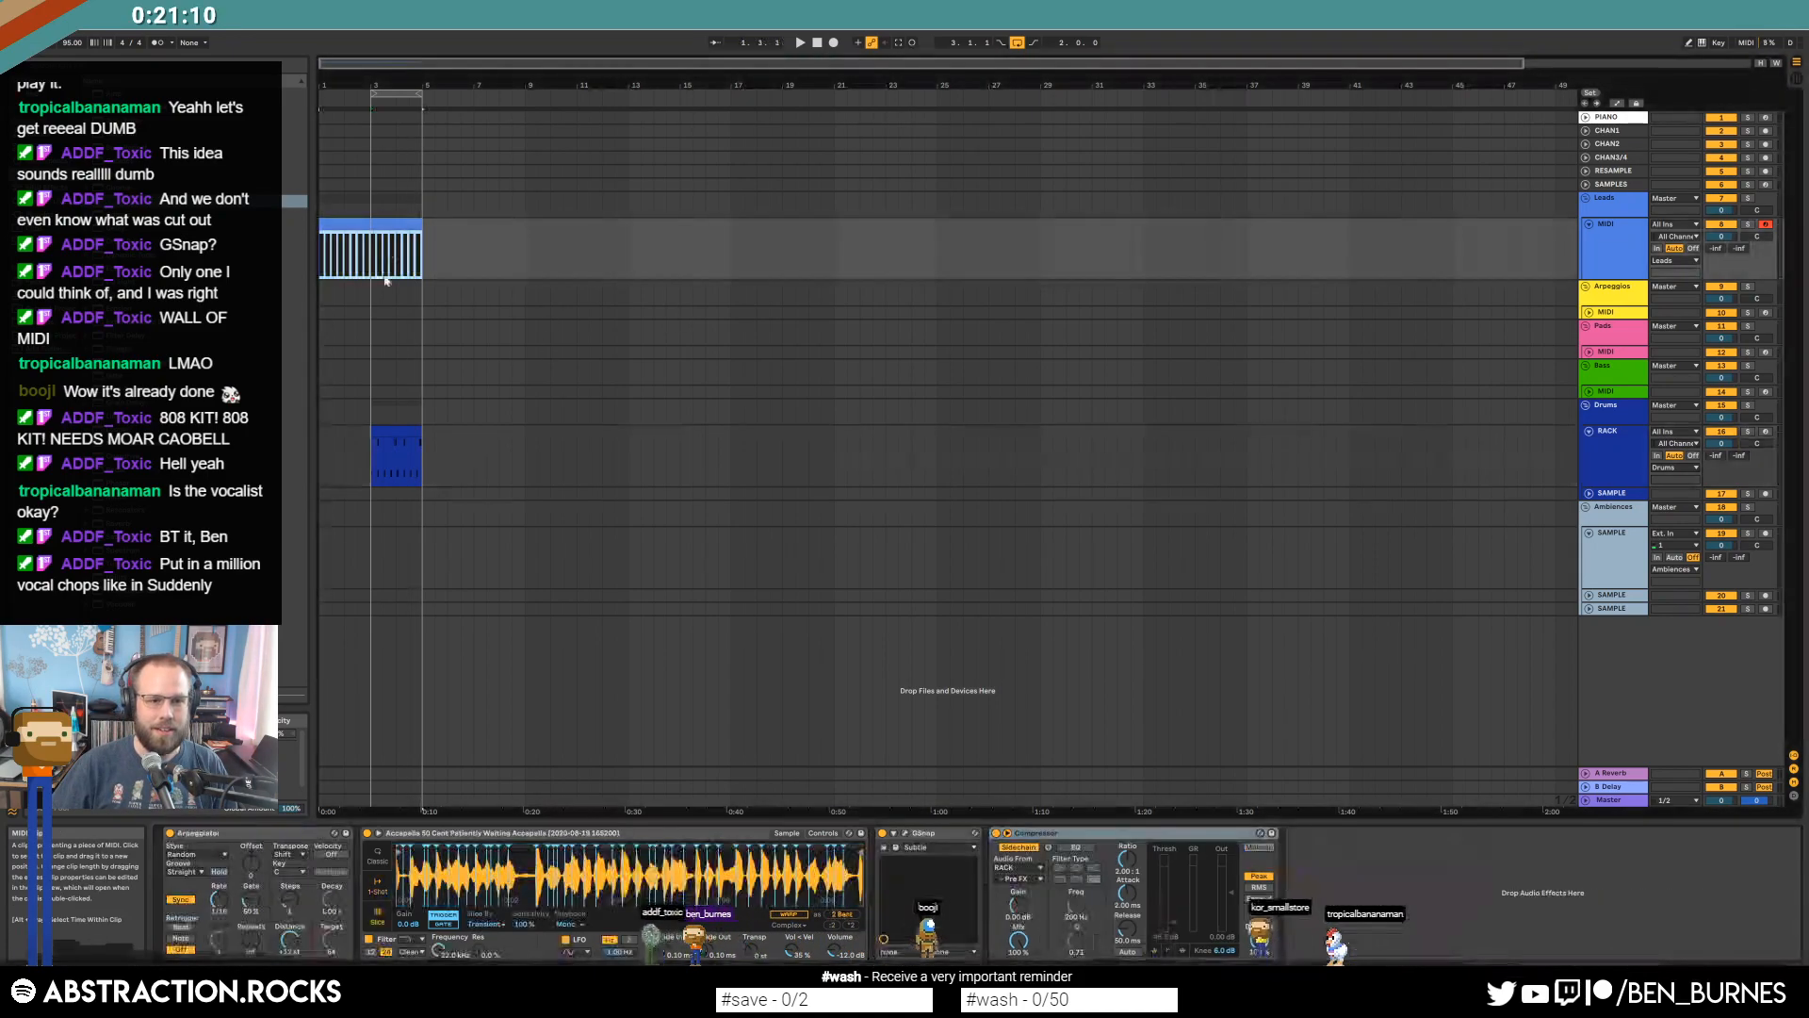
click(227, 905)
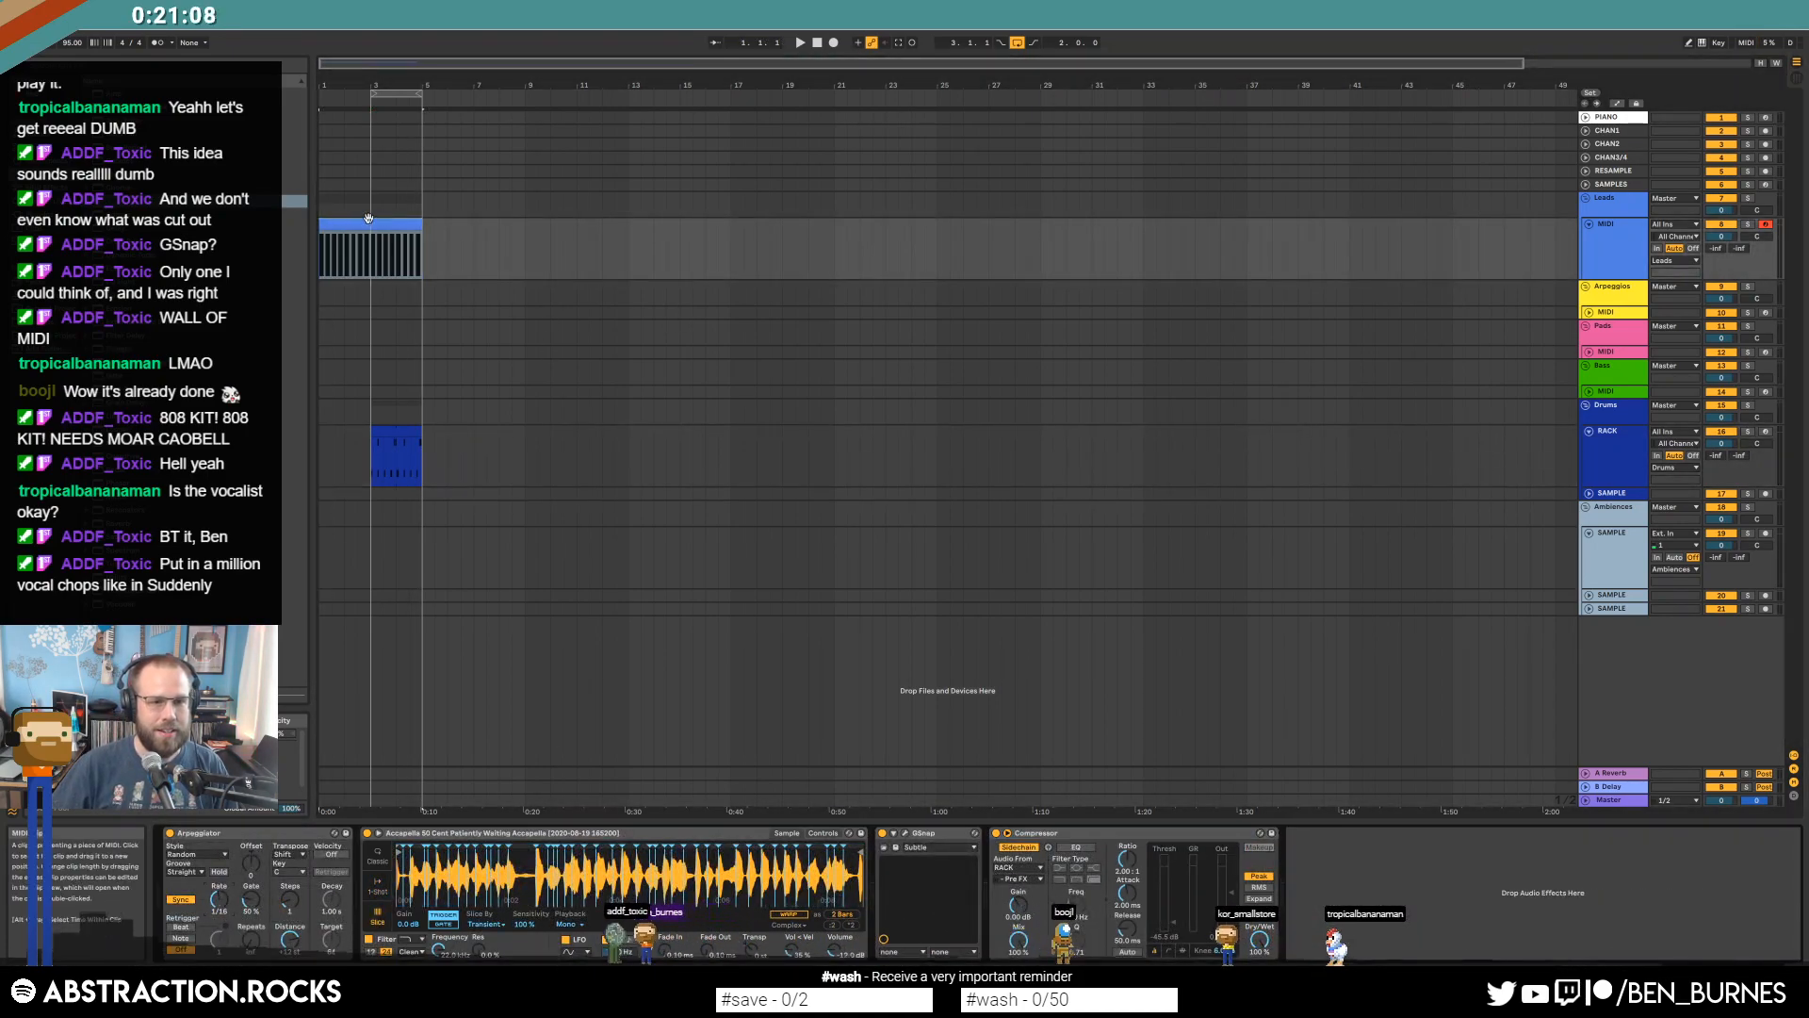
scroll(368, 219, up, 5)
key(a)
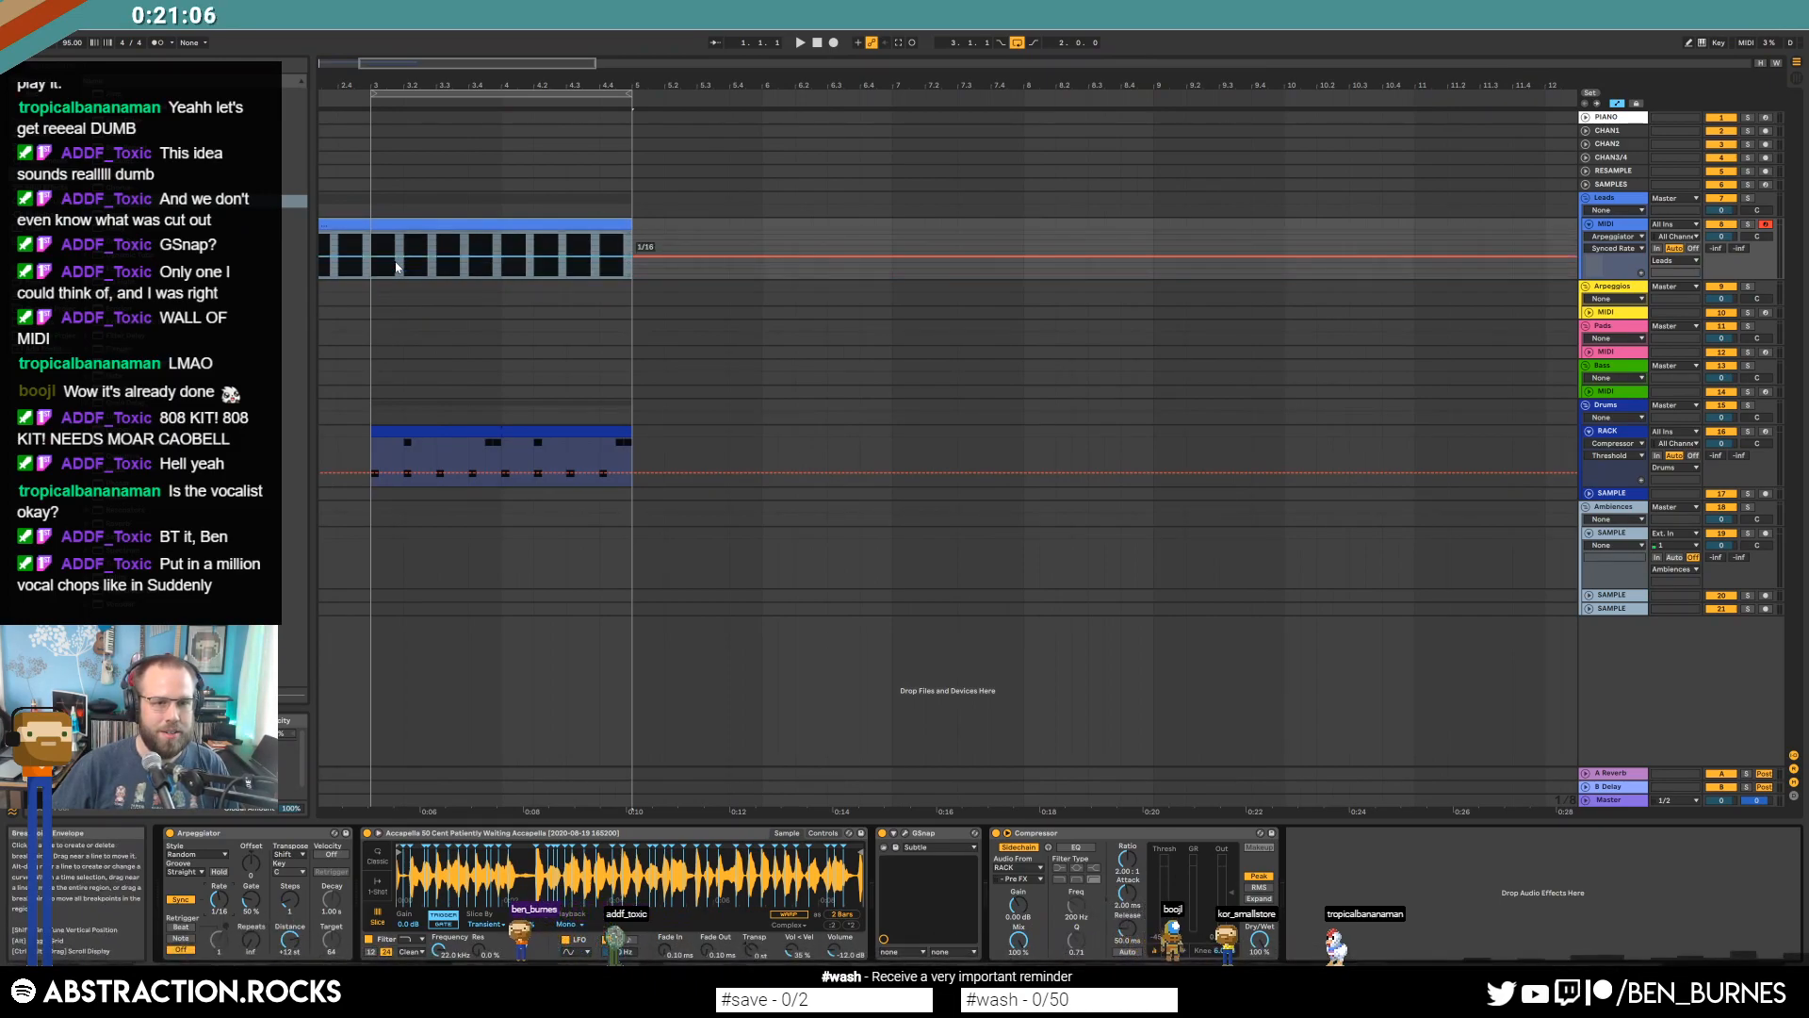
click(479, 274)
drag(501, 255, 500, 243)
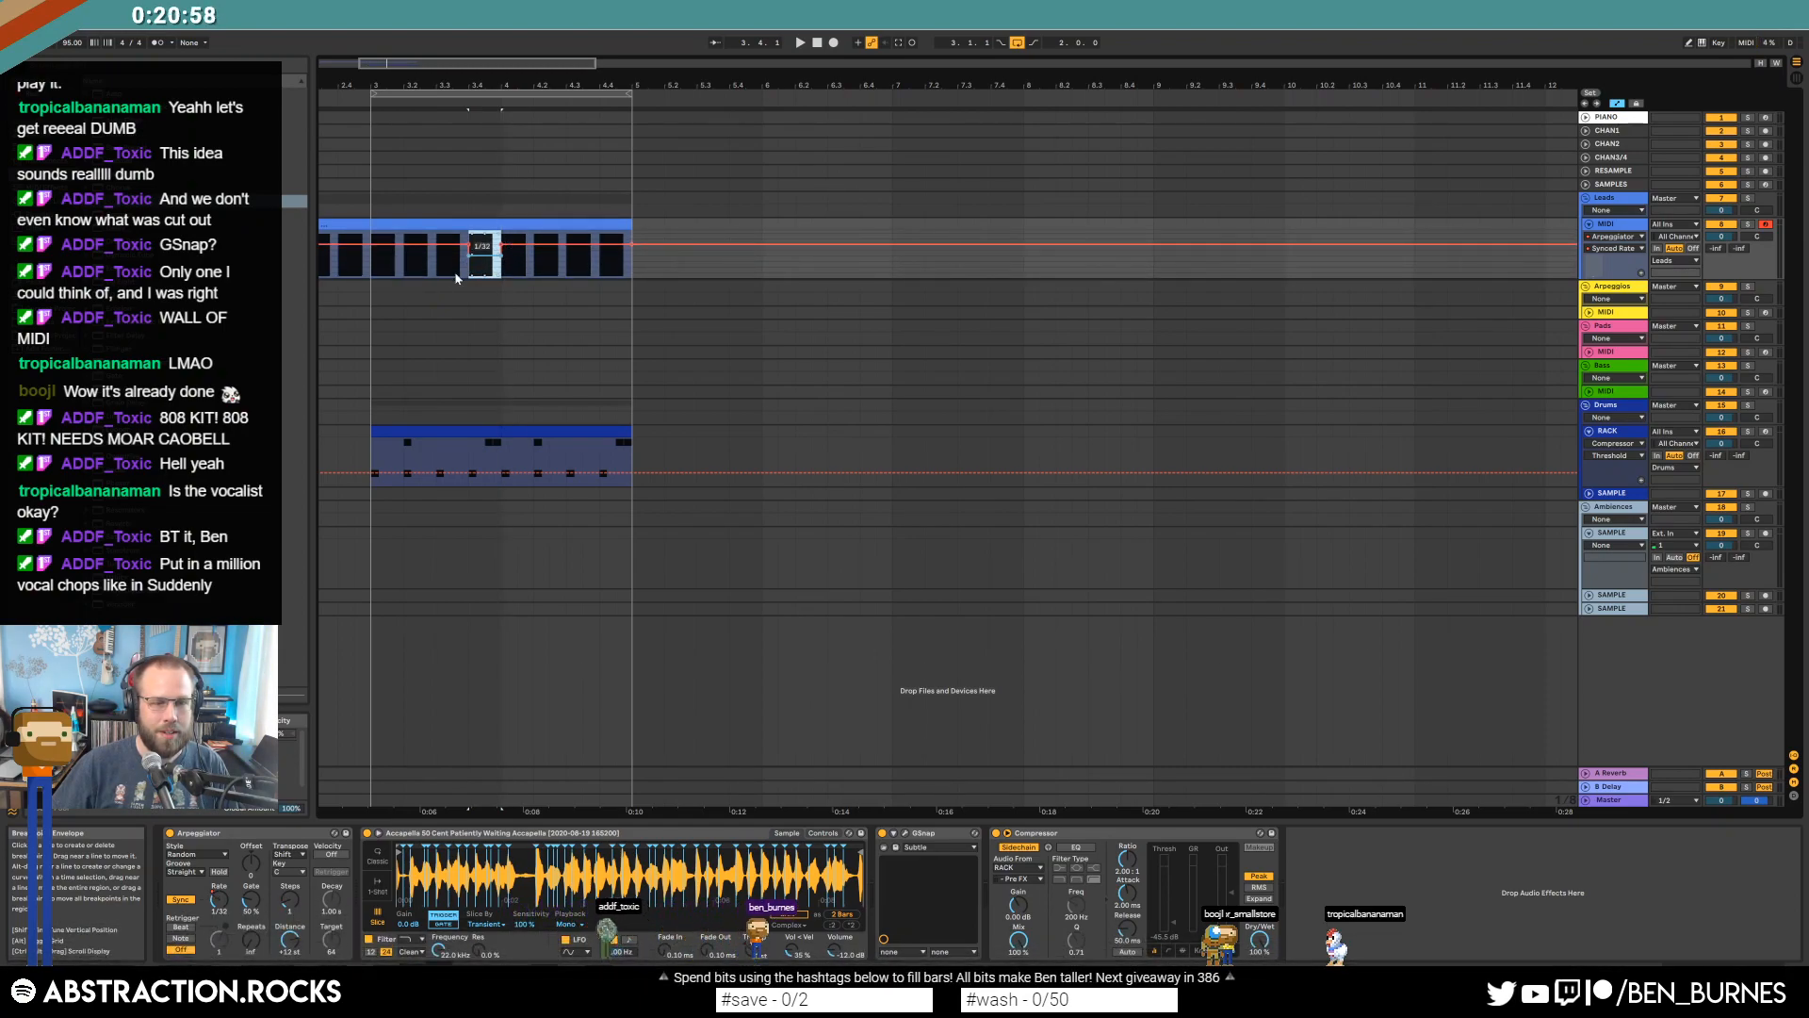
Copy the Synced Rate change onto the fourth beat of every other bar in the lead clip while the loop plays.
click(376, 266)
key(space)
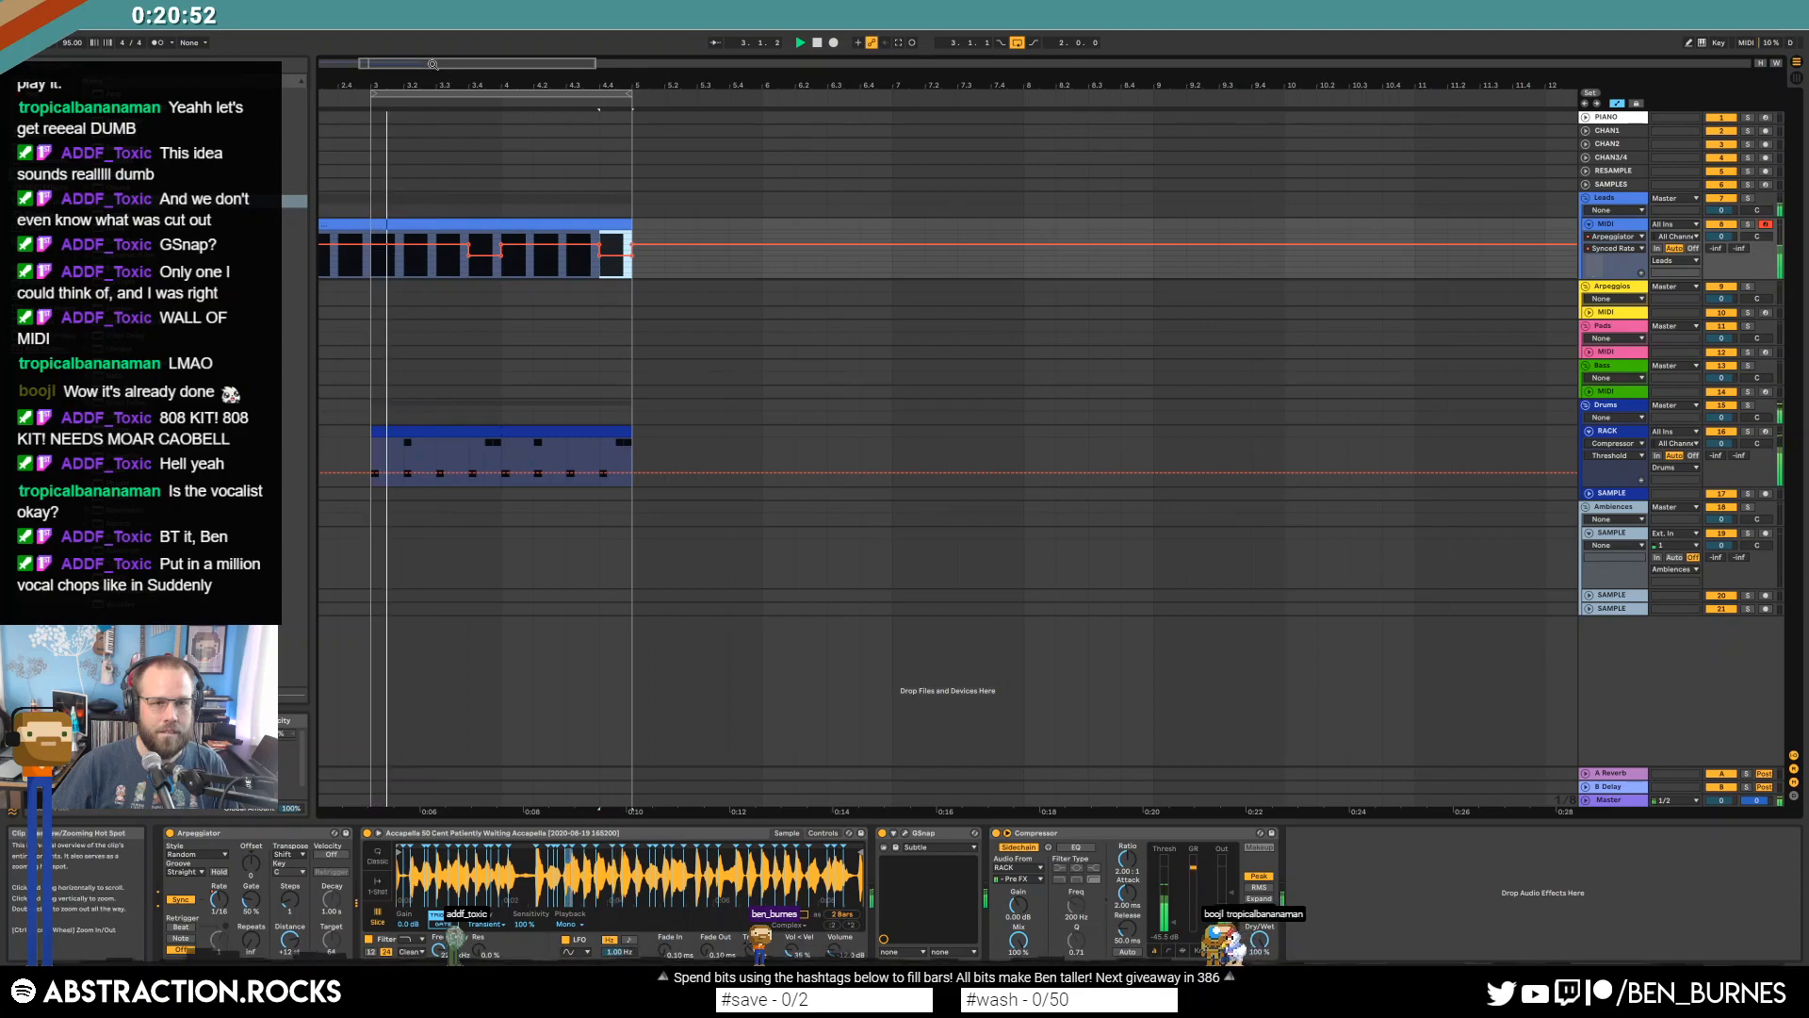
key(ctrl+v)
click(420, 270)
key(ctrl+v)
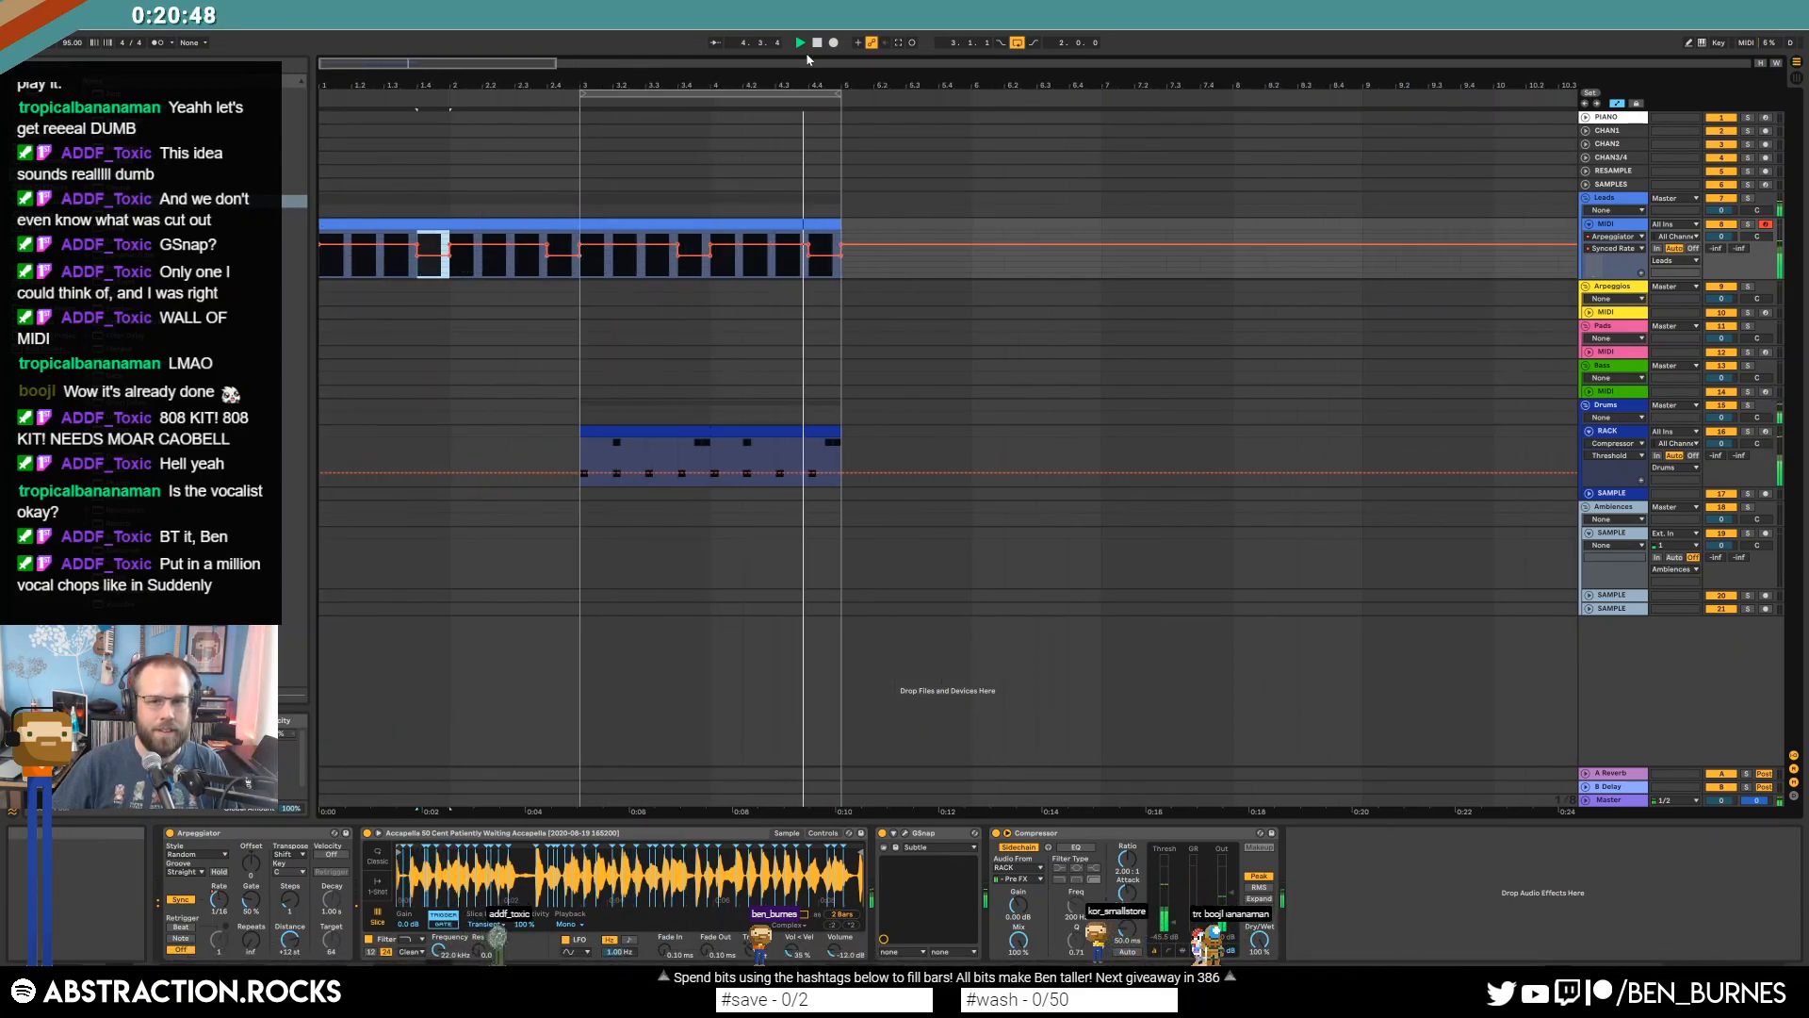
Try the loop at 120 BPM and settle on a song tempo of 90 BPM.
click(70, 47)
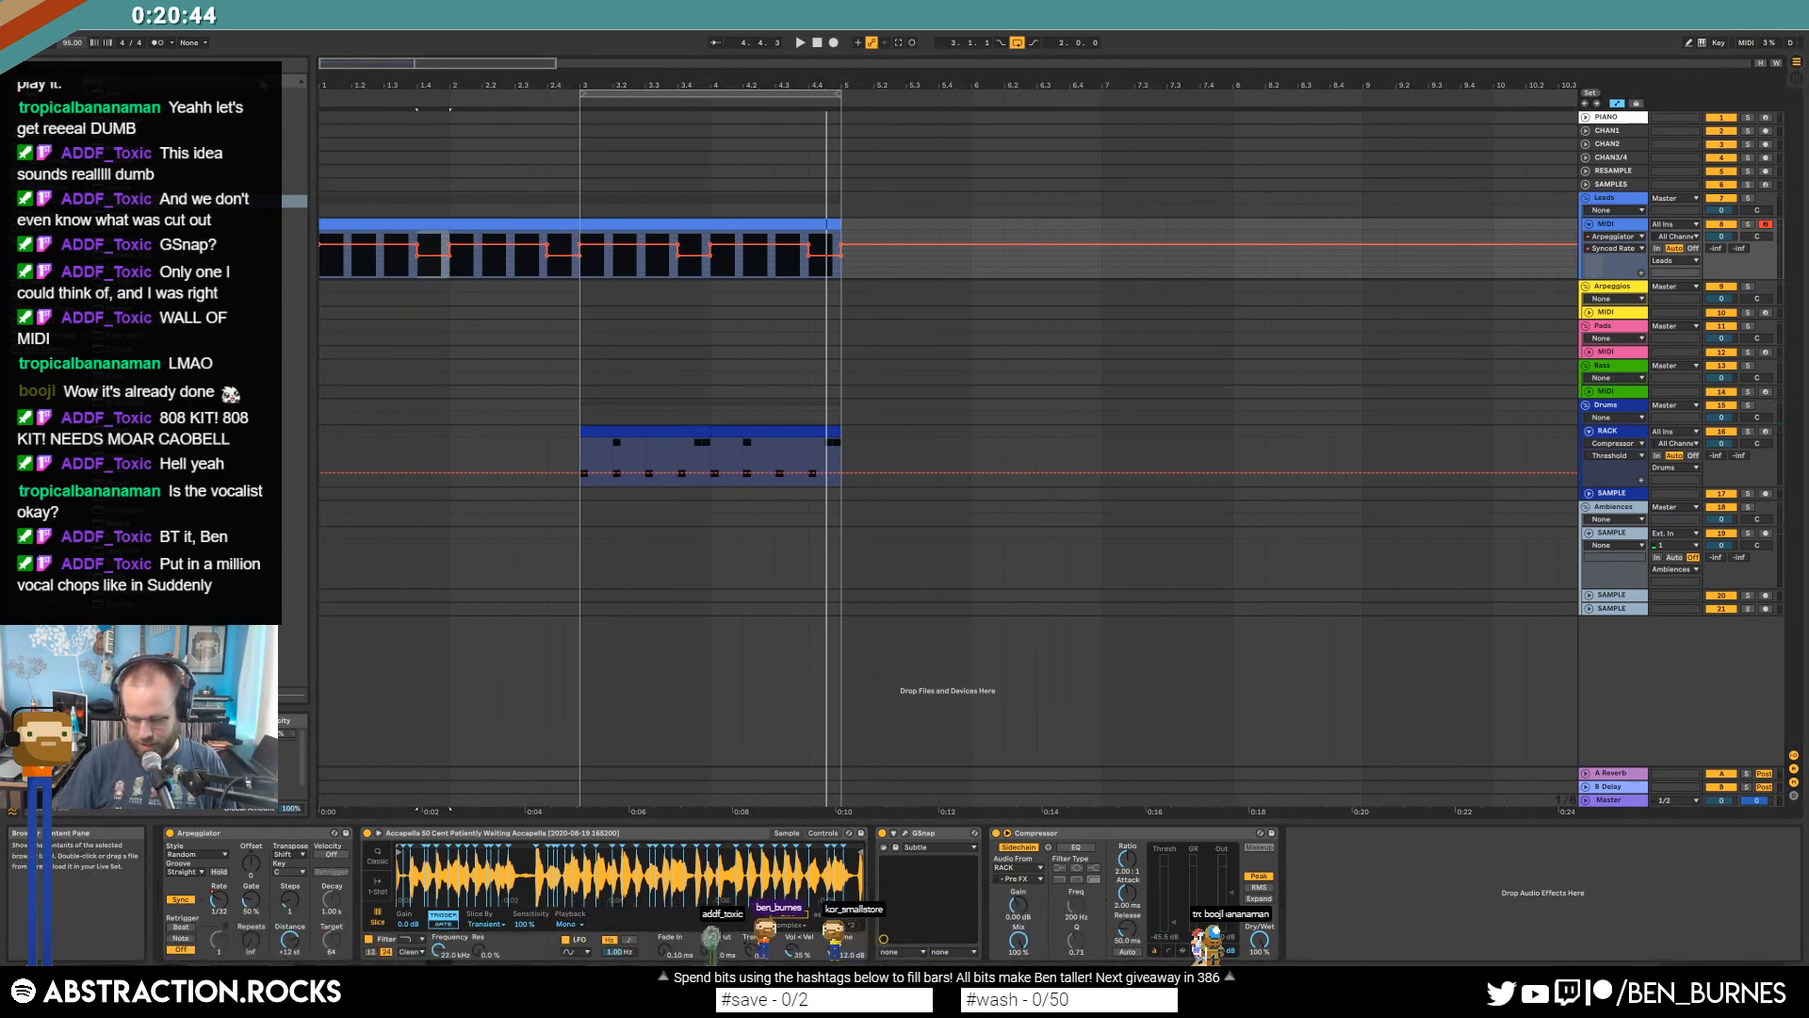
text(120)
key(Return)
key(space)
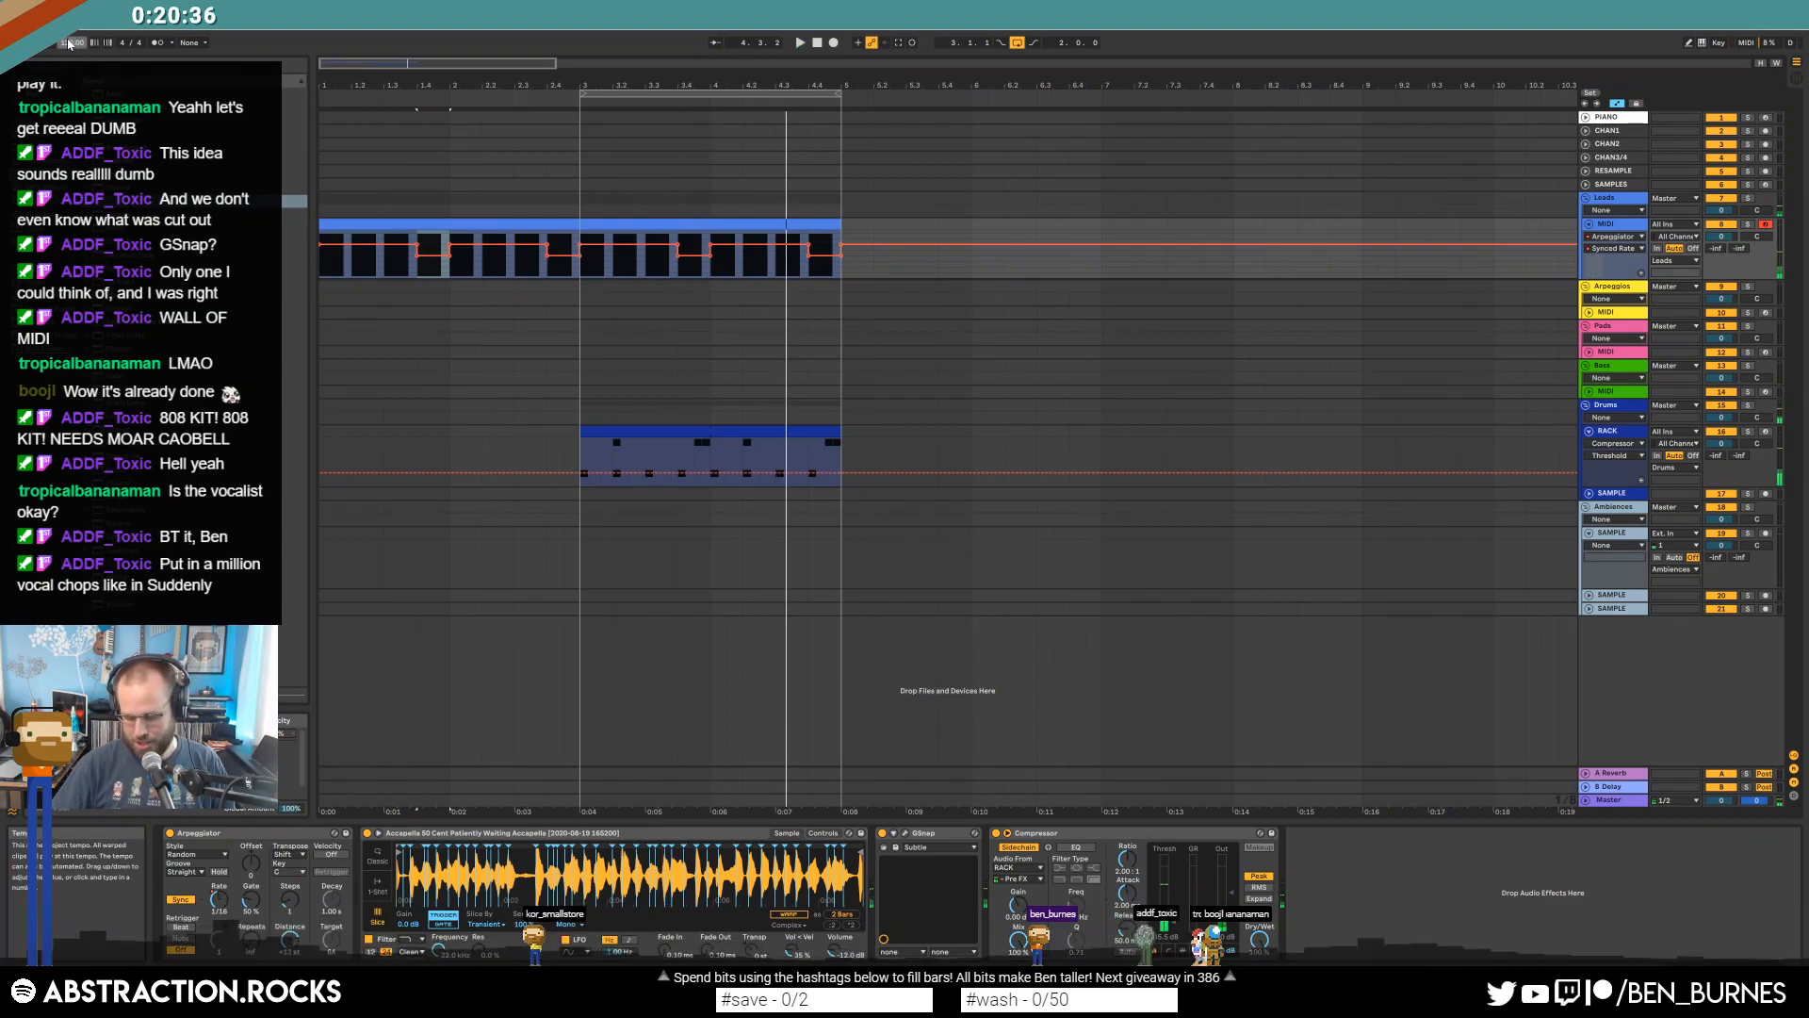
key(space)
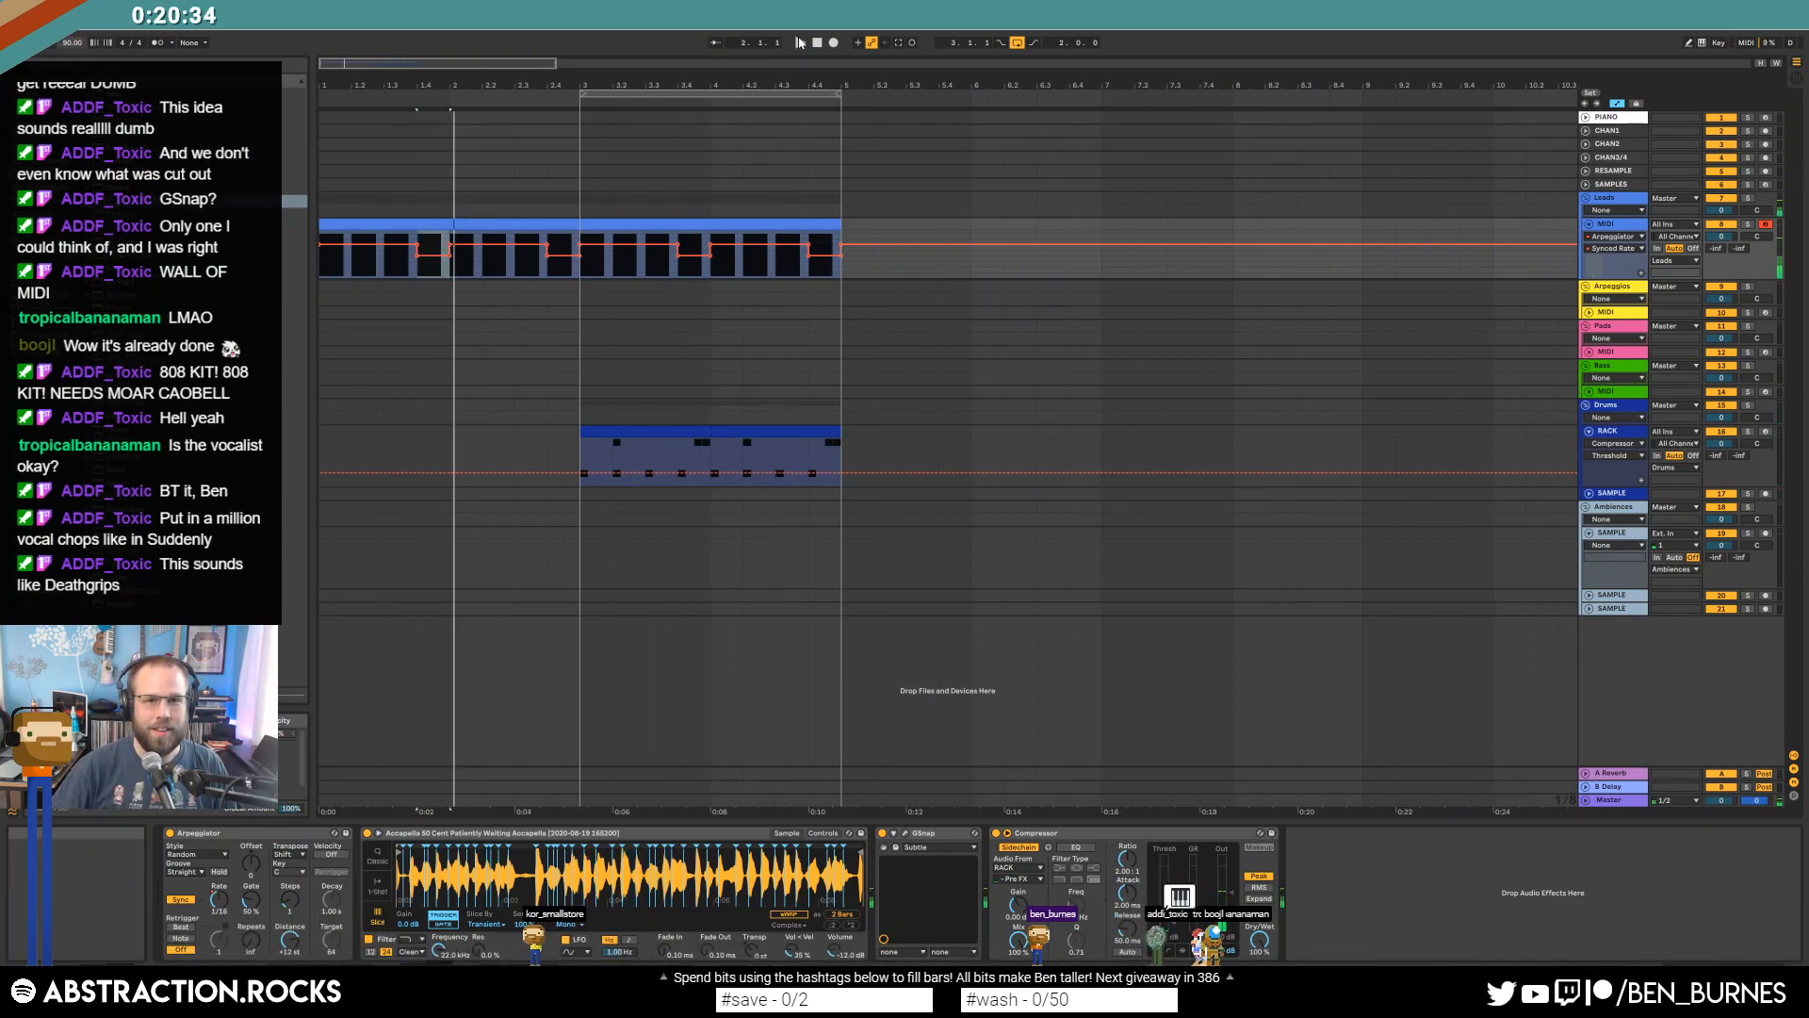
Remove the rate changes on beats 1.4 and 3.4 from the lead track's Synced Rate automation.
drag(402, 267, 464, 265)
key(Delete)
drag(661, 267, 724, 270)
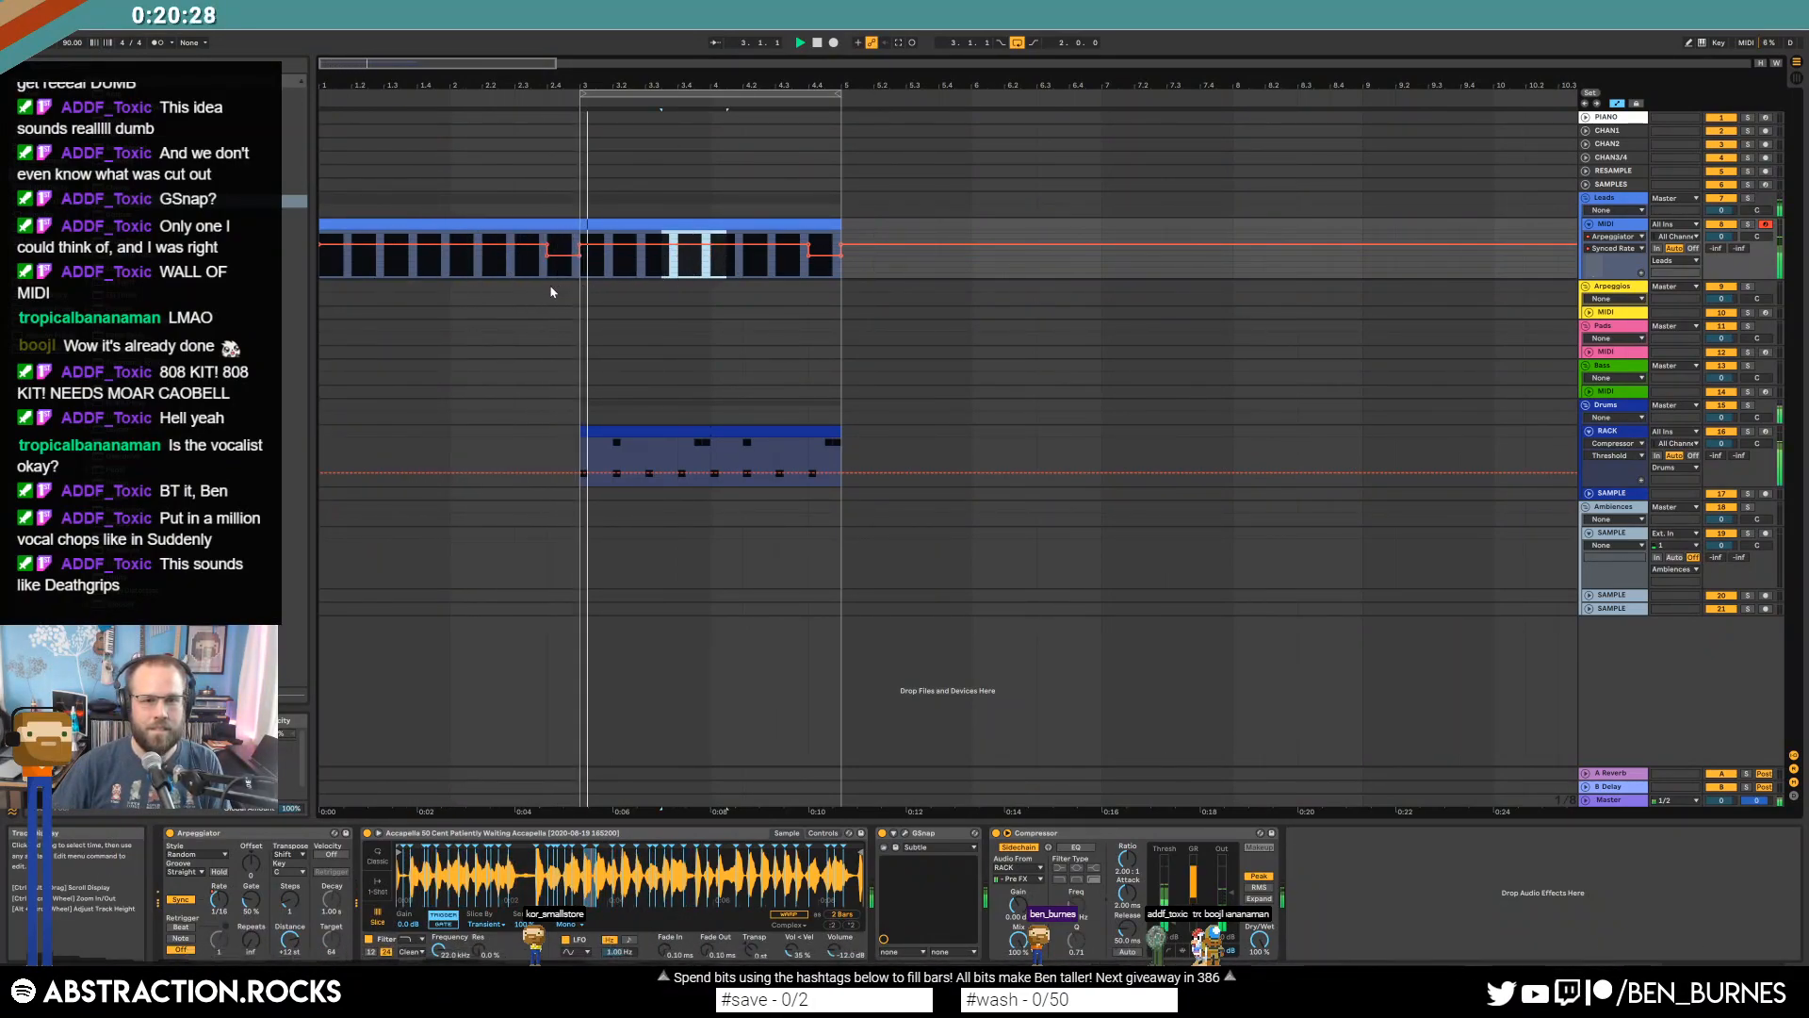
Check the lead clip's notes and view the automation lanes for Simpler's Transpose and the Arpeggiator's transpose steps.
key(shift+Tab)
key(shift+Tab)
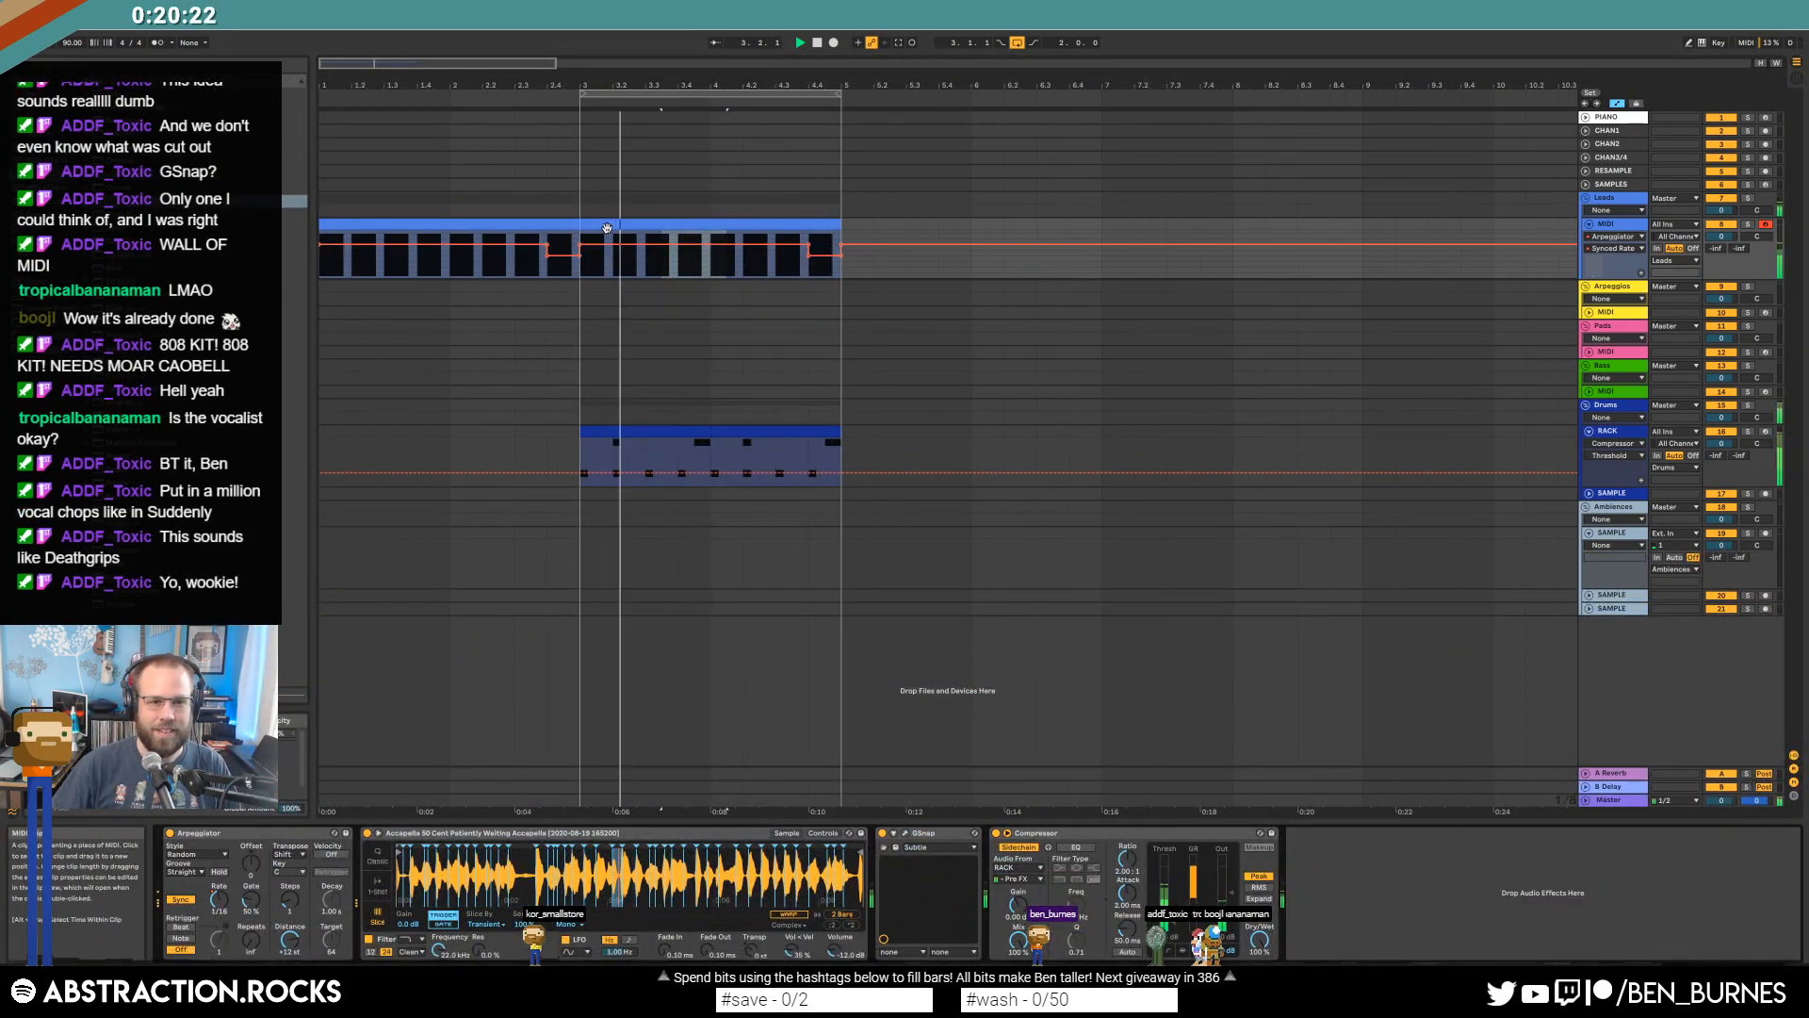
click(603, 833)
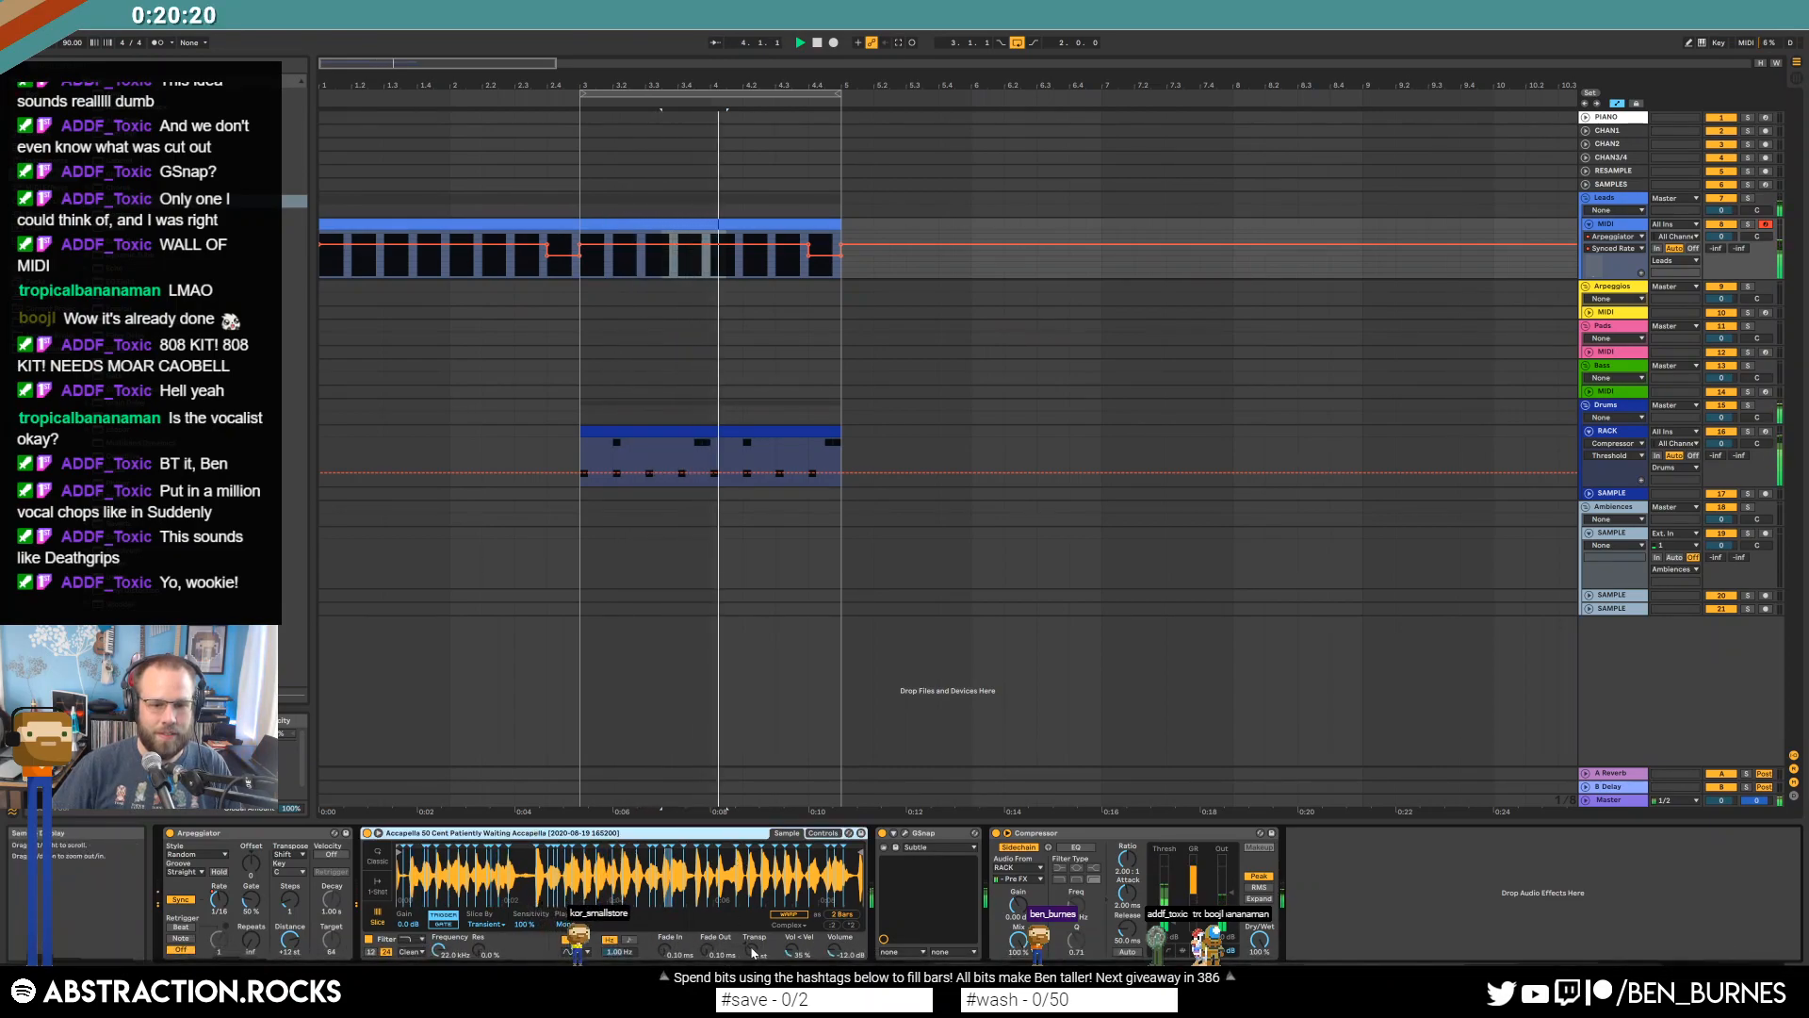
click(755, 949)
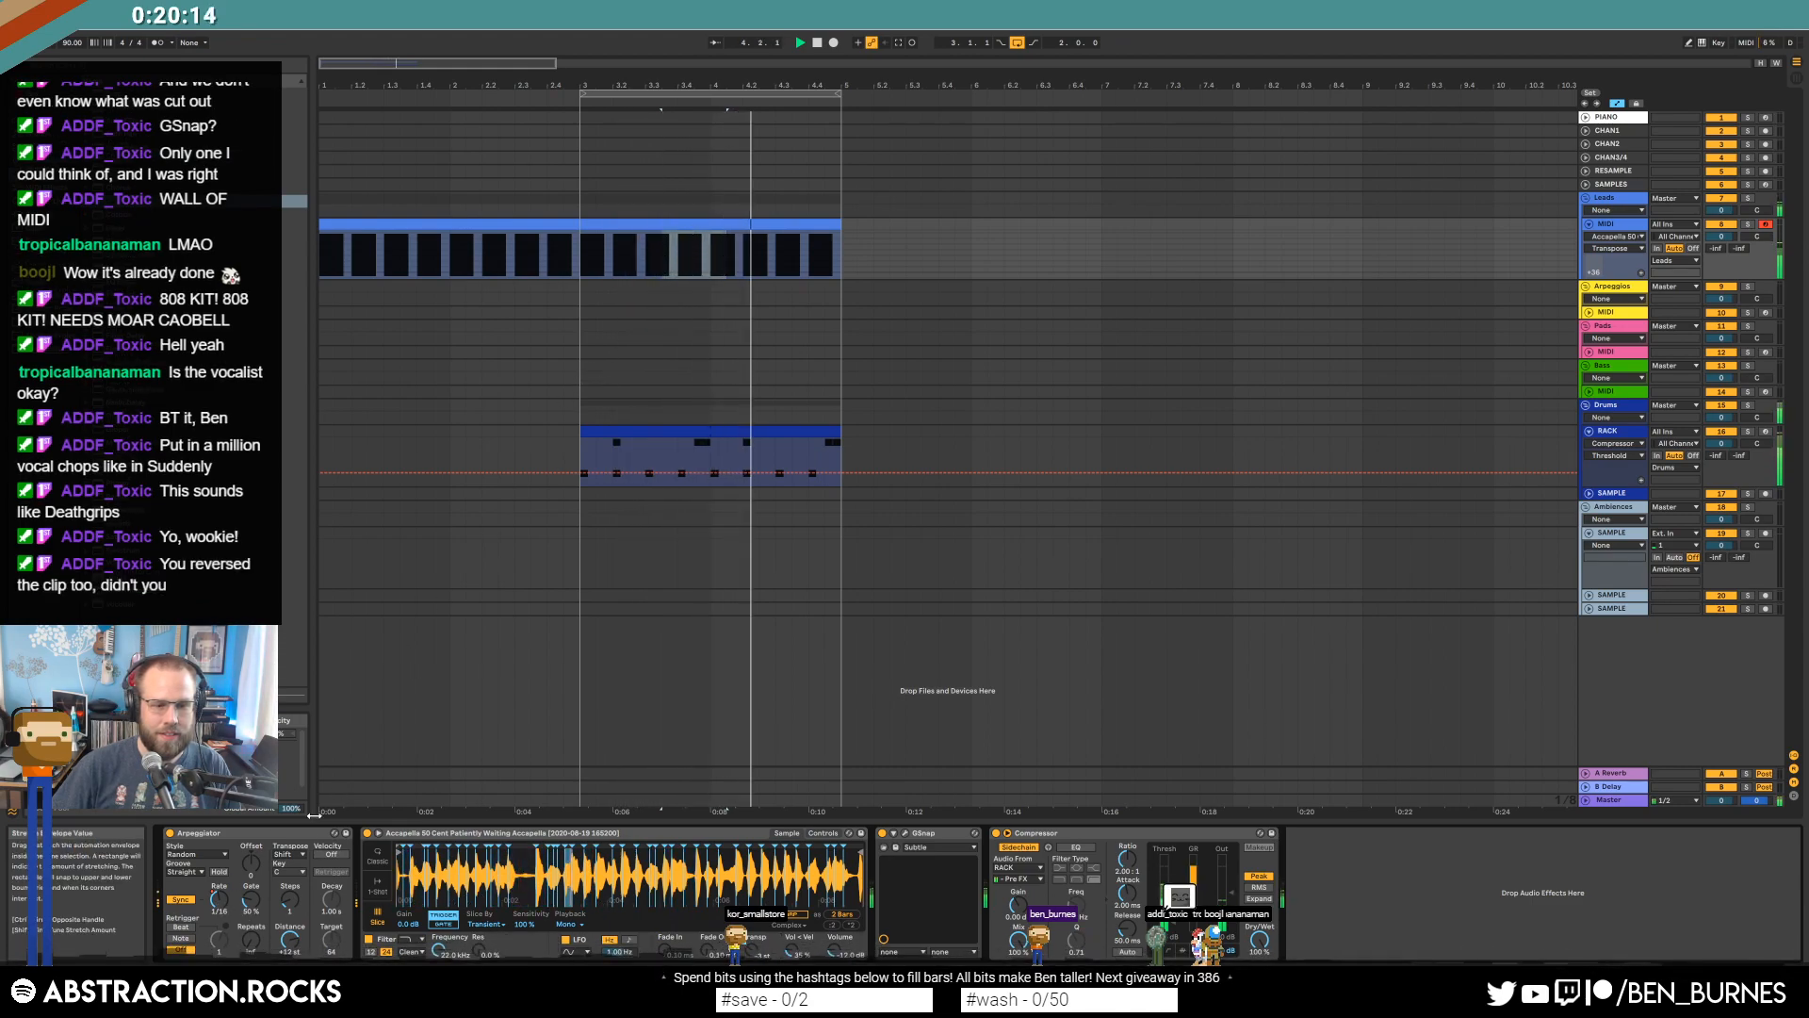
click(283, 907)
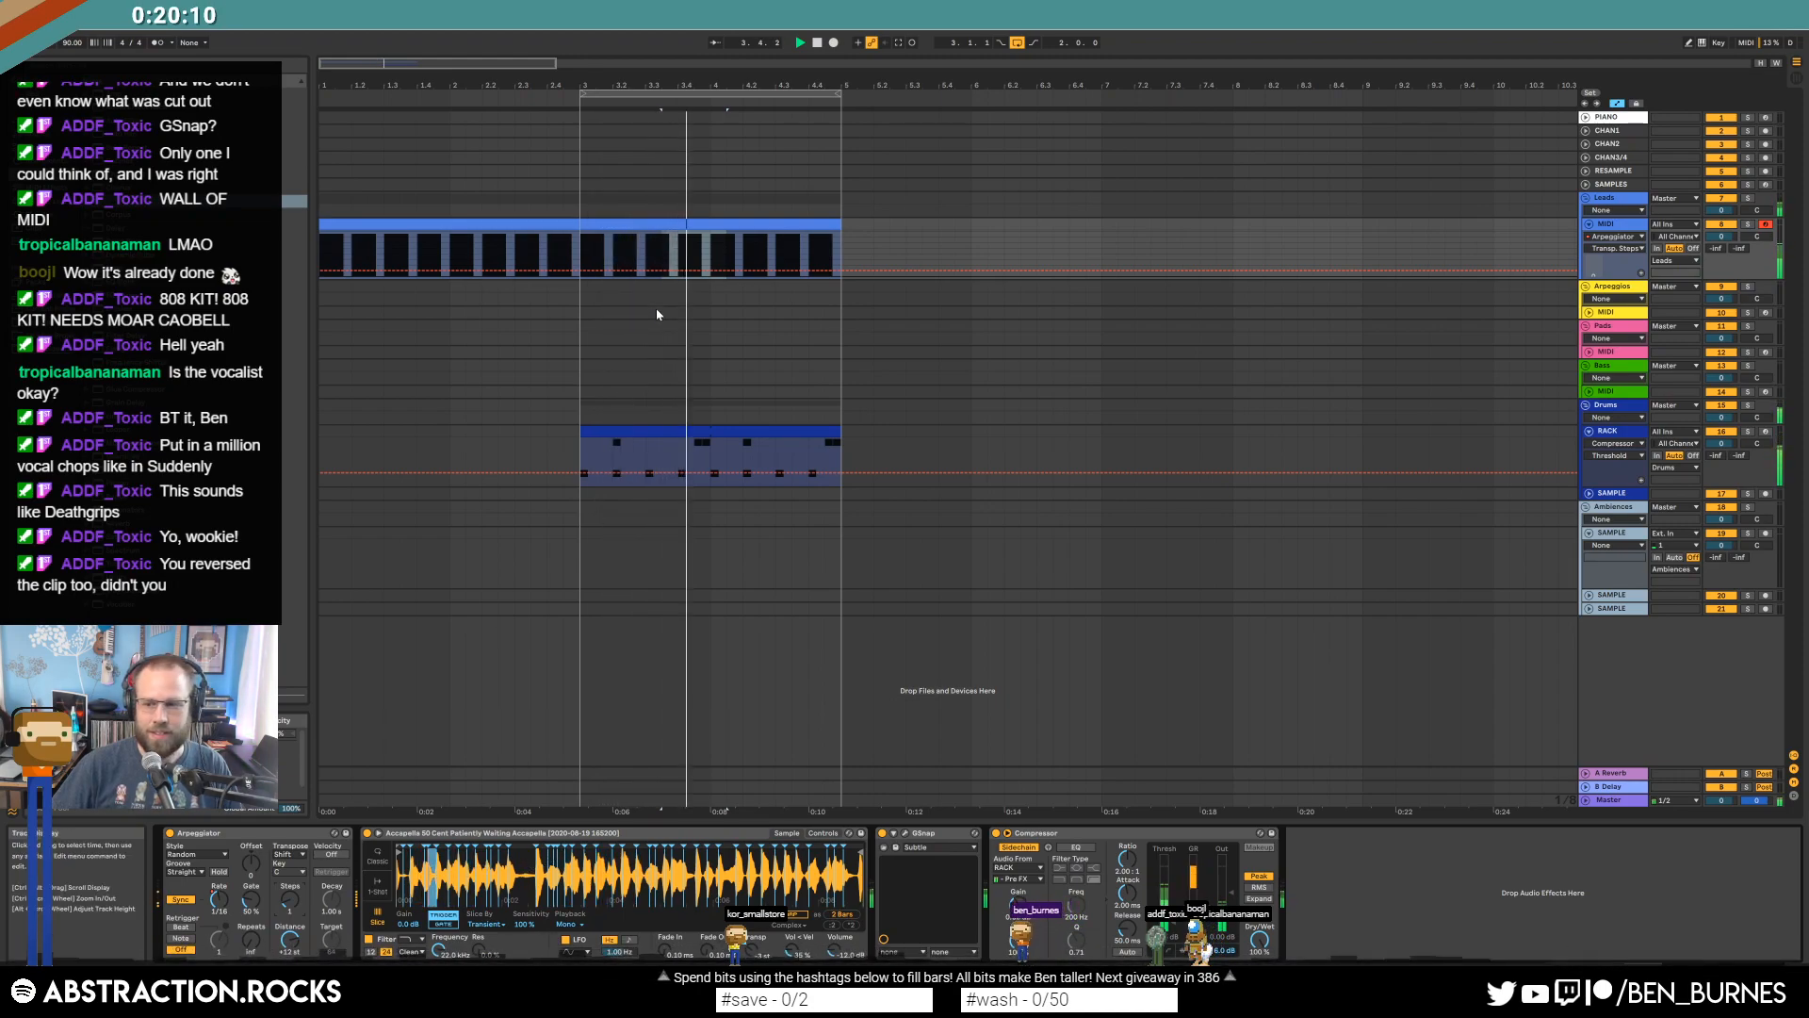
Insert a Flanger between GSnap and the Compressor on the lead MIDI track and play the loop.
key(space)
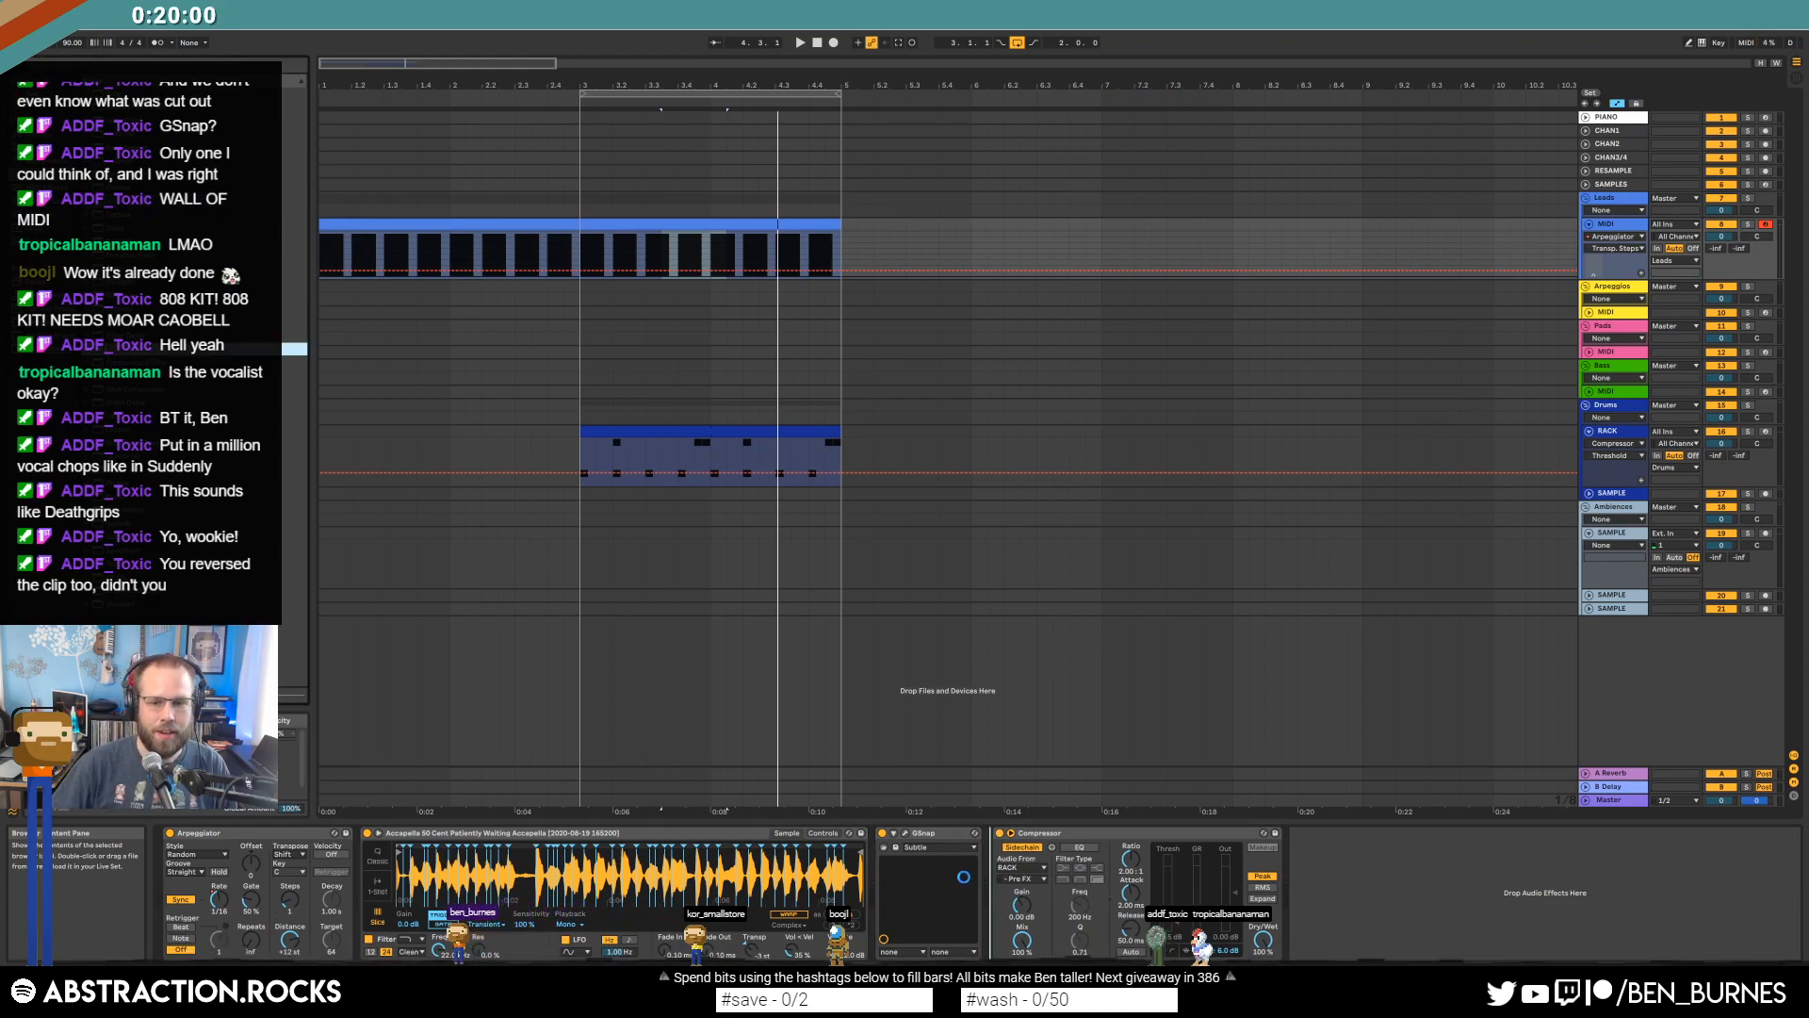
key(space)
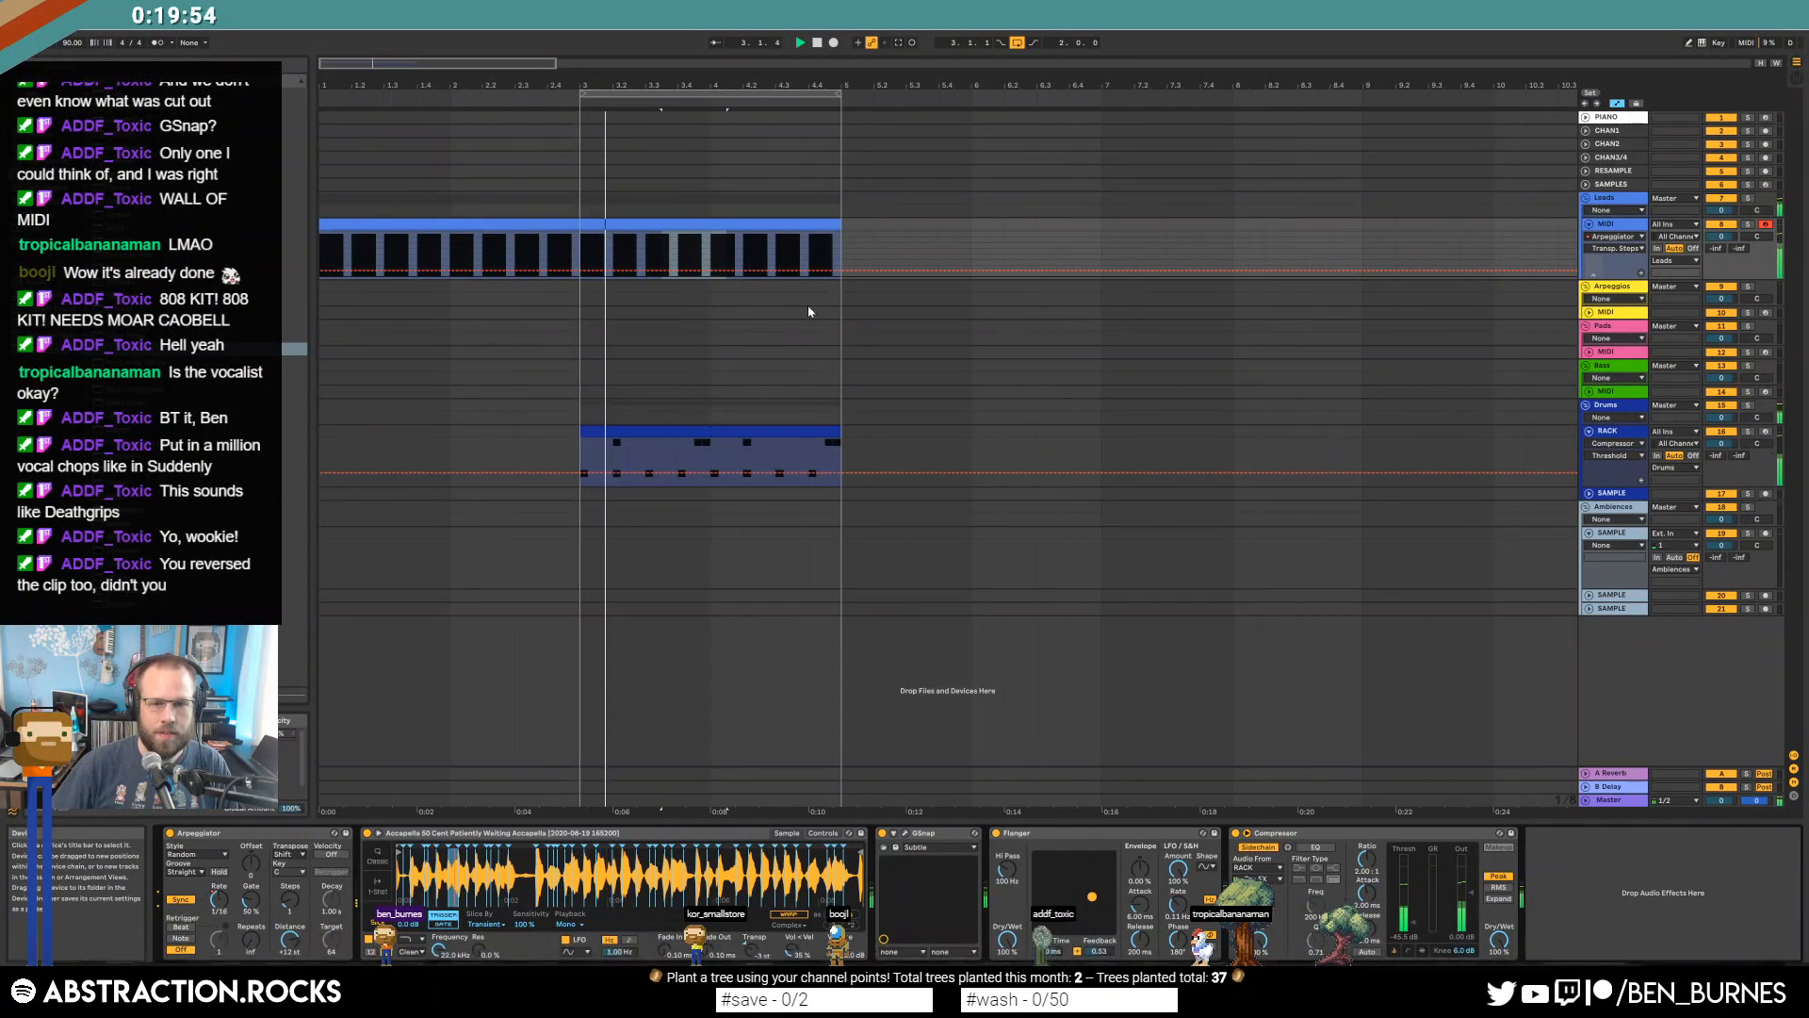
Adjust the Arpeggiator's rate and delete the lead track's Synced Rate automation.
drag(219, 900, 220, 911)
click(221, 901)
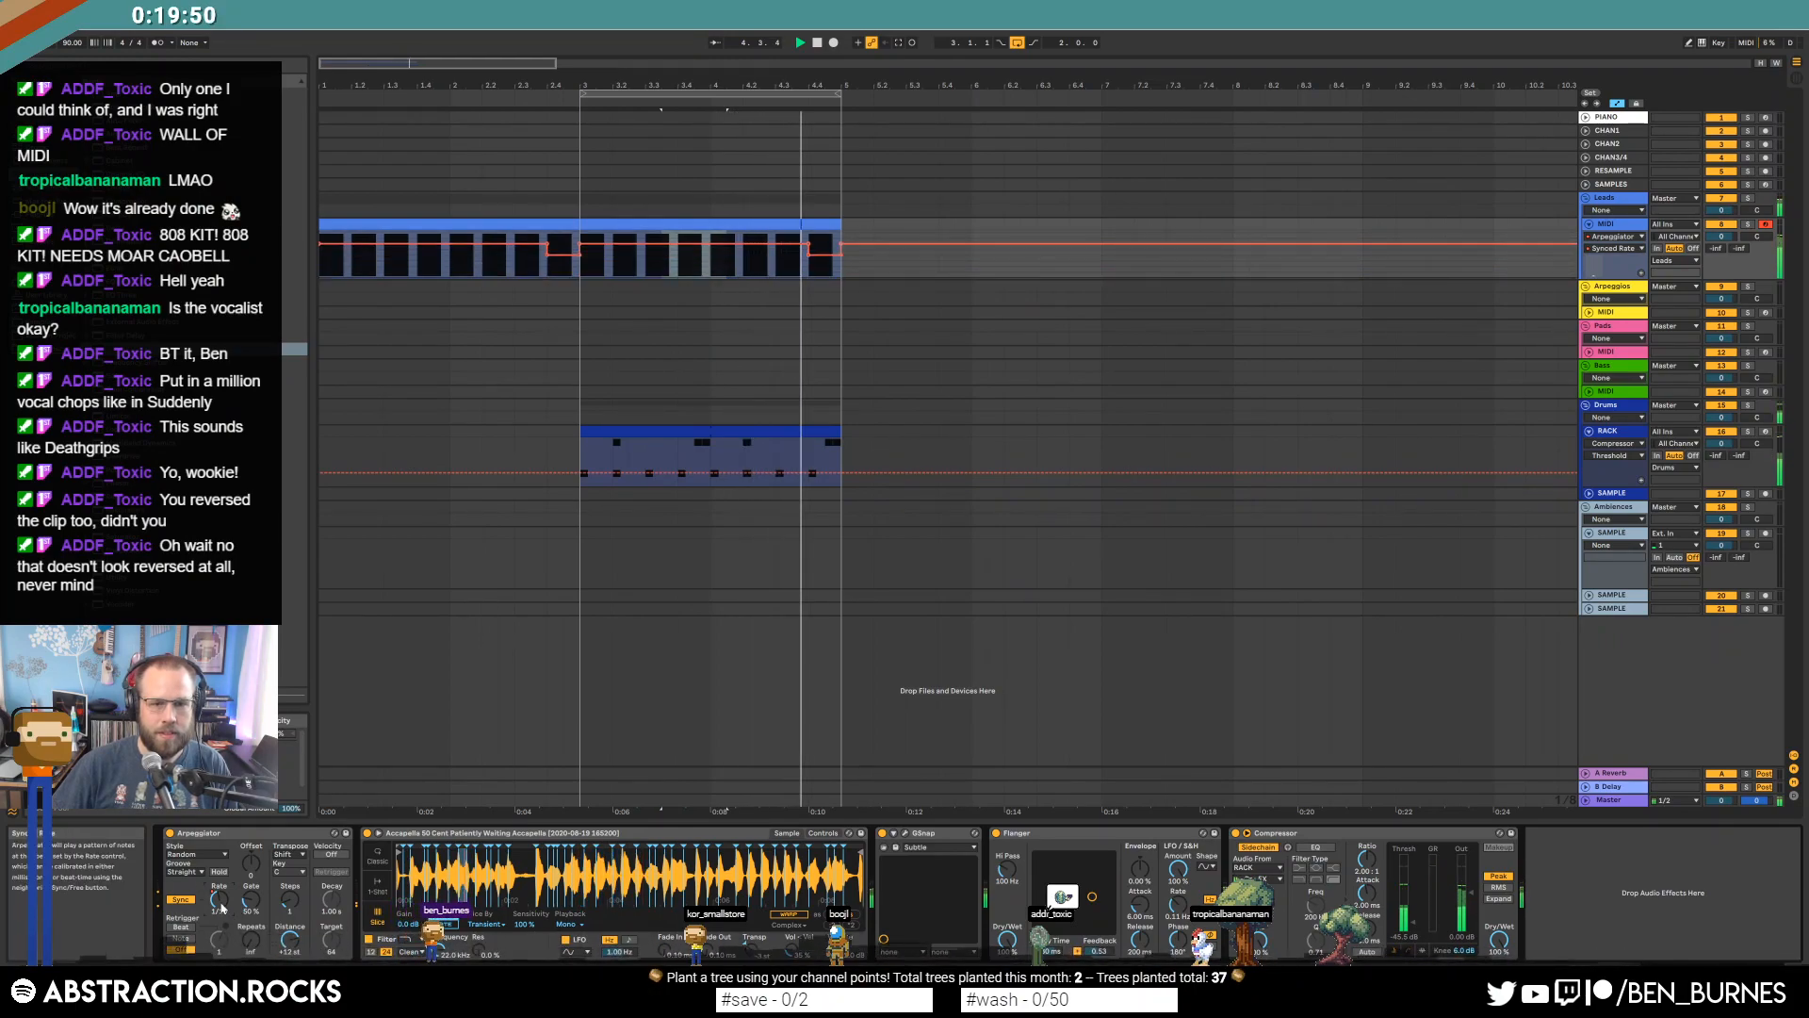
key(ctrl+BackSpace)
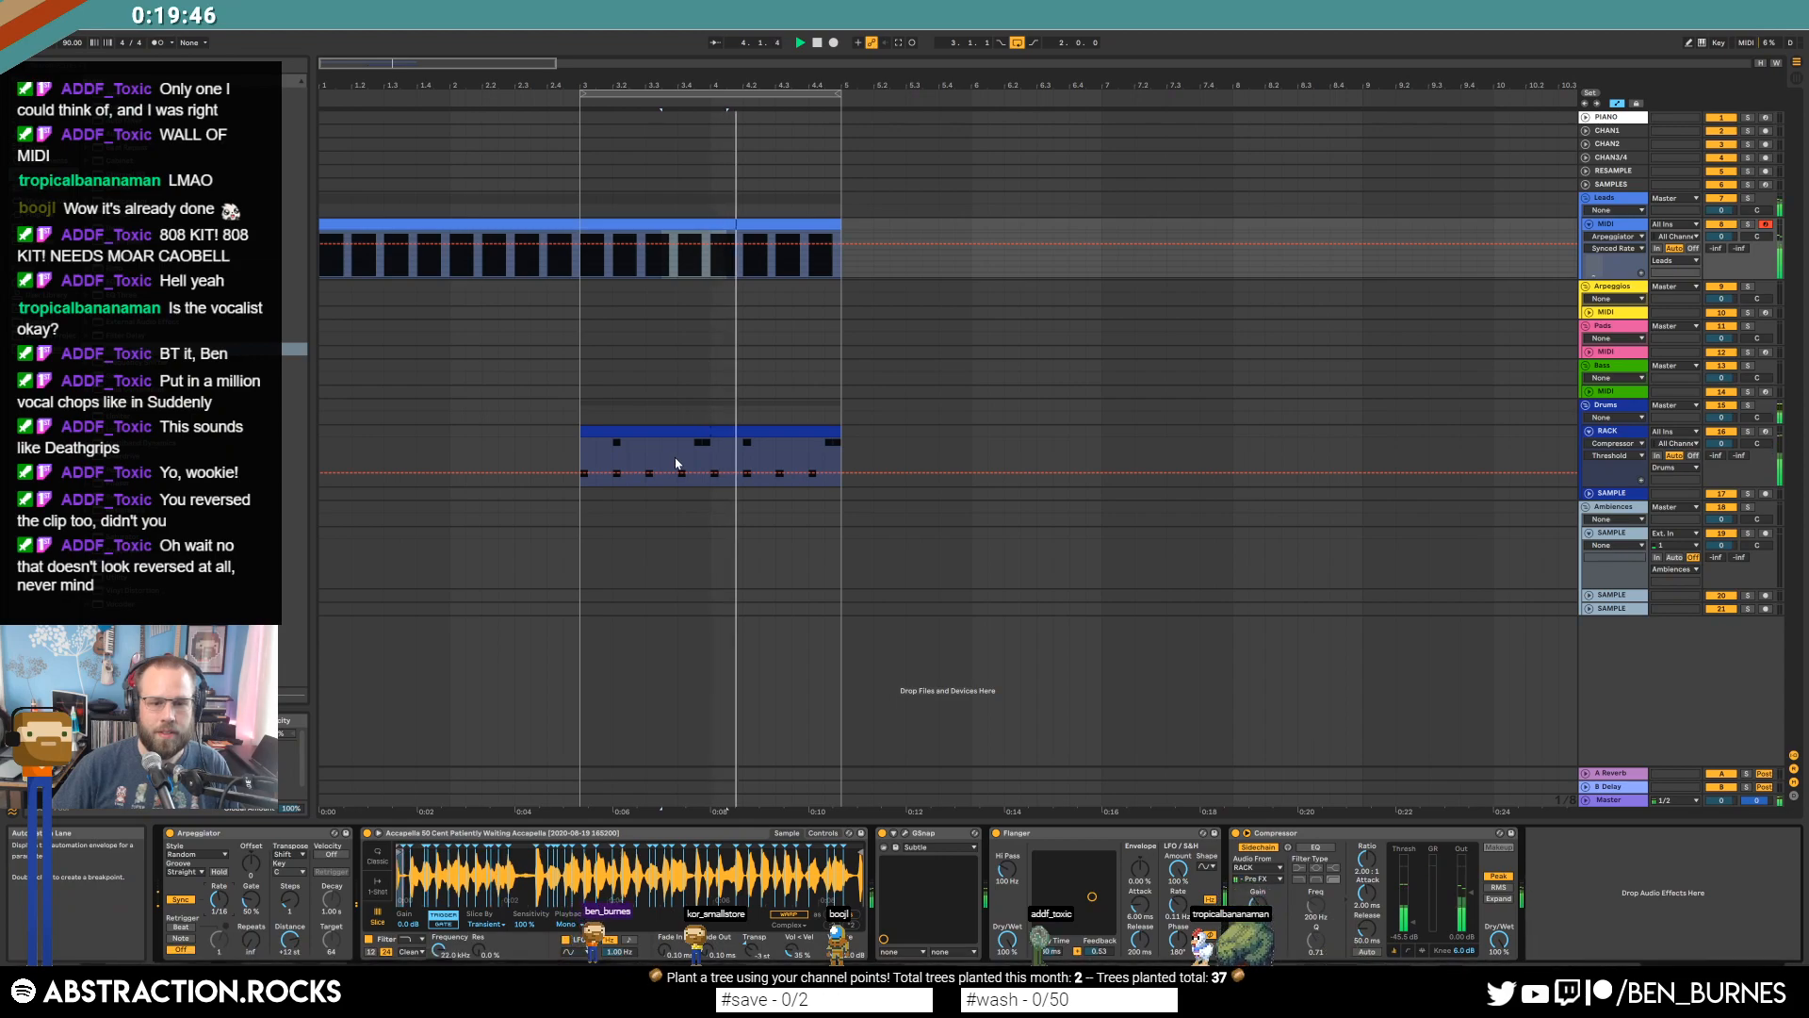
Stop playback and select the drum clip on the RACK track to bring up its Drum Rack.
key(shift+Tab)
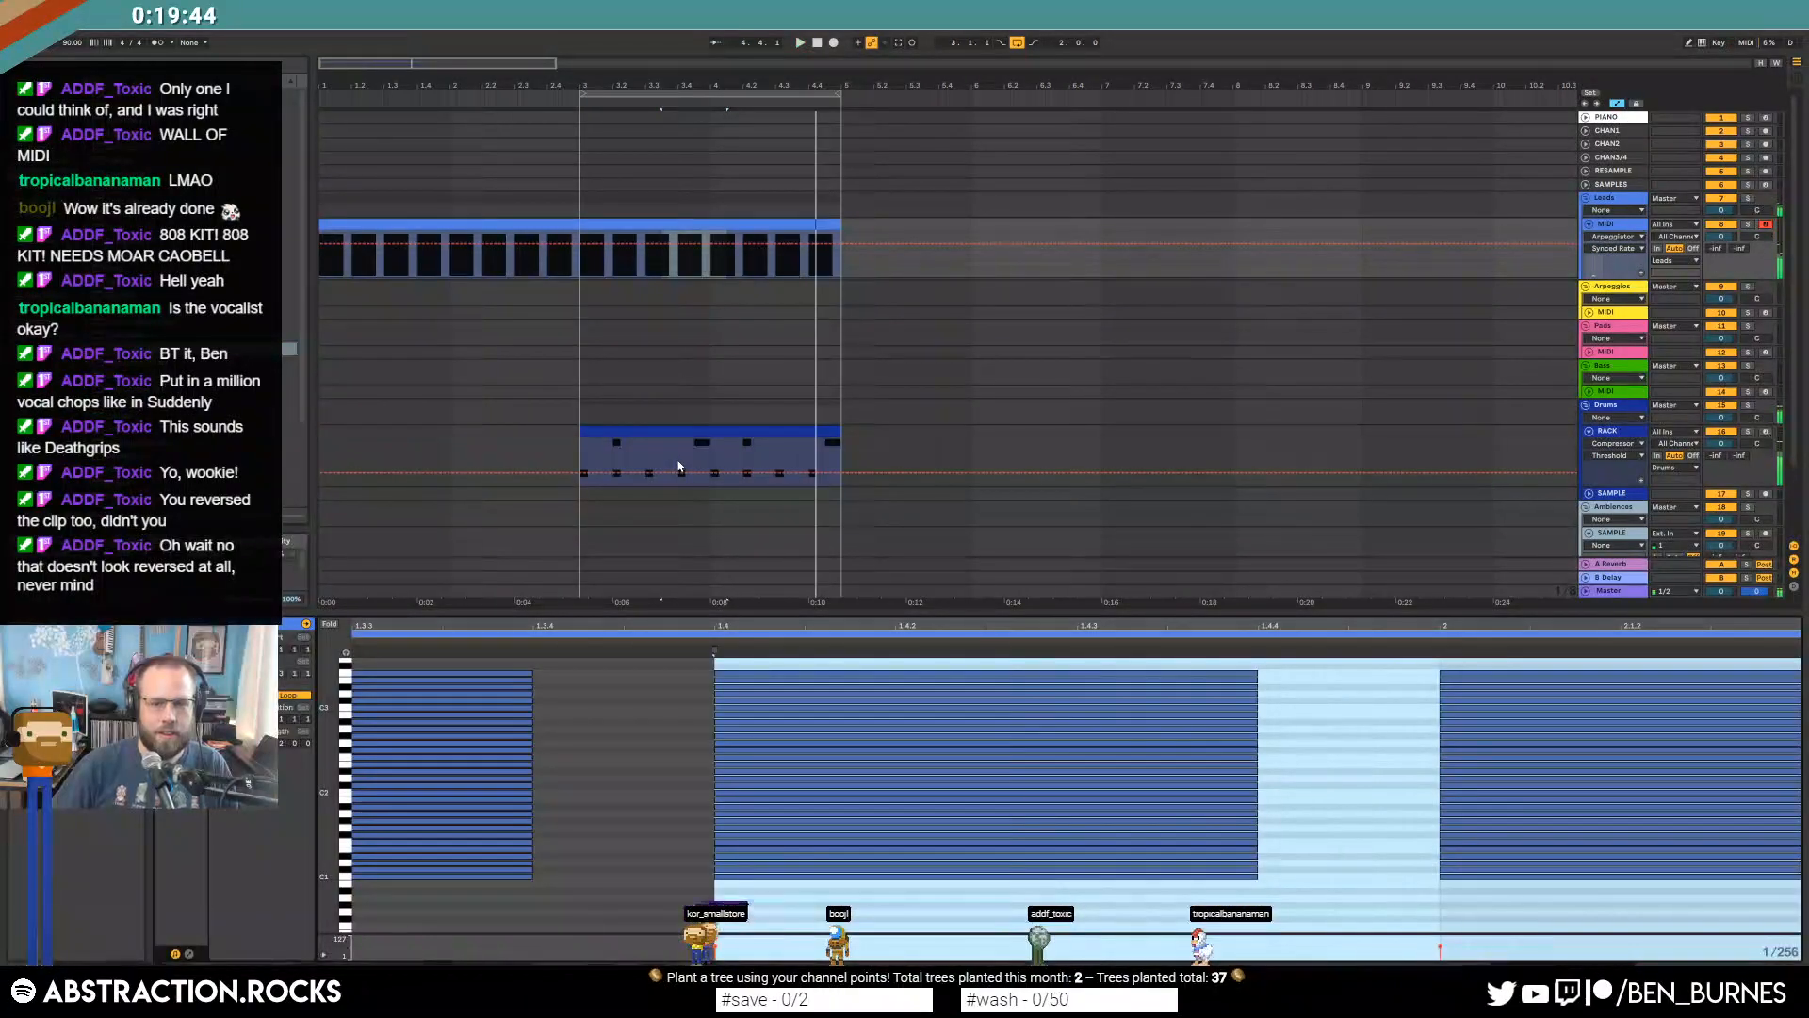
key(shift+Tab)
key(space)
key(space)
key(space)
click(728, 431)
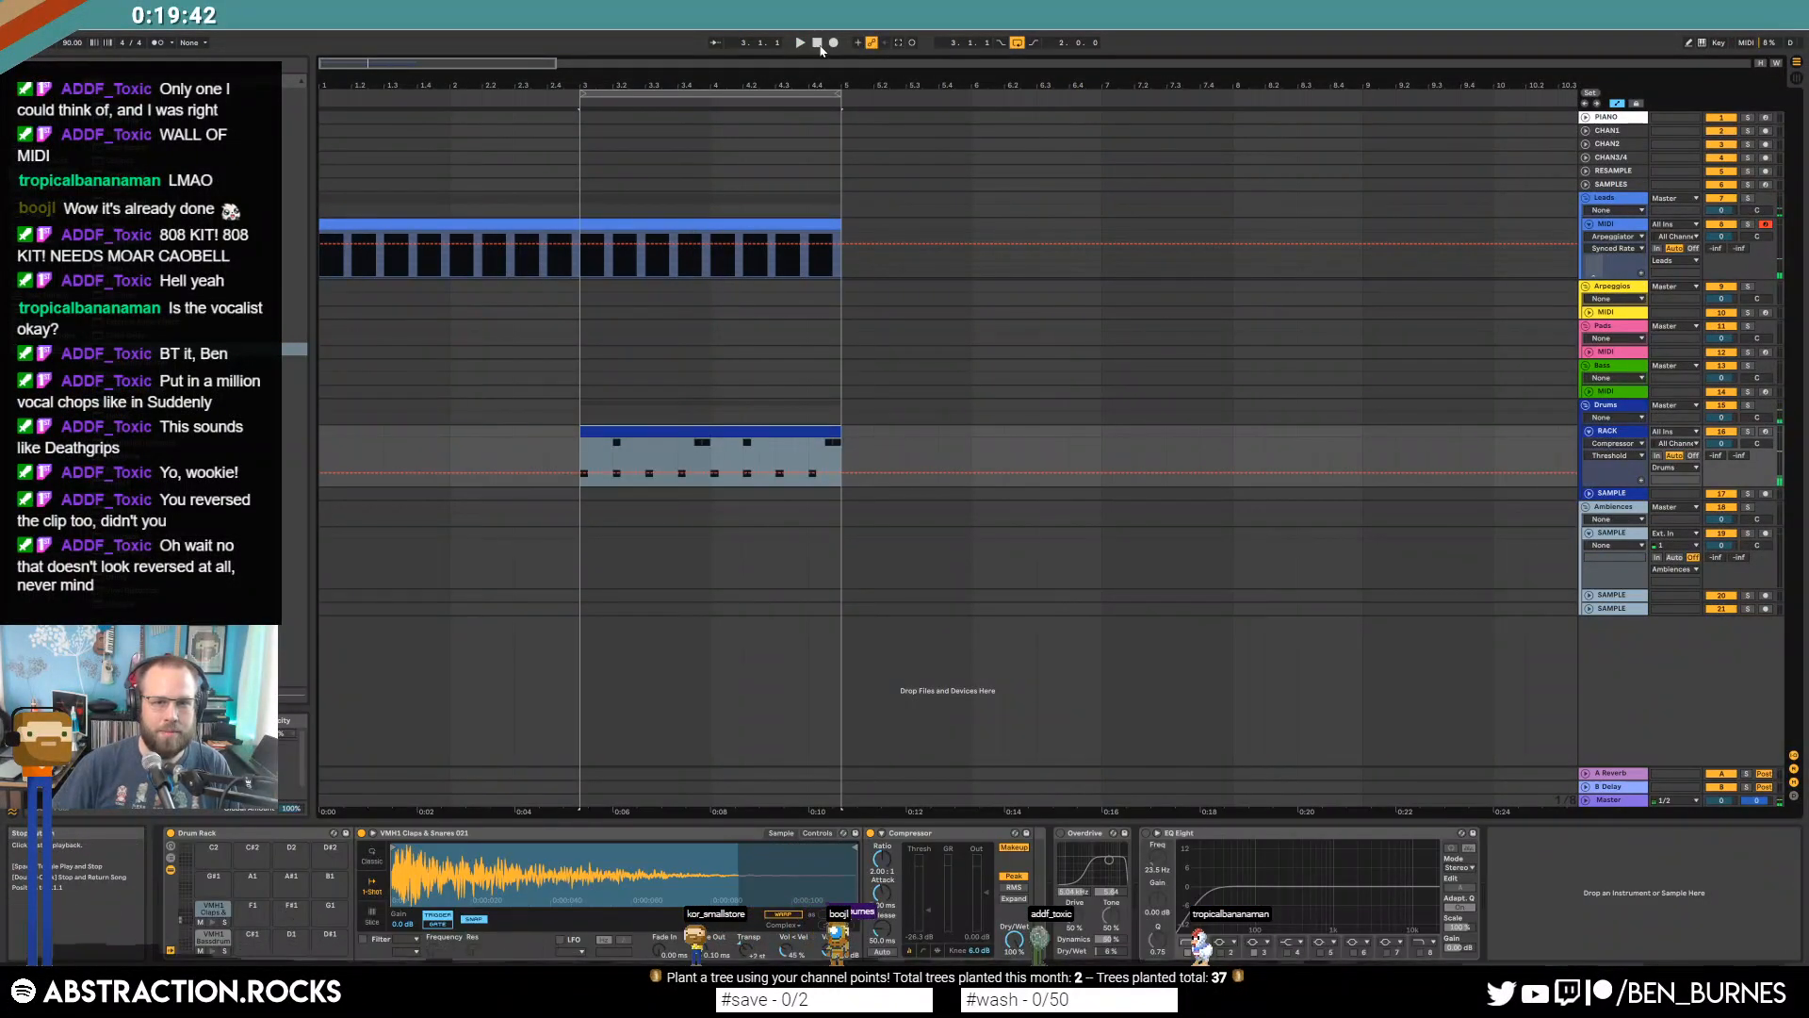
click(1384, 429)
click(642, 431)
Audition 808 kick samples and replace the kick on the Drum Rack's C1 pad with 301-808-FCkik4.
click(47, 414)
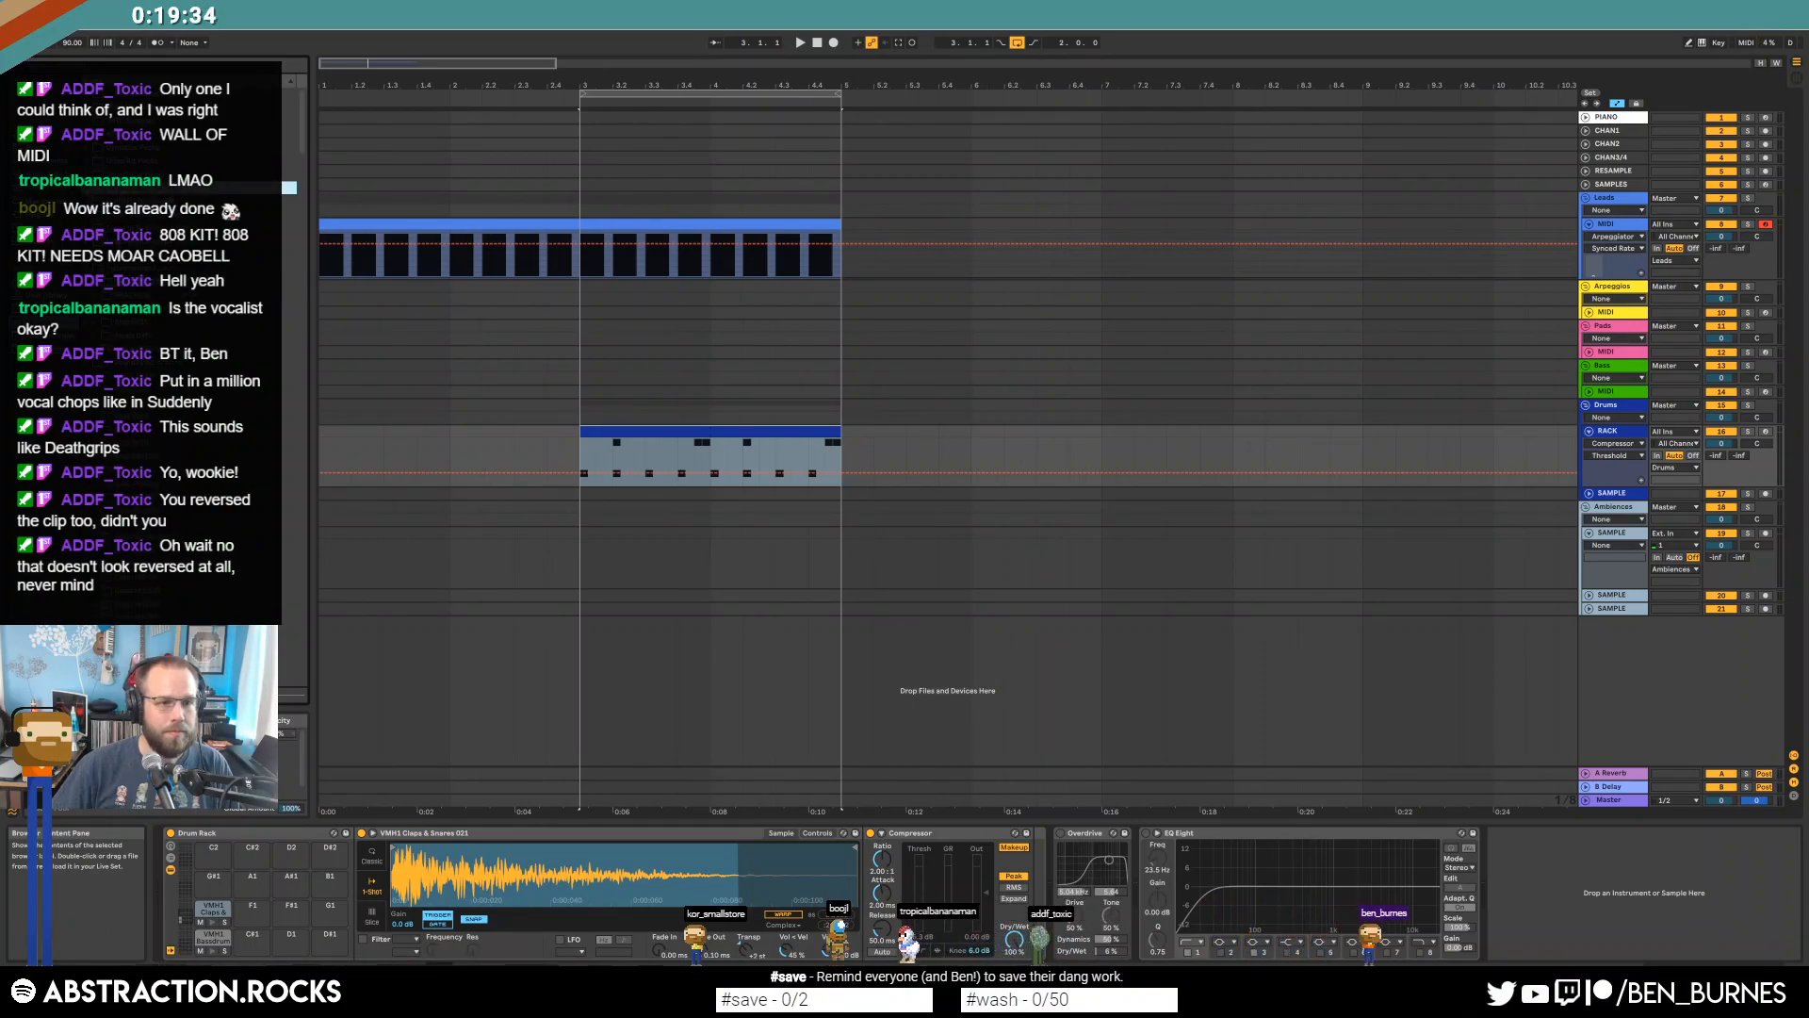
click(165, 242)
click(165, 294)
click(165, 349)
click(165, 322)
click(165, 537)
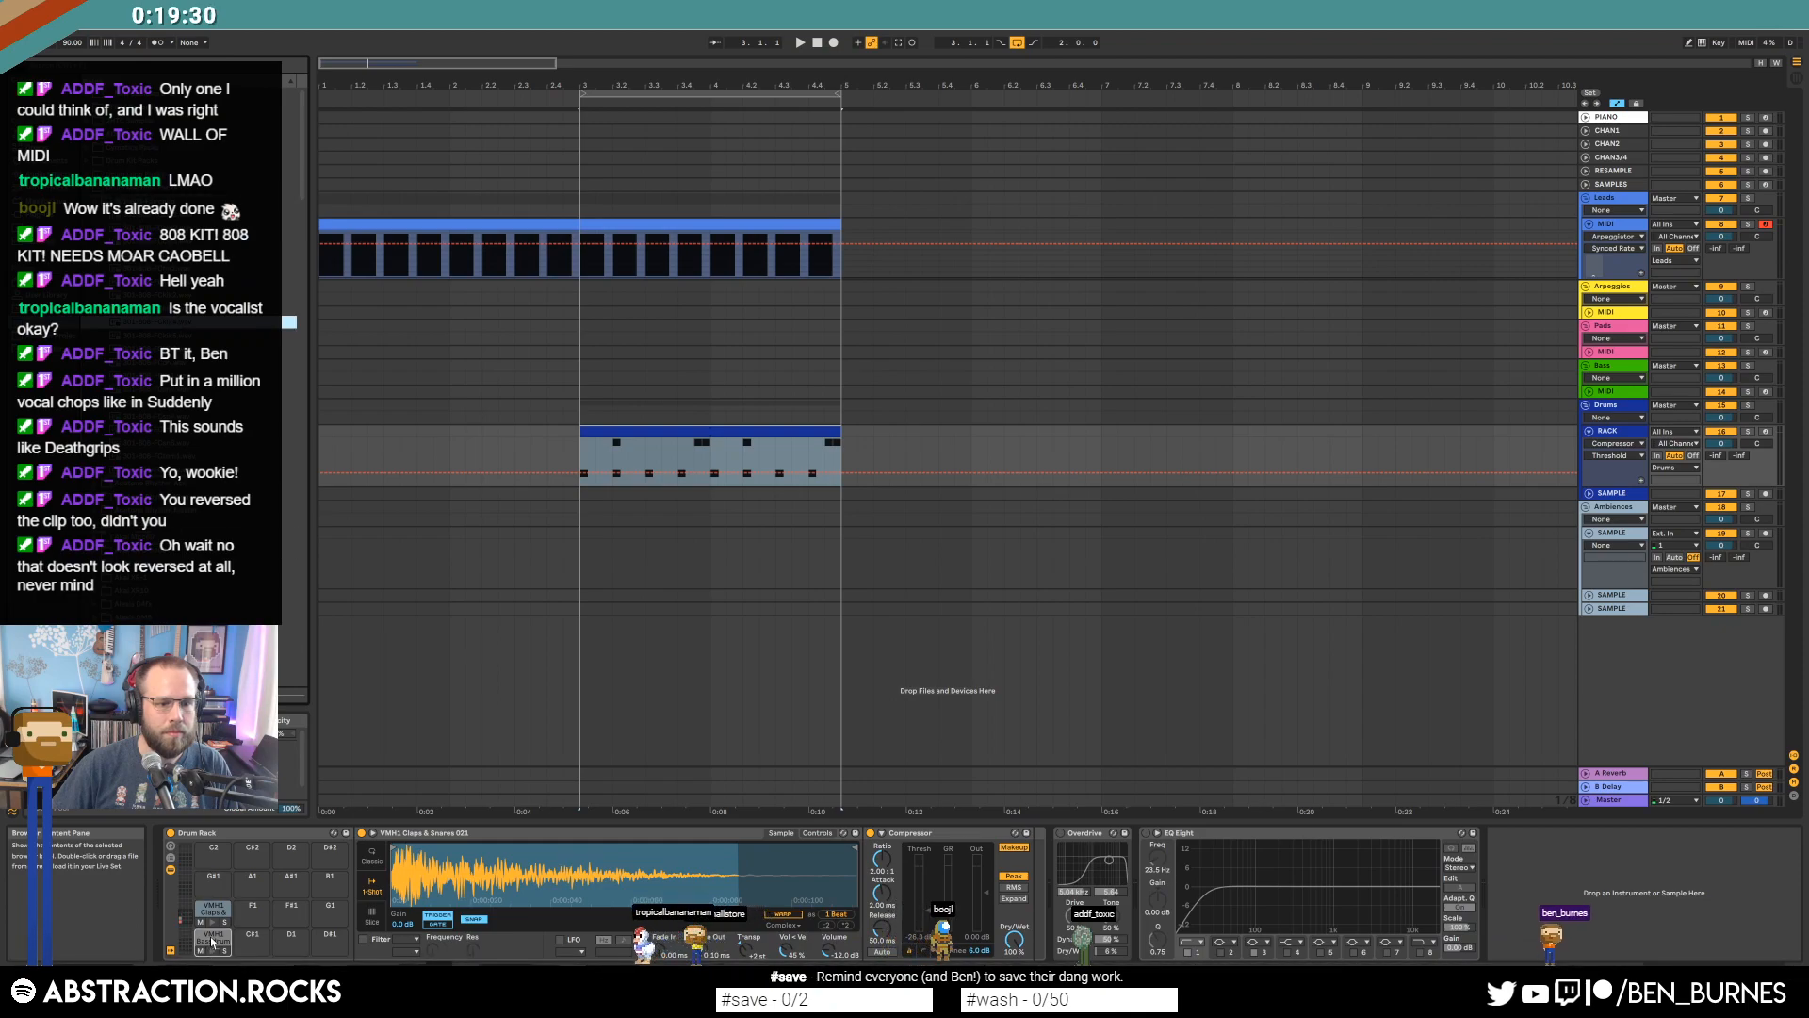
drag(165, 322, 212, 939)
Audition 808 claps and replace the clap on the Drum Rack's E1 pad with 301-808-FCclp2.
click(165, 282)
click(165, 295)
click(165, 228)
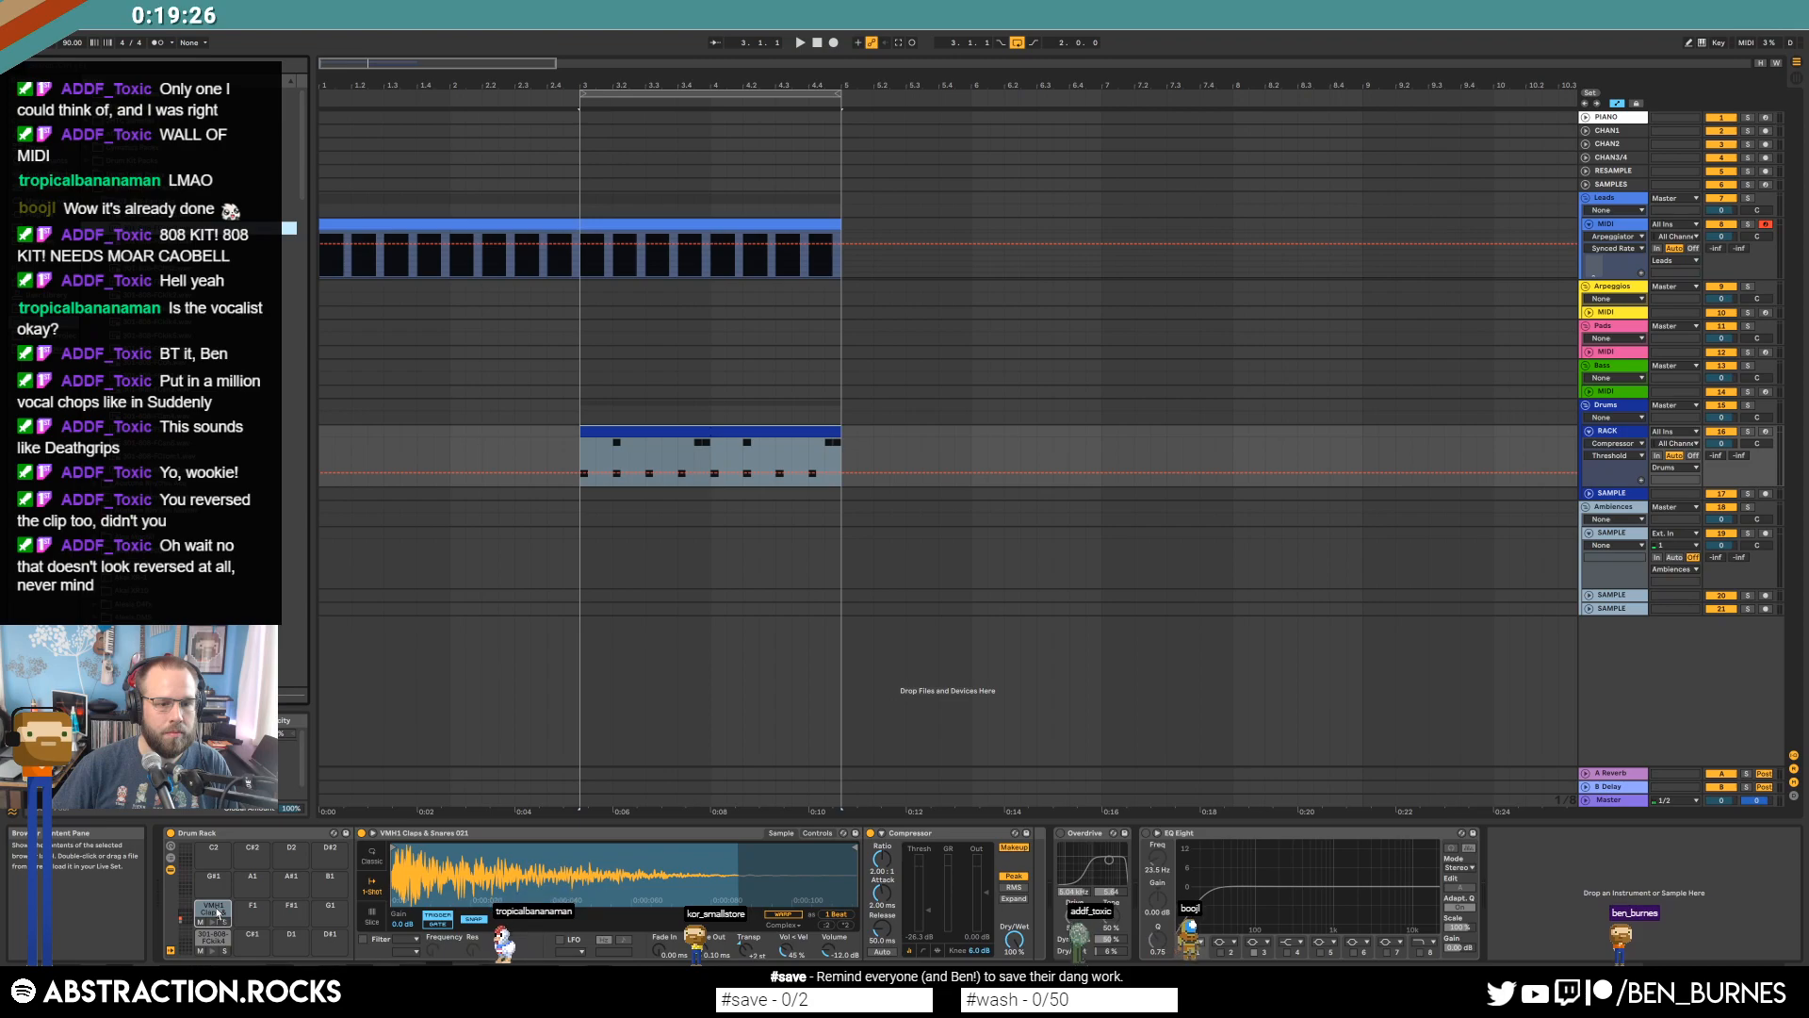
drag(165, 228, 213, 911)
Audition 808 hi-hats and load 301-808-FChh1 onto an empty Drum Rack pad.
click(165, 268)
click(165, 282)
click(165, 256)
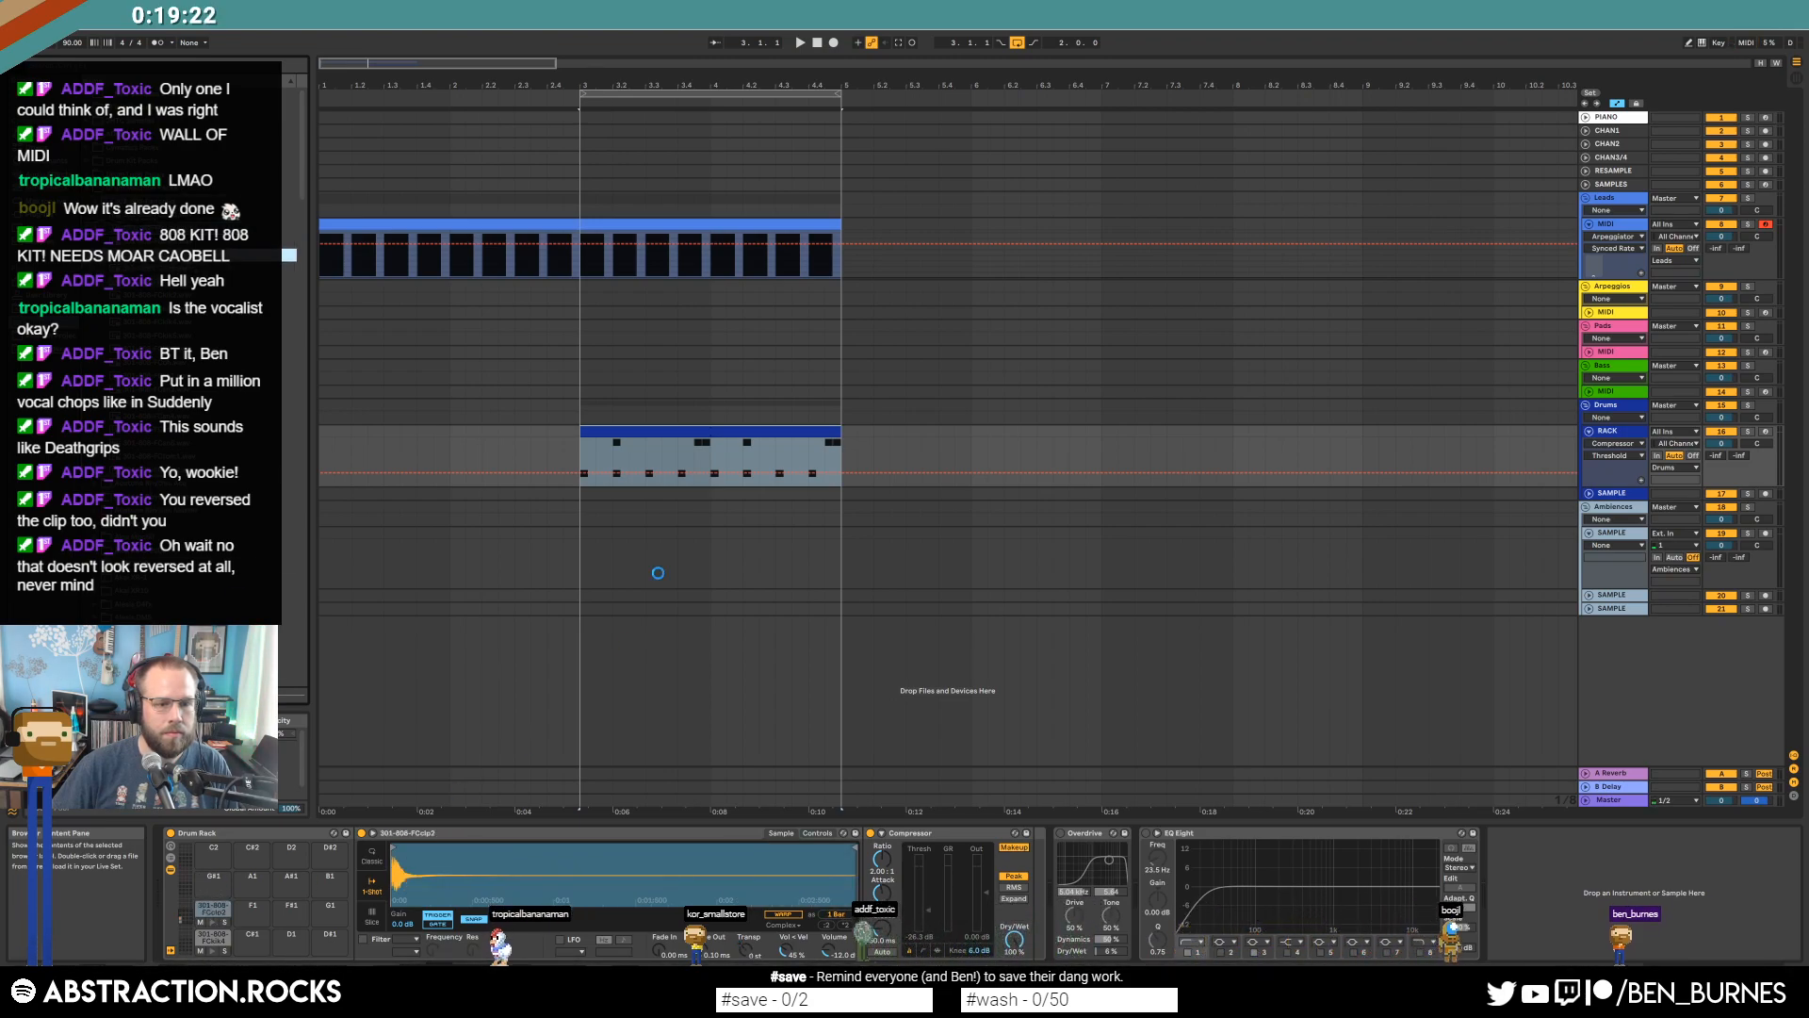
Draw hi-hat notes on the last three sixteenths of beat 1 in the drum clip, duplicate them across the other beats, and play the loop.
double_click(669, 431)
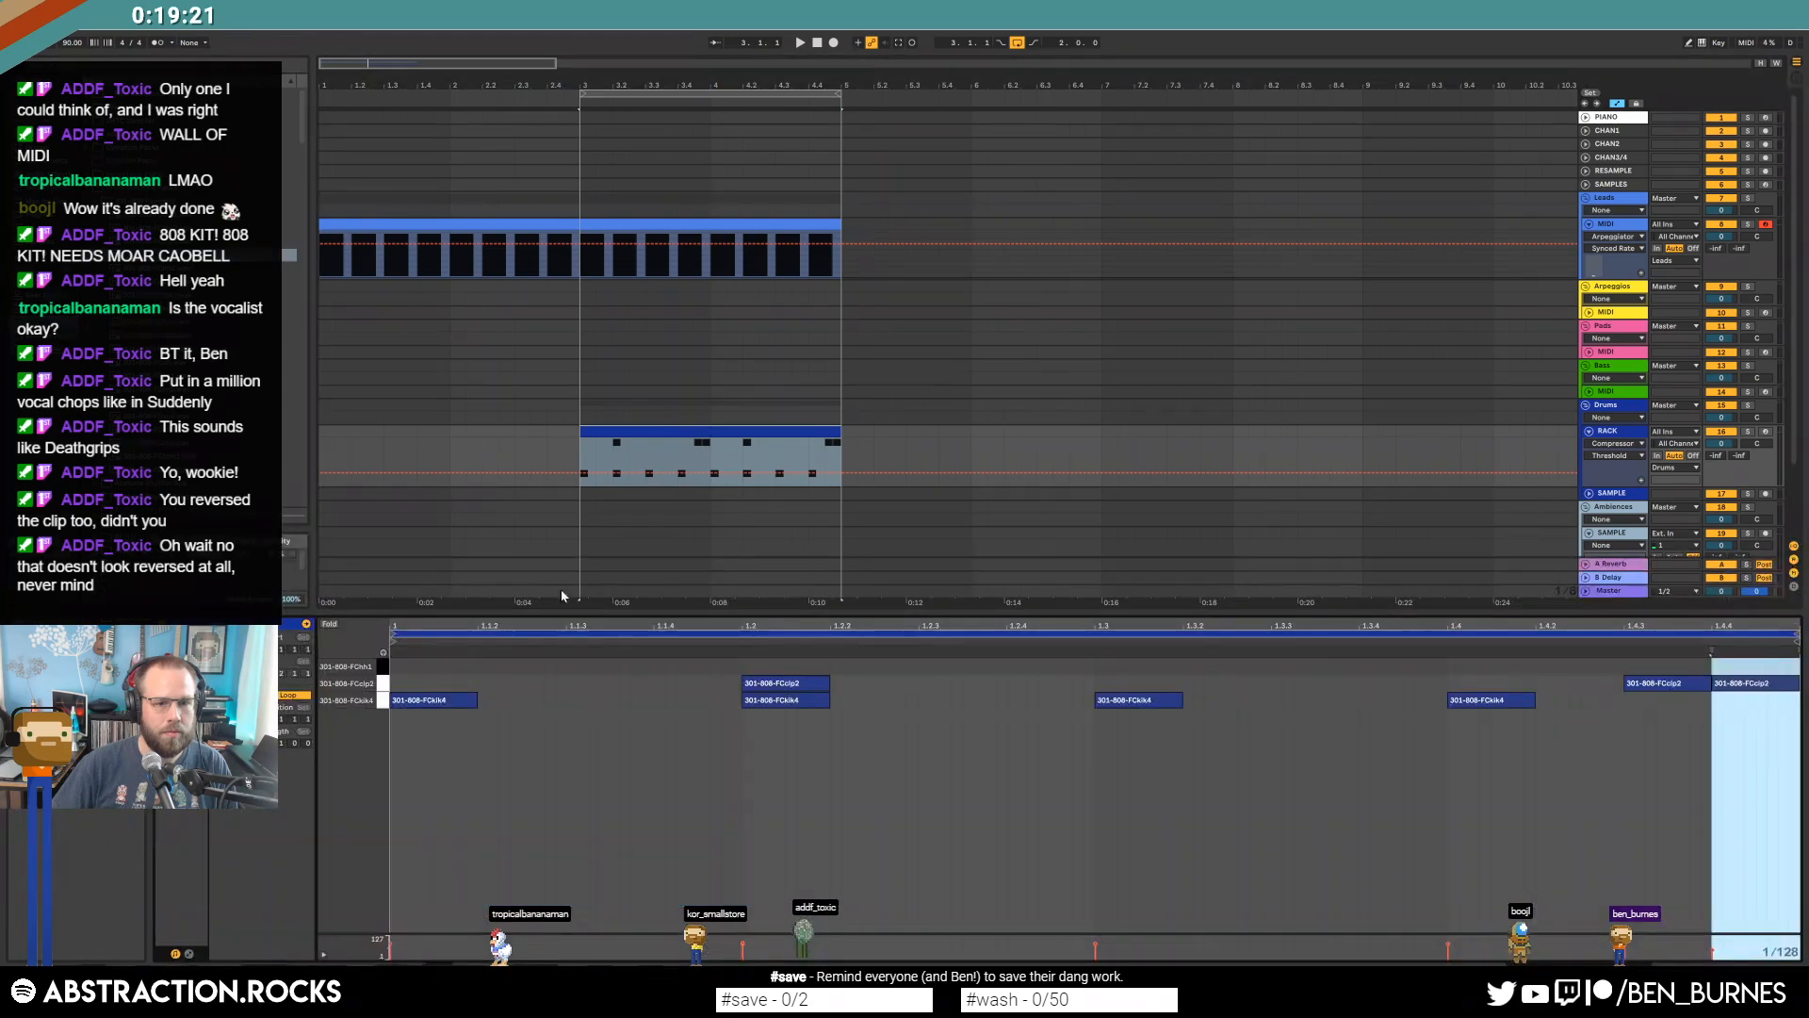
double_click(500, 665)
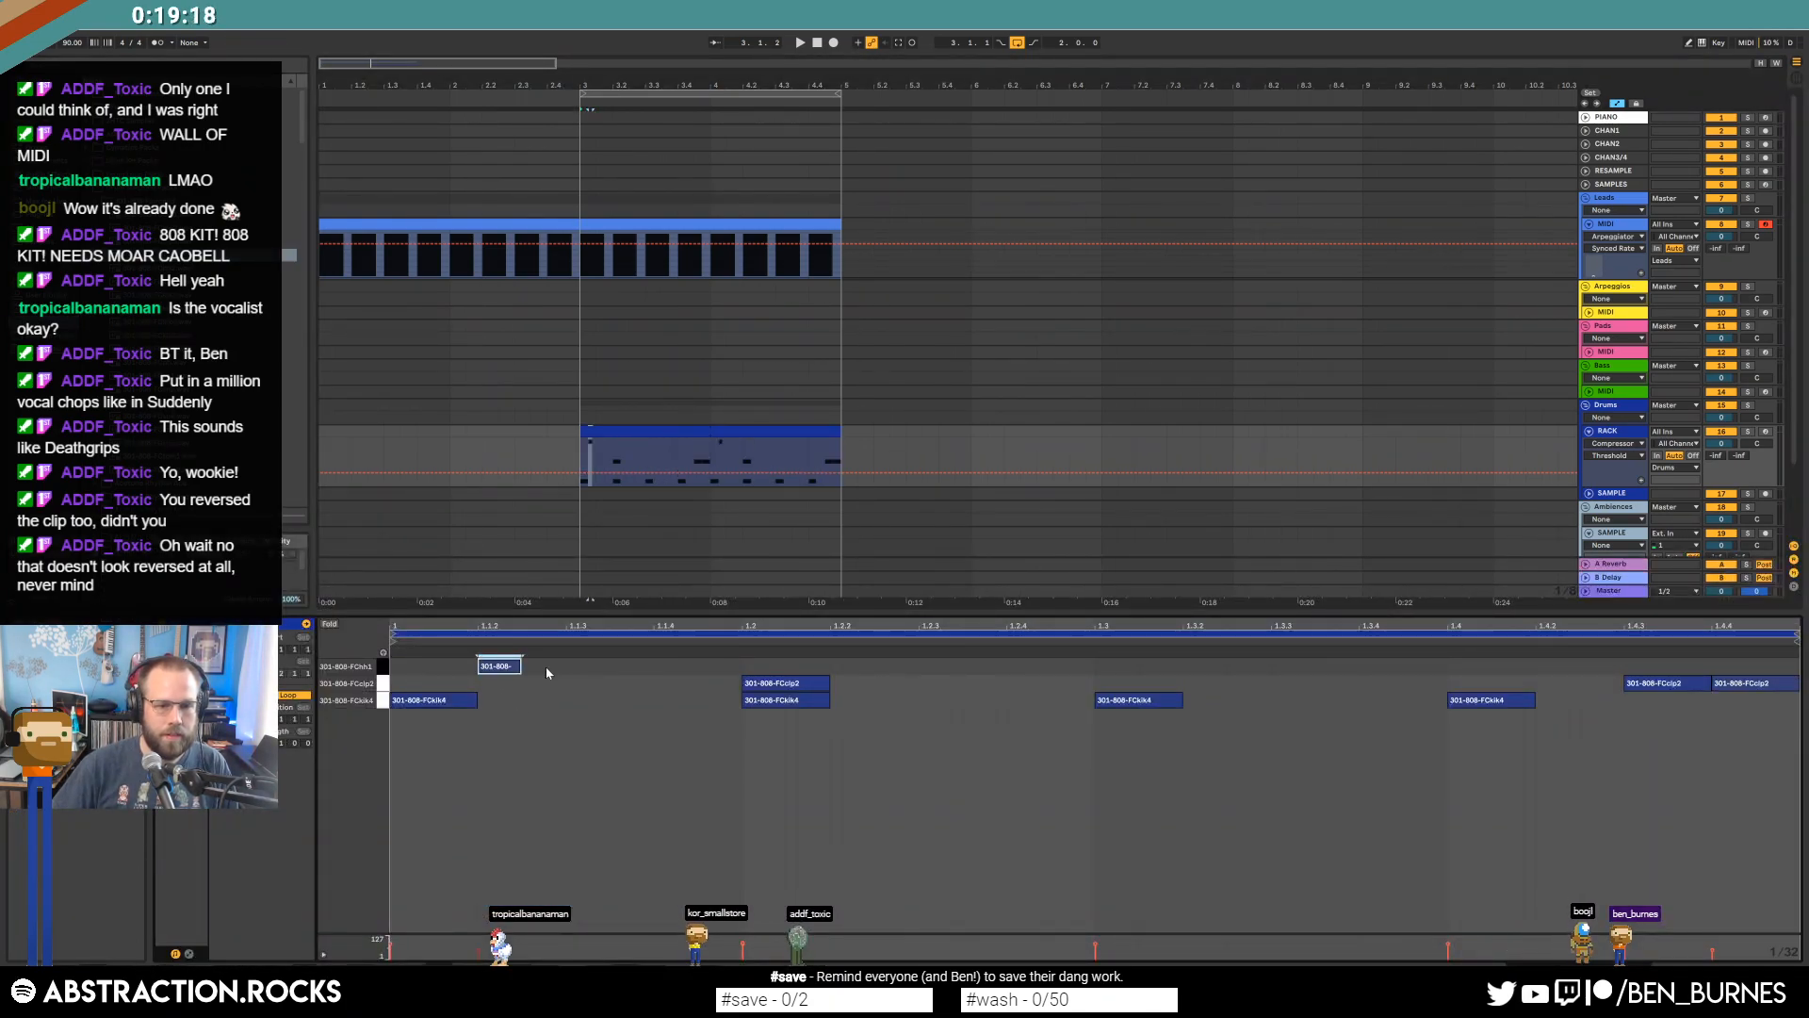
key(Left)
drag(531, 672, 662, 671)
key(ctrl+d)
key(ctrl+d)
key(ctrl+d)
key(space)
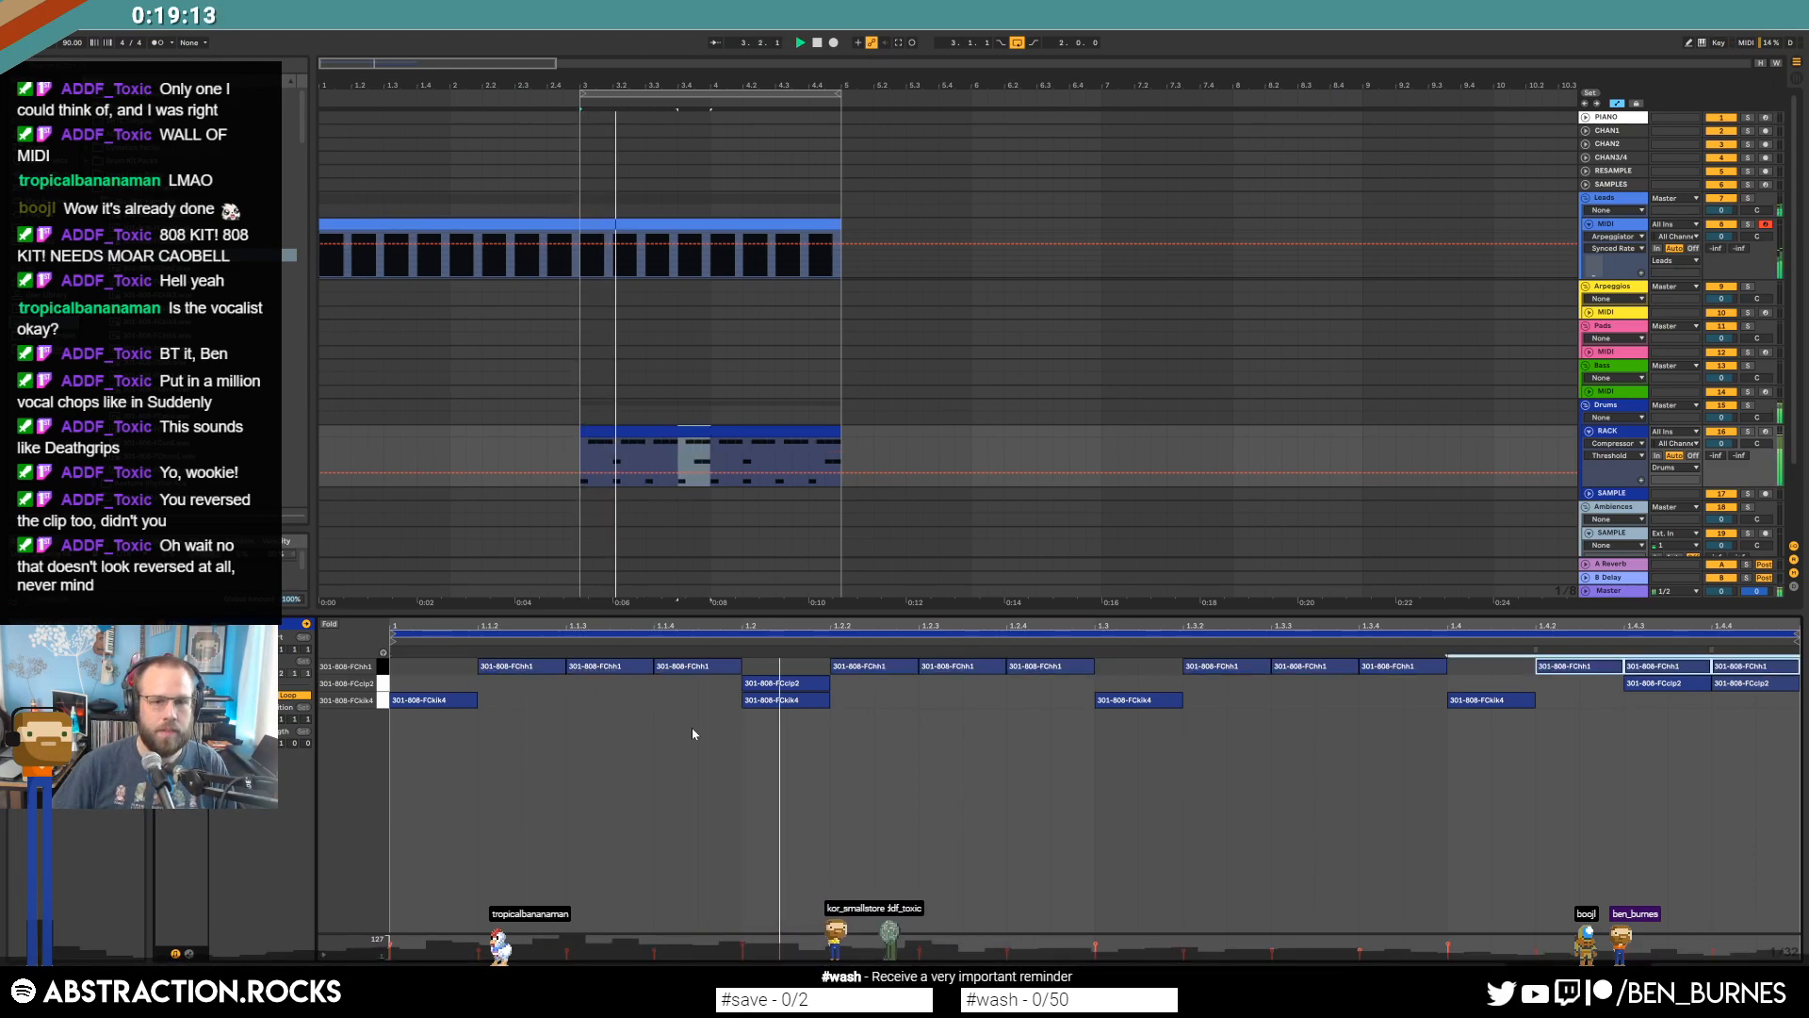
click(382, 666)
drag(507, 666, 416, 684)
click(383, 700)
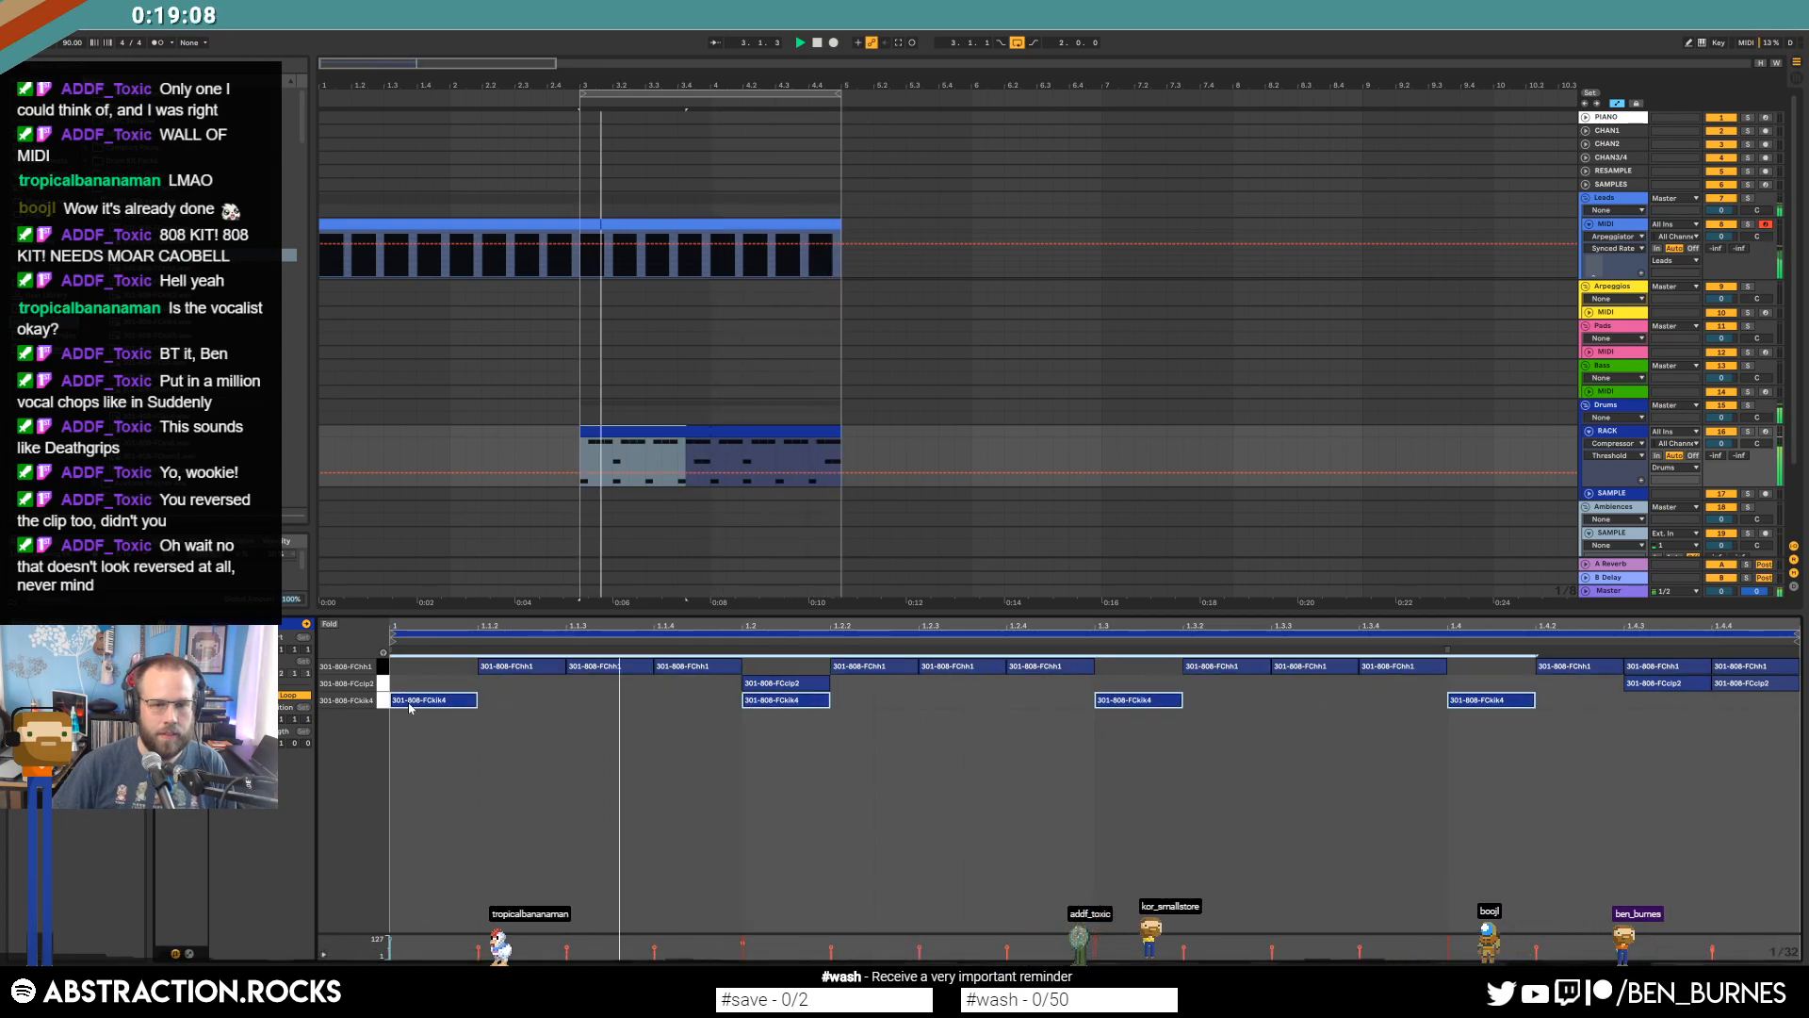
Insert a second Compressor before the sidechained Compressor on the lead MIDI track, adjust its threshold, and play the loop.
key(shift+Tab)
click(1606, 234)
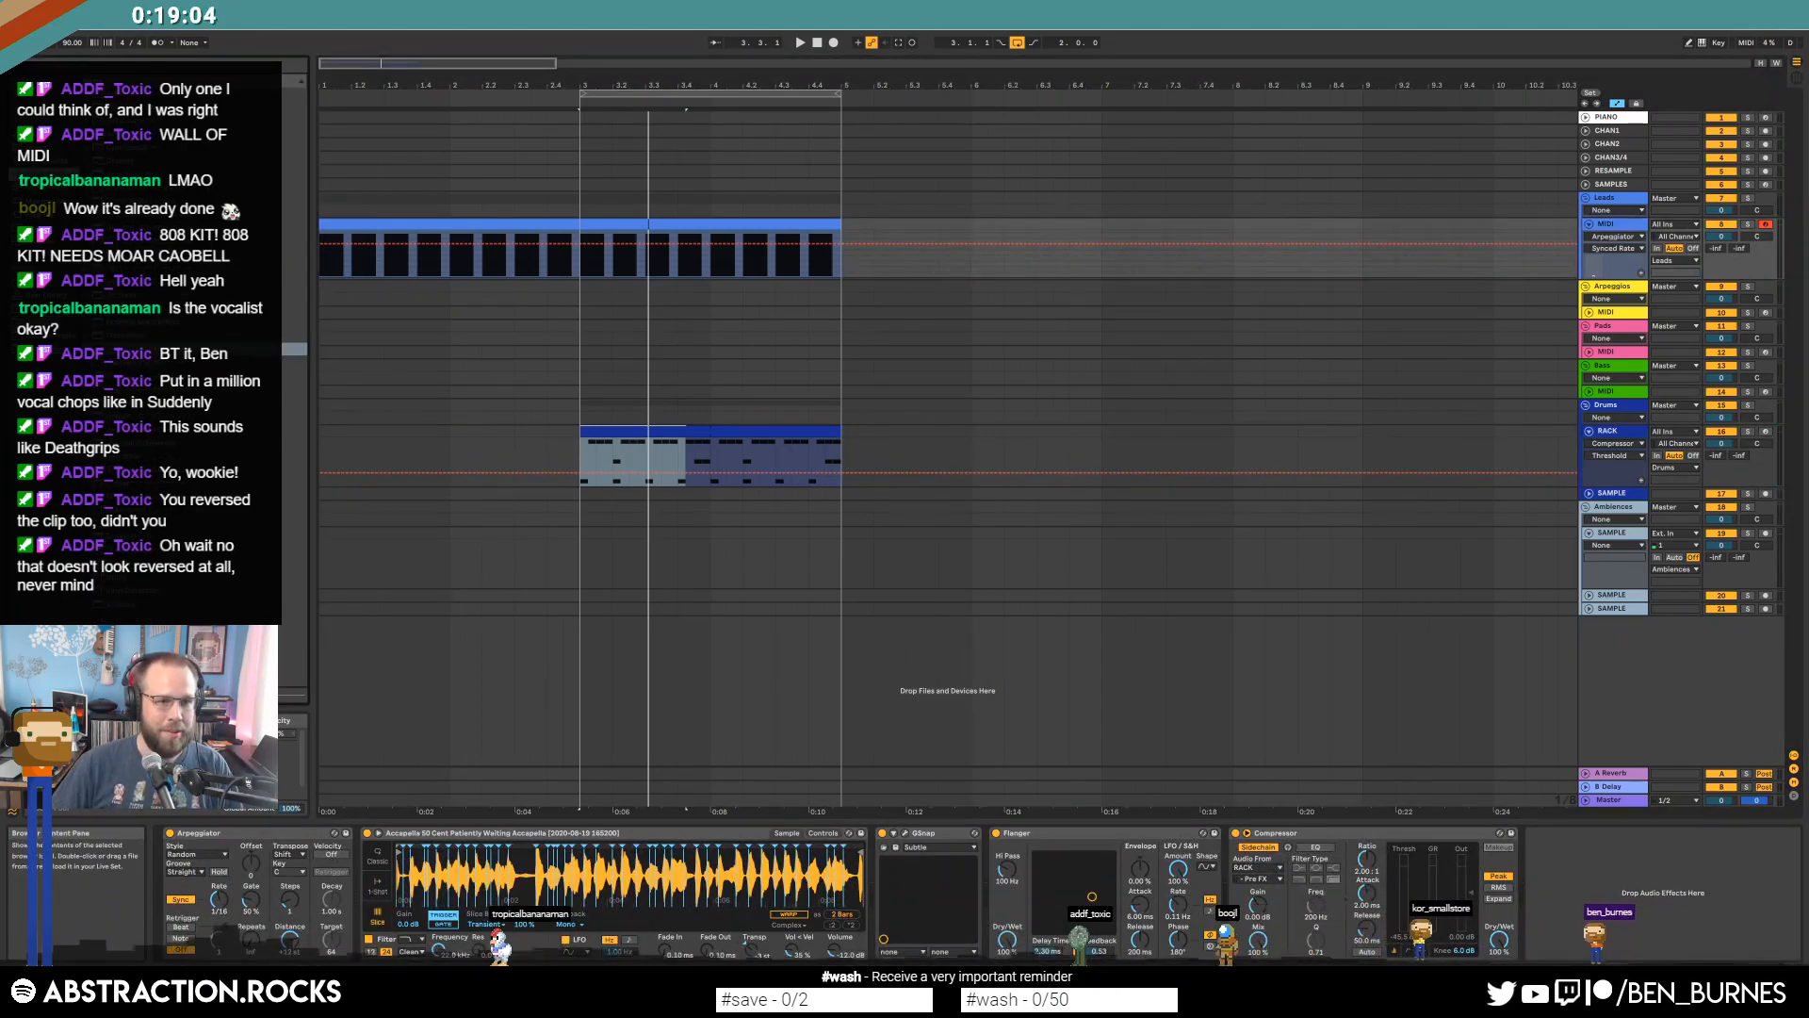
drag(1267, 881, 1293, 897)
key(space)
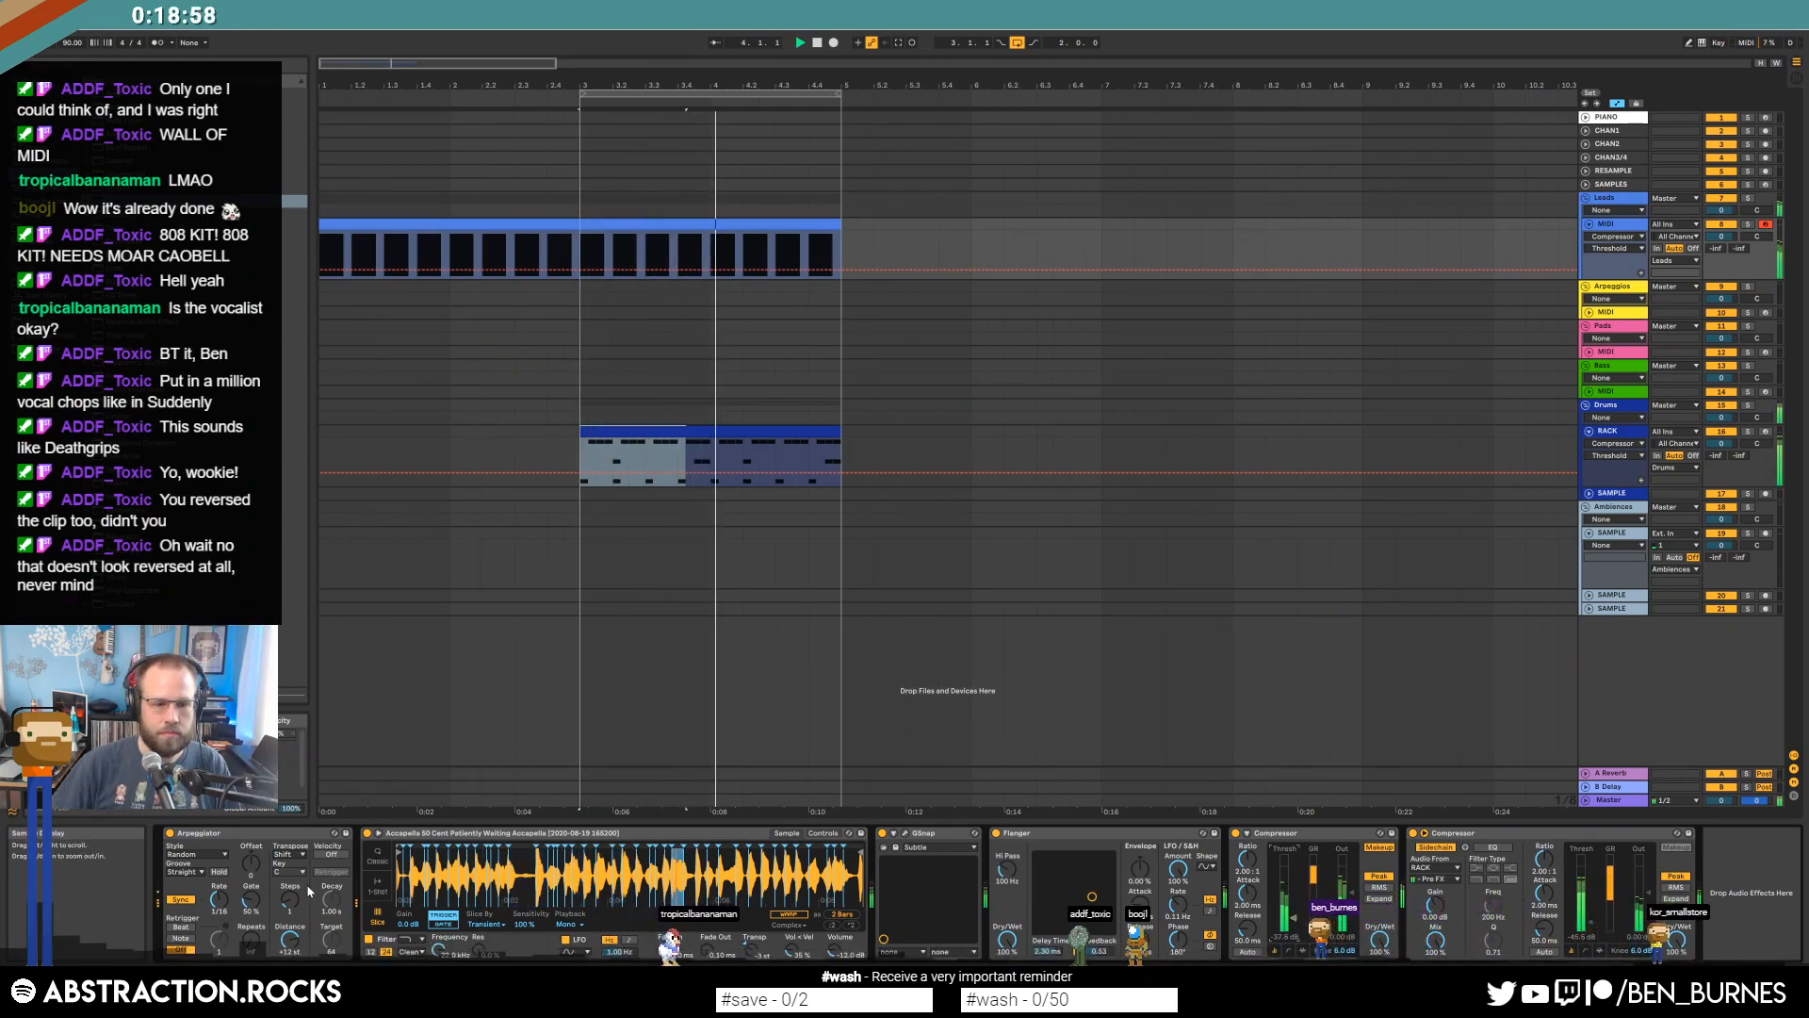
Adjust the acapella Simpler's Fade Out and, after checking GSnap, raise the sidechained Compressor's threshold.
mouse_move(711, 953)
mouse_down()
mouse_move(712, 877)
mouse_move(712, 919)
mouse_up()
click(905, 833)
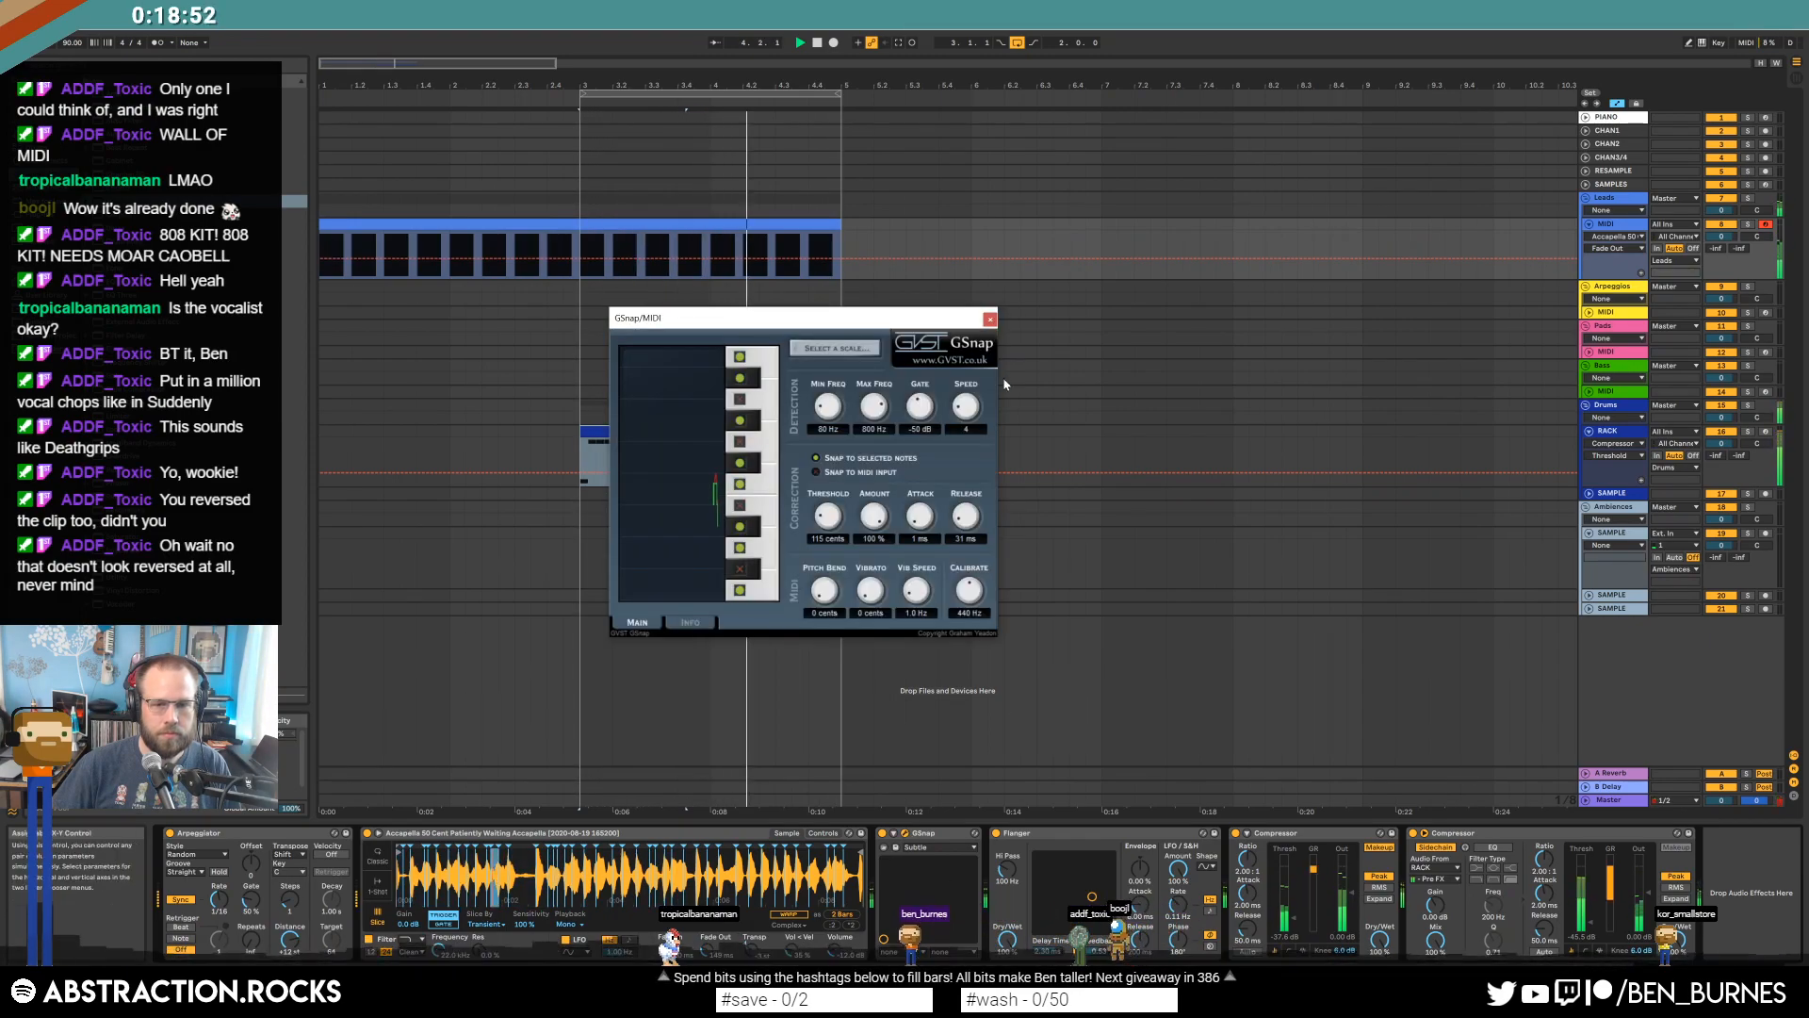
click(992, 315)
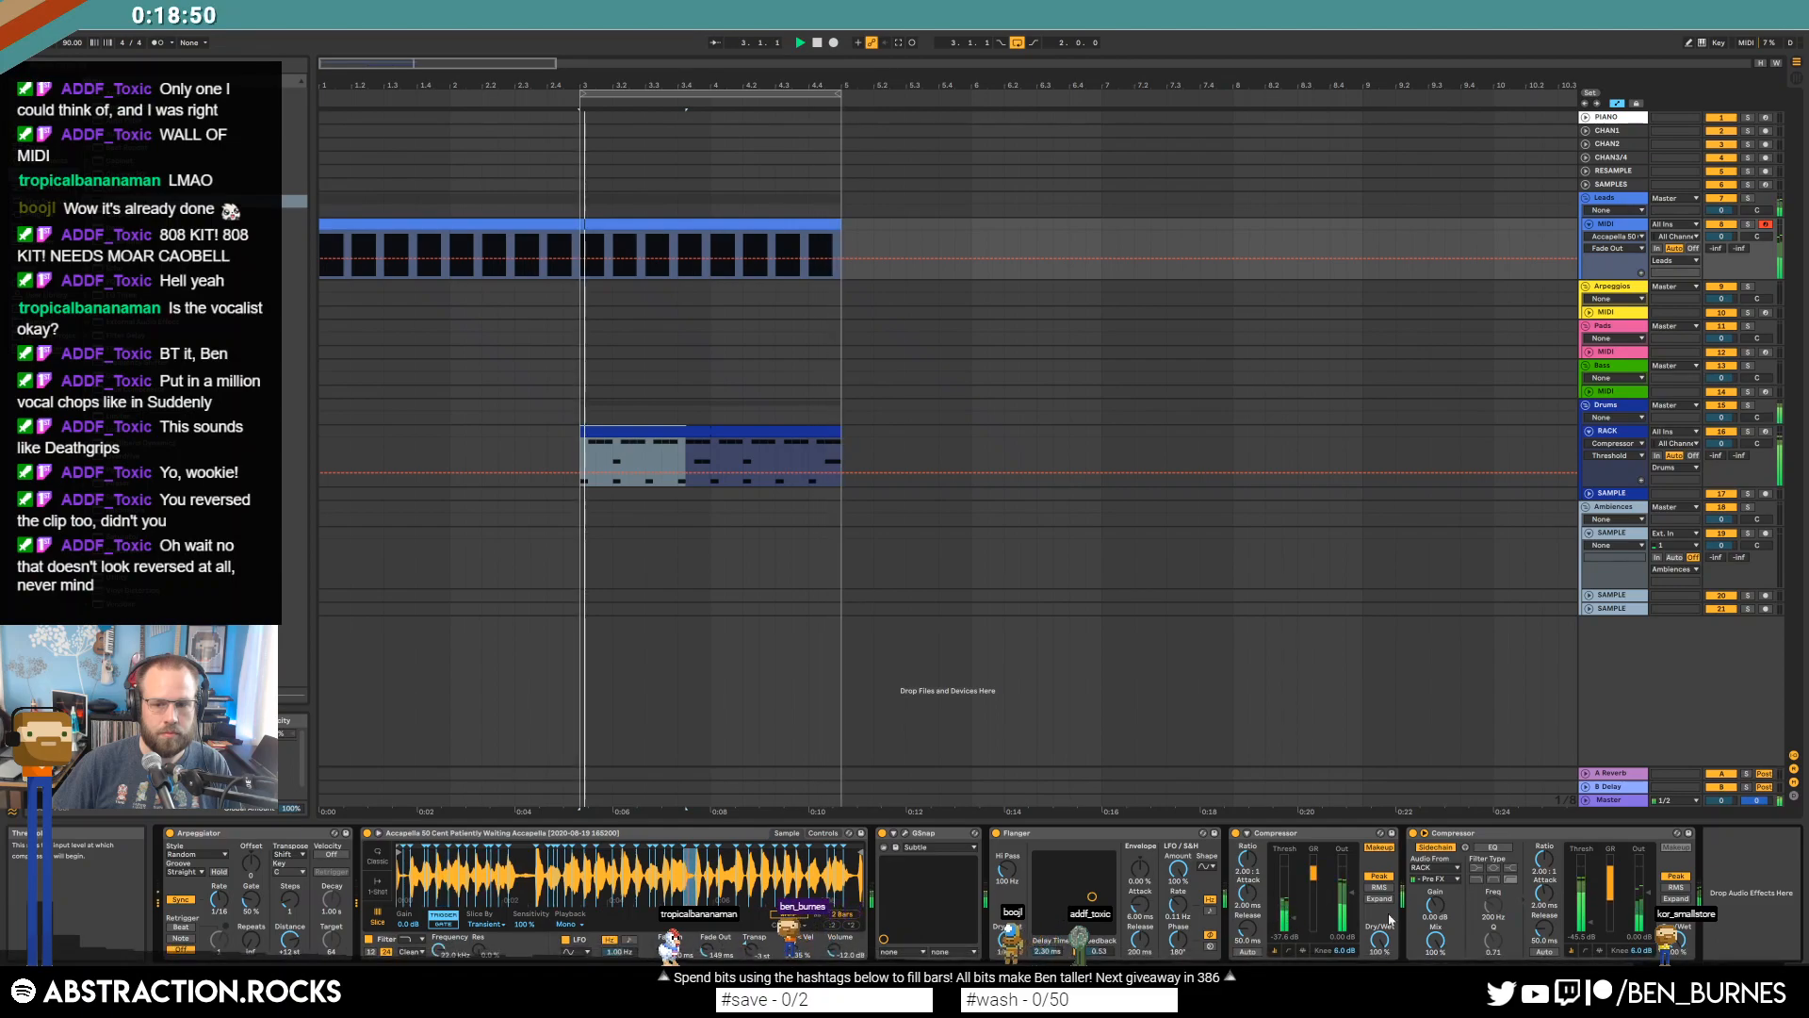
drag(1590, 925, 1589, 913)
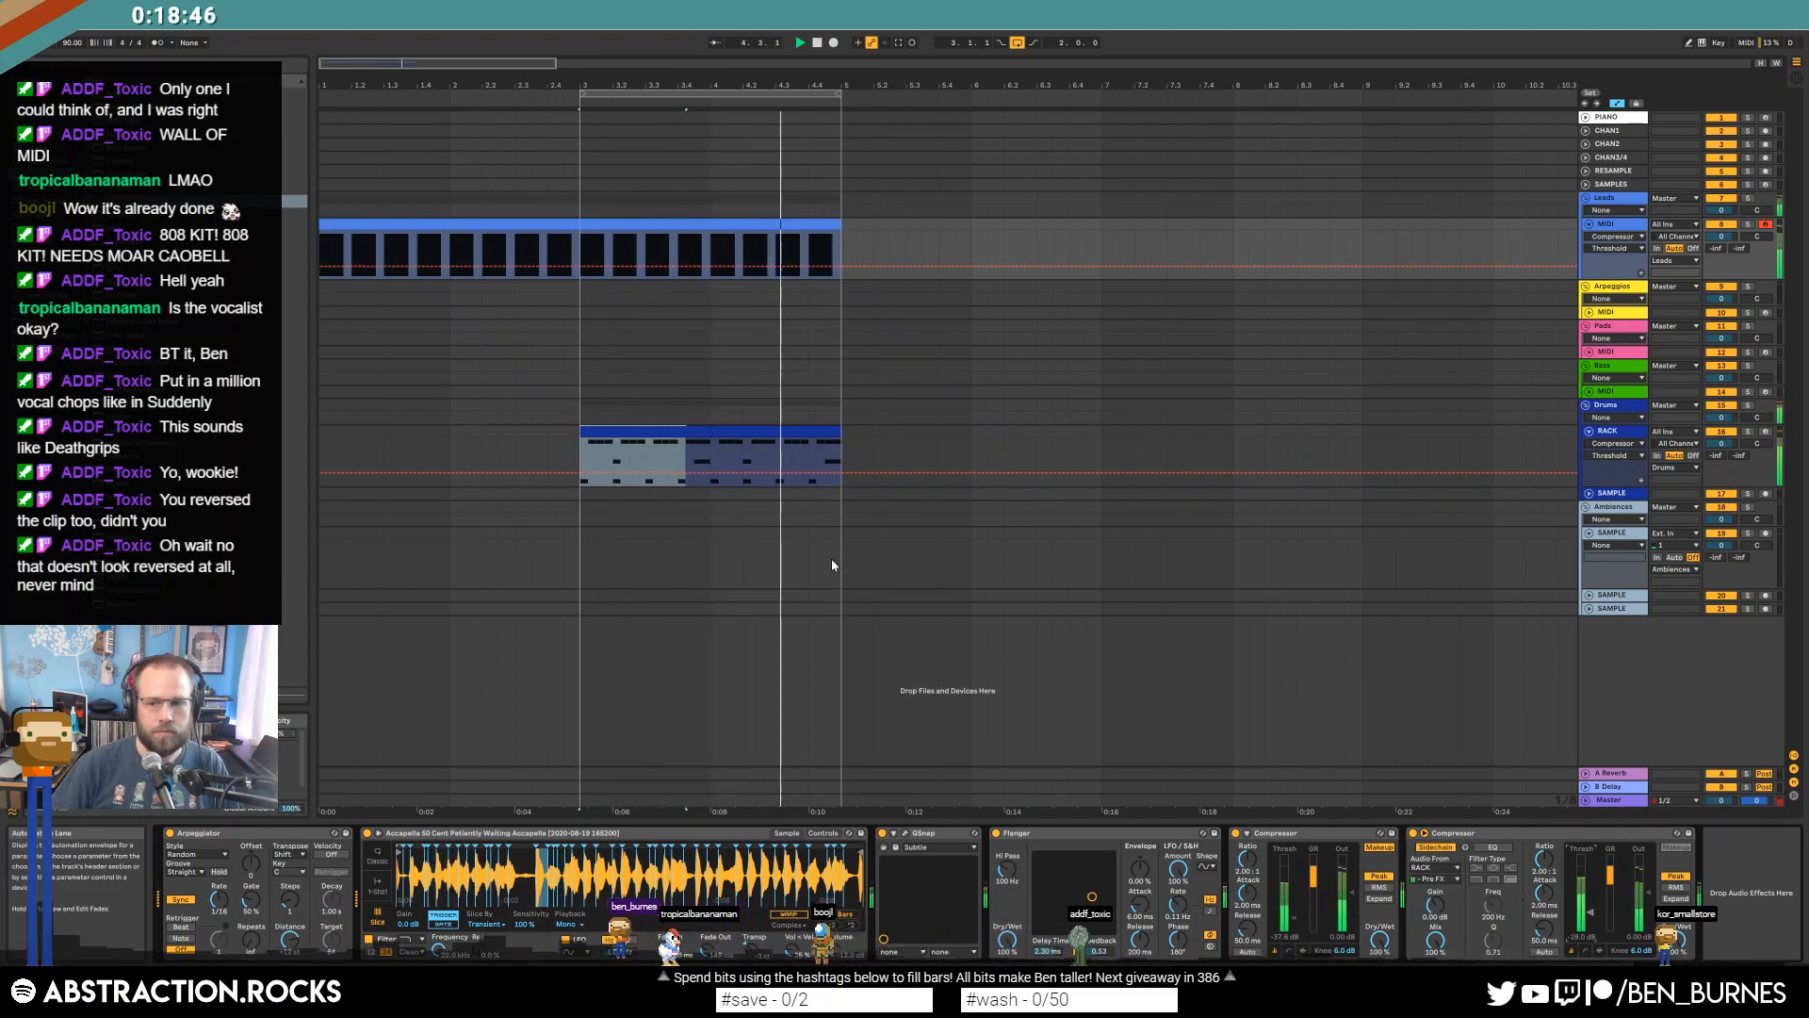
Unfold the MIDI track in the Bass group and load the Analog synthesizer onto it.
key(shift+Tab)
key(shift+Tab)
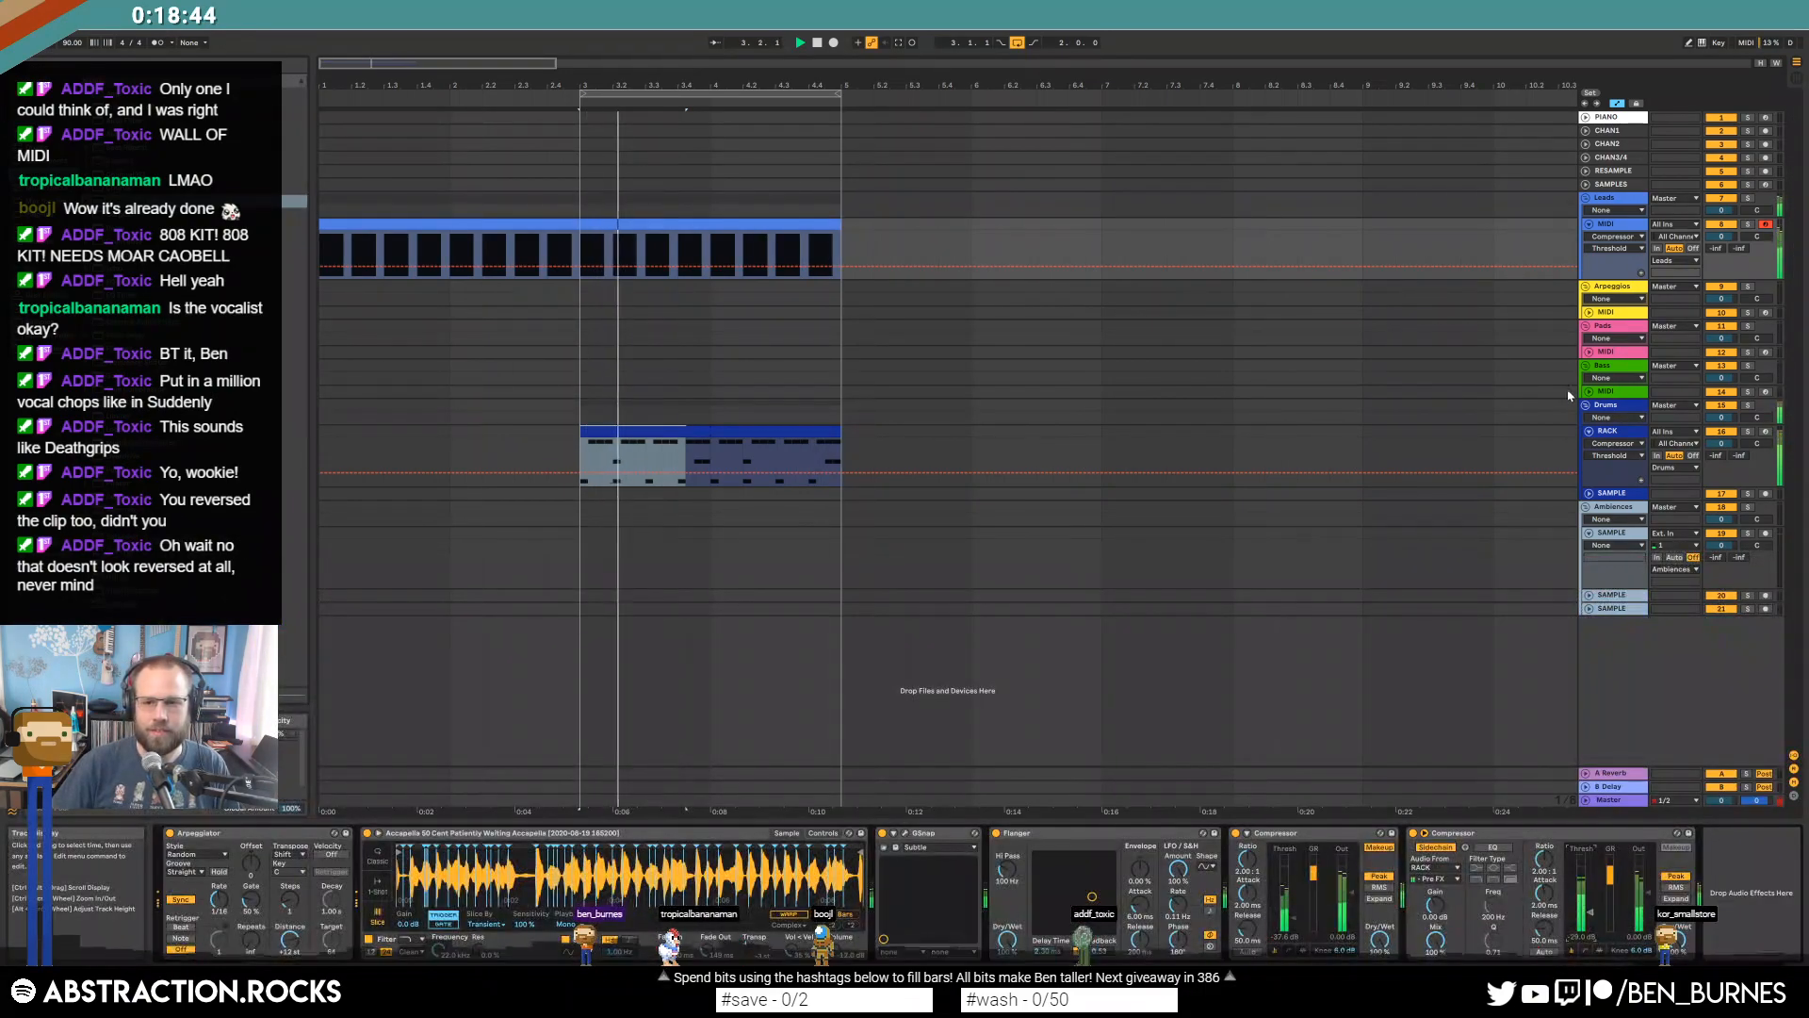
click(1589, 391)
click(1611, 392)
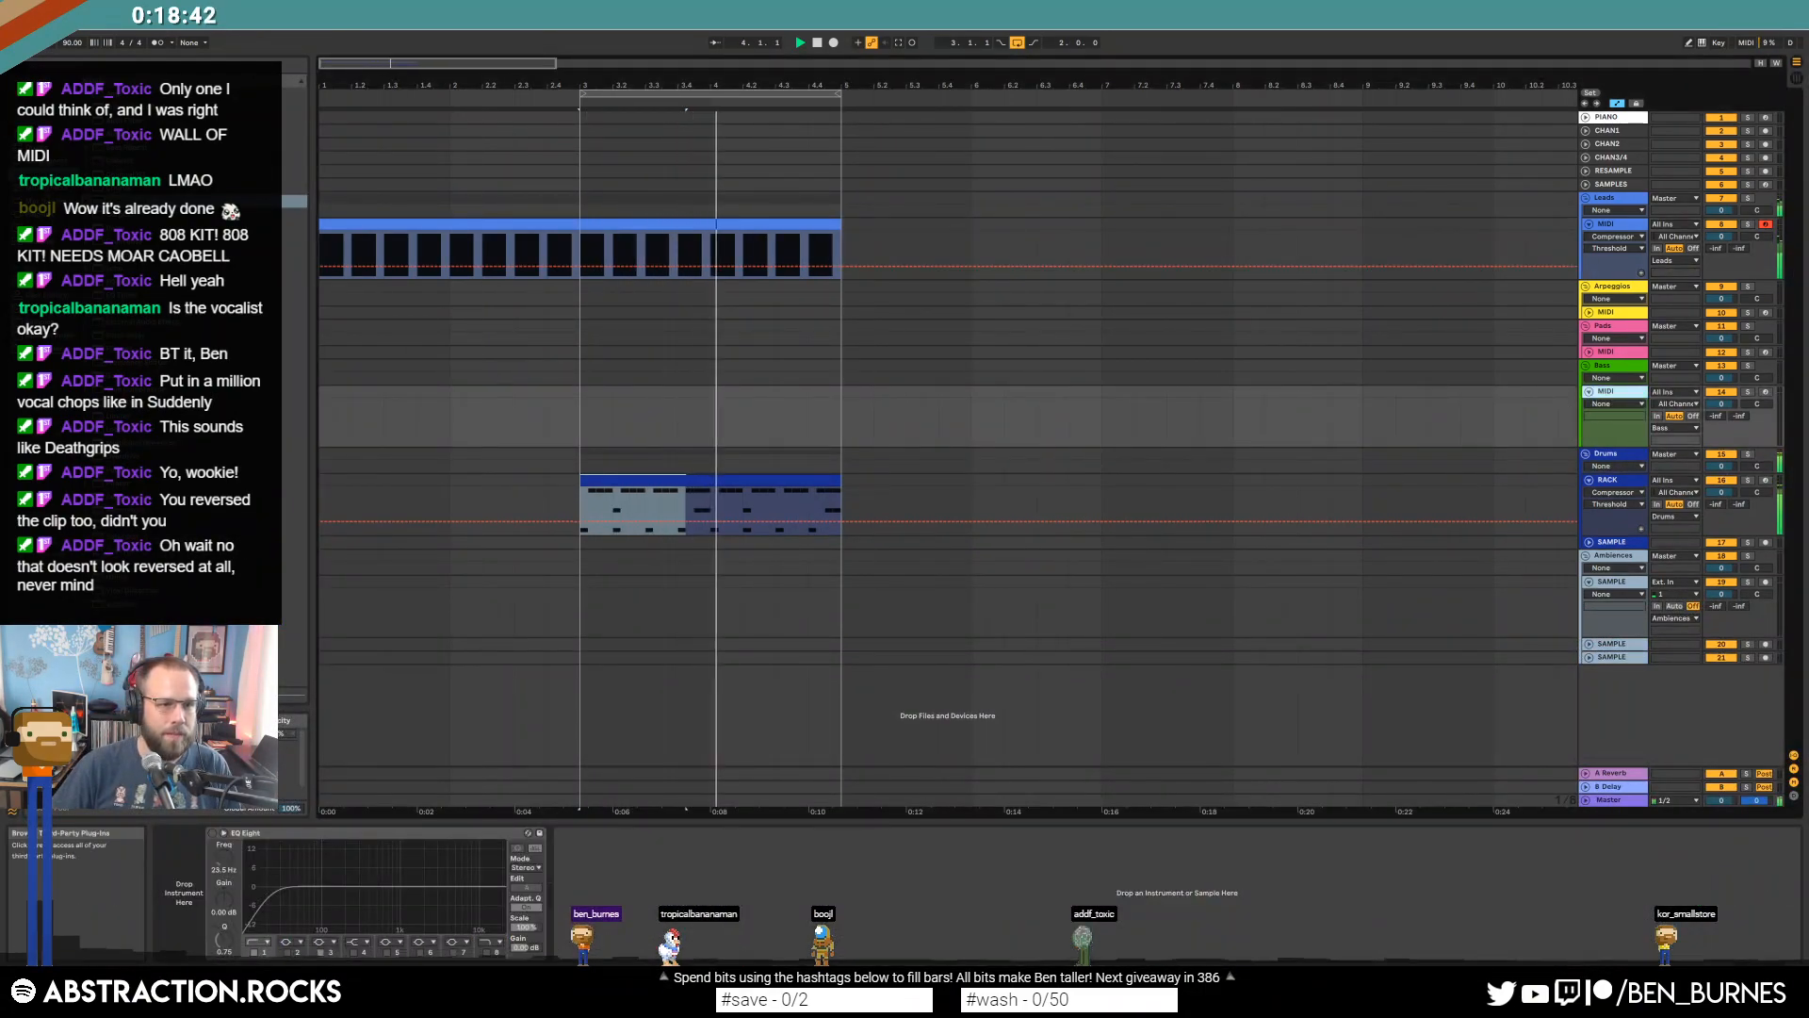
drag(189, 94, 683, 415)
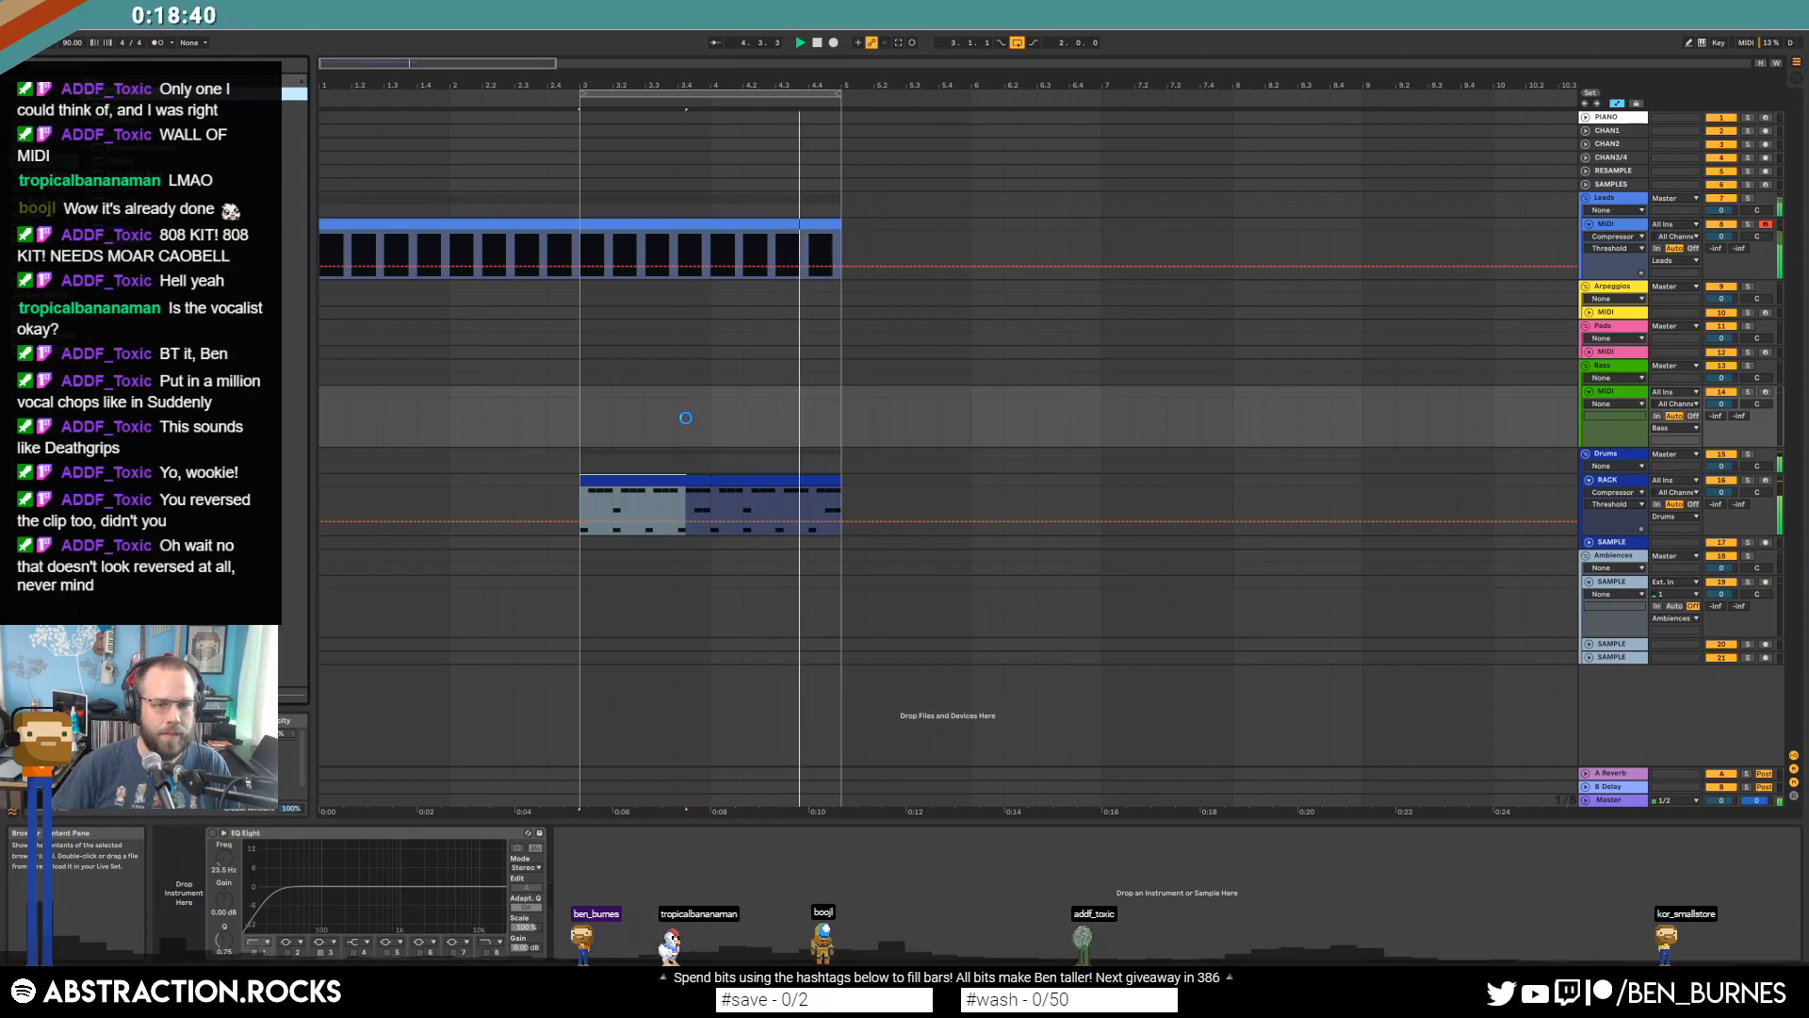
Hide the automation lanes and insert an empty MIDI clip across bars 3 and 4 of the bass MIDI track.
key(a)
drag(578, 399, 842, 398)
key(ctrl+shift+m)
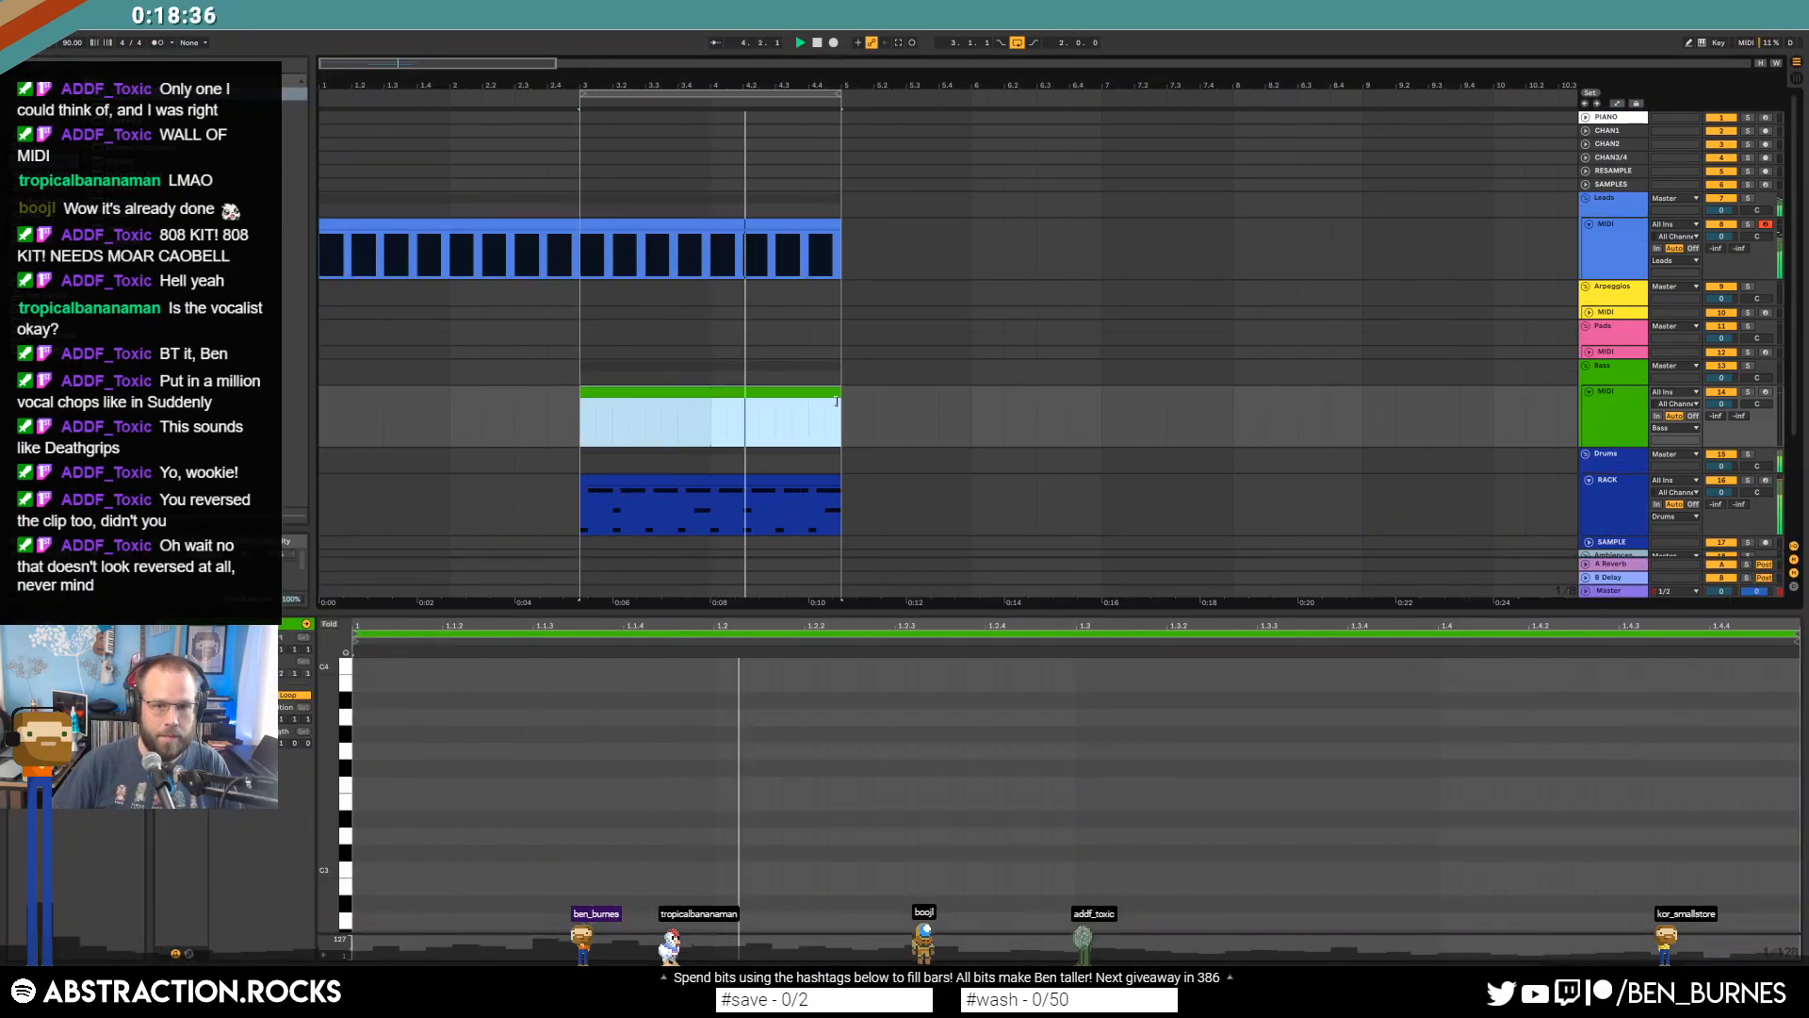
Draw a shortened F0 note on the third sixteenth of beat 1 in the bass clip and duplicate it onto the fourth.
drag(327, 870, 327, 632)
drag(331, 824, 330, 503)
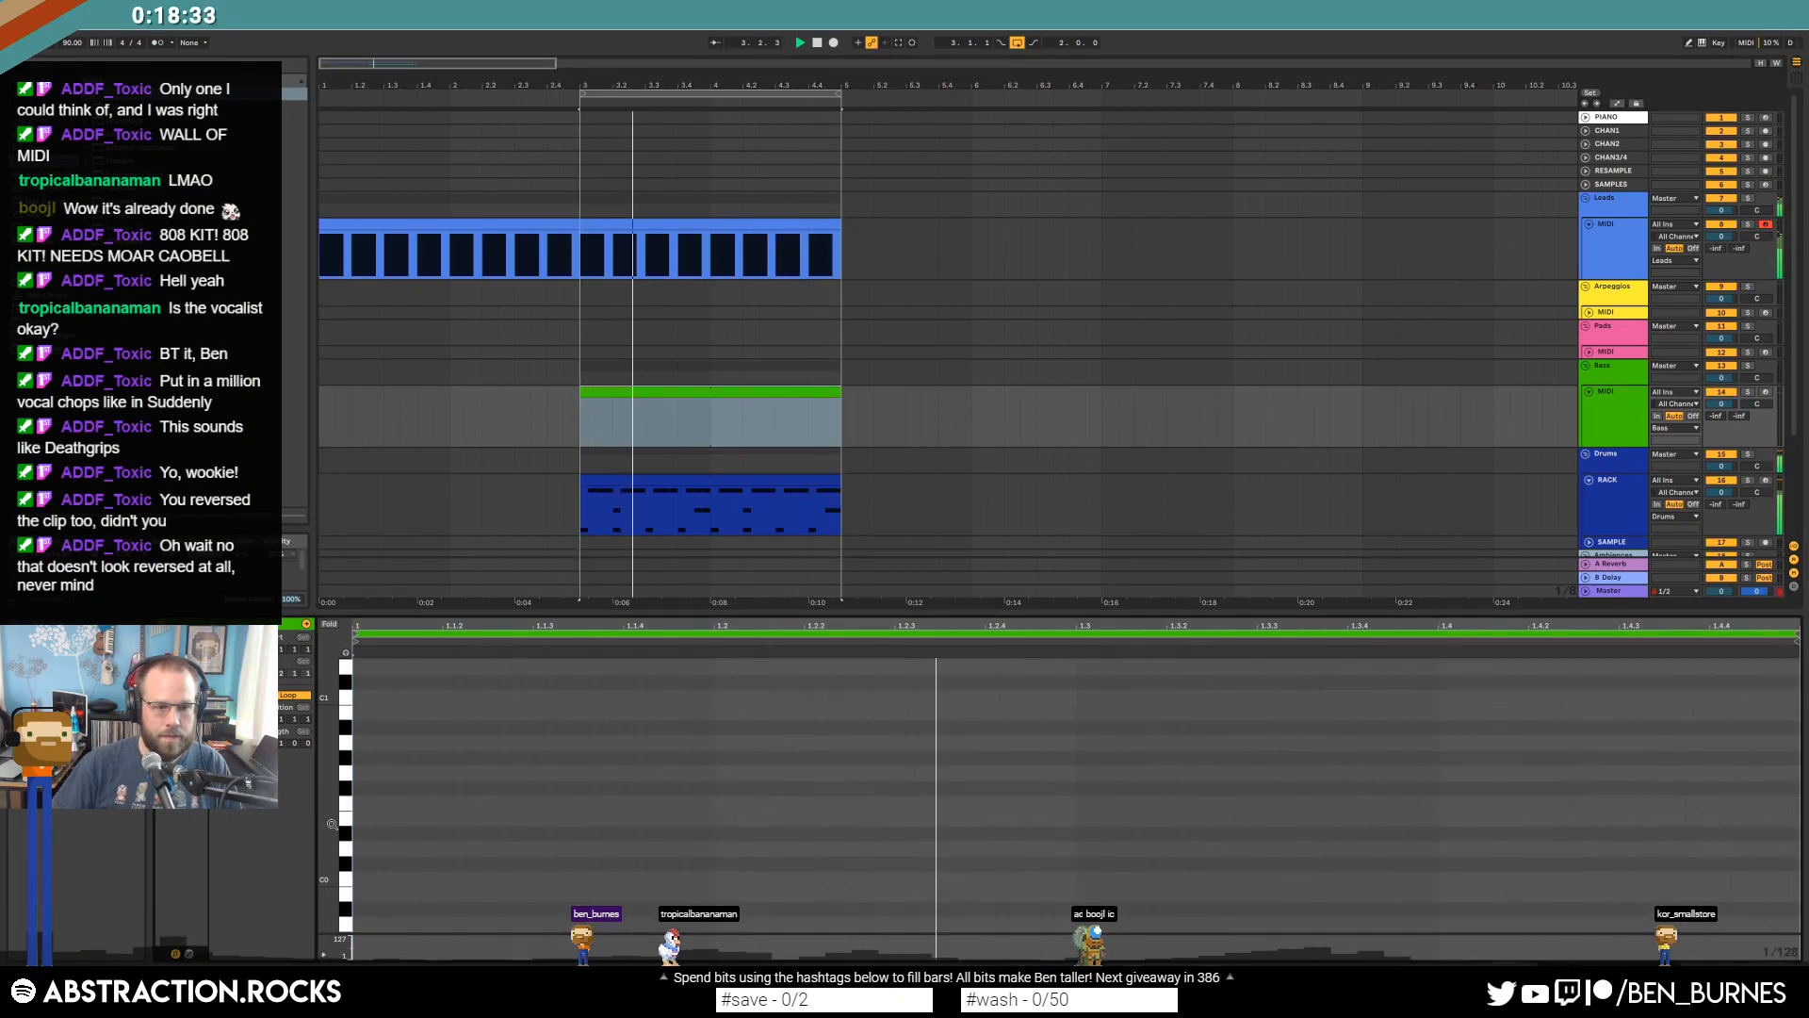
double_click(628, 806)
mouse_move(631, 805)
mouse_down()
mouse_move(681, 804)
mouse_move(550, 803)
mouse_up()
key(ctrl+d)
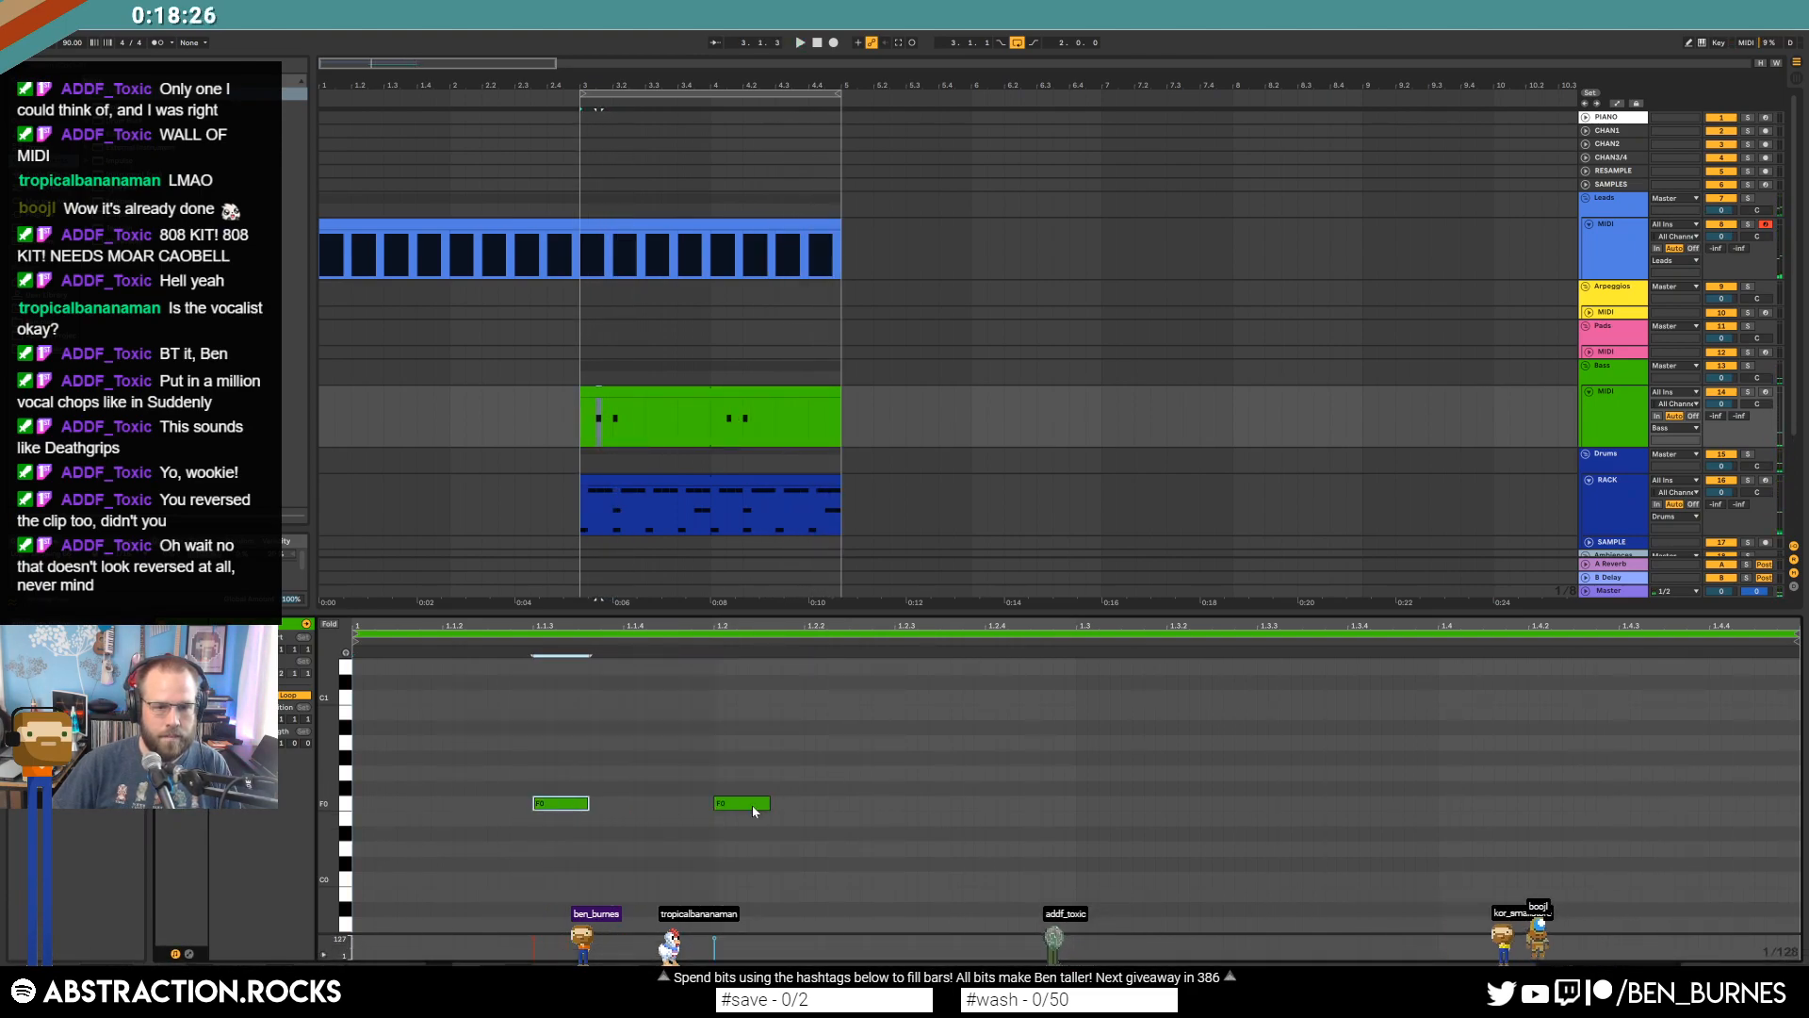
Lower Analog's first filter frequency, change the oscillator waveforms, and play the loop.
key(shift+Tab)
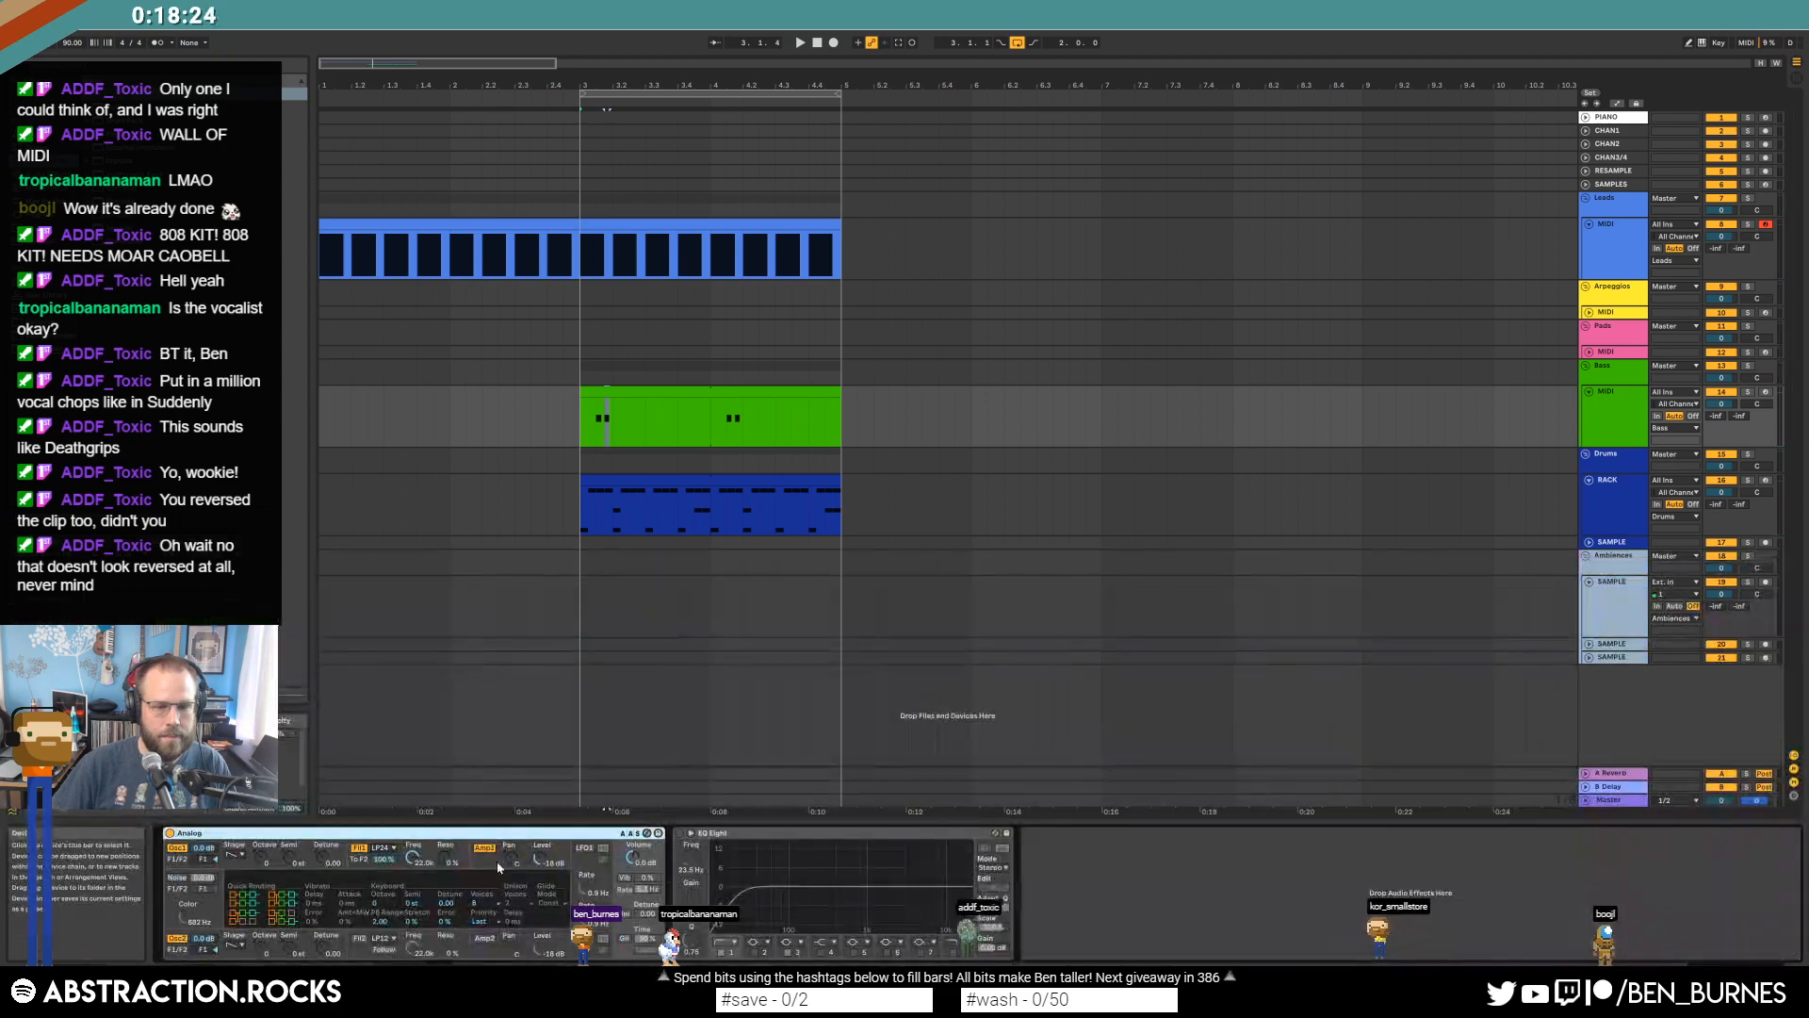
drag(413, 857, 413, 909)
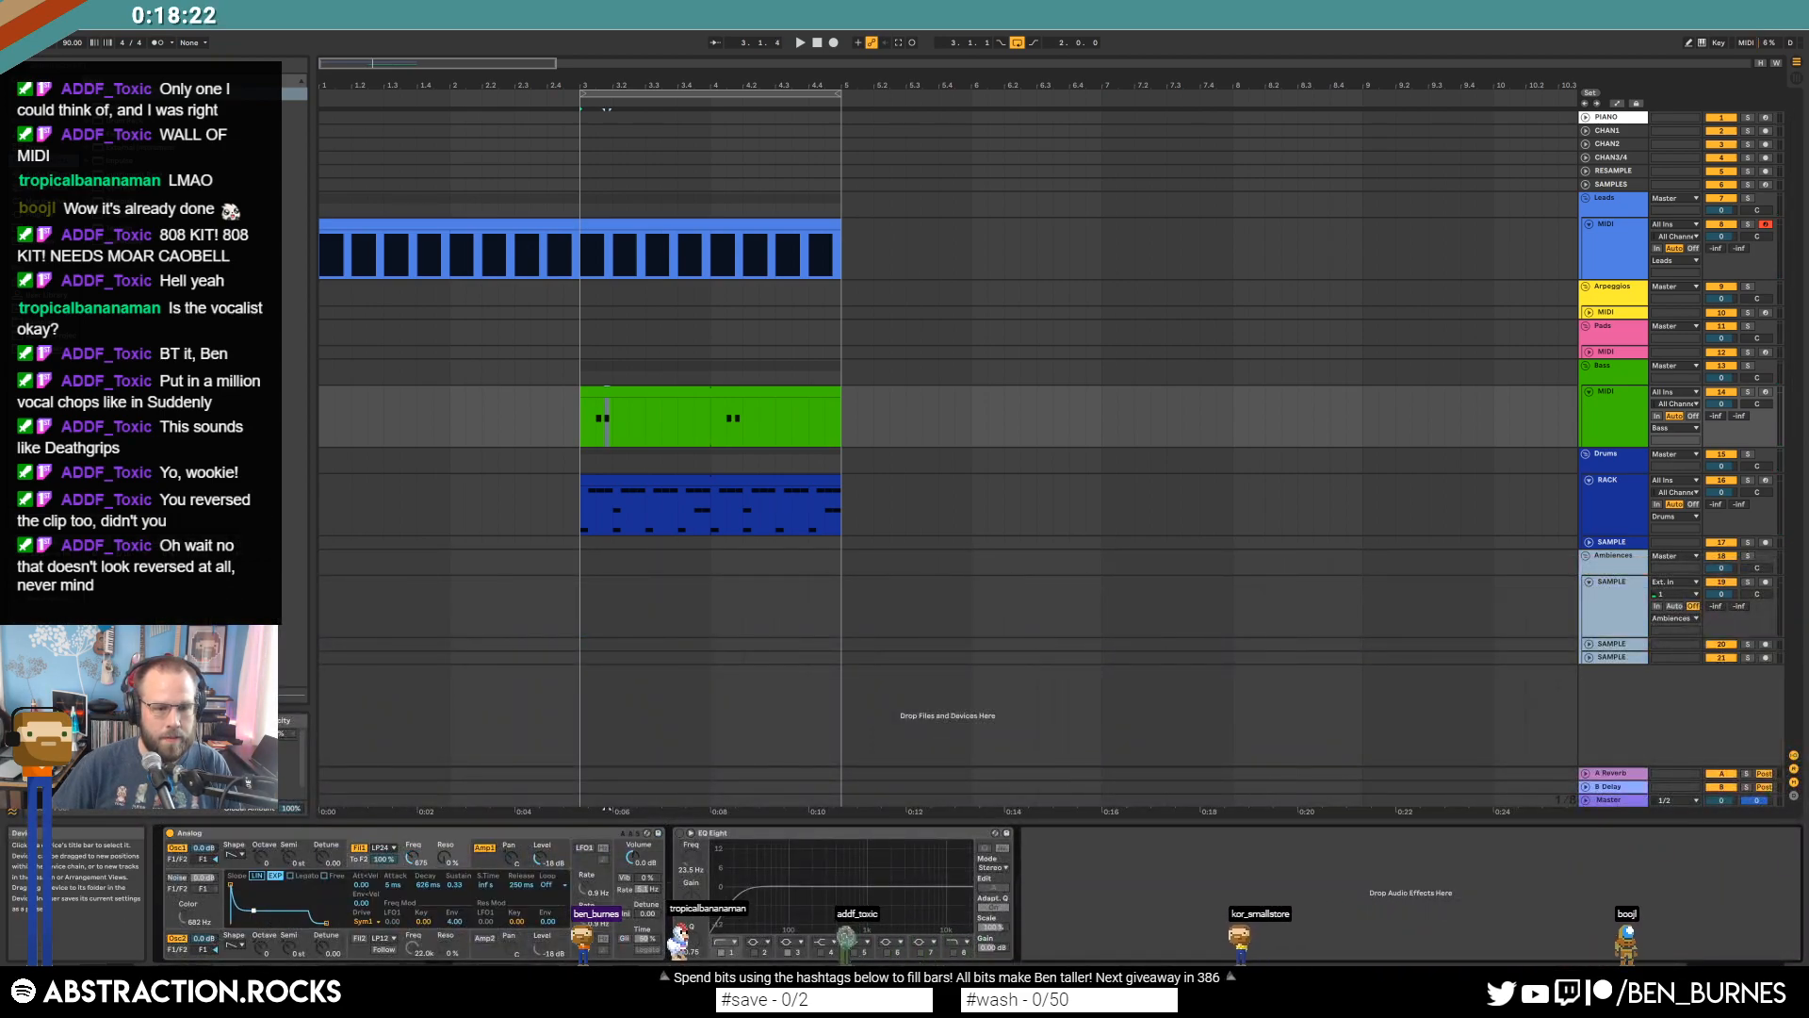
click(235, 854)
click(236, 878)
click(229, 946)
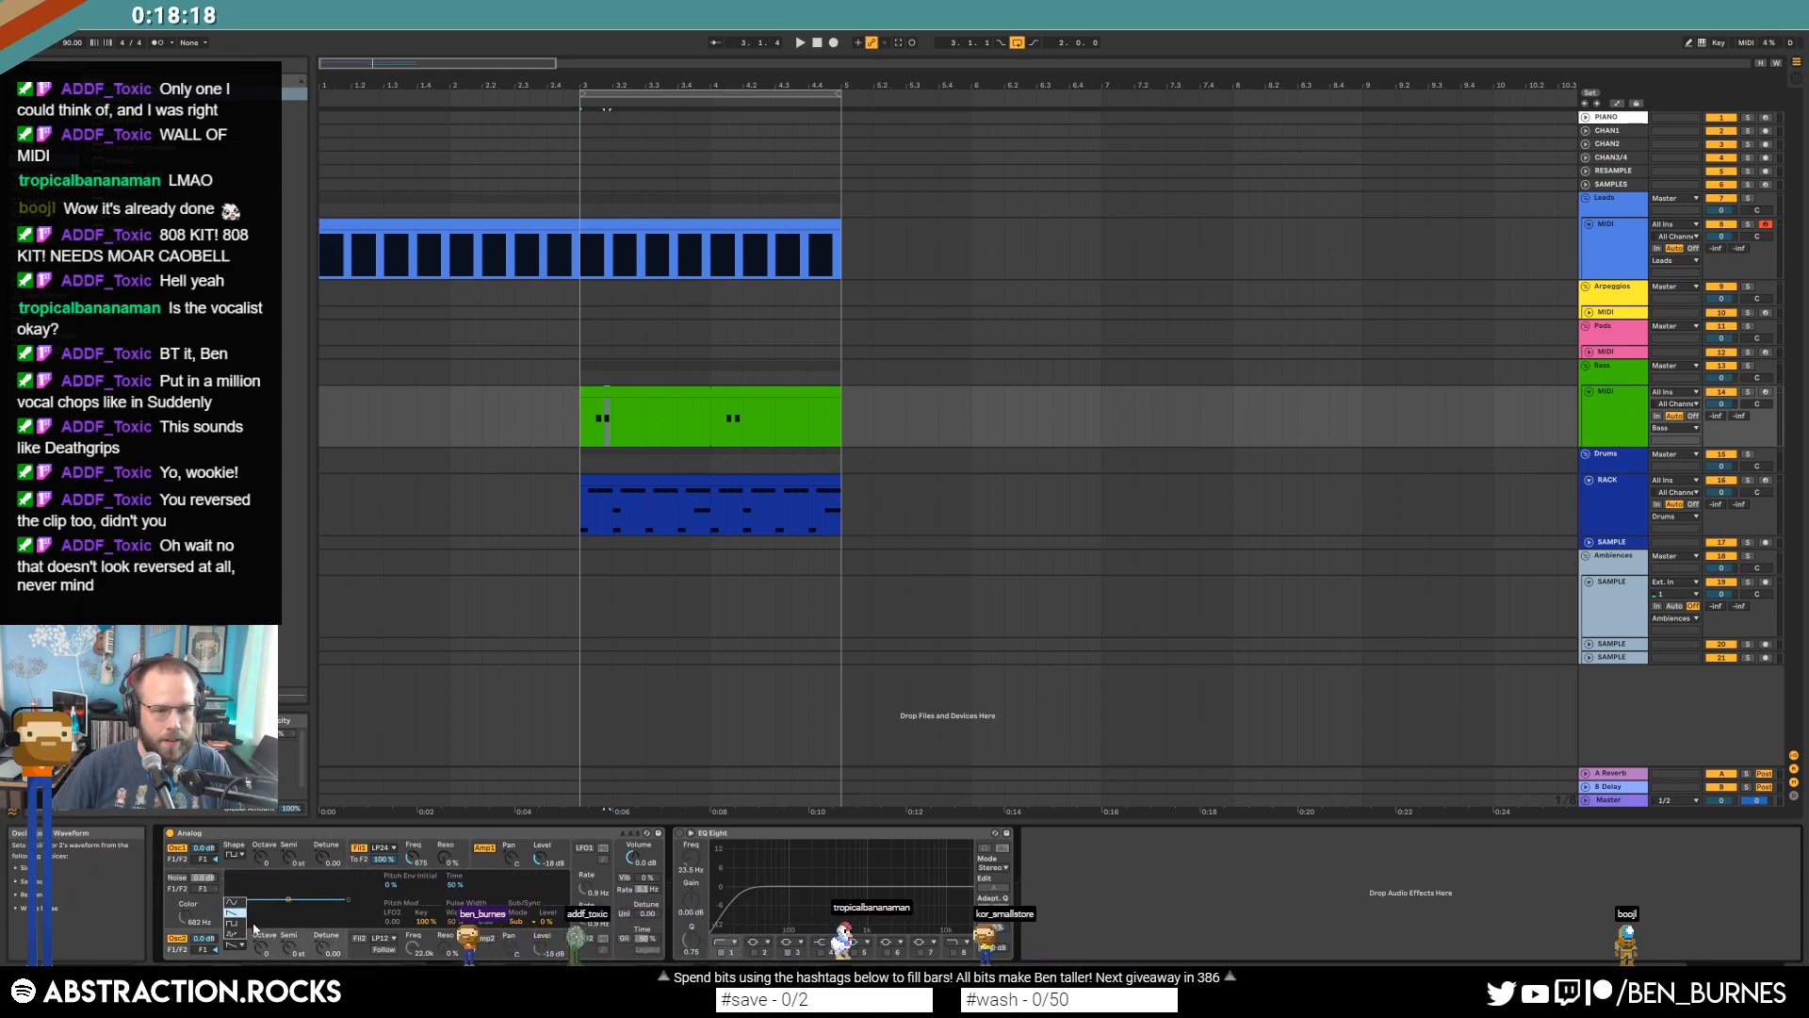
click(480, 872)
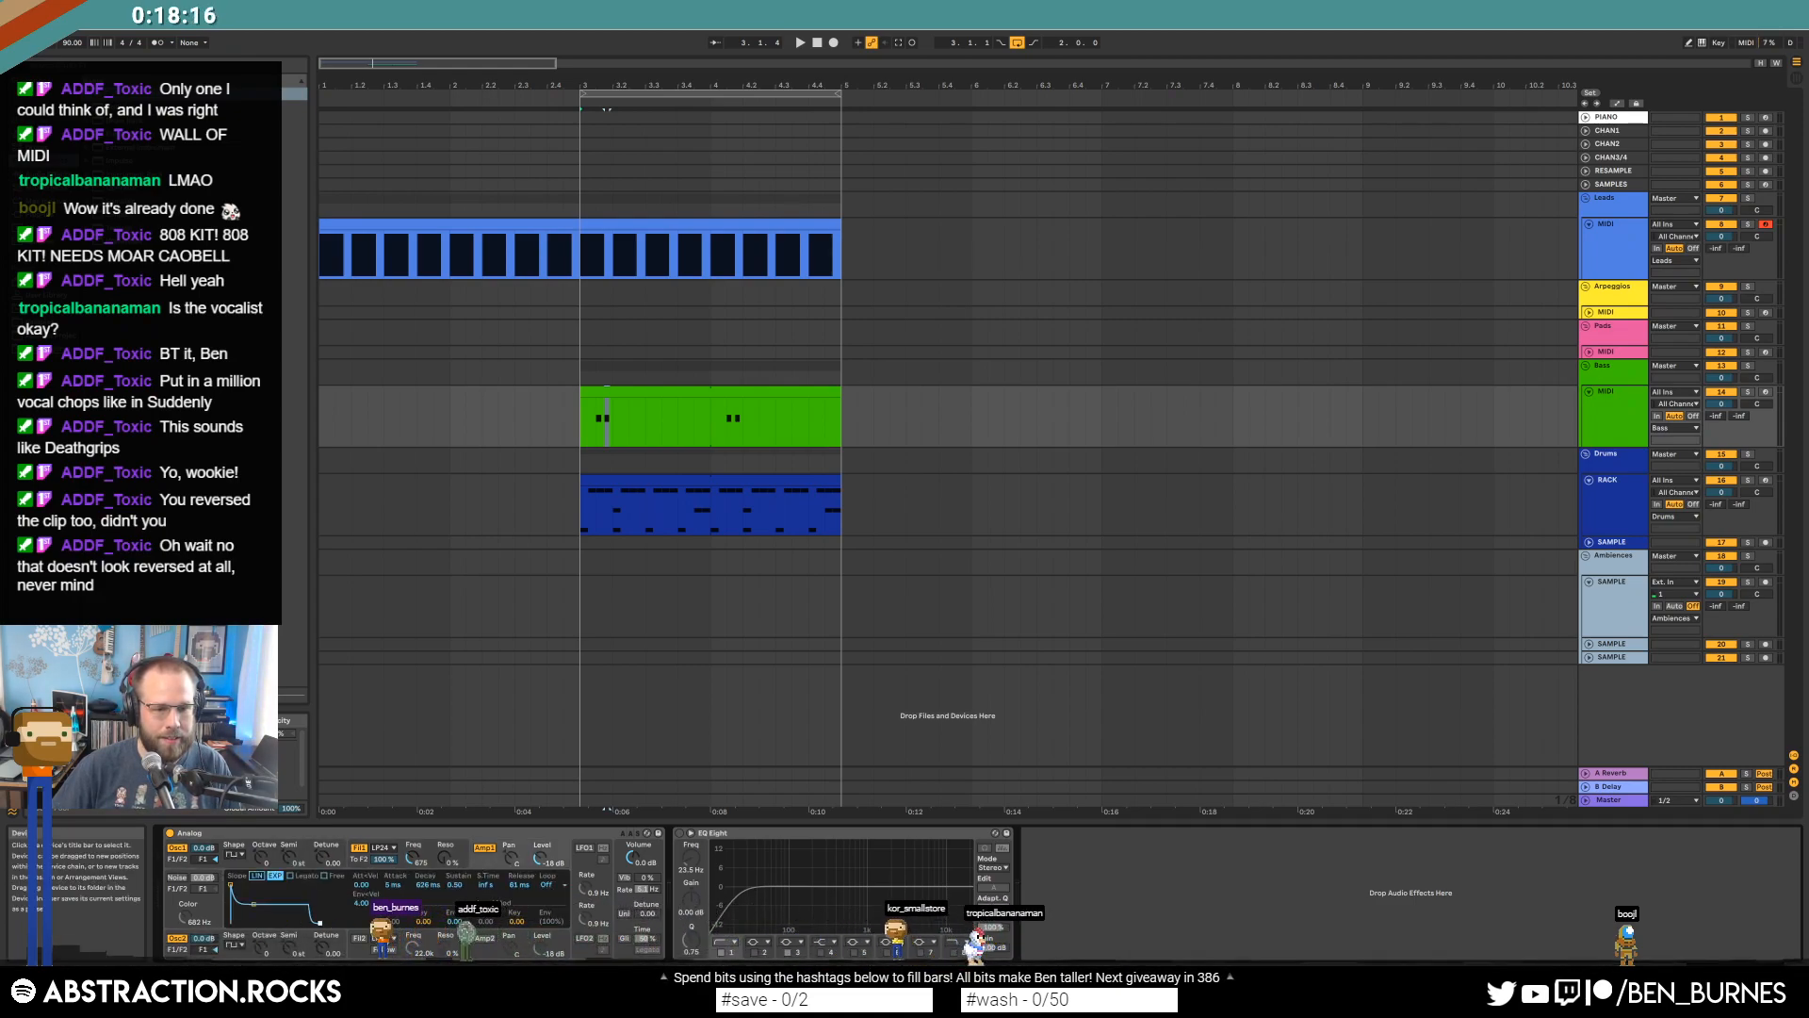
key(space)
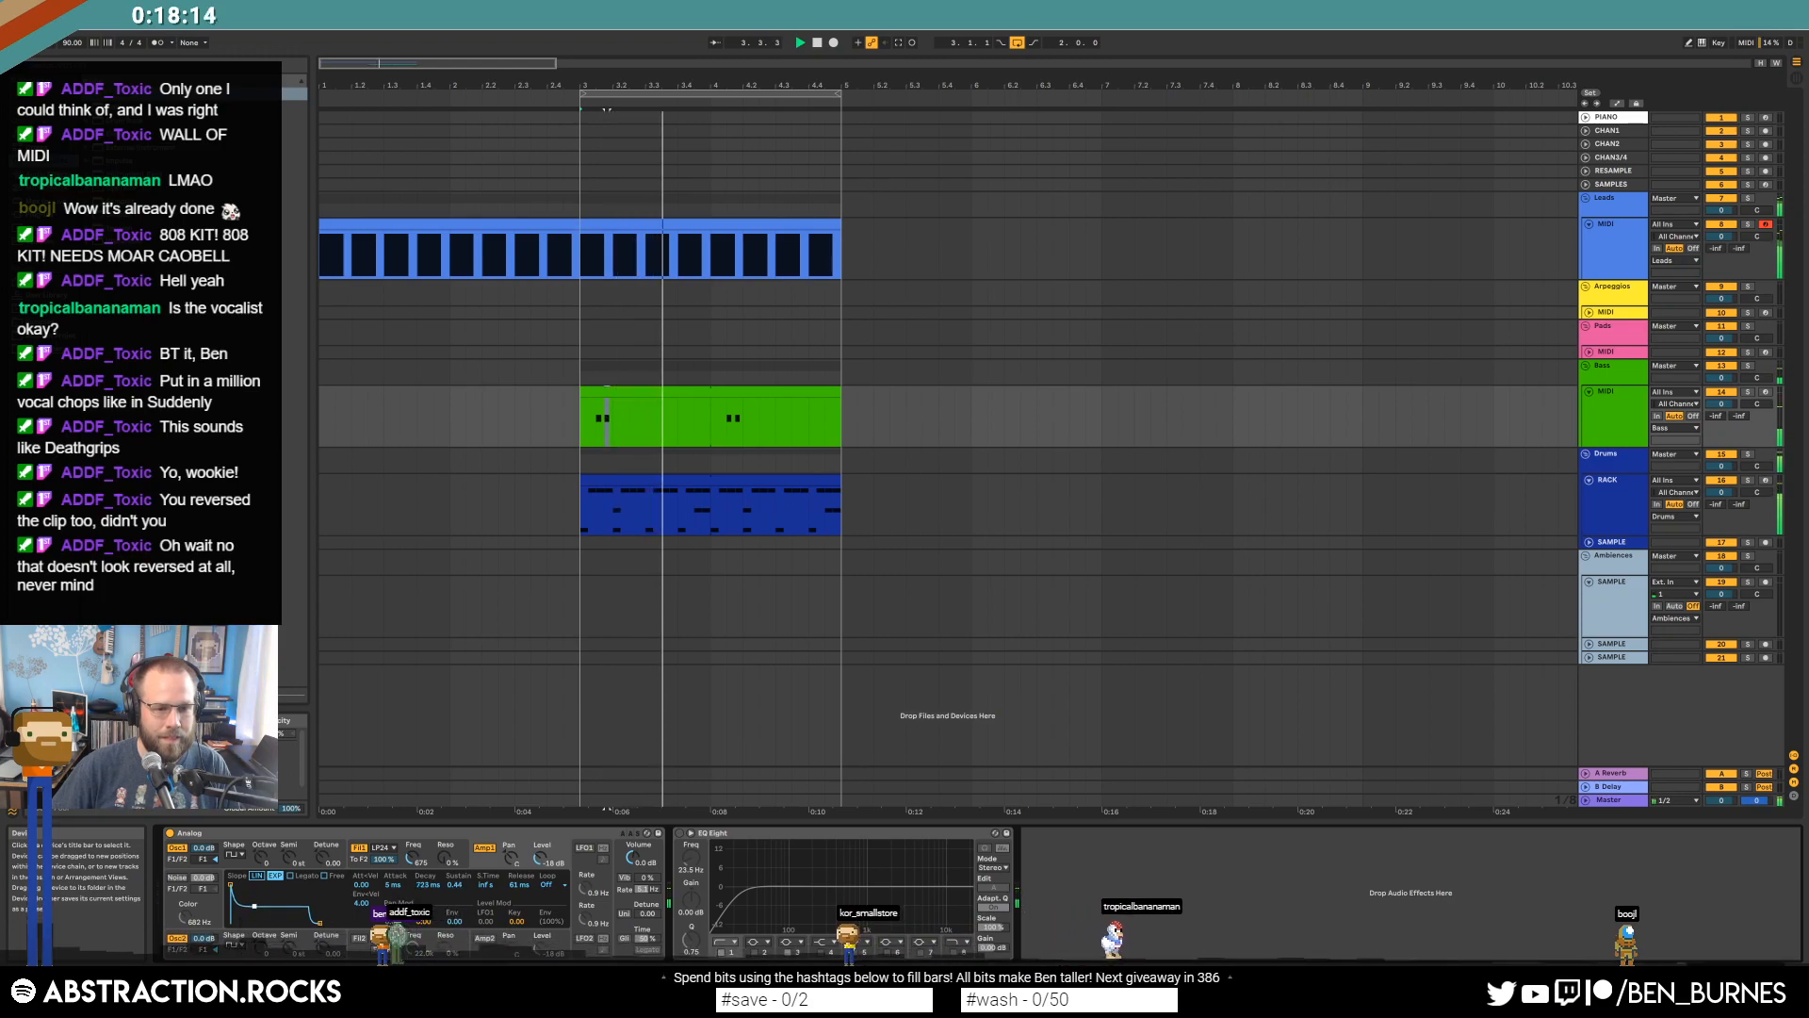
Add a Chorus and the OTT preset between Analog and EQ Eight on the bass MIDI track and play the loop.
click(801, 416)
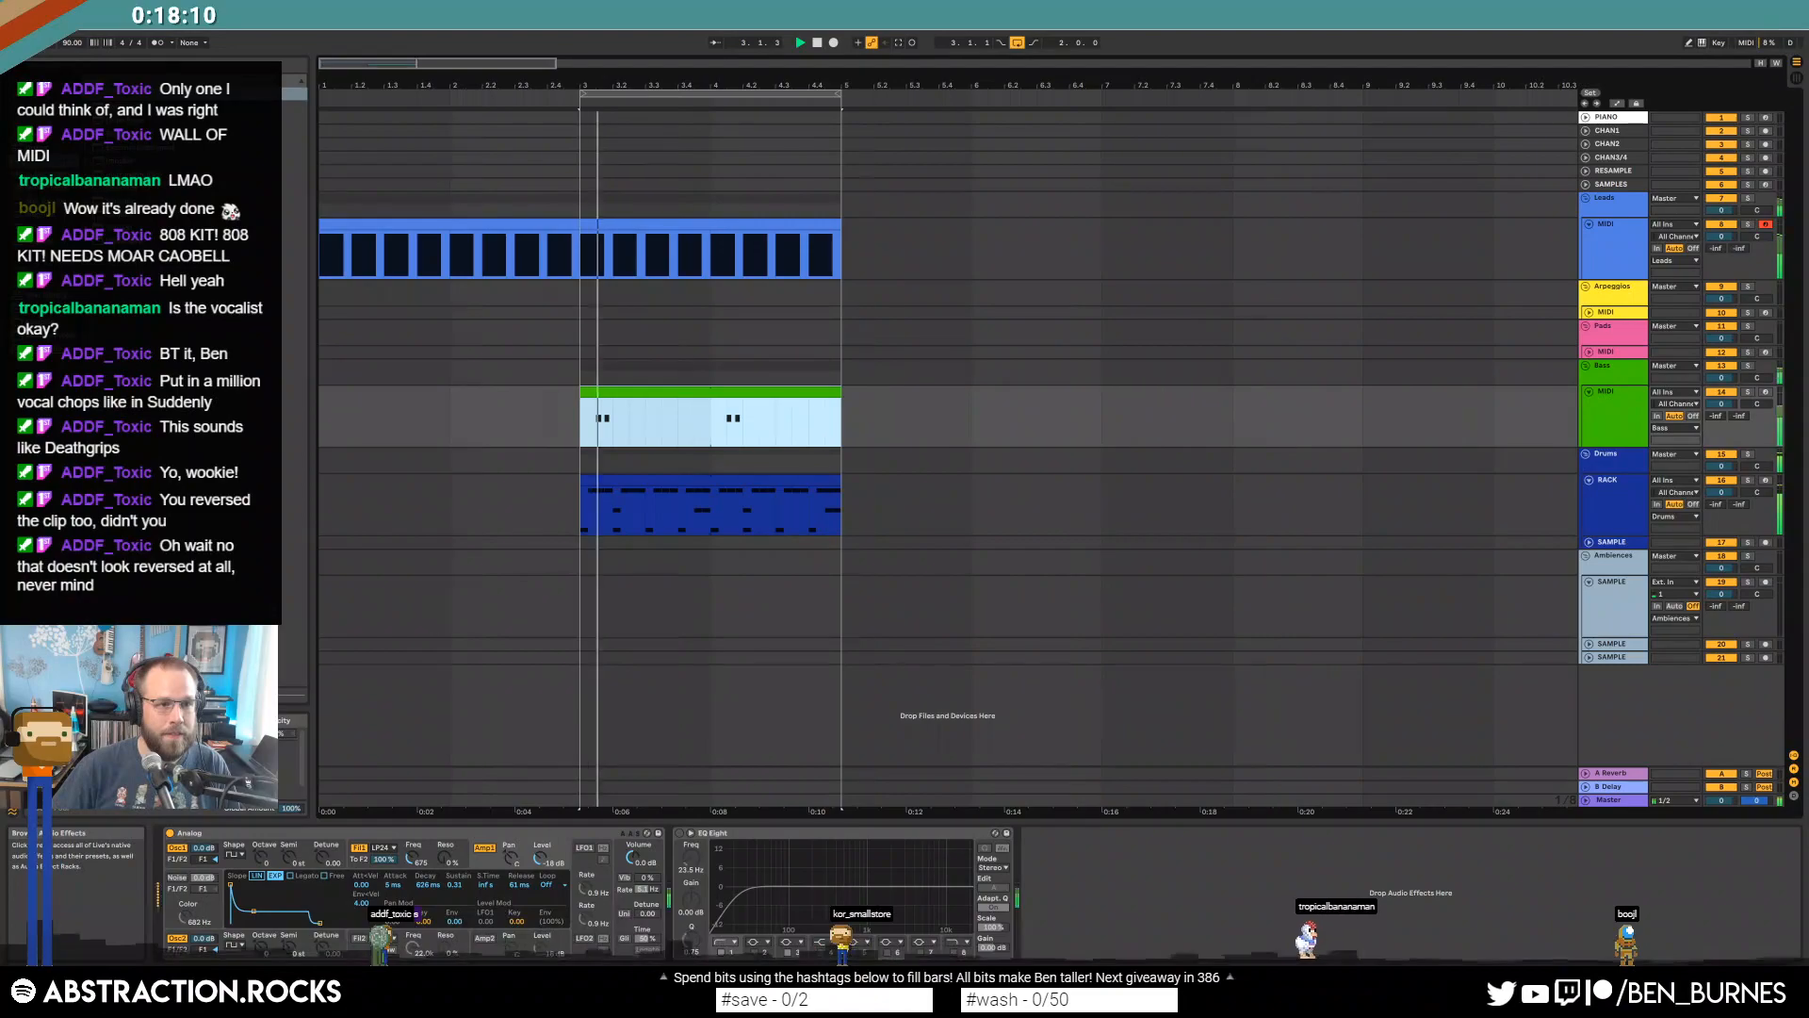
click(42, 168)
click(131, 215)
drag(132, 187, 807, 909)
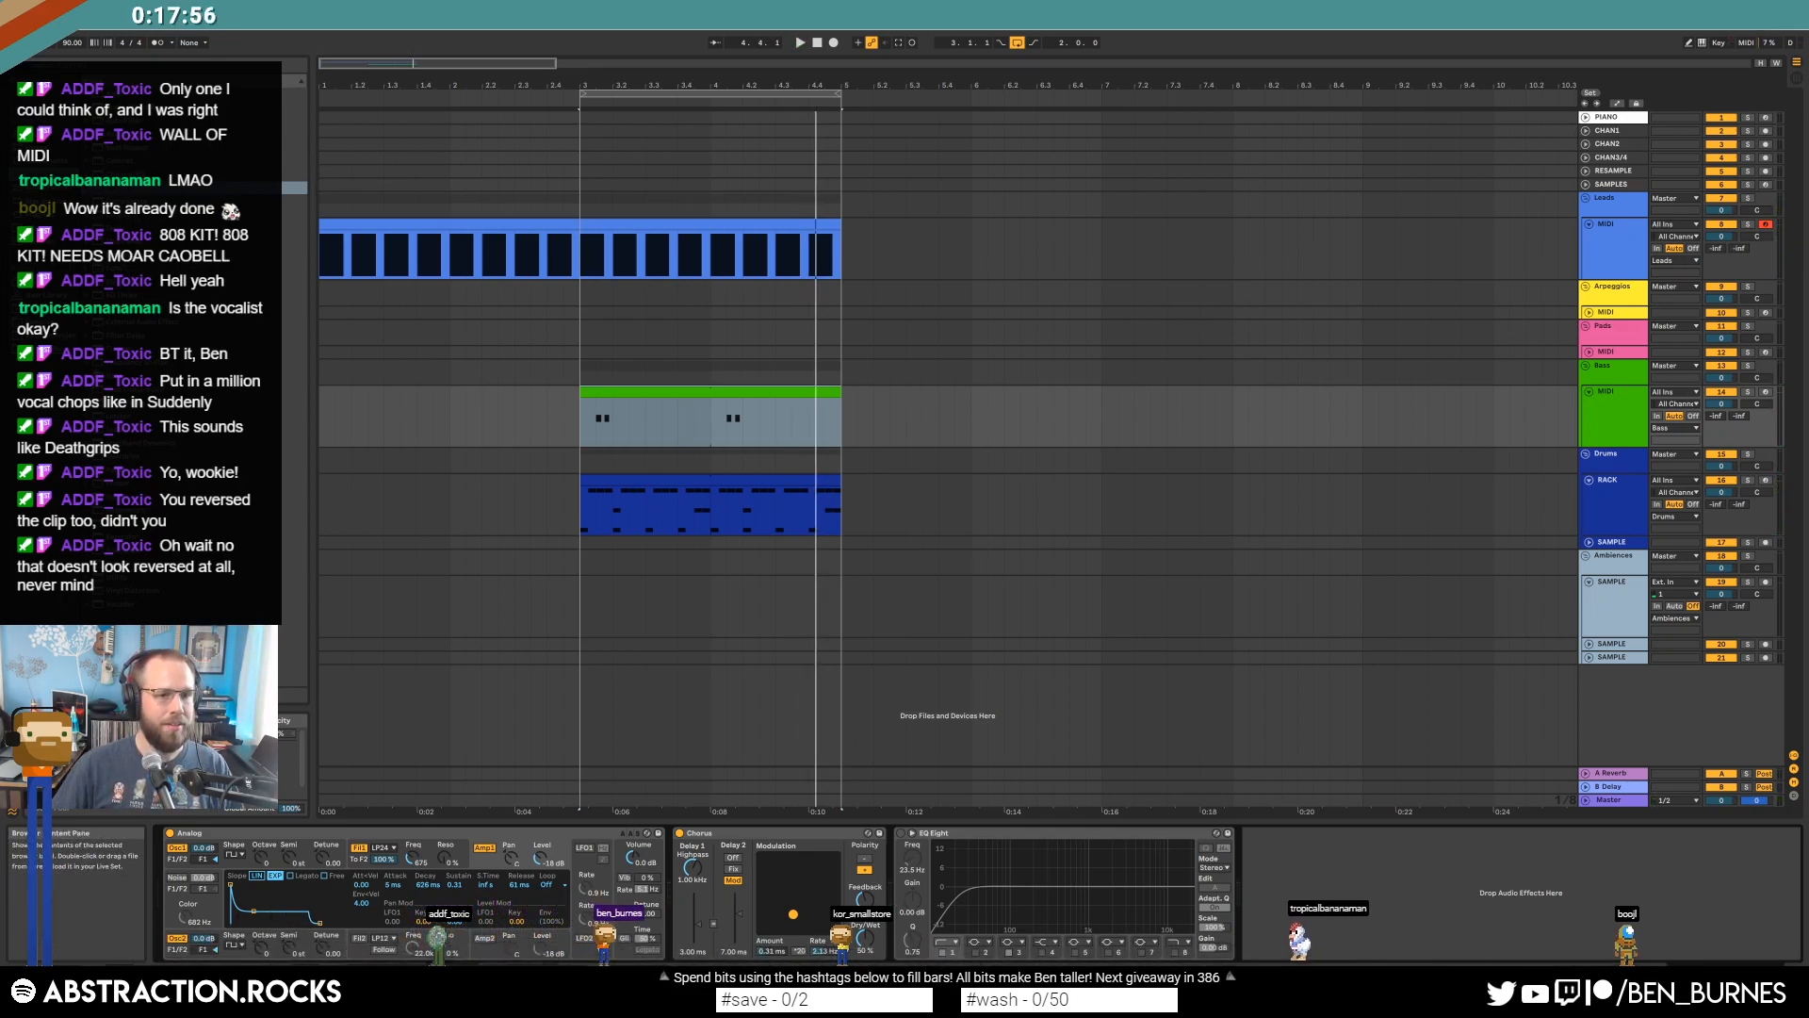
drag(141, 537, 900, 858)
key(space)
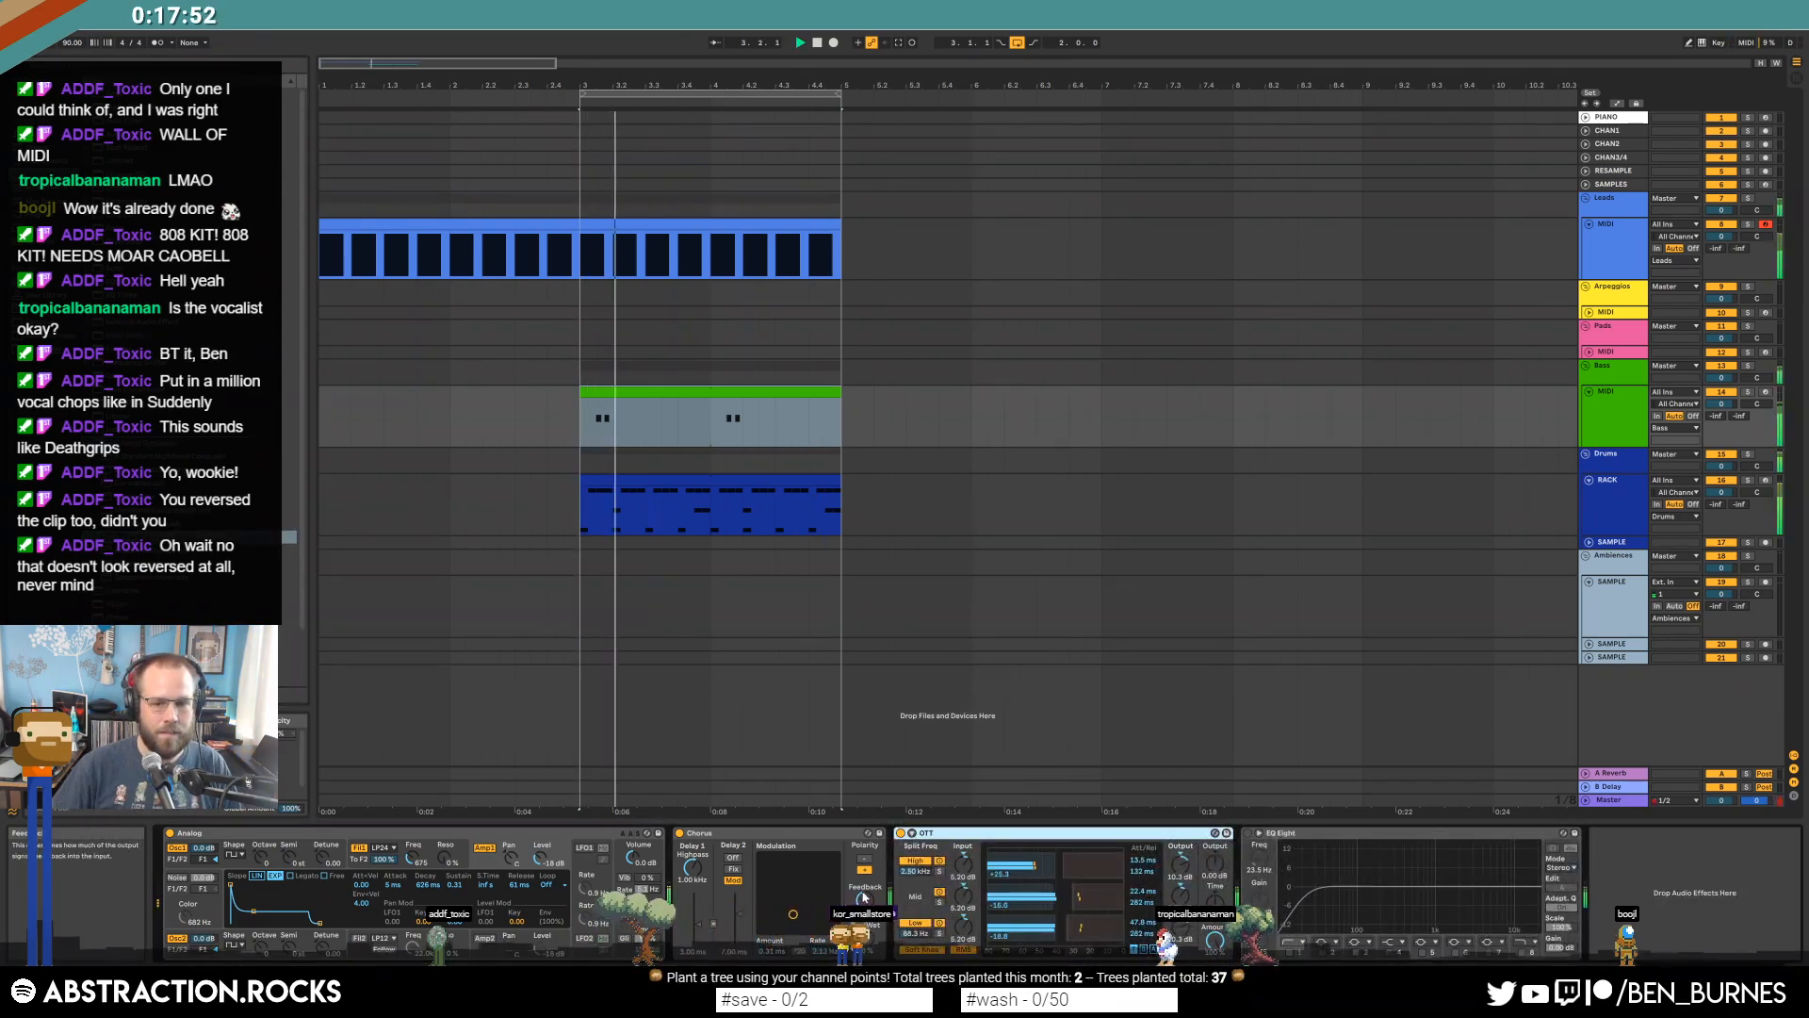
Extend the bass, lead and drum clips and the arrangement loop to the start of bar 7.
double_click(823, 393)
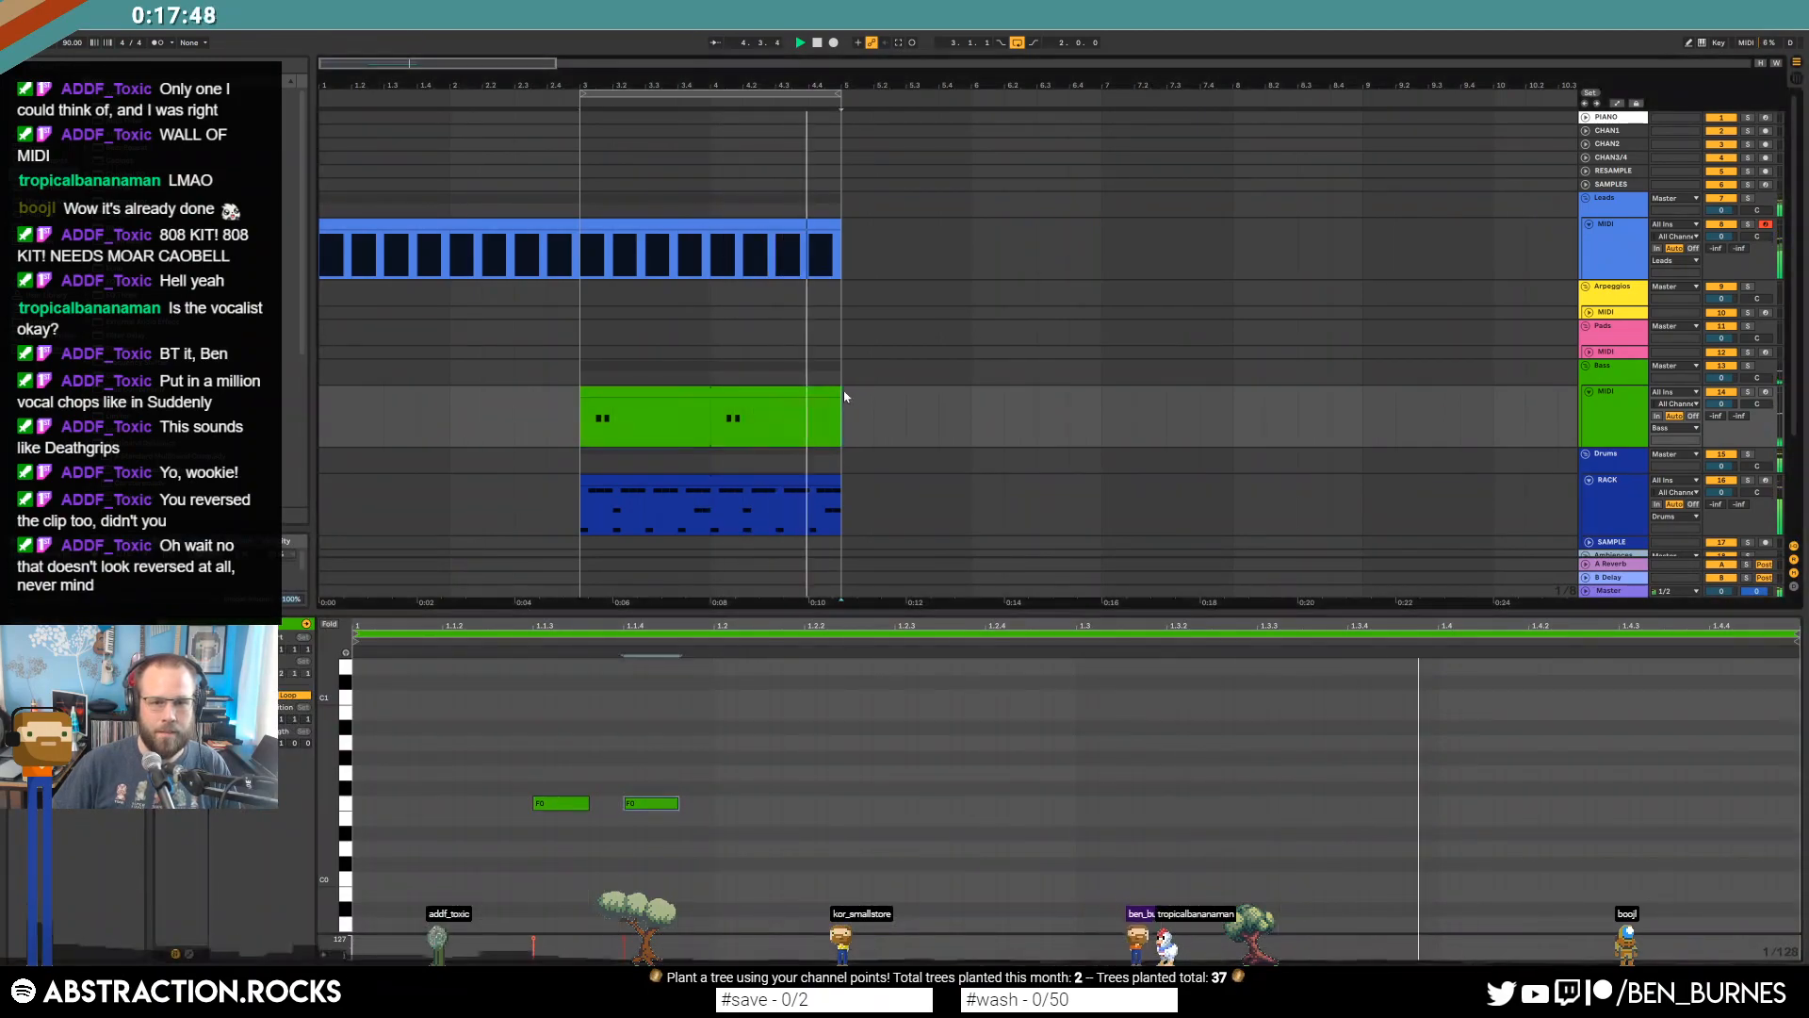
drag(841, 429, 1091, 430)
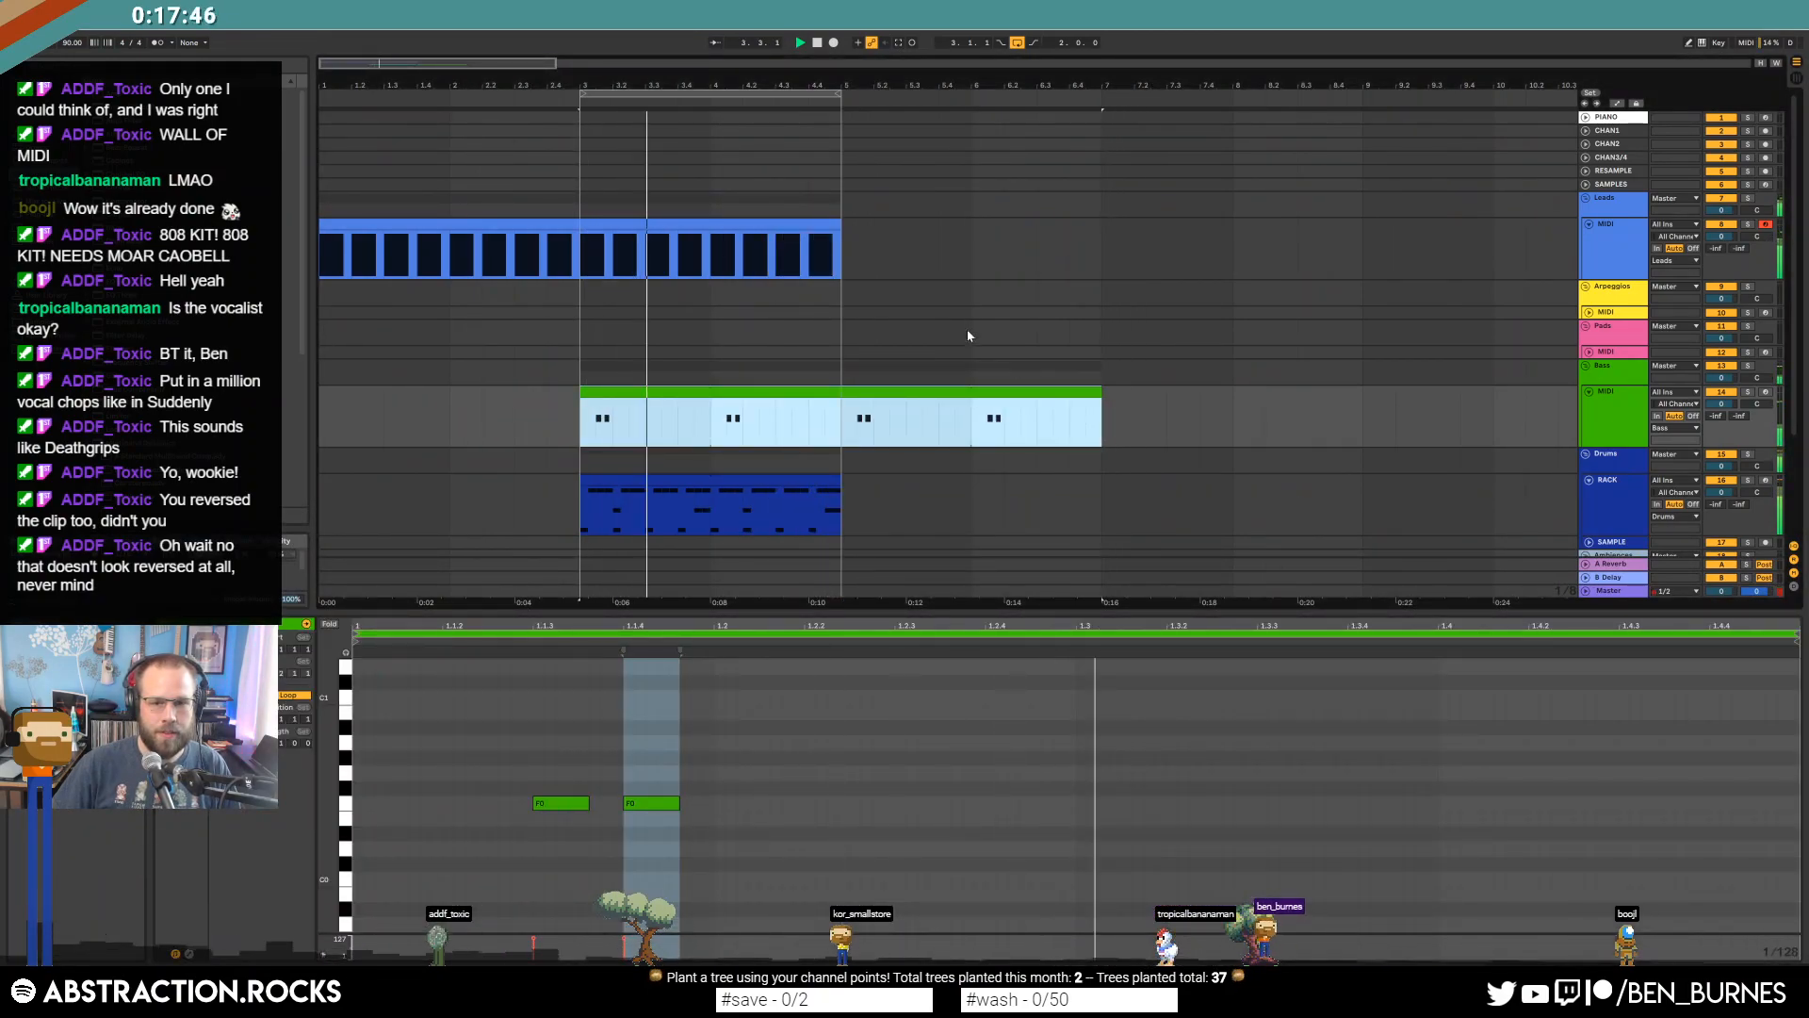
drag(841, 231, 1102, 233)
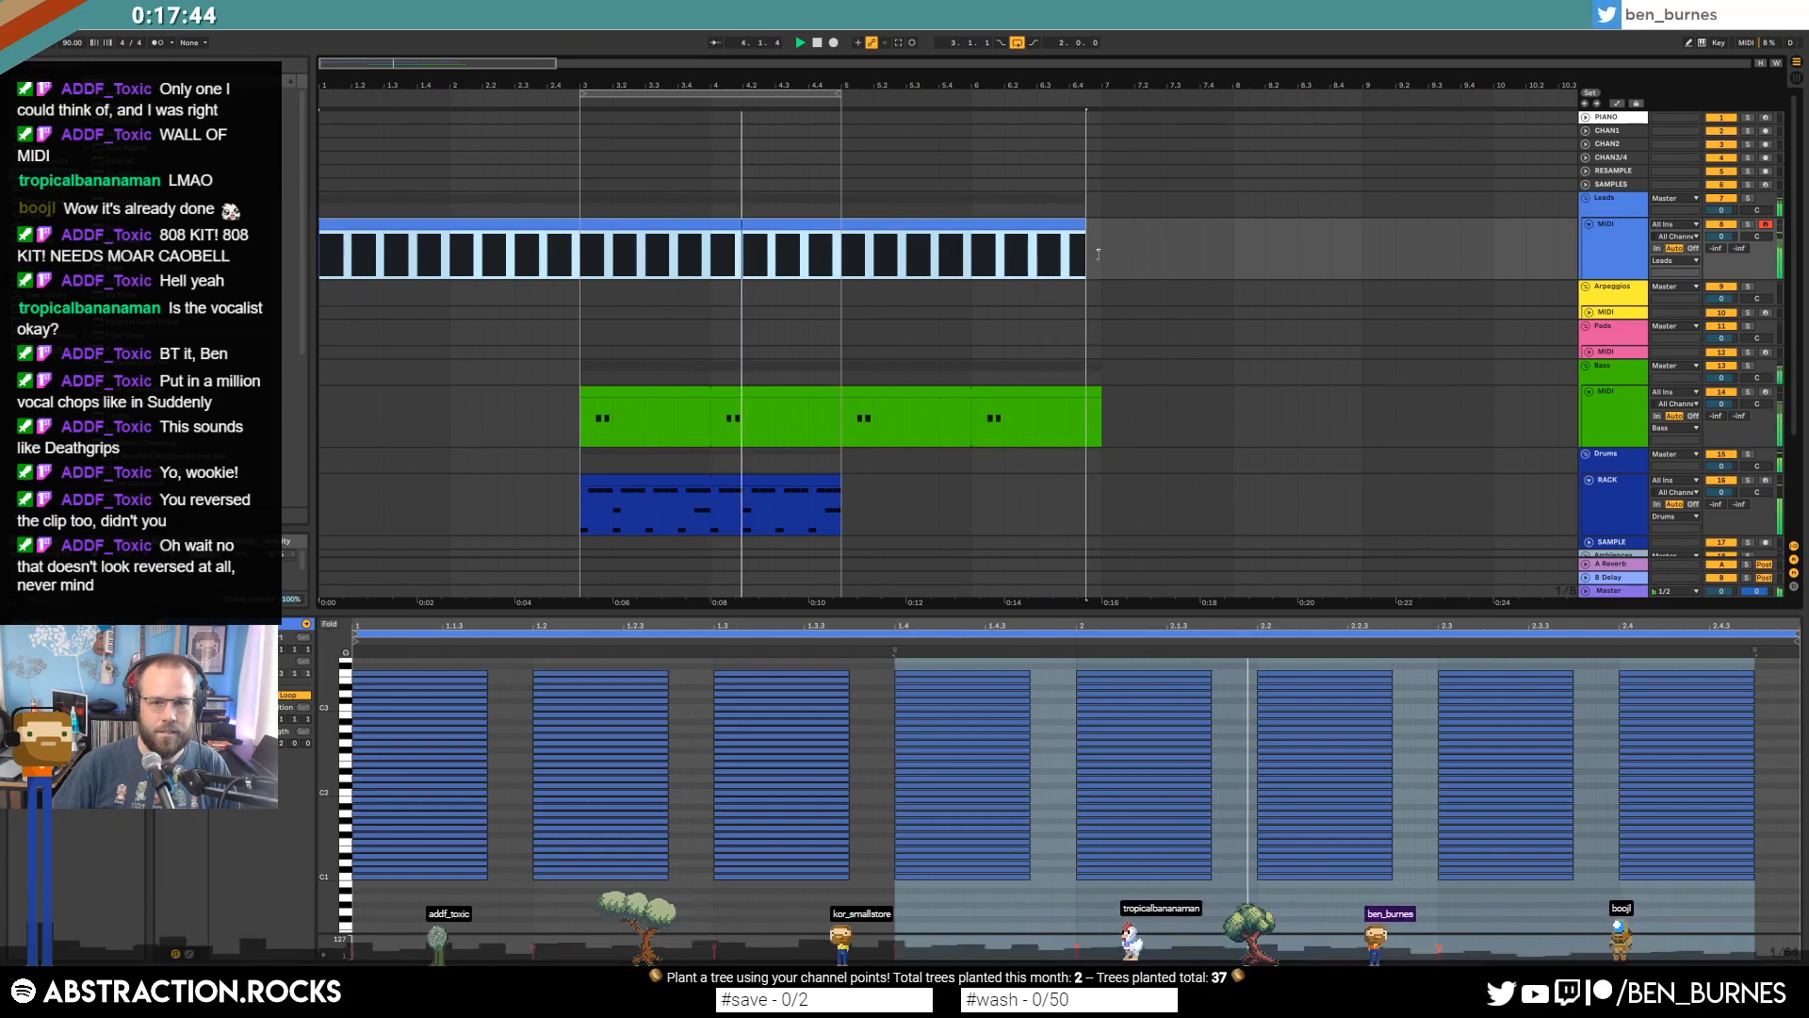
drag(841, 92, 1087, 133)
scroll(895, 466, down, 1)
drag(841, 489, 1103, 490)
Consolidate the extended bass clip so that all four bars of notes can be edited separately.
click(1039, 378)
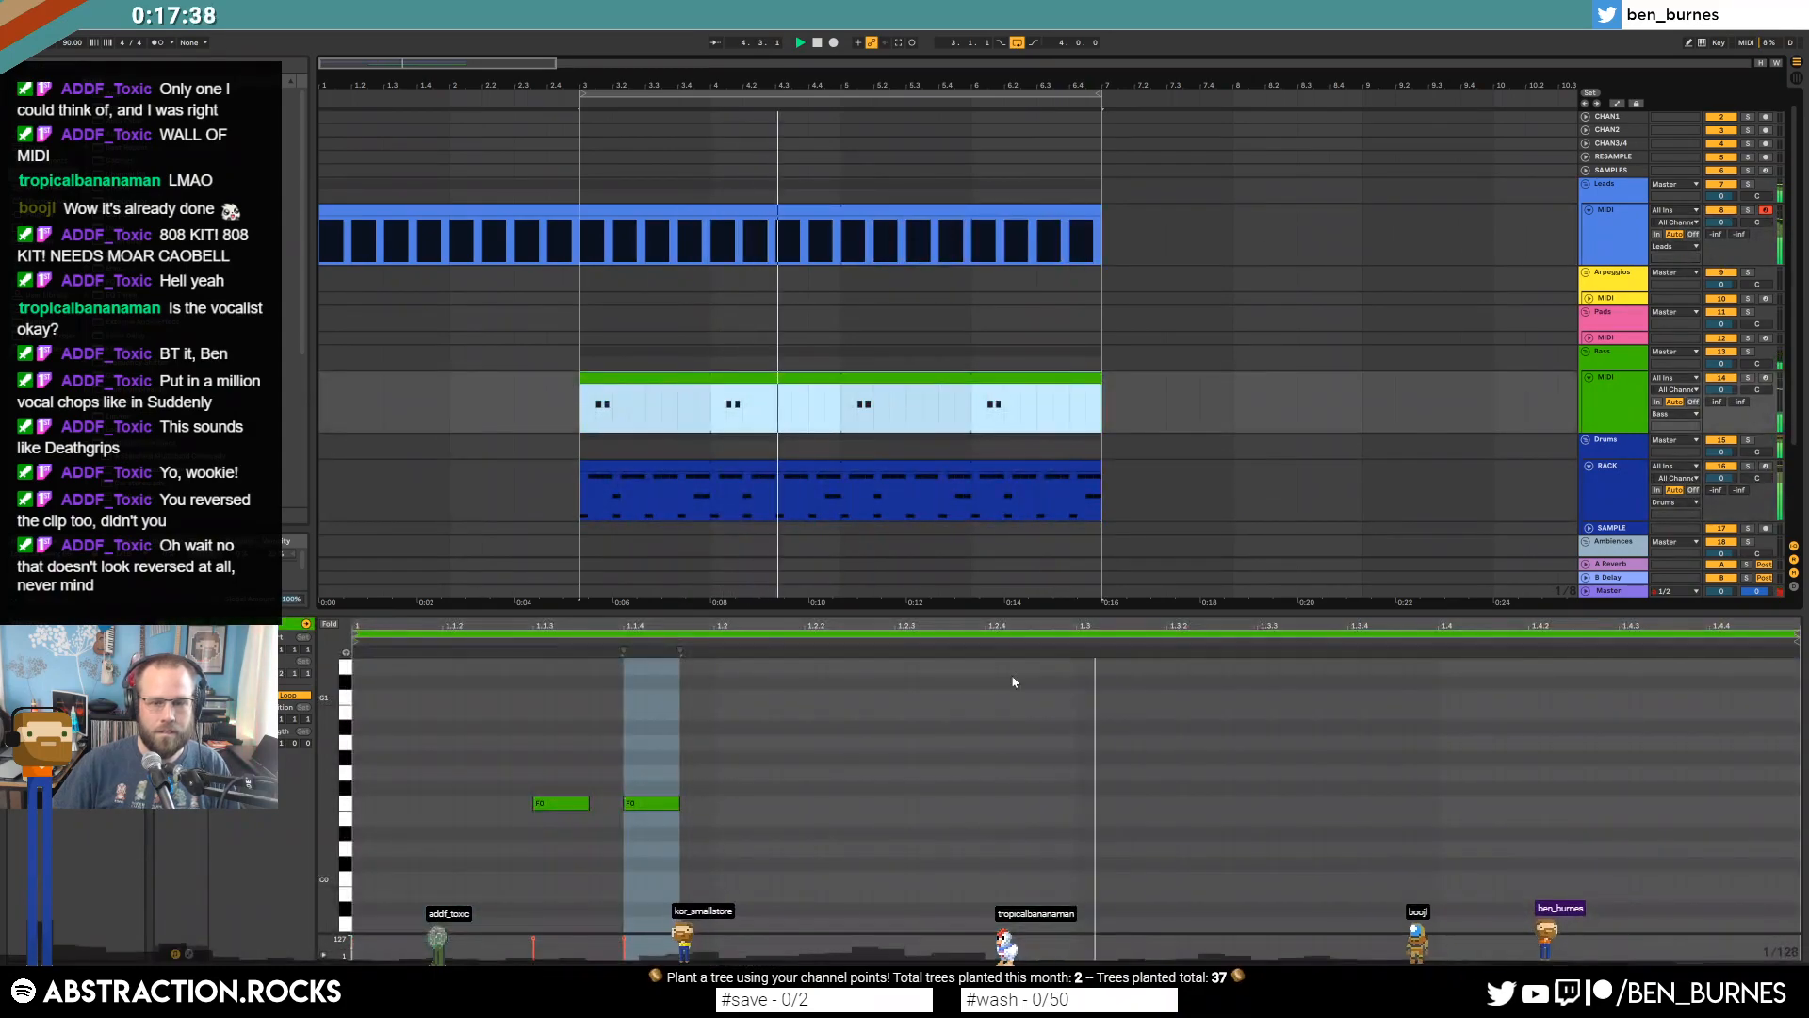
click(912, 379)
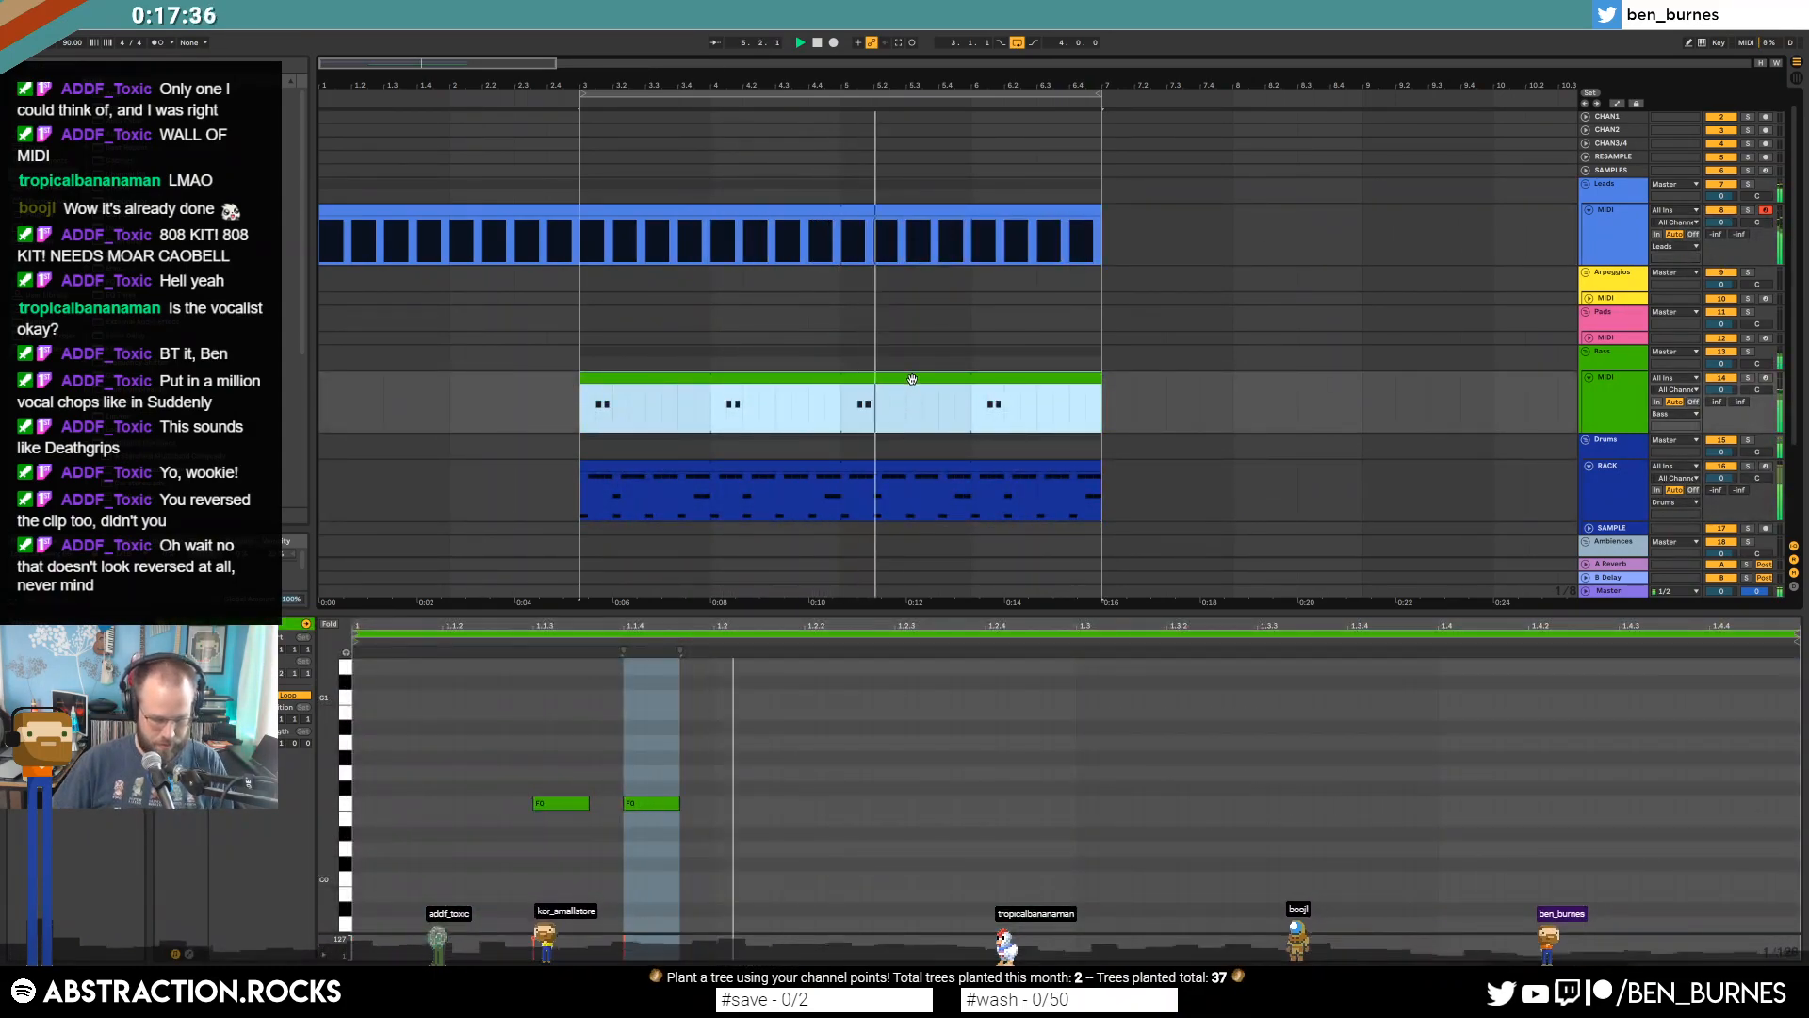
key(ctrl+j)
click(1489, 821)
scroll(1508, 818, up, 3)
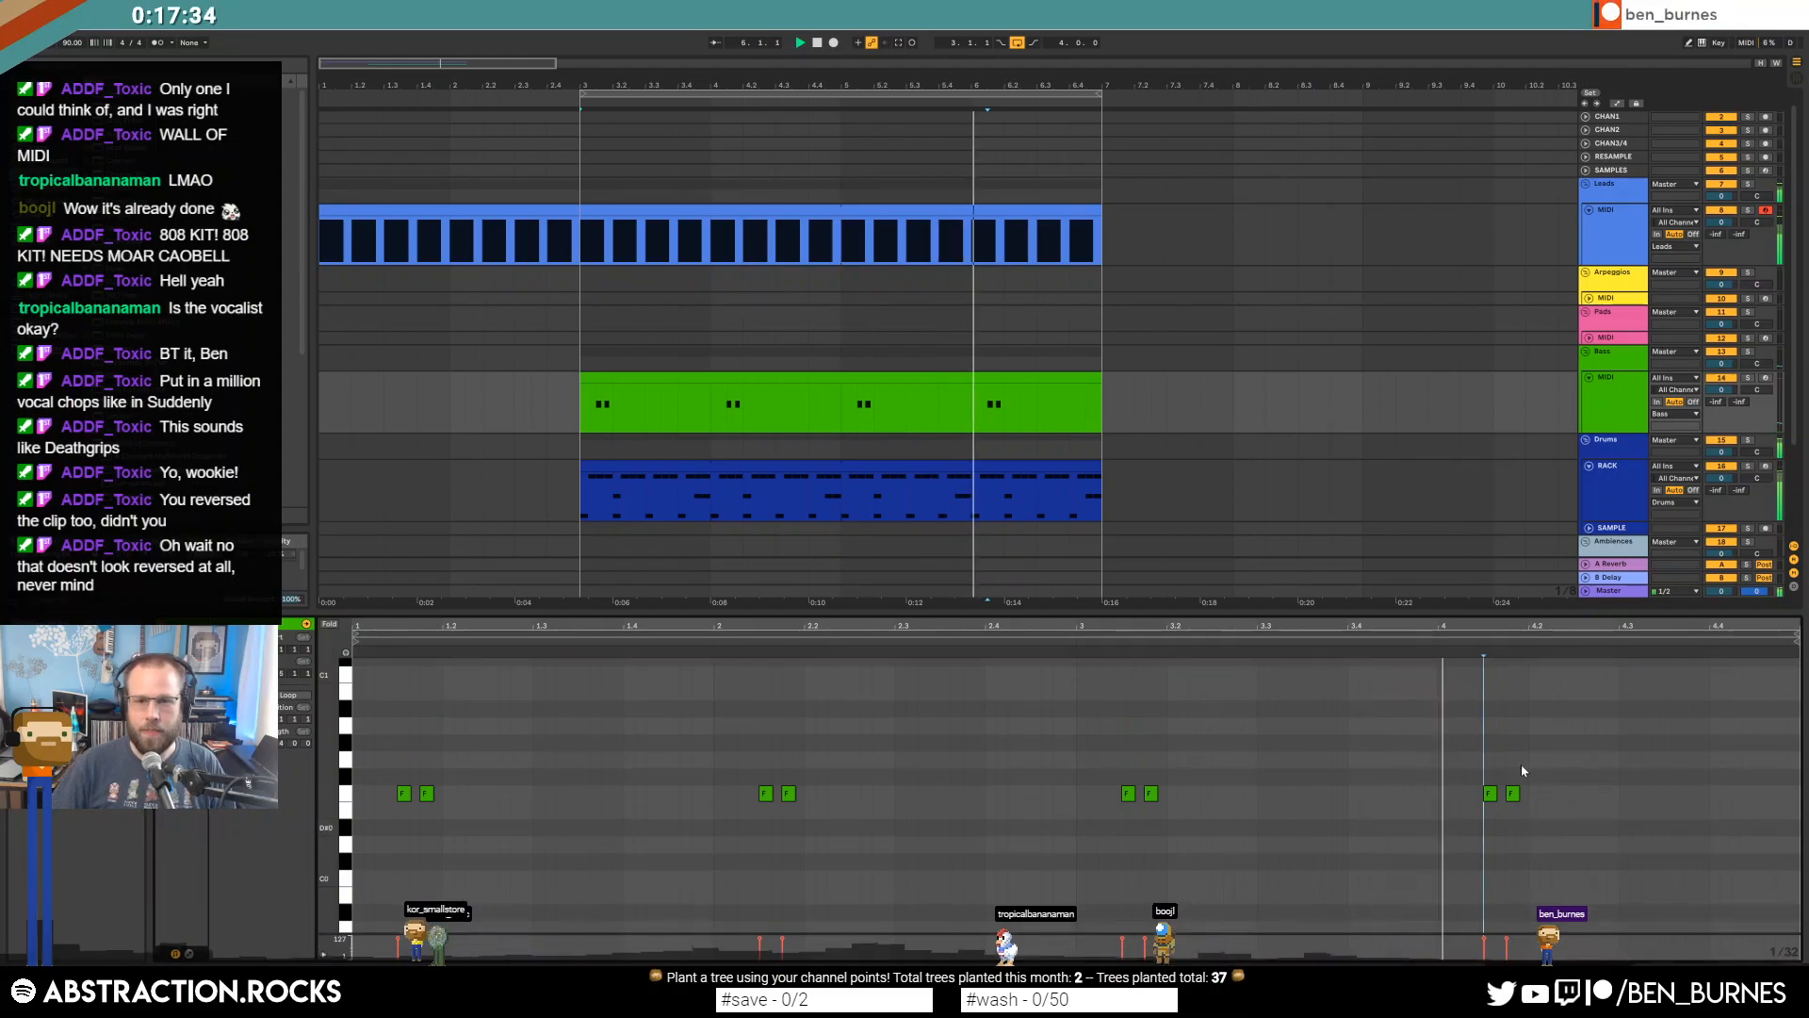
Trim the last beat off the lead clip and draw a rising run of bass notes through that beat.
key(space)
drag(1100, 211, 1069, 212)
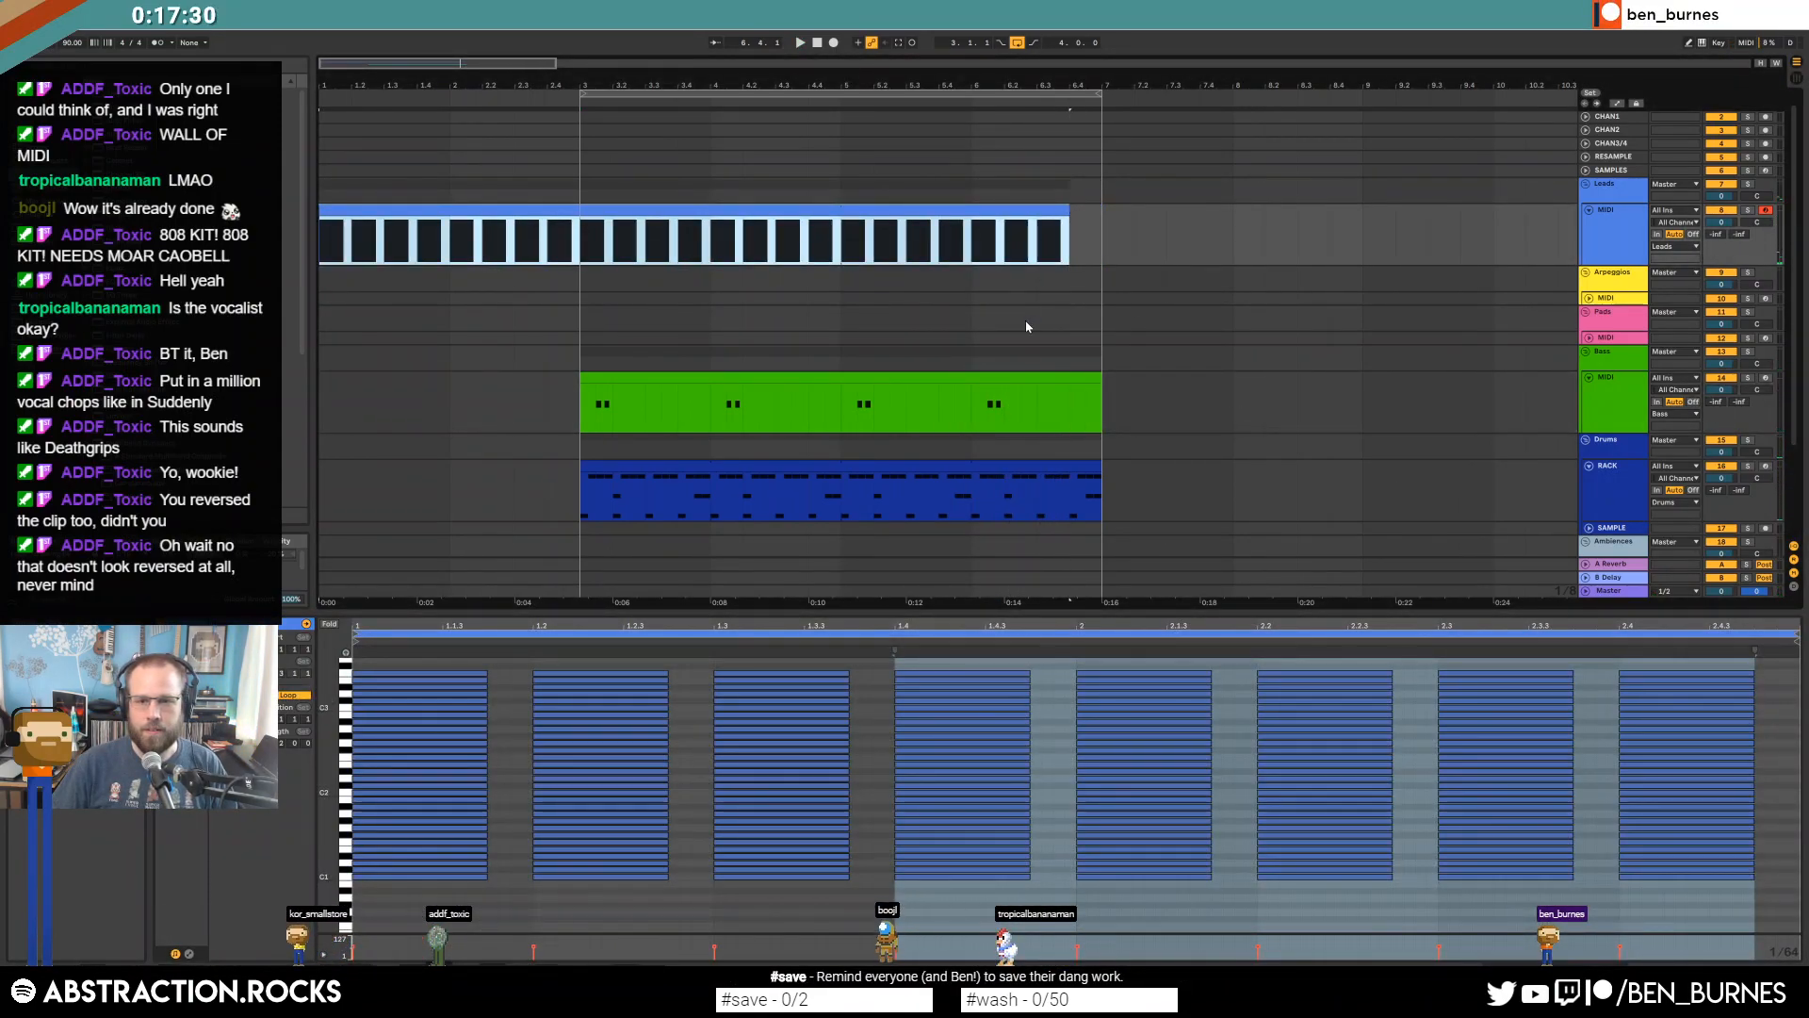
click(1069, 378)
double_click(1714, 793)
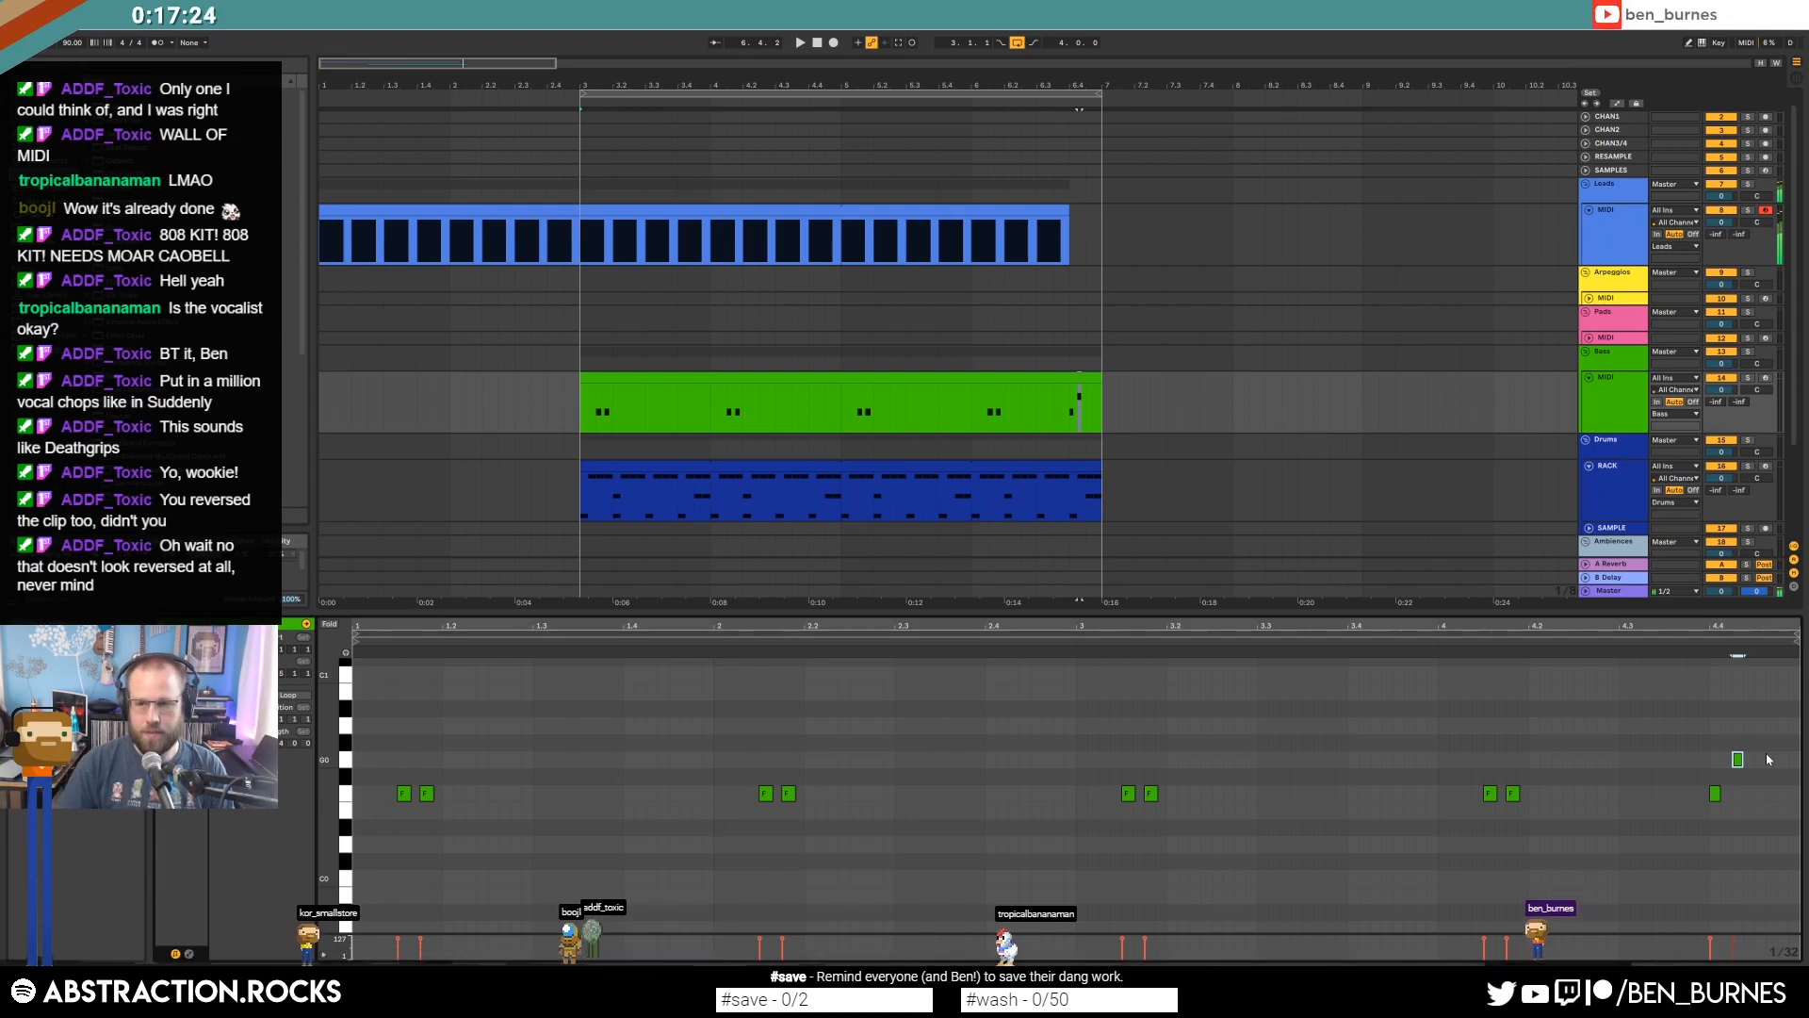
click(1767, 380)
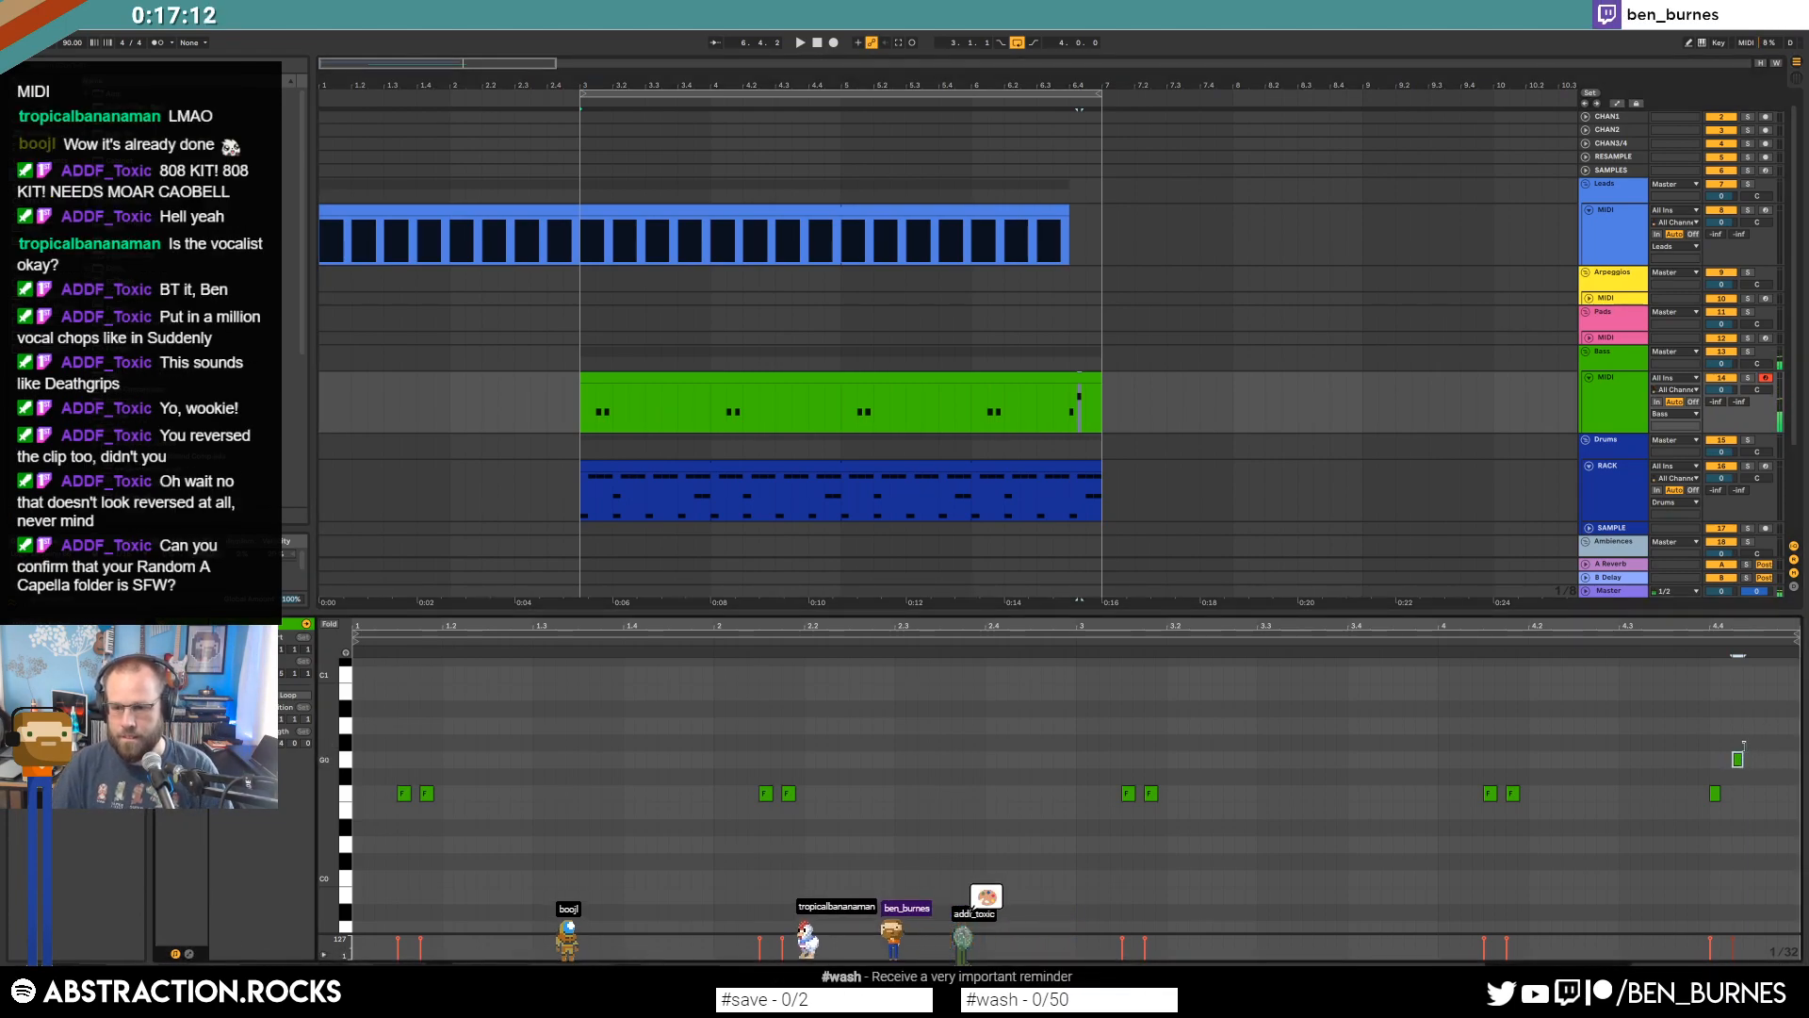
click(1761, 708)
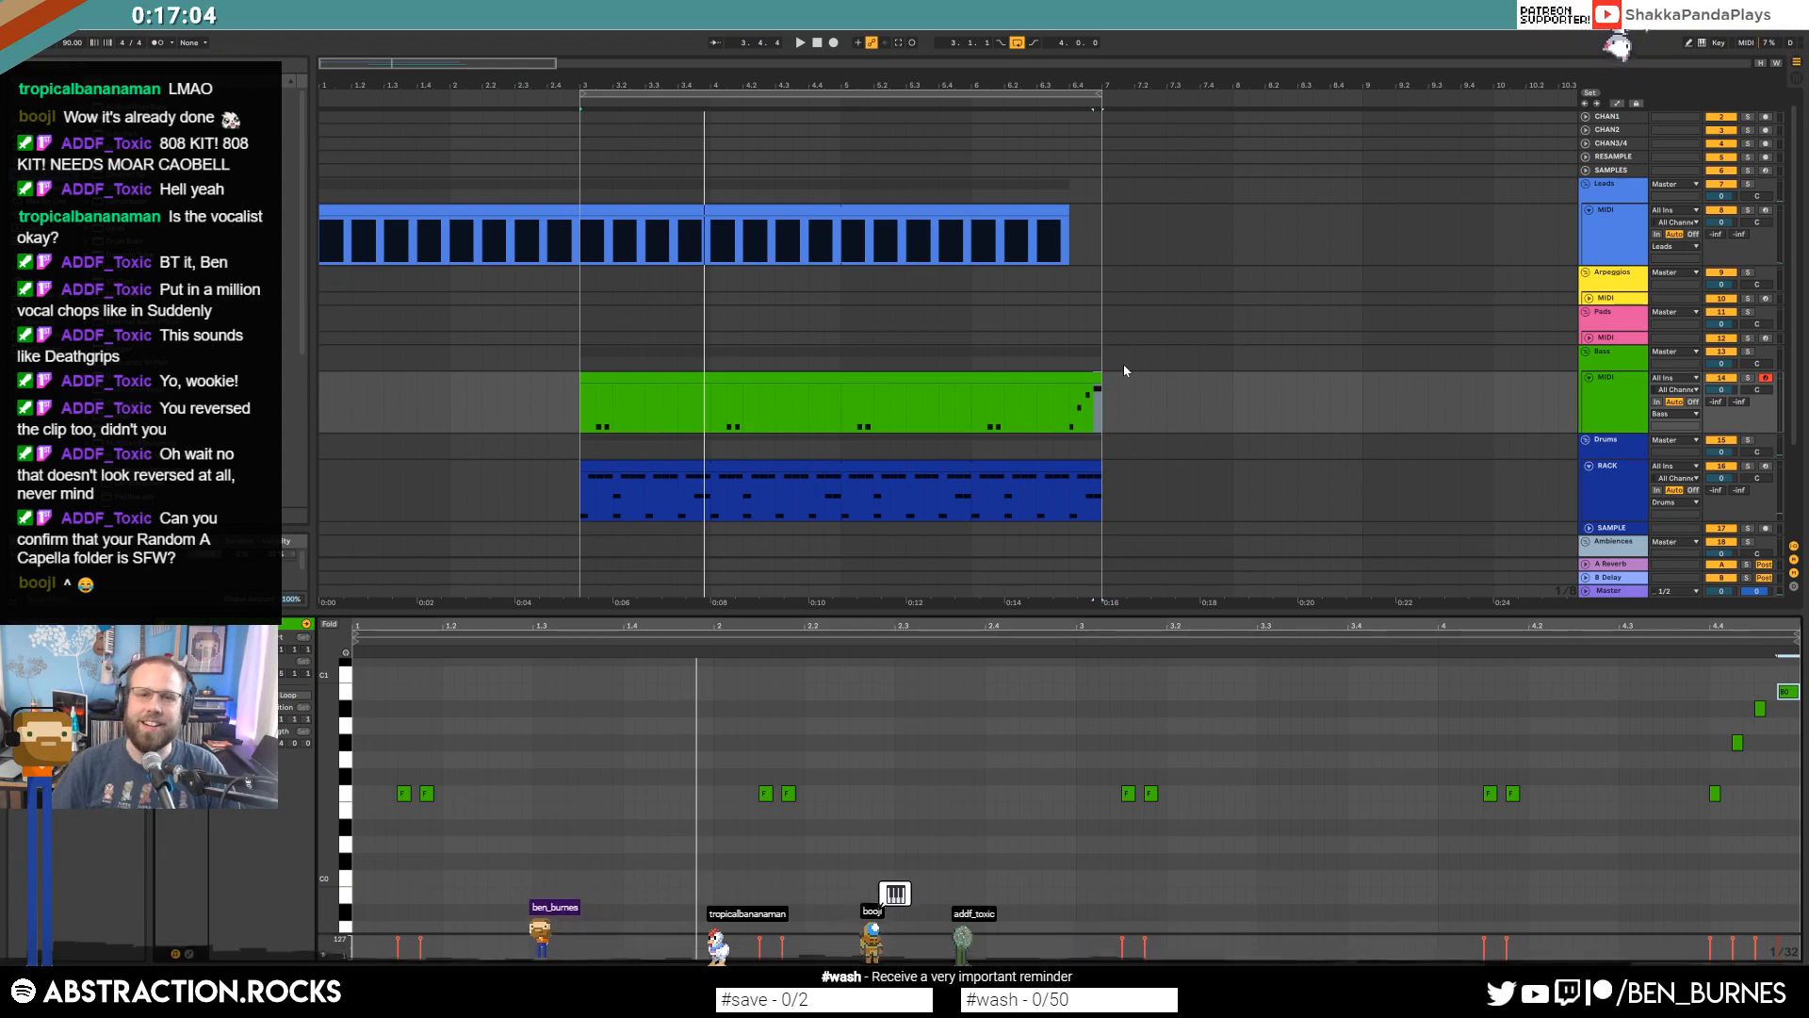
Adjust Analog's second oscillator while the loop plays and delete the Chorus from the bass MIDI track.
click(972, 410)
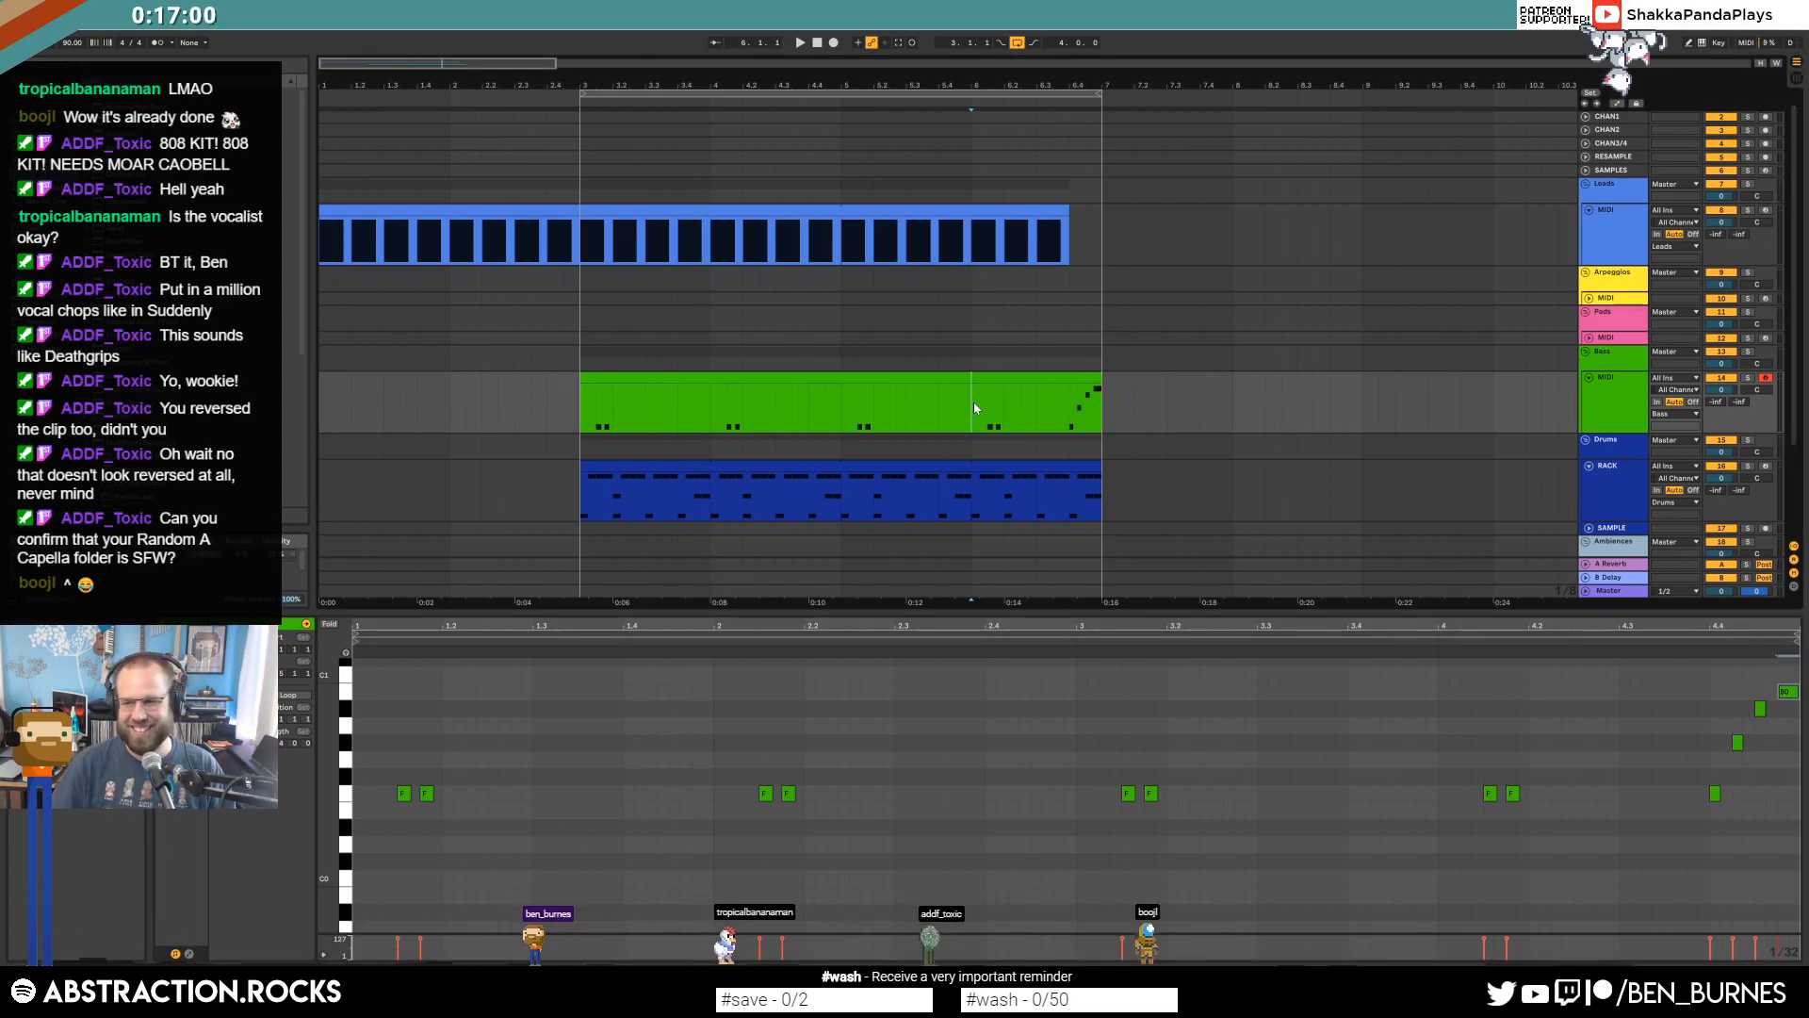
key(space)
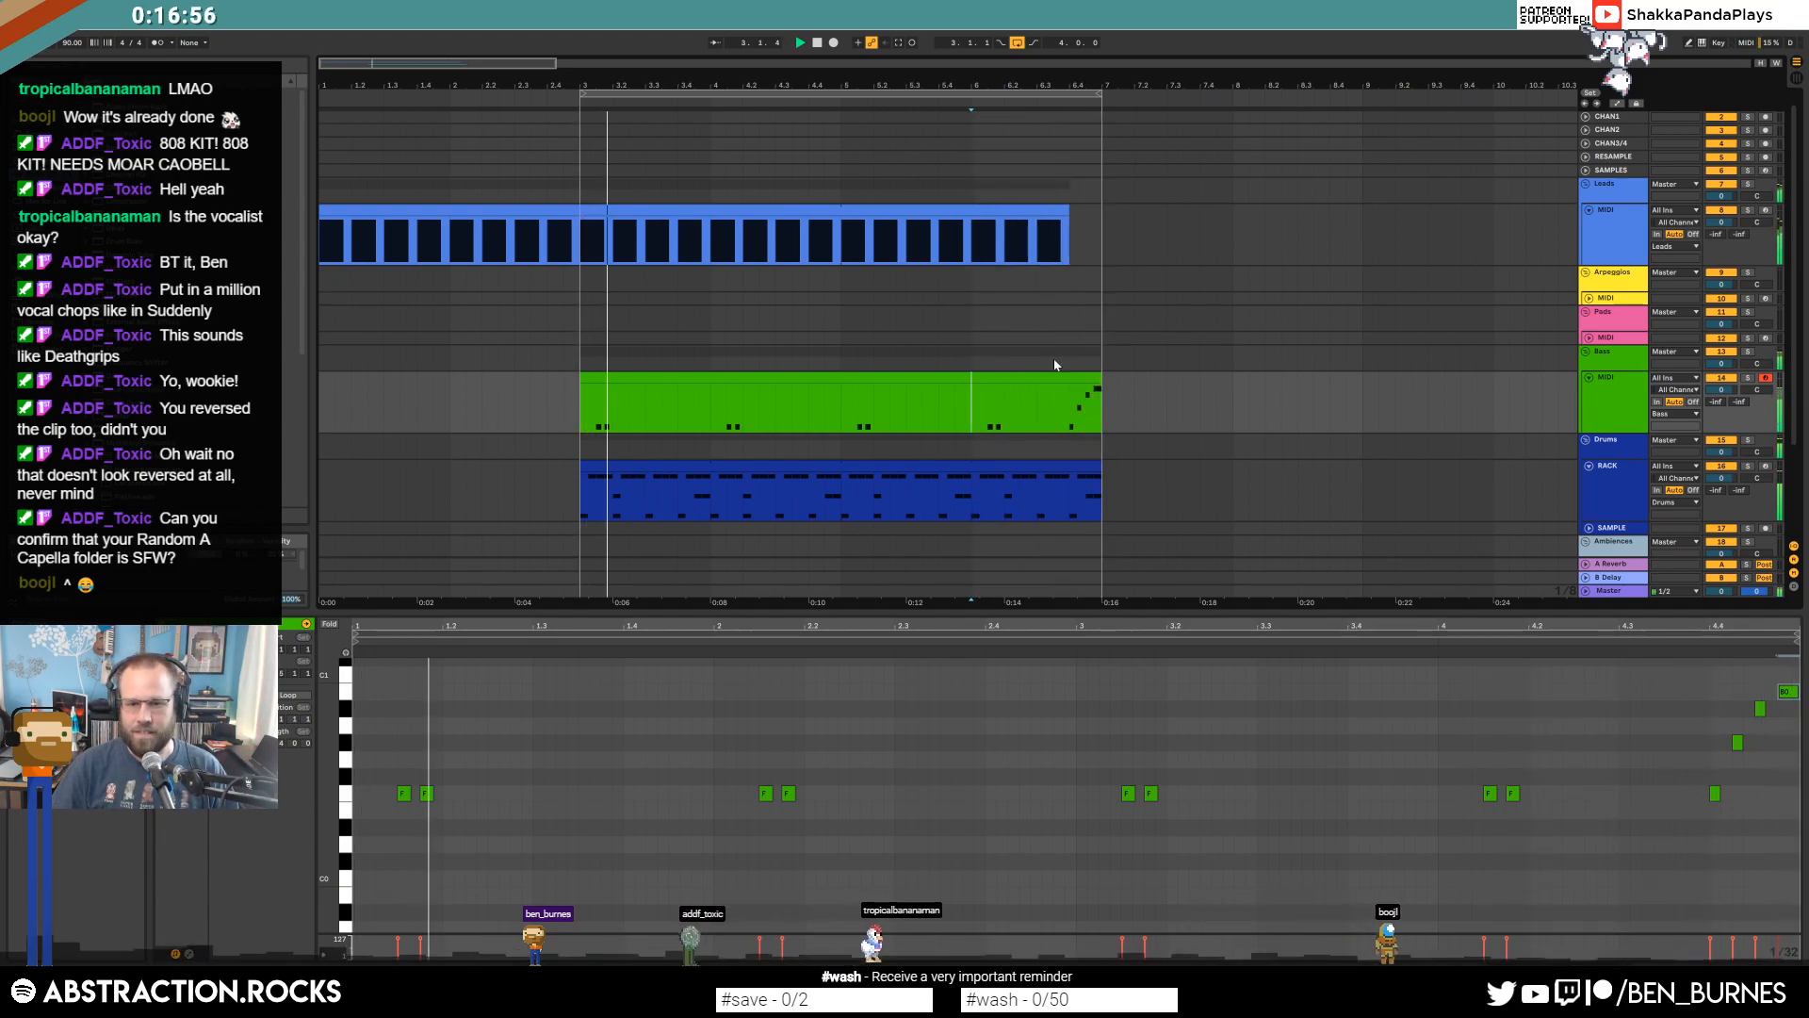
key(shift+Tab)
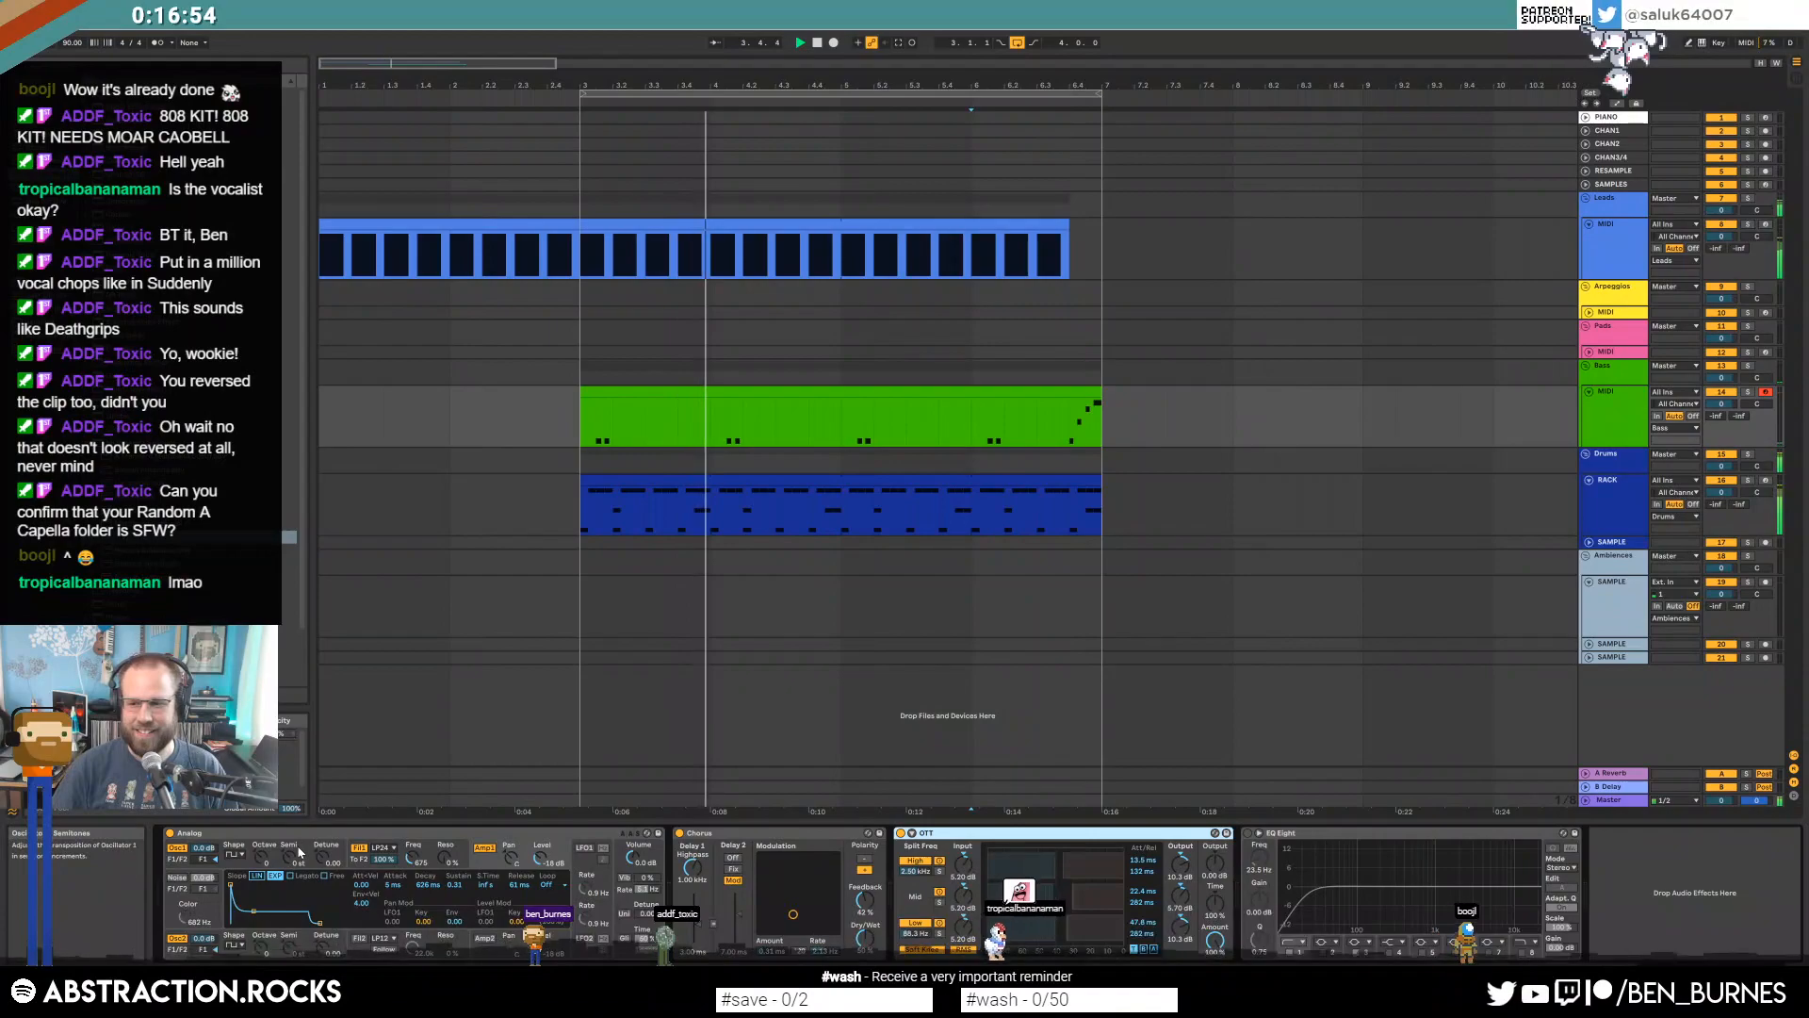
click(263, 954)
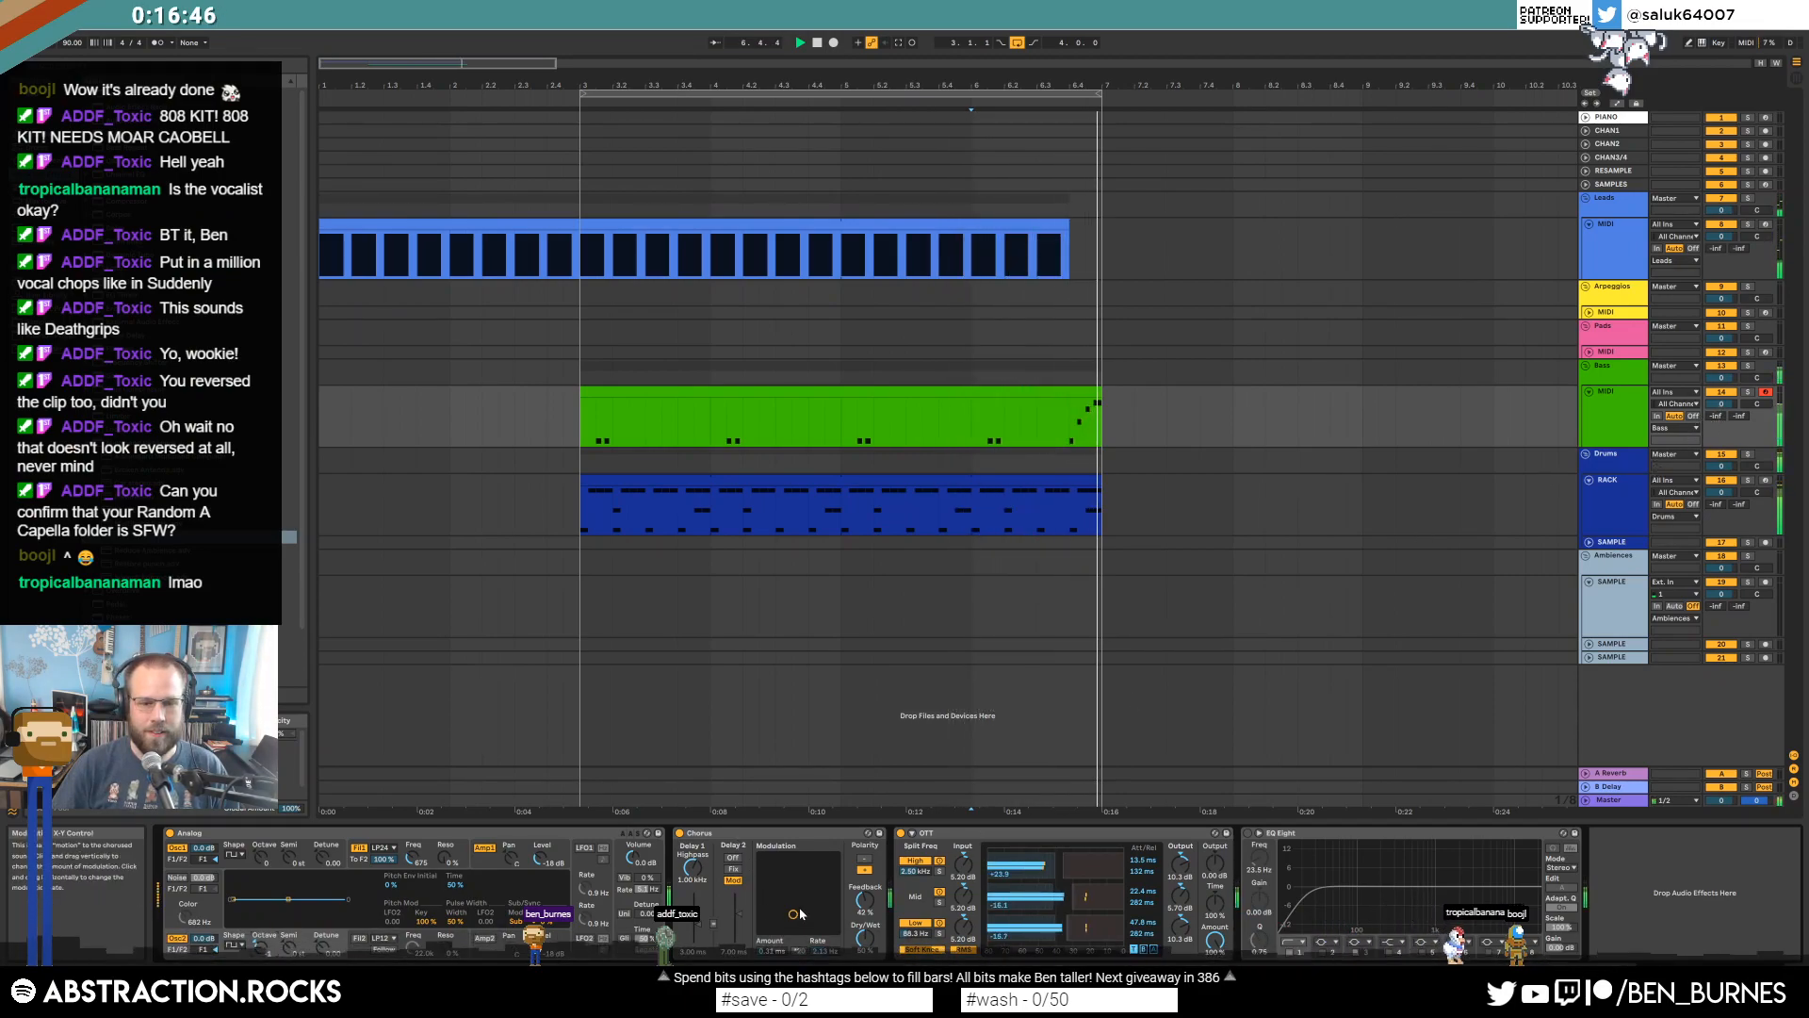
click(678, 833)
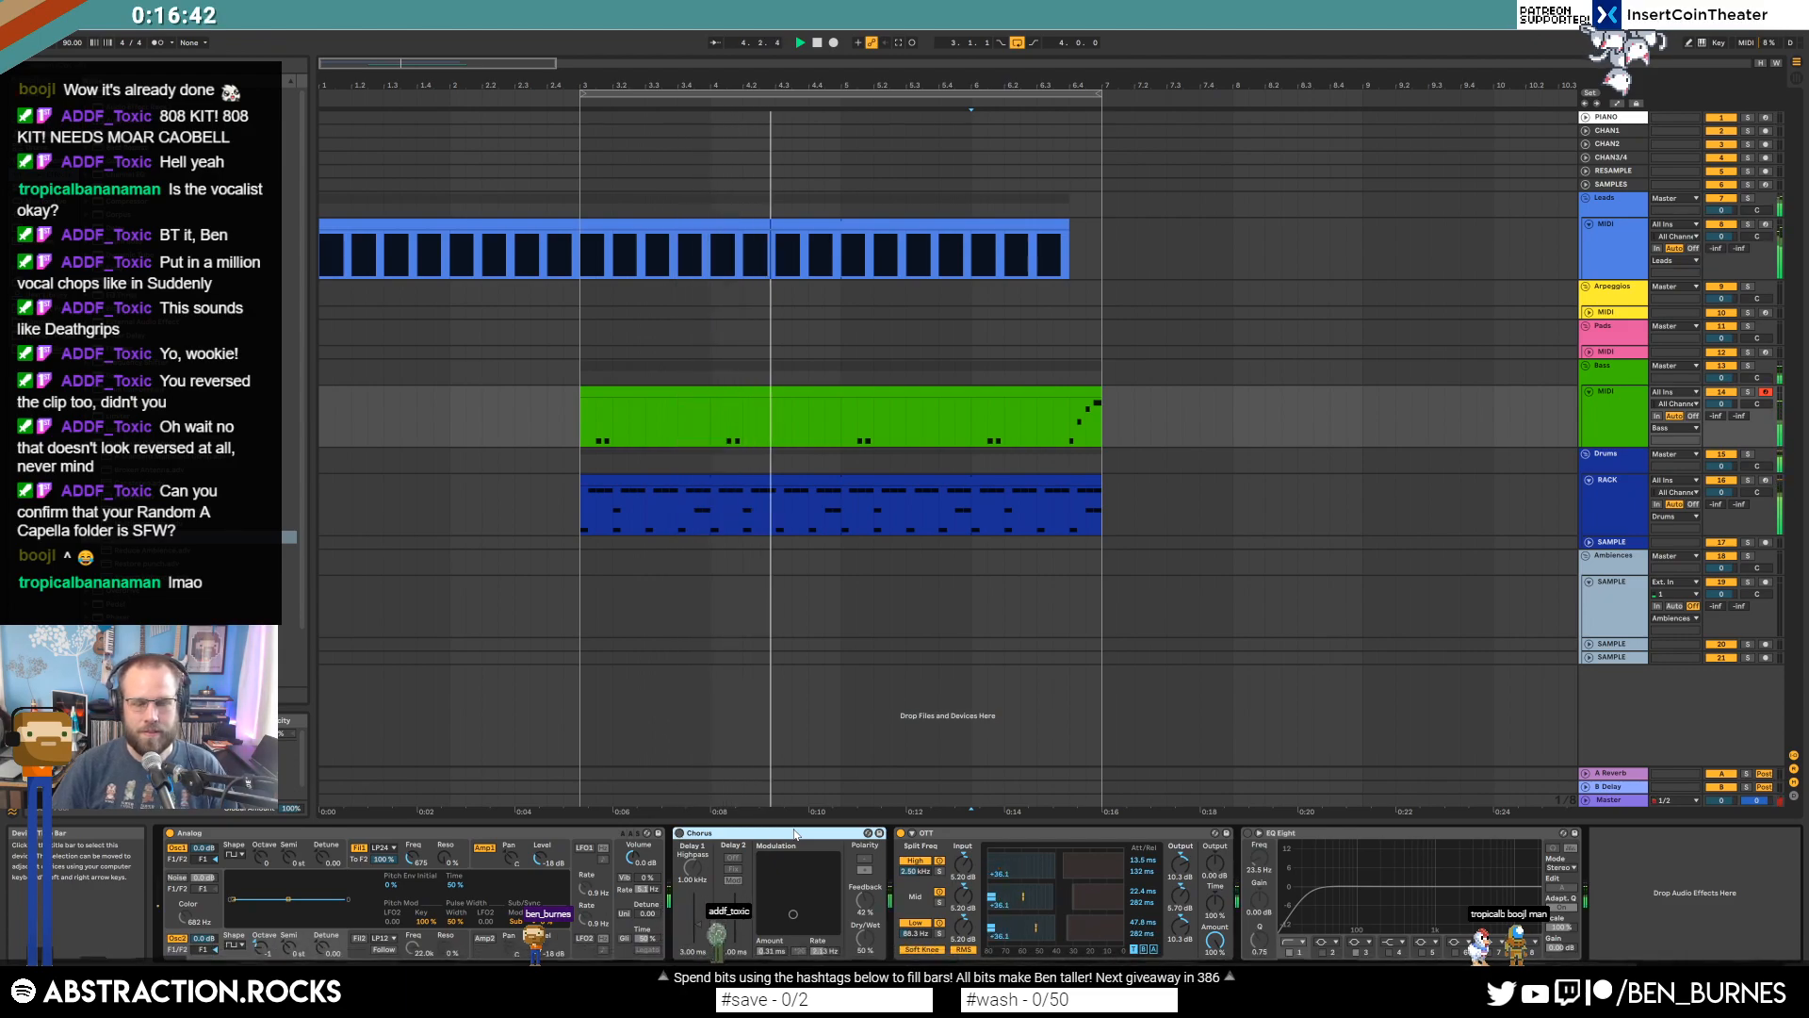
key(Delete)
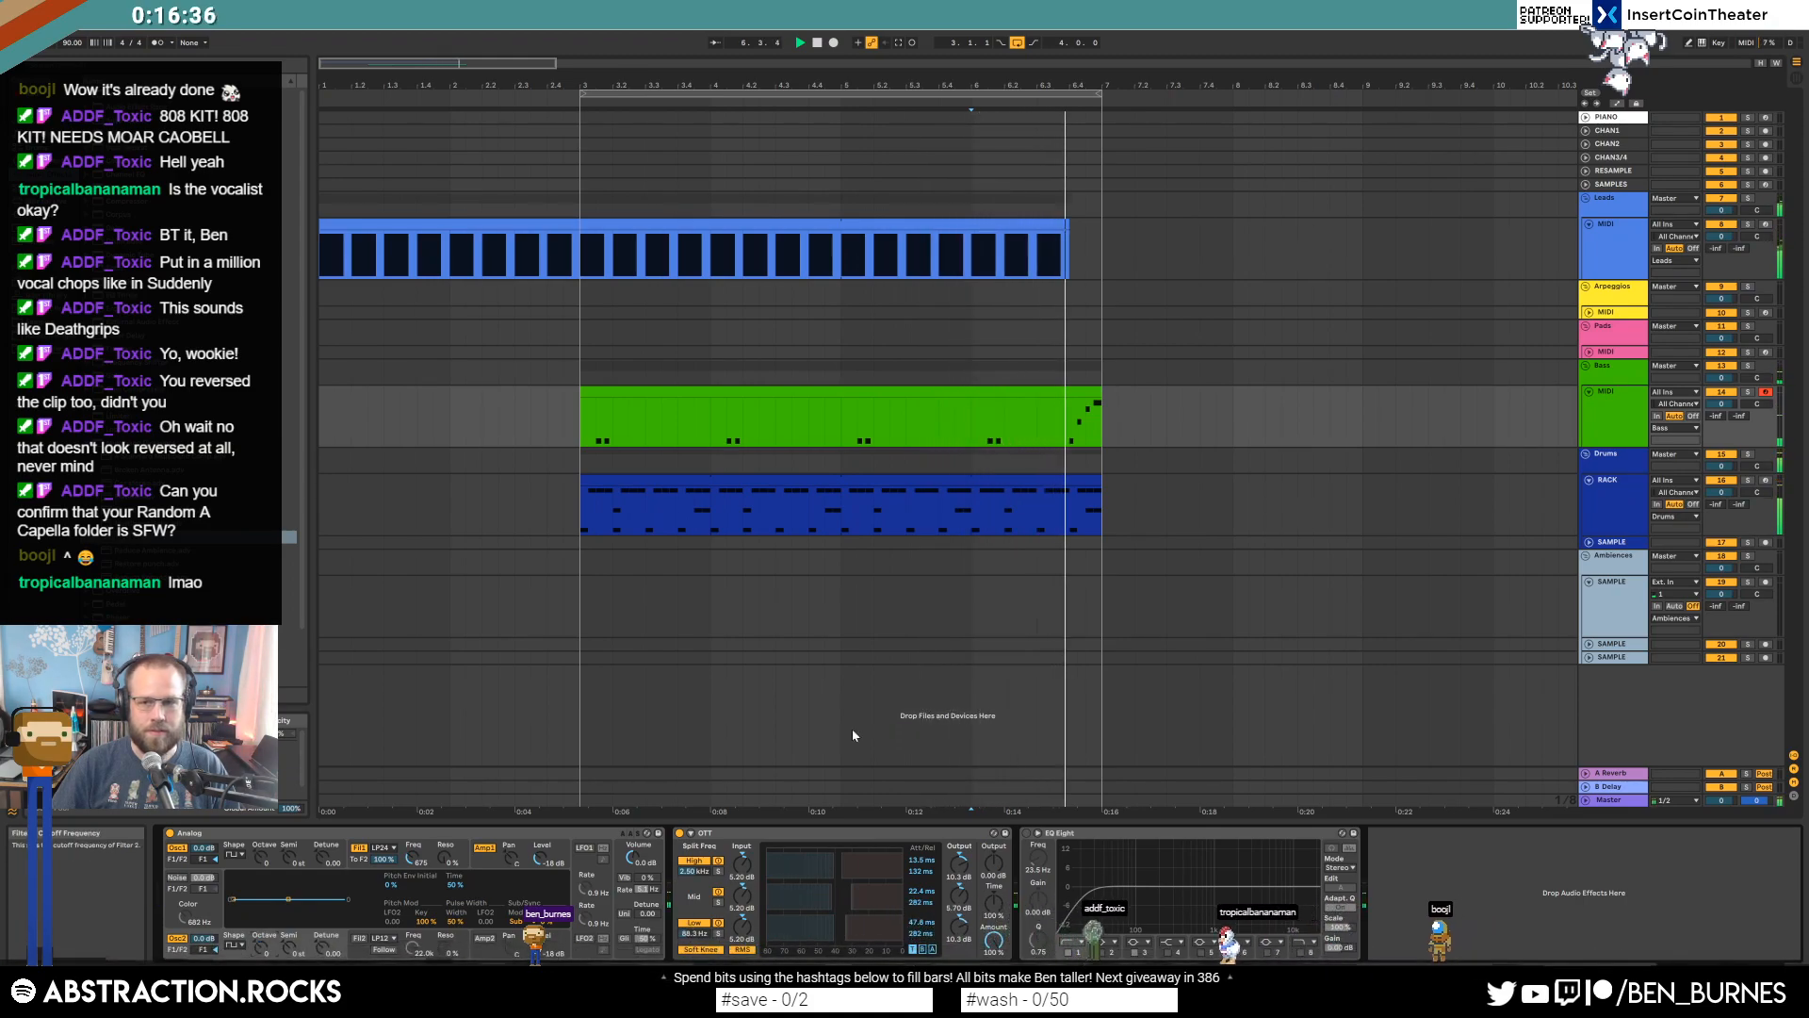
Lower the lead MIDI track's volume, and select all 301-808-FCkik4 notes in the drum clip for playback.
drag(1722, 236, 1721, 249)
key(space)
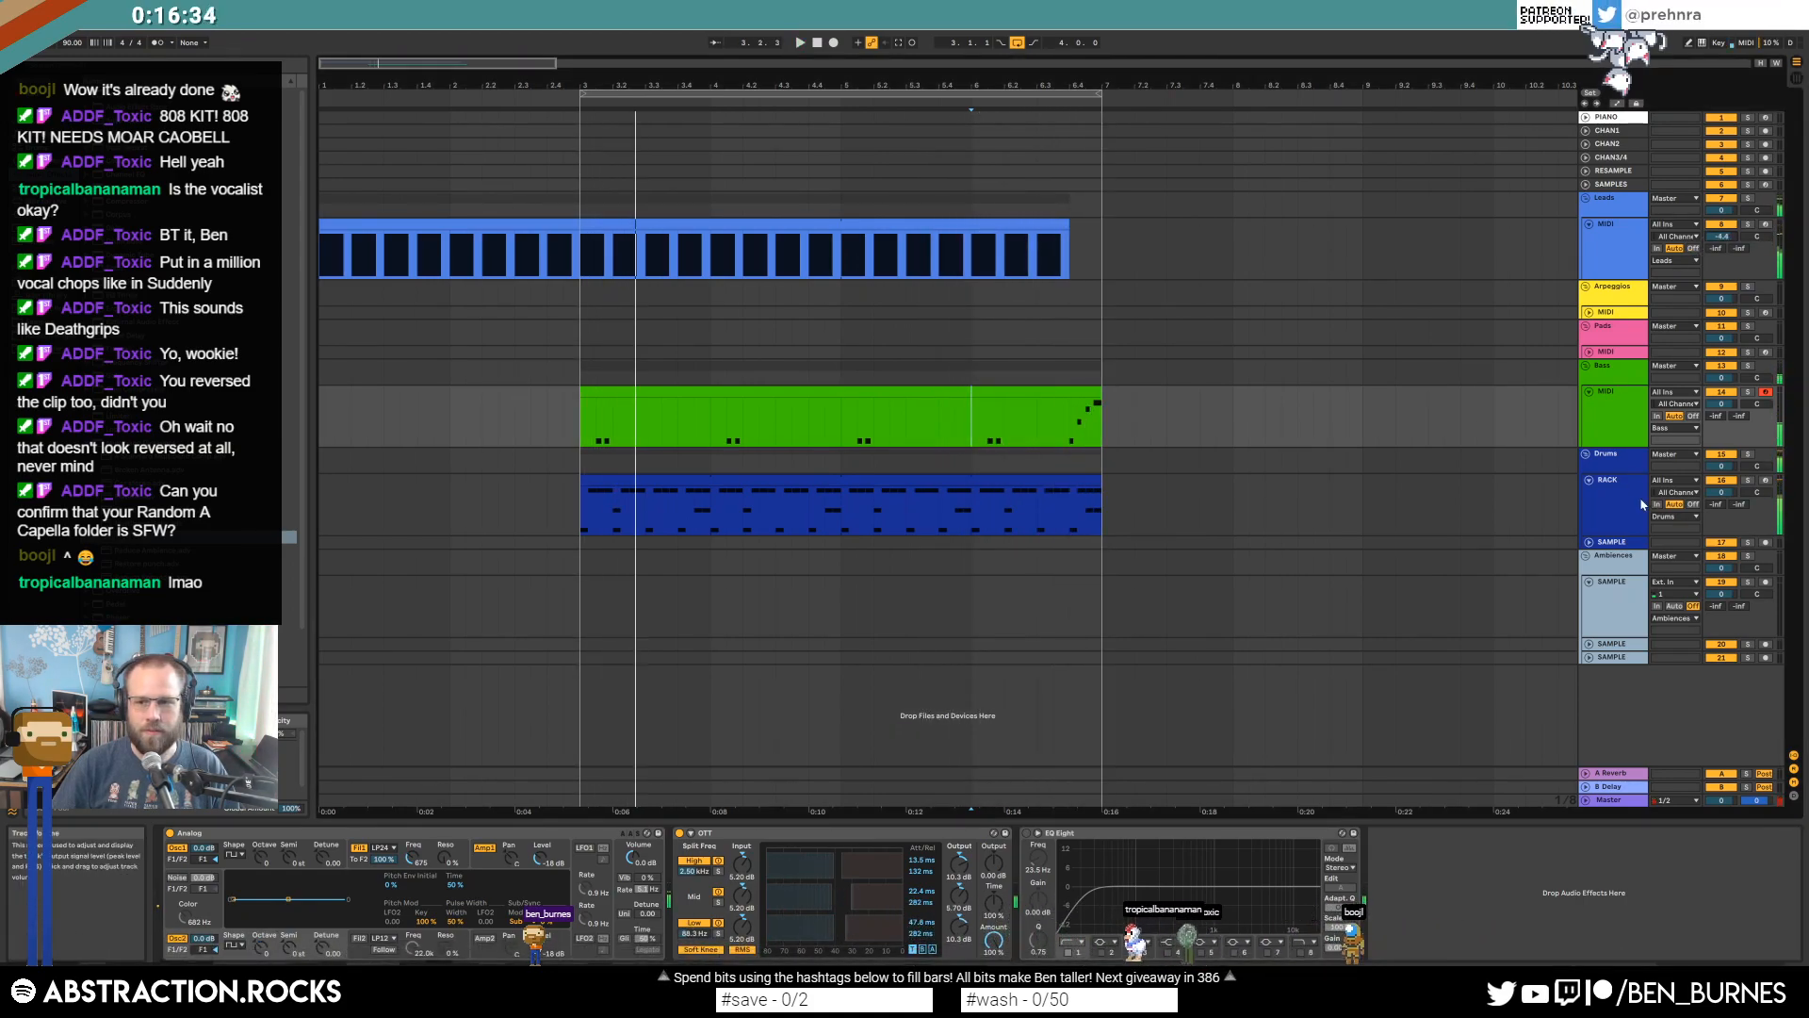
click(1613, 505)
double_click(806, 475)
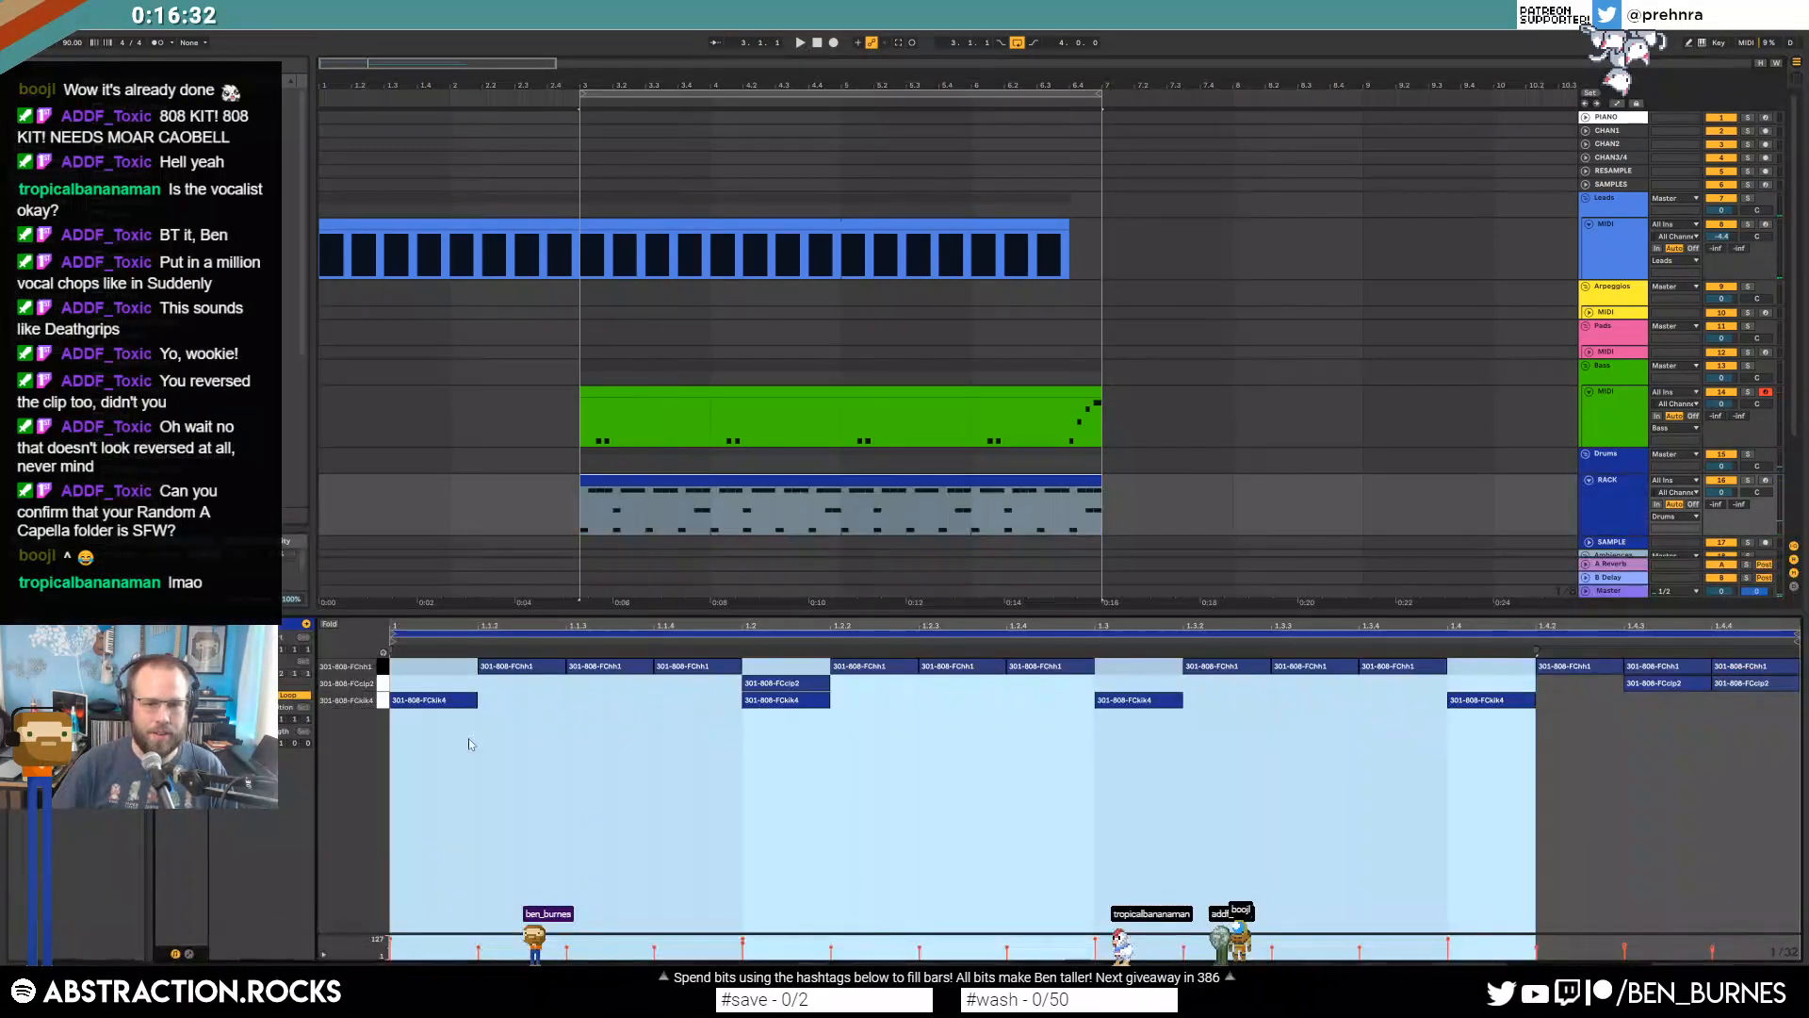
click(384, 701)
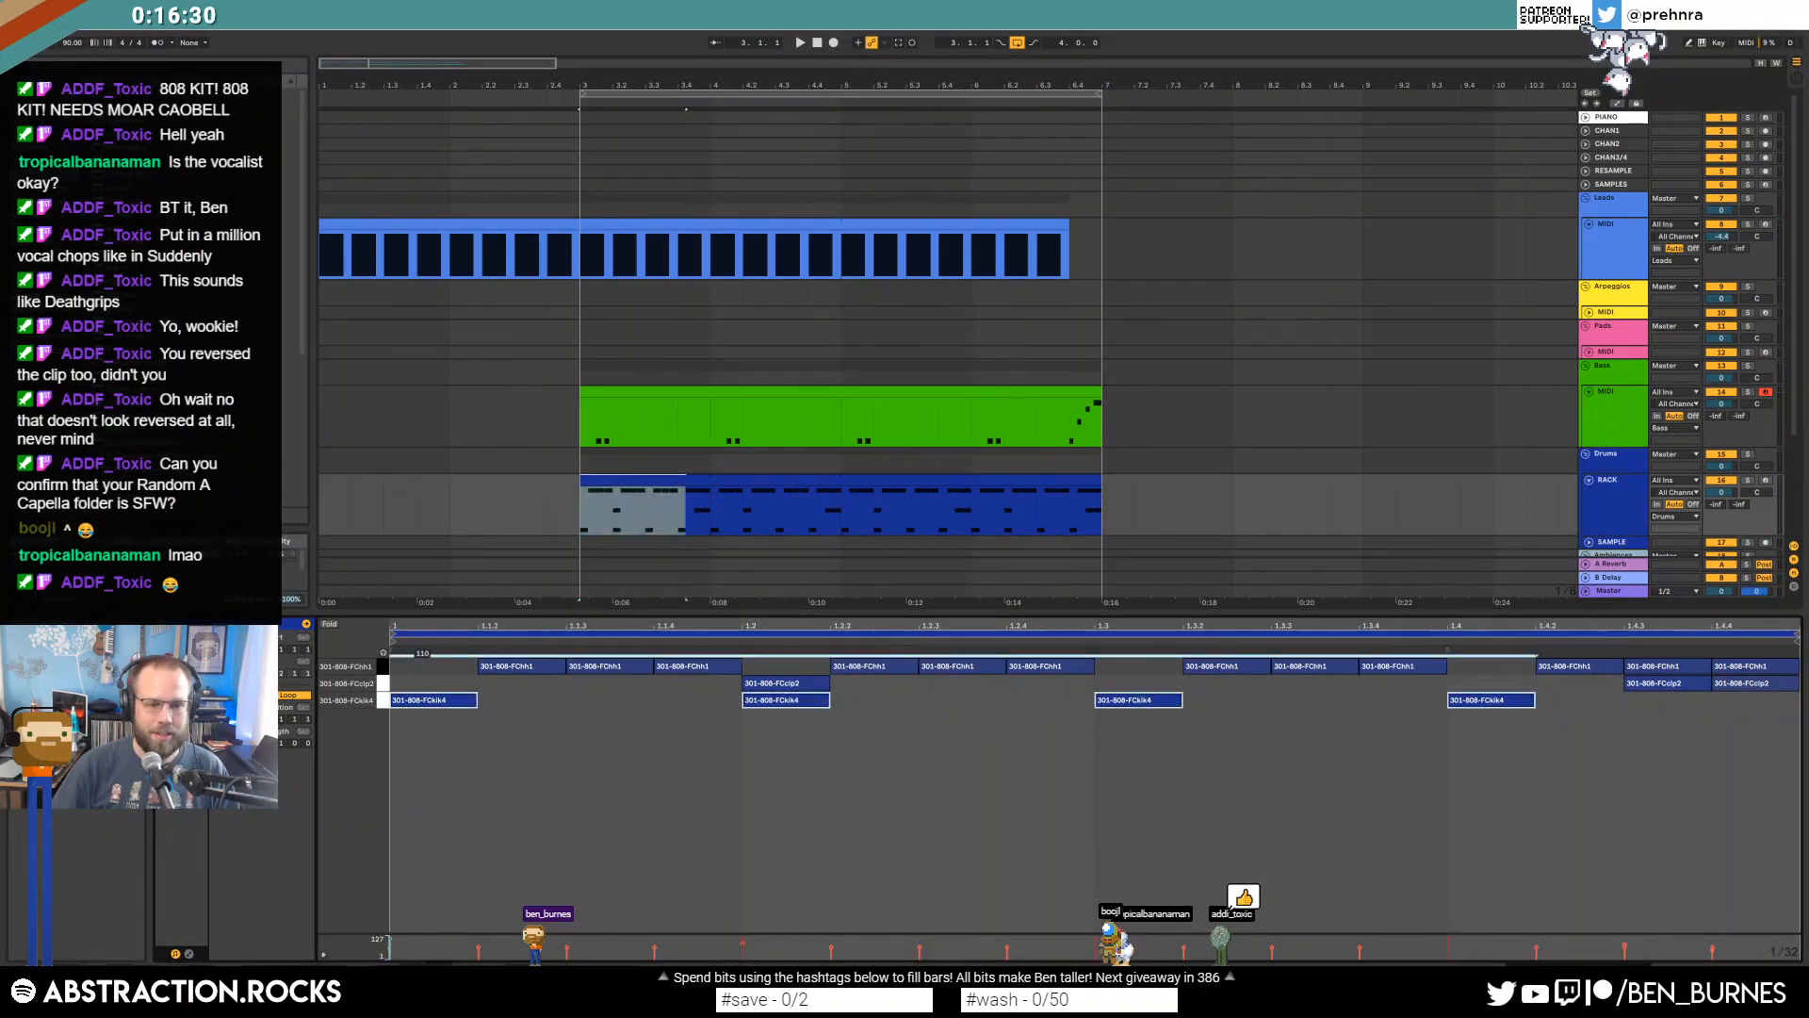
key(space)
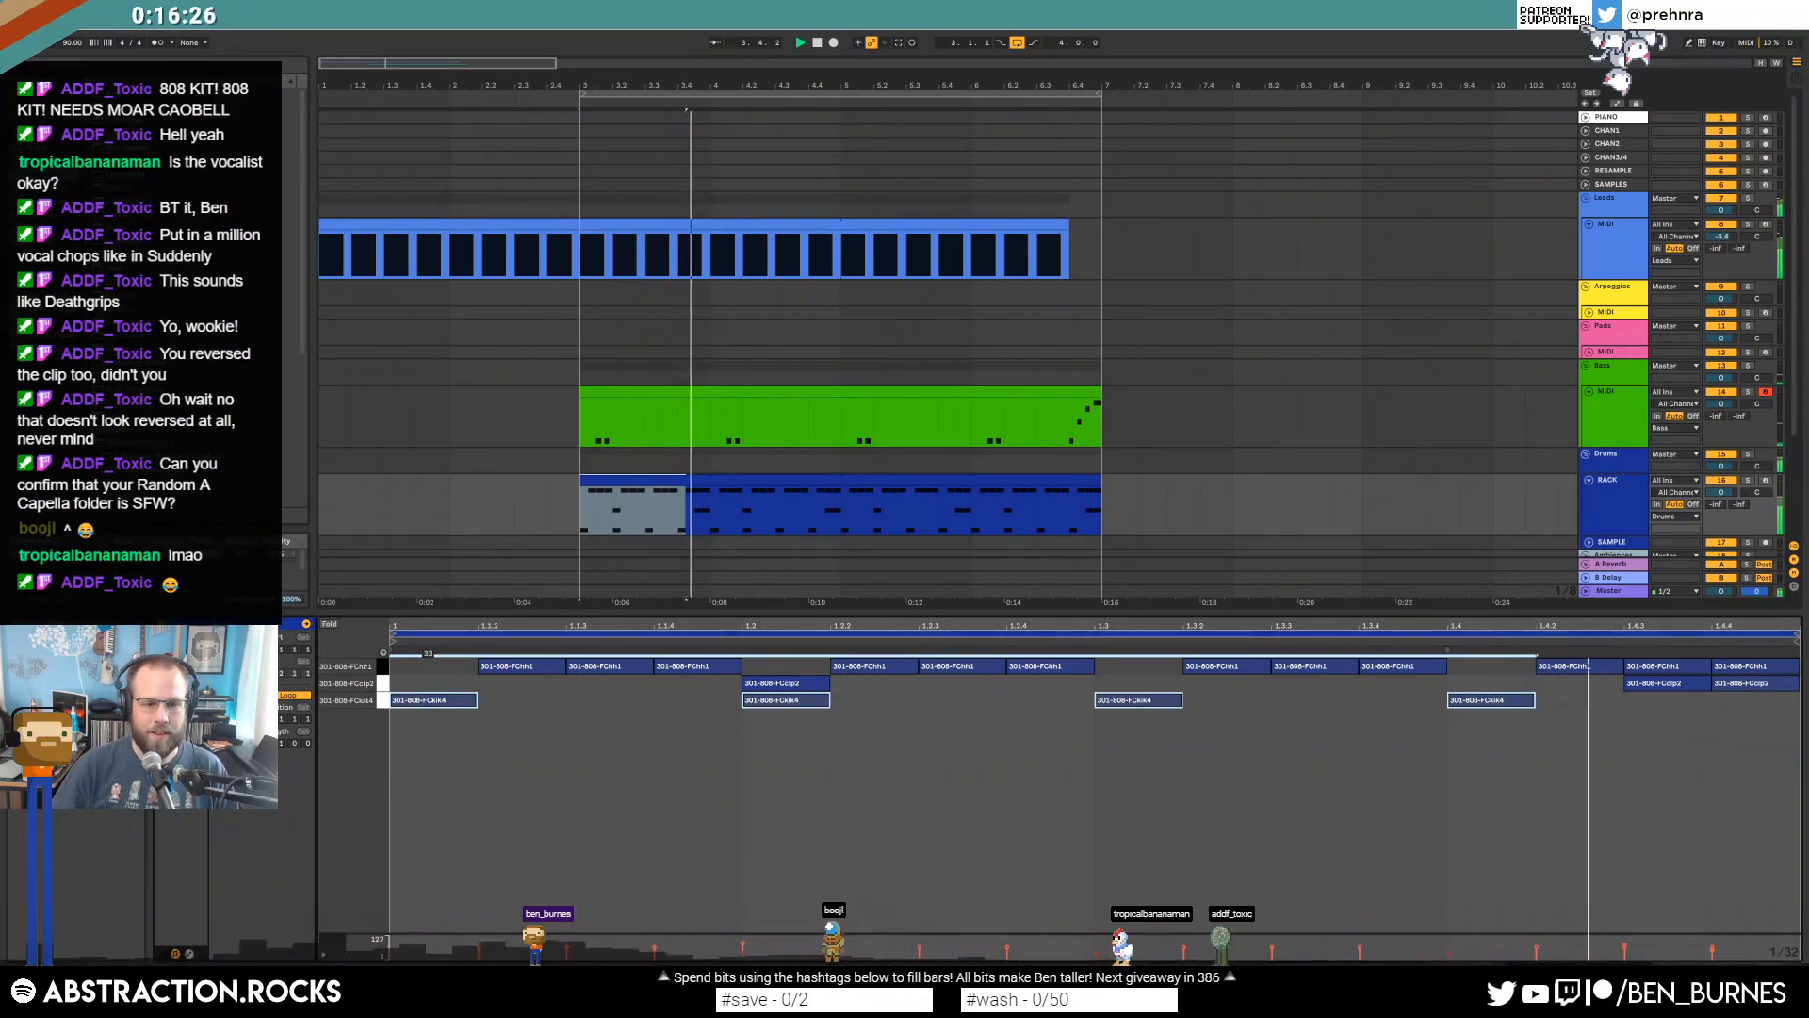
key(shift+Tab)
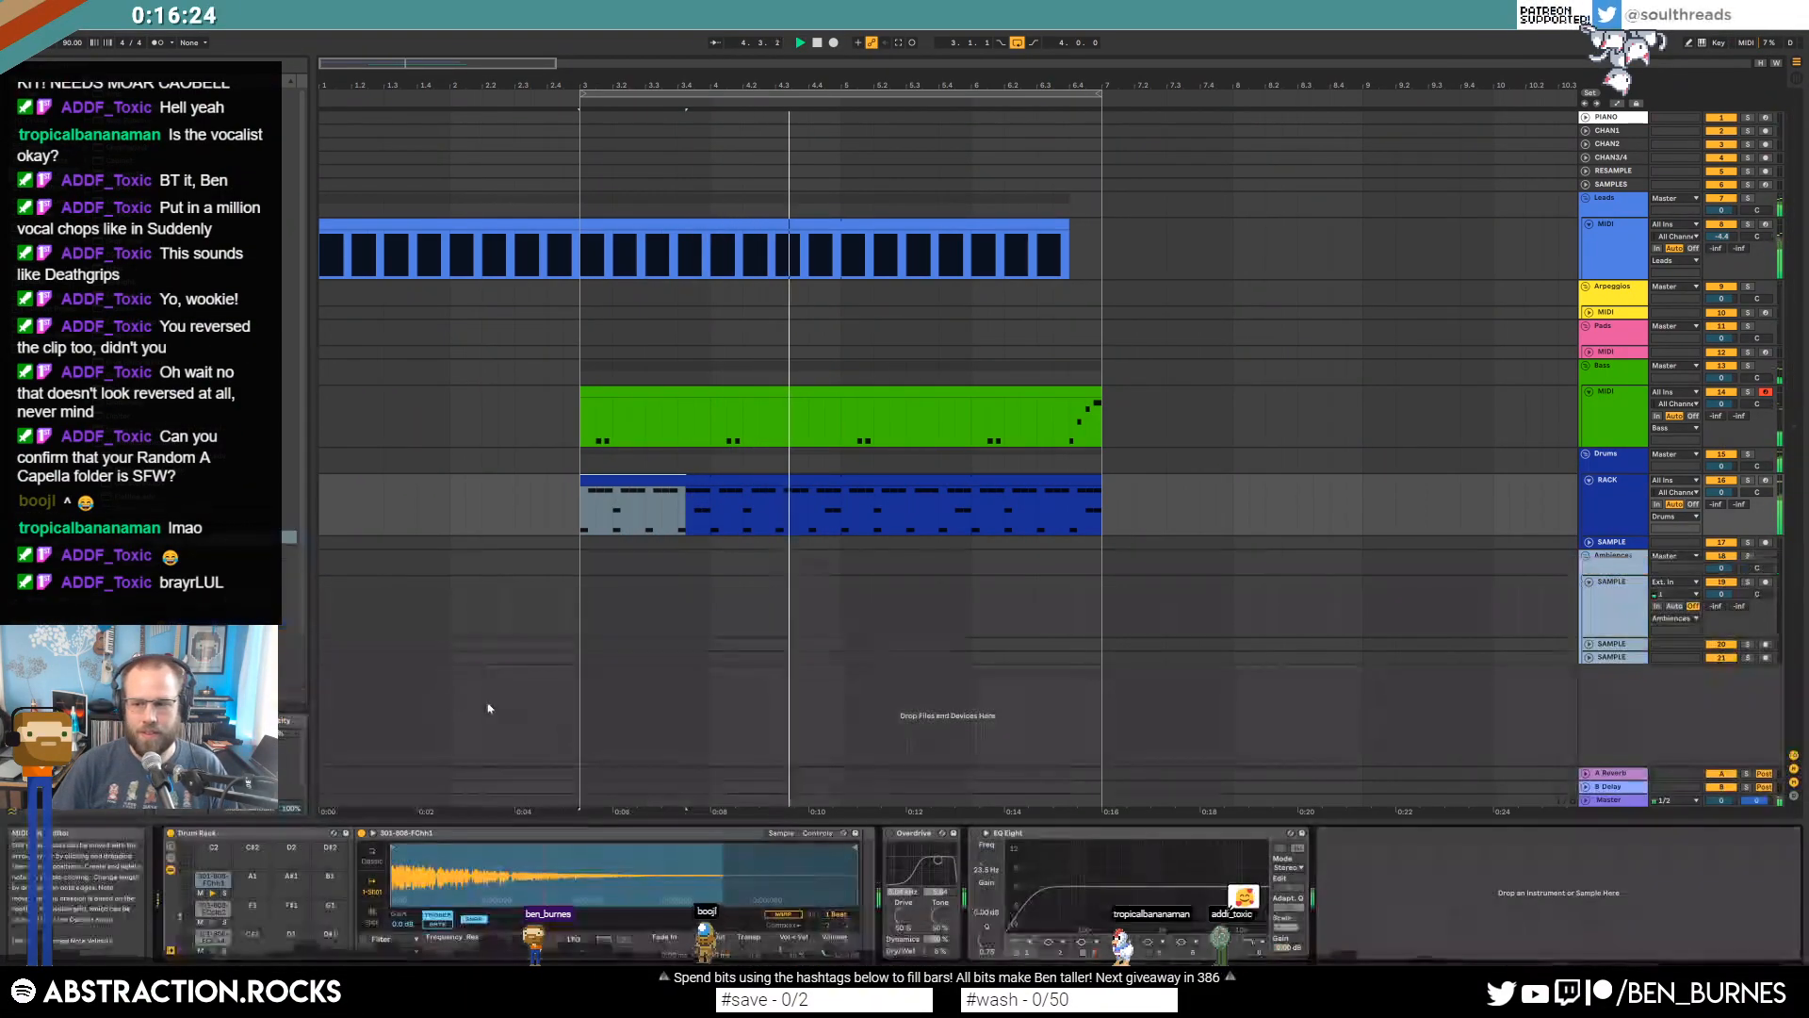
Shorten the 301-808-FCkik4 kick sample by moving its end point earlier, and lengthen its fade-out.
click(210, 938)
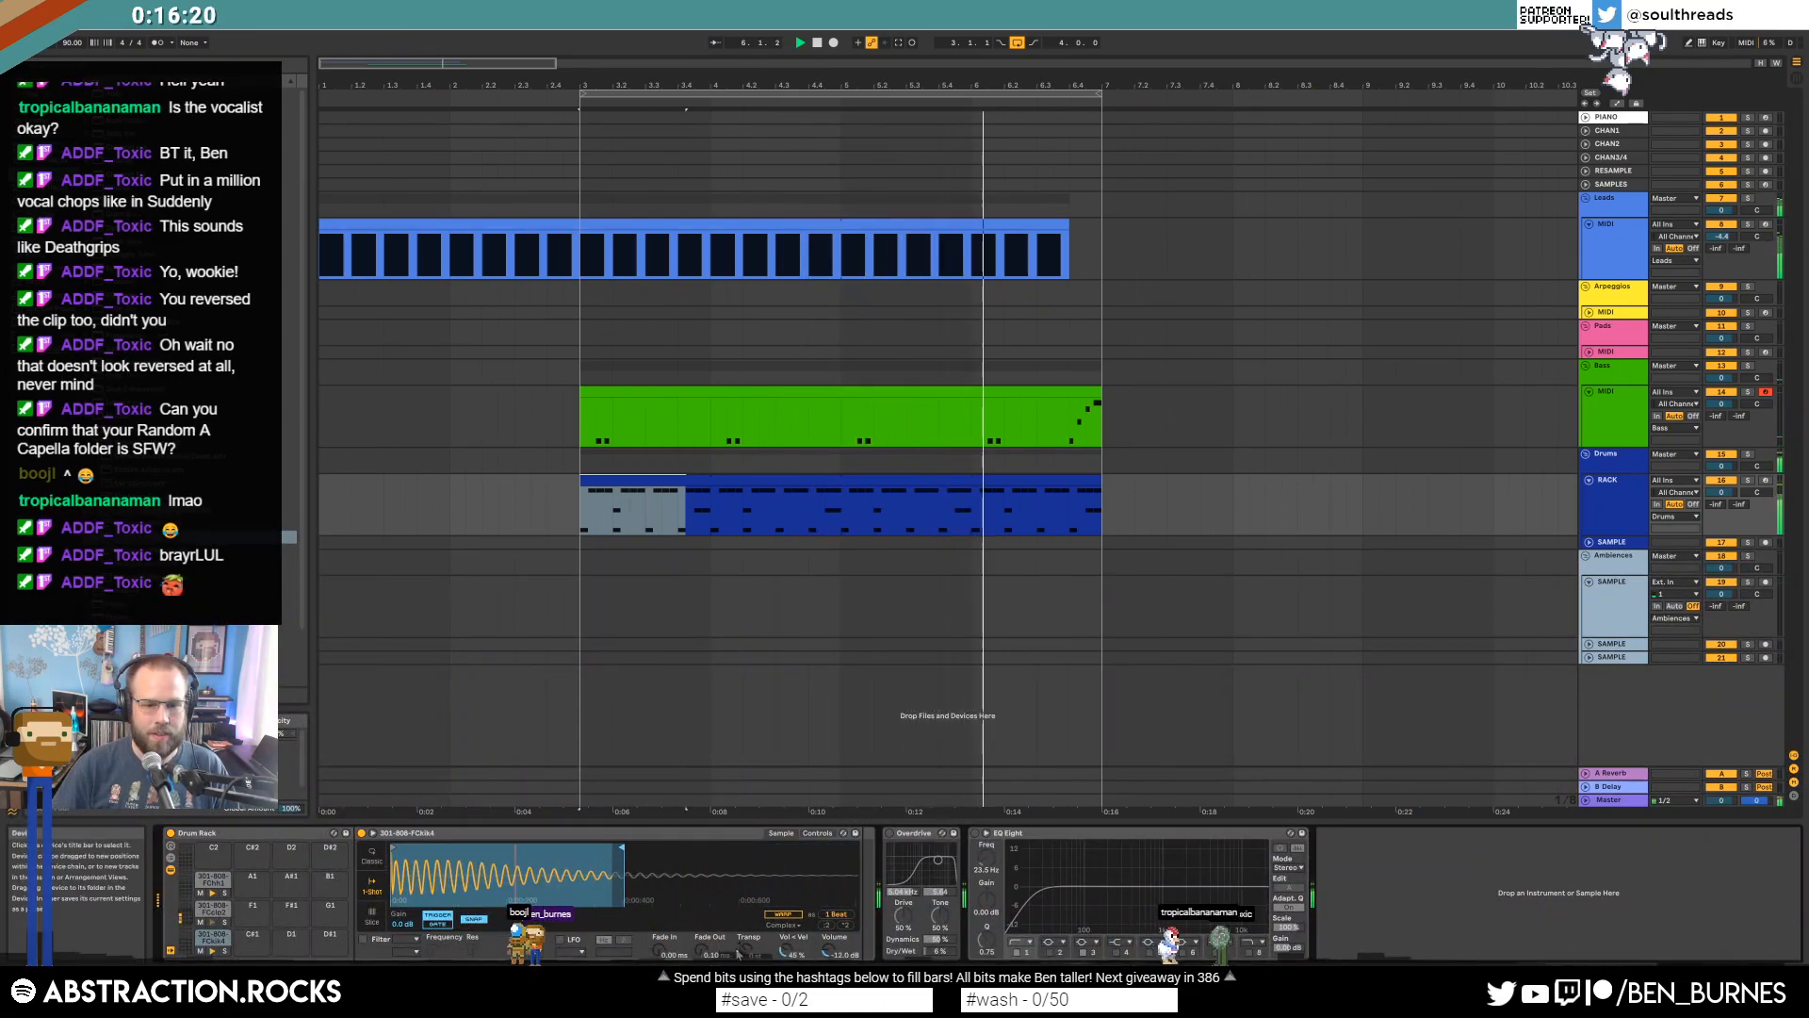
drag(703, 954, 703, 907)
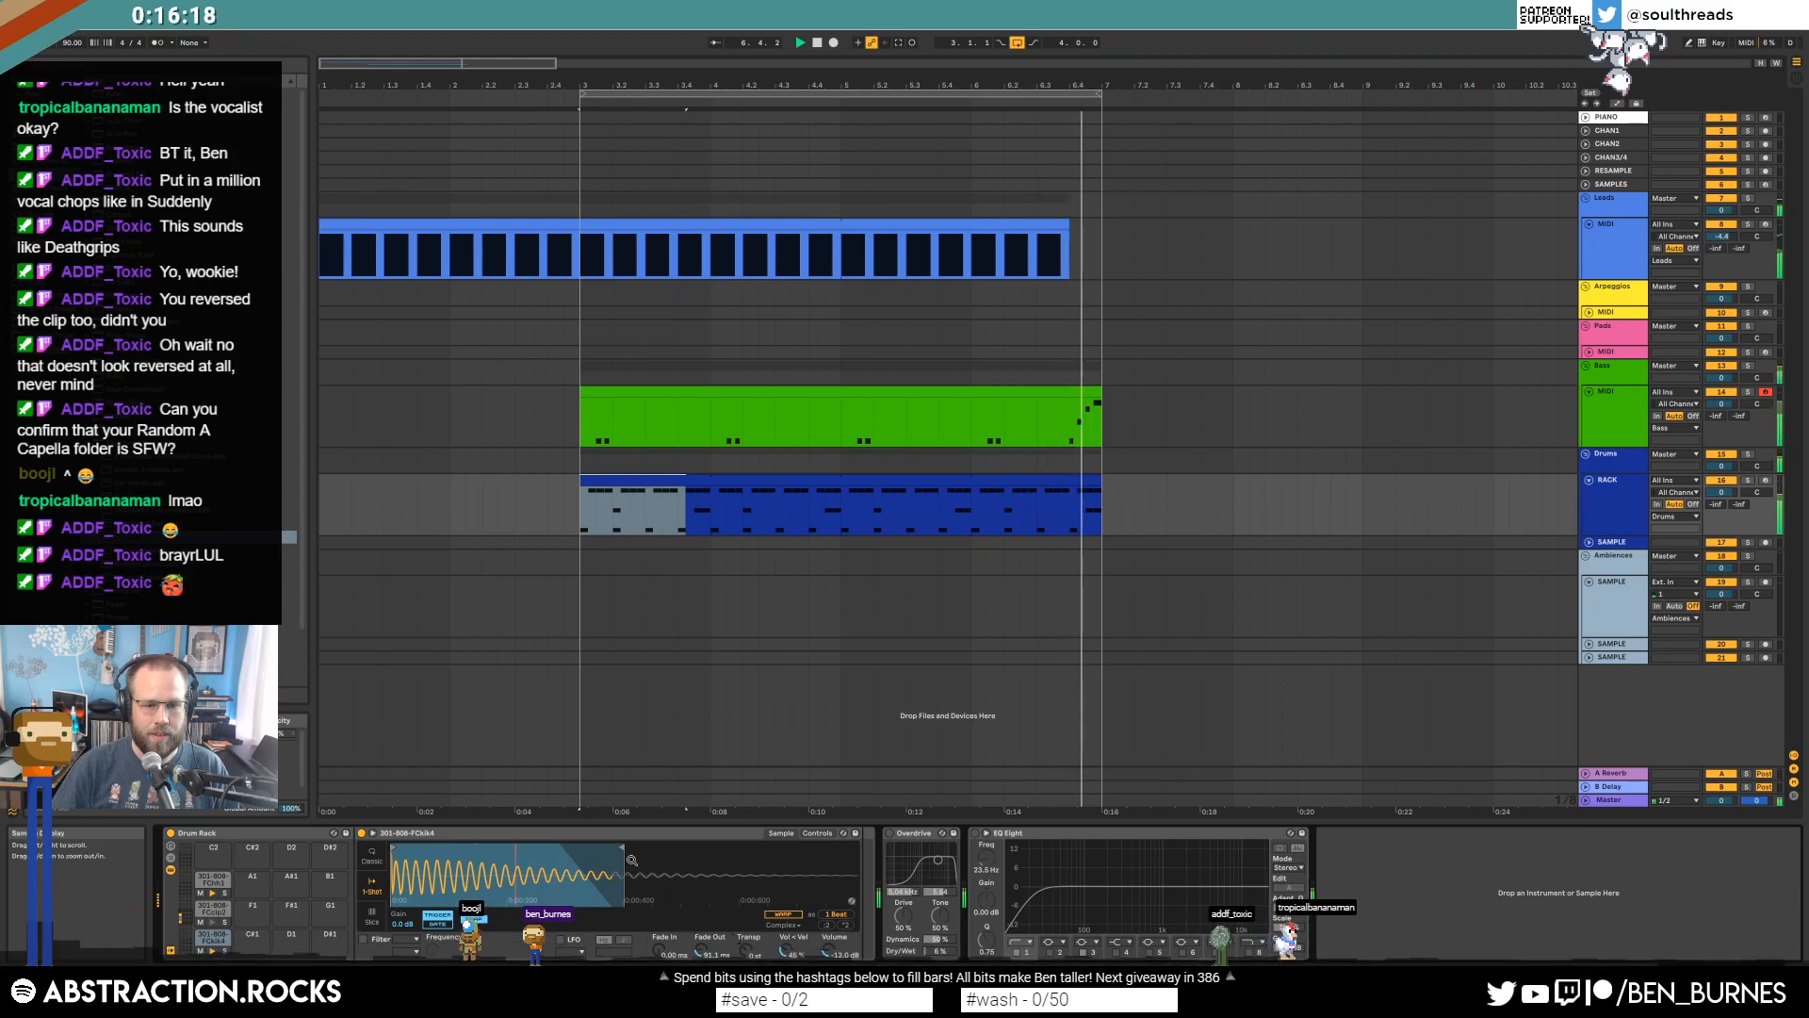
drag(622, 848, 507, 848)
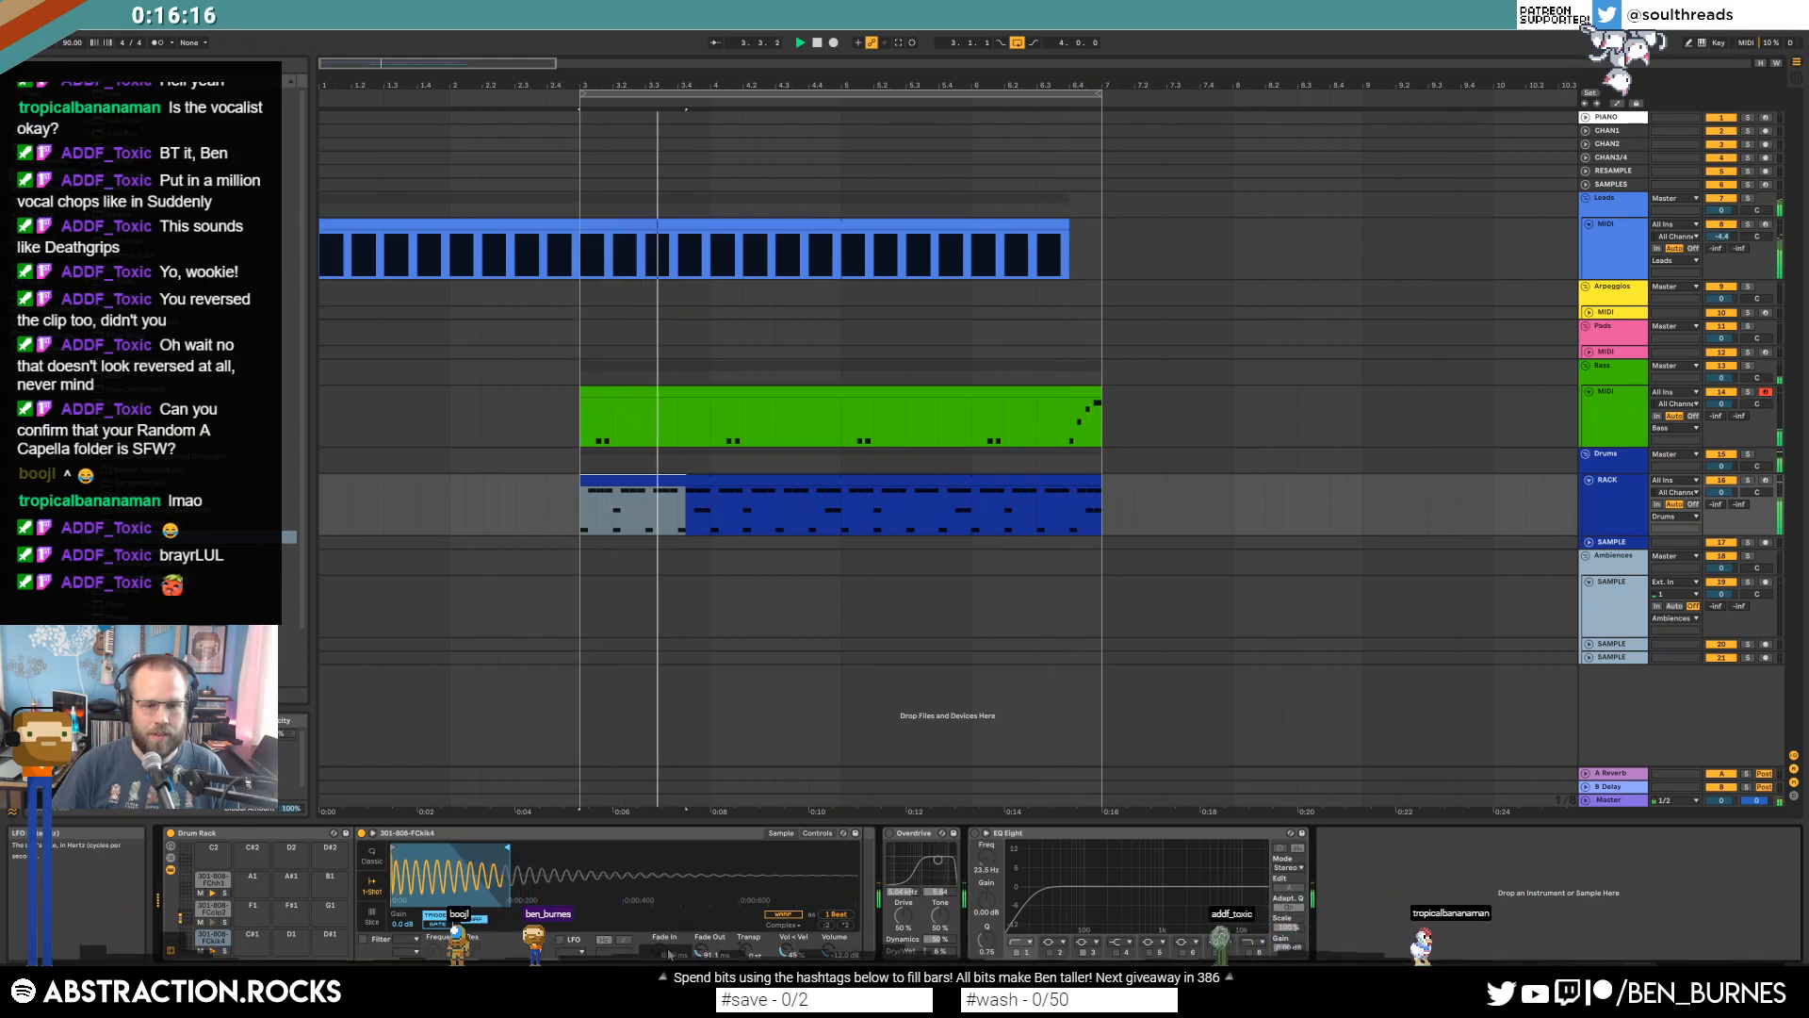
drag(708, 950, 707, 936)
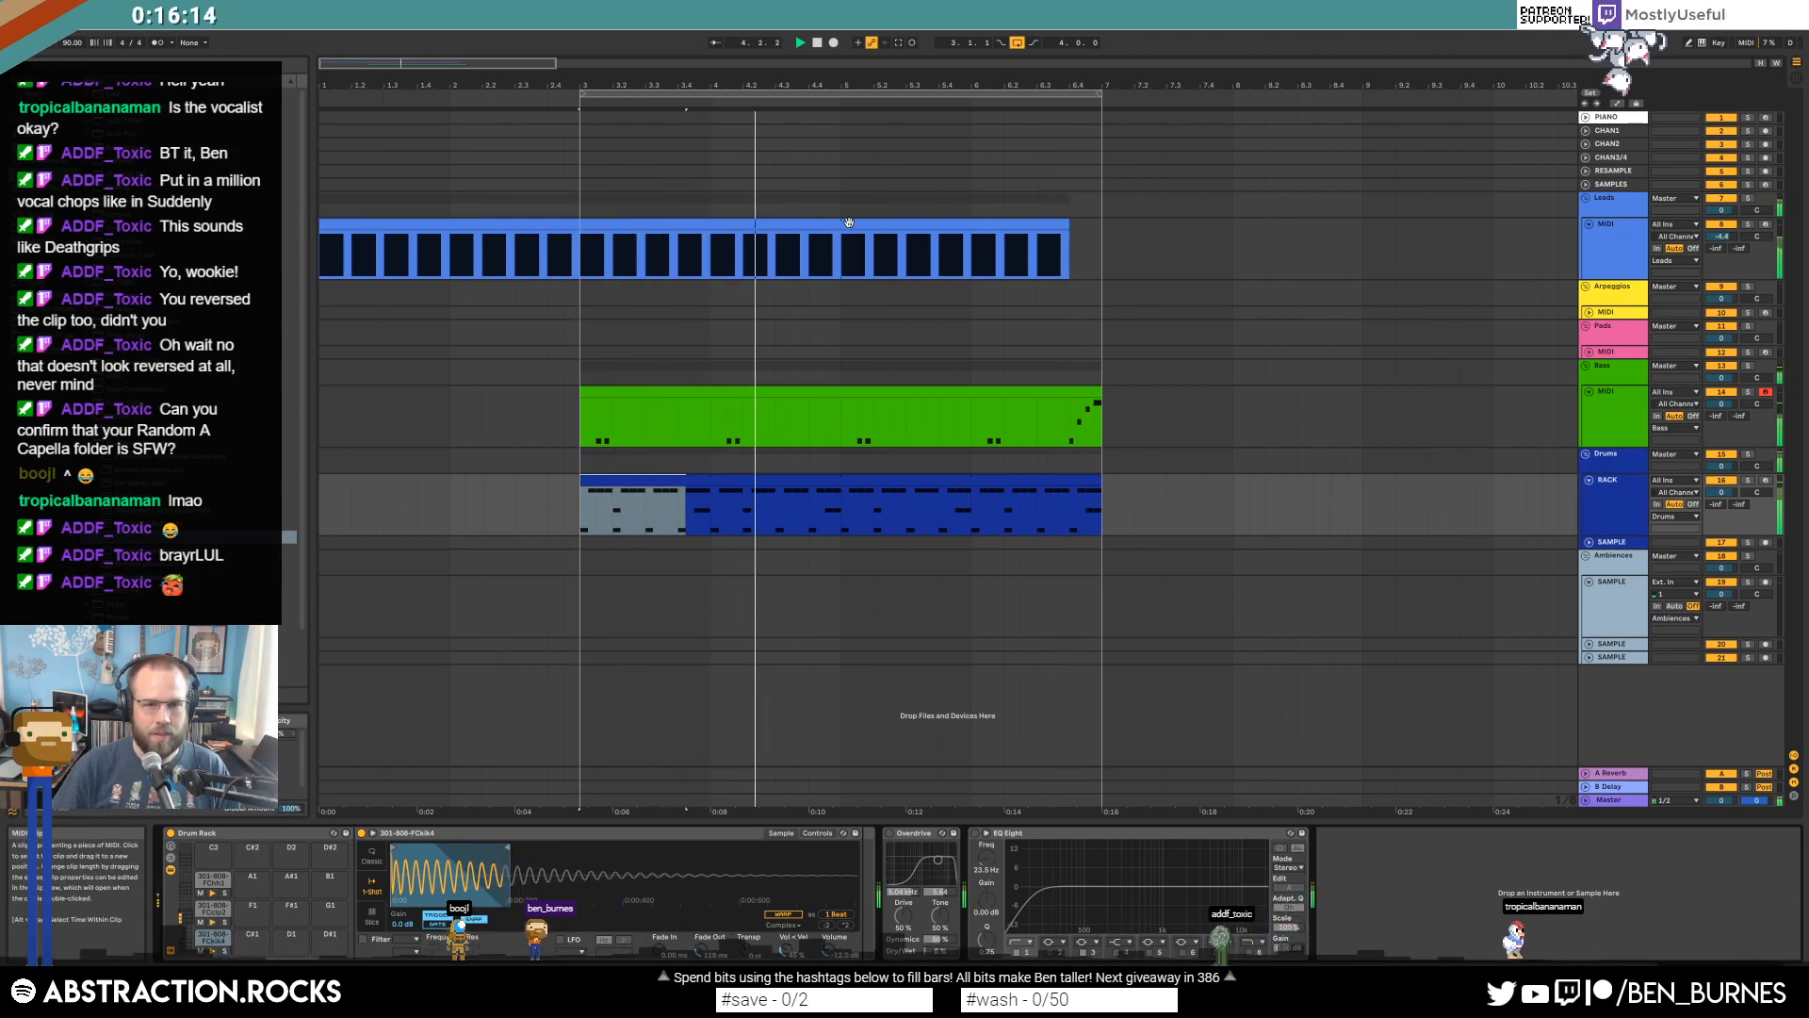
Set GSnap on the lead MIDI track to speed 1, release 165 ms, vibrato 12 cents and vibrato speed 5.4 Hz.
click(726, 276)
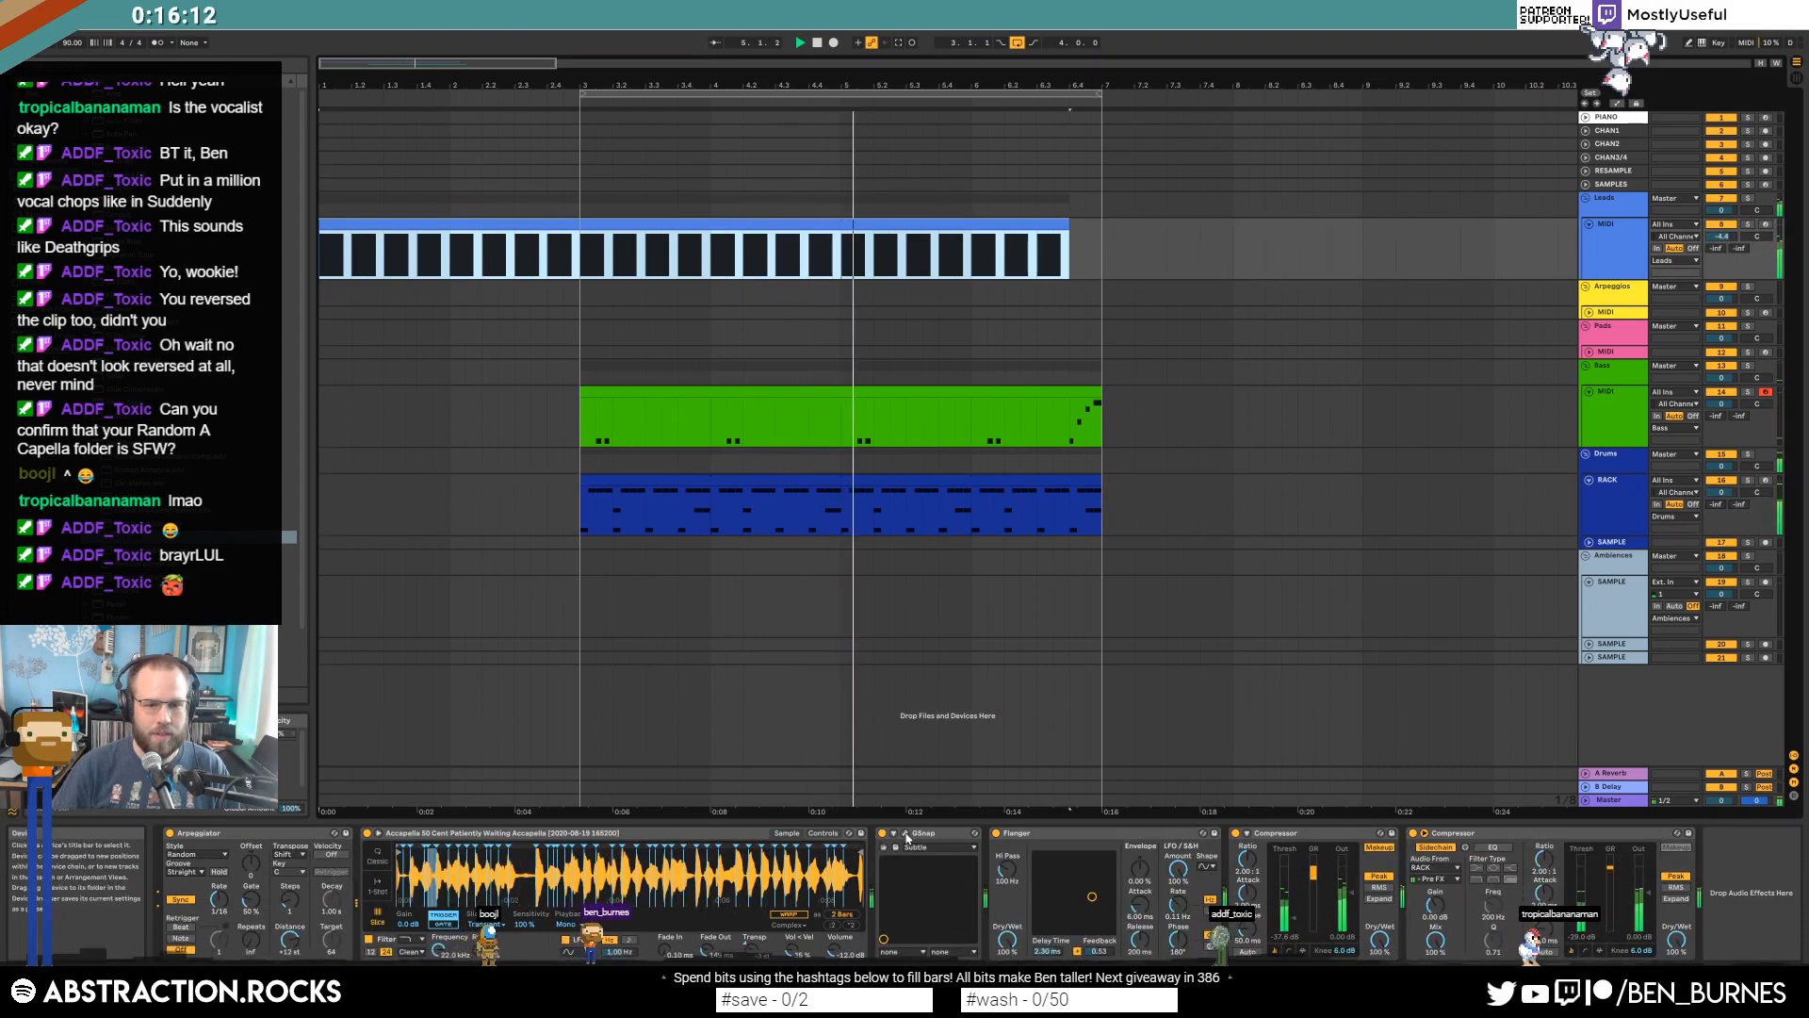
click(906, 834)
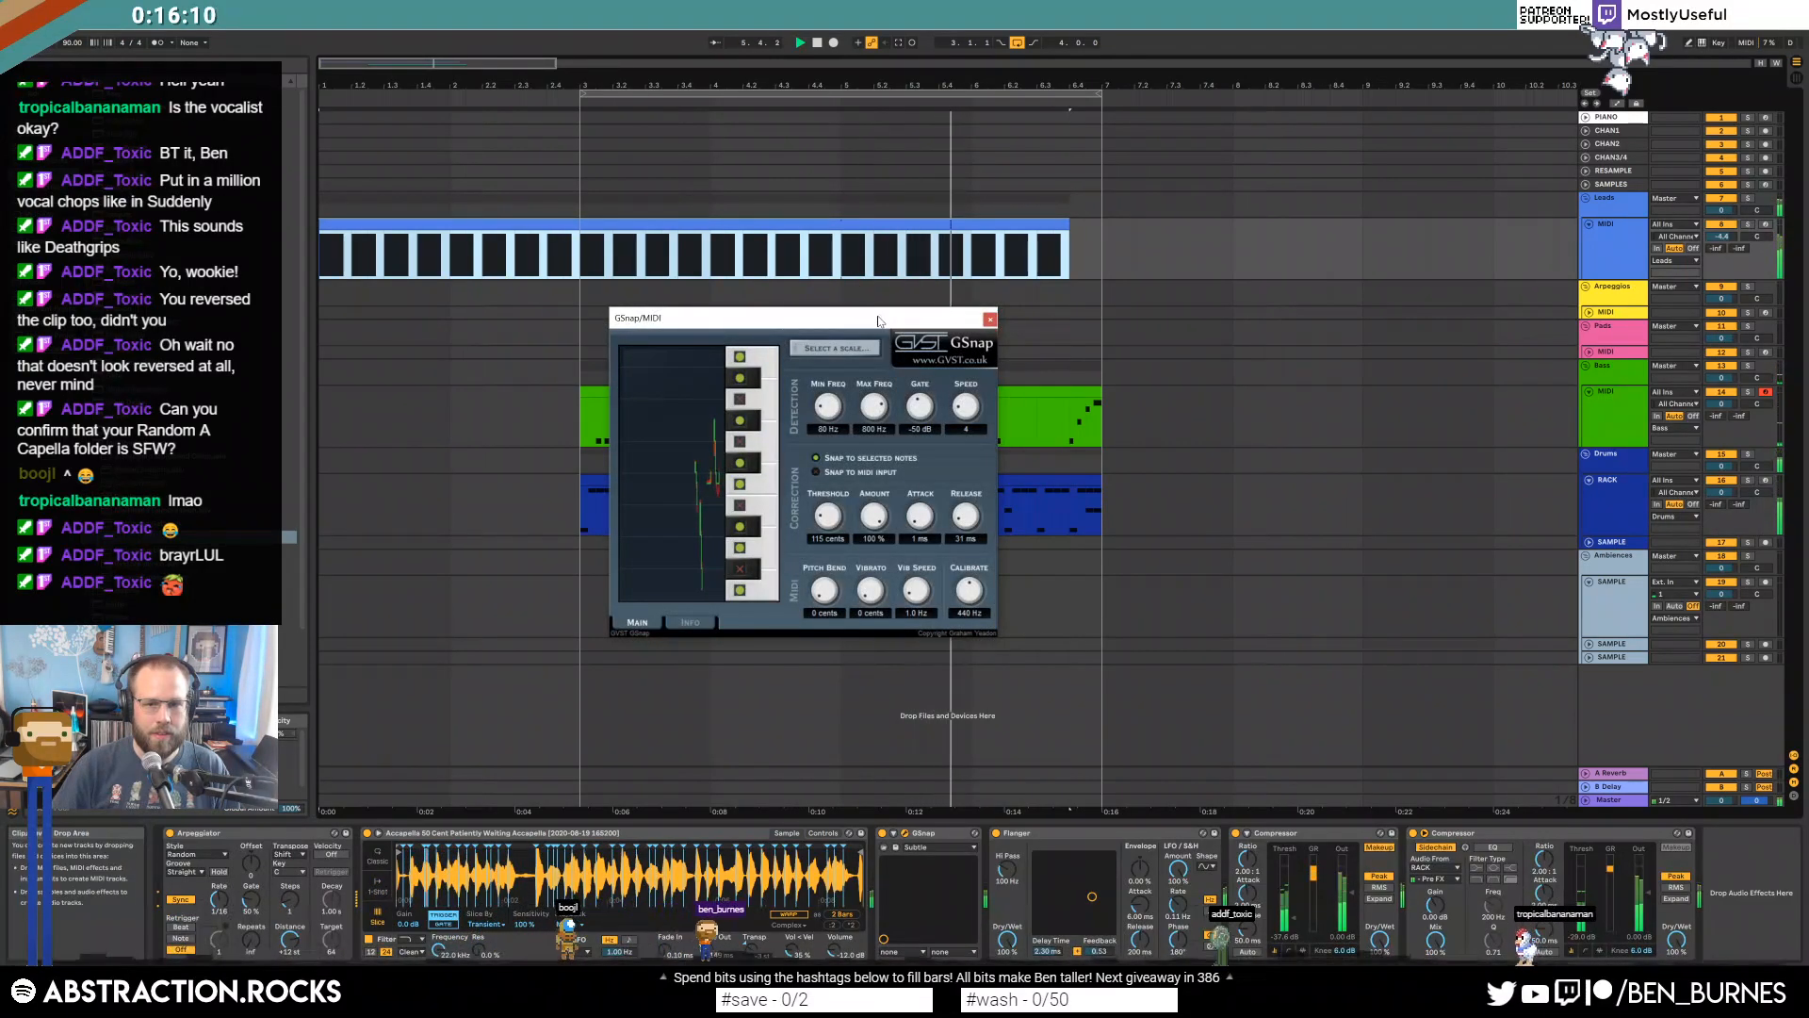
drag(966, 406, 1030, 763)
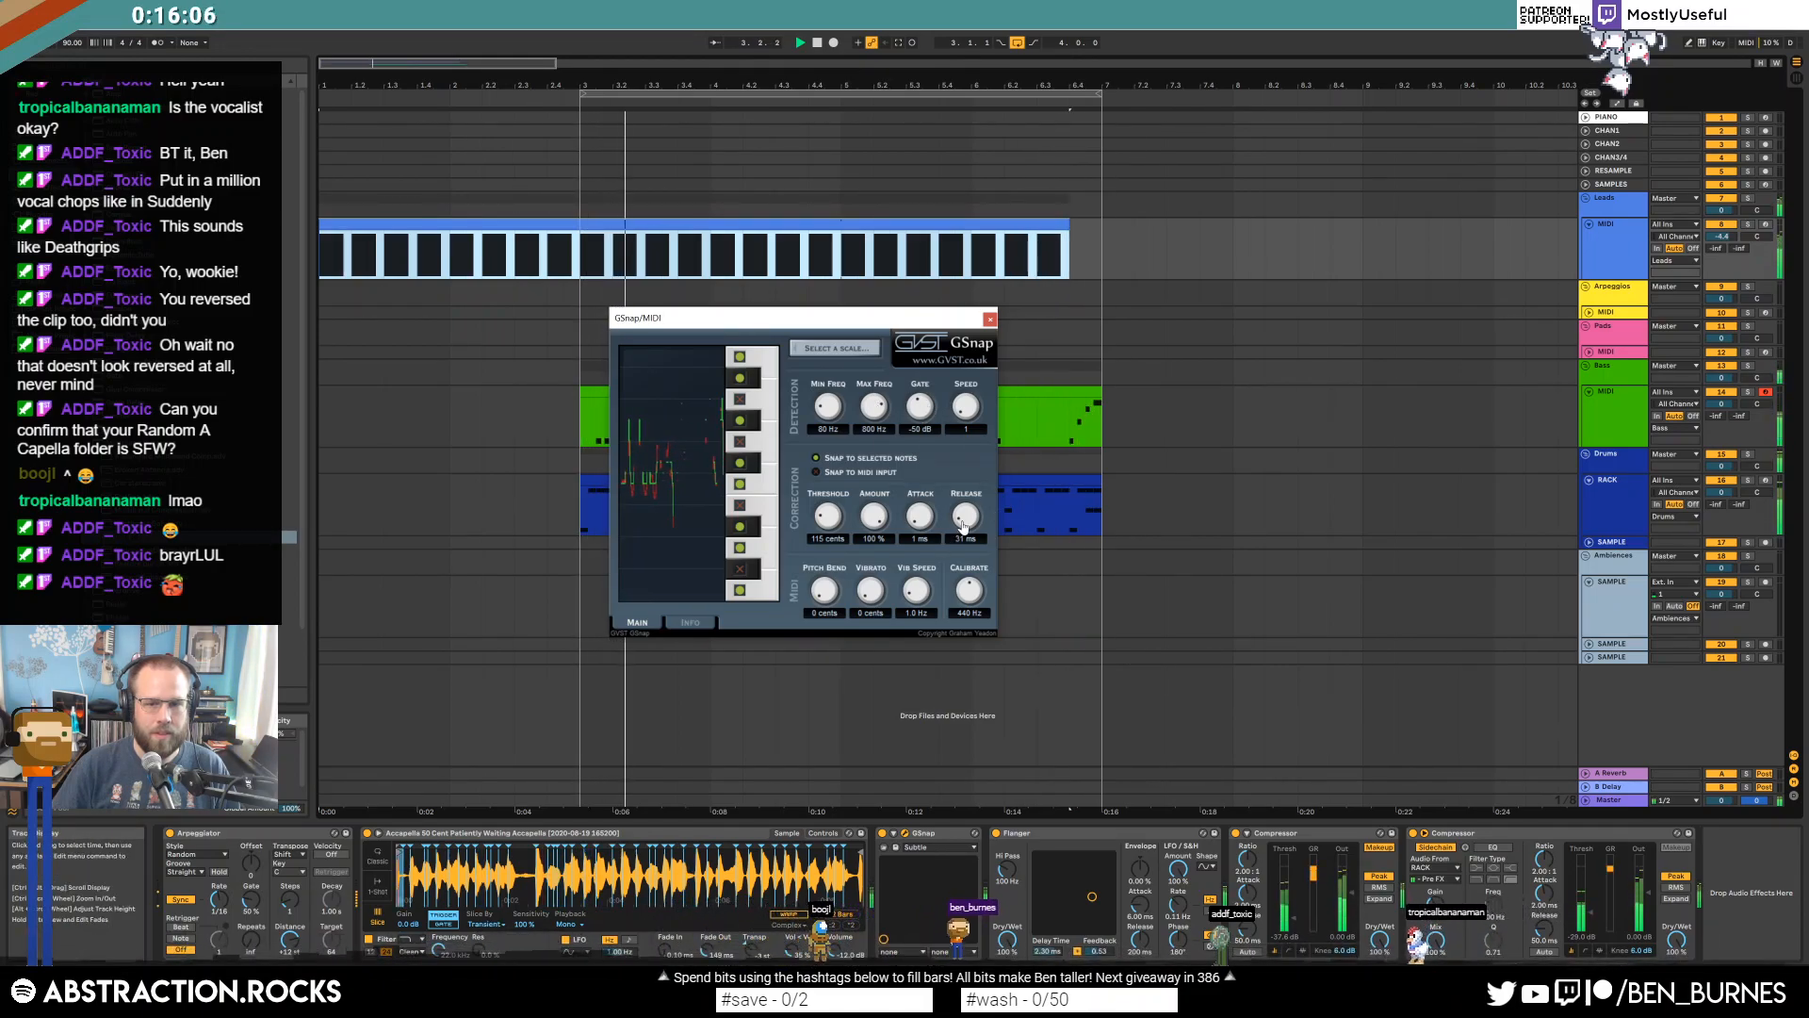
drag(966, 517, 961, 488)
drag(916, 591, 878, 556)
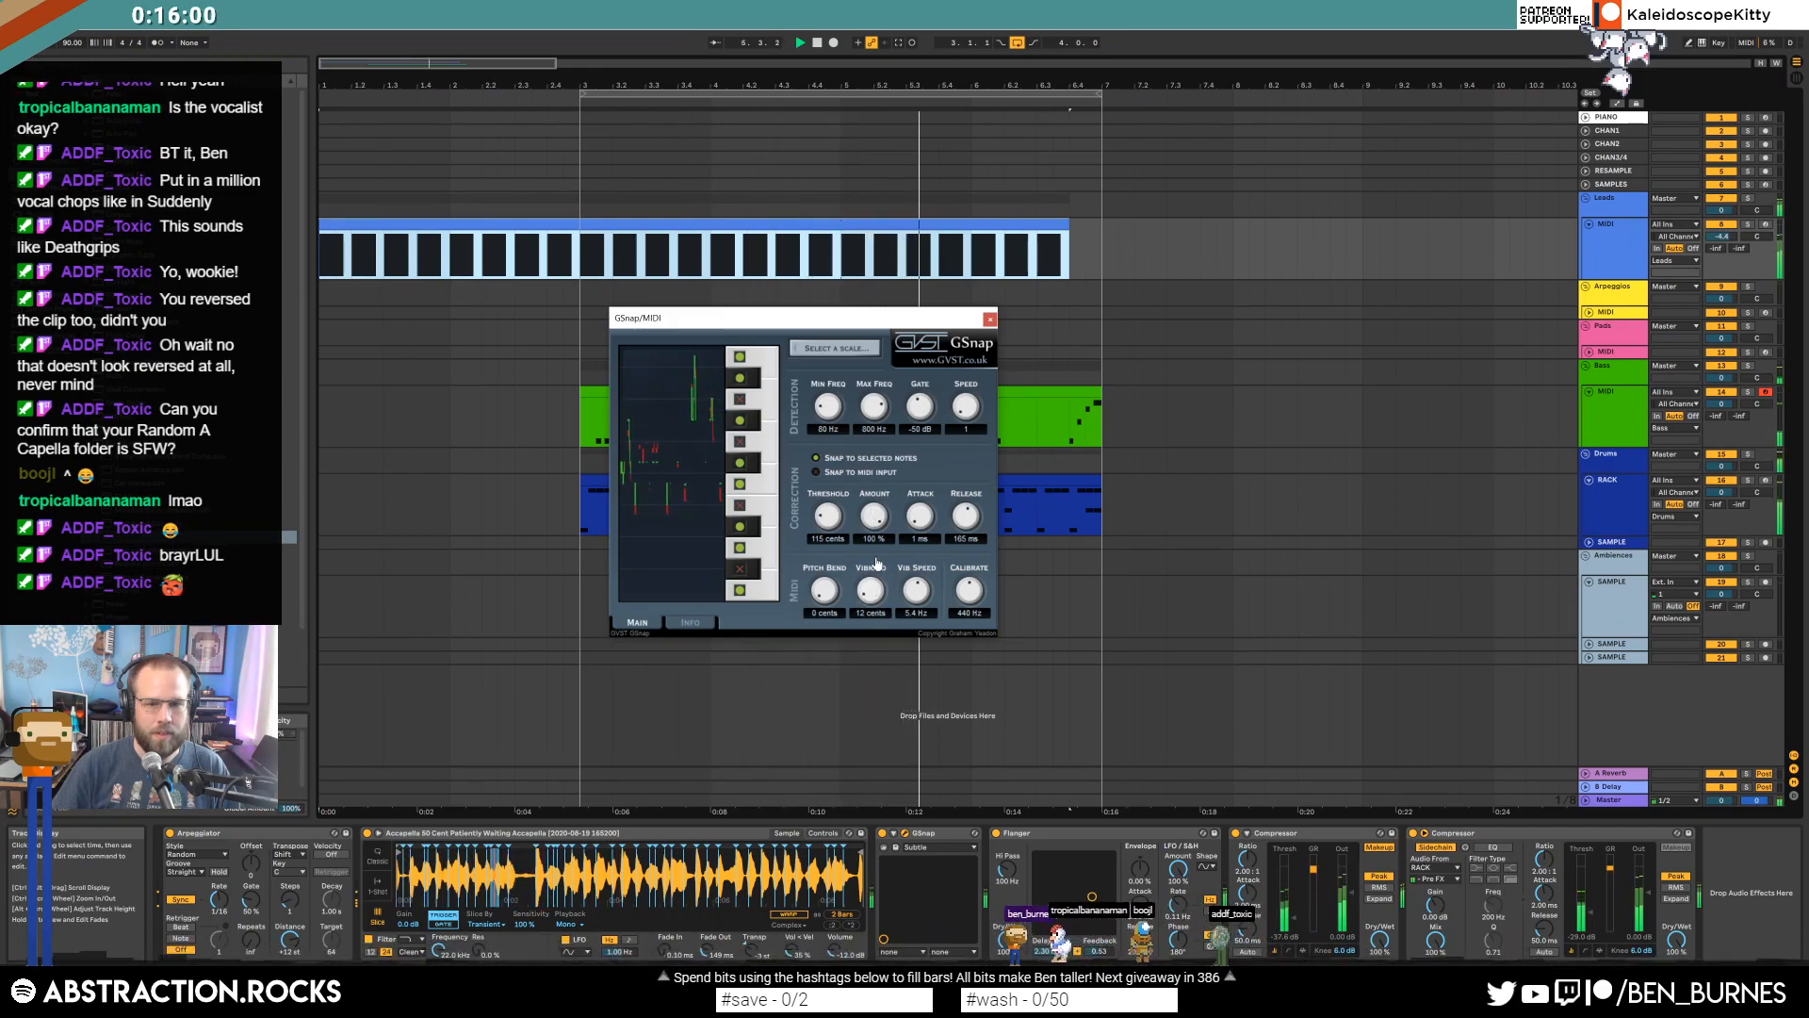
click(990, 319)
Solo the bass MIDI track to hear its clip, then unfold the Arpeggios MIDI track and end the solo.
click(980, 406)
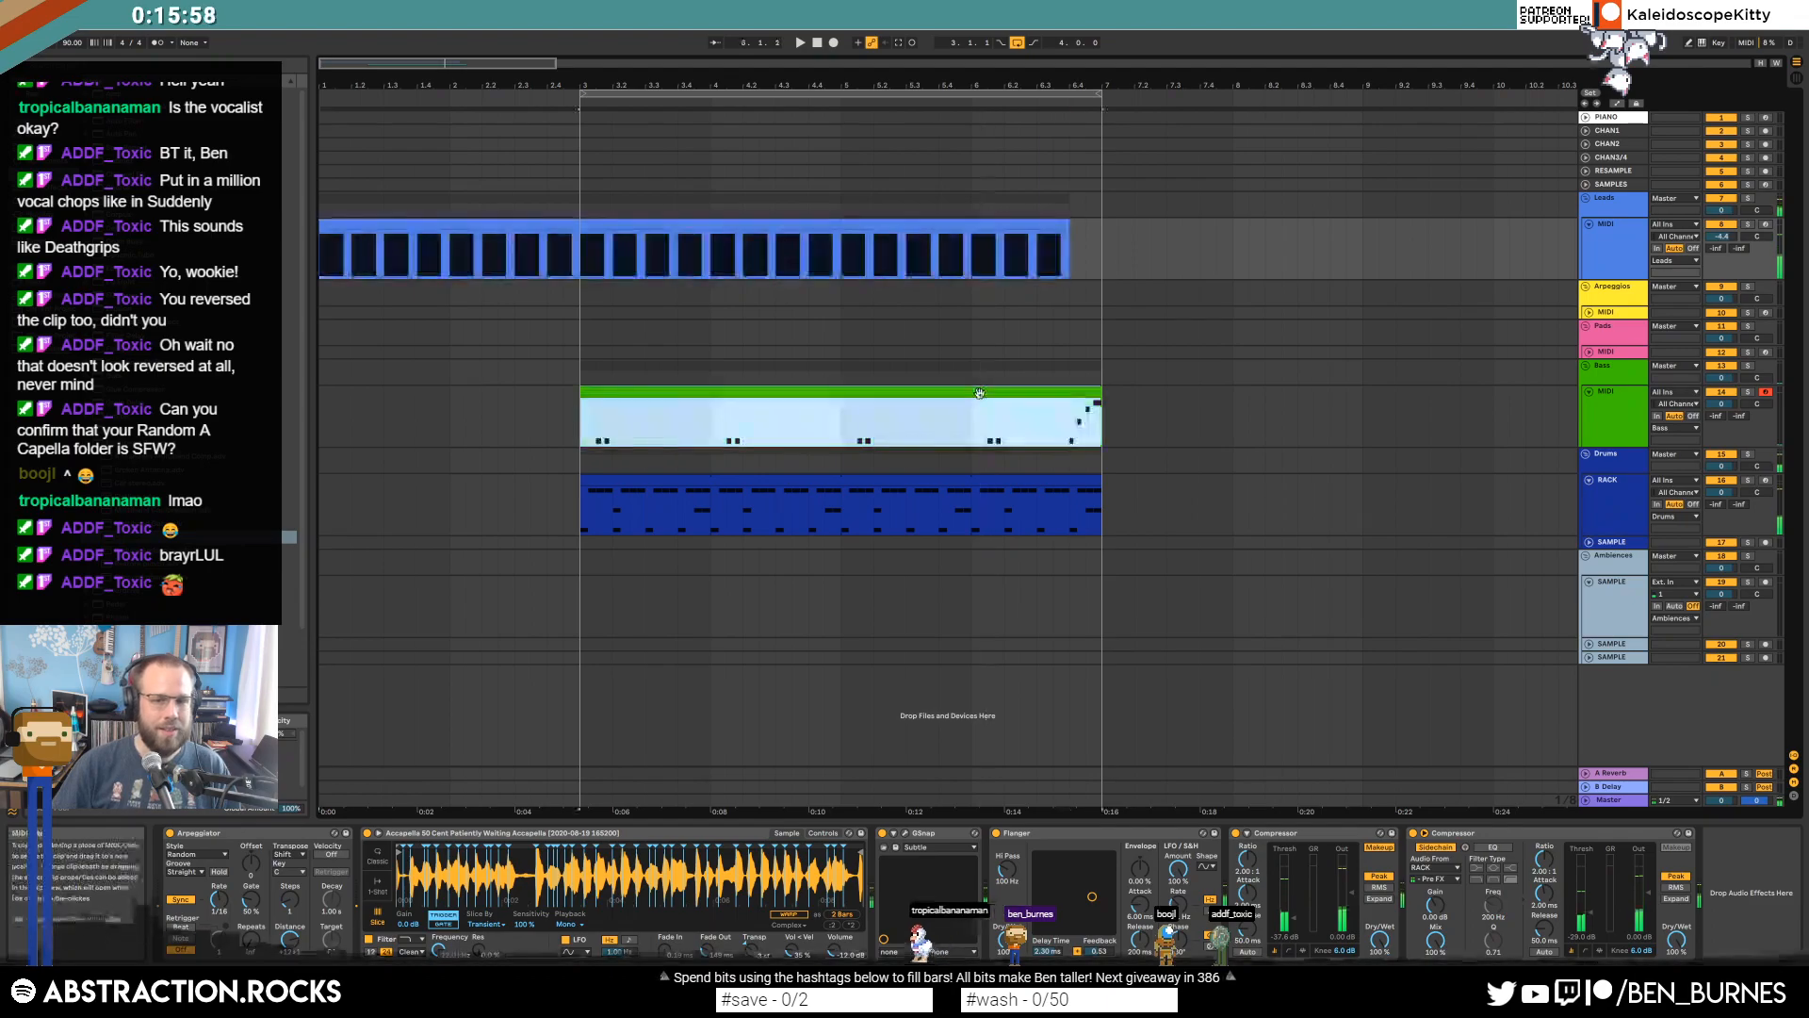
key(space)
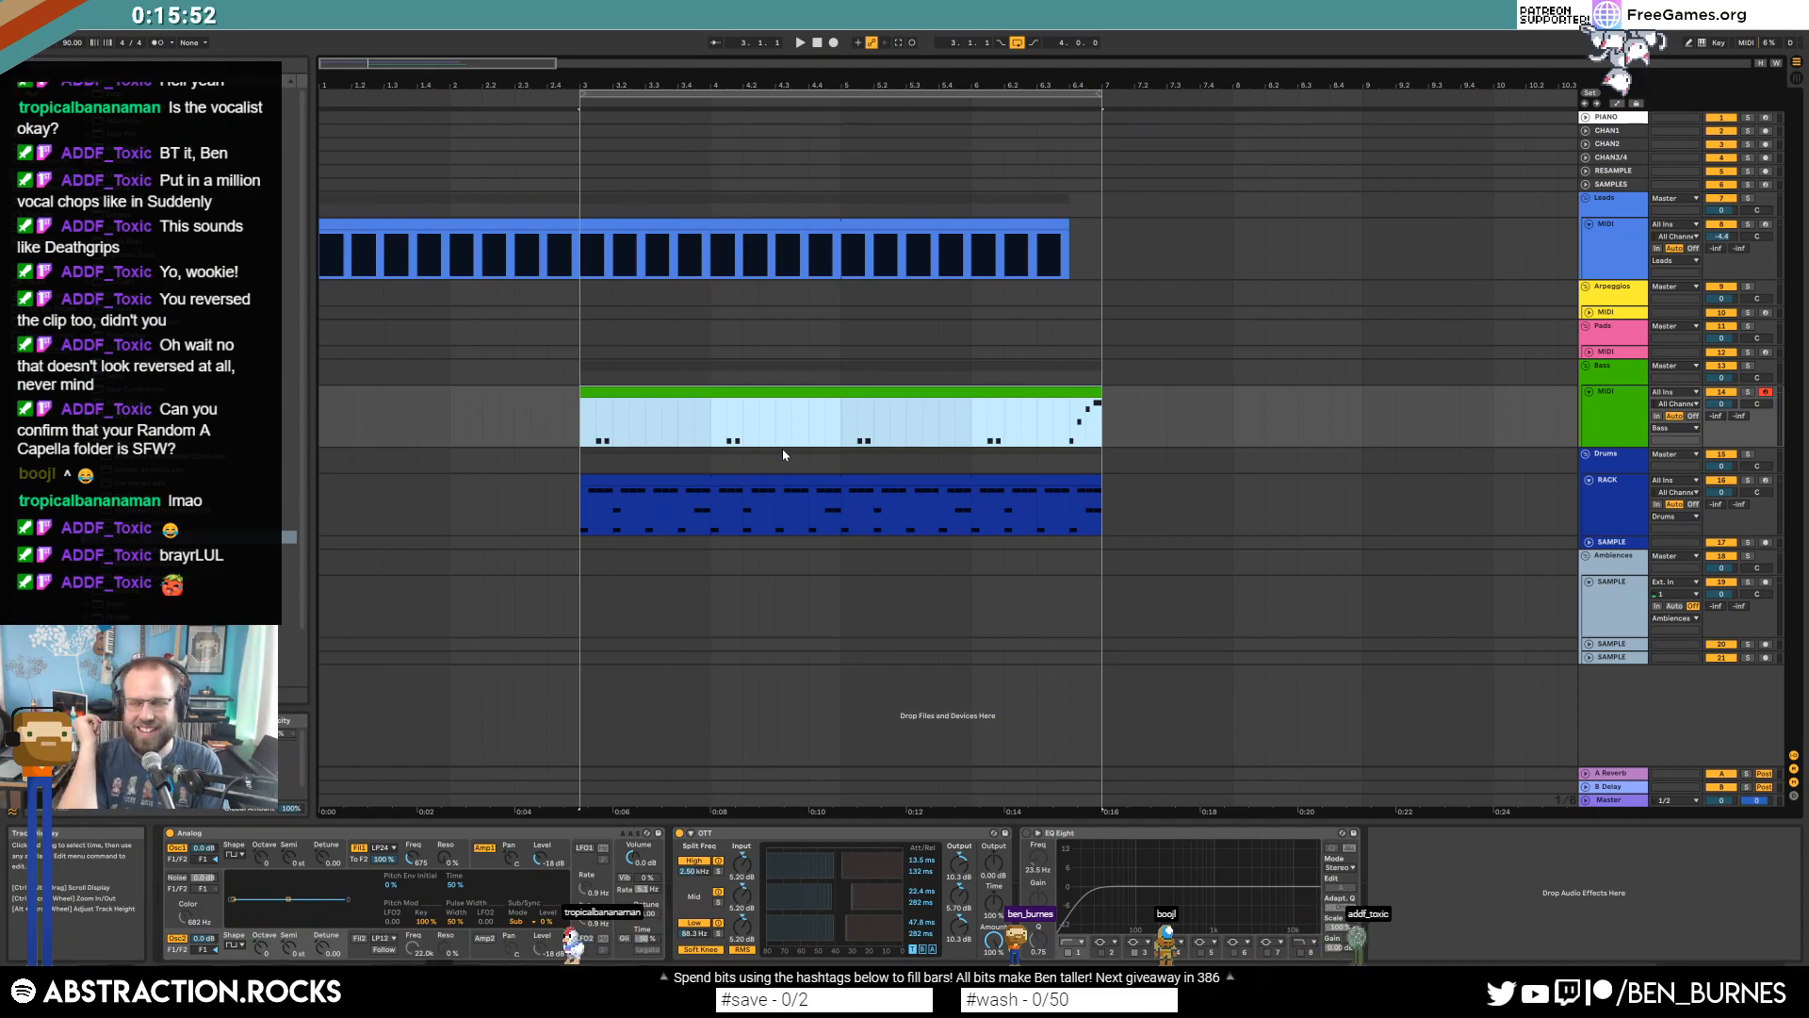
double_click(769, 388)
click(1748, 391)
key(space)
key(shift+Tab)
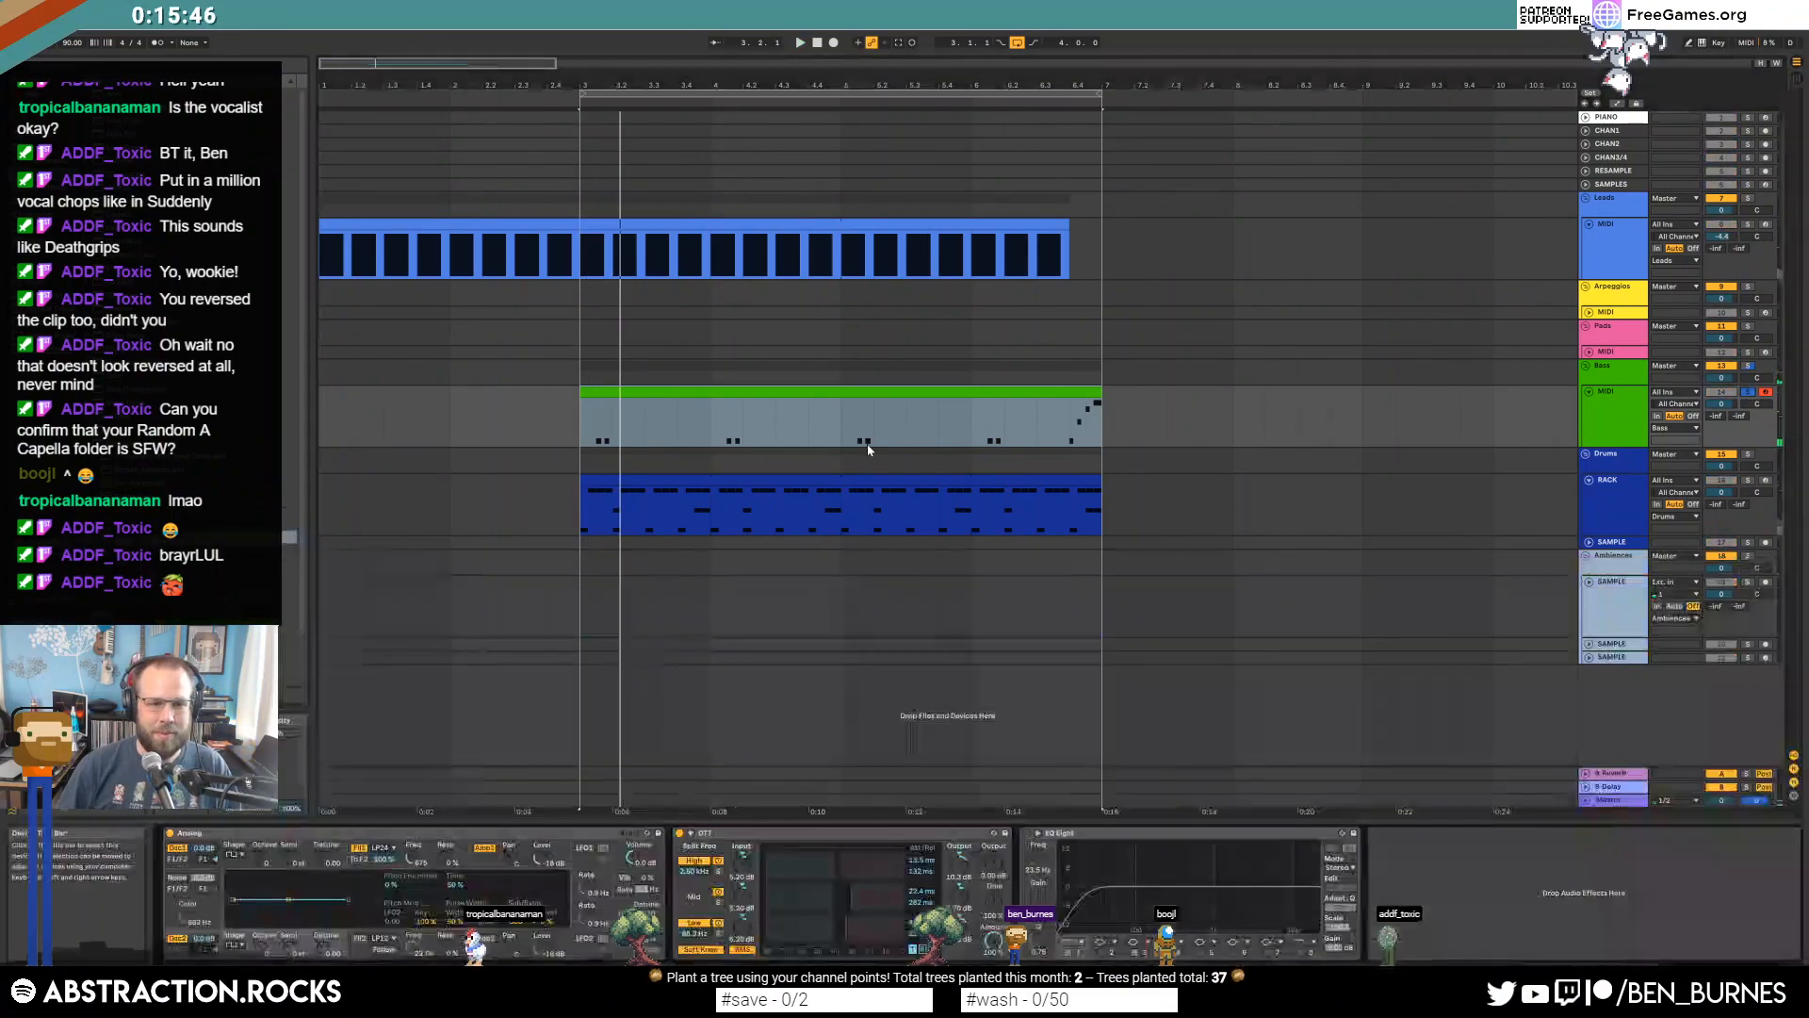
click(1590, 312)
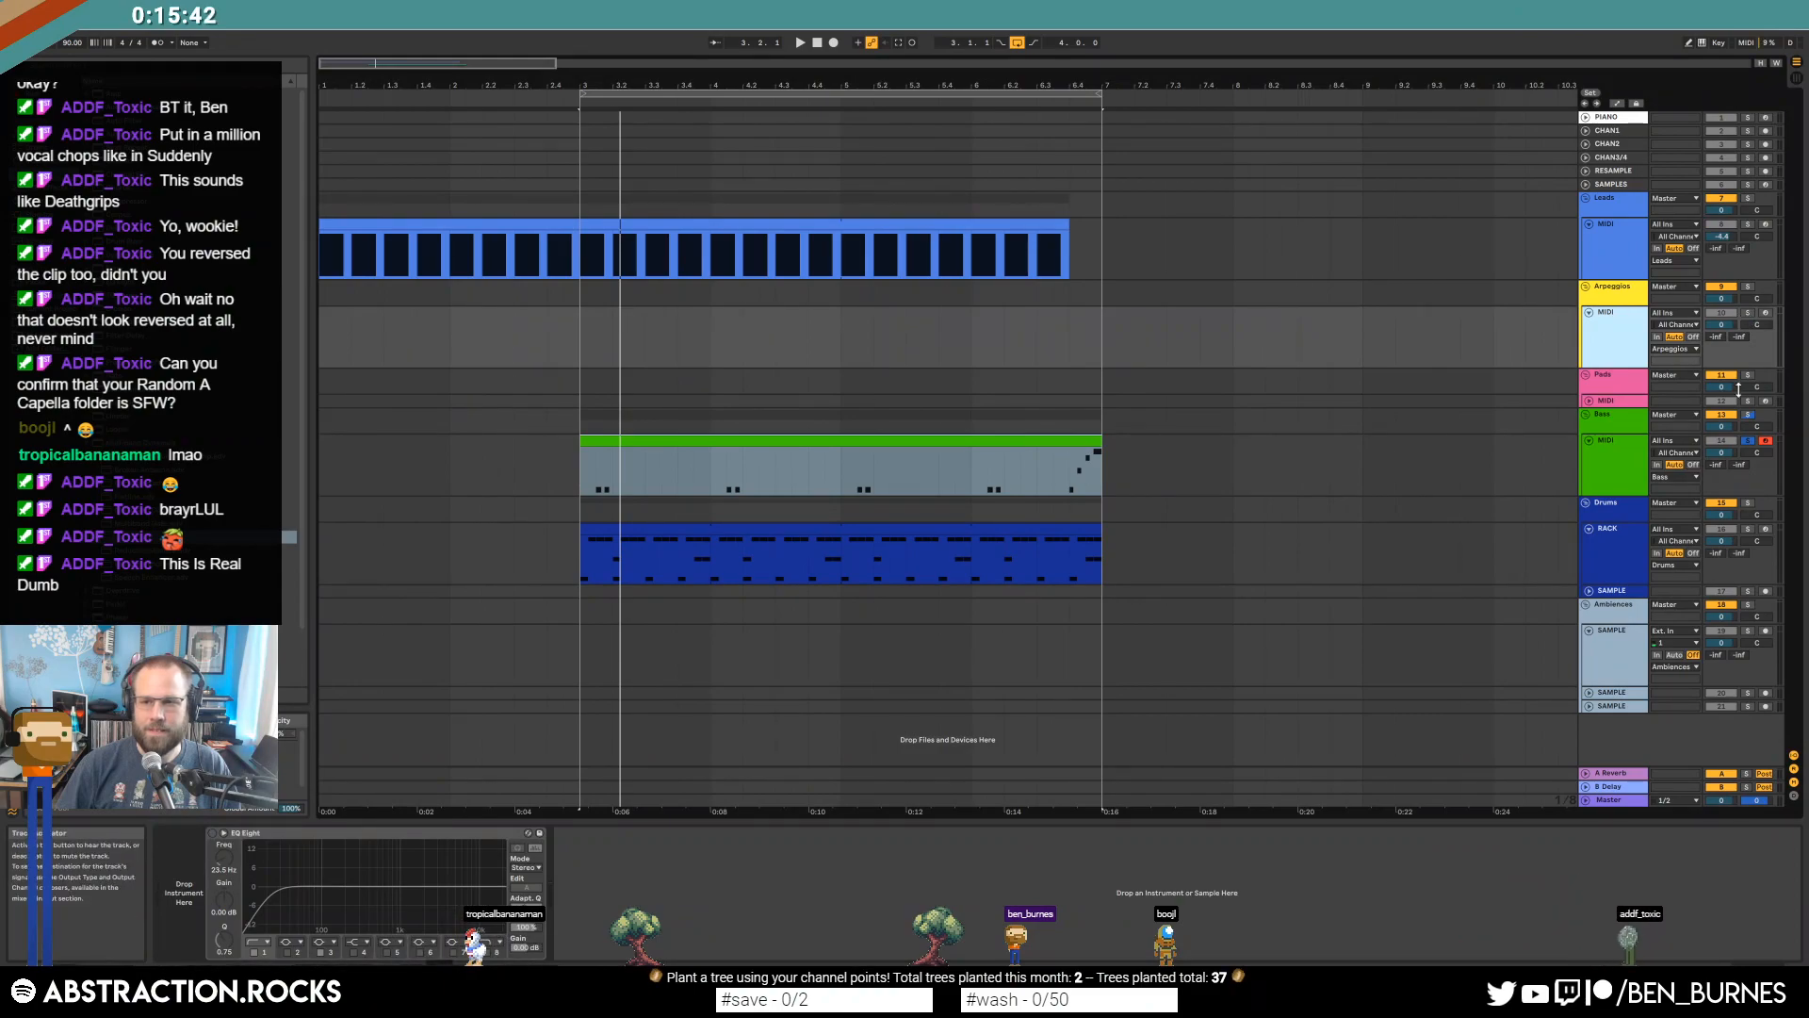
click(1749, 442)
drag(591, 335, 723, 341)
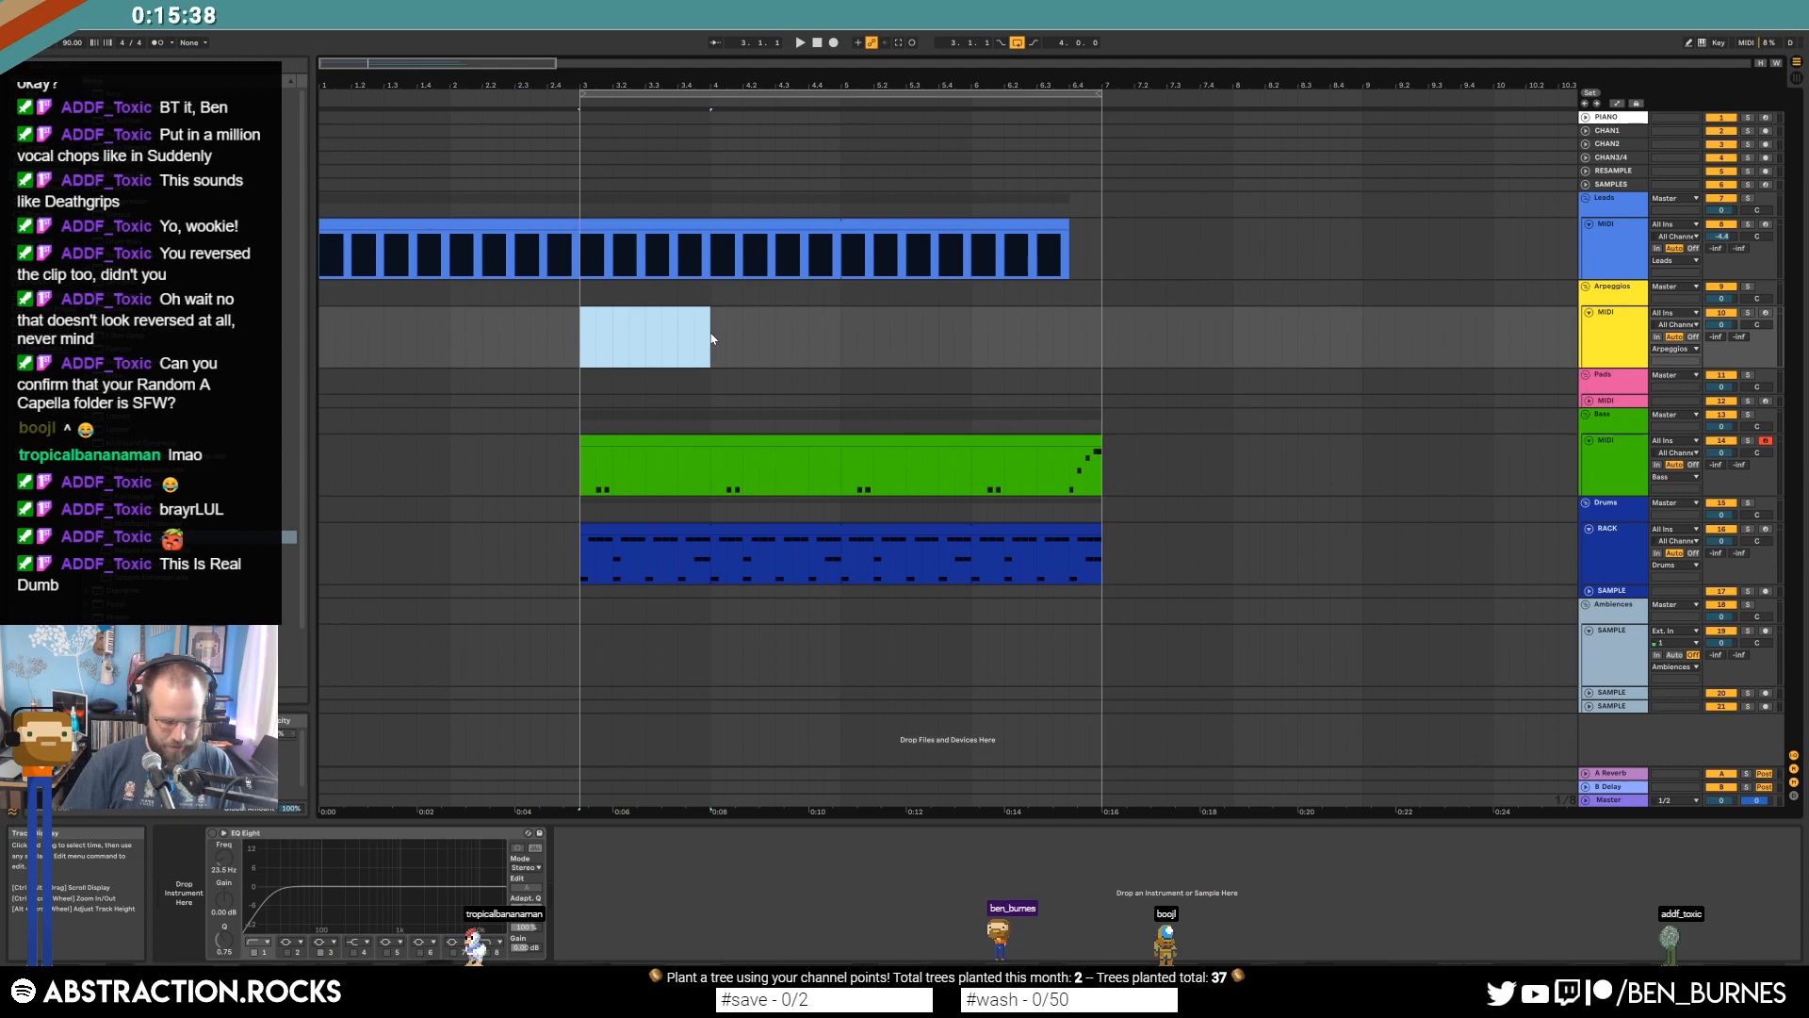
key(ctrl+shift+m)
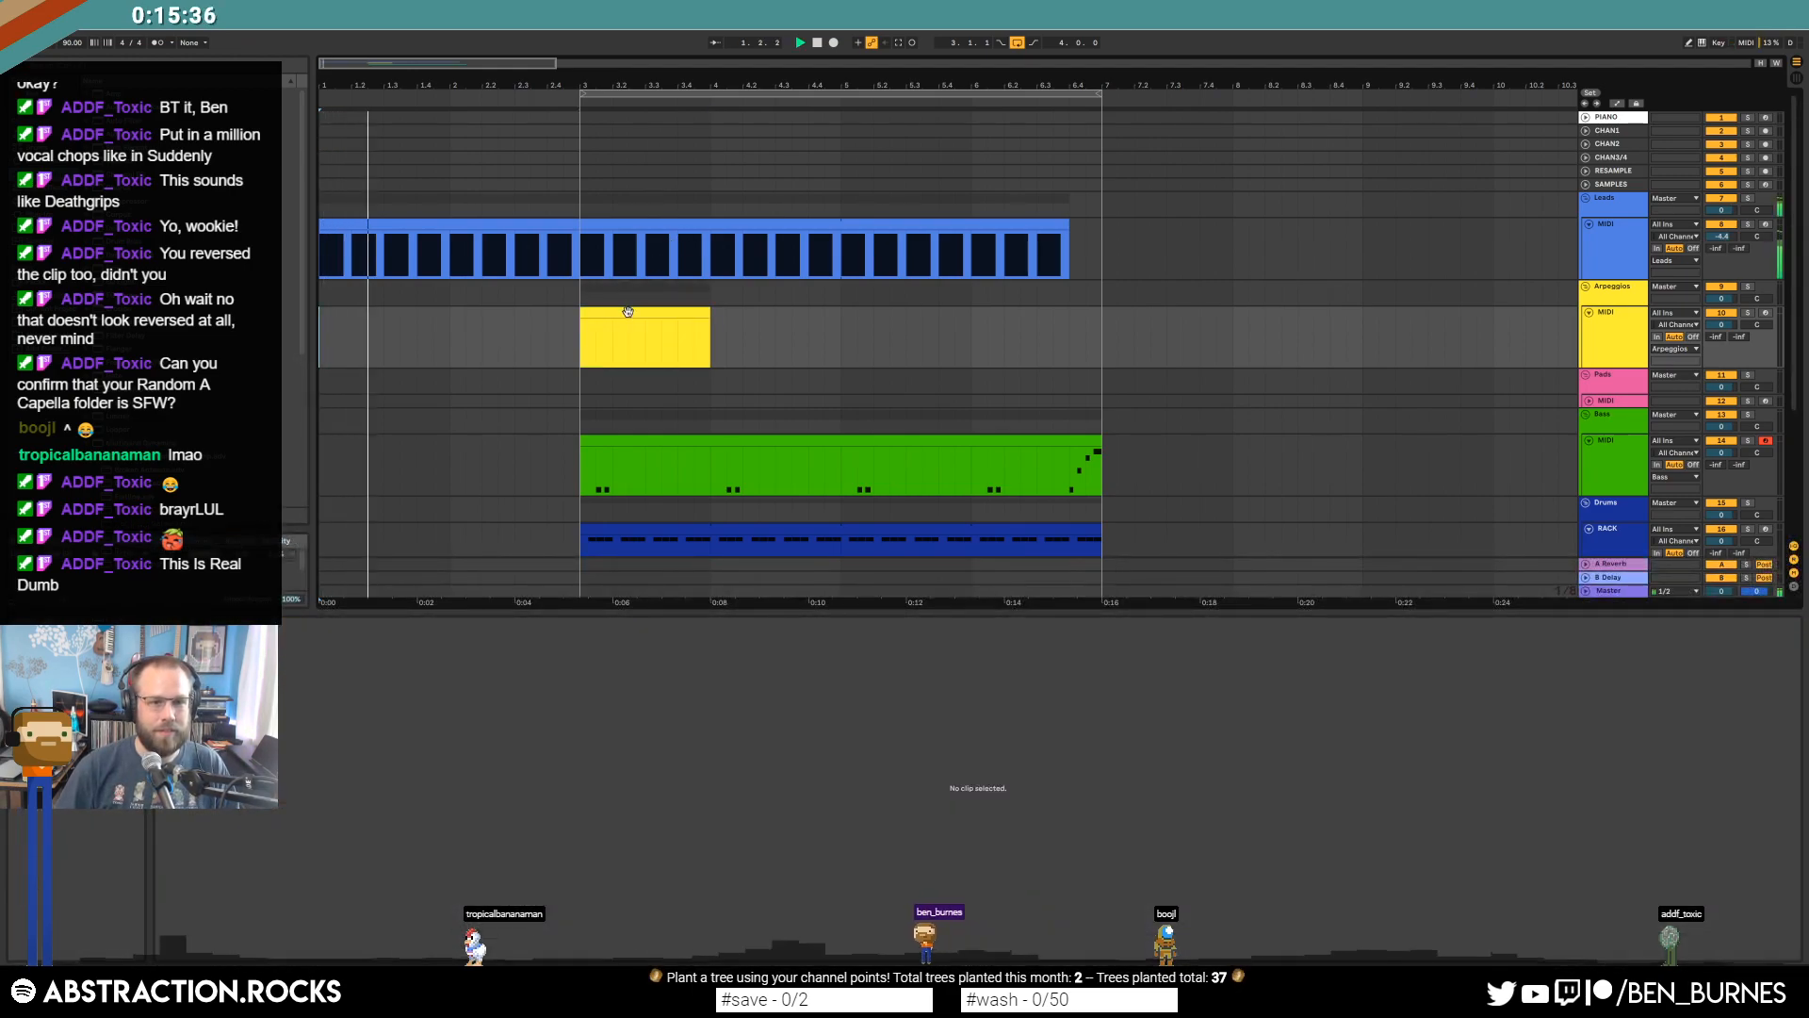
click(629, 313)
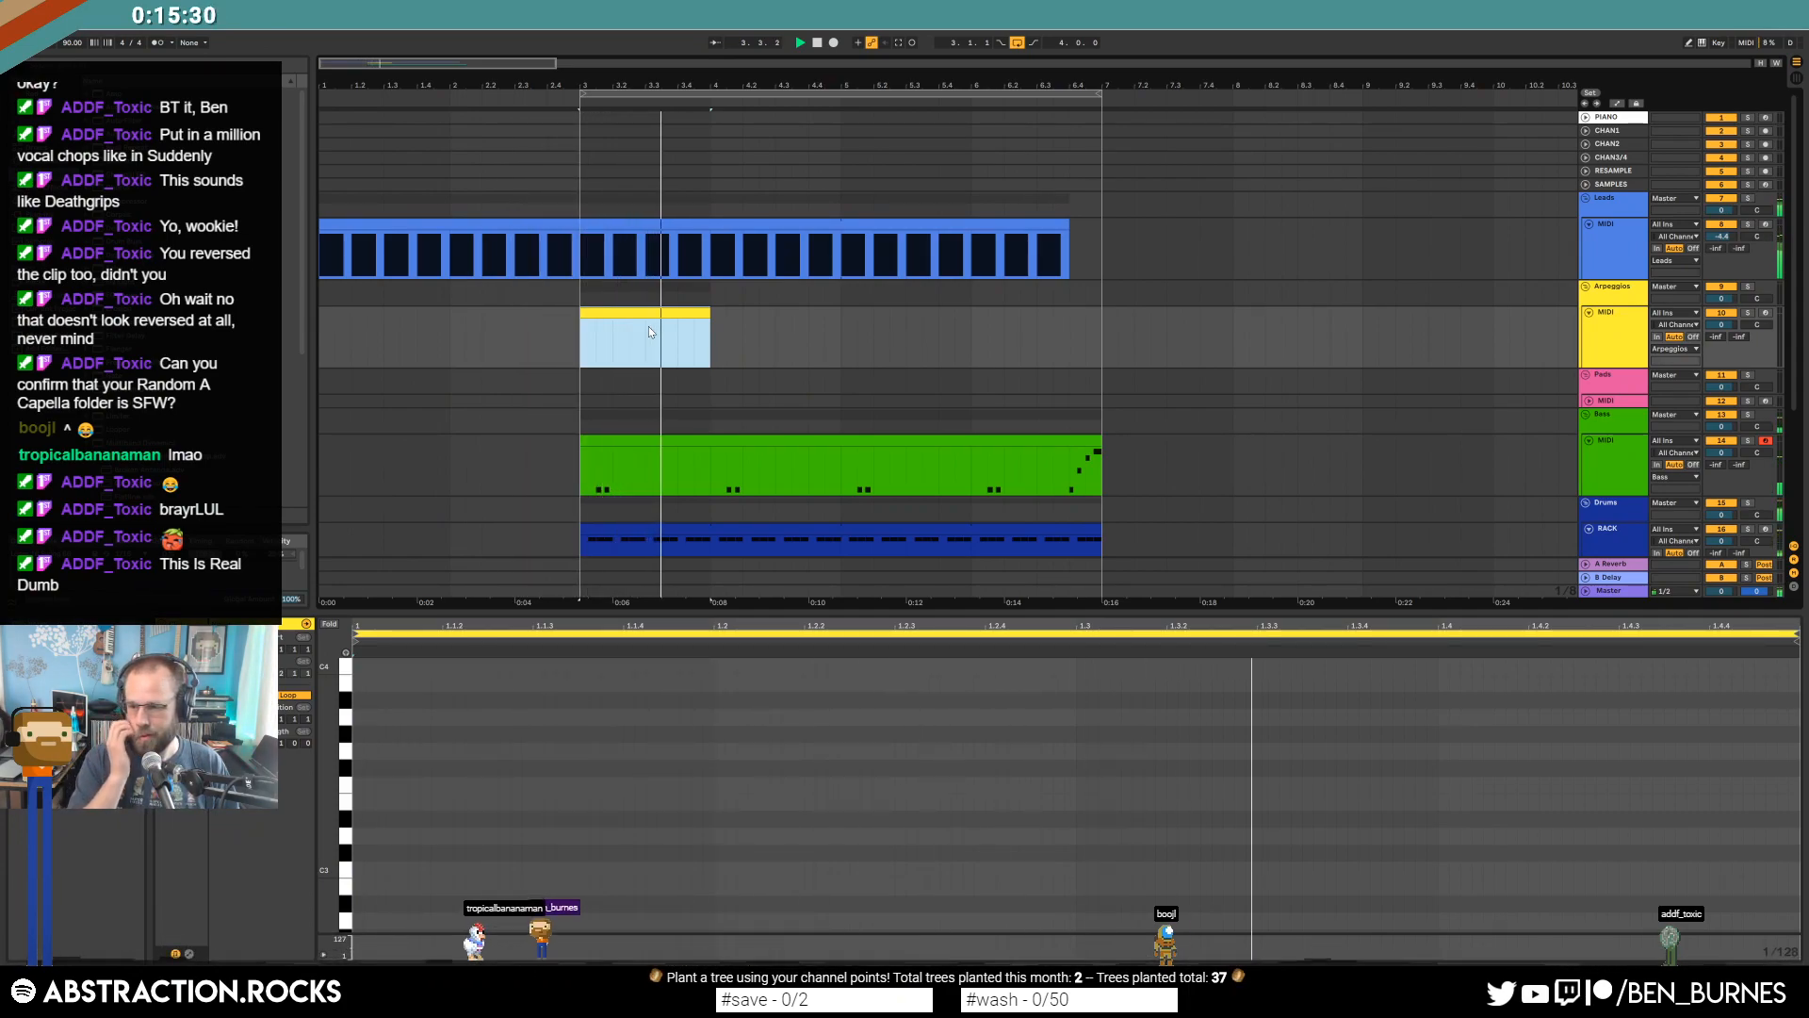
key(Delete)
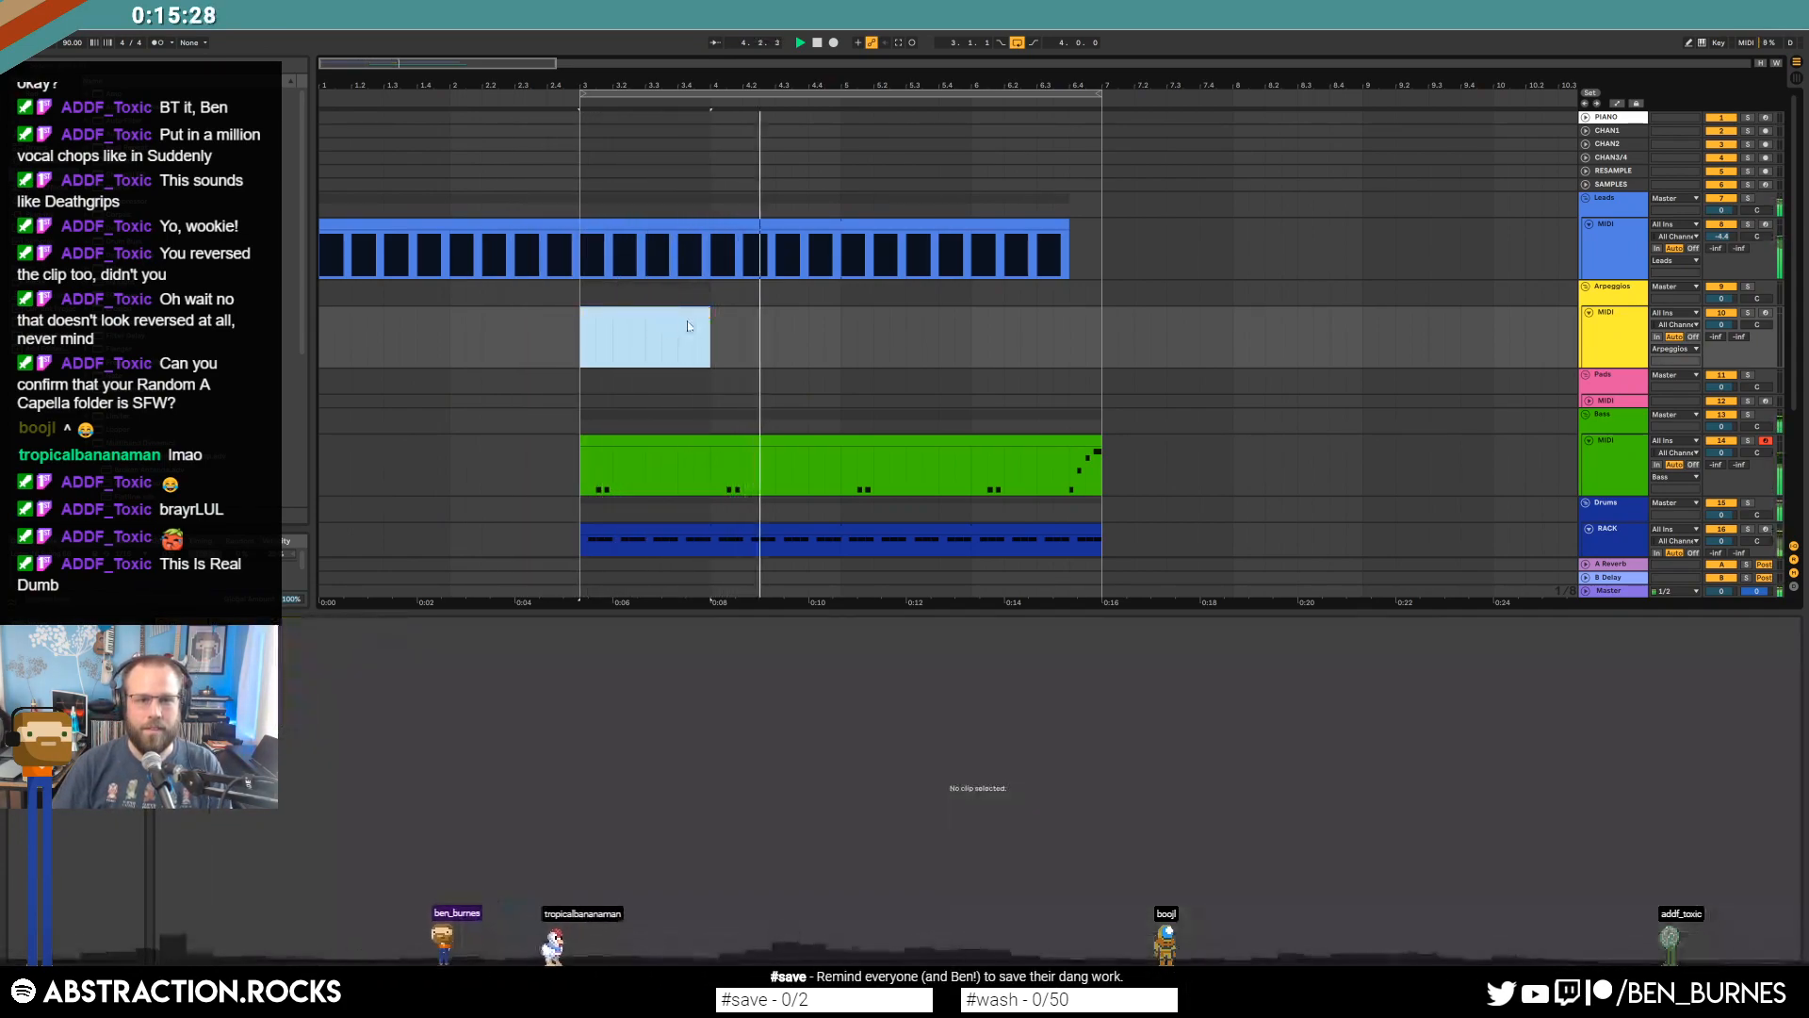
Shorten the drum clip so that it ends about a sixteenth note after the lead clip.
scroll(755, 336, down, 2)
key(shift+Tab)
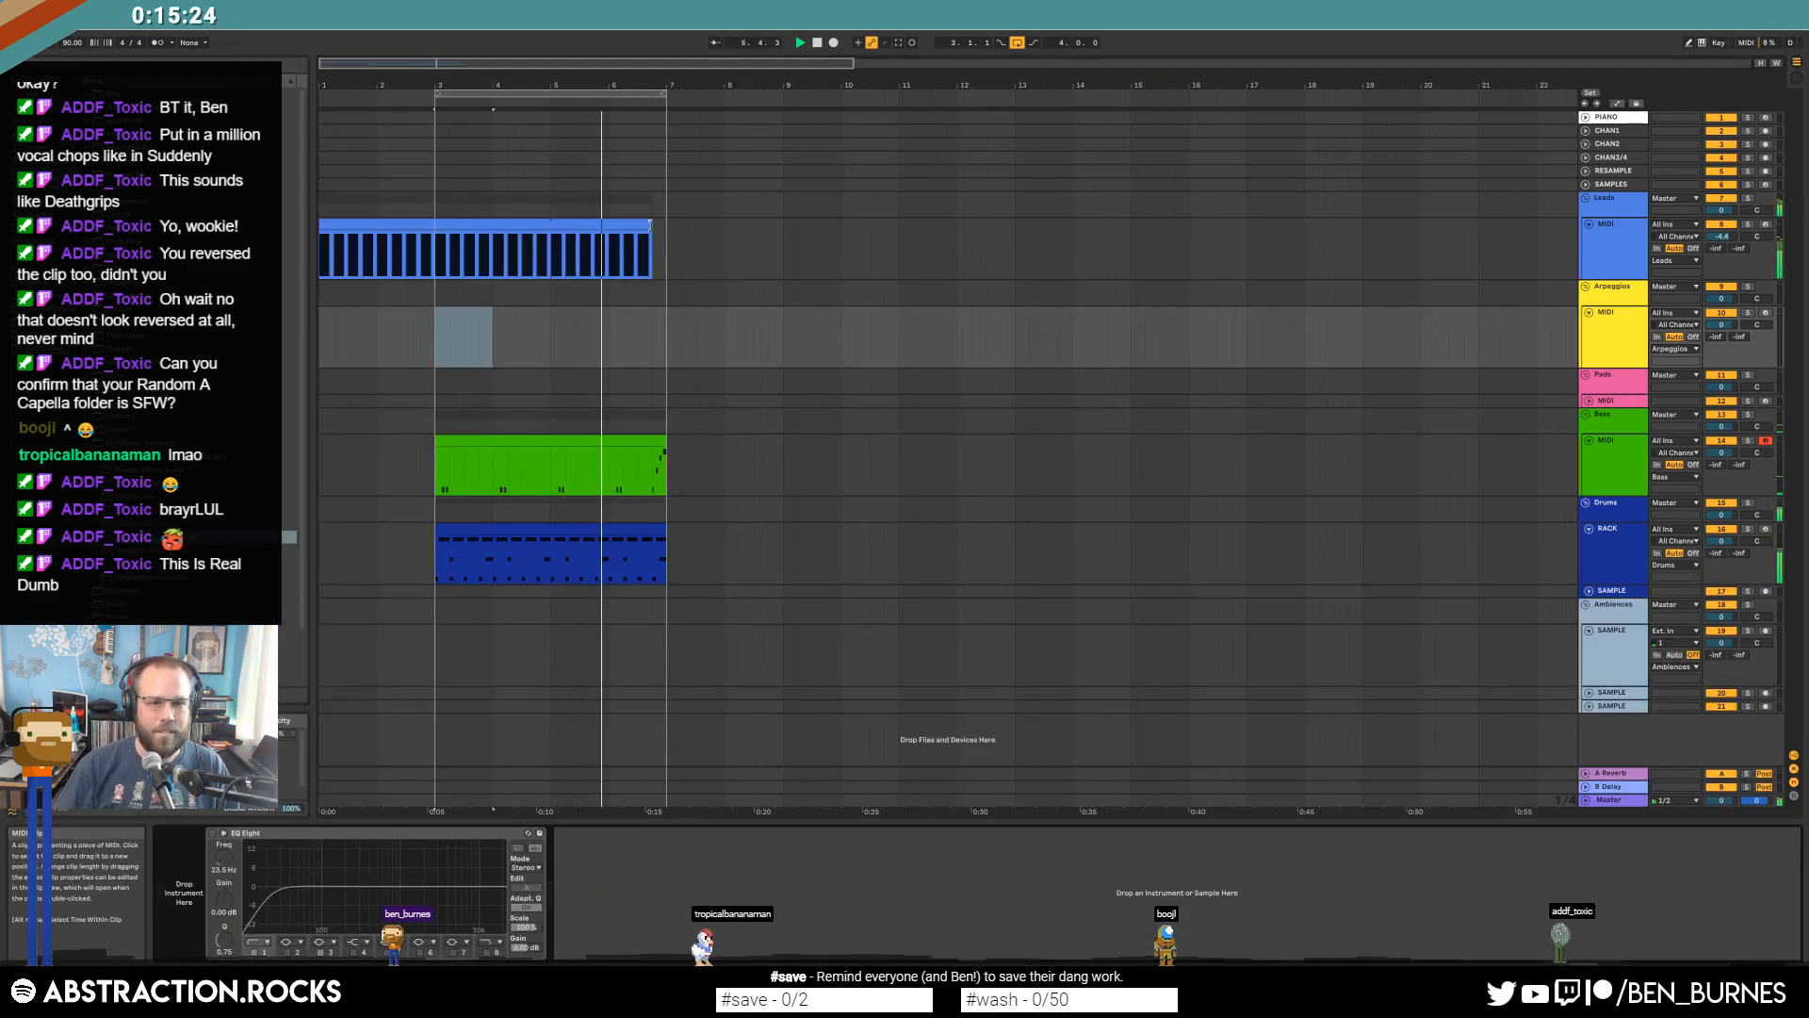
drag(667, 534, 662, 535)
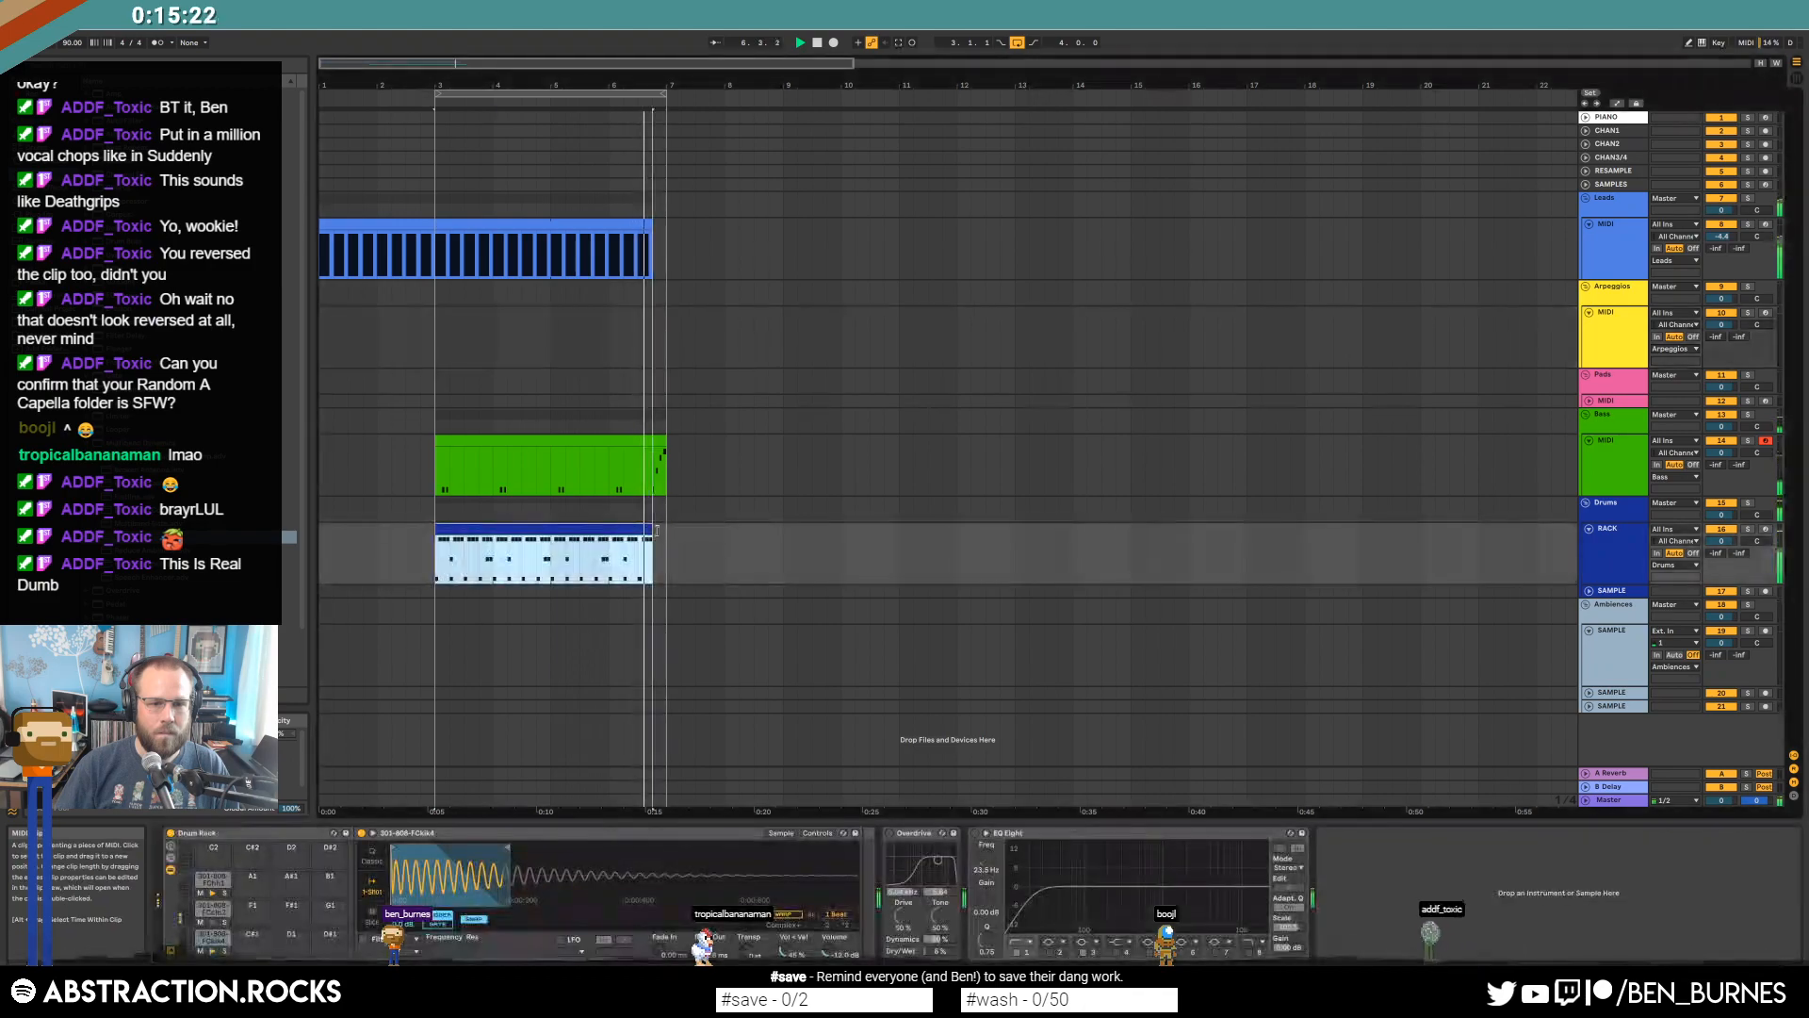
ctrl+scroll(657, 537, up, 5)
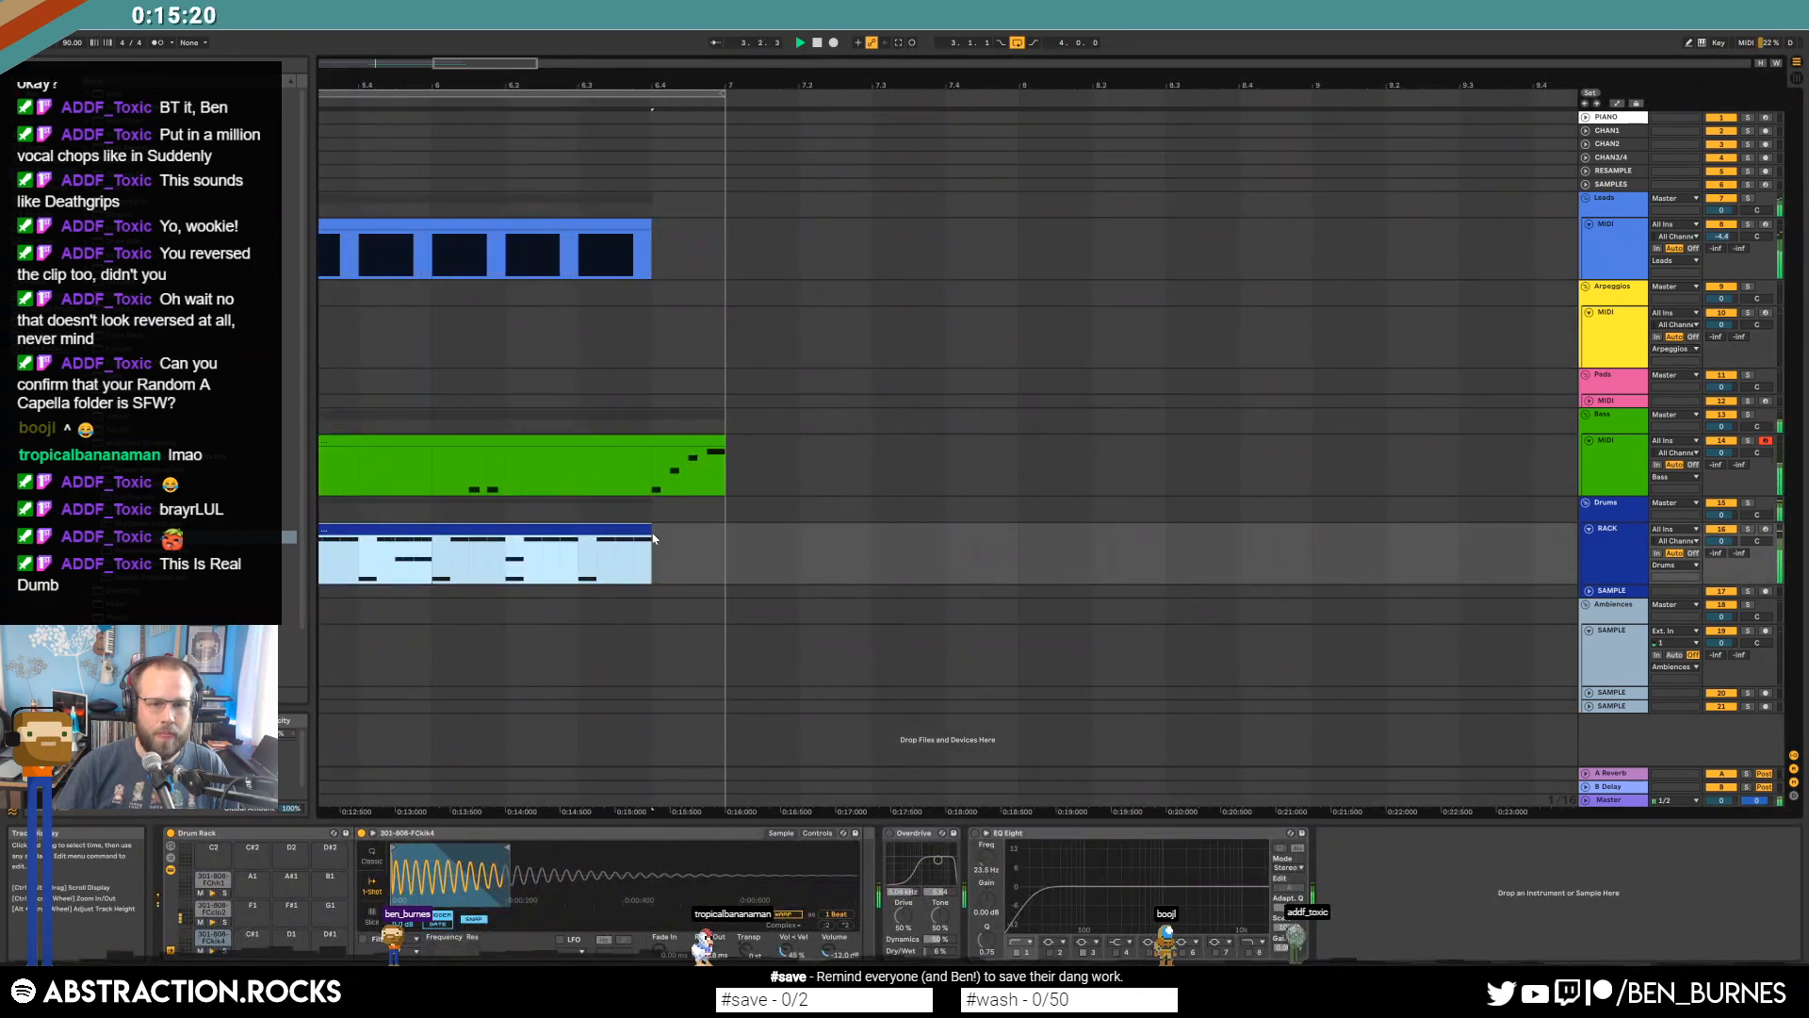
ctrl+scroll(612, 440, down, 5)
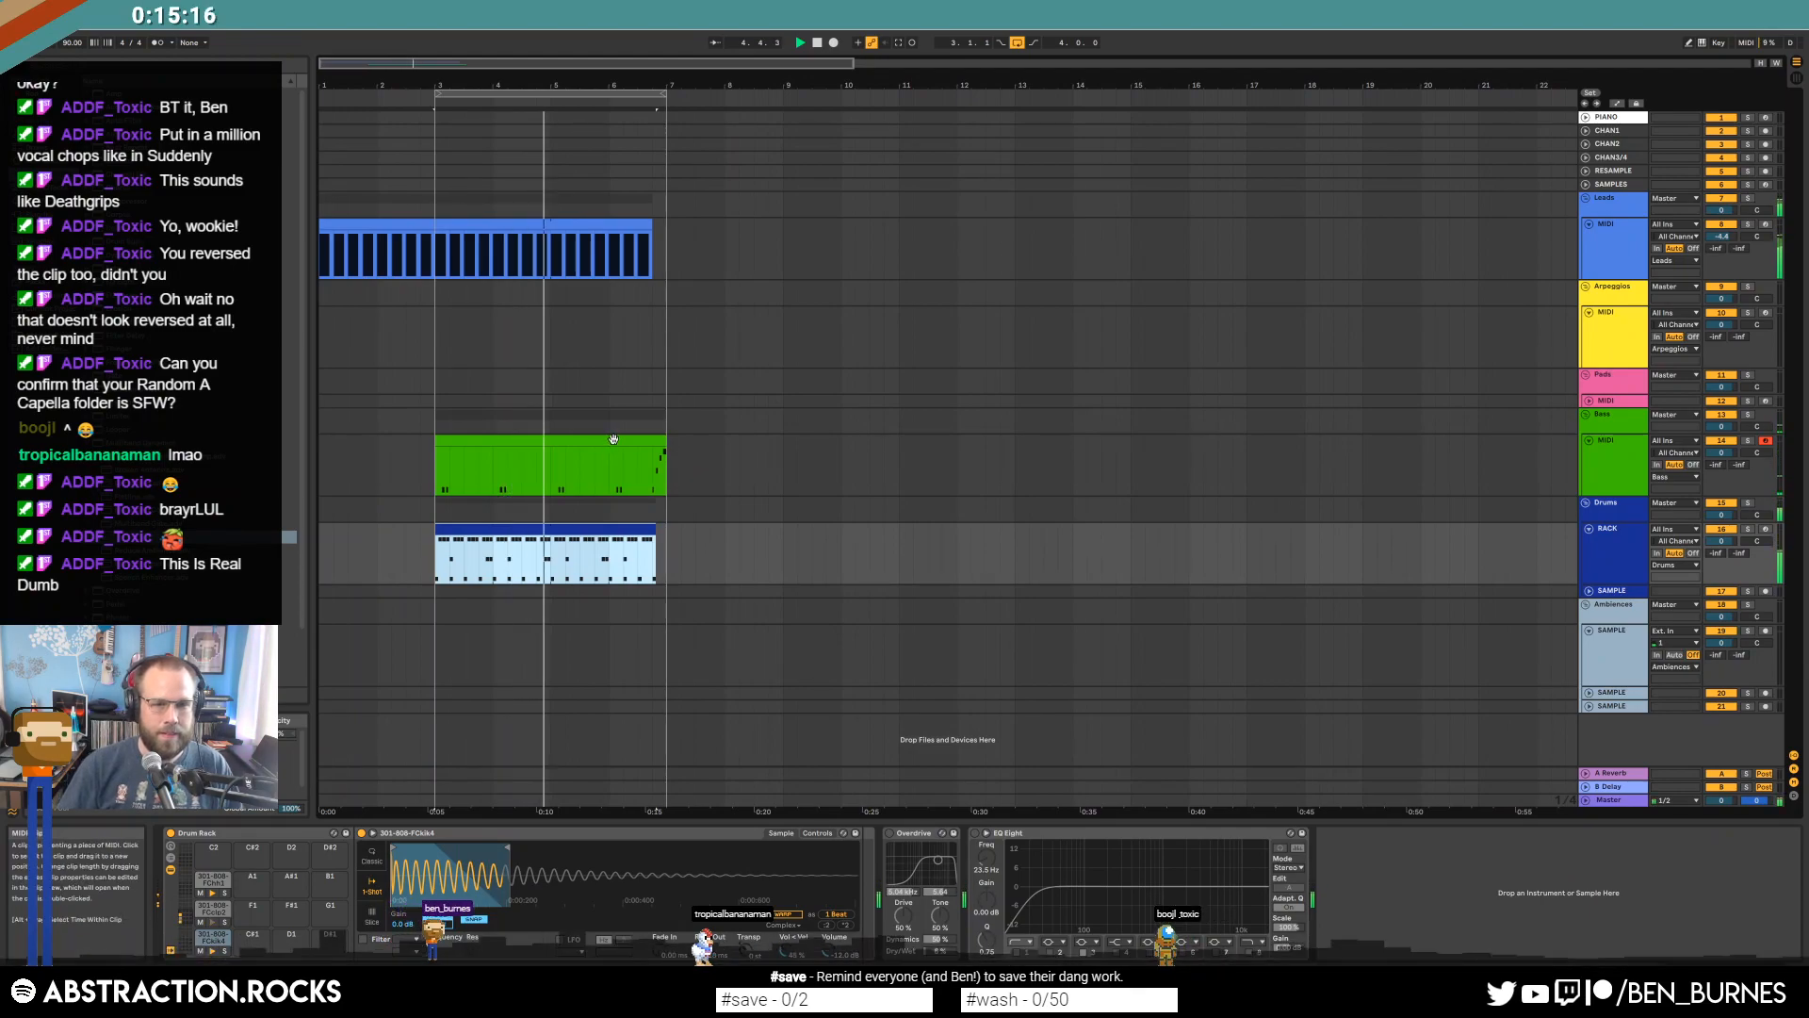
Unfold the Pads MIDI track, arm the lead MIDI track for recording and return the playhead to the song start.
click(589, 439)
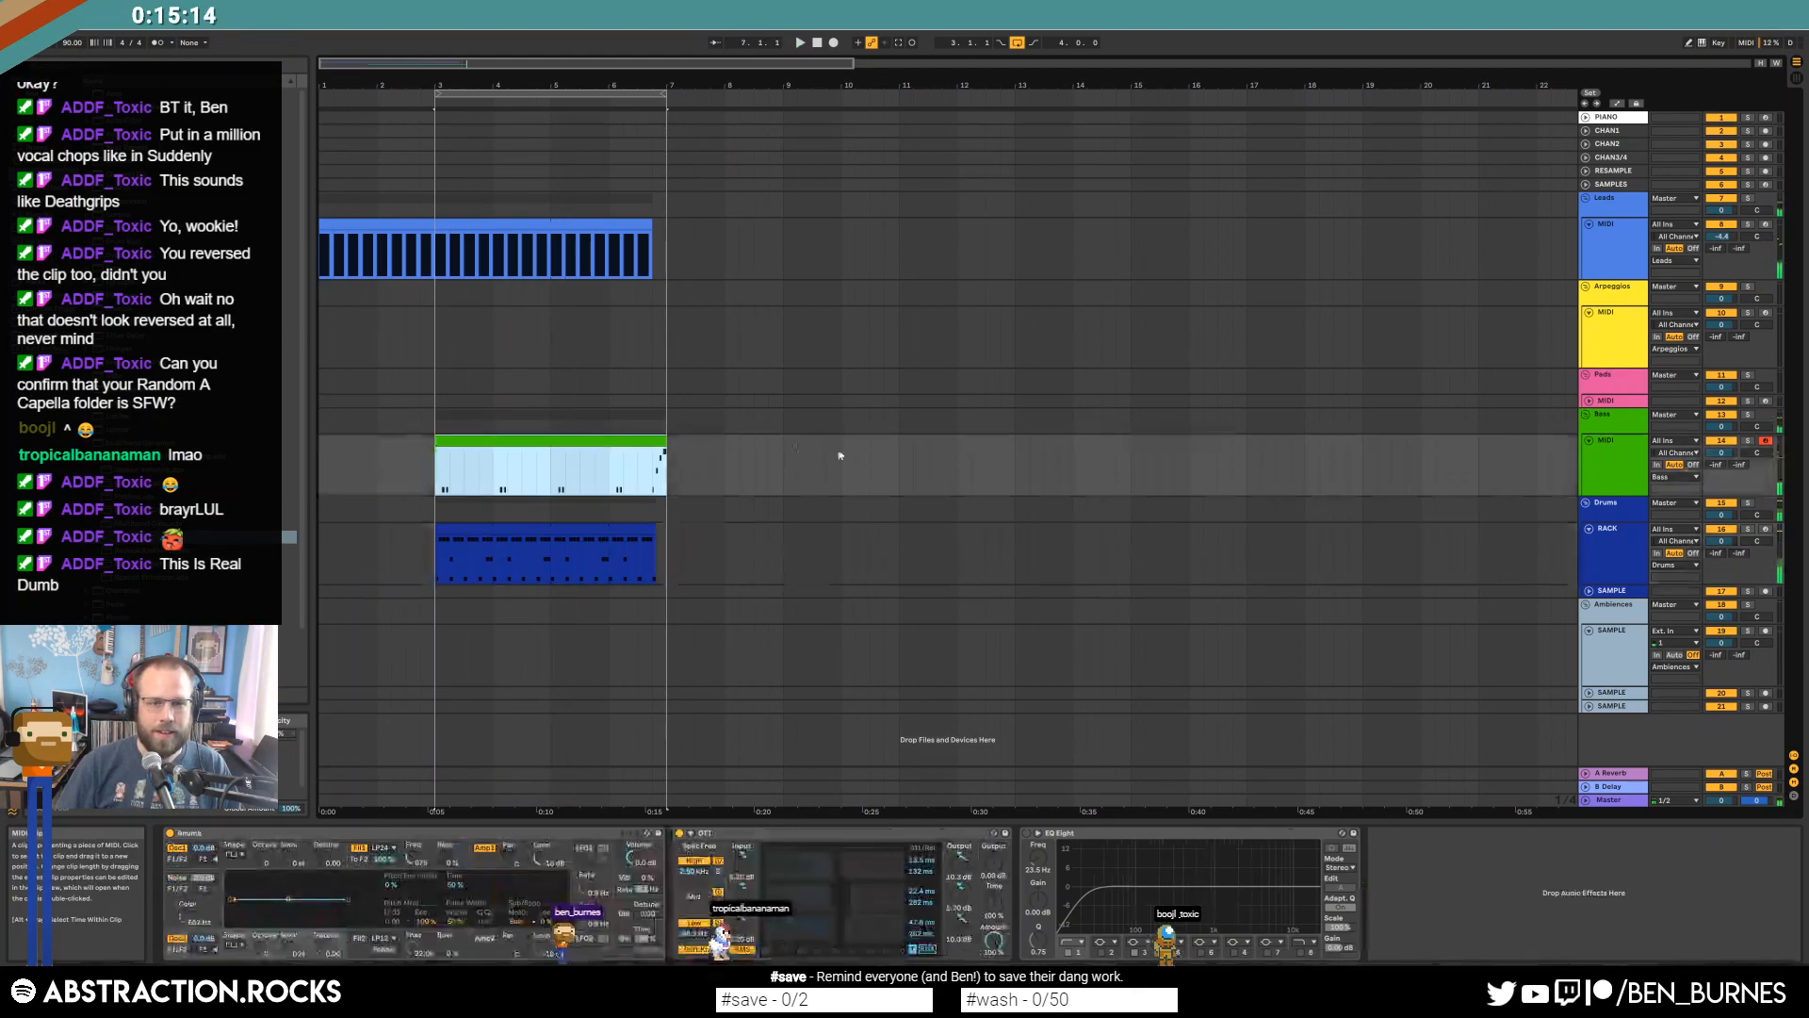
click(1590, 402)
click(1593, 336)
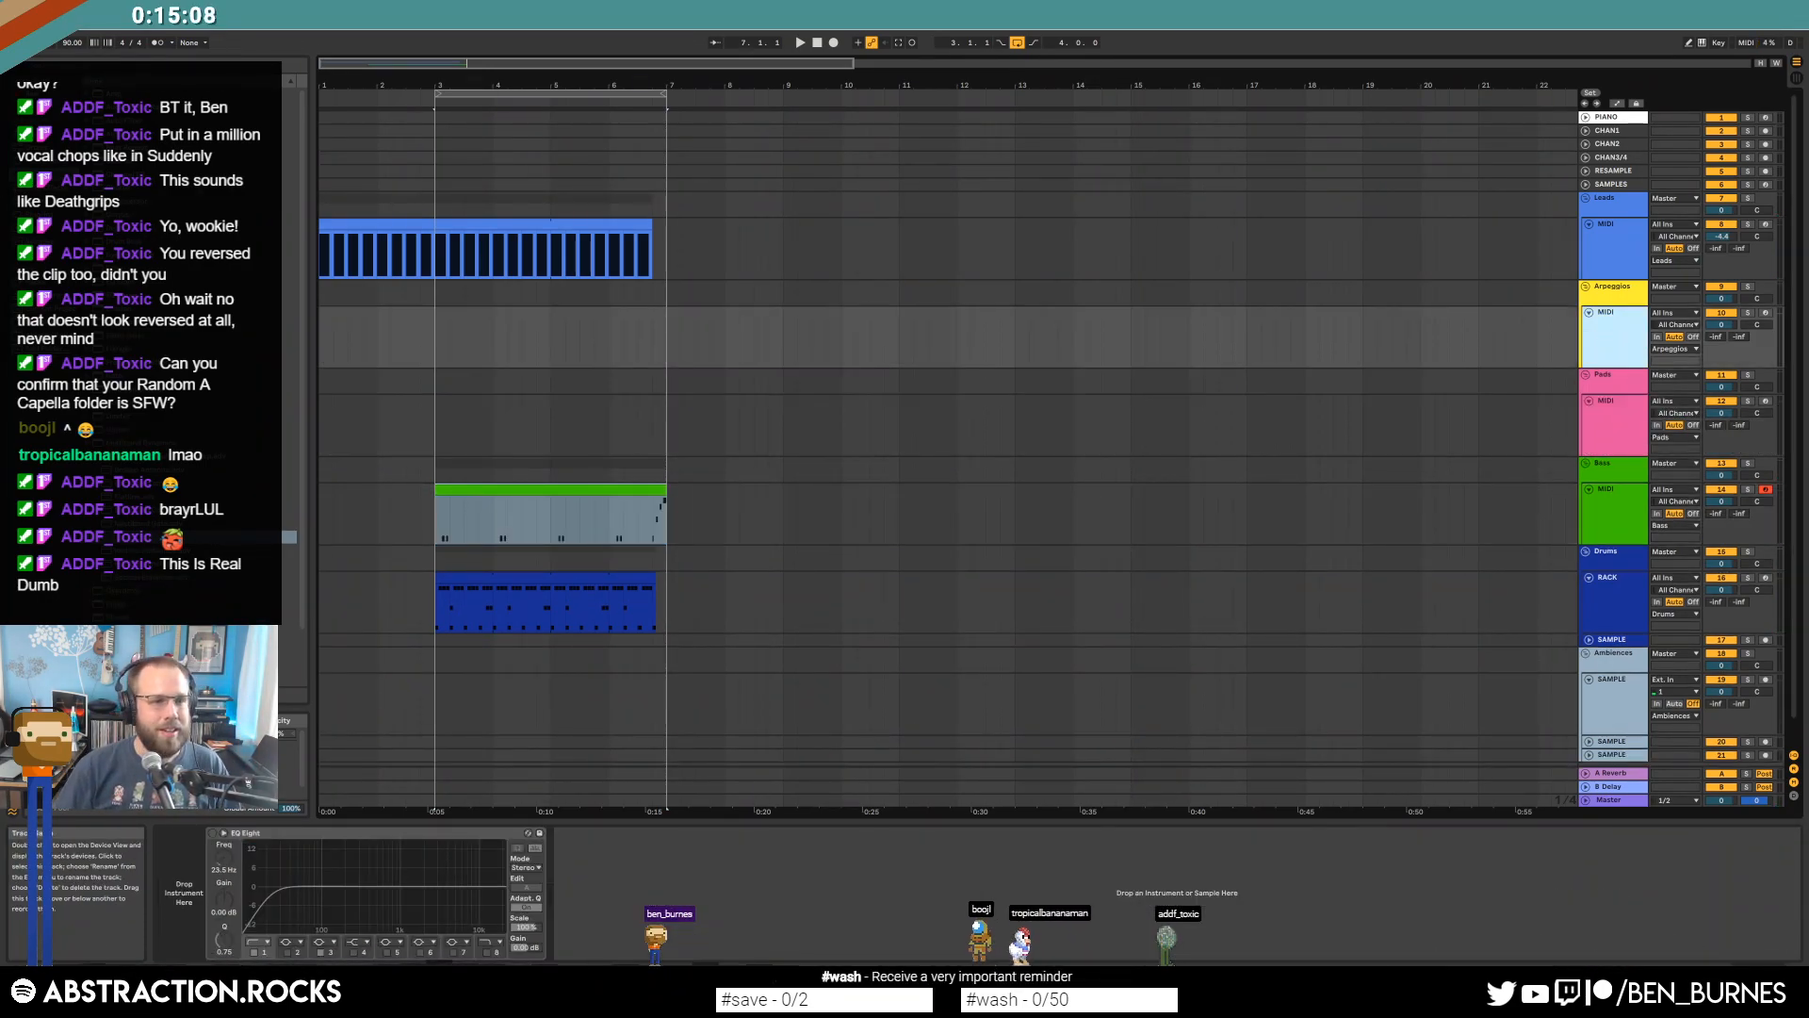
click(1632, 252)
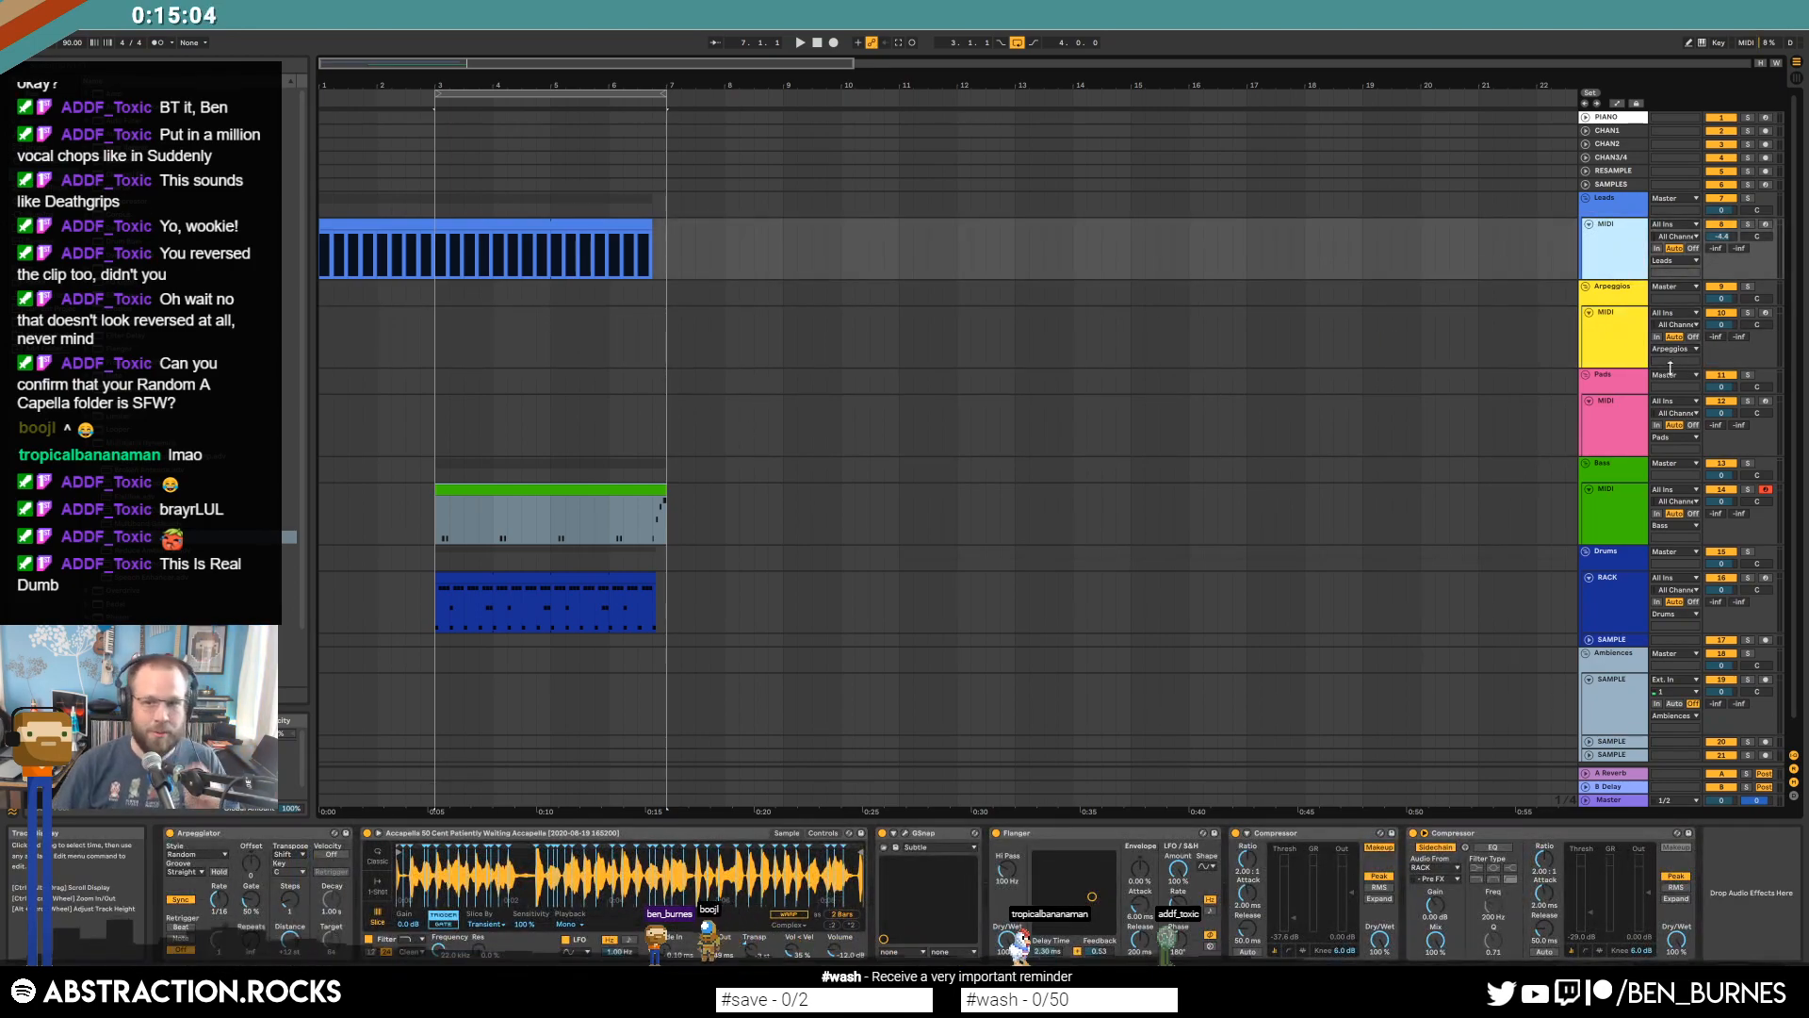
click(1767, 226)
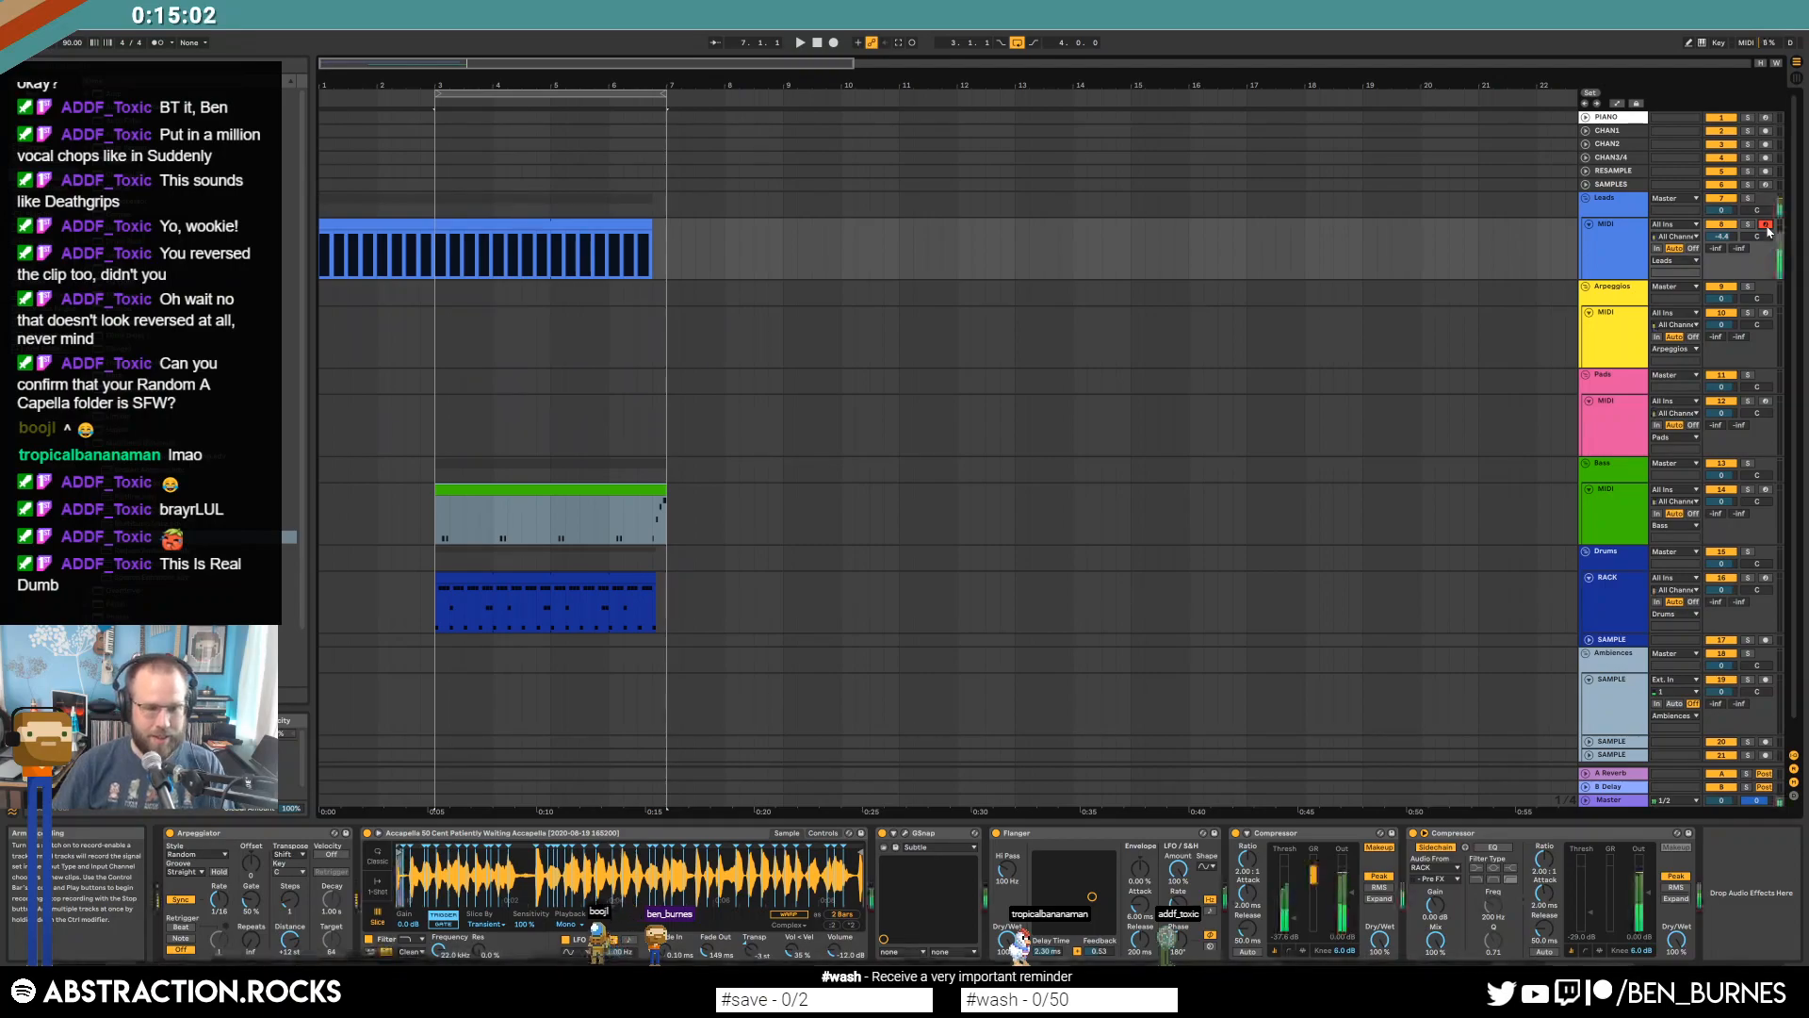
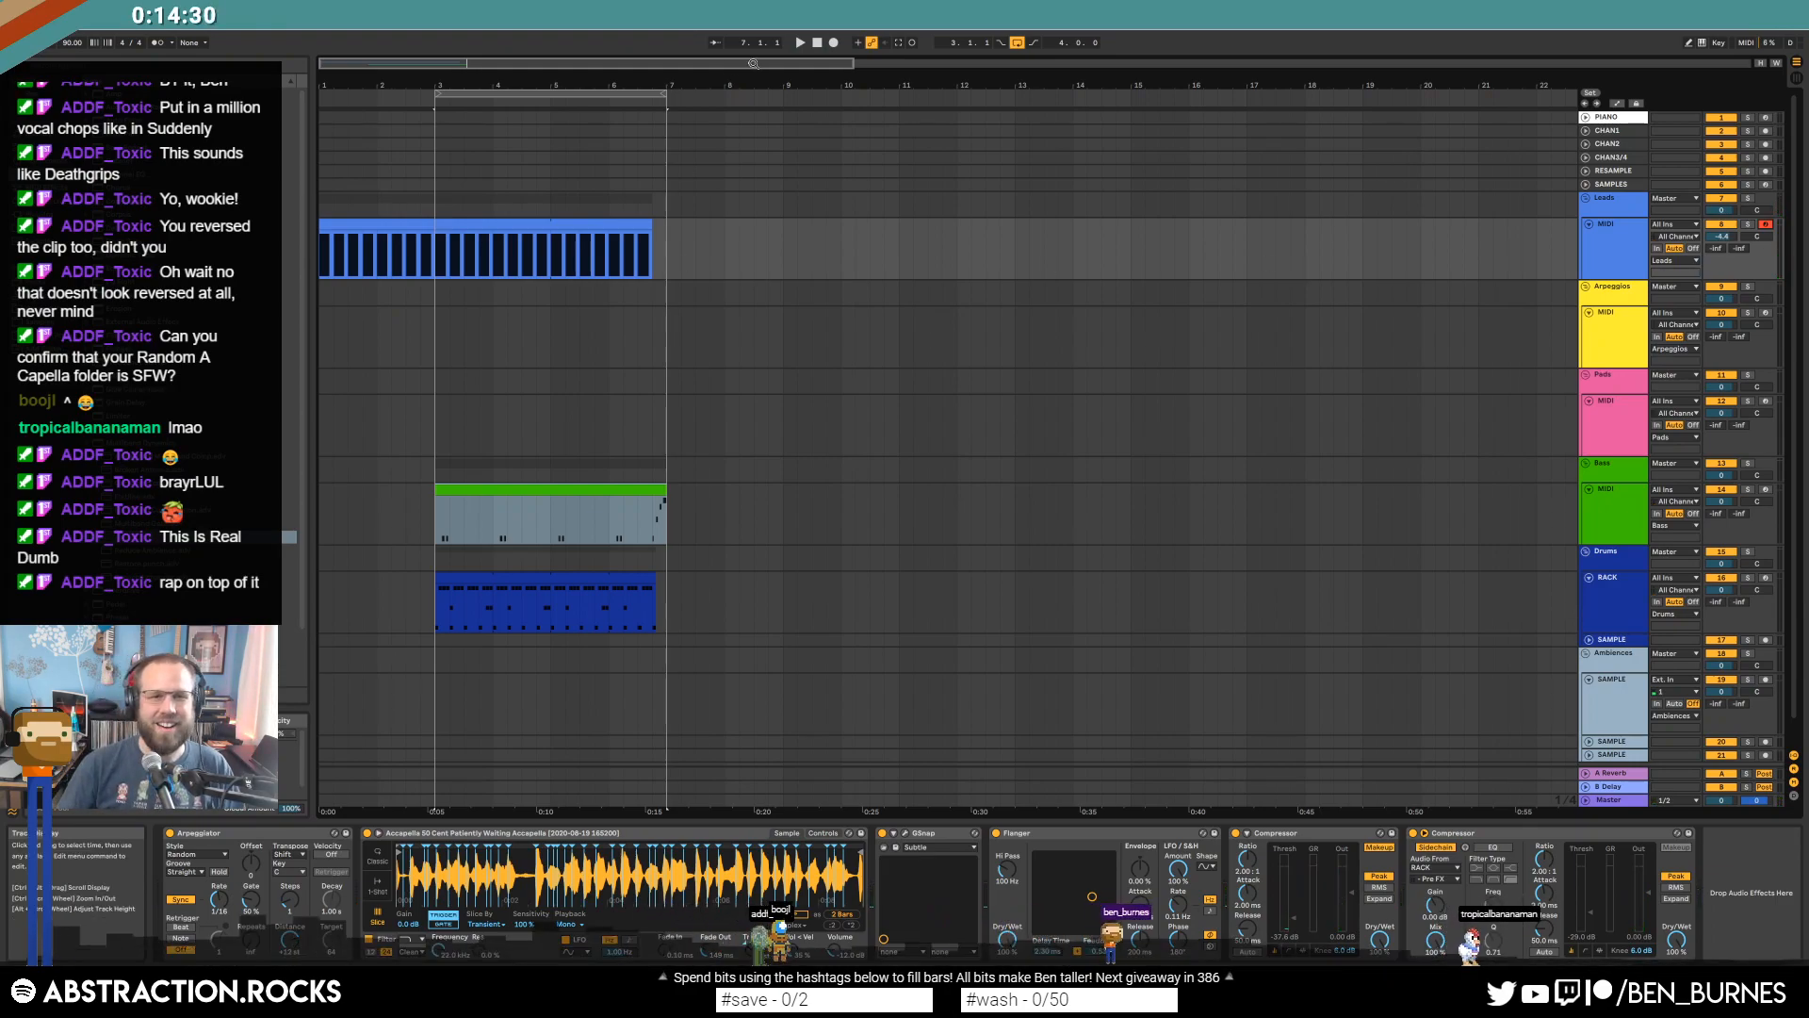
click(818, 47)
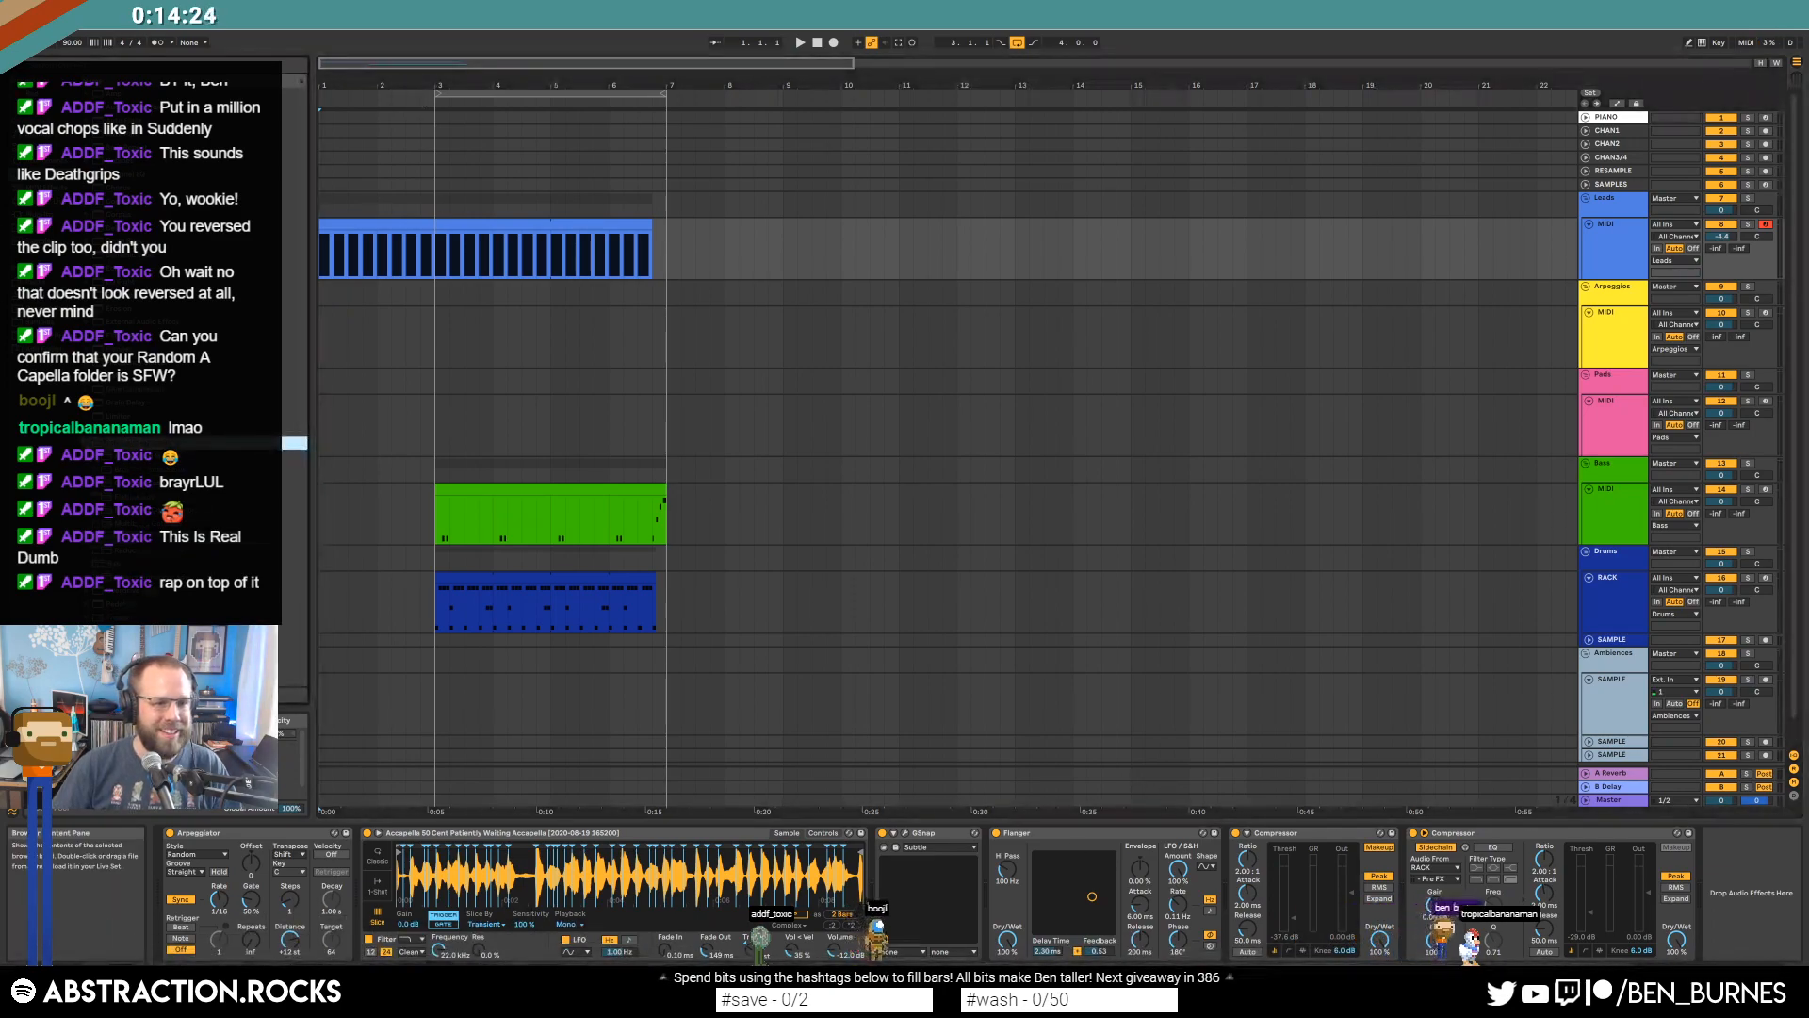
Insert an EQ Eight before the lead track's sidechain compressor, turn off one upper band and reshape the remaining curve during playback.
drag(189, 282, 1561, 919)
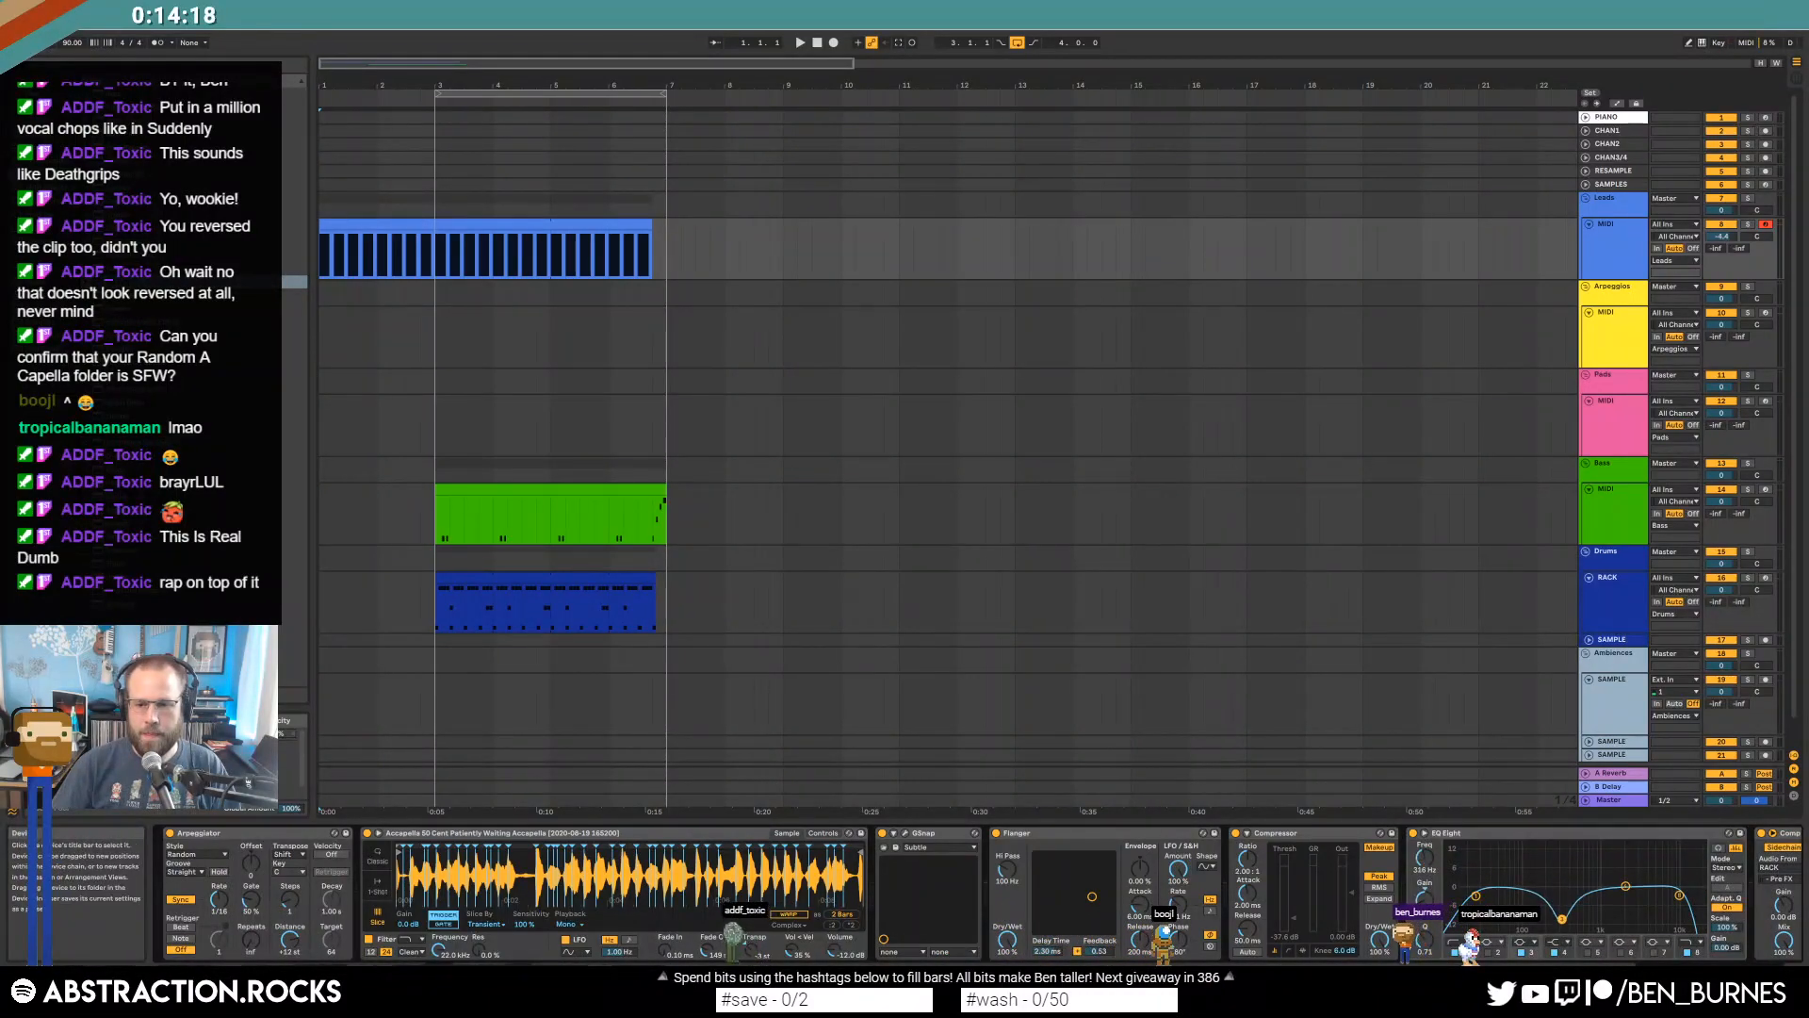
key(space)
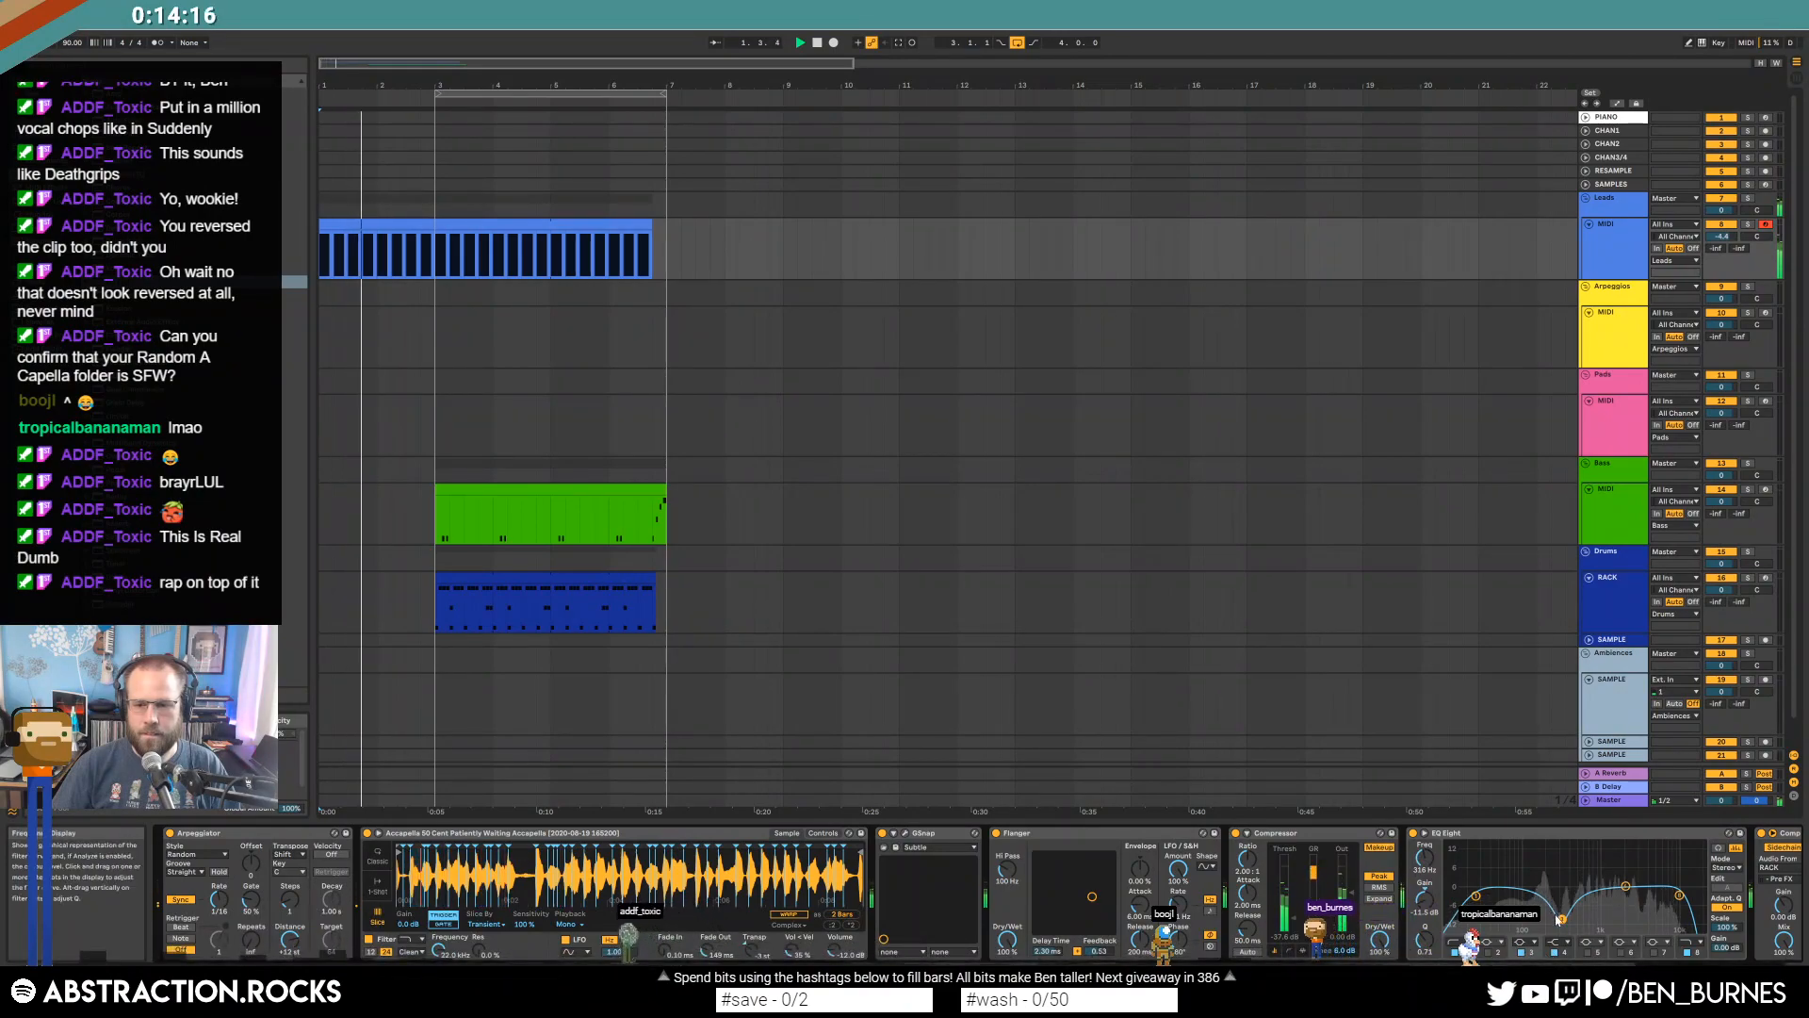
drag(1425, 936, 1425, 971)
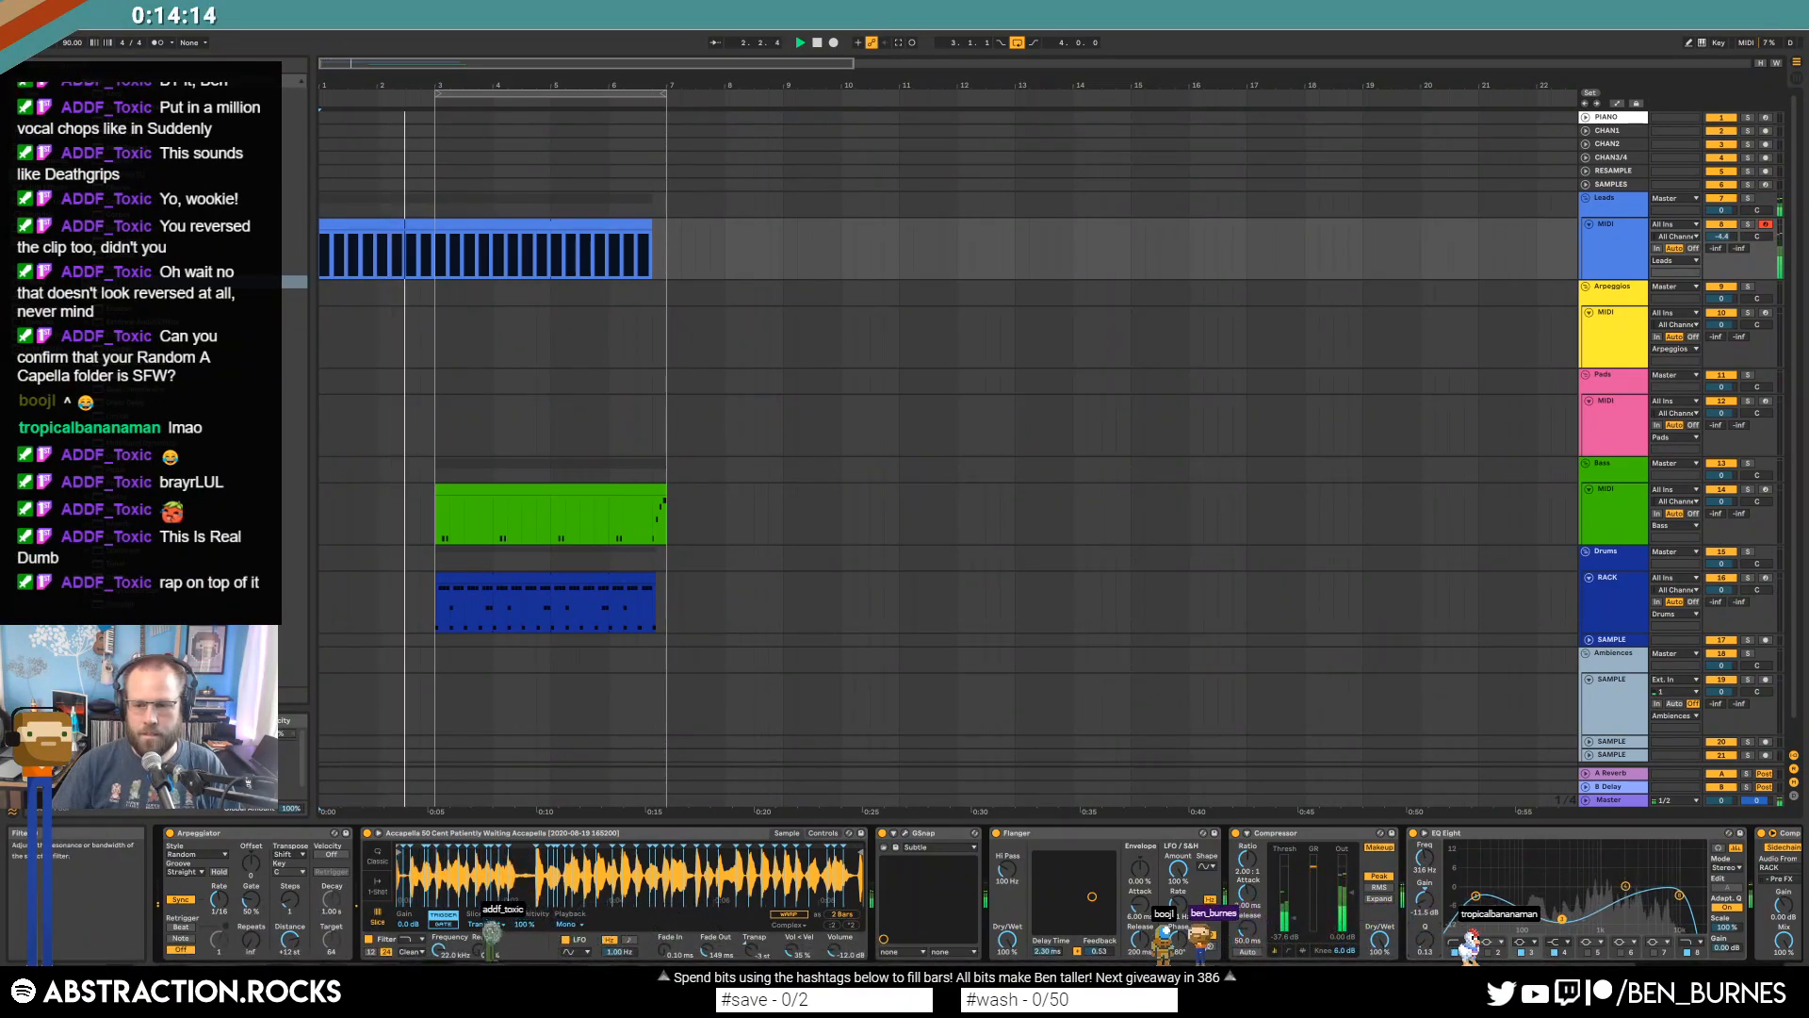
click(1553, 953)
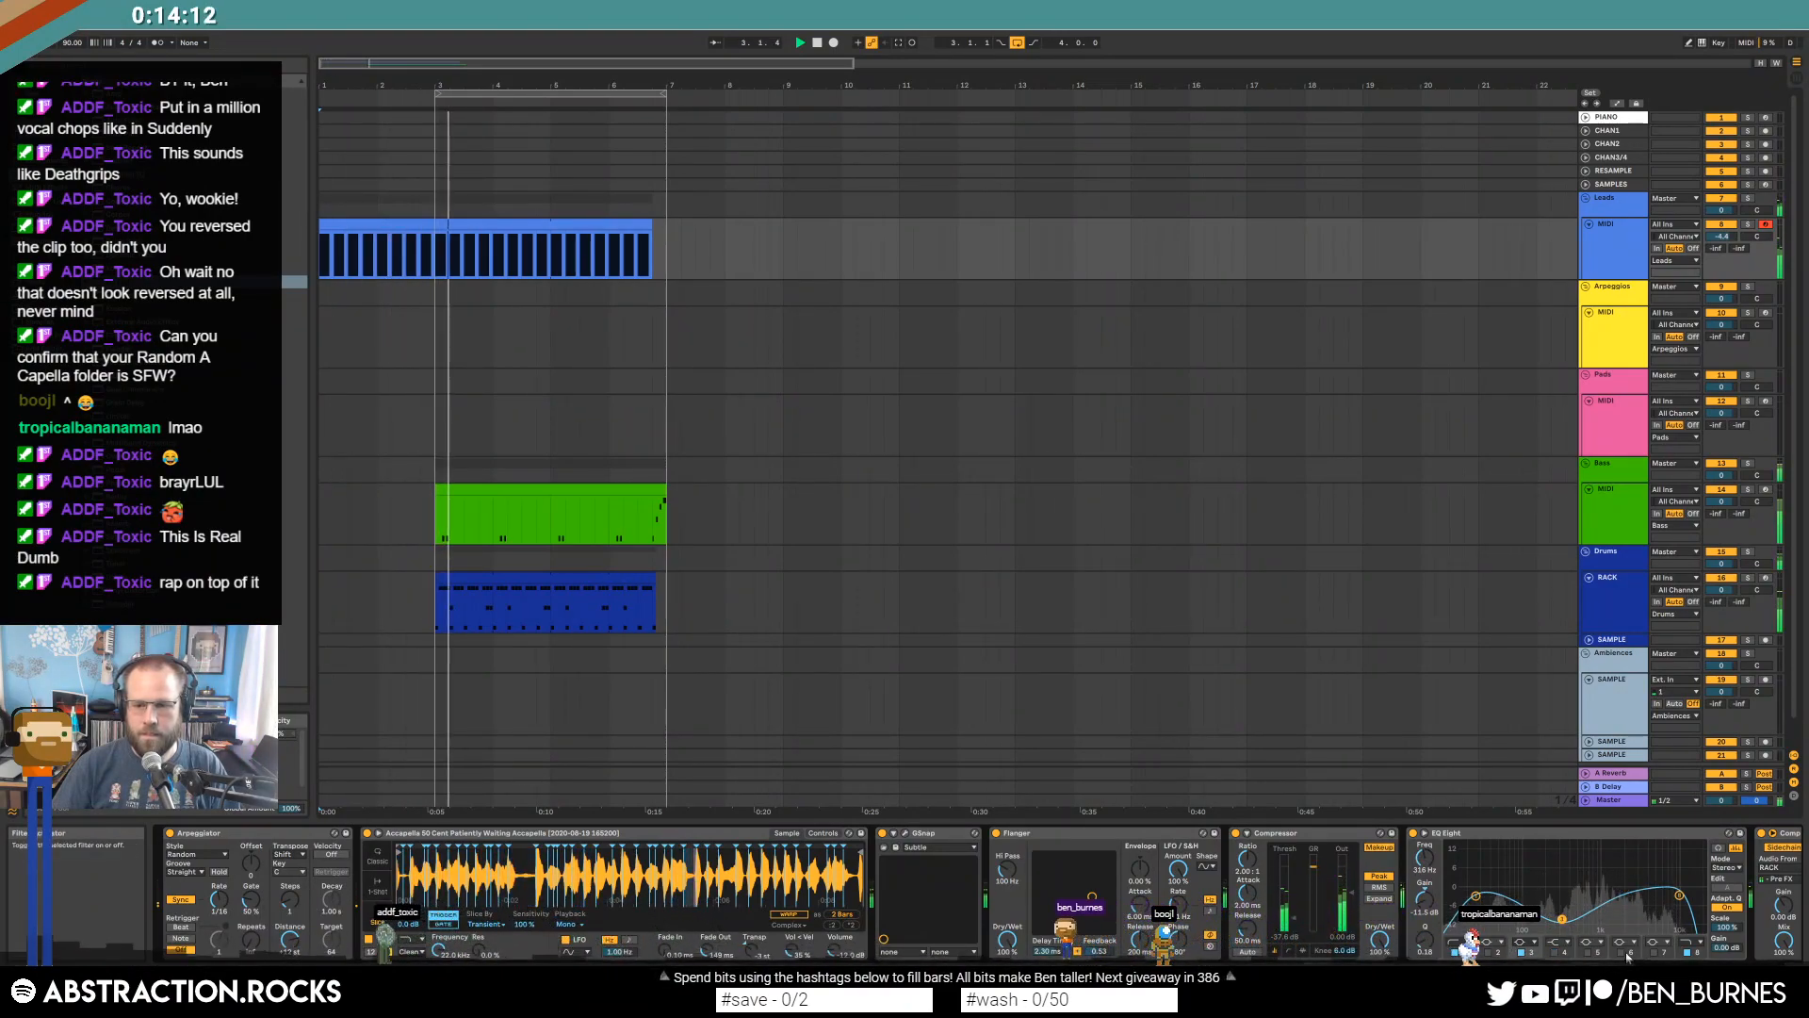
drag(1679, 896, 1669, 895)
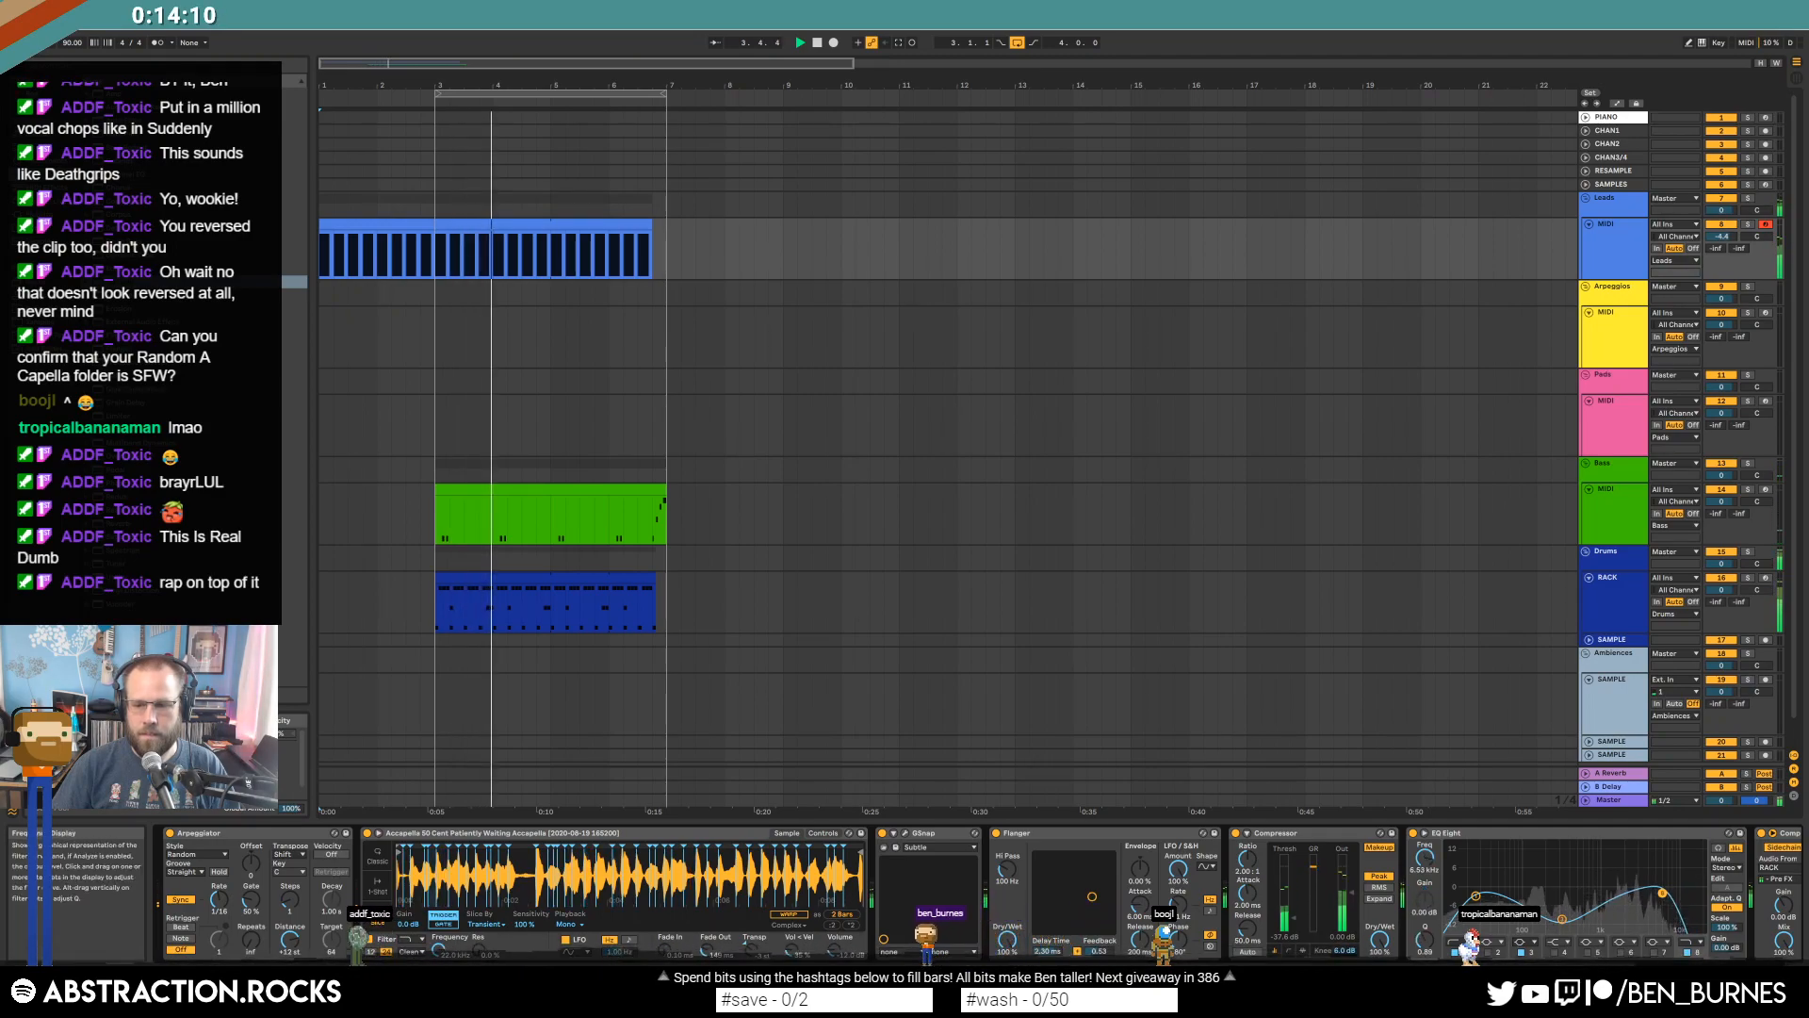
drag(1562, 919, 1520, 886)
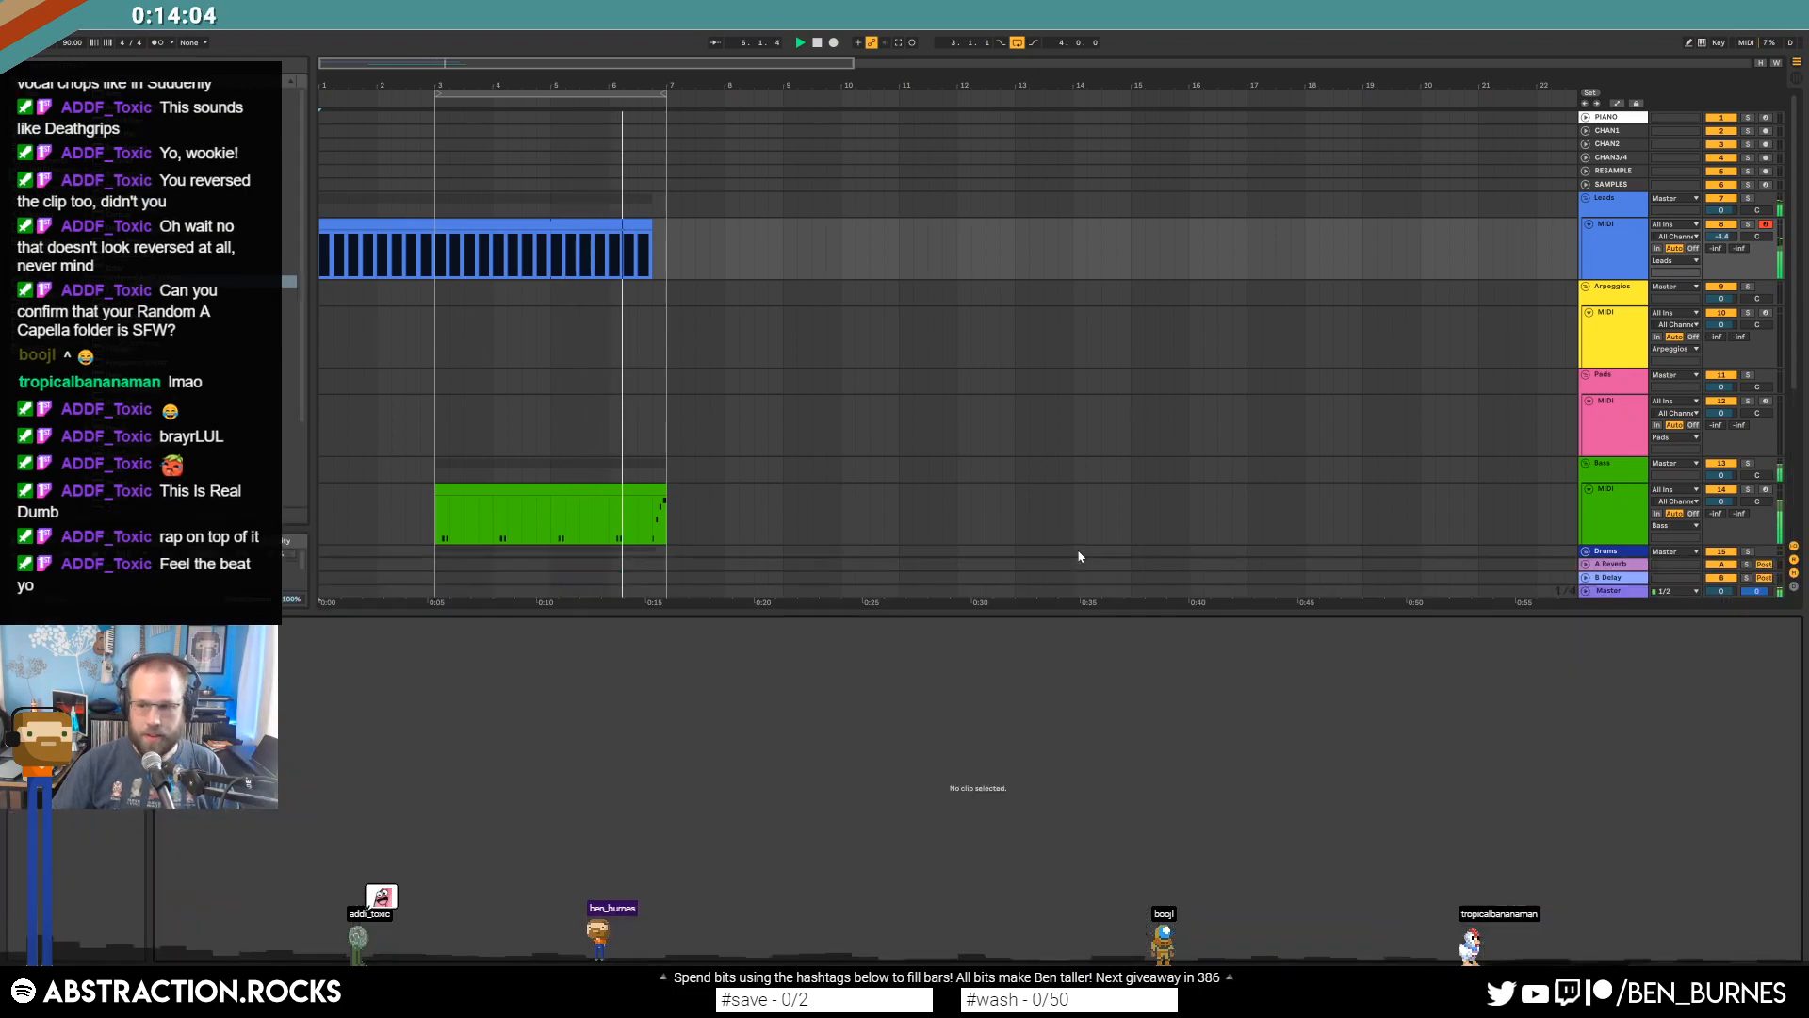
Add a new MIDI track below the lead MIDI track in the Leads group and unfold it.
click(1589, 224)
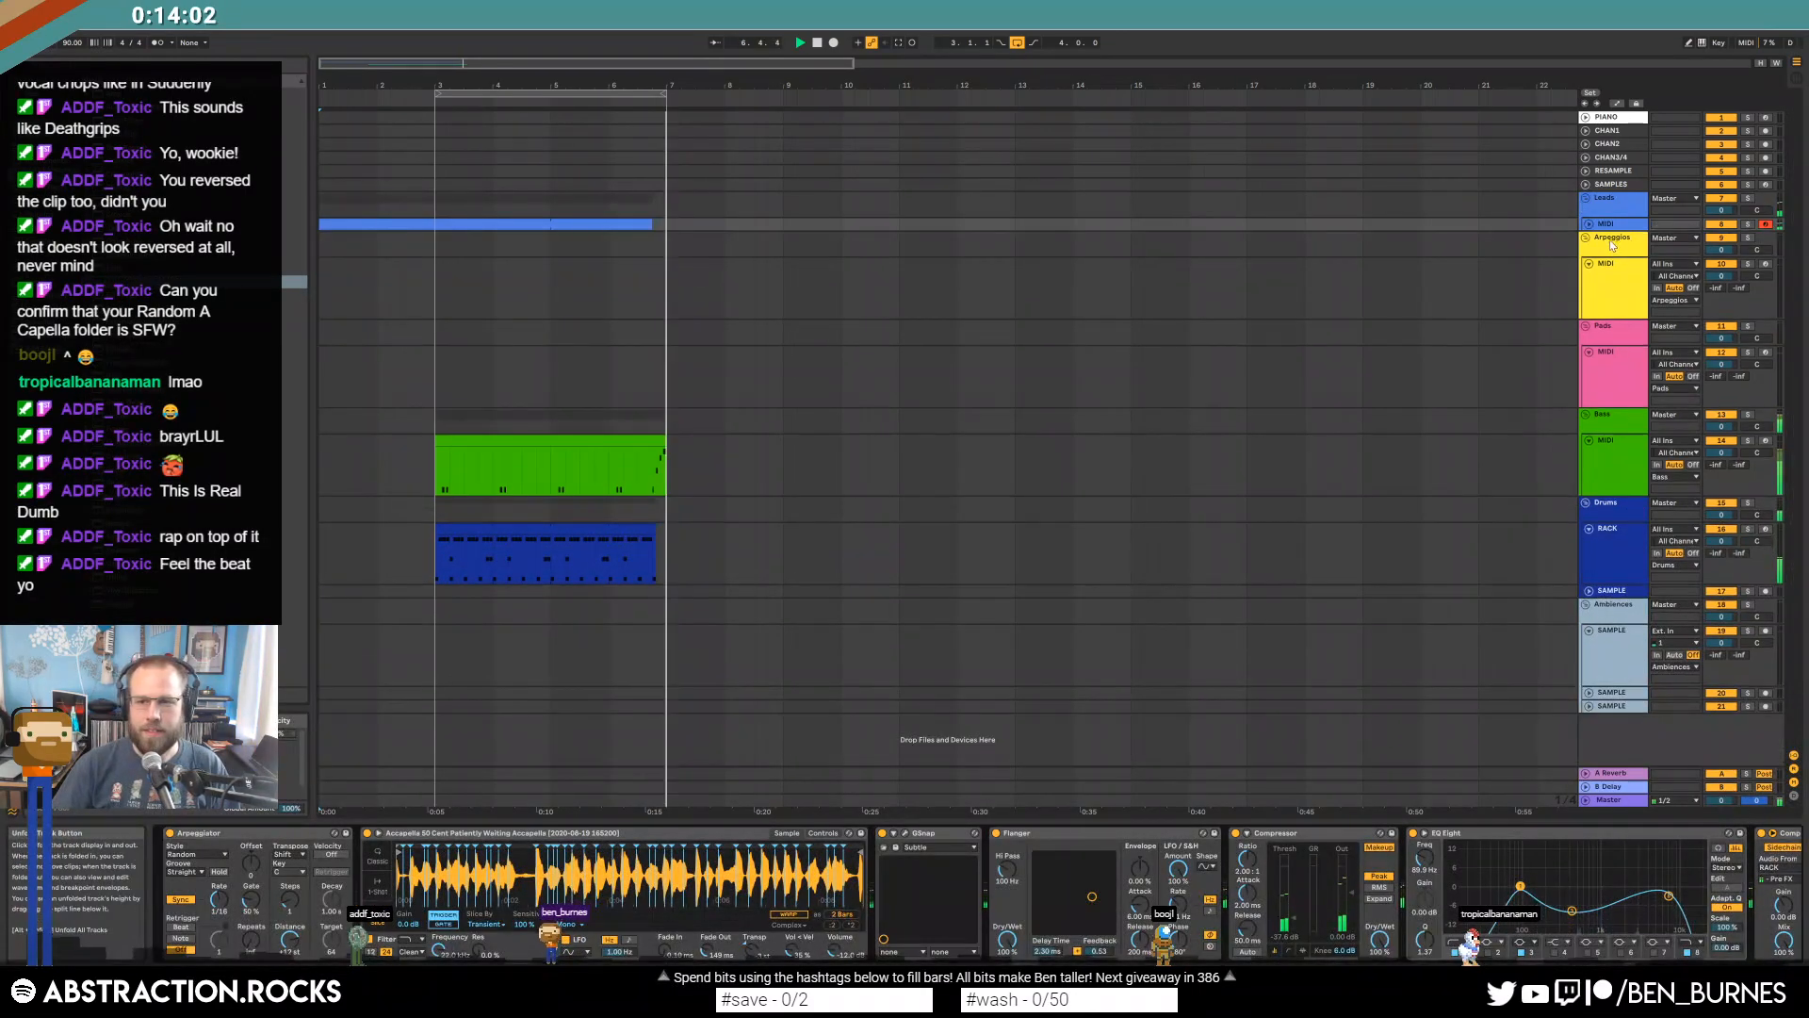
click(1591, 226)
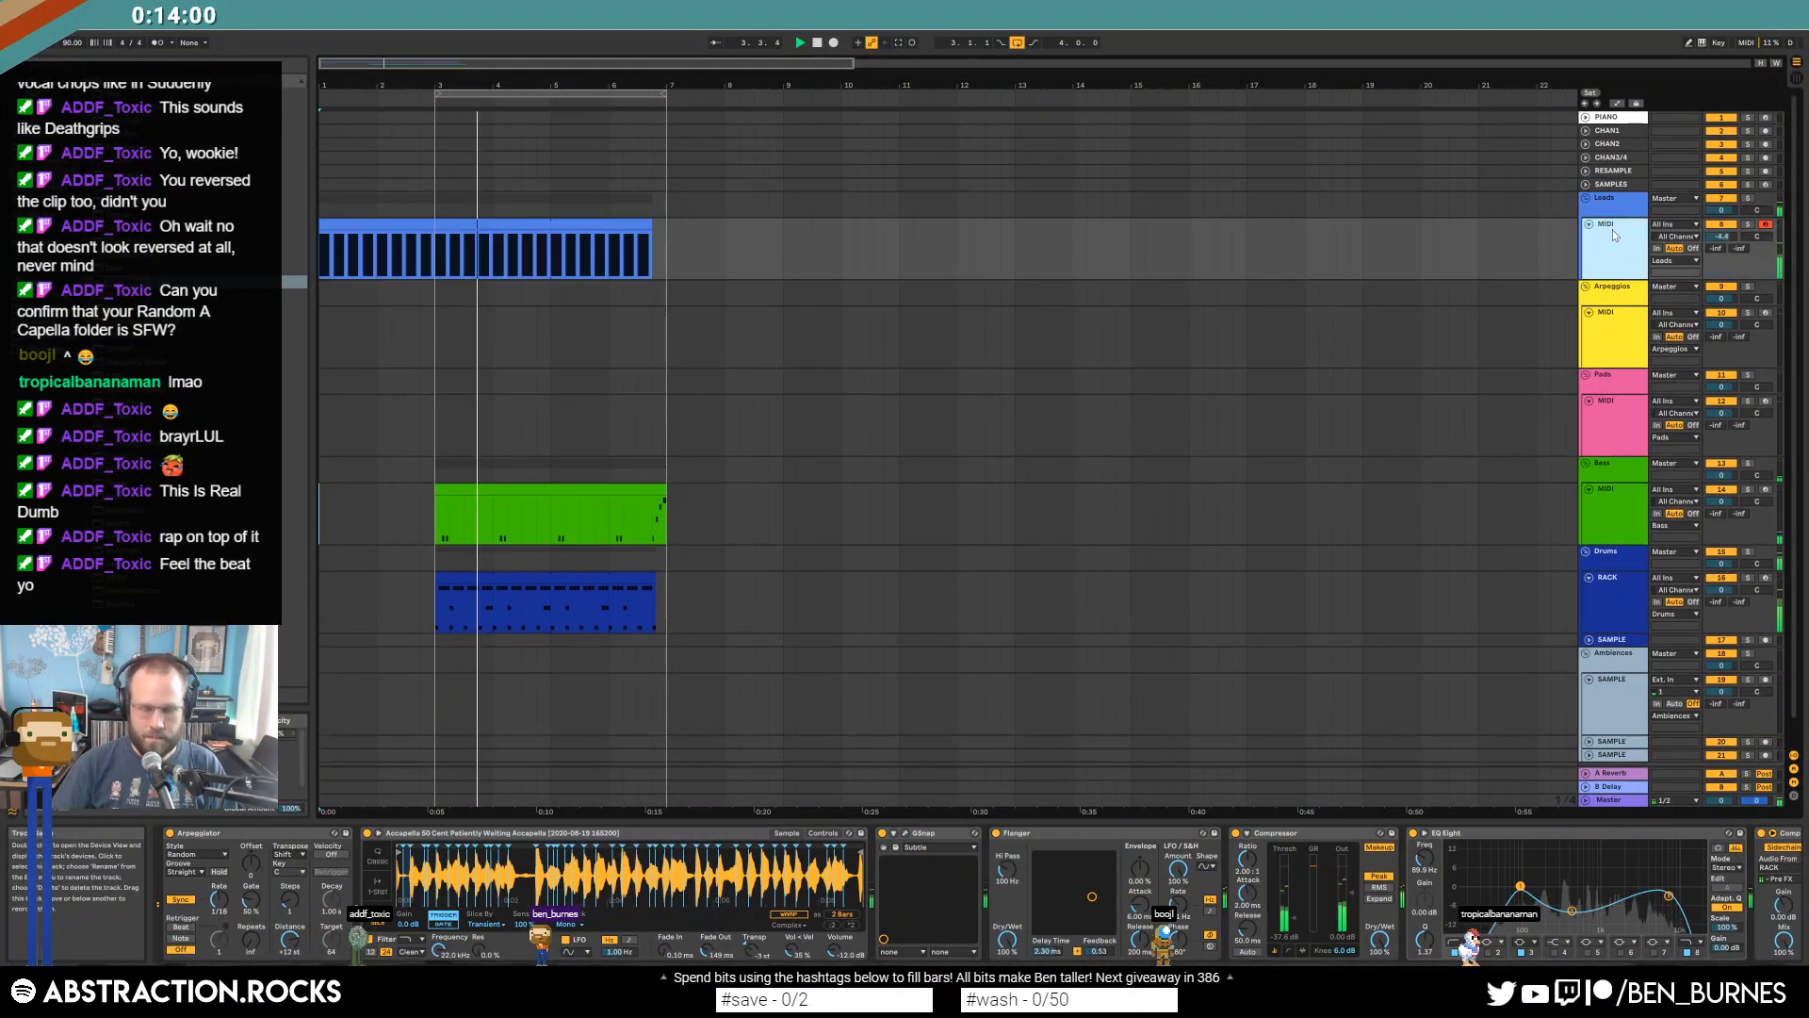
key(ctrl+shift+t)
click(1590, 287)
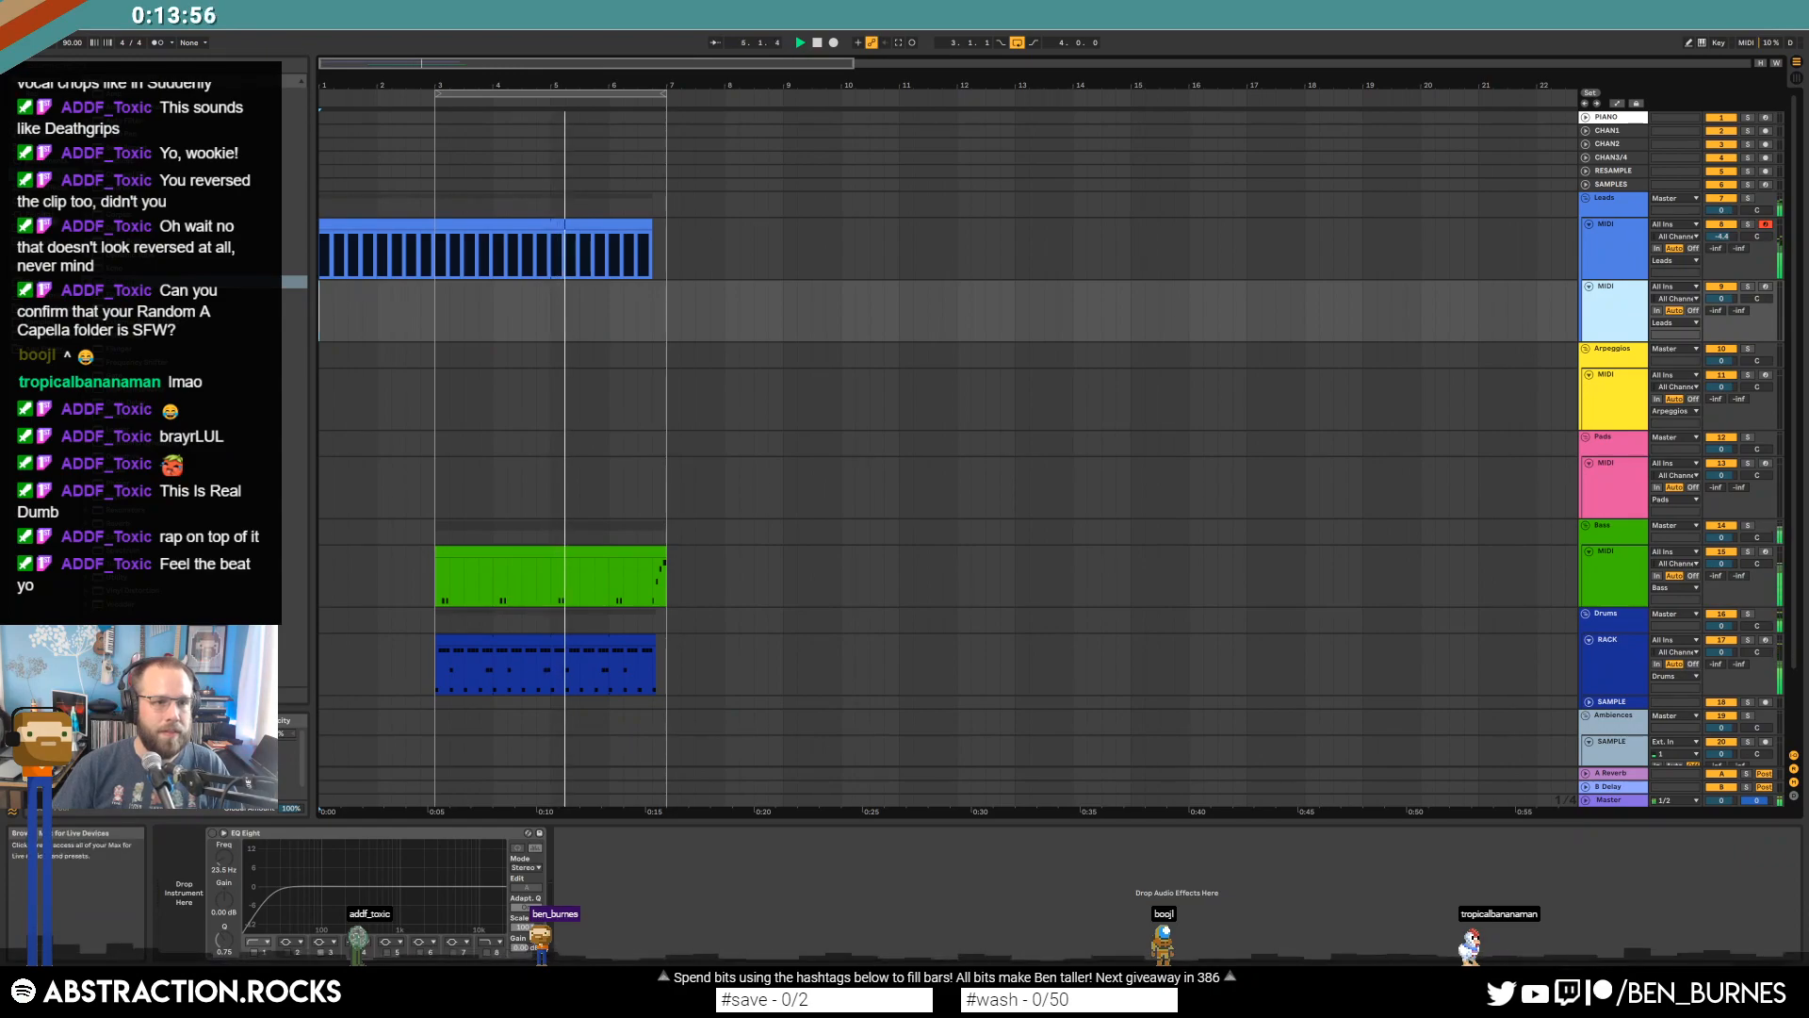
Load Massive onto the new MIDI track in the Leads group and raise the volume of the existing lead MIDI track.
click(42, 214)
click(142, 134)
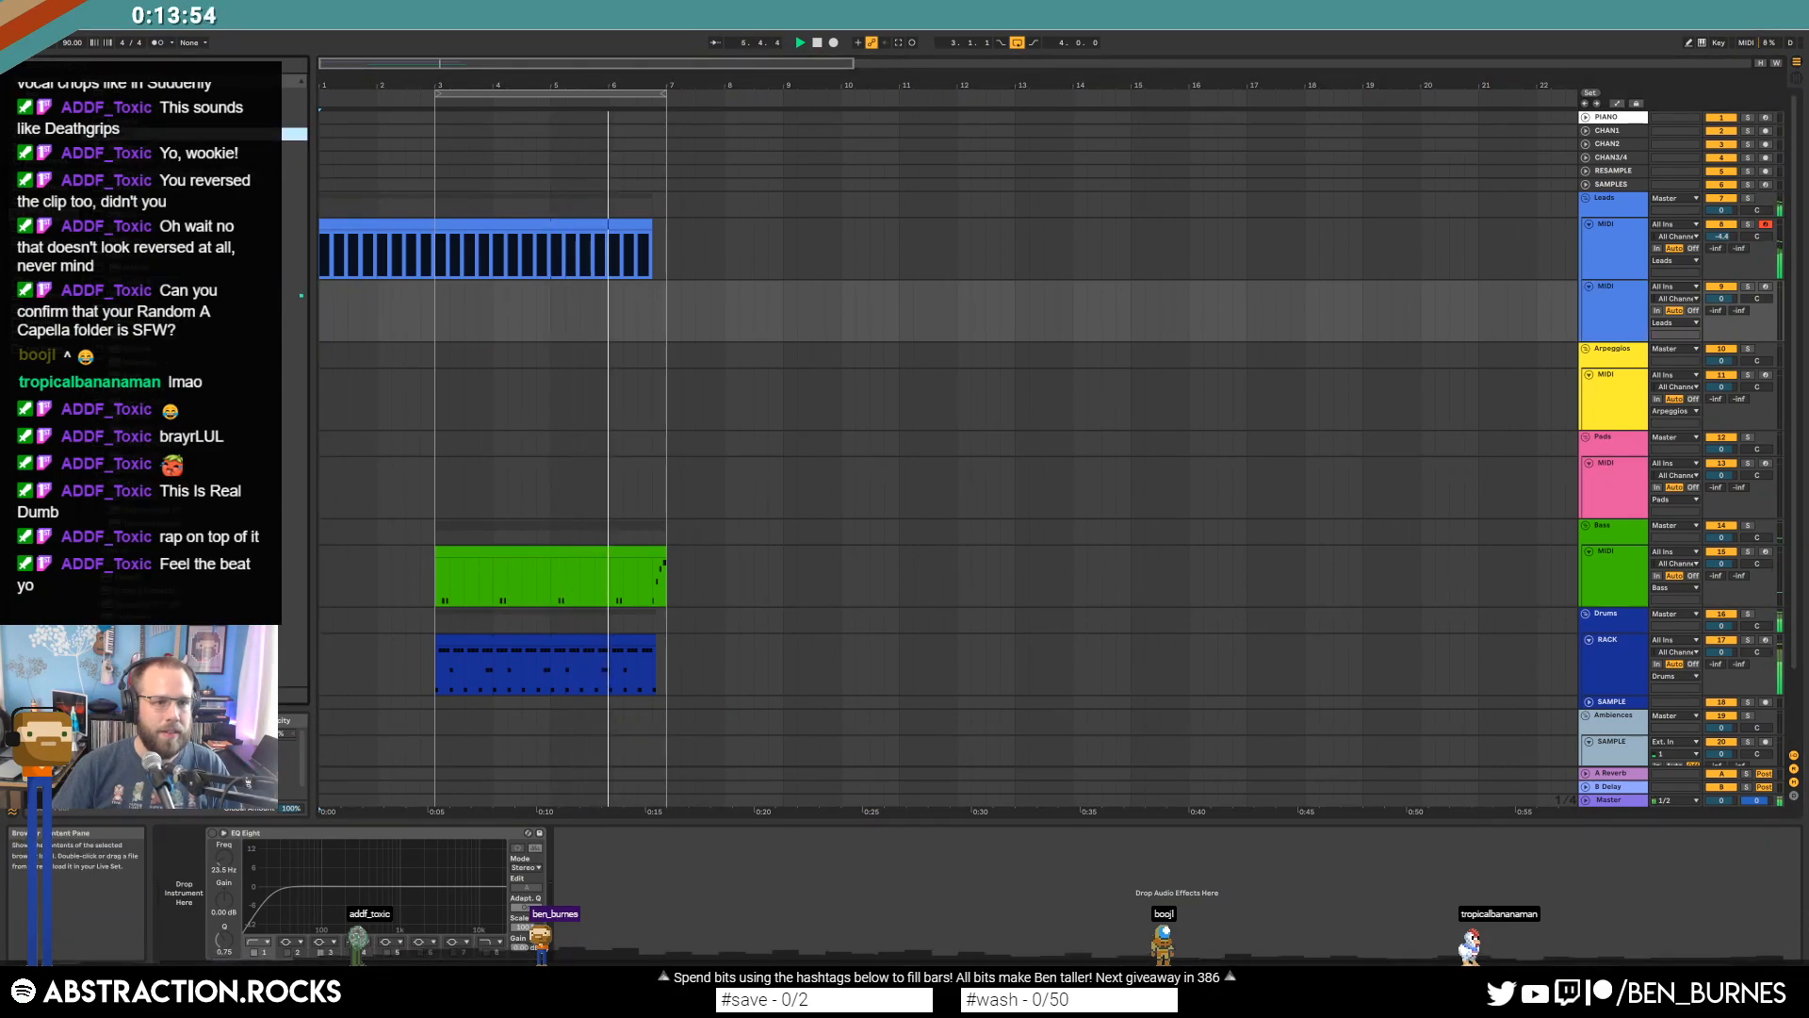
drag(141, 349, 506, 306)
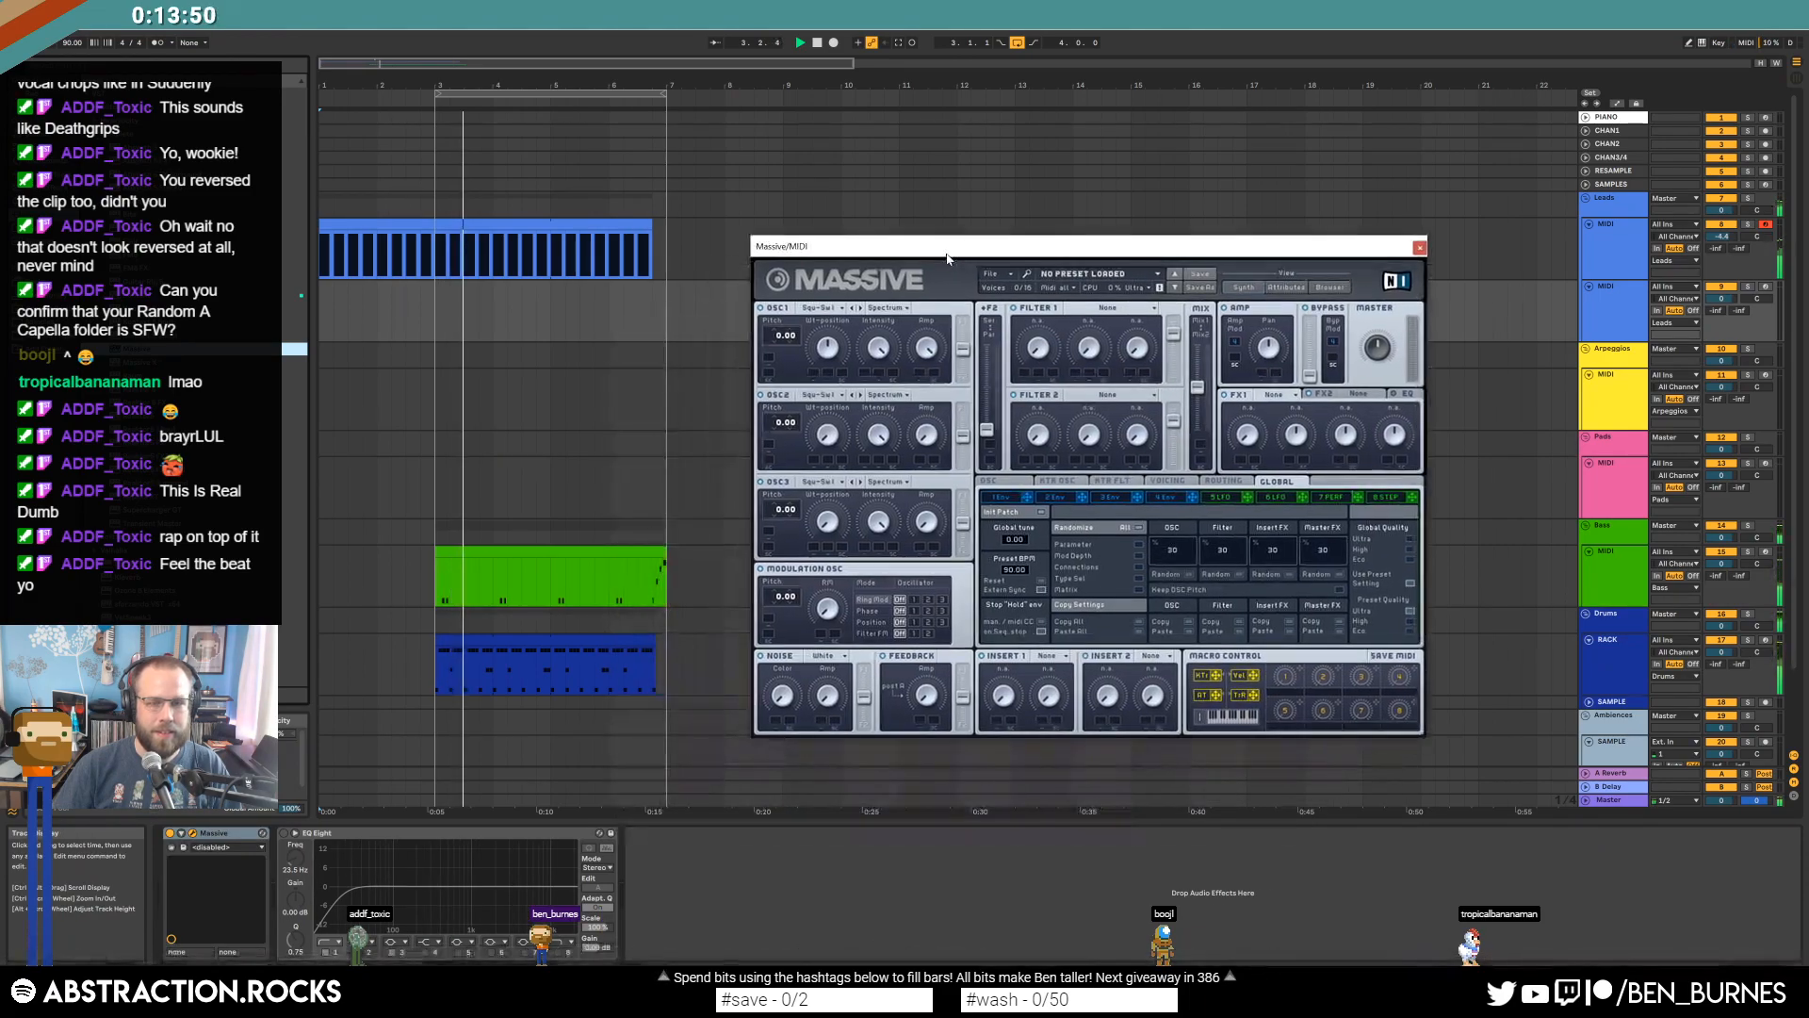
drag(1723, 236, 1723, 227)
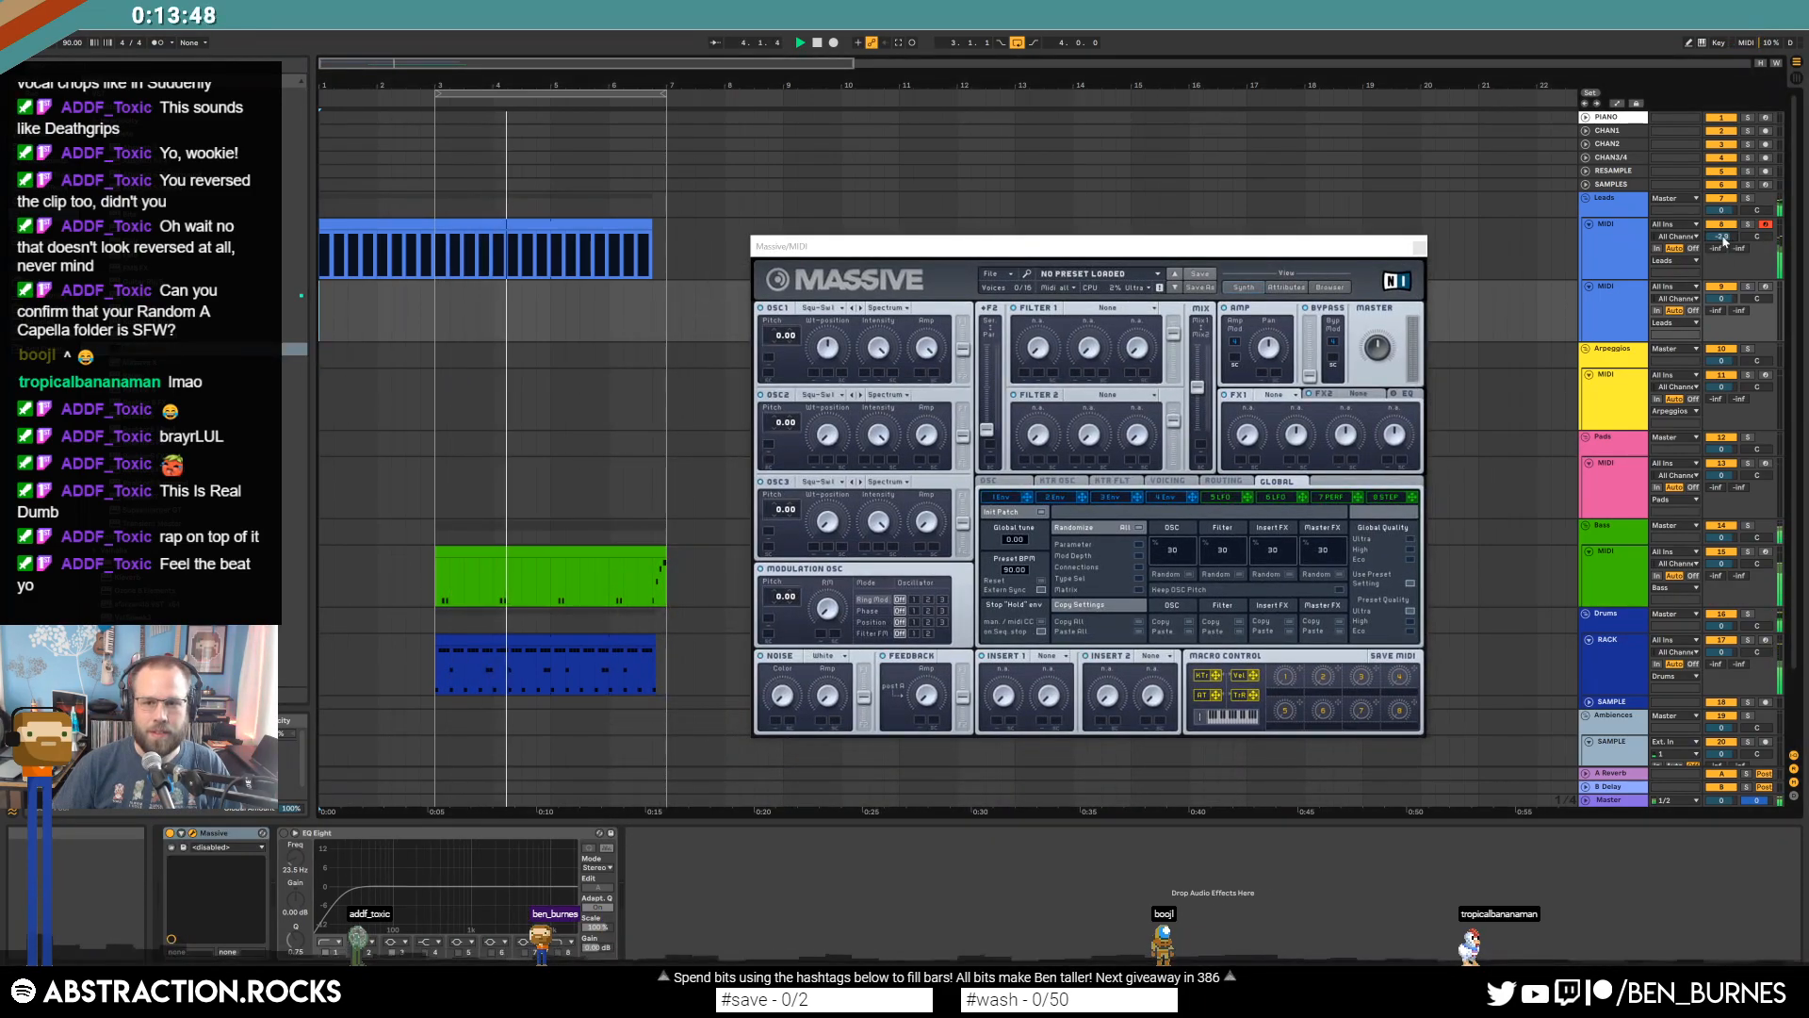
Arm the Massive track for recording, set Filter 1 to Lowpass 4 and raise the filter routing slider beside it.
click(1010, 511)
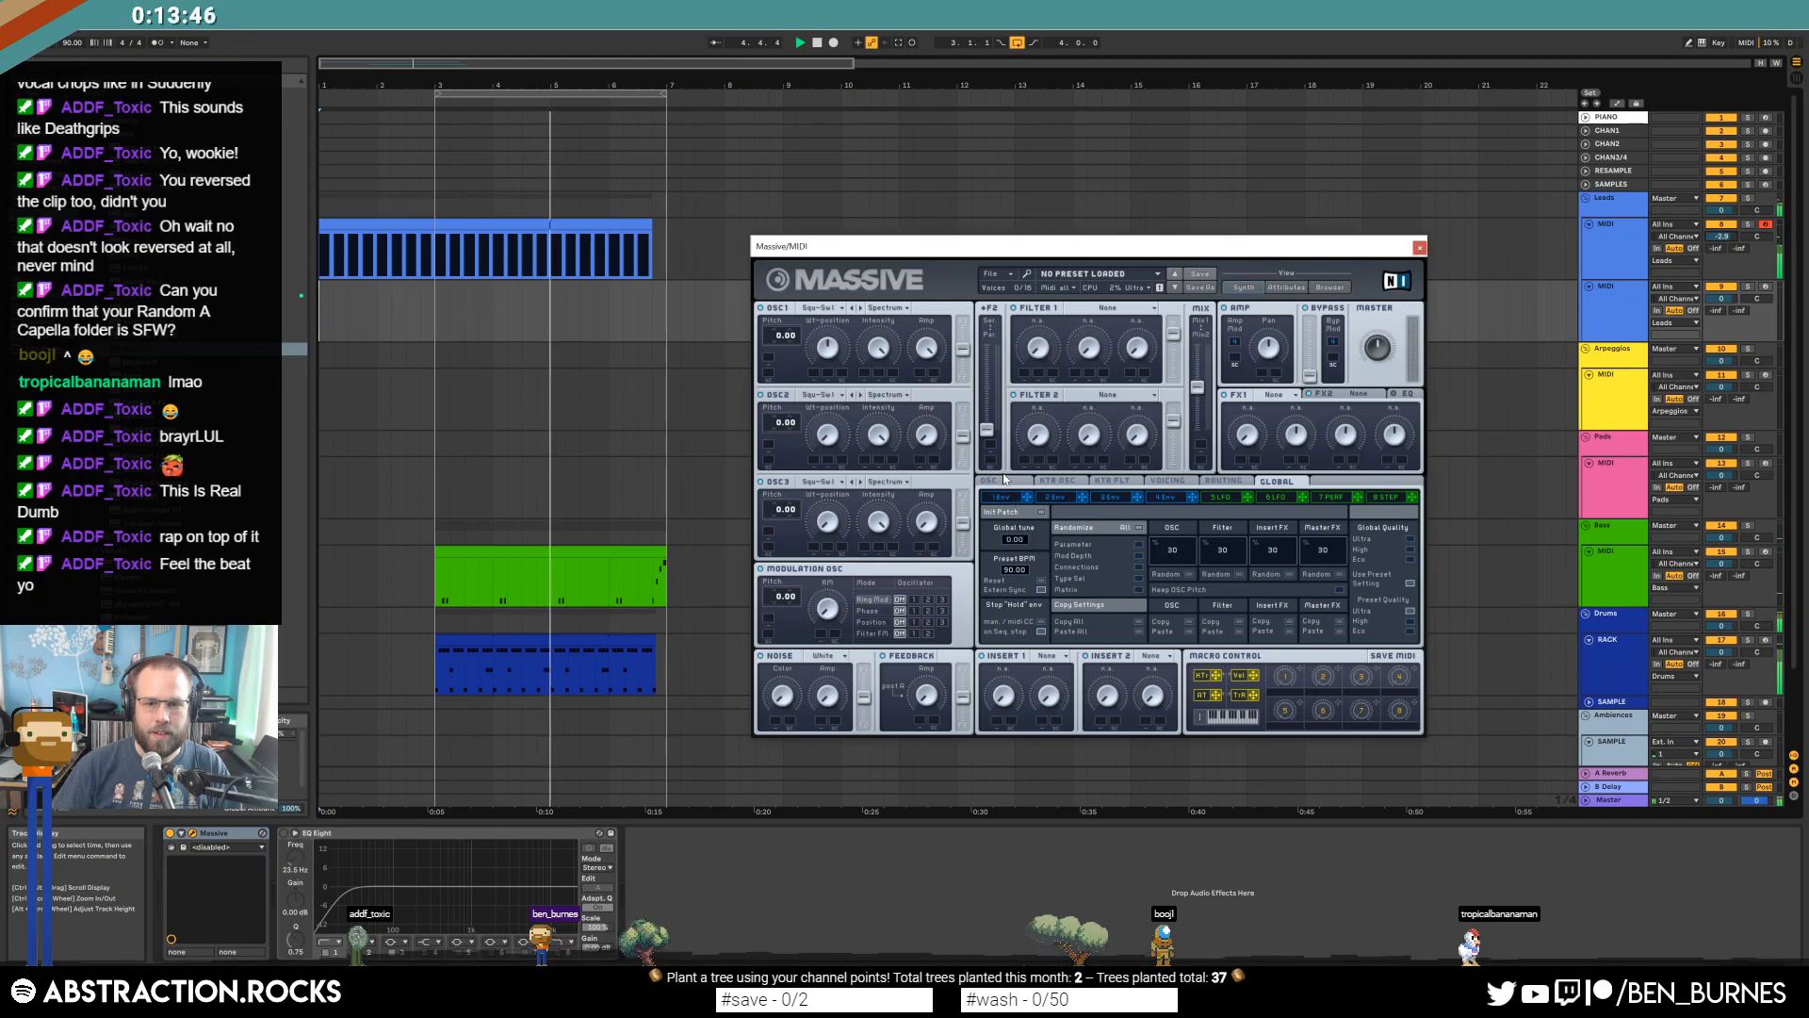
click(1031, 479)
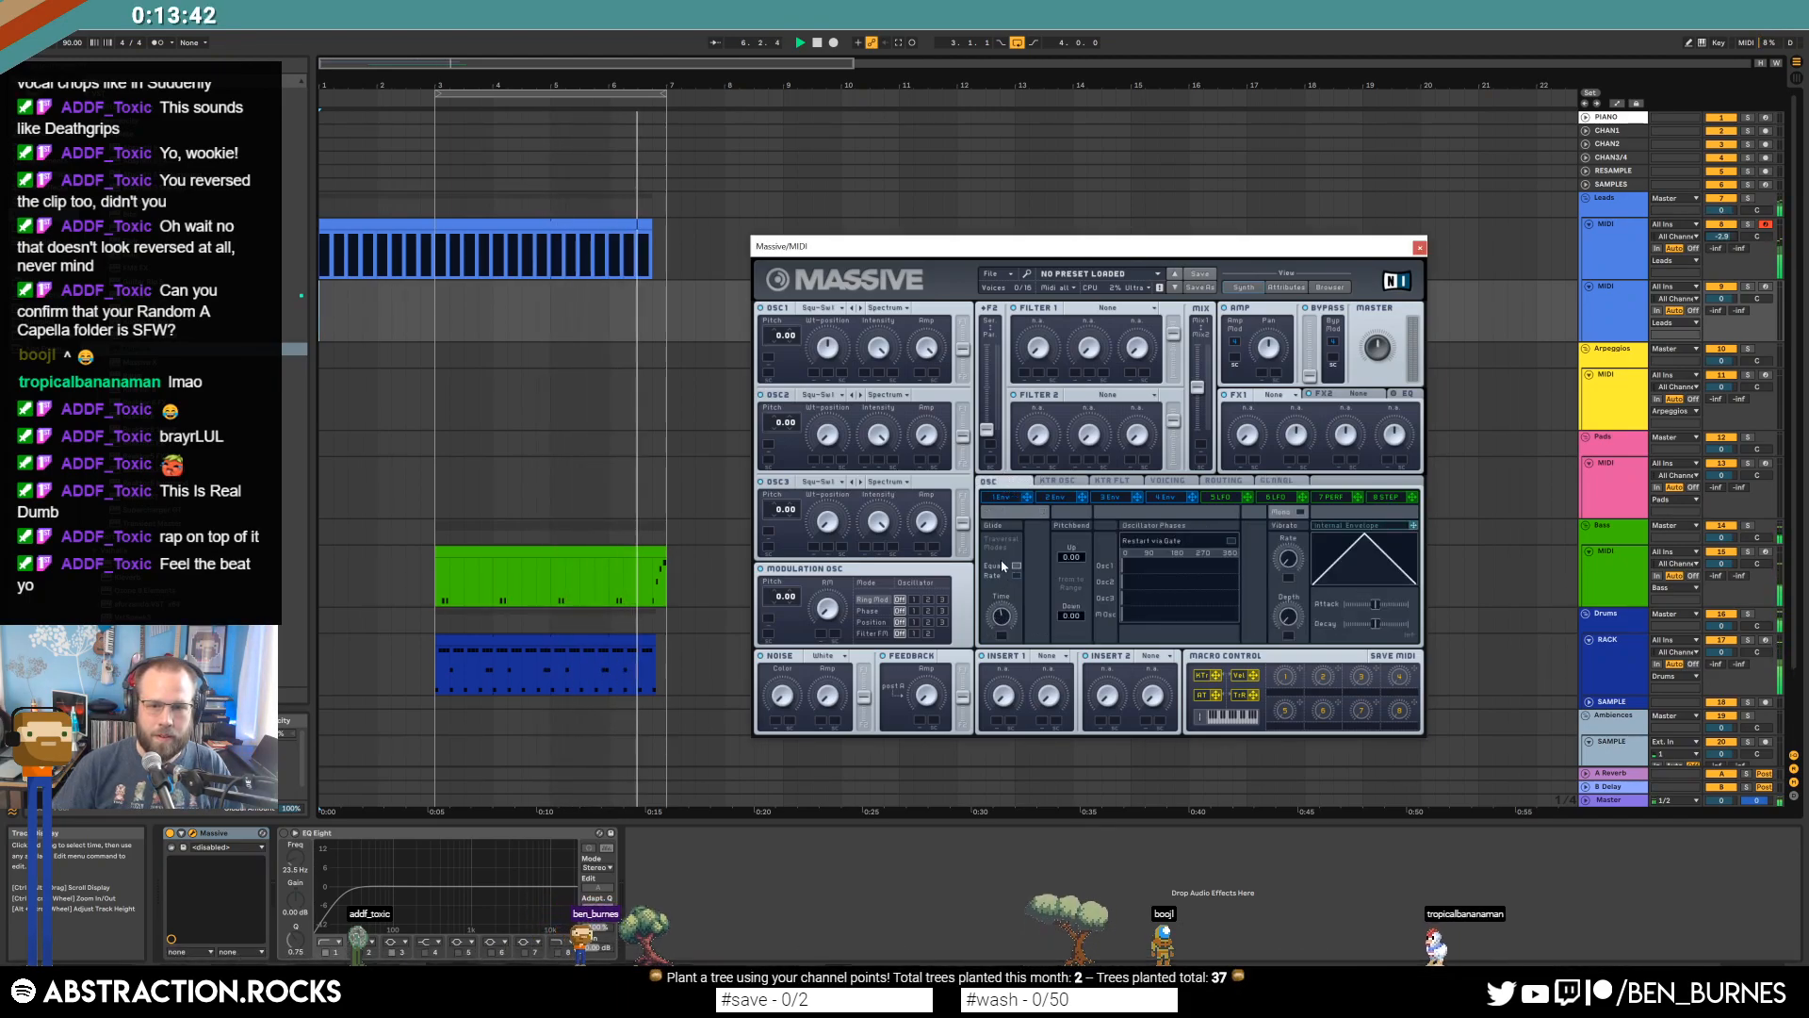
click(1772, 285)
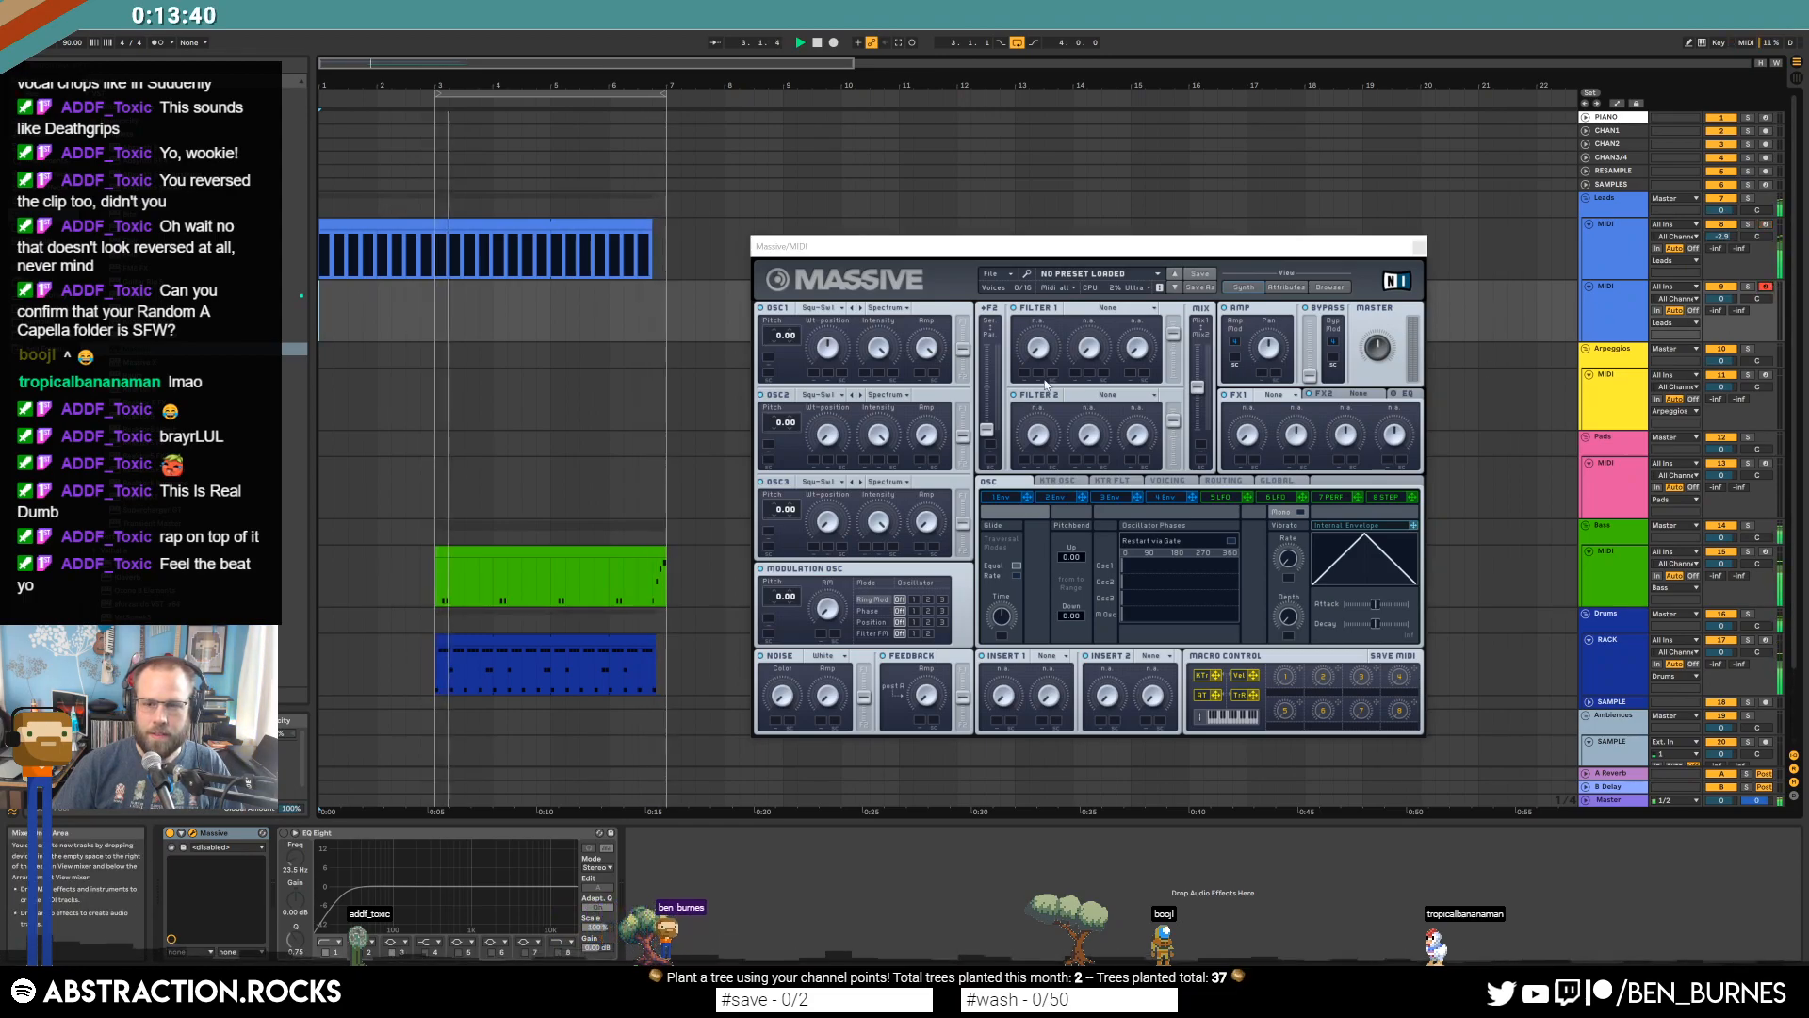
click(1108, 308)
click(1098, 318)
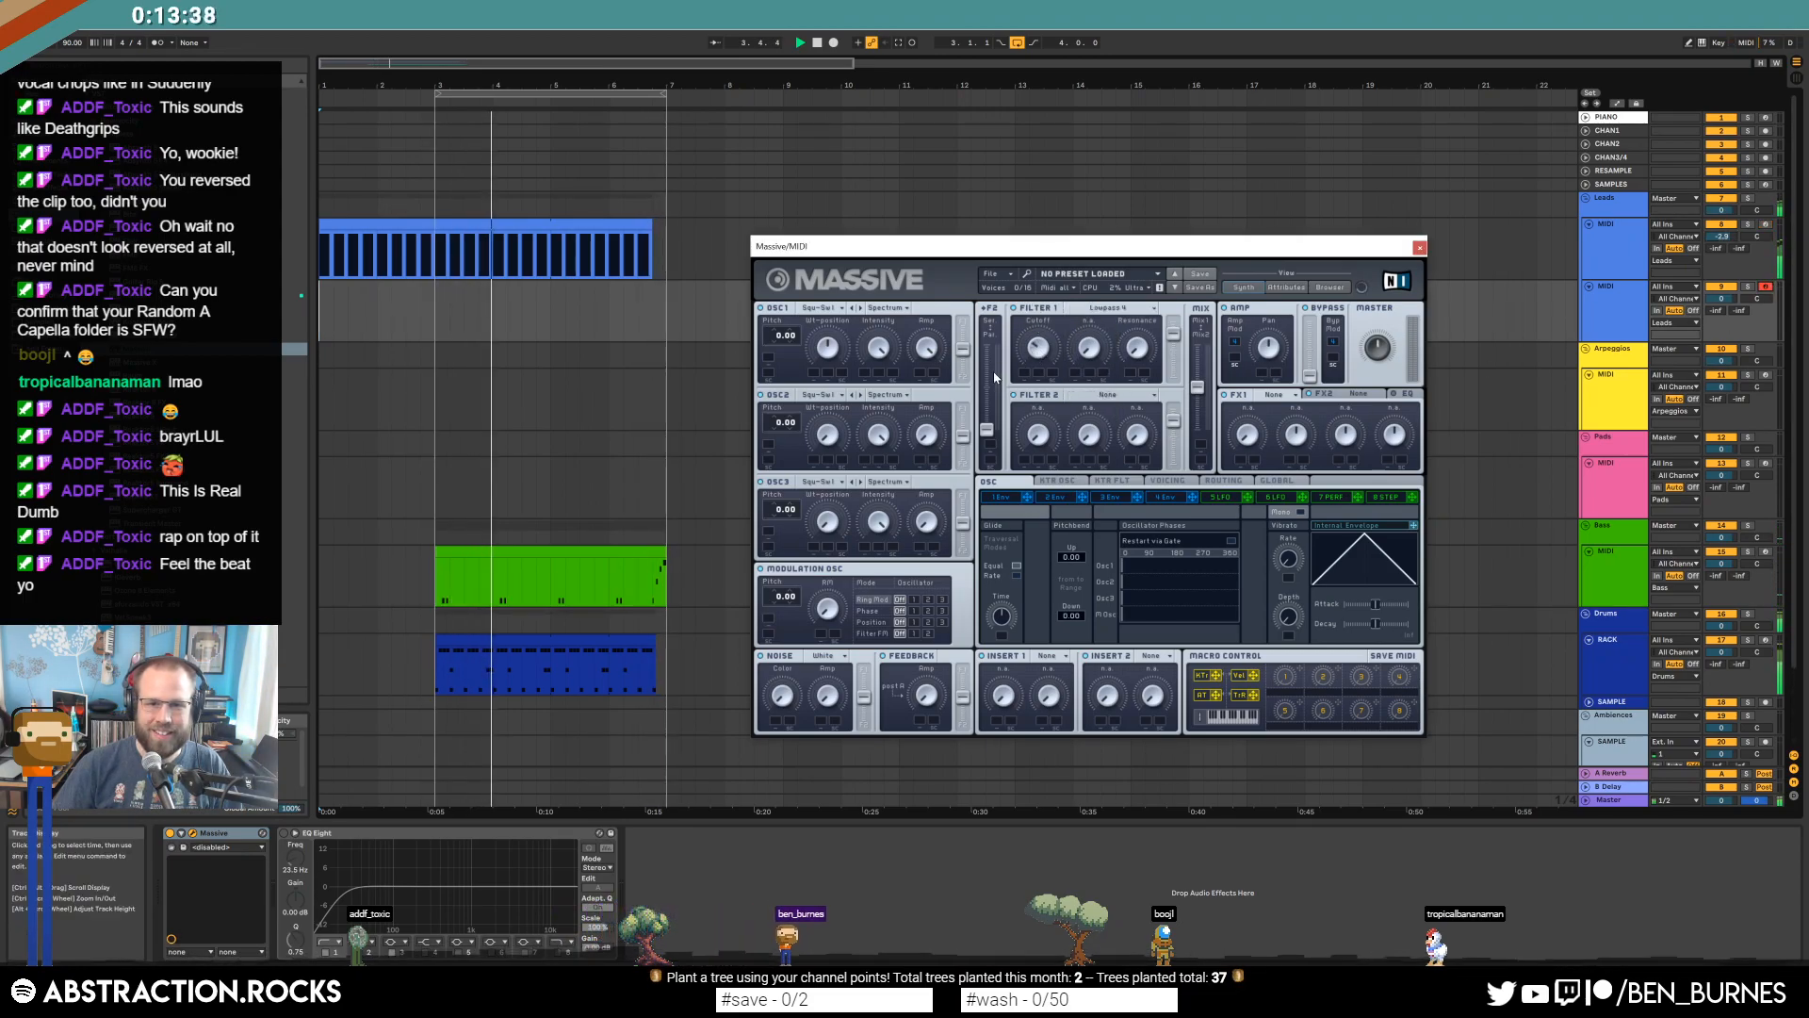
drag(986, 431, 1002, 217)
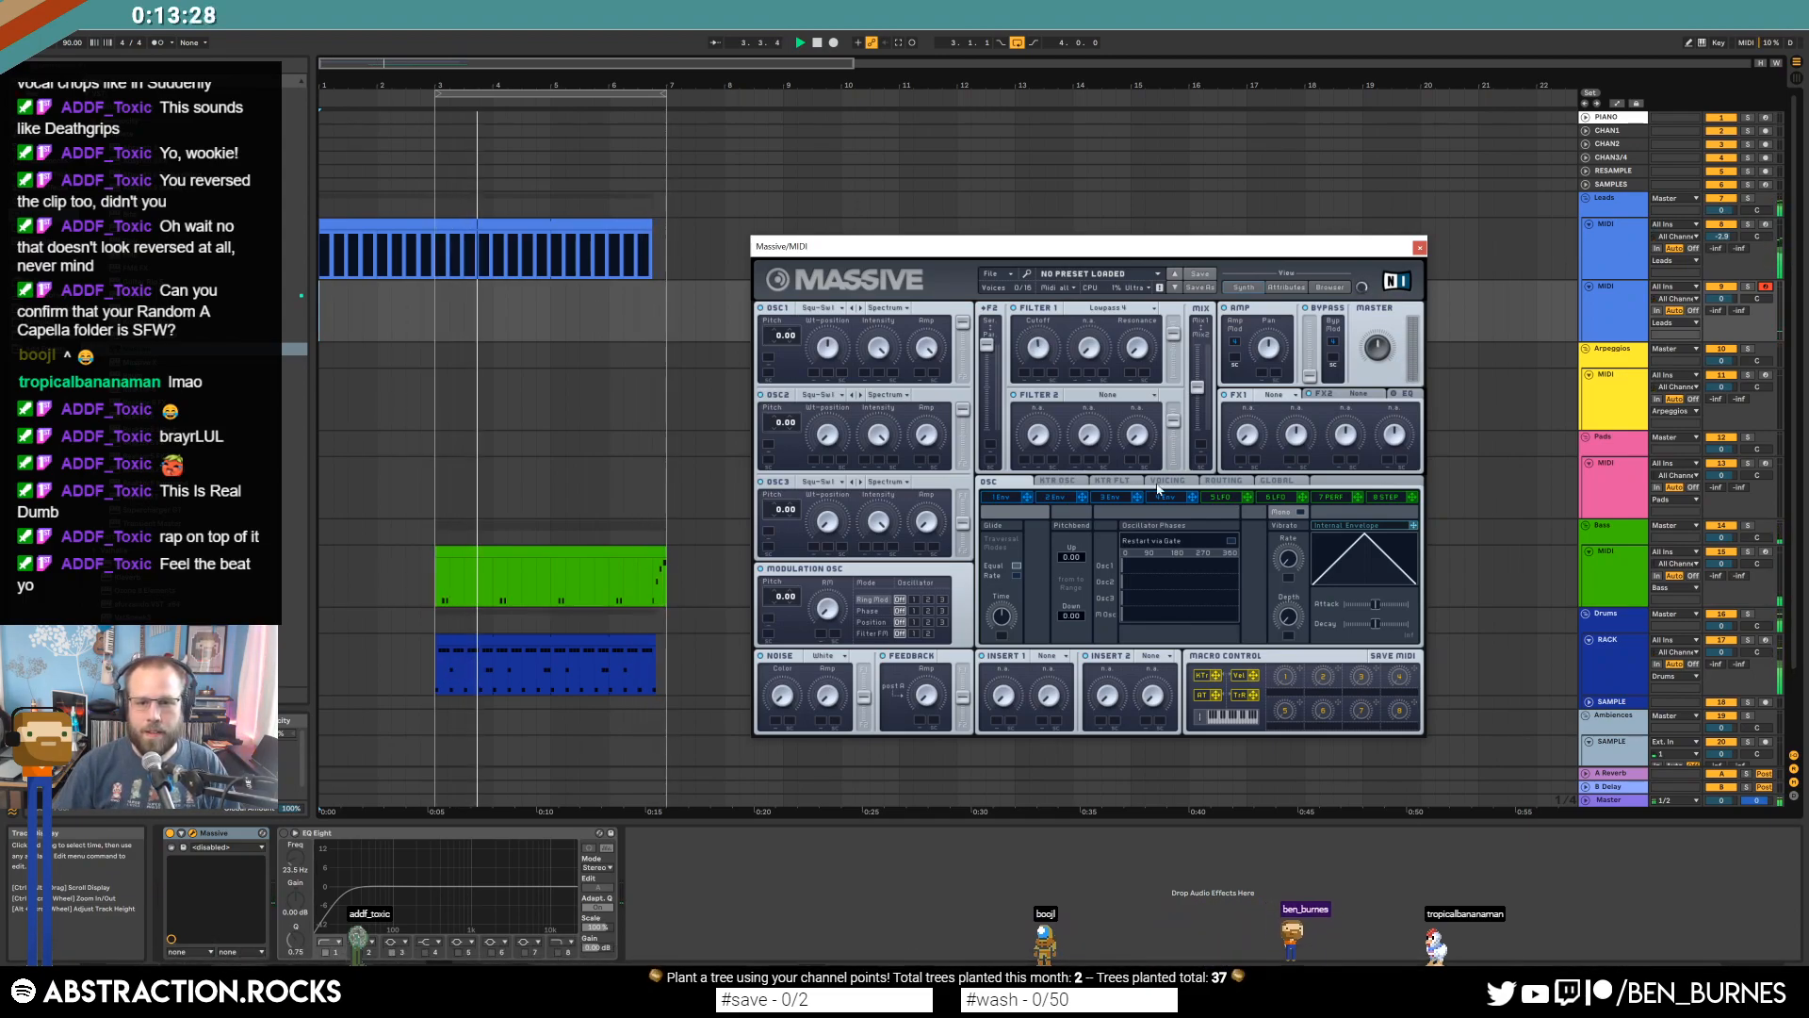
click(1167, 481)
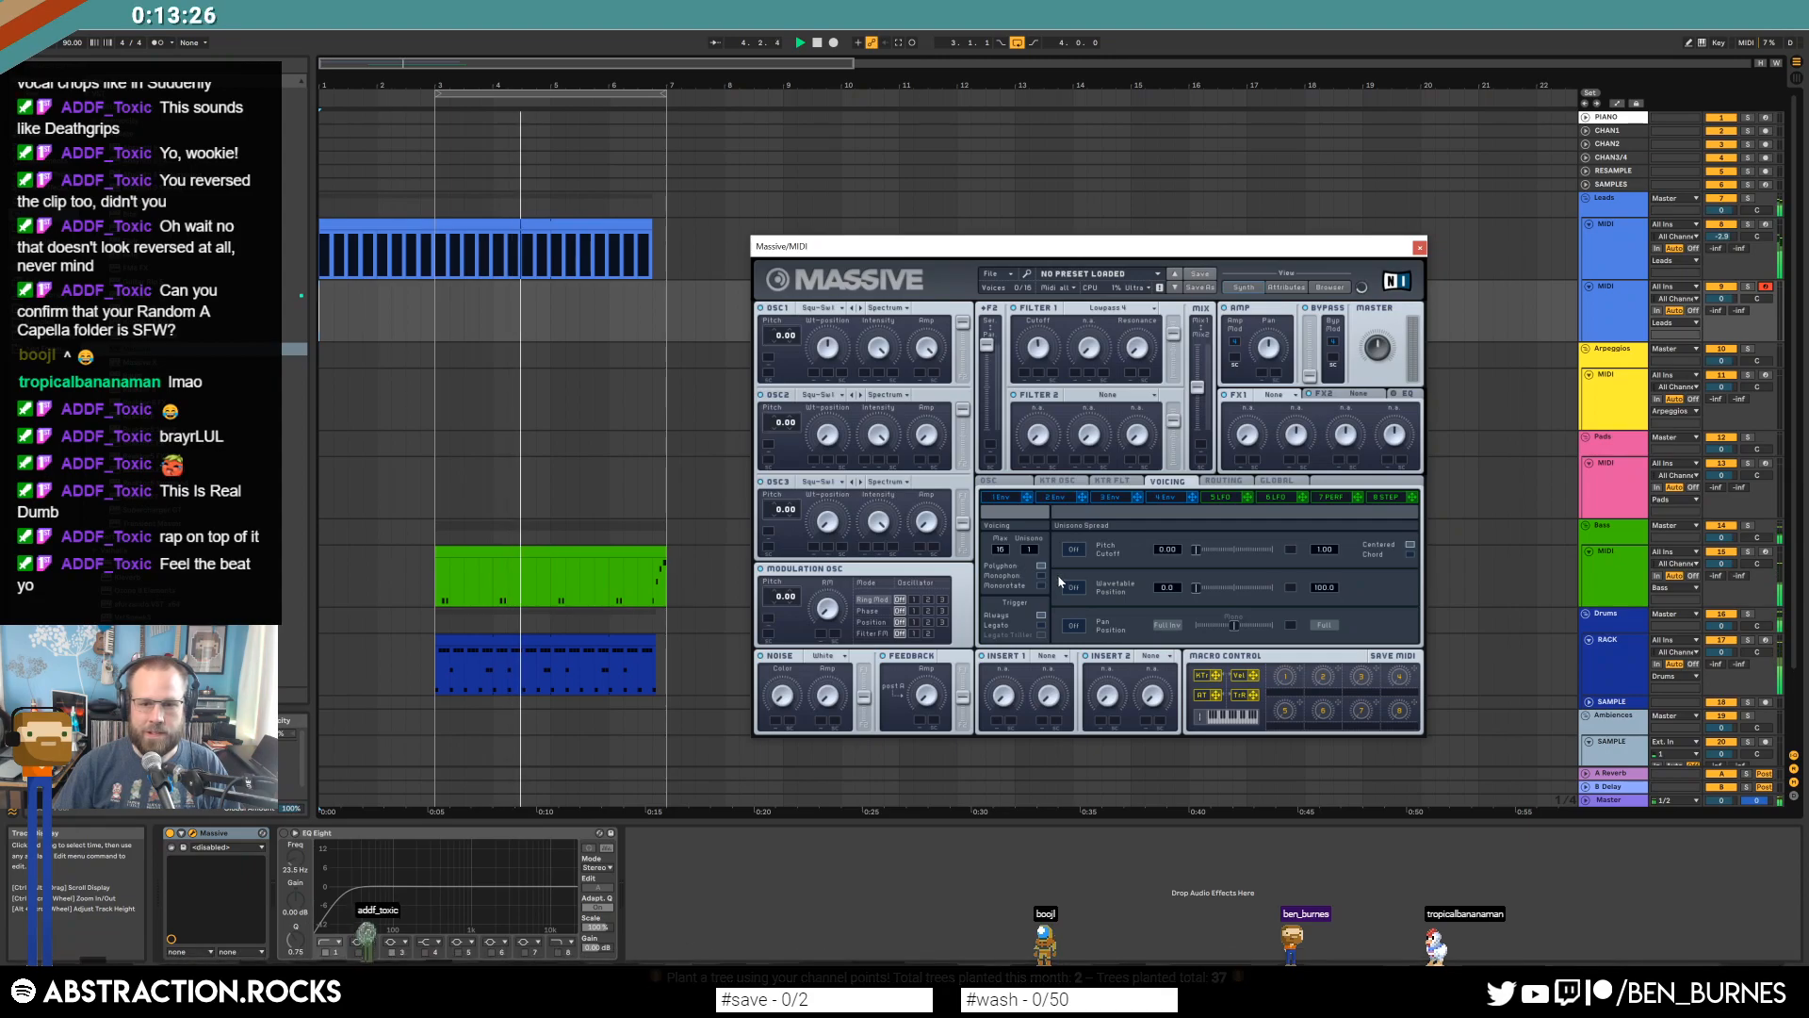
click(998, 483)
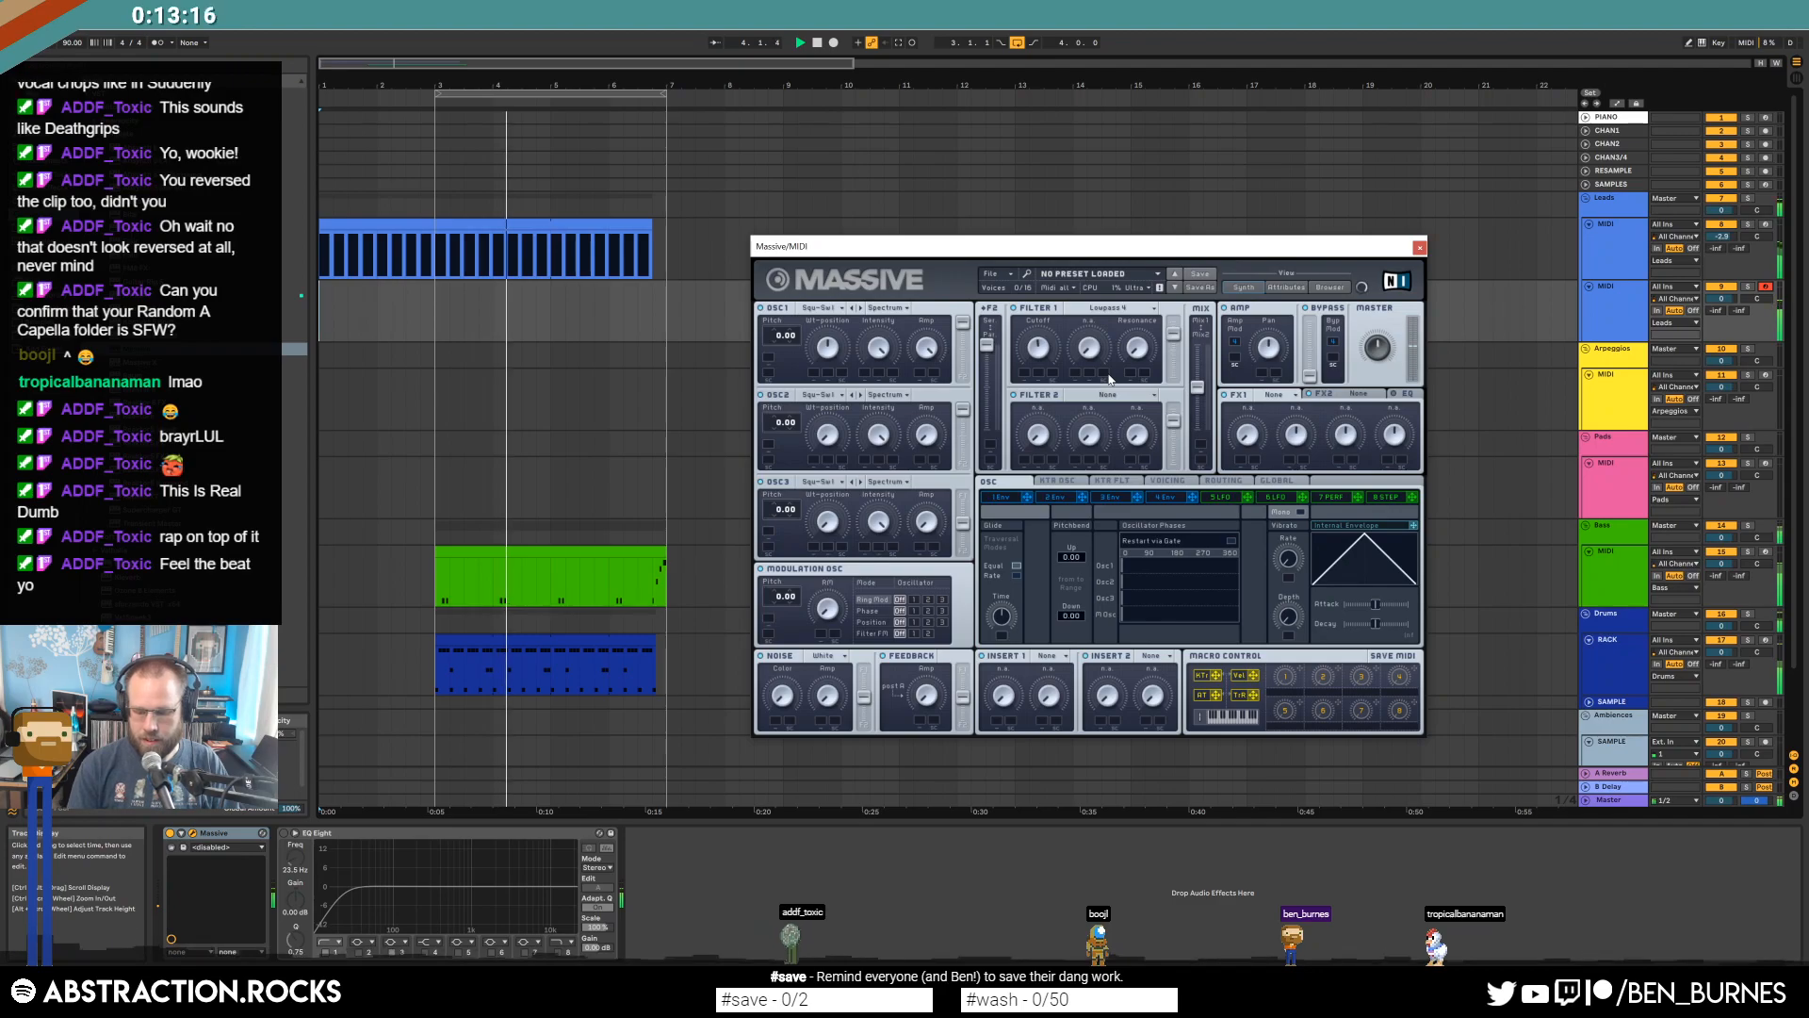
key(space)
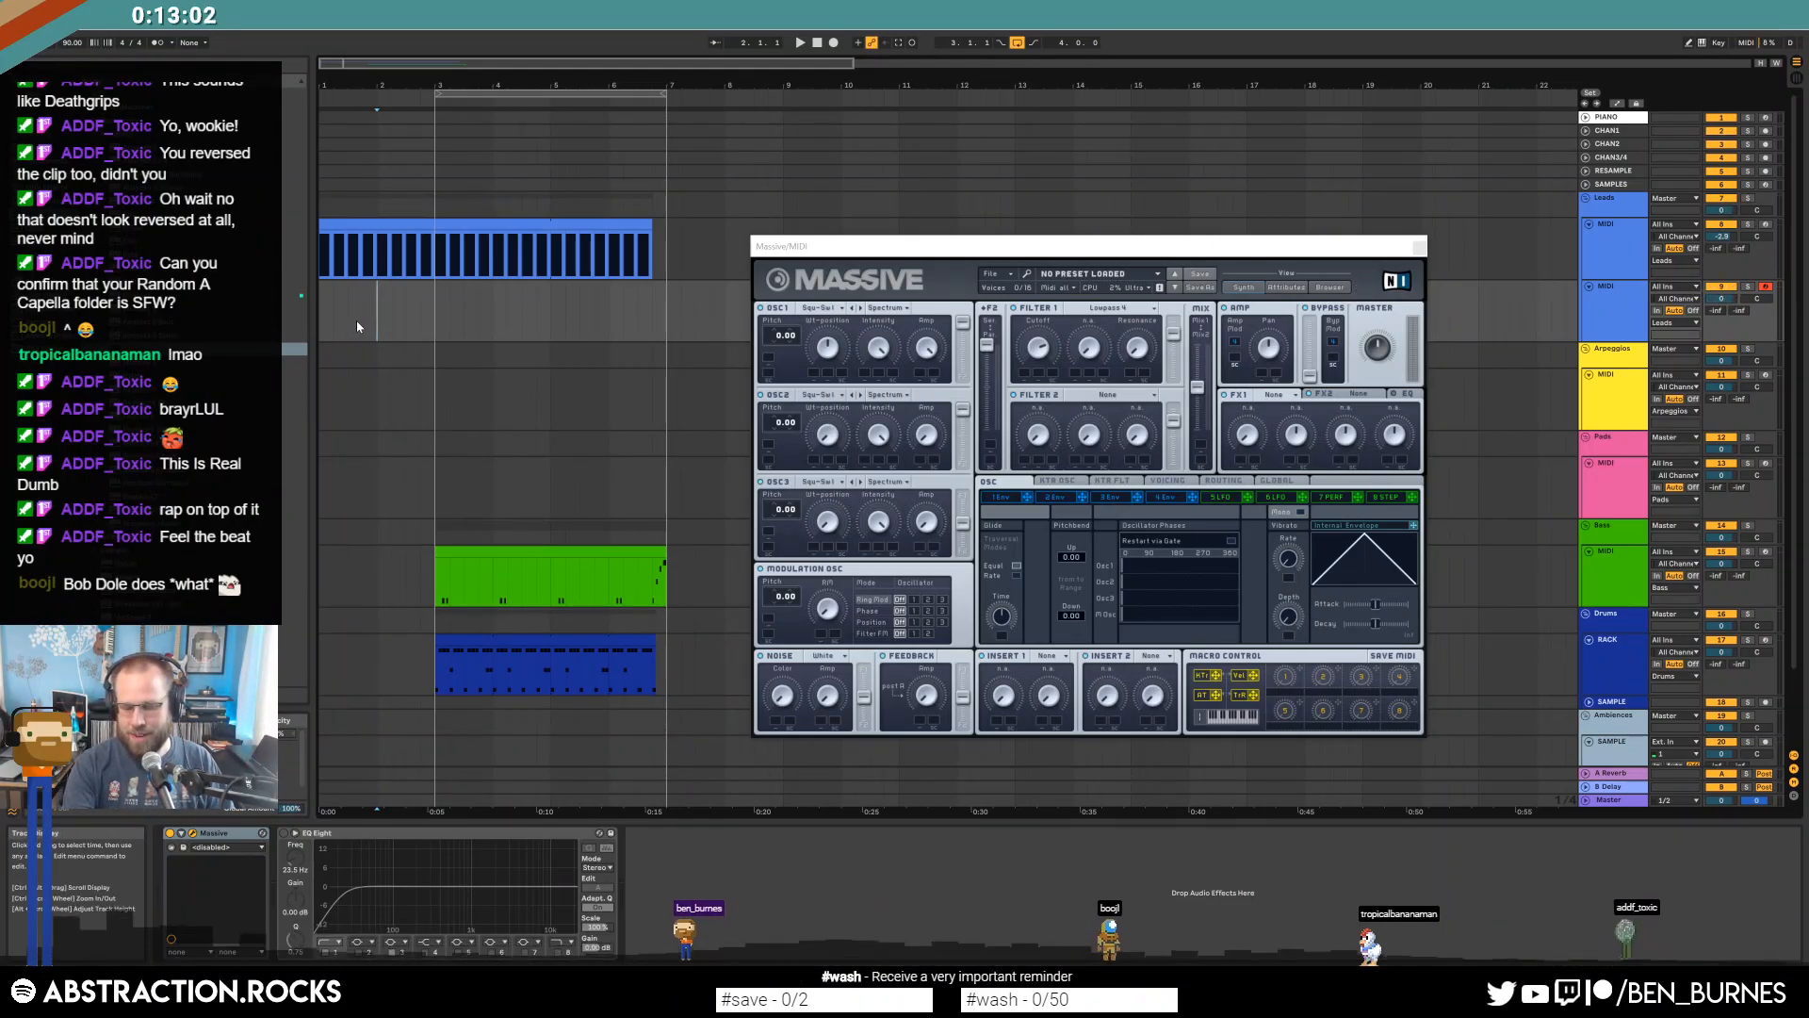
key(ctrl+shift+m)
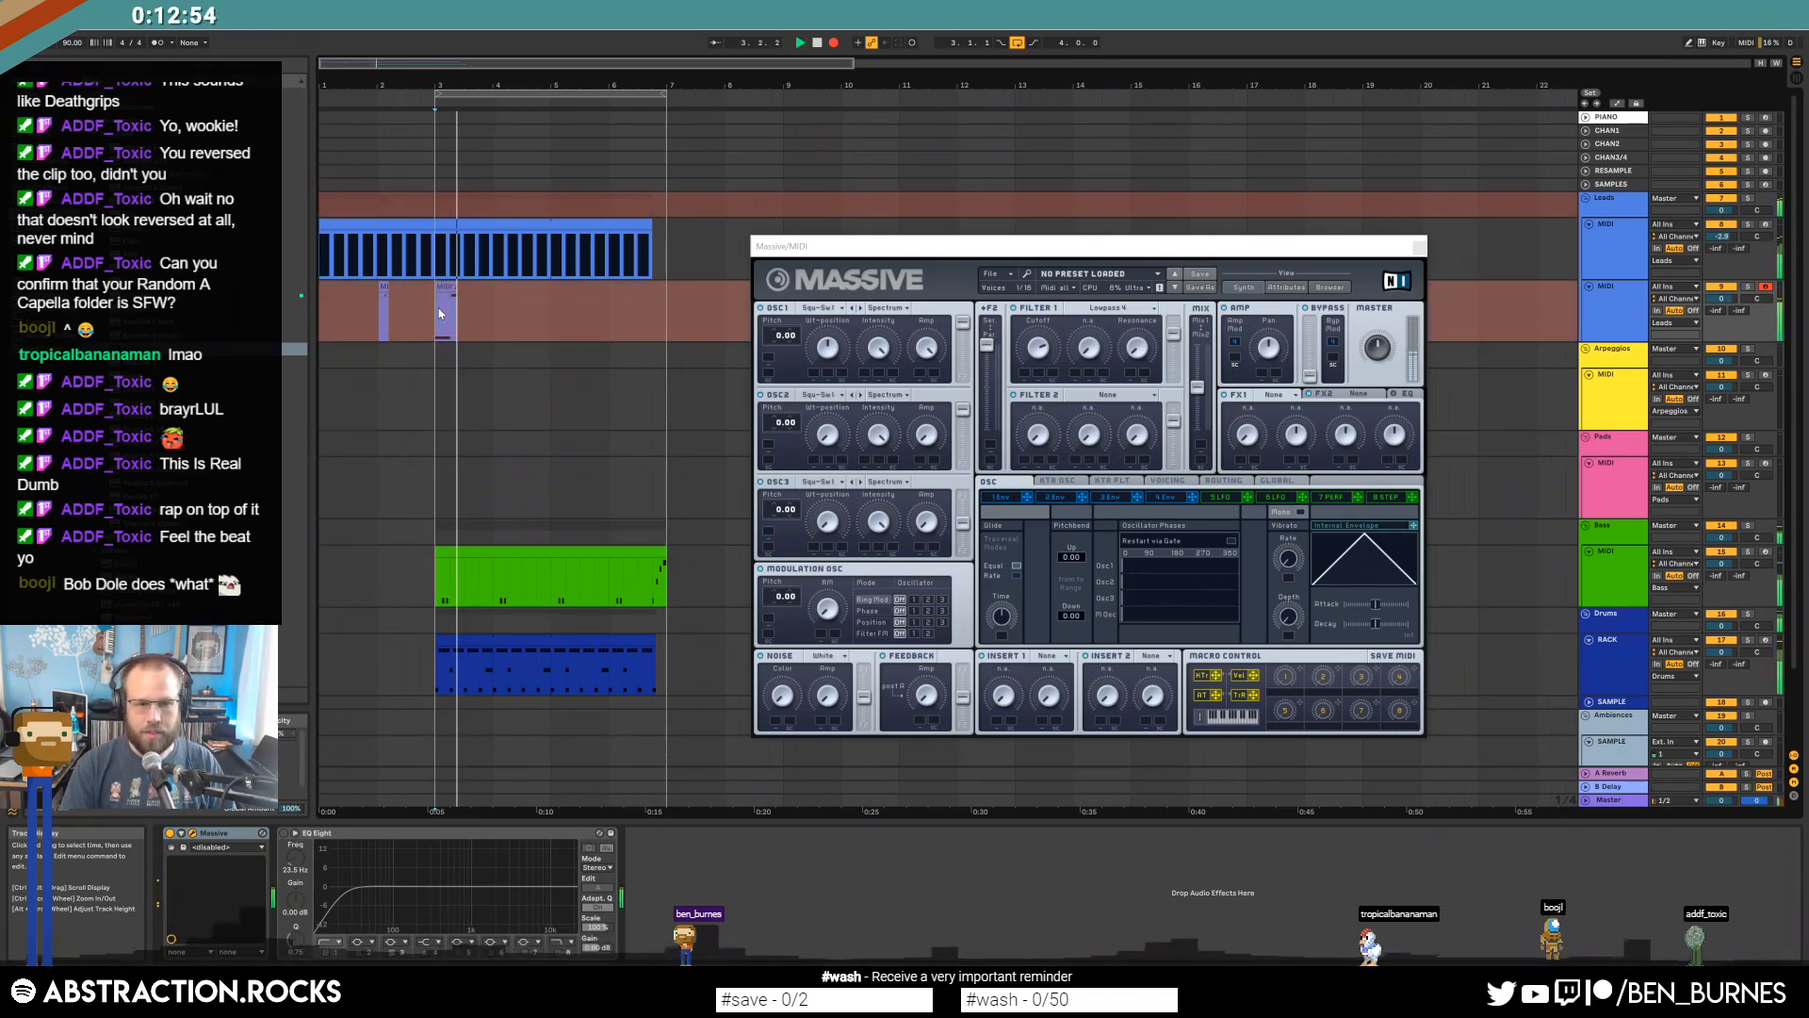
key(space)
click(452, 287)
key(Delete)
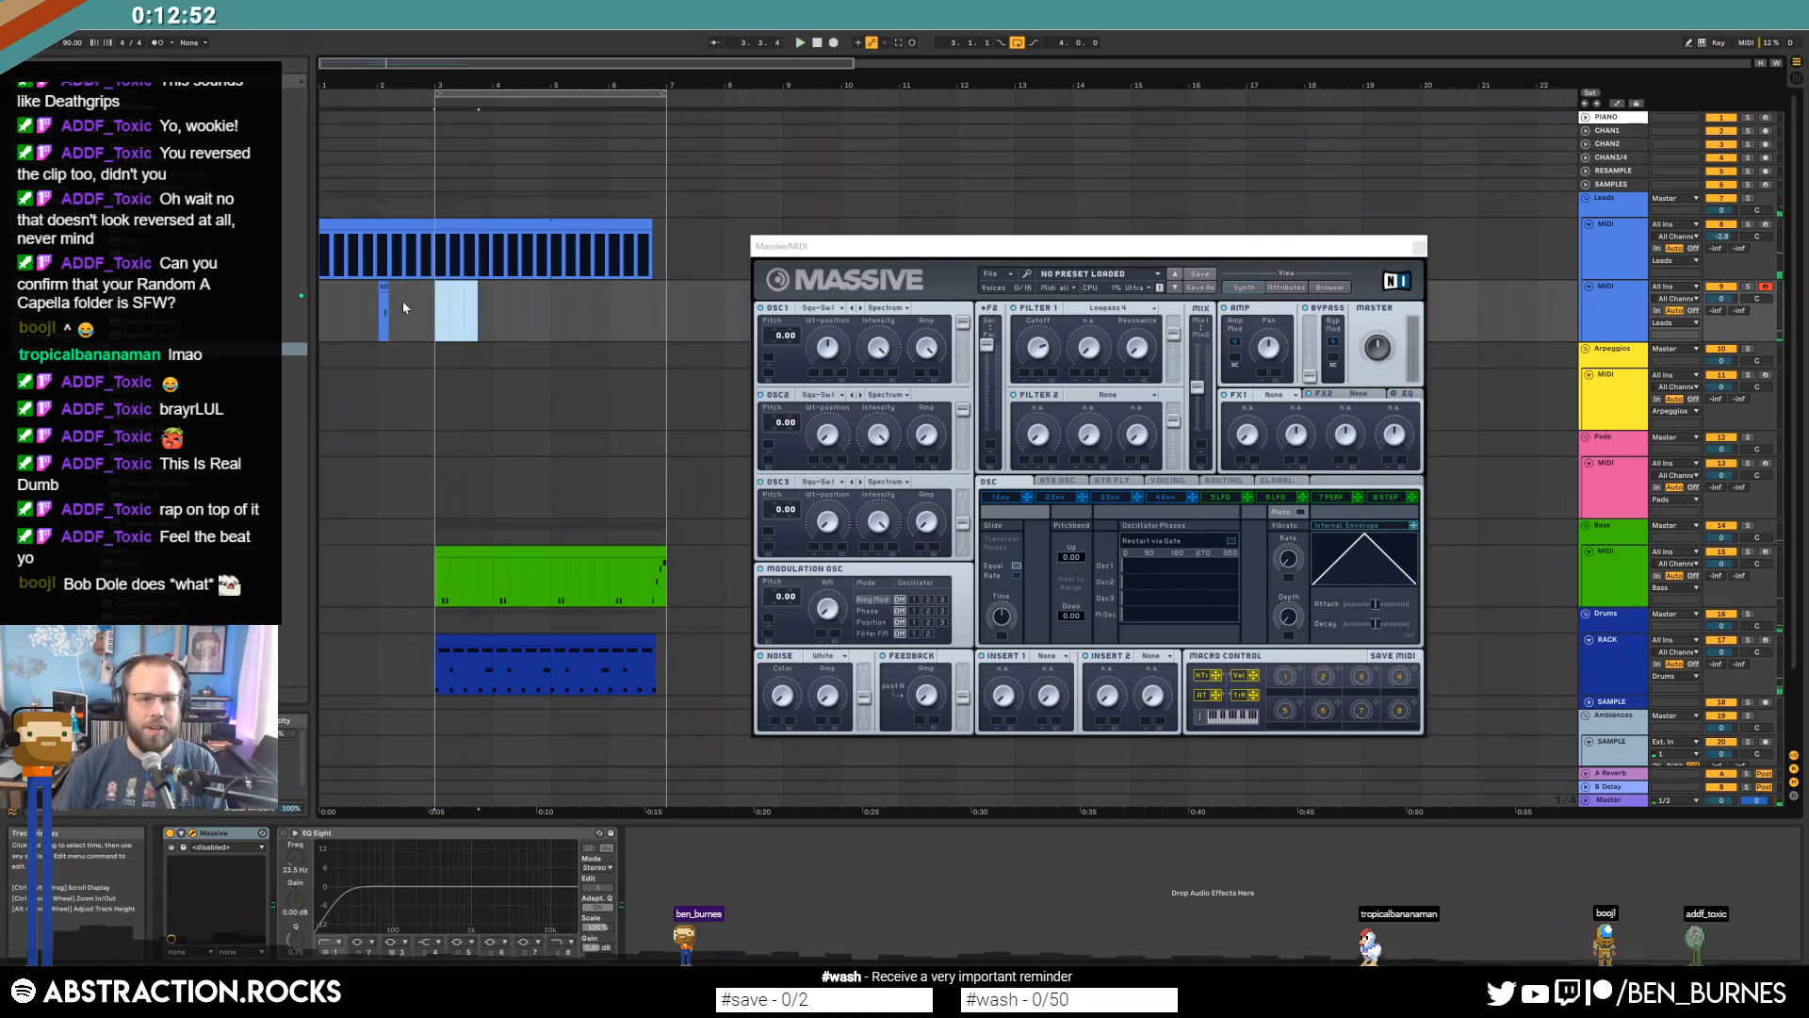
click(381, 303)
key(space)
key(F9)
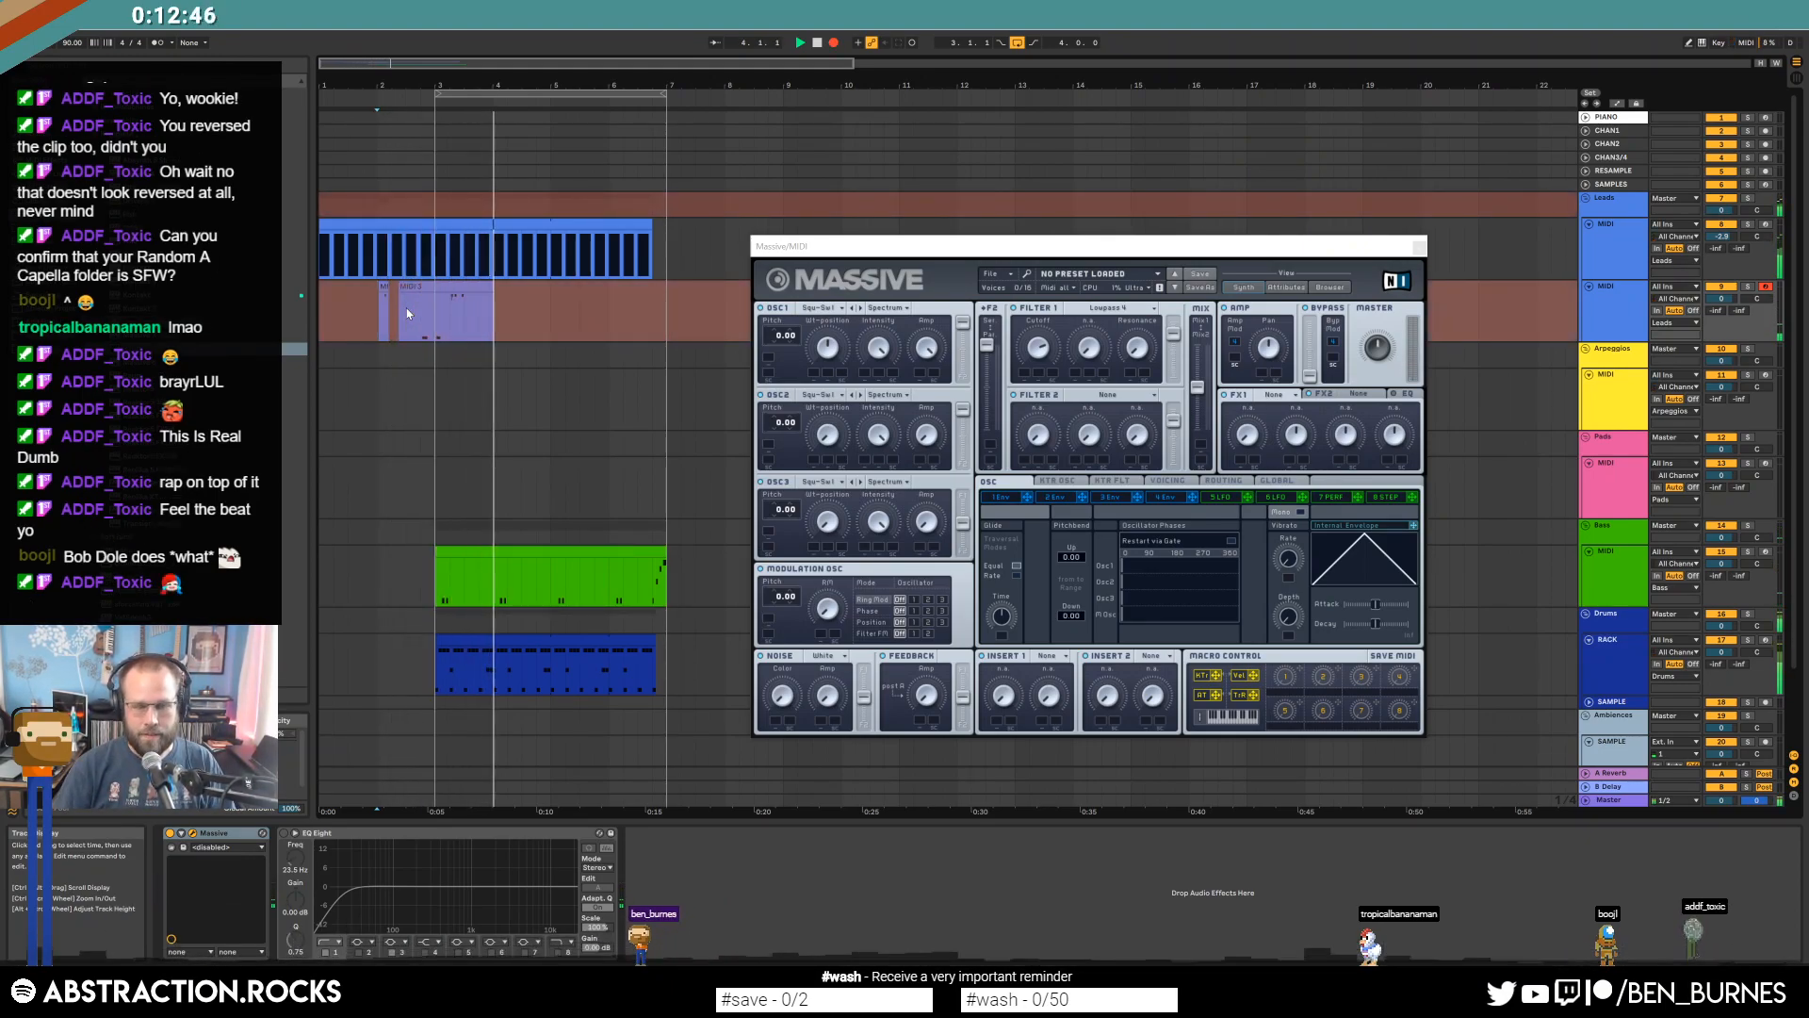
key(space)
click(407, 289)
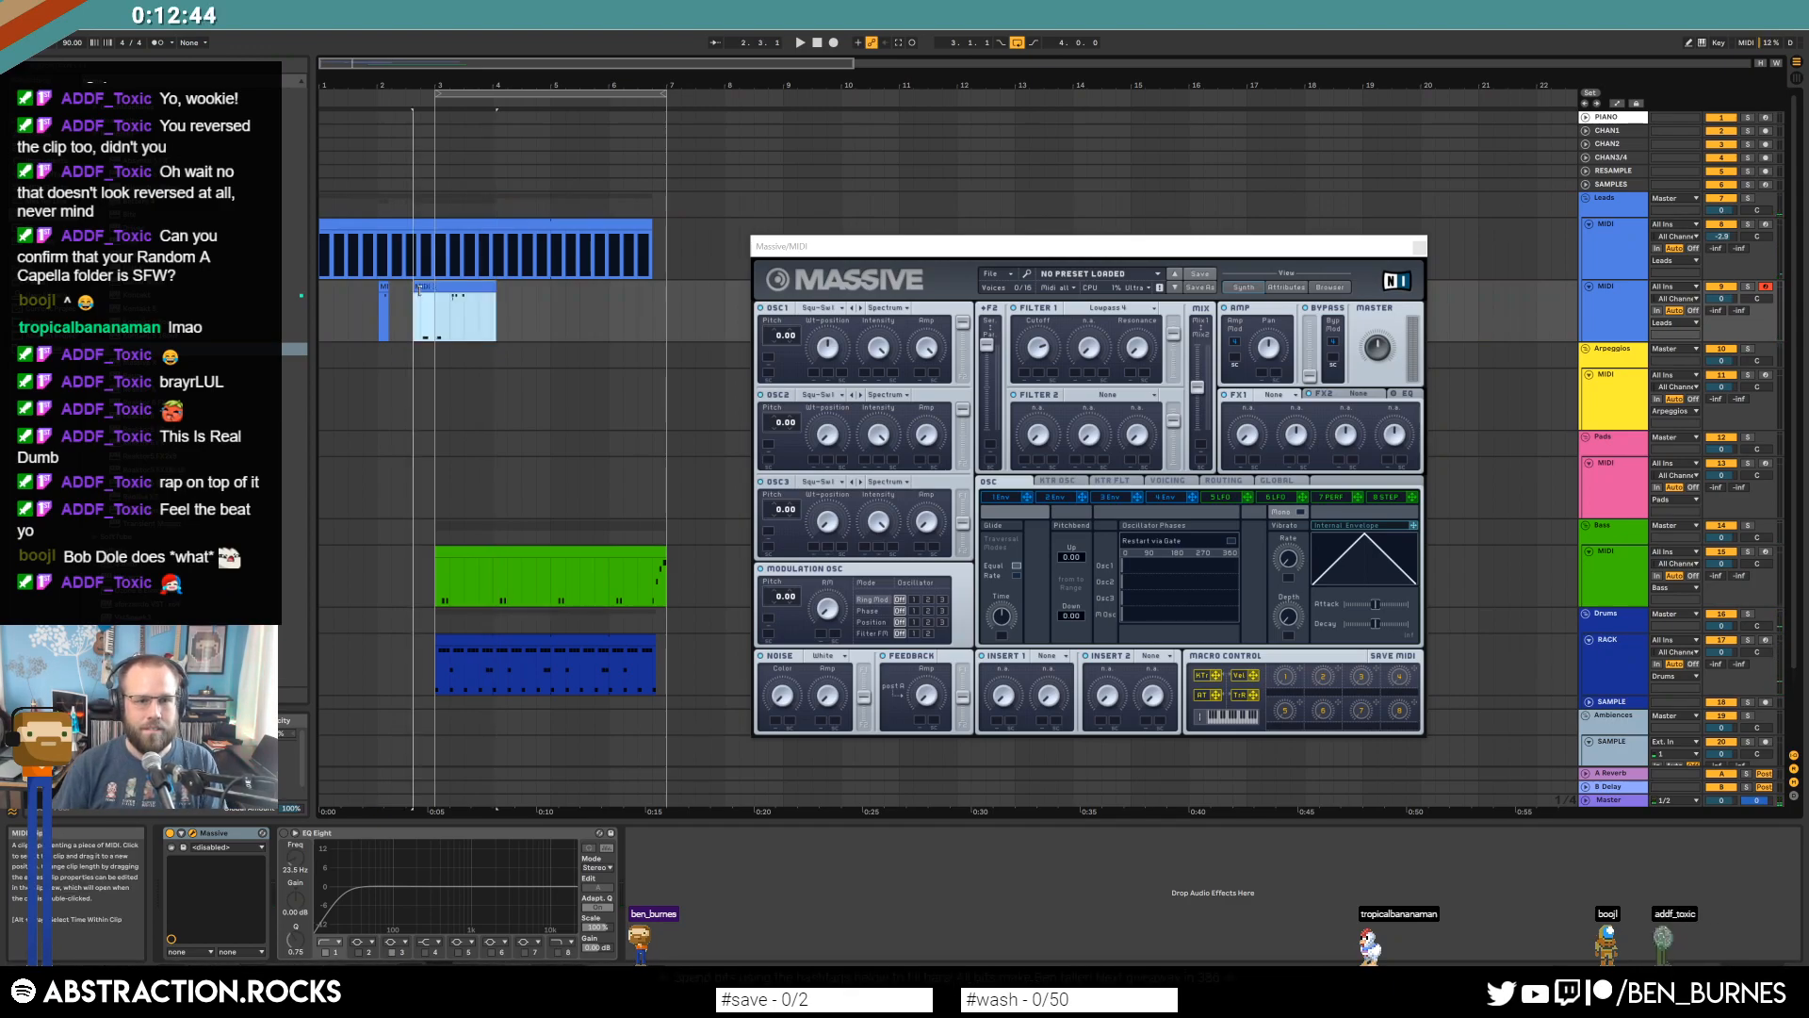
click(385, 298)
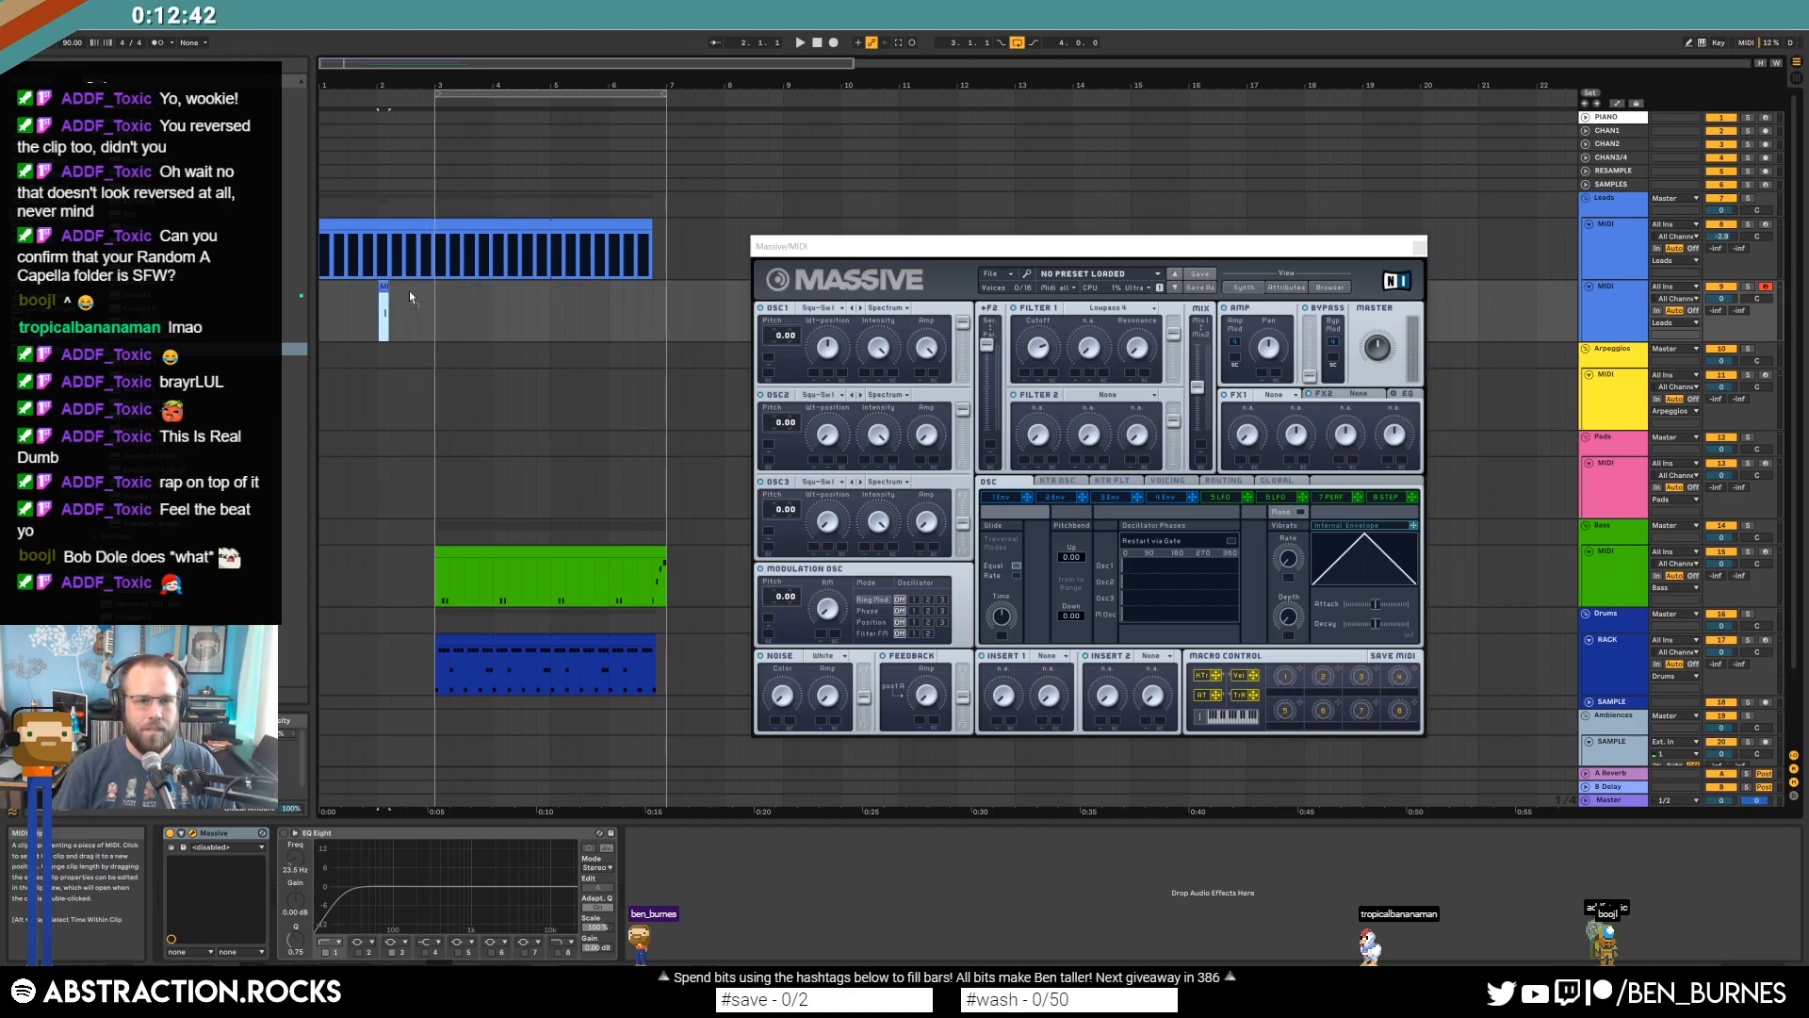
Record a Massive take starting around the middle of bar 2, and repeat its bar 3 section through to bar 7.
key(F9)
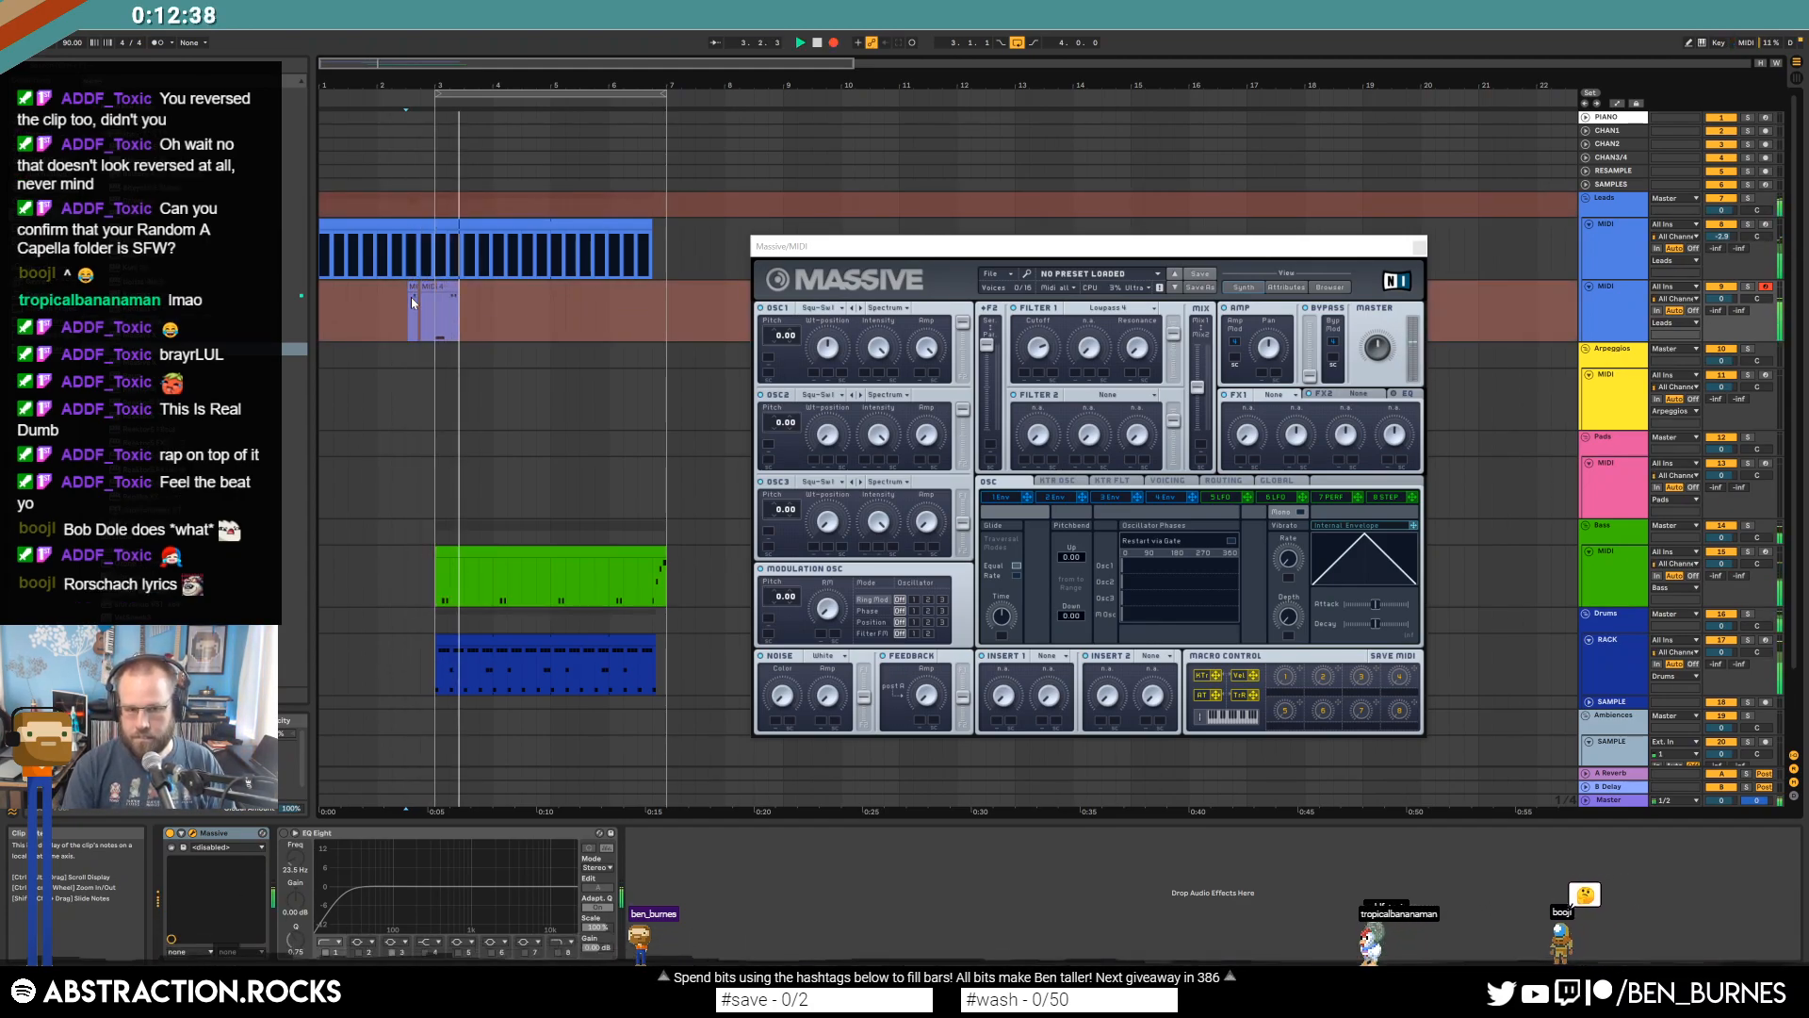
key(space)
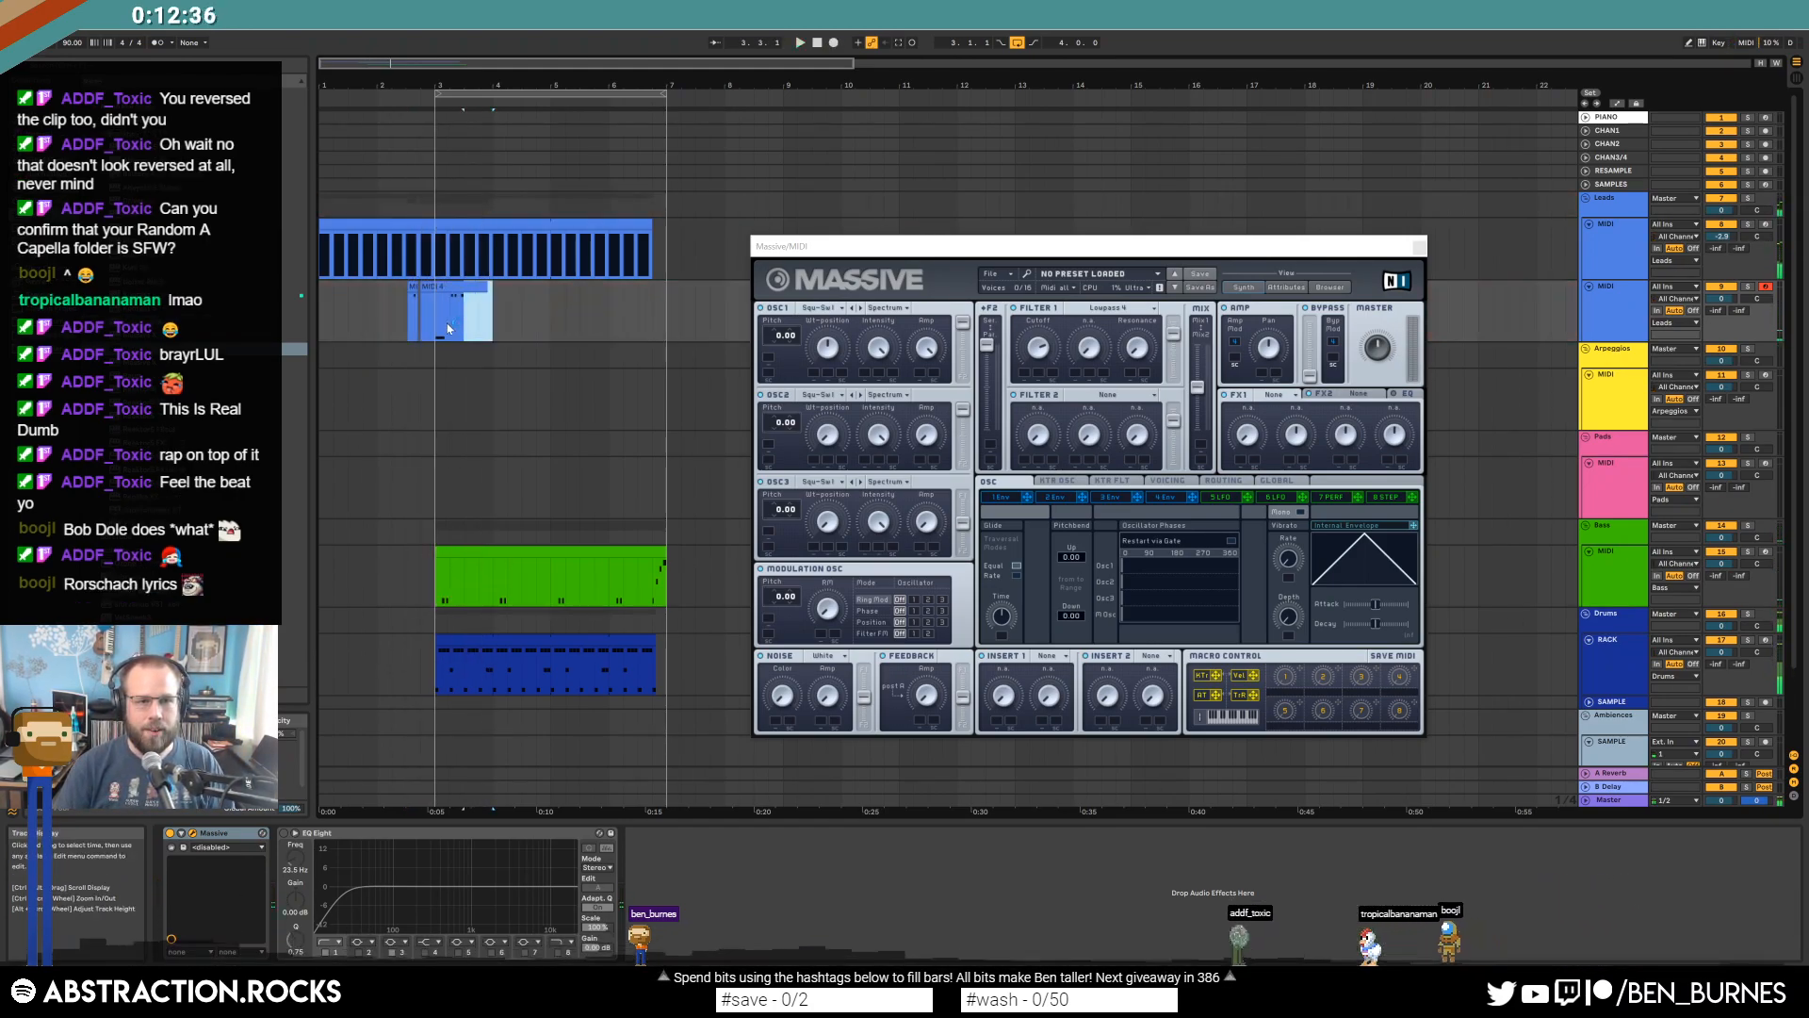
key(ctrl+d)
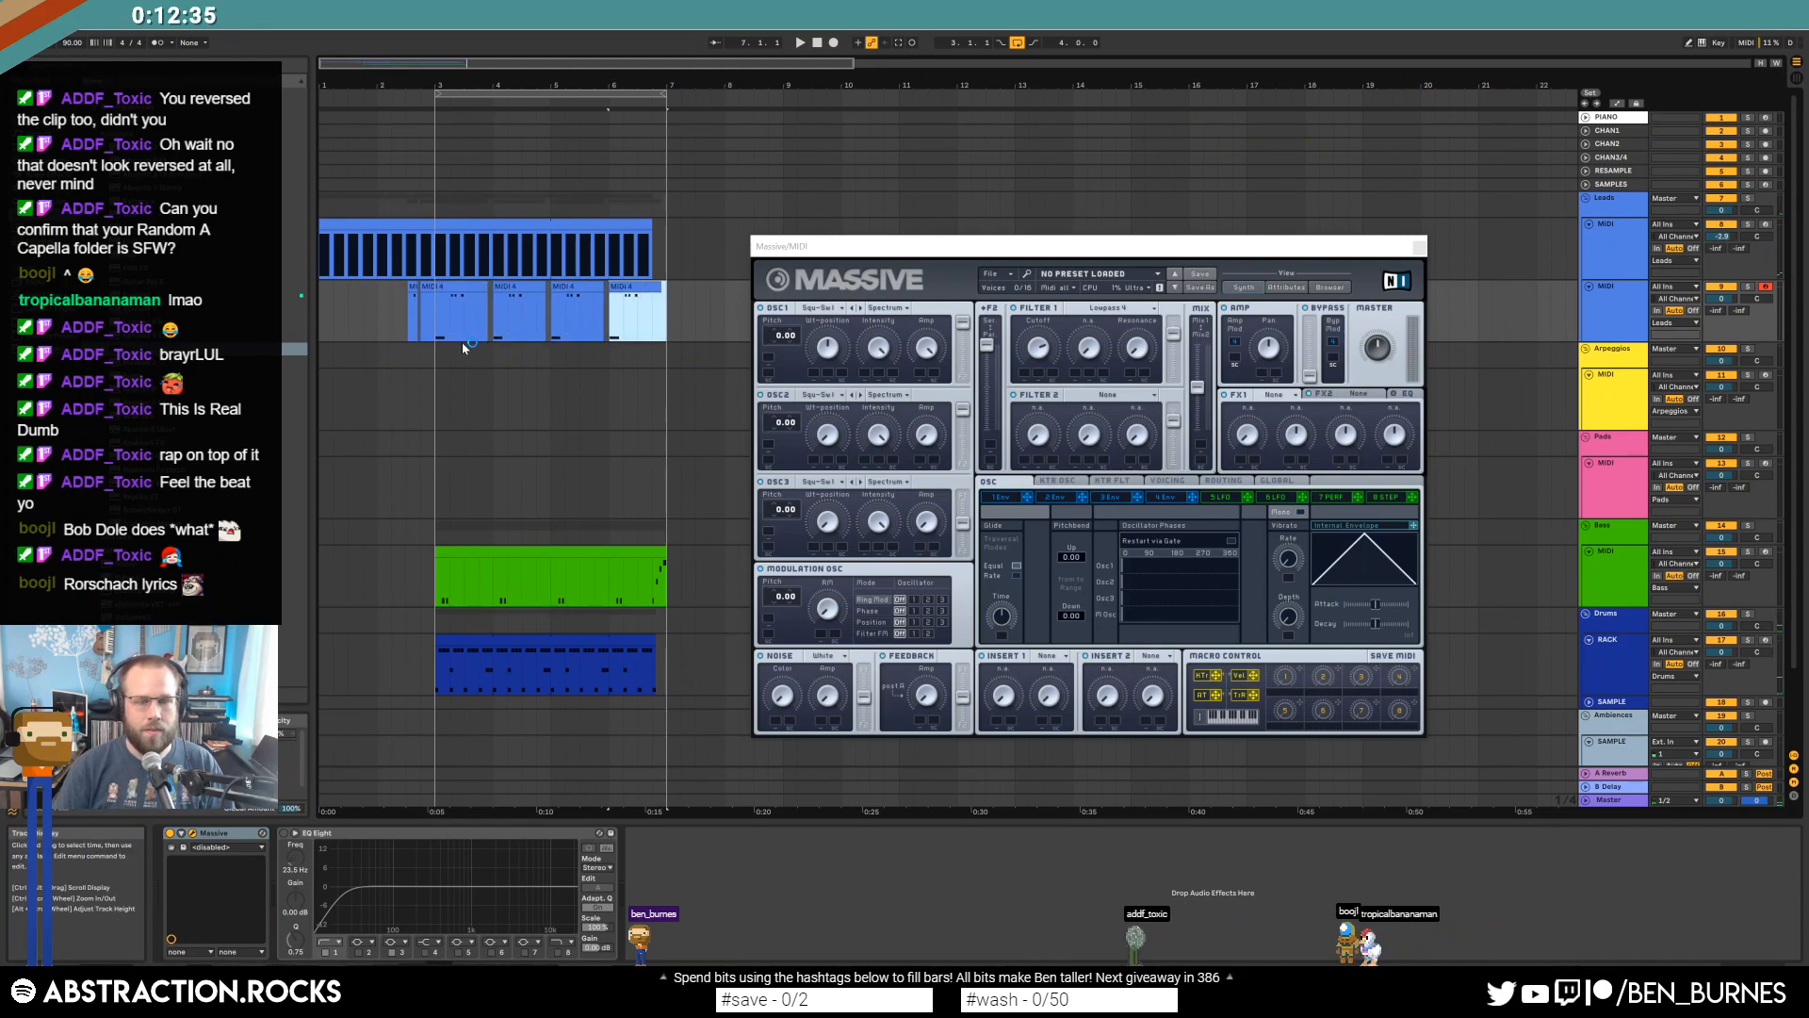
Retime the notes in the Massive clip at bar 3 so that the first C4 note starts on beat 1.2.
double_click(458, 287)
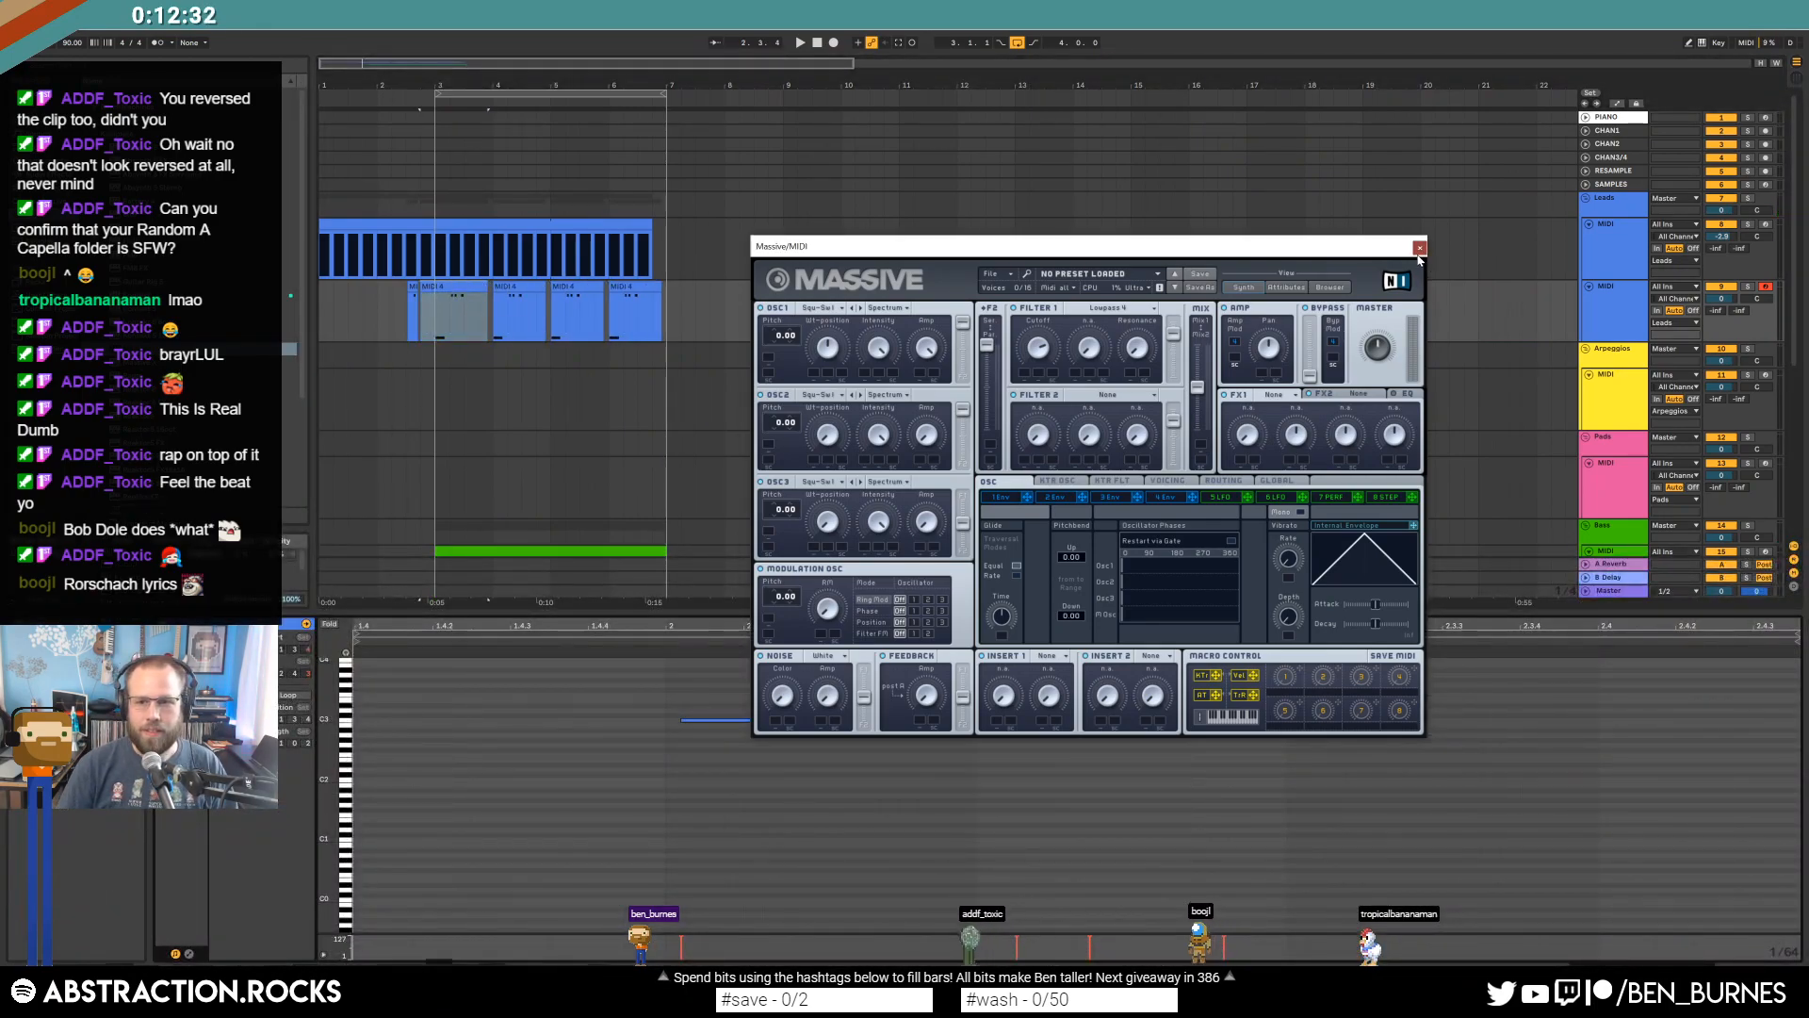
click(1419, 249)
click(439, 320)
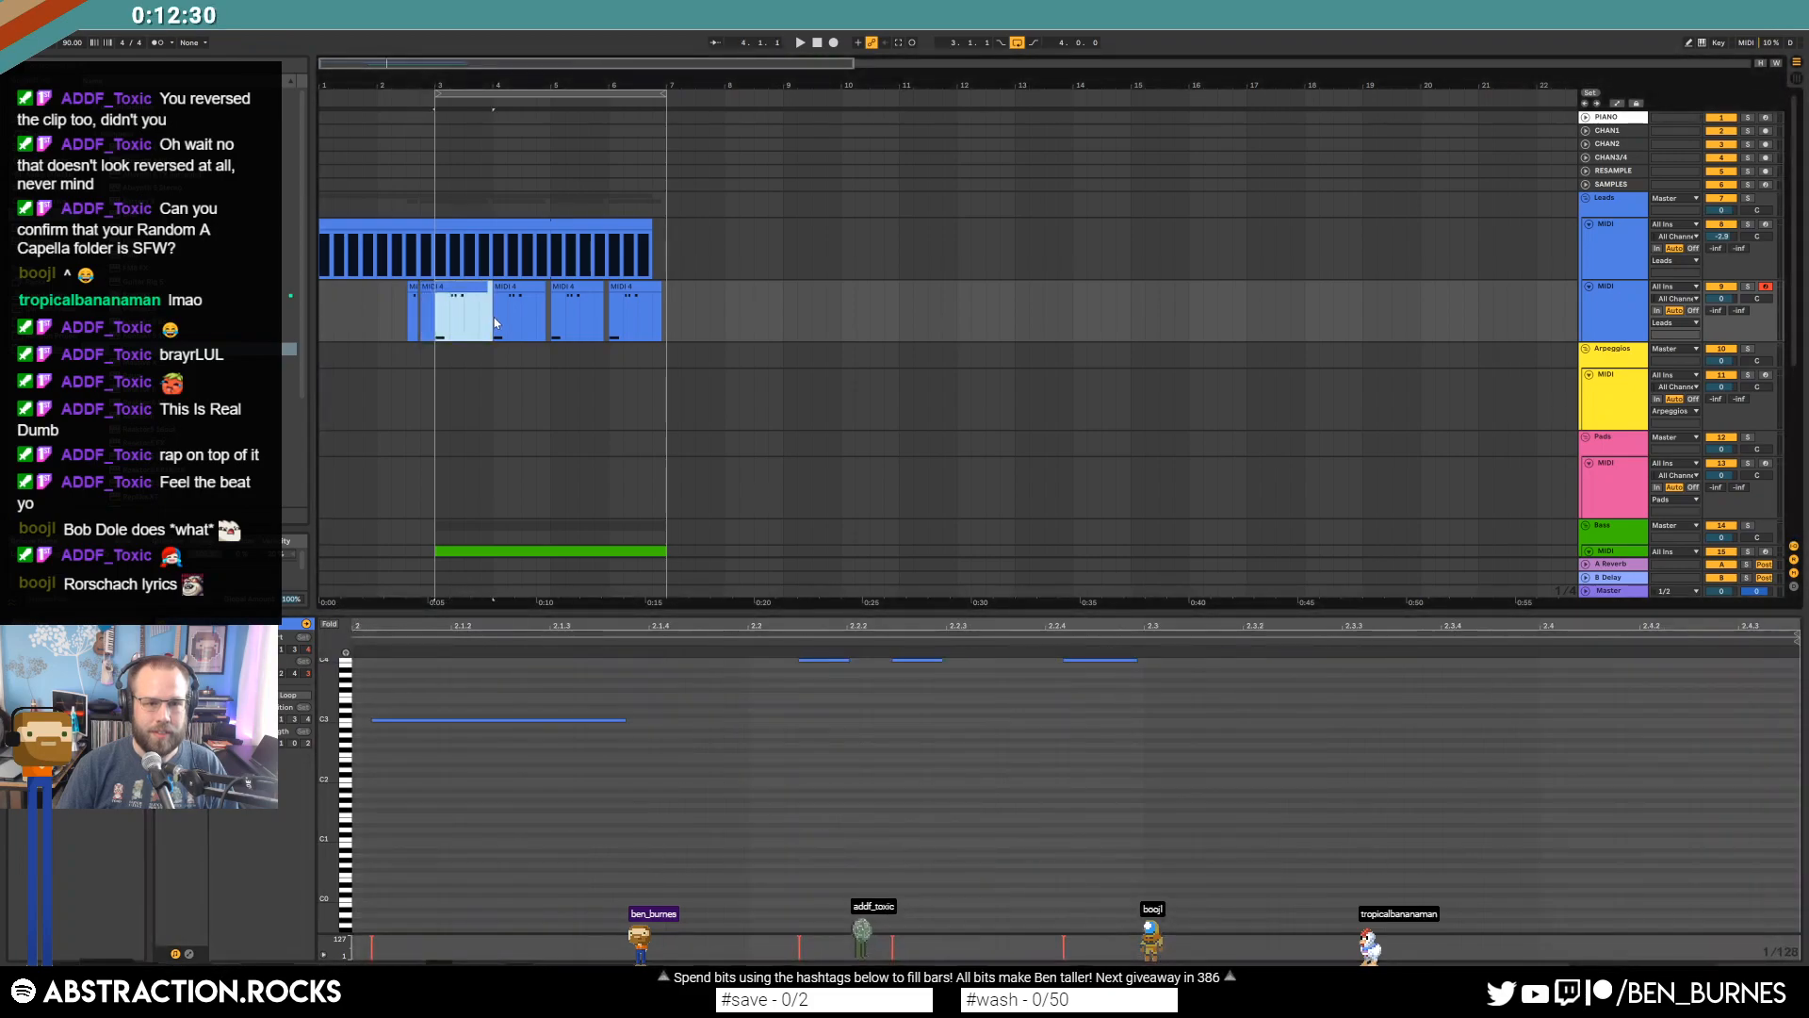
click(479, 869)
key(Left)
drag(818, 663, 725, 695)
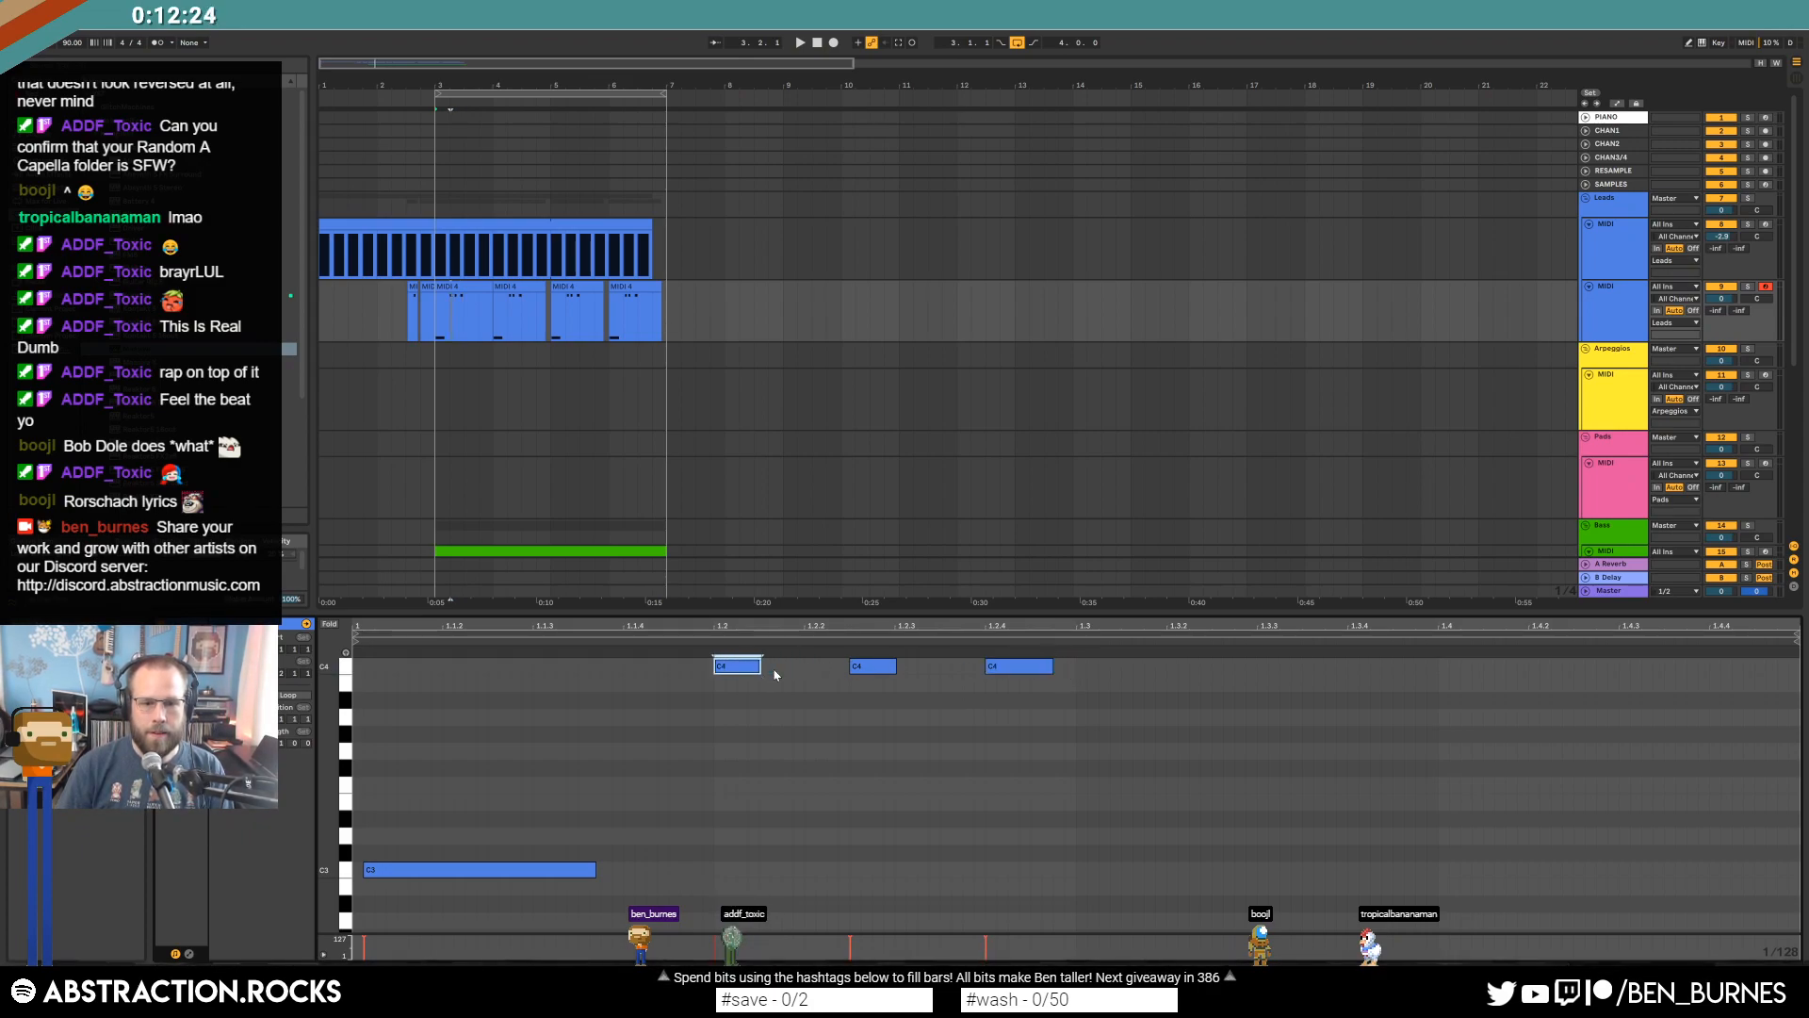
Loop the edited one-bar Massive clip and extend it over the following copies to bar 7.
drag(496, 333, 436, 332)
key(ctrl+l)
drag(635, 327, 675, 330)
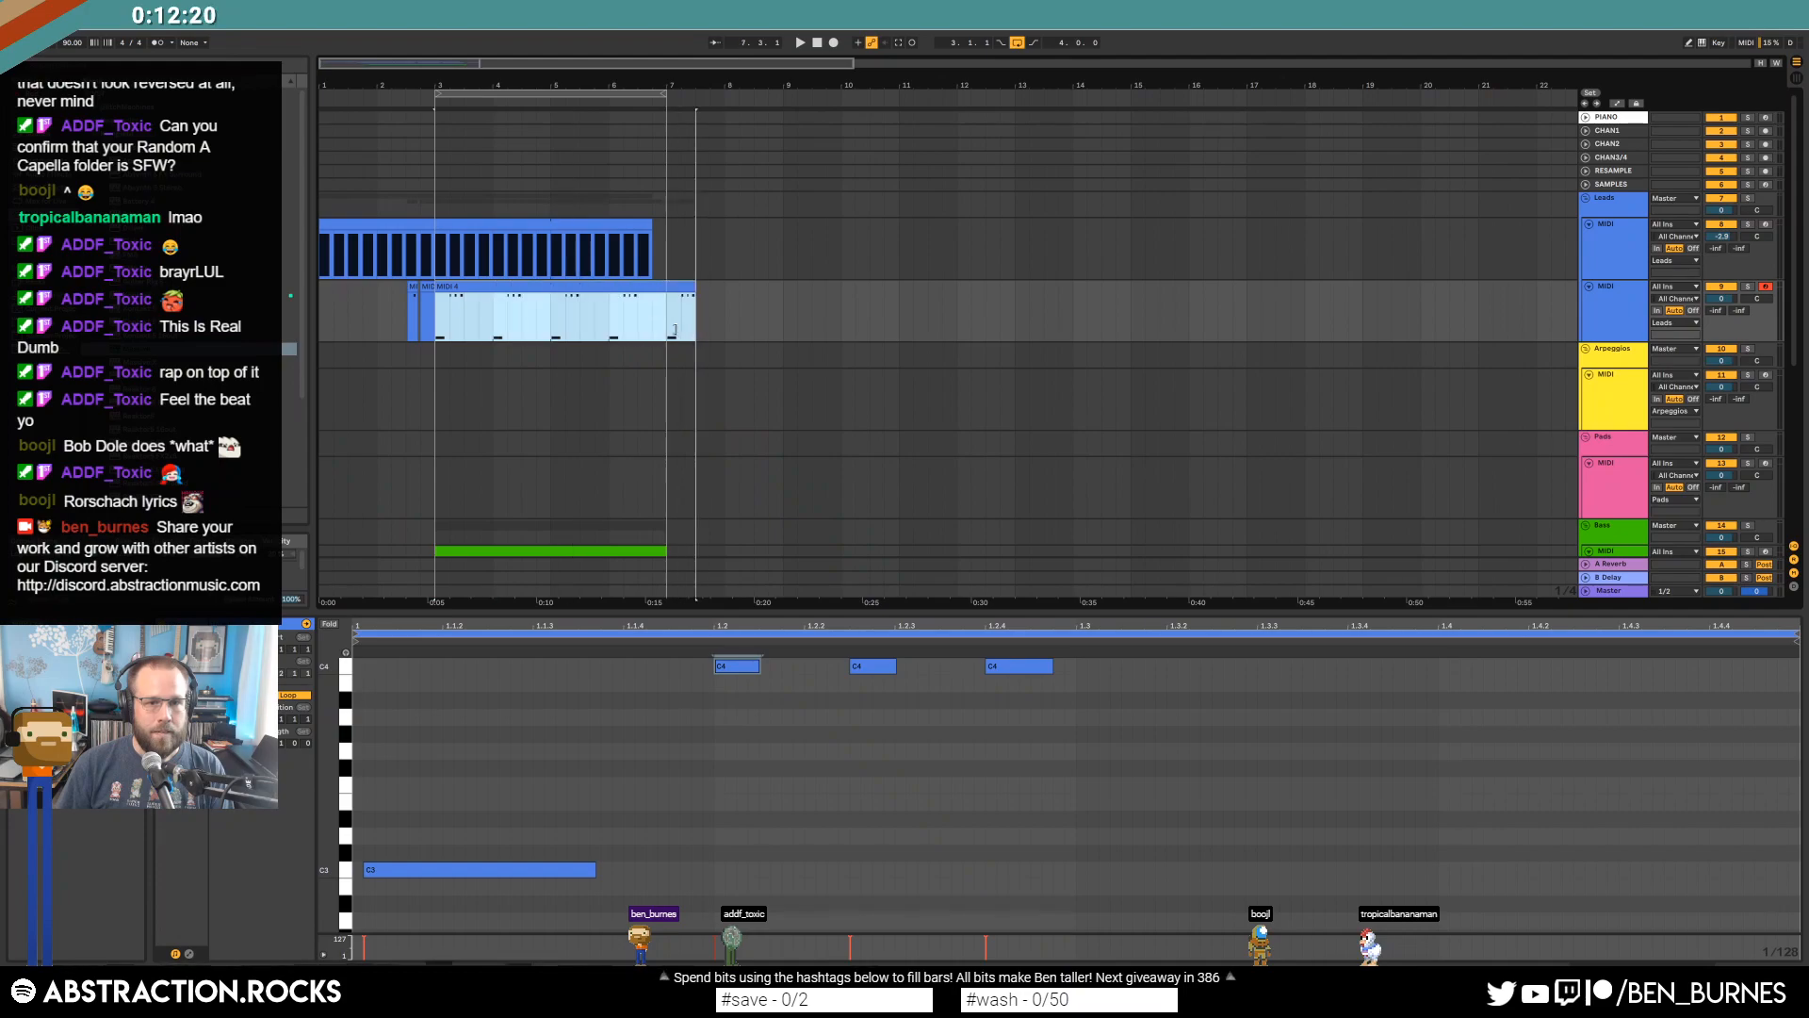
Automate Massive's master volume with a dip around the short clip before bar 3 and play the section back.
click(411, 290)
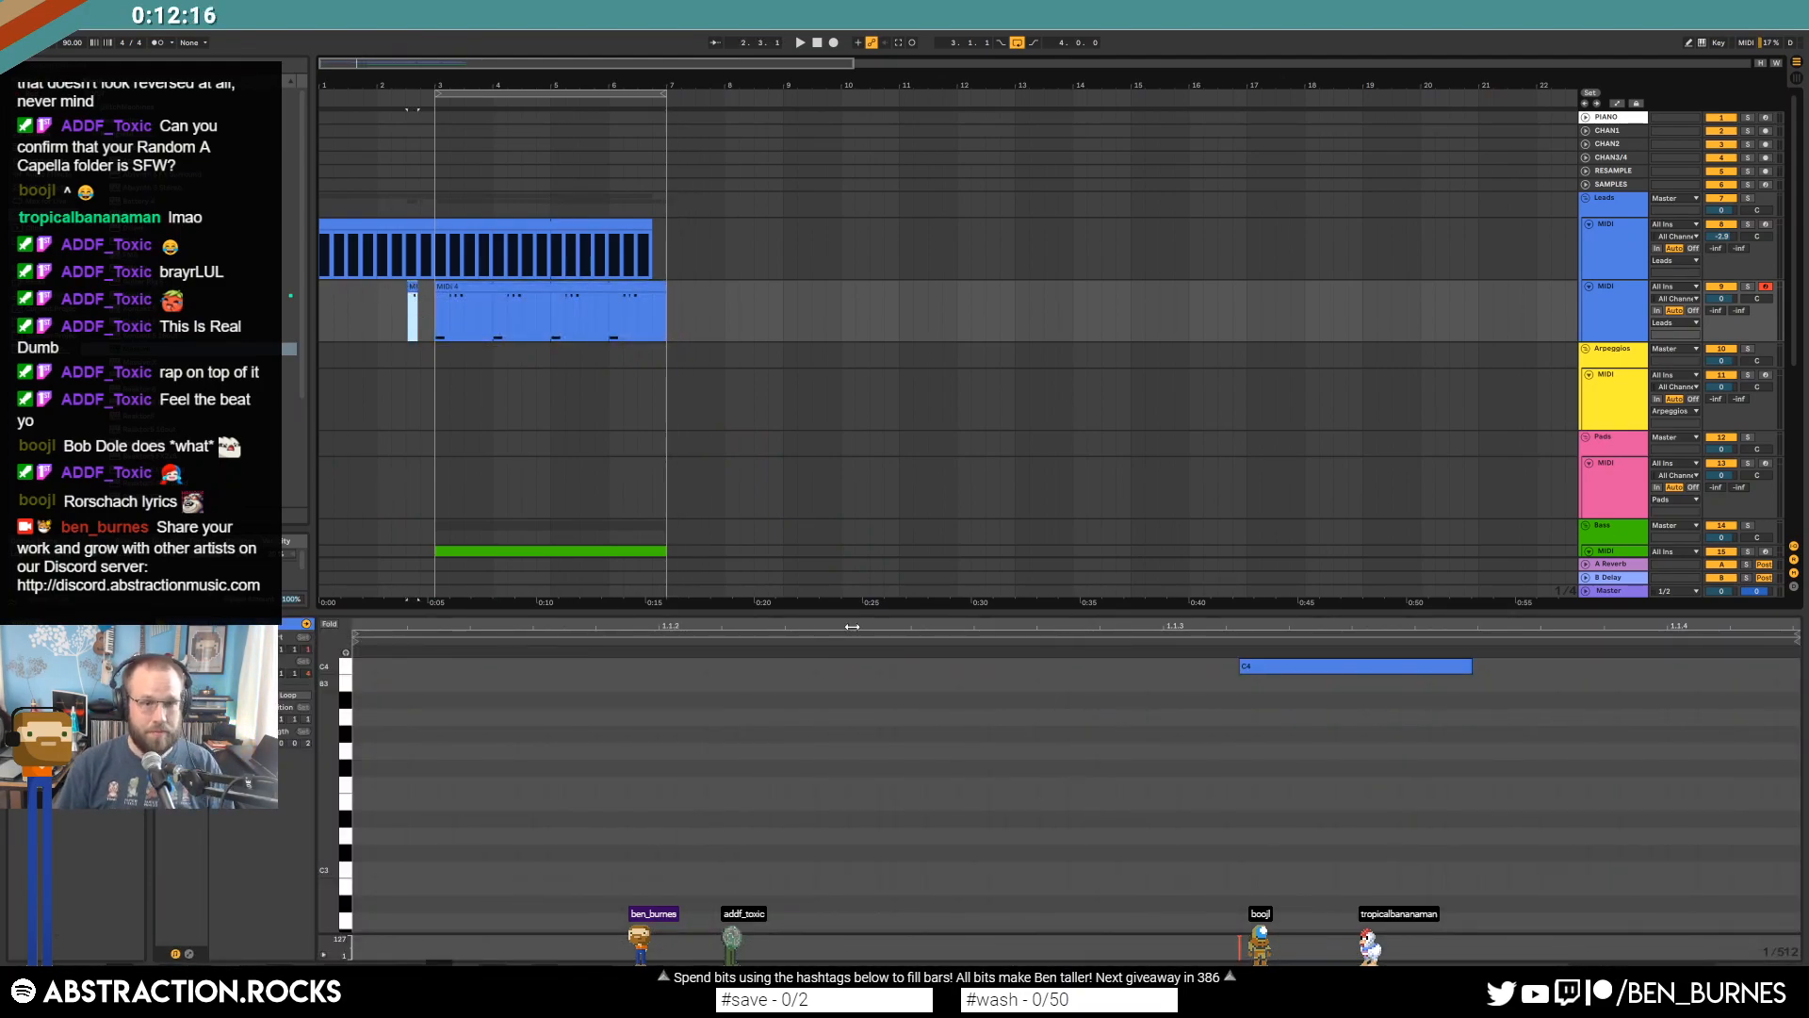
click(580, 429)
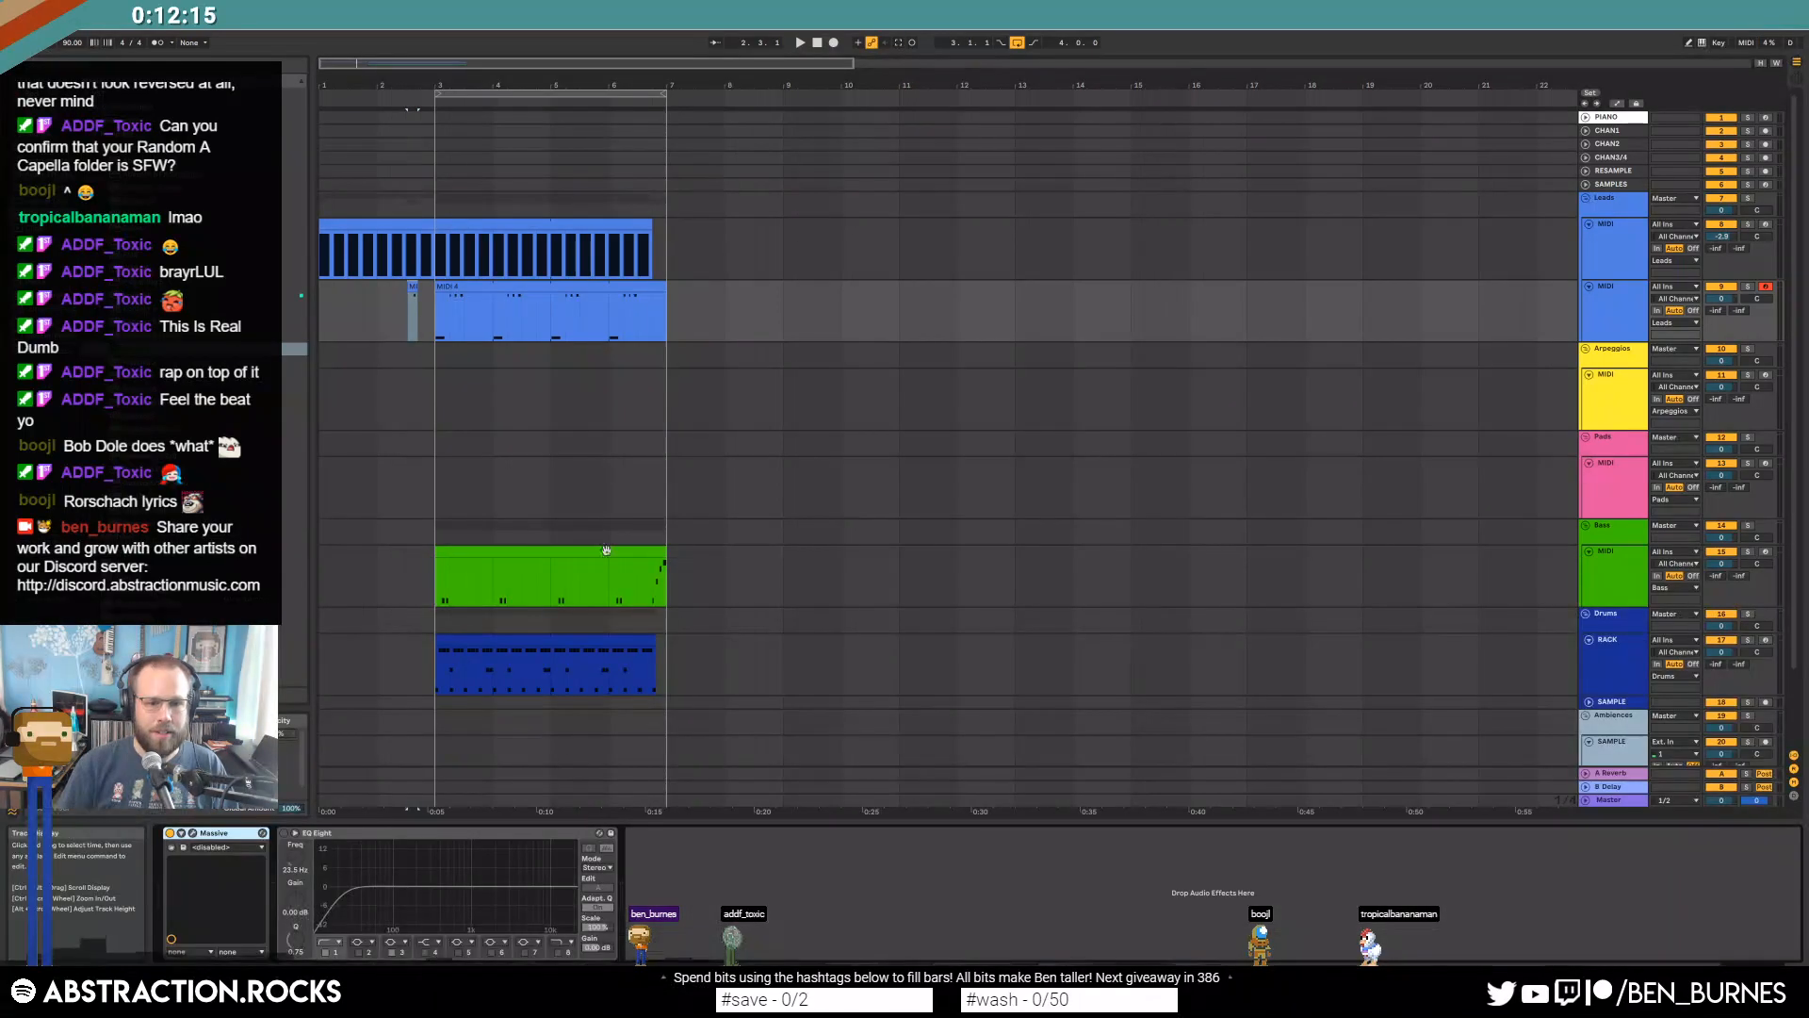
click(193, 835)
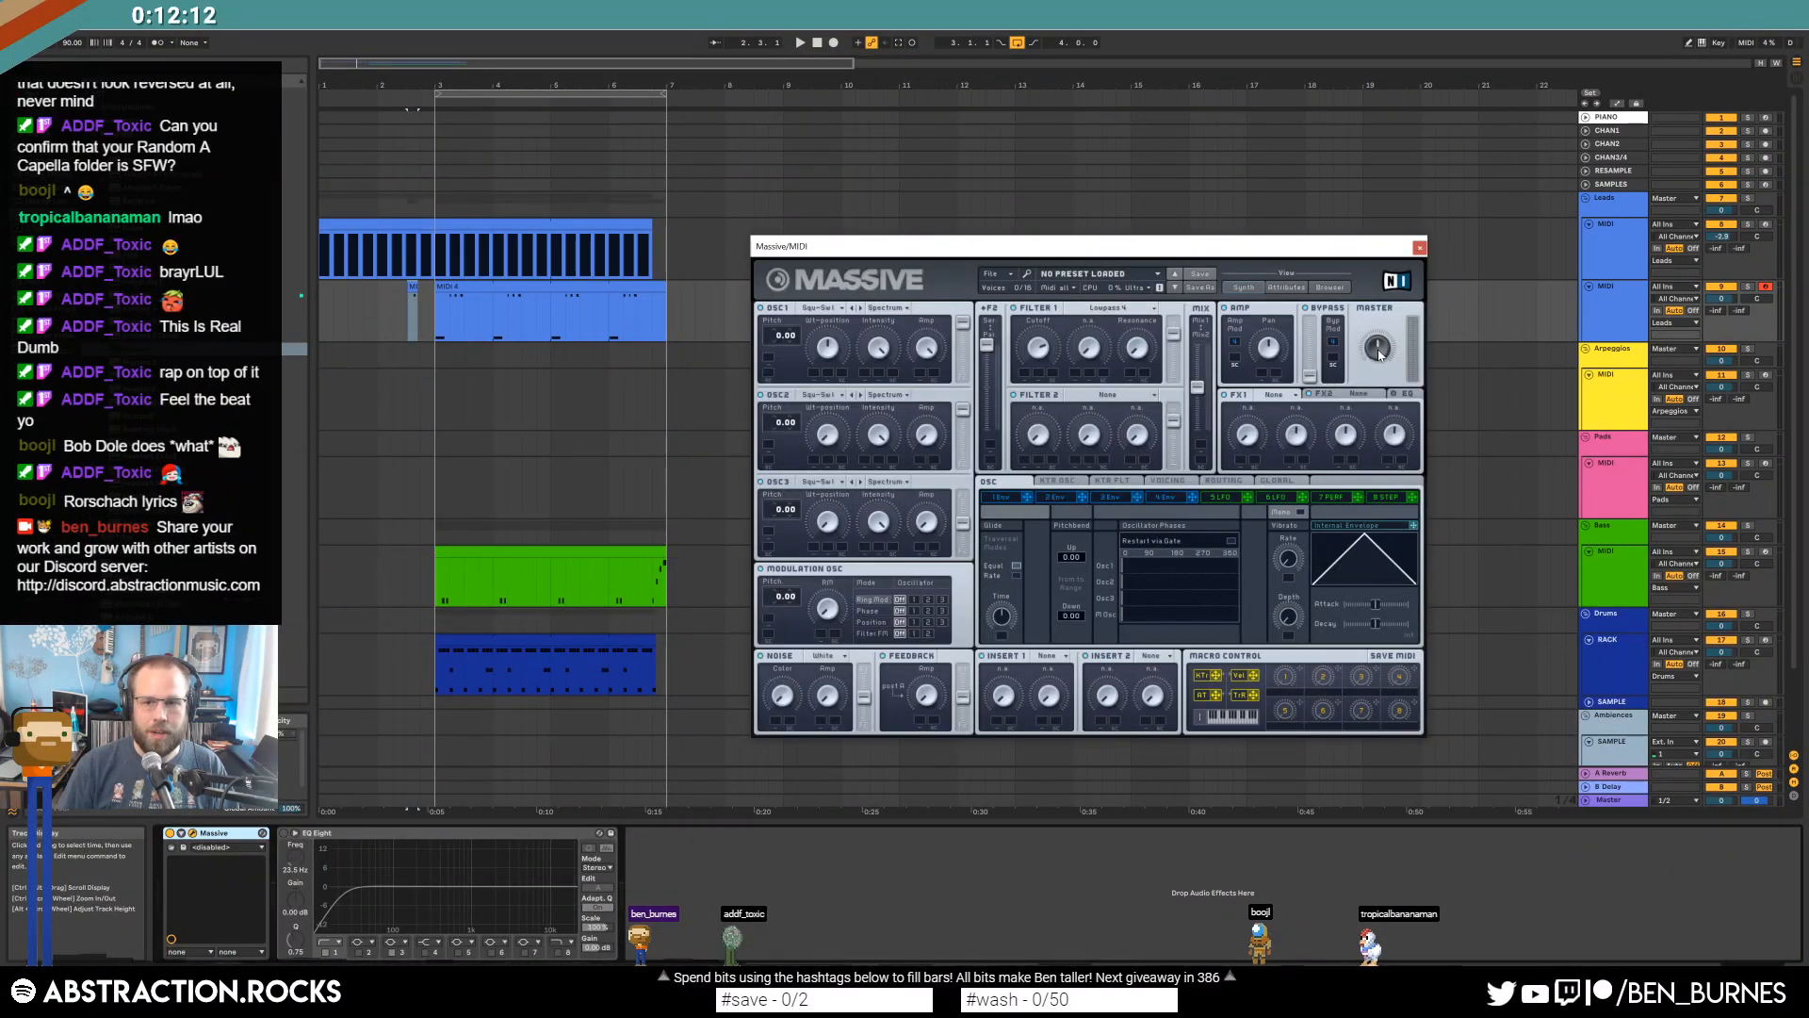
key(a)
click(403, 324)
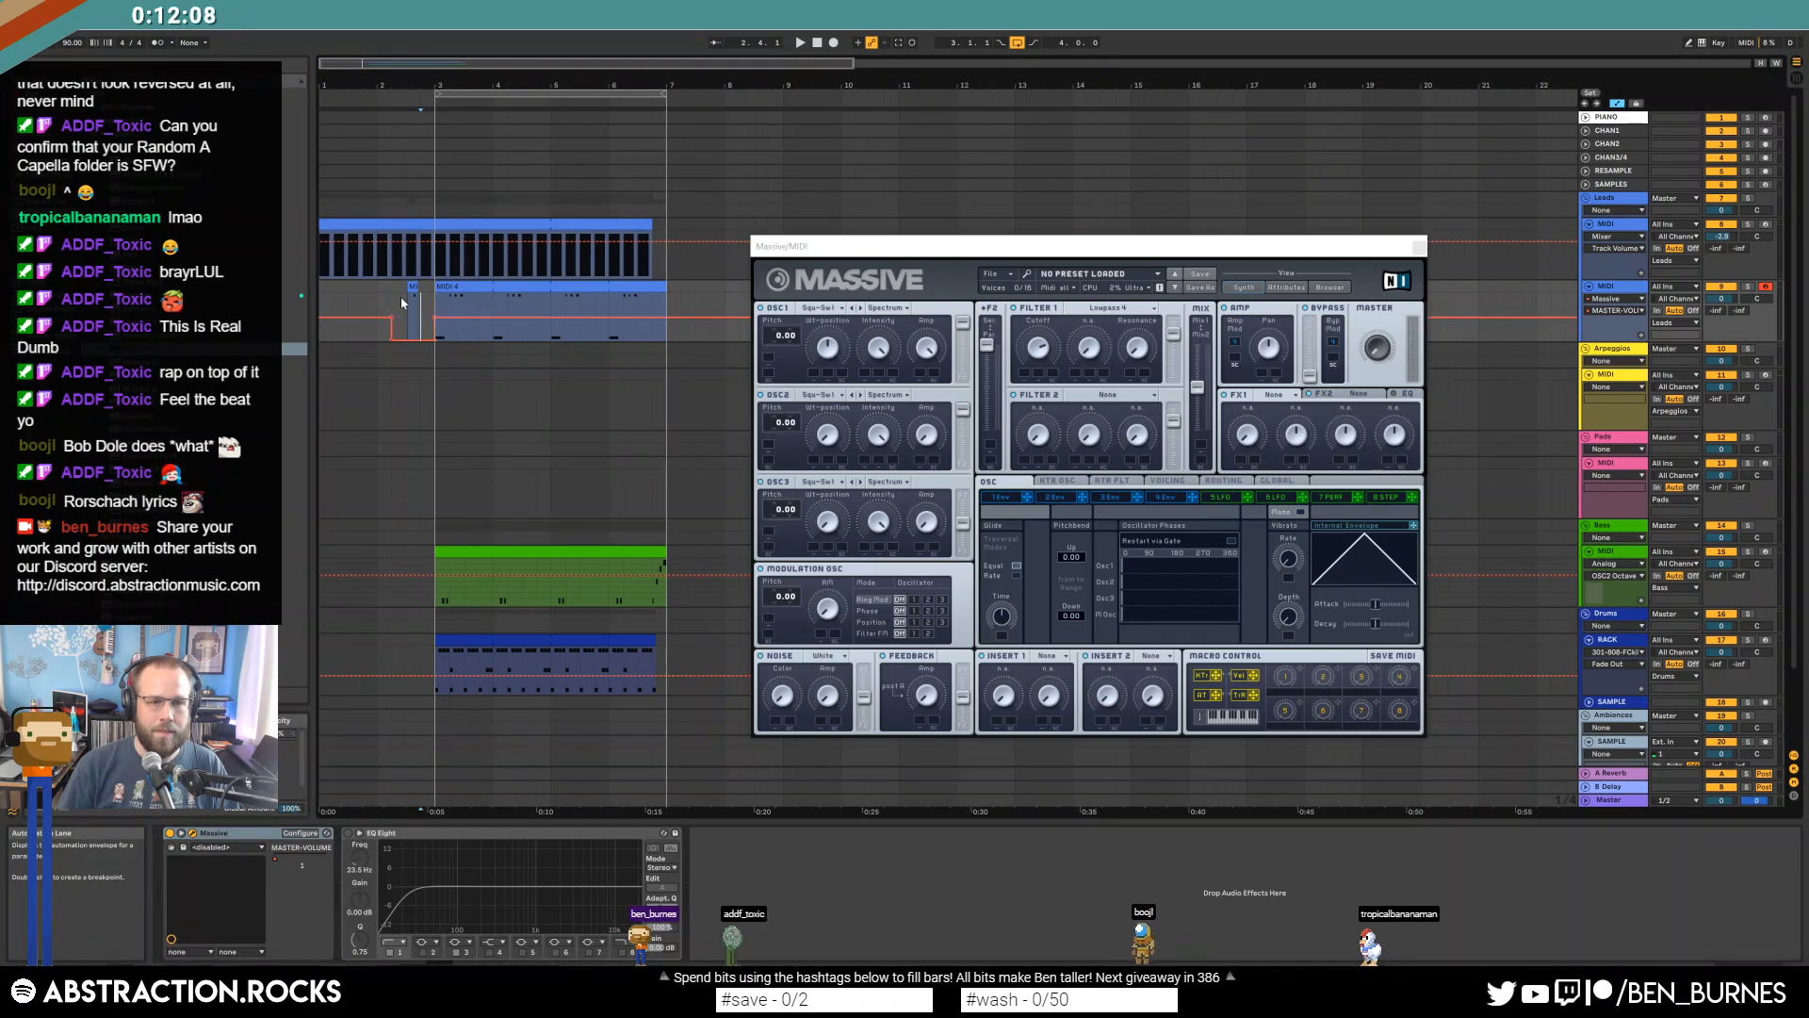
key(a)
key(space)
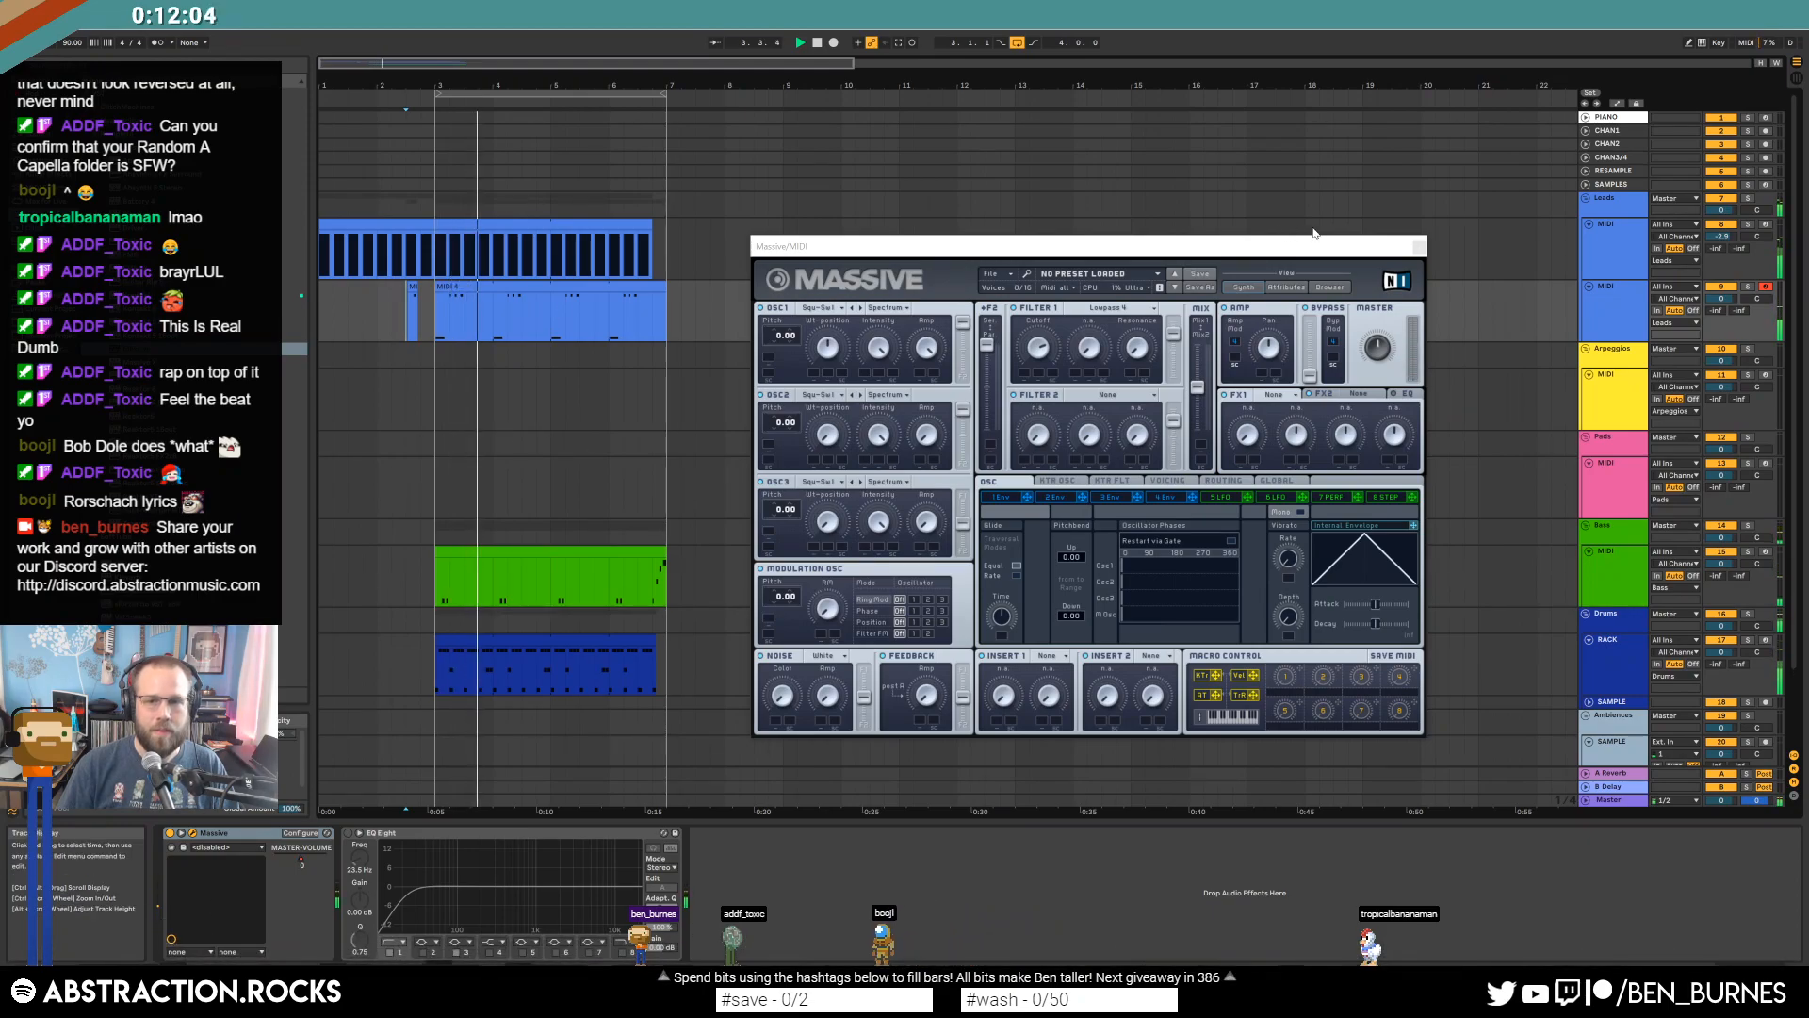
click(1419, 247)
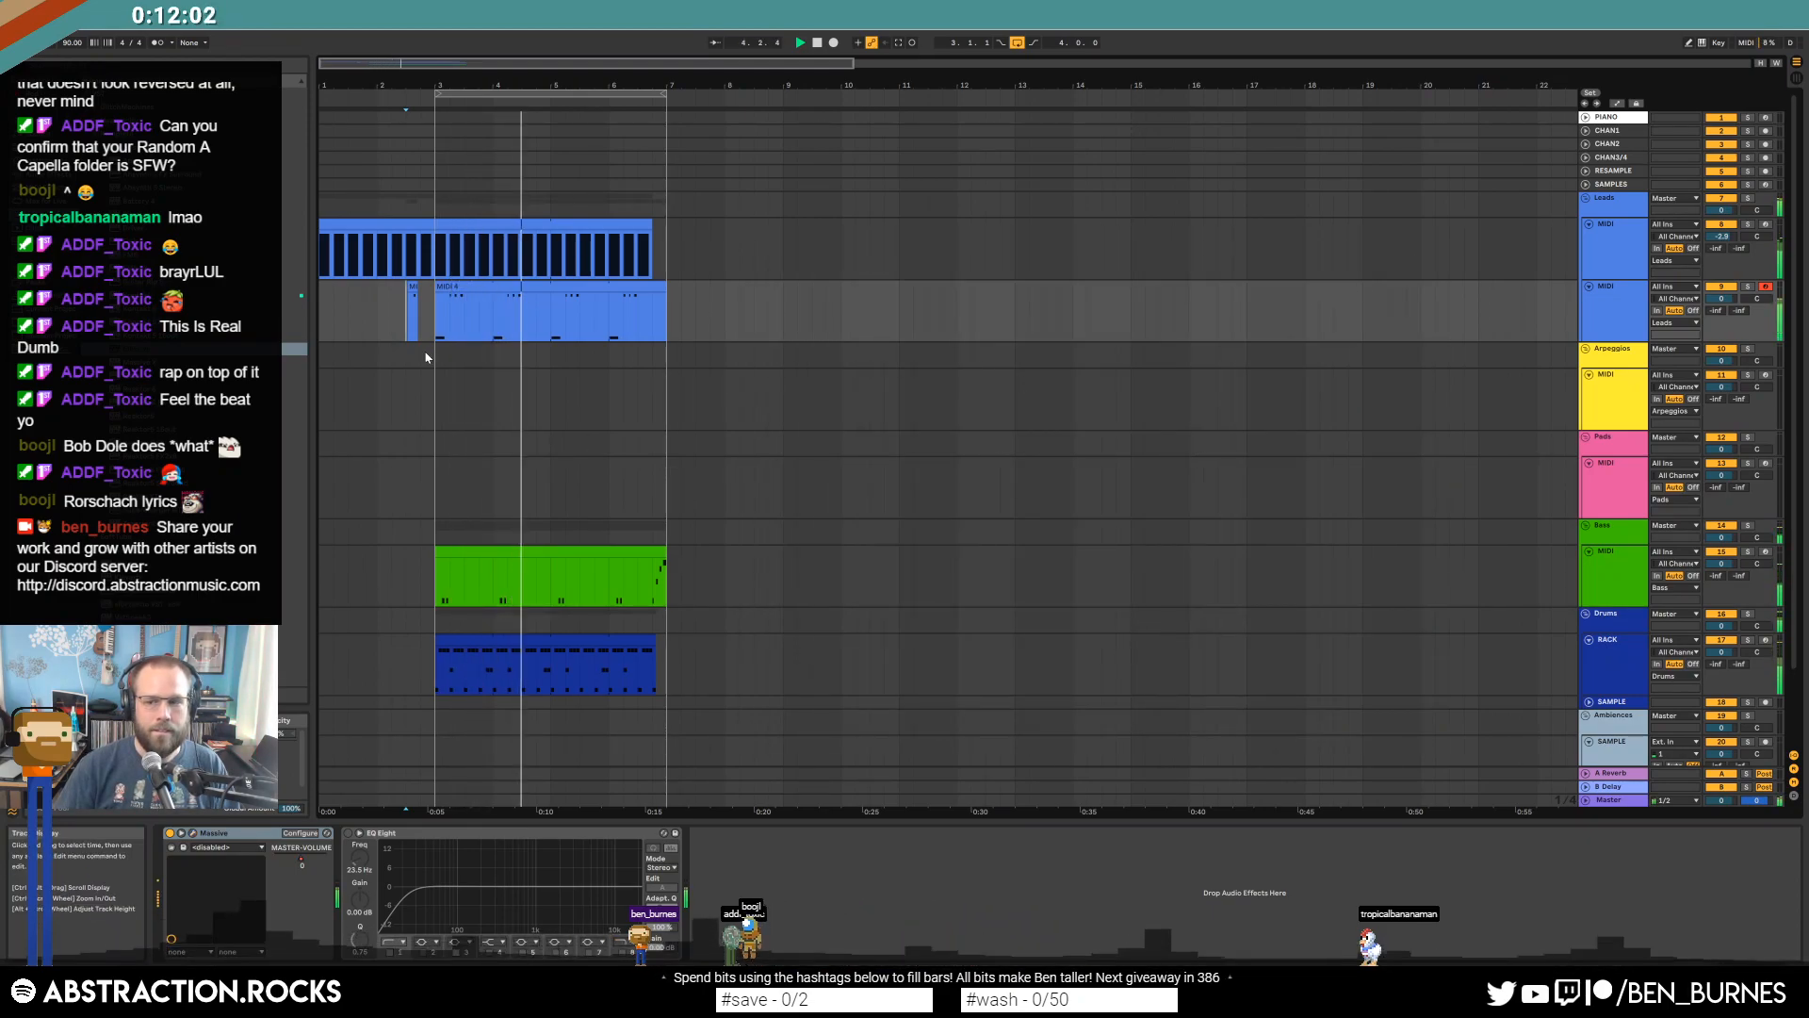
key(space)
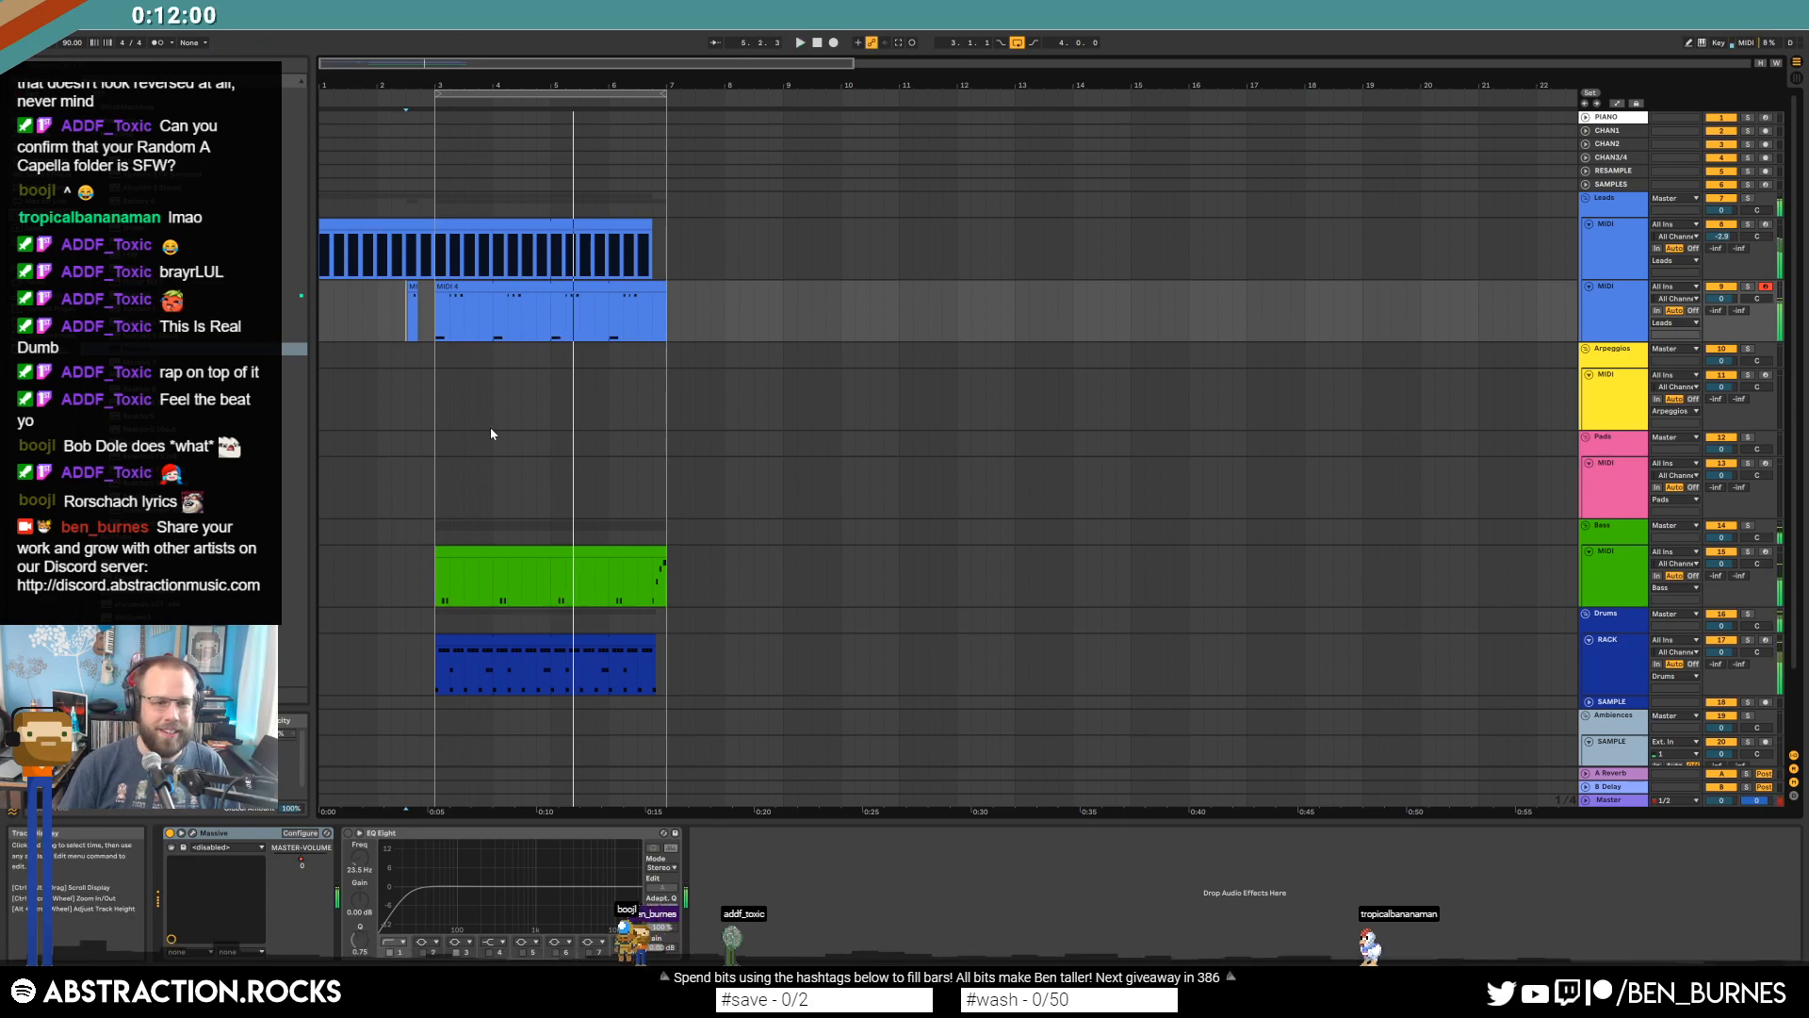
Choose different wavetables for Massive's oscillators 1 and 2 and switch Filter 1 to Scream during playback.
click(194, 833)
click(822, 309)
click(1002, 372)
click(822, 396)
click(1002, 459)
key(space)
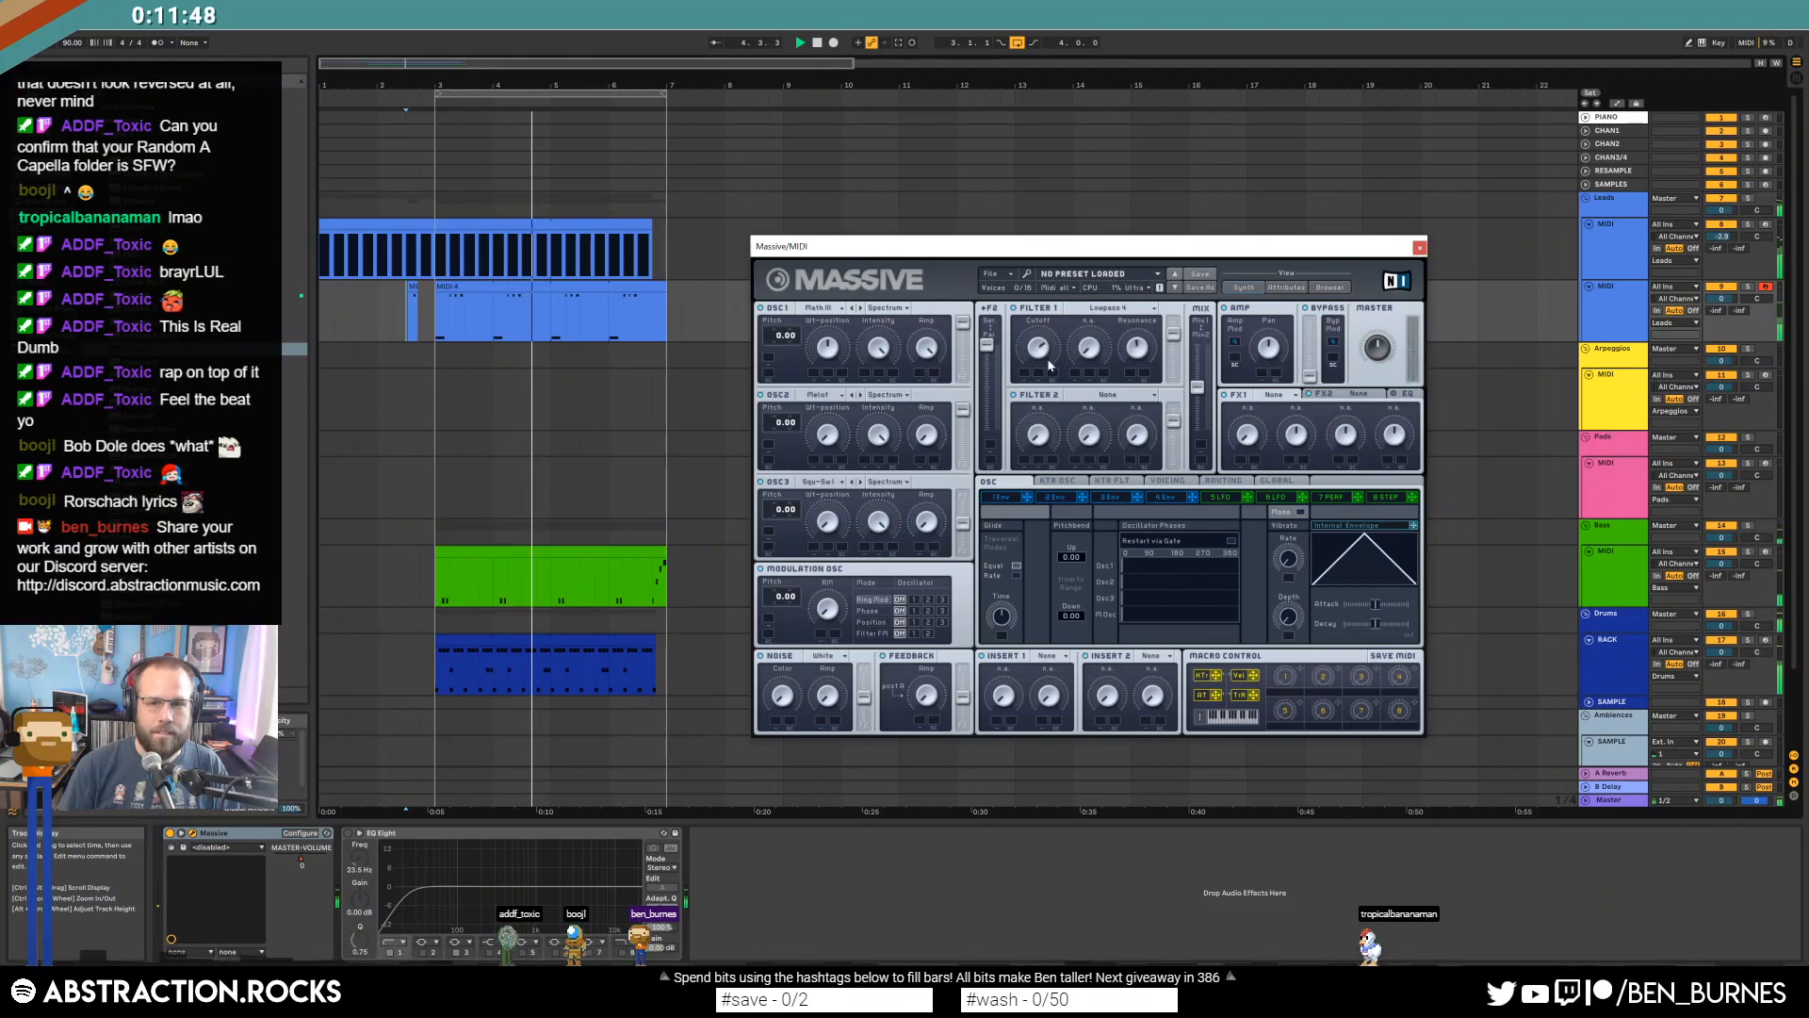
click(1111, 308)
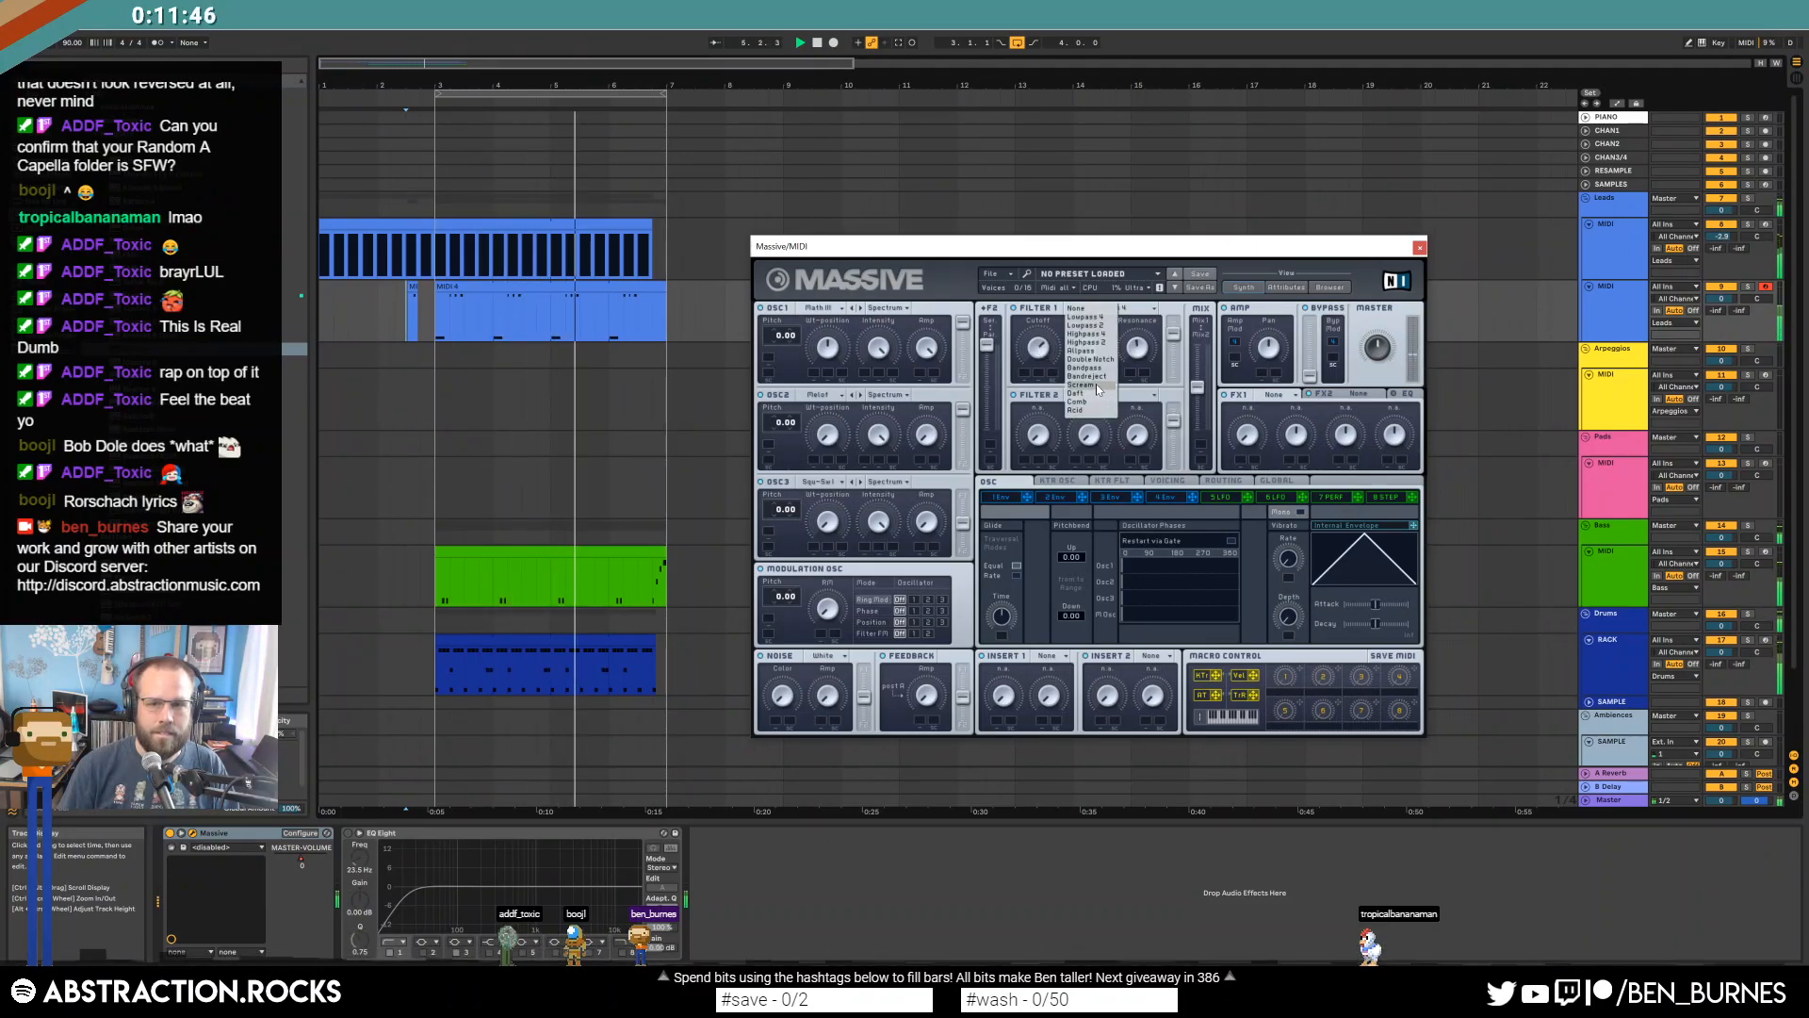
click(1082, 385)
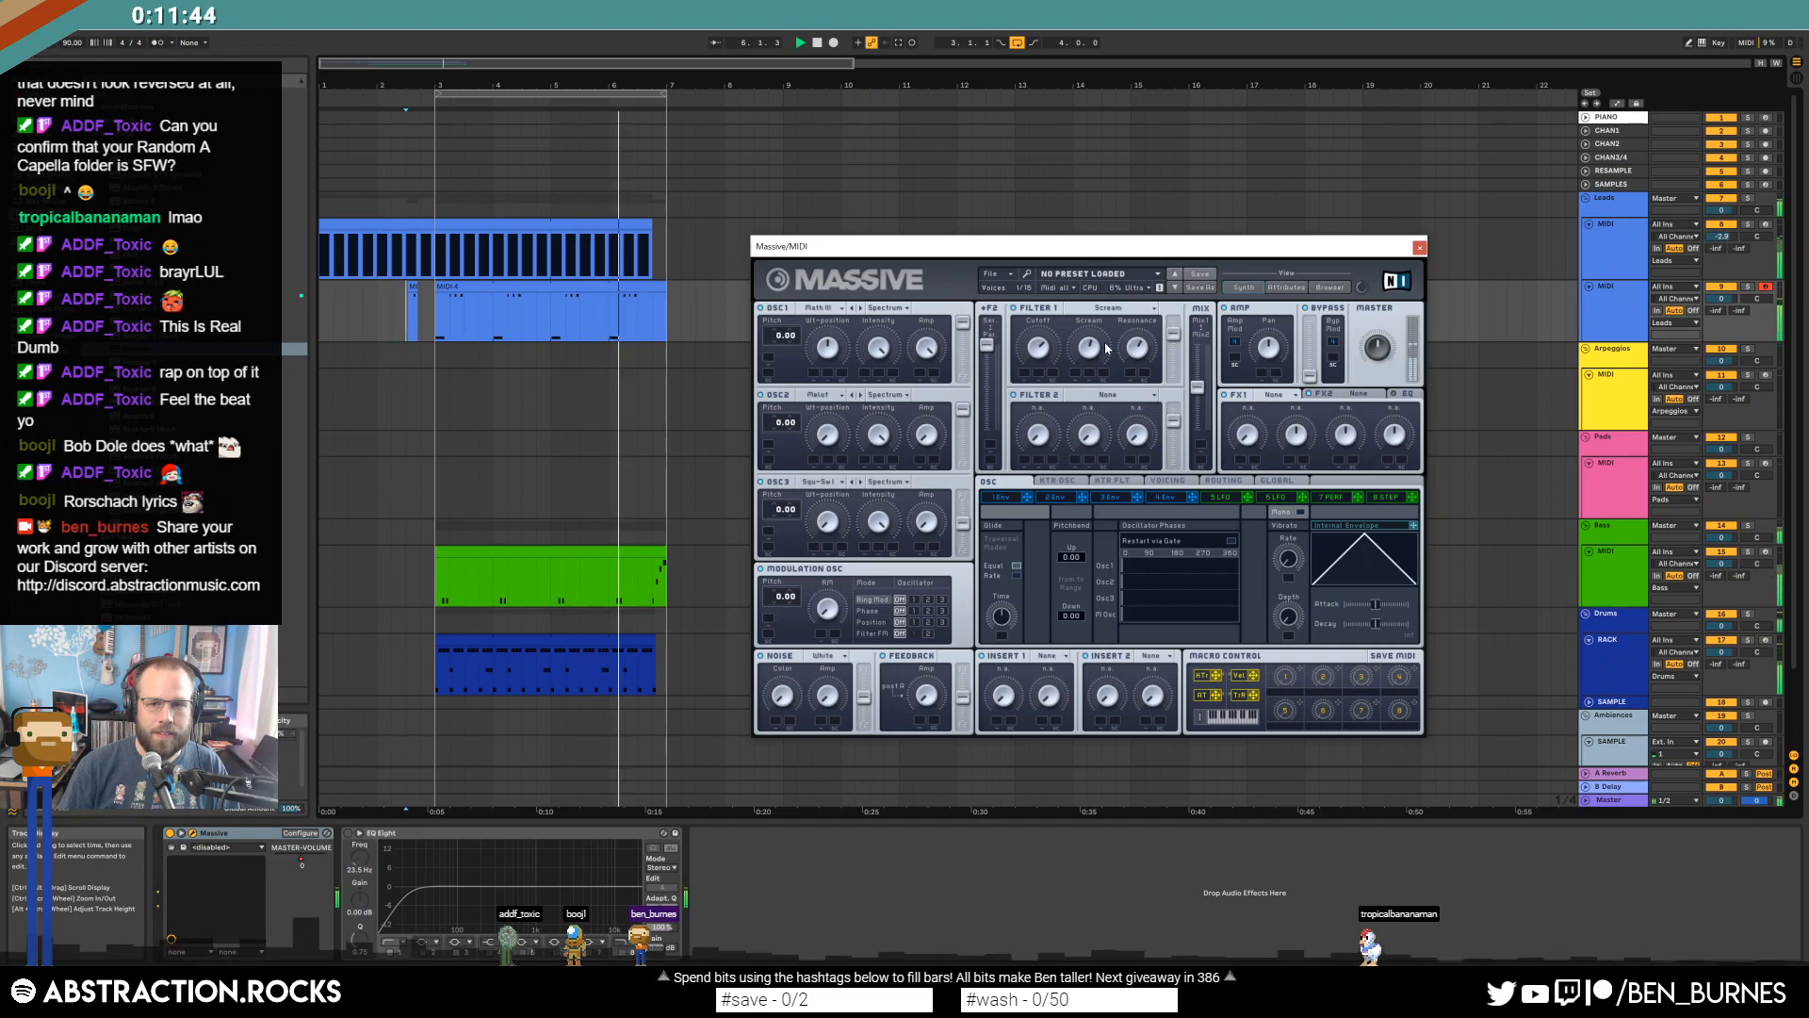
Split the Massive clip at bar 6 and add a C#3 note on beat 1.4 of the last bar's clip.
click(626, 312)
key(space)
double_click(652, 296)
click(1418, 247)
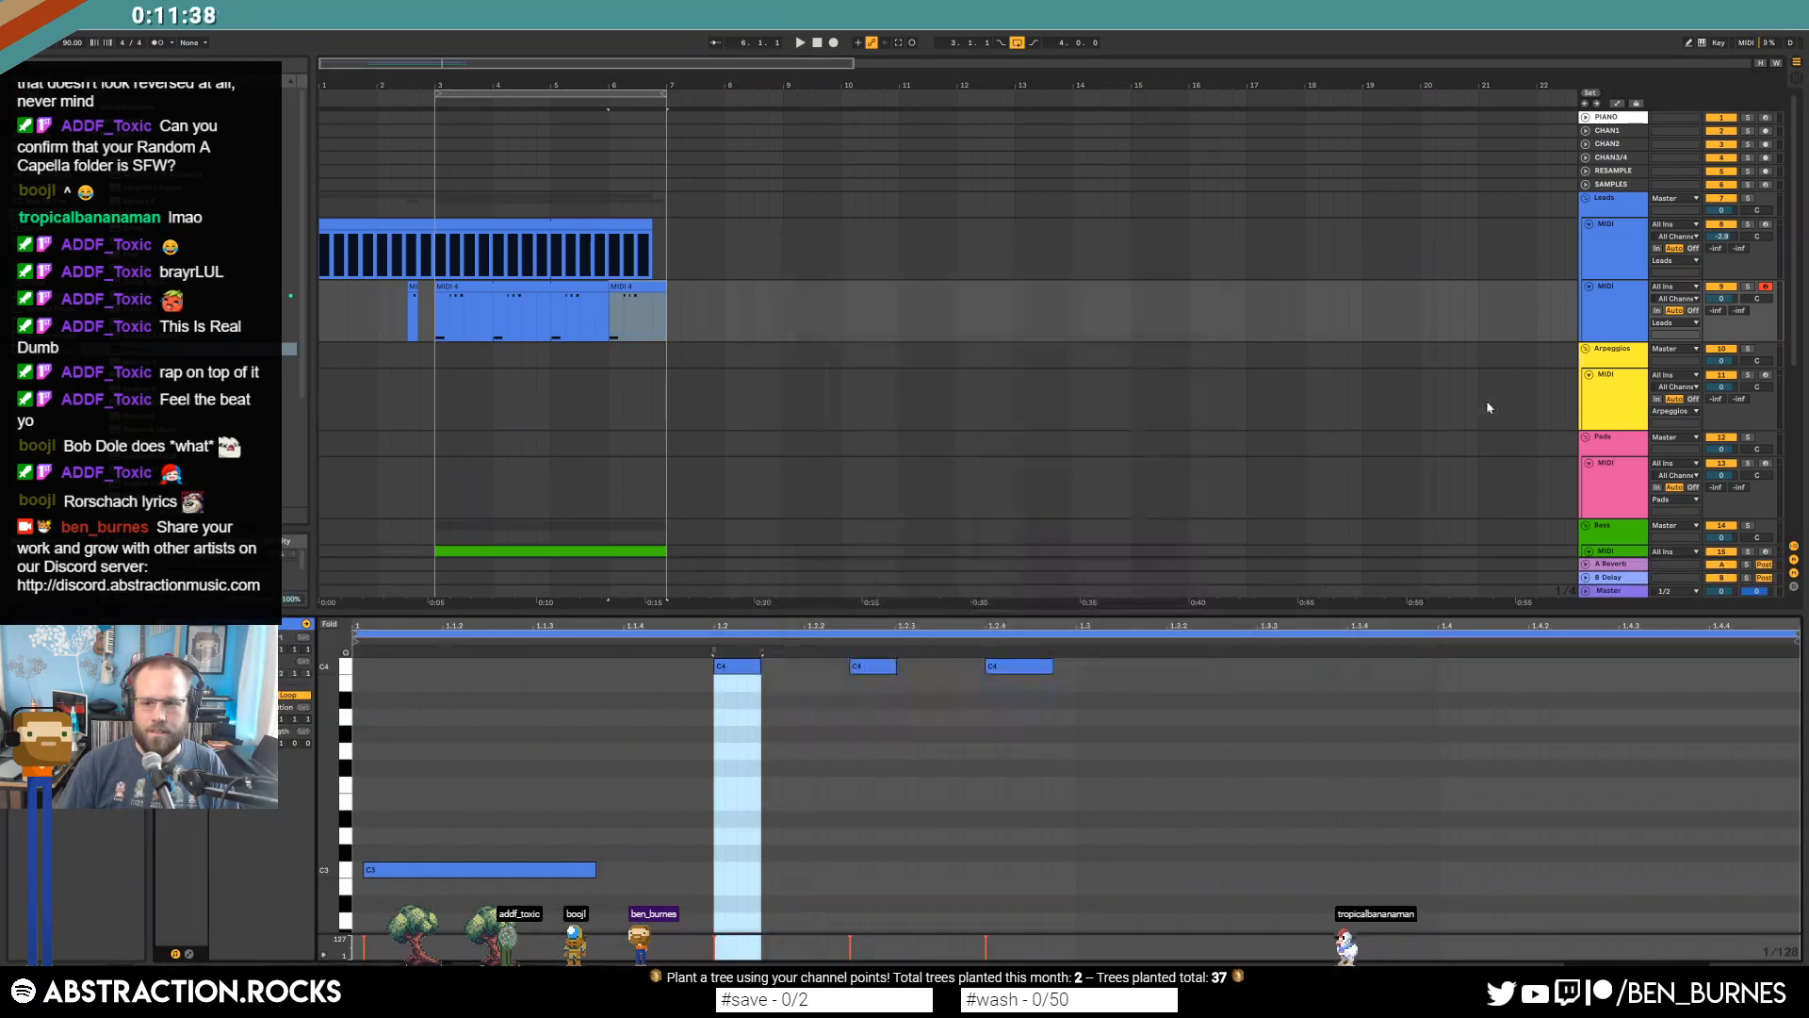
click(1456, 854)
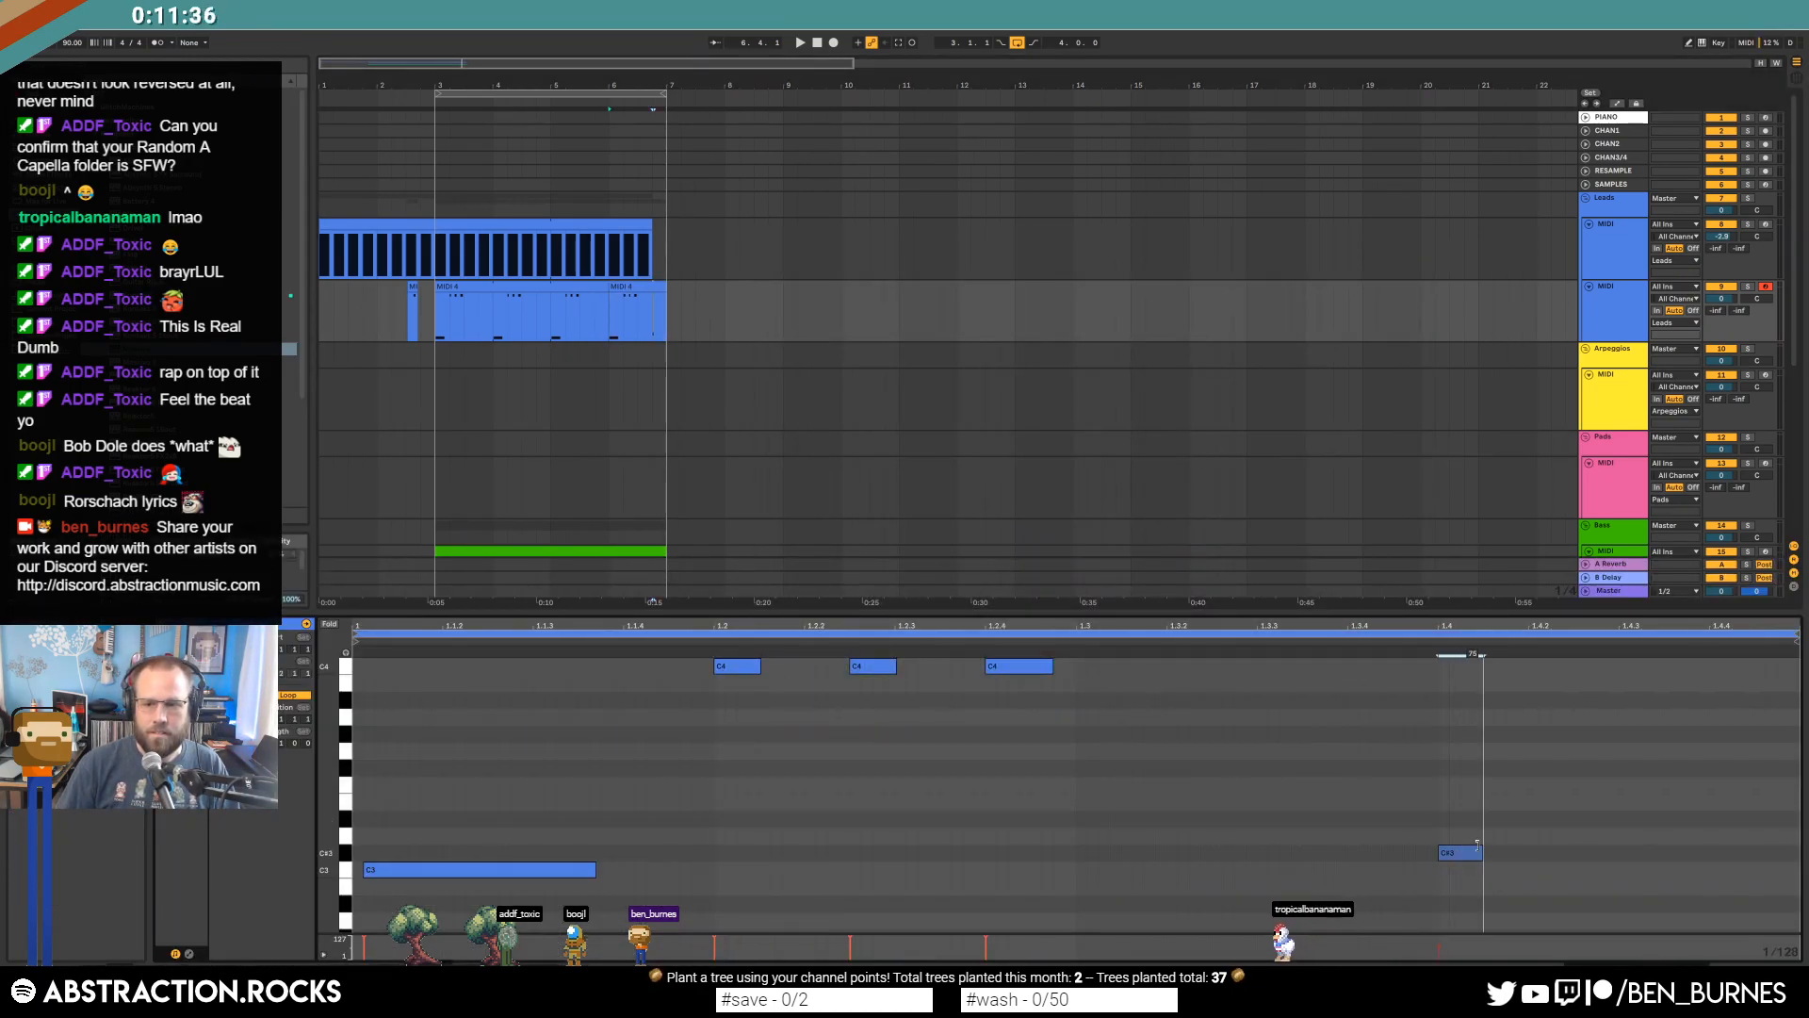
Duplicate the C#3 note three times across beat 1.4, transpose the last copy to C4, and play the section.
key(ctrl+d)
key(ctrl+d)
key(ctrl+d)
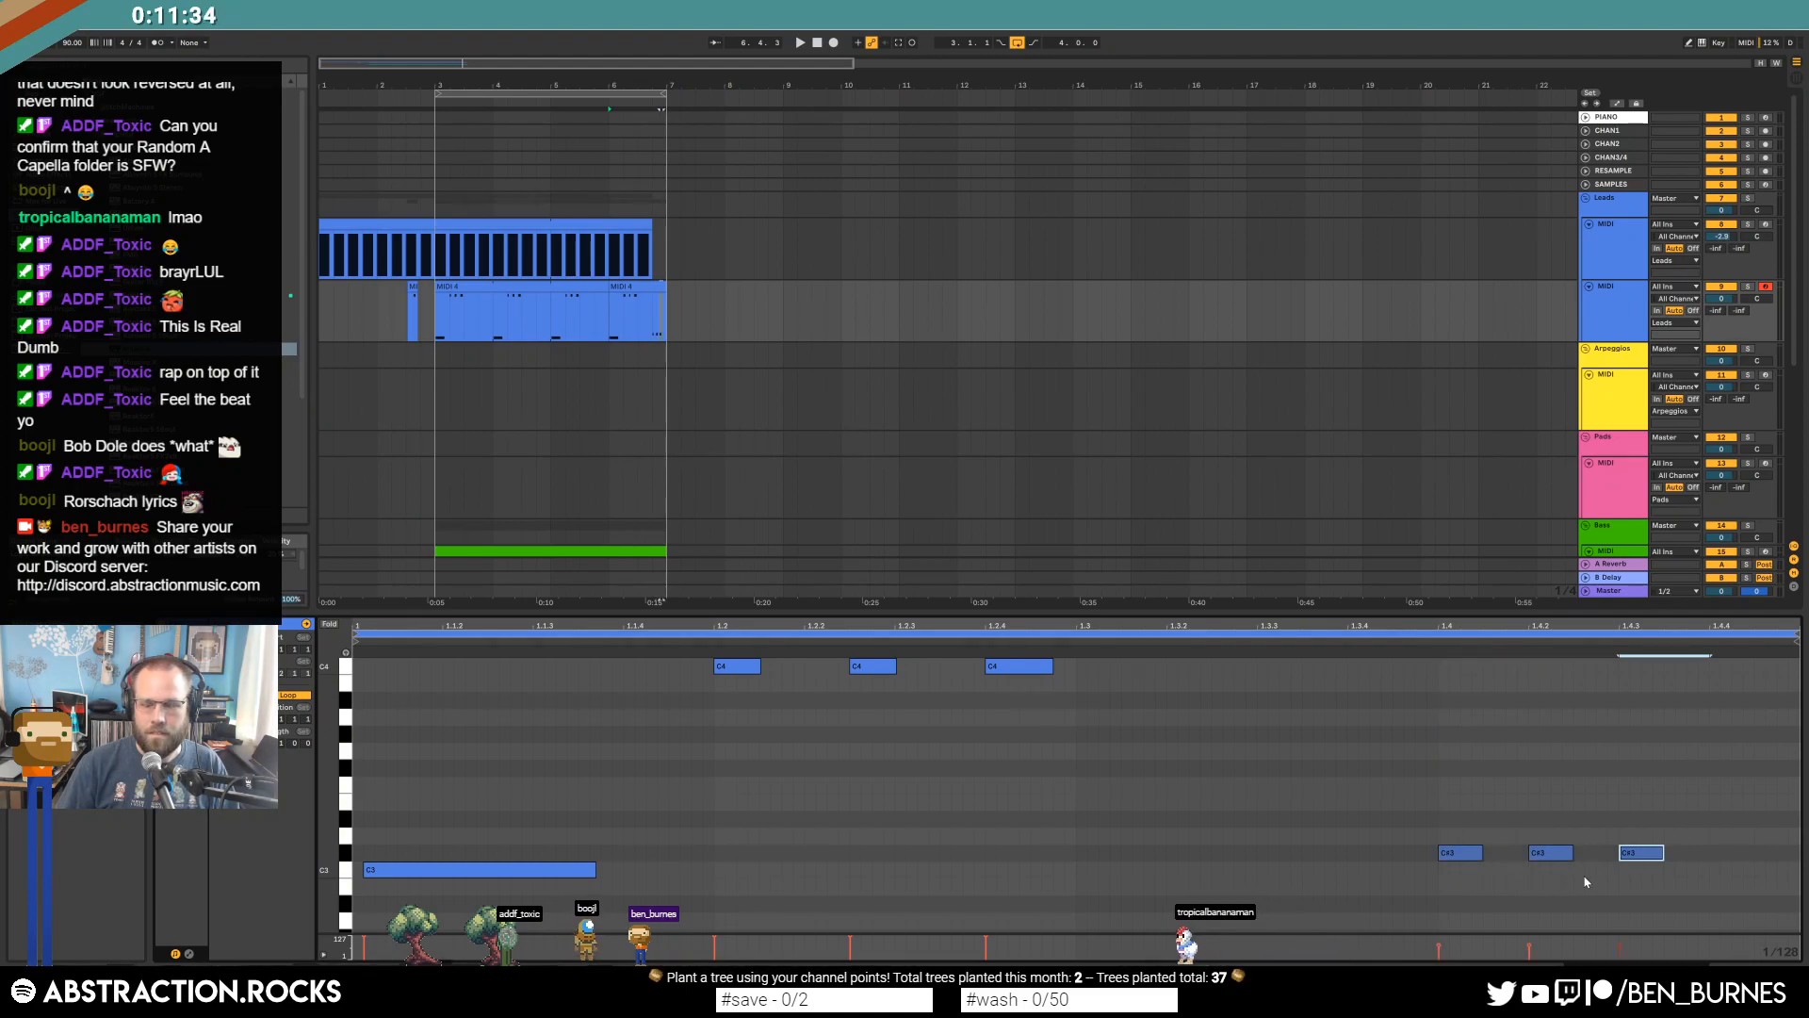
key(shift+Up)
key(Down)
key(space)
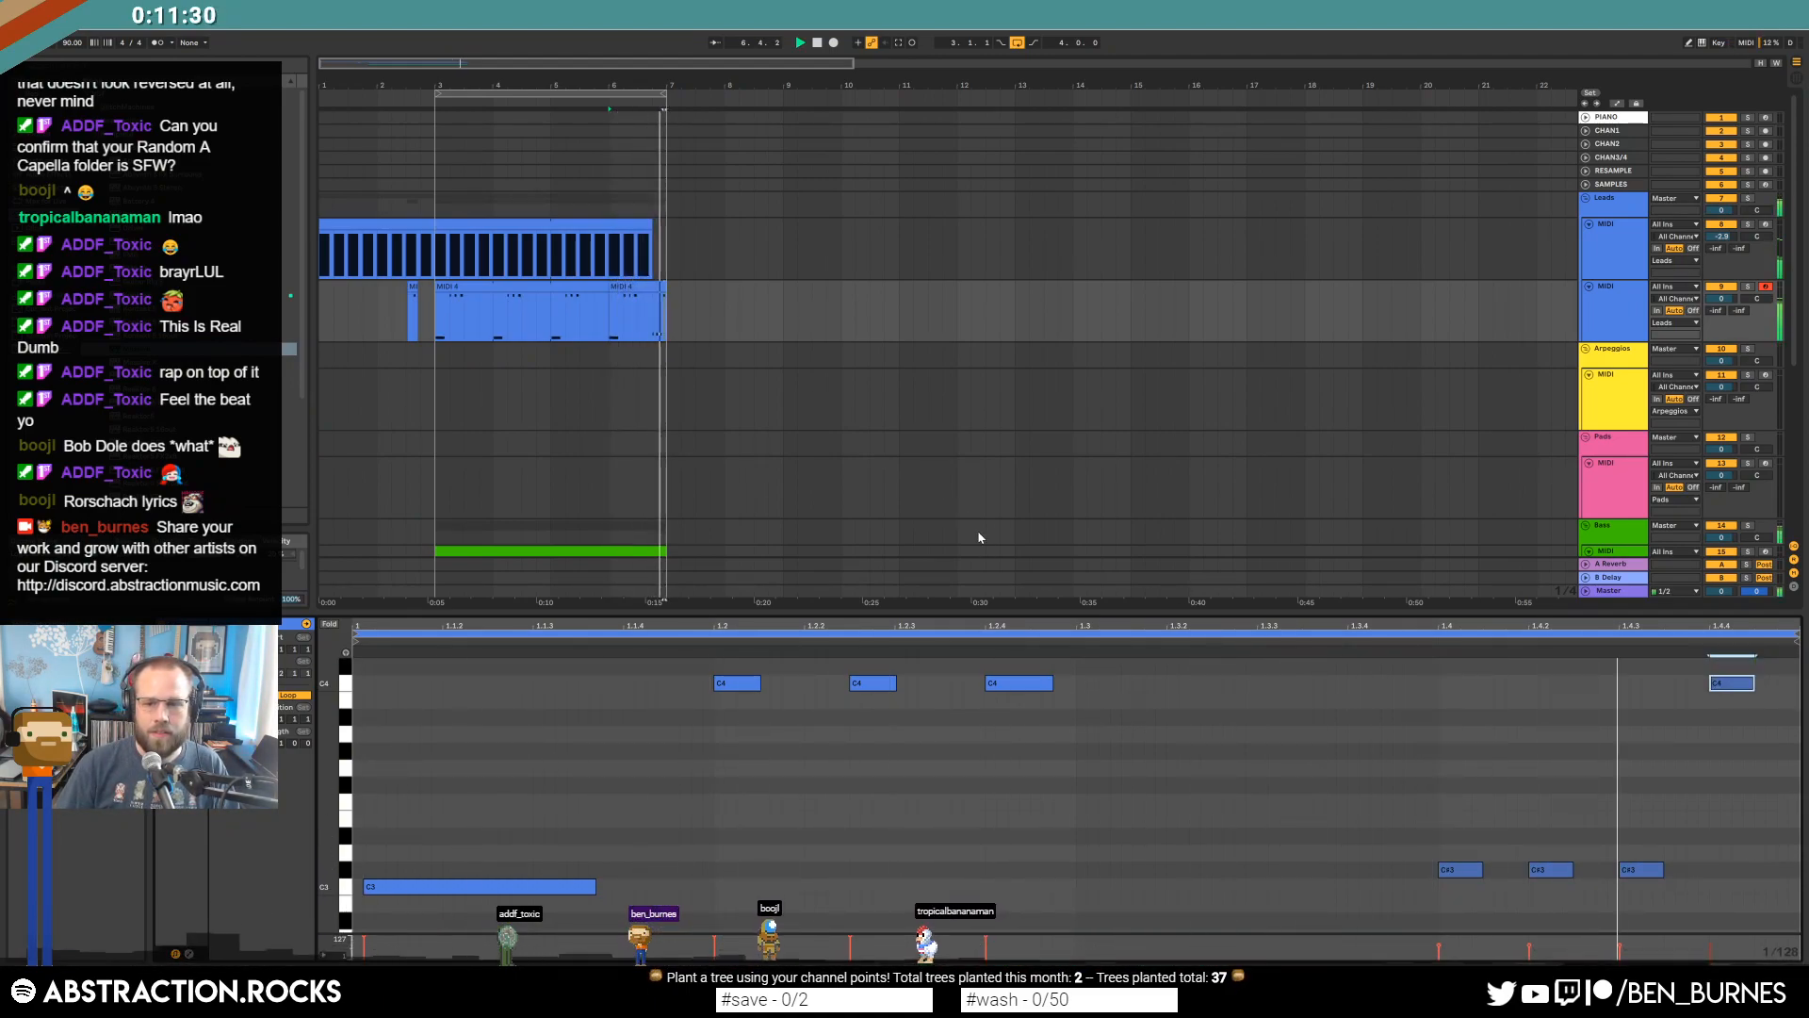
Reopen Massive and switch Filter 1 to Daft and oscillator 2's wavetable to Sketchy.
key(shift+Tab)
key(space)
click(193, 833)
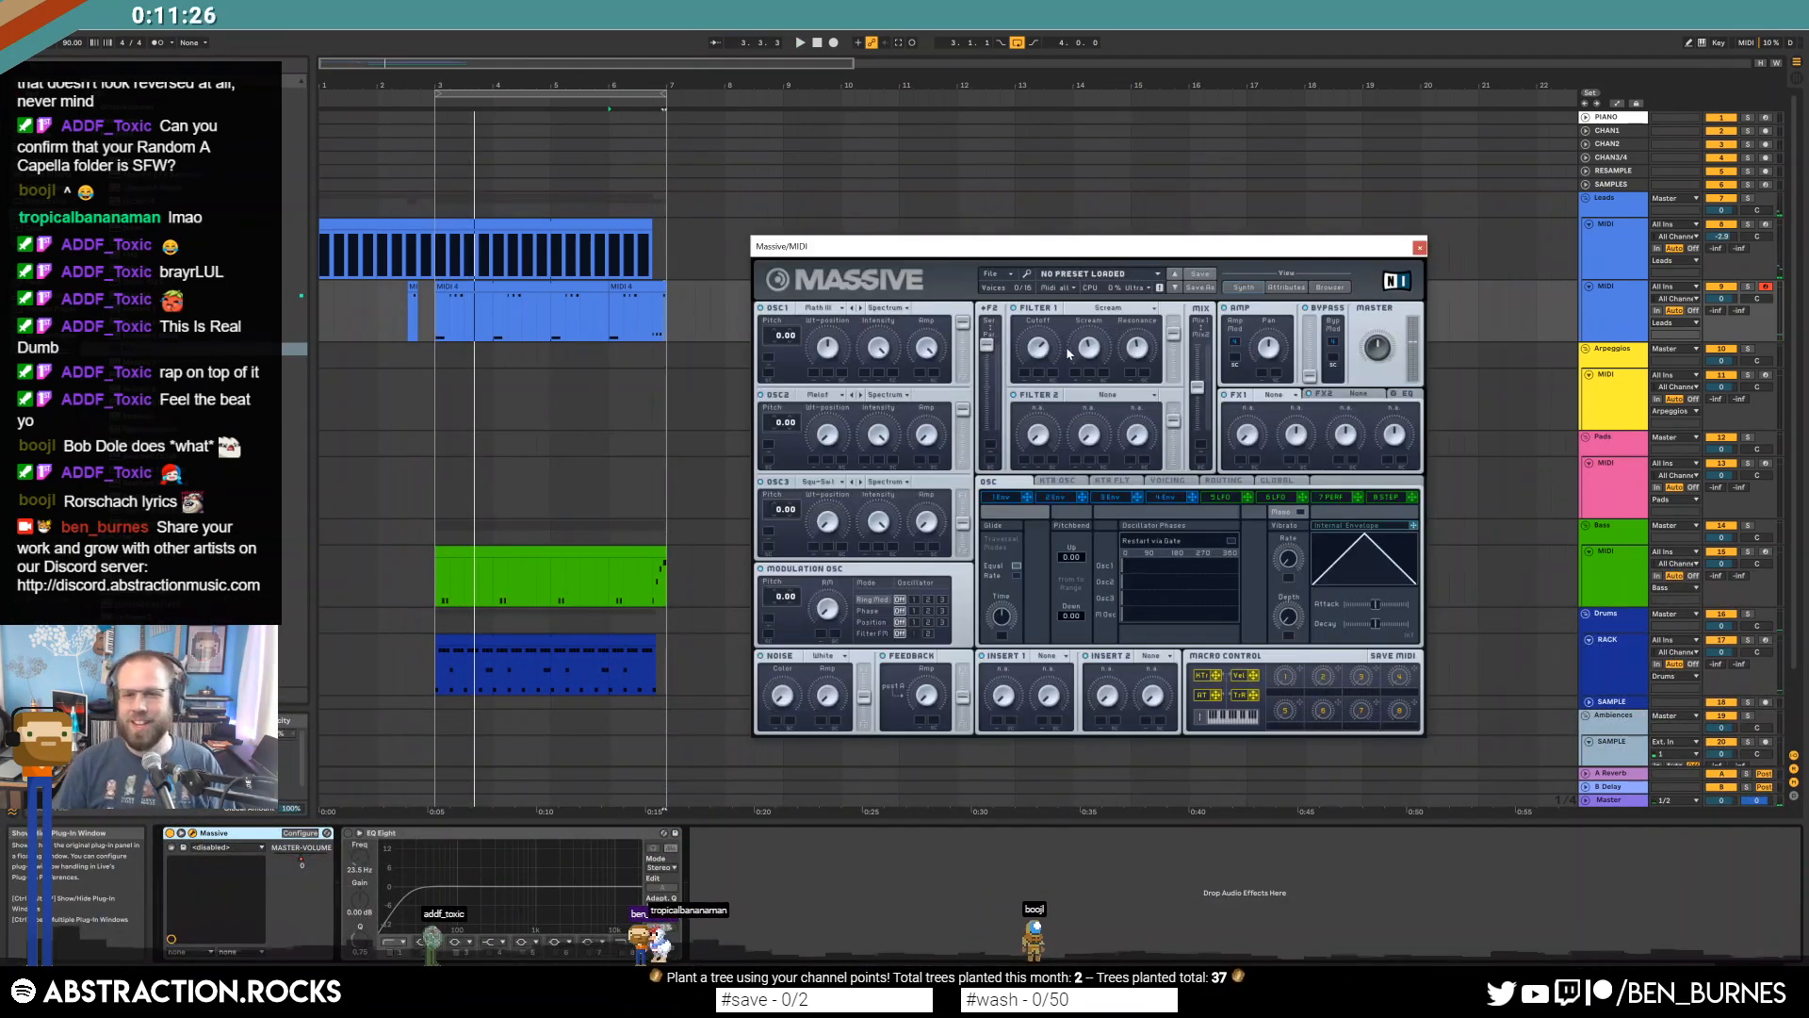
click(1121, 311)
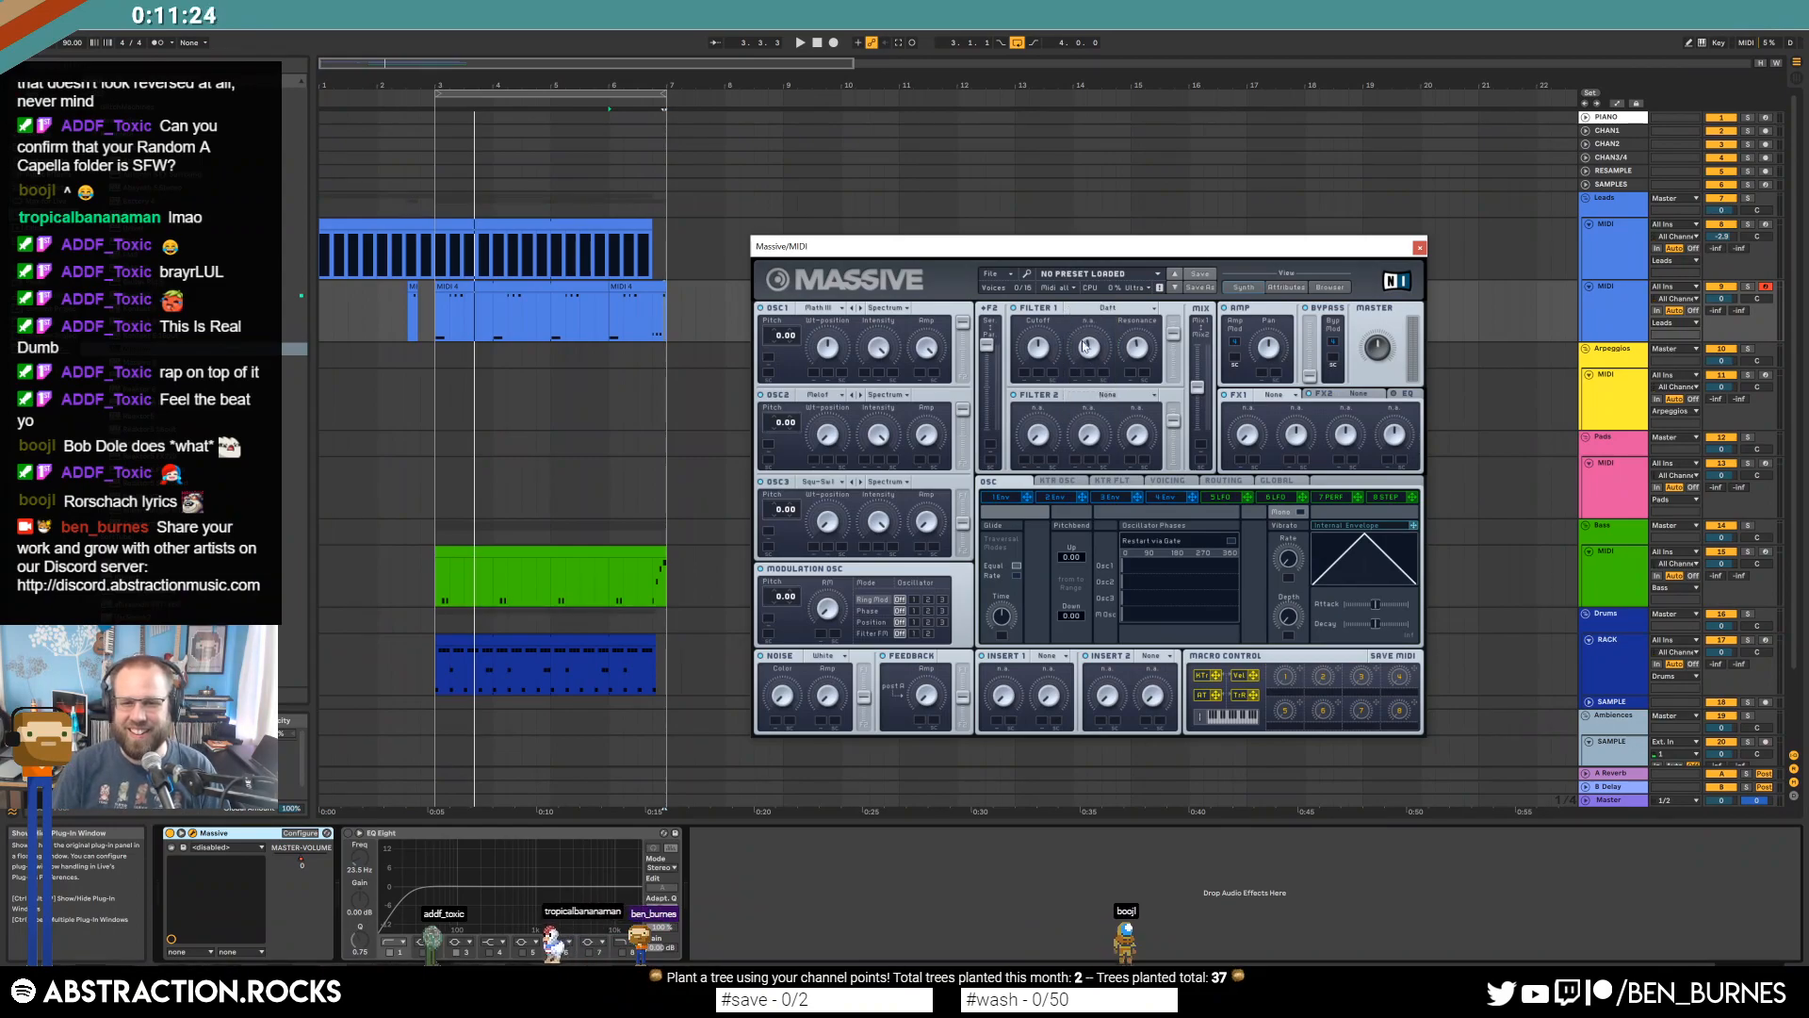
click(820, 396)
click(1030, 508)
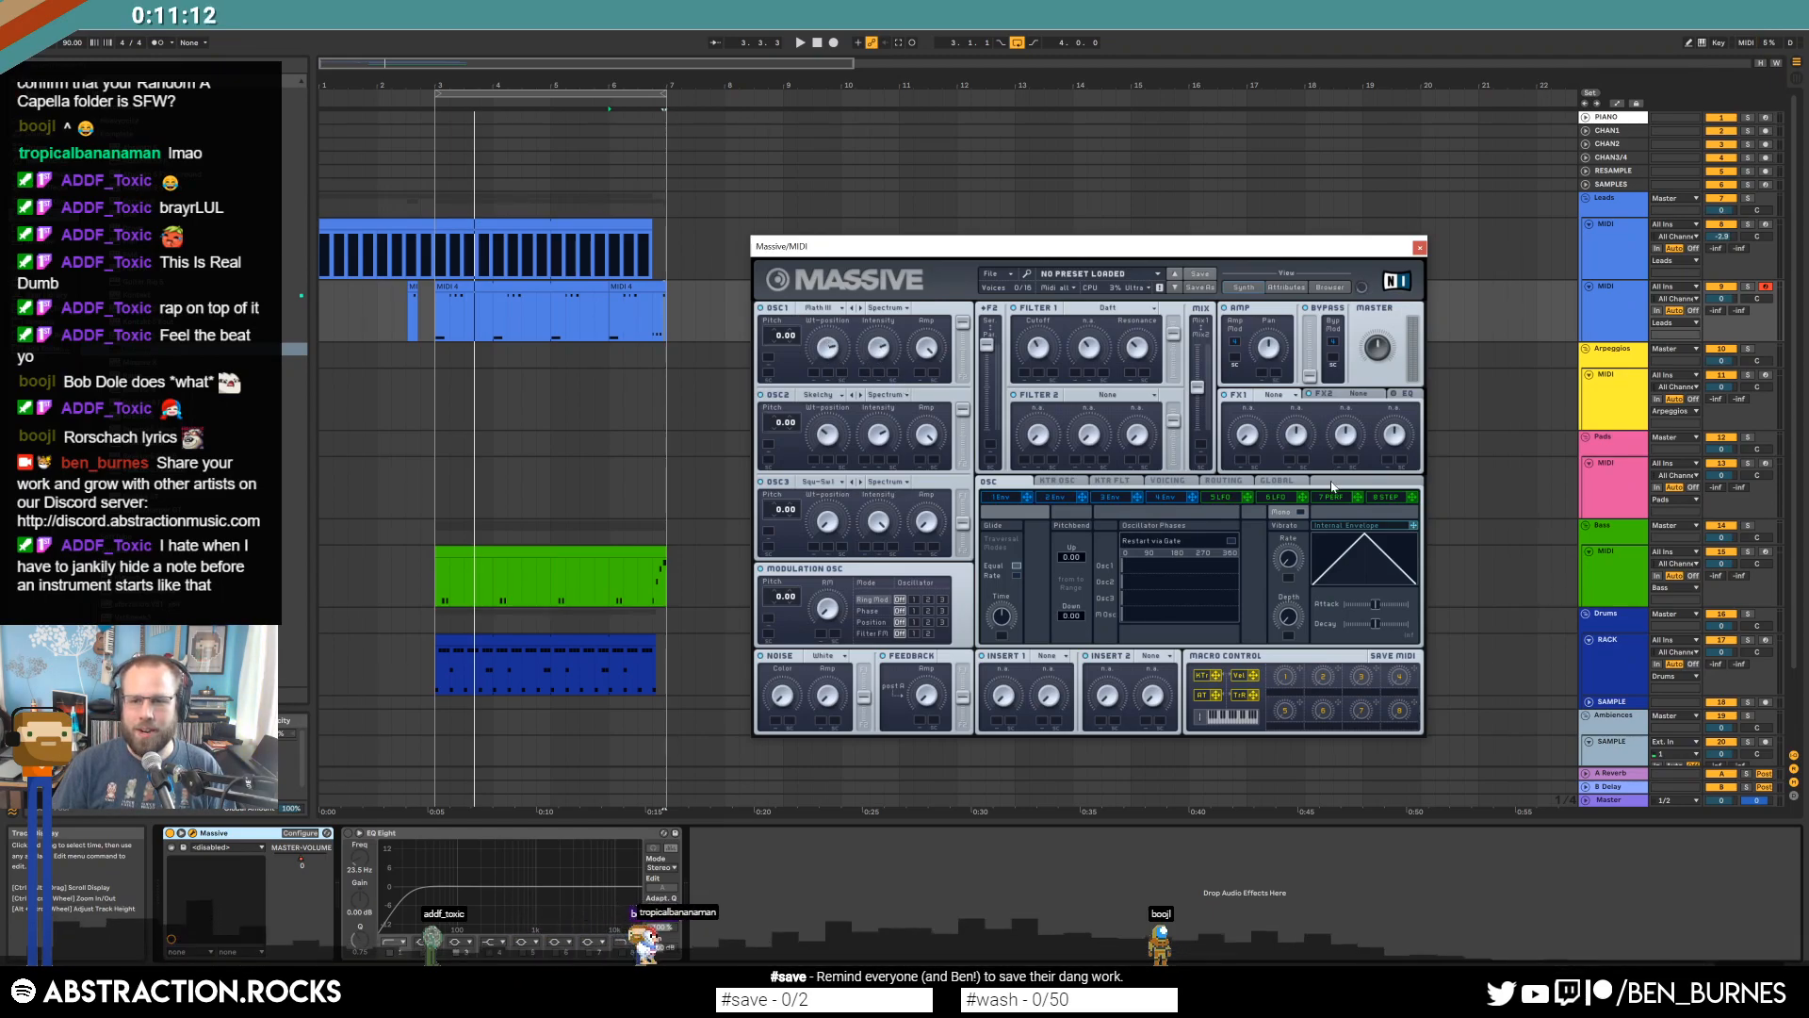
Load the small reverb in Massive's FX1 slot and a Sine Shaper in Insert 1.
click(1277, 394)
click(1280, 411)
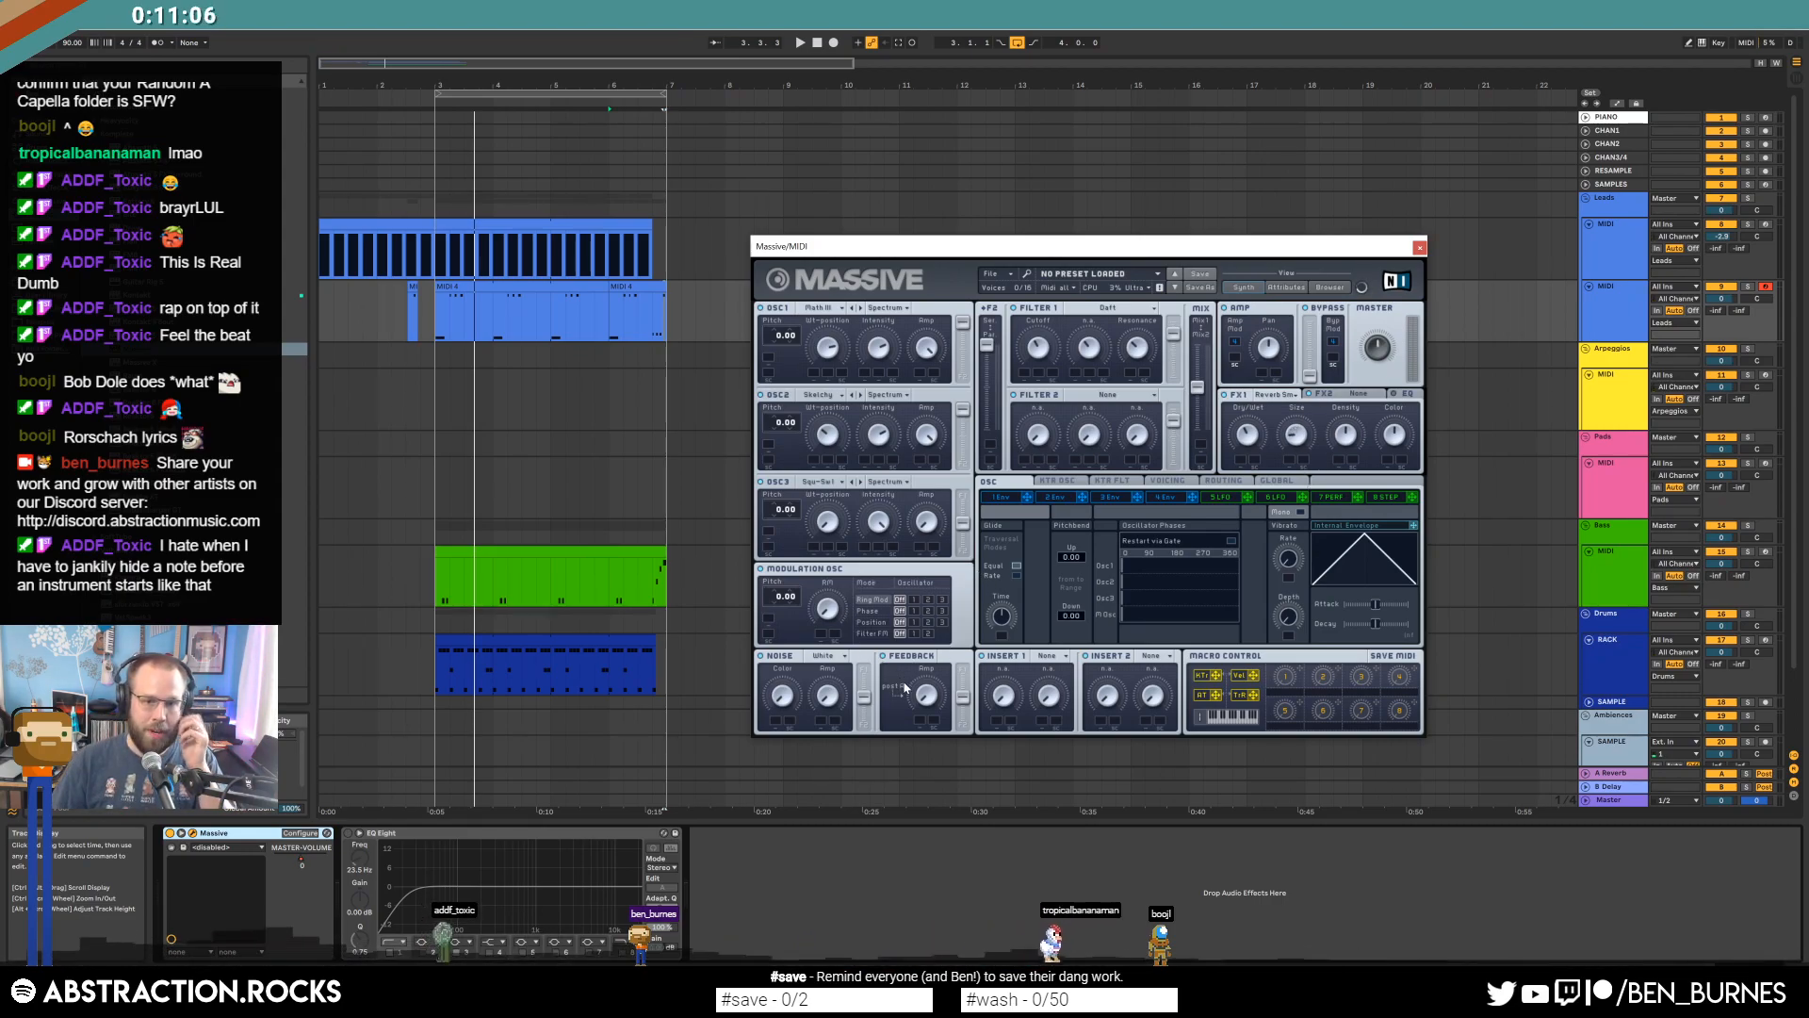
click(1054, 656)
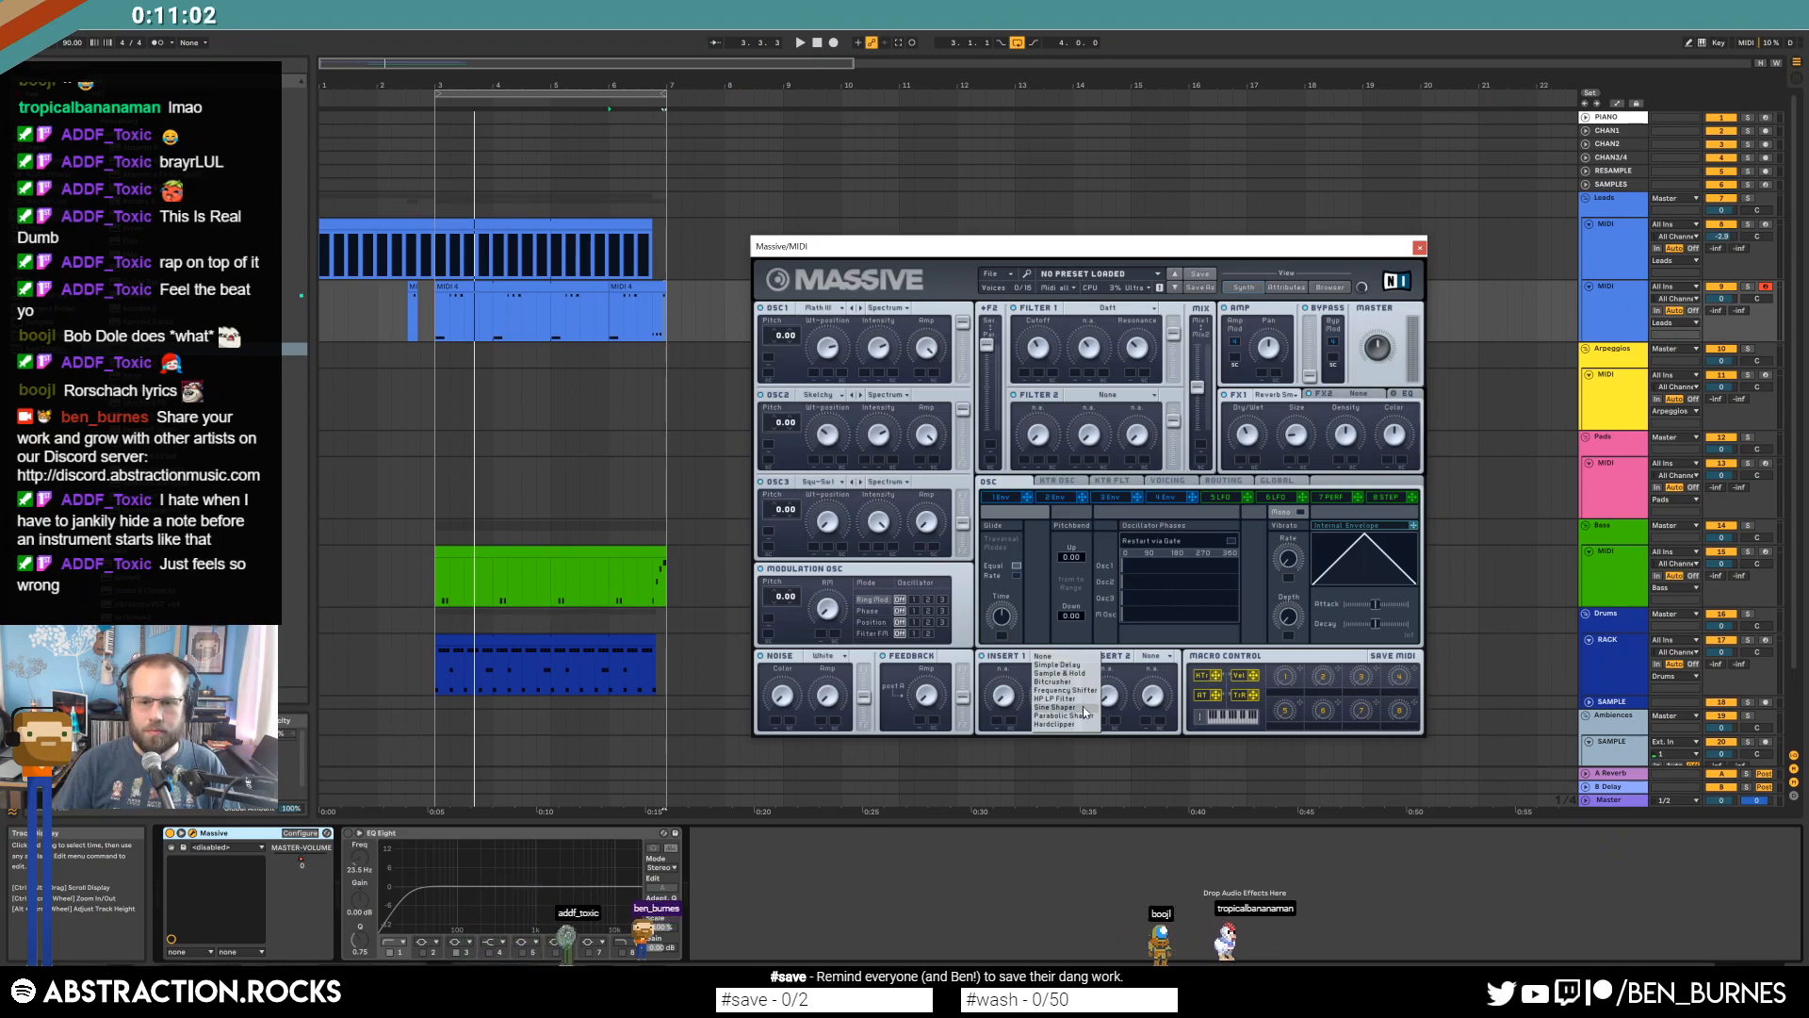
click(1082, 706)
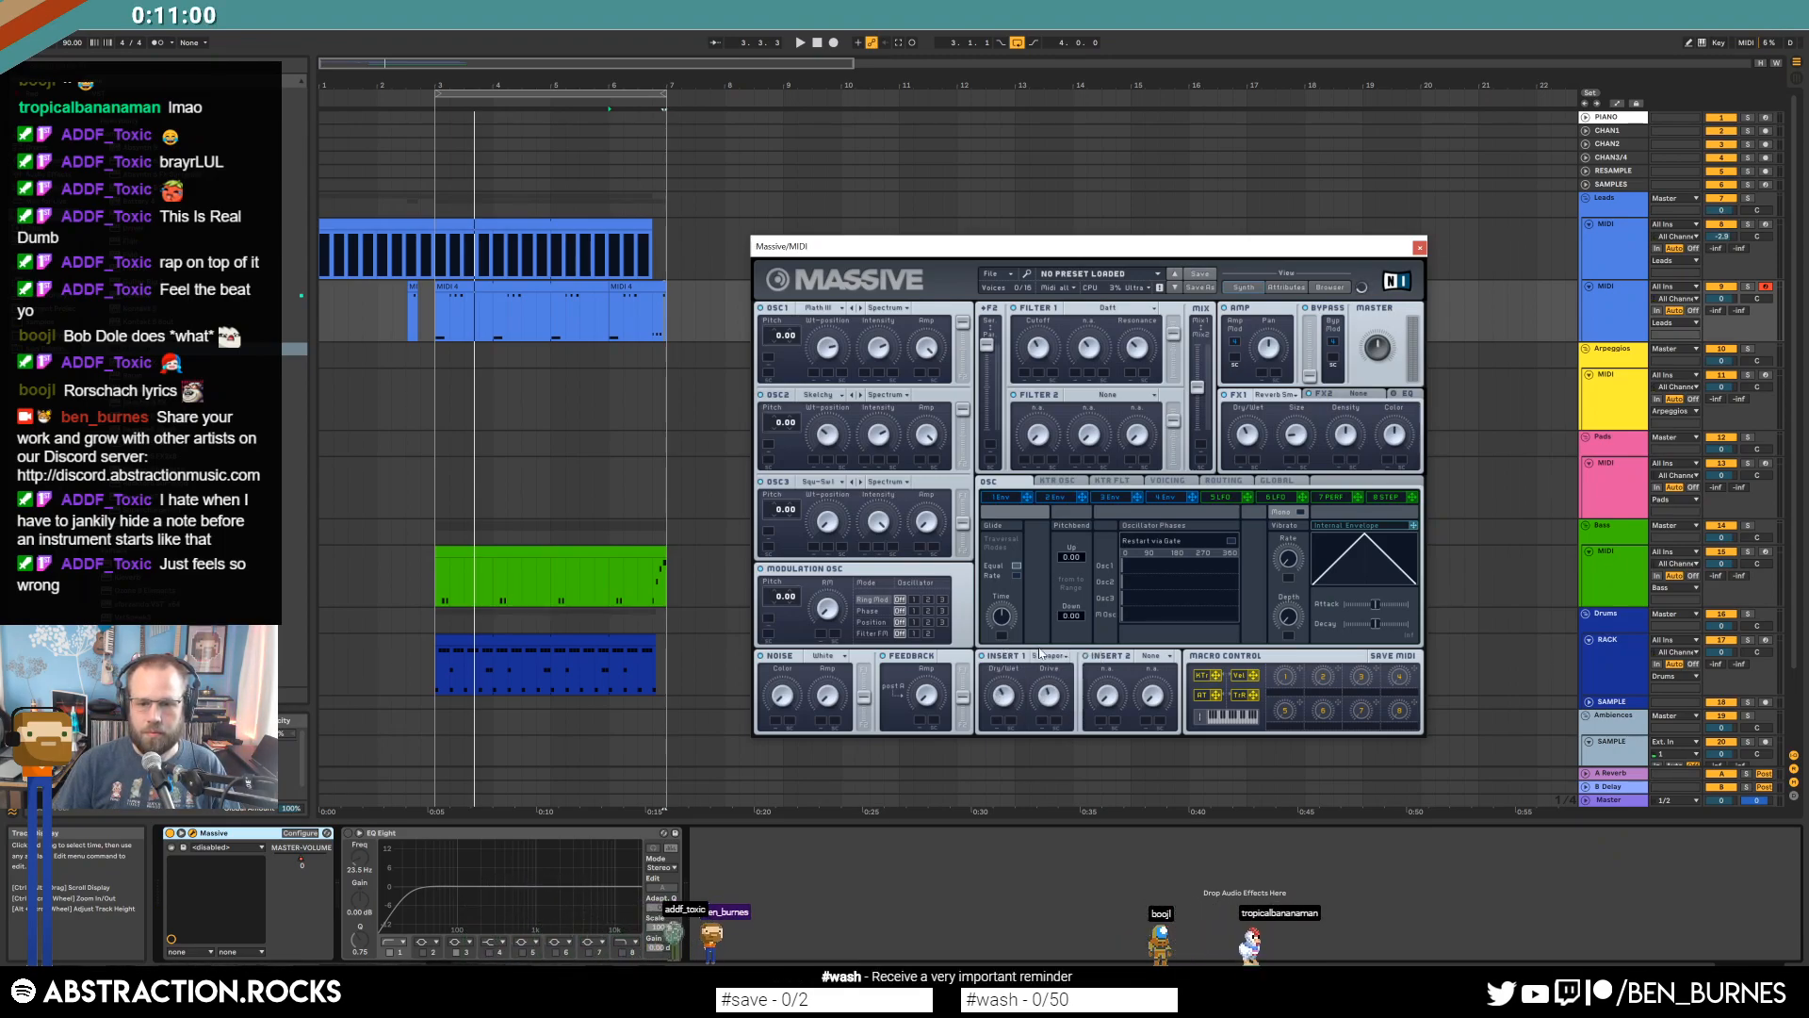
Modulate Filter 1's cutoff with an envelope in Massive, close the synth, and play the song from the start.
key(space)
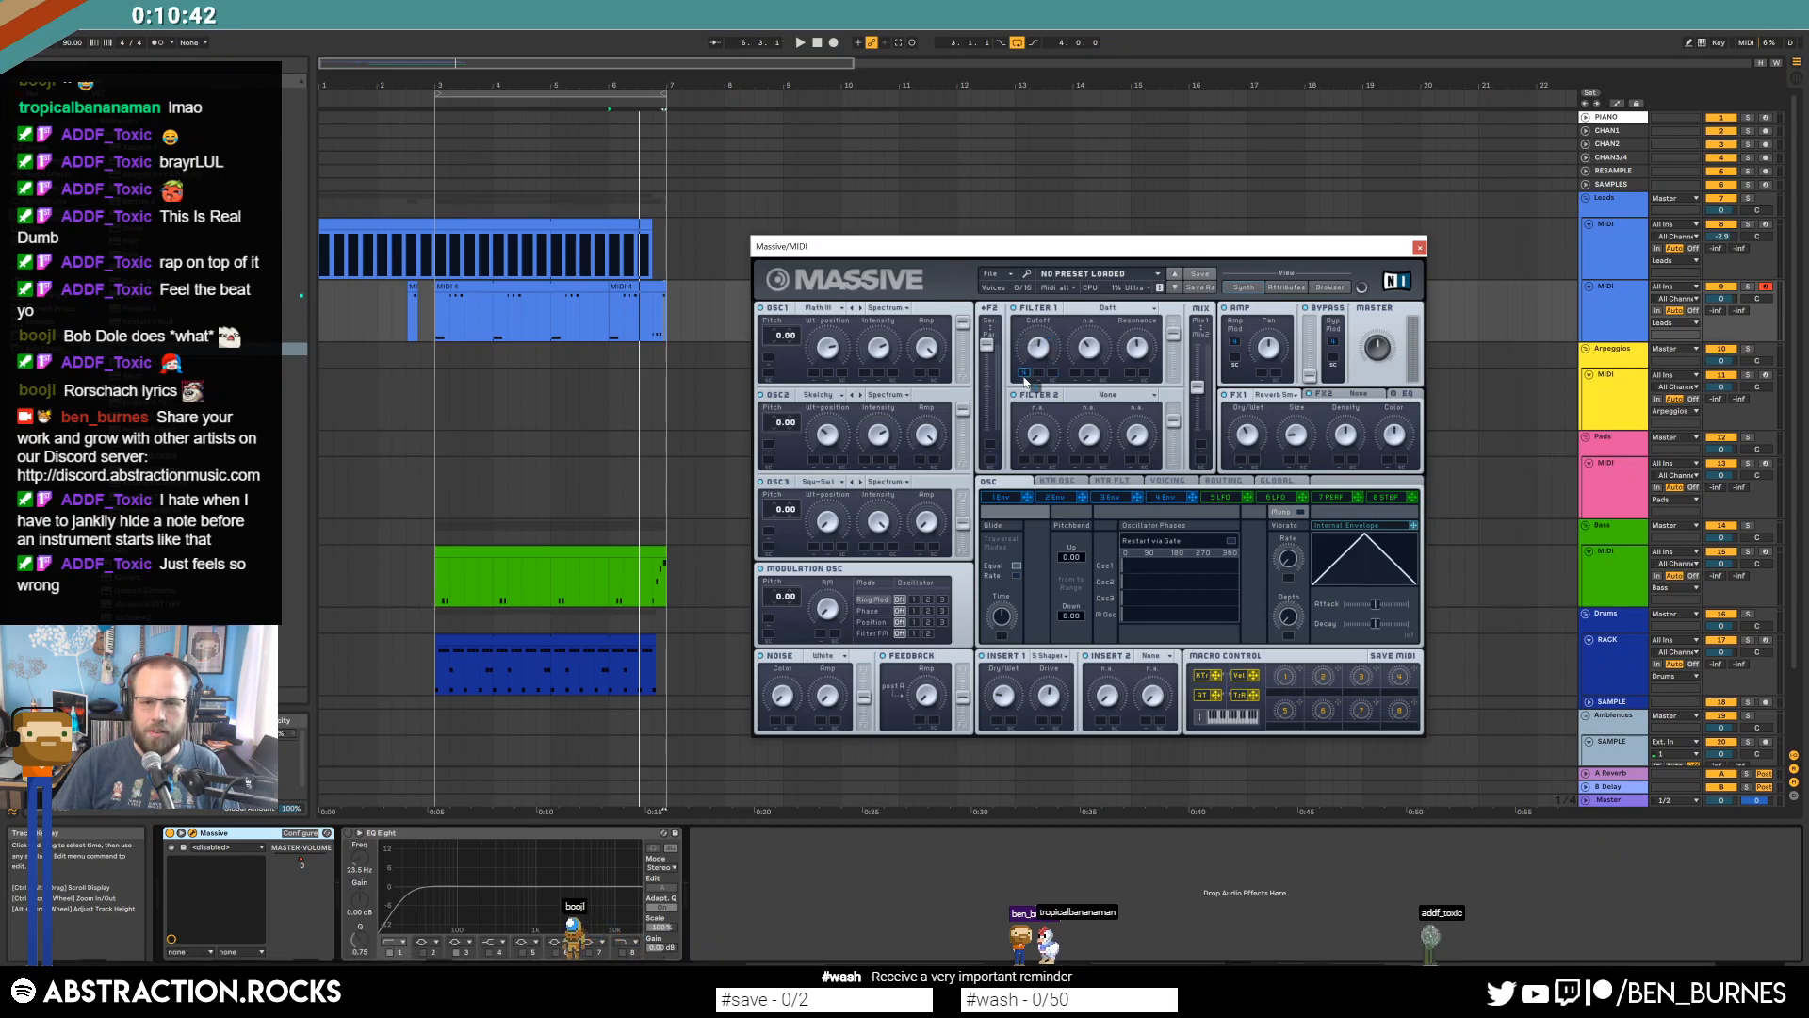
click(1115, 502)
key(space)
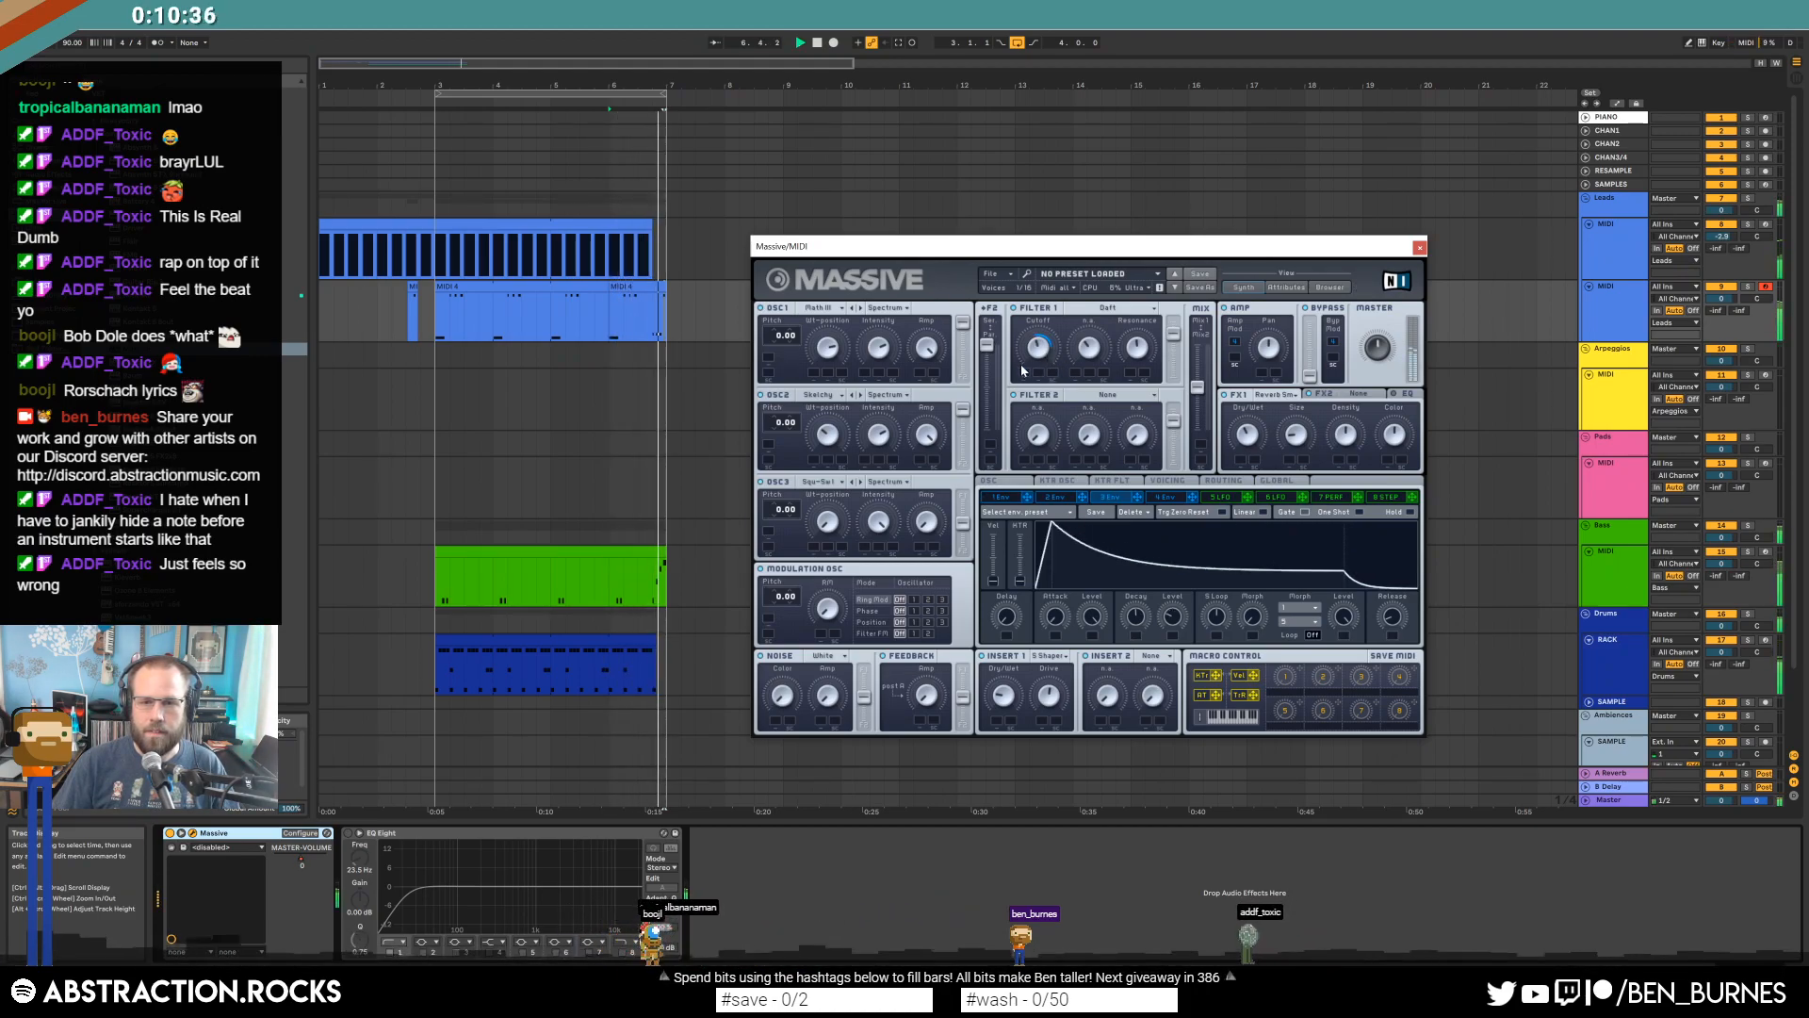
click(1420, 248)
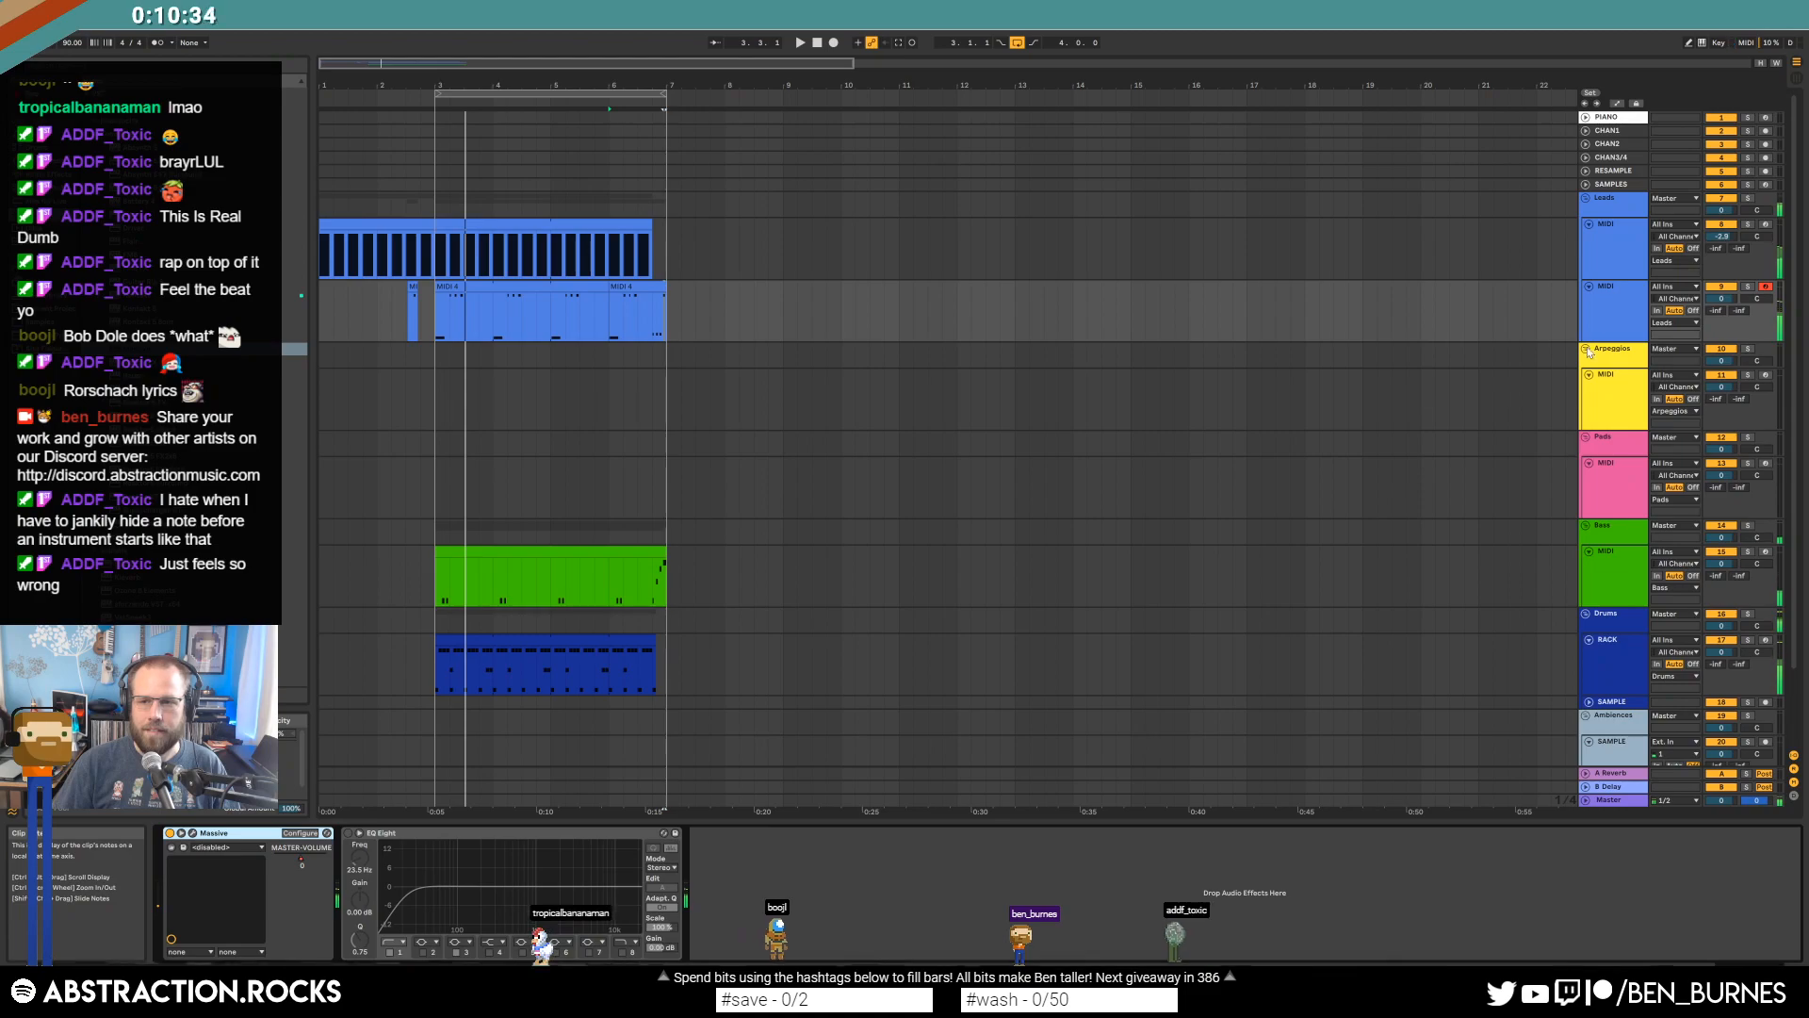
key(space)
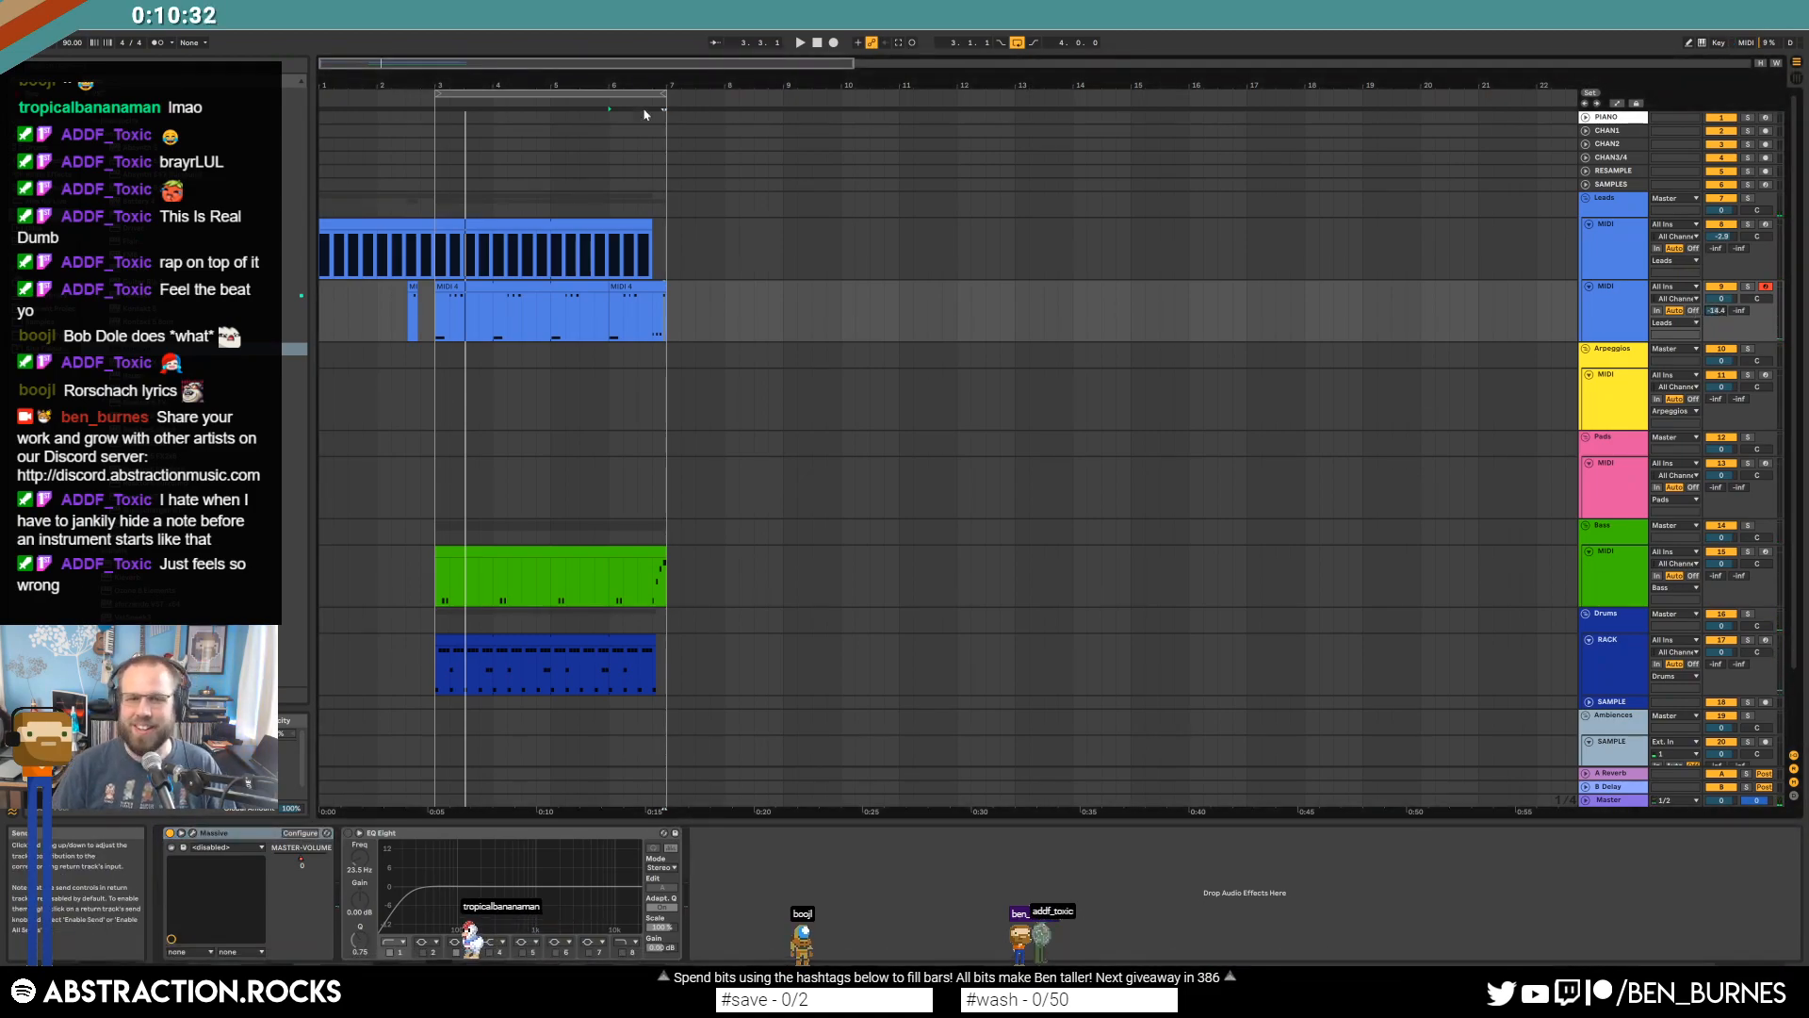
click(818, 43)
key(space)
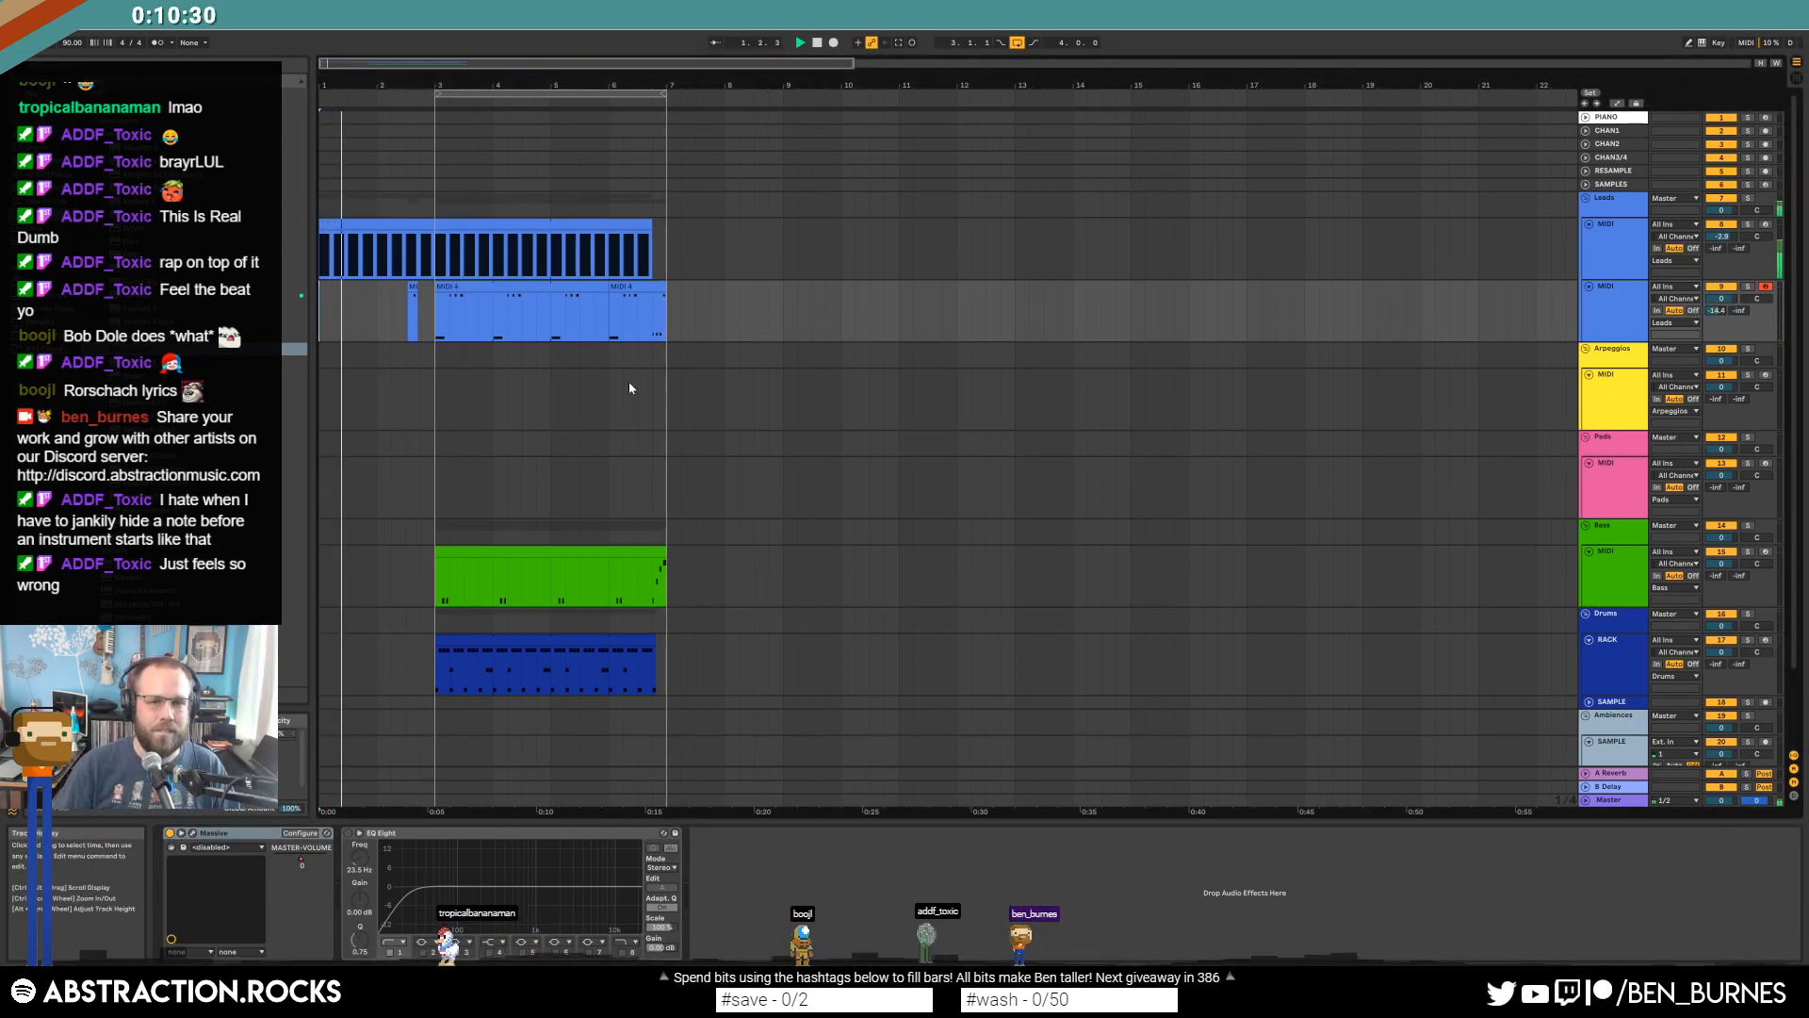
Add a short note above the first chord stack's gap in the acapella lead clip and duplicate it into the seven following gaps.
click(1628, 250)
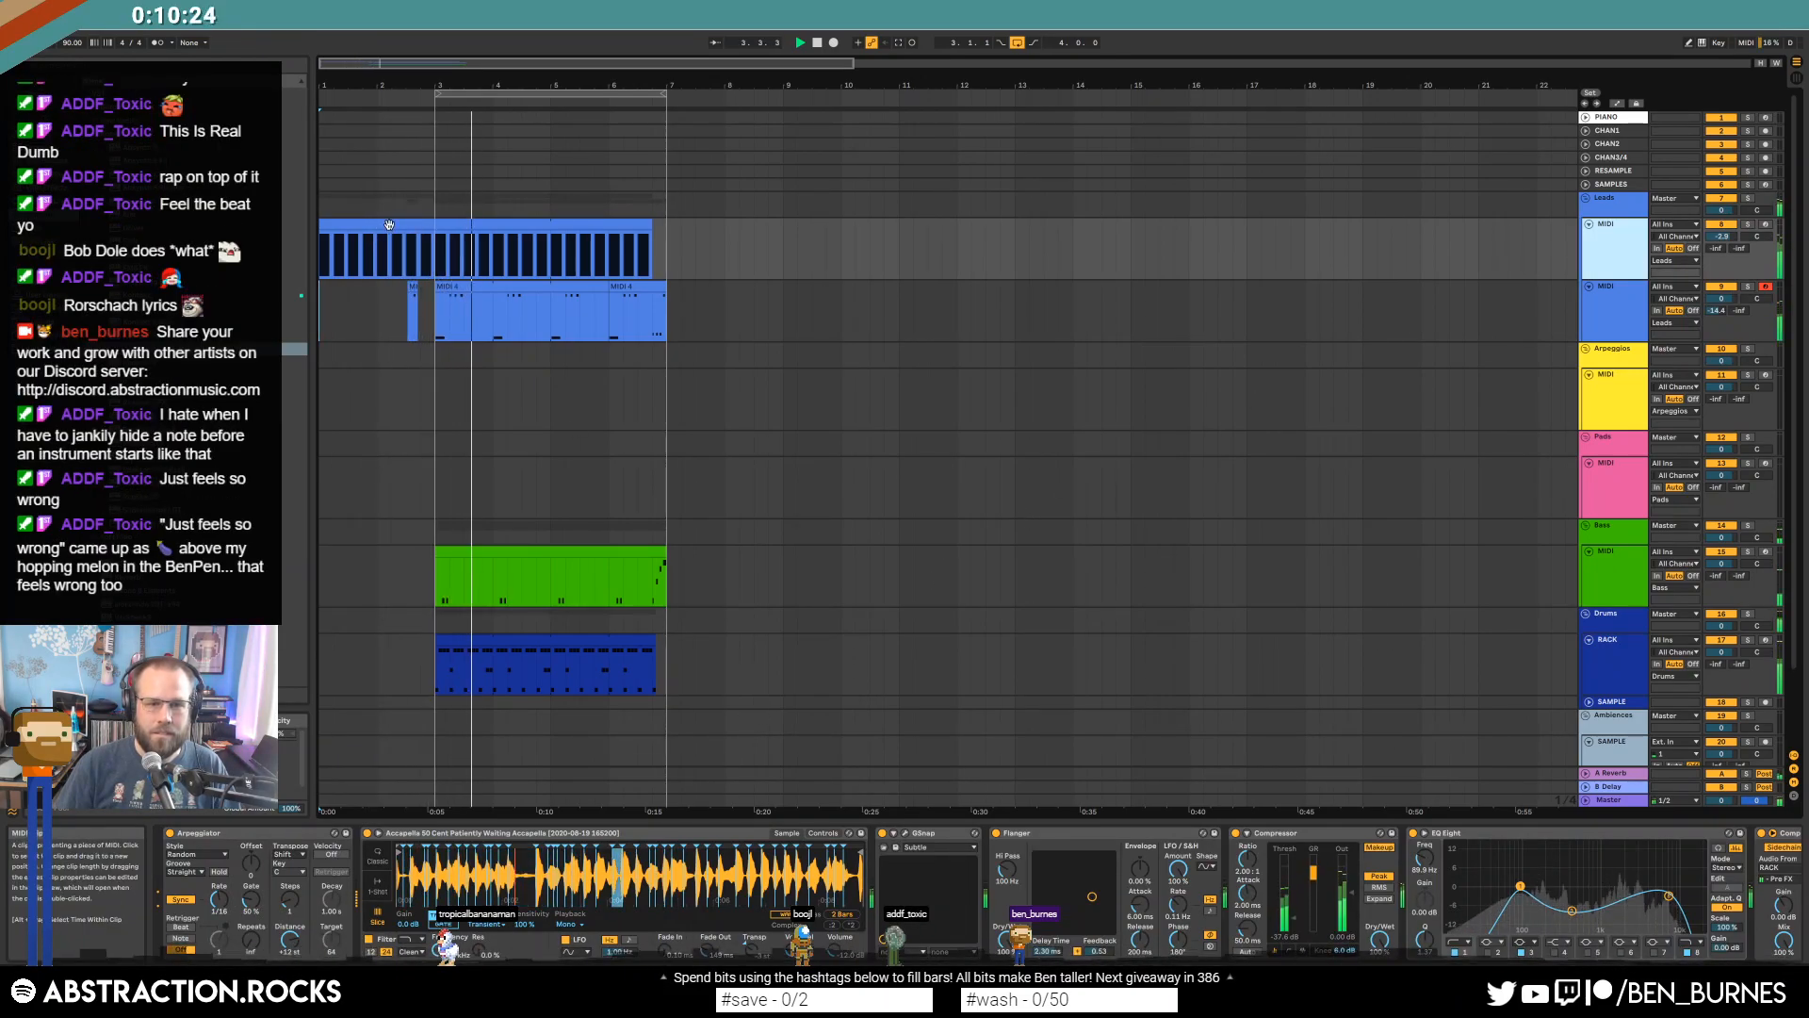
double_click(390, 225)
click(489, 664)
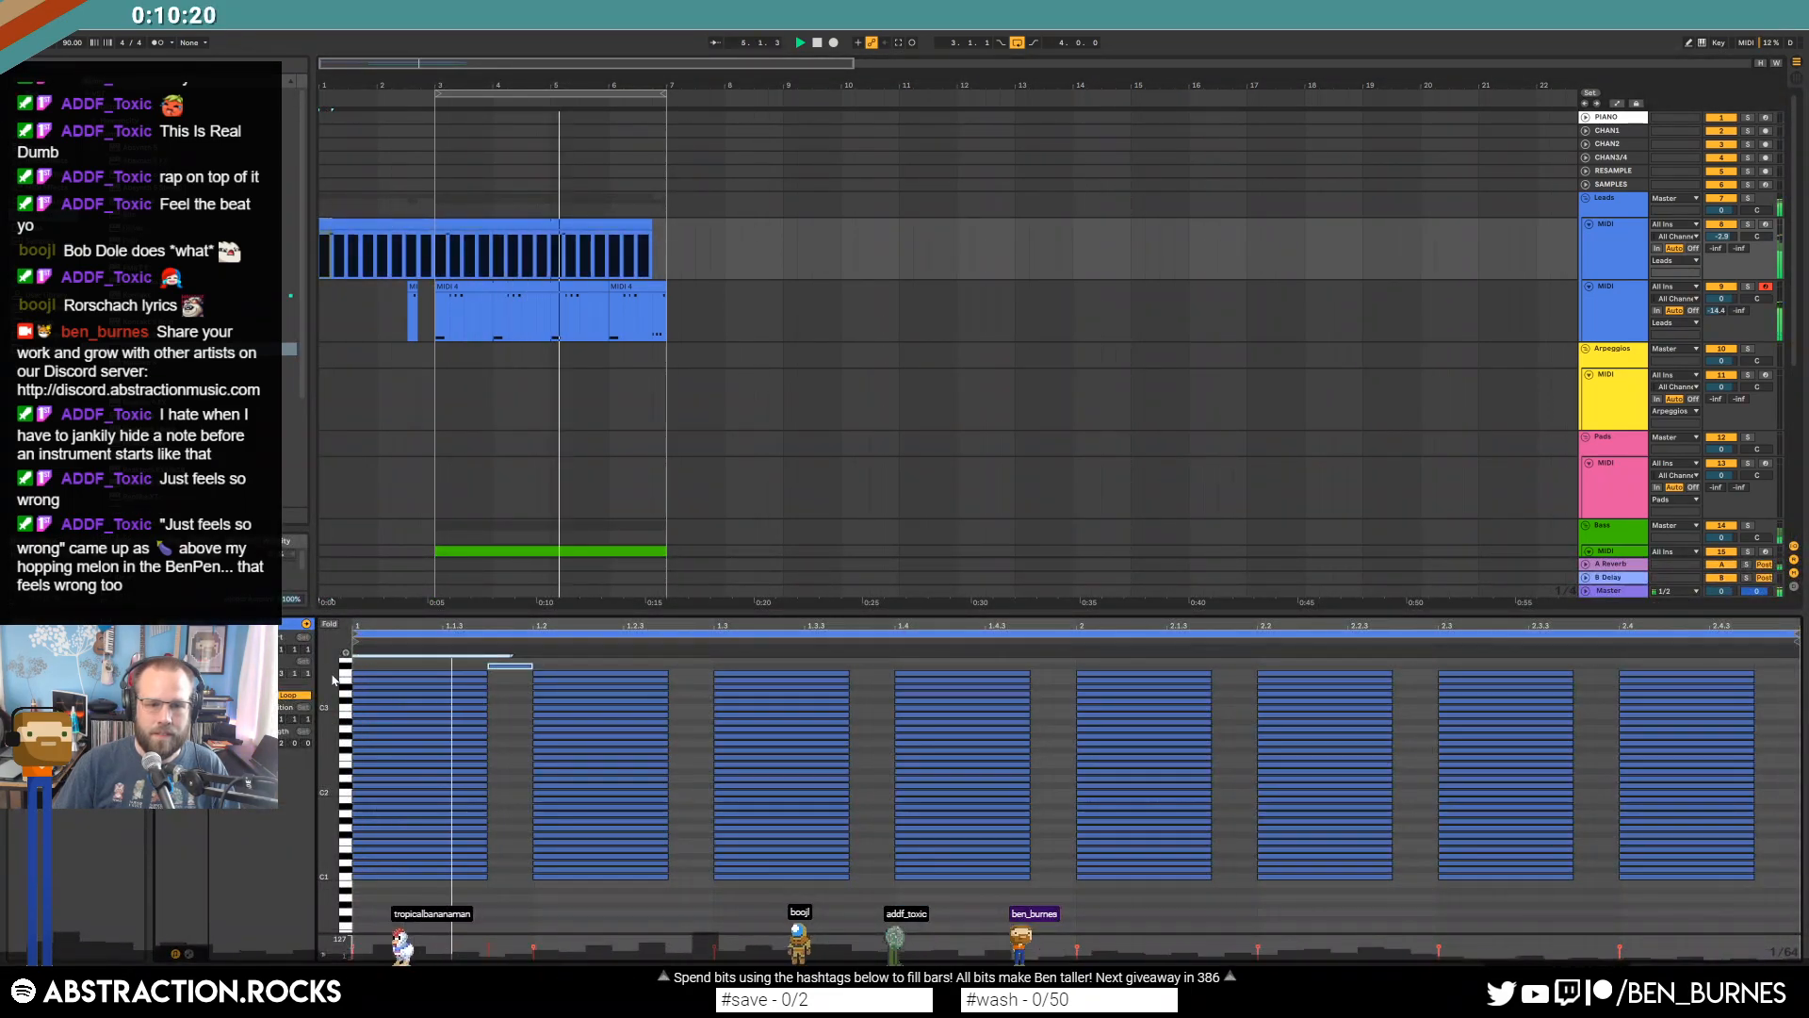
key(ctrl+d)
key(ctrl+d)
key(ctrl+d)
key(ctrl+d)
key(ctrl+d)
key(ctrl+d)
key(ctrl+d)
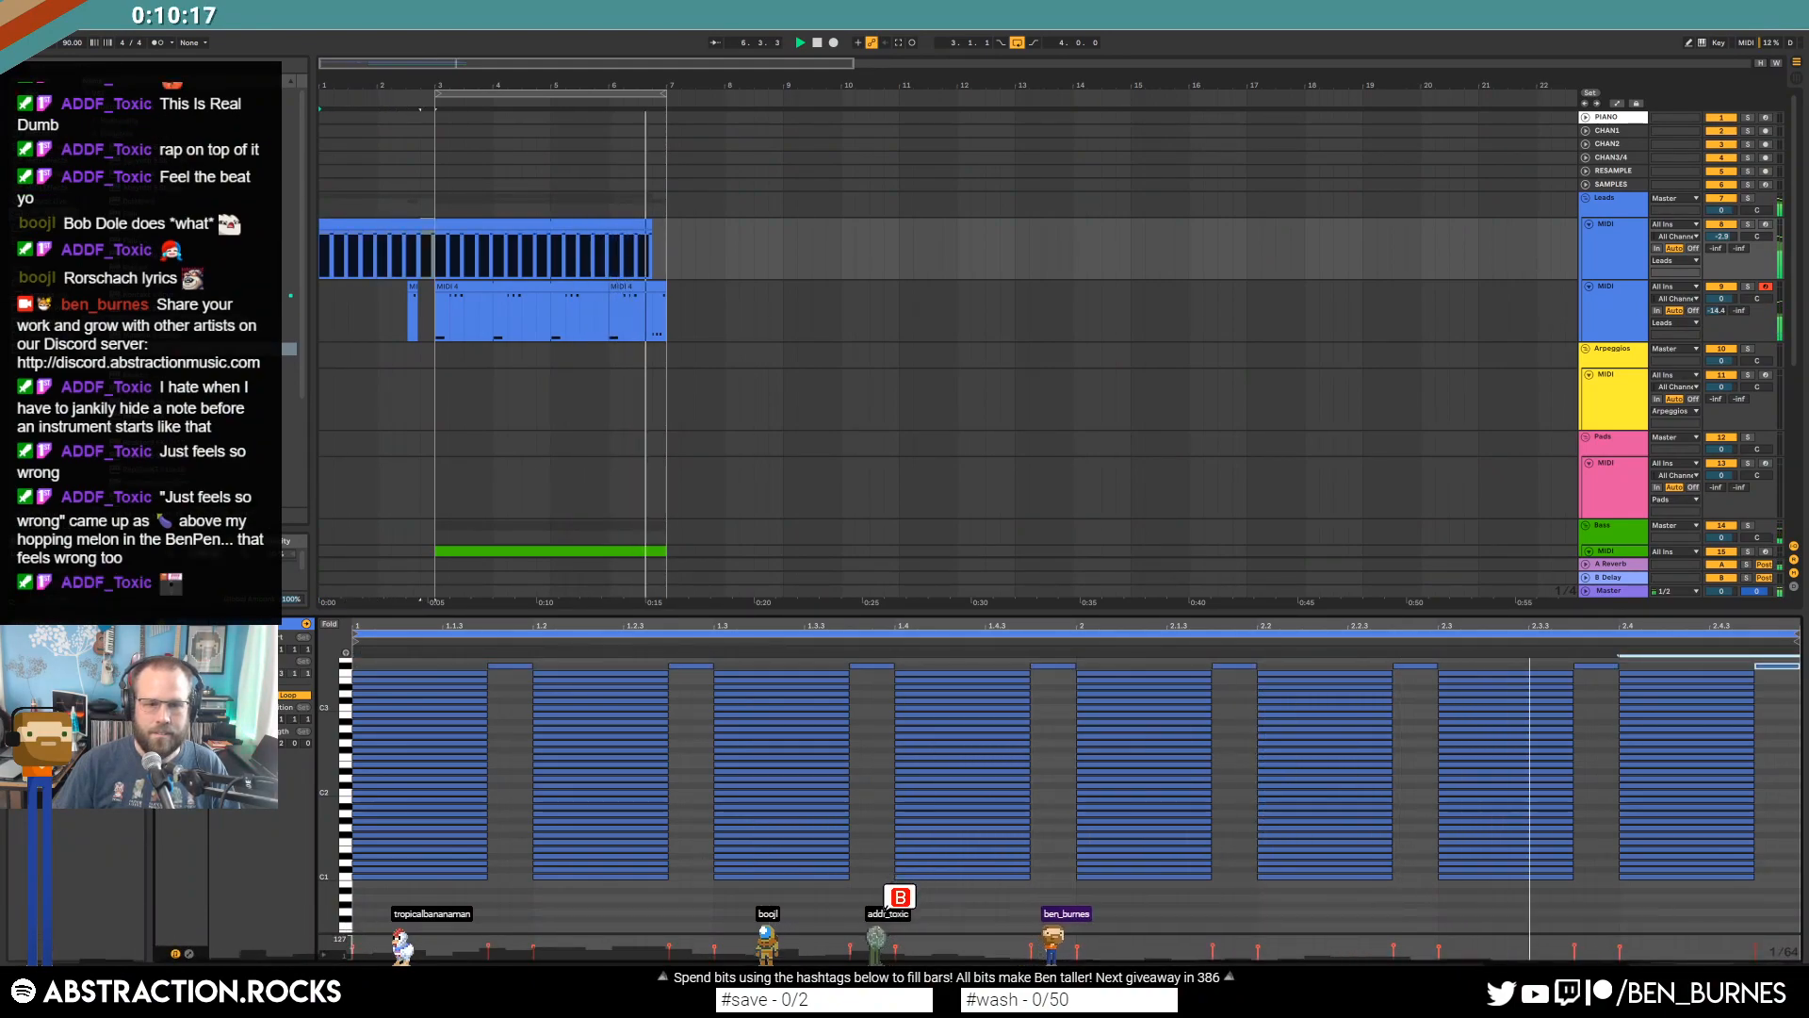
click(346, 674)
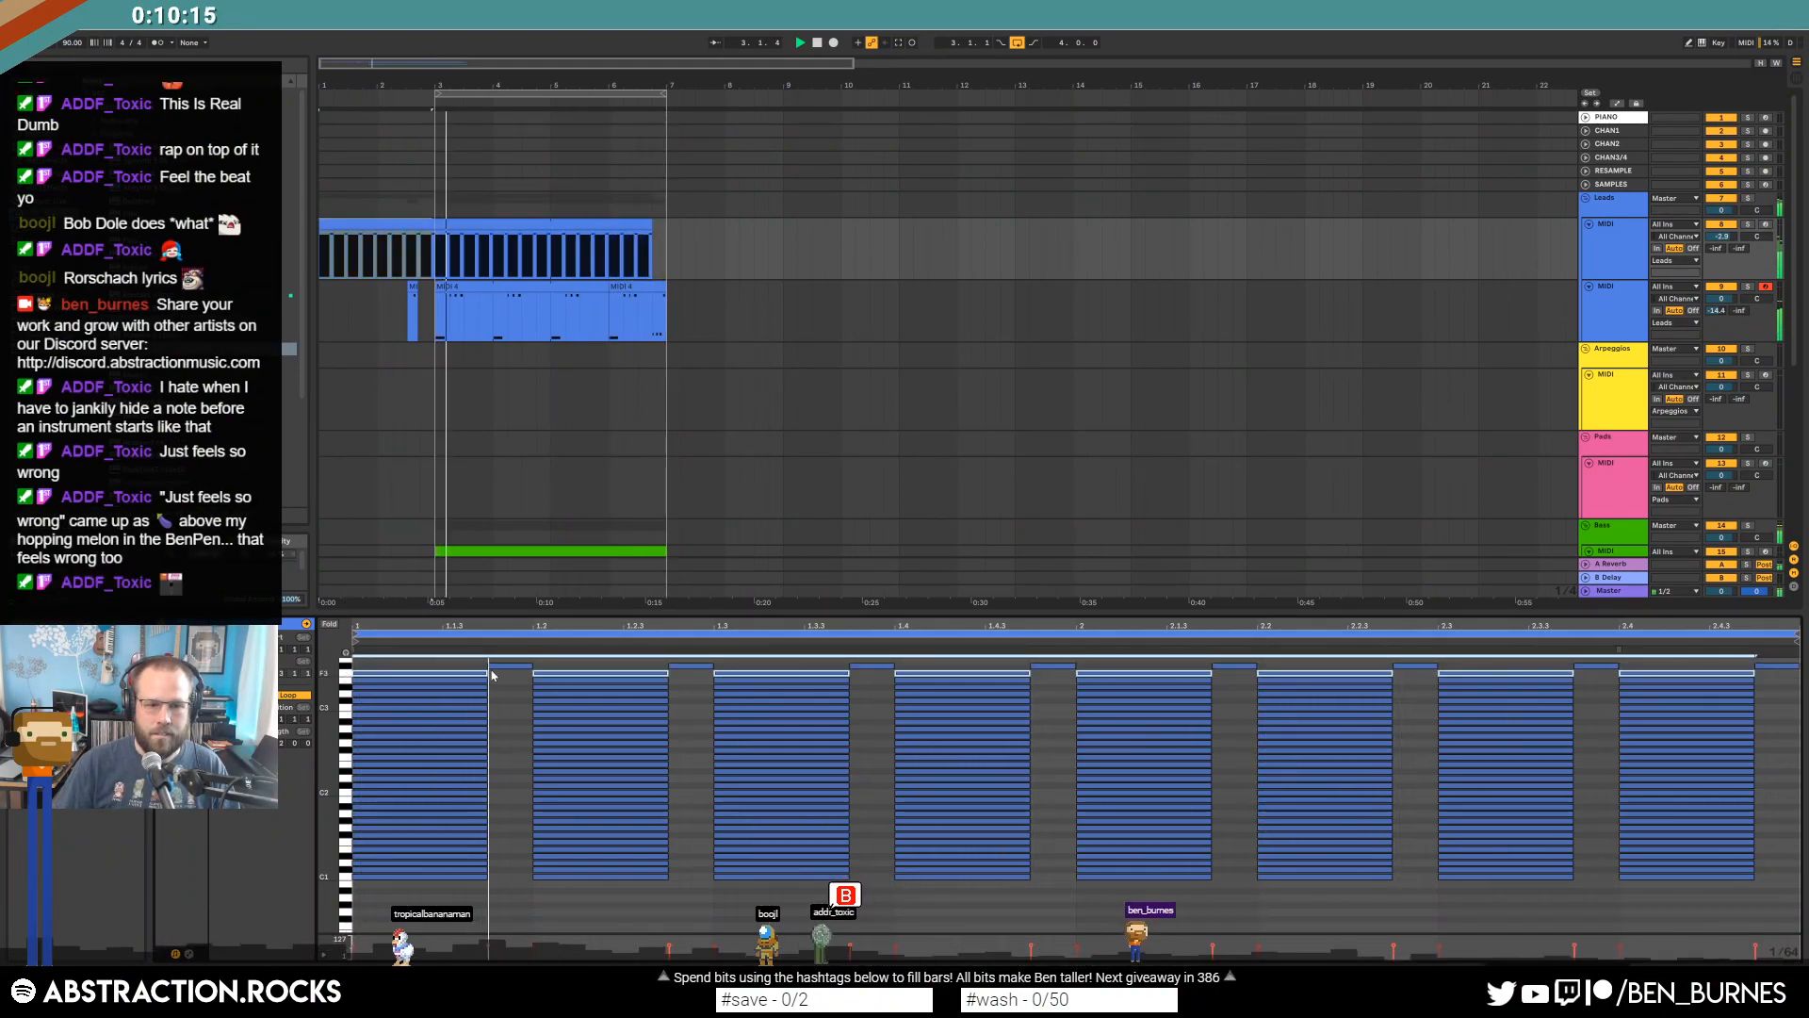
click(345, 666)
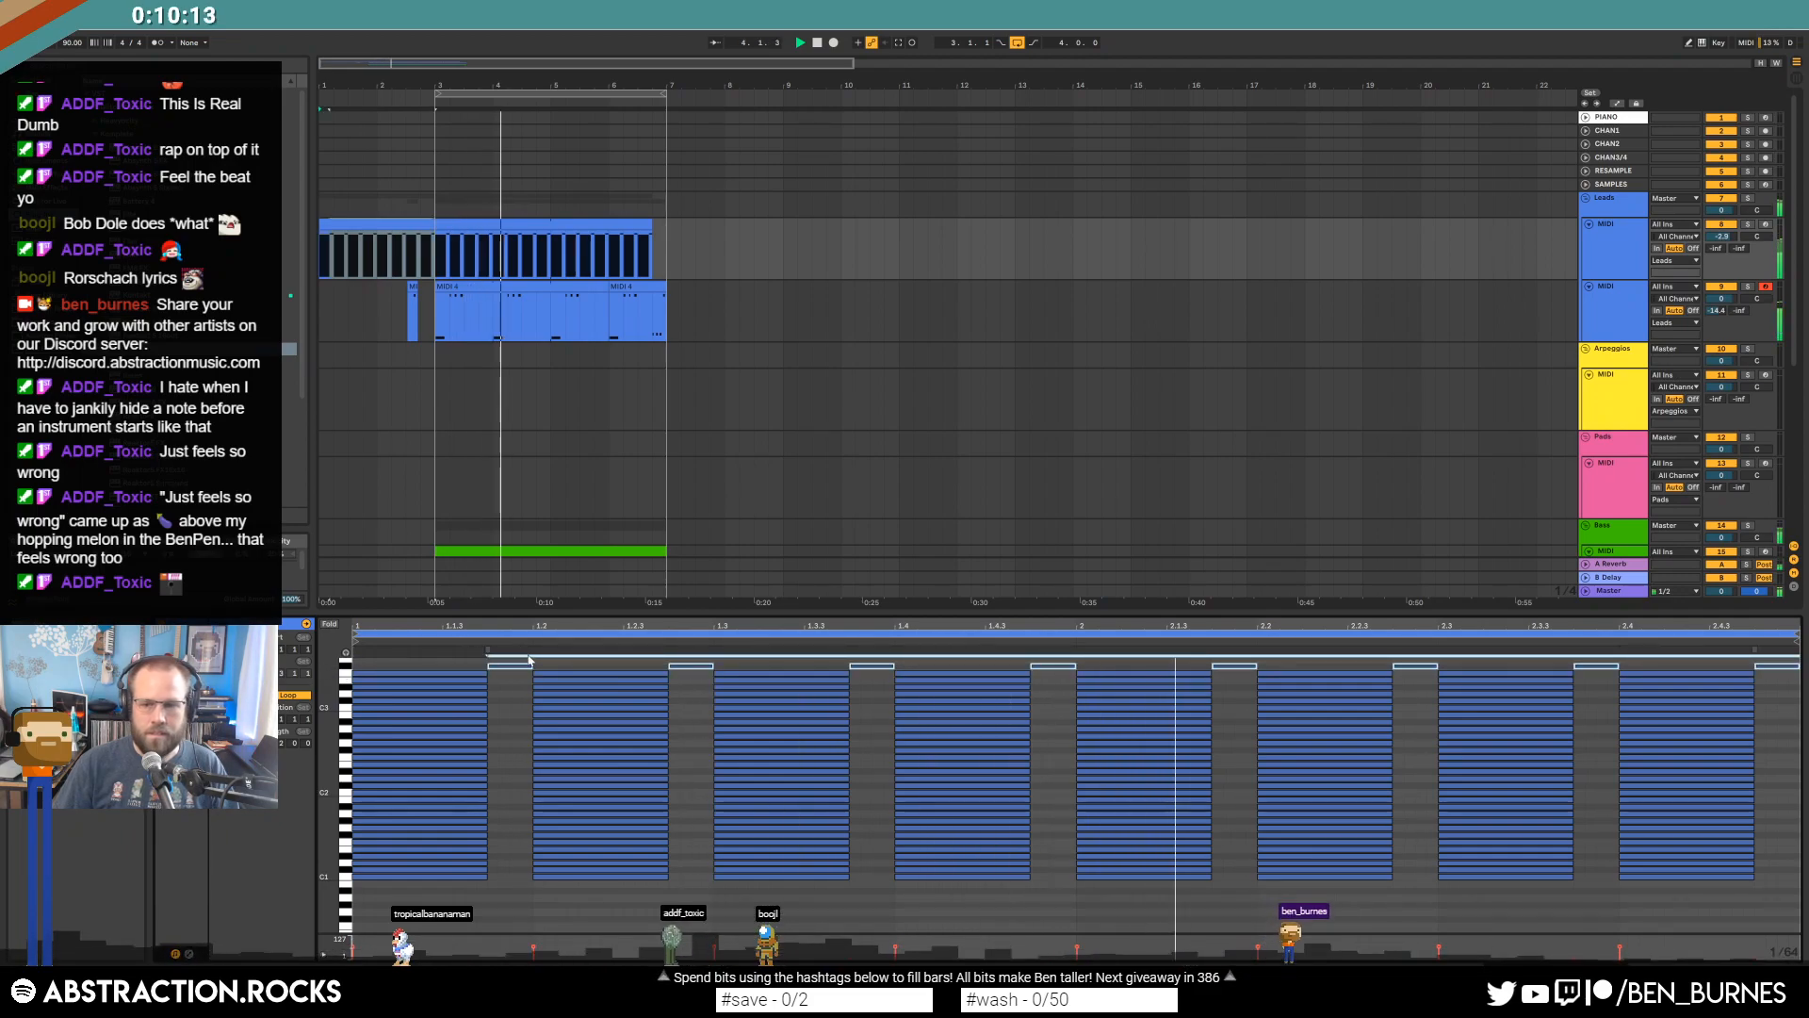
key(shift+Tab)
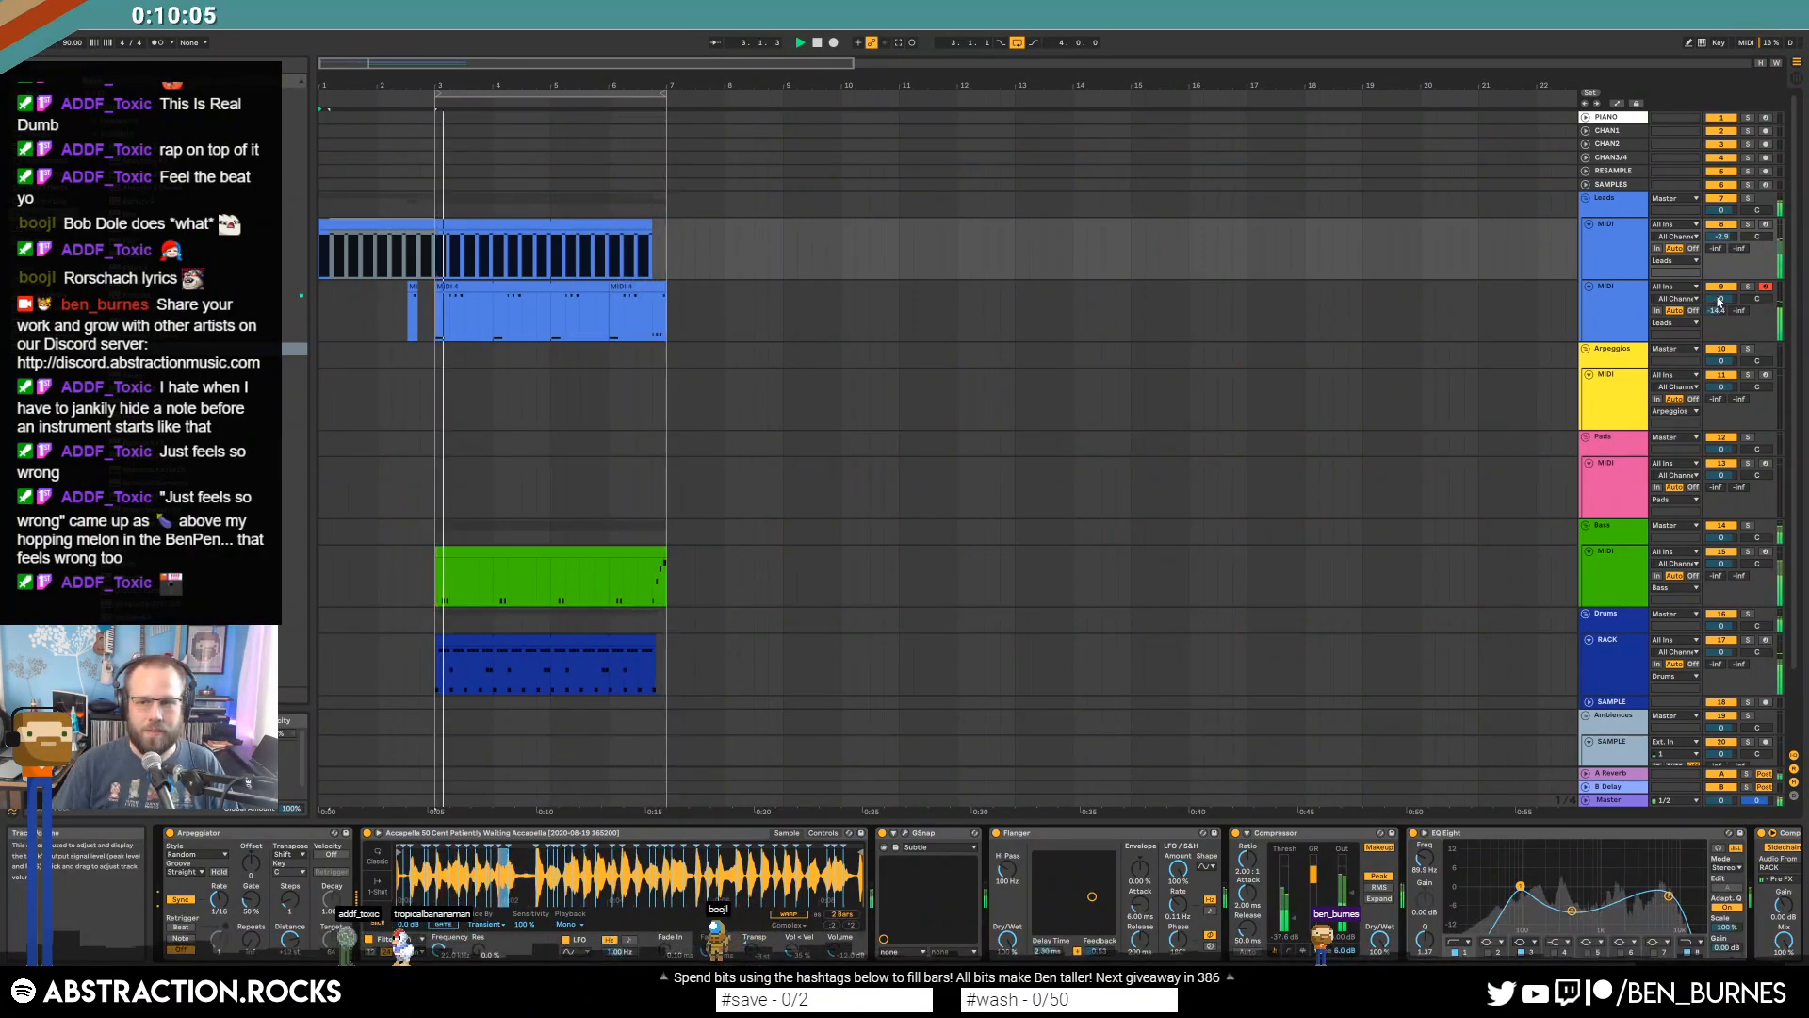
Transpose the final C4 note of the Massive clip in bar 6 down to C#3.
double_click(646, 287)
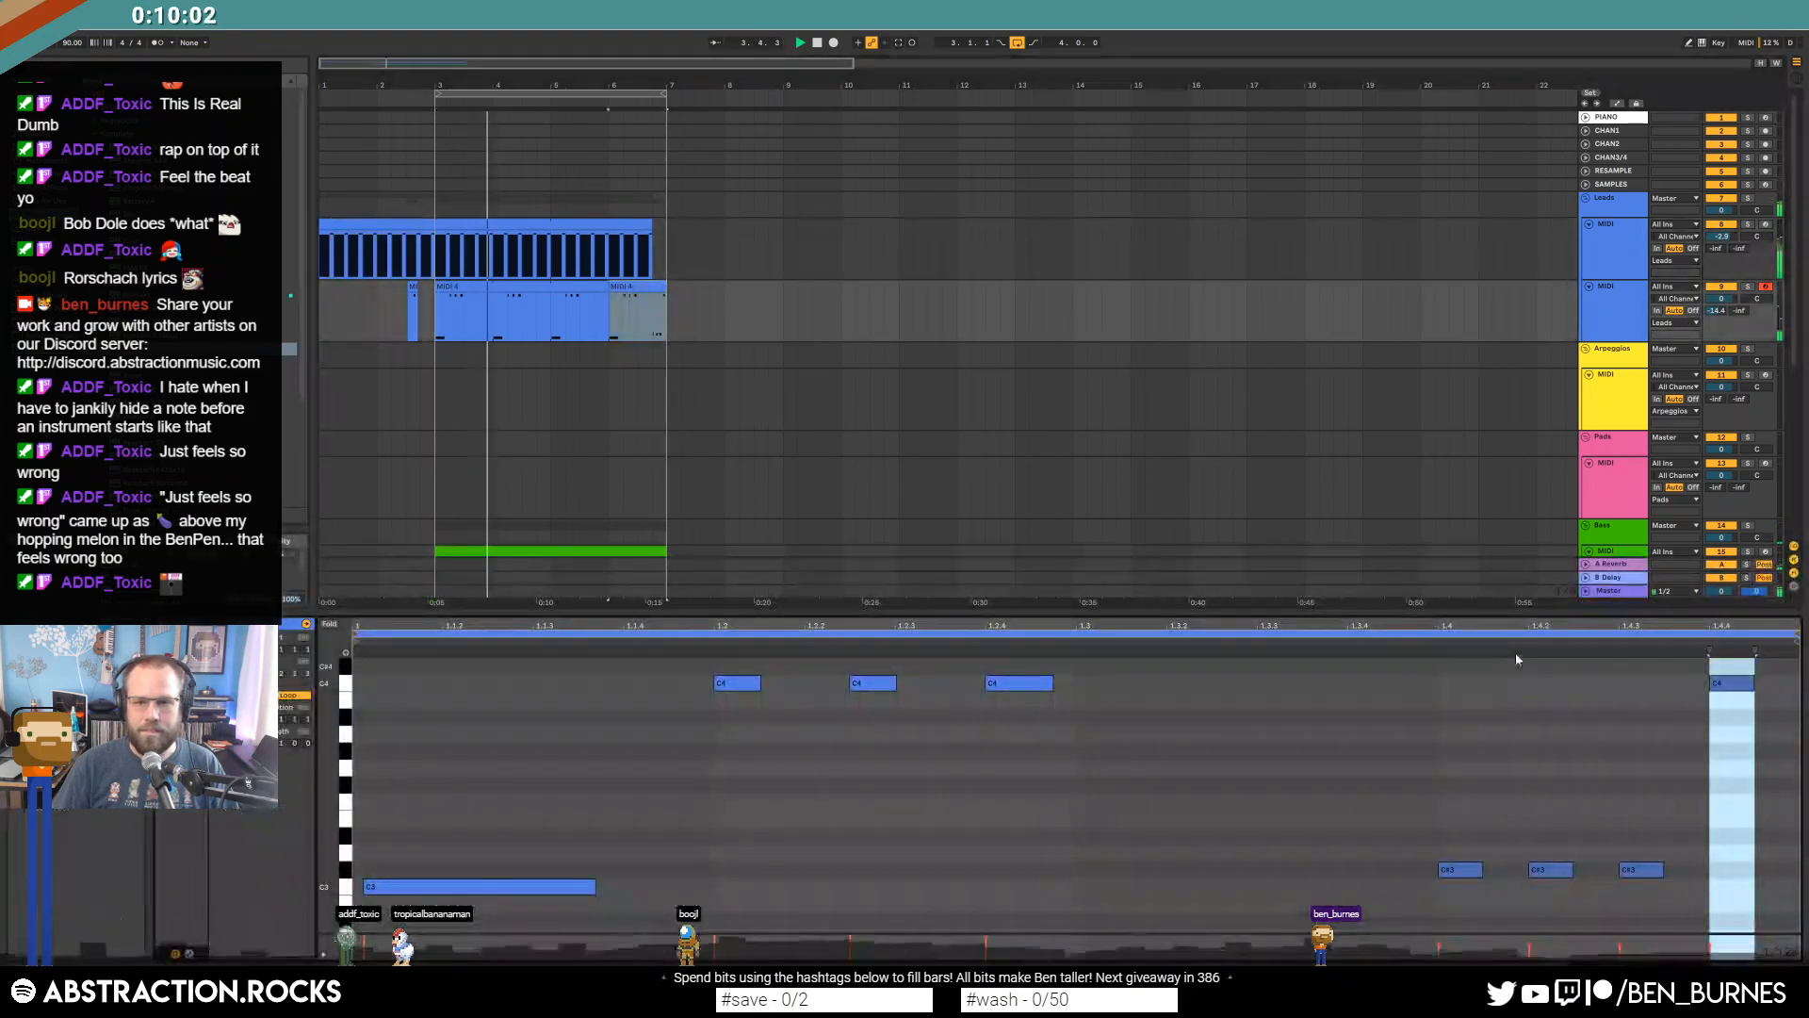
click(1732, 682)
key(shift+Down)
key(Up)
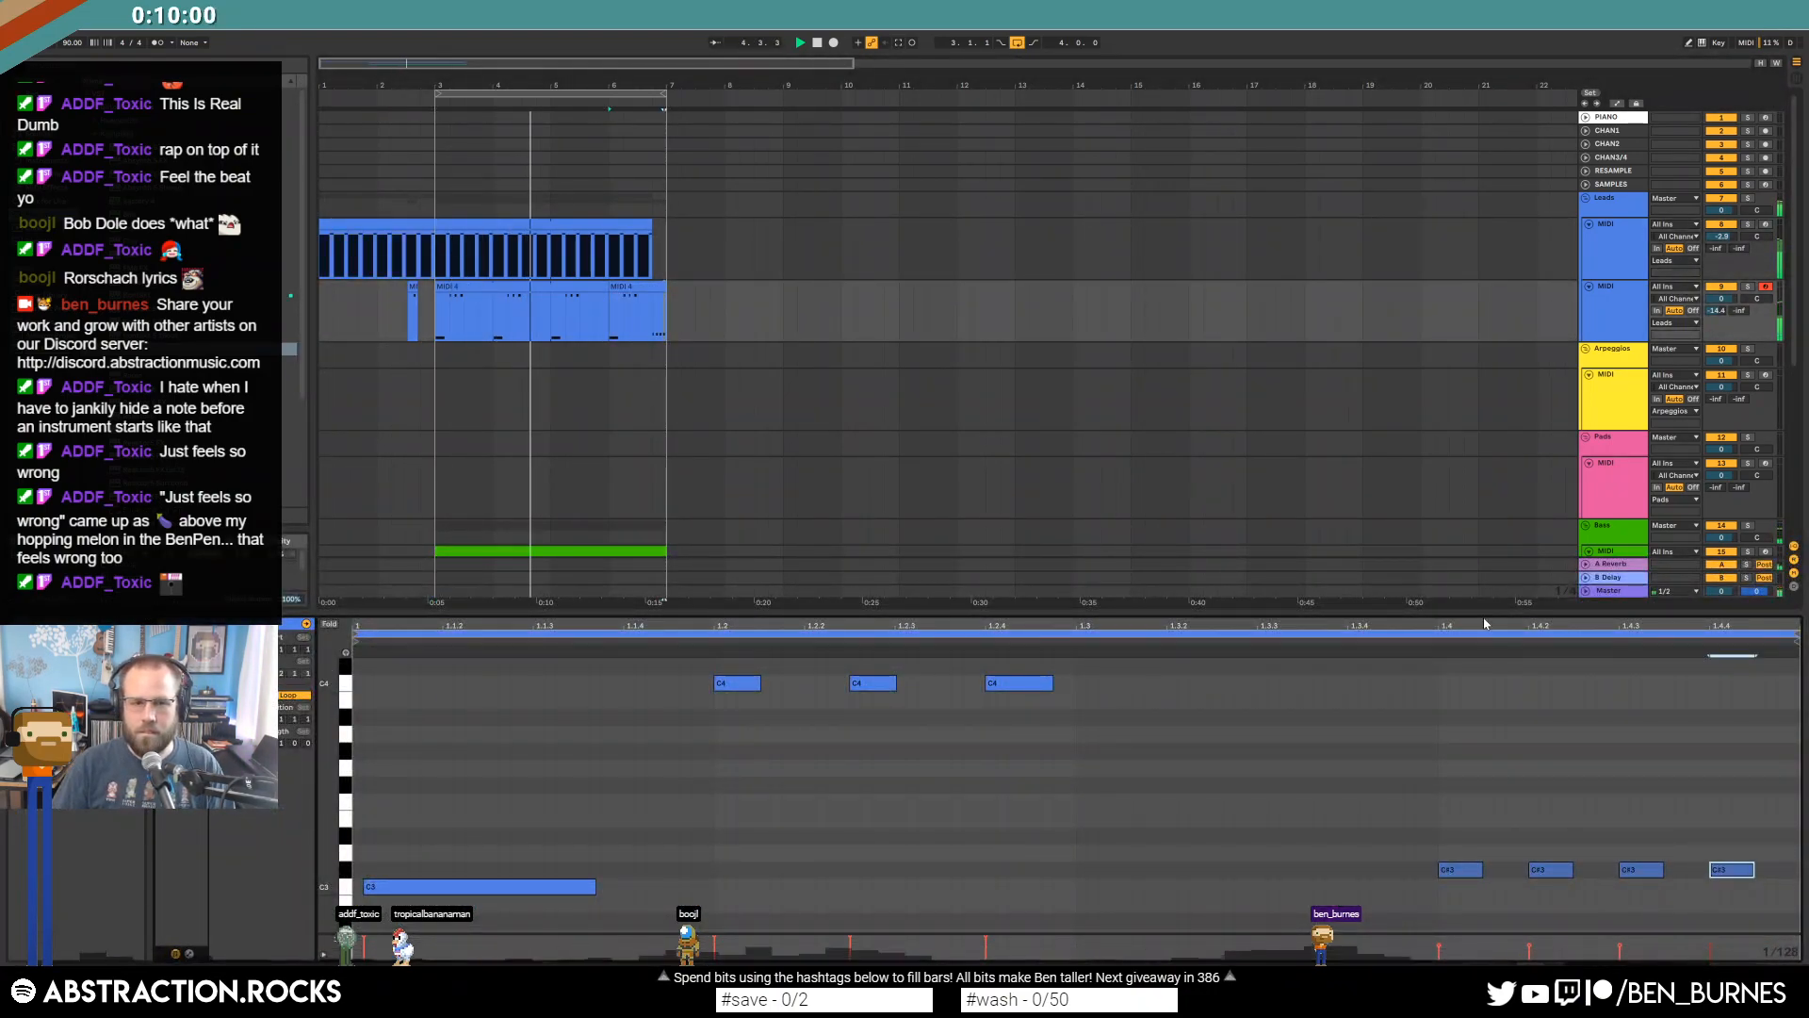
key(shift+Tab)
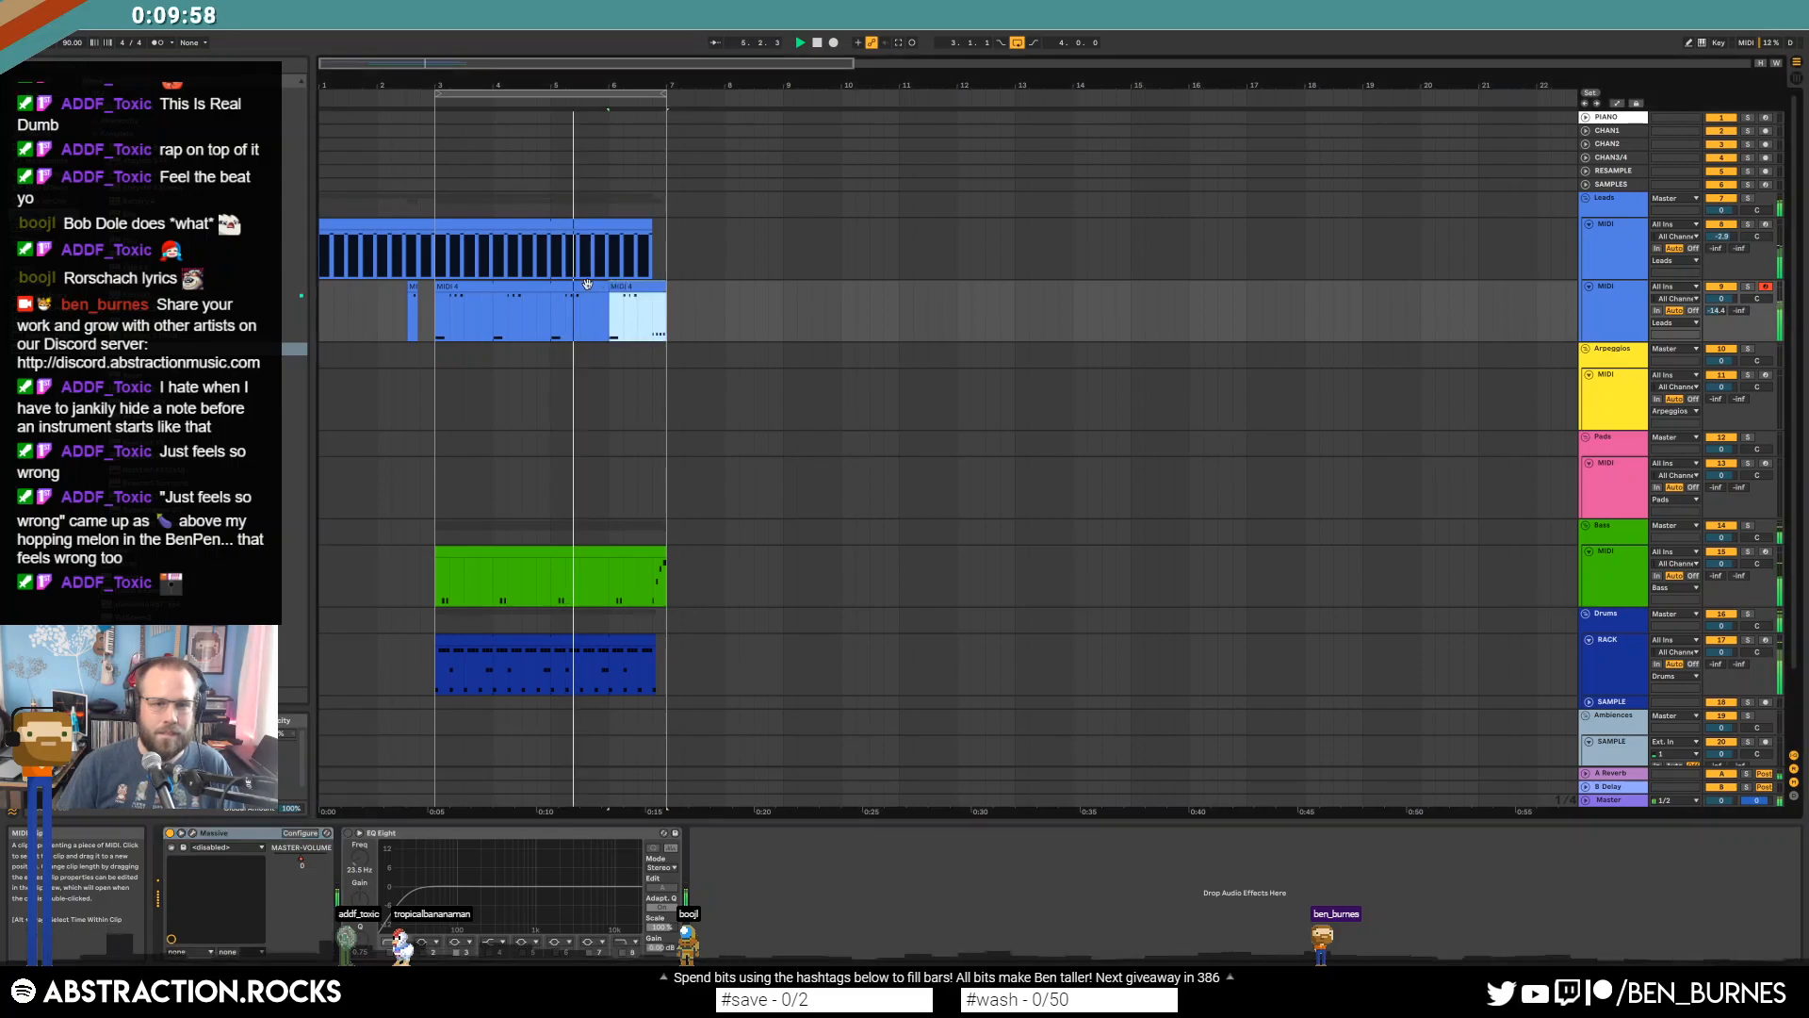
Consolidate the Massive clips from bar 3 to bar 7 into one clip.
shift+click(587, 283)
key(space)
key(ctrl+j)
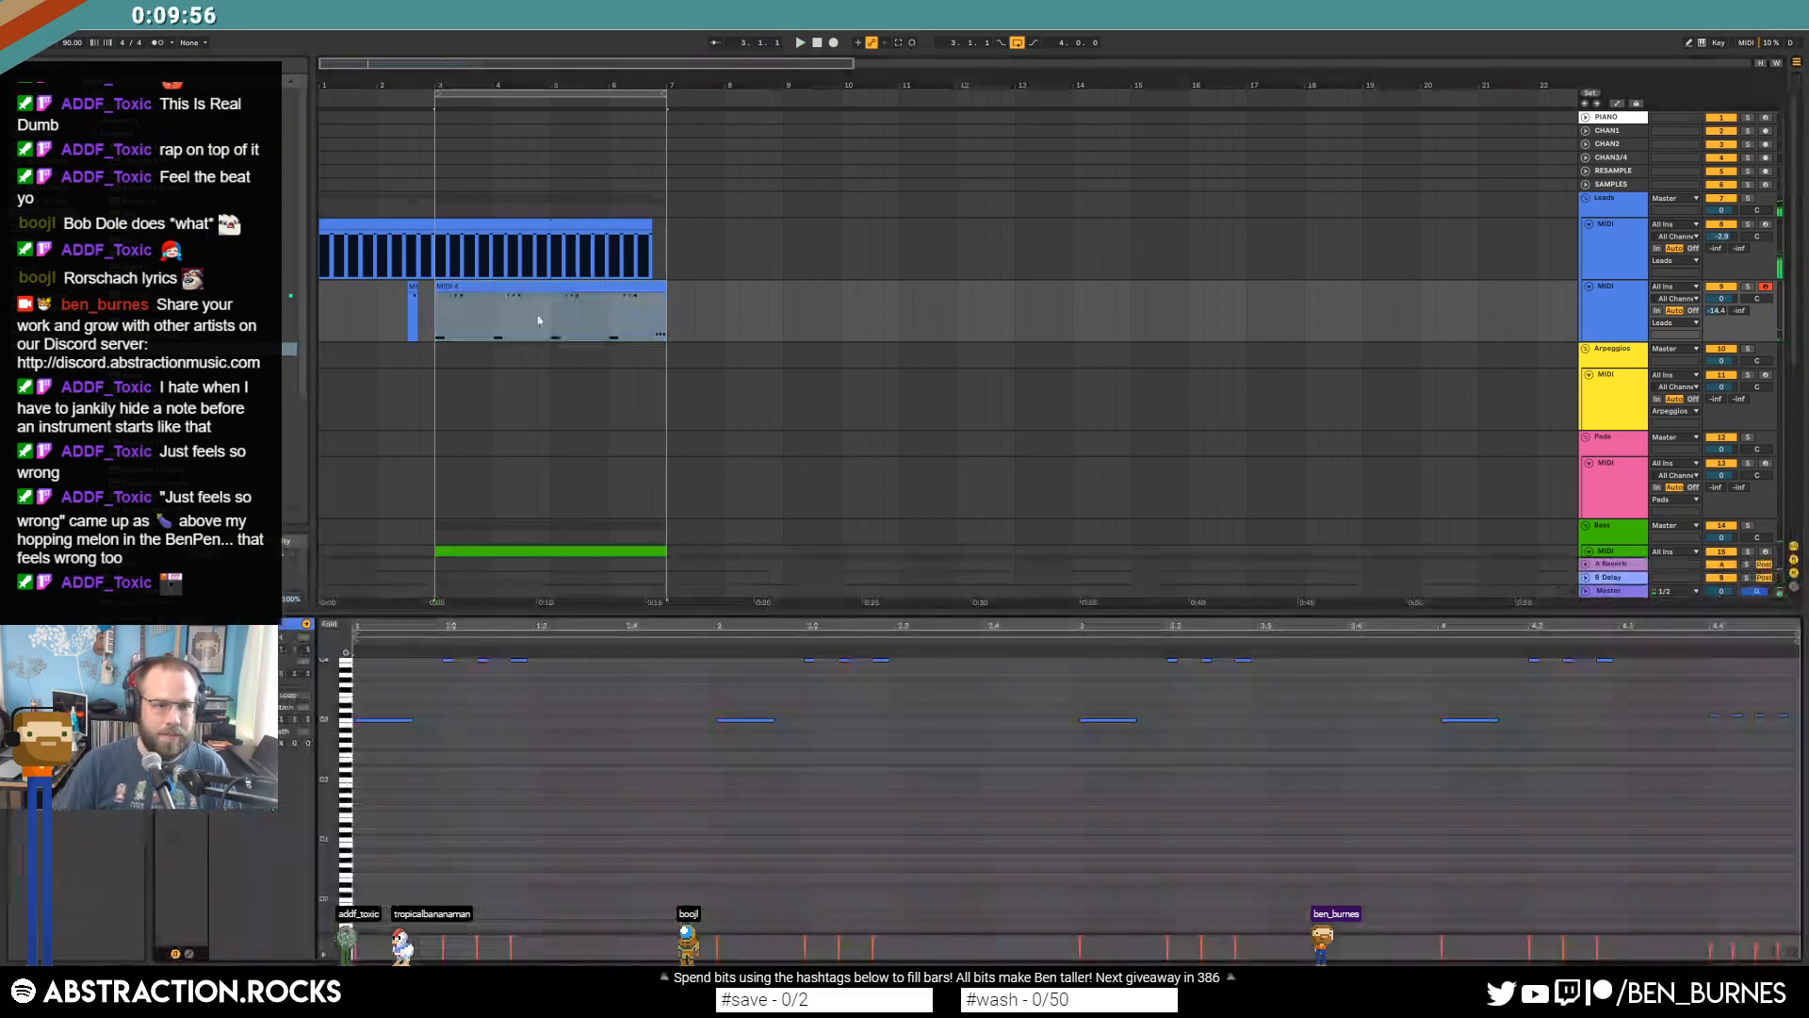
Set Massive's oscillator 2 pitch to -12 and modulate its wavetable position with an LFO during playback.
key(shift+Tab)
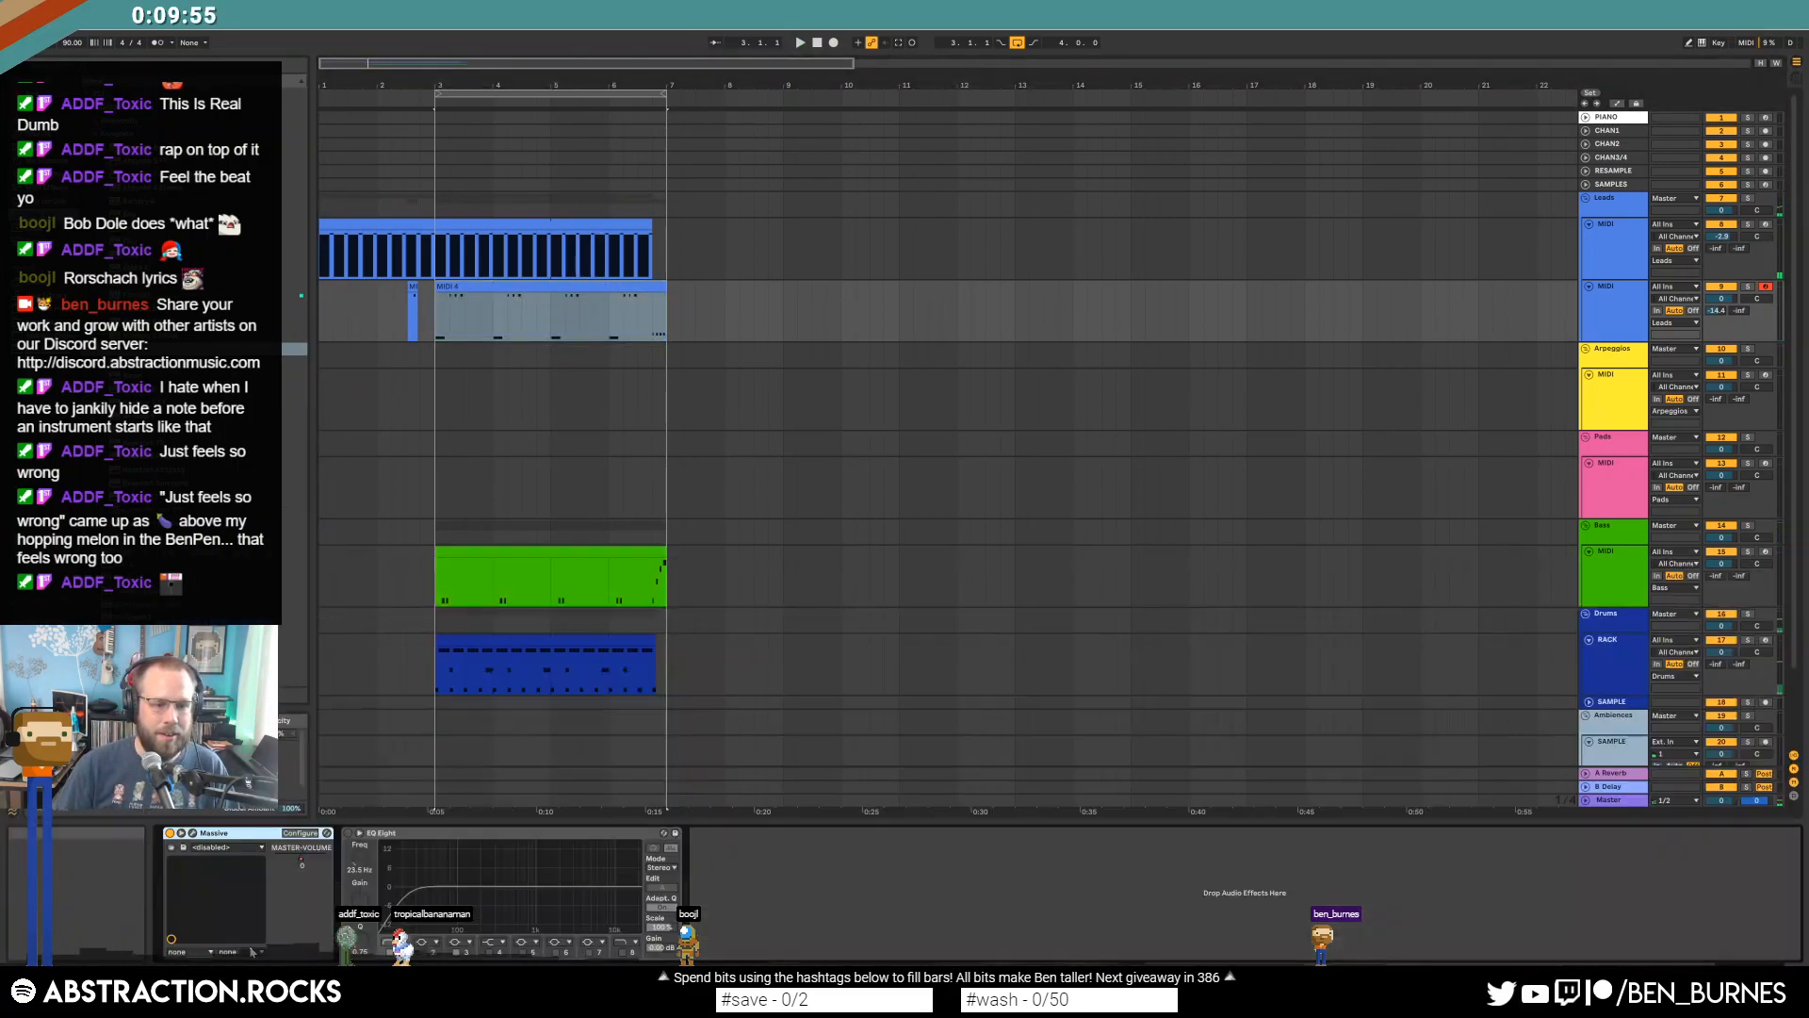
click(173, 847)
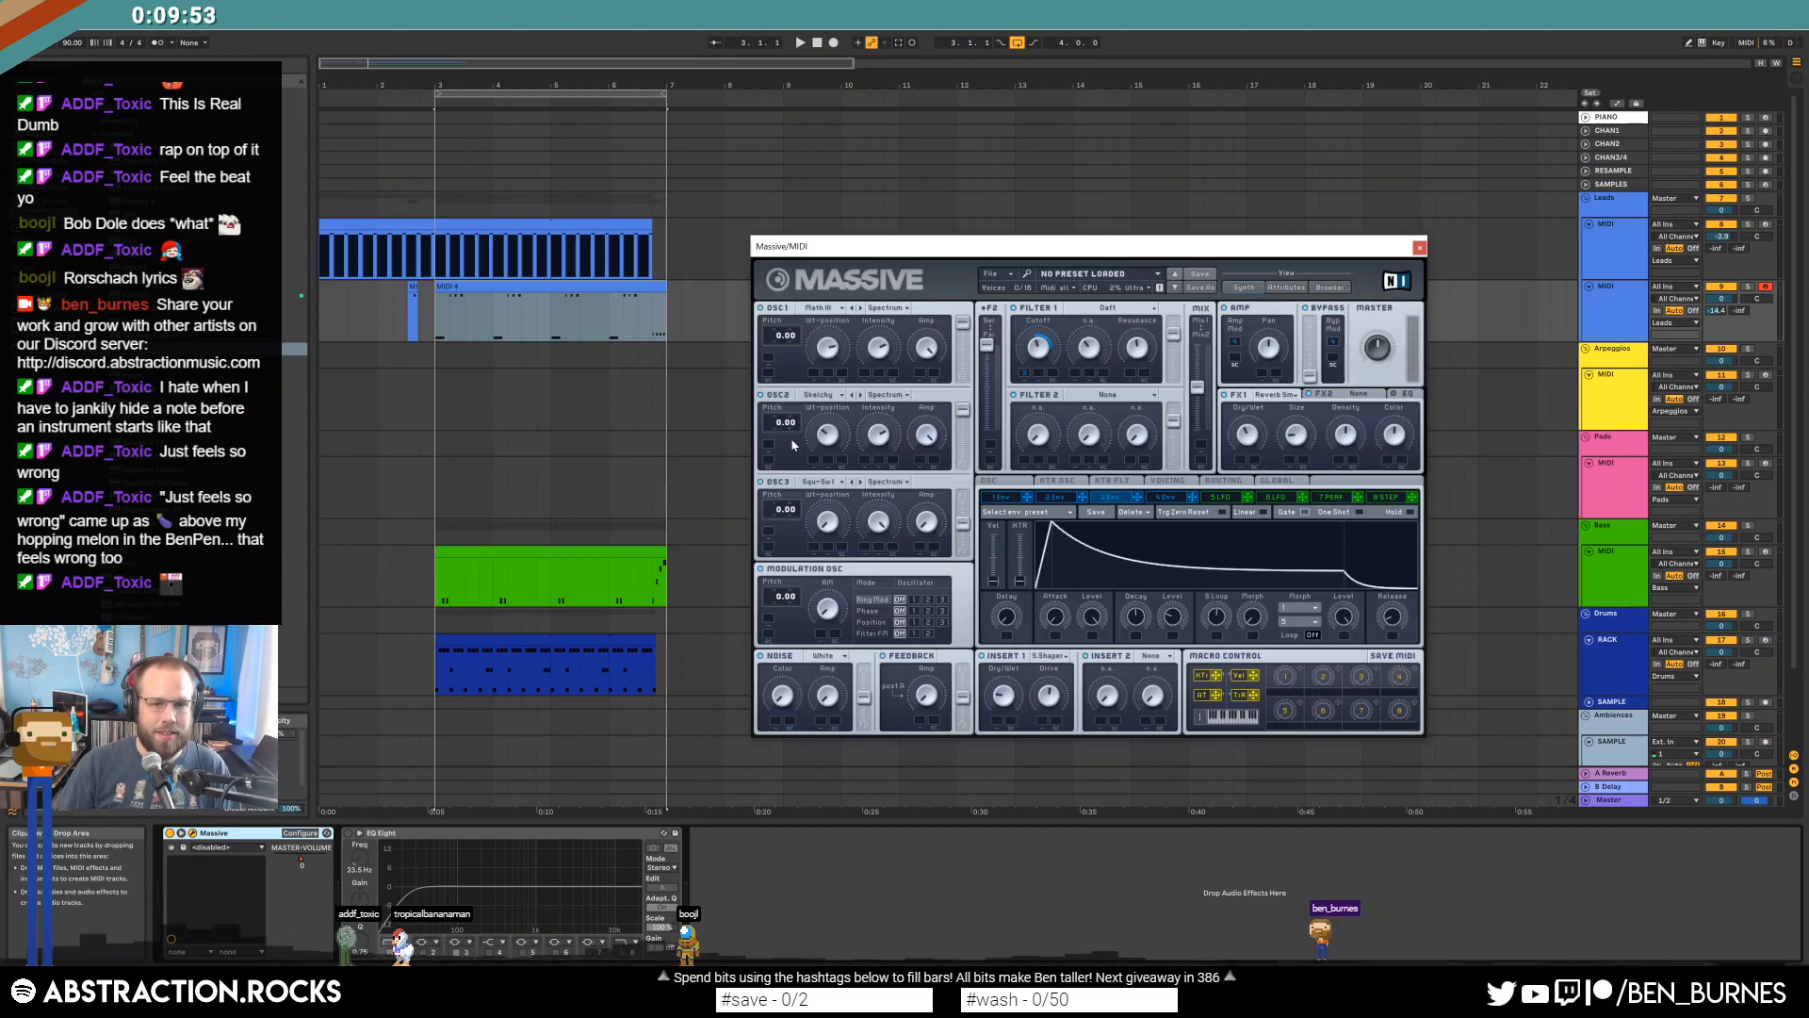
key(space)
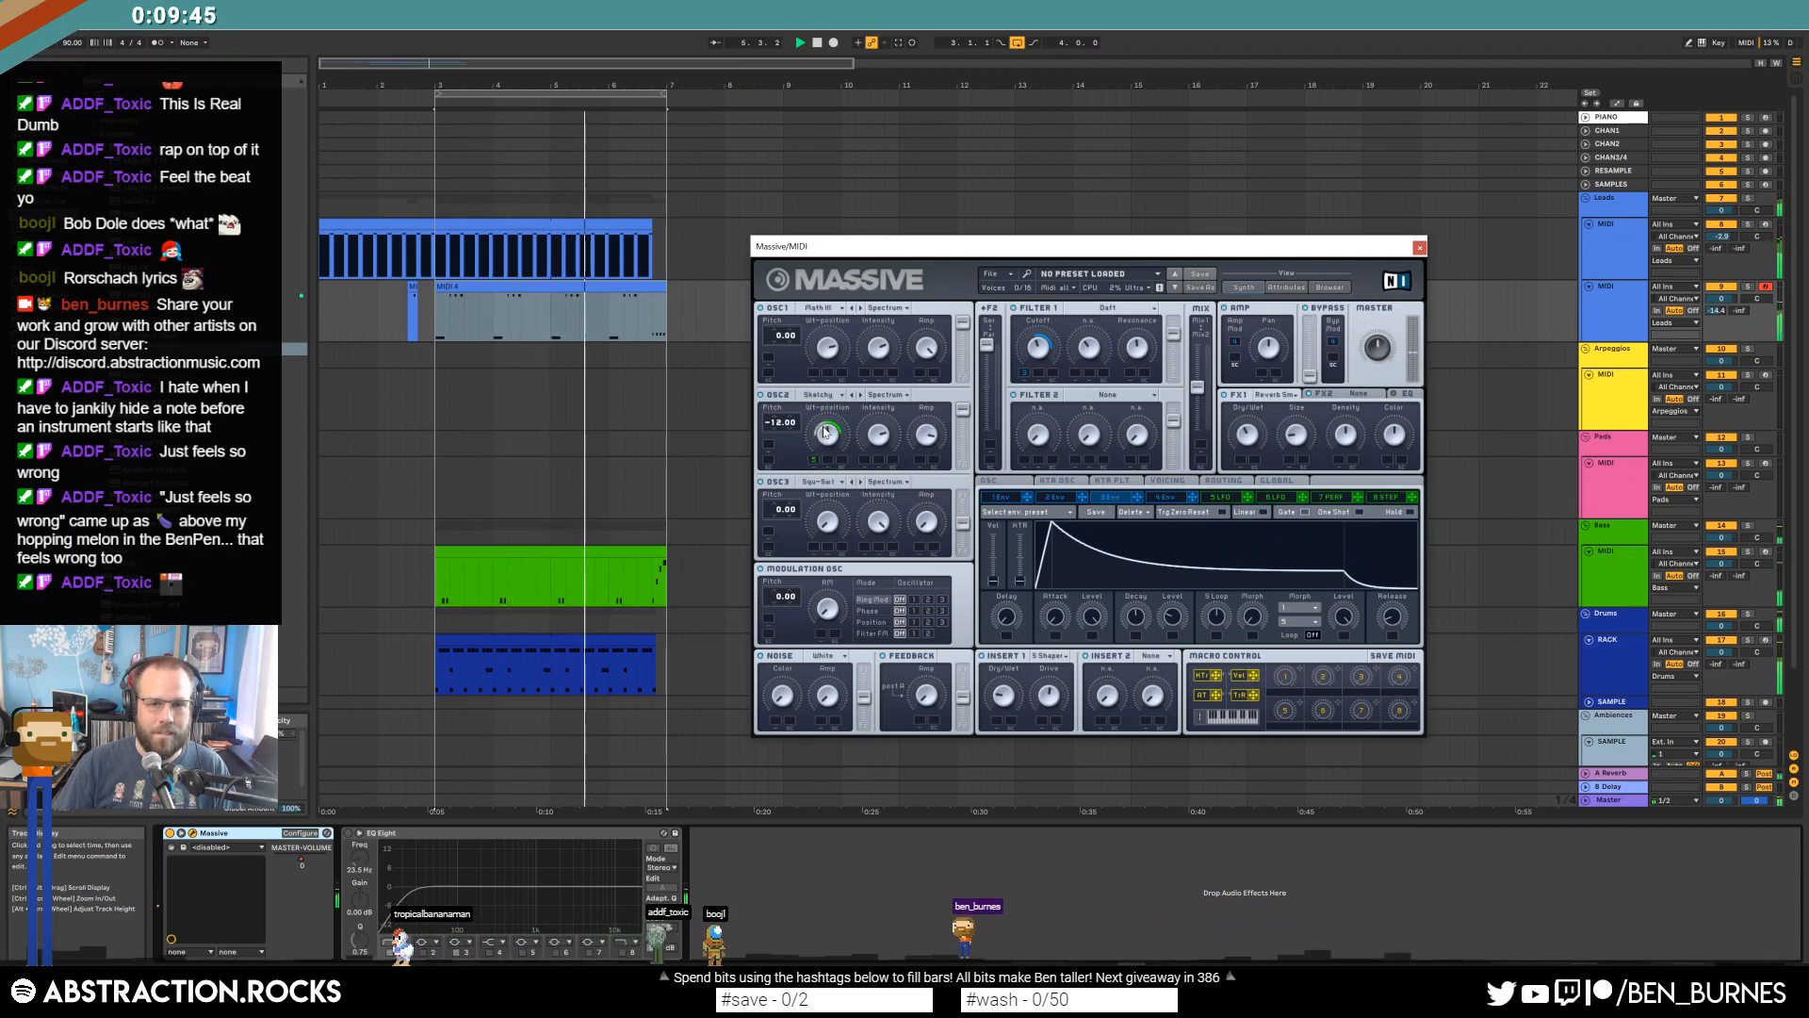
click(814, 460)
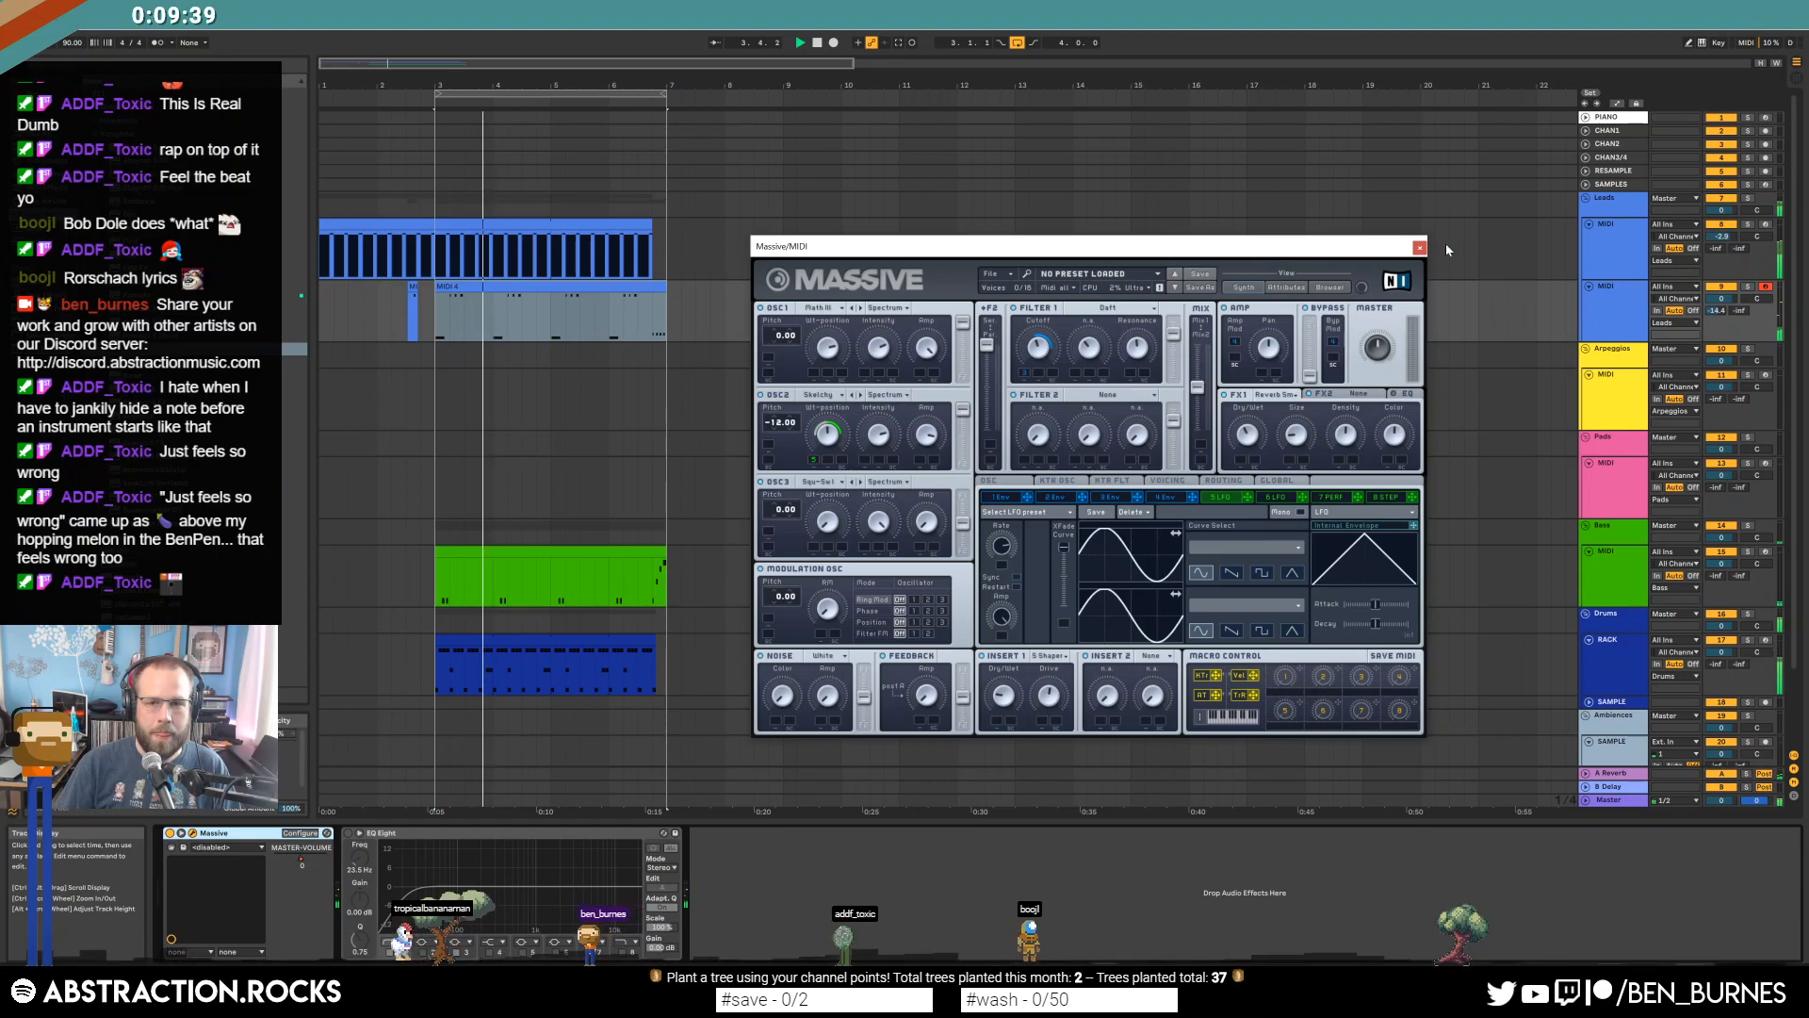
click(1419, 247)
Adjust the unison detune on the bass track's Analog synth and play the loop back.
click(543, 548)
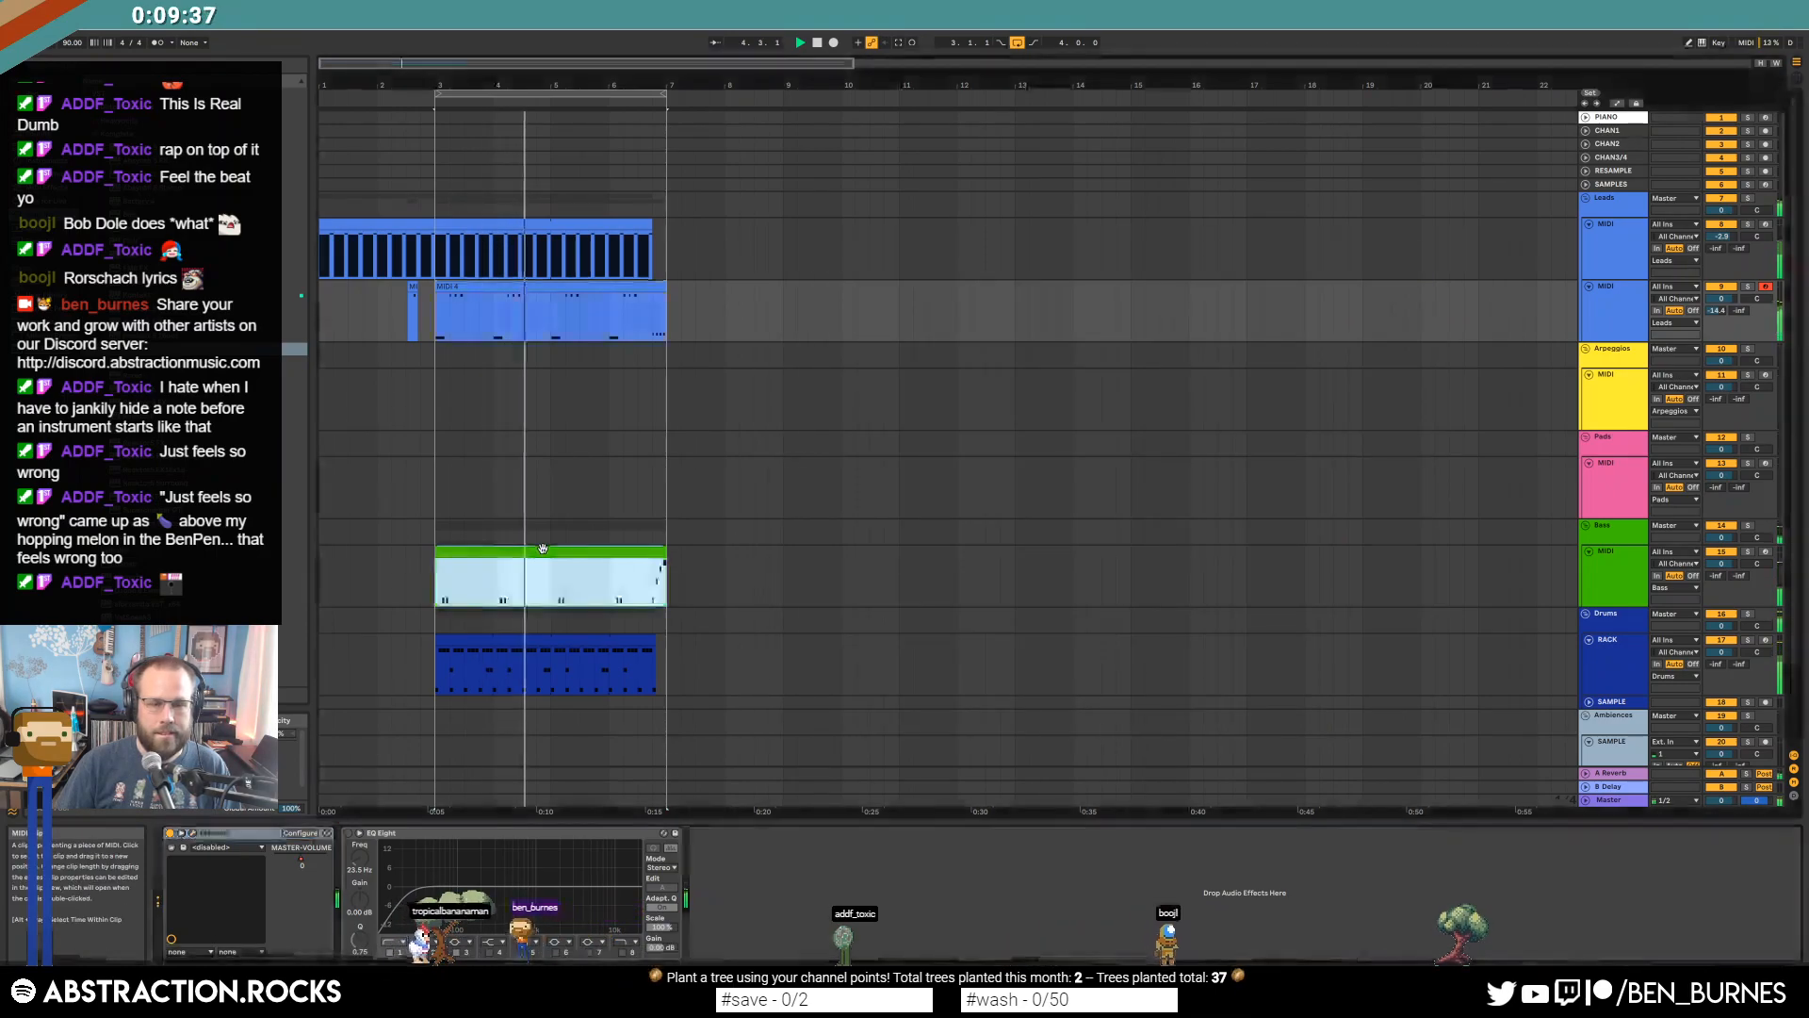
key(space)
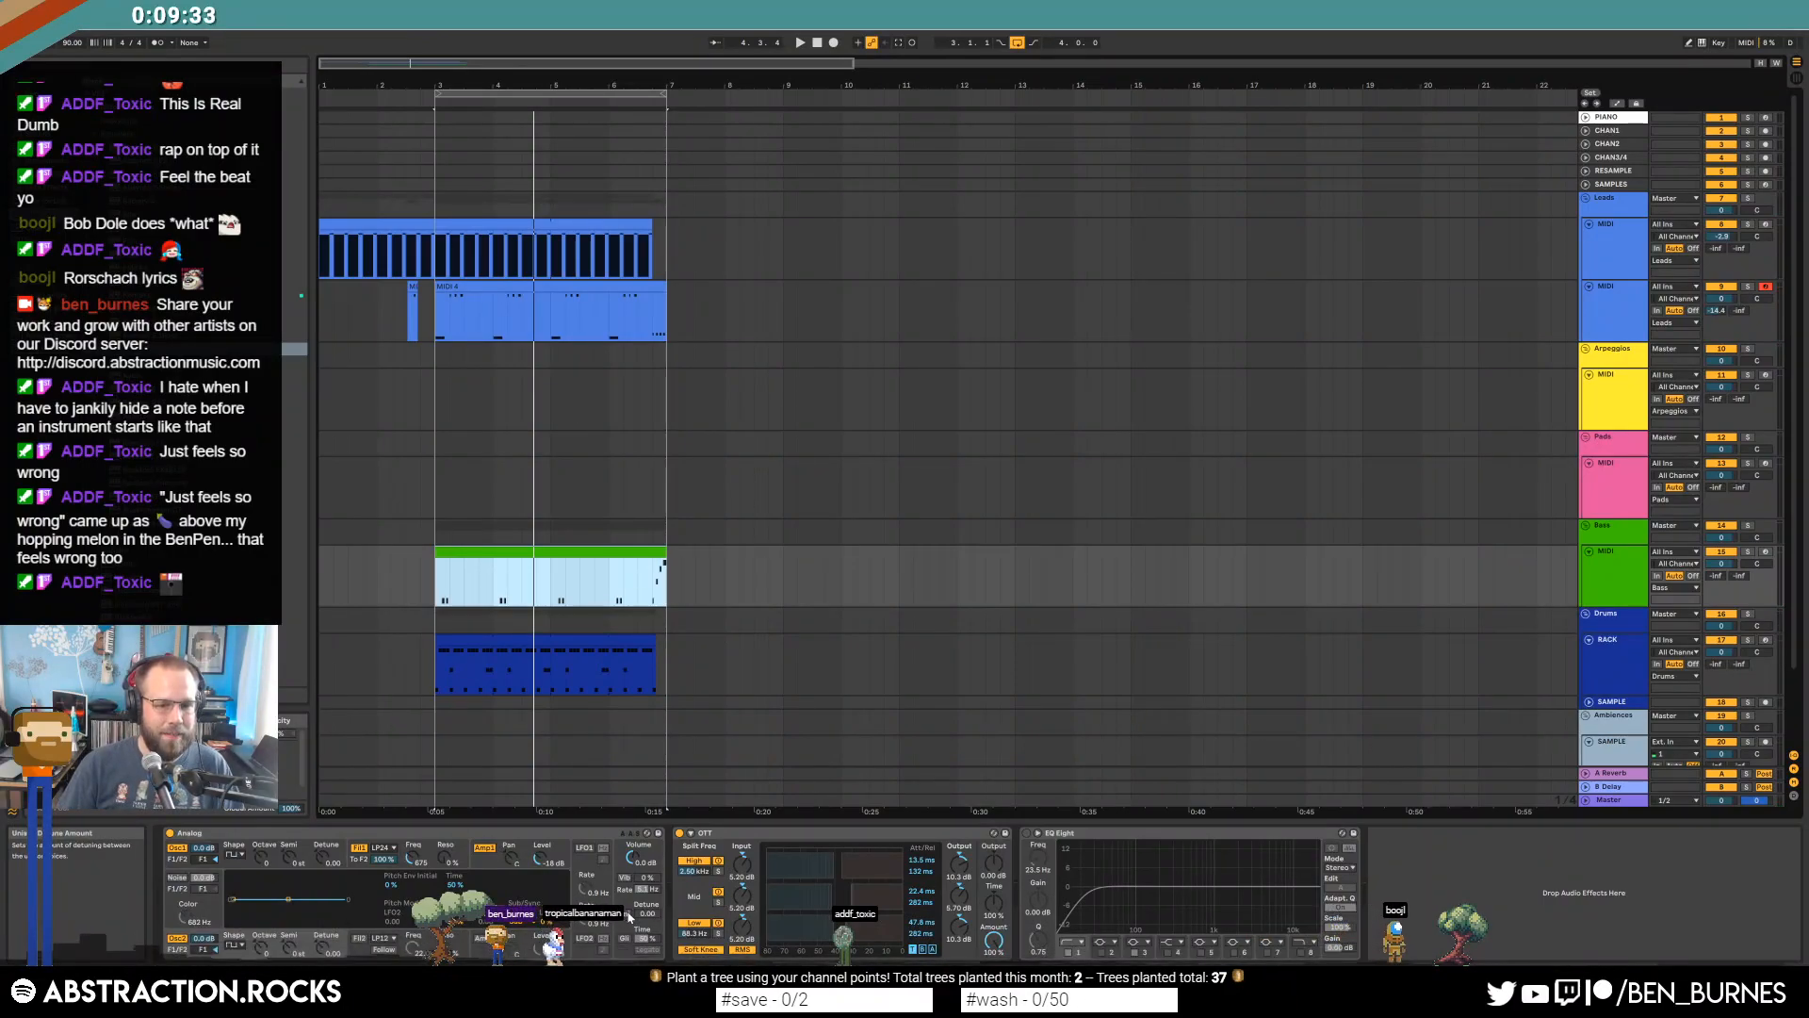
click(629, 917)
key(space)
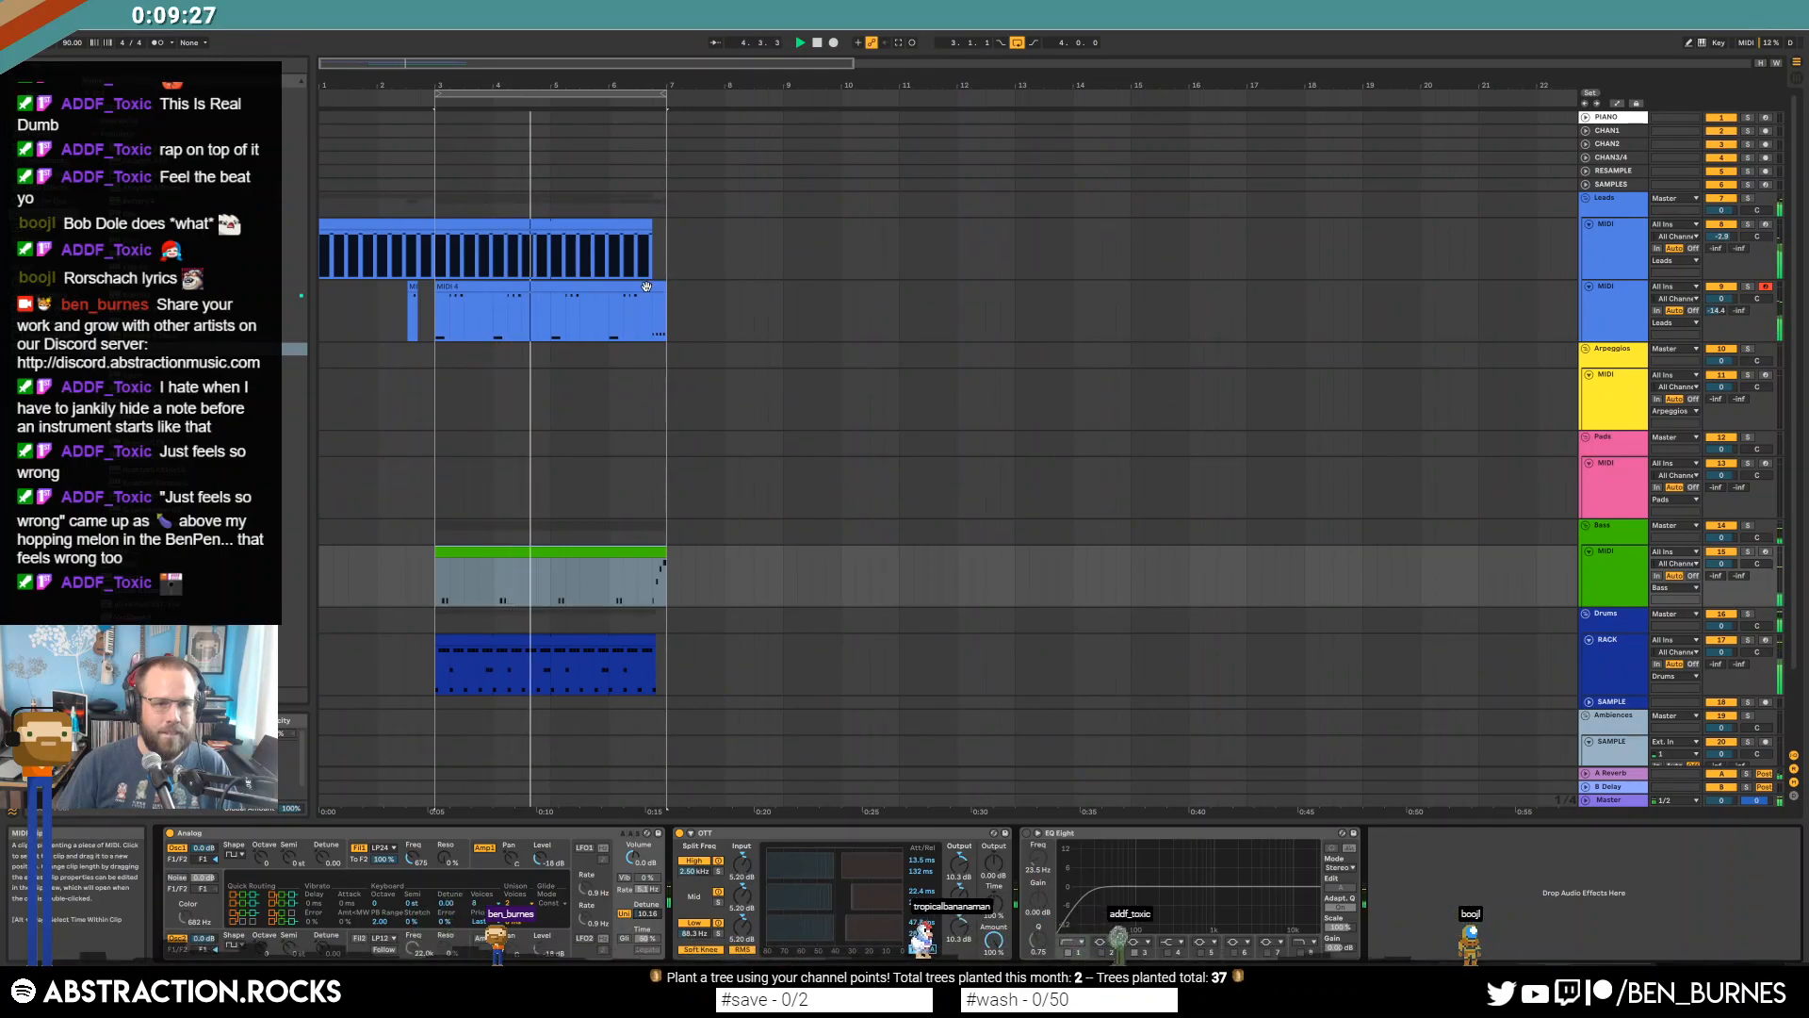
Duplicate the Massive, bass and drum clips of bars 3 to 7 onto bars 7 to 11 and move the loop there.
click(655, 311)
shift+click(647, 674)
key(ctrl+d)
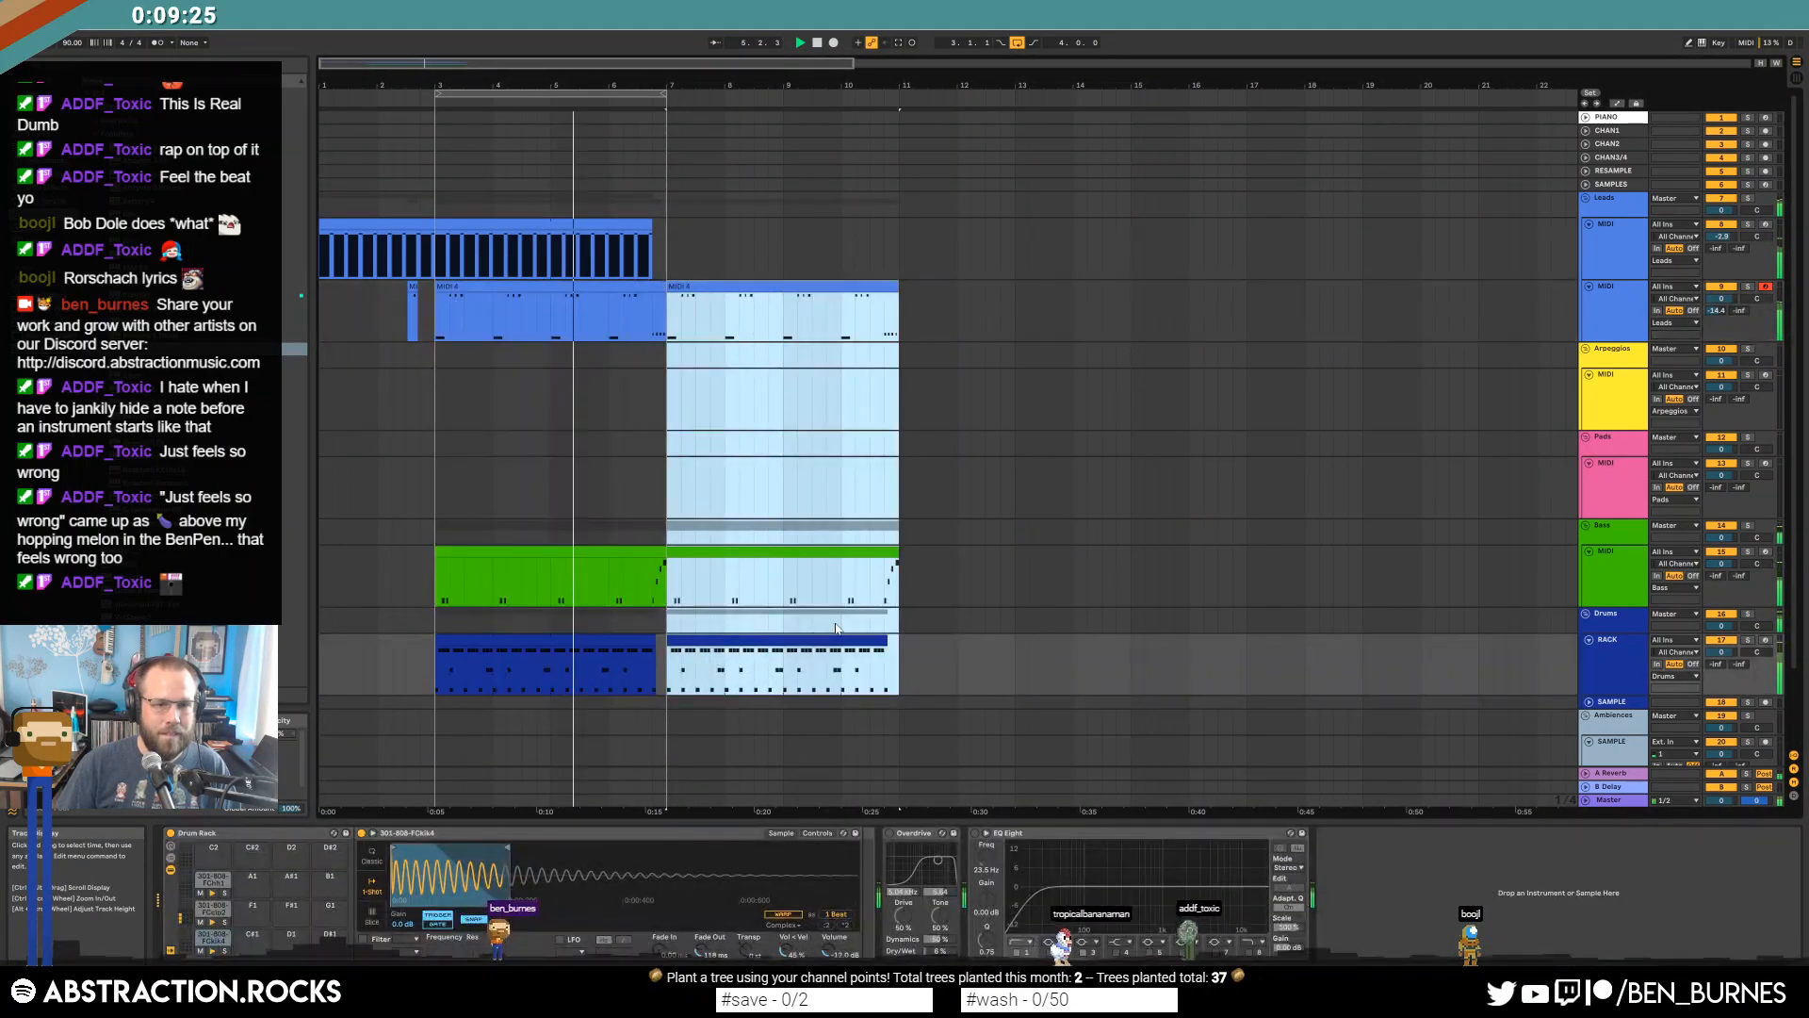
drag(621, 94, 852, 113)
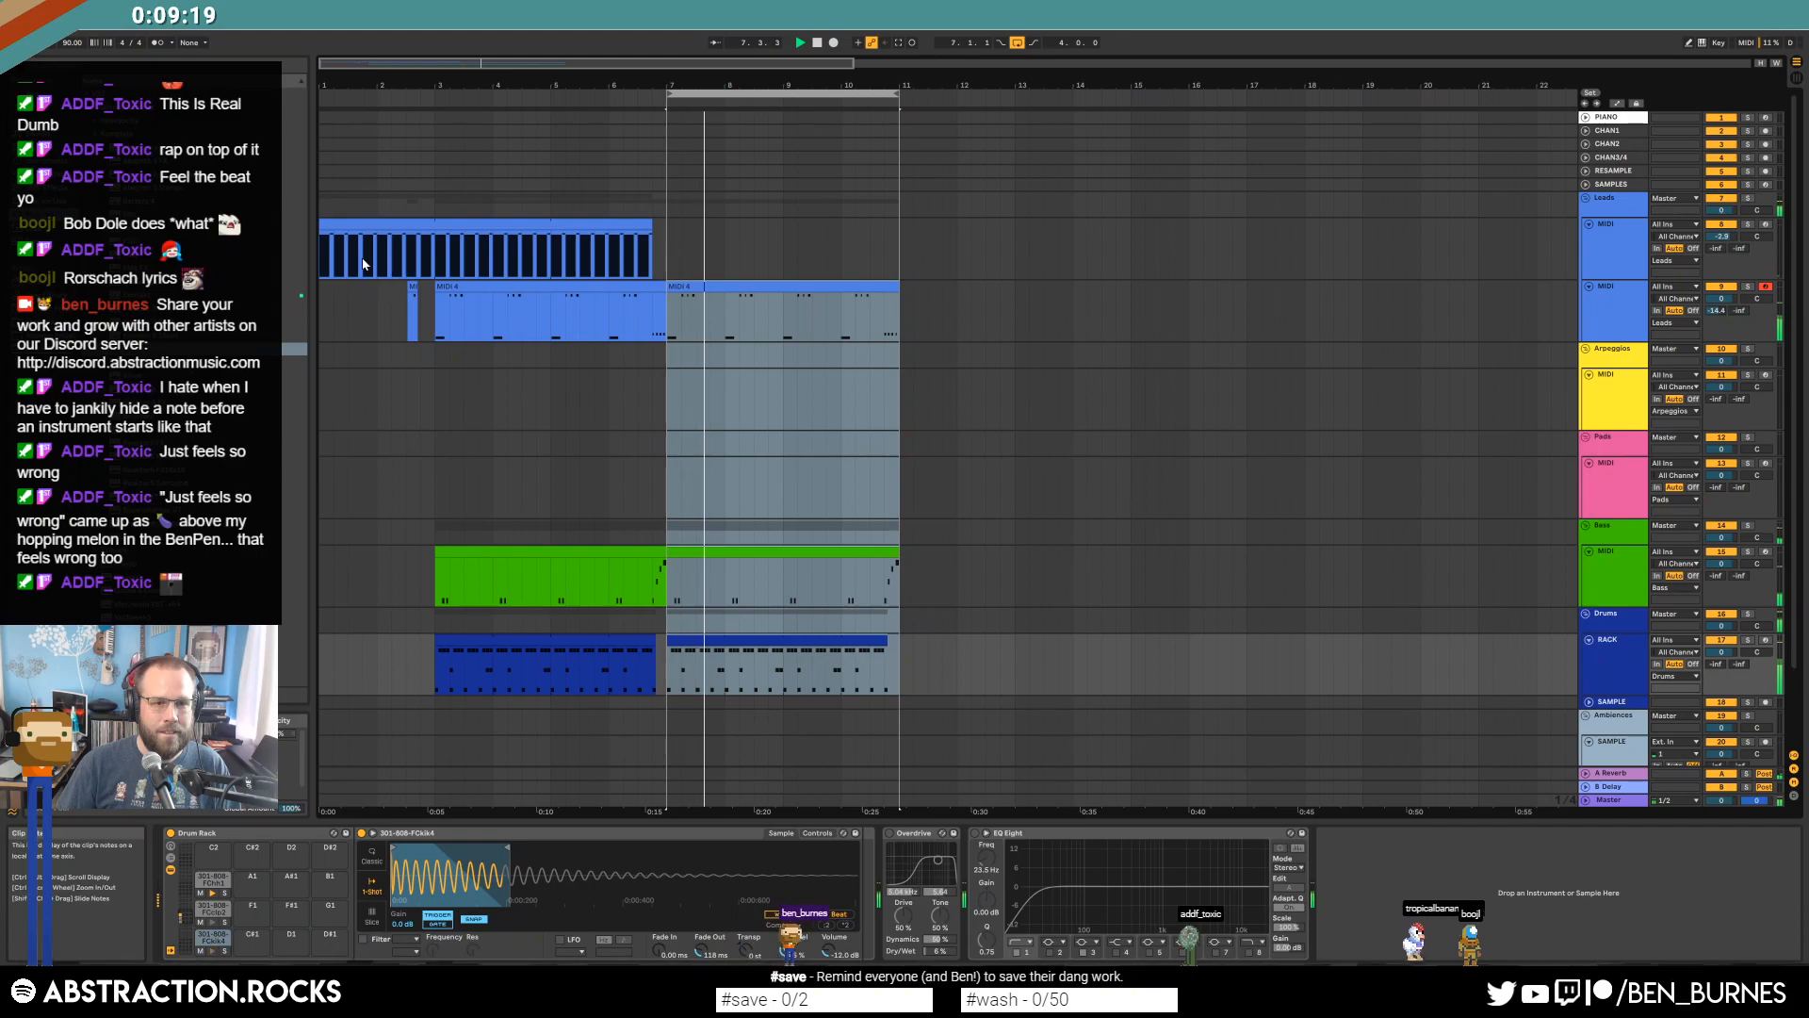
Copy the first short slice of the acapella lead clip to bar 7 and repeat it at the start of bars 8, 9 and 10.
click(705, 253)
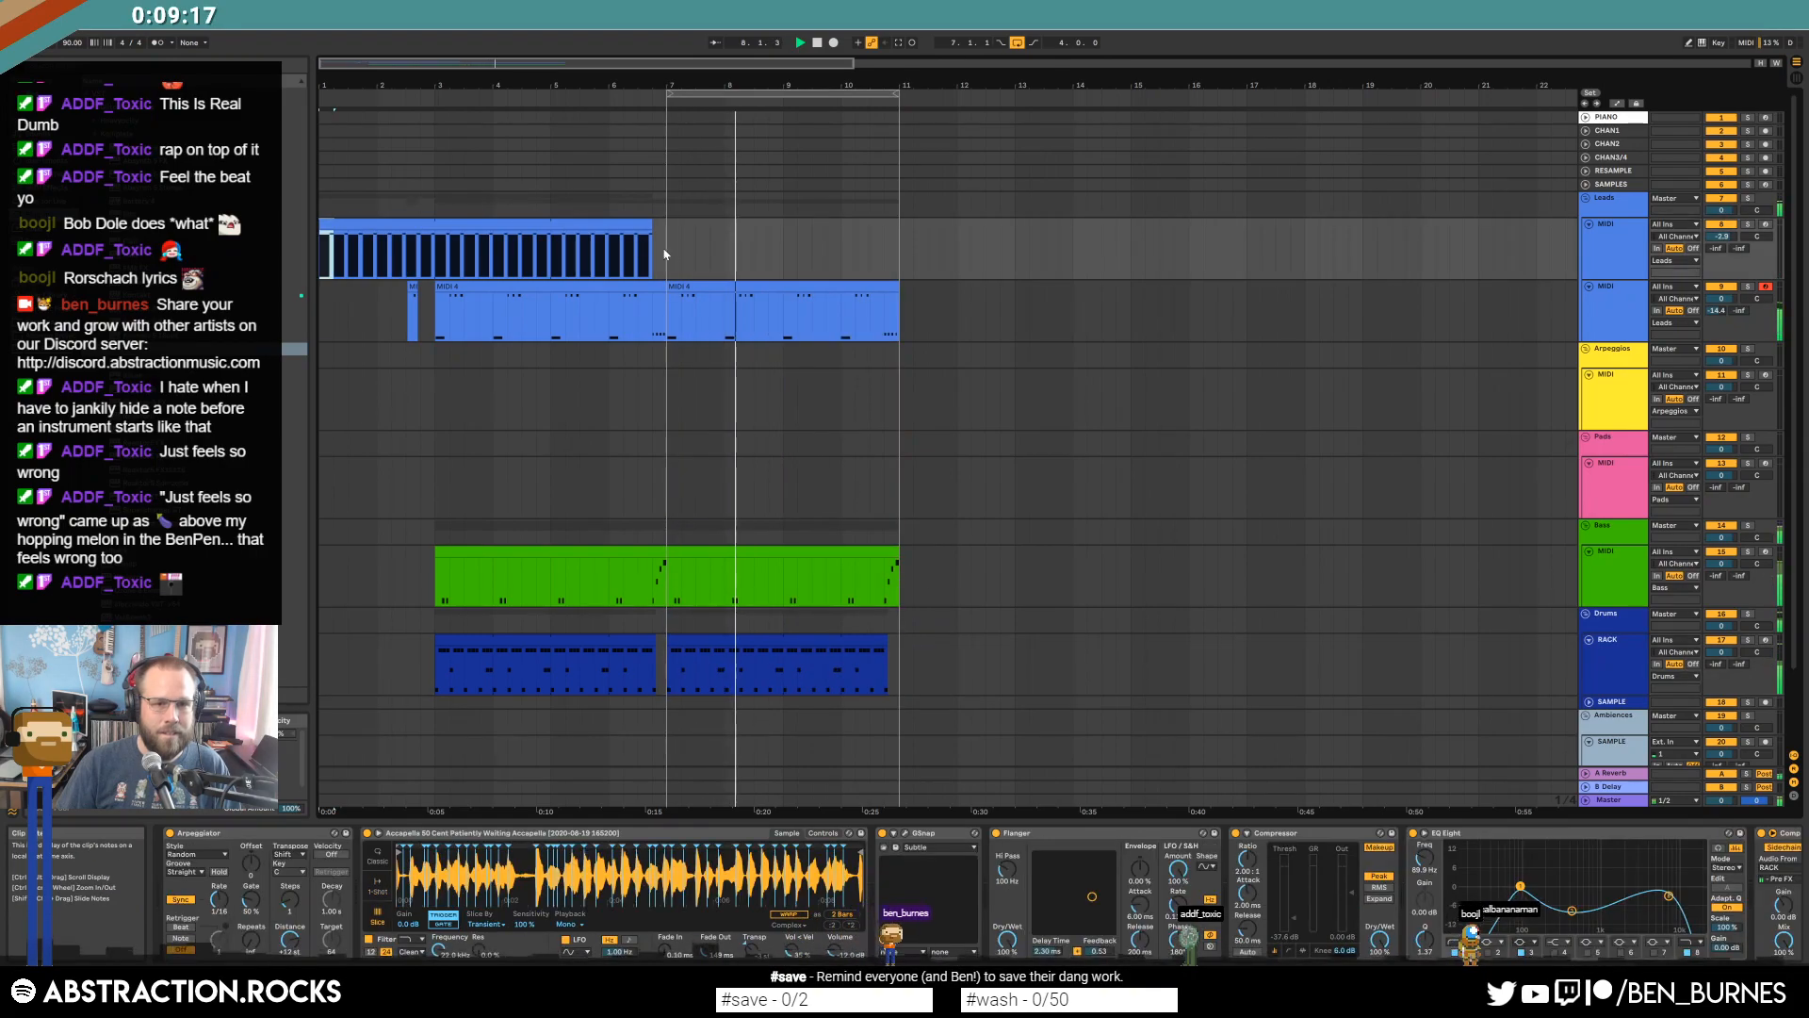
shift+click(726, 249)
key(ctrl+d)
key(ctrl+d)
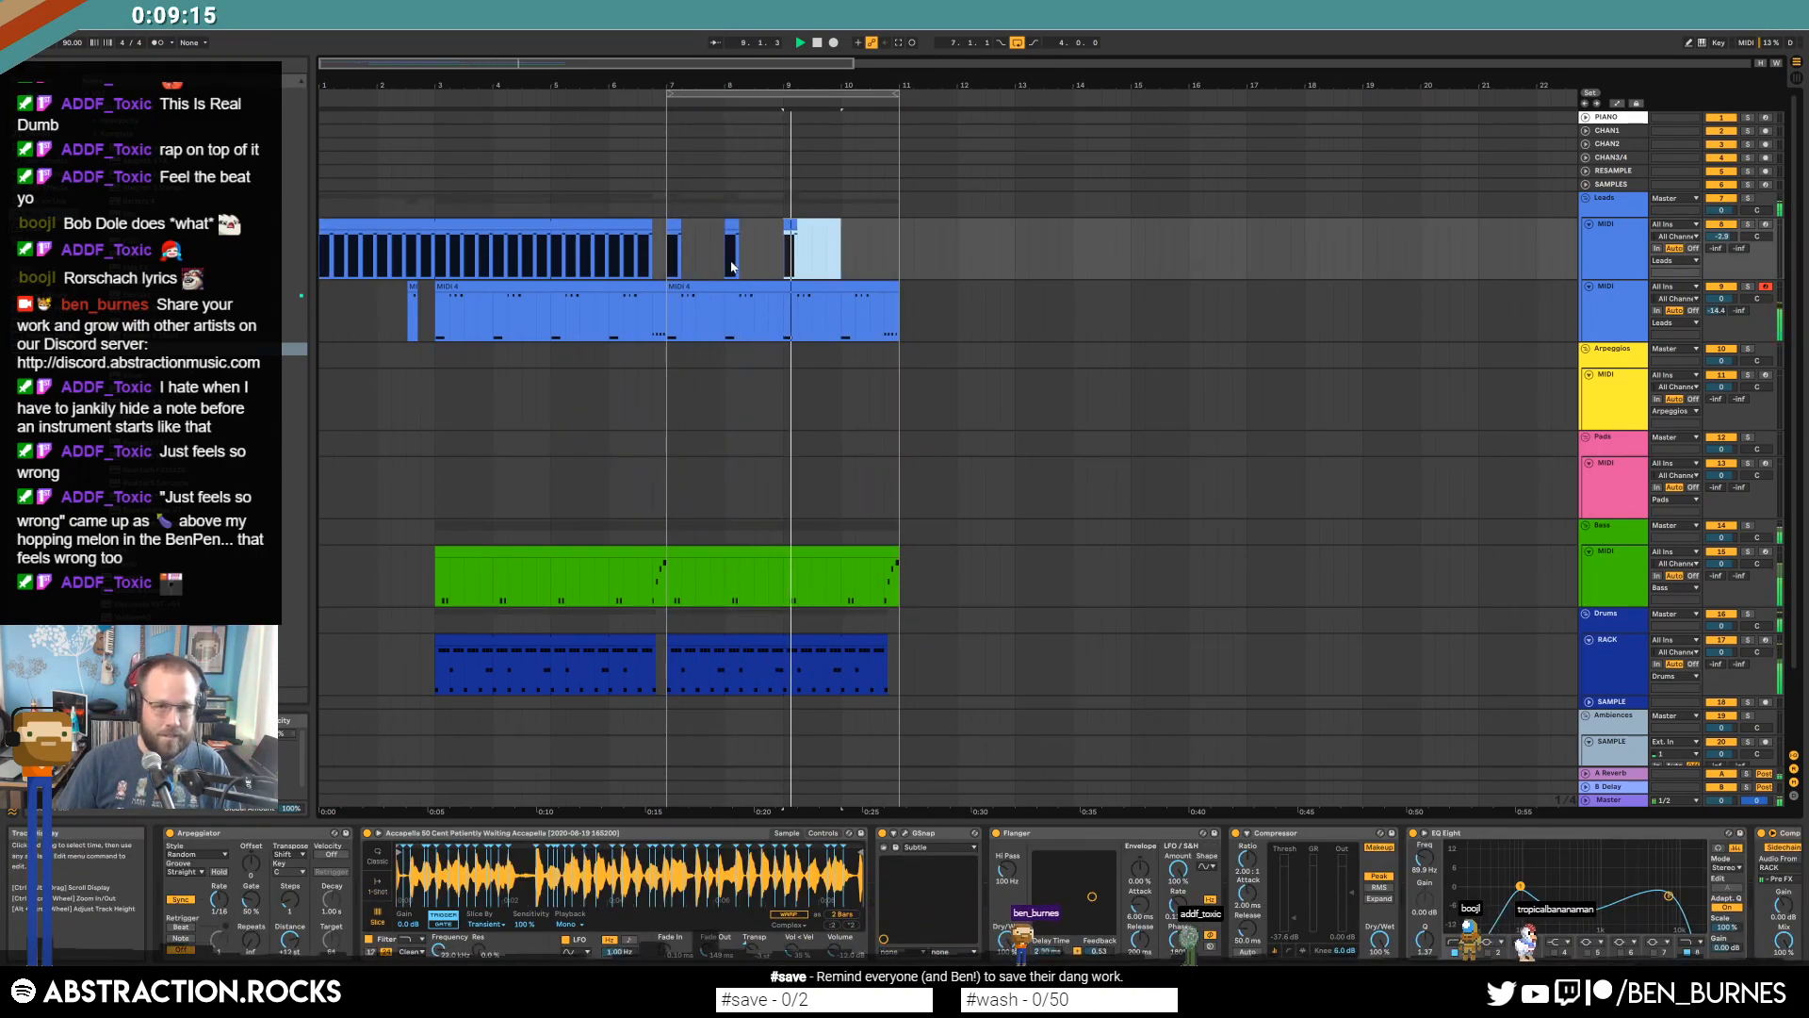
key(ctrl+d)
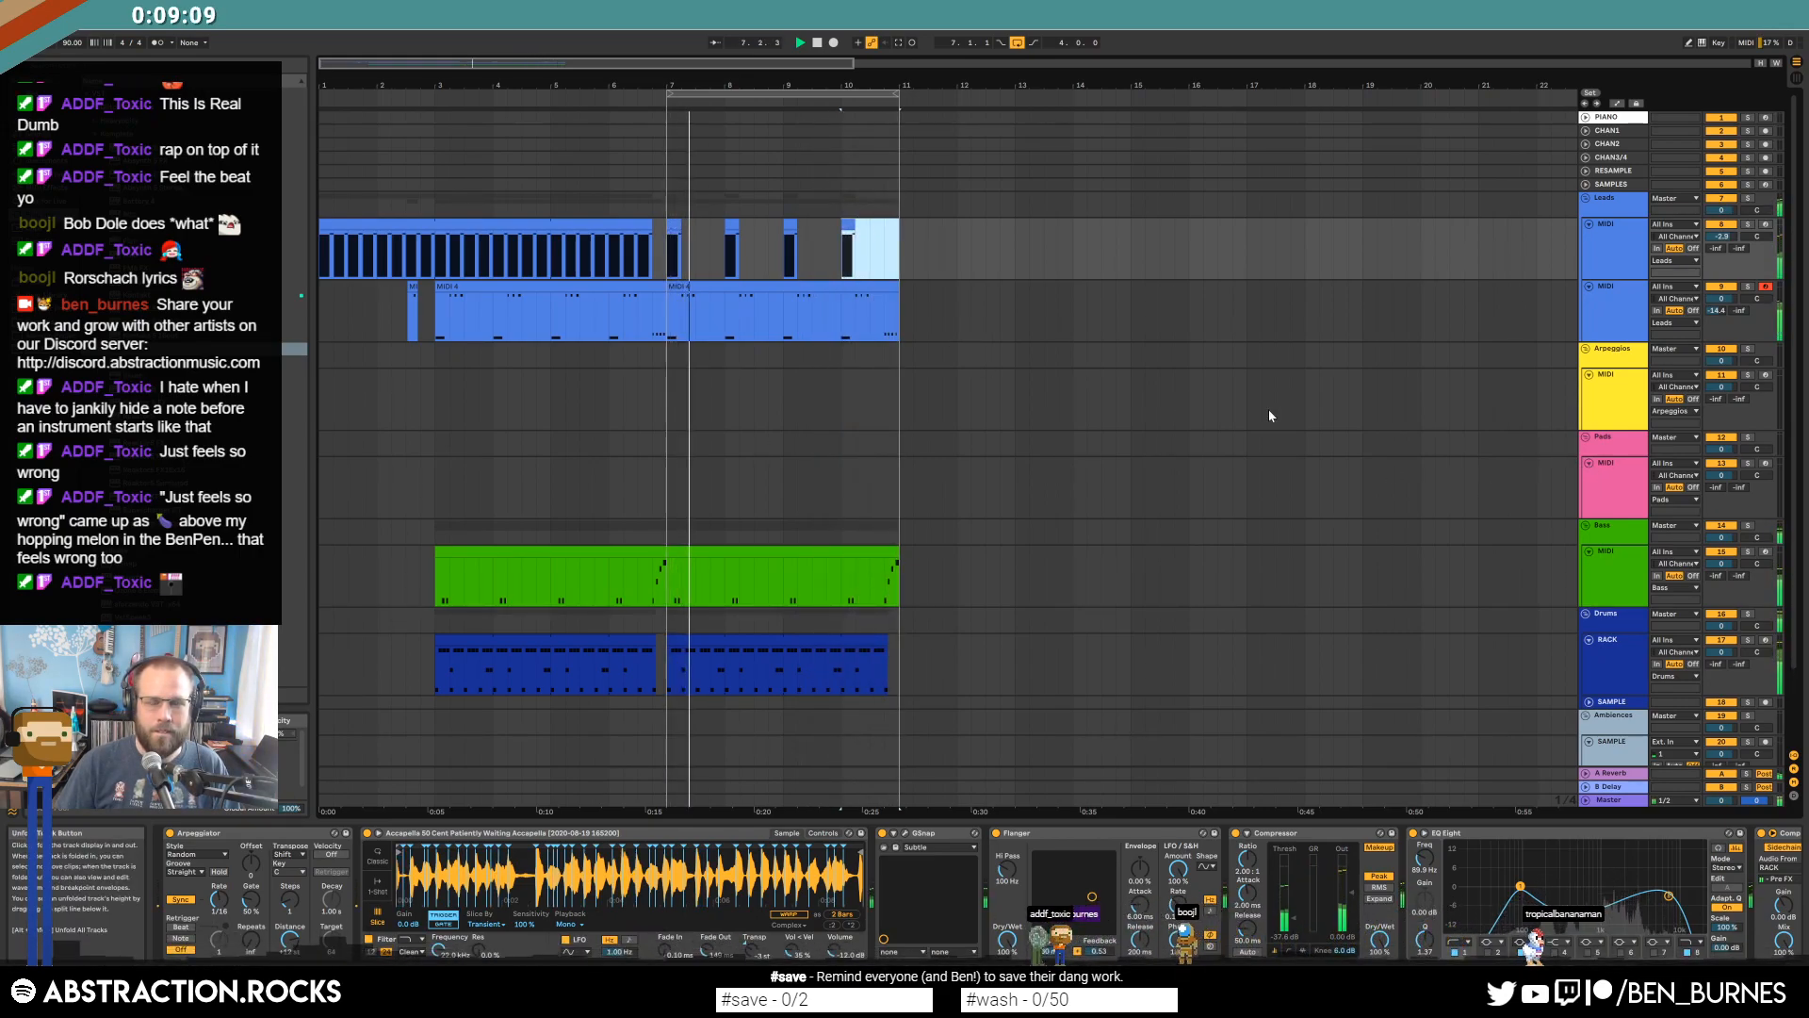
Delete the four acapella slices copied onto the lead track in bars 7 to 11 and stop playback.
click(673, 226)
shift+click(858, 241)
key(Delete)
key(space)
click(670, 244)
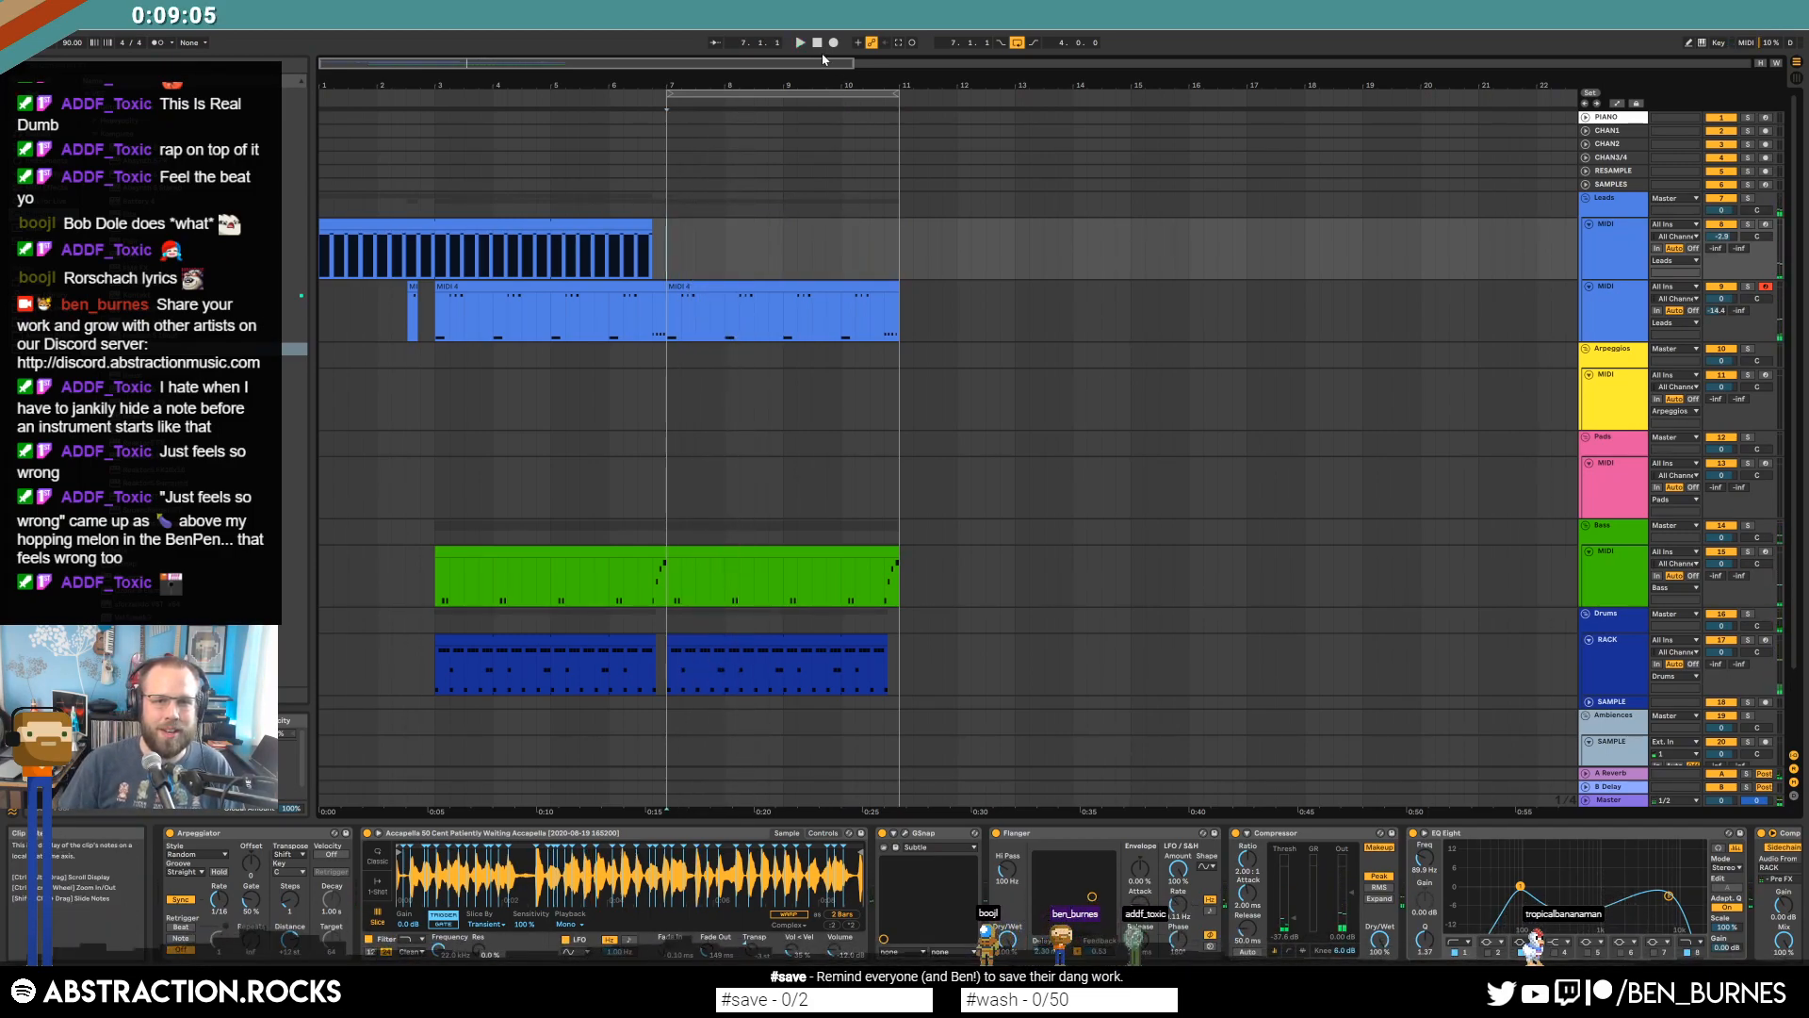
Create a one-bar MIDI clip on the Arpeggios track, repeat it across bars 7 to 11 and draw four short high notes at its start.
click(1608, 387)
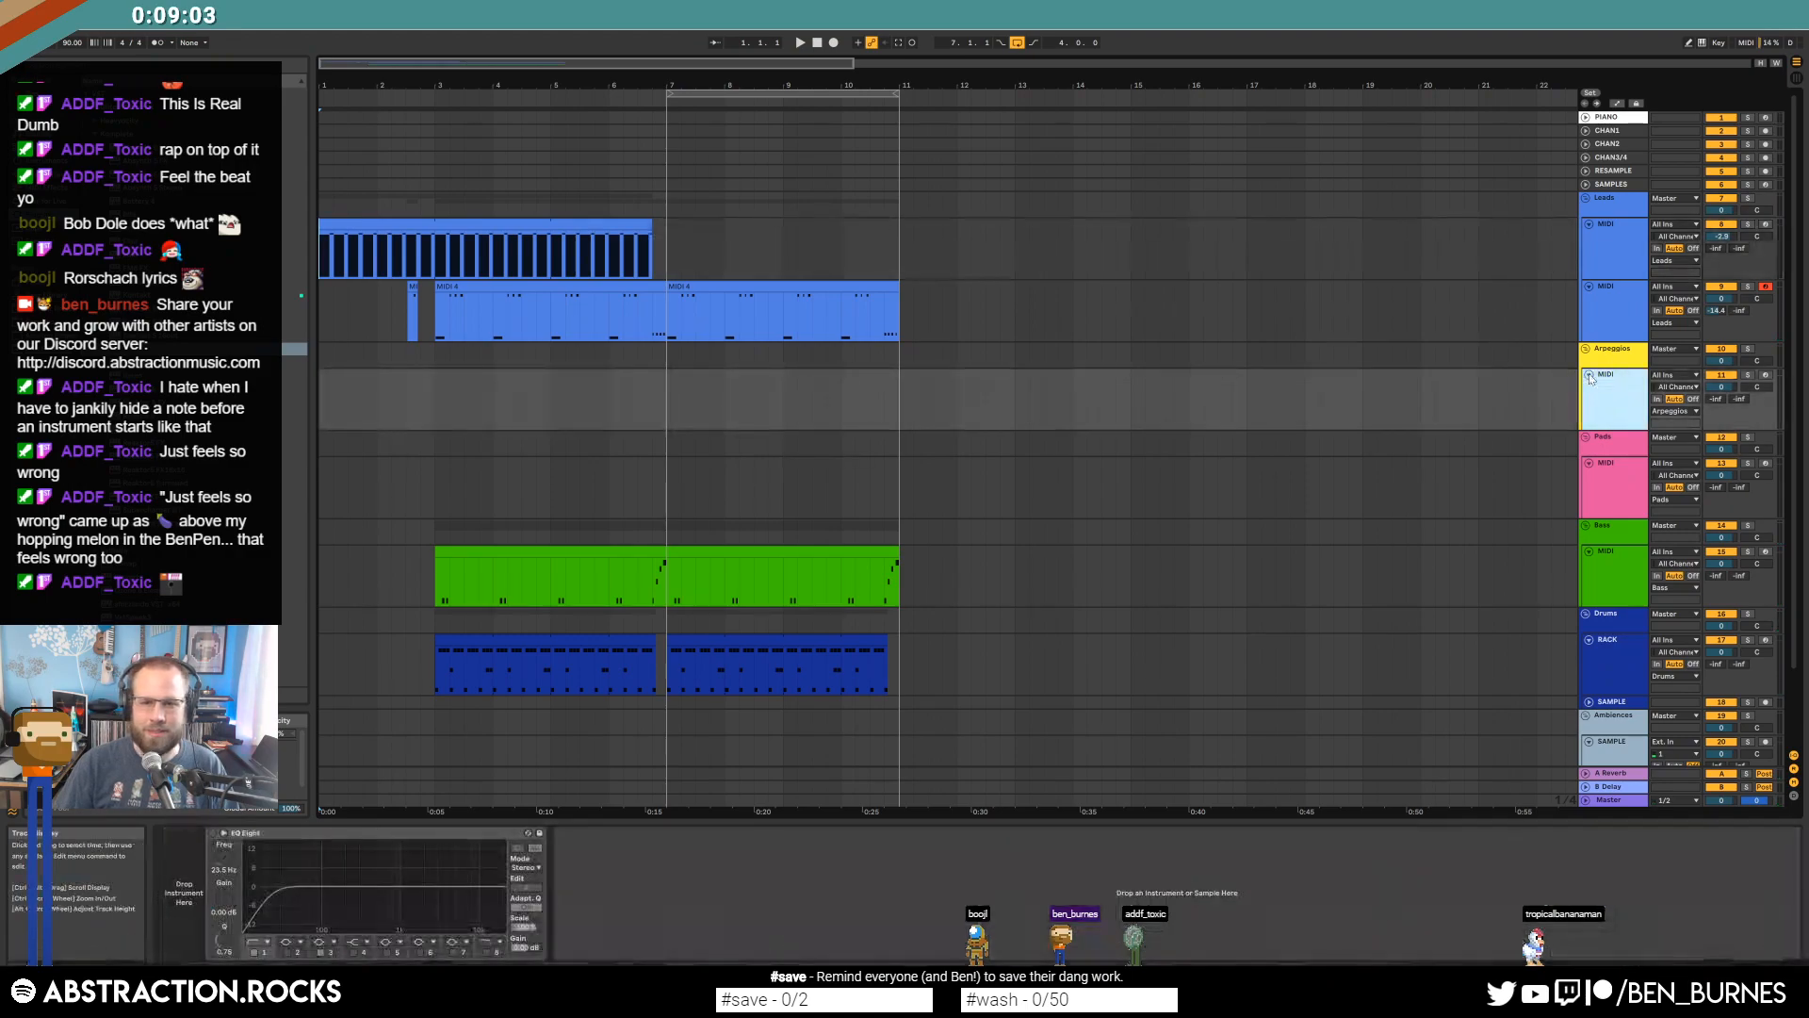
drag(705, 400, 724, 403)
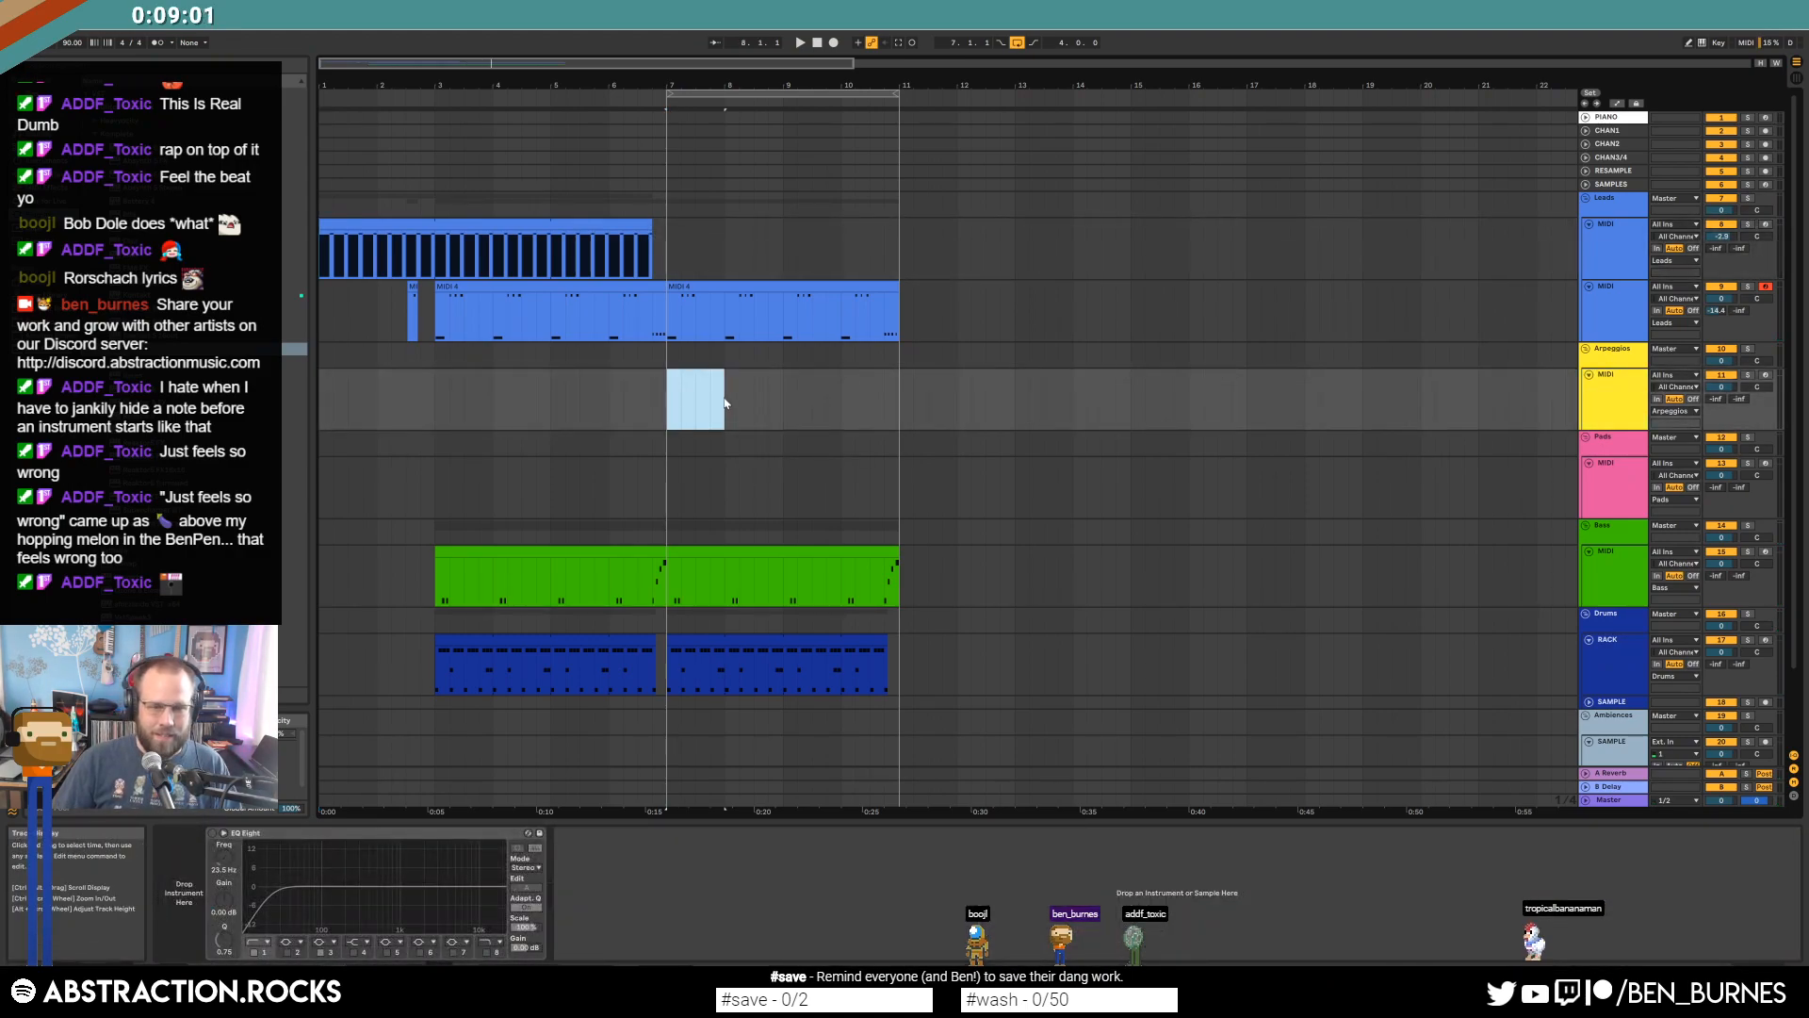
key(ctrl+shift+m)
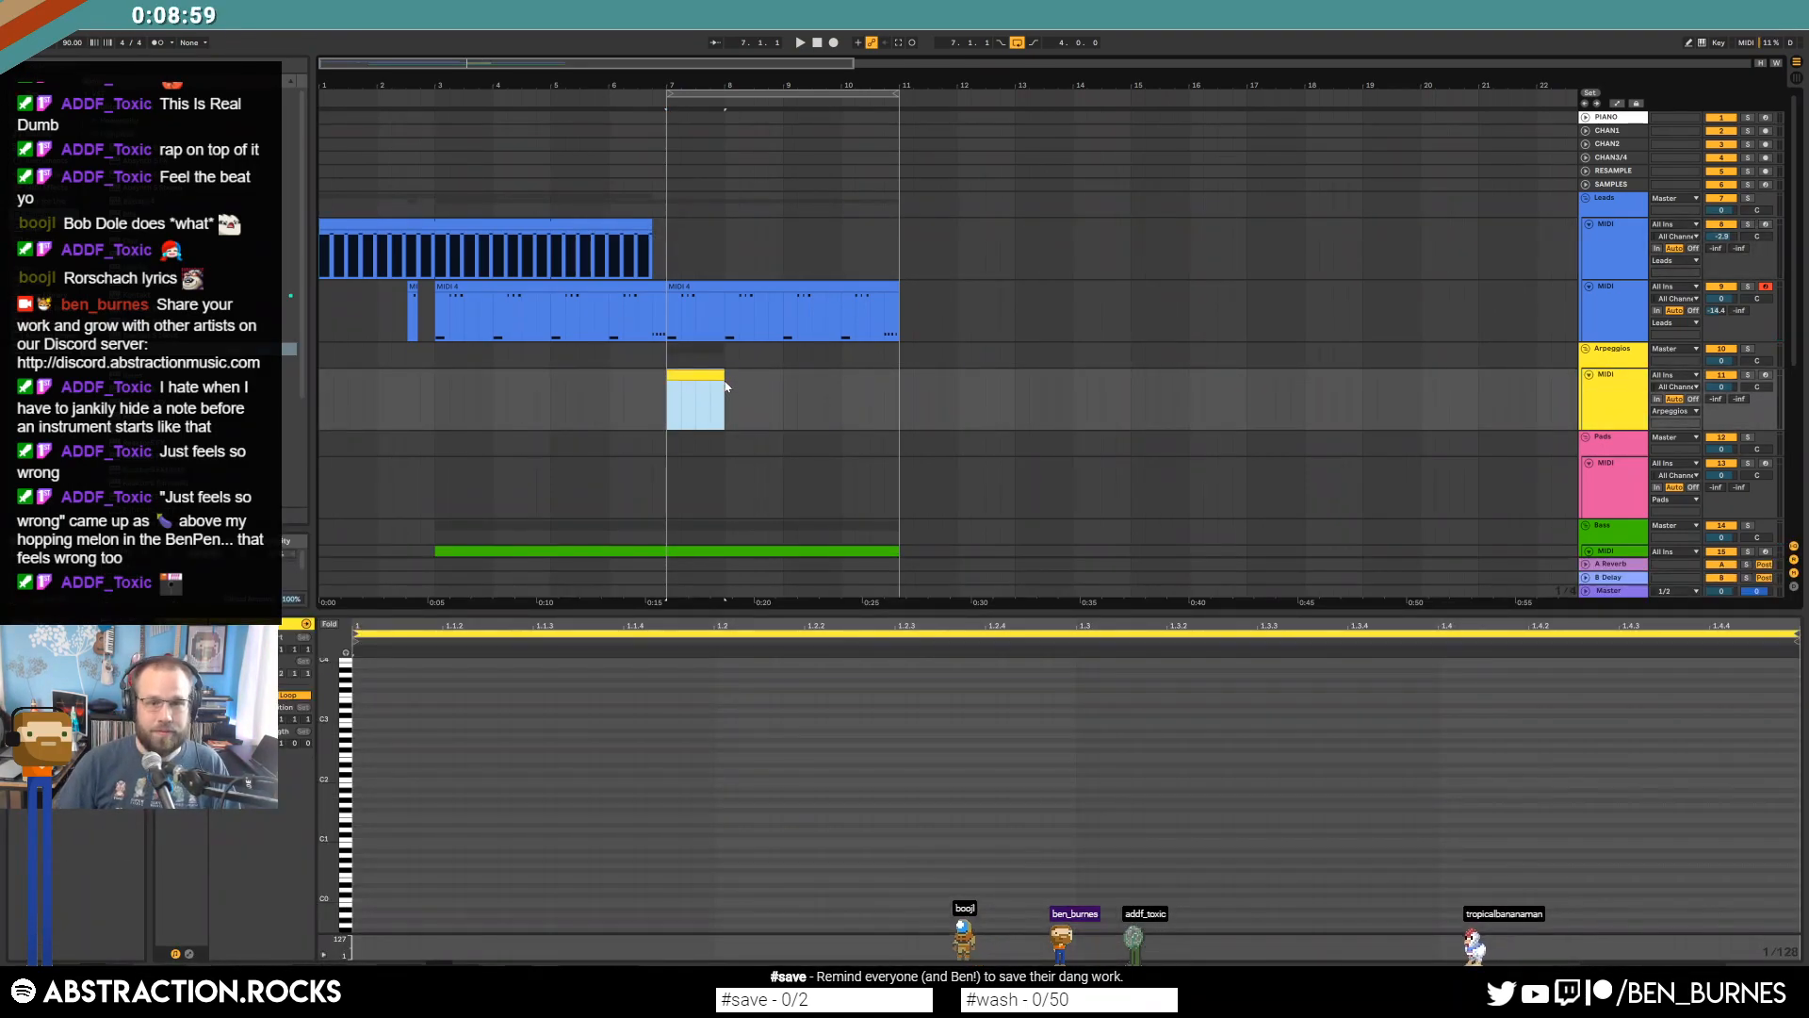
drag(806, 393, 888, 391)
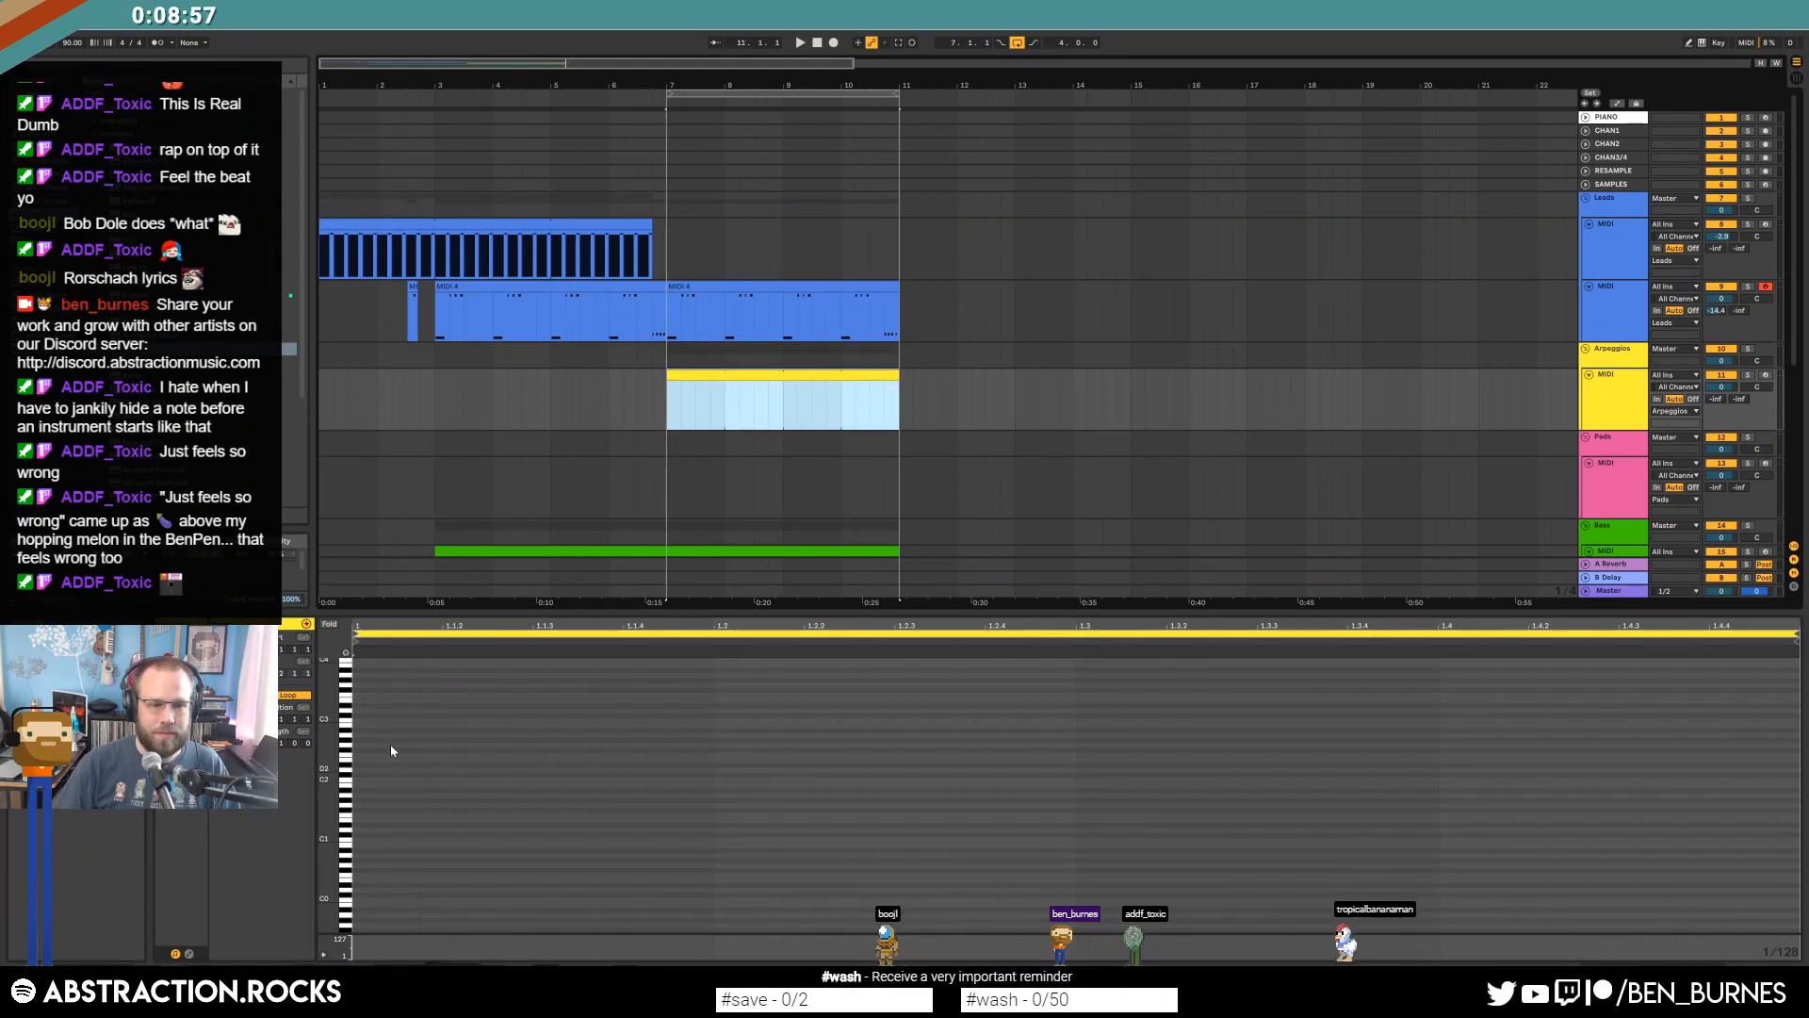
click(374, 685)
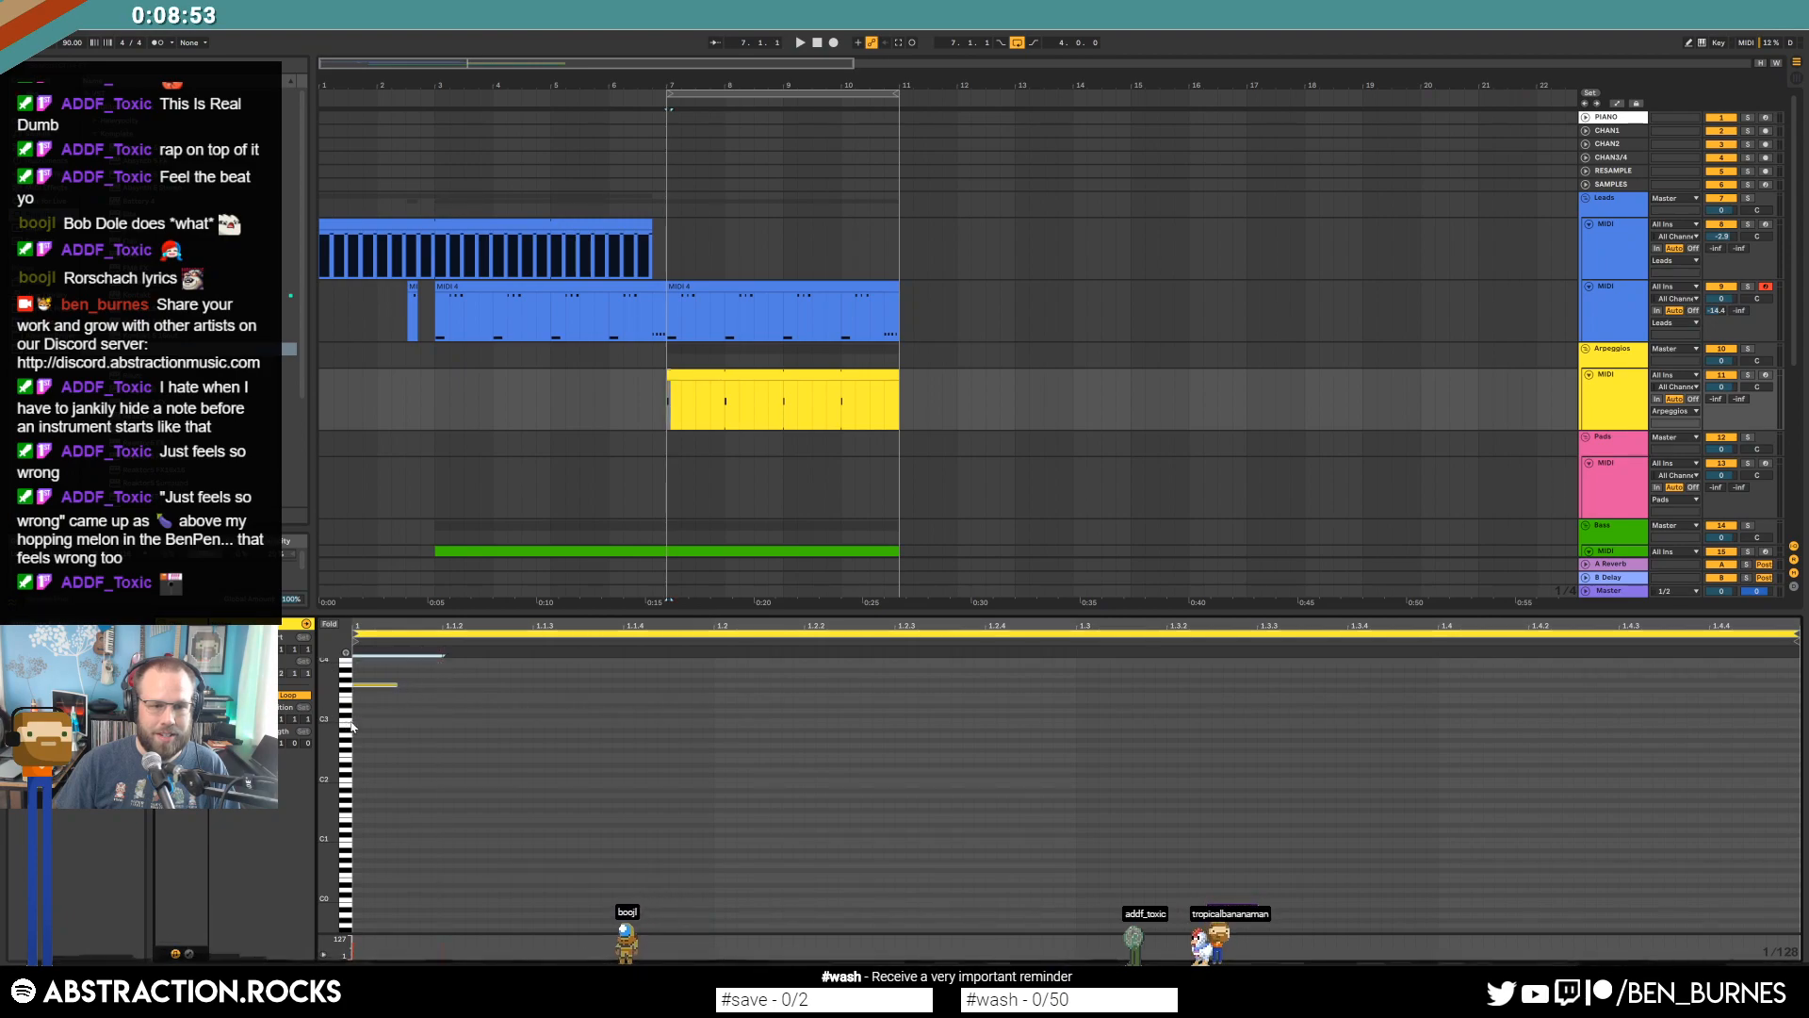
Load Operator as the instrument on the Arpeggios MIDI track and play the loop to hear the new clip.
key(shift+Tab)
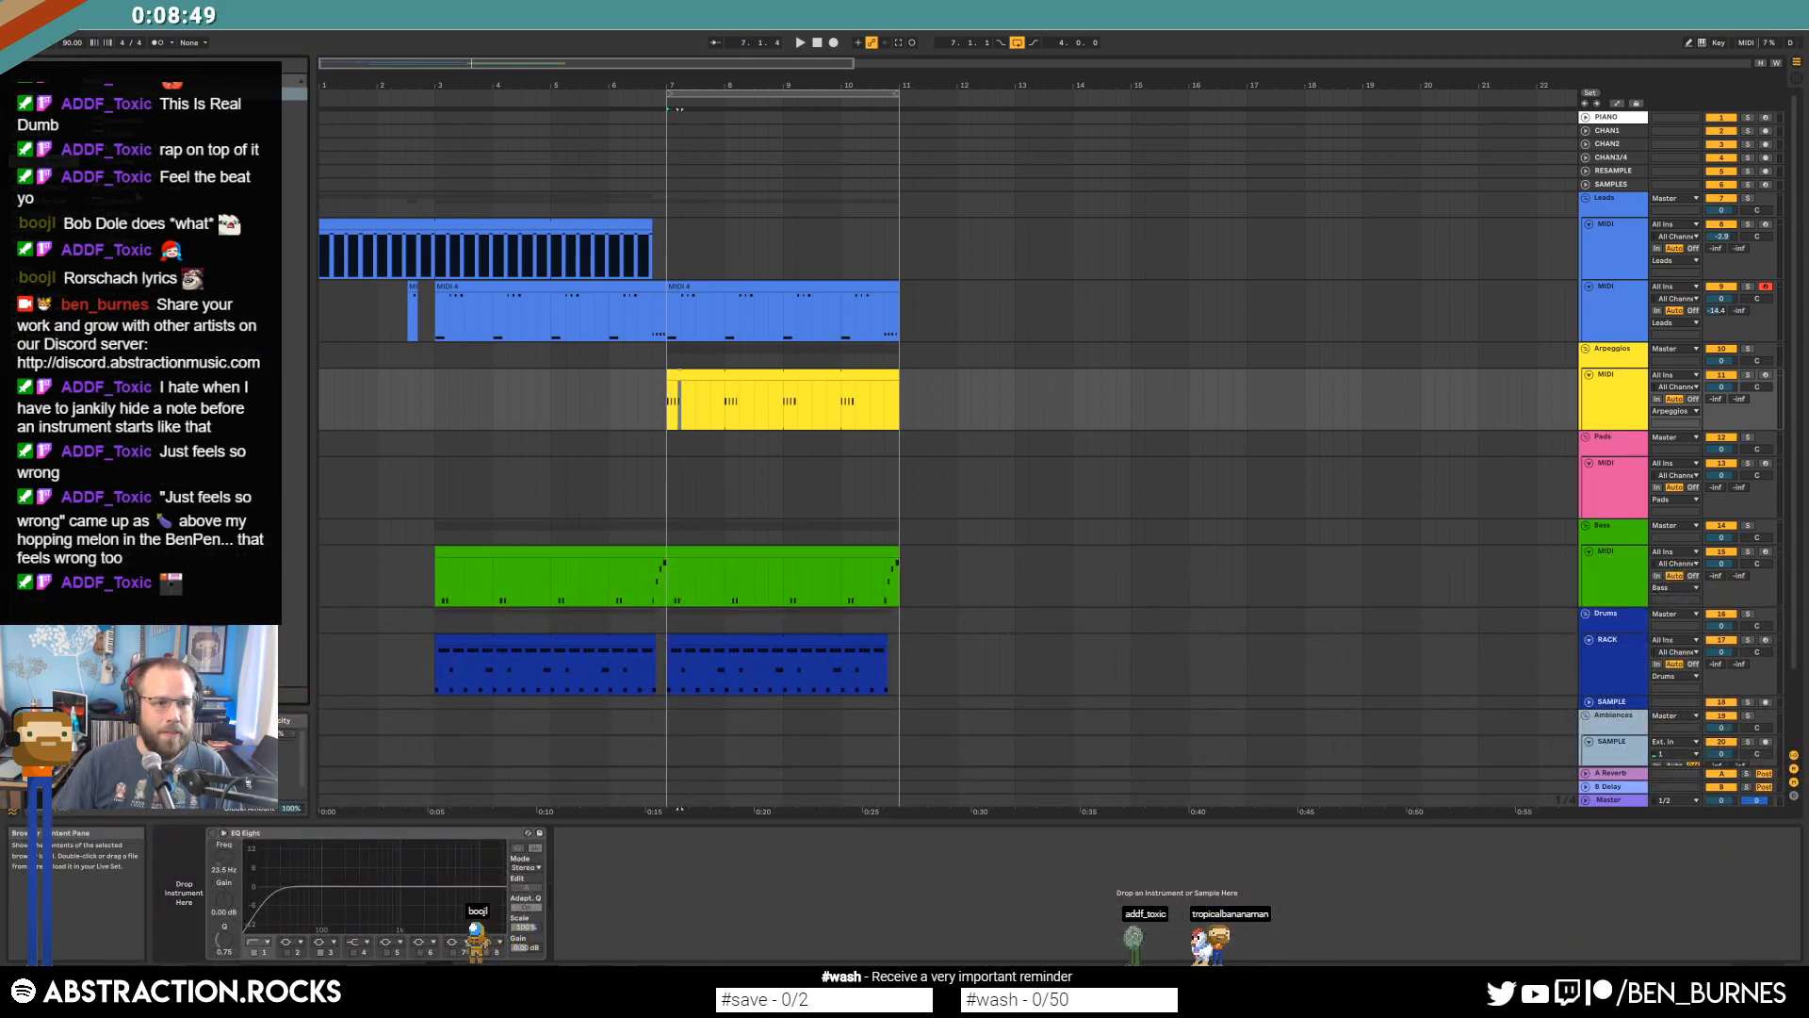
drag(247, 923, 272, 853)
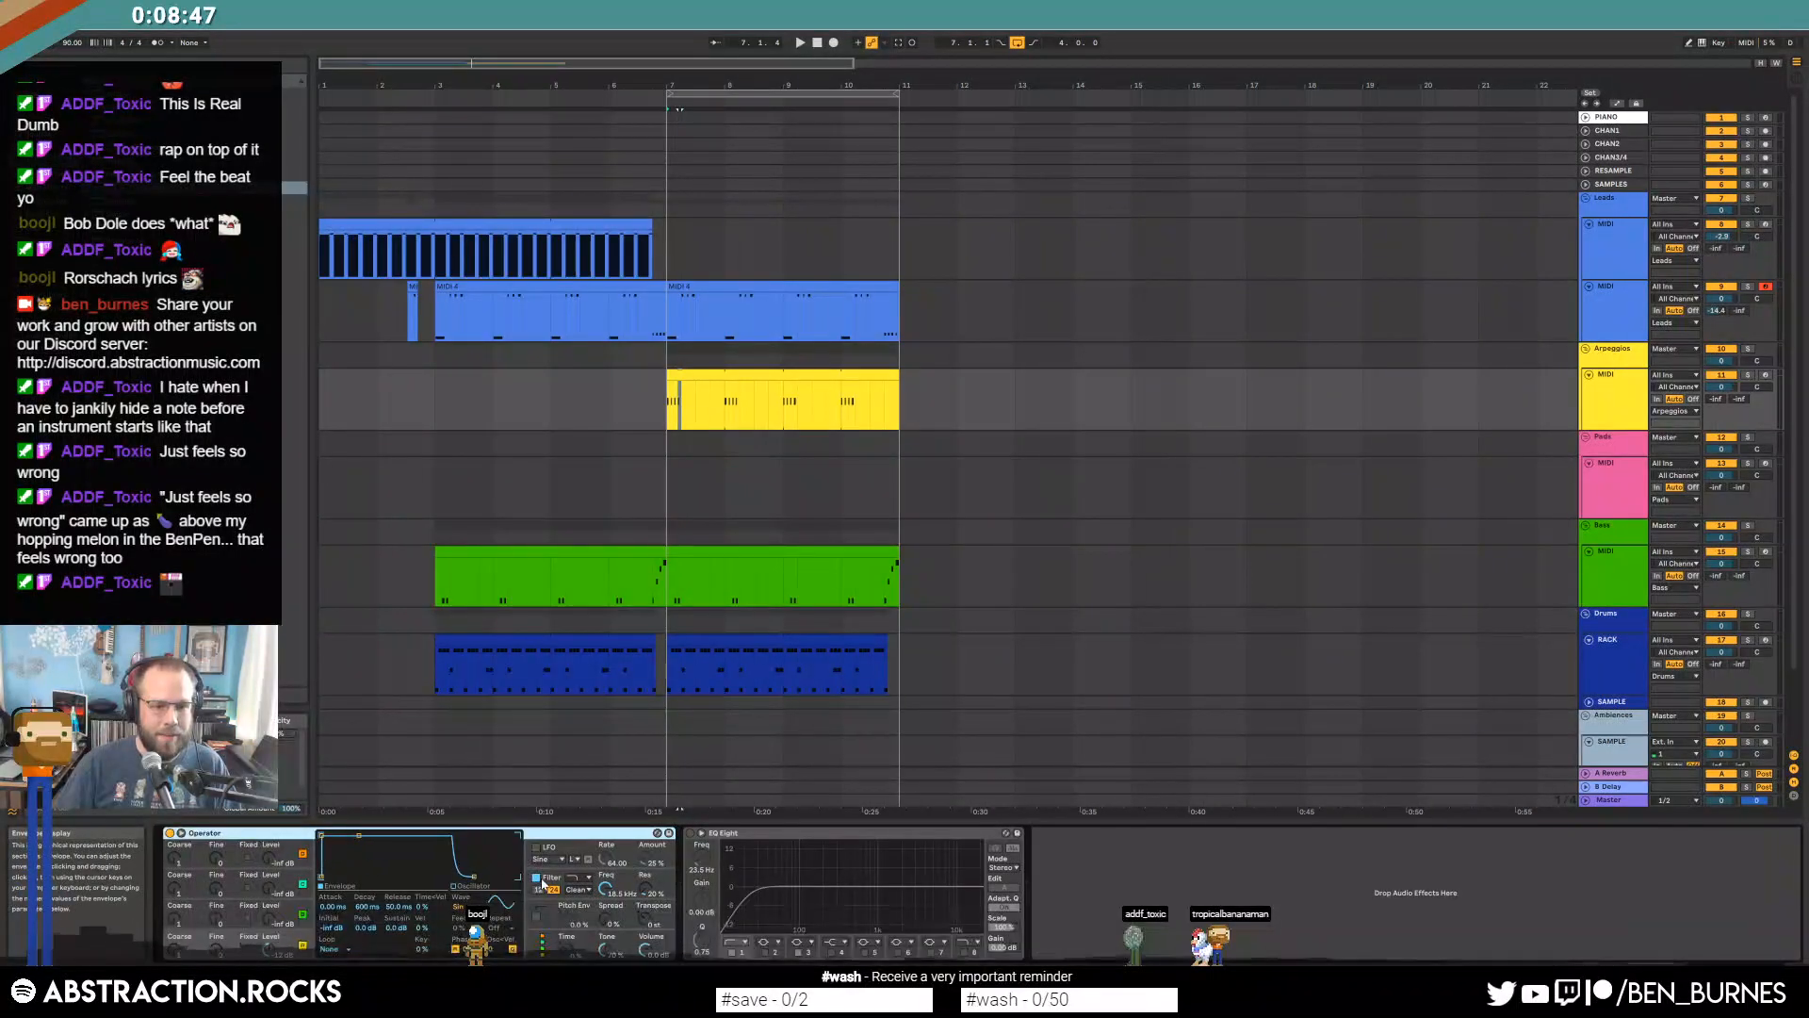
click(462, 906)
click(512, 668)
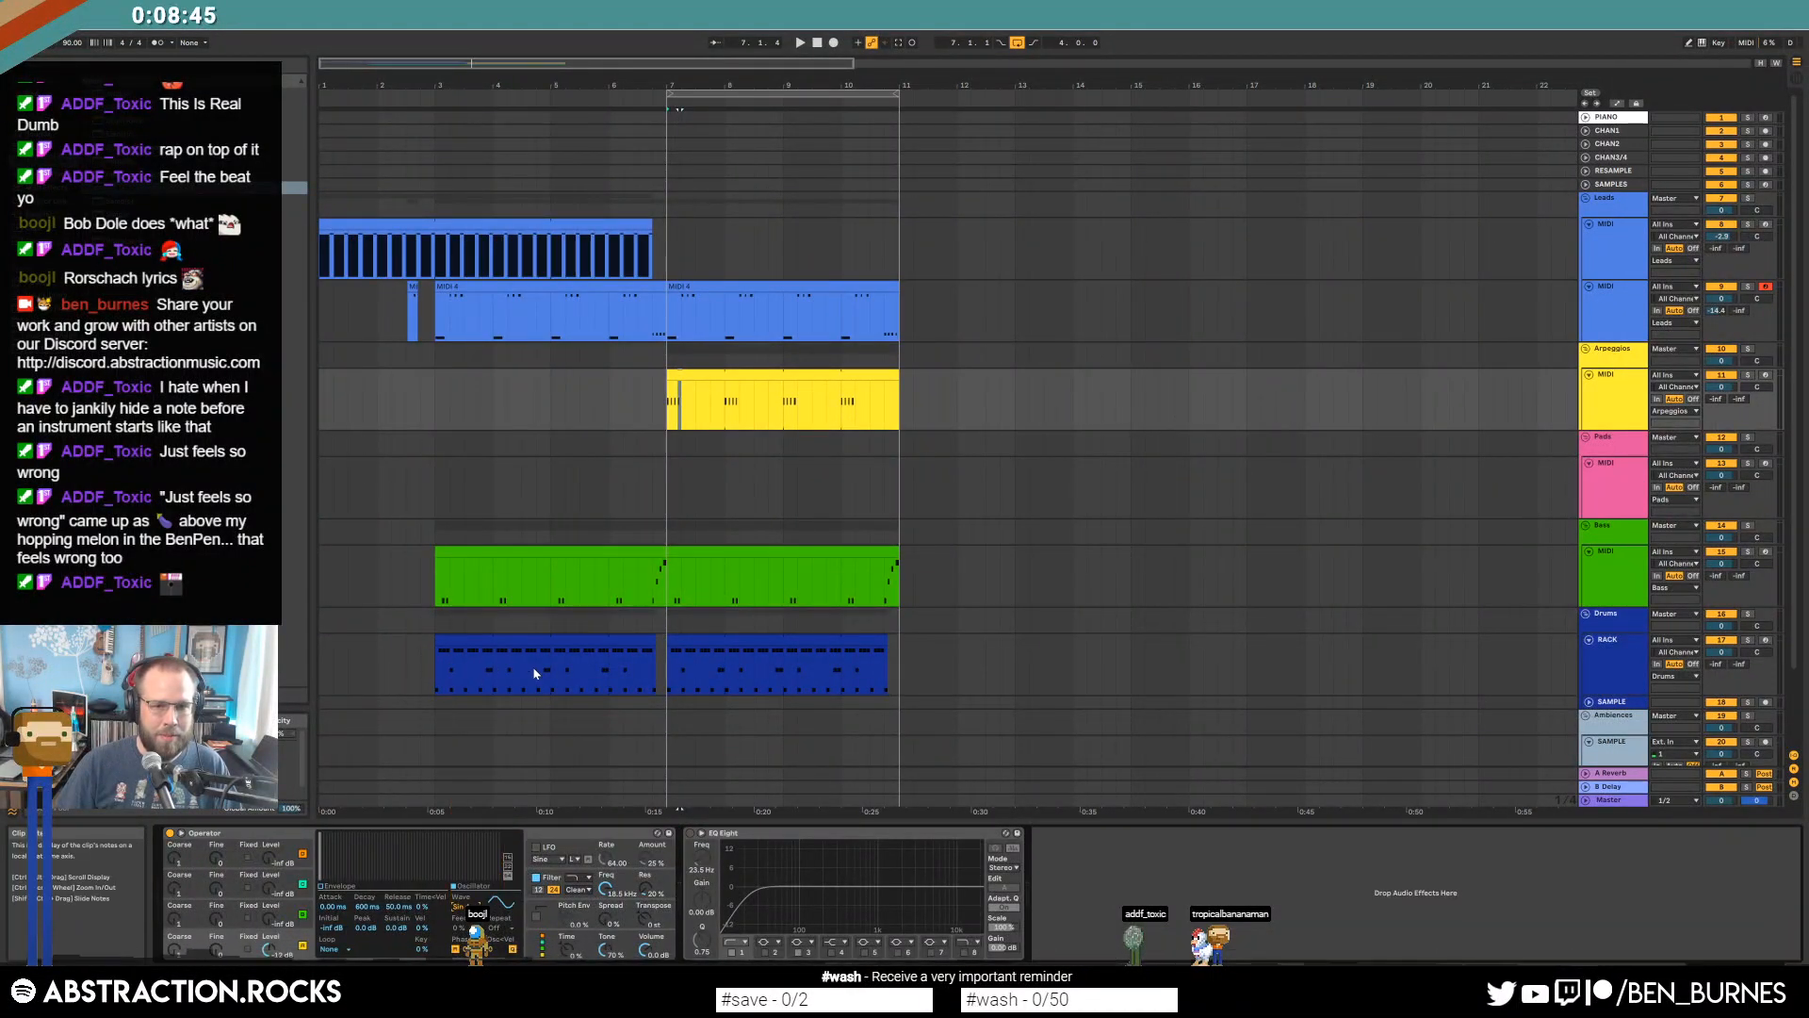
key(space)
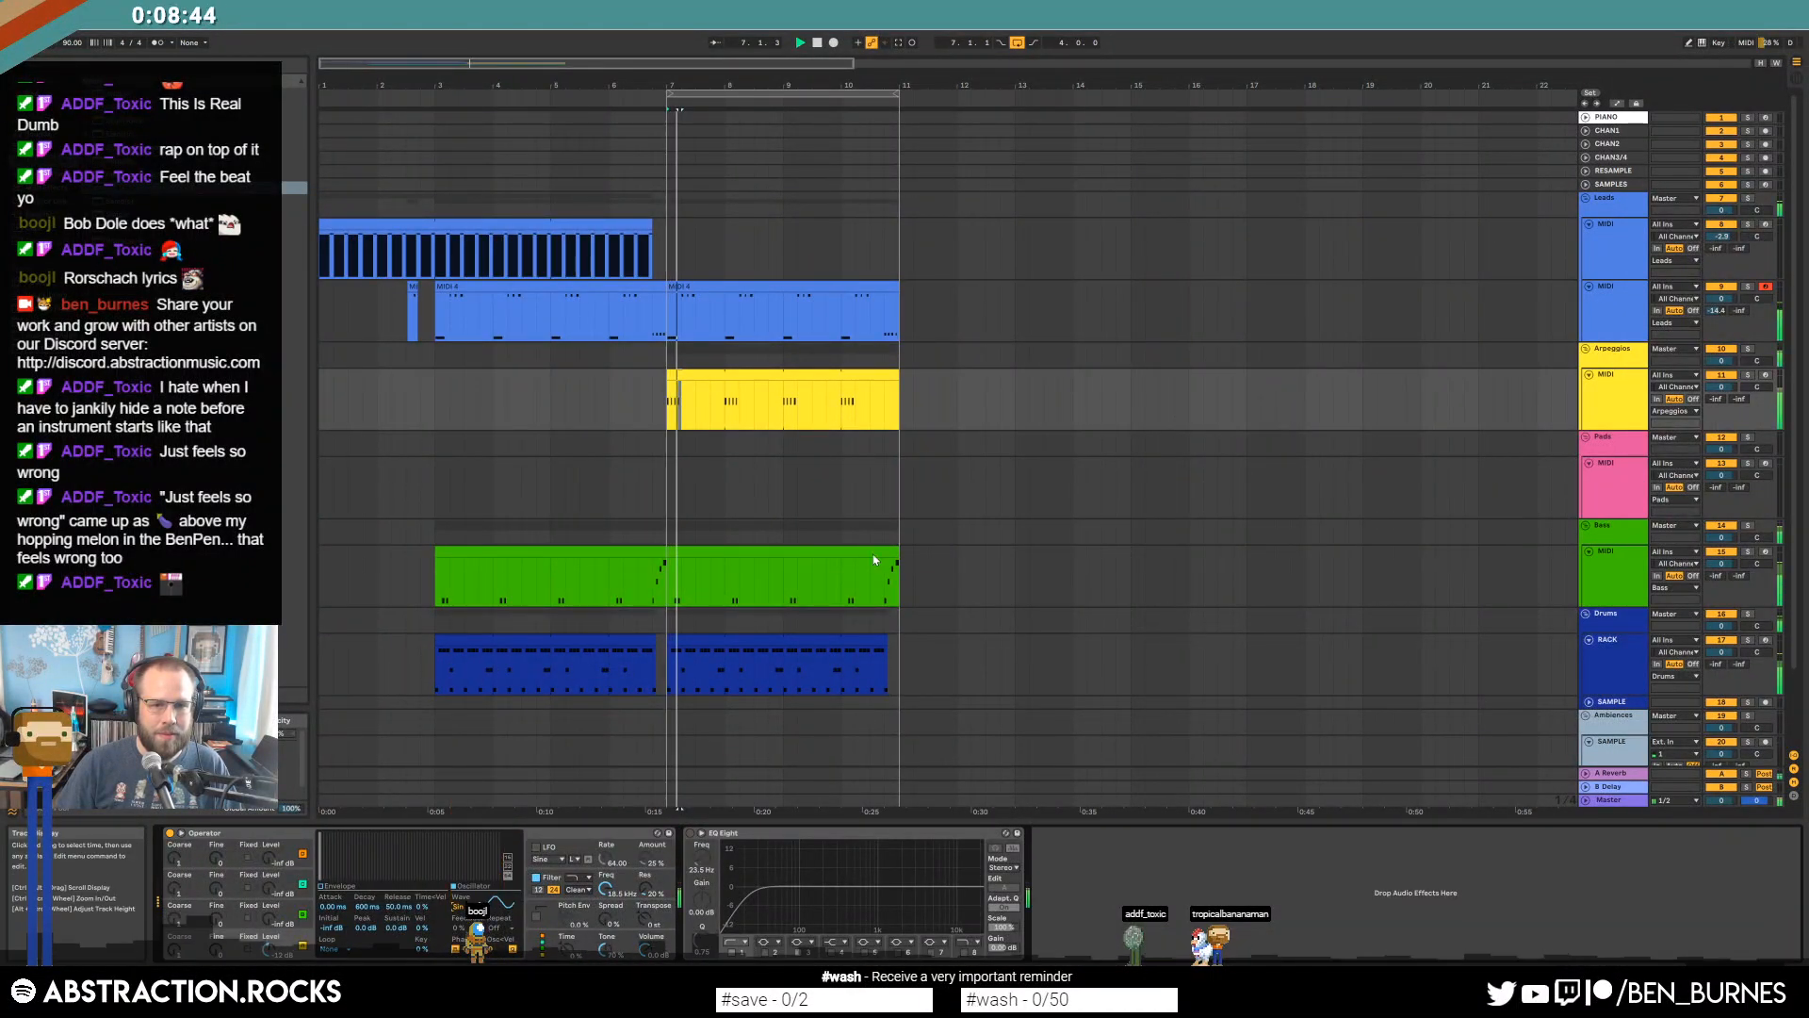
double_click(757, 374)
key(space)
key(shift+Tab)
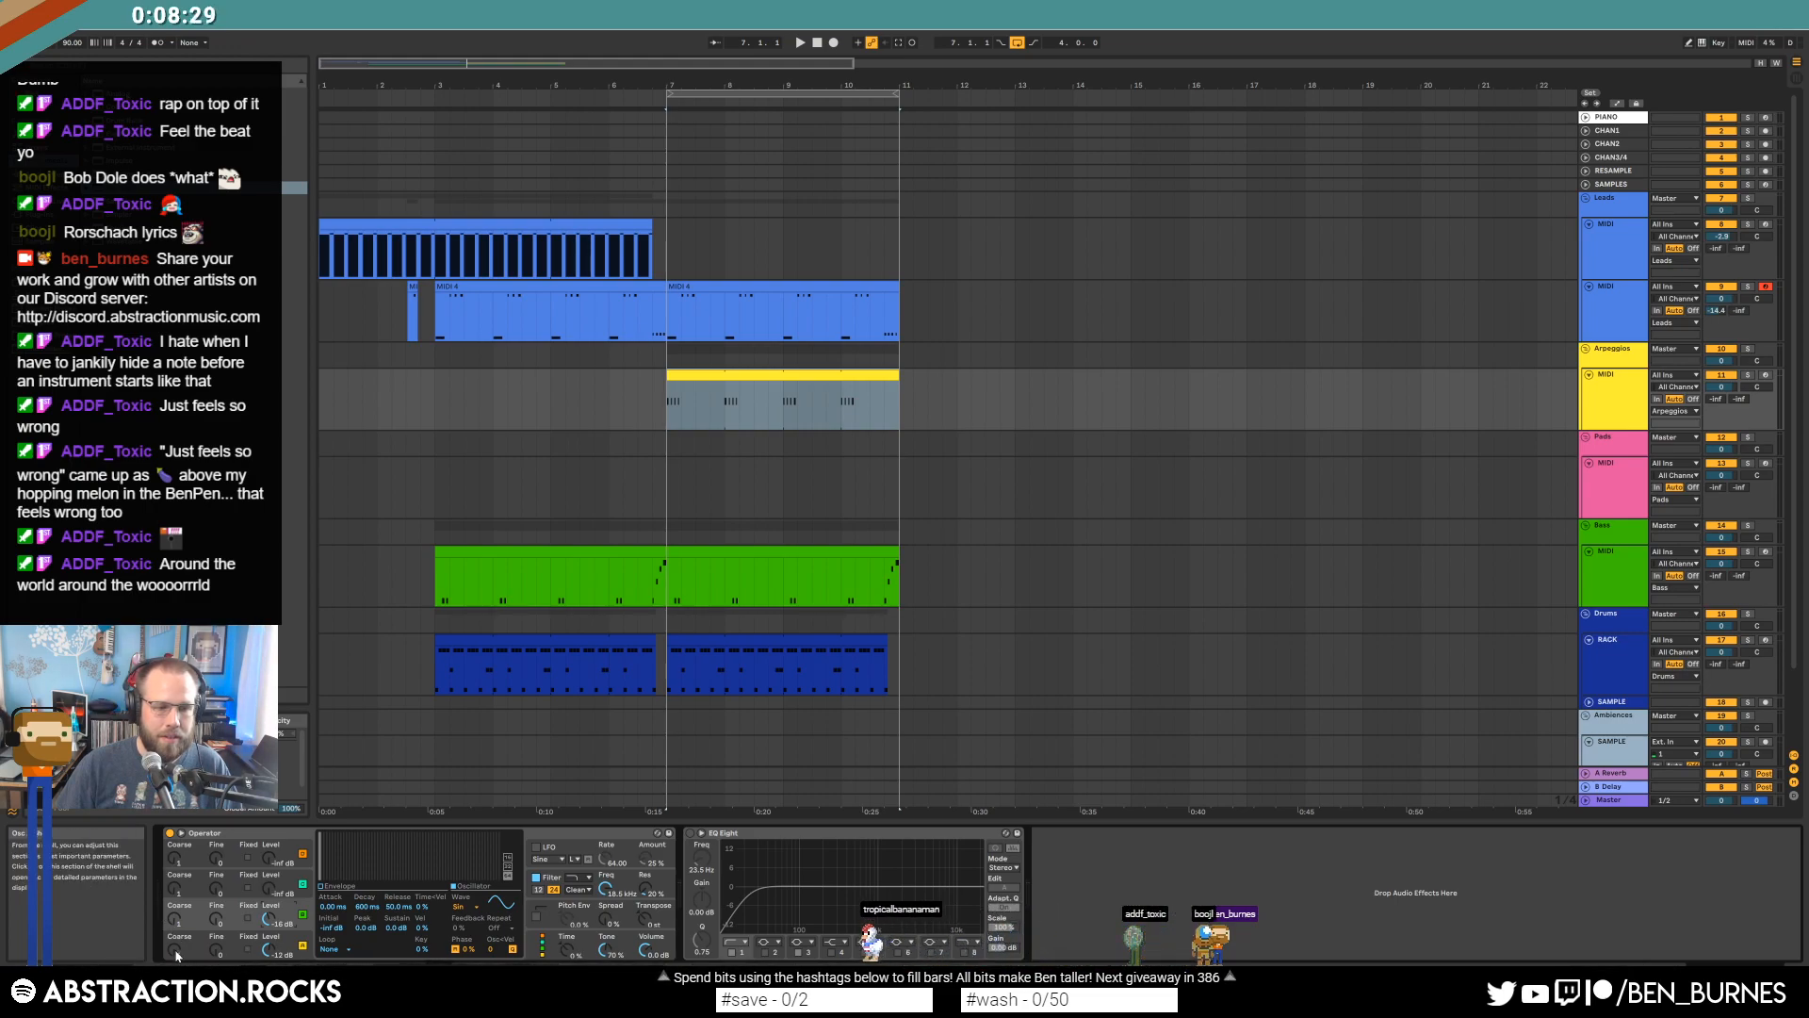
Adjust the Coarse frequency of Operator's two lowest-listed oscillators and the green oscillator's level while auditioning the loop.
key(space)
drag(177, 951, 176, 962)
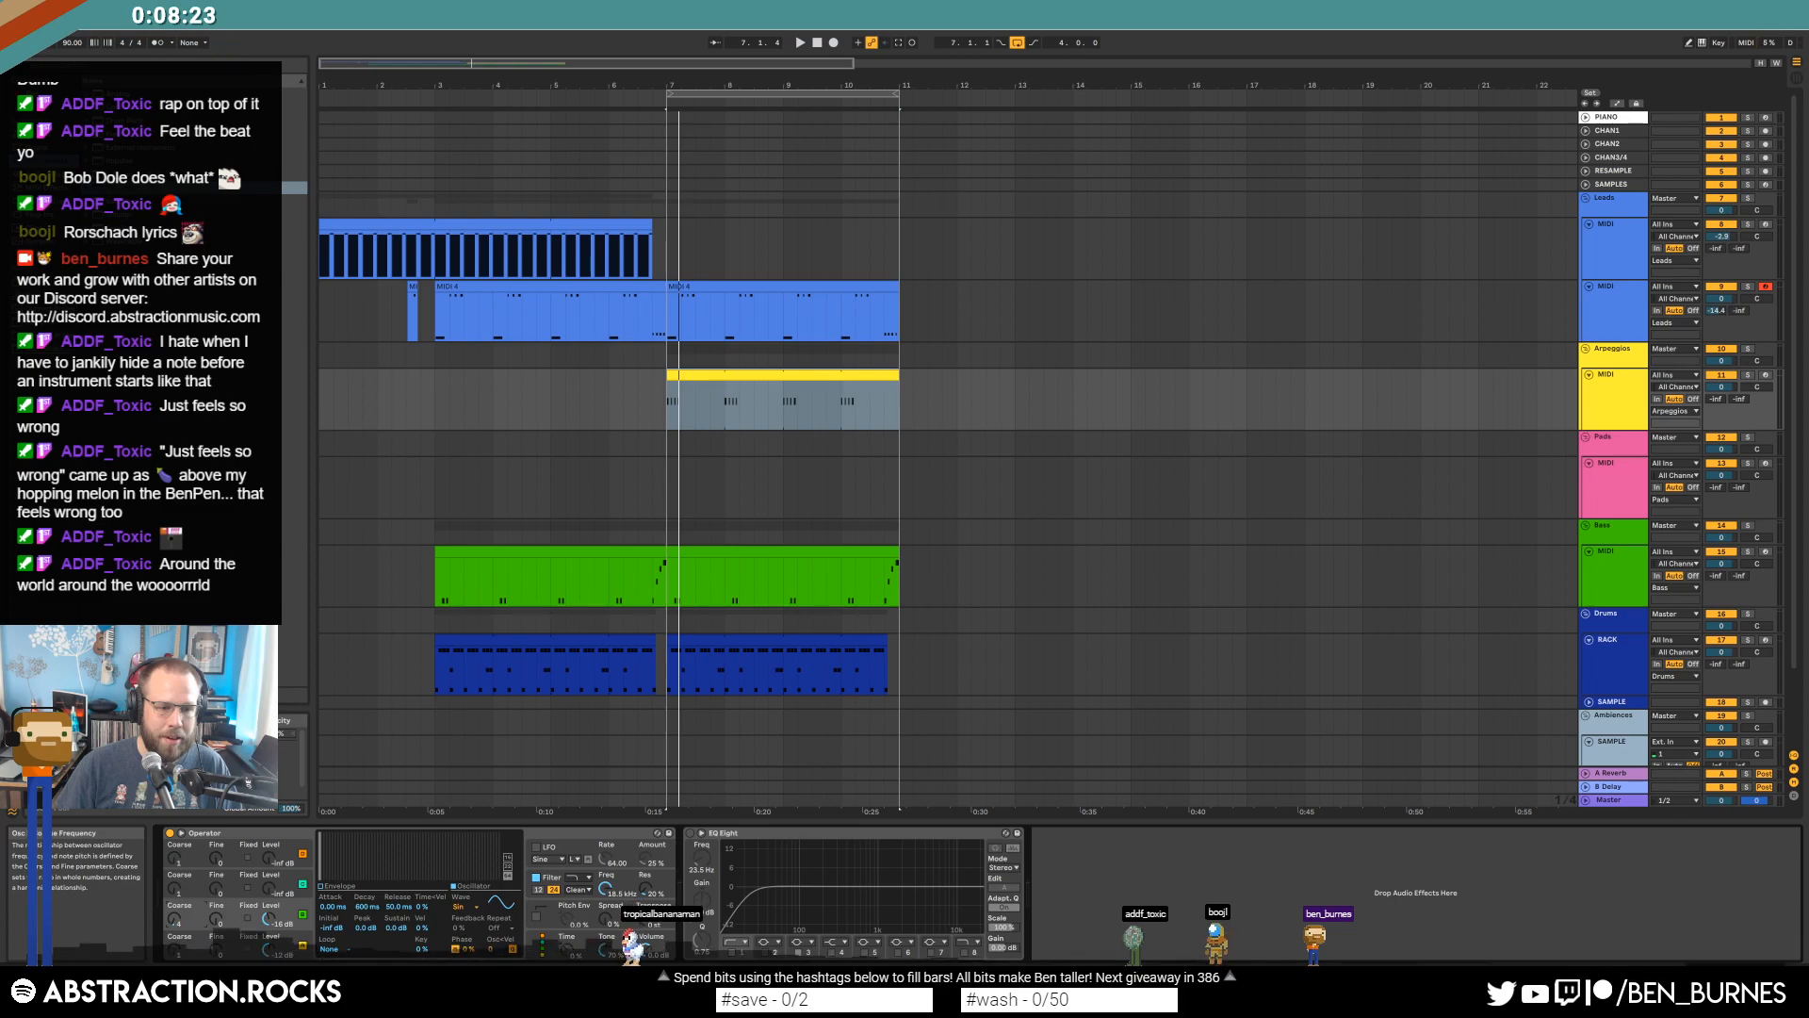
drag(176, 921, 177, 907)
key(space)
key(space)
drag(269, 919, 269, 927)
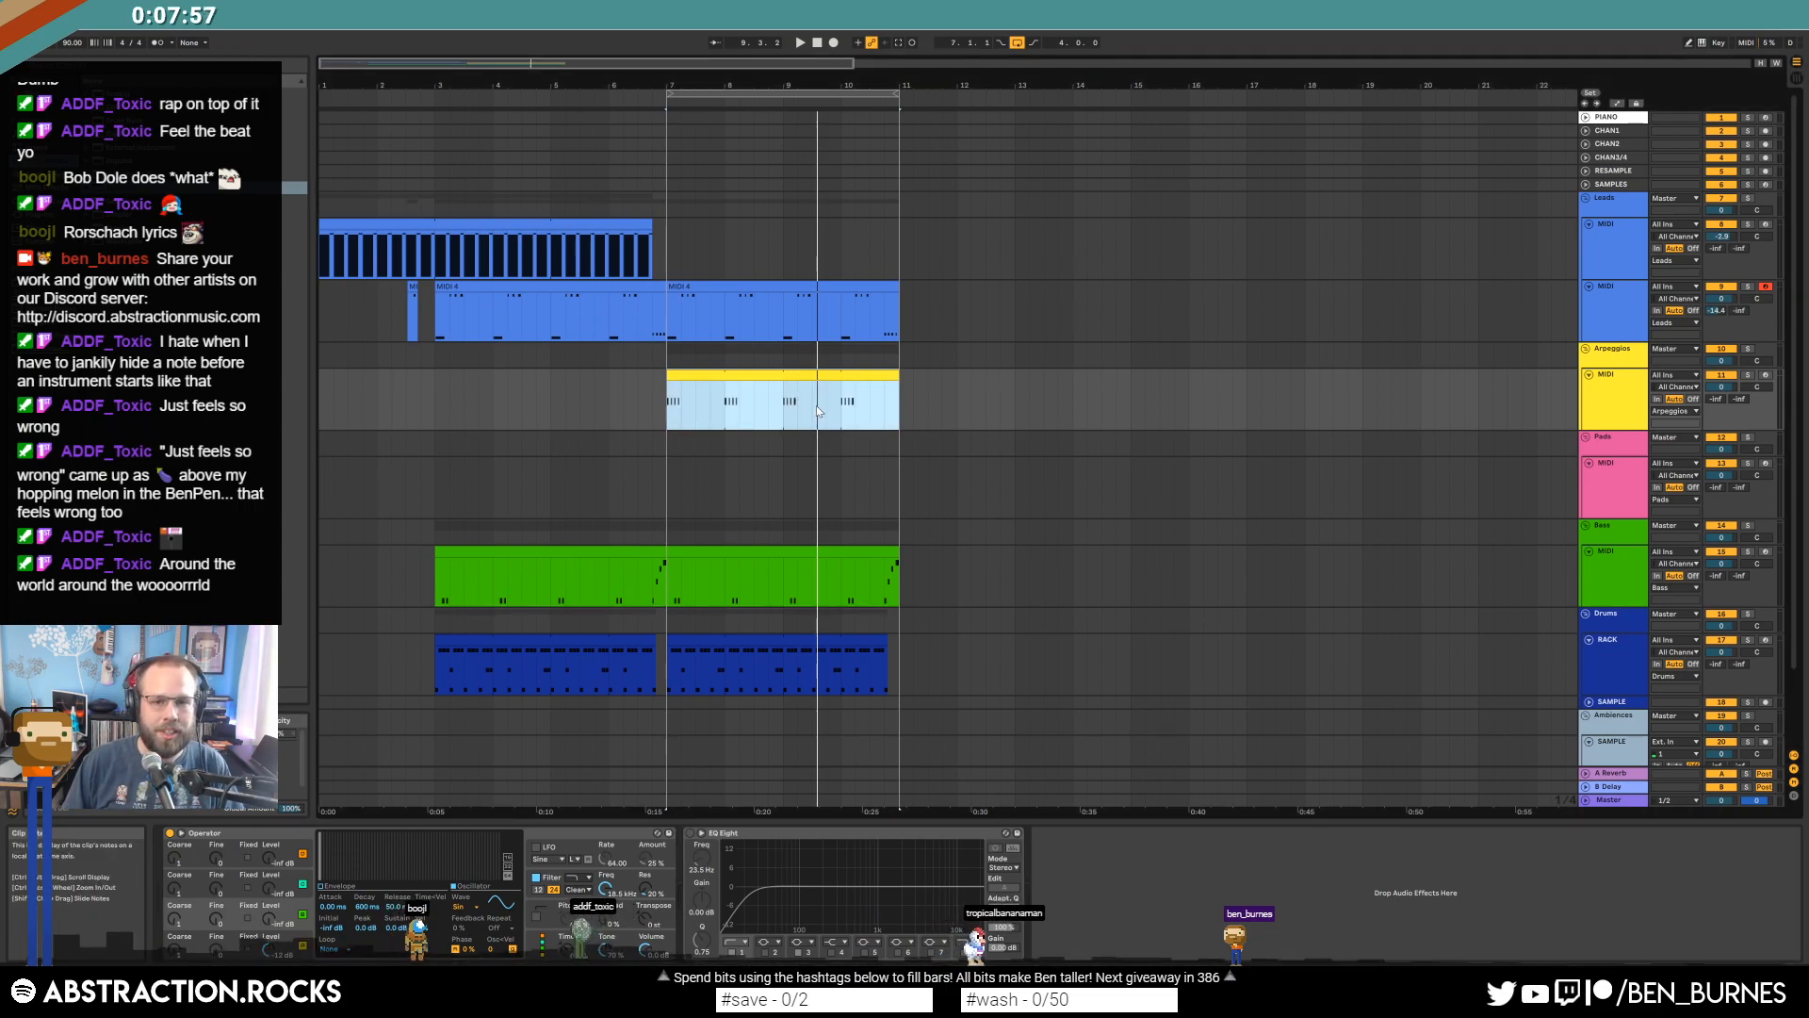
Insert a Delay between Operator and EQ Eight on the Arpeggios track and play the loop.
click(42, 176)
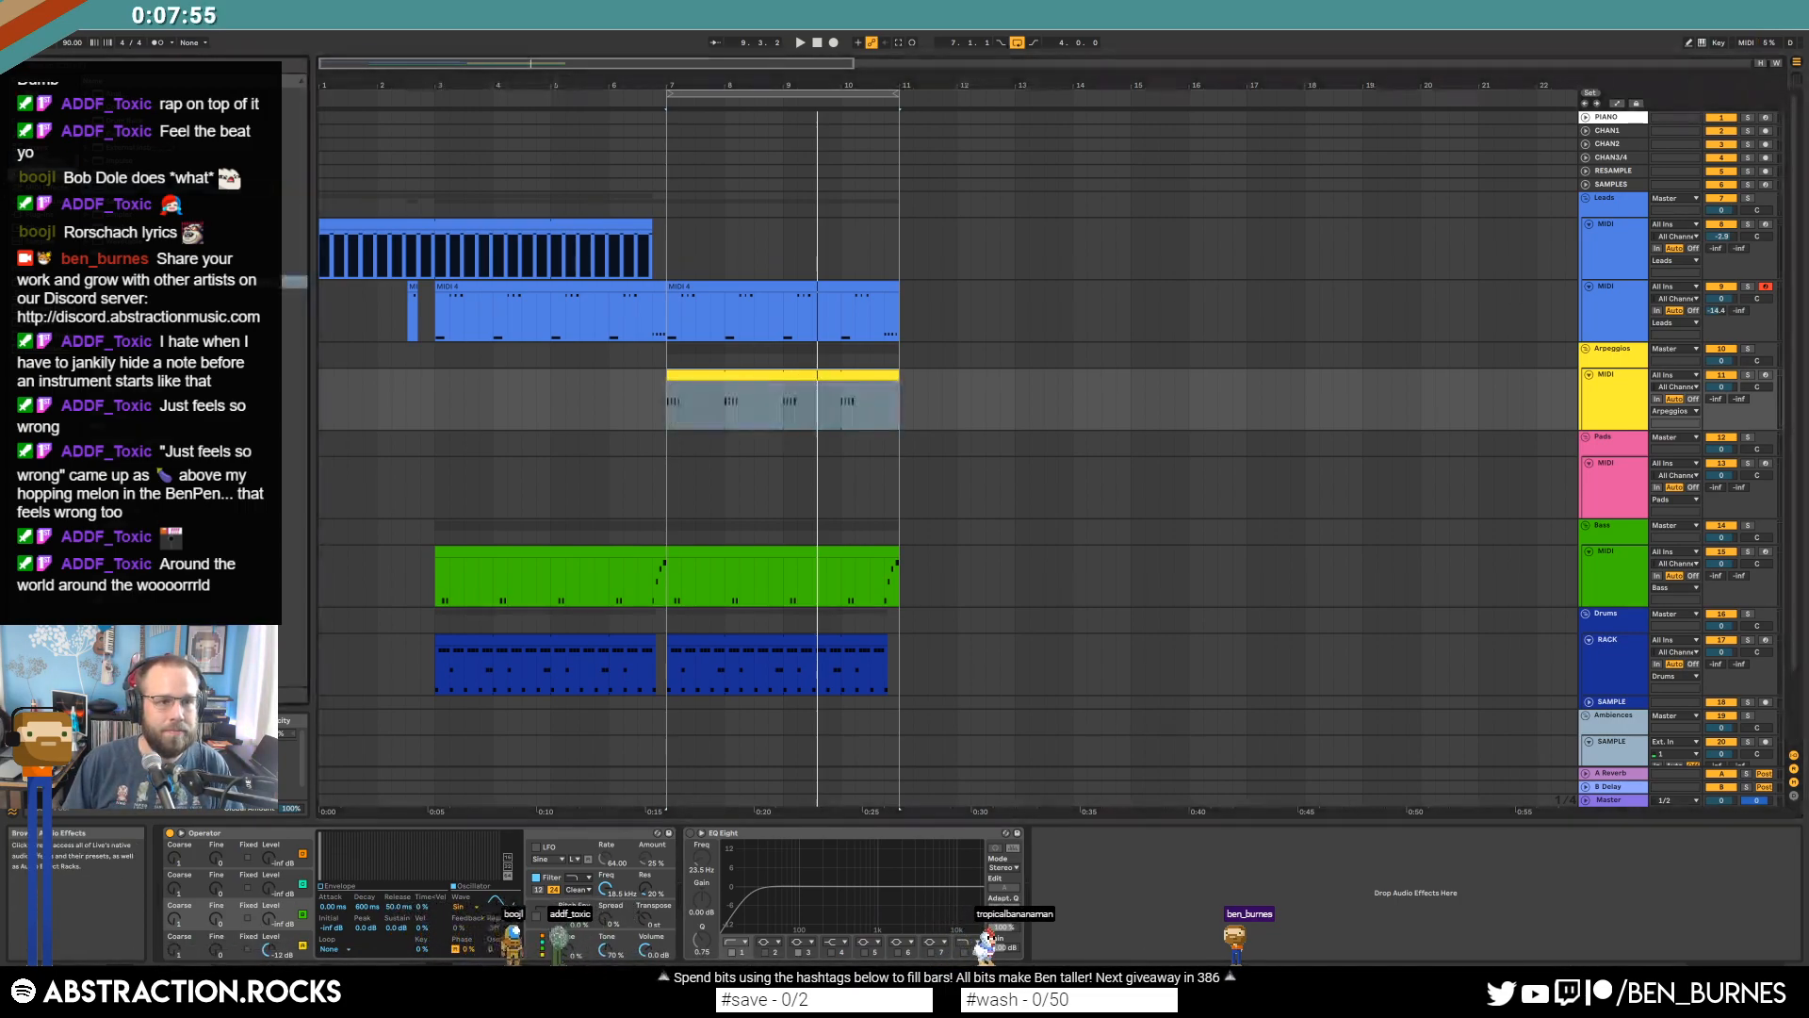
drag(122, 228, 732, 929)
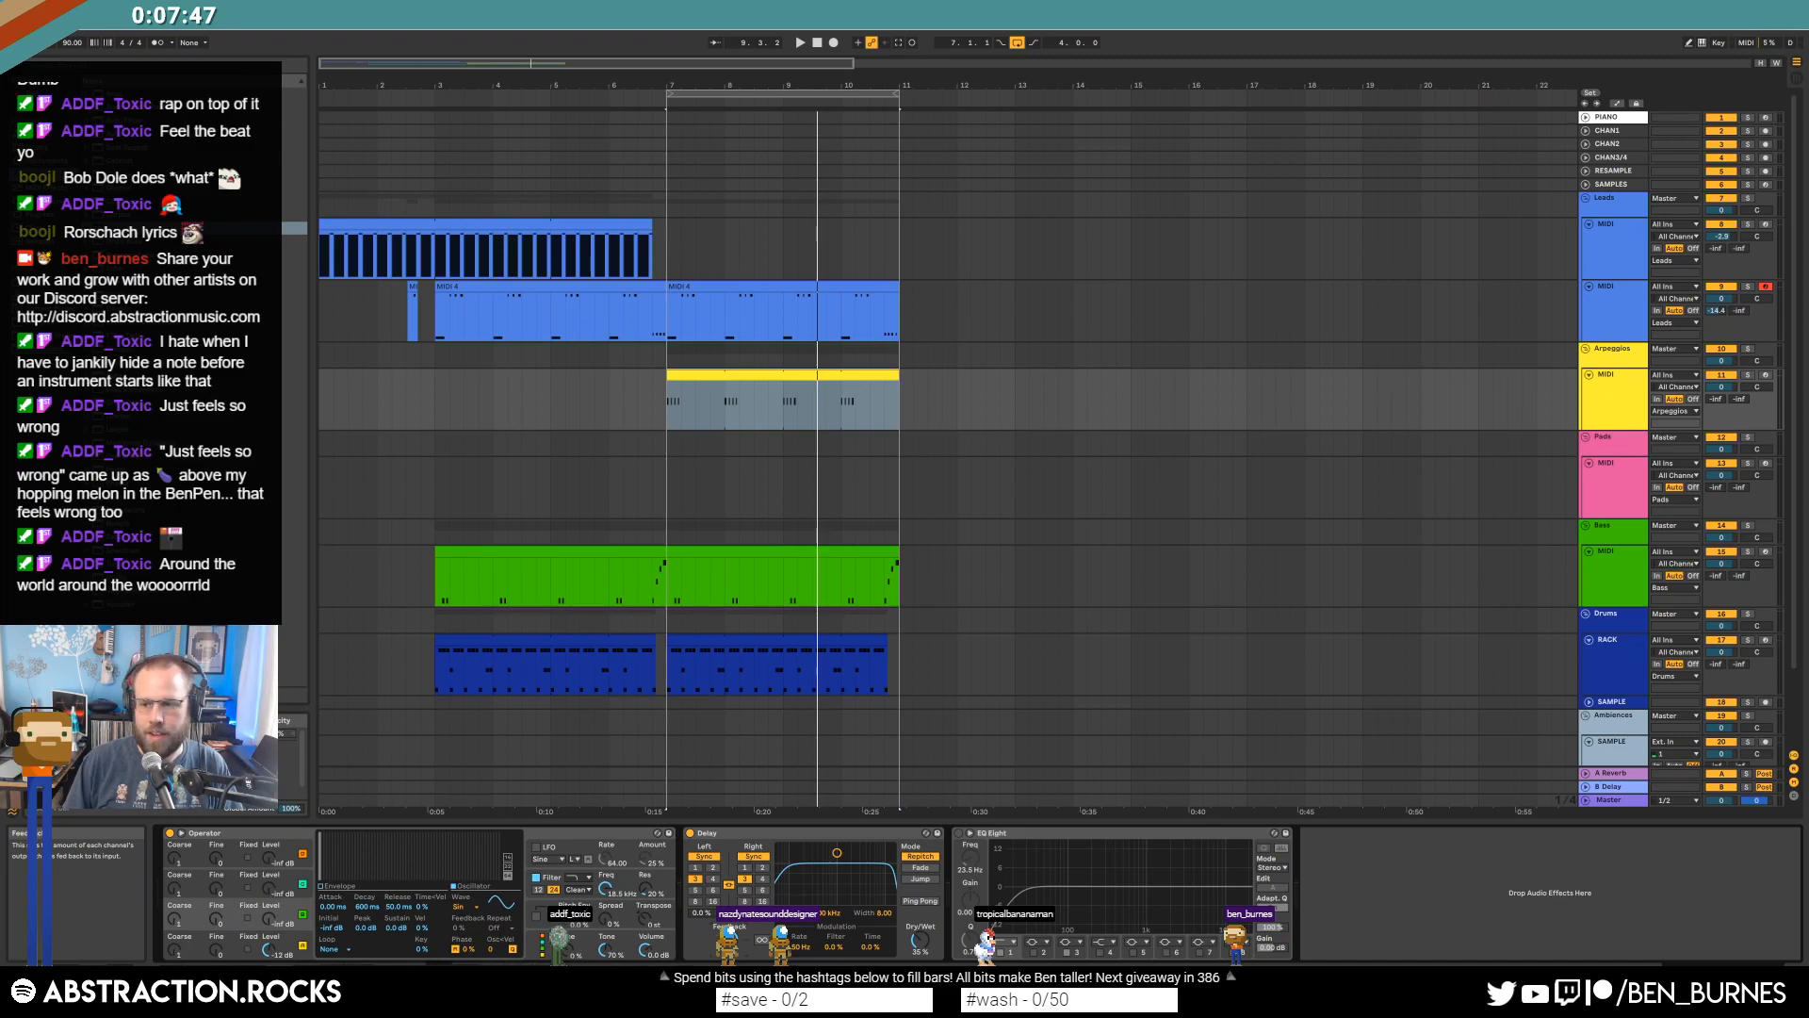
click(630, 445)
key(space)
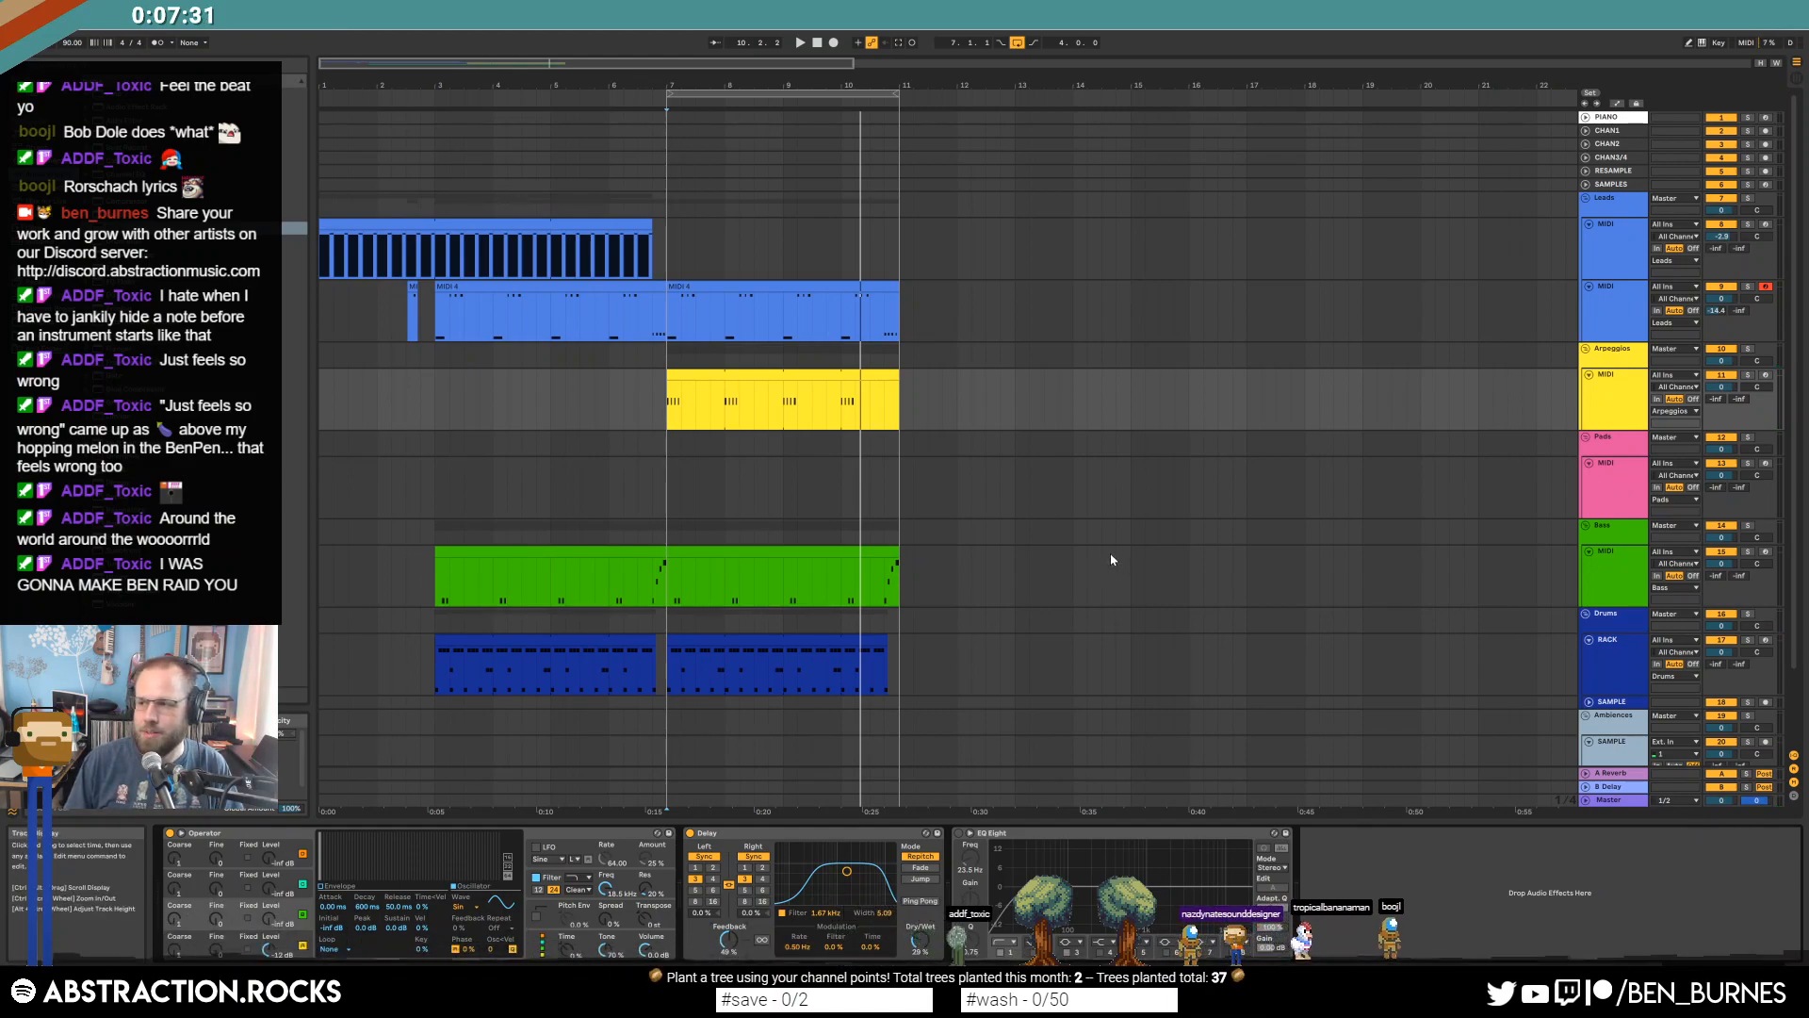
Play the arrangement from the beginning through both sections, and select bar 10 of the arpeggio clip.
double_click(816, 44)
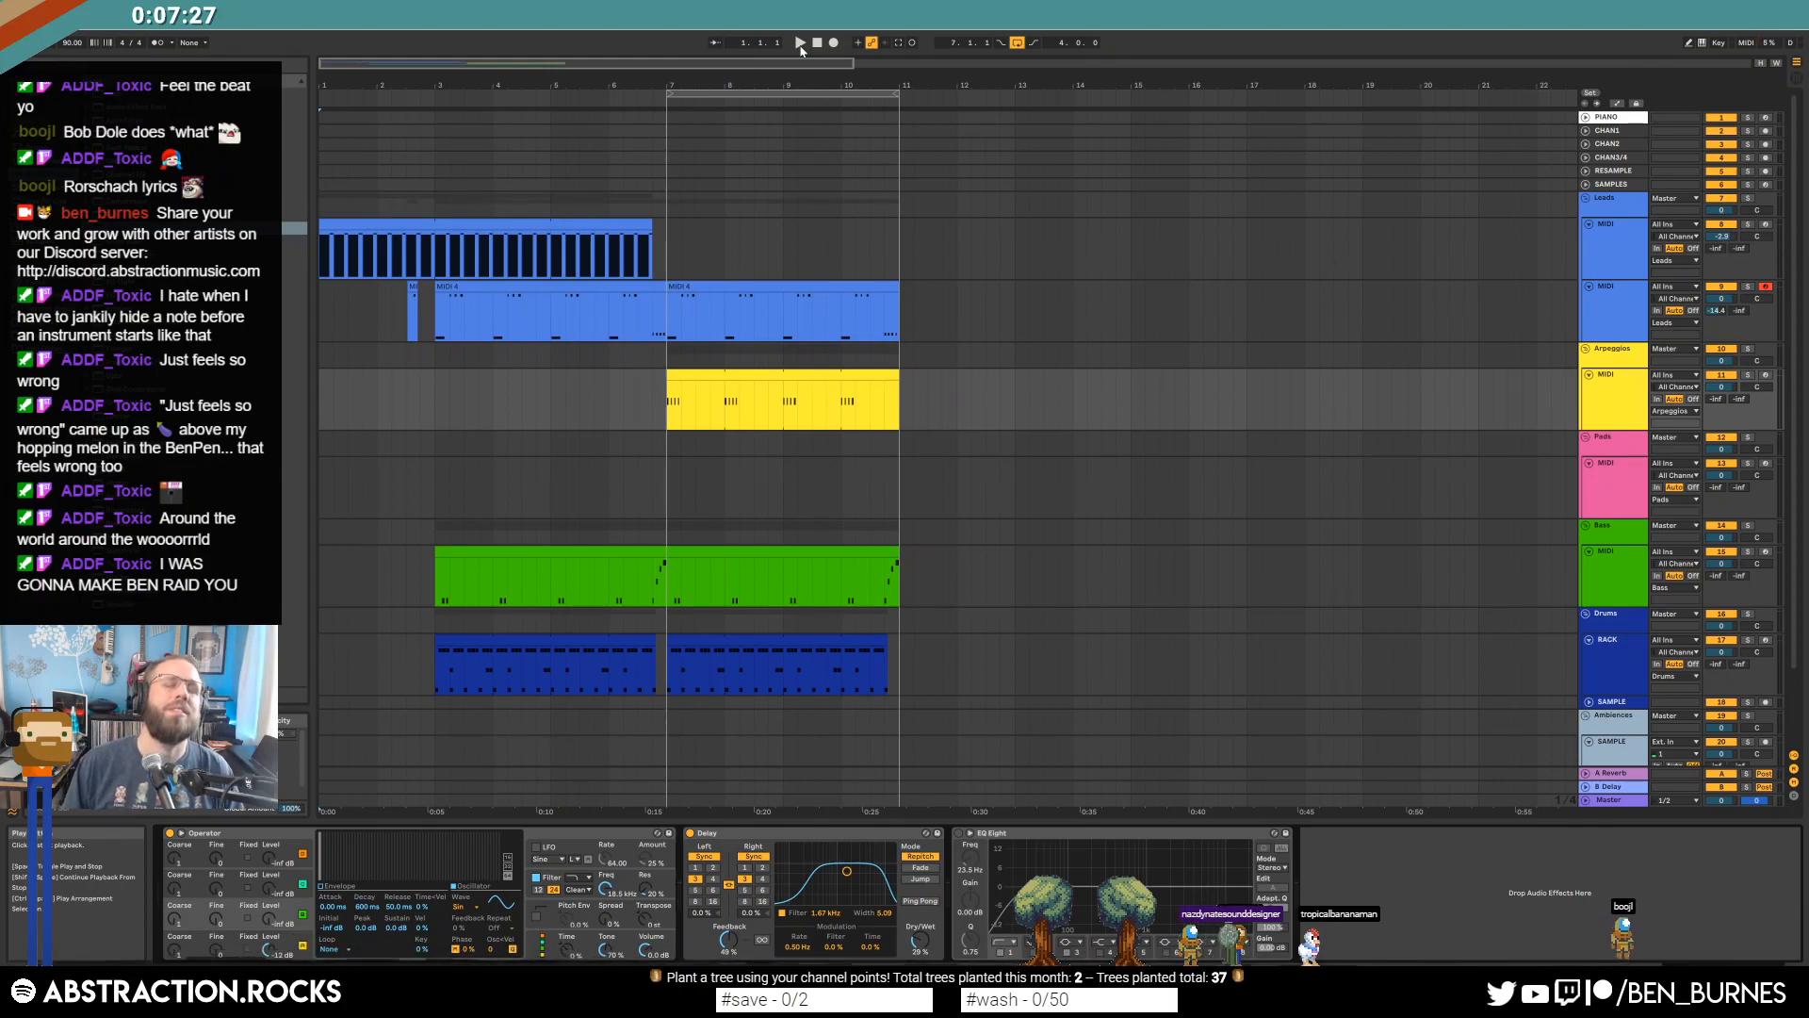
click(800, 44)
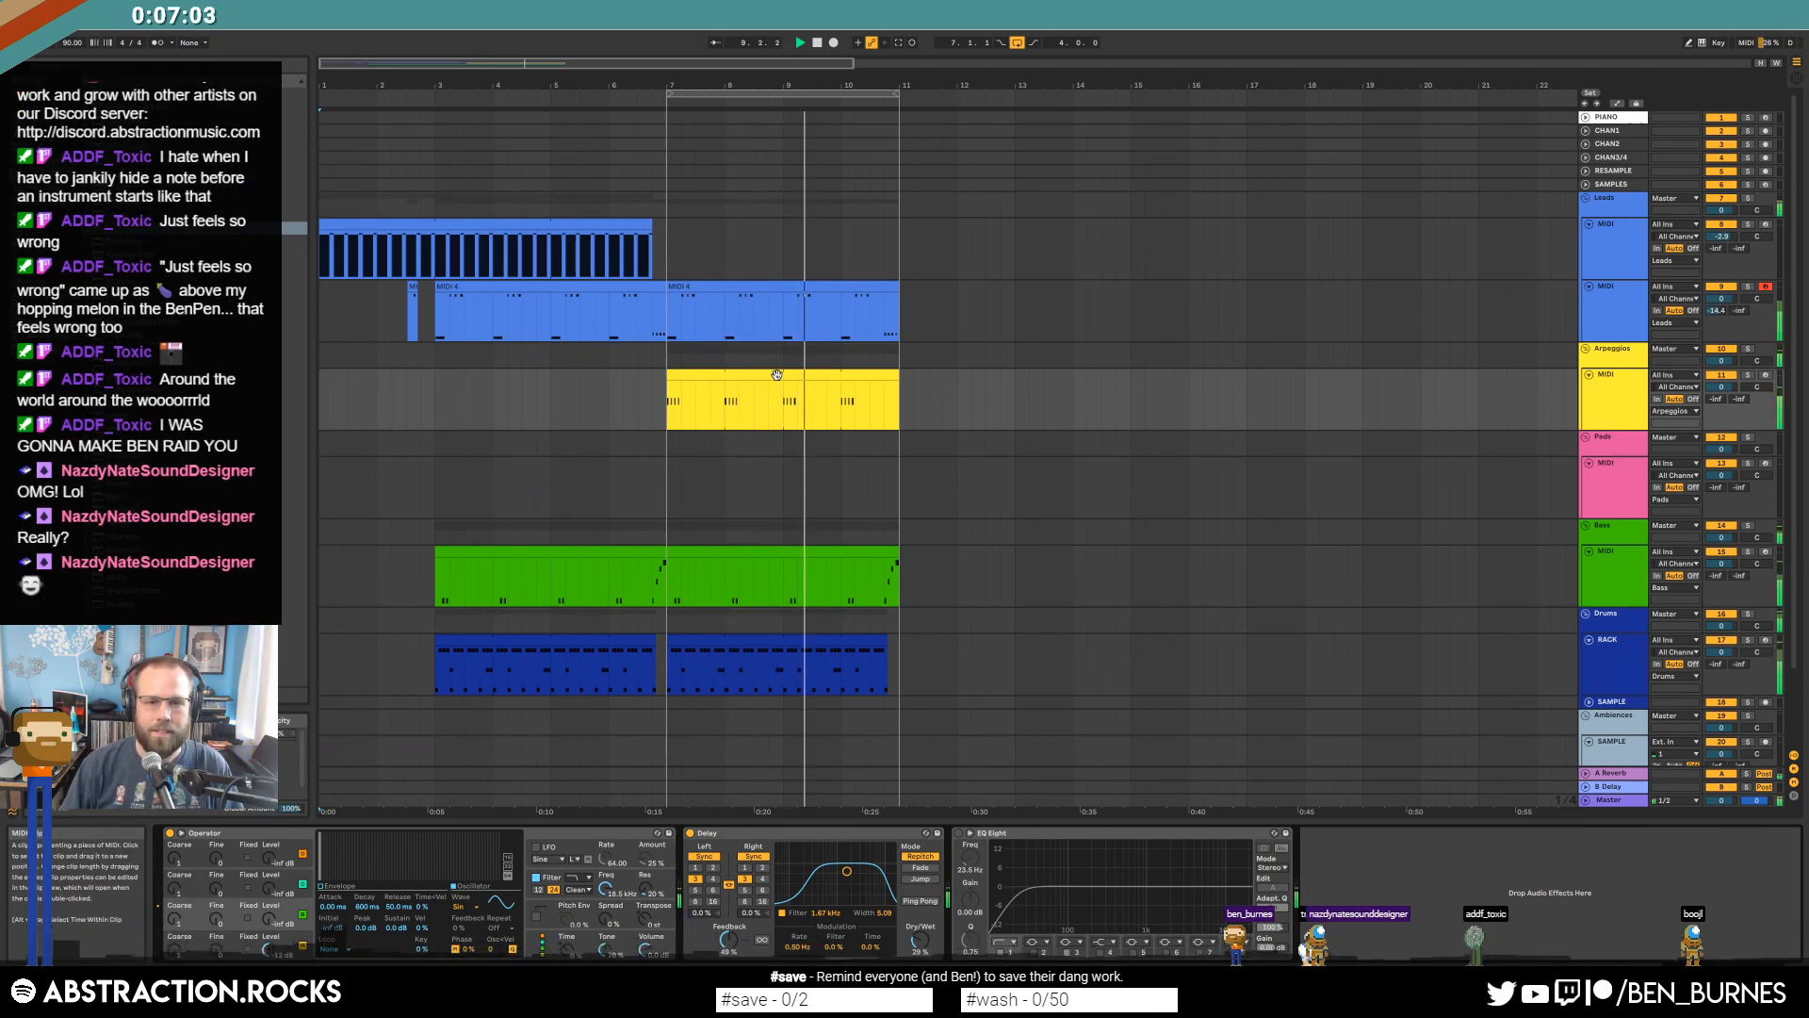
click(842, 401)
drag(841, 400, 901, 400)
key(space)
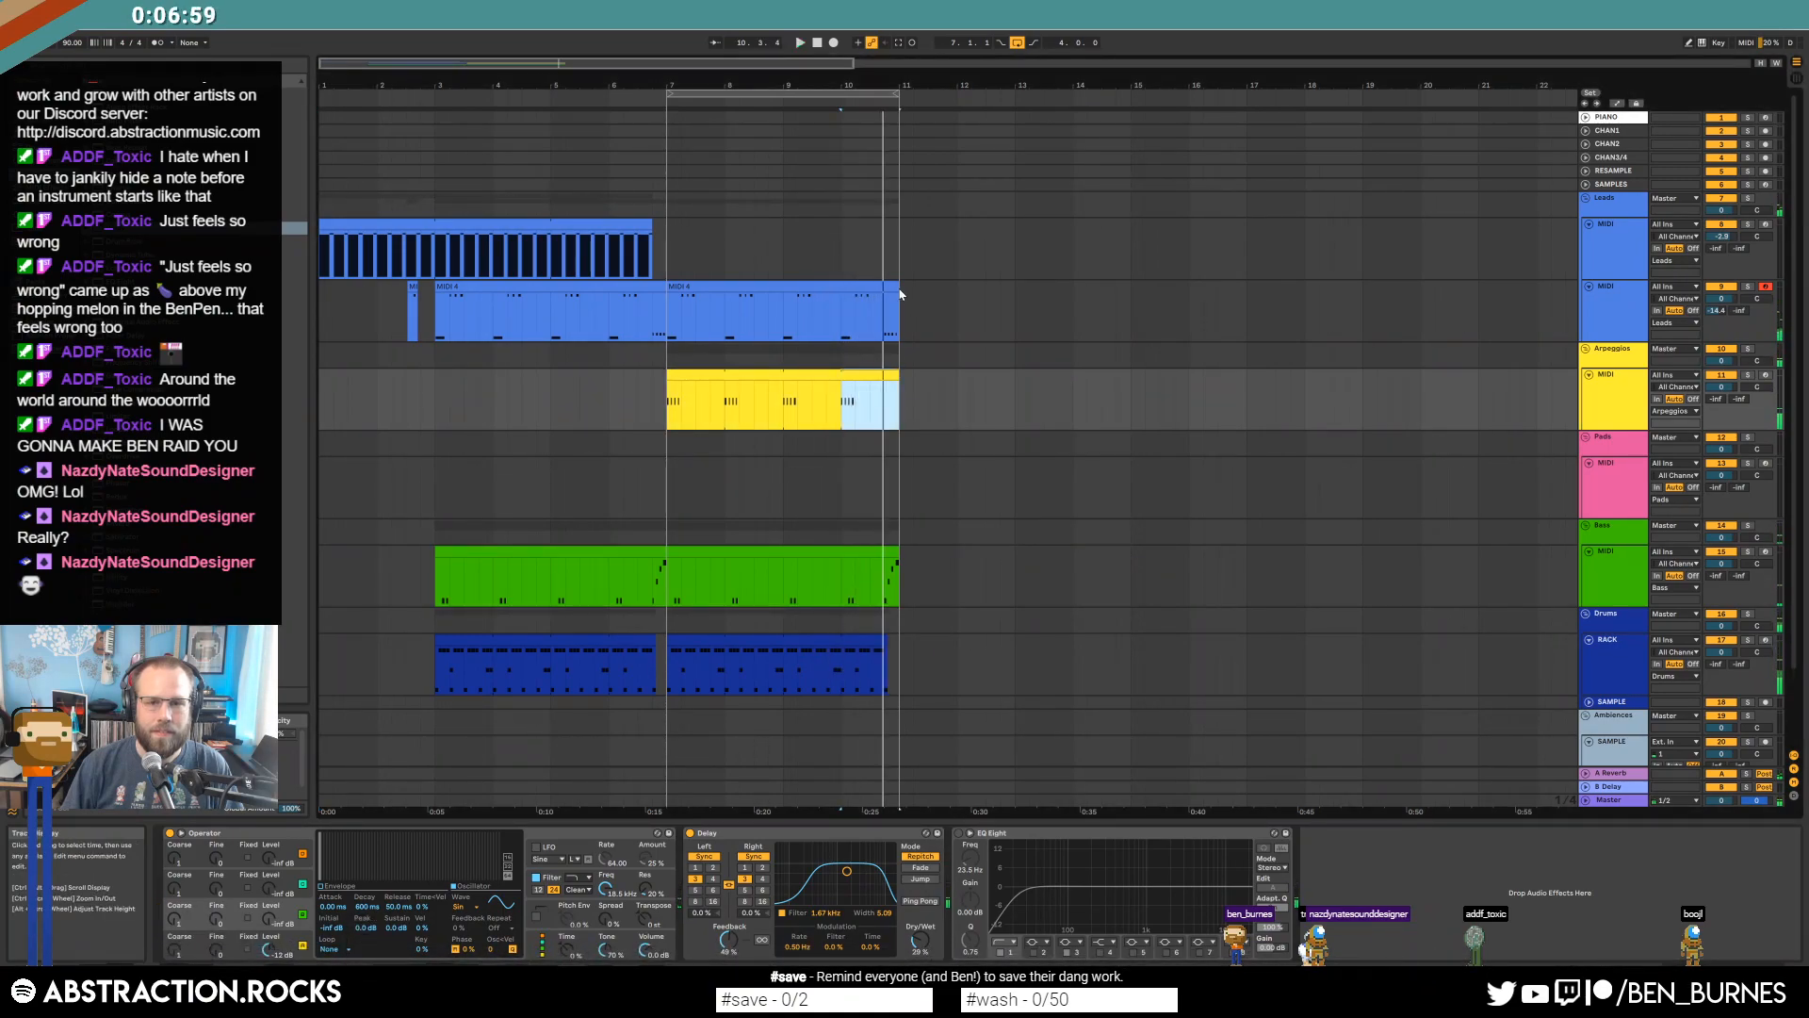
Replace the short notes on the last beat of the second Massive clip with sustained high and low notes.
drag(897, 289, 880, 291)
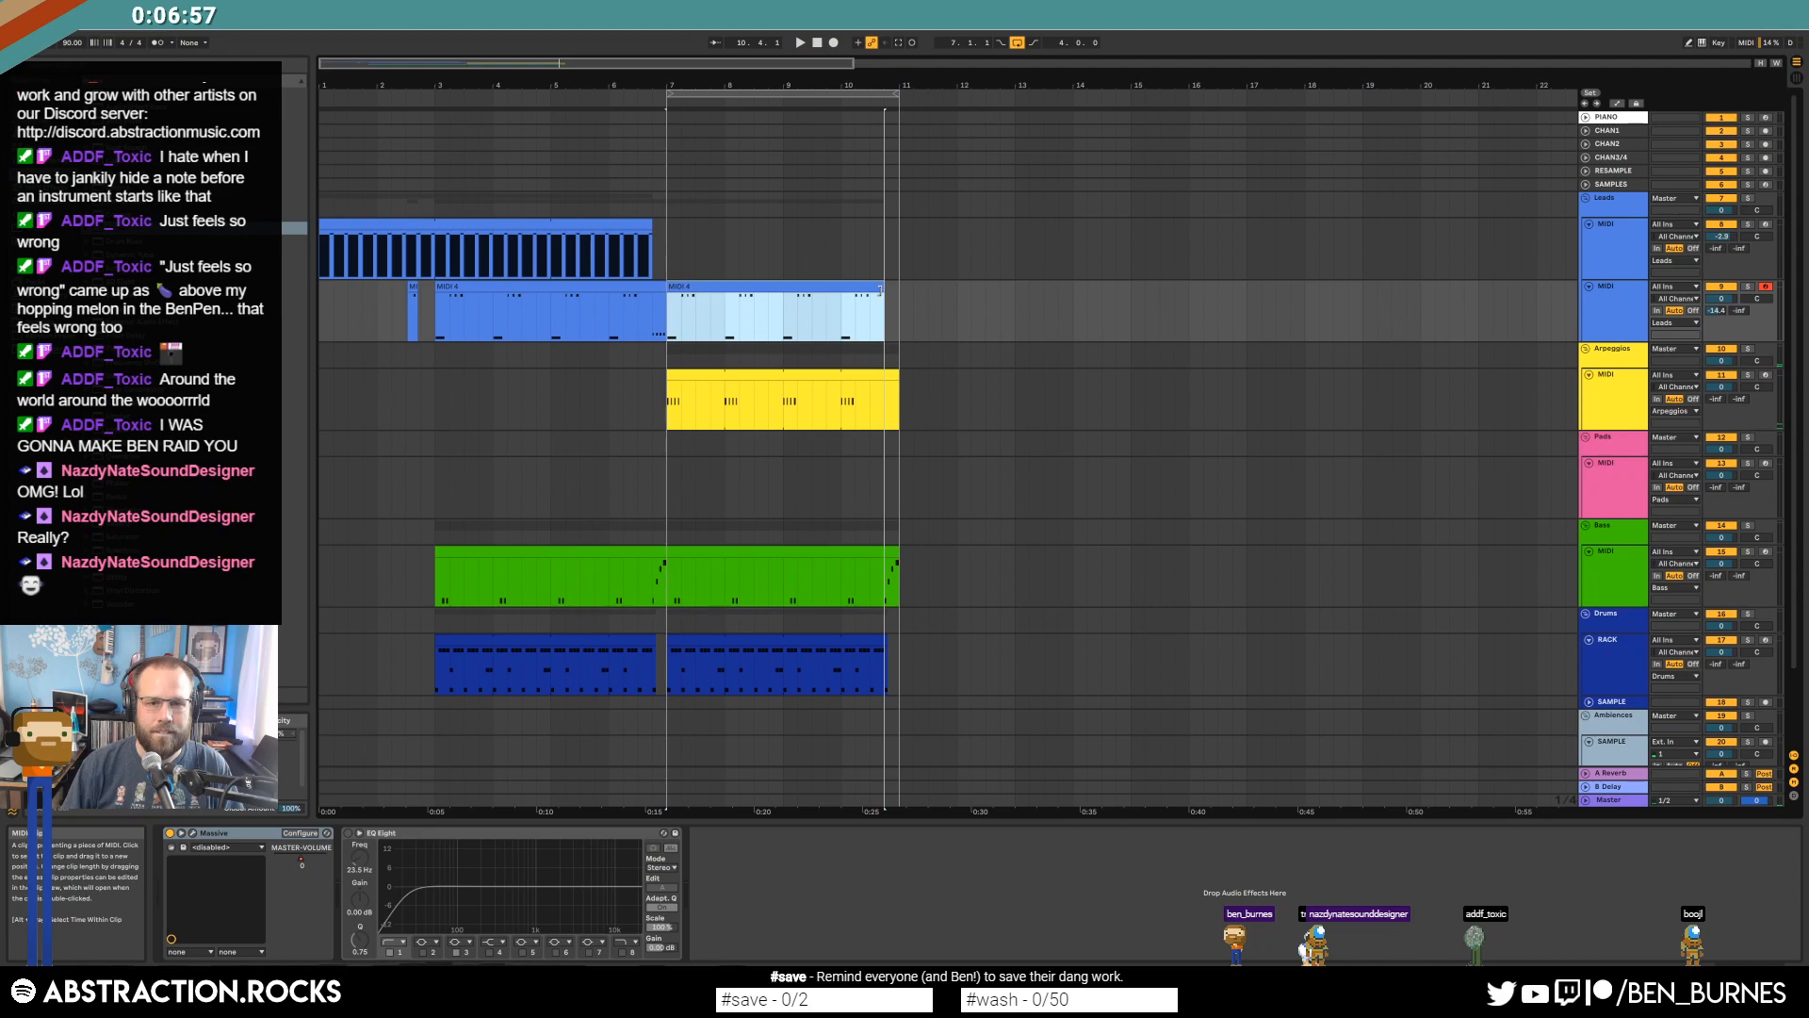
drag(894, 288, 896, 288)
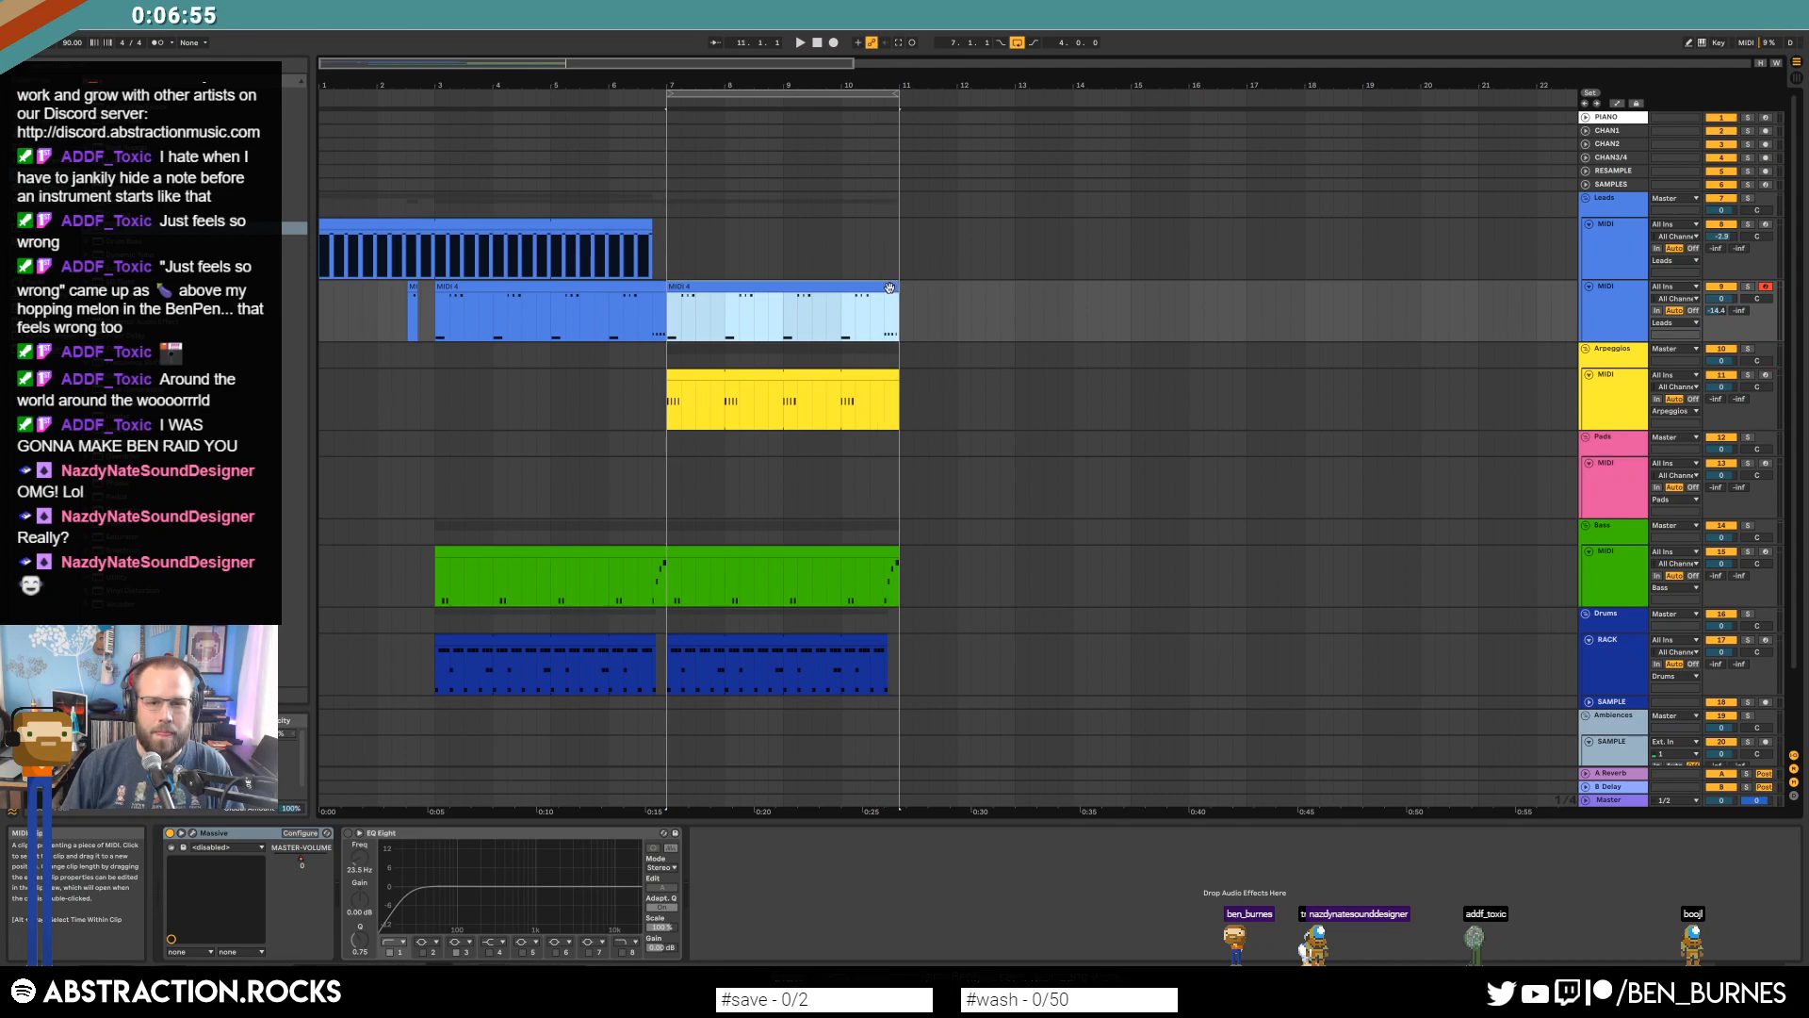
double_click(889, 286)
drag(1717, 693, 1794, 702)
key(Delete)
click(1707, 726)
key(Right)
key(shift+Left)
key(Down)
key(space)
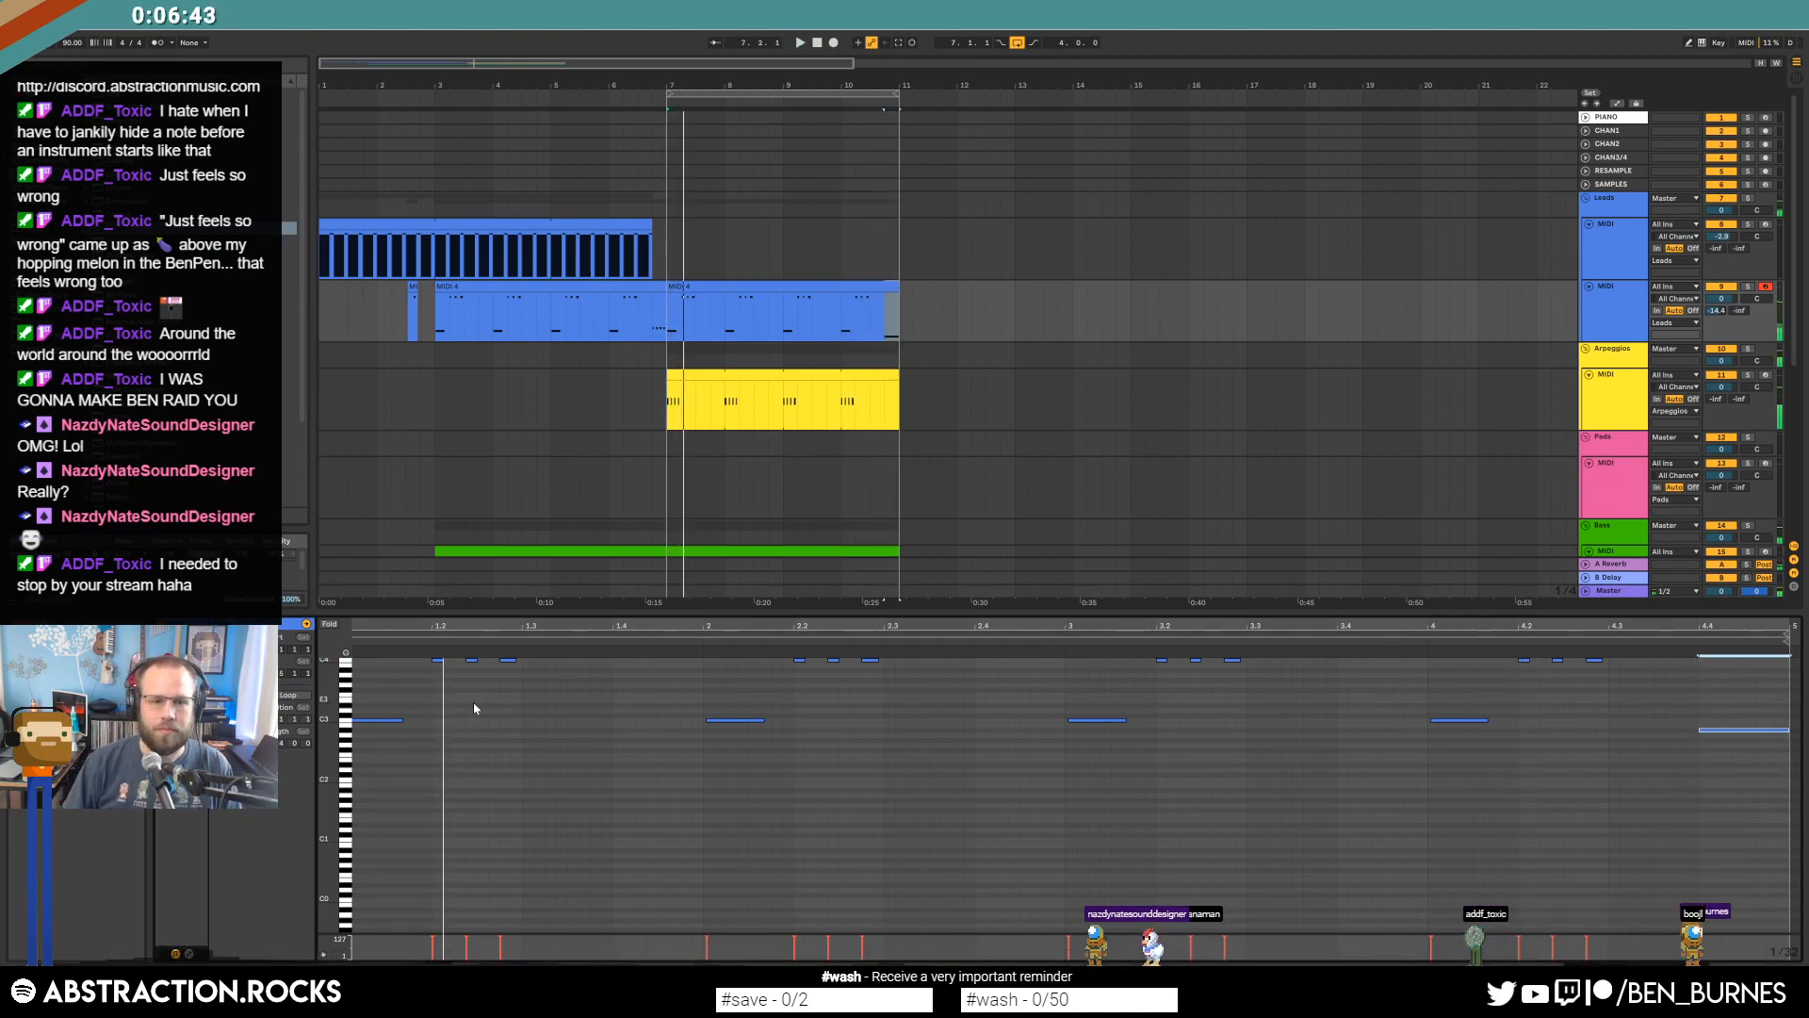
key(shift+Tab)
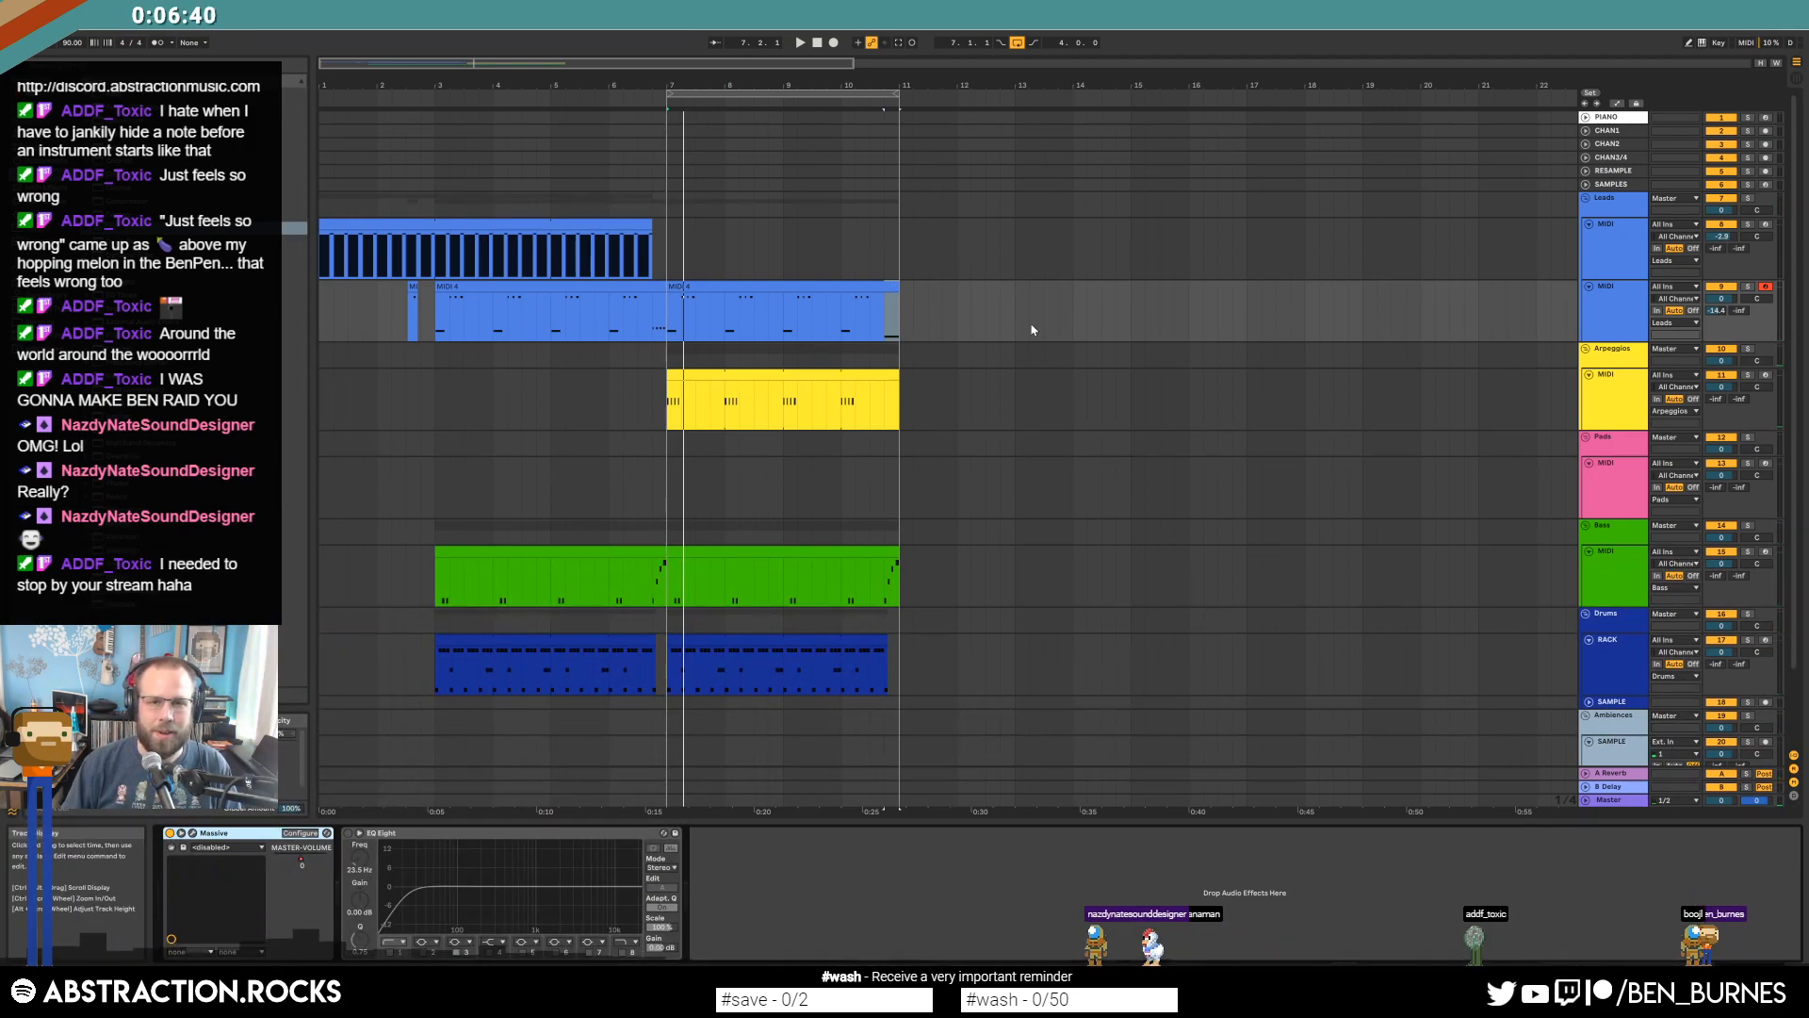
Return playback to the start, begin saving the Live set under a new name and go to the Ableton Projects folder.
double_click(817, 43)
key(ctrl+shift+s)
drag(363, 42, 1062, 194)
click(854, 217)
click(854, 218)
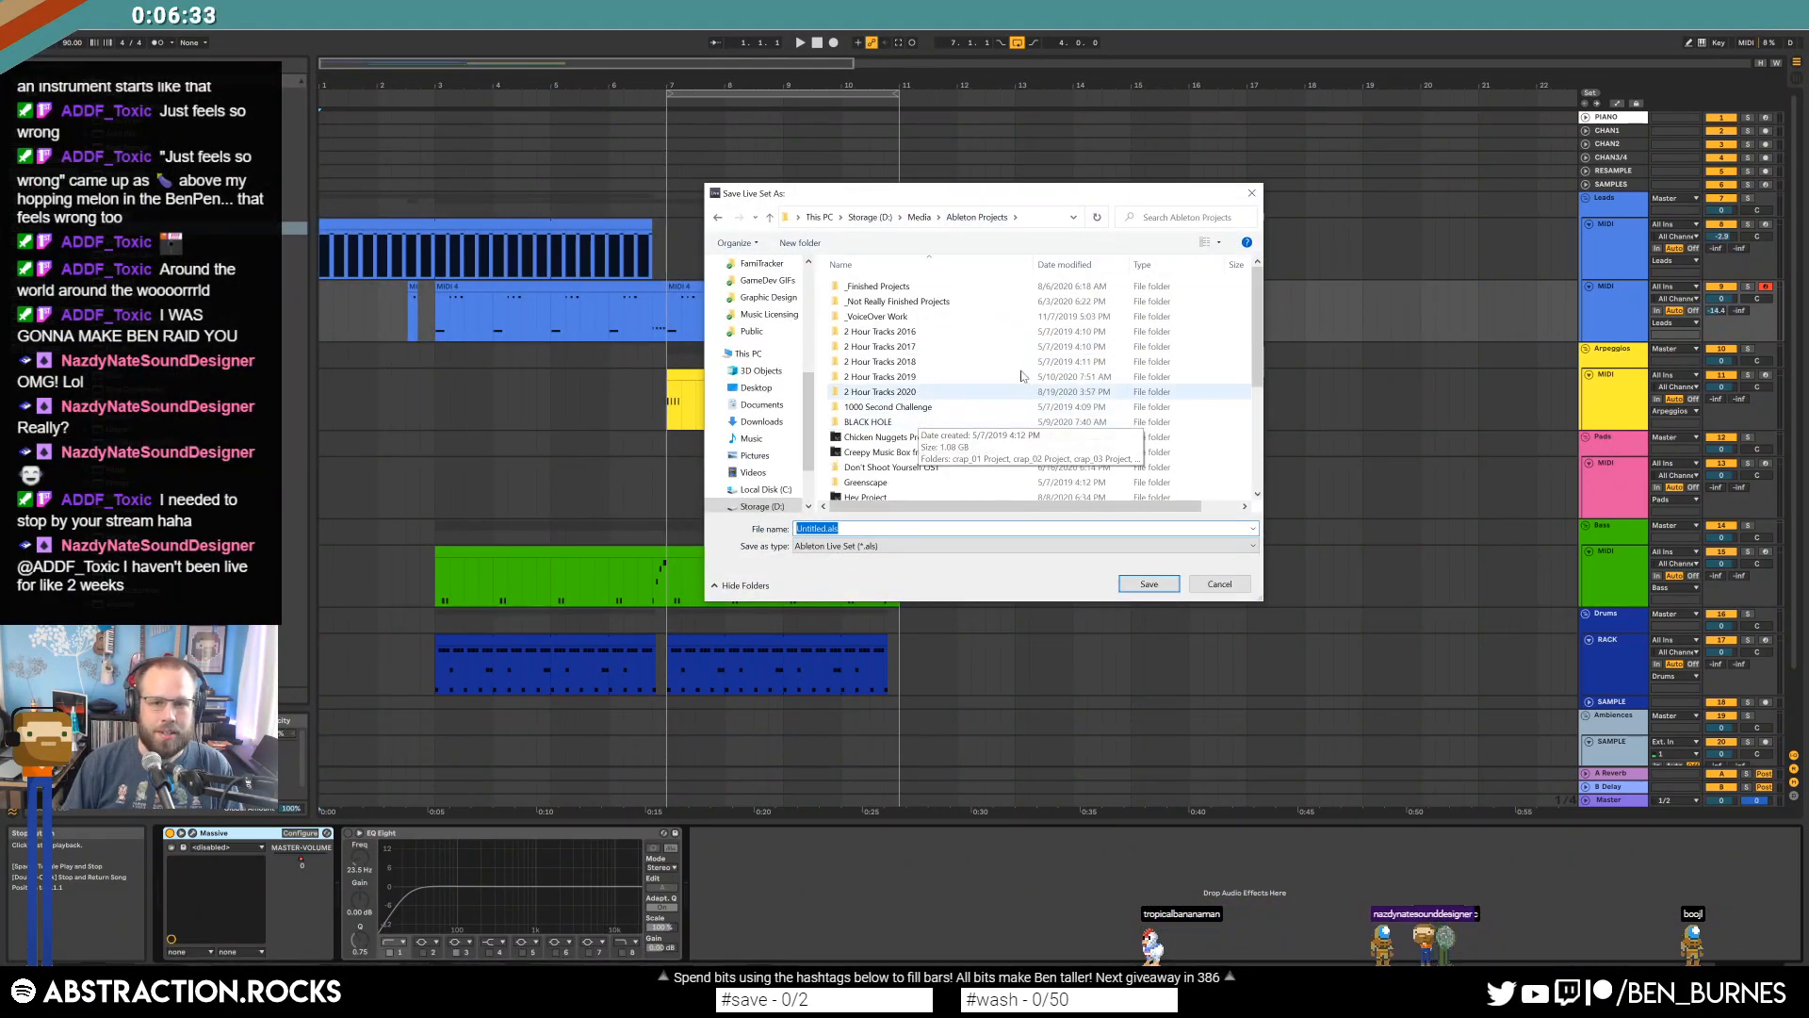
Look through the Ableton Projects subfolders for a suitable place to save the set.
scroll(985, 414, down, 2)
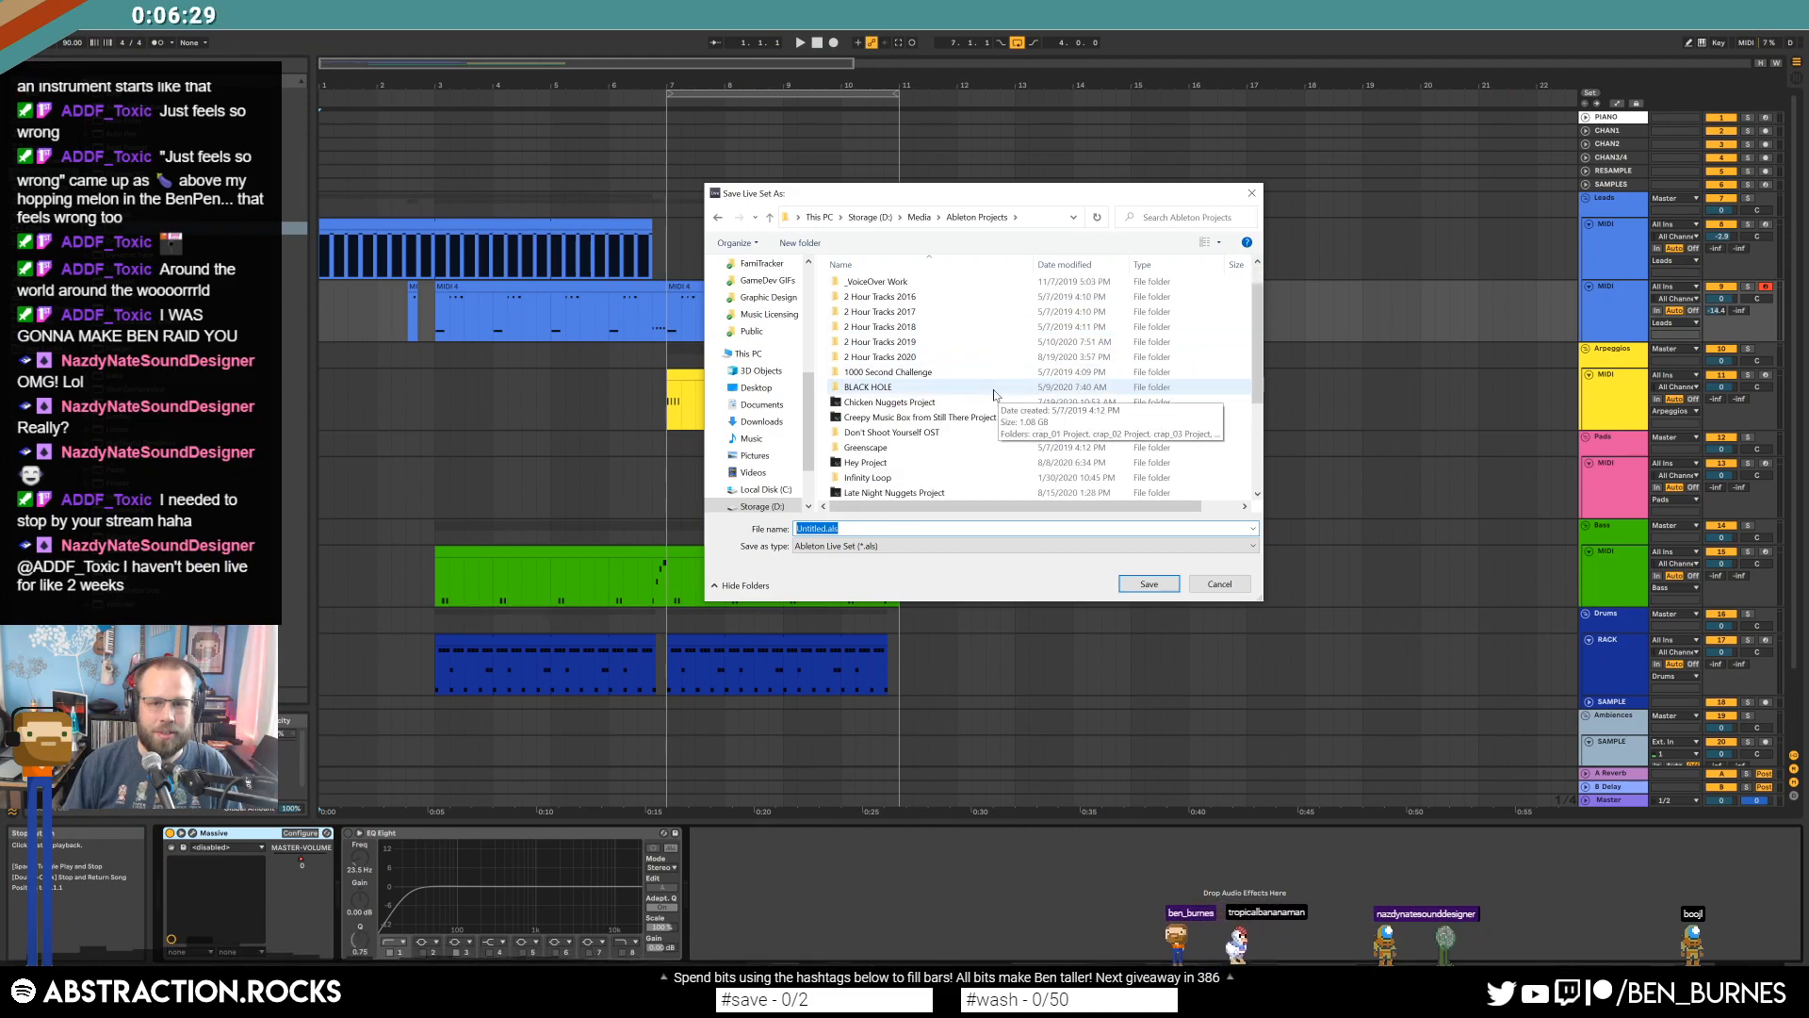
scroll(994, 395, up, 2)
scroll(995, 395, down, 4)
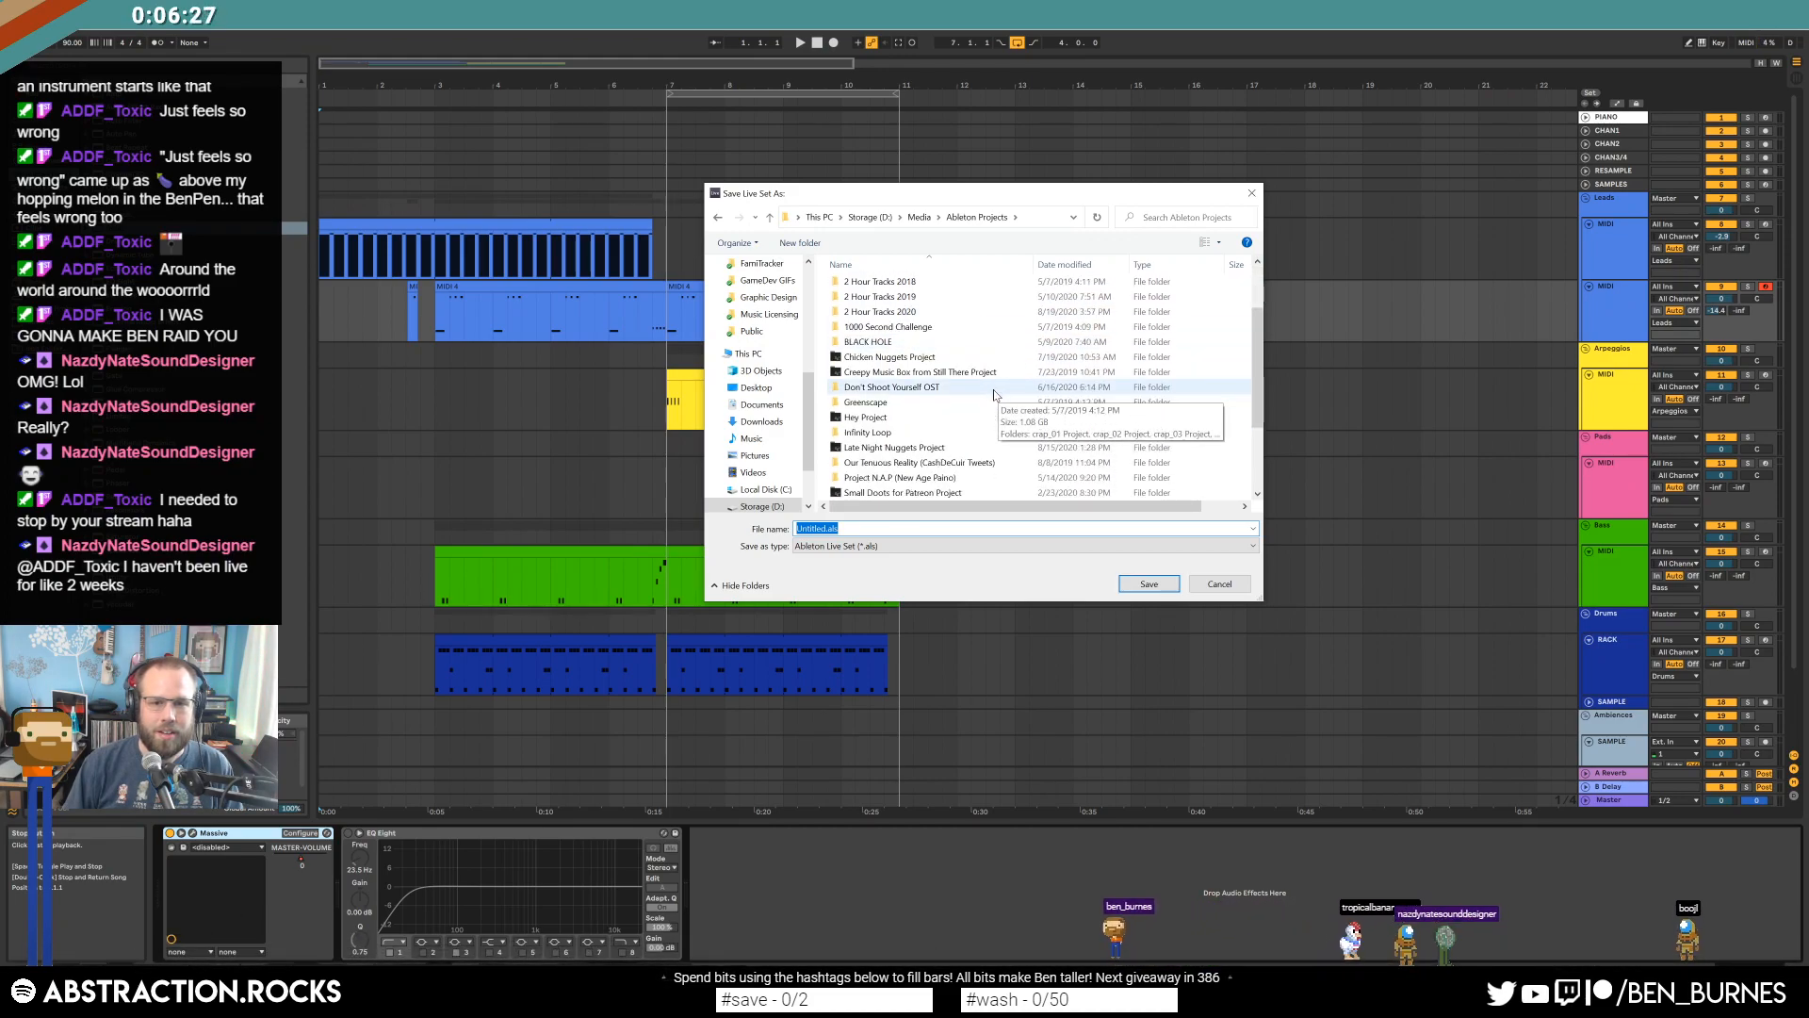
scroll(995, 414, up, 4)
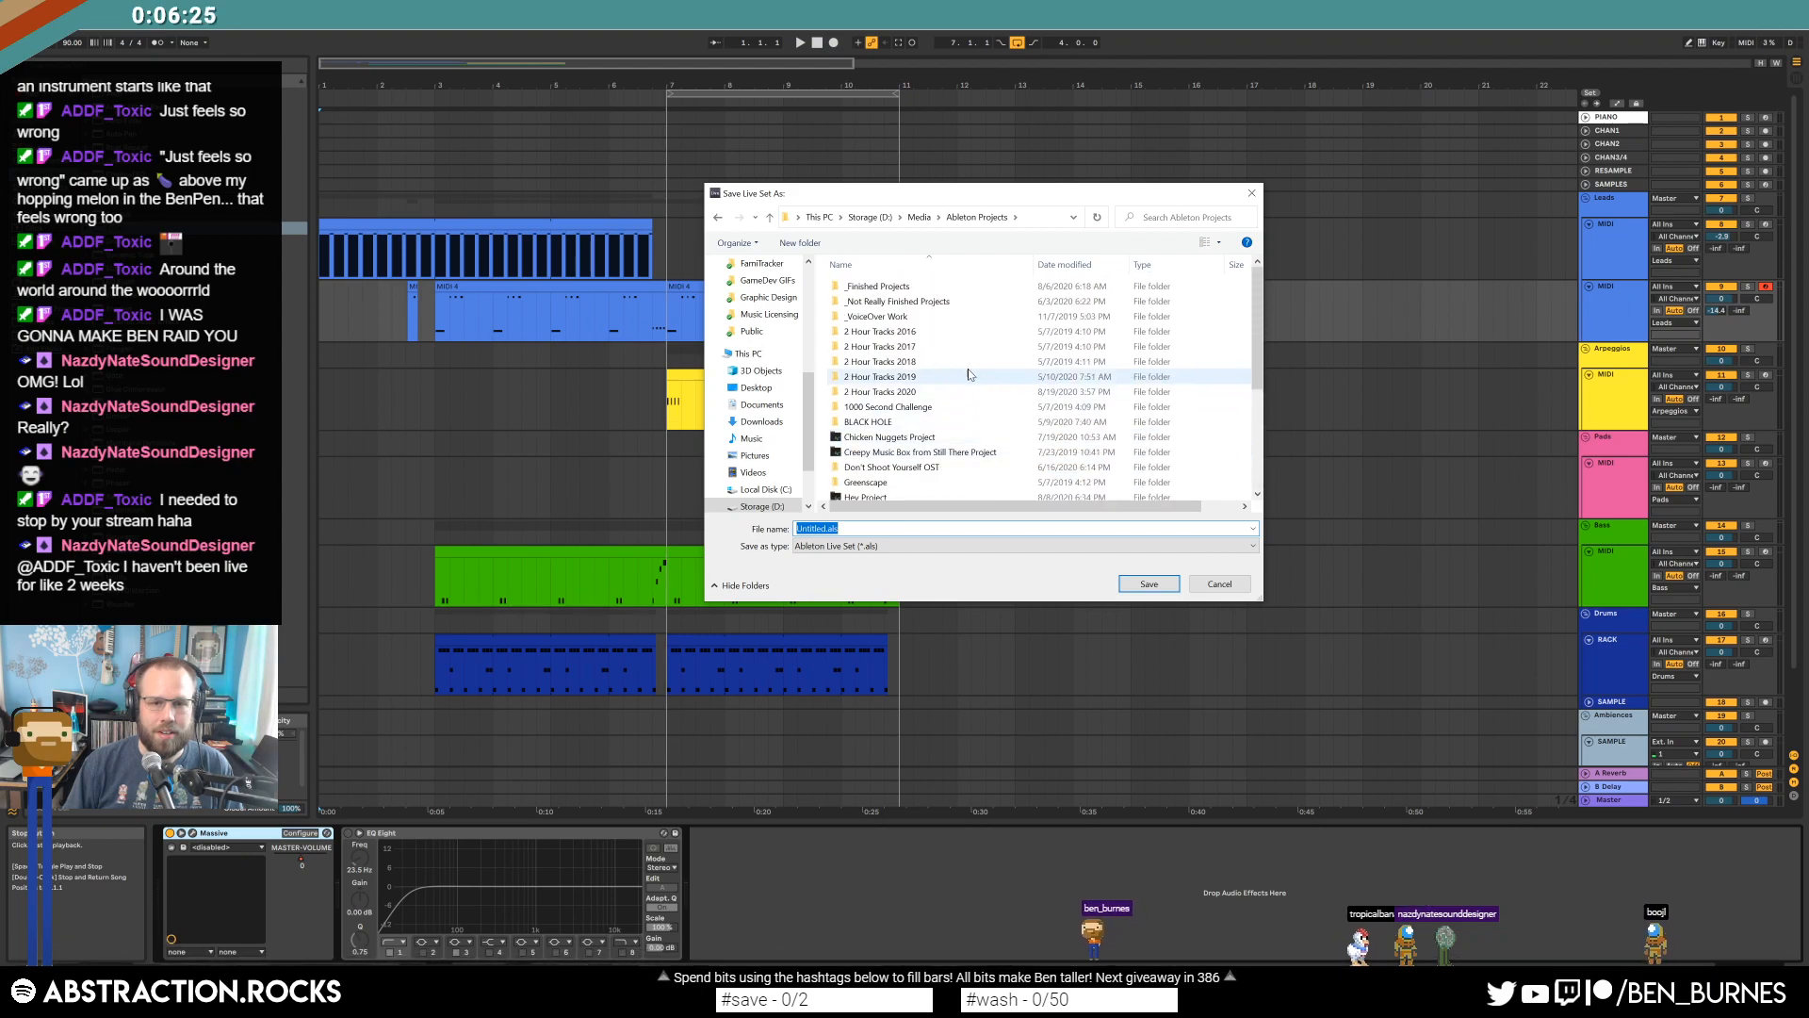
double_click(952, 311)
scroll(1001, 402, down, 8)
scroll(1032, 424, up, 3)
key(alt+Left)
Save the Live set in the BLACK HOLE folder as "Project 55 (What Is This Even)".
double_click(890, 423)
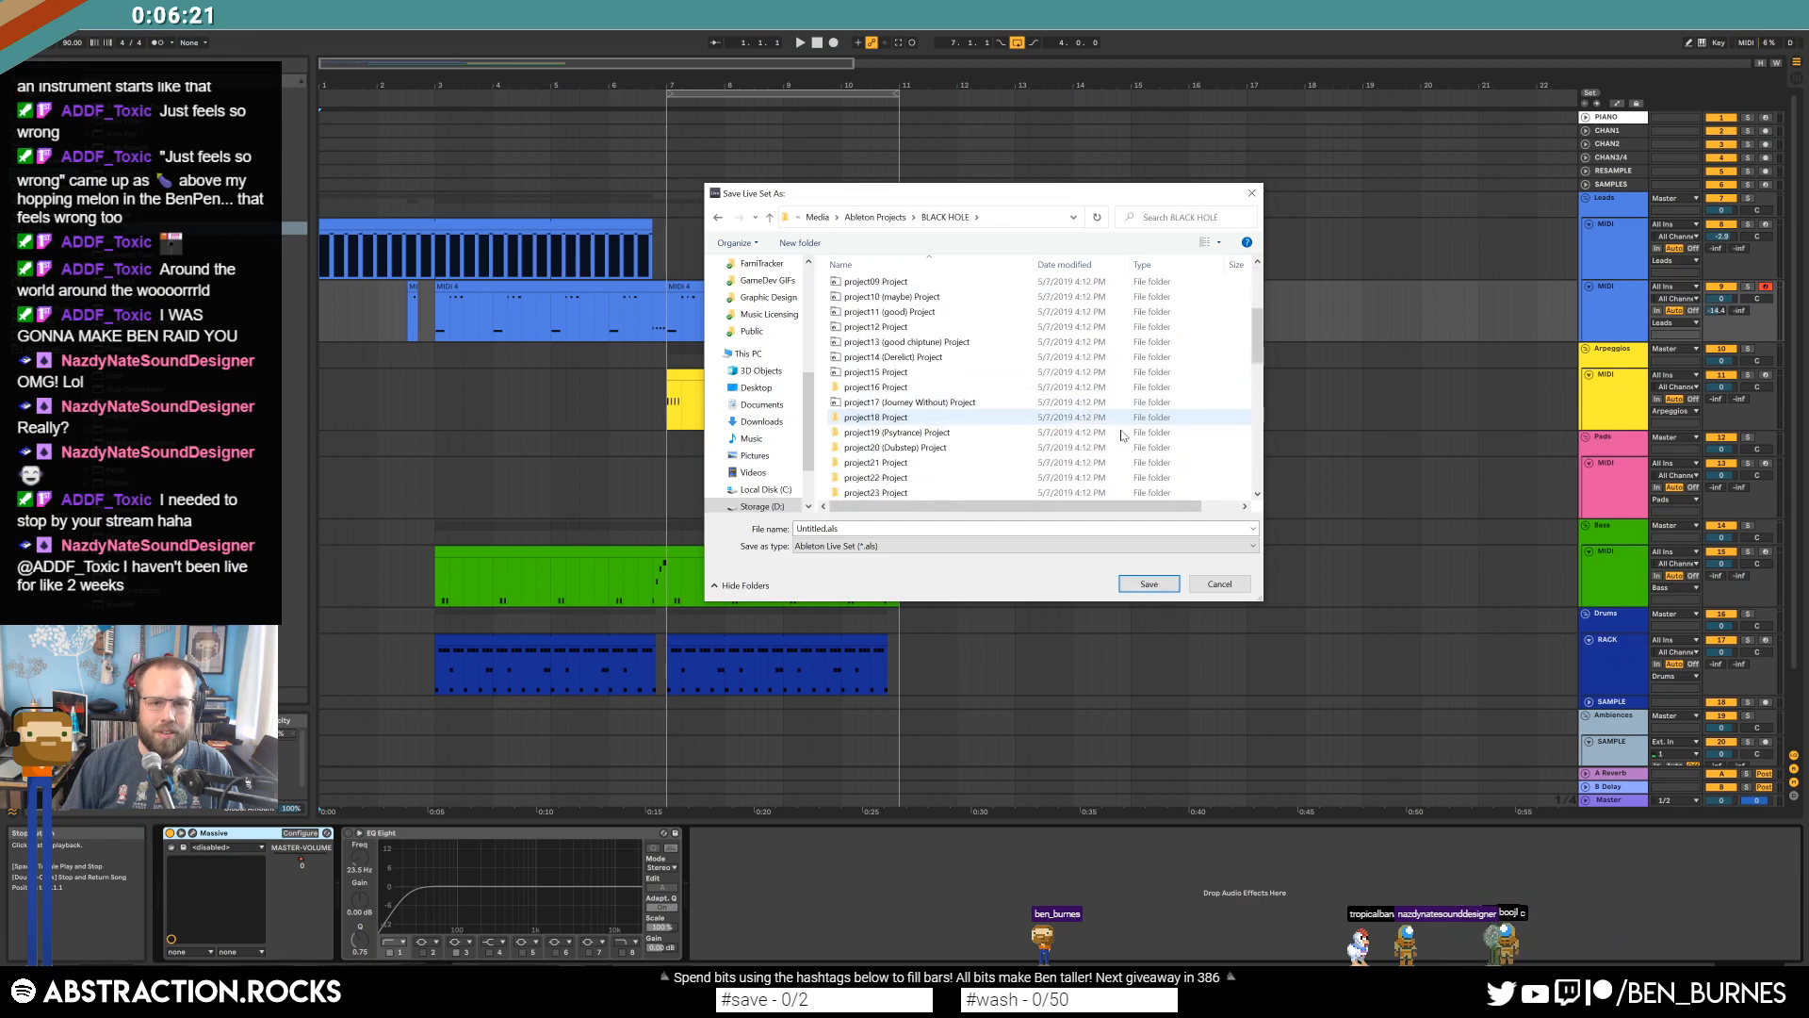
scroll(1037, 452, down, 15)
drag(913, 529, 662, 547)
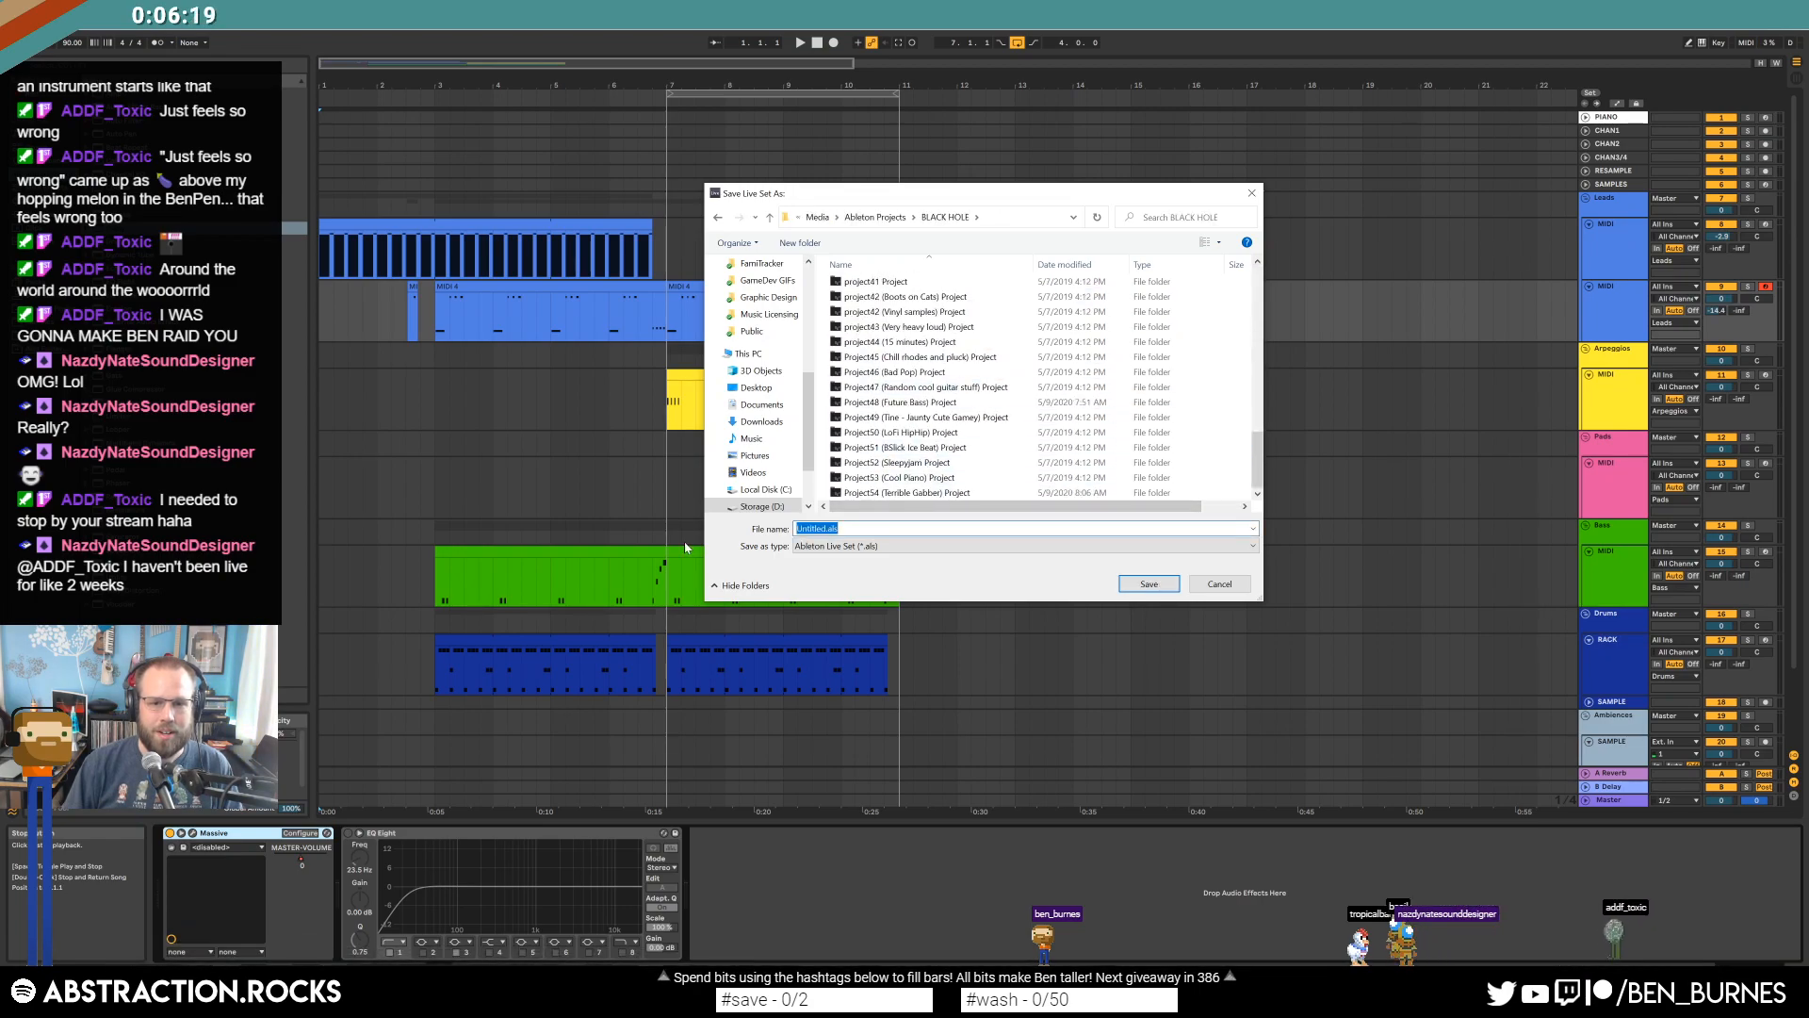
text(Project 55 (What Is This E)
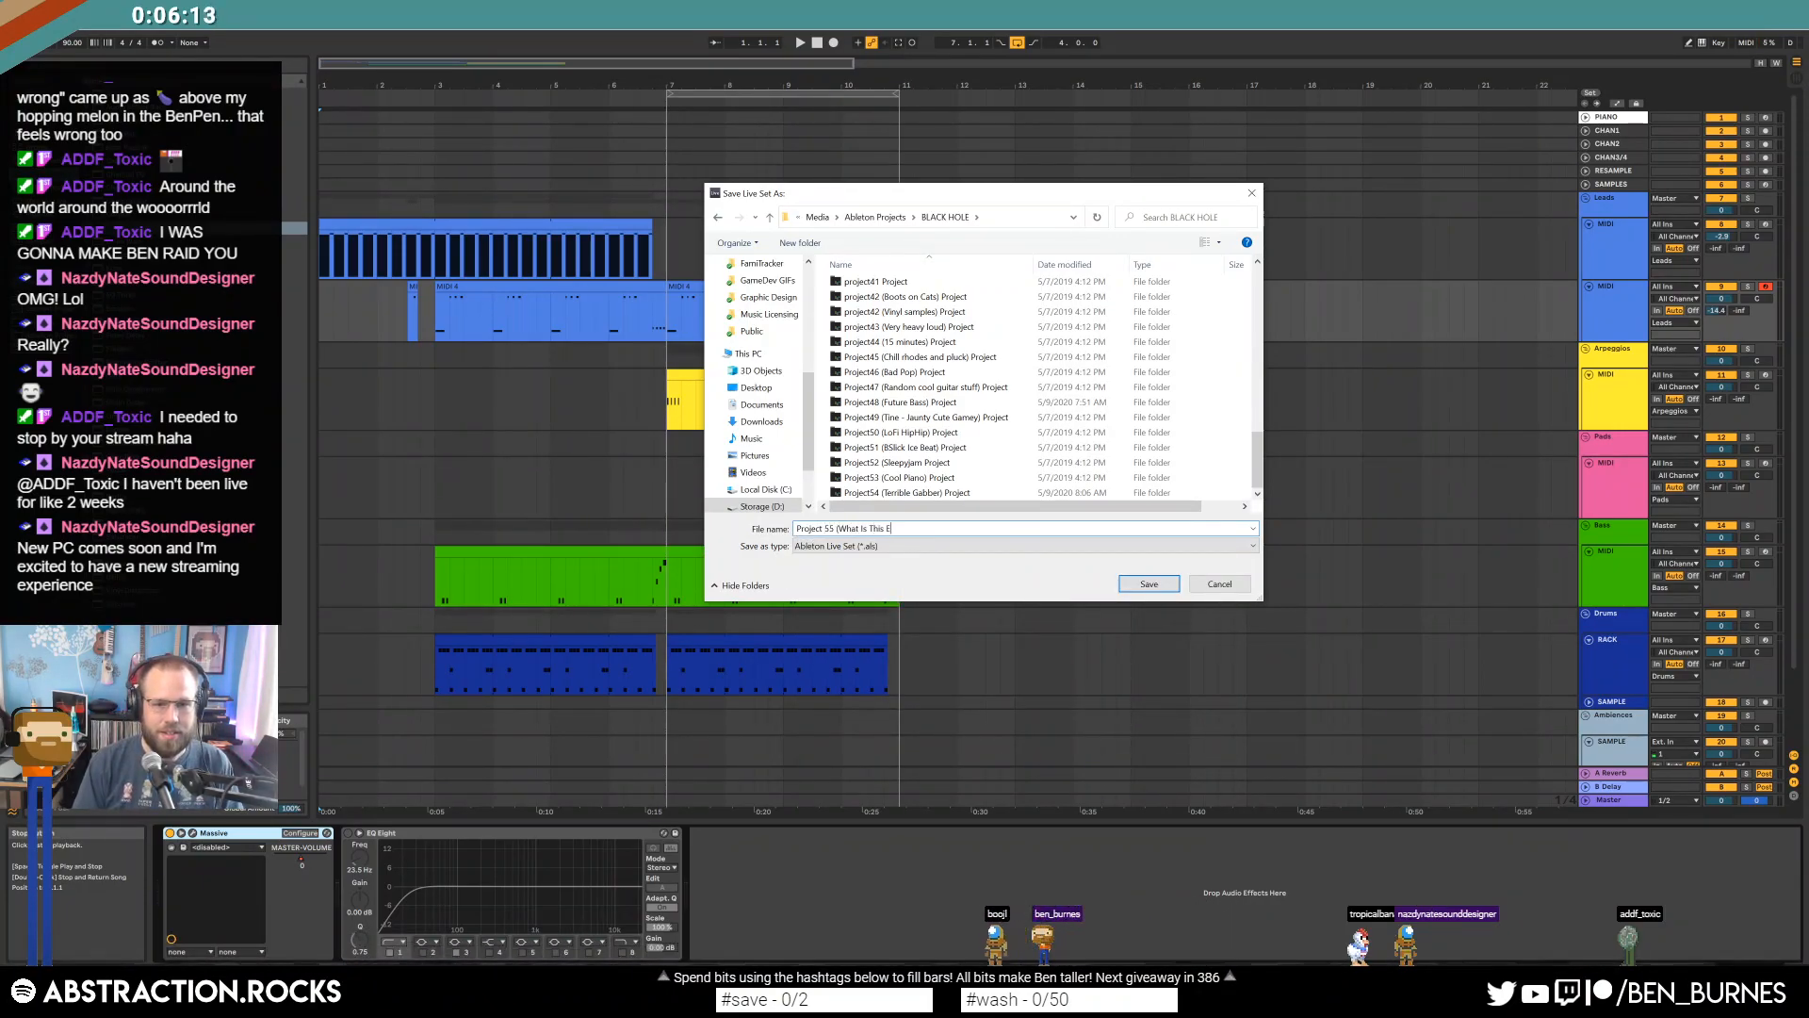
text(ven))
key(Return)
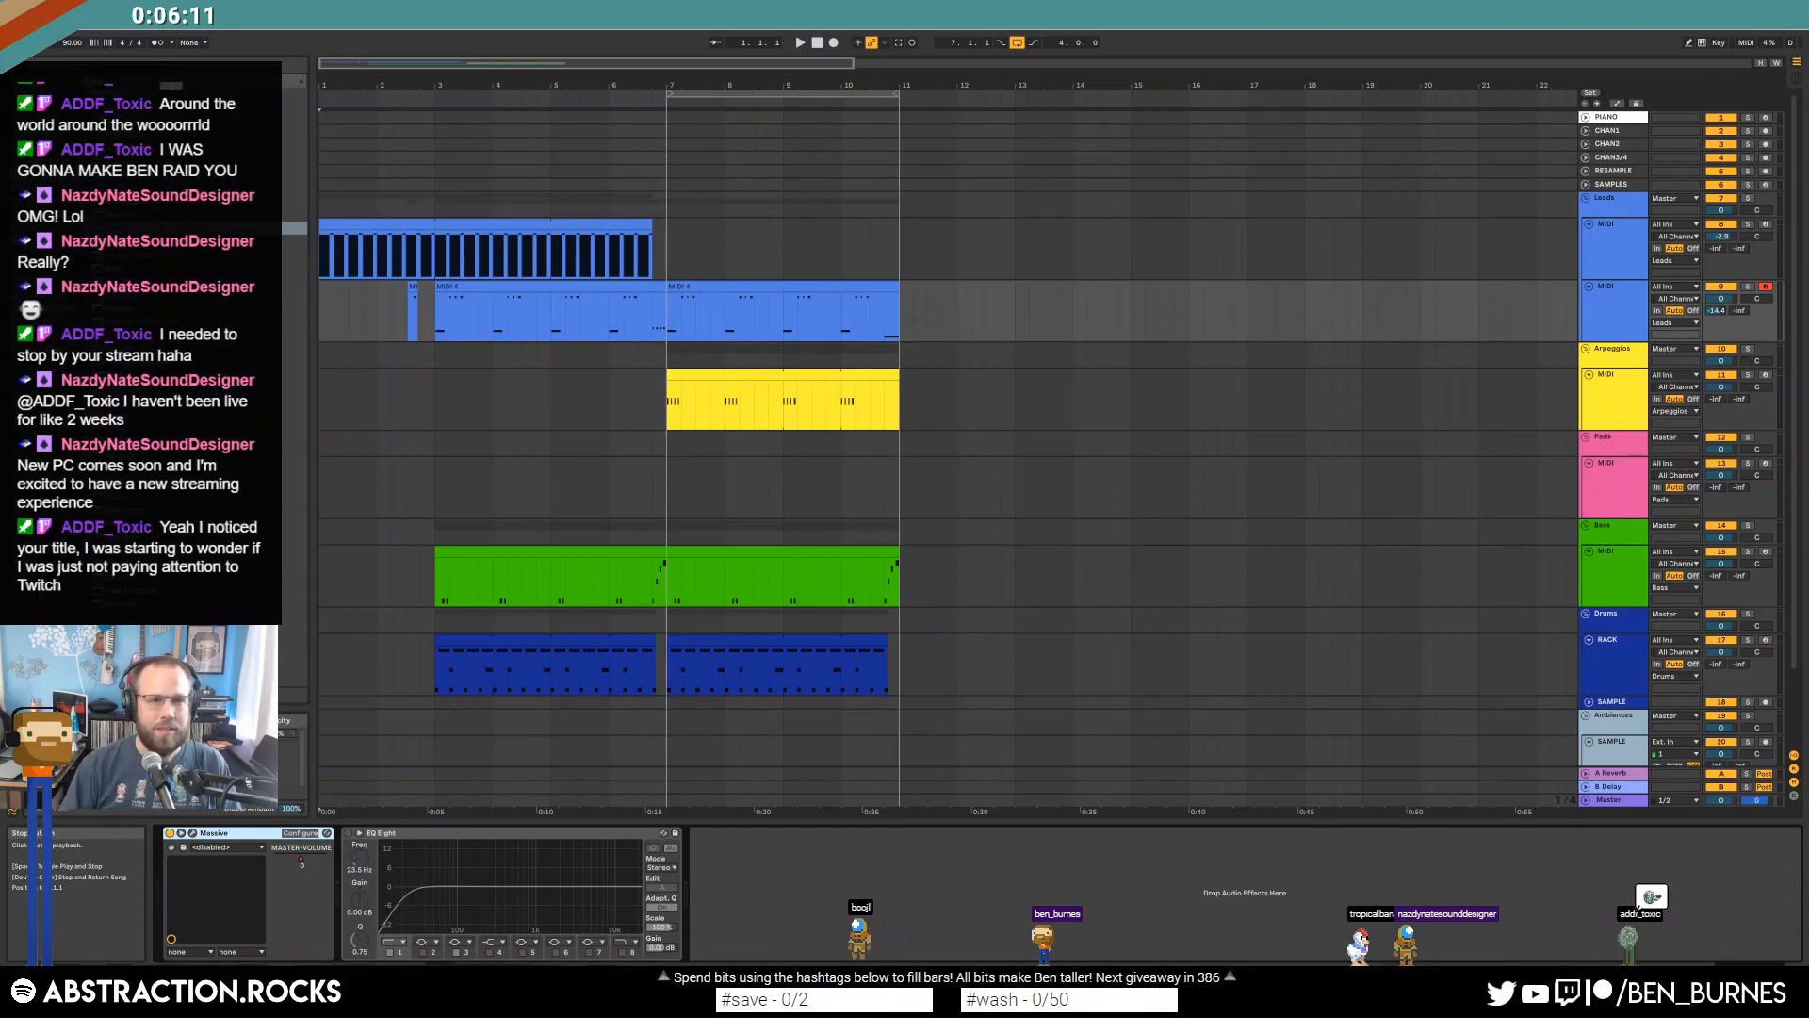
Open the Live set "Project50 (LoFi HipHip).als" from its project folder inside BLACK HOLE.
key(ctrl+o)
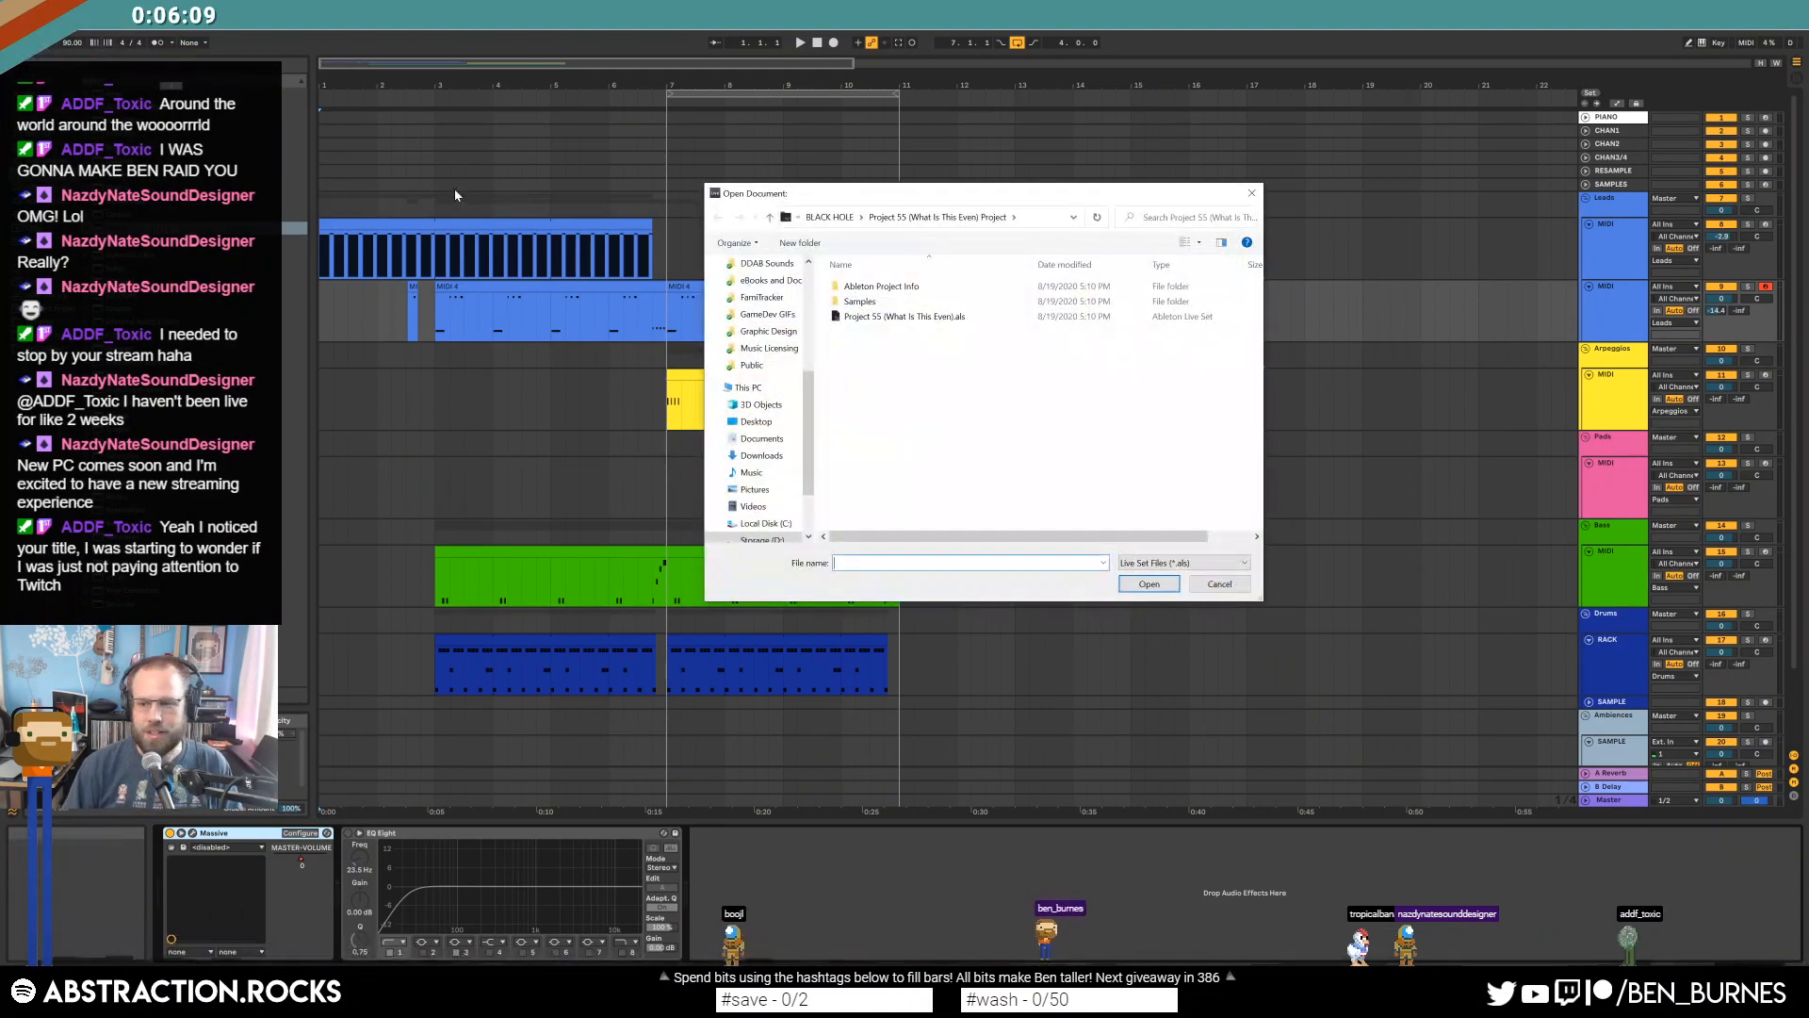
click(830, 217)
scroll(1004, 502, down, 5)
scroll(1004, 503, down, 7)
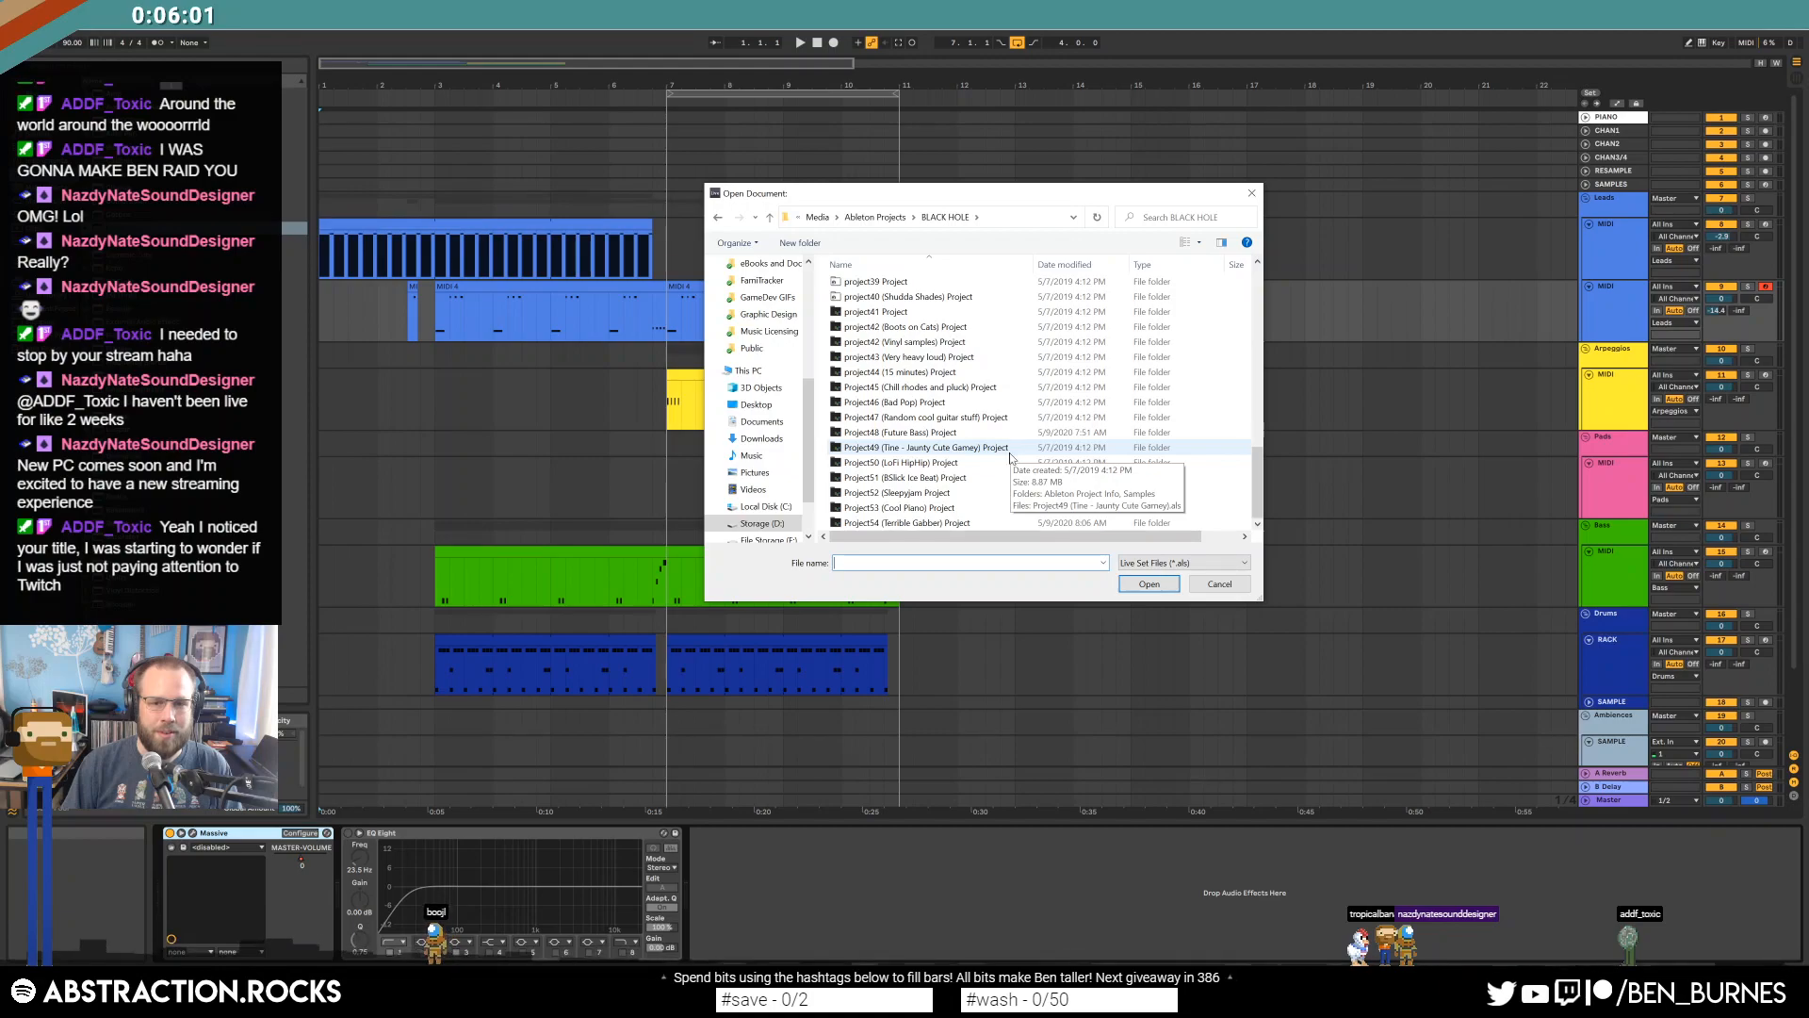
double_click(905, 462)
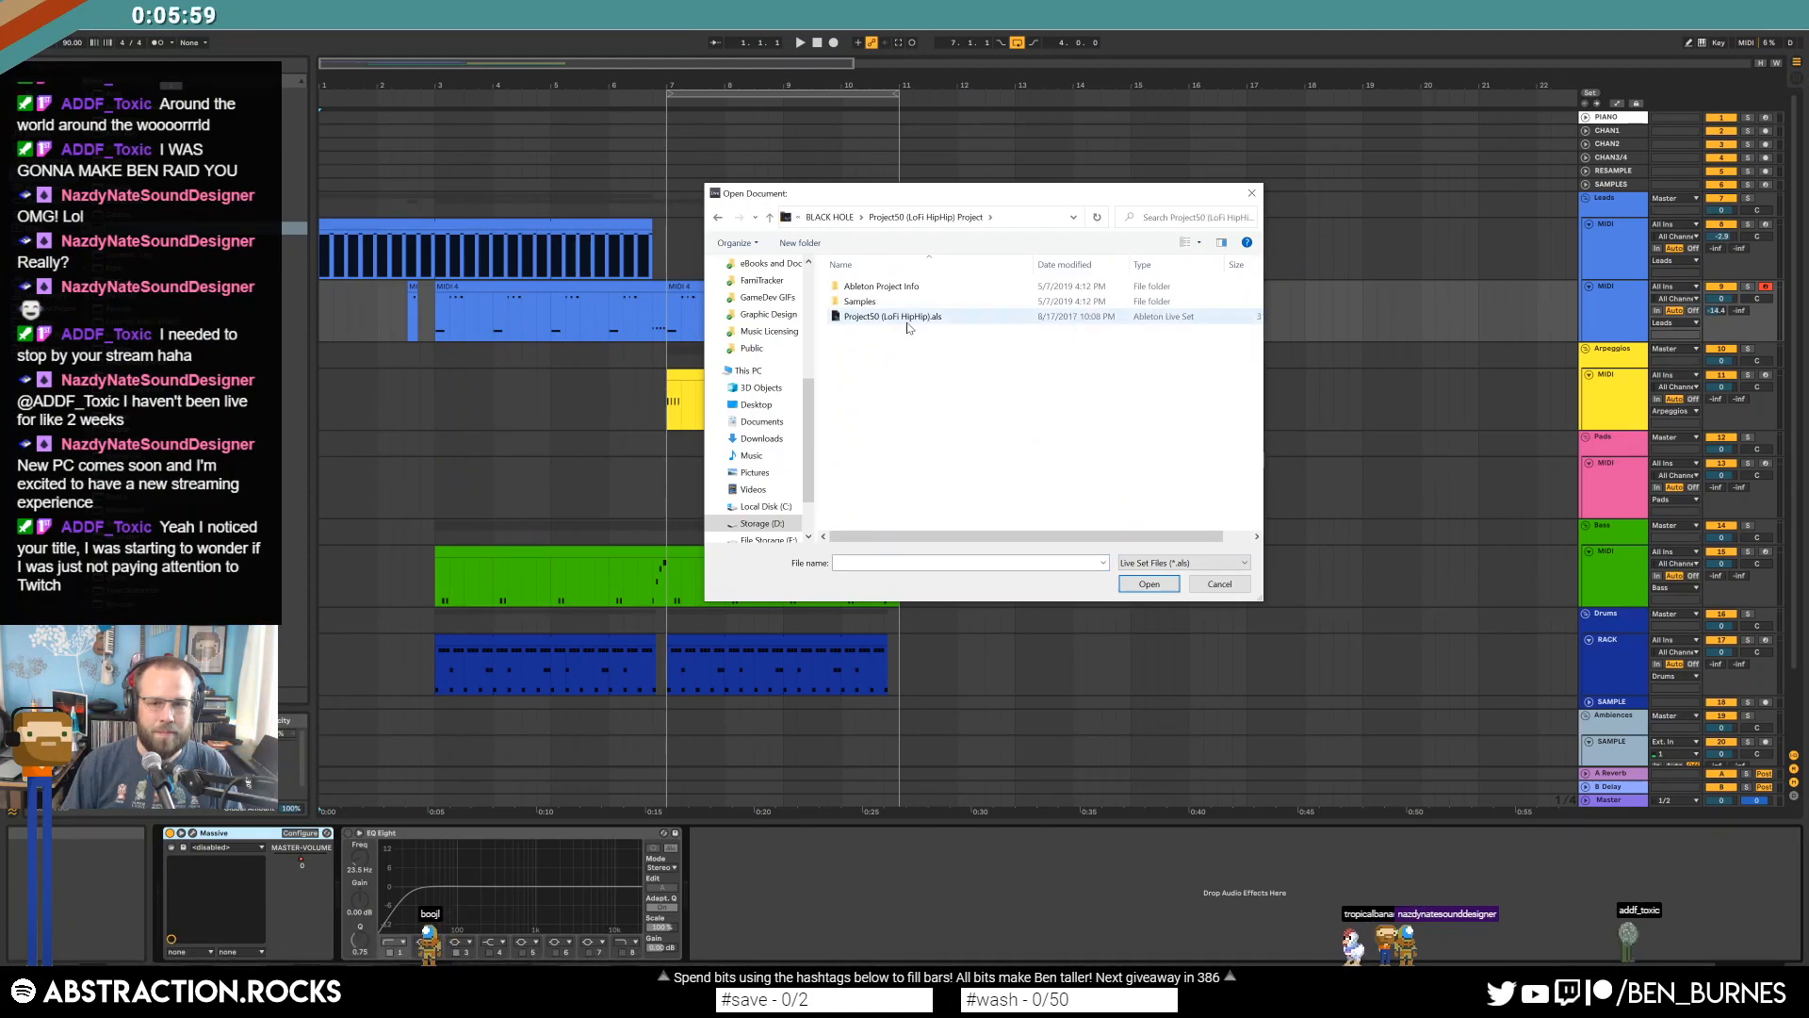
double_click(907, 319)
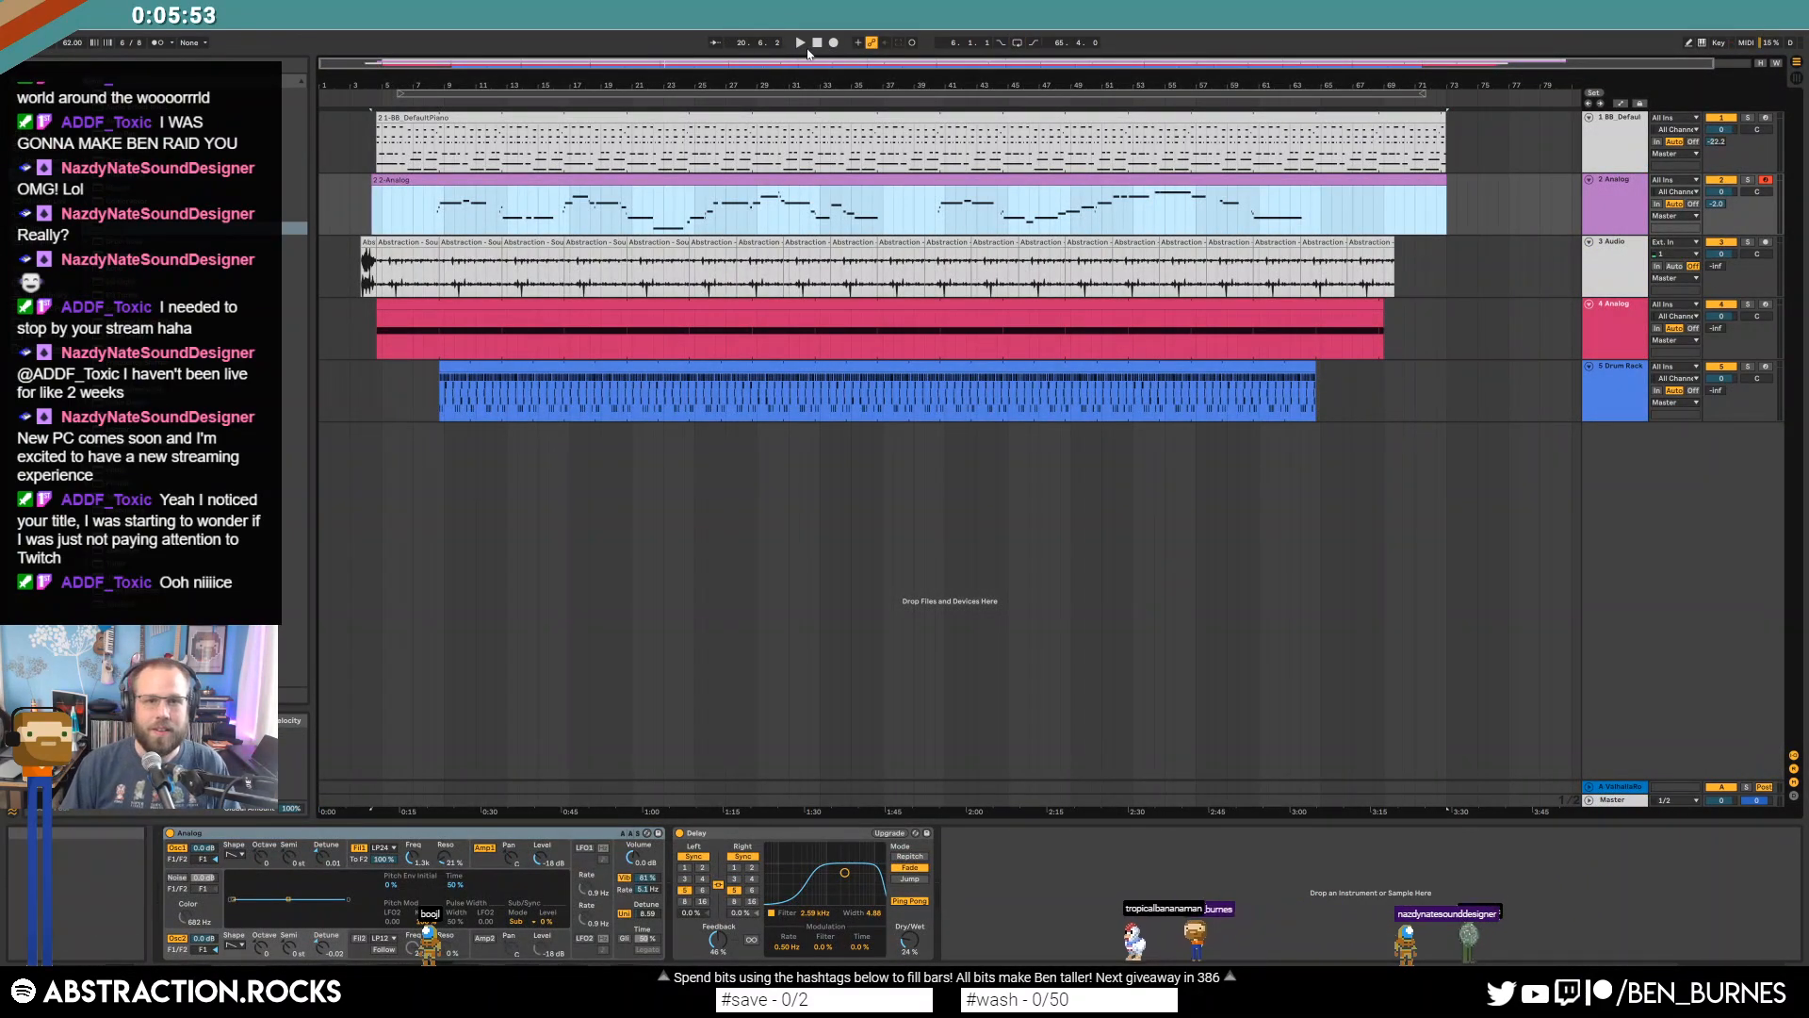
Play the lo-fi set from the beginning, inspect the Drum Rack and melody Analog tracks, and adjust the Analog's filter frequency.
click(358, 100)
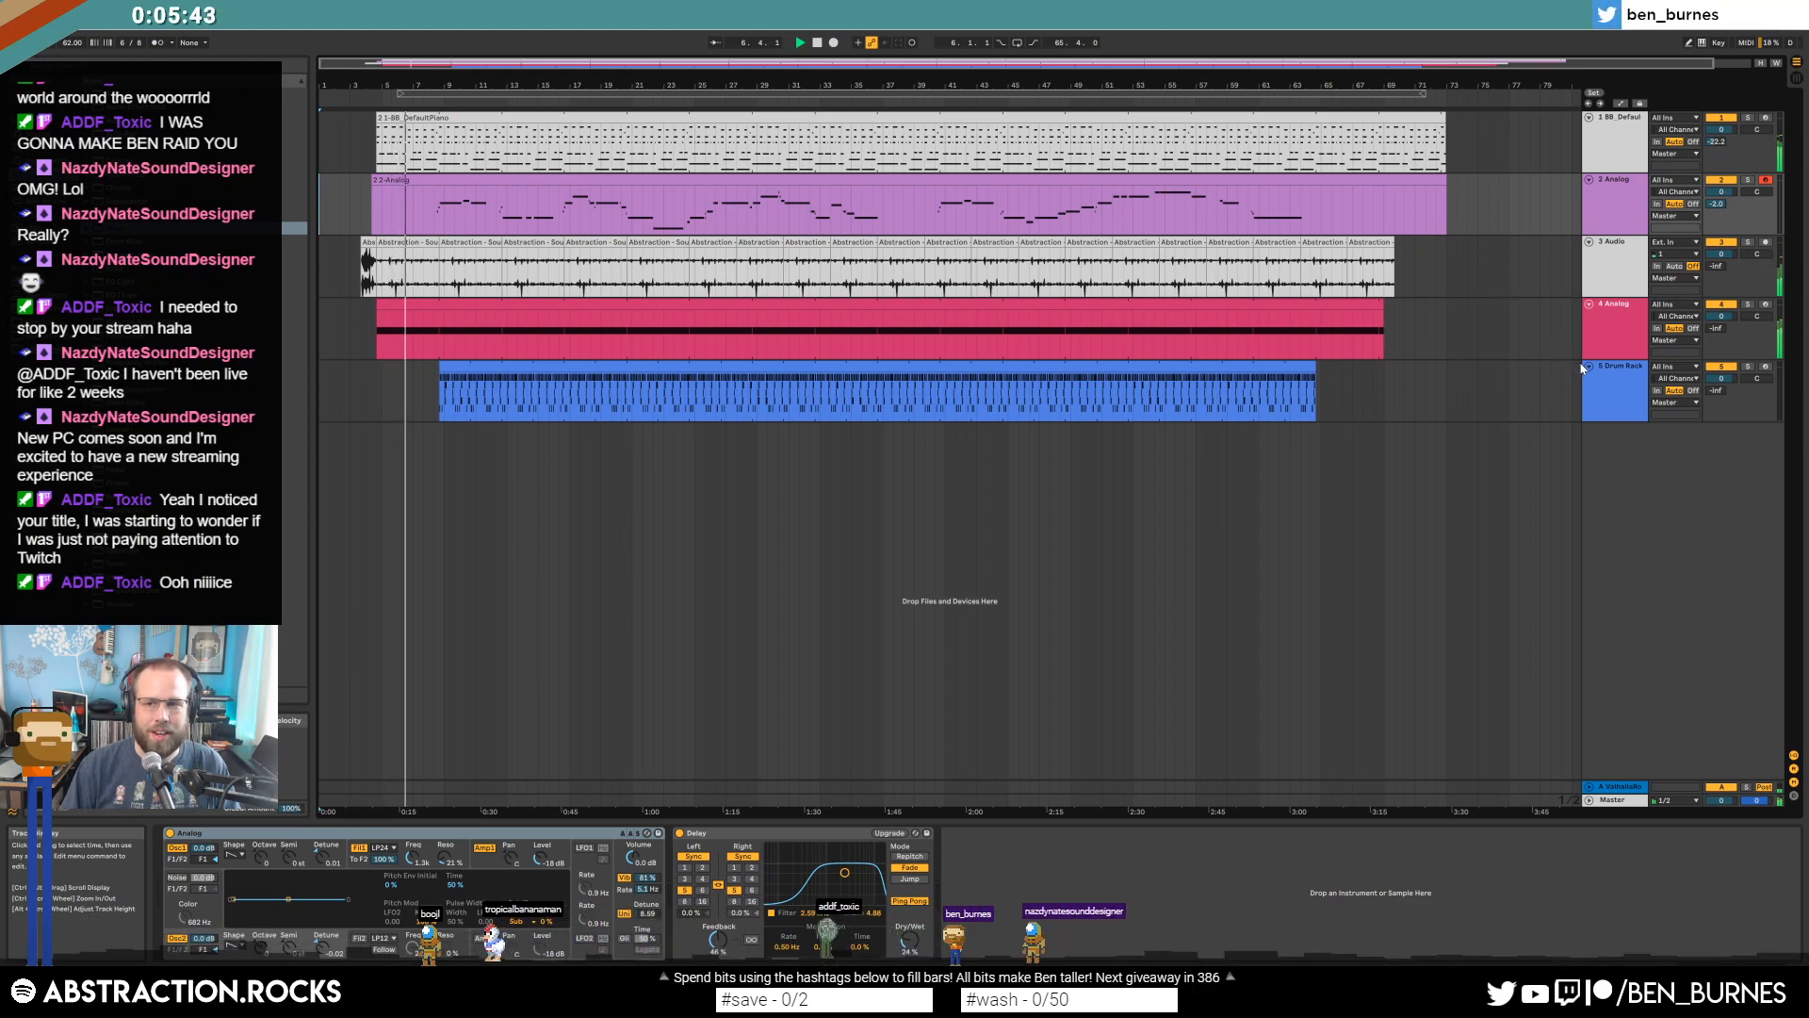
click(1612, 384)
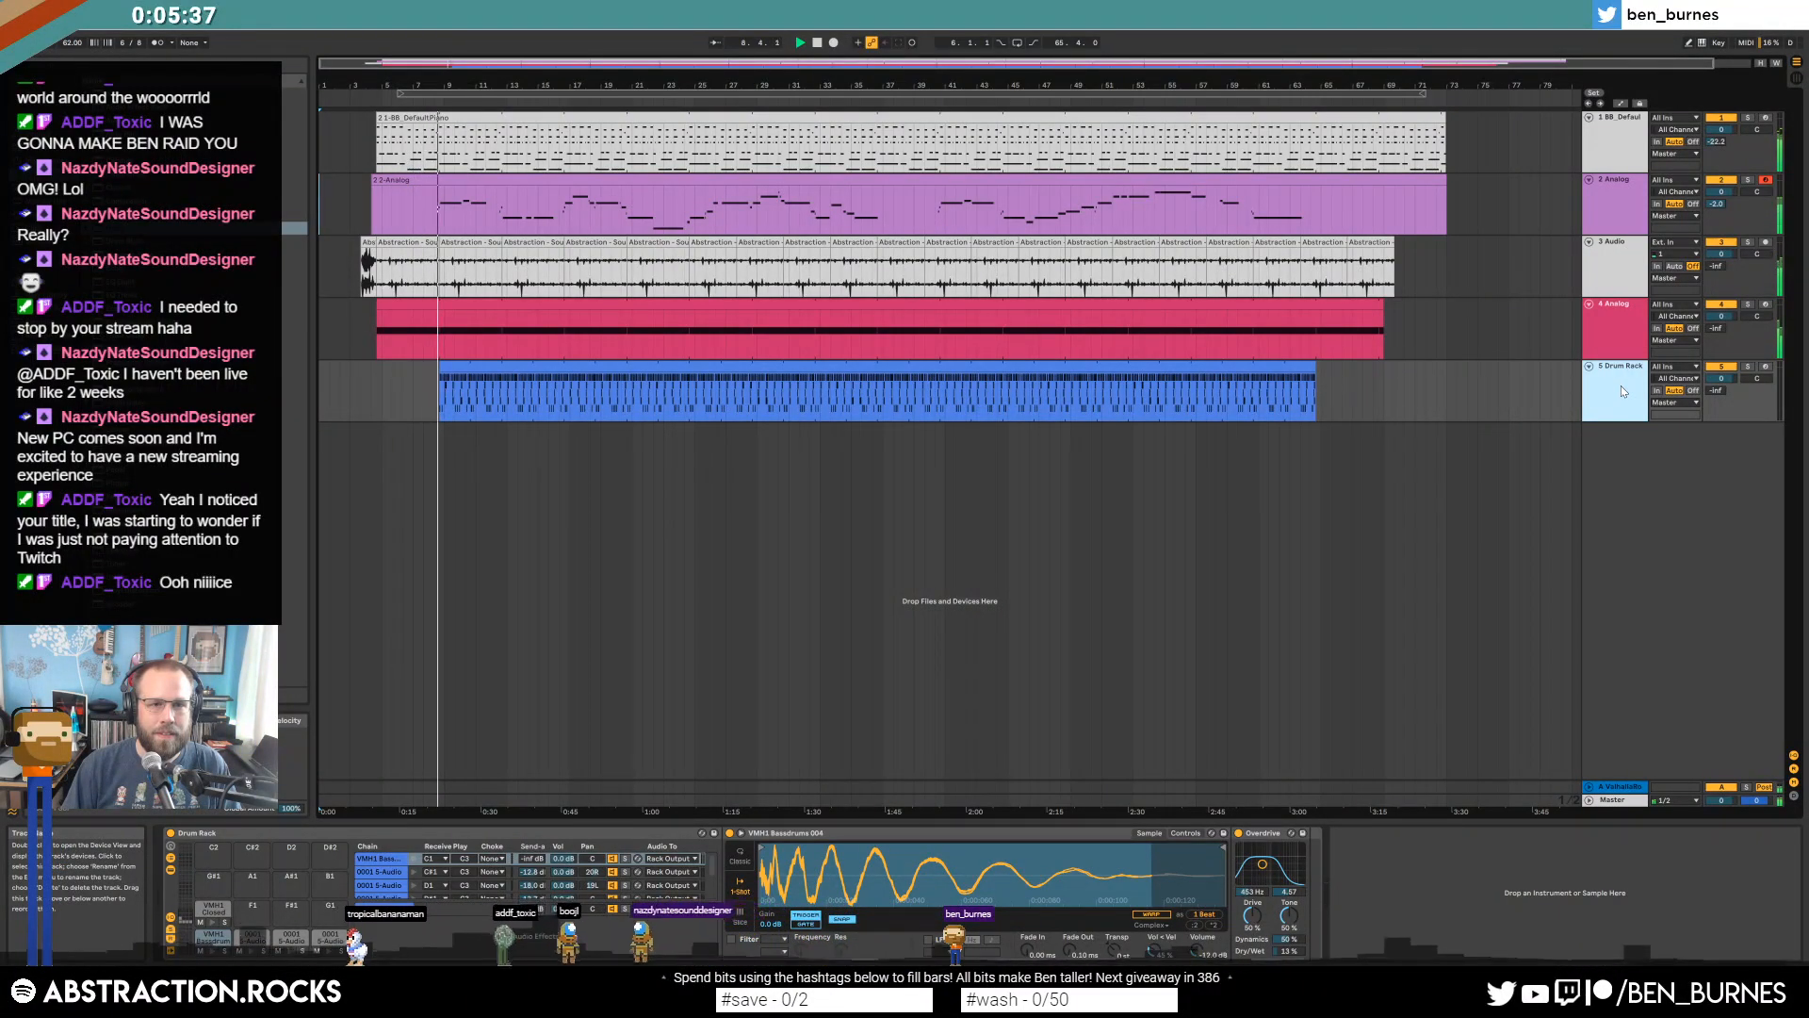
click(1615, 203)
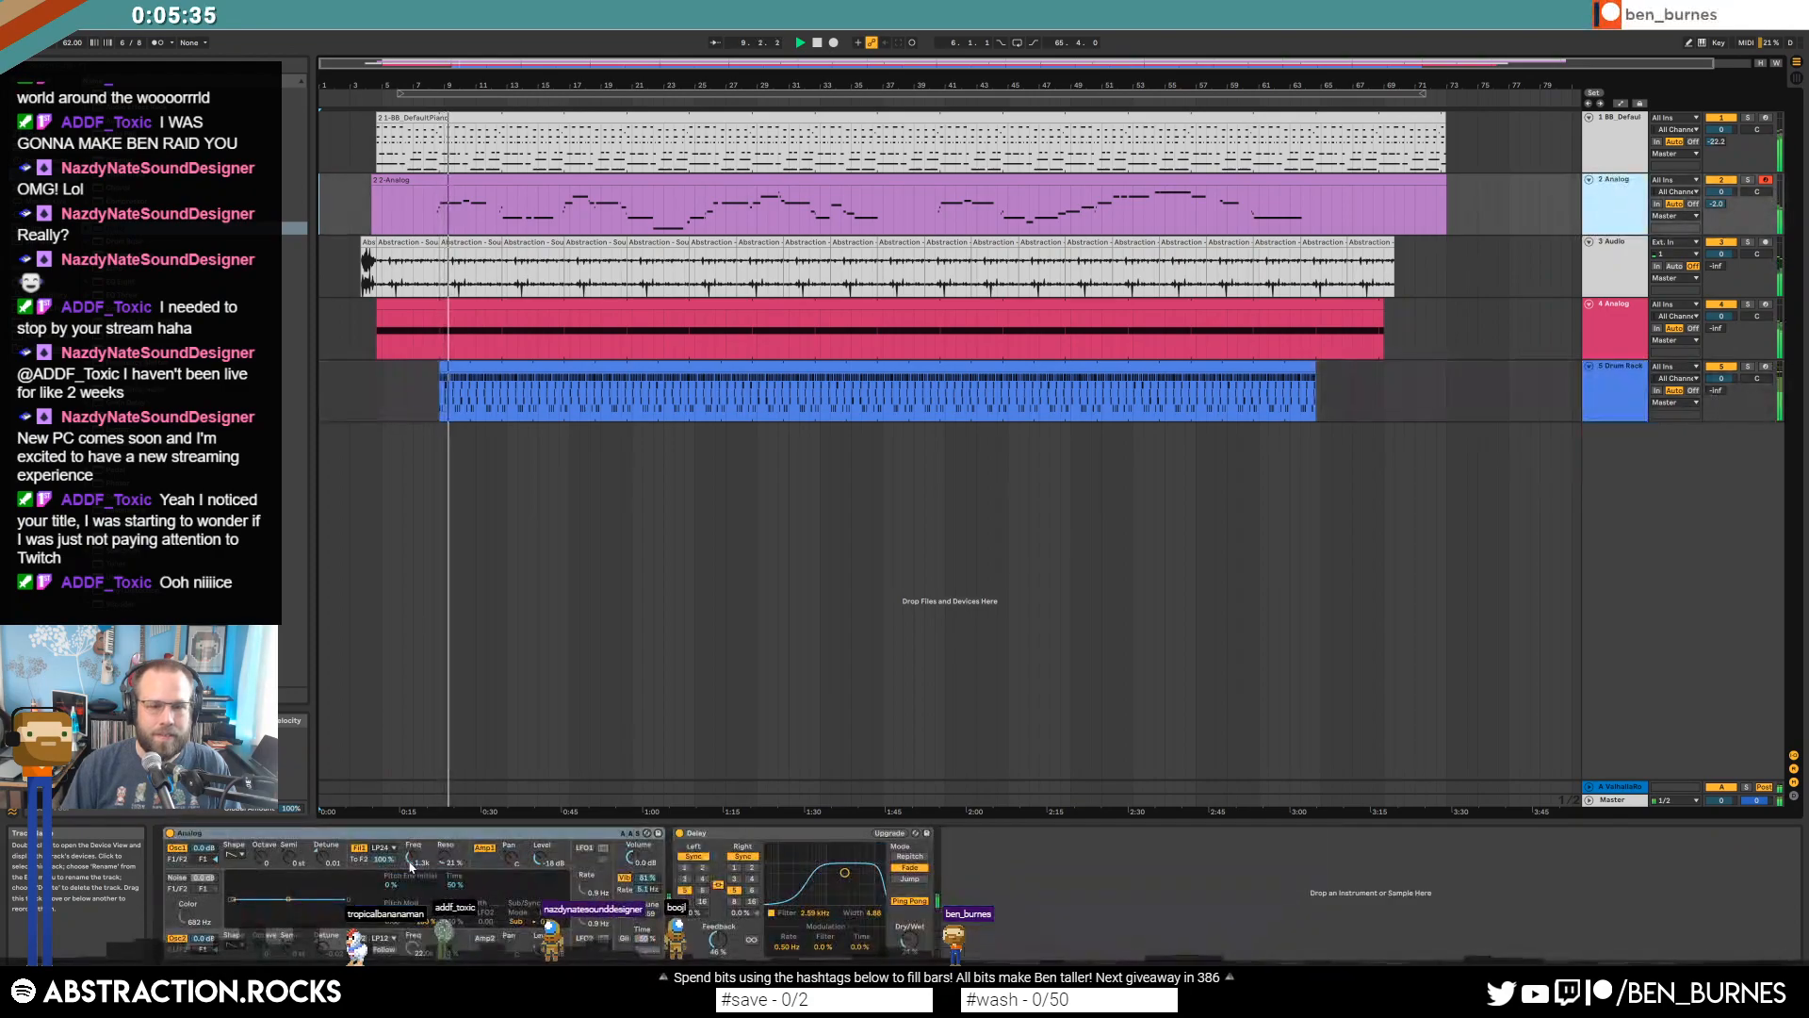
drag(411, 852, 411, 867)
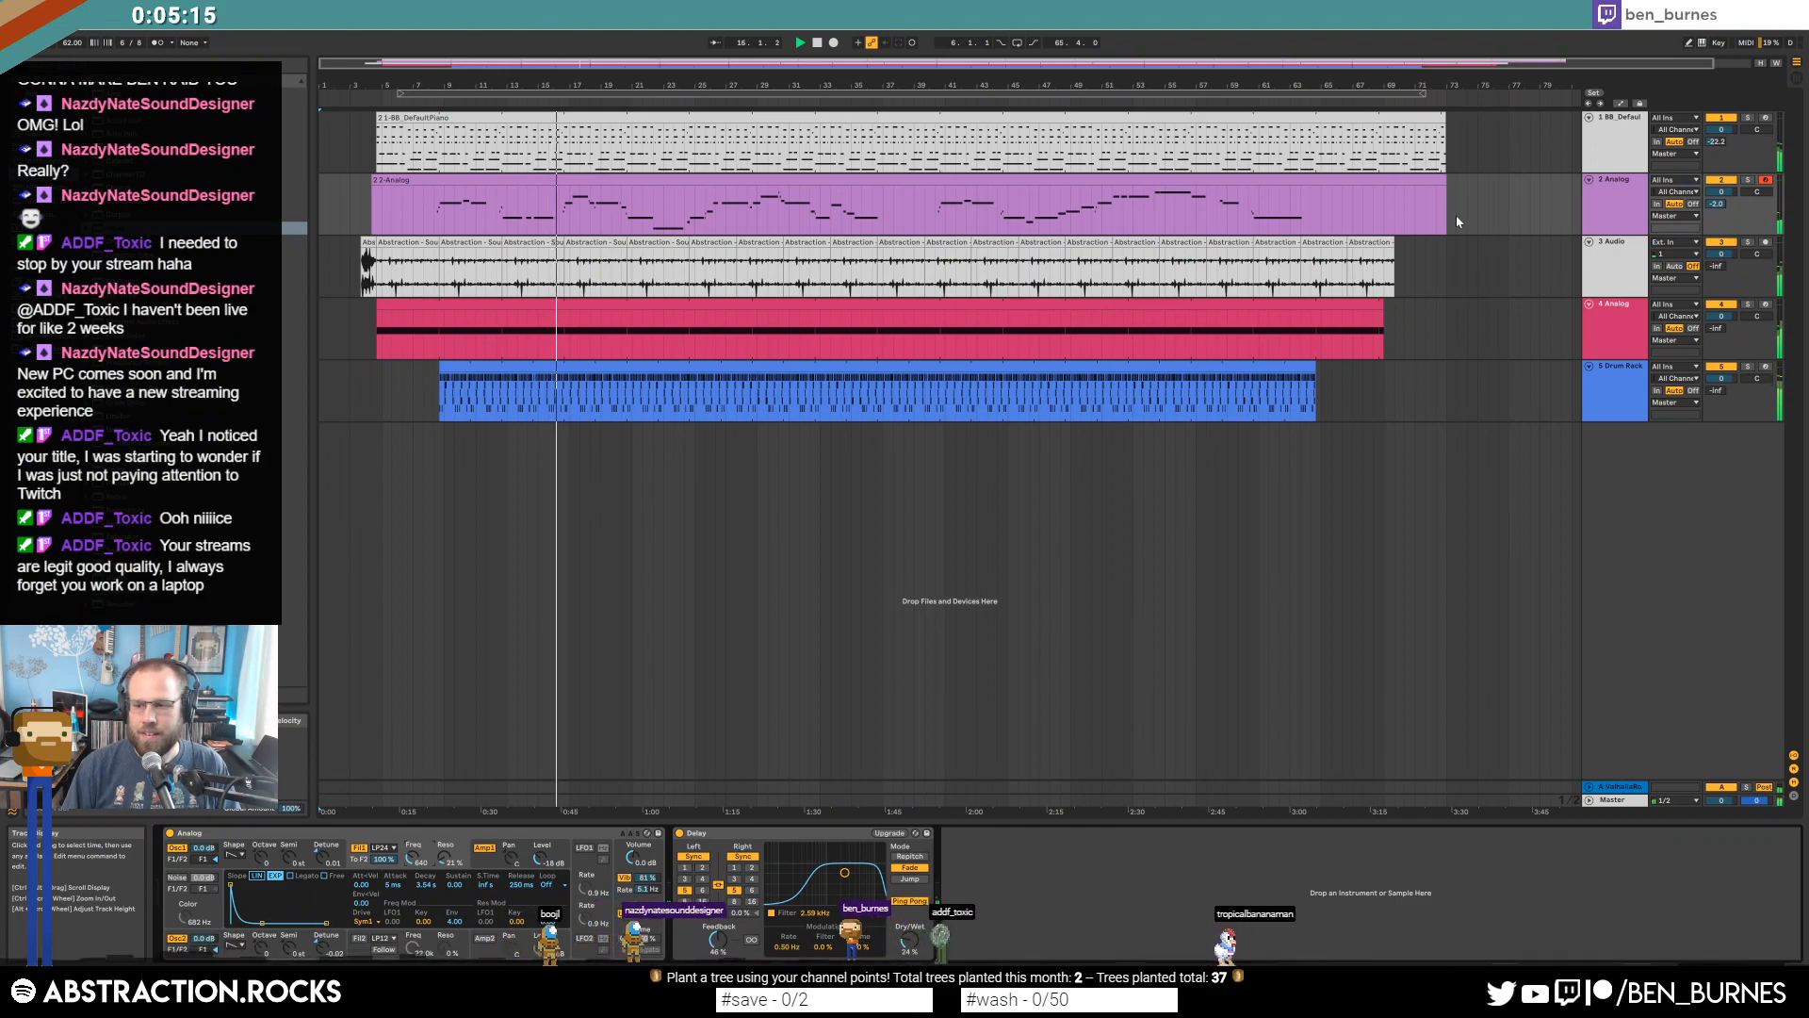
Stop playback and create a new Live set without saving the changes to "Project50 (LoFi HipHip)".
key(space)
click(13, 22)
click(57, 39)
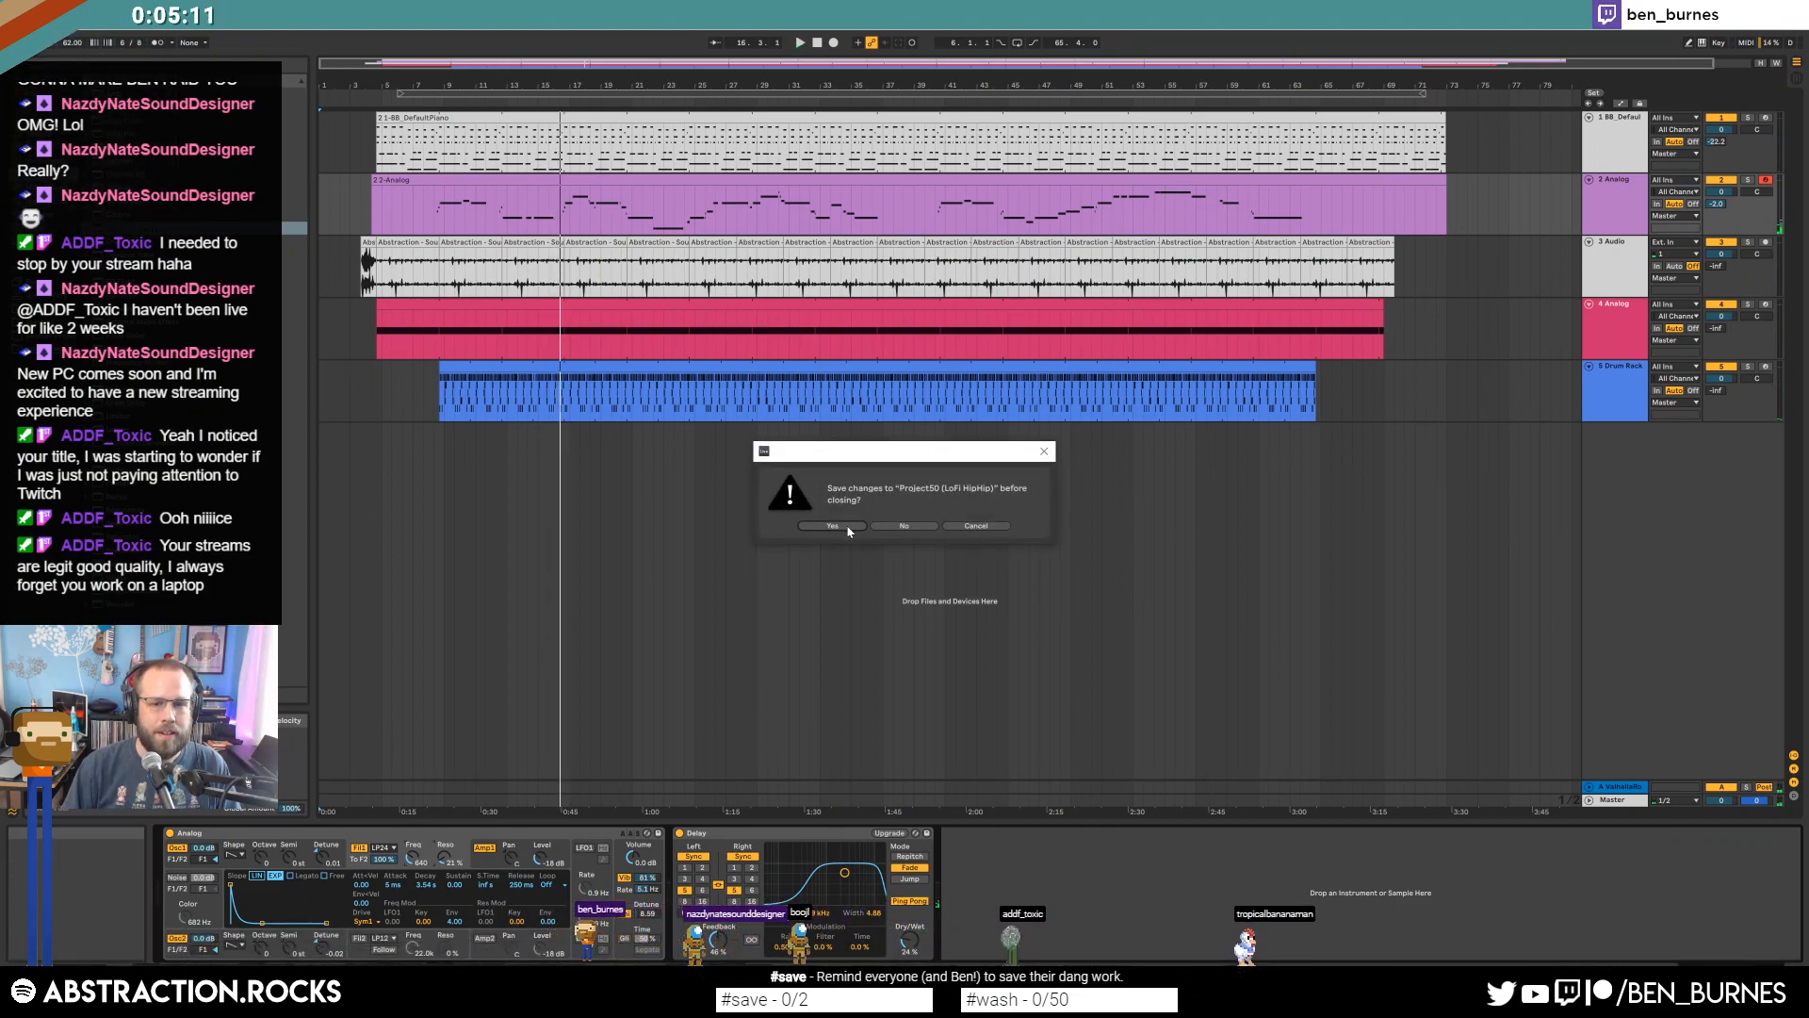
click(877, 528)
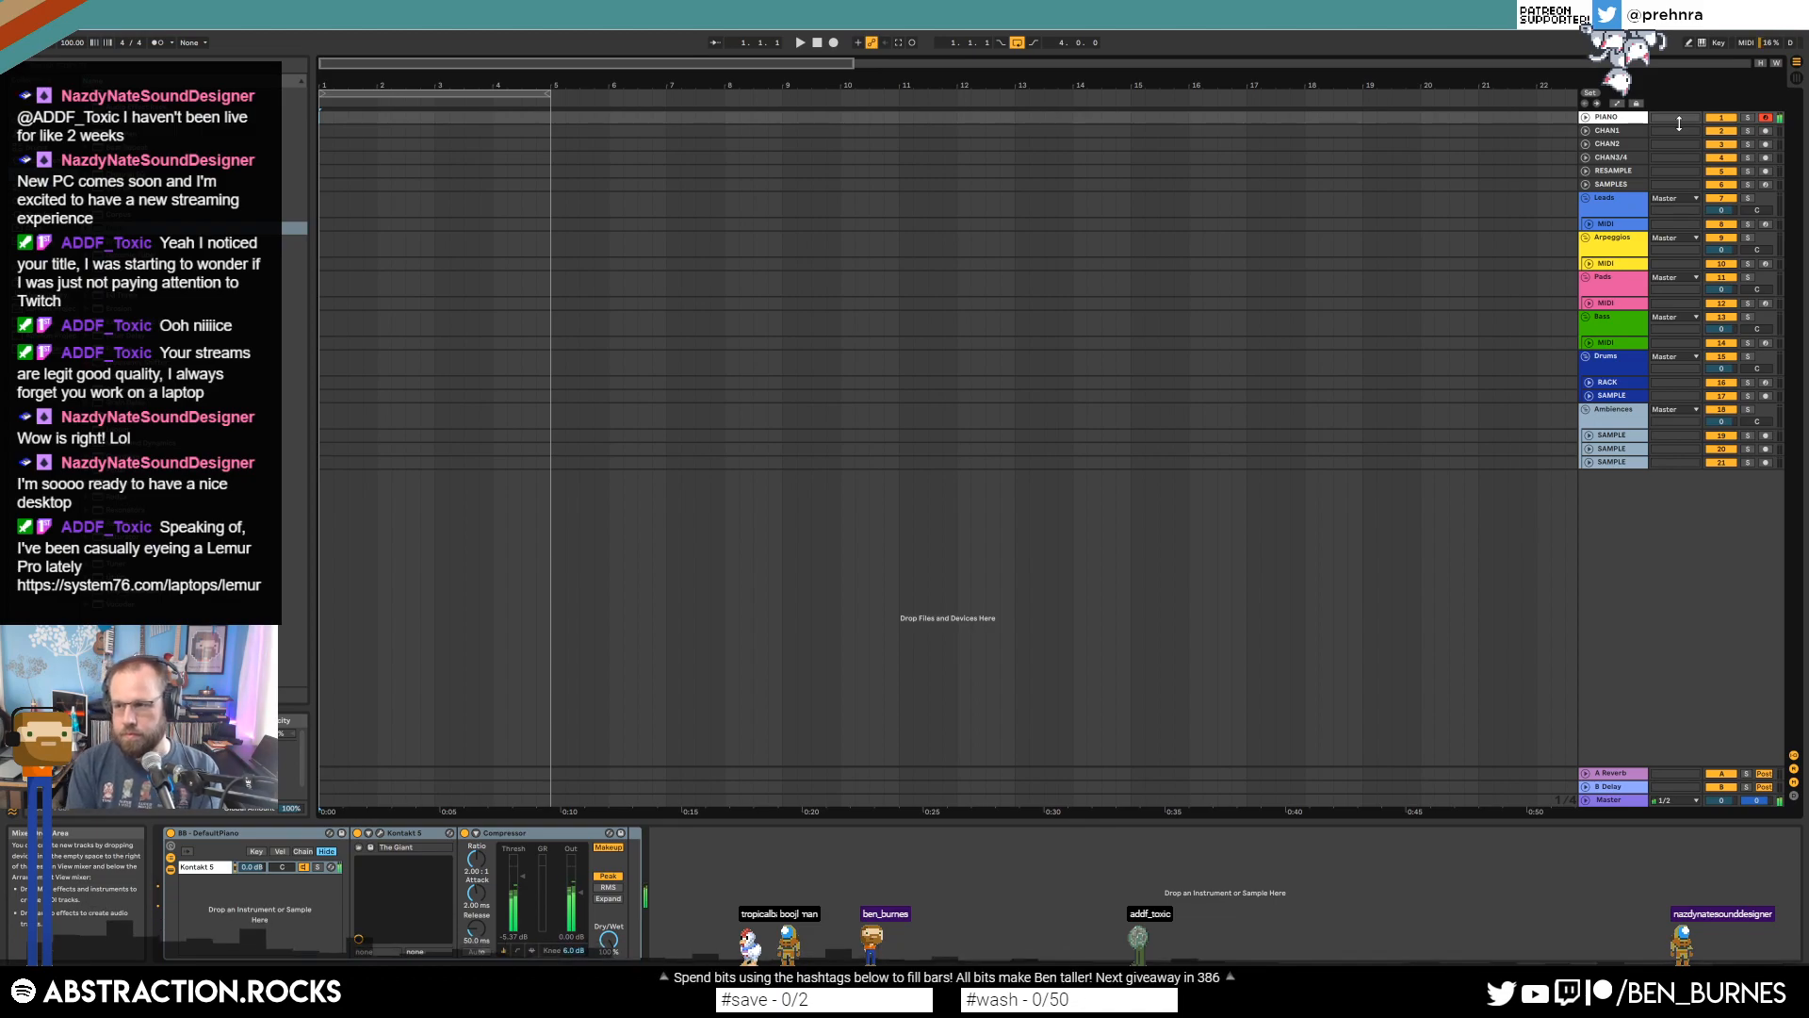
Reveal the desktop and move the whole cluster of game graphics and screenshot files across to the area below the Hey Single folder.
click(1729, 8)
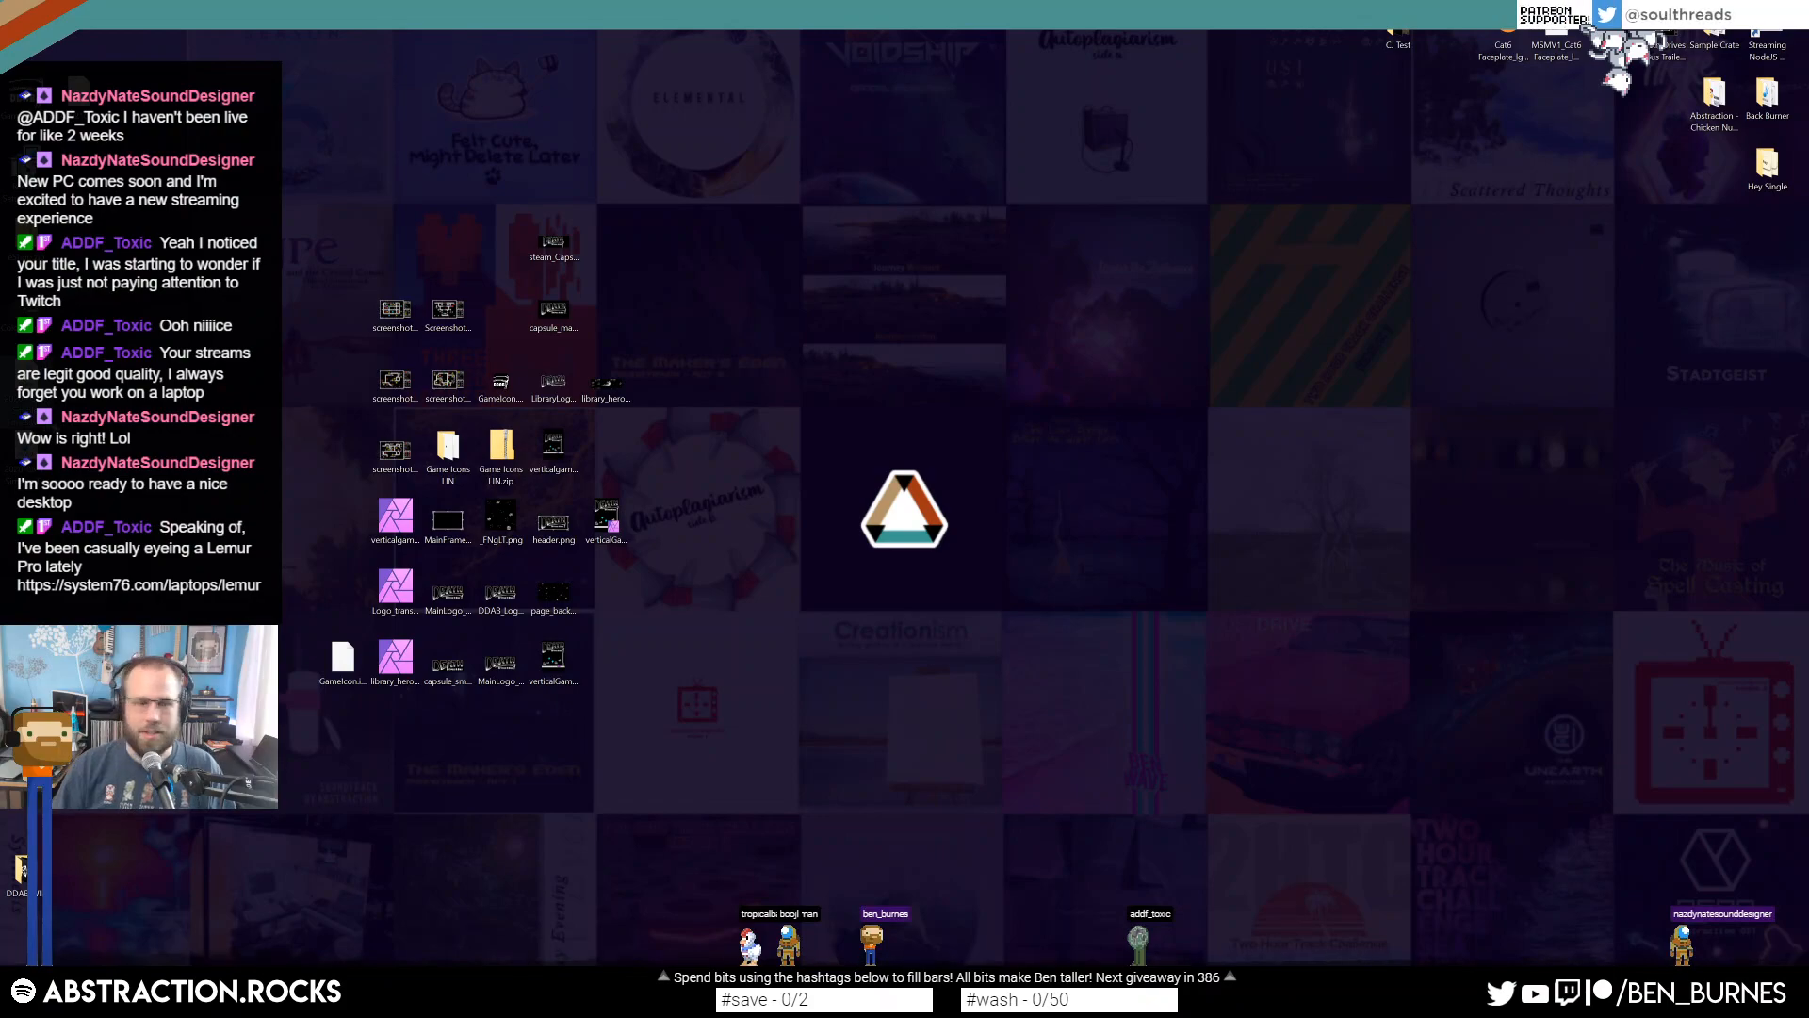
drag(280, 176, 845, 788)
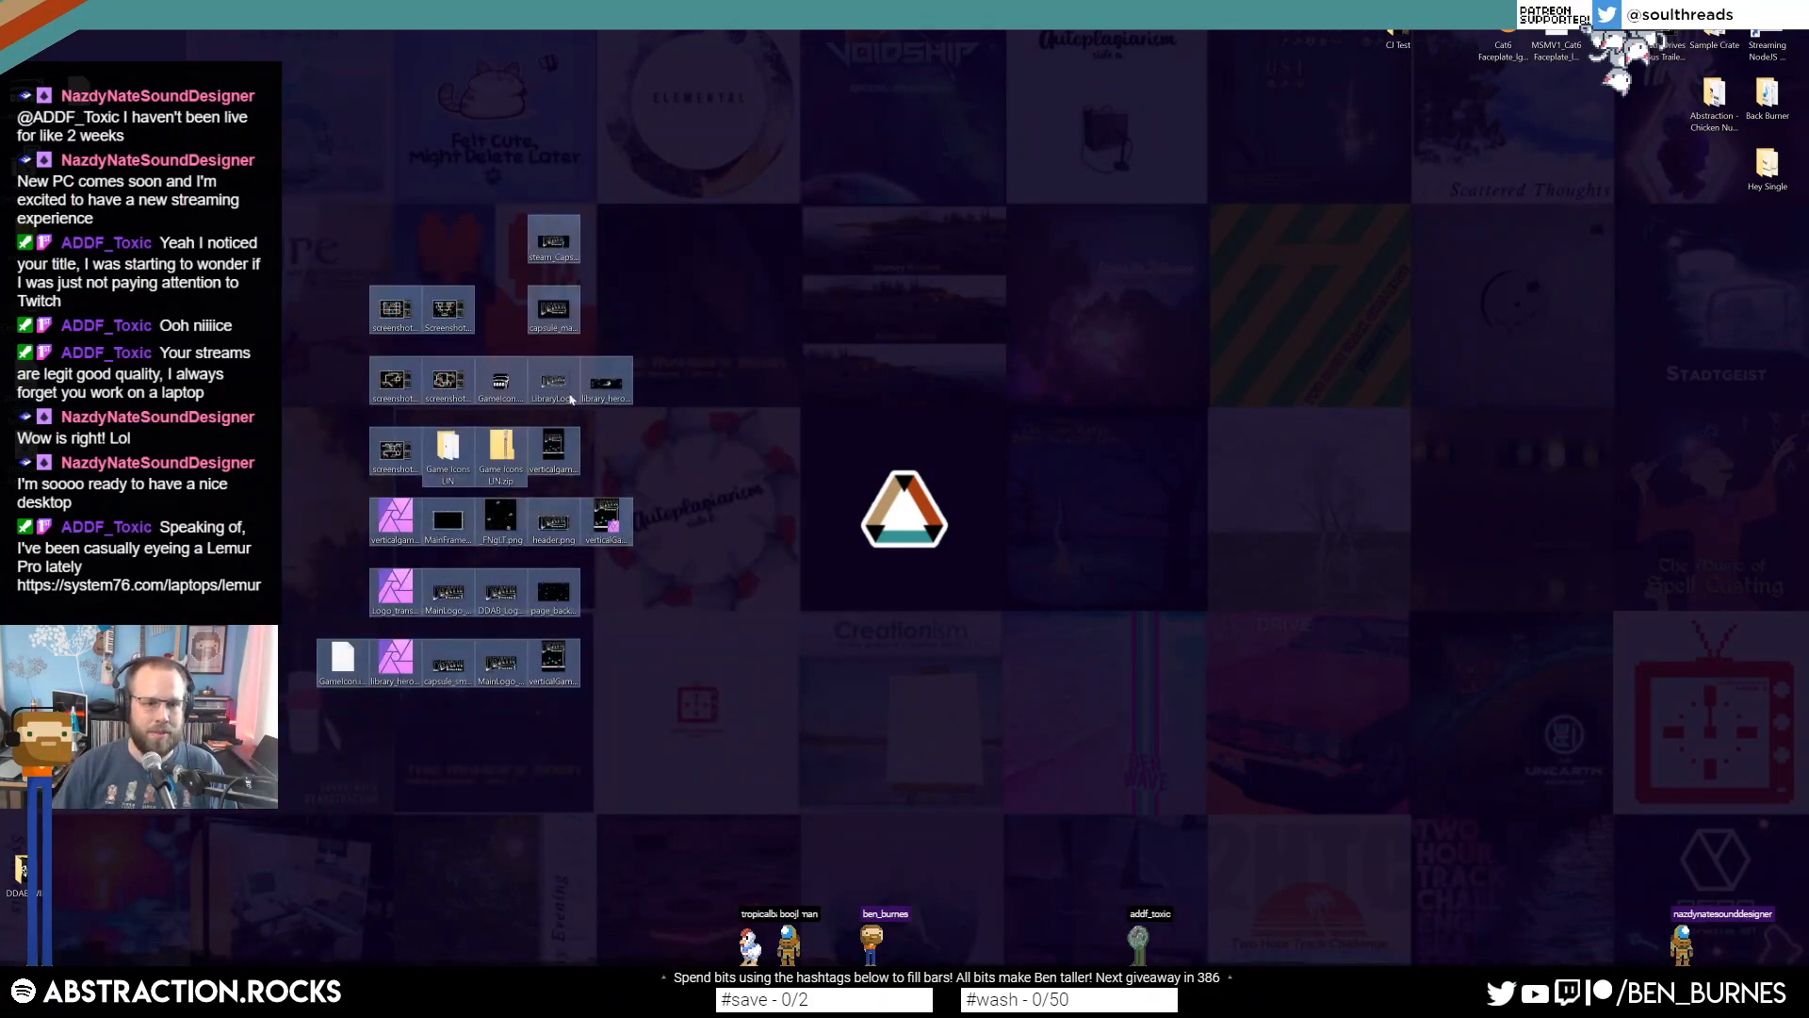
drag(1429, 405, 1456, 518)
Listen to "2020-08-19 Simpler Times" in the media player, view its visualization in full screen and windowed, and close the player.
click(1026, 287)
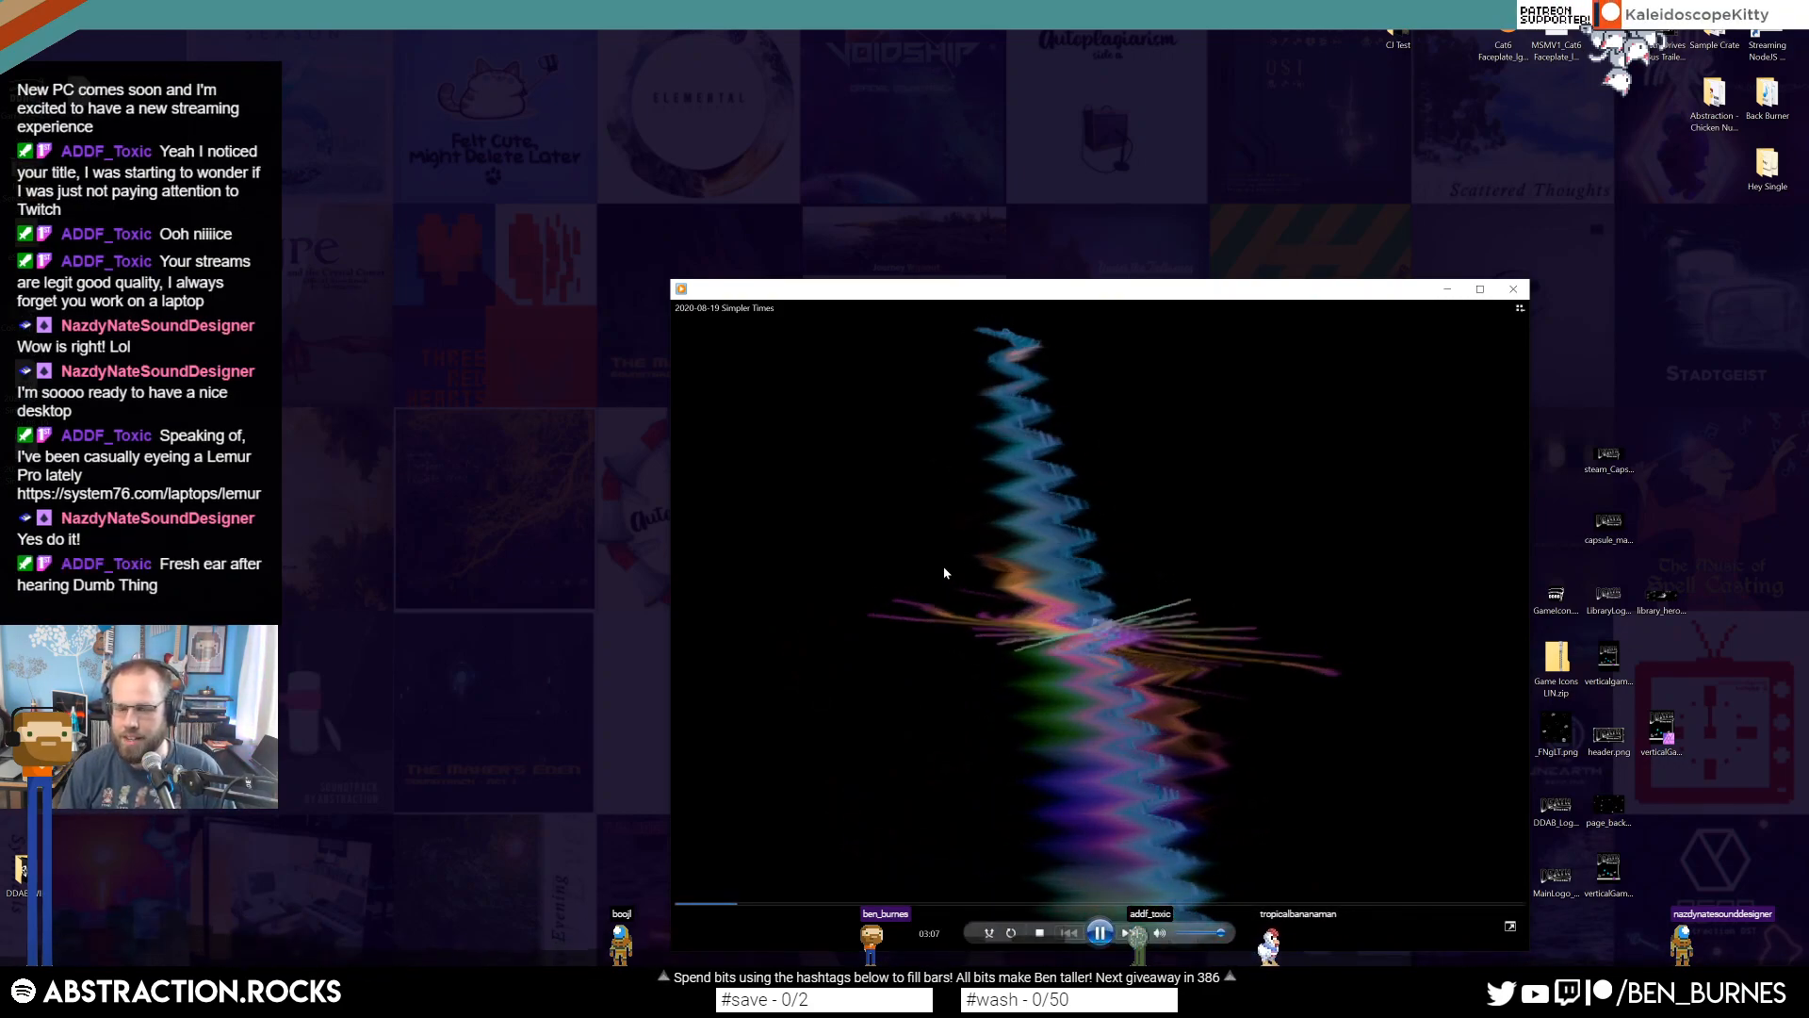
double_click(986, 562)
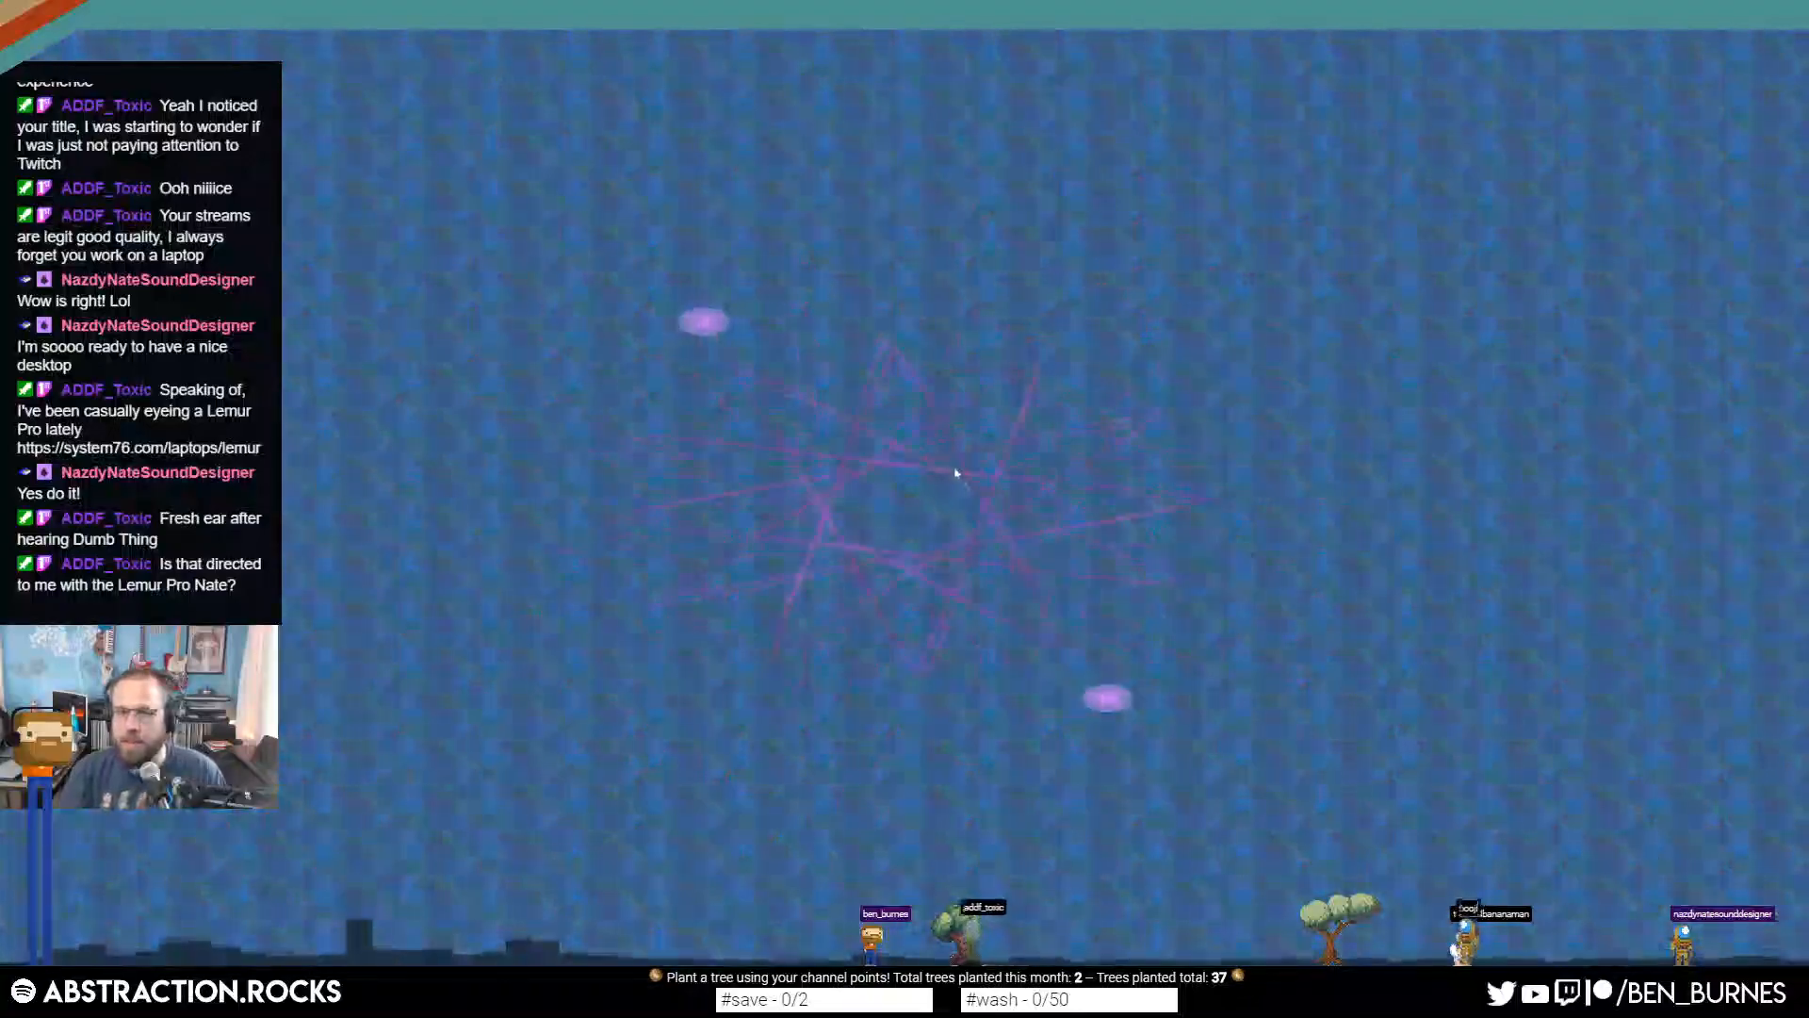
double_click(958, 474)
drag(1188, 290, 1069, 292)
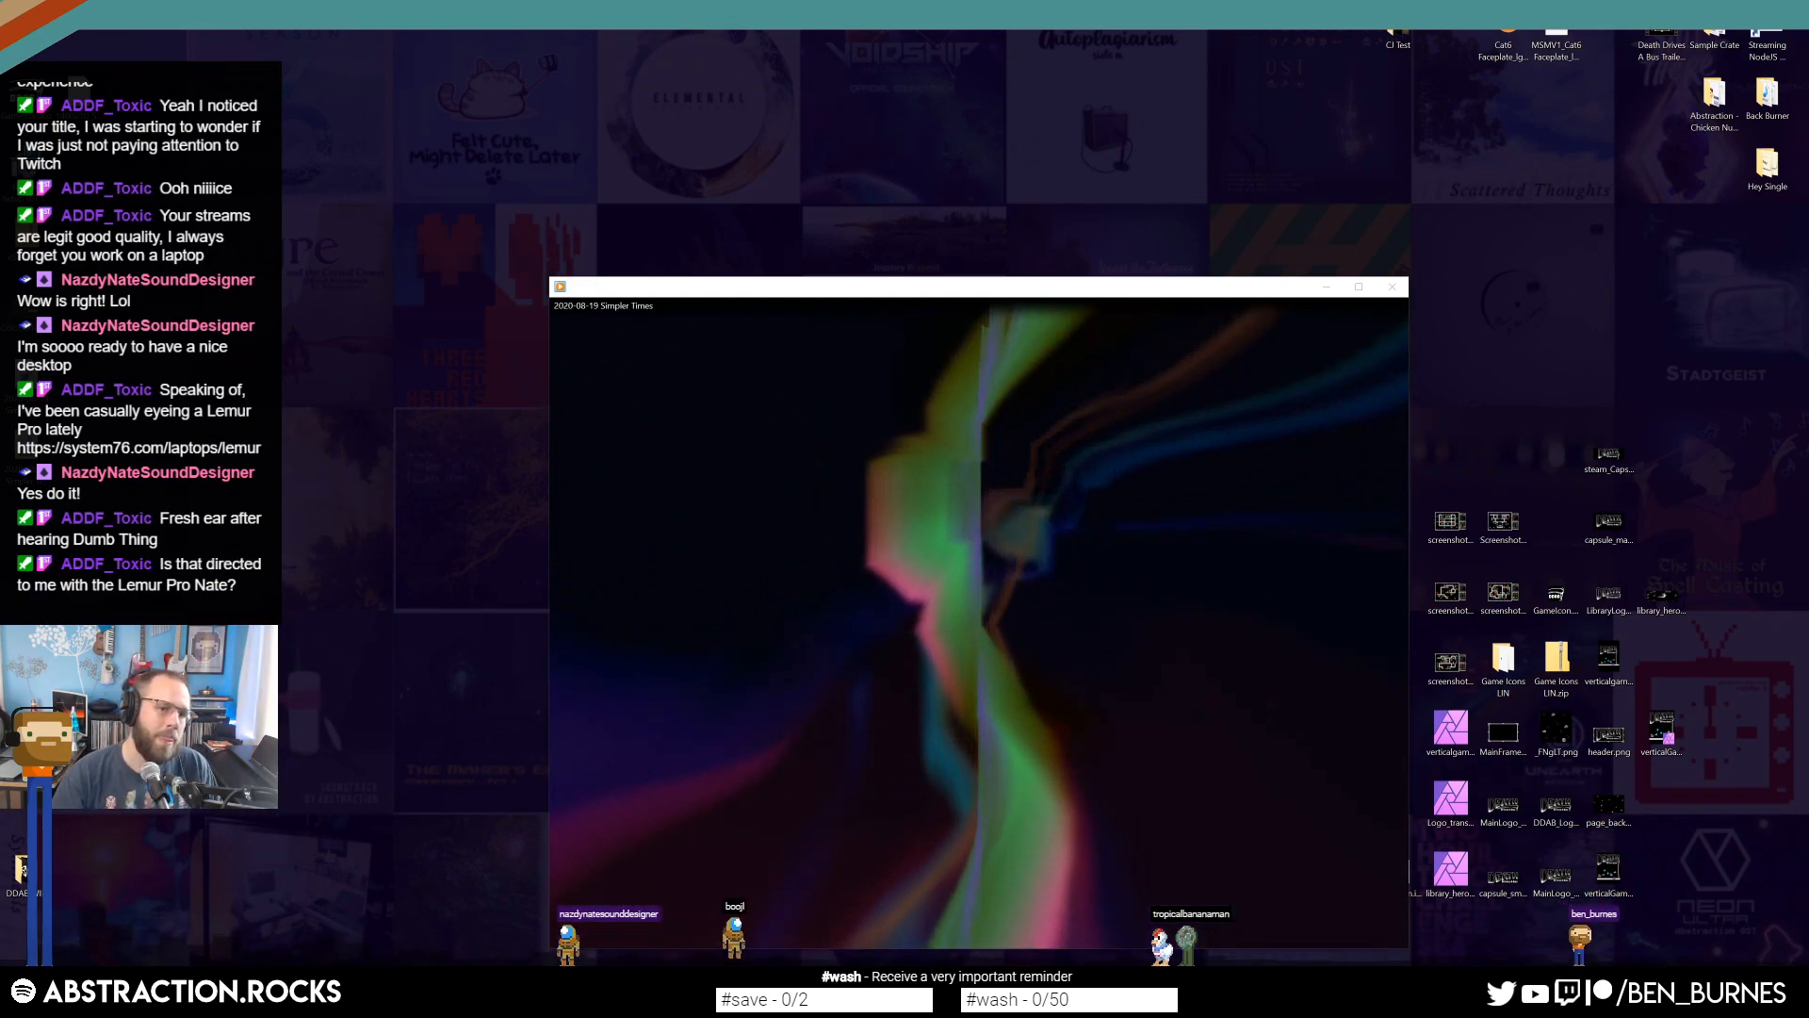
mouse_move(873, 547)
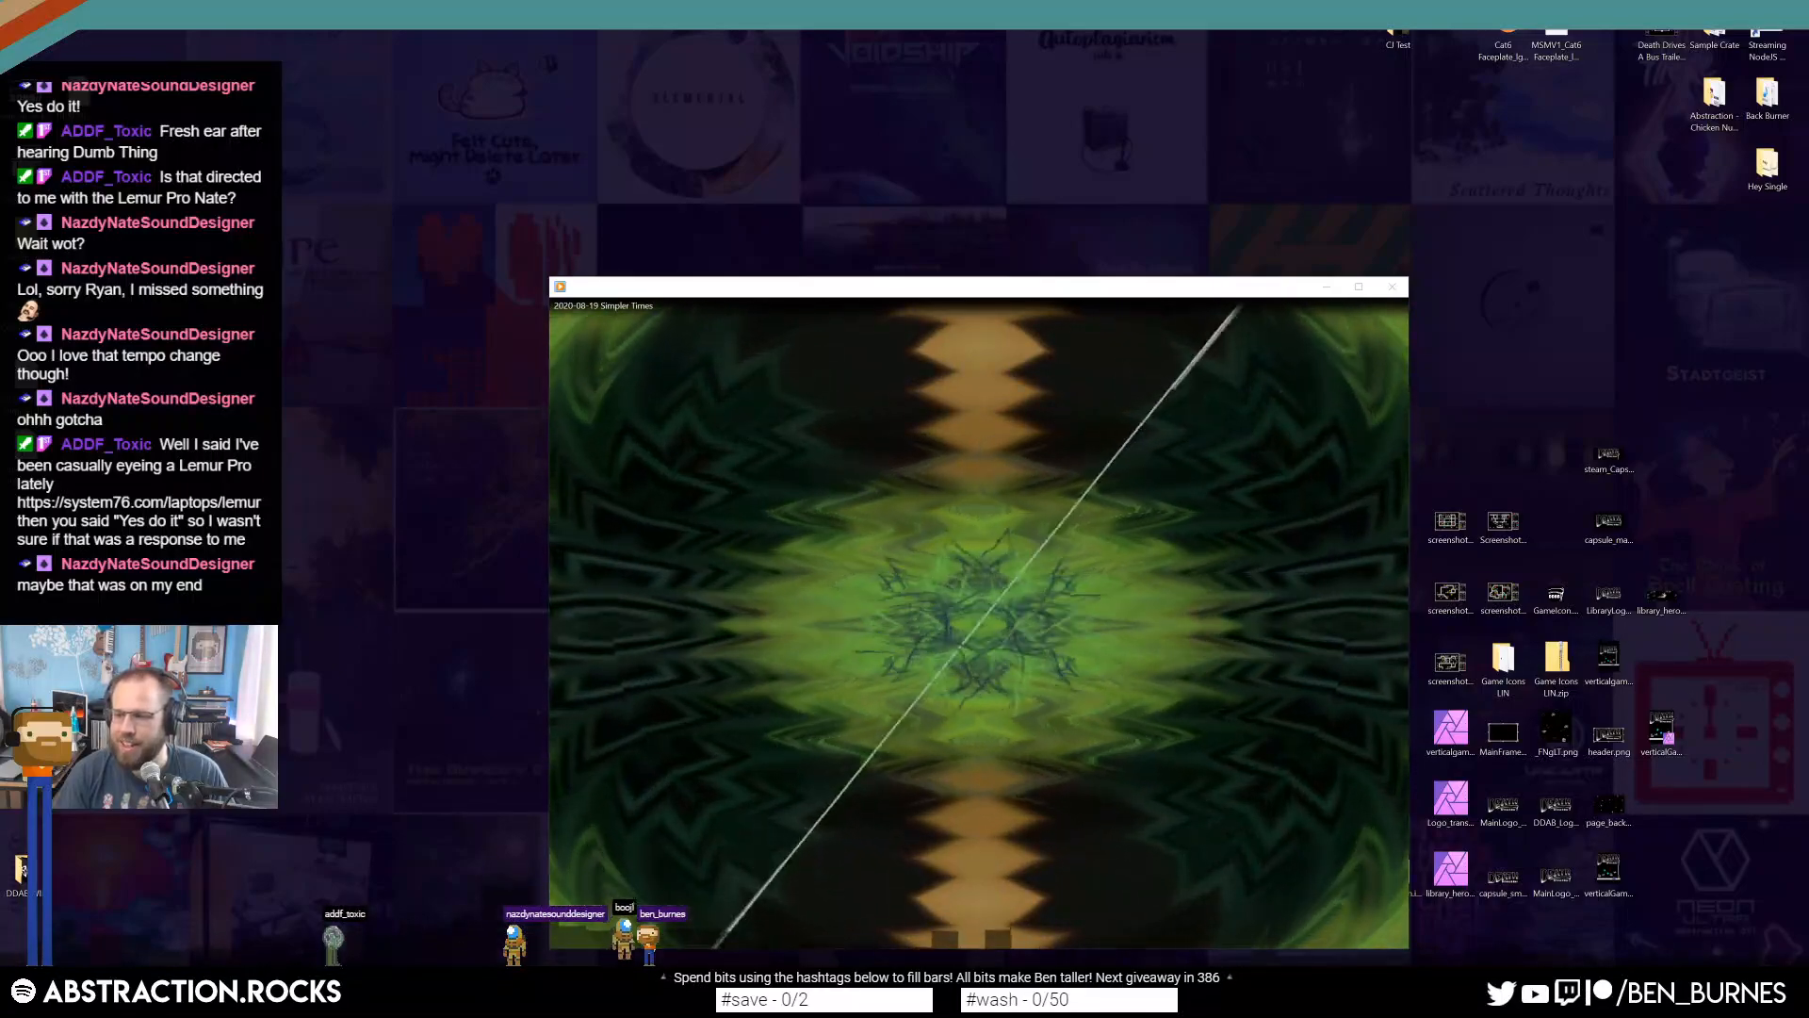
drag(1096, 292, 904, 127)
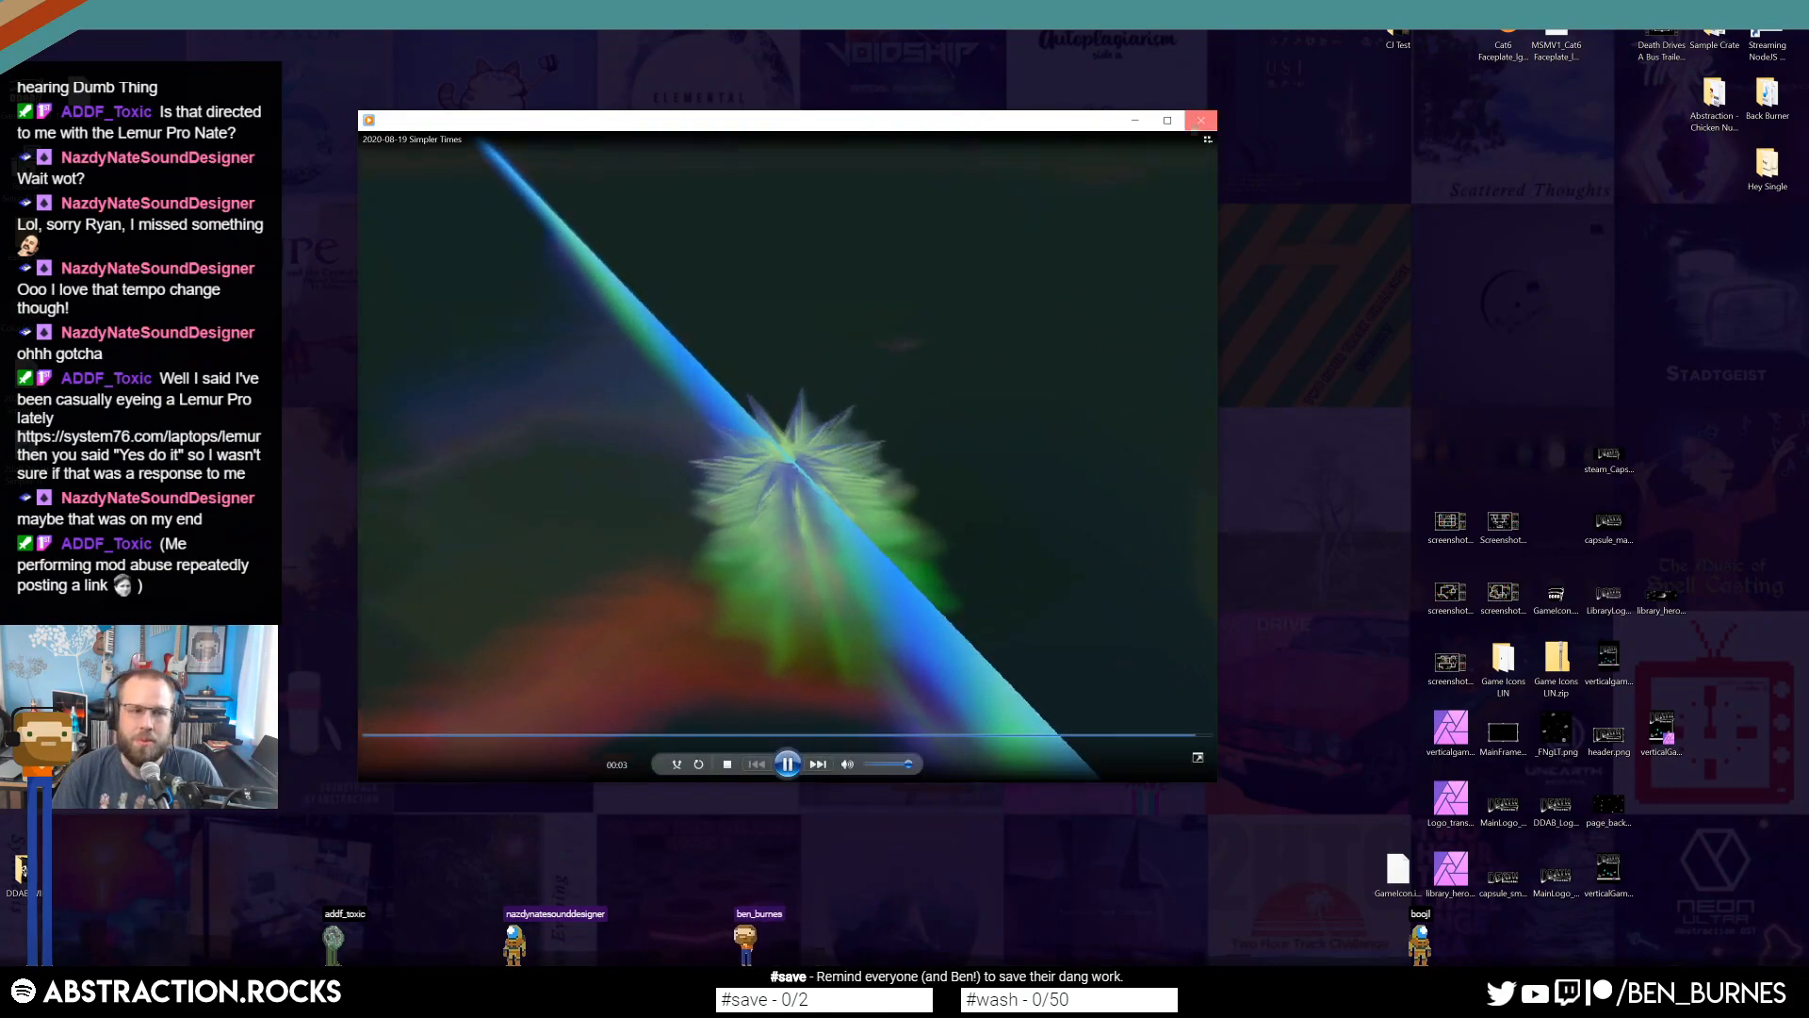
click(1201, 120)
Place the two Simpler Times WAV files side by side on the desktop and gather the remaining game icon files with the other game graphics.
drag(189, 330, 501, 311)
click(448, 415)
click(411, 464)
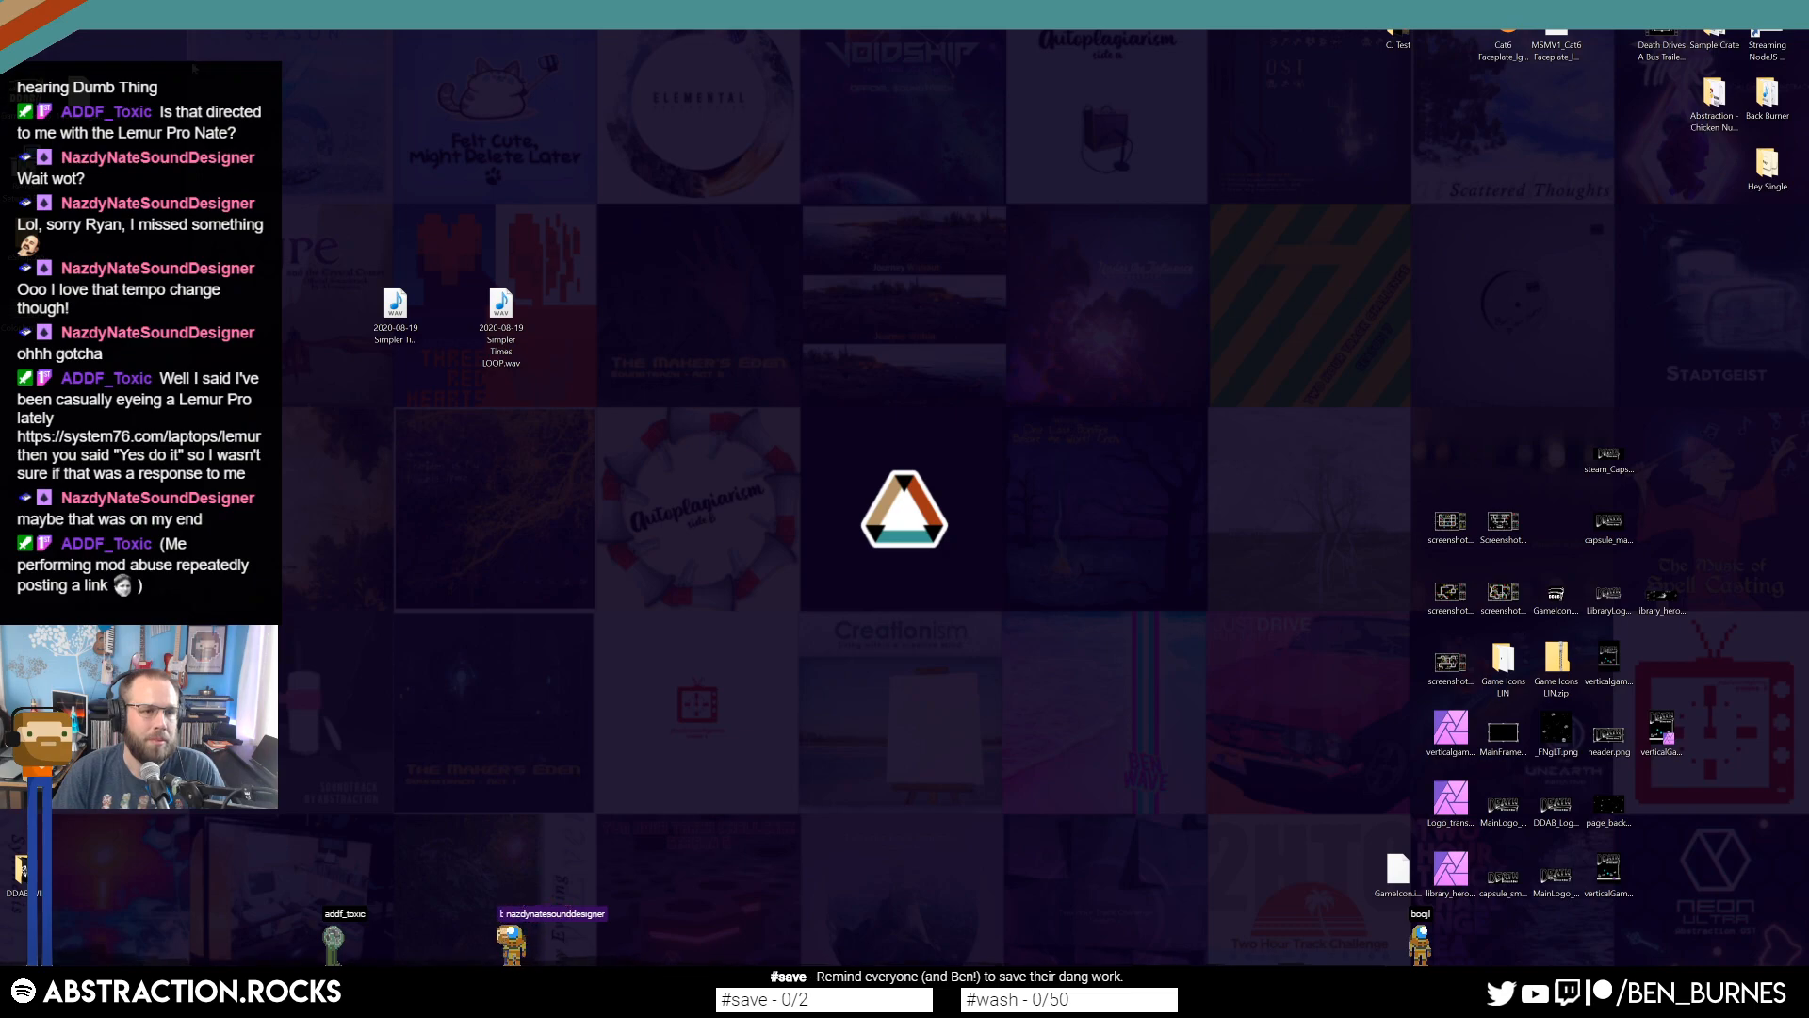
drag(189, 282, 1557, 528)
click(1561, 468)
click(1317, 421)
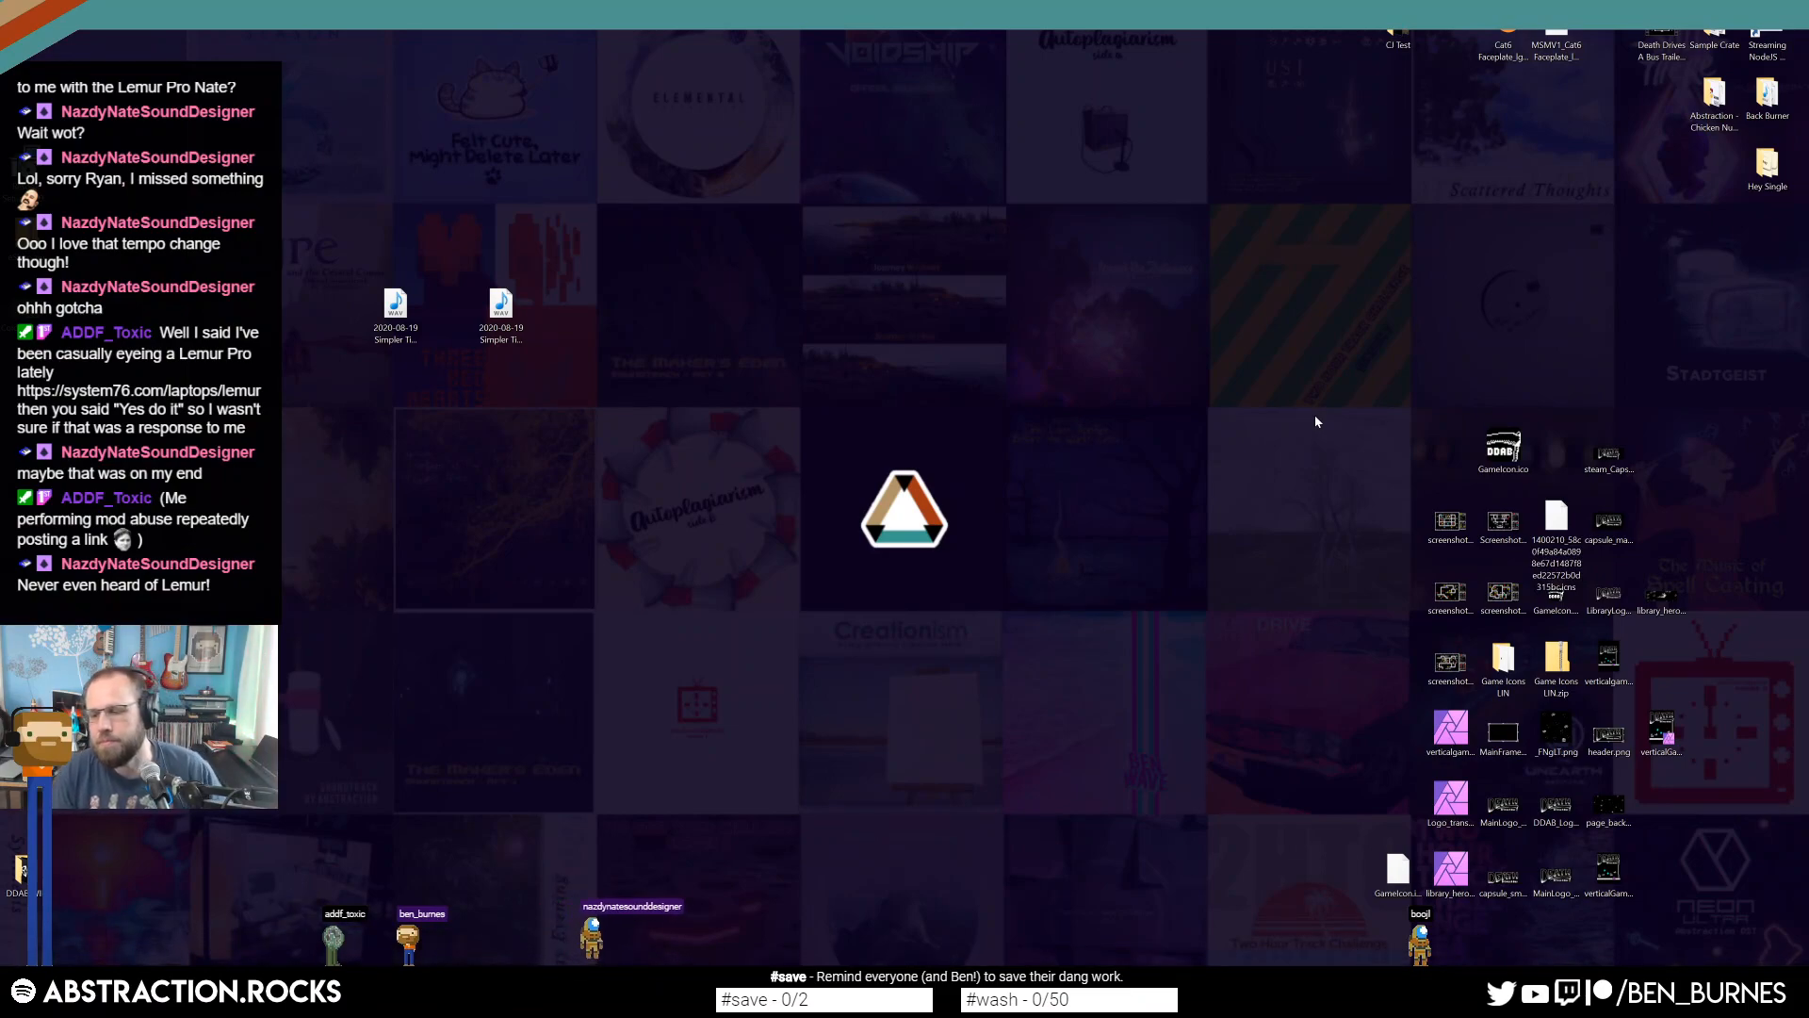